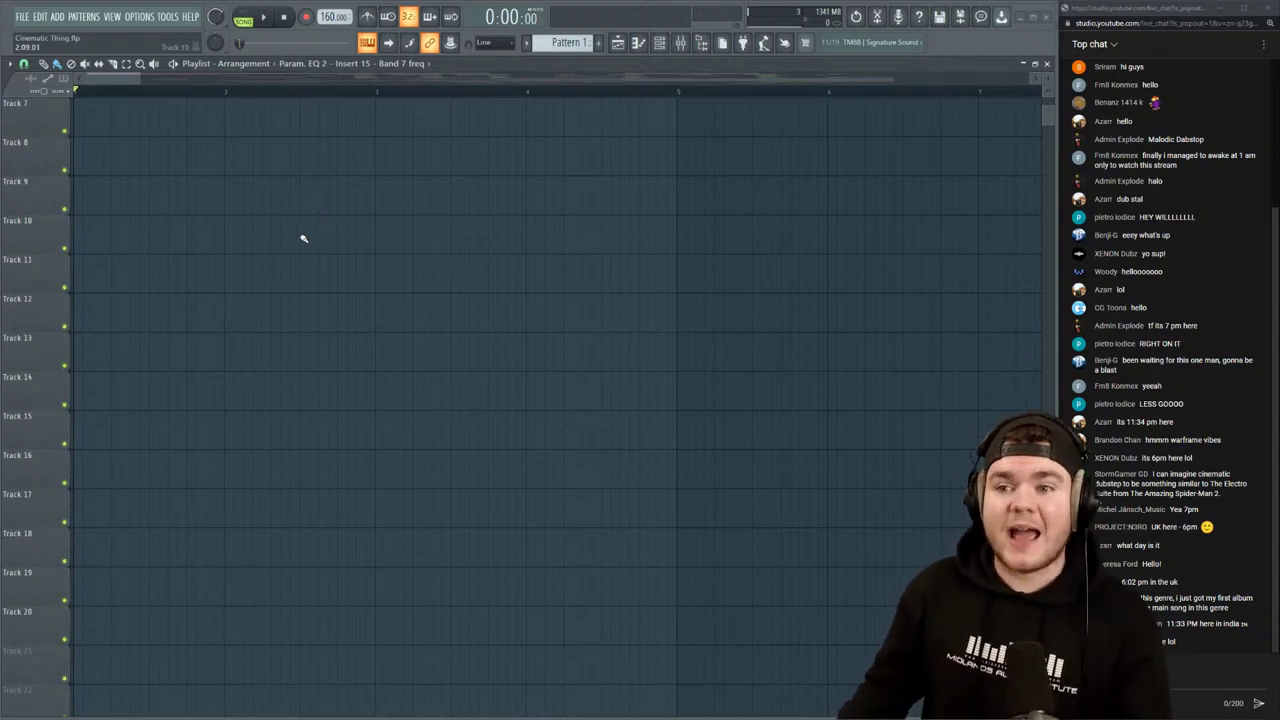
Examine the full playlist arrangement, covering tracks 1 to 20 from the first bar to the end of the clips
scroll(302, 238, "up", 6)
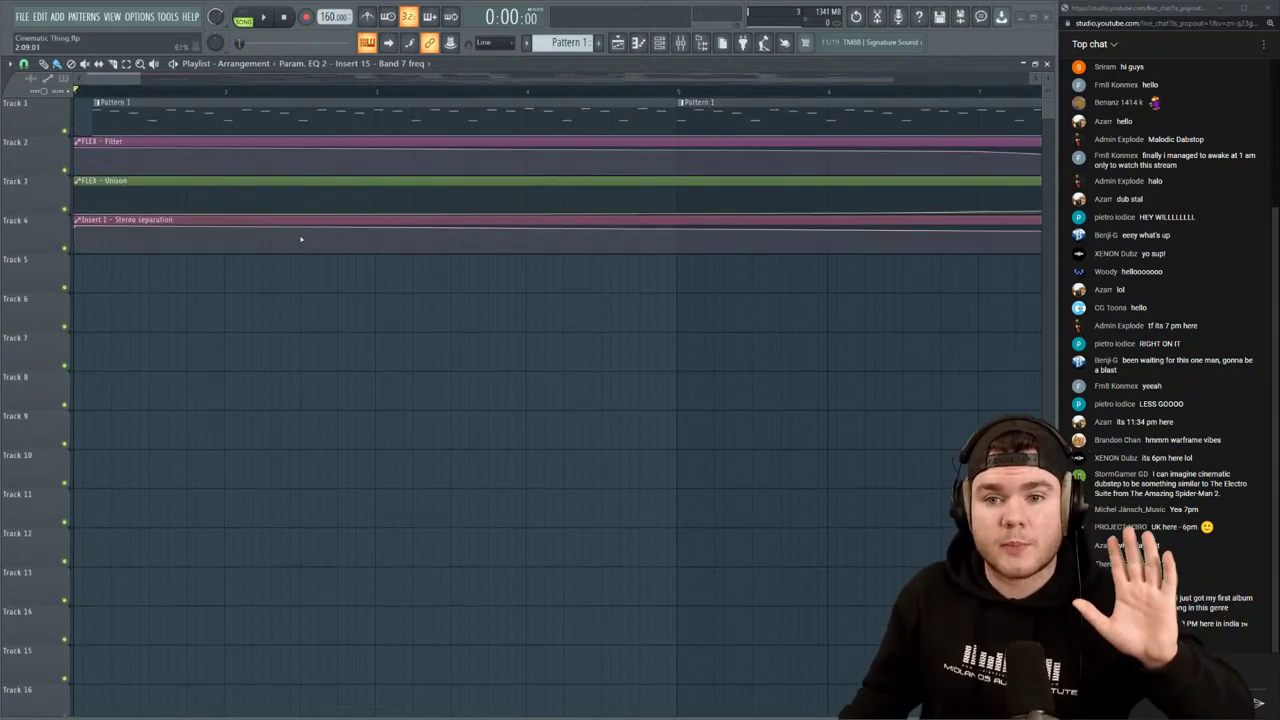
scroll(157, 92, "down", 5)
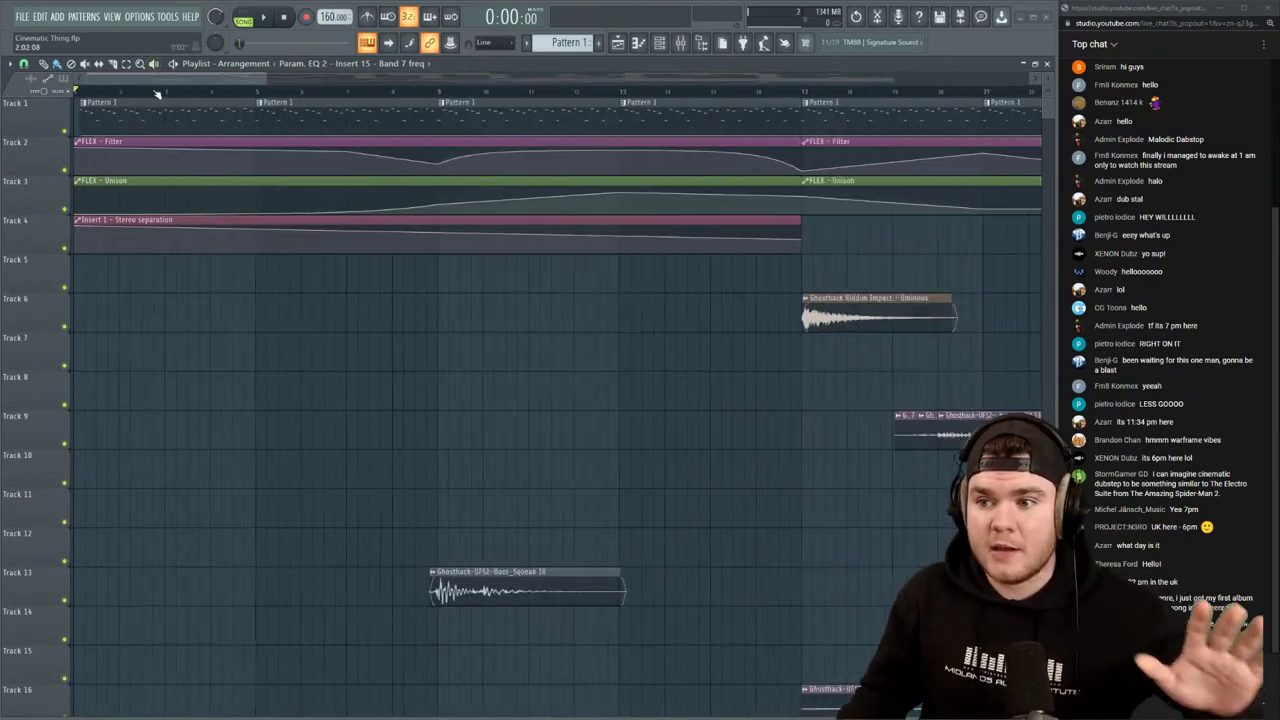
scroll(157, 92, "down", 4)
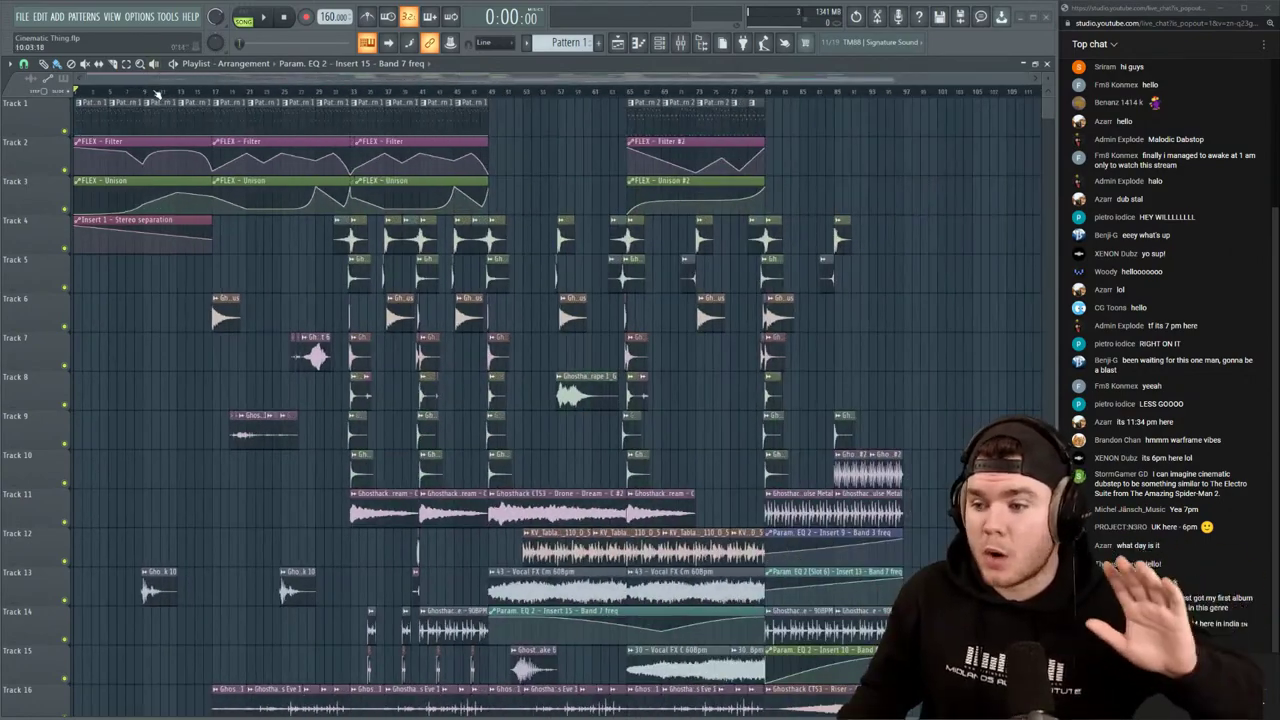
scroll(303, 248, "down", 2)
scroll(303, 248, "down", 1)
scroll(303, 248, "up", 3)
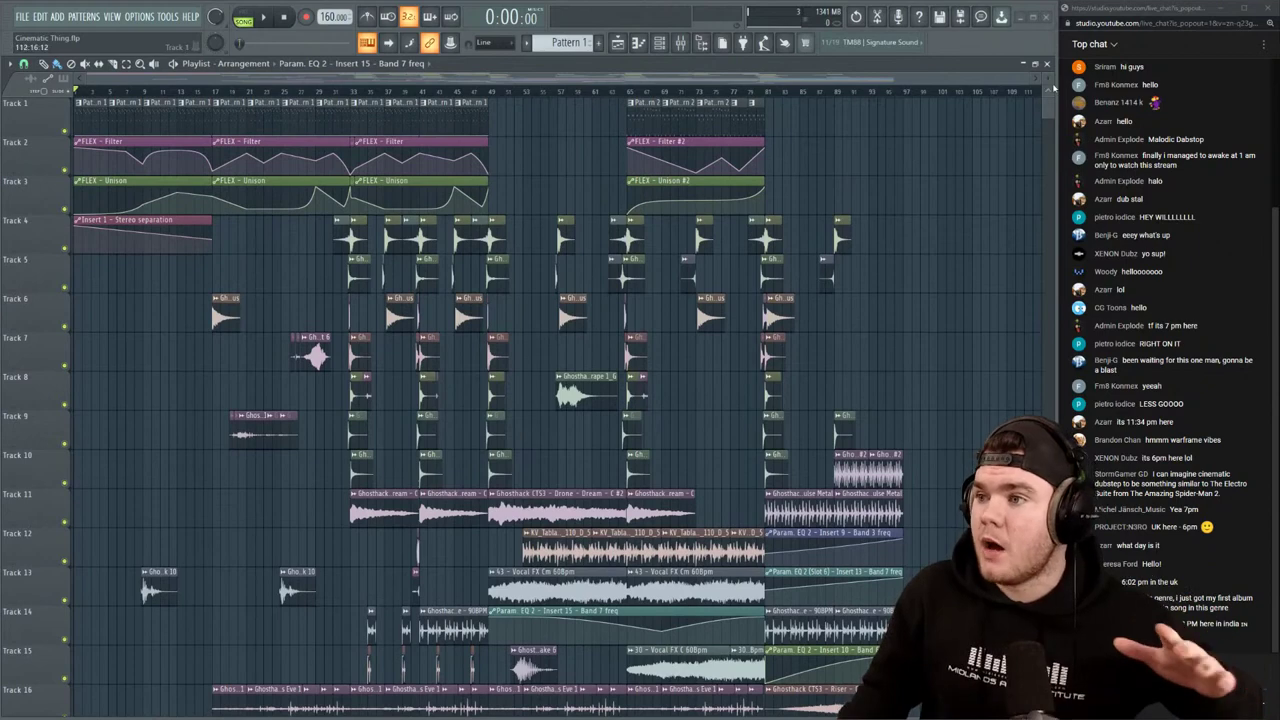
scroll(547, 177, "down", 3)
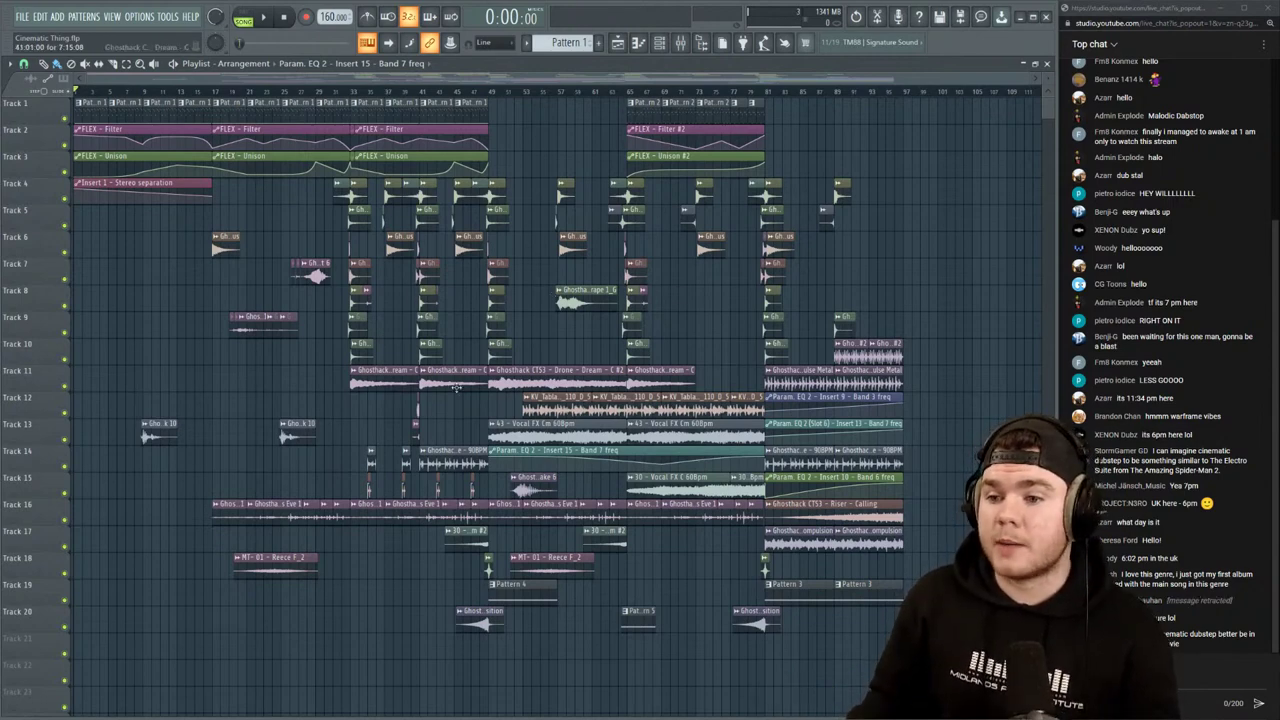
left_click_drag(82, 78, 686, 95)
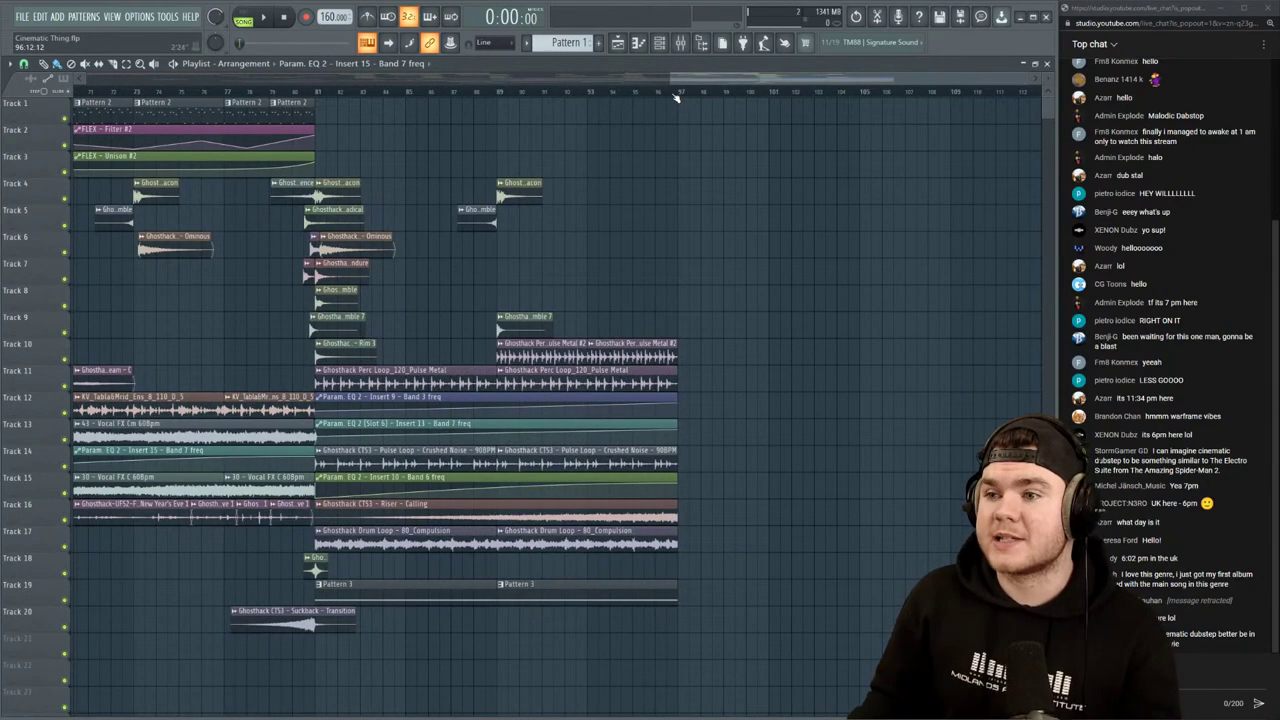
scroll(676, 98, "down", 5)
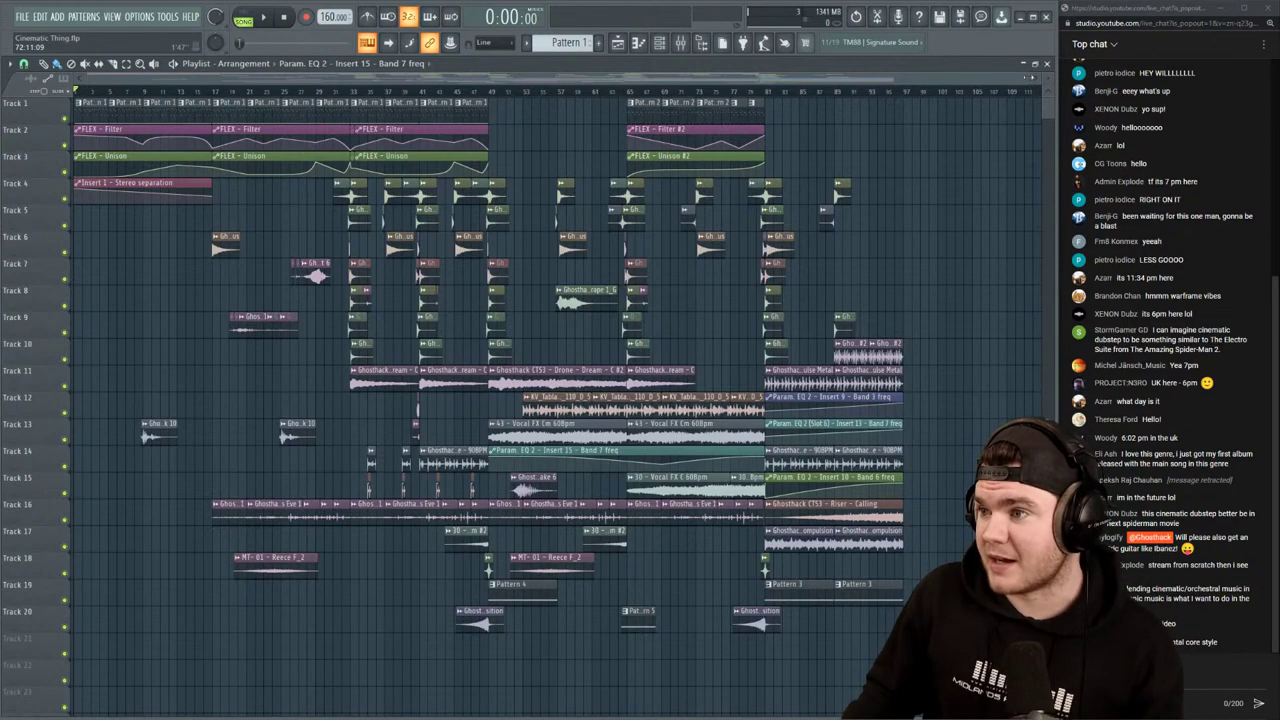
mouse_move(1030, 78)
left_mouse_down()
mouse_move(1013, 78)
mouse_move(1027, 78)
left_mouse_up()
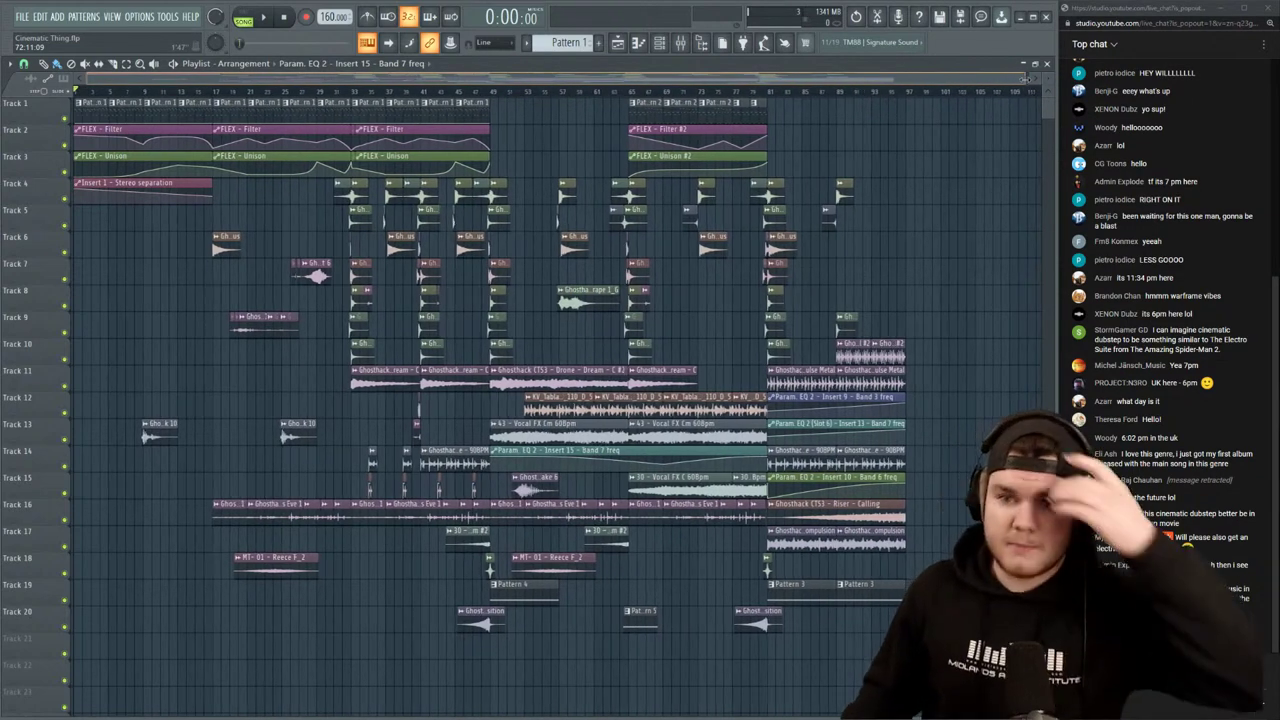
left_click_drag(225, 91, 4, 113)
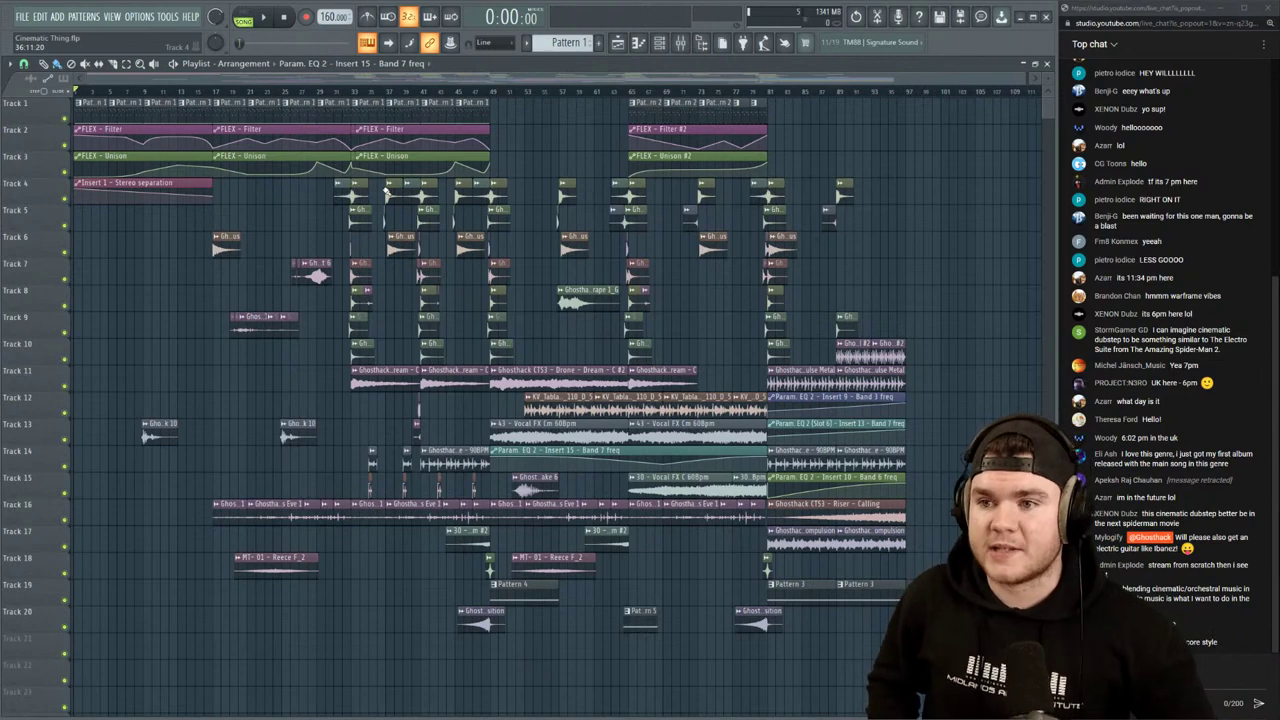
Play the whole arrangement from the beginning through its final section, then stop playback
left_click(897, 91)
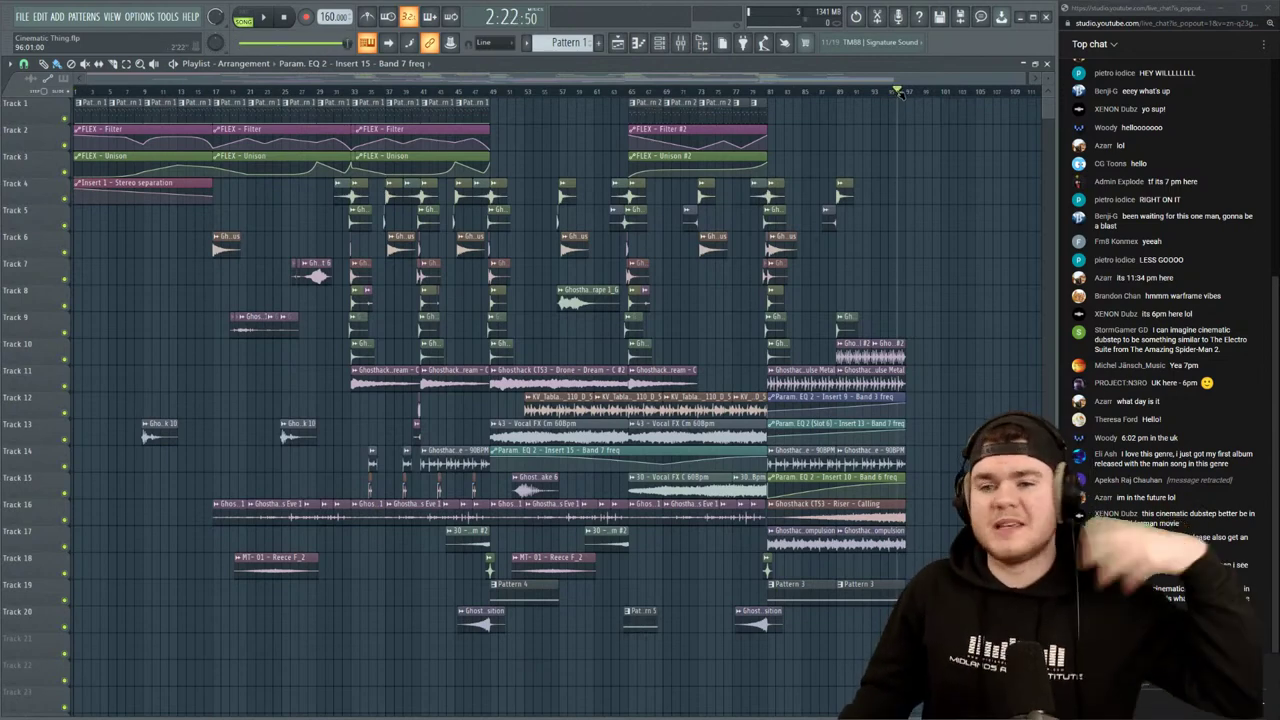
left_click_drag(899, 92, 62, 81)
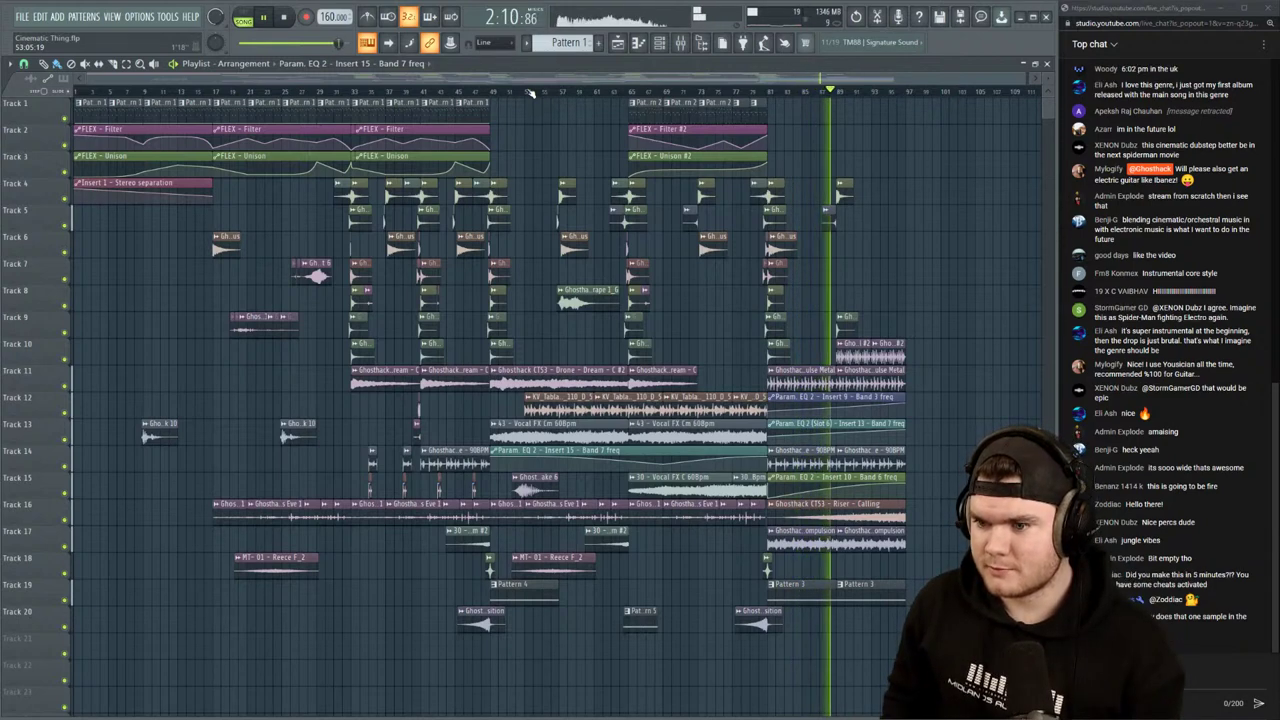
scroll(610, 101, "up", 5)
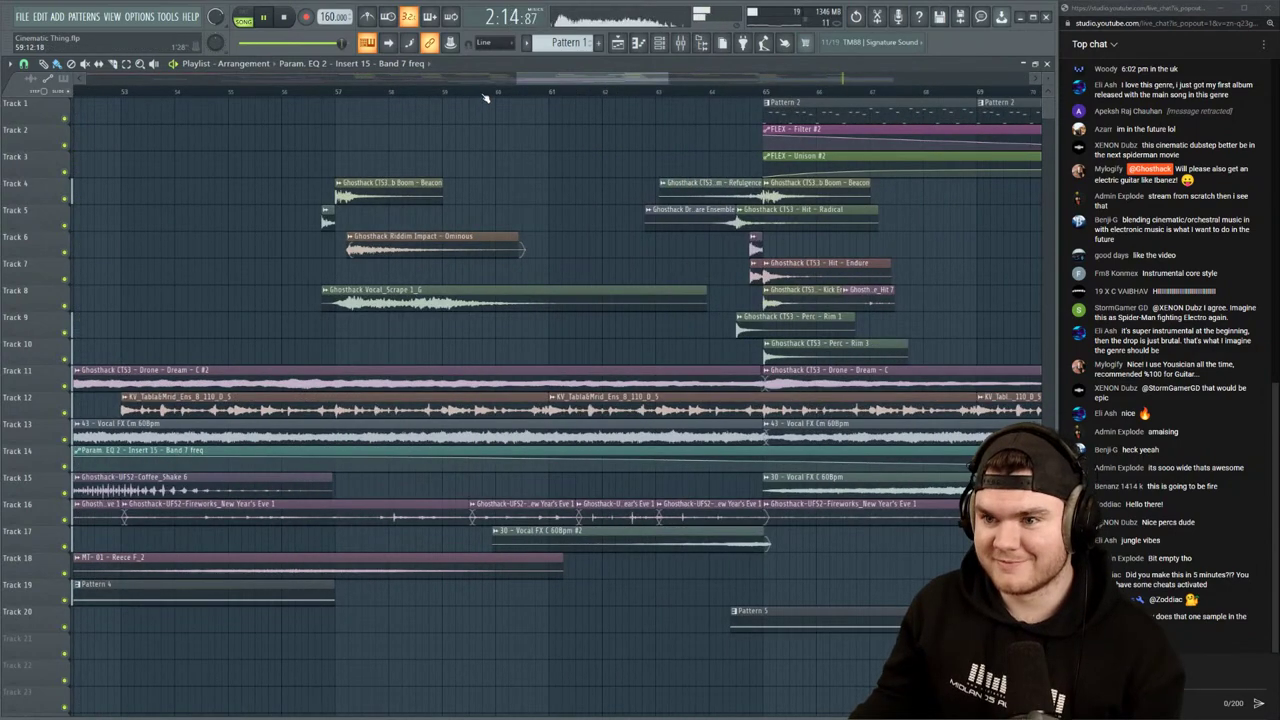
scroll(484, 97, "down", 5)
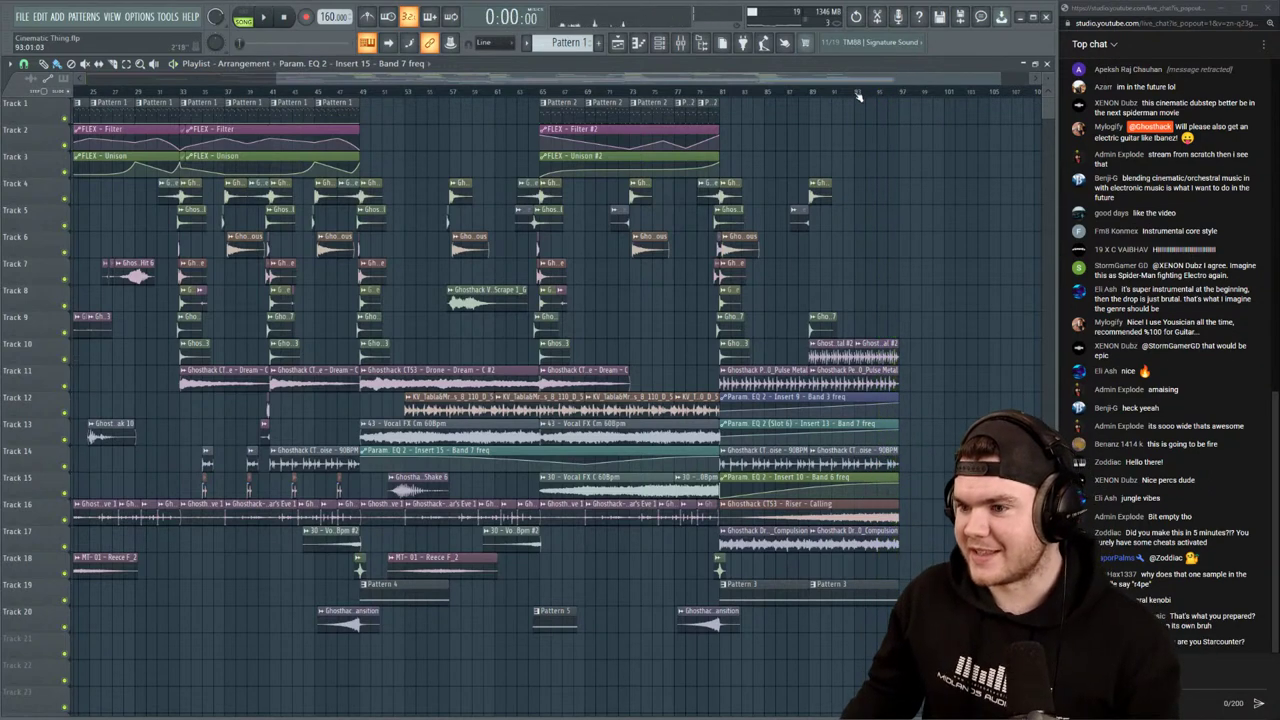
scroll(858, 96, "down", 2)
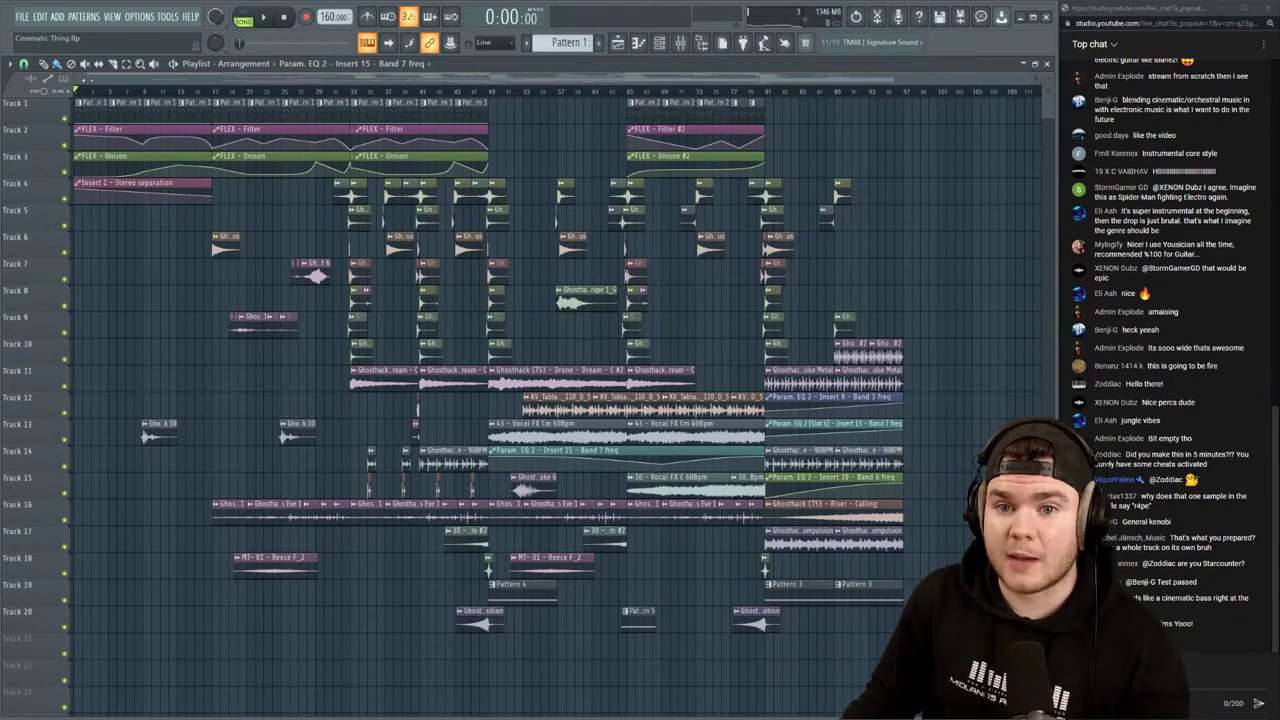
Solo tracks 4 through 11 in the playlist, leaving all other tracks muted
left_click_drag(87, 80, 781, 80)
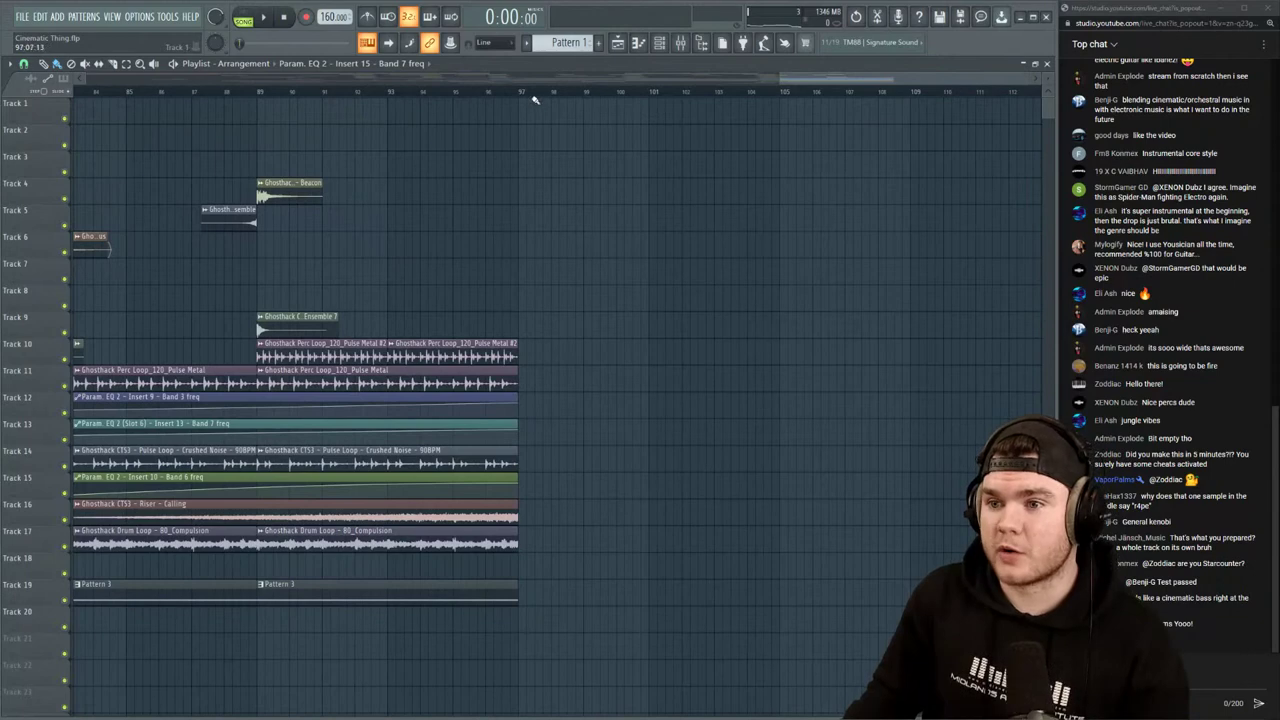
scroll(535, 98, "down", 2)
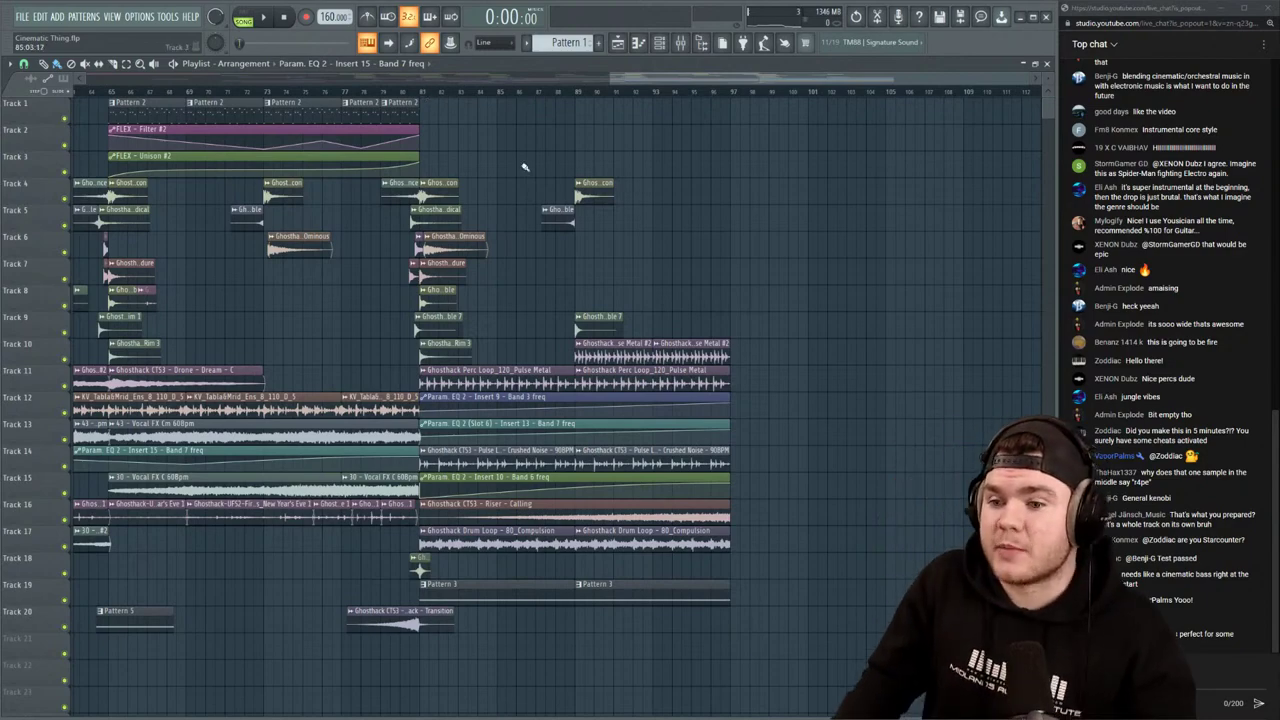
scroll(612, 100, "down", 4)
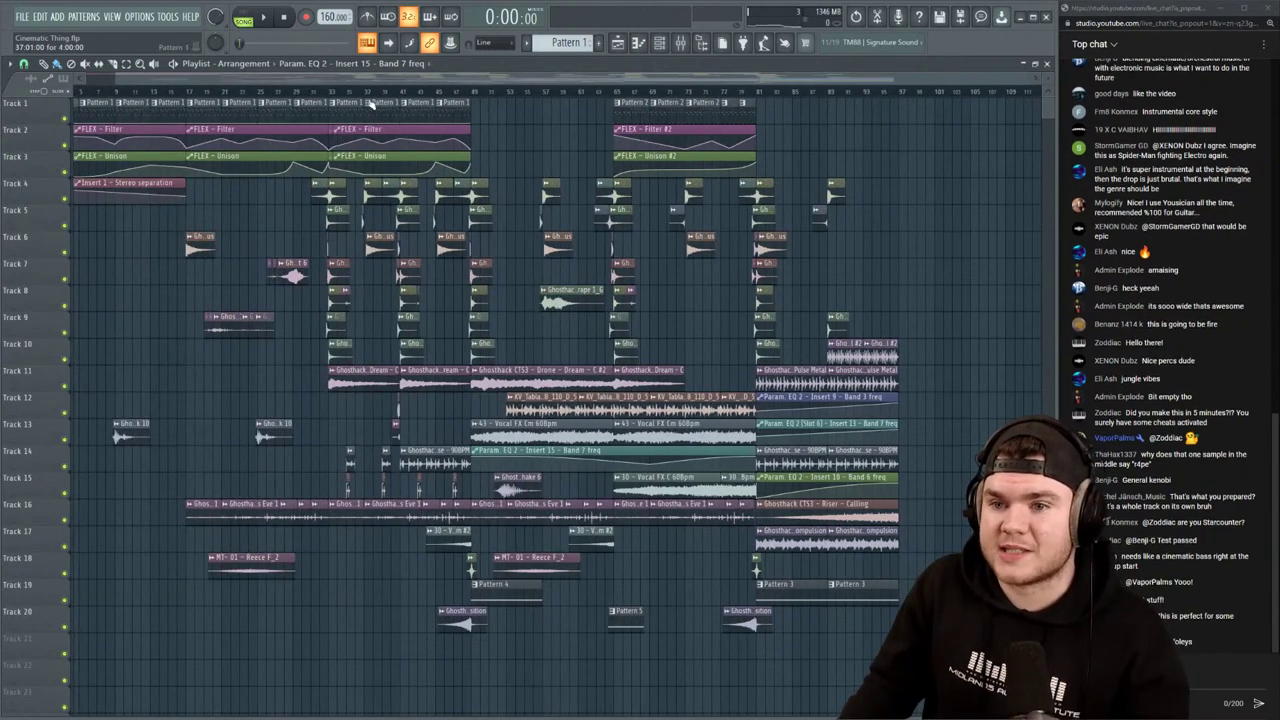
scroll(370, 104, "right", 5)
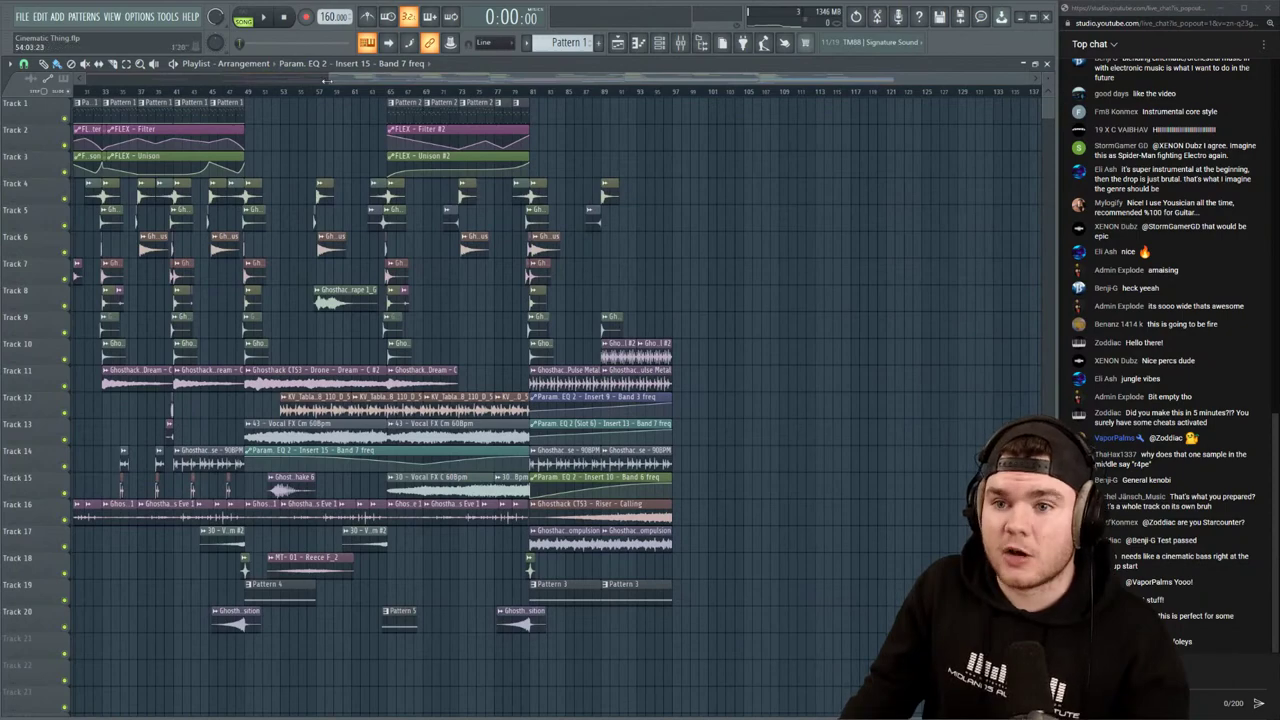
scroll(326, 80, "left", 4)
scroll(335, 79, "up", 5)
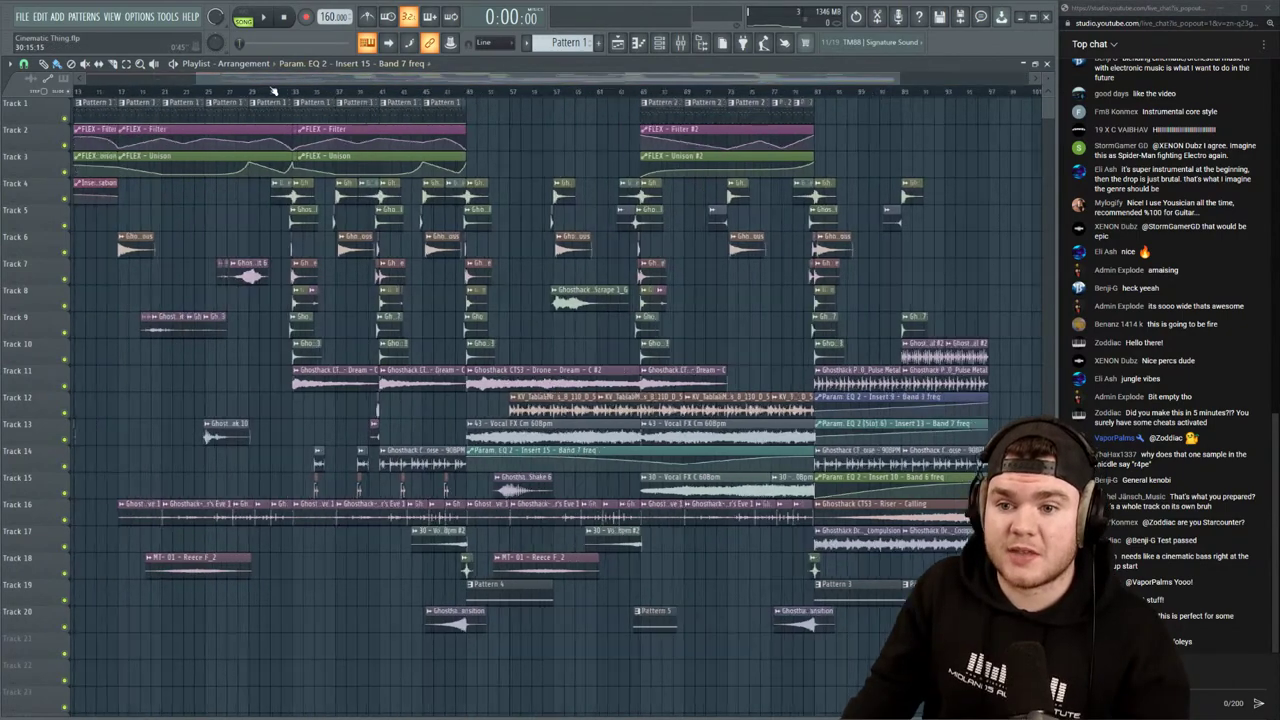
right_click(65, 199)
left_click_drag(65, 224, 66, 386)
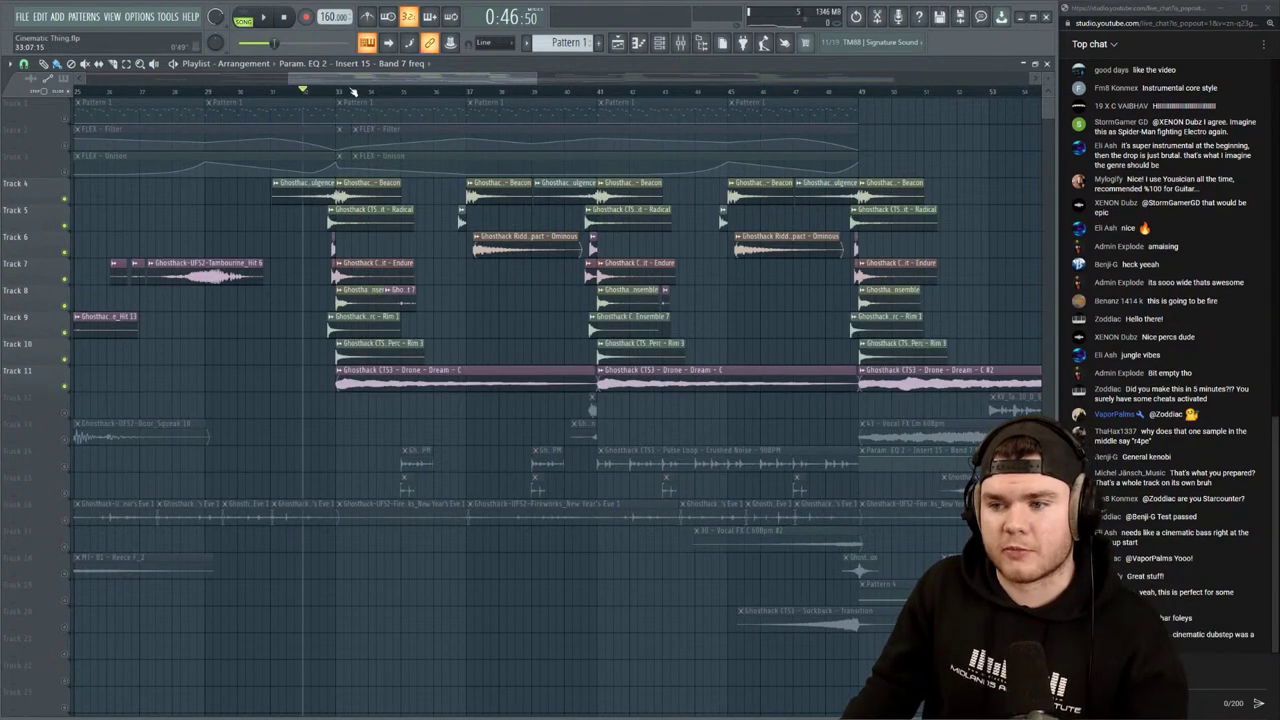
Play the soloed tracks from about bar 32, just before the first group of hits
scroll(352, 91, "down", 4)
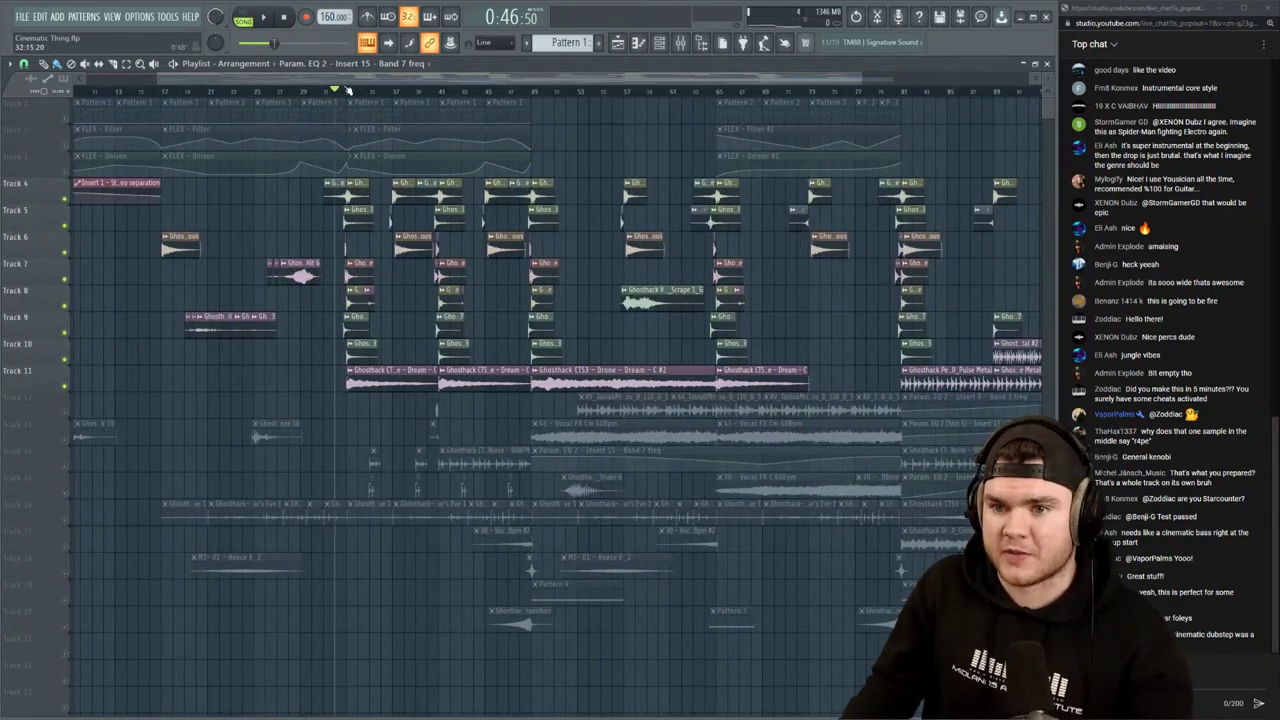
scroll(348, 91, "up", 4)
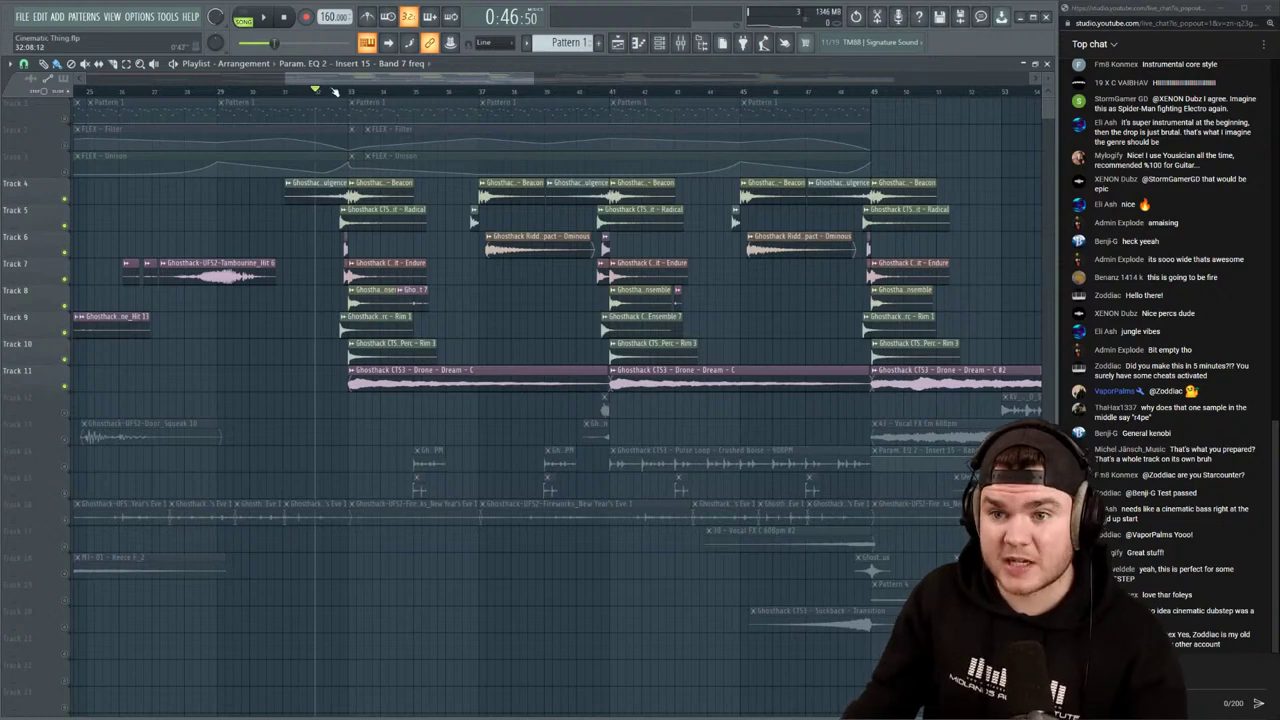
scroll(335, 91, "up", 4)
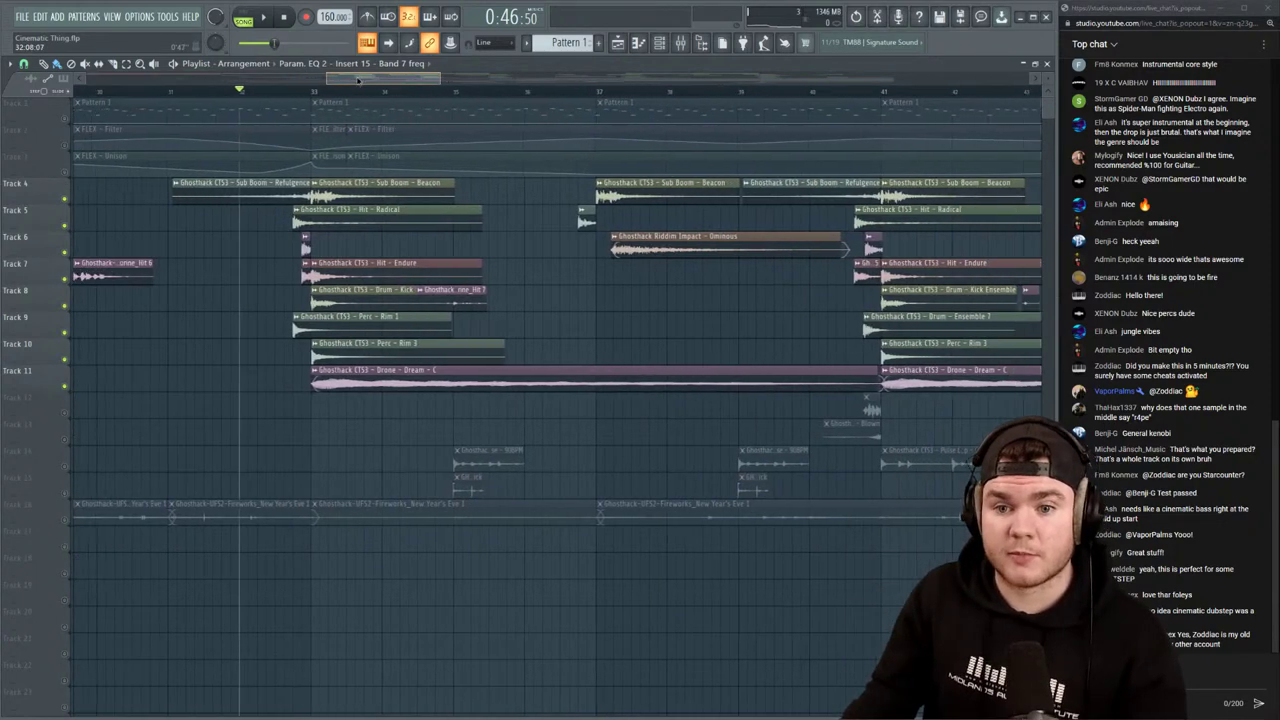
left_click_drag(357, 79, 352, 83)
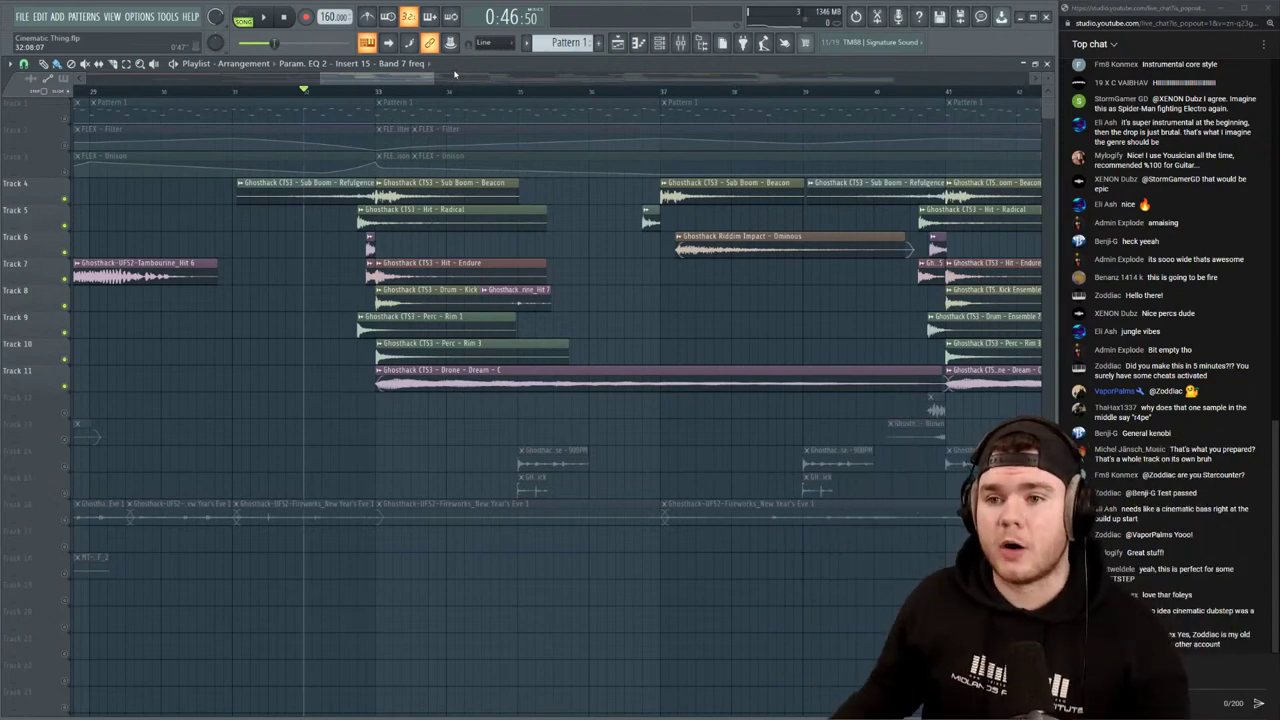
left_click_drag(381, 80, 384, 86)
left_click(320, 93)
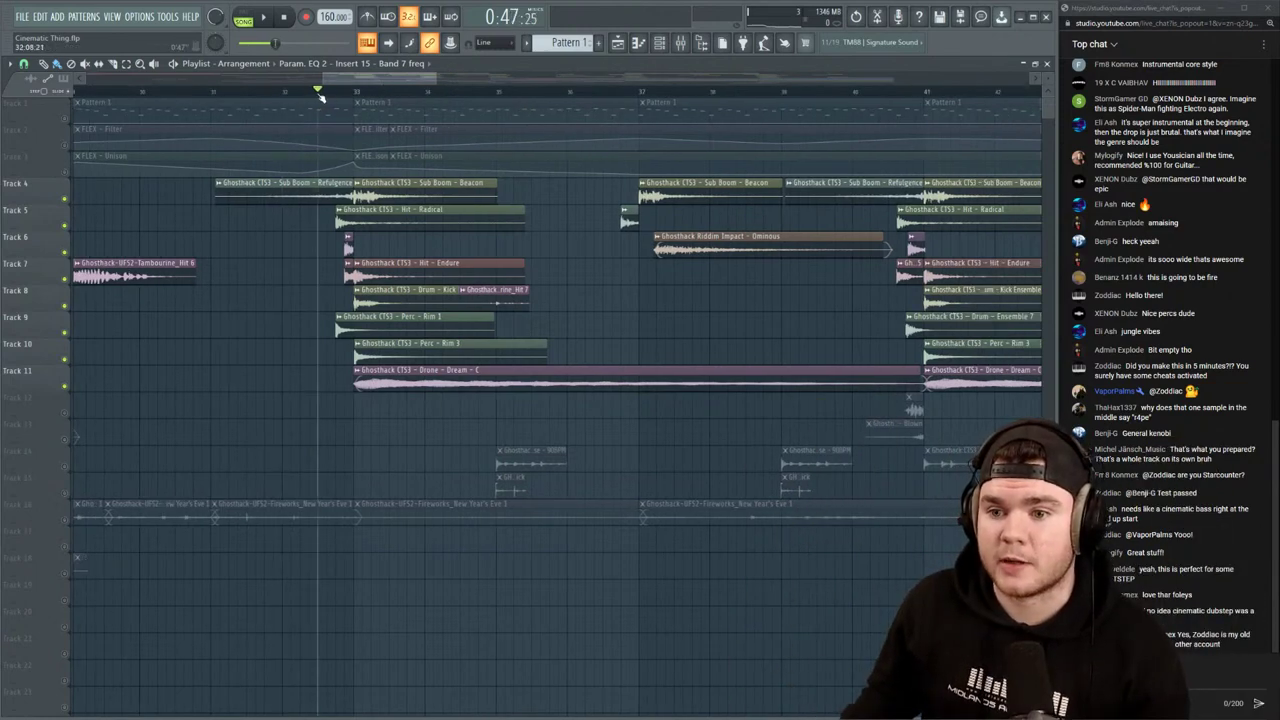
key("space")
scroll(443, 84, "down", 1)
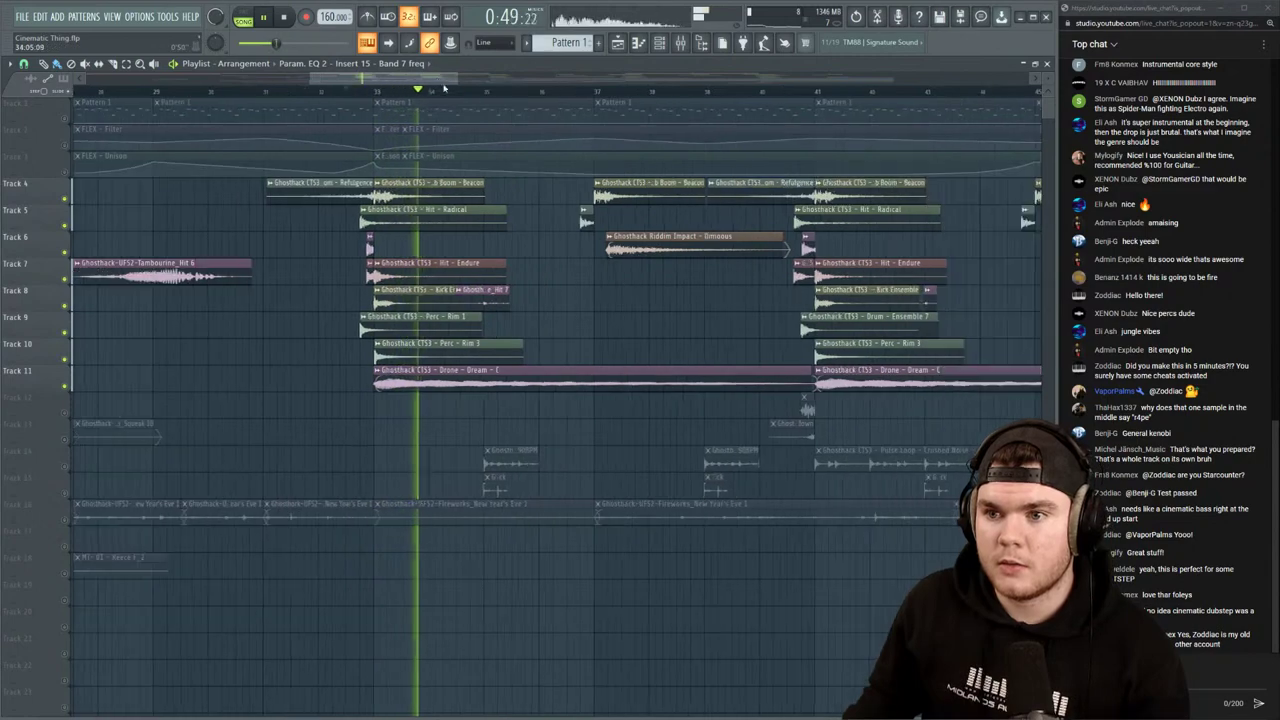
Audition the soloed tracks from about bar 40 and from about bar 64, then stop playback
left_click_drag(440, 80, 488, 82)
left_click(479, 94)
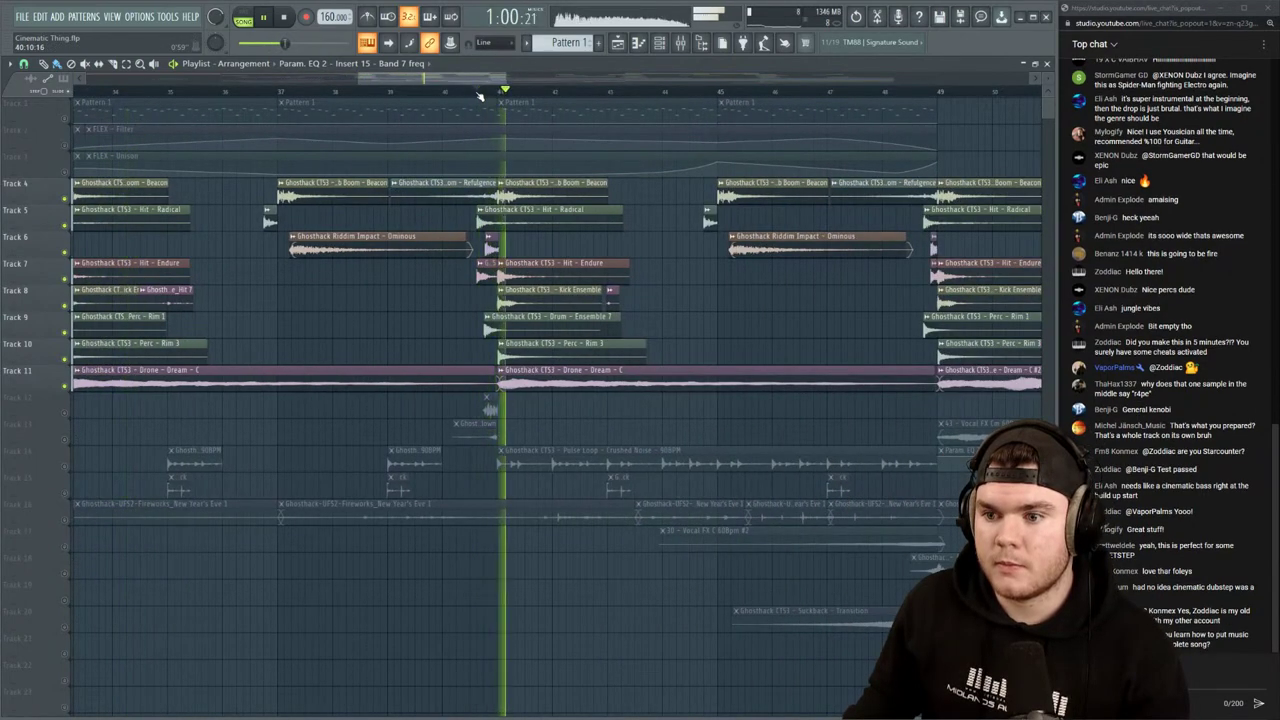
scroll(481, 93, "down", 2)
left_click(831, 93)
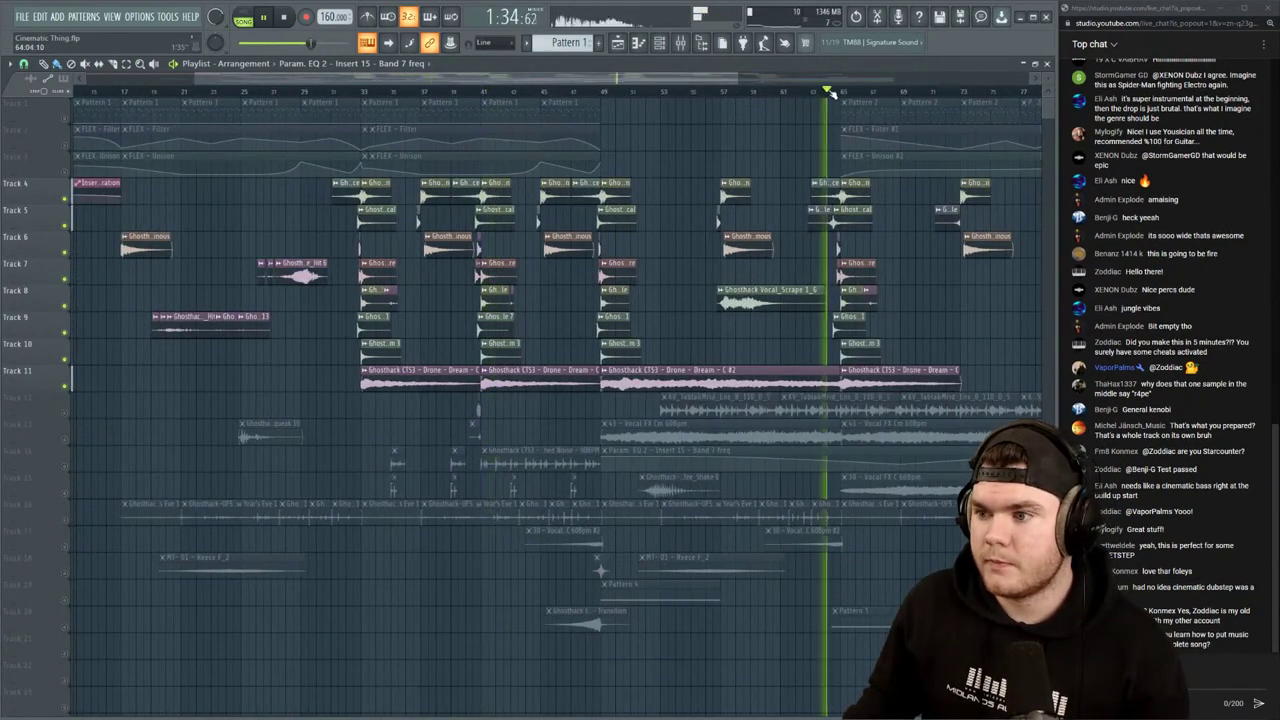
scroll(822, 92, "down", 1)
scroll(822, 92, "down", 1)
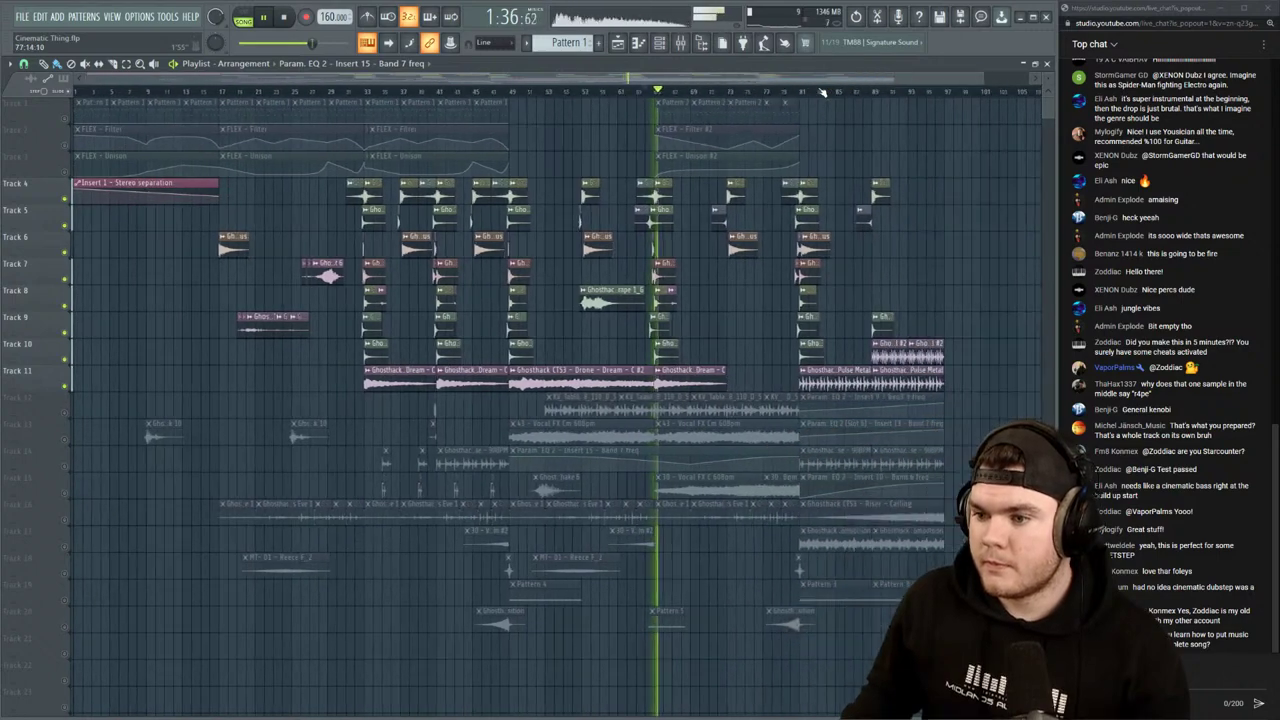
key("space")
scroll(822, 92, "down", 1)
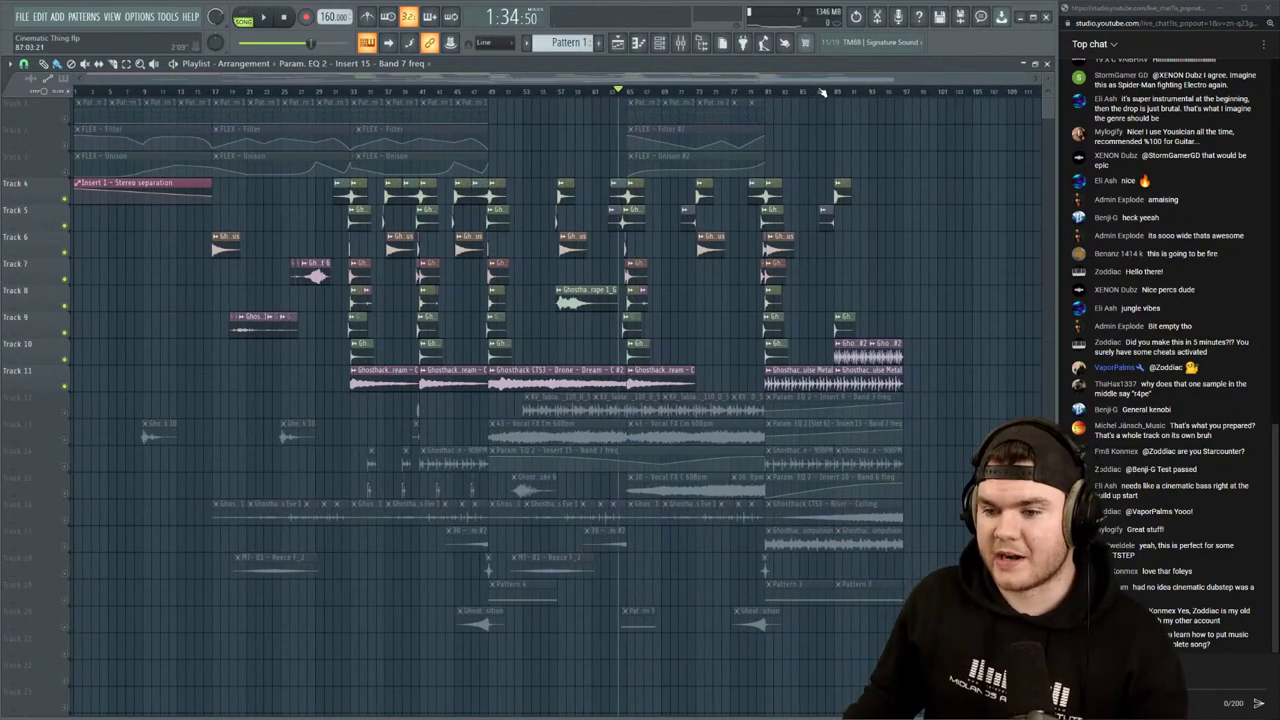
Solo tracks 12 and 14 and audition their loops from about bar 59
right_click(65, 415)
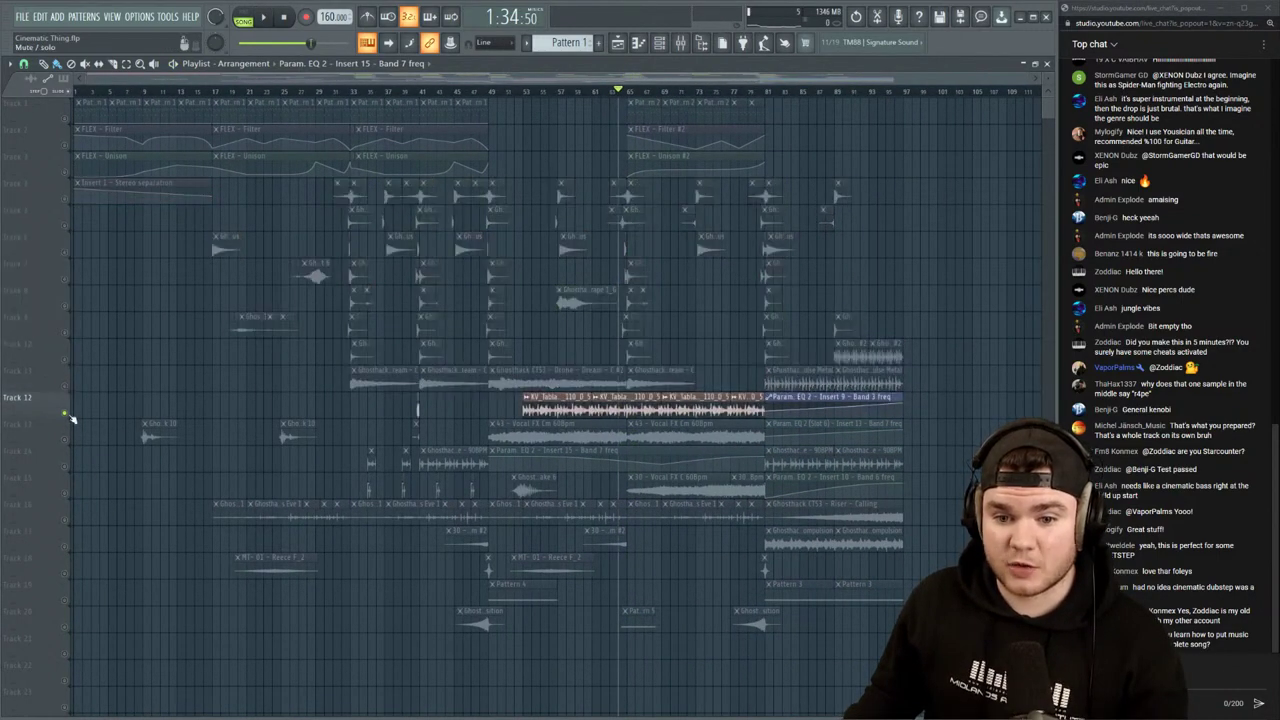
left_click(67, 495)
left_click(67, 469)
left_click(67, 497)
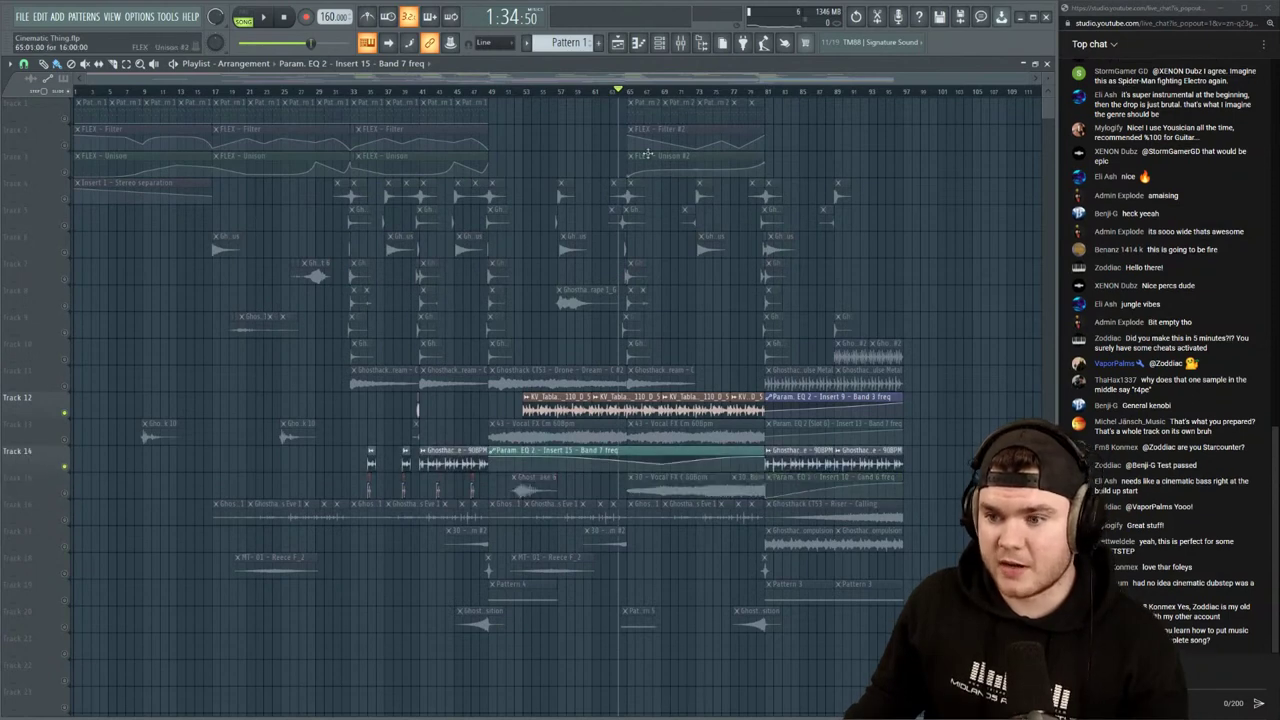
left_click(576, 92)
key("space")
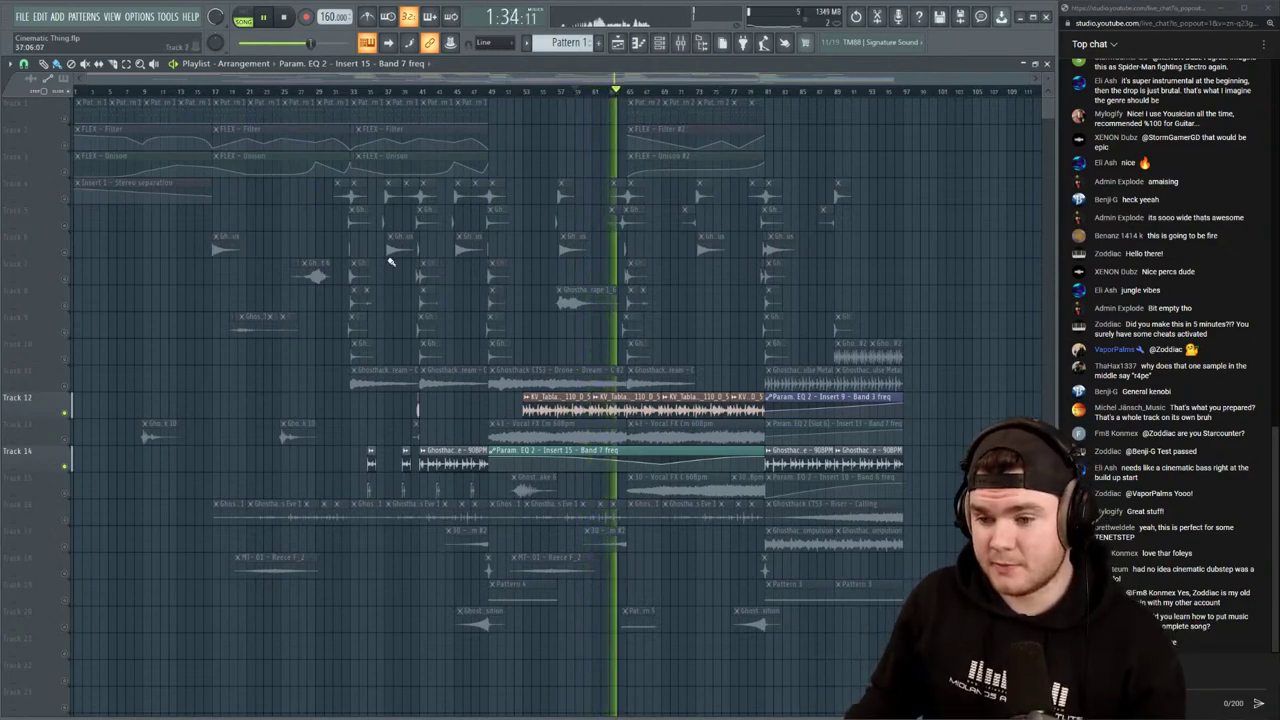
key("space")
Unmute all playlist tracks and show the closing section of the arrangement
right_click(67, 495)
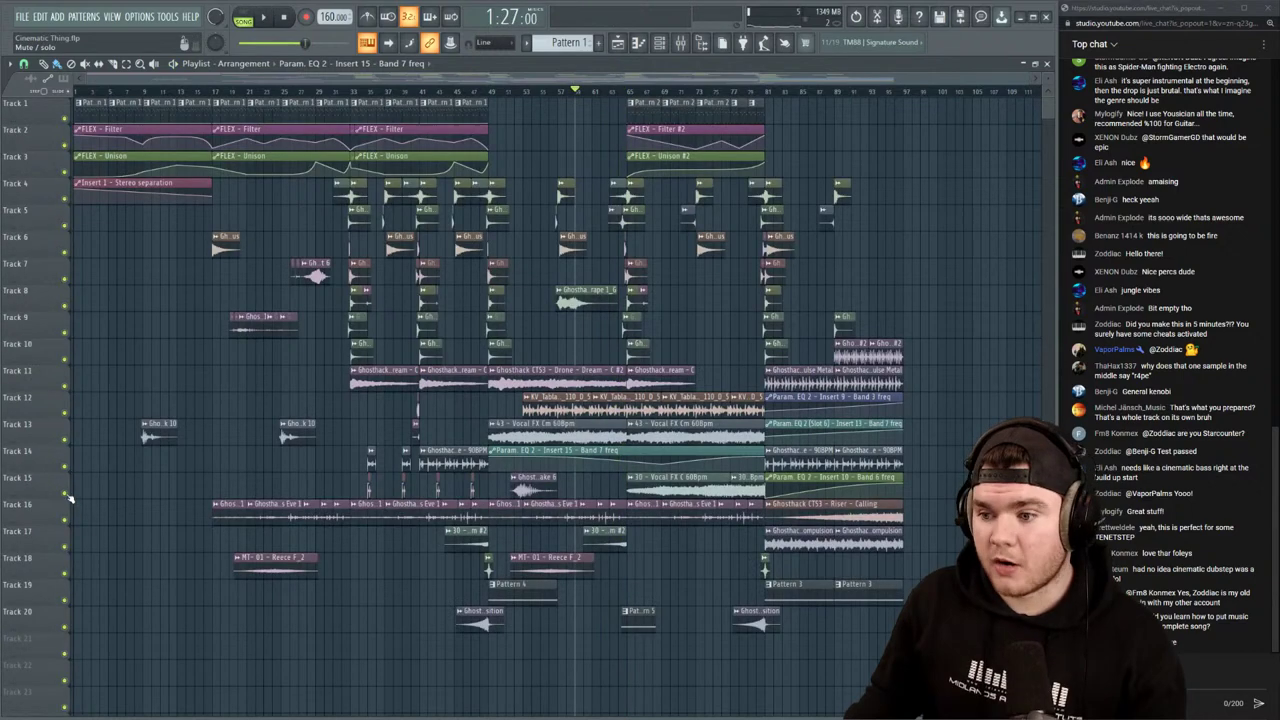
left_click_drag(312, 85, 478, 90)
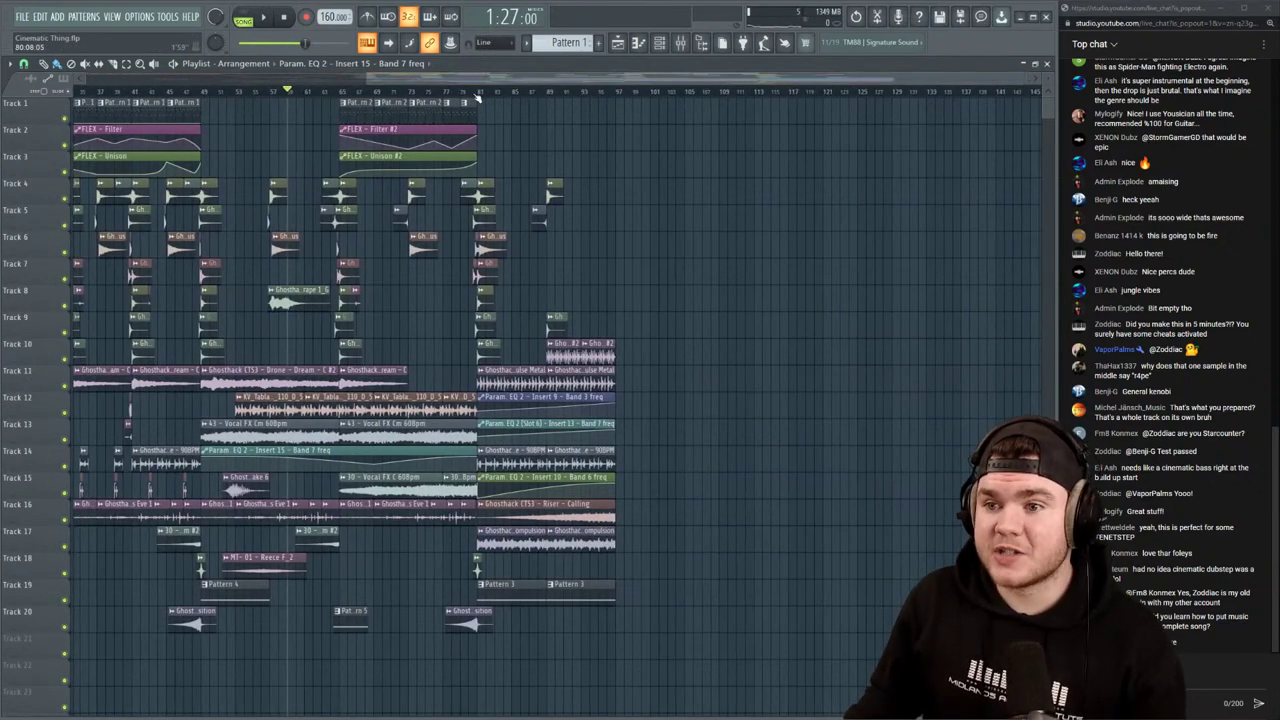
Play the closing section of the full arrangement from bar 81, then stop playback
key("space")
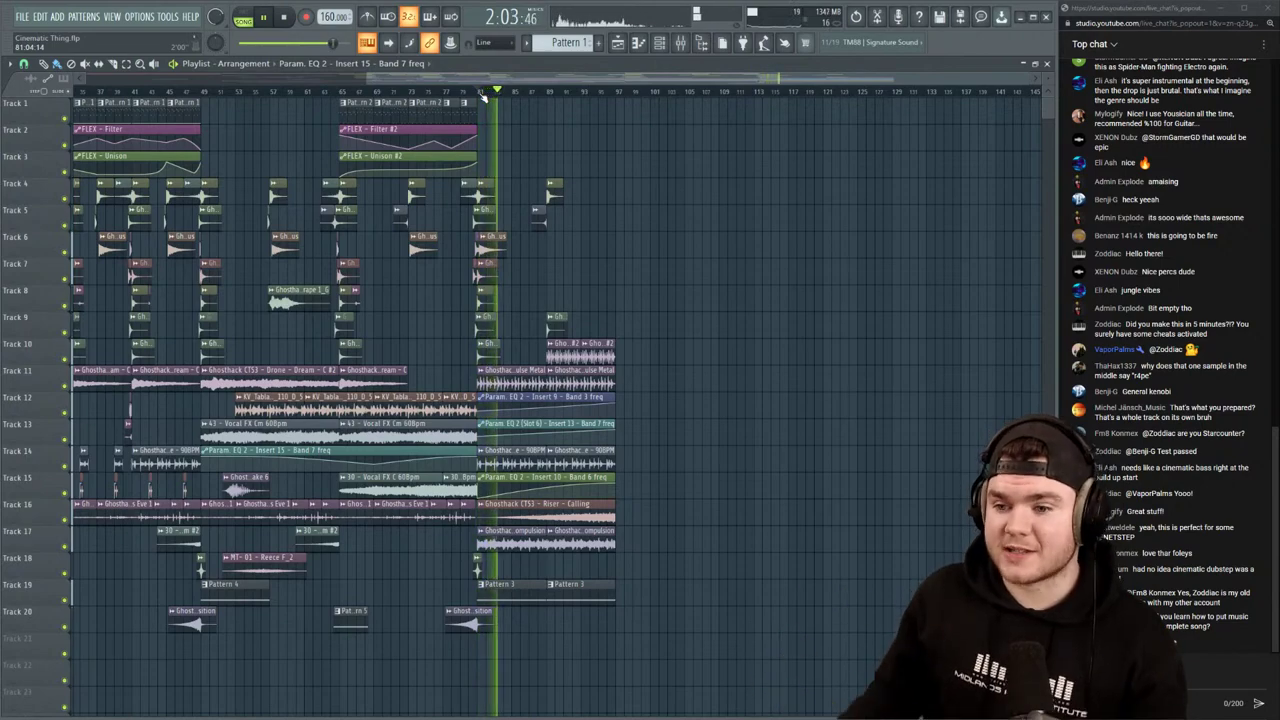
left_click_drag(367, 80, 523, 96)
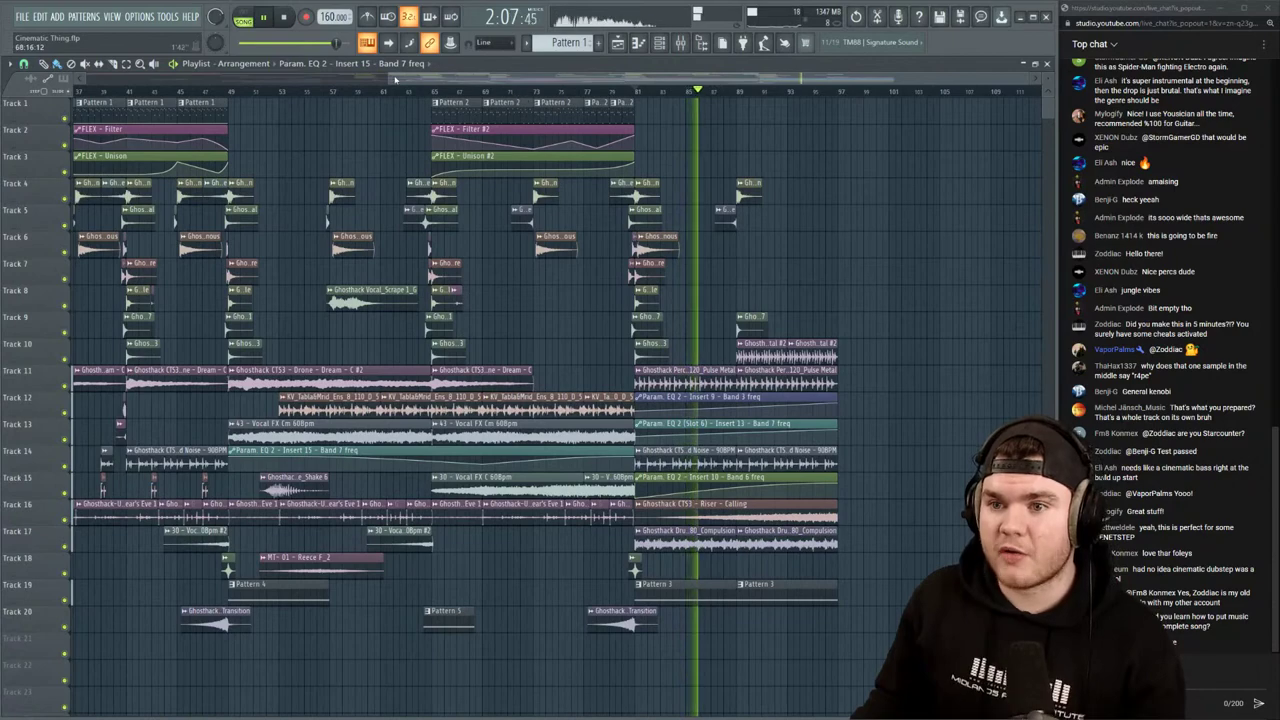
left_click_drag(388, 78, 659, 80)
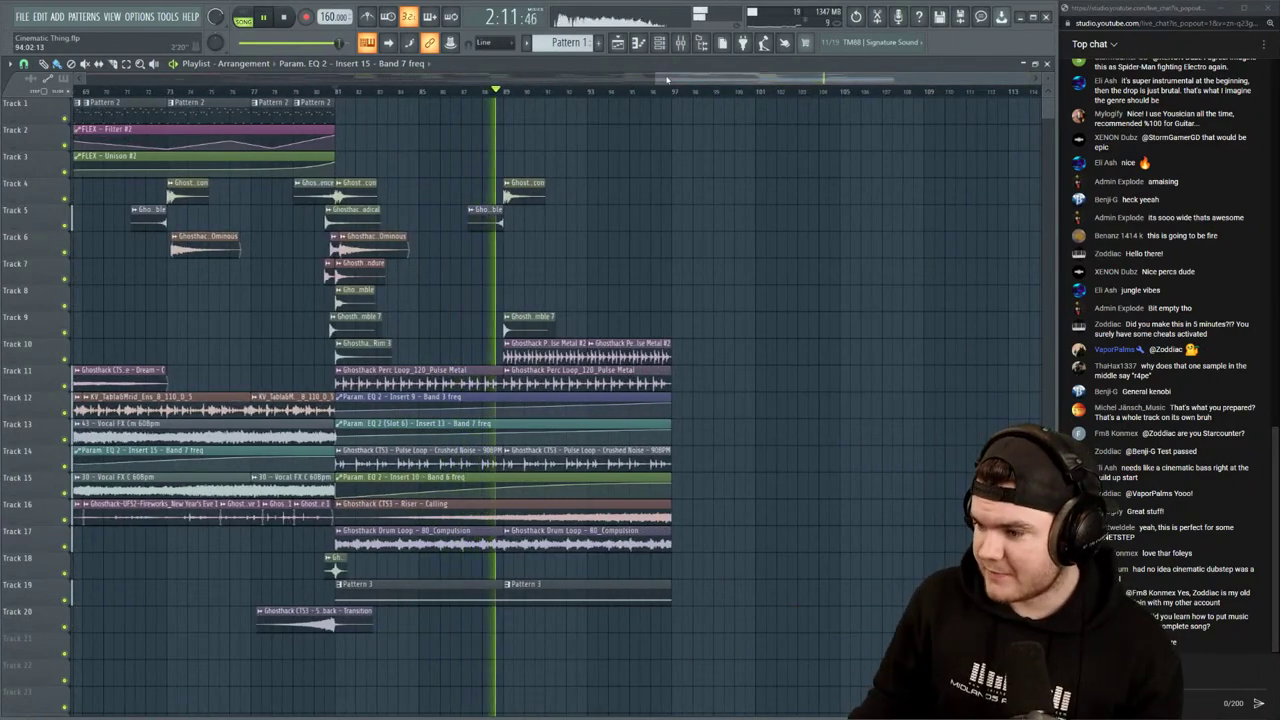
key("space")
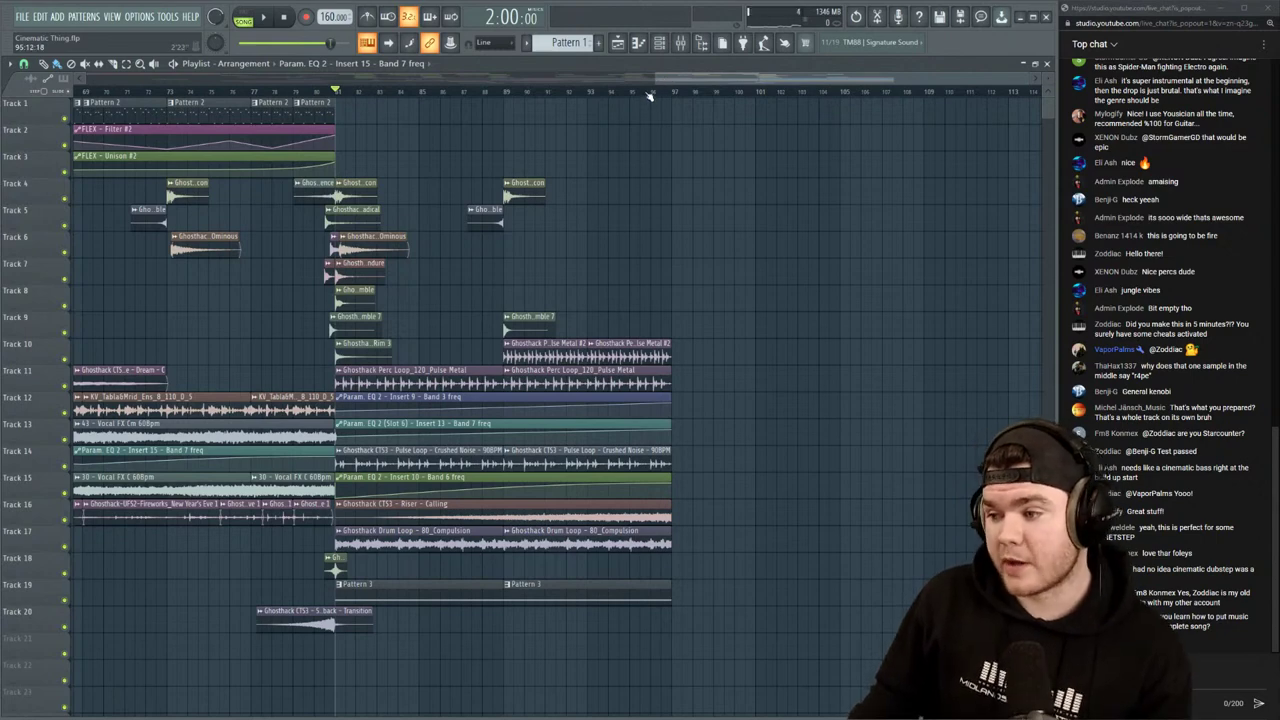
Survey the arrangement and examine the empty playlist space after its end at bar 97
scroll(650, 96, "down", 4)
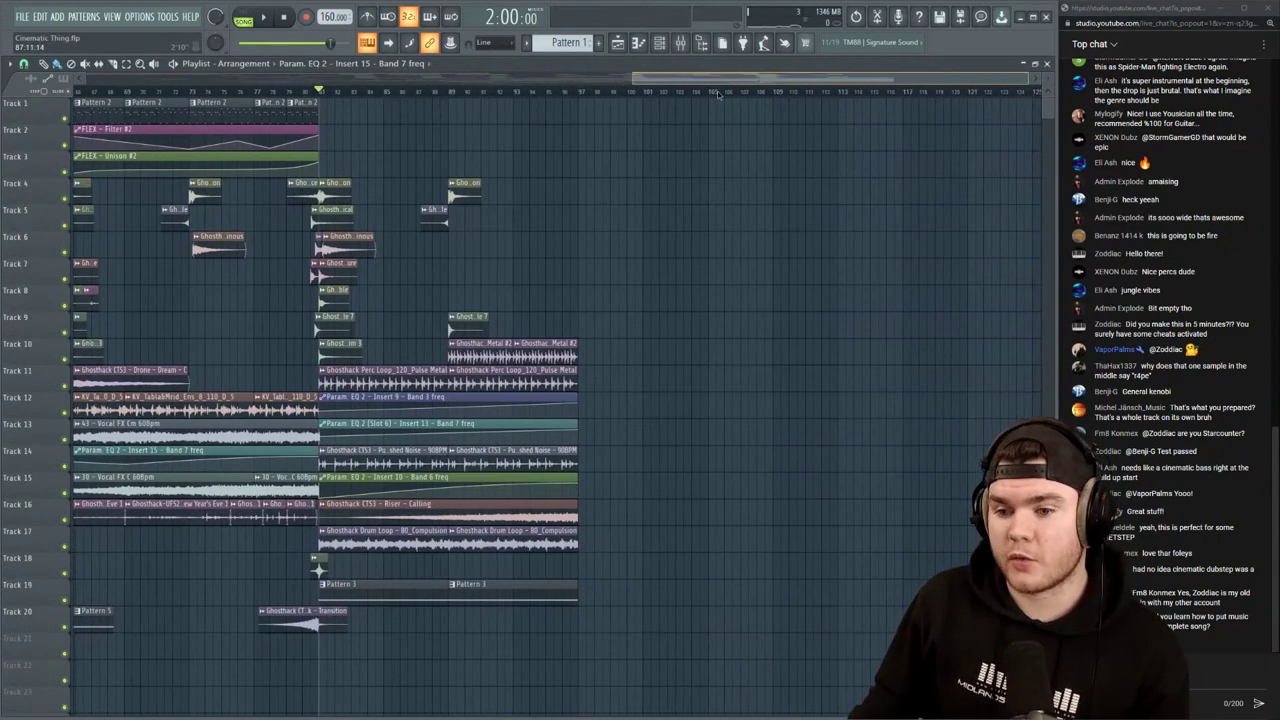
scroll(717, 93, "right", 4)
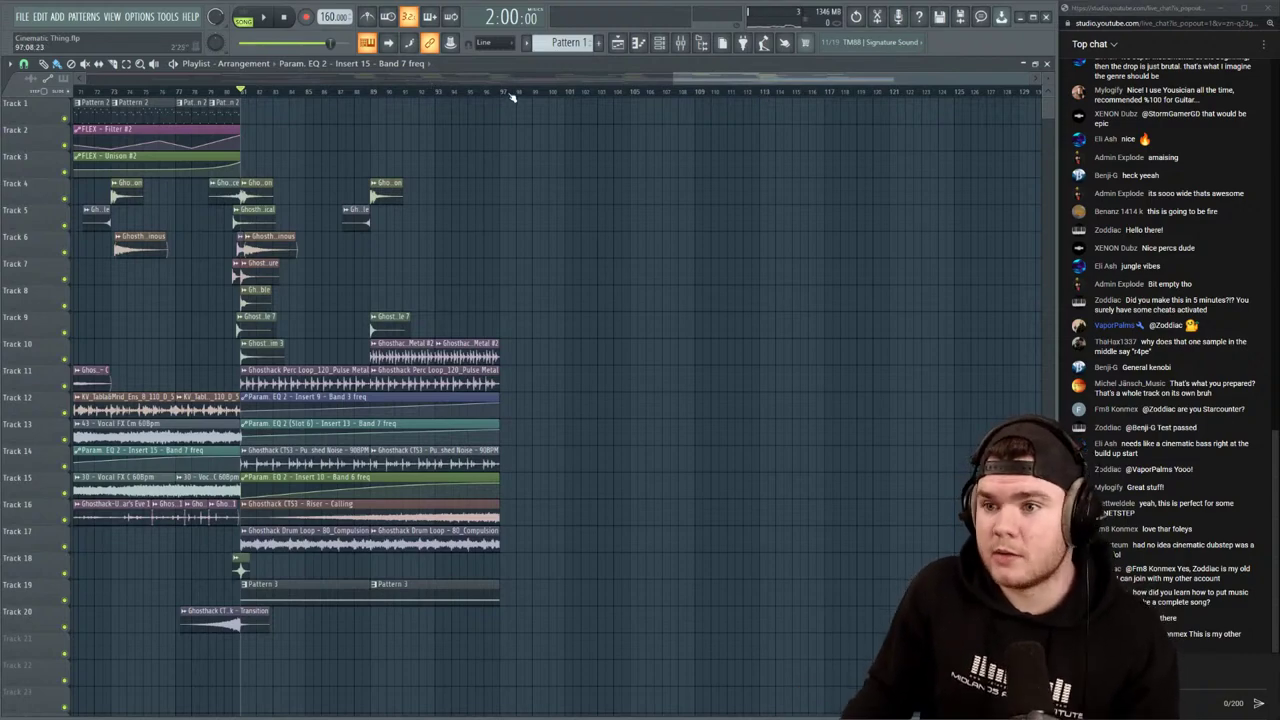
scroll(508, 94, "down", 5)
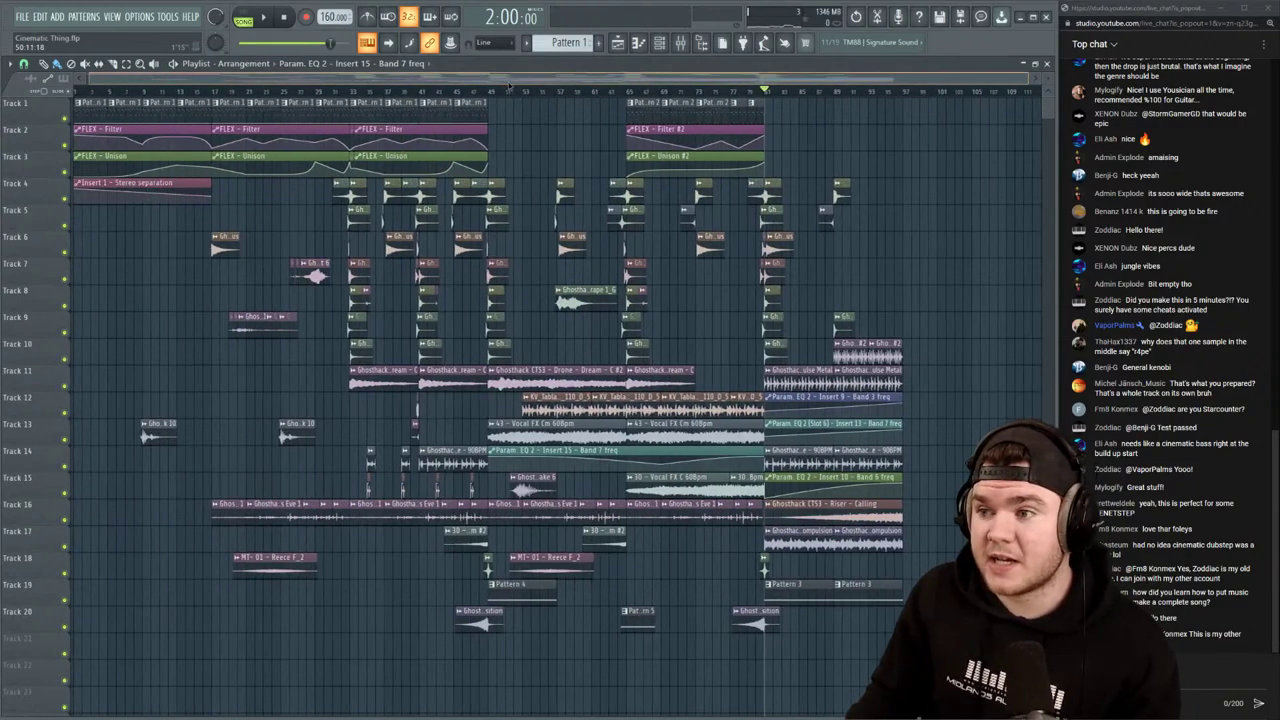
scroll(714, 100, "up", 4)
scroll(720, 100, "down", 2)
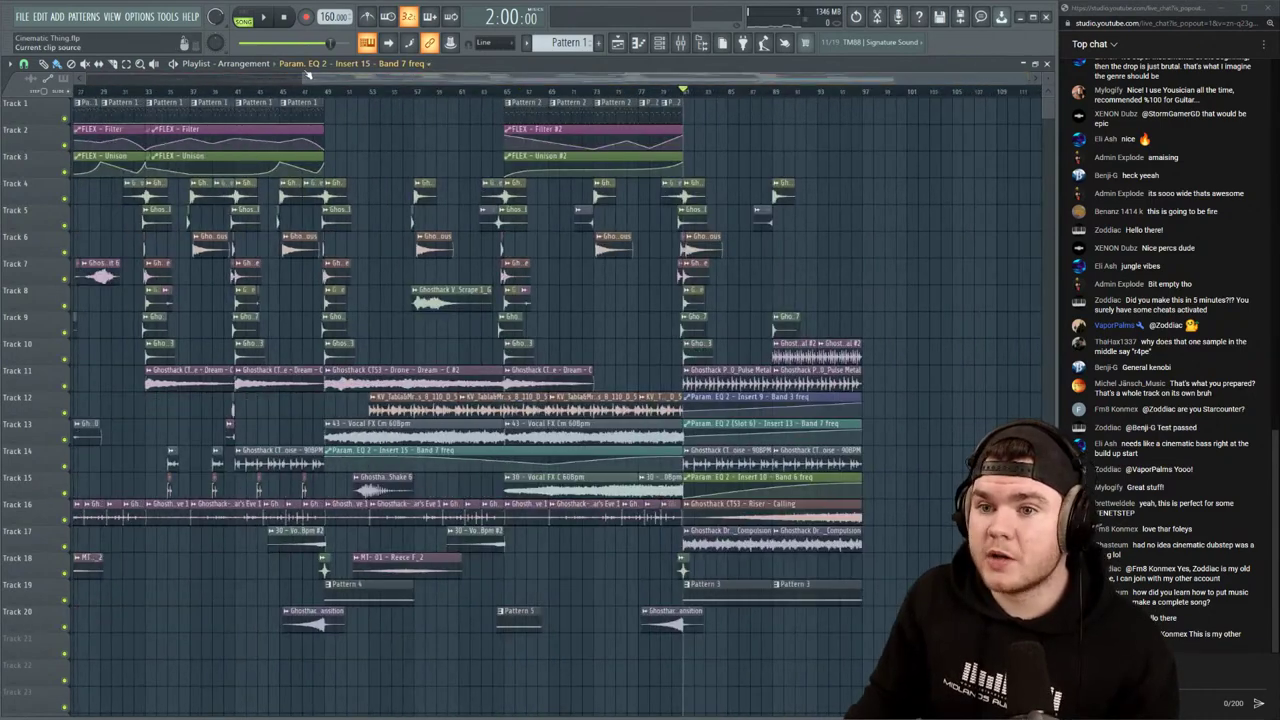
left_click_drag(308, 75, 677, 120)
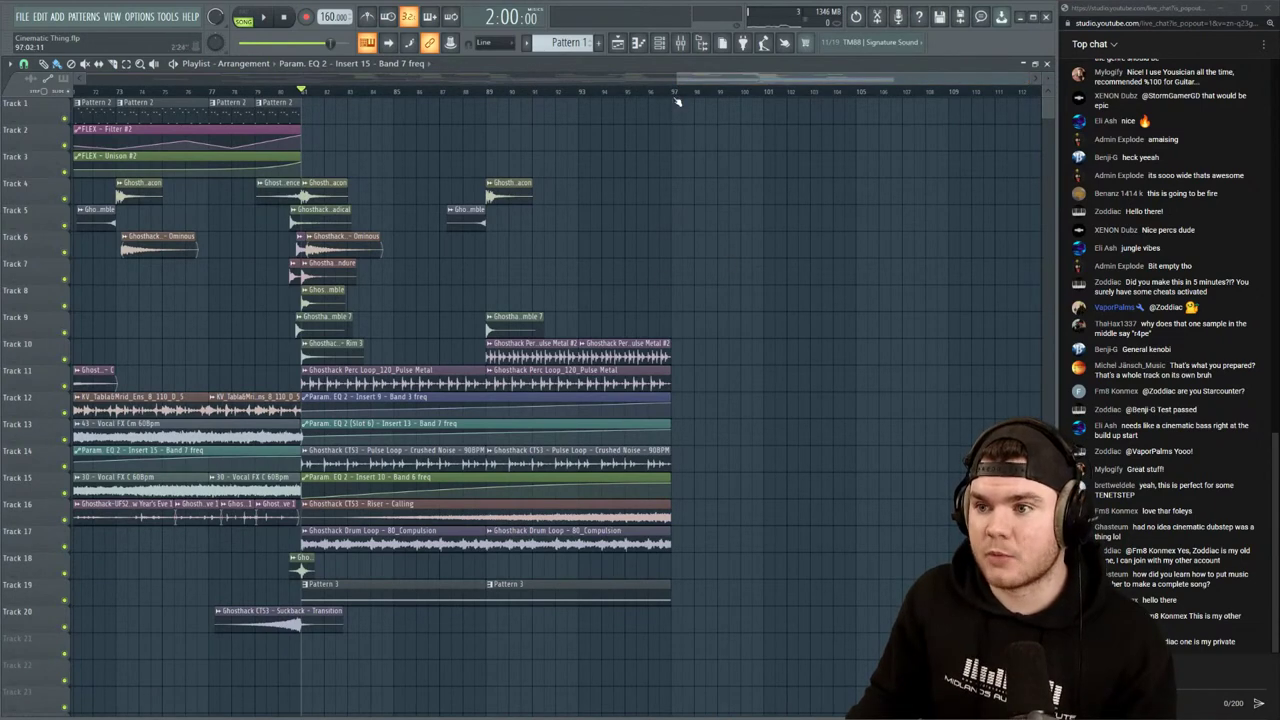
left_click_drag(679, 79, 708, 81)
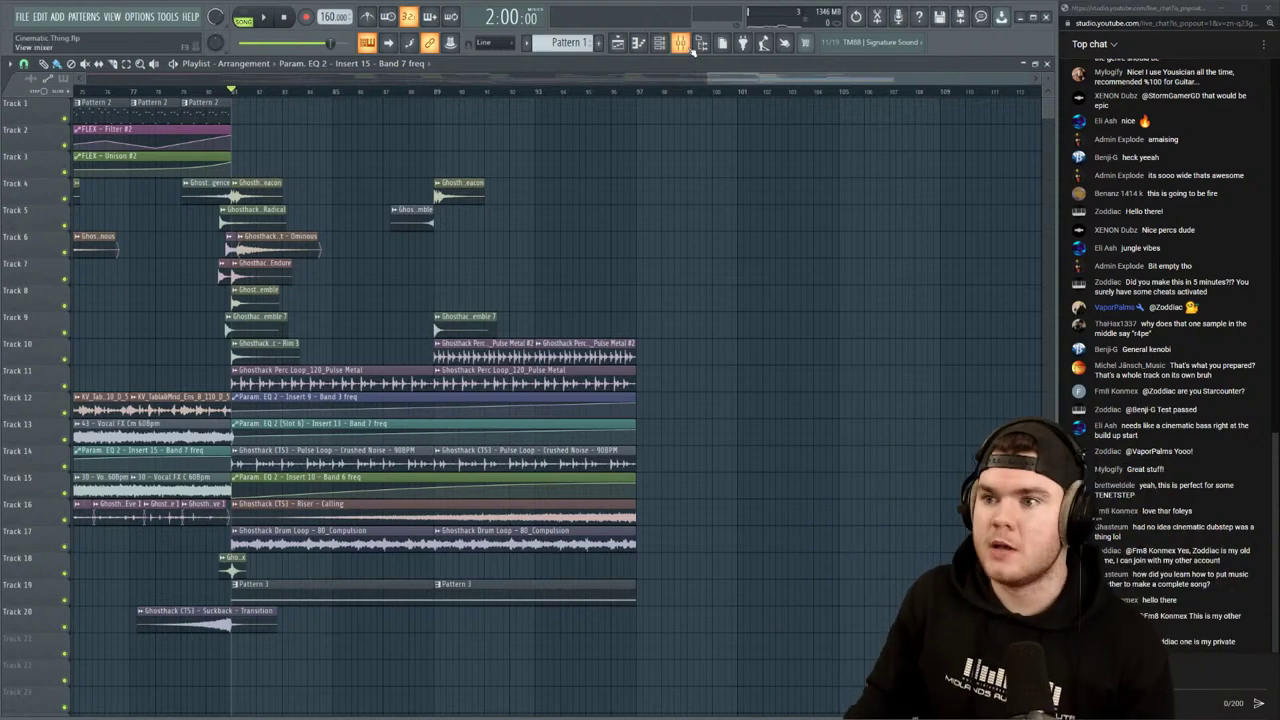
left_click(680, 42)
left_click(679, 45)
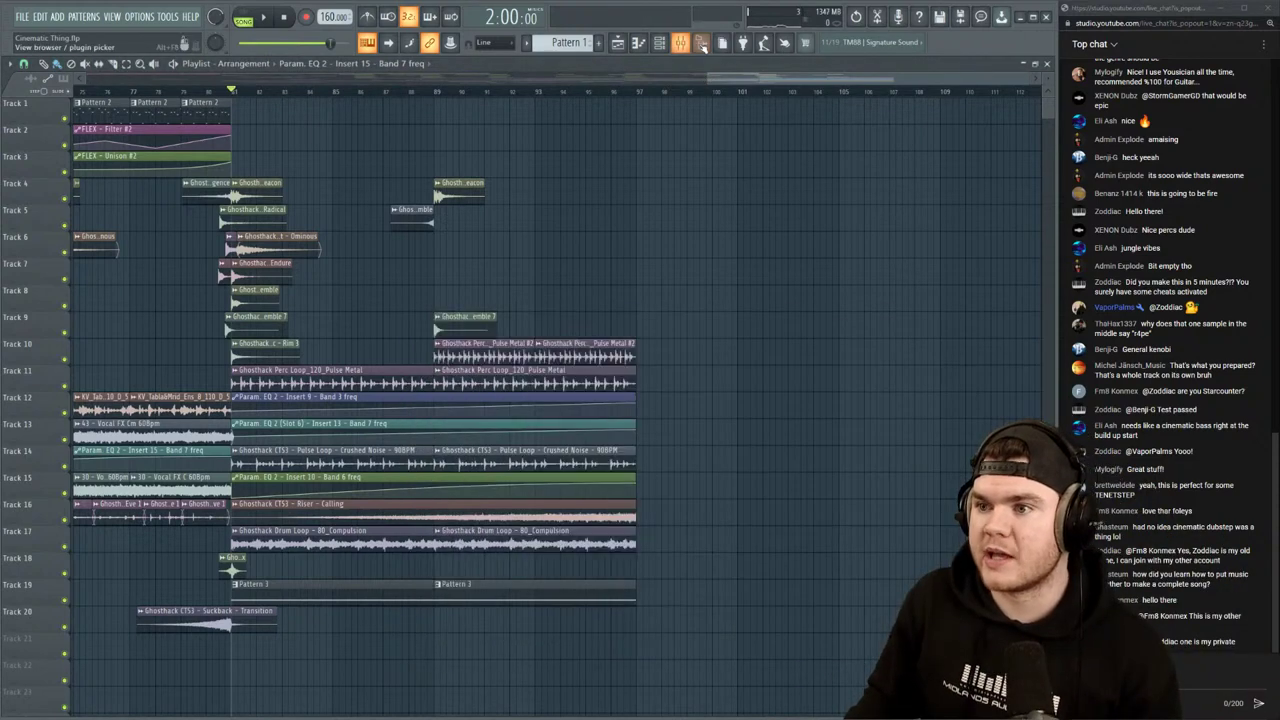
Show the browser, expand the Packs folder and widen the browser so long sample pack names are readable
left_click(702, 43)
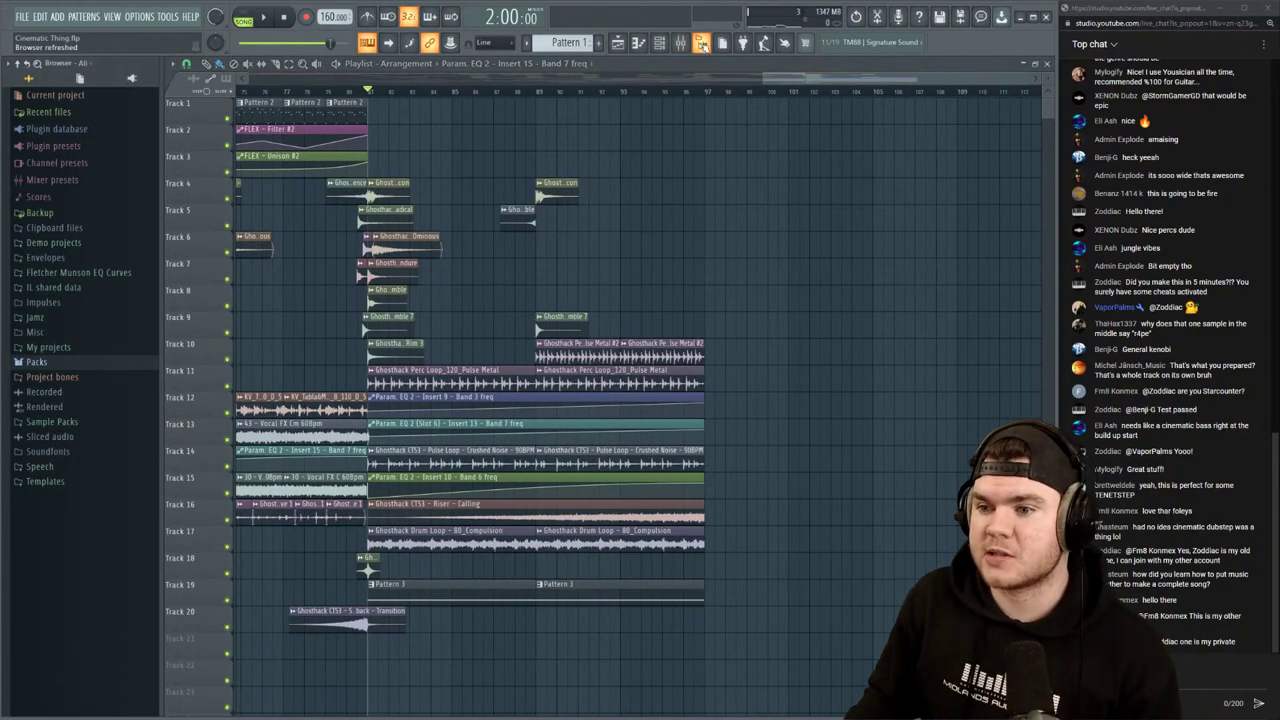
left_click(75, 425)
scroll(75, 425, "down", 6)
left_click_drag(161, 303, 209, 304)
scroll(140, 322, "down", 7)
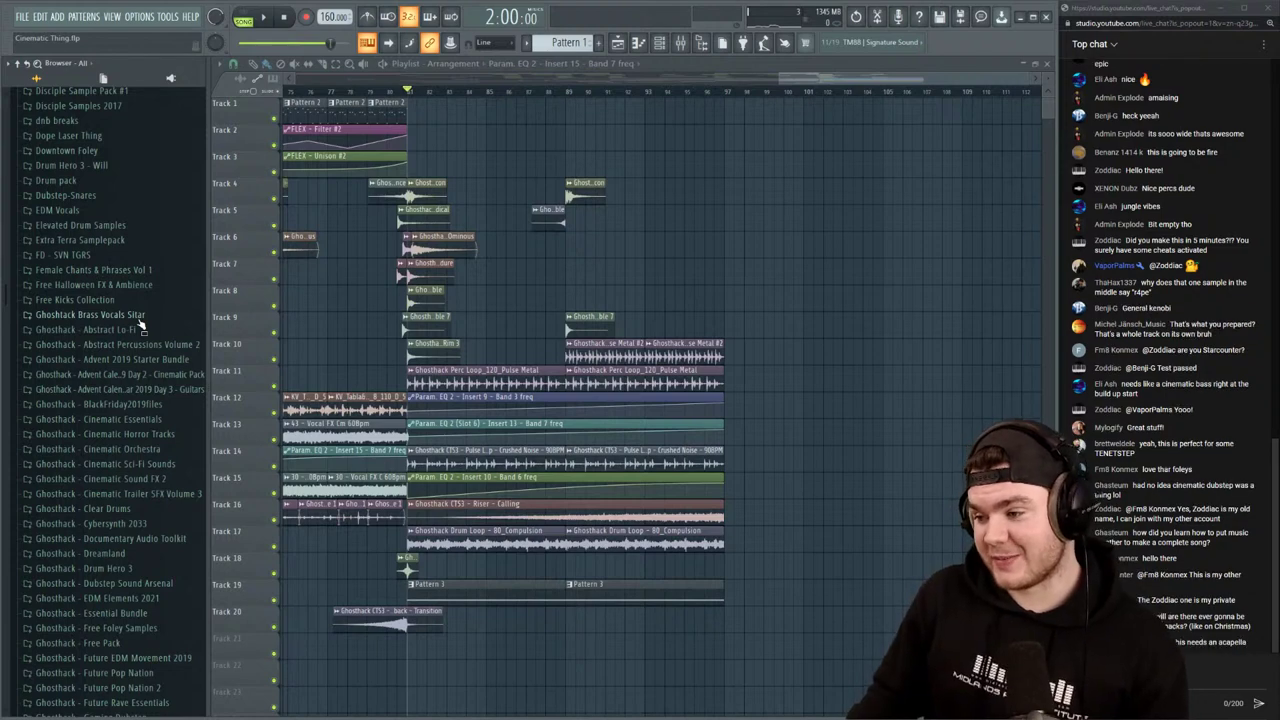
key("ctrl+s")
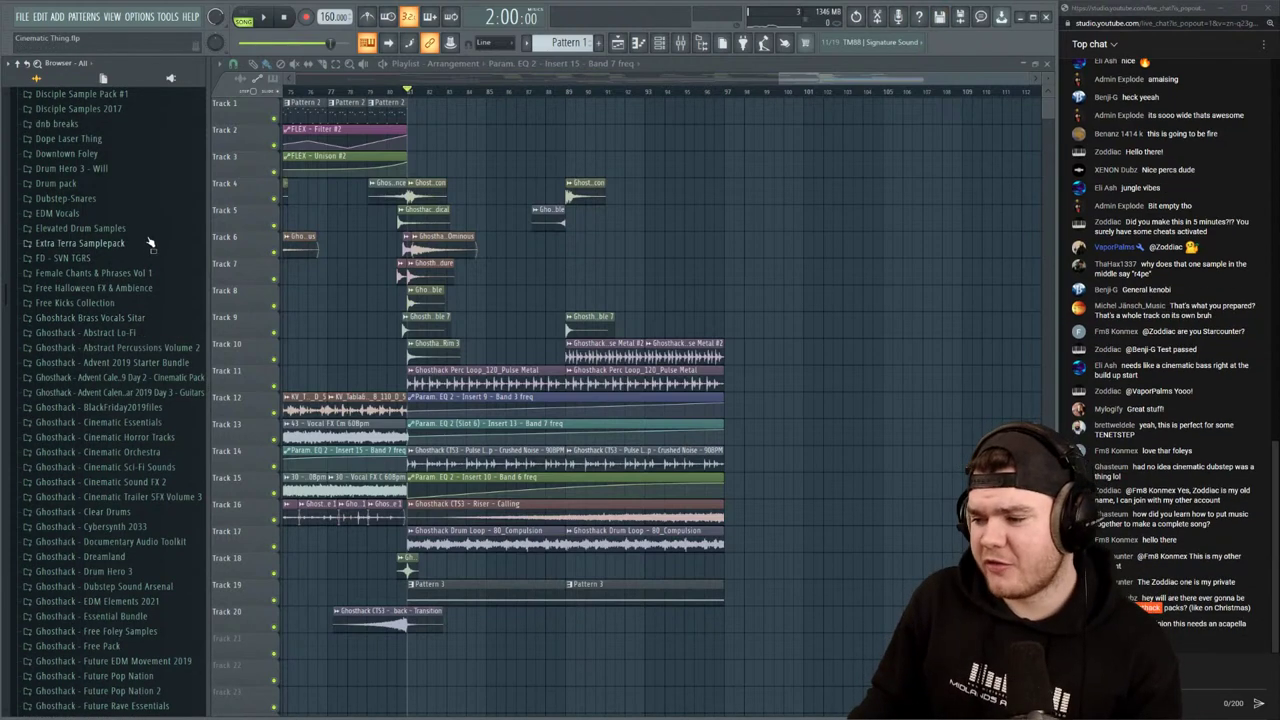
Find the Will Ghosthack - Advent Samples 2021 pack and open its 10 Kicks folder under 30 Drum One-Shots
scroll(150, 245, "down", 15)
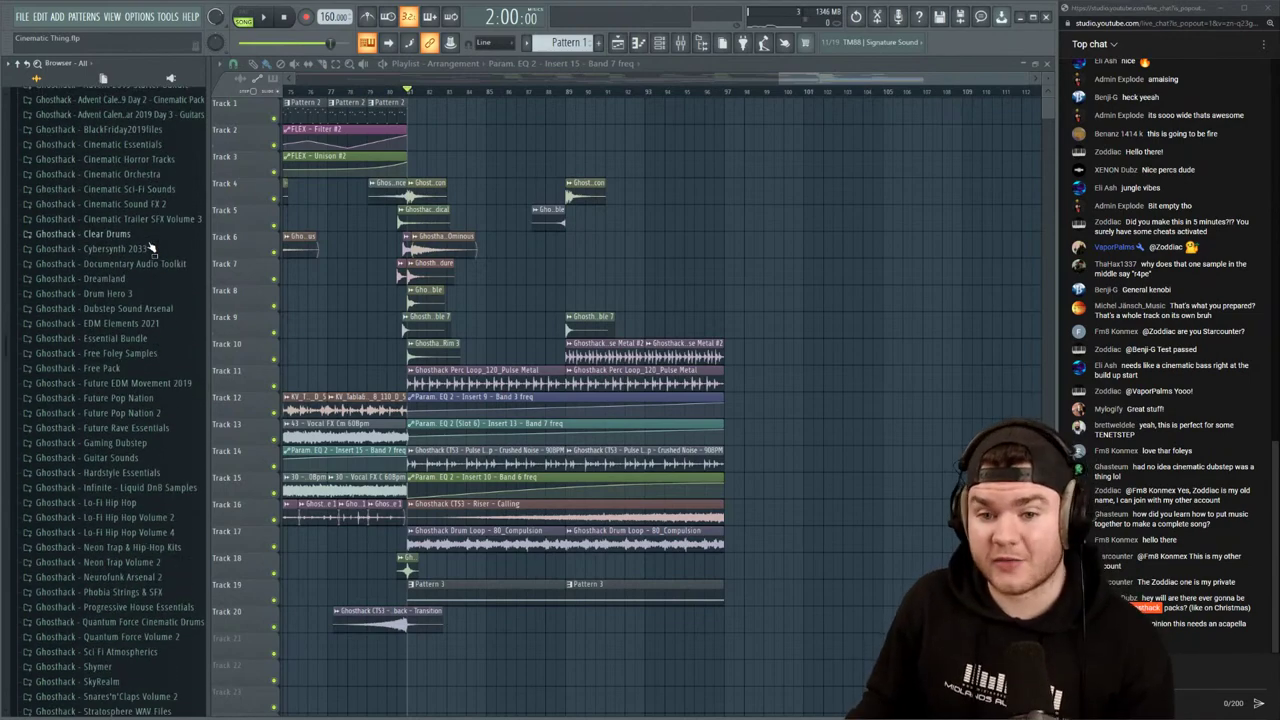
left_click_drag(201, 241, 222, 224)
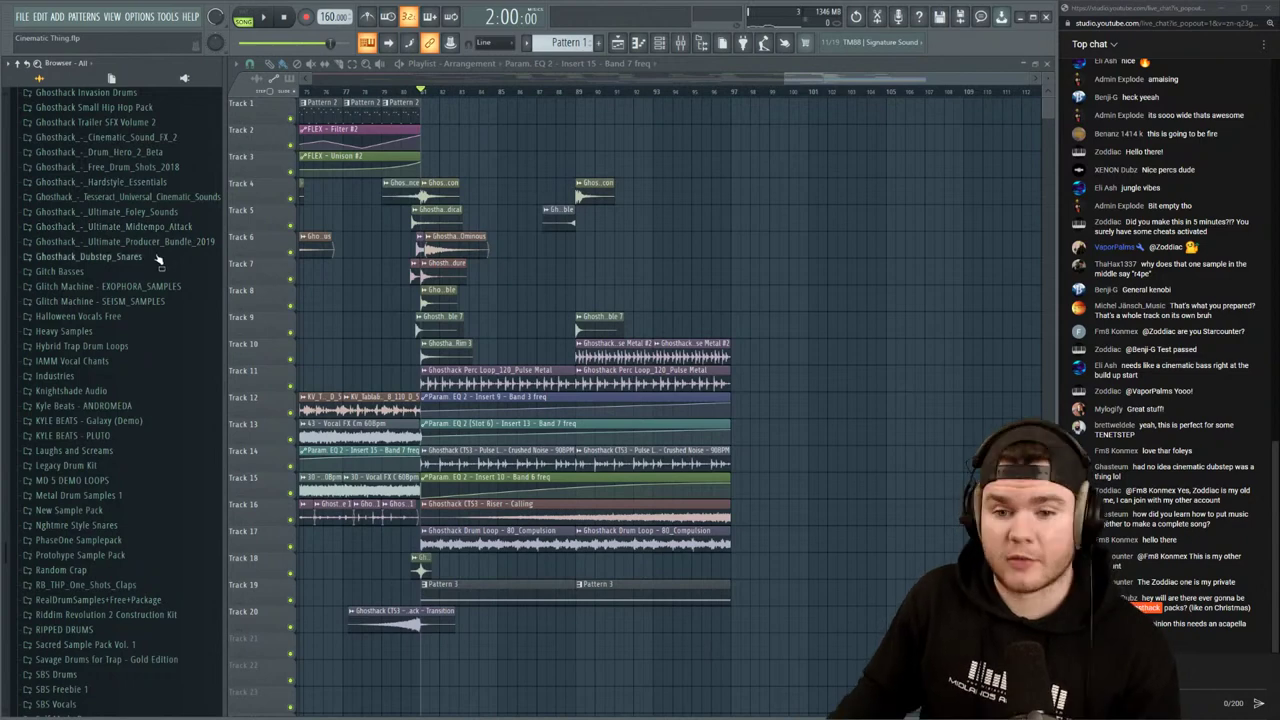
scroll(157, 259, "down", 20)
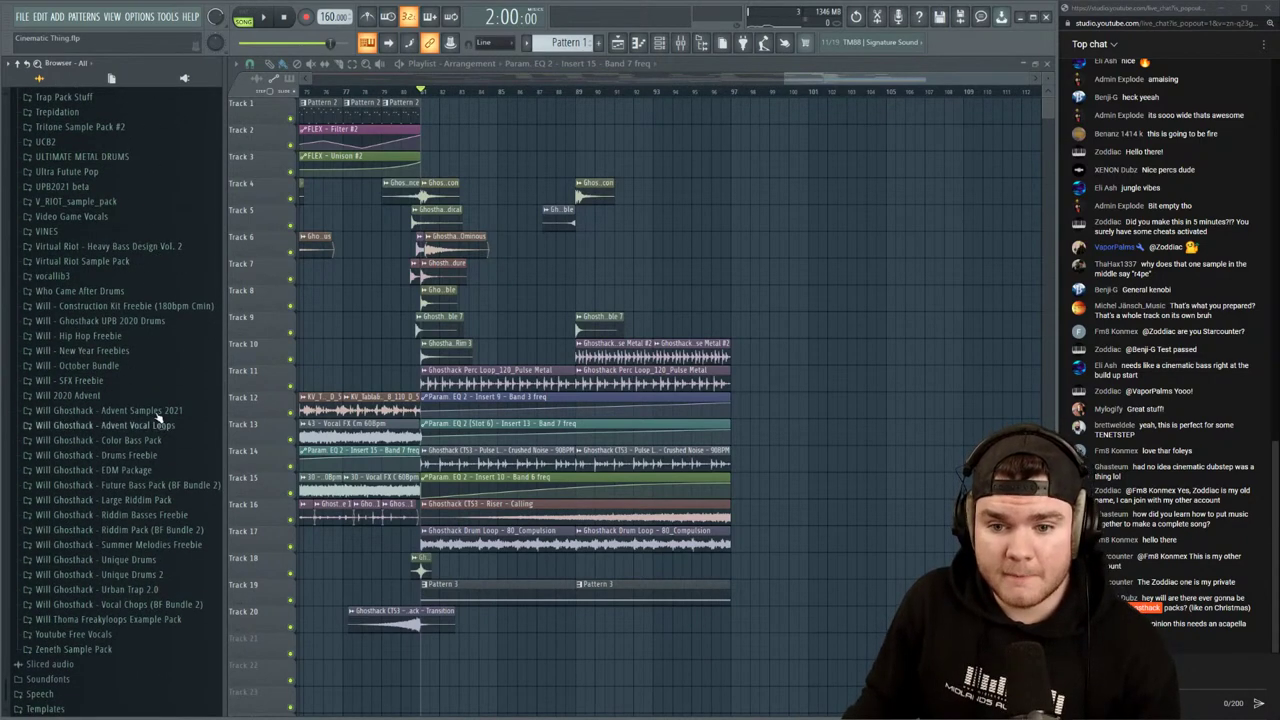
left_click(118, 416)
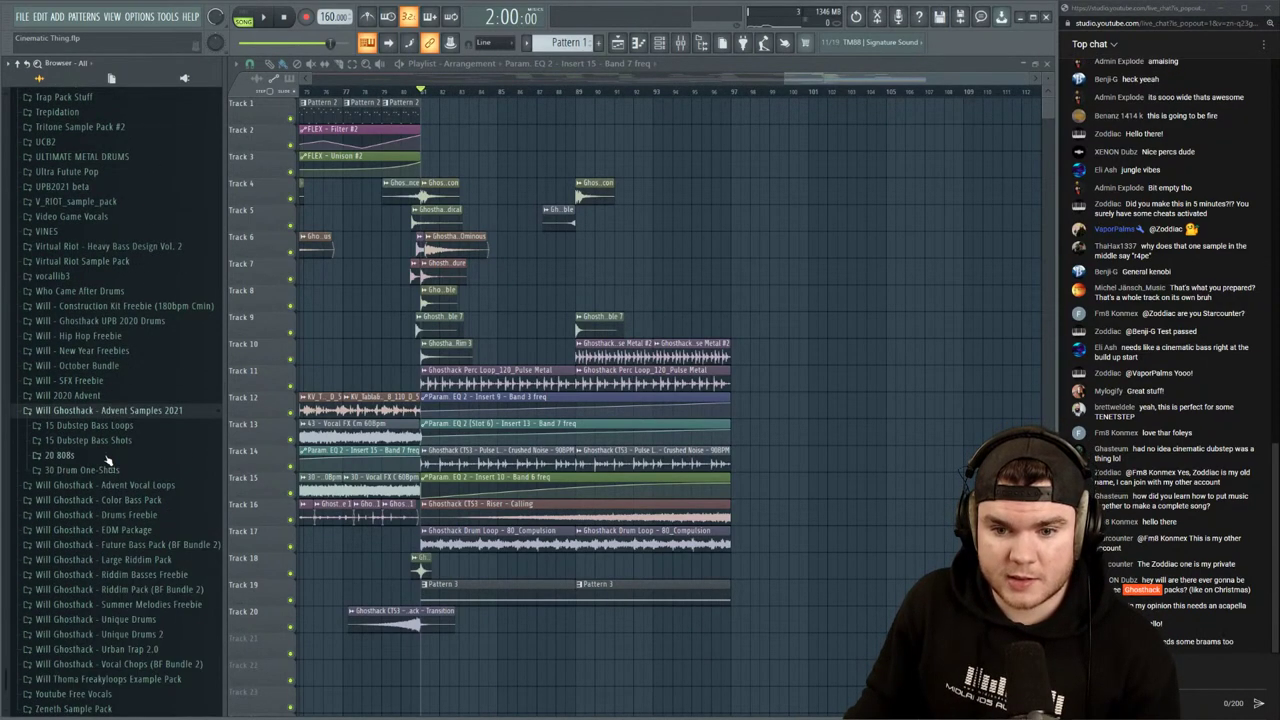
left_click(112, 467)
scroll(115, 450, "down", 2)
left_click(69, 395)
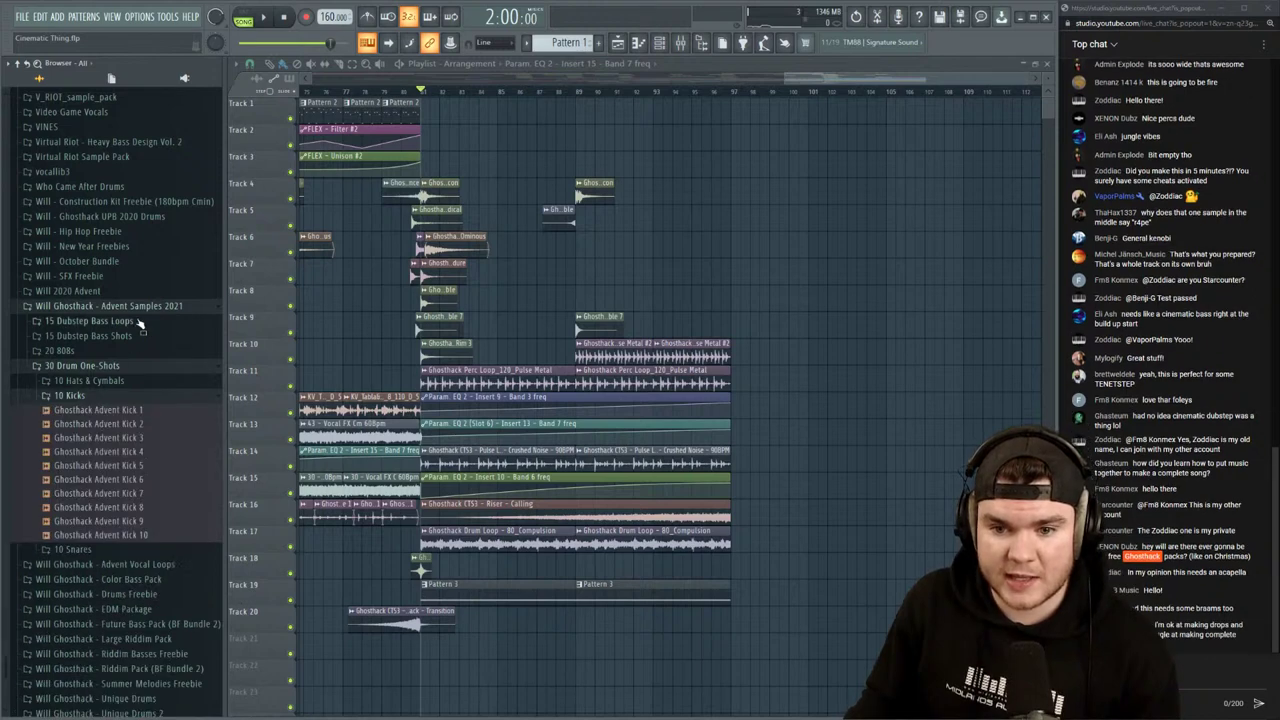
Audition Ghosthack Advent Kicks 2, 3, 4, 7 and 8
left_click(100, 285)
left_click(100, 298)
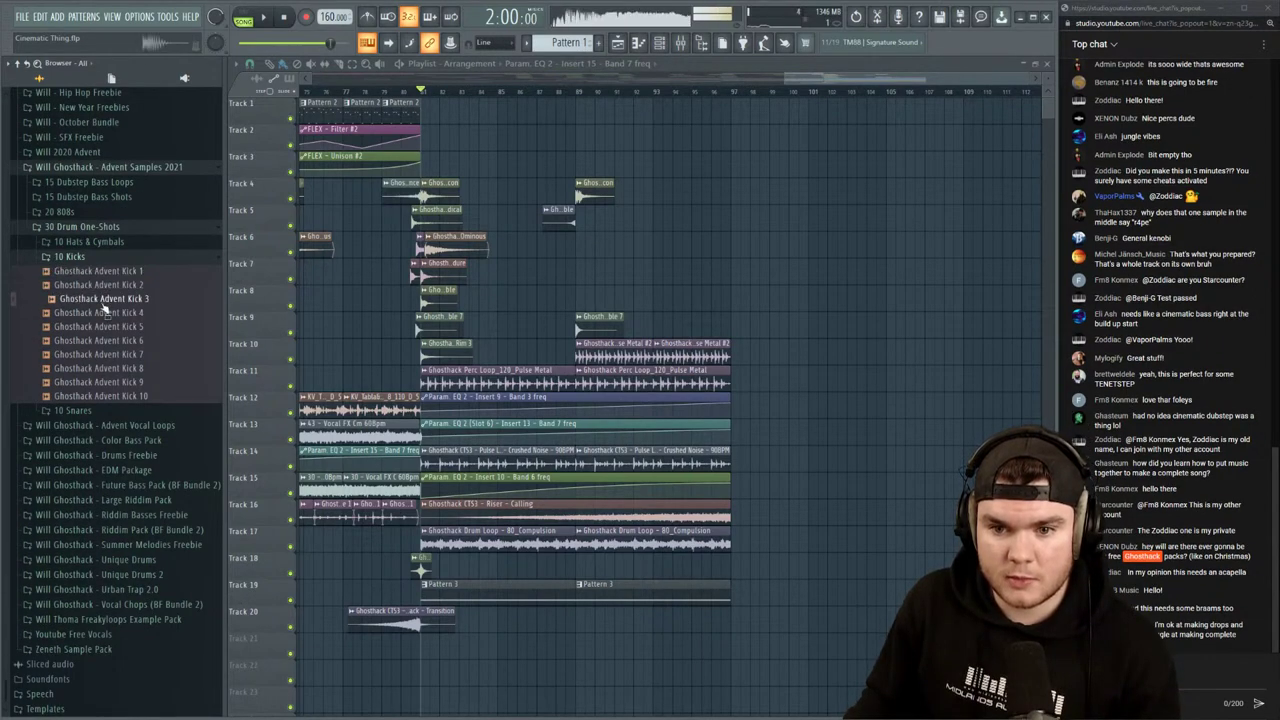
left_click(100, 312)
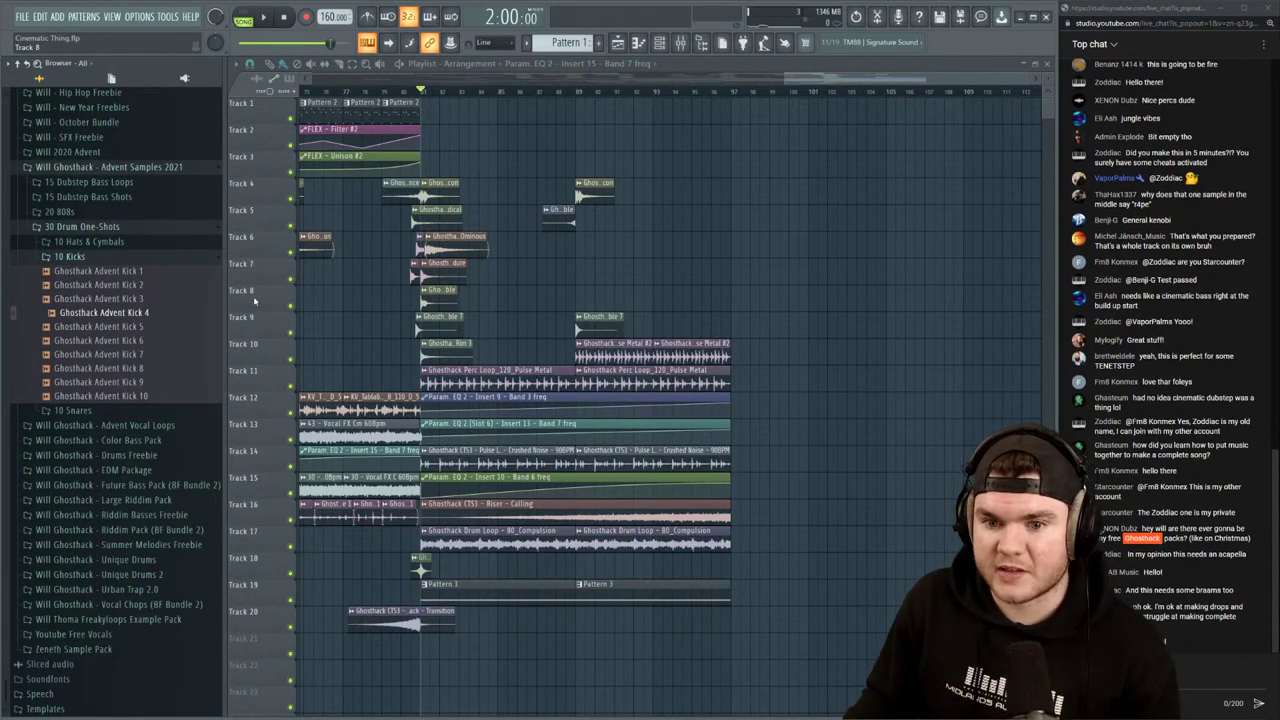
left_click(100, 354)
left_click(100, 368)
Select the Master track in the mixer, audition Kick 7 and open the Master's Maximus effect
left_click(680, 42)
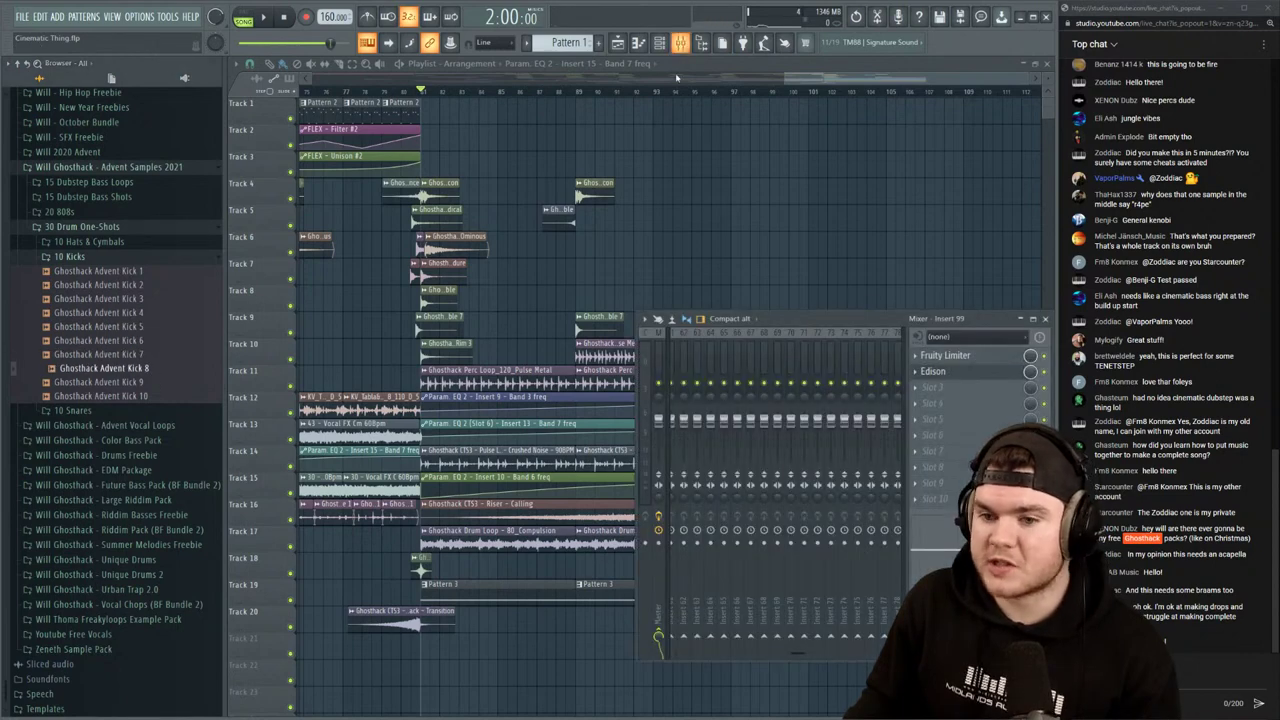
left_click(658, 350)
left_click_drag(820, 319, 632, 312)
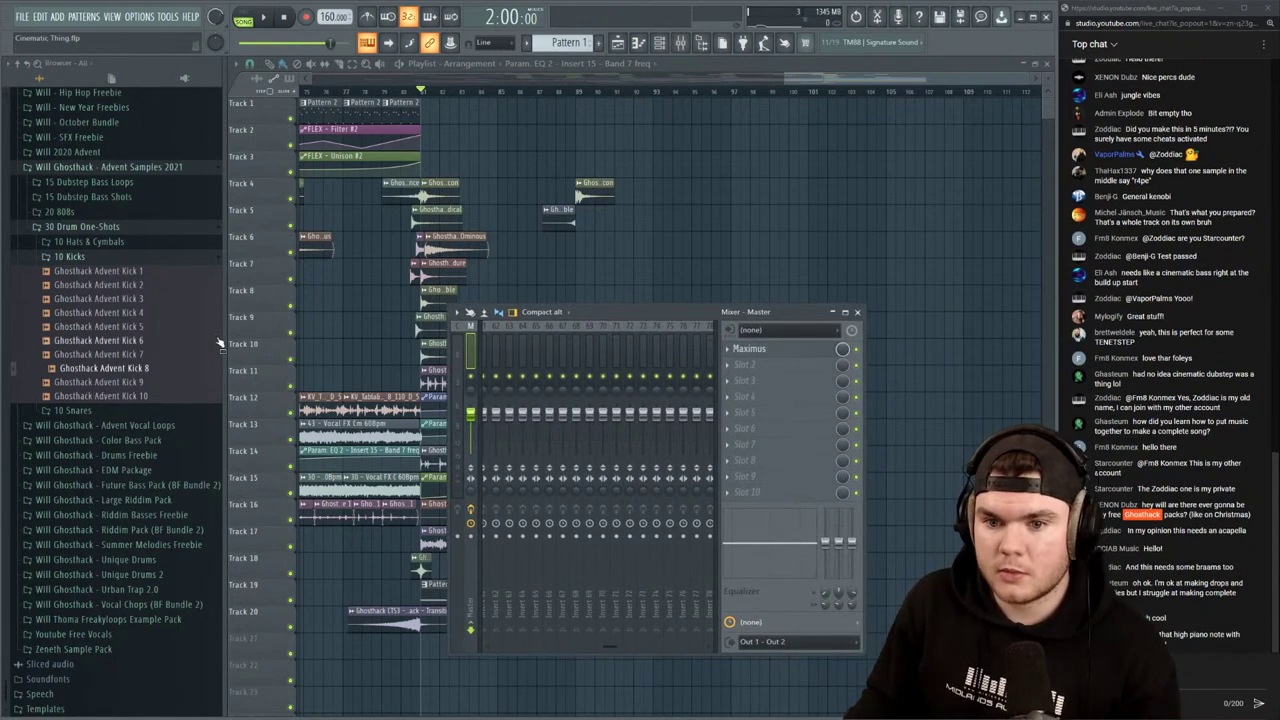
left_click(140, 327)
left_click(167, 350)
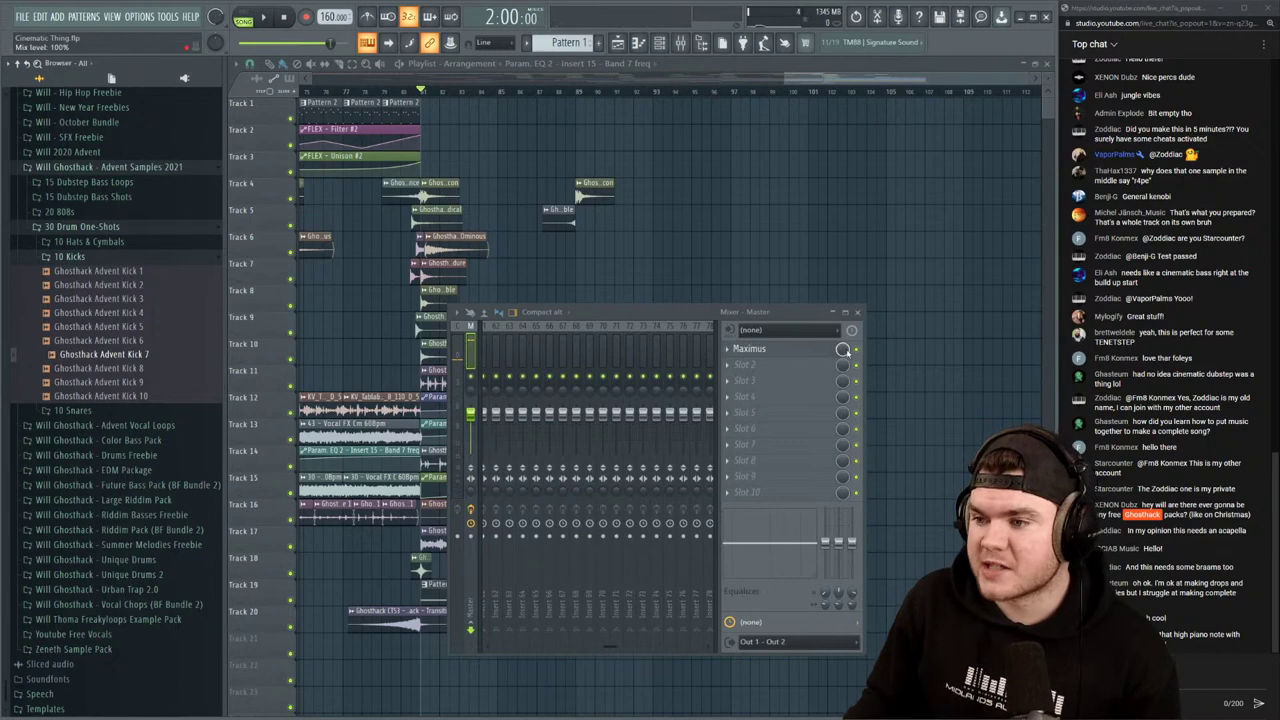
left_click(790, 348)
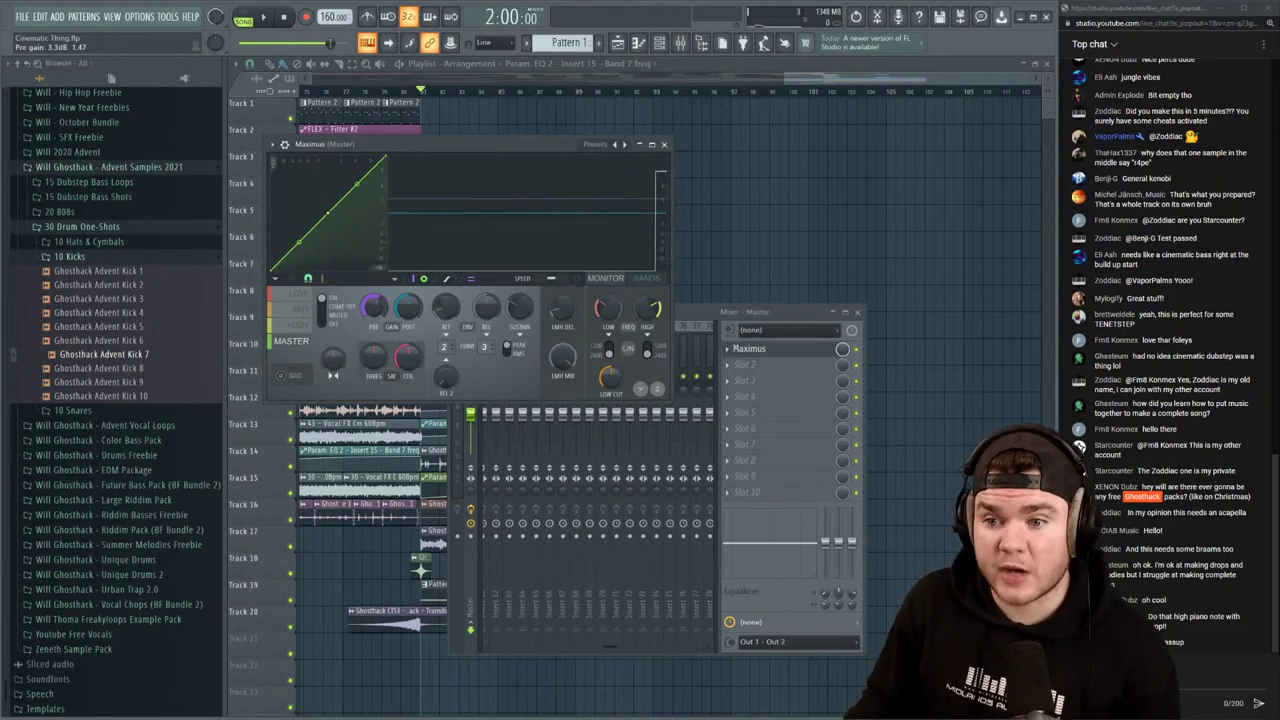
Compare Ghosthack Advent Kicks 4 and 3, then place Kick 3 on Track 1 at bar 97
left_click(80, 313)
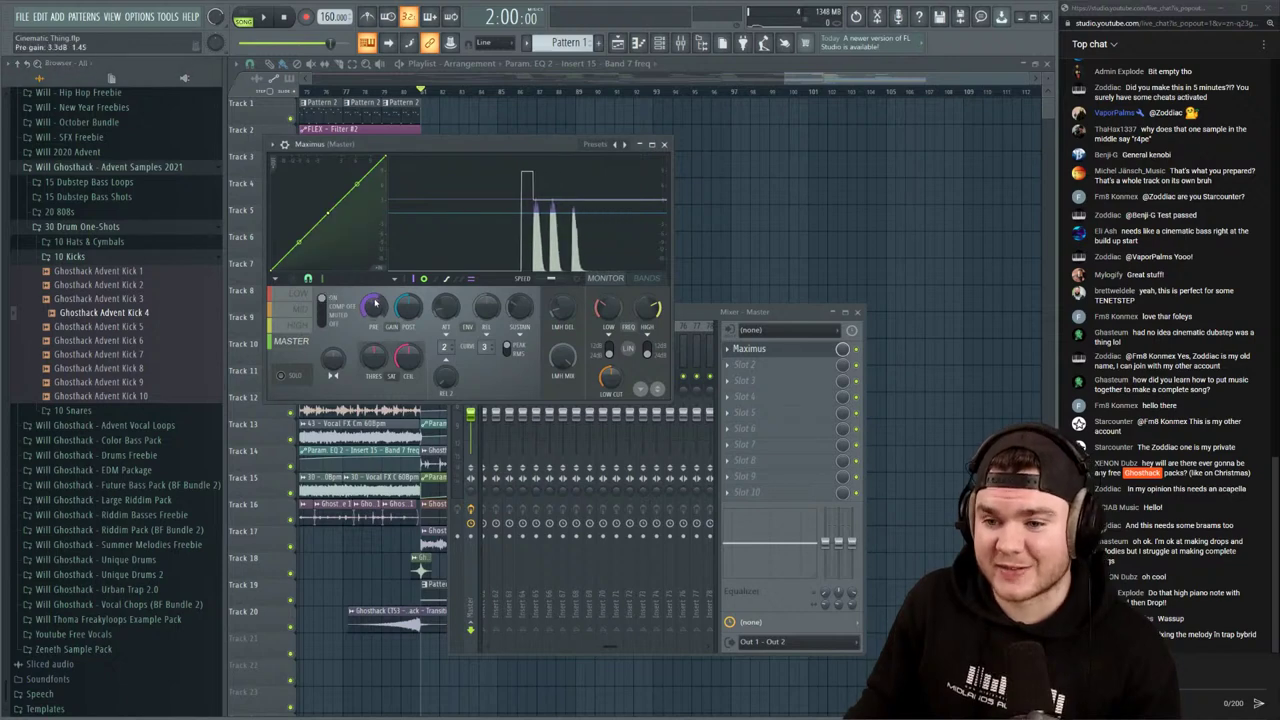
left_click(168, 299)
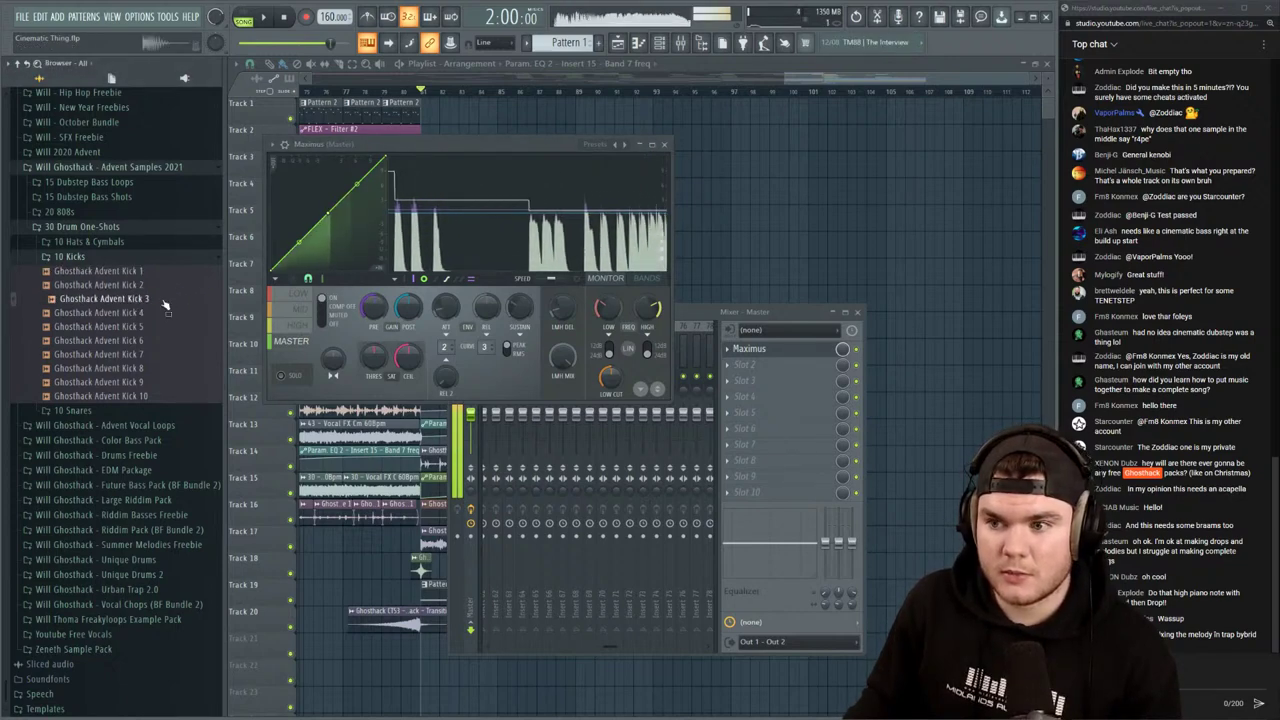
left_click_drag(140, 304, 829, 105)
key("space")
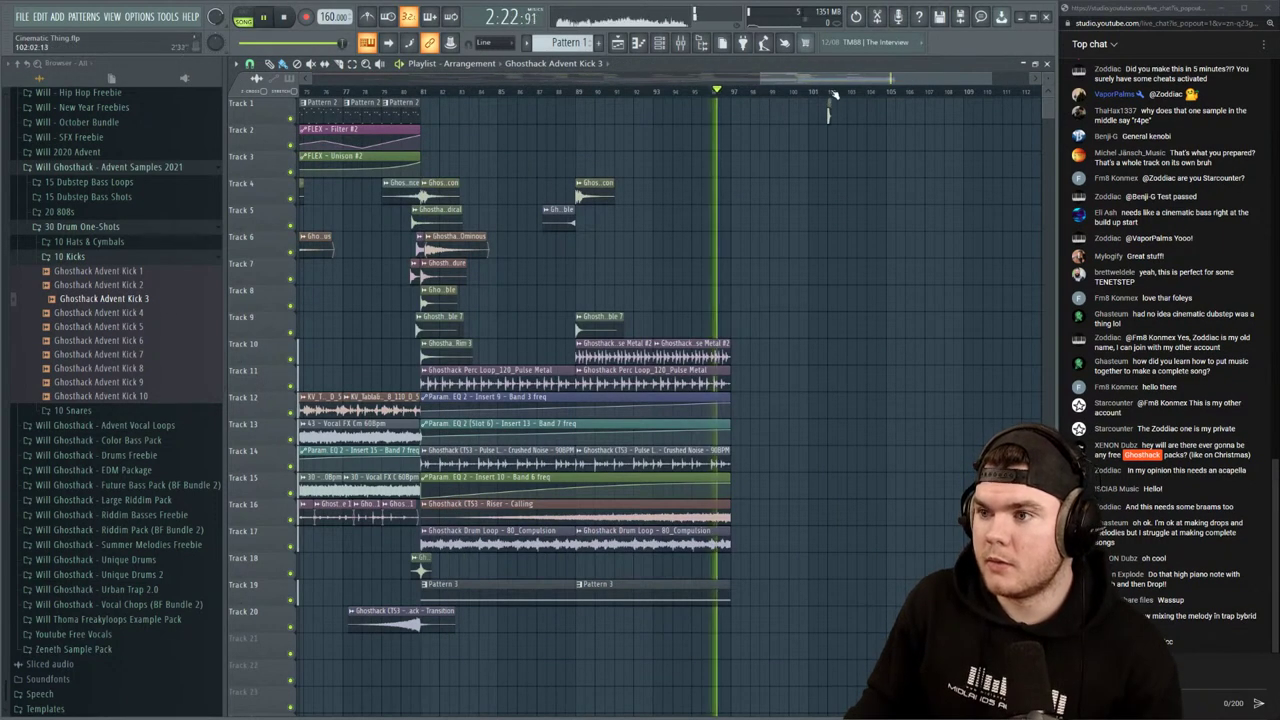
key("space")
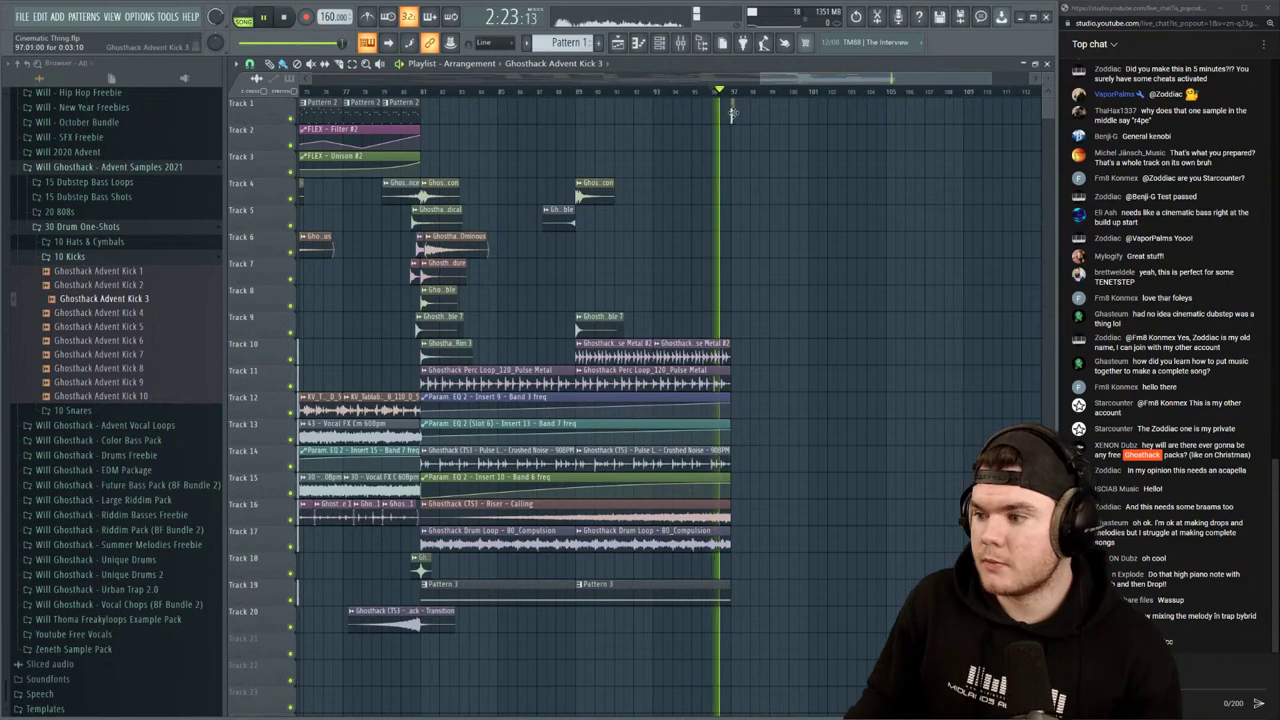
Play the end of the build-up from about bar 96 into the kick at bar 97, then stop
key("space")
scroll(886, 92, "up", 3)
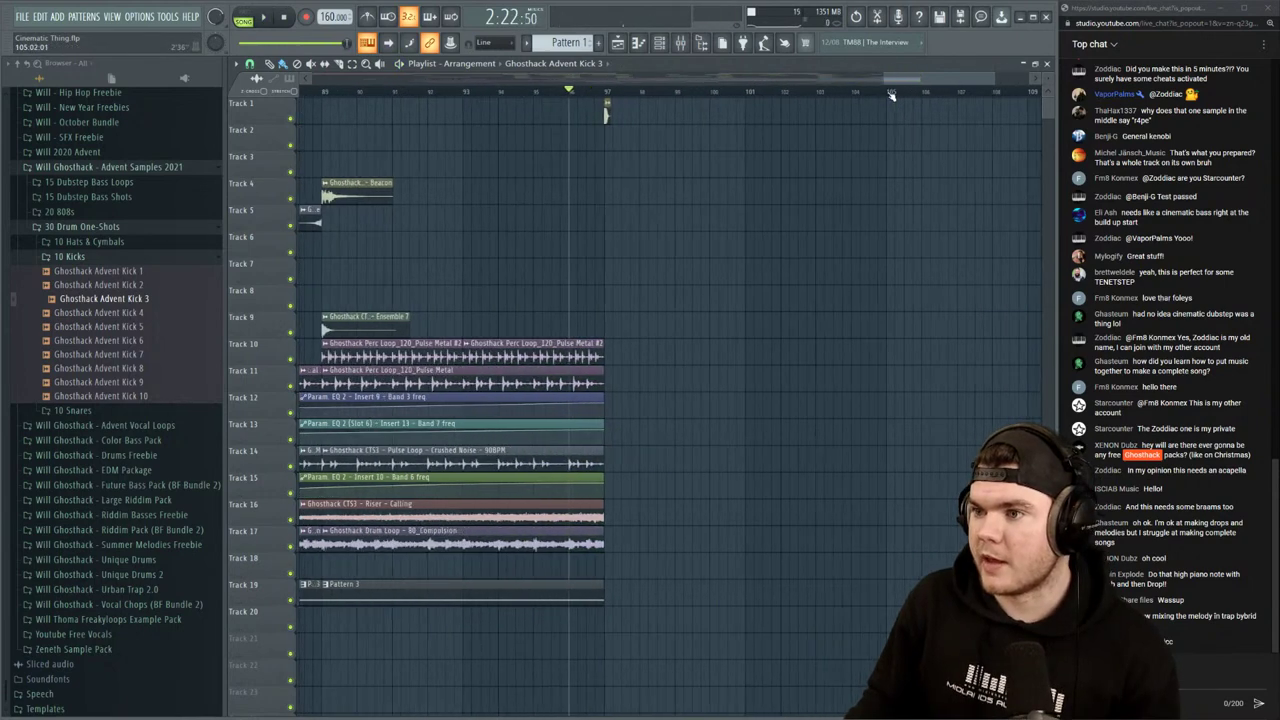
key("space")
left_click_drag(900, 80, 911, 80)
scroll(883, 88, "down", 4)
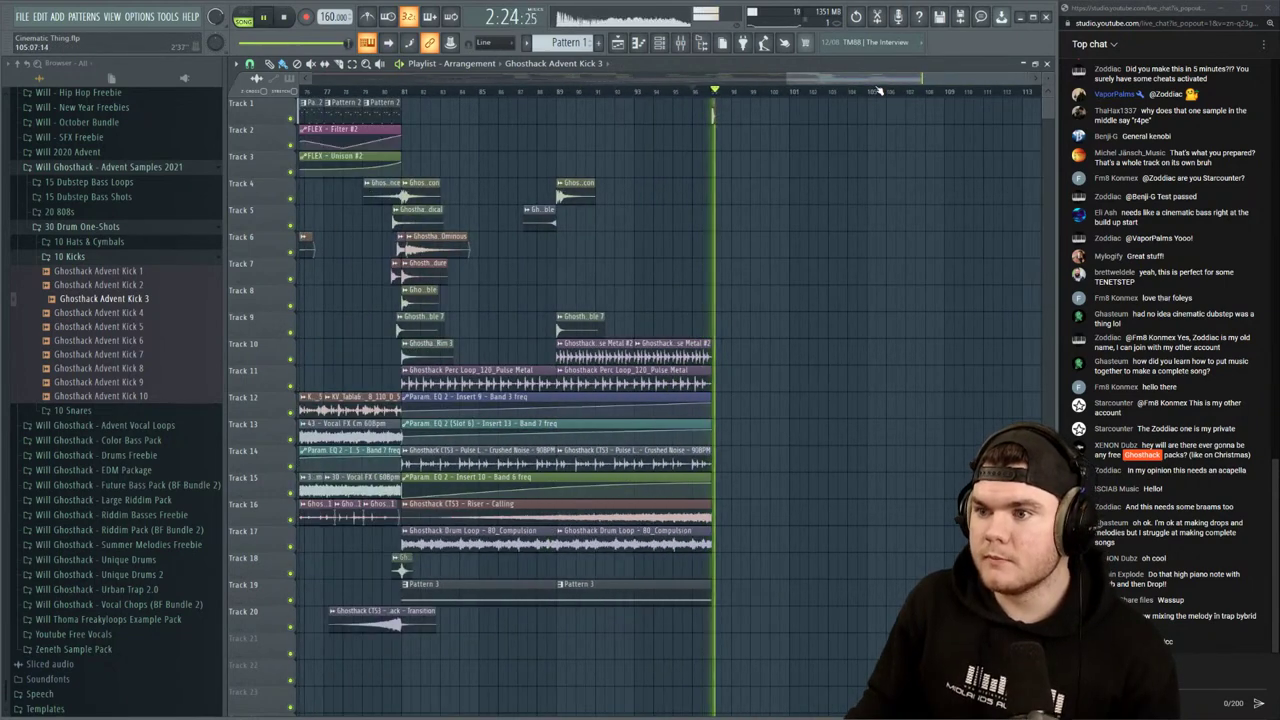
key("space")
Audition Ghosthack Advent Snares 1, 9 and 10 from the Advent pack's 10 Snares folder
left_click(120, 258)
left_click(96, 366)
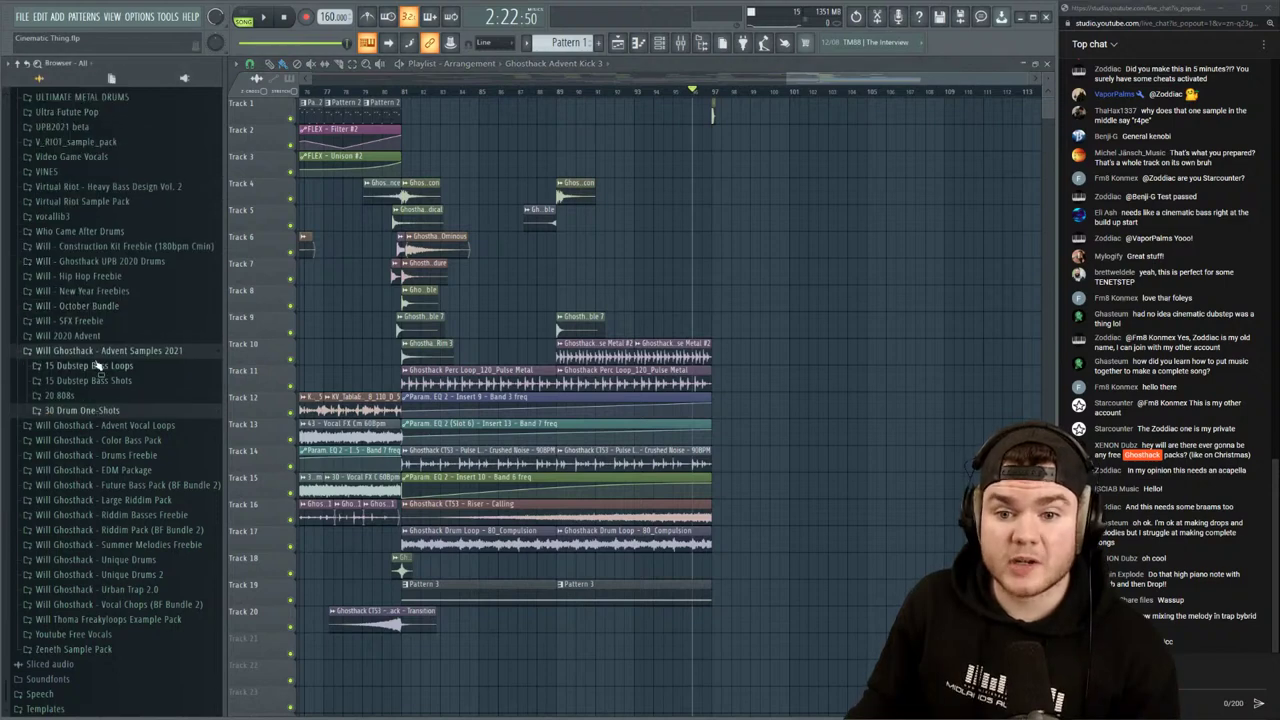
left_click(139, 352)
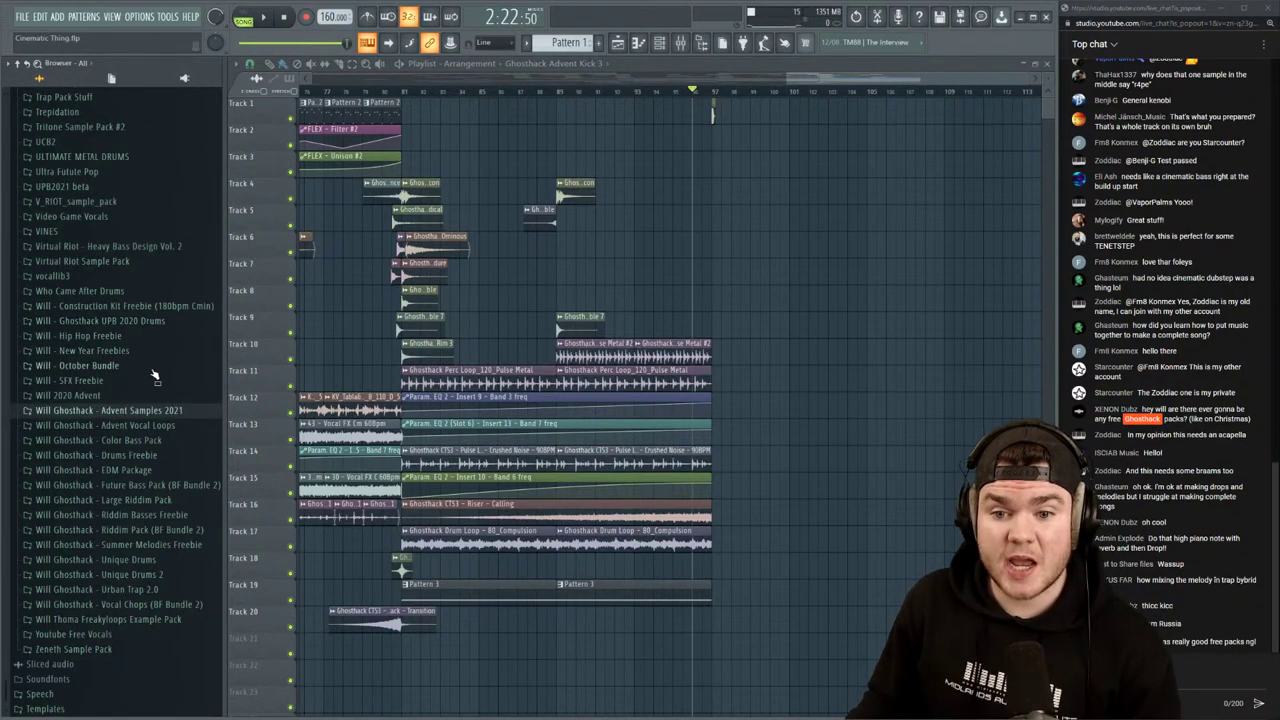
left_click(113, 411)
left_click(104, 470)
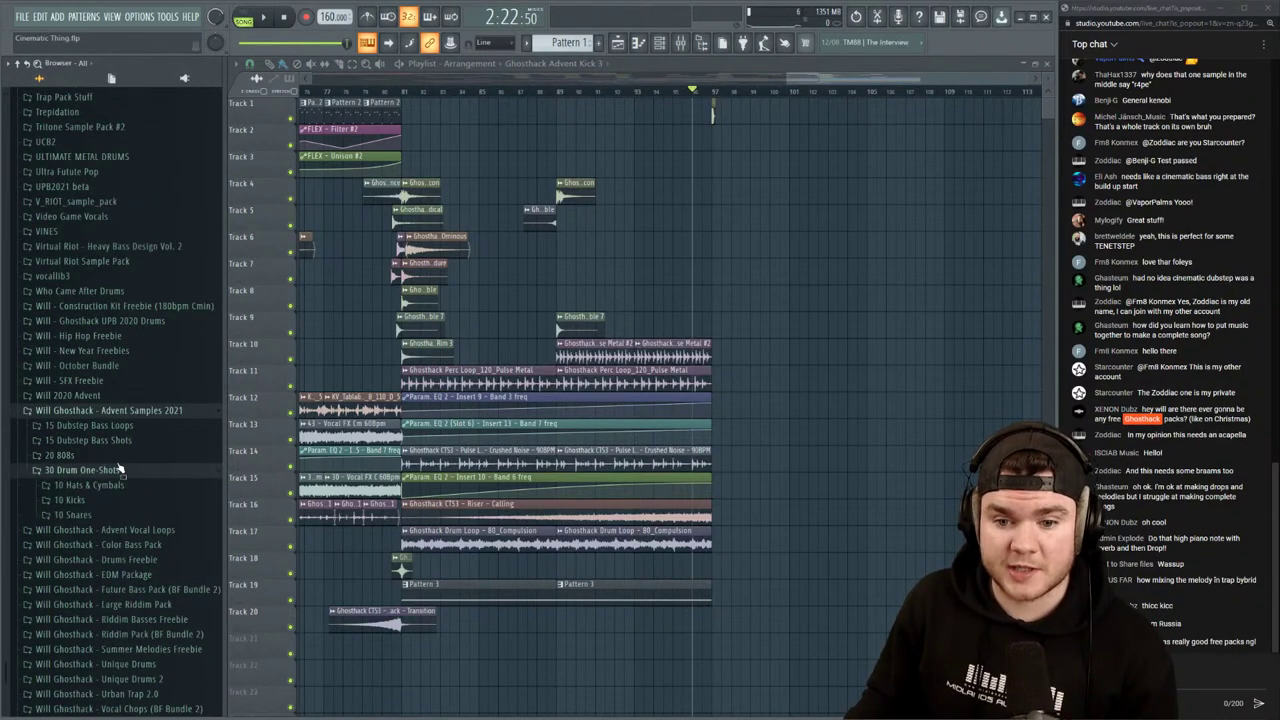
left_click(104, 410)
left_click(150, 287)
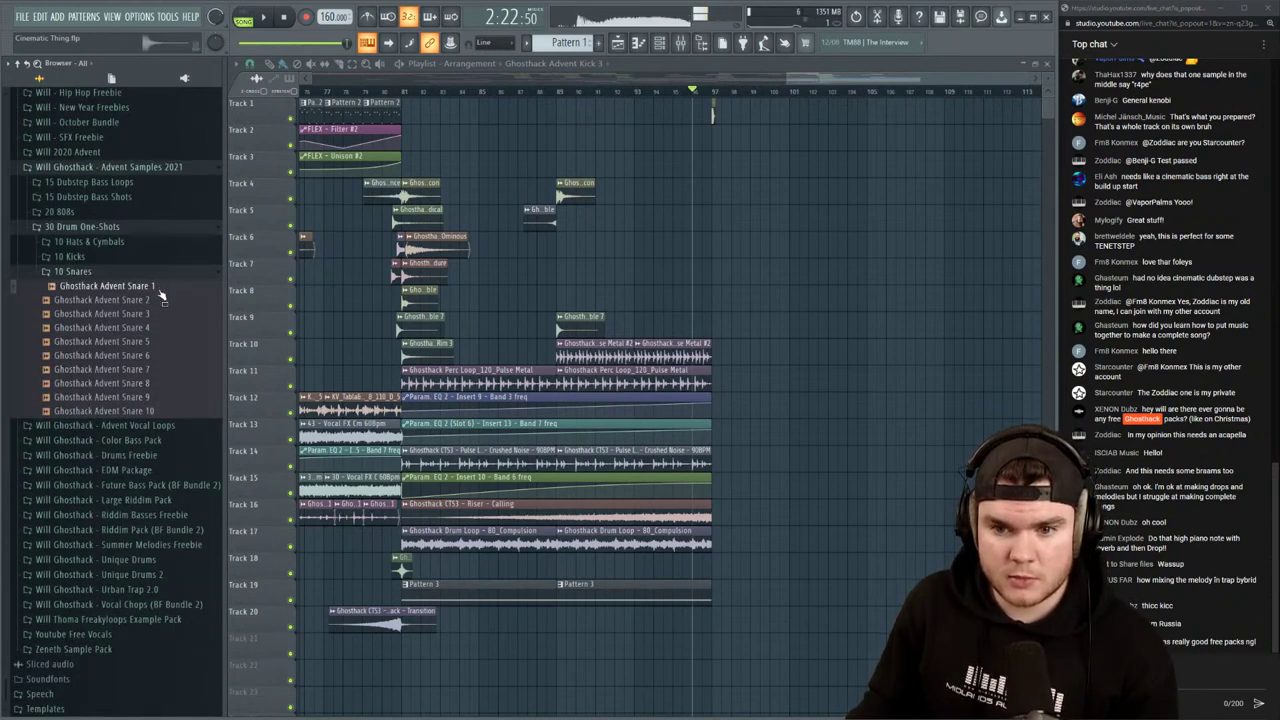
left_click(150, 411)
key("Up")
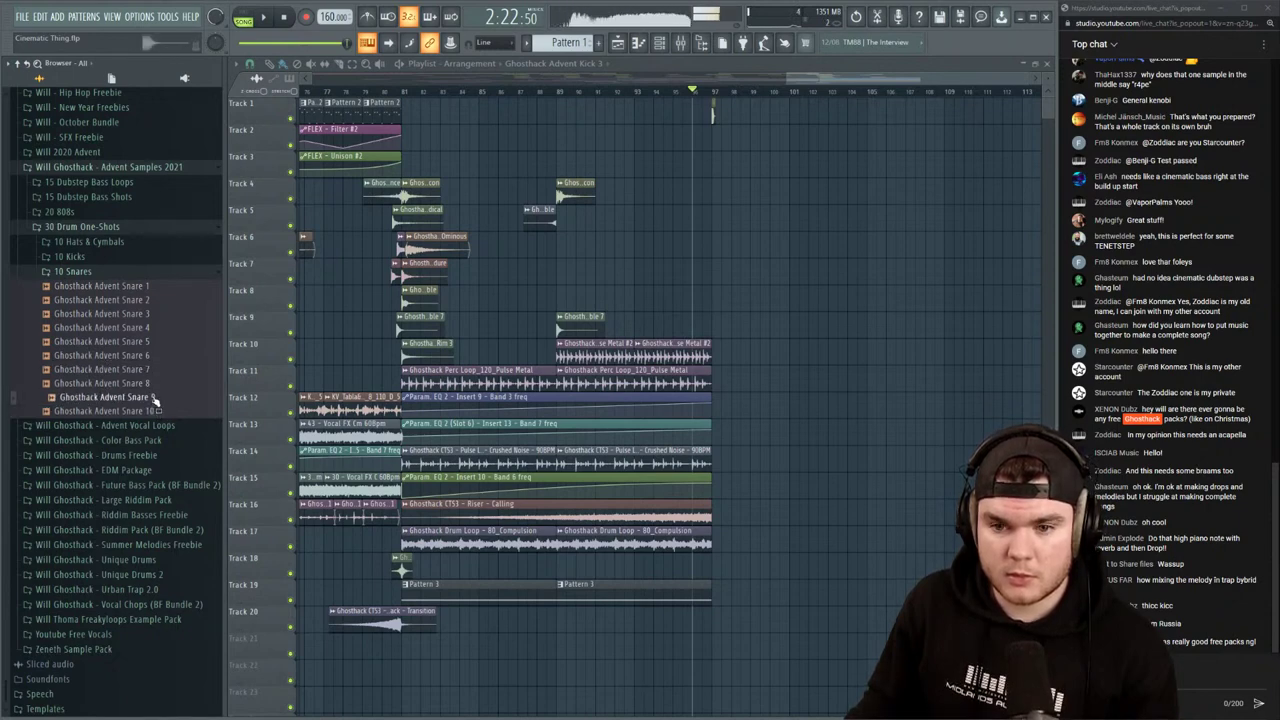
left_click(151, 291)
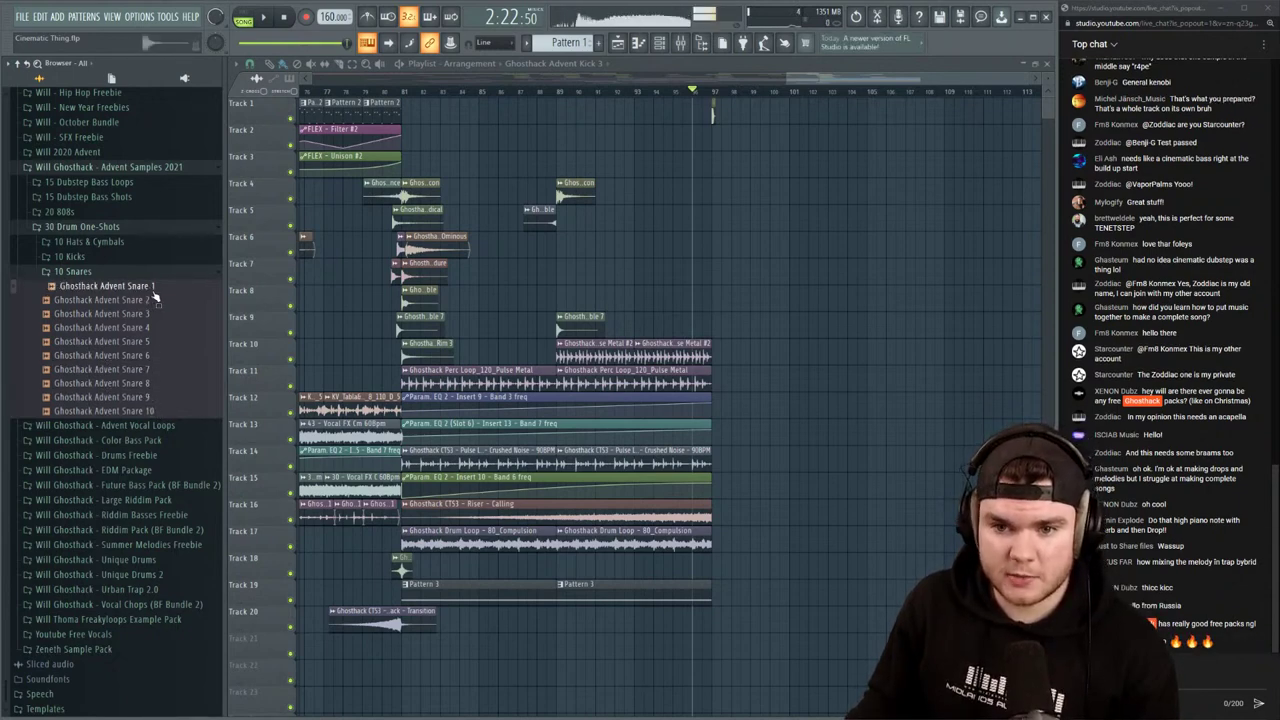
Place Ghosthack H Snare 1 from the UPB 2020 Drums pack's Hard & Heavy Snares folder on Track 1 at bar 98
left_click(118, 273)
left_click(127, 307)
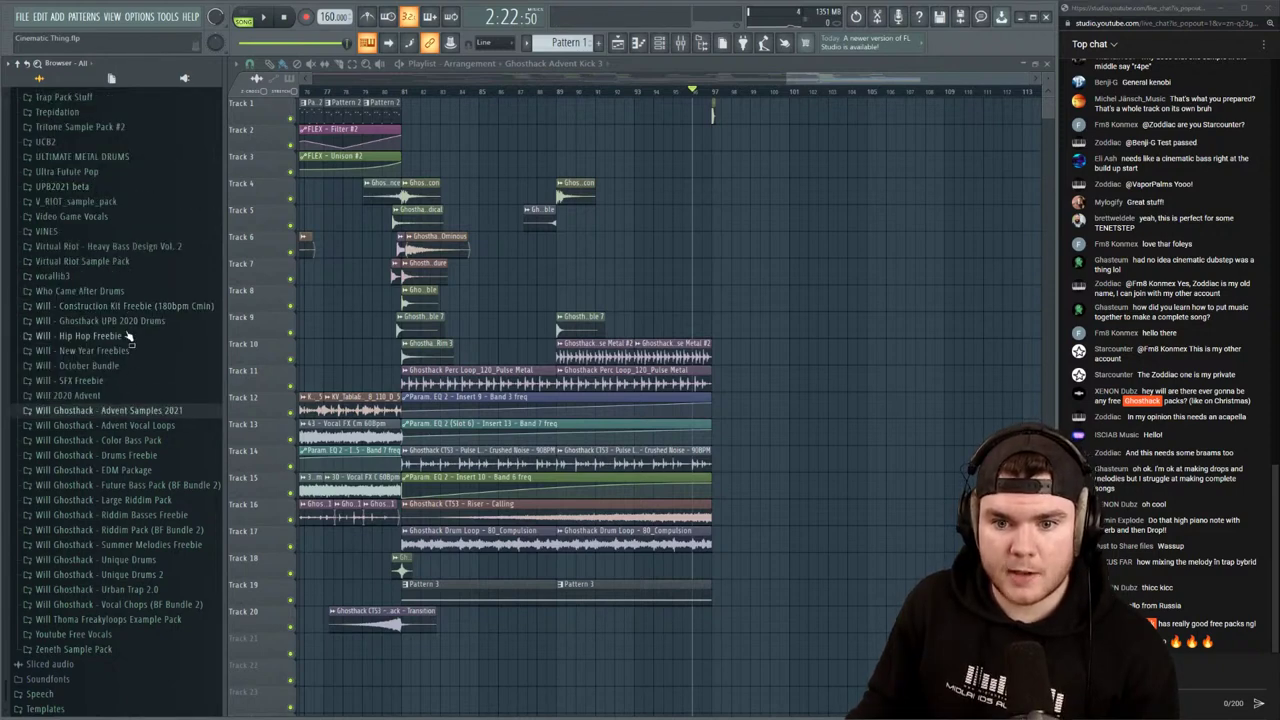
left_click(170, 319)
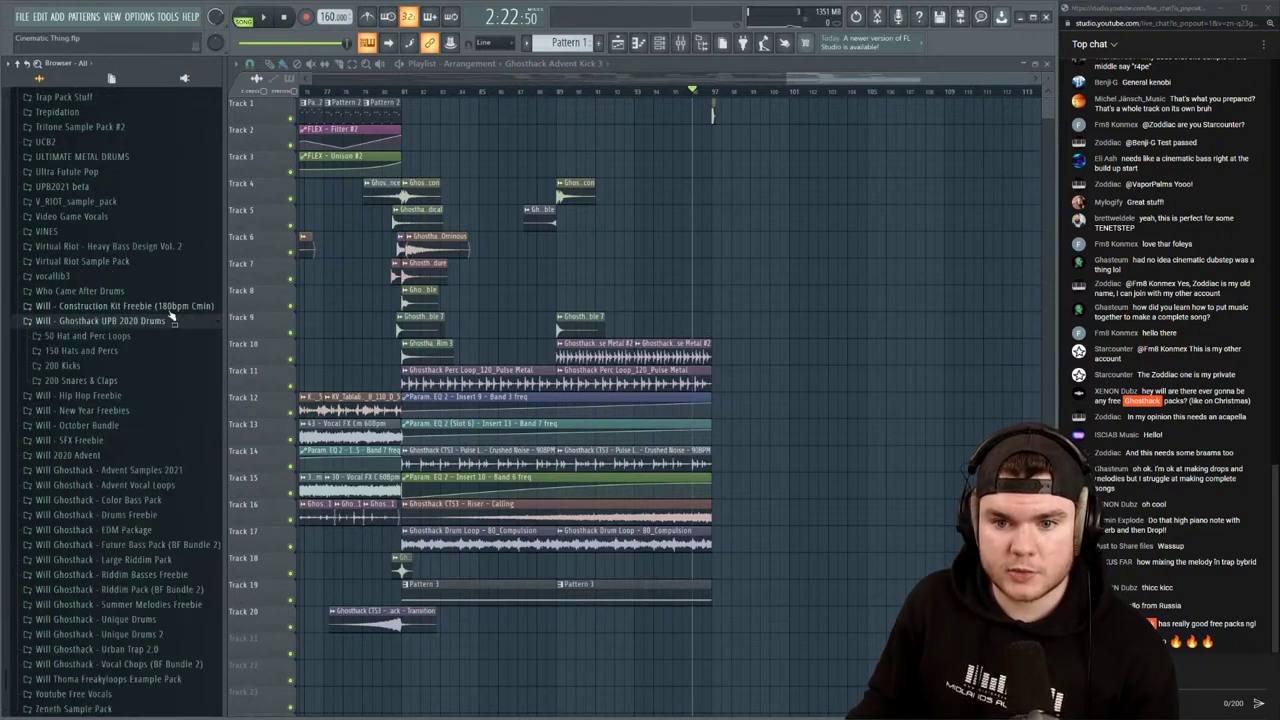
left_click(124, 381)
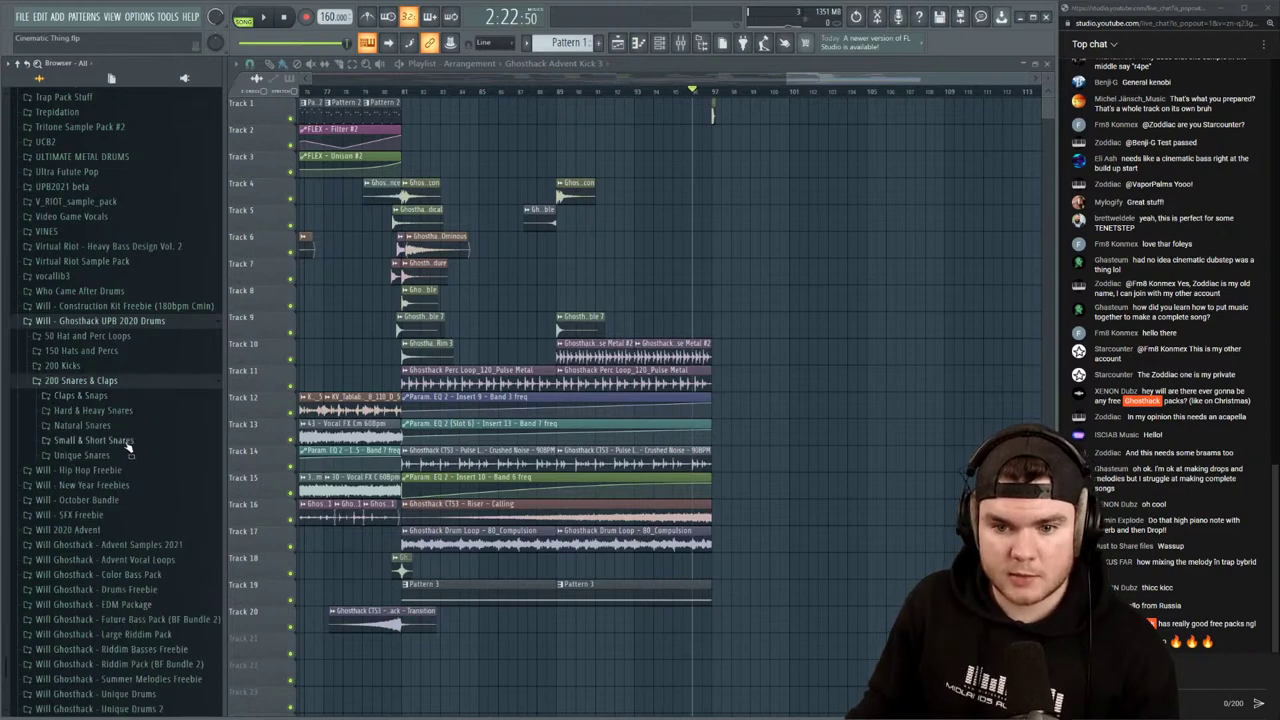
left_click(120, 411)
left_click(132, 291)
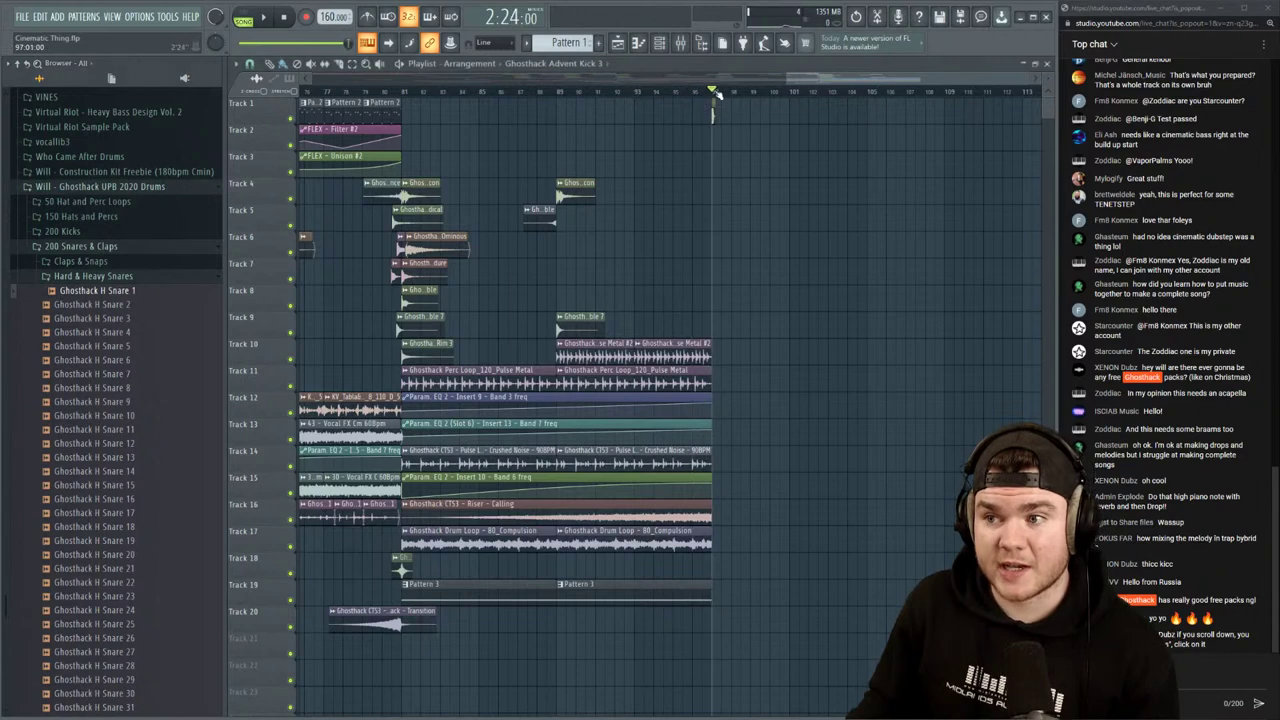
left_click_drag(140, 296, 736, 106)
scroll(742, 97, "up", 4)
scroll(742, 97, "up", 3)
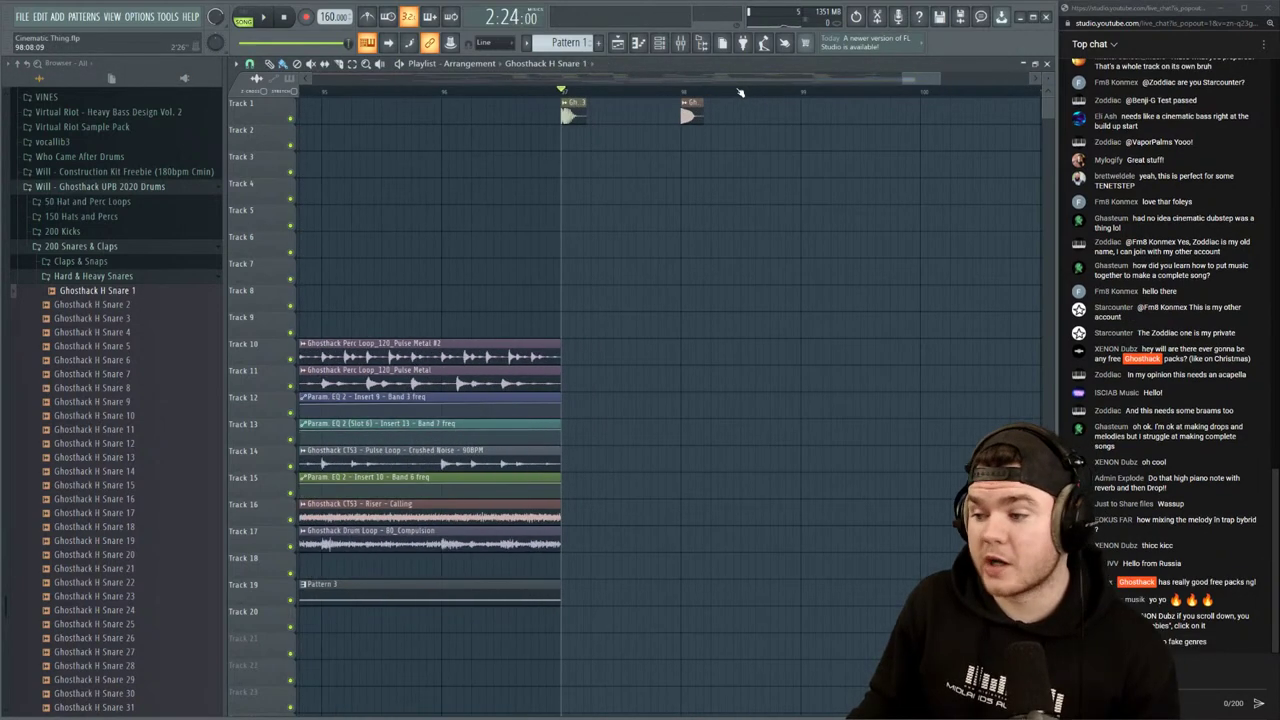
Move the snare back to the middle of bar 97, at step 9, and play it with the kick
key("space")
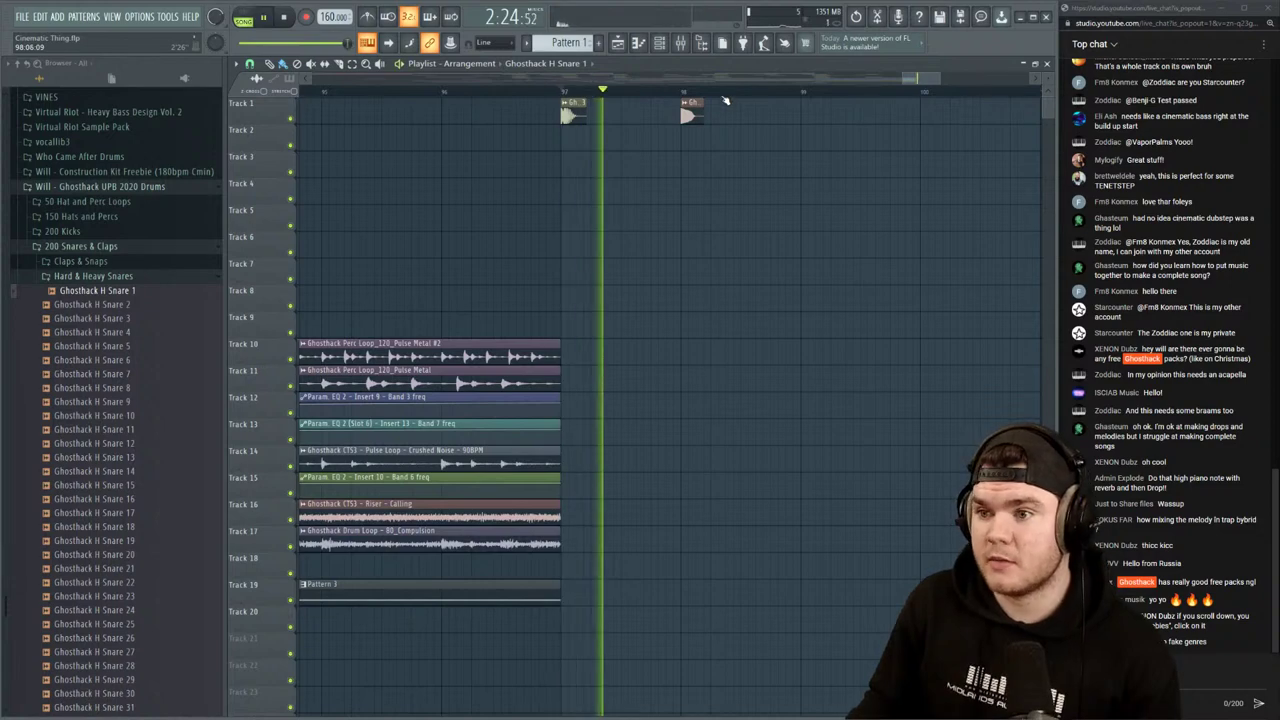
key("space")
key("space")
left_click_drag(689, 115, 628, 115)
key("space")
key("space")
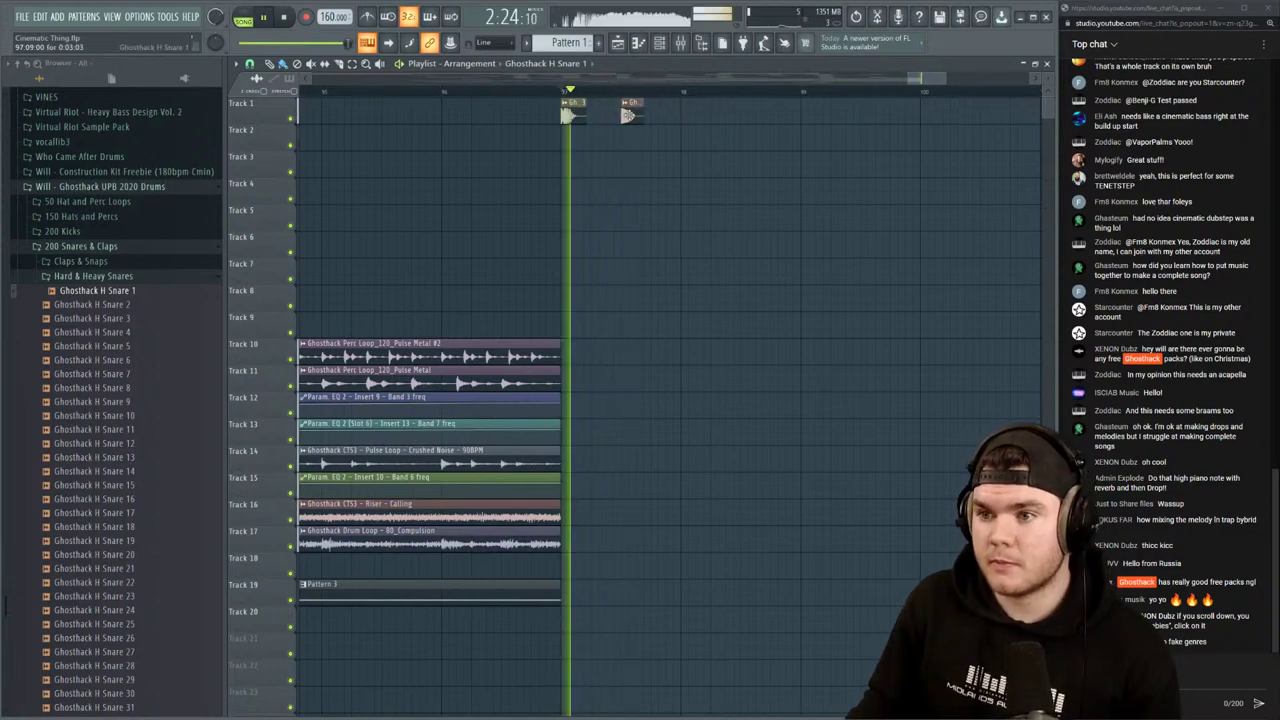
key("space")
Move the snare on Track 1 to bar 98, step 13, and play the build-up with the metronome turned on
scroll(626, 100, "down", 3)
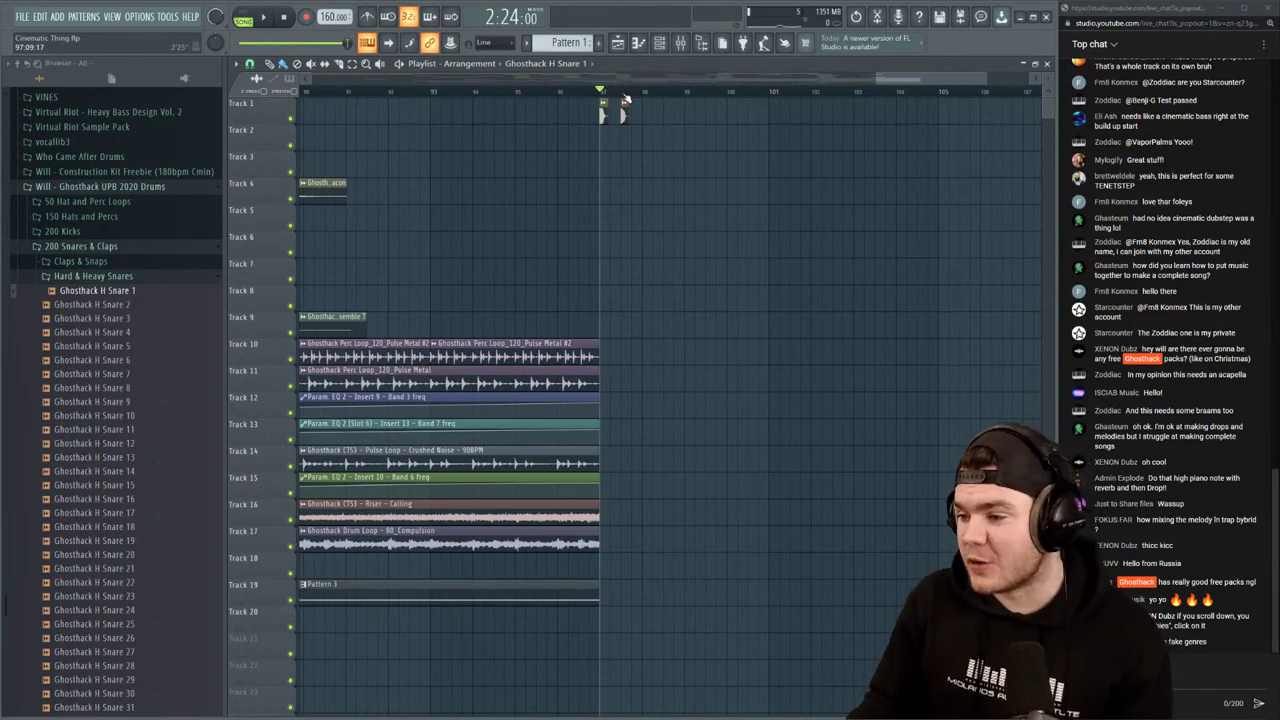
key("space")
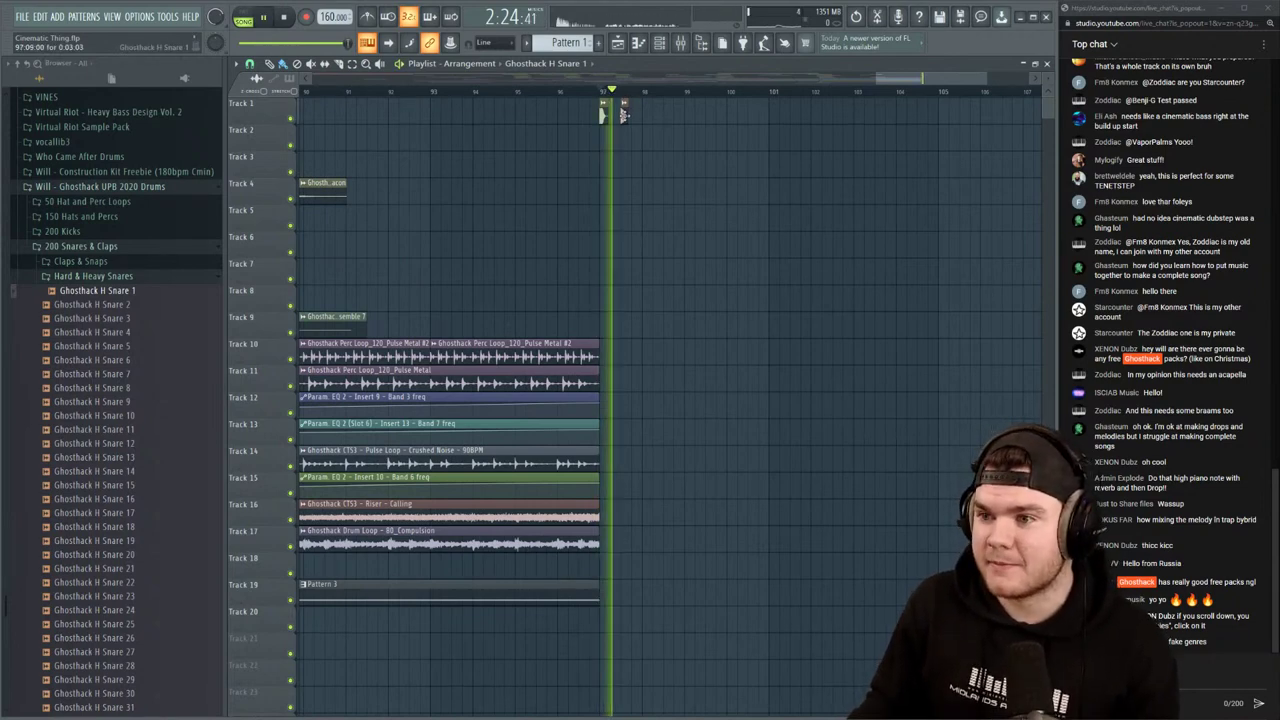
scroll(684, 100, "up", 3)
scroll(684, 100, "up", 2)
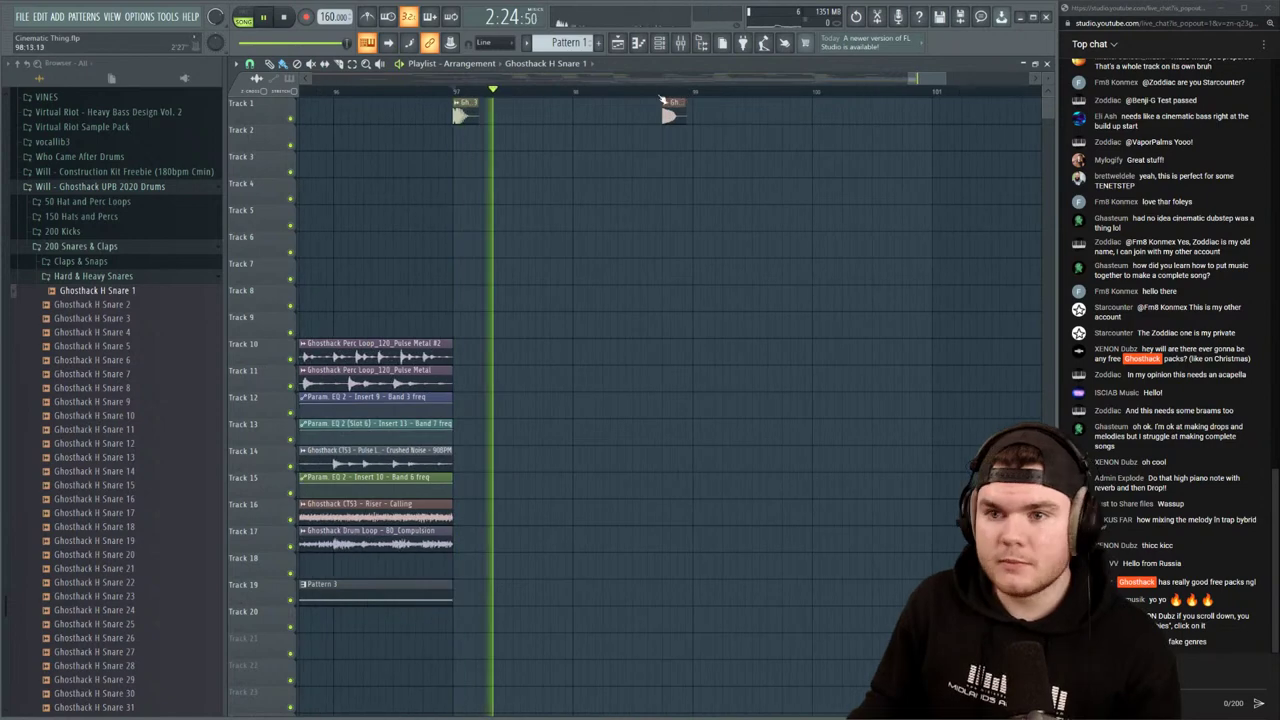
key("space")
scroll(470, 93, "down", 4)
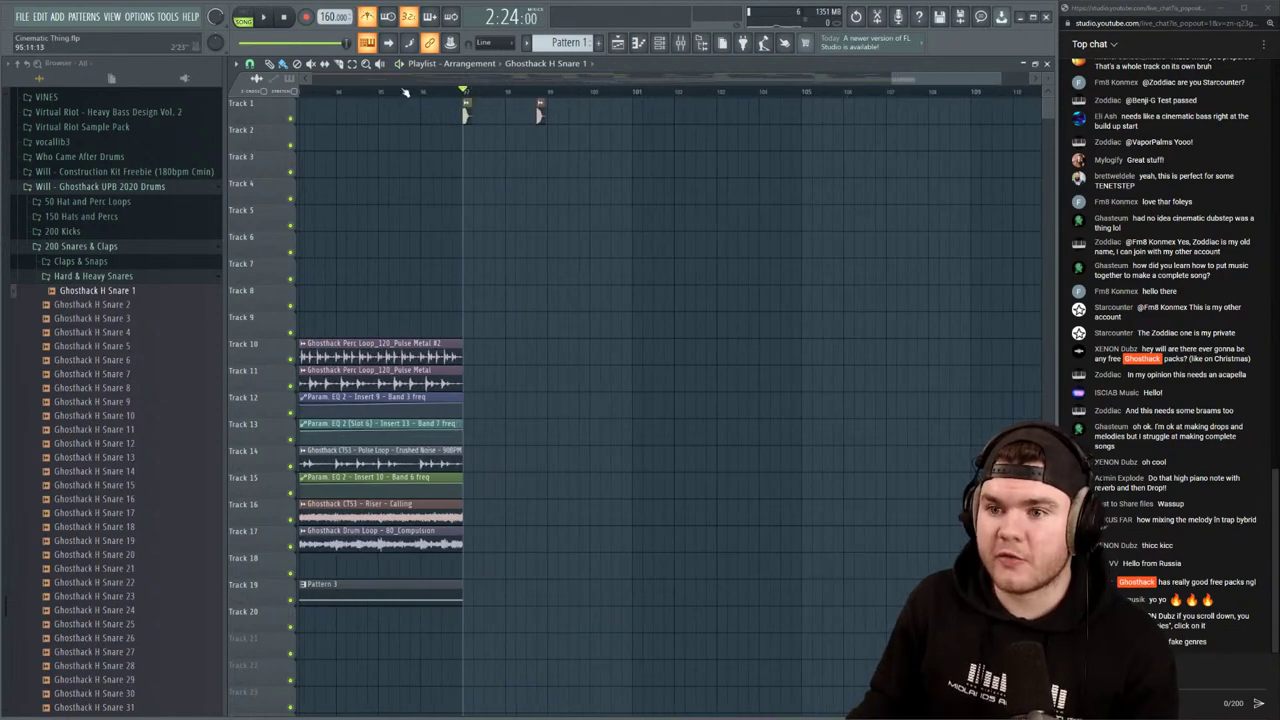
key("space")
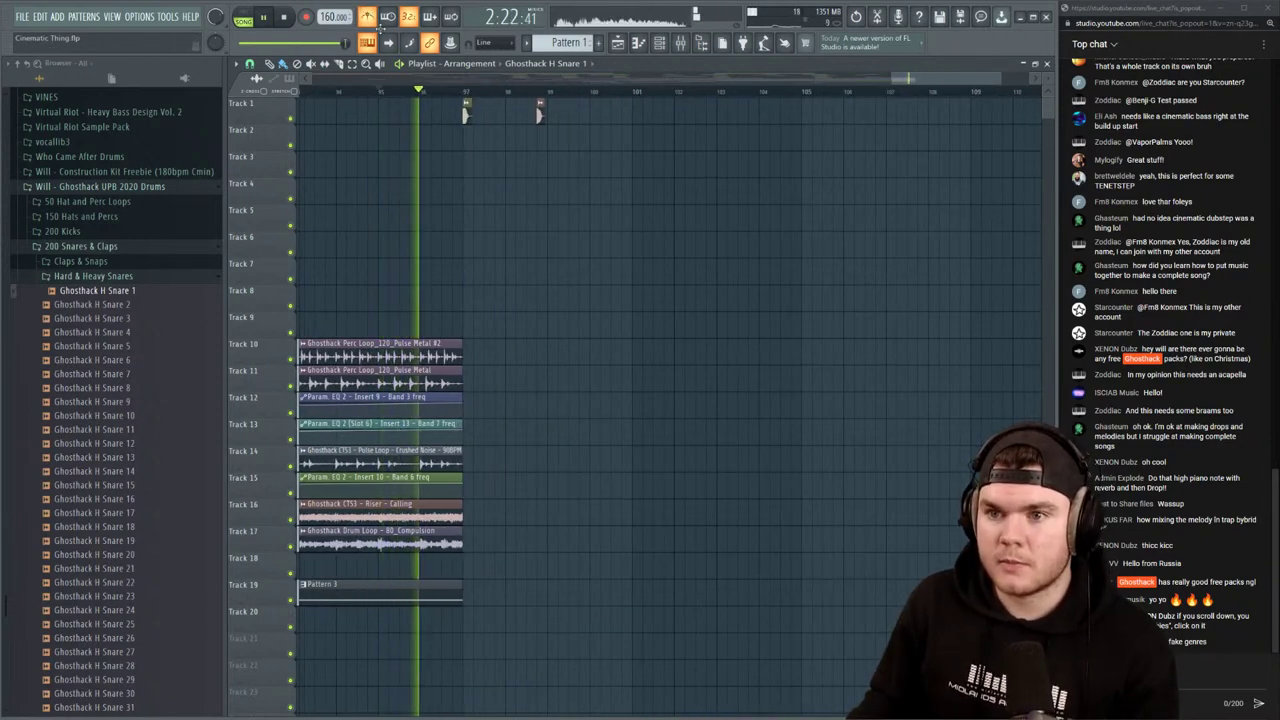
scroll(508, 88, "up", 2)
key("space")
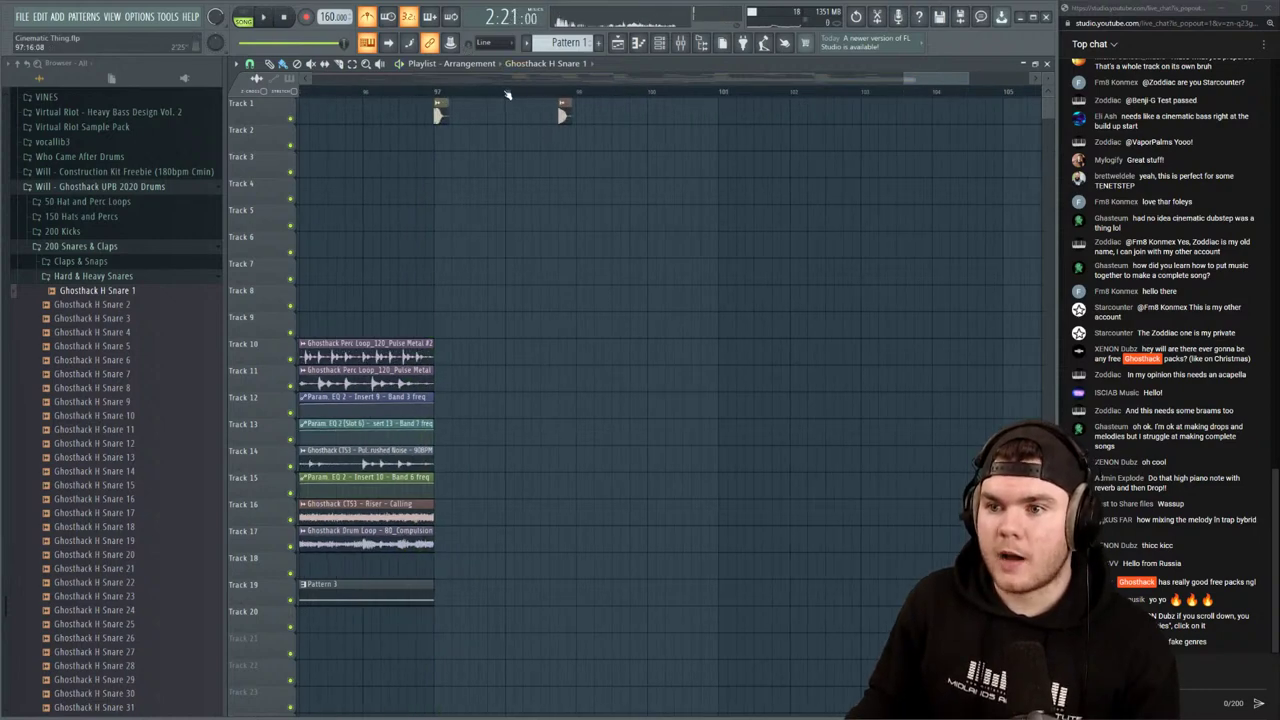
Play from bar 97 and add two more Advent Kick 3 hits in that bar, at steps 7 and 13
left_click(436, 92)
key("space")
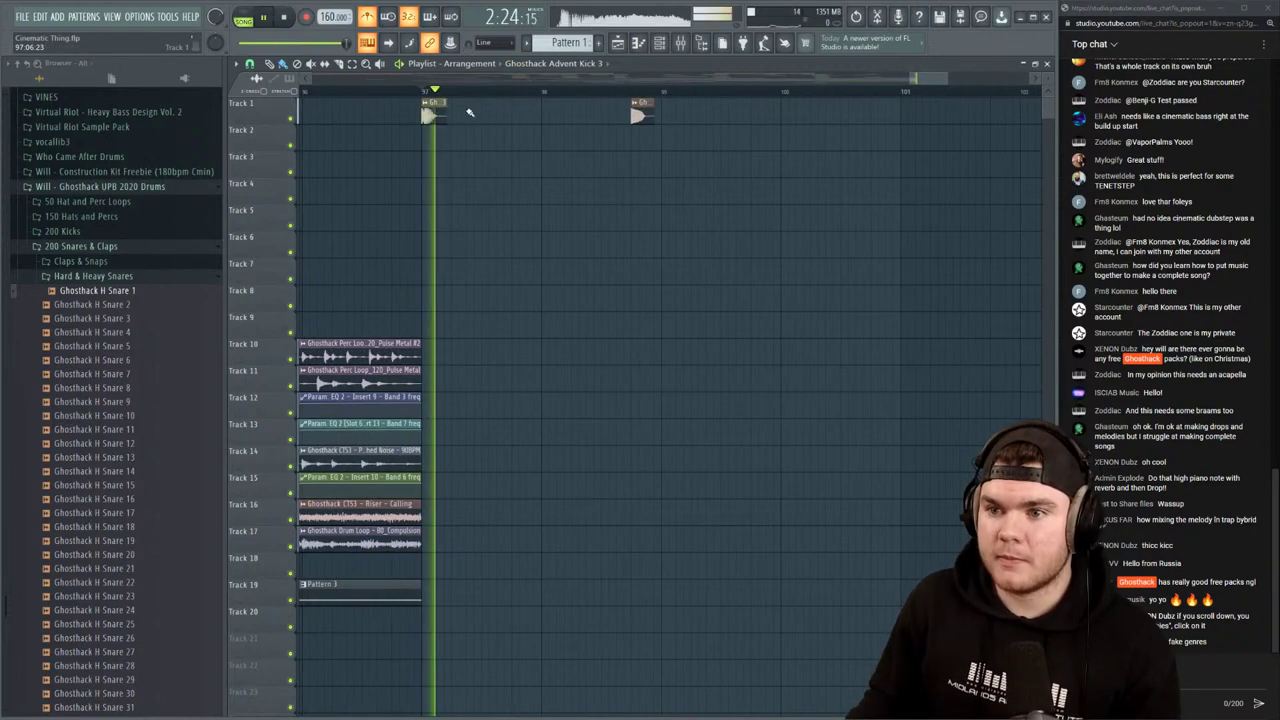
left_click(471, 112)
left_click(515, 111)
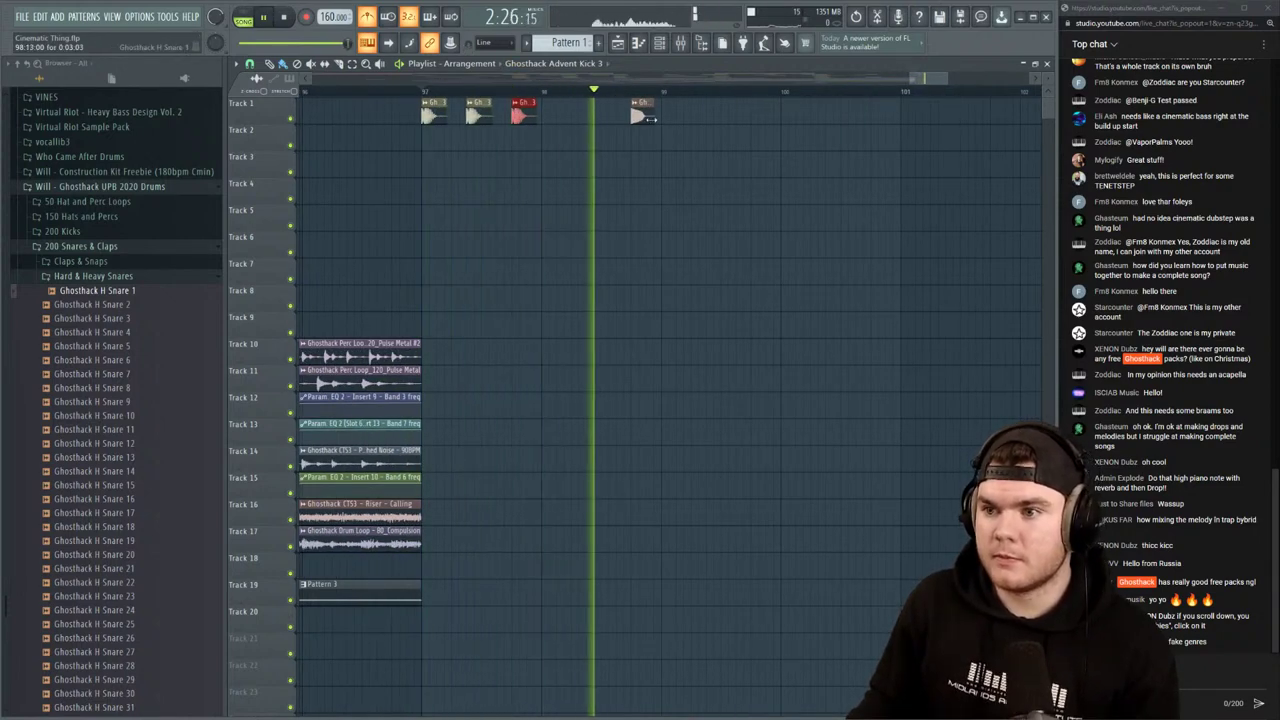
Move the snare to bar 100, step 13, and add Advent Kick 3 hits at bar 99, steps 1, 7 and 13
key("space")
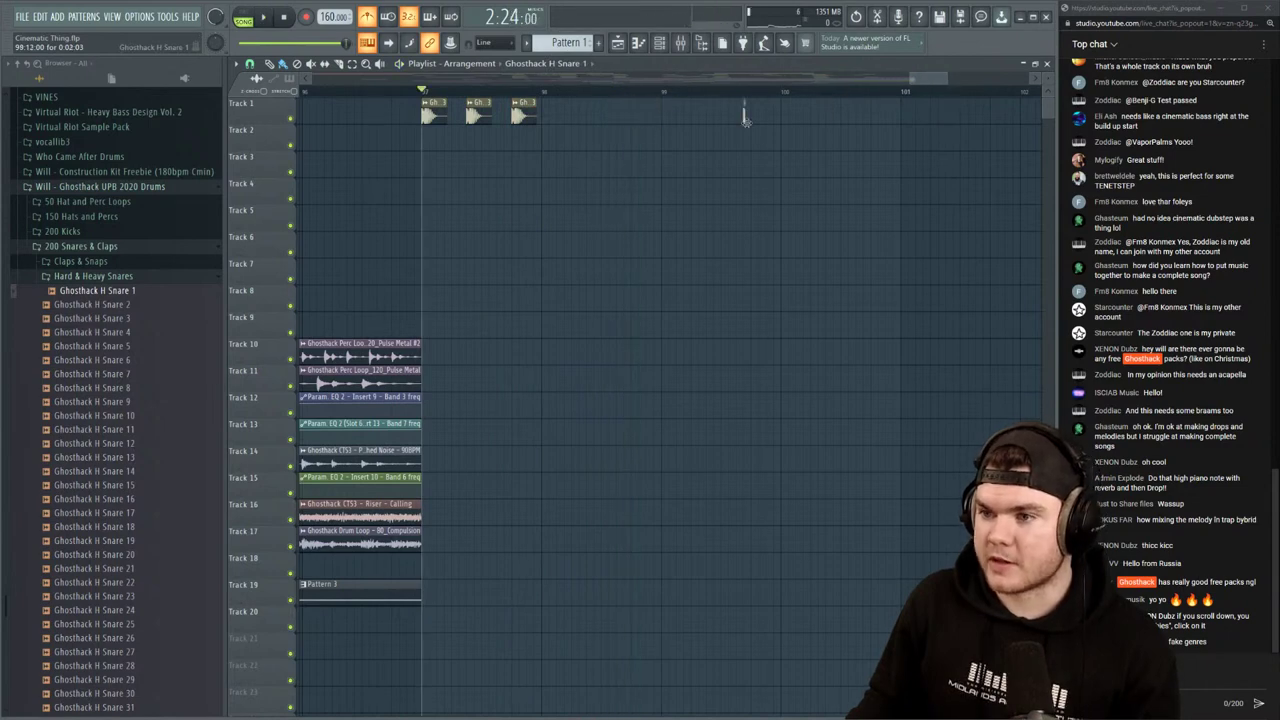
key("space")
left_click(667, 114)
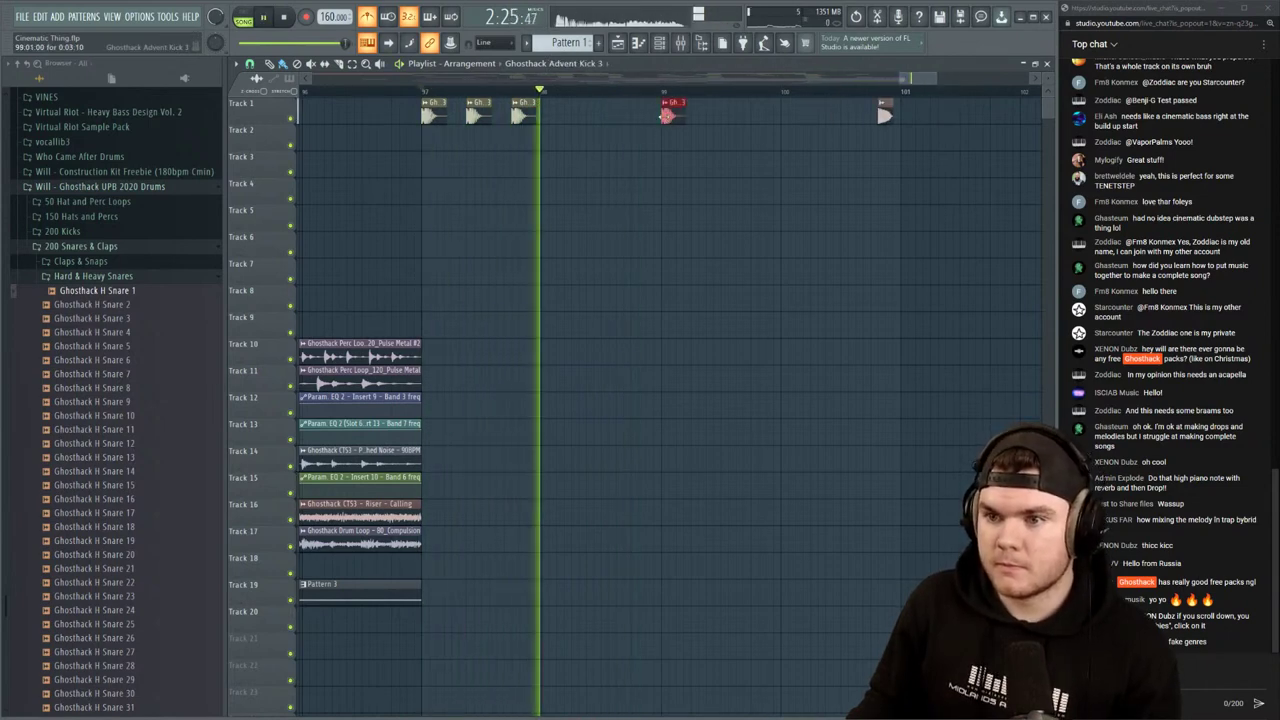
left_click(713, 114)
left_click(759, 114)
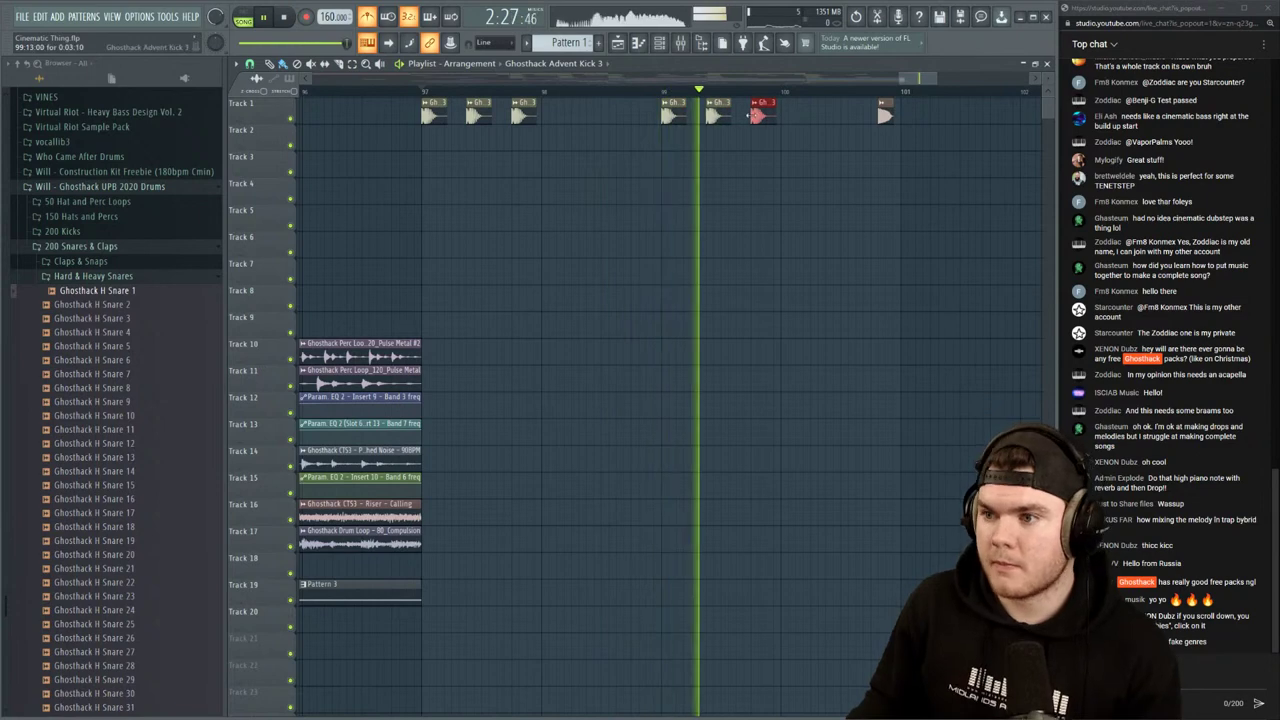
Duplicate the kick-and-snare phrase of bars 97 to 100 so it repeats from bar 101, and play it back
left_click_drag(889, 110, 521, 113)
scroll(840, 102, "down", 2)
key("space")
scroll(840, 104, "down", 3)
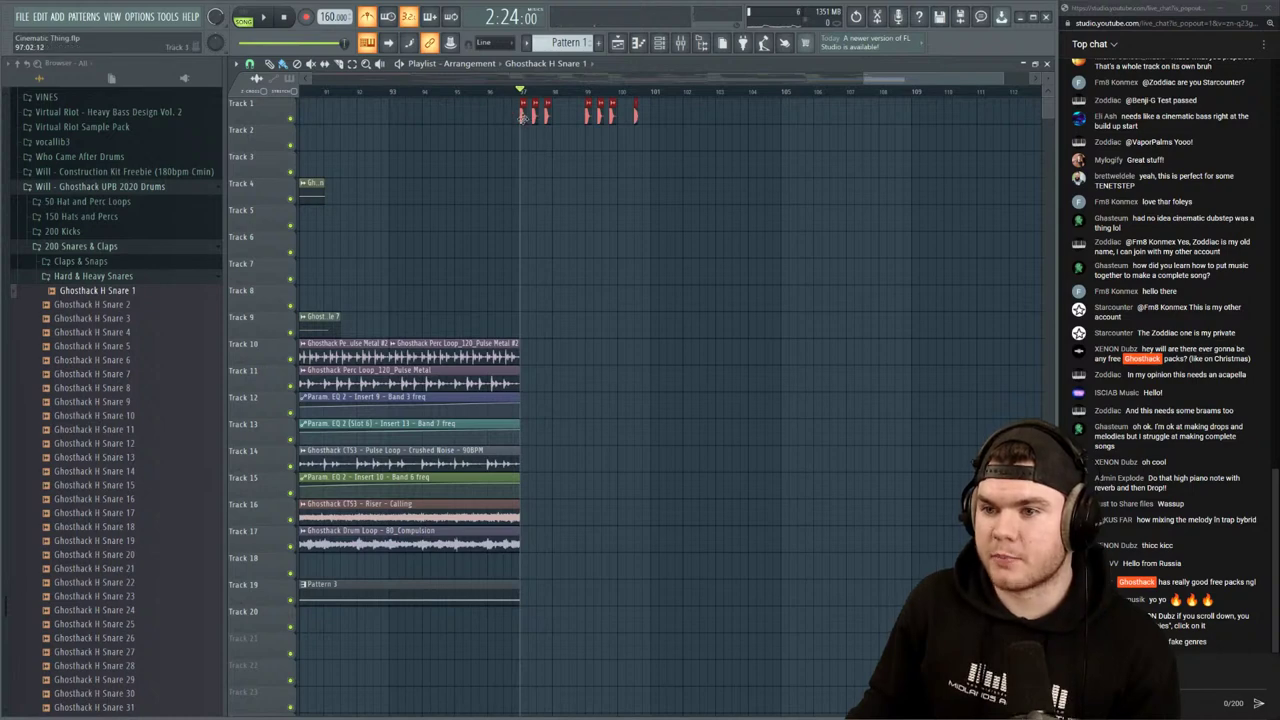
key("space")
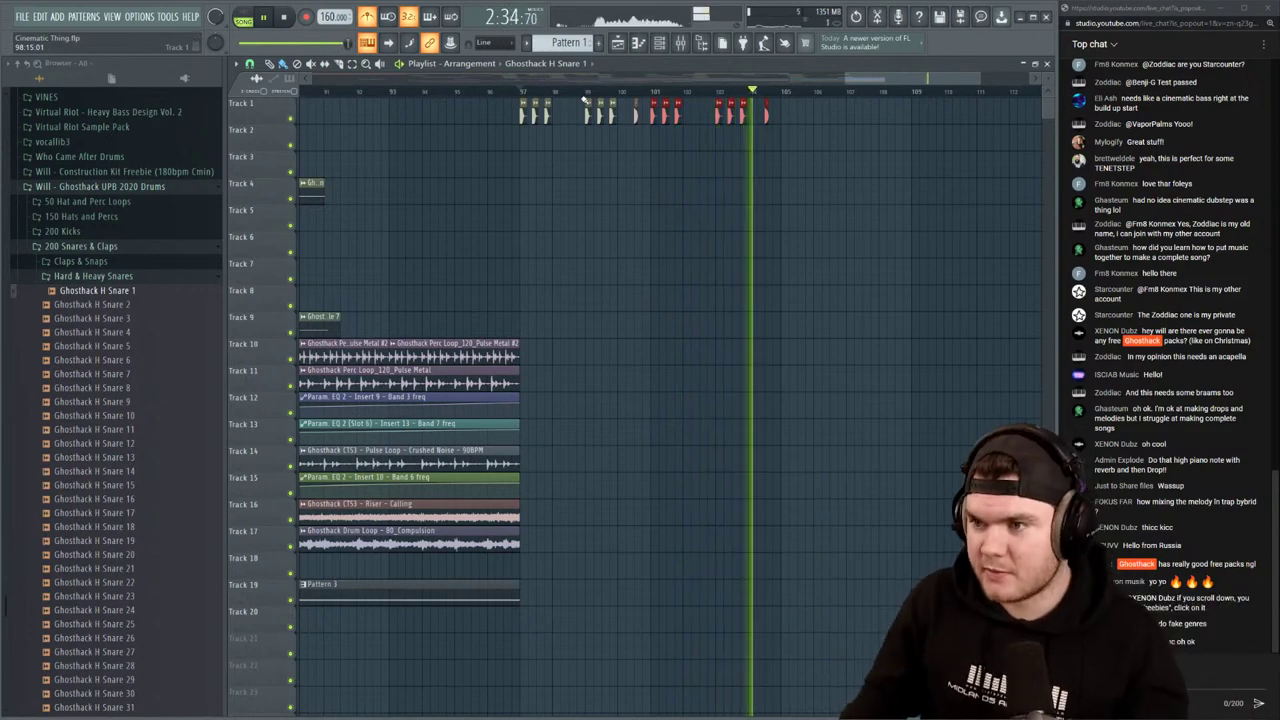
key("space")
scroll(820, 150, "down", 3)
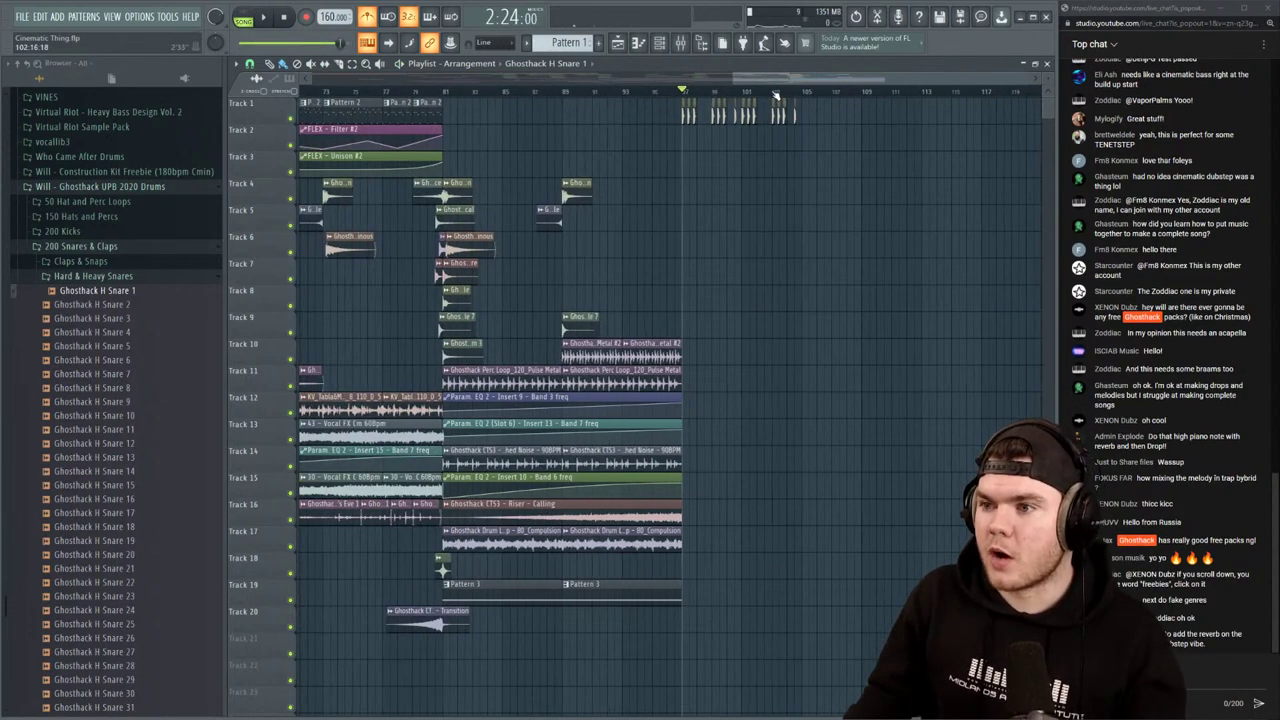
Mark bars 105 to 113 on the playlist timeline, then clear the time selection
left_click_drag(806, 92, 927, 97)
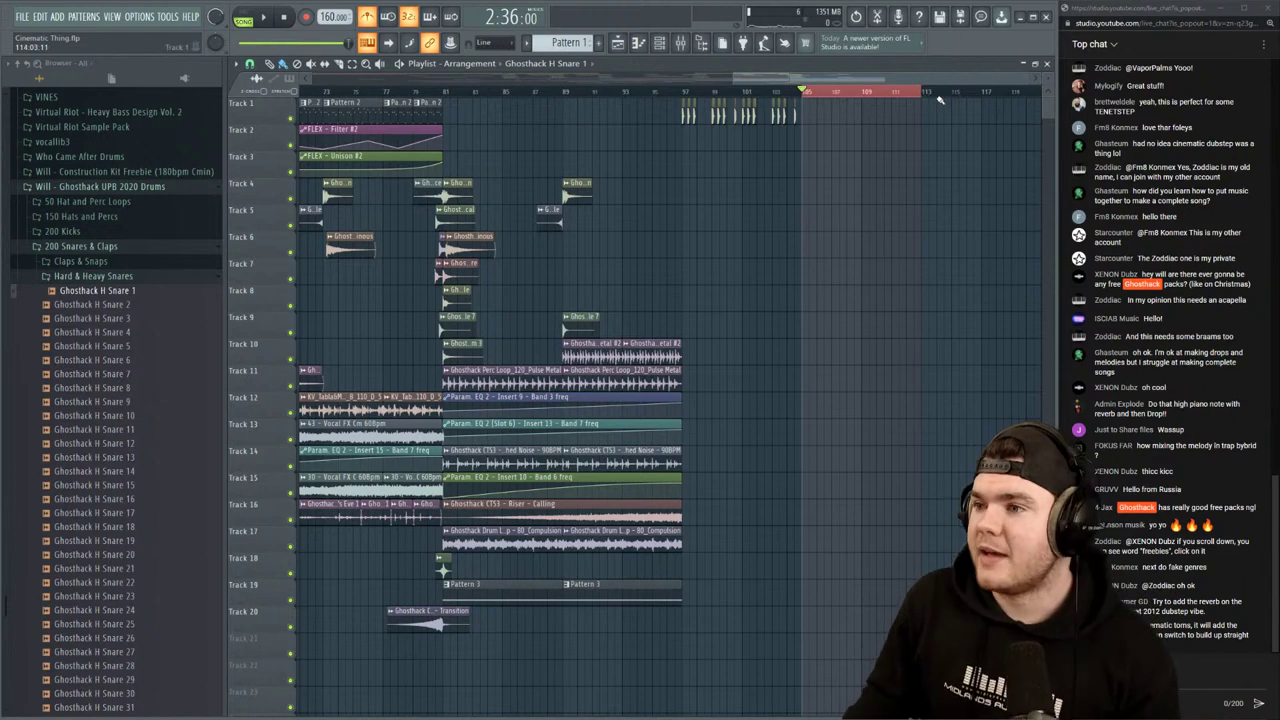
left_click_drag(940, 100, 808, 93)
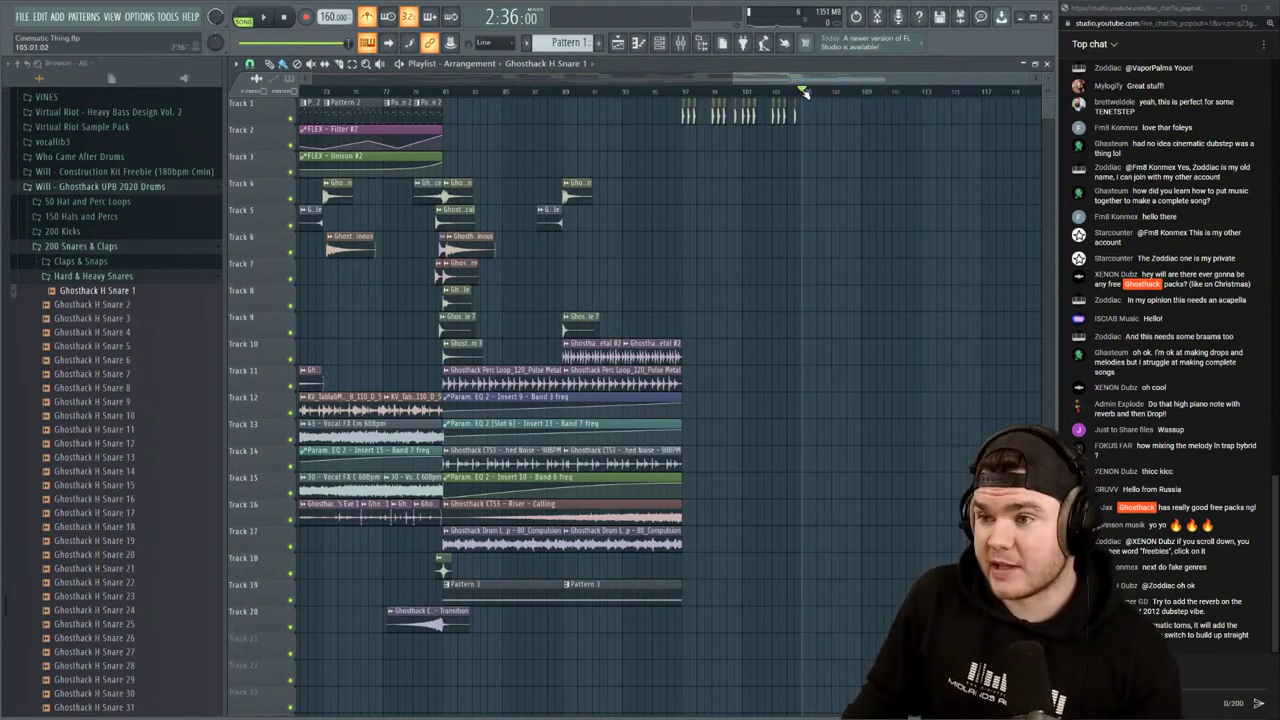
scroll(804, 92, "up", 2)
scroll(800, 83, "left", 1)
scroll(792, 94, "down", 2)
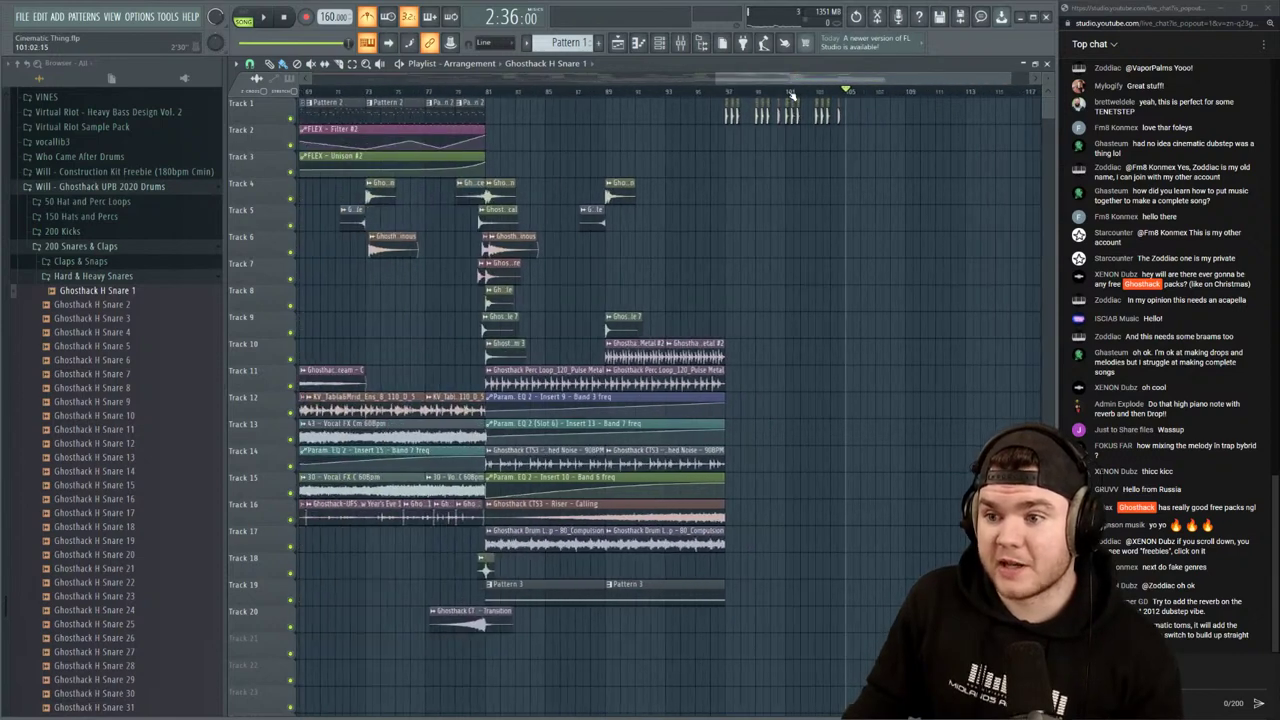
Lower the main volume and turn off the metronome while playing from just before bar 81
left_click(484, 92)
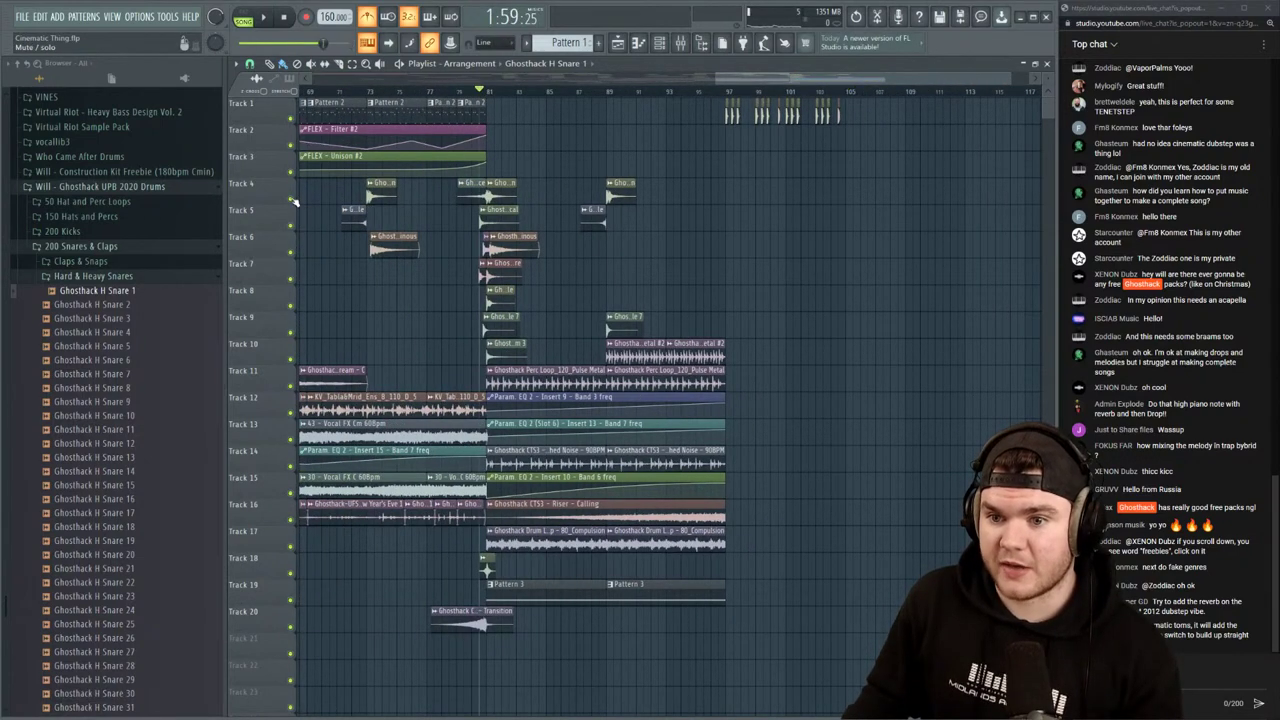
key("space")
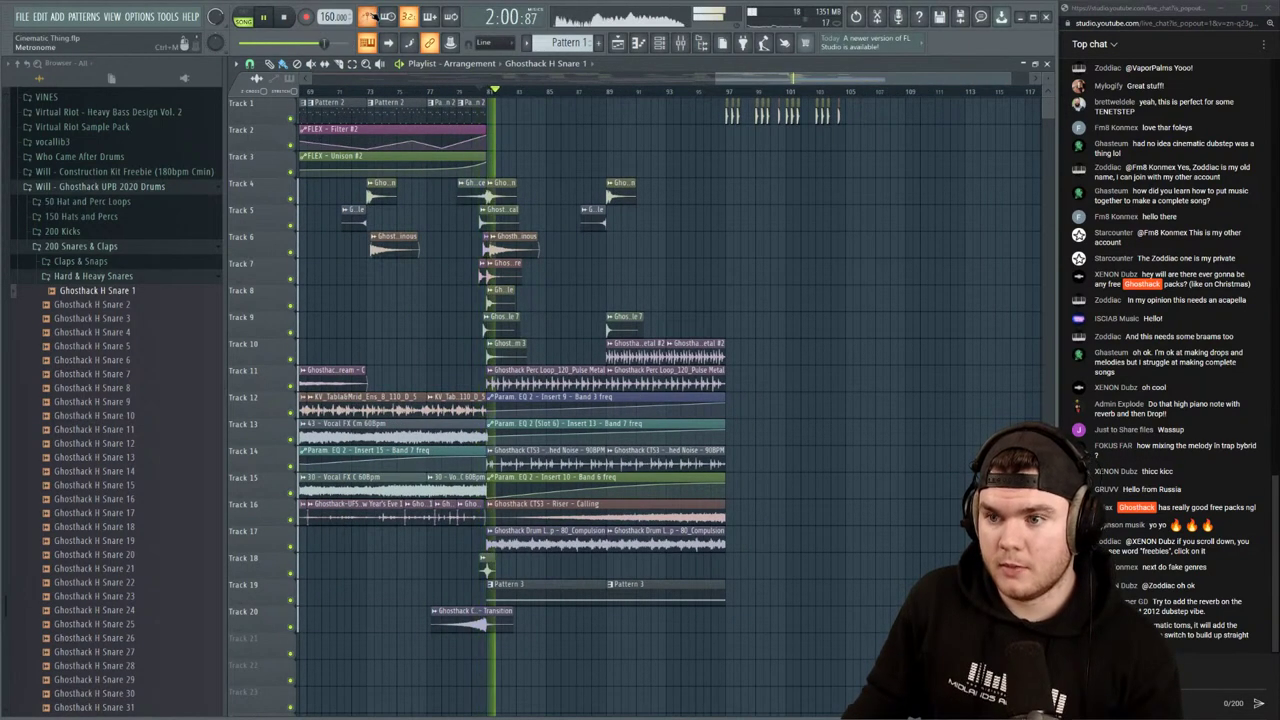
key("space")
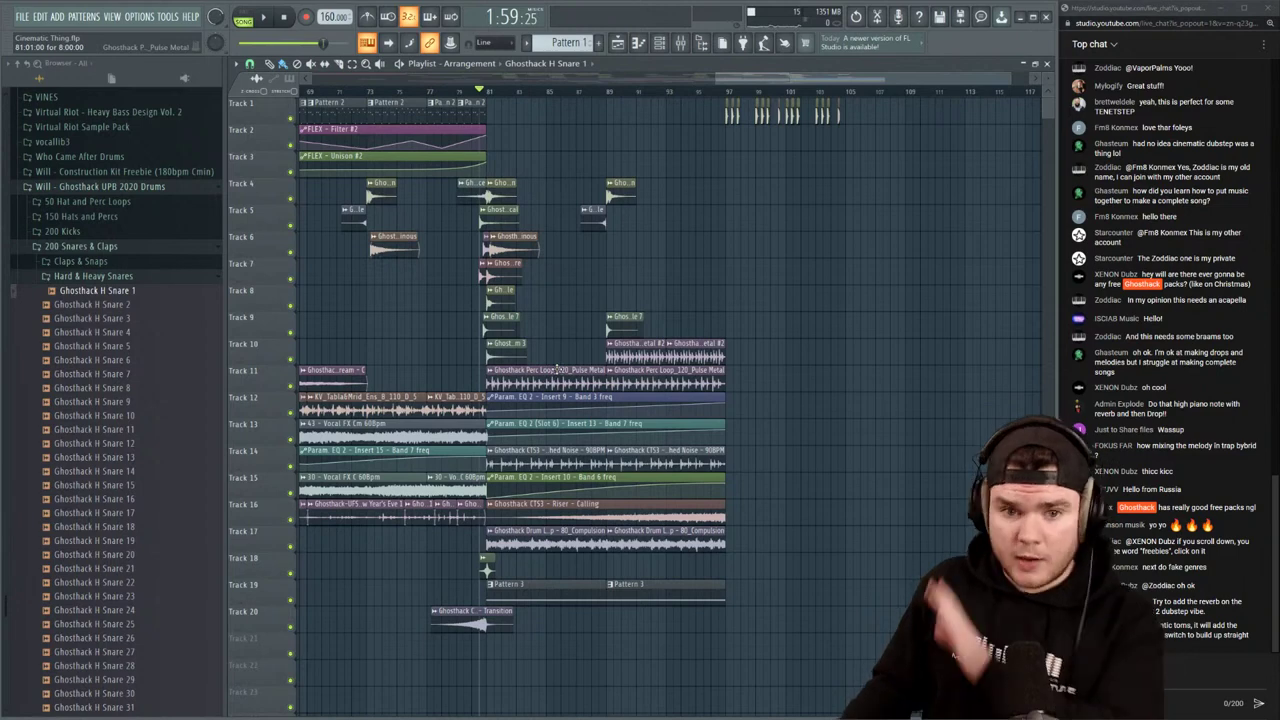
Play back the transition into the drop from about bar 95
left_click_drag(735, 81, 756, 82)
left_click(680, 95)
scroll(810, 95, "up", 4)
left_click(464, 93)
key("space")
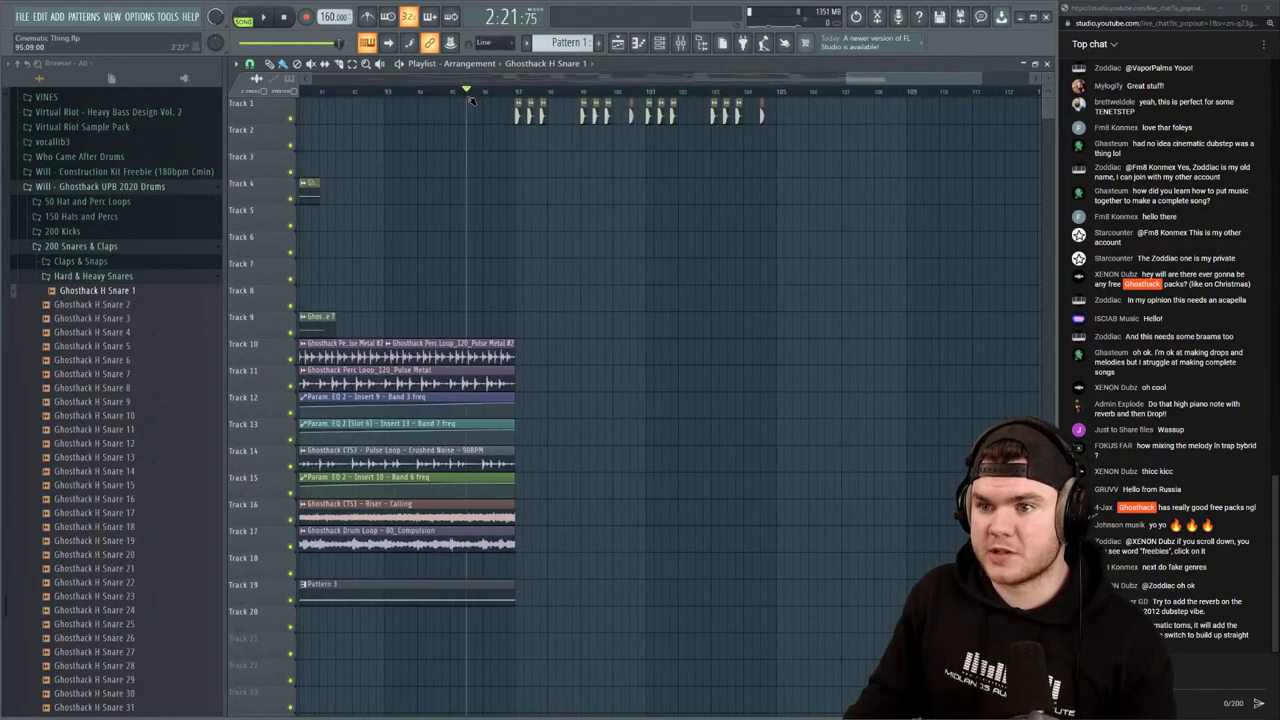
scroll(480, 94, "down", 4)
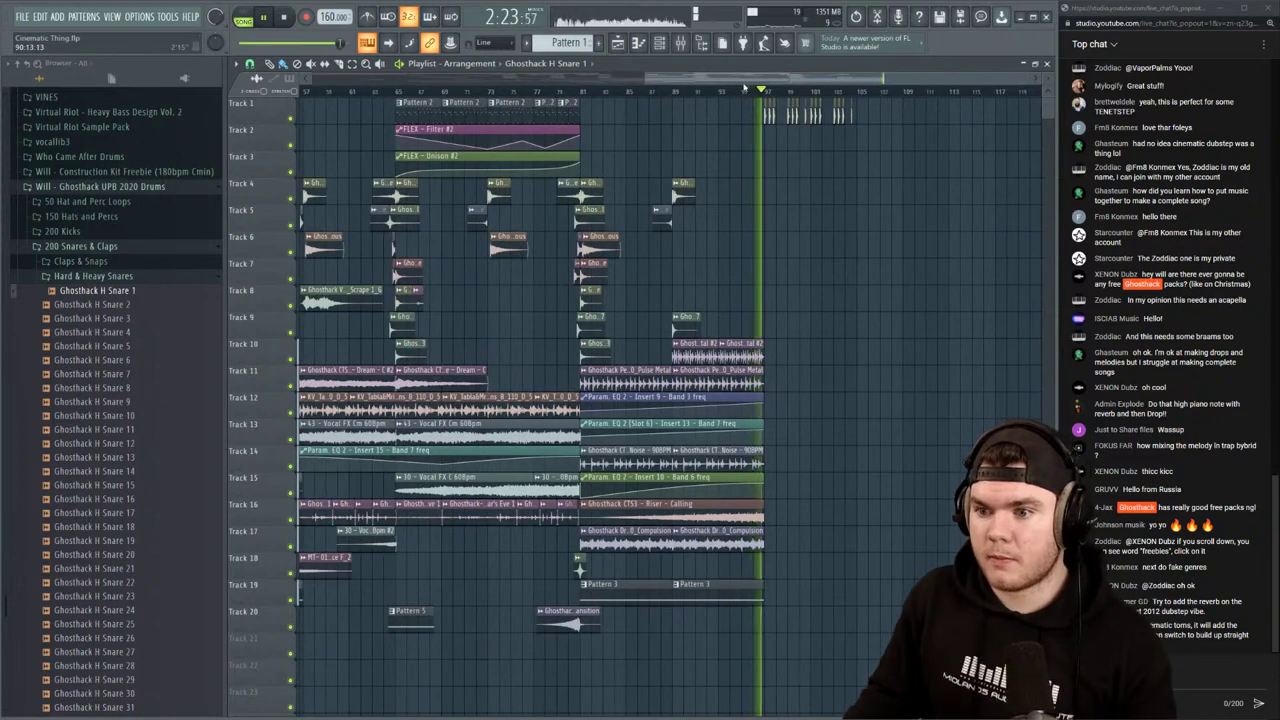
key("space")
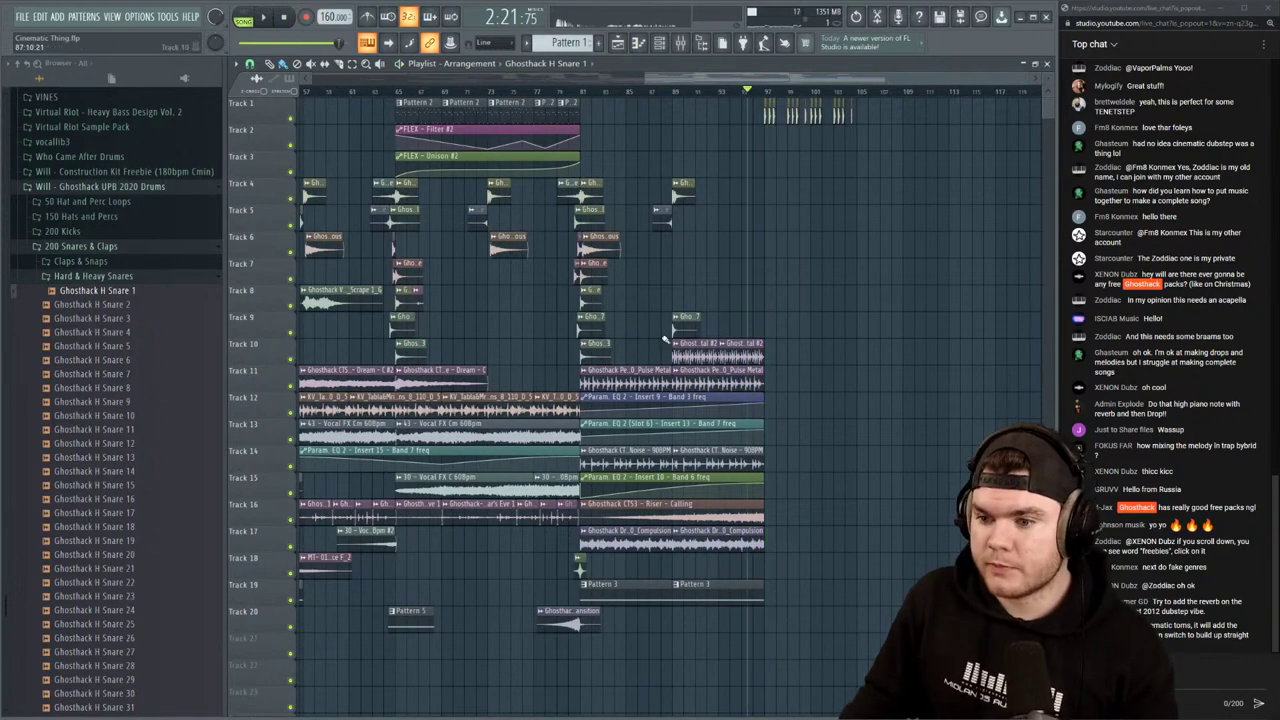
Copy the Ghosthack CTS3 - Suckback - Transition clip along Track 20 to start in bar 93 and peak at bar 97, and play it
left_click_drag(574, 625, 746, 626)
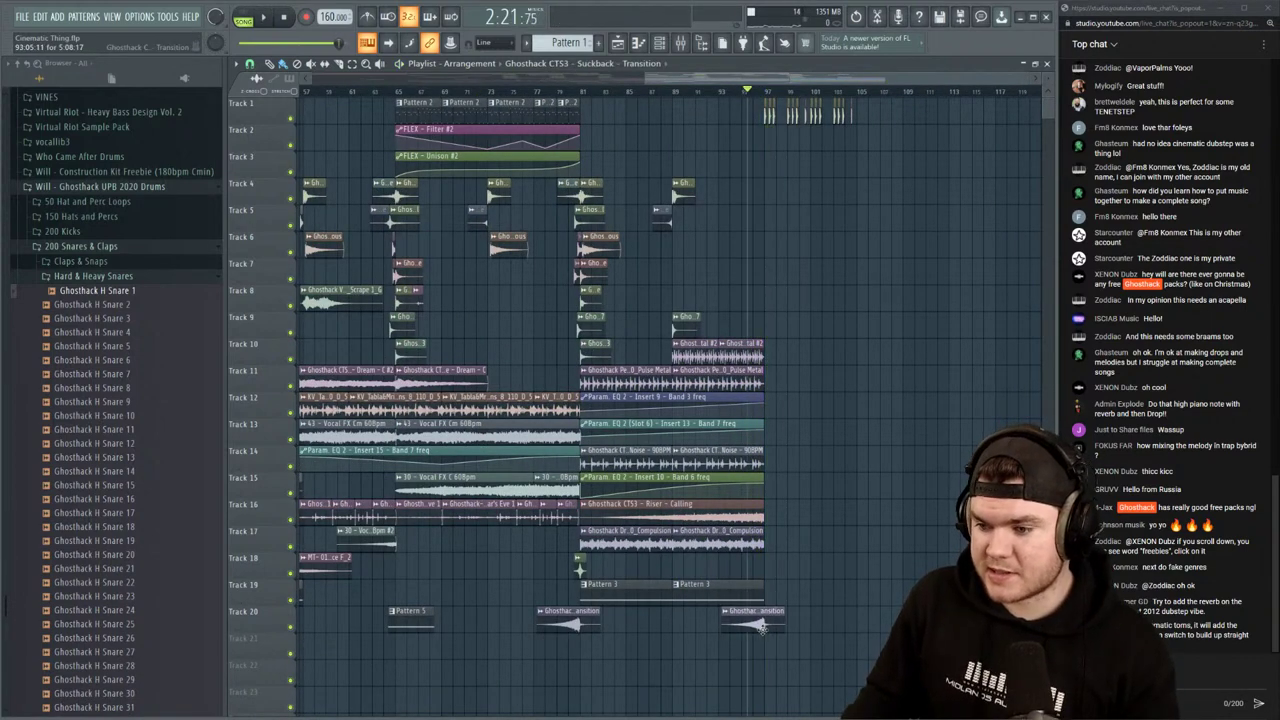
key("space")
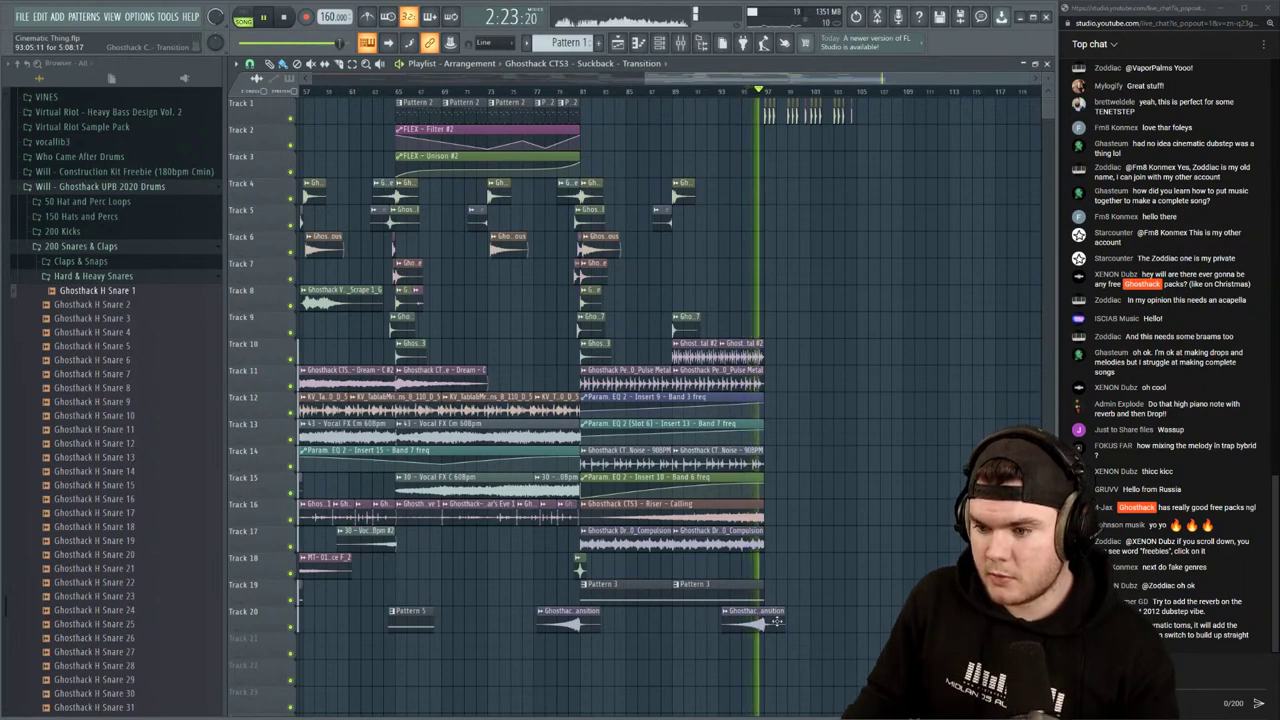
scroll(816, 535, "down", 2)
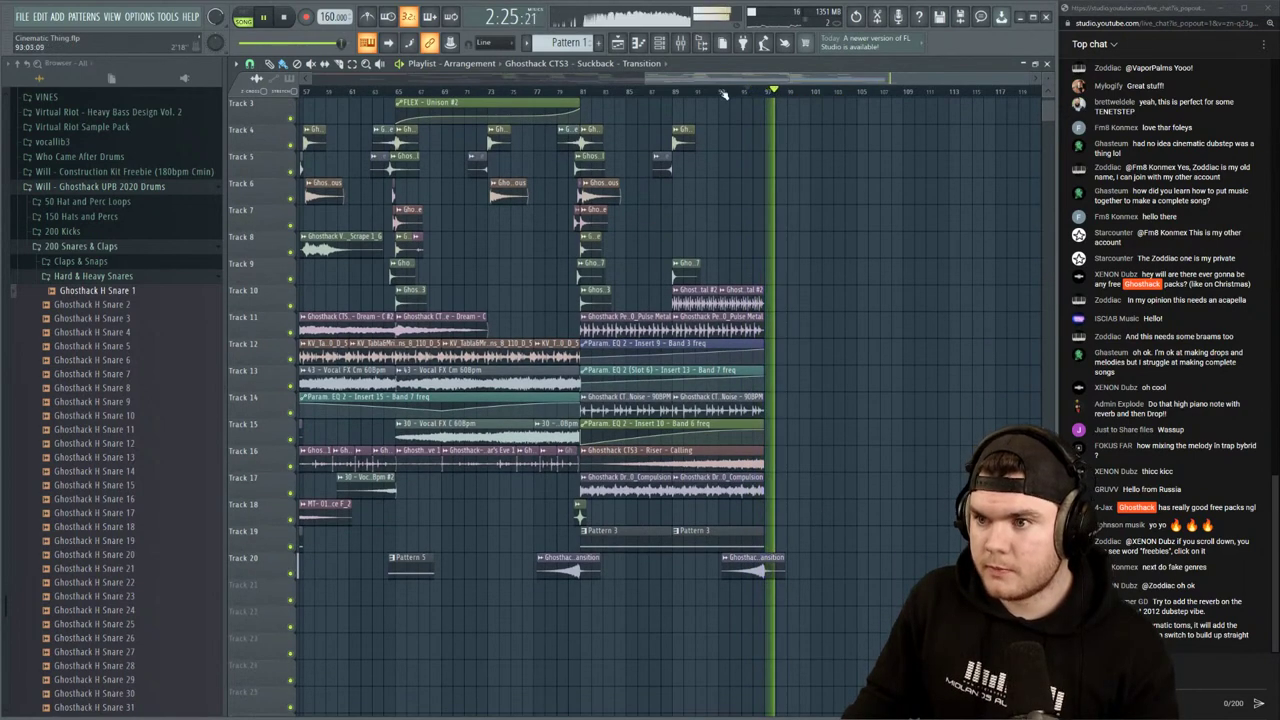
key("space")
Try a copy of the 30 - Vocal FX C 60Bpm #2 clip on Track 18 leading into bar 97, soloing the track to hear it
left_click_drag(721, 79, 675, 89)
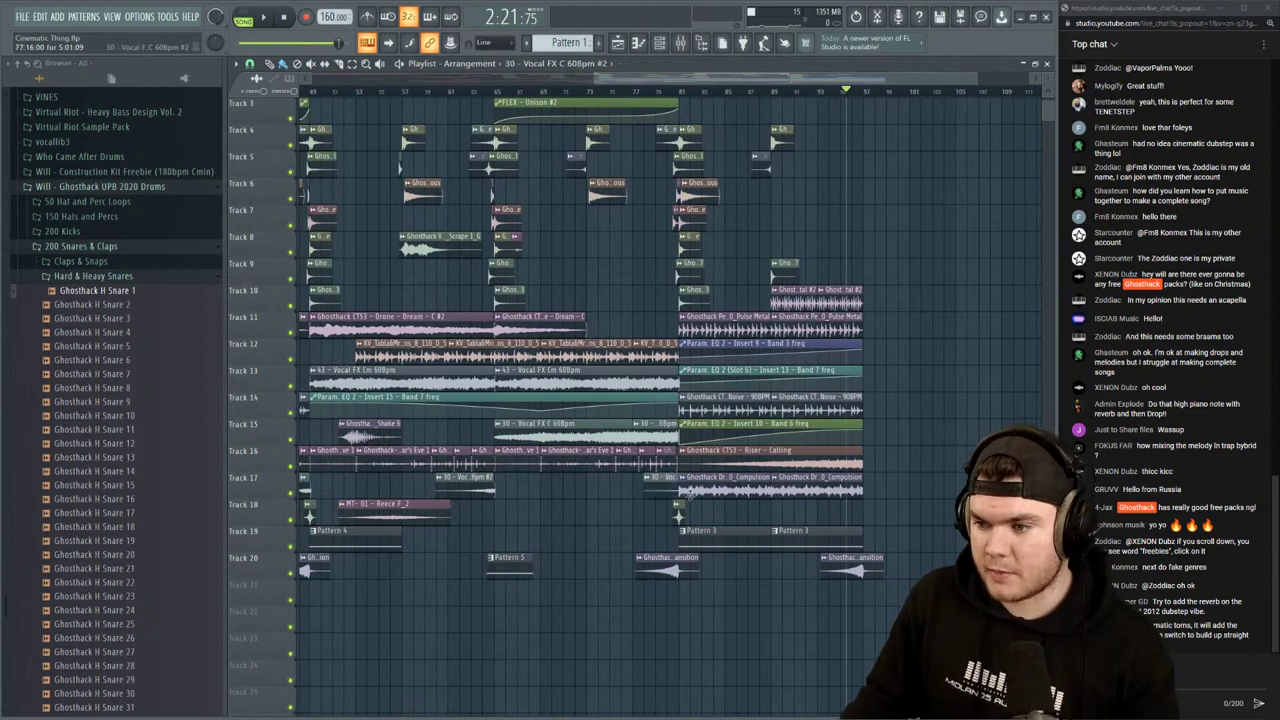
left_click(291, 518, "ctrl")
key("space")
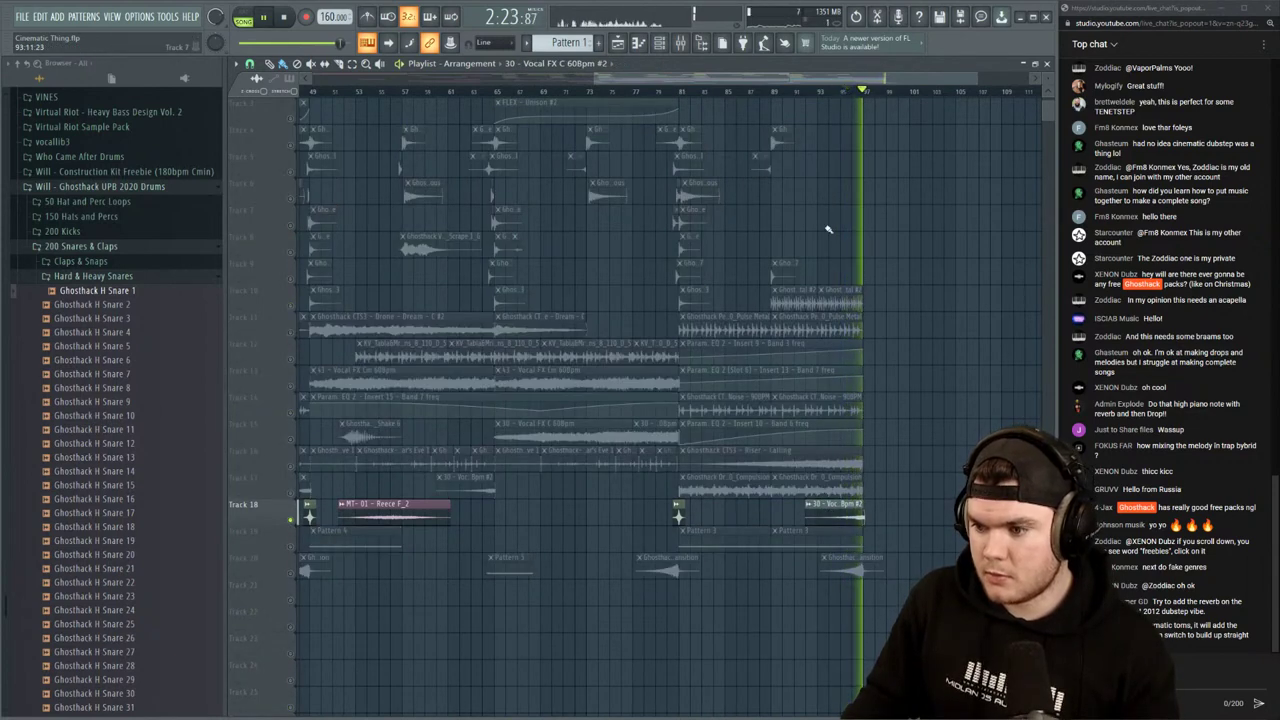
key("space")
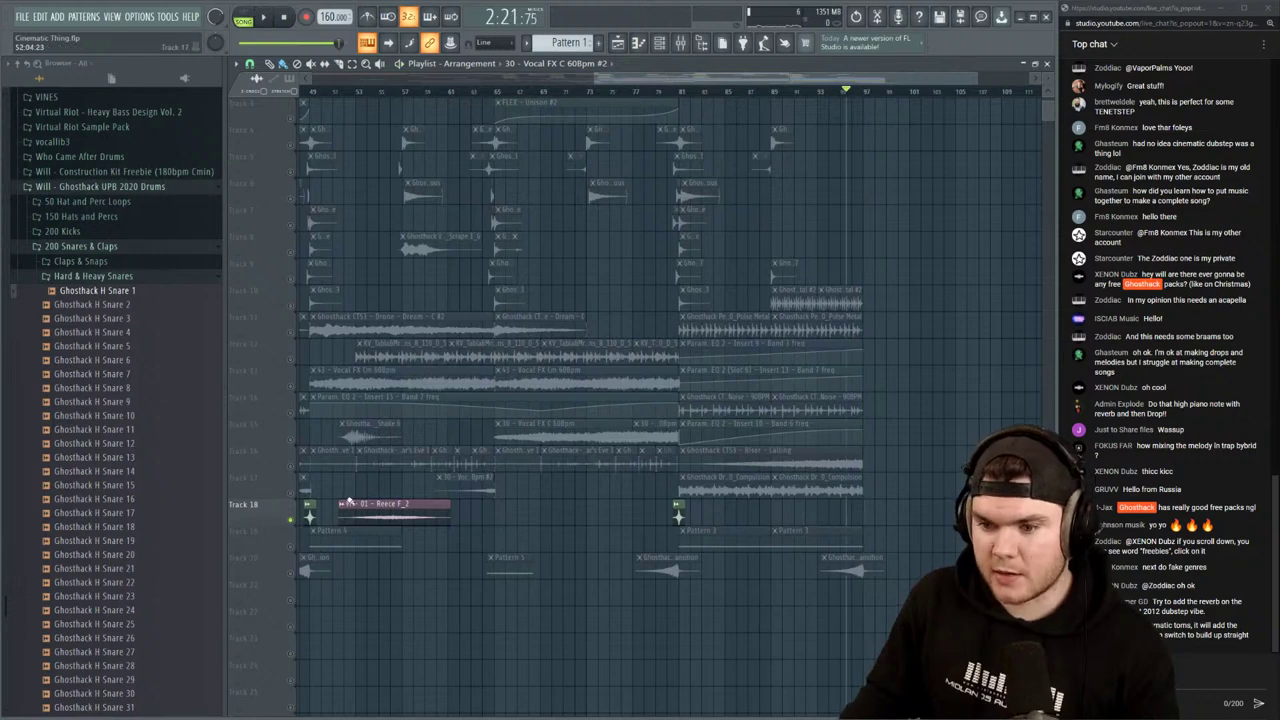
Copy the MT-01 - Reece F_2 clip to bar 91, step 9 on Track 18, trim it at bar 97, audition it and unsolo the track
left_click_drag(379, 510, 860, 516)
key("space")
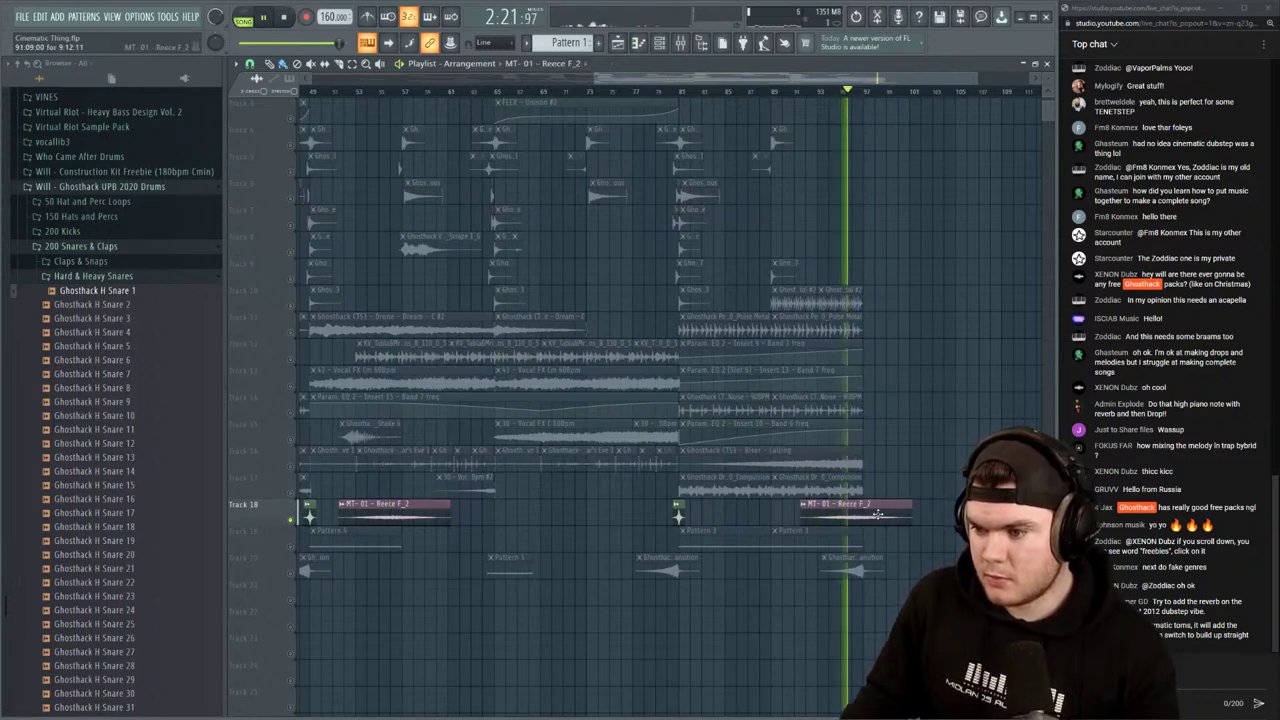
key("space")
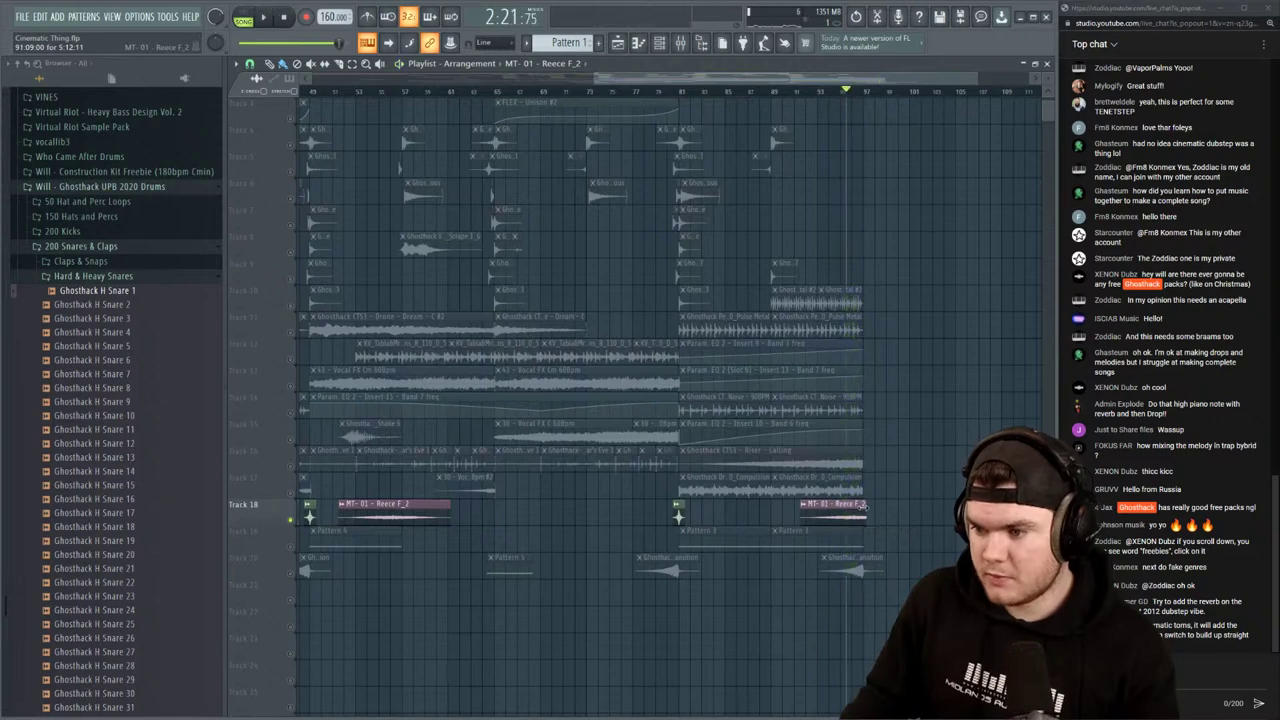
scroll(907, 95, "up", 4)
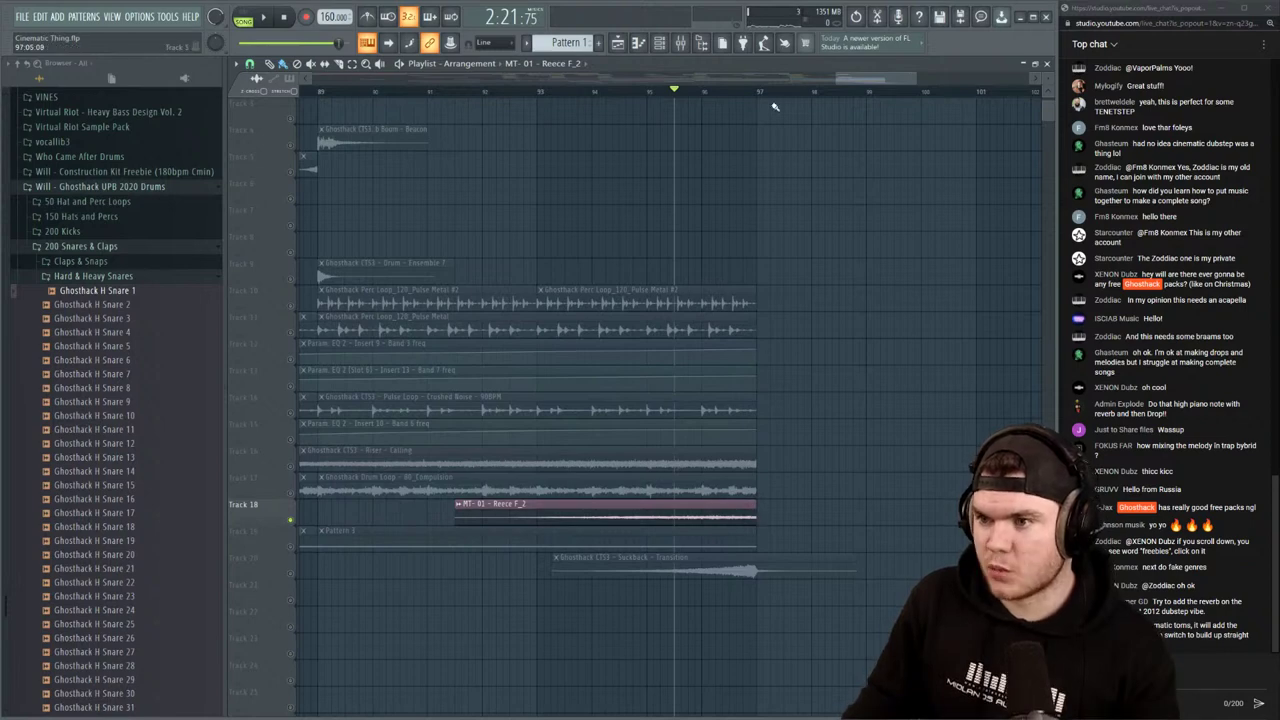
scroll(773, 100, "down", 4)
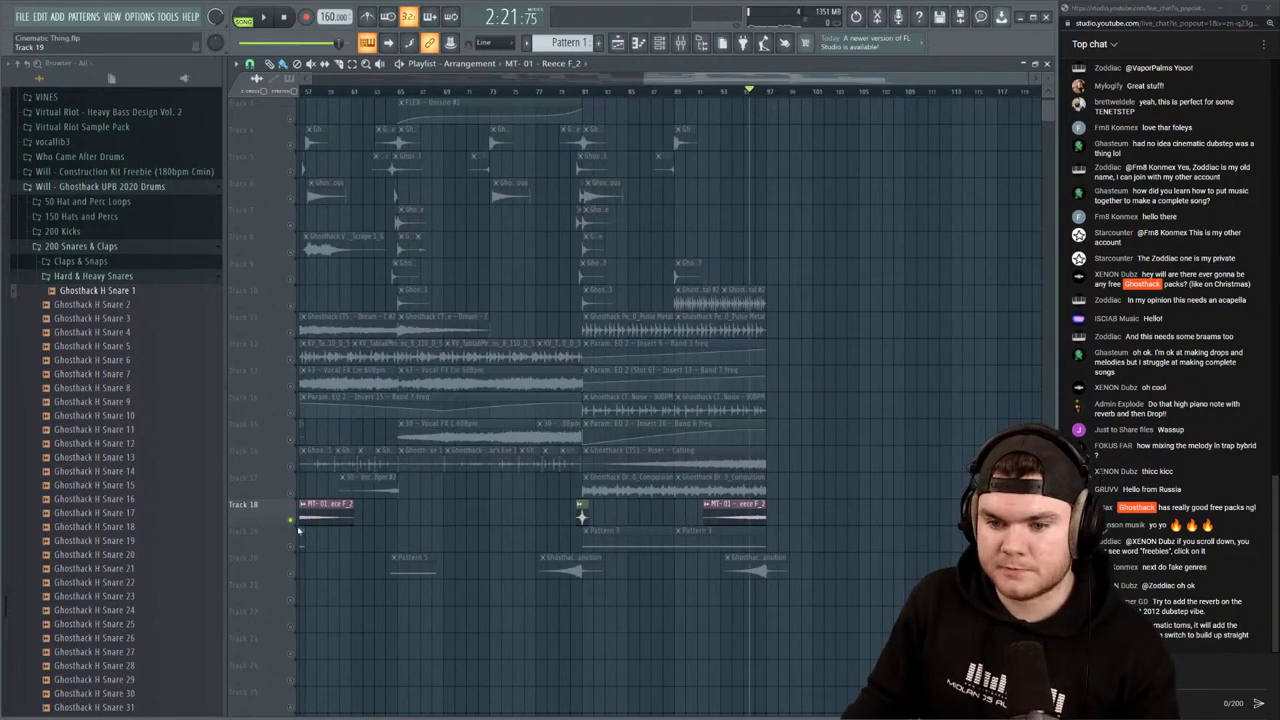
right_click(291, 519)
Copy the Ghosthack Whoosh - Flux clip from around bar 49 to Track 21 at bar 96, step 9, so it spans the drop
left_click_drag(757, 76, 533, 78)
scroll(906, 238, "up", 2)
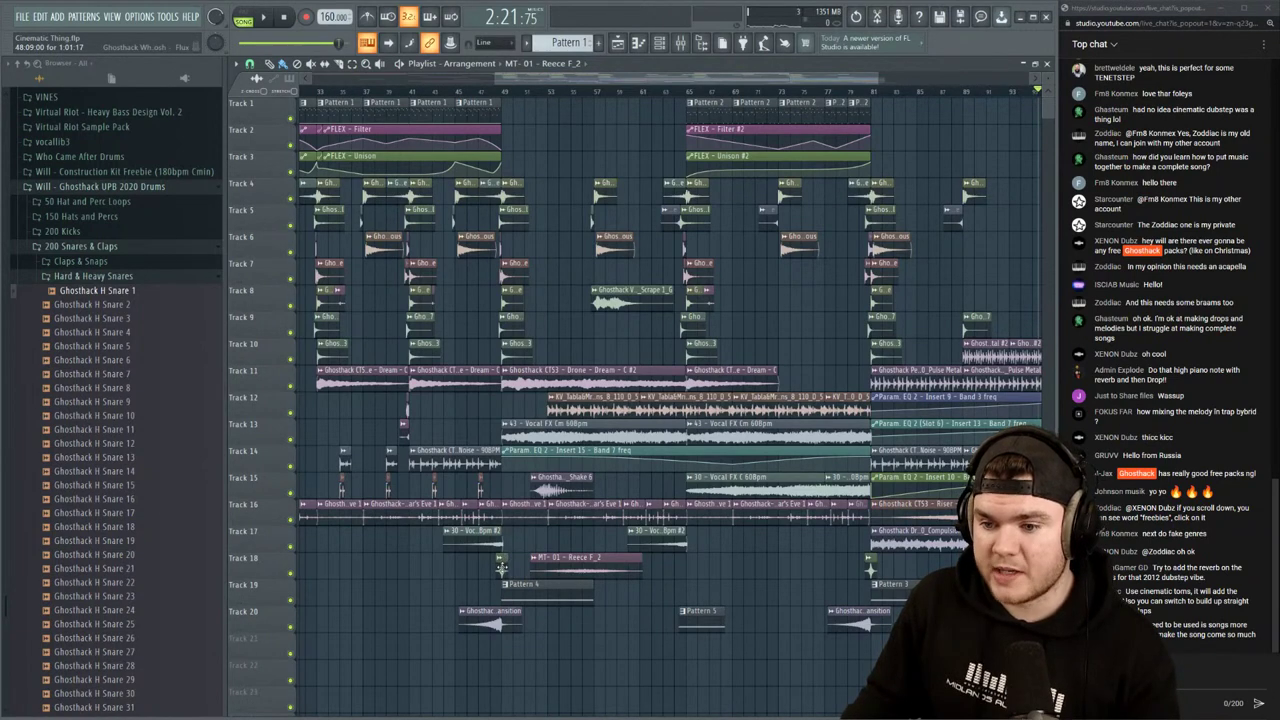
scroll(790, 585, "right", 5)
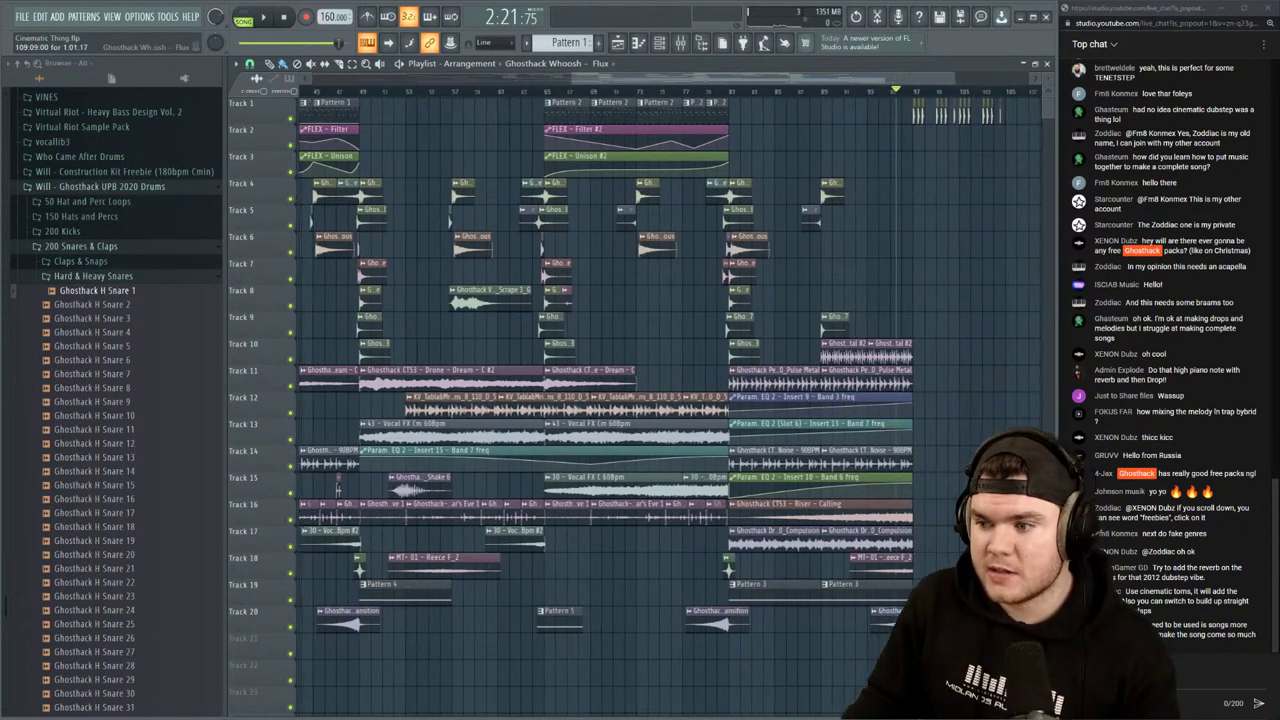
scroll(905, 82, "up", 6)
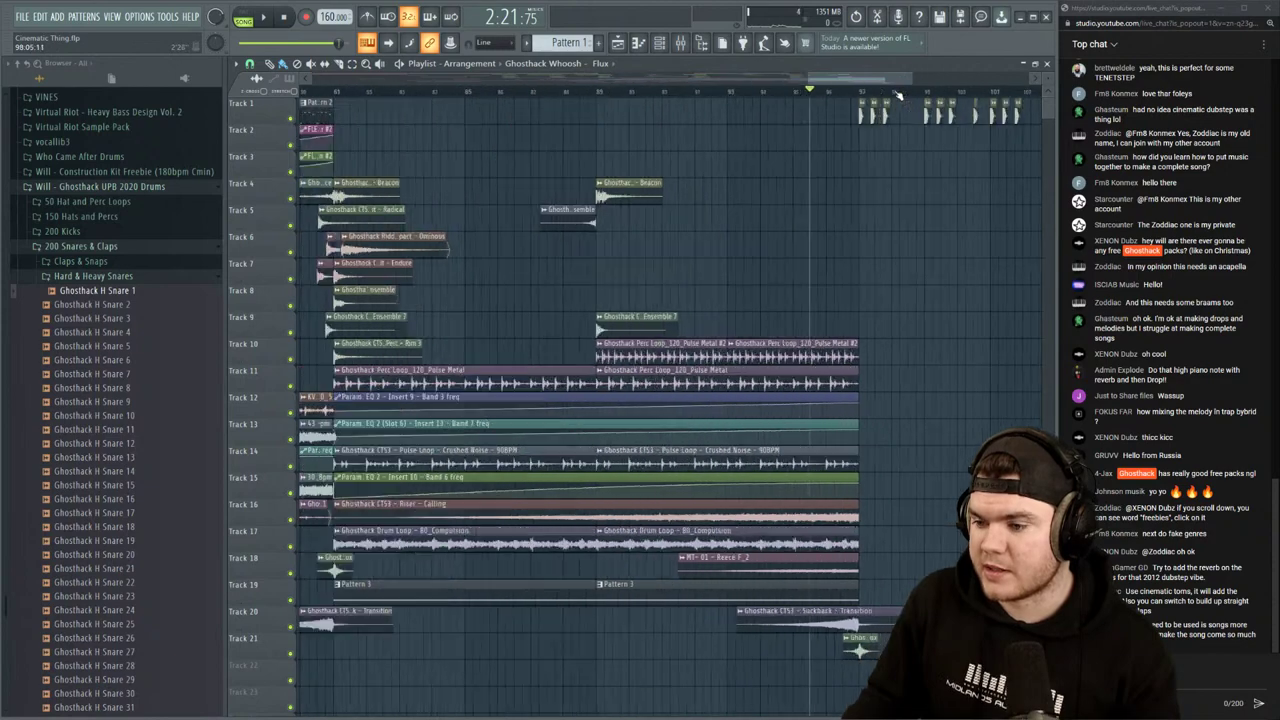
Listen to the whoosh with Track 21 soloed, then unsolo it and replay the transition with all tracks
right_click(292, 655)
key("space")
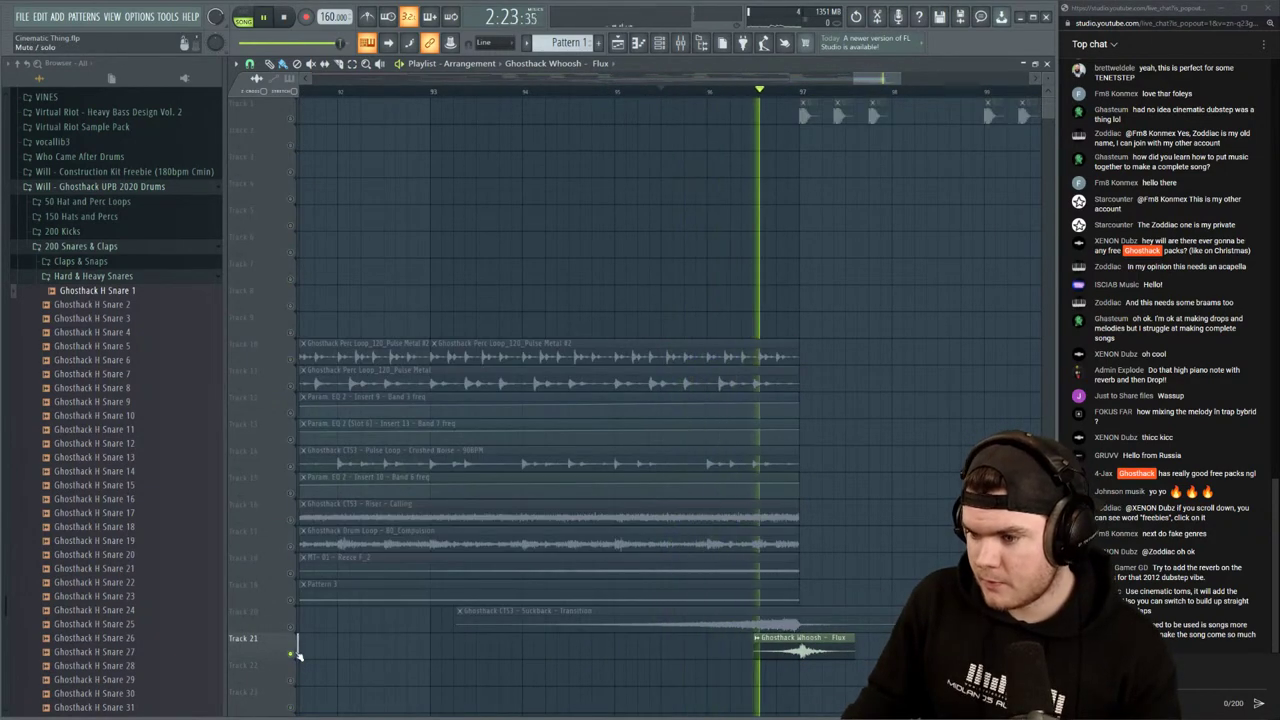
right_click(292, 655)
key("space")
key("space")
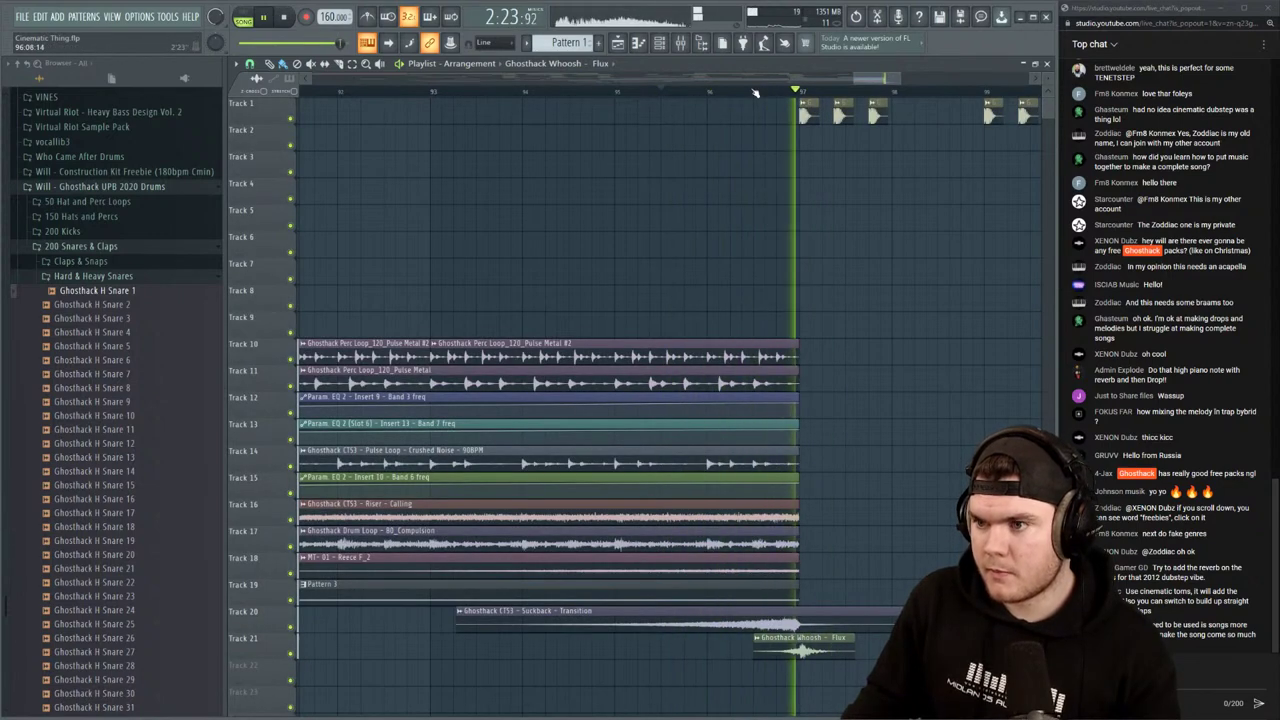
scroll(755, 93, "down", 4)
key("space")
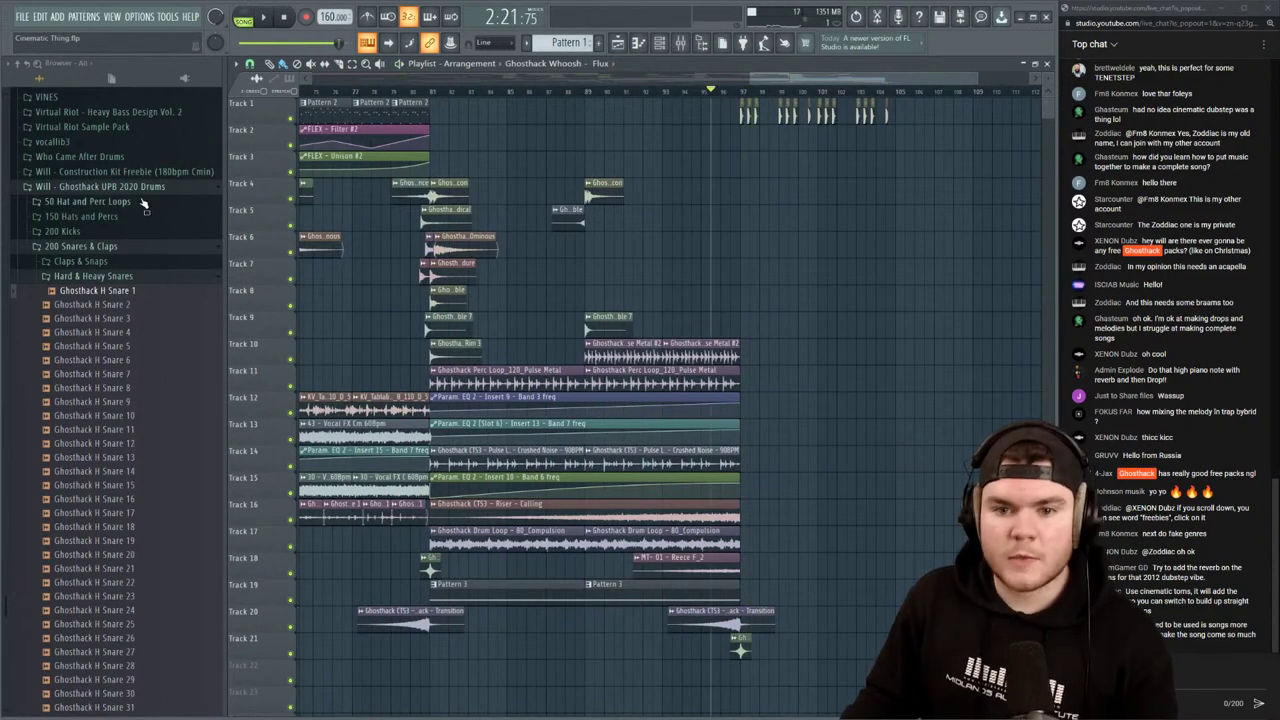
Close the Ghosthack UPB 2020 Drums folder and audition the samples in the 7 Risers folder of Will - SFX Freebie
left_click(101, 278)
left_click(100, 248)
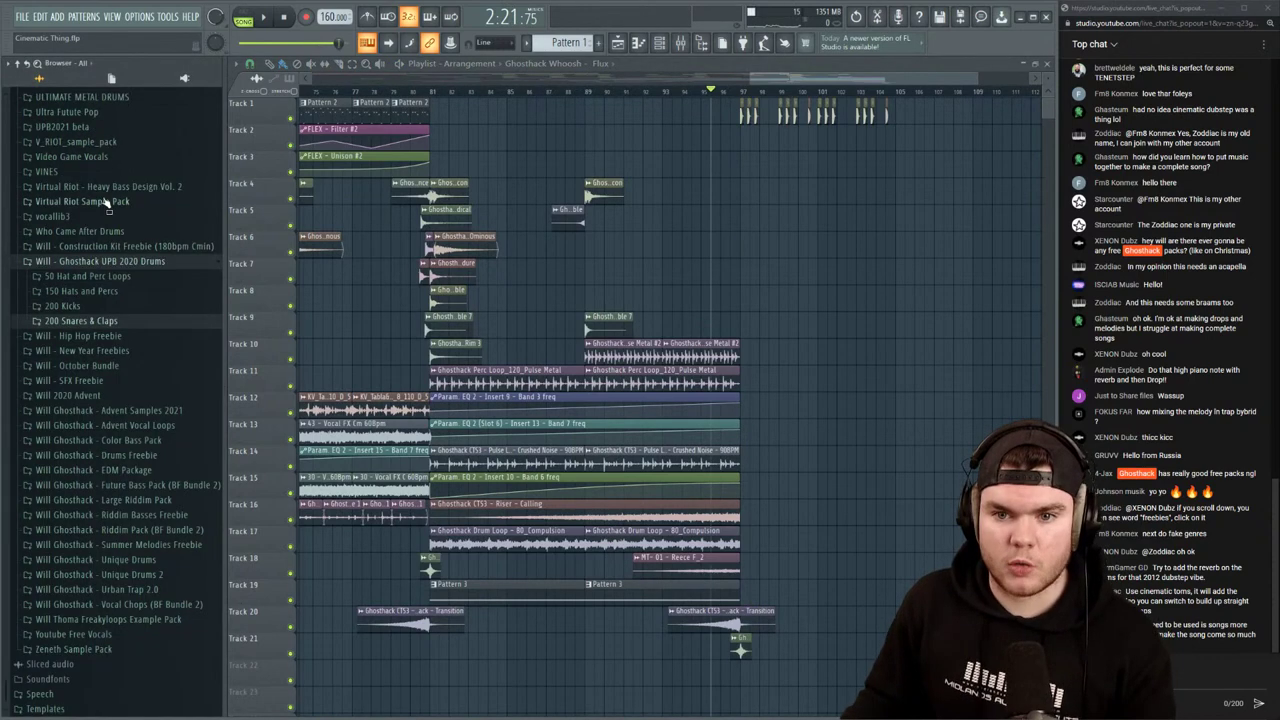
left_click(108, 262)
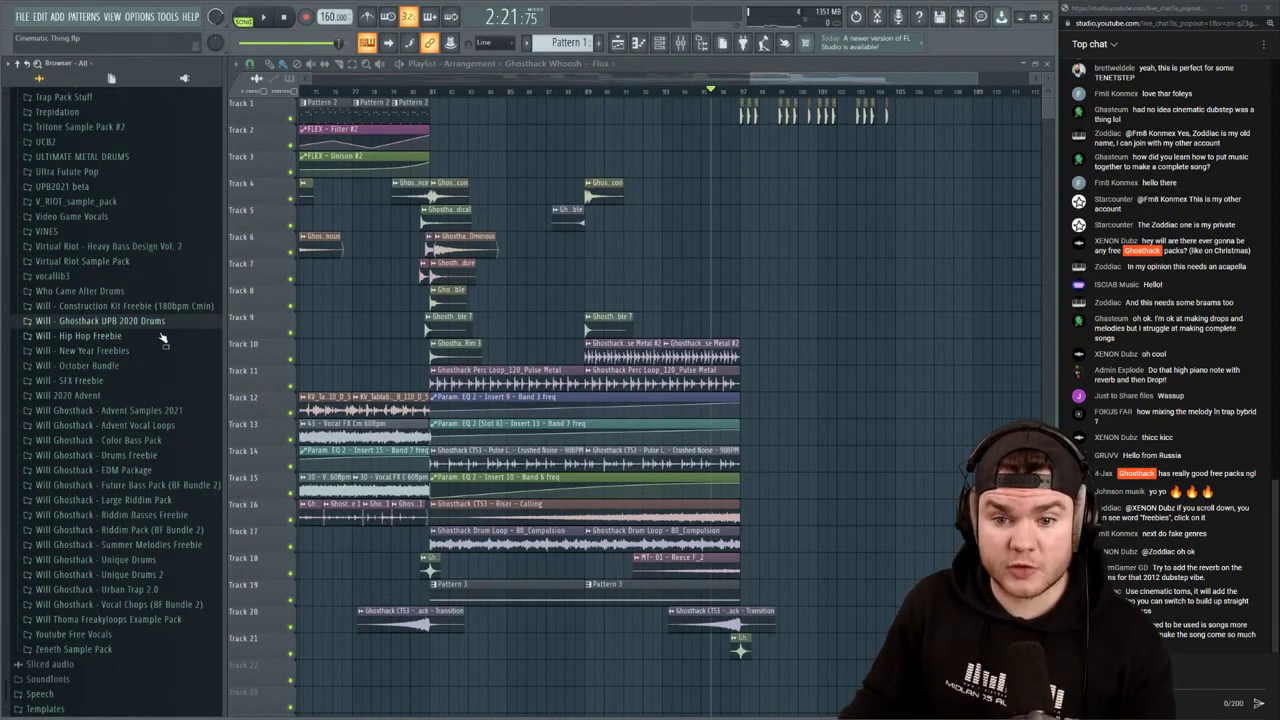
left_click(88, 380)
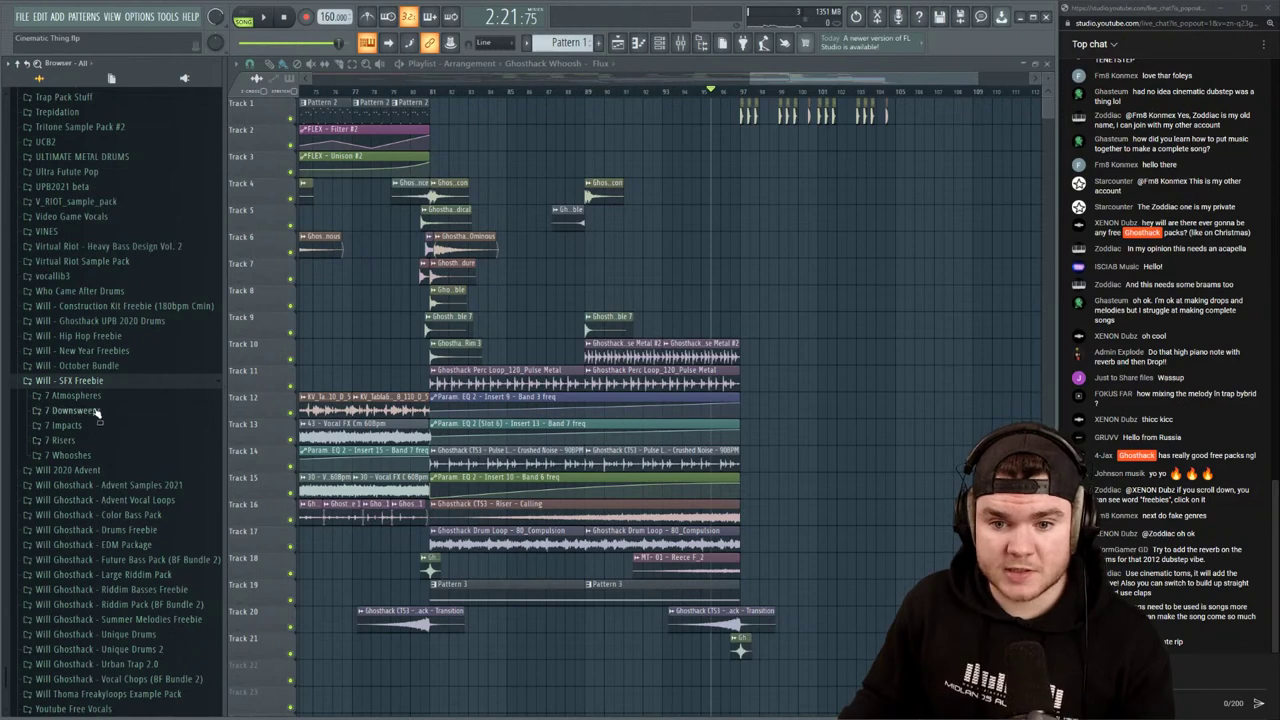
left_click(97, 442)
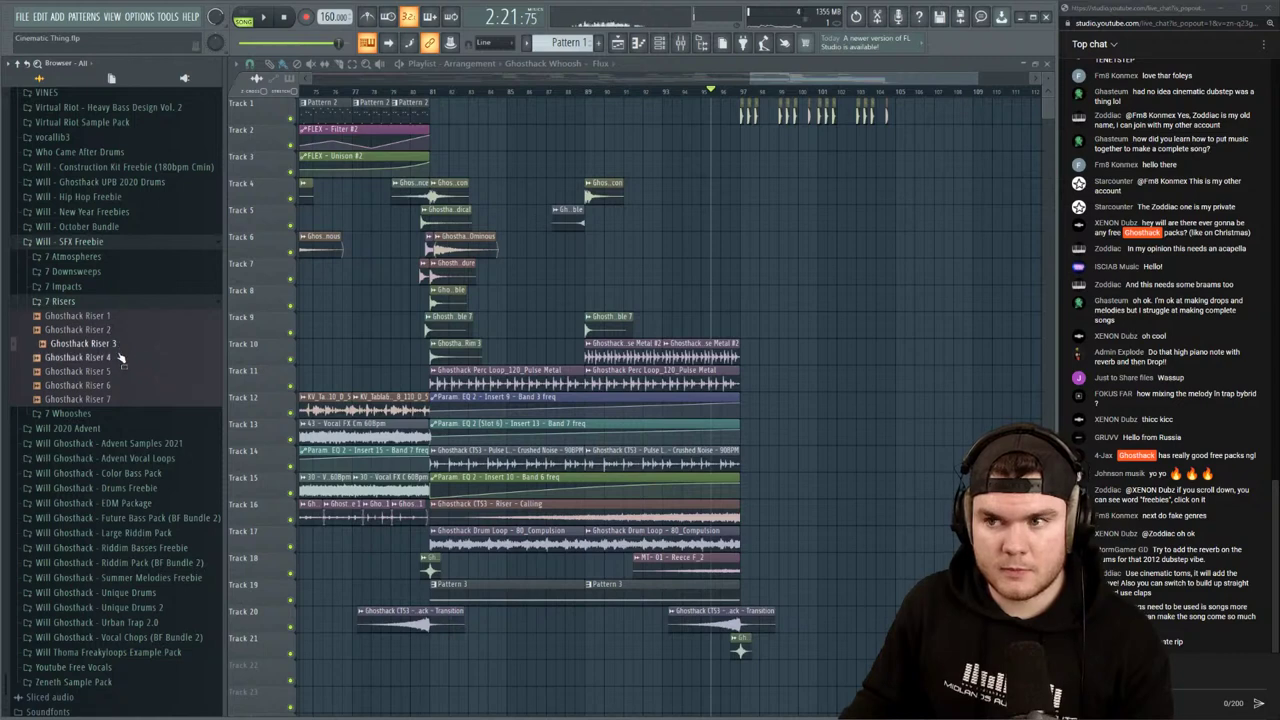
left_click(118, 360)
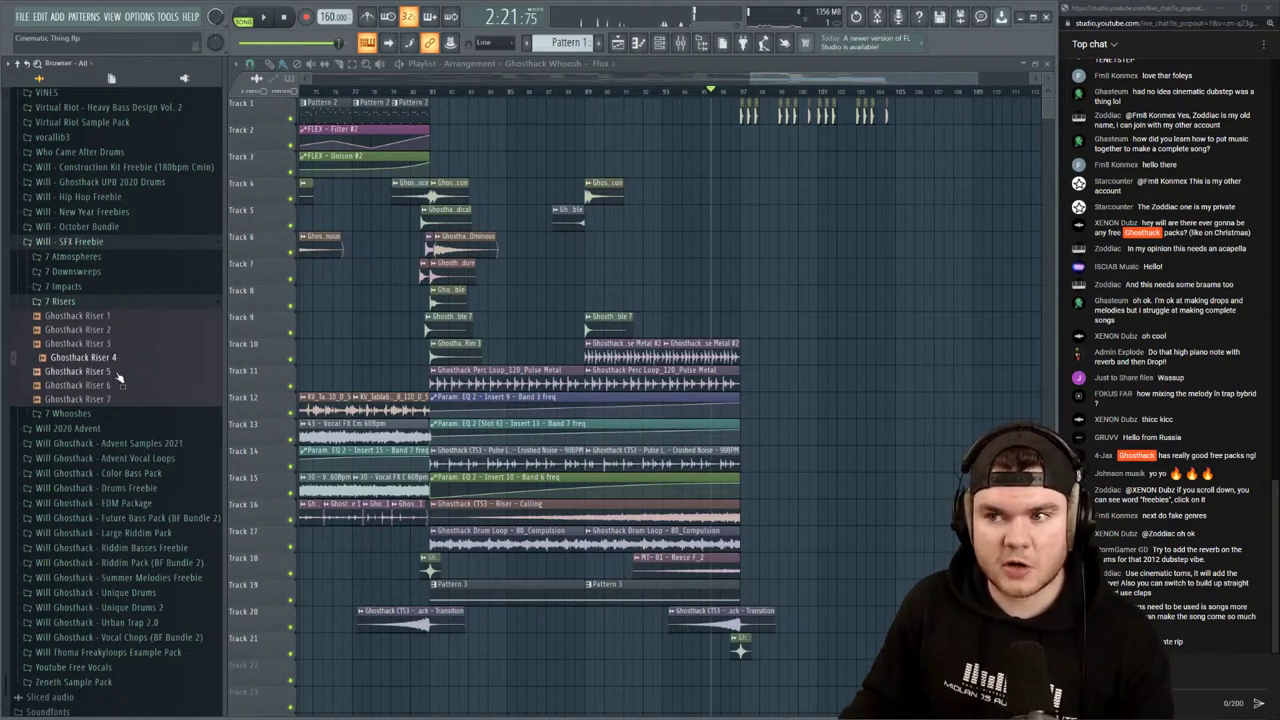
left_click(117, 374)
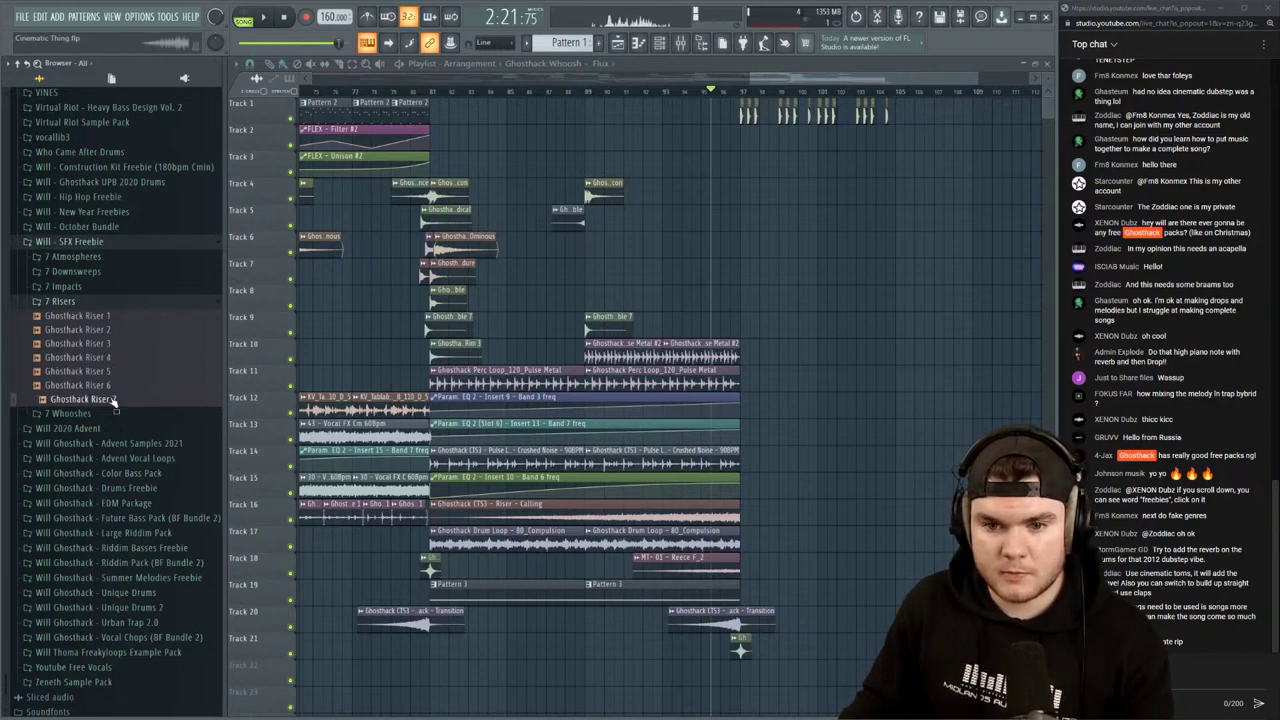
Place Ghosthack Riser 7 on Track 22 in bar 92 and nudge it slightly earlier so it ends exactly at bar 97
left_click_drag(113, 400, 655, 672)
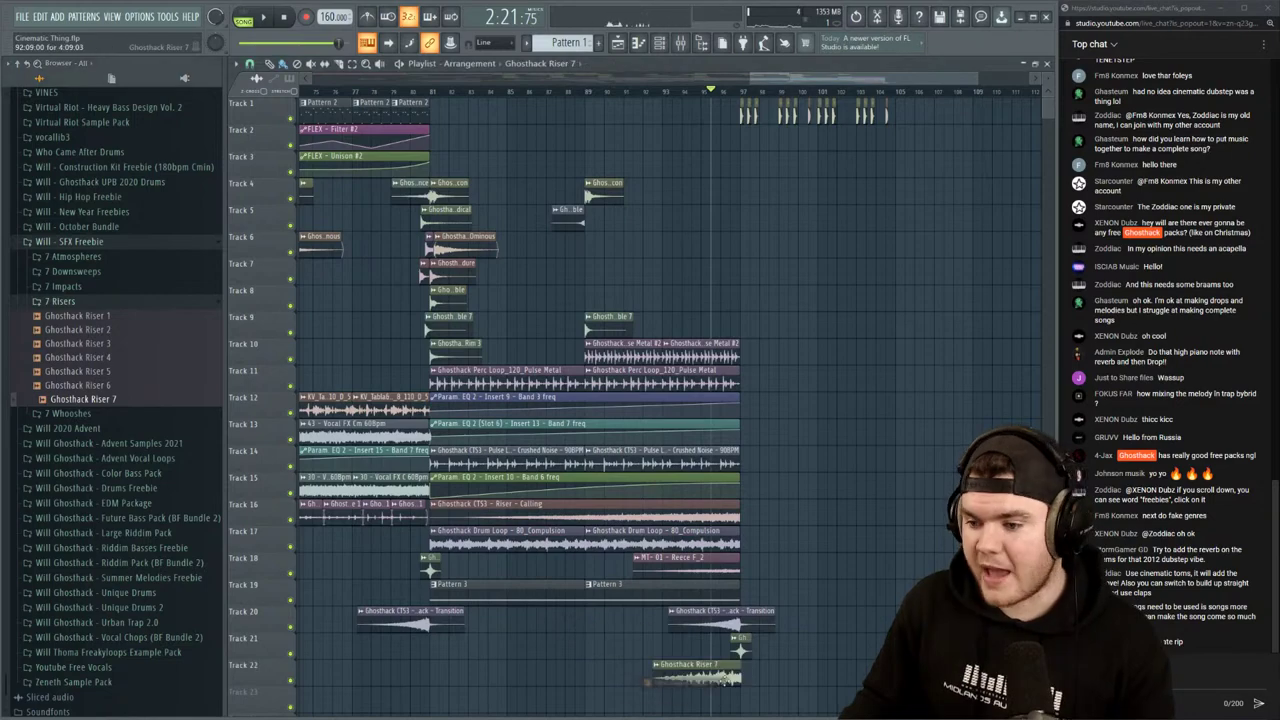
scroll(748, 99, "up", 5)
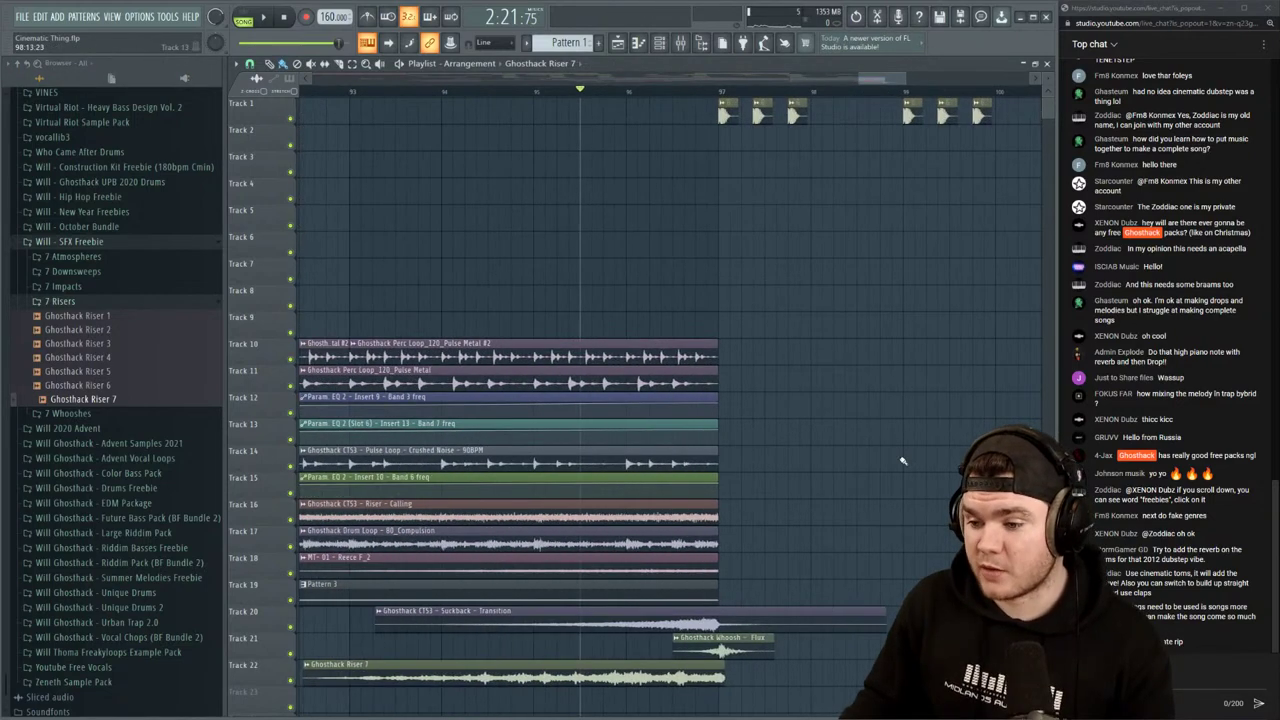
scroll(903, 457, "down", 1)
scroll(737, 84, "left", 5)
scroll(735, 82, "right", 5)
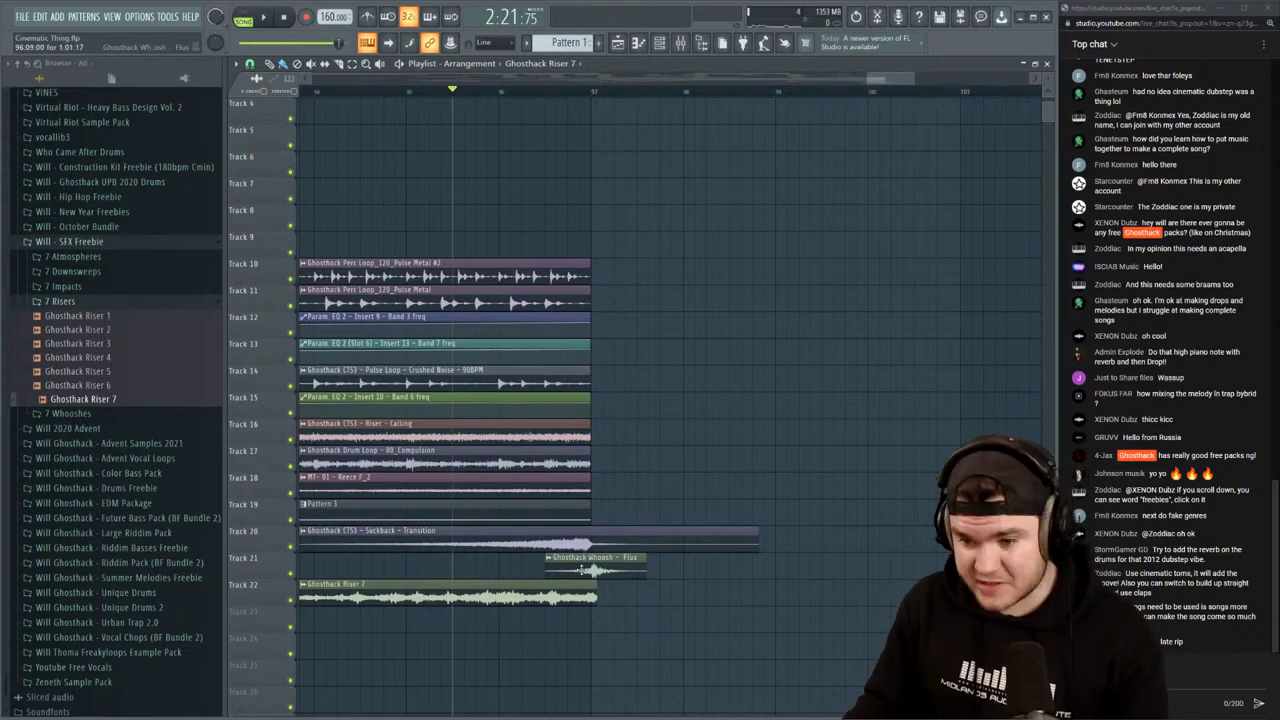
left_click_drag(569, 597, 564, 601)
Lower Ghosthack Riser 7's channel volume to about 22% during playback and close its settings
double_click(564, 601)
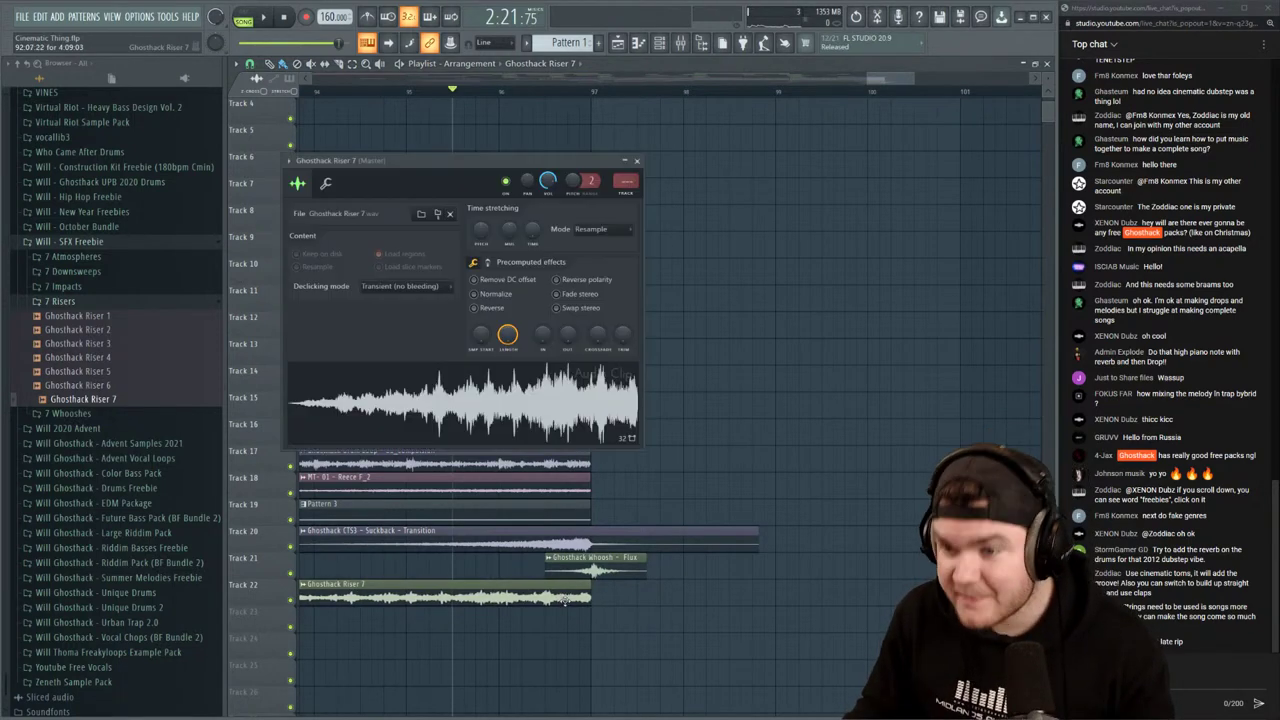
key("space")
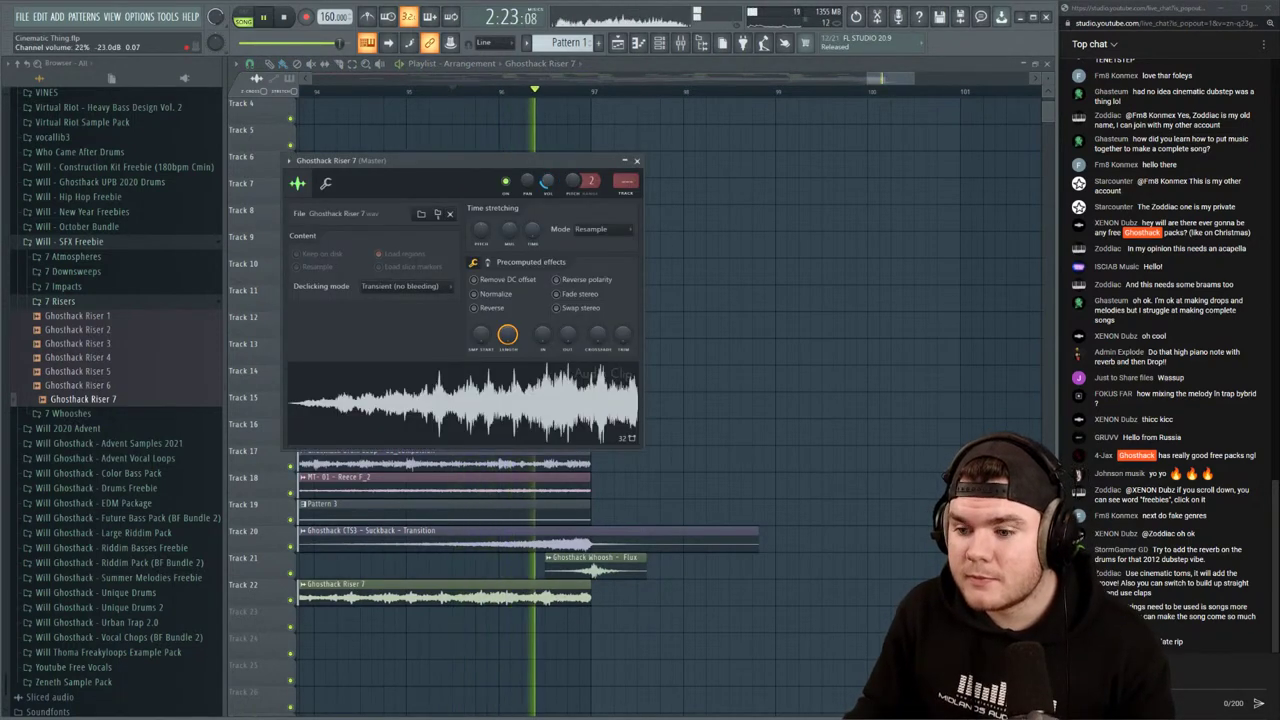
left_click(637, 161)
Play back the end of the build-up from about bar 93, and again from about bar 95 into the drop
scroll(611, 94, "down", 6)
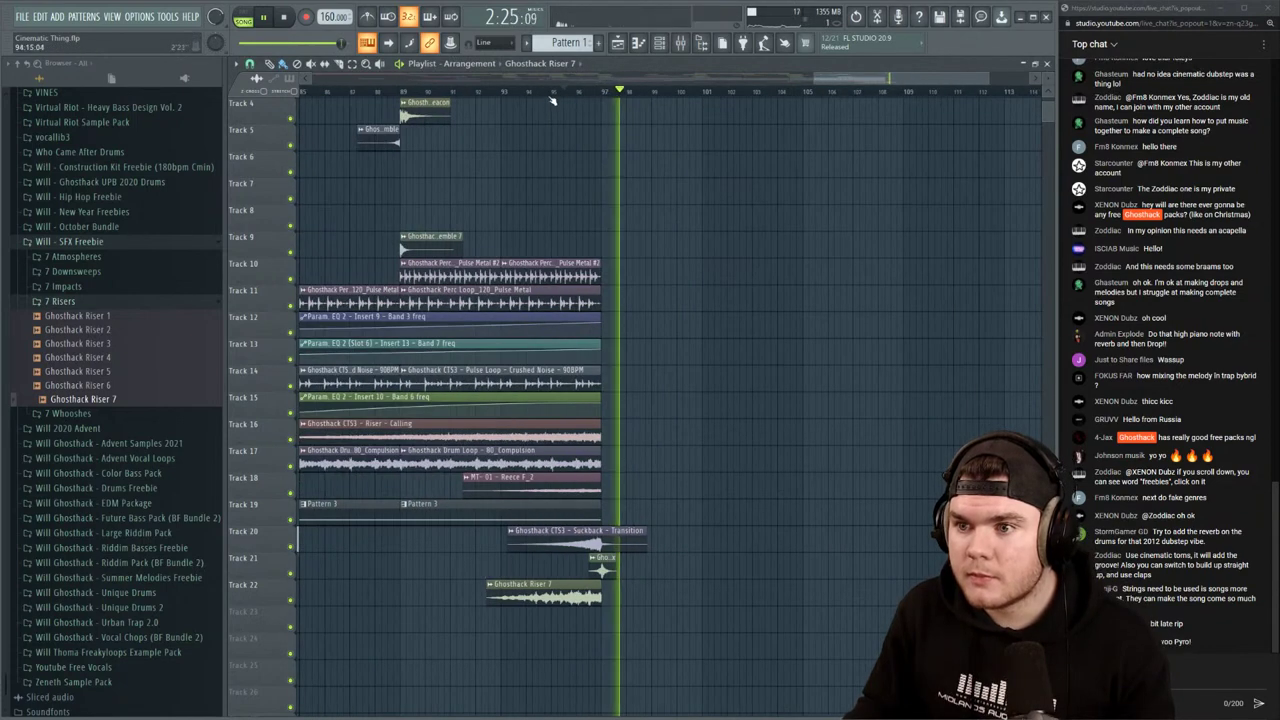
left_click(516, 92)
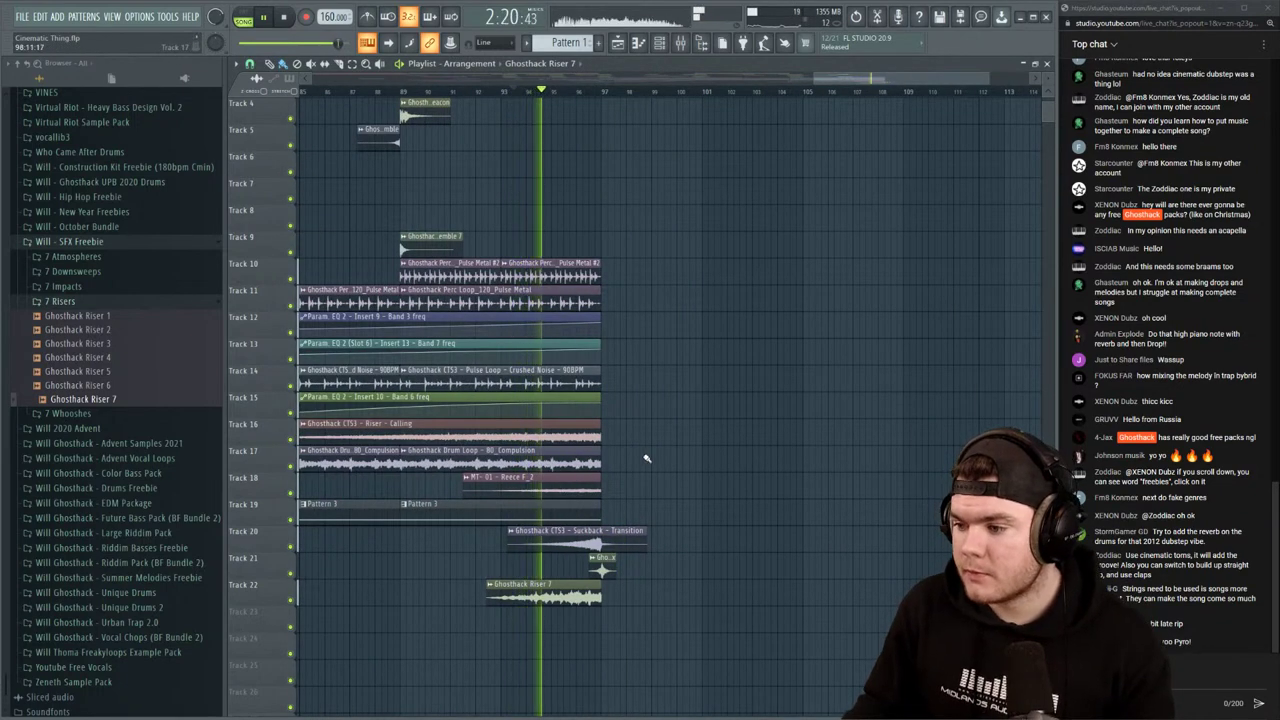
key("space")
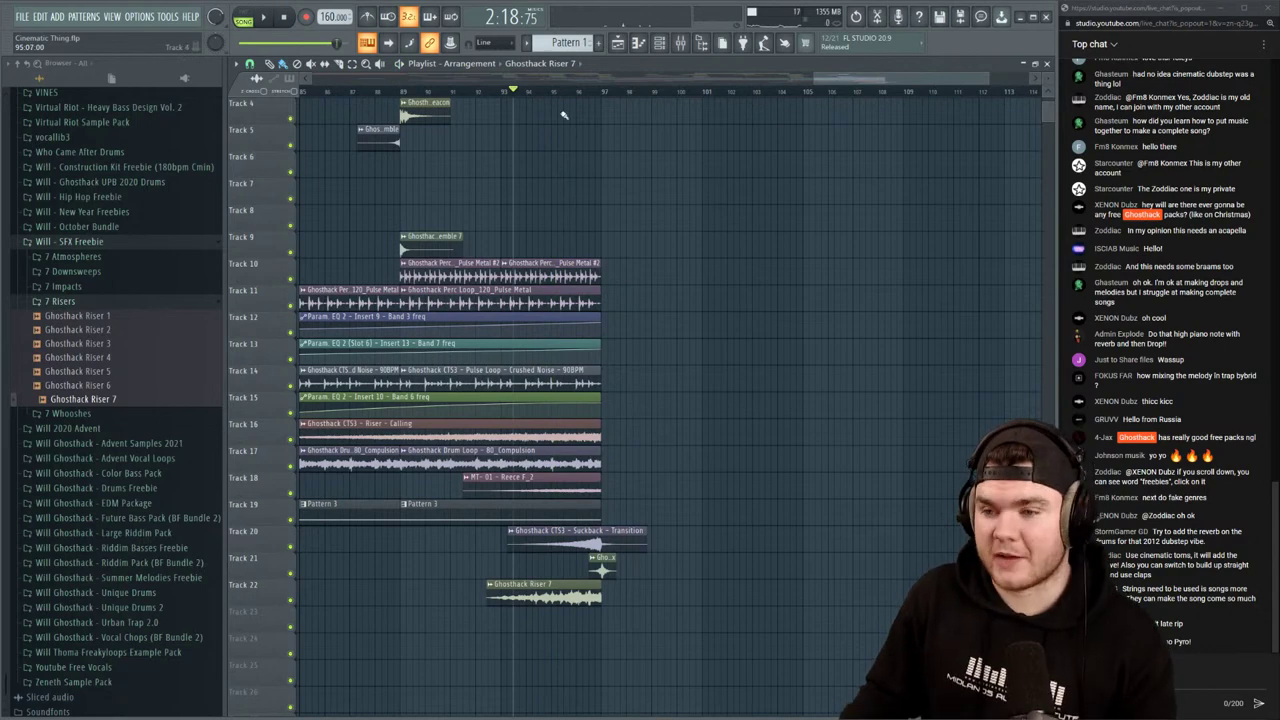
key("space")
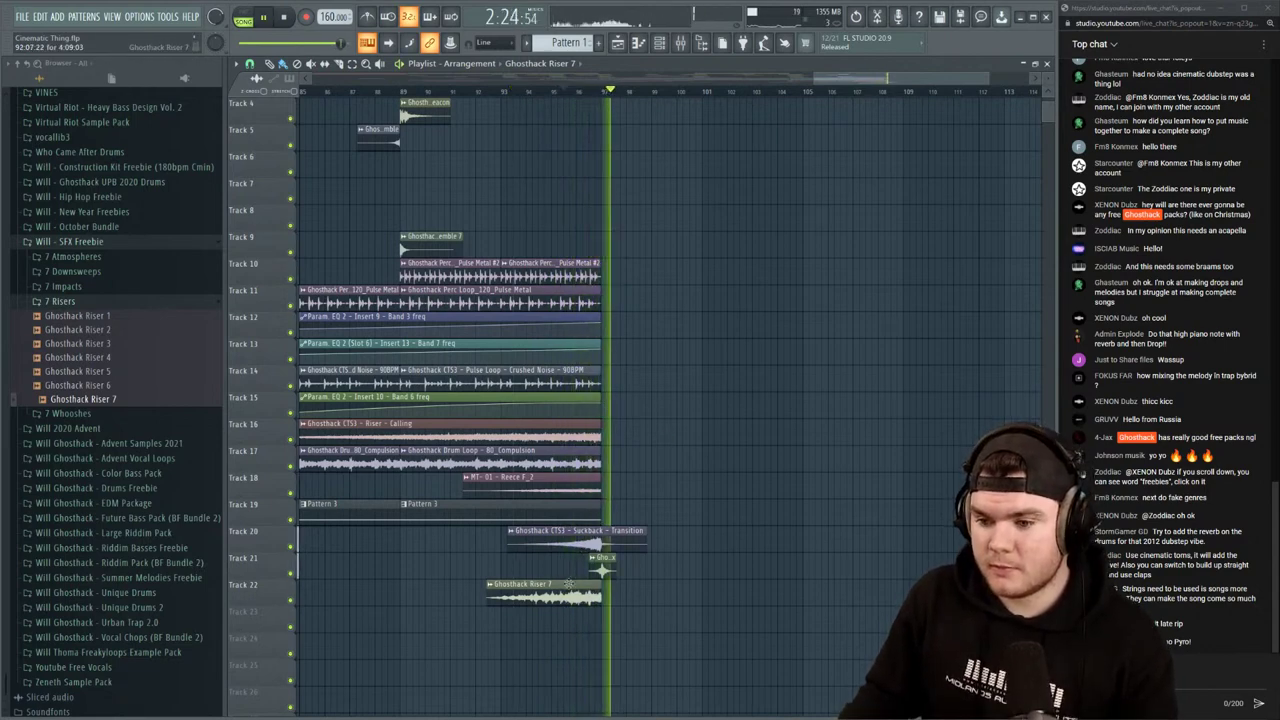
Lower Ghosthack Riser 7's channel volume to about 14% and stop playback
double_click(588, 591)
left_click_drag(548, 182, 548, 235)
key("space")
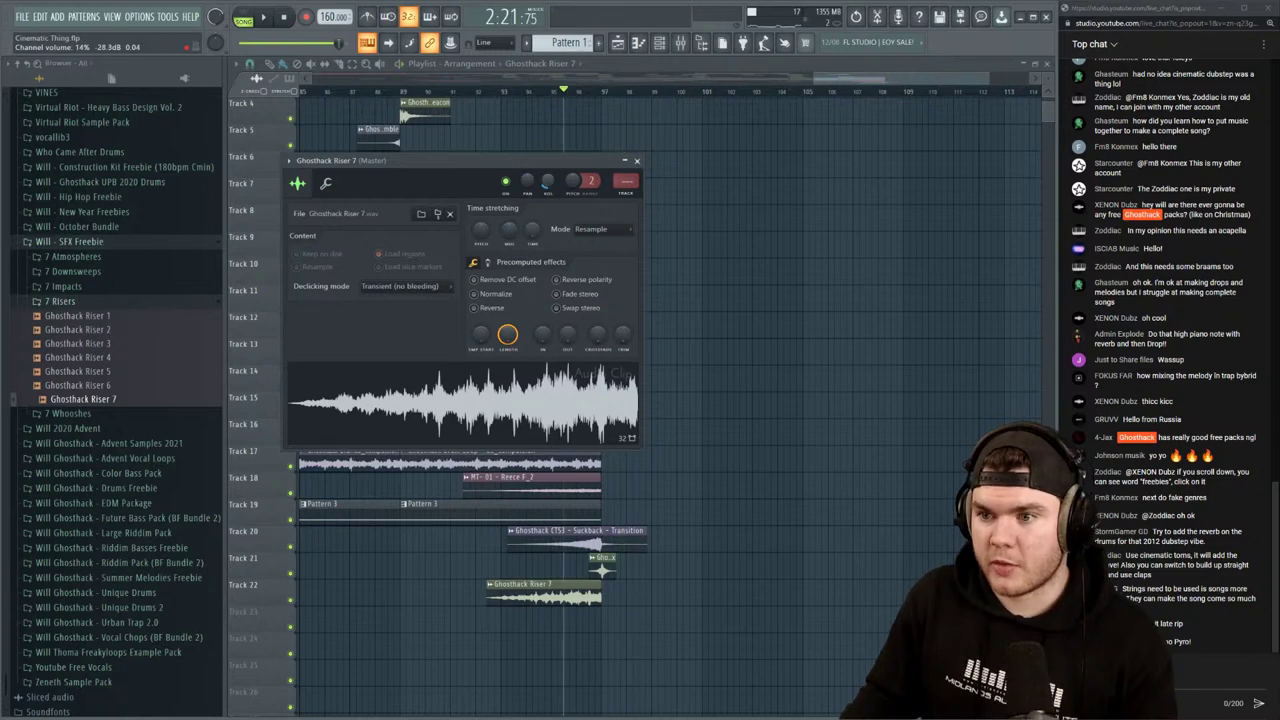
Close Ghosthack Riser 7's settings, collapse the 7 Risers and Will - SFX Freebie folders, and briefly play into the drop
left_click(637, 160)
scroll(655, 153, "up", 3)
scroll(637, 91, "down", 3)
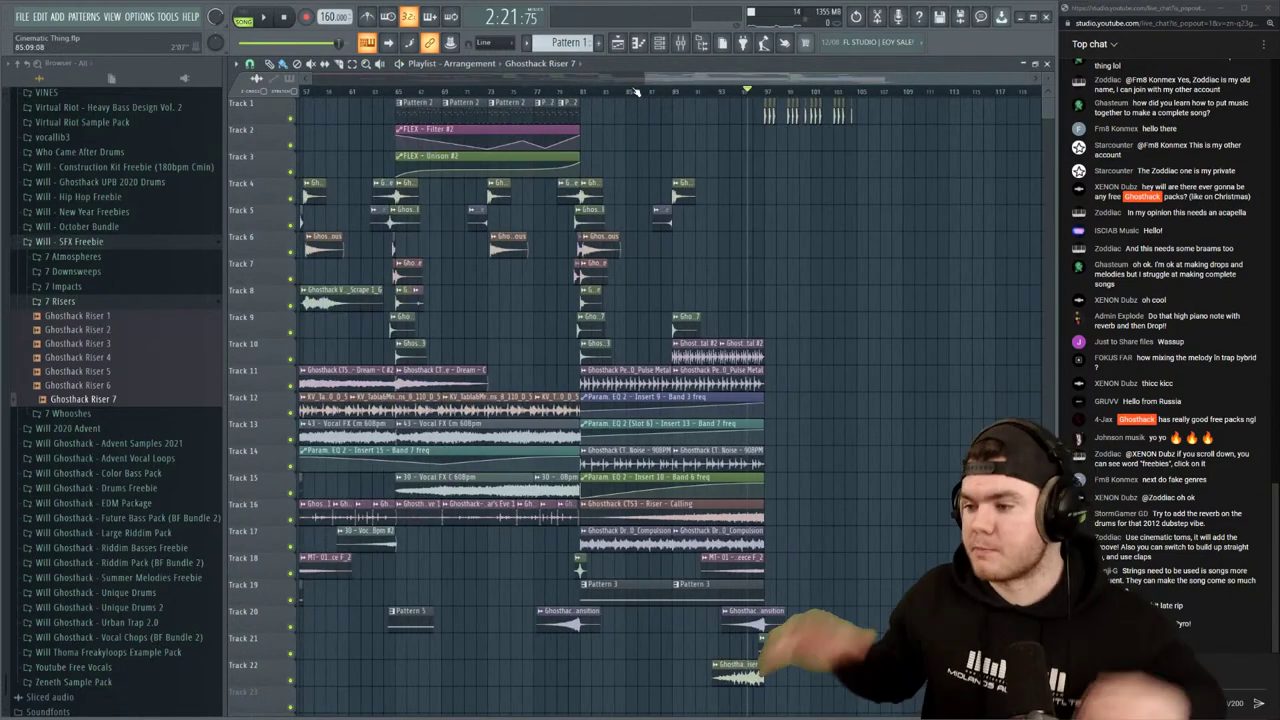
left_click(66, 302)
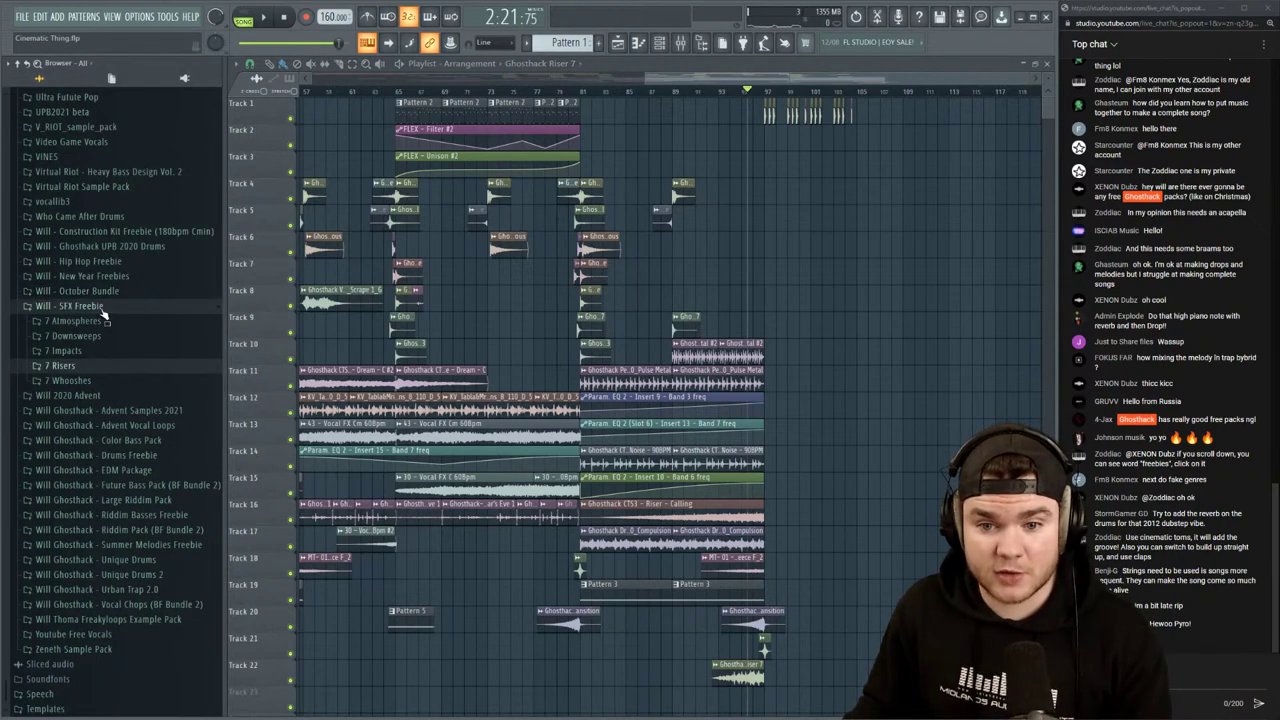
key("space")
left_click(103, 309)
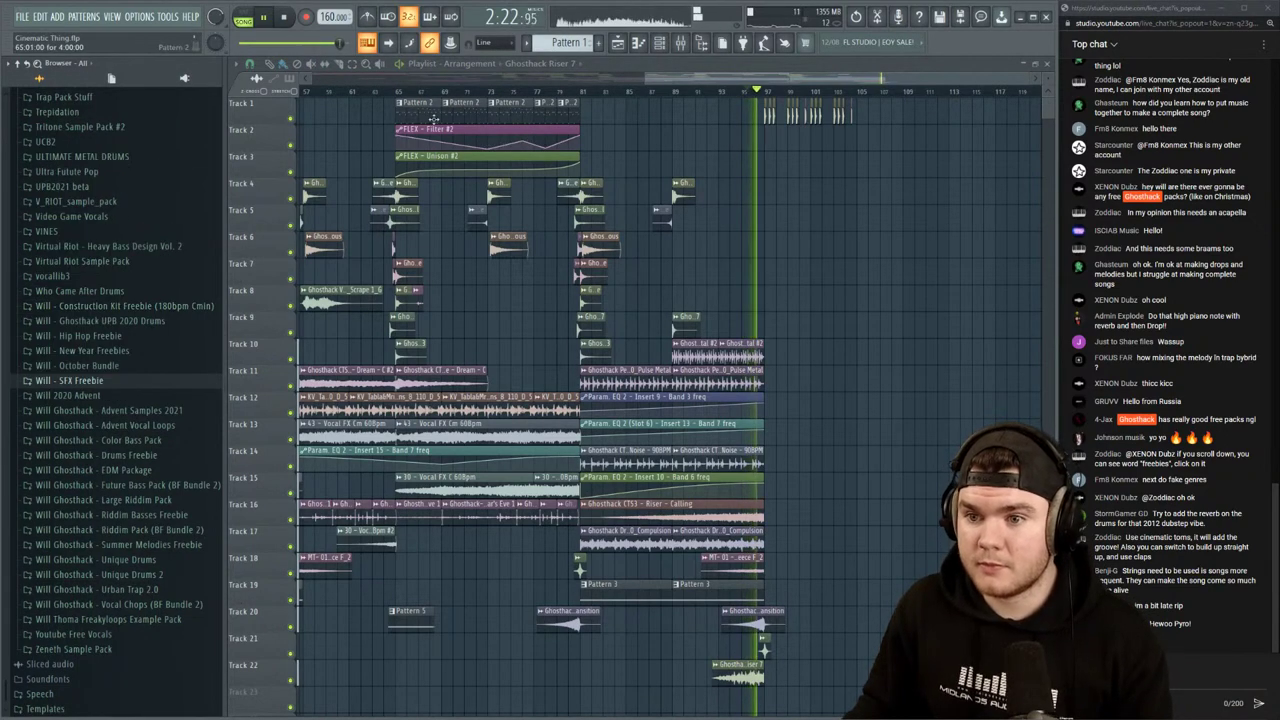
key("space")
Preview the Track 4 clip and the Ghosthack CTS3 - Hit - Endure clip on Track 7 at bar 65
left_click(403, 92)
right_click(406, 188)
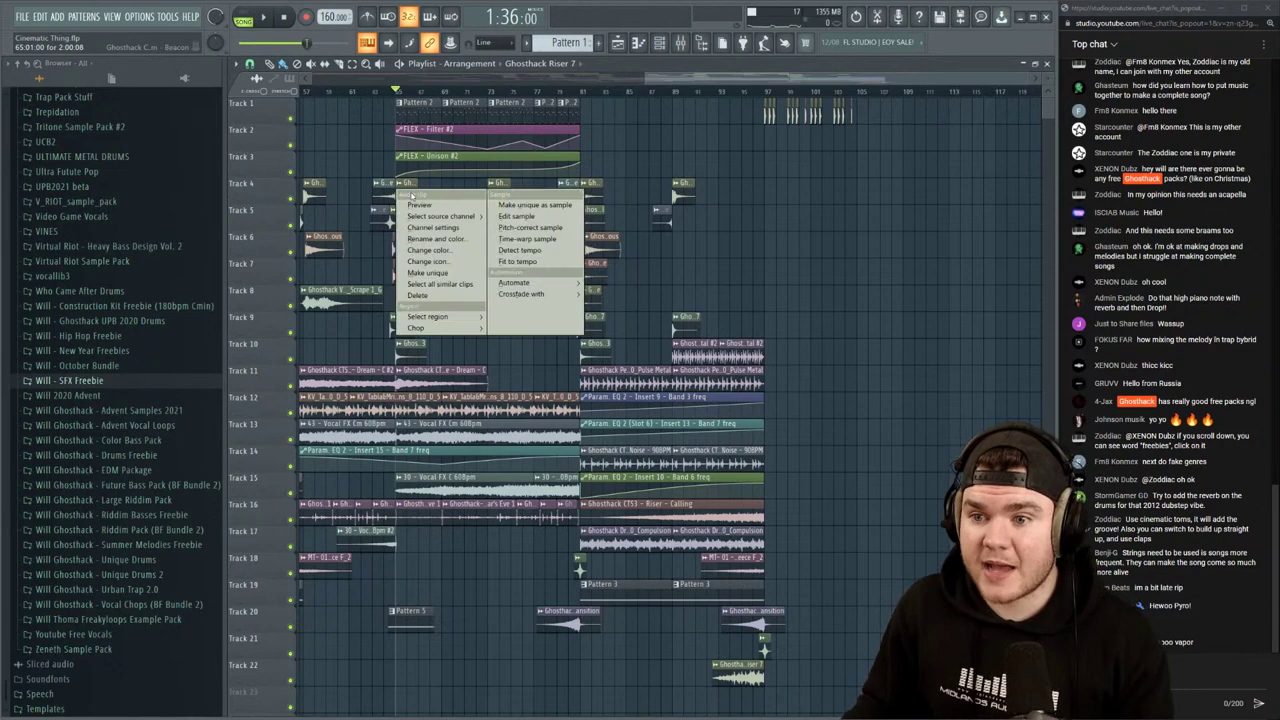
left_click(414, 204)
right_click(398, 266)
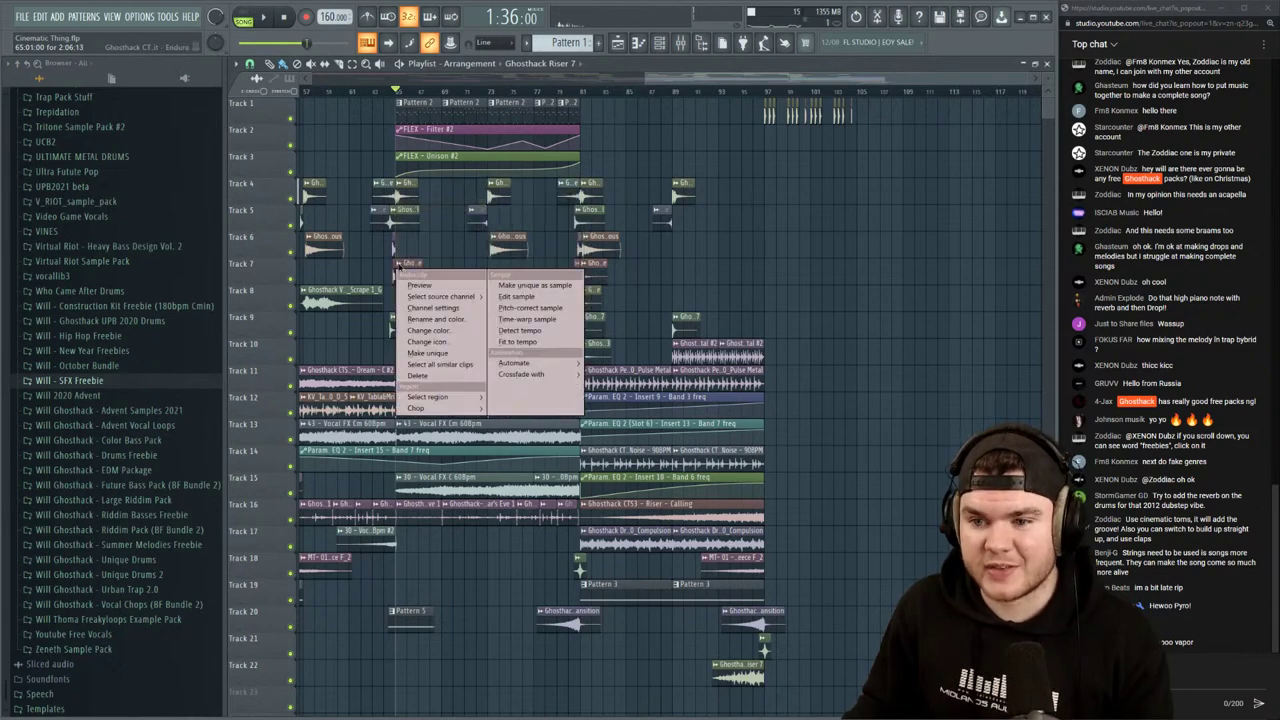
left_click(417, 286)
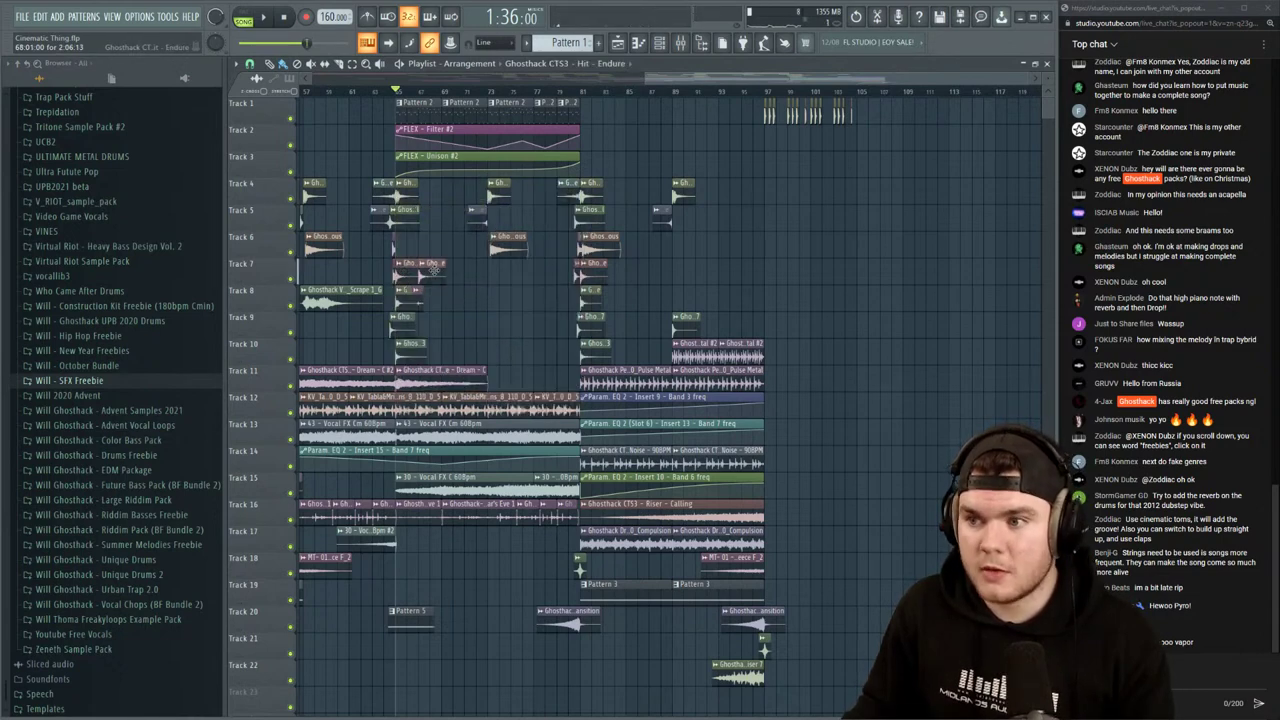
Place Ghosthack CTS3 - Hit - Endure on Track 7 at bar 97 and shorten it to 6 steps during playback
left_click(767, 90)
scroll(767, 91, "up", 5)
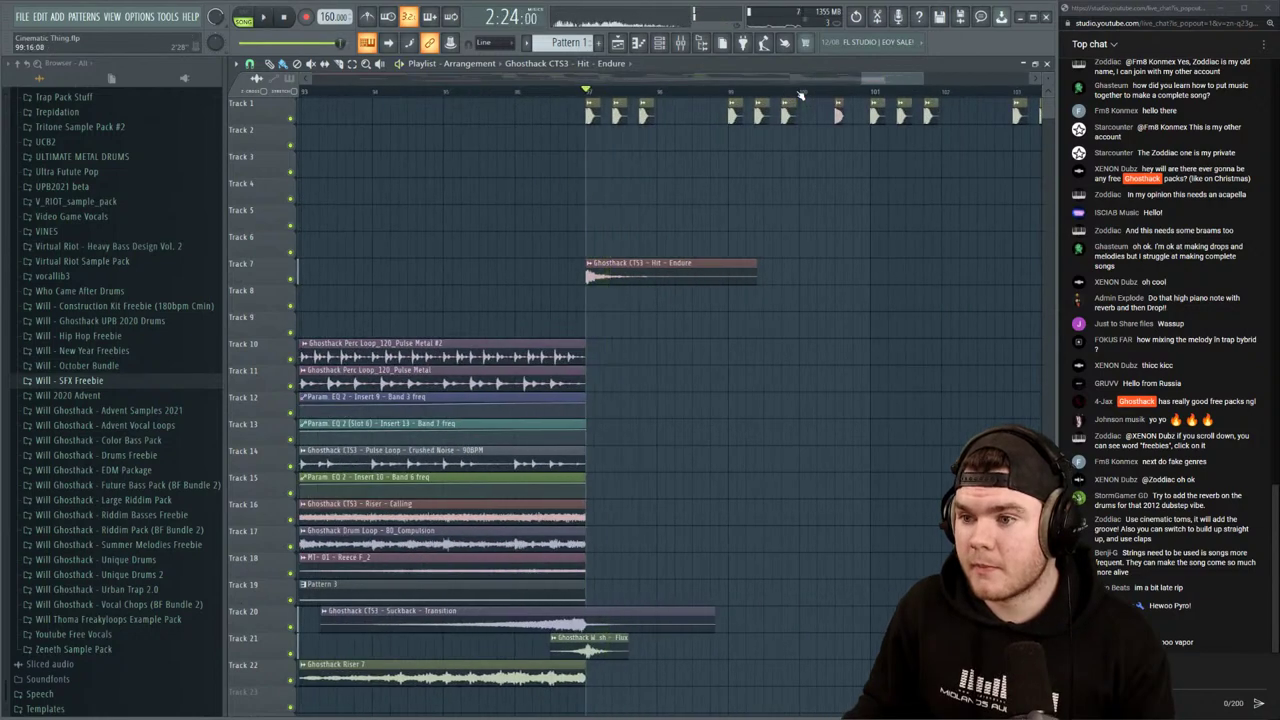
key("space")
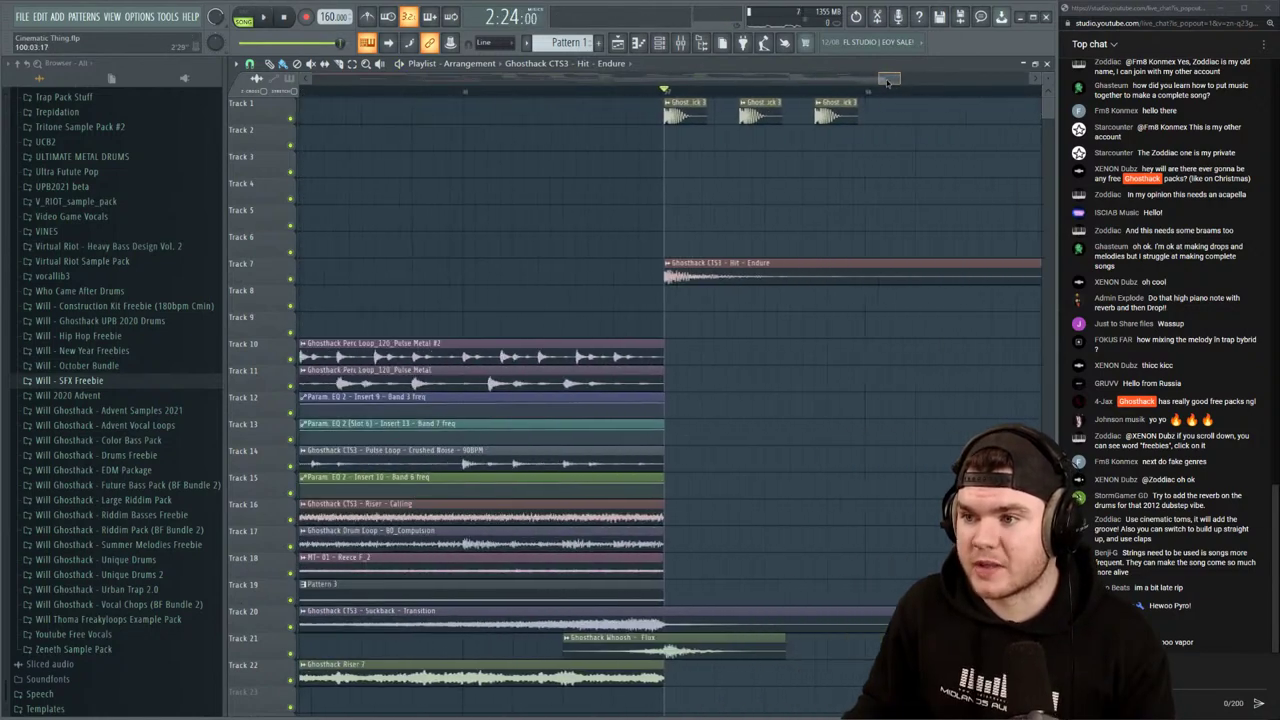
left_click_drag(972, 265, 566, 270)
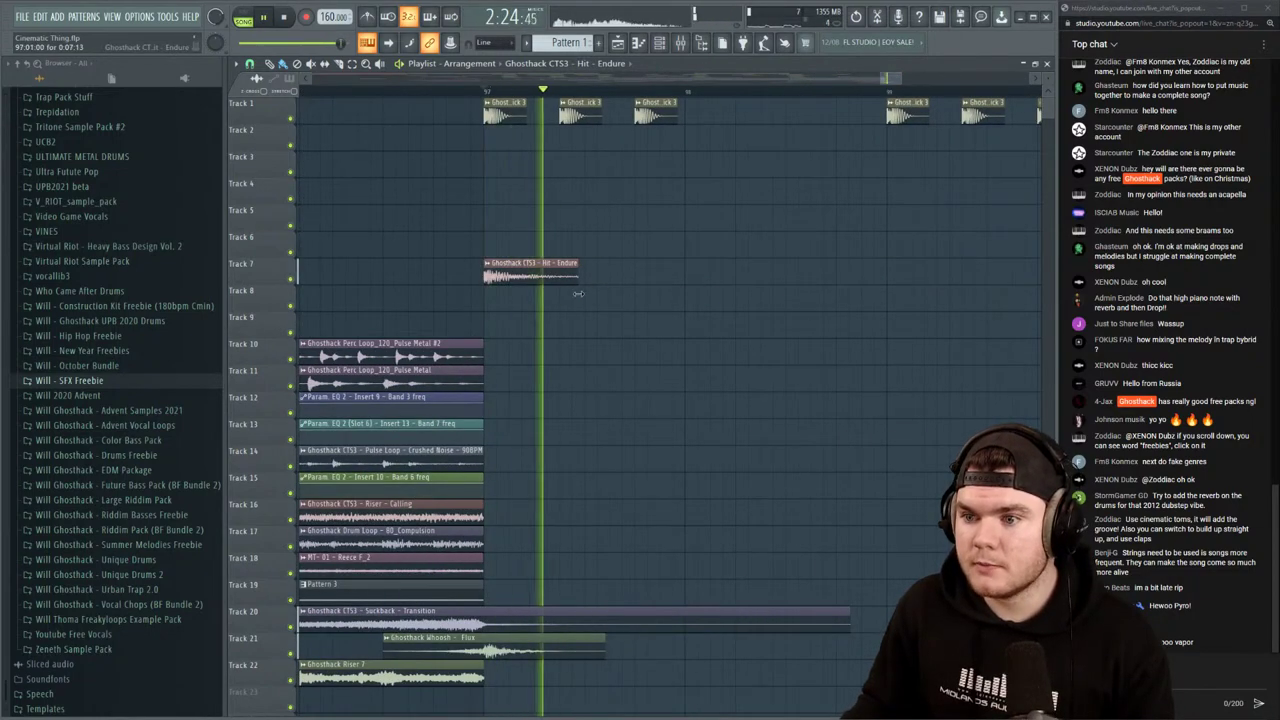
key("space")
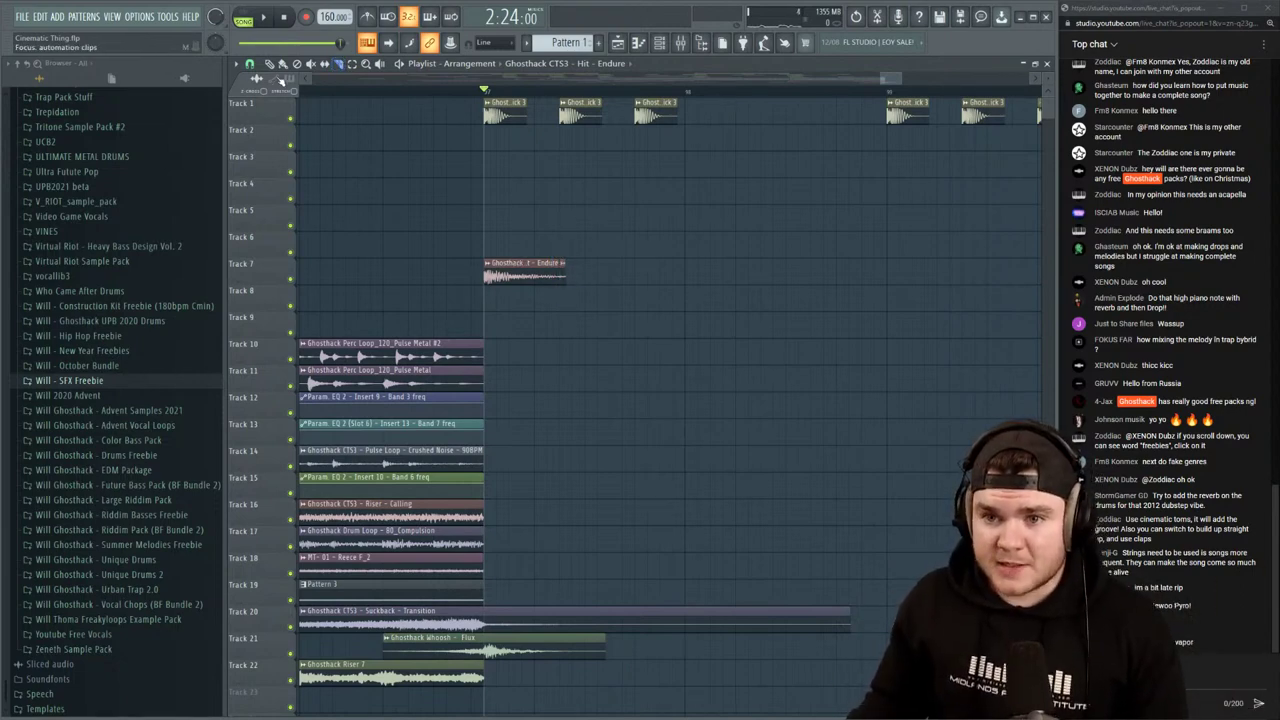
Copy the Endure hit onto the second and third kicks of bar 97 and extend the last copy to bar 99
left_click(604, 270)
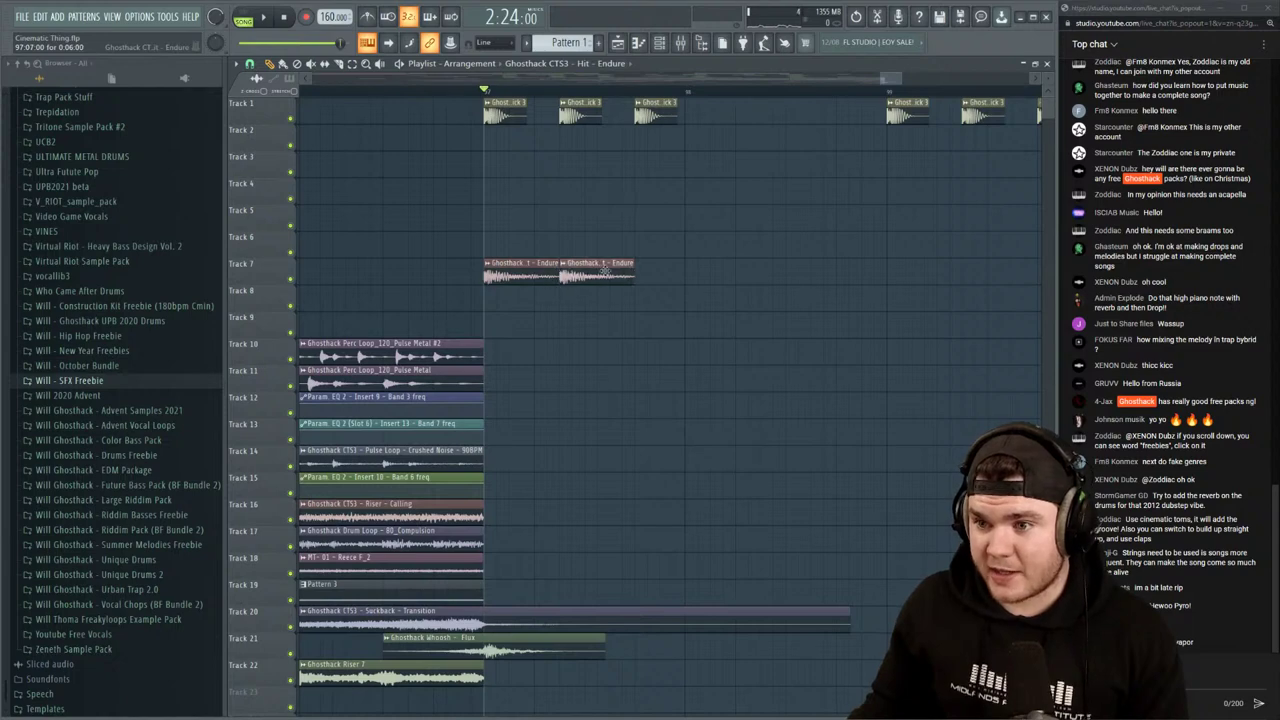
left_click_drag(635, 271, 677, 250)
scroll(741, 92, "down", 4)
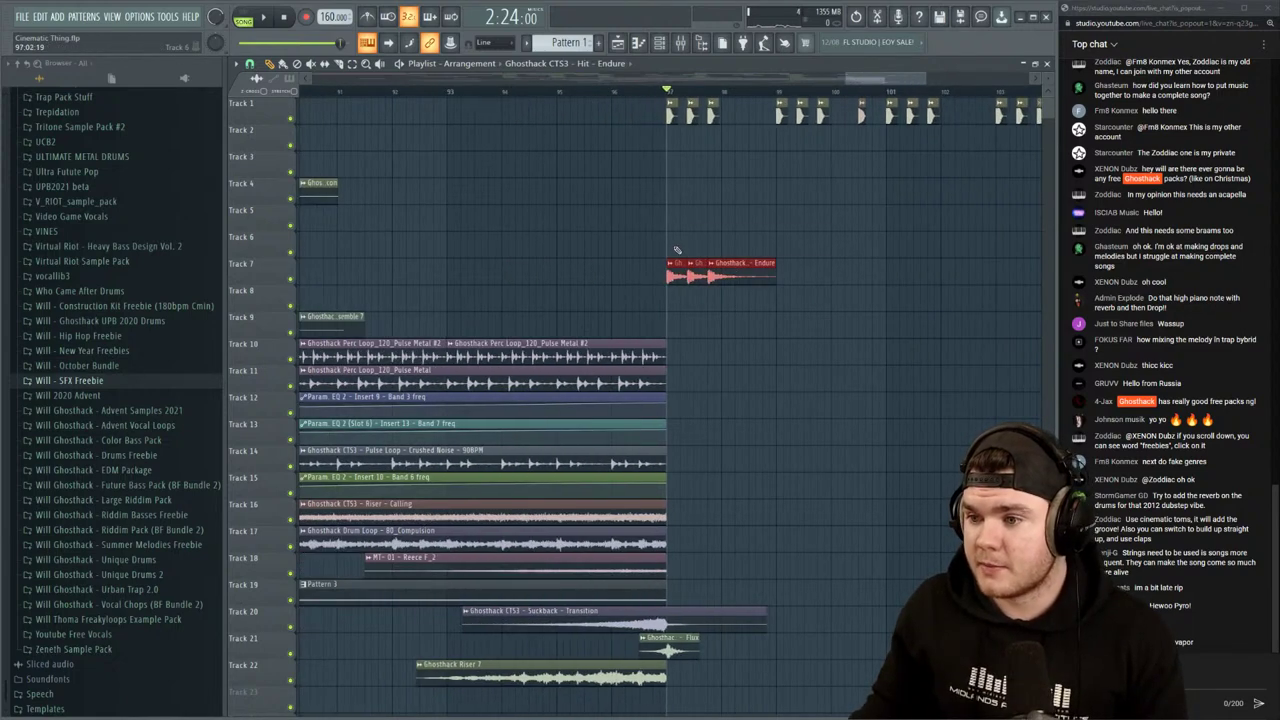
Duplicate the three-hit Endure group to bars 99, 101 and 103 on Track 7 while playing back the drop
left_click_drag(740, 278, 847, 278)
key("space")
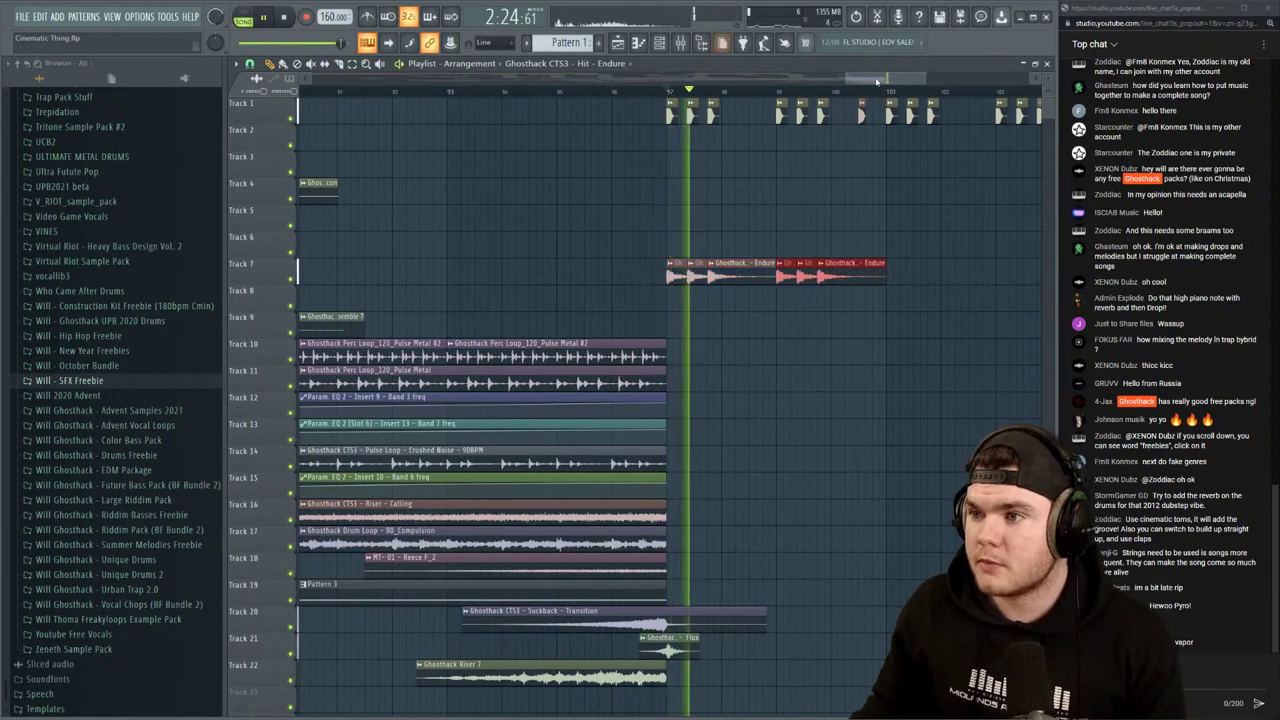
left_click_drag(876, 78, 898, 78)
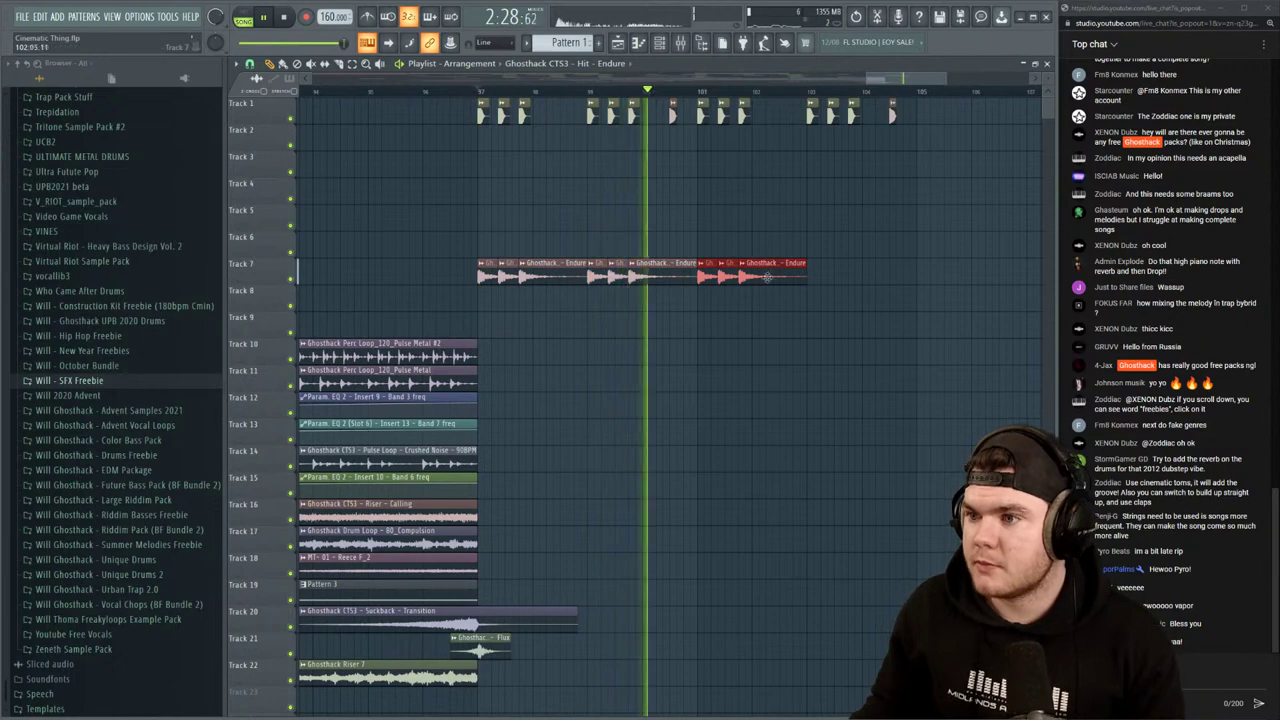
key("ctrl+b")
left_click(848, 357)
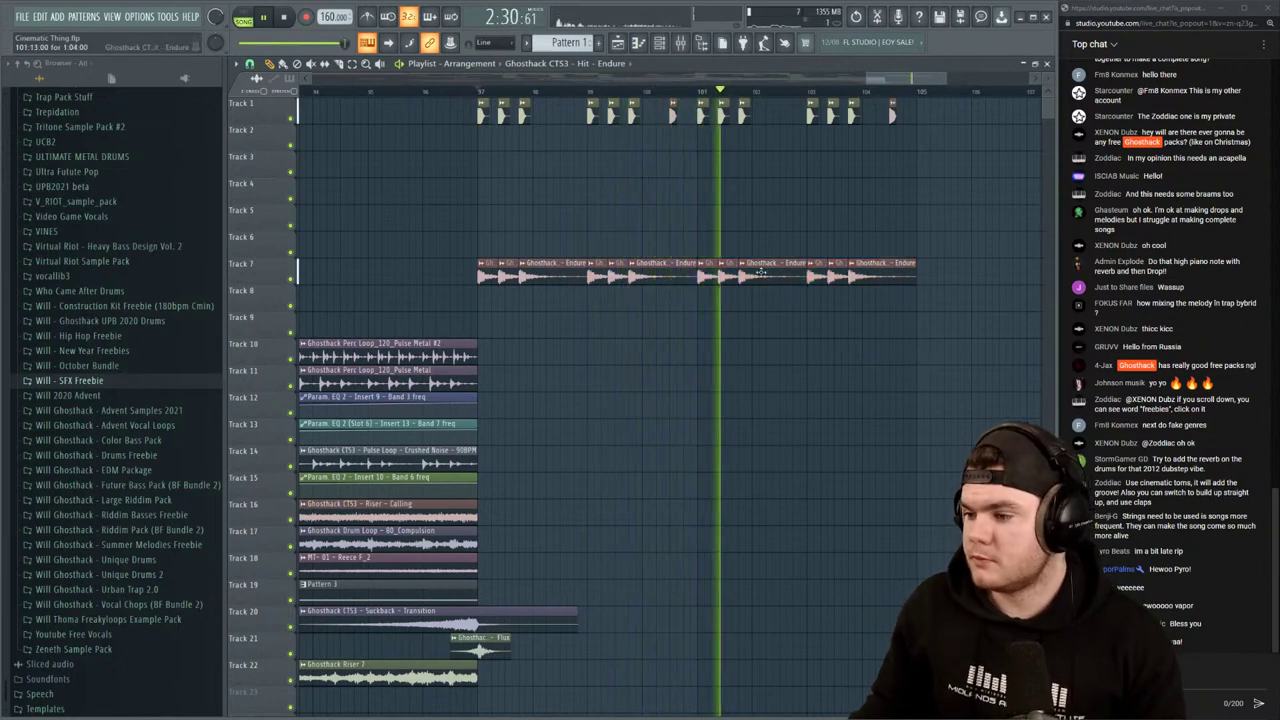
key("space")
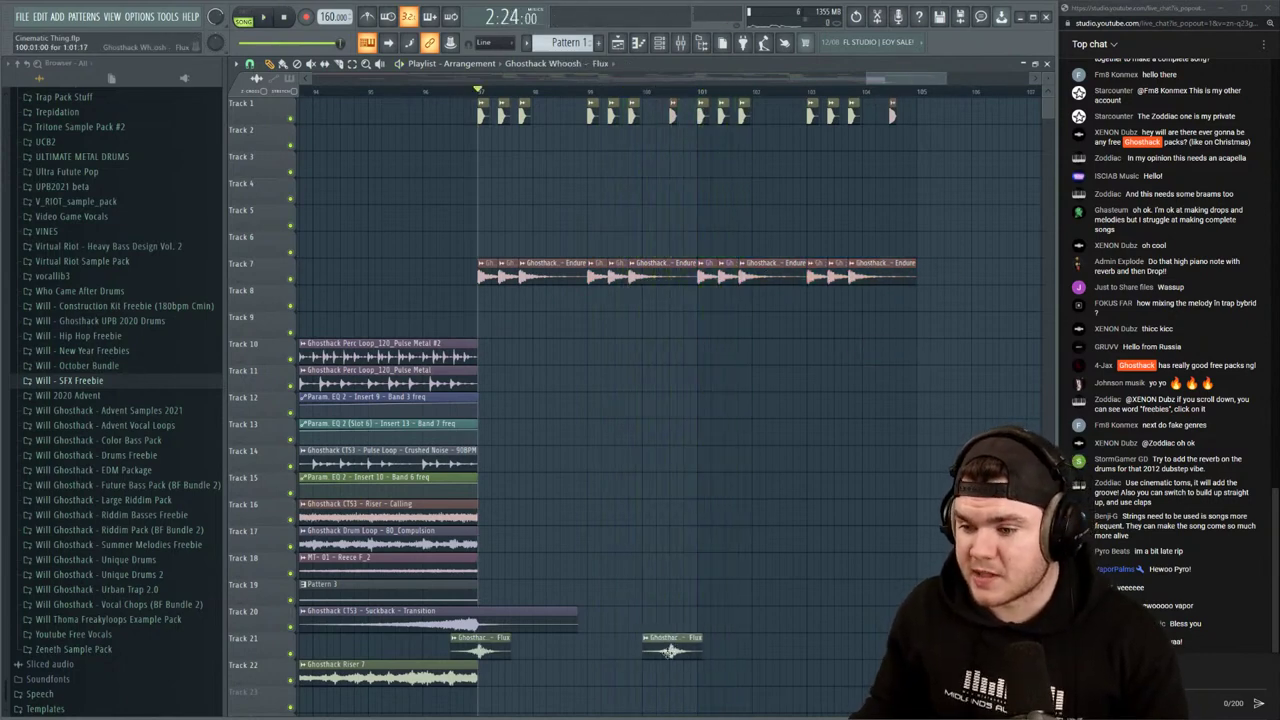
Add Ghosthack Whoosh - Flux on Track 21 at bar 100, lengthen it past bar 101, and play it back
left_click(643, 91)
key("space")
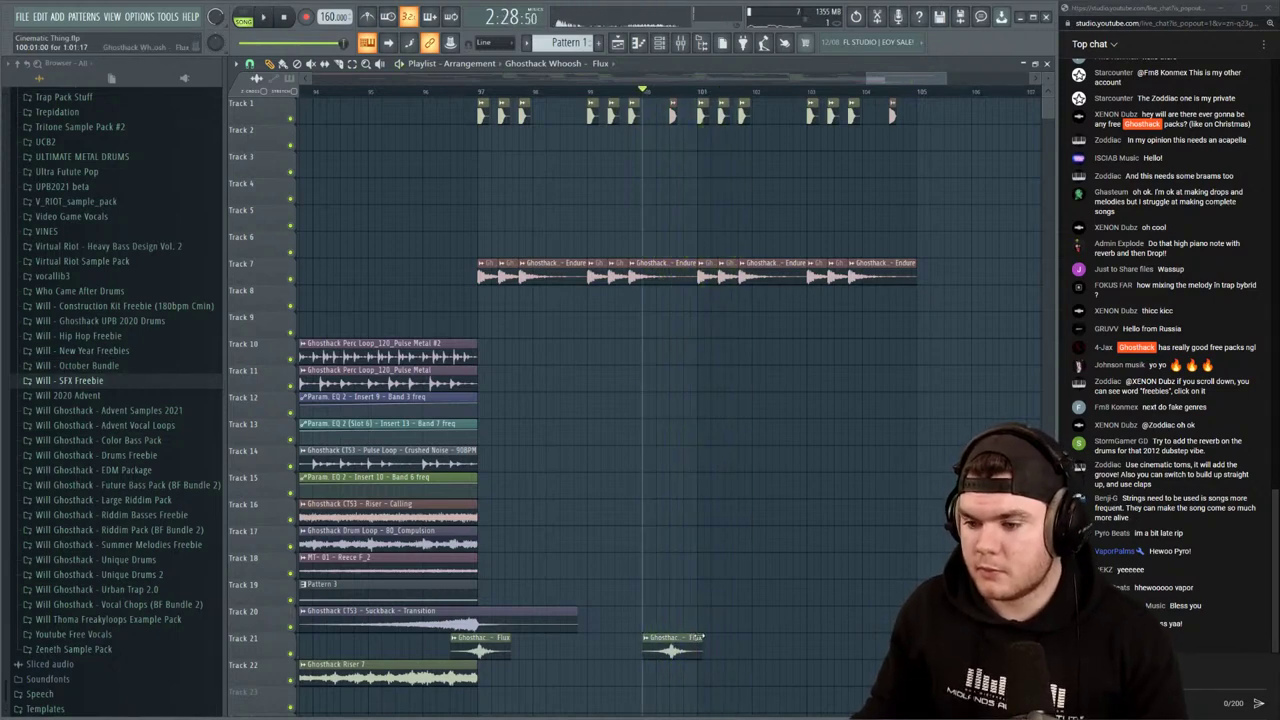
mouse_move(705, 643)
left_mouse_down()
mouse_move(670, 650)
mouse_move(726, 651)
left_mouse_up()
key("space")
key("space")
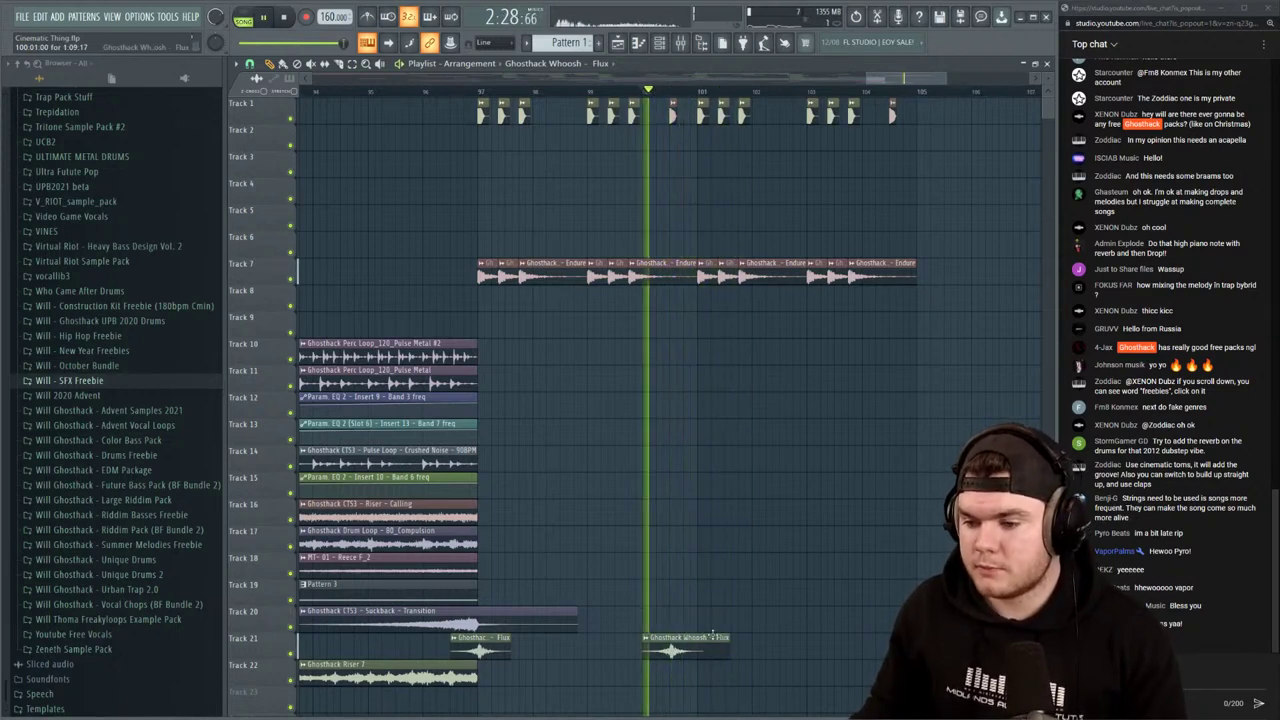
key("space")
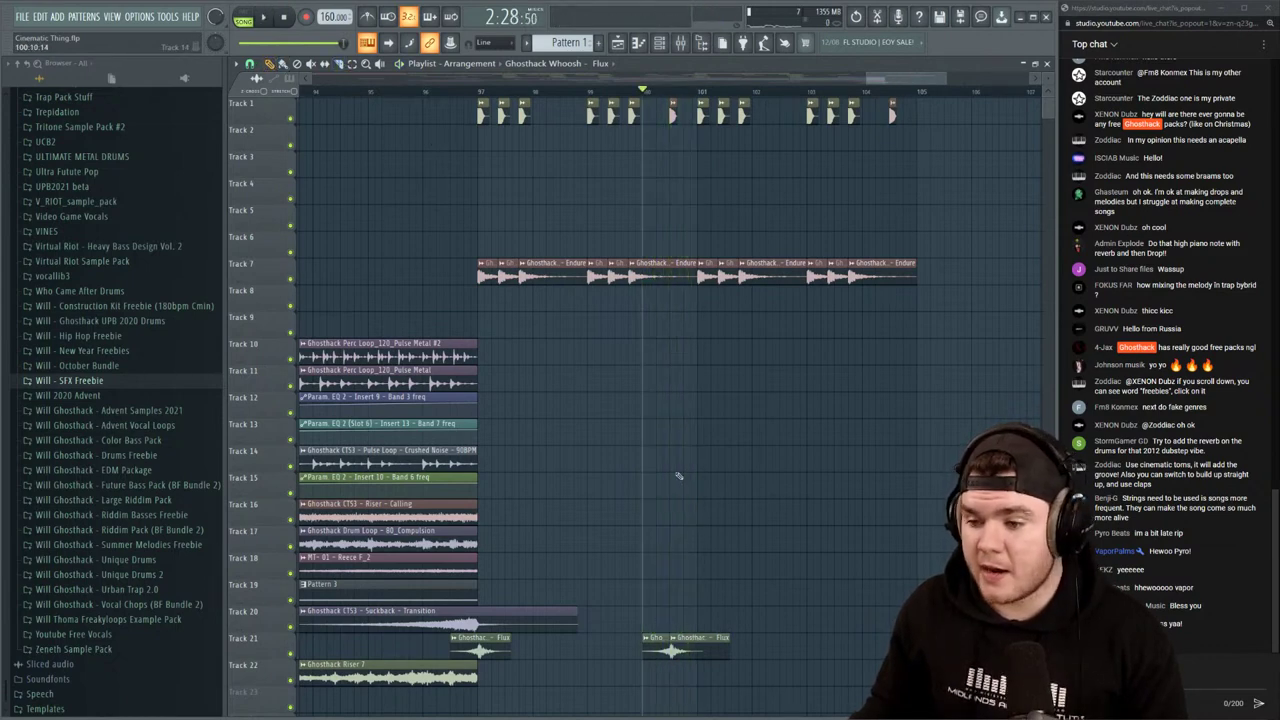
Split the bar 100 whoosh at its peak, try its tail at bar 101 during playback, and delete that tail
left_click_drag(690, 648, 716, 649)
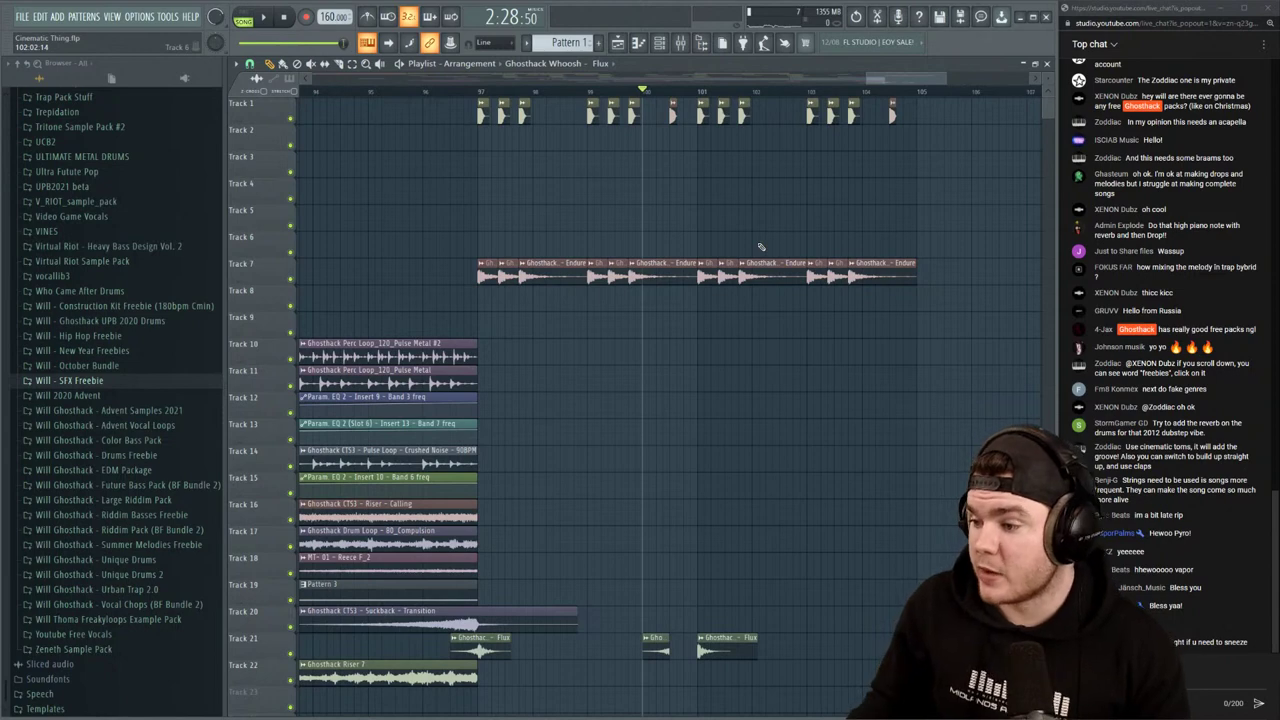
key("space")
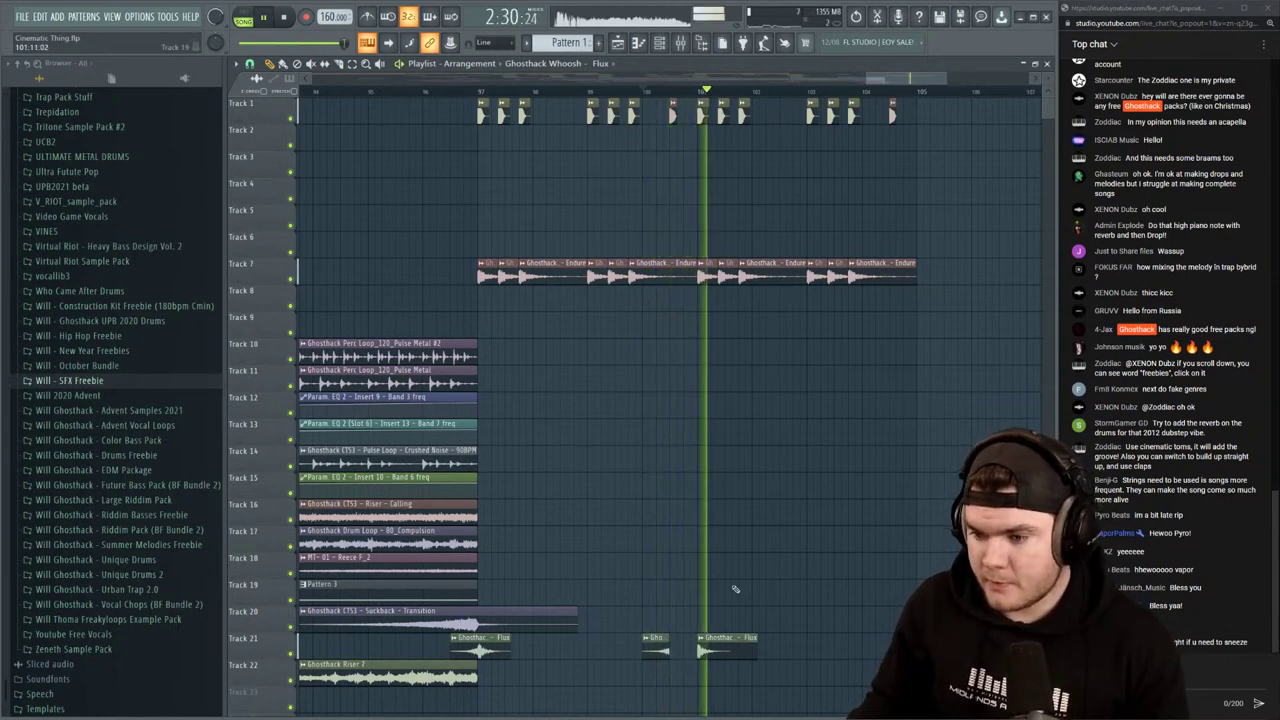
right_click(722, 648)
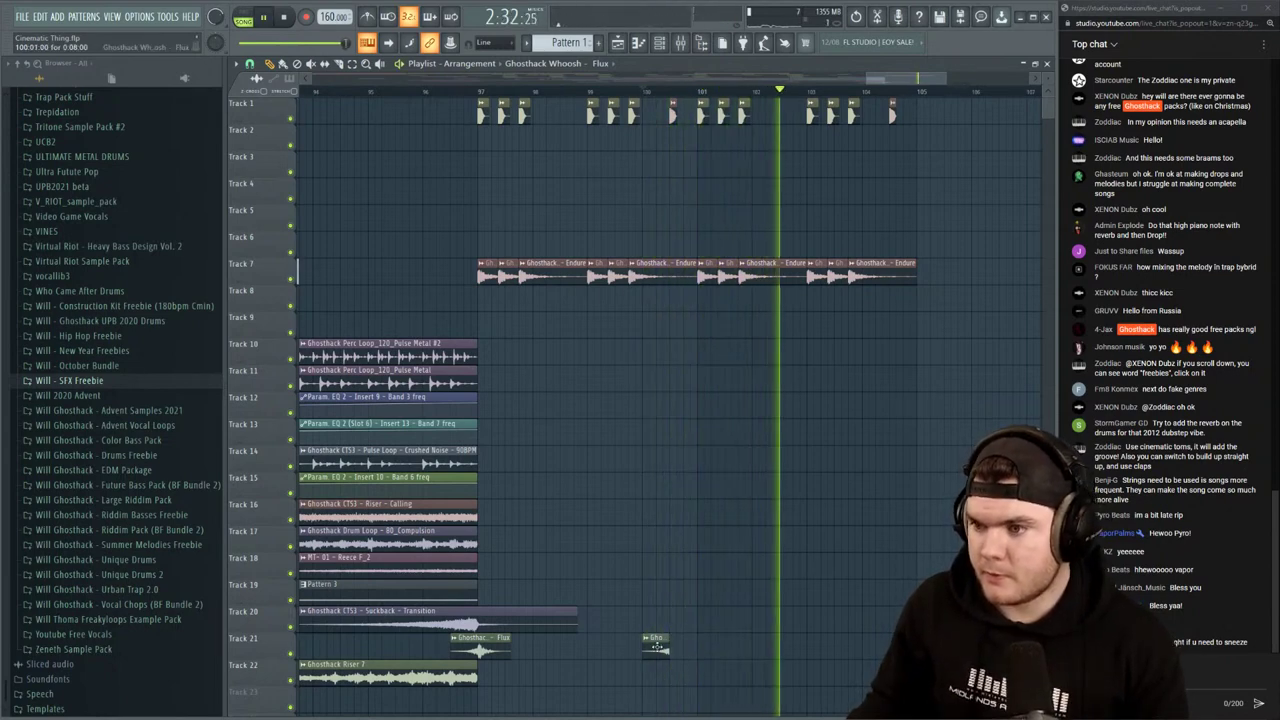
Place copies of the trimmed whoosh on Track 21 at bar 104 and directly after the one at bar 100
left_click(875, 648)
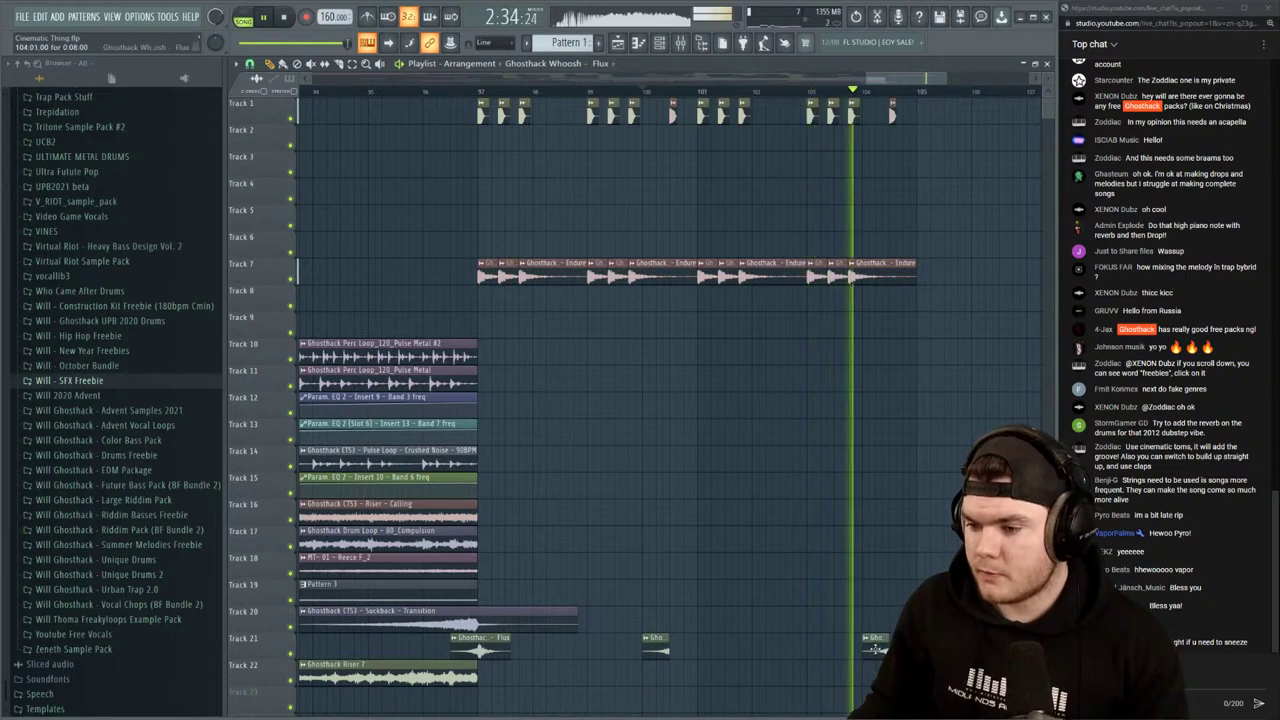
left_click(690, 652)
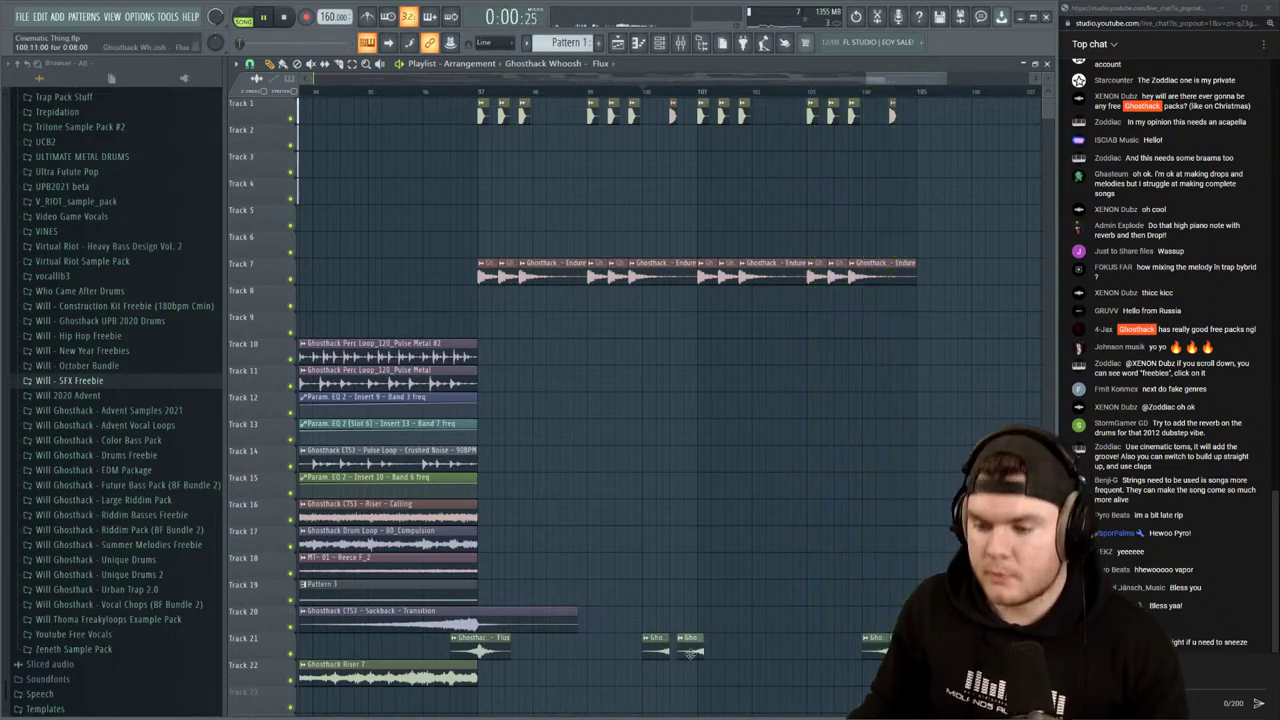
left_click(755, 425)
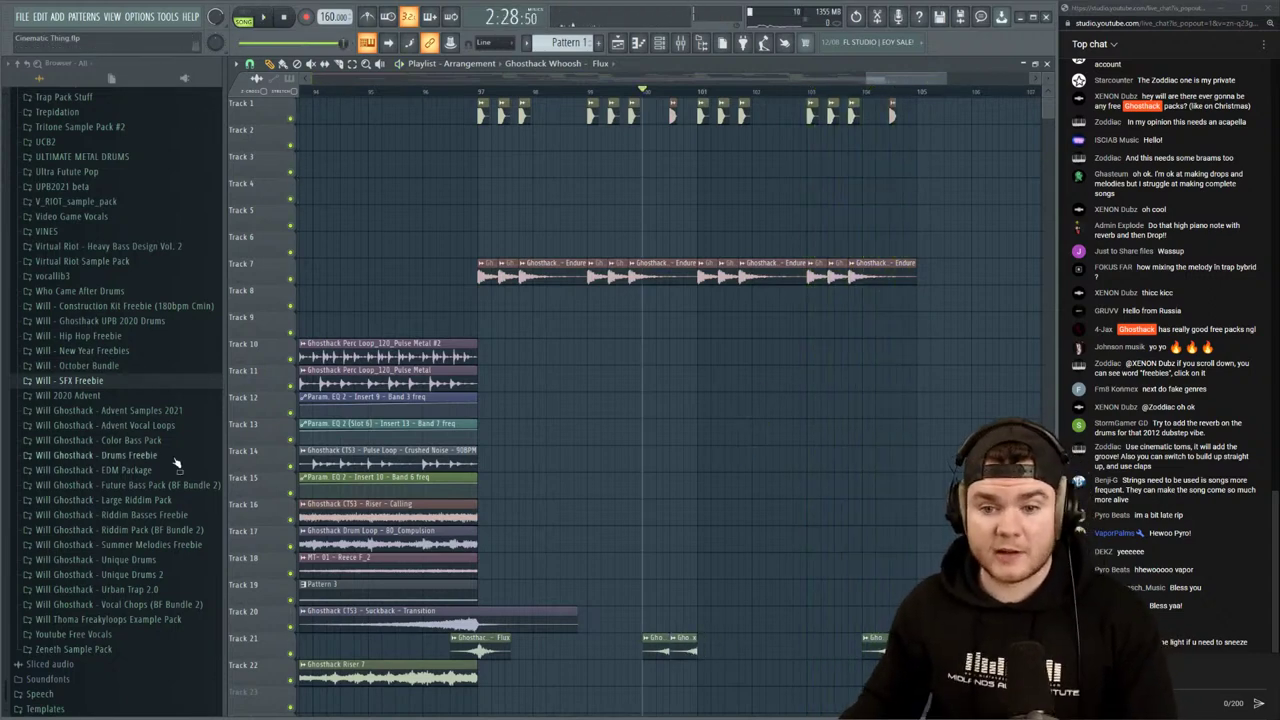
Copy the Ghosthack CTS3 - Drone - Dream - C clip from bar 33 to bar 97 on Track 11
scroll(600, 92, "down", 2)
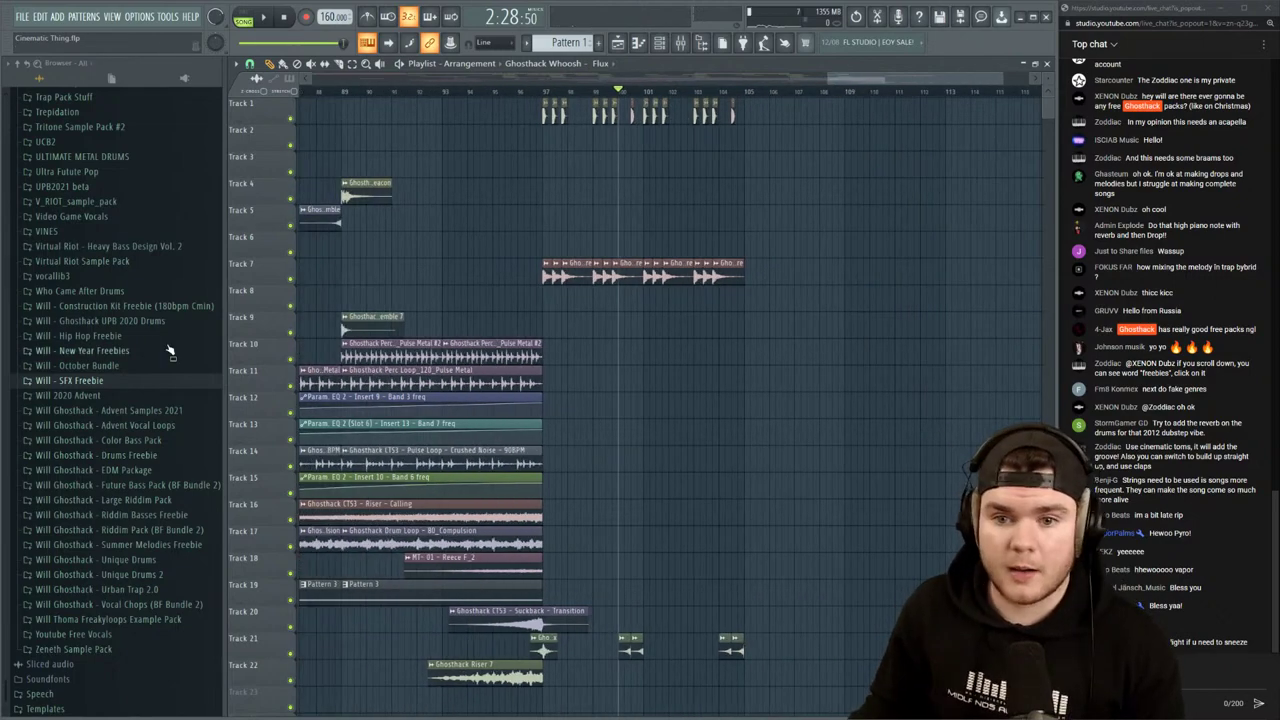
scroll(843, 91, "down", 5)
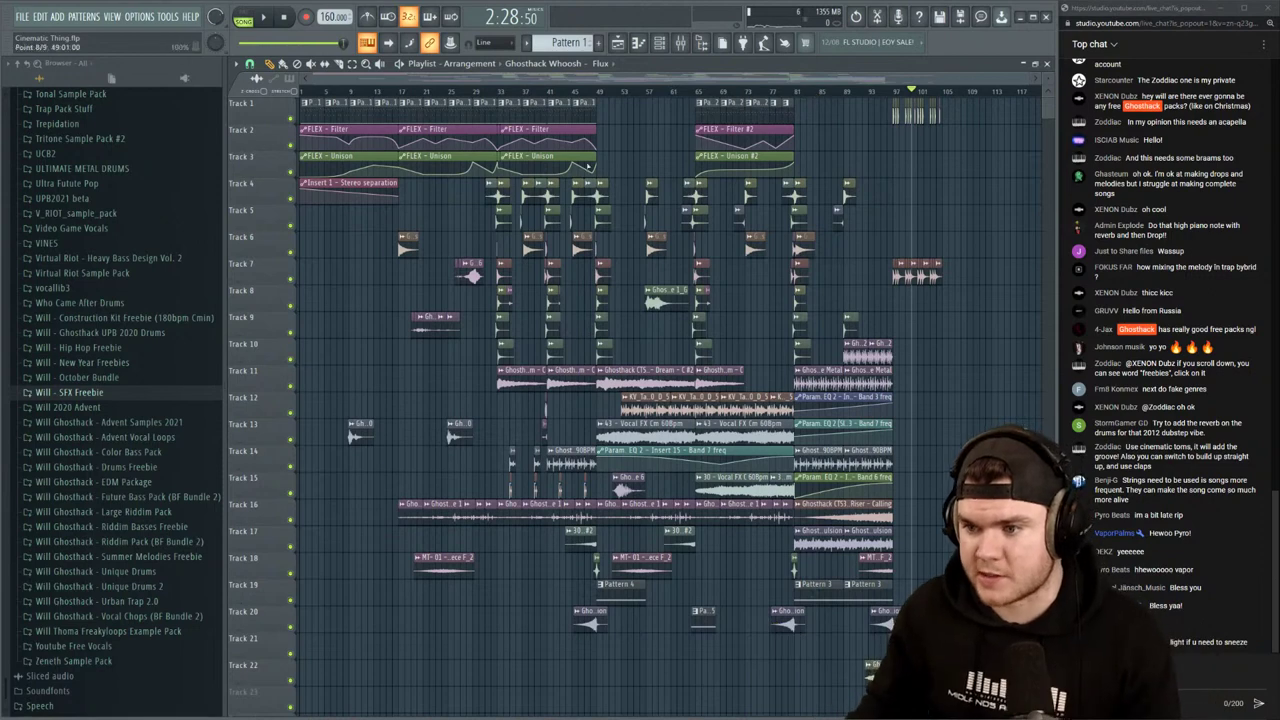
left_click(503, 373)
left_click(512, 394)
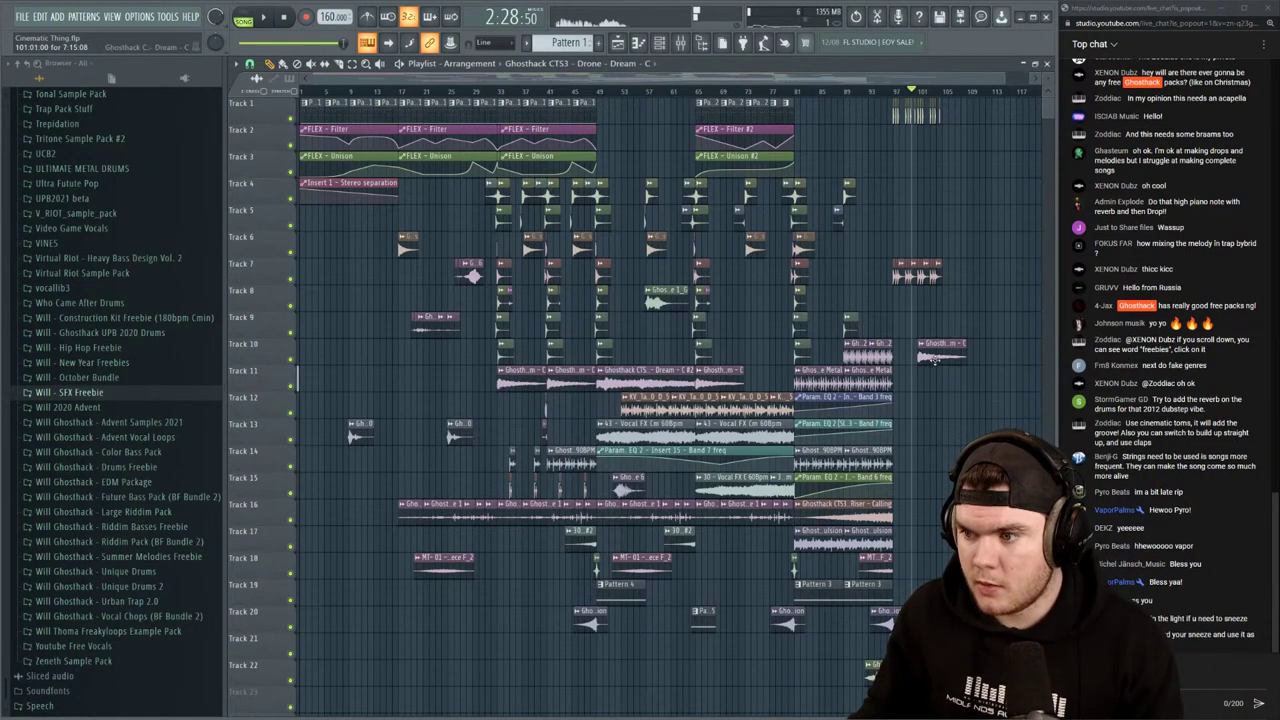
left_click_drag(933, 360, 912, 376)
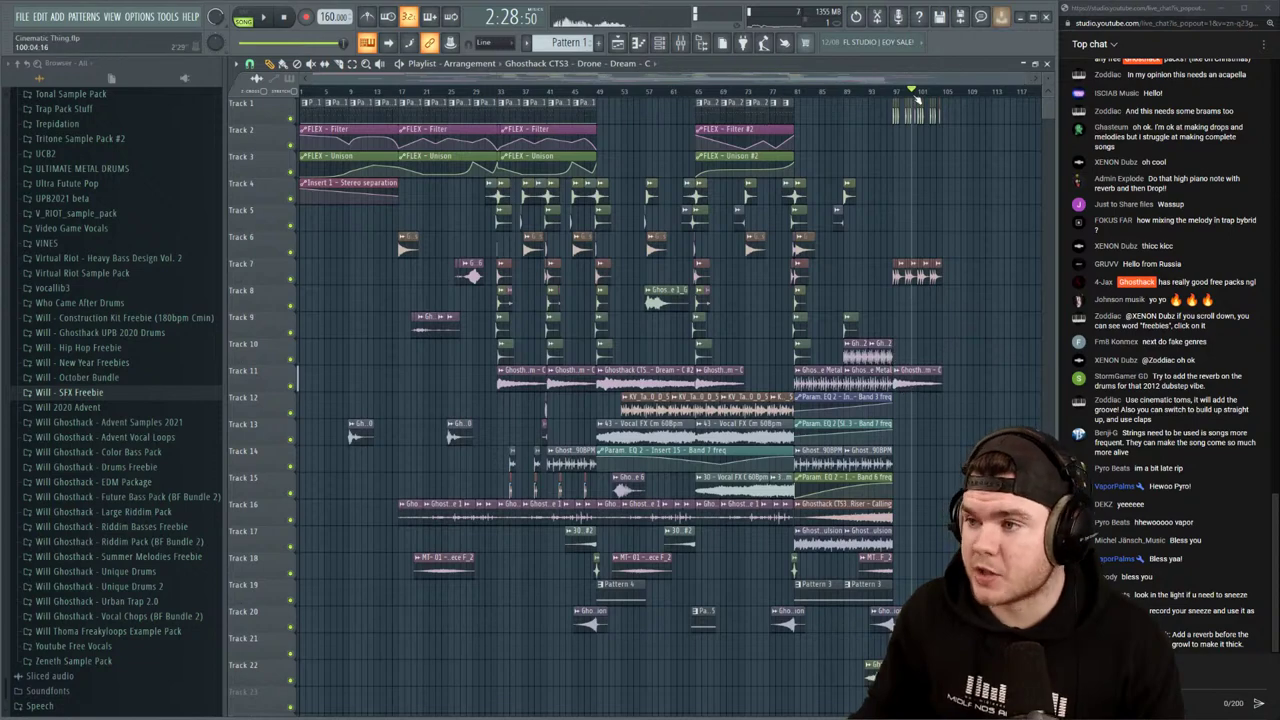
Shorten the bar 97 Drone - Dream - C clip to end before the second kick and play it from bar 97
scroll(915, 100, "up", 5)
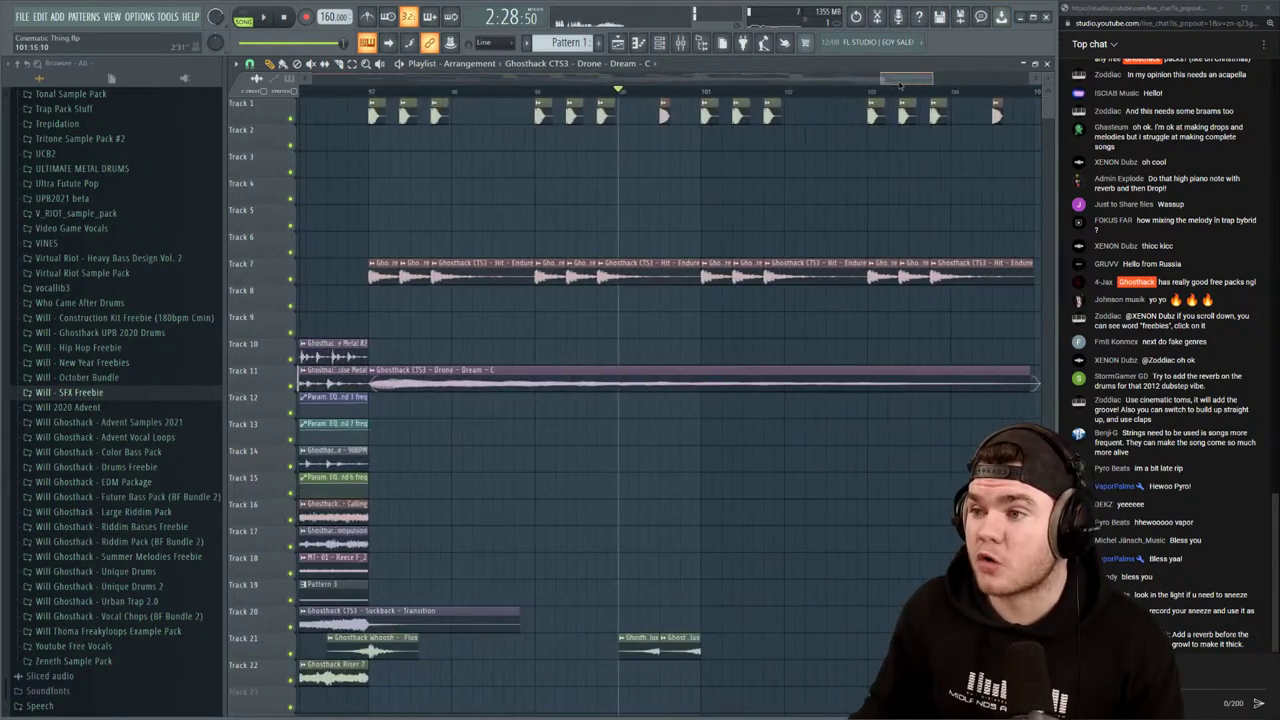
left_click_drag(900, 85, 902, 85)
left_click_drag(1015, 375, 388, 408)
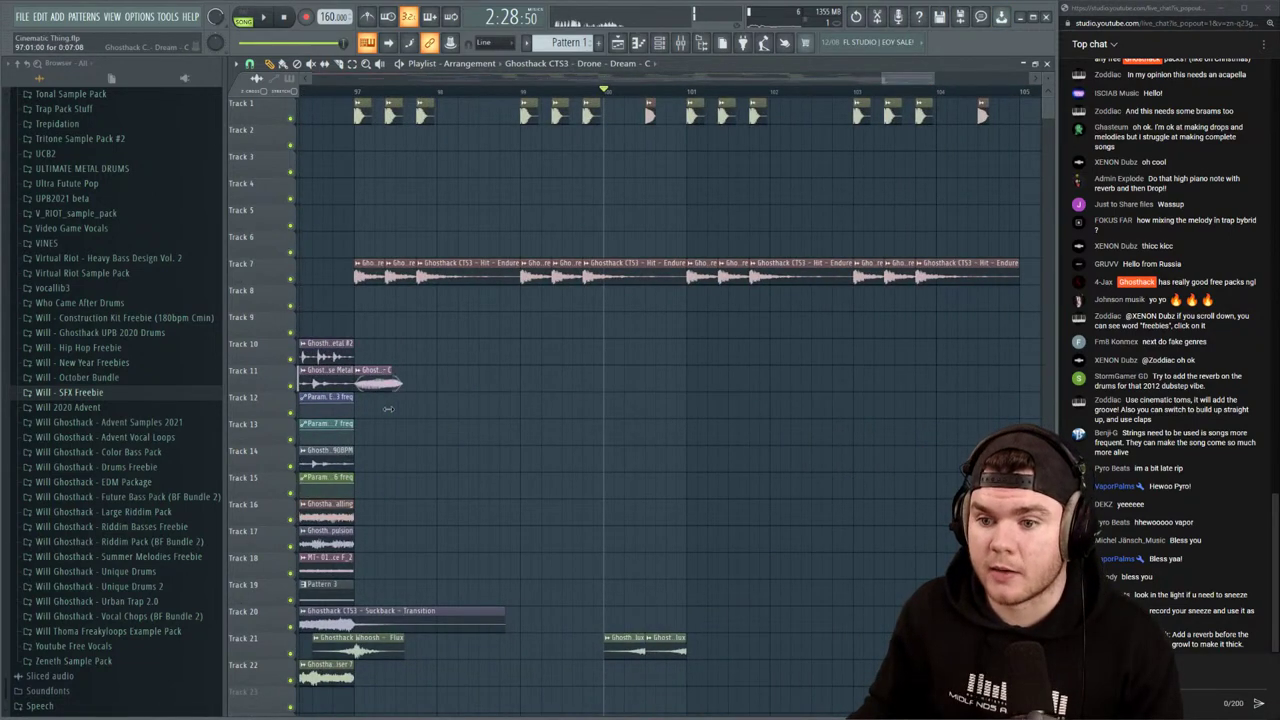
left_click(358, 92)
scroll(358, 92, "up", 4)
key("space")
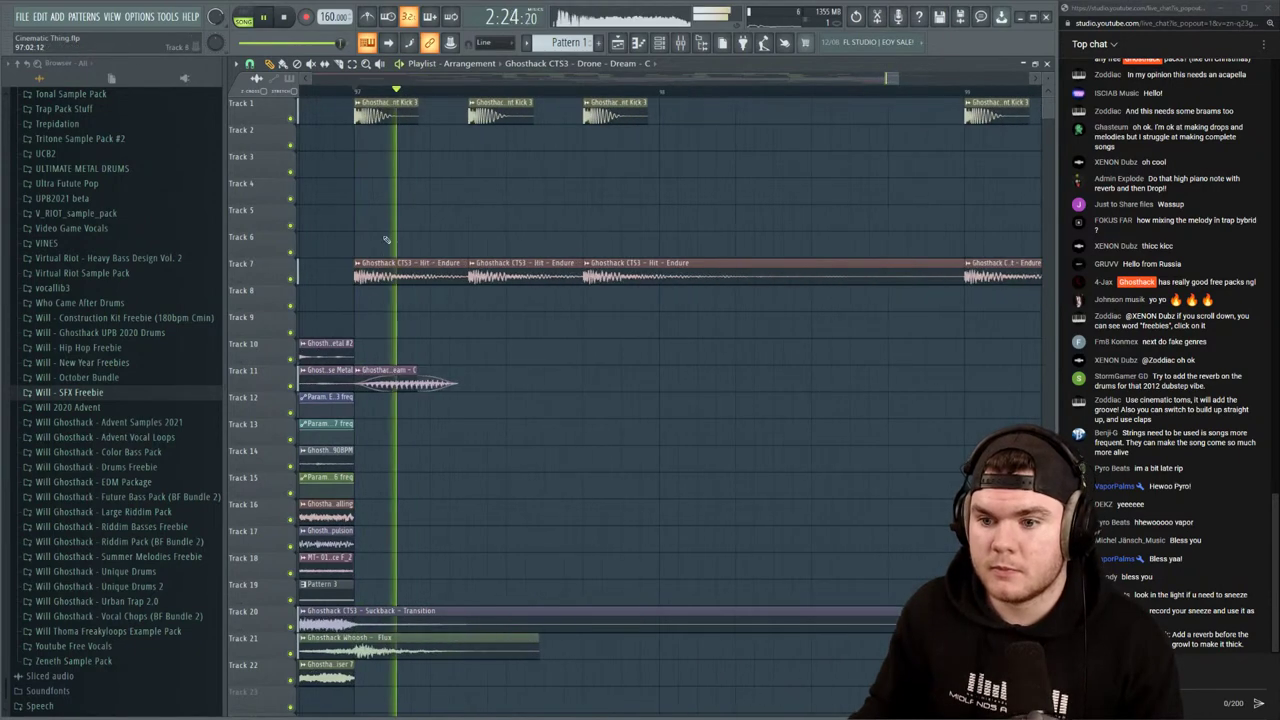
key("space")
key("space")
Copy the shortened drone clip onto the second and third kicks of bar 97 on Track 11
left_click_drag(390, 373, 497, 375)
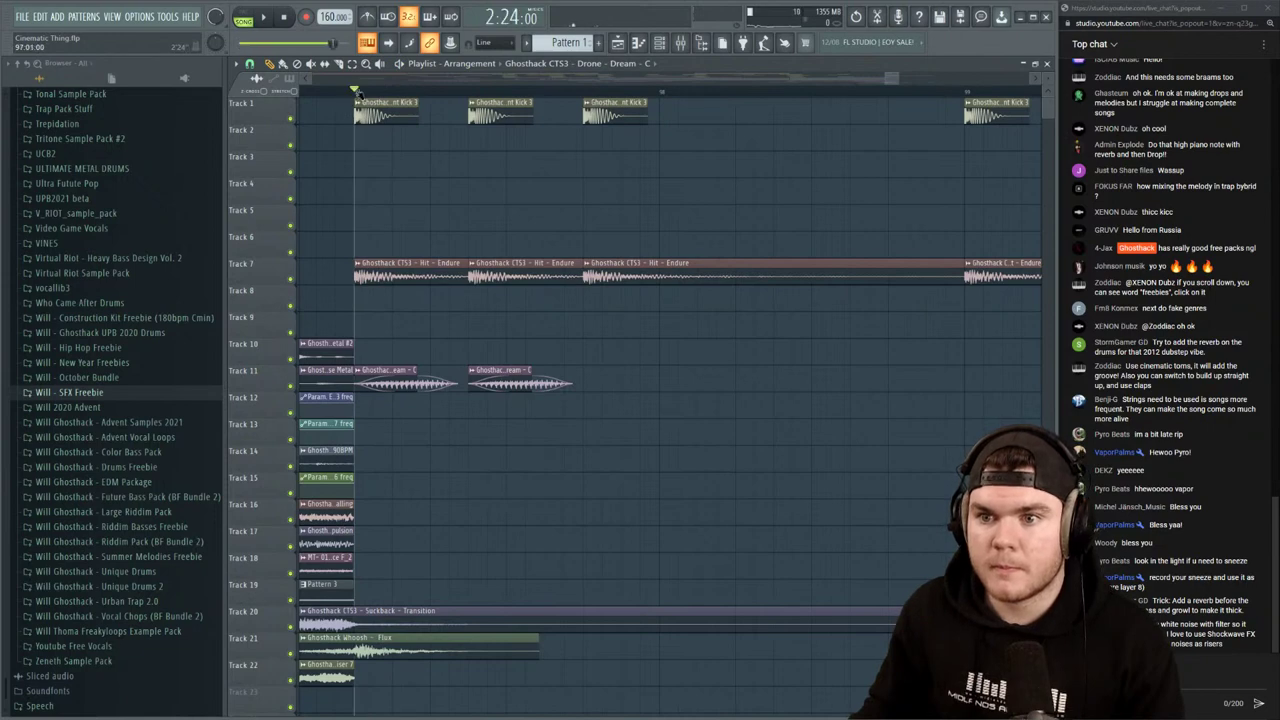
left_click(610, 385)
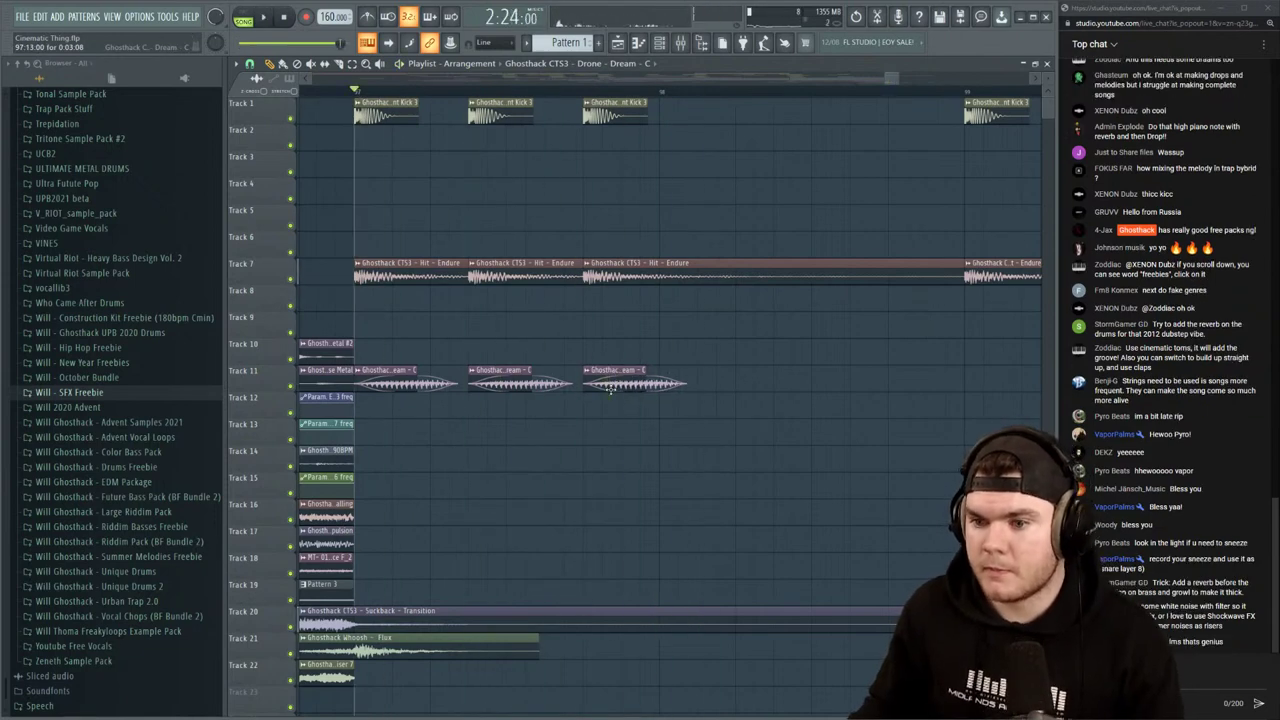
key("space")
Lengthen the three drone clips in bar 97 on Track 11 so they meet end to end, and play from bar 97
left_click_drag(714, 417, 425, 345)
left_click_drag(686, 436, 385, 376)
key("space")
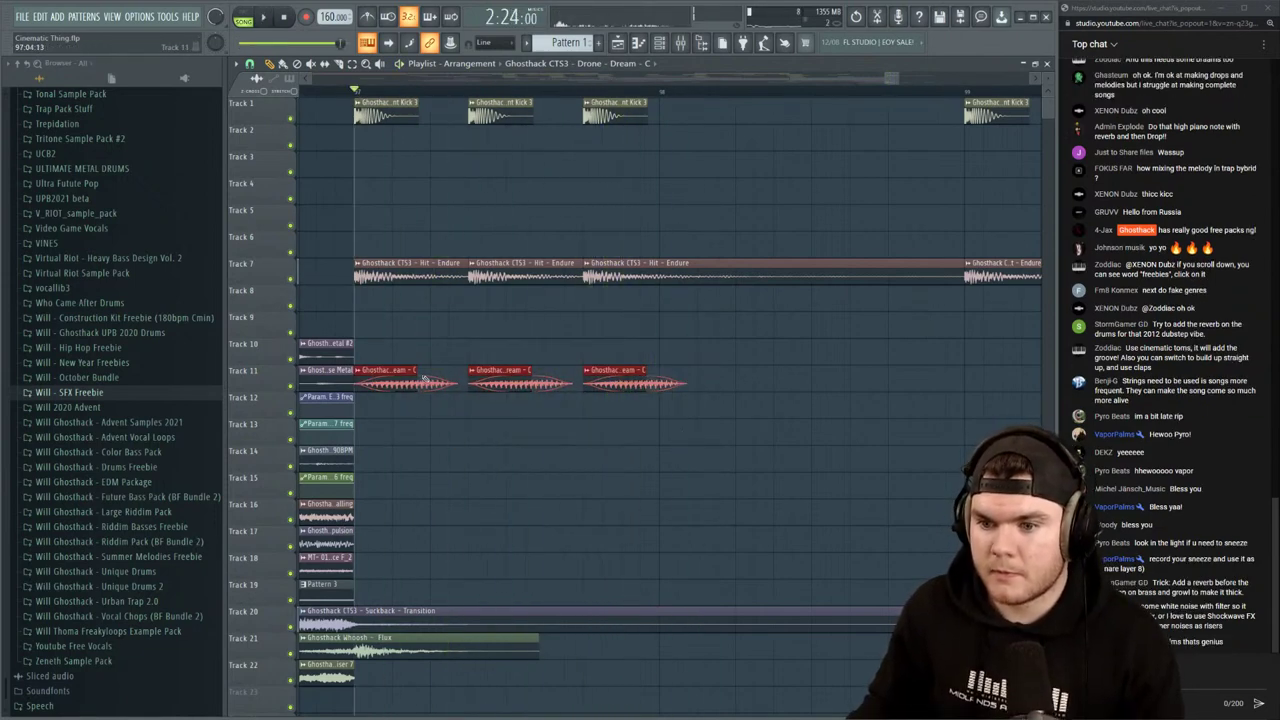
key("space")
left_click(760, 373)
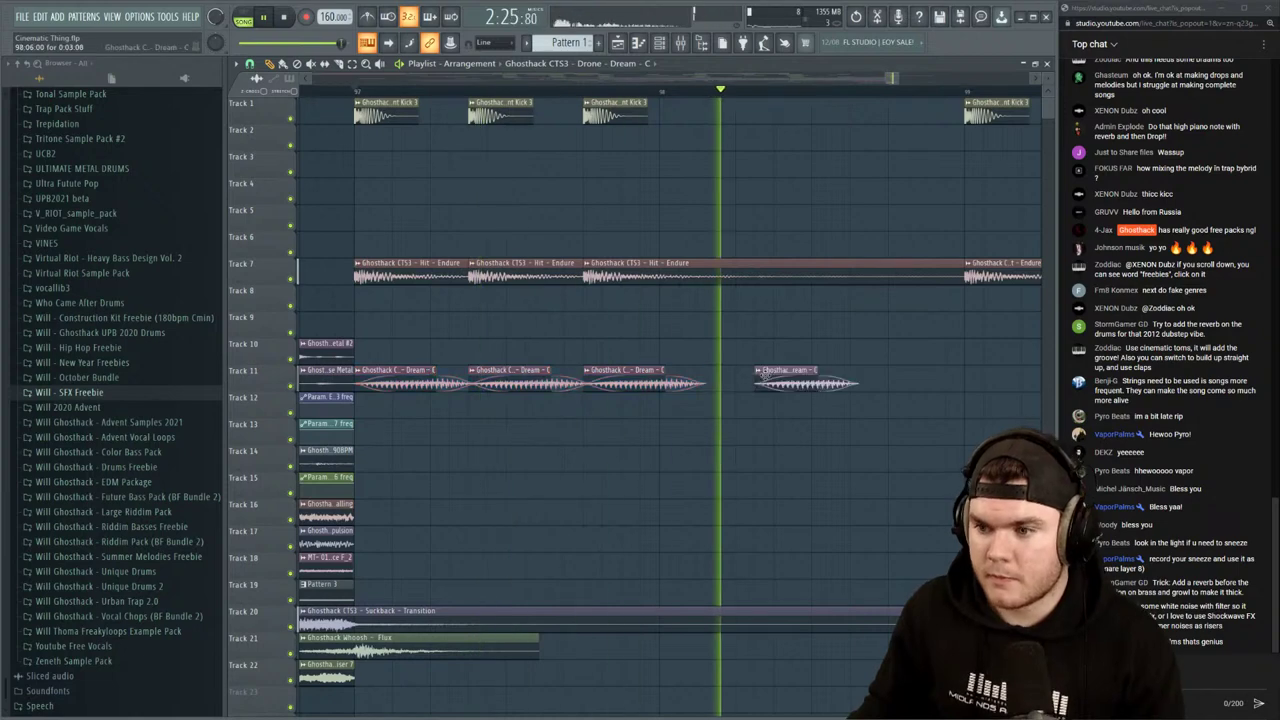
right_click(765, 375)
key("space")
scroll(676, 105, "down", 3)
scroll(674, 103, "up", 3)
key("space")
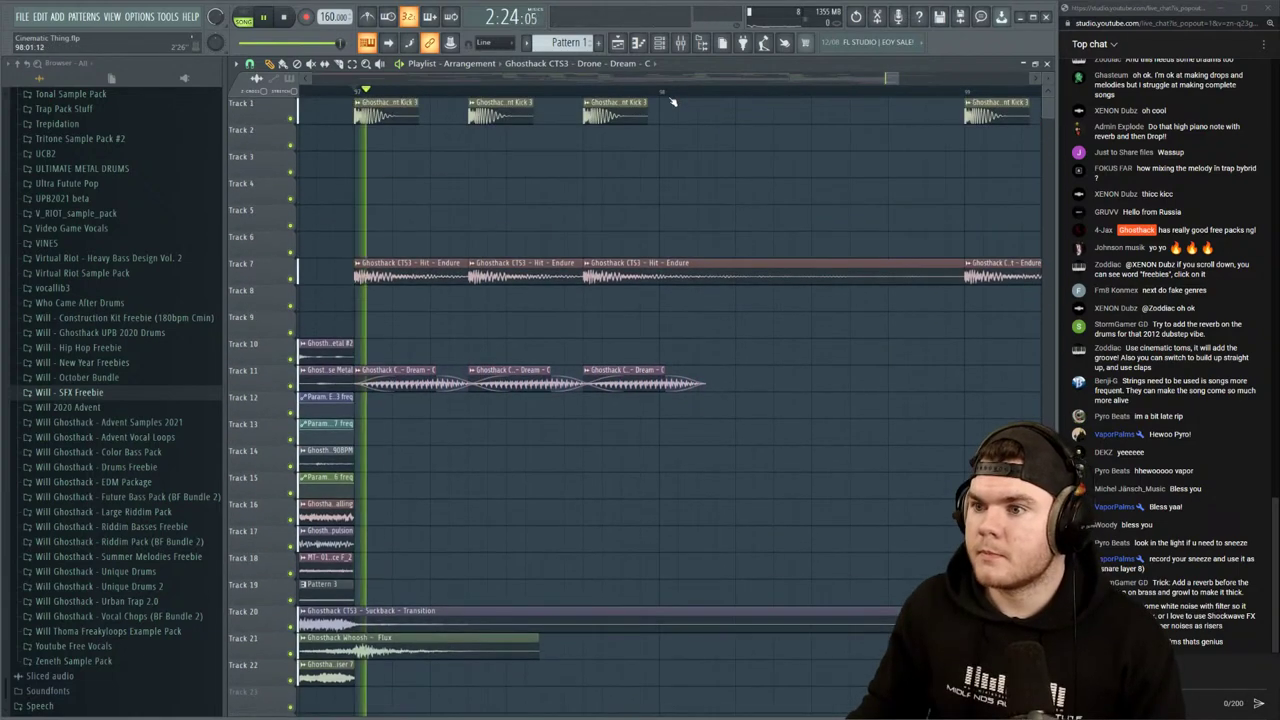
Copy the group of three drone clips on Track 11 to bars 99, 101 and 103
scroll(671, 99, "down", 4)
key("space")
left_click_drag(717, 419, 735, 381)
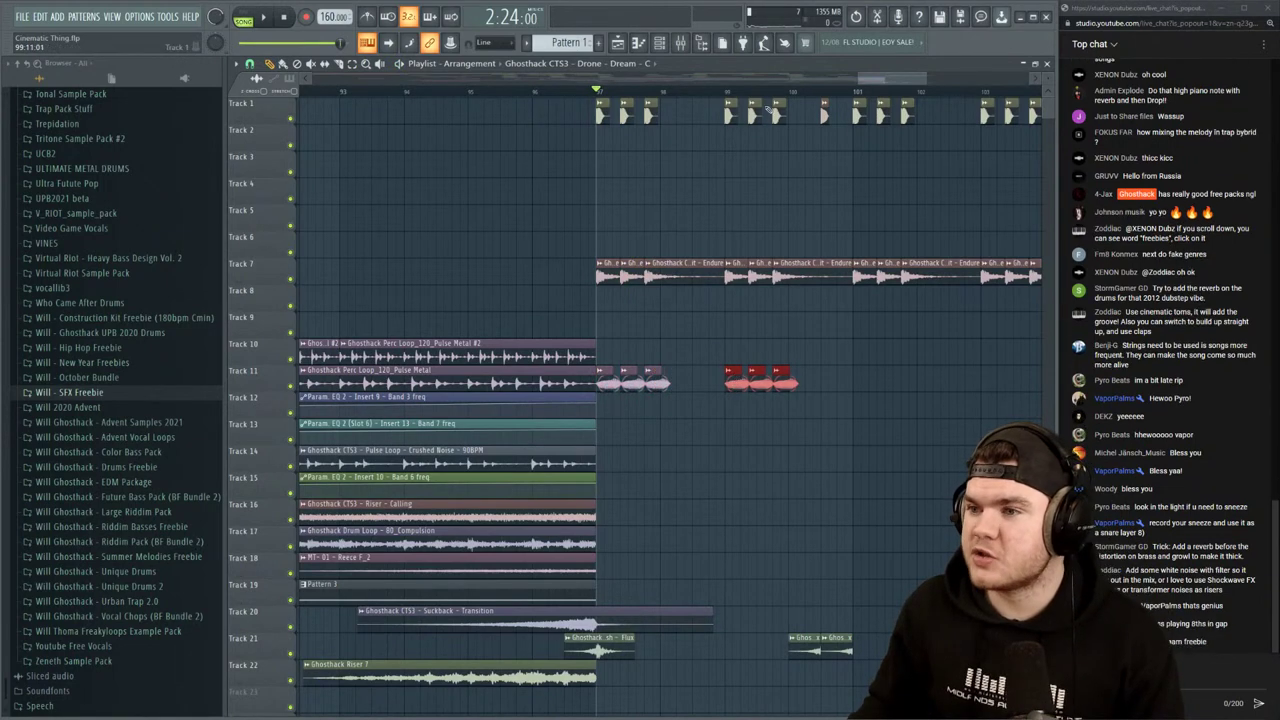
scroll(875, 80, "down", 4)
left_click_drag(875, 80, 884, 77)
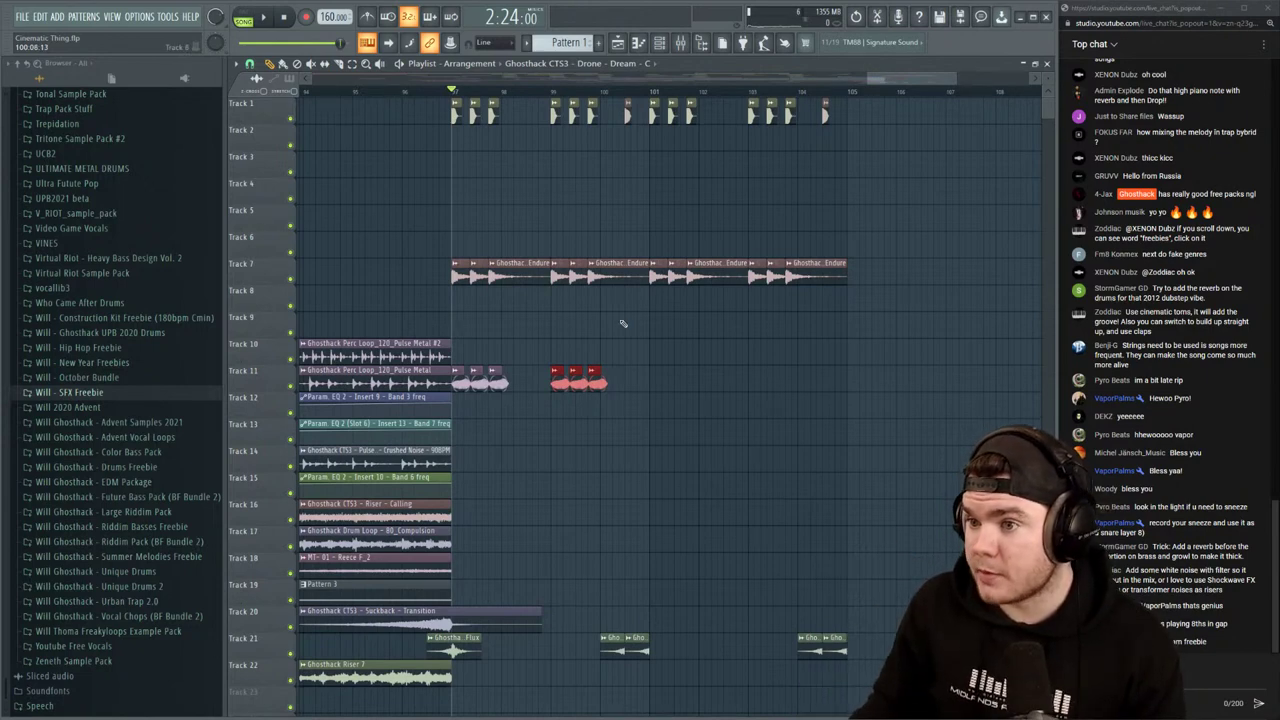
mouse_move(649, 388)
left_mouse_down()
mouse_move(457, 356)
mouse_move(747, 356)
mouse_move(660, 367)
left_mouse_up()
left_click(850, 430)
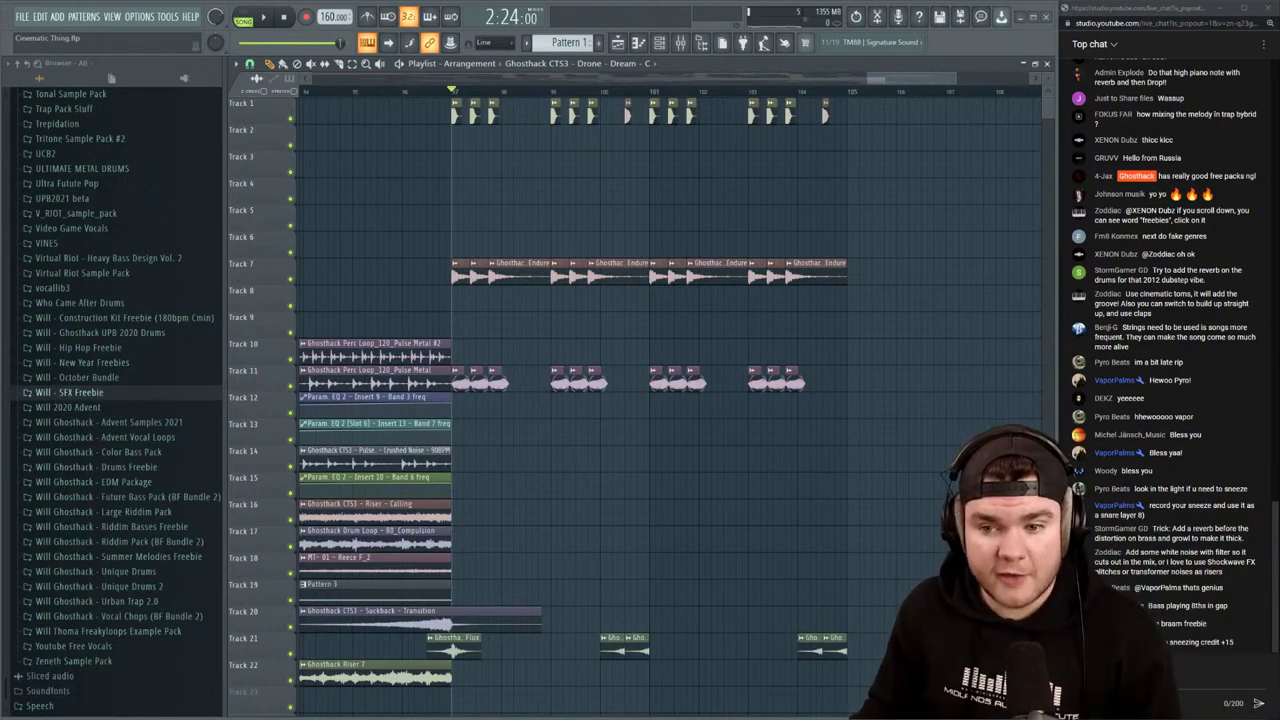
Switch to File Explorer and check the storage space of the computer's drives
key("super+e")
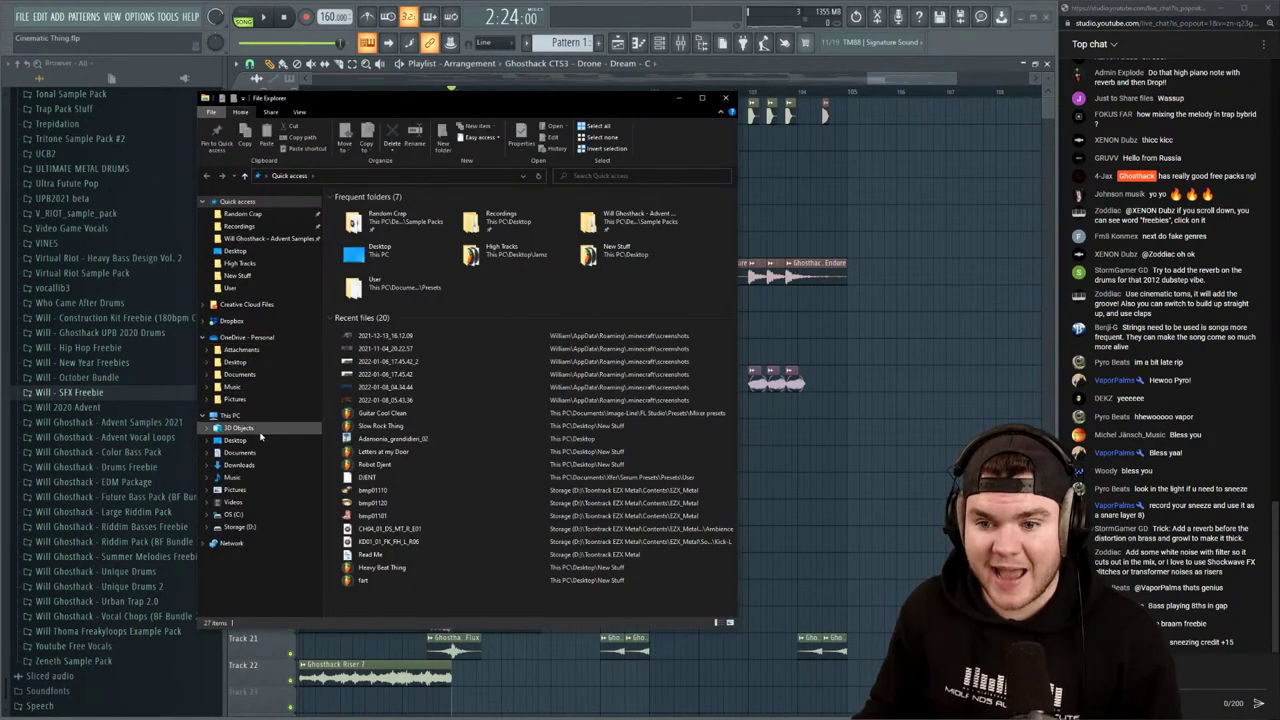
left_click(230, 415)
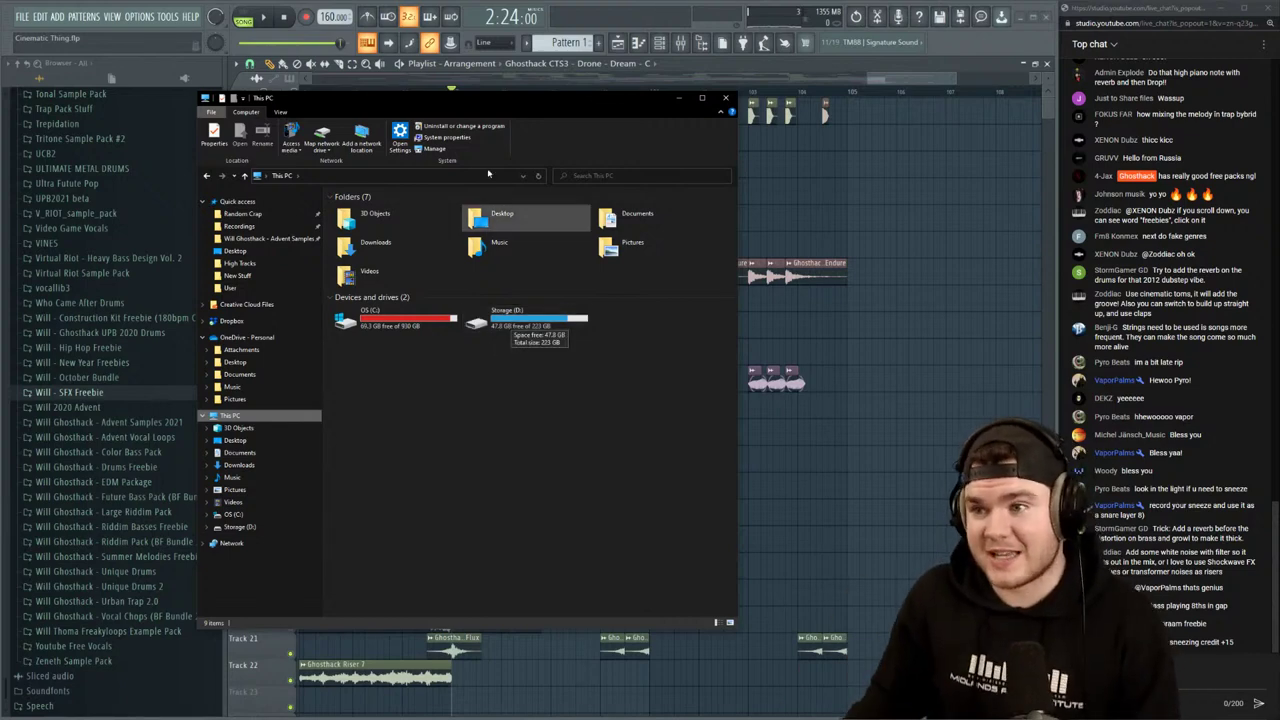
left_click(728, 98)
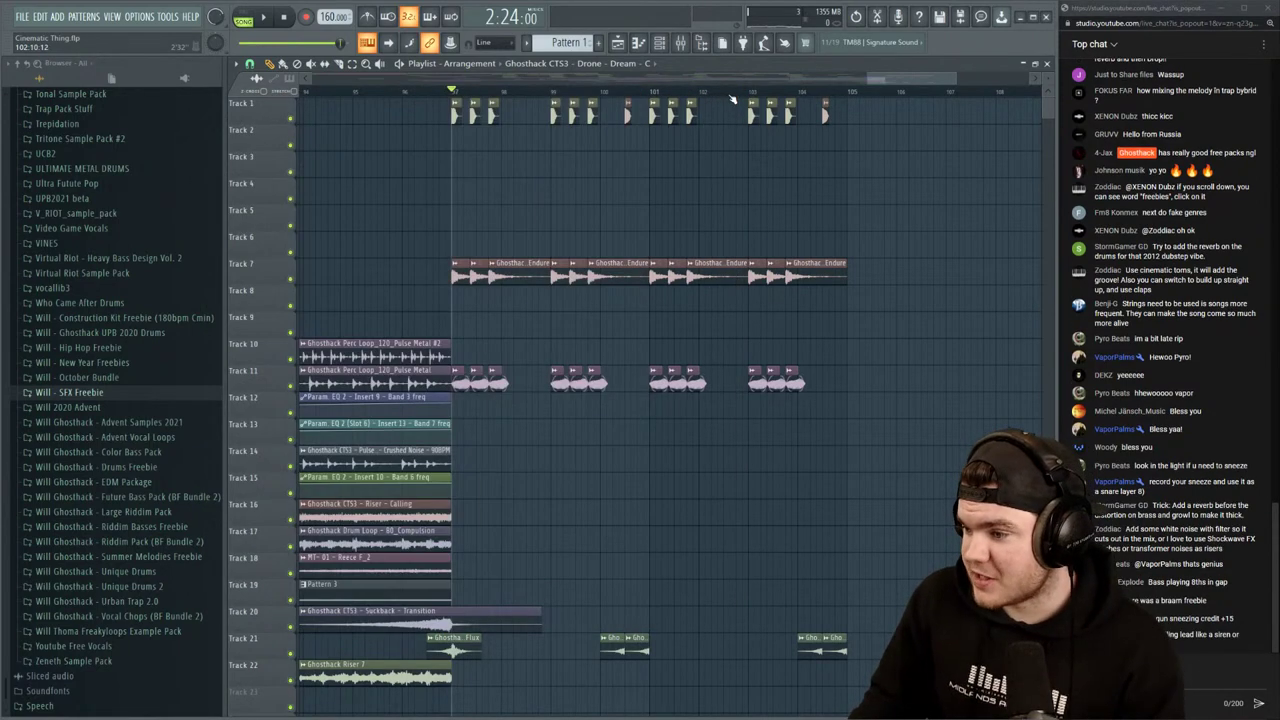
Play the drop briefly and open the Braams one-shots folder of Ghosthack Trailer SFX Volume 2 within the Cinematic sample packs
key("space")
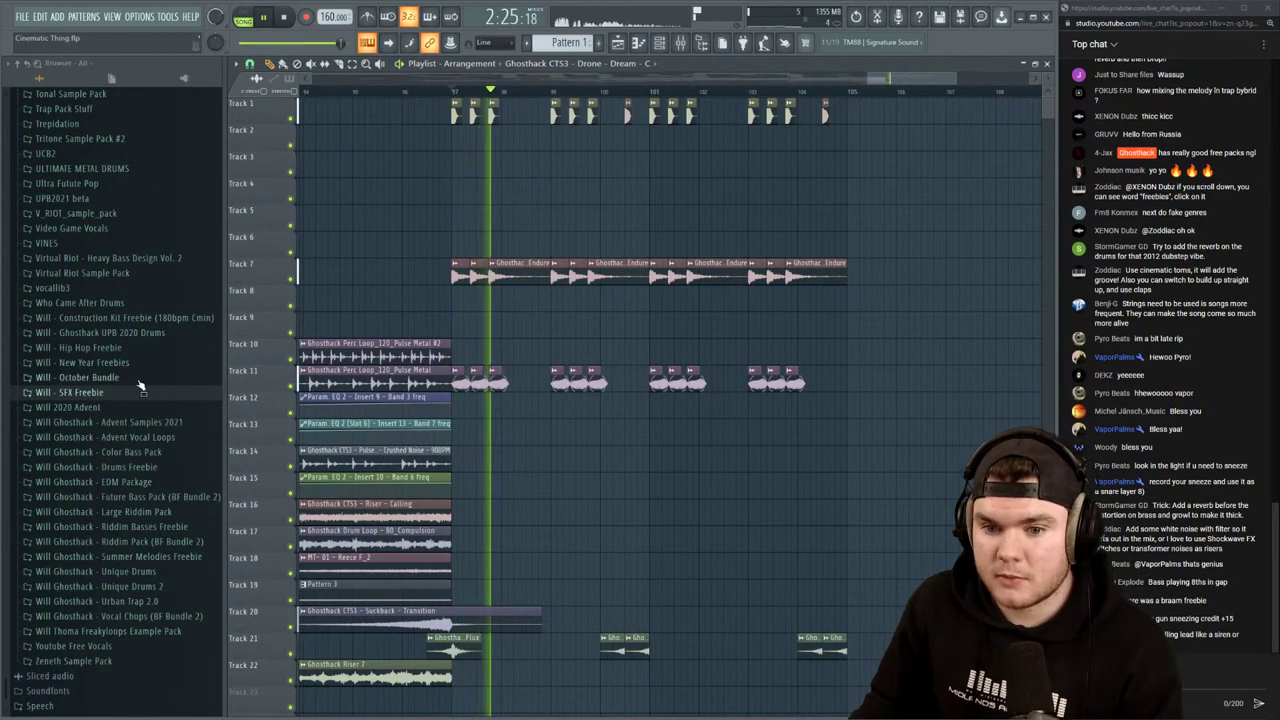
key("space")
scroll(167, 373, "up", 20)
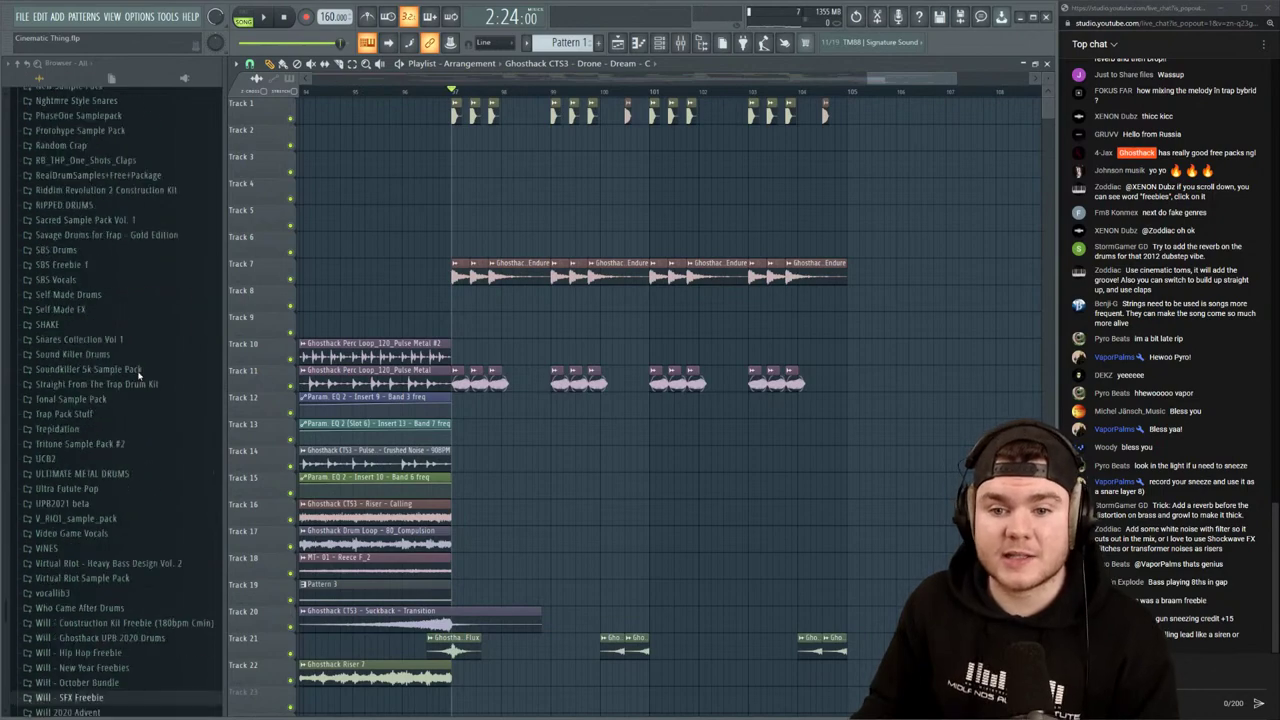
scroll(156, 369, "up", 15)
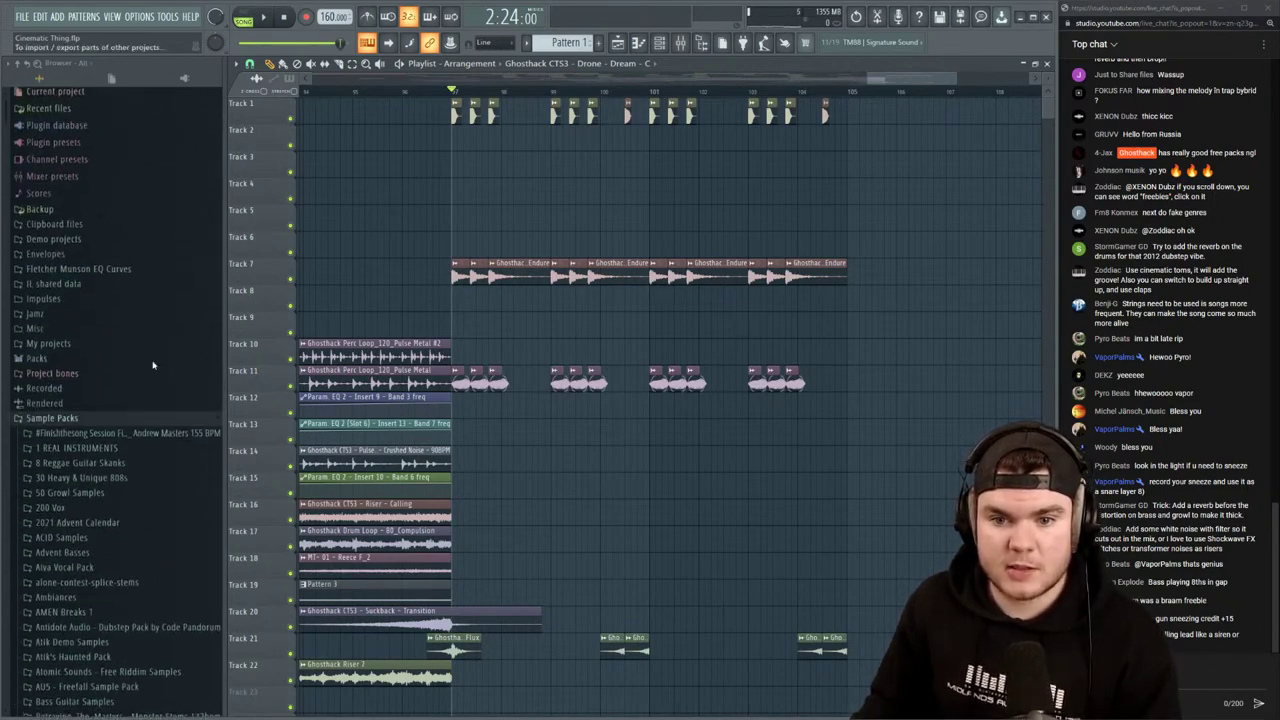
scroll(156, 369, "down", 18)
scroll(156, 369, "up", 4)
scroll(150, 360, "up", 5)
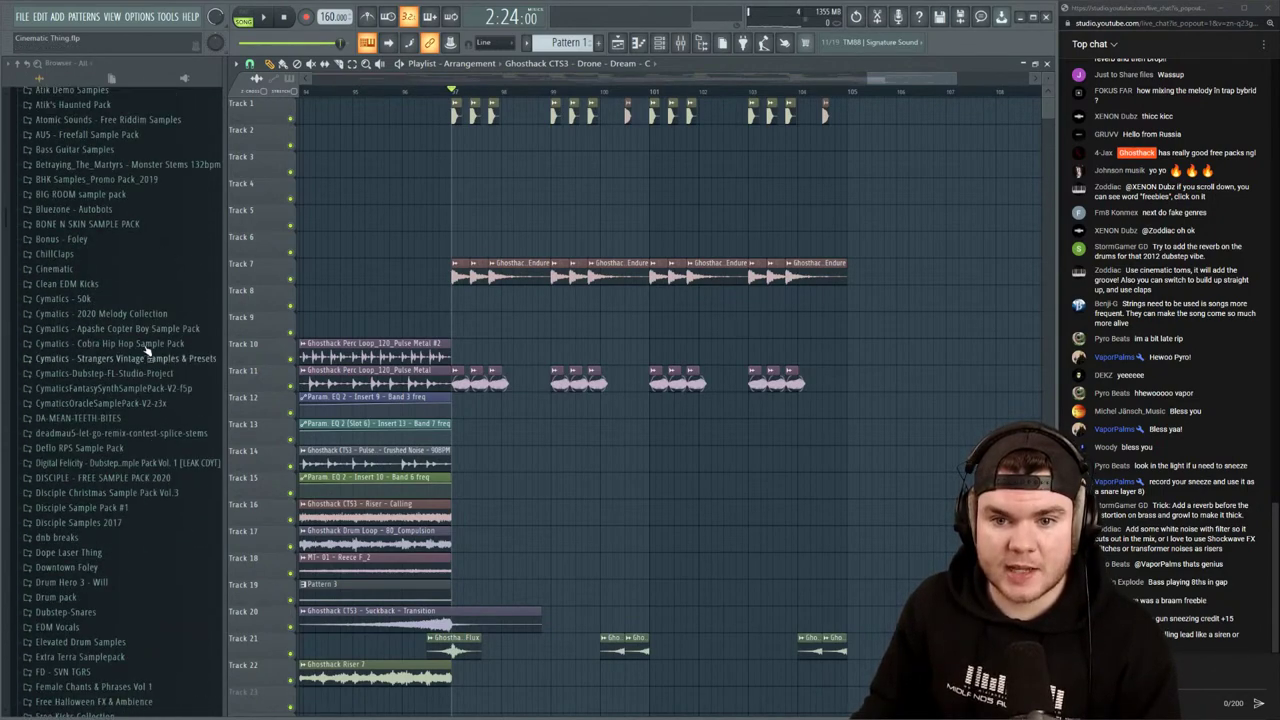
left_click(70, 269)
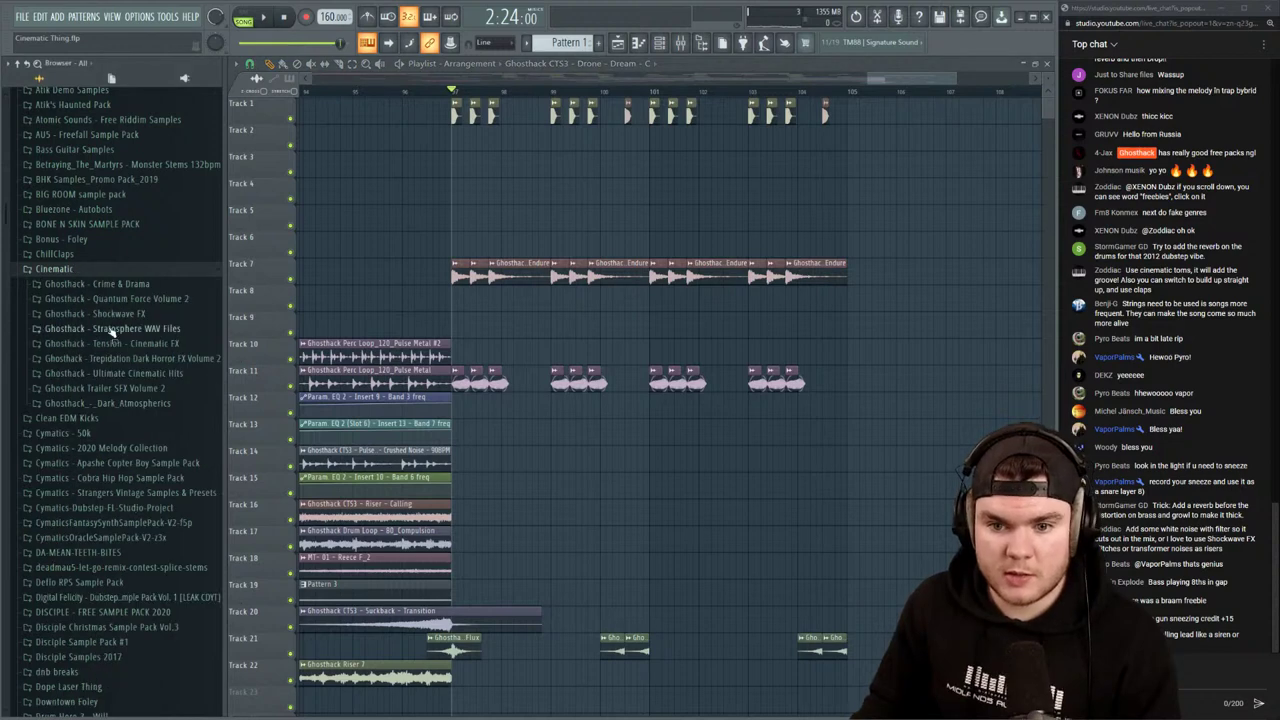
scroll(140, 398, "down", 3)
left_click(150, 249)
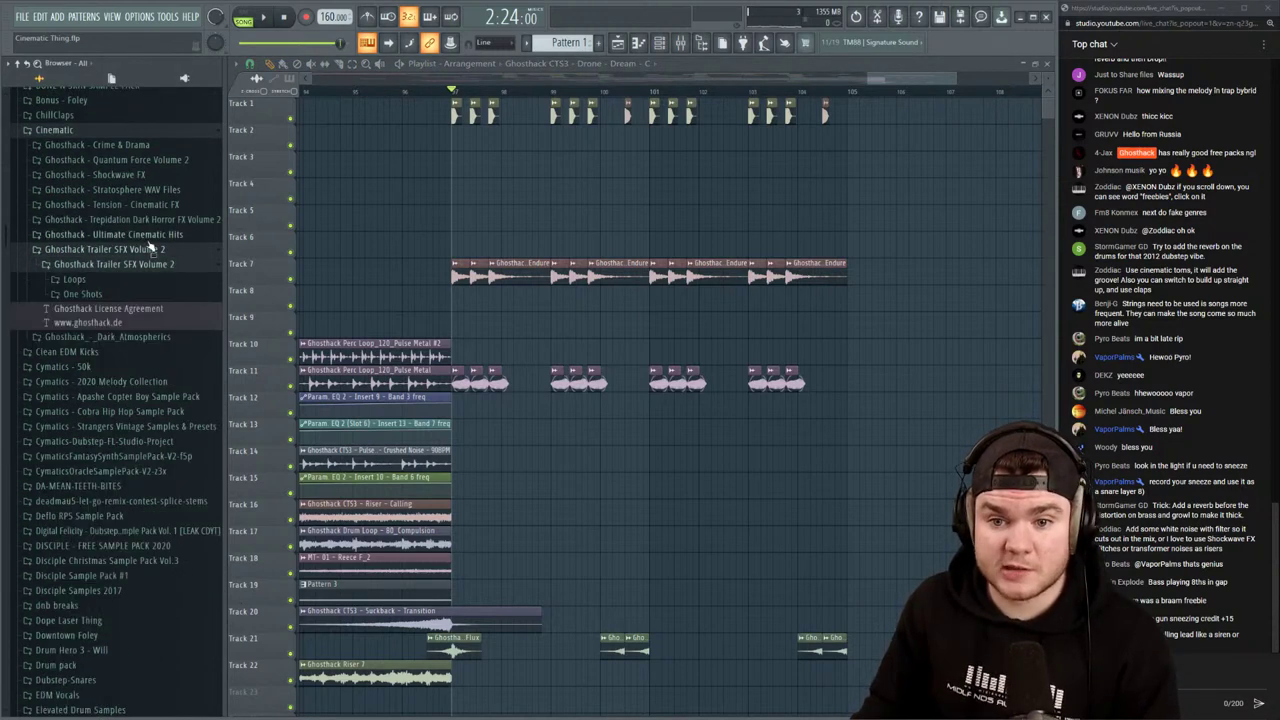
left_click(85, 294)
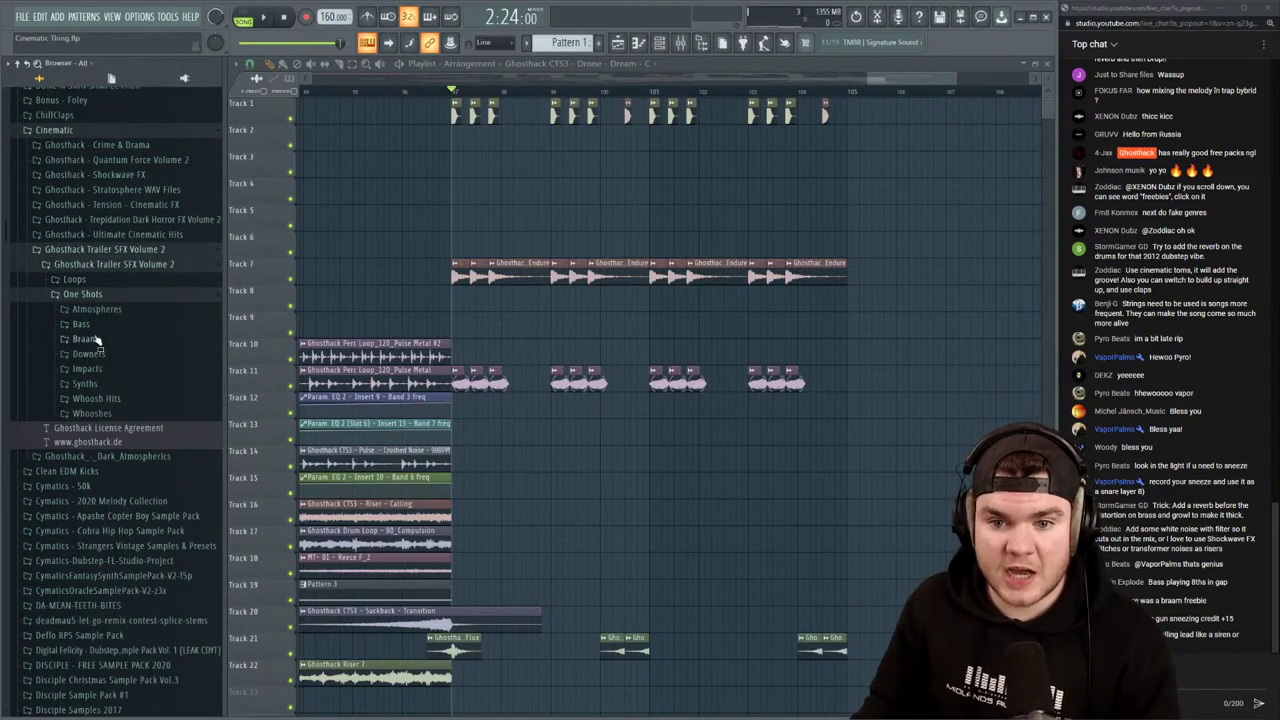
left_click(90, 339)
scroll(122, 303, "down", 3)
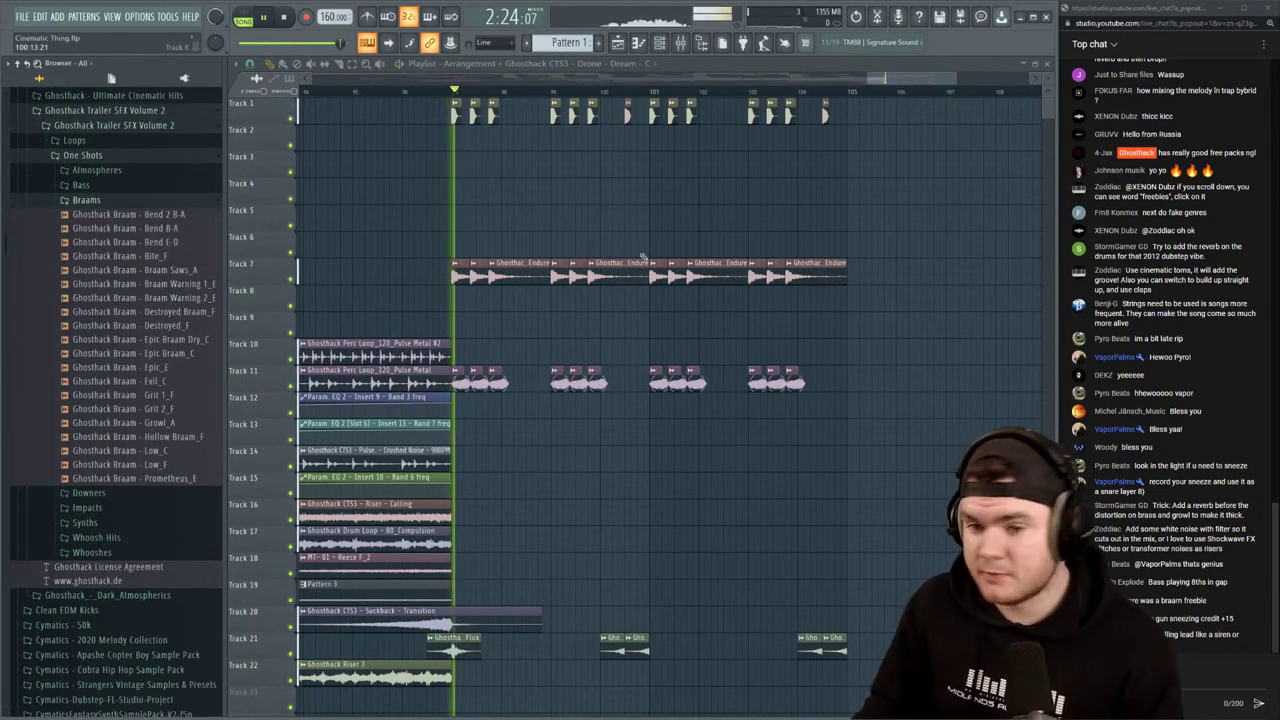
Audition several braams, including Braam Warning 1_E, Braam Warning 2_E, Bend 2 B-A, Epic Braam_C and Epic_E
left_click(183, 285)
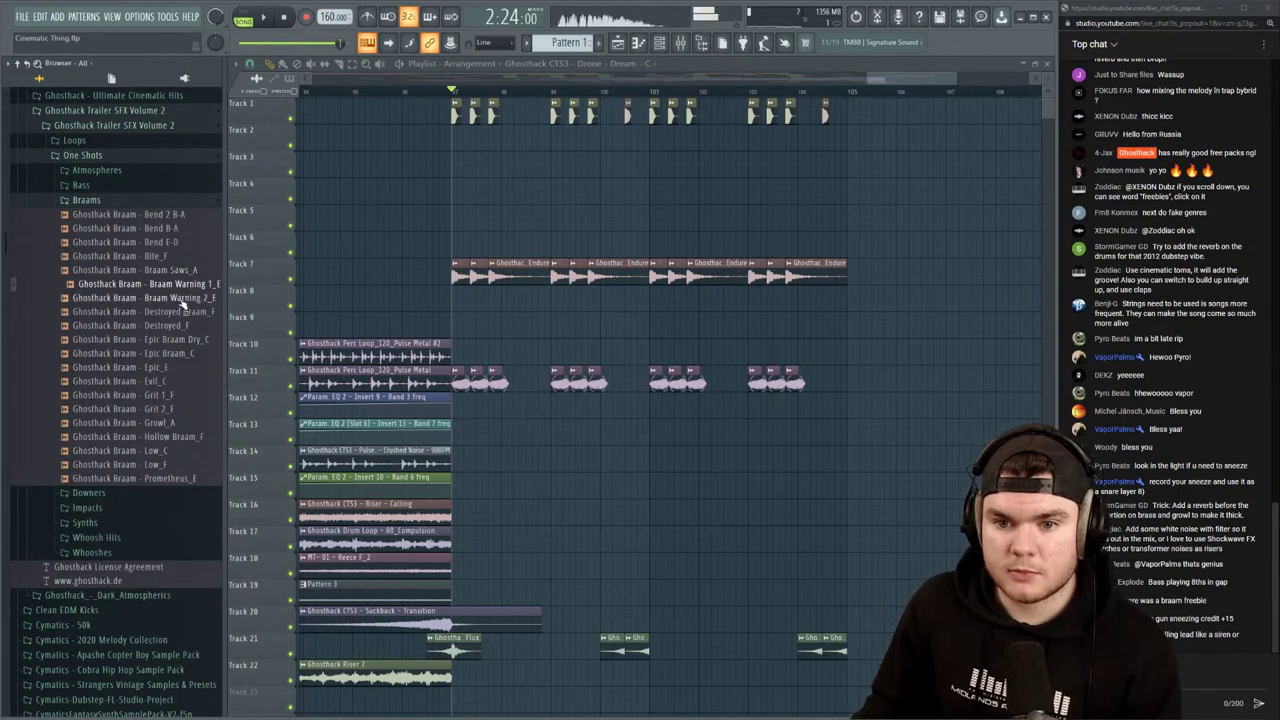
left_click(180, 298)
left_click(178, 215)
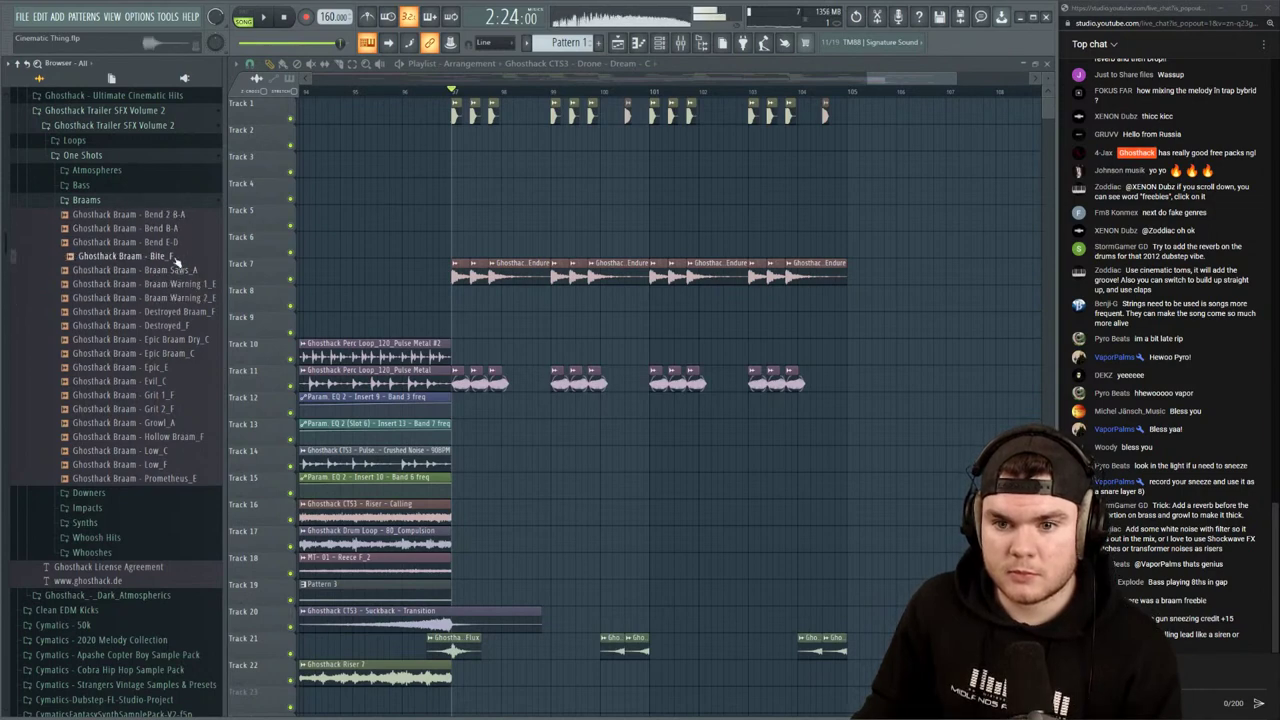
left_click(181, 354)
left_click(175, 369)
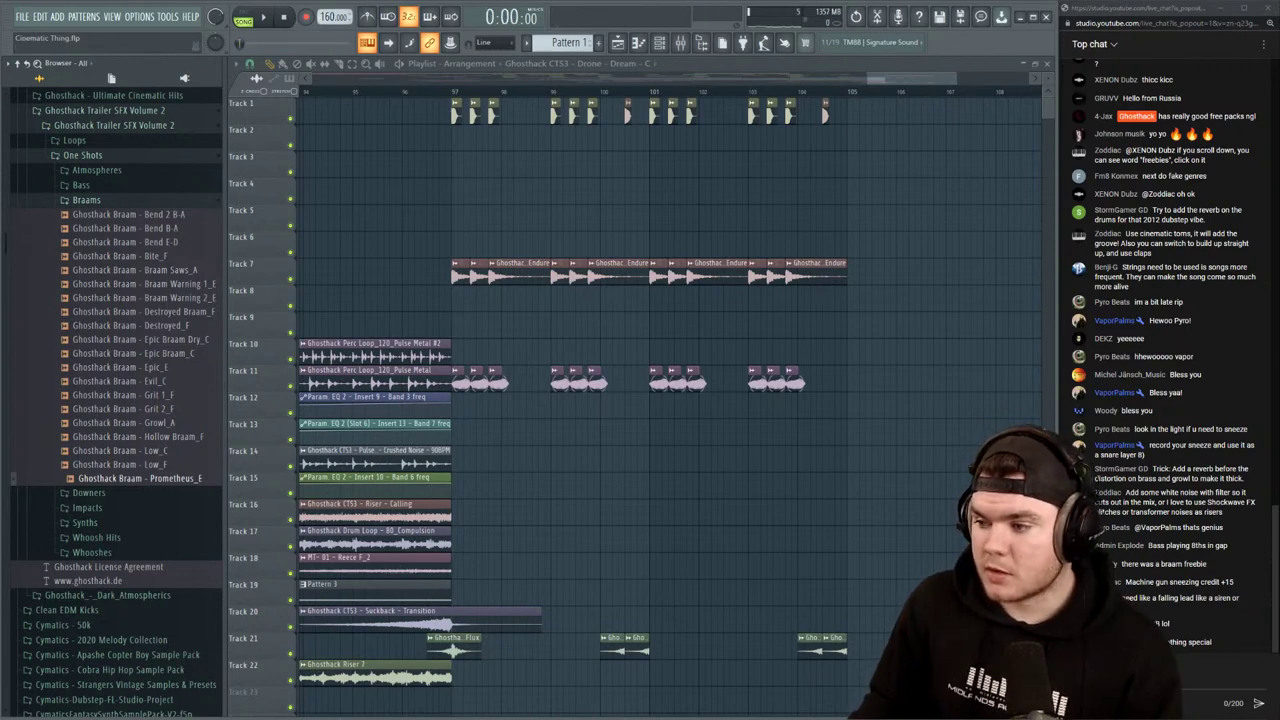
left_click(116, 368)
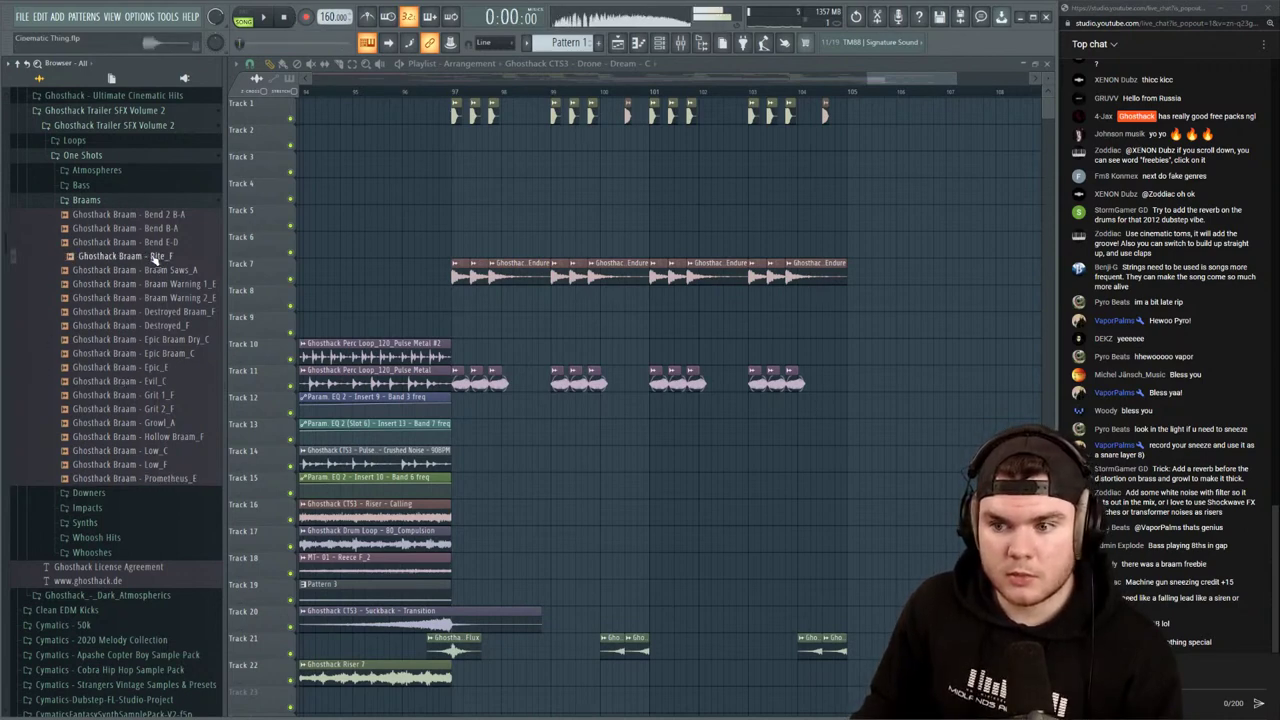
Add the Ghosthack Braam - Bite_F sample to Track 13 and align it with the start of bar 97
left_click_drag(155, 258, 575, 430)
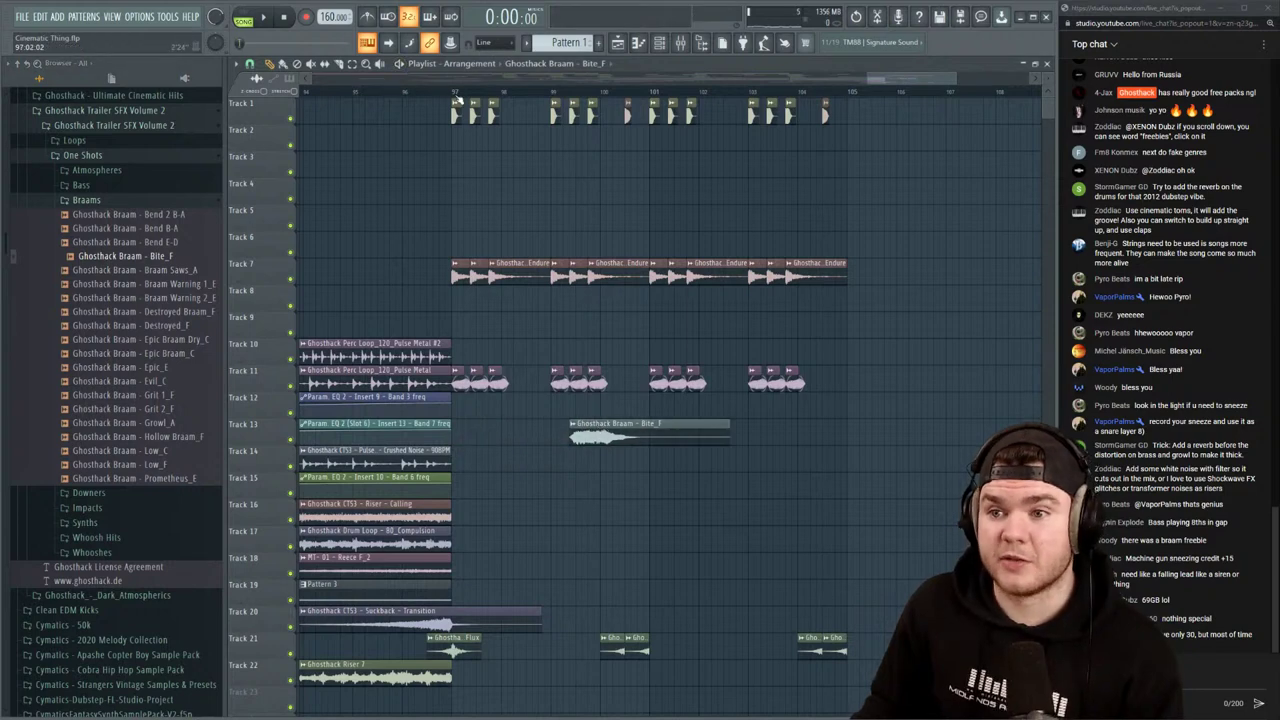
key("space")
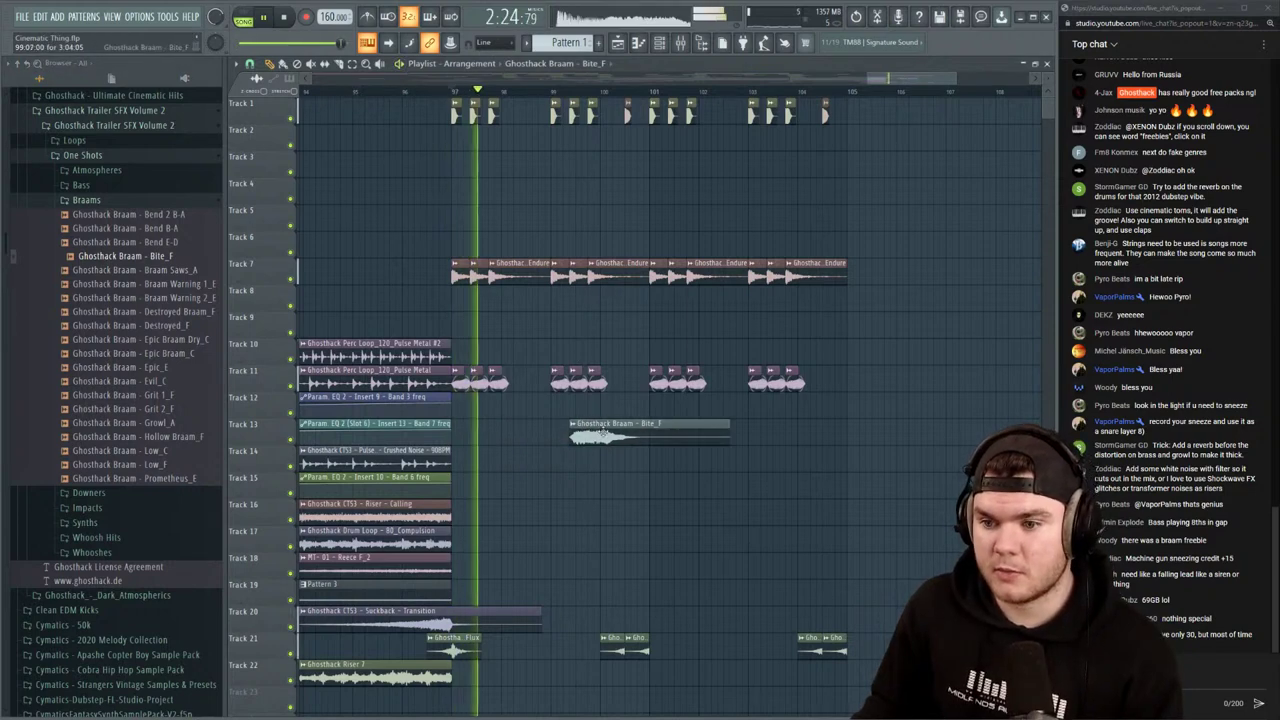
left_click_drag(611, 432, 493, 432)
key("space")
Set the Braam - Bite_F channel's pitch range to 1 semitone, lower its pitch and play the result
double_click(495, 436)
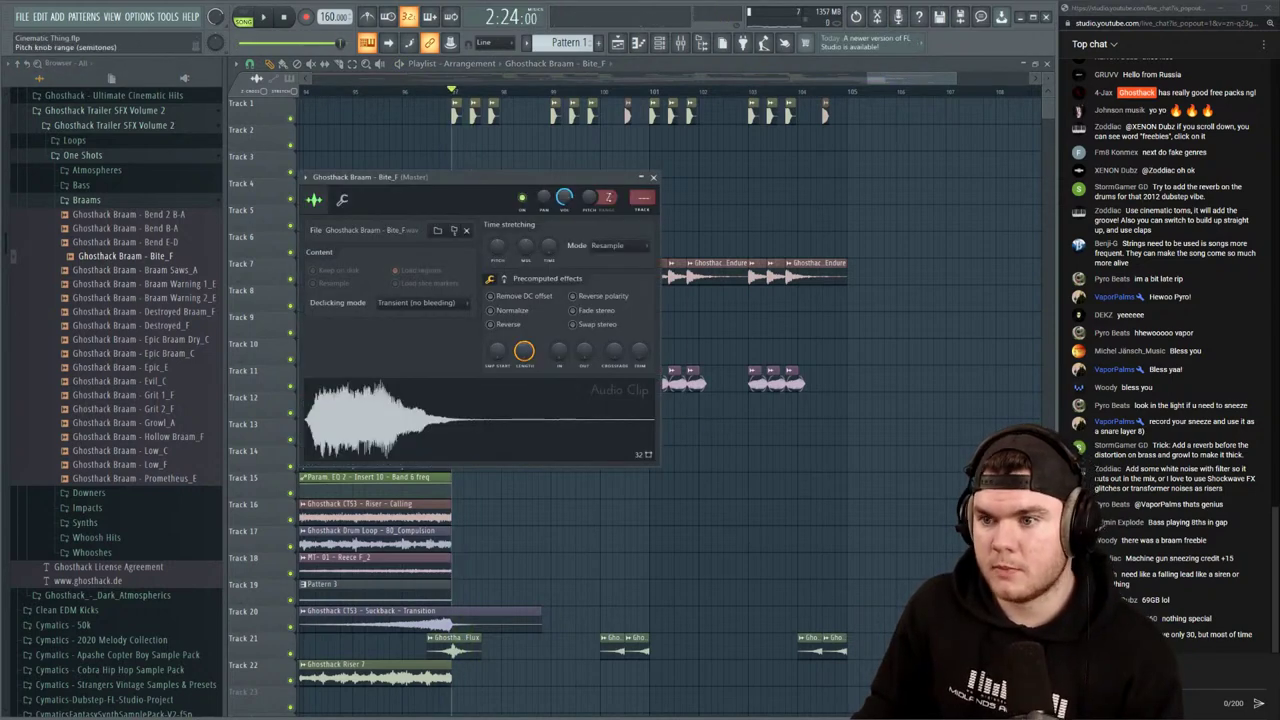
left_click_drag(590, 198, 590, 222)
key("space")
key("space")
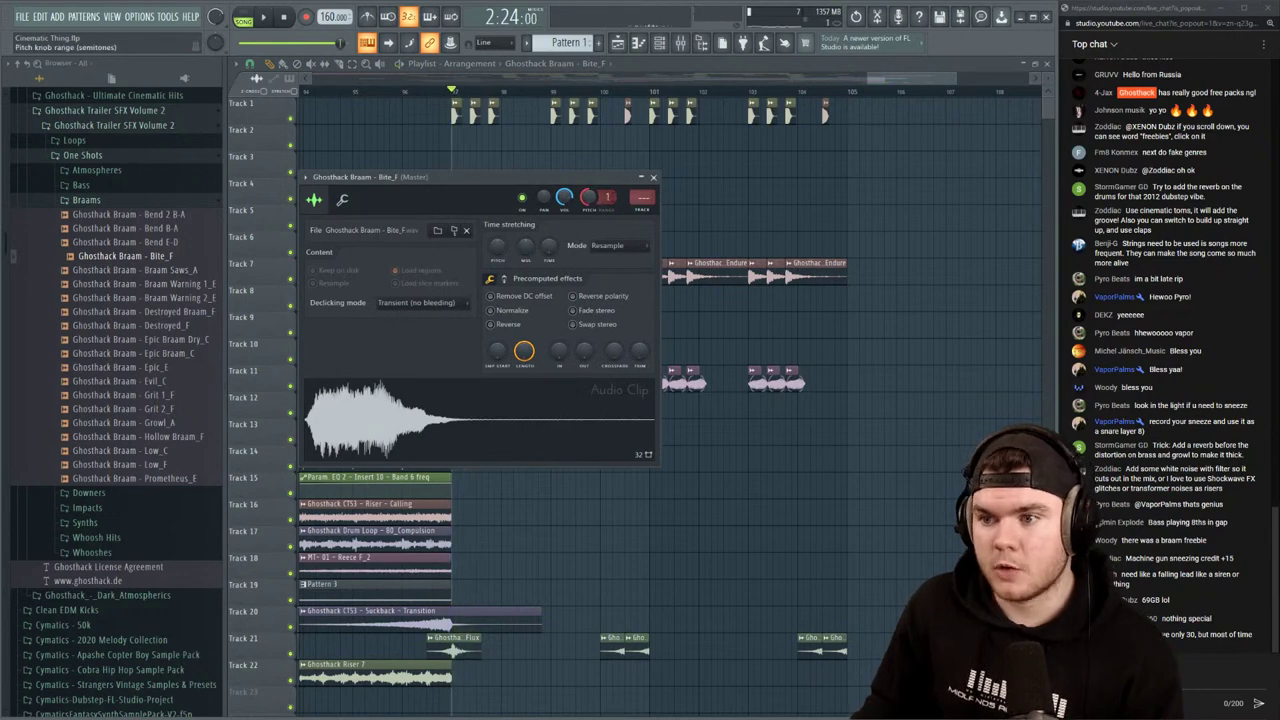
key("space")
left_click(653, 177)
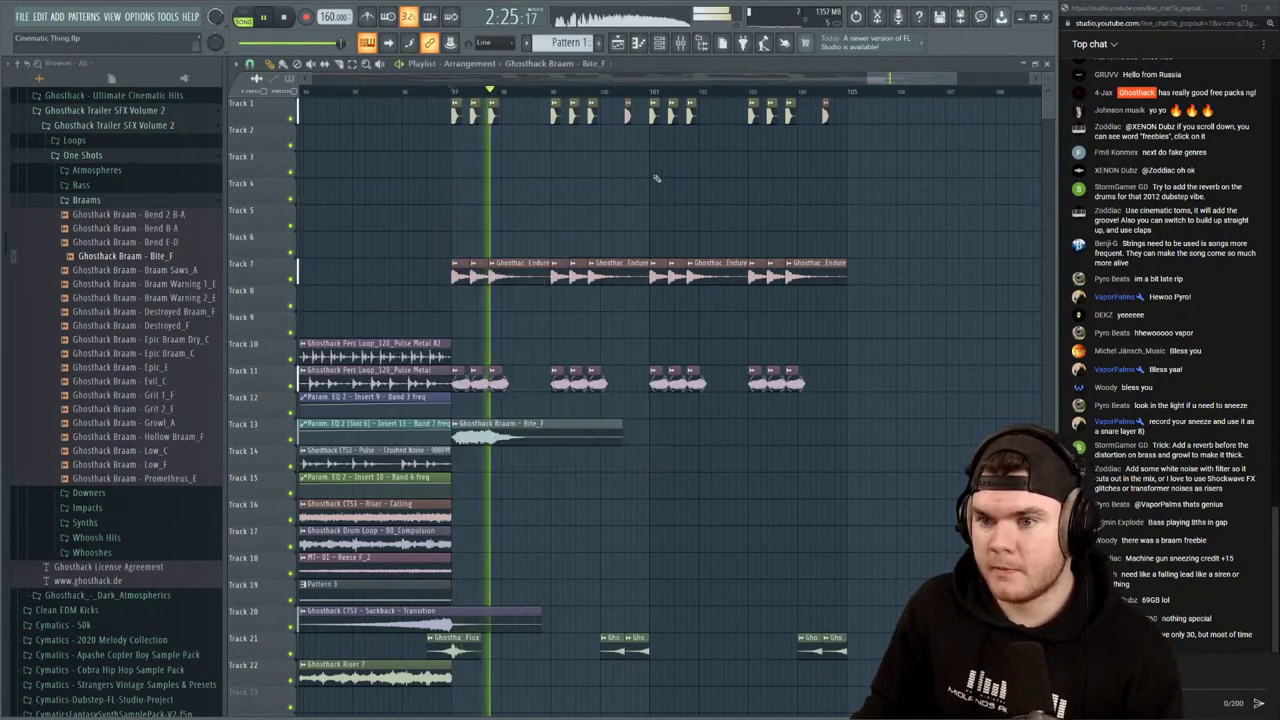
key("space")
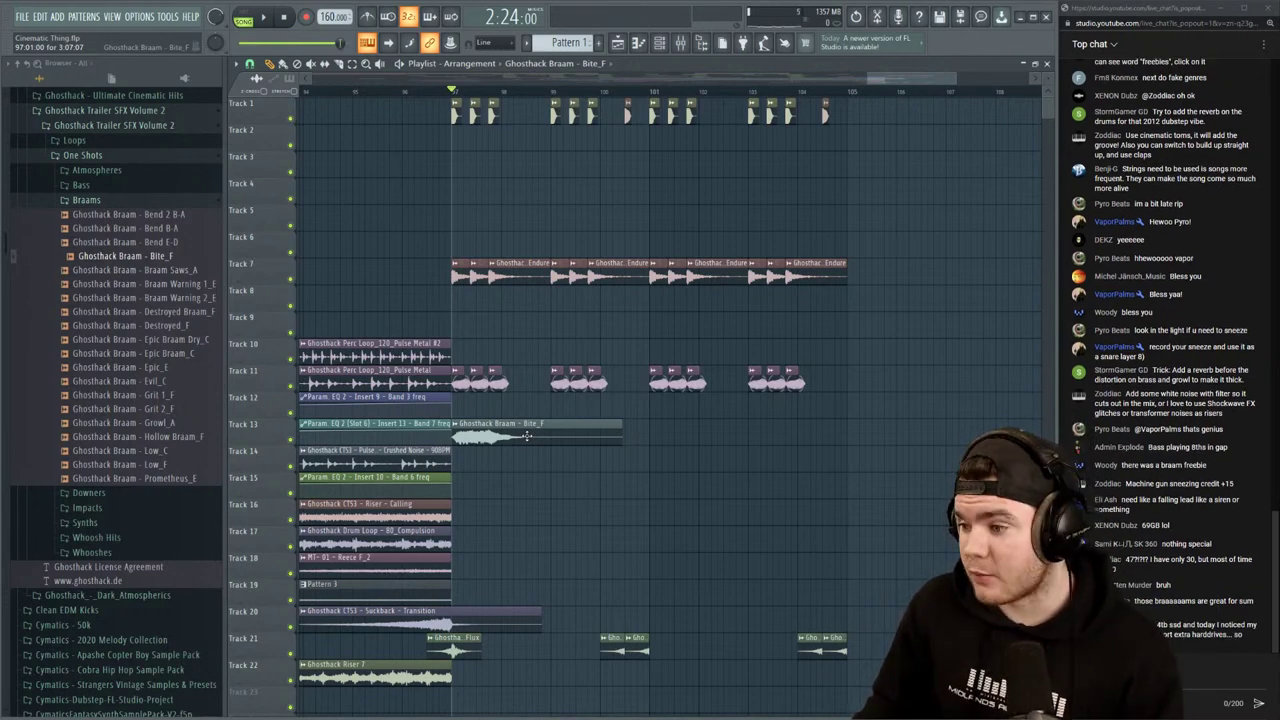
Slice the Braam - Bite_F clip at the second kick of bar 97 and delete the part after the cut
scroll(451, 89, "up", 3)
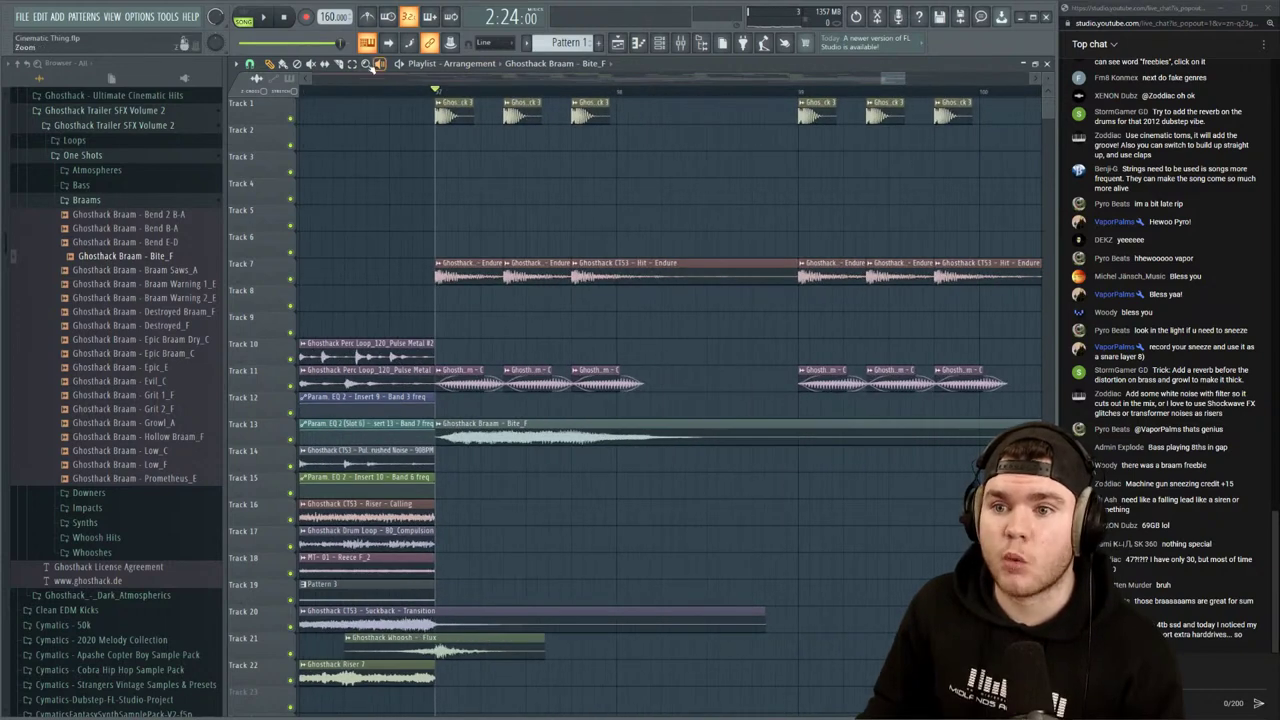
left_click_drag(508, 412, 508, 475)
key("space")
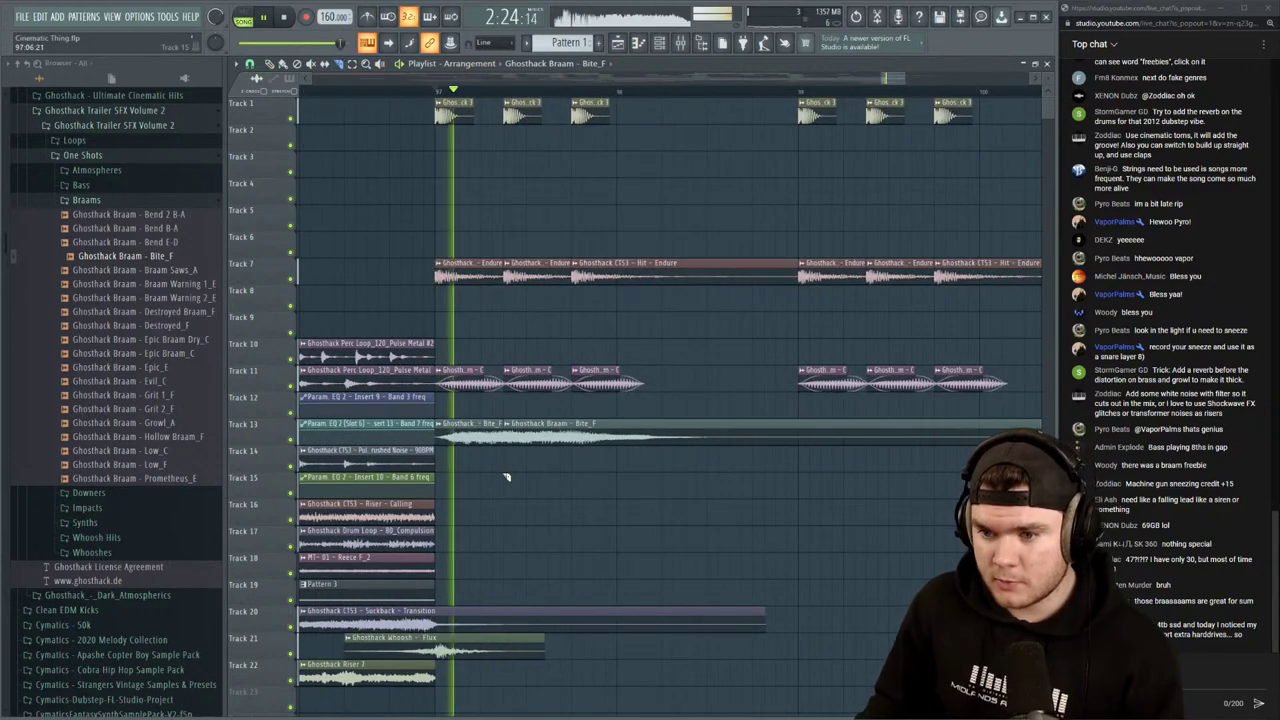
key("space")
key("b")
right_click(518, 432)
key("space")
Copy the short braam onto the second and third kicks of bar 97, and repeat the group at bars 99, 101 and 103
mouse_move(490, 424)
left_mouse_down()
mouse_move(628, 428)
mouse_move(614, 442)
mouse_move(657, 436)
mouse_move(562, 427)
mouse_move(874, 426)
left_mouse_up()
key("space")
key("space")
key("space")
scroll(598, 93, "down", 5)
key("space")
Select all braam clips on Track 13, slip their audio earlier inside the clips and play from bar 97
left_click_drag(957, 471, 550, 396)
scroll(583, 100, "up", 4)
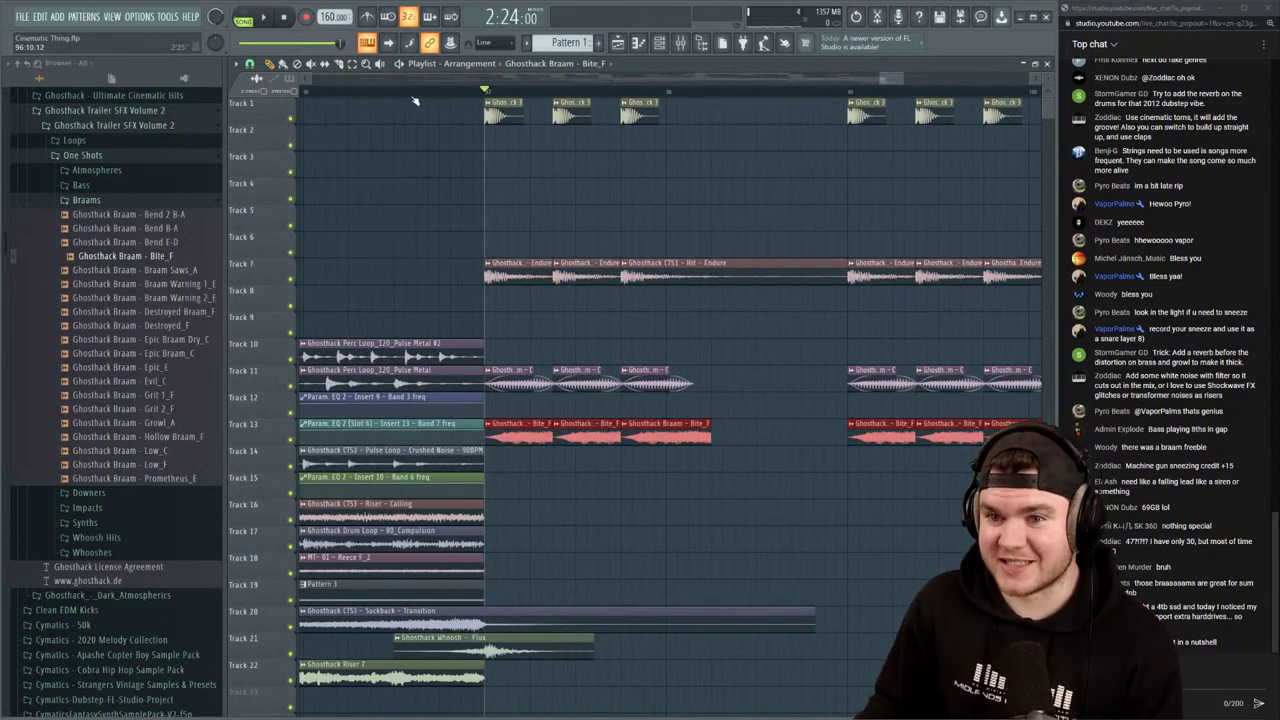
key("space")
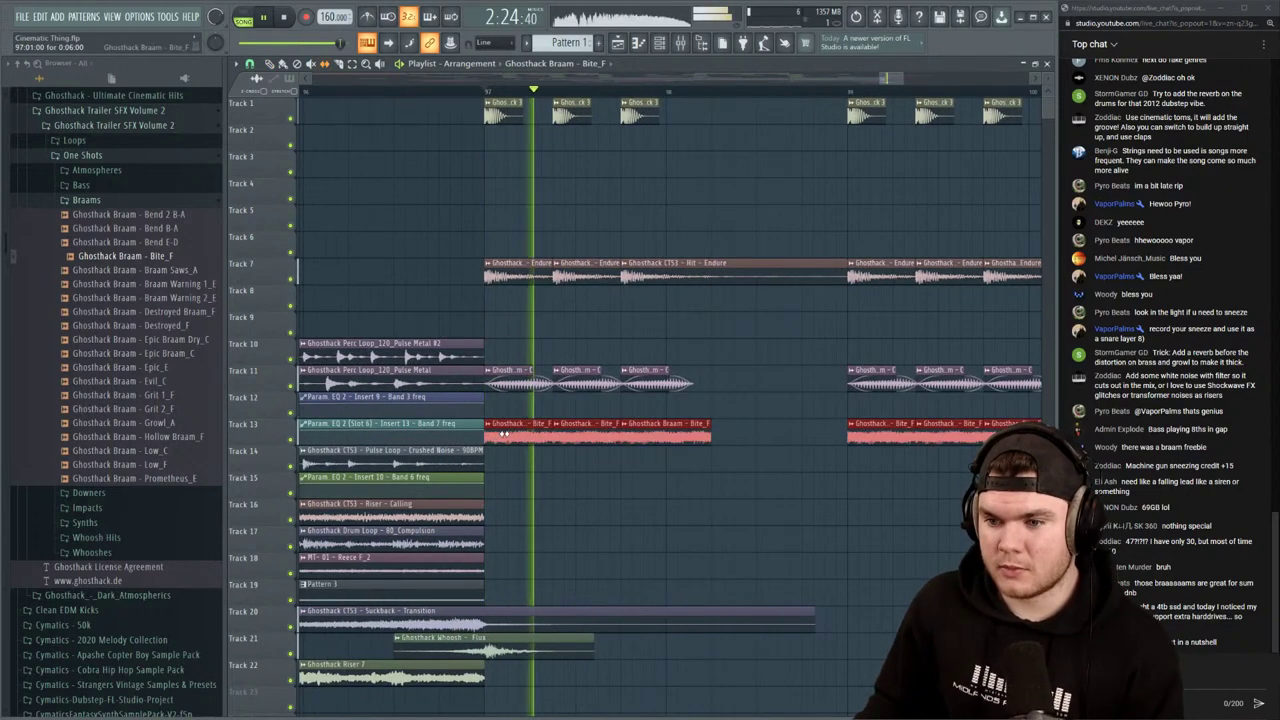
left_click_drag(494, 441, 417, 444)
key("space")
key("space")
key("space")
key("space")
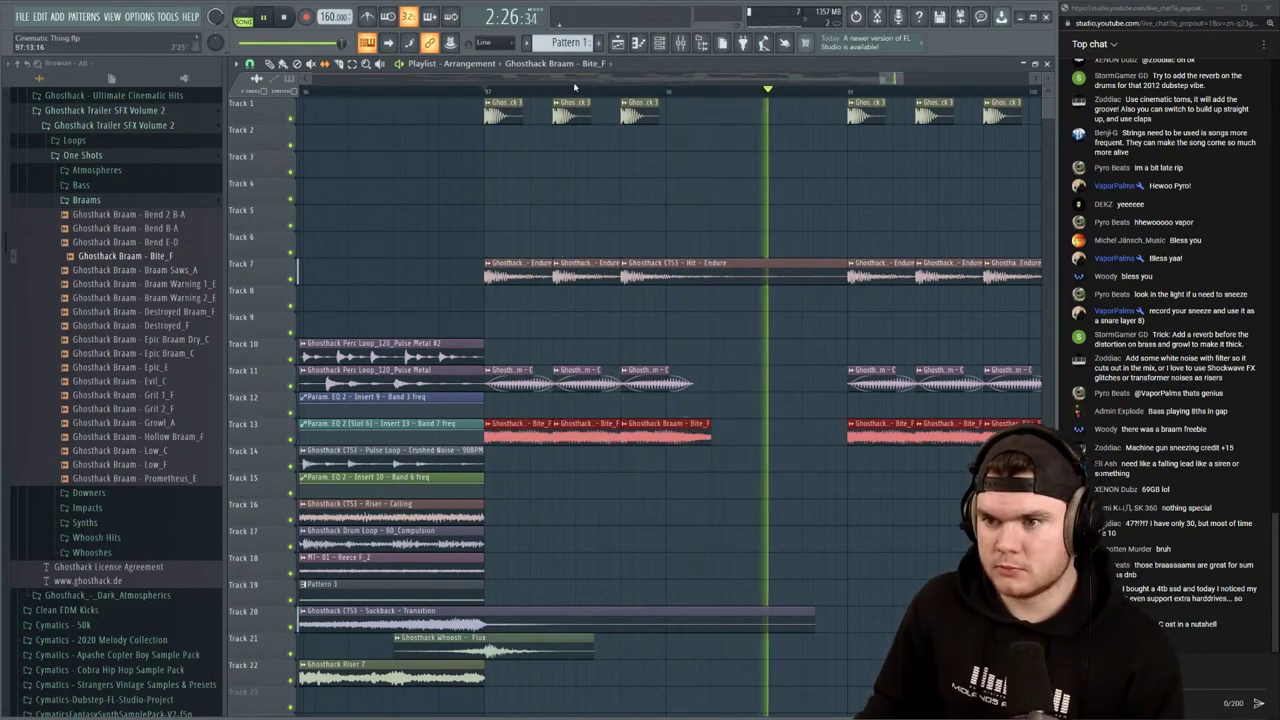
Play the braams and set the Braam - Bite_F channel's volume to 78%
scroll(561, 450, "down", 4)
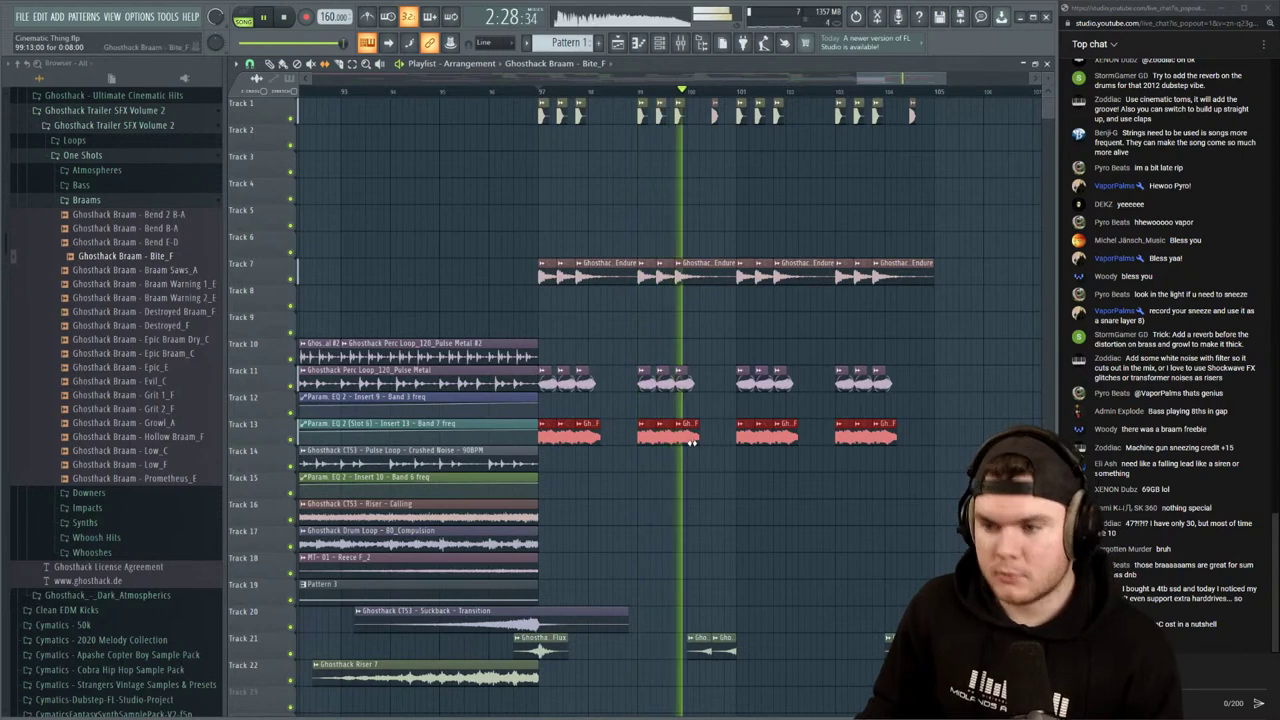
double_click(687, 435)
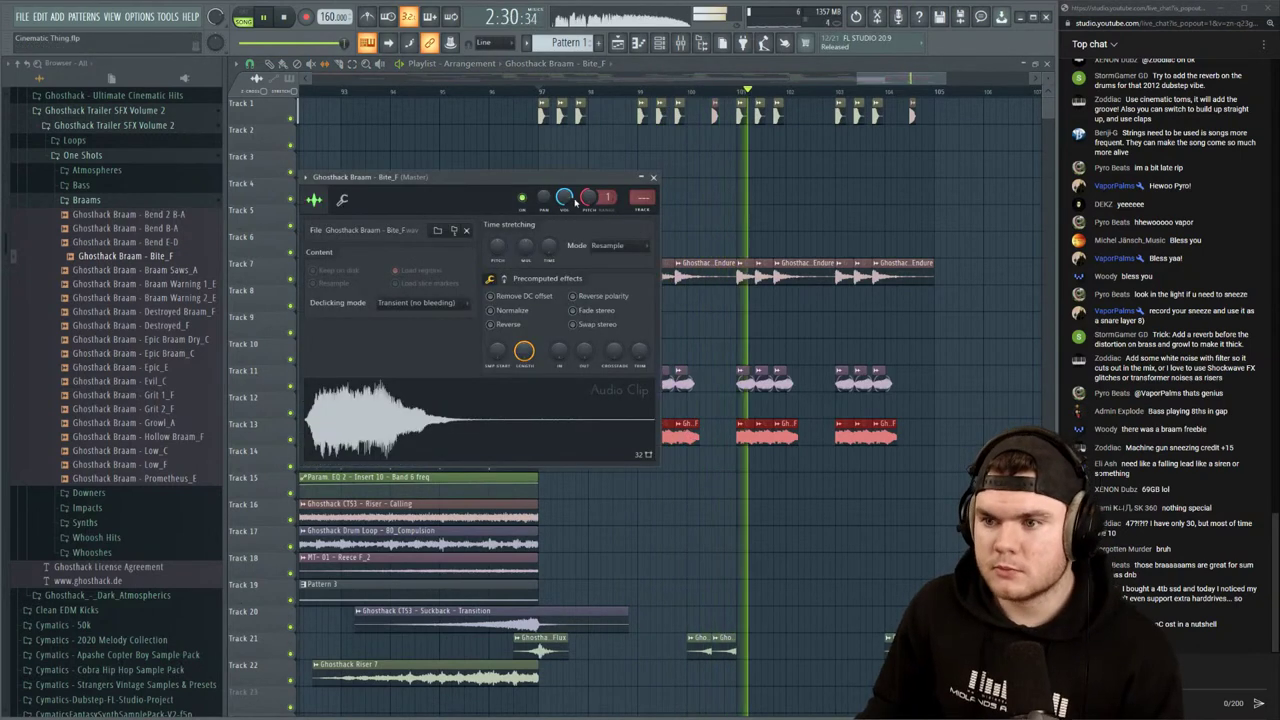
key("space")
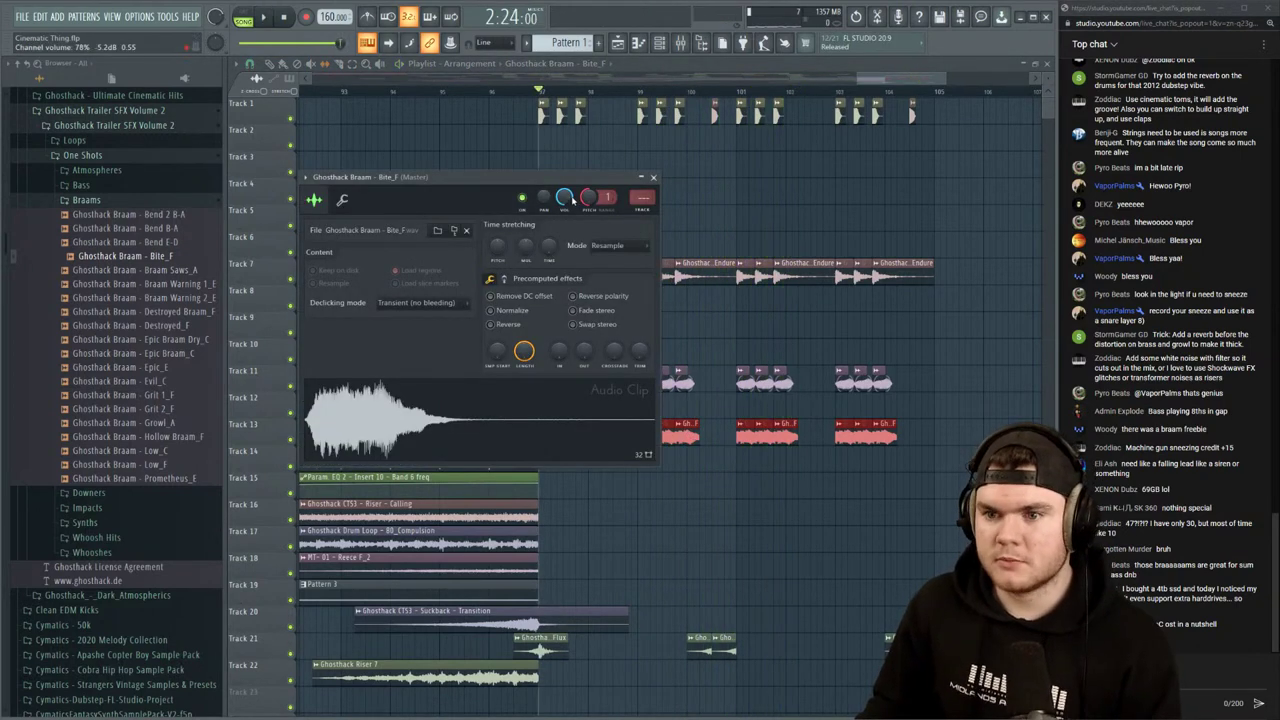
left_click(649, 178)
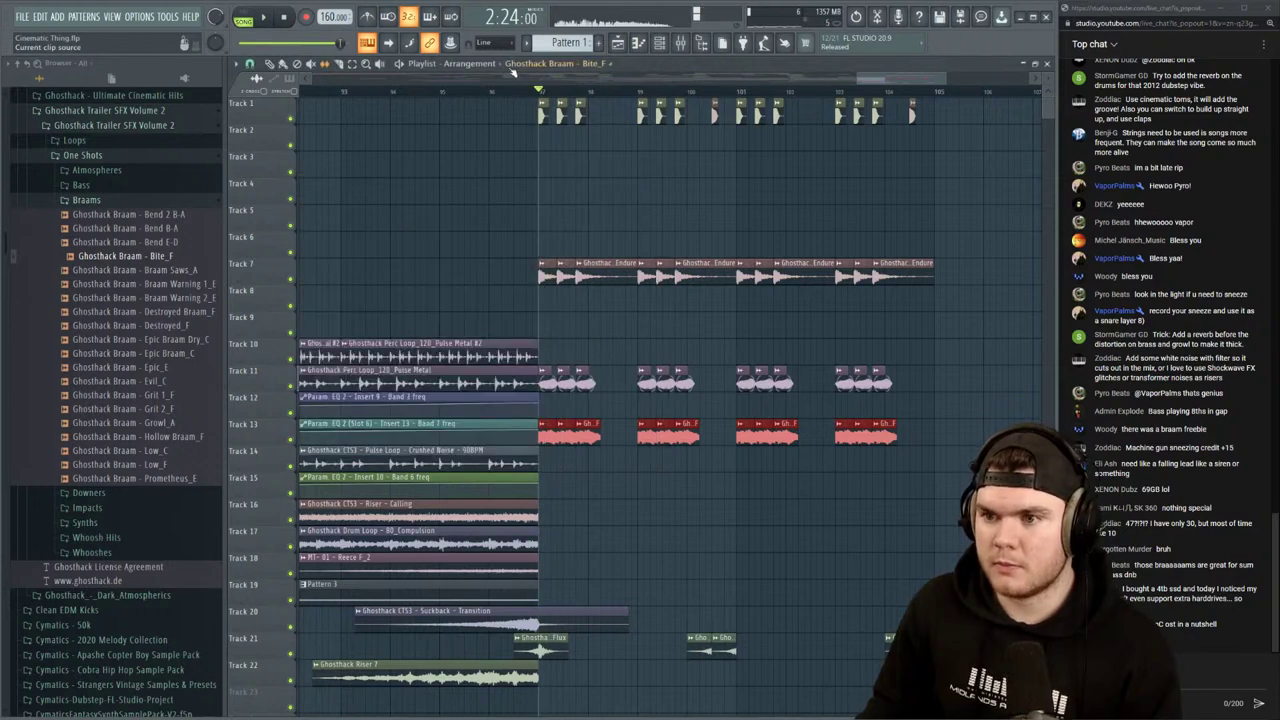
Deselect the braams, shorten the first two Braam - Bite_F clips of bar 97 to four steps each, and play the result
scroll(540, 92, "up", 3)
left_click(674, 514)
right_click(676, 514)
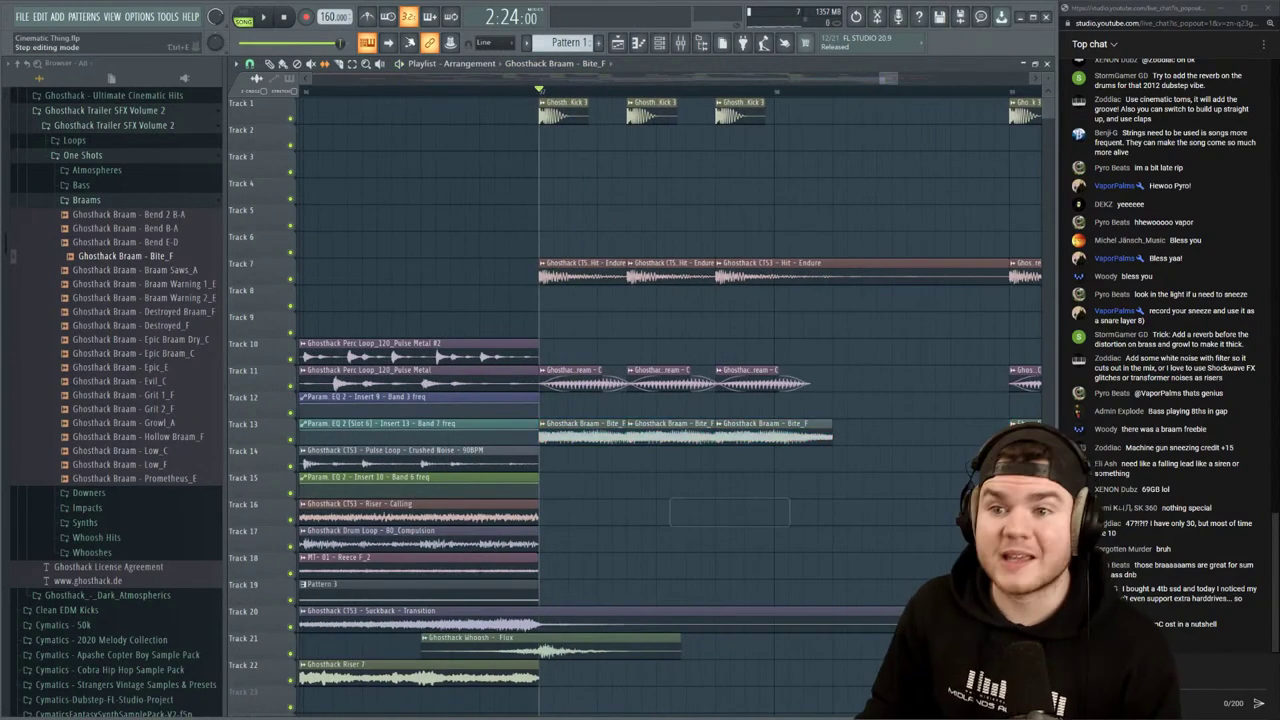
key("space")
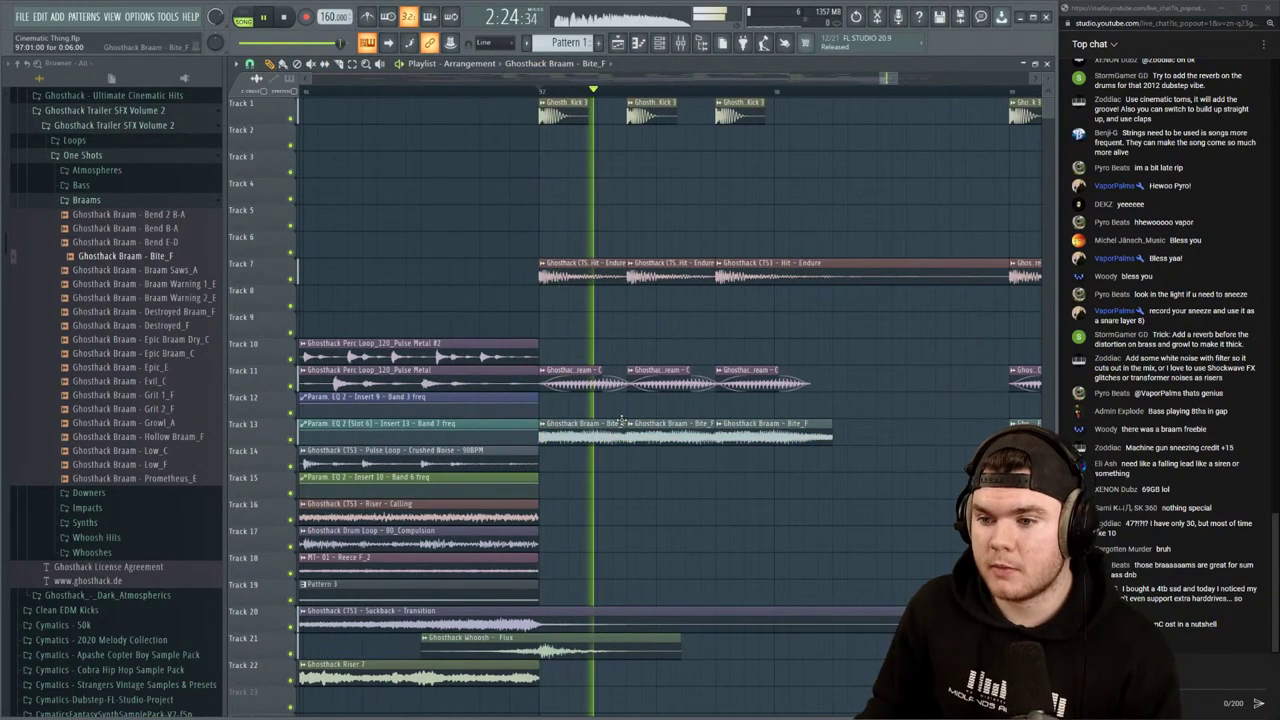
key("space")
left_click_drag(622, 424, 596, 426)
key("space")
left_click_drag(711, 422, 686, 424)
key("space")
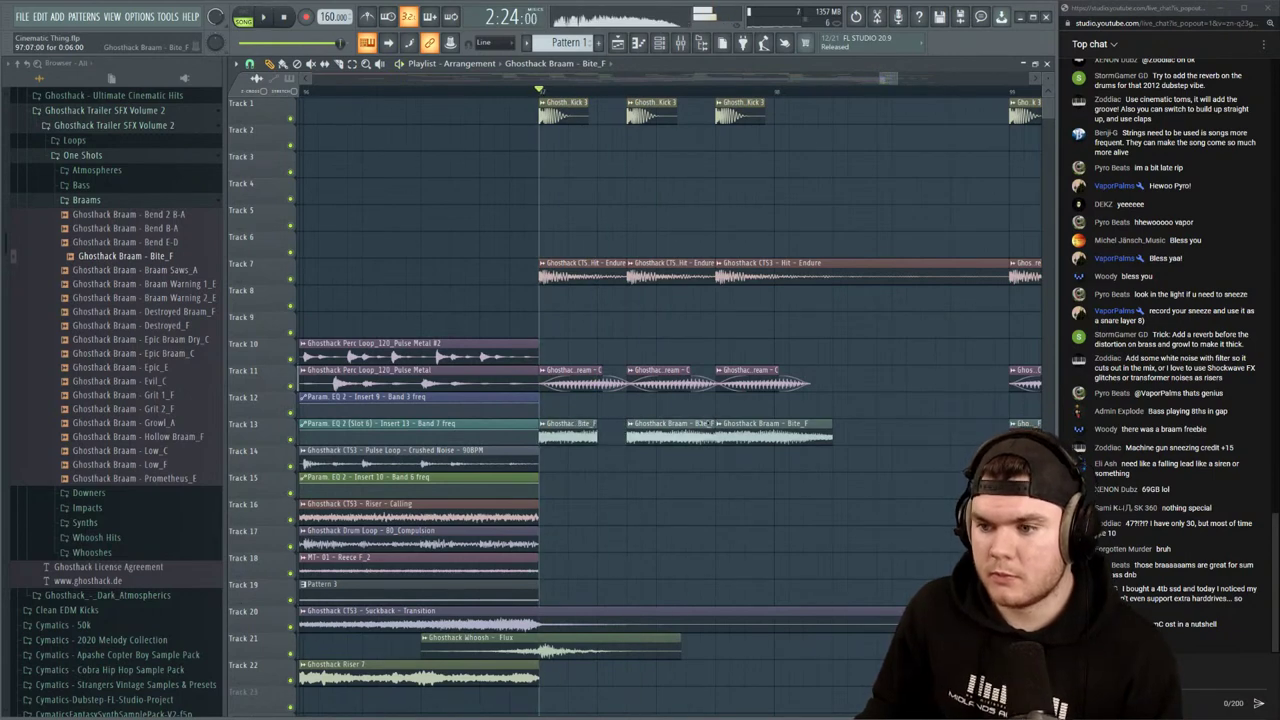
key("space")
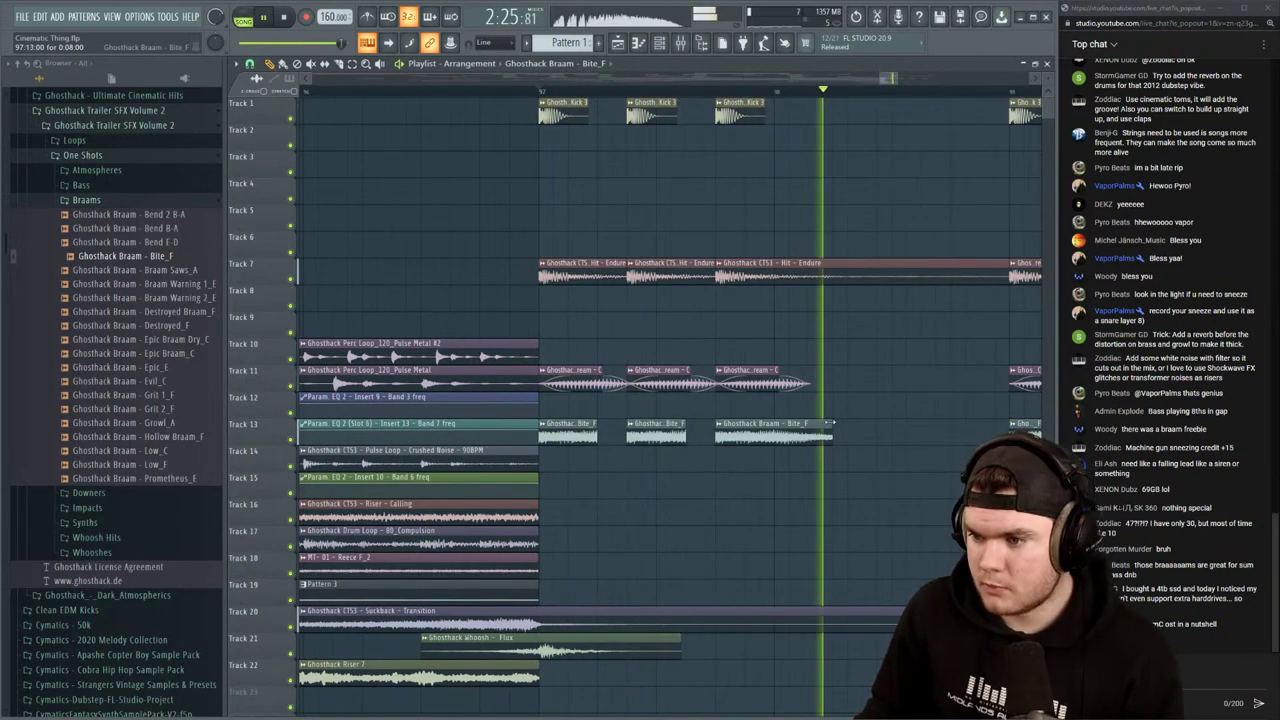
Shorten the opening Braam - Bite_F clips at bars 99, 101 and 103 to leave matching gaps before the following kicks
scroll(697, 94, "down", 3)
left_click_drag(899, 79, 911, 79)
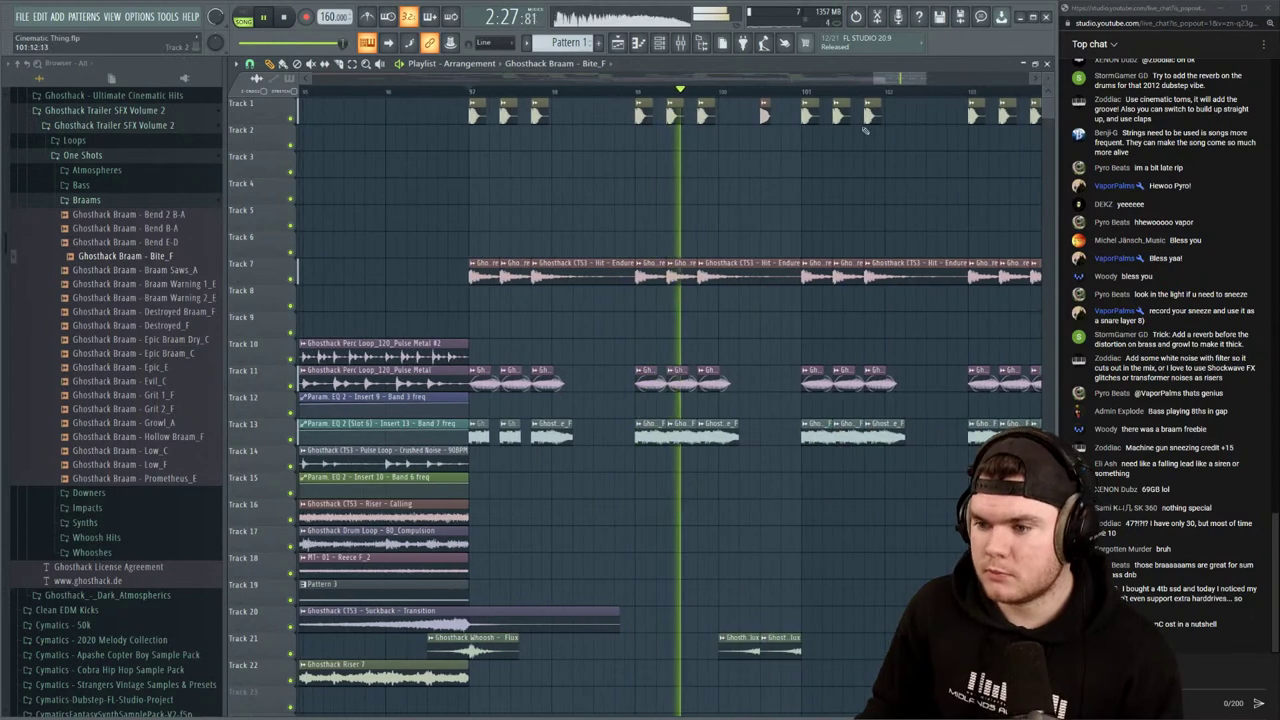
key("space")
left_click_drag(668, 472, 626, 394)
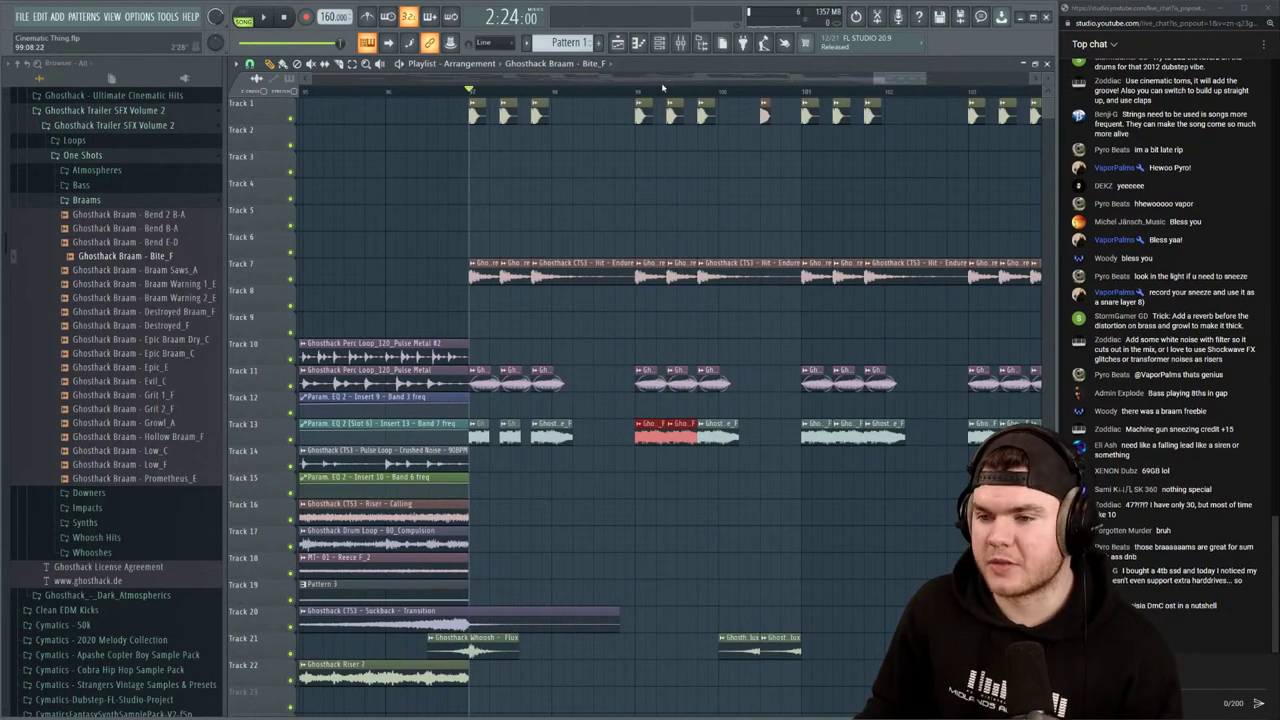
scroll(687, 148, "down", 3)
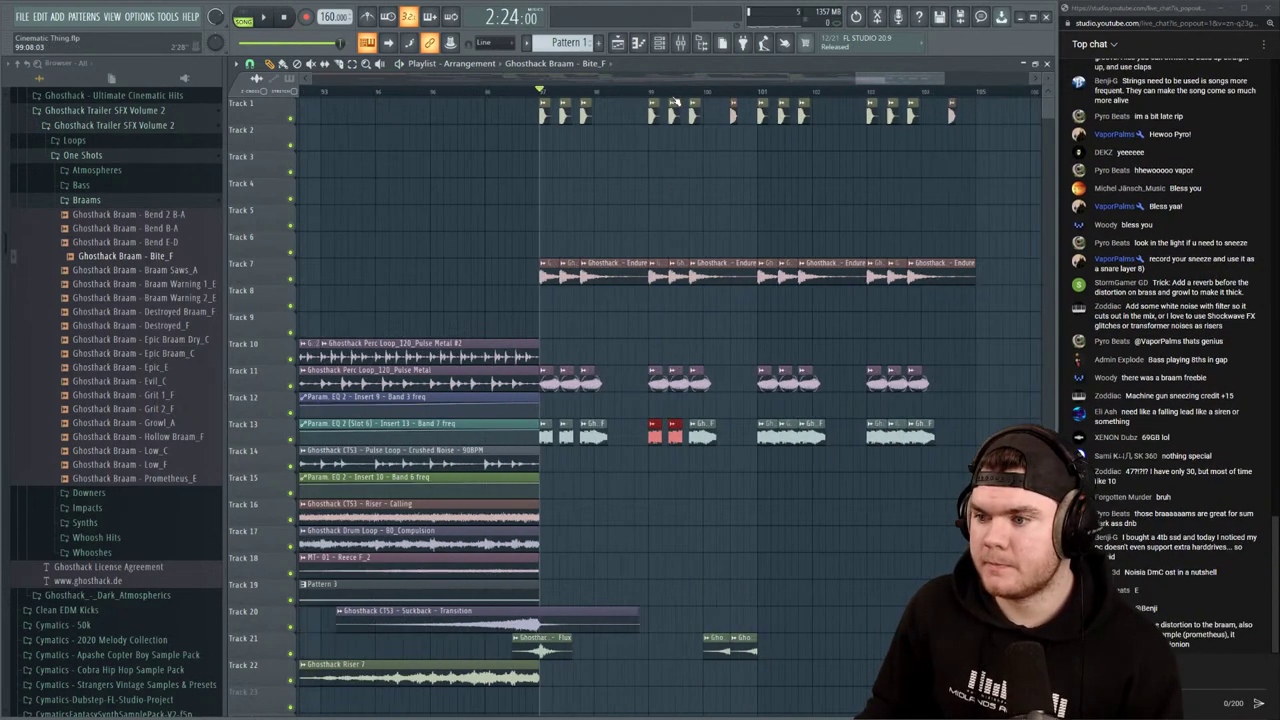
left_click_drag(827, 464, 736, 418)
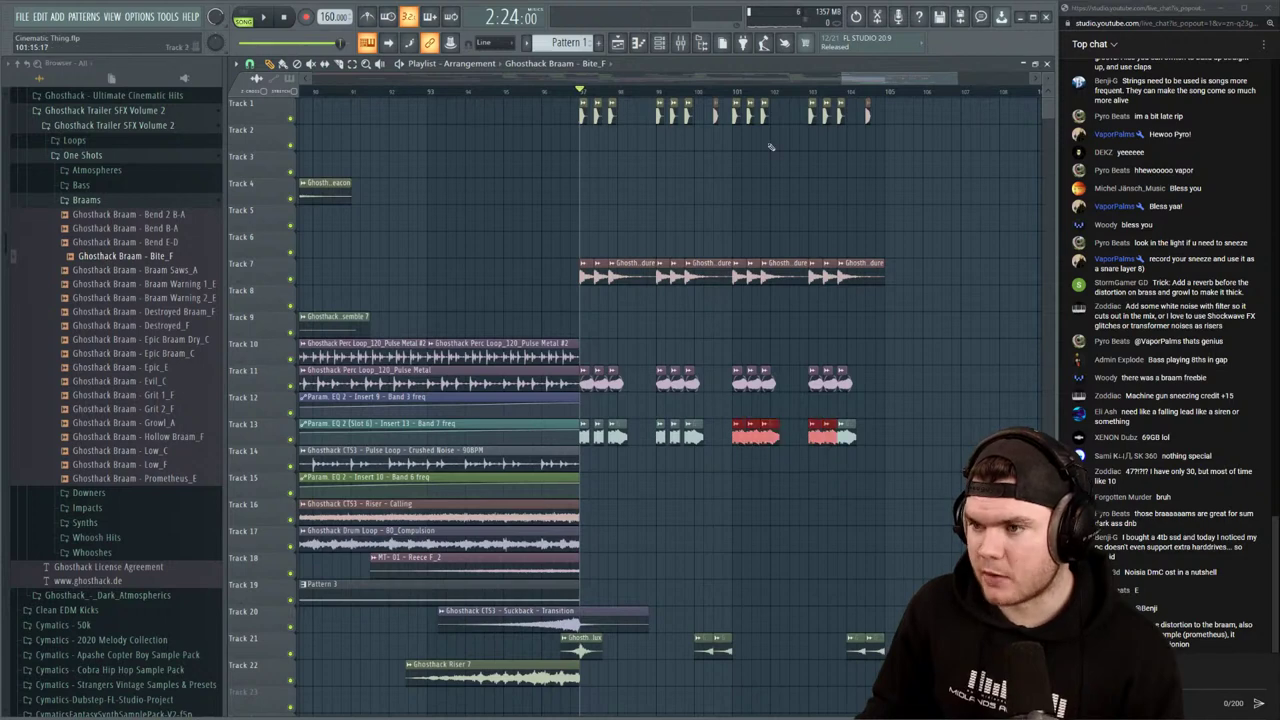
scroll(771, 143, "up", 4)
left_click_drag(686, 424, 670, 425)
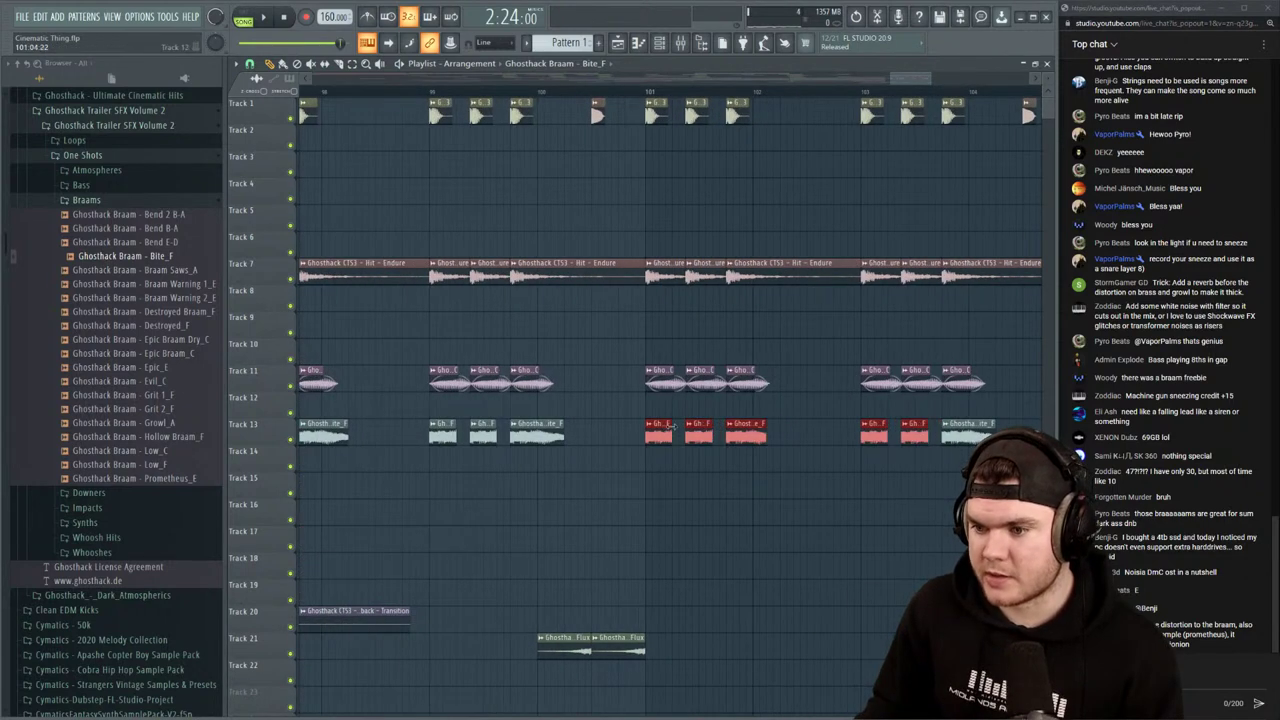
scroll(688, 94, "down", 4)
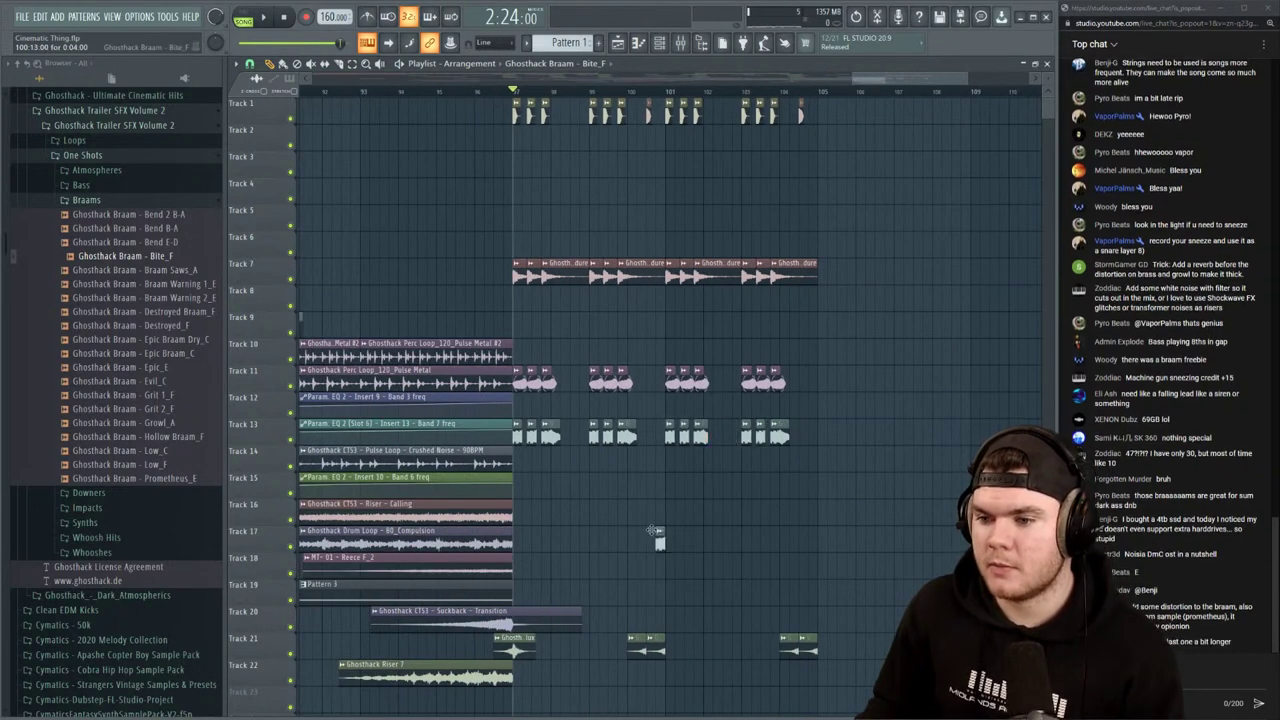
Play the drop and try extending the third braam clip of bar 97 towards bar 99
key("space")
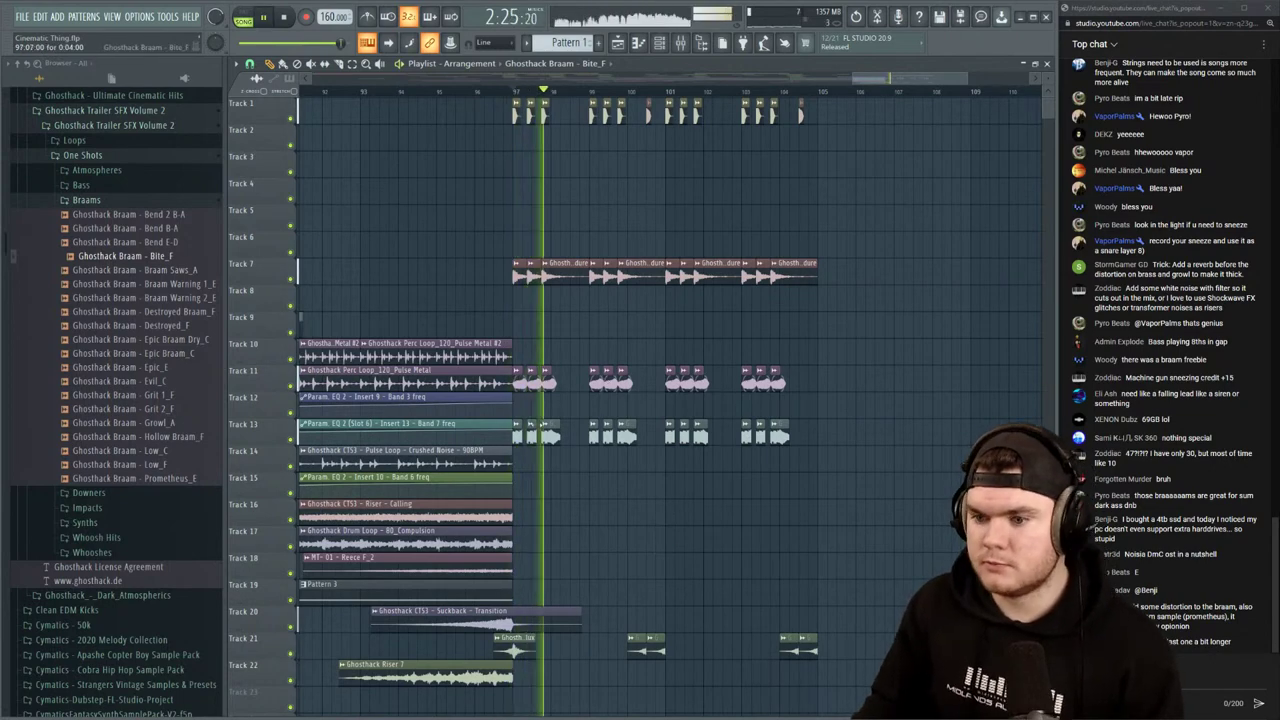
double_click(553, 437)
key("space")
left_click(653, 177)
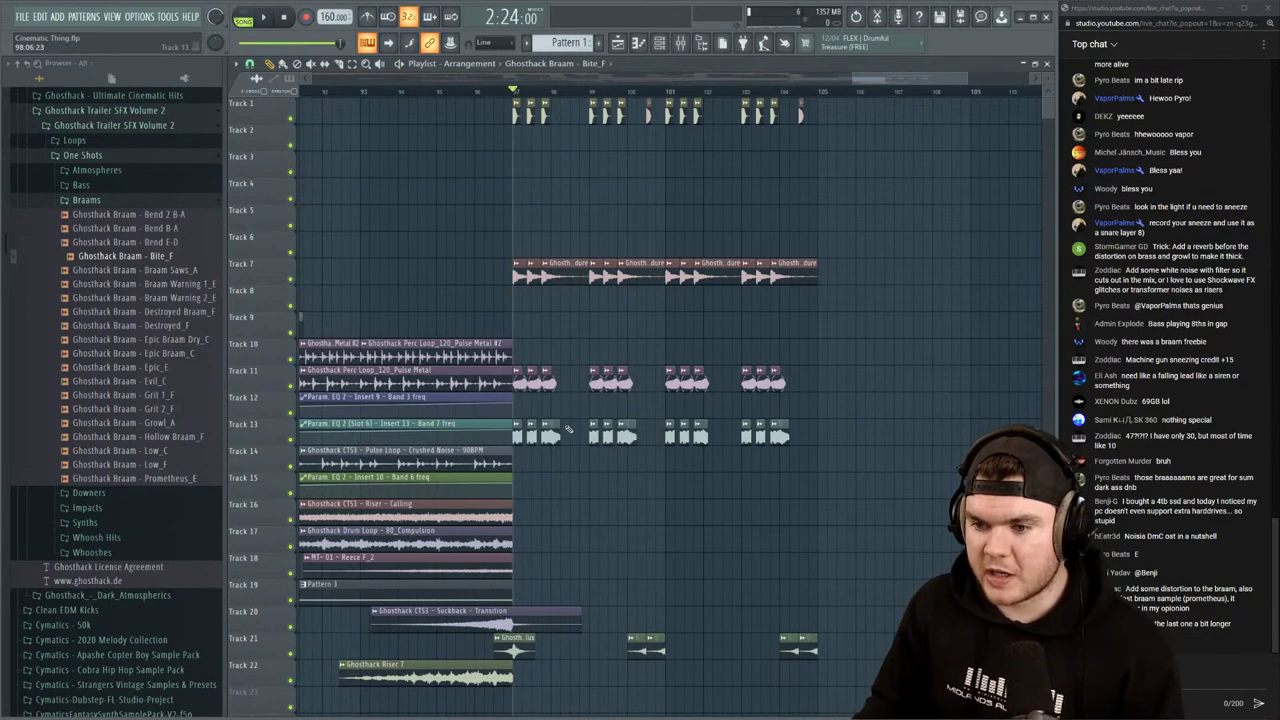
left_click_drag(560, 426, 570, 427)
key("space")
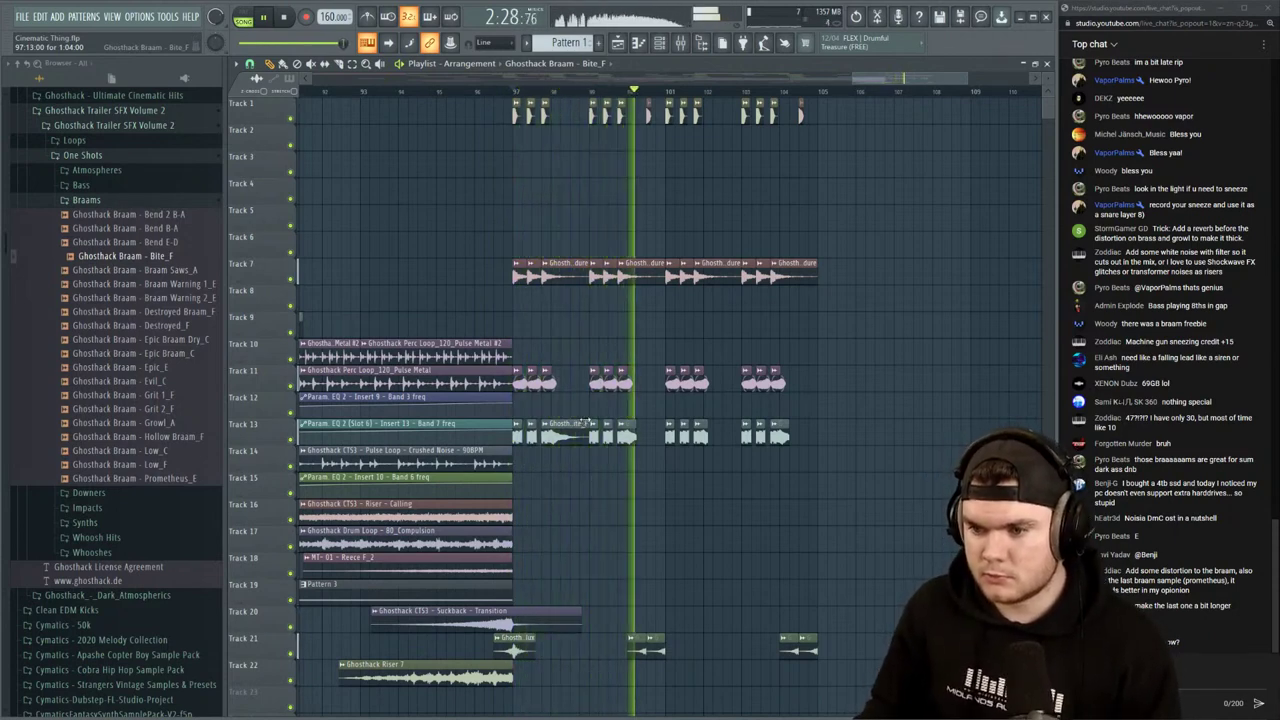
key("space")
key("space")
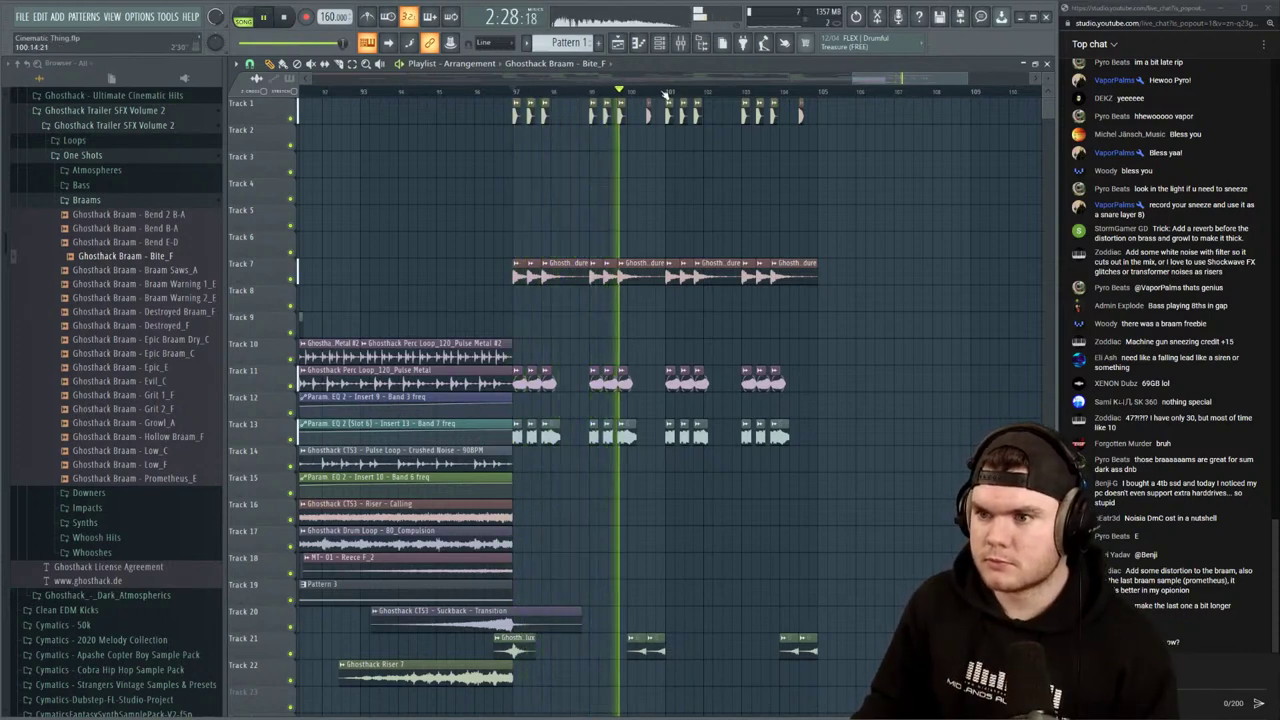
scroll(664, 97, "up", 2)
key("space")
Open the Braam - Bite_F channel settings and the mixer, collapse the browser and widen the mixer to show its first 60 inserts
double_click(613, 438)
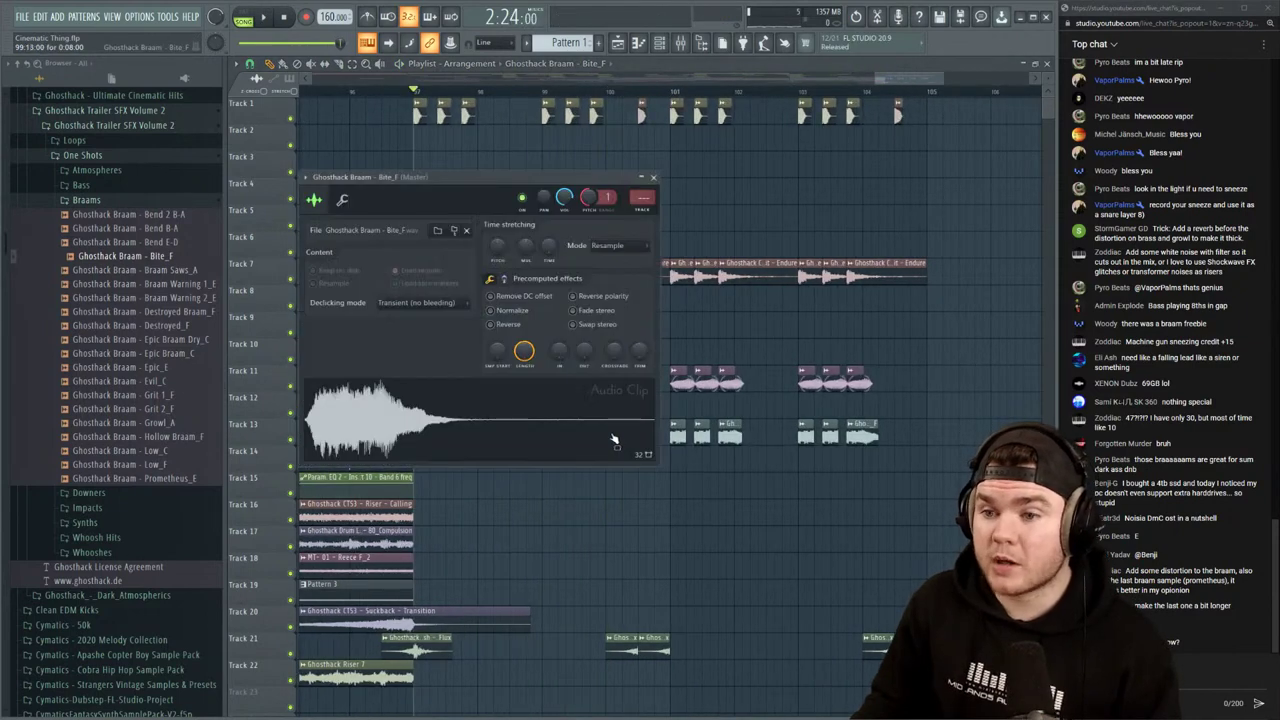
left_click(680, 42)
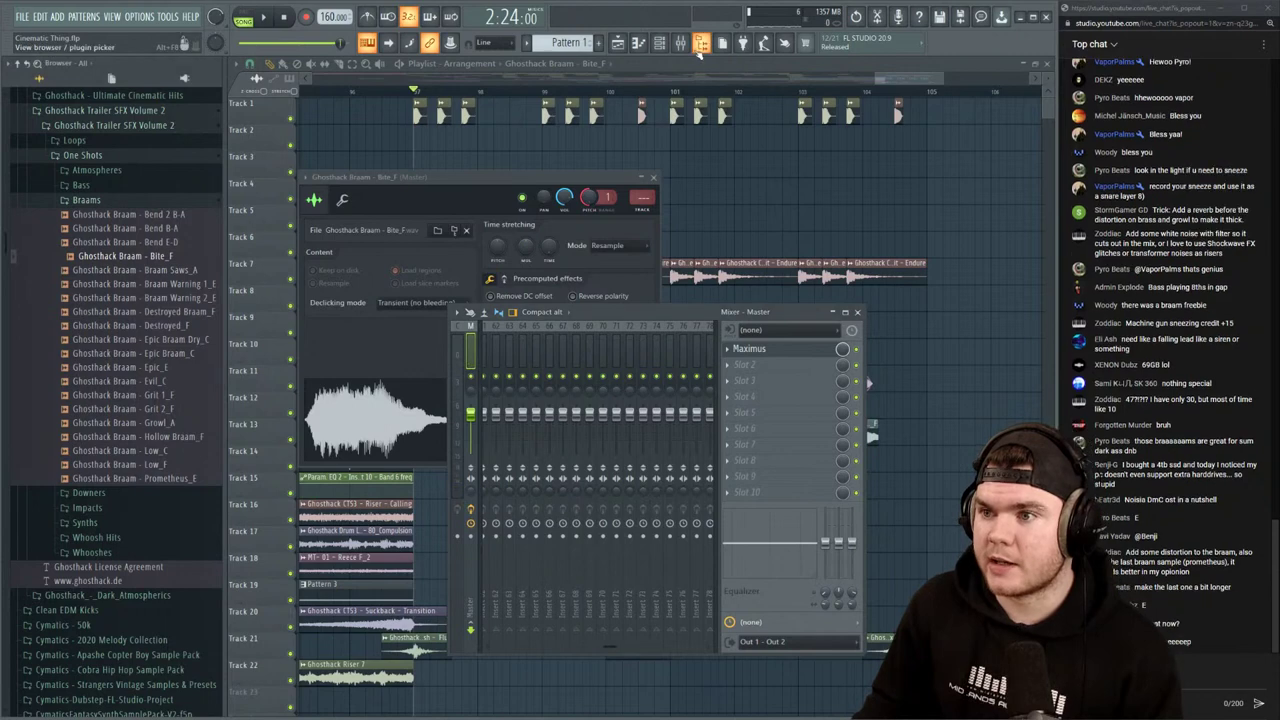
left_click(701, 42)
left_click_drag(226, 389, 31, 389)
left_click_drag(637, 372, 1020, 372)
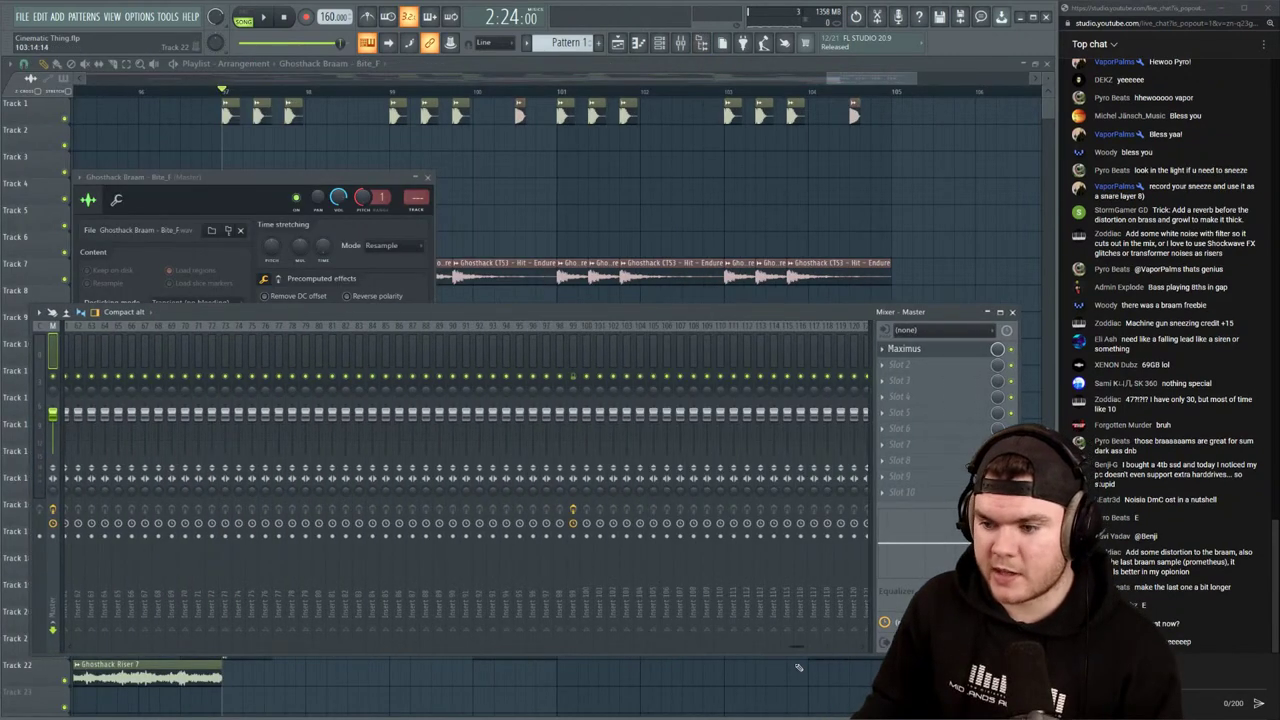
left_click_drag(797, 646, 52, 645)
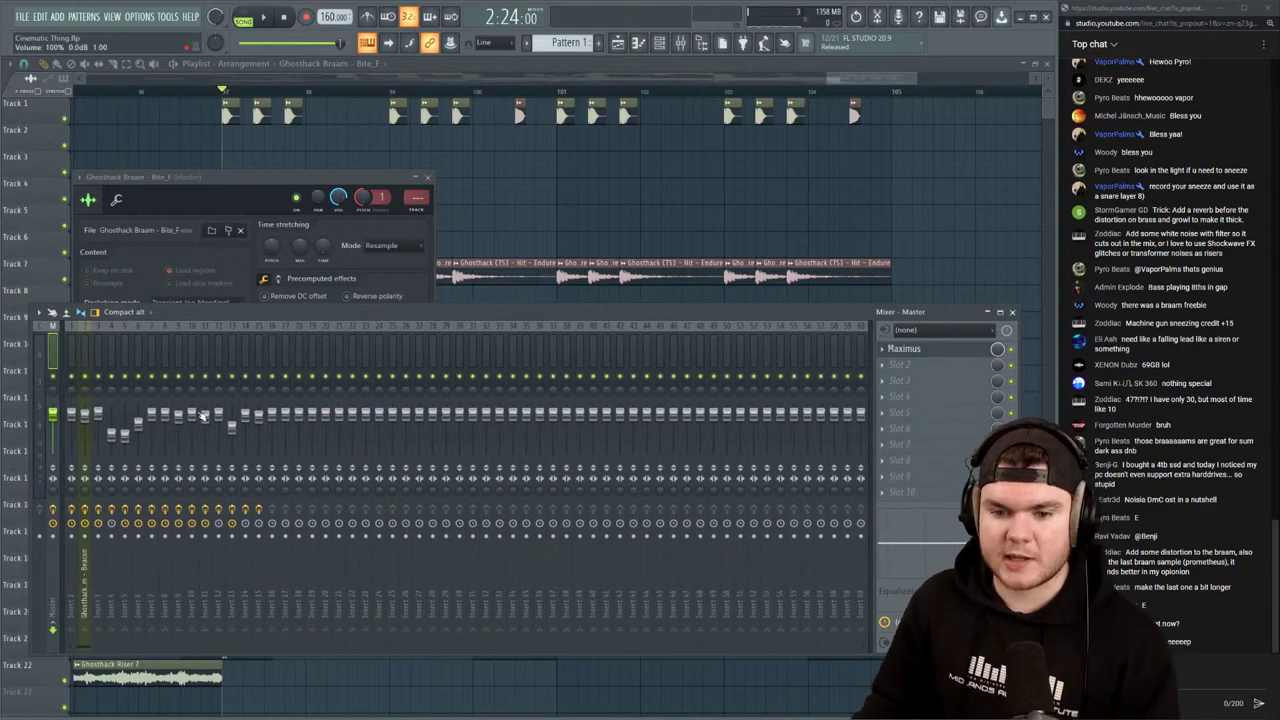
Route the Braam - Bite_F channel to mixer Insert 16 and lower that track's fader while listening to it soloed
left_click(272, 350)
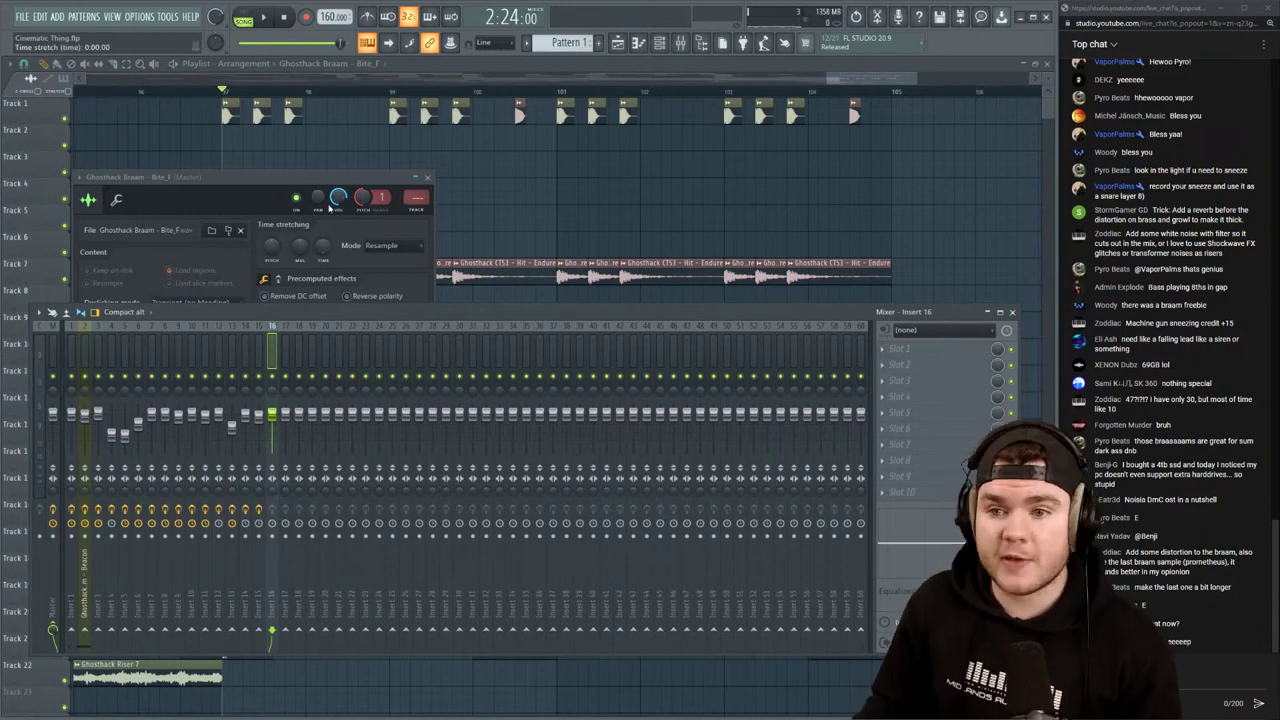
left_click_drag(429, 197, 429, 150)
left_click(468, 313)
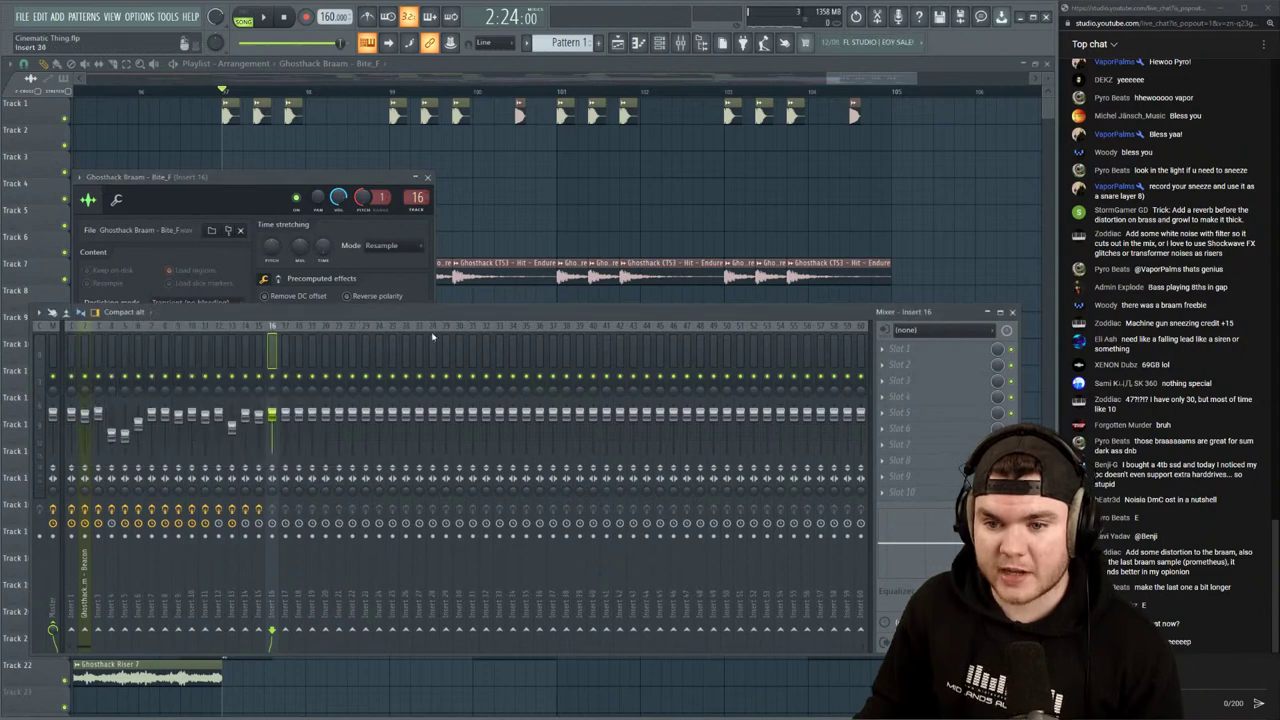
key("space")
left_click_drag(272, 412, 272, 427)
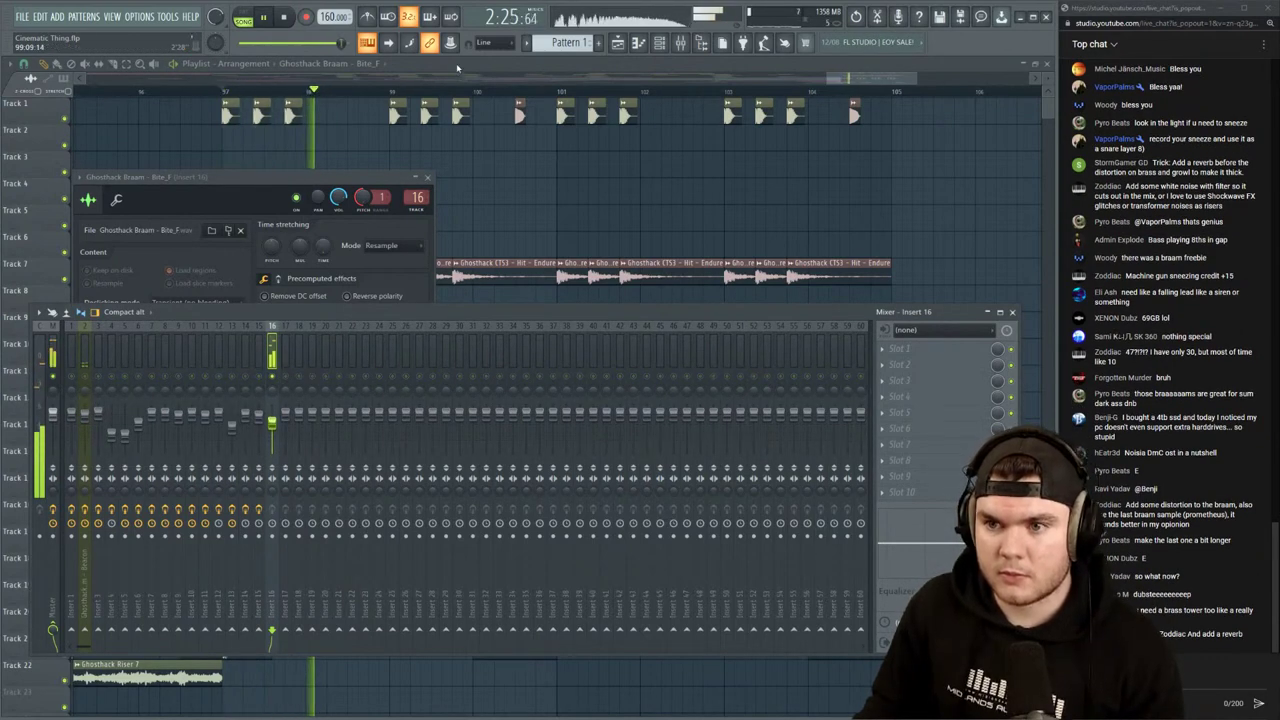
Move all kick and snare clips from Track 1 to Track 2 and unsolo mixer Insert 16
key("F5")
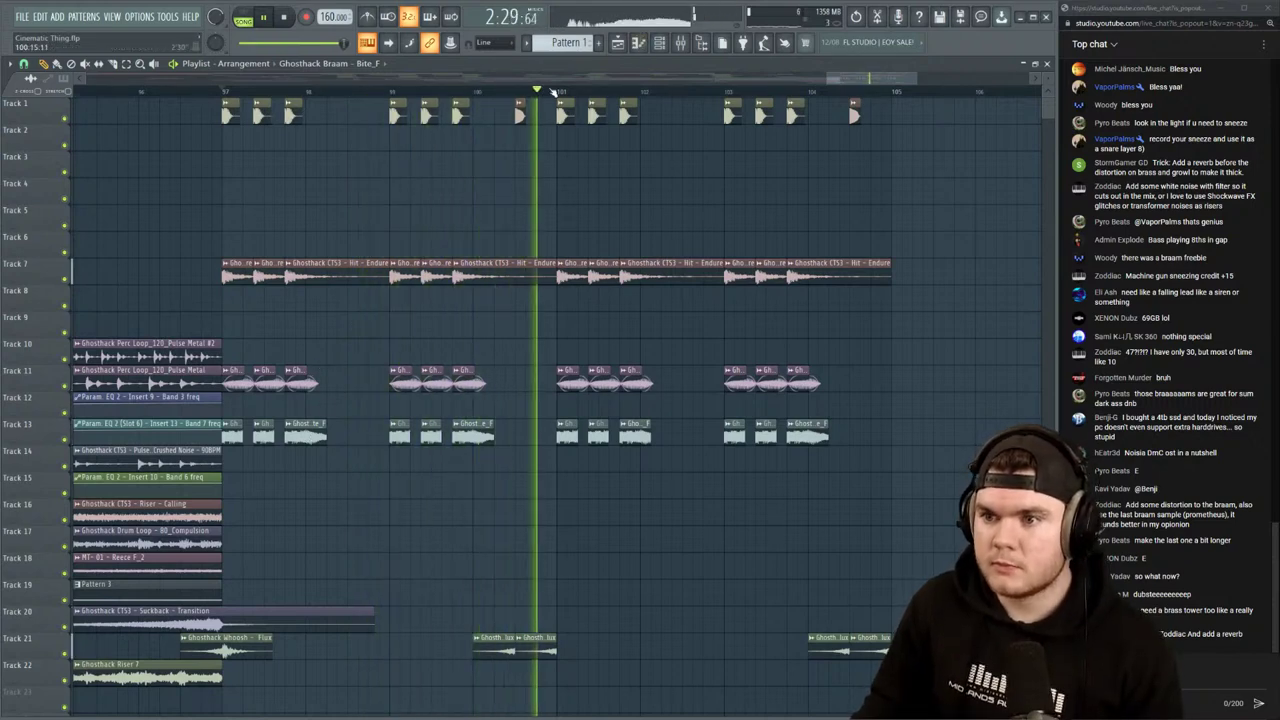
left_click_drag(916, 150, 206, 92)
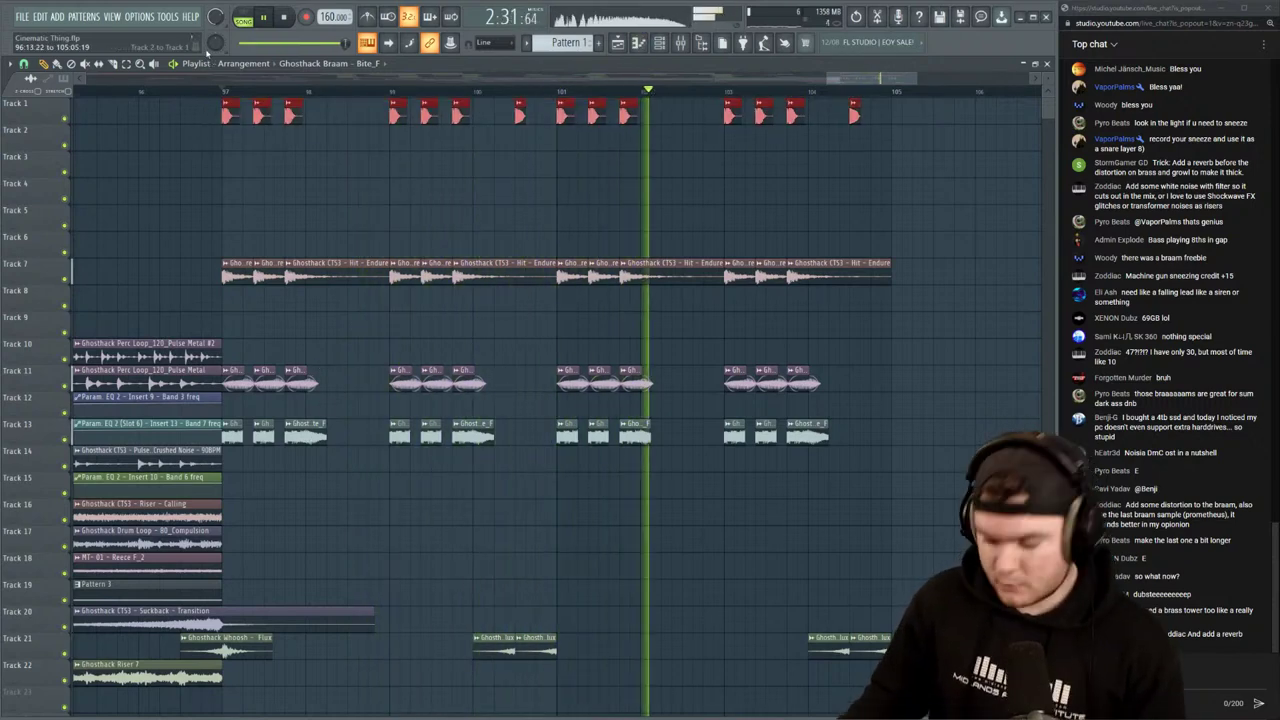
key("shift+Down")
key("space")
left_click(684, 46)
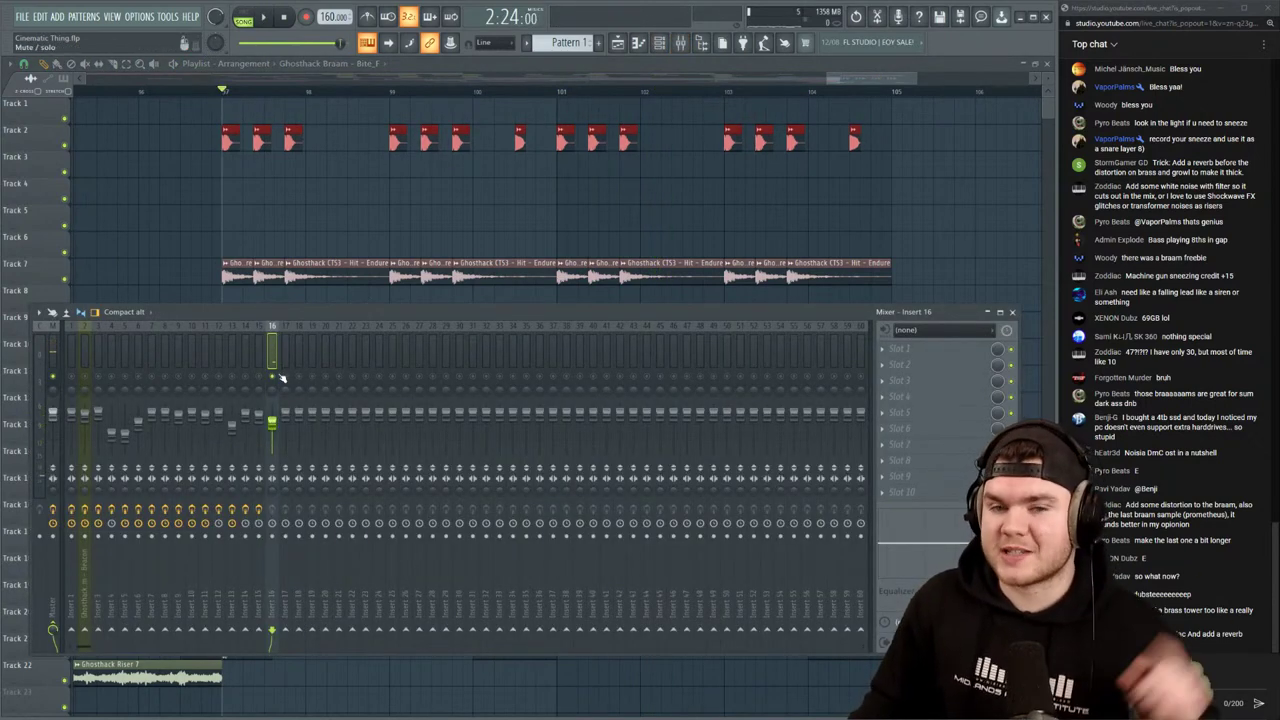
right_click(273, 376)
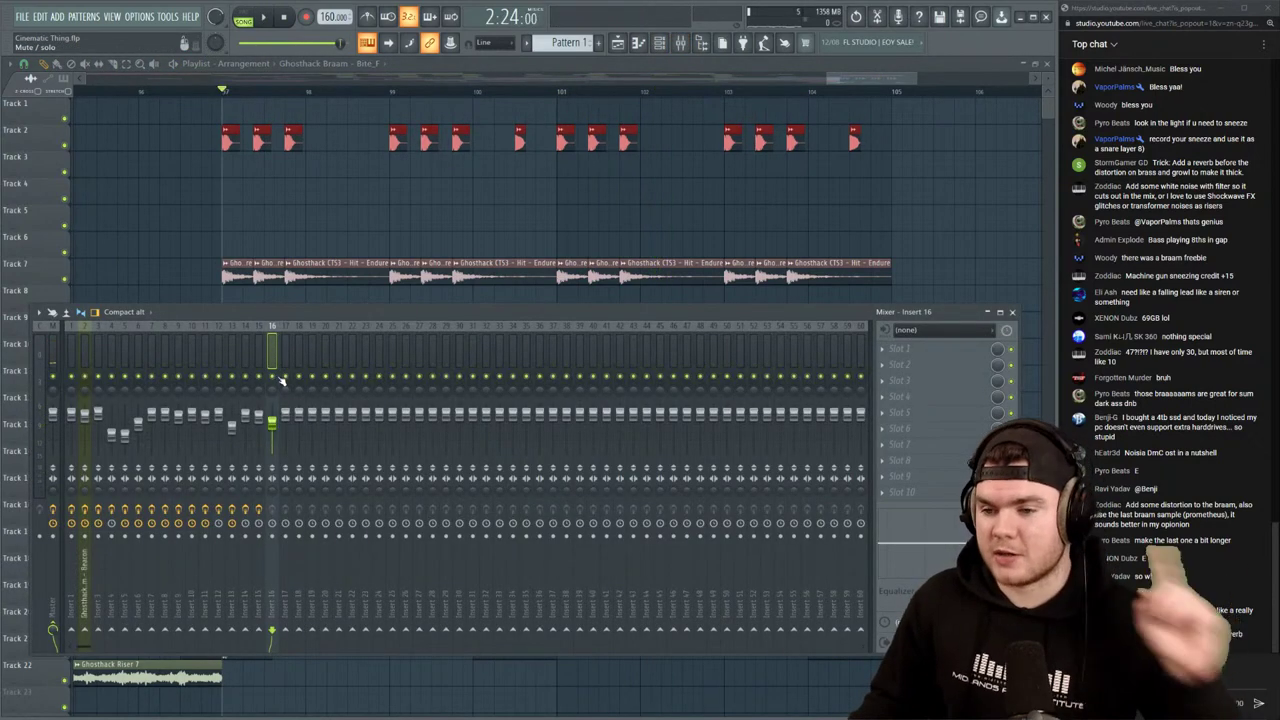
Dock mixer Insert 40 to the right and load Fruity Limiter in its first effect slot
right_click(595, 344)
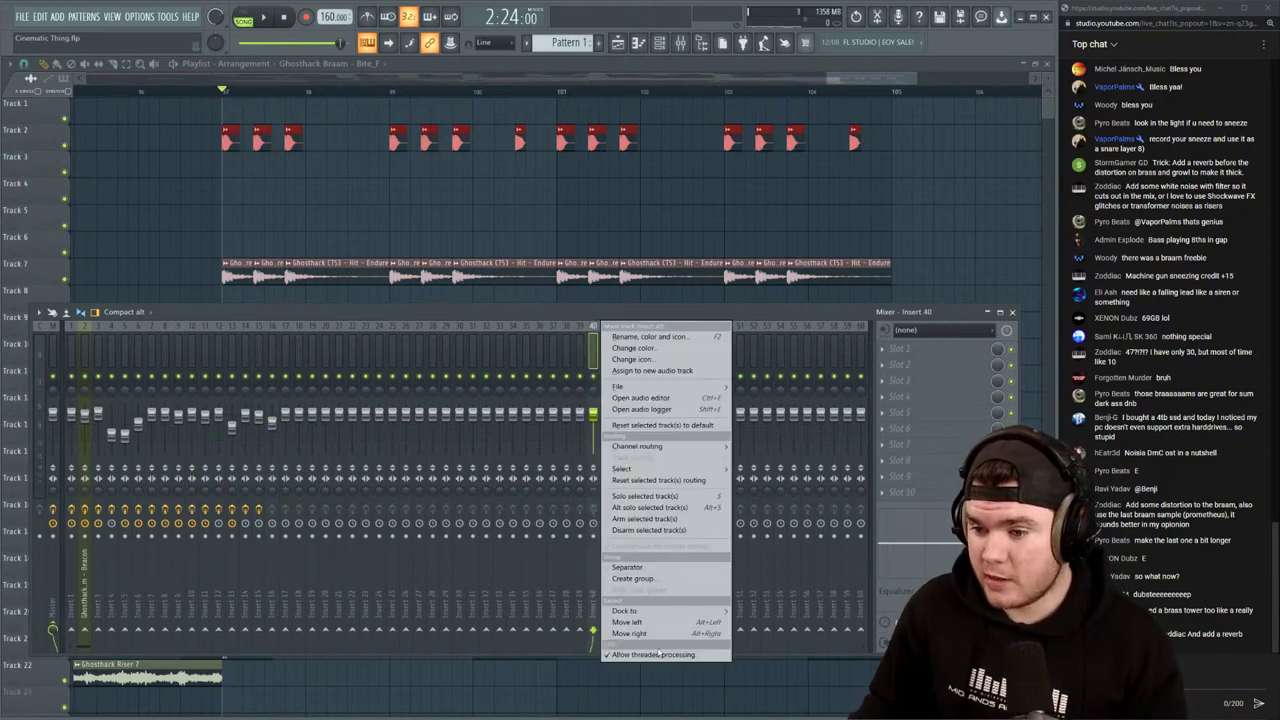
mouse_move(626, 610)
left_click(755, 633)
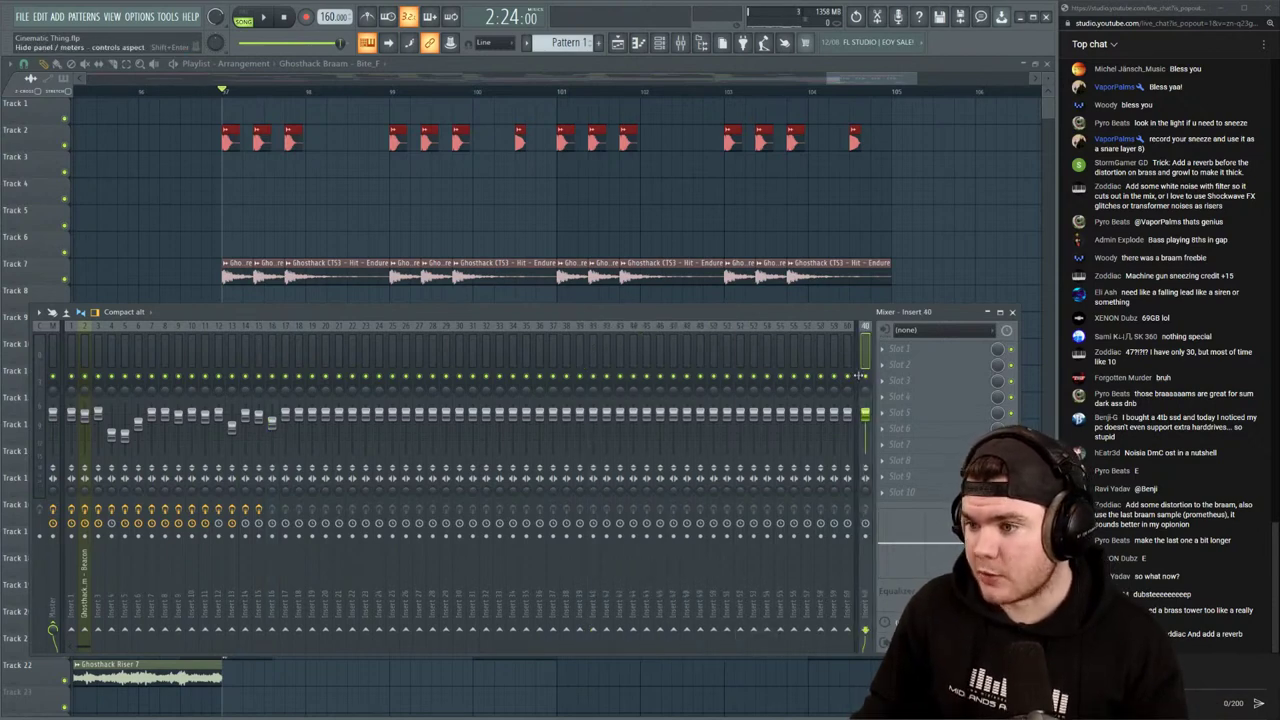
left_click(900, 348)
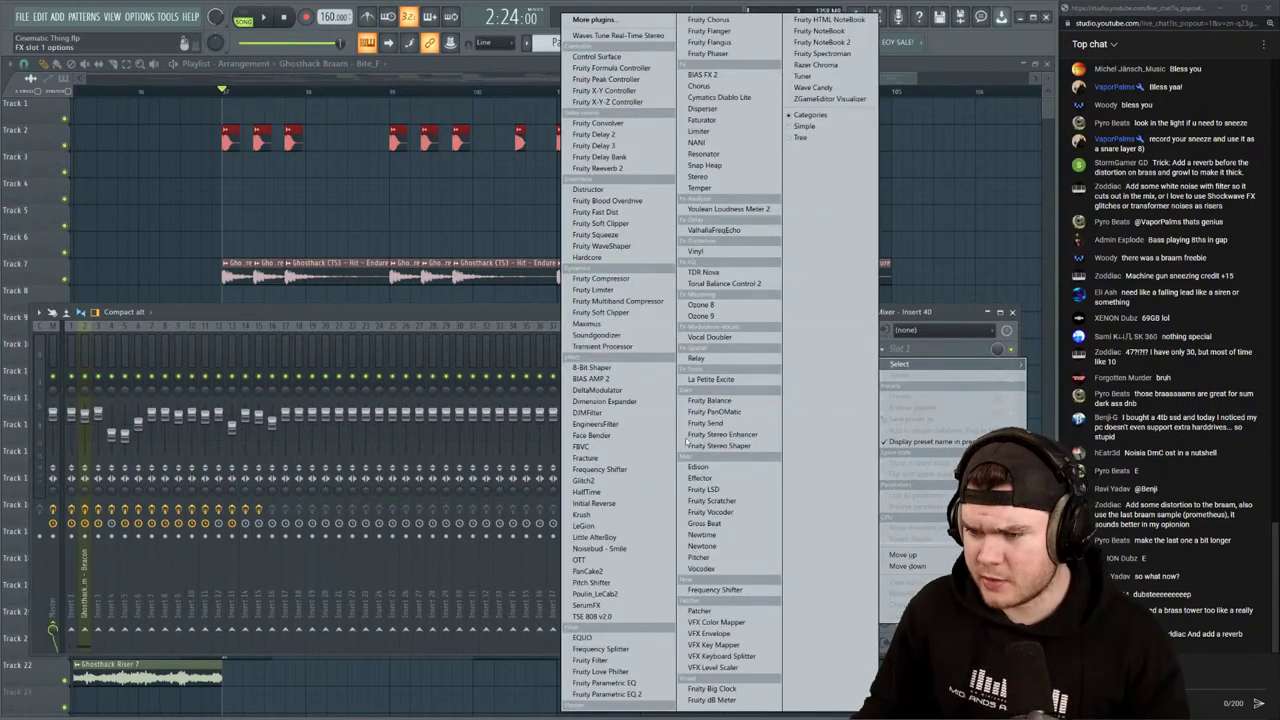
left_click(595, 289)
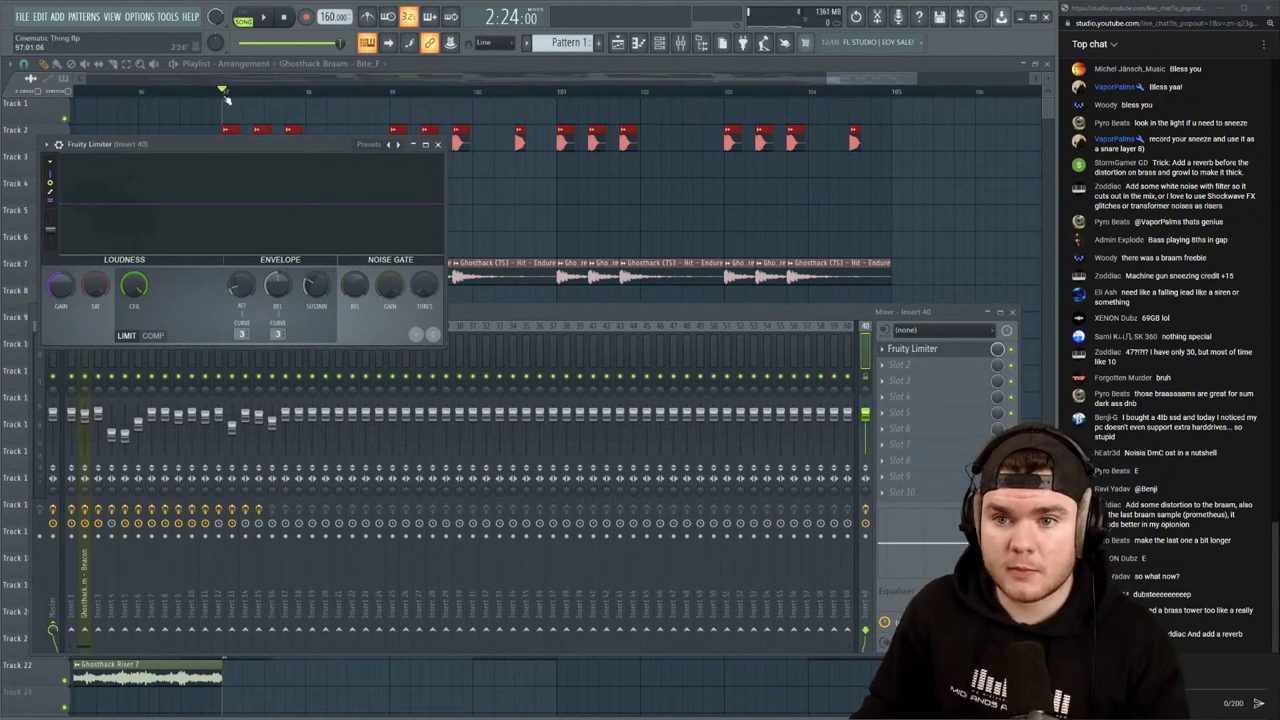
Set a short playback loop over the first kick of bar 97 and reopen Fruity Limiter on Insert 40
left_click_drag(225, 95, 243, 93)
left_click(680, 43)
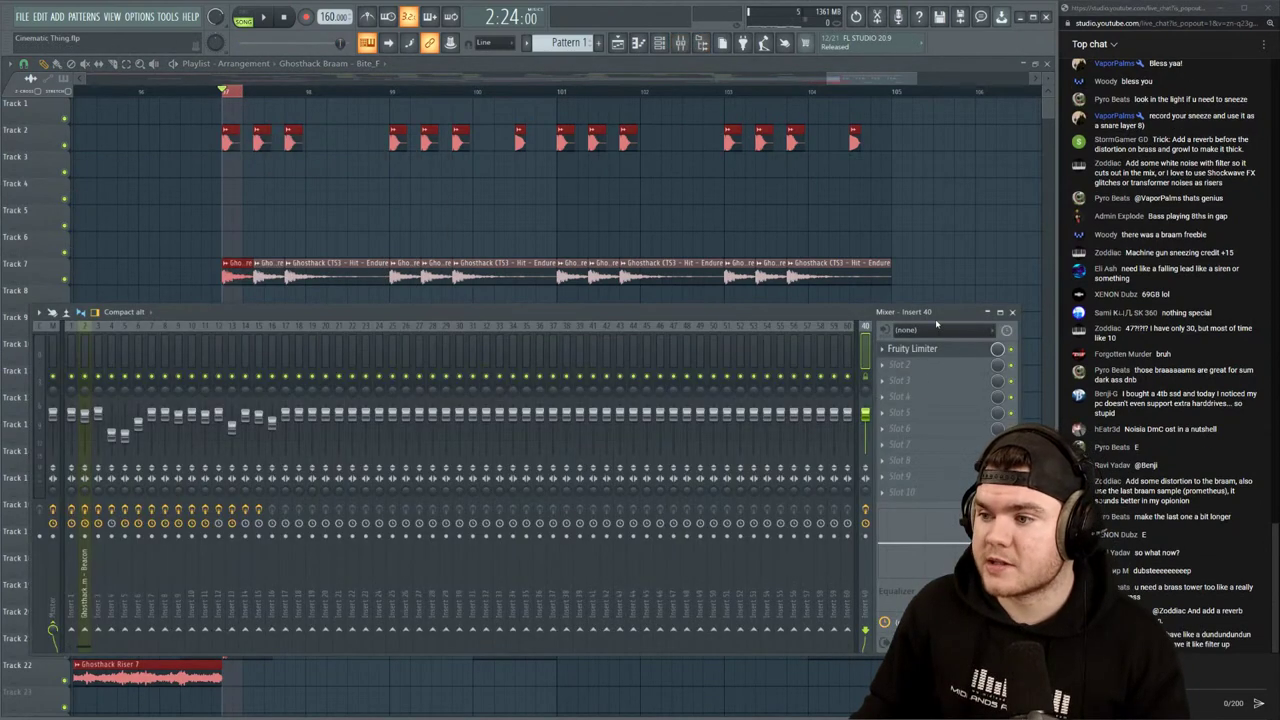
left_click(931, 364)
left_click(934, 357)
left_click(934, 355)
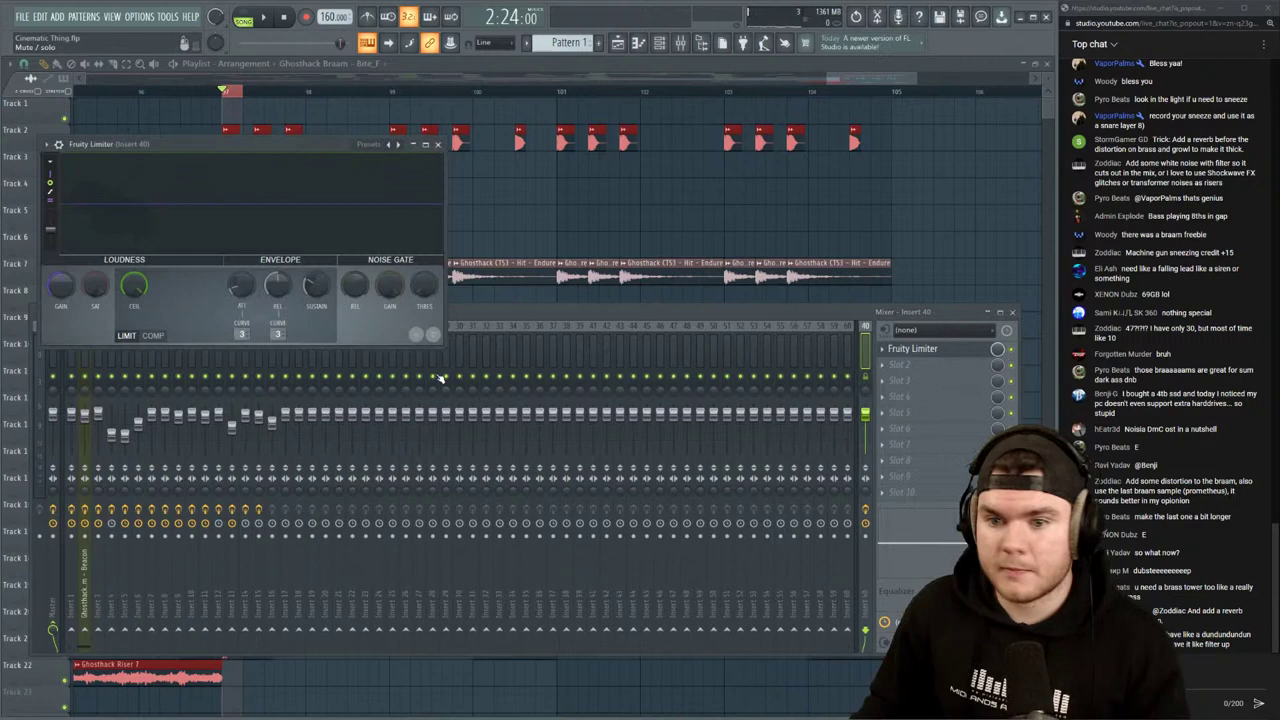
Create an automation clip for the Insert 40 Limiter's gain on Track 1, shape it as a rising ramp, and shorten it over the first kick
right_click(70, 286)
left_click(103, 375)
left_click(235, 118)
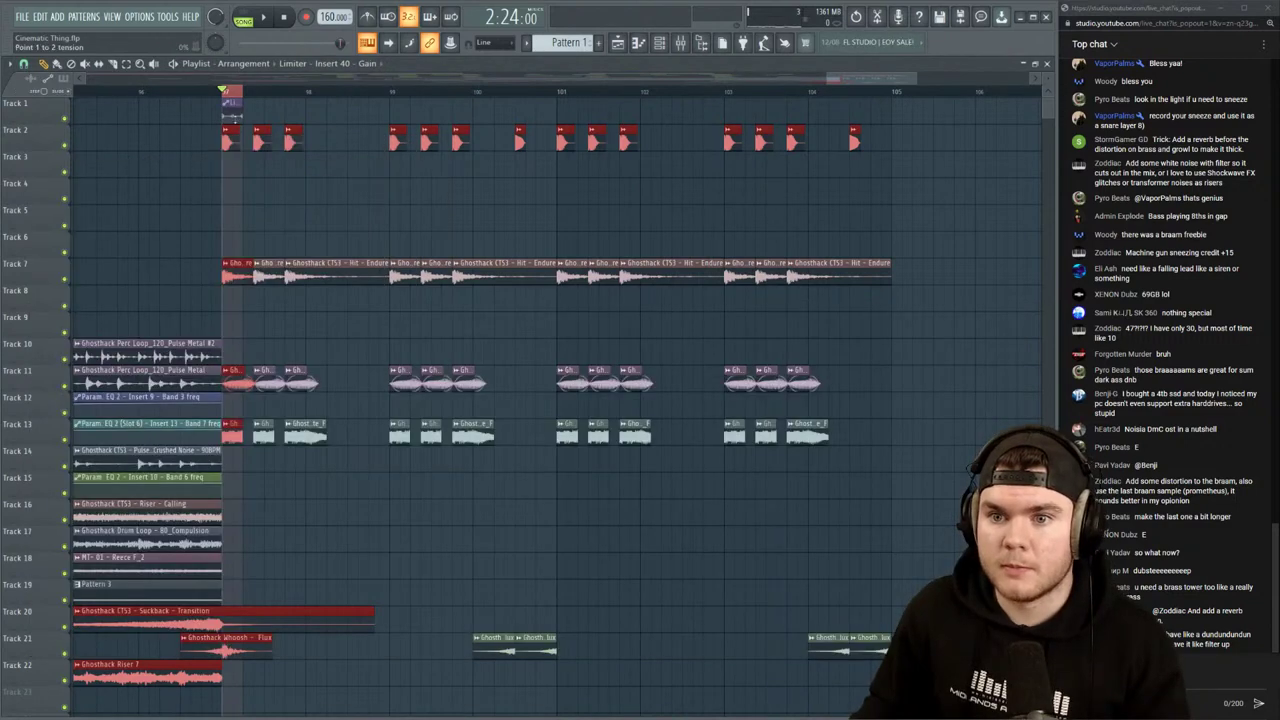
left_click_drag(227, 122, 227, 123)
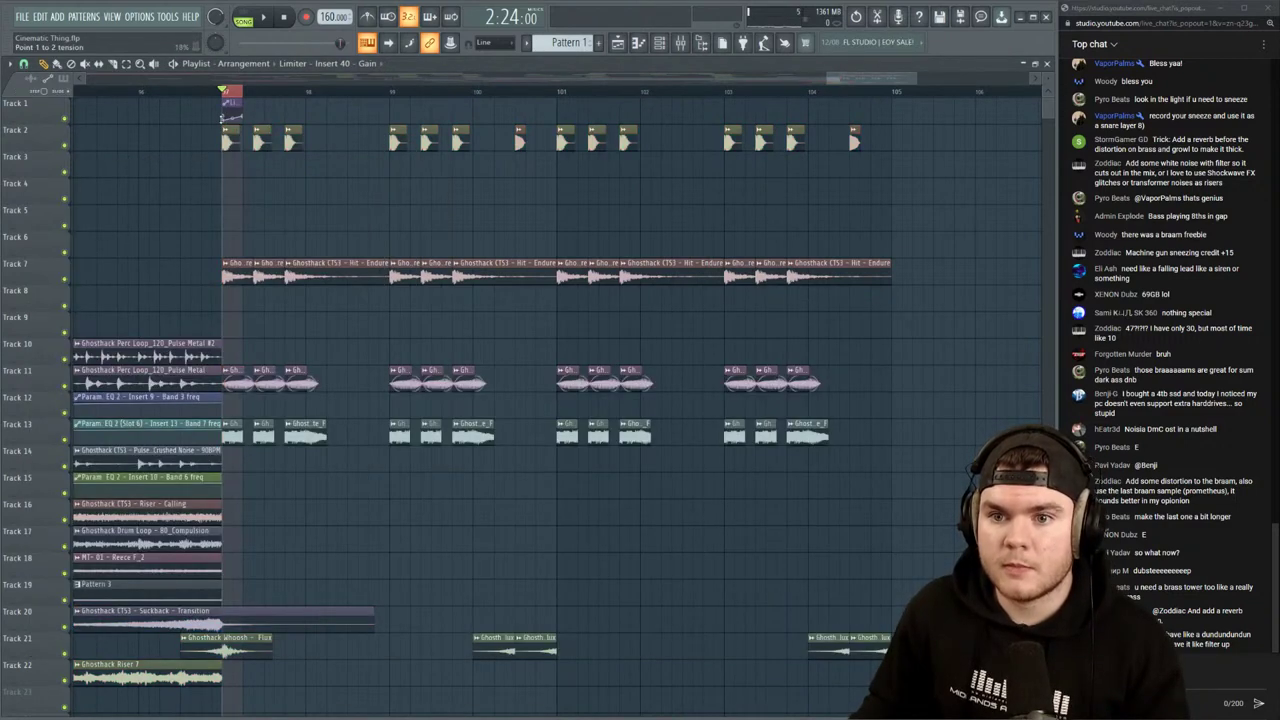
scroll(223, 88, "up", 4)
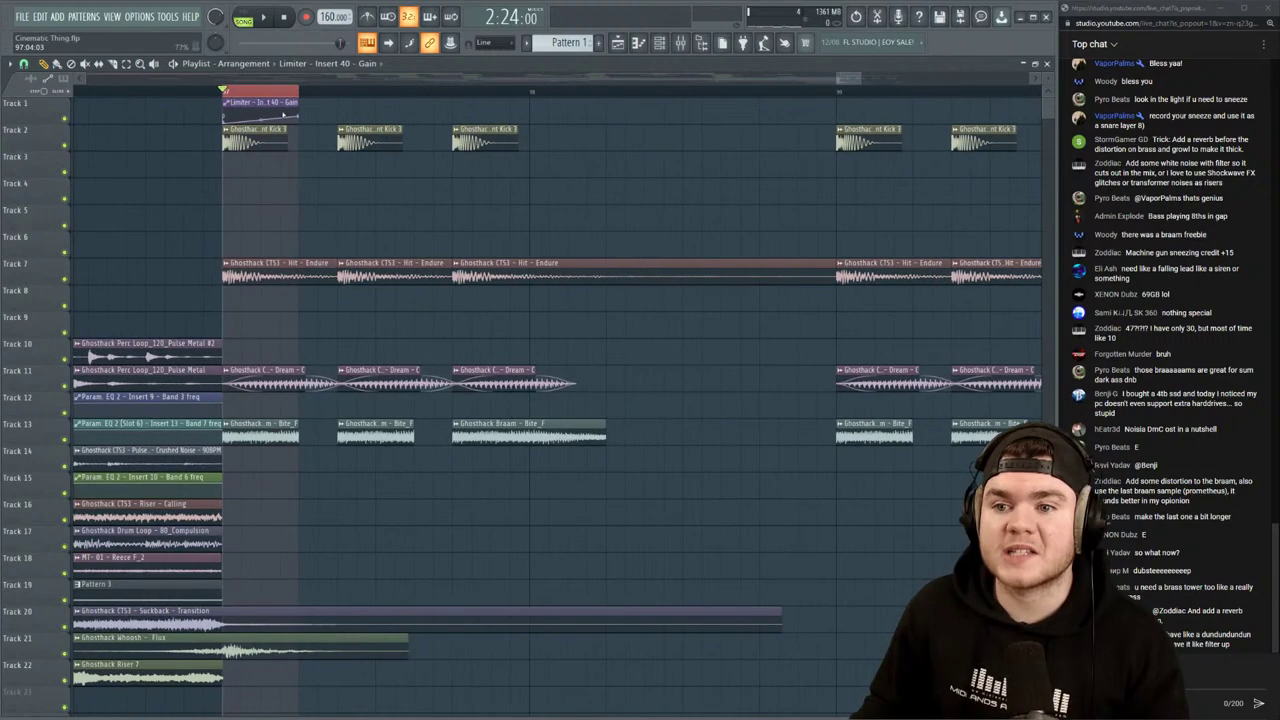
left_click_drag(264, 127, 256, 130)
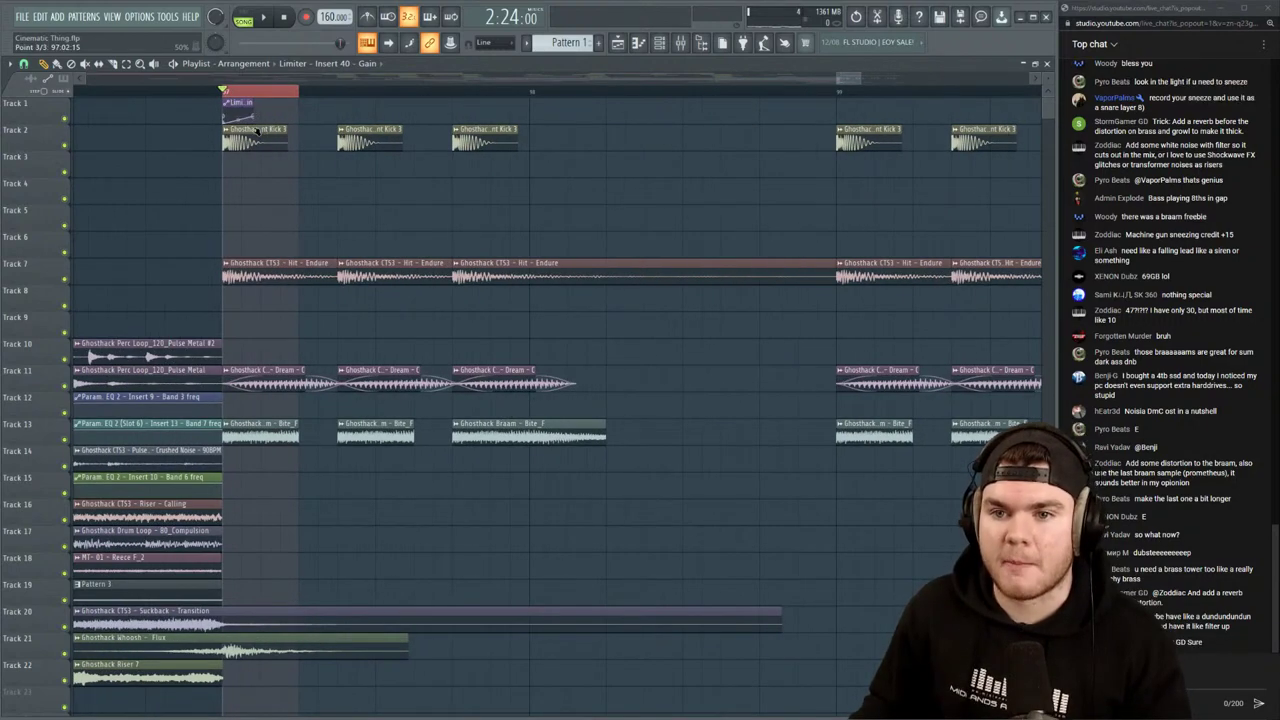
Copy the gain automation clip over the following kicks and the bar 100 snare, up to the bar 103 kicks, and clear the playback loop
left_click(346, 113)
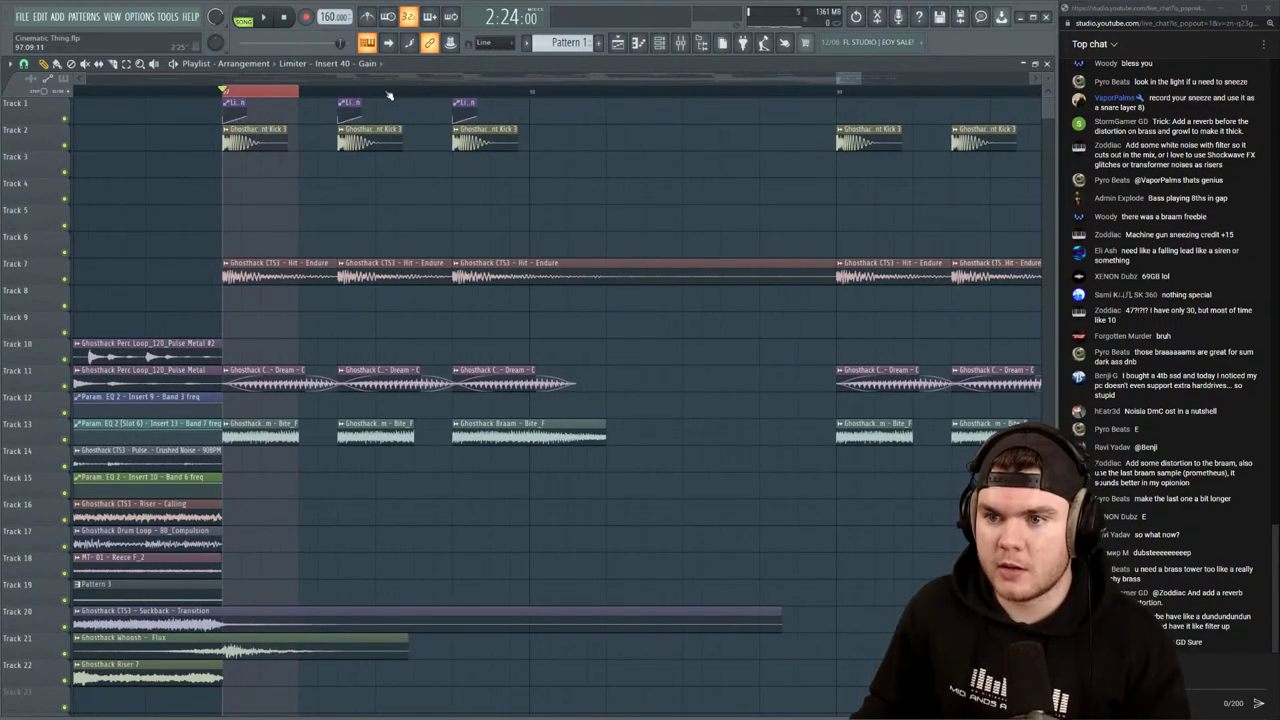
left_click_drag(298, 92, 229, 92)
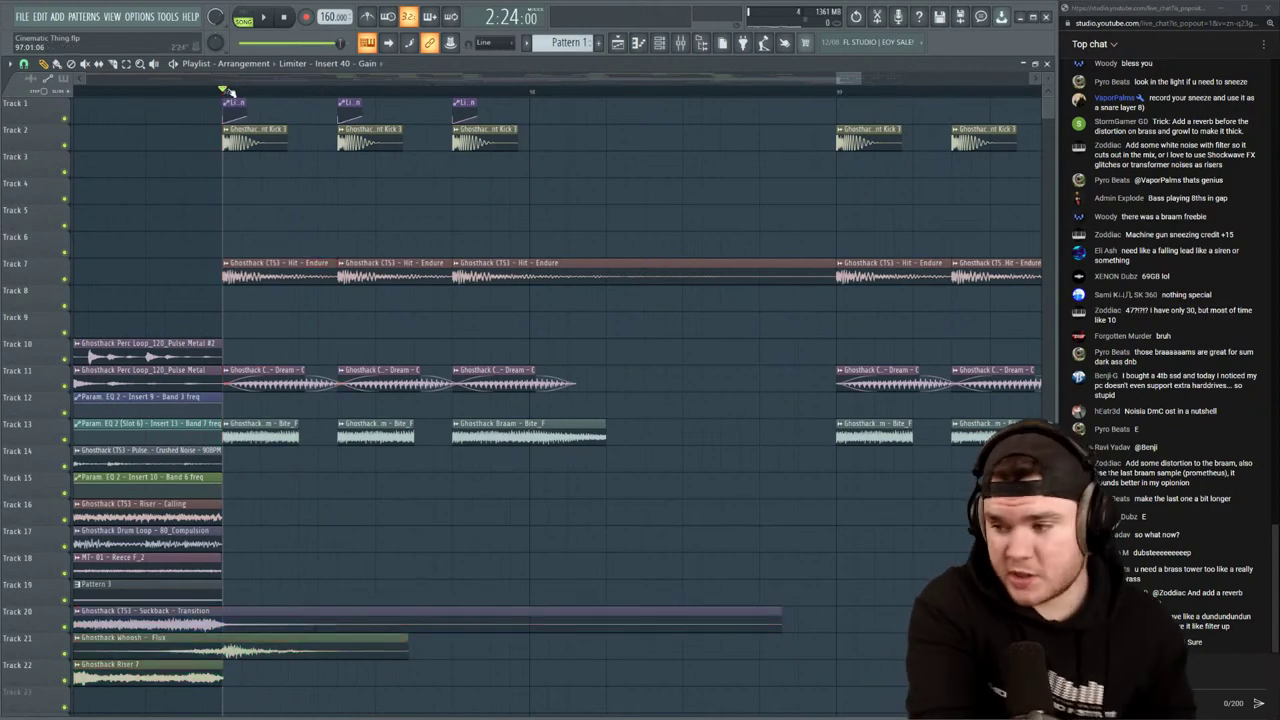
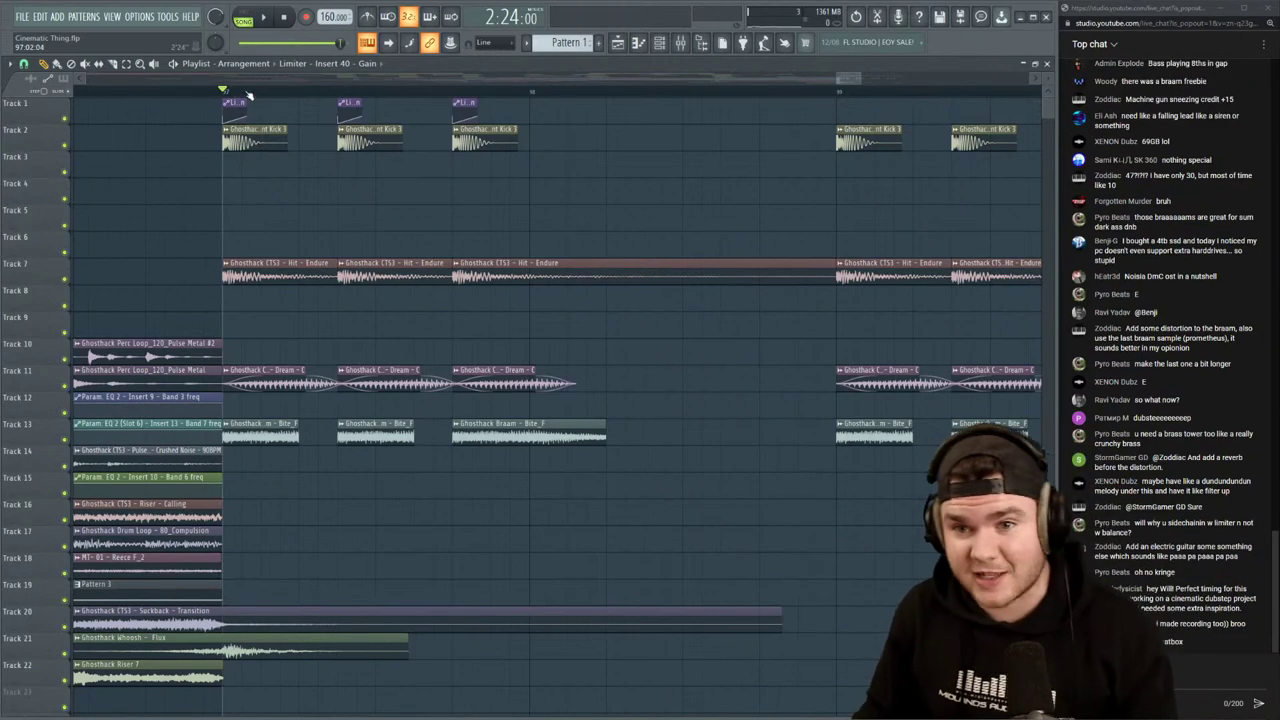
scroll(248, 94, "down", 4)
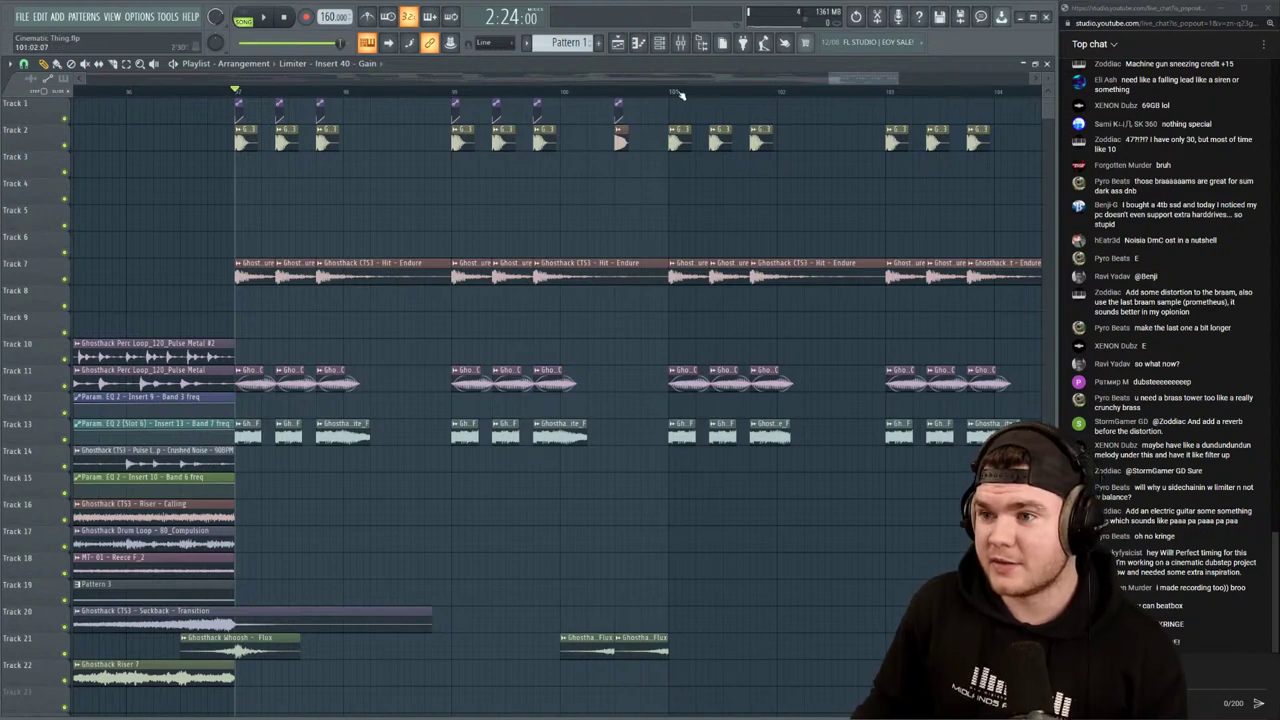
scroll(682, 95, "down", 2)
scroll(806, 95, "up", 3)
left_click(518, 107)
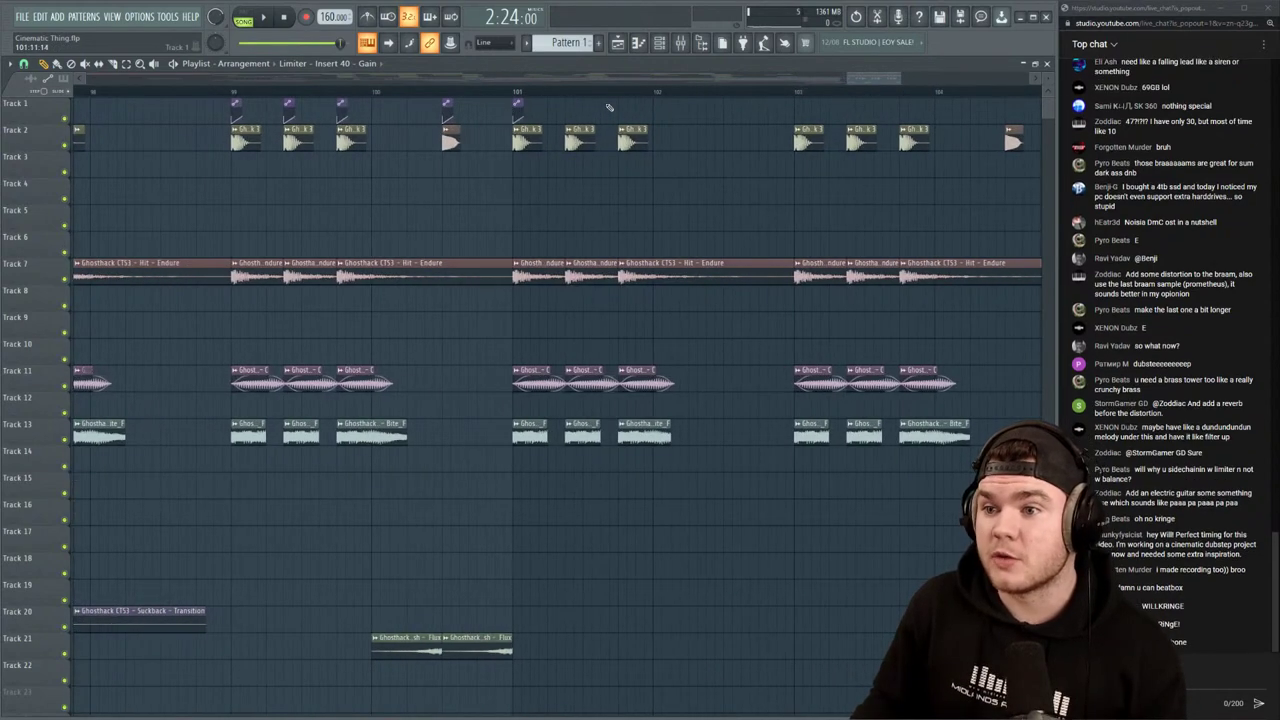
left_click(620, 107)
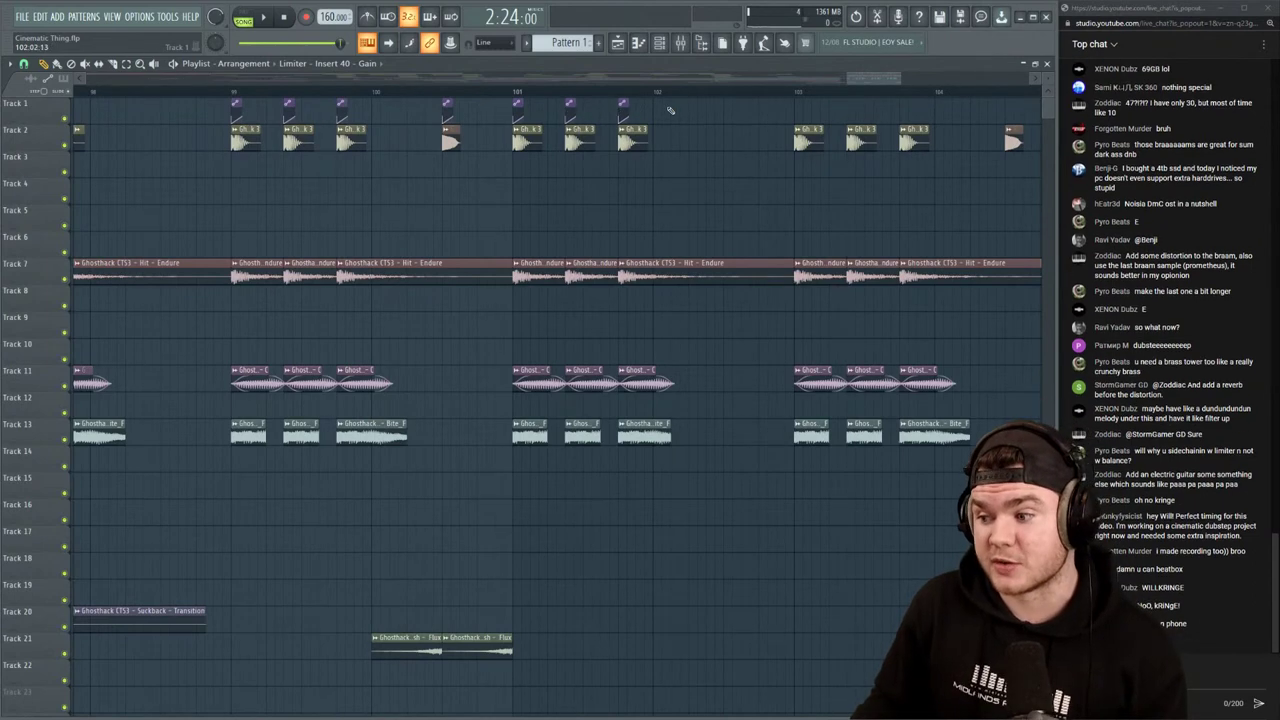
left_click(804, 110)
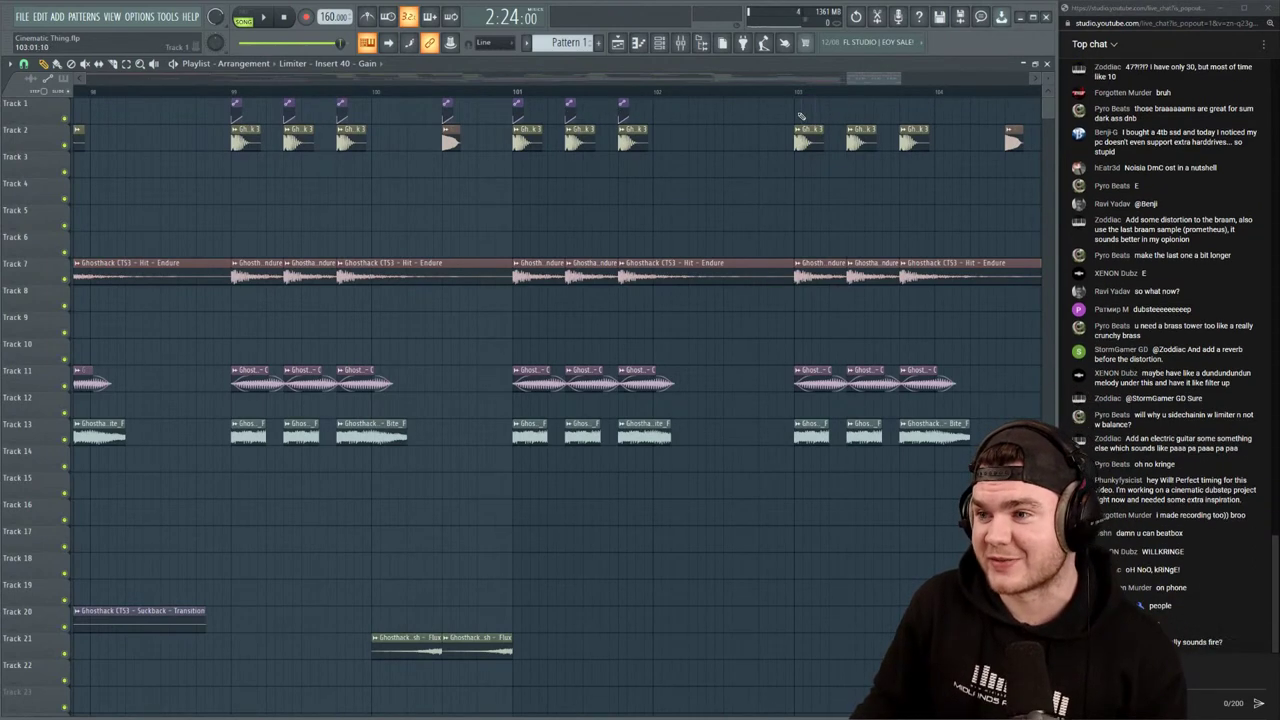
scroll(872, 86, "down", 2)
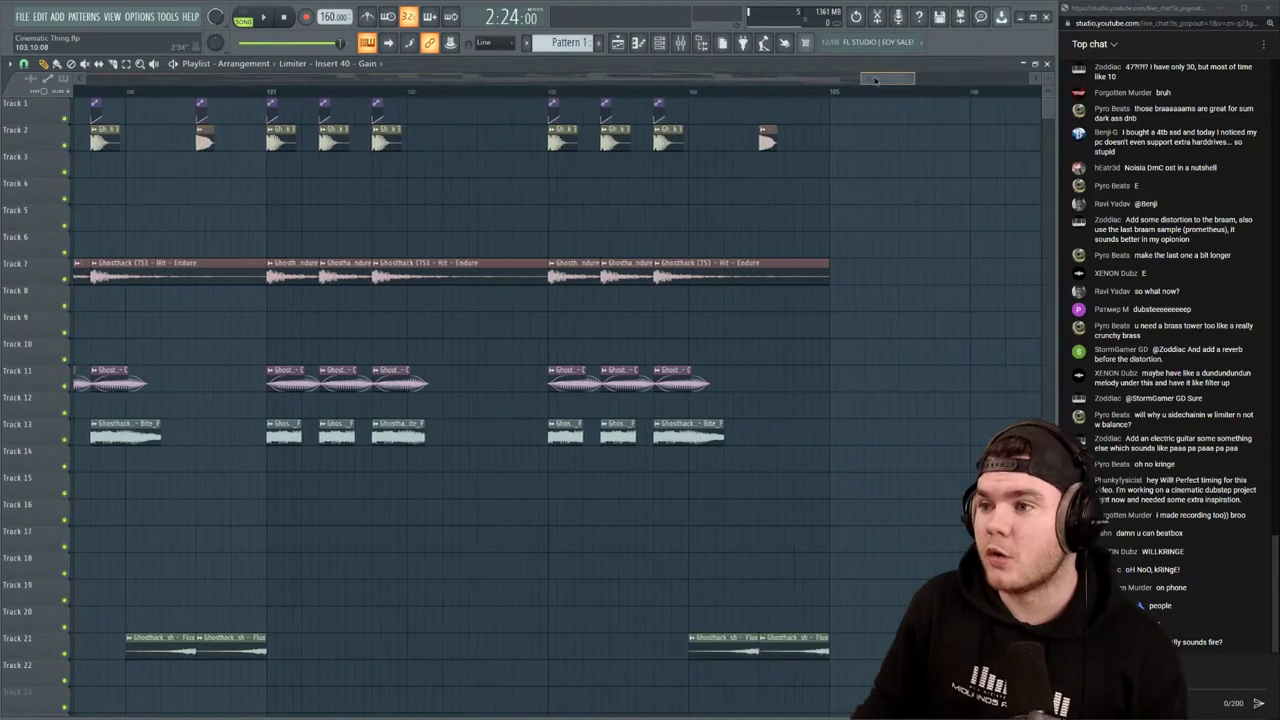
Place a gain automation copy over the last snare in bar 104 and play the drop back from bar 97
left_click(759, 93)
scroll(759, 93, "down", 2)
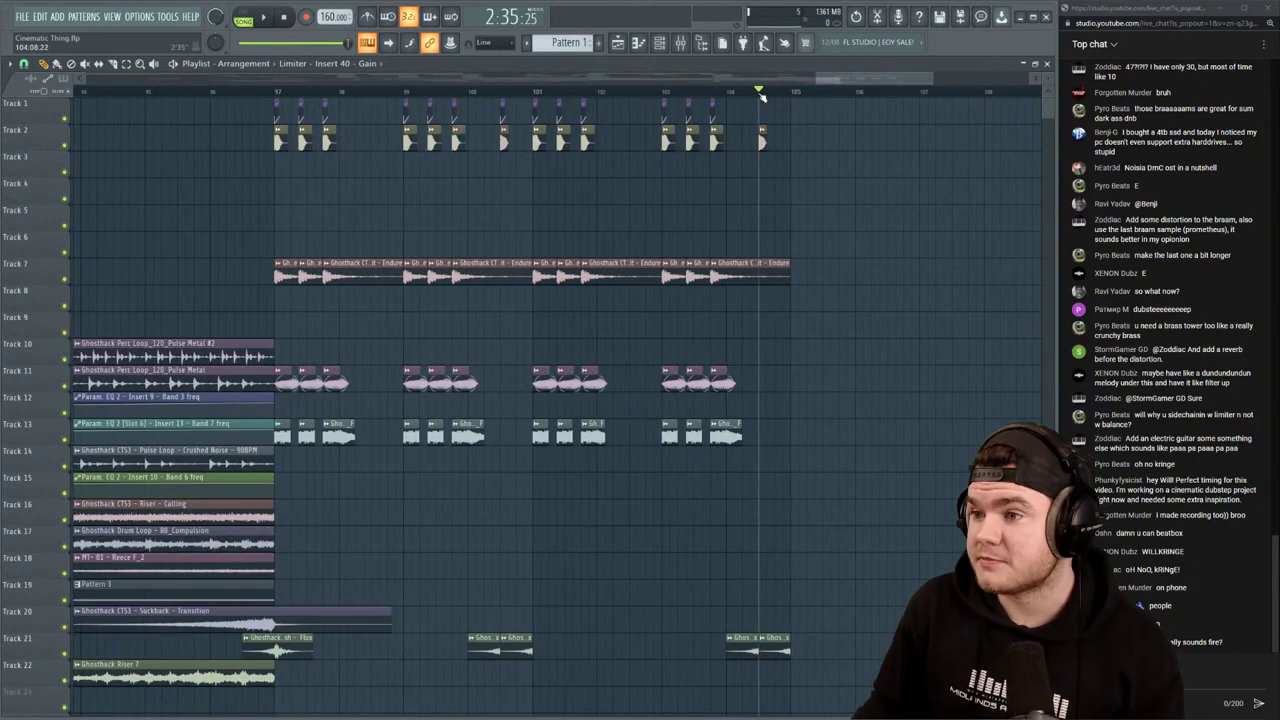
key("space")
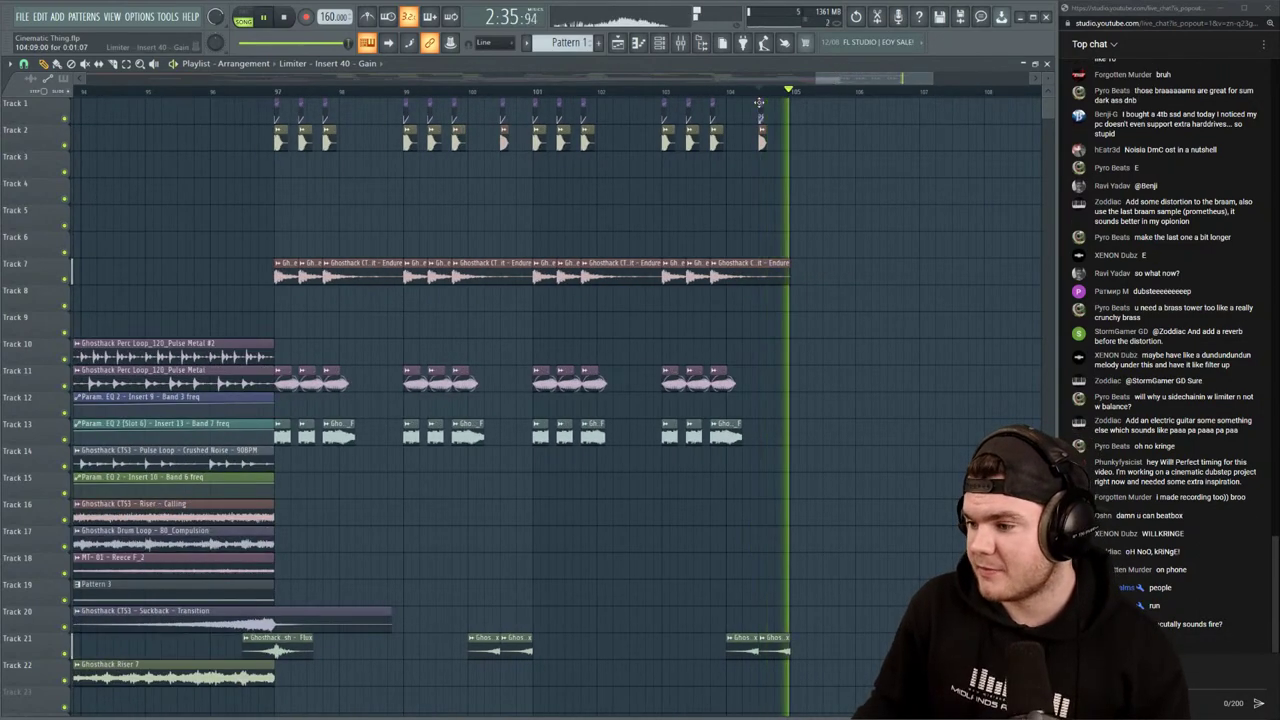
key("space")
key("space")
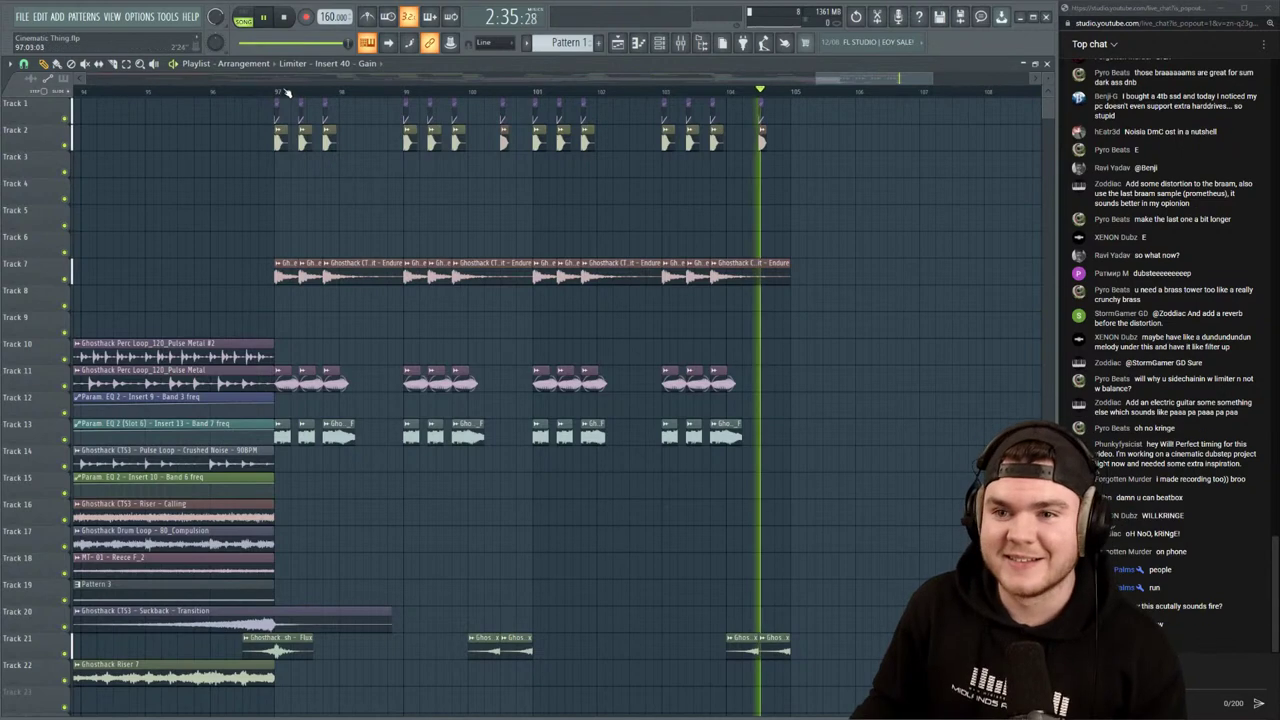
left_click(281, 92)
left_click(281, 92)
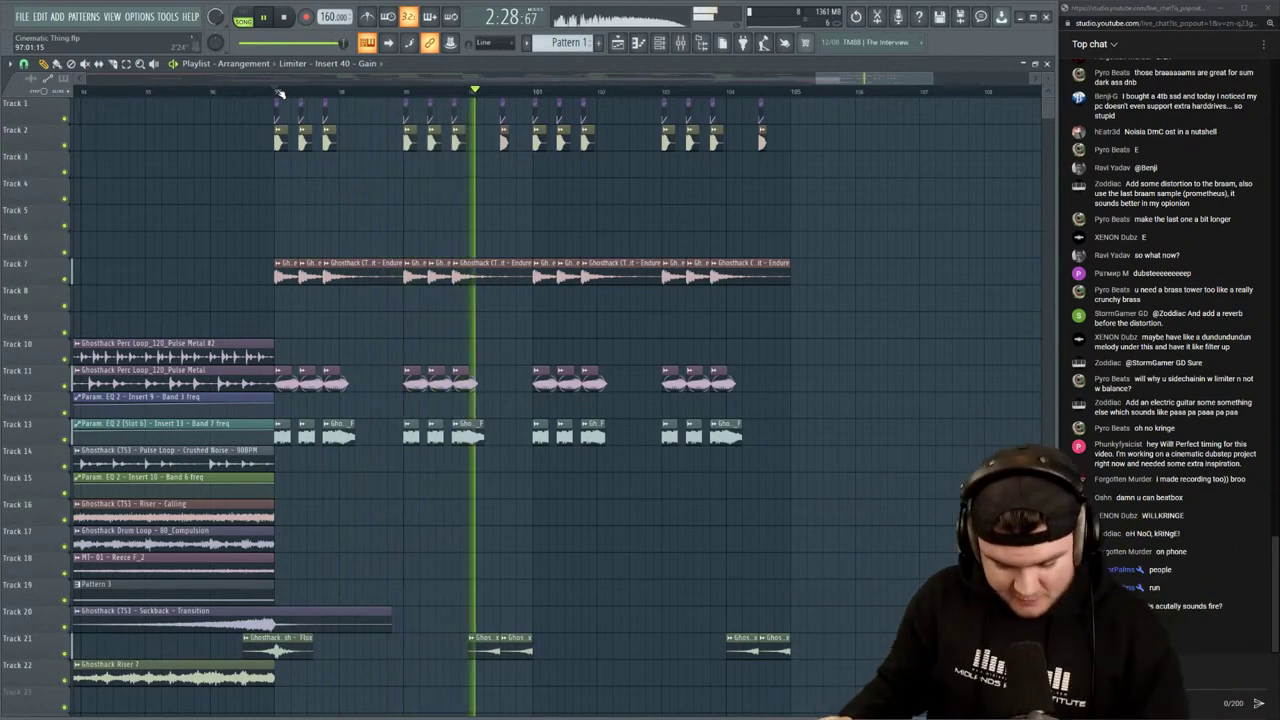
key("space")
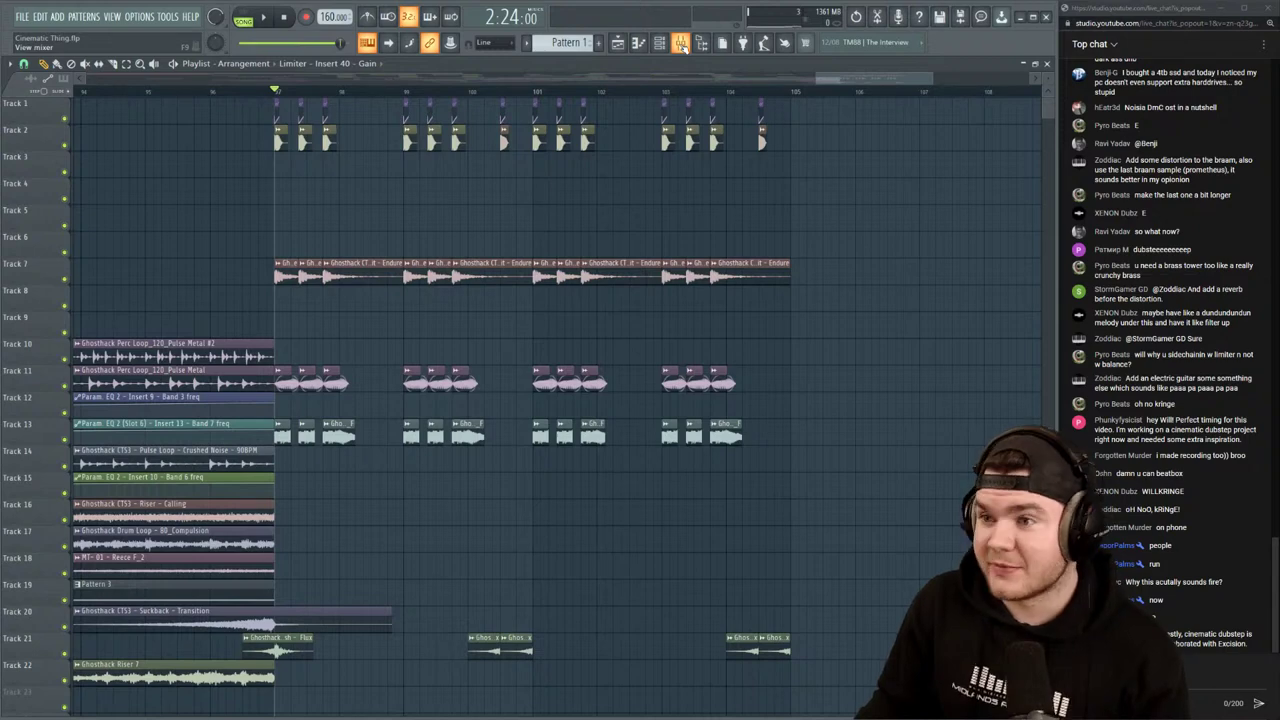
Show the sample browser and collapse the Braams, One Shots, Ghosthack Trailer SFX Volume 2 and Cinematic folders
left_click(680, 43)
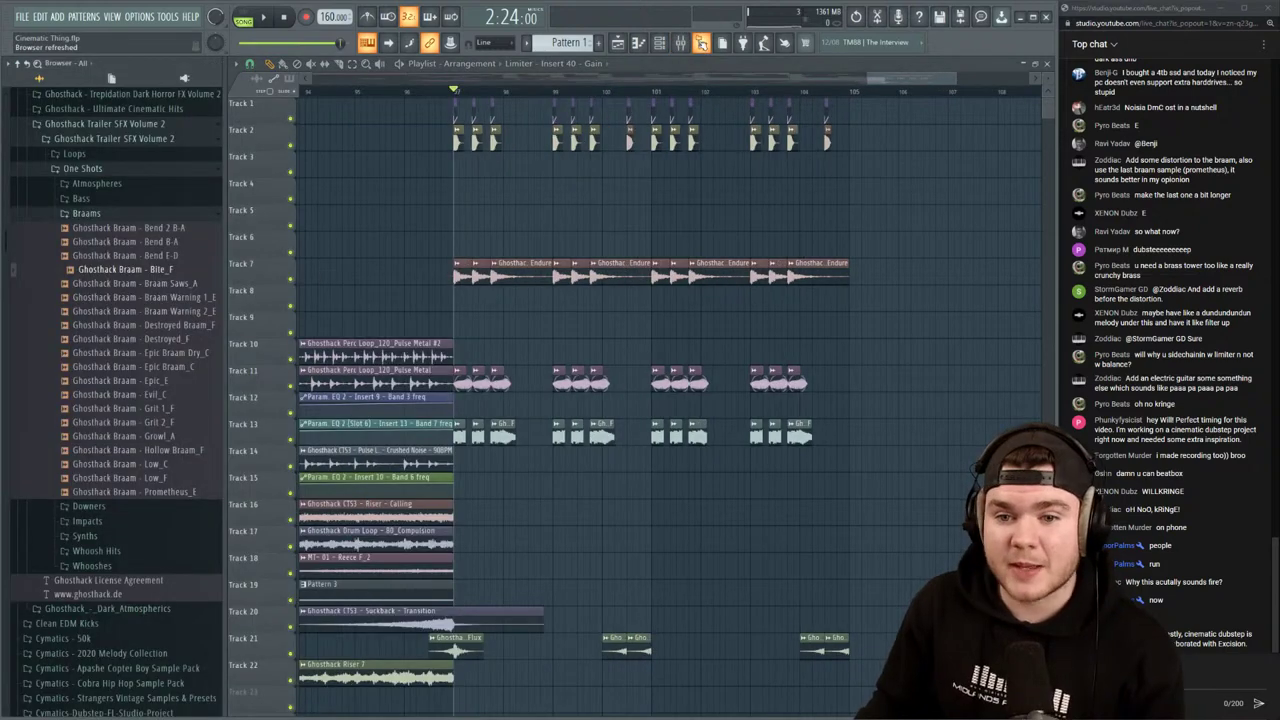
left_click(88, 213)
left_click(83, 168)
left_click(114, 138)
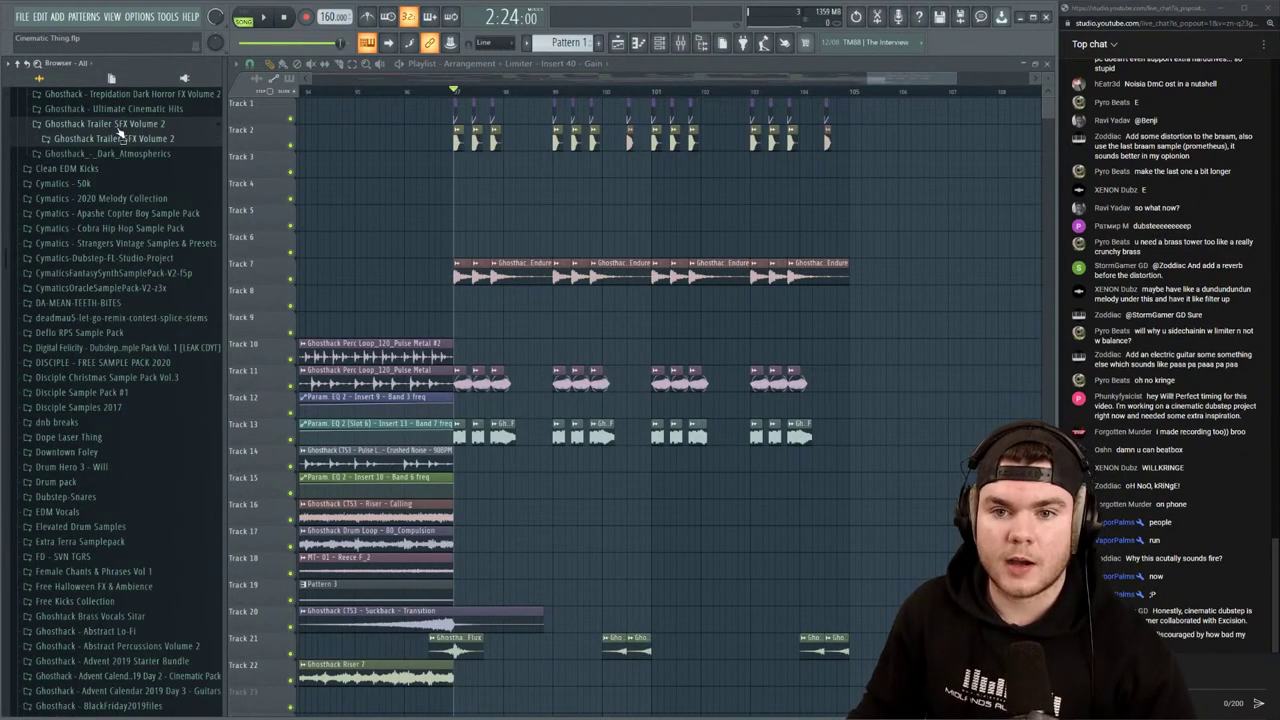
left_click(105, 123)
scroll(120, 362, "up", 2)
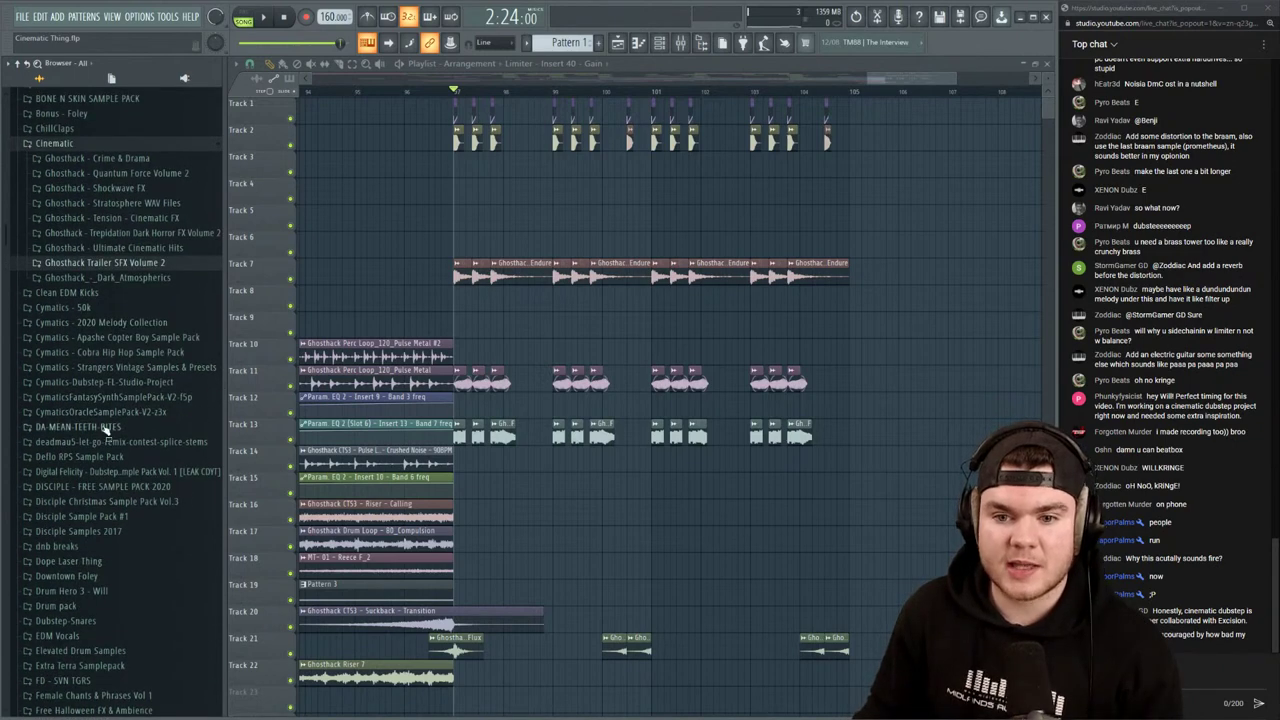
scroll(150, 358, "up", 4)
left_click(92, 284)
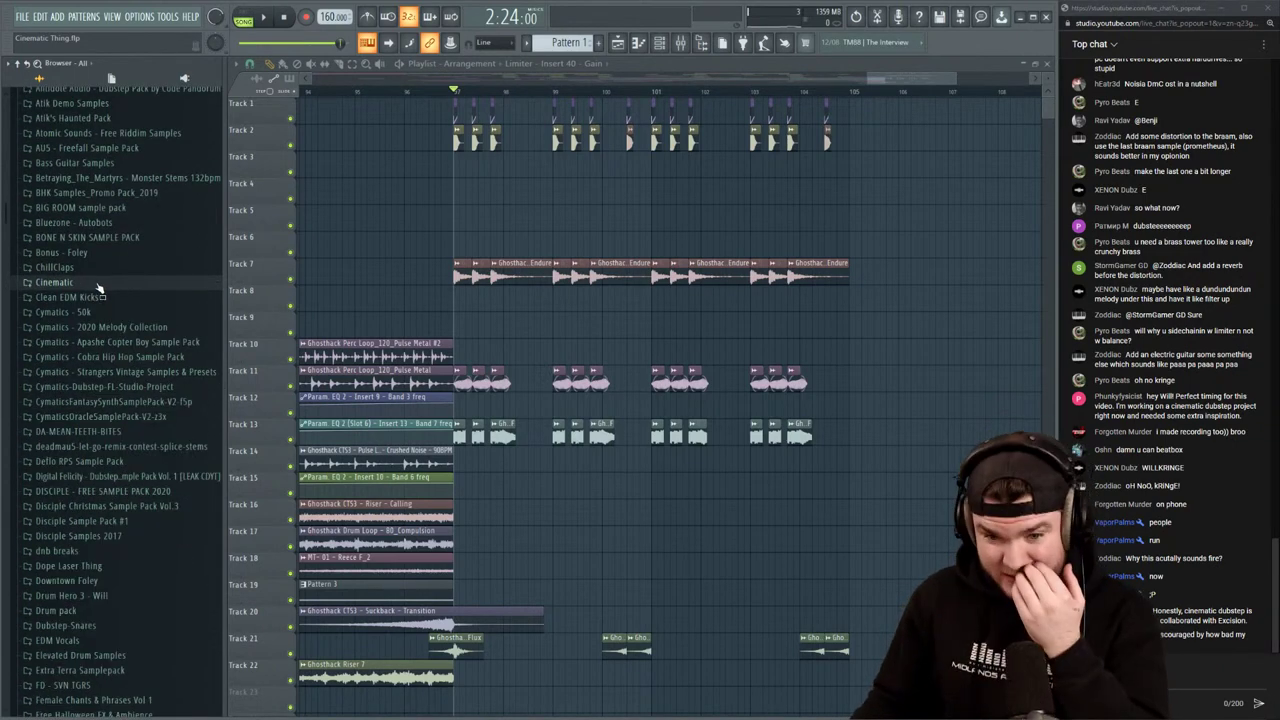
Look through the list of sample packs and open the Random Crap folder
scroll(125, 356, "down", 6)
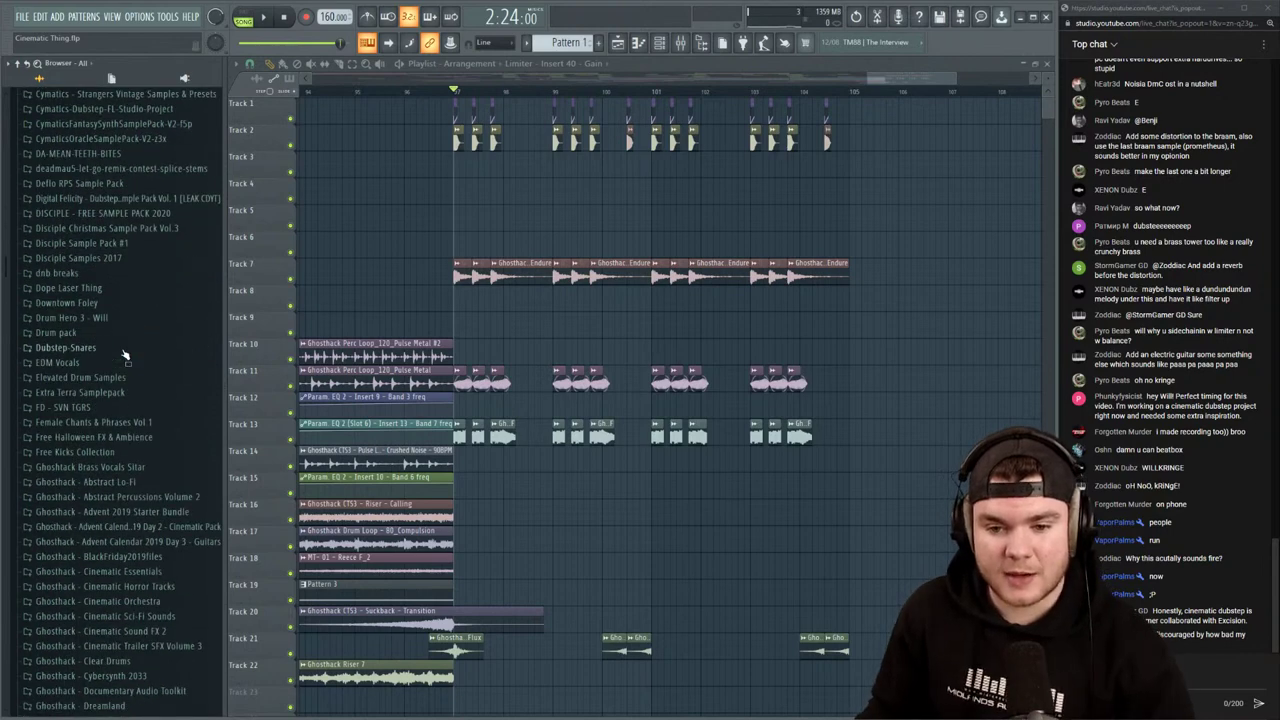
scroll(130, 317, "down", 6)
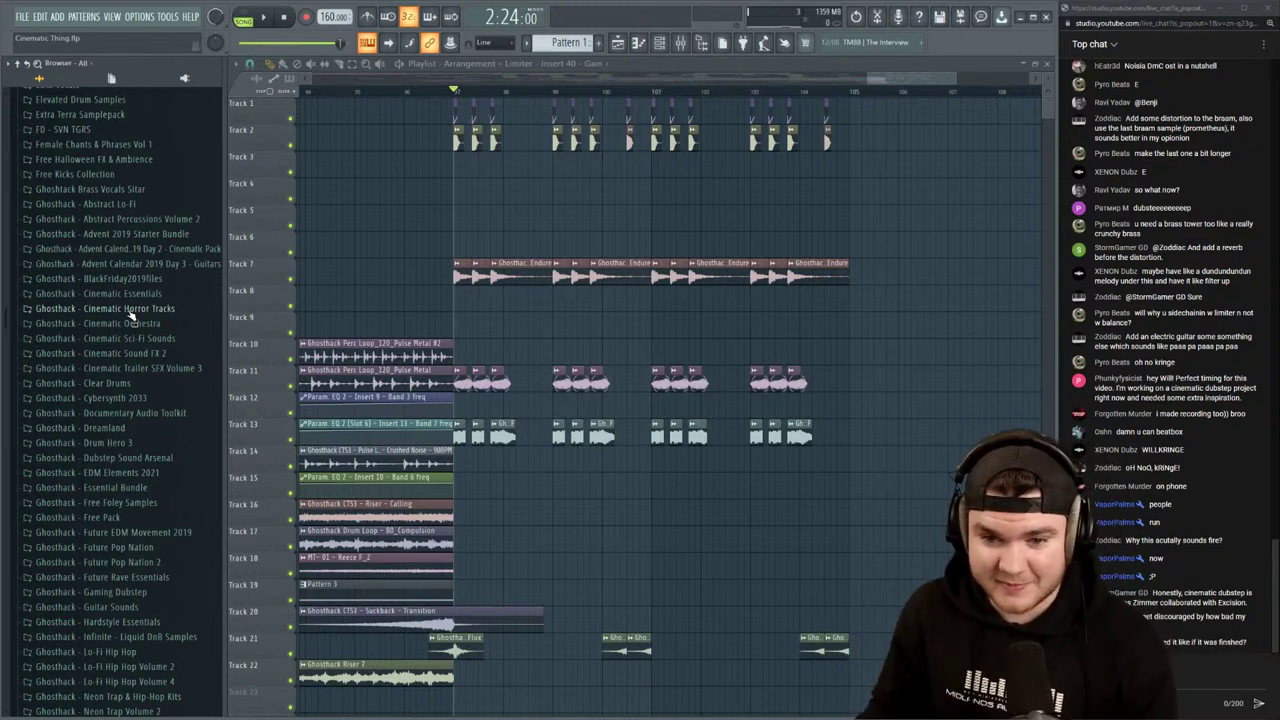
scroll(135, 390, "down", 20)
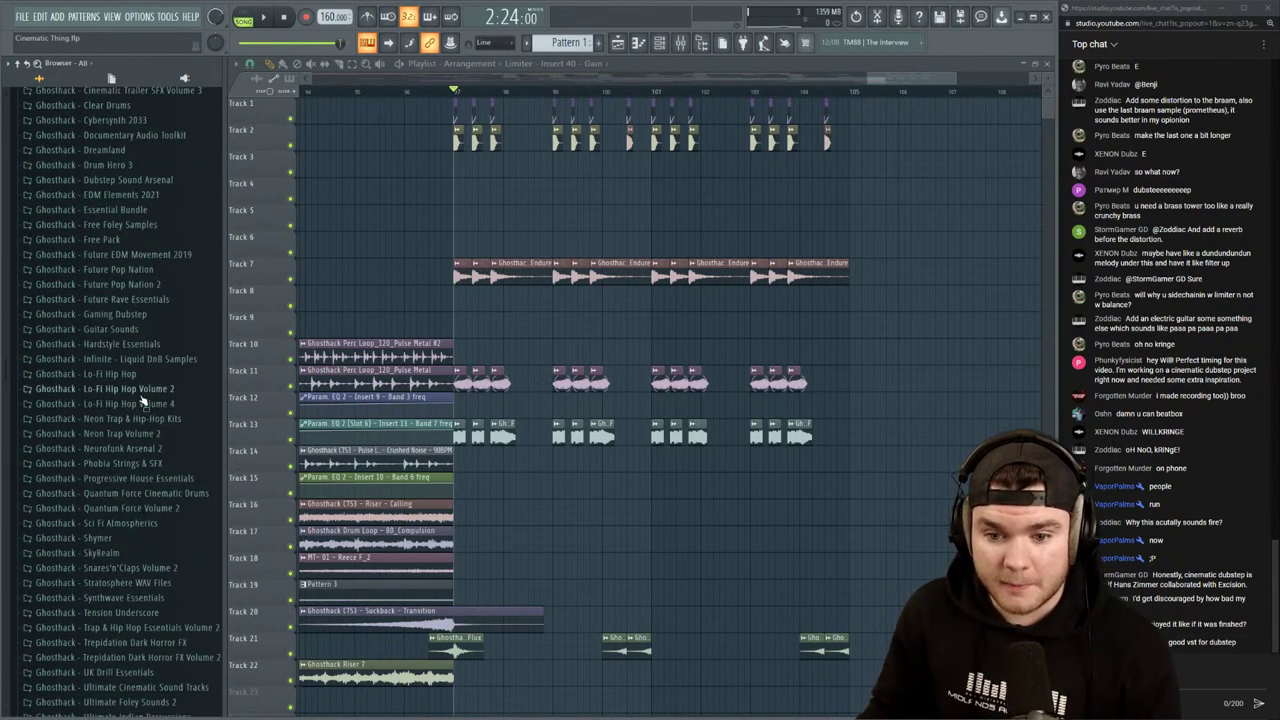
scroll(140, 398, "down", 10)
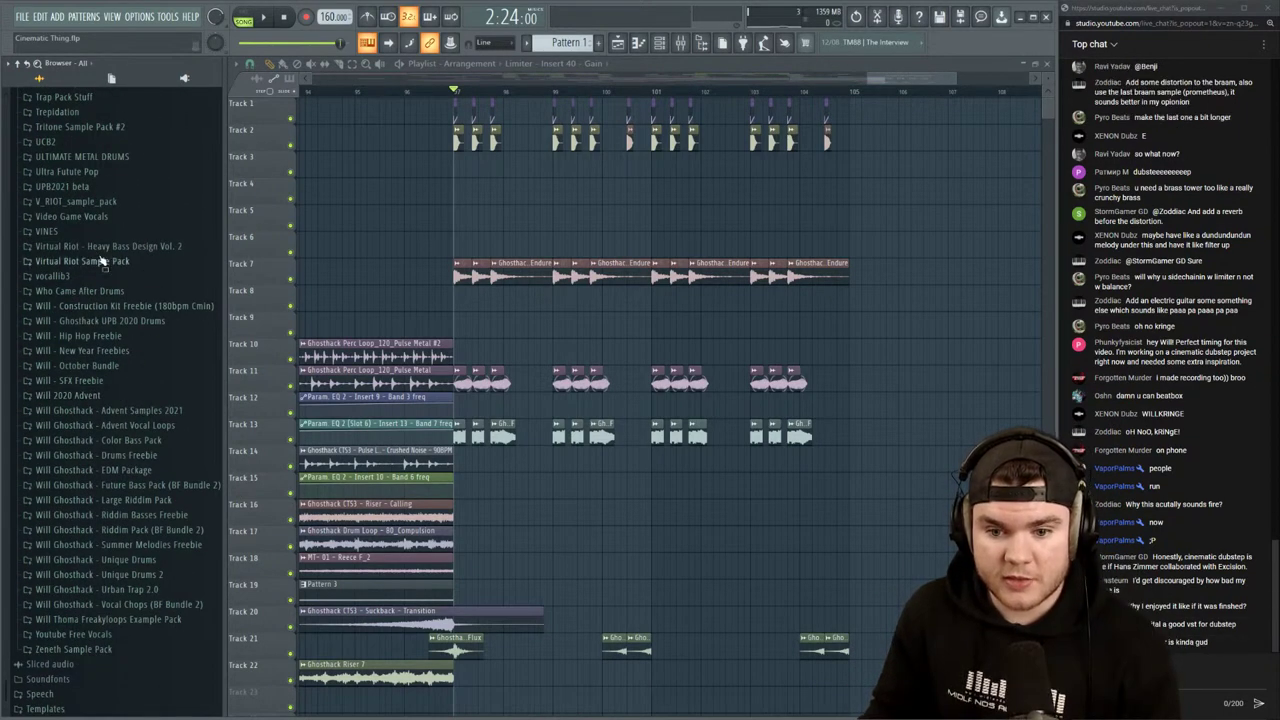
scroll(124, 364, "up", 3)
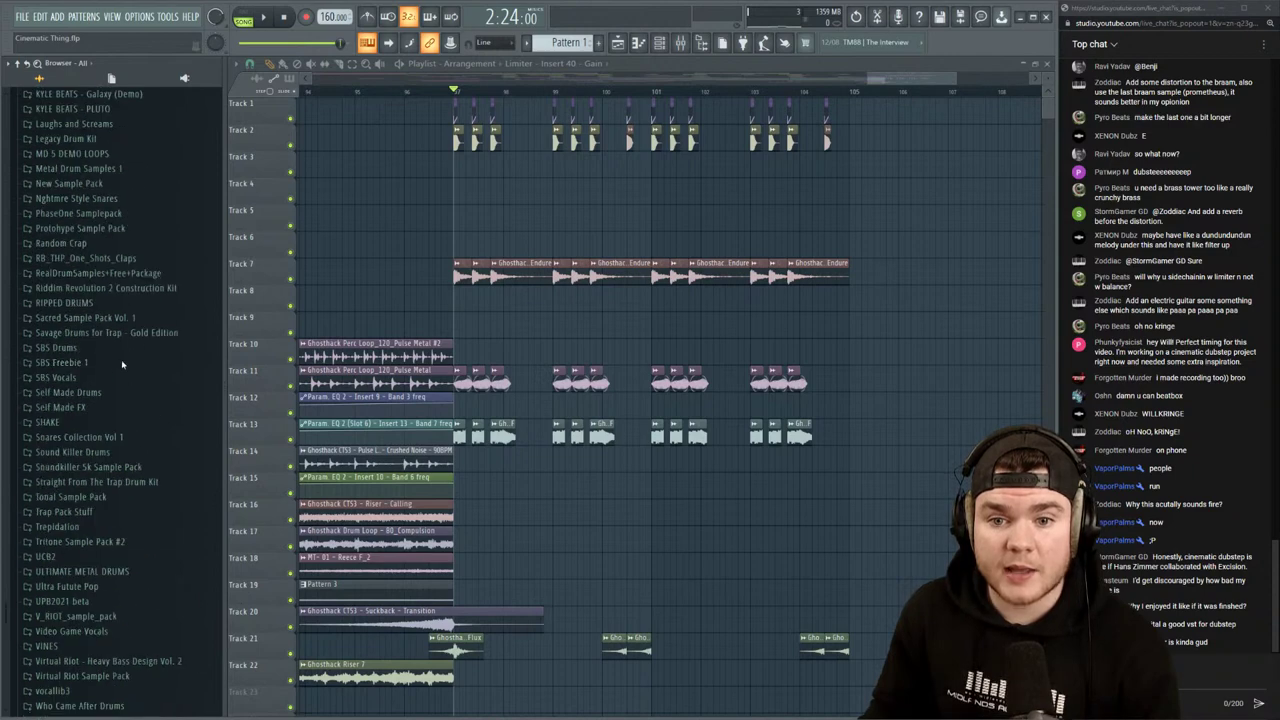
left_click(101, 246)
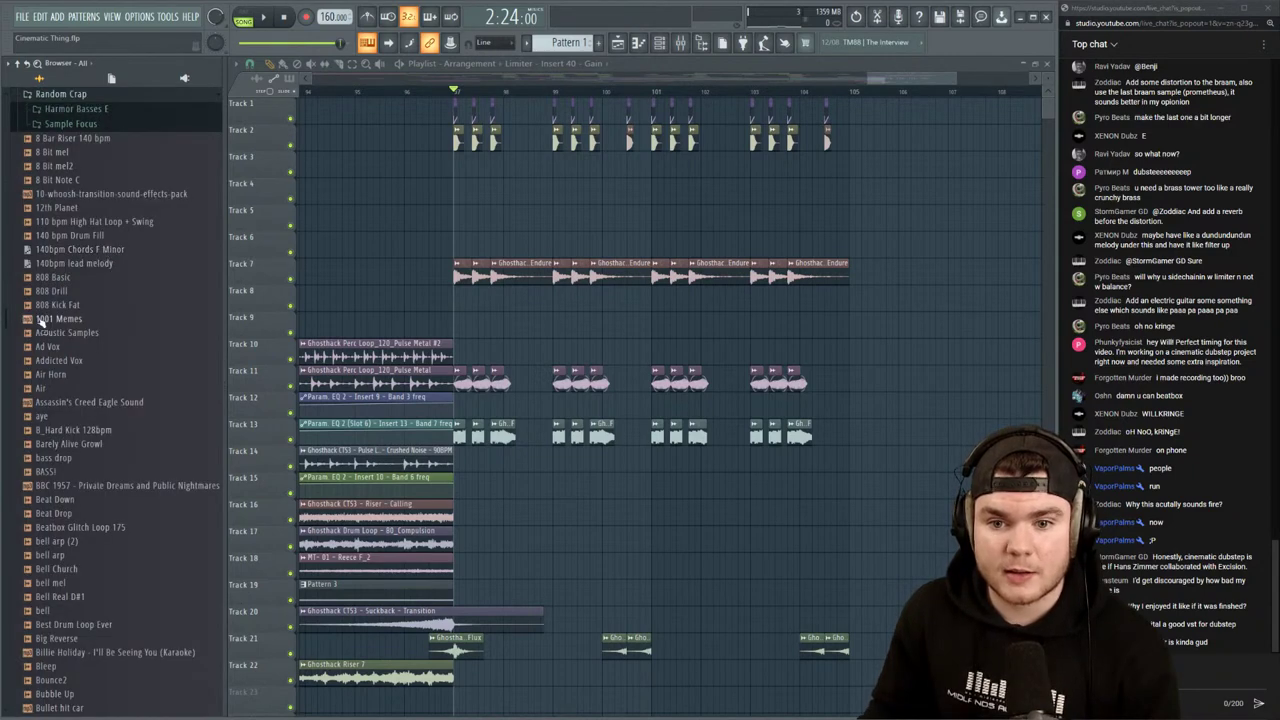
Look through the Random Crap samples and preview Choir Hit F Minor
scroll(99, 250, "down", 10)
scroll(141, 259, "down", 10)
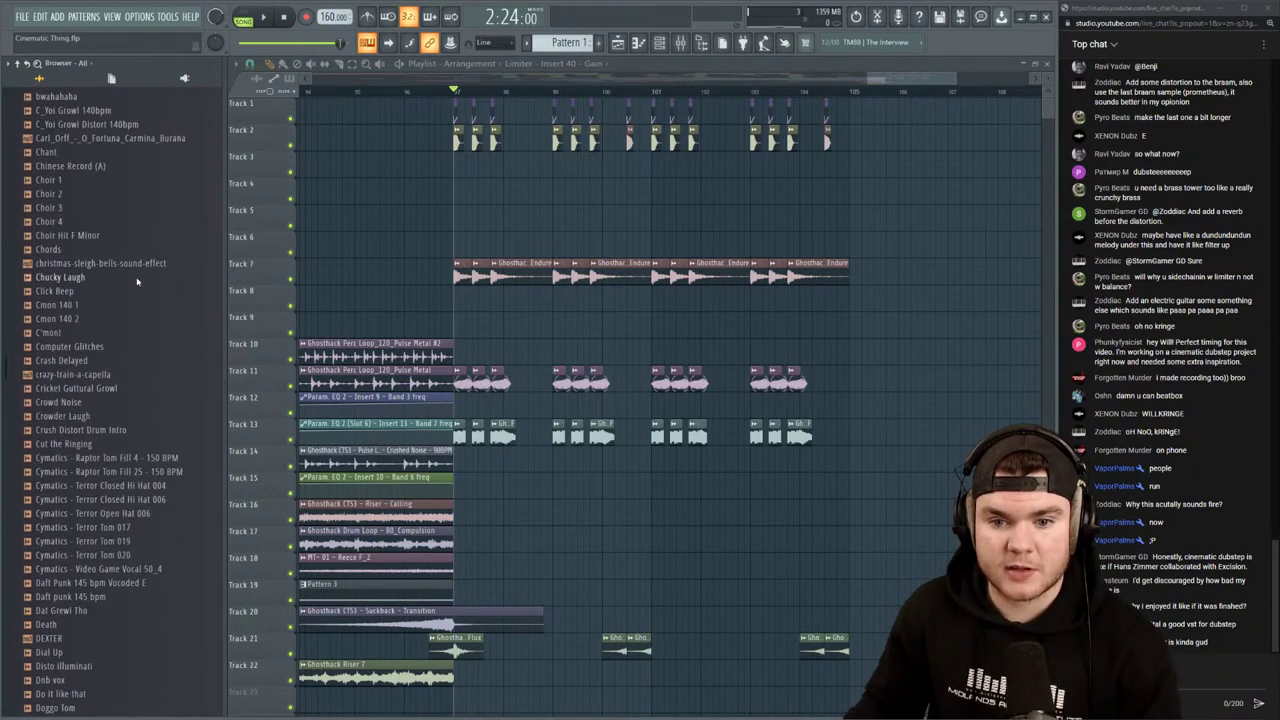
scroll(115, 205, "down", 3)
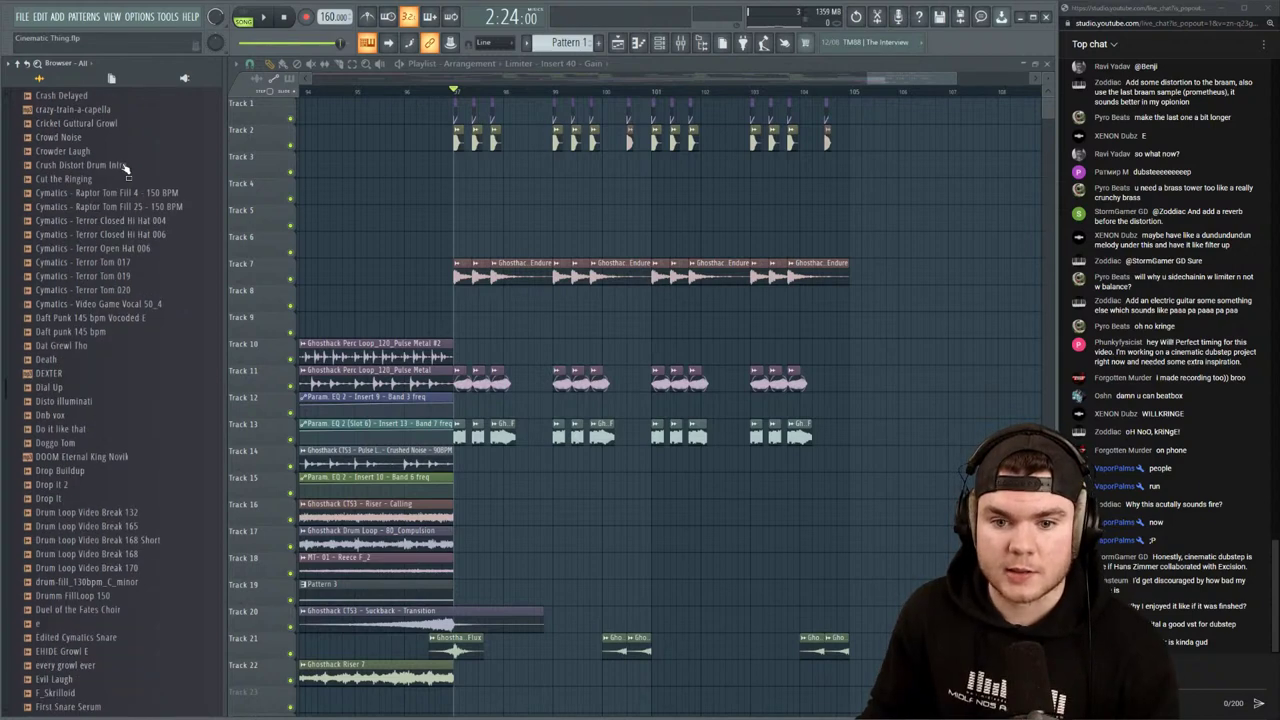
scroll(122, 298, "down", 6)
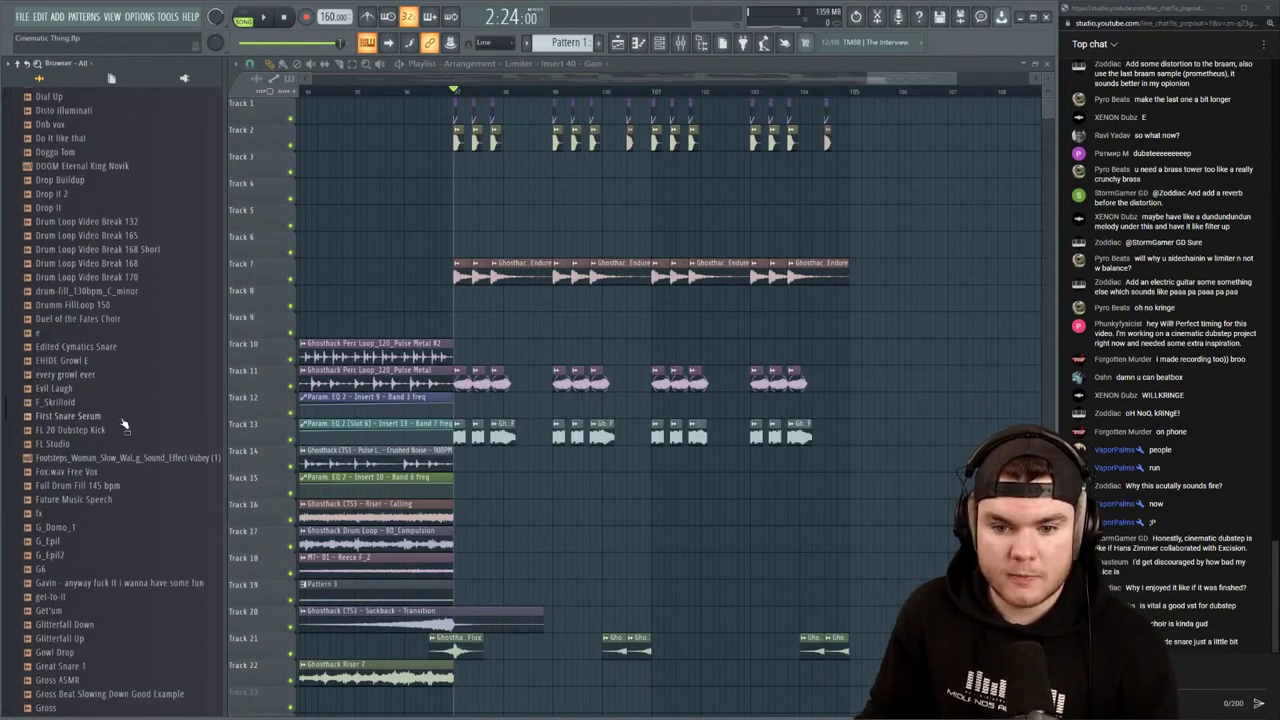
scroll(119, 487, "up", 13)
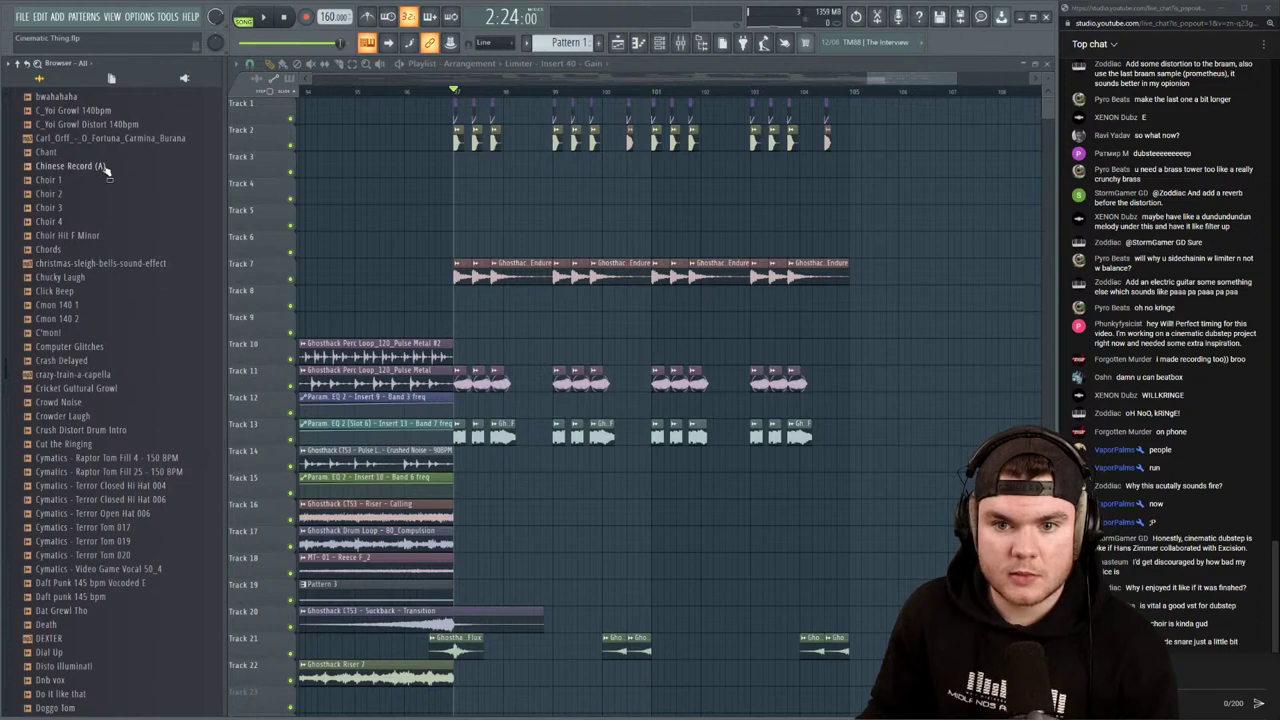
left_click(84, 236)
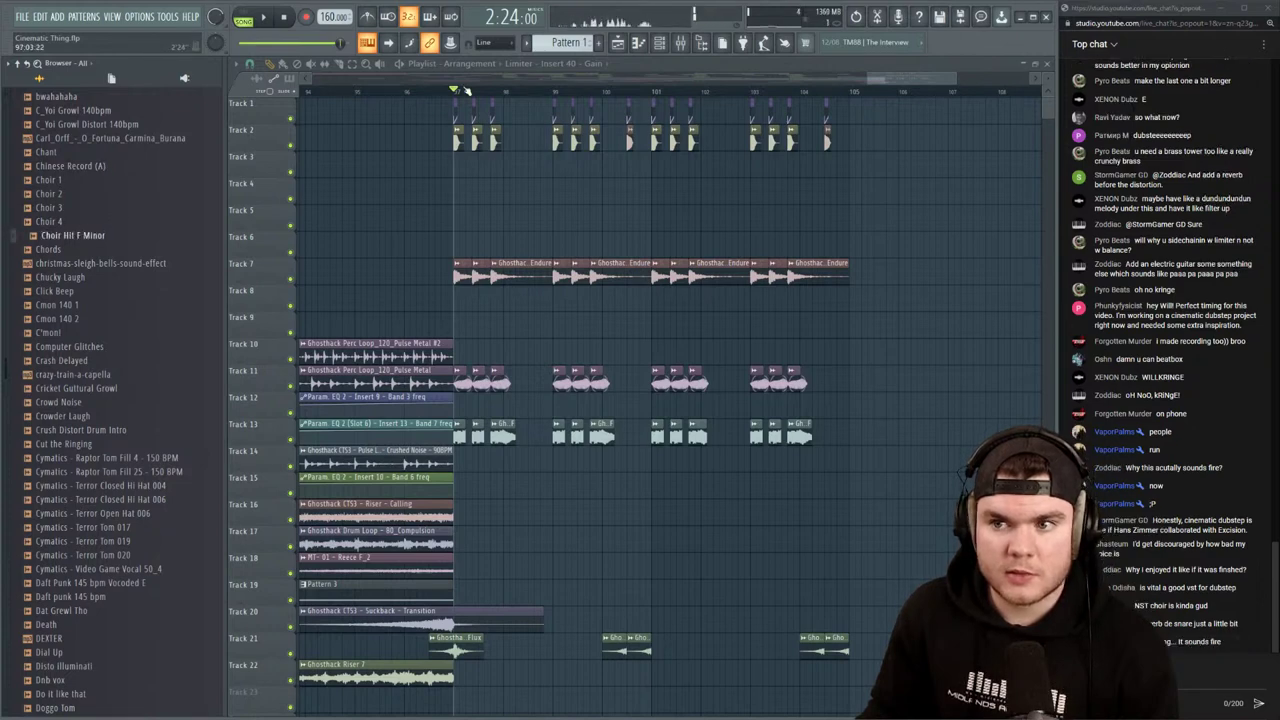
Play the start of the drop for comparison and place the Choir Hit F Minor sample on Track 8 at bar 97
key("space")
scroll(457, 95, "up", 3)
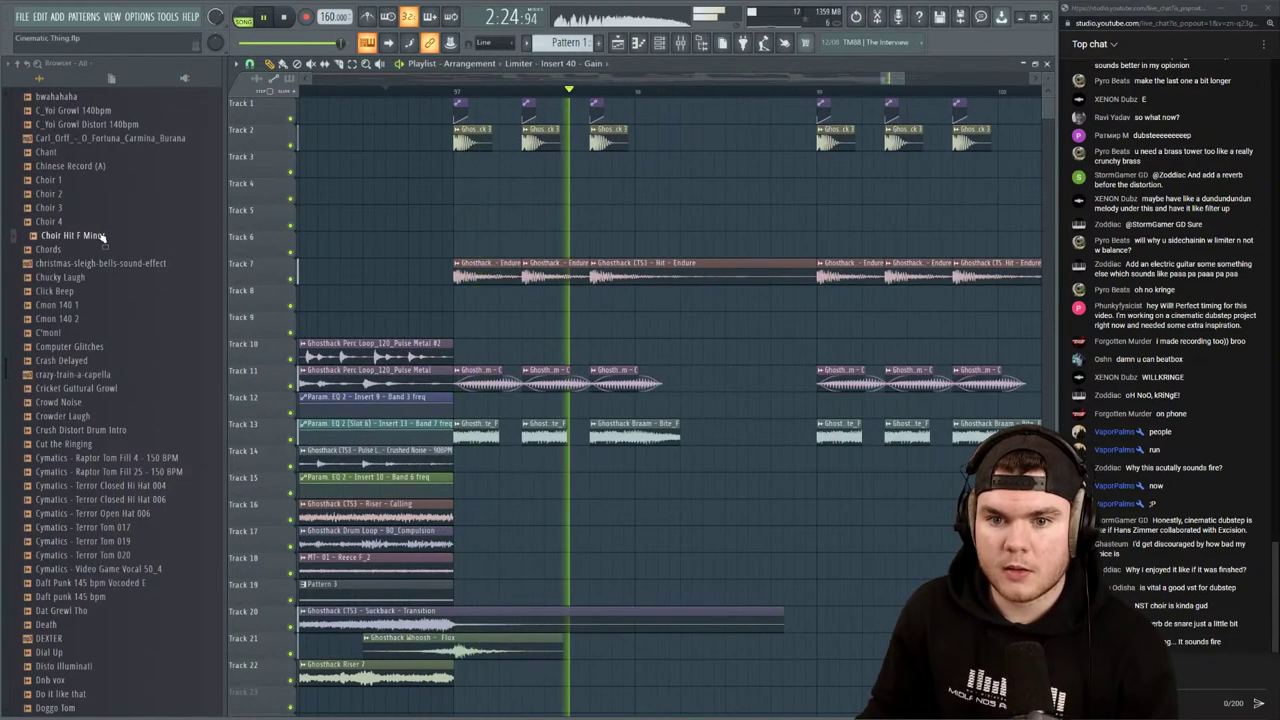
key("space")
left_click_drag(103, 237, 480, 299)
Set the Choir Hit F Minor channel pitch to -100 cents and play it with the drop
double_click(483, 299)
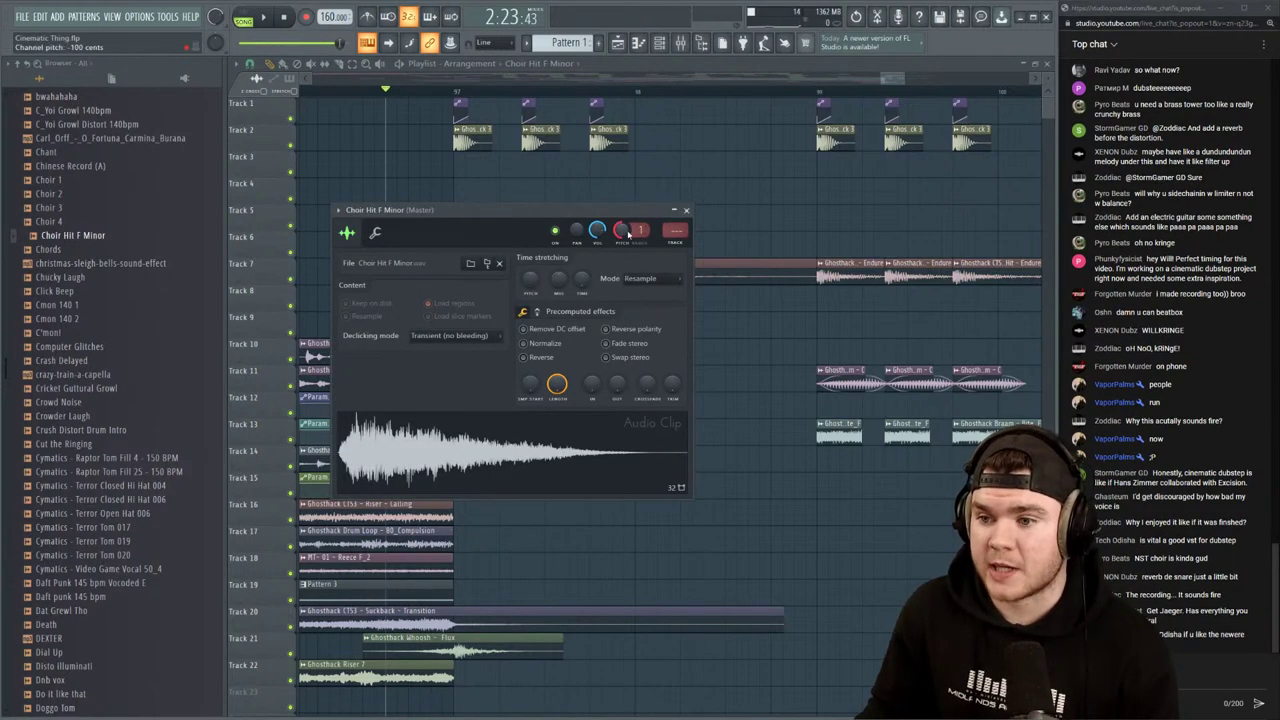
left_click(688, 210)
key("space")
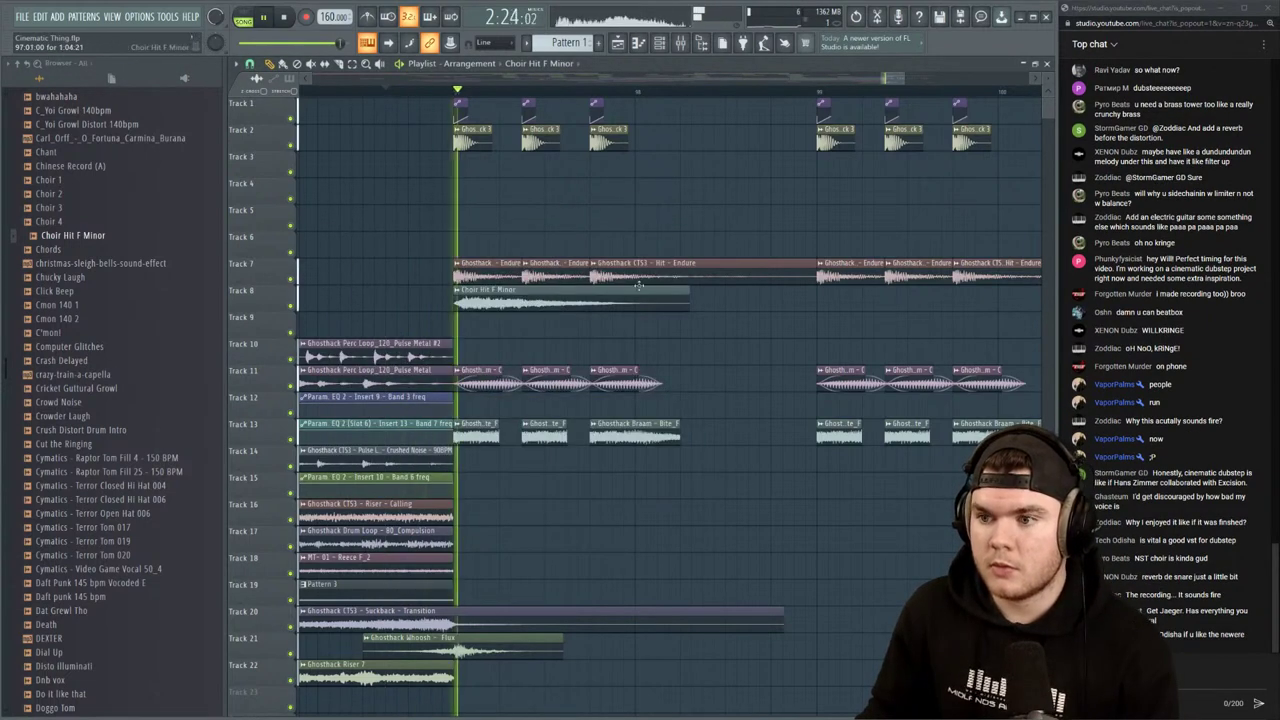
Cut the Track 8 choir hit into three short clips matching the three hits from bar 97, with the third extended to 8 steps
left_click(338, 64)
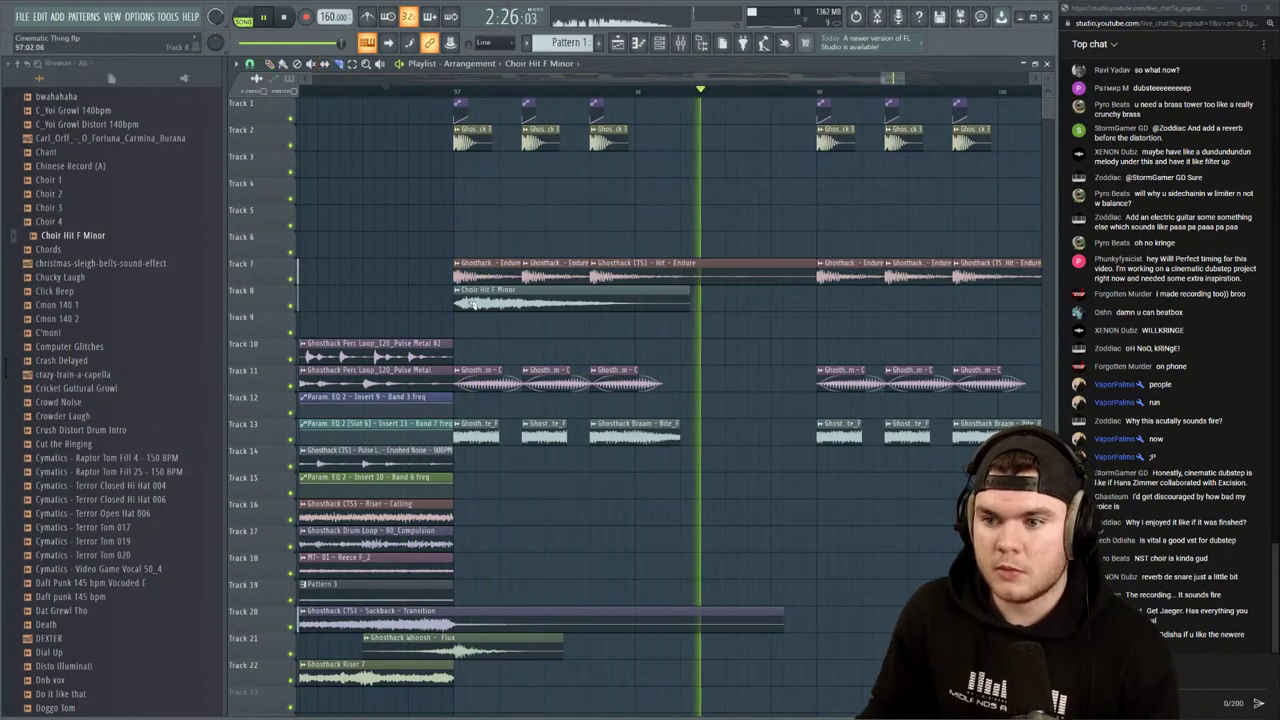
key("space")
key("space")
left_click_drag(503, 322, 504, 293)
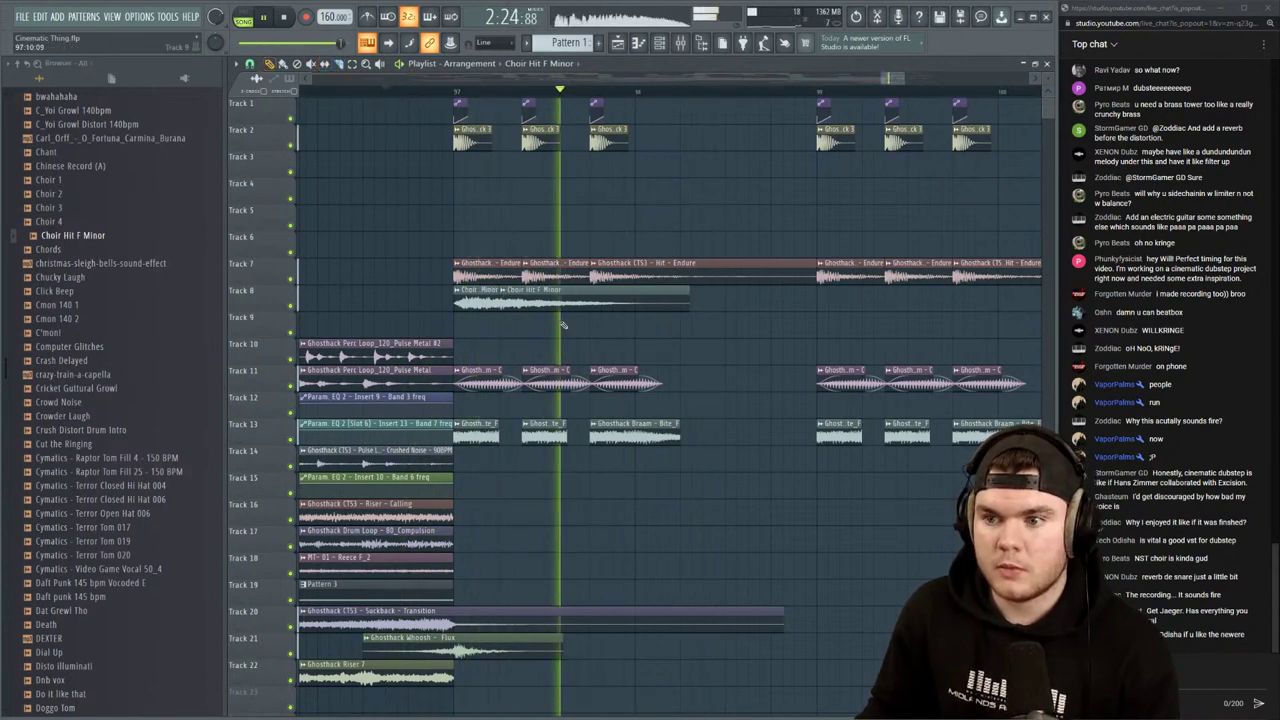
right_click(510, 296)
left_click(526, 299)
left_click(595, 298)
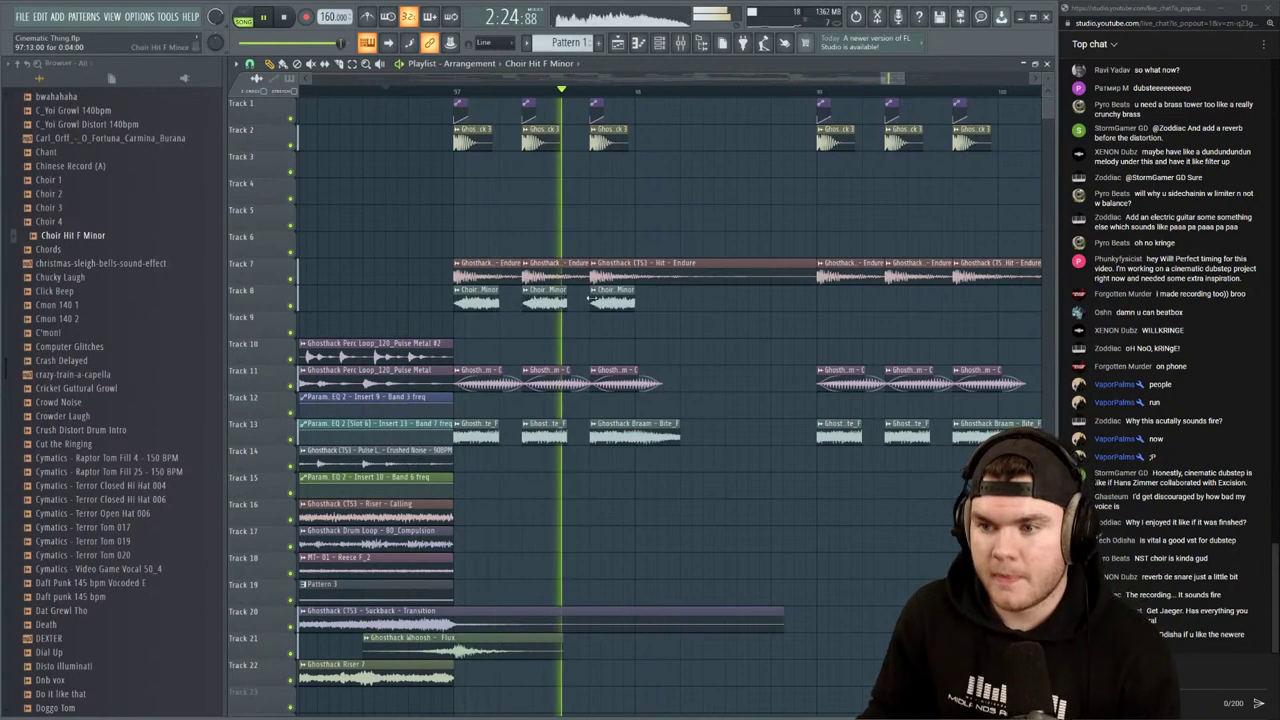
left_click_drag(634, 291, 679, 288)
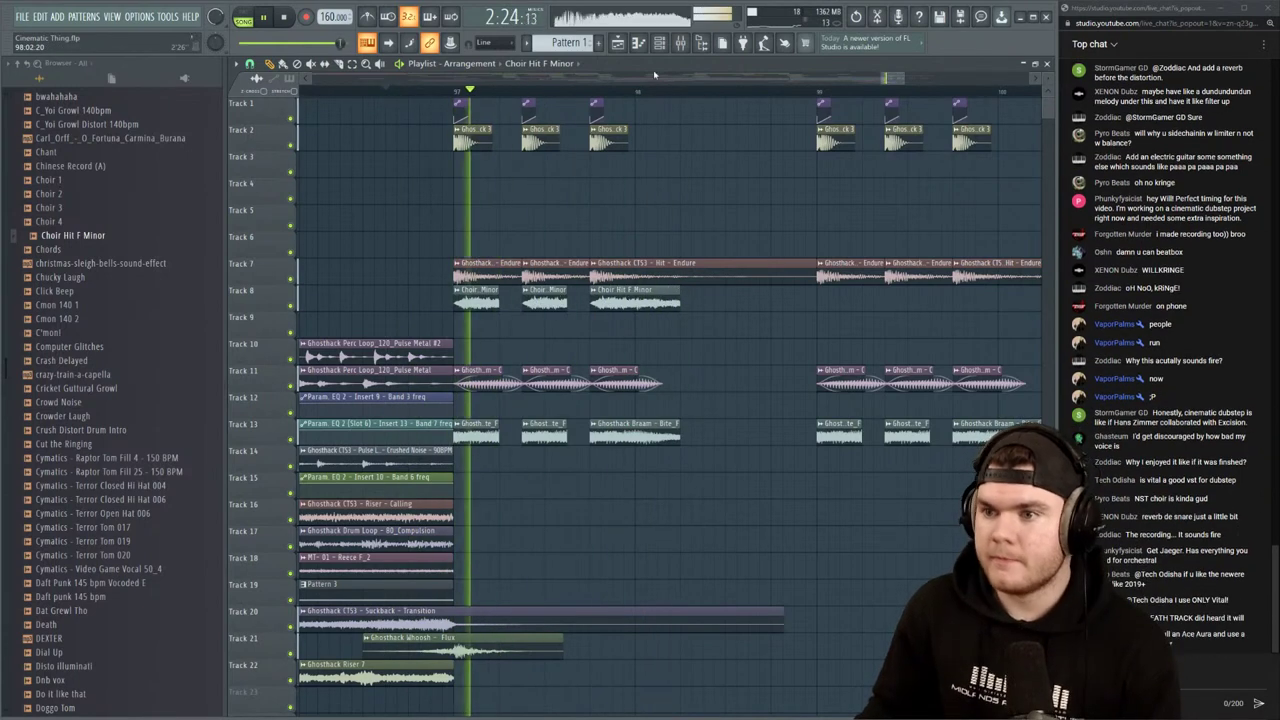
Duplicate the three Track 8 choir hits across the remaining hit groups of the drop, starting at bars 99, 101 and 103
scroll(615, 92, "down", 5)
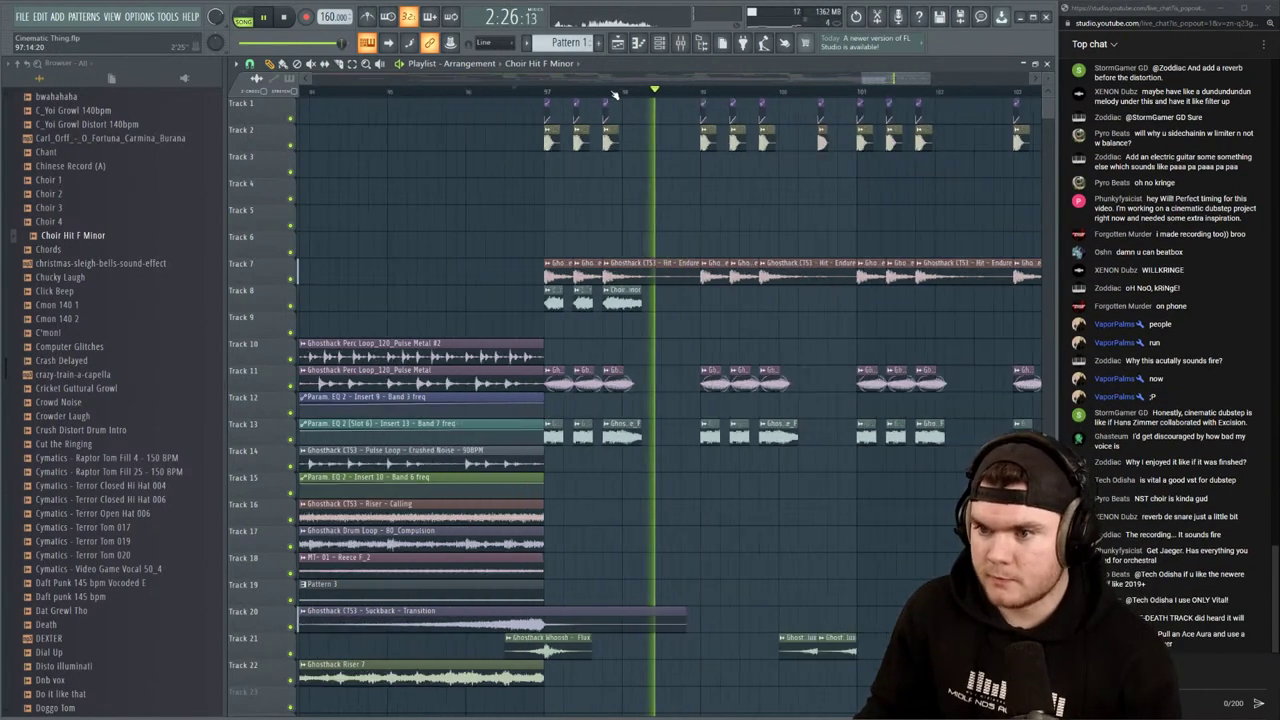
left_click_drag(655, 300, 565, 303)
key("space")
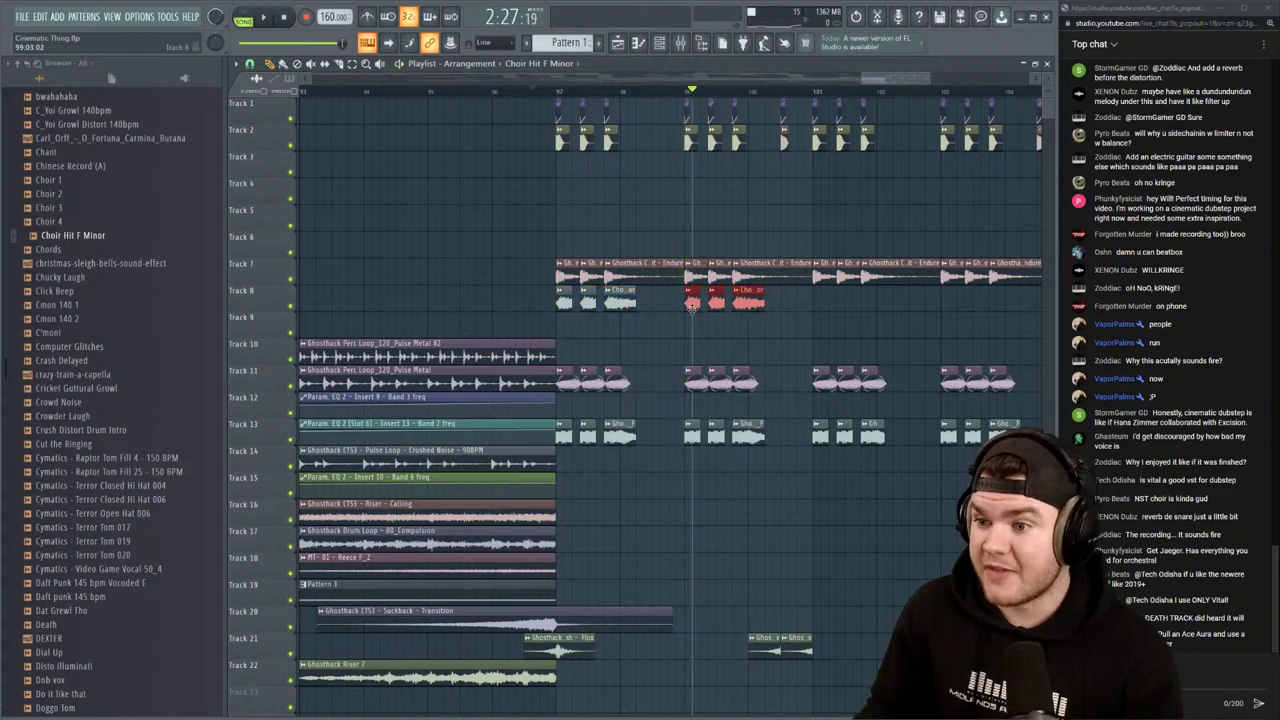
key("ctrl+b")
key("ctrl+b")
scroll(668, 308, "right", 4)
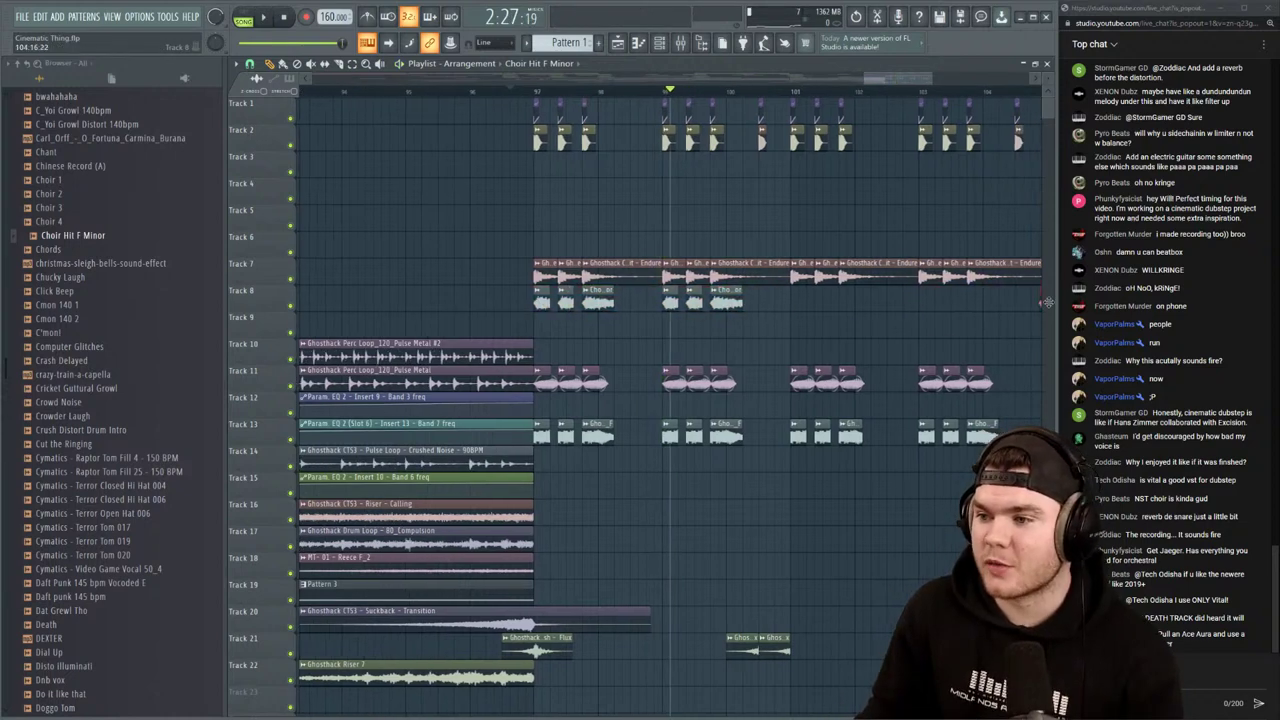
left_click_drag(668, 308, 660, 309)
left_click(669, 325, "ctrl")
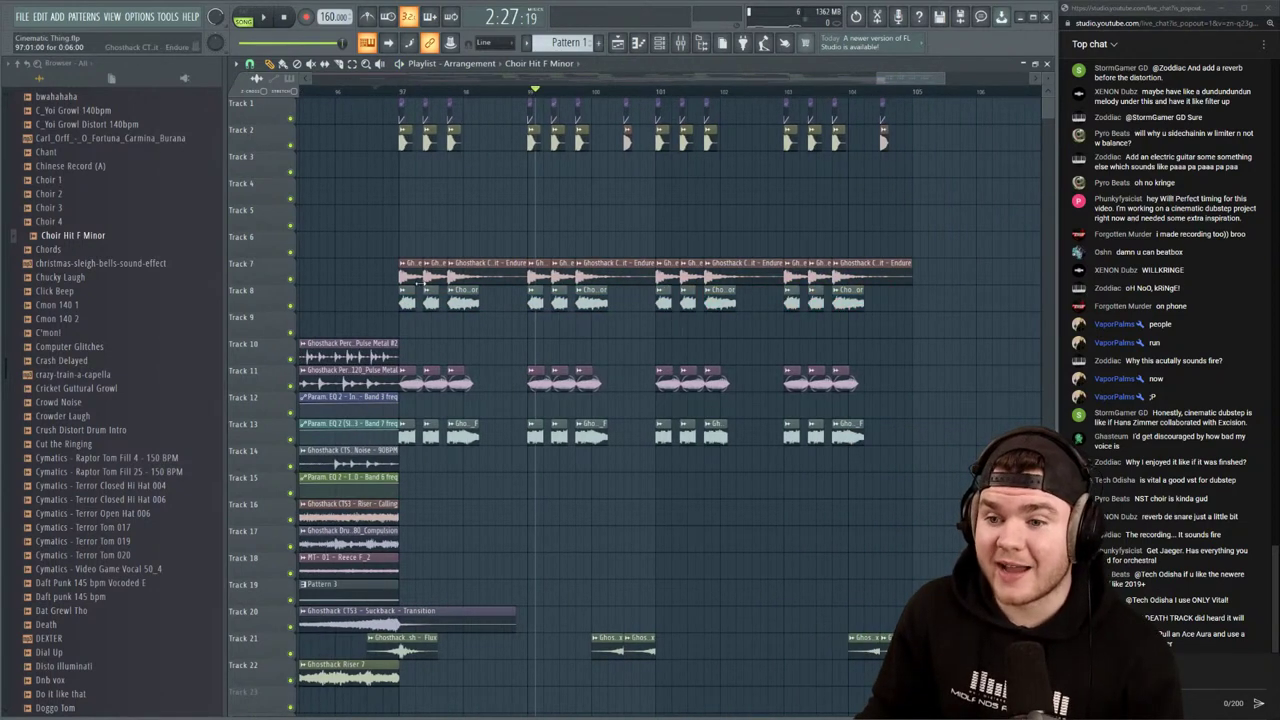
Place a unique copy of the choir hit on Track 9 at bar 97 and set its pitch to +1100 cents
left_click(405, 322)
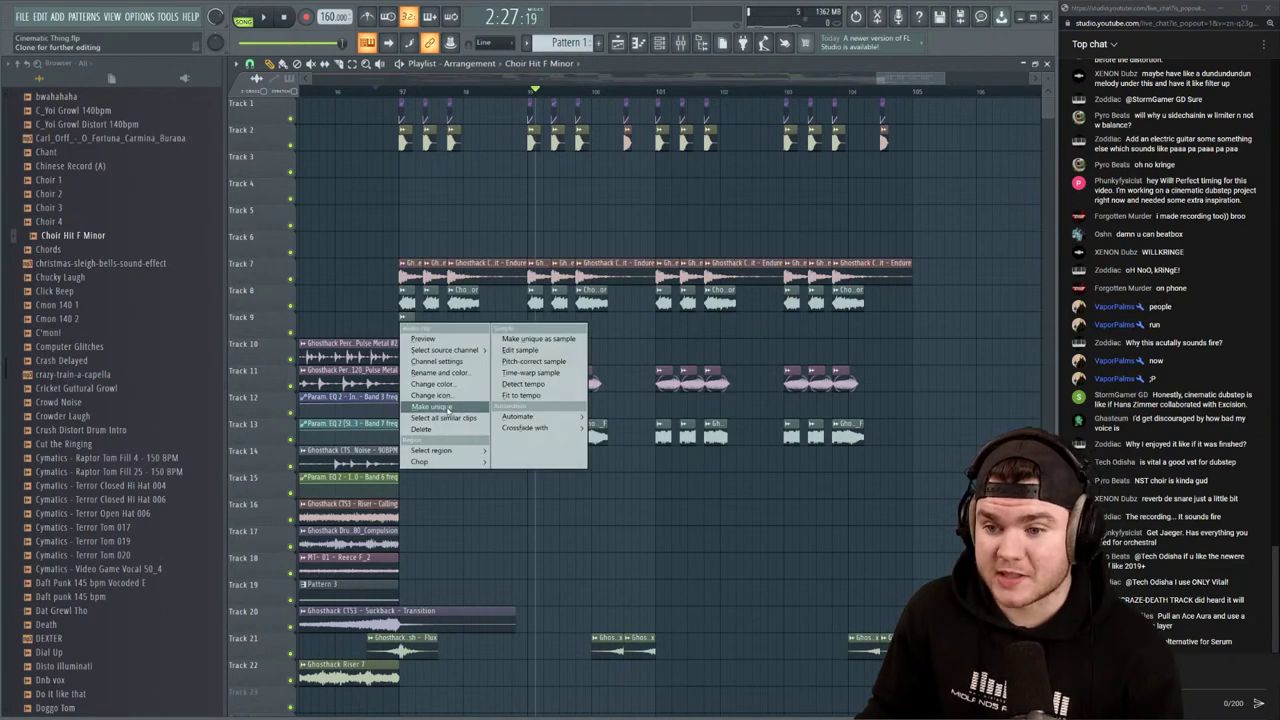
left_click(445, 402)
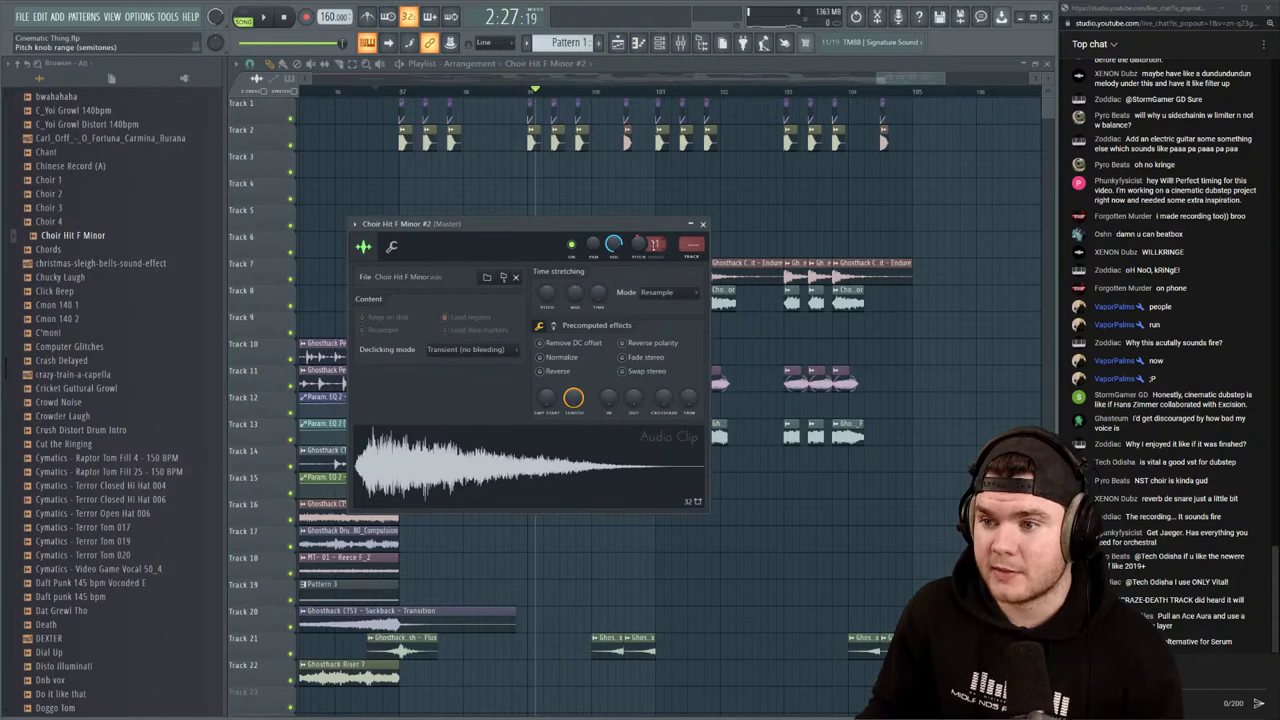
left_click(704, 224)
Play the start of the drop with the Track 9 choir layer and lower that layer's channel volume
left_click(391, 91)
scroll(400, 95, "up", 2)
scroll(399, 95, "up", 4)
double_click(429, 331)
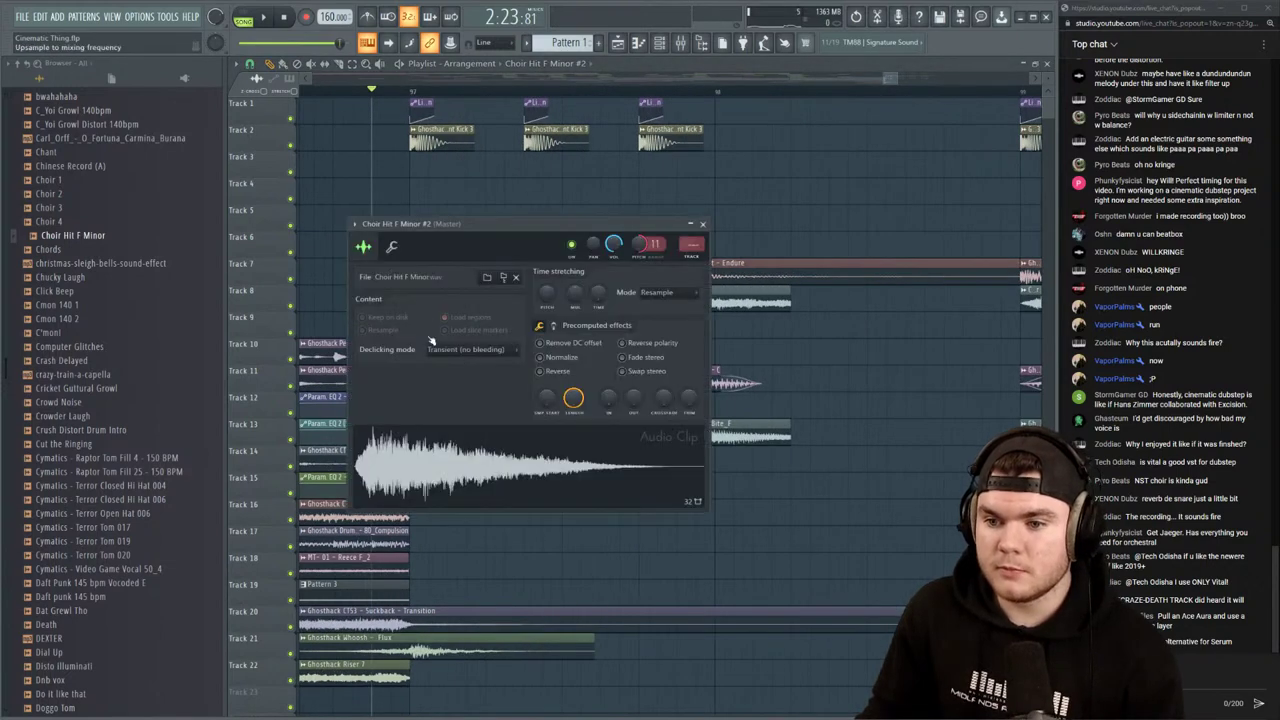
key("space")
left_click(703, 224)
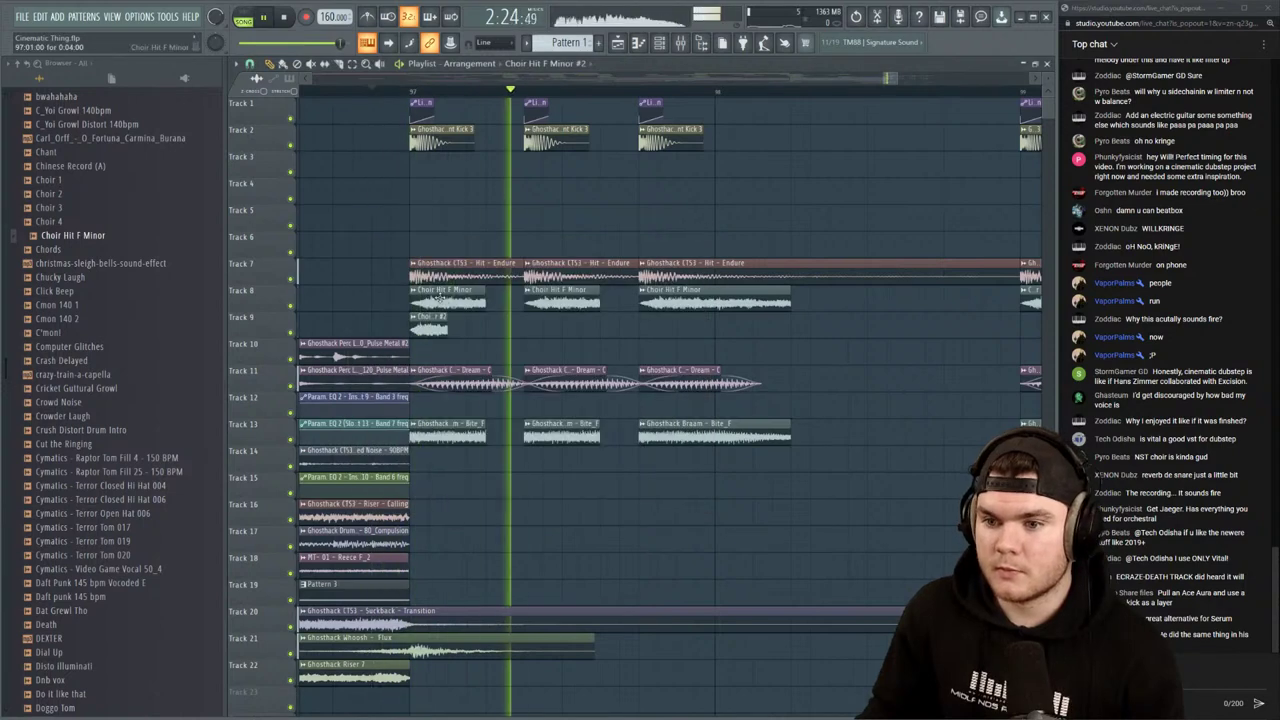
key("space")
key("space")
key("space")
double_click(445, 330)
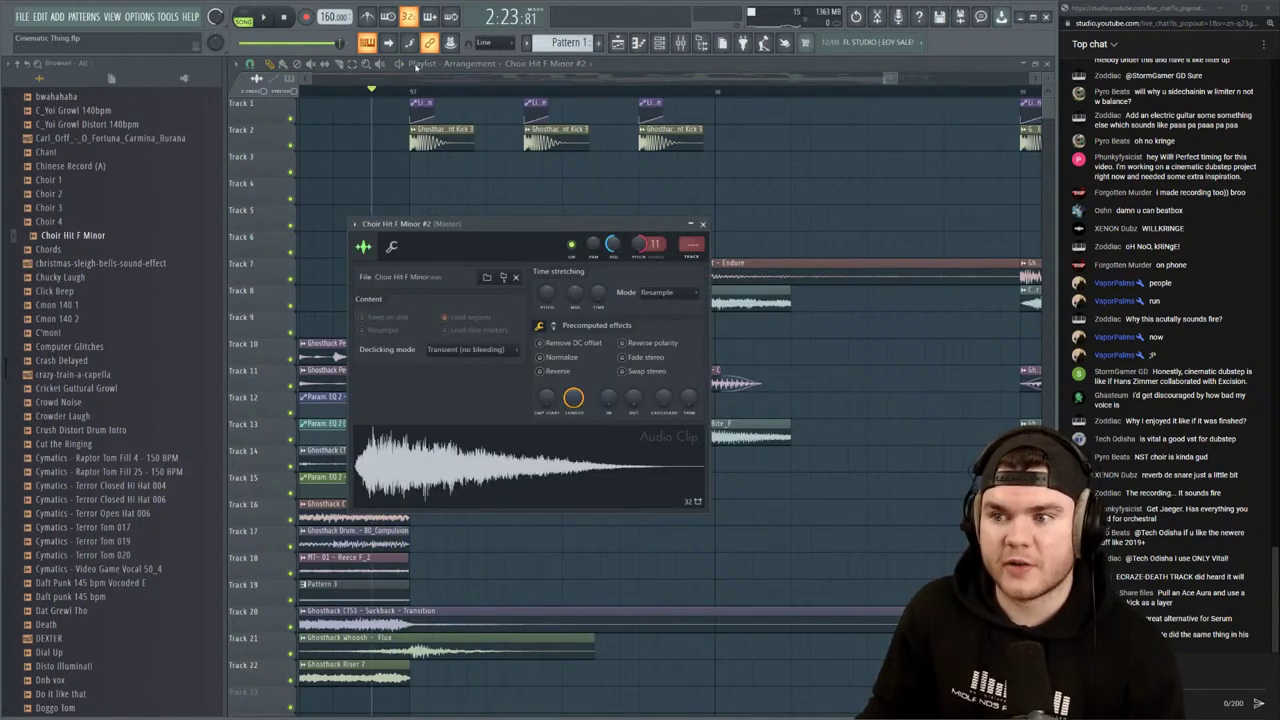
left_click(703, 224)
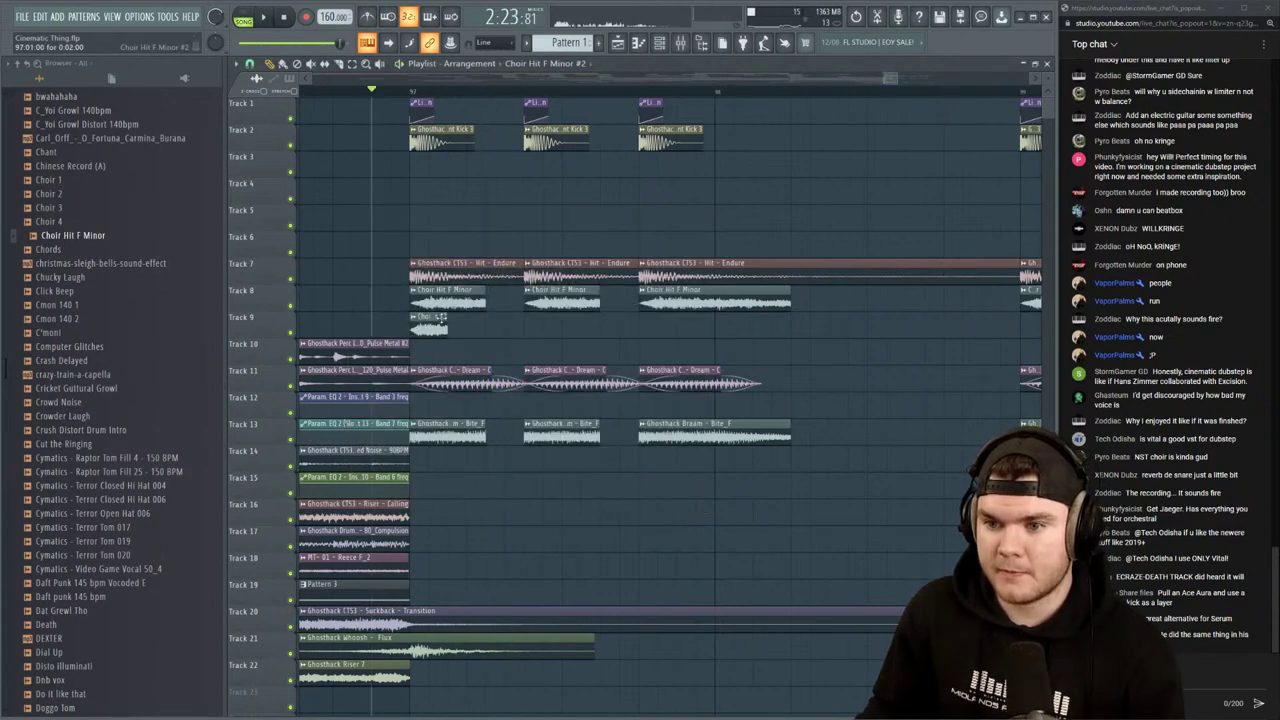
Add Choir Hit F Minor #2 clips on Track 9 at the second and third hits, extending the third to match Track 8
key("space")
left_click(532, 323)
left_click(647, 325)
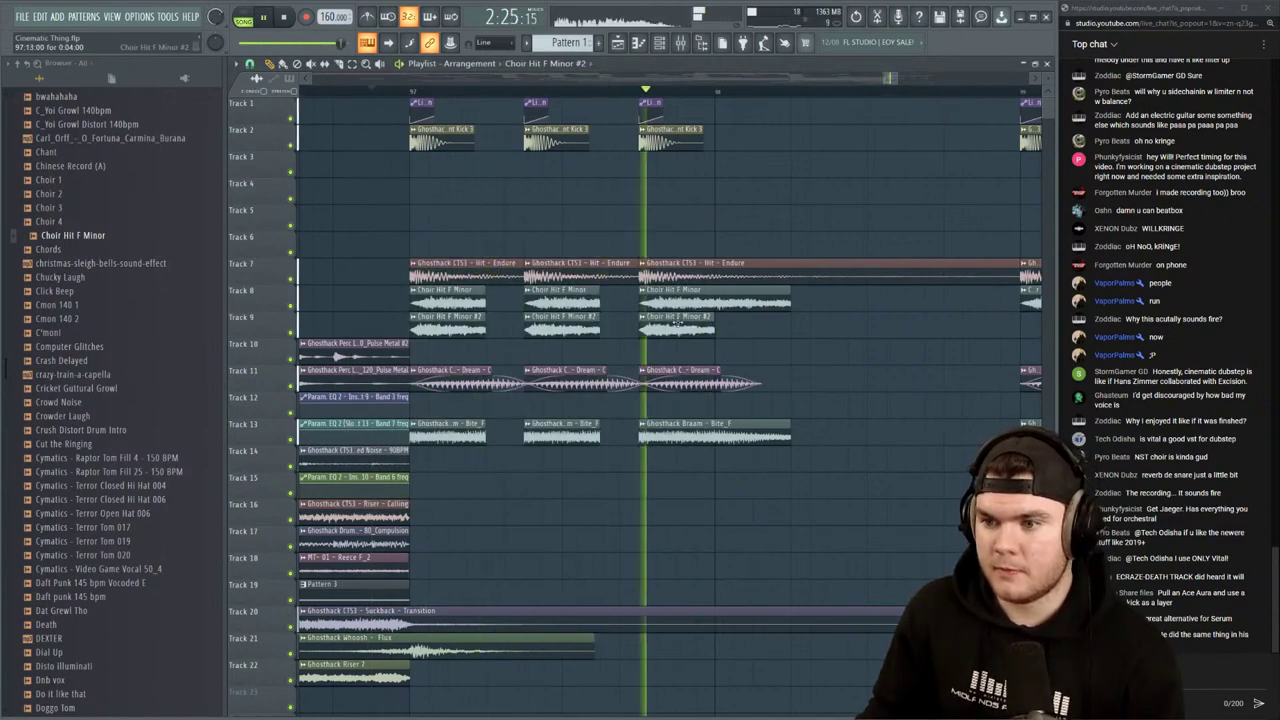
key("space")
key("space")
left_click_drag(712, 317, 785, 316)
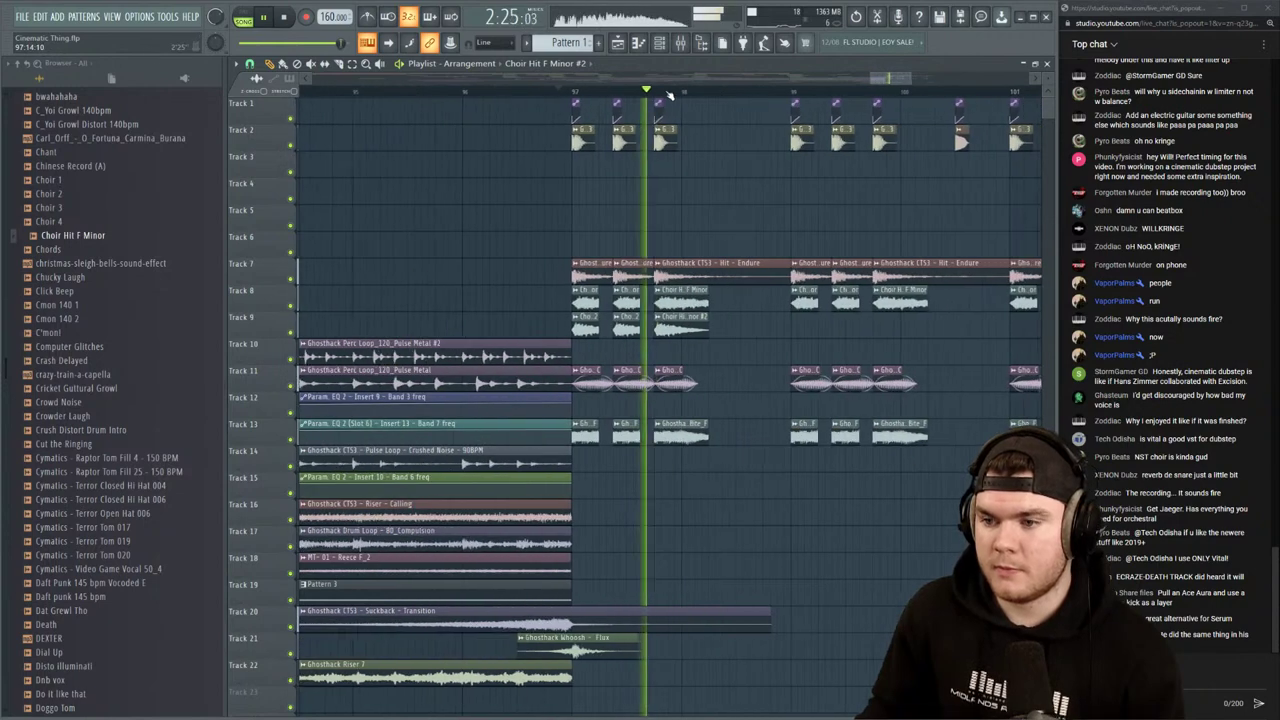
scroll(678, 325, "down", 3)
key("space")
Try the Track 9 choir layer's pitch at +600 cents against the drop and restore it to +1100 cents
double_click(676, 324)
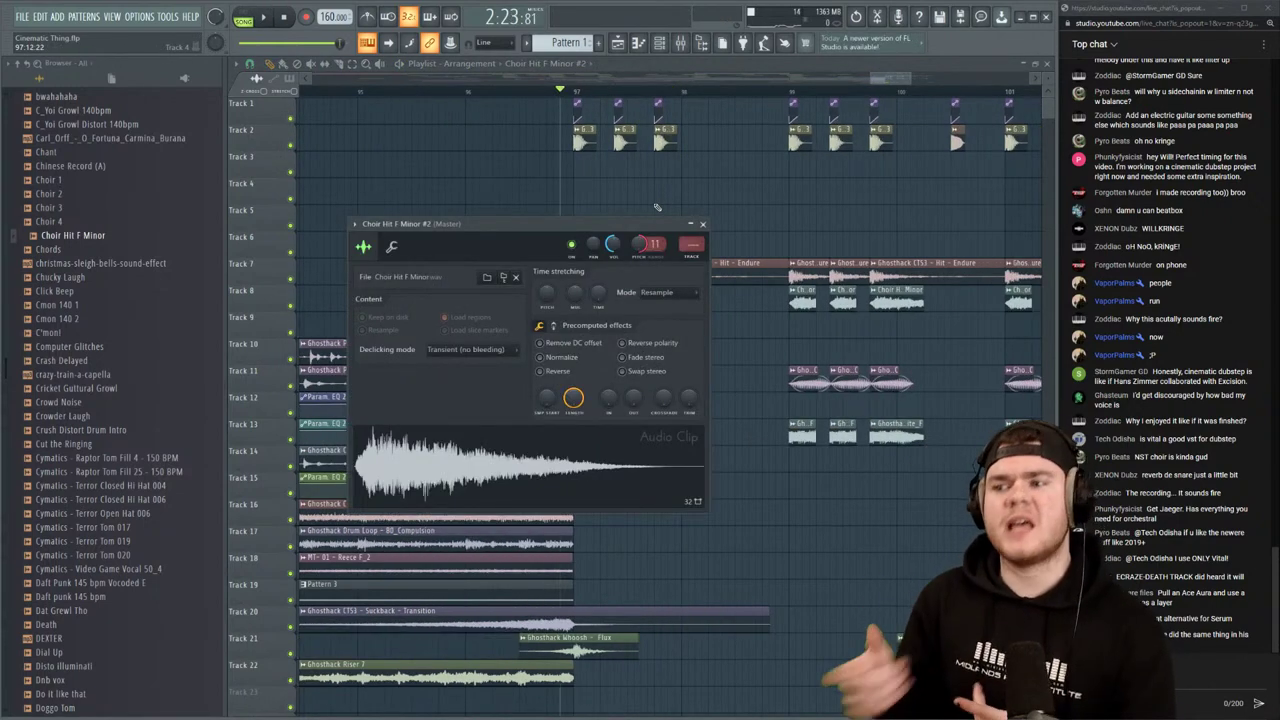
scroll(654, 244, "down", 4)
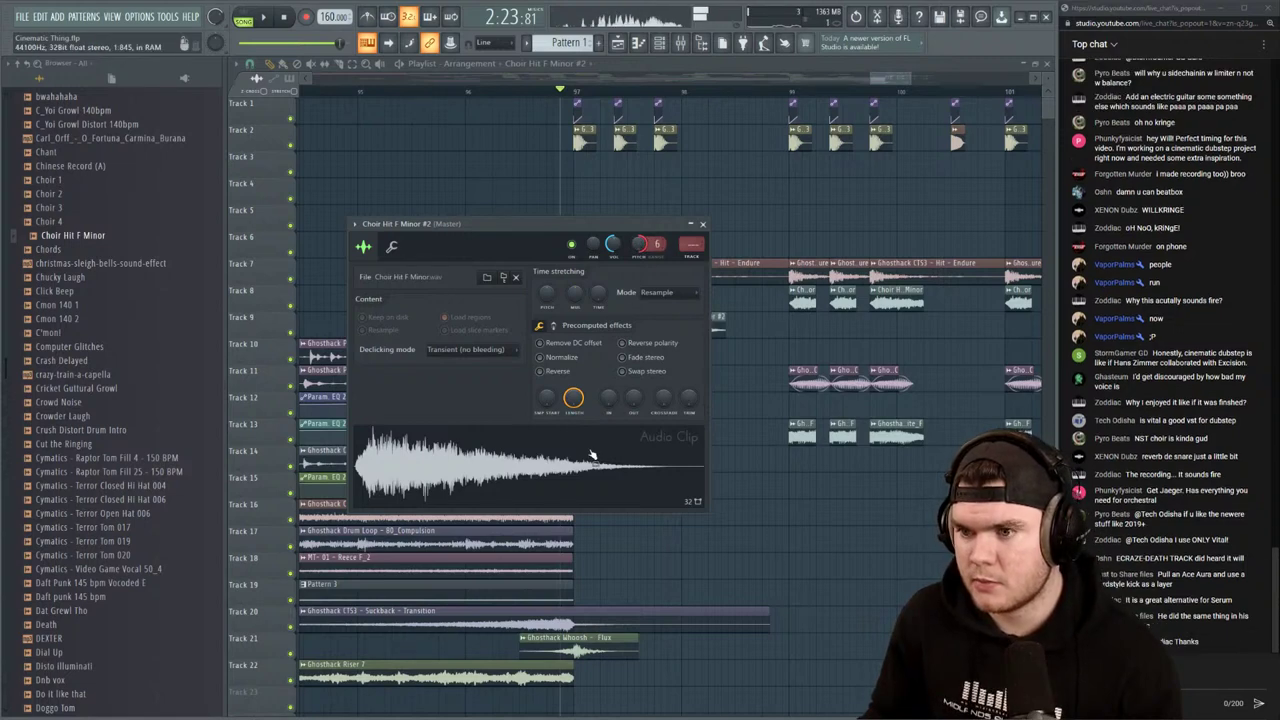
key("space")
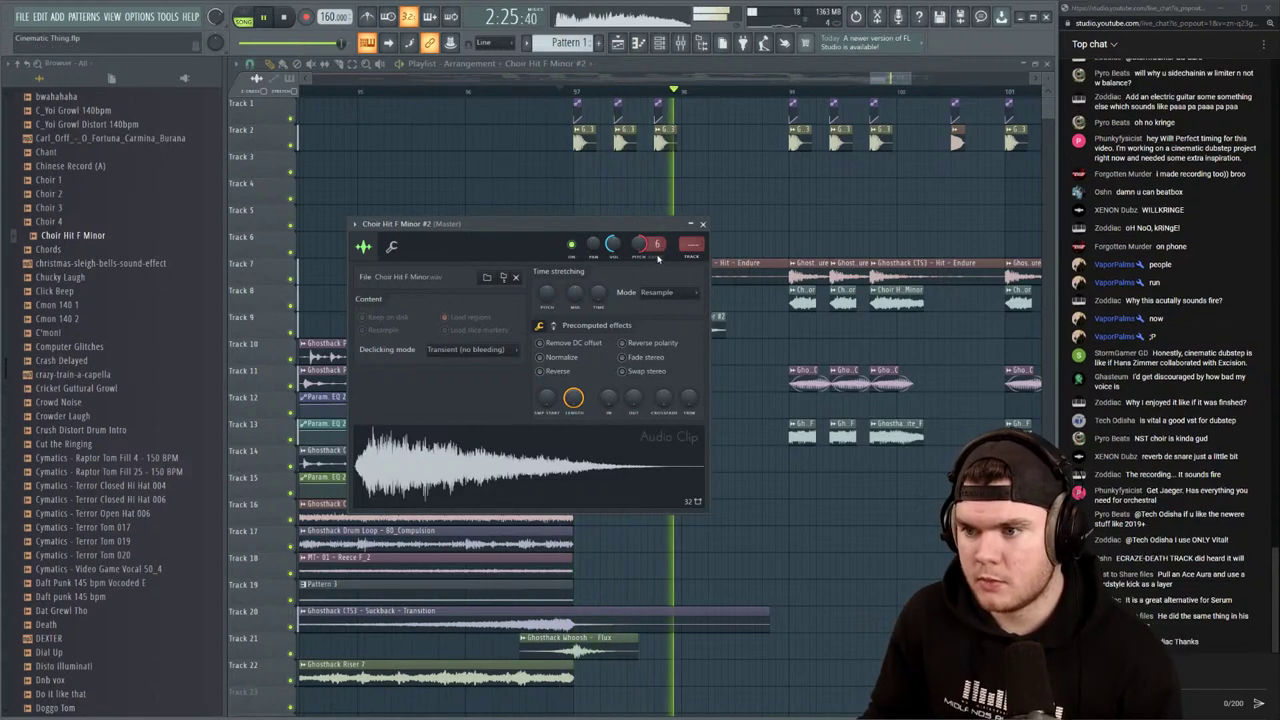
key("space")
scroll(656, 246, "up", 3)
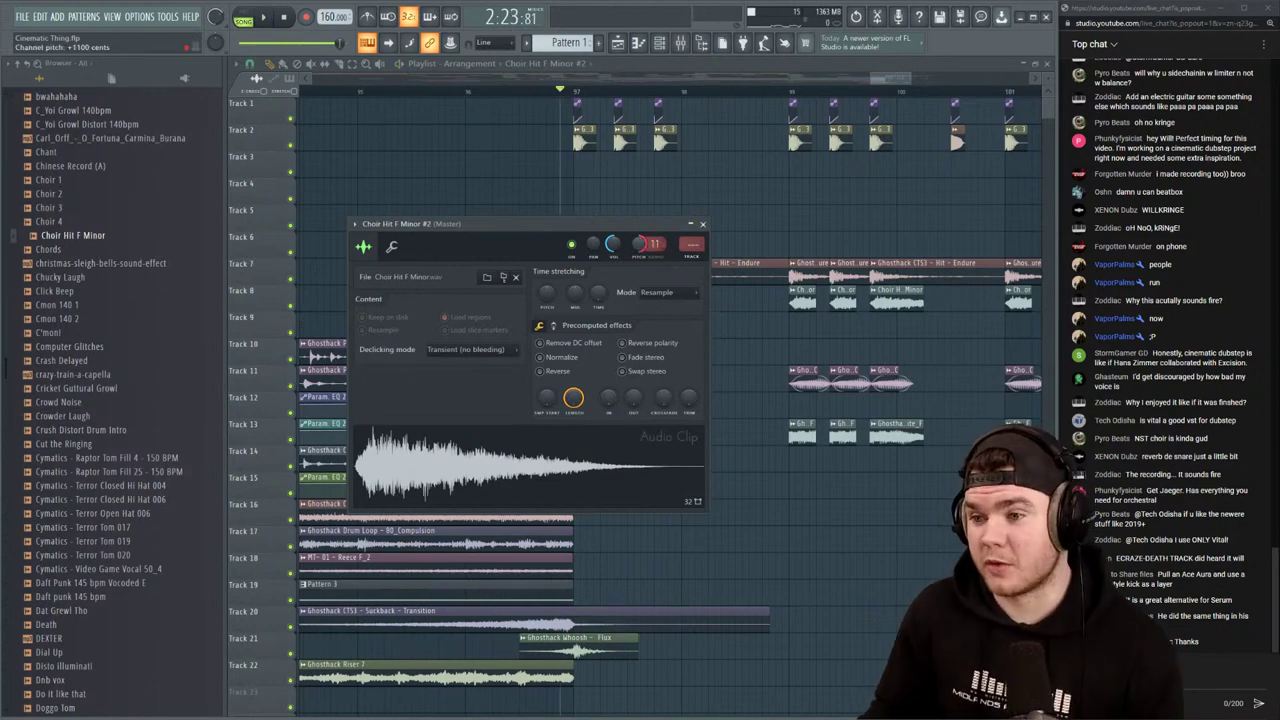
key("space")
left_click(703, 225)
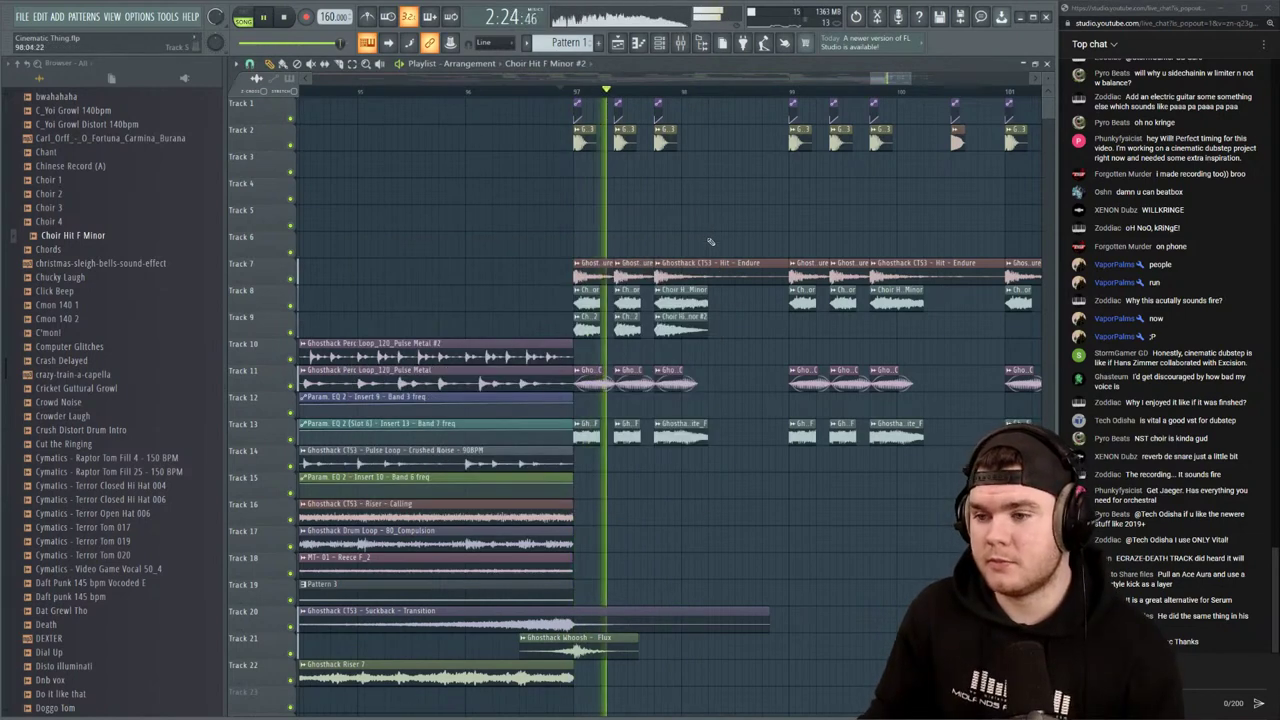
left_click(693, 322)
left_click(703, 225)
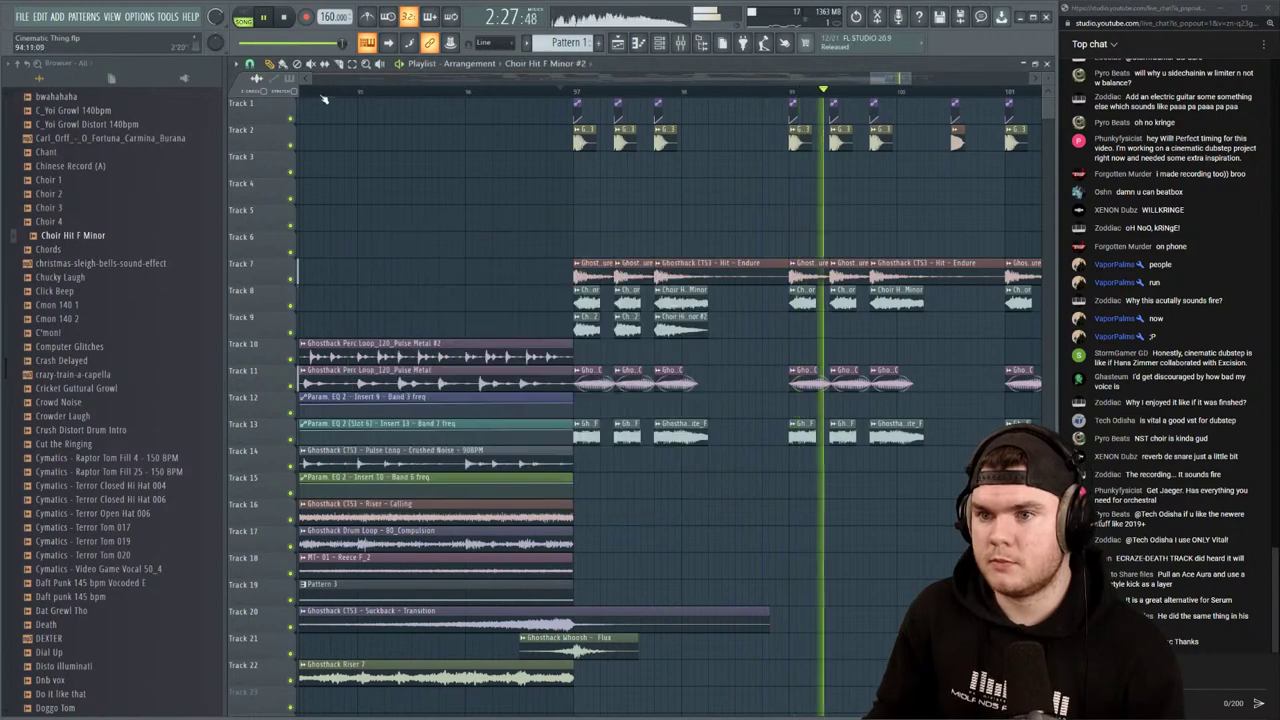
Duplicate the three Track 9 choir hits across the remaining hit groups of the drop
left_click_drag(906, 79, 918, 79)
key("space")
mouse_move(526, 328)
left_mouse_down()
mouse_move(349, 324)
mouse_move(608, 338)
mouse_move(590, 341)
left_mouse_up()
left_click_drag(768, 333, 372, 330)
key("ctrl+b")
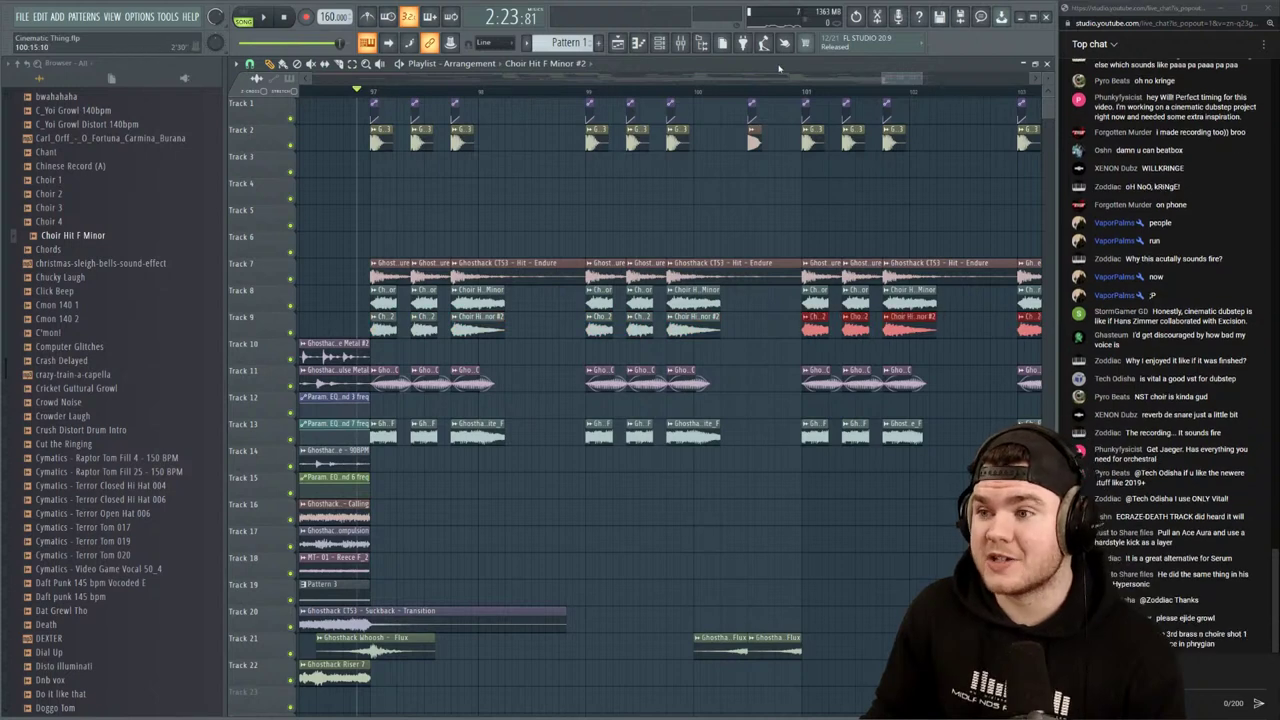
scroll(770, 120, "down", 3)
Check the Track 8 choir channel settings and play the drop from just before bar 97 with both choir layers
double_click(812, 300)
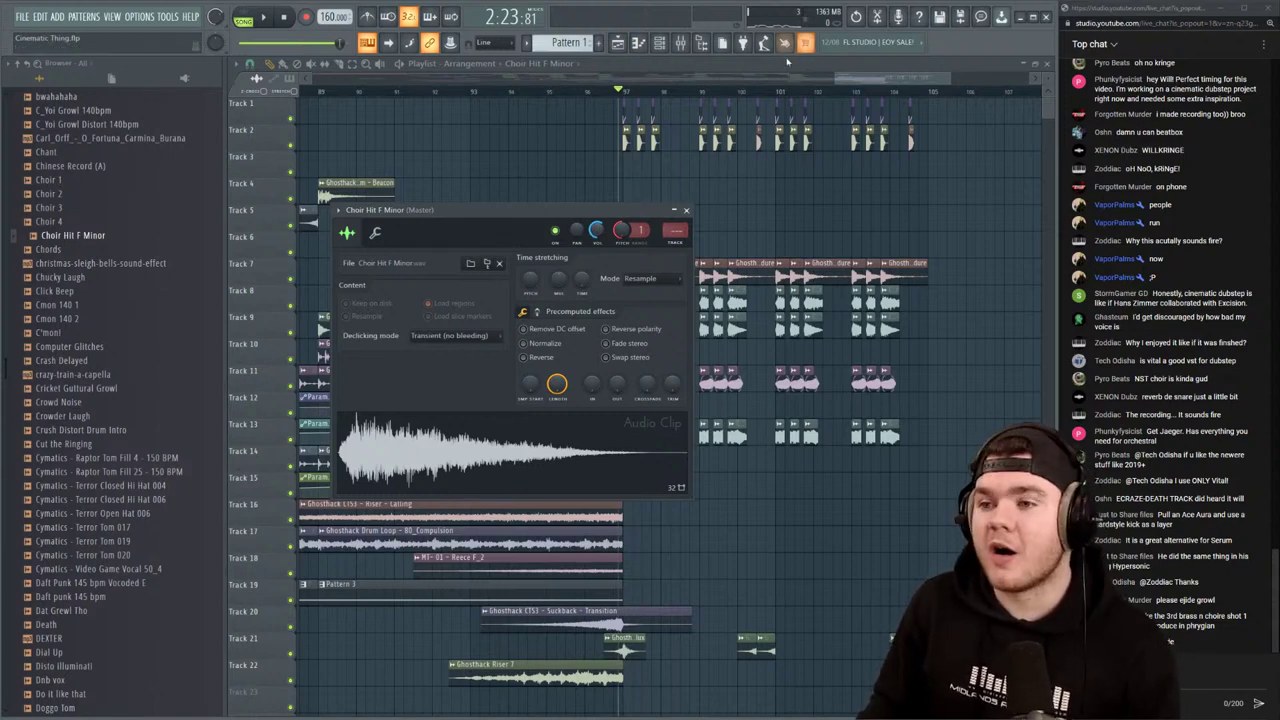
key("space")
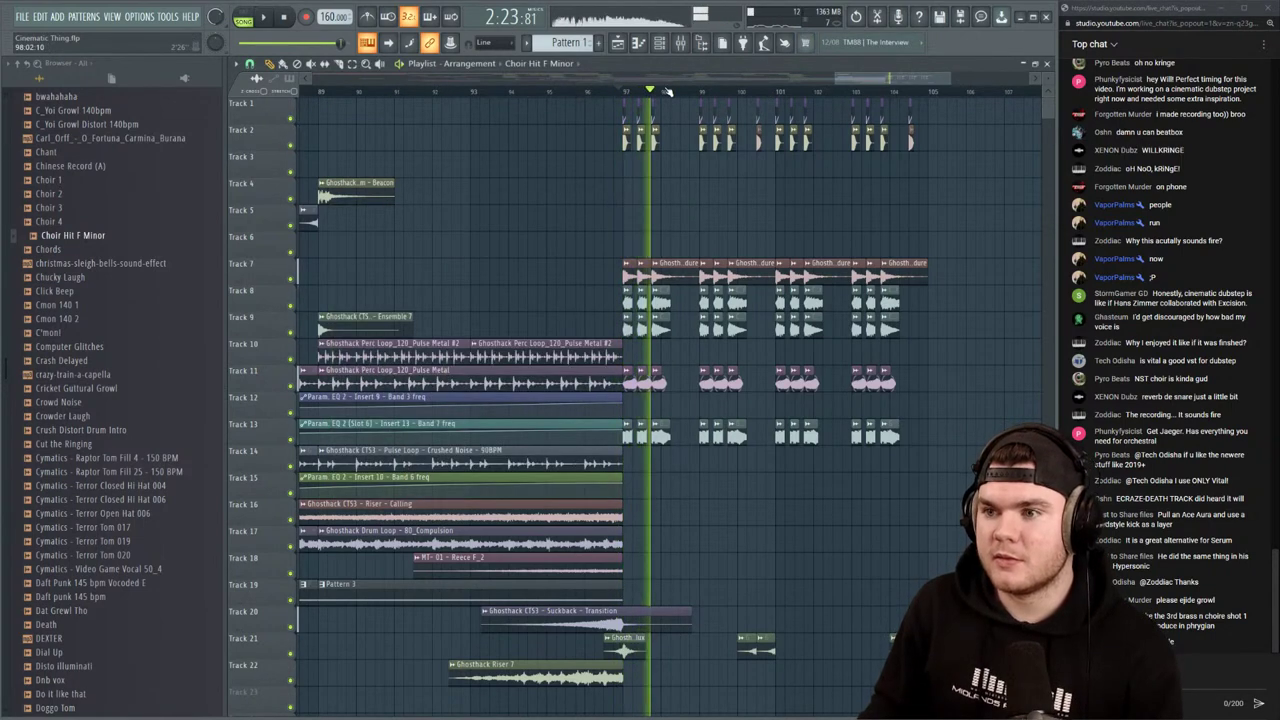
key("space")
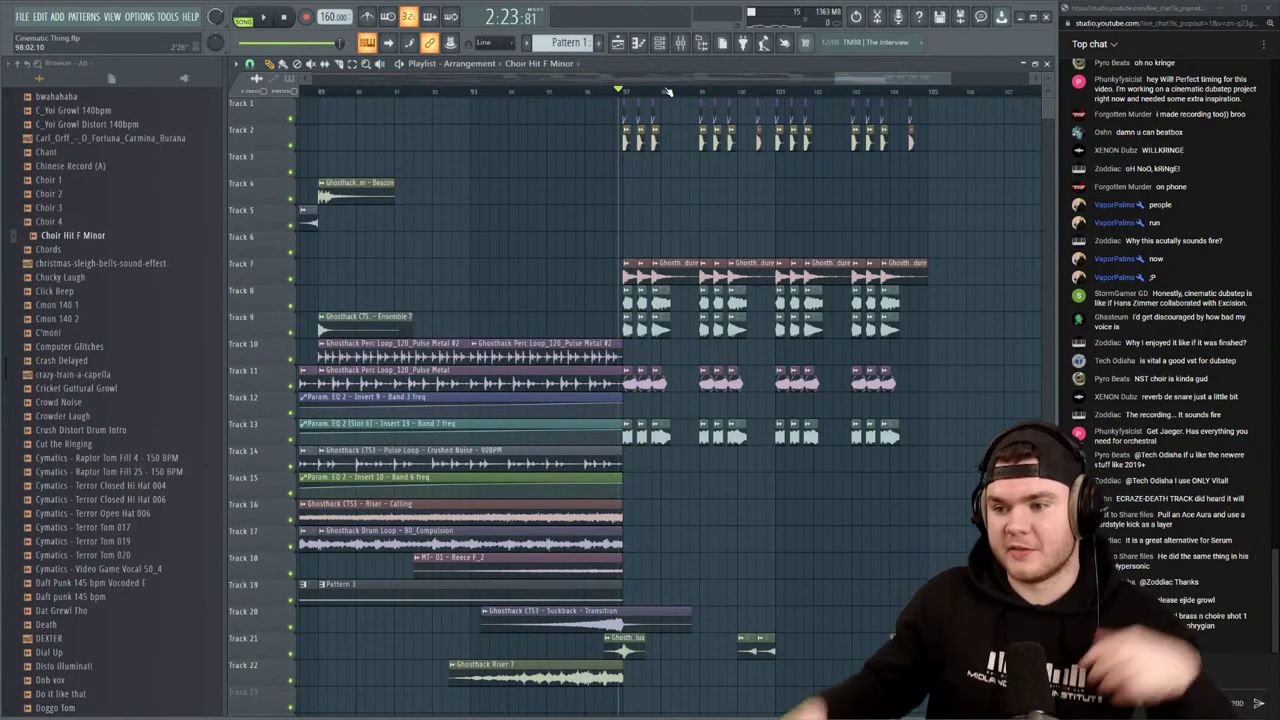
scroll(659, 93, "up", 5)
key("space")
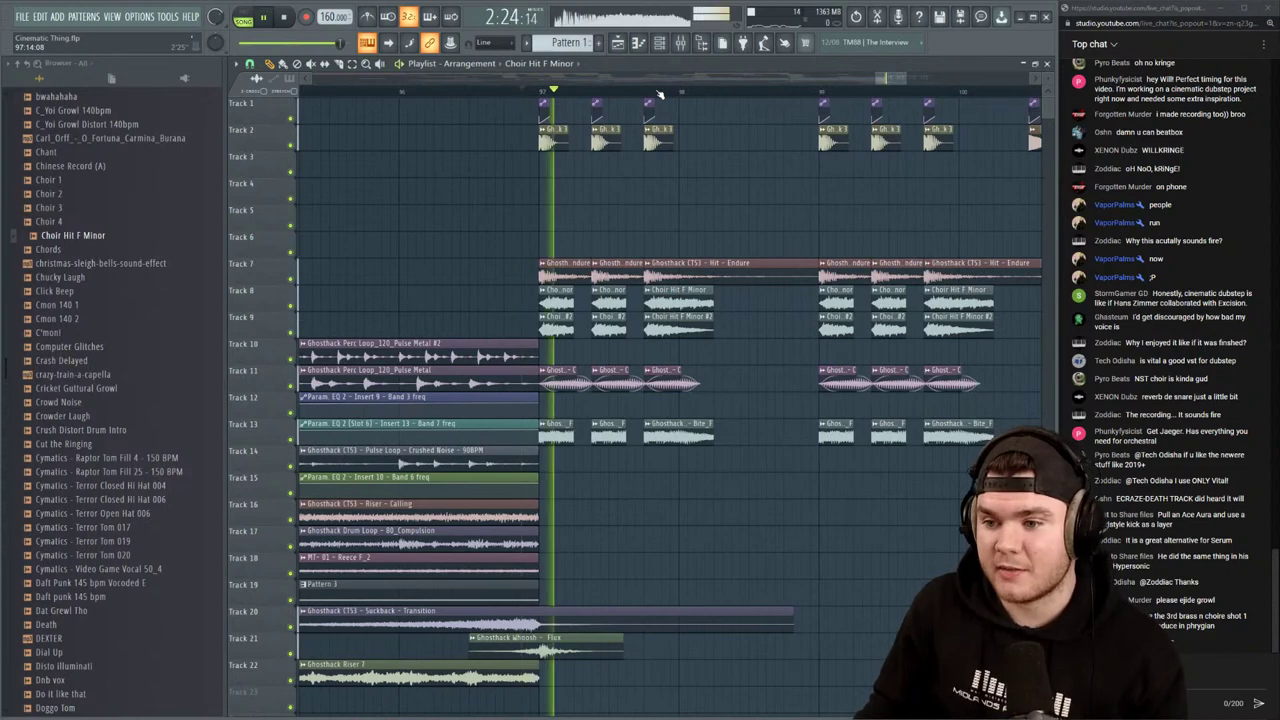
left_click(755, 506)
right_click(757, 504)
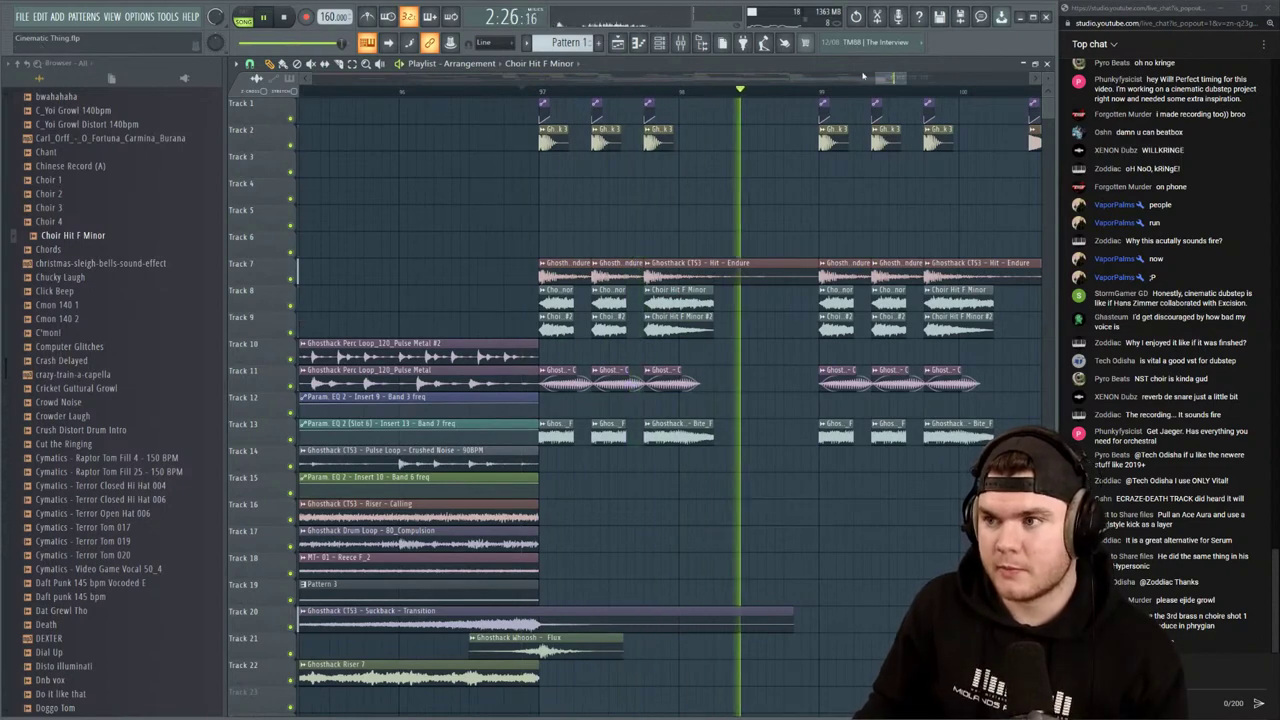
left_click_drag(883, 80, 899, 80)
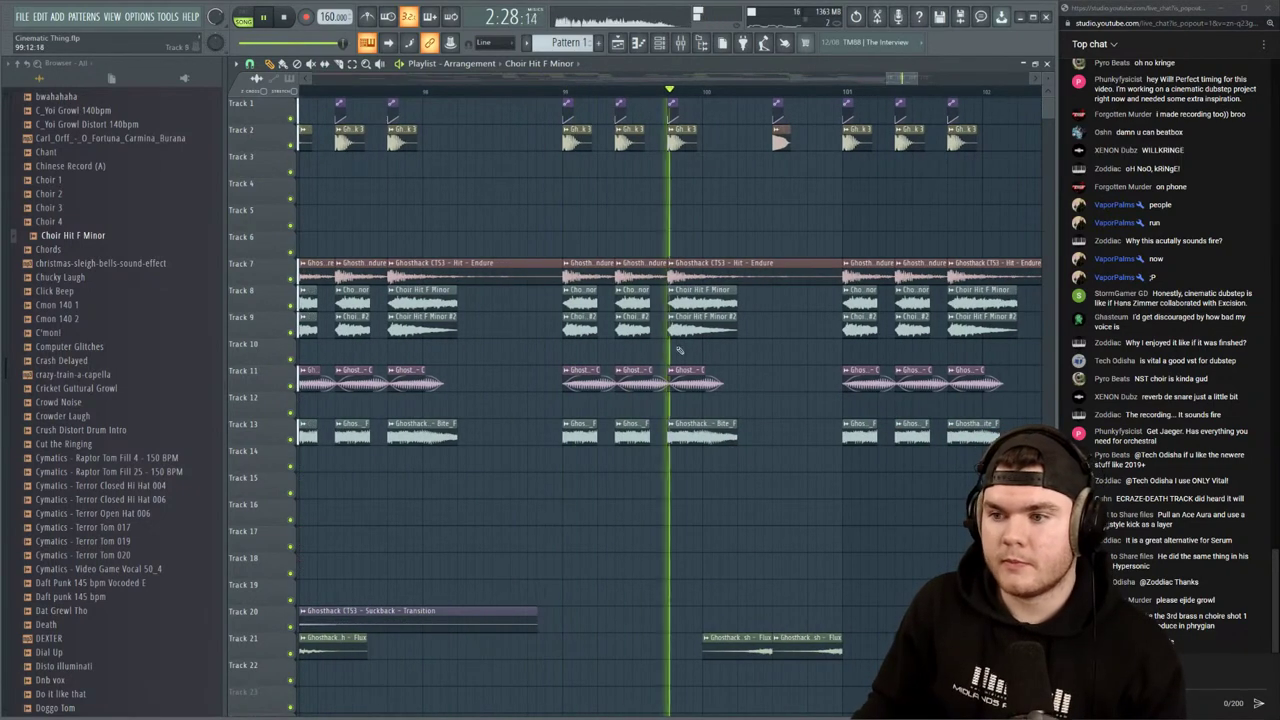
key("space")
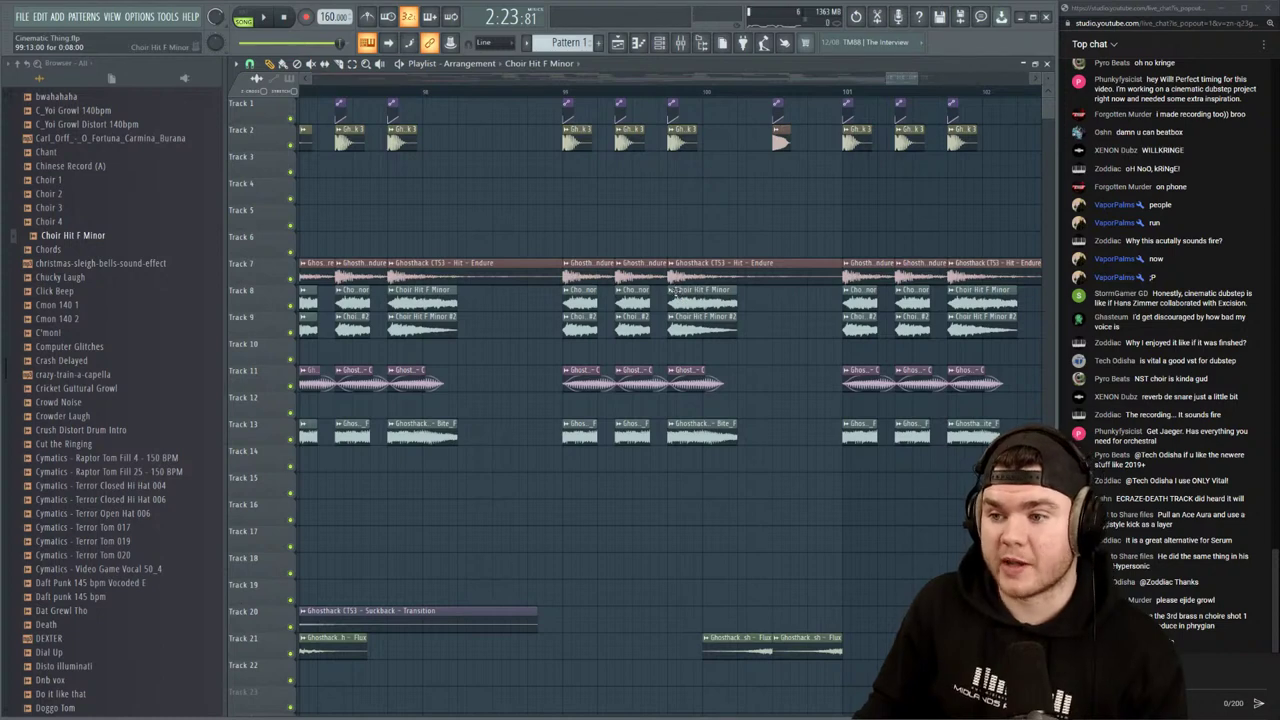
Make the third Track 8 choir hit of the bar 99 group unique and reset its channel pitch
right_click(676, 292)
left_click(705, 378)
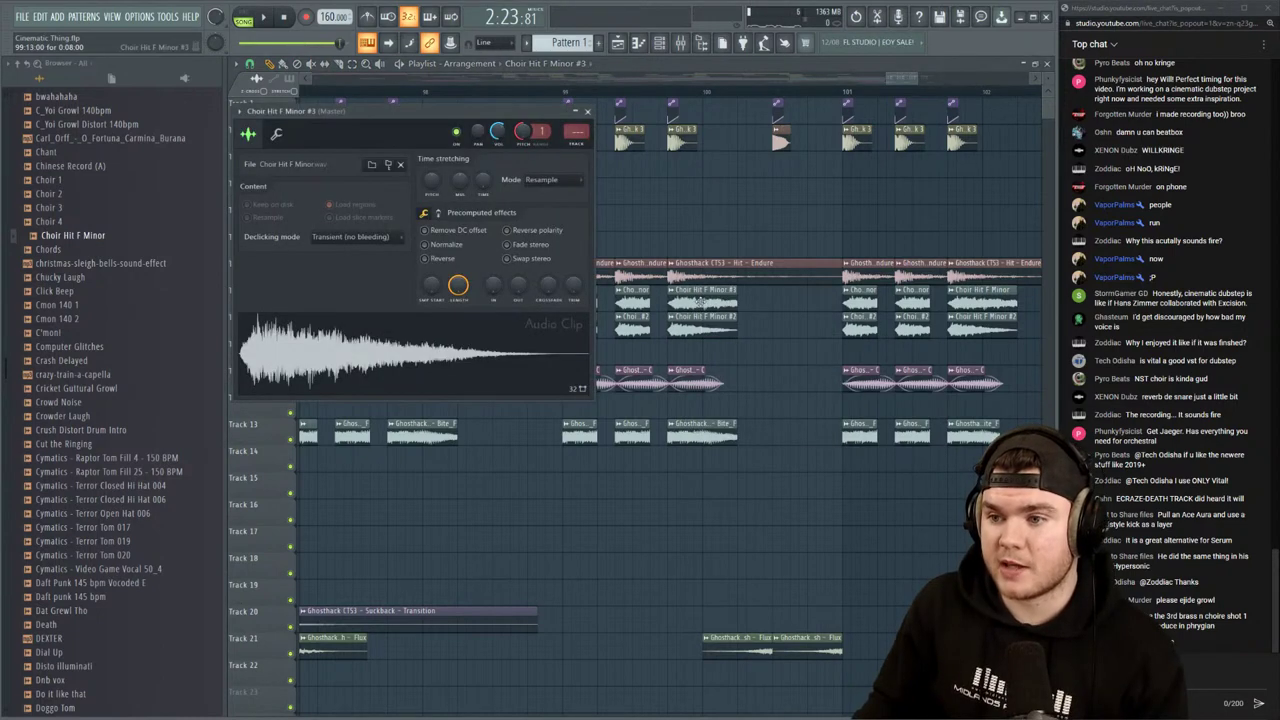
right_click(528, 131)
left_click(546, 139)
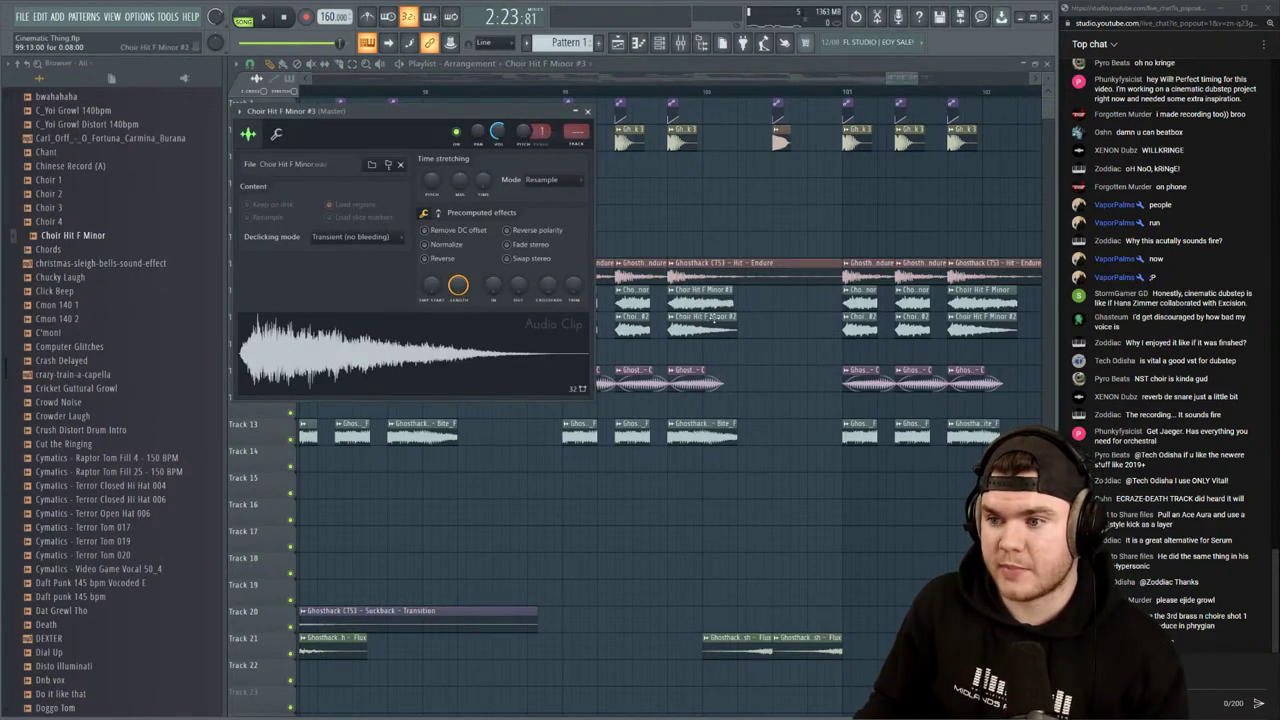
Make the matching Track 9 choir hit and Track 11 Drone - Dream clip unique and raise the pitch of each
right_click(677, 325)
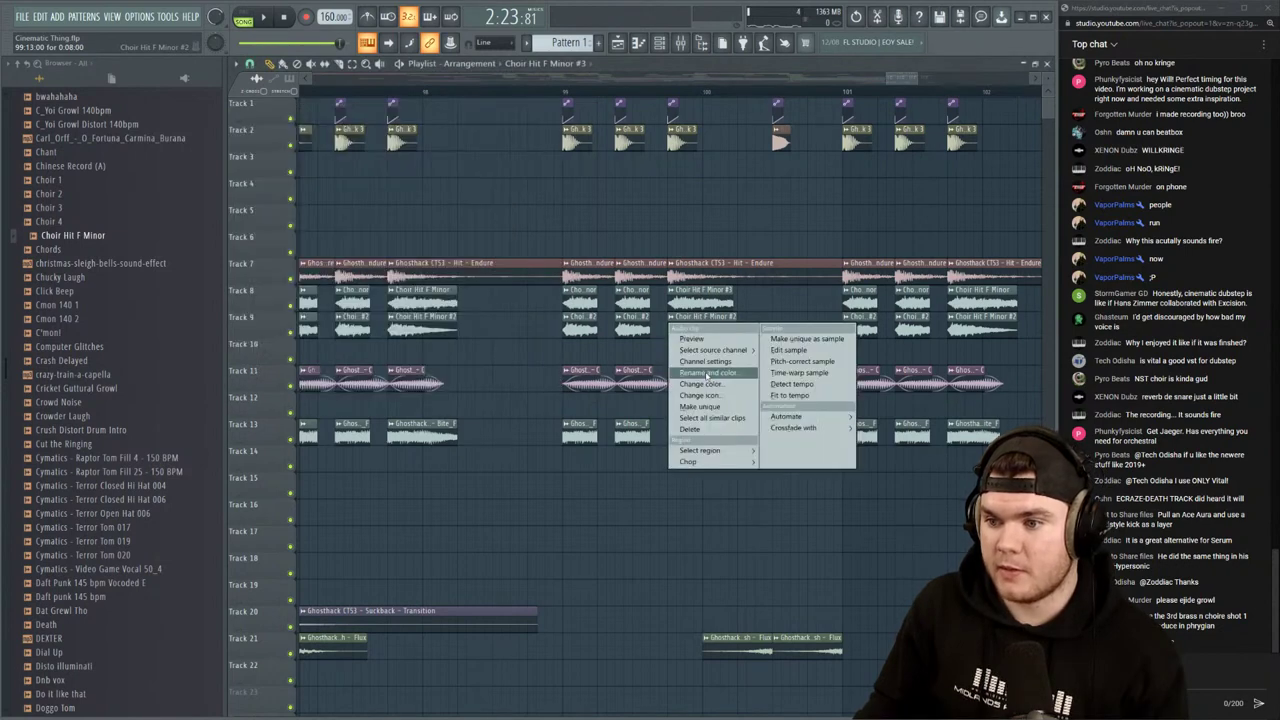
left_click(707, 407)
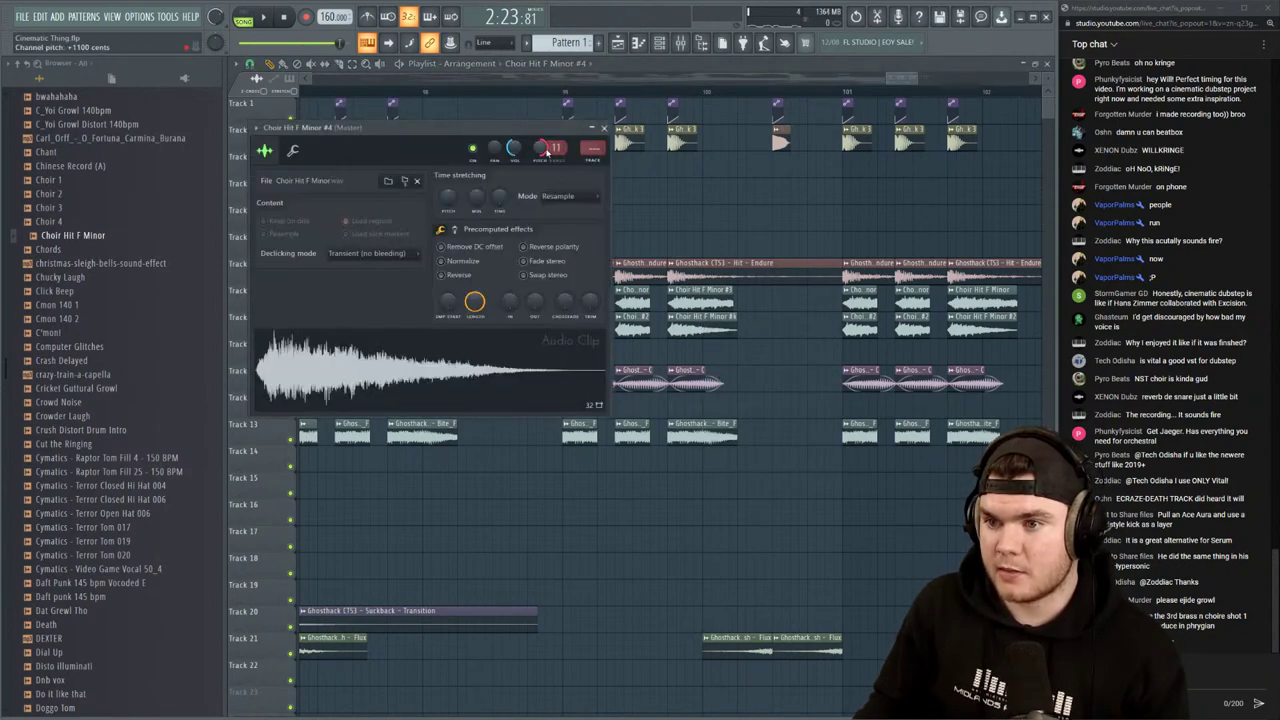
right_click(676, 378)
left_click(705, 460)
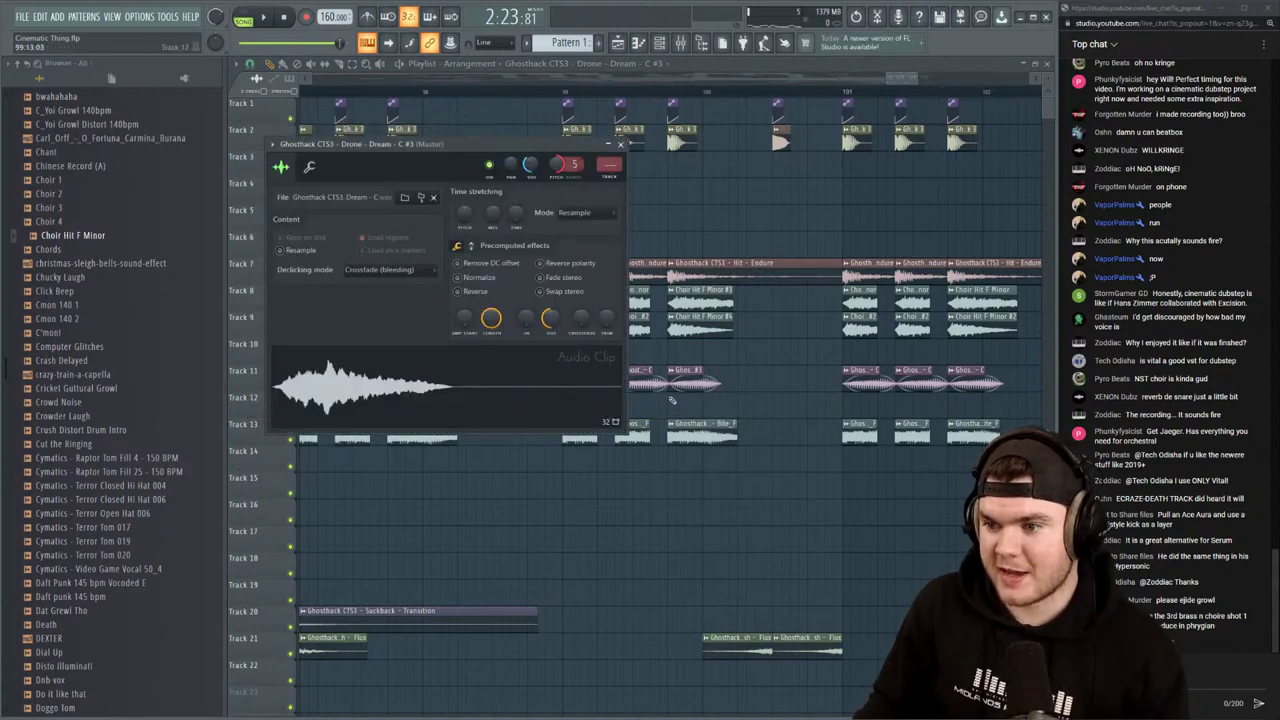
Make the third Track 13 Braam clip of the bar 99 group unique, adjust its channel pitch and play the bar 99 hits
right_click(675, 424)
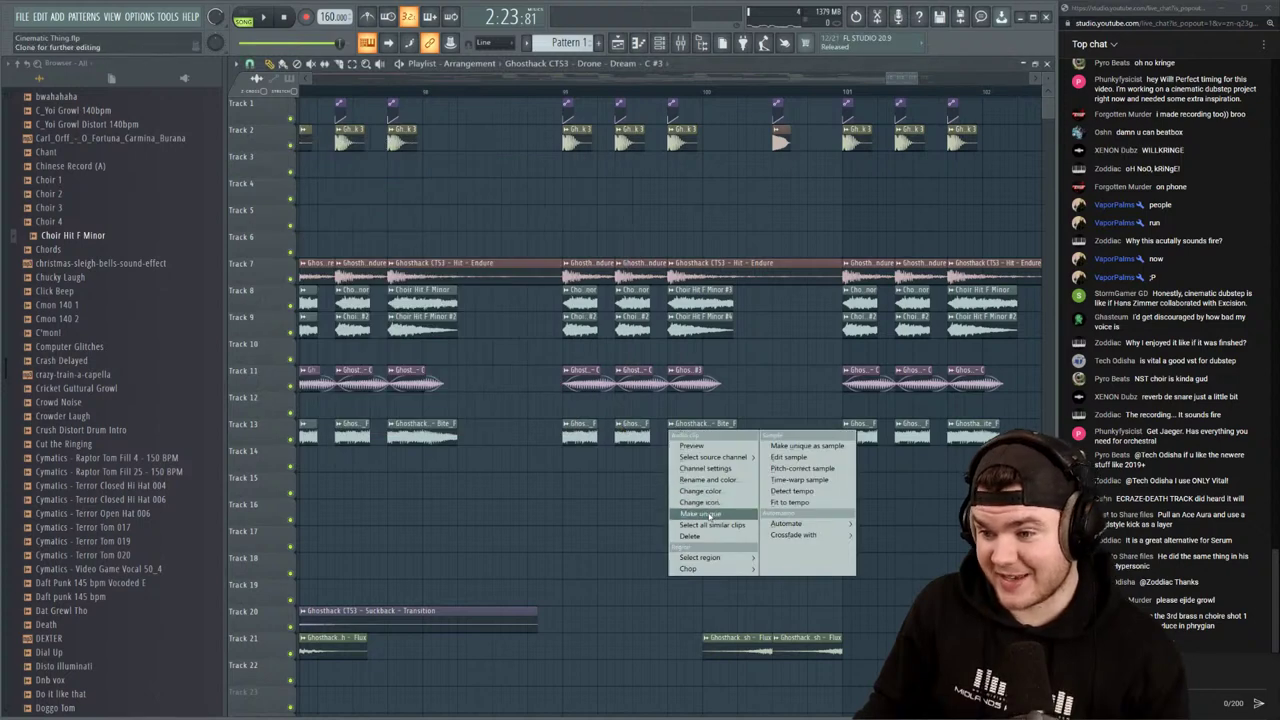
left_click(707, 507)
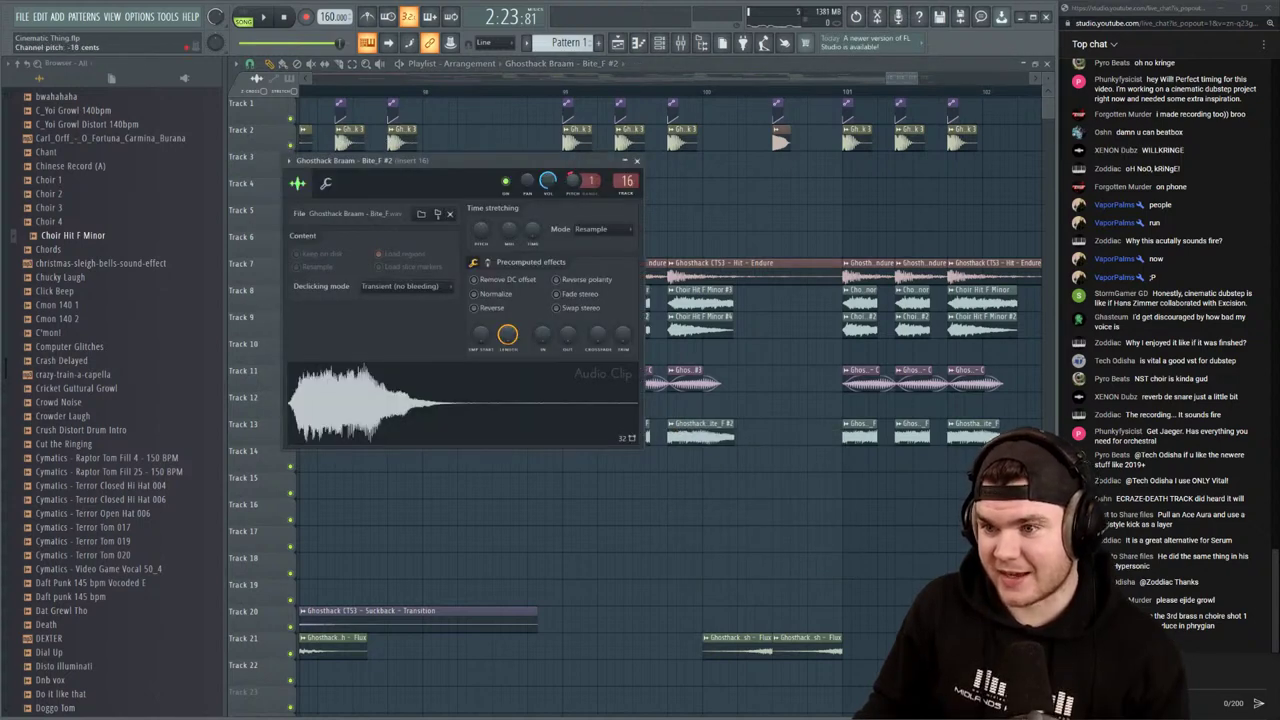
key("space")
left_click(562, 91)
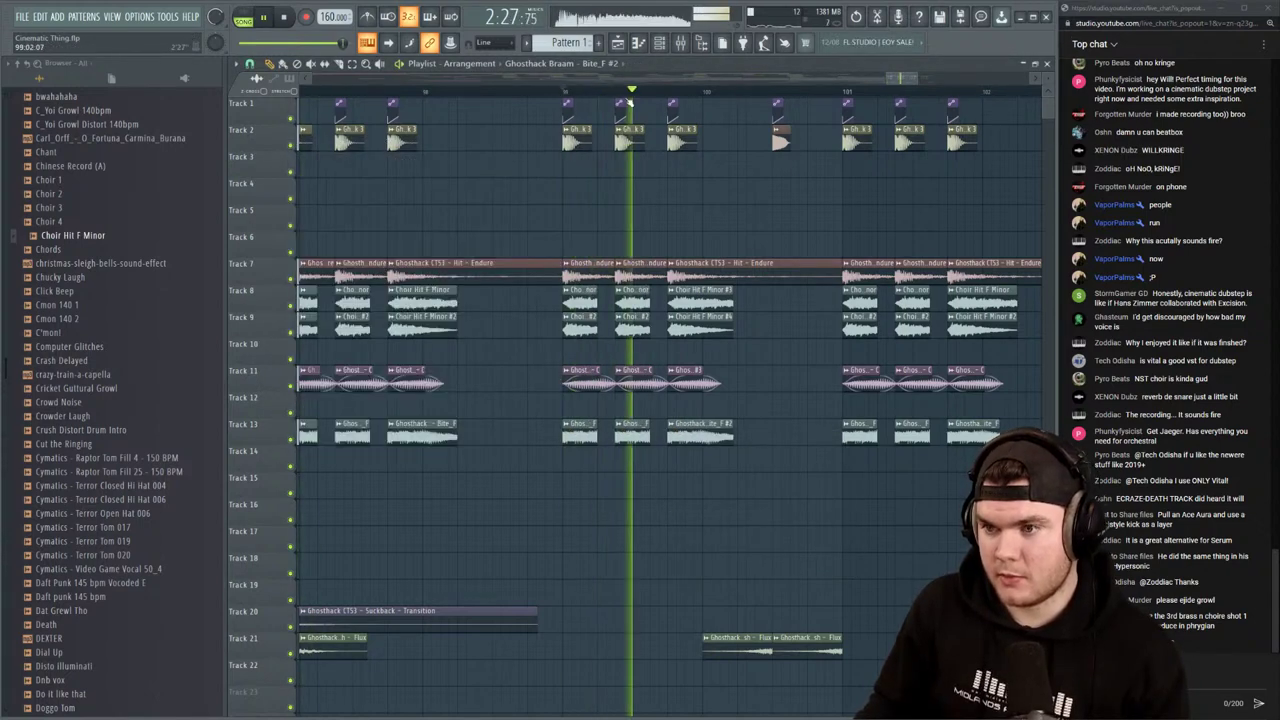
scroll(721, 94, "up", 3)
key("space")
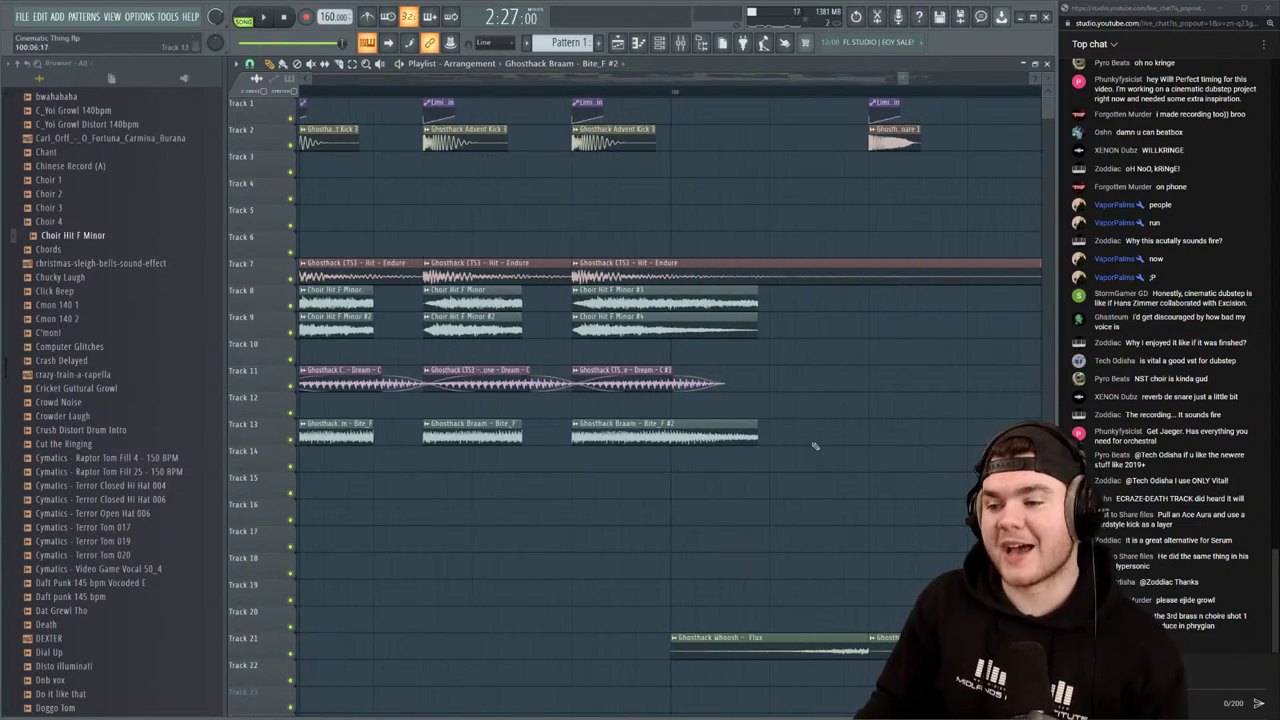
Lengthen the third Track 8, Track 9 and Track 13 hits of the bar 99 group to 8 steps
left_click_drag(804, 444, 766, 289)
scroll(771, 94, "up", 5)
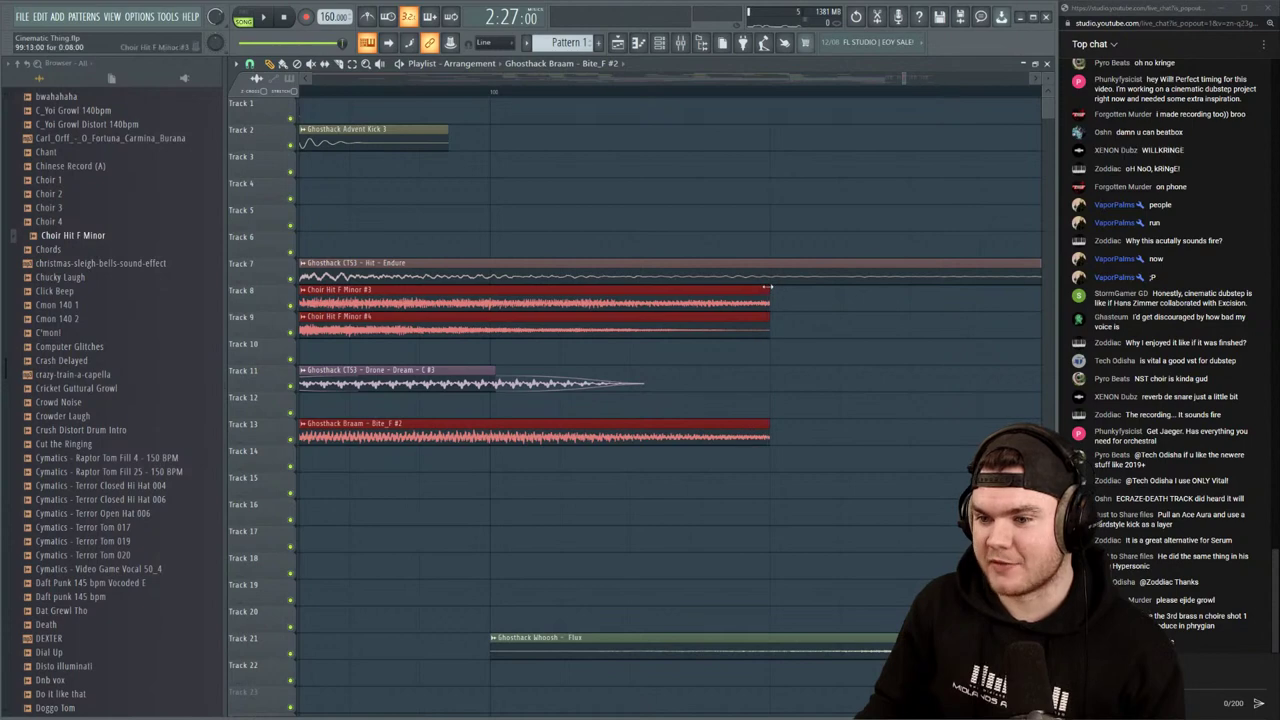
scroll(527, 96, "down", 5)
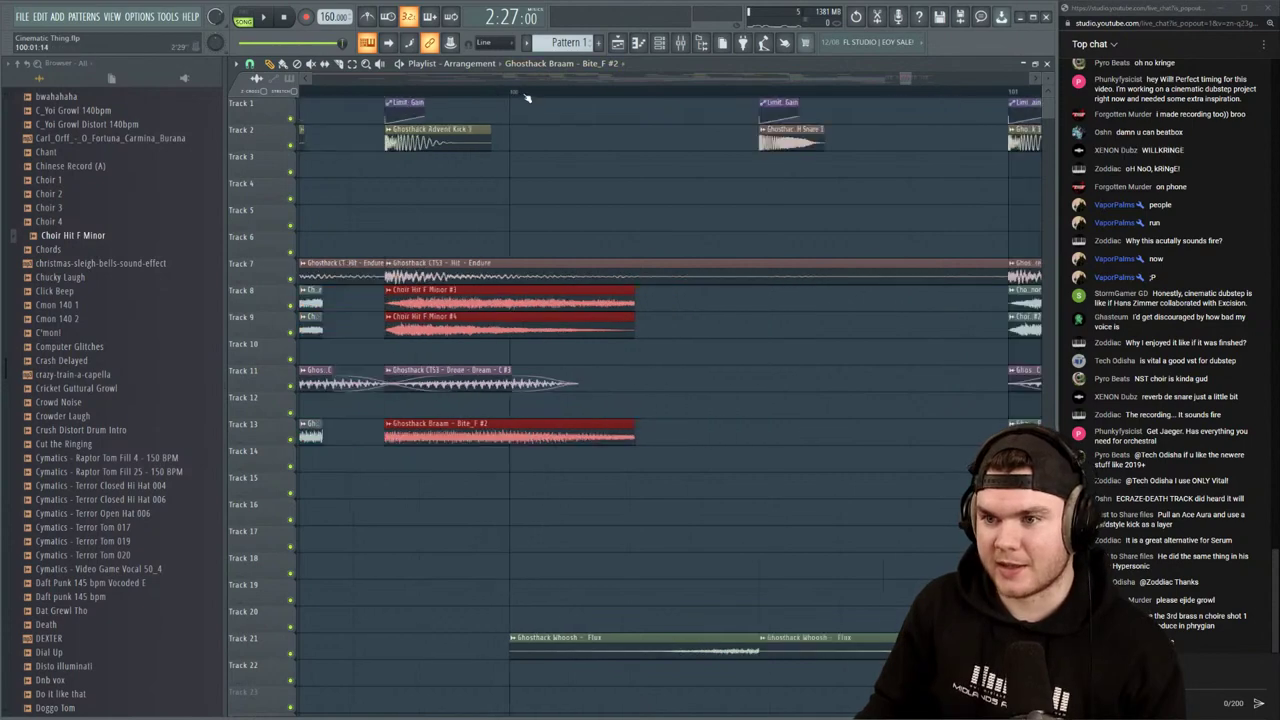
Extend the third Track 11 Drone - Dream clip of the bar 99 group to about 7 steps and play the passage
left_click(443, 92)
key("space")
left_click(627, 378, "ctrl")
key("space")
key("space")
left_click_drag(512, 370, 573, 368)
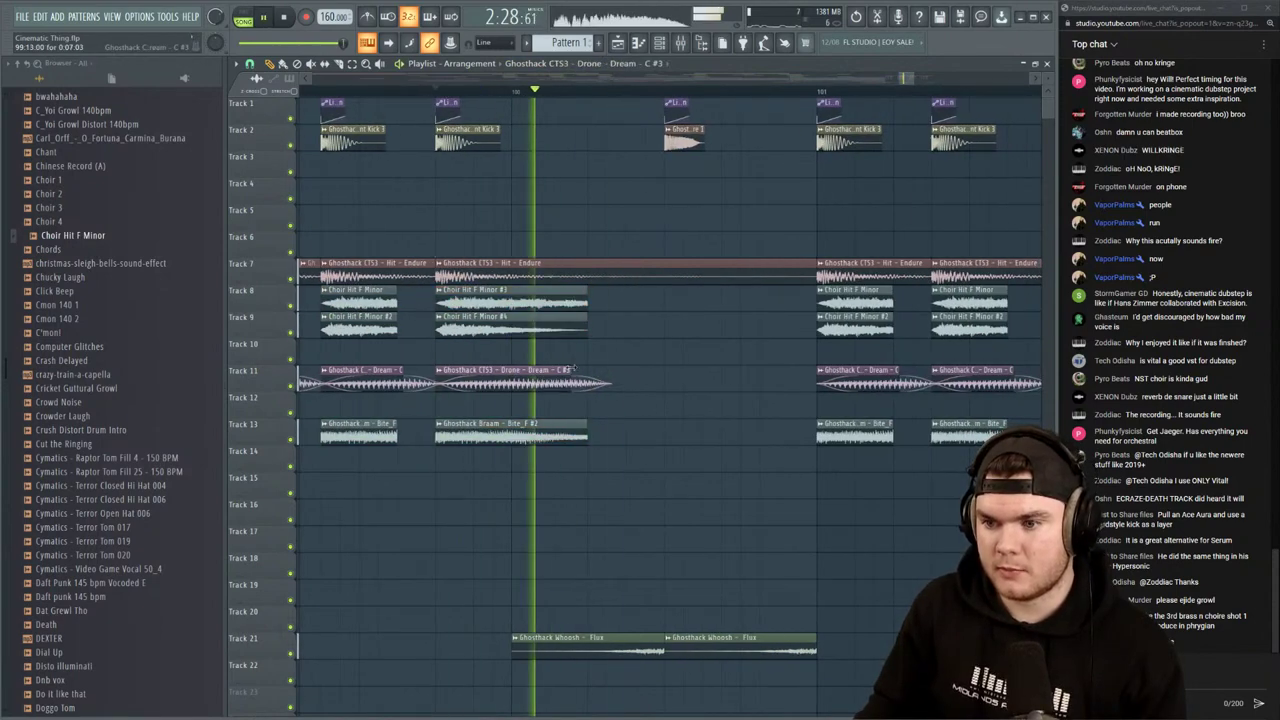
key("space")
key("space")
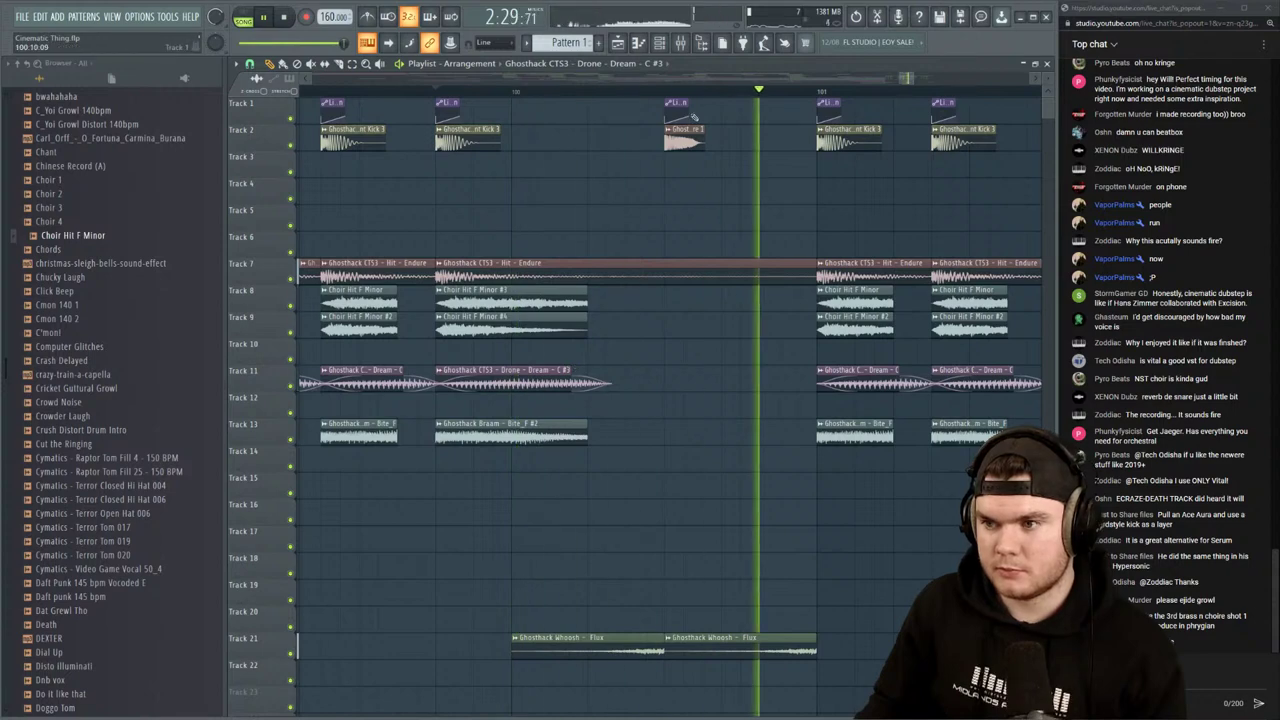
Replace the hits from bar 101 on Tracks 8, 9, 11 and 13 with a duplicate of the bar 97 to 100 hits
scroll(660, 93, "down", 4)
scroll(660, 93, "down", 1)
left_click_drag(910, 458, 684, 286)
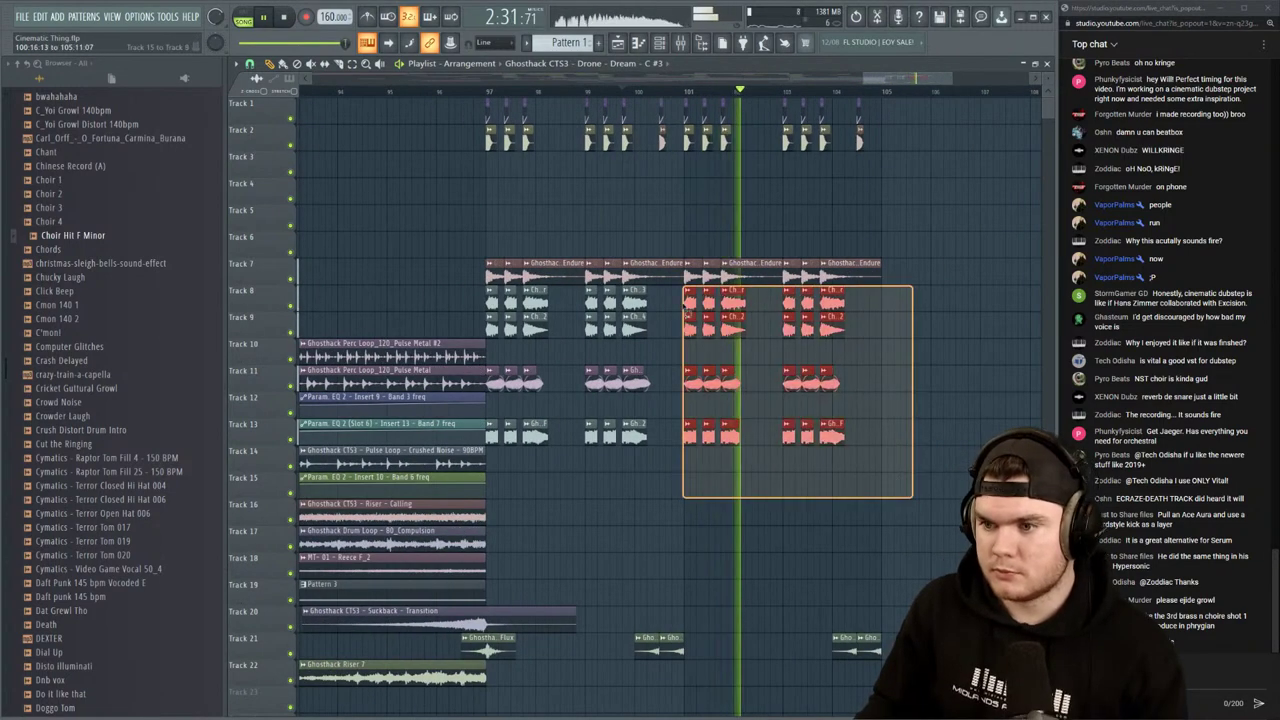
key("space")
key("Delete")
left_click_drag(657, 472, 691, 318)
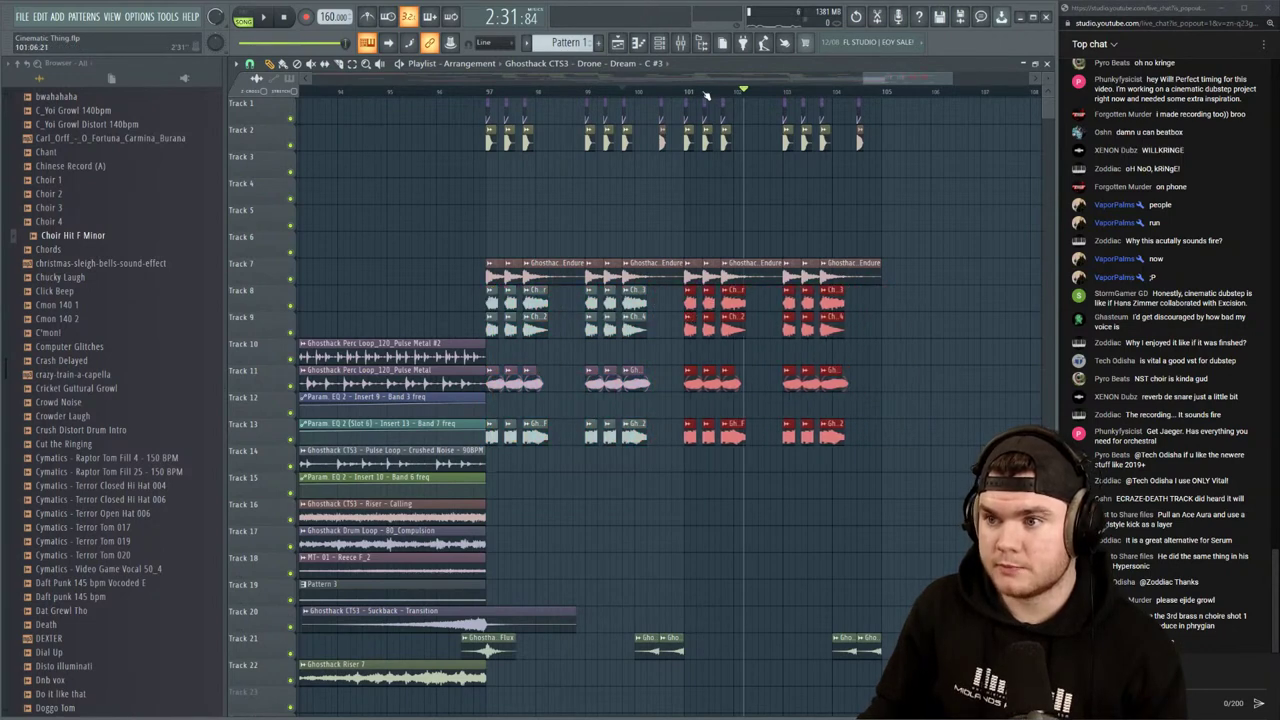
Play the duplicated hits from just before bar 101 and clear the clip selection
left_click(691, 94)
left_click(666, 92)
key("space")
left_click(960, 194)
right_click(960, 197)
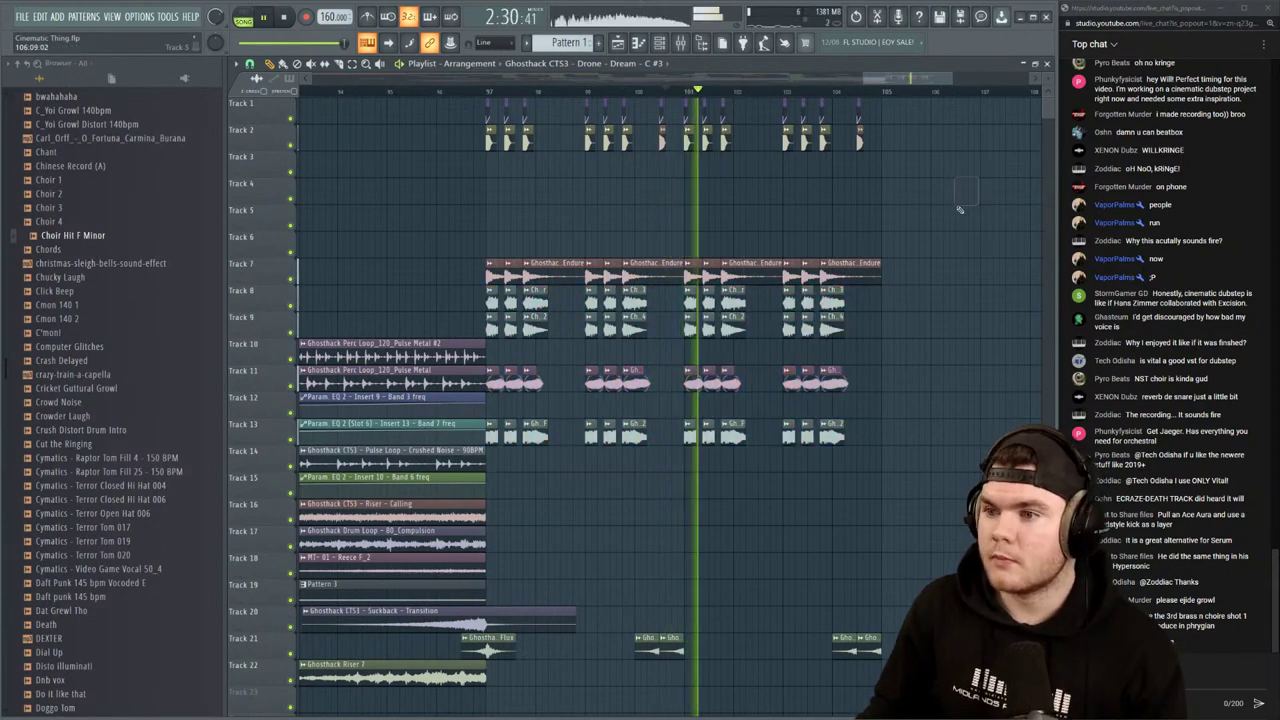
key("space")
Place the mixer over the lower part of the playlist and hide the browser
left_click(680, 42)
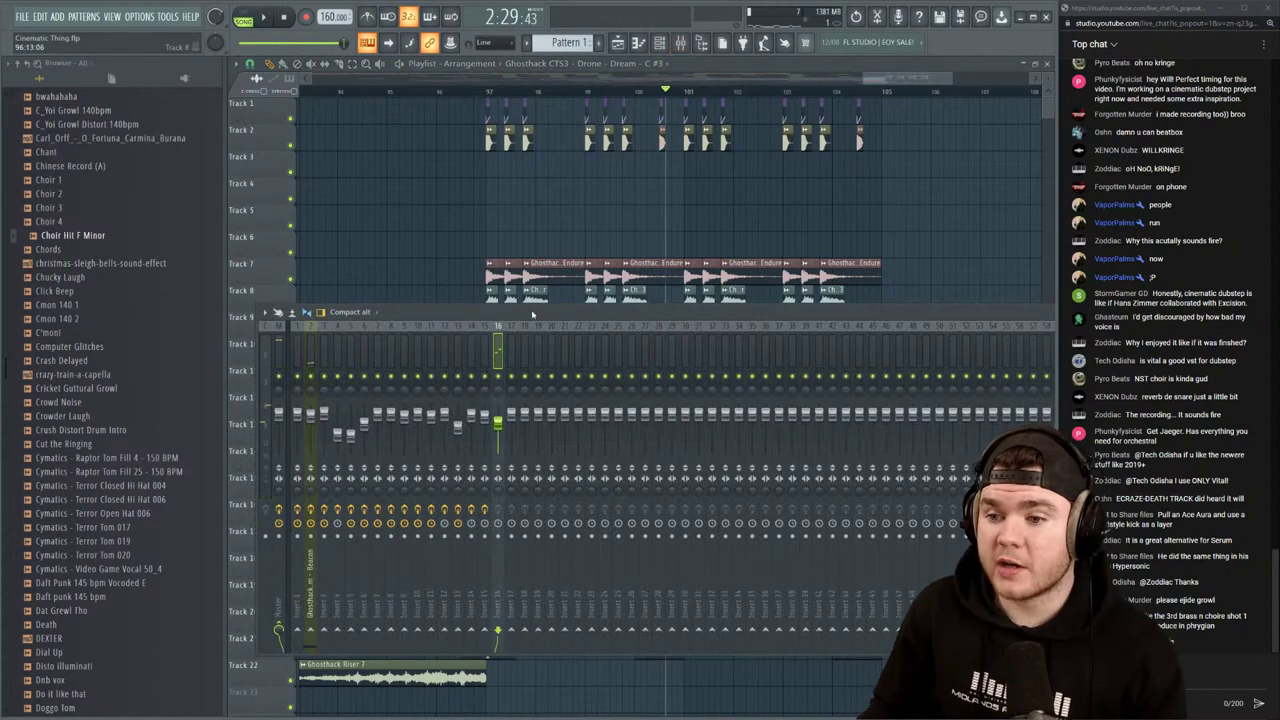
left_click_drag(257, 350, 421, 338)
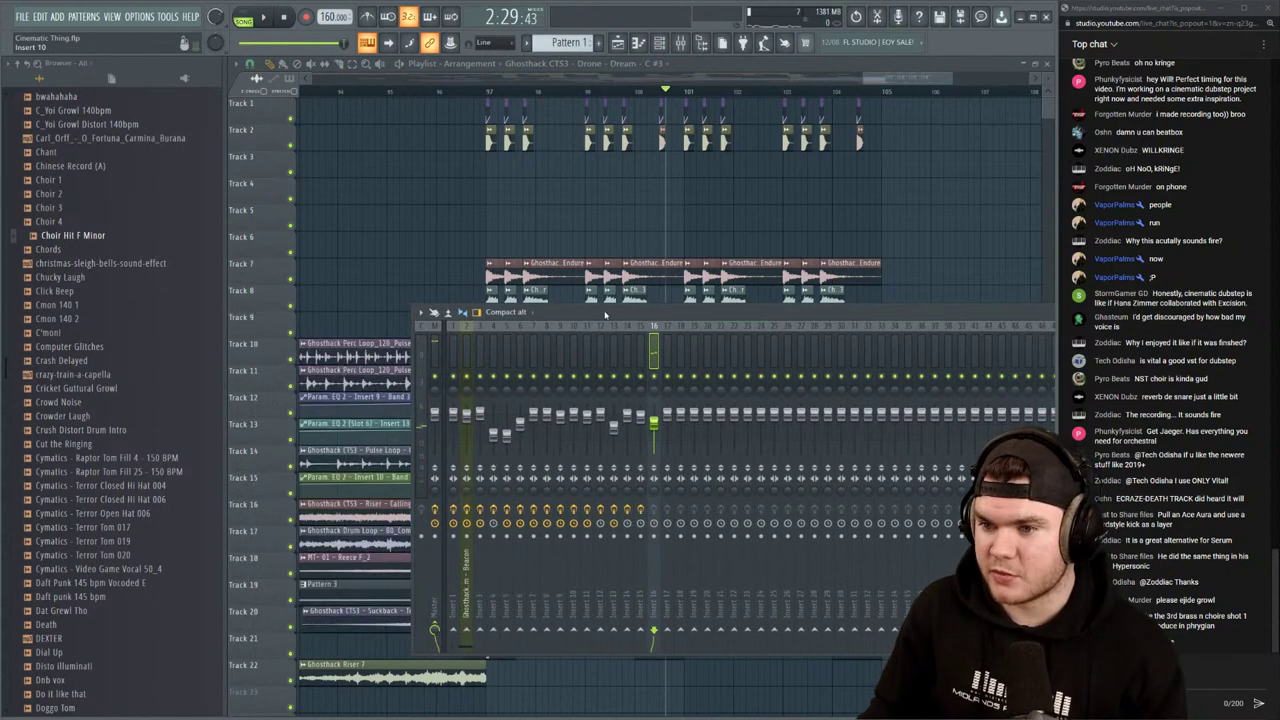
left_click_drag(604, 315, 422, 270)
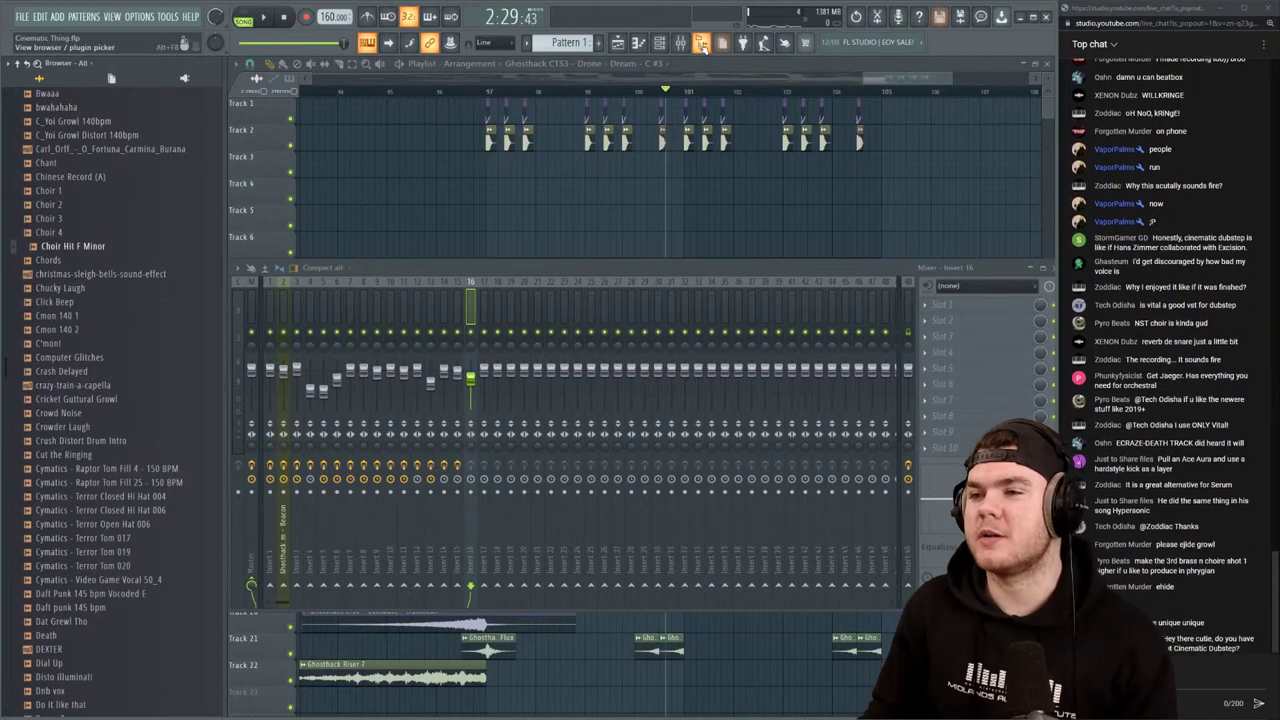
left_click(700, 42)
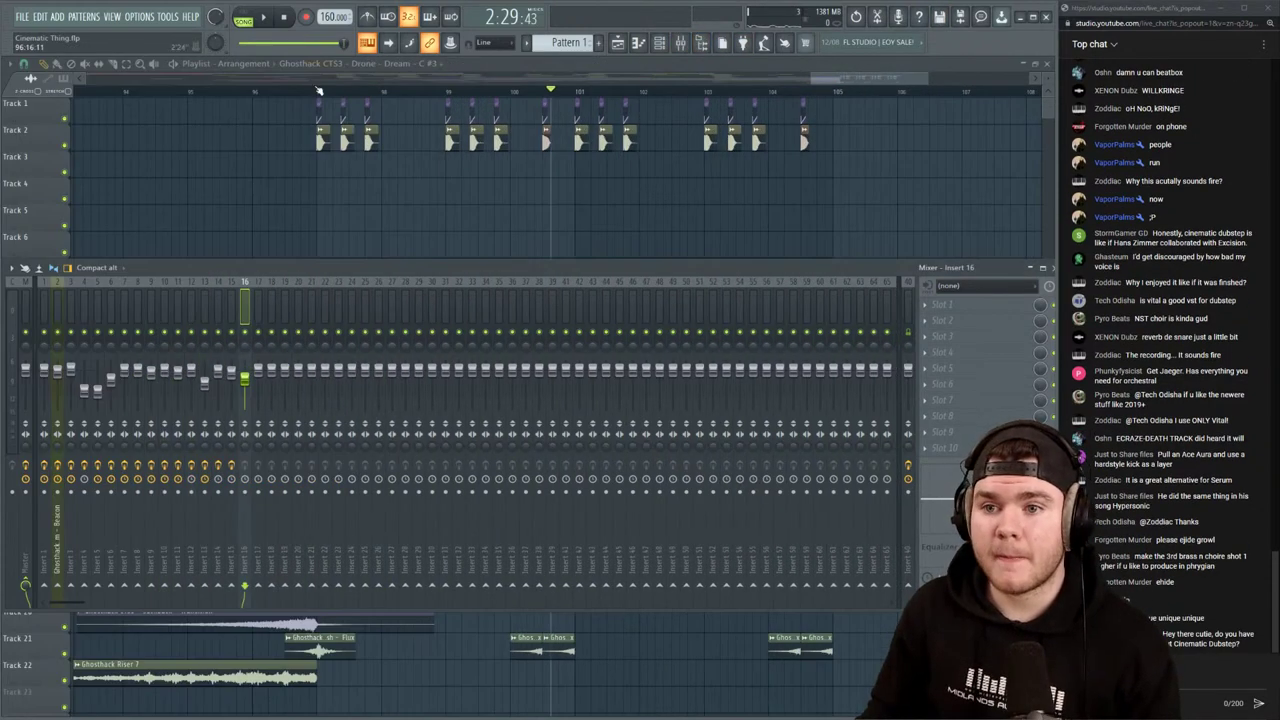
Solo mixer Insert 16, route it to Insert 40 and audition it from bar 97
left_click(318, 91)
left_click(680, 42)
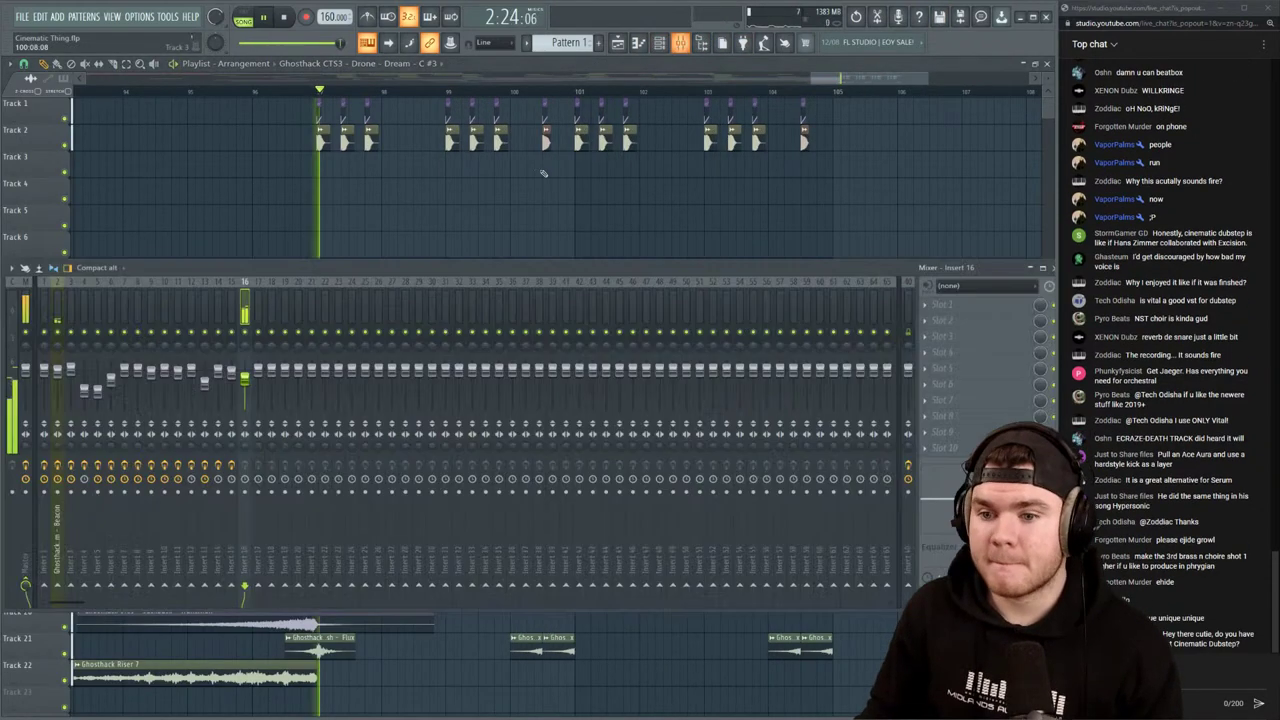
right_click(245, 332)
key("space")
key("space")
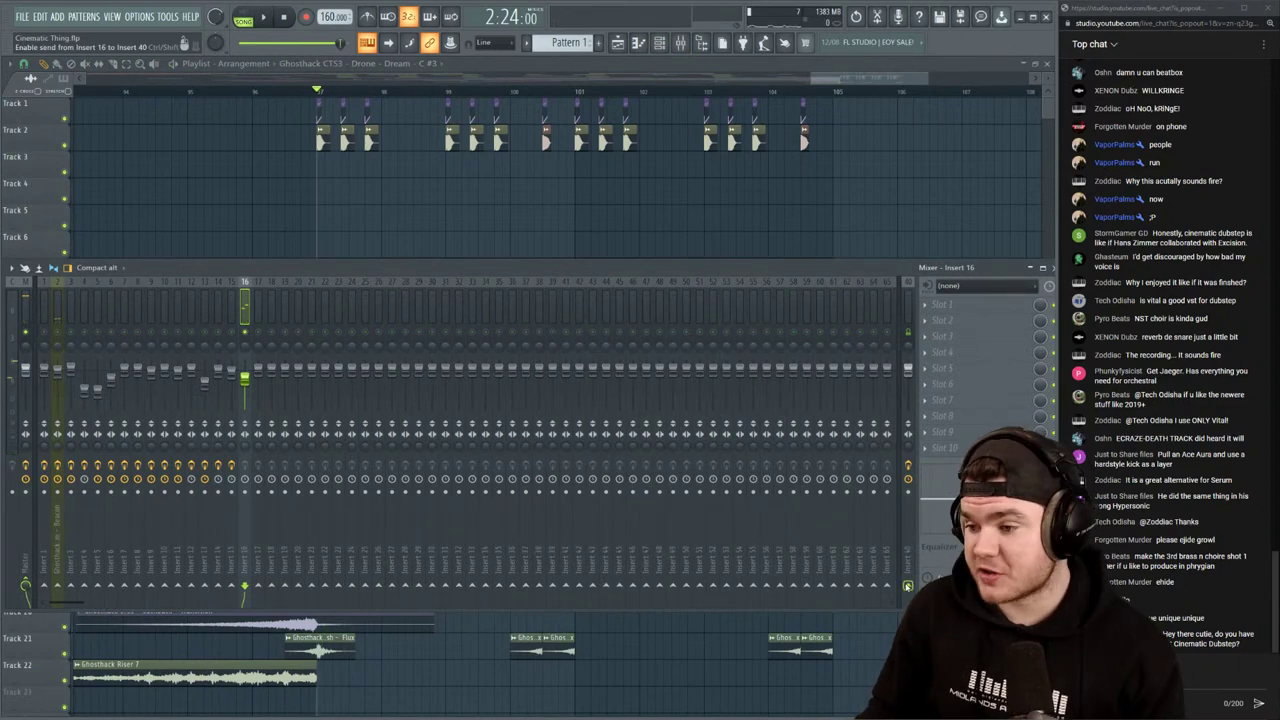
key("space")
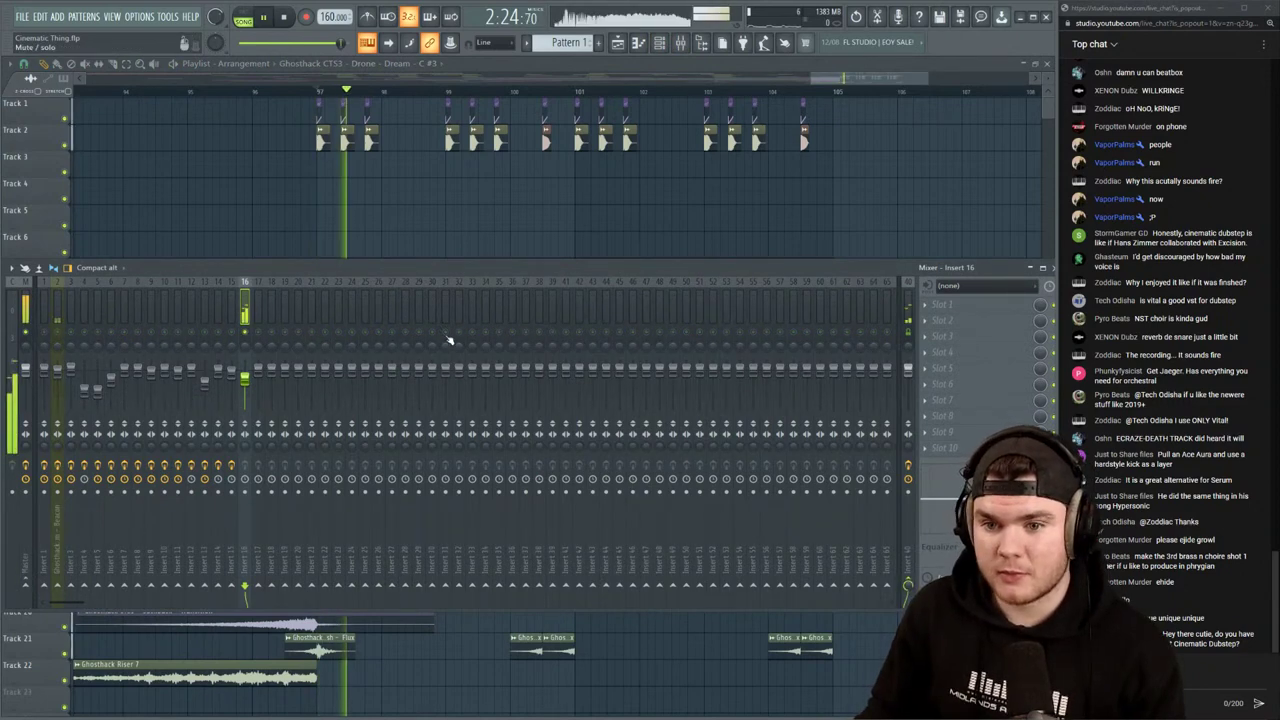
key("space")
Change the Limiter gain automation at bar 97 to a Double curve, adjust its tension and audition the ducking
scroll(317, 93, "up", 3)
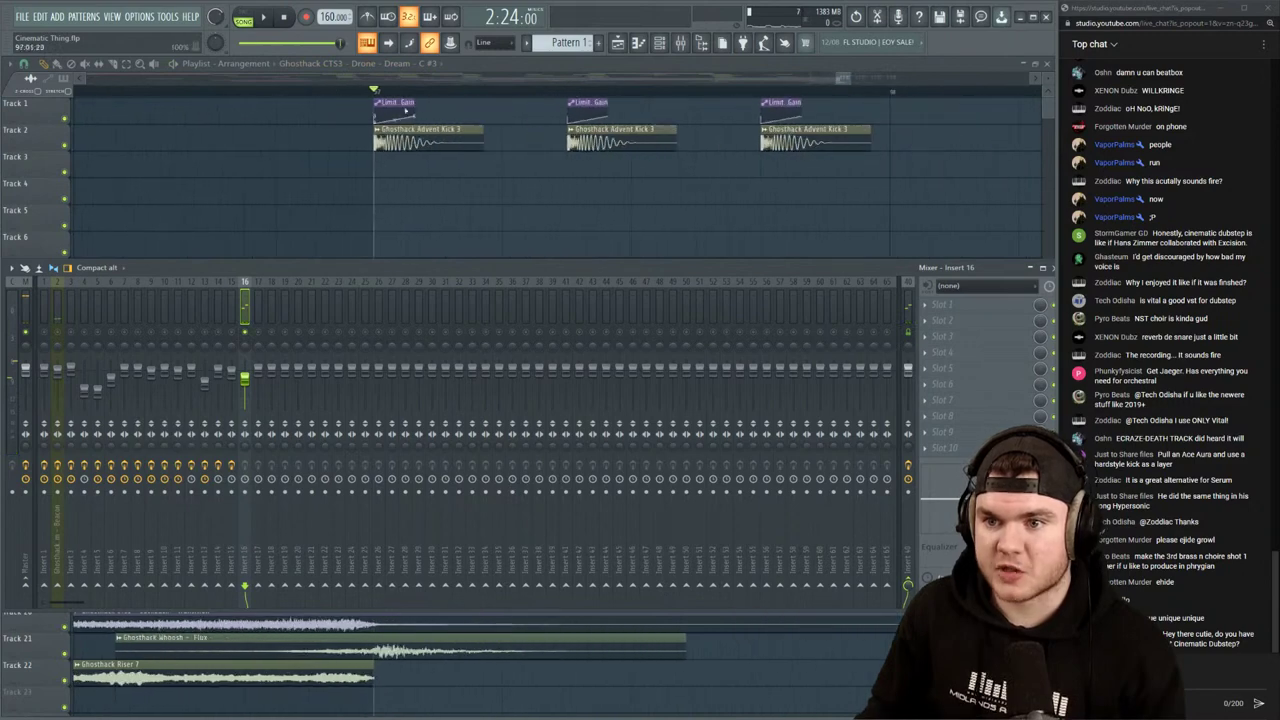
right_click(416, 116)
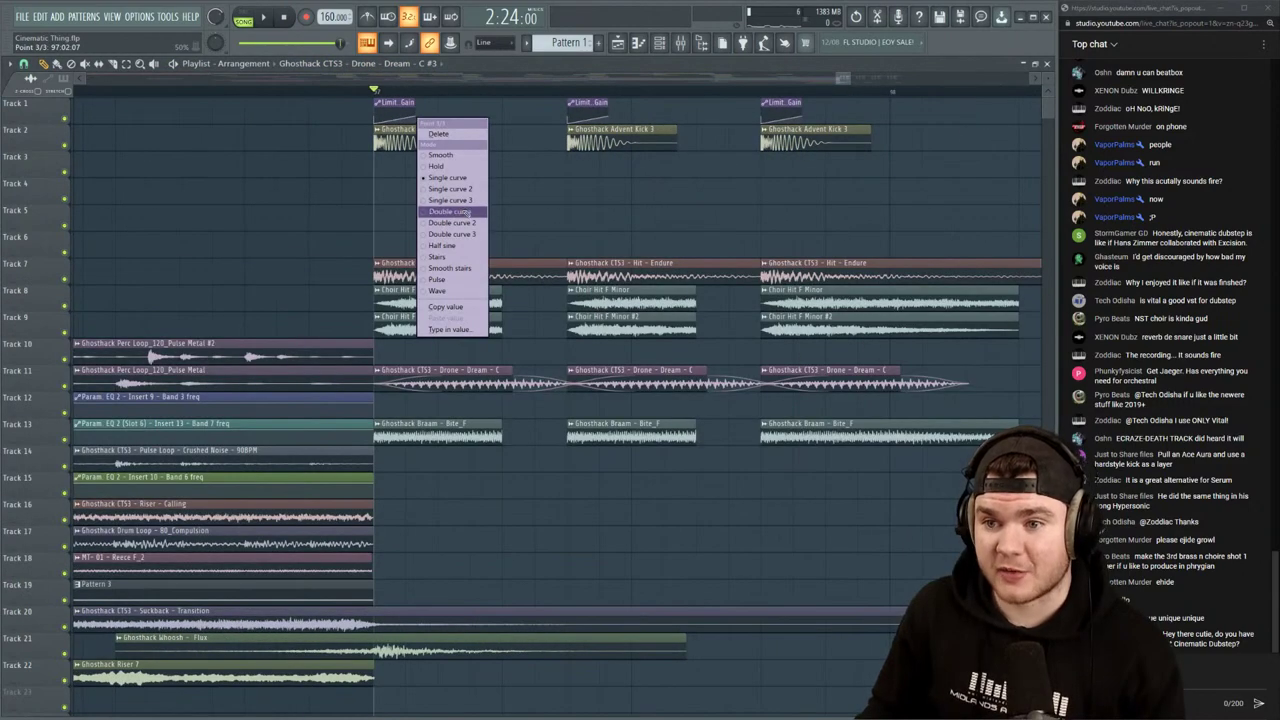
left_click(452, 211)
key("space")
key("space")
key("space")
key("space")
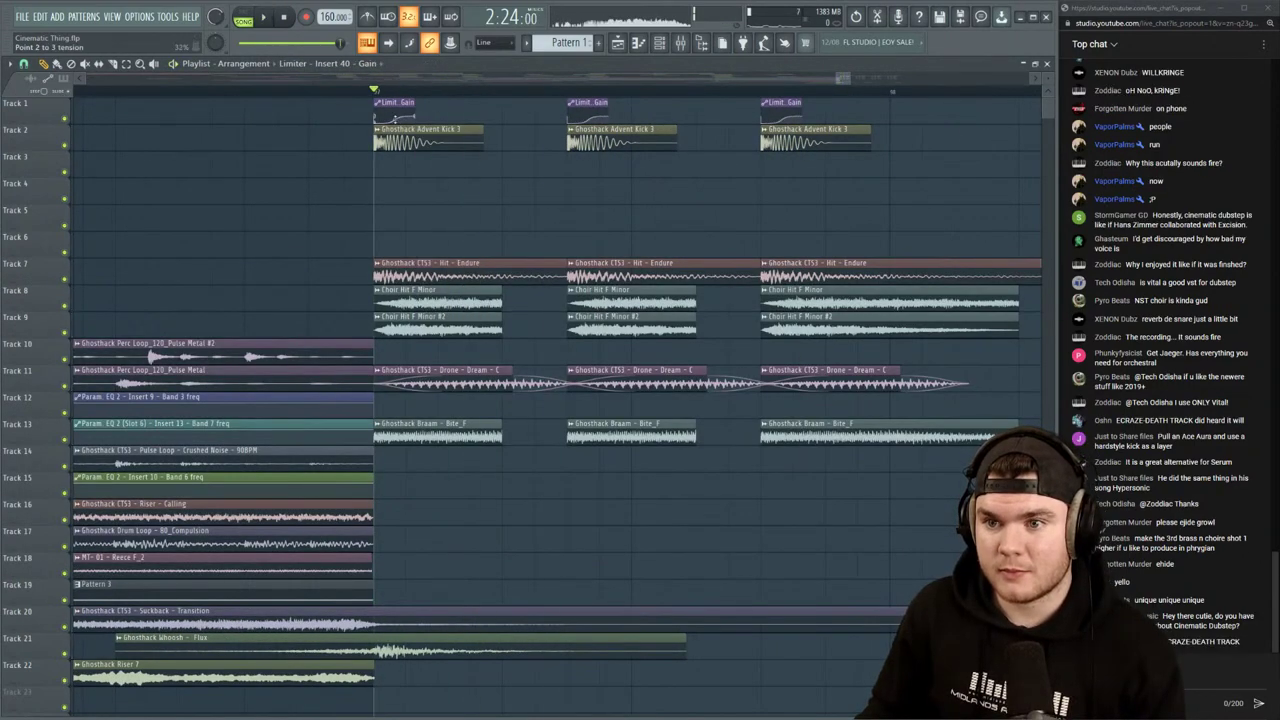
key("space")
key("space")
Assign the Track 8 Choir Hit F Minor channel to mixer Insert 17
left_click(683, 45)
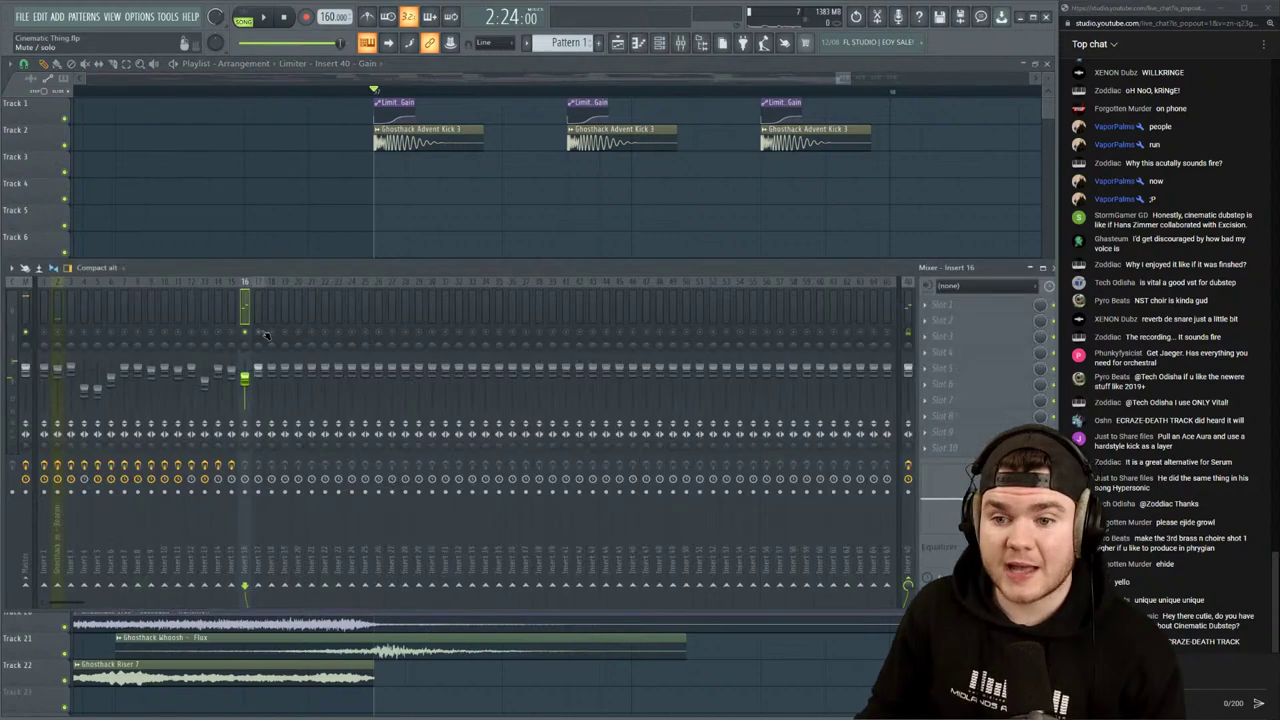
left_click(262, 302)
left_click(571, 63)
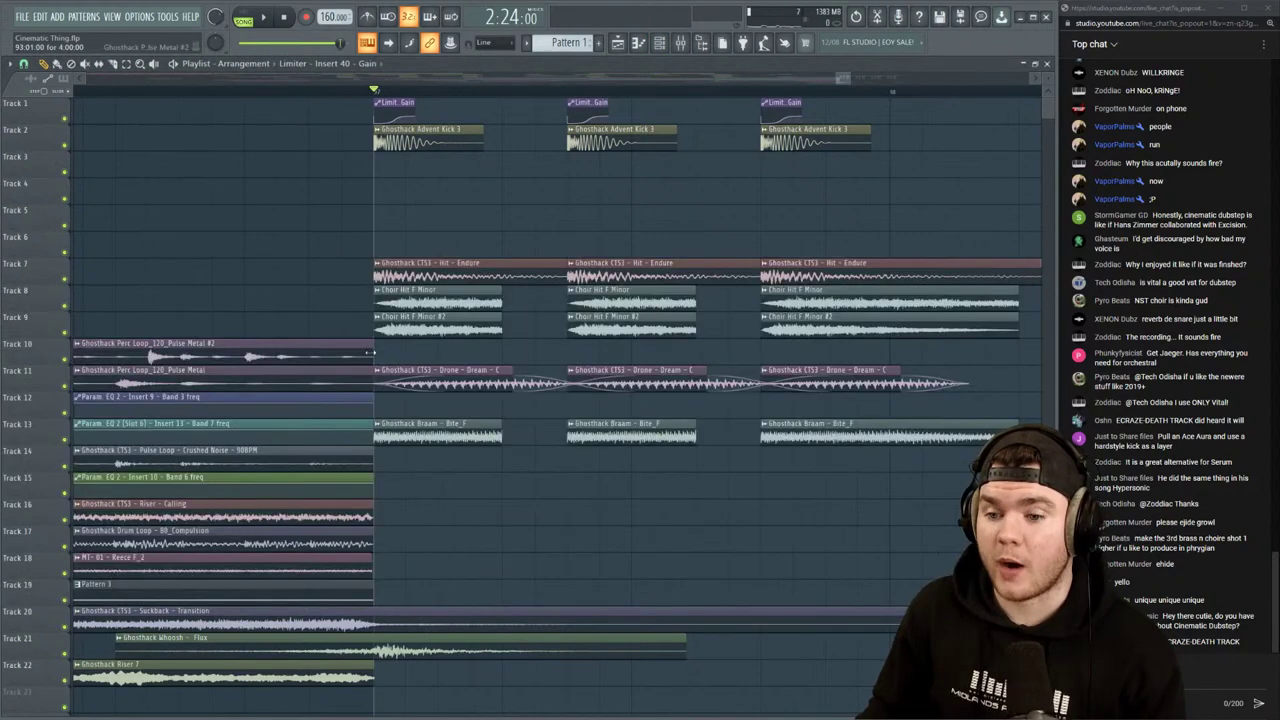
scroll(449, 95, "down", 3)
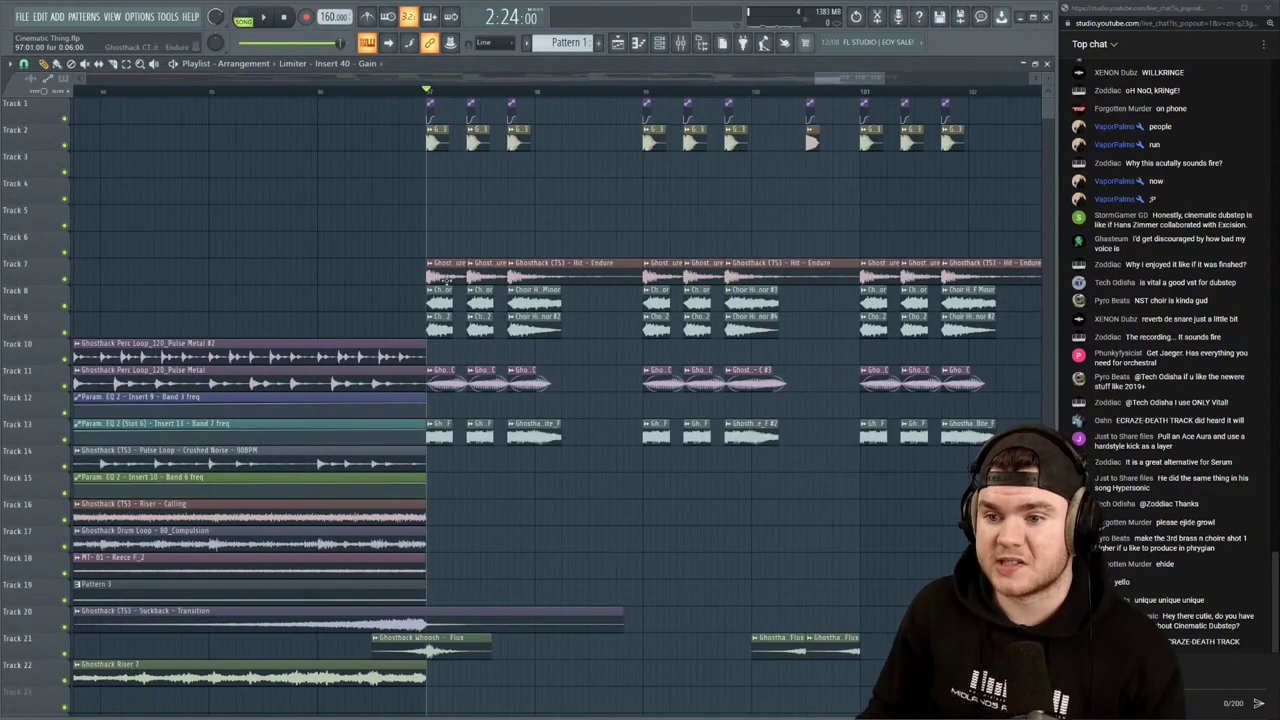
double_click(446, 302)
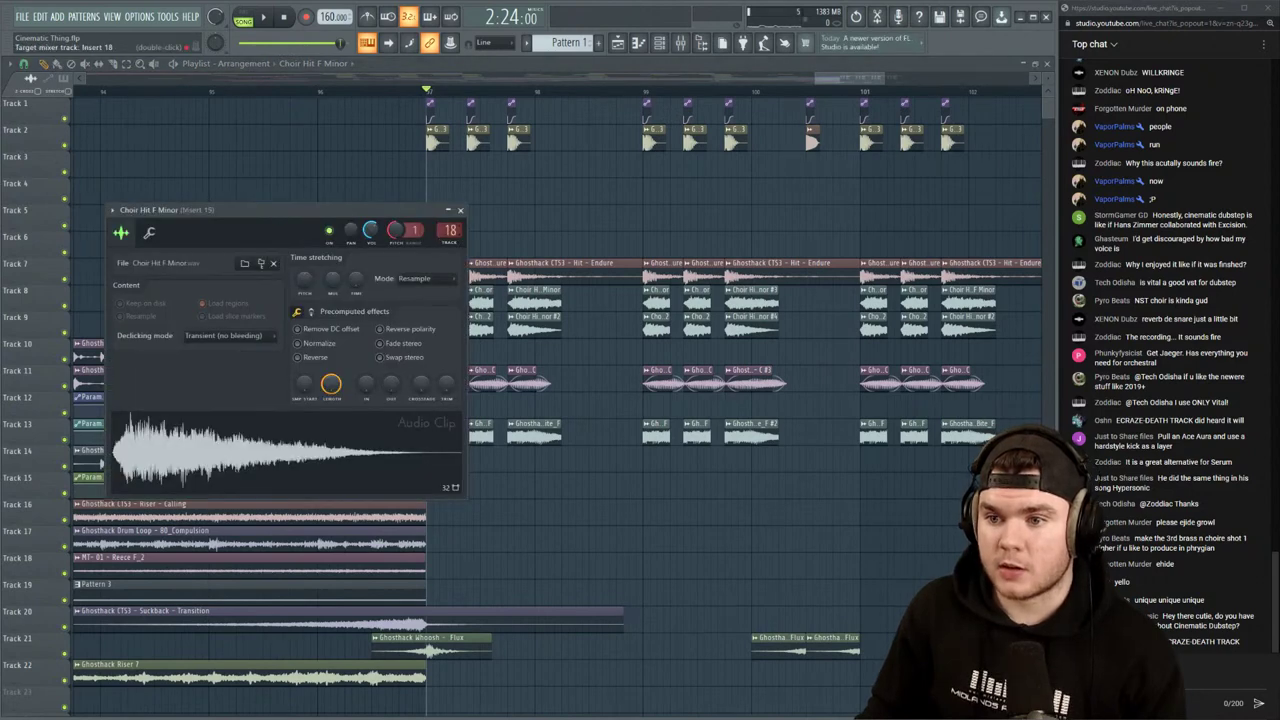
scroll(450, 231, "up", 1)
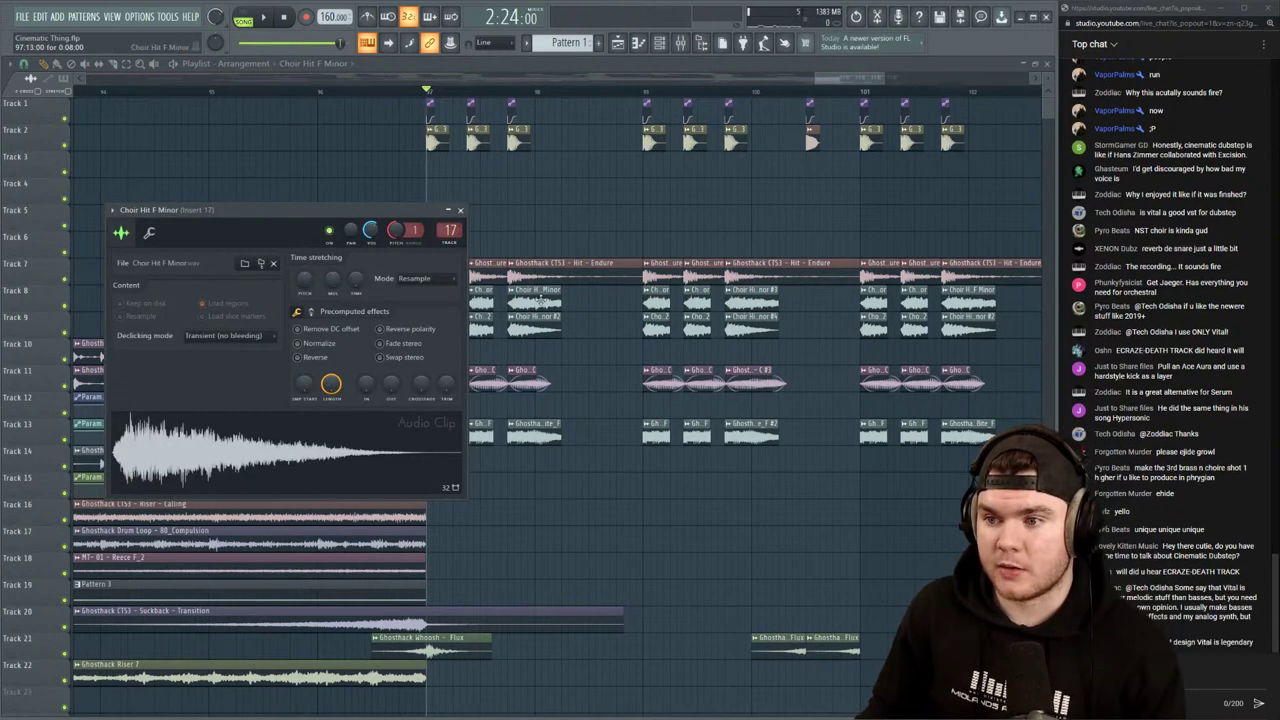
Set the target mixer track for the unique Track 8 choir hit at bar 99 and for both Track 9 choir channels
double_click(736, 297)
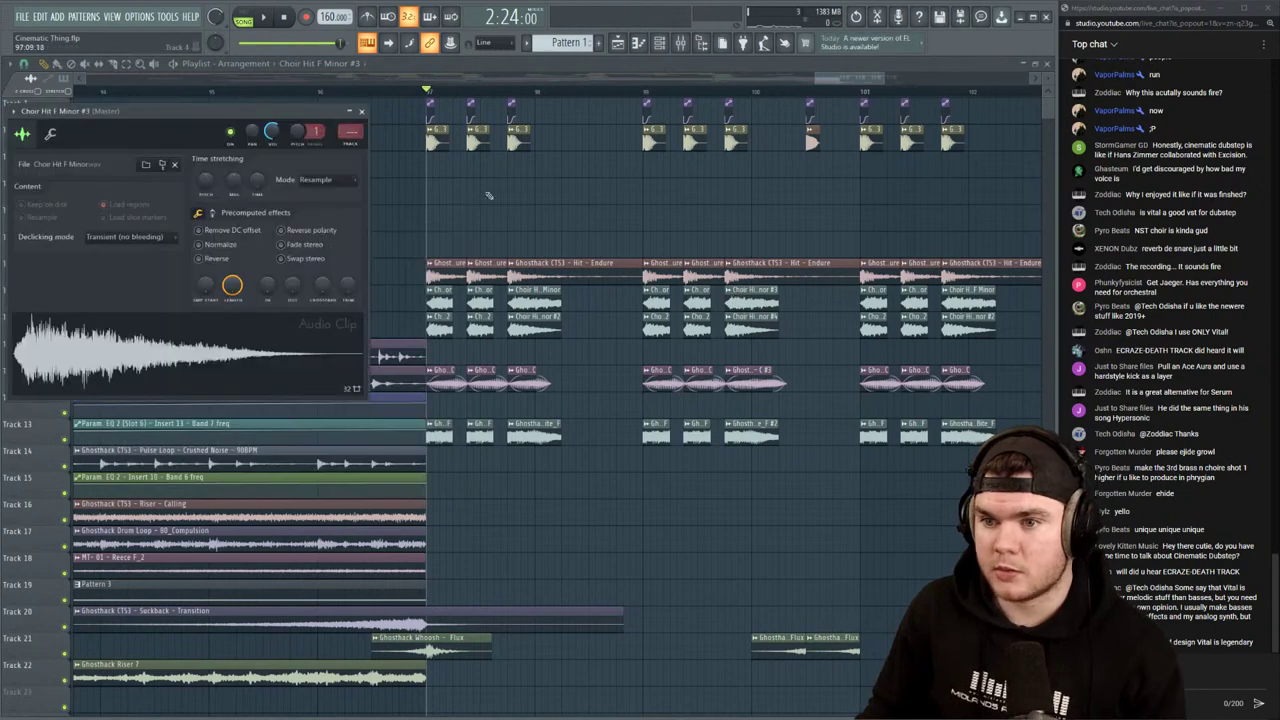
left_click(363, 112)
double_click(441, 318)
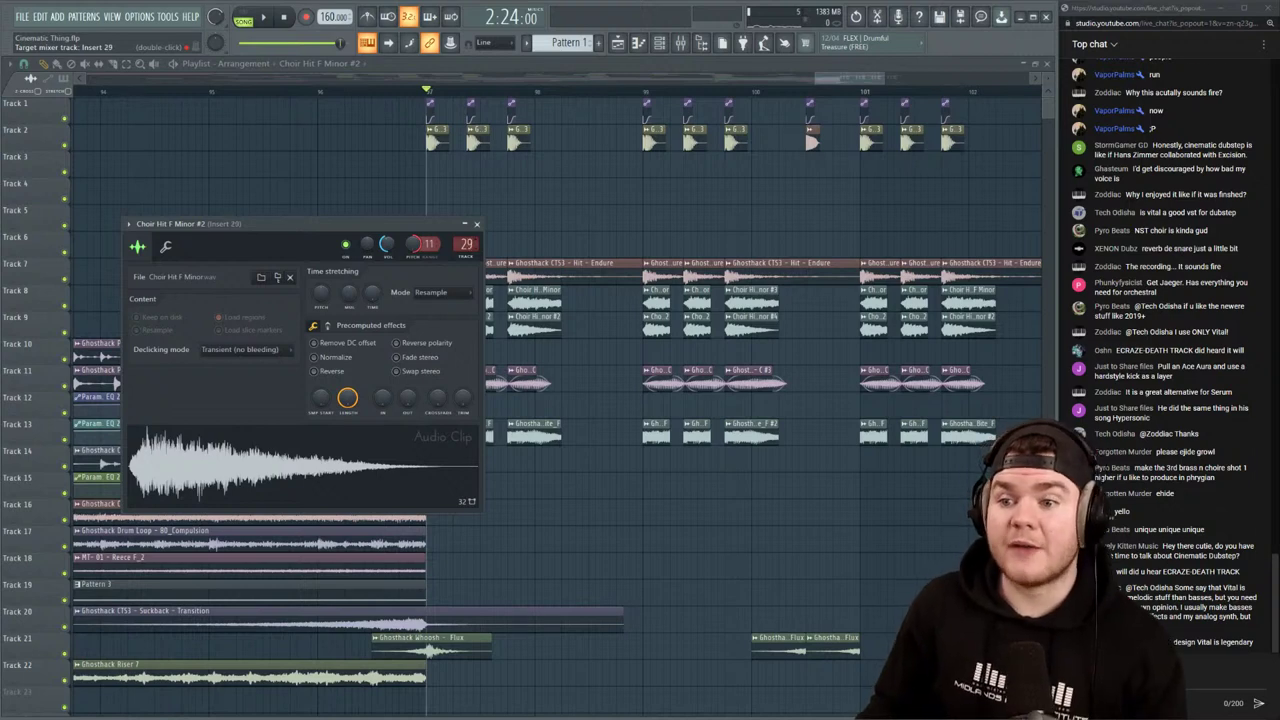
left_click_drag(466, 244, 466, 268)
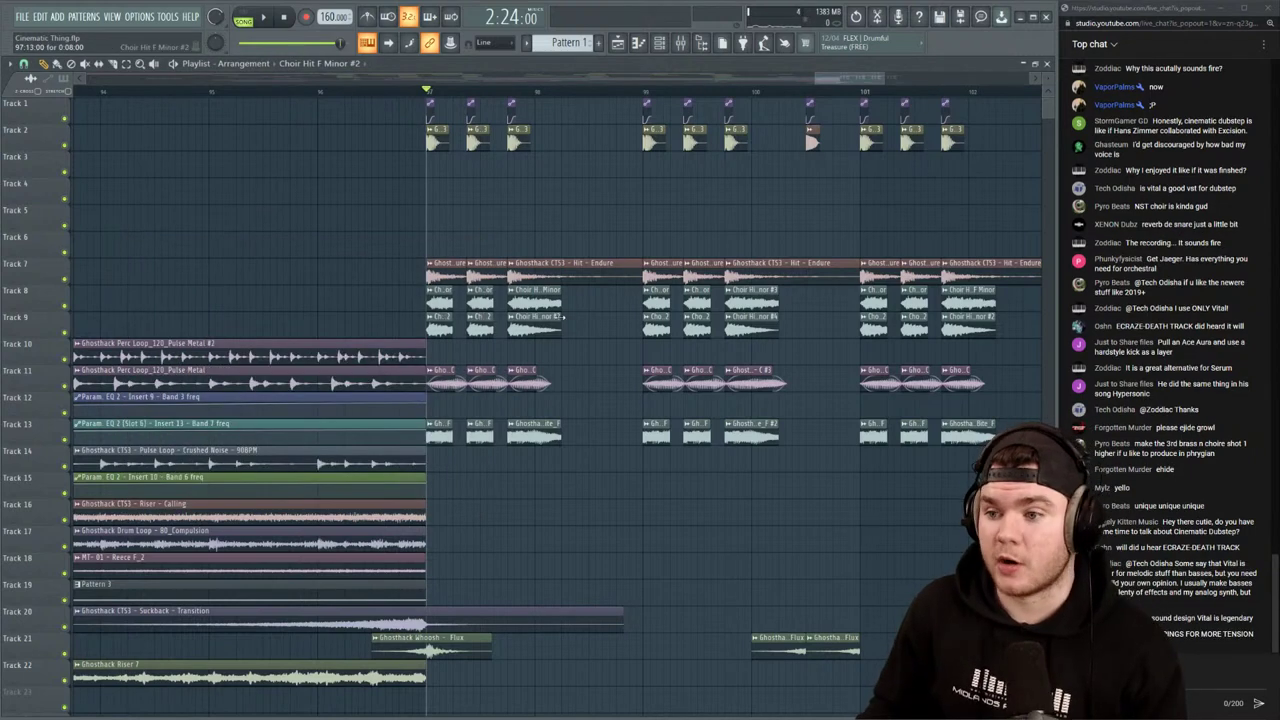
double_click(752, 320)
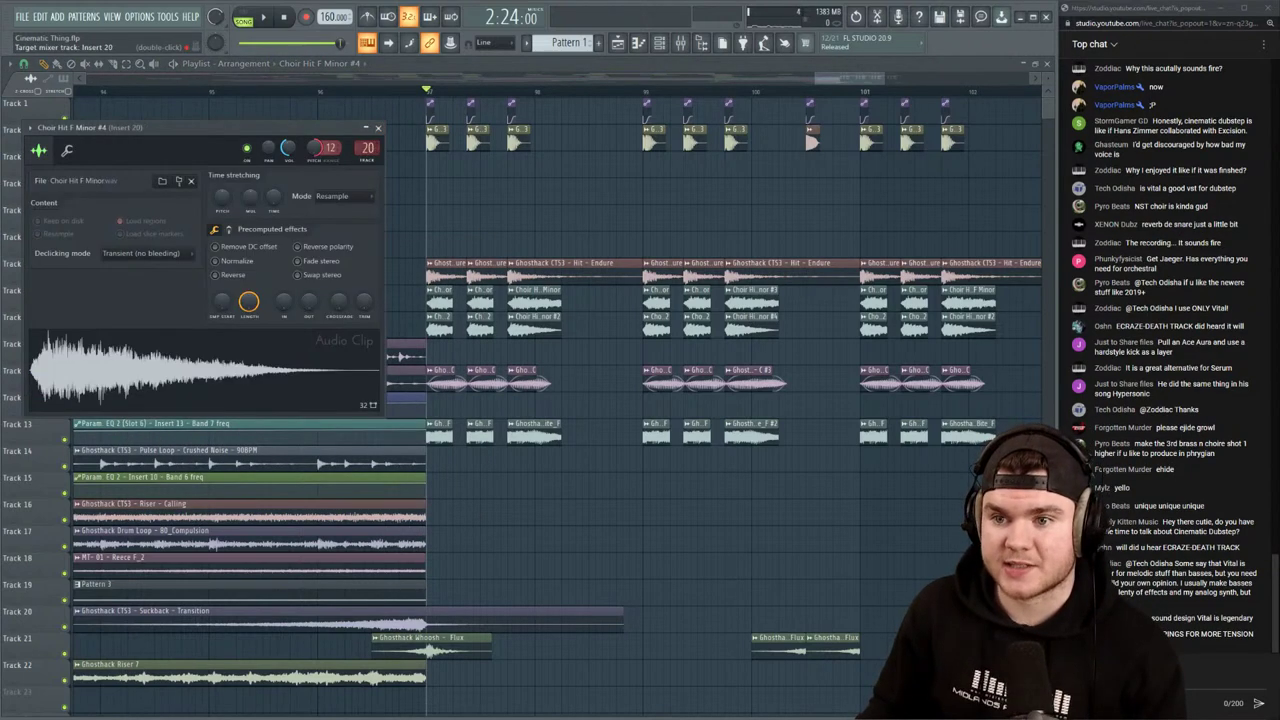
key("space")
left_click(378, 128)
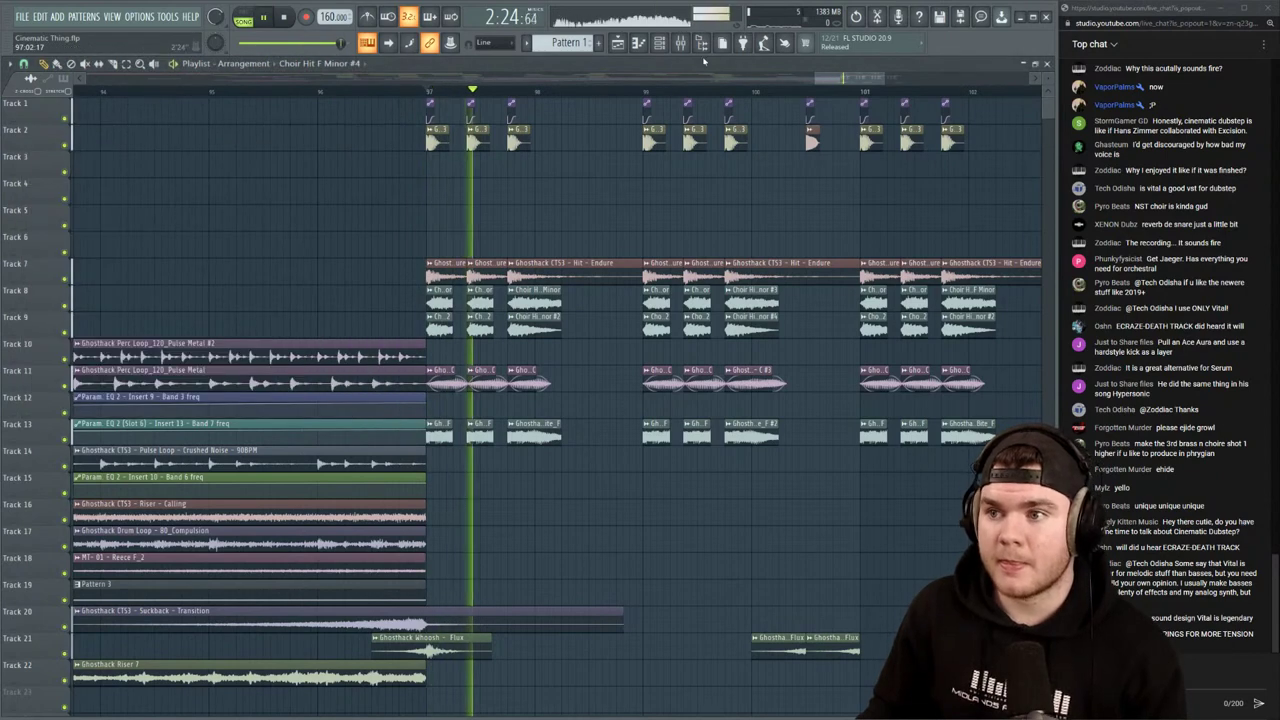
Route the soloed Insert 17 to Insert 40 and audition the choir from bar 97
left_click(681, 43)
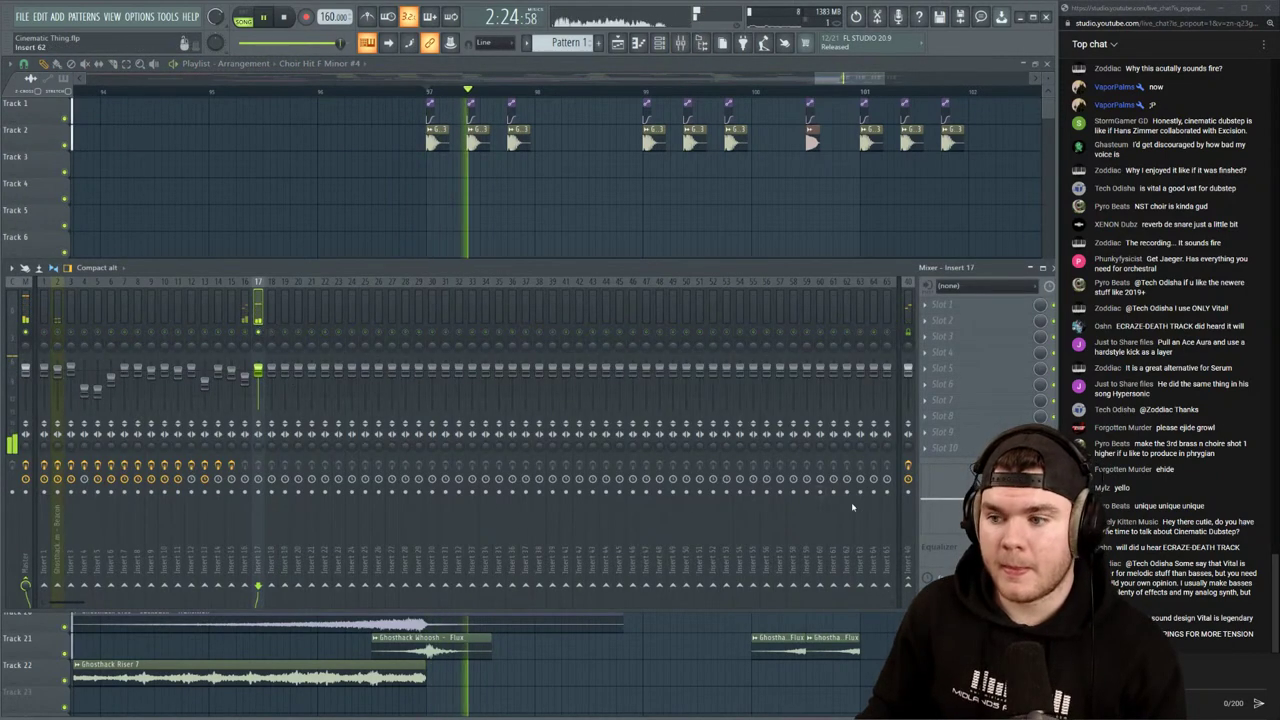
key("space")
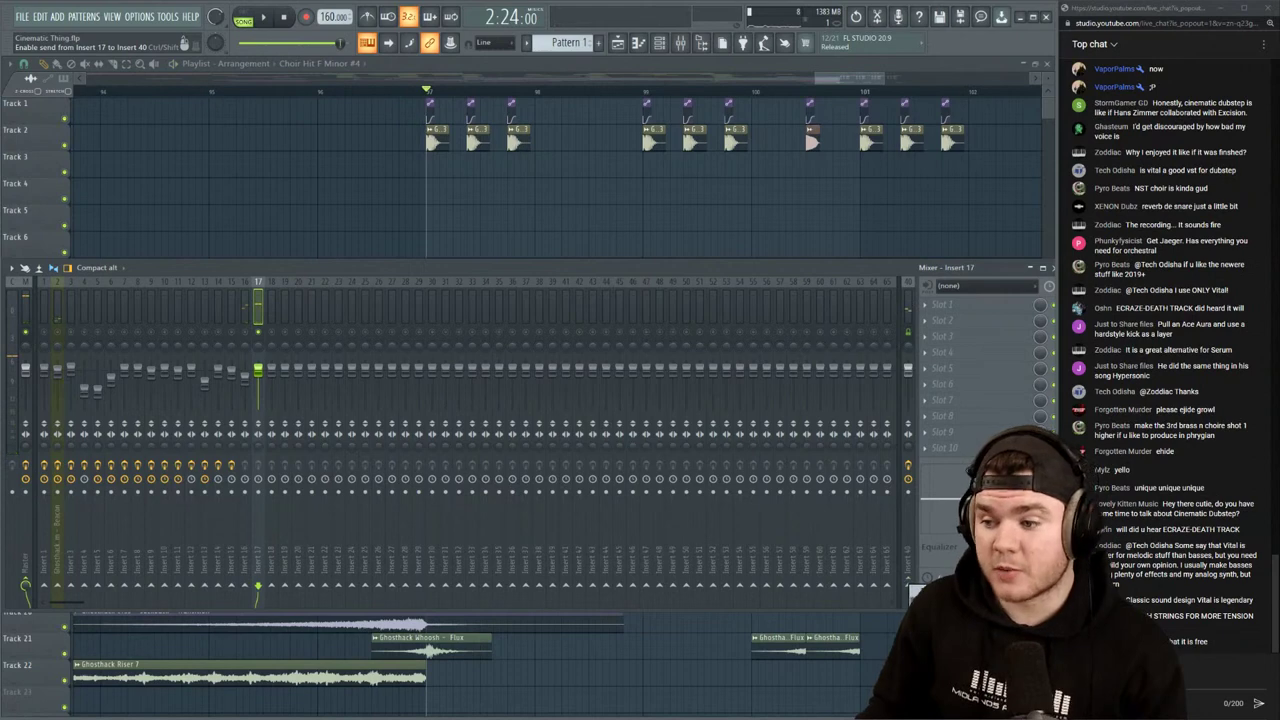
left_click(909, 588)
key("space")
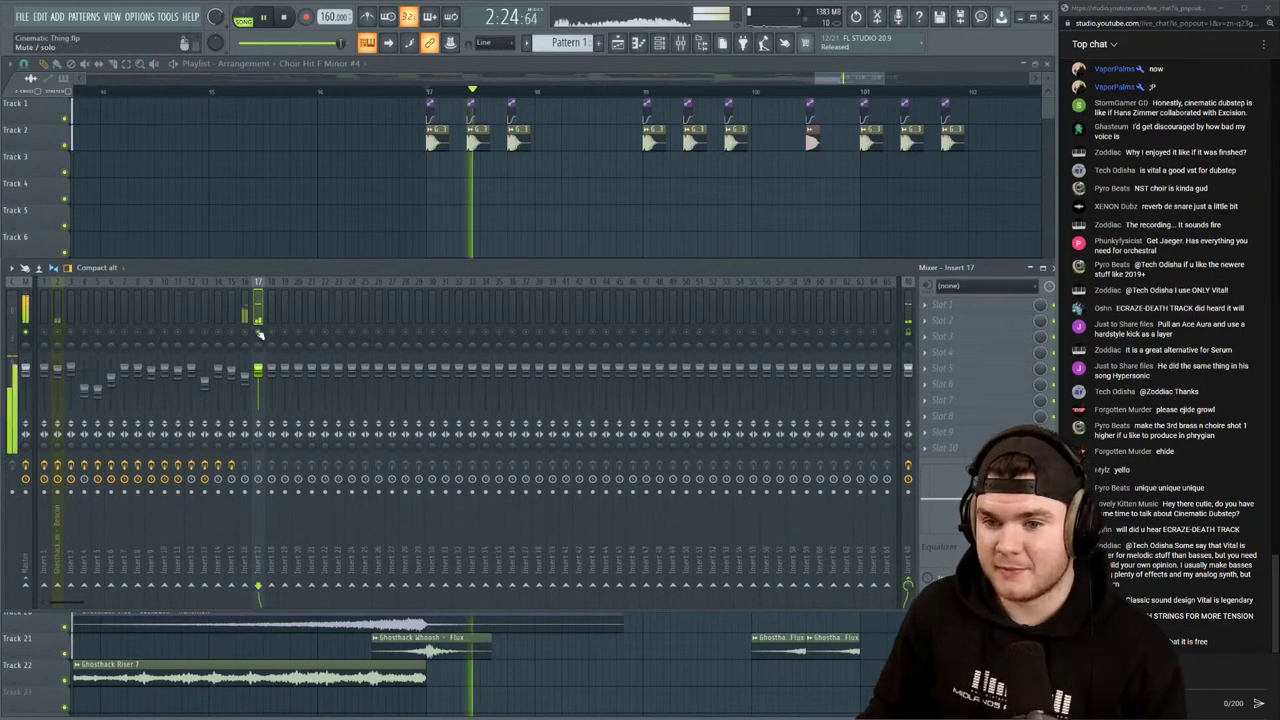
key("space")
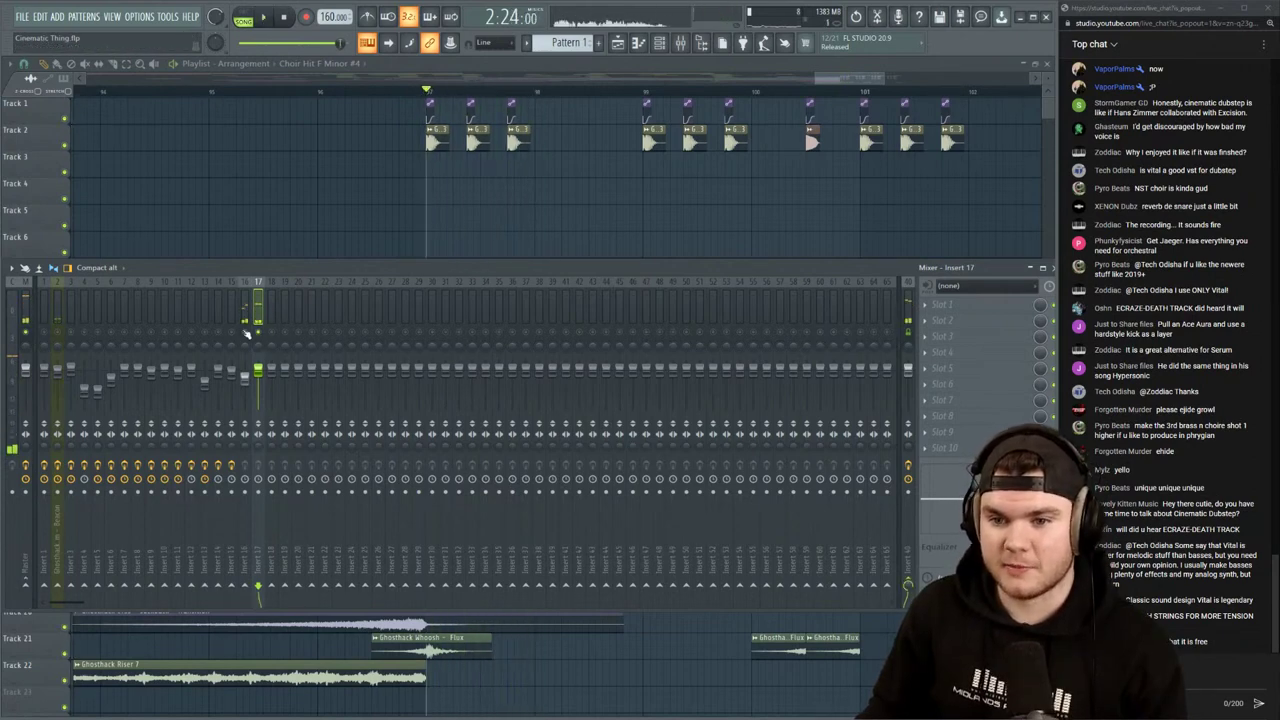
Audition mixer Inserts 16 and 17 together from bar 97 and return to the playlist
key("space")
key("space")
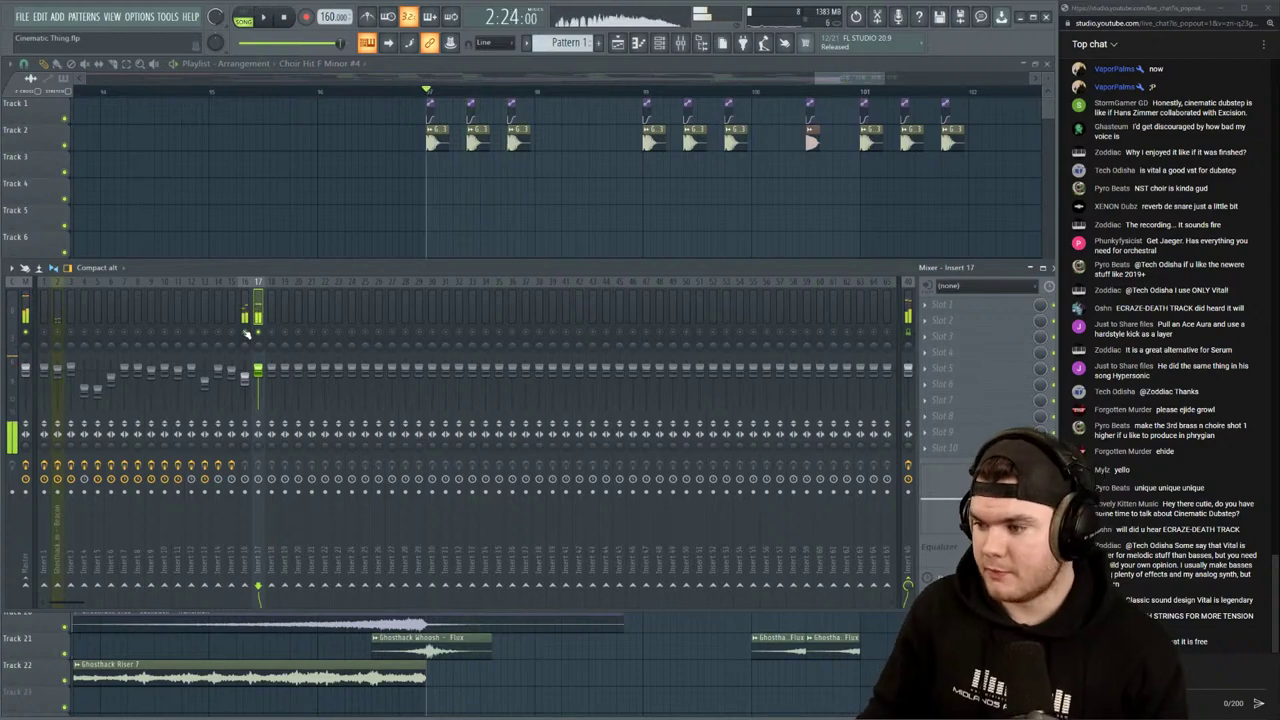
key("F9")
scroll(479, 97, "down", 6)
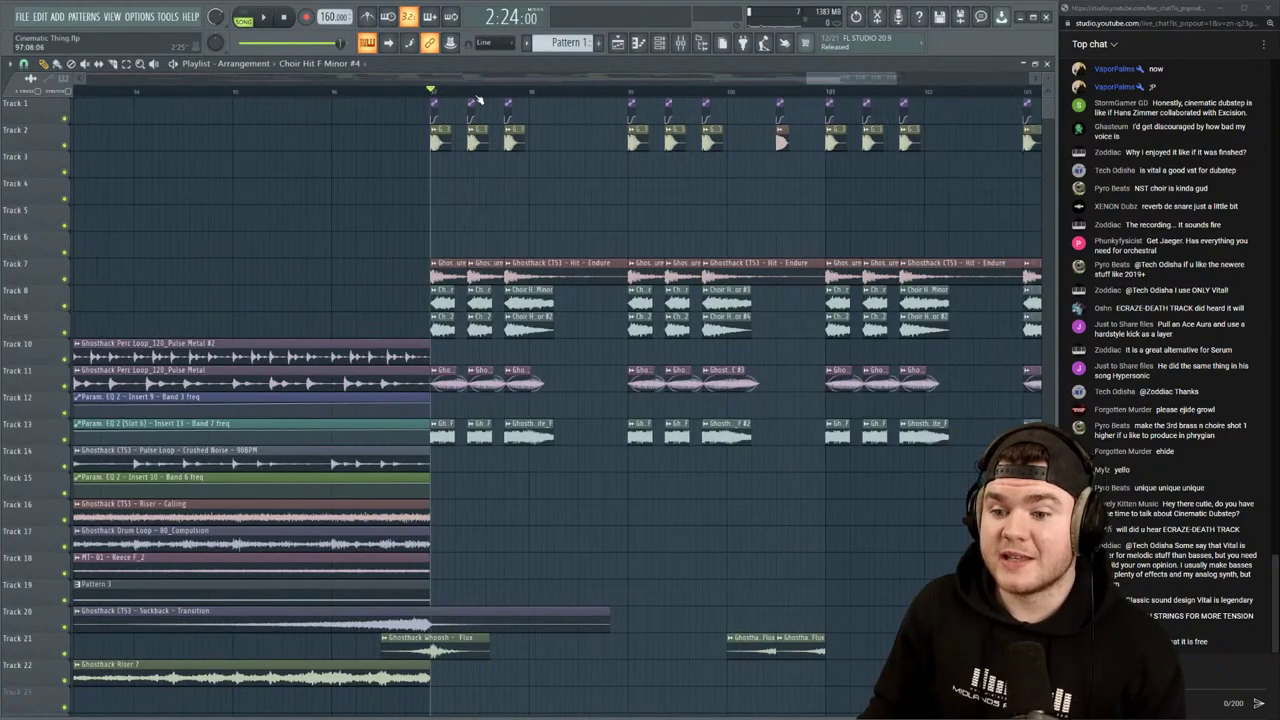
Try a Pattern 3 clip on Track 19 at bar 97 and audition that track soloed
left_click(311, 588)
left_click_drag(514, 588, 488, 590)
right_click(70, 600)
key("space")
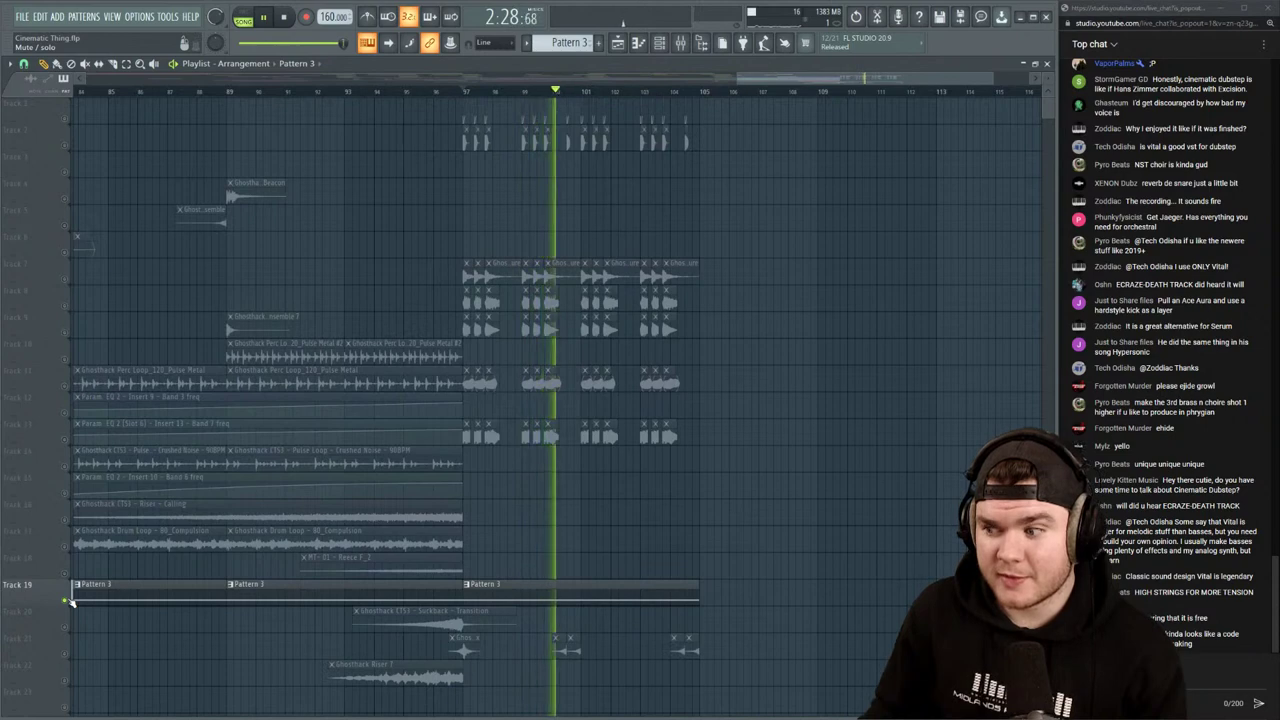
key("space")
right_click(70, 600)
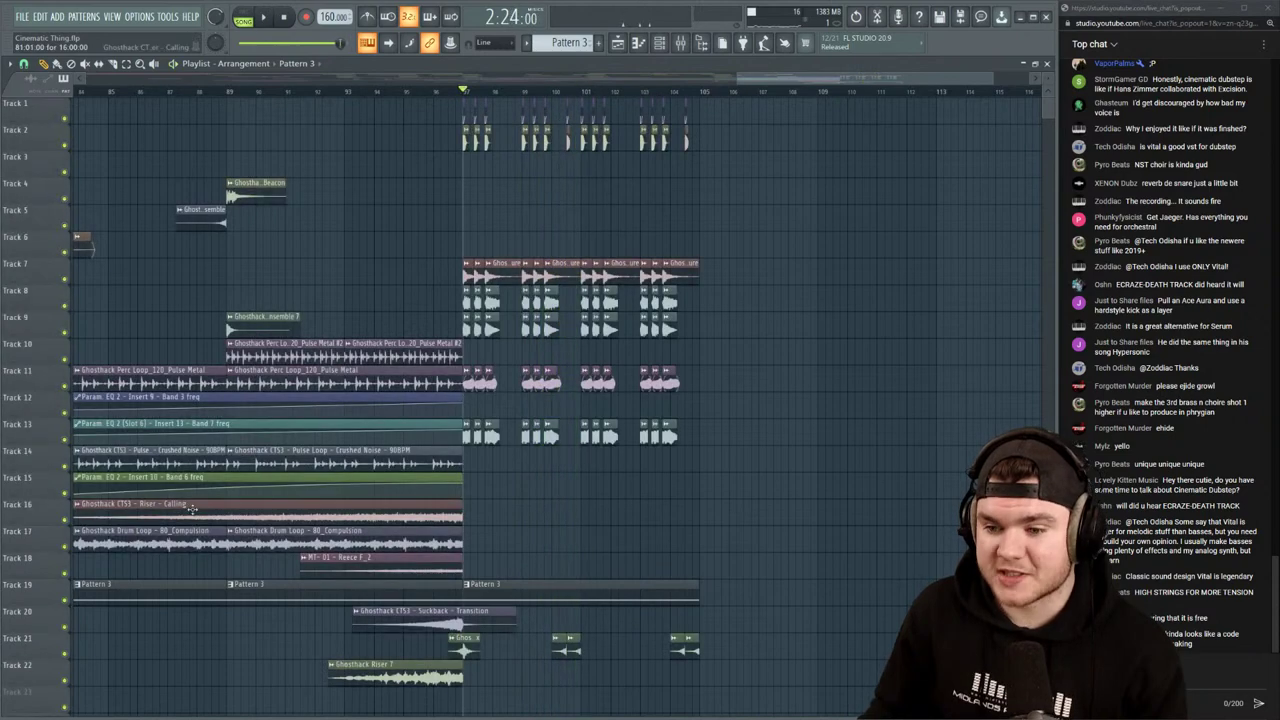
Audition the full drop from bar 97 and delete the Track 19 Pattern 3 clip there
key("space")
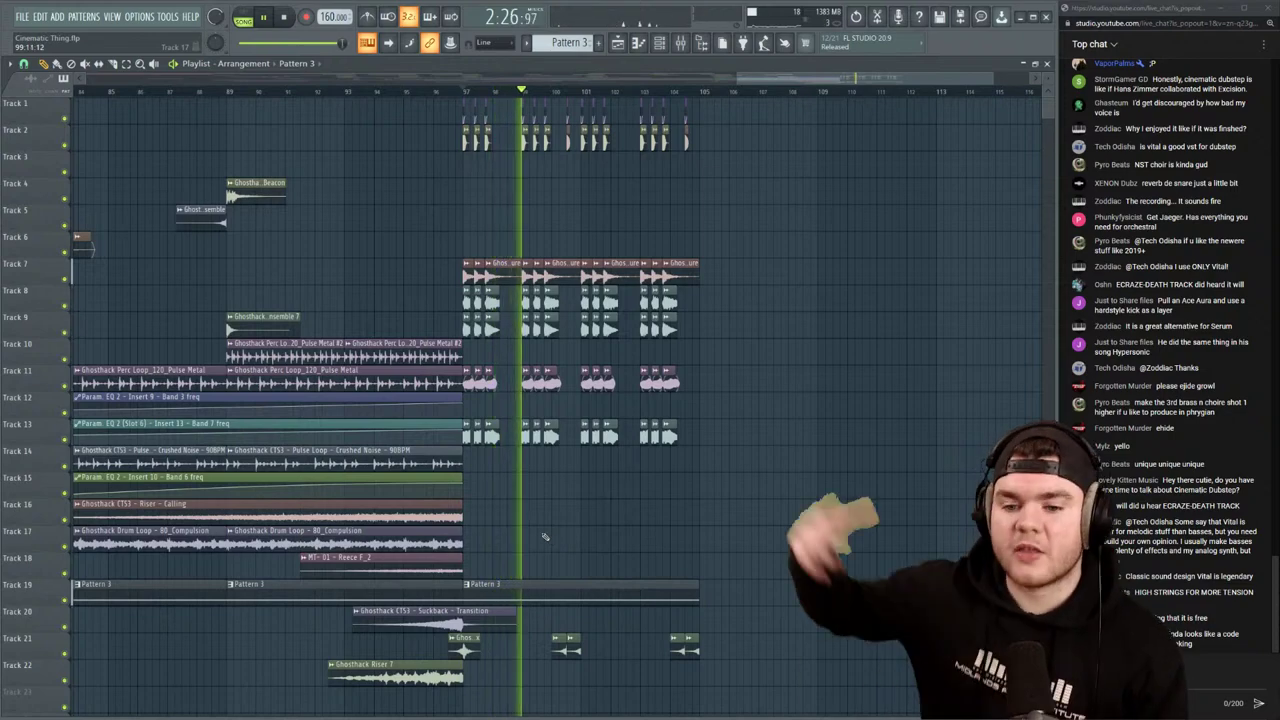
key("space")
right_click(585, 590)
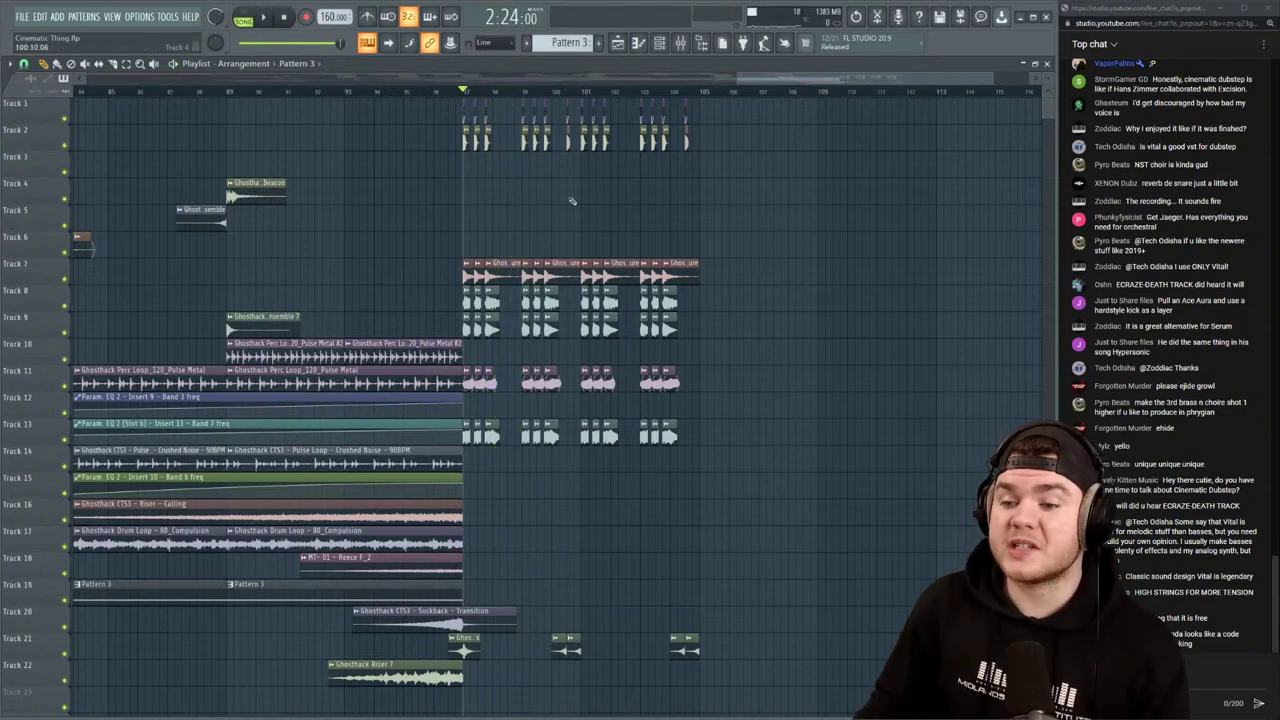
Lower the volumes of mixer Inserts 17 and 16 while auditioning the drop from bar 97
scroll(563, 97, "up", 3)
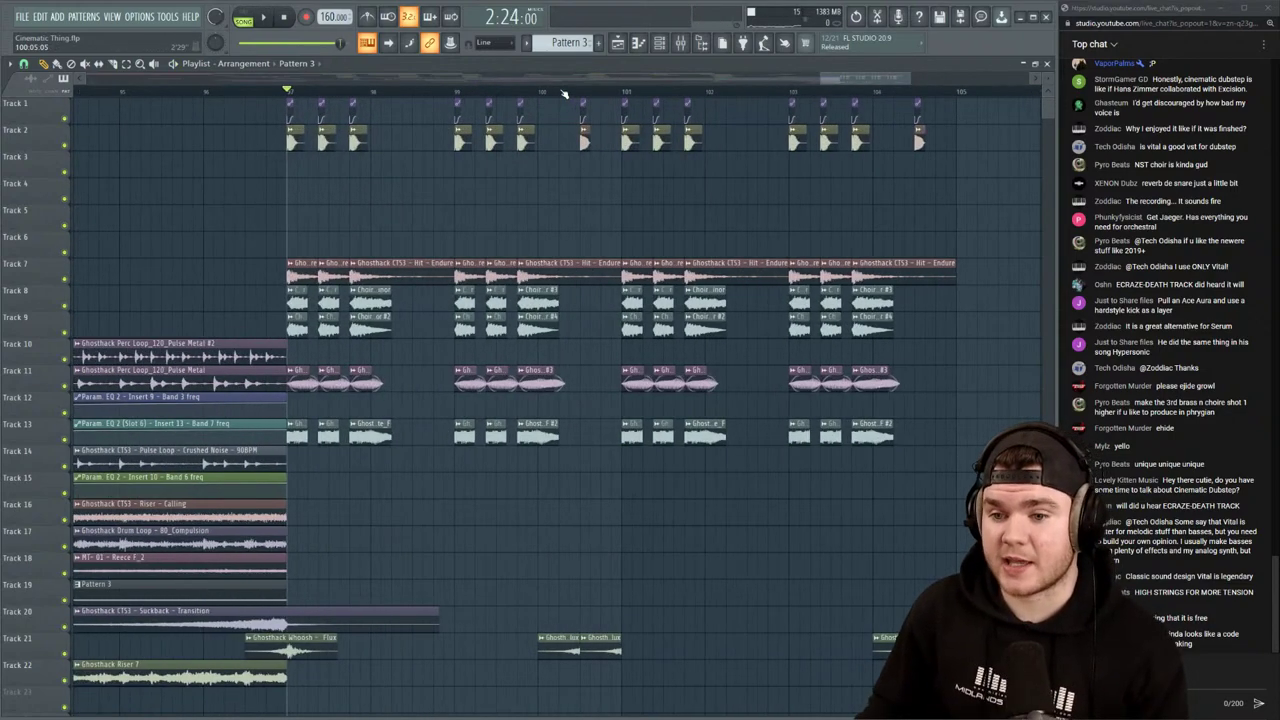
left_click(681, 43)
key("space")
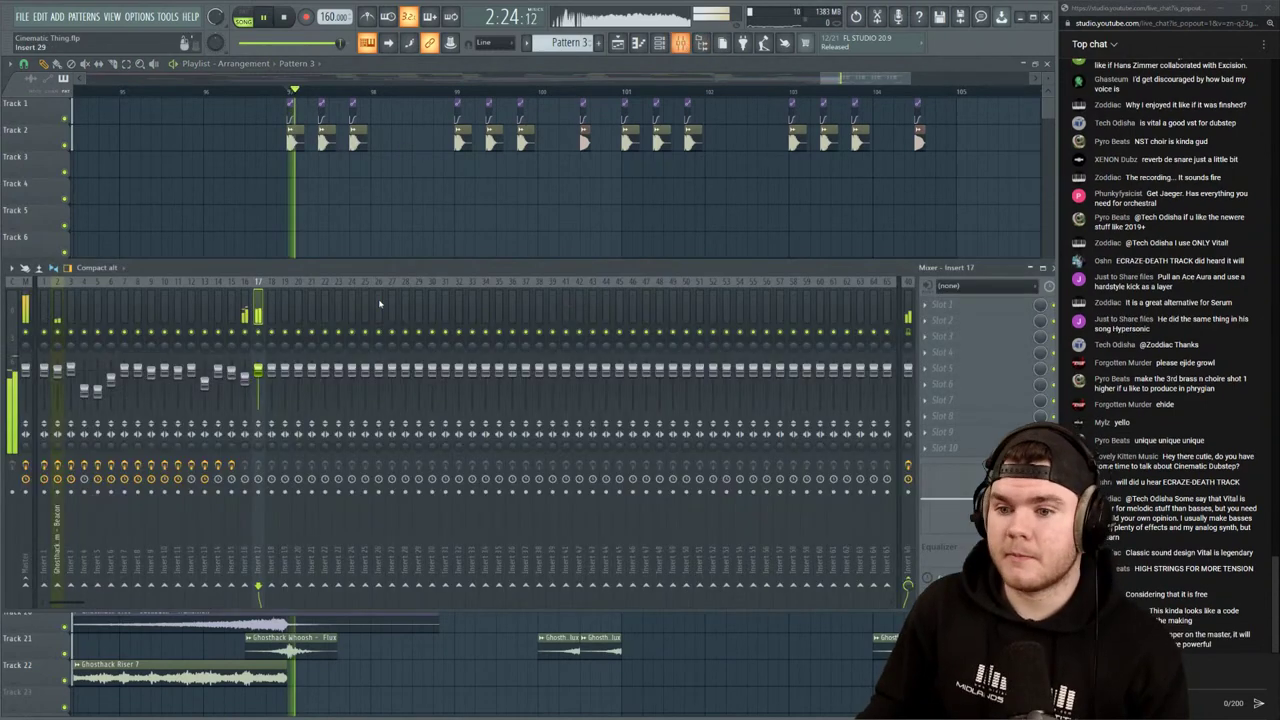
key("space")
key("space")
key("space")
left_click_drag(258, 370, 245, 382)
key("space")
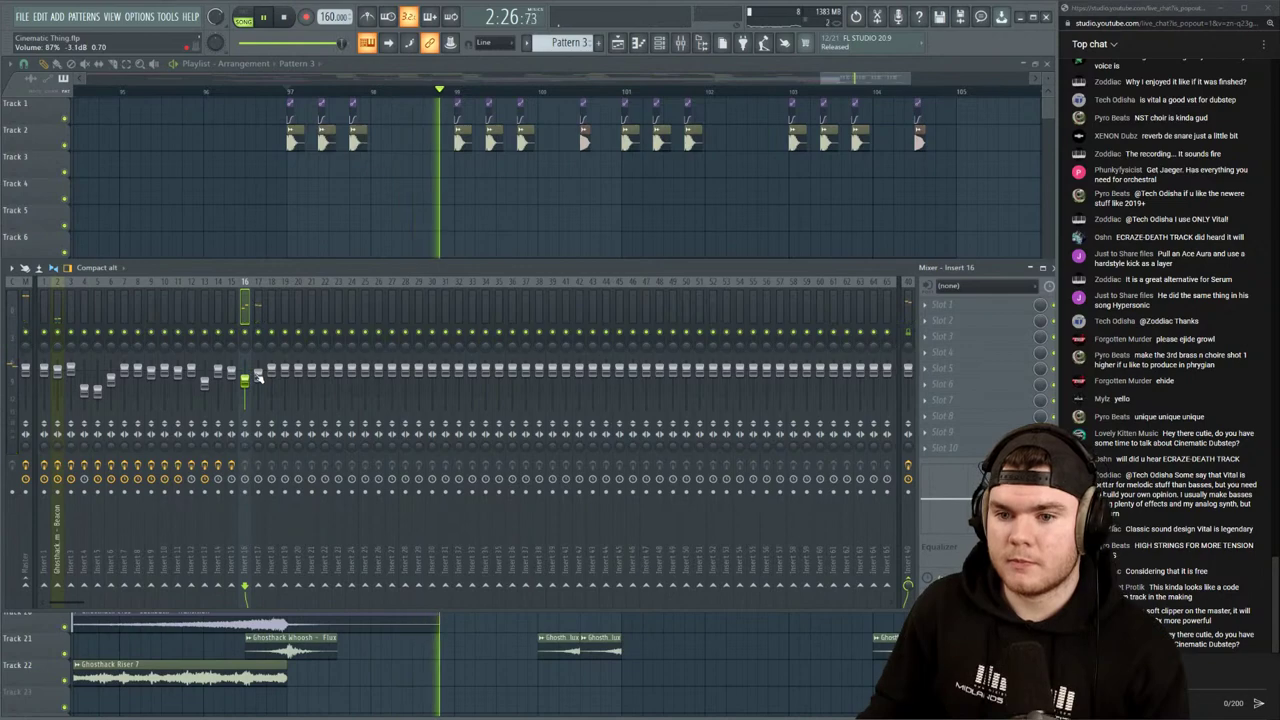
key("F9")
scroll(491, 93, "down", 2)
key("space")
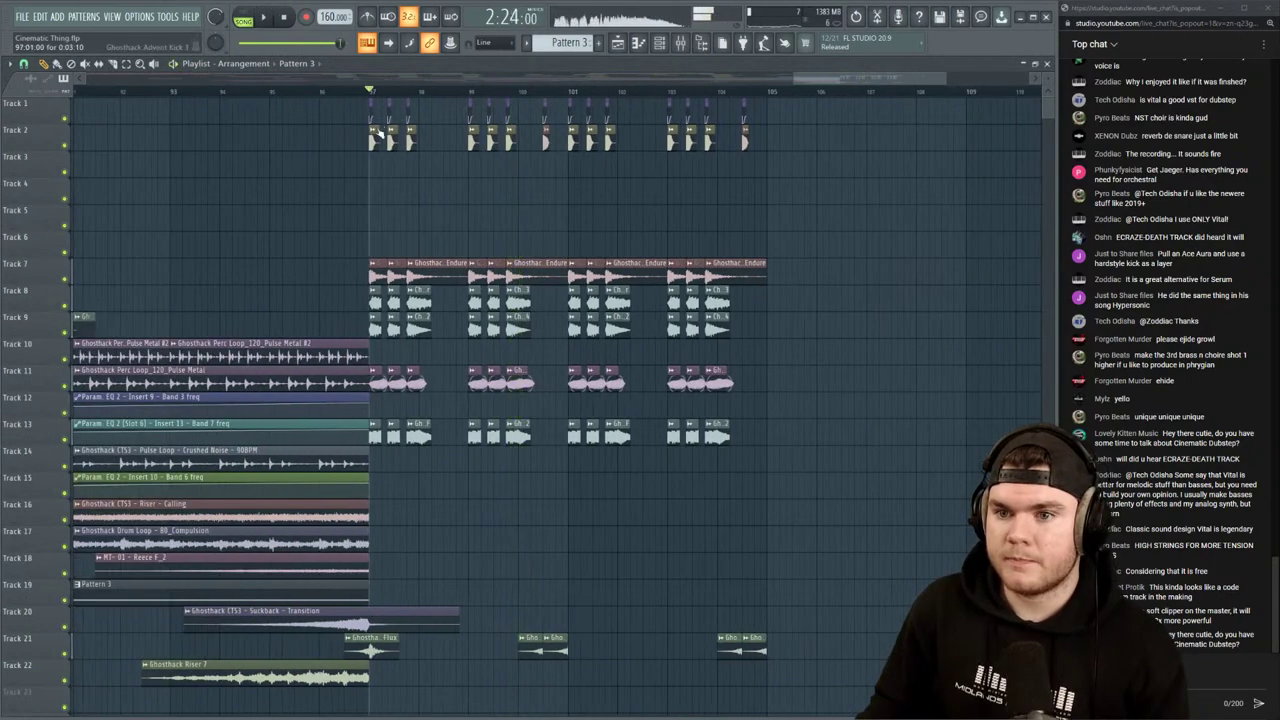
Assign the Ghosthack Advent Kick 3 channel to mixer Insert 18 and the Ghosthack H Snare 1 channel to Insert 19
double_click(377, 132)
left_click(682, 44)
left_click(682, 44)
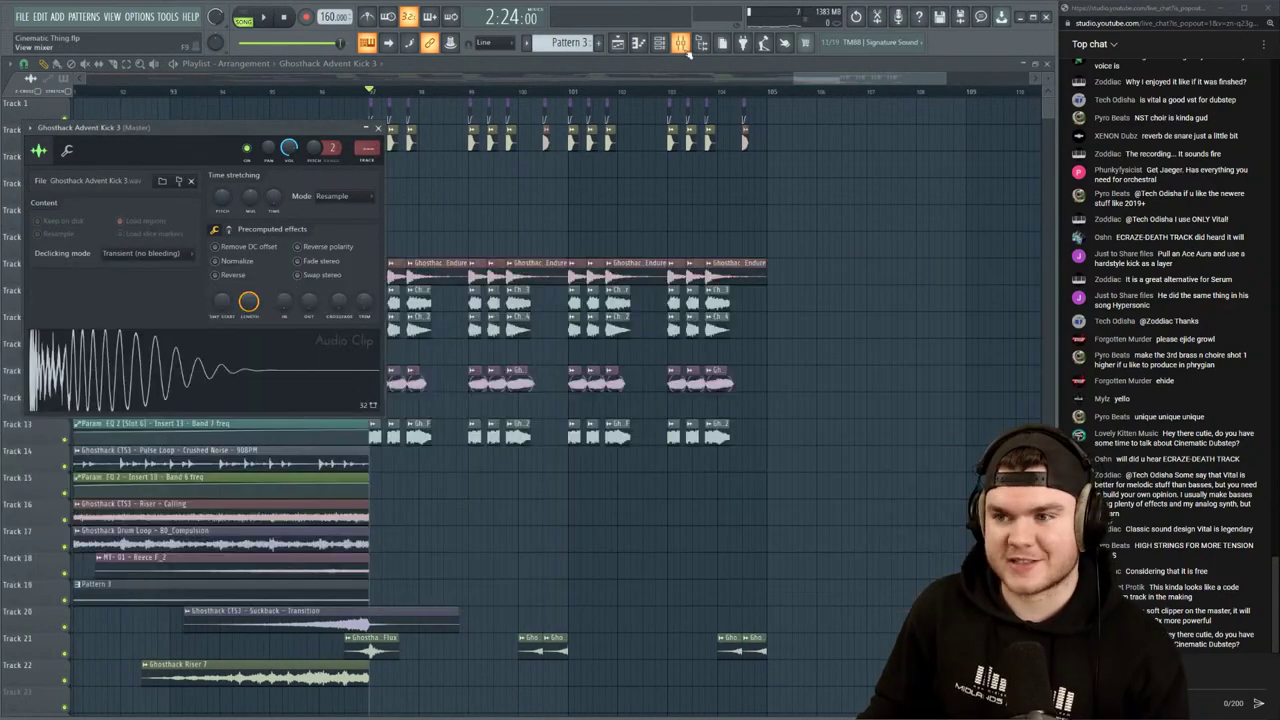
left_click(682, 44)
left_click_drag(369, 149, 369, 117)
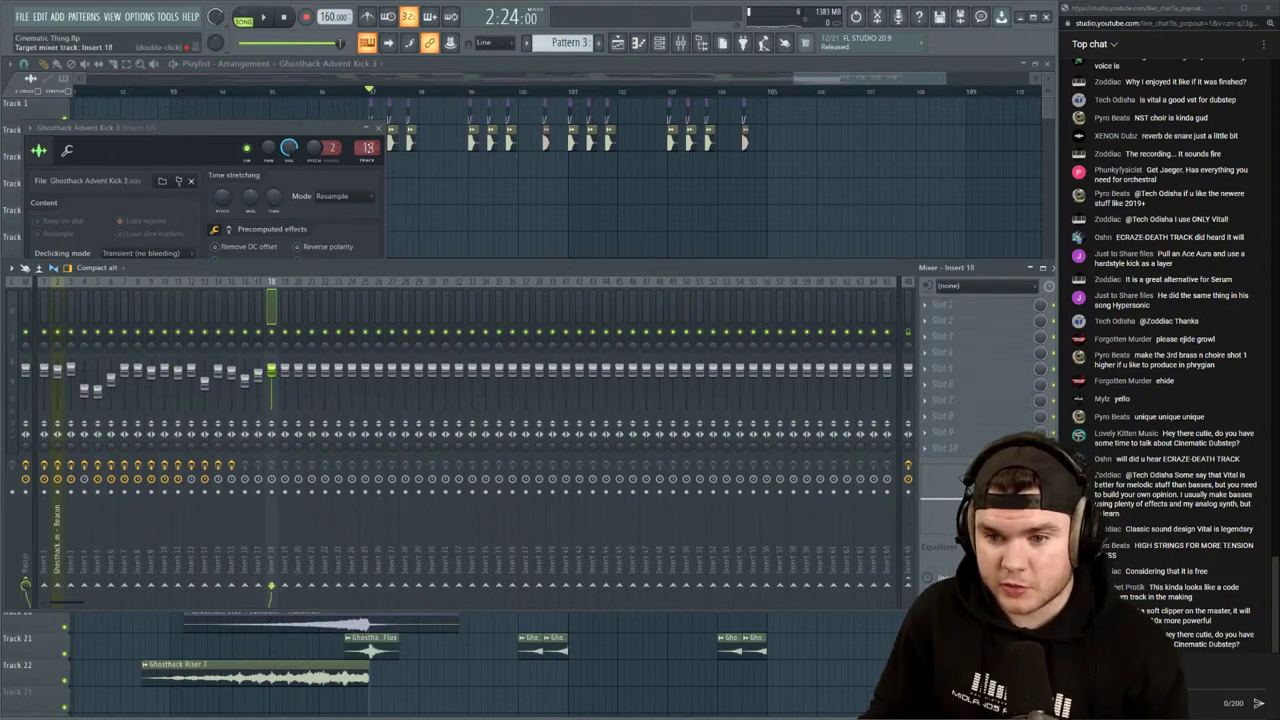
left_click(543, 130)
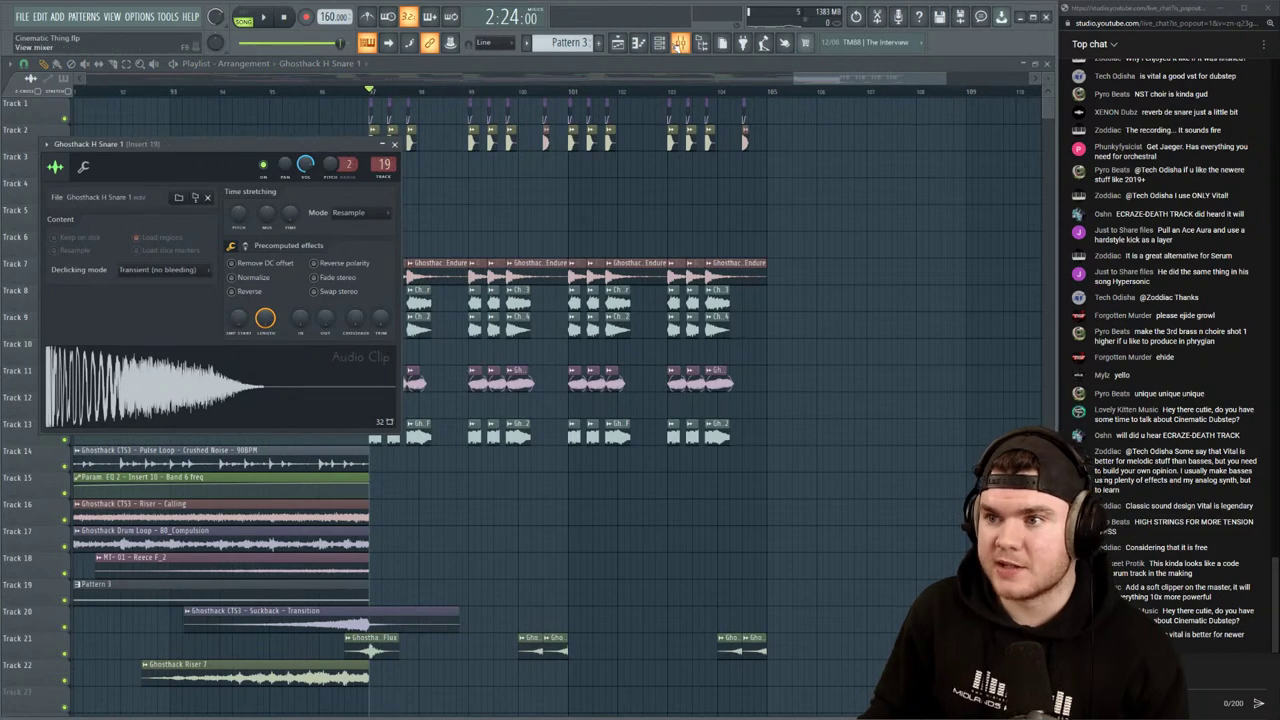
Move the kick and snare mixer tracks together from Inserts 18 and 19 to Inserts 30 and 31
left_click(679, 43)
left_click(272, 306)
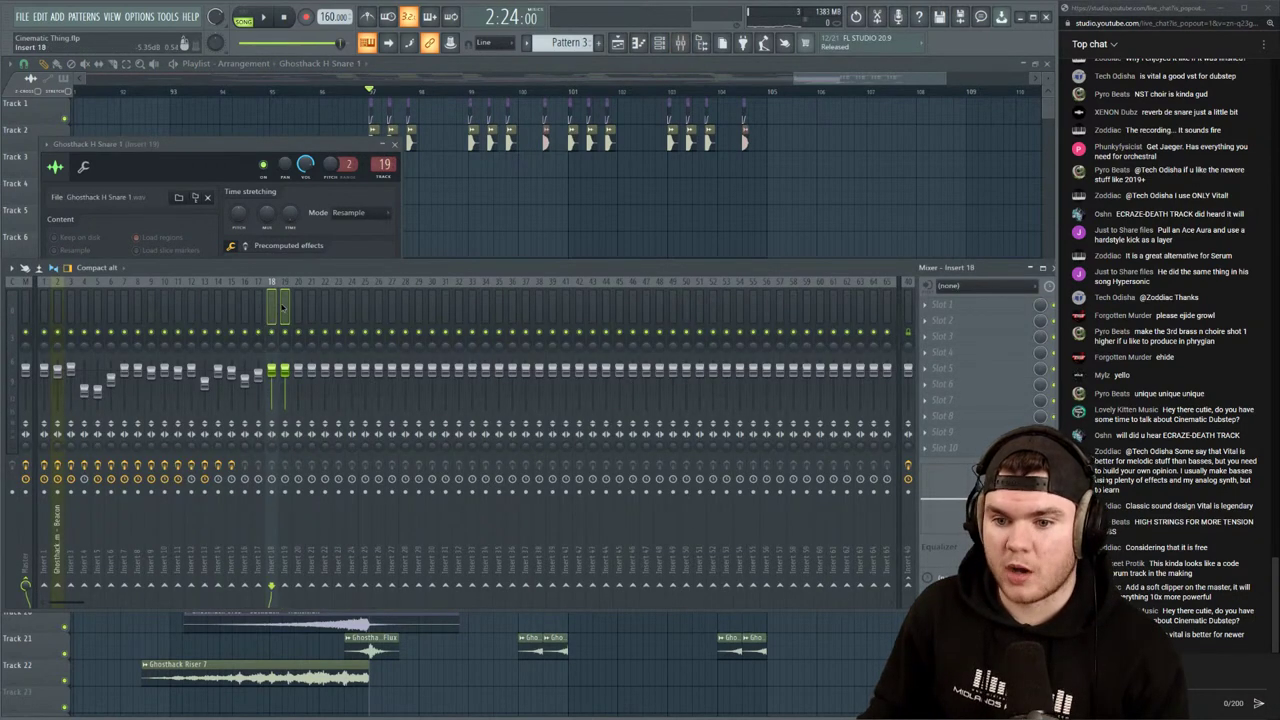
left_click(274, 306)
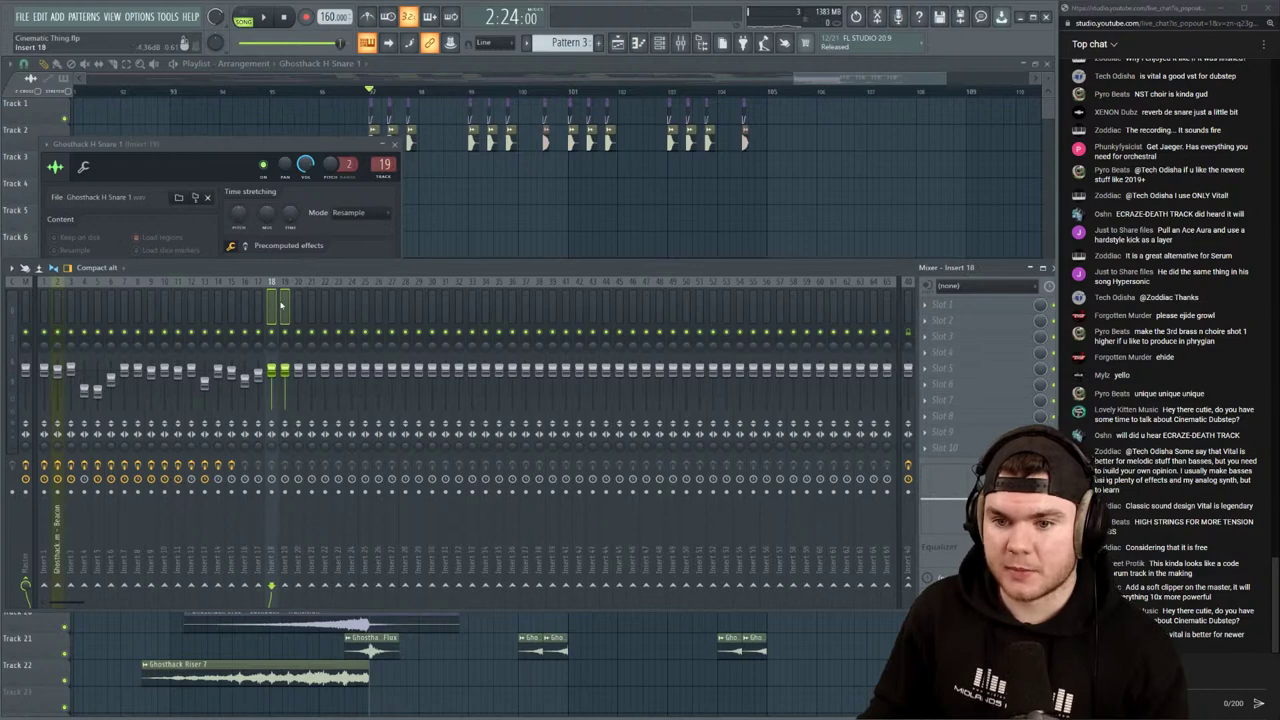
key("Right")
key("Right")
key("Right")
key("Right")
key("Right")
key("Right")
key("Right")
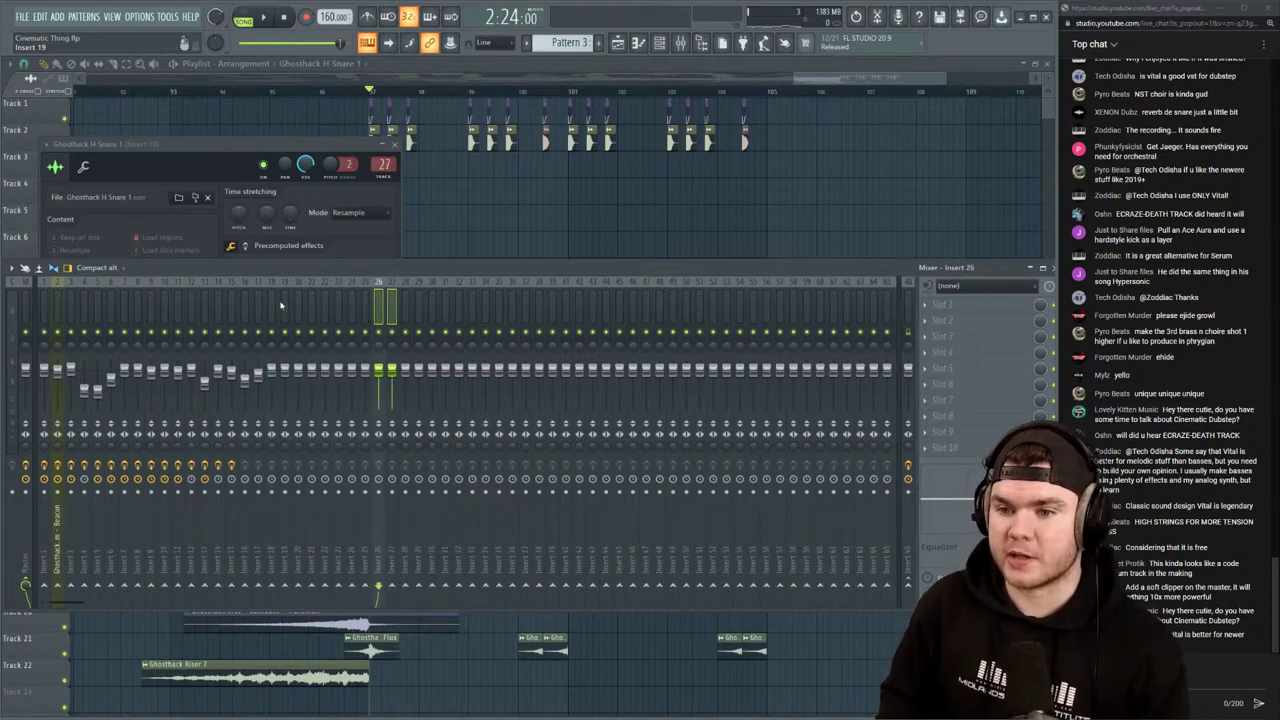
key("Right")
key("Right")
key("Right")
key("Right")
key("Right")
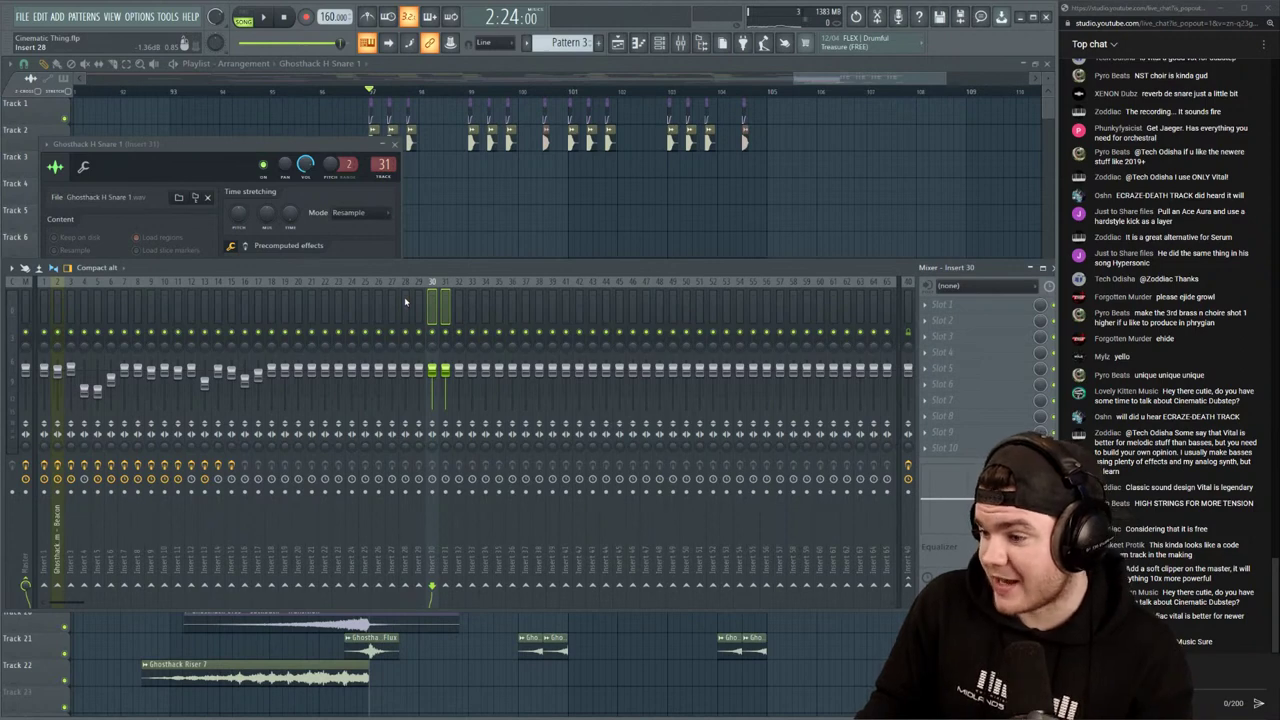
left_click(460, 83)
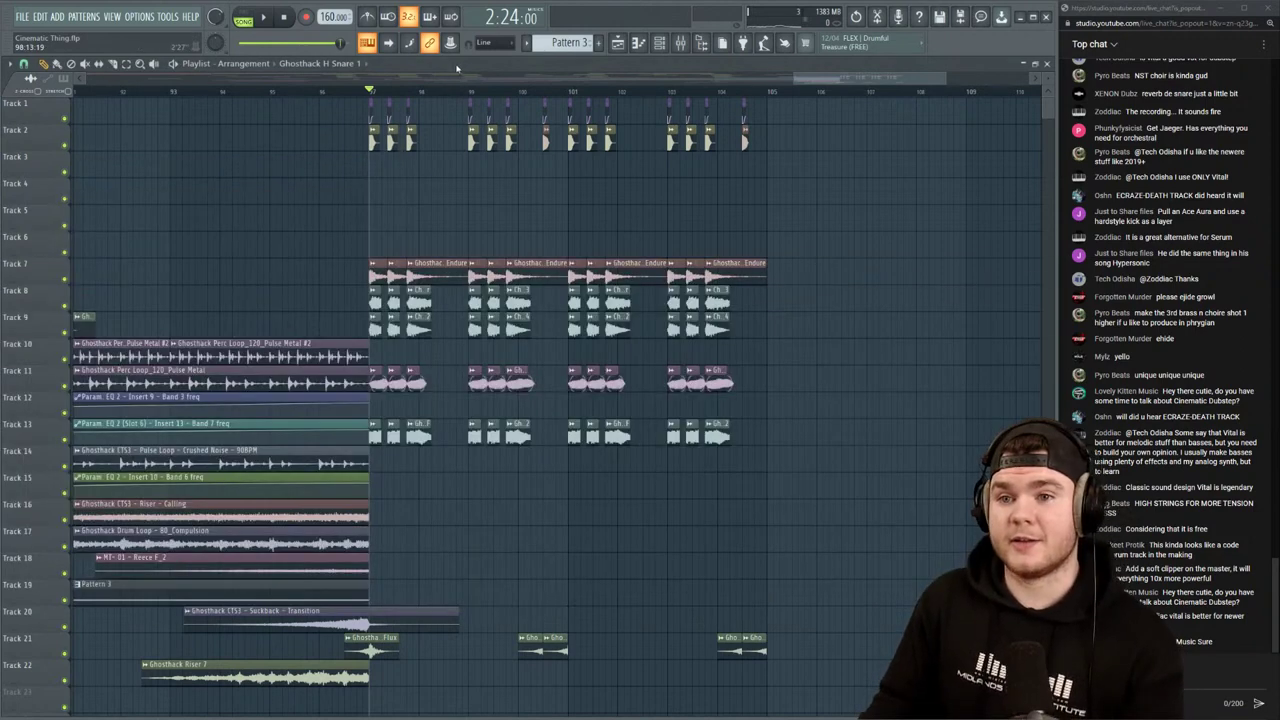
Create Pattern 6 and filter the channel rack to the Unsorted group
scroll(418, 99, "down", 2)
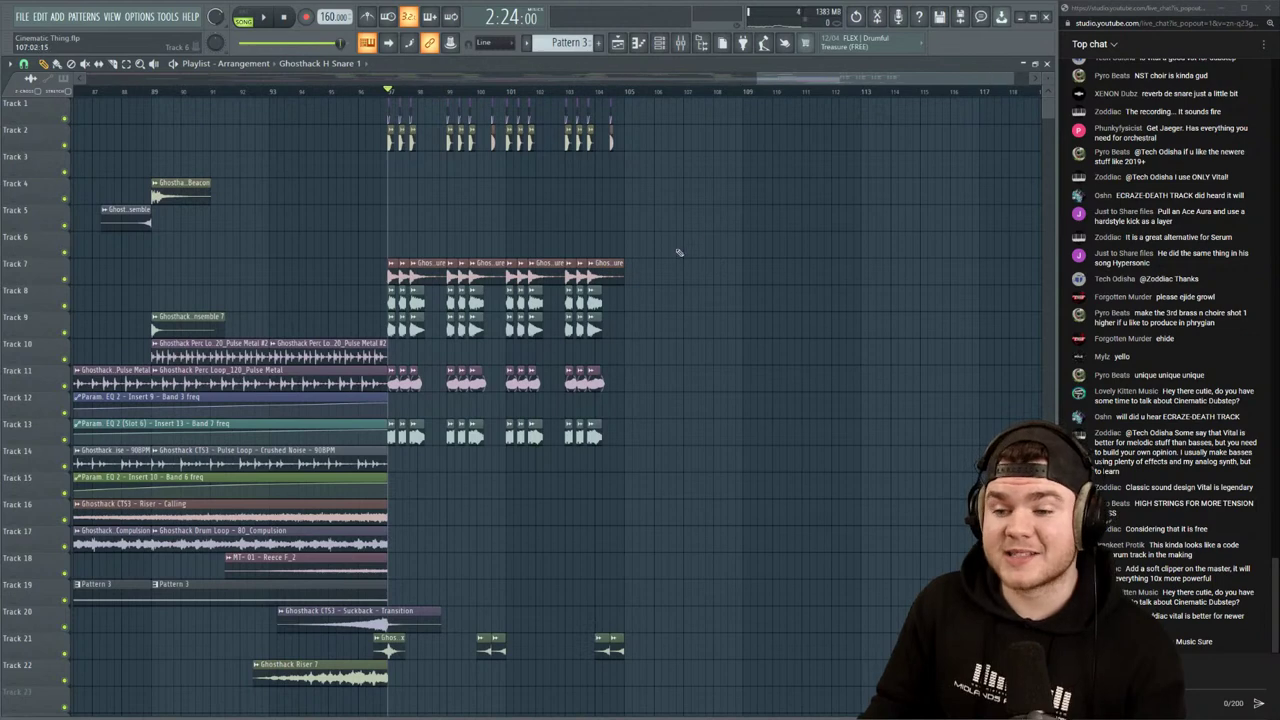
scroll(481, 94, "up", 2)
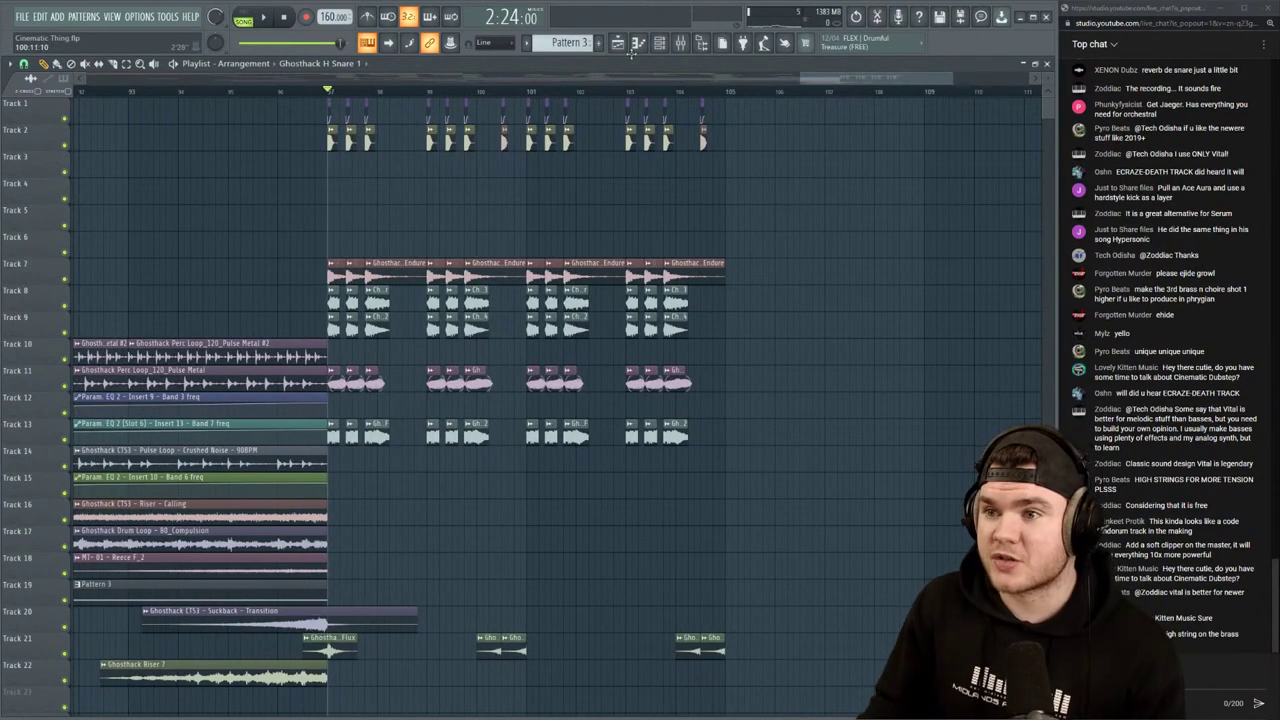
left_click(660, 42)
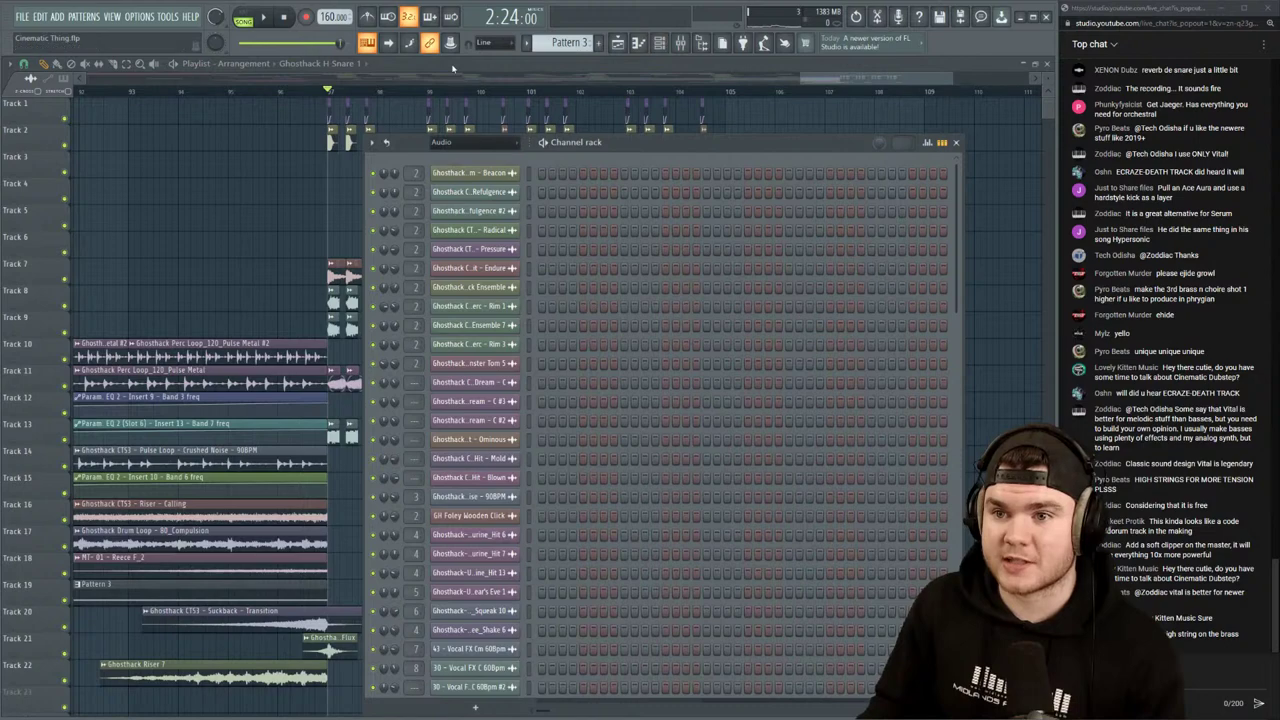
left_click(598, 43)
left_click(490, 150)
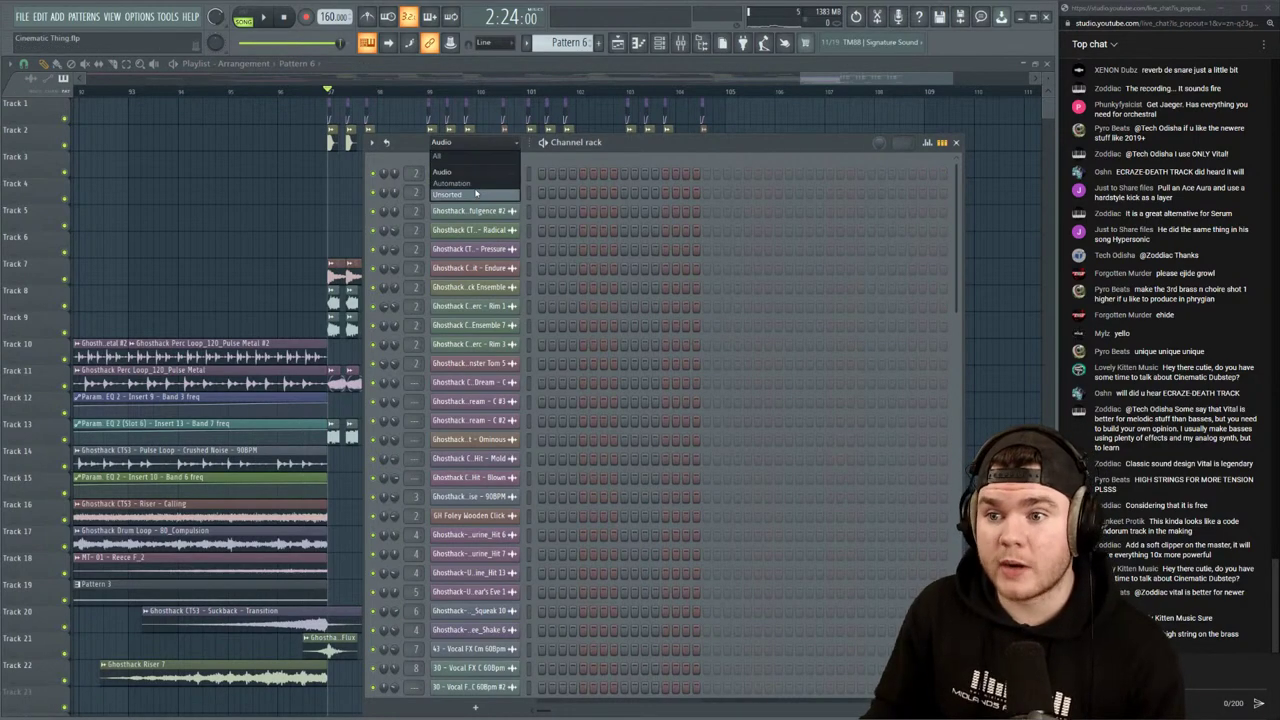
left_click(481, 198)
Add a 3x Osc channel to the rack and replace it with a FLEX instrument
left_click(451, 259)
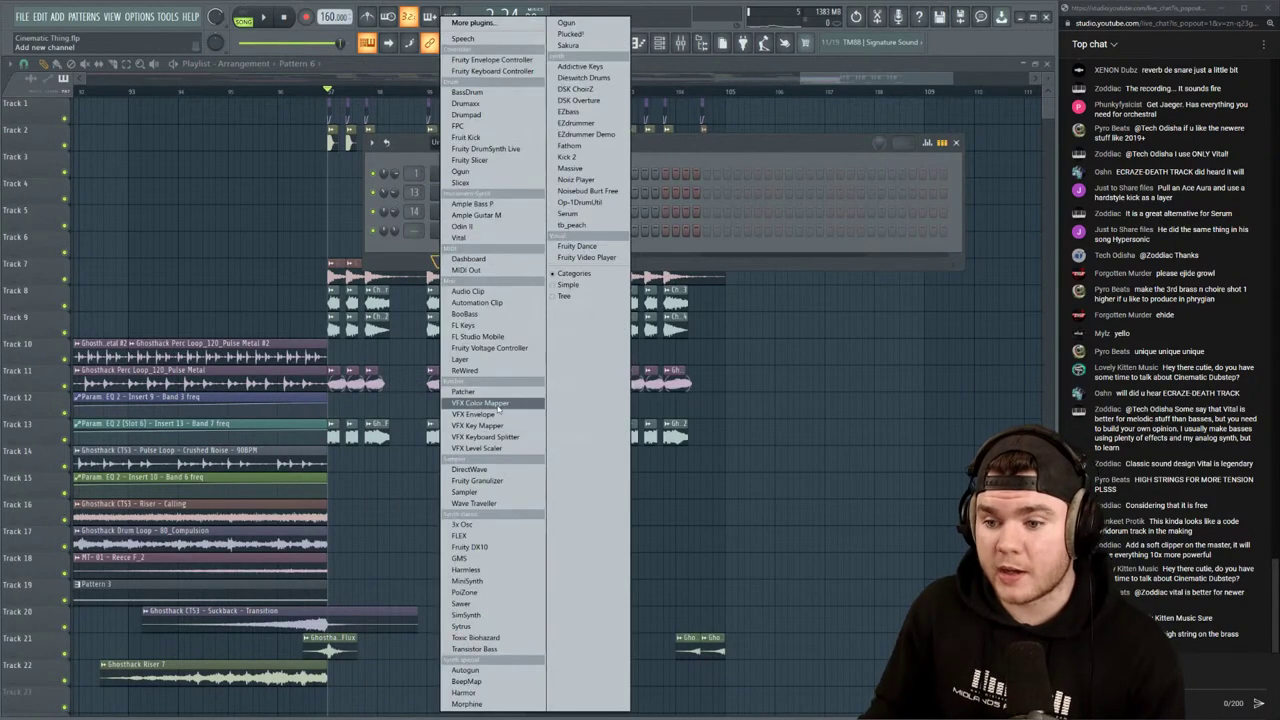
left_click(471, 526)
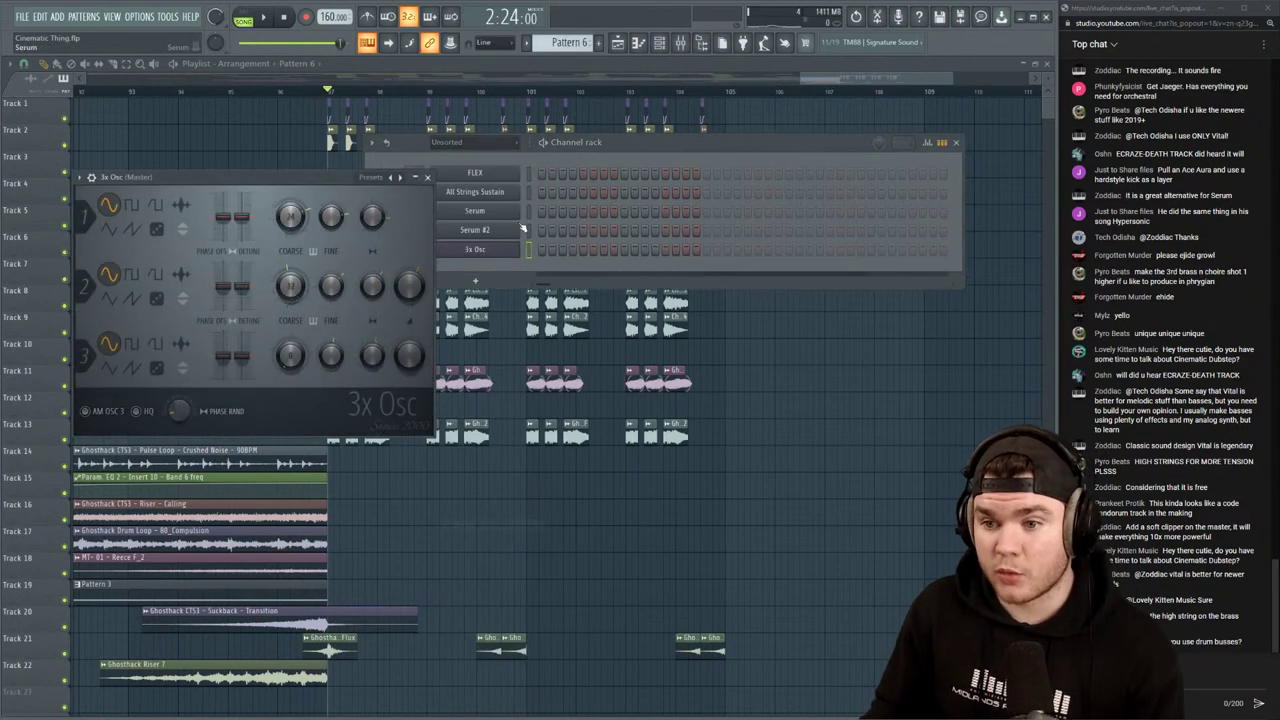
right_click(518, 242)
left_click(456, 257)
right_click(456, 257)
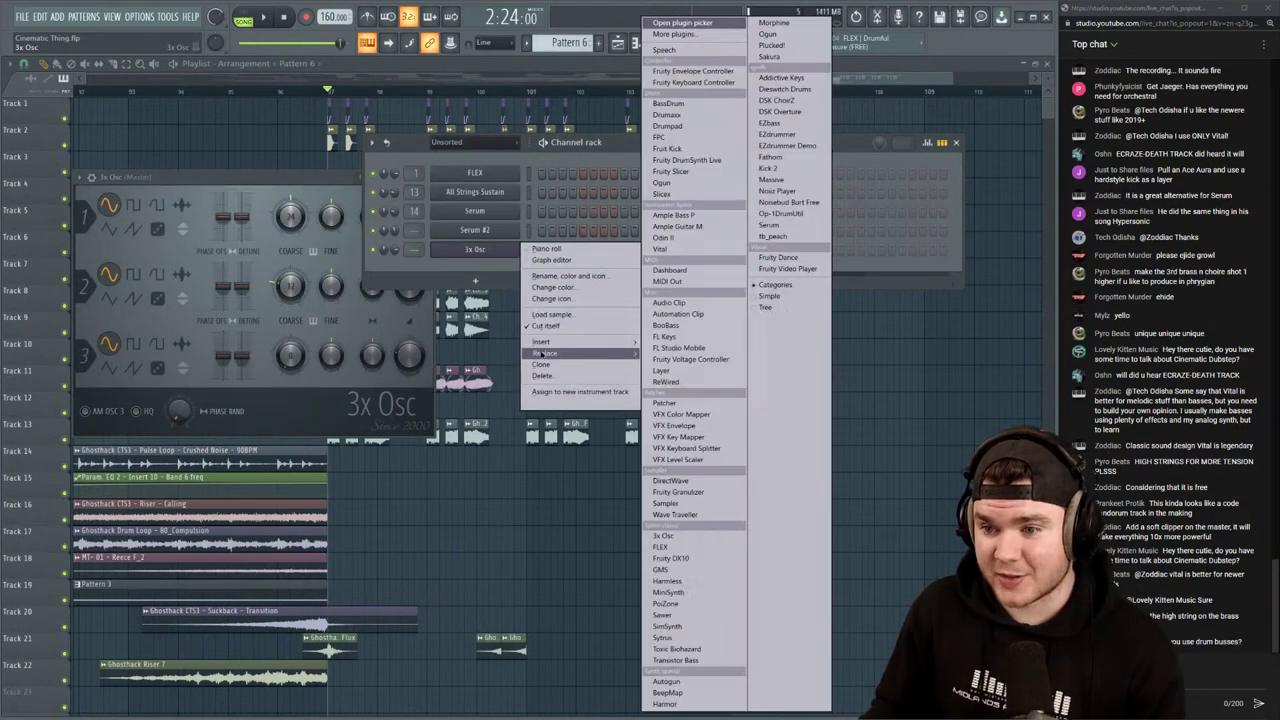
mouse_move(545, 353)
left_click(668, 552)
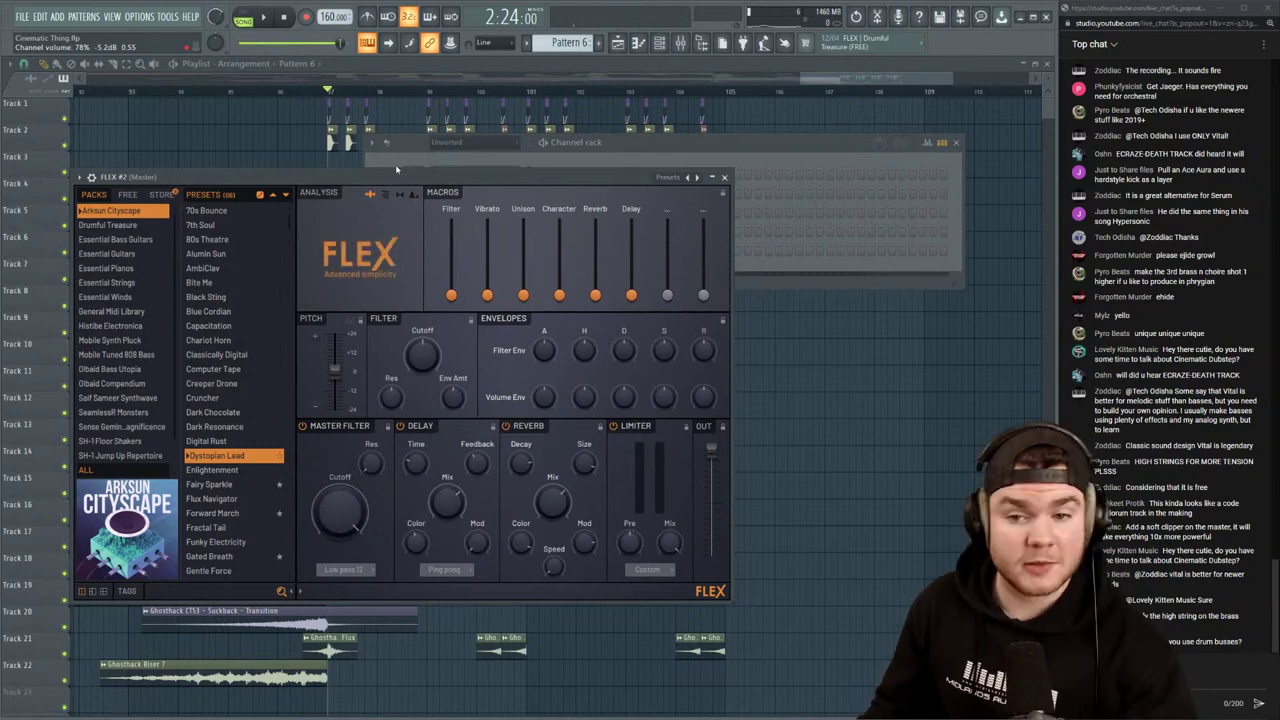
Compare Violins Sustain with Violas Sustain from the Essential Strings pack and keep Violas Sustain as the FLEX preset
left_click(131, 283)
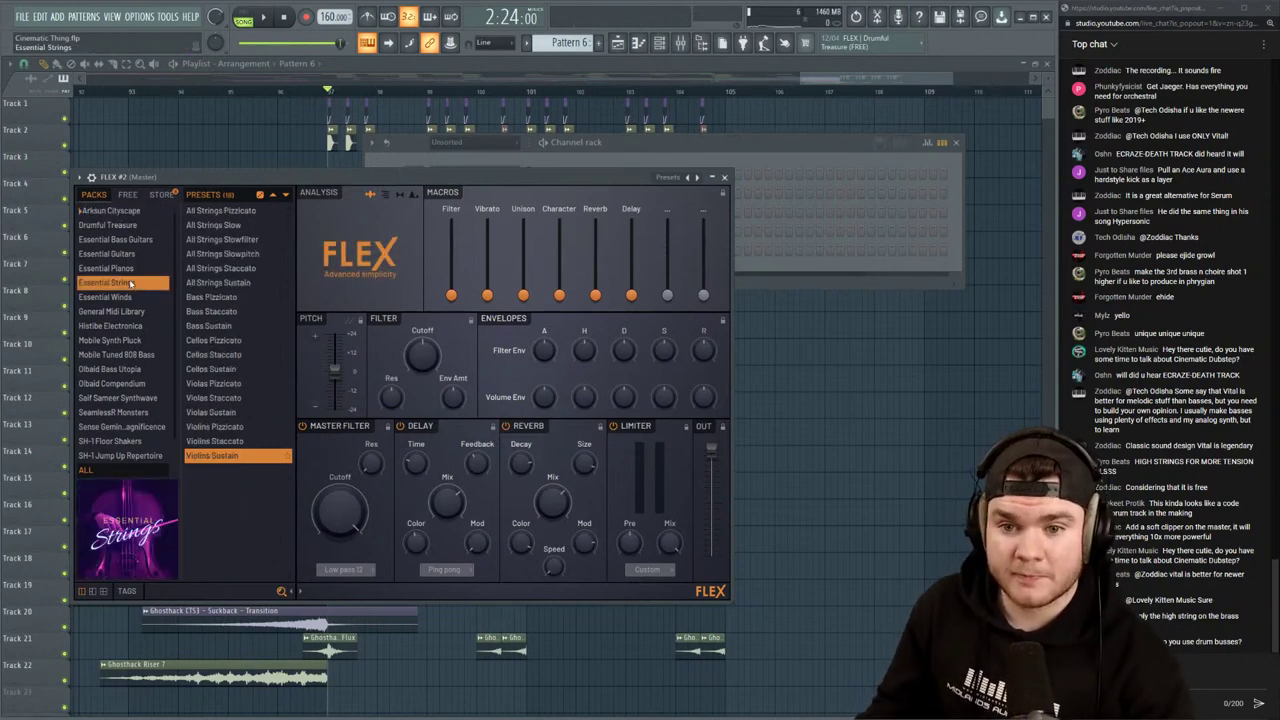
left_click(221, 455)
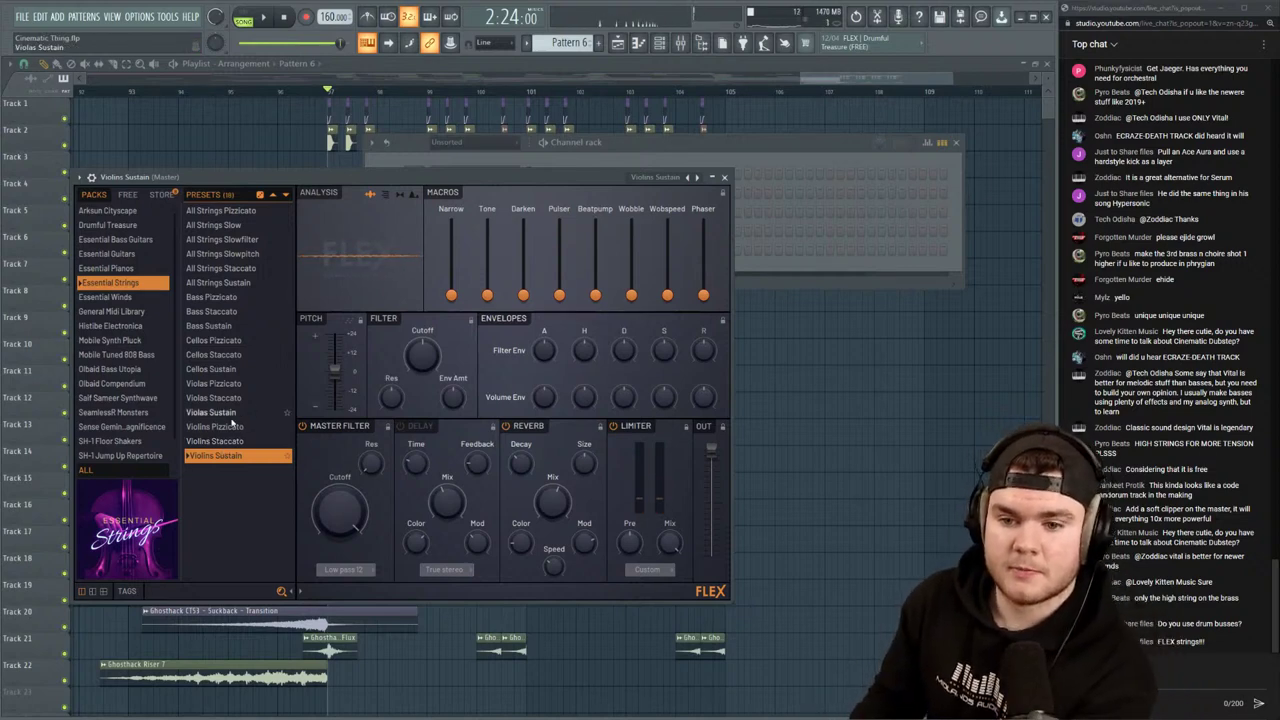
left_click(229, 413)
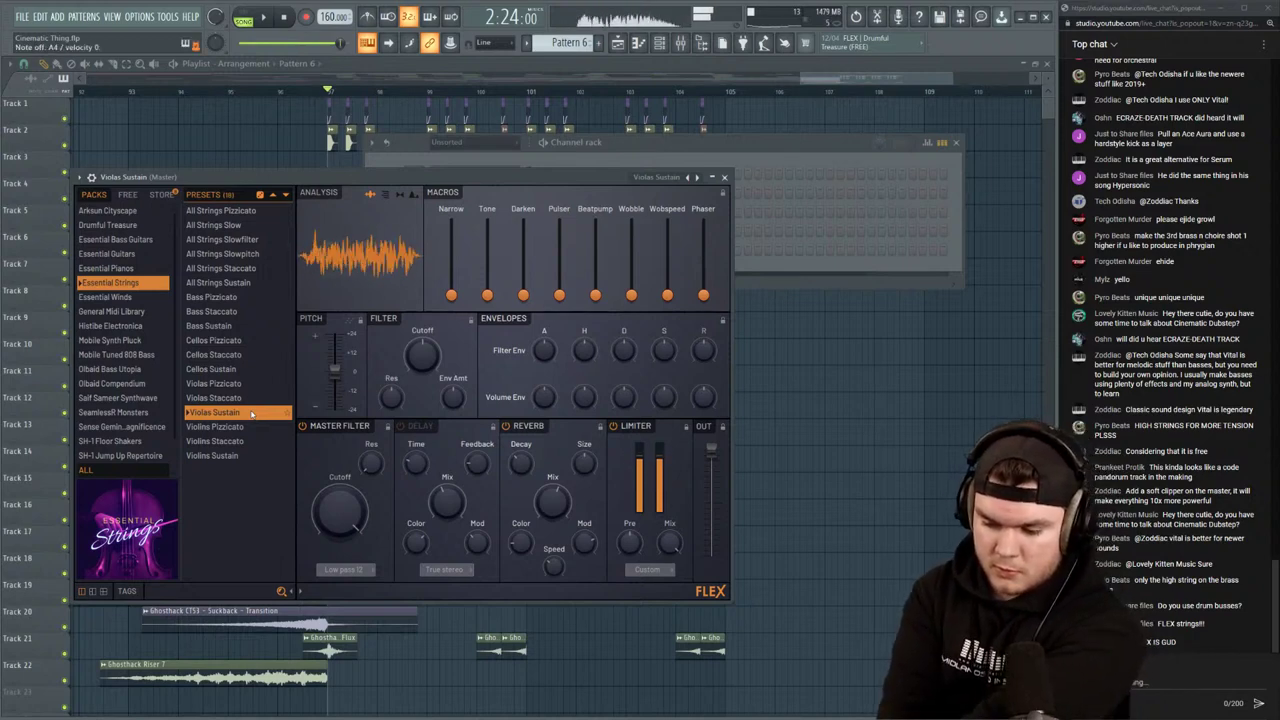
key("space")
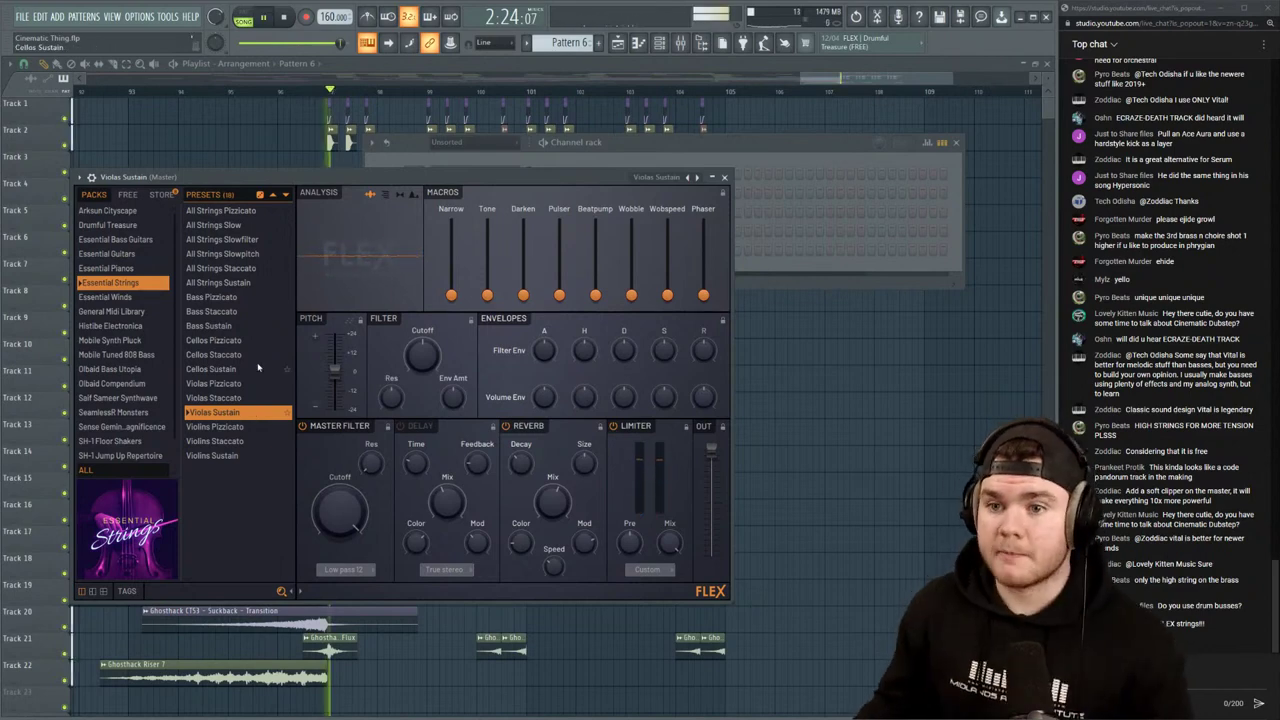
left_click(726, 178)
key("space")
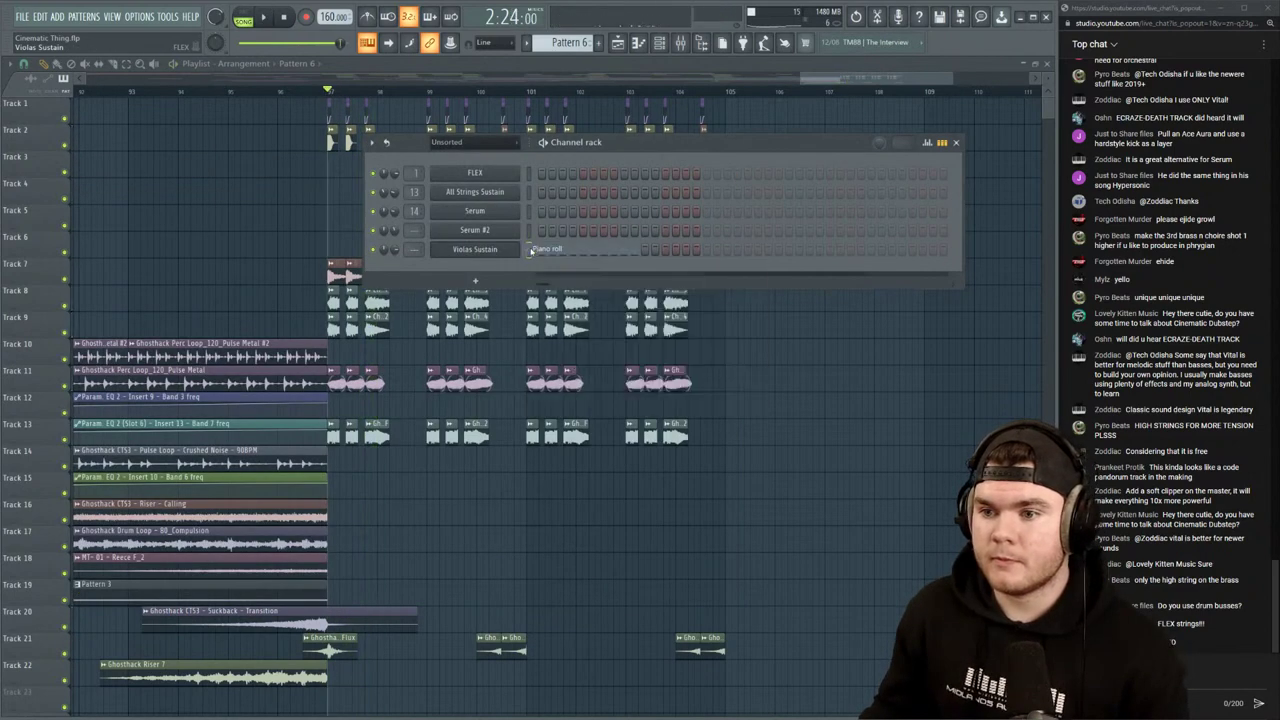
Place a four-step E7 note at the start of bar 1 in the Violas Sustain piano roll
key("F7")
left_click_drag(1028, 164, 432, 159)
left_click(115, 240)
scroll(133, 267, "up", 2)
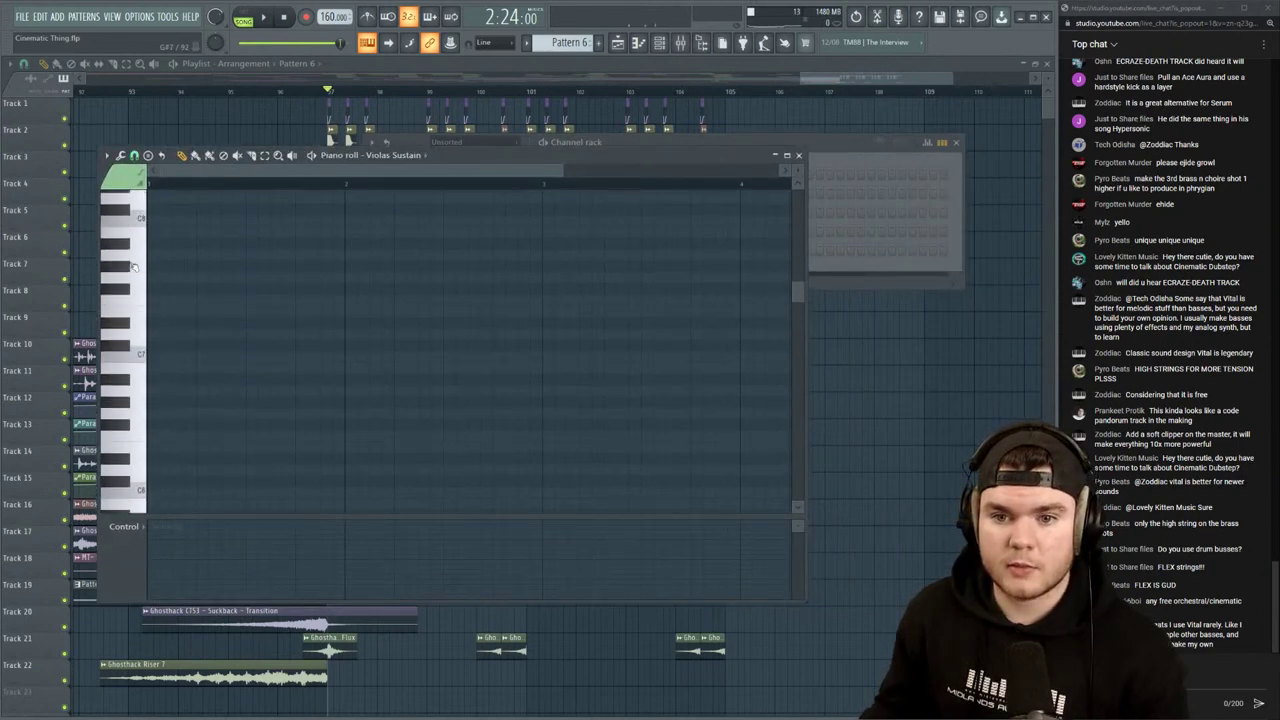
left_click_drag(137, 327, 137, 324)
left_click(160, 313)
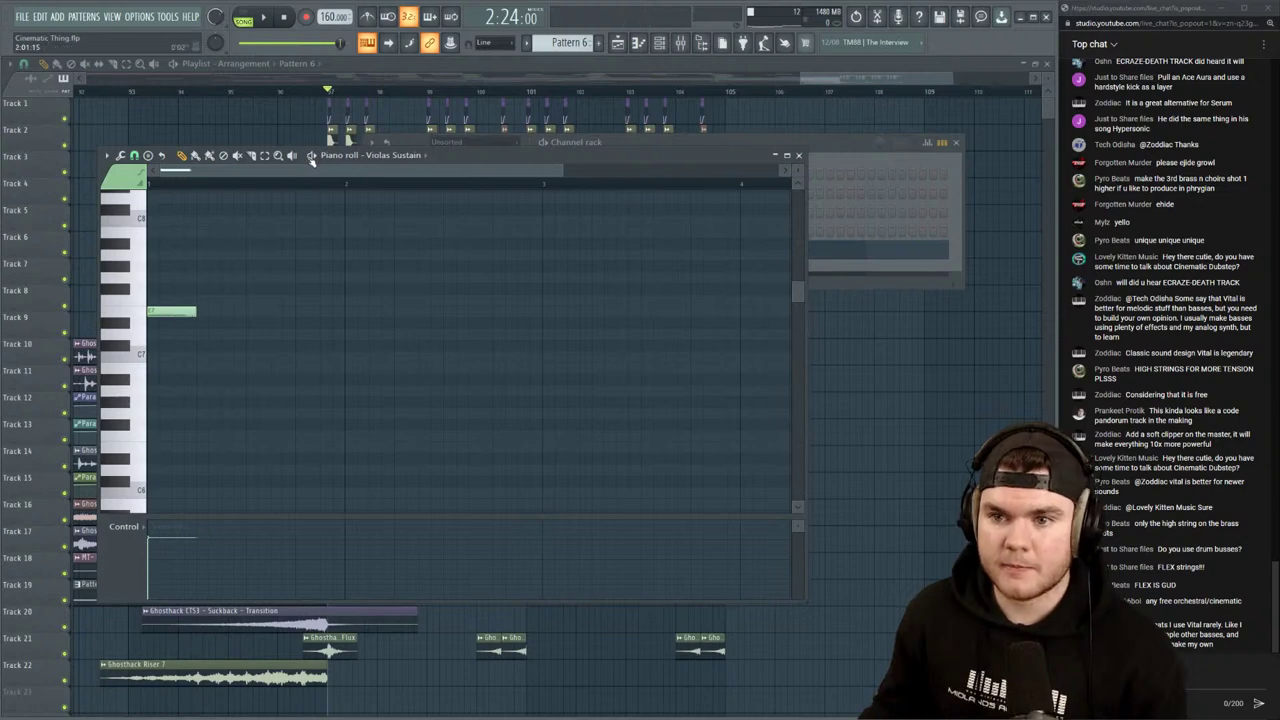
Add a second four-step E7 note at step 7 of bar 1 while Pattern 6 plays
key("space")
left_click(252, 302)
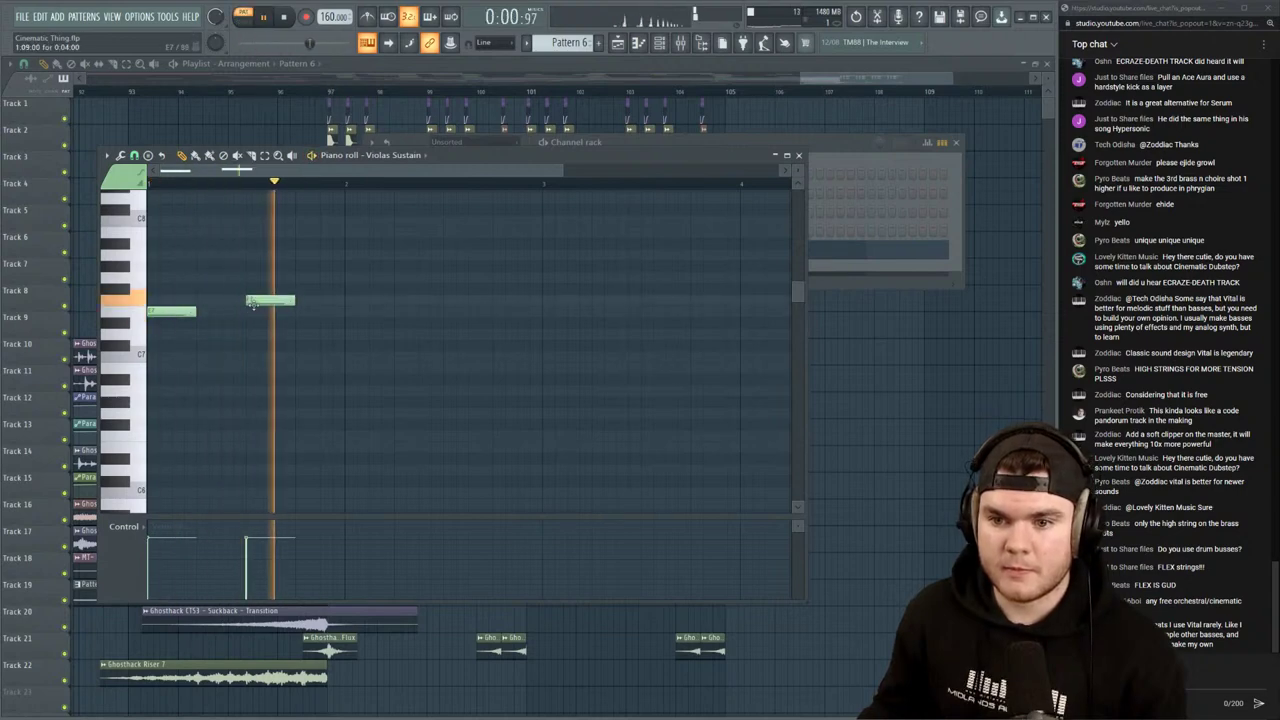
left_click_drag(252, 302, 227, 313)
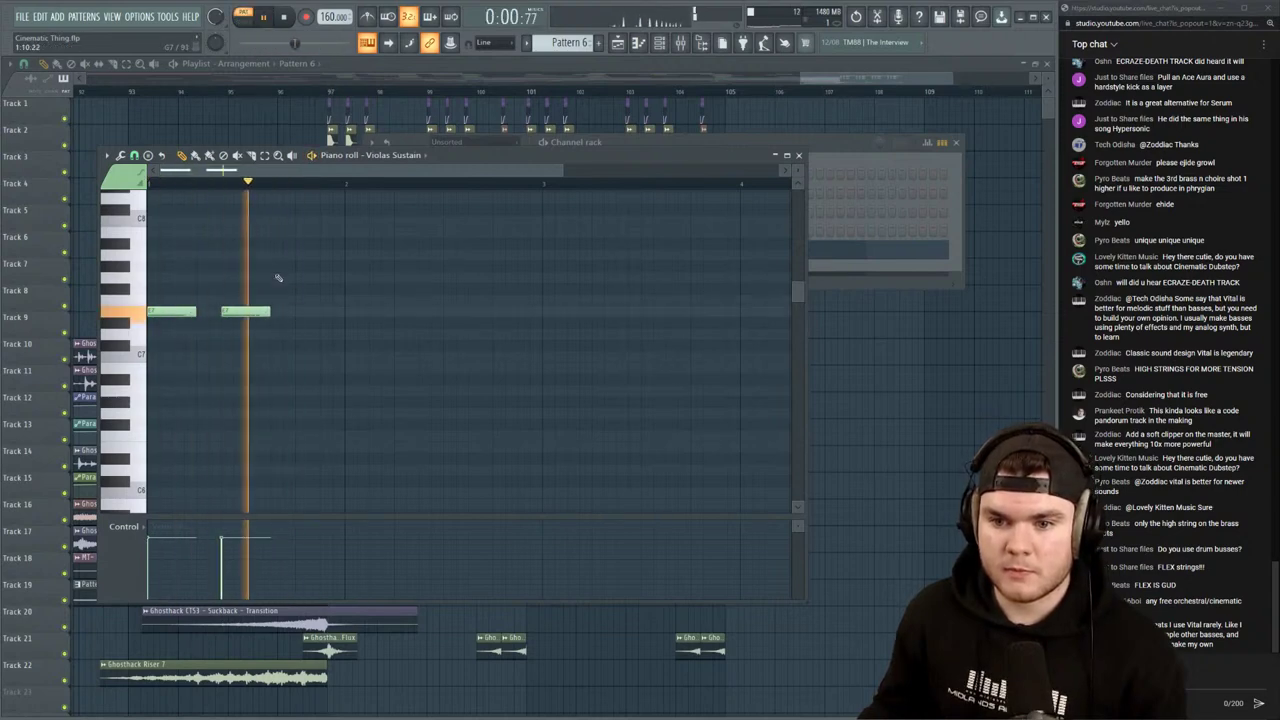
Place a third four-step E7 note at step 13 of bar 1 and restart Pattern 6 playback from the beginning
left_click(305, 312)
key("space")
key("space")
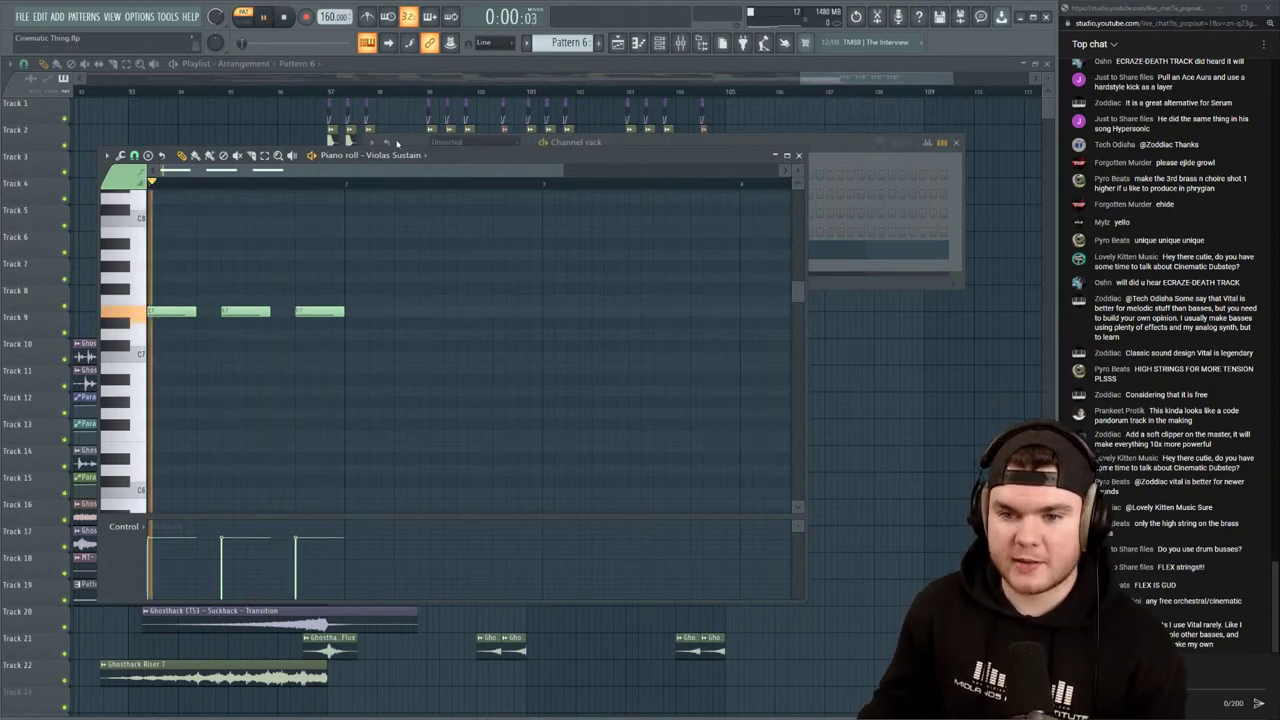
Duplicate the three E7 notes to the start of bar 3 and raise the last copy one semitone to F7
scroll(388, 168, "down", 2)
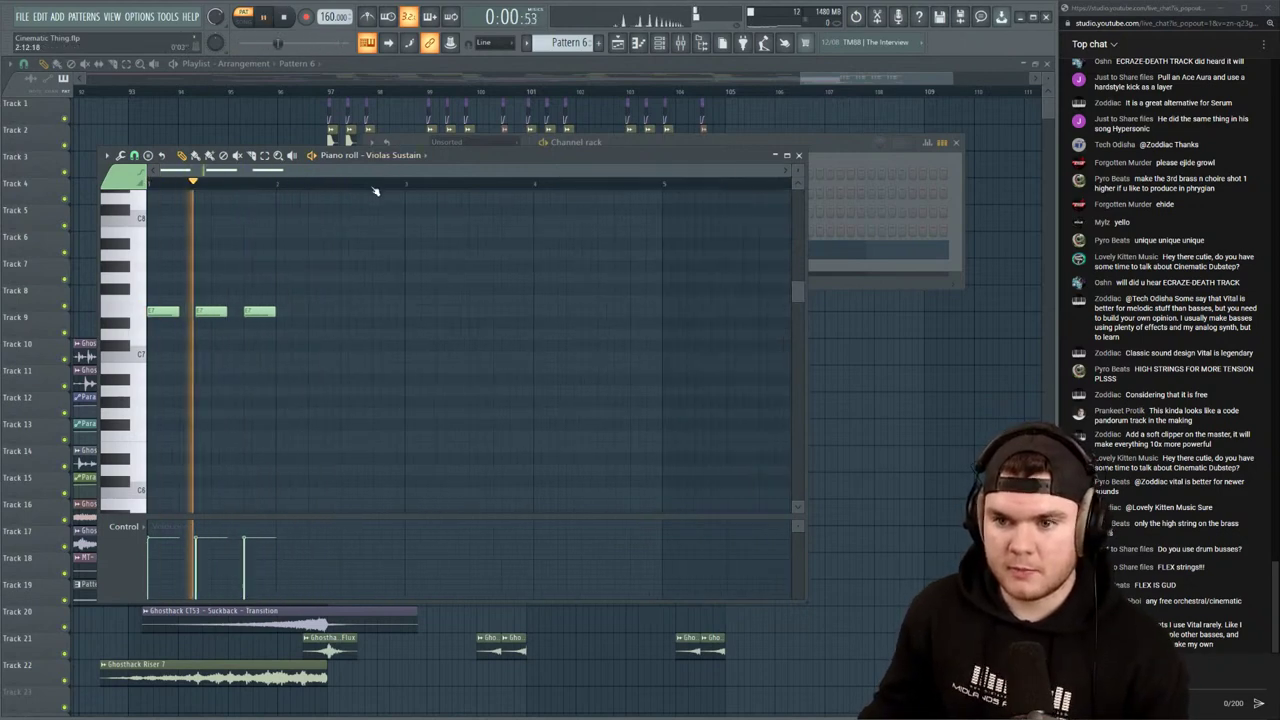
key("space")
key("ctrl+a")
key("ctrl+b")
left_click_drag(452, 316, 419, 316)
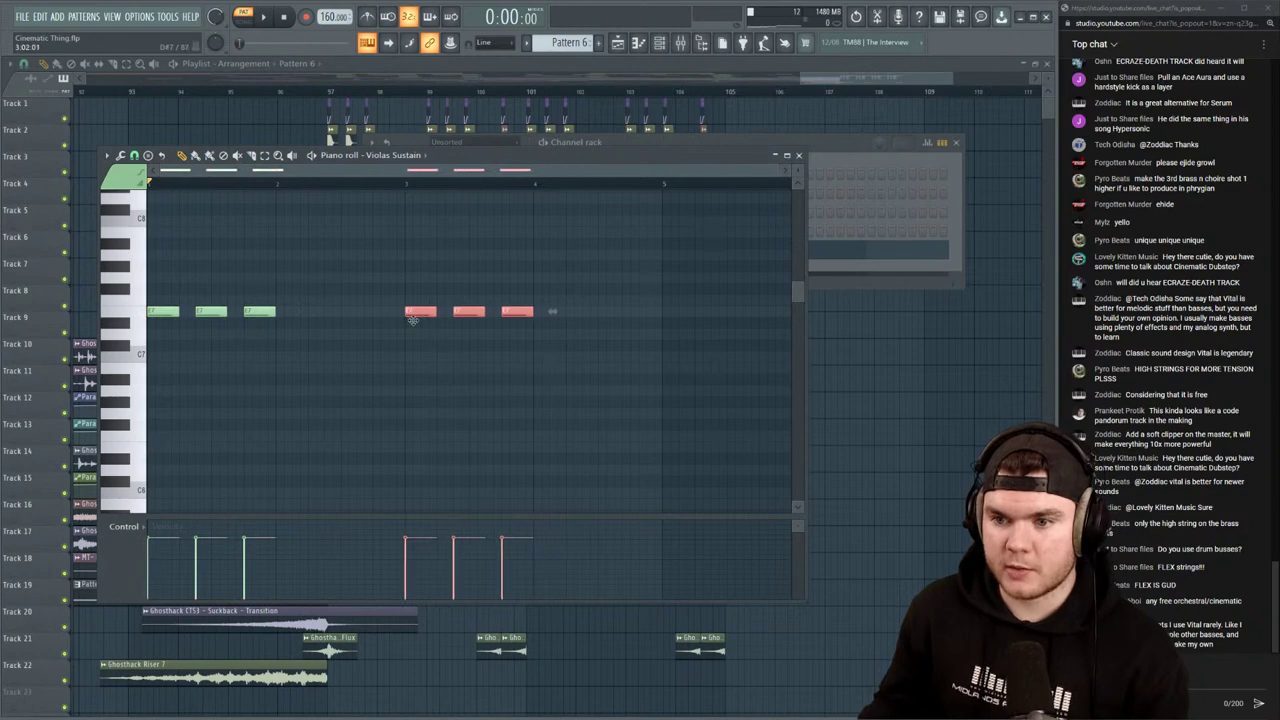
left_click(499, 359)
left_click_drag(513, 313, 514, 301)
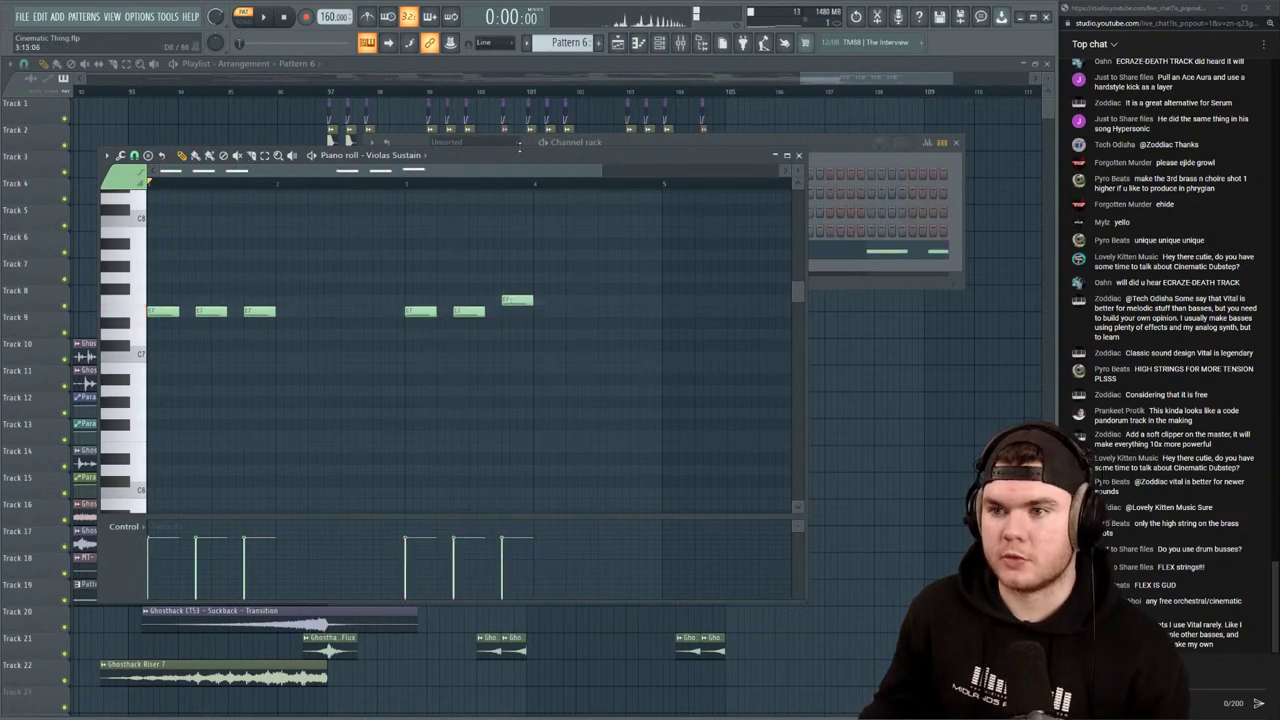
Copy all six violas notes one octave down, lower the copies' velocity and play the pattern
scroll(145, 300, "up", 3)
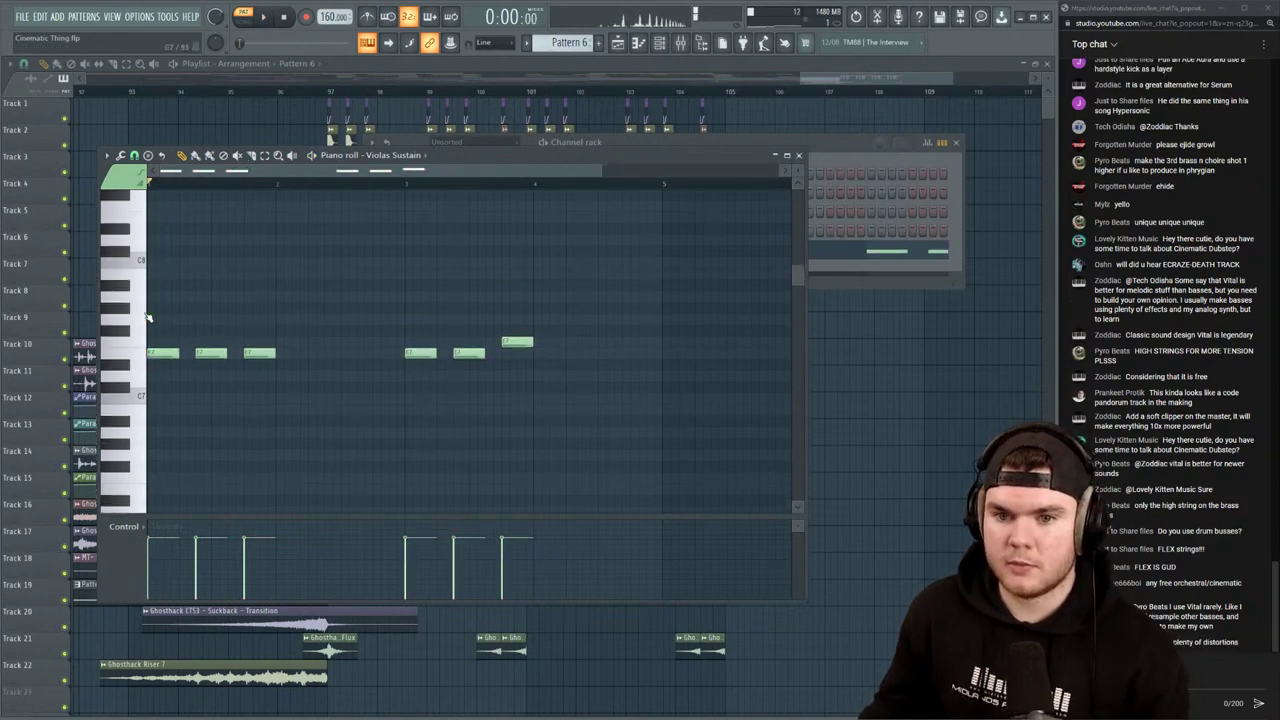
scroll(140, 250, "down", 6)
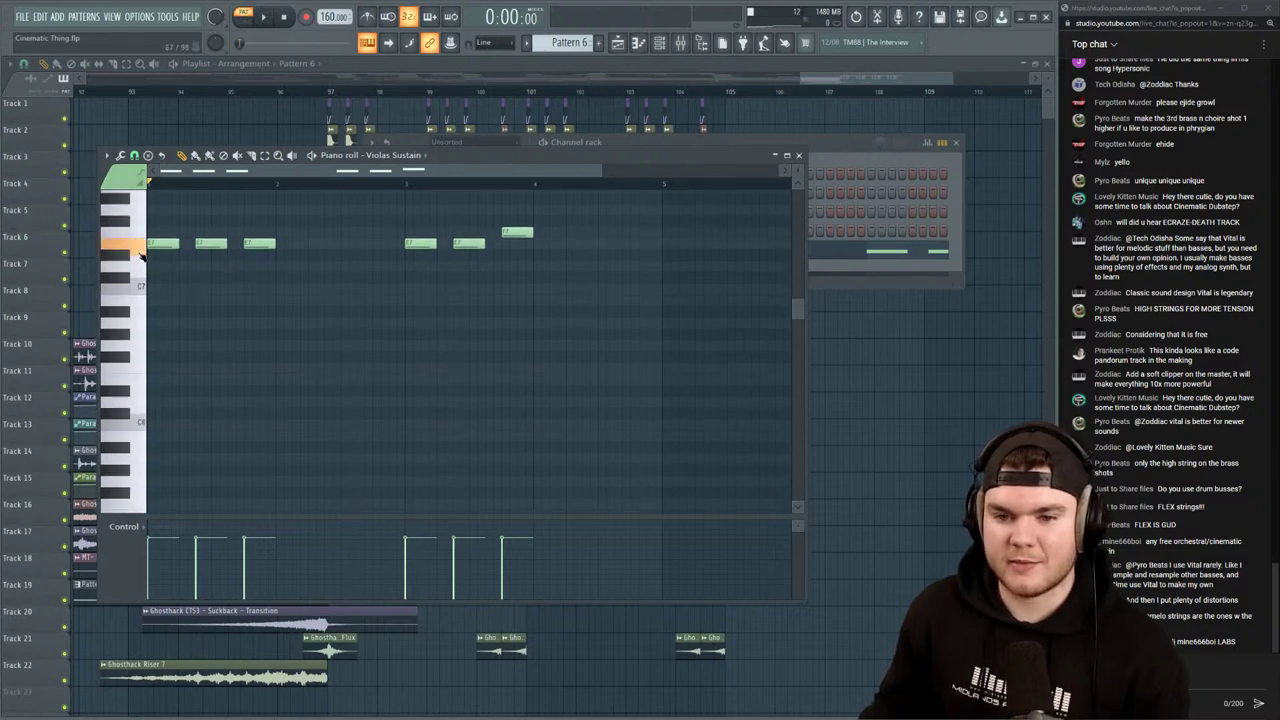
mouse_move(614, 305)
left_mouse_down()
mouse_move(180, 236)
mouse_move(88, 204)
left_mouse_up()
mouse_move(156, 242)
left_mouse_down()
mouse_move(289, 318)
mouse_move(149, 380)
left_mouse_up()
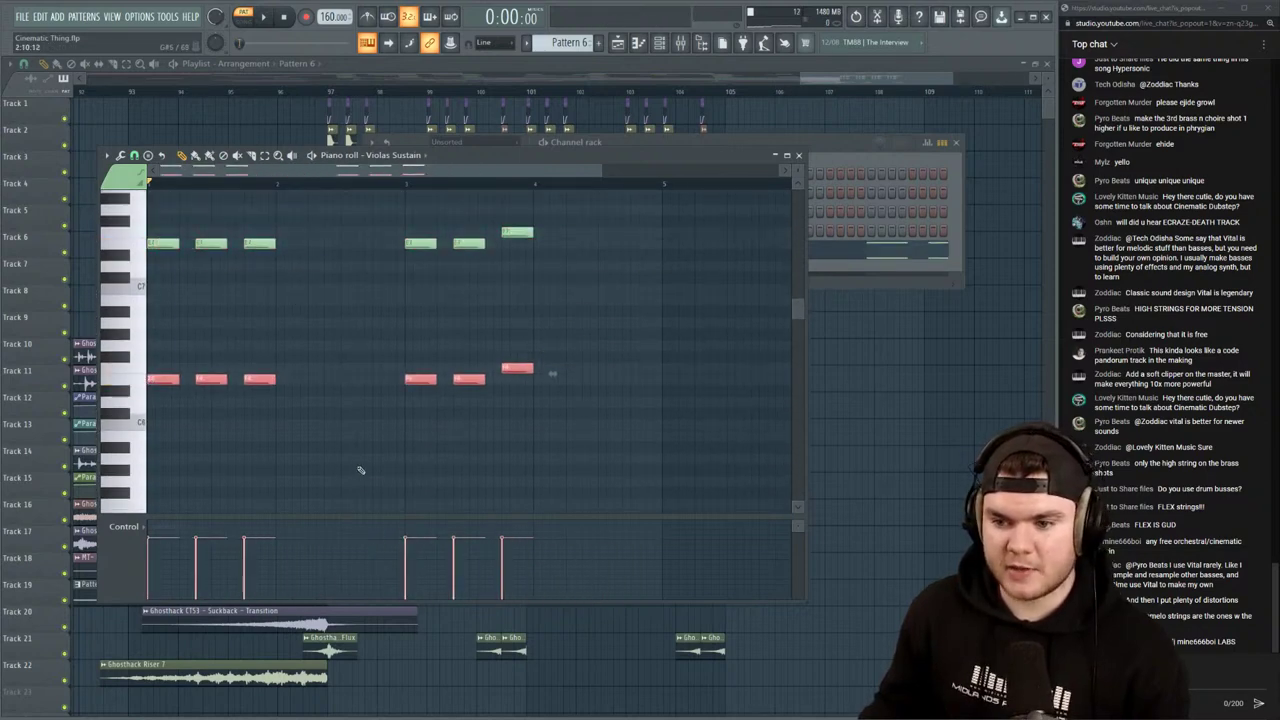
left_click_drag(519, 566, 140, 572)
key("space")
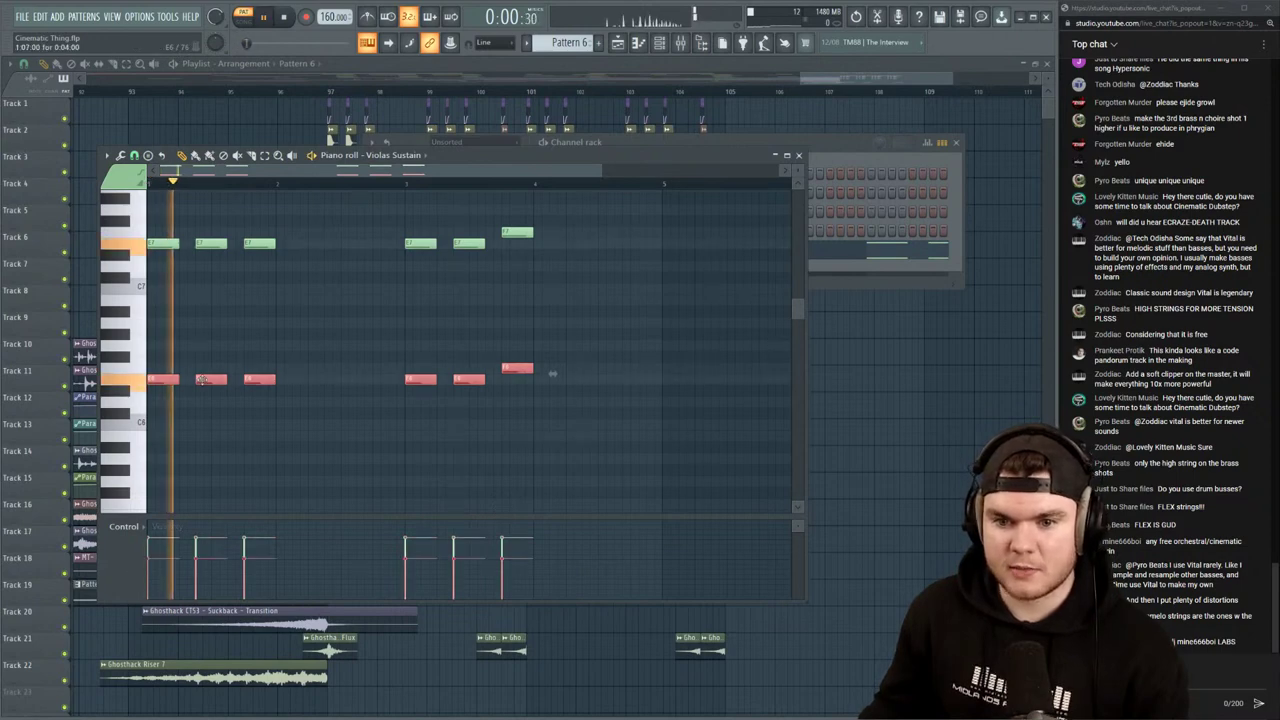
Copy the lower row of Violas Sustain notes seven semitones up to form a middle voice starting on B6
key("space")
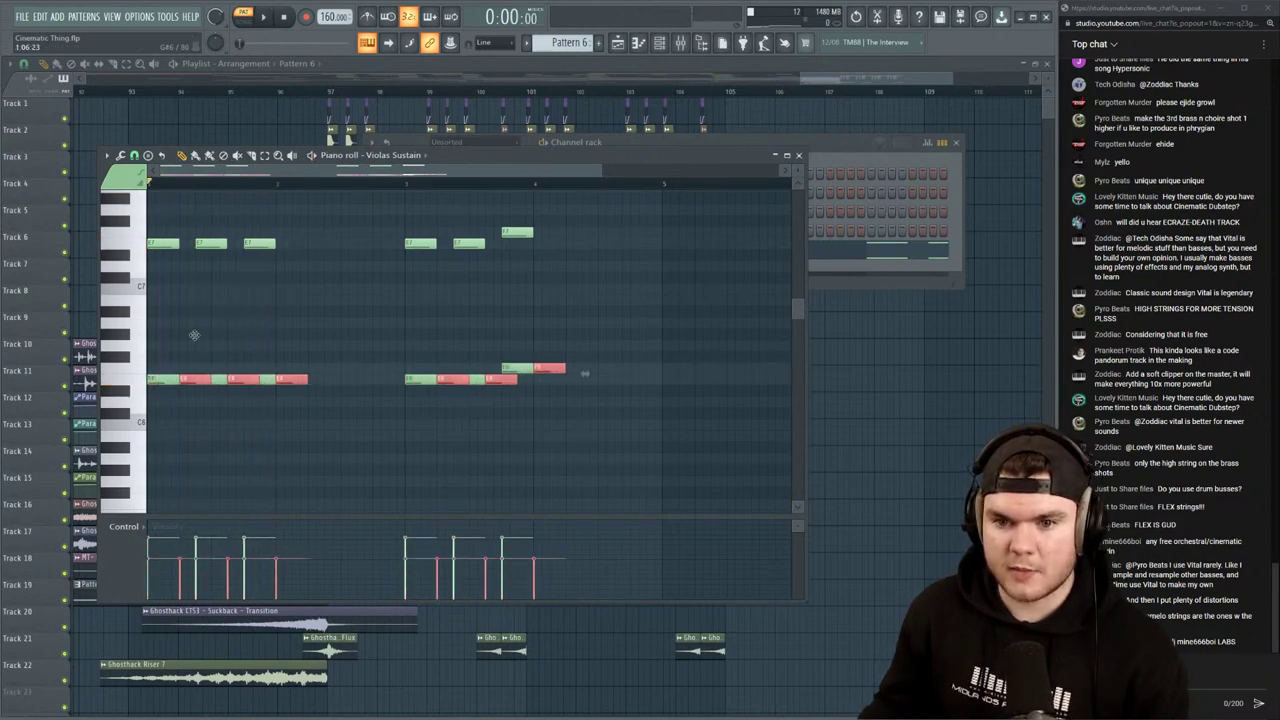
left_click_drag(159, 380, 162, 300)
key("space")
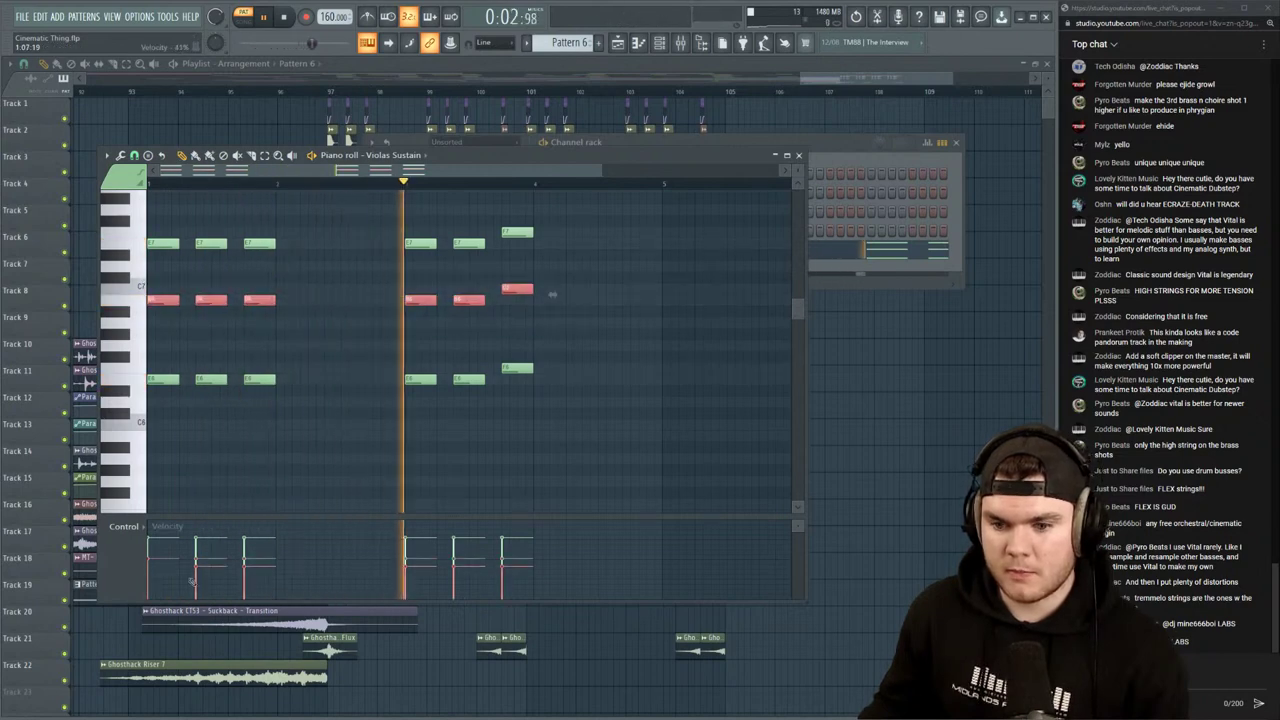
left_click(648, 357)
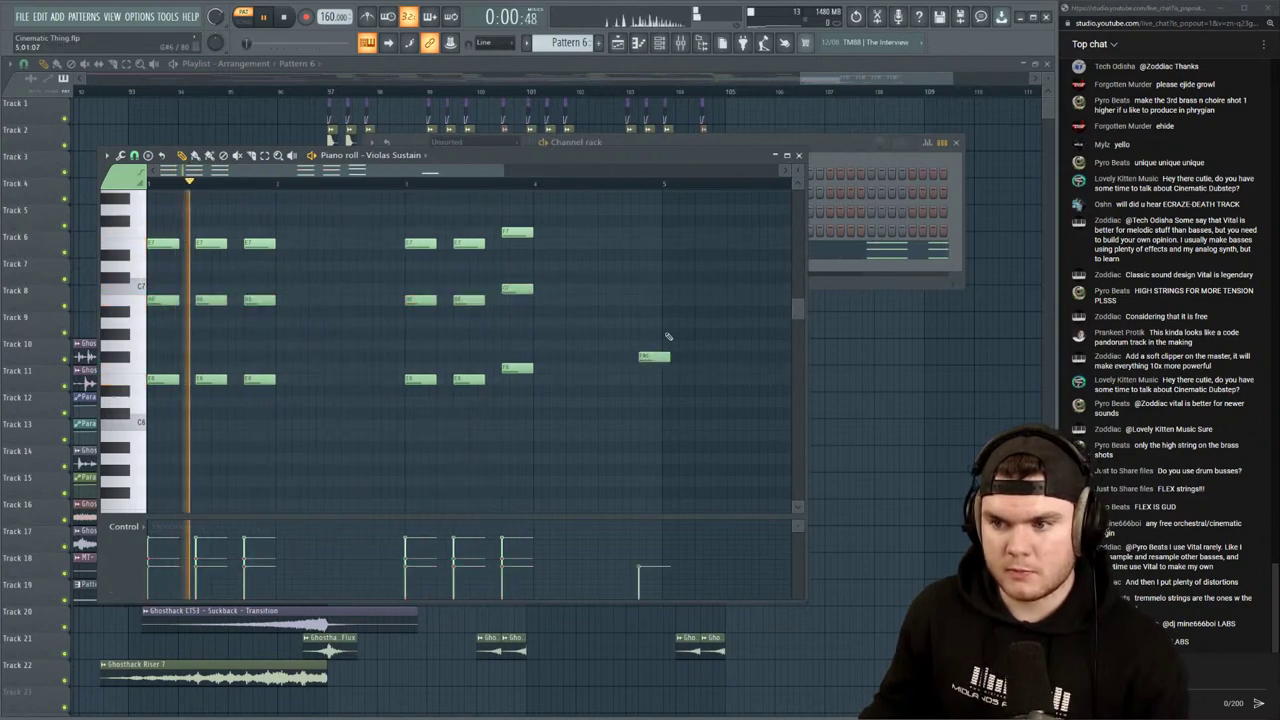
right_click(655, 357)
mouse_move(515, 291)
left_mouse_down()
mouse_move(511, 323)
mouse_move(514, 289)
left_mouse_up()
Audition the last viola chord of Pattern 6 by replaying it from its start position
key("space")
left_click(507, 184)
key("space")
key("space")
key("space")
key("space")
key("space")
key("space")
key("space")
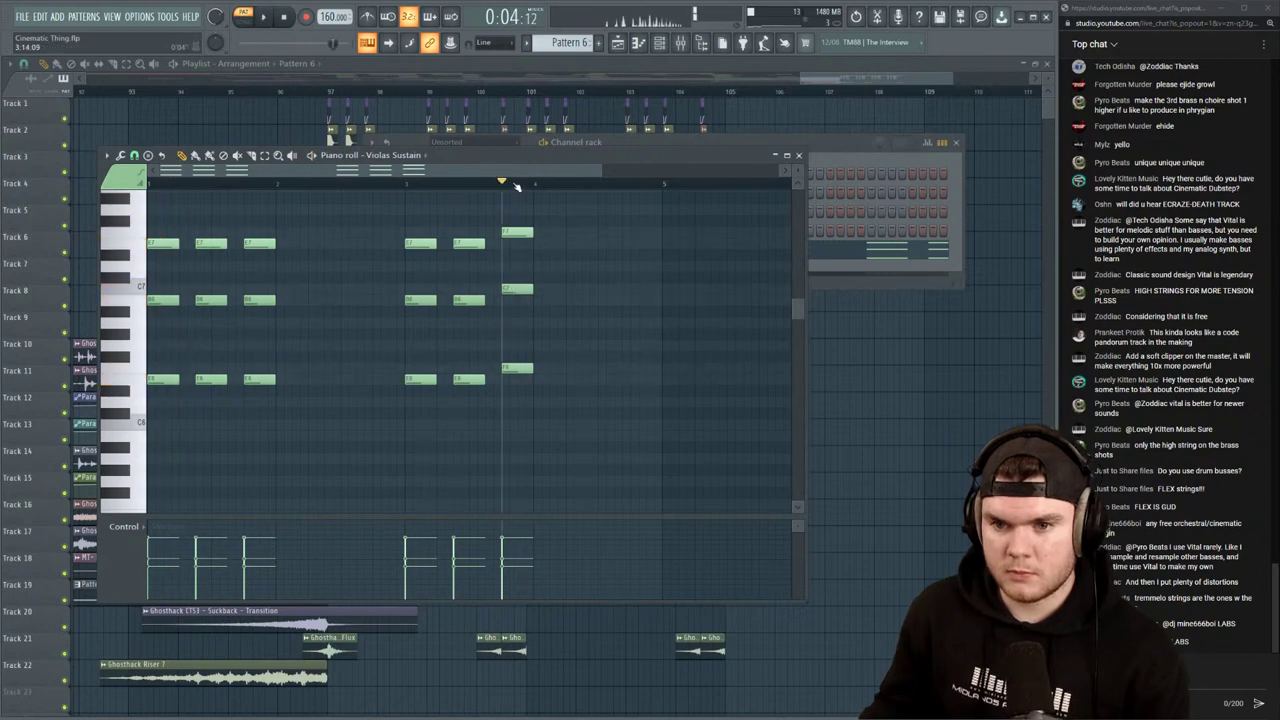
Turn off the reverb in the Violas Sustain FLEX instrument while playing the pattern
key("F7")
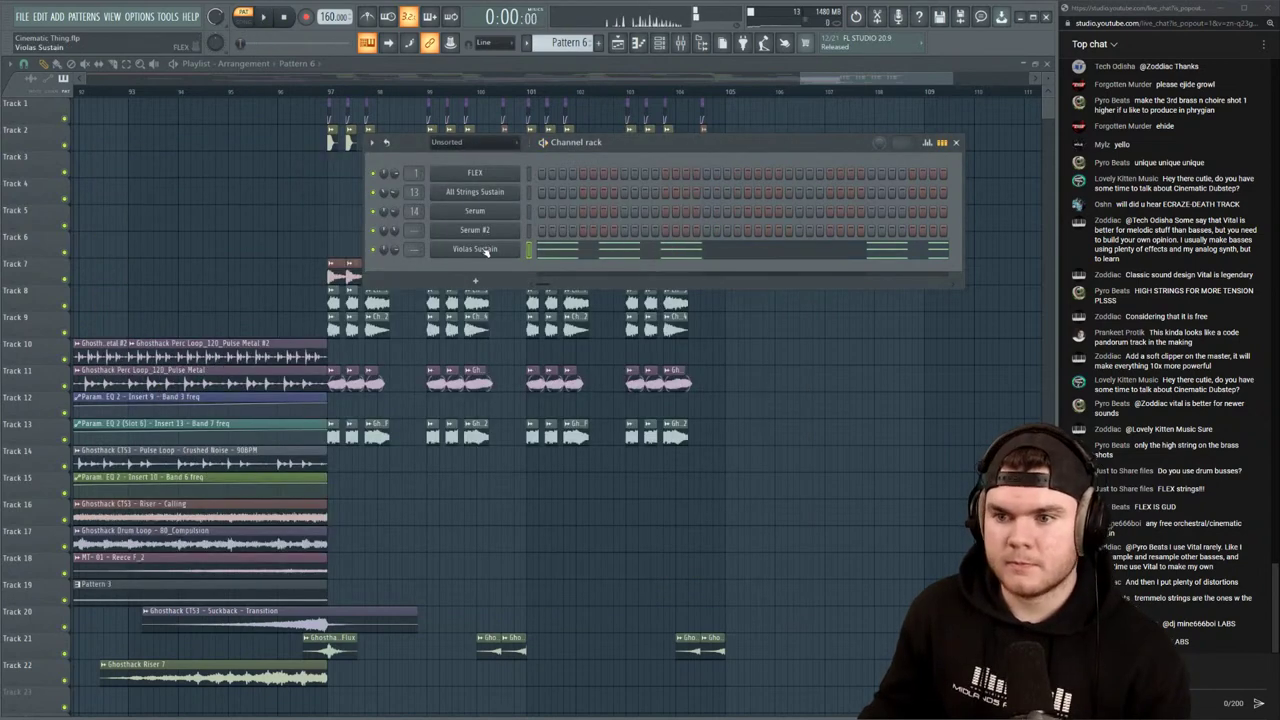
left_click(486, 251)
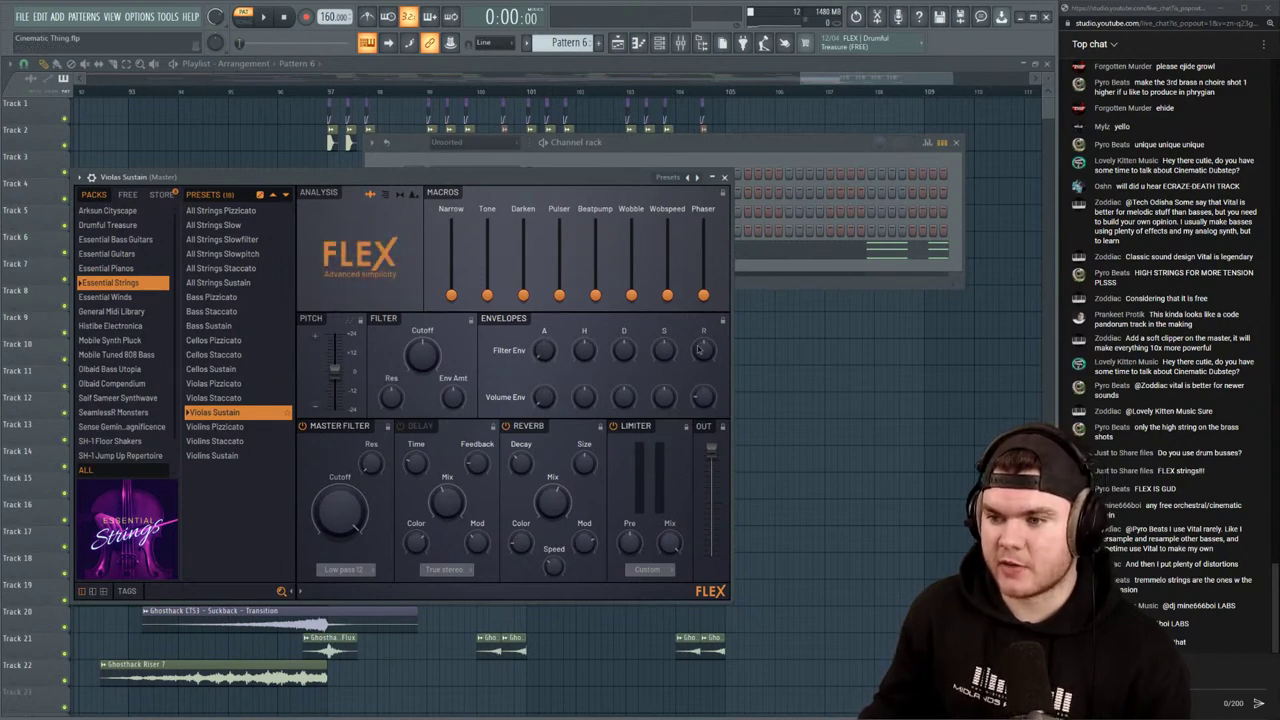
key("space")
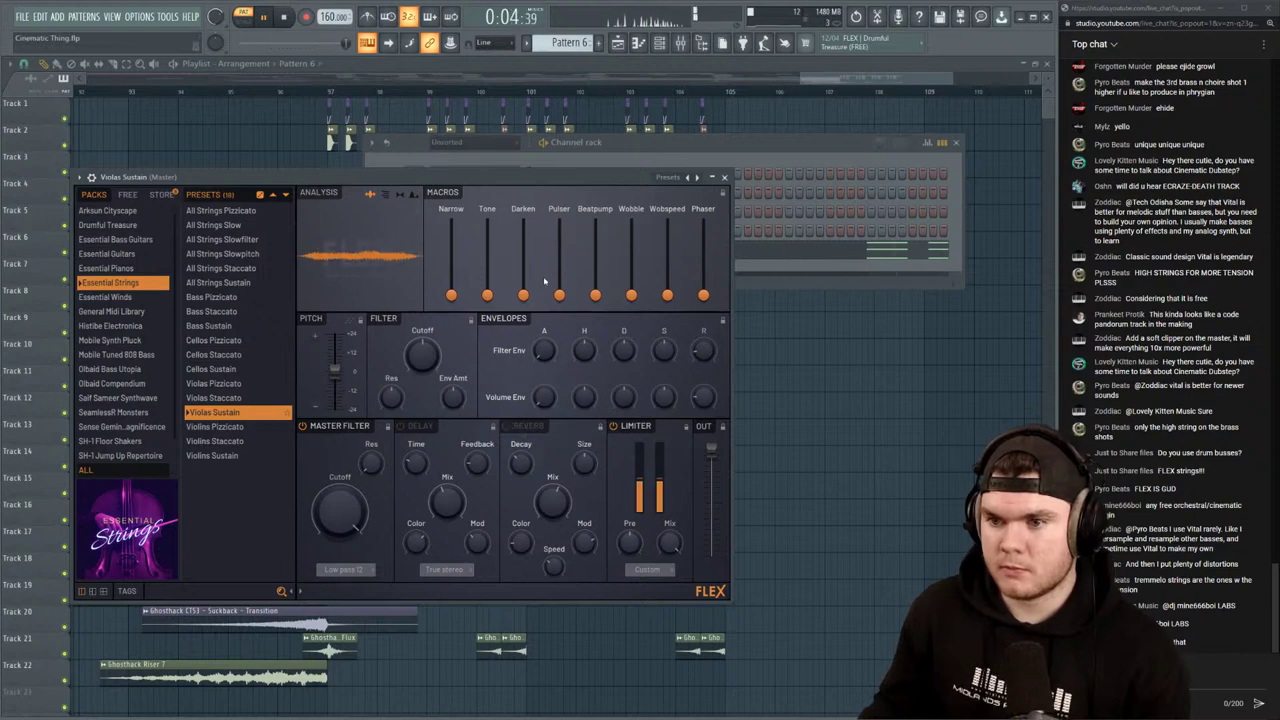
left_click(725, 177)
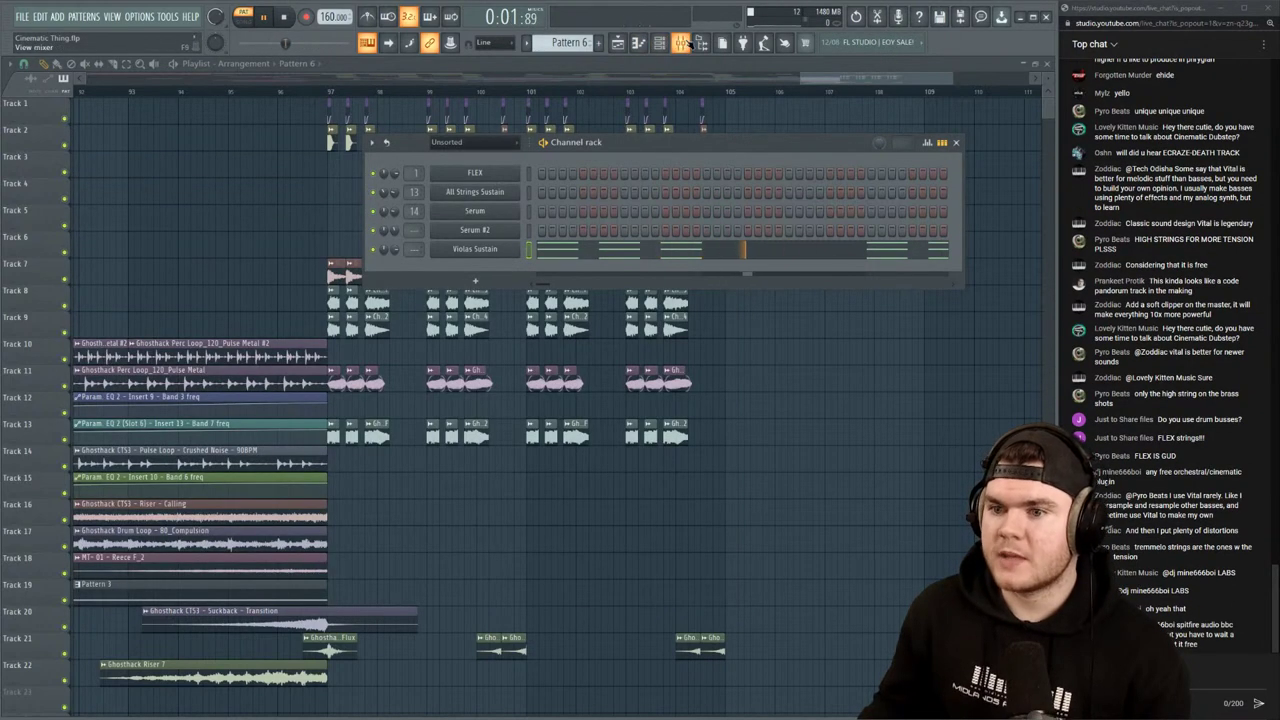
Route the Violas Sustain channel to mixer Insert 19
left_click(681, 43)
key("space")
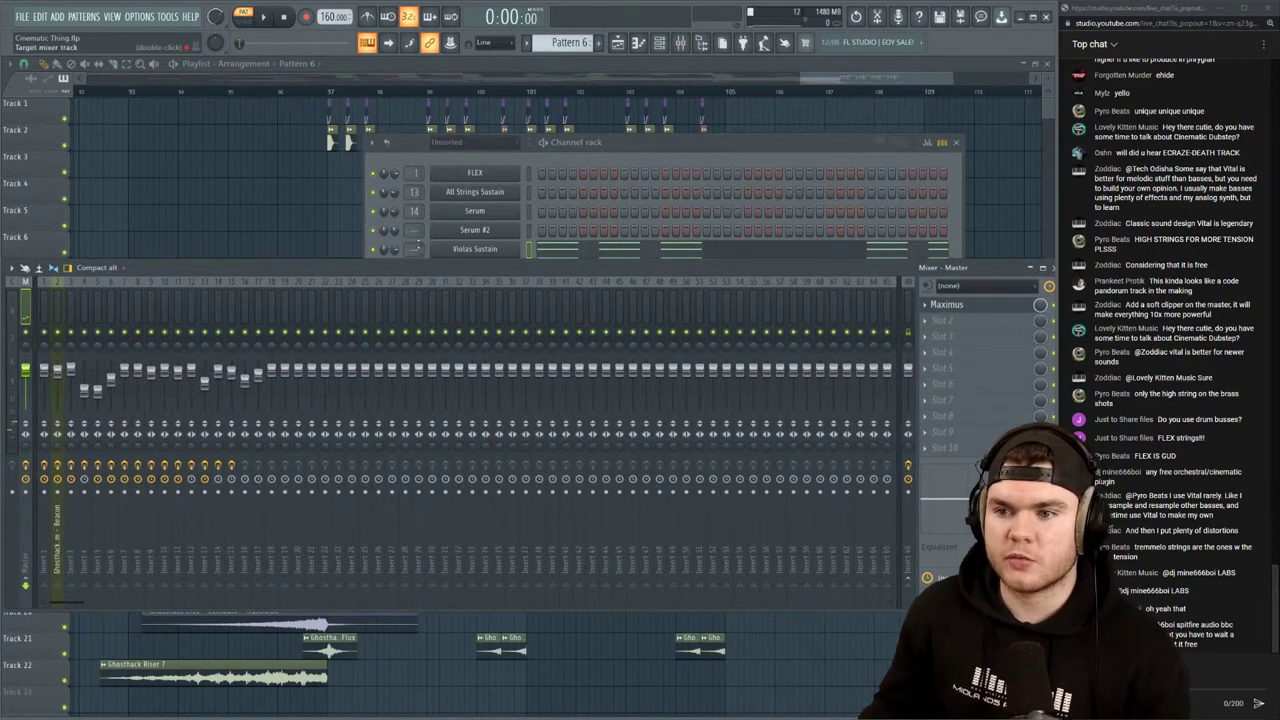
left_click(471, 230)
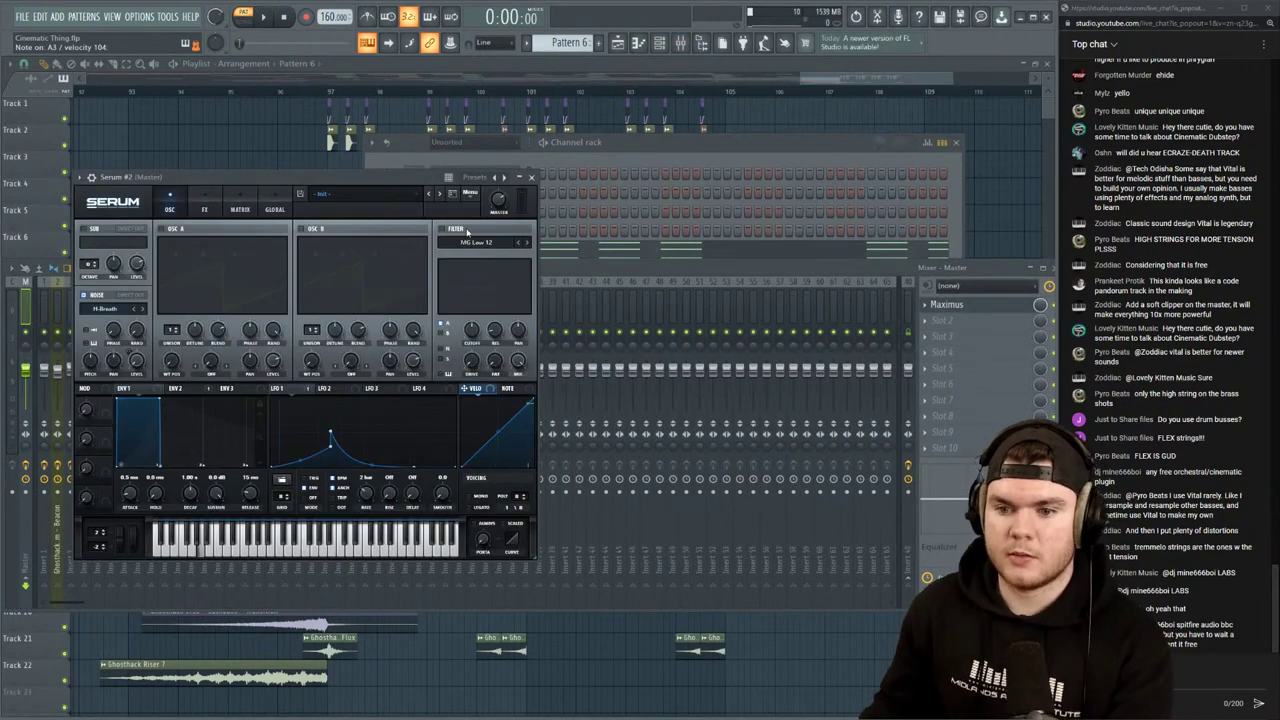
left_click(532, 178)
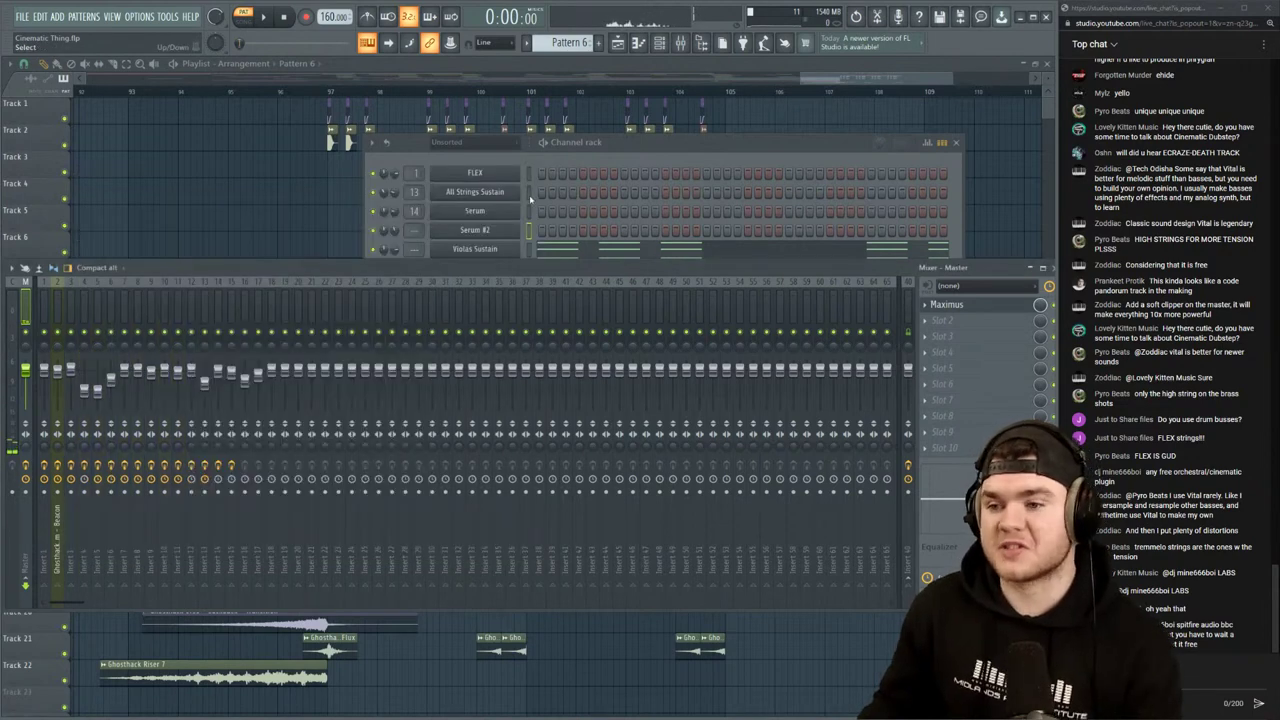
left_click(631, 161)
key("space")
scroll(418, 252, "up", 11)
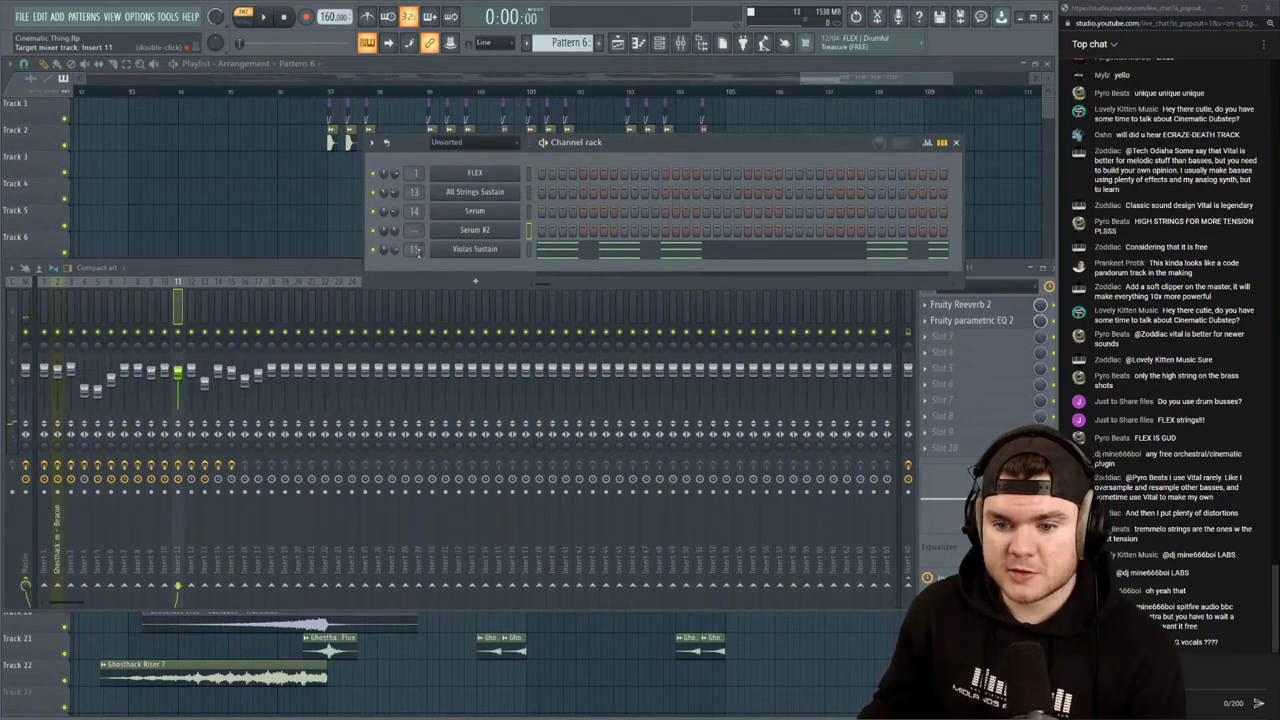
scroll(418, 252, "up", 7)
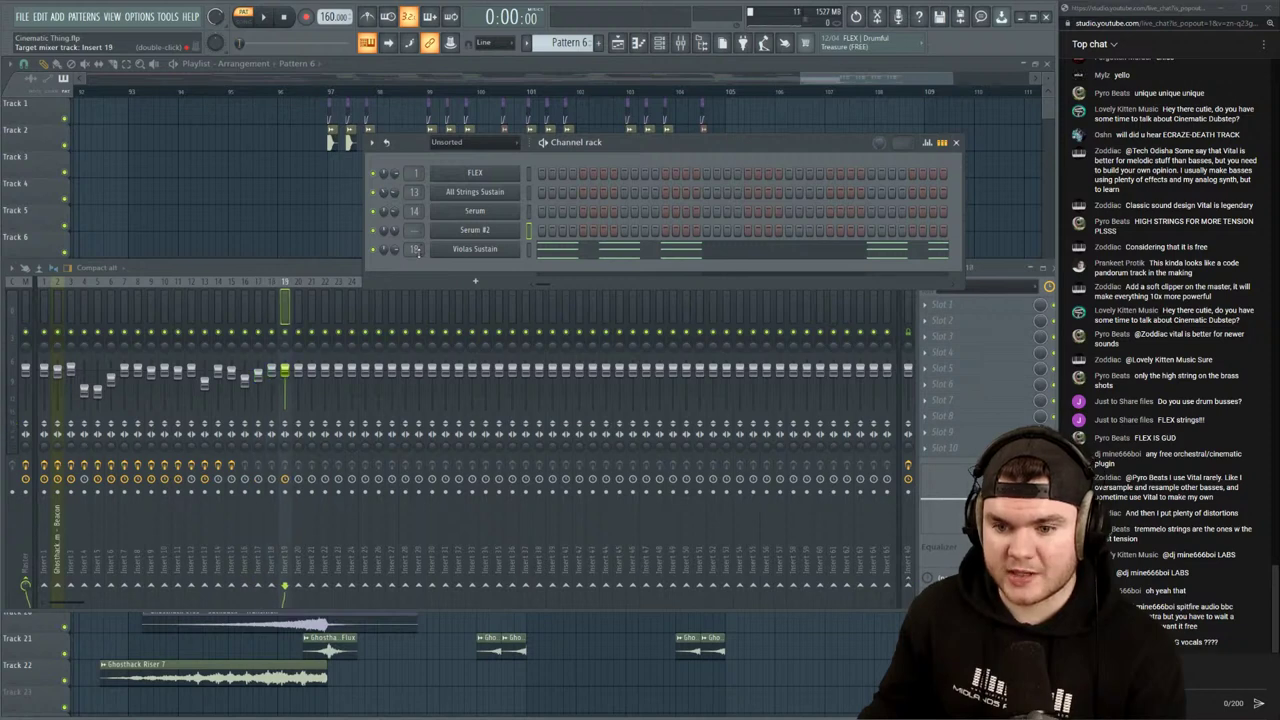
key("space")
scroll(418, 252, "up", 1)
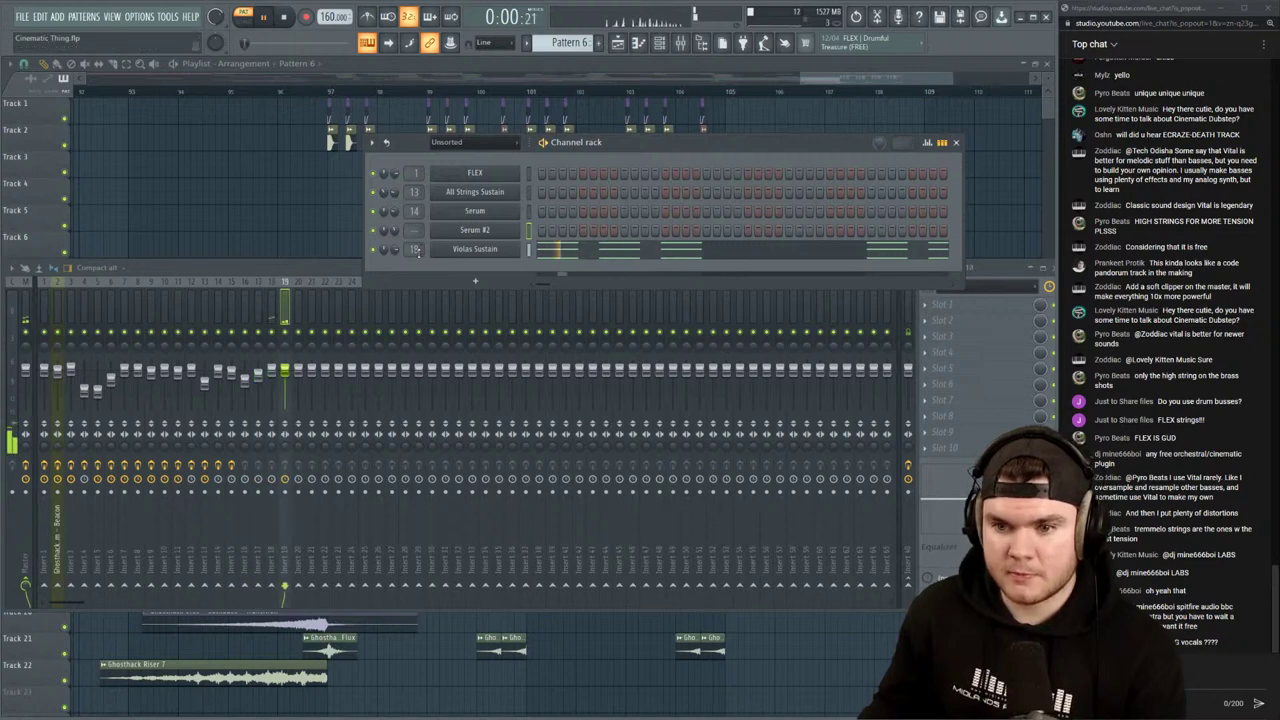
Solo Insert 19, add Fruity Parametric EQ 2 in its first slot, and load a low-cut preset
left_click(285, 316)
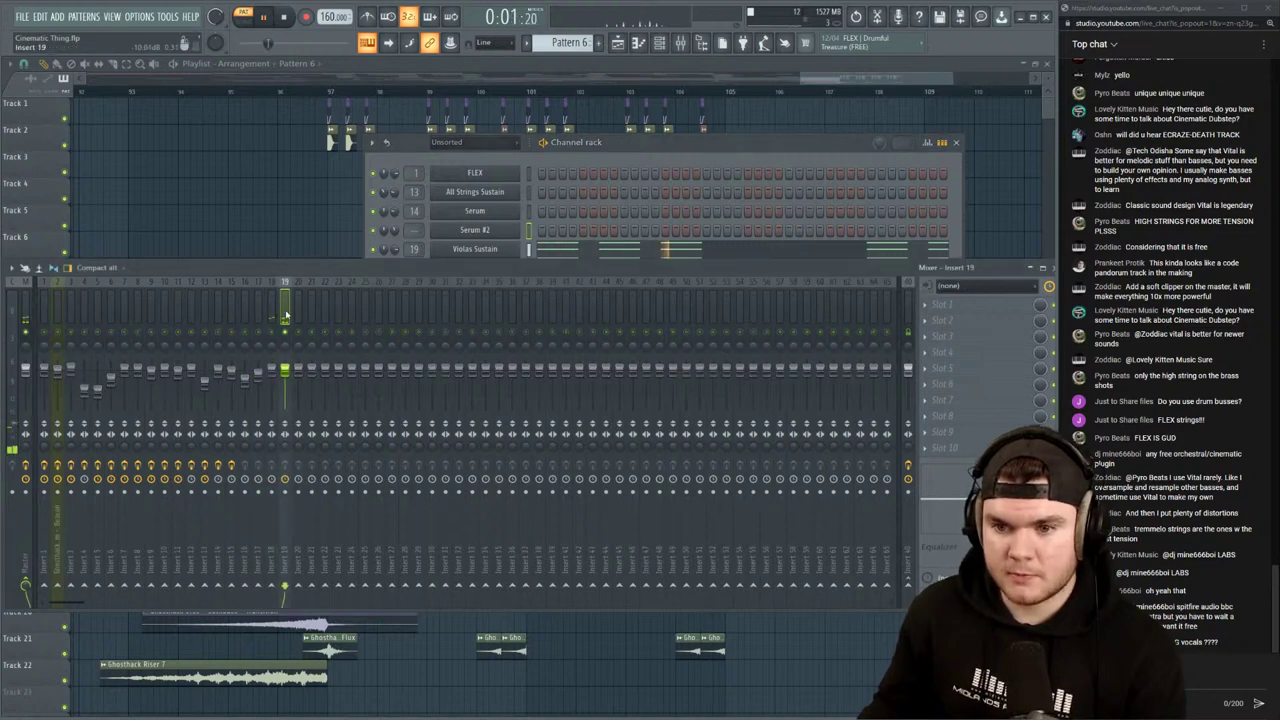
left_click(961, 312)
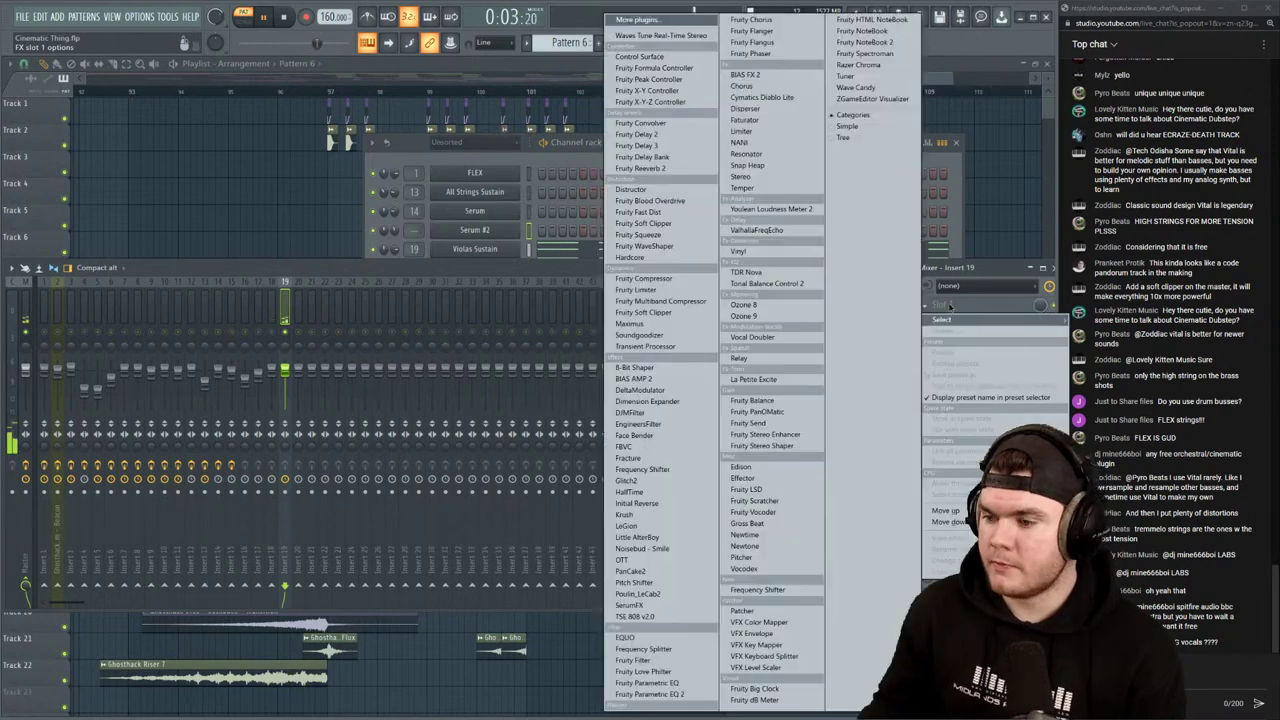
left_click(660, 696)
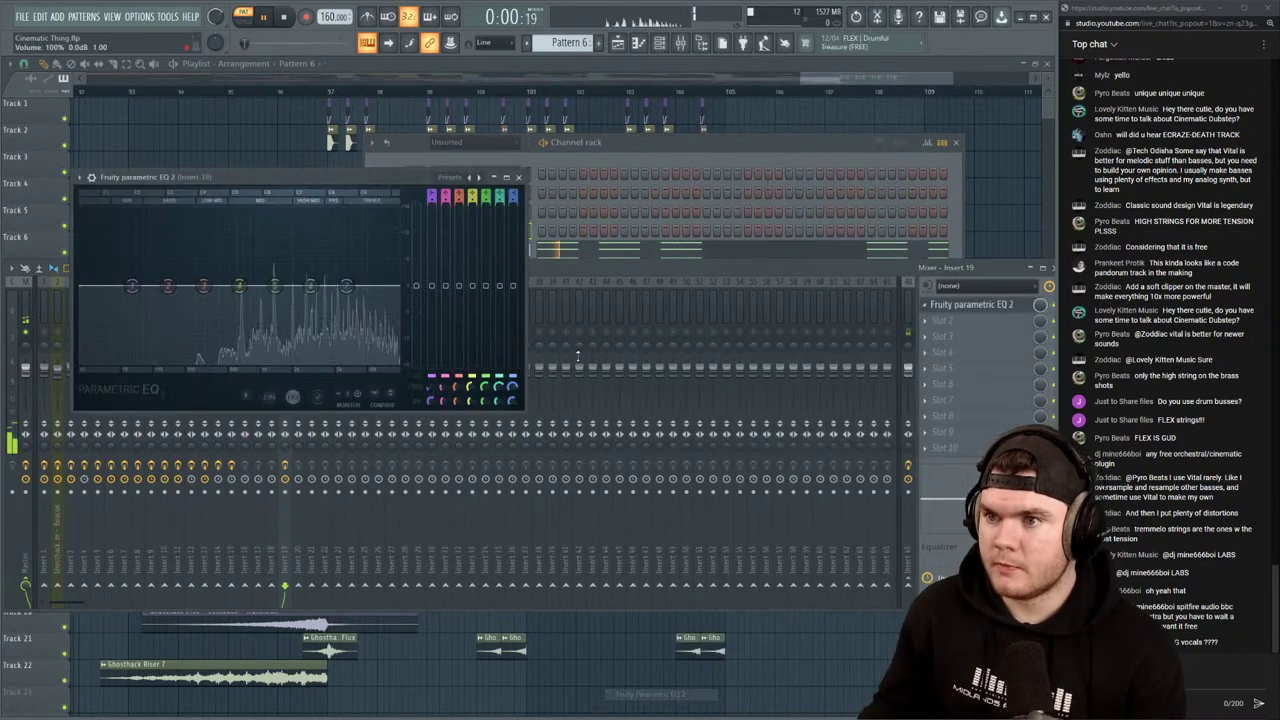
left_click(479, 178)
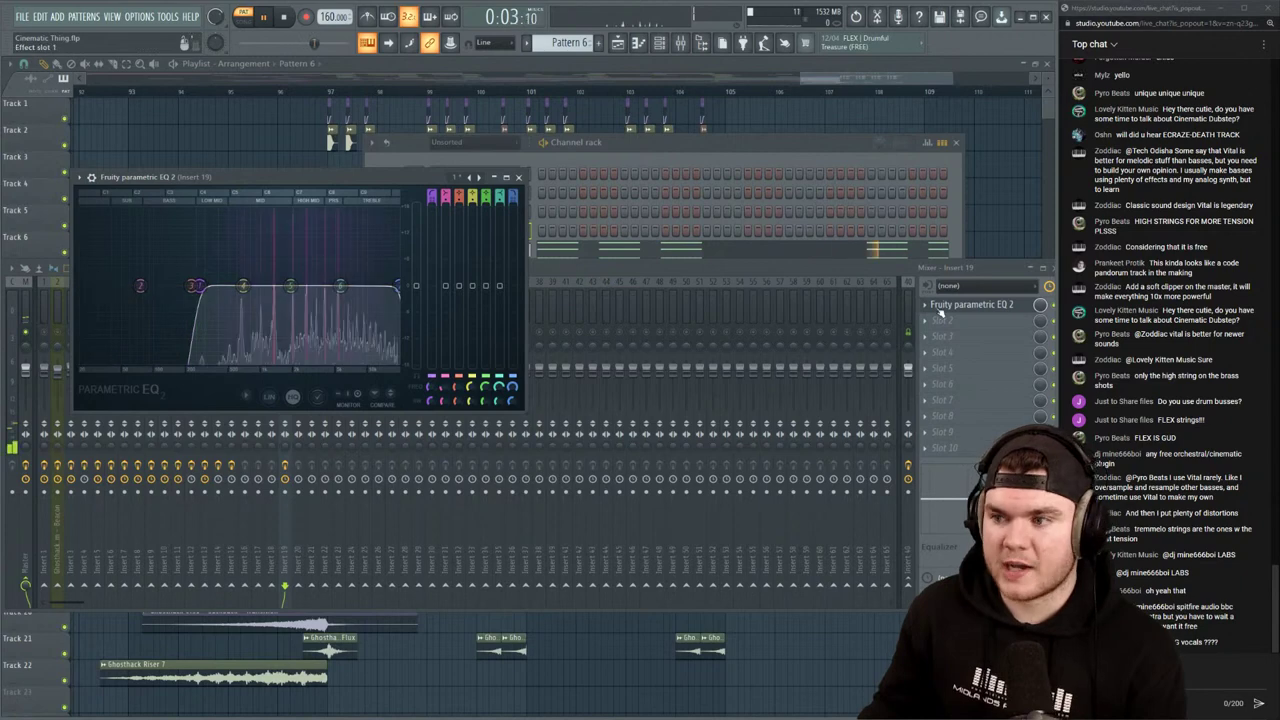
left_click(948, 310)
Add the OTT compressor to Insert 19's second effect slot
key("space")
left_click(946, 318)
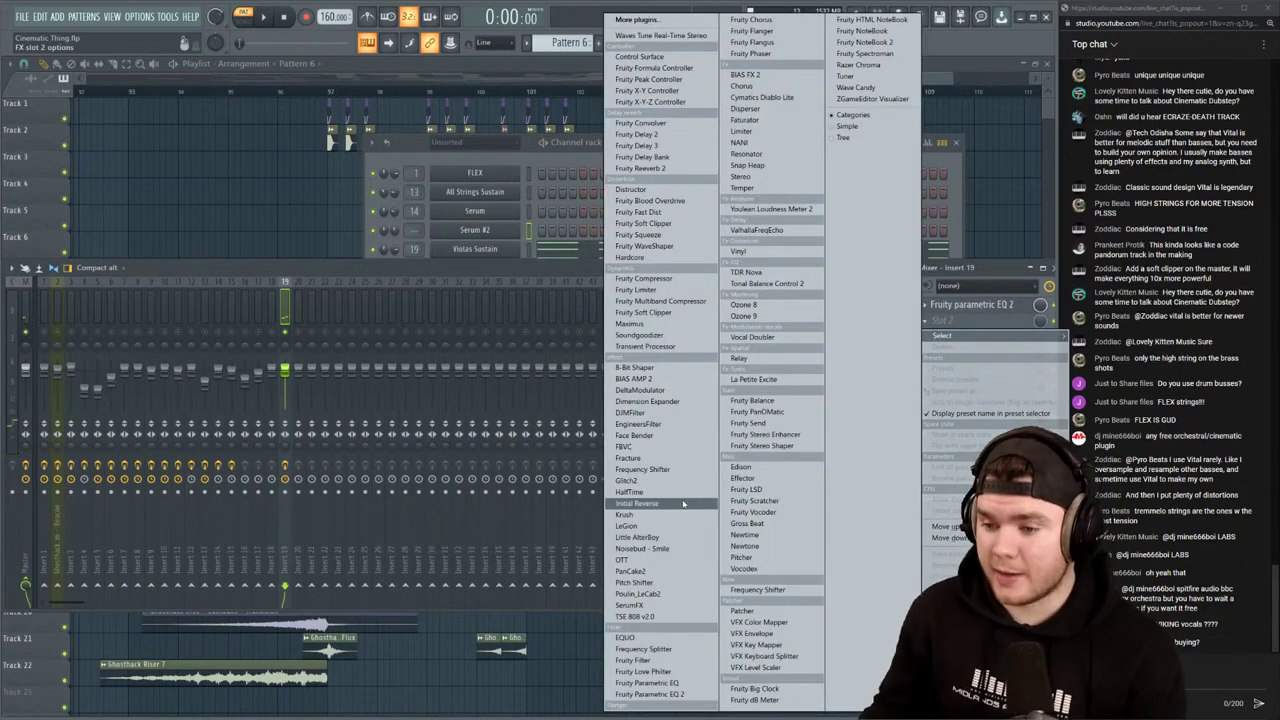
left_click(626, 559)
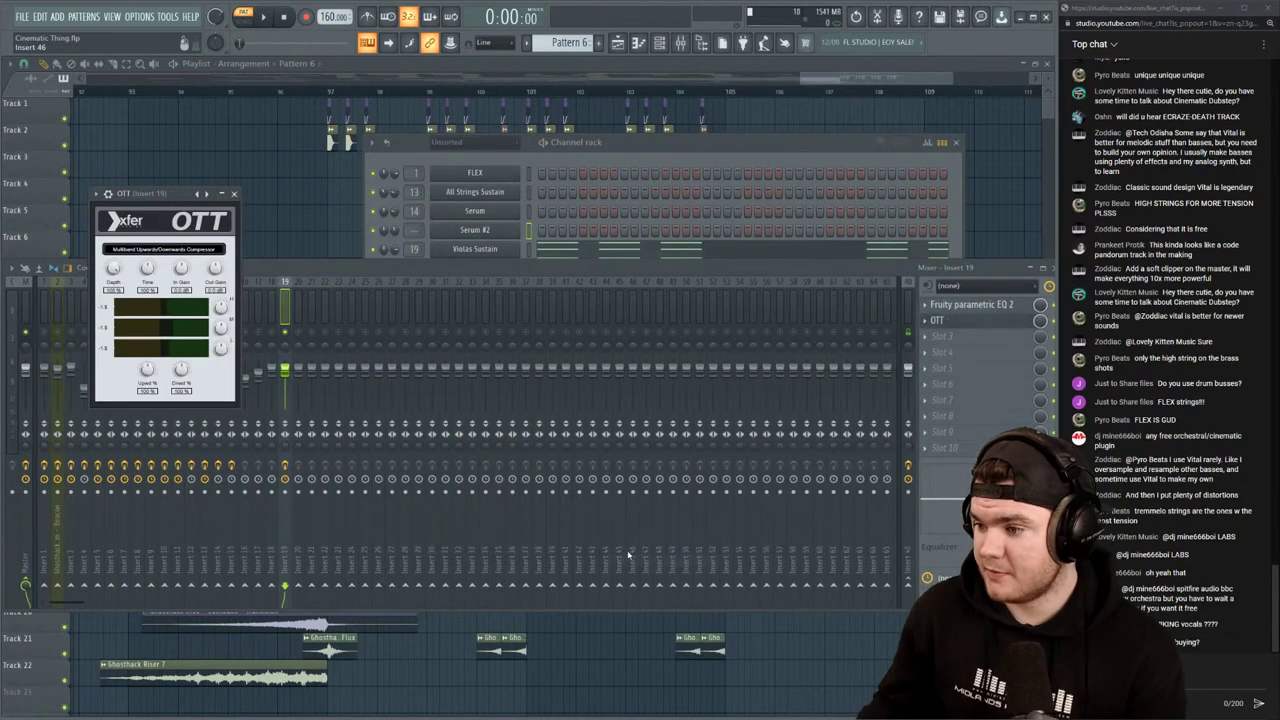
Reduce OTT's depth to about 75% and slightly lower Insert 19's volume fader, ending with the solo released
key("space")
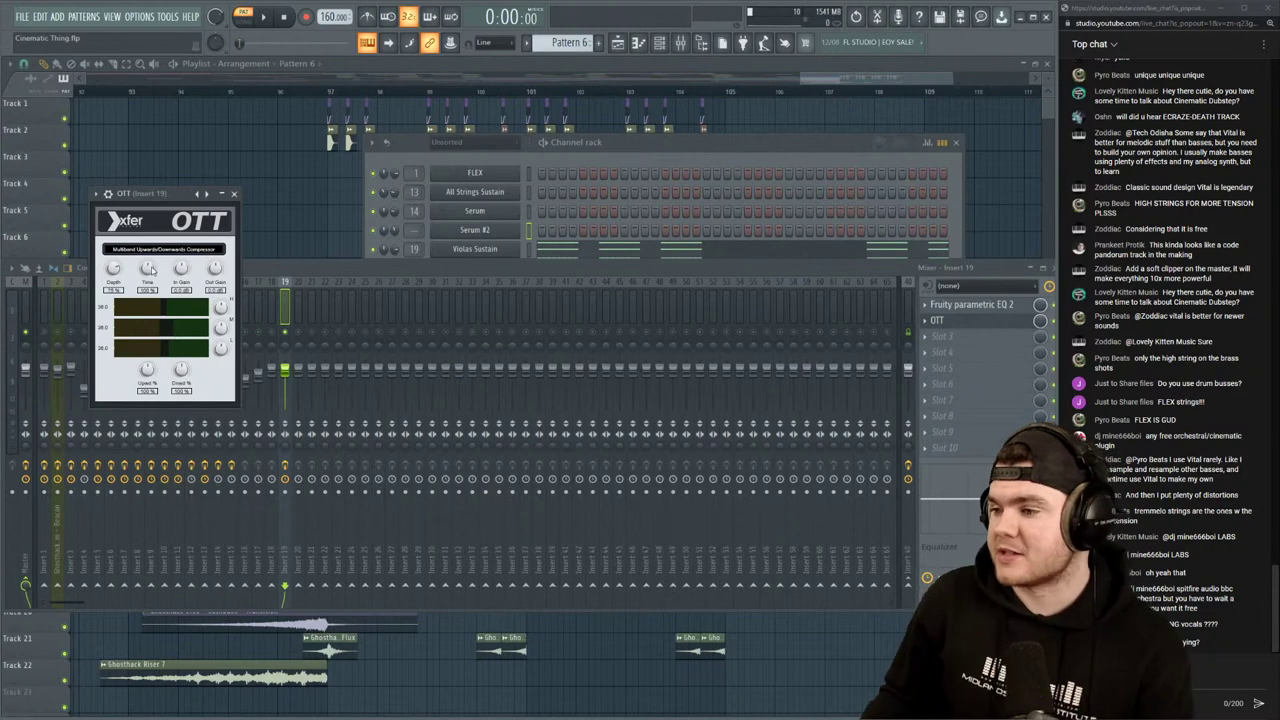
key("space")
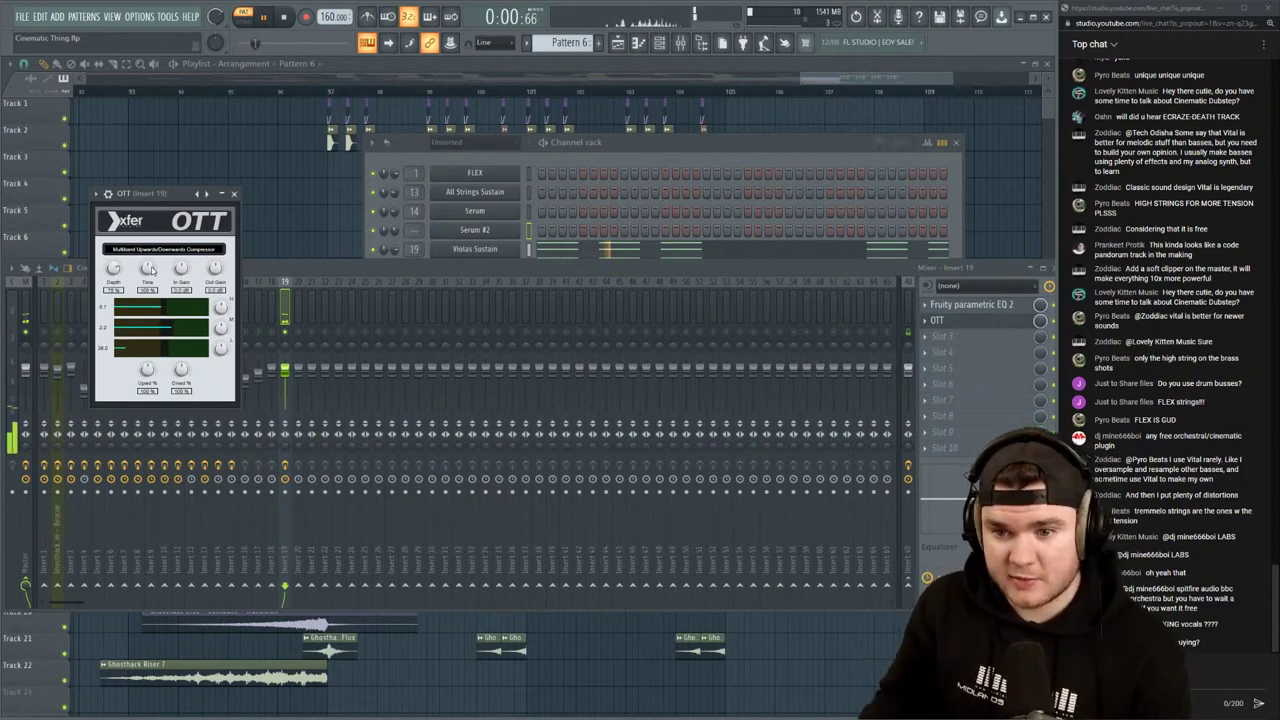
left_click(938, 321)
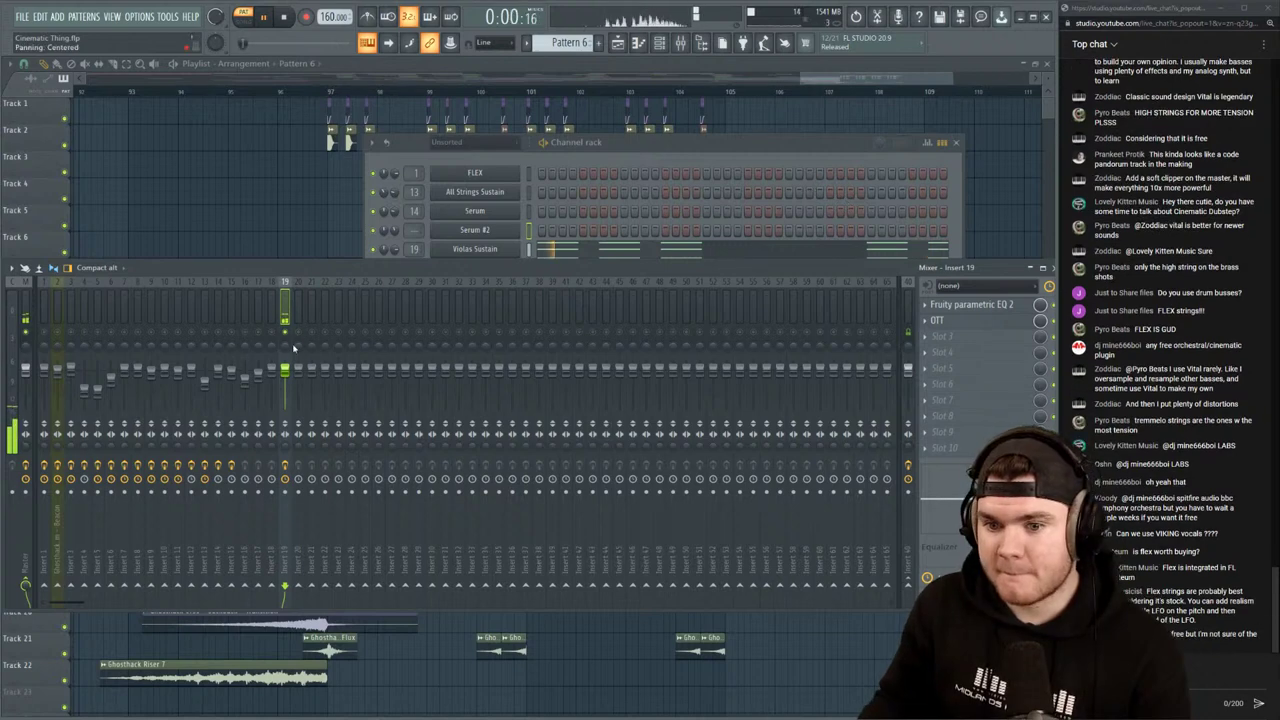
left_click_drag(284, 370, 284, 376)
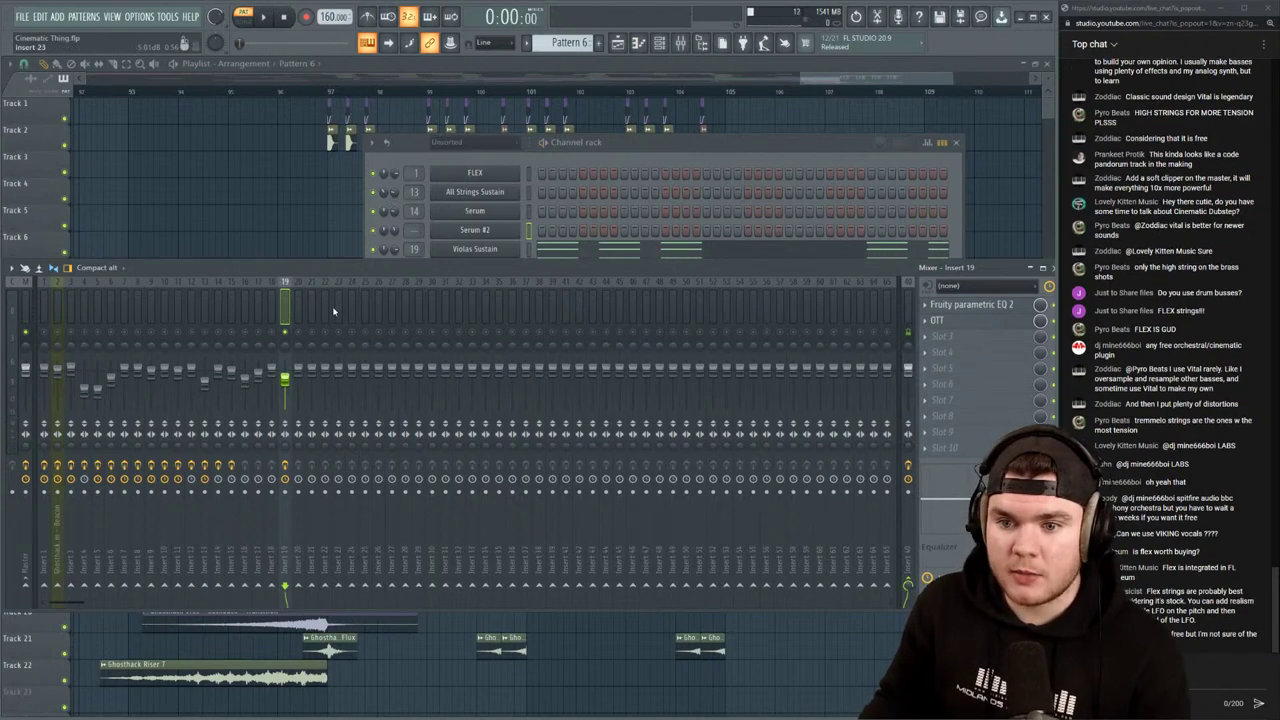
right_click(289, 334)
Place Pattern 6 on Track 14 of the playlist at bars 97 and 101 during song playback
key("space")
left_click(335, 91)
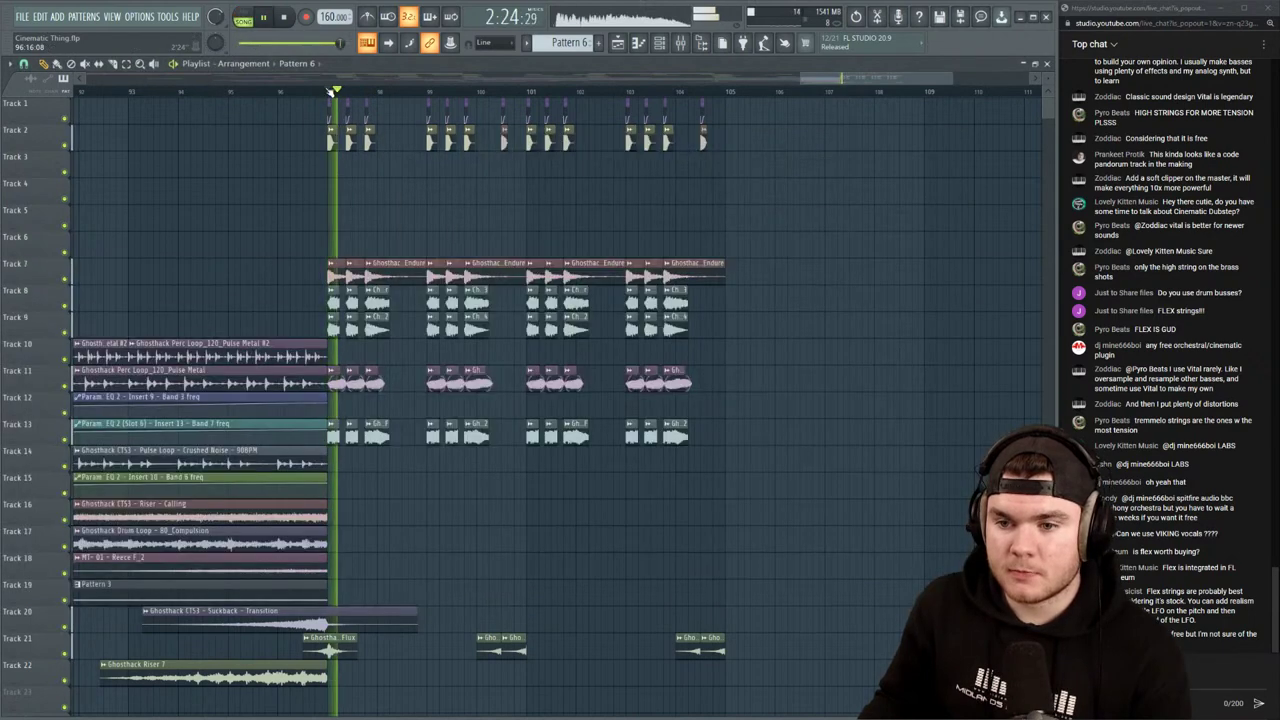
left_click_drag(414, 491, 332, 462)
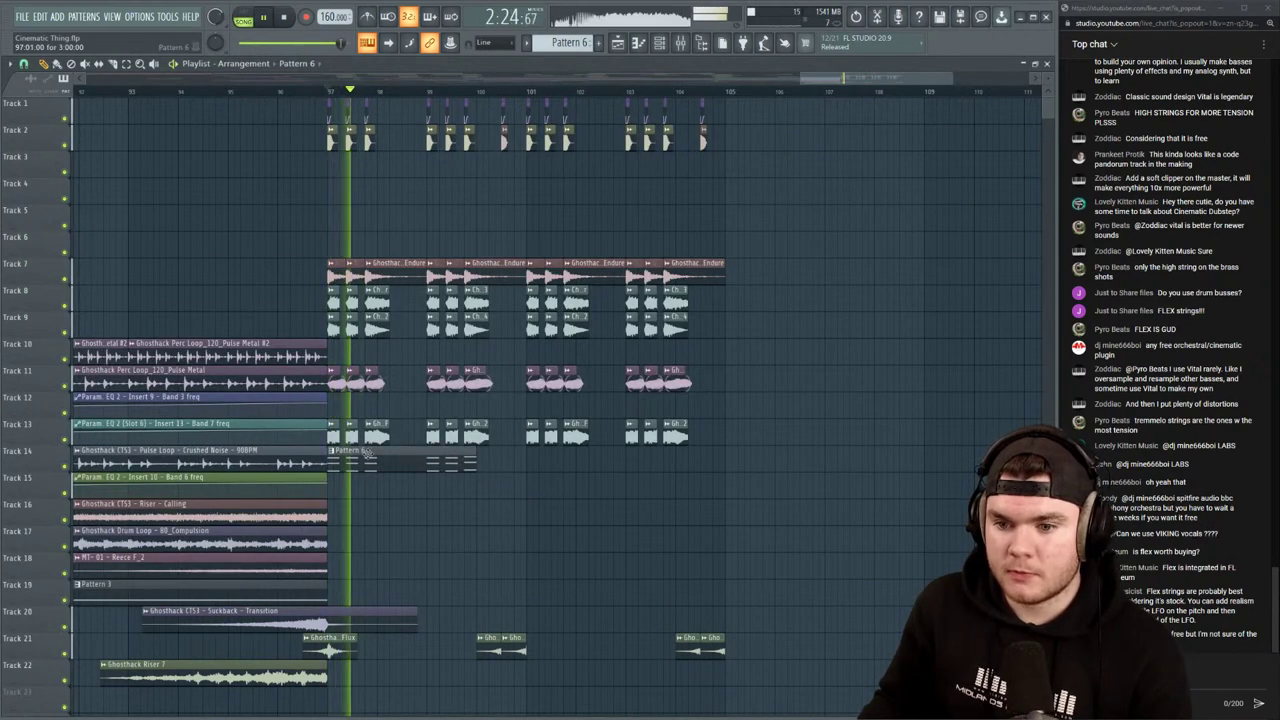
left_click_drag(495, 461, 569, 459)
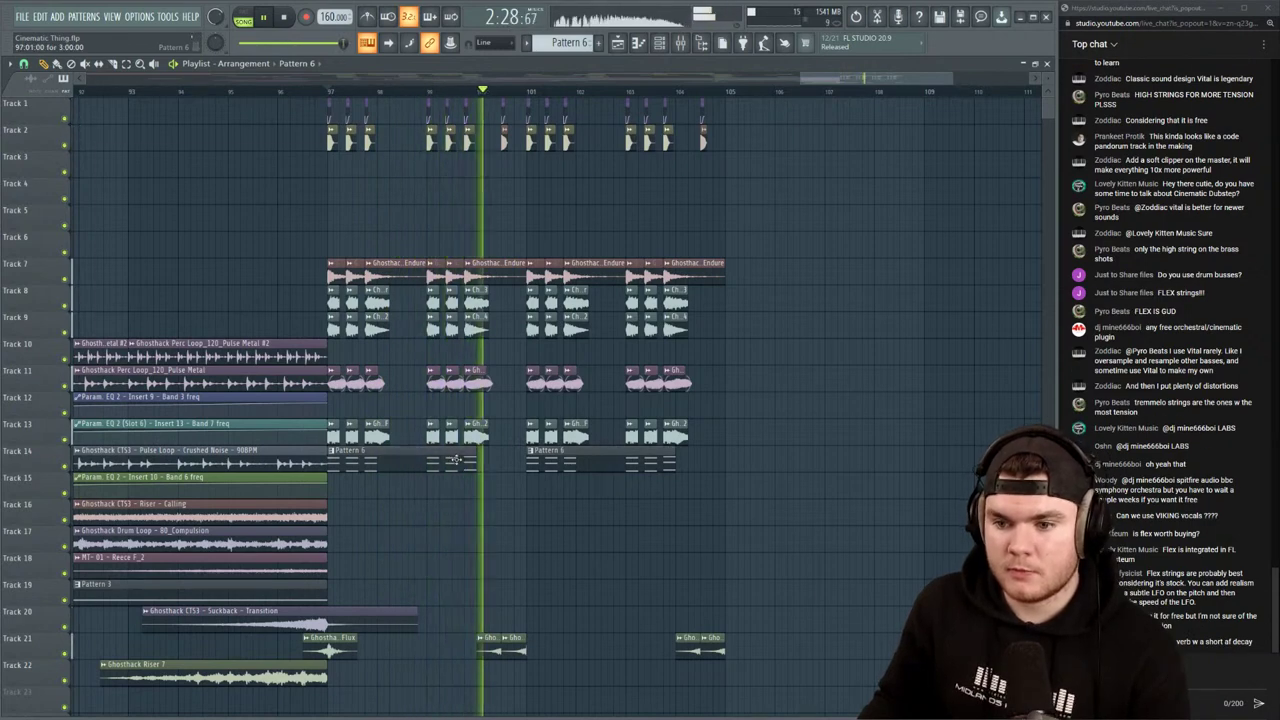
Lengthen the third and the last viola chords in Pattern 6 to two beats each
double_click(569, 459)
key("space")
left_click_drag(459, 172, 278, 172)
left_click_drag(252, 213, 284, 430)
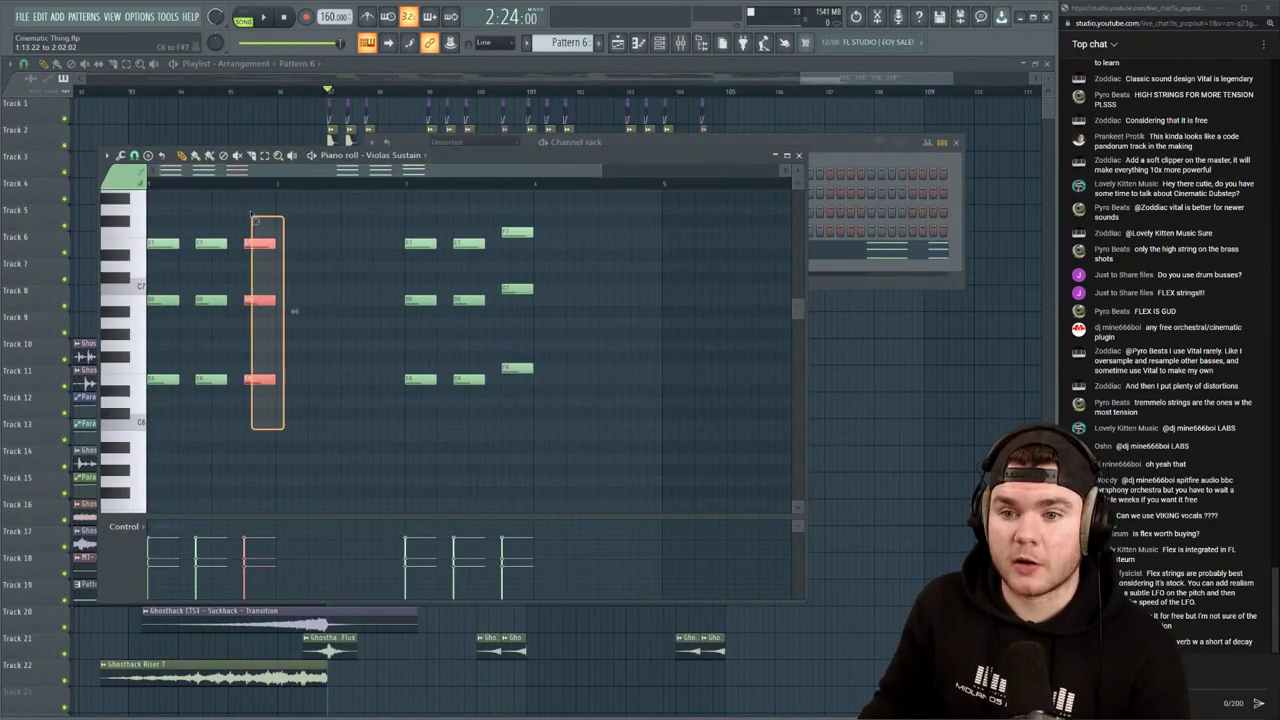
key("space")
left_click_drag(275, 243, 310, 243)
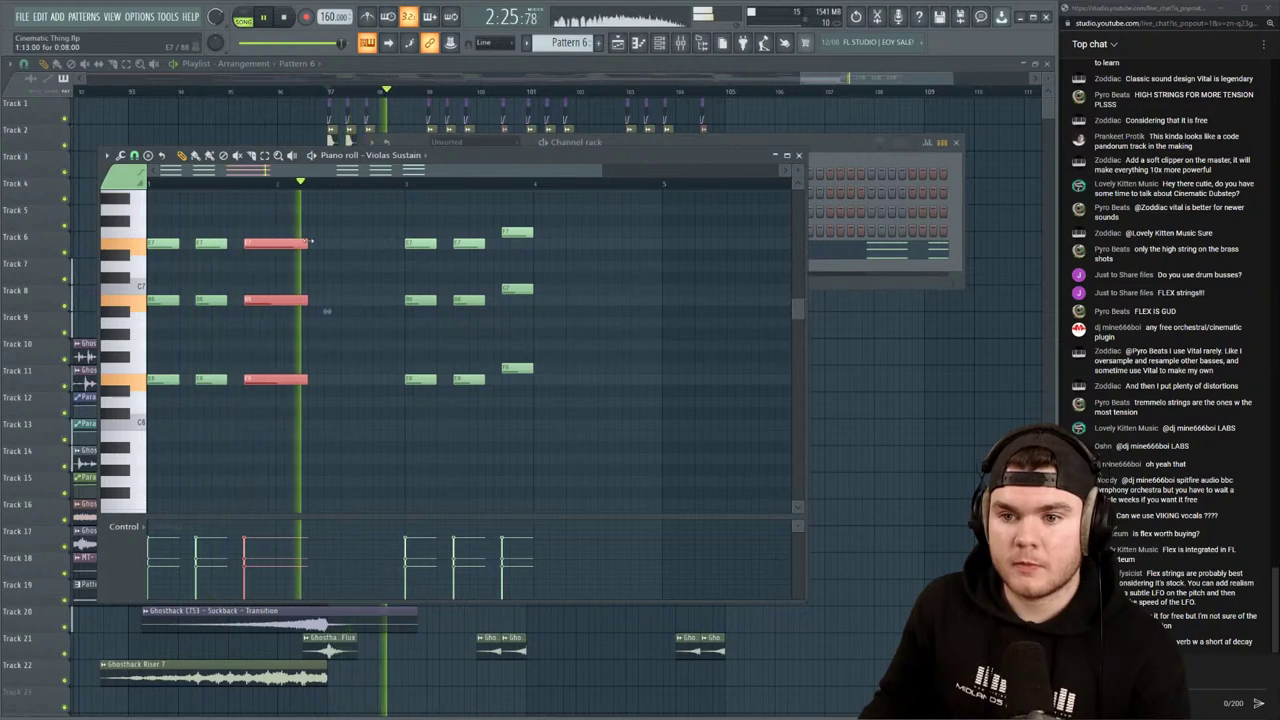
left_click_drag(589, 418, 567, 233)
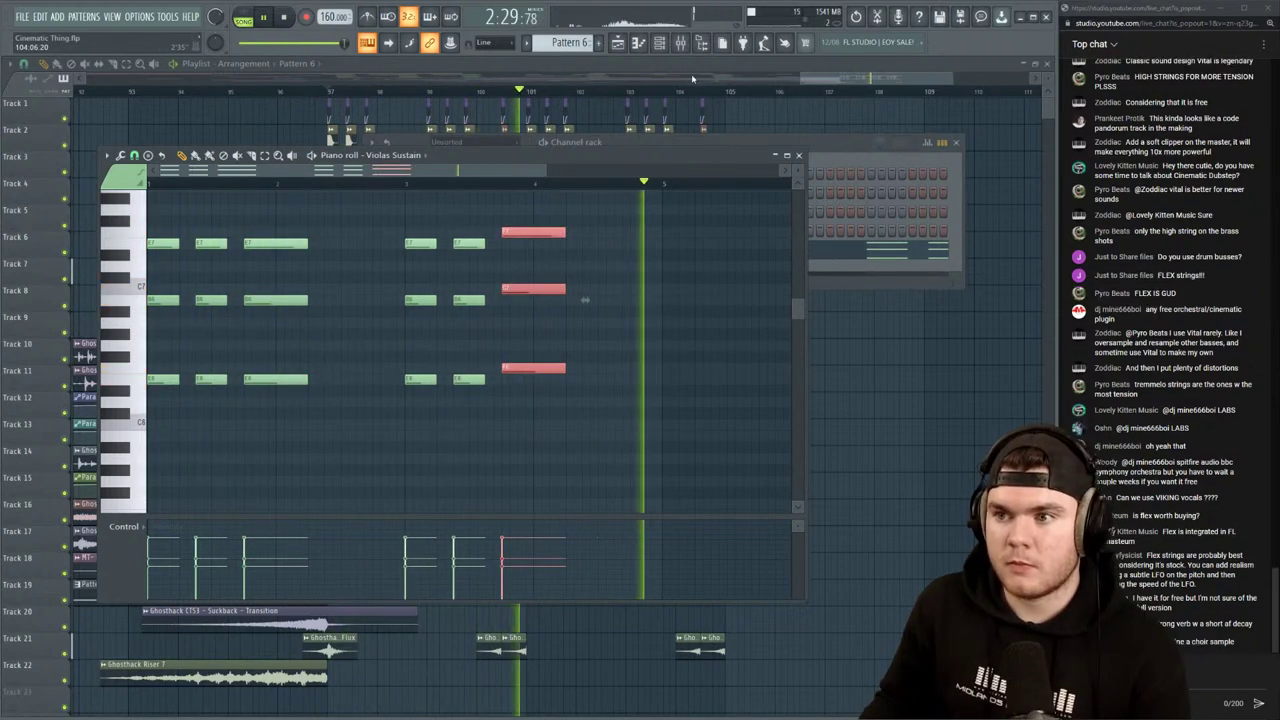
Add an extra Ghosthack Advent Kick 3 clip on Track 2 at 103:03:00, between the first two kicks of bar 103
left_click(685, 66)
scroll(670, 95, "down", 2)
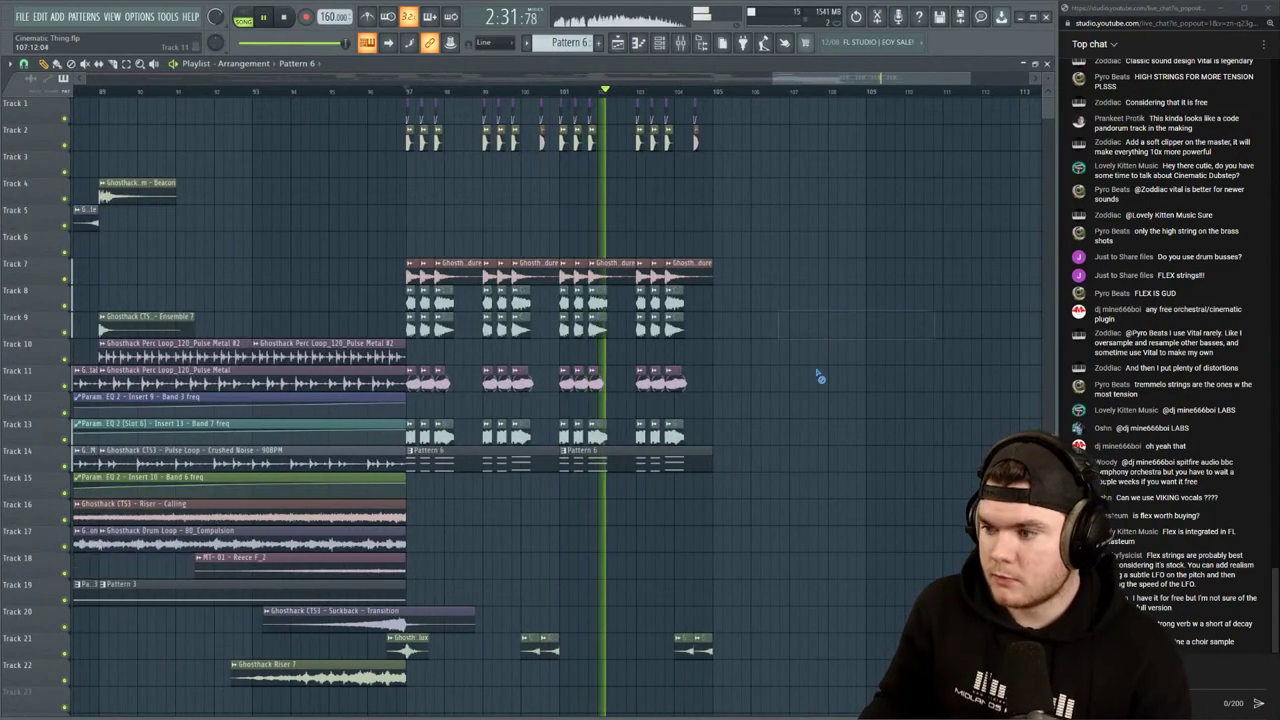
scroll(594, 95, "up", 3)
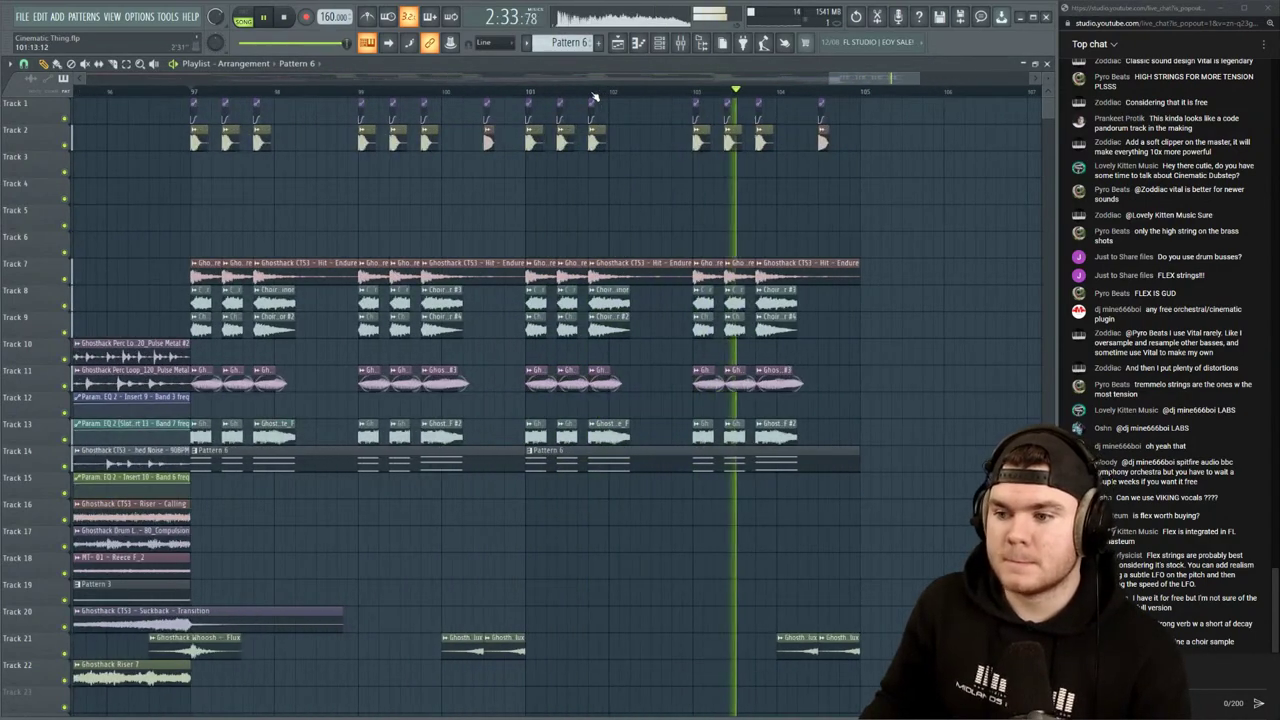
left_click(906, 162)
right_click(906, 163)
key("space")
scroll(698, 95, "up", 3)
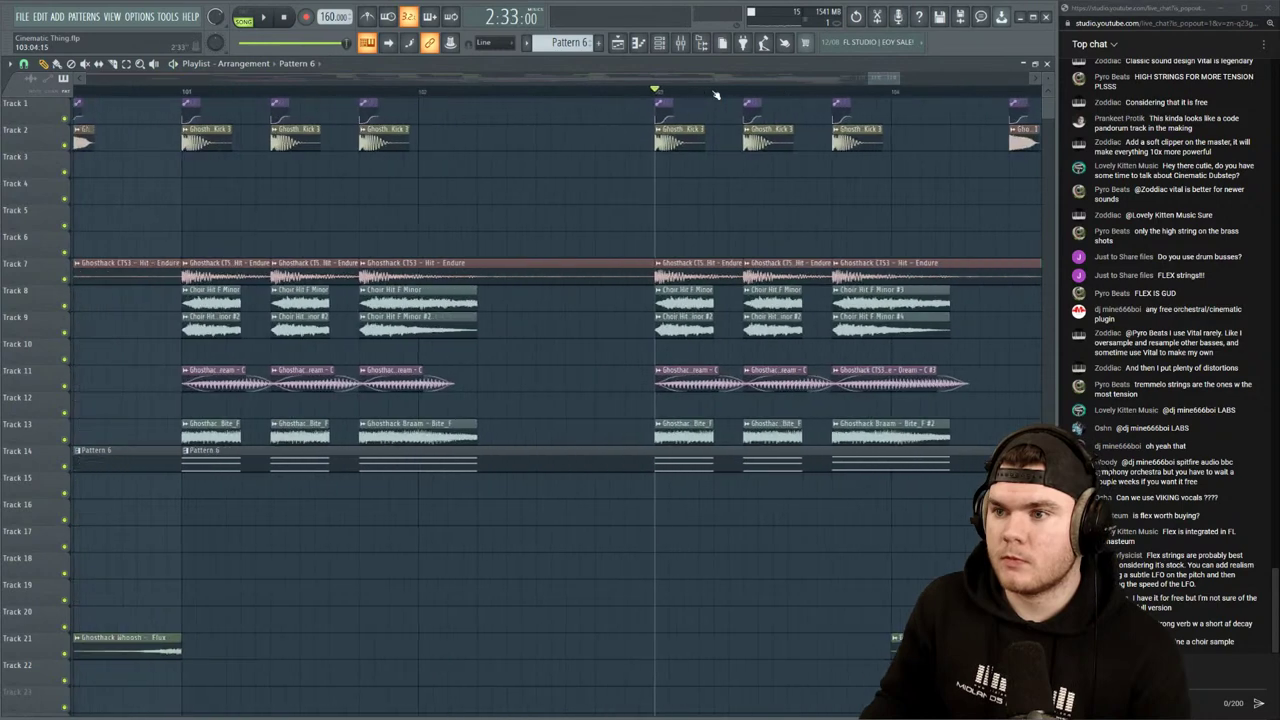
left_click(688, 165)
key("space")
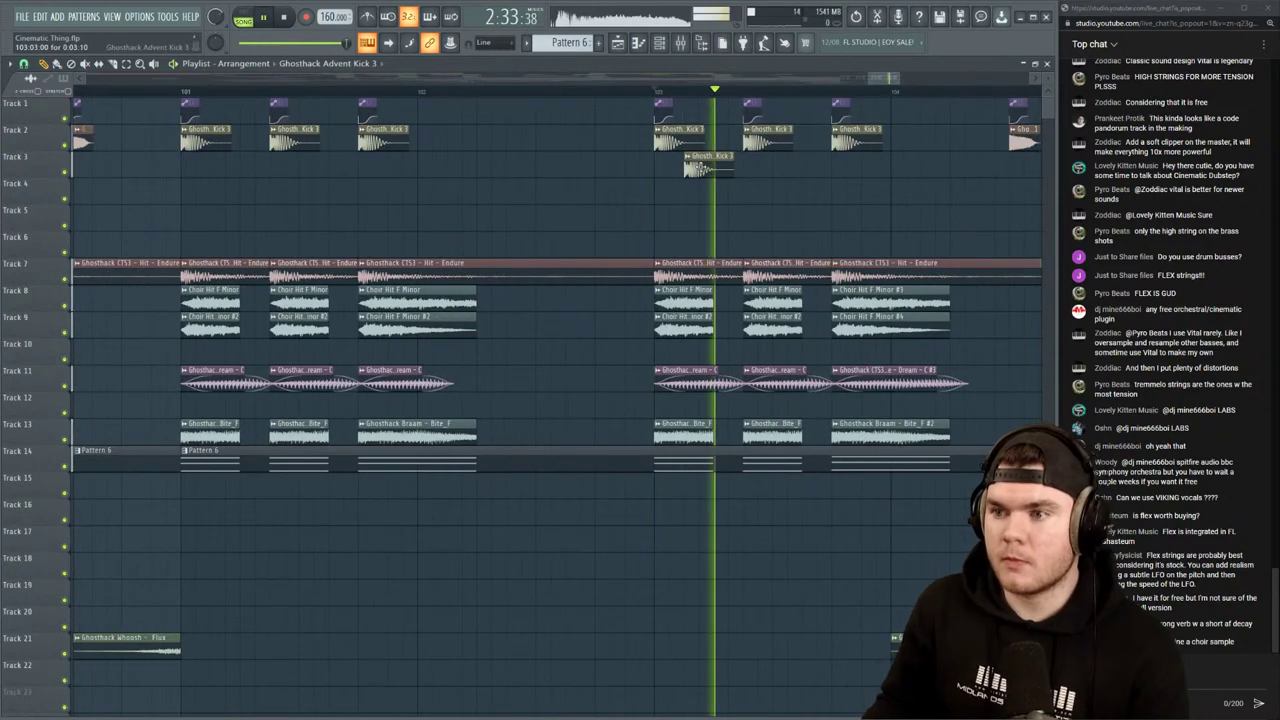
left_click_drag(690, 165, 690, 138)
key("space")
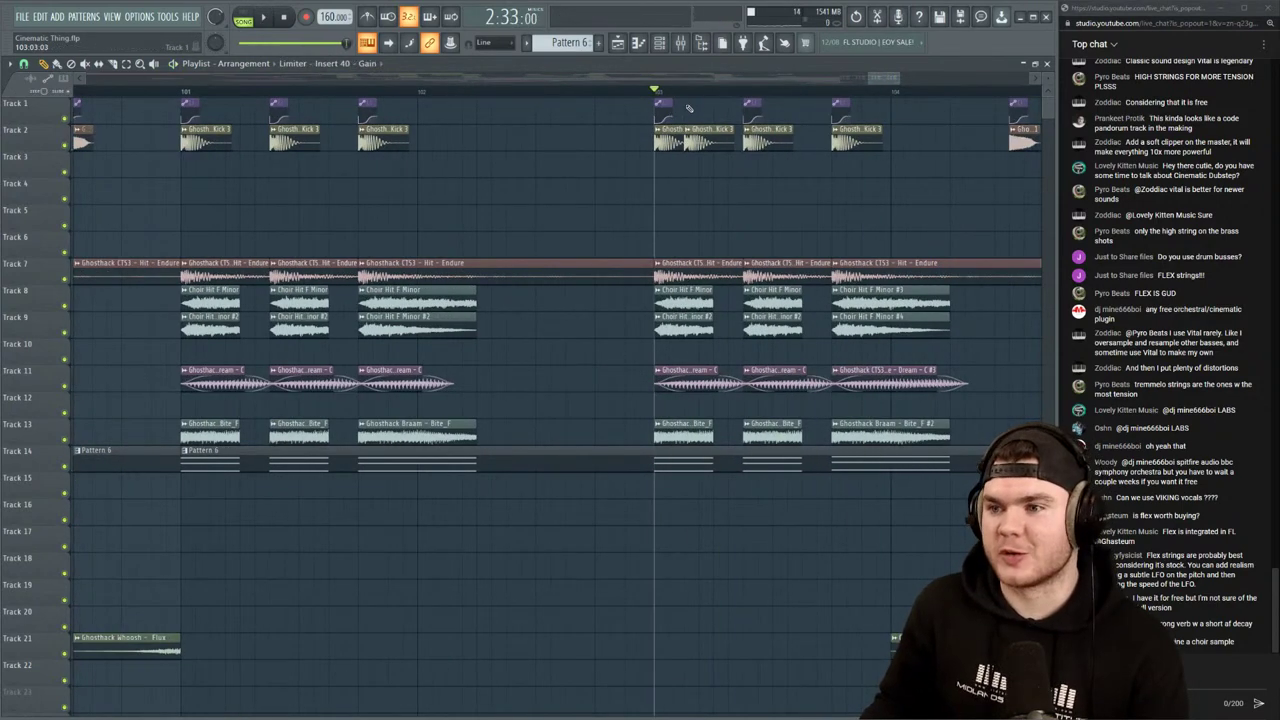
Play the song repeatedly from bar 103, briefly muting Track 1, to judge the added kick
key("space")
key("space")
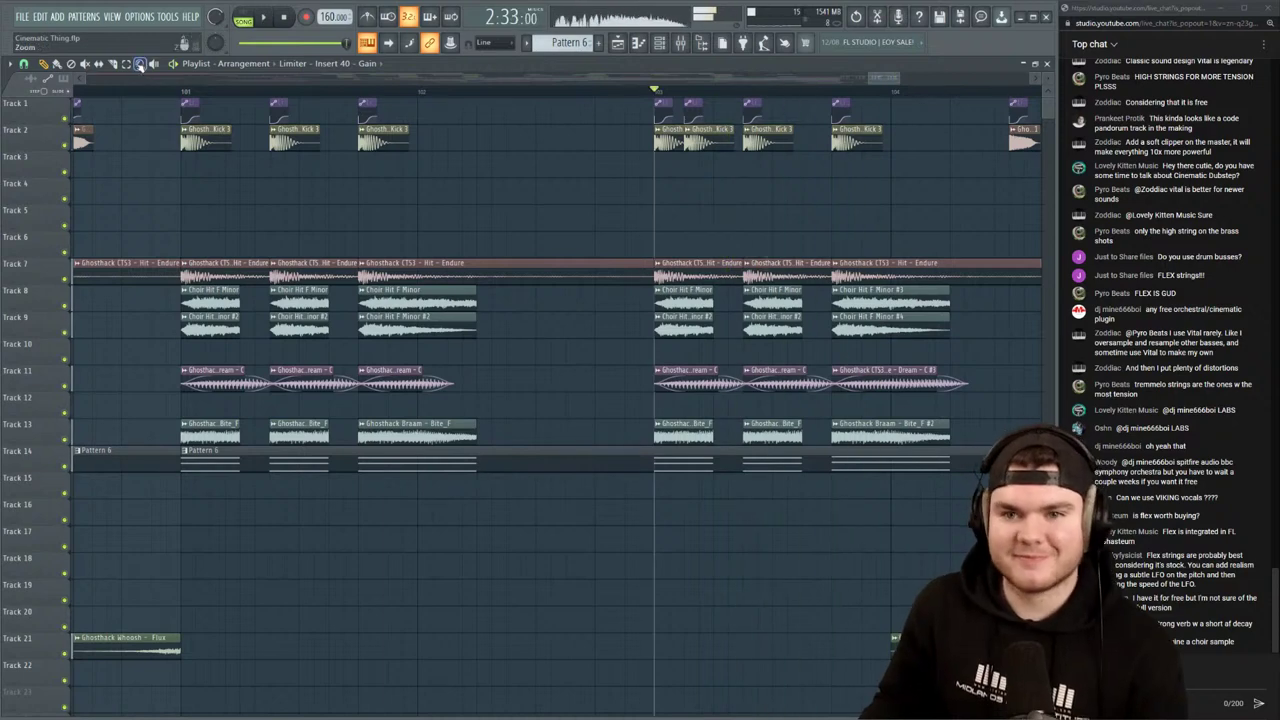
key("space")
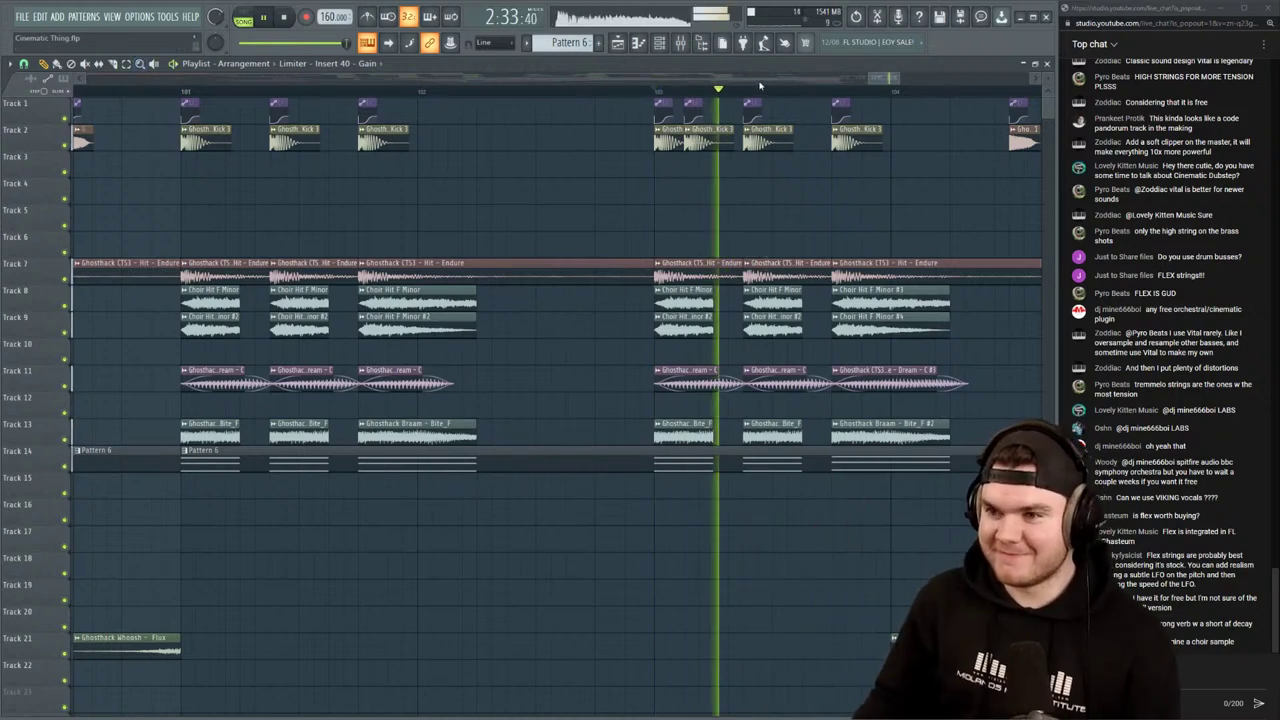
key("space")
key("space")
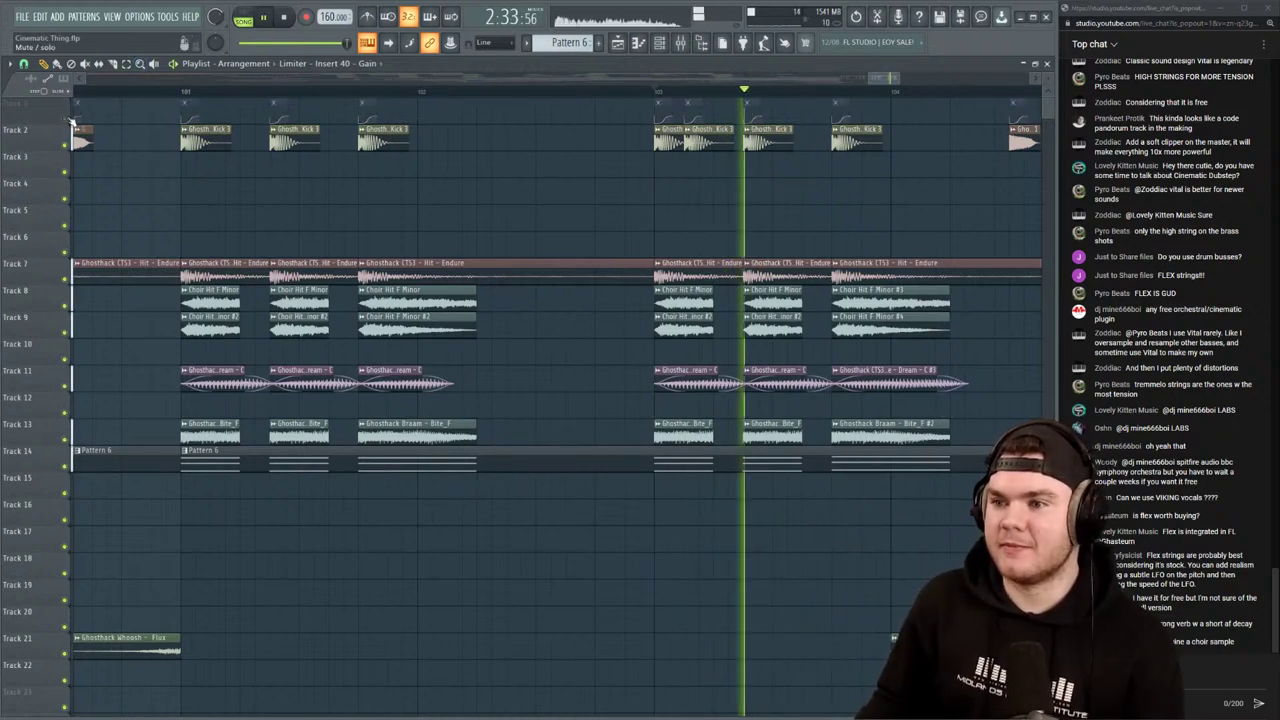
key("space")
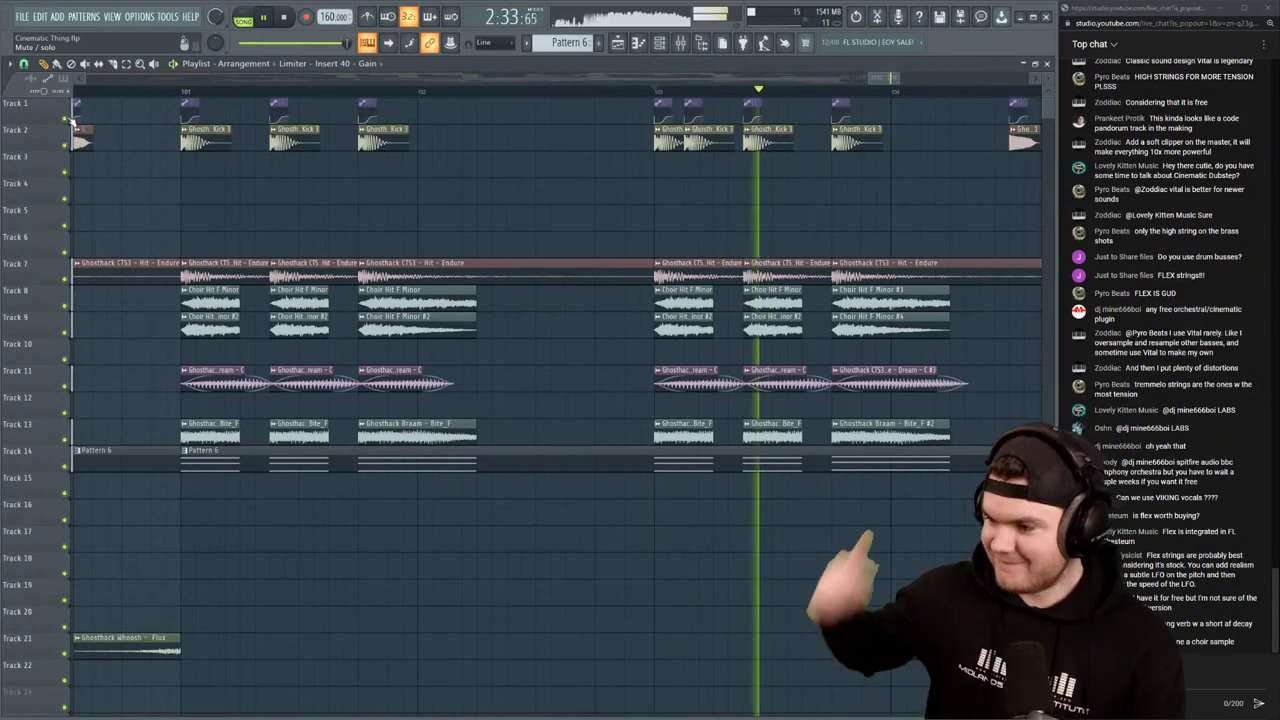
key("space")
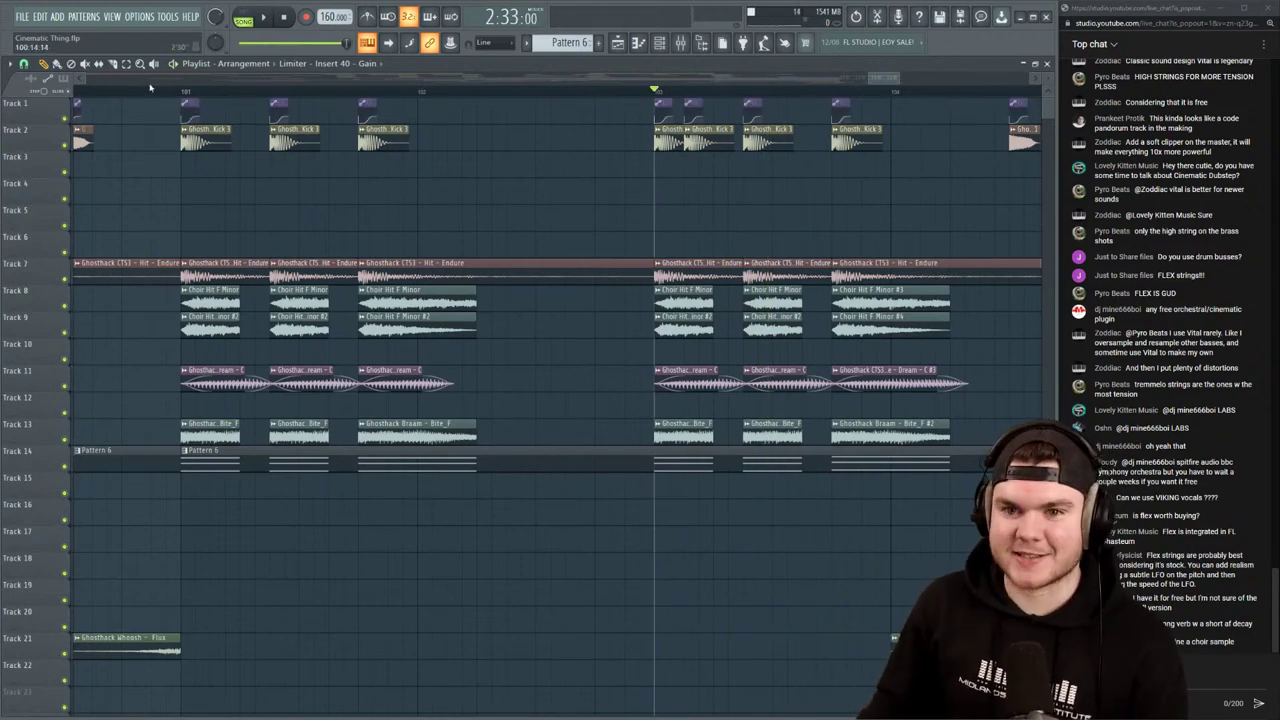
Create Pattern 7 and add a Harmor instrument to the channel rack's Unsorted group
scroll(151, 90, "down", 6)
left_click_drag(890, 80, 842, 86)
left_click(660, 44)
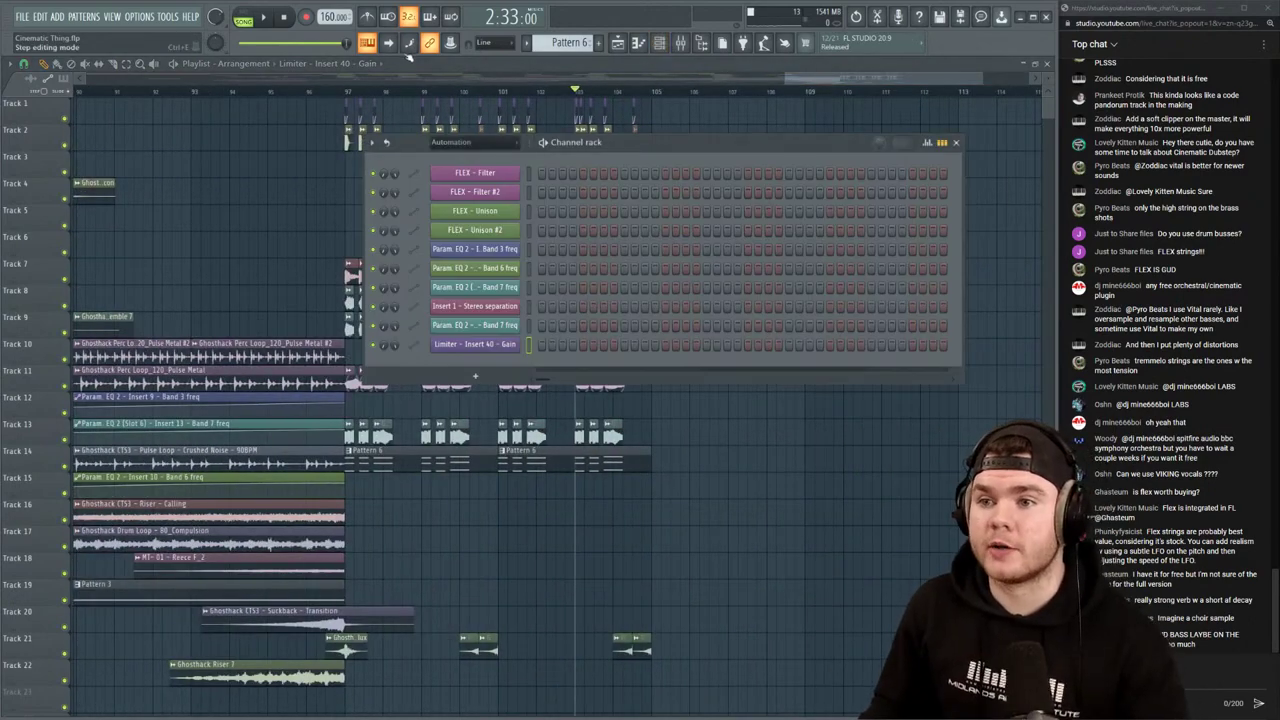
left_click(598, 42)
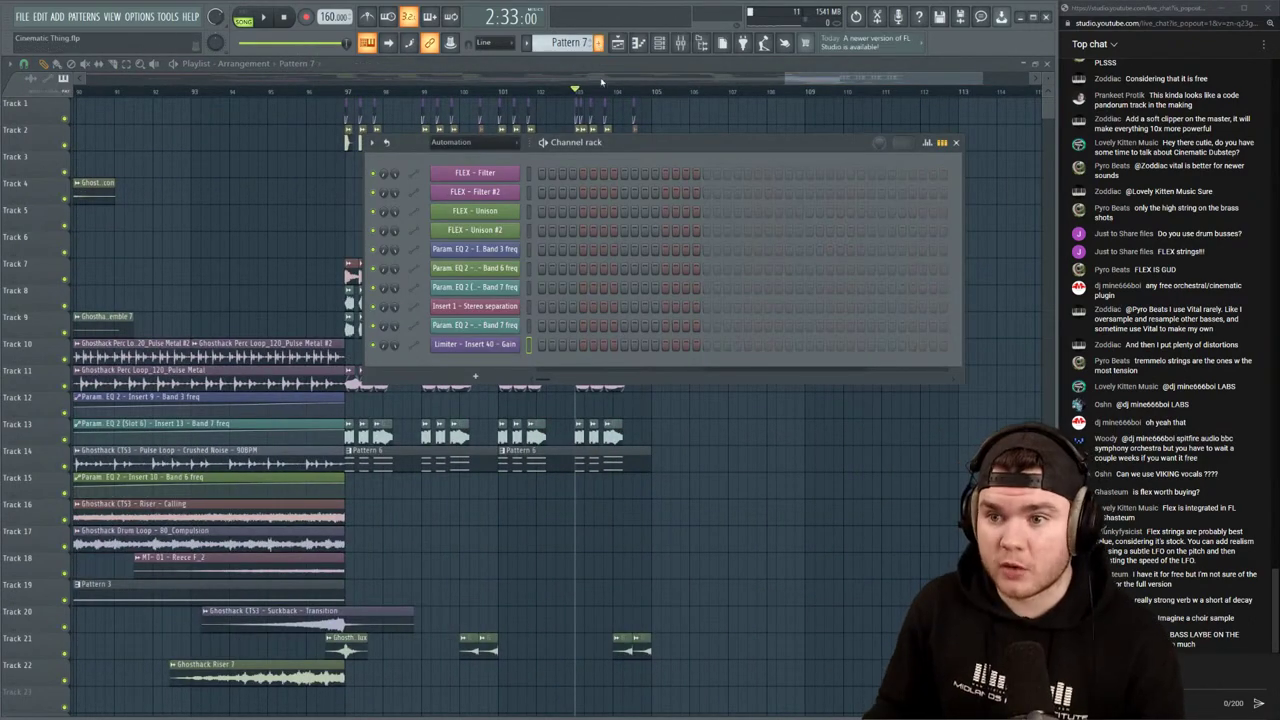
left_click(470, 142)
left_click(475, 193)
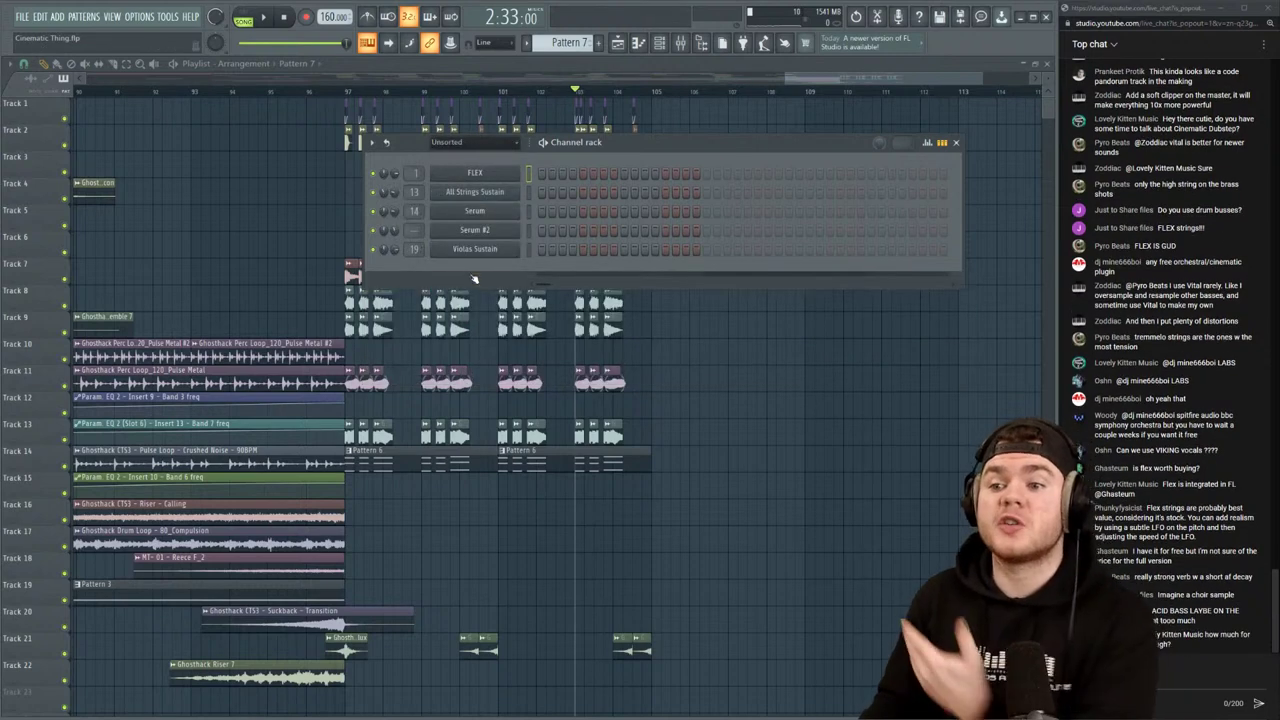
left_click(475, 281)
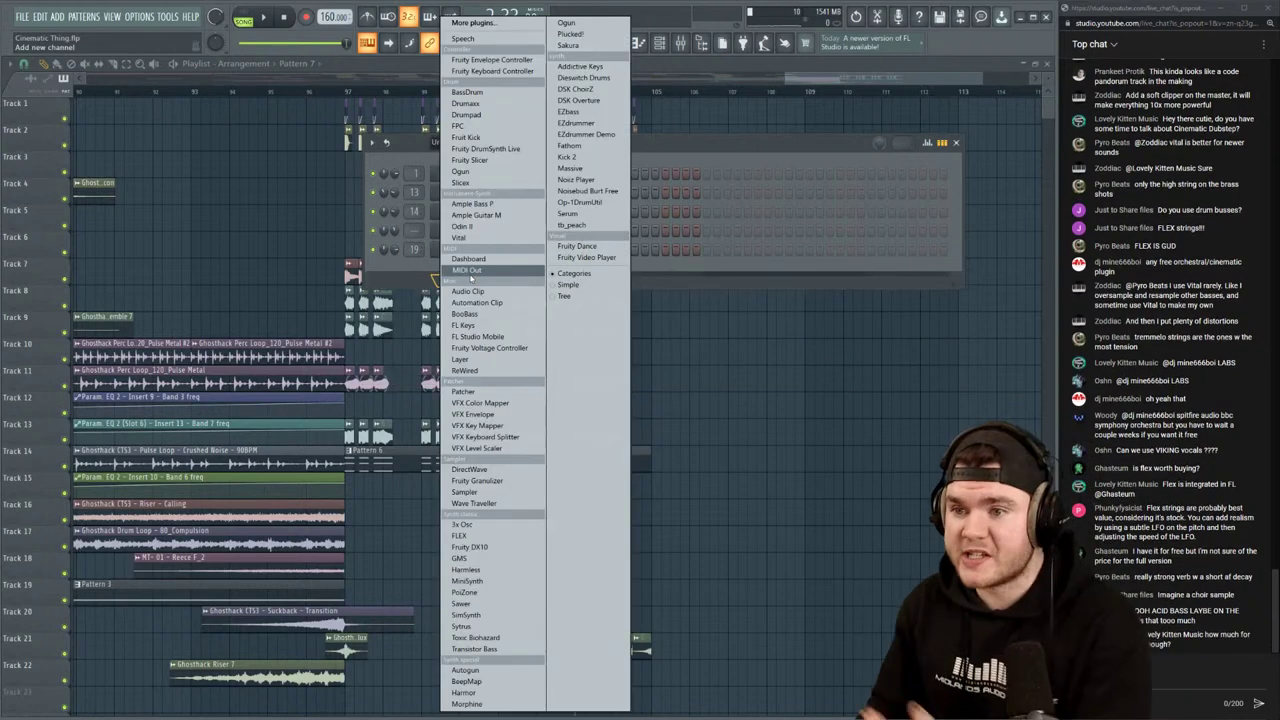
left_click(466, 692)
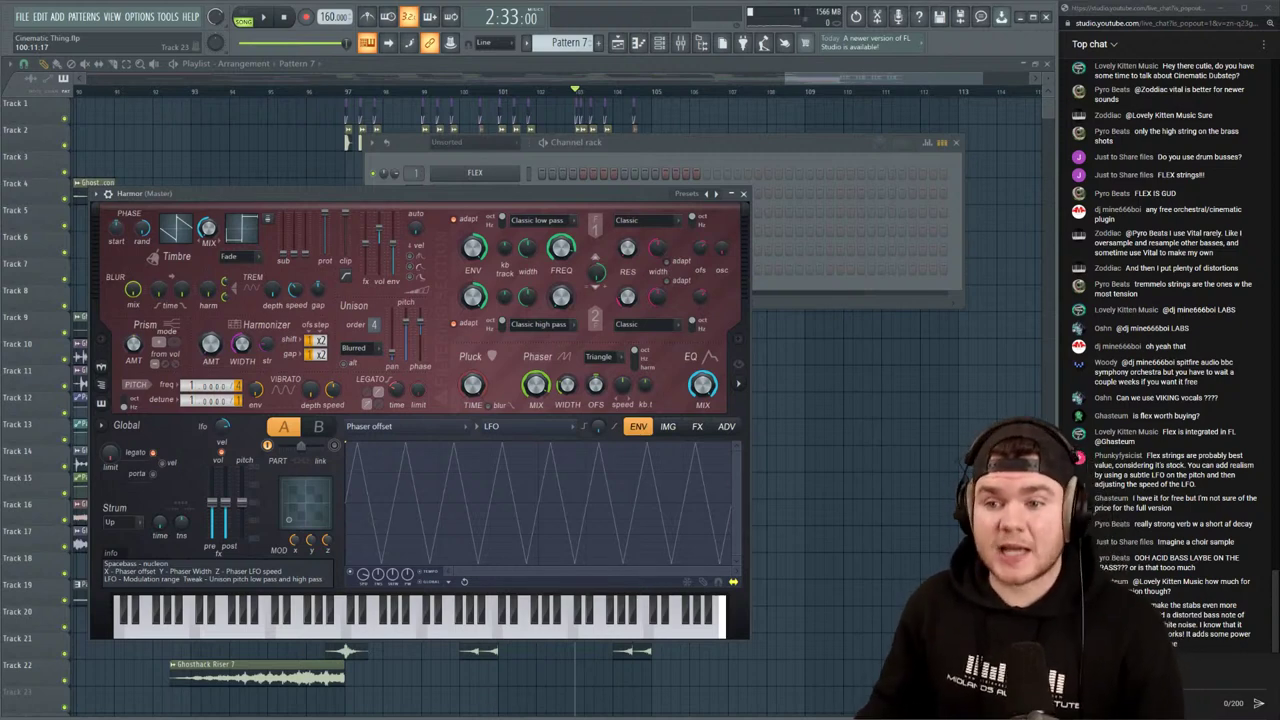
Load the Default preset in Harmor
left_click_drag(370, 208, 371, 172)
left_click(107, 163)
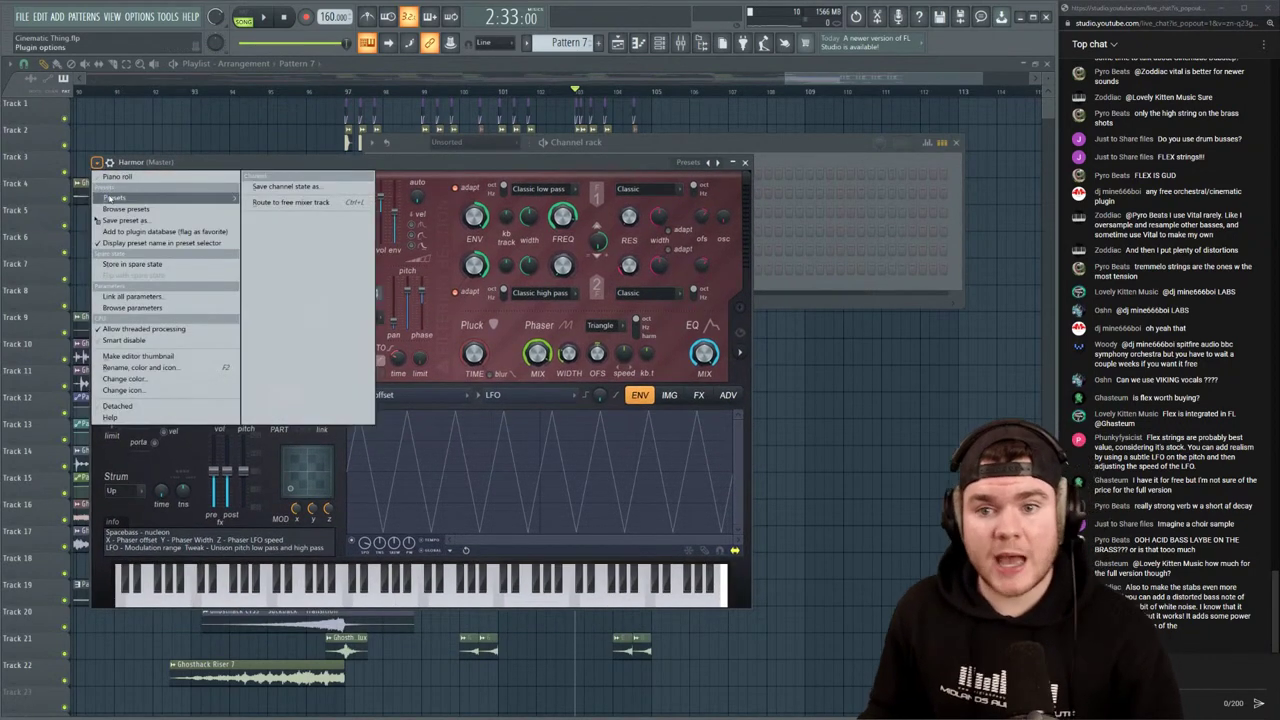
mouse_move(160, 197)
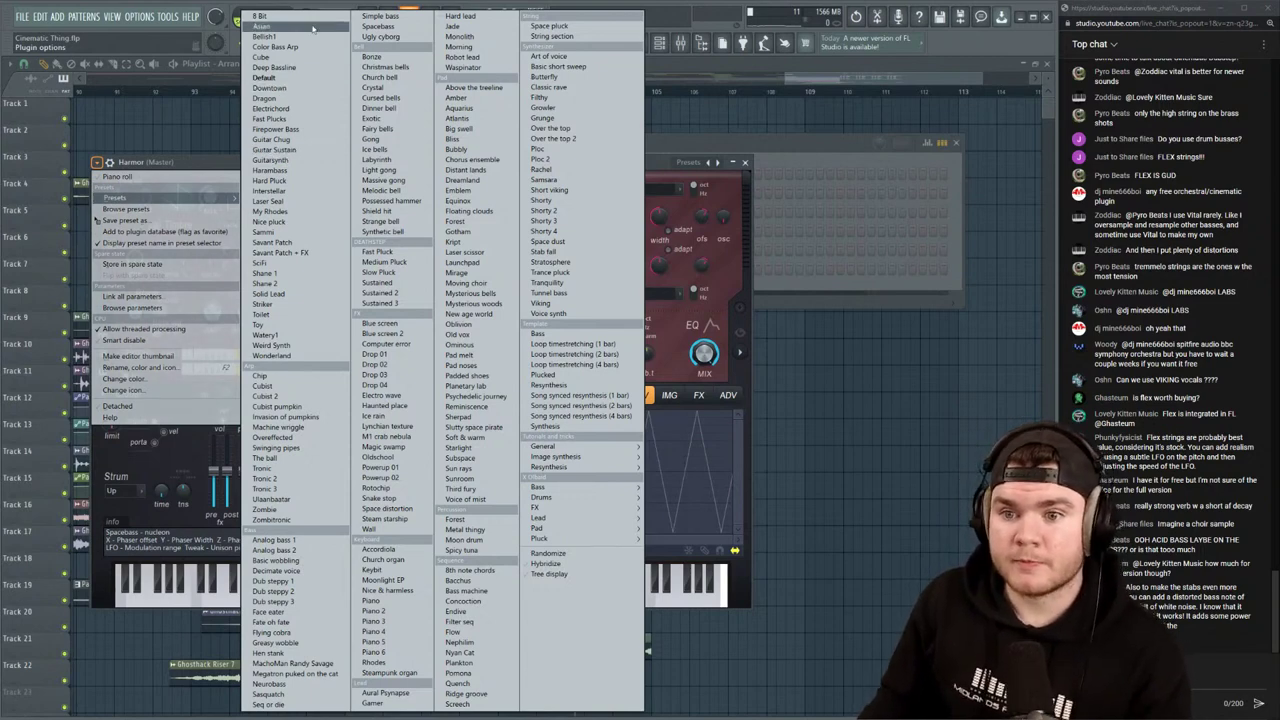
left_click(280, 77)
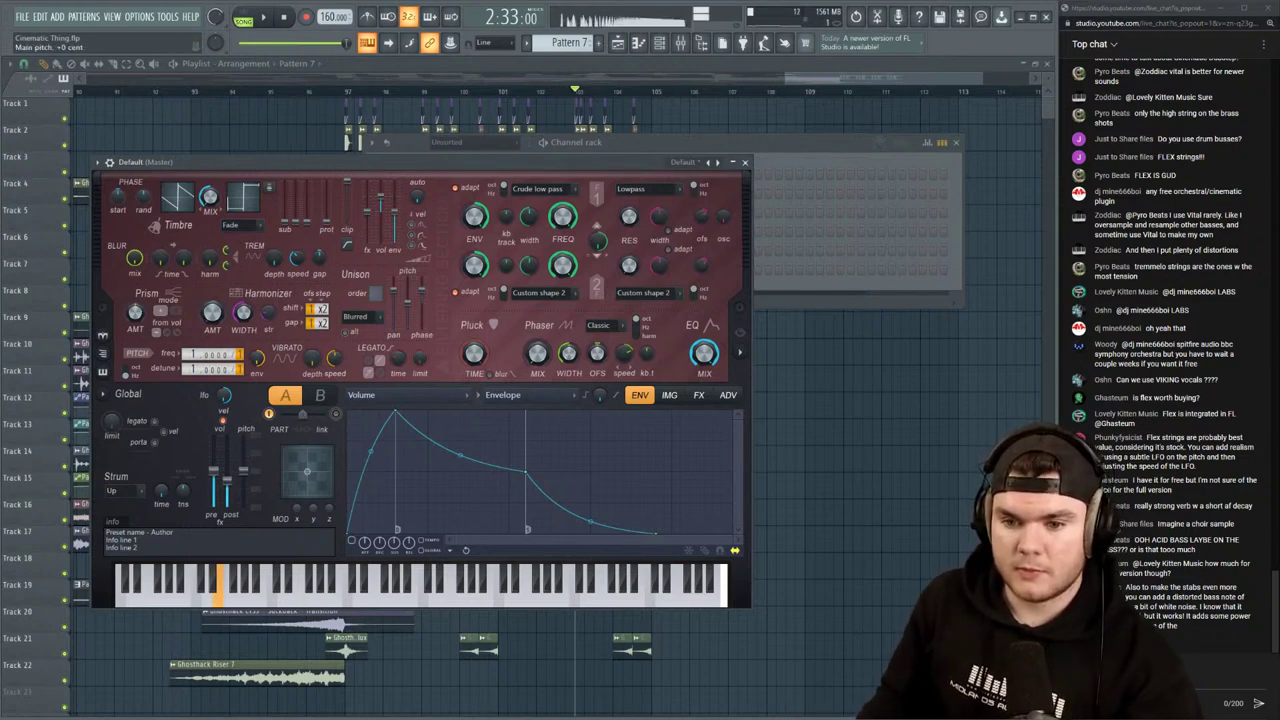
Lower Harmor's main pitch and set its unison order to 9
left_click_drag(243, 471, 243, 493)
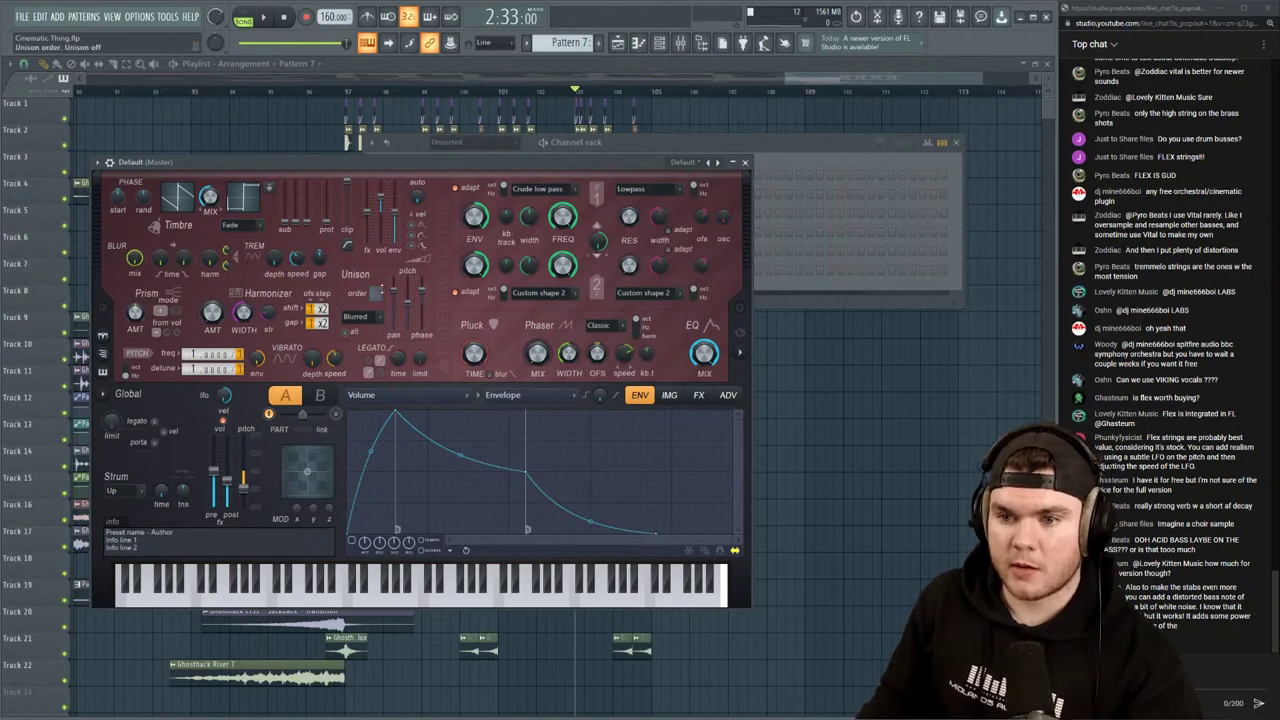
left_click_drag(376, 294, 376, 262)
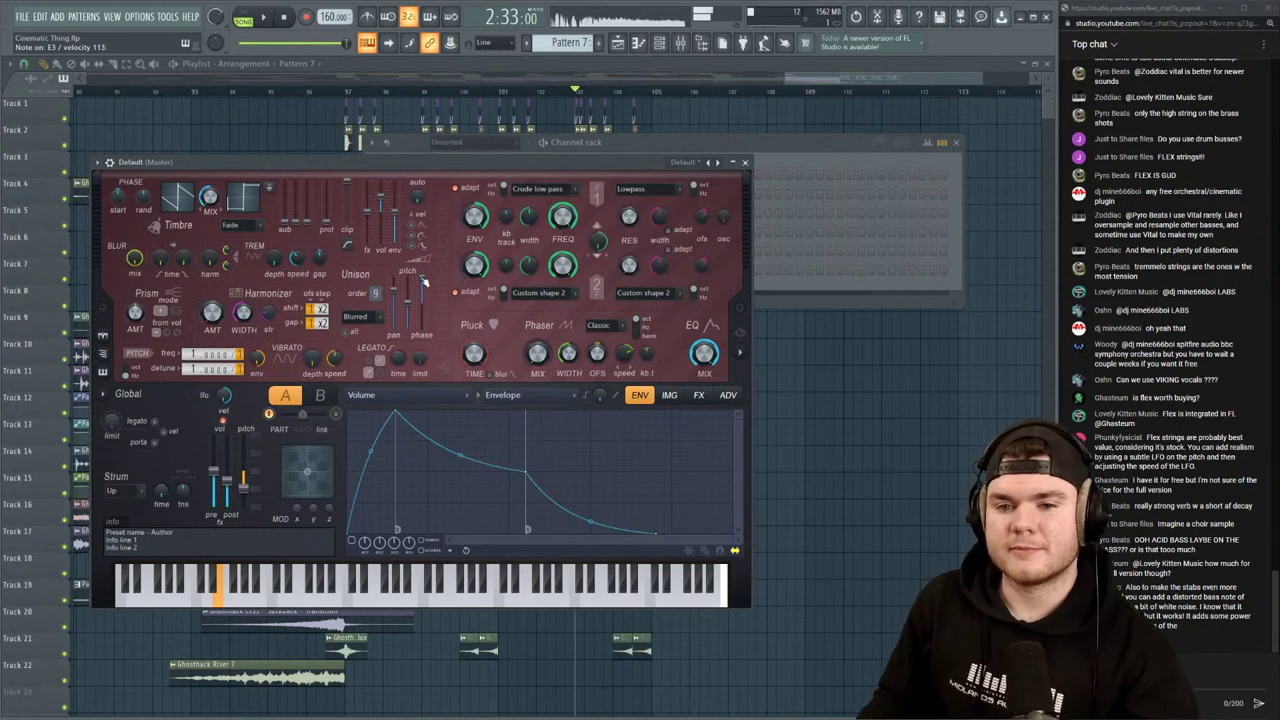
left_click(699, 396)
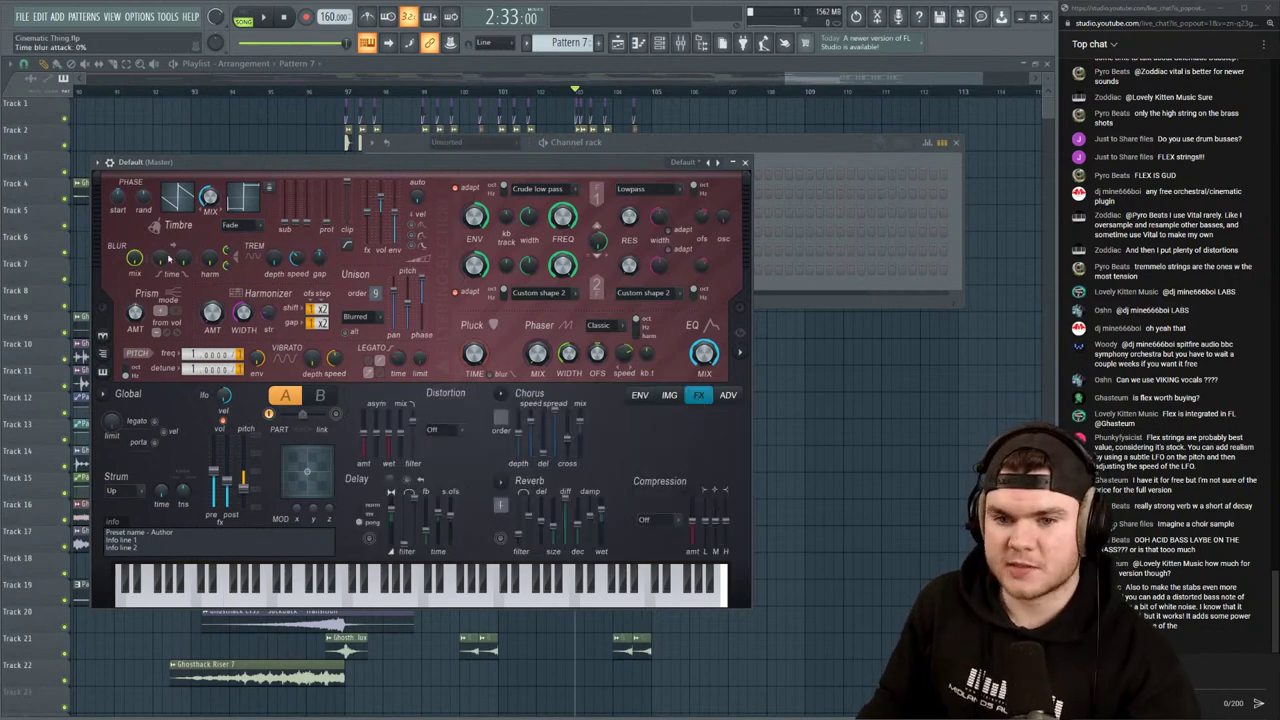
Apply a preset curve of progressively growing zigzags to Harmor's Harmonic prism articulation
left_click(640, 395)
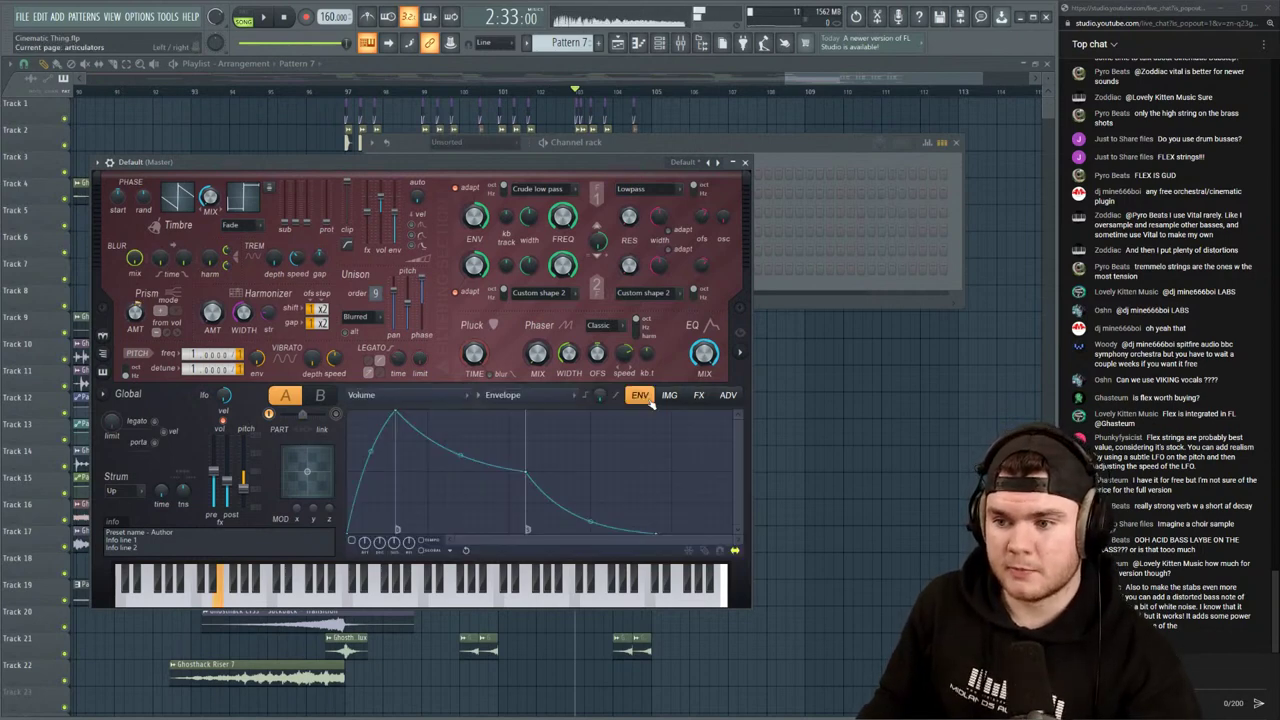
left_click(390, 398)
left_click(575, 392)
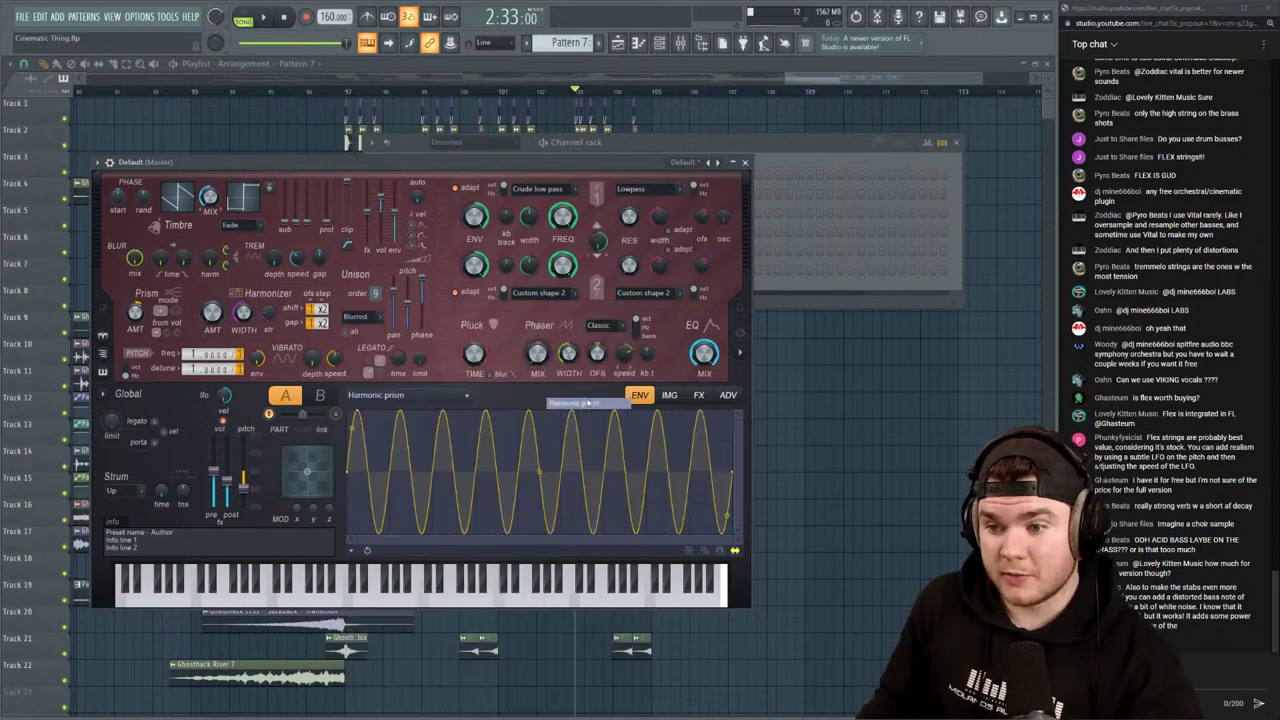
left_click(352, 550)
mouse_move(439, 558)
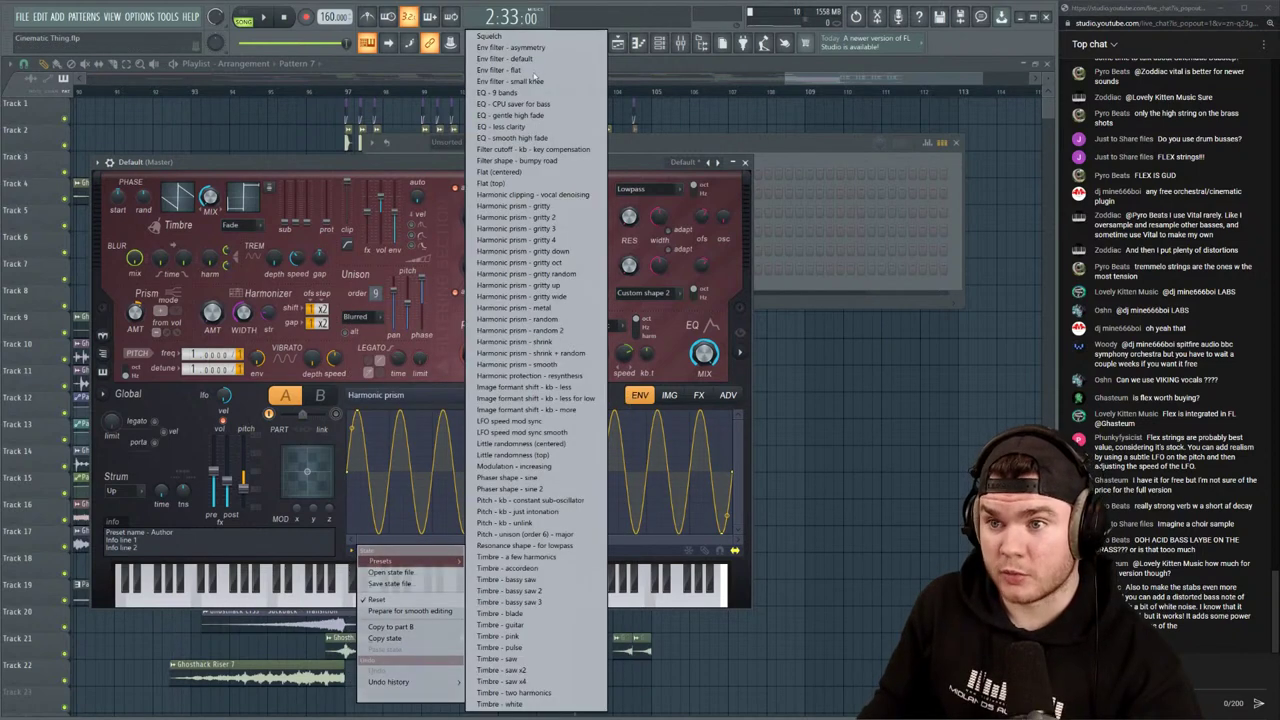
left_click(527, 40)
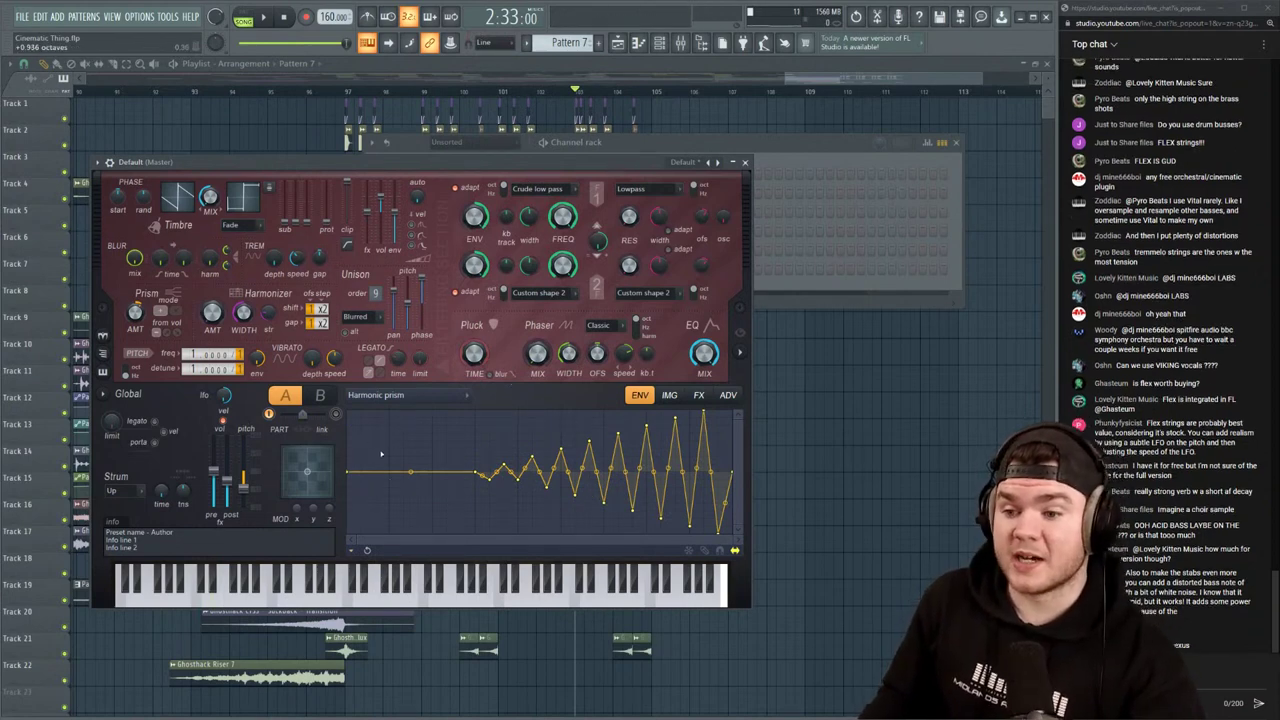
Show Harmor's harmonics display and sweep the prism amount up and back down to compare its effect
left_click(741, 352)
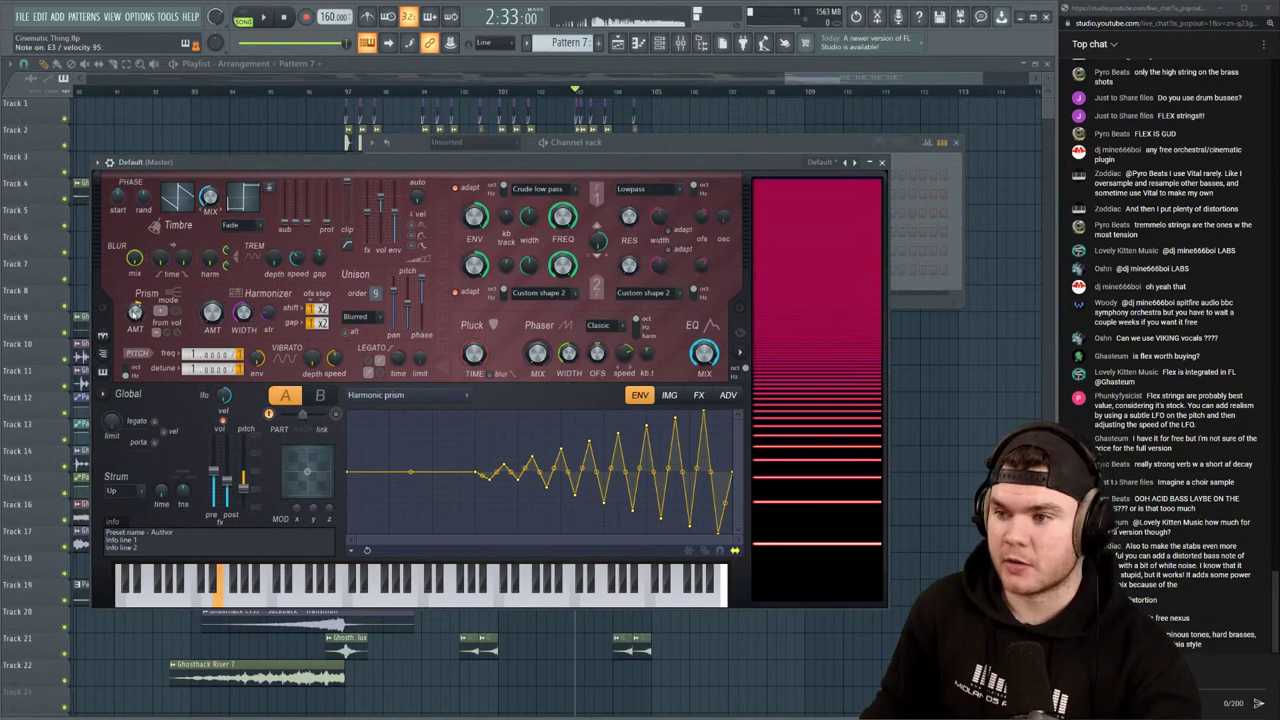
left_click_drag(134, 312, 134, 240)
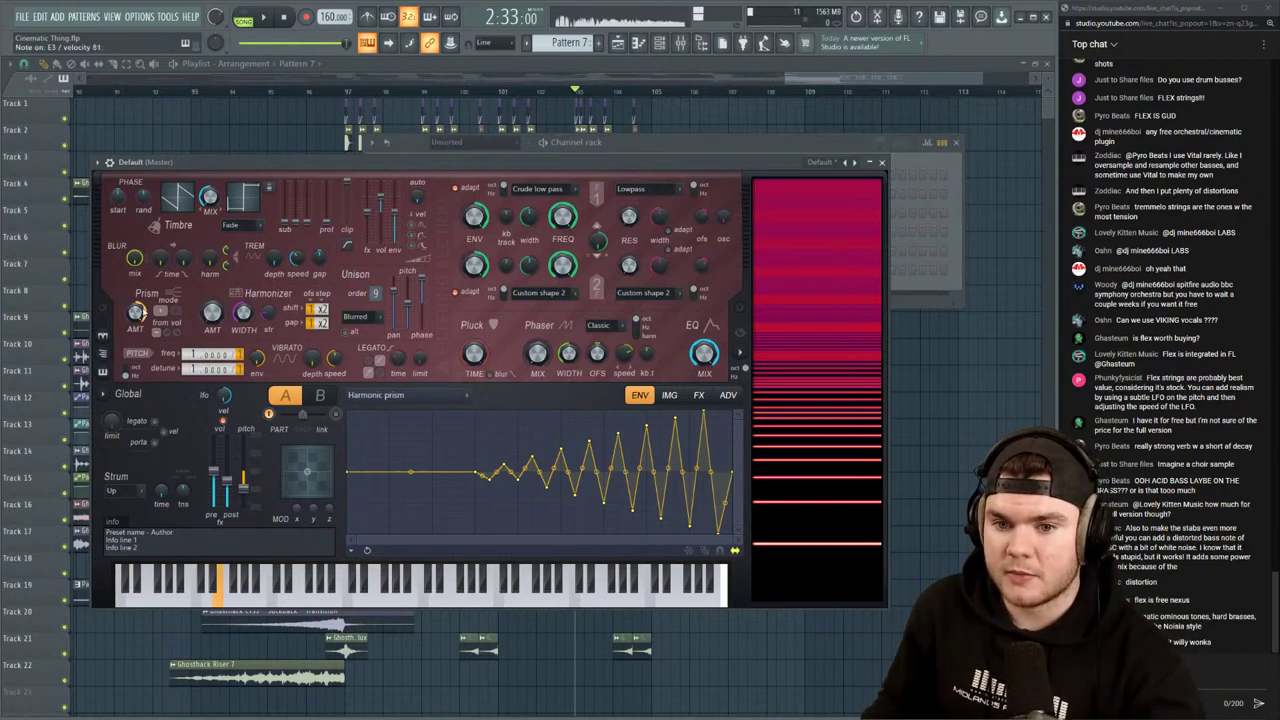
left_click_drag(135, 313, 135, 352)
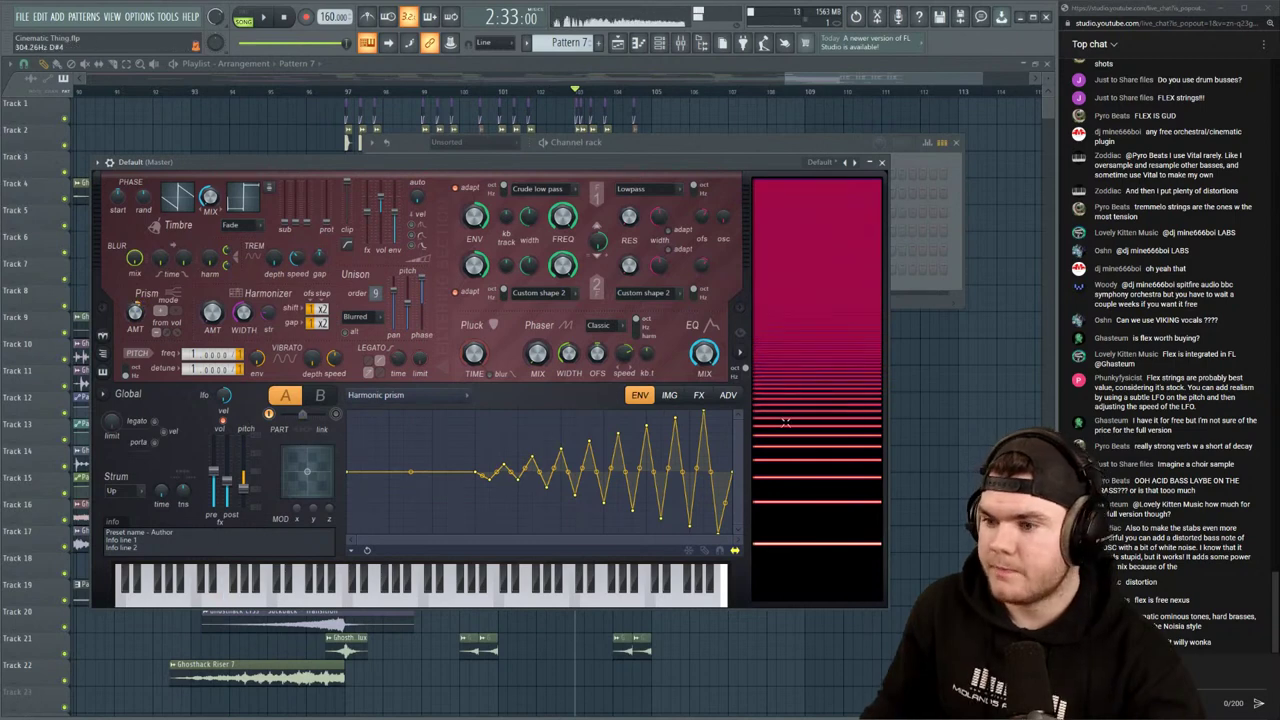
Set Harmor's distortion type to Log, then close its window while briefly playing the song
left_click(699, 395)
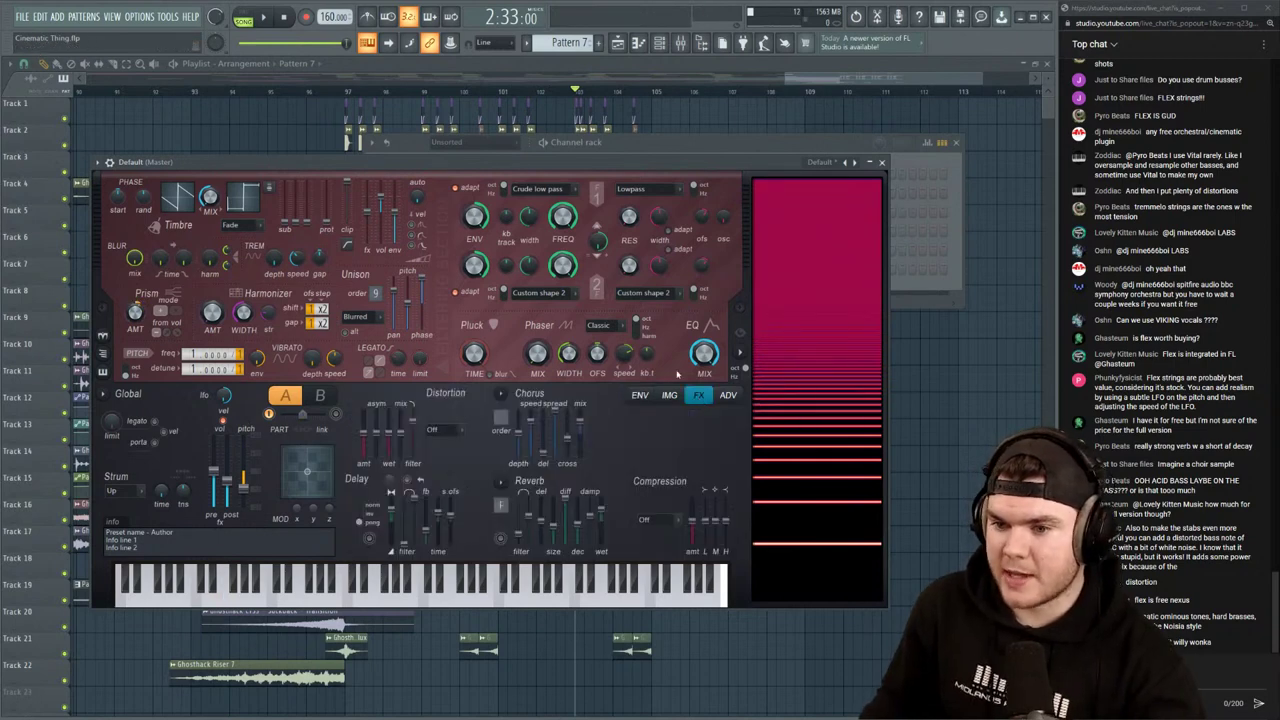
left_click(463, 431)
left_click(443, 506)
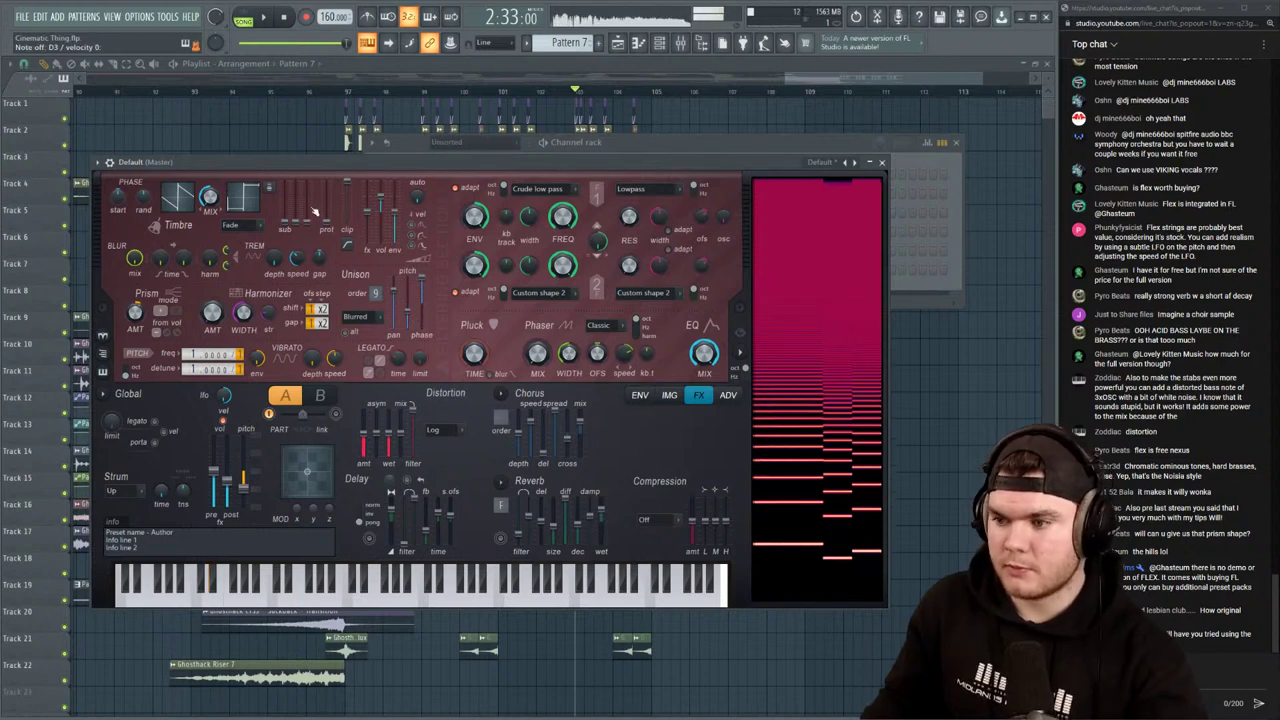
left_click(273, 22)
left_click(881, 162)
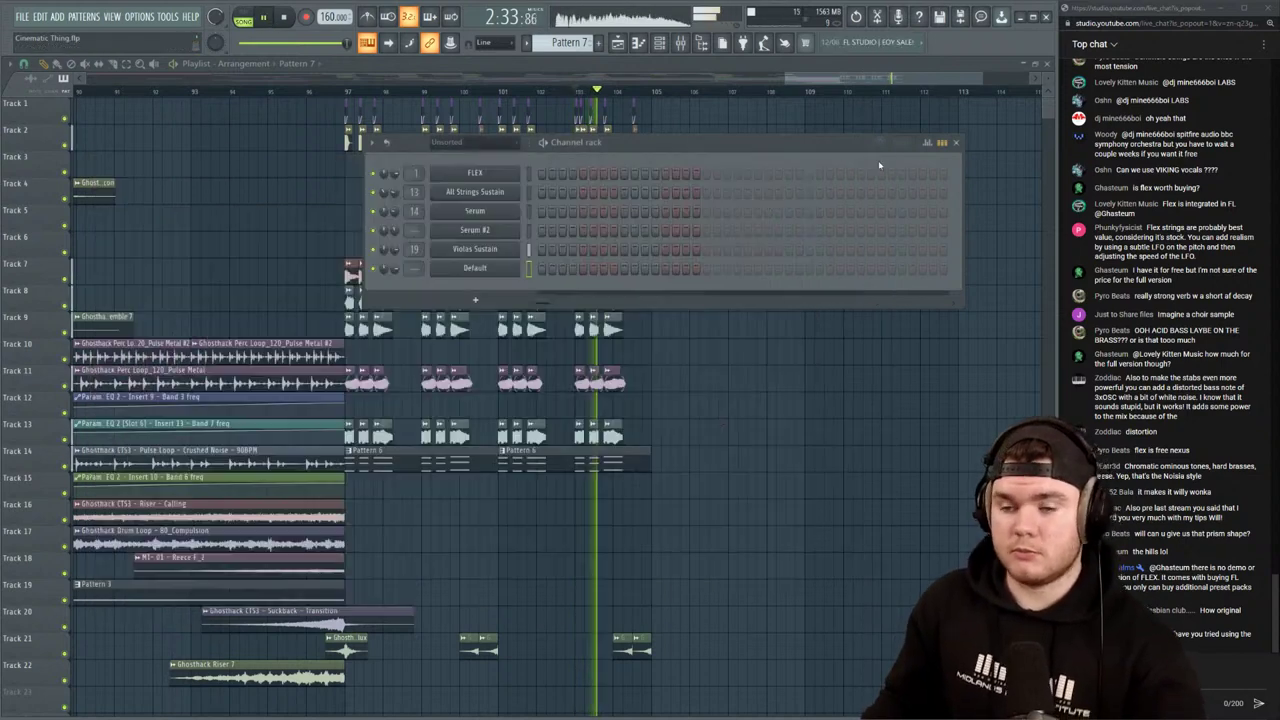
key("space")
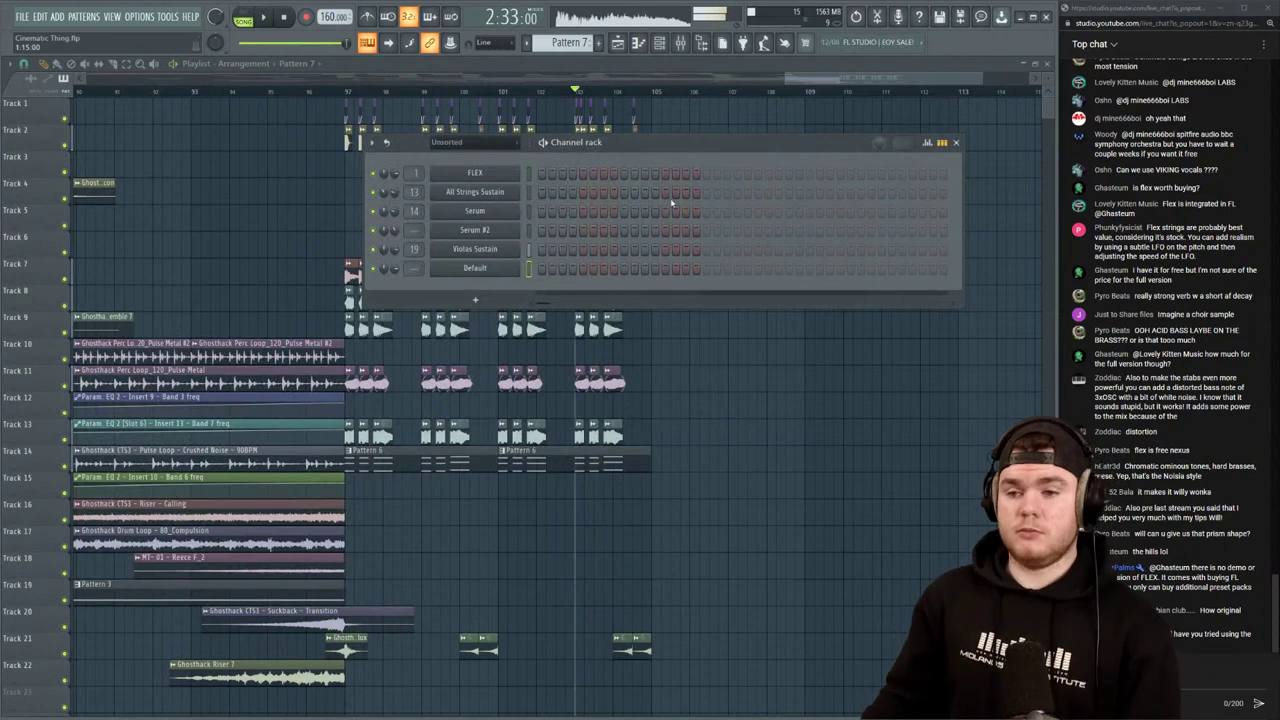
Draw three E3 notes for the Default channel in Pattern 6 at steps 1, 7 and 13 of bar 1, lasting one, one and two beats
double_click(487, 459)
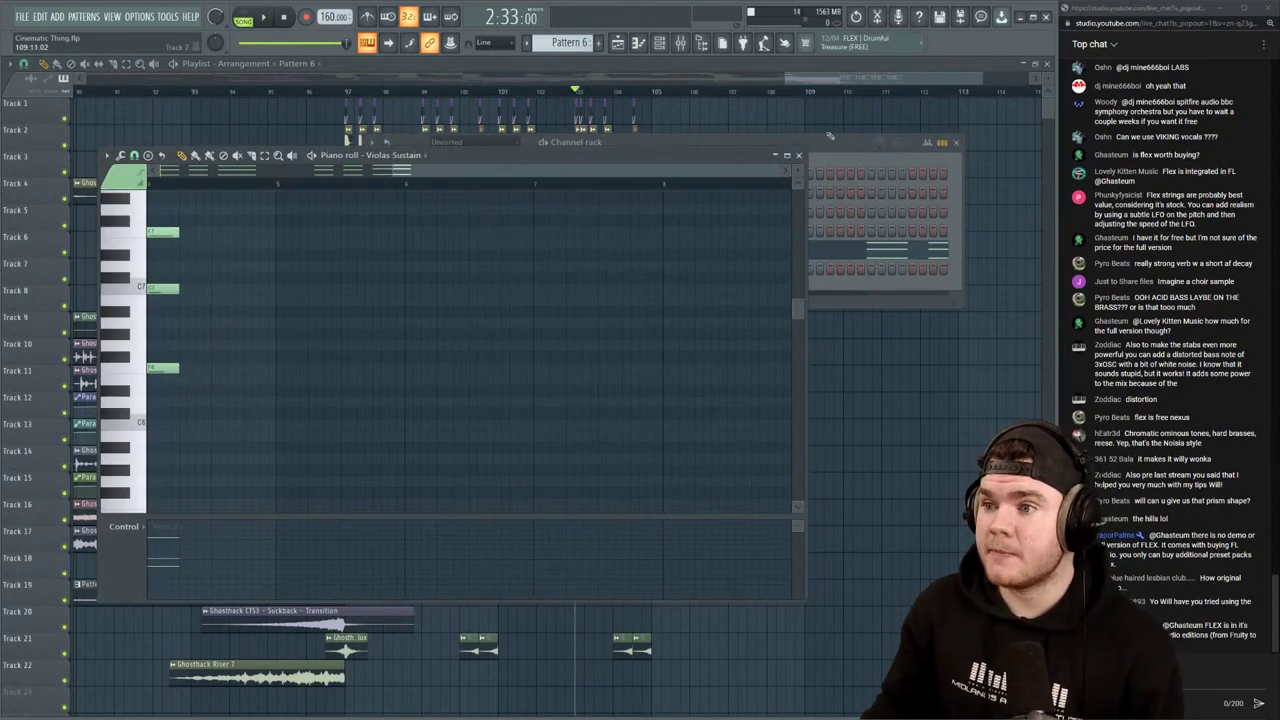
left_click(803, 157)
right_click(508, 278)
left_click(501, 318)
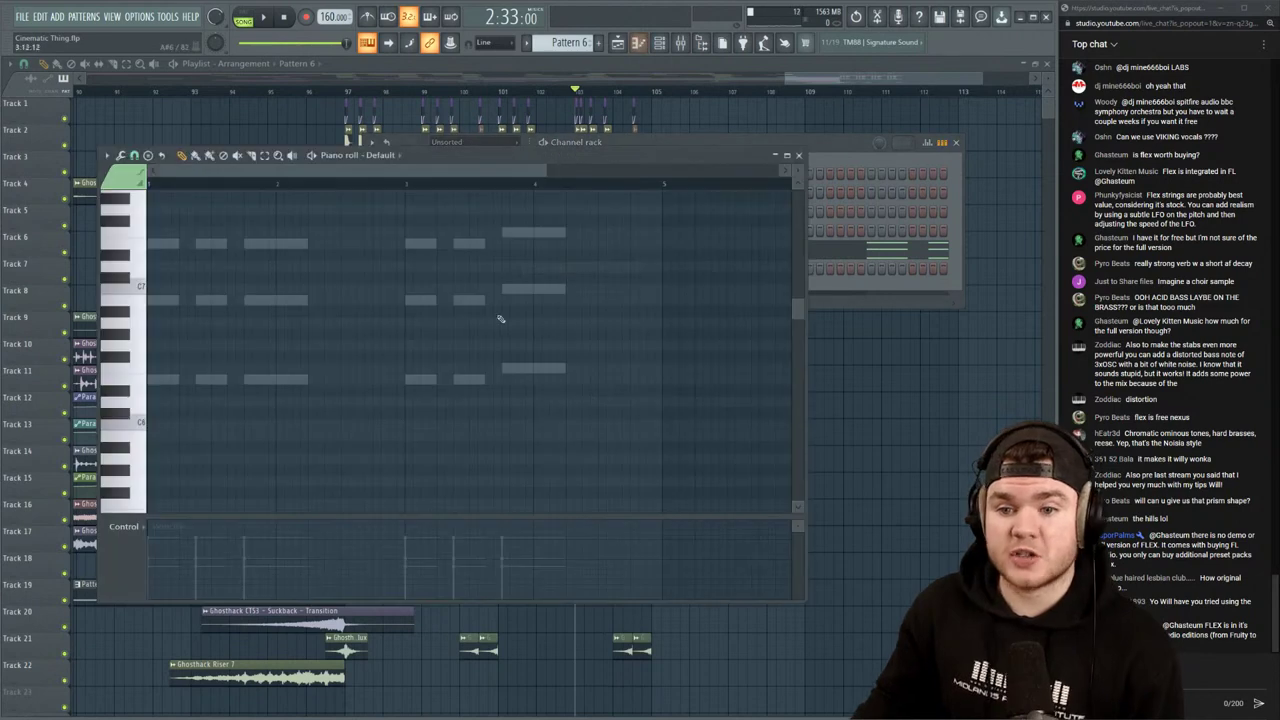
scroll(147, 352, "down", 2)
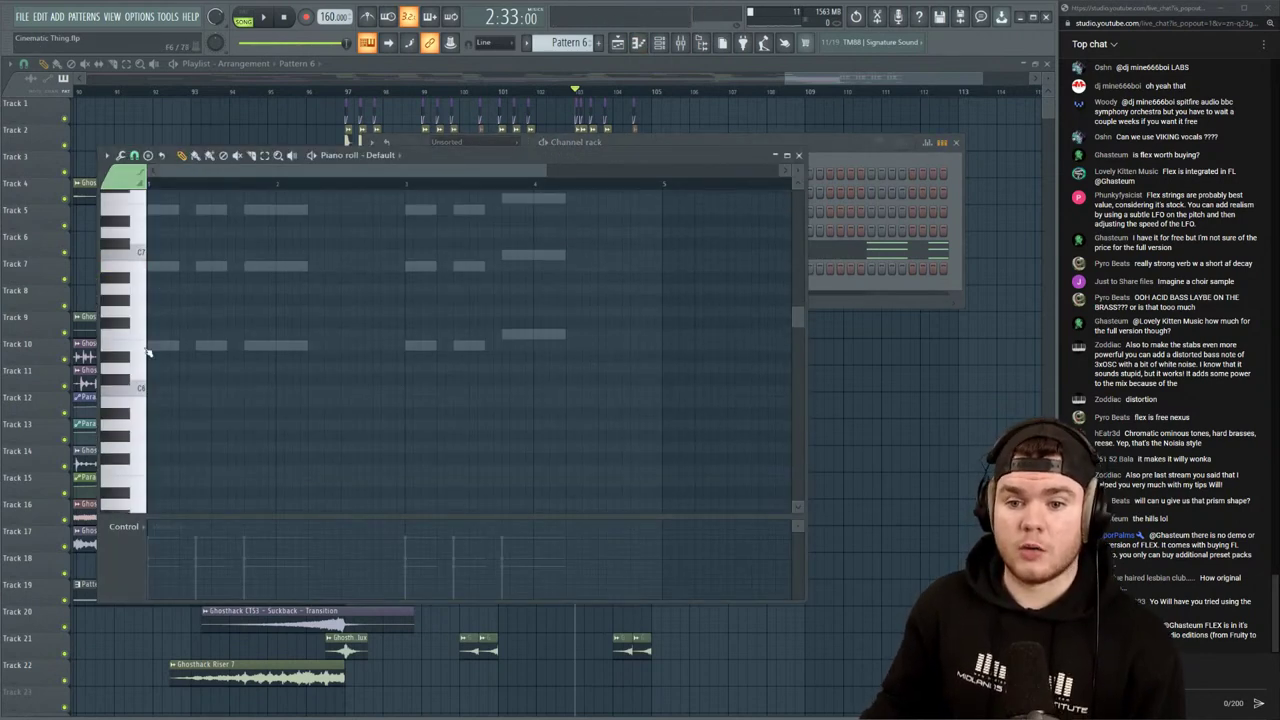
scroll(143, 352, "down", 10)
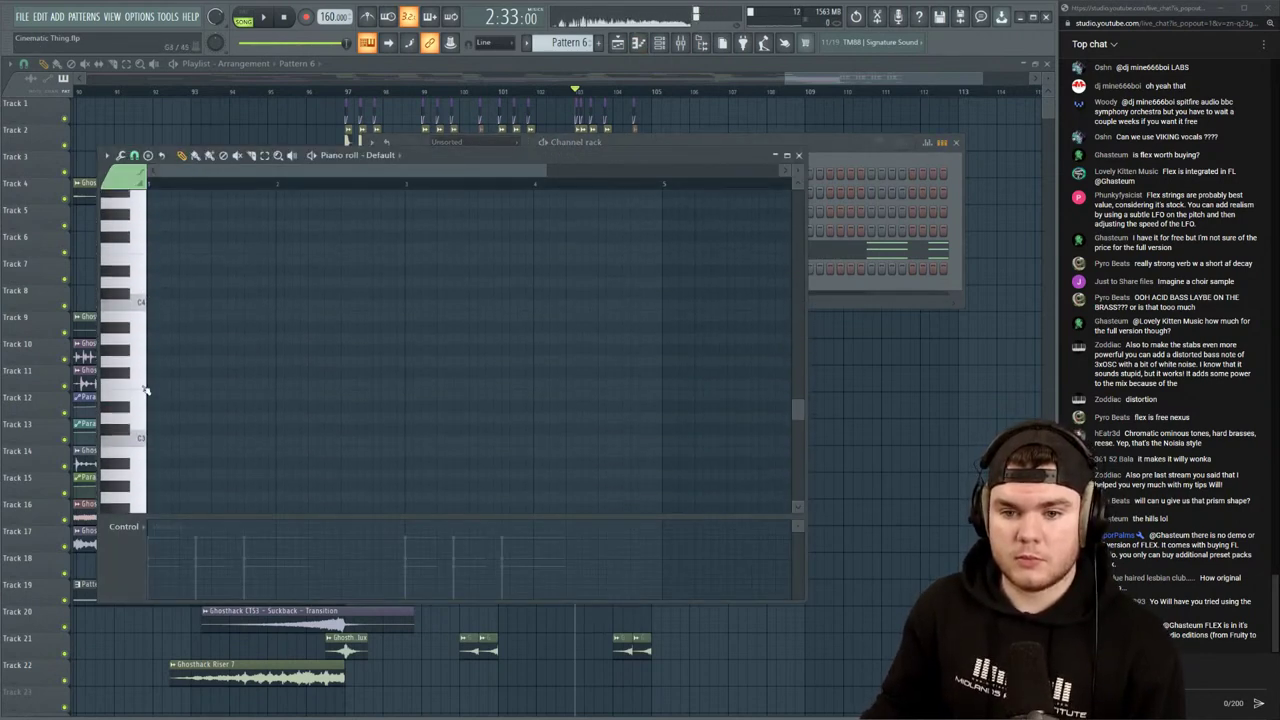
left_click(152, 381)
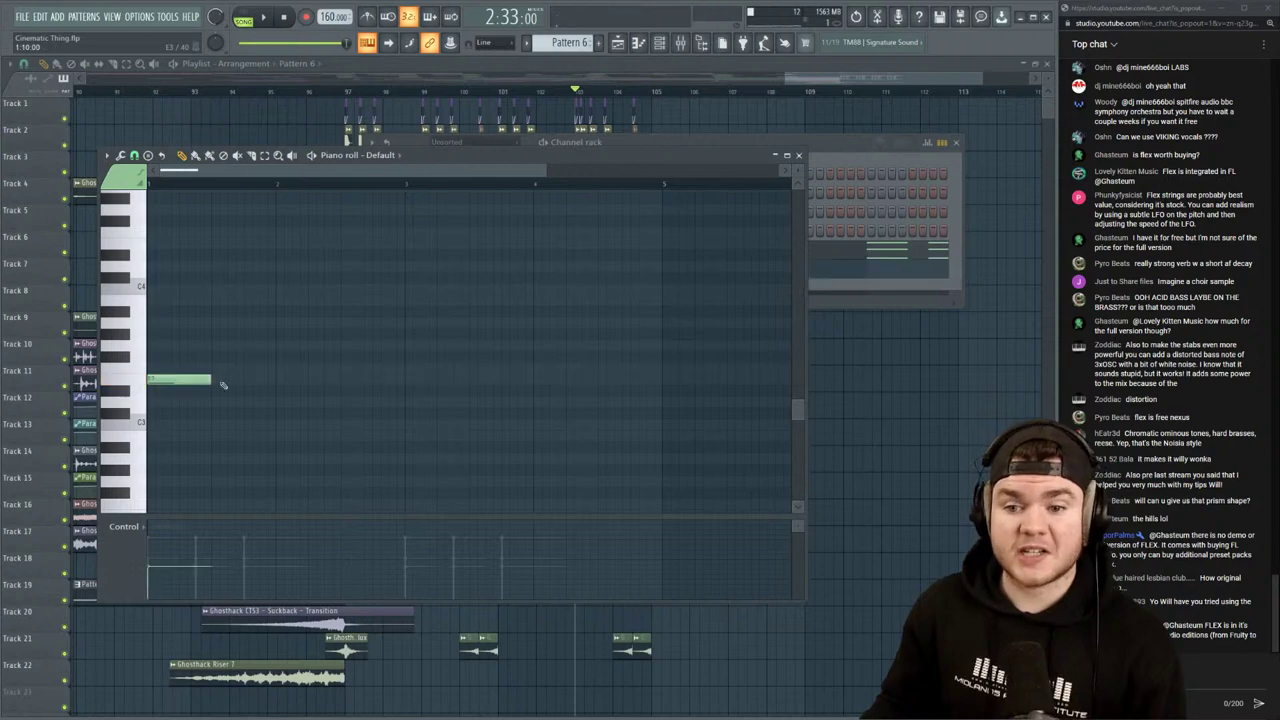
left_click_drag(172, 382, 180, 399)
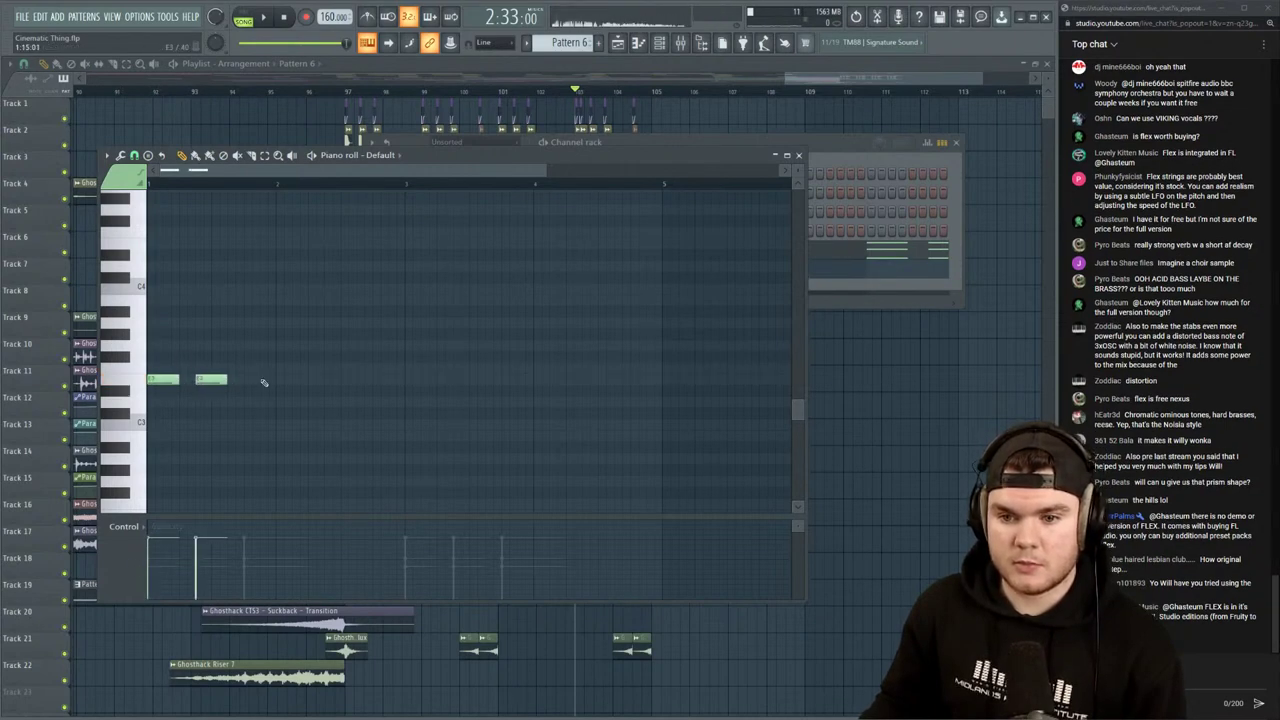
left_click_drag(254, 380, 249, 381)
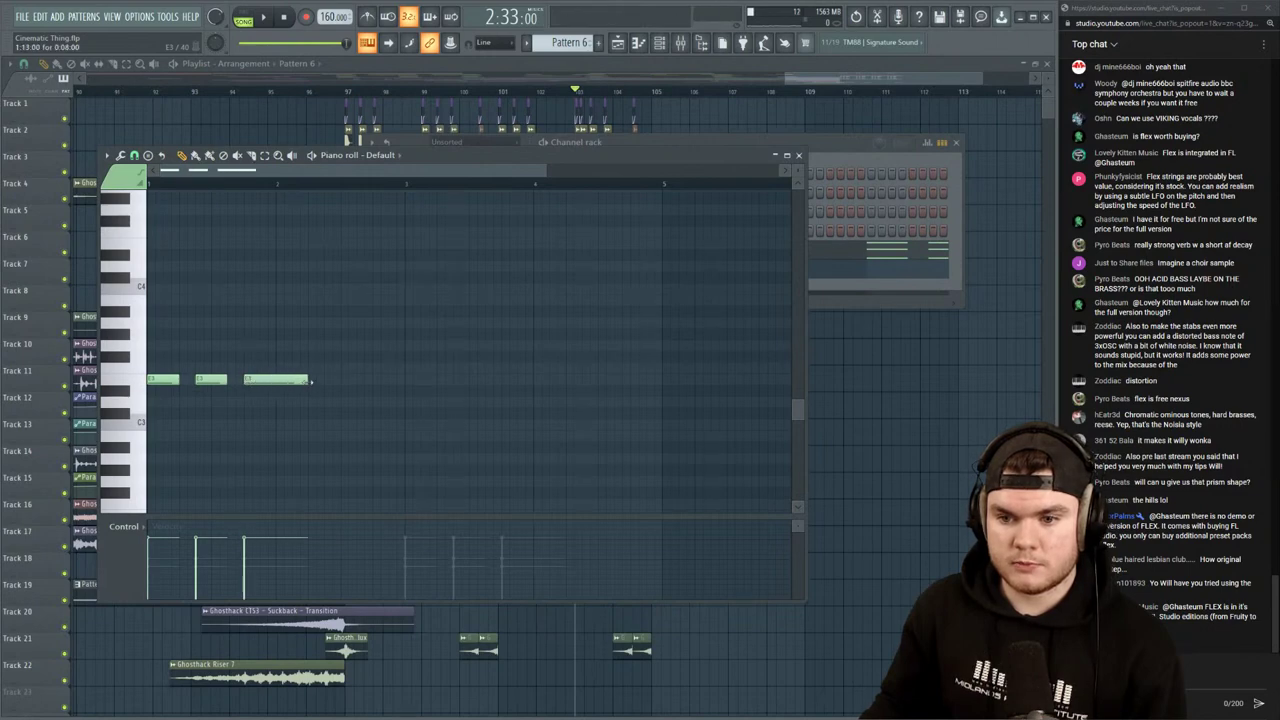
key("space")
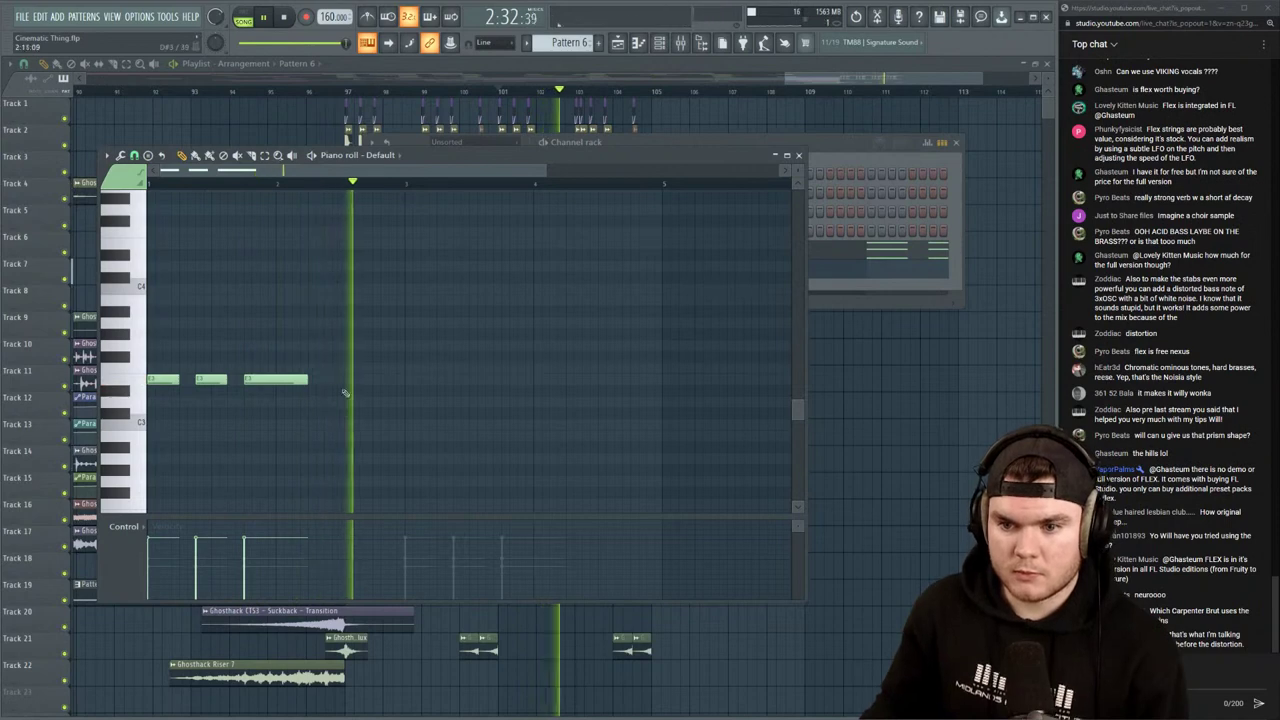
Add one-beat E3 notes at steps 1 and 7 of bar 3 and a two-beat F3 note at step 13
key("space")
left_click(407, 380)
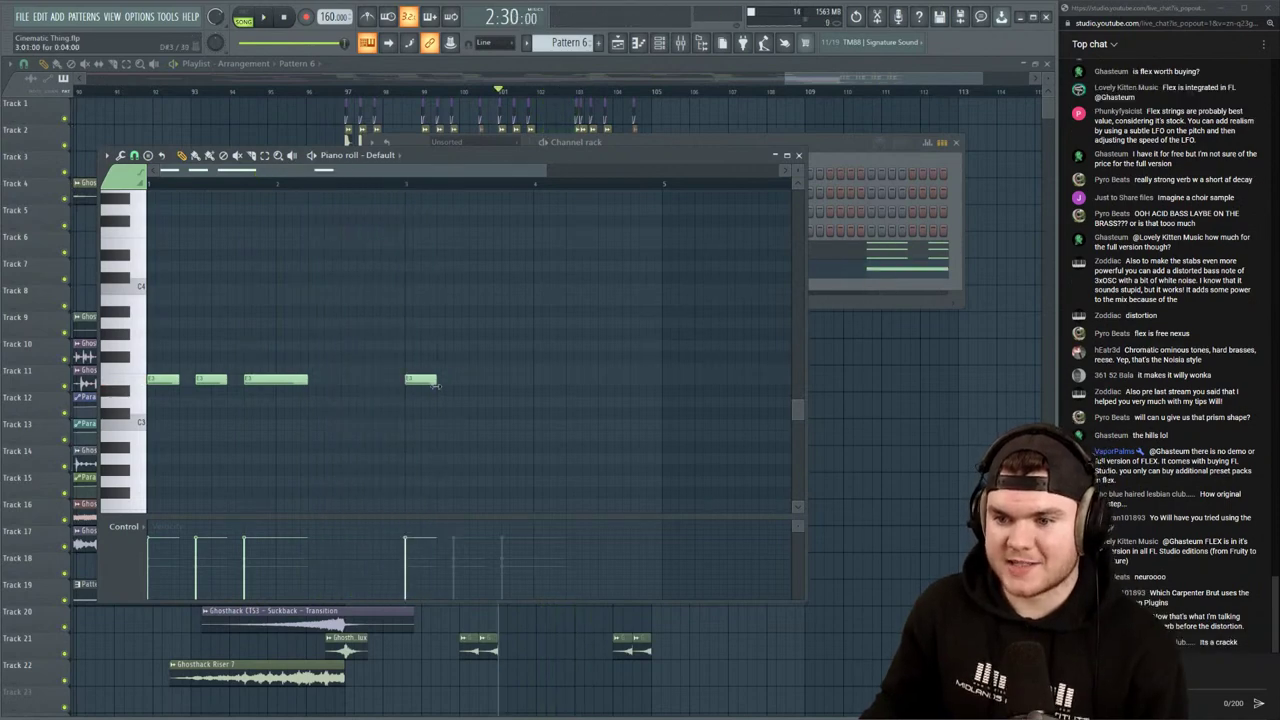
key("space")
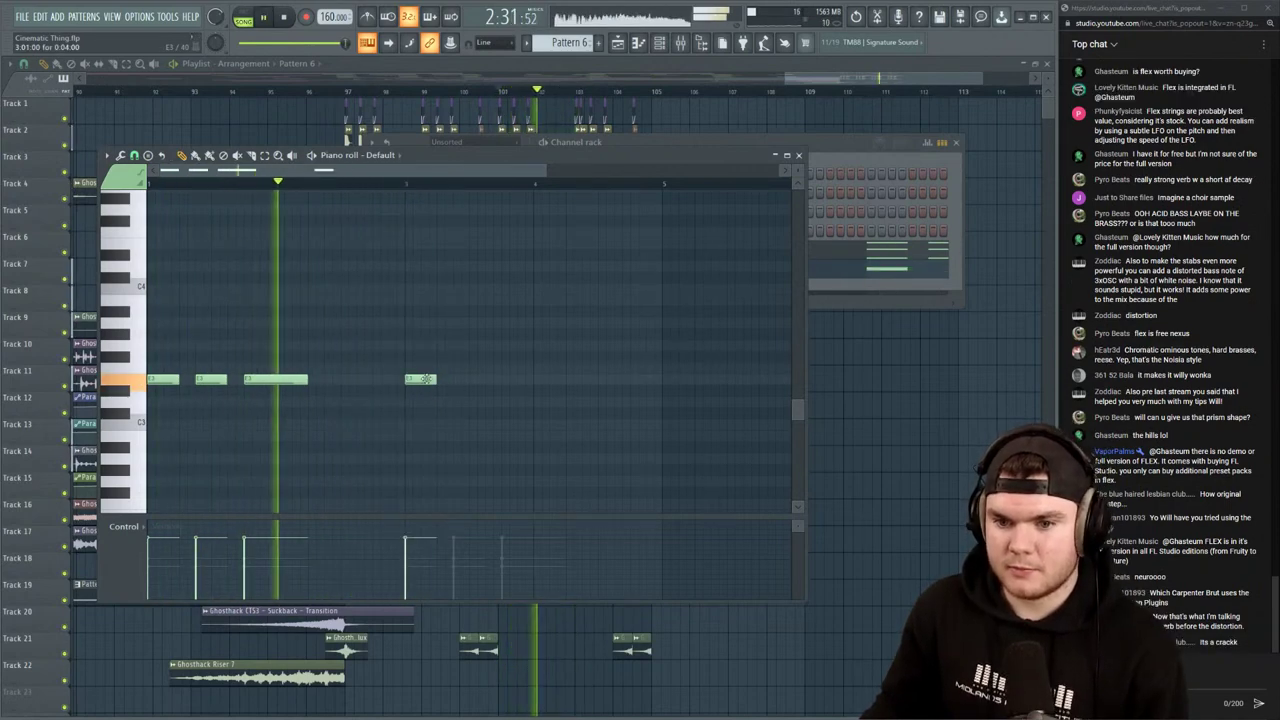
left_click(465, 379)
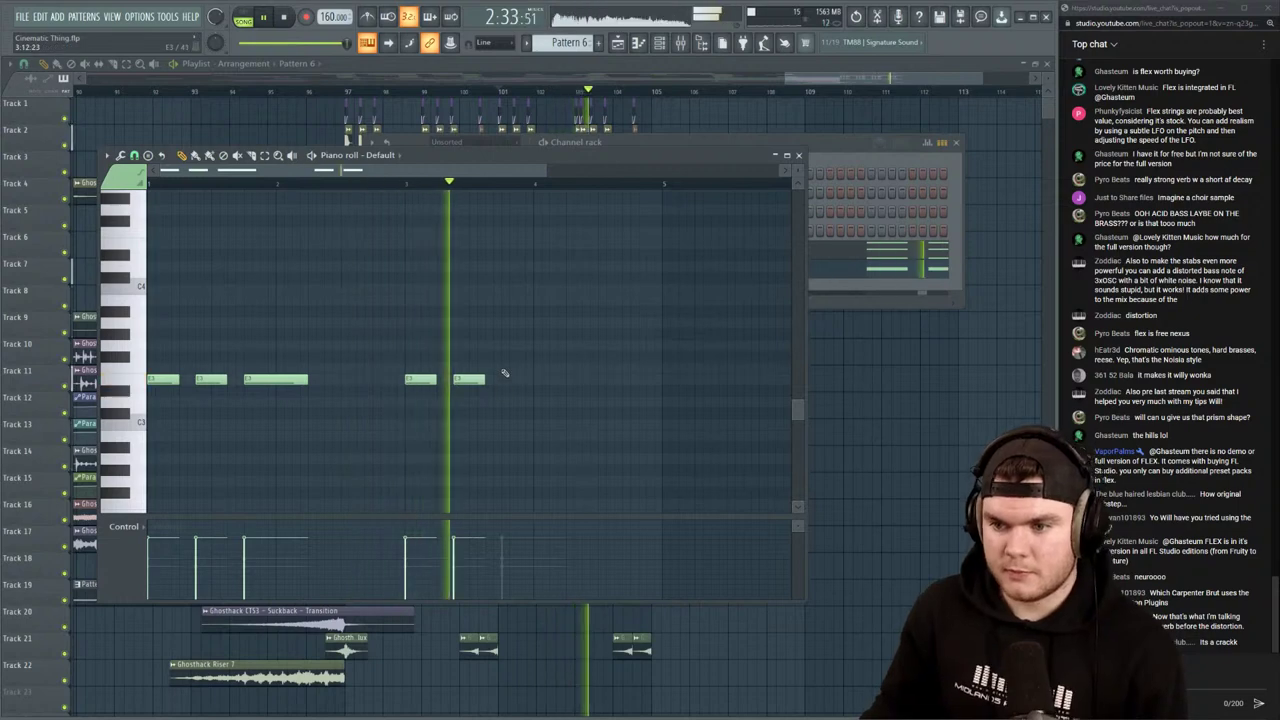
left_click(505, 370)
left_click_drag(534, 368, 561, 367)
key("space")
key("space")
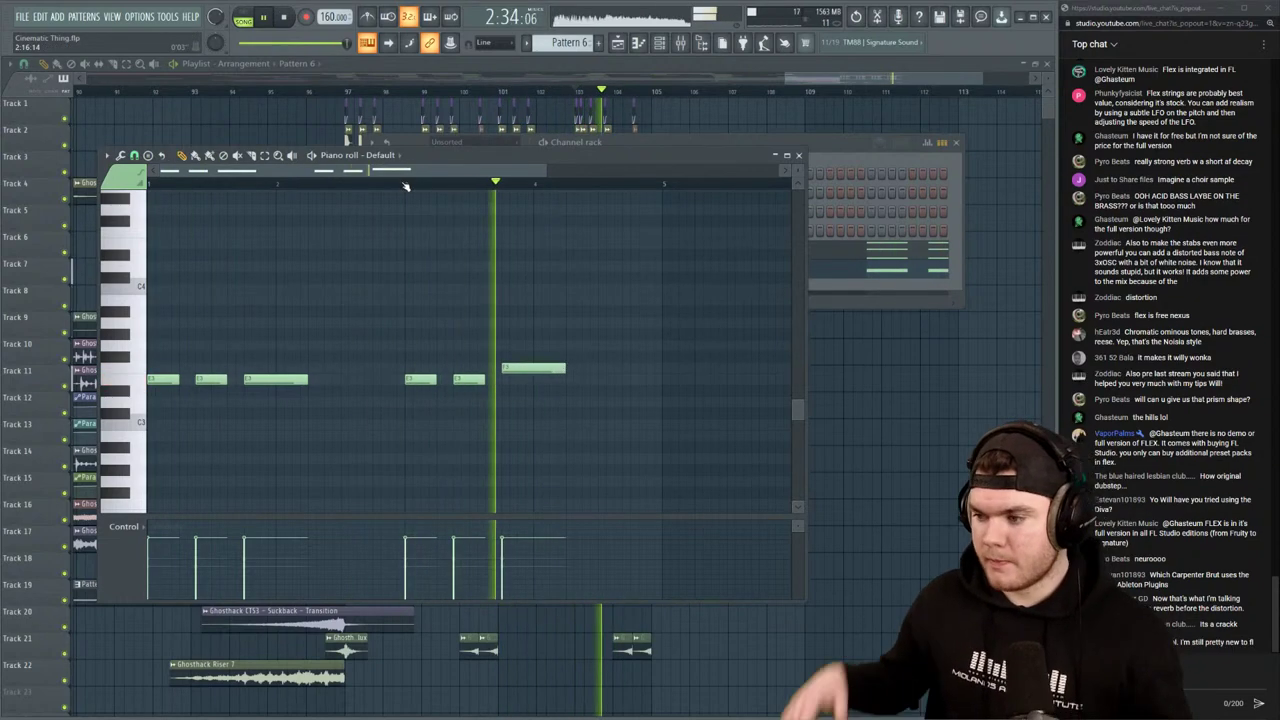
key("space")
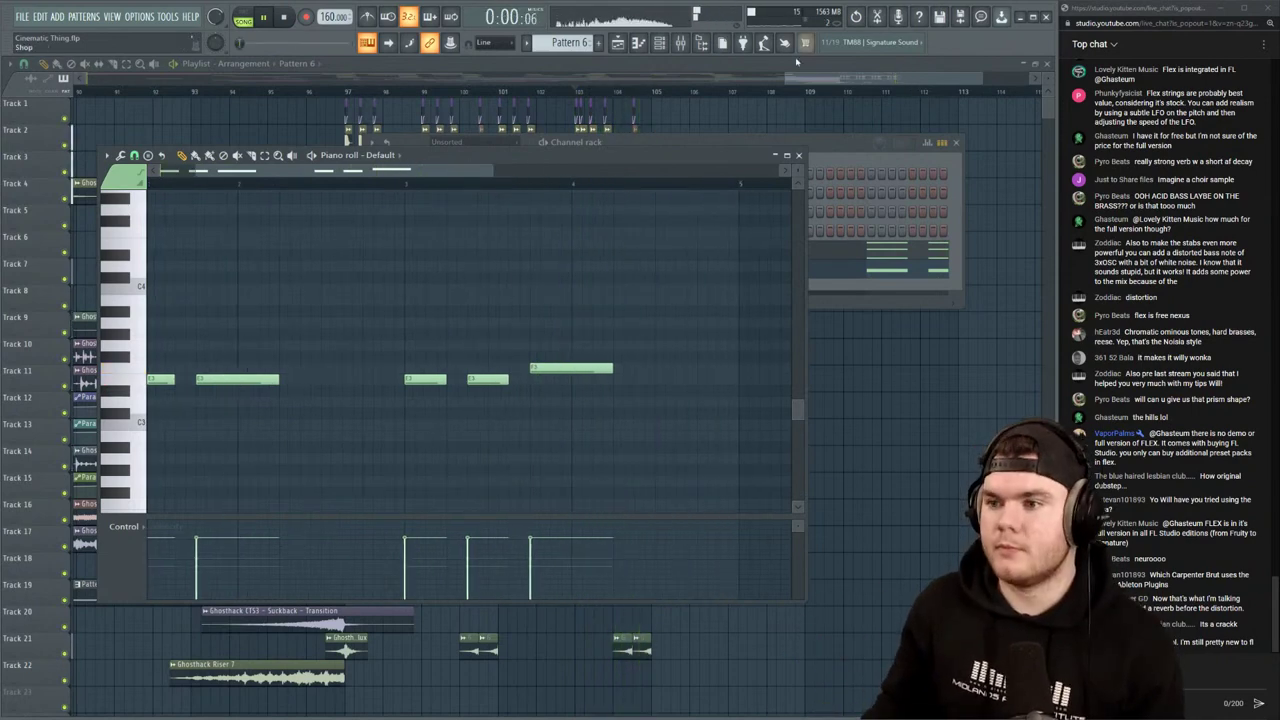
Close the piano roll and channel rack, and play the drop from bar 97
key("space")
left_click(799, 156)
left_click(956, 143)
key("space")
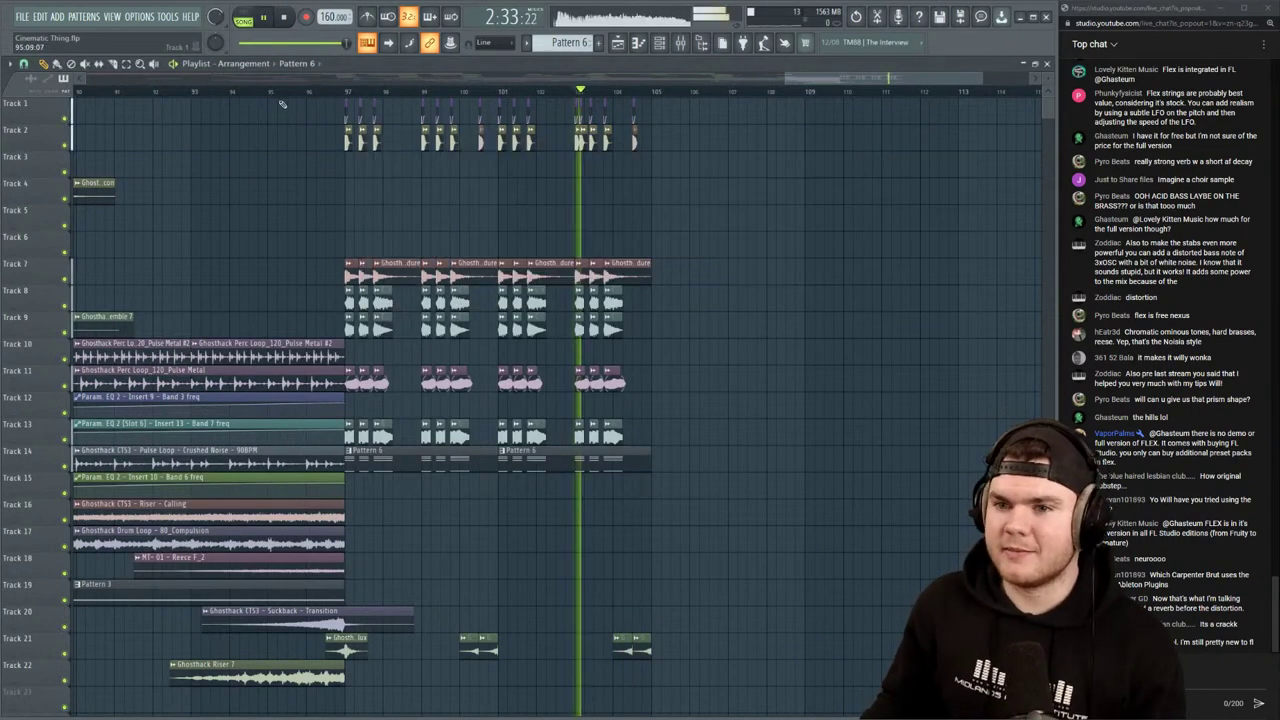
left_click(347, 92)
Bring up the channel rack and mixer, and route the Default channel to mixer track 31
left_click(660, 43)
left_click(681, 44)
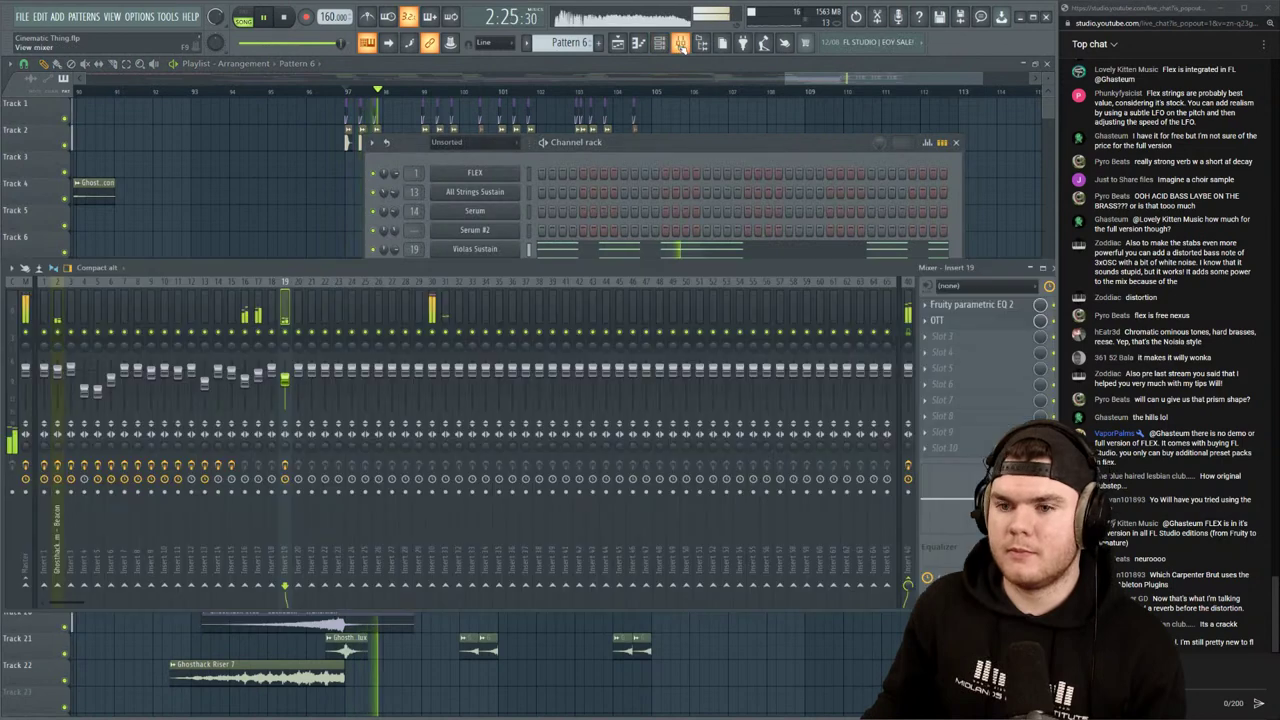
key("space")
left_click_drag(578, 150, 578, 132)
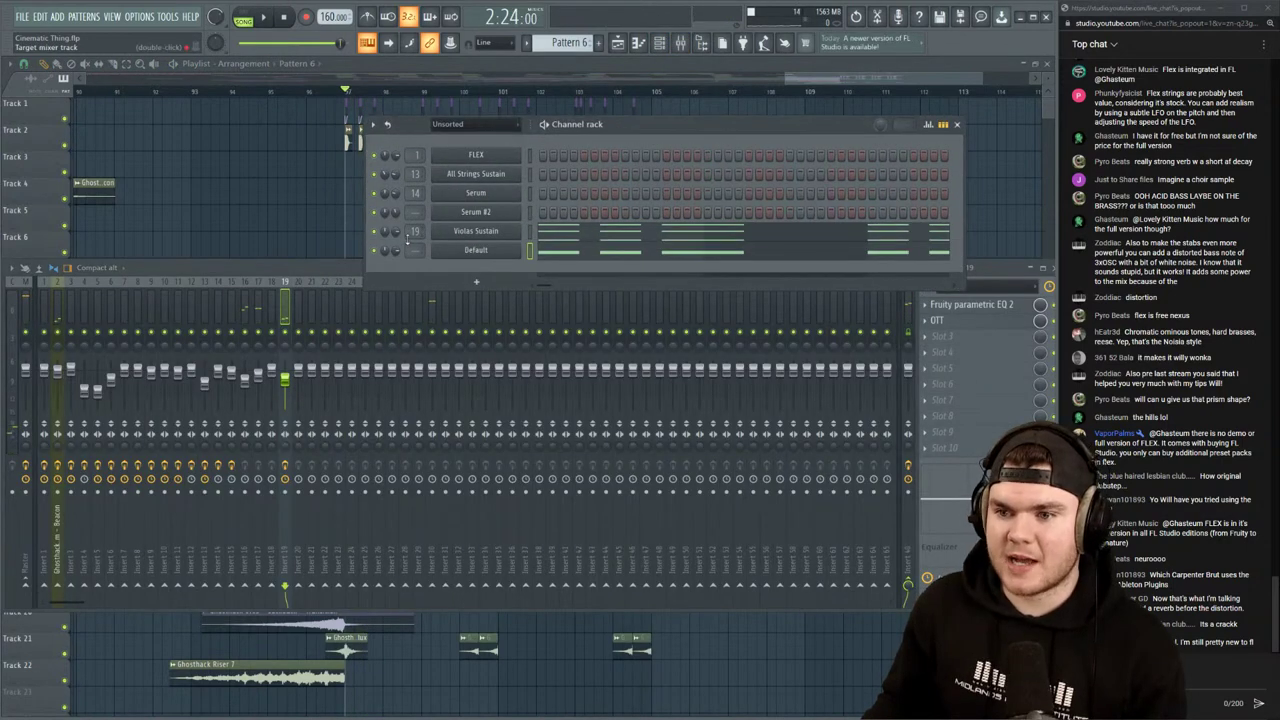
scroll(417, 252, "up", 9)
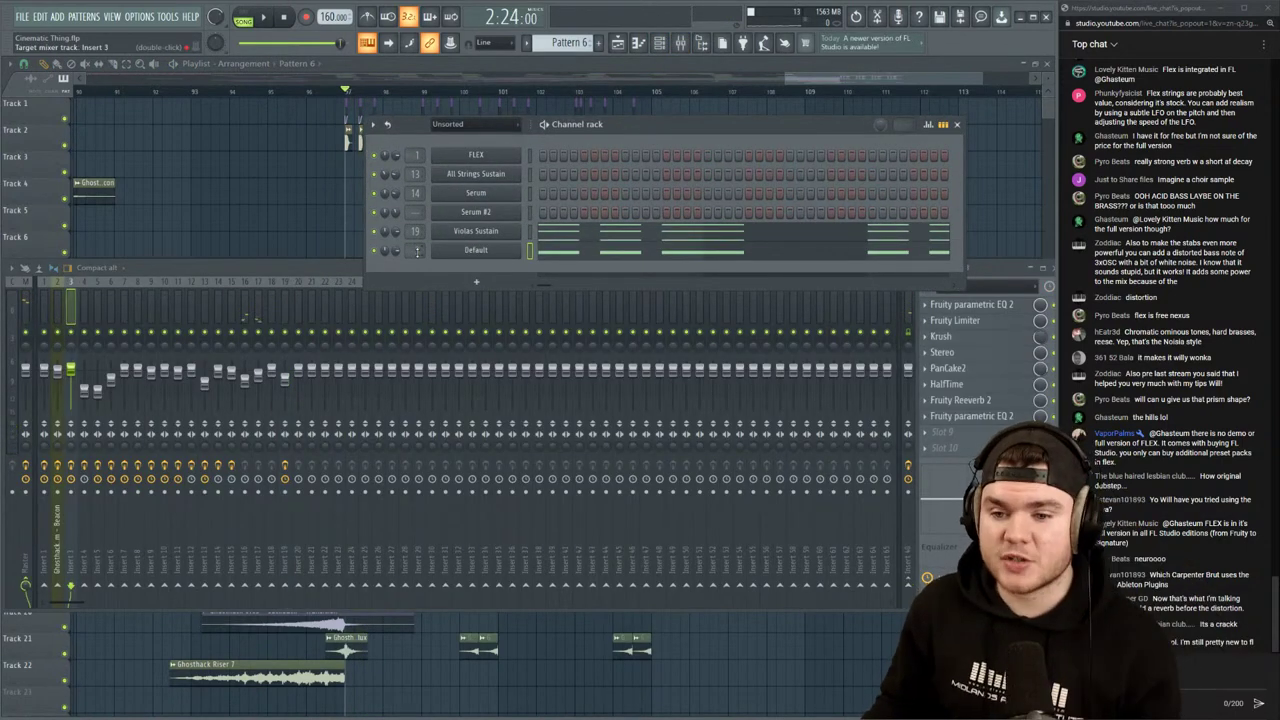
scroll(417, 252, "up", 20)
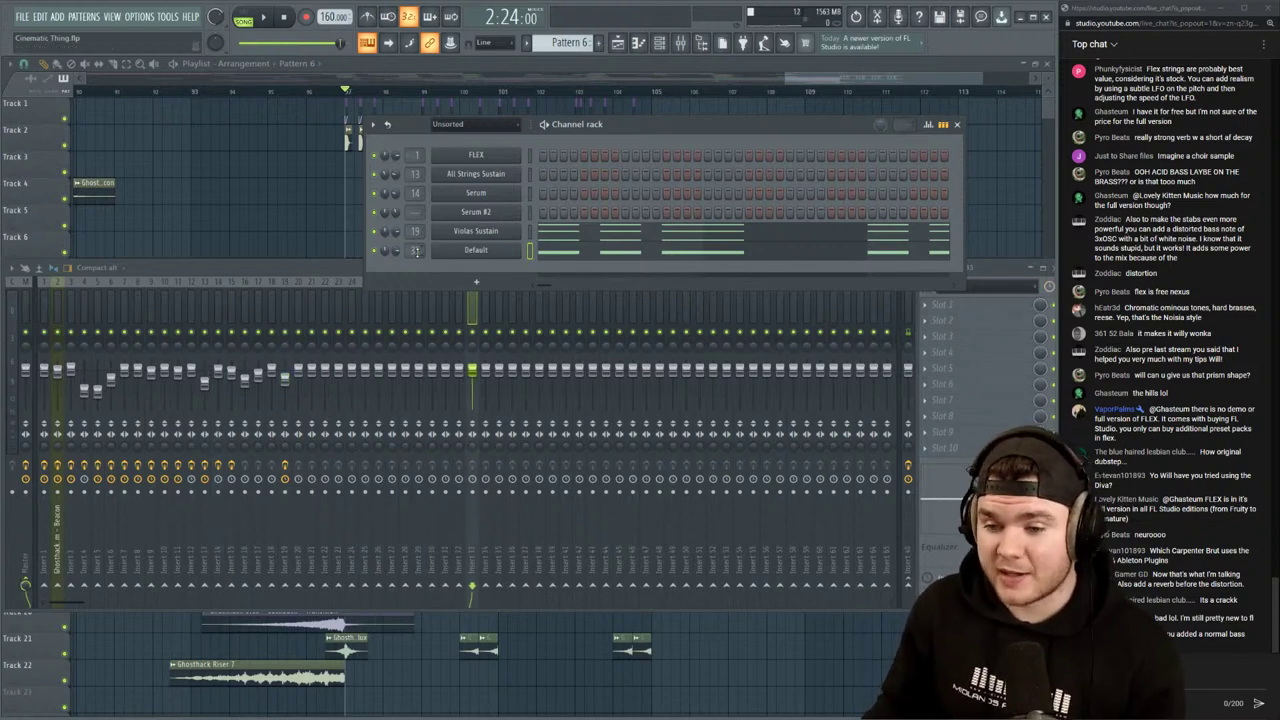
scroll(417, 252, "down", 2)
key("space")
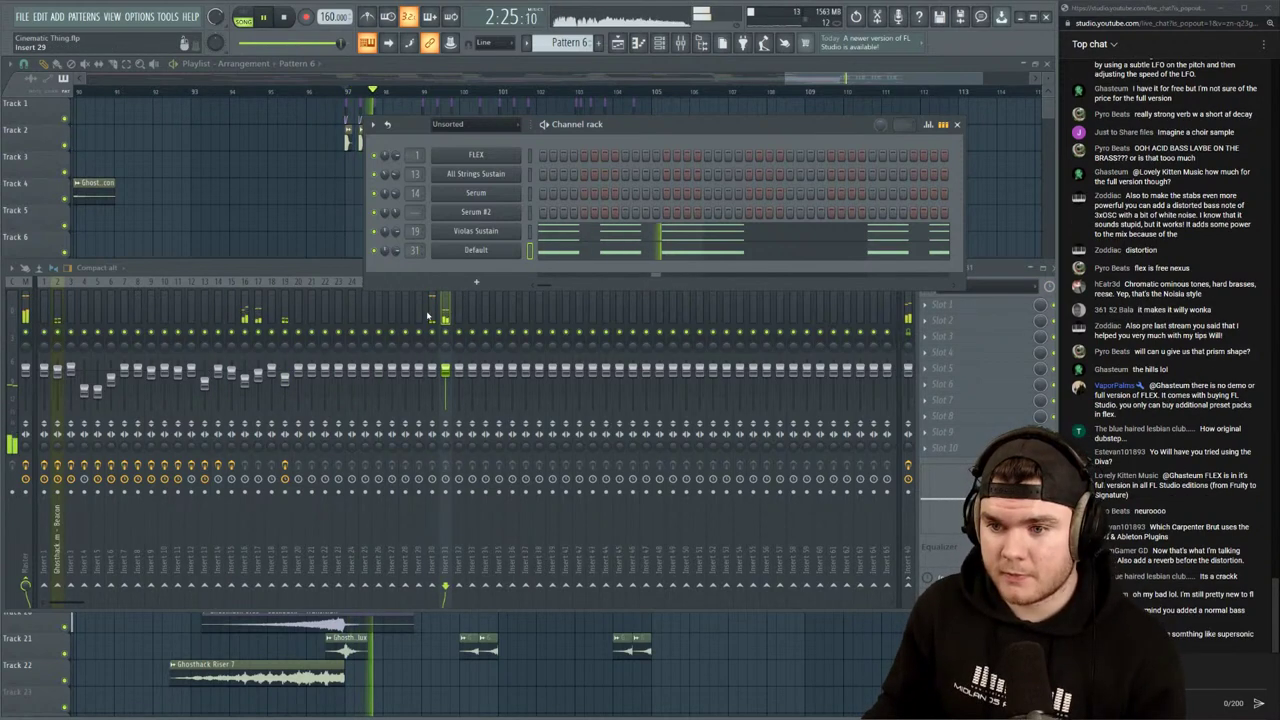
key("space")
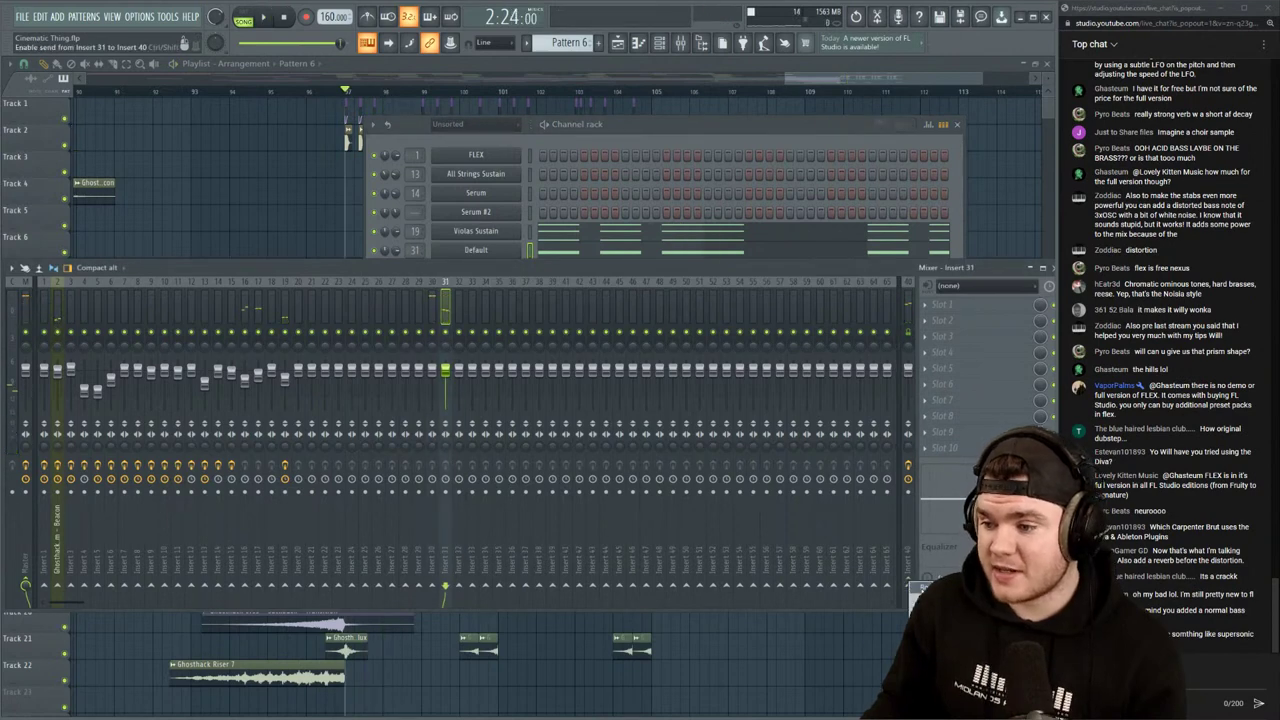
Load Fruity Parametric EQ 2 in the first effect slot of Insert 31 and apply a preset with low and high cuts
key("space")
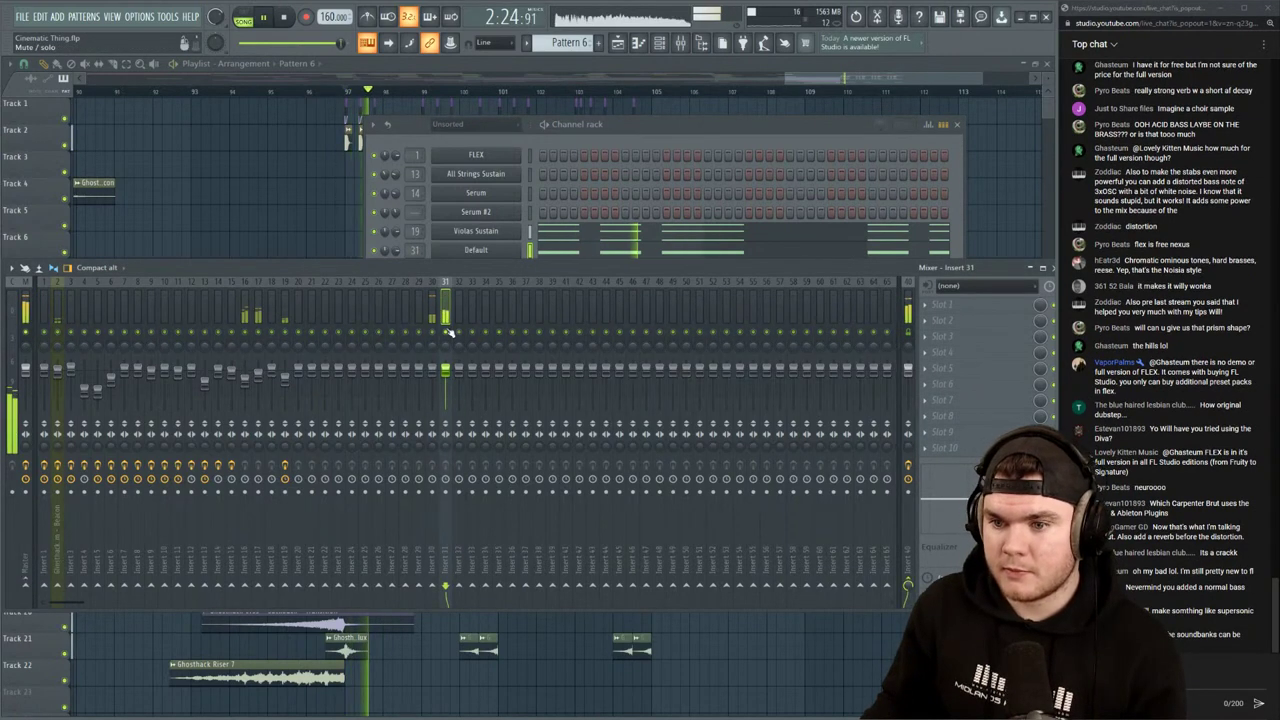
key("space")
left_click(945, 304)
mouse_move(955, 319)
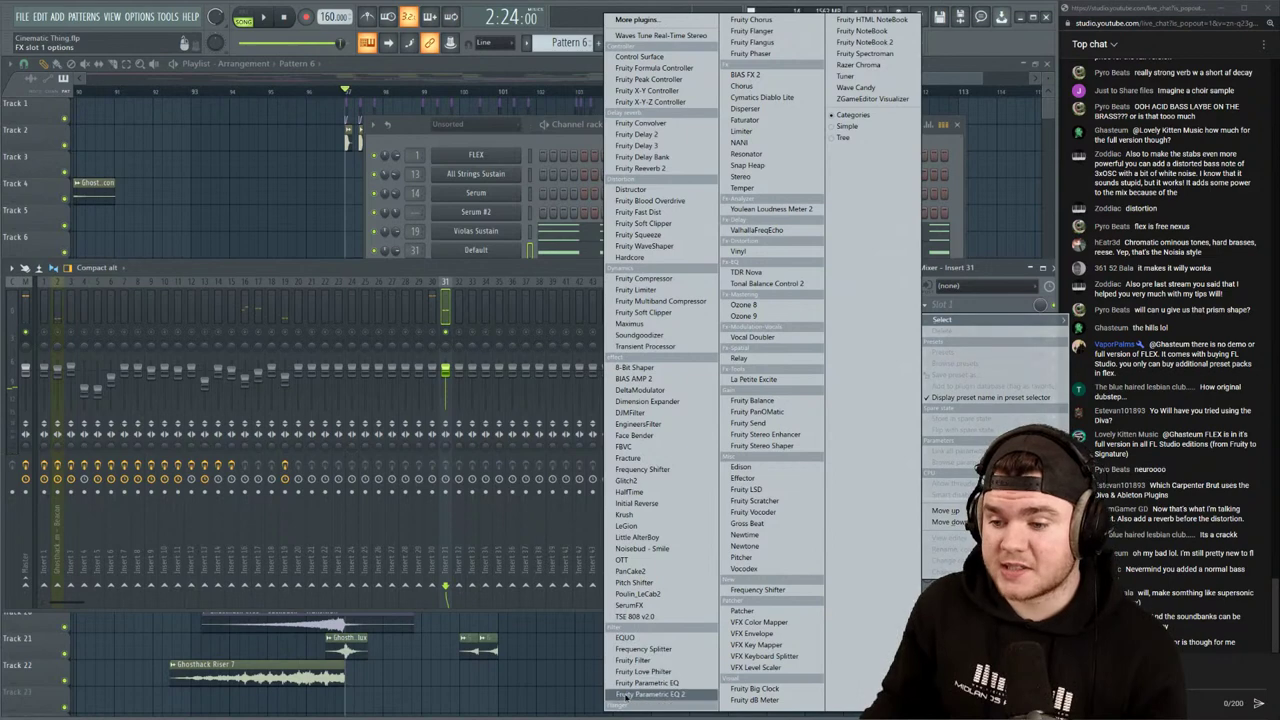
left_click(645, 694)
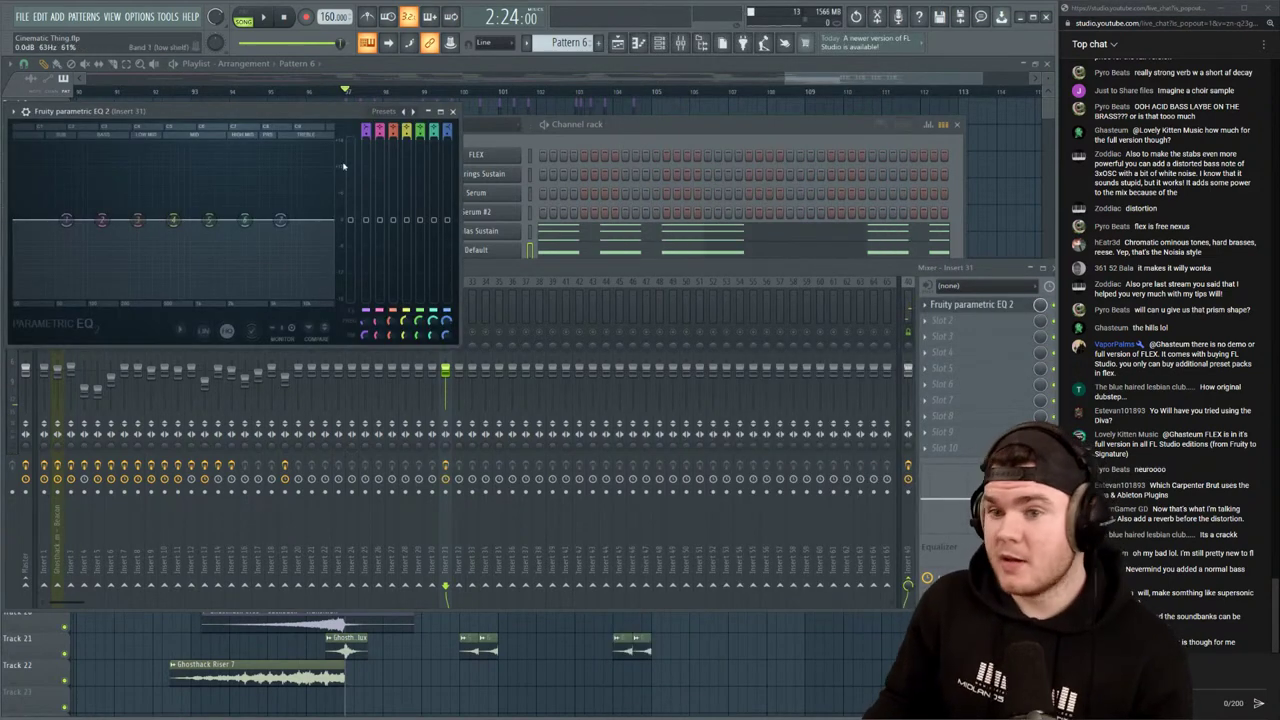
left_click(377, 113)
left_click(382, 118)
left_click_drag(230, 112, 274, 146)
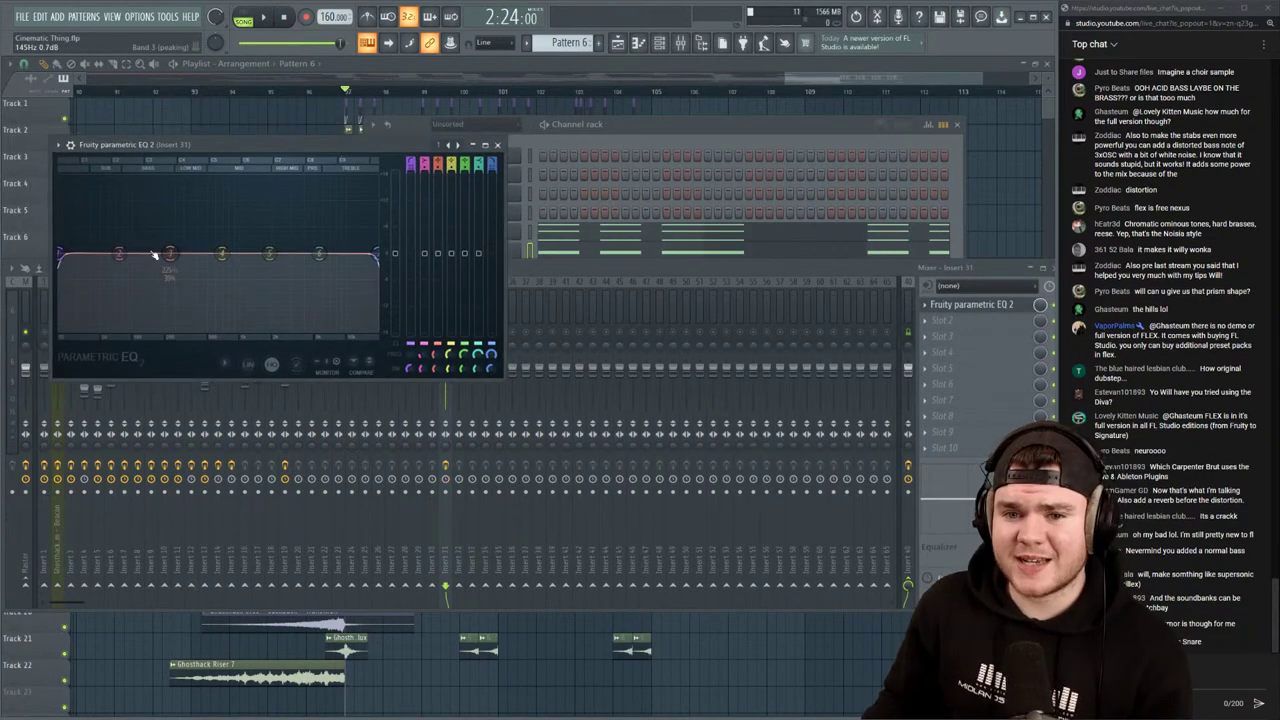
Move the EQ's low cut on Insert 31 up into the bass range during playback and close the EQ
key("space")
left_click_drag(65, 253, 132, 254)
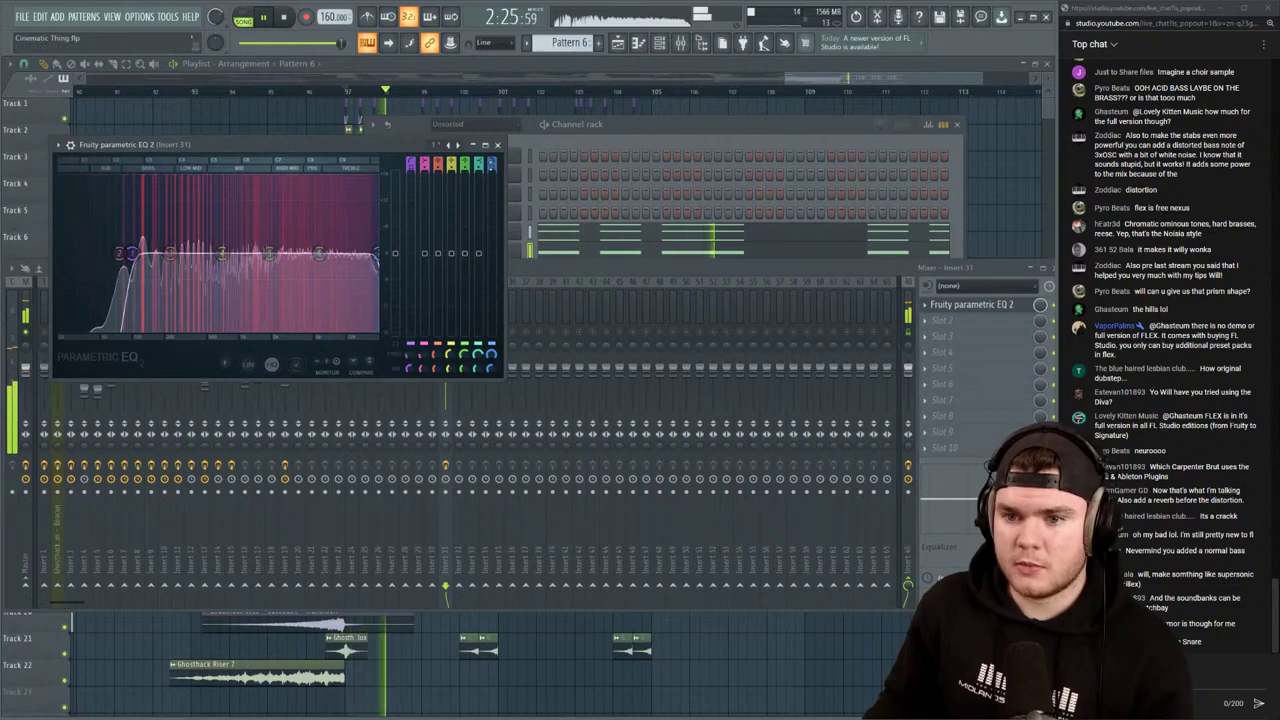
key("space")
left_click(498, 145)
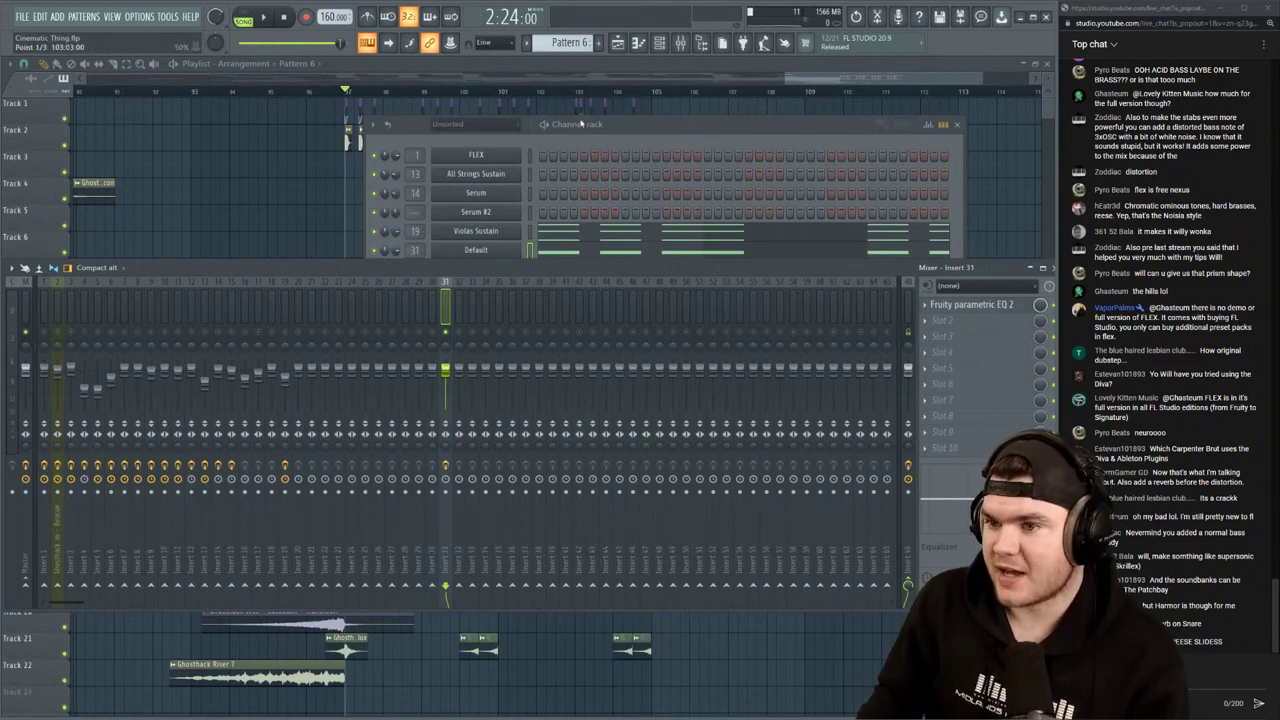
Add a Sytrus channel with the SUB preset, audition it briefly and close its window
left_click(622, 134)
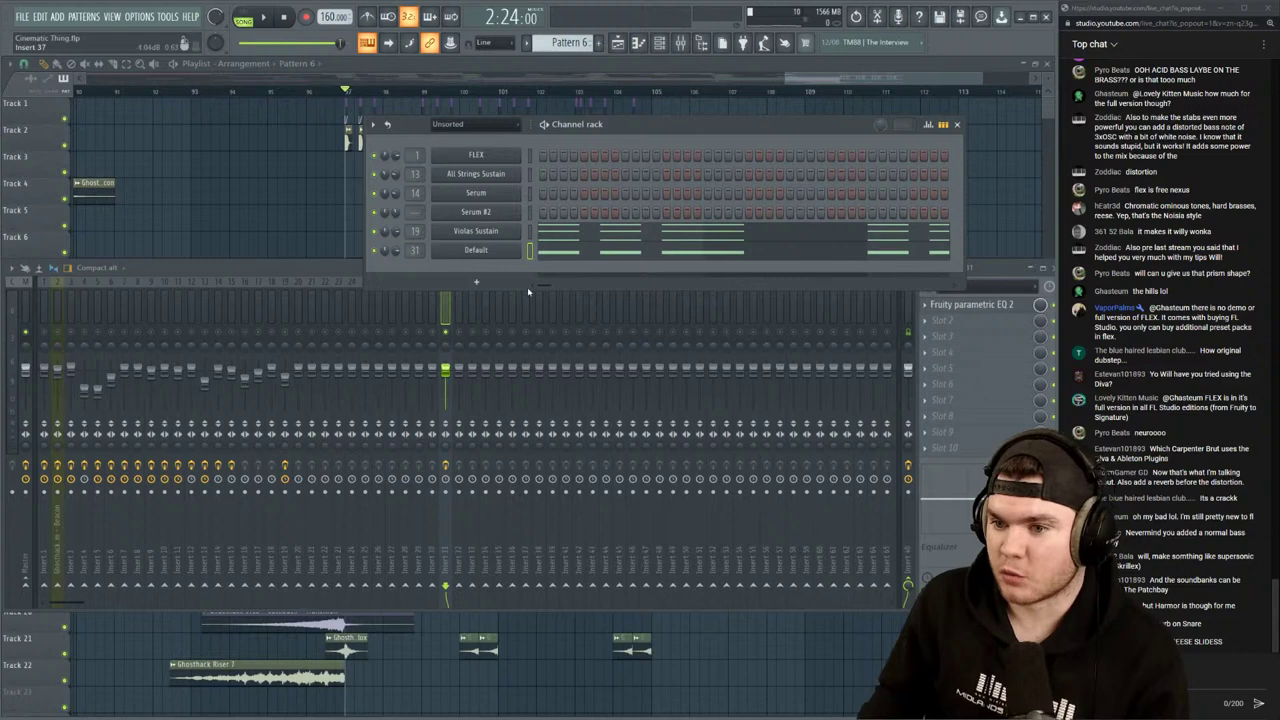
left_click(467, 283)
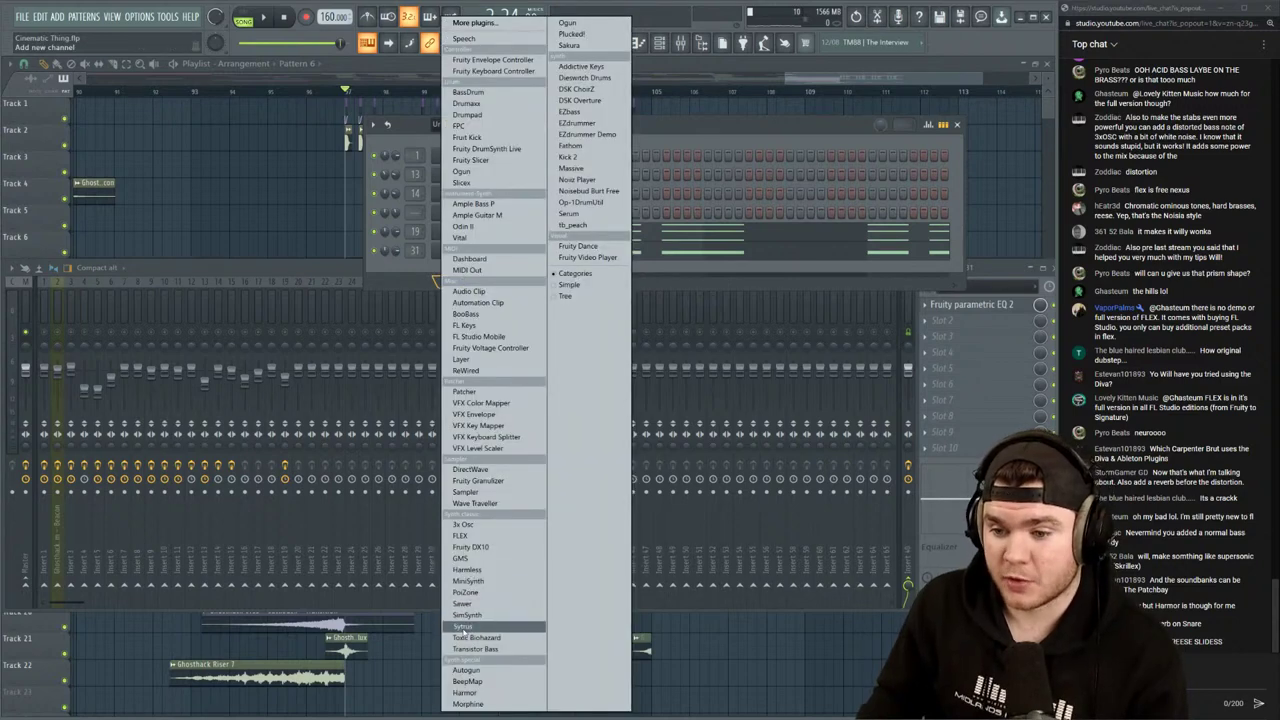
left_click(464, 628)
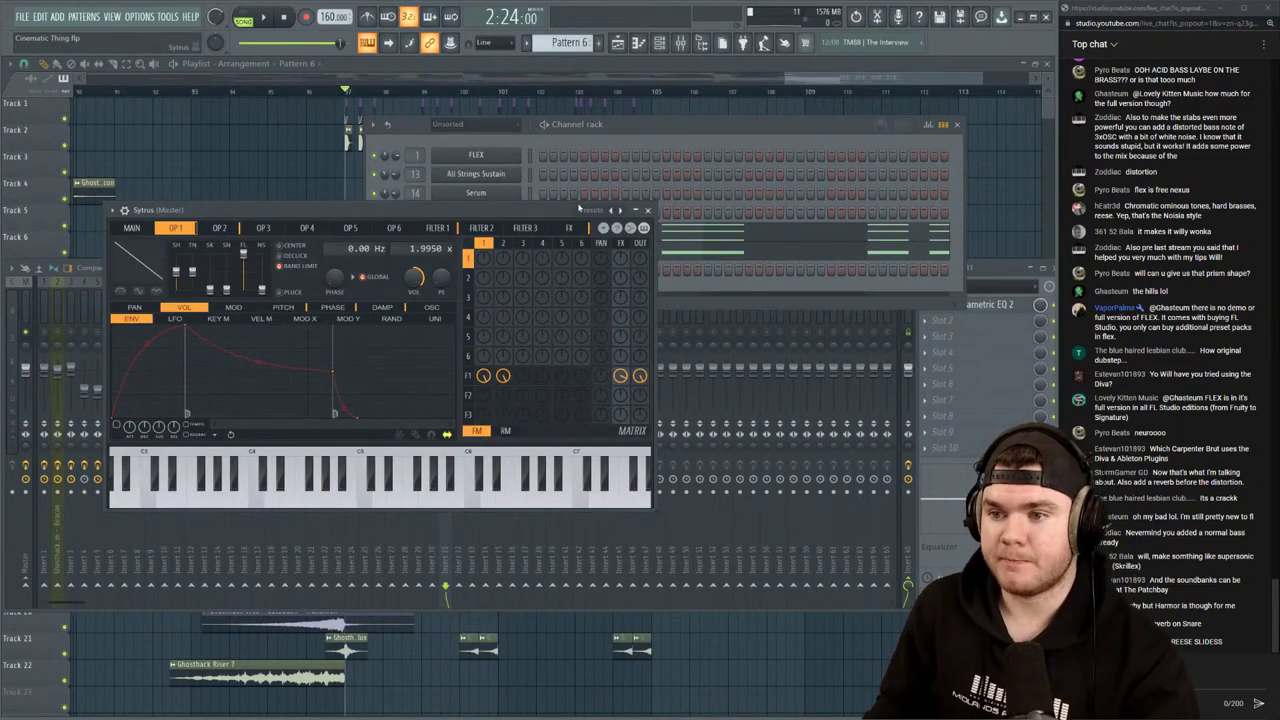
left_click(580, 209)
left_click(432, 57)
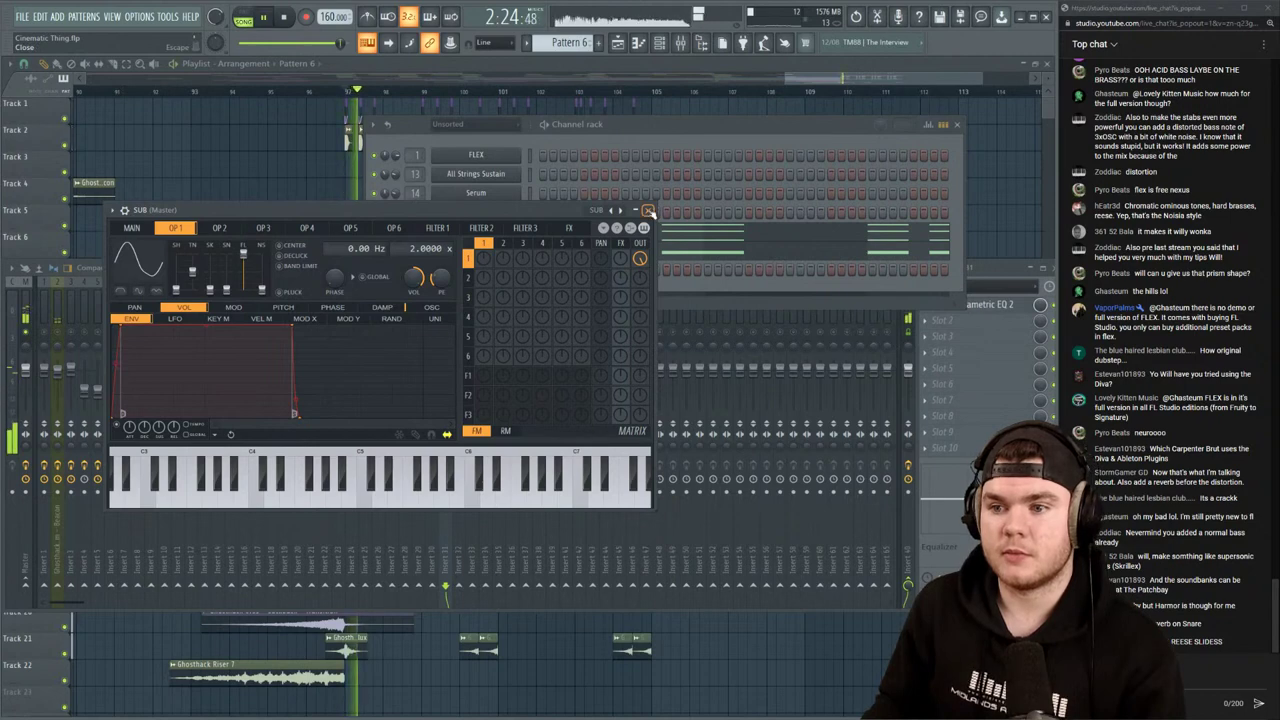
left_click(647, 210)
Route the SUB channel to mixer track 32 and play the drop briefly
scroll(418, 271, "up", 20)
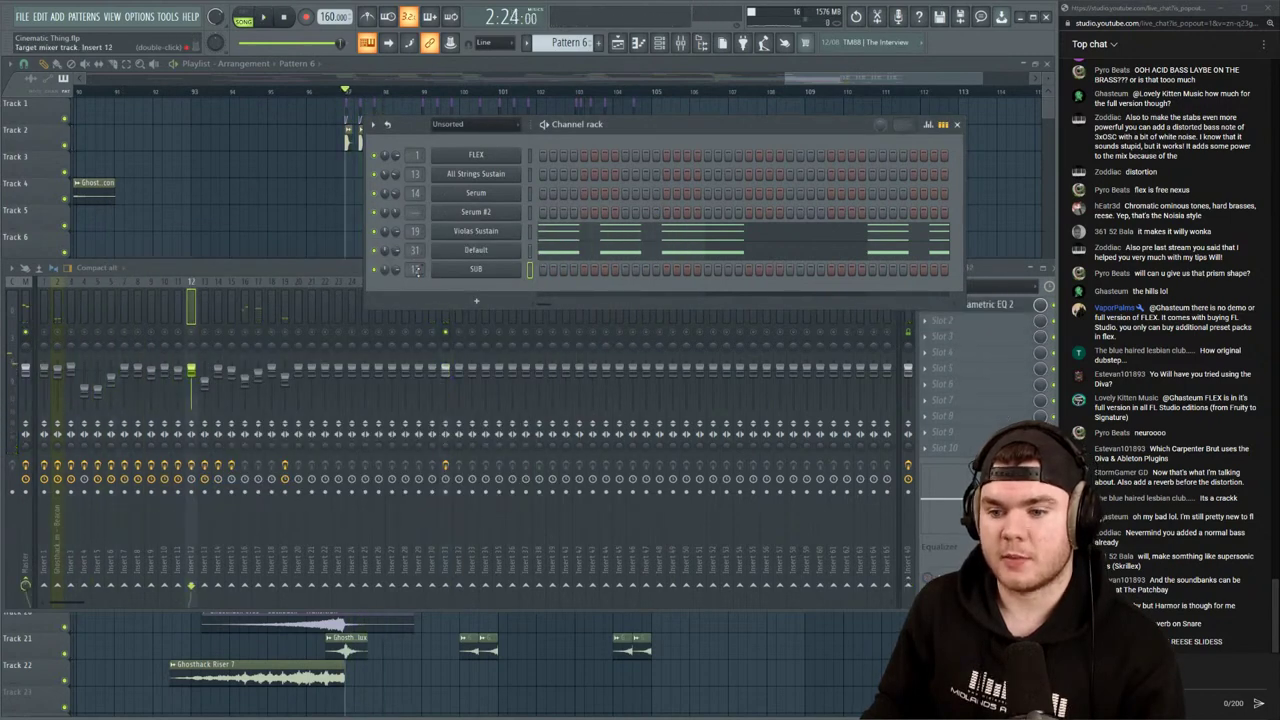
key("space")
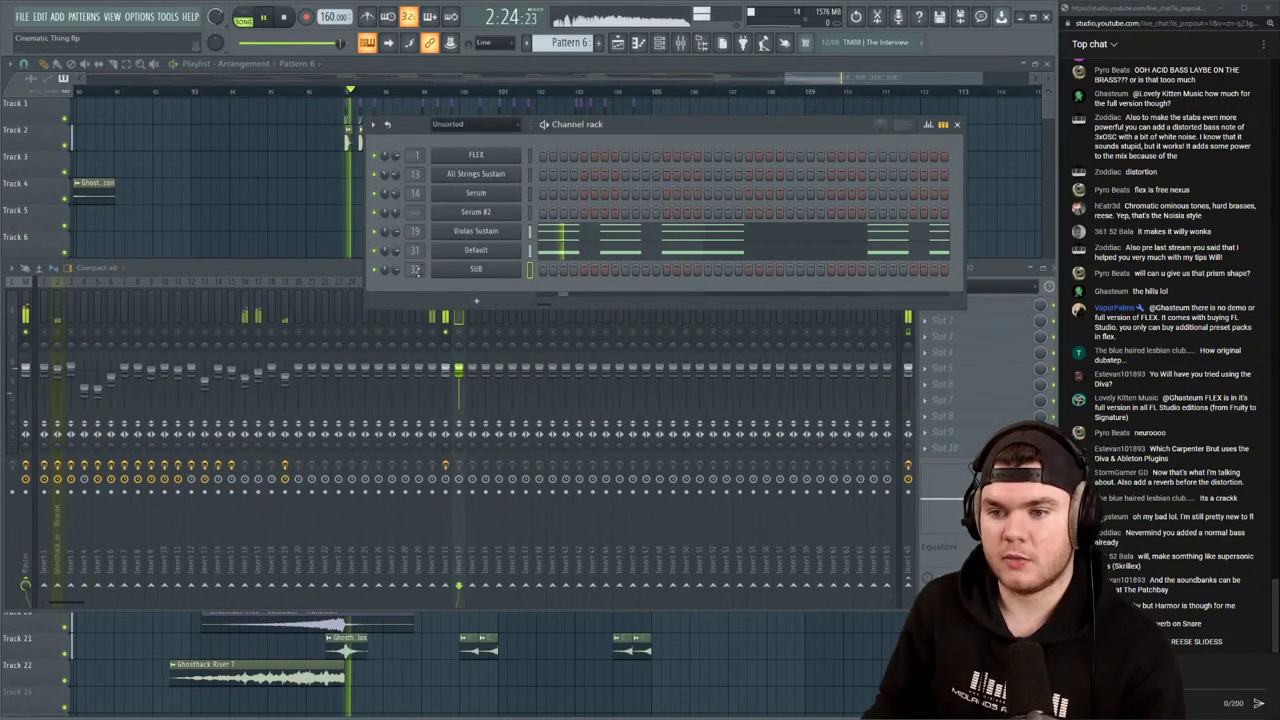
left_click(605, 143)
key("space")
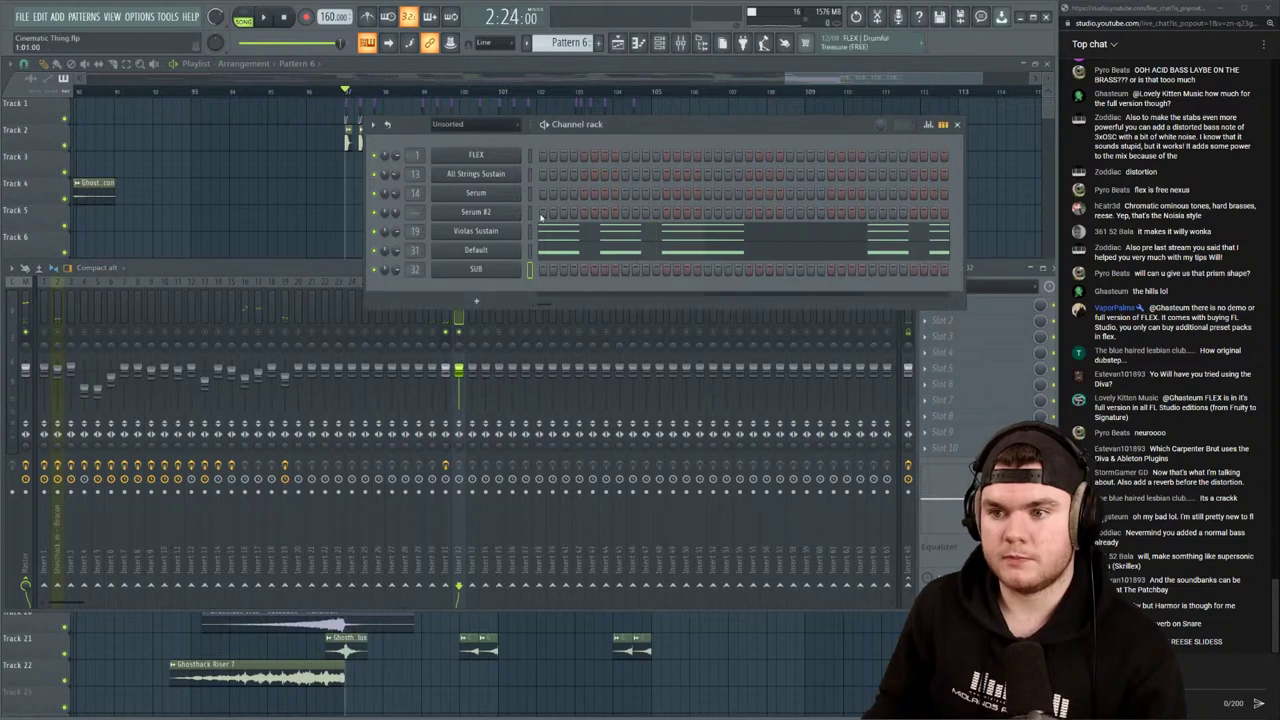
Give the SUB channel the Default channel's note pattern and play it back in the piano roll
right_click(523, 268)
right_click(523, 268)
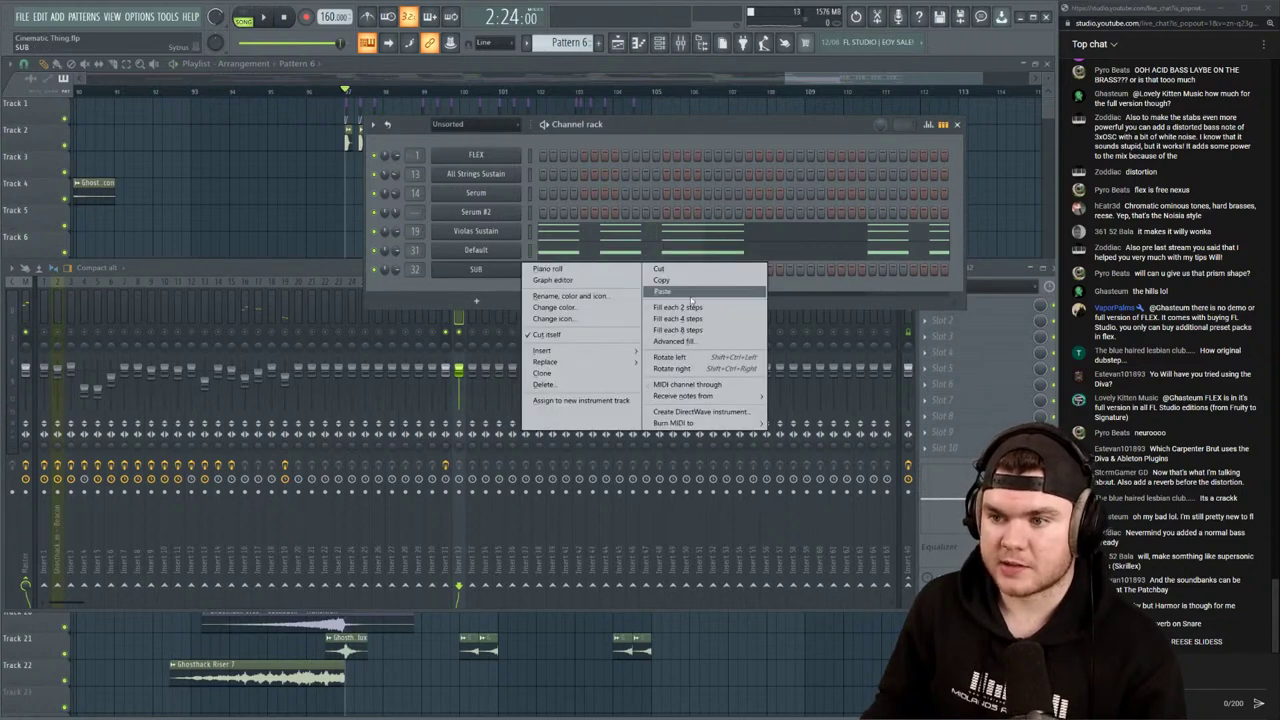
left_click(545, 268)
key("space")
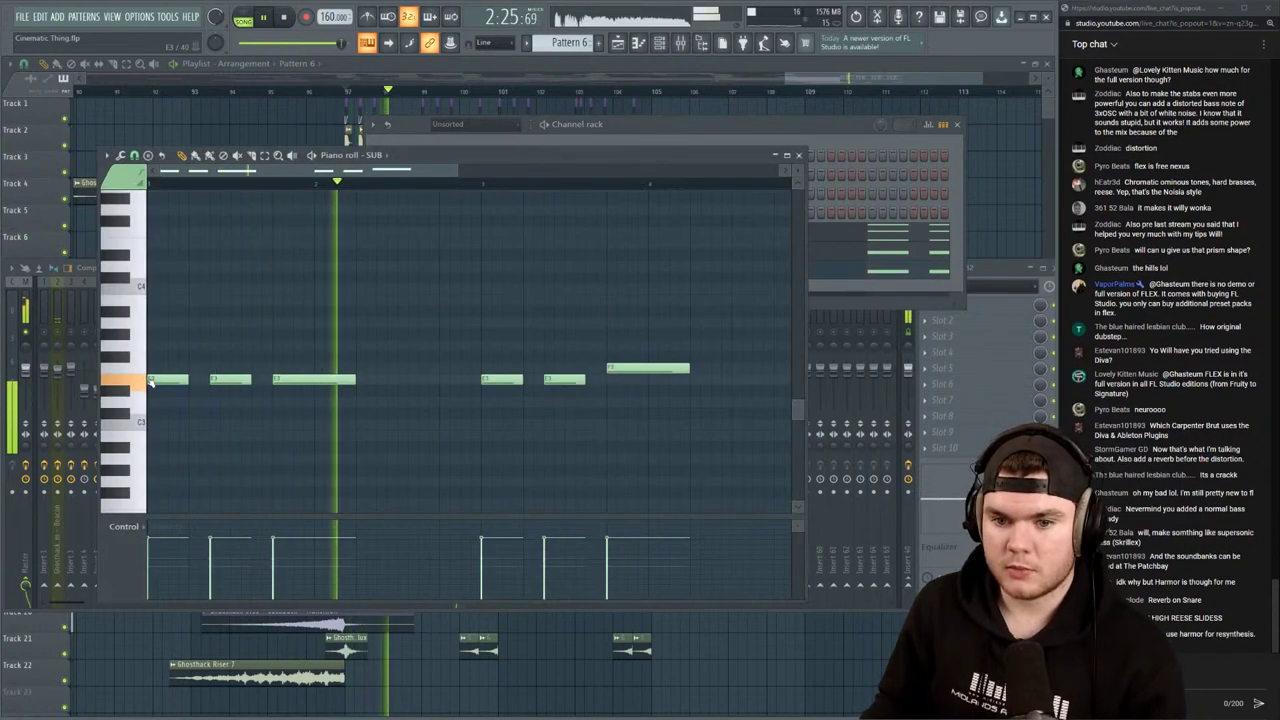
key("space")
key("space")
Select all of the SUB notes and lower their velocities evenly
scroll(314, 188, "down", 3)
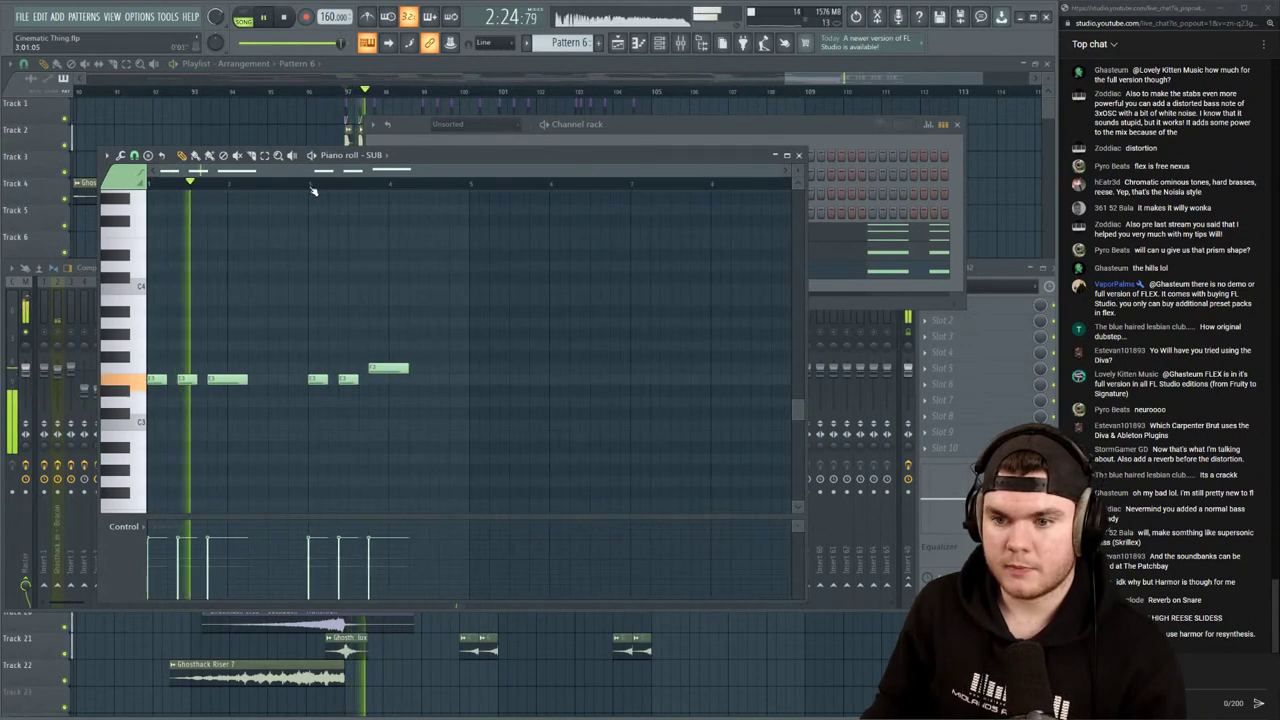
left_click_drag(483, 419, 149, 284)
scroll(355, 281, "down", 1)
key("space")
scroll(355, 281, "down", 1)
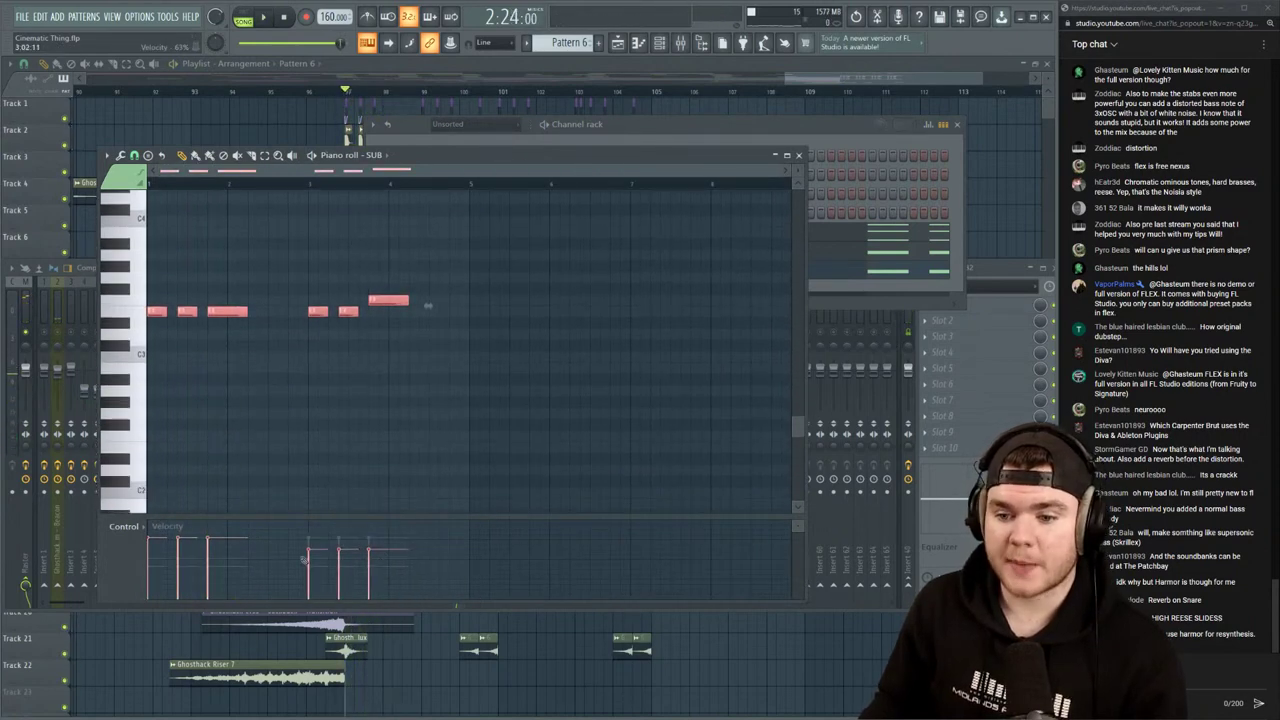
key("space")
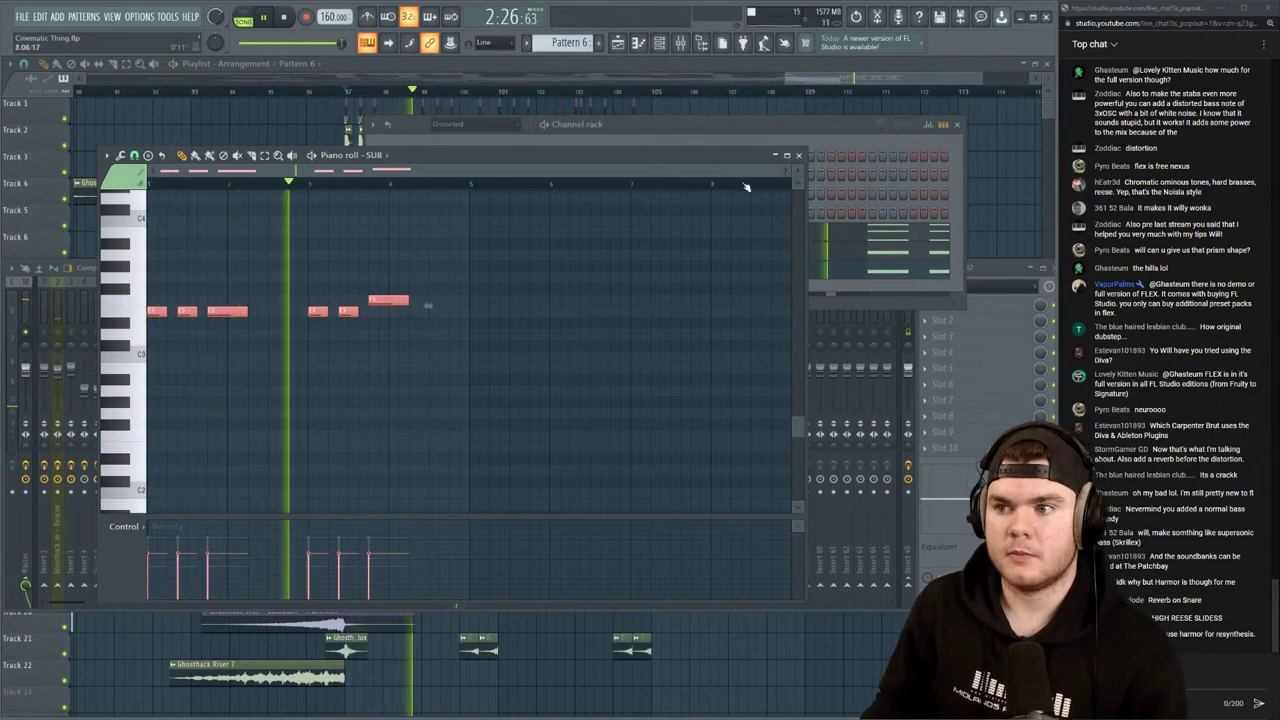
Close the SUB piano roll and listen to the bass and sub in the mixer, ending with the full mix
left_click(799, 155)
left_click(980, 268)
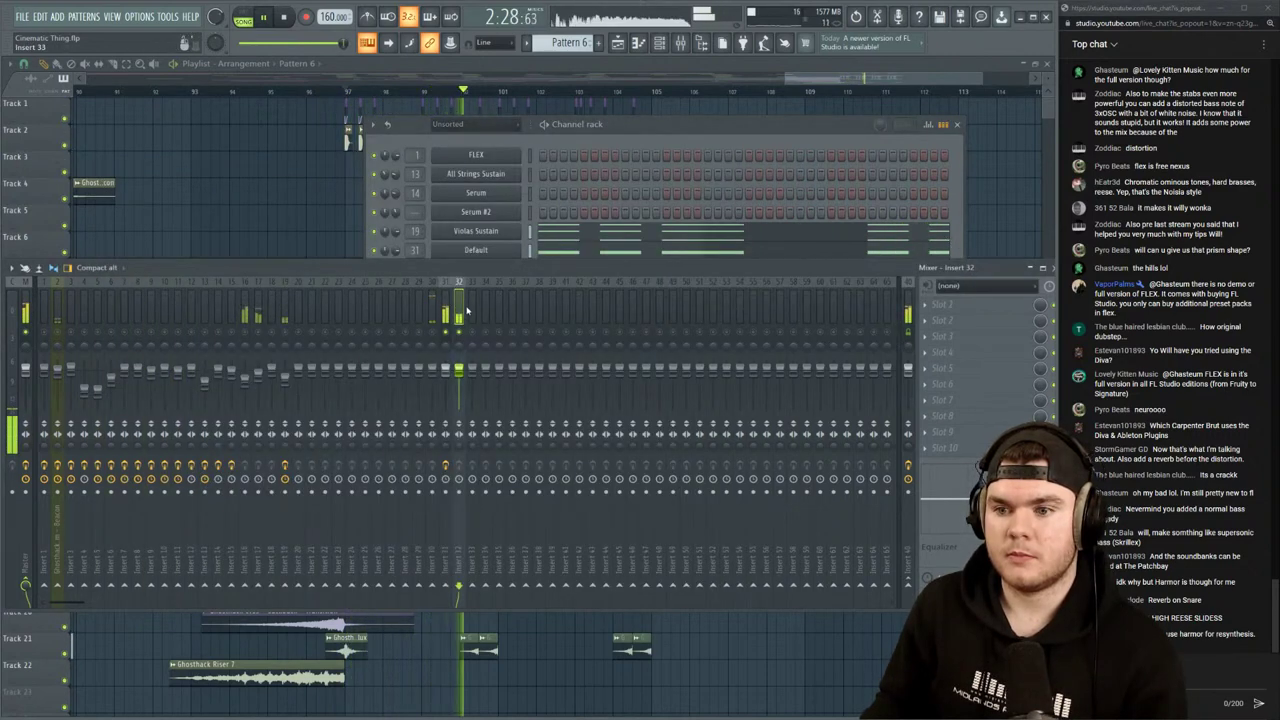
key("space")
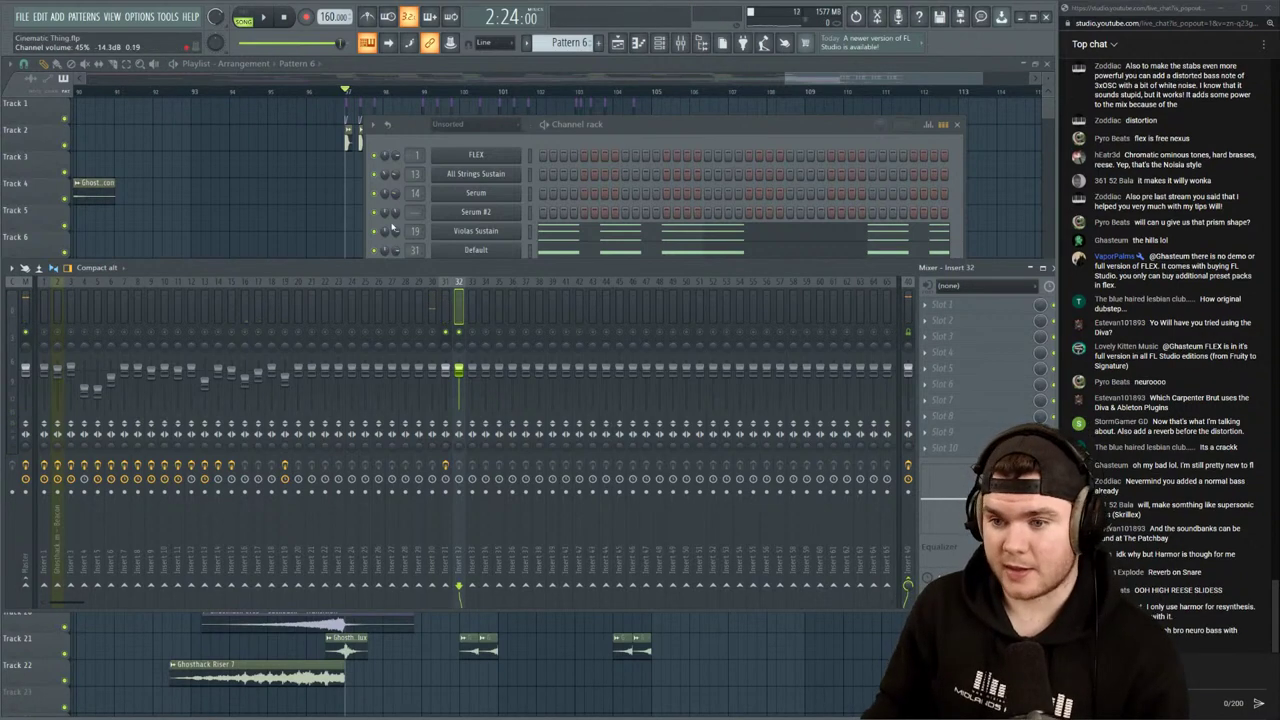
key("space")
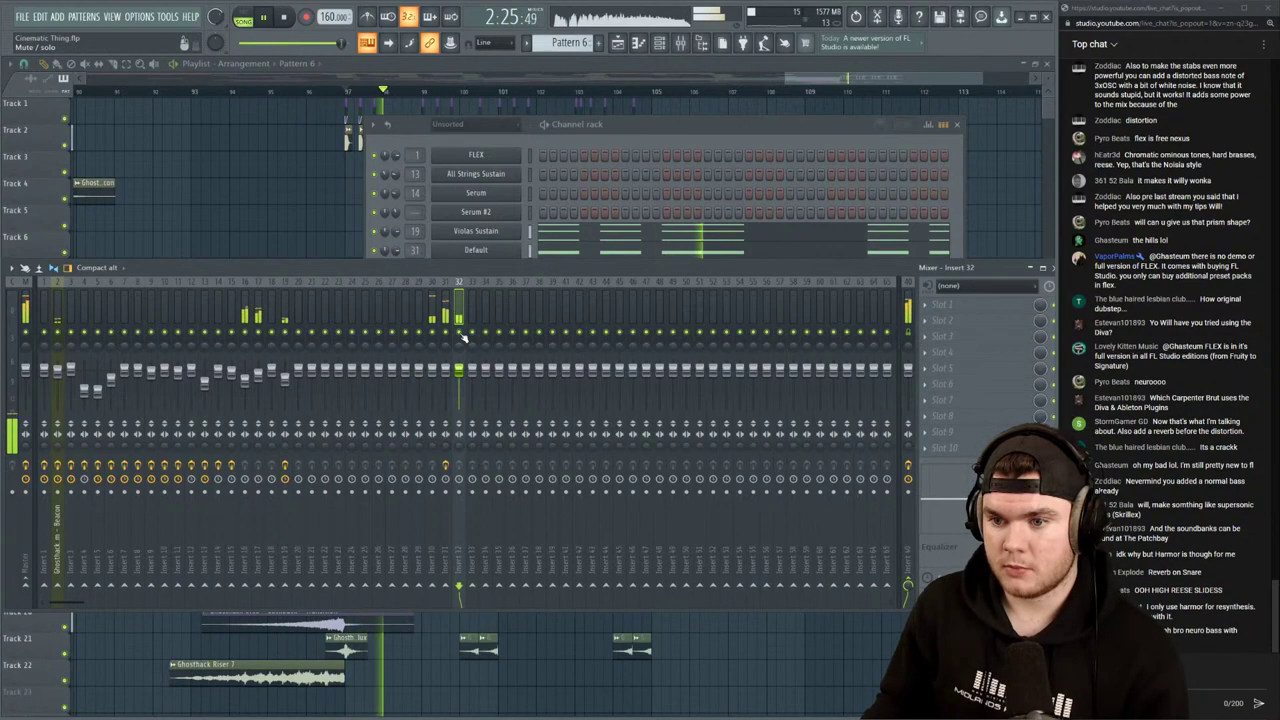
Return to the playlist, show the build-up and drop together, and set the song position at bar 100
left_click(485, 68)
scroll(475, 91, "down", 3)
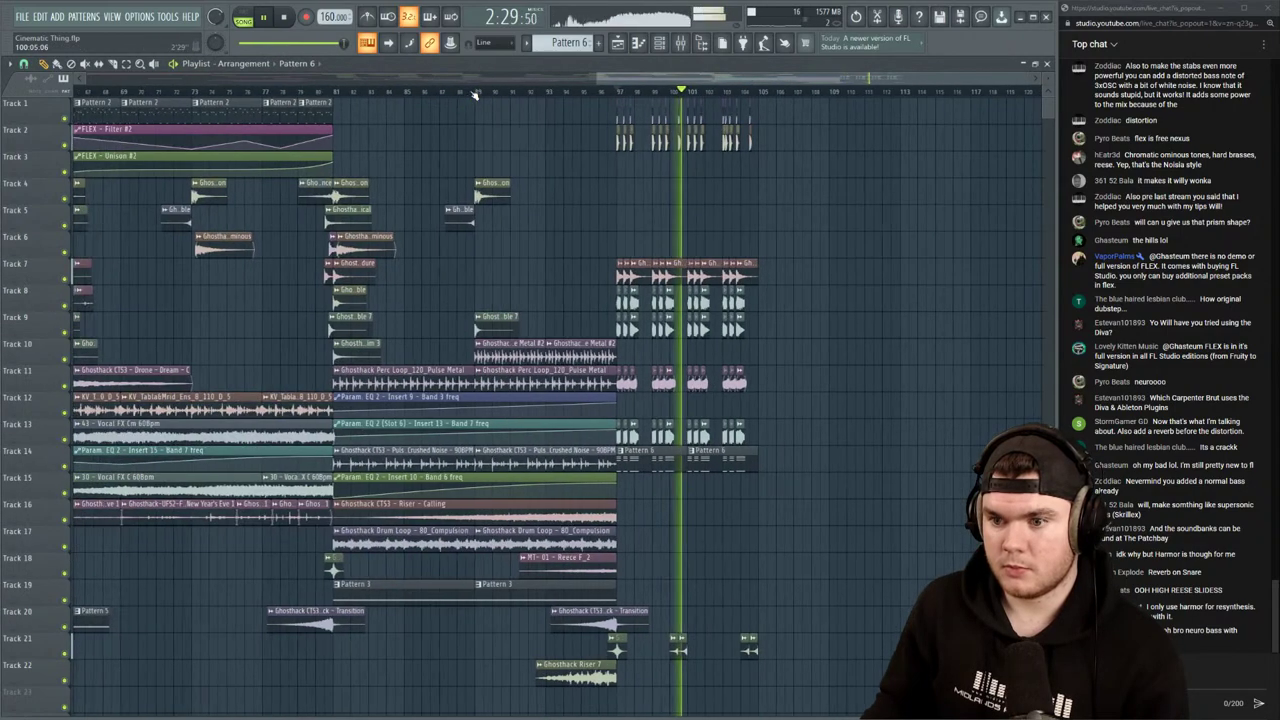
key("space")
left_click(681, 93)
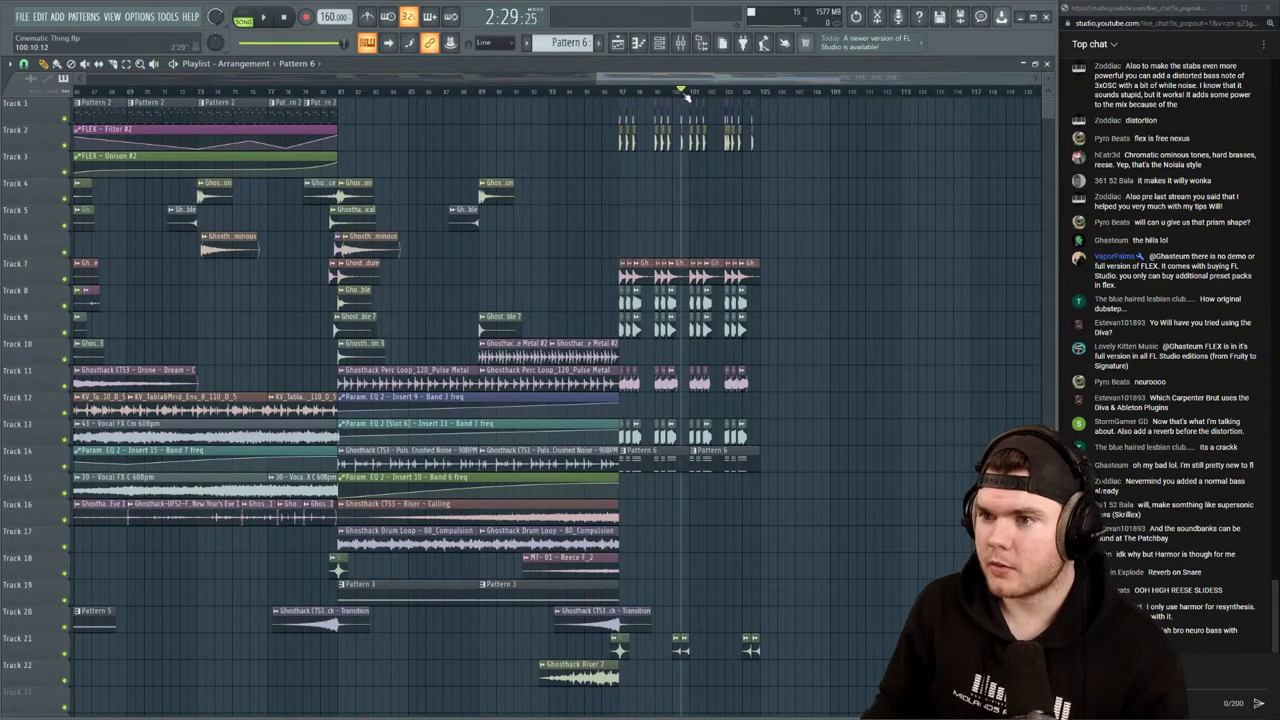
Listen to the drop from the snare hit after bar 100 in the mixer and inspect the parametric EQ on Insert 31
scroll(686, 97, "up", 3)
left_click(680, 42)
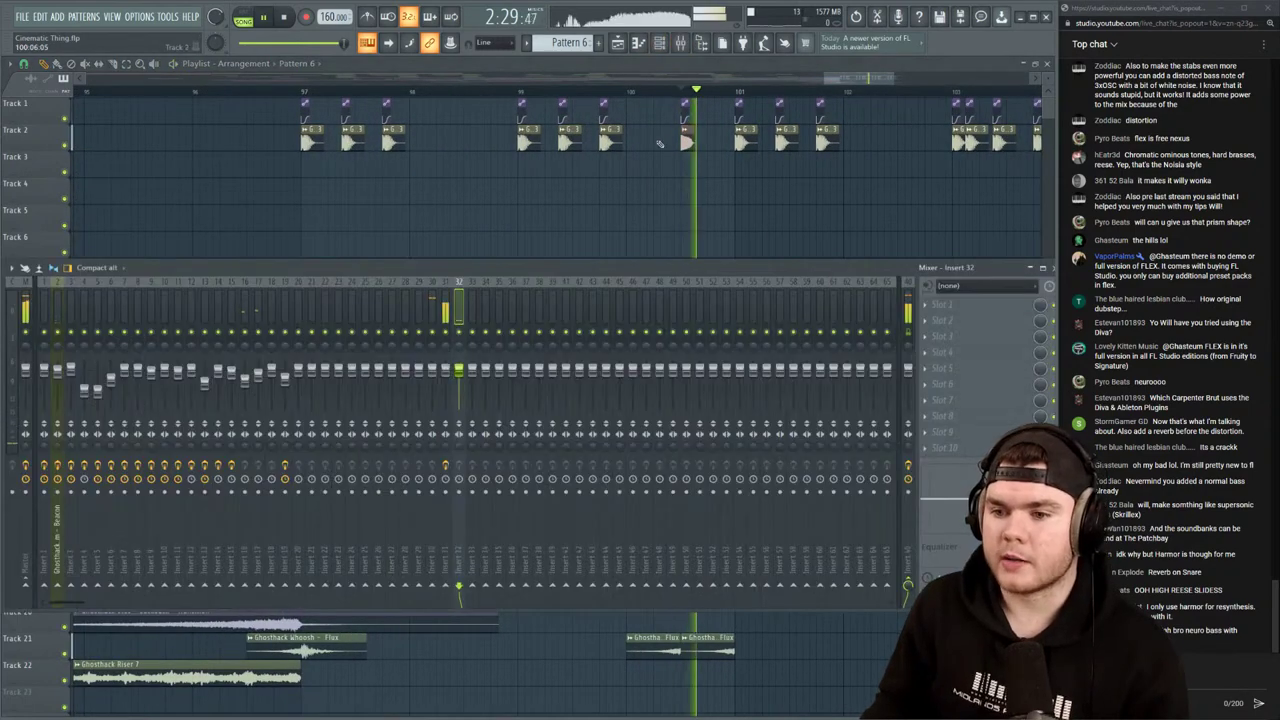
key("space")
left_click(445, 305)
left_click(968, 303)
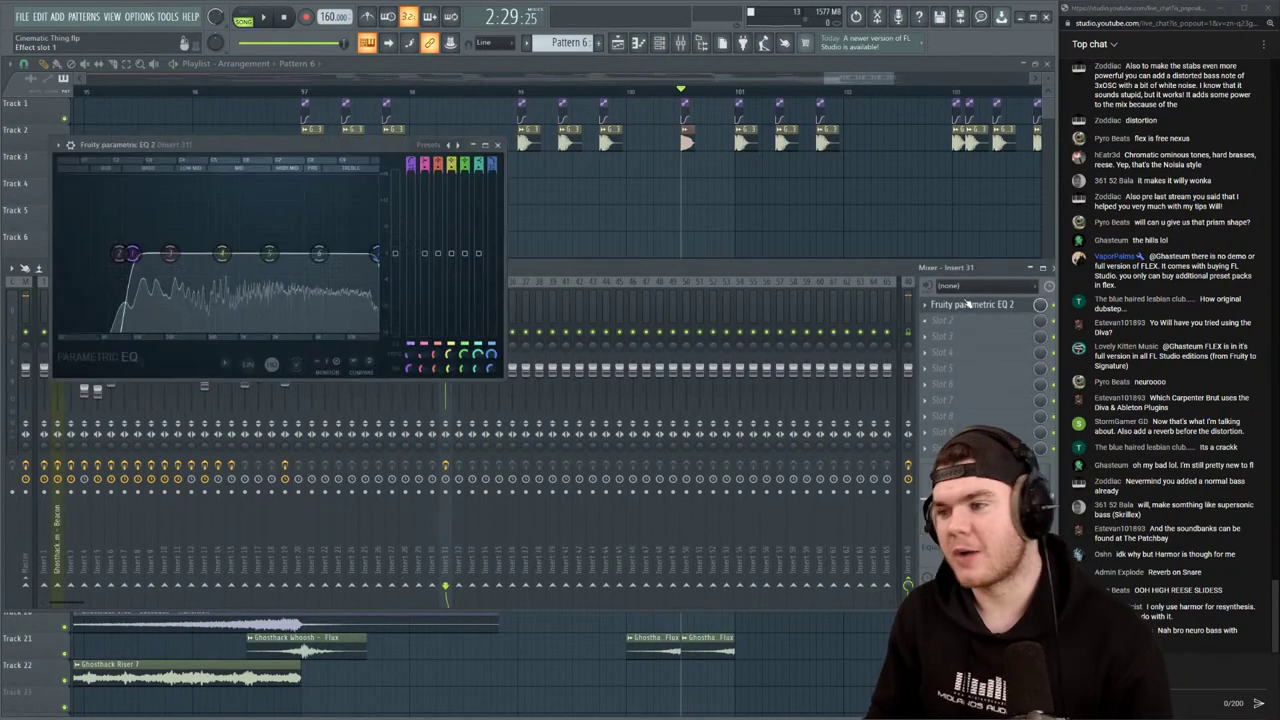
key("space")
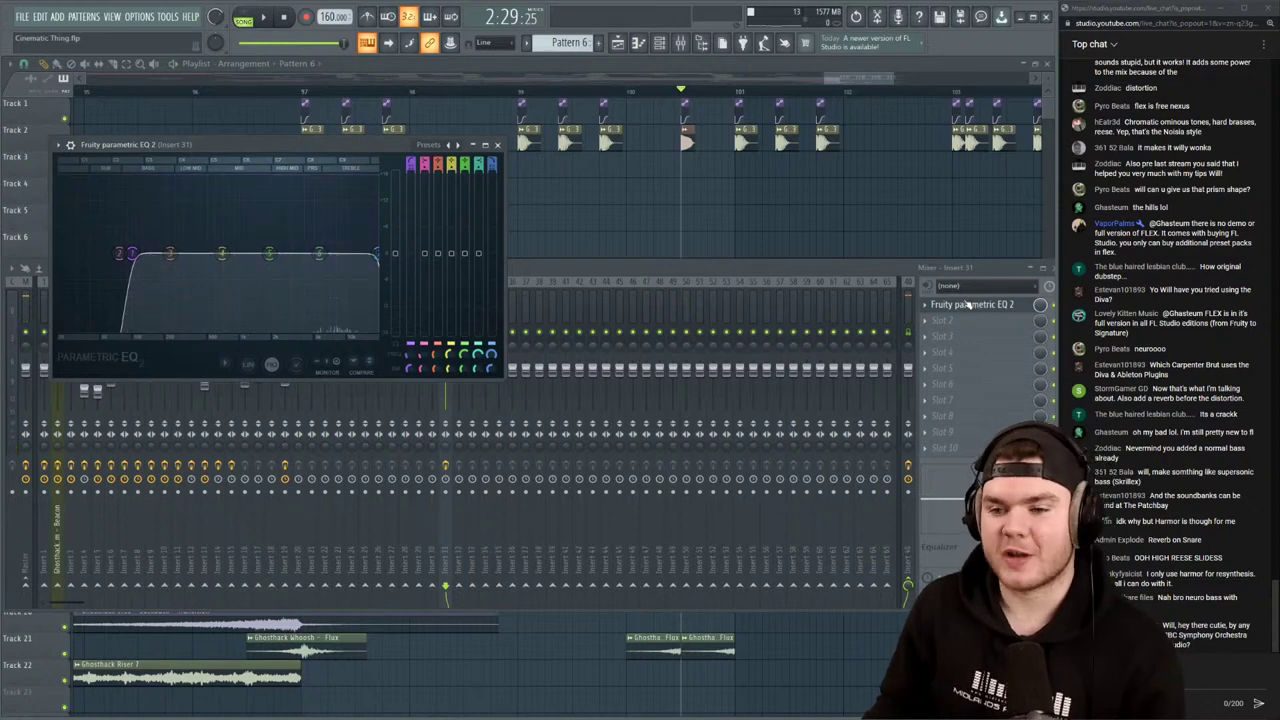
left_click(968, 303)
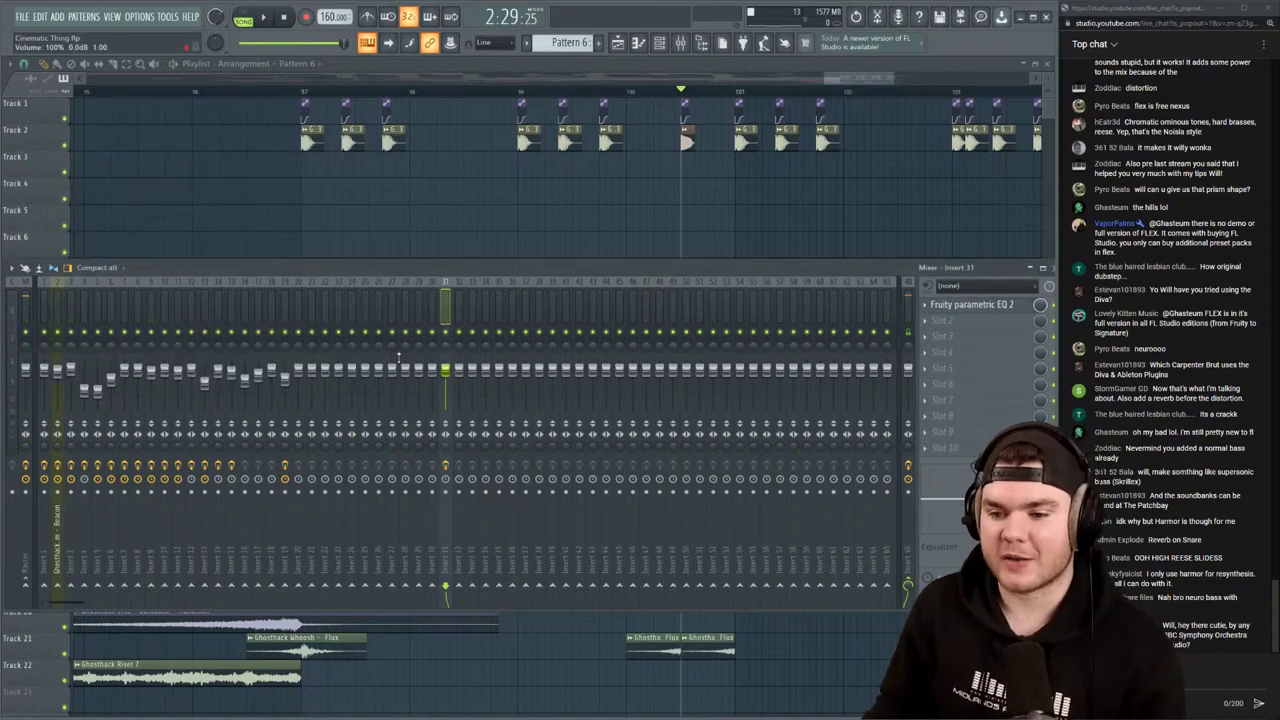
Route the Ghosthack H Snare 1 clip to mixer Insert 33 and play the drop from just before bar 99
left_click(470, 303)
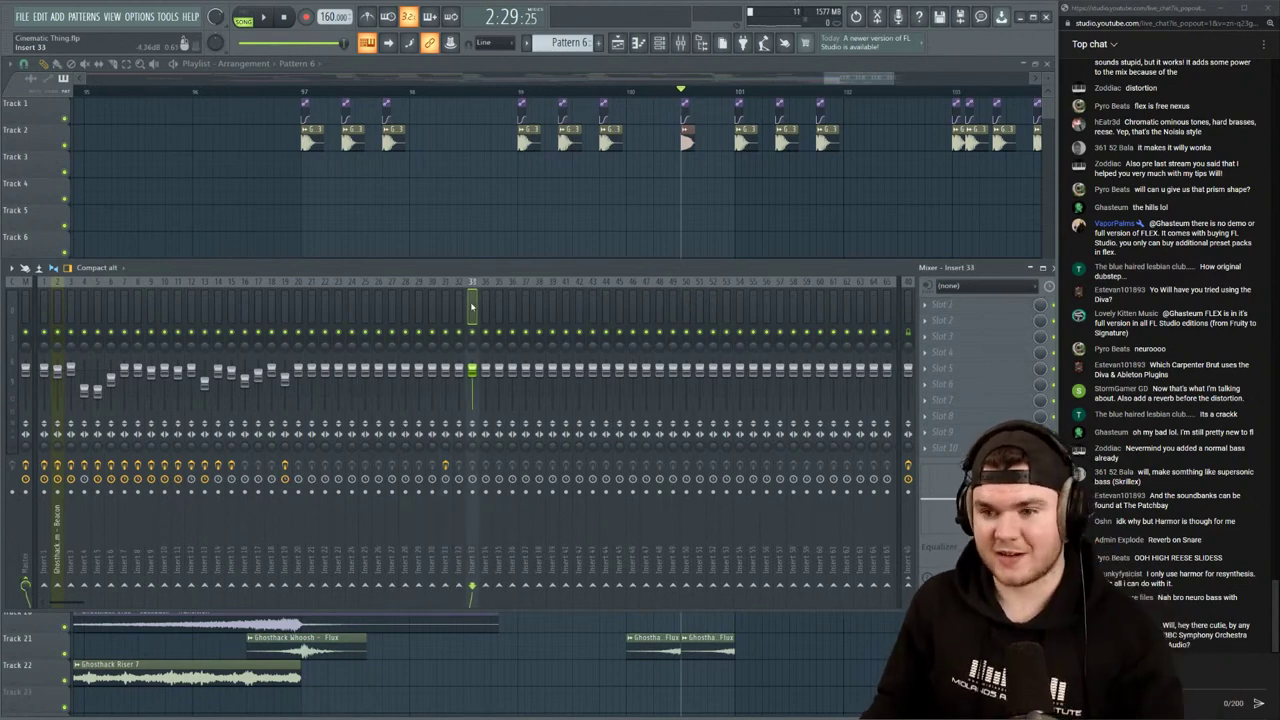
left_click(506, 92)
key("space")
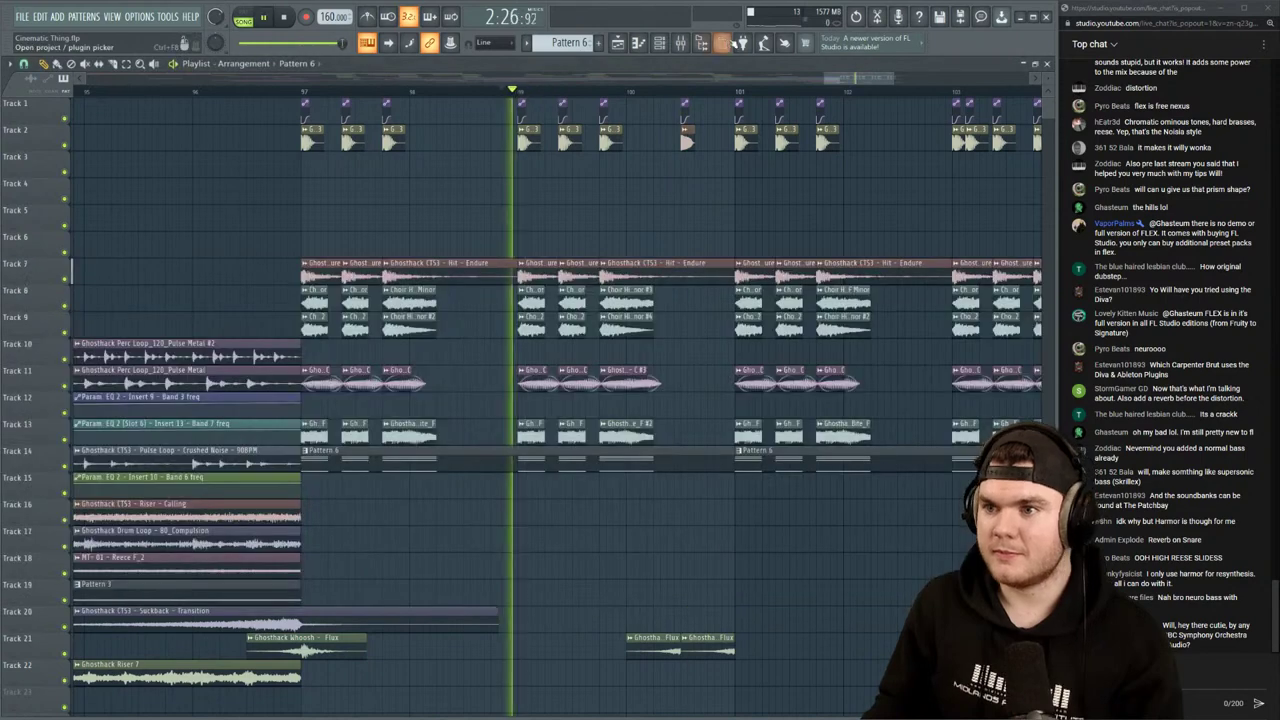
key("F9")
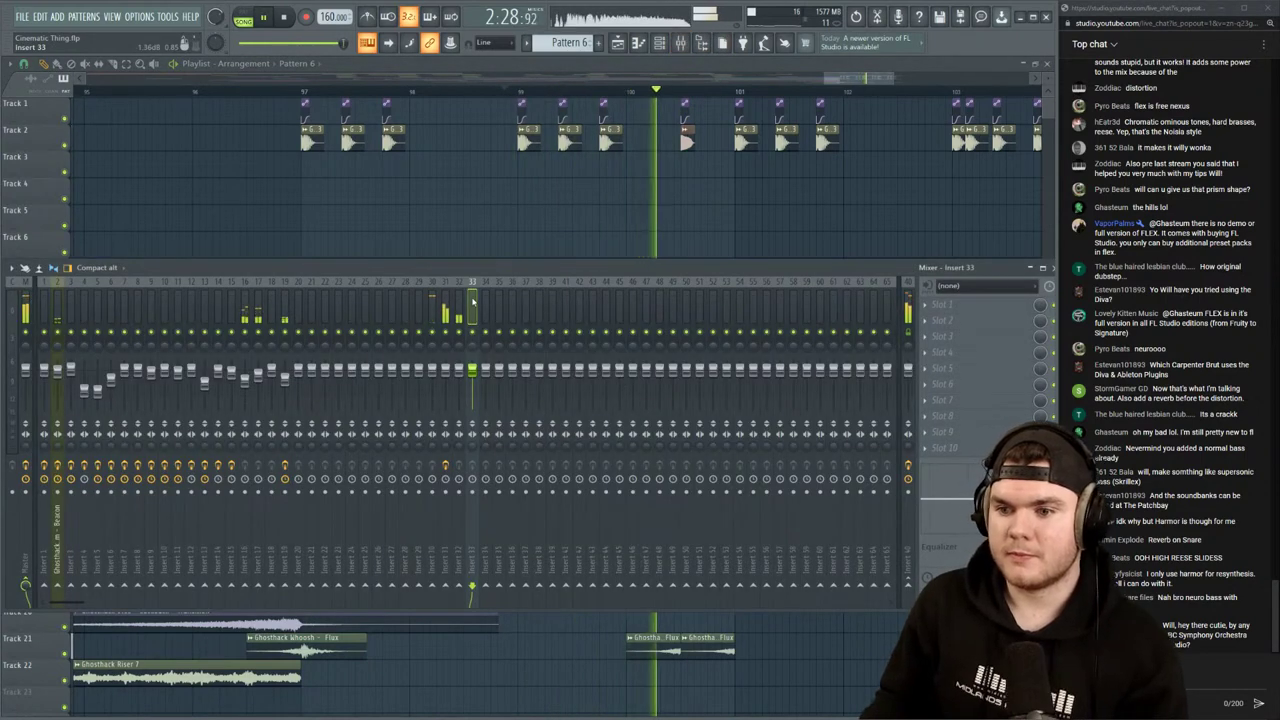
key("space")
double_click(687, 131)
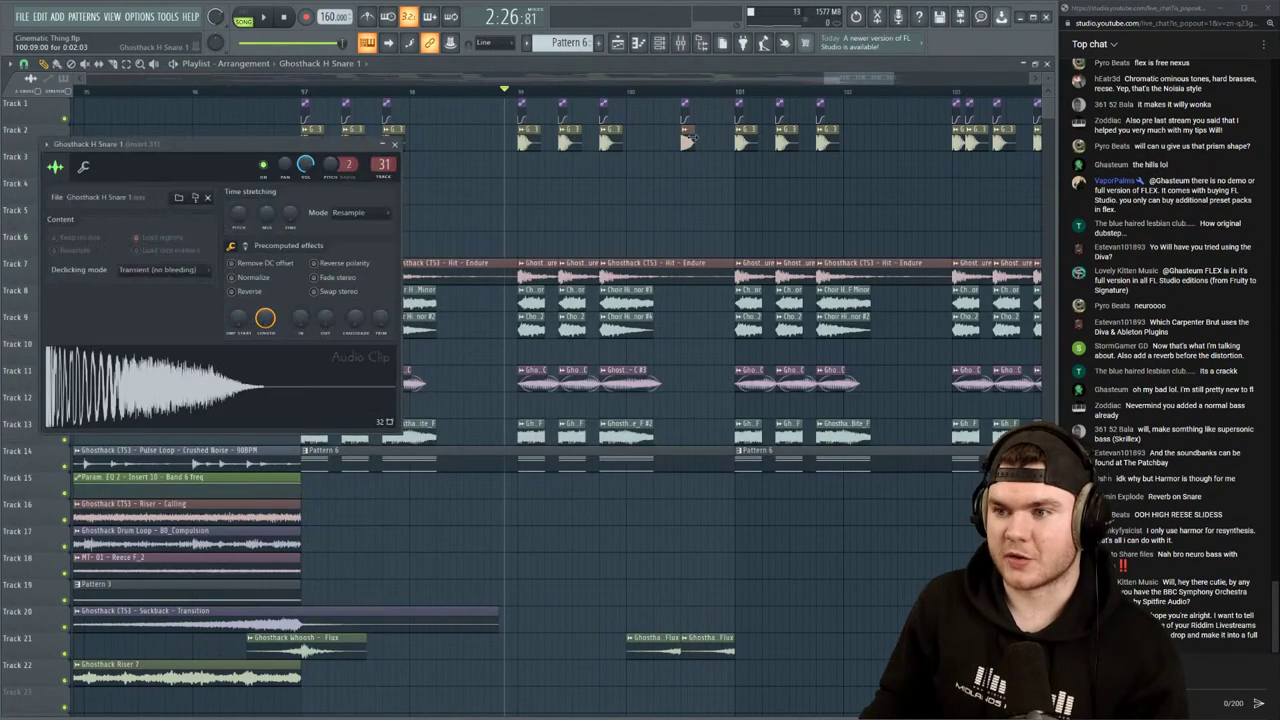
key("space")
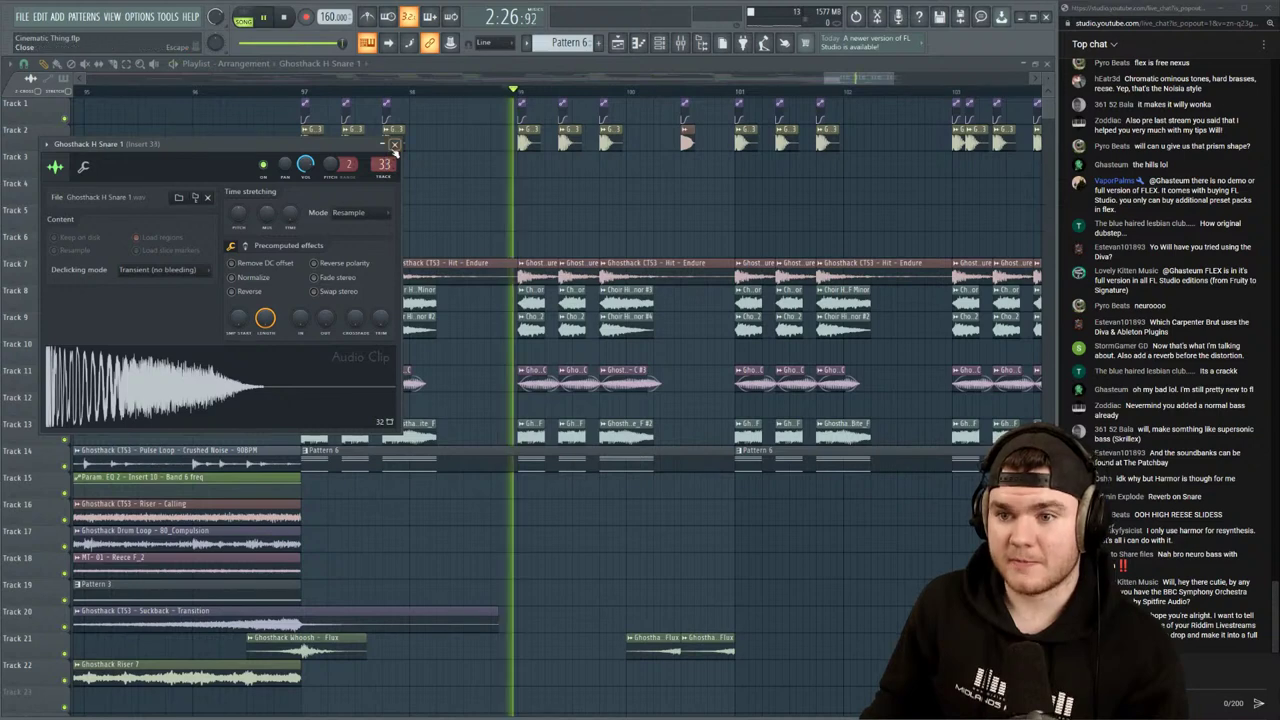
left_click(394, 144)
Reorder the mixer so the snare's track moves from Insert 33 to Insert 31 while the drop plays, and stop playback
key("F9")
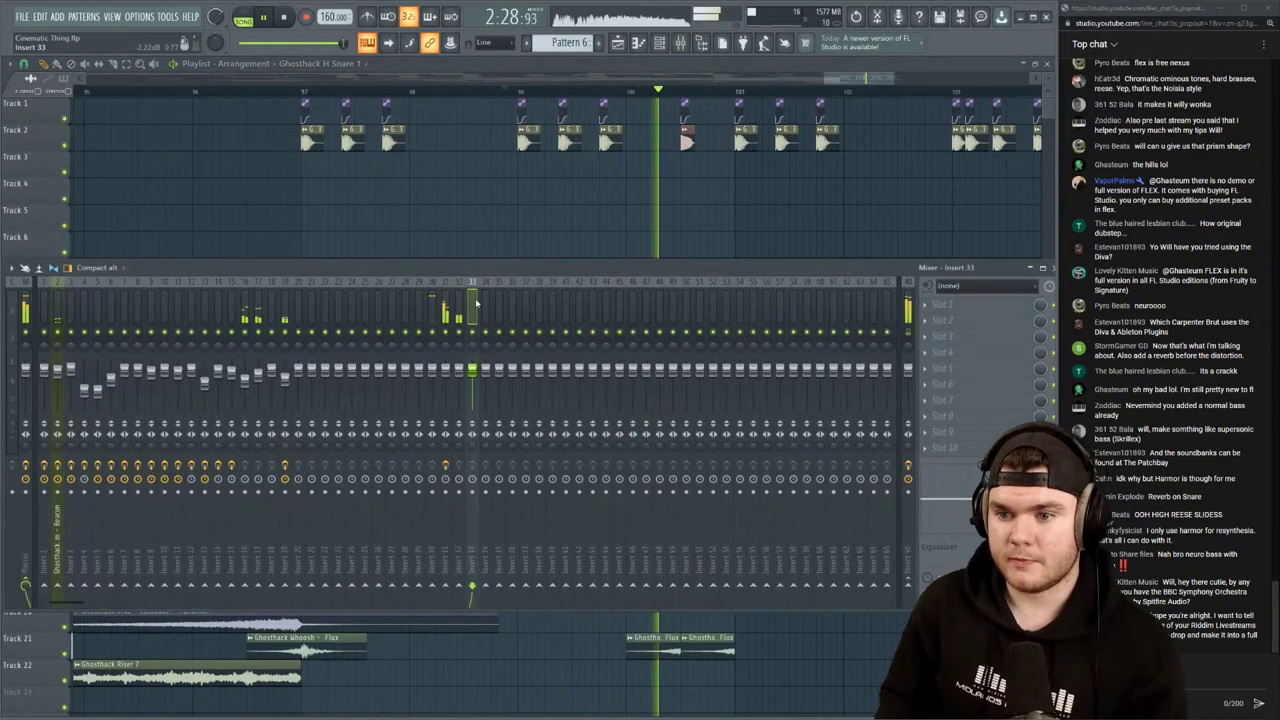
key("Left")
key("Left")
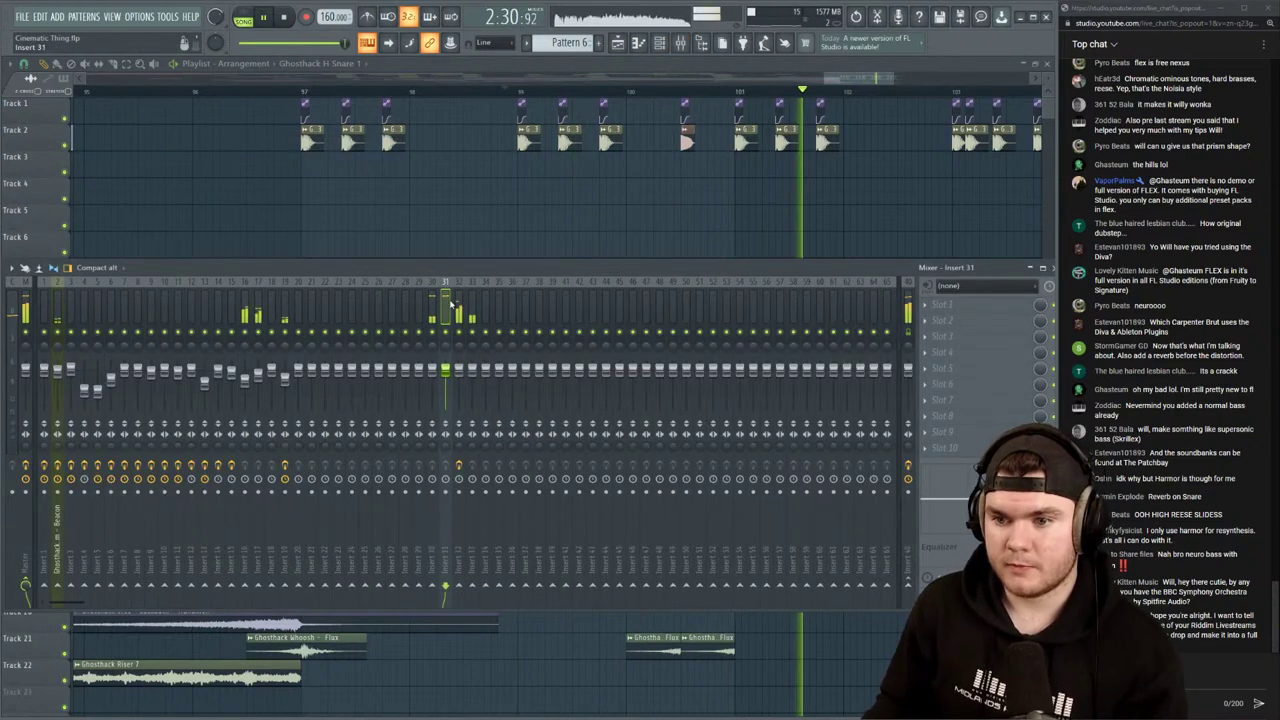
key("space")
Name mixer Insert 30 "K" and Insert 31 "S", and check their levels during playback
right_click(433, 301)
left_click(461, 299)
type("K")
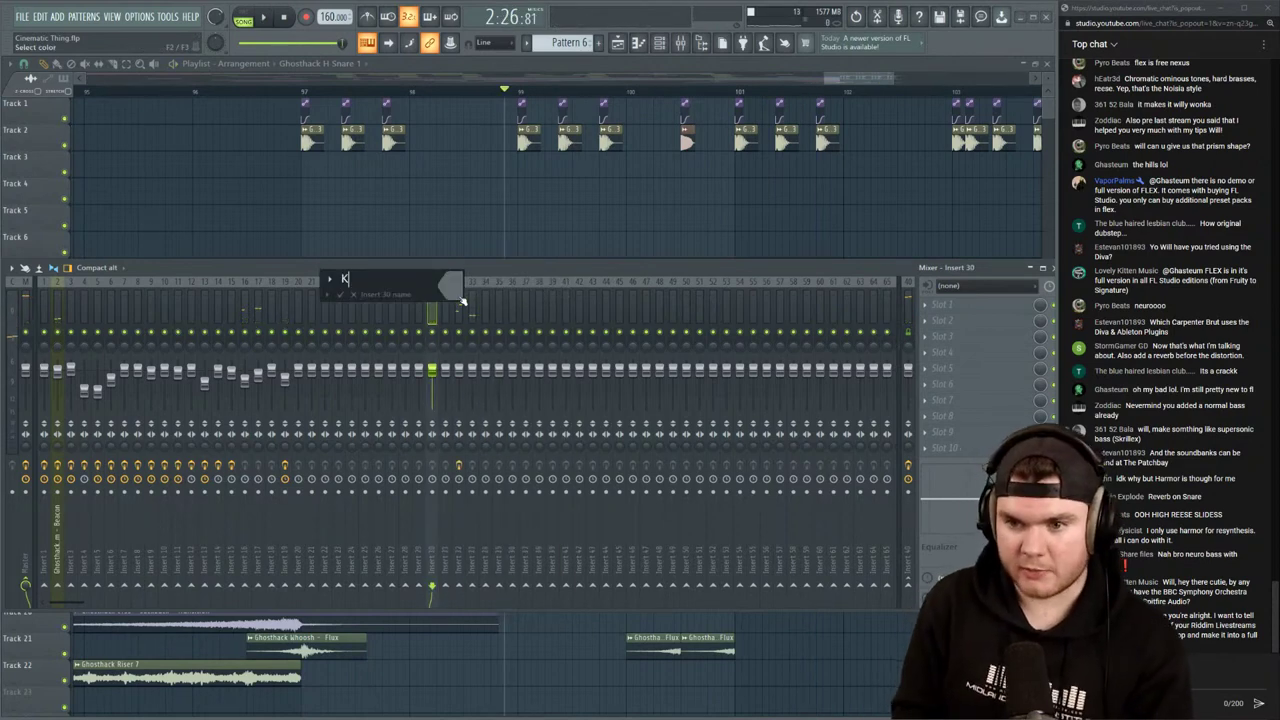
key("Return")
key("Right")
right_click(458, 298)
left_click(468, 297)
type("S")
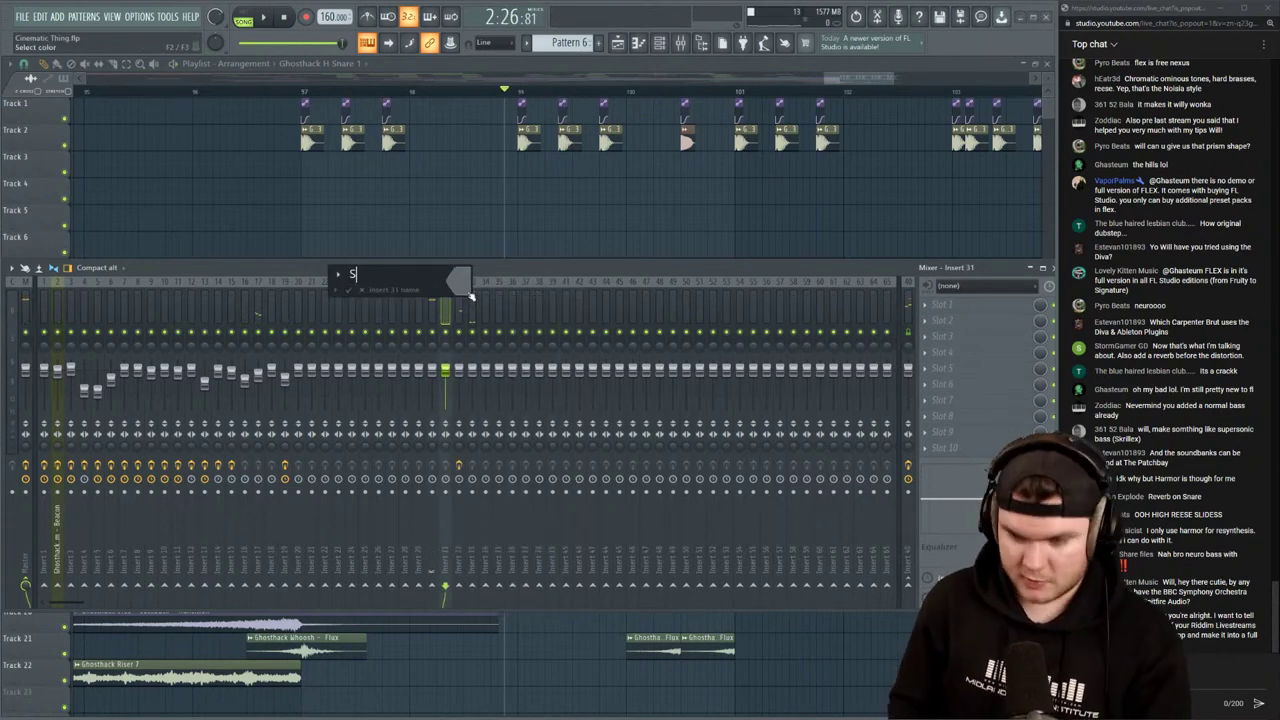
key("Return")
key("space")
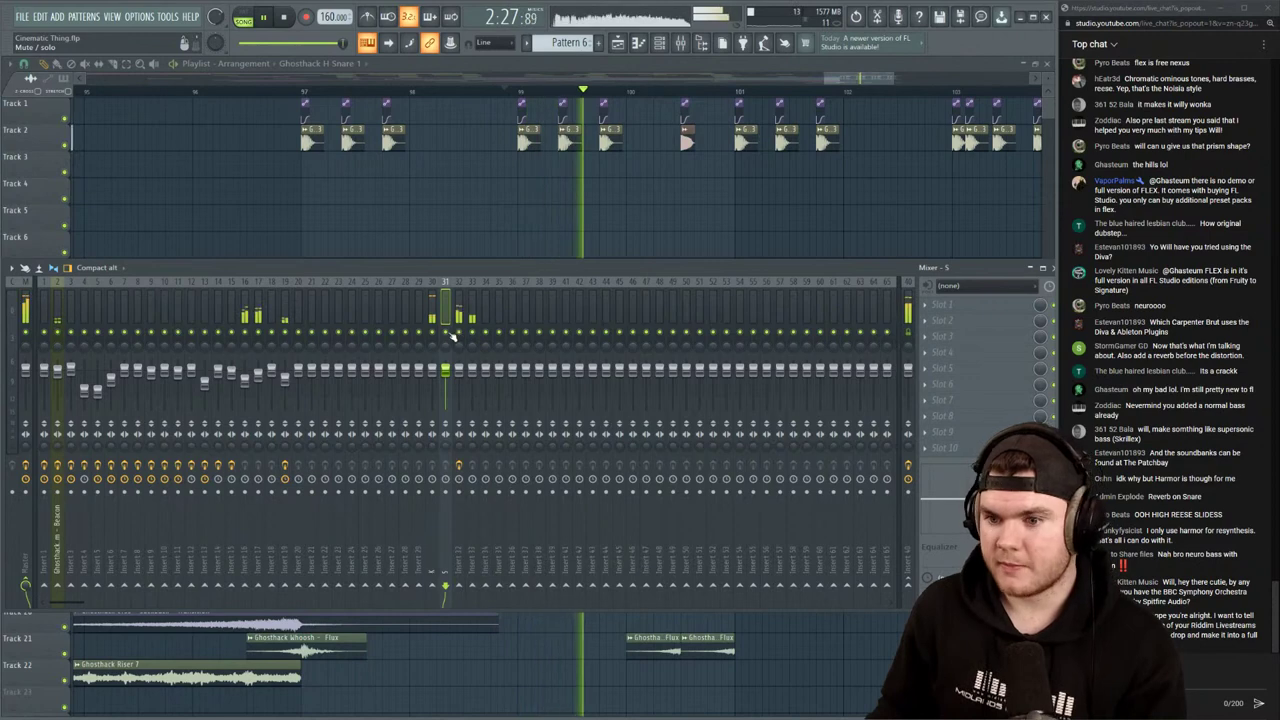
key("space")
Return to the playlist, play the snare section after bar 100, and review the build-up and drop arrangement
key("F9")
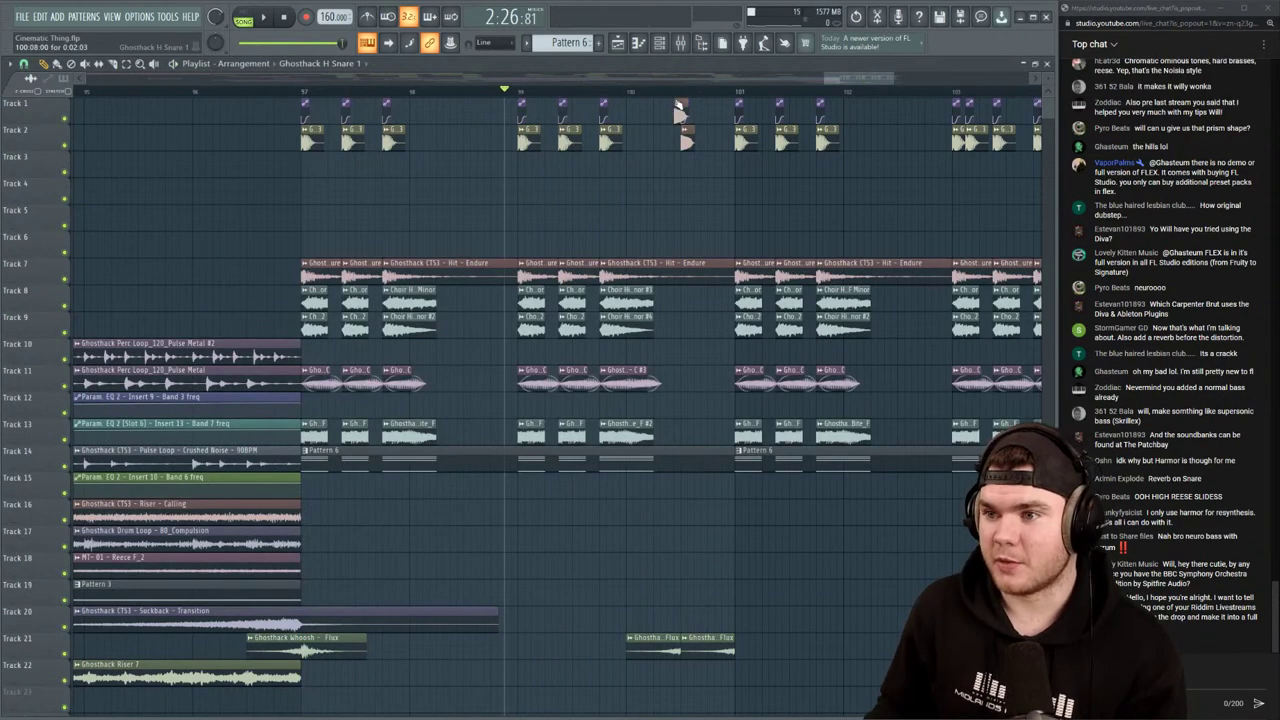
key("space")
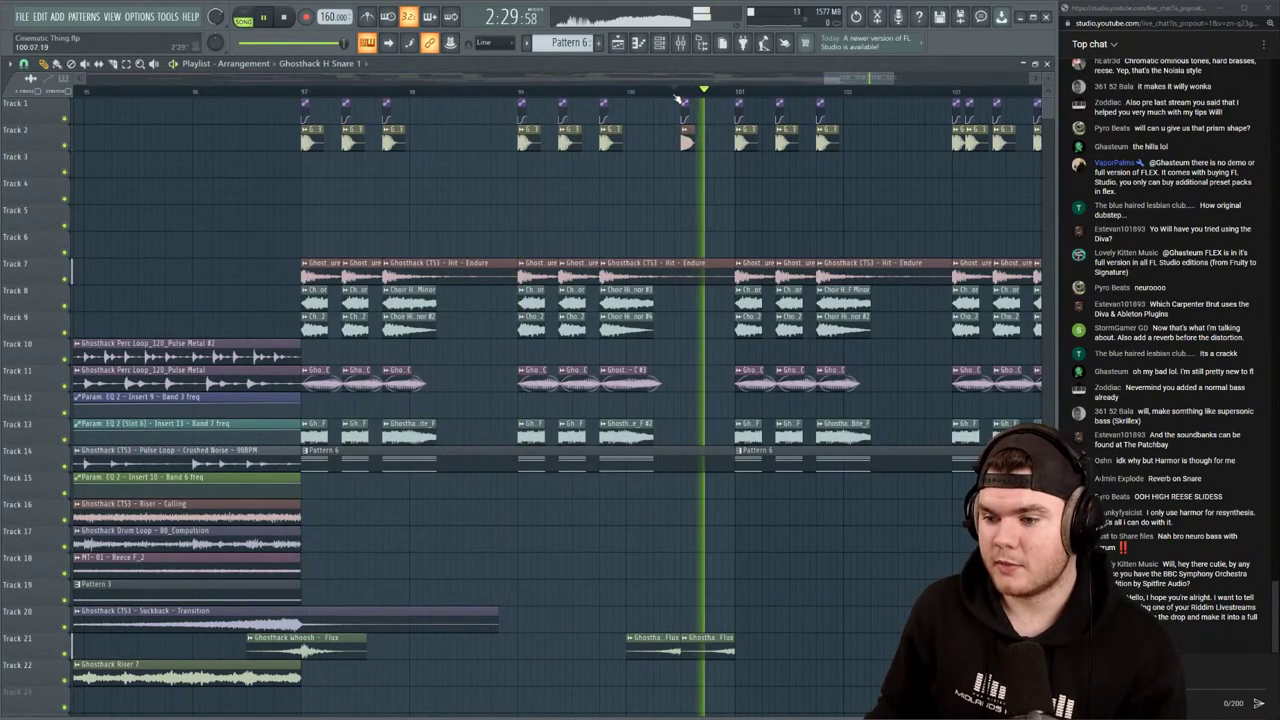
scroll(675, 97, "down", 3)
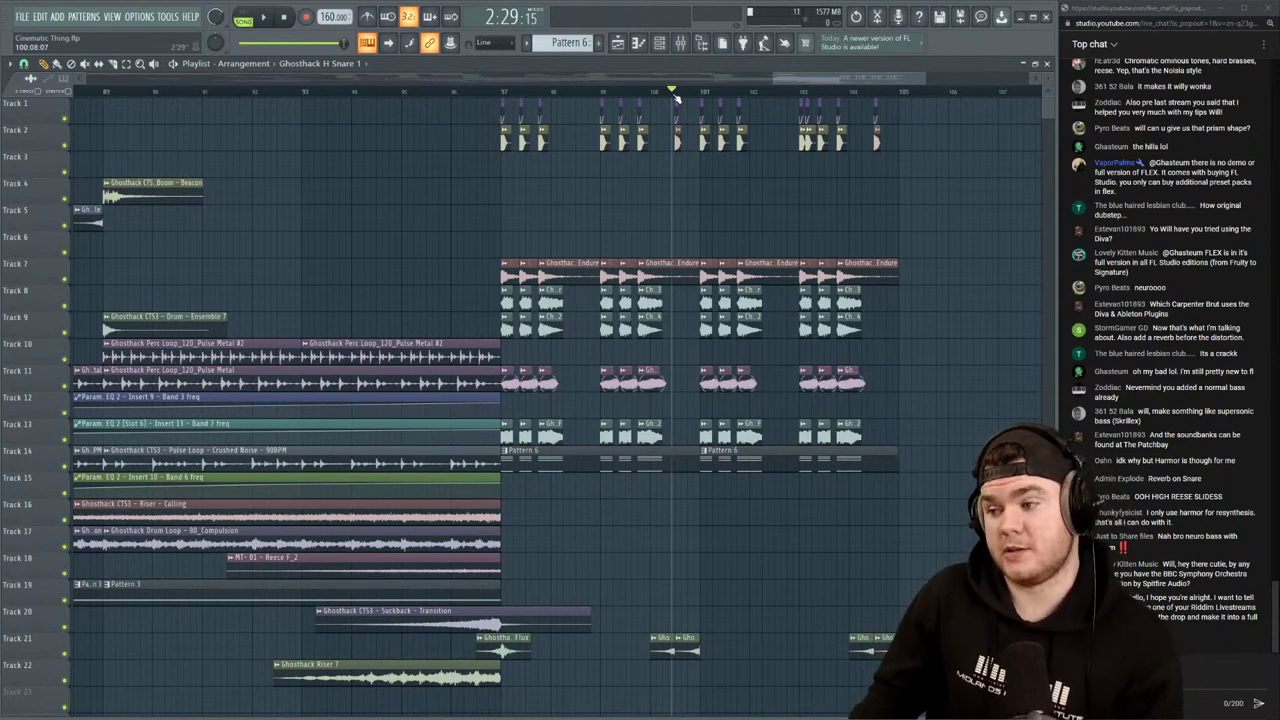
scroll(674, 93, "down", 2)
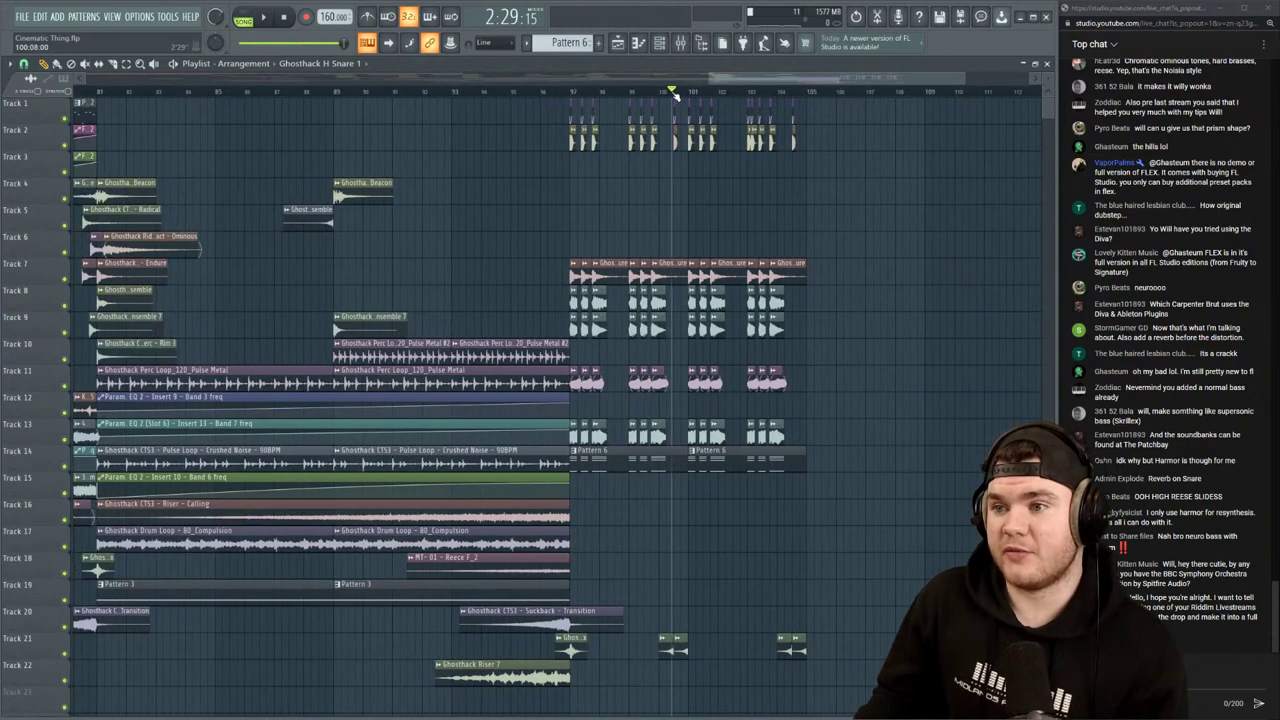
scroll(828, 95, "up", 2)
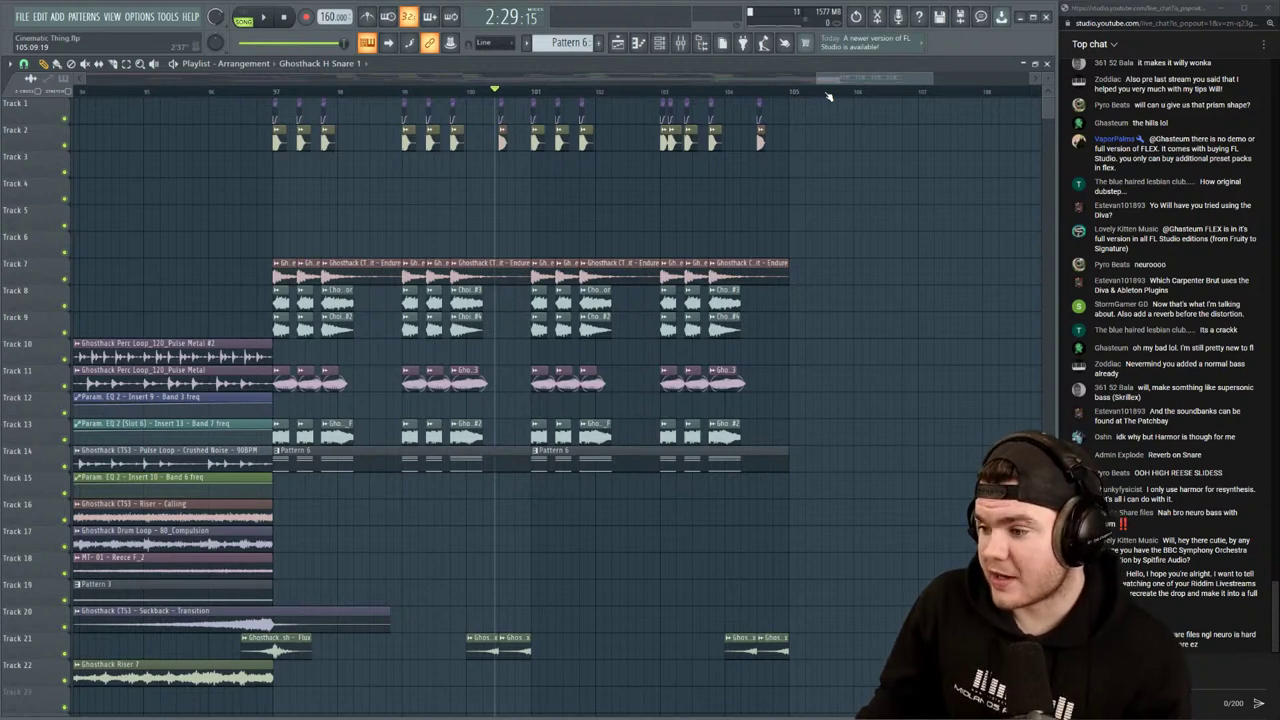
scroll(449, 92, "down", 5)
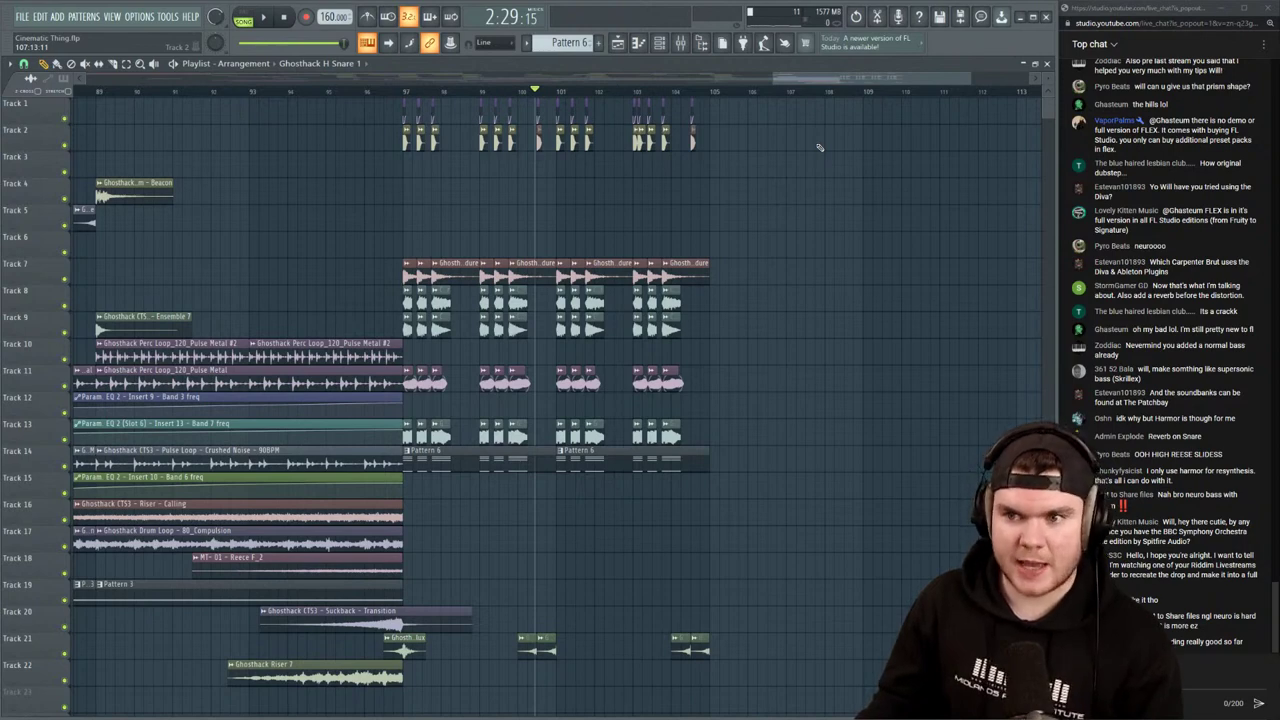
Play the drop from its start at bar 97, and again from the gap after the third hit in bar 98
left_click(405, 91)
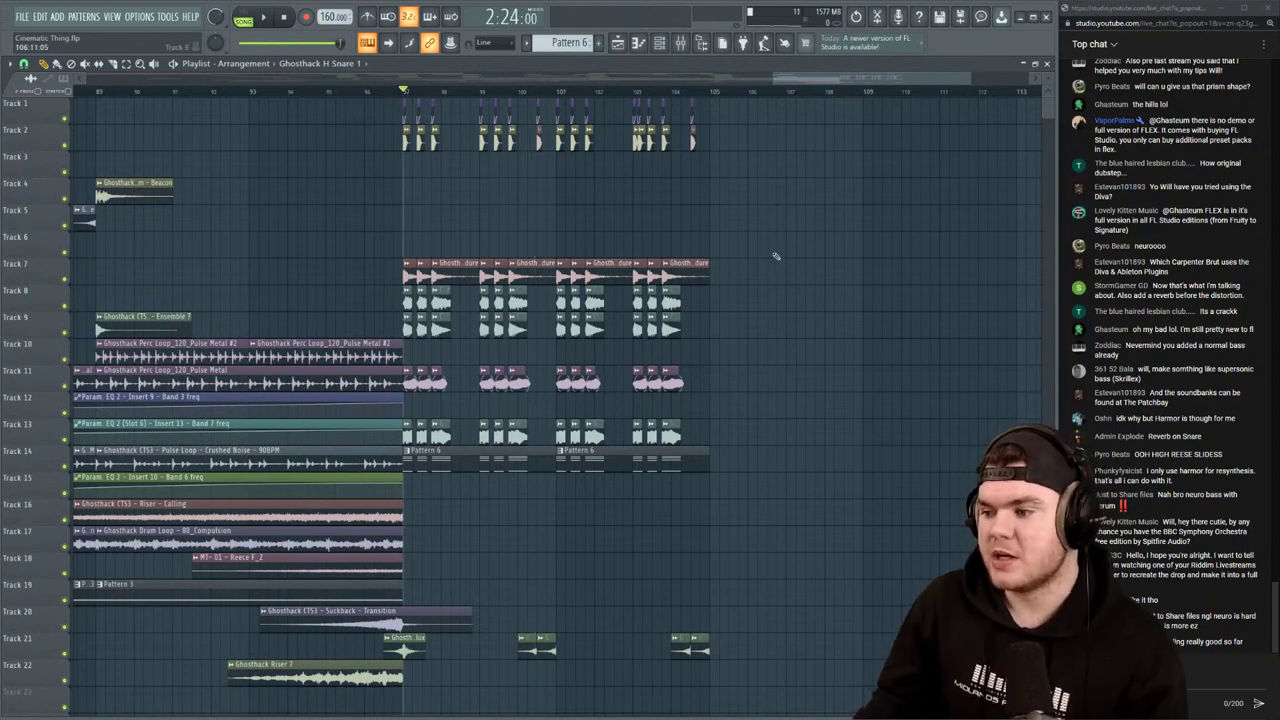
scroll(555, 95, "up", 5)
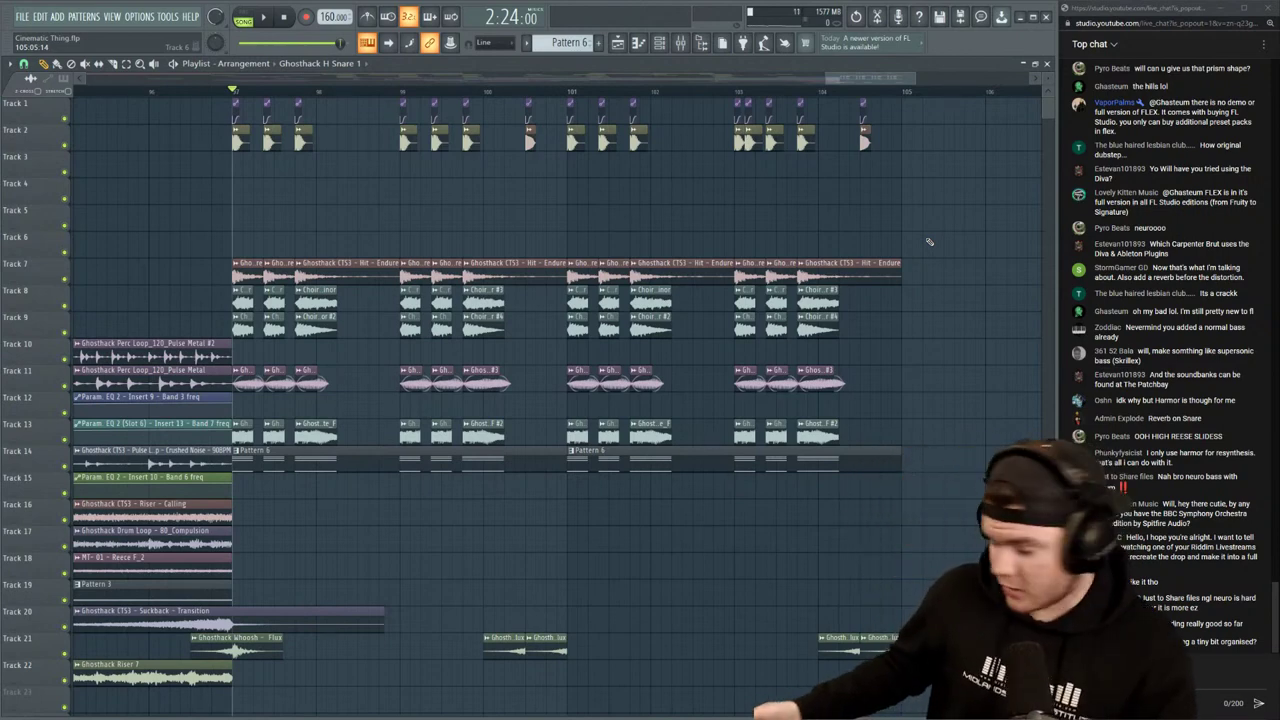
key("space")
key("space")
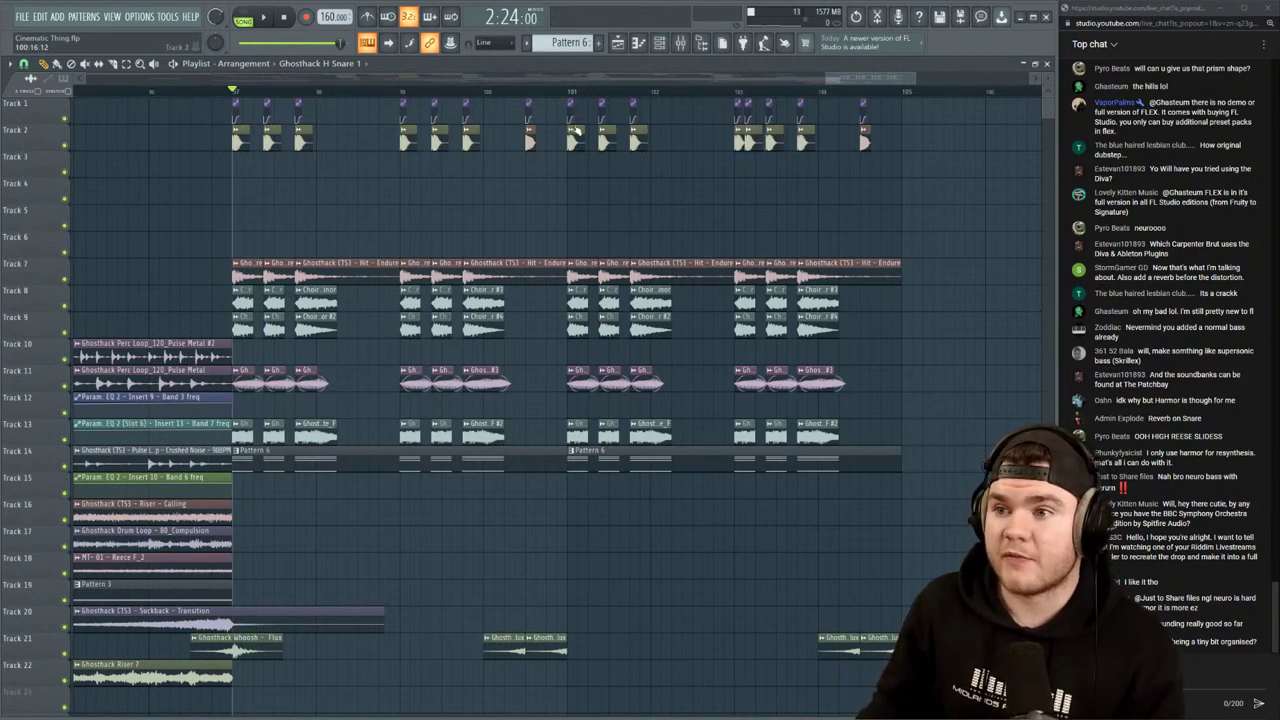
left_click(339, 91)
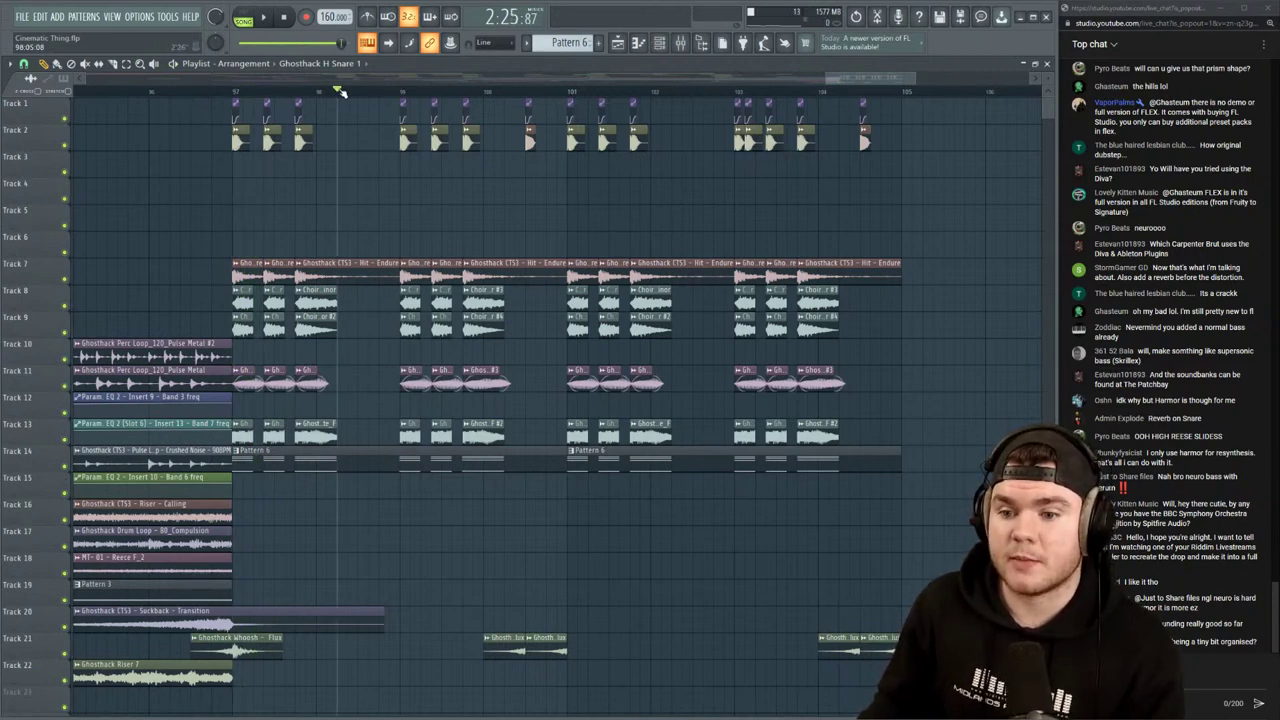
key("space")
key("space")
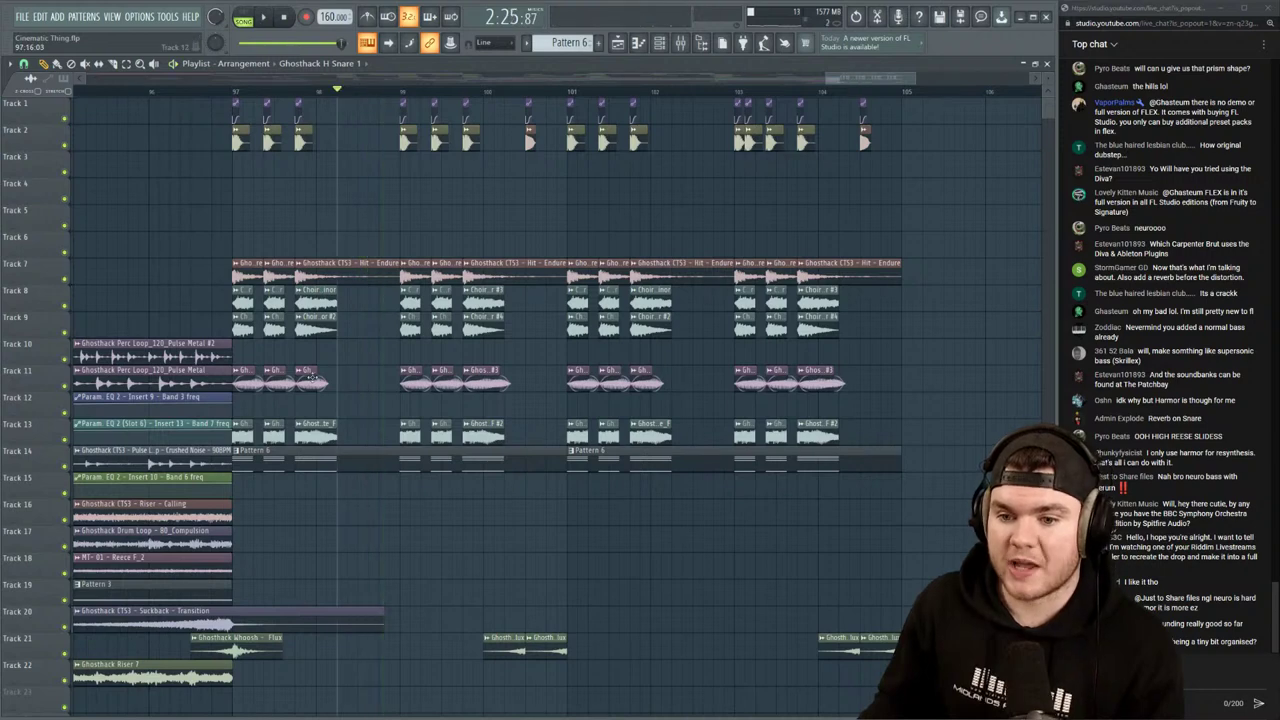
Show the Unsorted channels in the channel rack and create the new Pattern 7
left_click(659, 42)
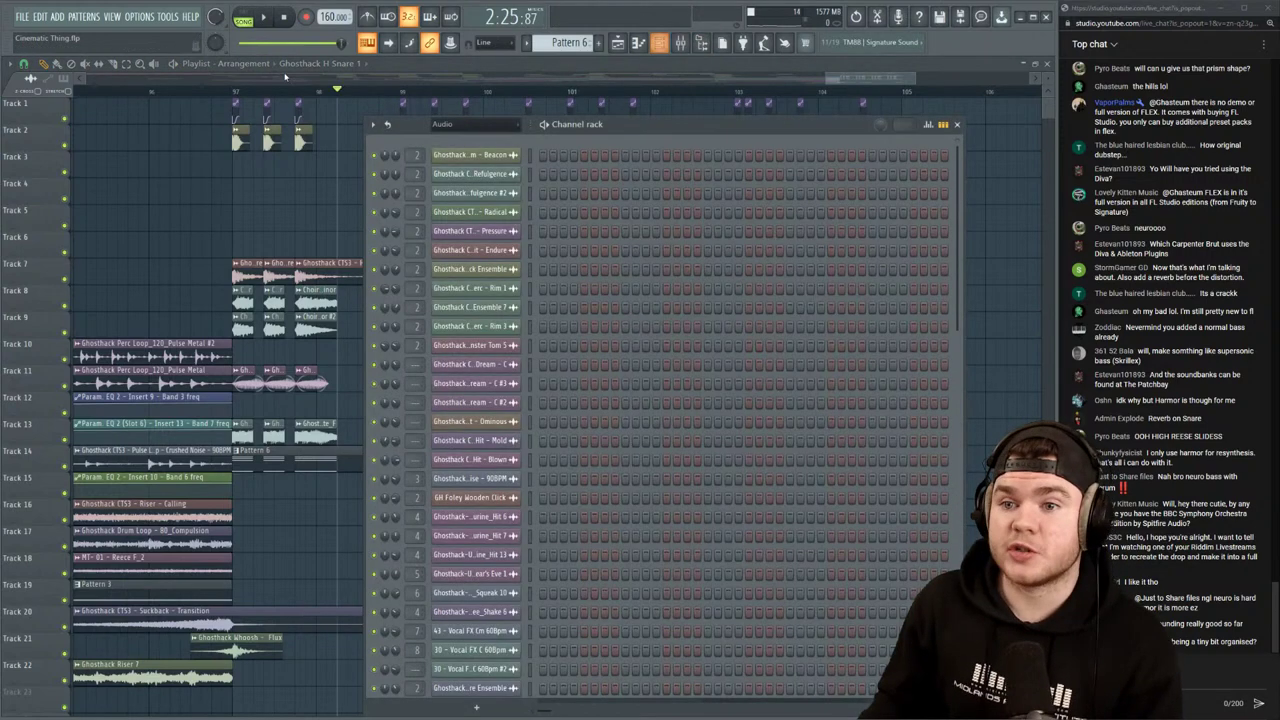
left_click(471, 126)
left_click(450, 176)
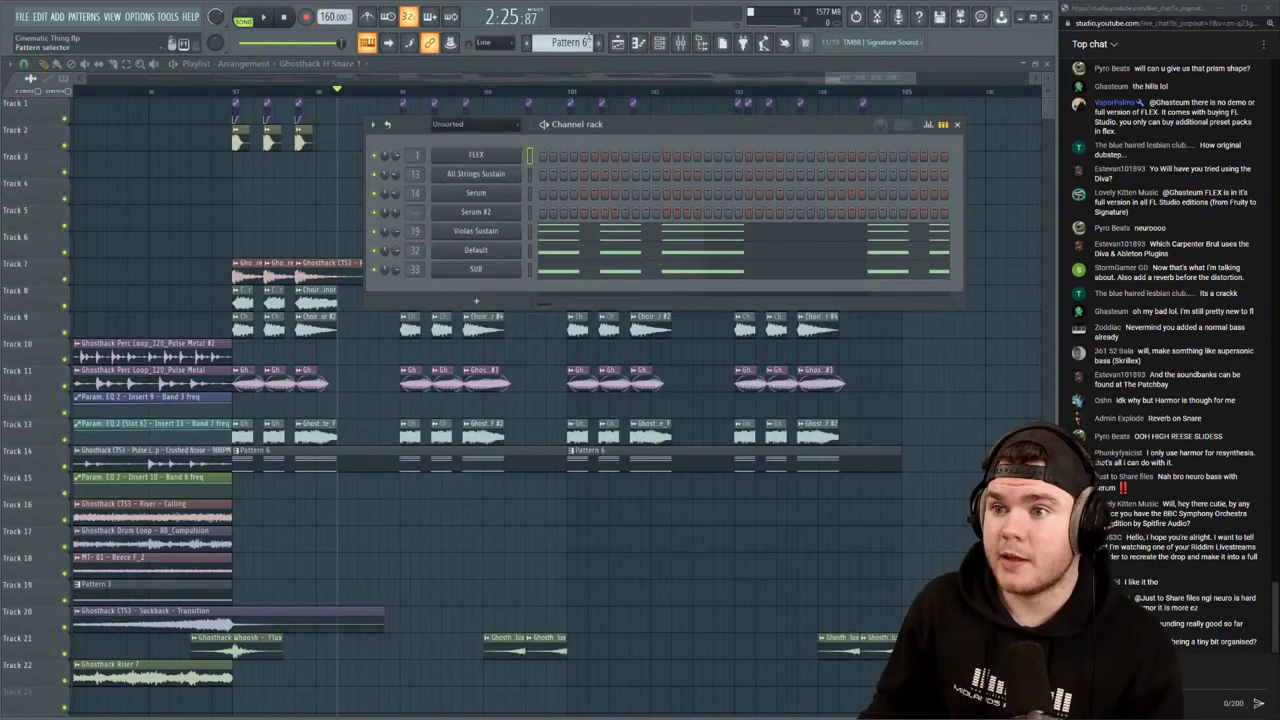
left_click(589, 37)
key("Return")
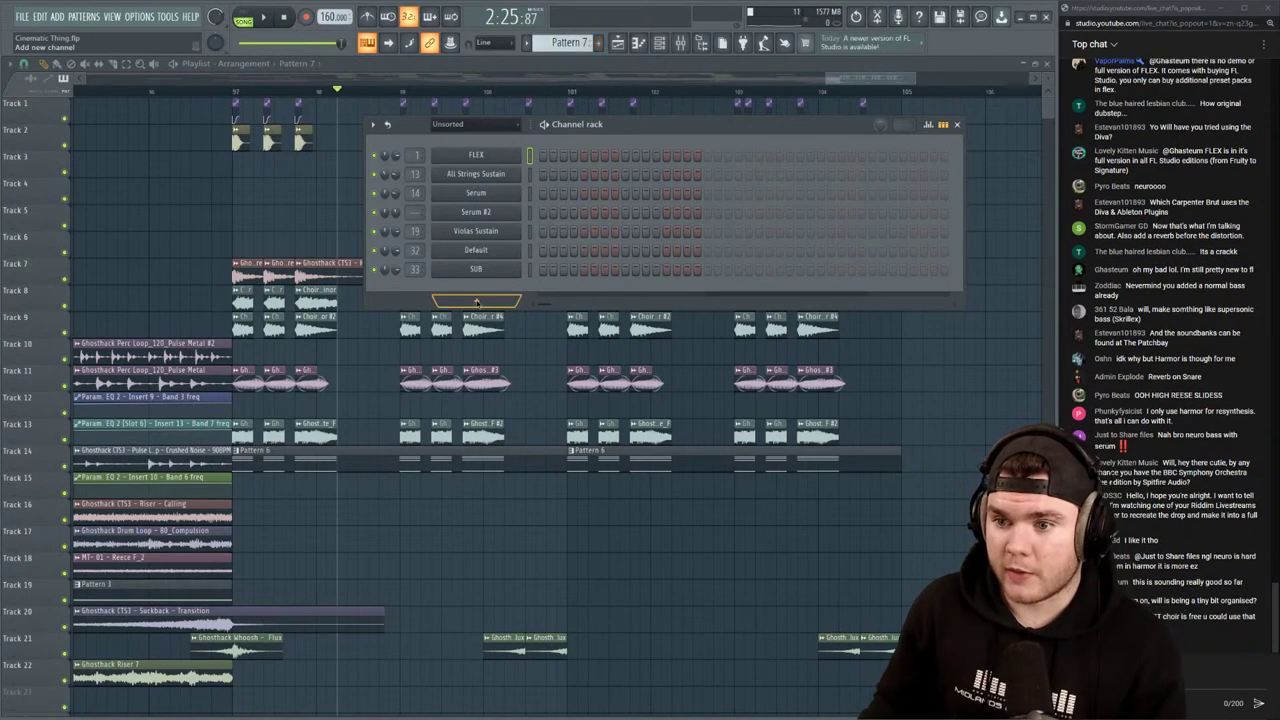
Add another Serum instrument to the channel rack and enlarge its interface to 125%
left_click(476, 302)
left_click(578, 216)
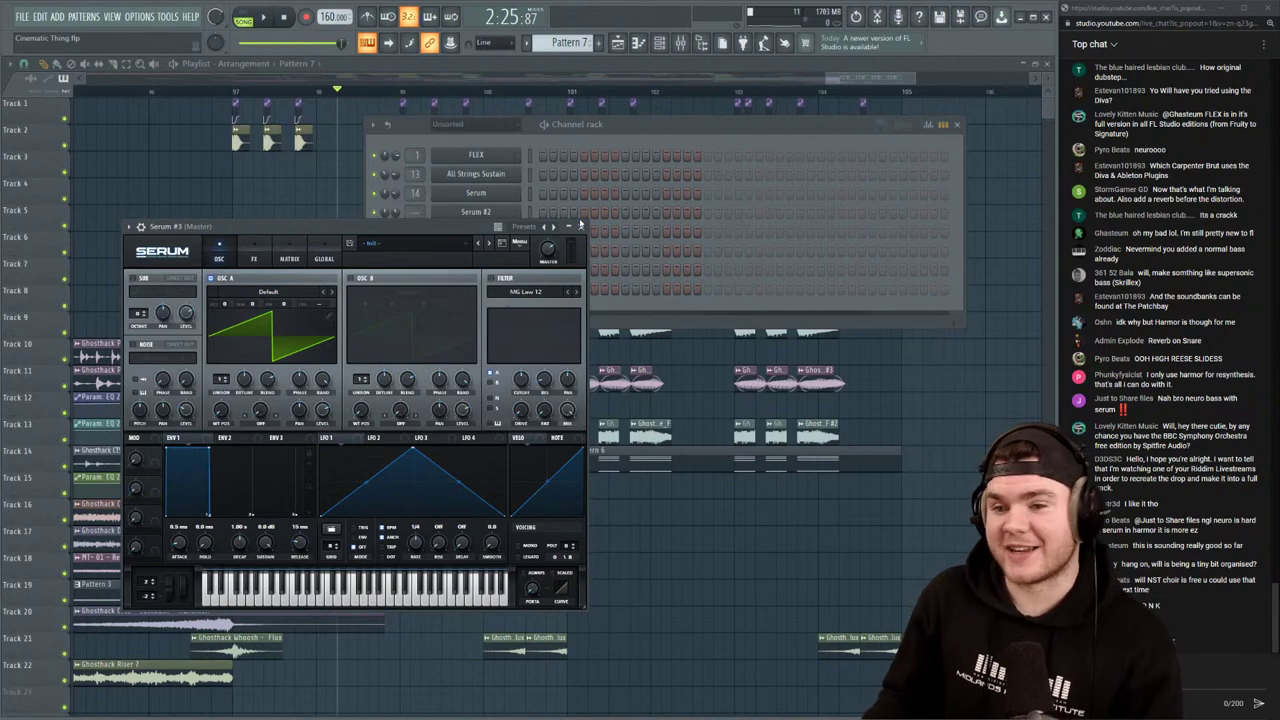
left_click_drag(391, 231, 351, 117)
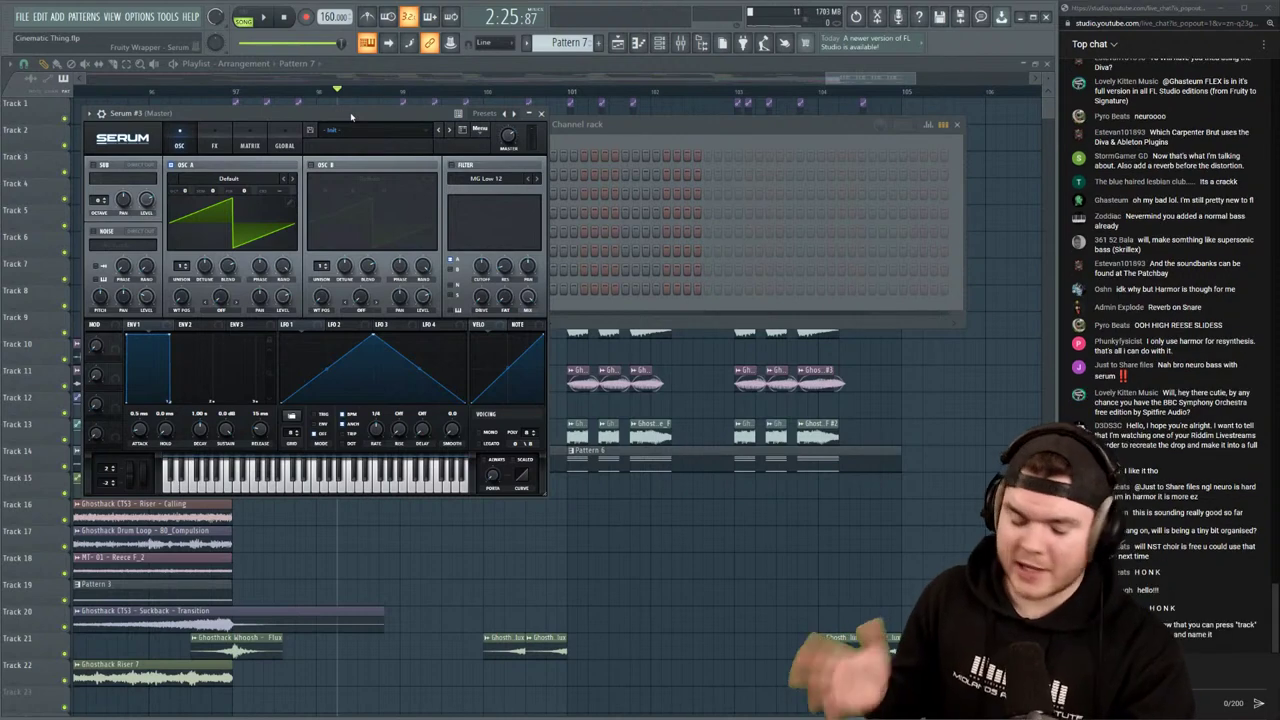
left_click_drag(203, 110, 216, 113)
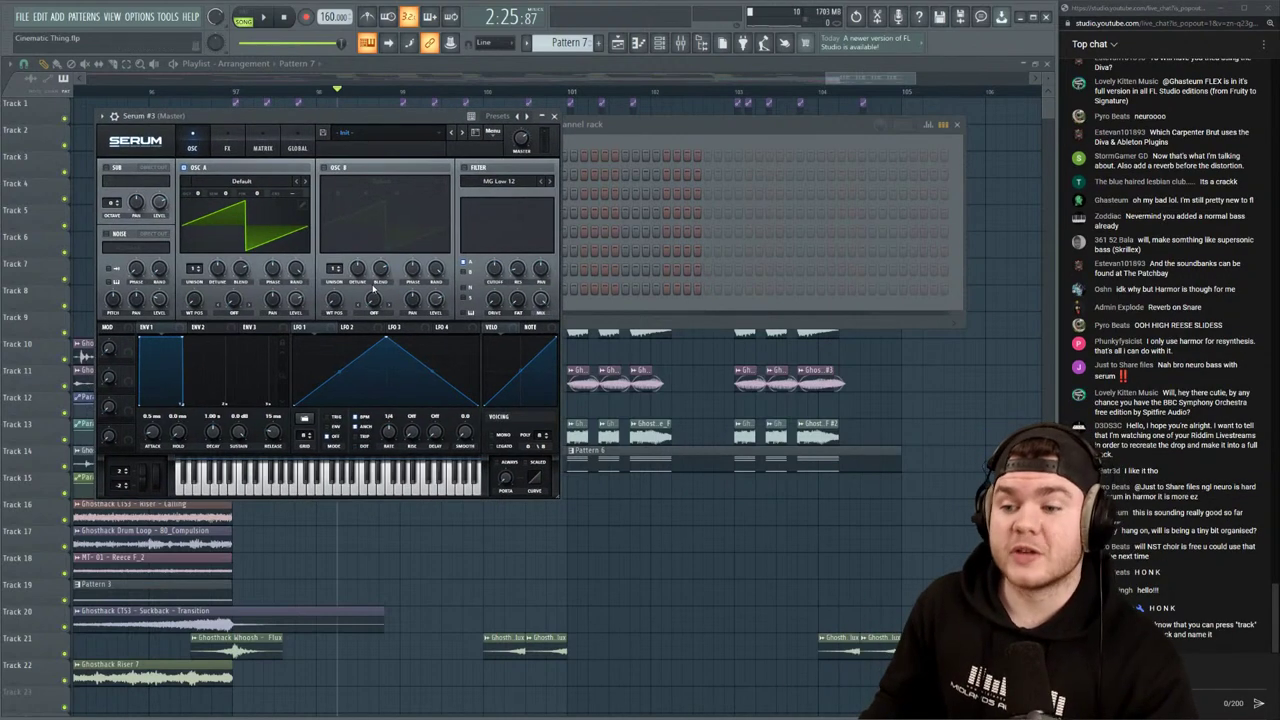
left_click(135, 140)
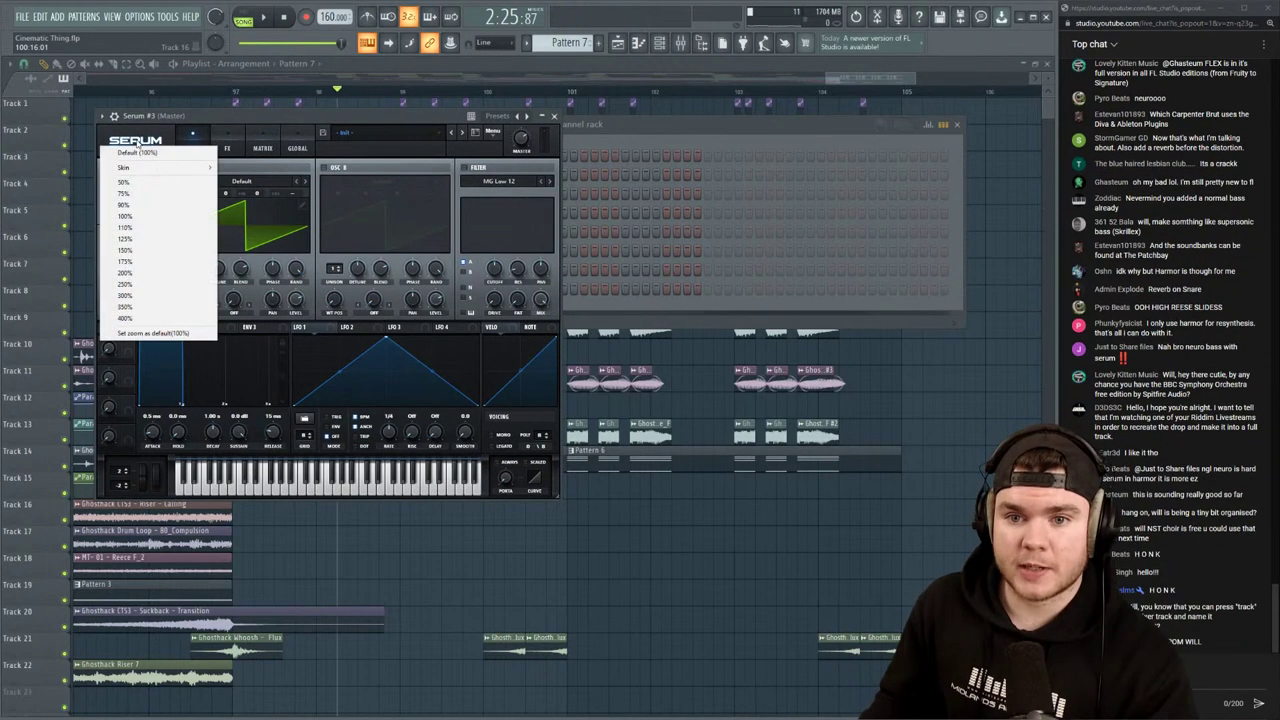
left_click(137, 241)
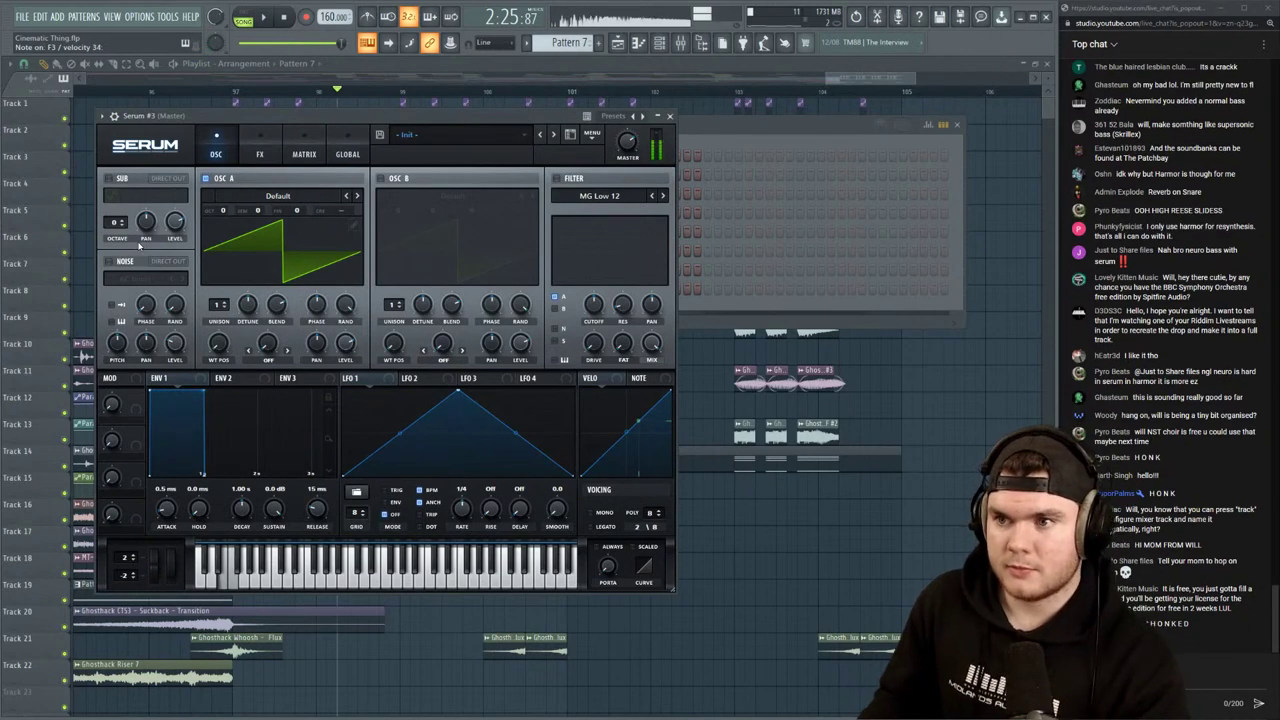
Enable Mono voicing with Legato in Serum #3, close the synth, and audition the drop from bar 98
left_click(593, 513)
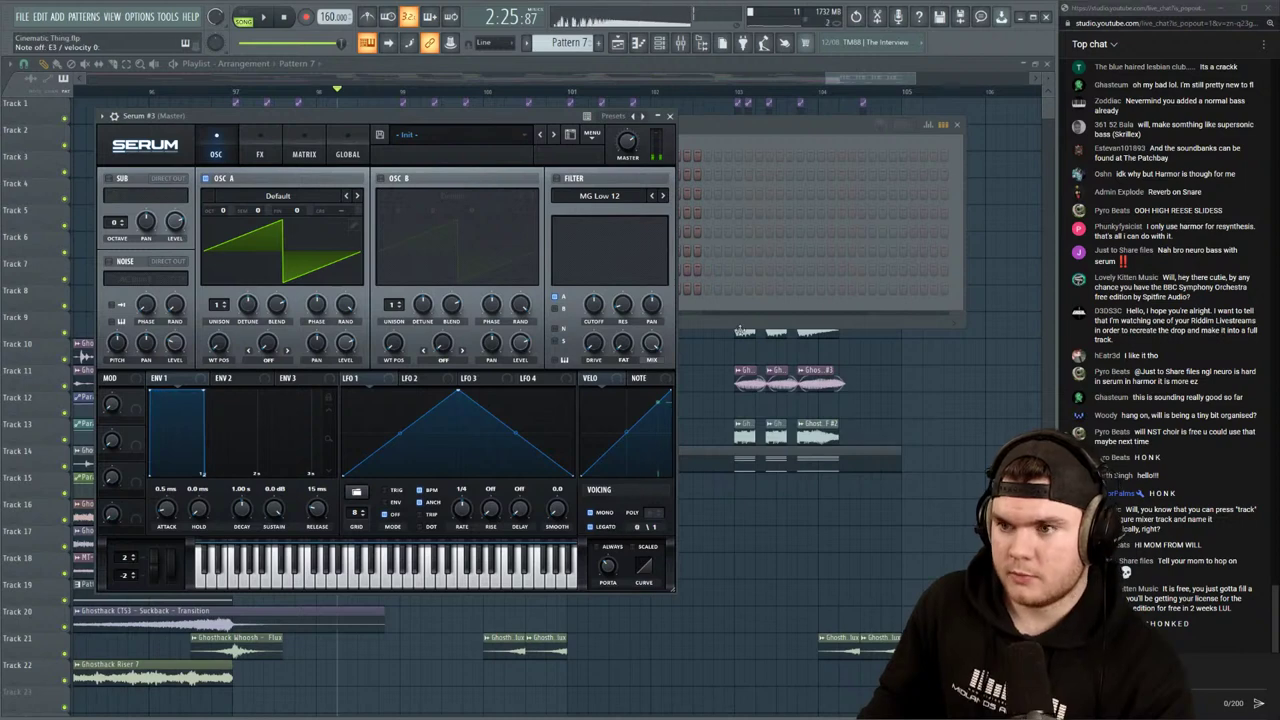
key("space")
left_click(670, 116)
key("space")
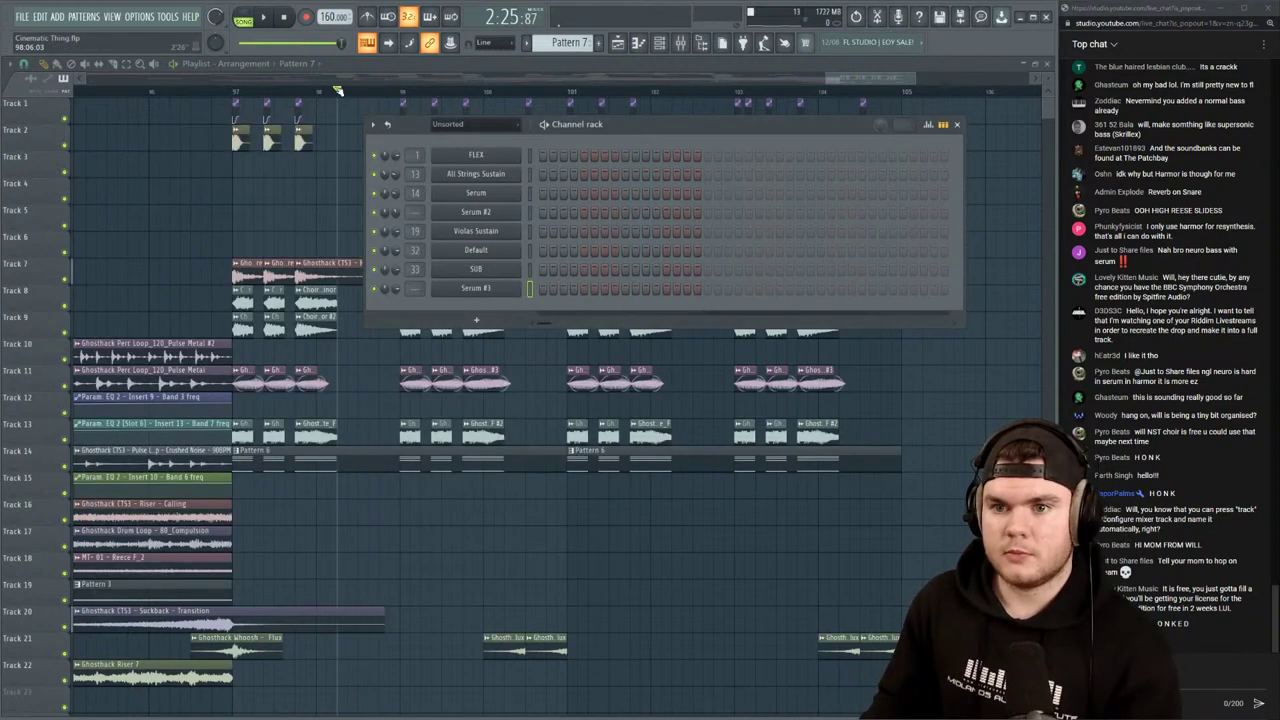
Audition the drop from bar 97 and switch the channel rack to the existing Pattern 6
left_click(239, 93)
key("space")
left_click(659, 43)
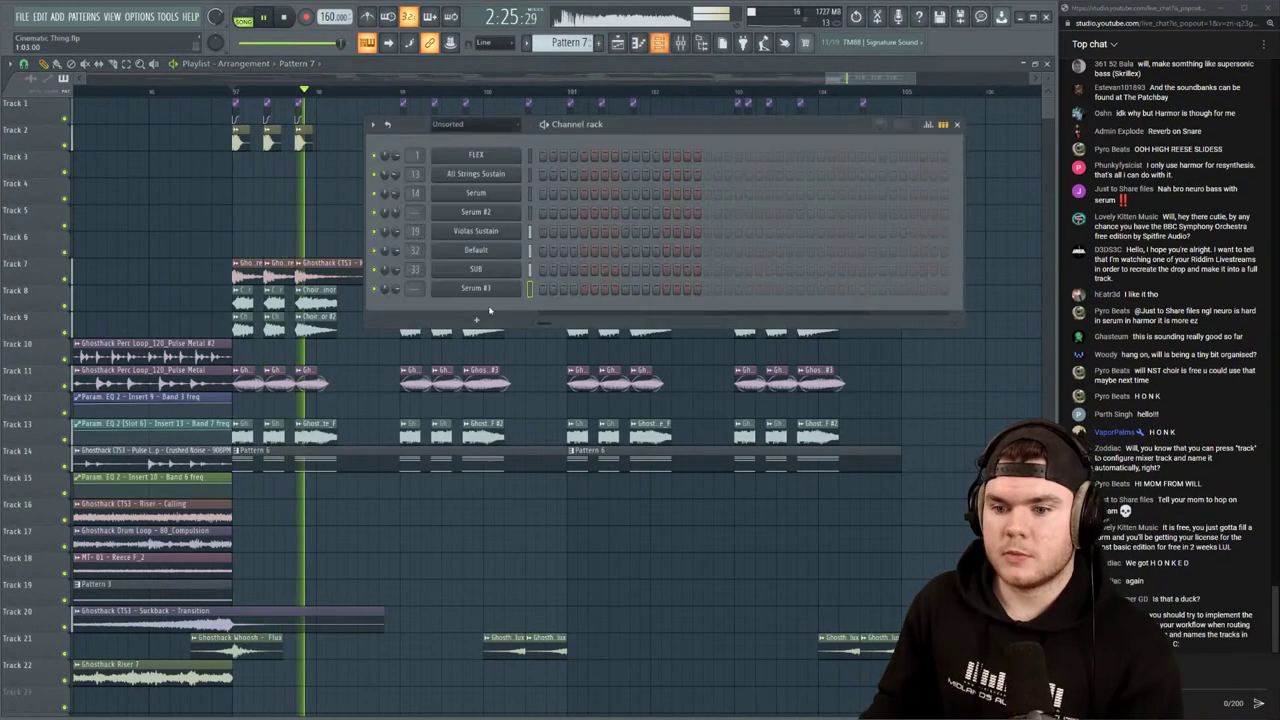
double_click(411, 456)
left_click(797, 156)
key("space")
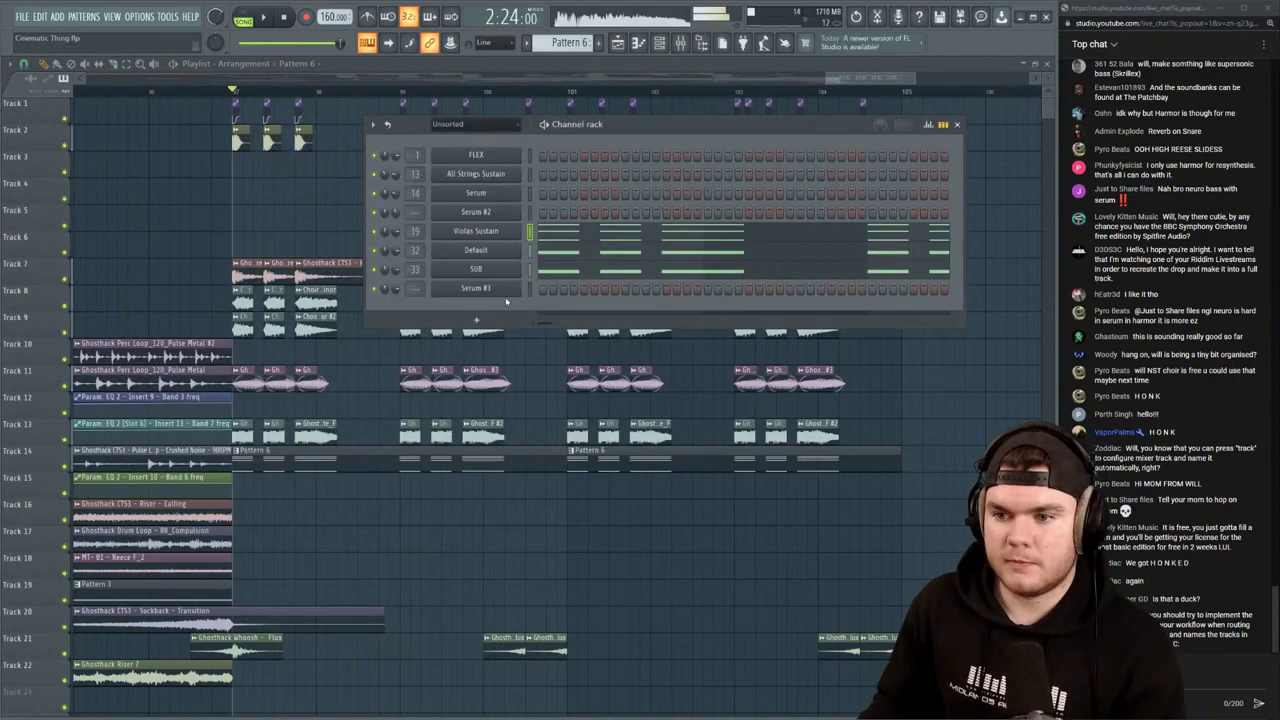
Add overlapping E3 and F3 notes for Serum #3 in Pattern 6, filling the gap after the third hit, and audition them
right_click(512, 290)
left_click(540, 290)
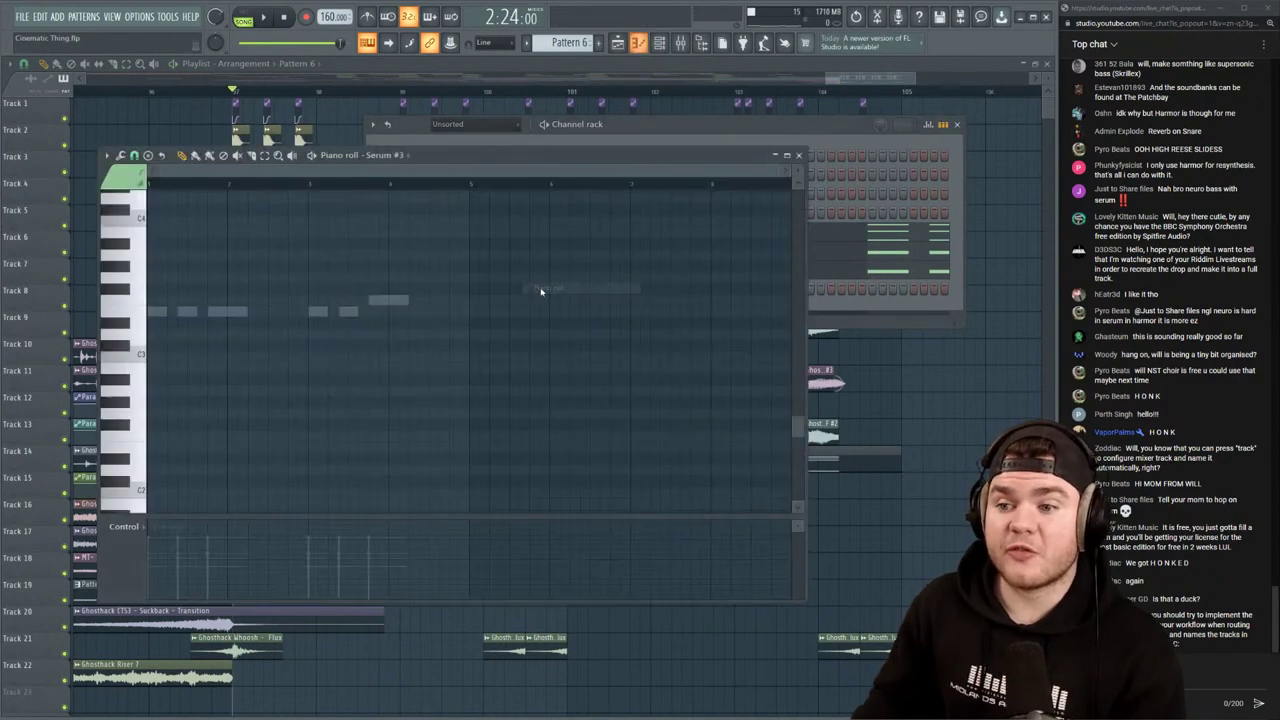
left_click(254, 314)
left_click(275, 300)
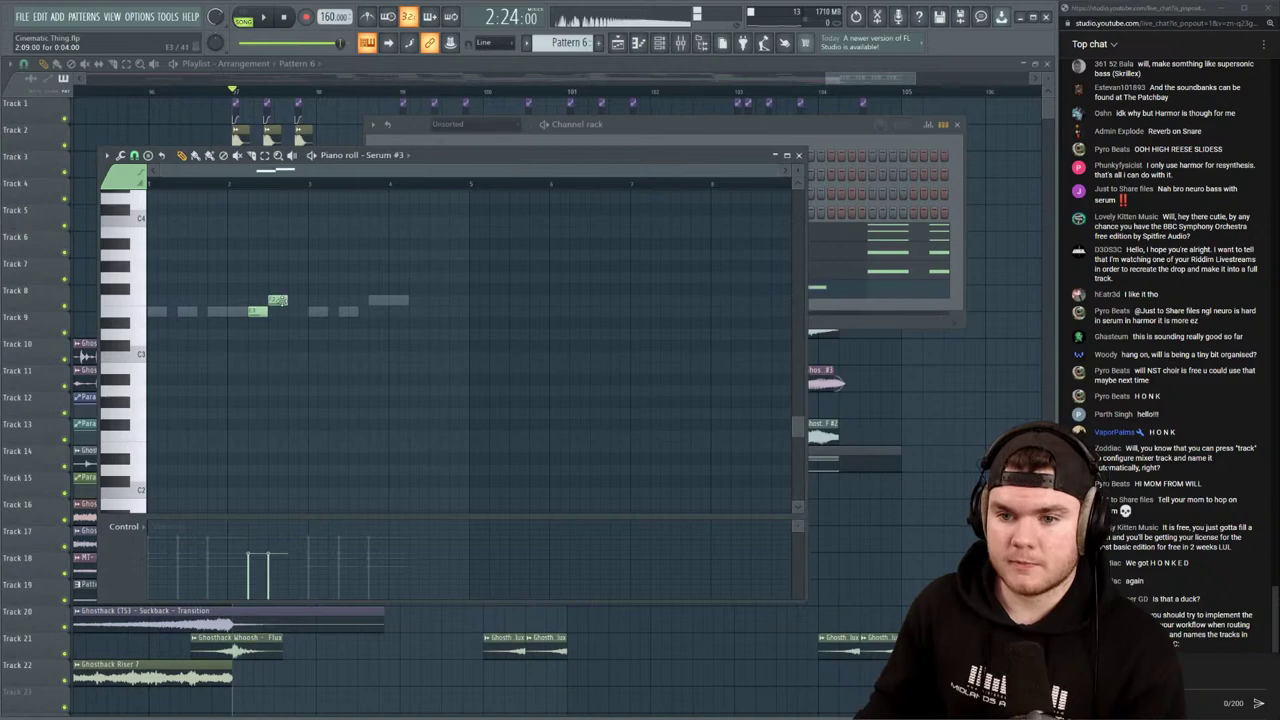
key("space")
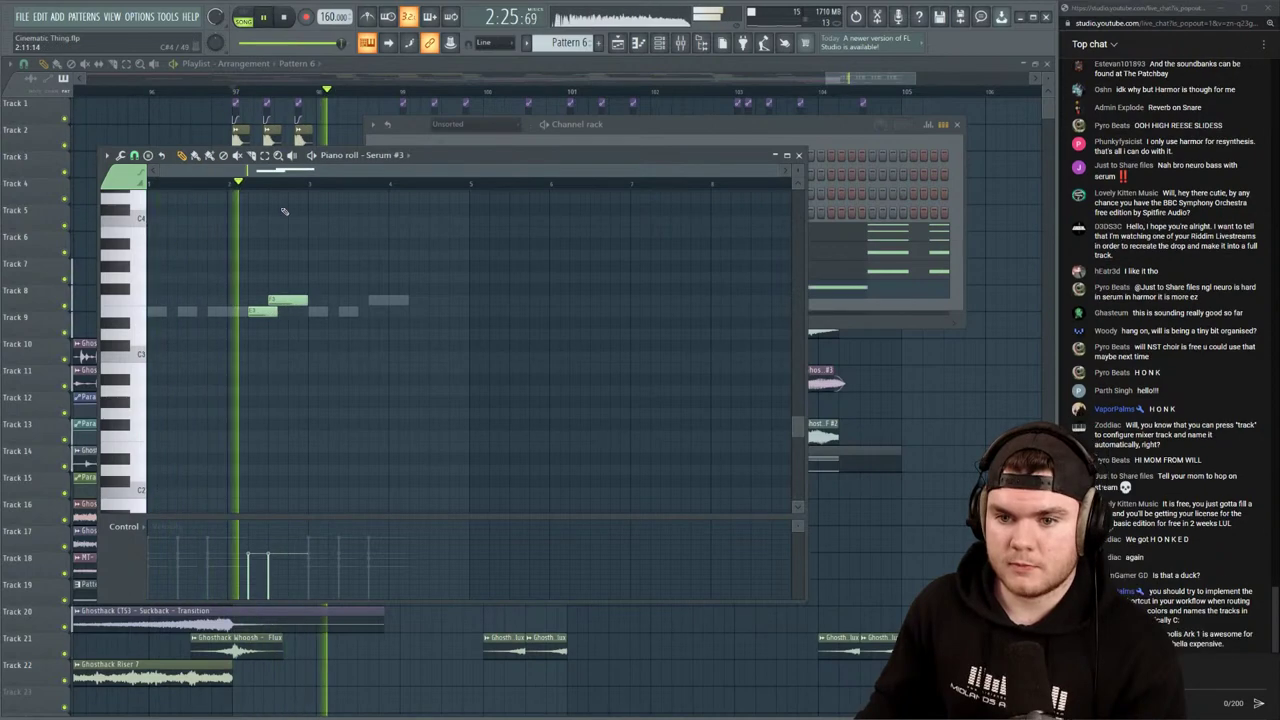
key("space")
key("space")
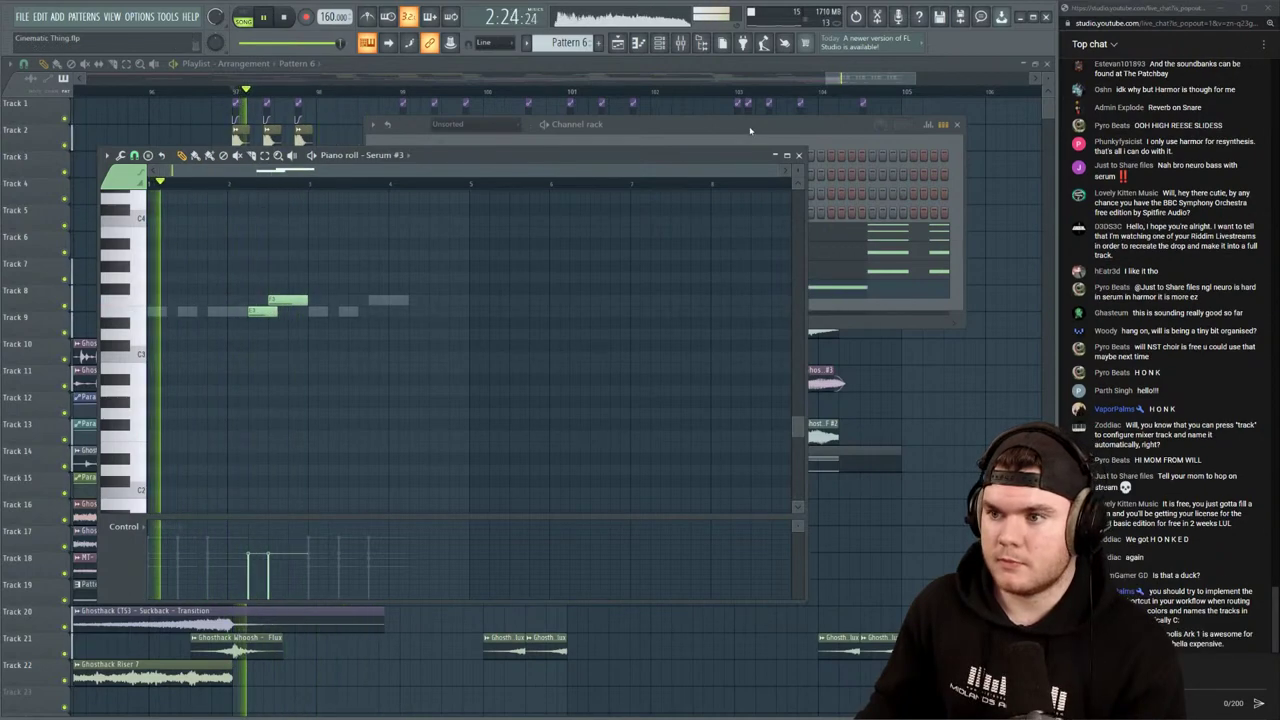
Set Serum #3's portamento time to 5 ms during playback and assign LFO 1 to oscillator A's level
left_click(750, 130)
left_click(480, 289)
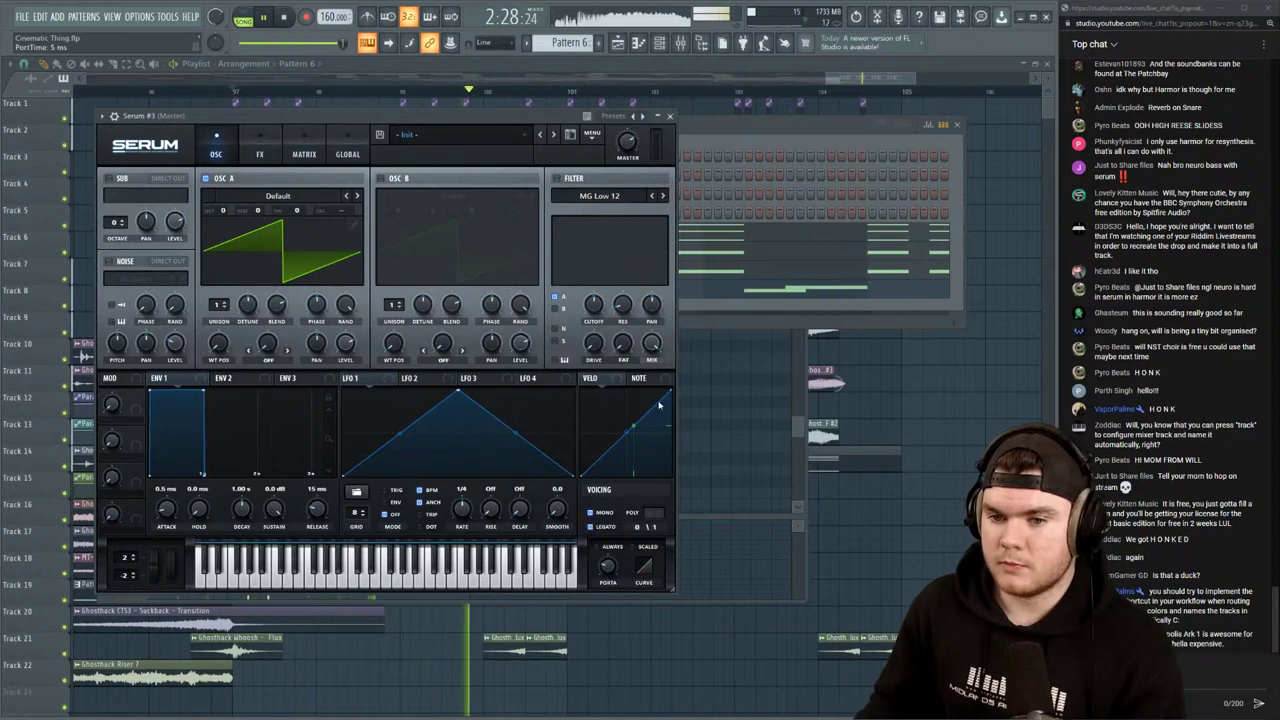
key("space")
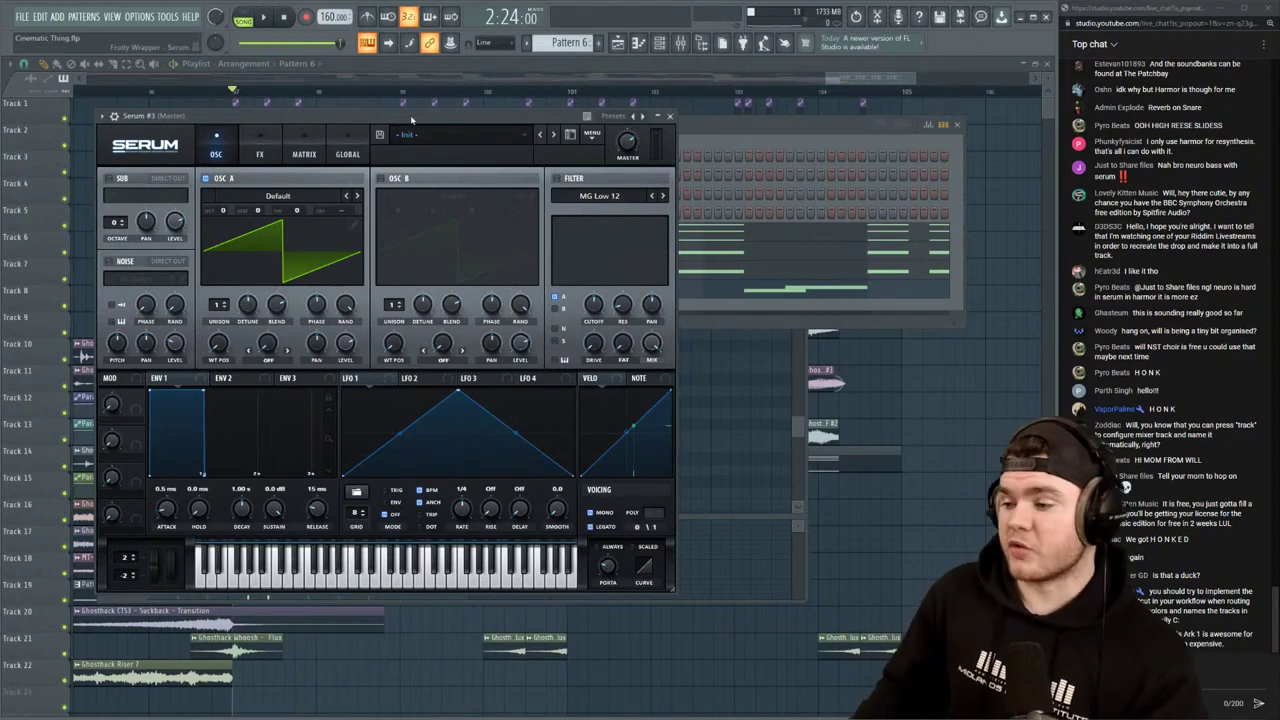
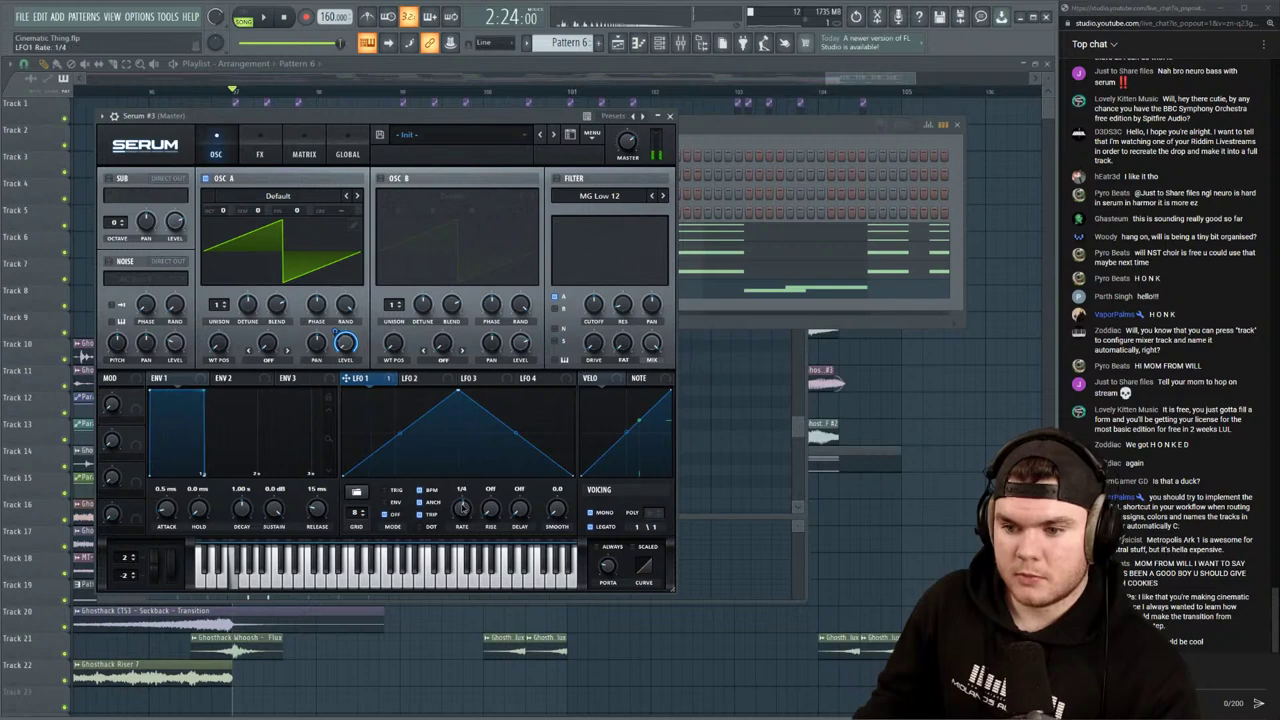
Play the drop from bar 97 in the playlist, reopen Serum #3 and play it again
left_click(582, 68)
key("space")
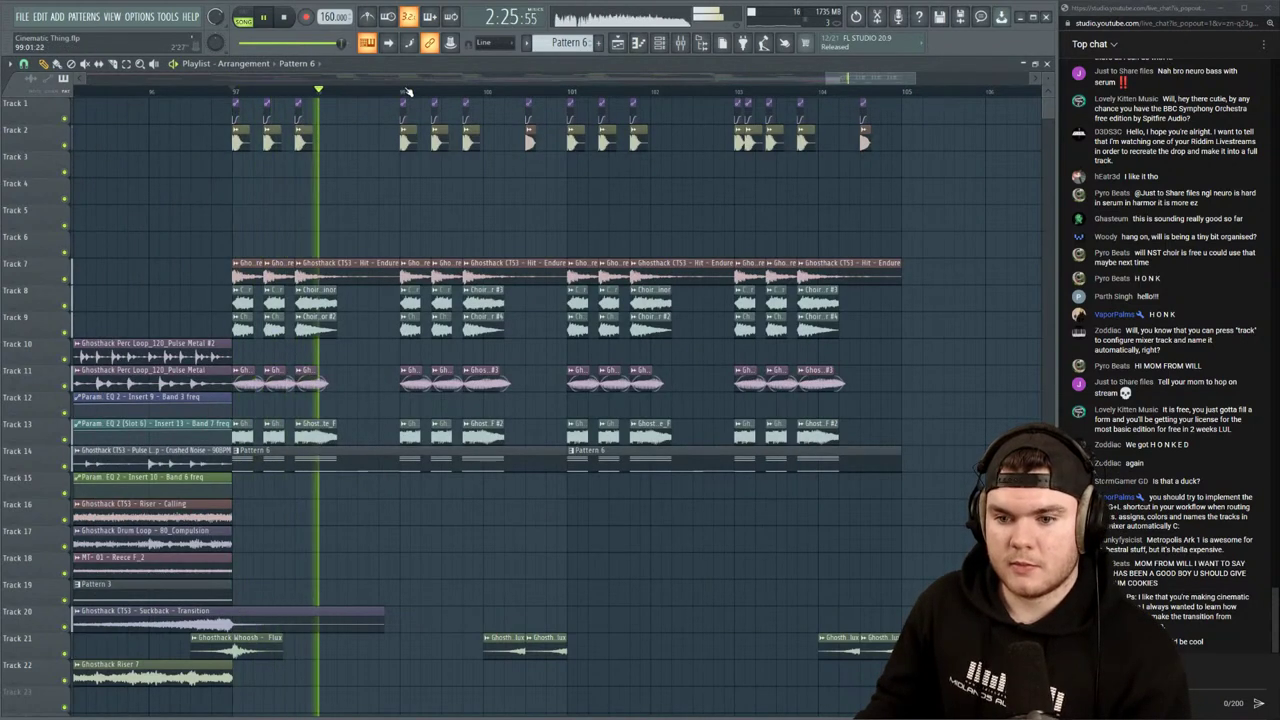
key("space")
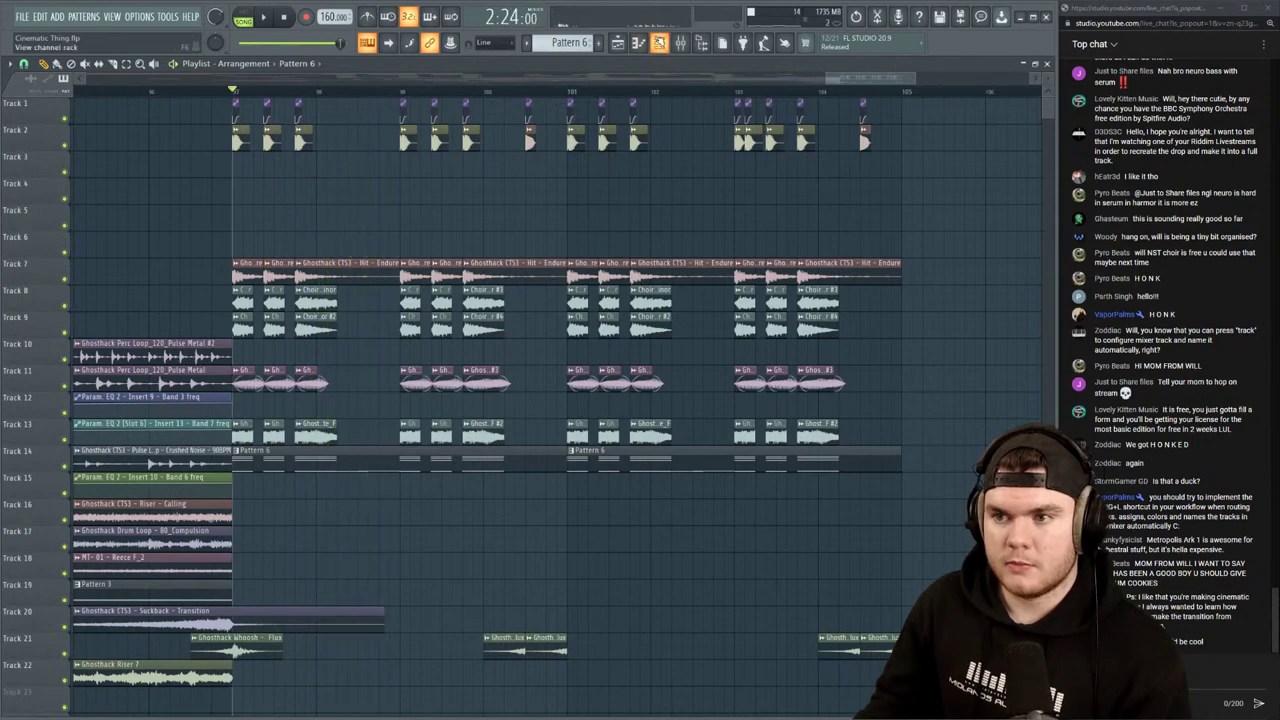
left_click(659, 42)
left_click(487, 289)
key("space")
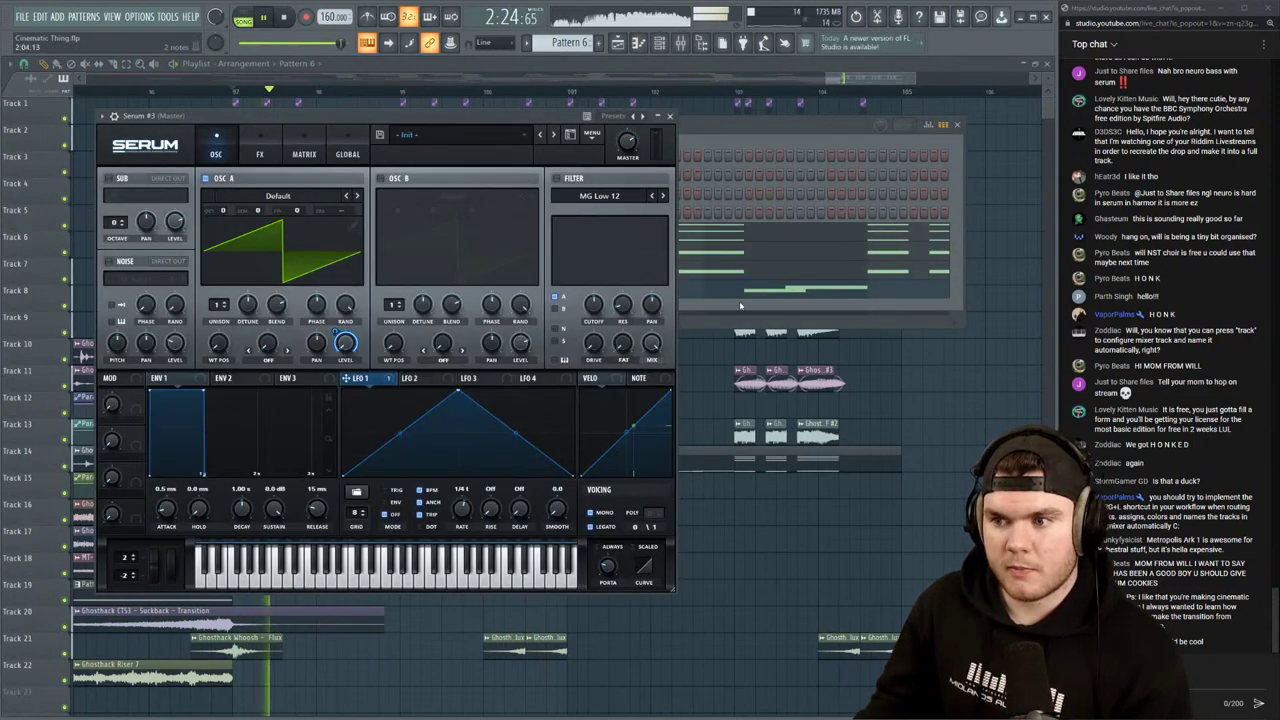
Trim Serum #3's E3 note to a short note in bar 2 ending where F3 begins, and audition the slide
left_click(743, 303)
left_click(744, 298)
scroll(300, 311, "up", 4)
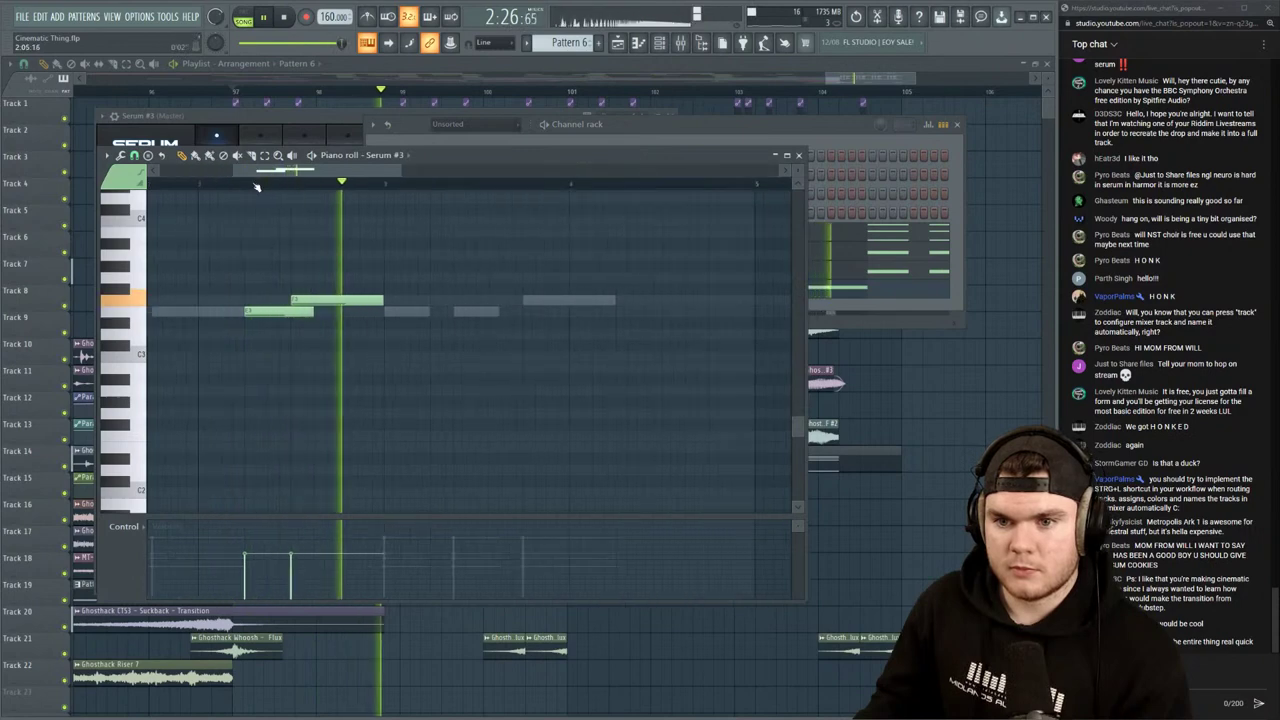
key("space")
mouse_move(310, 311)
left_mouse_down()
mouse_move(350, 310)
mouse_move(311, 311)
left_mouse_up()
key("space")
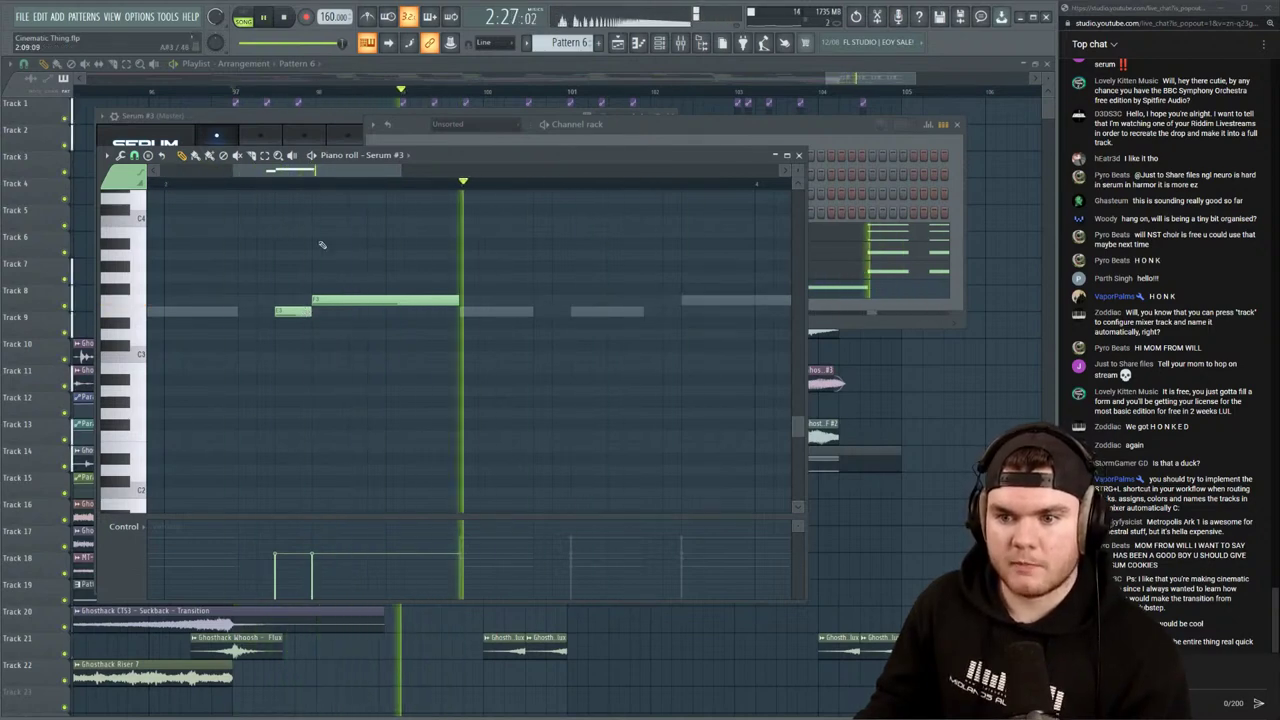
key("space")
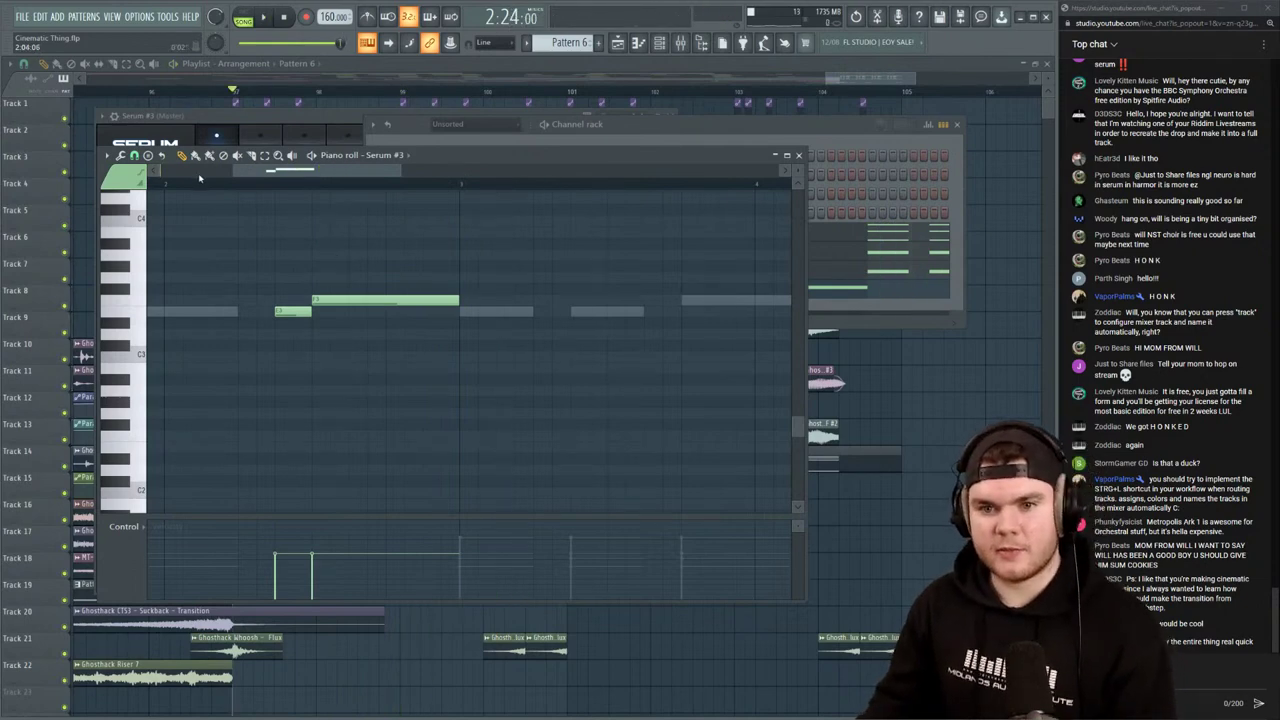
key("space")
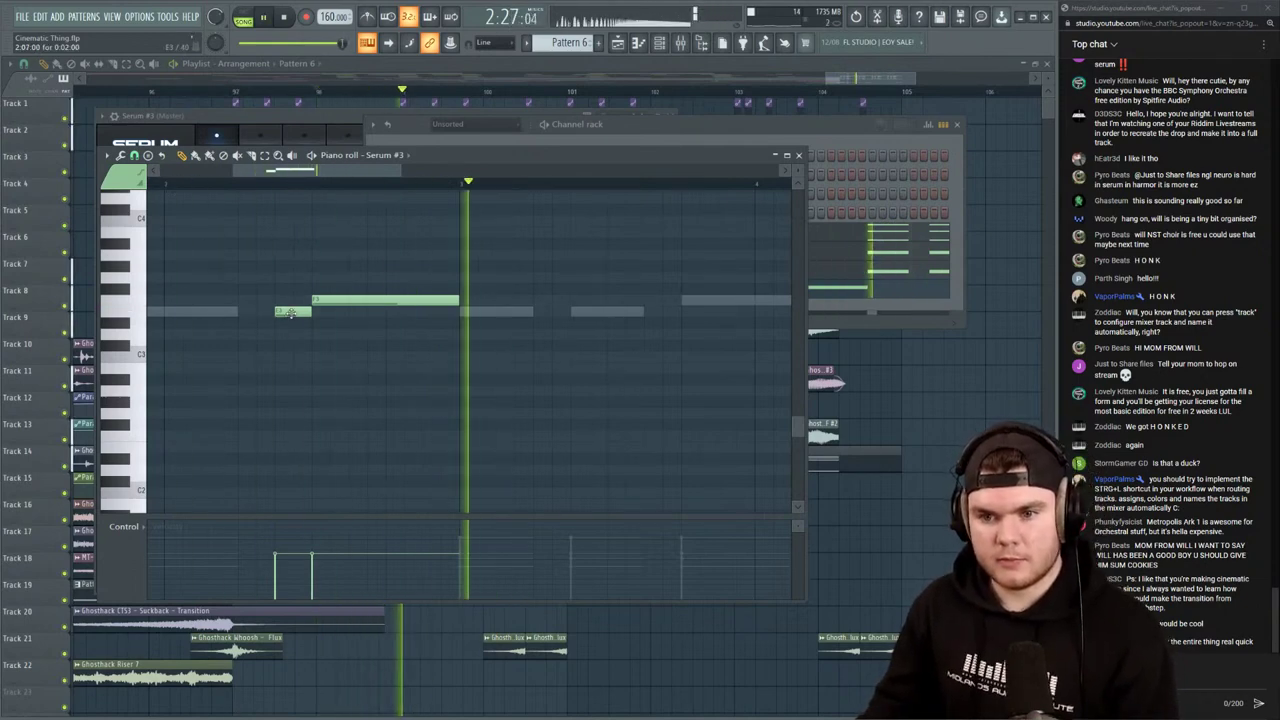
key("space")
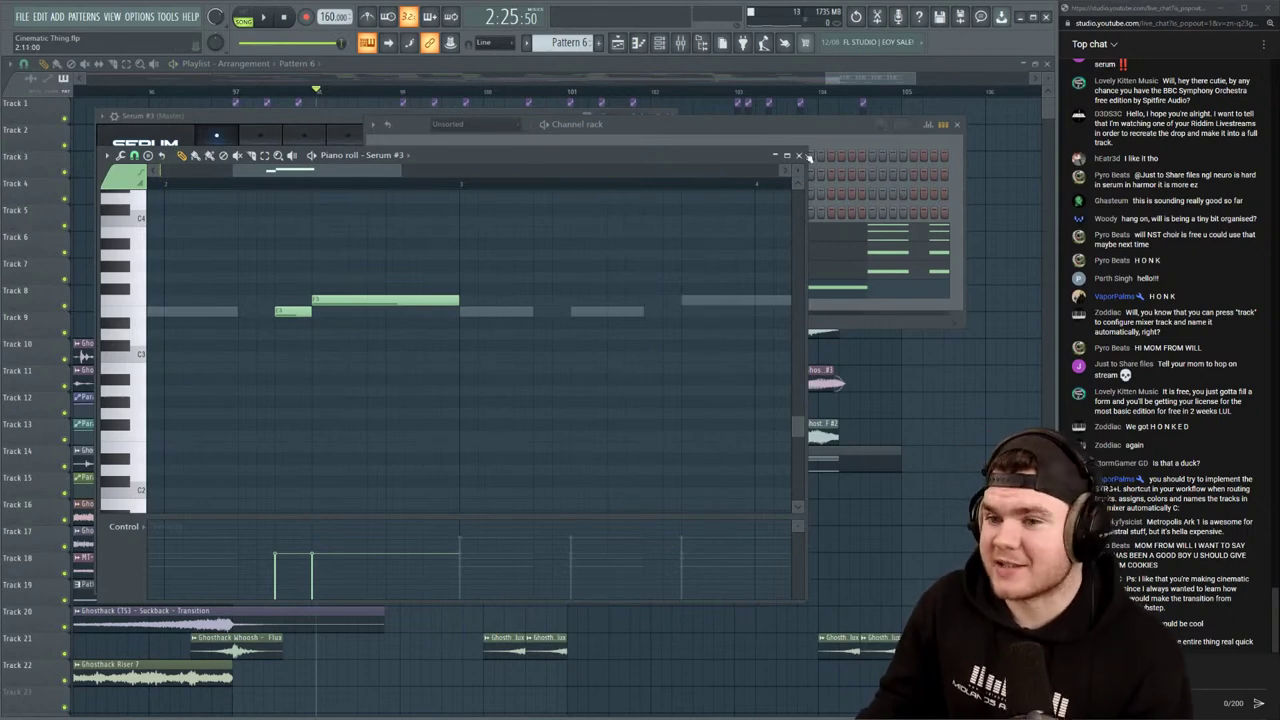
Extend the end of the E3 note by one step so it overlaps F3, and audition from bar 98
left_click_drag(324, 310, 335, 311)
key("space")
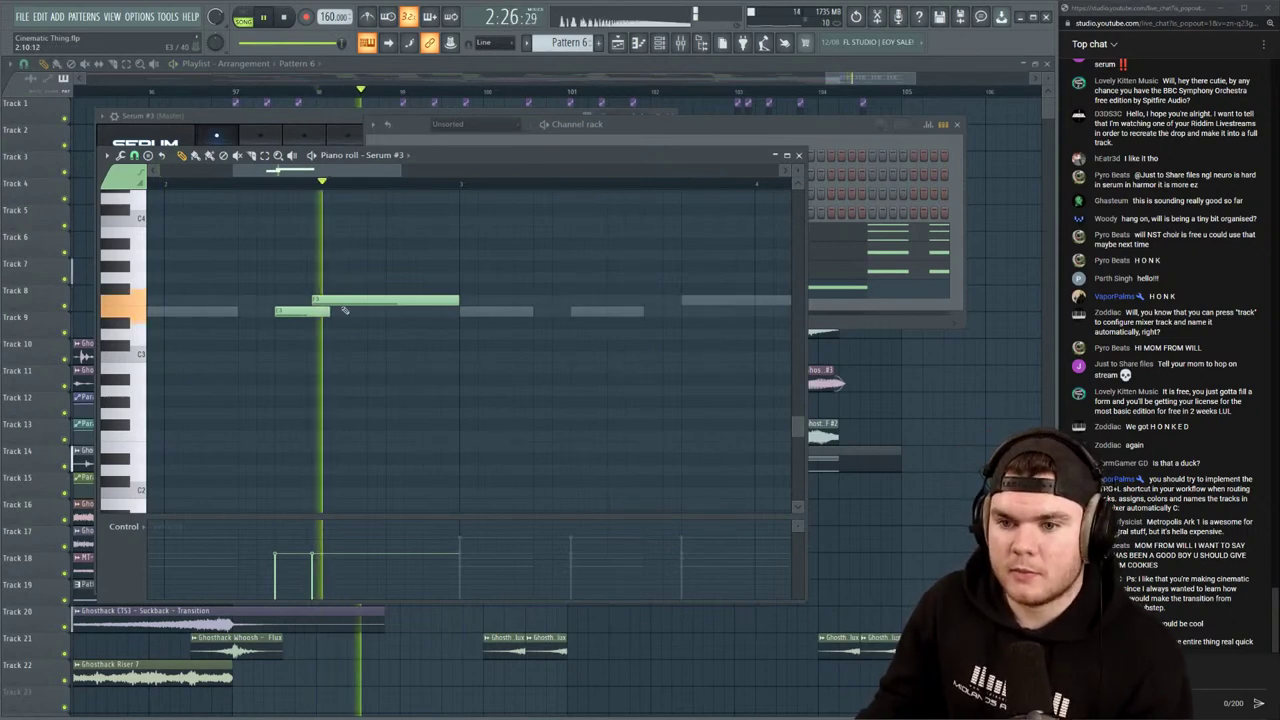
key("space")
left_click(800, 155)
key("space")
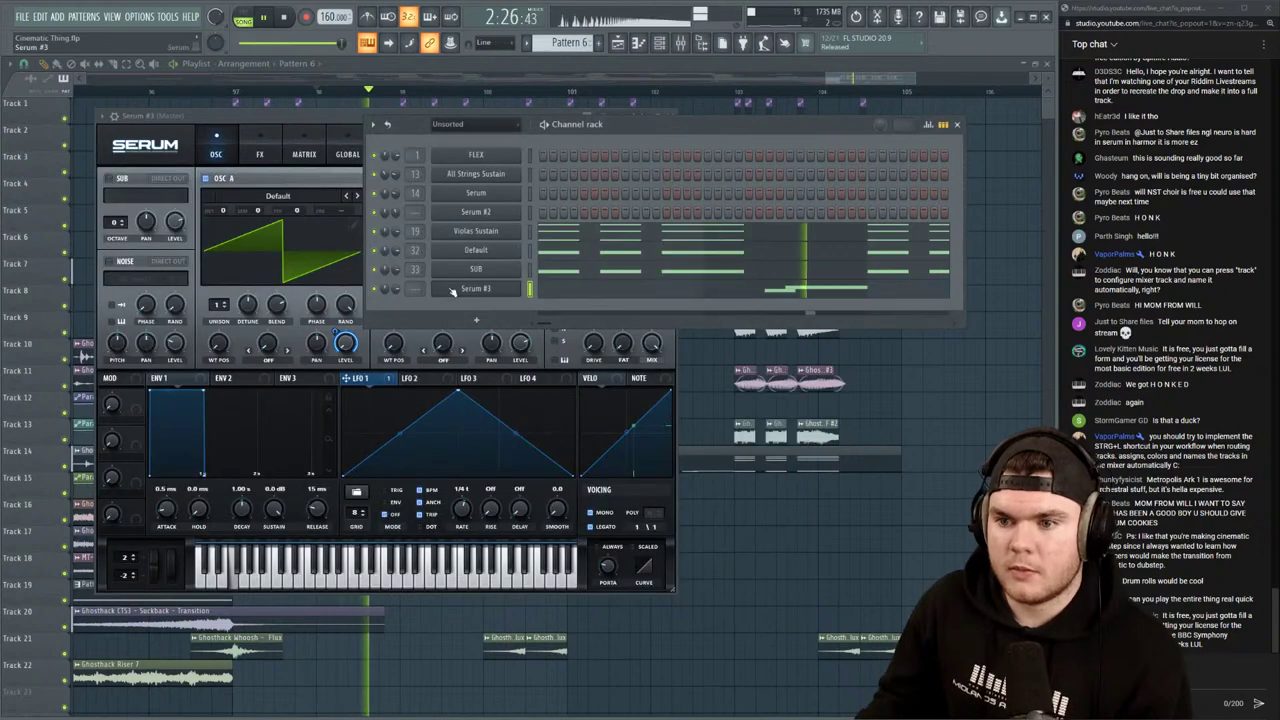
key("space")
Set Serum #3's portamento time to 45 ms and start the F3 note one step earlier, keeping its end at bar 3
left_click(568, 293)
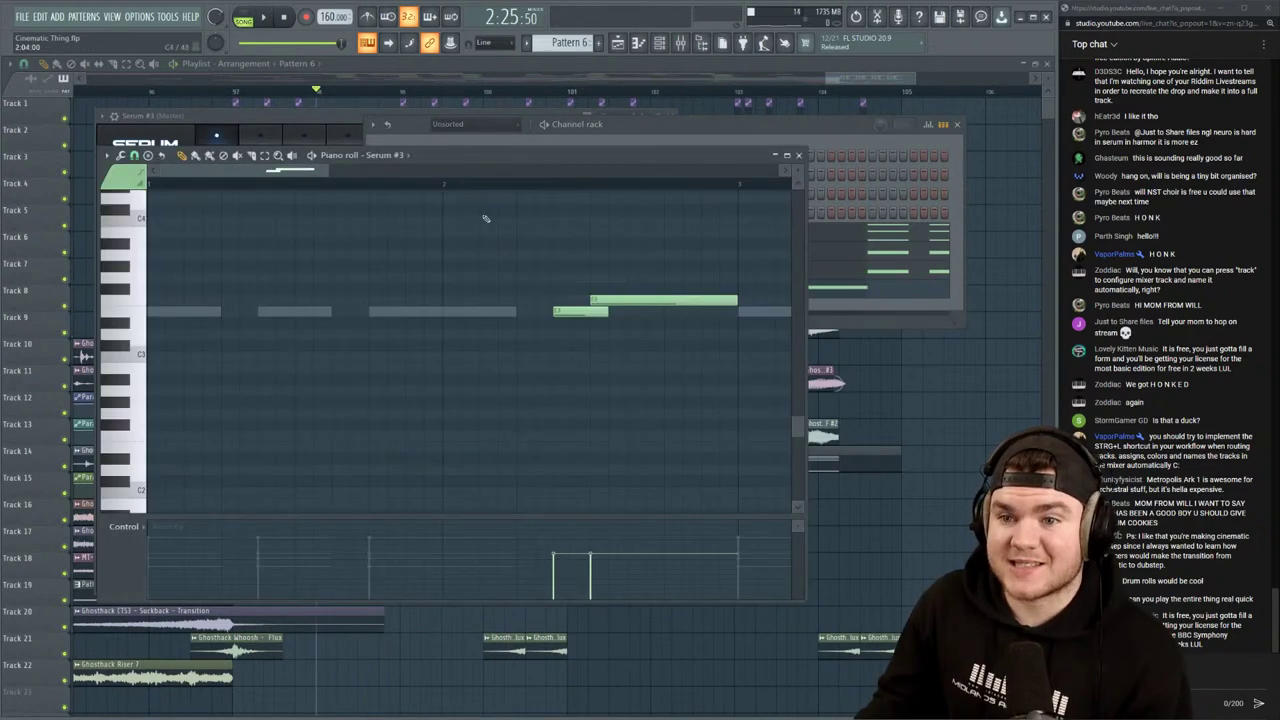
left_click(333, 124)
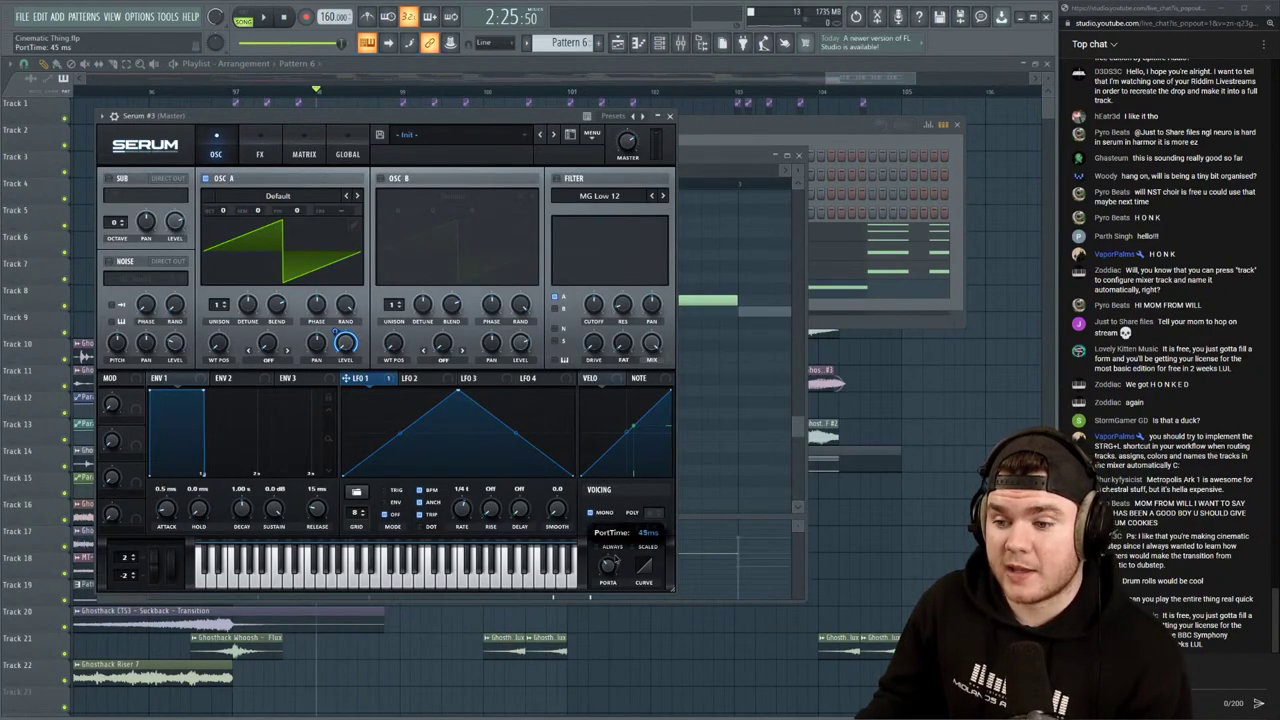
left_click(726, 159)
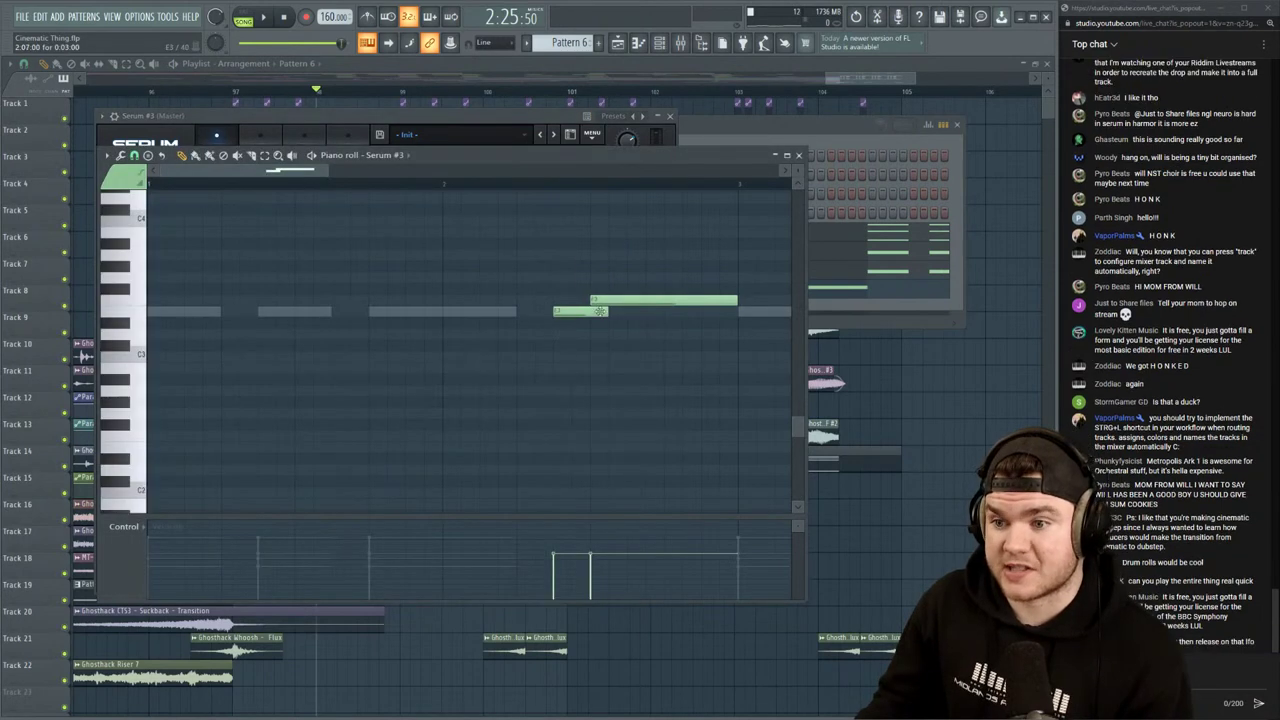
left_click_drag(614, 300, 597, 300)
left_click_drag(727, 304, 737, 303)
key("space")
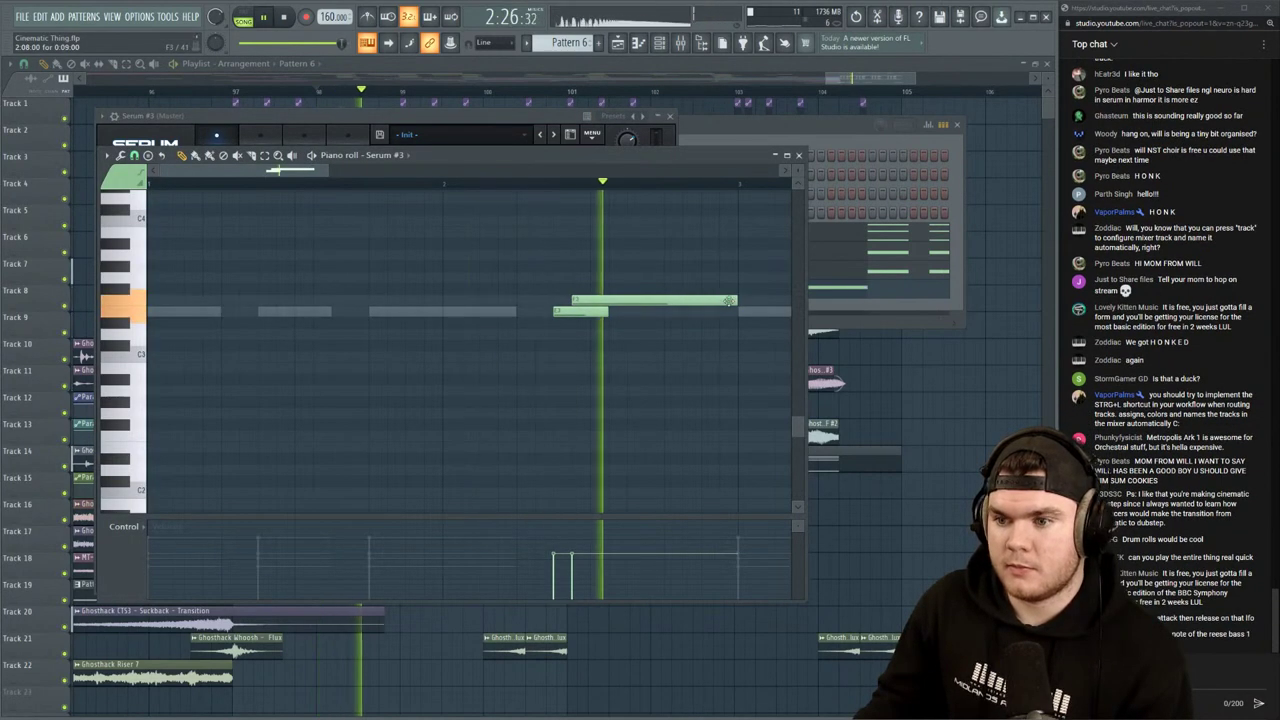
Raise Serum #3's portamento time slightly while replaying the bass slide
left_click(500, 119)
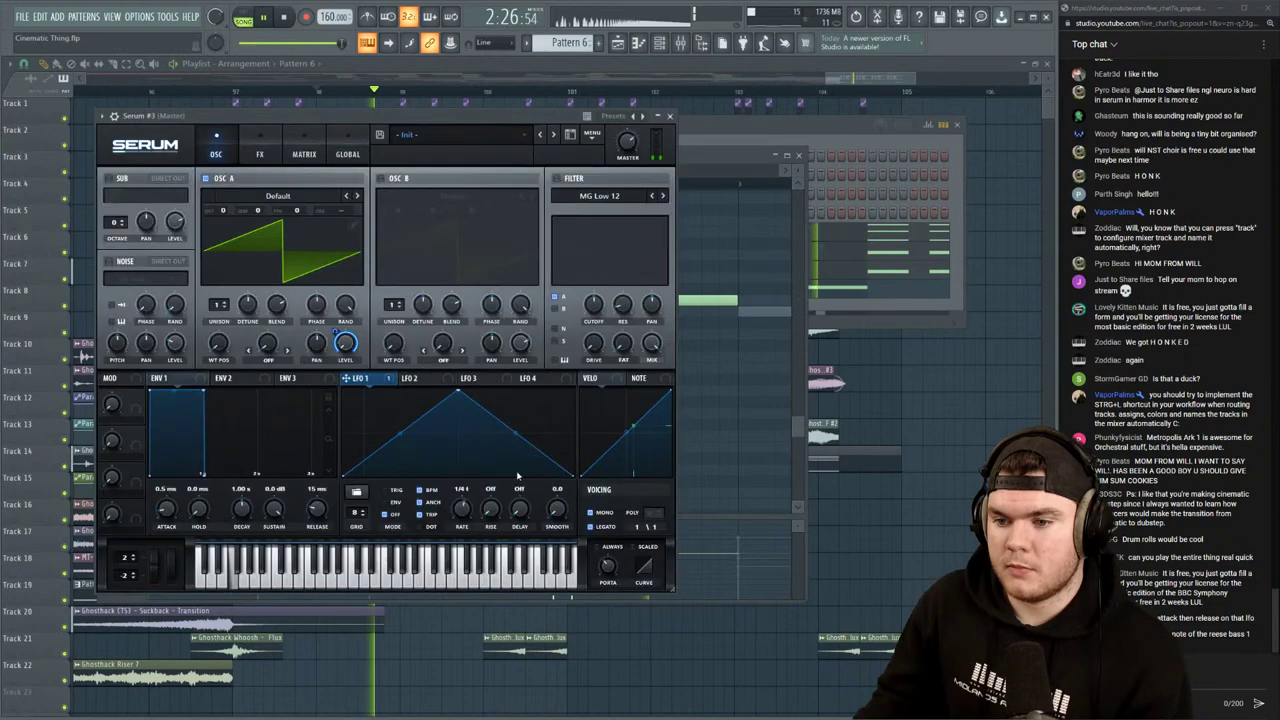
key("space")
key("space")
left_click_drag(609, 566, 612, 558)
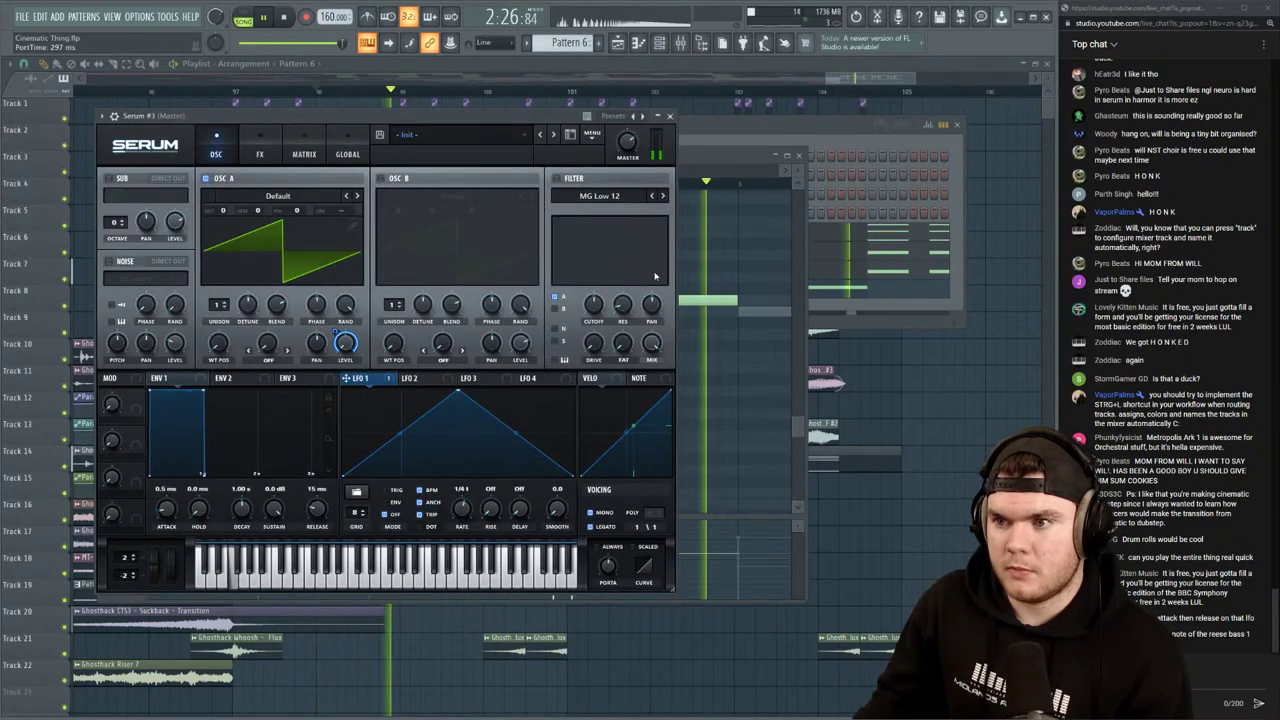
Try the longer slide note one octave higher at F4 and audition it from bar 98
left_click(690, 343)
left_click_drag(690, 342, 655, 274)
key("ctrl+Up")
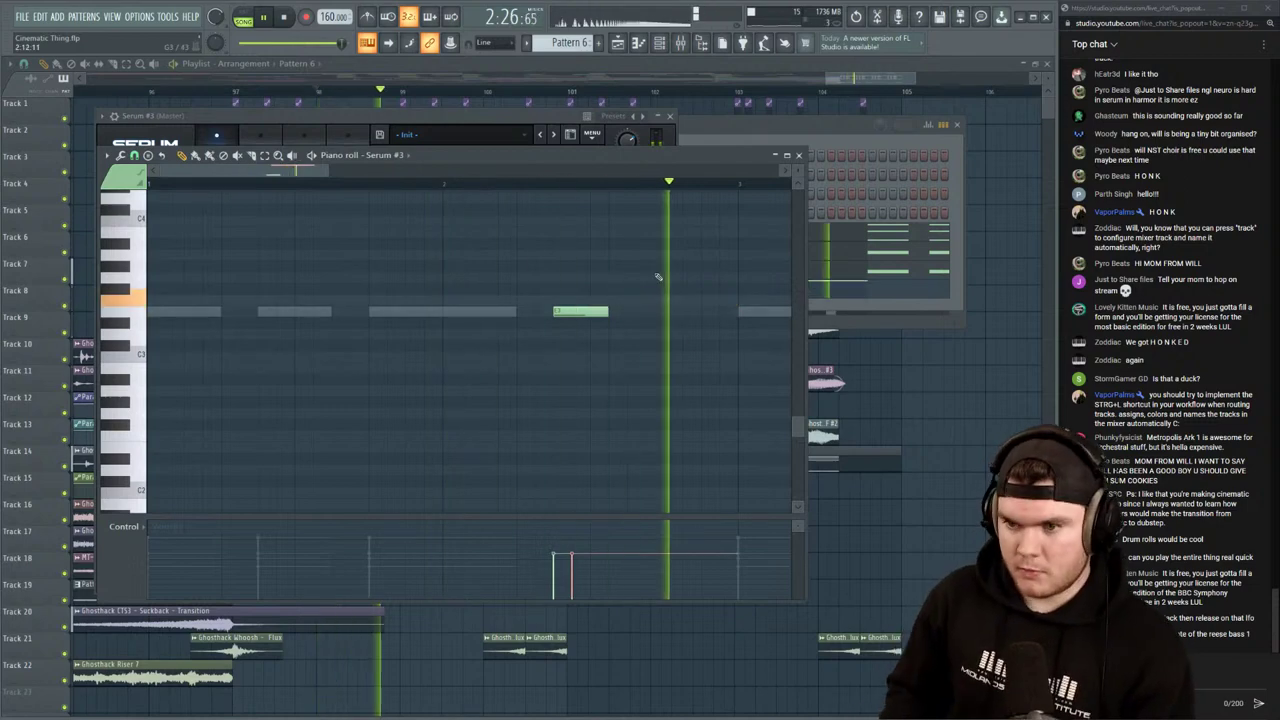
key("space")
key("space")
scroll(645, 230, "up", 6)
scroll(611, 186, "down", 1)
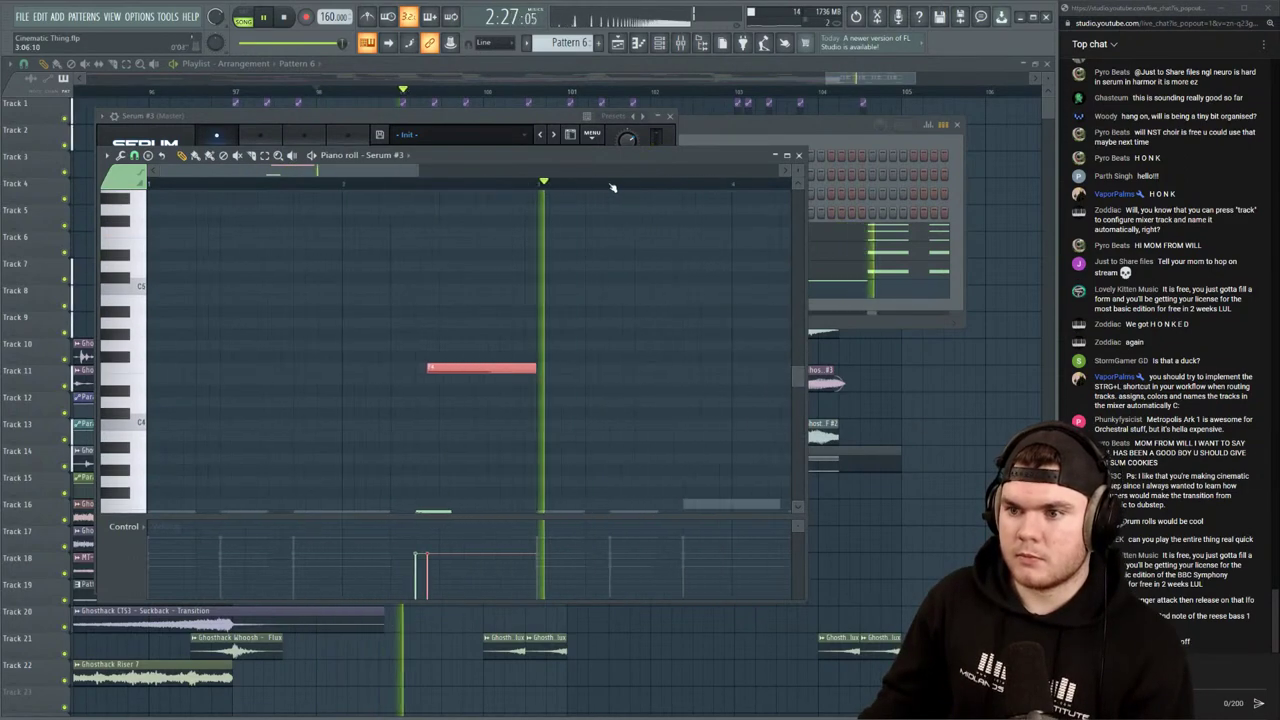
scroll(608, 235, "down", 4)
key("space")
scroll(604, 275, "up", 1)
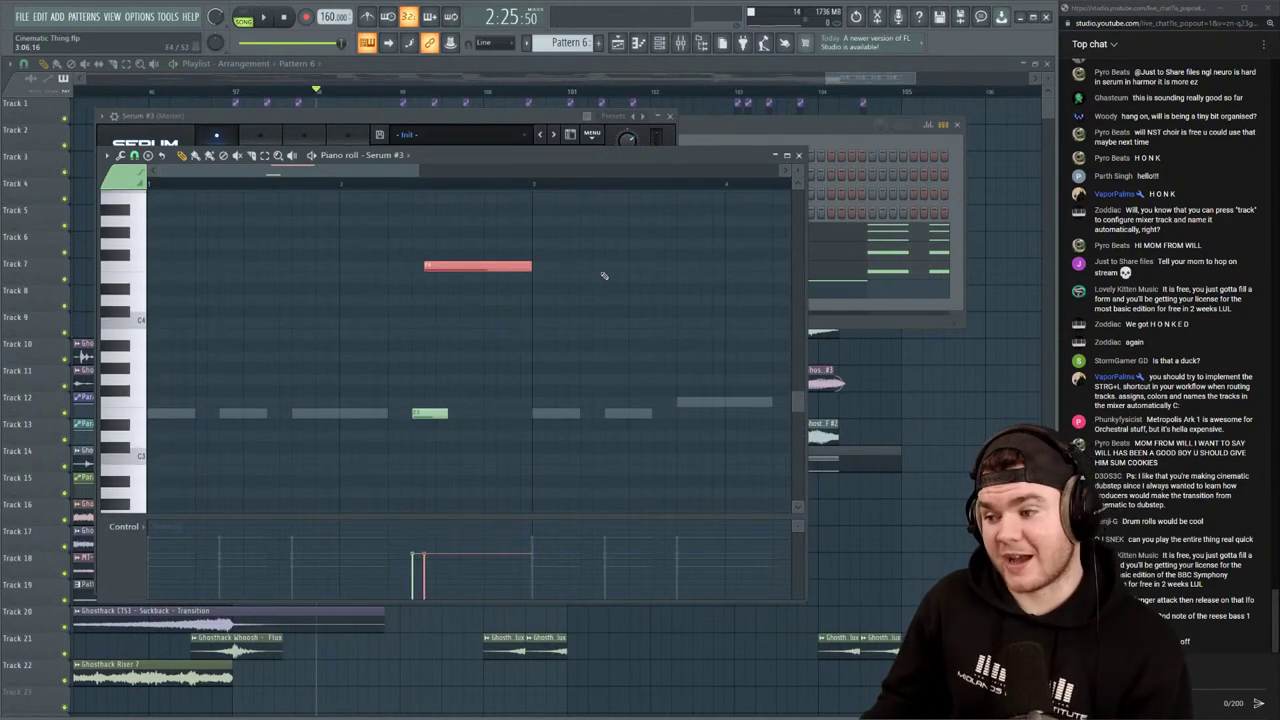
key("space")
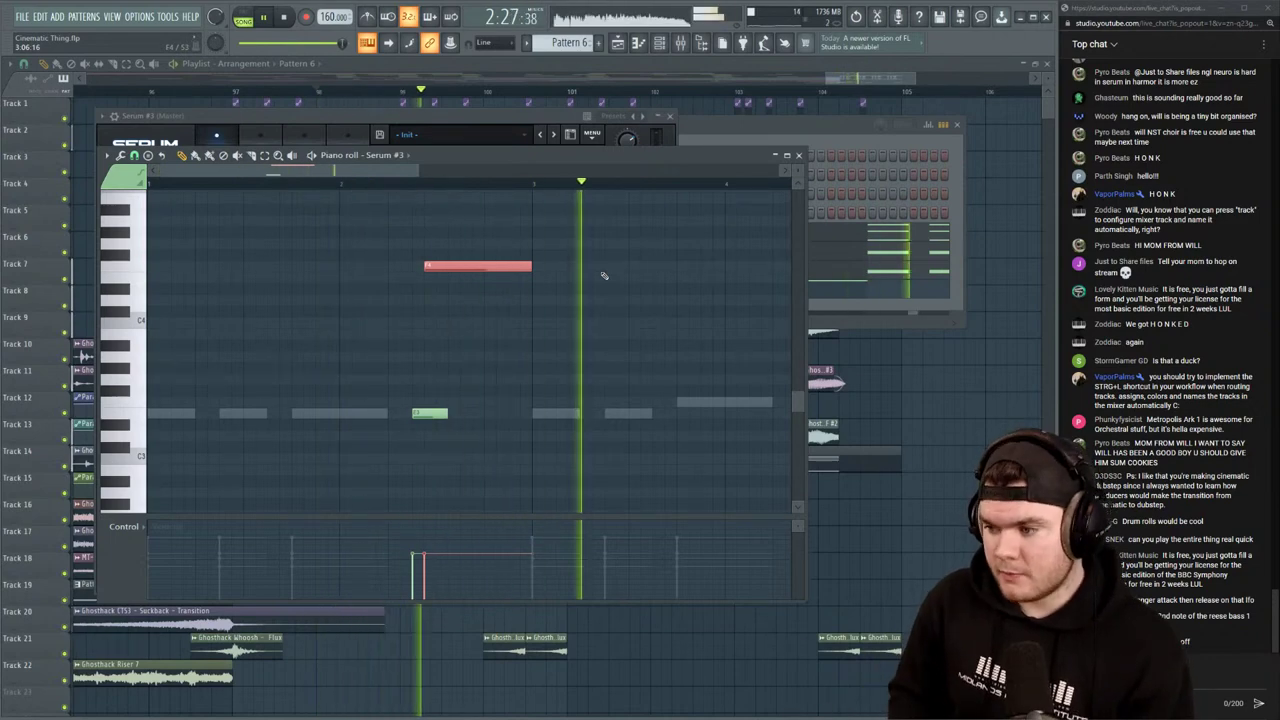
key("space")
Return the longer note to F3, set Serum #3's LFO 1 to 9.6 Hz with BPM sync off, and audition
left_click(410, 120)
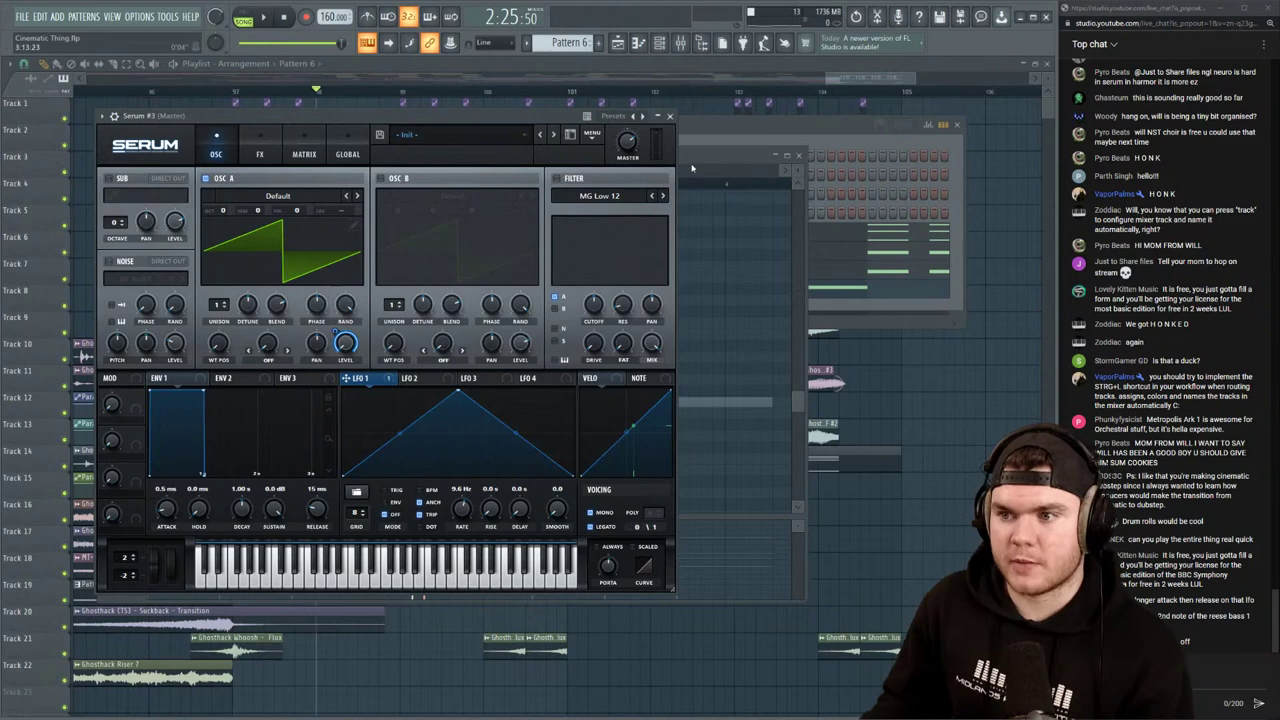
left_click(691, 167)
key("space")
scroll(405, 187, "up", 3)
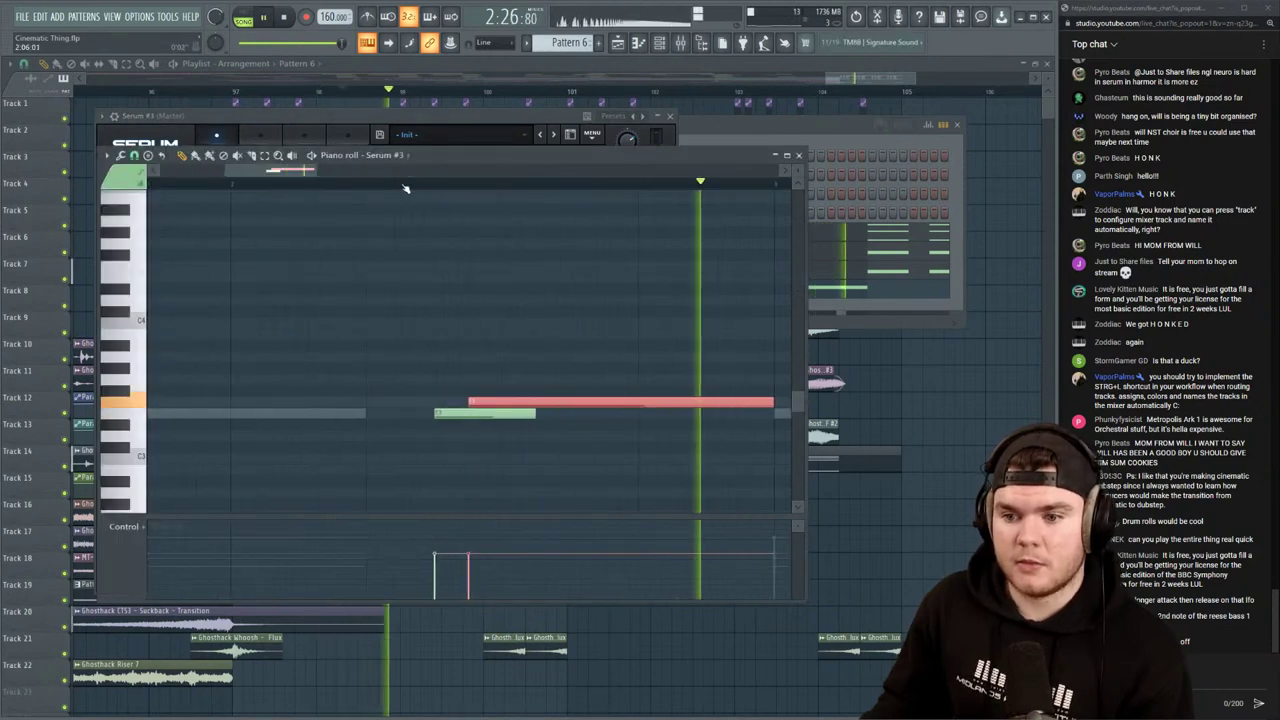
Delete the short E3 note and audition the F3 note alone
key("space")
right_click(469, 416)
key("space")
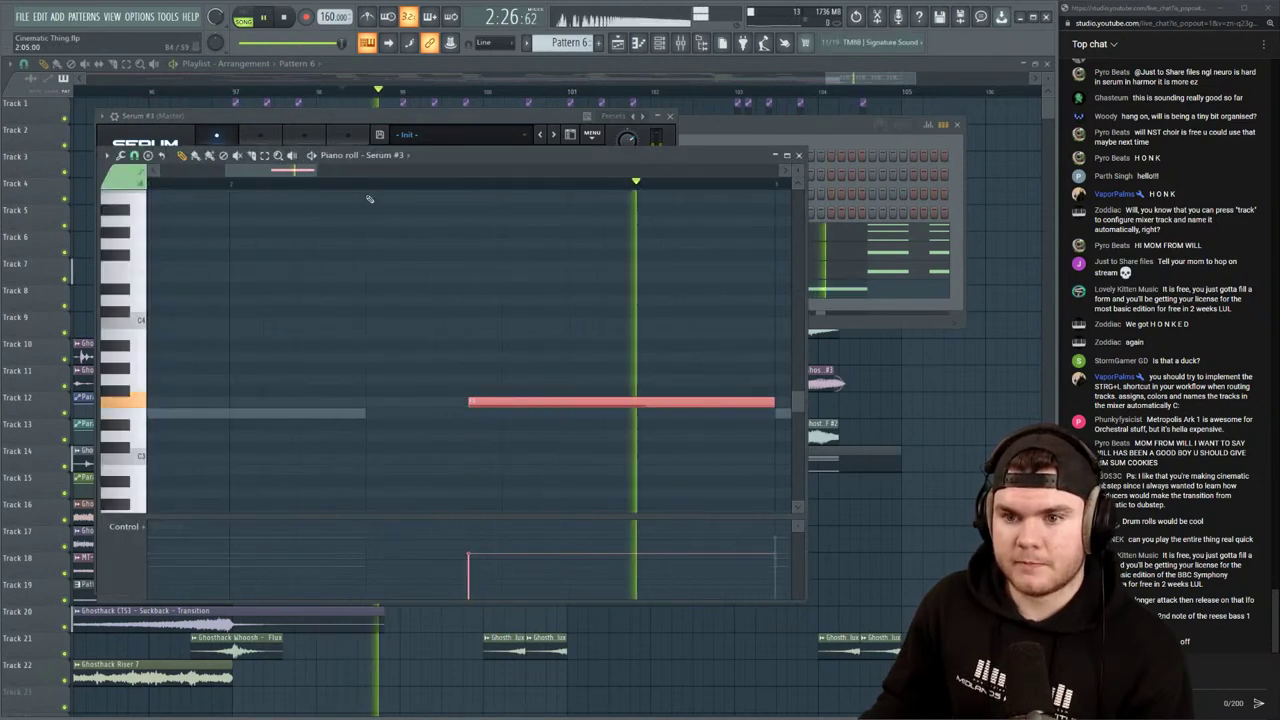
key("space")
scroll(348, 186, "down", 4)
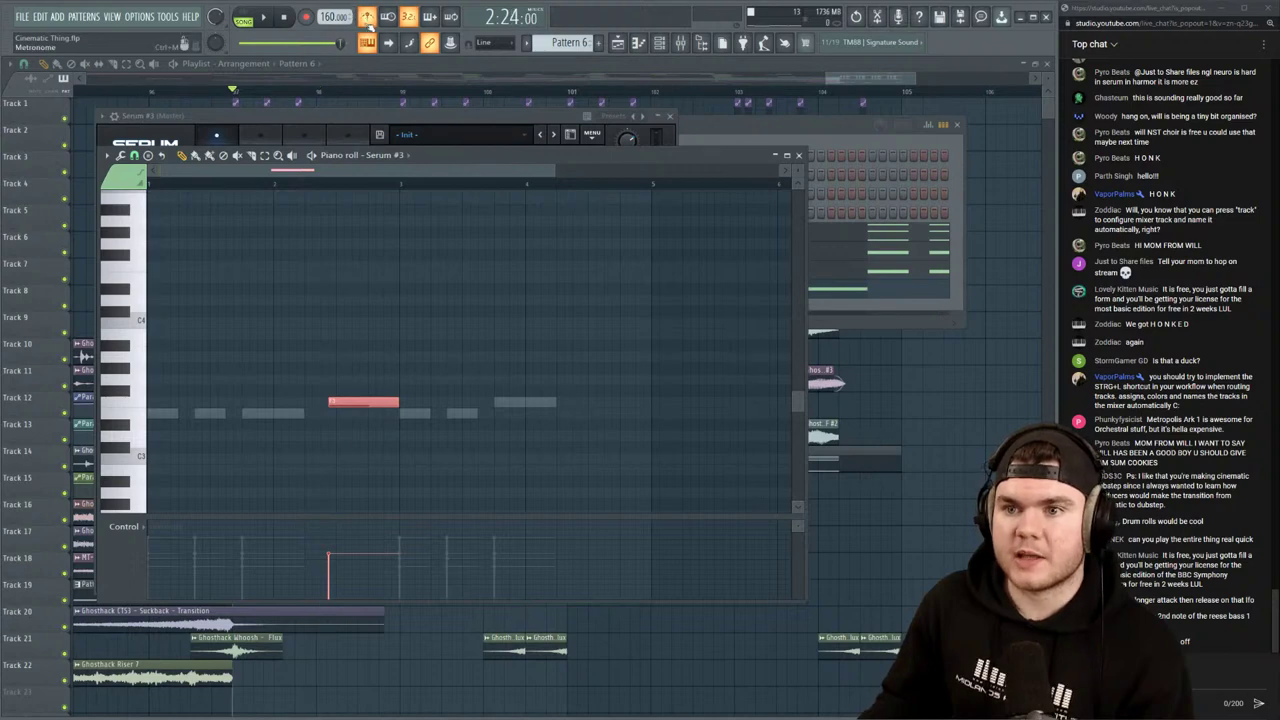
Play Pattern 6 alone with the metronome, move the remaining note to an earlier E3, and add an overlapping F3 after it
key("space")
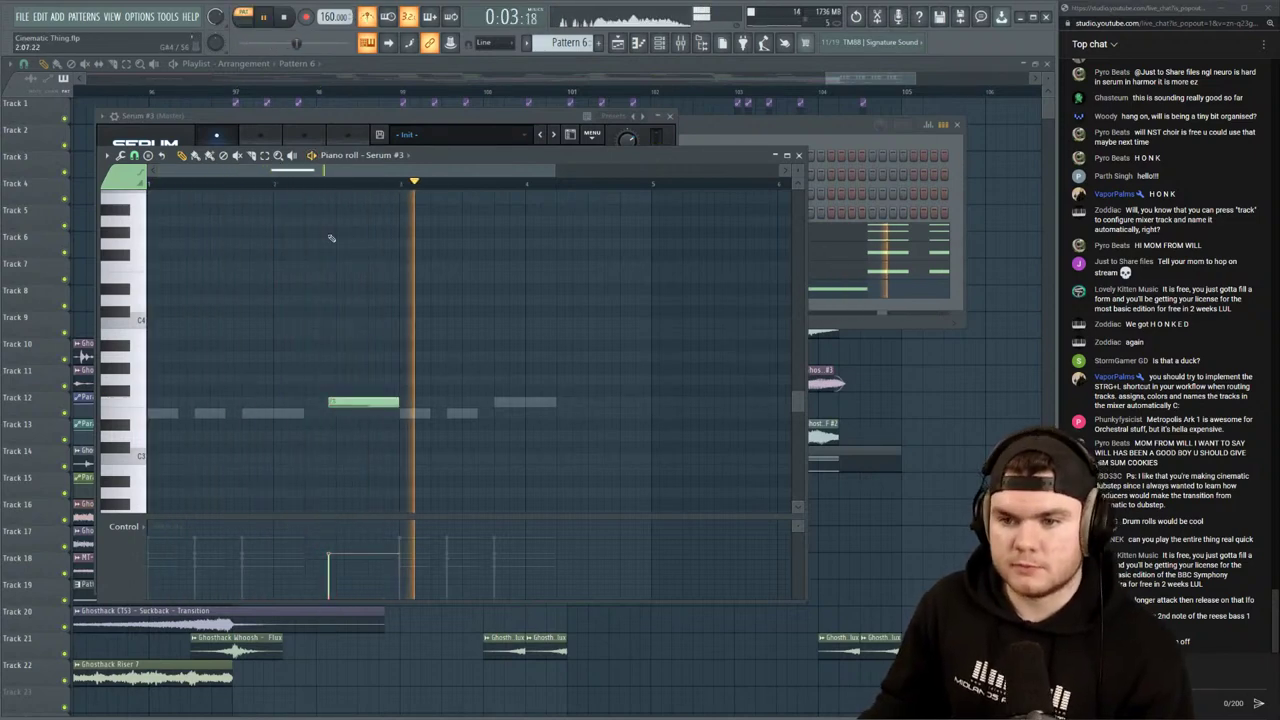
key("space")
mouse_move(349, 403)
left_mouse_down()
mouse_move(330, 415)
mouse_move(343, 413)
left_mouse_up()
key("space")
left_click(338, 402)
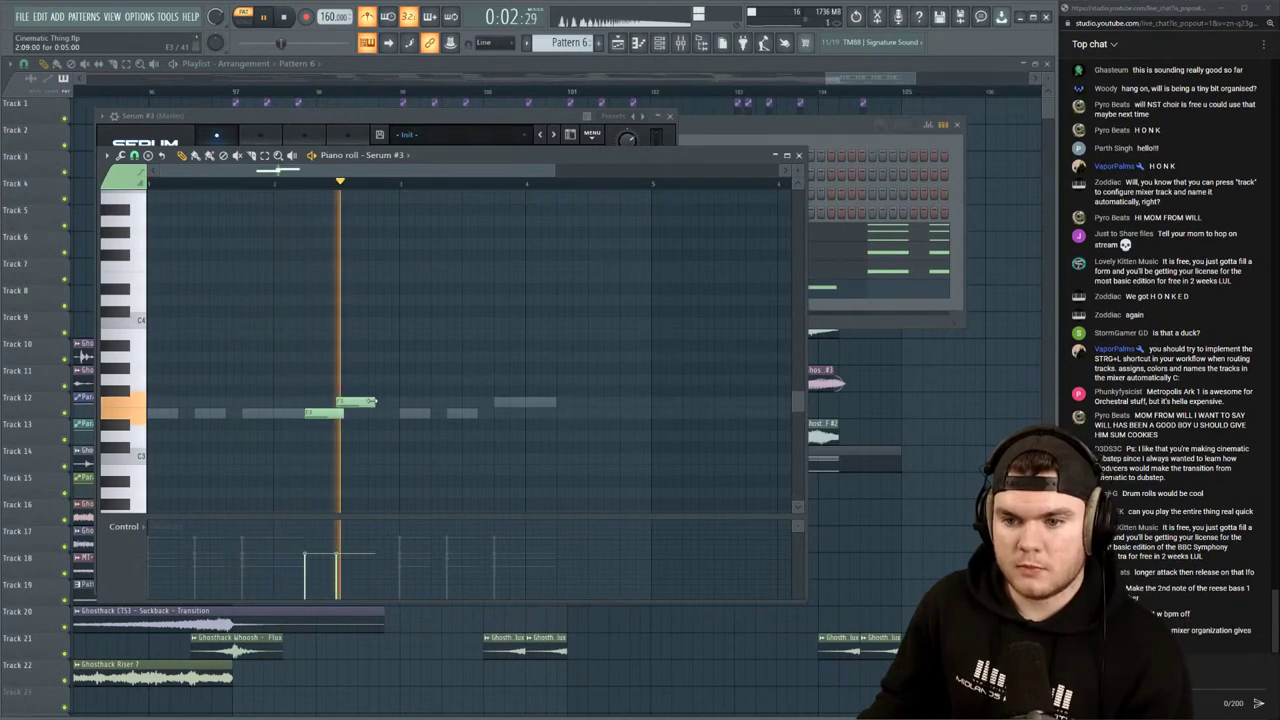
Set Serum #3's LFO 1 to trigger mode with a rate of 4.2 Hz while auditioning Pattern 6
left_click(418, 118)
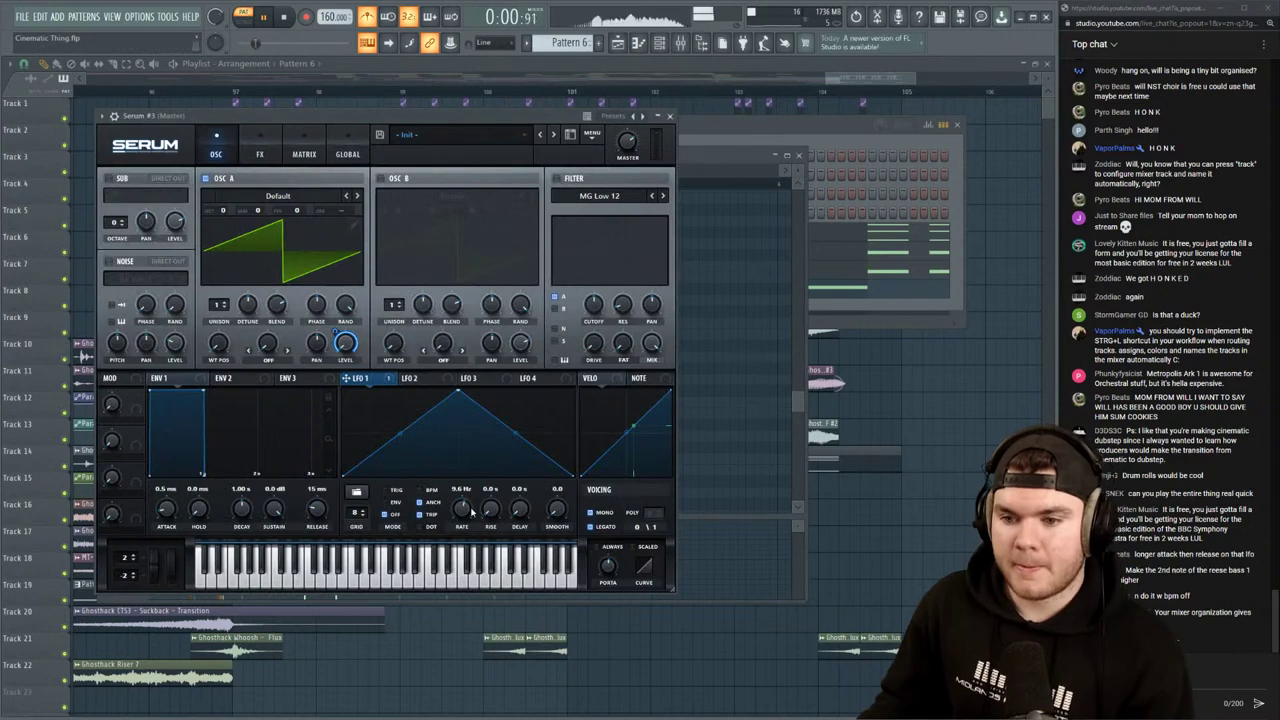
key("space")
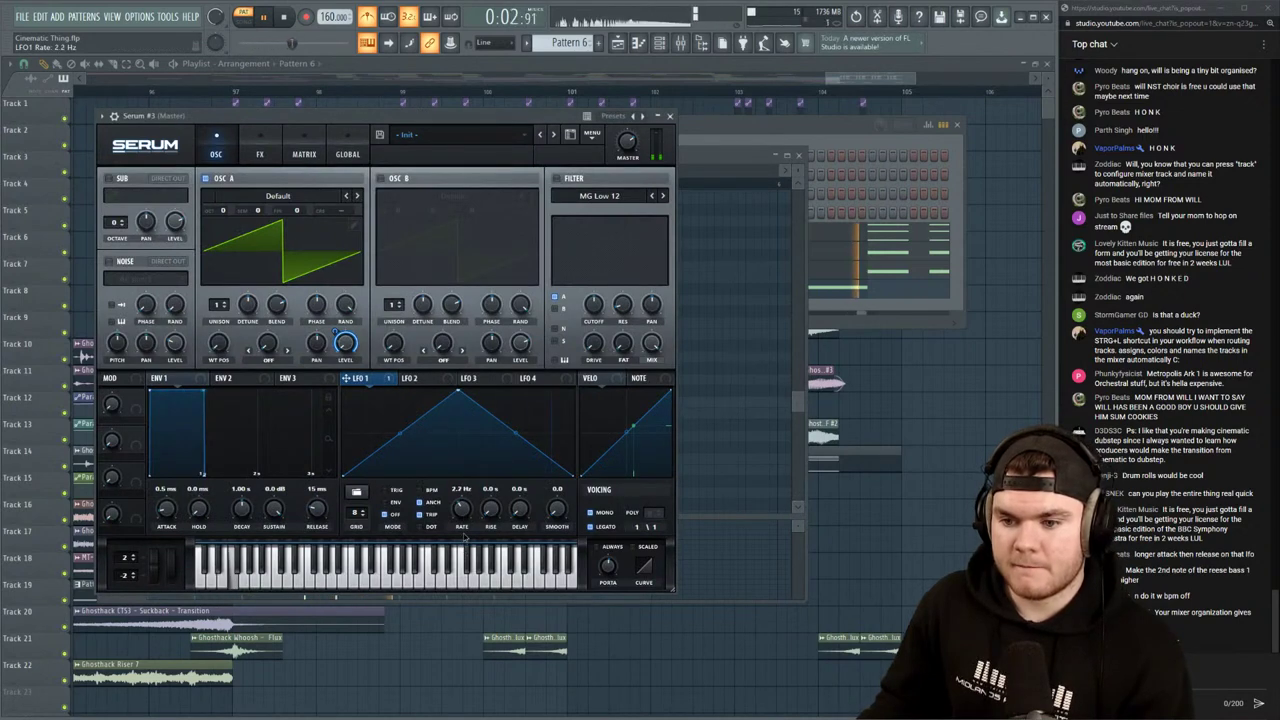
left_click(393, 491)
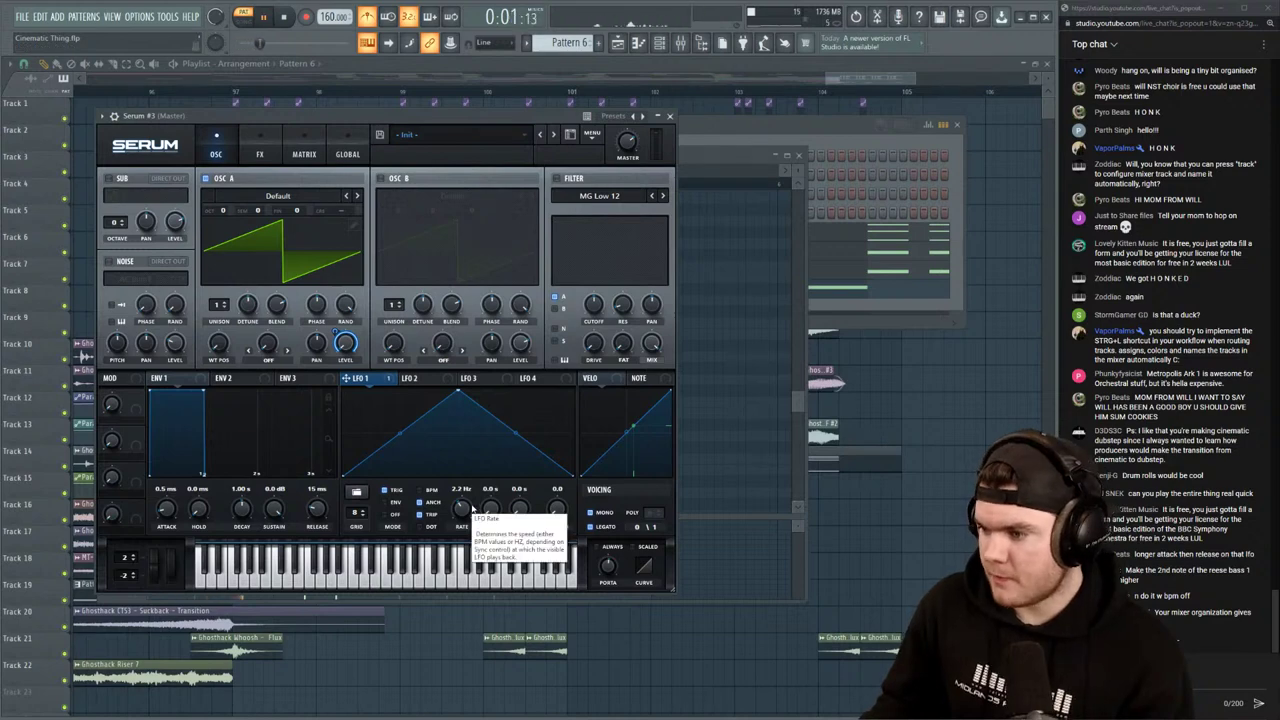
left_click_drag(471, 510, 471, 505)
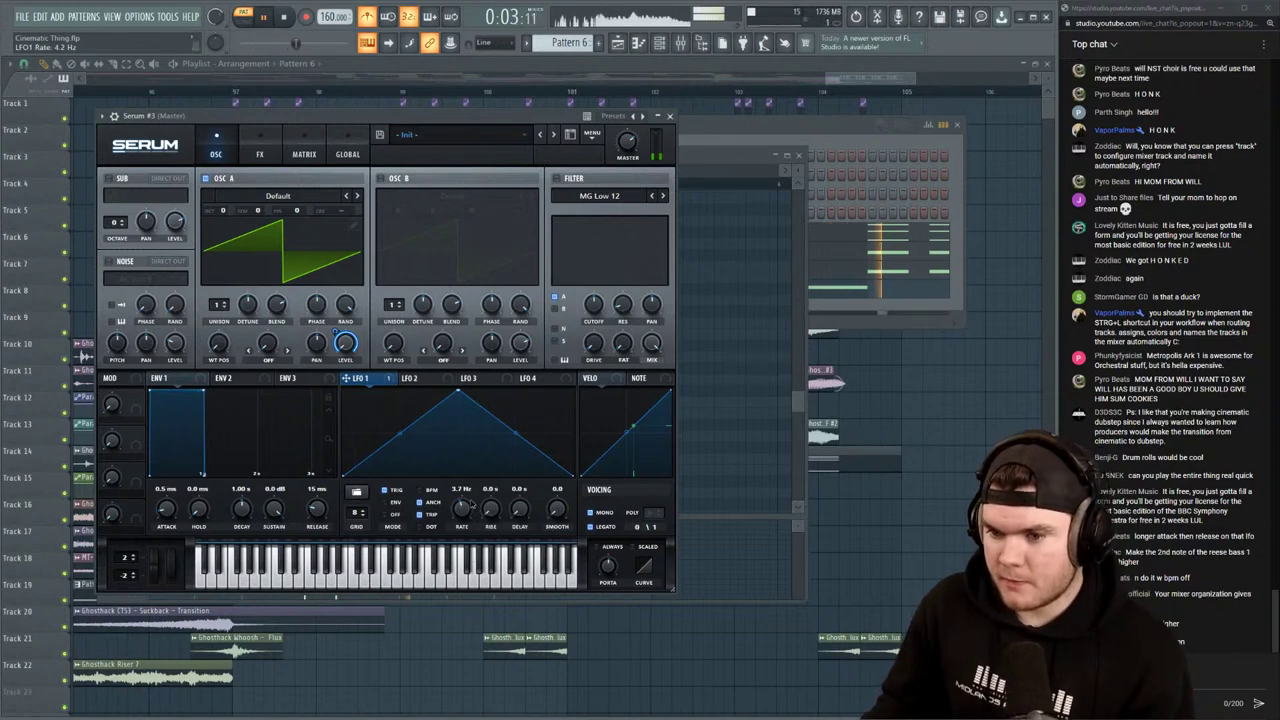
left_click(679, 44)
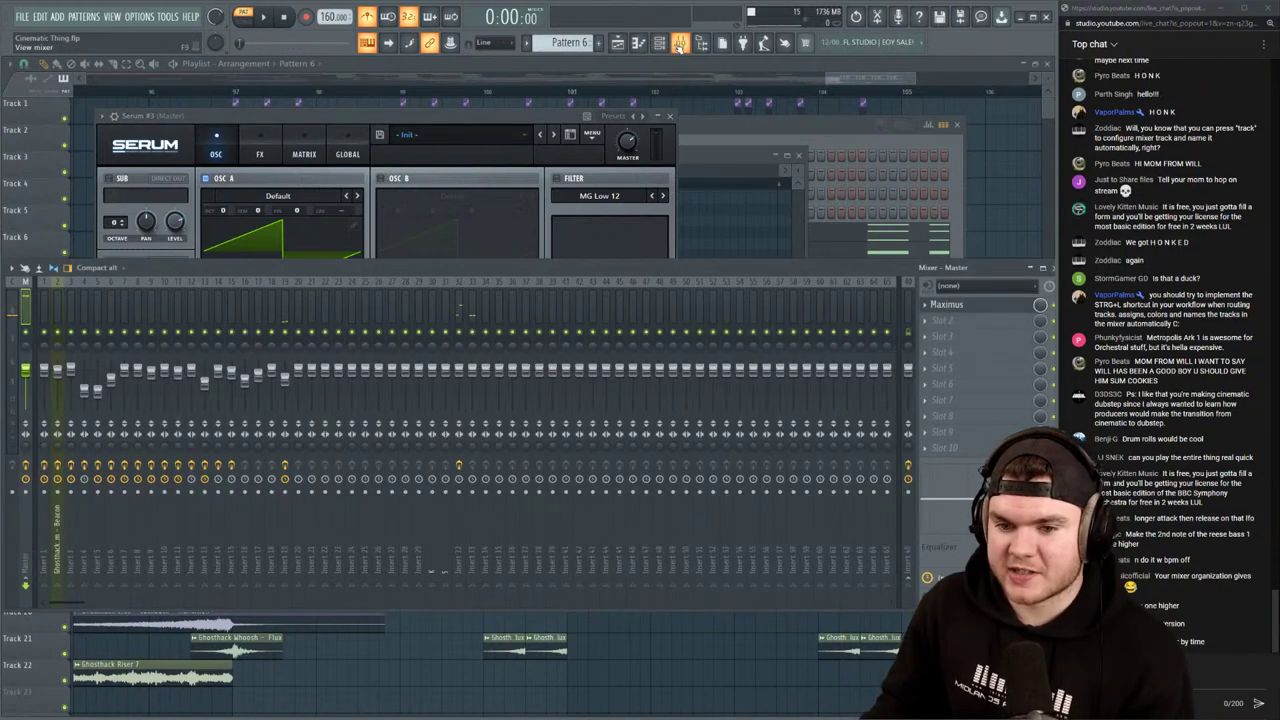
left_click(679, 44)
Bend LFO 1's rise into a convex curve, move its peak slightly earlier, and set the rate to 3.7 Hz during playback
key("space")
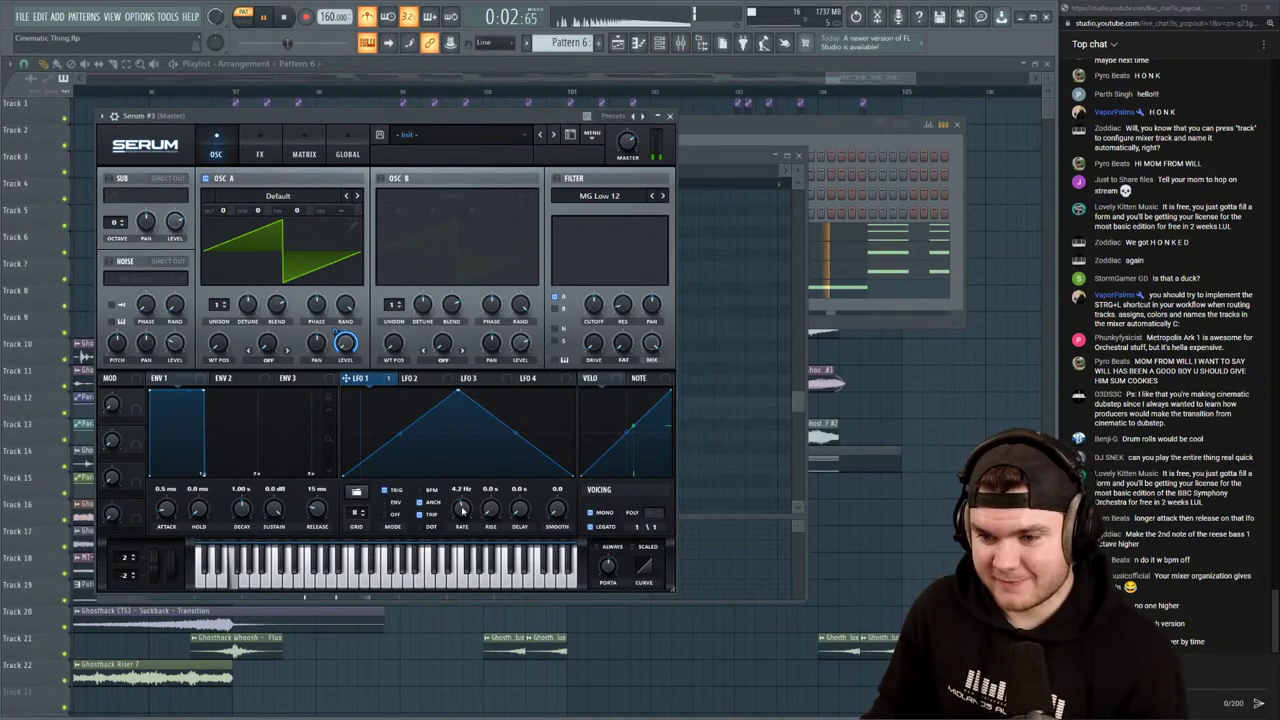
scroll(462, 510, "up", 1)
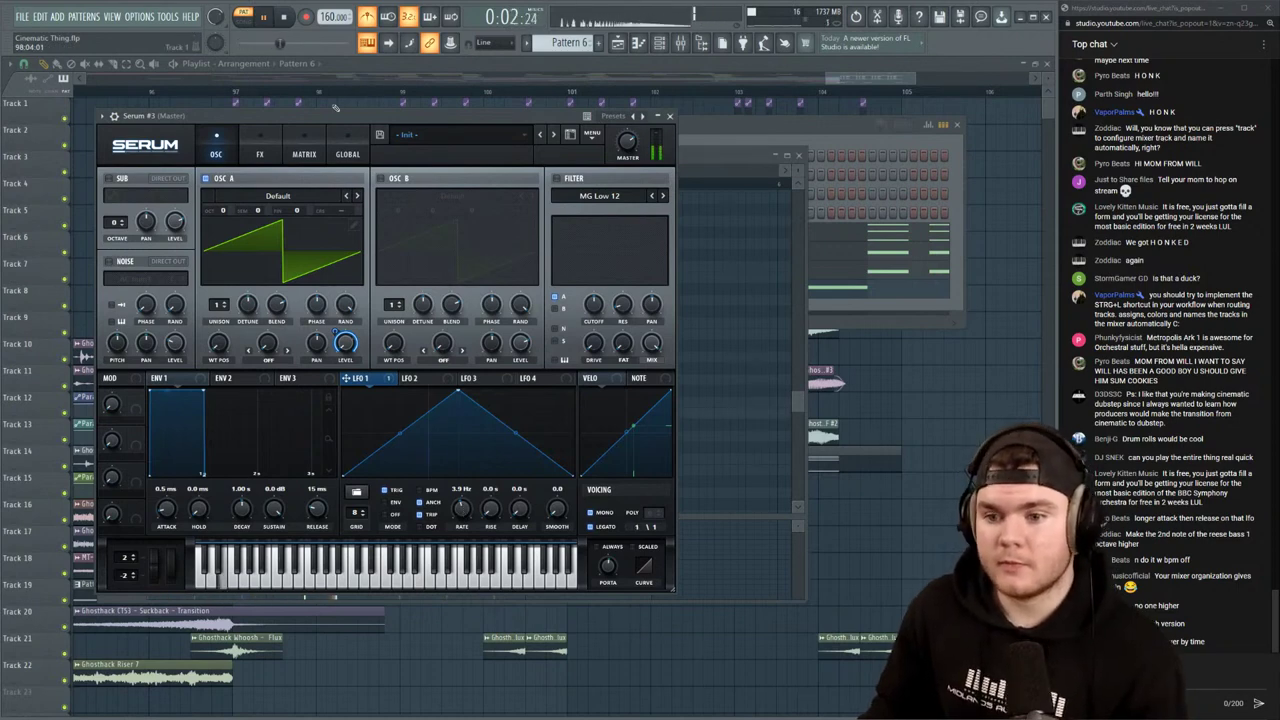
scroll(462, 510, "up", 3)
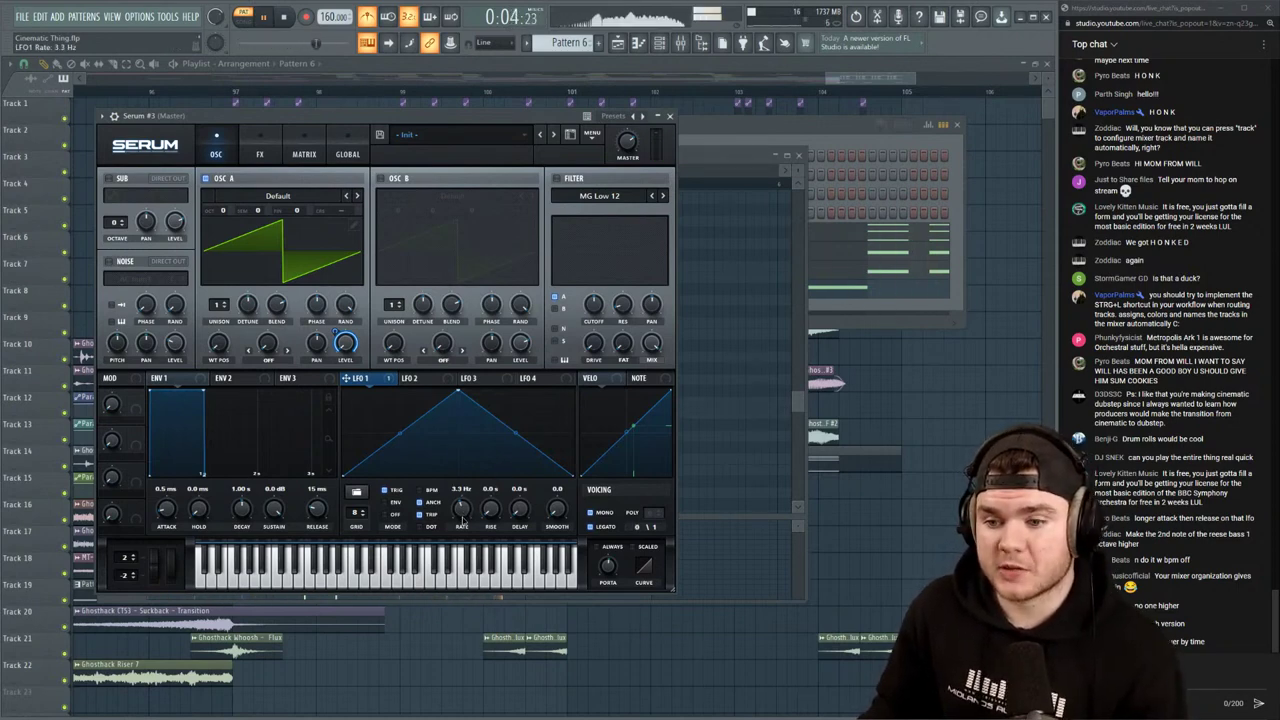
left_click_drag(400, 436, 403, 428)
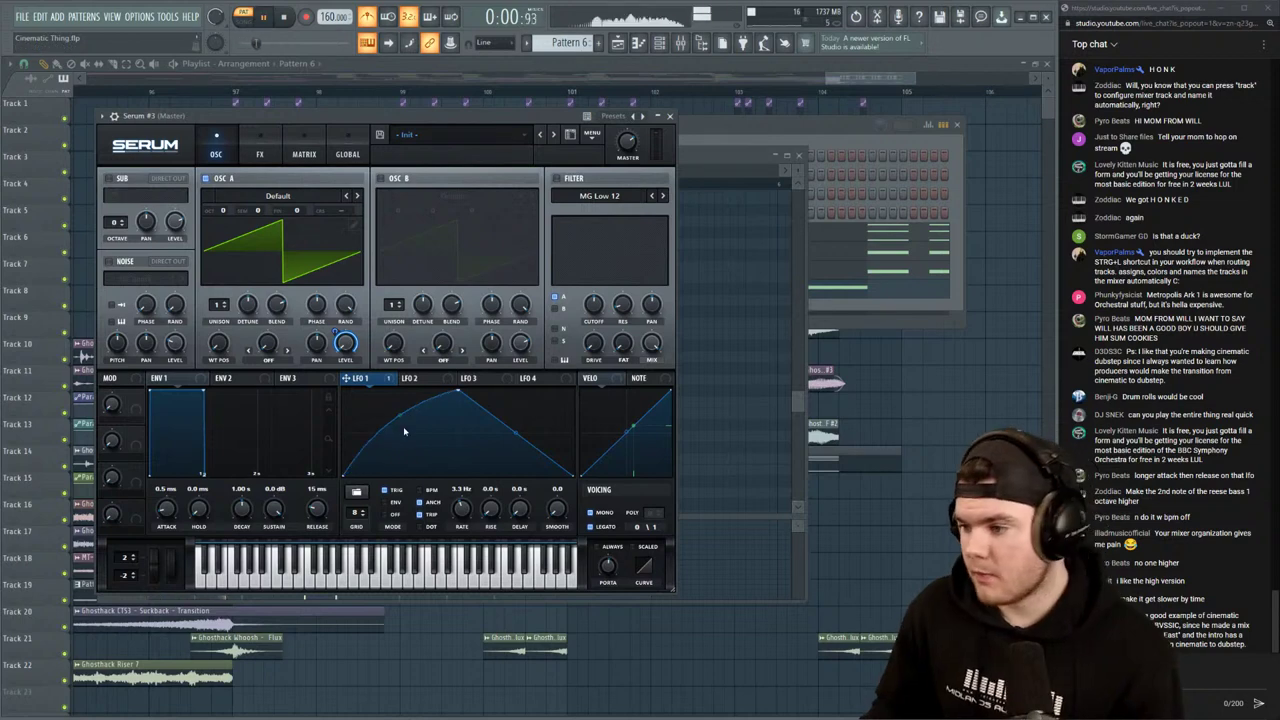
left_click_drag(453, 390, 426, 386)
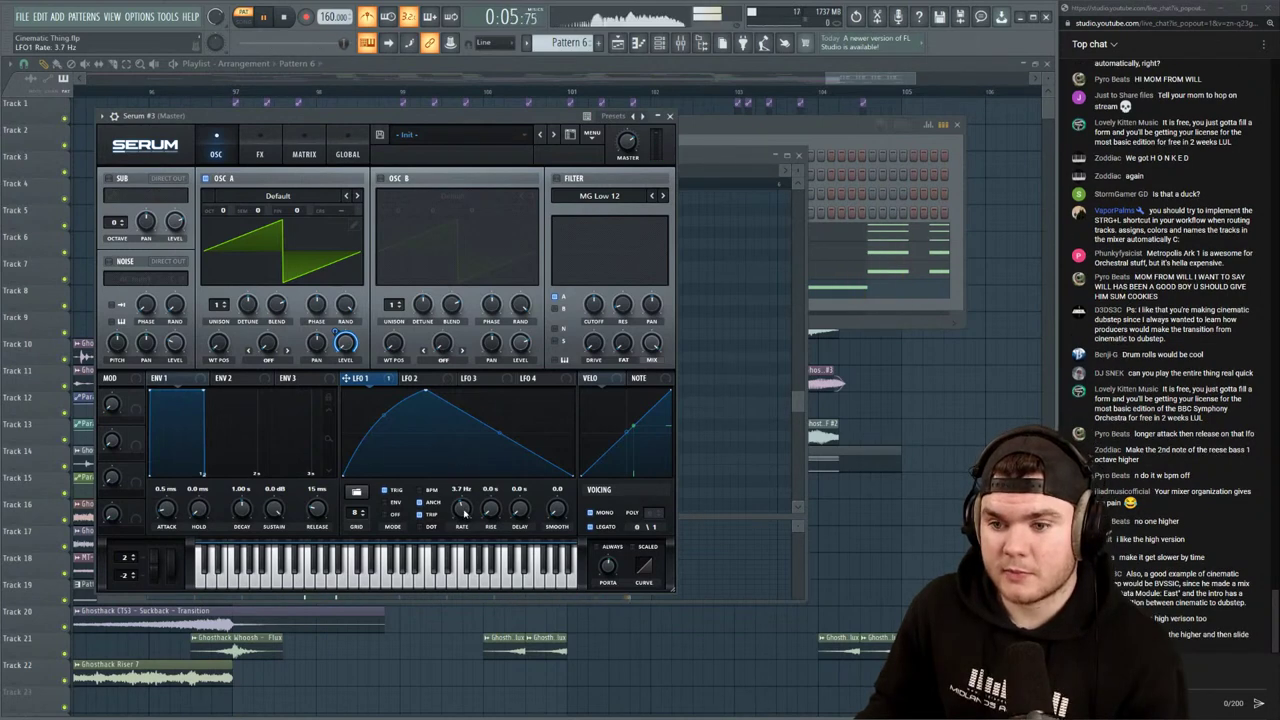
key("space")
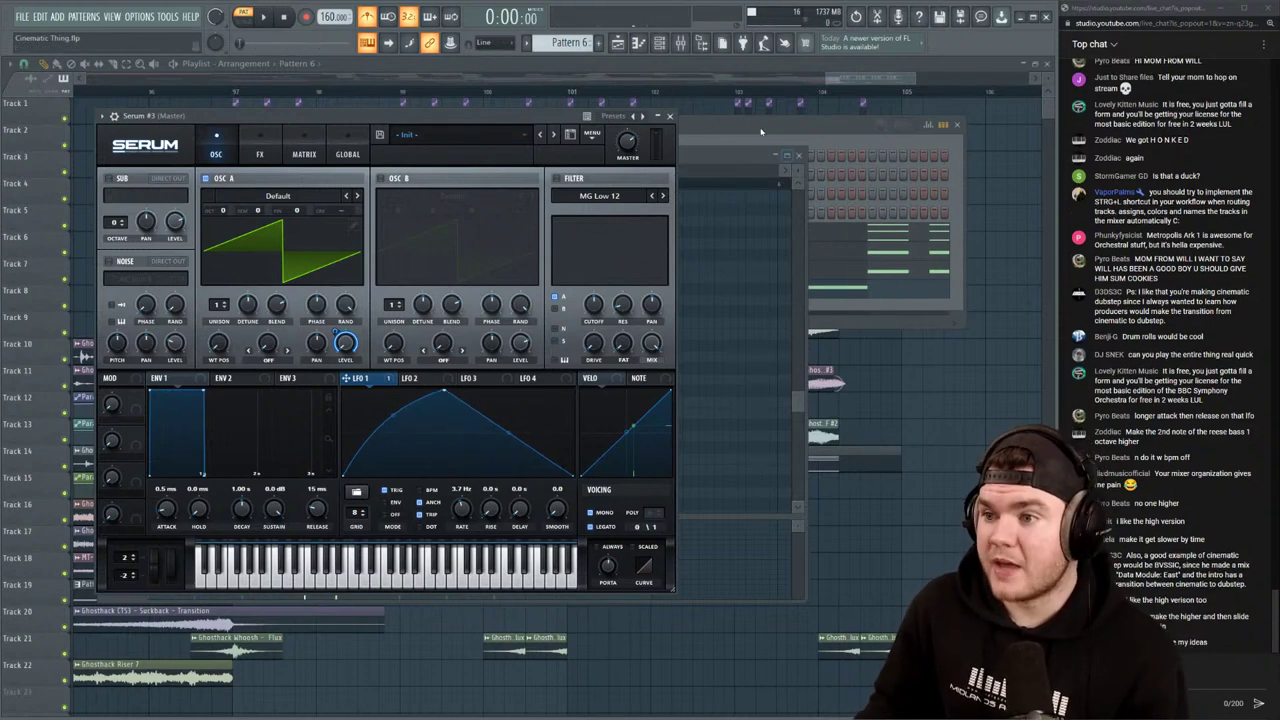
Extend Serum #3's F3 note to just before bar 3 and audition the slide from bar 2
key("F7")
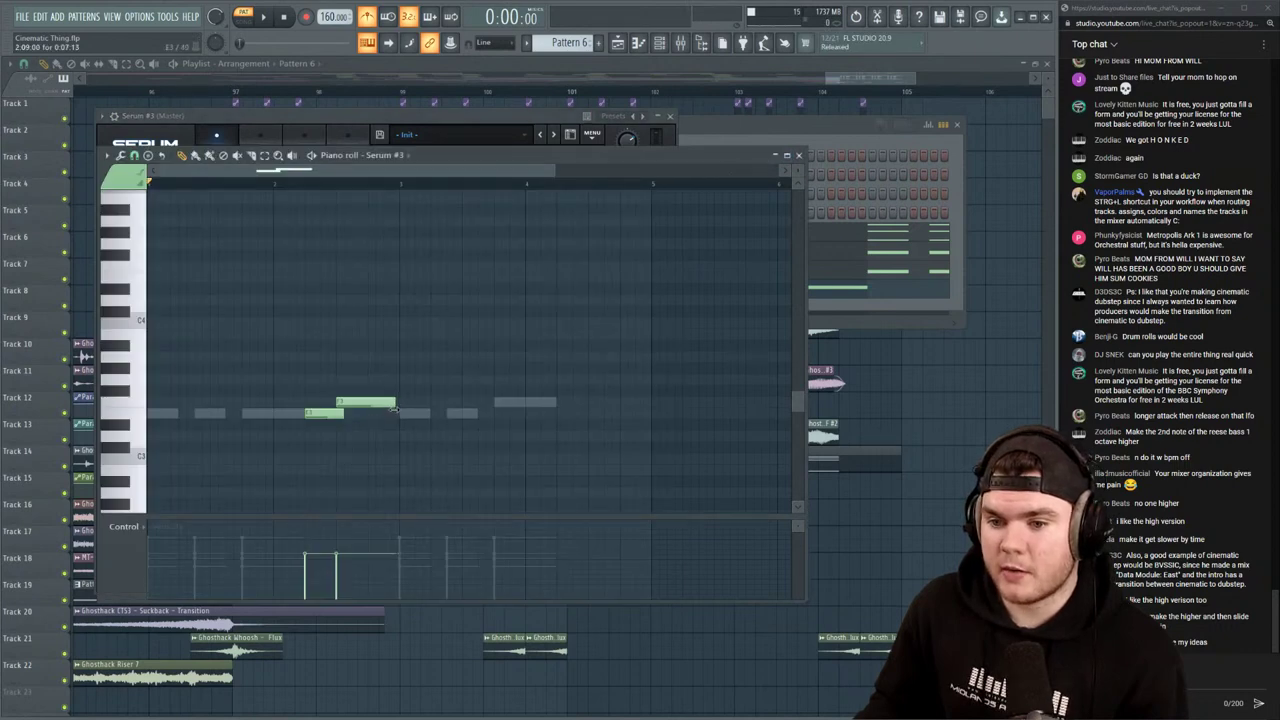
left_click(275, 185)
key("space")
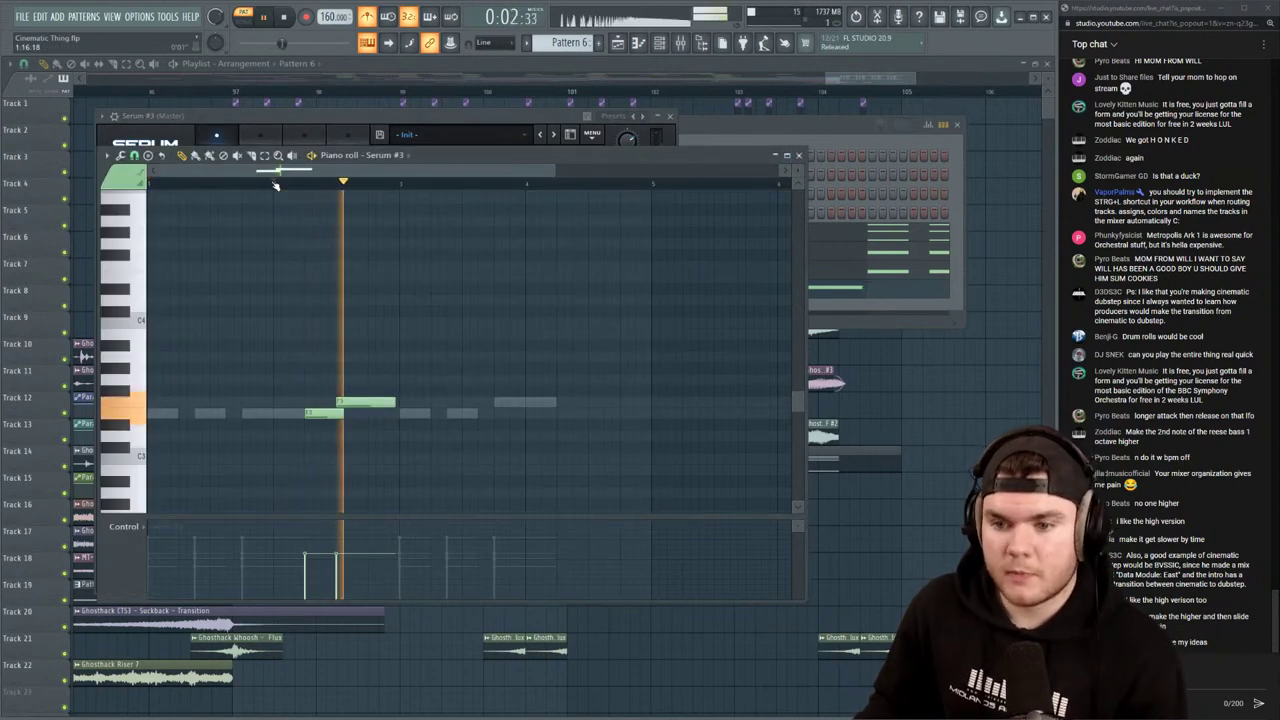
left_click(304, 119)
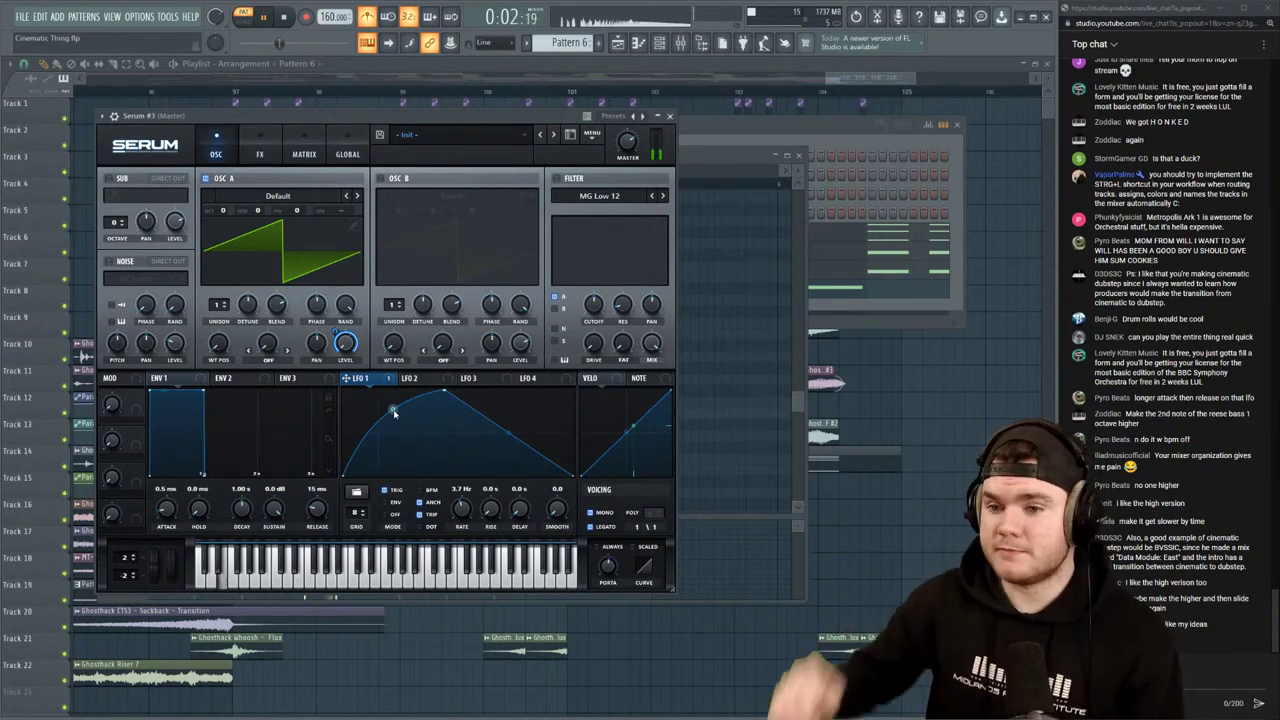
Try the longer F3 note one octave higher at F4 and audition it
left_click(715, 160)
left_click(390, 401)
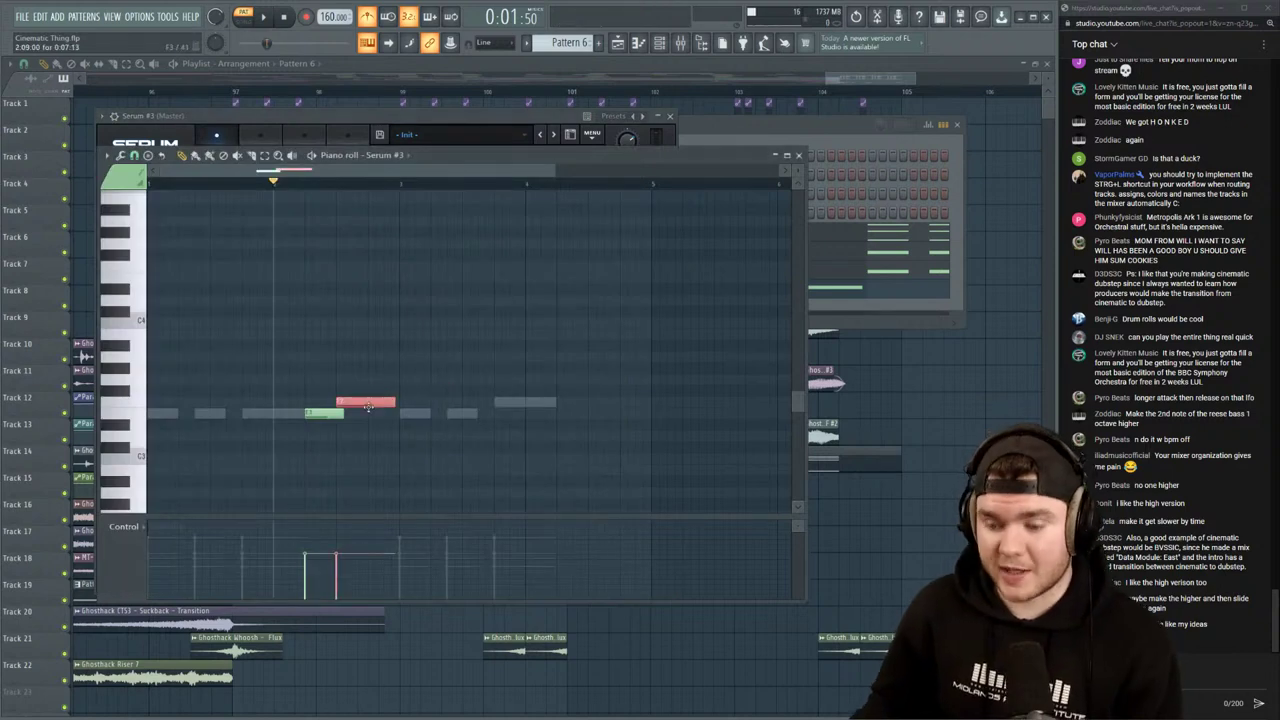
key("ctrl+Up")
key("space")
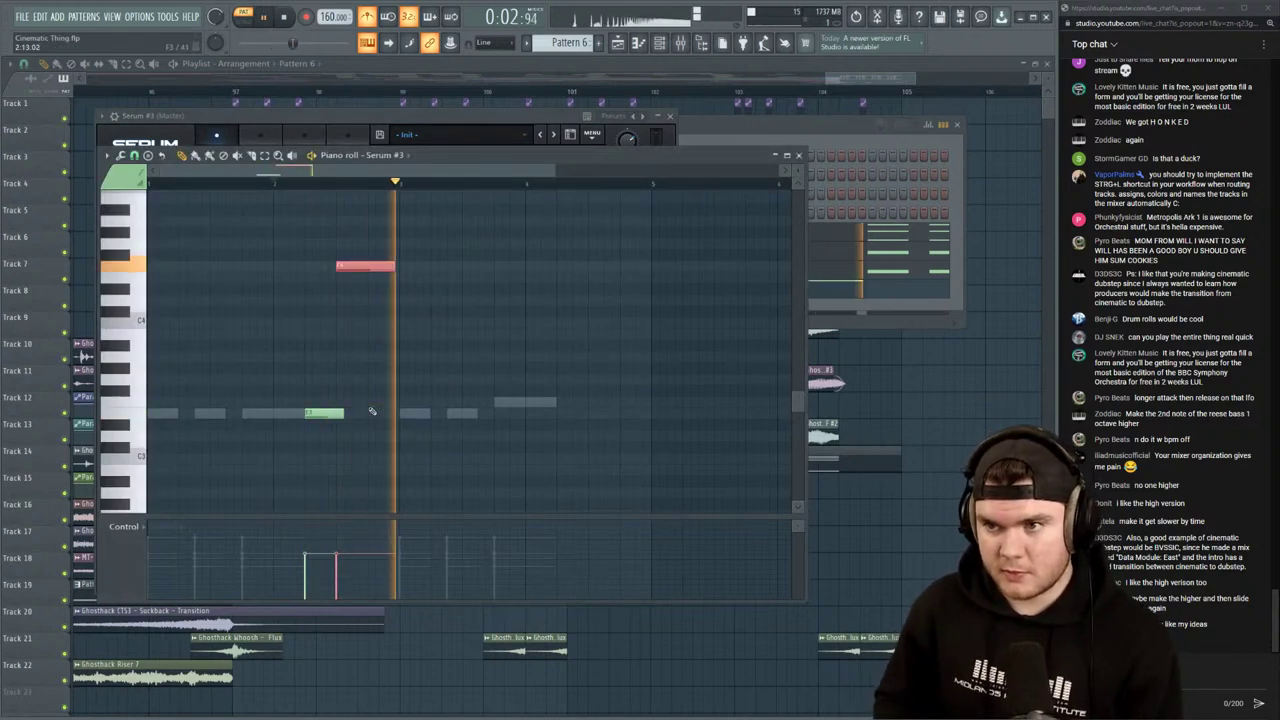
key("space")
key("ctrl+Down")
Lower Serum #3's oscillator A by one octave to -1 and audition the slide
left_click(410, 121)
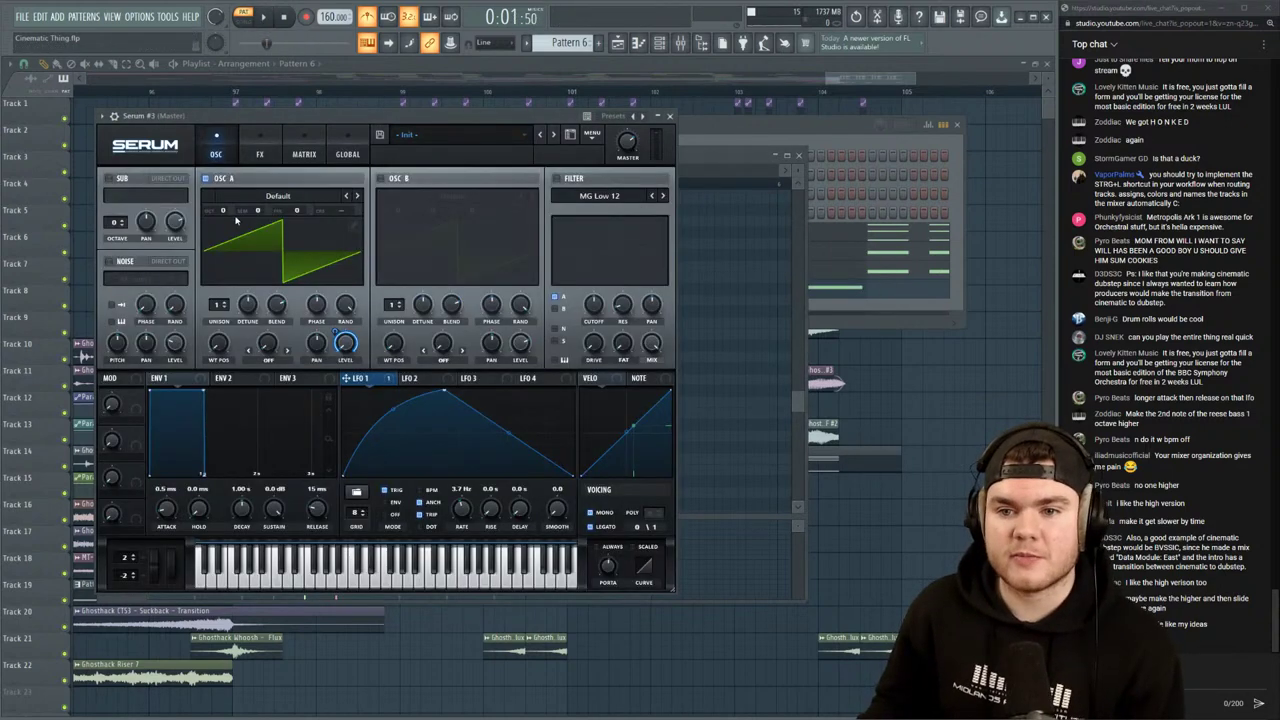
key("space")
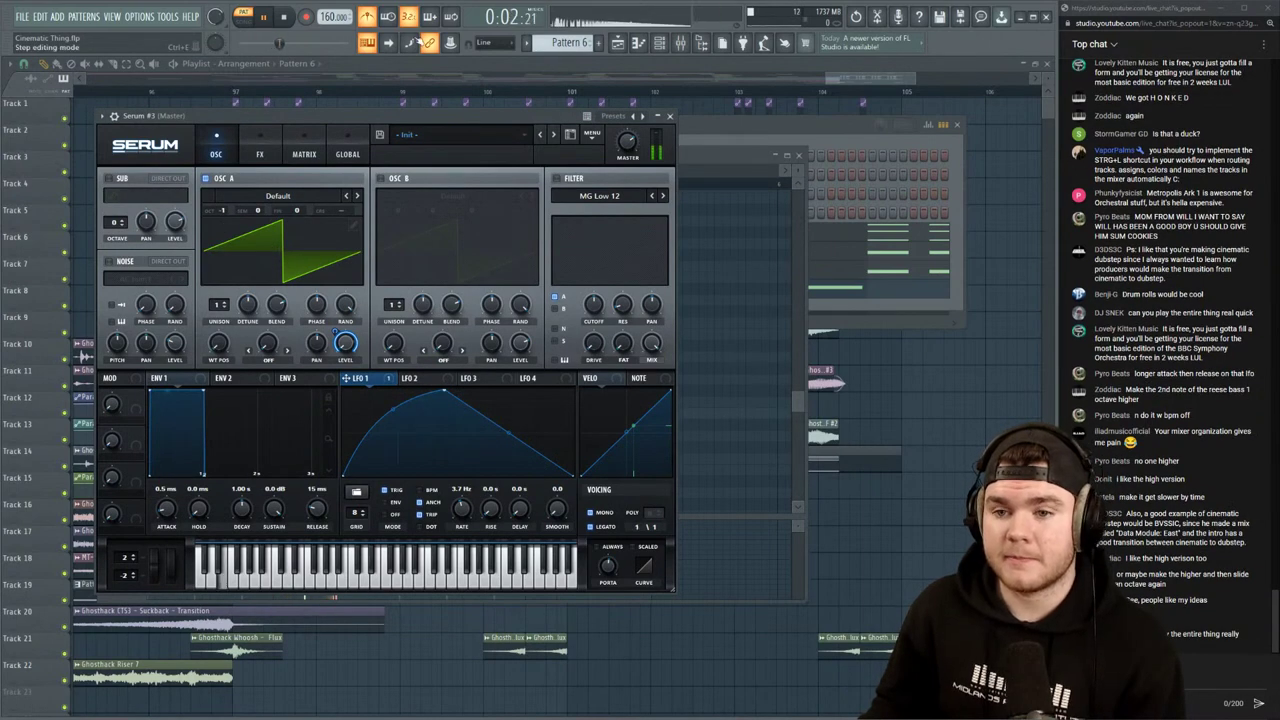
left_click(706, 145)
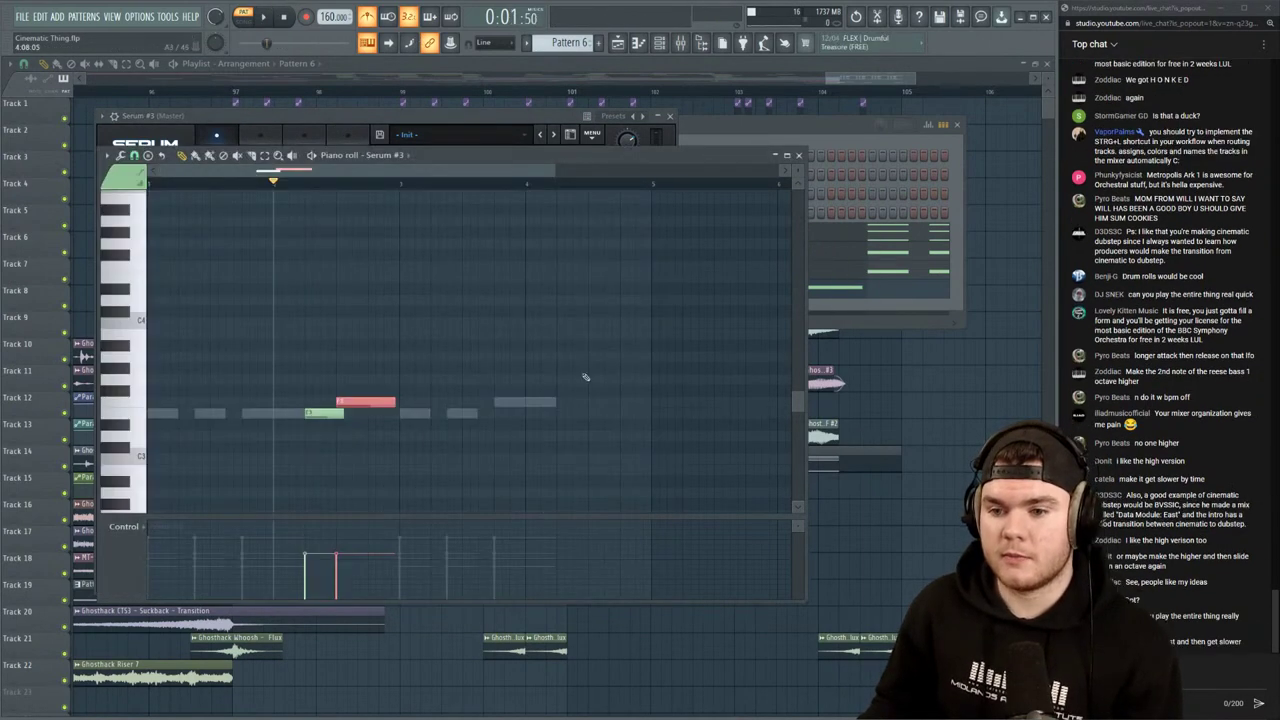
Try the F3 note at F4 again with the lowered oscillator and listen through the pattern
left_click_drag(490, 420, 343, 374)
key("ctrl+Up")
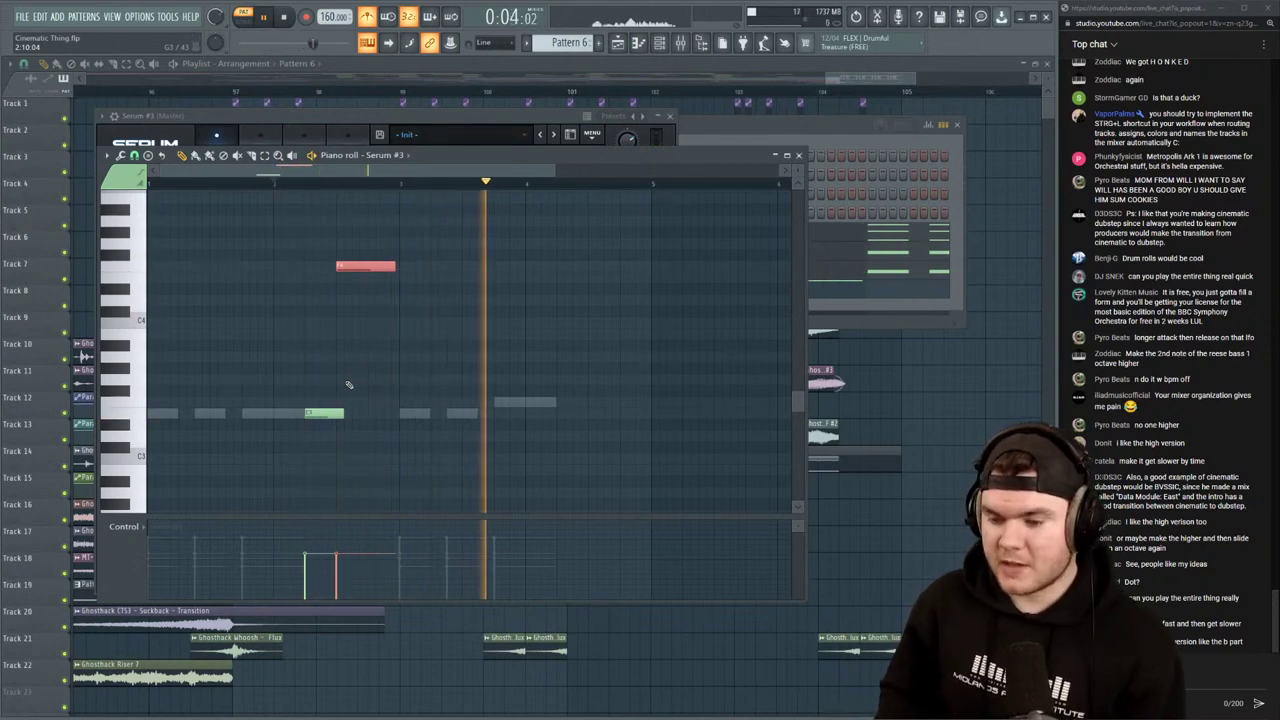
key("ctrl+Down")
key("space")
scroll(425, 191, "down", 2)
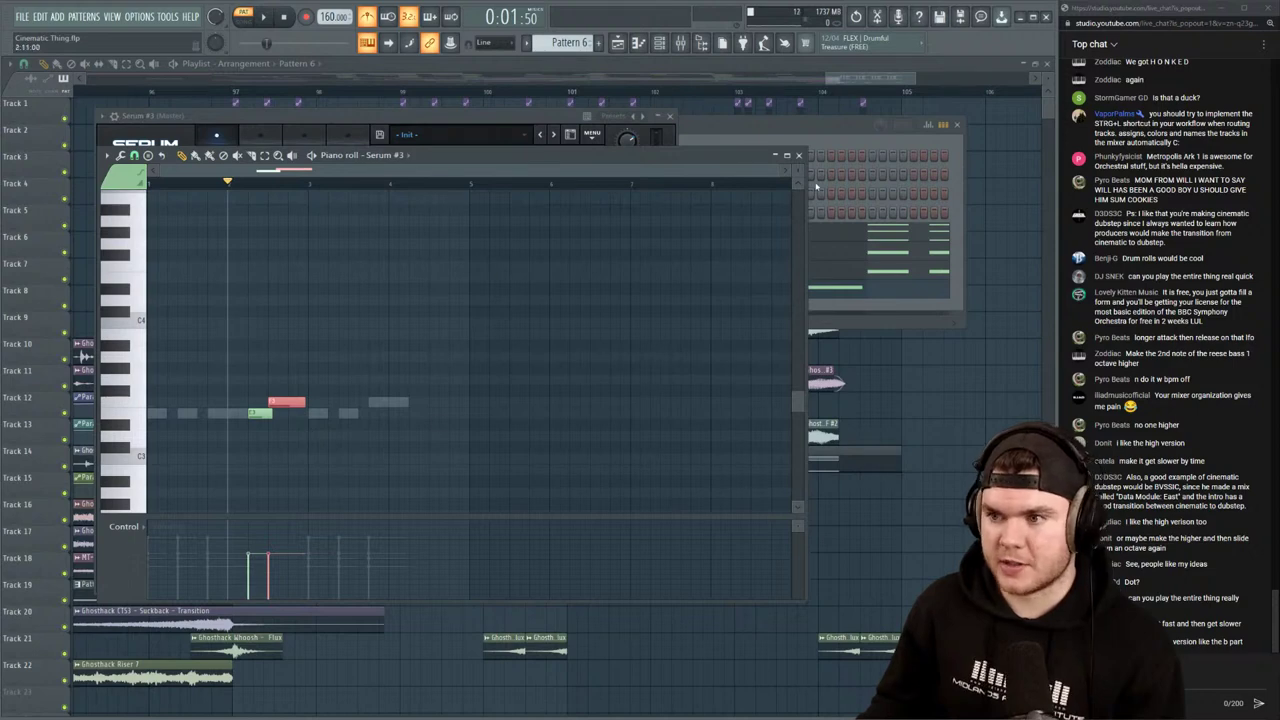
Close the open windows and play the drop in song mode with the metronome off
left_click(798, 156)
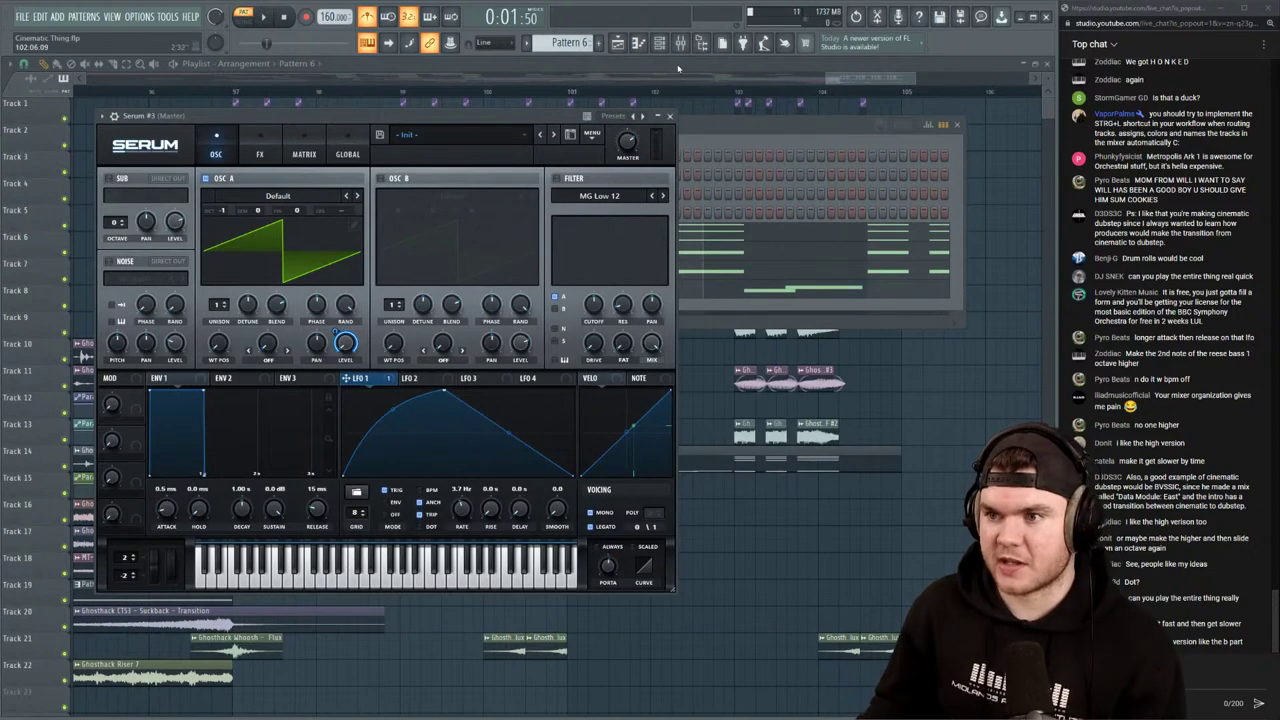
key("F12")
left_click(240, 94)
key("space")
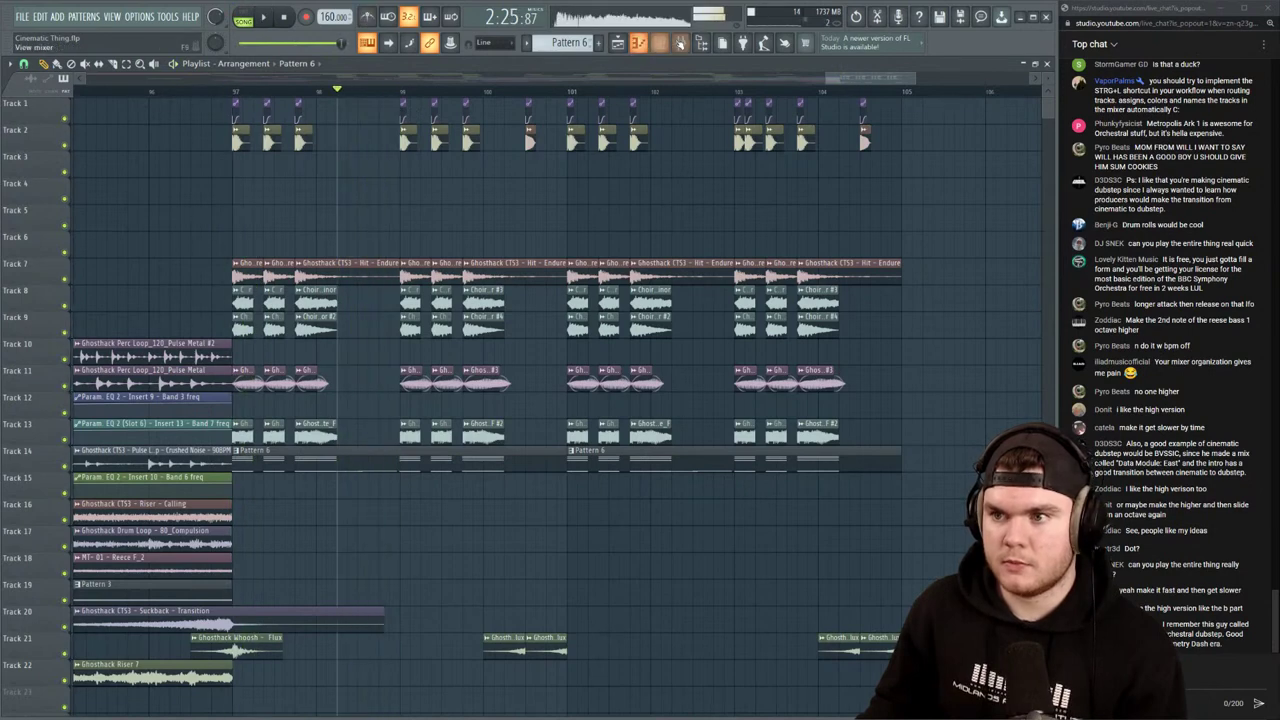
key("space")
Reopen Serum #3's notes and audition the E3-to-F3 slide within the full arrangement
left_click(660, 42)
left_click(567, 292)
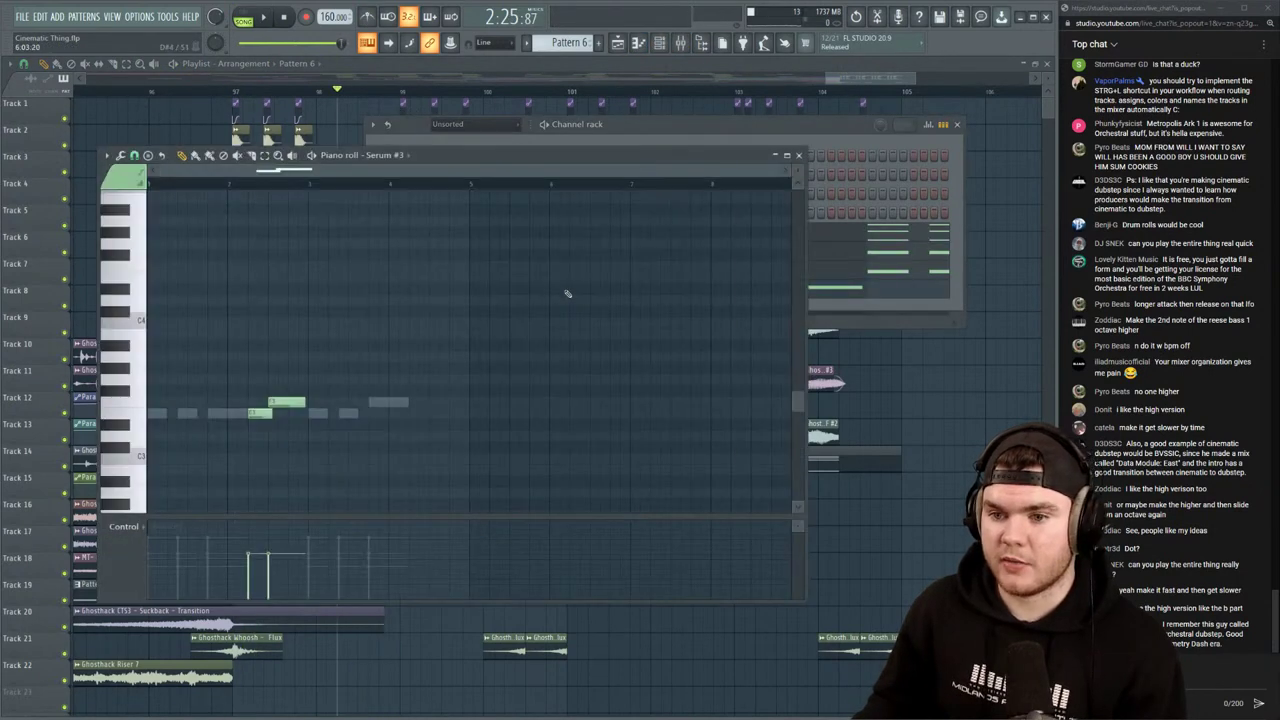
left_click(231, 184)
key("space")
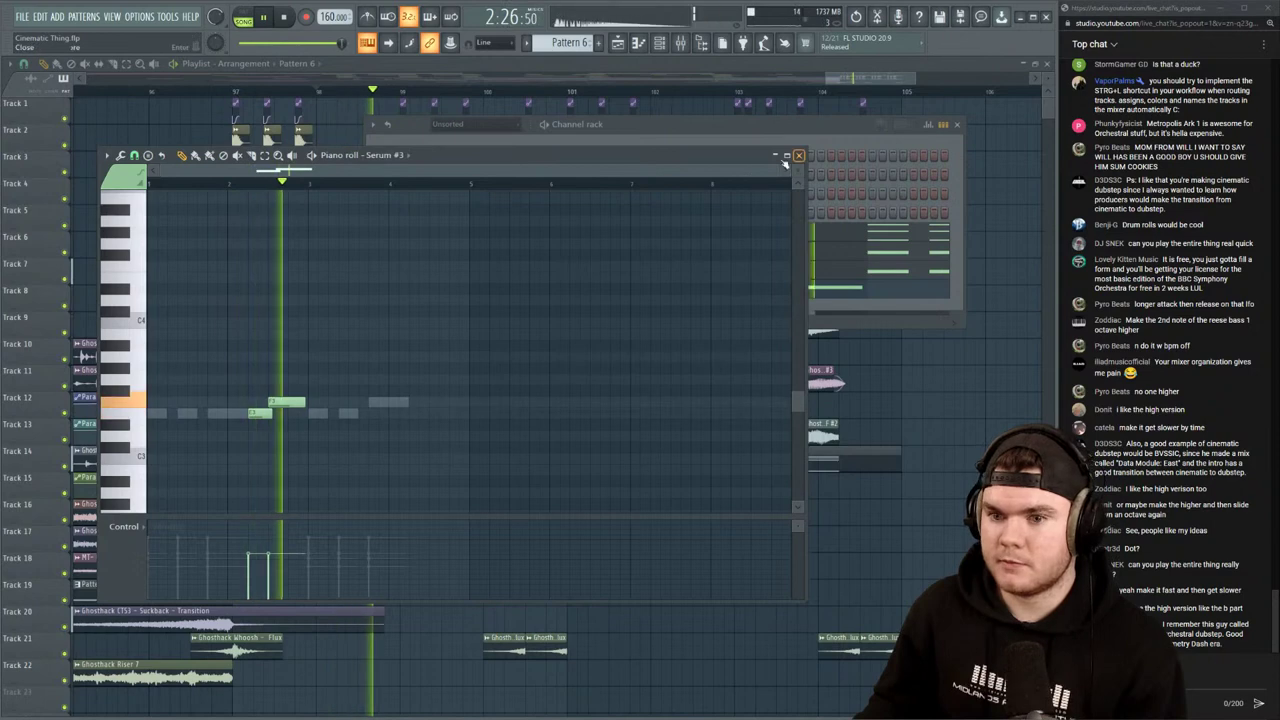
key("space")
left_click(251, 184)
key("space")
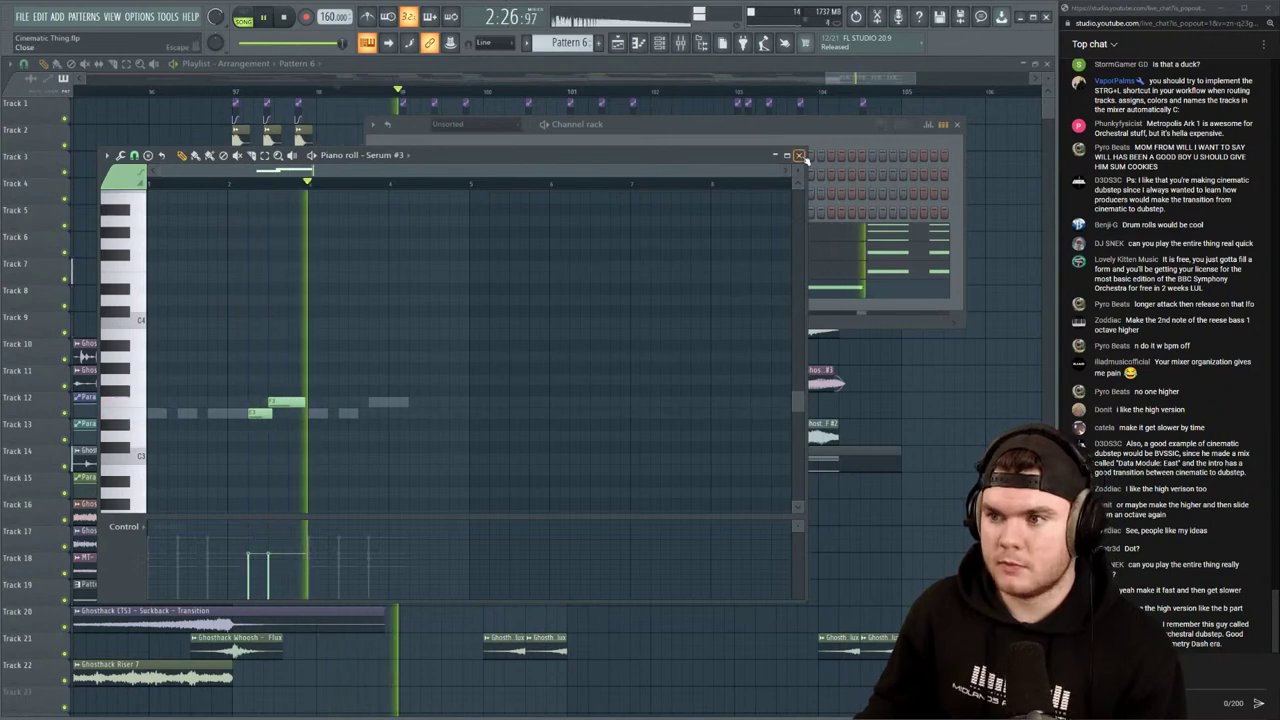
left_click(799, 155)
key("space")
Switch back to pattern playback and audition Serum #3's slide within Pattern 6
left_click(482, 288)
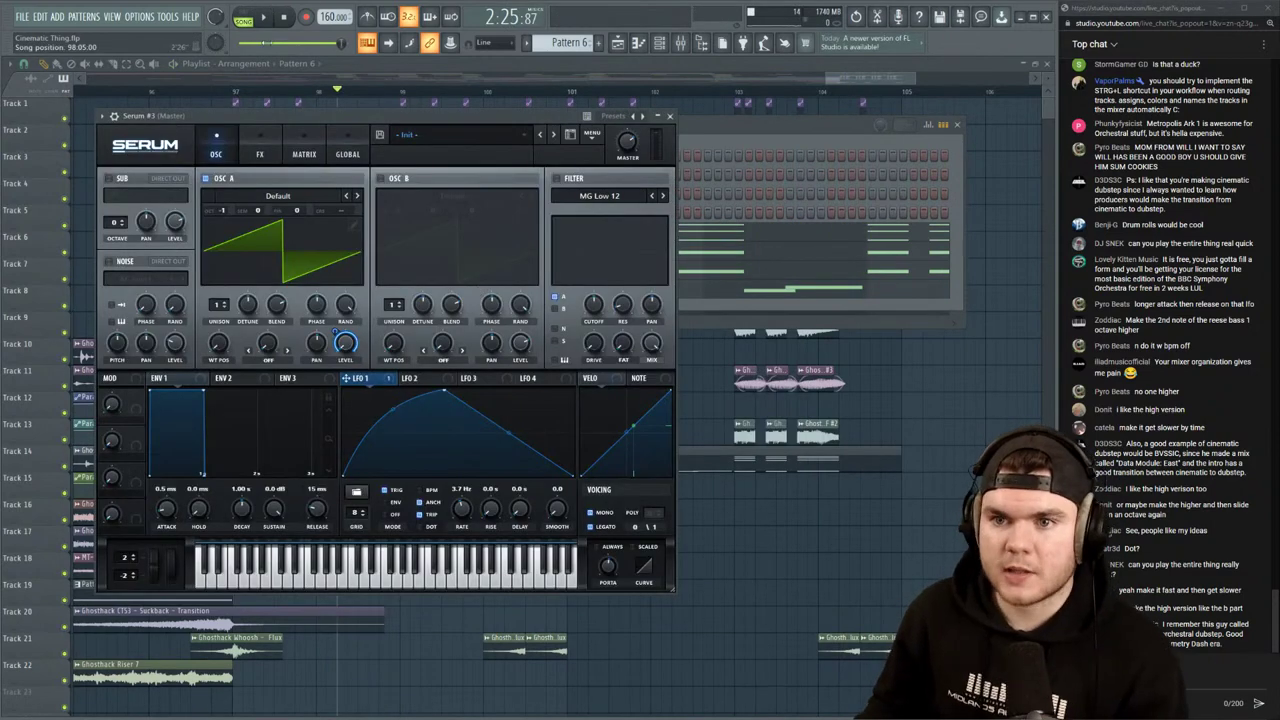
left_click(241, 19)
key("space")
left_click(728, 284)
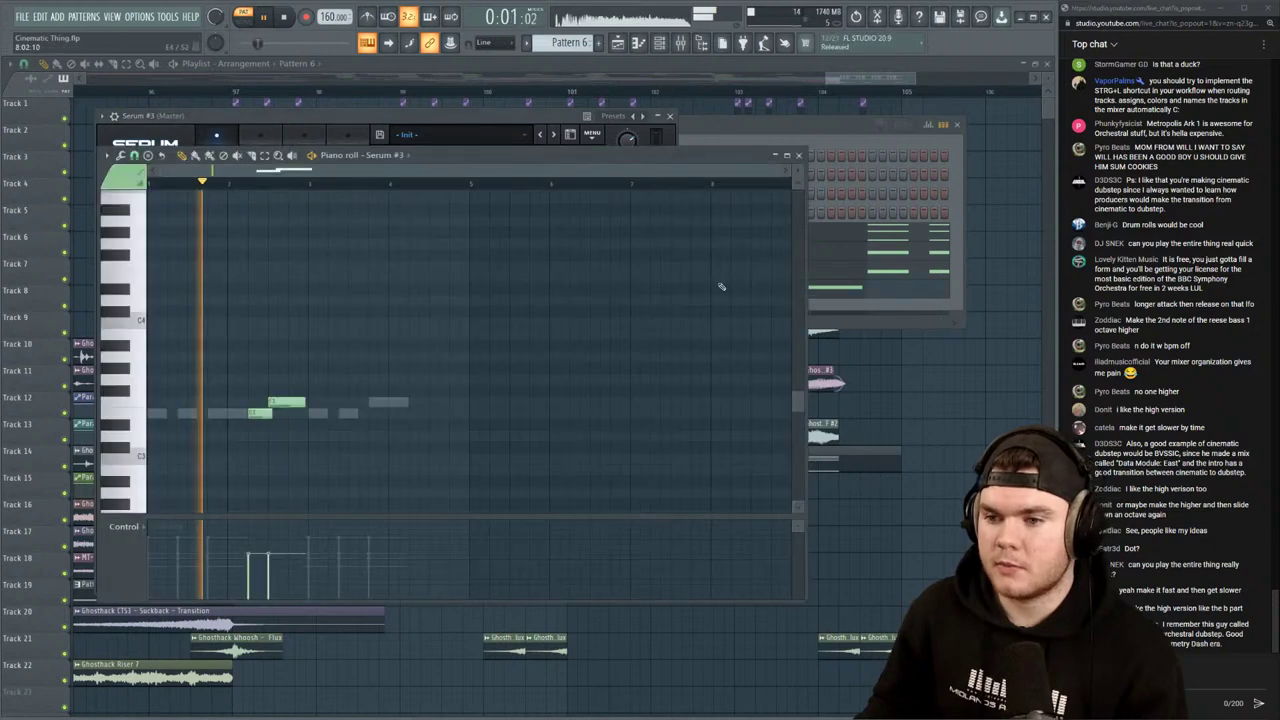
key("space")
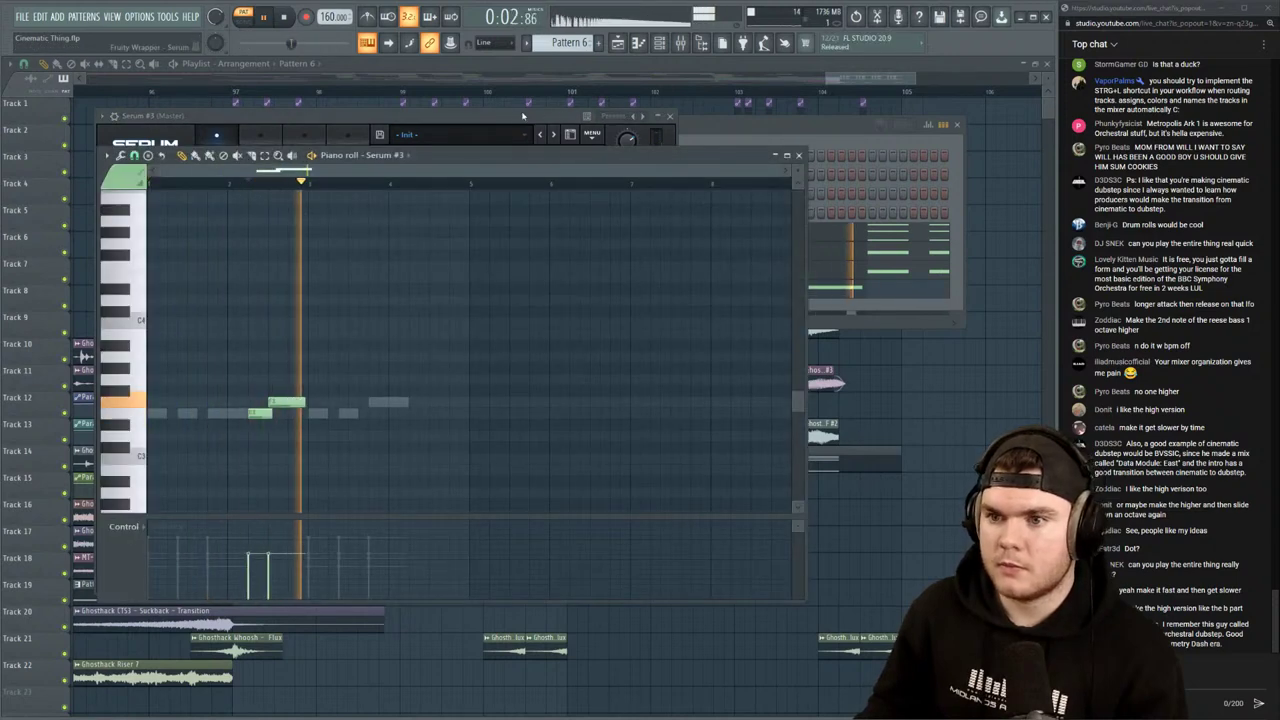
key("space")
Set oscillator A in Serum #3 to 7 unison voices, then reduce its detune and random phase during playback
left_click(515, 118)
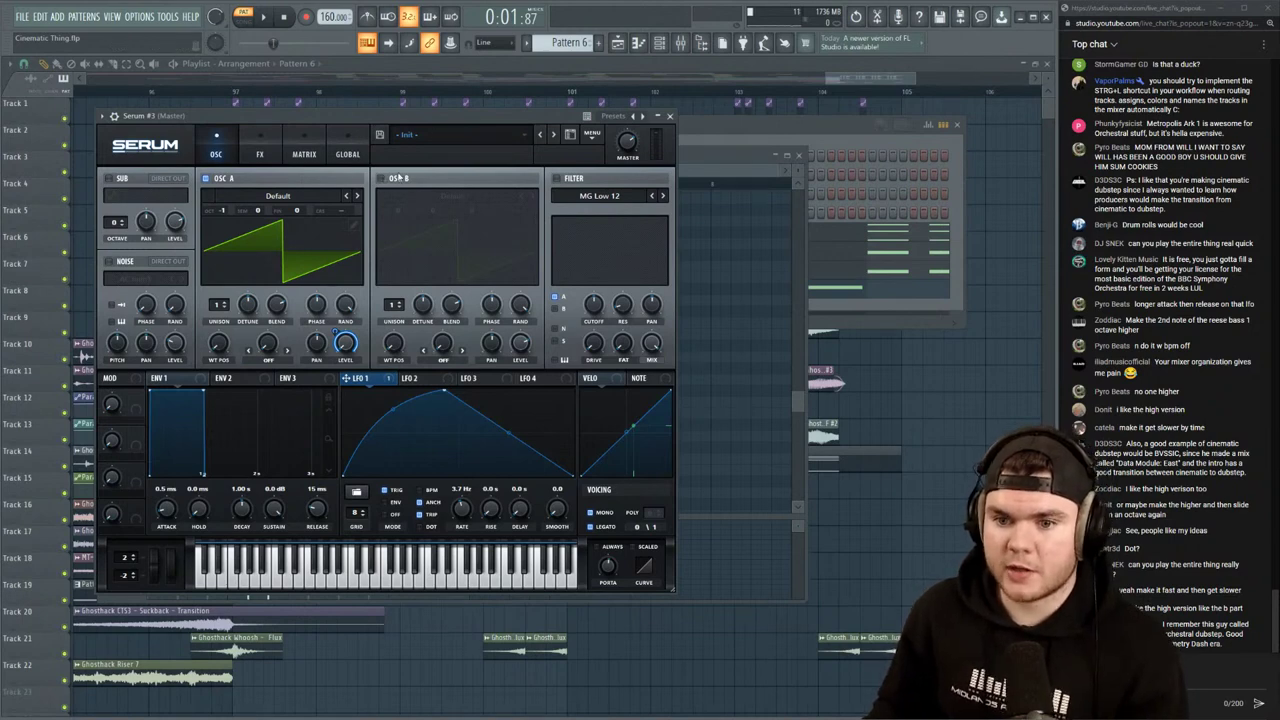
scroll(225, 305, "up", 6)
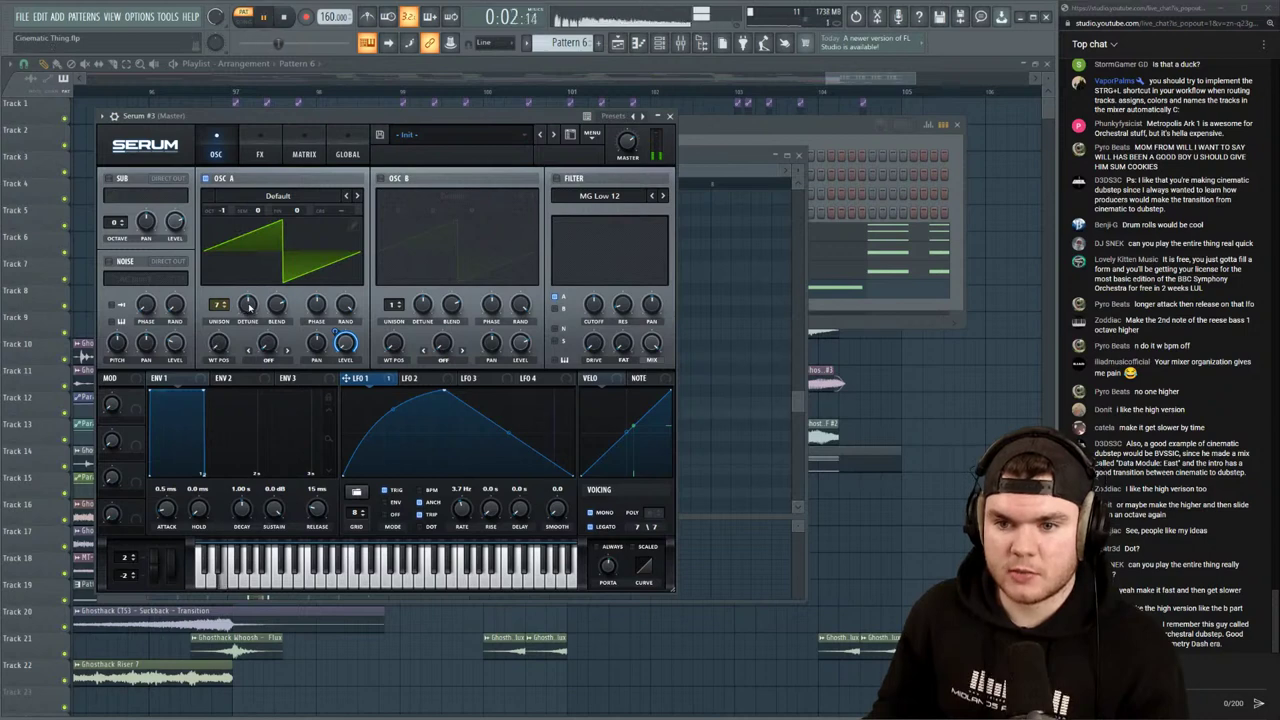
left_click_drag(248, 304, 248, 346)
left_click_drag(345, 305, 328, 327)
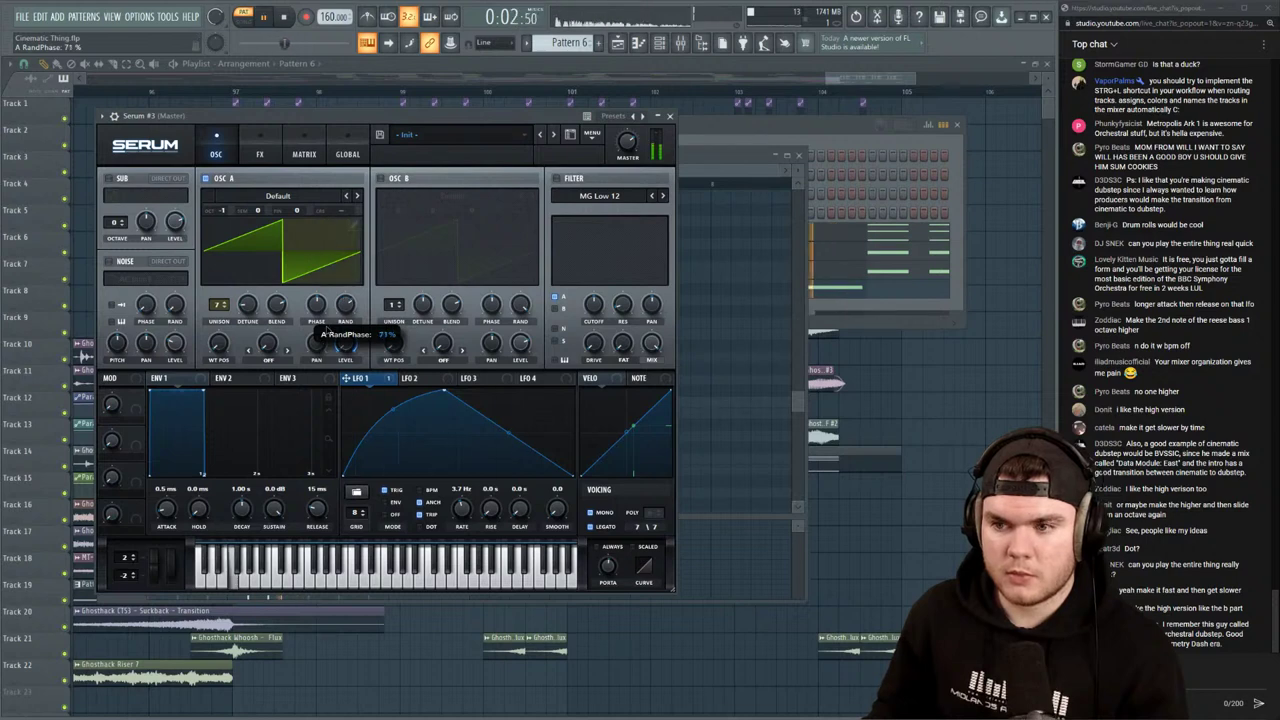
Browse oscillator A's Spectral wavetables and audition the current Default wavetable
left_click(248, 196)
mouse_move(245, 235)
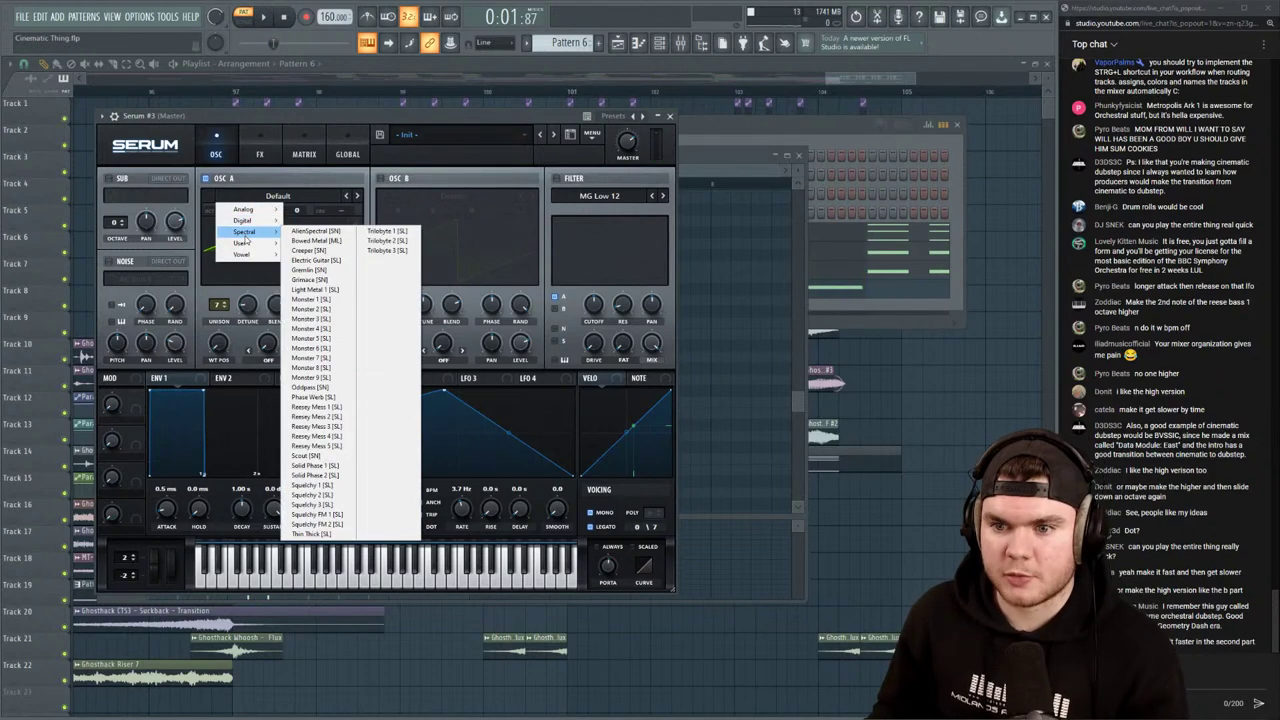
left_click(285, 118)
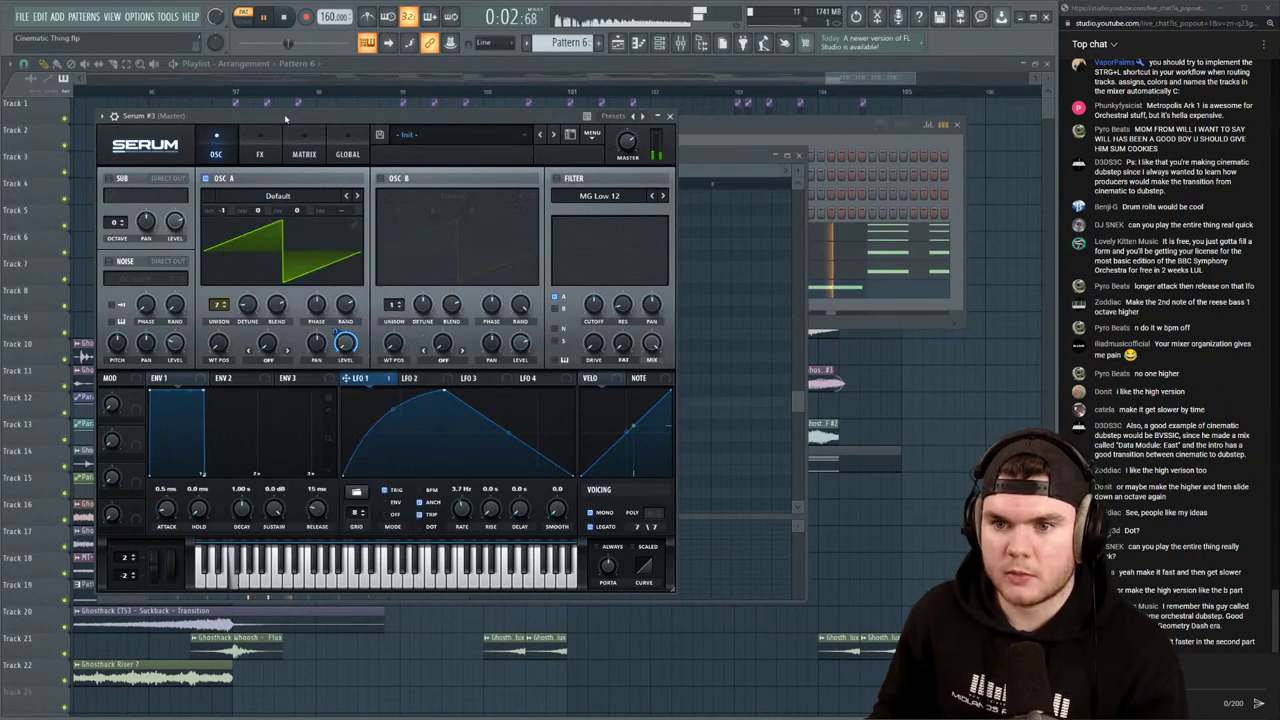
key("space")
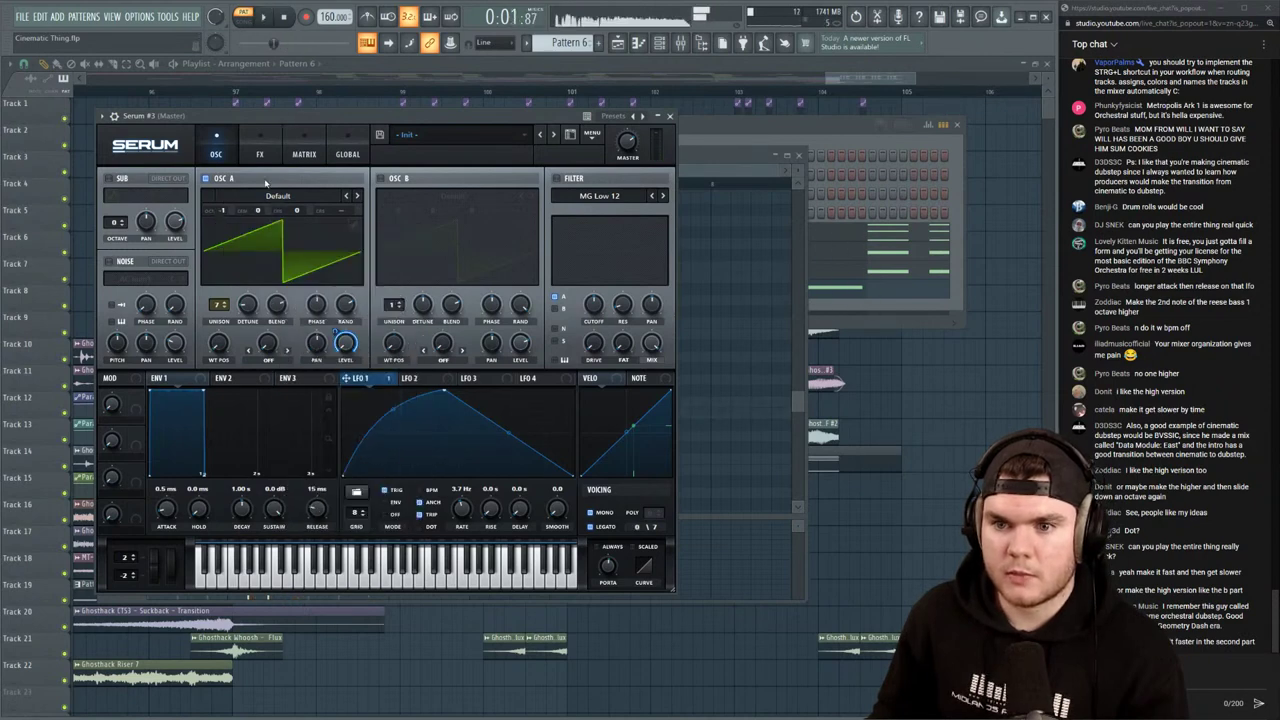
Load the Spectral wavetable Creeper [SN] in Serum #3's oscillator A and raise its wavetable position during playback
left_click(265, 195)
left_click(276, 126)
key("space")
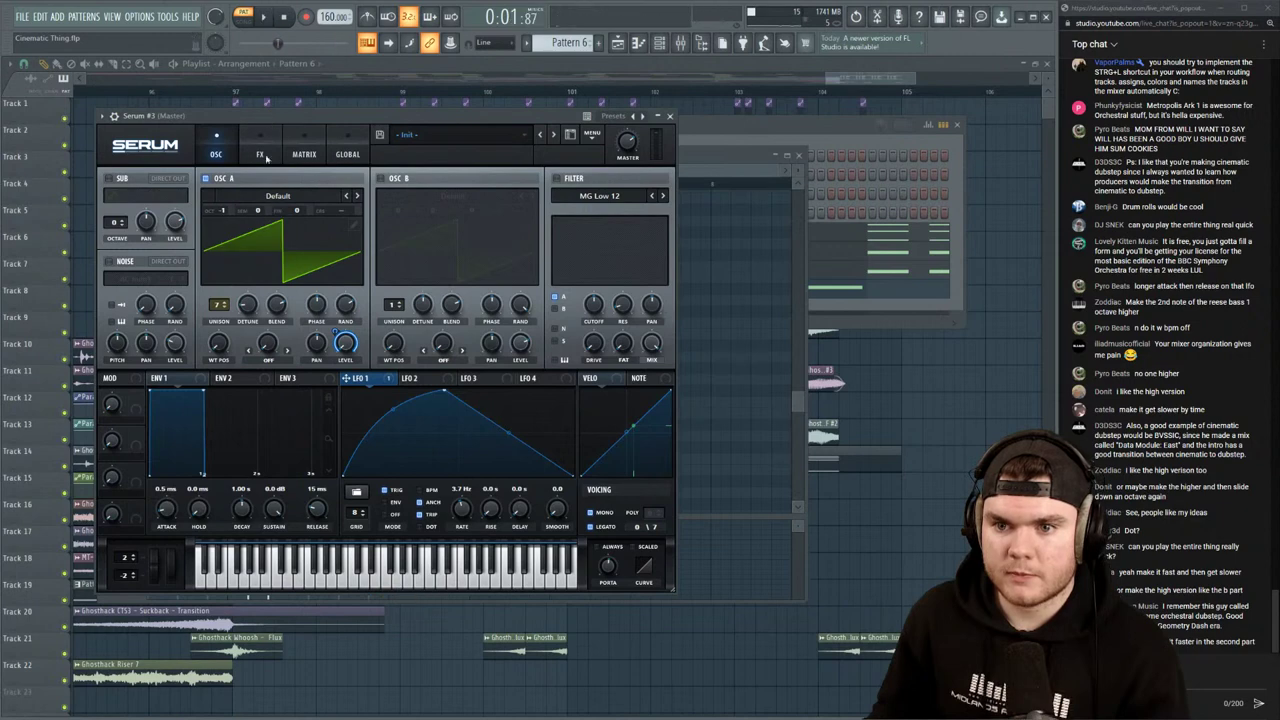
left_click(252, 196)
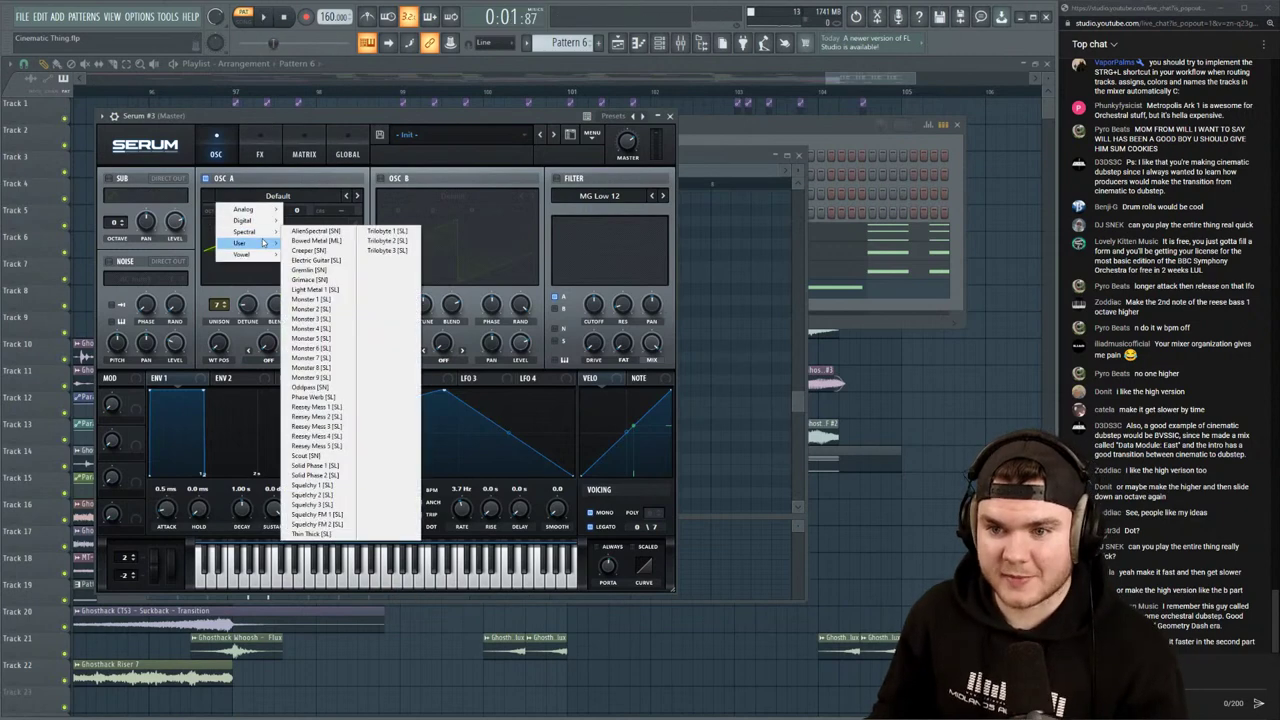
mouse_move(260, 233)
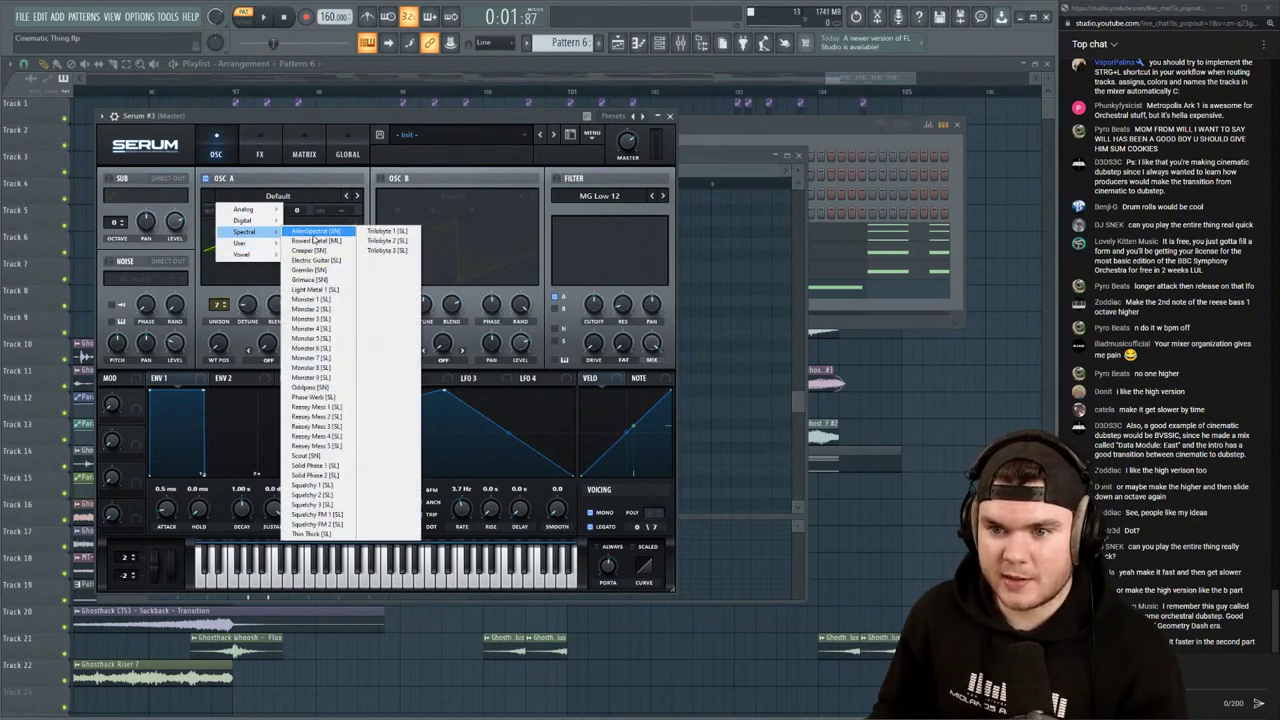
left_click(312, 250)
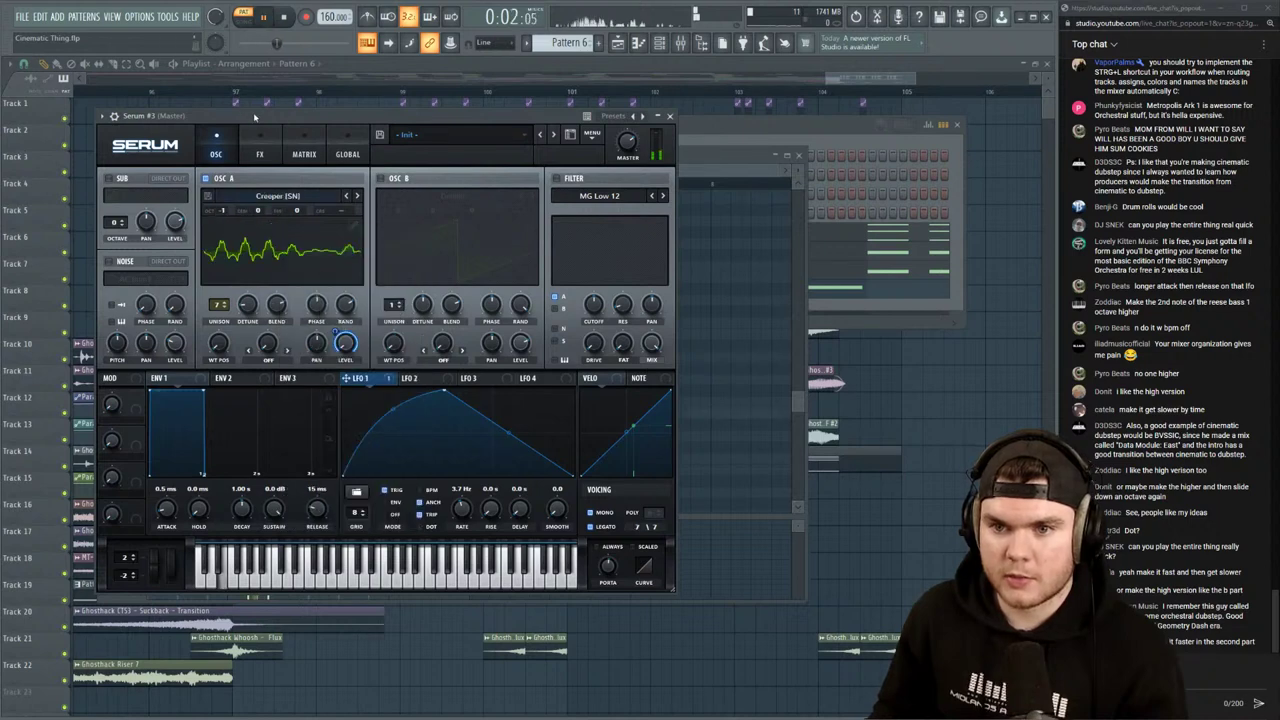
left_click_drag(219, 343, 222, 290)
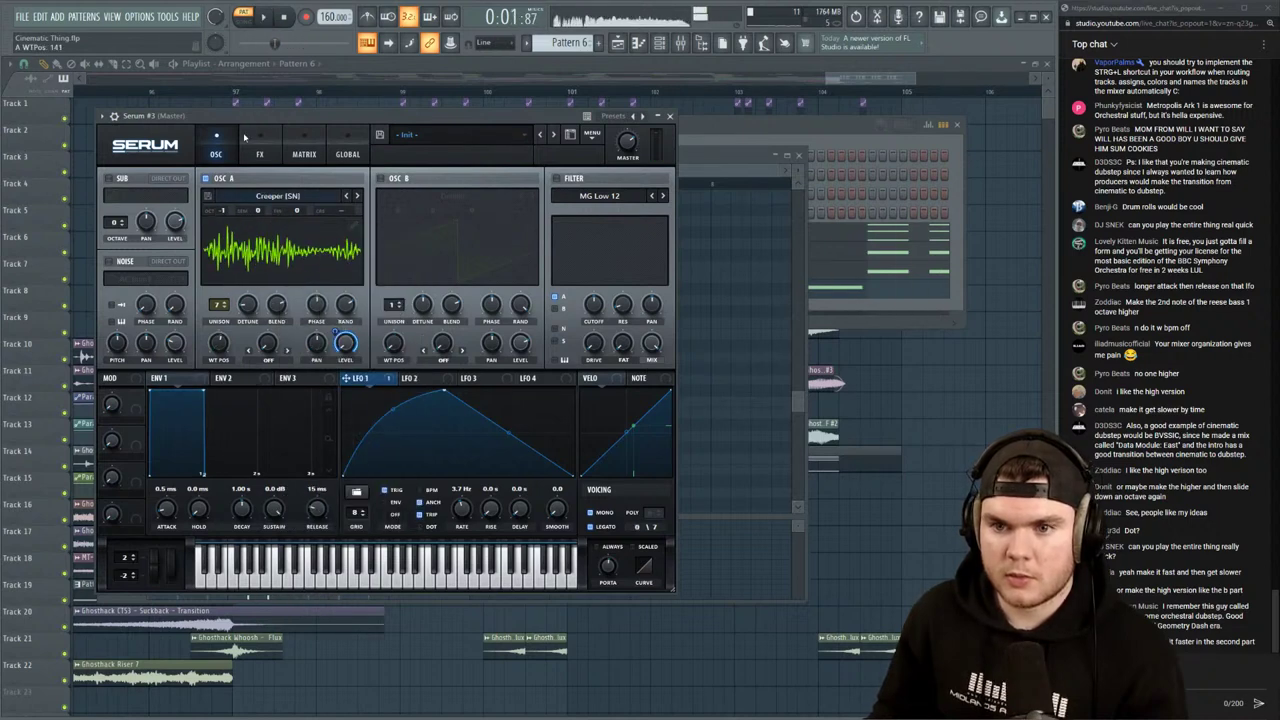
Loop pattern playback over Serum #3's two slide notes in the piano roll, and return to the Serum #3 editor
left_click_drag(249, 121, 248, 119)
left_click(739, 149)
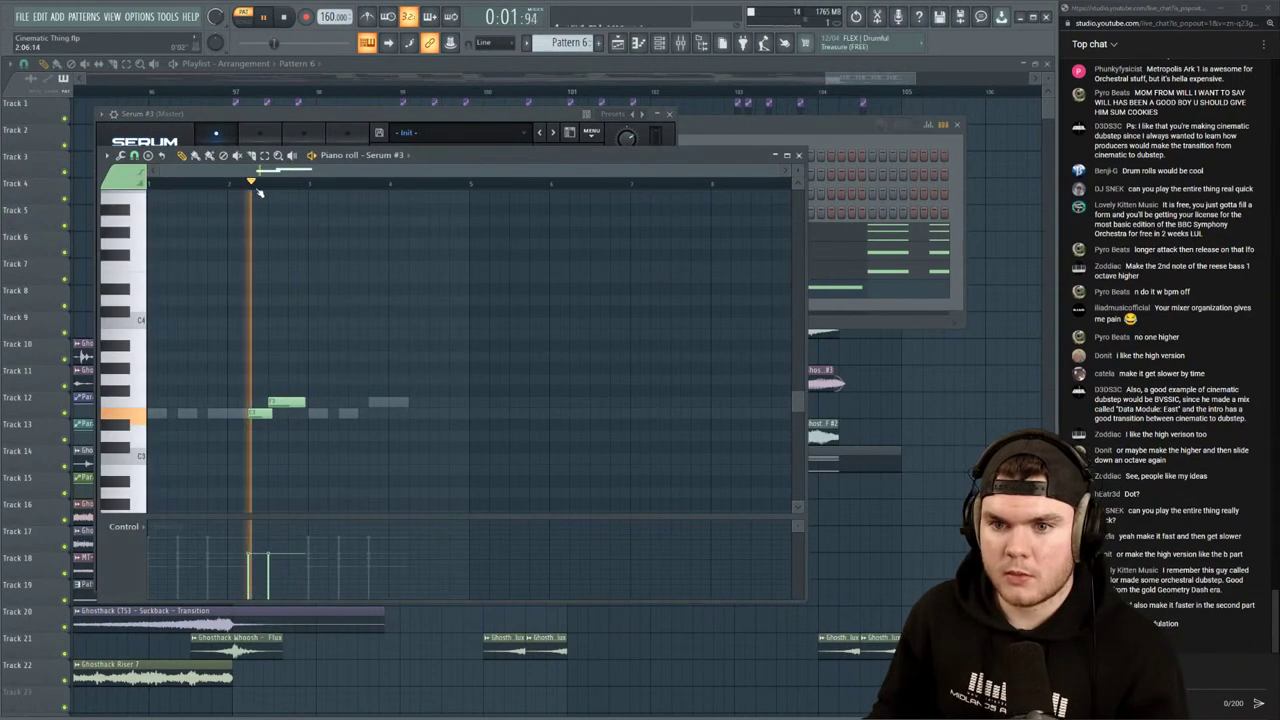
left_click_drag(249, 183, 327, 190)
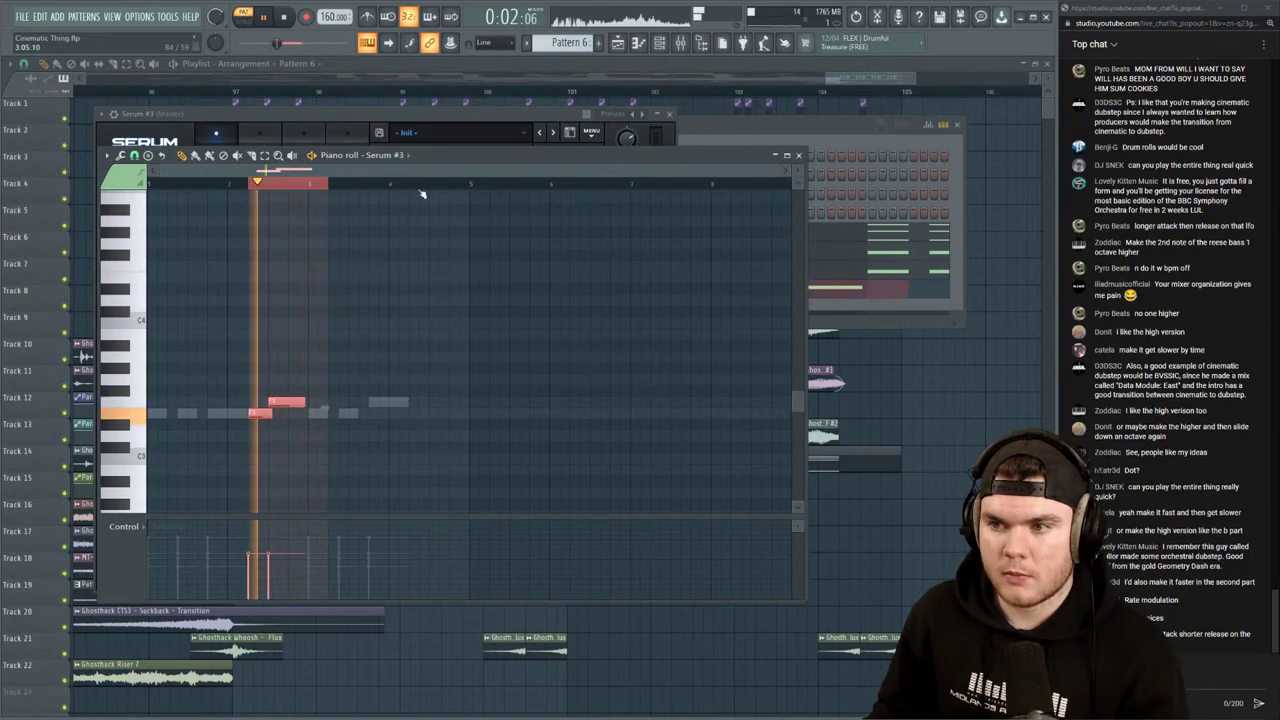
key("F6")
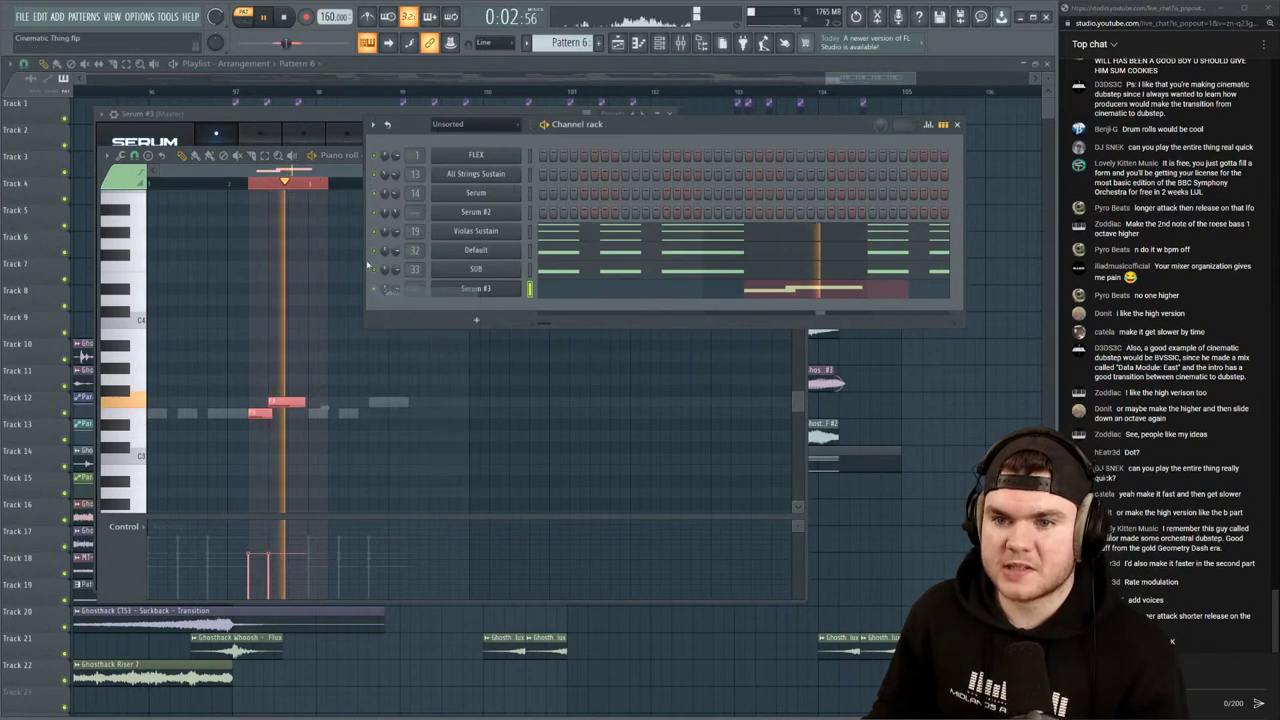
left_click(476, 288)
Set oscillator A's wavetable position back to 1 and try the Spectral wavetable Electric Guitar [SL]
left_click_drag(219, 343, 236, 450)
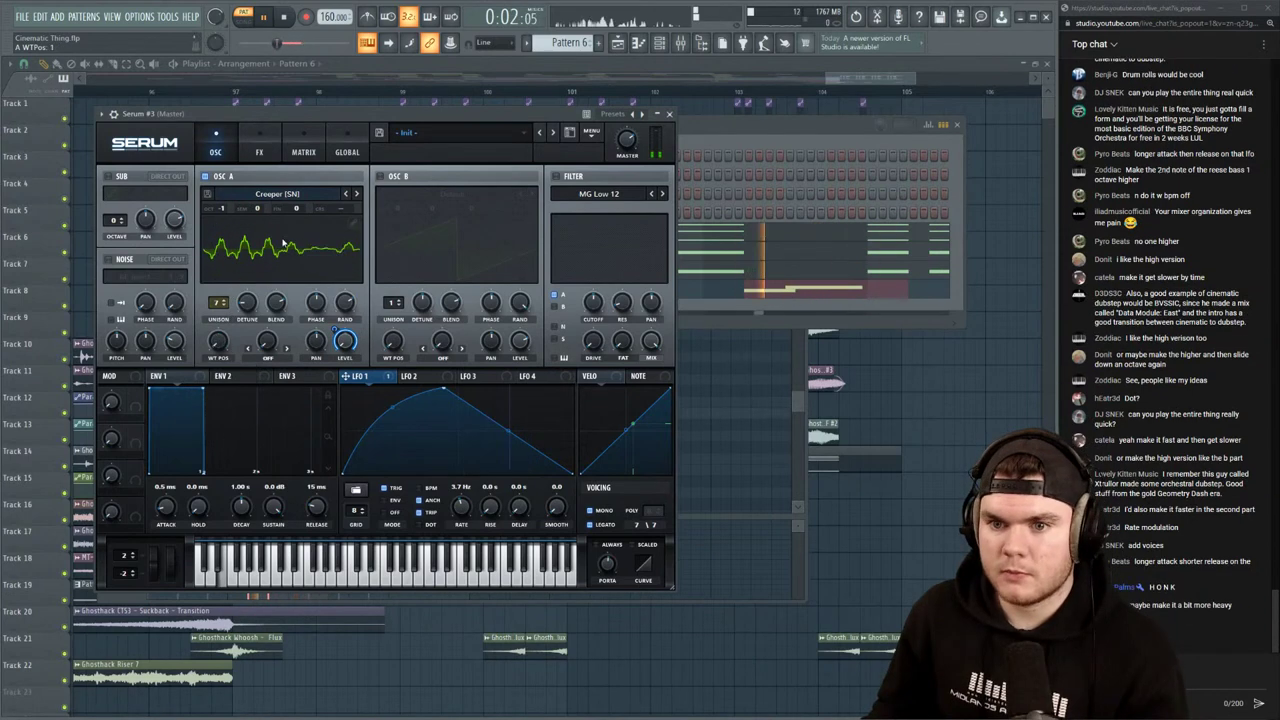
left_click(256, 195)
mouse_move(251, 231)
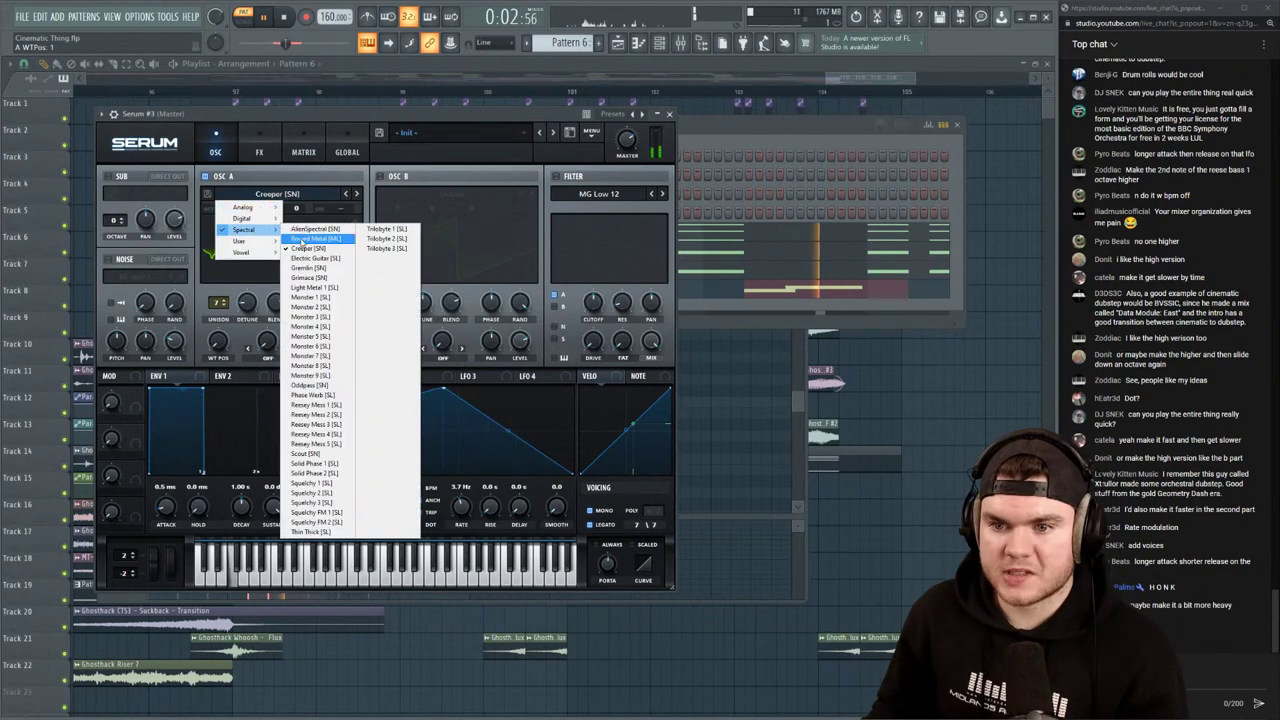
left_click(315, 258)
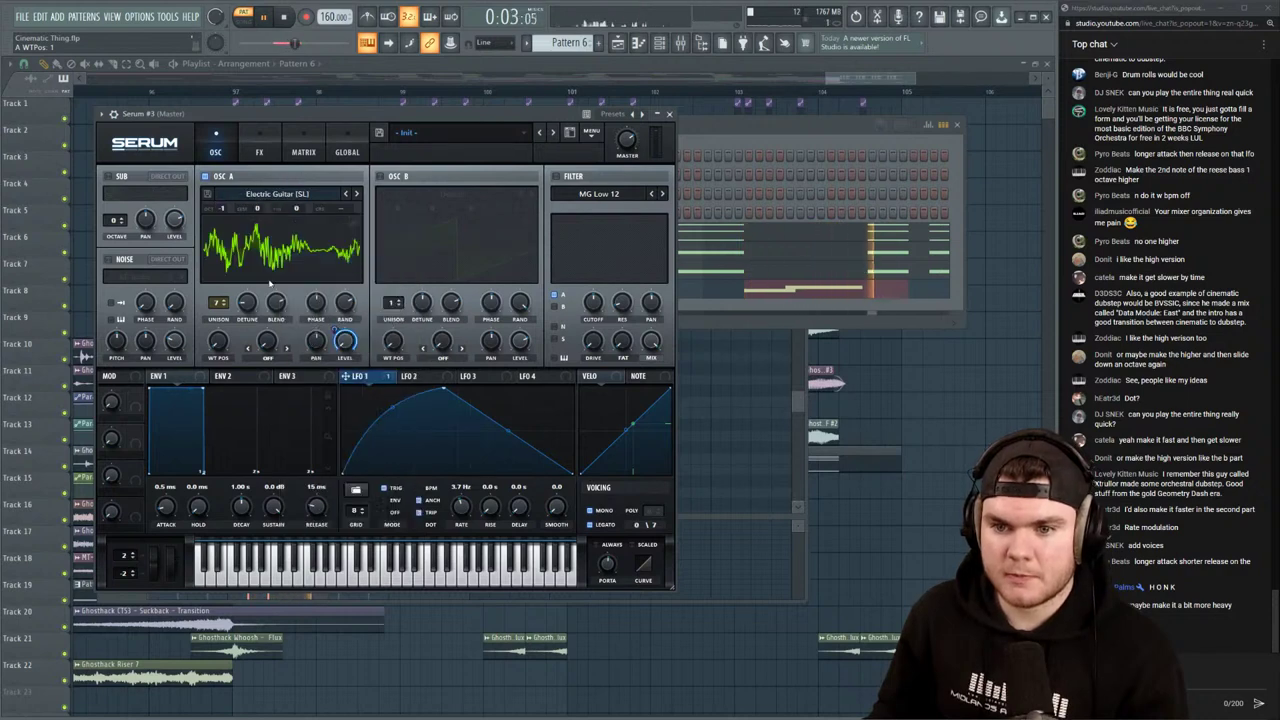
Load the Spectral wavetable Reesey Mess 1 [SL] in oscillator A and lower its wavetable position
left_click(256, 195)
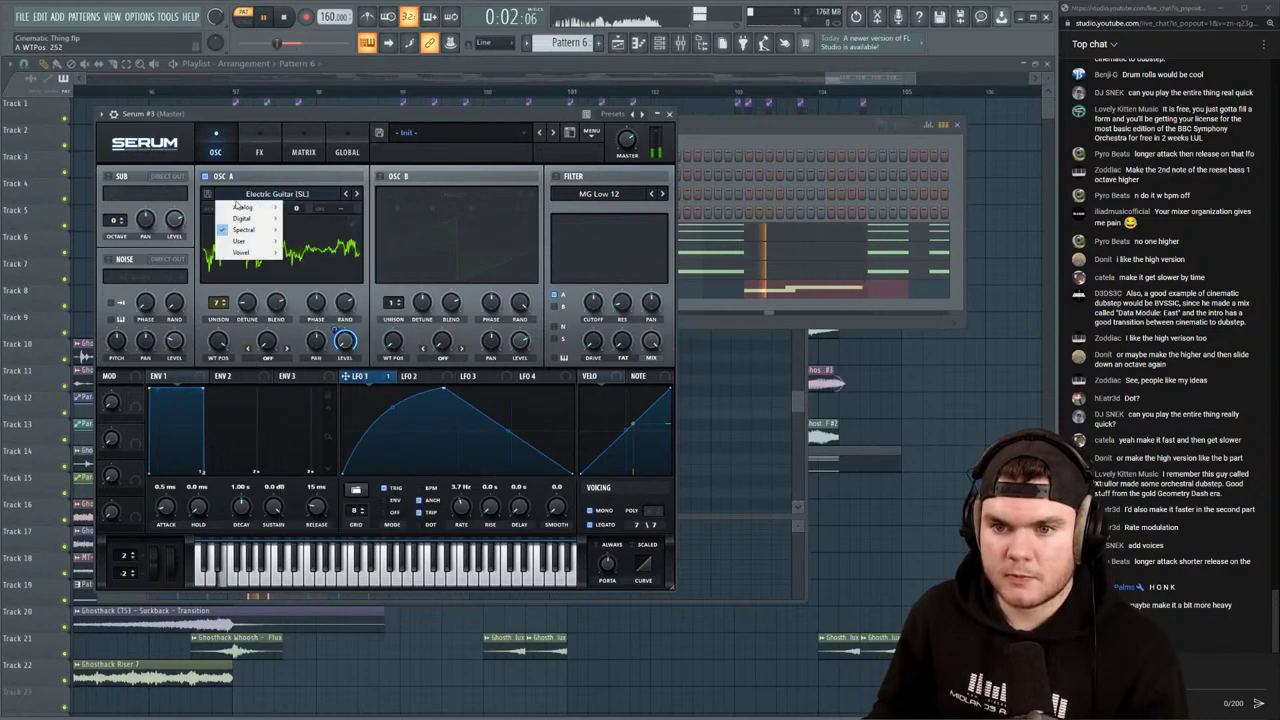
mouse_move(228, 231)
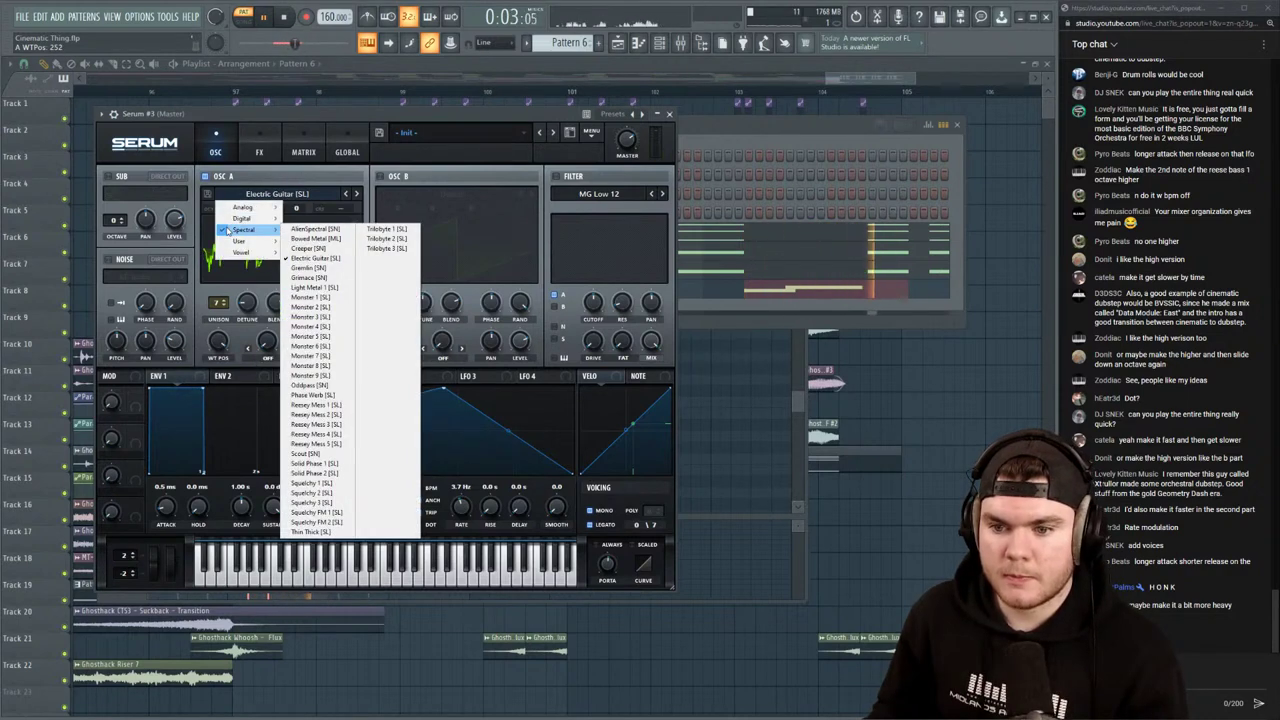
left_click(315, 404)
left_click_drag(217, 340, 206, 405)
Modulate oscillator A's wavetable position with LFO 2, running the LFO in trigger mode at a one-bar rate
left_click(443, 380)
left_click_drag(443, 380, 215, 342)
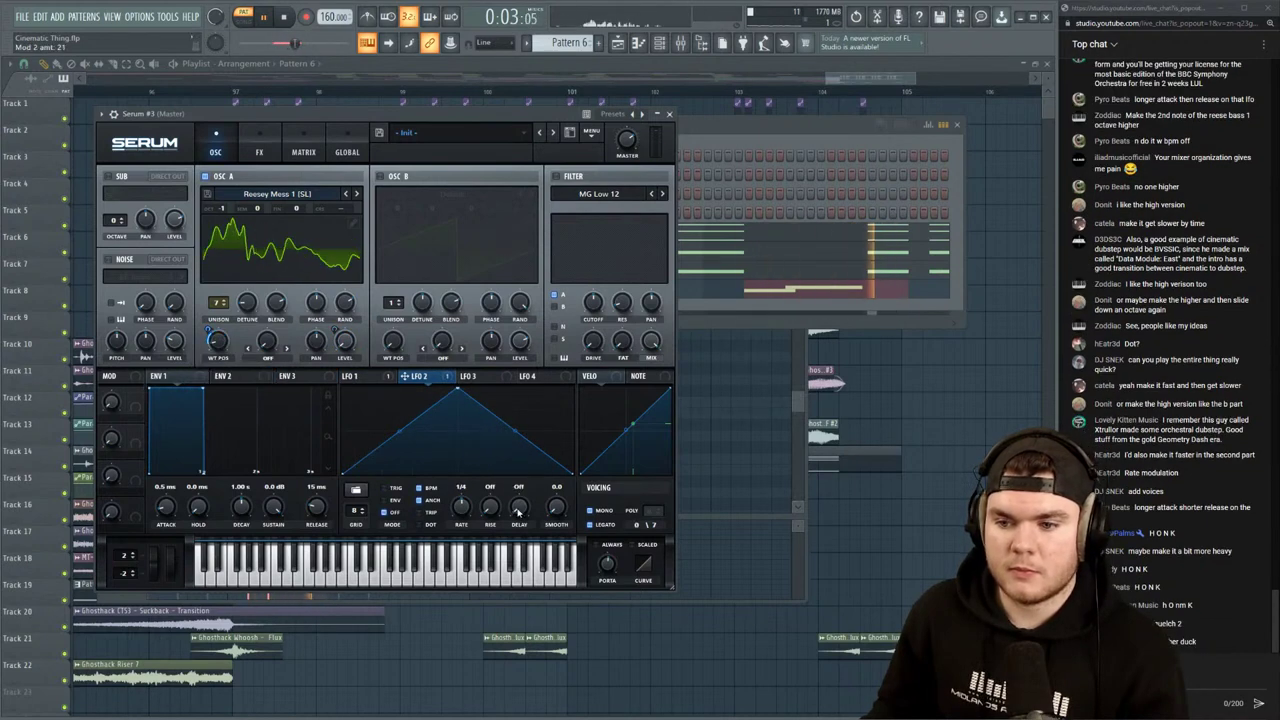
left_click_drag(461, 507, 461, 524)
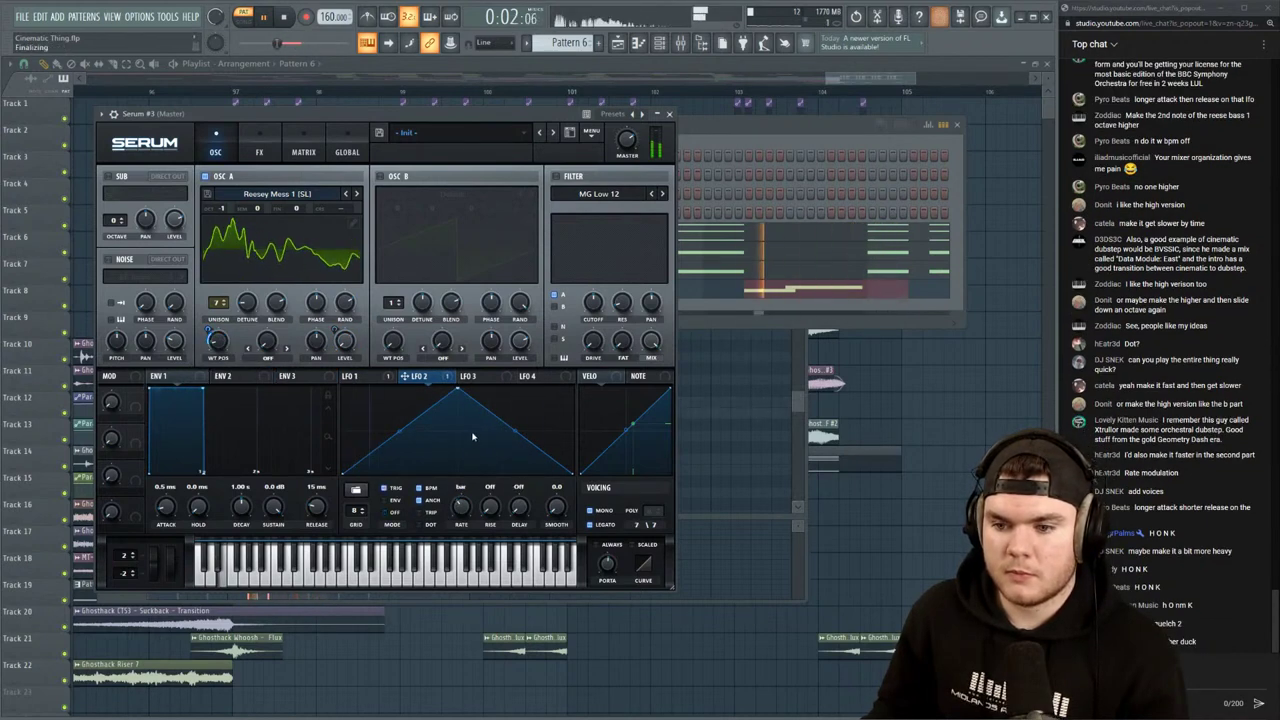
left_click_drag(457, 395, 453, 368)
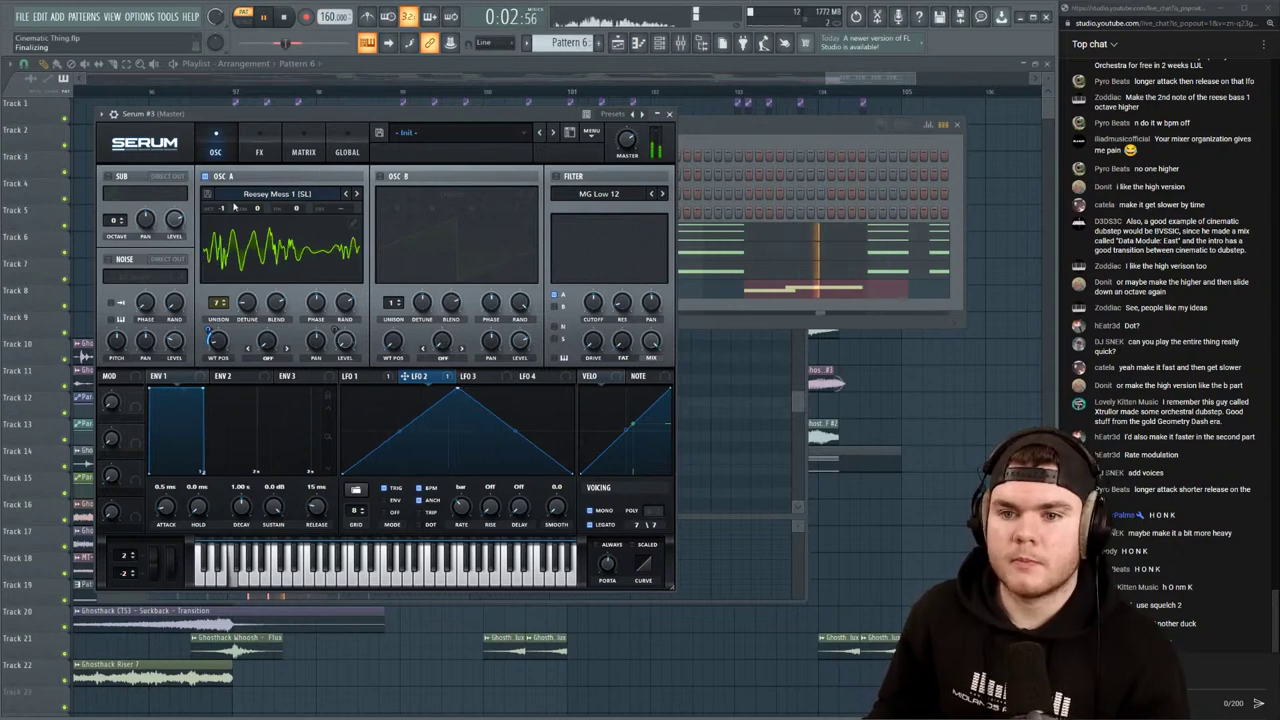
Enable oscillator B with the Default wavetable, modulate its lowered level with LFO 1, and set its octave to -1
left_click_drag(221, 225, 222, 212)
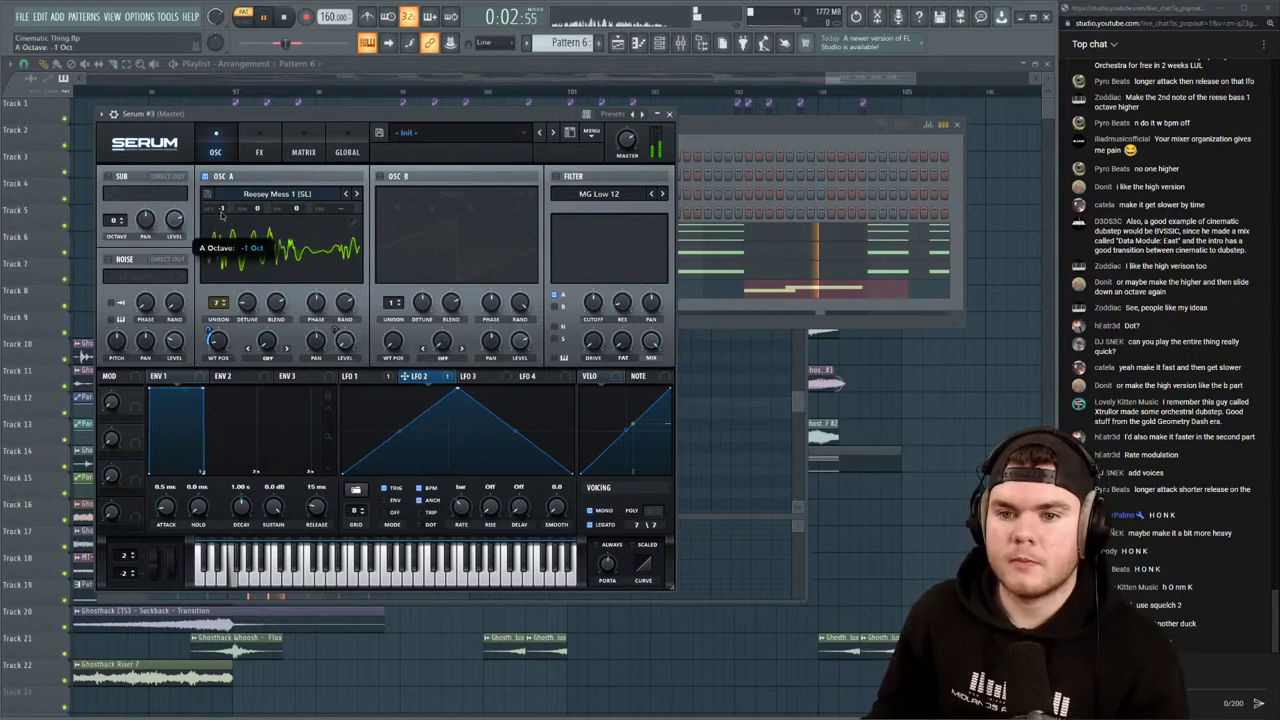
left_click(380, 177)
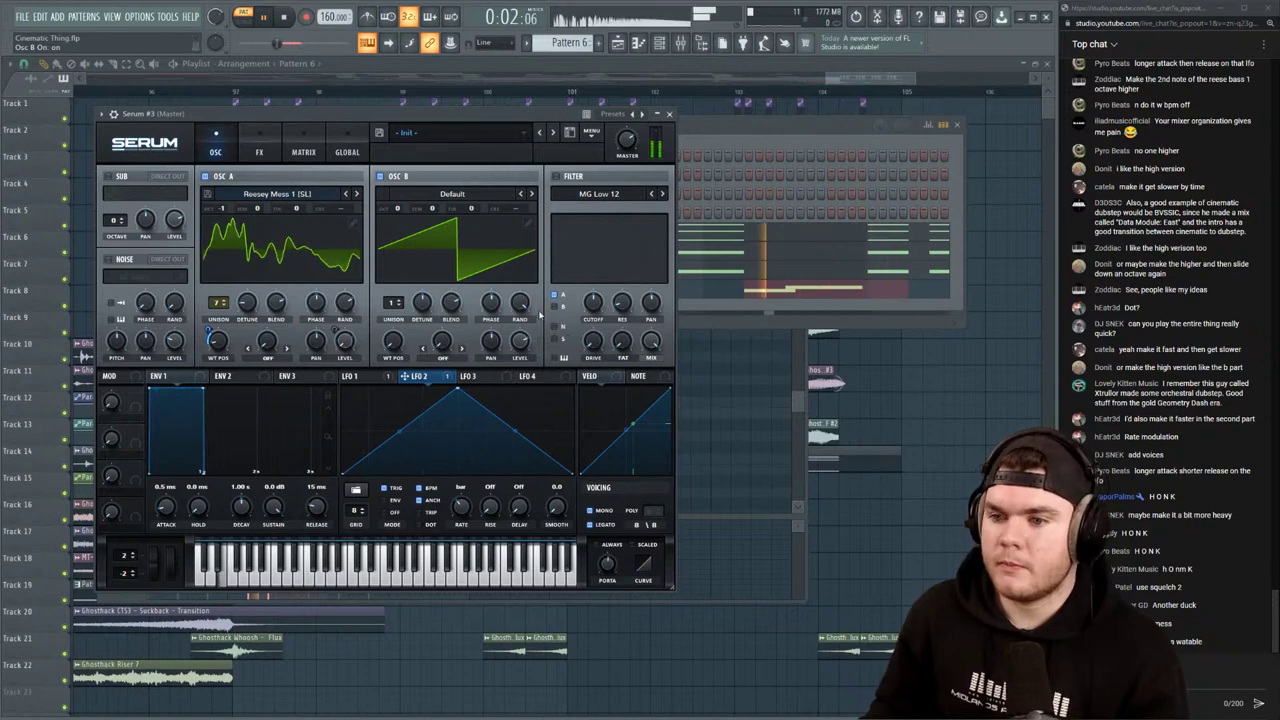
left_click_drag(520, 342, 519, 430)
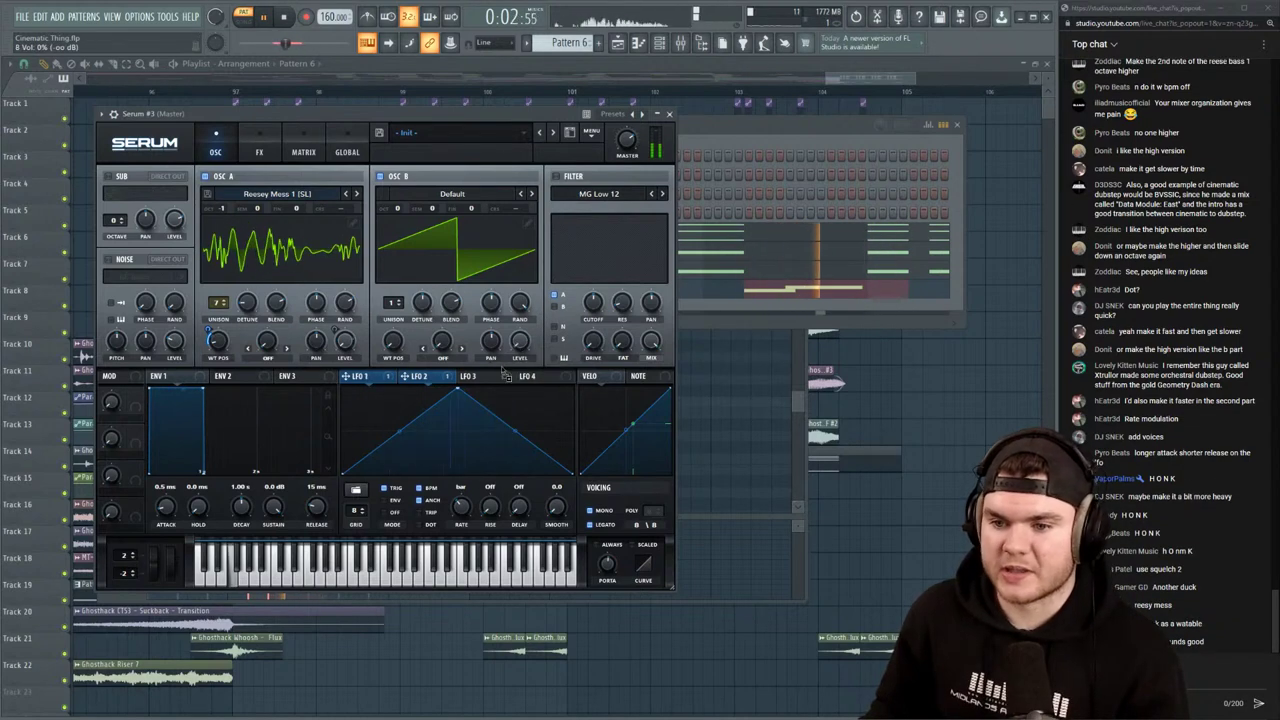
left_click(356, 376)
left_click_drag(398, 210, 393, 233)
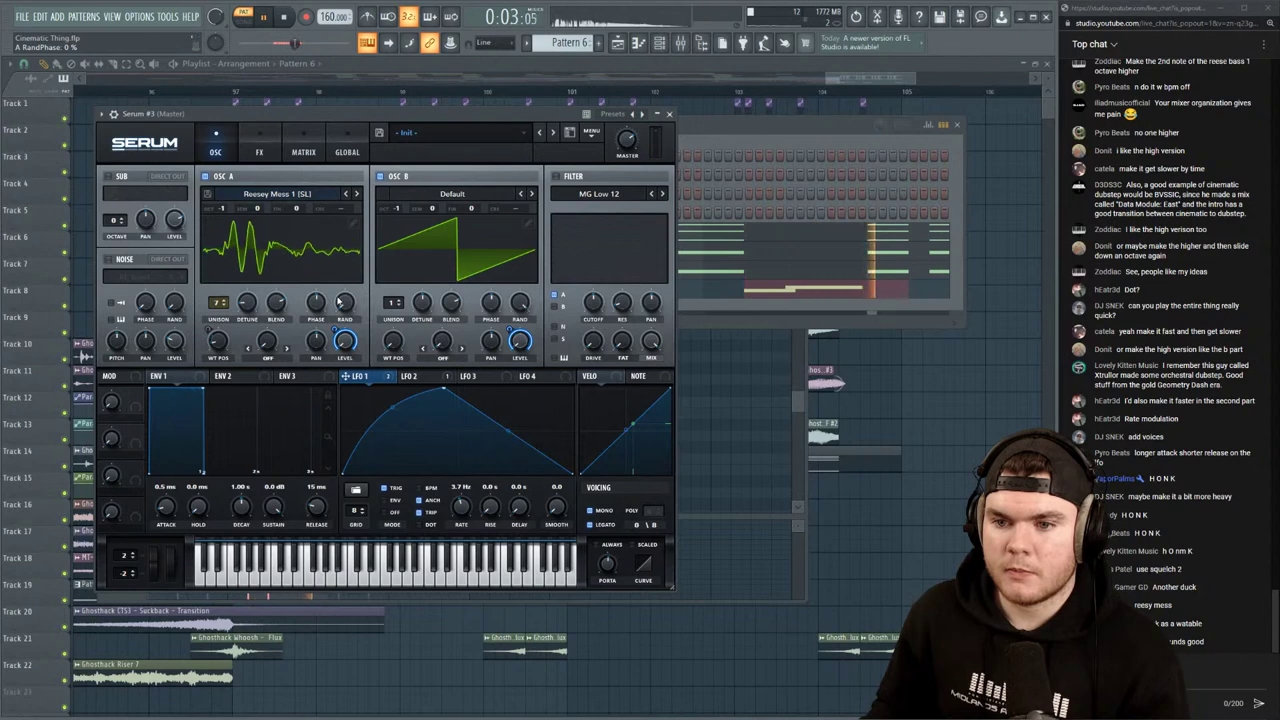
Raise oscillator A's random phase to about 27% and take a brief look at the effects page
left_click_drag(341, 302, 348, 272)
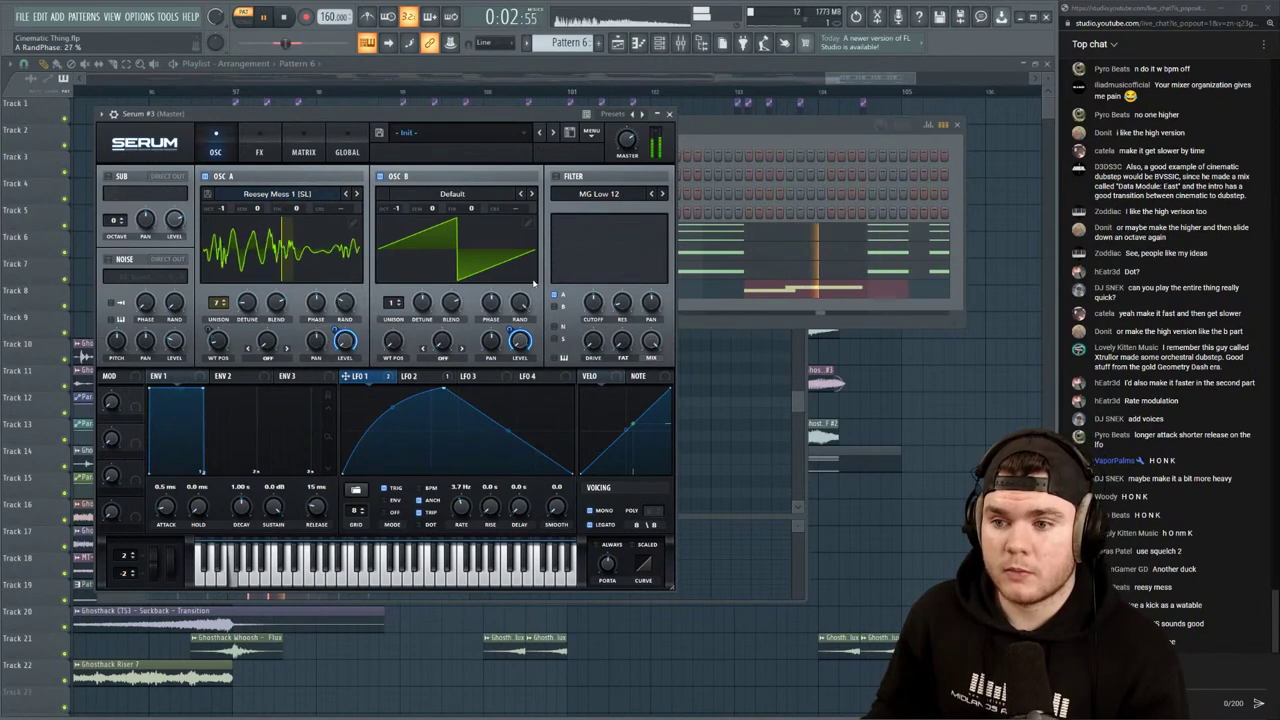
left_click(265, 146)
left_click(213, 152)
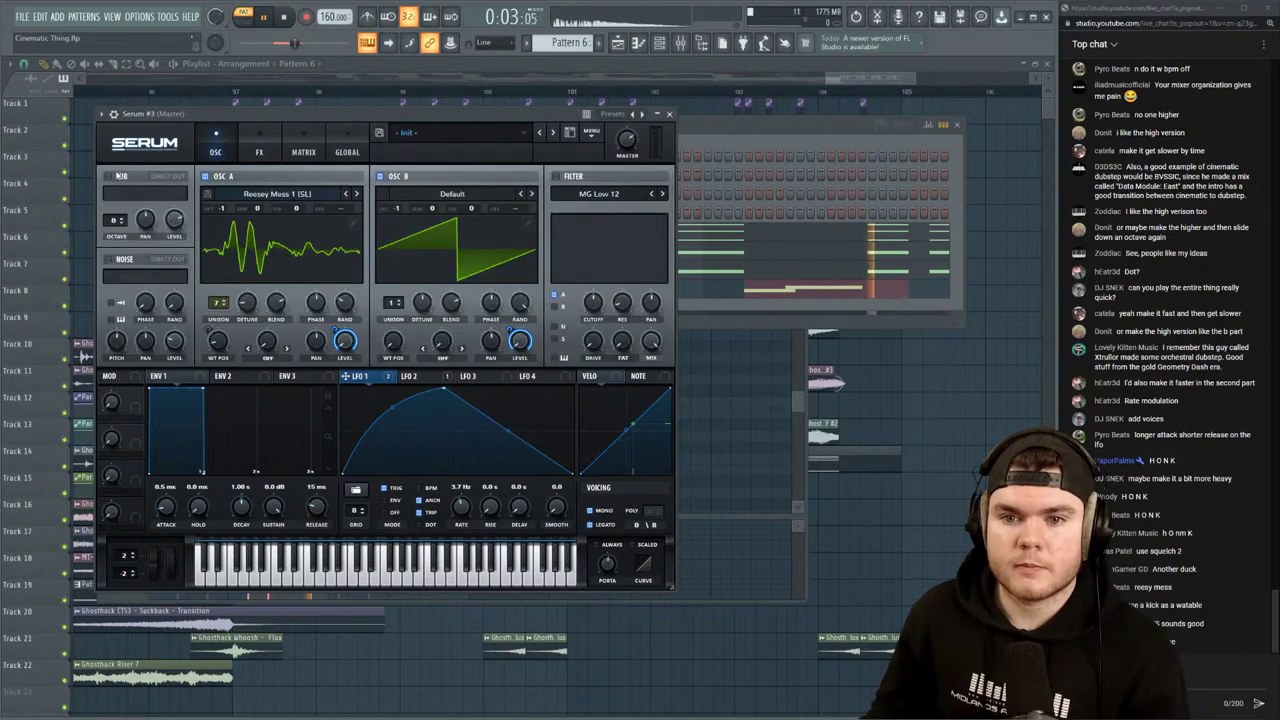
Enable the sub oscillator as a sine at octave -1, with its level at 0% and modulated by LFO 1
left_click(108, 176)
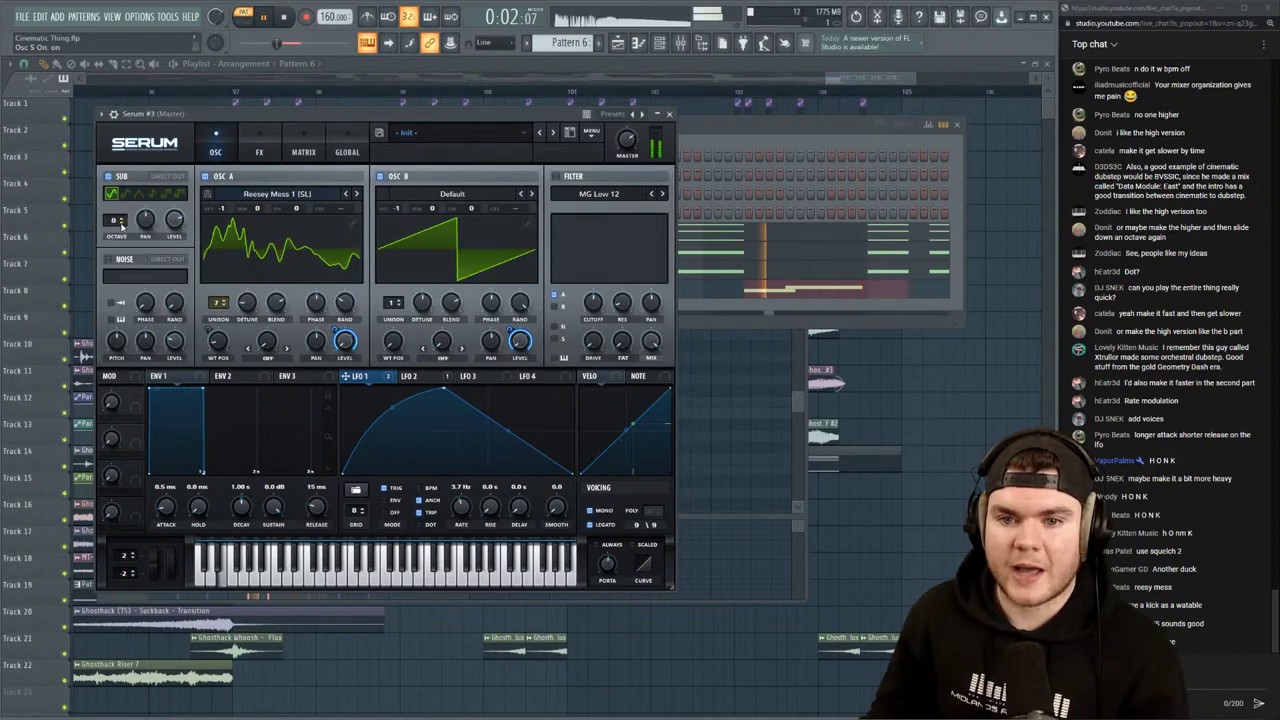
left_click(122, 223)
left_click_drag(174, 221, 186, 270)
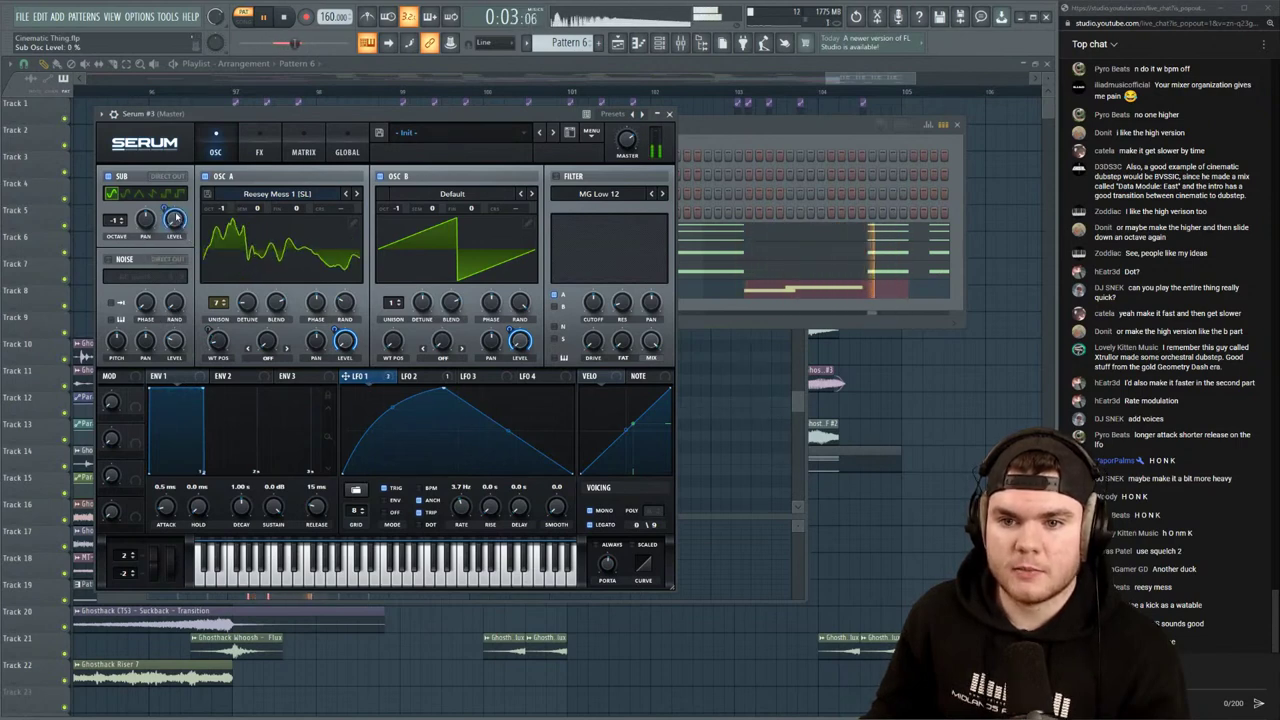
left_click(125, 194)
left_click(113, 195)
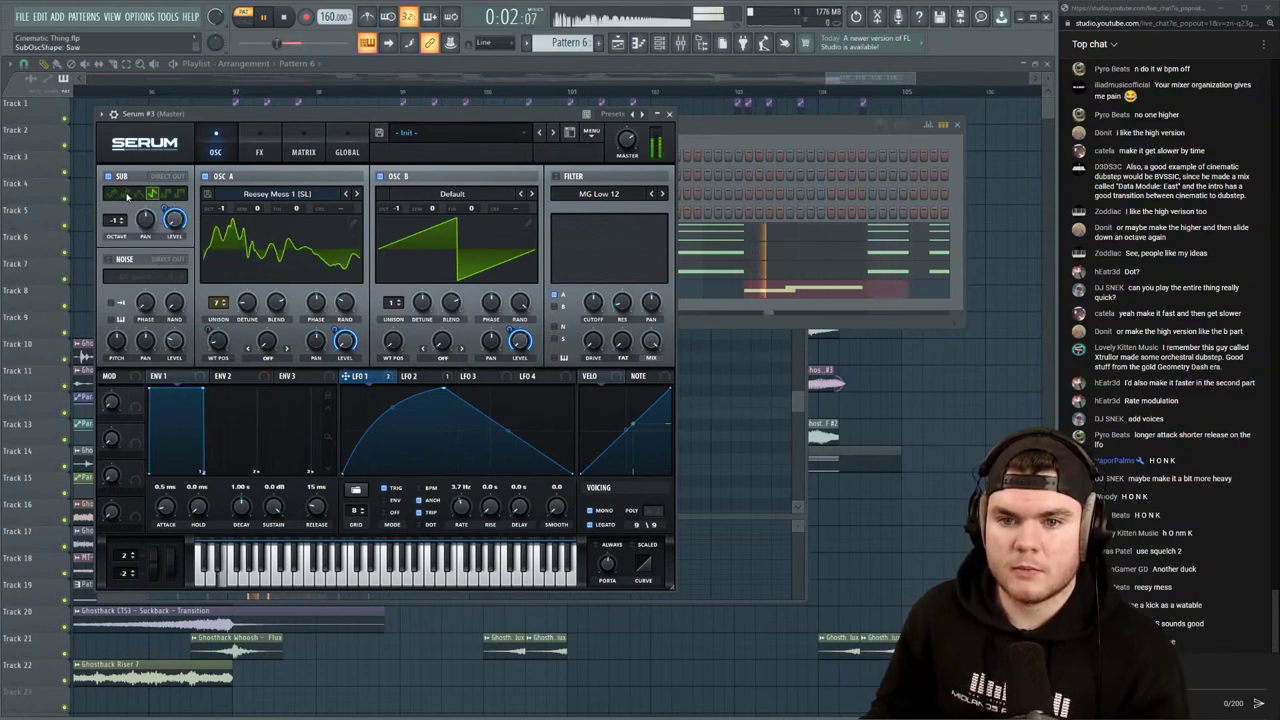
left_click(113, 195)
Add Tube distortion to Serum #3, raise its drive, and place it first in the effects chain
left_click(261, 152)
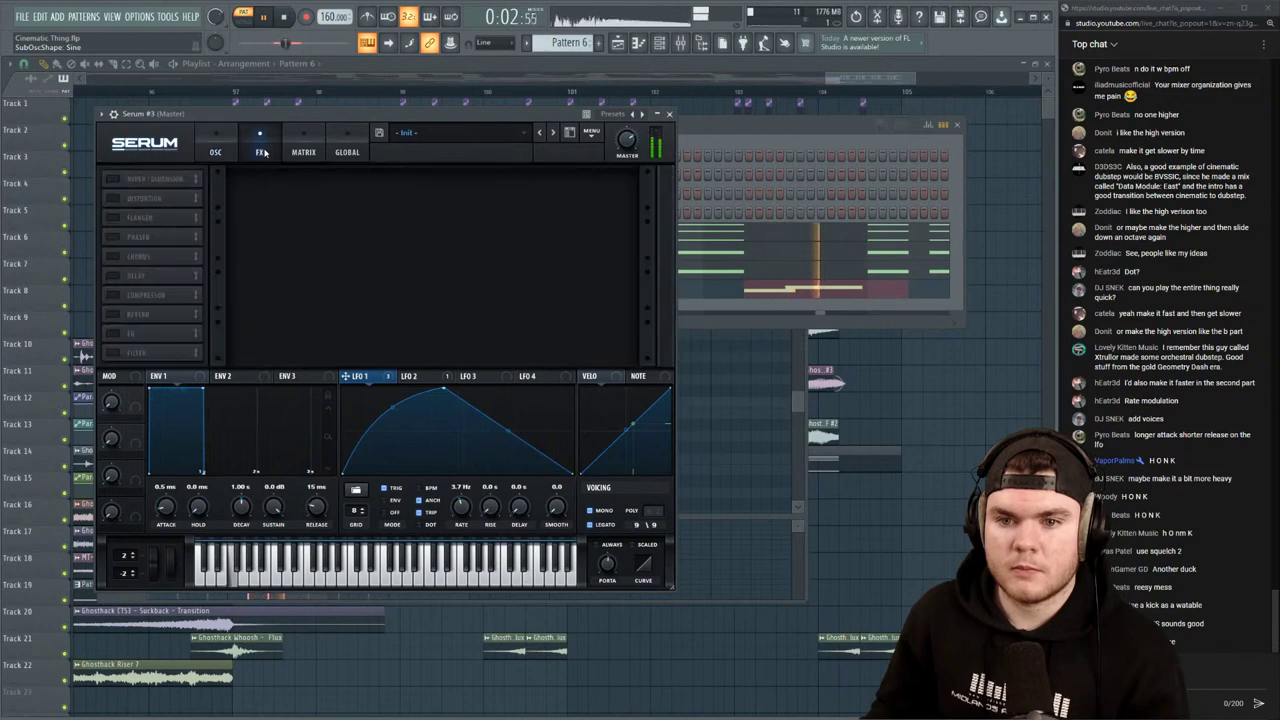
left_click(112, 197)
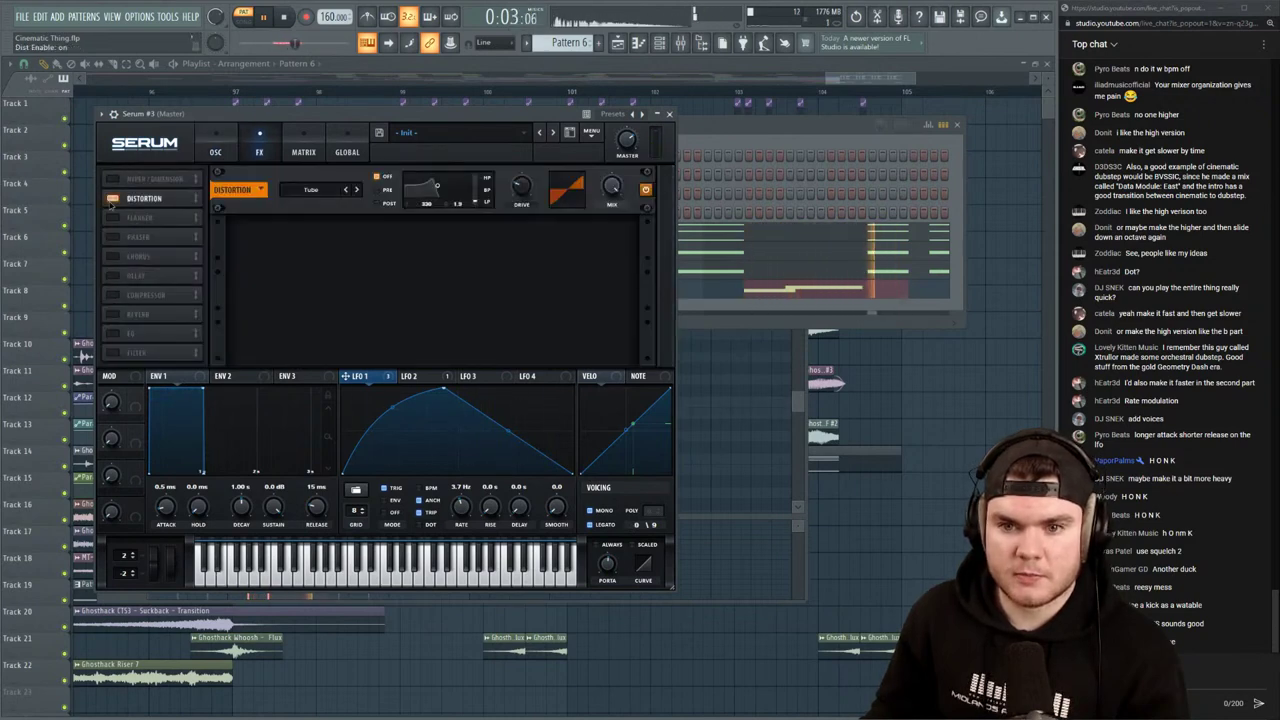
left_click_drag(521, 186, 531, 130)
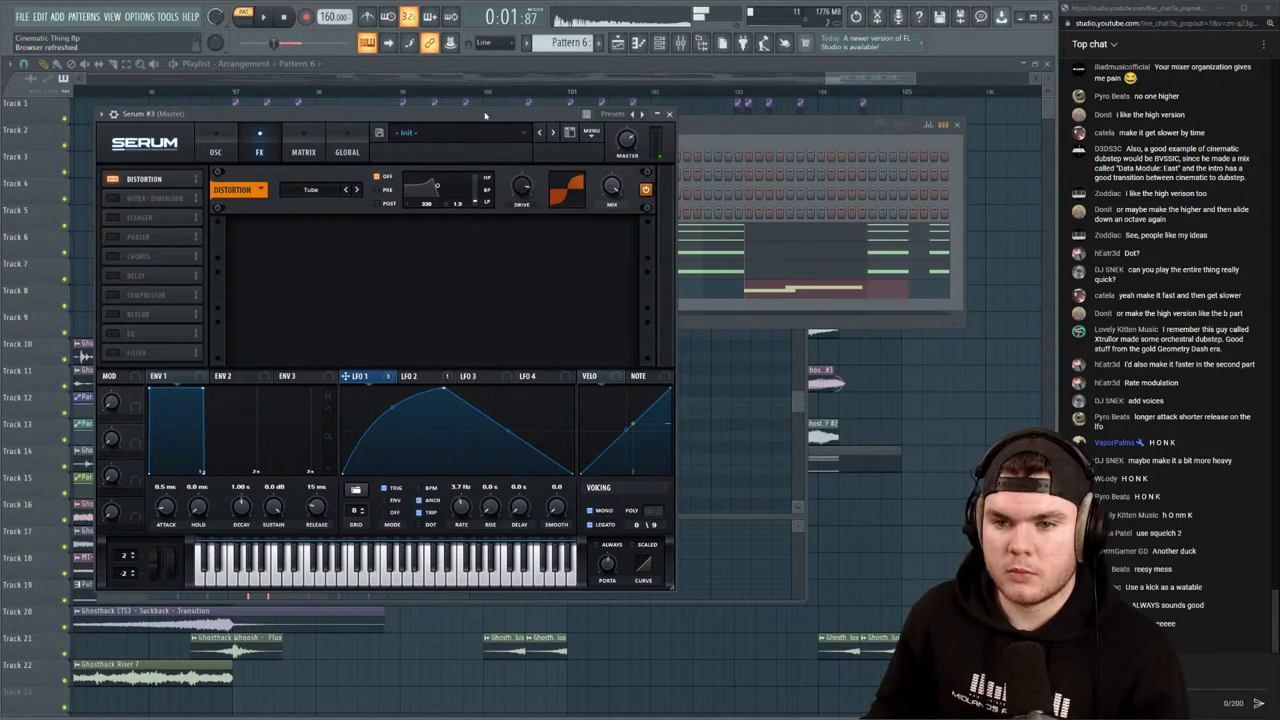
Enable the MG Low 12 filter for oscillator B only, and modulate its cutoff with LFO 1
left_click(216, 145)
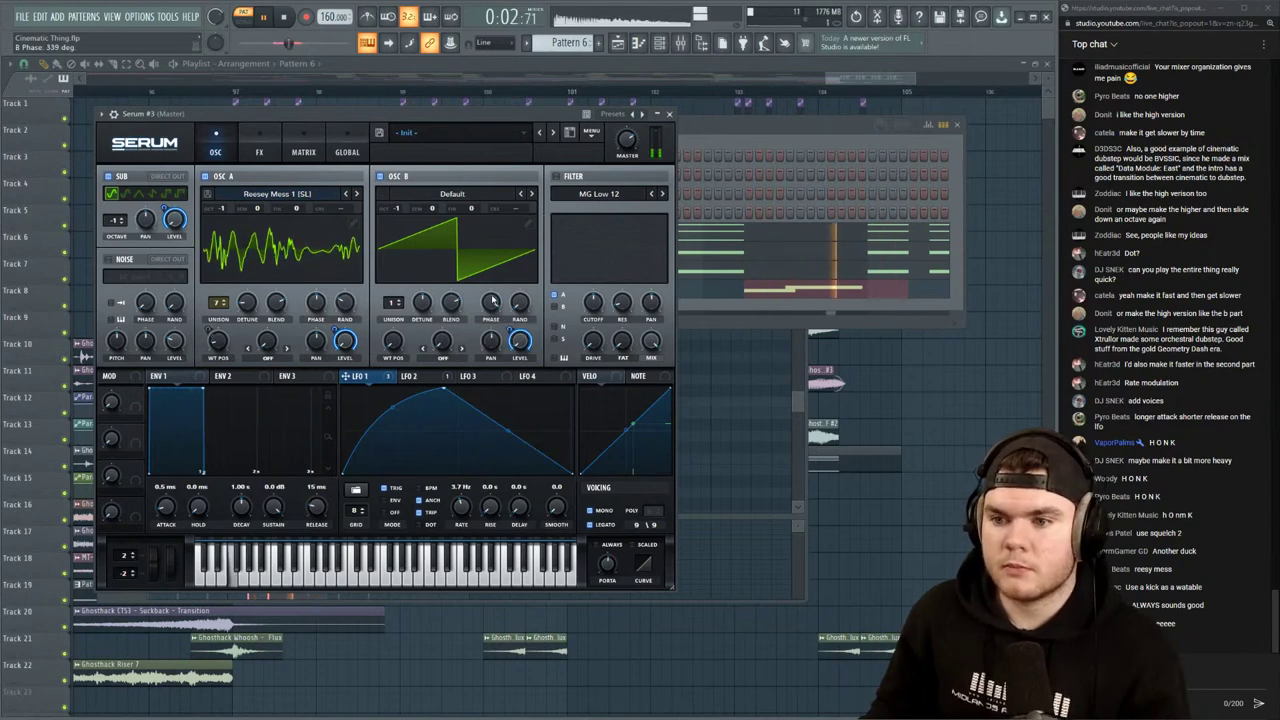
left_click(556, 176)
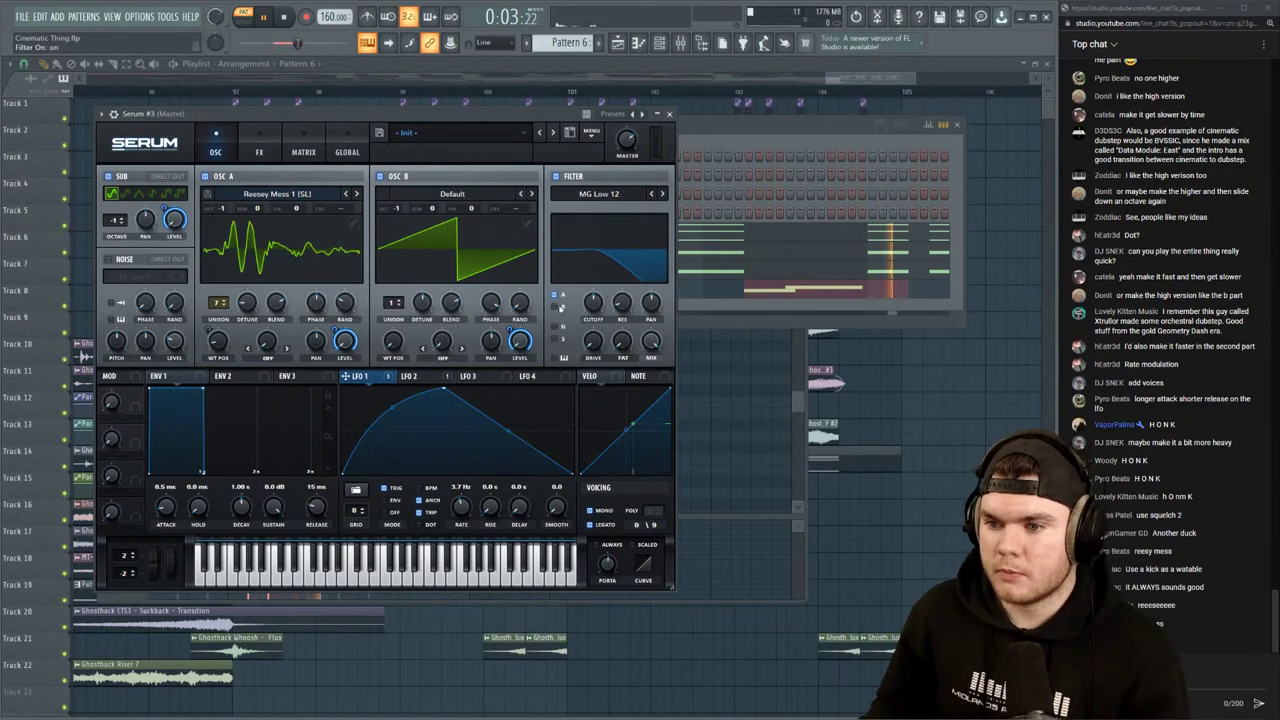
mouse_move(600, 302)
left_mouse_down()
mouse_move(594, 276)
mouse_move(594, 302)
mouse_move(584, 281)
mouse_move(597, 299)
left_mouse_up()
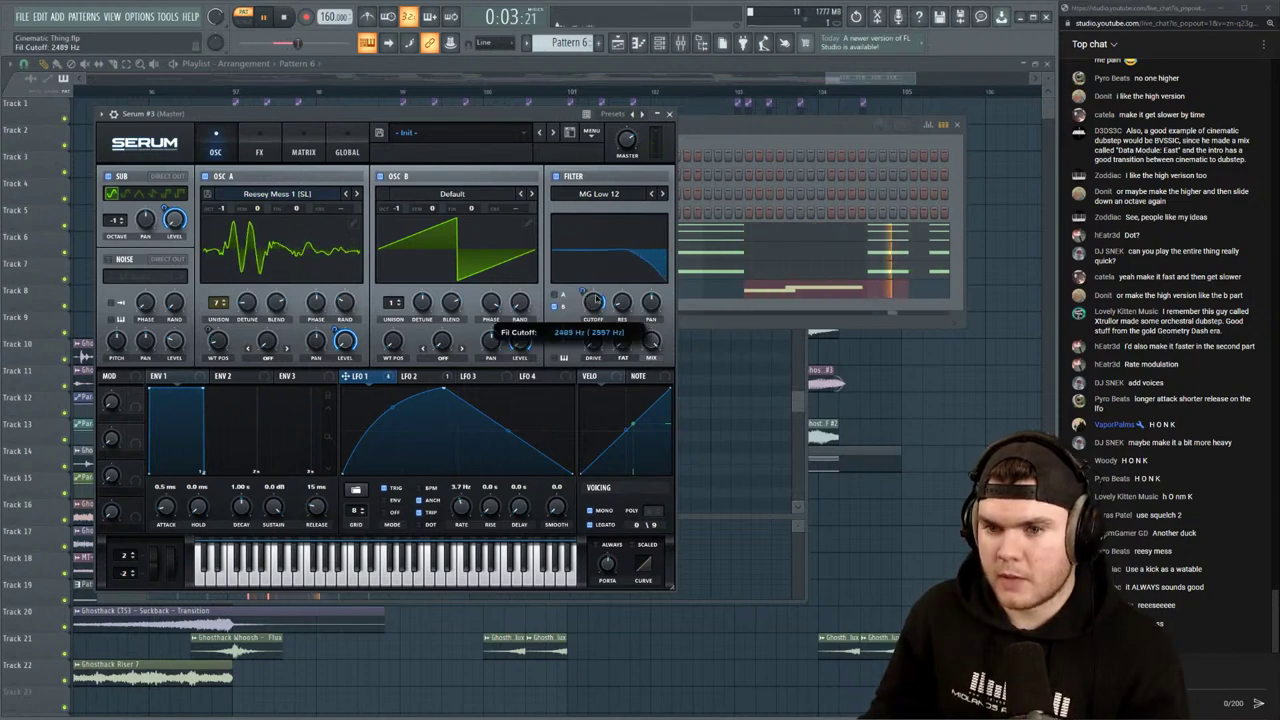
Close Serum #3's editor and bring up the mixer with the channel rack in front of it
left_click(671, 116)
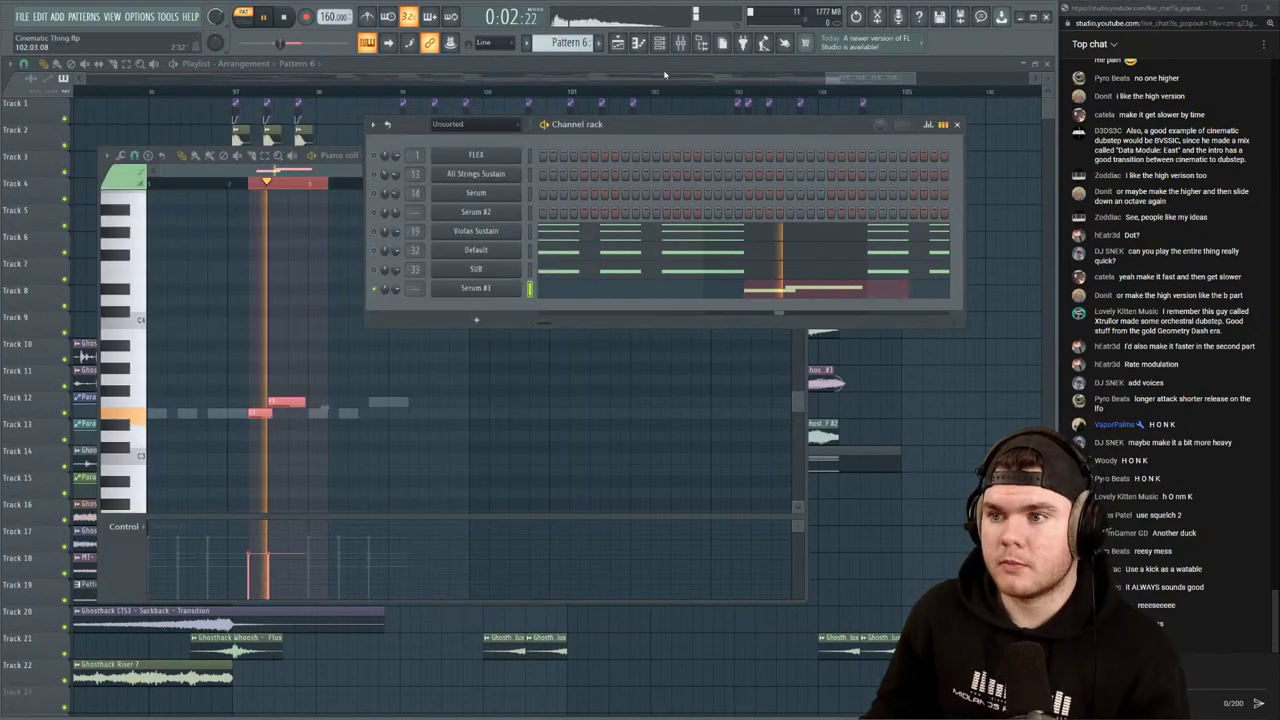
left_click(680, 43)
left_click(608, 125)
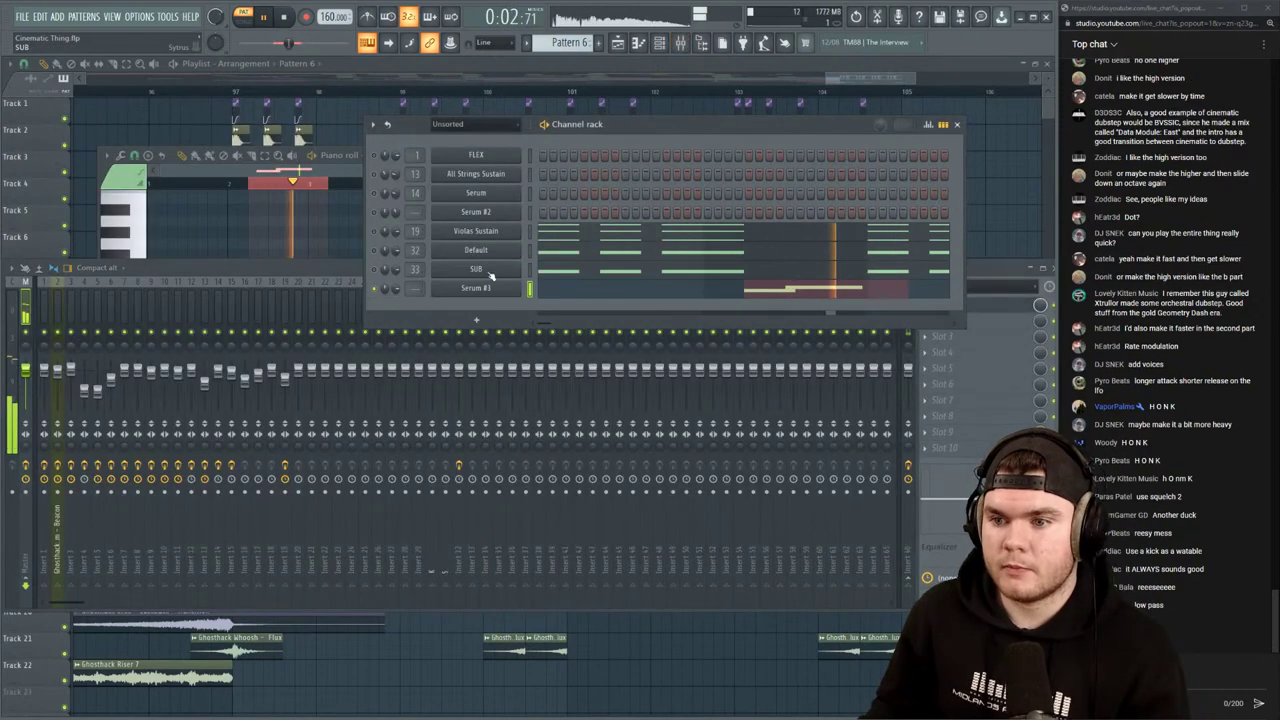
Reopen Serum #3 and set oscillator B to 8 unison voices with a detune of 0.07
left_click(486, 287)
left_click_drag(397, 302, 425, 341)
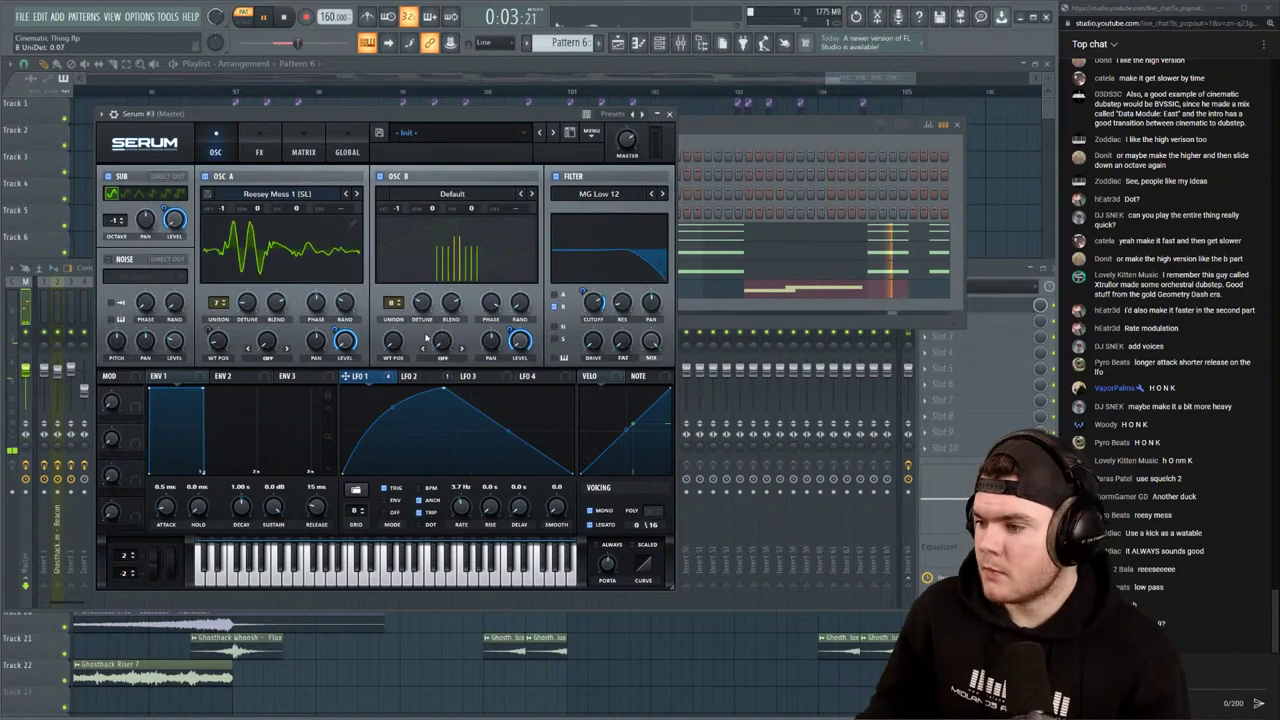
Check the installed FL Studio version in the About information and close the settings window
left_click(190, 17)
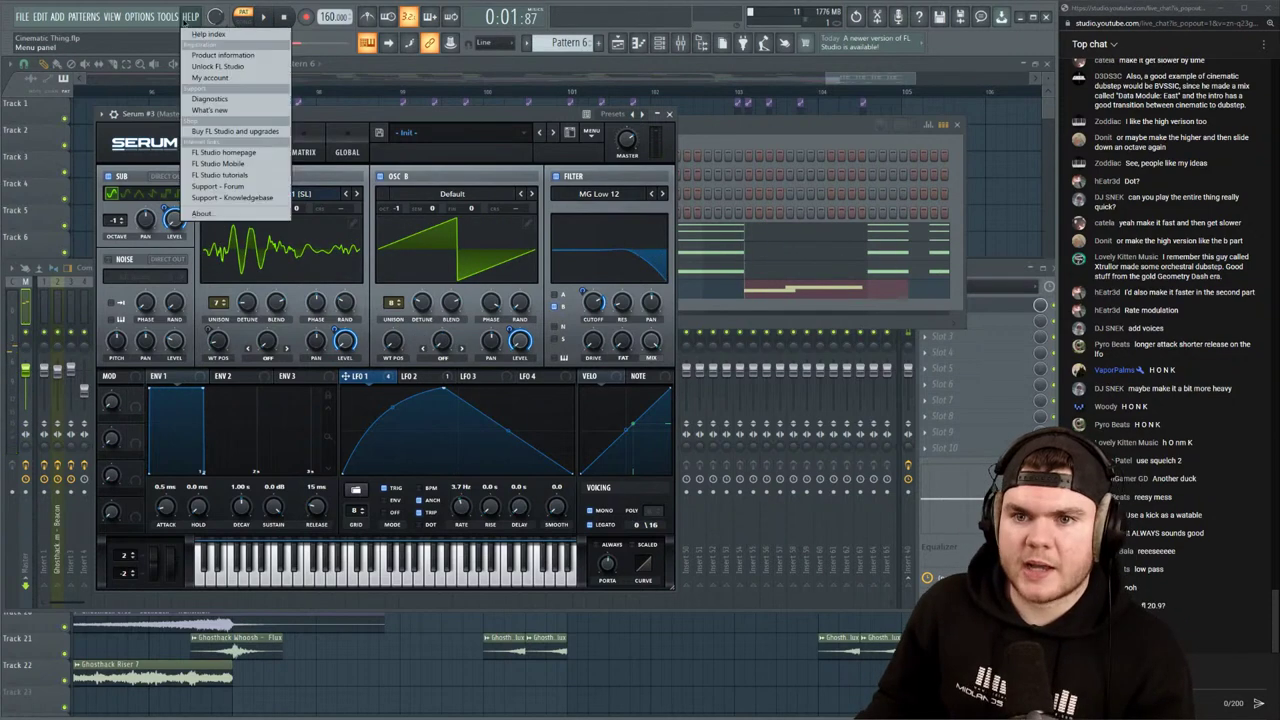
left_click(204, 213)
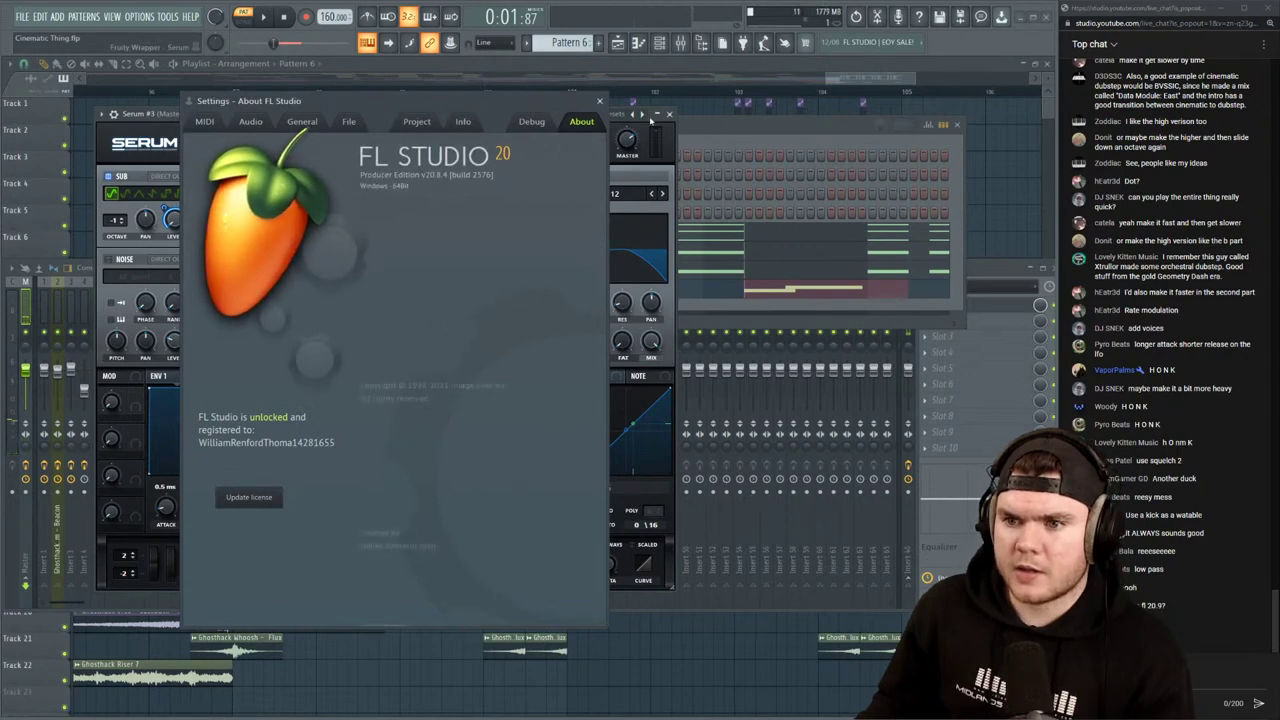
left_click(599, 101)
Raise oscillator B's unison detune in Serum #3 during playback and close its editor
key("space")
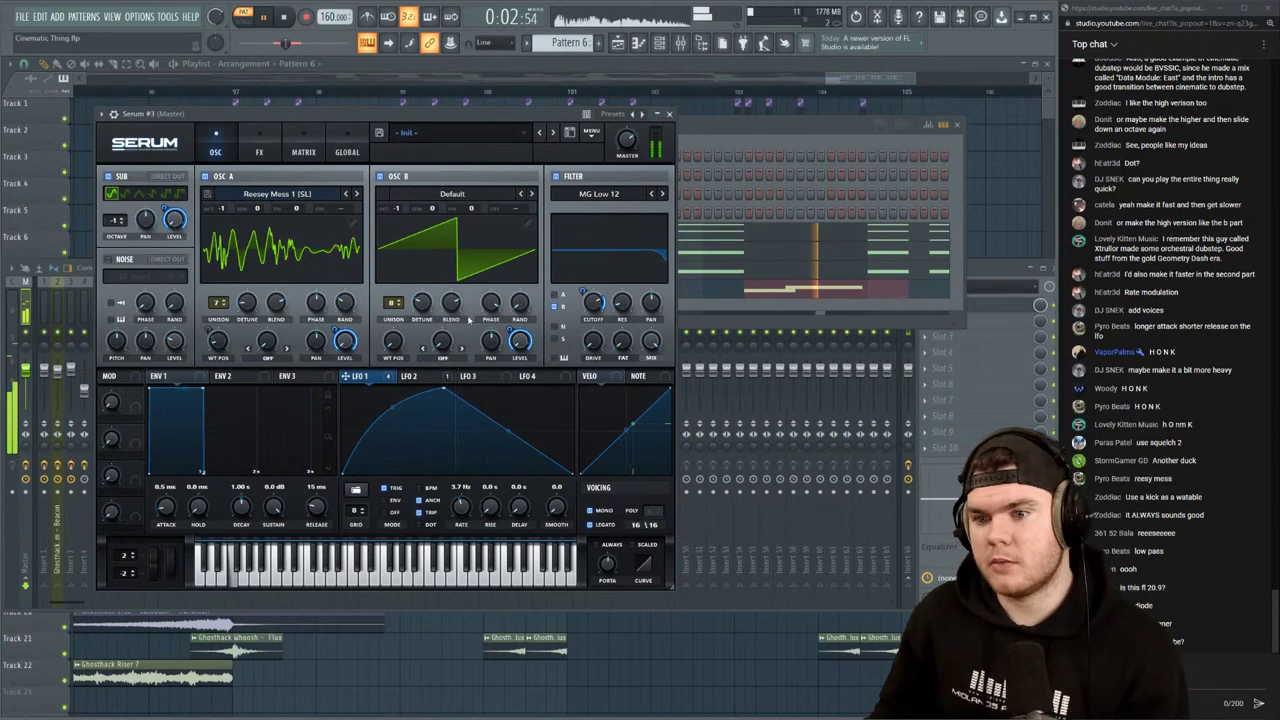
left_click_drag(422, 304, 430, 275)
left_click(669, 114)
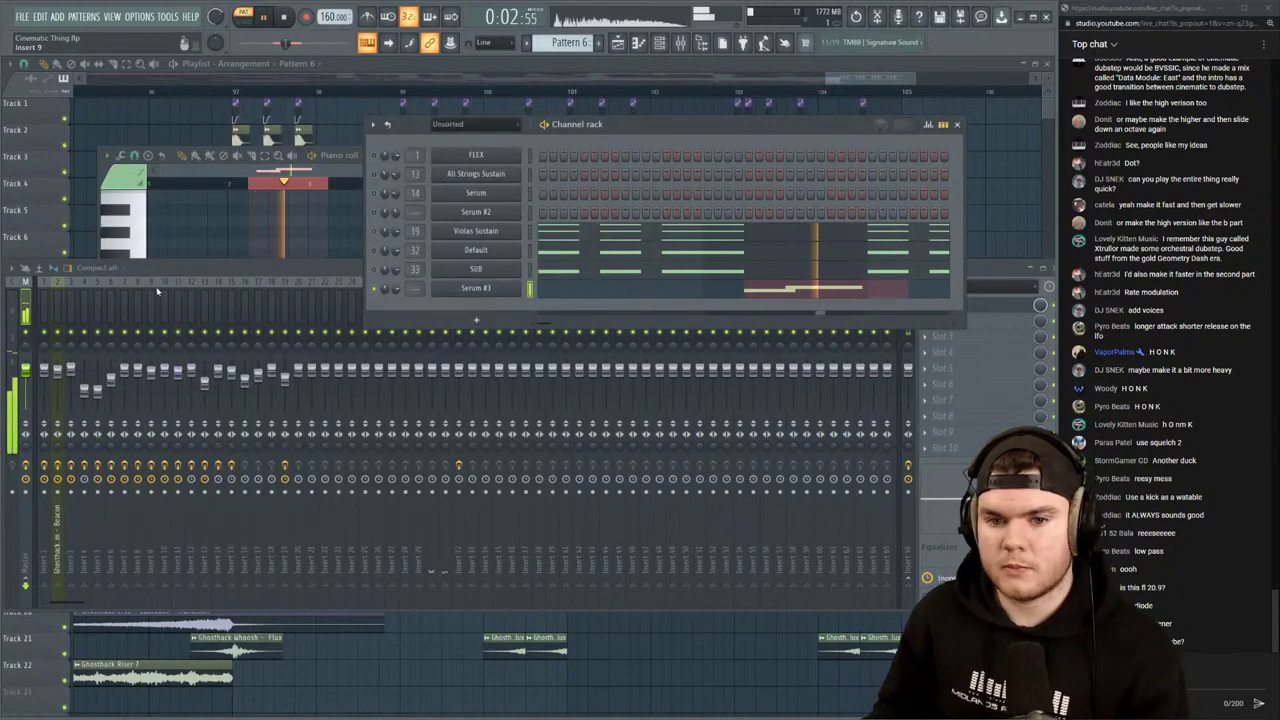
Route the Serum #3 channel to mixer insert 34 and bring the channel rack to the front
left_click_drag(417, 289, 417, 248)
left_click(476, 320)
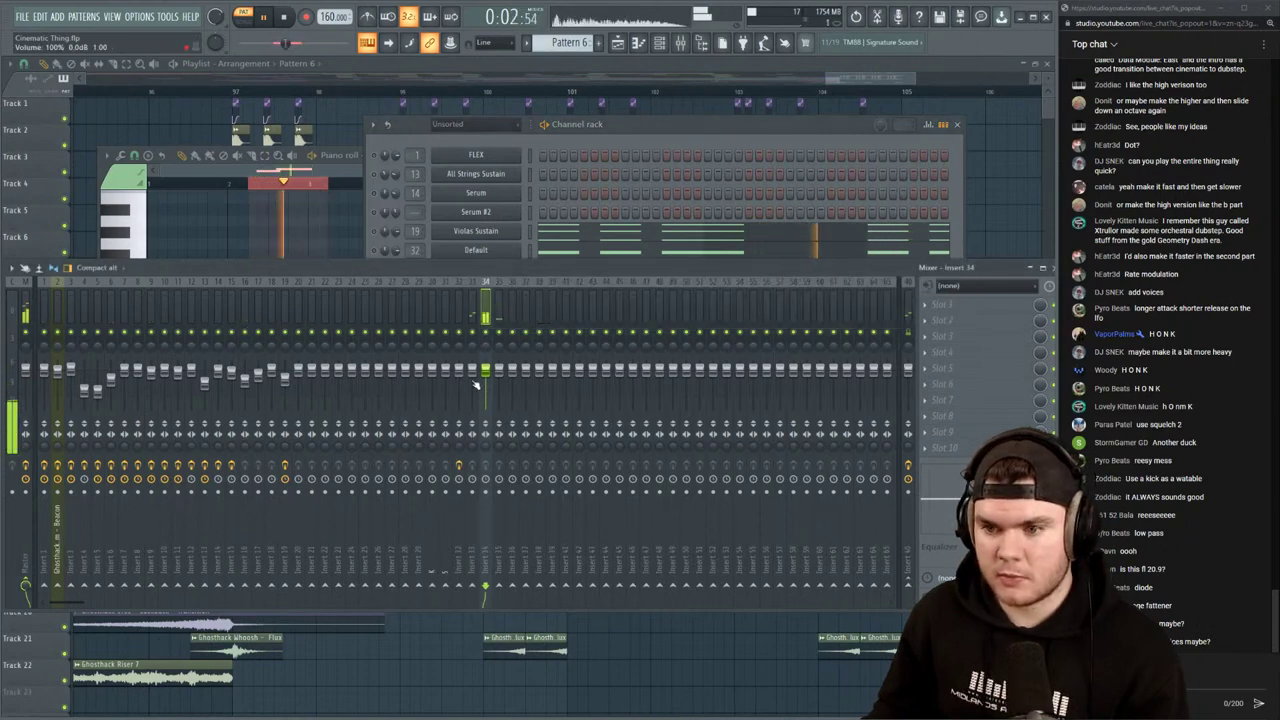
right_click(486, 446)
left_click(498, 454)
left_click(626, 127)
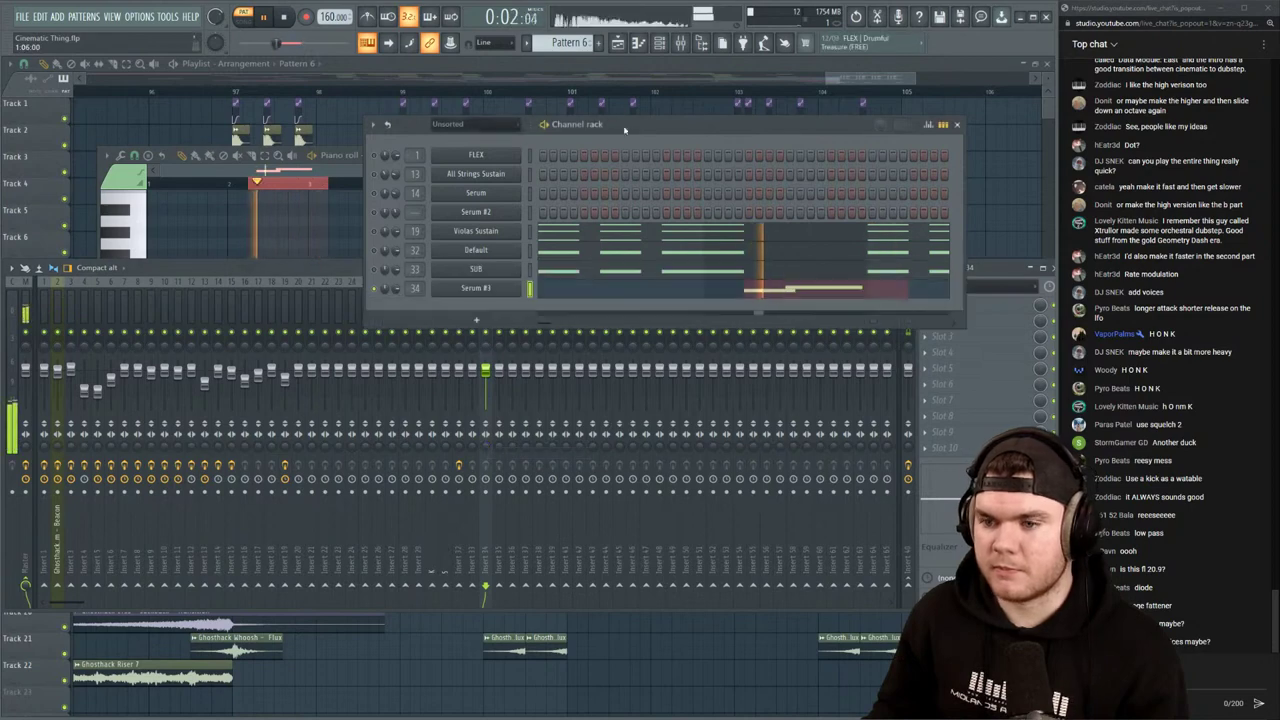
key("space")
Reopen Serum #3, set oscillator B's unison width to 17 in the global settings, and close the editor
left_click(510, 287)
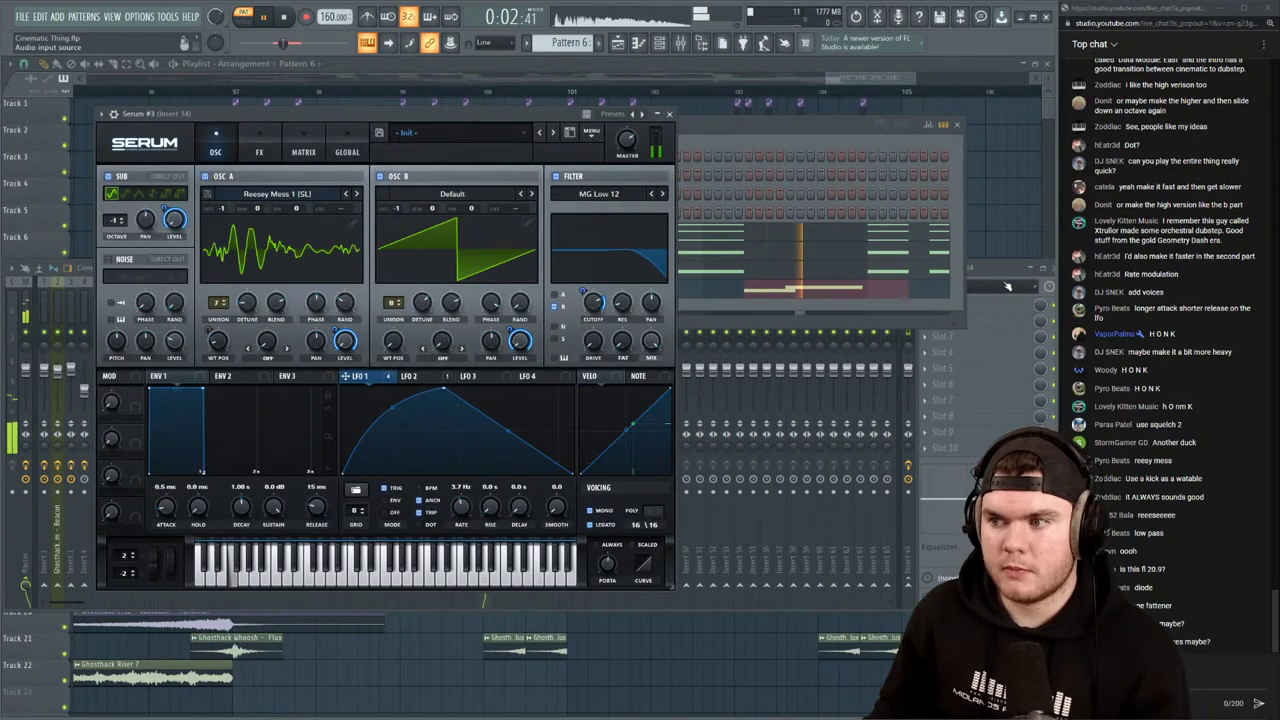
left_click(344, 152)
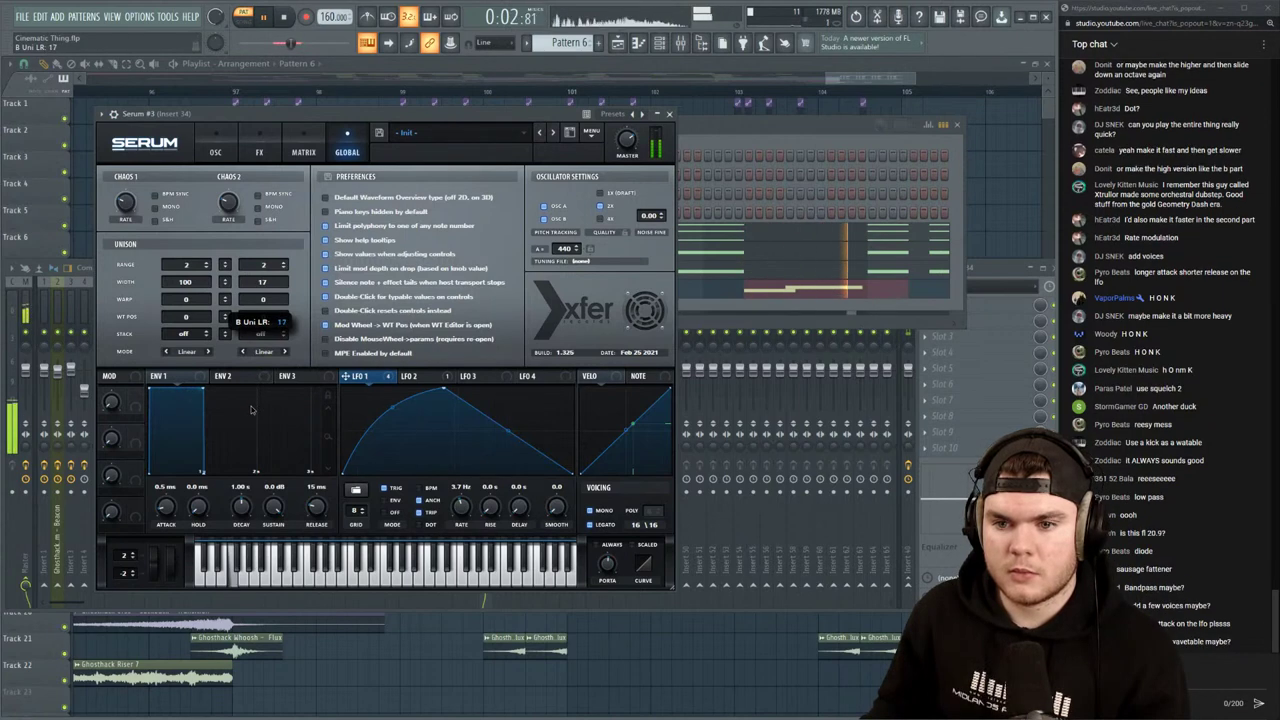
left_click(670, 115)
Load the saved mixer track state Thicc Rack 1 onto insert 34 and play the pattern through it
left_click(487, 345)
key("space")
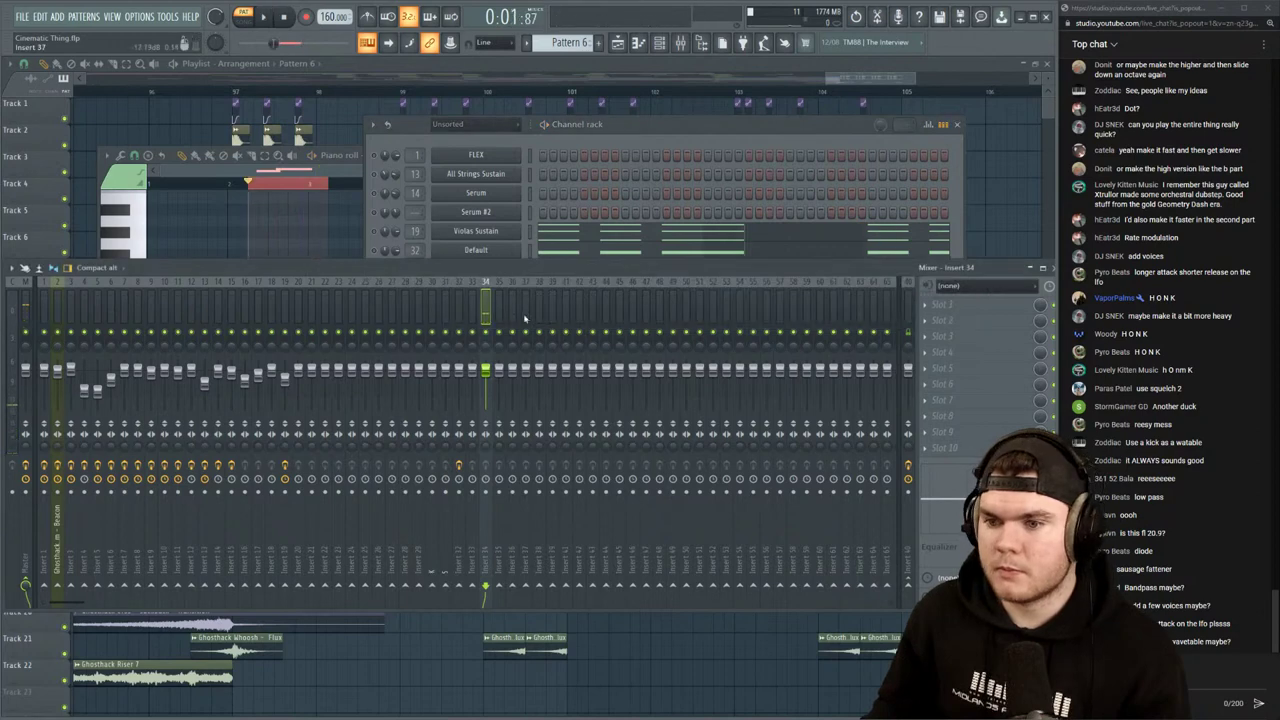
right_click(485, 319)
mouse_move(512, 345)
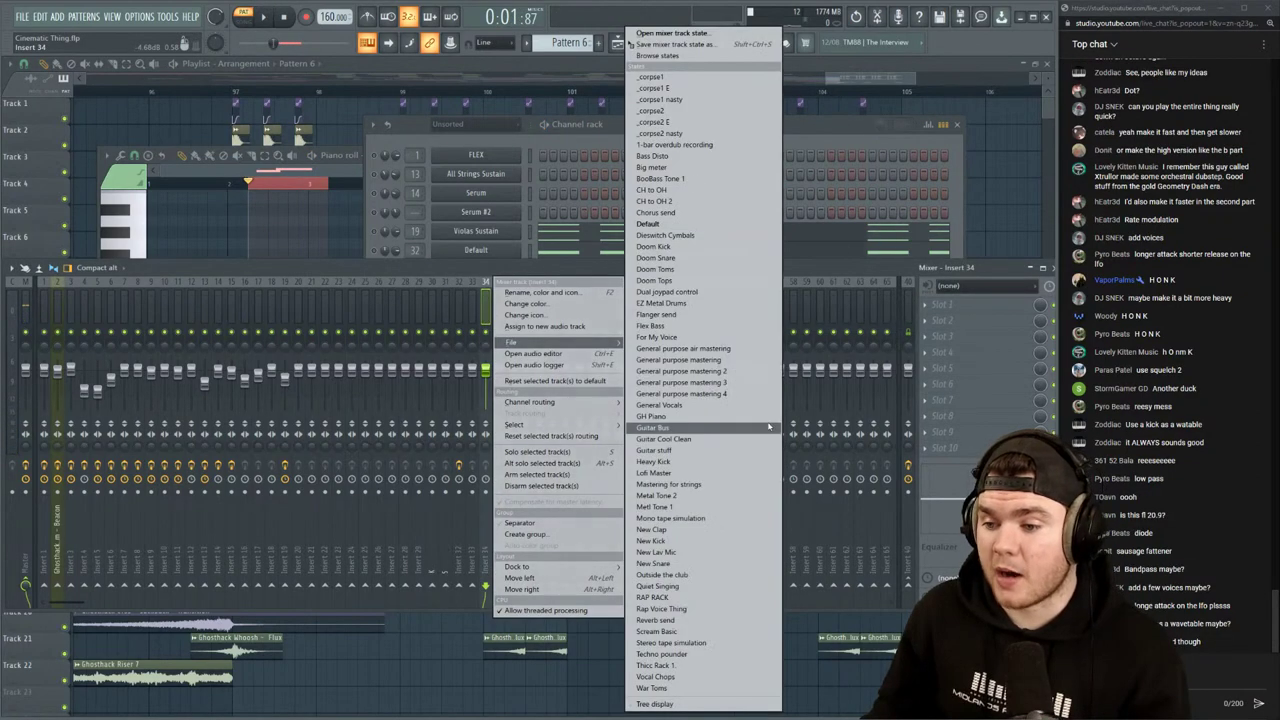
left_click(675, 663)
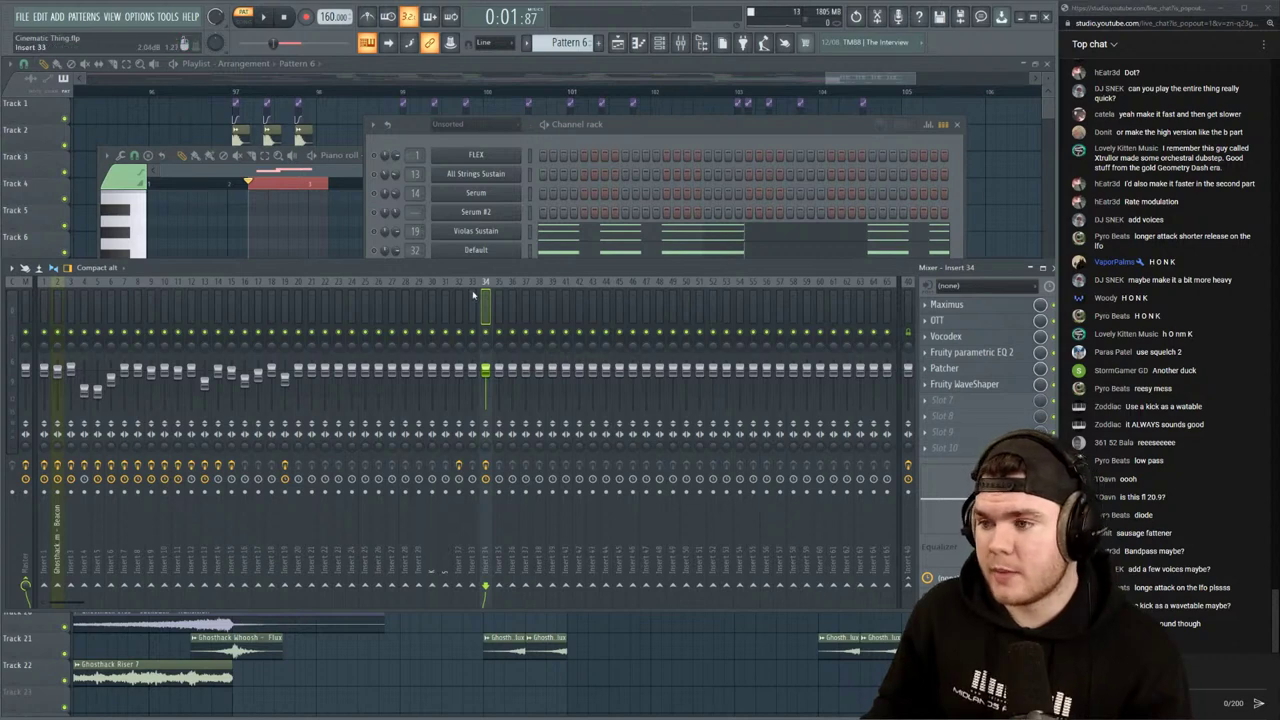
key("space")
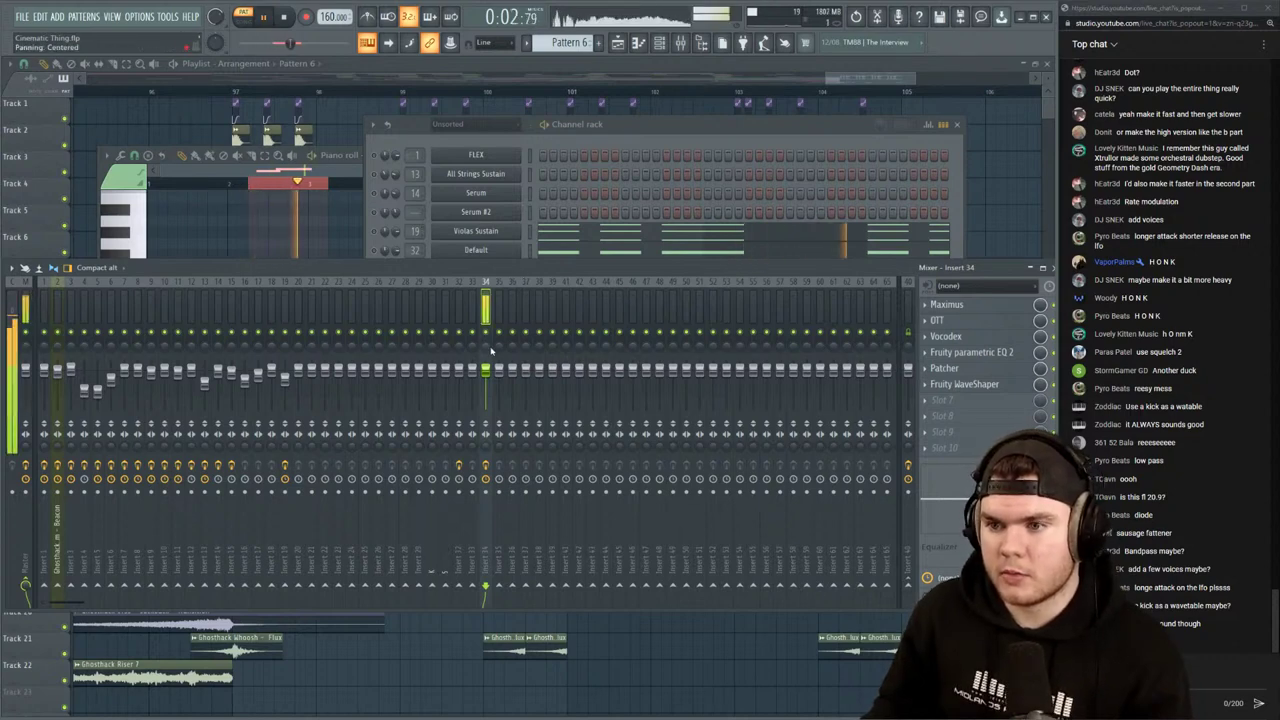
Bring the channel rack forward and set Serum #3's channel volume to 33%
key("space")
left_click(623, 130)
key("space")
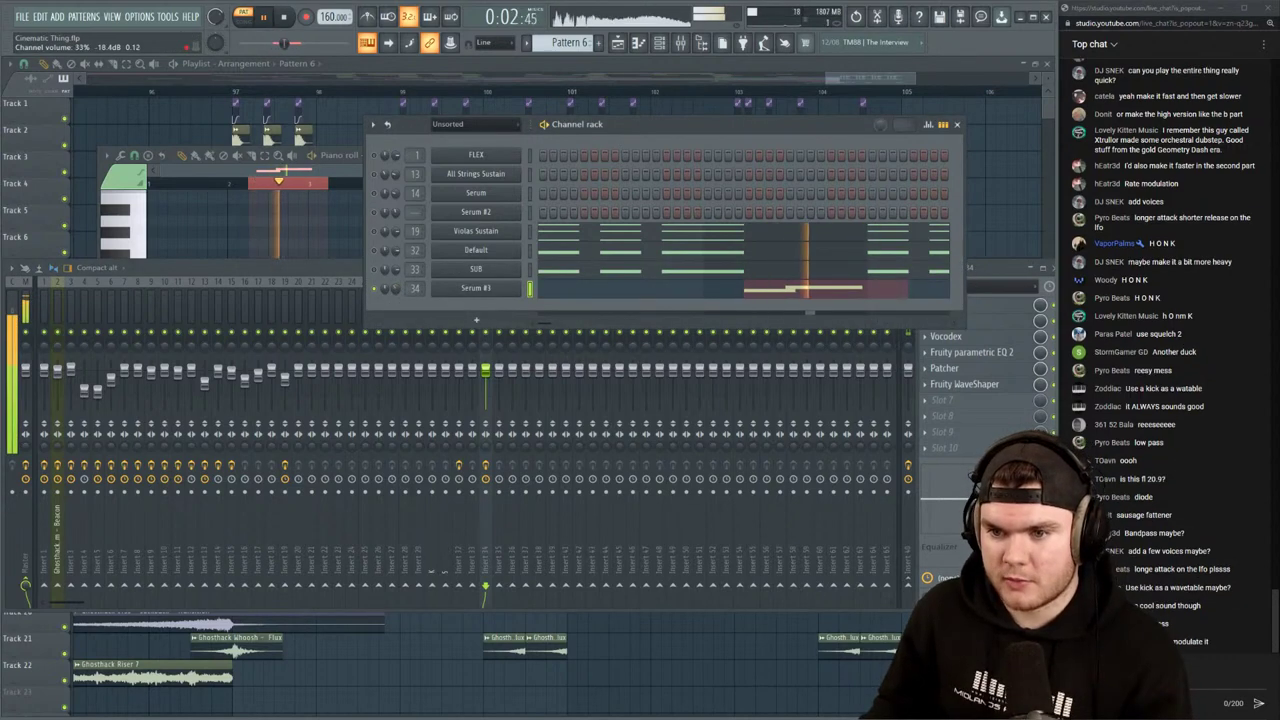
Reopen Serum #3 and set the unison detune to 0.34 for oscillator B and 0.08 for oscillator A
left_click(461, 290)
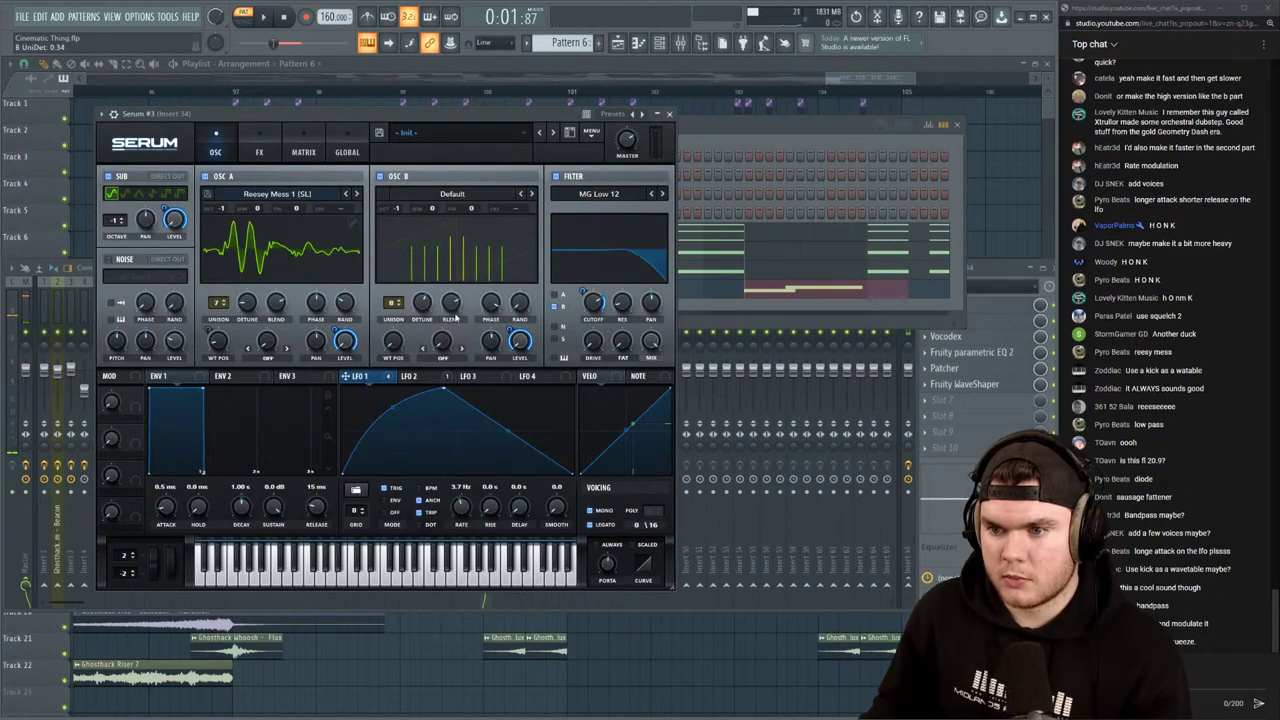
key("space")
key("space")
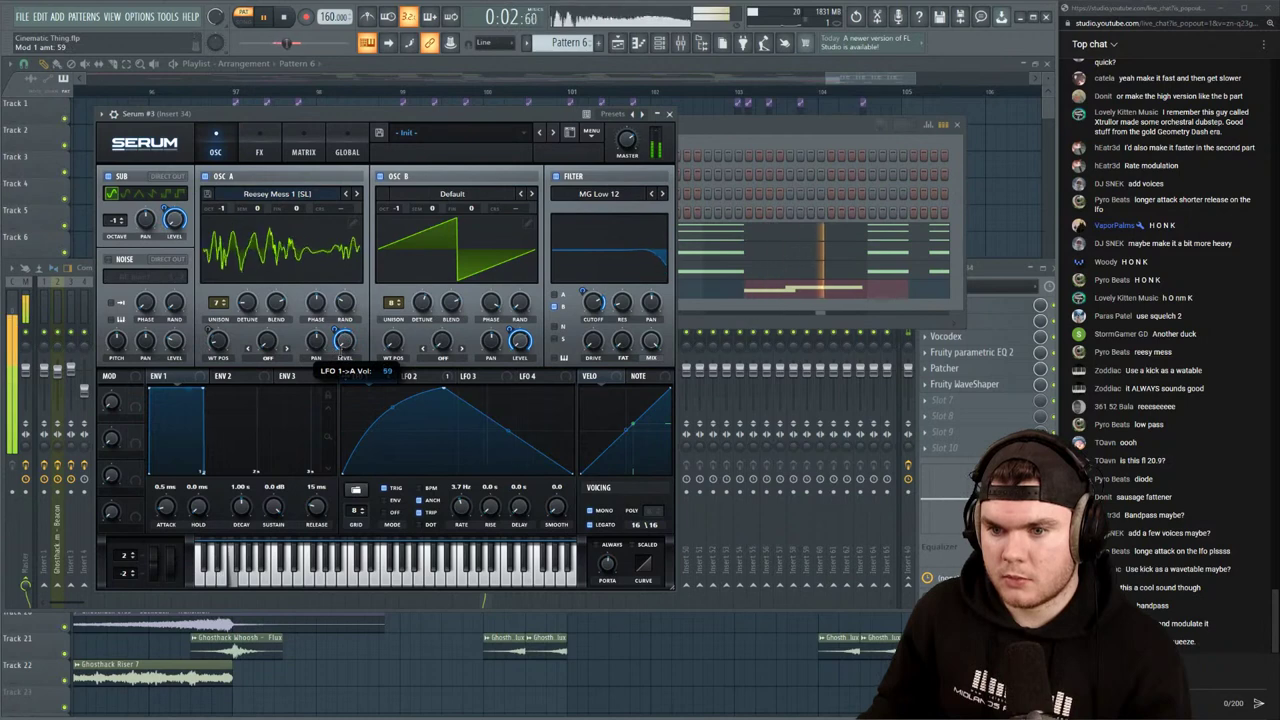
mouse_move(246, 304)
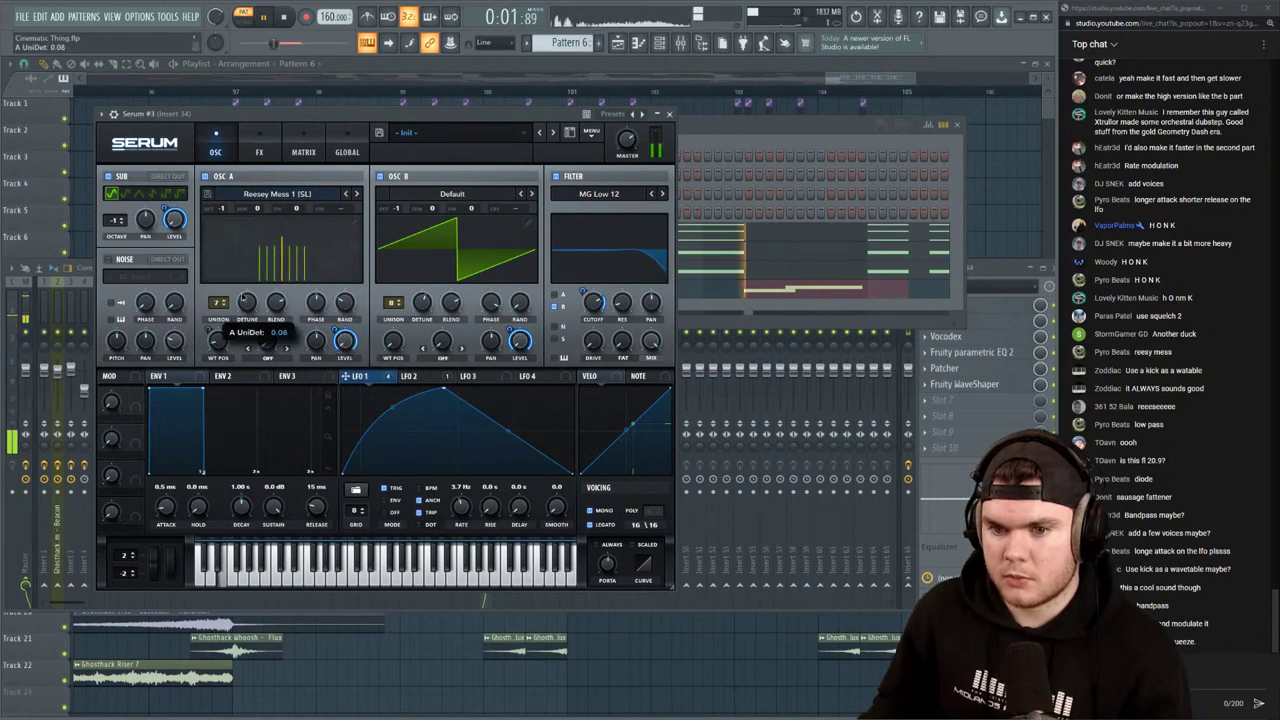
Listen to the bass with the sub oscillator off, and modulate the Tube distortion's drive with LFO 1
left_click(109, 177)
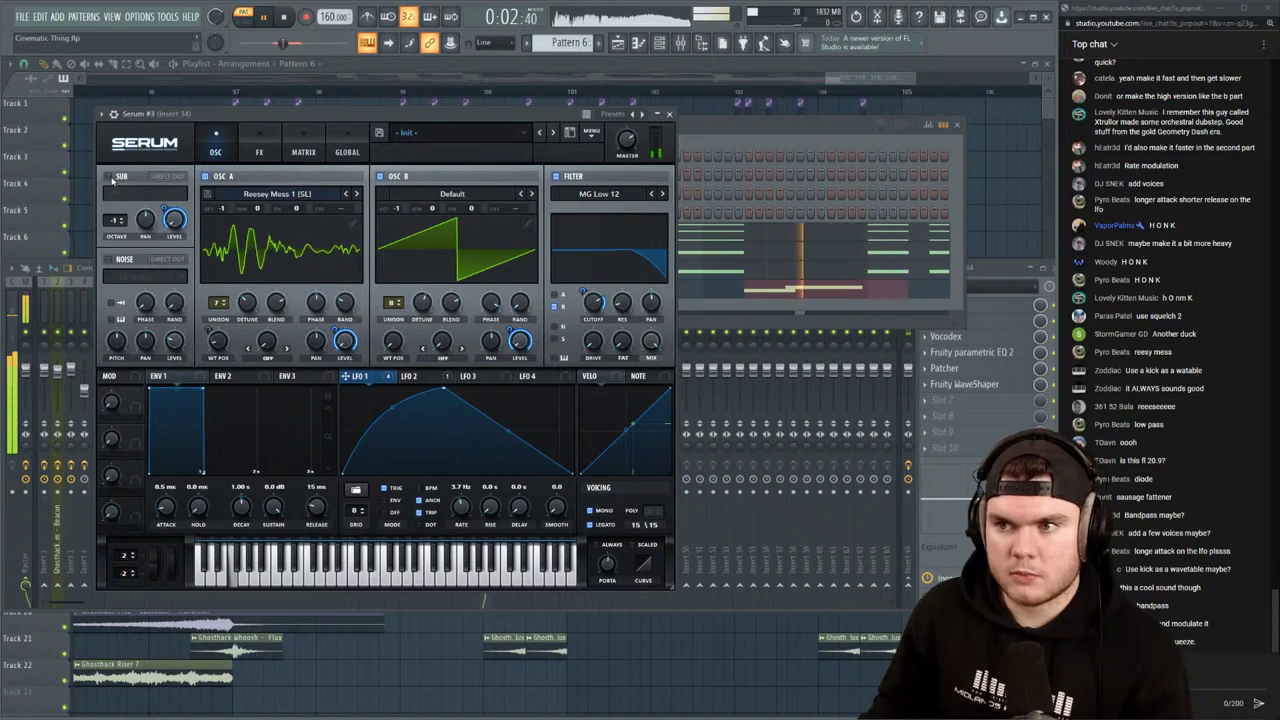
left_click(257, 144)
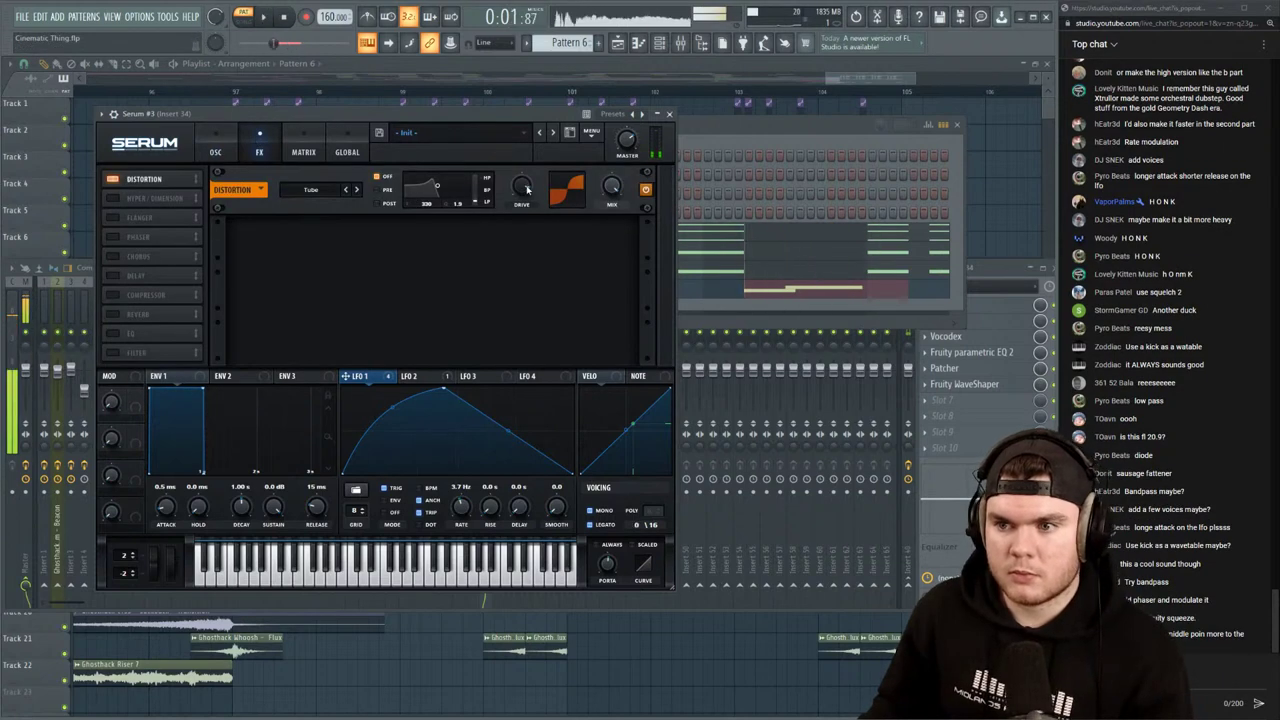
left_click_drag(528, 189, 528, 186)
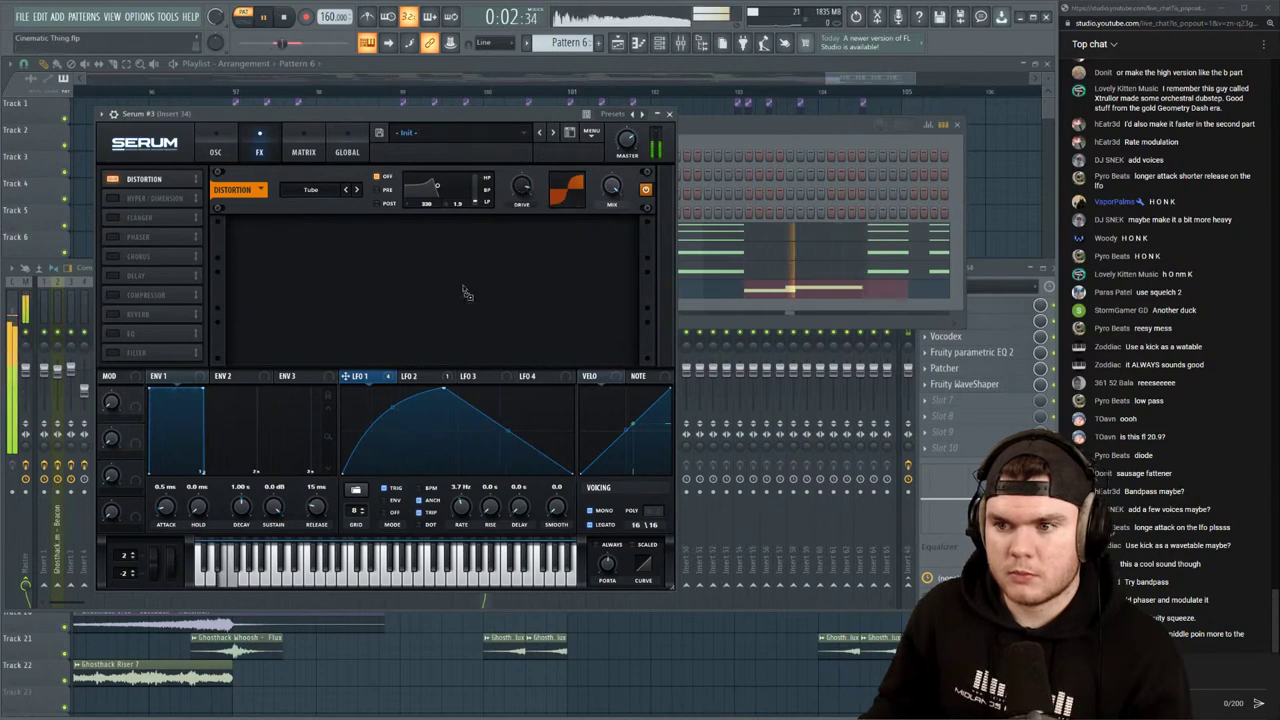
left_click_drag(512, 177, 515, 182)
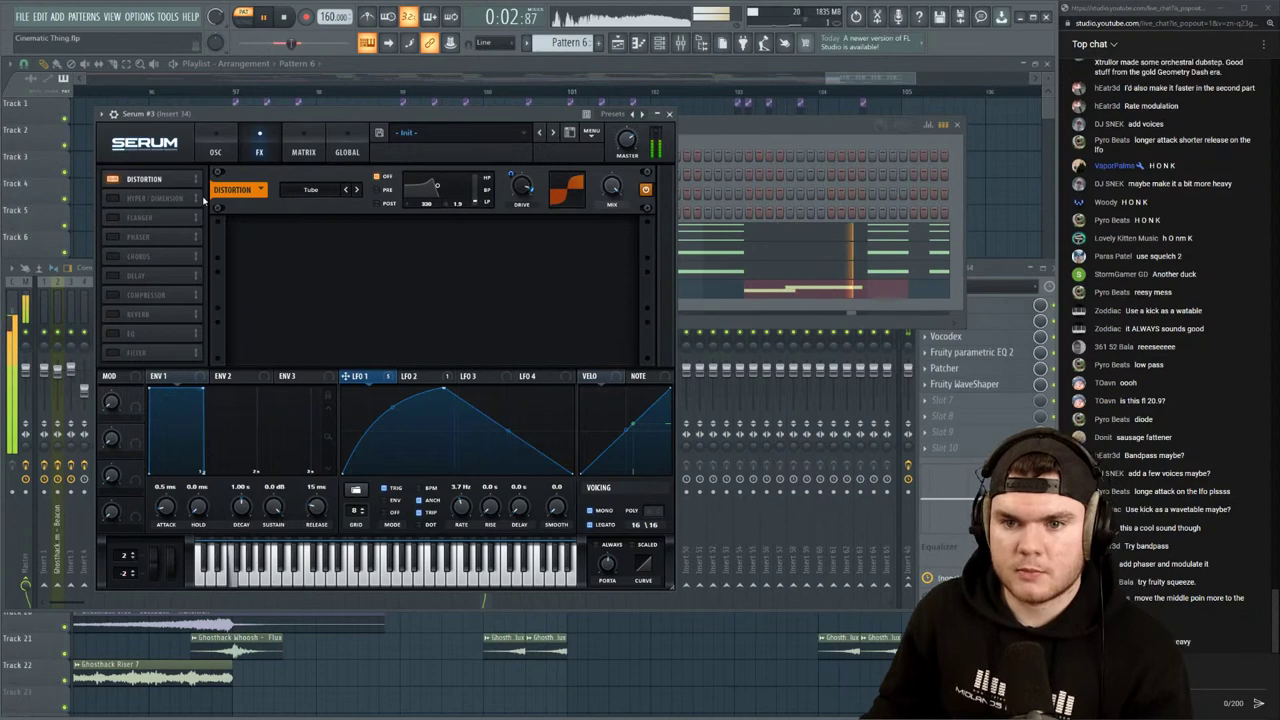
Set the LFO 1 modulation amount on the sub oscillator's level to 65 and return to the effects rack
left_click(215, 150)
left_click_drag(166, 209, 166, 215)
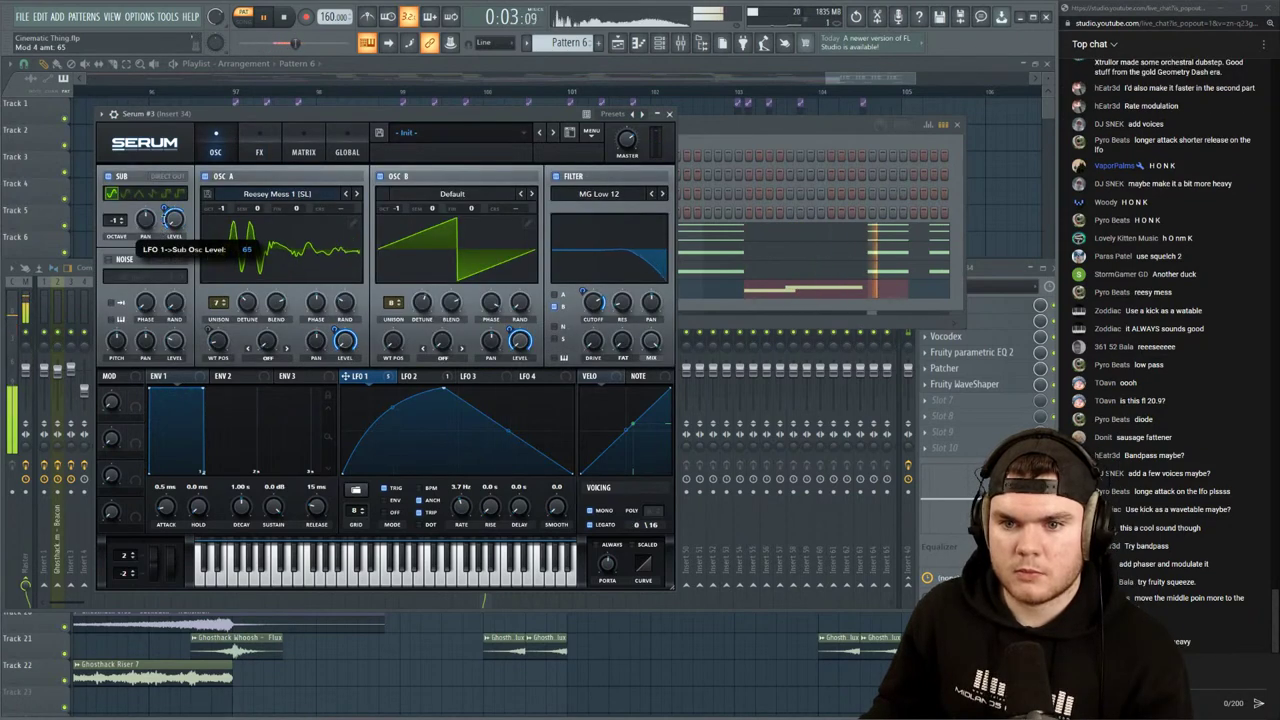
left_click(259, 150)
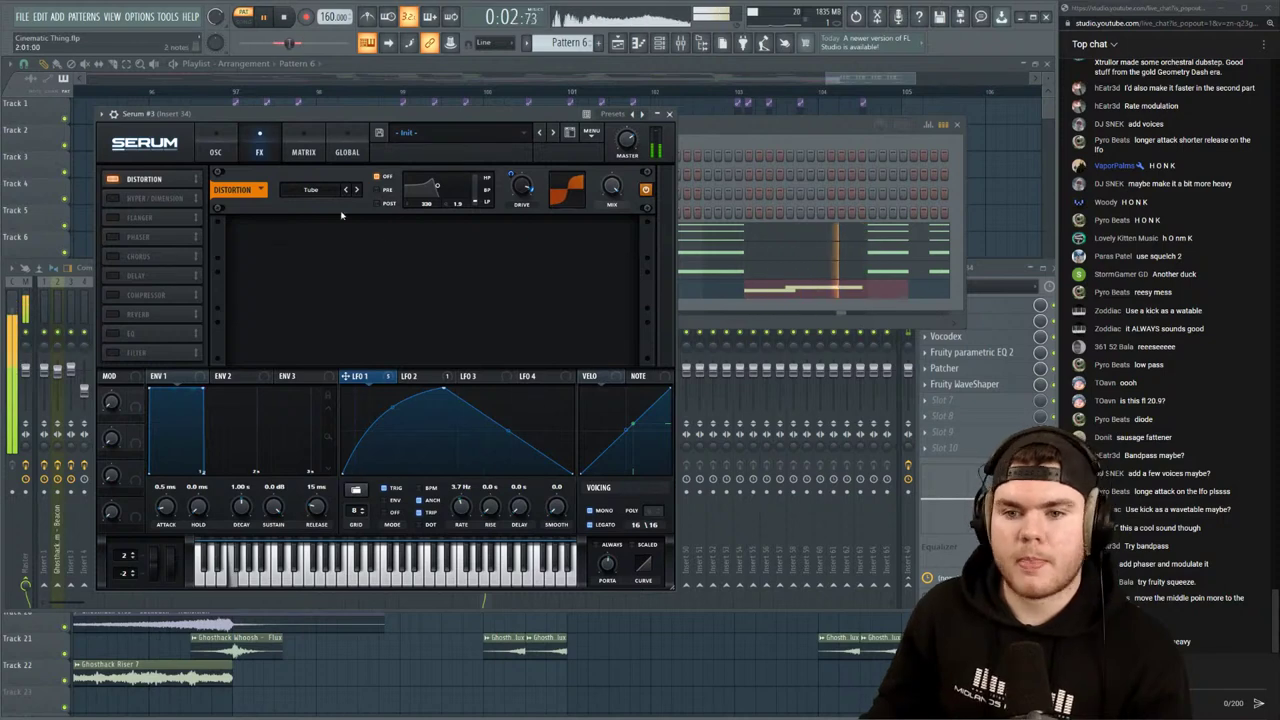
Look at insert 34's Vocodex, and move the high-pass band in its Fruity parametric EQ 2 to about 75 Hz
left_click(969, 268)
key("space")
left_click(966, 338)
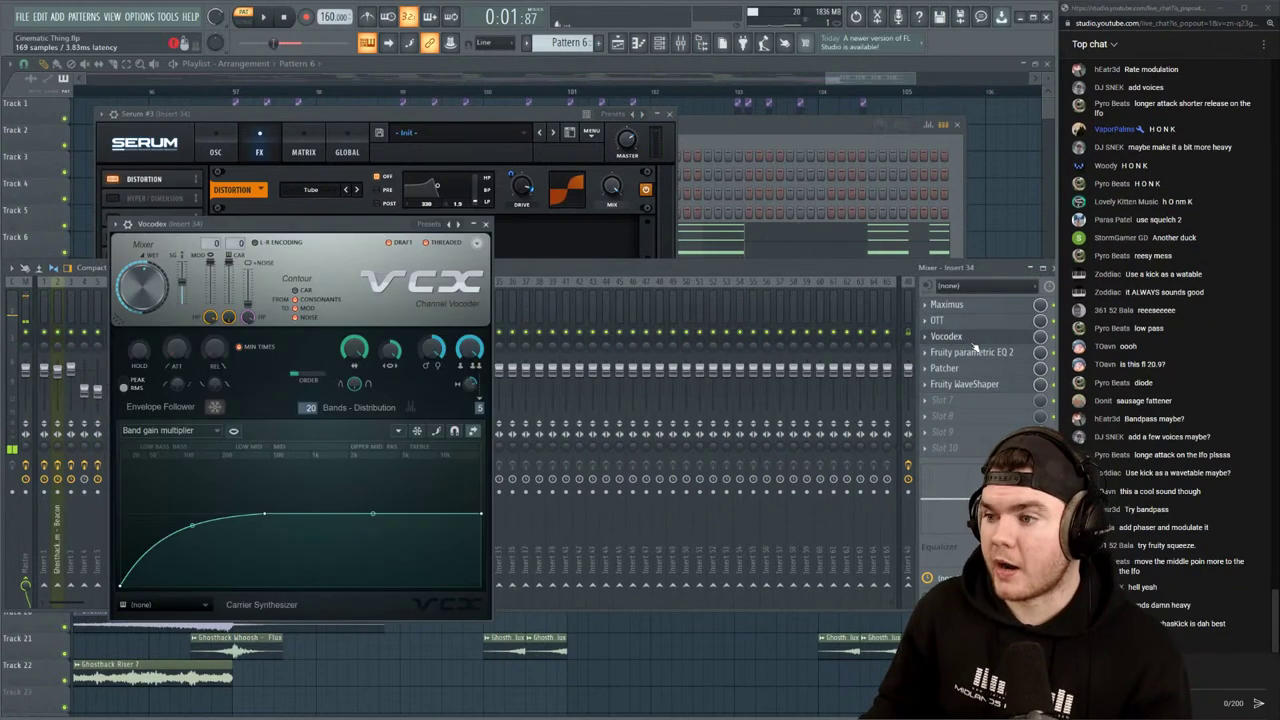
left_click(970, 340)
left_click(974, 352)
key("space")
left_click_drag(42, 233, 80, 231)
key("space")
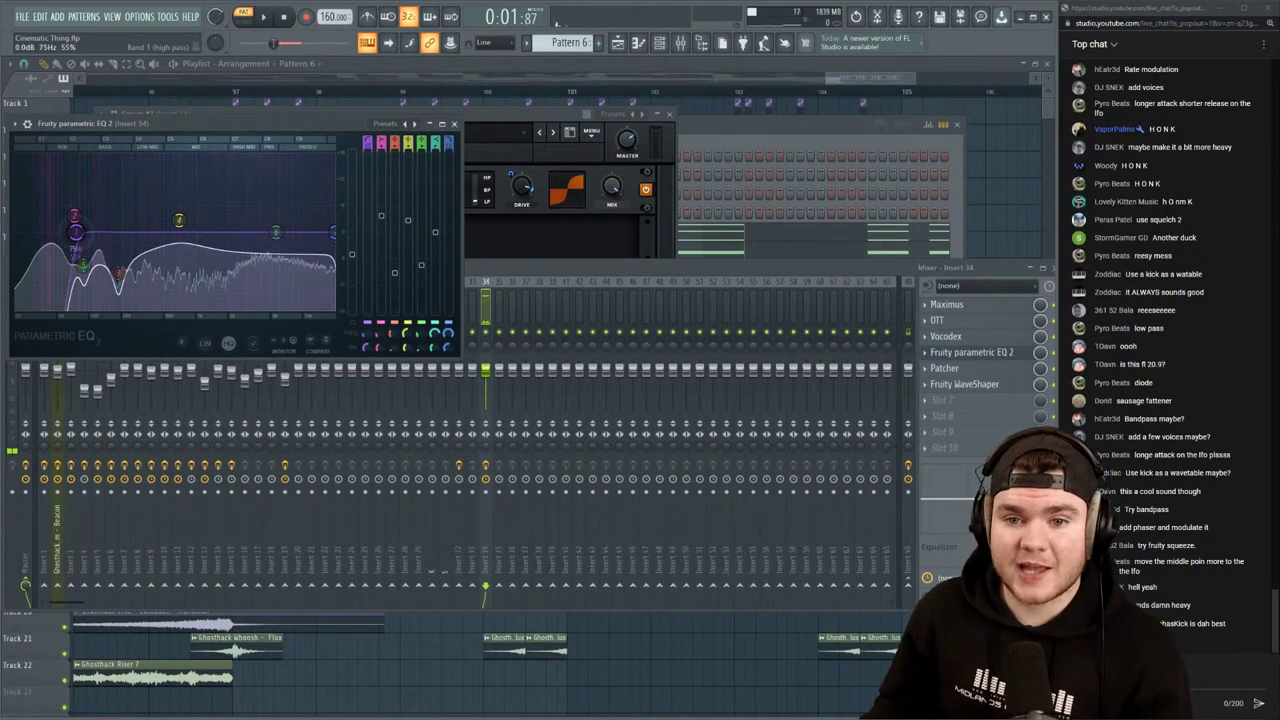
key("space")
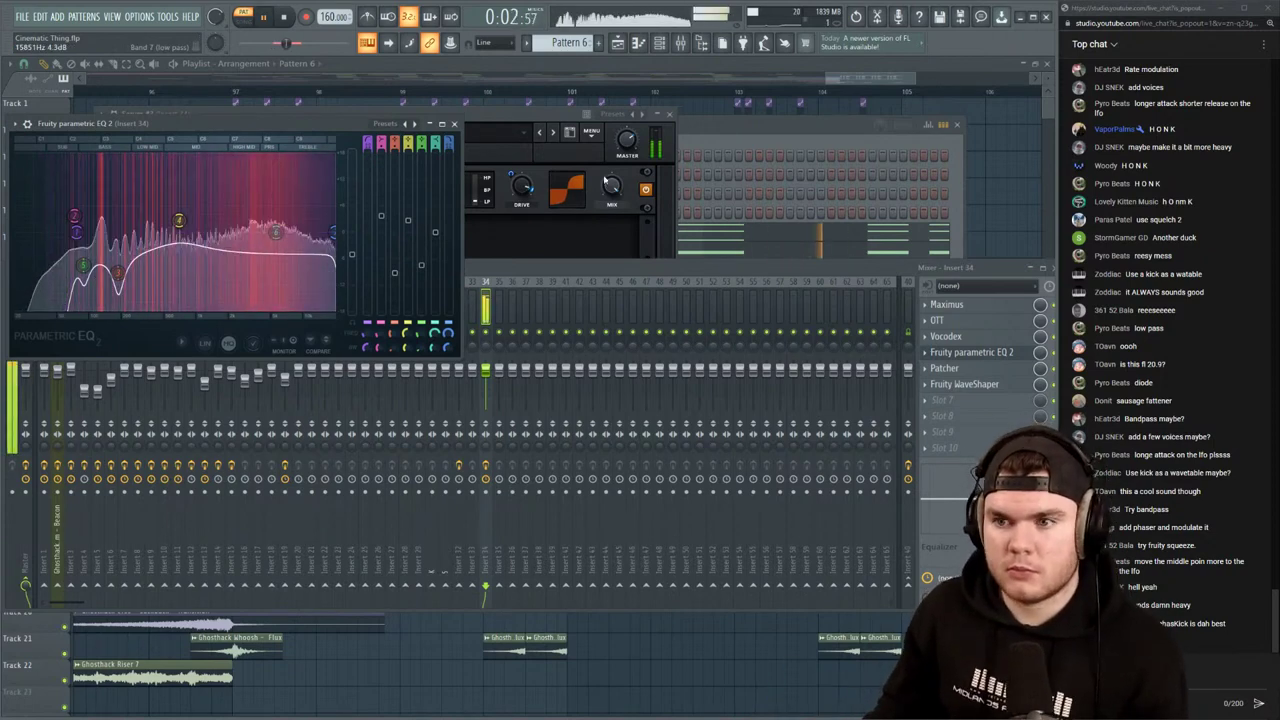
key("space")
Enable the chorus in Serum #3, place it ahead of the distortion, and switch its filter to HPF
left_click(514, 115)
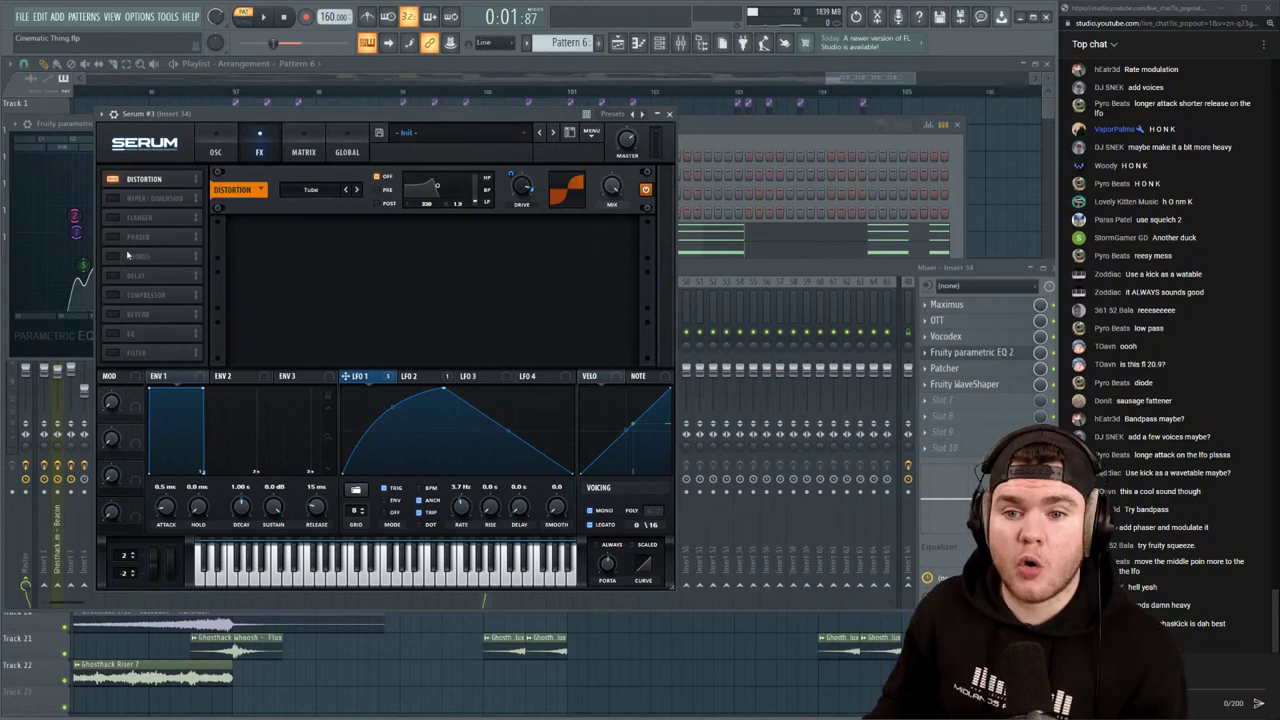
left_click_drag(128, 256, 146, 189)
left_click(114, 179)
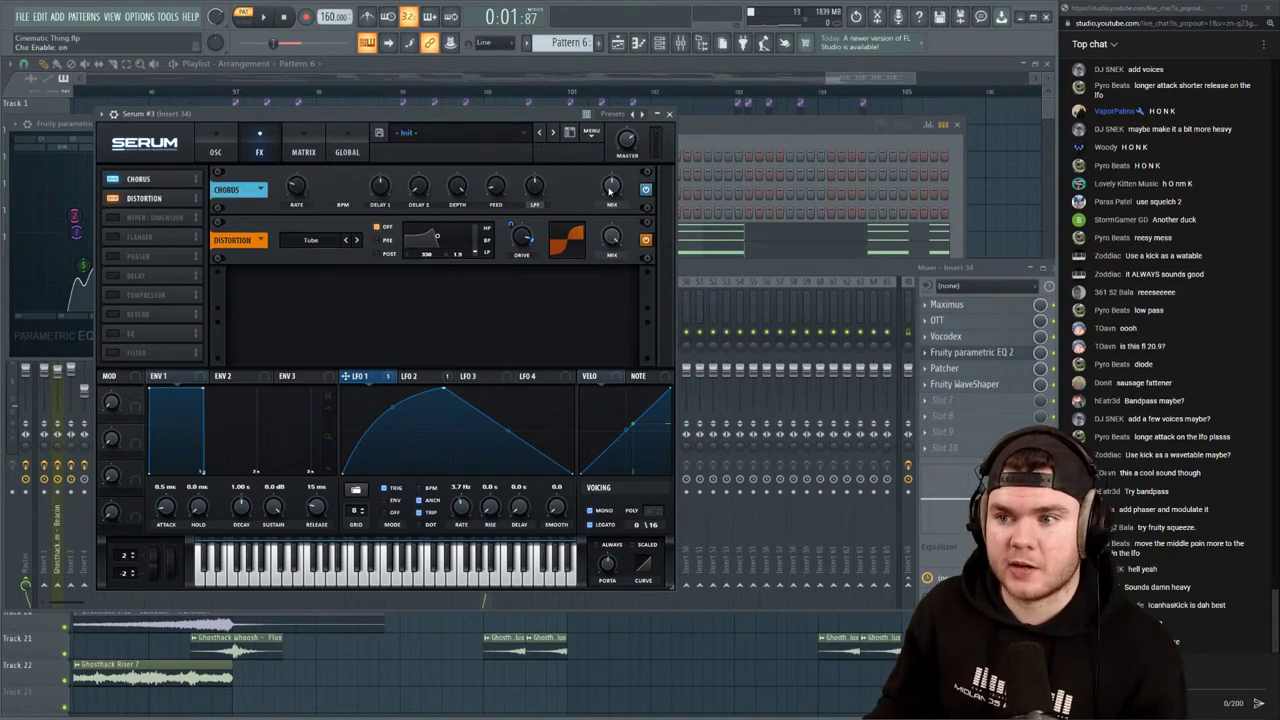
left_click(260, 190)
left_click(280, 203)
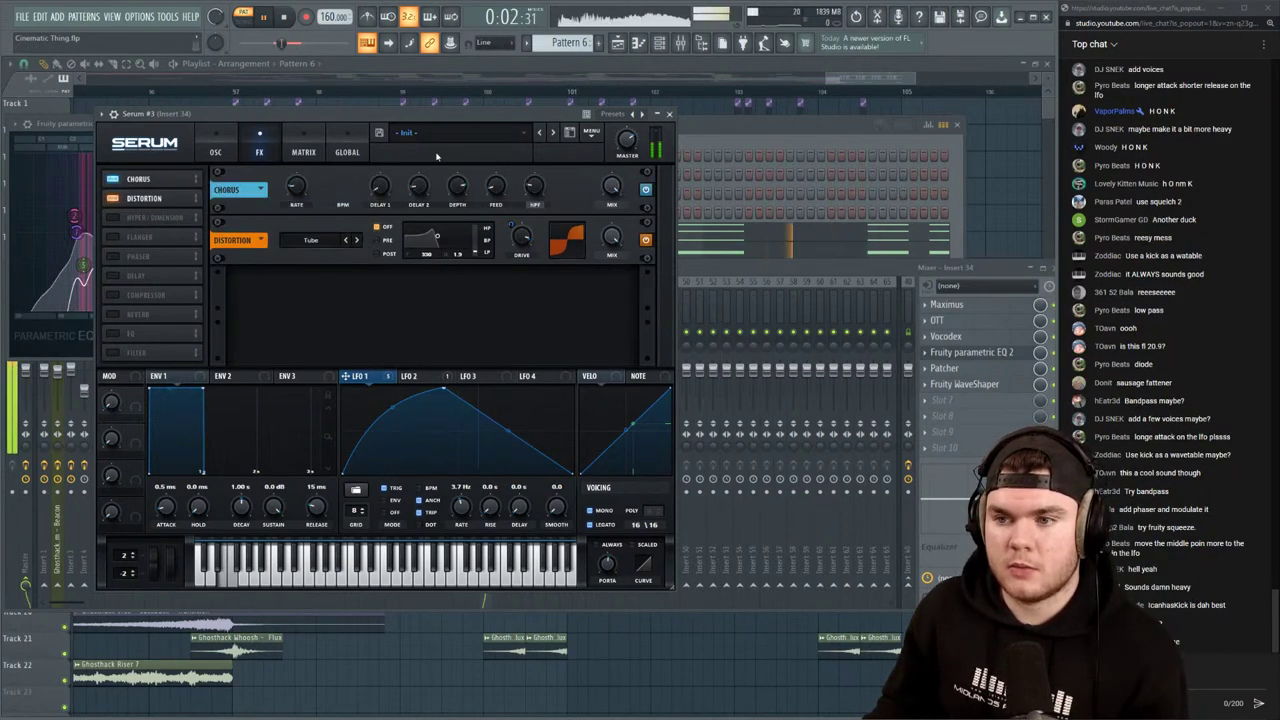
Move the chorus after the distortion in the effects chain and lower its mix
left_click_drag(614, 187, 611, 255)
left_click_drag(148, 188, 143, 208)
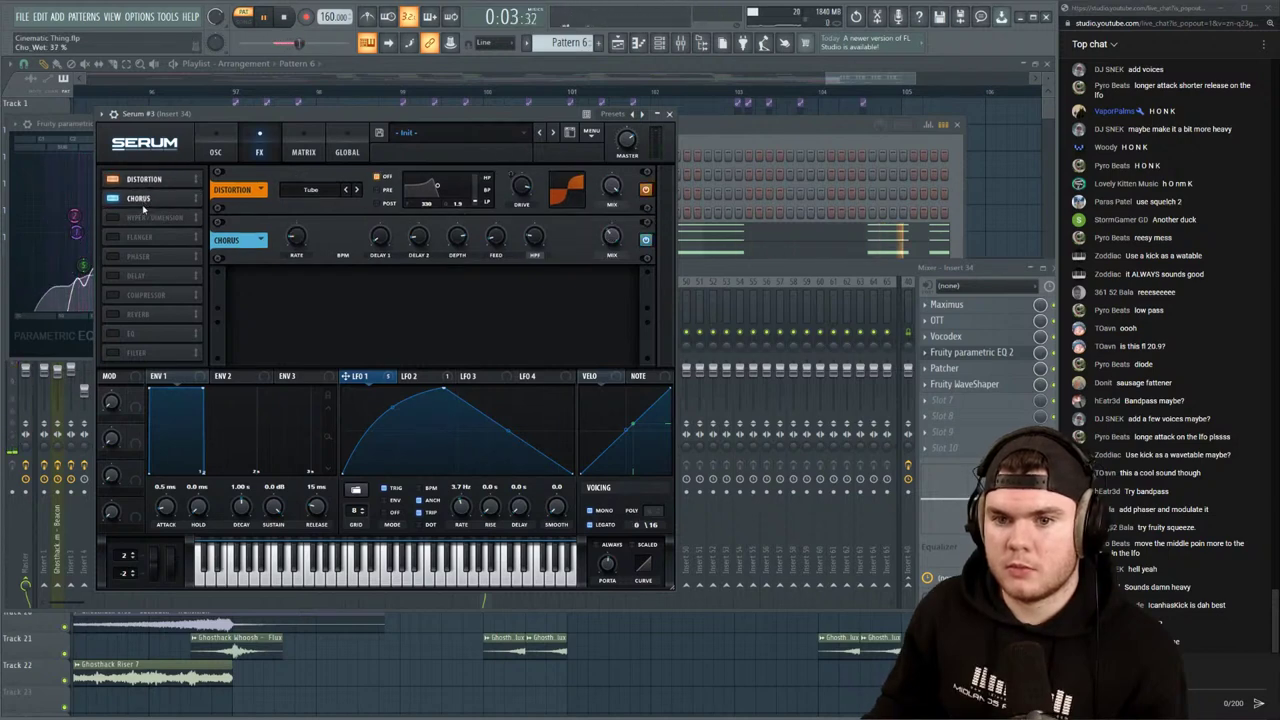
left_click_drag(604, 233, 606, 300)
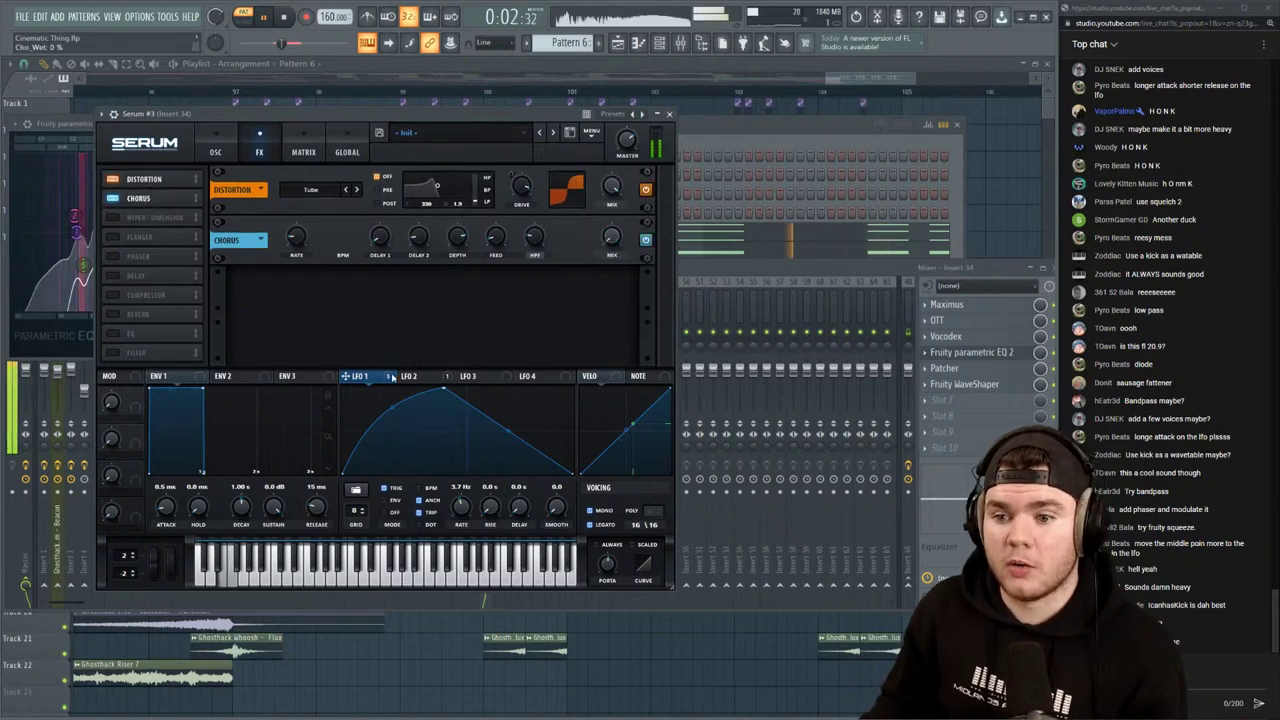
Modulate the chorus mix with LFO 1 and bring the modulation amount to 40
left_click_drag(345, 376, 611, 236)
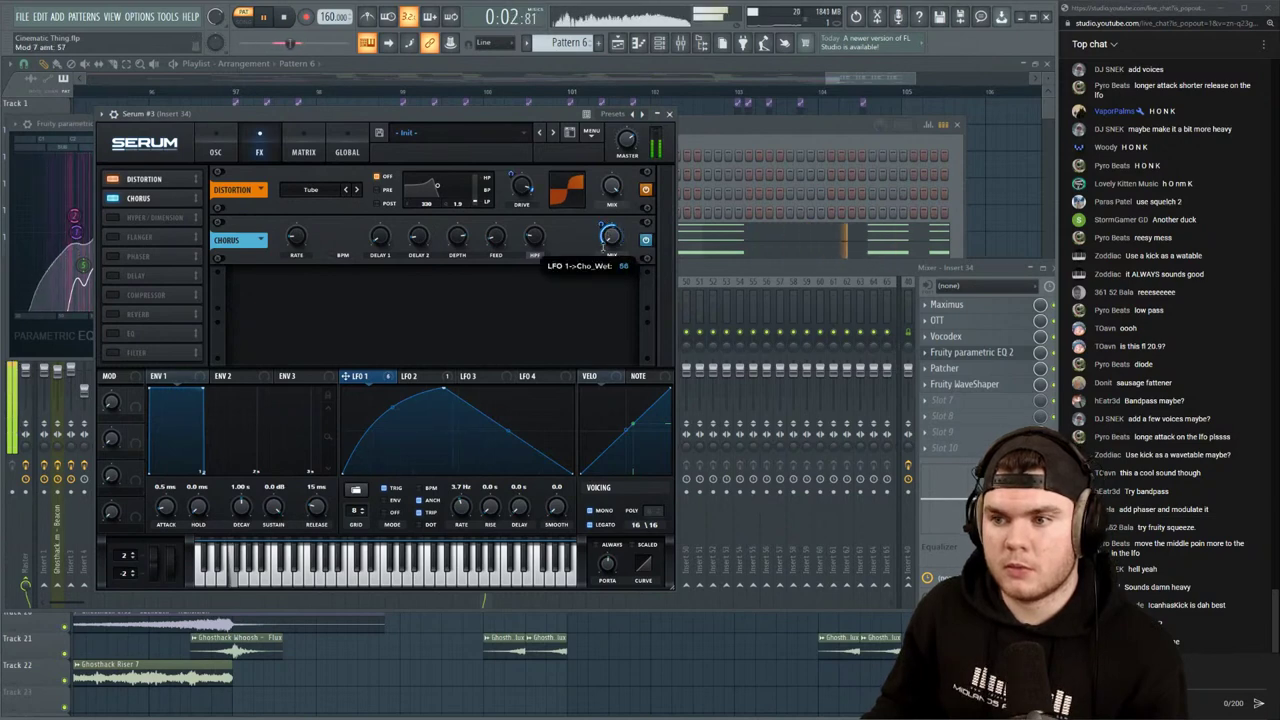
left_click_drag(144, 178, 144, 196)
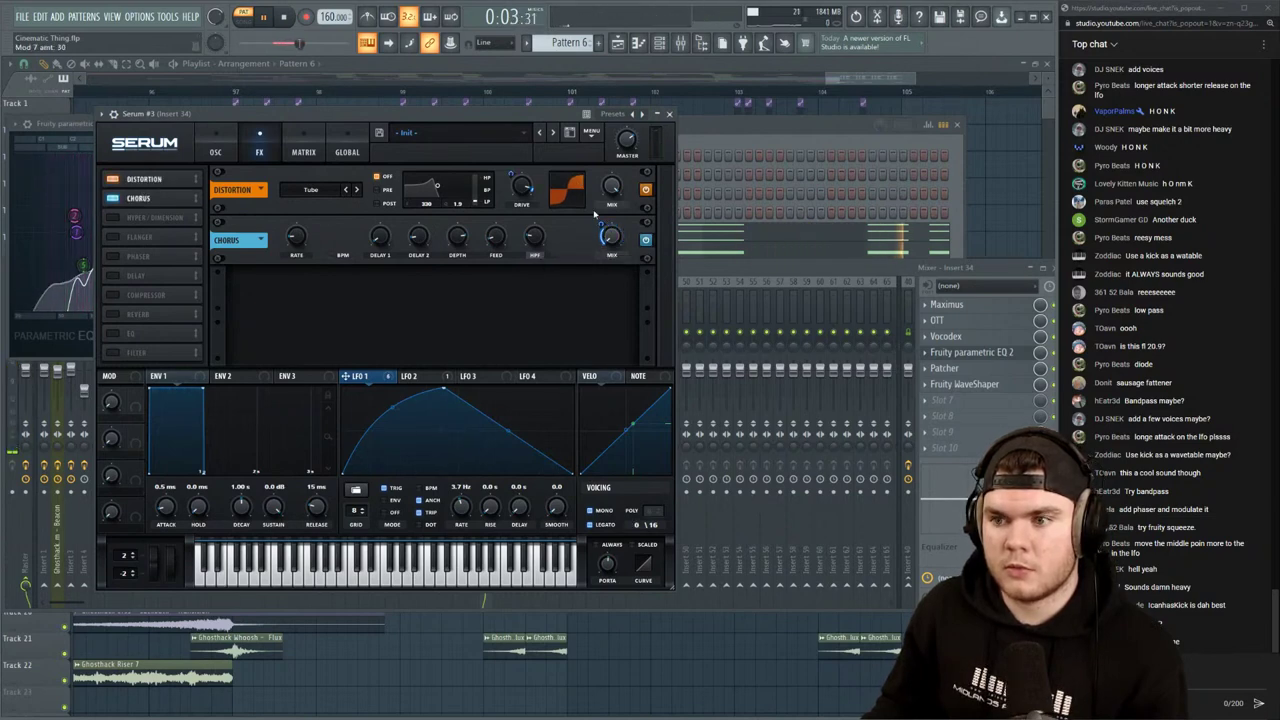
left_click_drag(603, 228, 606, 222)
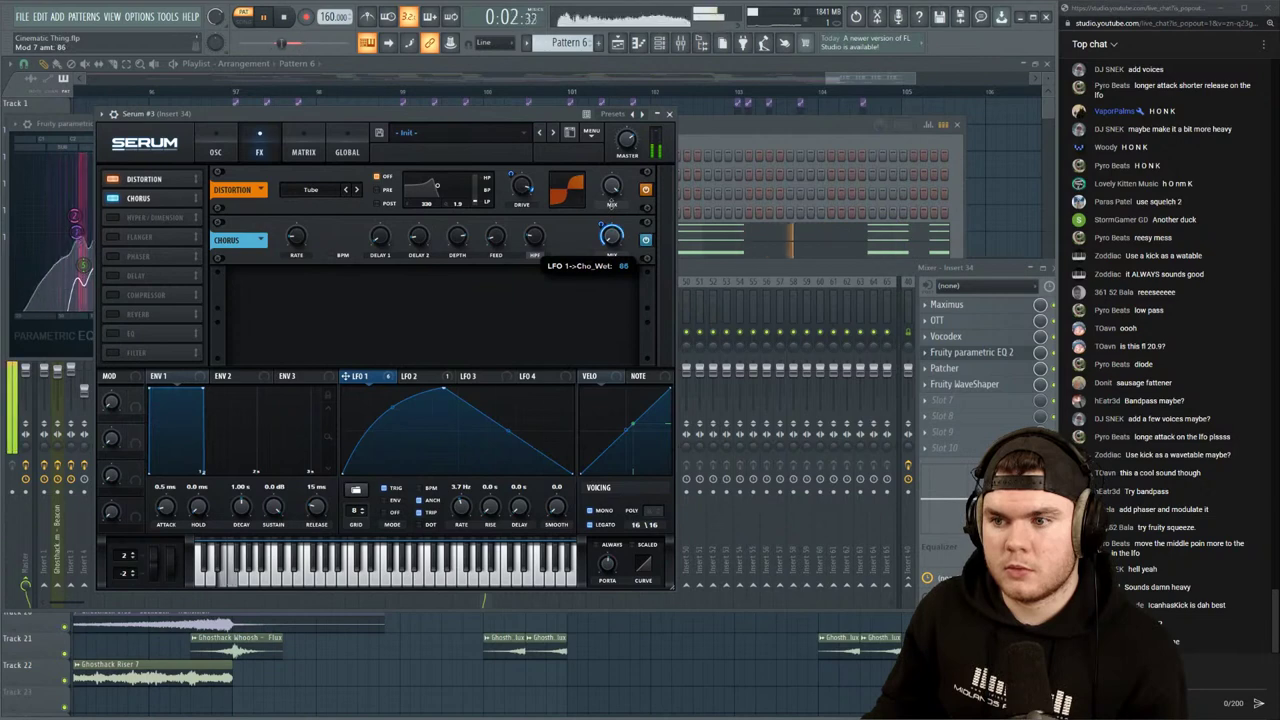
Readjust the LFO 1 modulation on the sub oscillator's level and go back to the effects rack
left_click(215, 152)
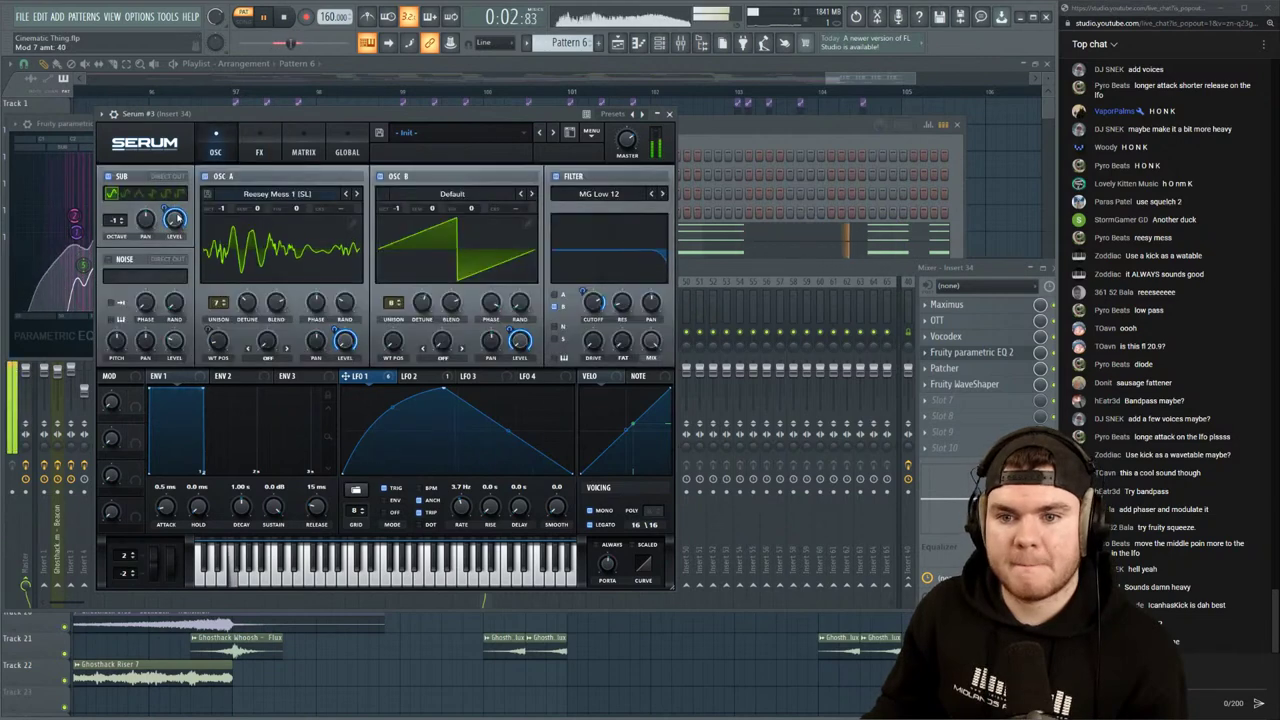
left_click_drag(345, 376, 174, 219)
left_click(259, 152)
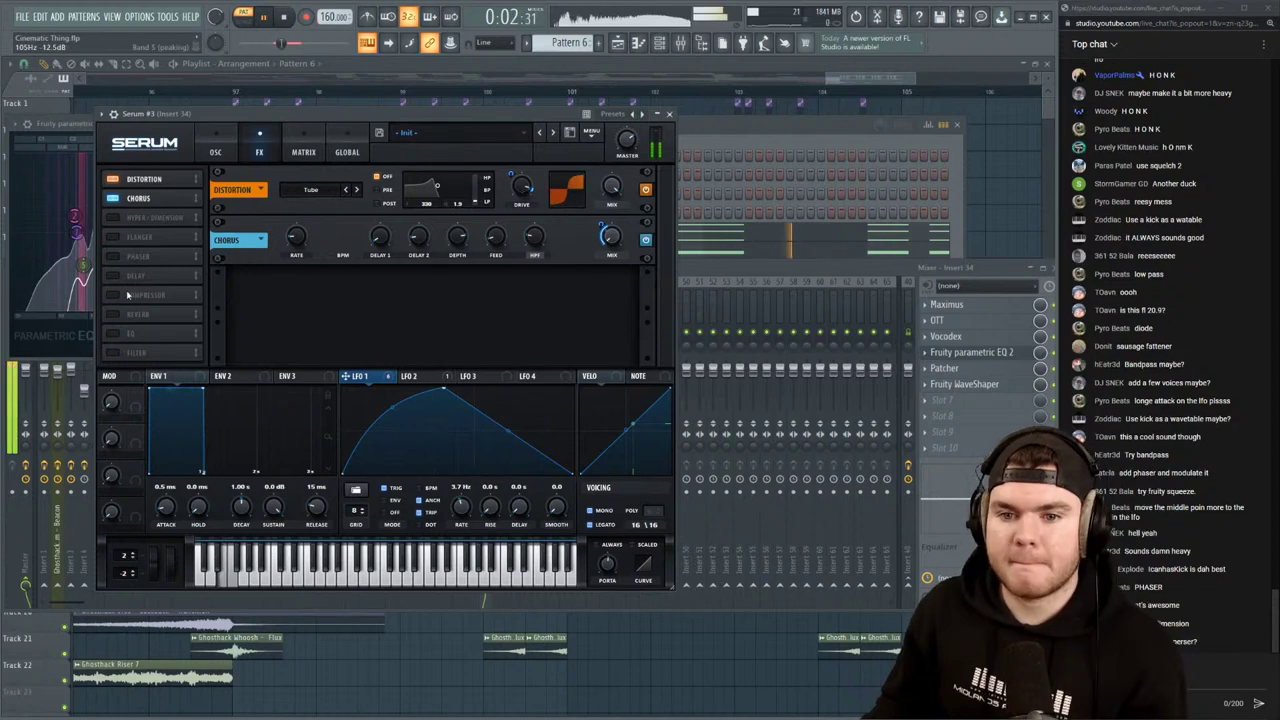
Load Disperser on mixer Insert 34 and move it ahead of Fruity parametric EQ 2 in the effects chain
left_click(955, 353)
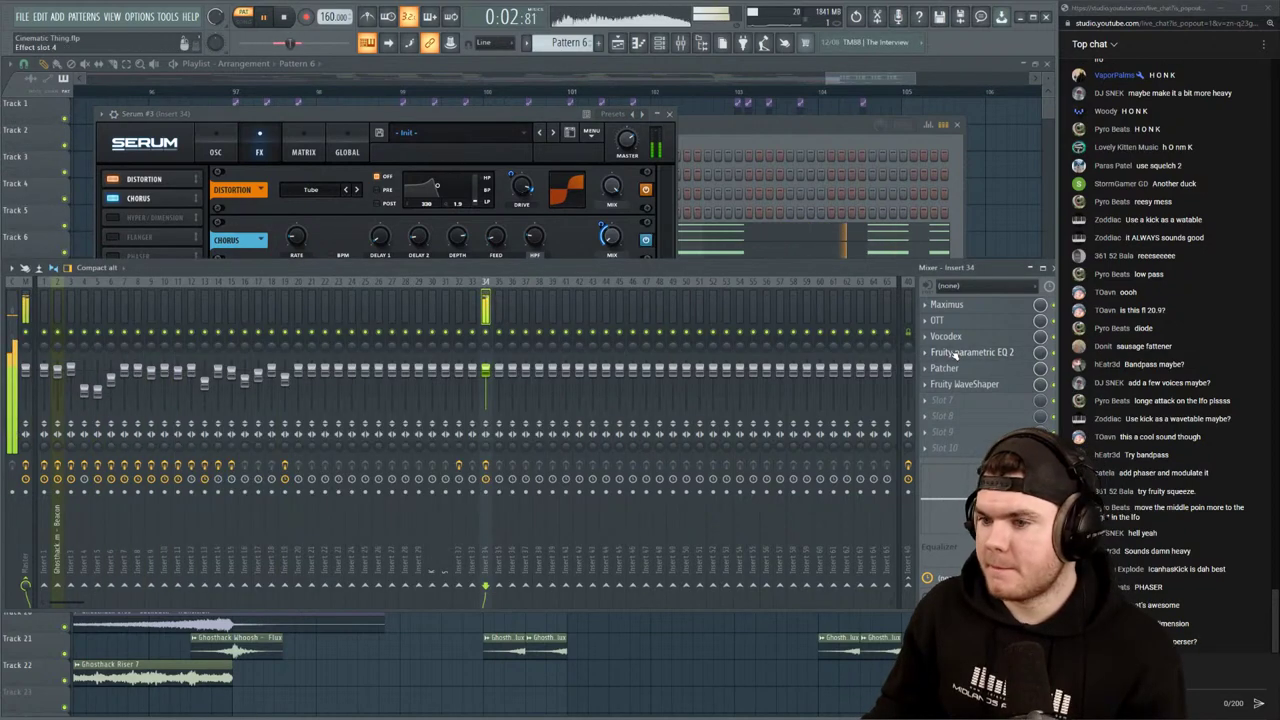
left_click(941, 401)
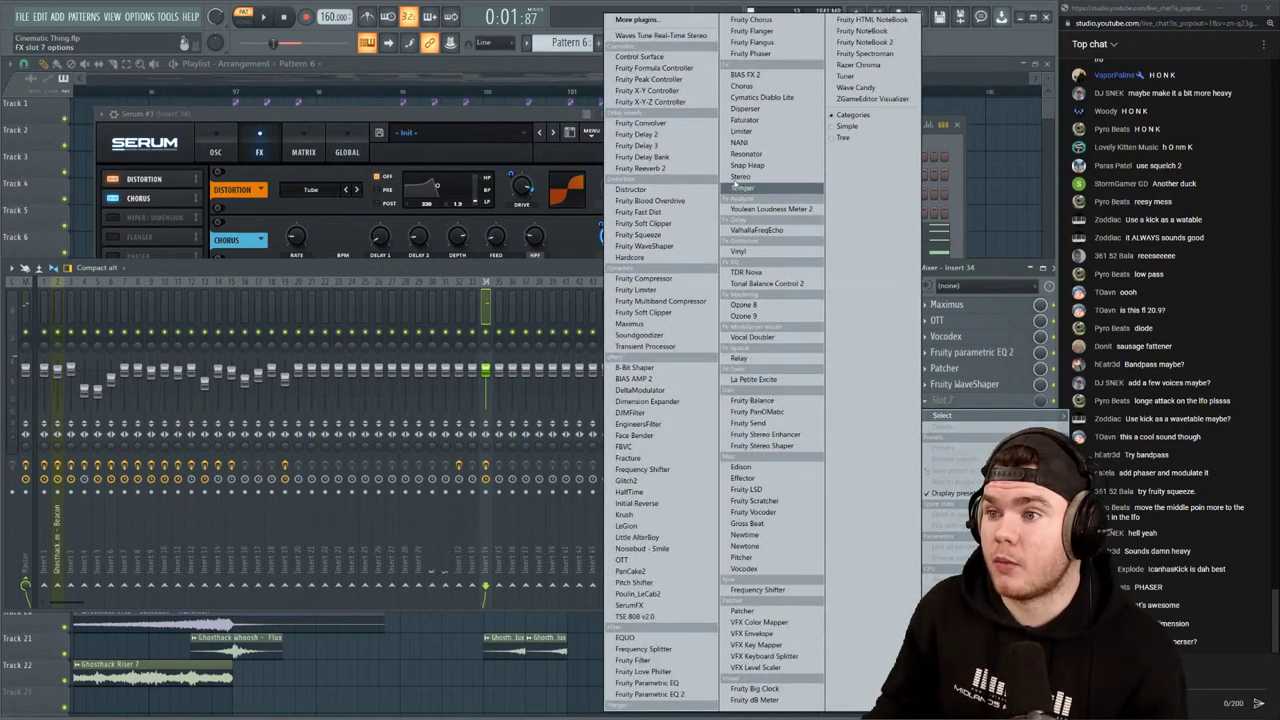
left_click(745, 108)
scroll(965, 399, "up", 3)
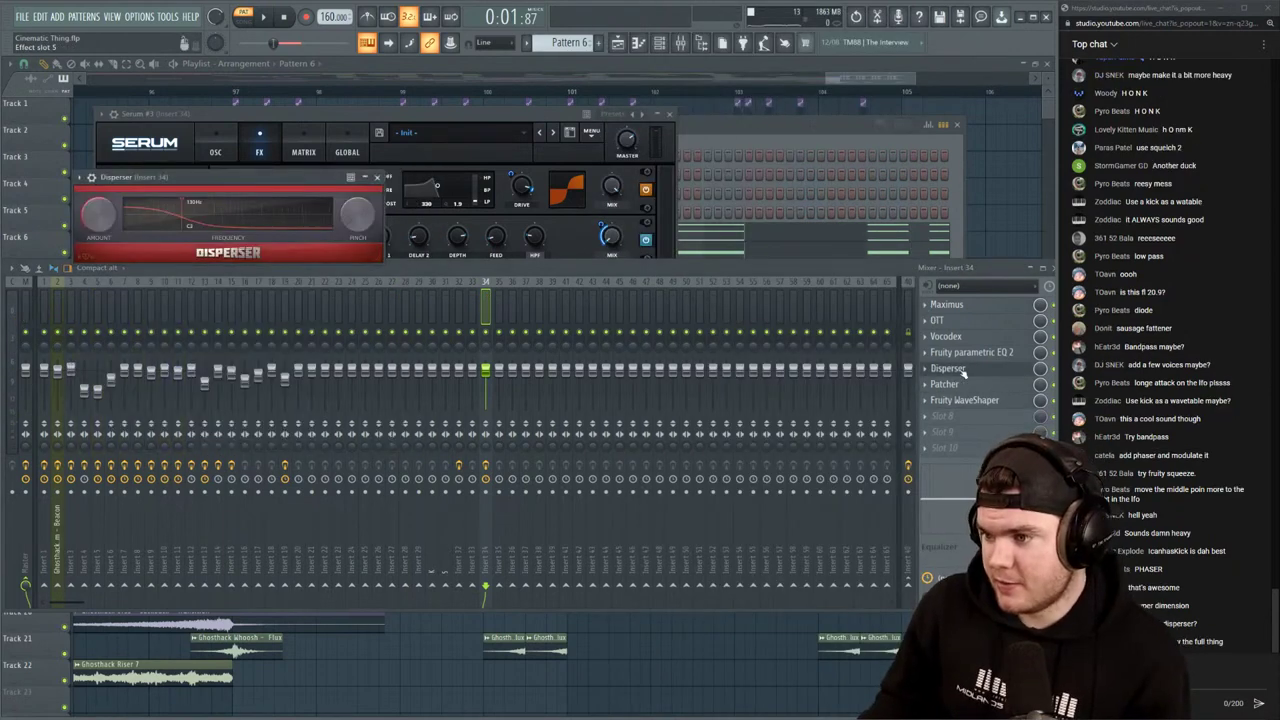
Raise the Disperser's frequency and set its amount to 19 while the bass plays
key("space")
left_click_drag(183, 211, 245, 213)
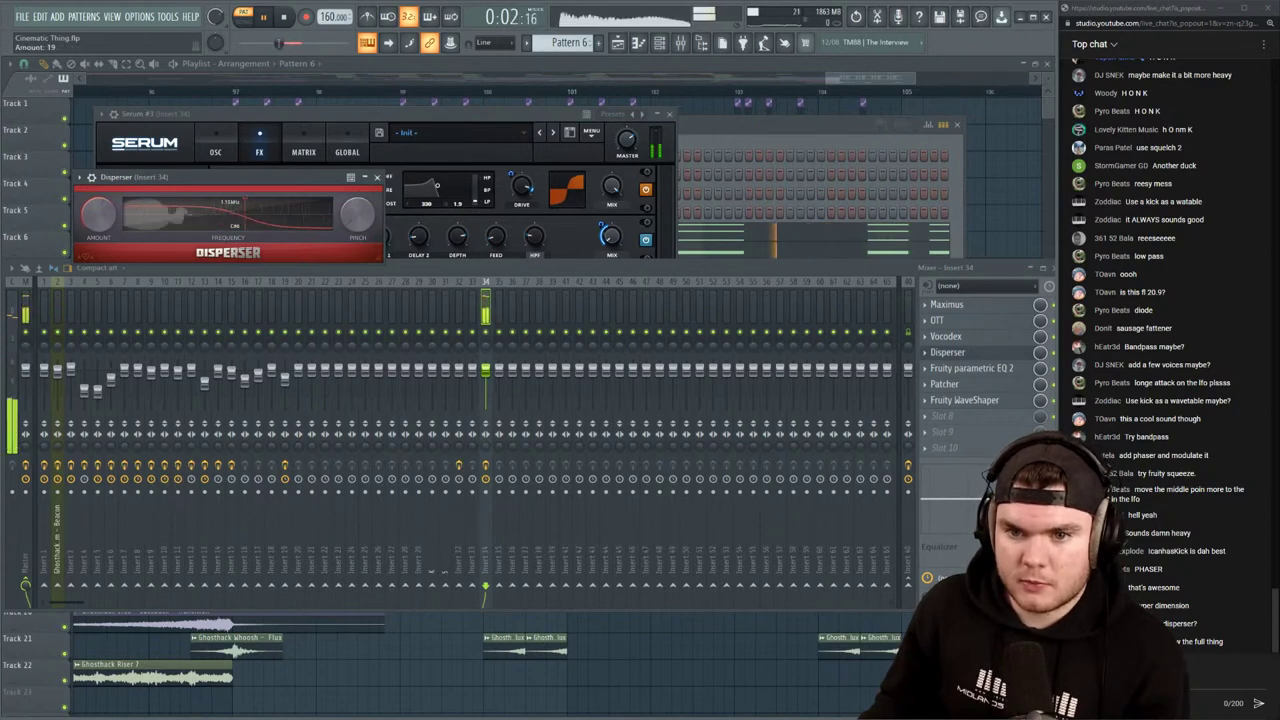
left_click_drag(98, 215, 98, 198)
Adjust the LFO 2 modulation on oscillator A's wavetable position in Serum #3
left_click(215, 152)
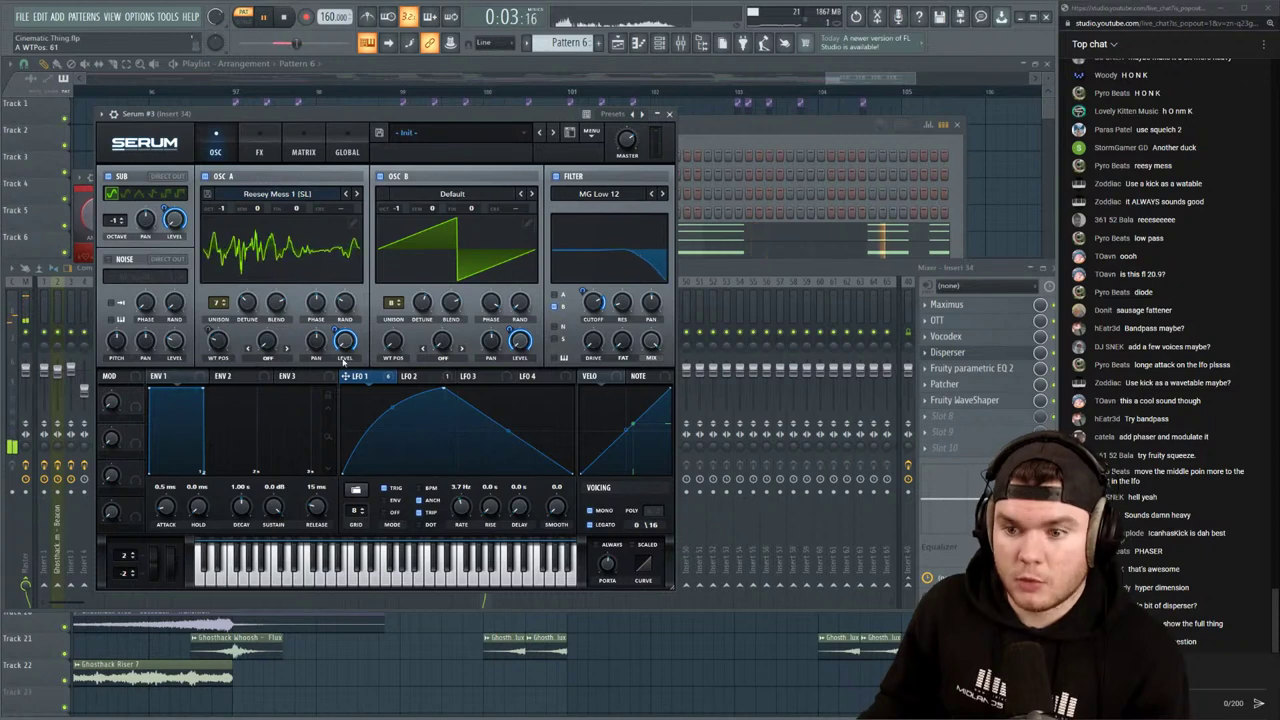
left_click(412, 378)
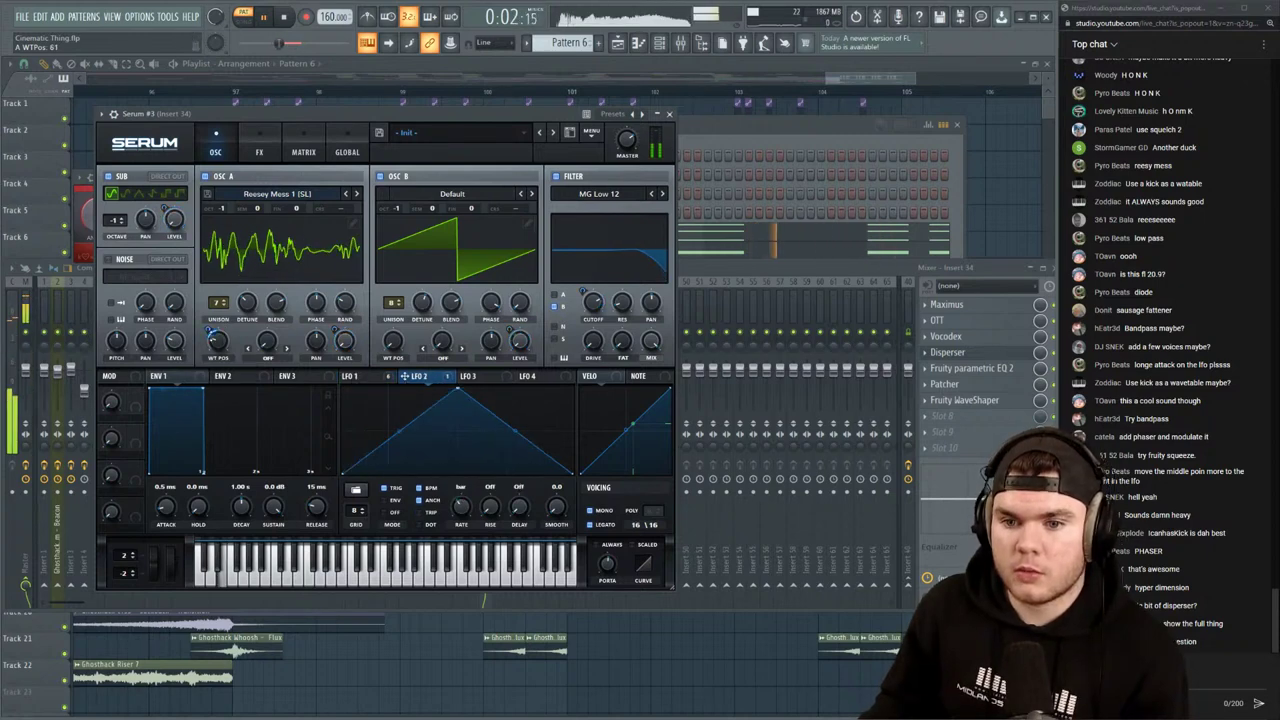
left_click_drag(209, 332, 212, 335)
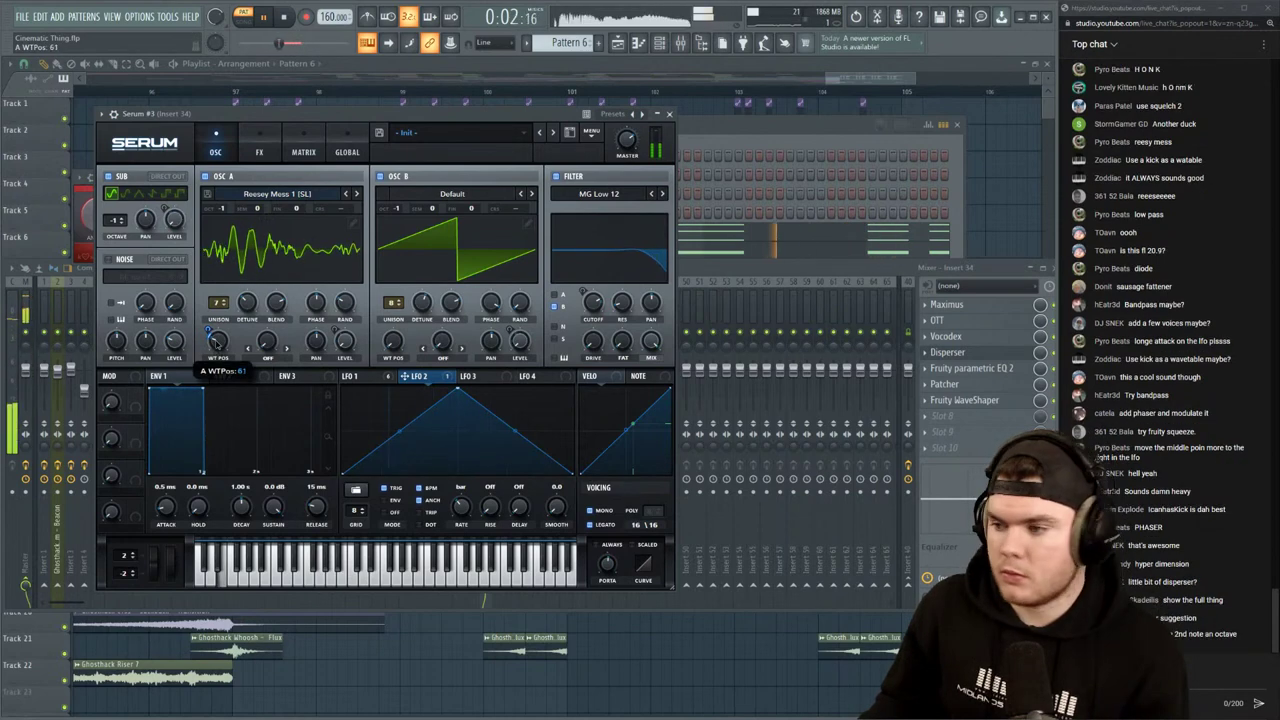
key("space")
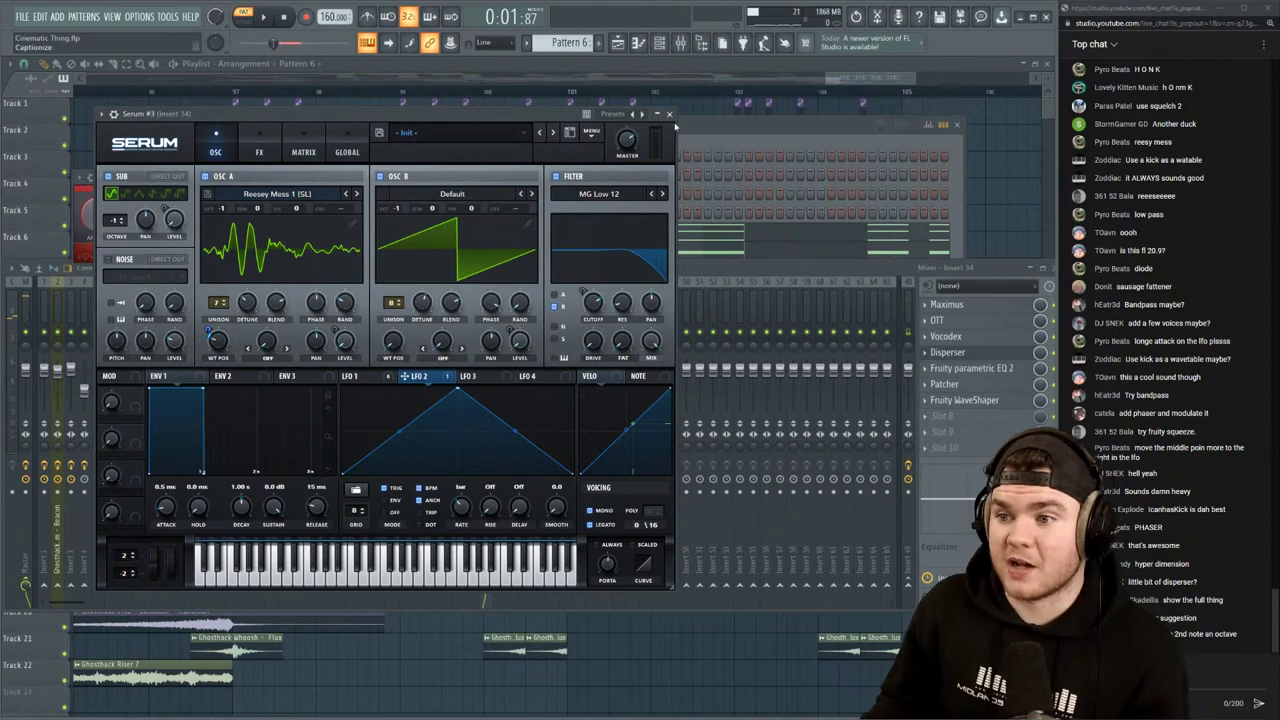
Try the second Serum #3 note one octave higher in the piano roll and audition the phrase
key("space")
left_click(743, 126)
key("space")
left_click(774, 295)
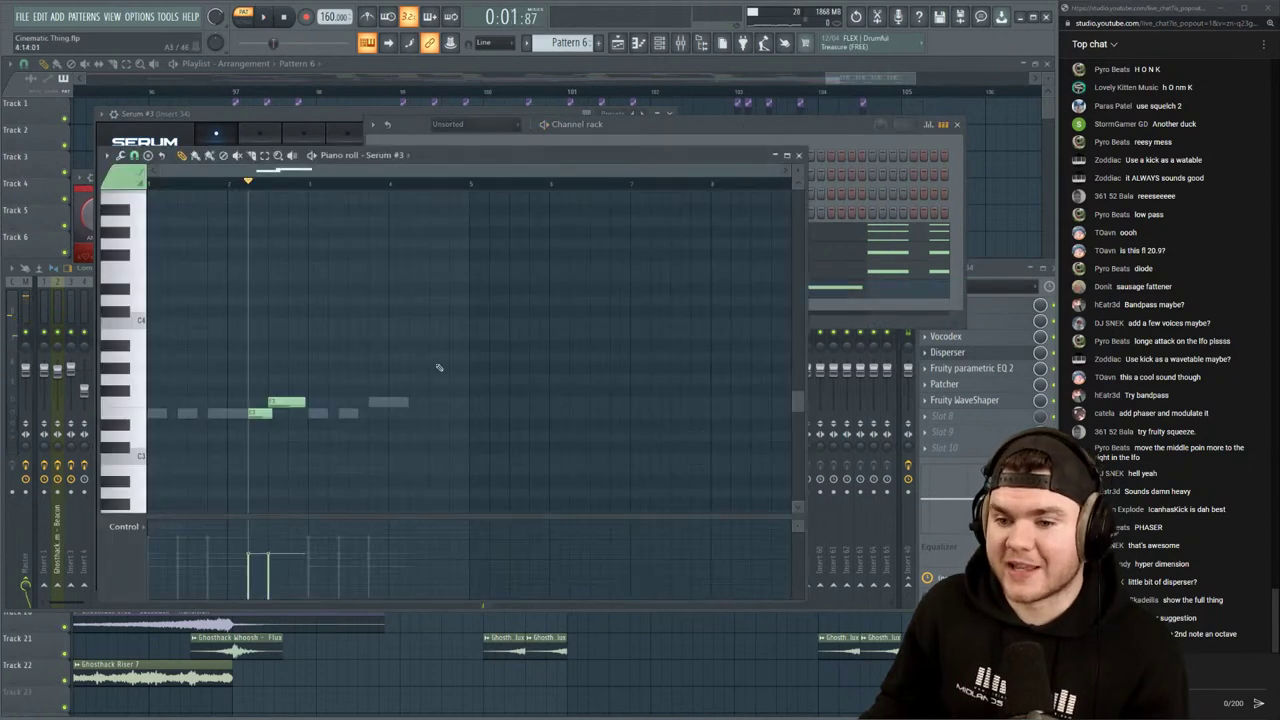
left_click_drag(357, 429, 302, 385)
key("ctrl+Up")
key("space")
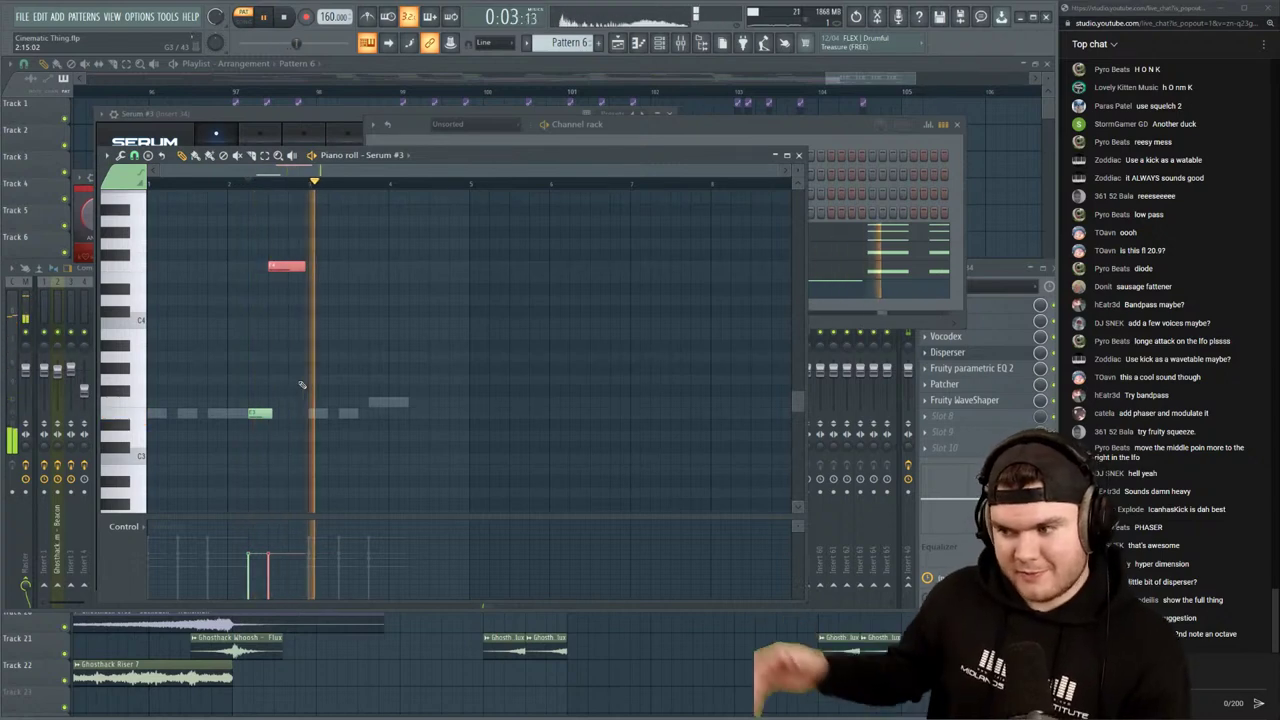
key("space")
key("space")
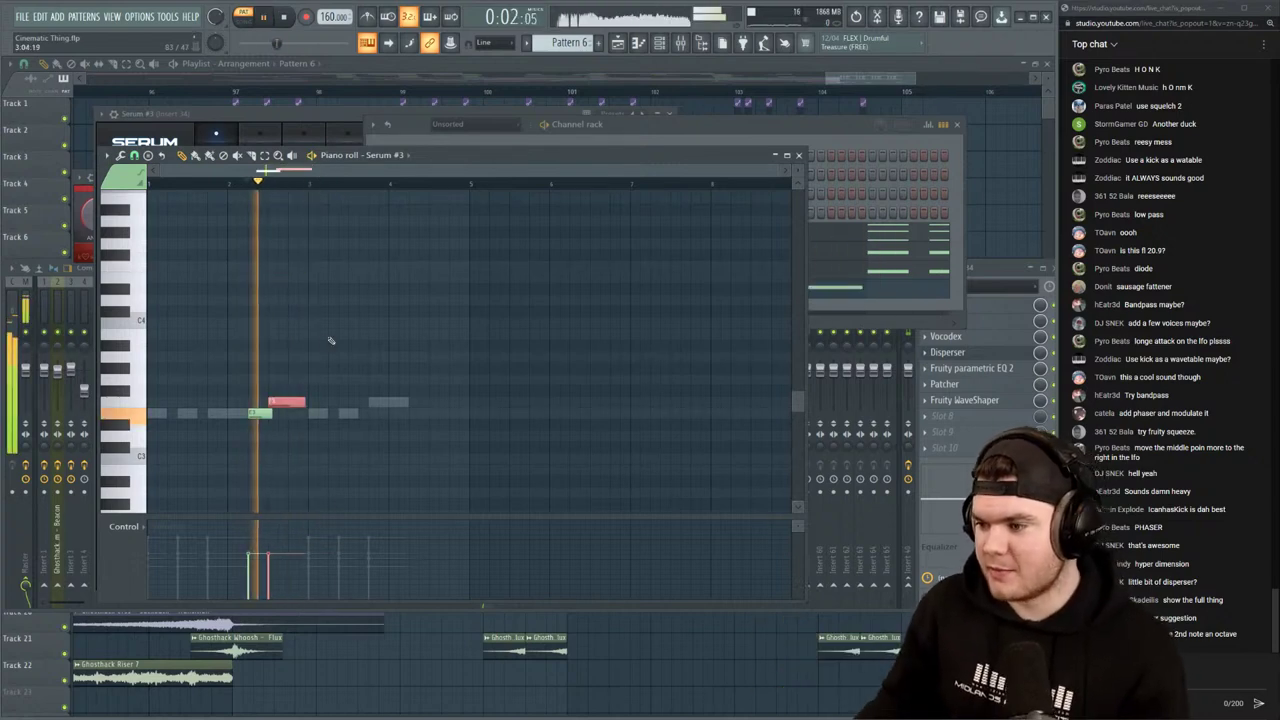
key("space")
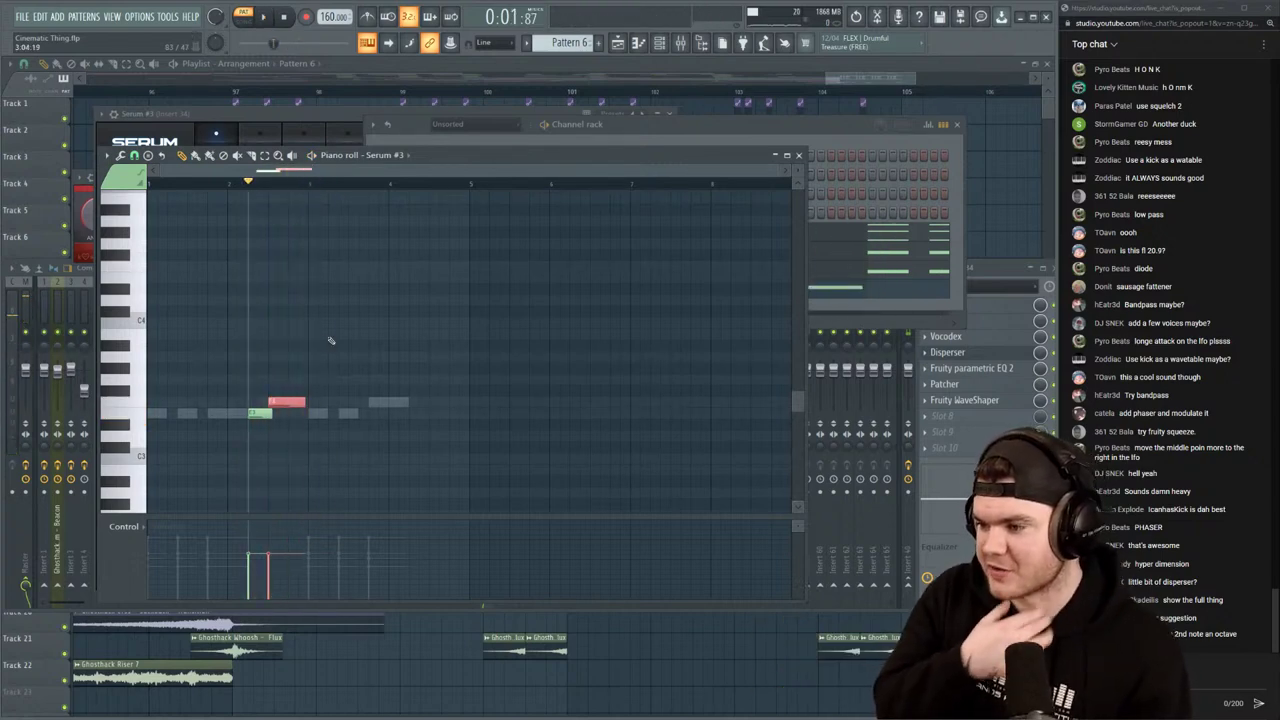
Enable the phaser in Serum #3's effects rack and lower its frequency to 106 Hz during playback
left_click(253, 120)
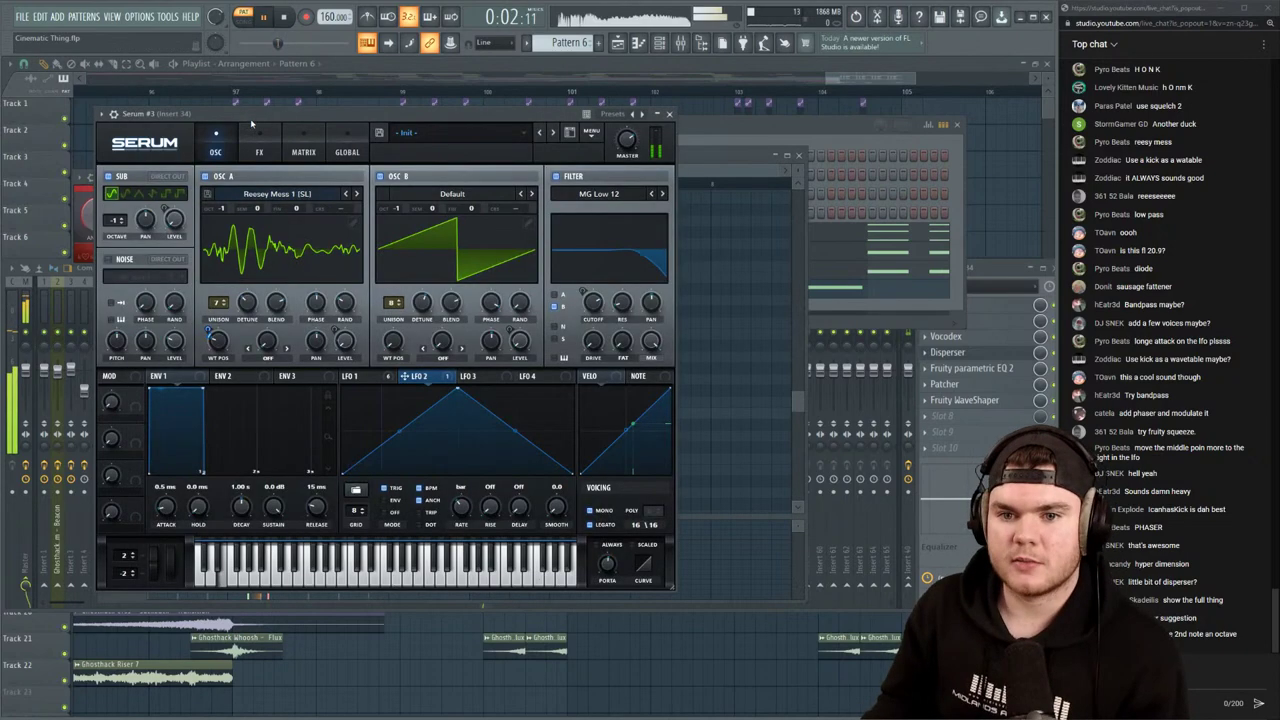
left_click(259, 151)
left_click(140, 257)
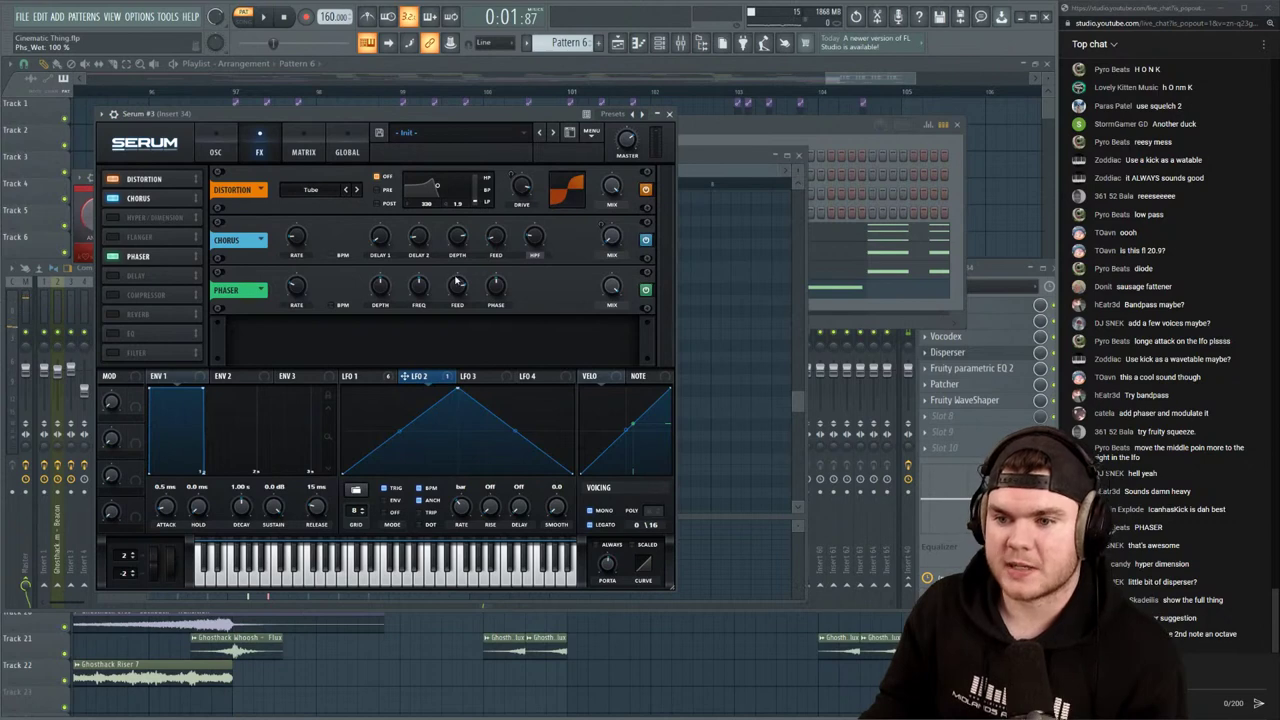
key("space")
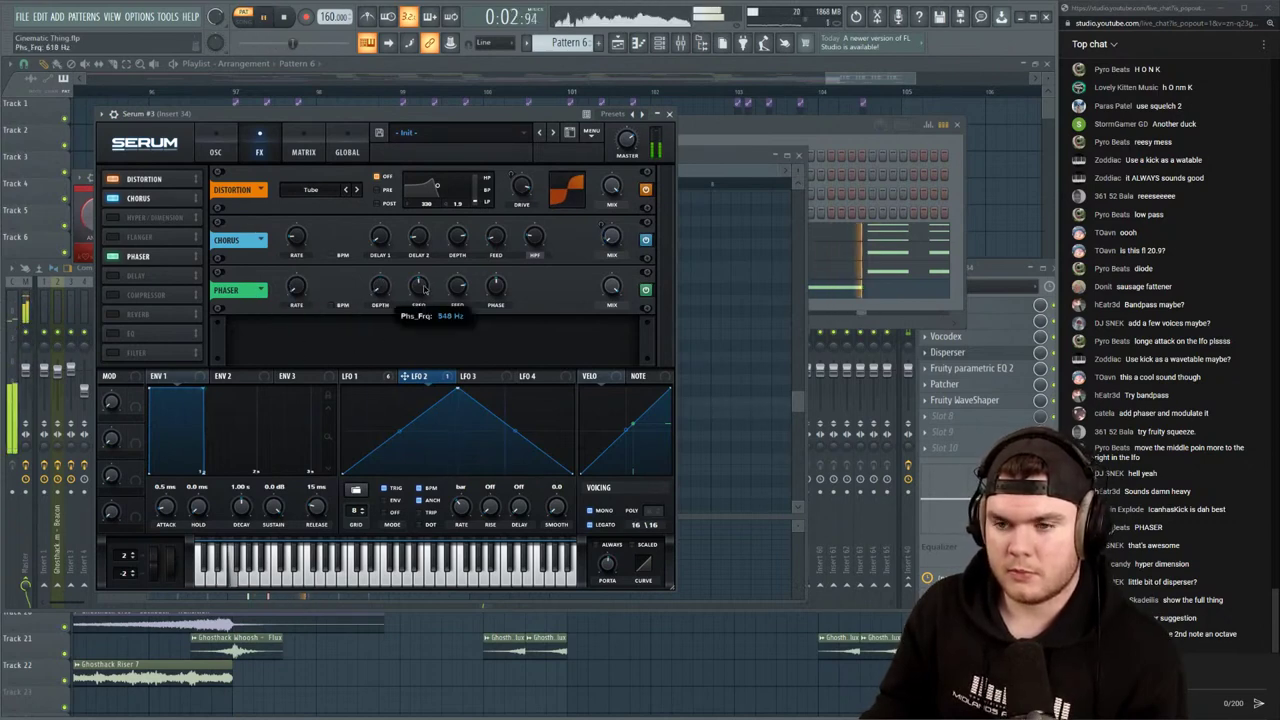
left_click_drag(424, 289, 424, 319)
key("space")
key("space")
Modulate the phaser frequency with LFO 2 at an amount of 12
left_click(389, 378)
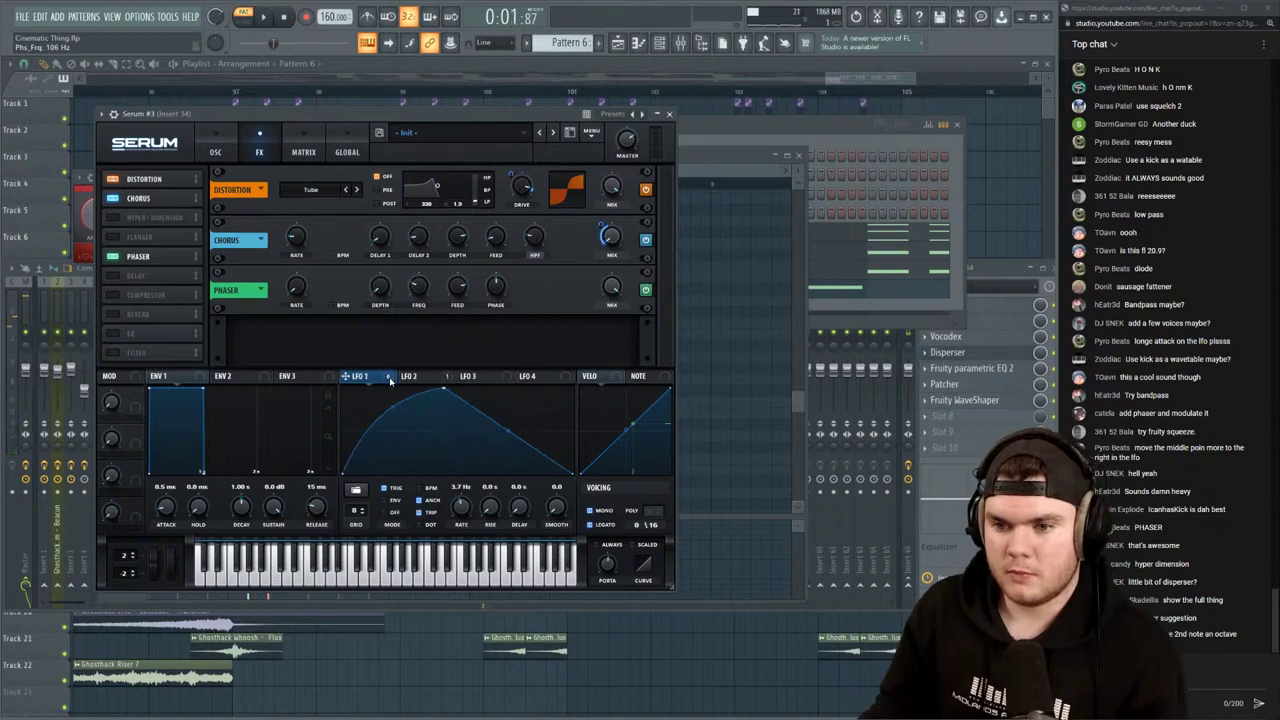
left_click(432, 380)
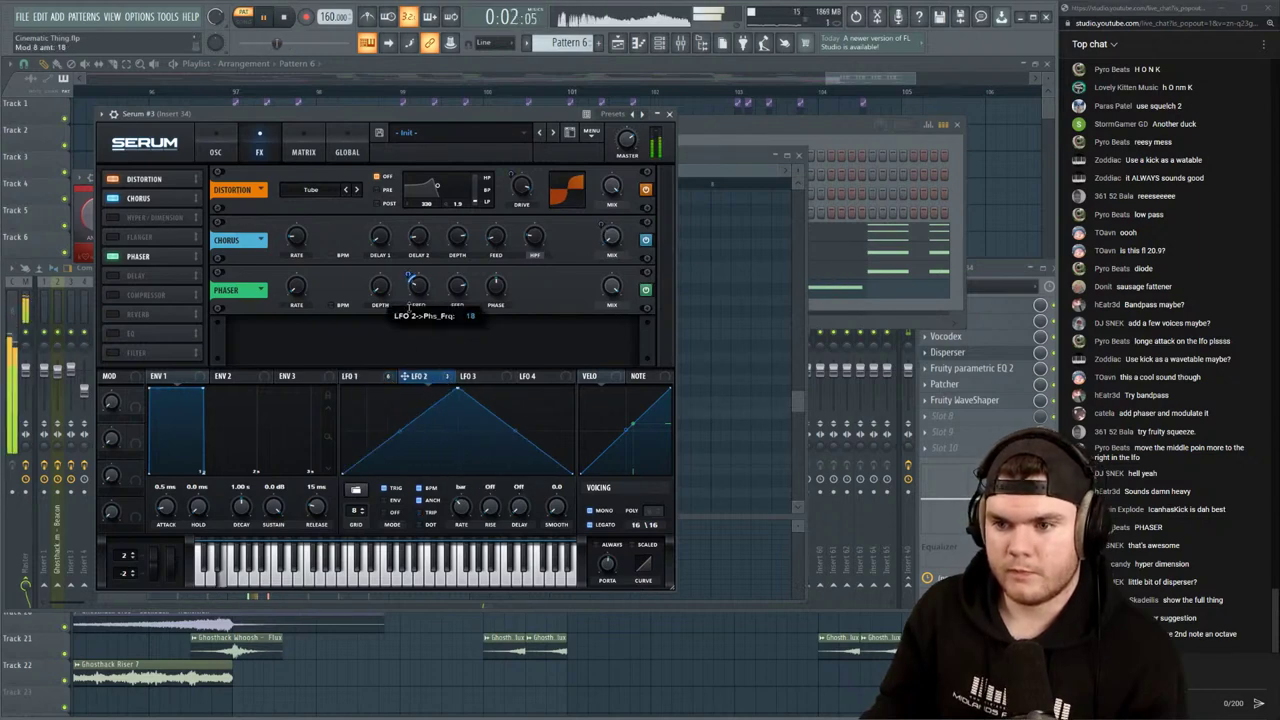
left_click_drag(409, 276, 409, 288)
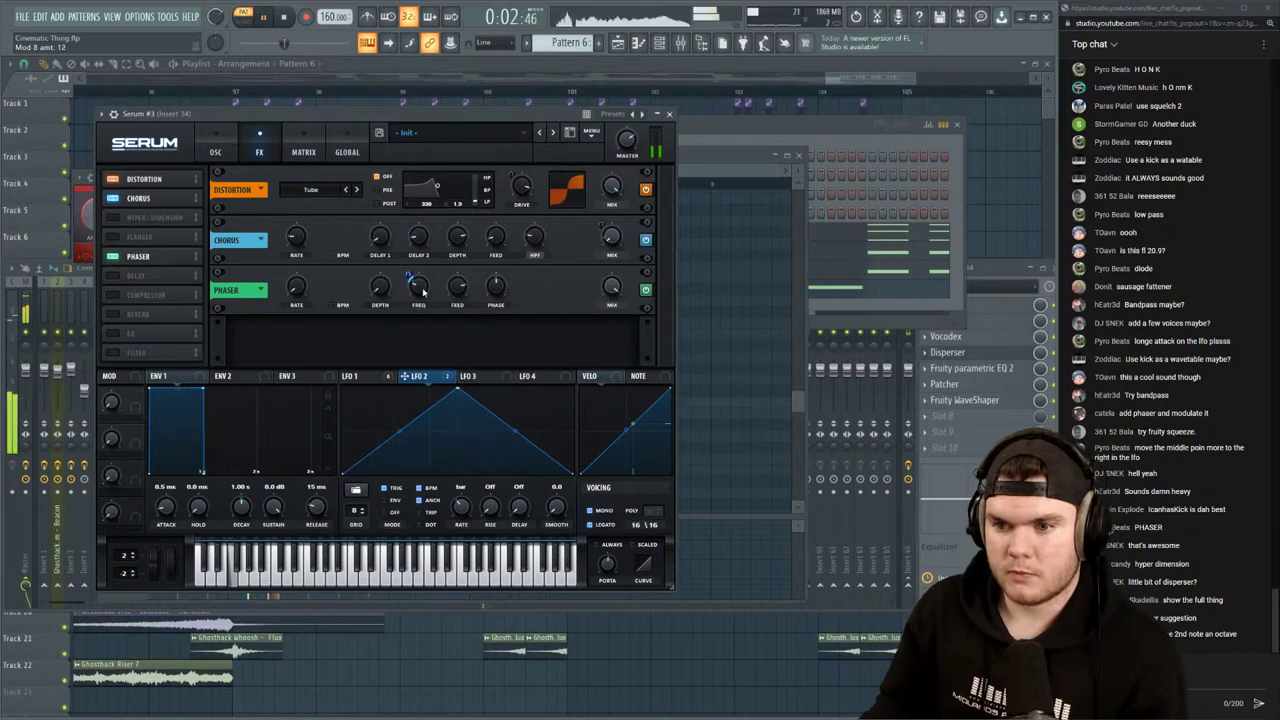
Set the phaser frequency to 340 Hz and compare the bass with the phaser off and on
left_click(424, 291)
key("space")
left_click(422, 286)
key("space")
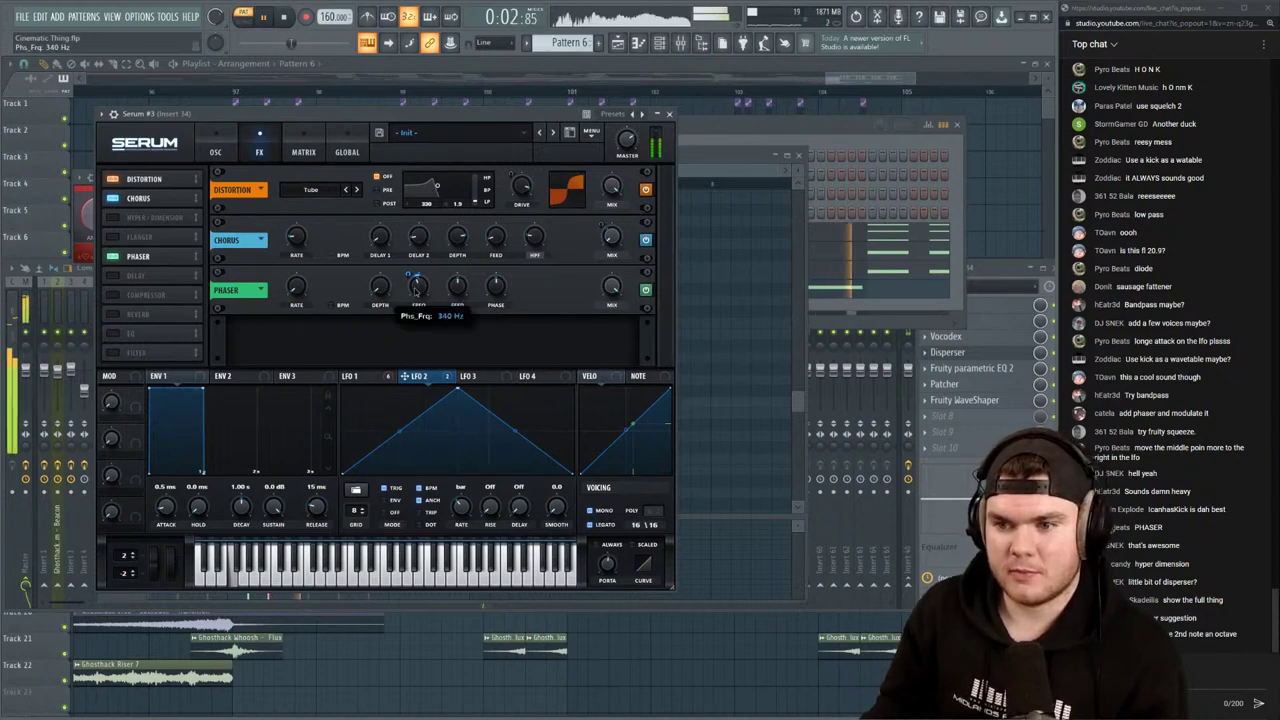
left_click_drag(605, 345, 608, 333)
left_click(113, 257)
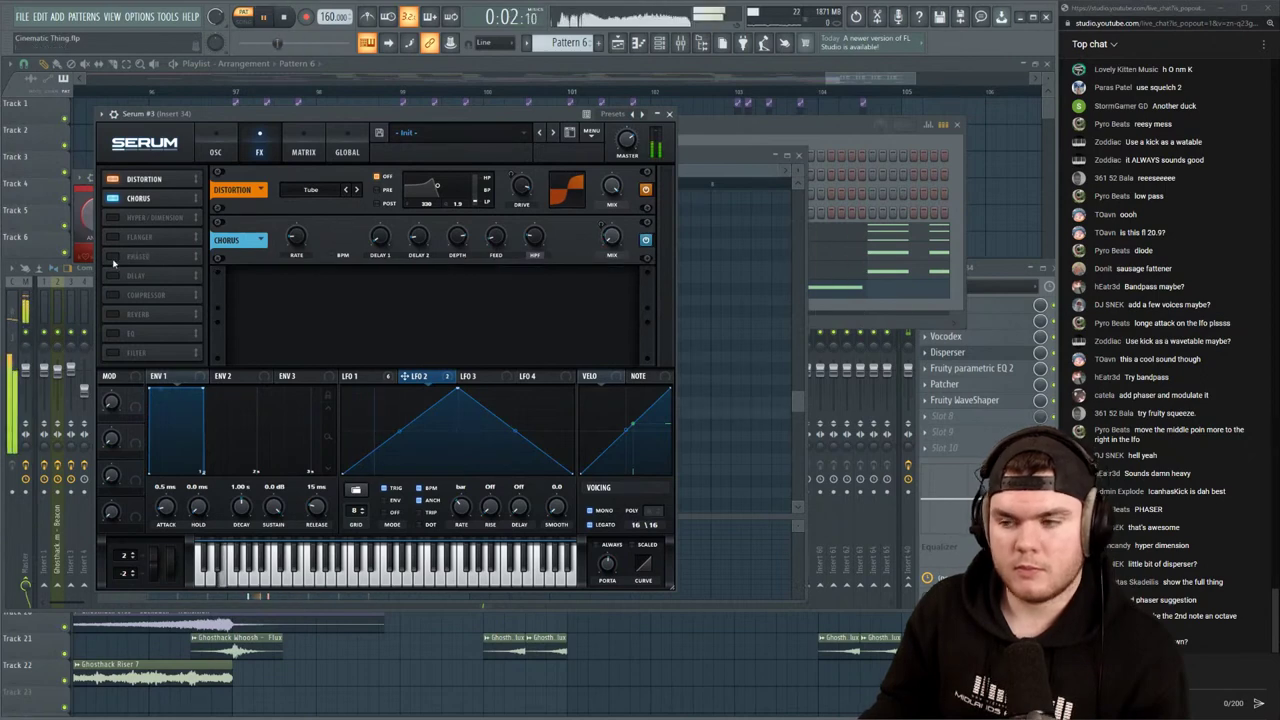
left_click(113, 257)
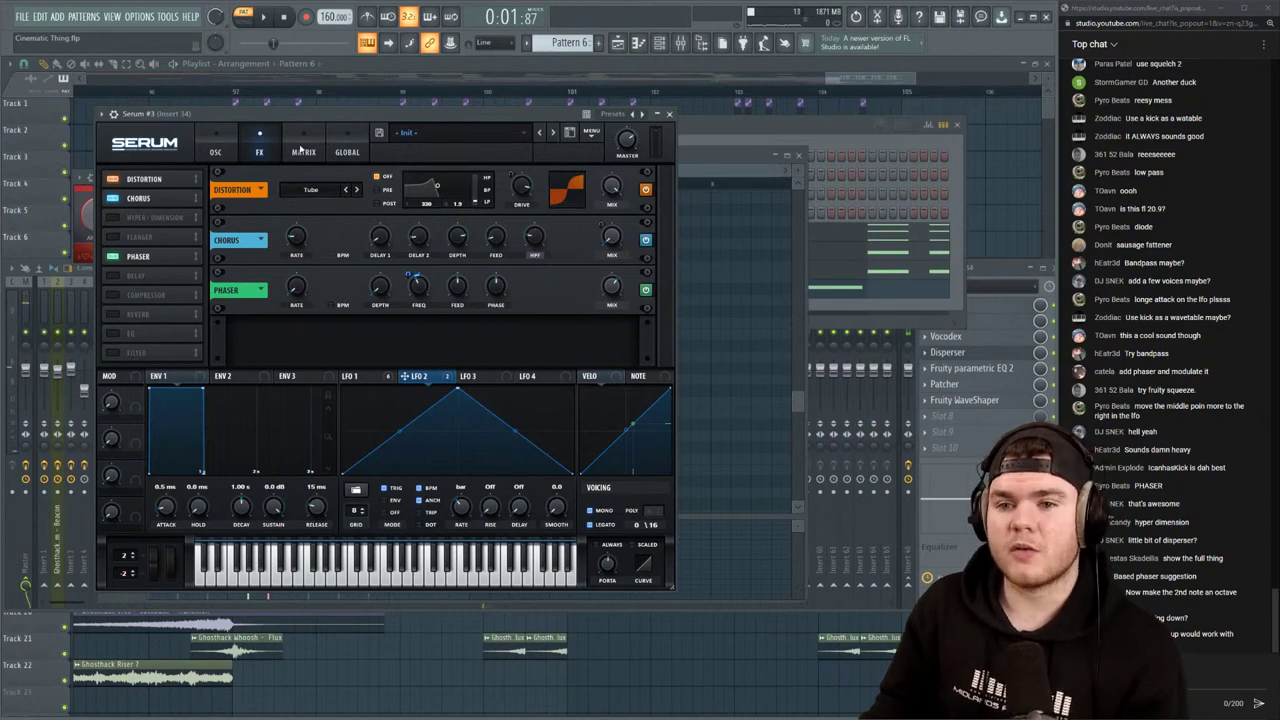
Set oscillator A's unison width to 35 in Serum #3's global settings
left_click(216, 146)
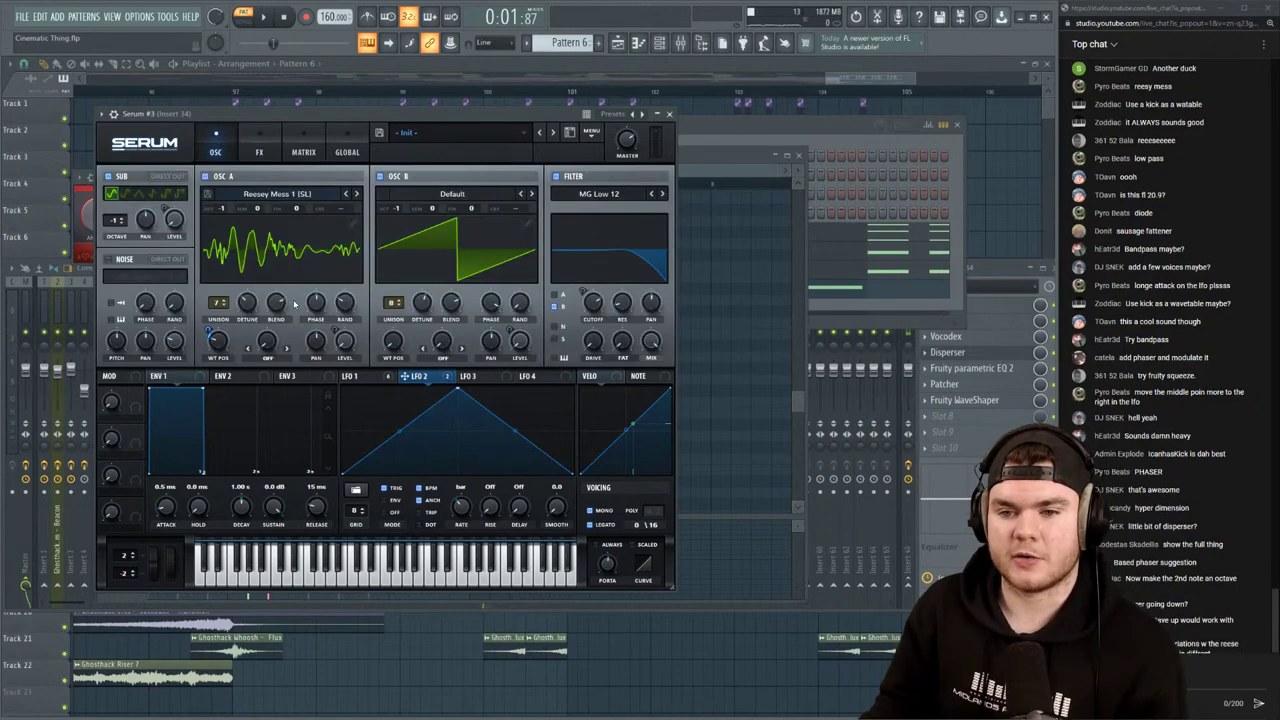
key("space")
left_click(333, 148)
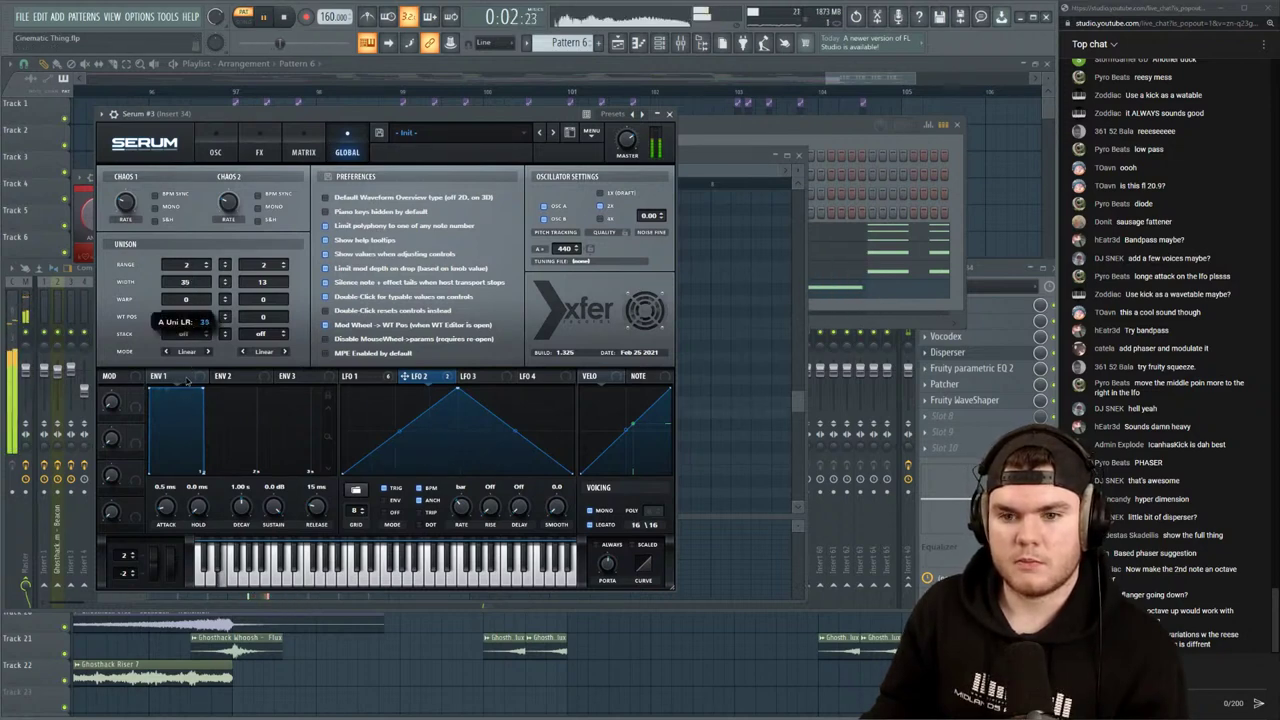
key("space")
Play the arrangement from the start of the drop at bar 97 to hear the bass in context
key("F12")
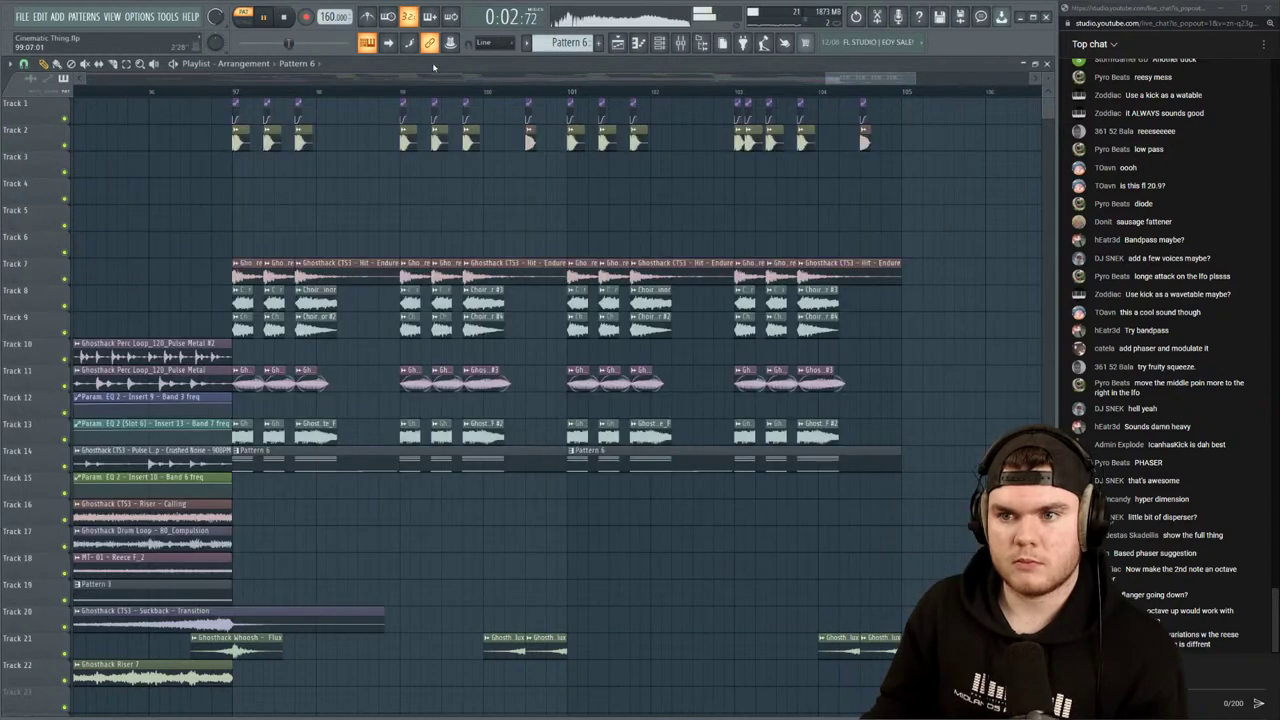
left_click(237, 93)
key("space")
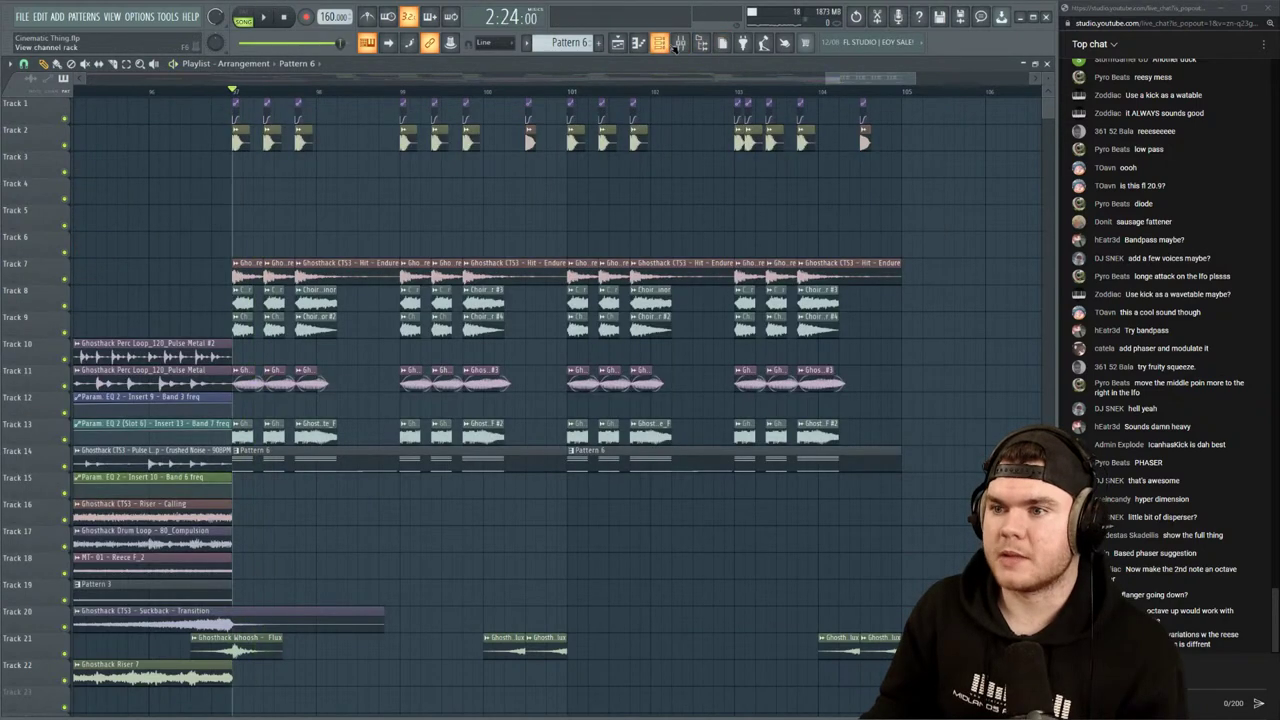
left_click(679, 43)
right_click(380, 290)
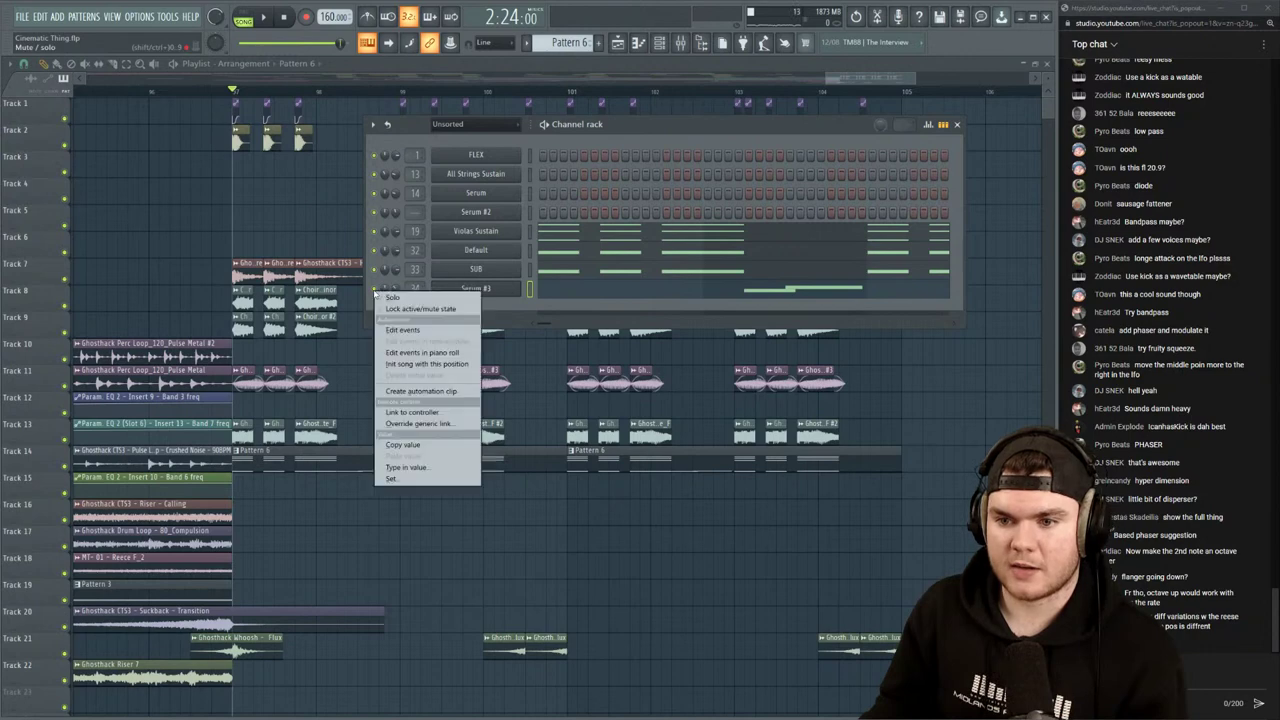
left_click(481, 69)
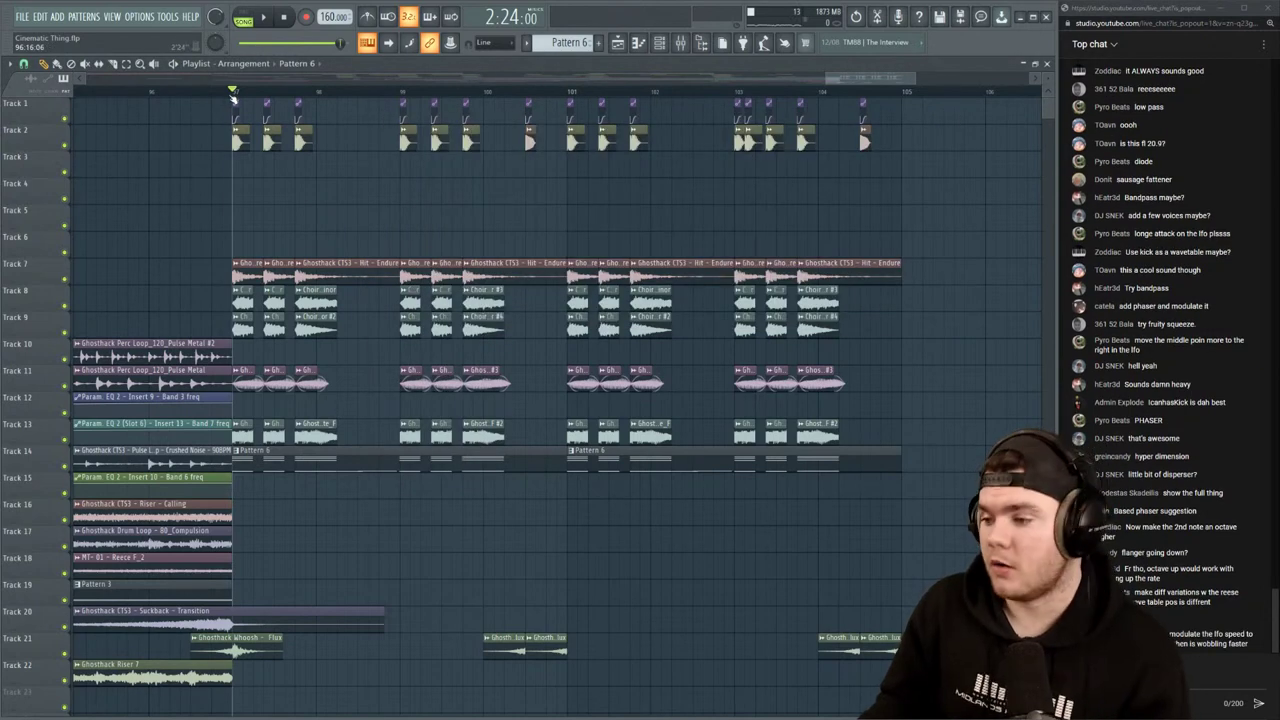
key("space")
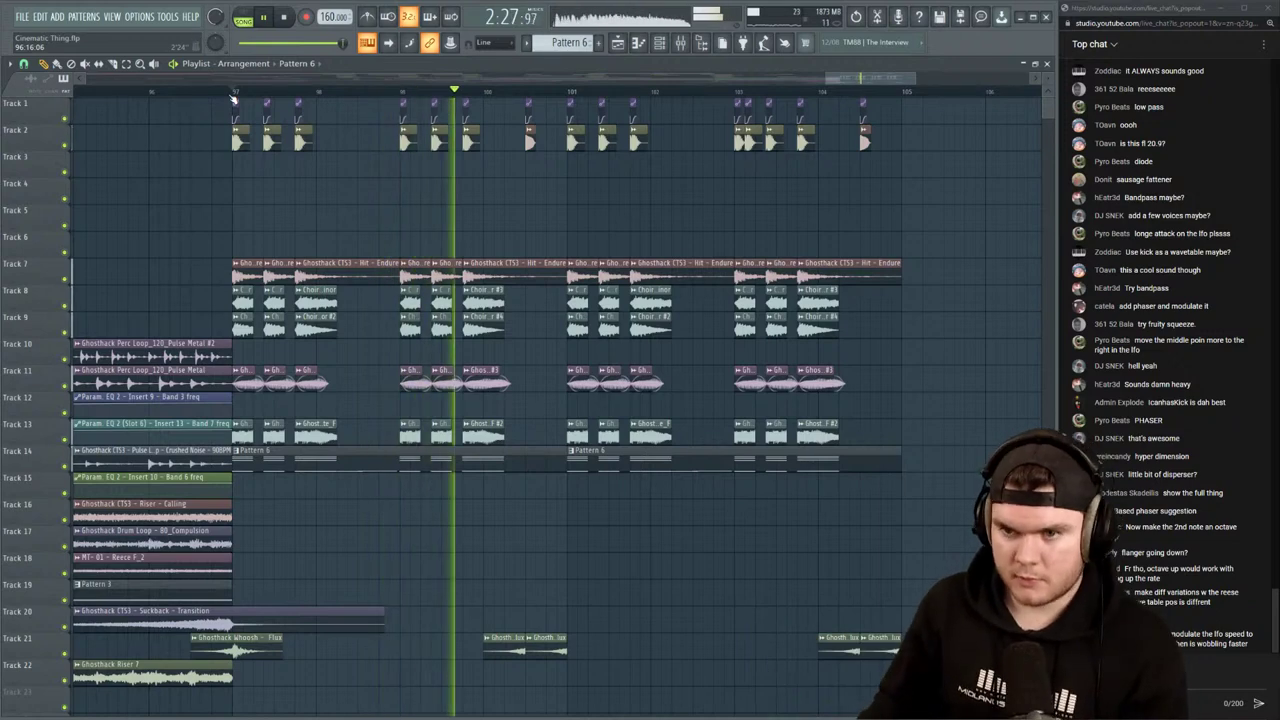
Disable the phaser in Serum #3 and set the distortion drive to 100% while playing from the bass phrase
left_click(337, 92)
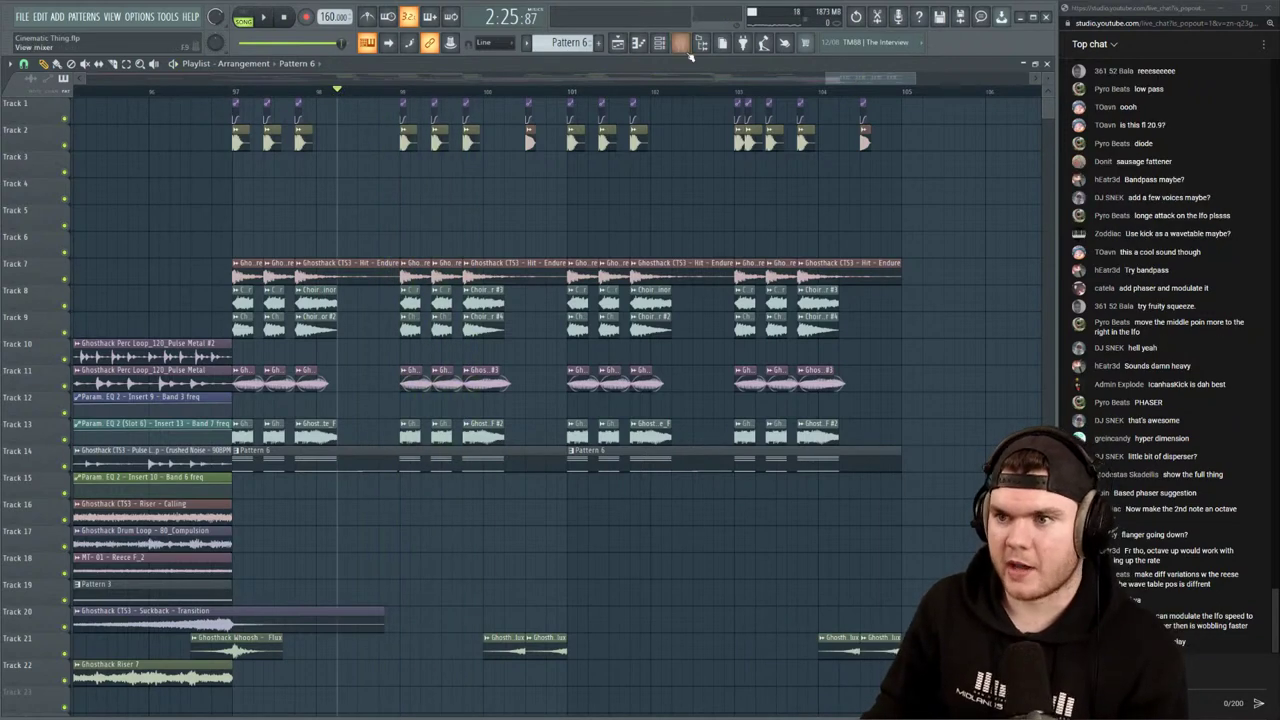
key("F6")
left_click(474, 289)
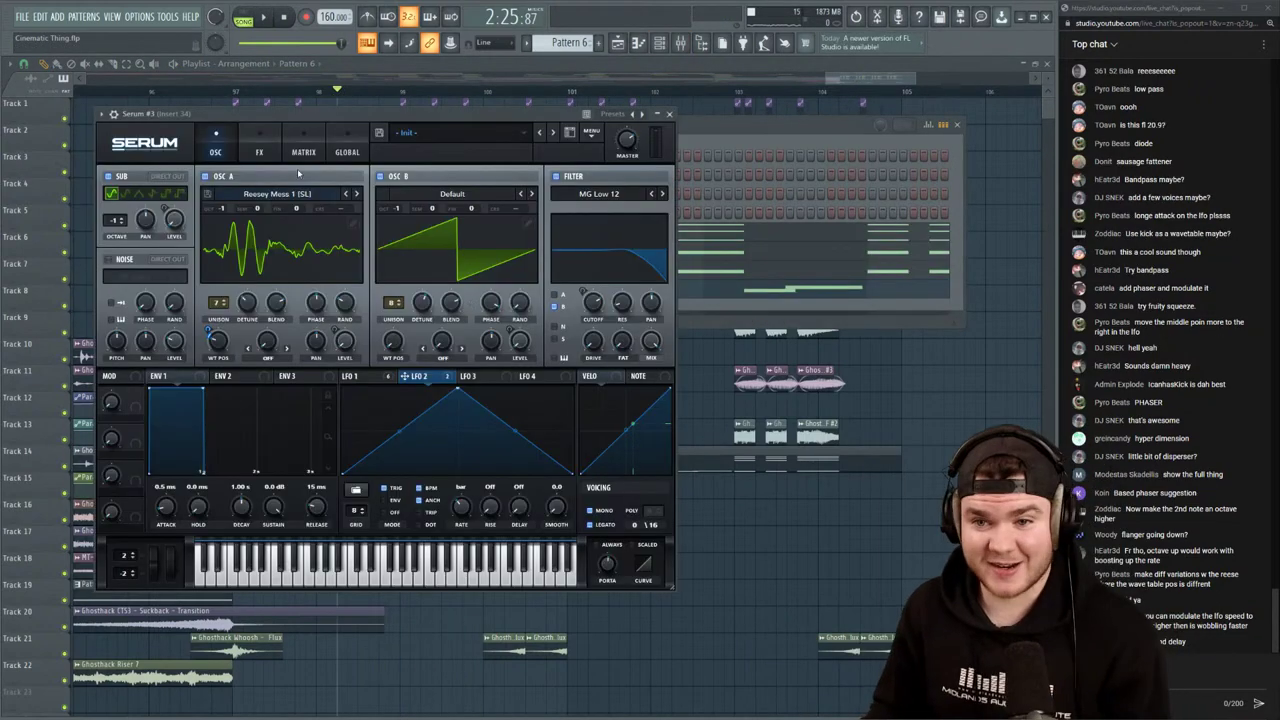
left_click(259, 152)
left_click(113, 256)
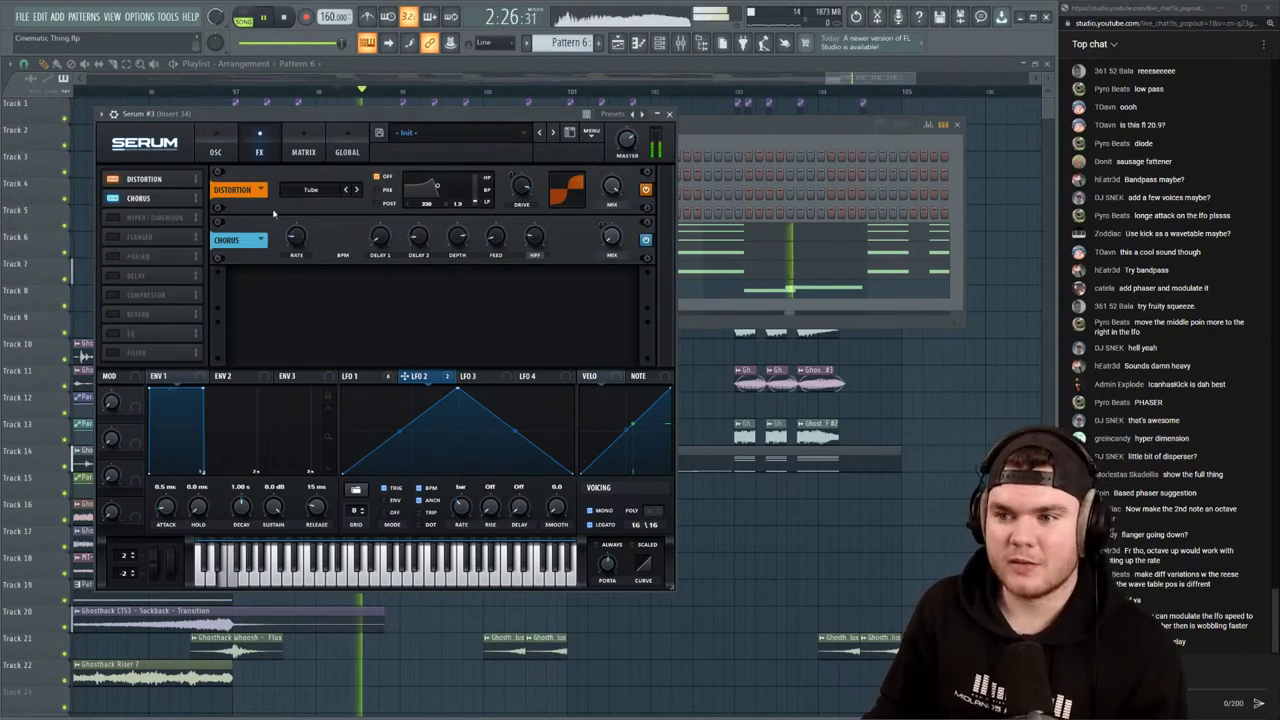
left_click_drag(521, 186, 537, 175)
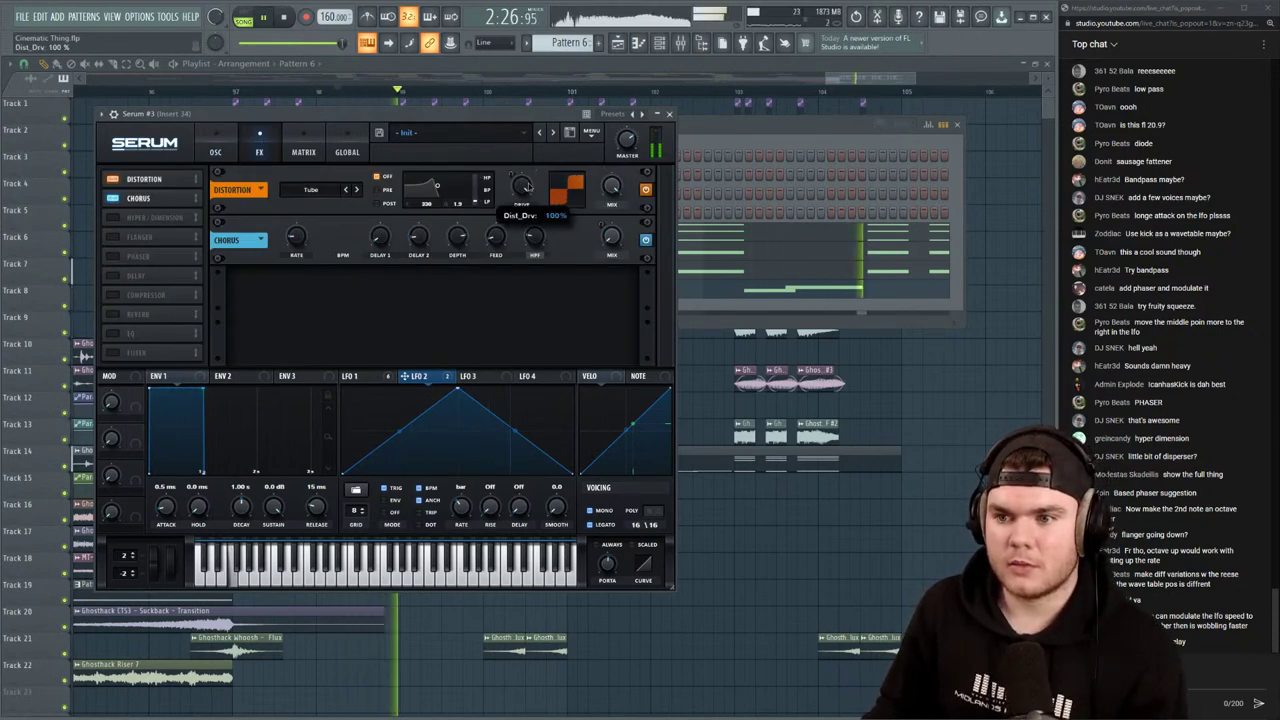
Set oscillator A's unison detune to 0.10
left_click(215, 152)
key("space")
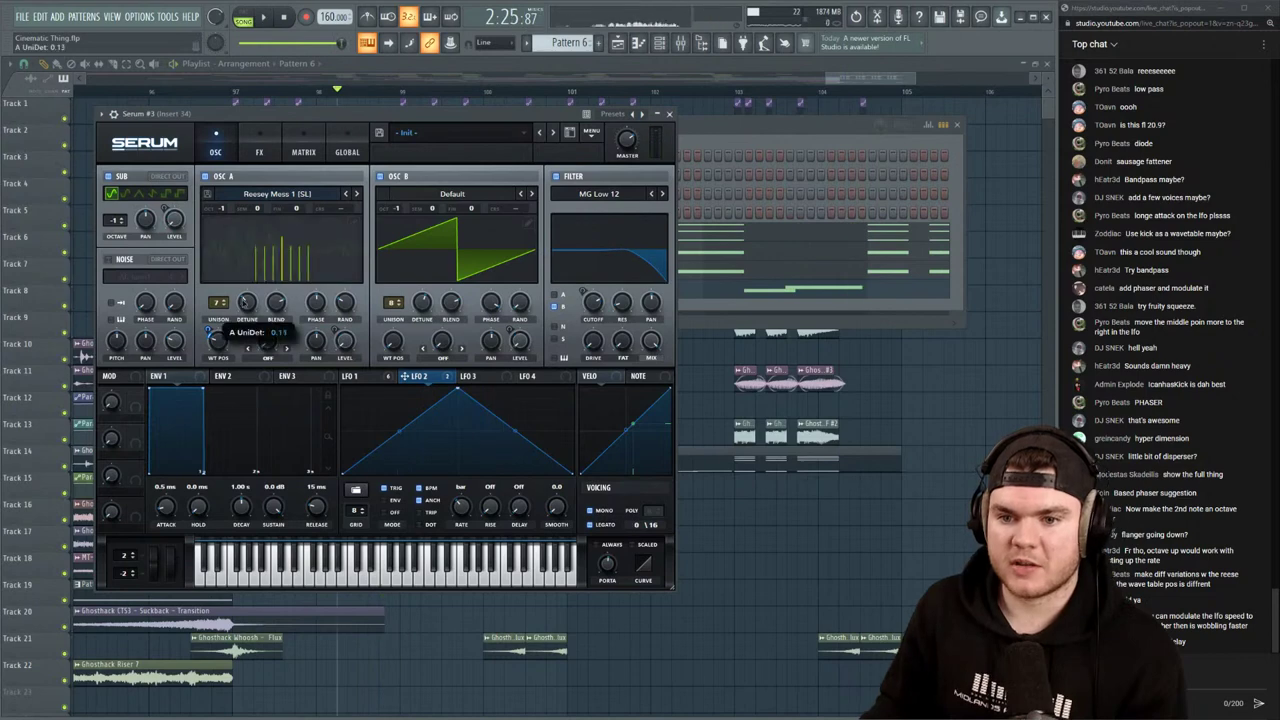
left_click_drag(244, 289, 245, 297)
key("space")
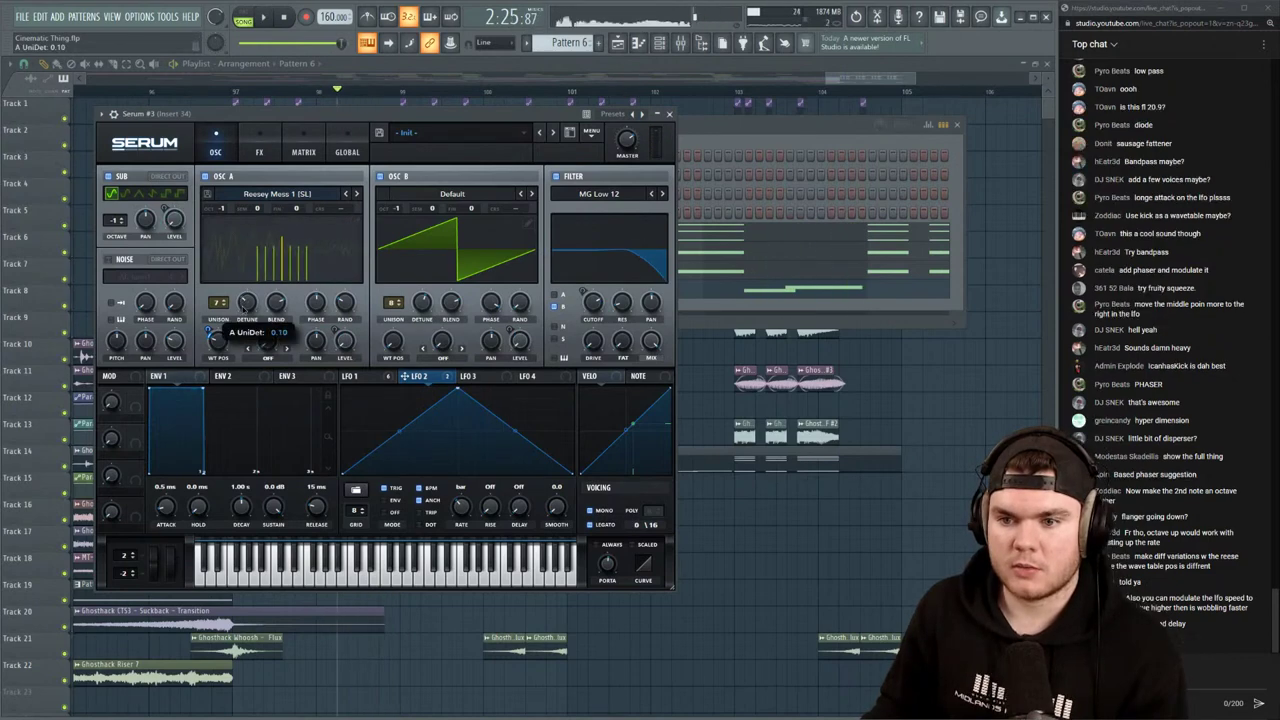
Fine-tune oscillator B's unison detune and audition the bass phrase in the arrangement
key("space")
mouse_move(427, 304)
left_mouse_down()
mouse_move(432, 286)
mouse_move(425, 304)
left_mouse_up()
key("space")
key("space")
key("space")
key("space")
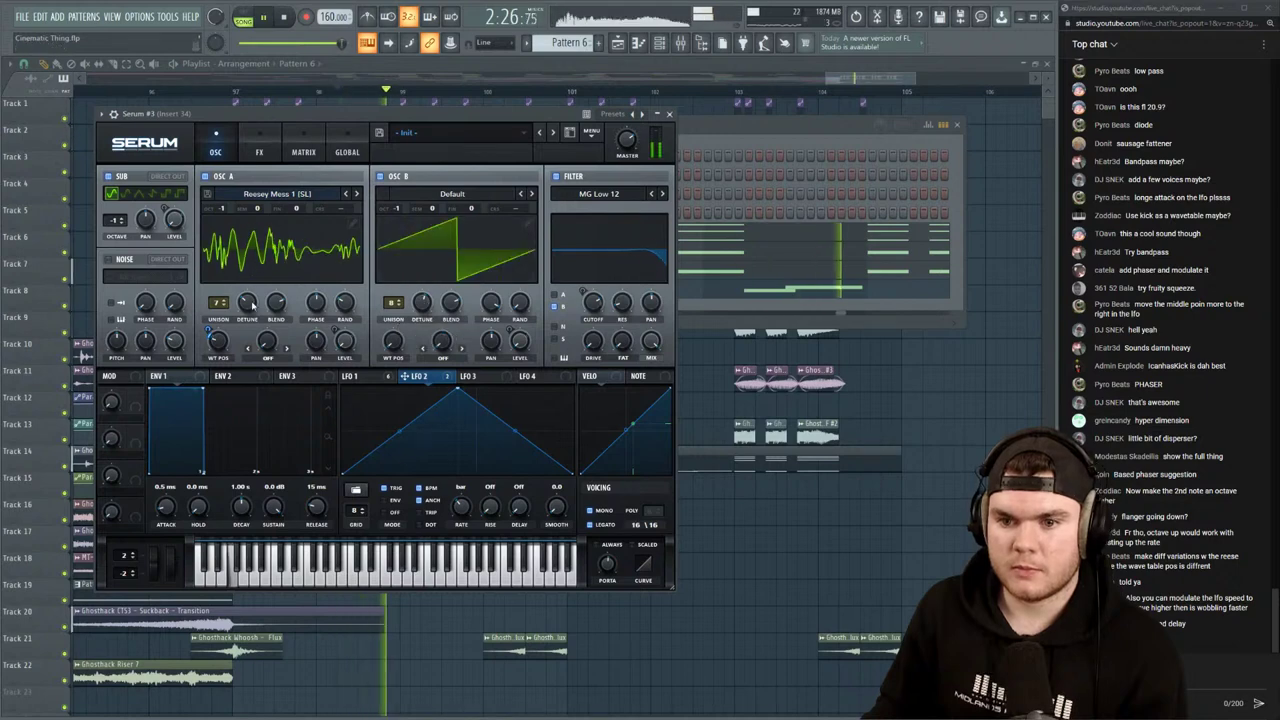
Adjust the unison width of oscillators A and B in Serum #3's global settings while auditioning the bass phrase
key("space")
key("space")
left_click(347, 153)
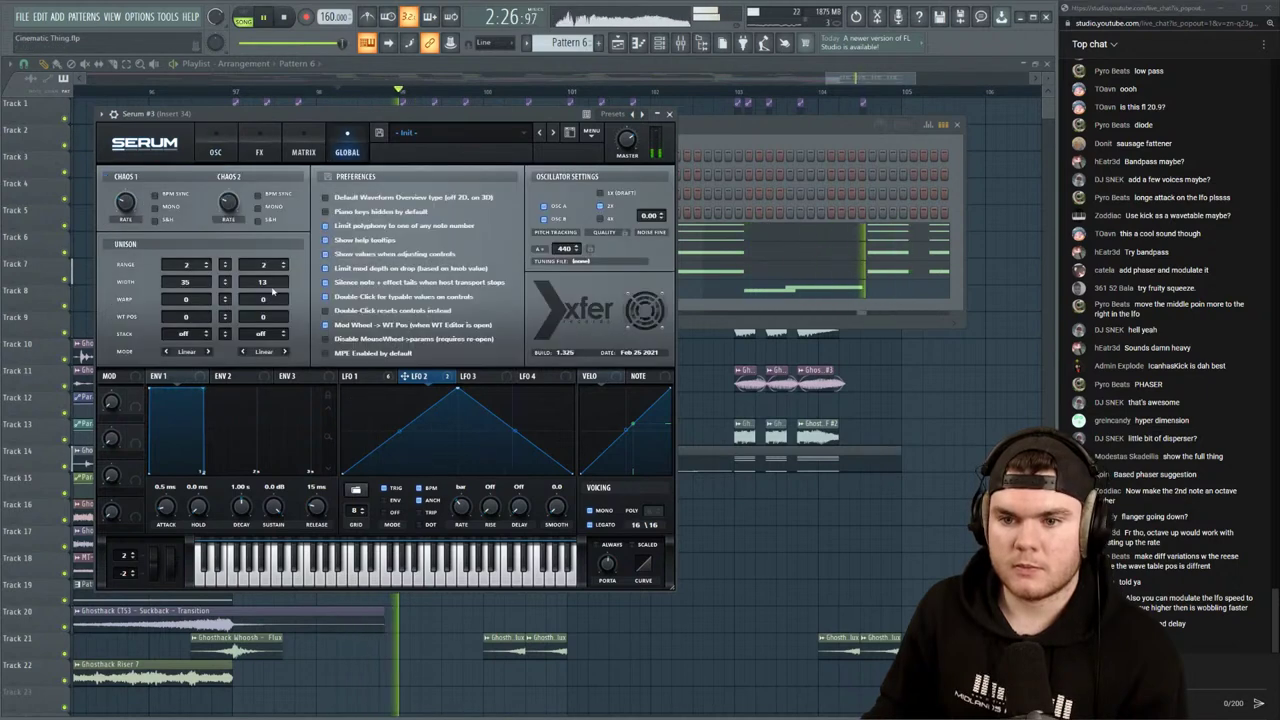
key("space")
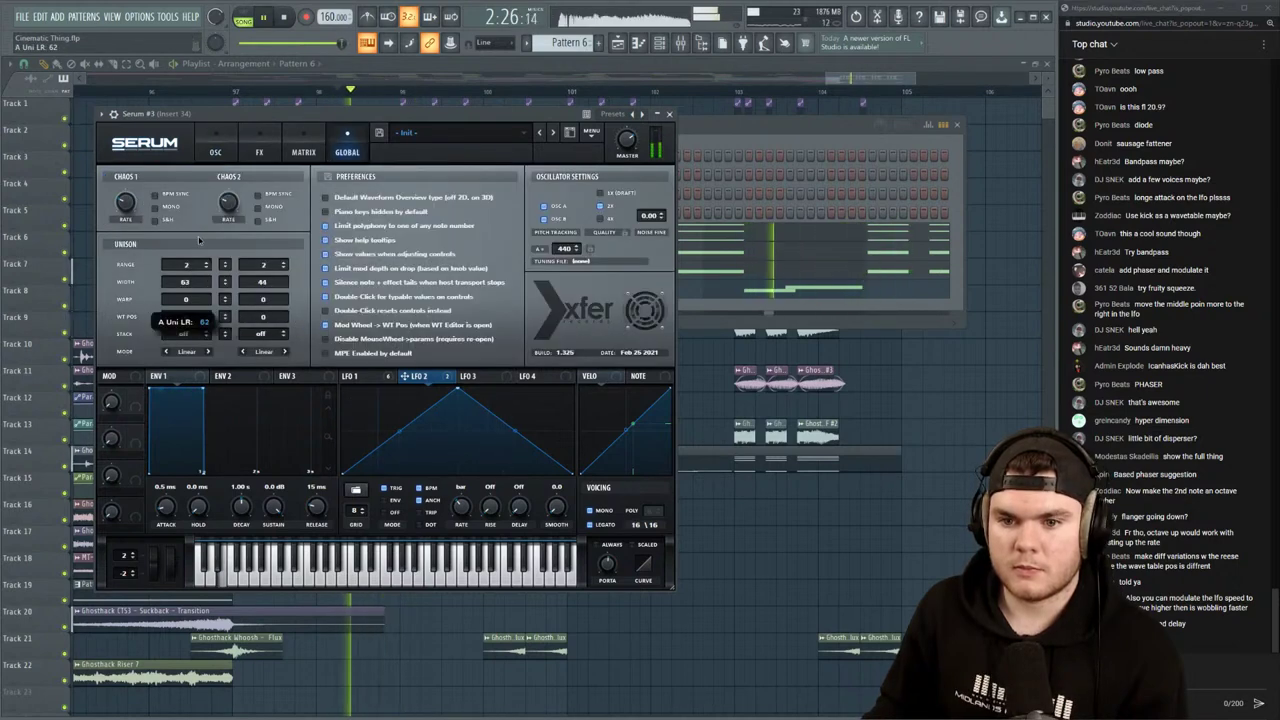
left_click(215, 153)
key("space")
key("space")
Play the arrangement from the start of the drop at bar 97 to check the widened bass
left_click(460, 69)
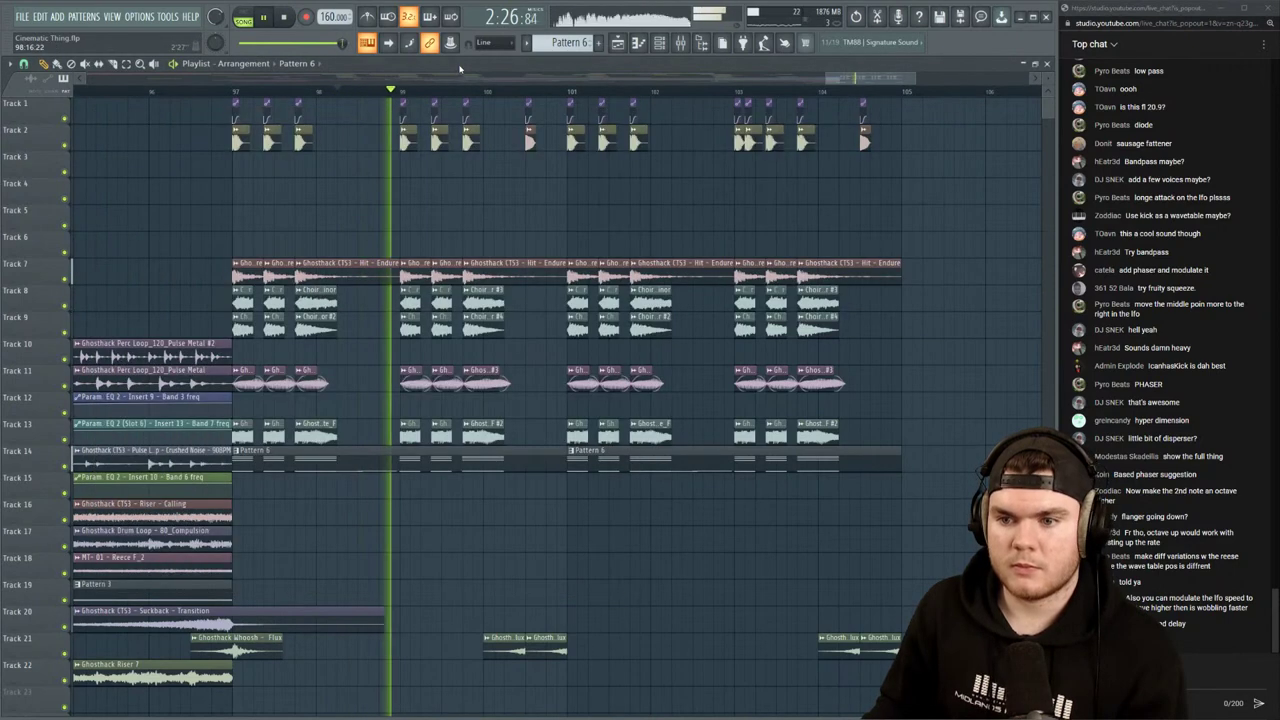
left_click(235, 92)
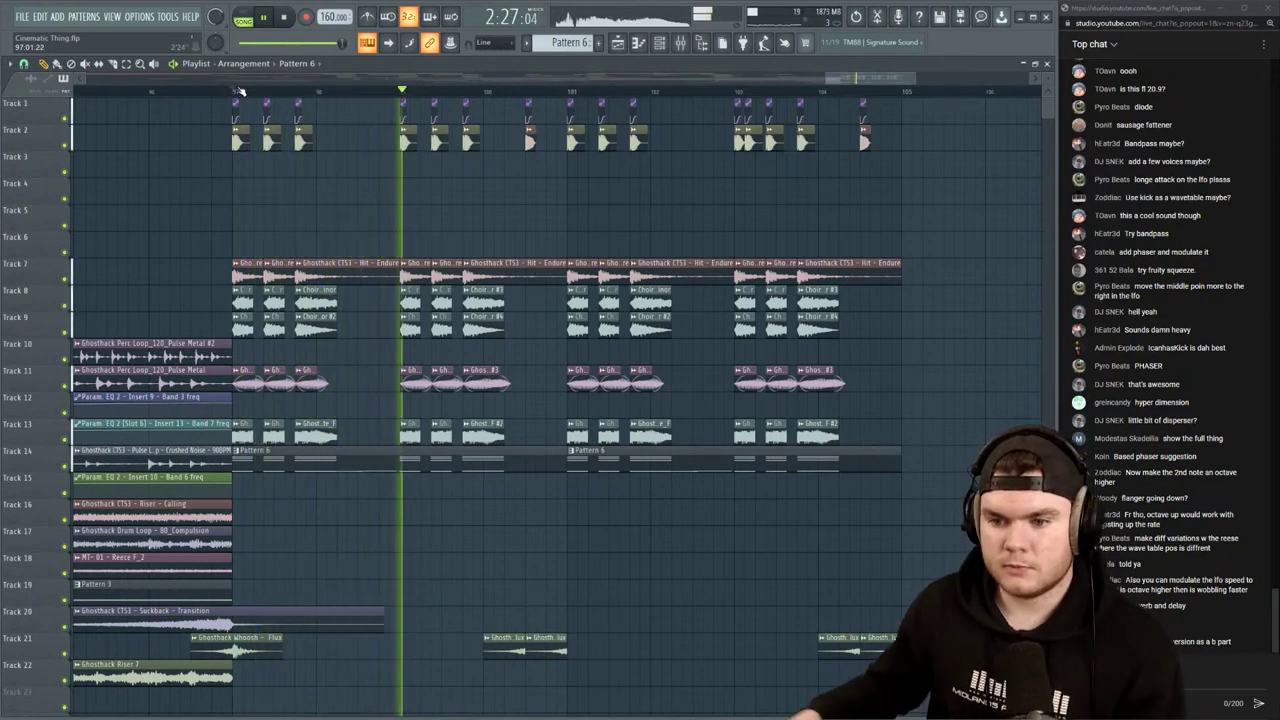
key("space")
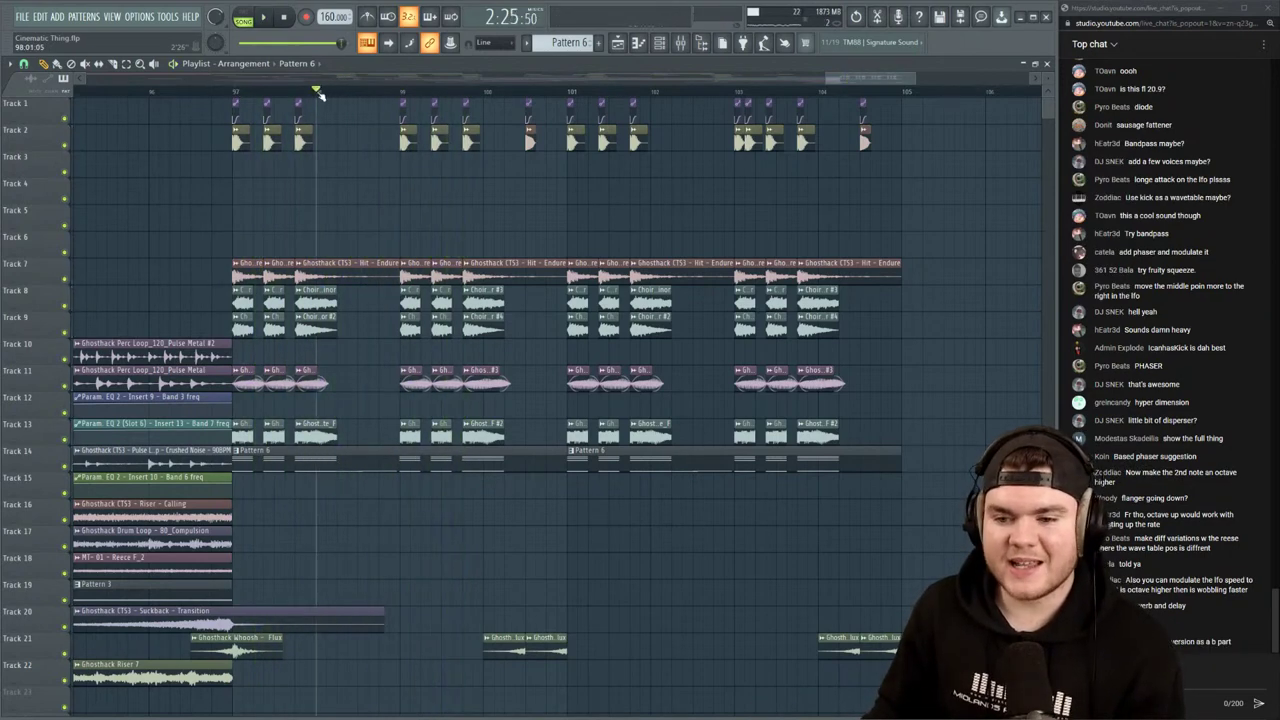
key("space")
Set LFO 1's rate in Serum #3 to 3.6 Hz while playing the bass phrase
left_click(659, 43)
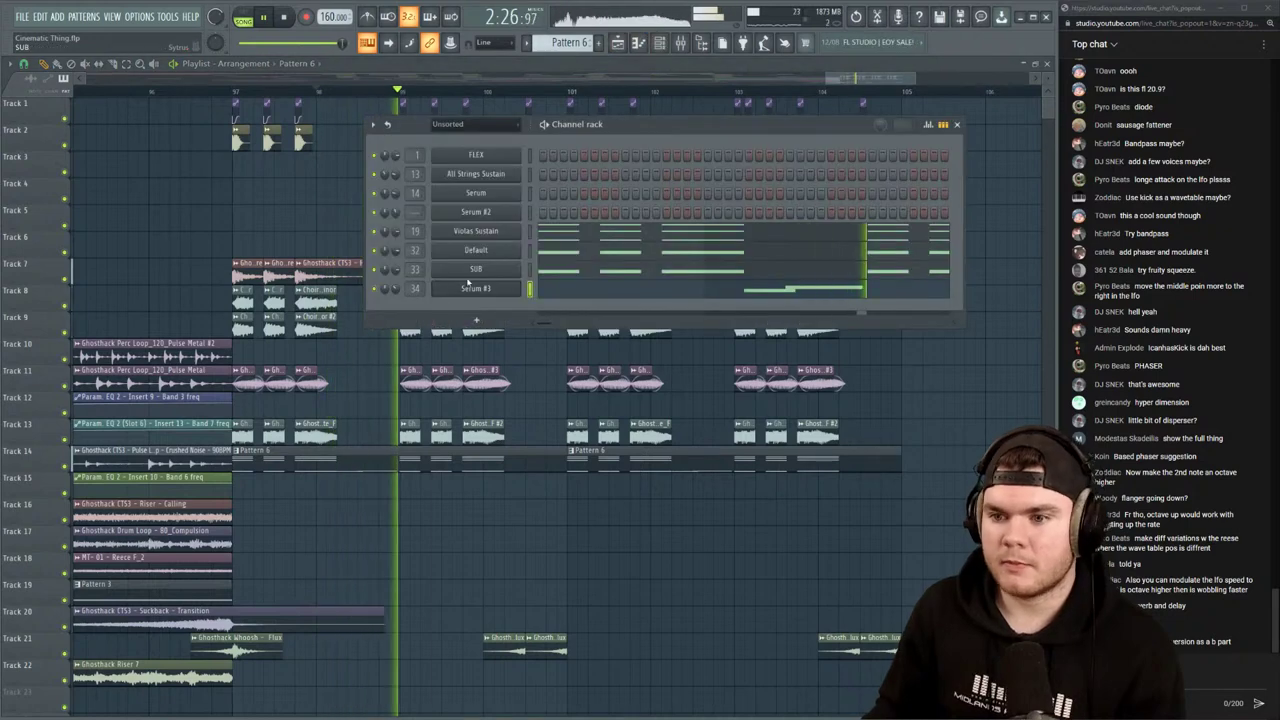
left_click(476, 289)
key("space")
left_click(389, 380)
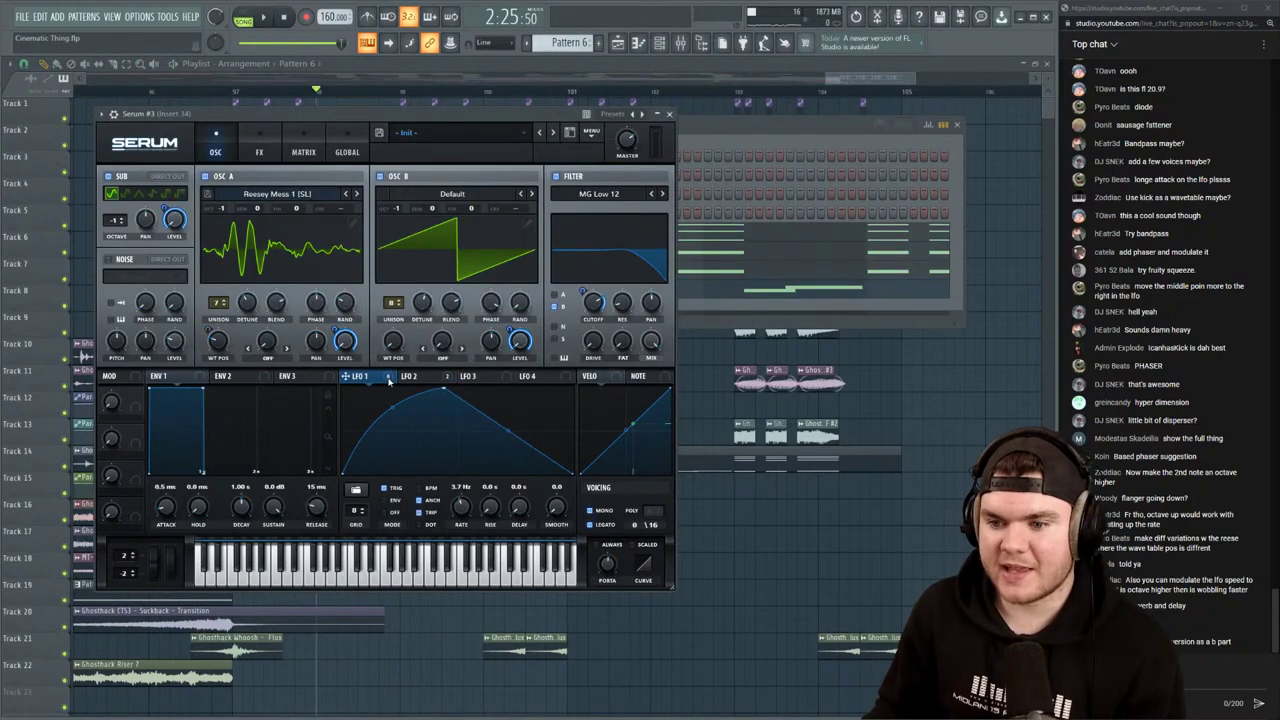
scroll(461, 507, "up", 2)
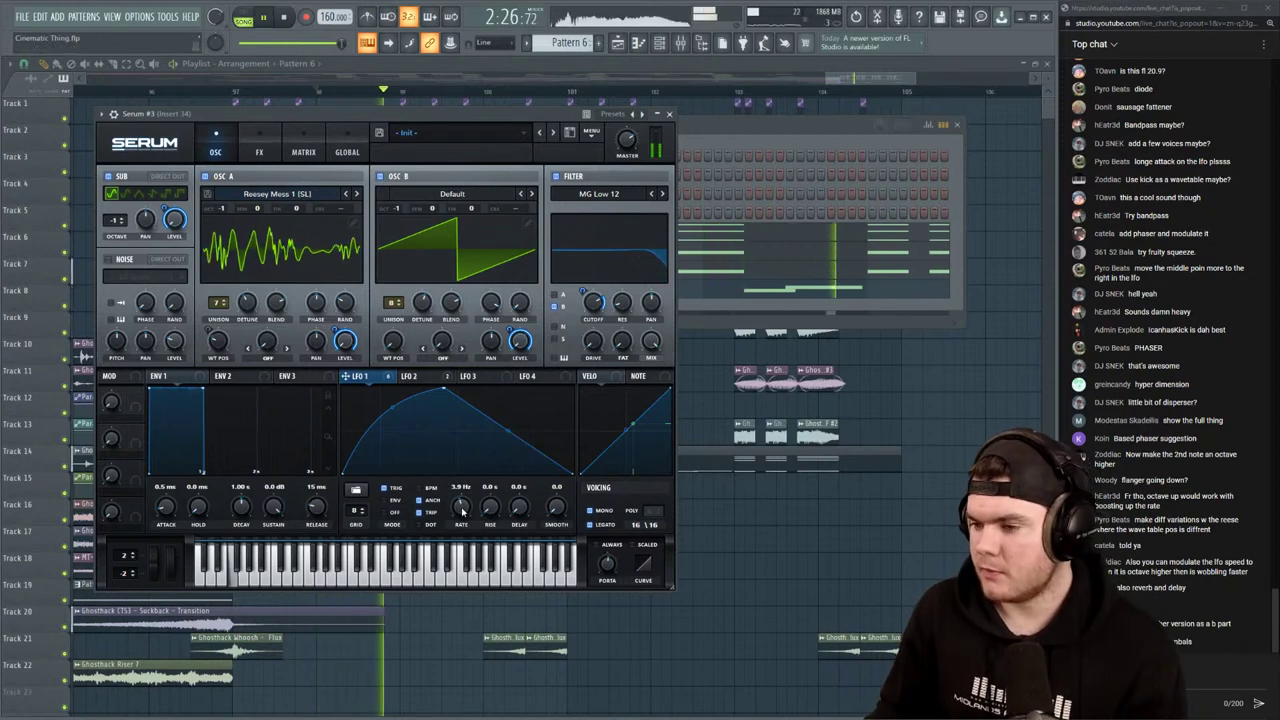
key("space")
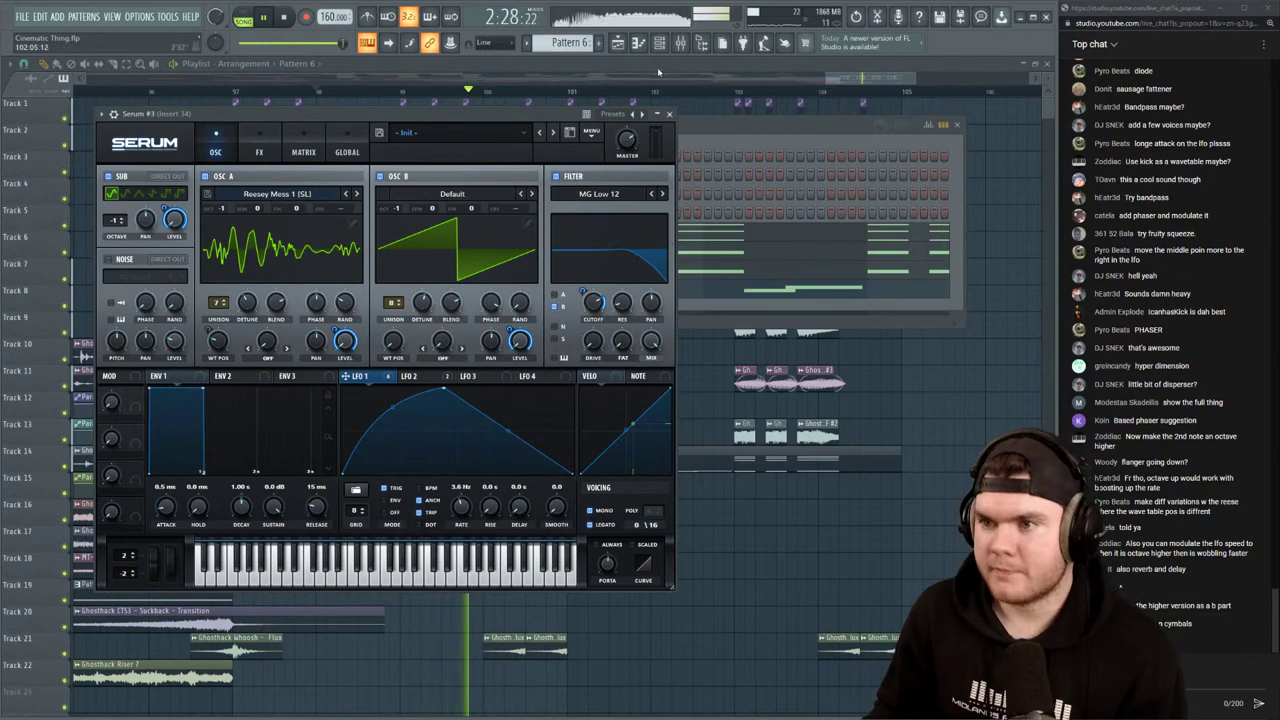
Replay the bass phrase in the playlist to hear the new LFO rate
left_click(610, 65)
key("space")
scroll(447, 96, "down", 3)
key("space")
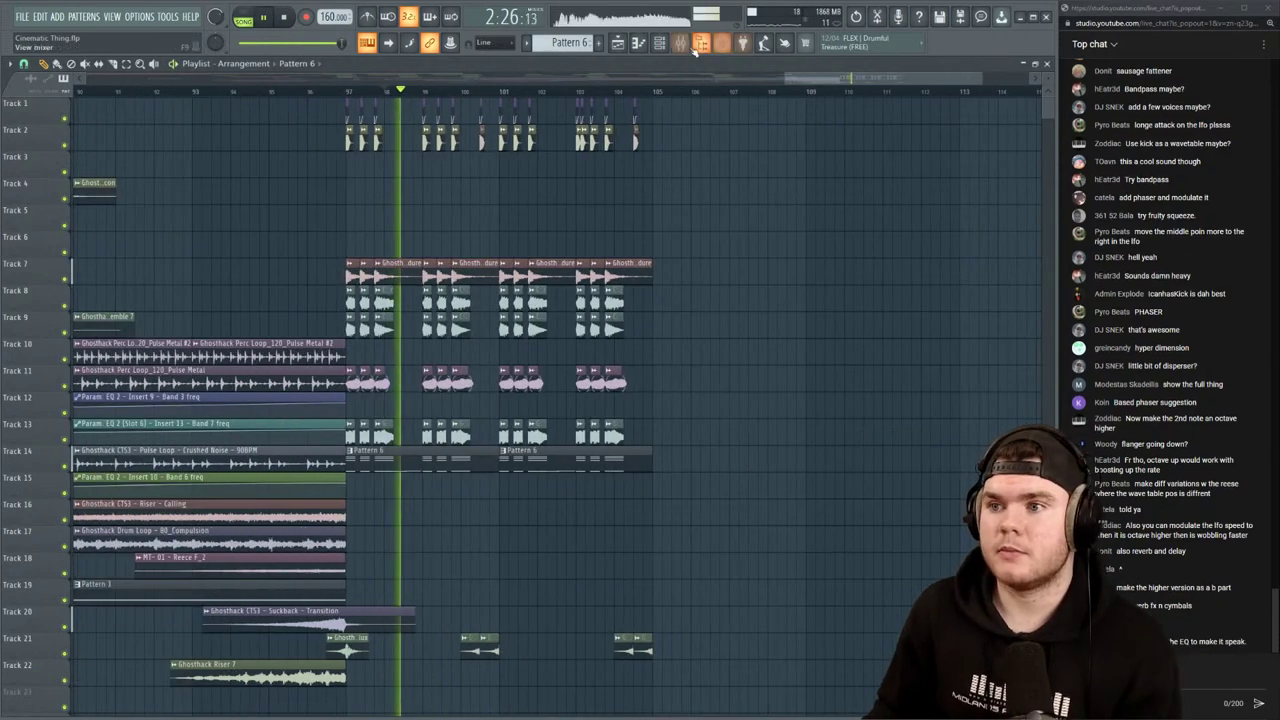
Add Krush to mixer insert 34 directly after Maximus and set its downsampling to about 18%
key("F9")
key("space")
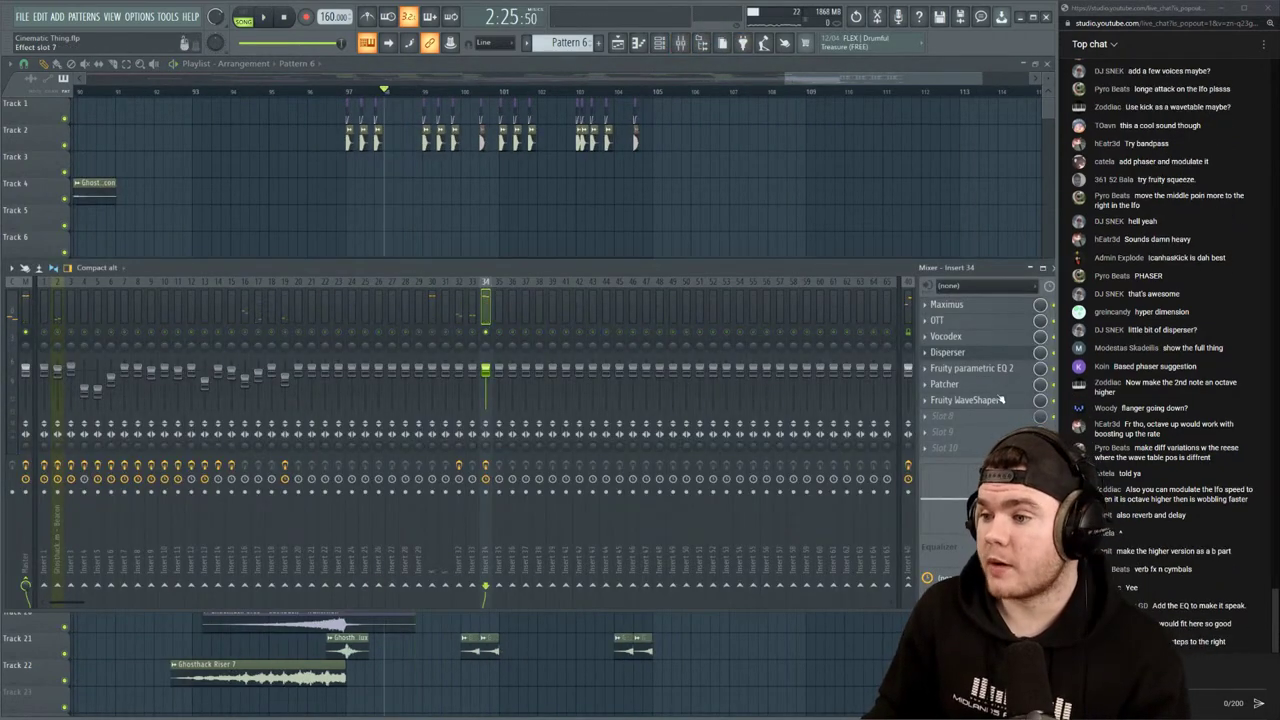
left_click(946, 426)
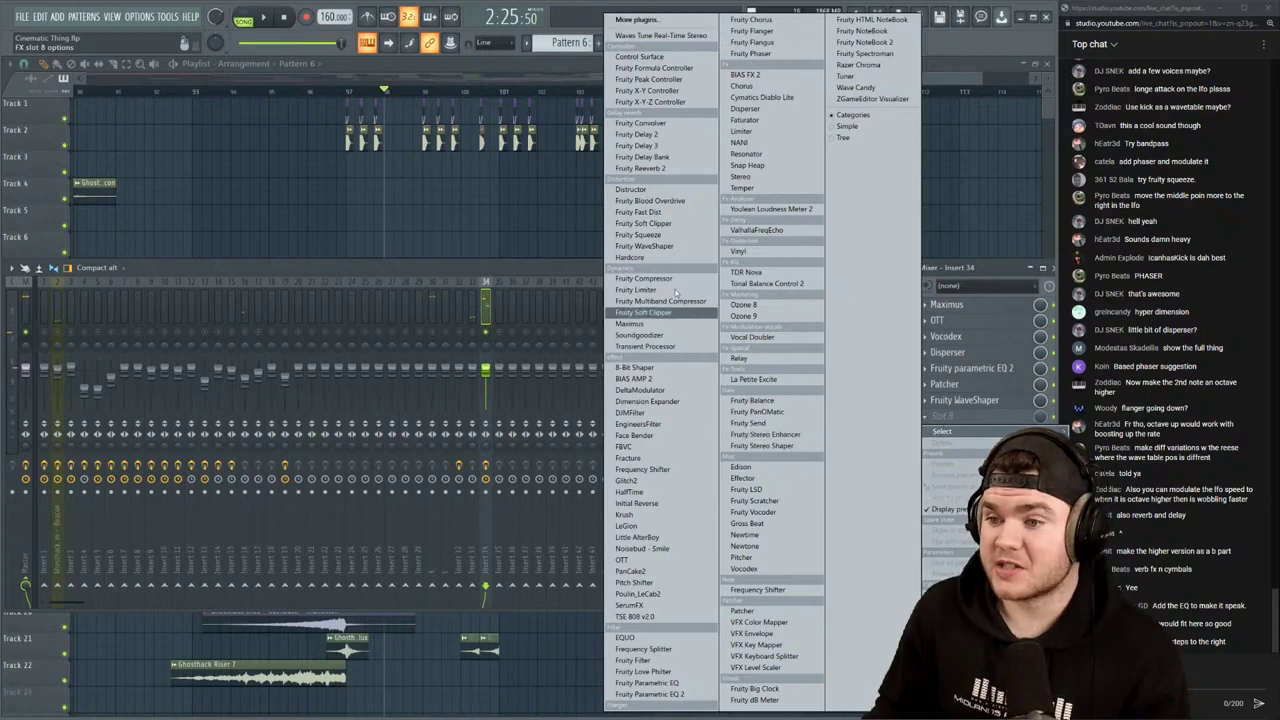
left_click(646, 516)
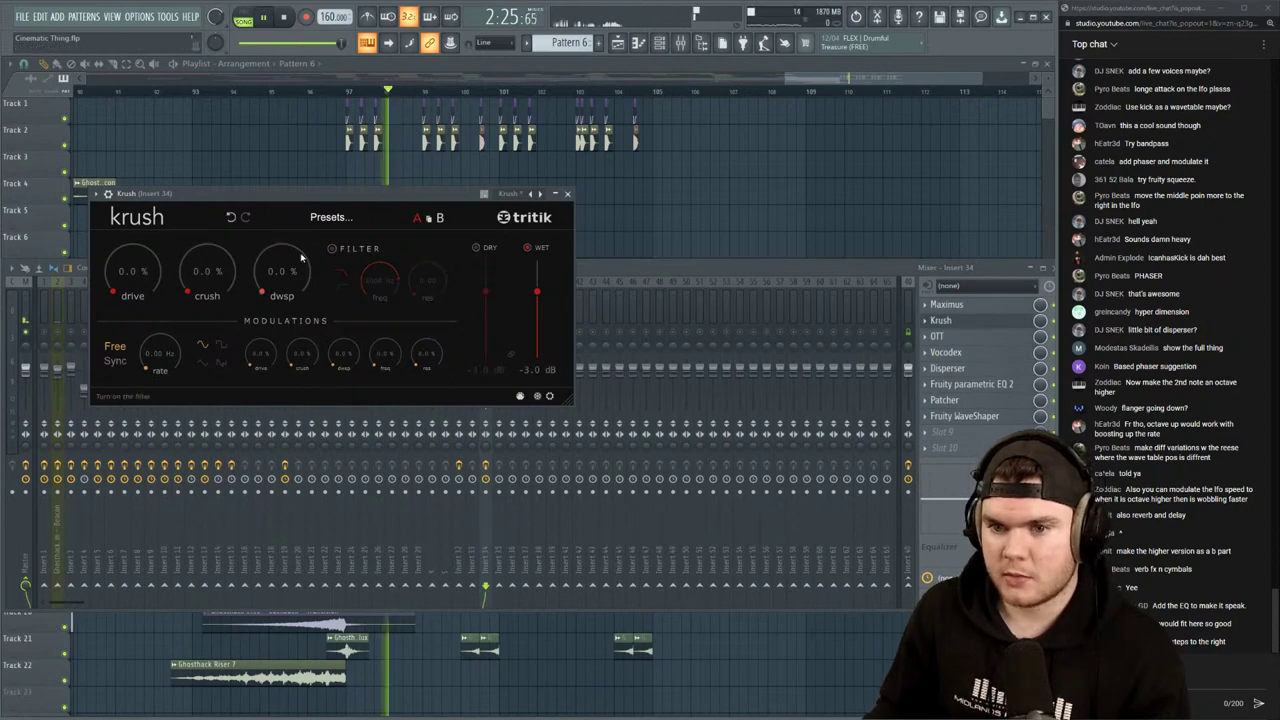
left_click_drag(300, 258, 294, 247)
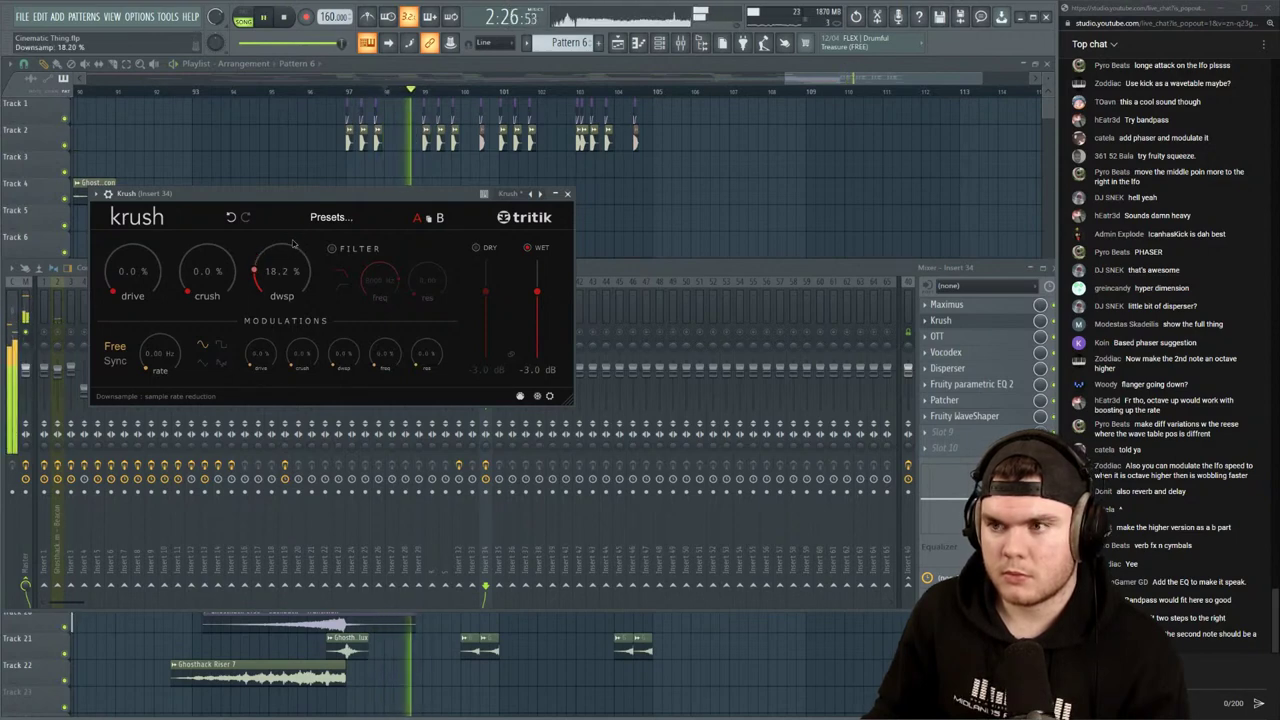
key("space")
Lower Krush's mix level to 33% and set its downsampling to 21.7%
left_click_drag(1041, 321, 1041, 346)
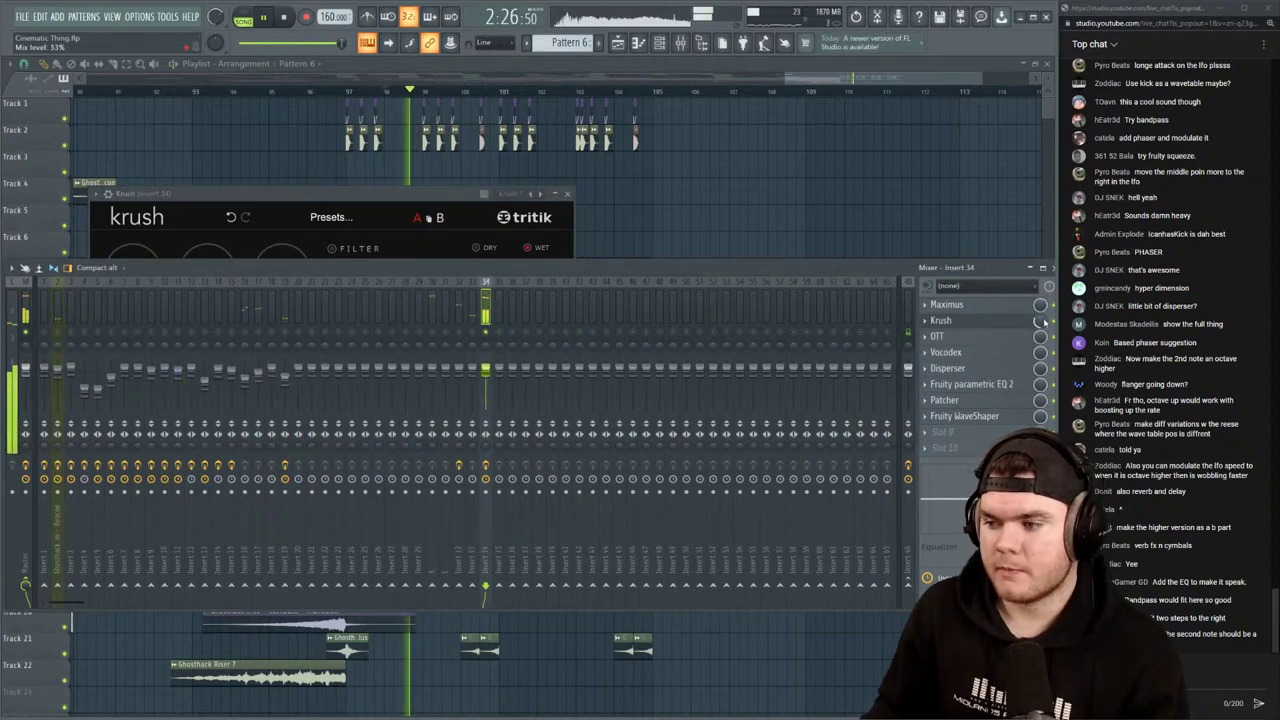
left_click(508, 64)
key("F9")
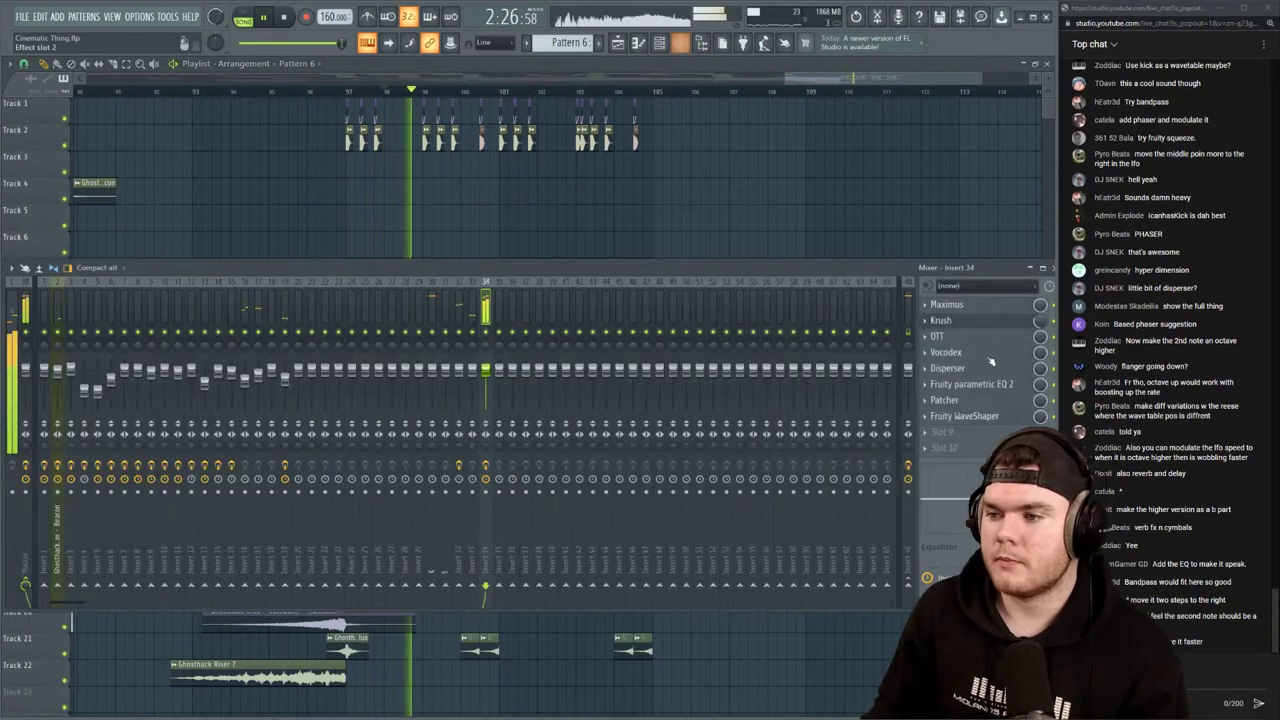
left_click(995, 322)
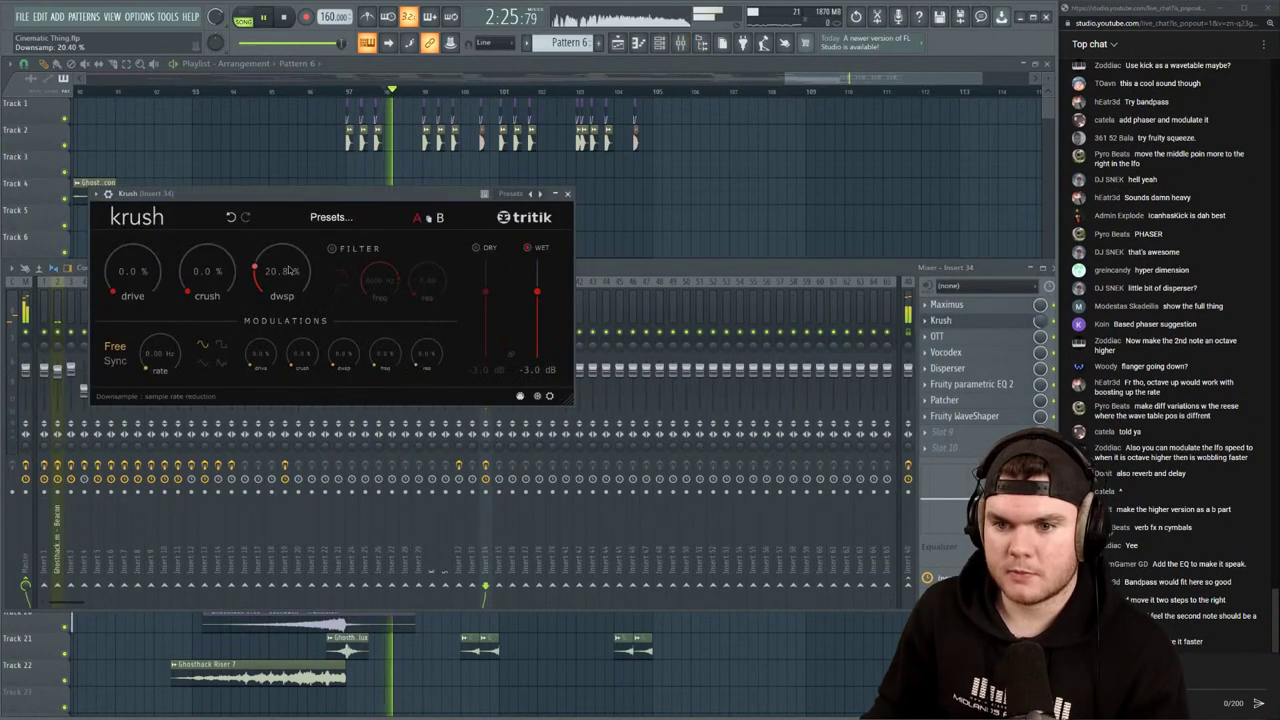
key("space")
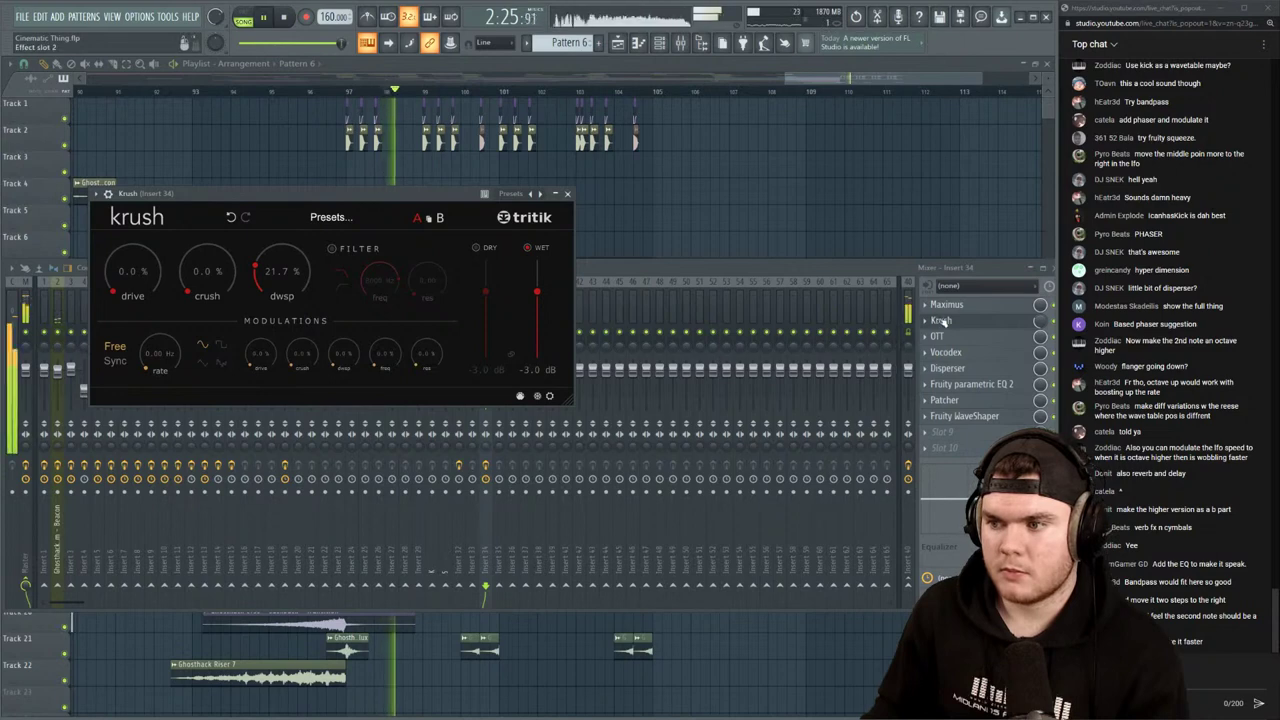
Move Krush below OTT in insert 34's effect chain and raise its mix level to about 64%
left_click_drag(943, 321, 946, 339)
key("space")
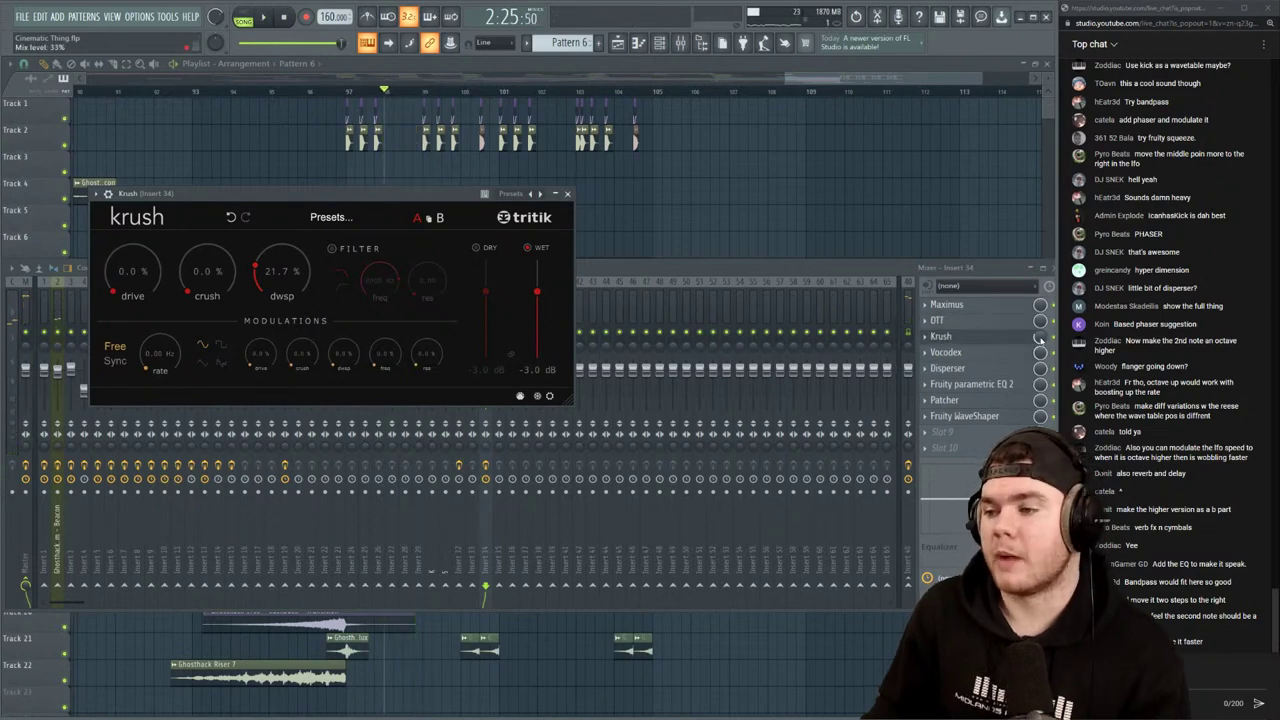
left_click_drag(1040, 338, 1040, 330)
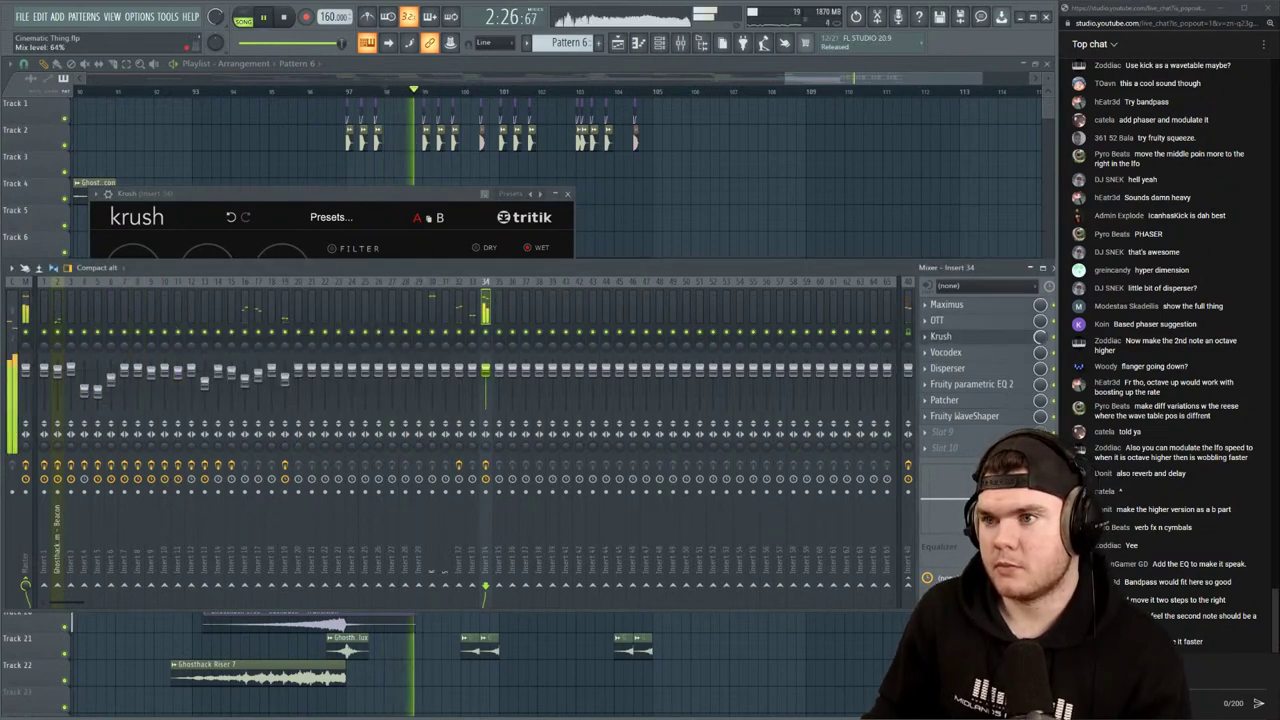
Set Krush's downsampling to about 16% and fine-tune its mix level while auditioning the bass
left_click(446, 193)
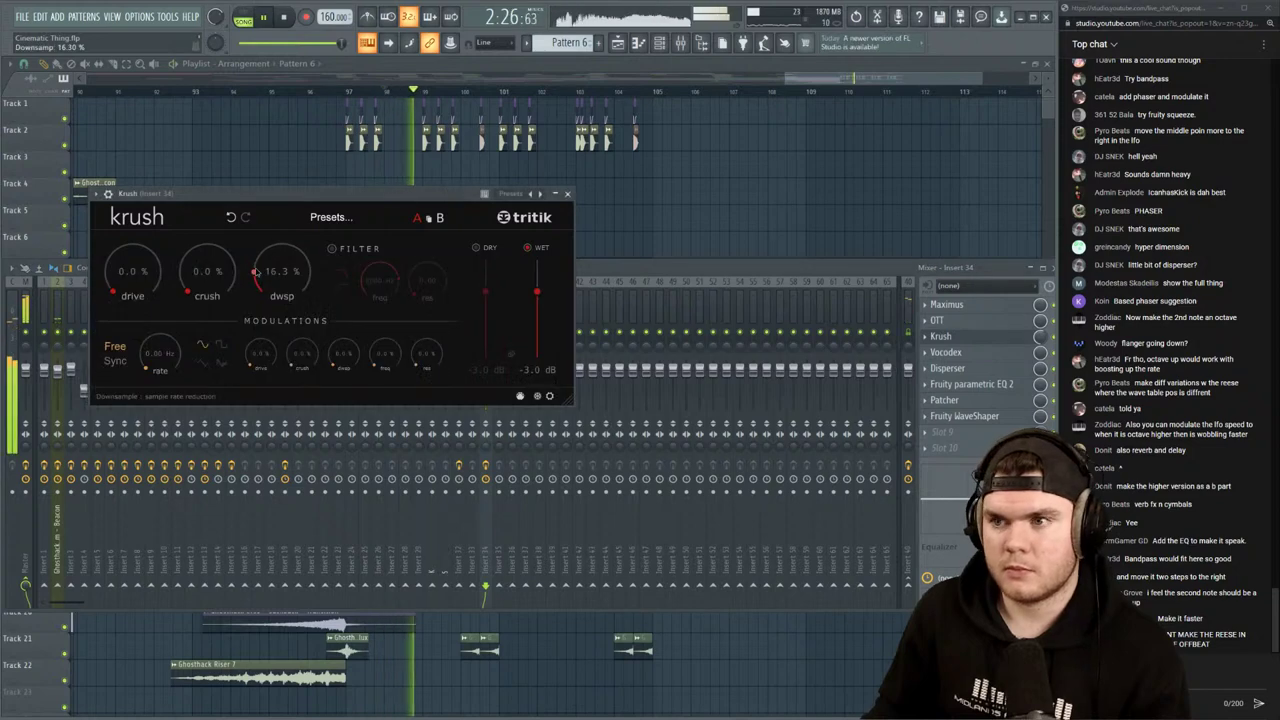
mouse_move(1038, 337)
left_mouse_down()
mouse_move(1038, 326)
mouse_move(1040, 339)
left_mouse_up()
key("space")
key("space")
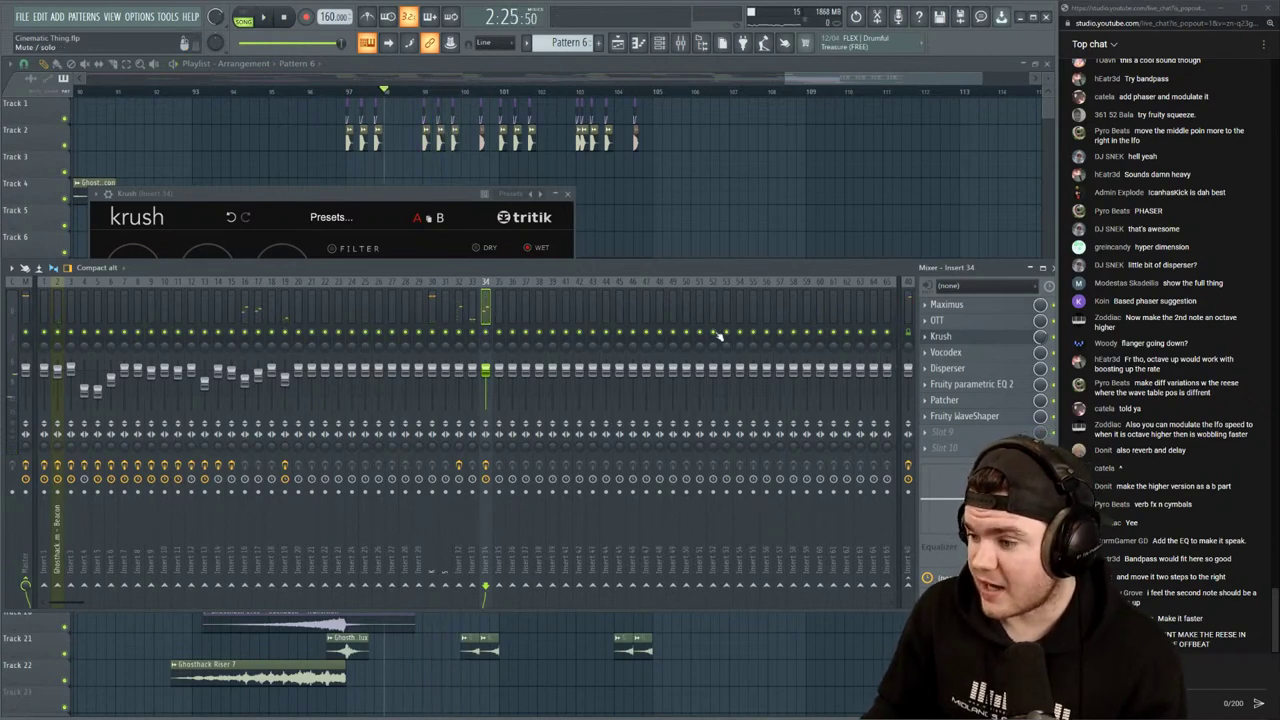
Play the drop in the playlist to hear the crushed bass in context
left_click(570, 87)
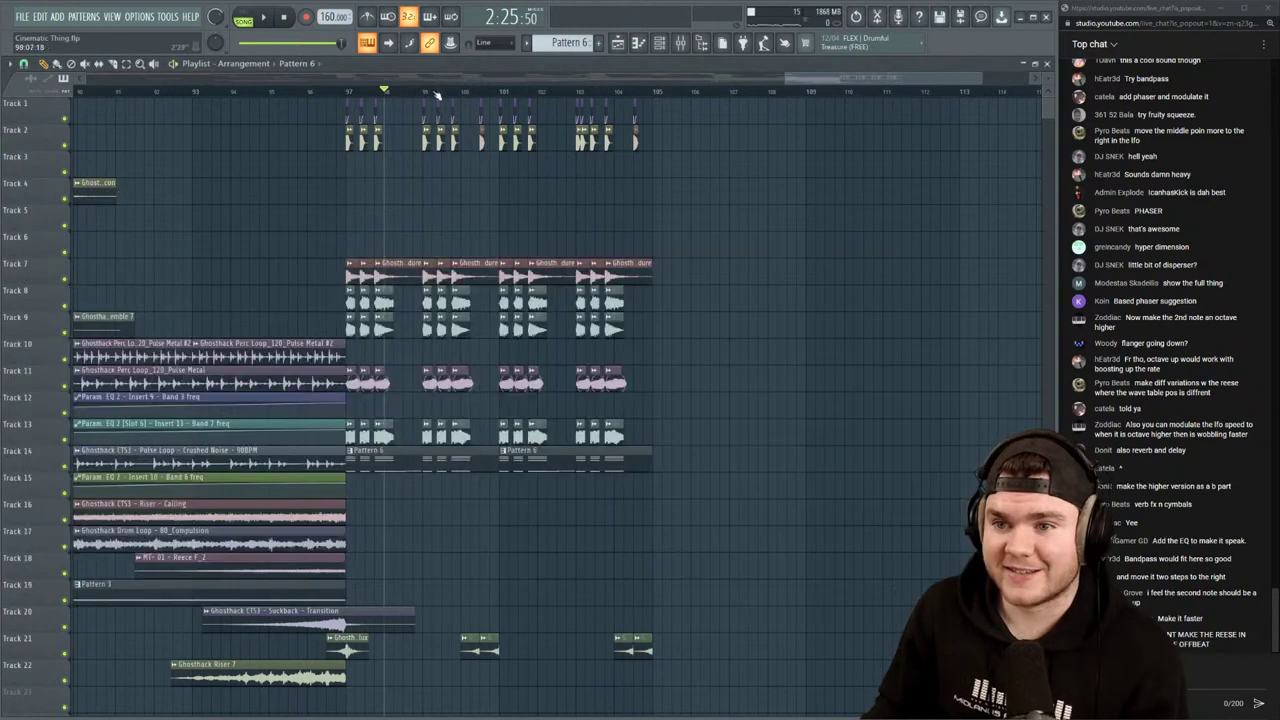
key("space")
scroll(408, 92, "up", 3)
key("space")
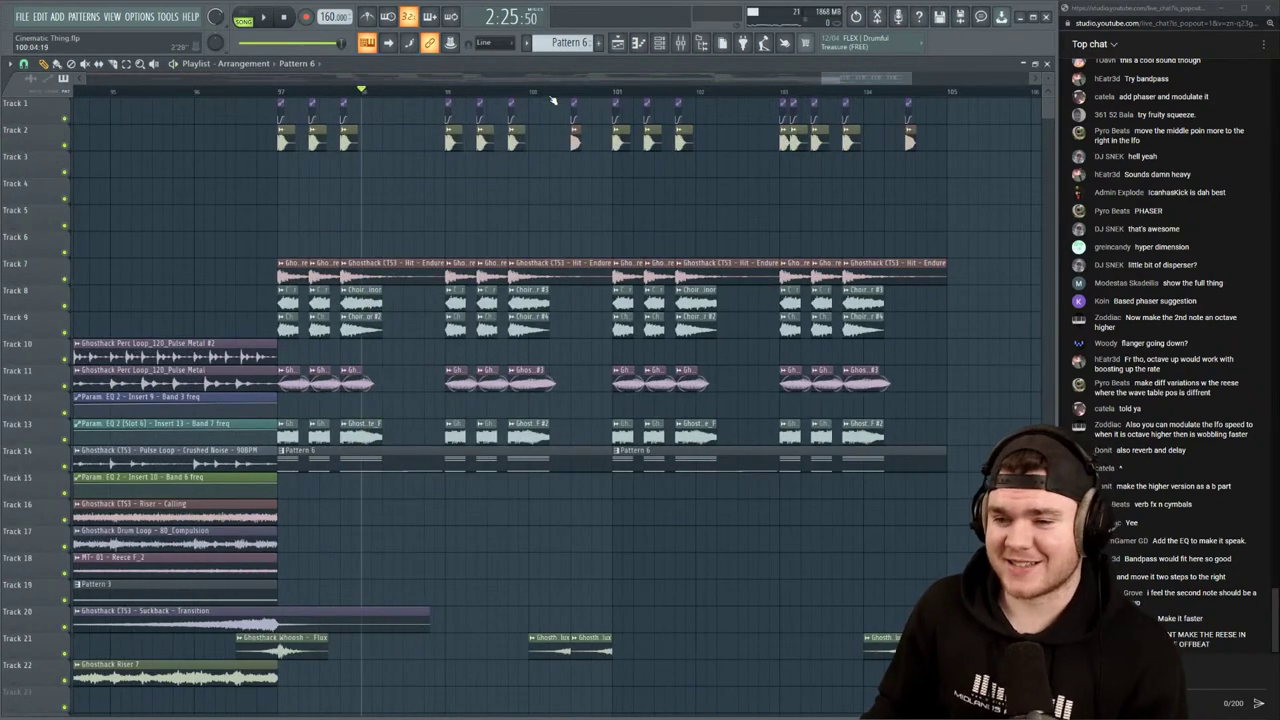
key("space")
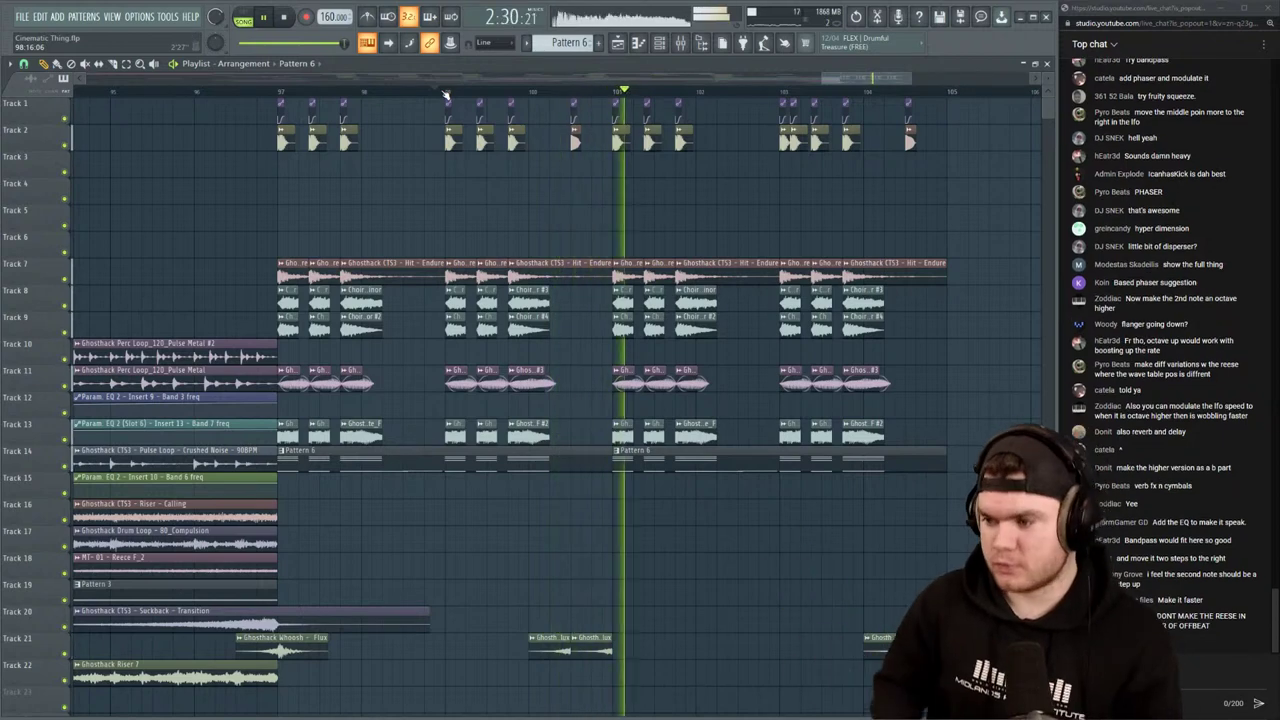
key("space")
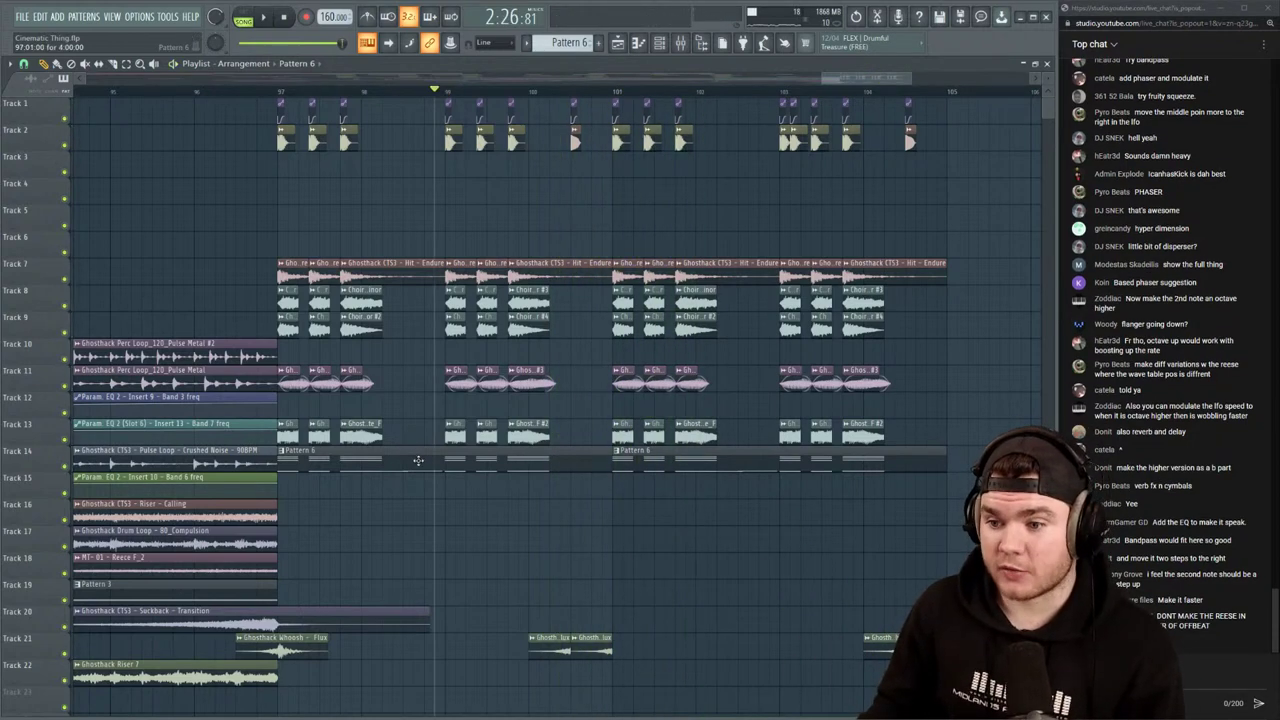
Select both Pattern 6 clips and move them down from track 14 to the empty track 48
left_click_drag(769, 504, 545, 463)
key("shift+Down")
key("shift+Down")
key("shift+Down")
key("shift+Down")
key("shift+Down")
key("shift+Down")
key("shift+Down")
key("shift+Down")
key("shift+Down")
key("shift+Down")
key("shift+Down")
key("shift+Down")
key("shift+Down")
key("shift+Down")
key("shift+Down")
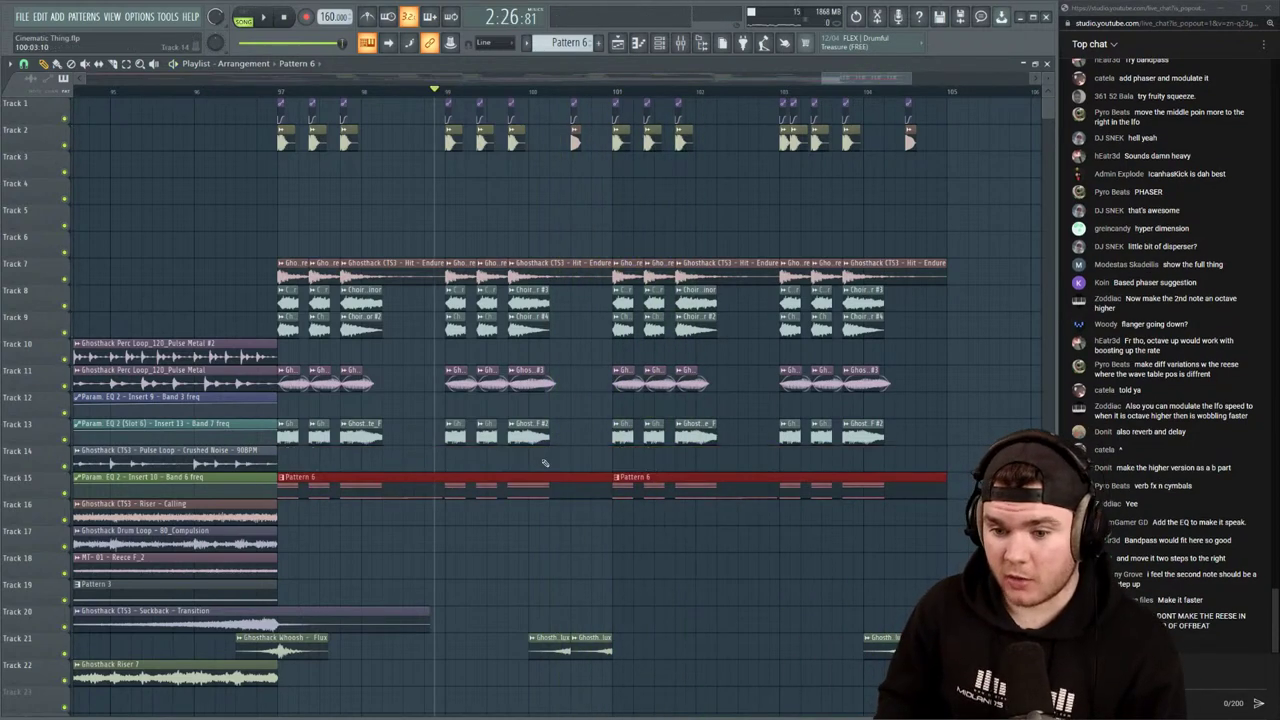
key("shift+Down")
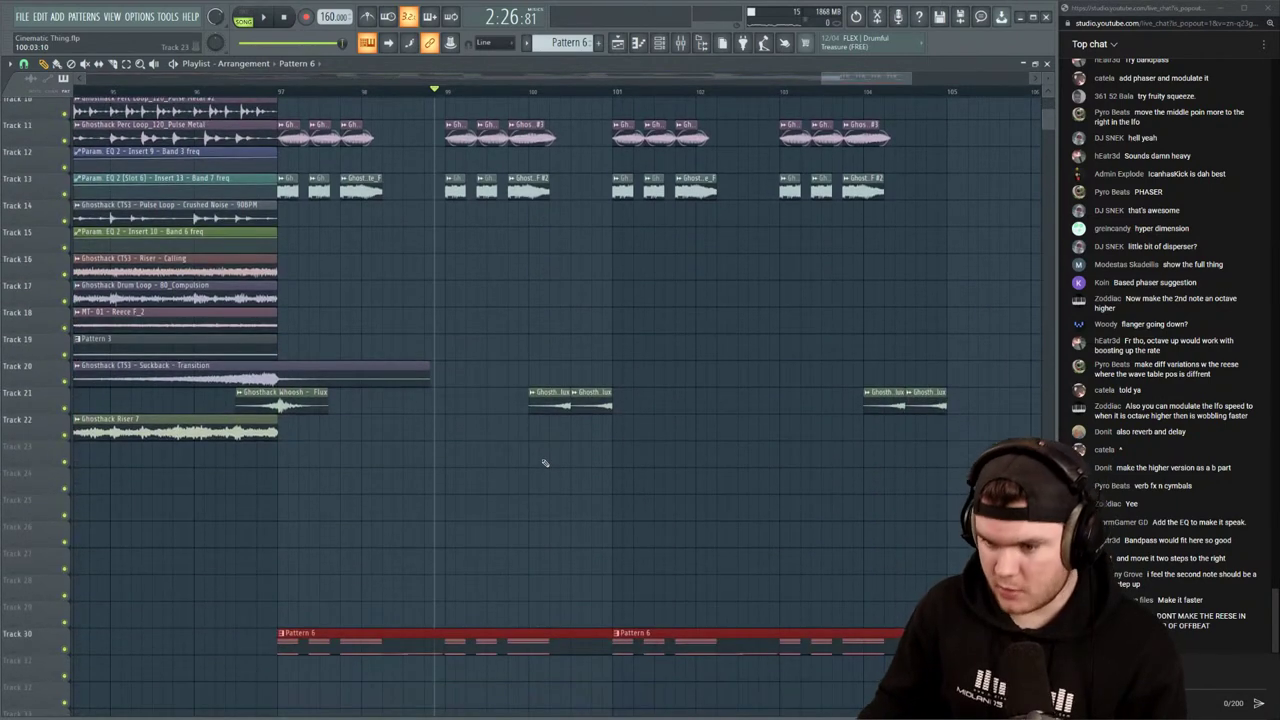
key("shift+Down")
key("shift+Down")
key("shift+Down")
key("shift+Down")
key("shift+Down")
key("shift+Down")
key("shift+Down")
key("shift+Down")
key("shift+Down")
key("shift+Down")
key("shift+Down")
key("shift+Down")
key("shift+Down")
key("shift+Down")
key("shift+Down")
key("shift+Down")
key("shift+Down")
key("shift+Down")
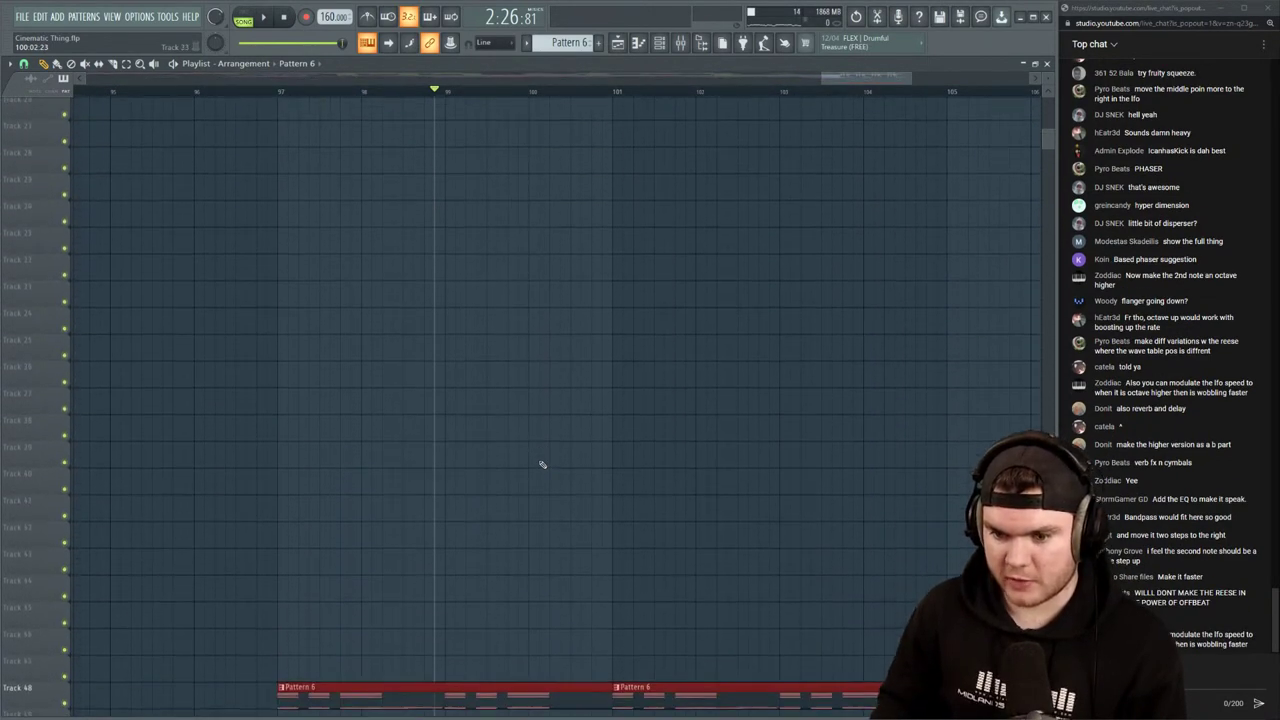
Merge the two Pattern 6 clips on track 48 into a single pattern clip
scroll(521, 480, "down", 3)
right_click(31, 625)
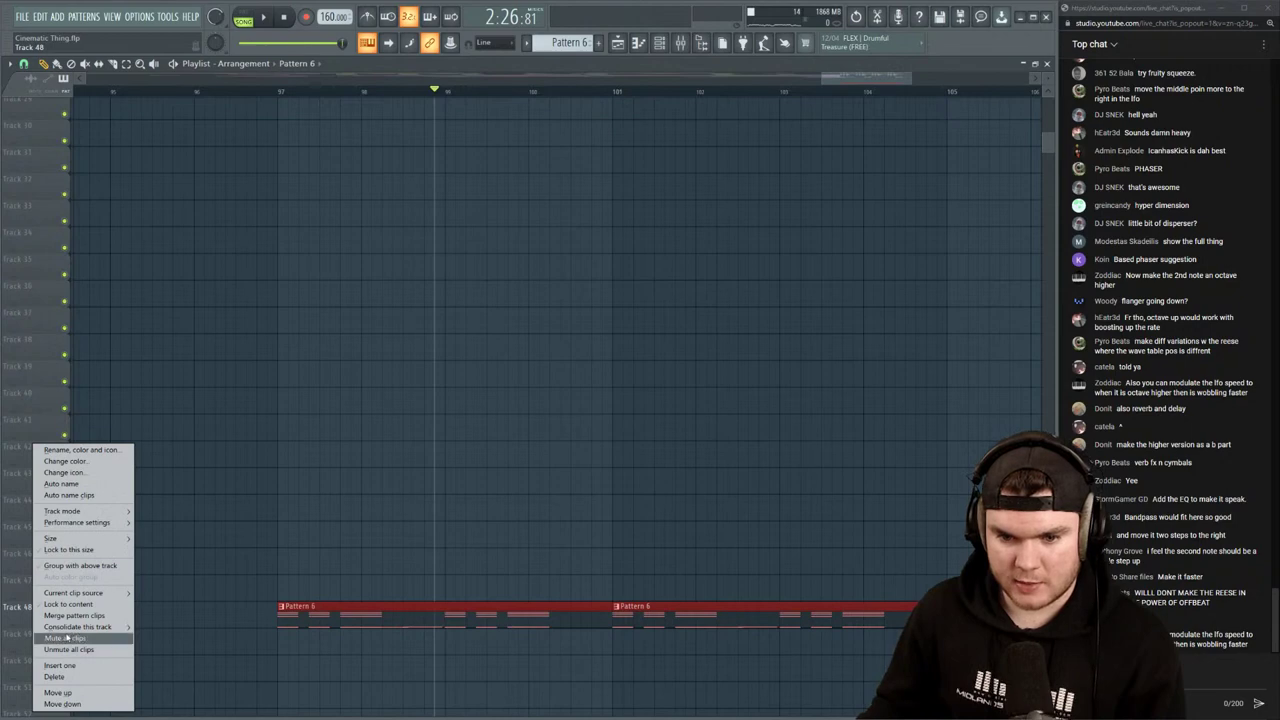
left_click(75, 615)
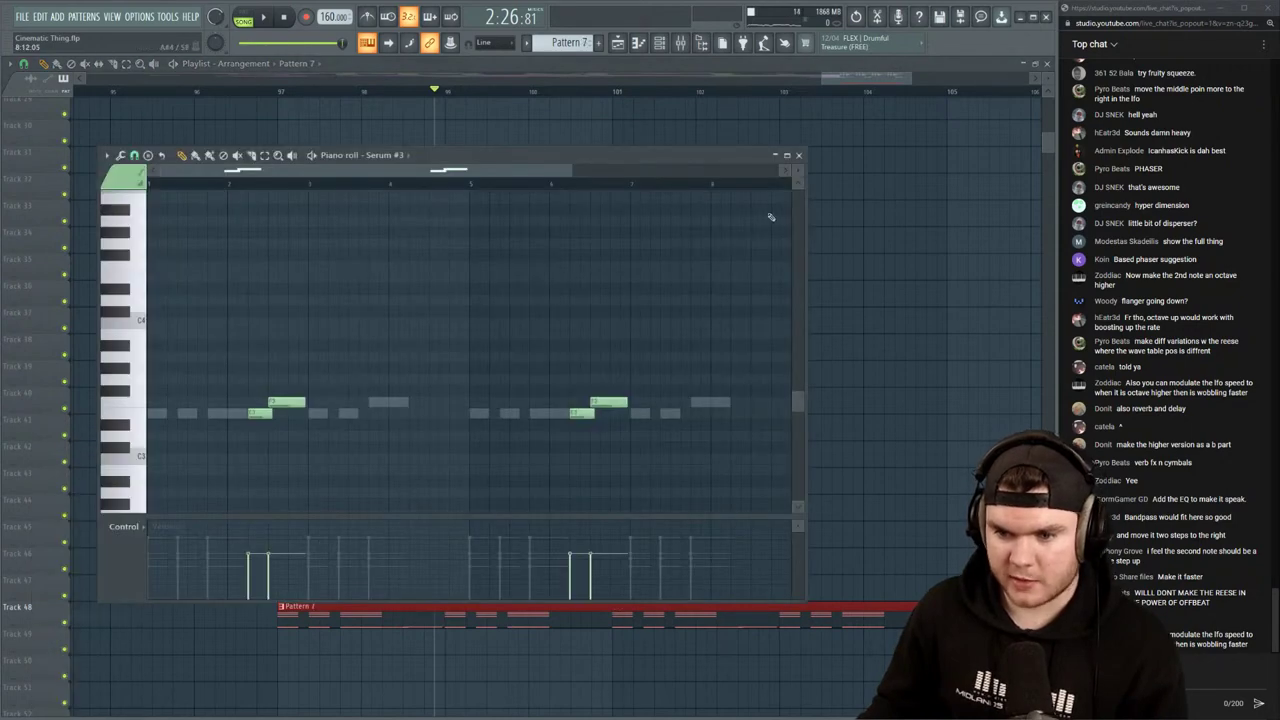
left_click(800, 155)
Move the merged pattern clip back up to track 14 and play the drop from about bar 98
scroll(838, 430, "down", 18)
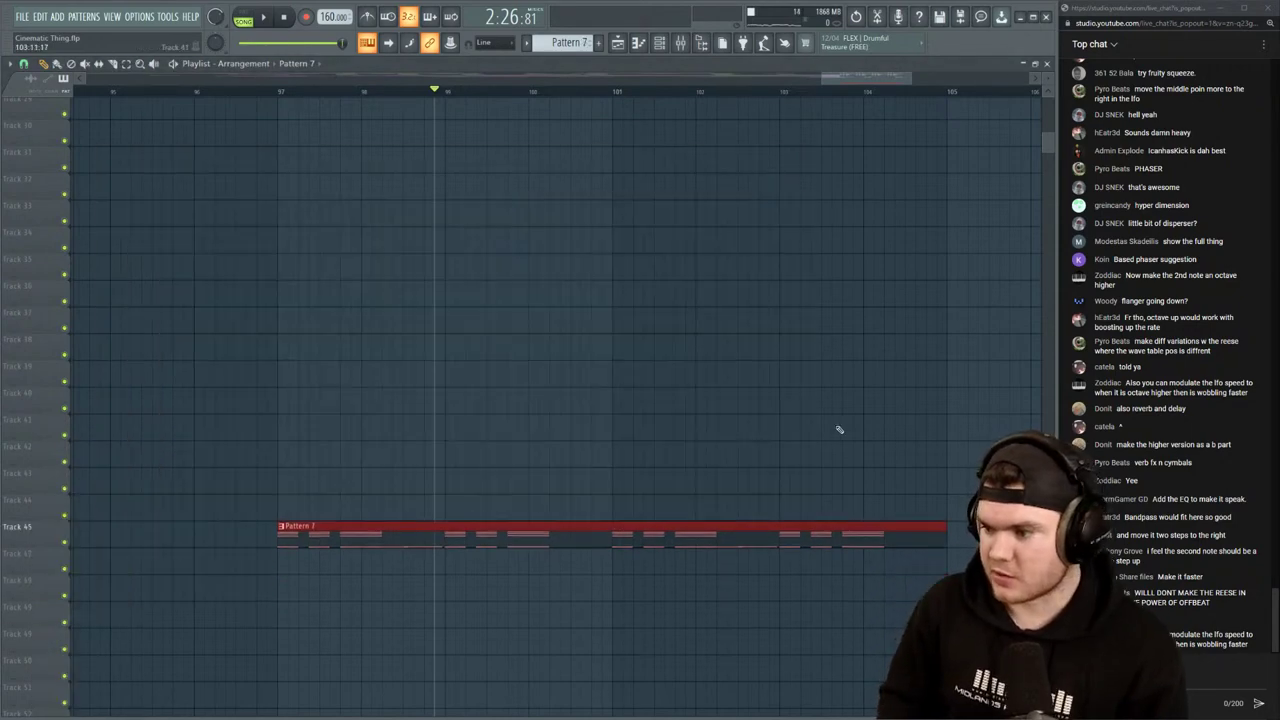
key("ctrl+x")
scroll(840, 430, "up", 14)
key("ctrl+v")
key("shift+Down")
key("shift+Down")
key("shift+Down")
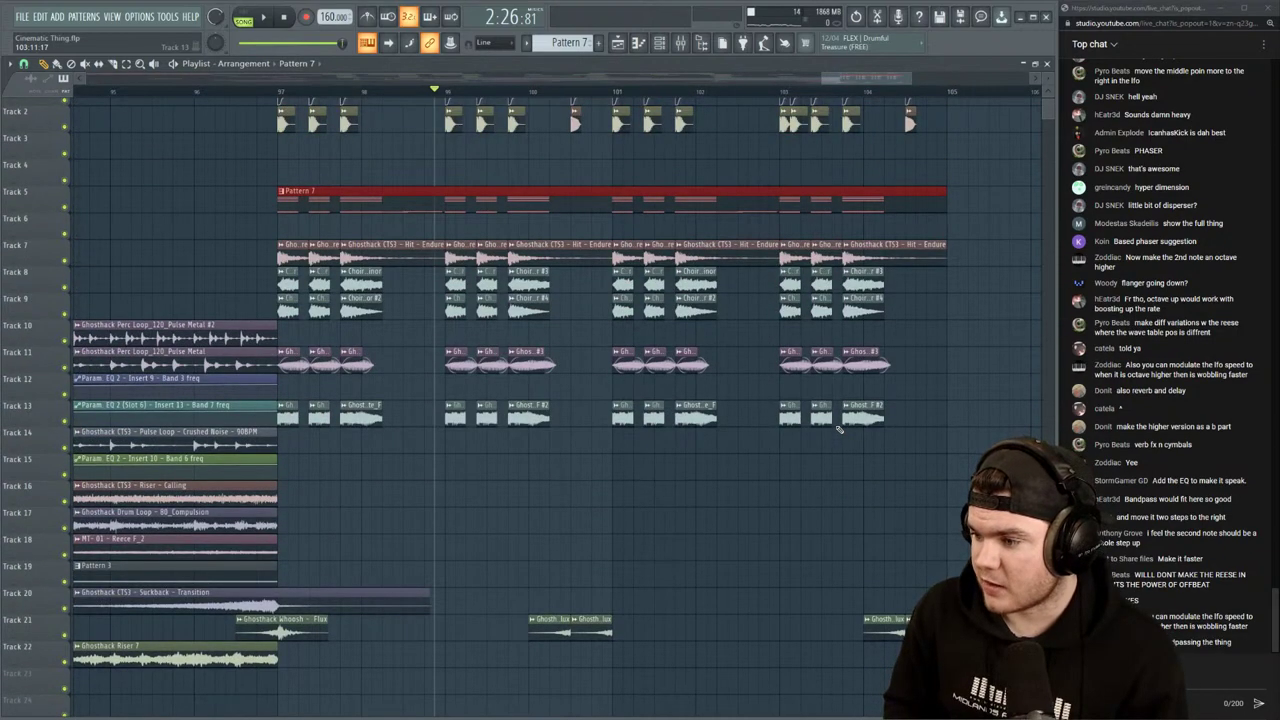
key("shift+Down")
key("shift+Down")
key("shift+Down")
key("shift+Down")
key("shift+Down")
key("shift+Down")
key("shift+Down")
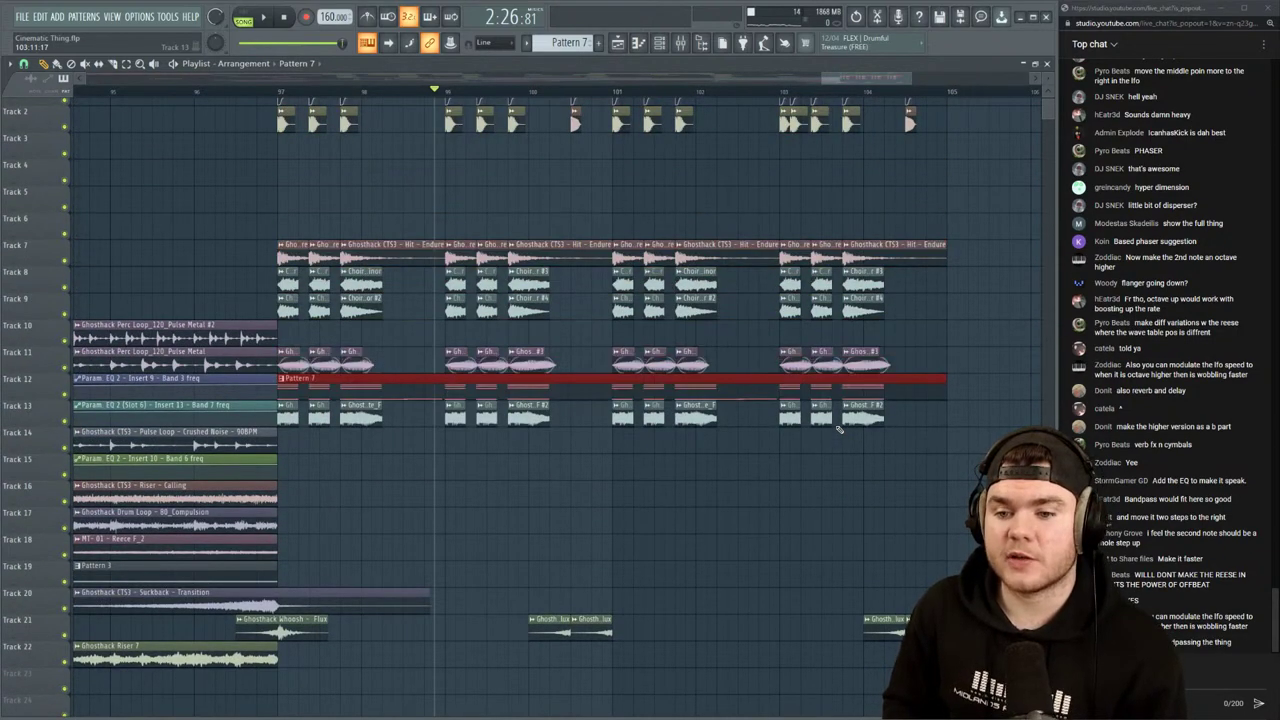
key("shift+Down")
key("shift+Down")
left_click(374, 92)
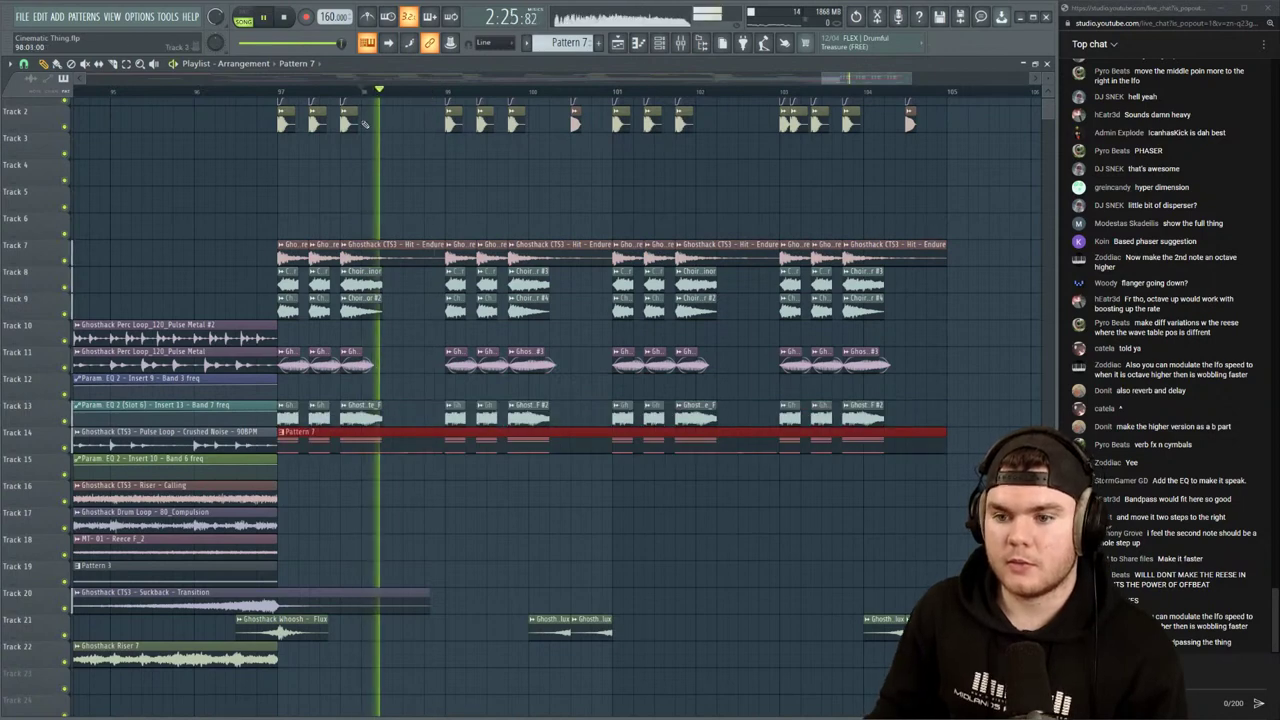
Play the drop from about bar 101.5 and open Pattern 7's Serum #3 notes in the piano roll
left_click(657, 92)
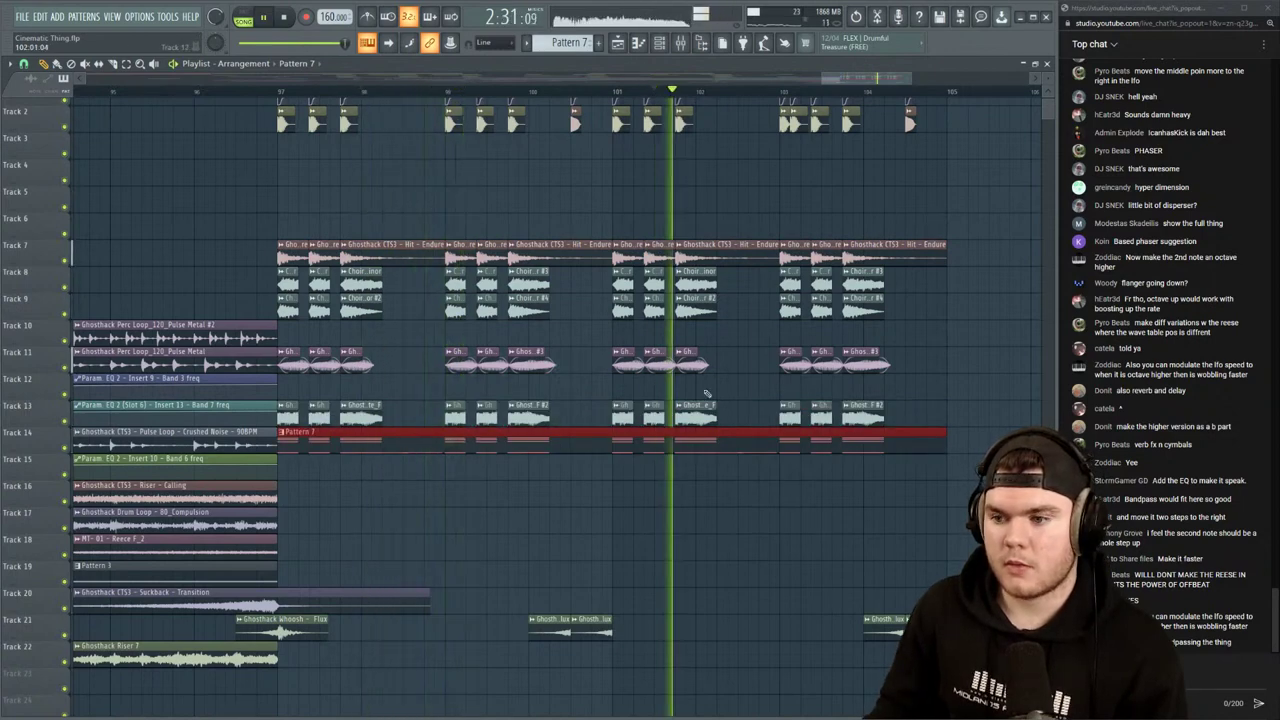
double_click(737, 438)
key("space")
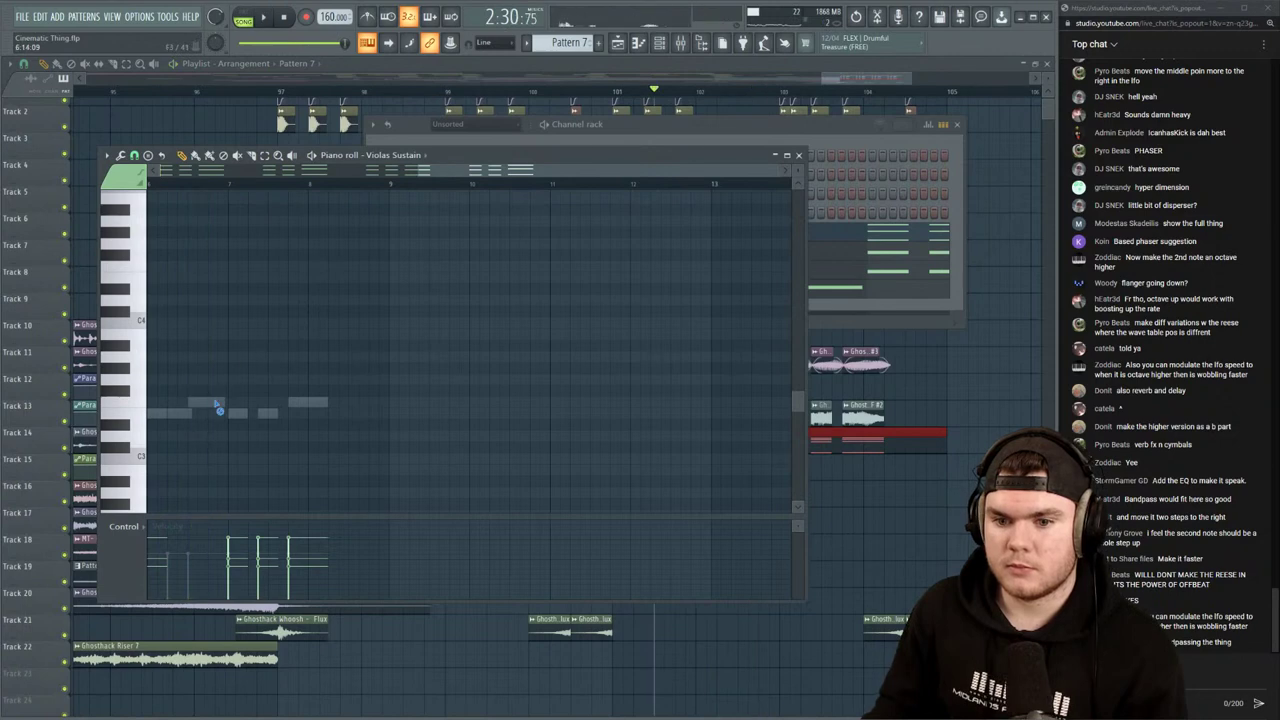
right_click(217, 404)
right_click(217, 404)
key("space")
Select the second Serum #3 note, just before bar 7 of the pattern, and transpose it up to B3
left_click_drag(349, 449, 302, 386)
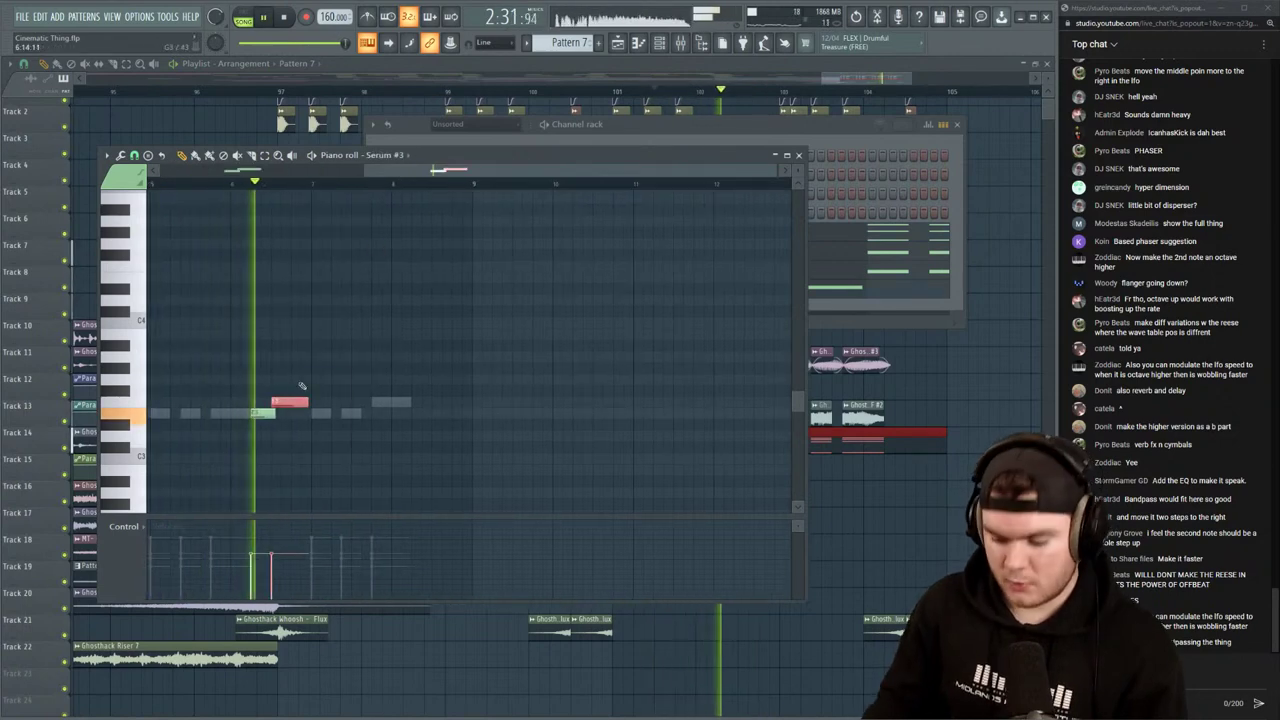
key("ctrl+Up")
key("space")
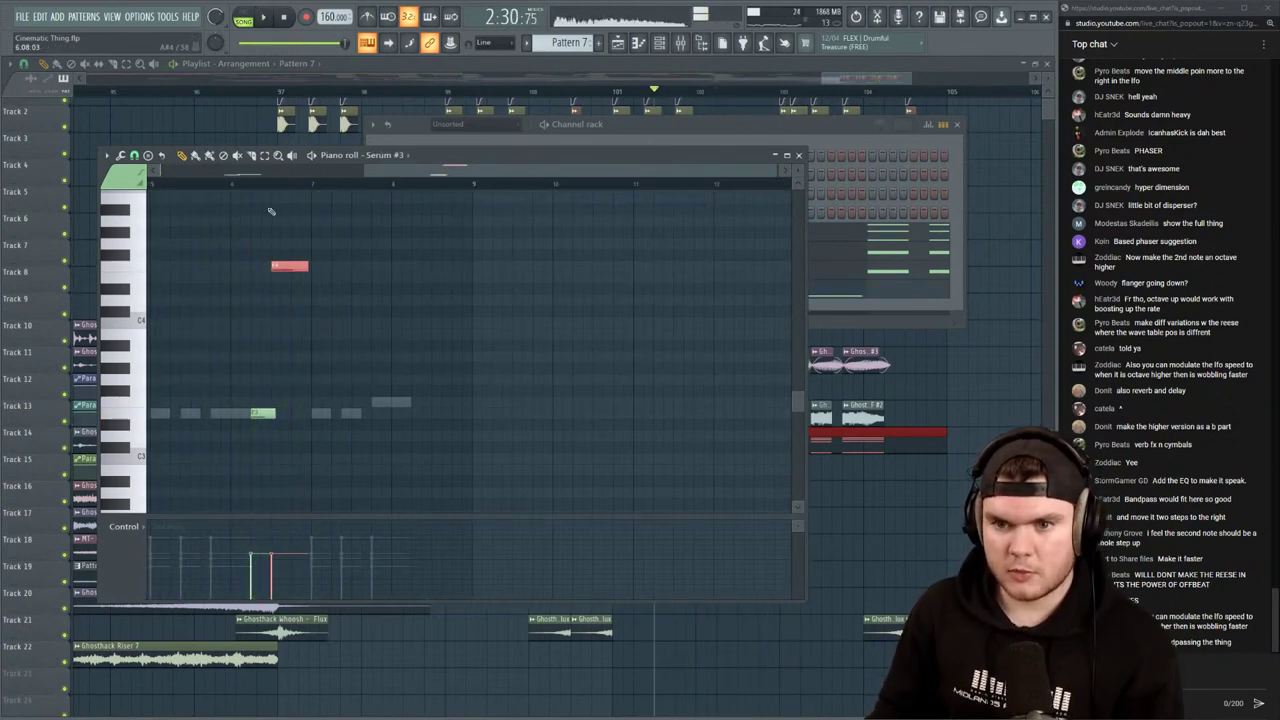
key("space")
scroll(235, 183, "up", 4)
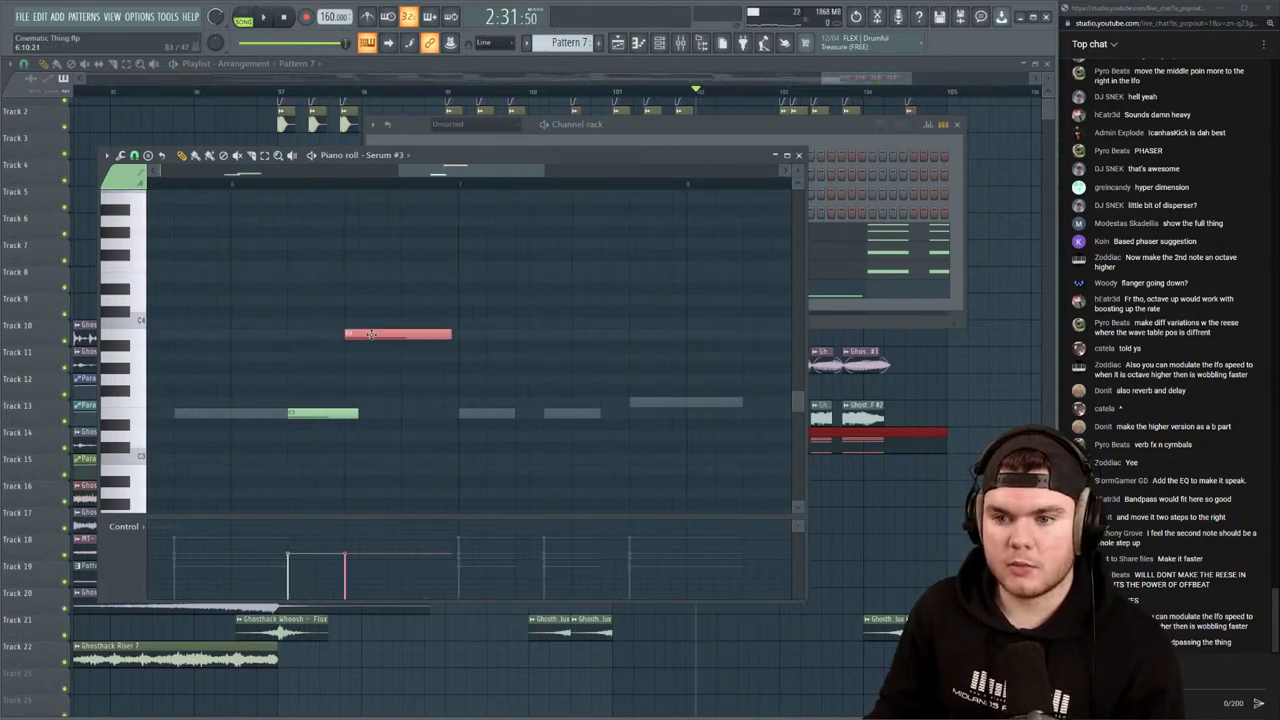
Play the passage from about bar 102 repeatedly to hear the raised Serum #3 note in context
key("space")
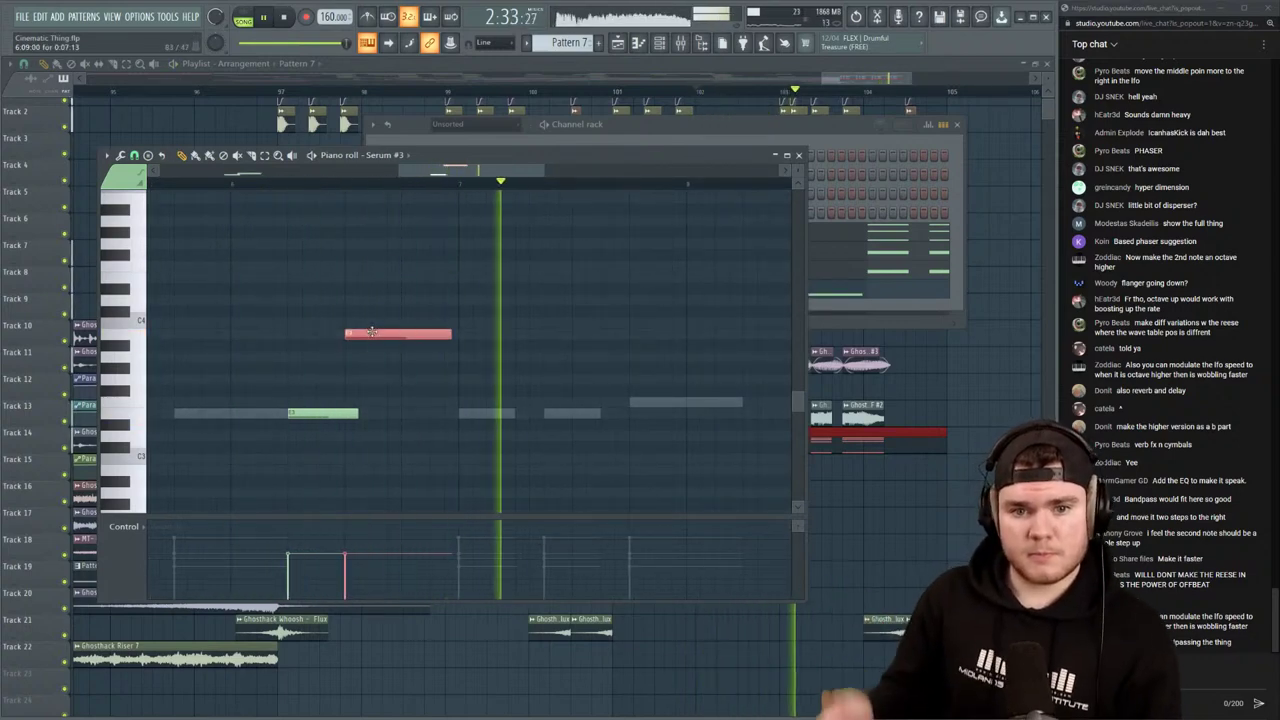
key("space")
key("space")
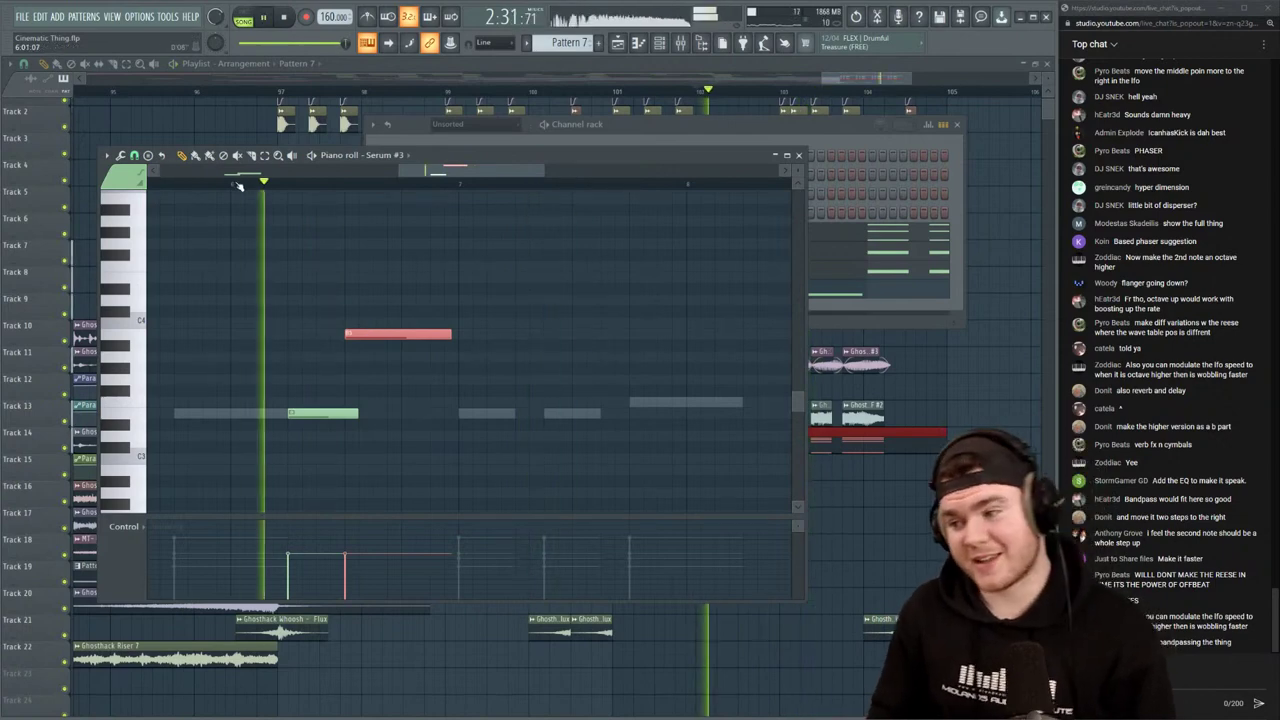
key("space")
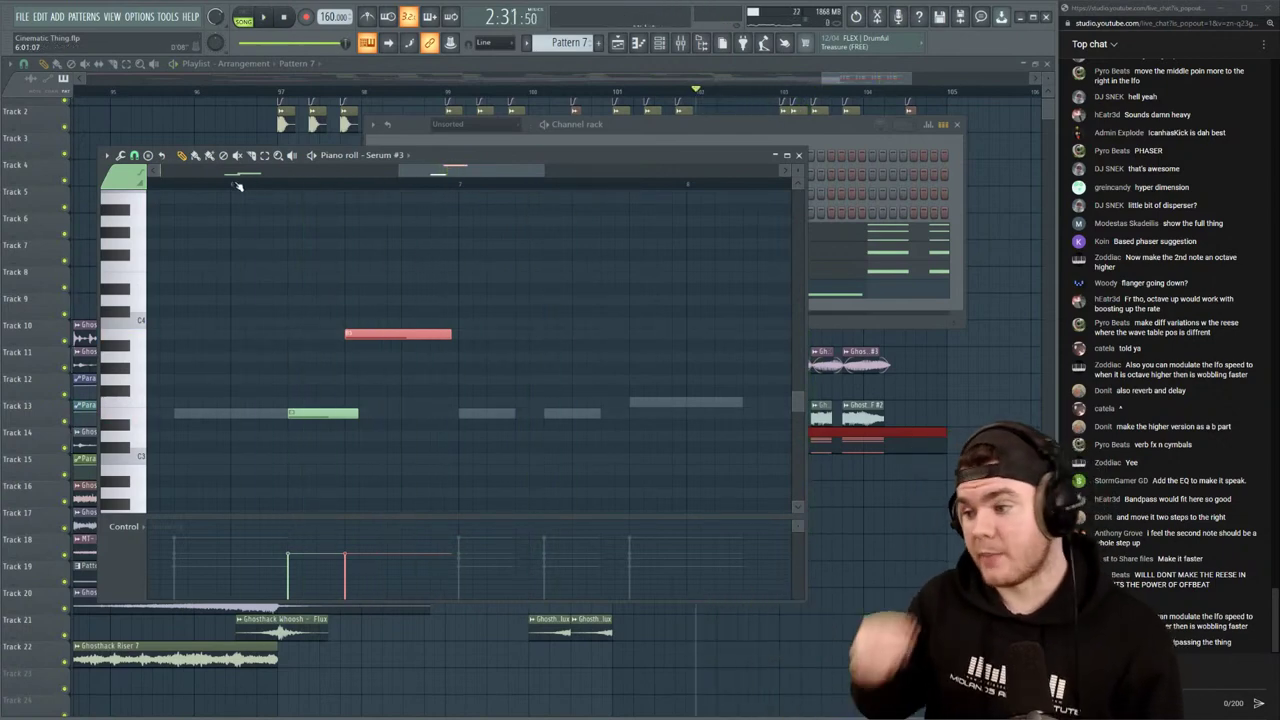
key("space")
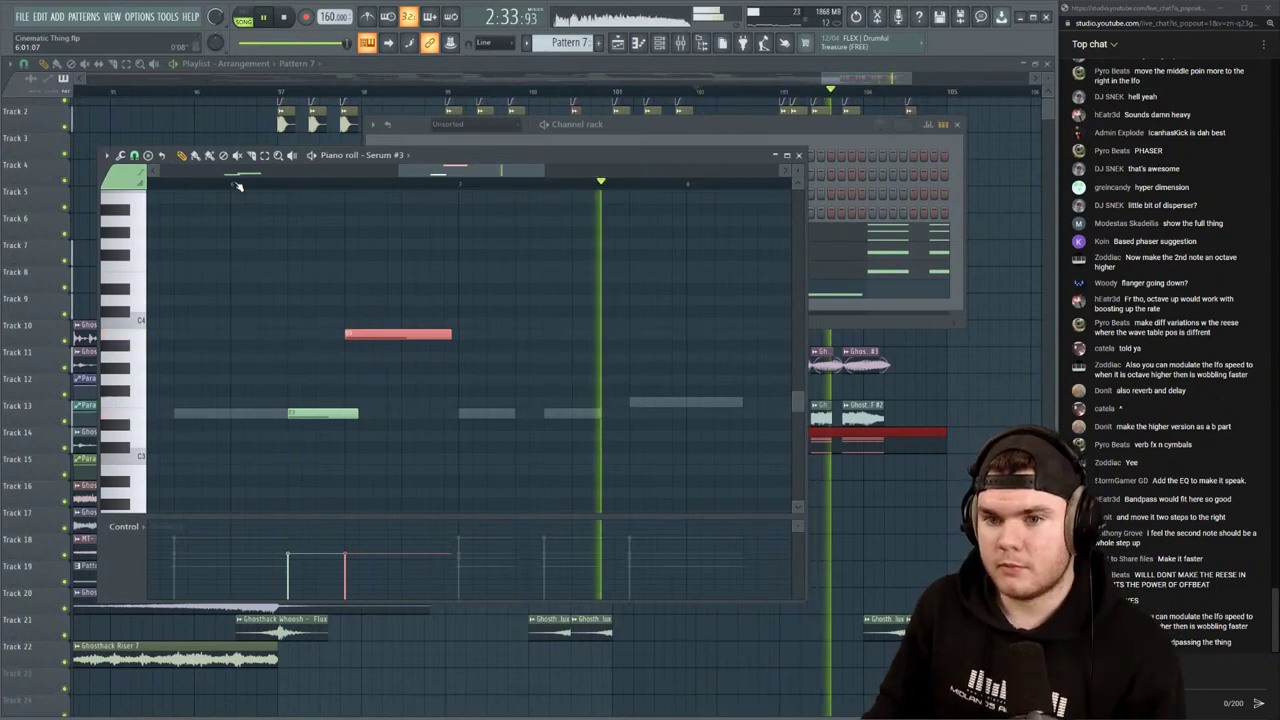
scroll(238, 186, "down", 3)
key("space")
key("space")
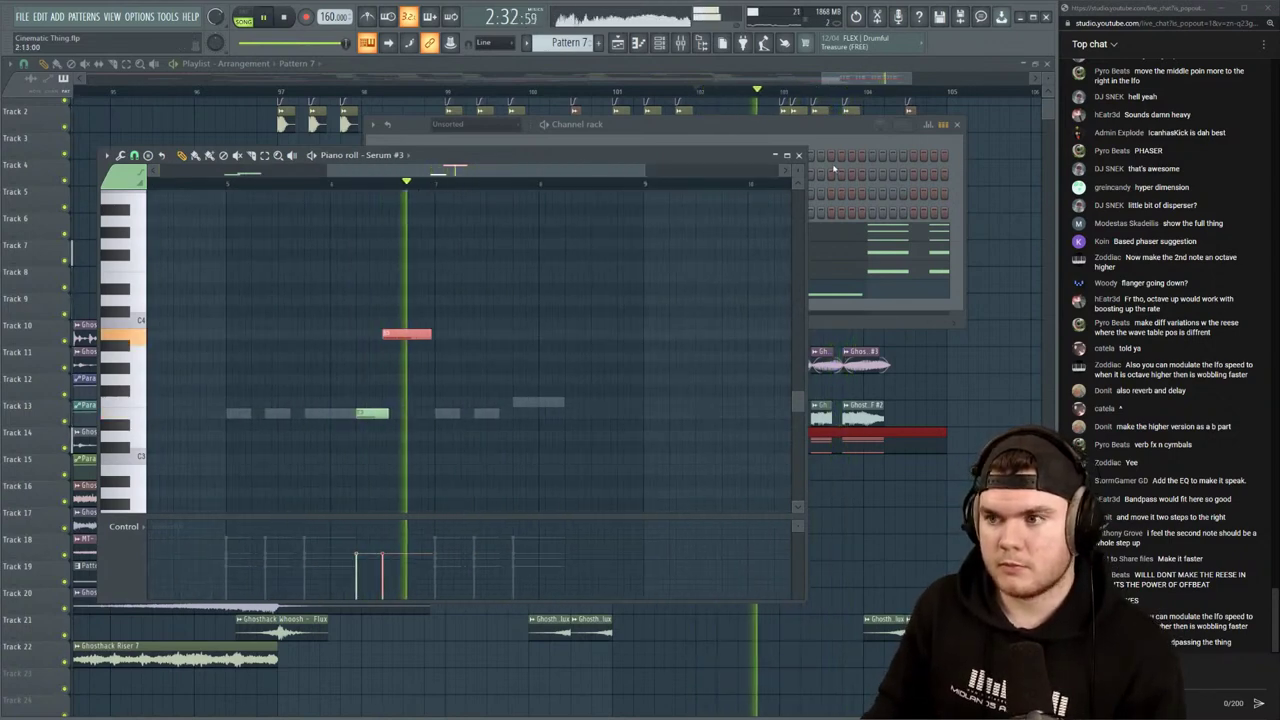
Close the piano roll and play the drop from about bar 98 to compare the first bass phrase
left_click(799, 155)
key("space")
key("space")
key("space")
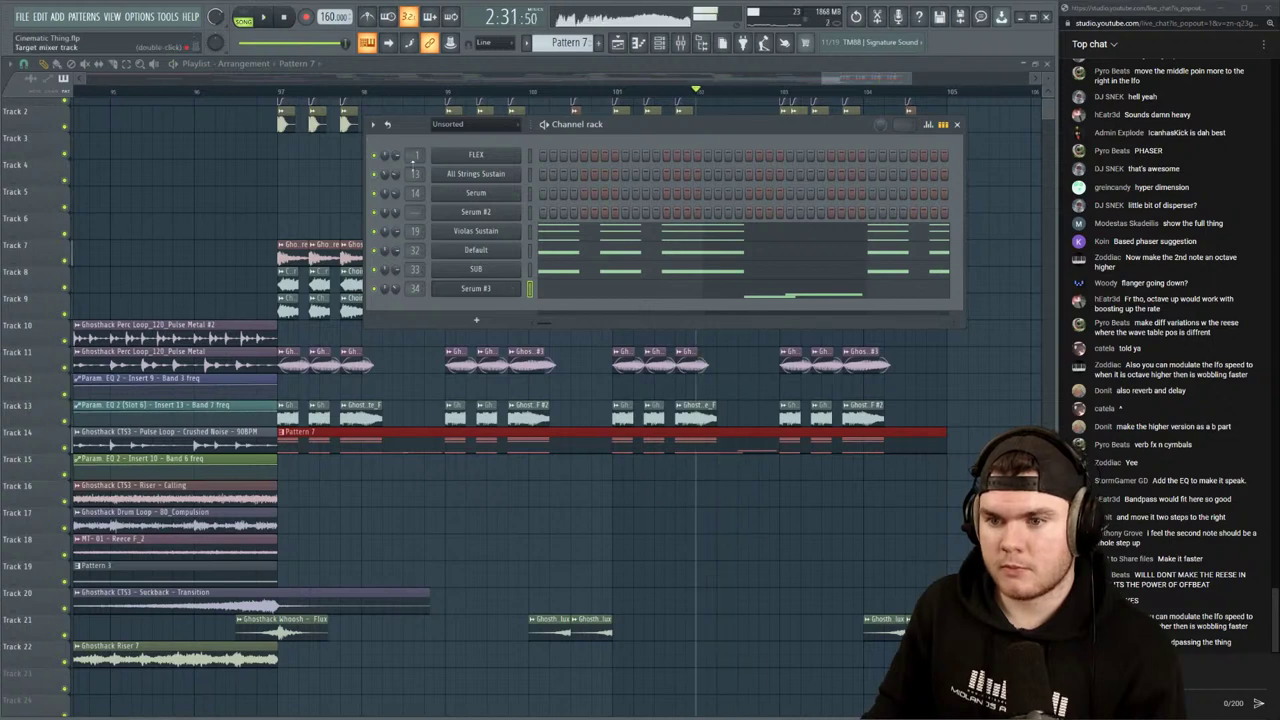
left_click(374, 92)
key("space")
key("space")
left_click(384, 92)
key("space")
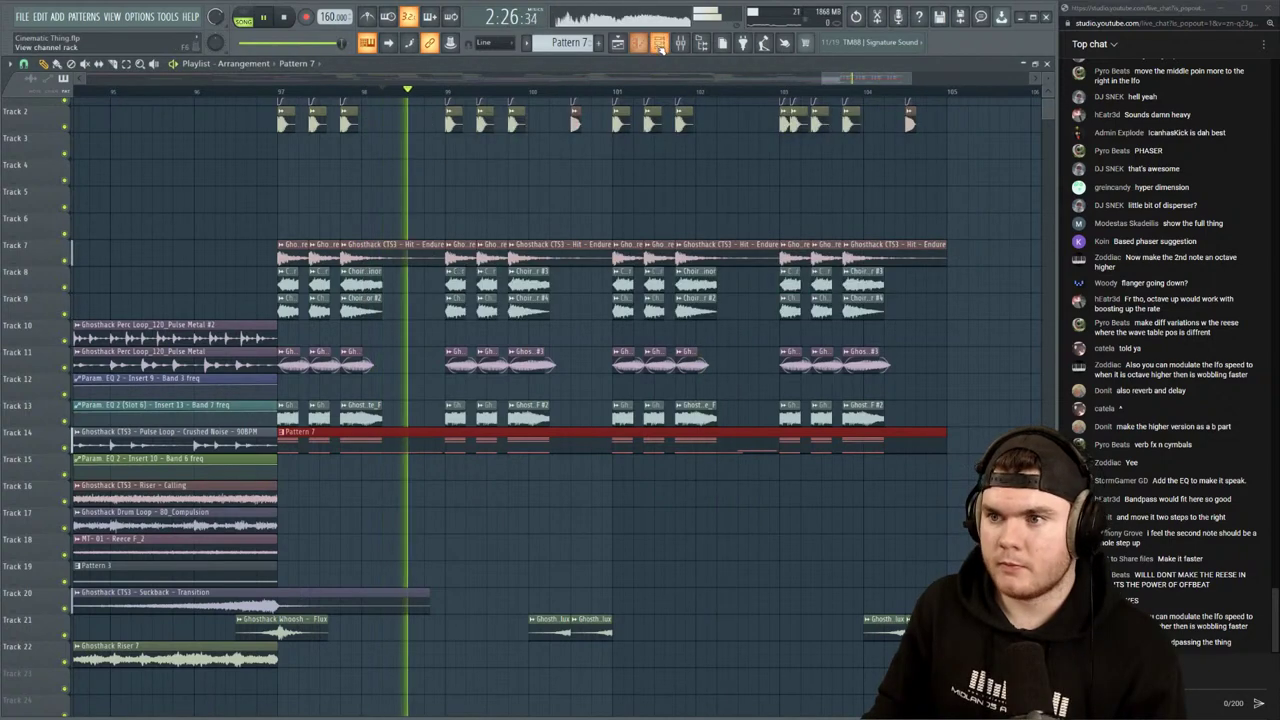
Open Serum #3's effects, enable the filter effect and place it between the distortion and the chorus
left_click(659, 43)
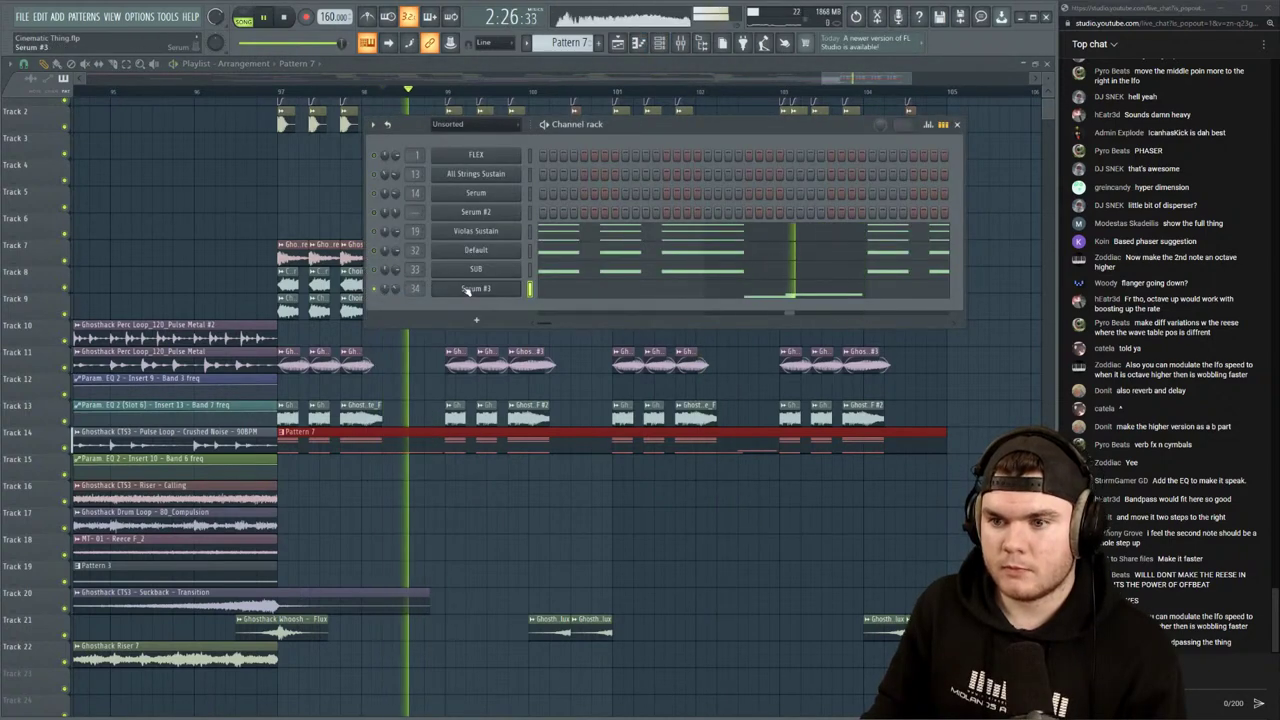
left_click(463, 289)
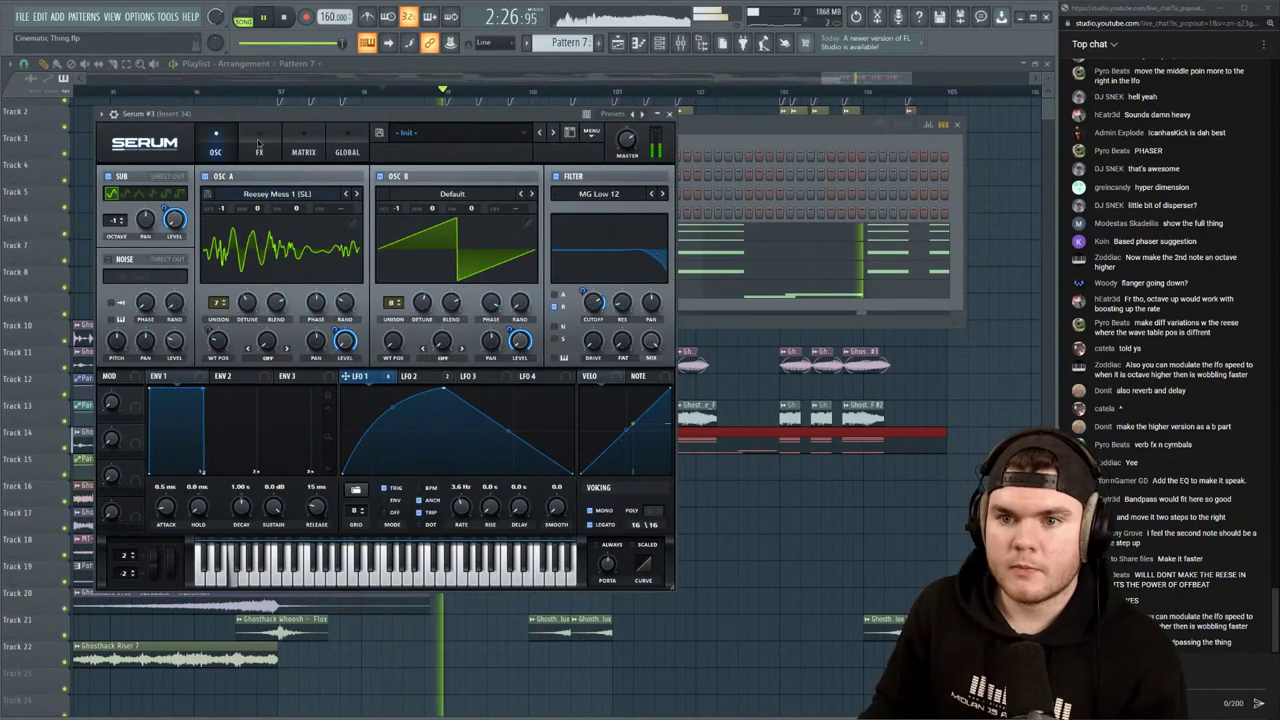
left_click(259, 152)
key("space")
left_click(113, 352)
left_click_drag(136, 352, 161, 184)
Set the effects filter type to Band 24 and sweep its cutoff while the drop plays
left_click(313, 241)
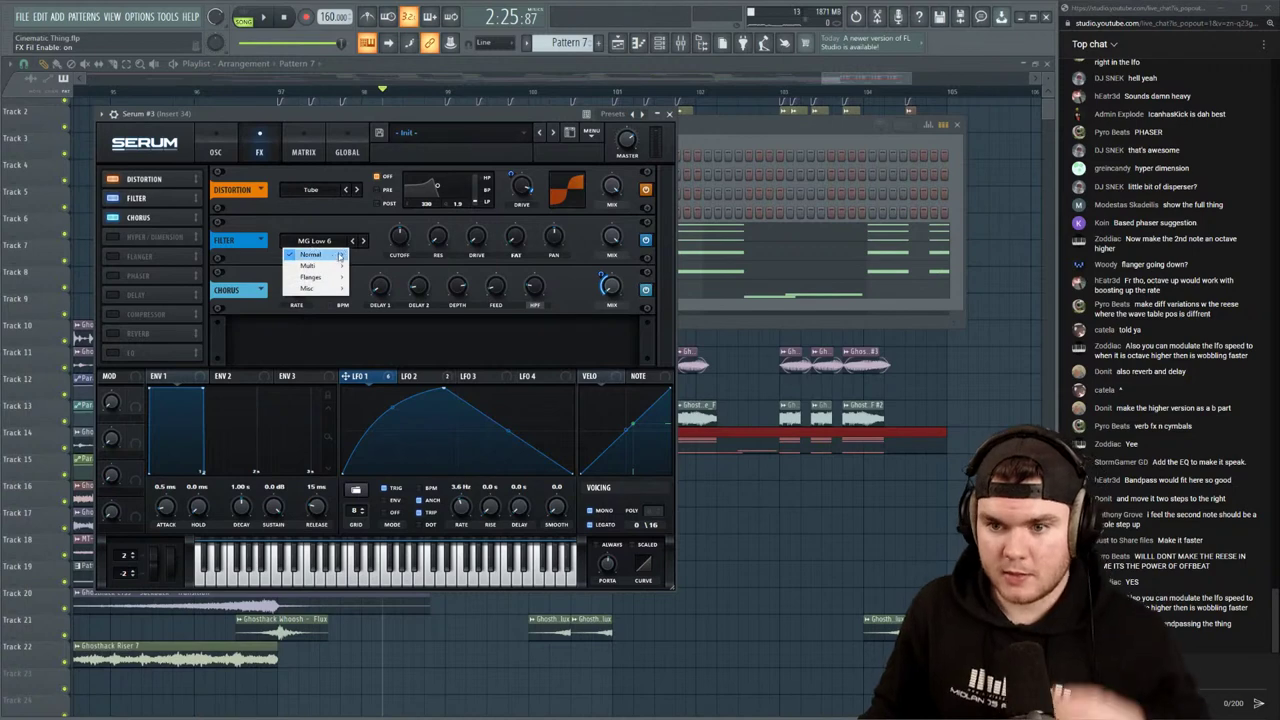
mouse_move(340, 256)
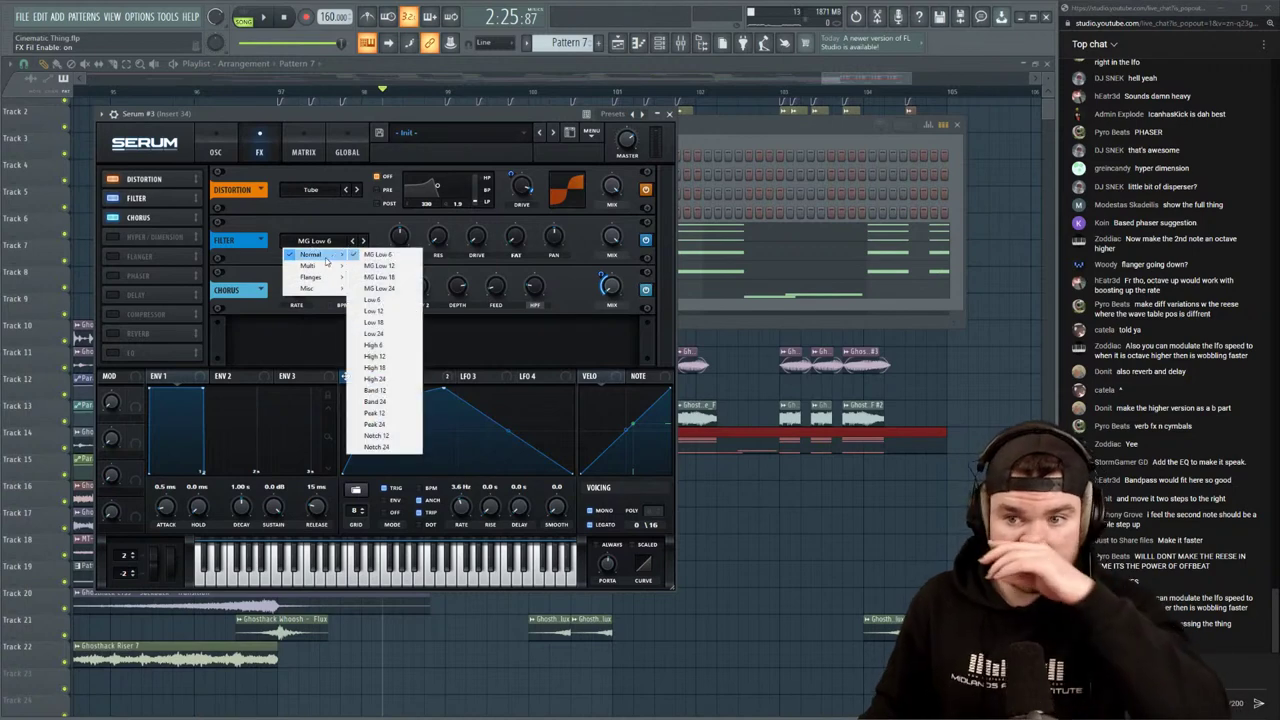
left_click(390, 402)
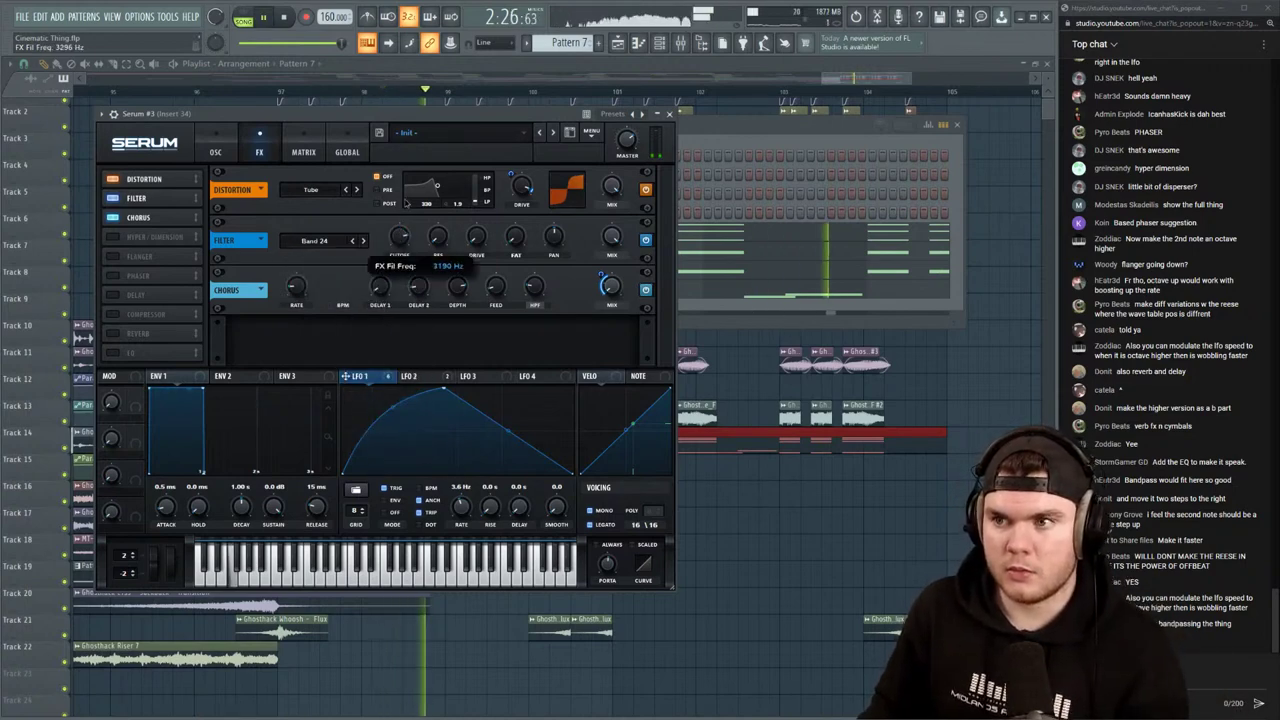
key("space")
left_click_drag(402, 249, 403, 209)
key("space")
key("space")
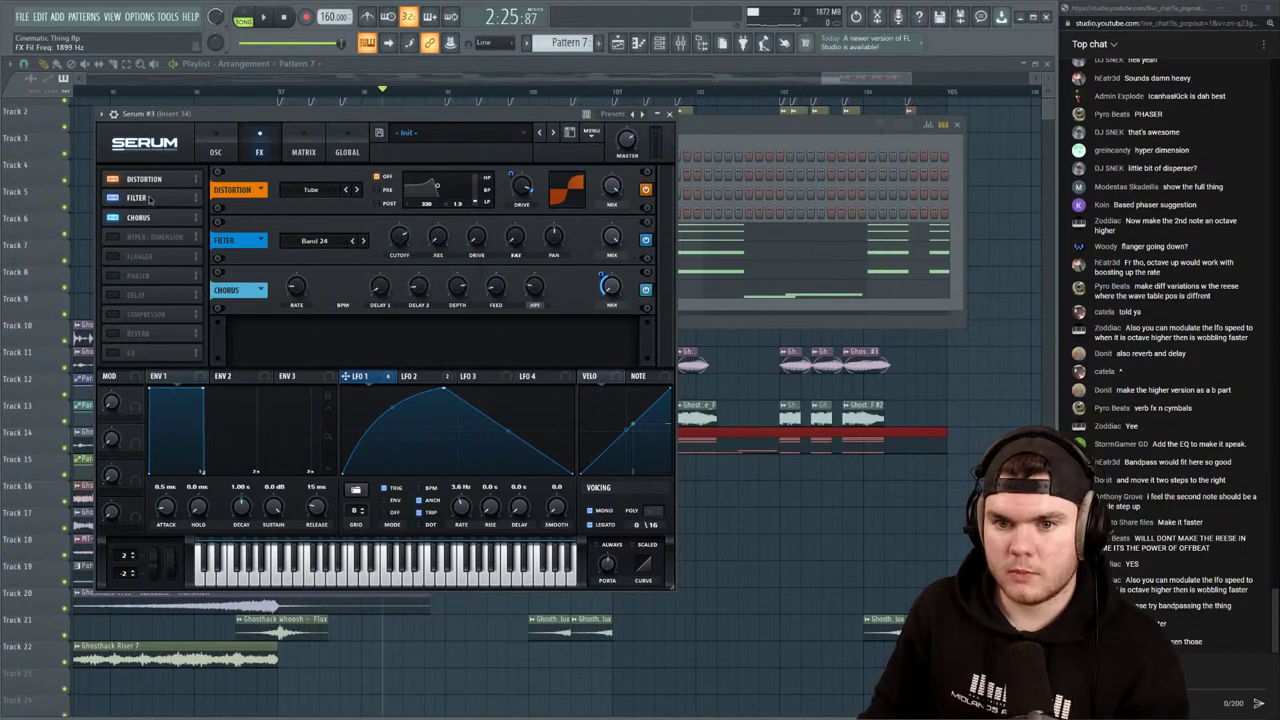
Move the filter ahead of the distortion and modulate its cutoff with LFO 3 in Trig mode at a one-bar rate
left_click_drag(150, 199, 150, 179)
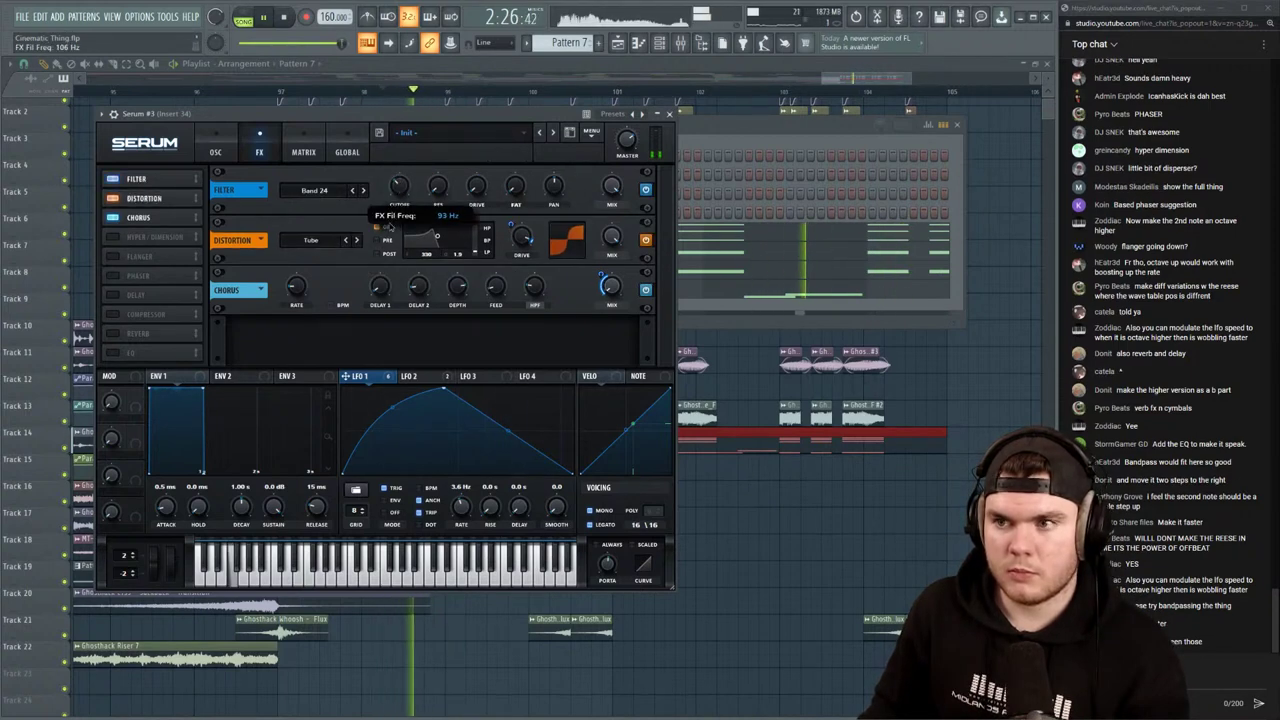
left_click_drag(389, 225, 398, 191)
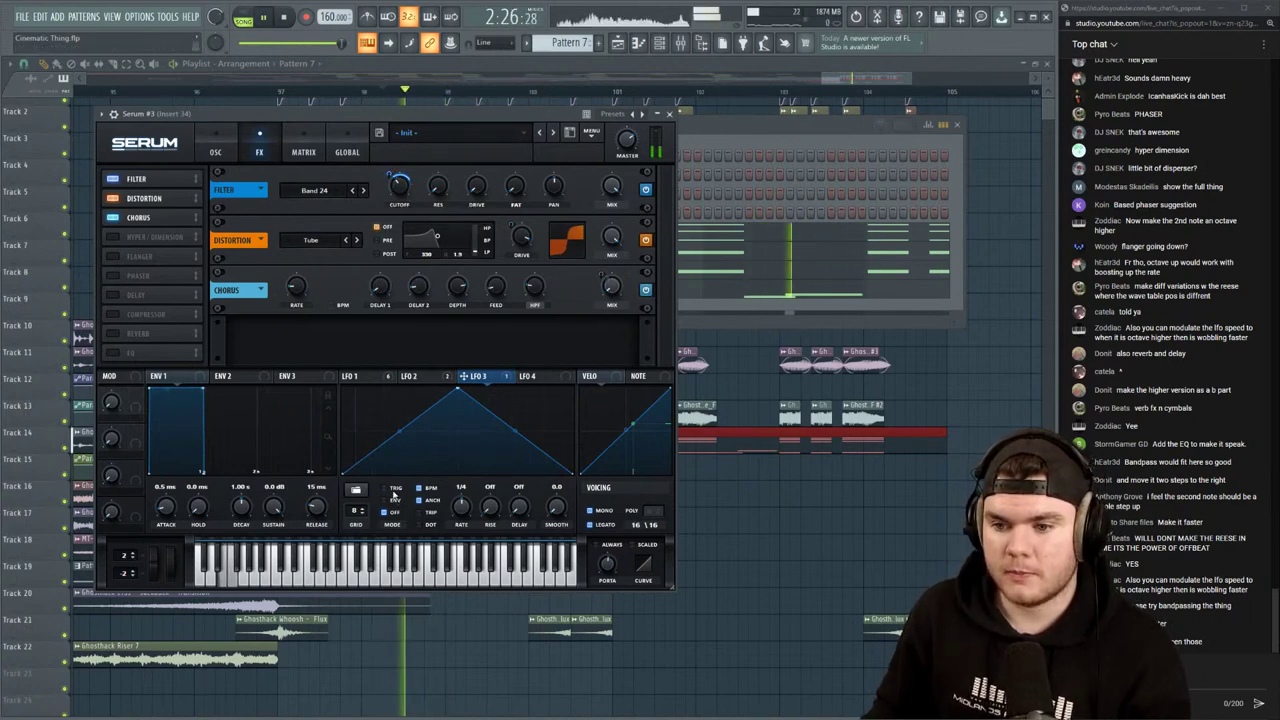
left_click(394, 490)
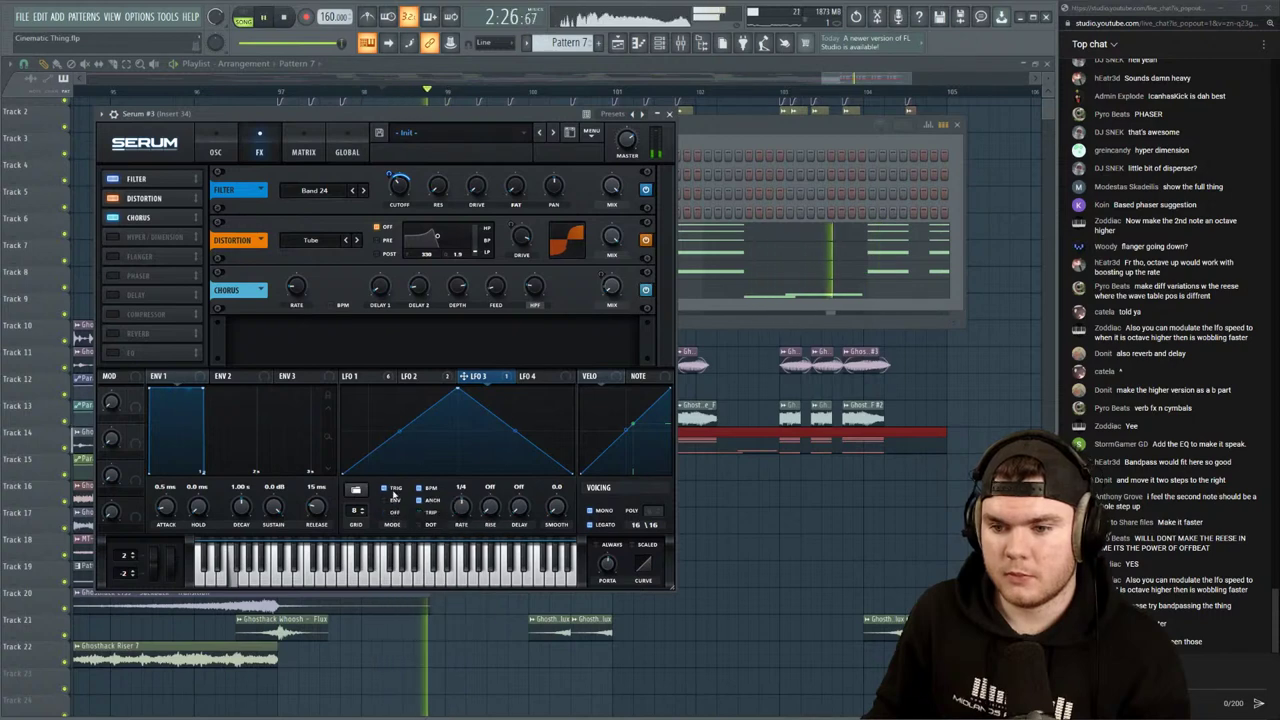
left_click(380, 381)
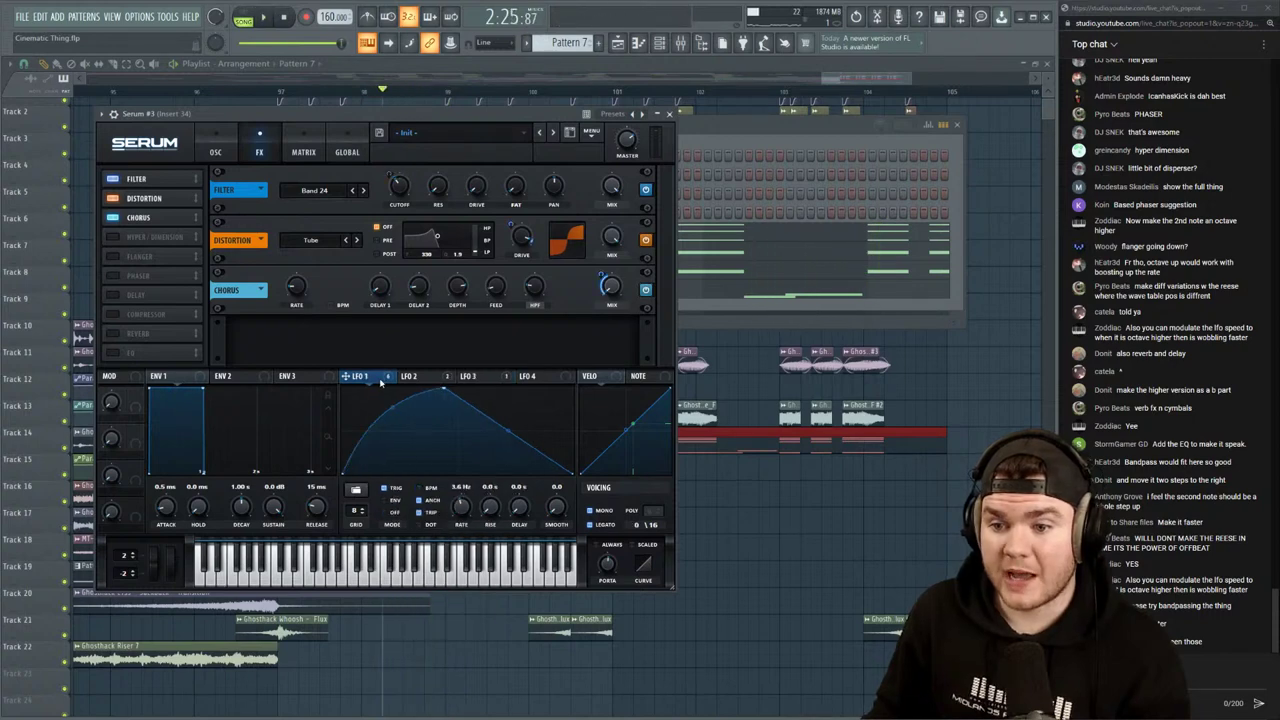
left_click(470, 377)
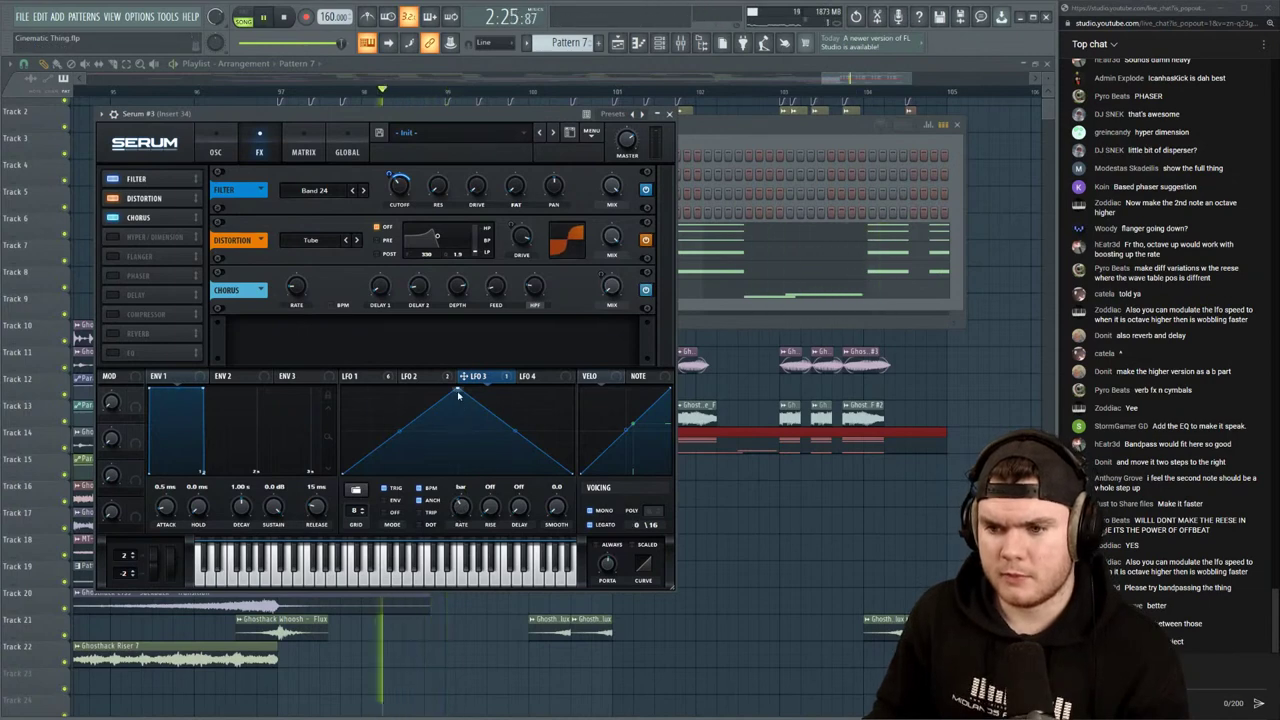
Reshape the LFO 3 curve into a small early peak, a dip, and a full-height peak about two thirds across
left_click_drag(458, 393, 557, 389)
double_click(395, 416)
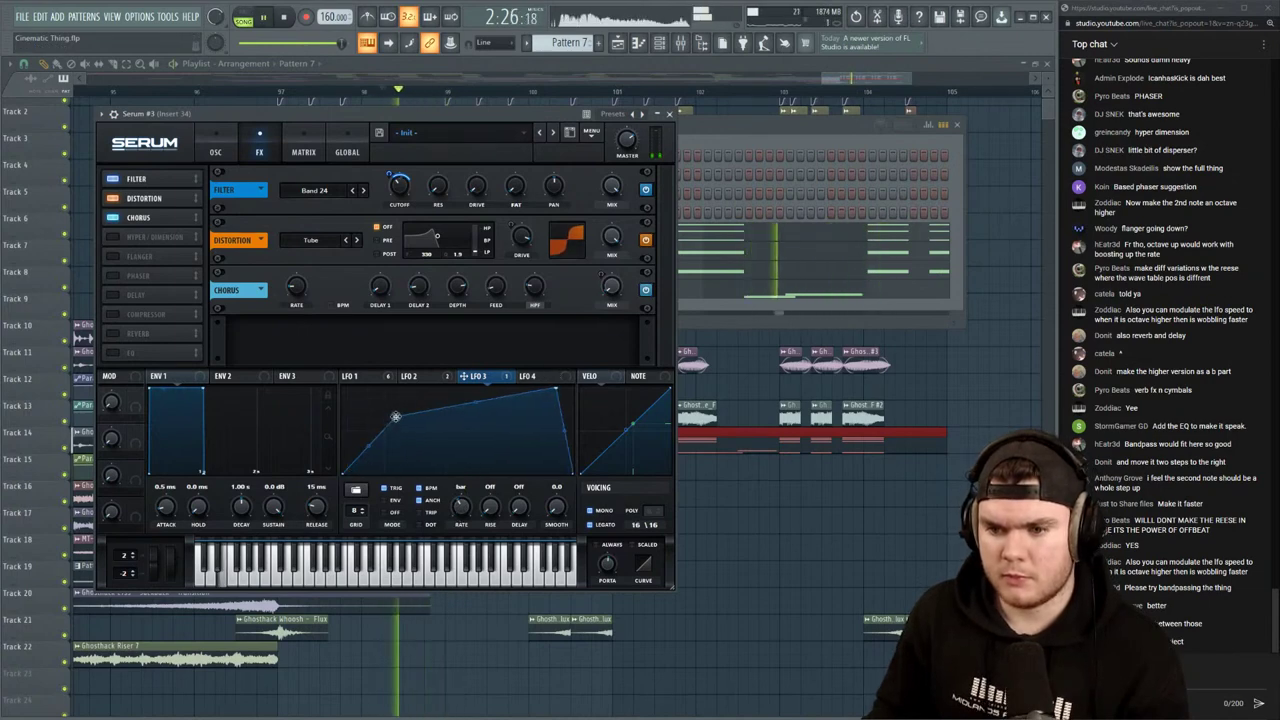
double_click(457, 444)
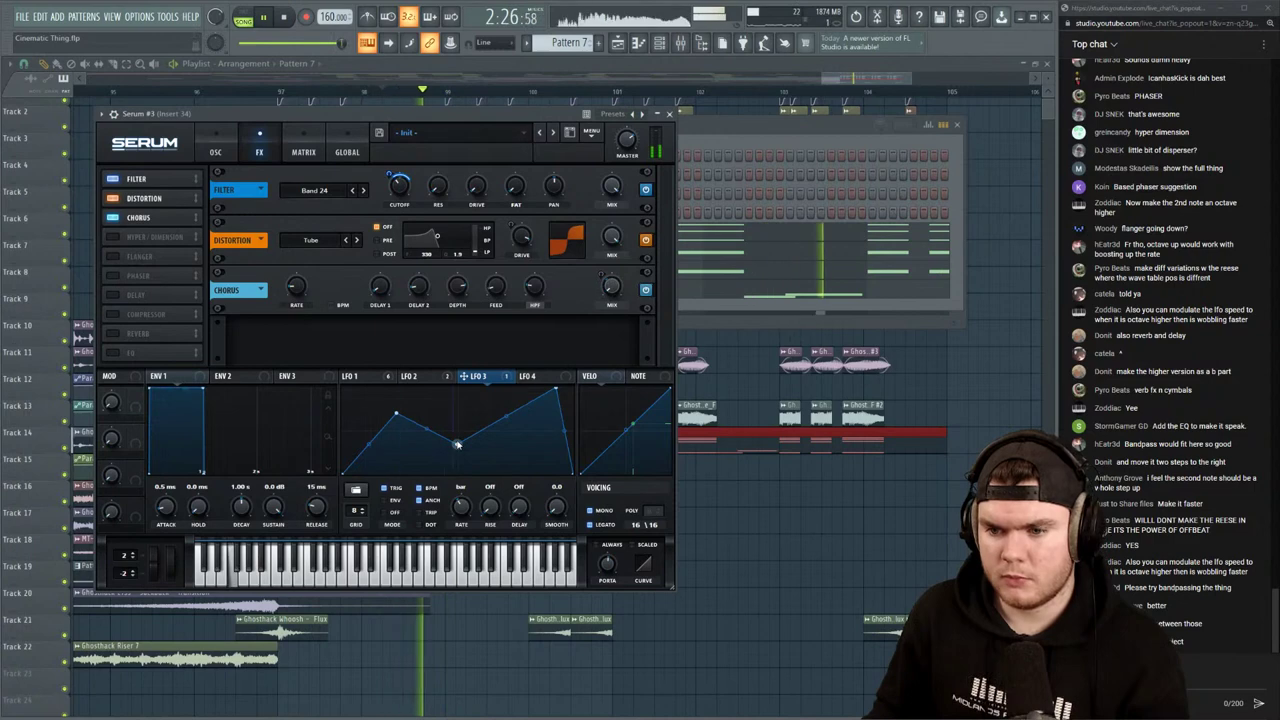
left_click_drag(457, 444, 408, 441)
left_click_drag(557, 390, 498, 383)
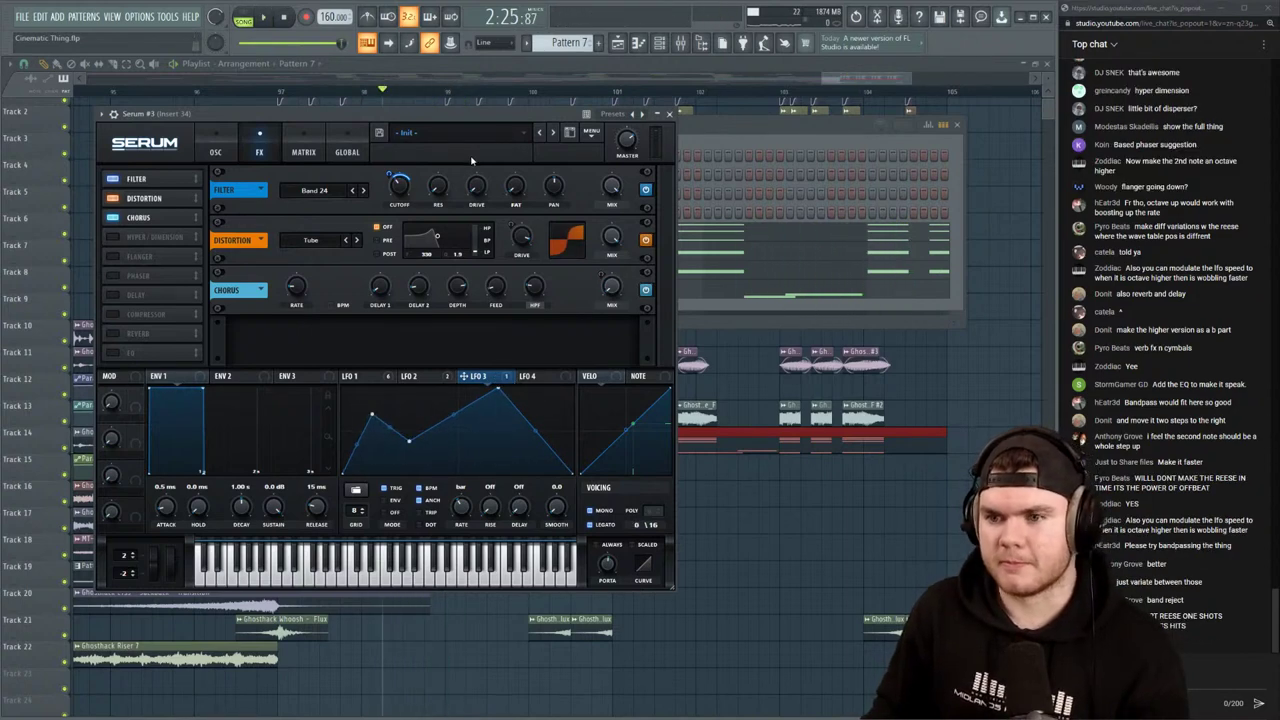
Raise the effects filter's Fat amount to 100%, adjust its drive, and try the distortion drive at 100%
left_click_drag(503, 189, 526, 88)
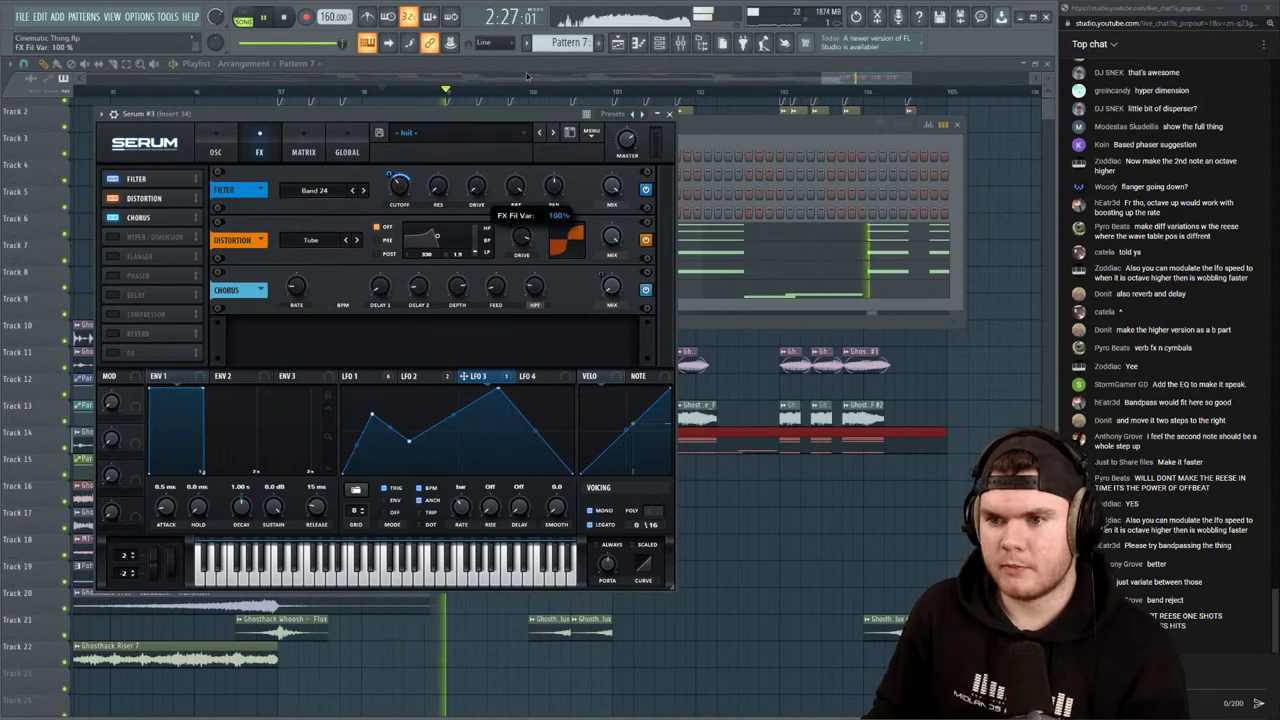
mouse_move(482, 189)
left_mouse_down()
mouse_move(488, 139)
mouse_move(480, 194)
left_mouse_up()
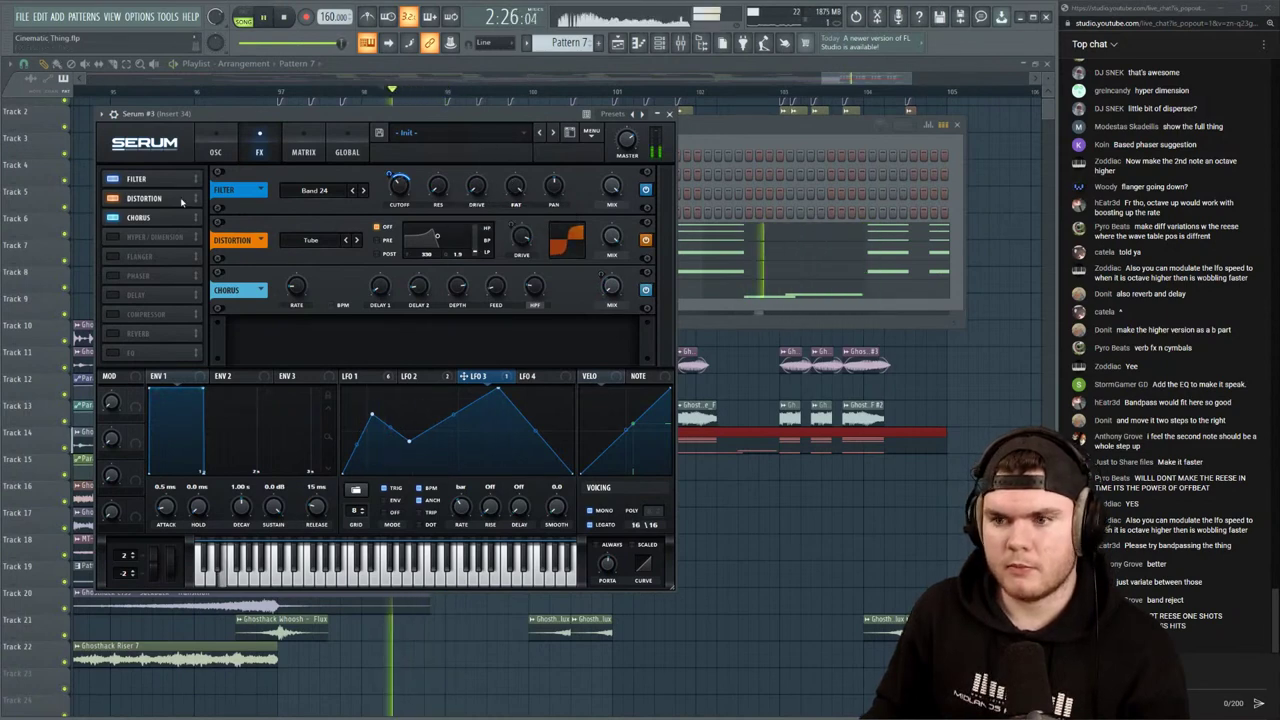
left_click_drag(527, 242, 526, 220)
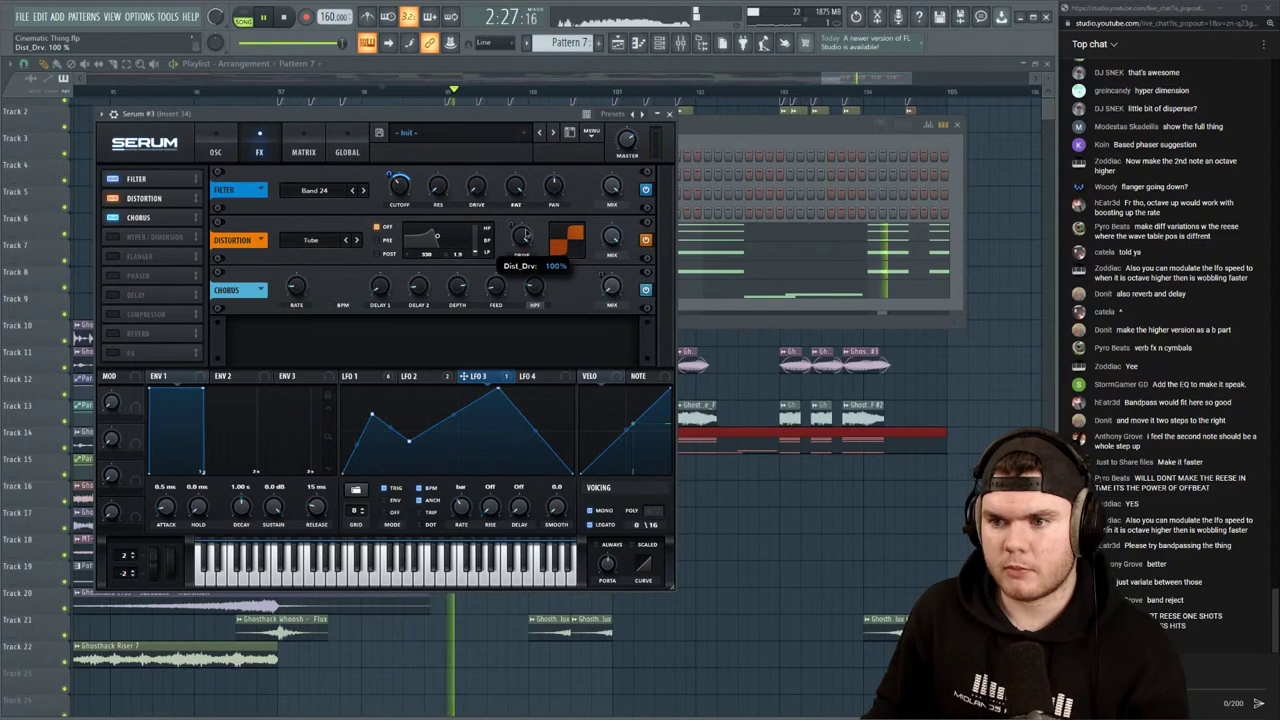
Try the sub oscillator with direct out enabled and with its level at 0% while the drop plays
left_click(215, 150)
key("space")
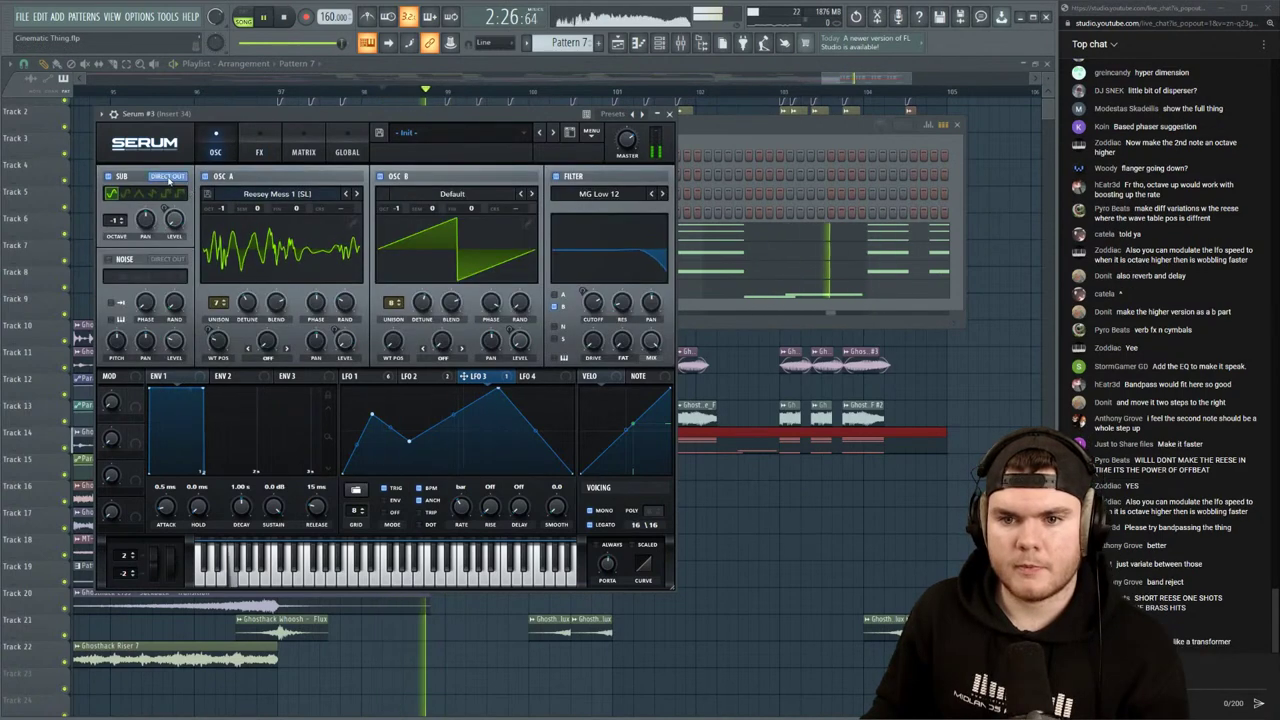
key("space")
key("space")
left_click_drag(174, 223, 174, 218)
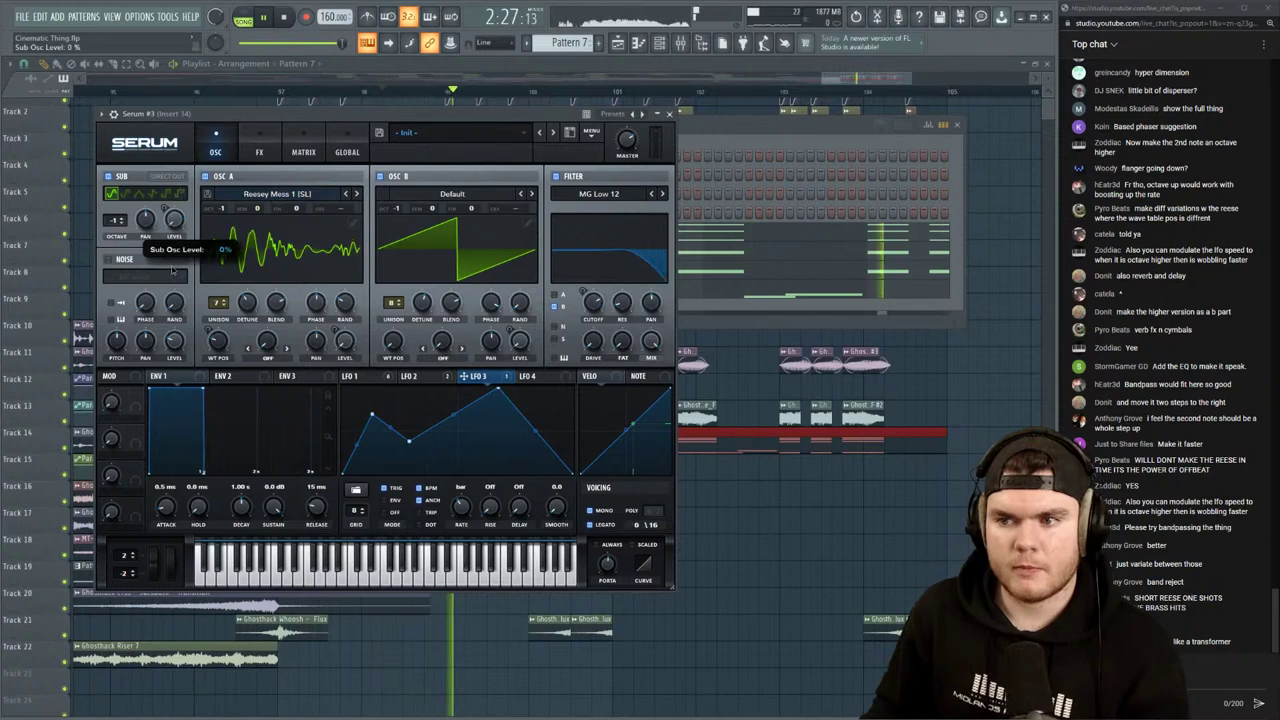
key("space")
key("space")
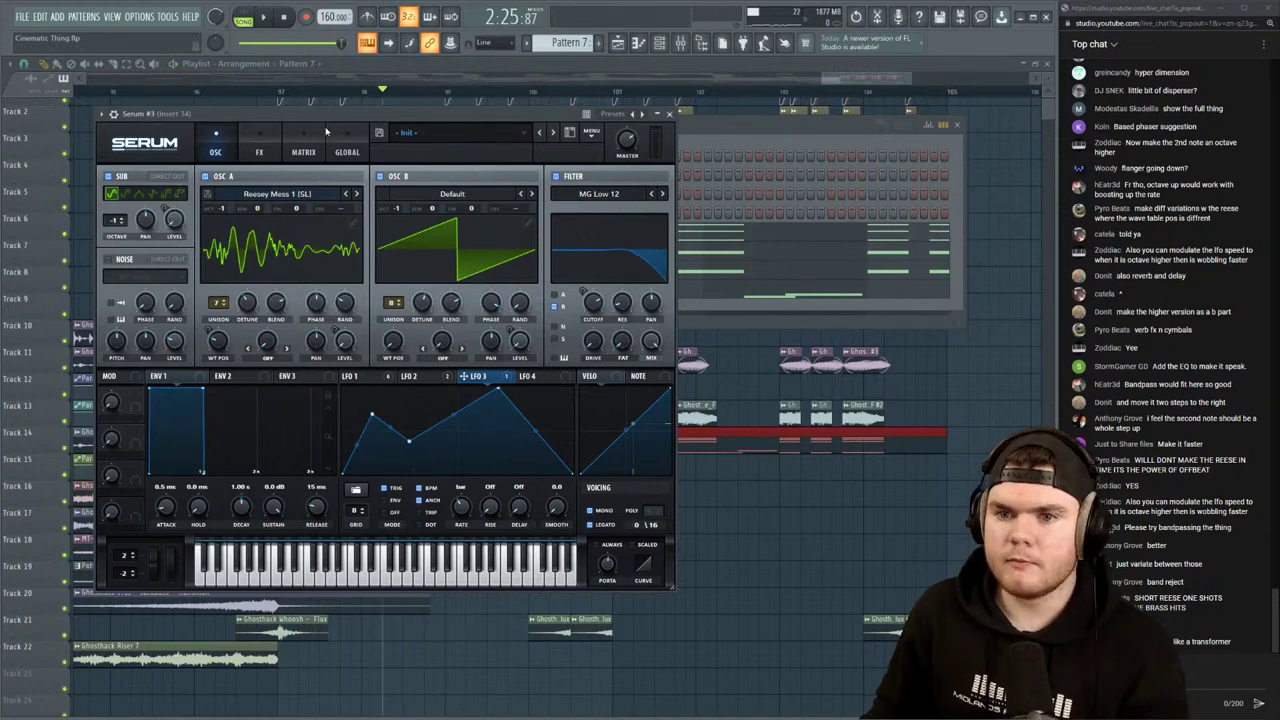
Enable the compressor between the filter and the distortion, turn on its multiband mode, and play the drop
left_click(268, 136)
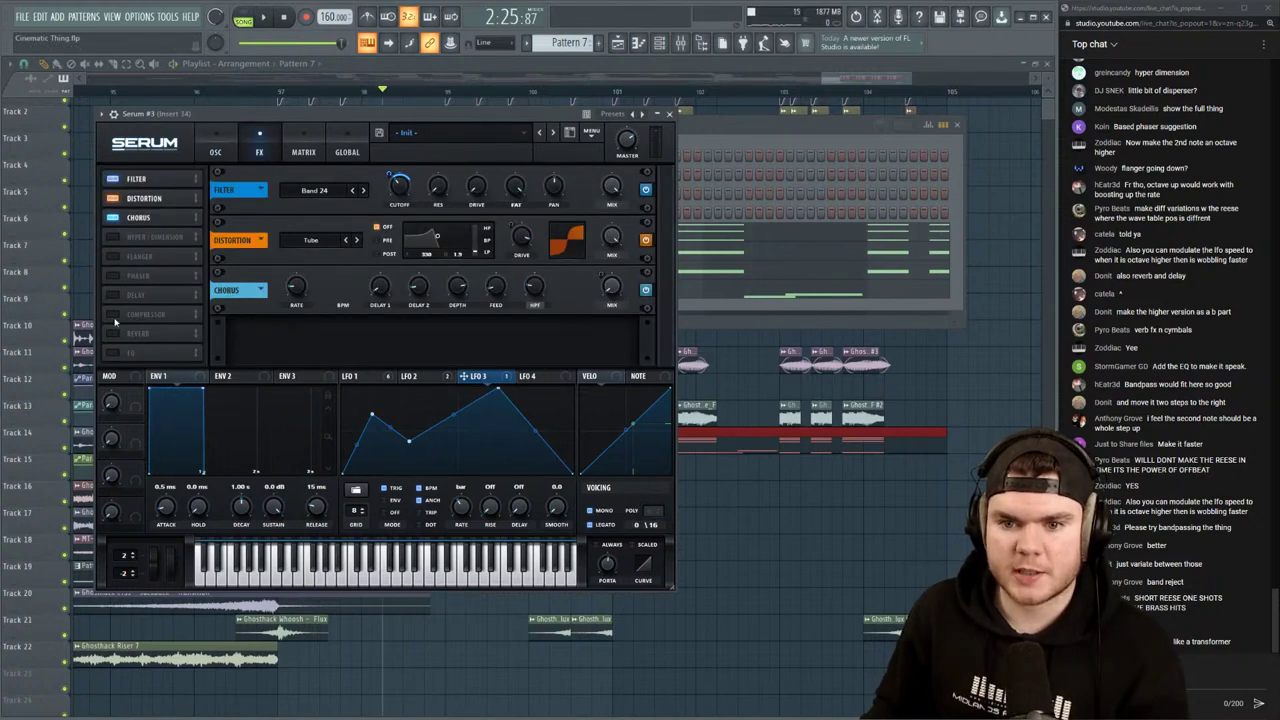
left_click(113, 314)
left_click_drag(157, 199, 158, 198)
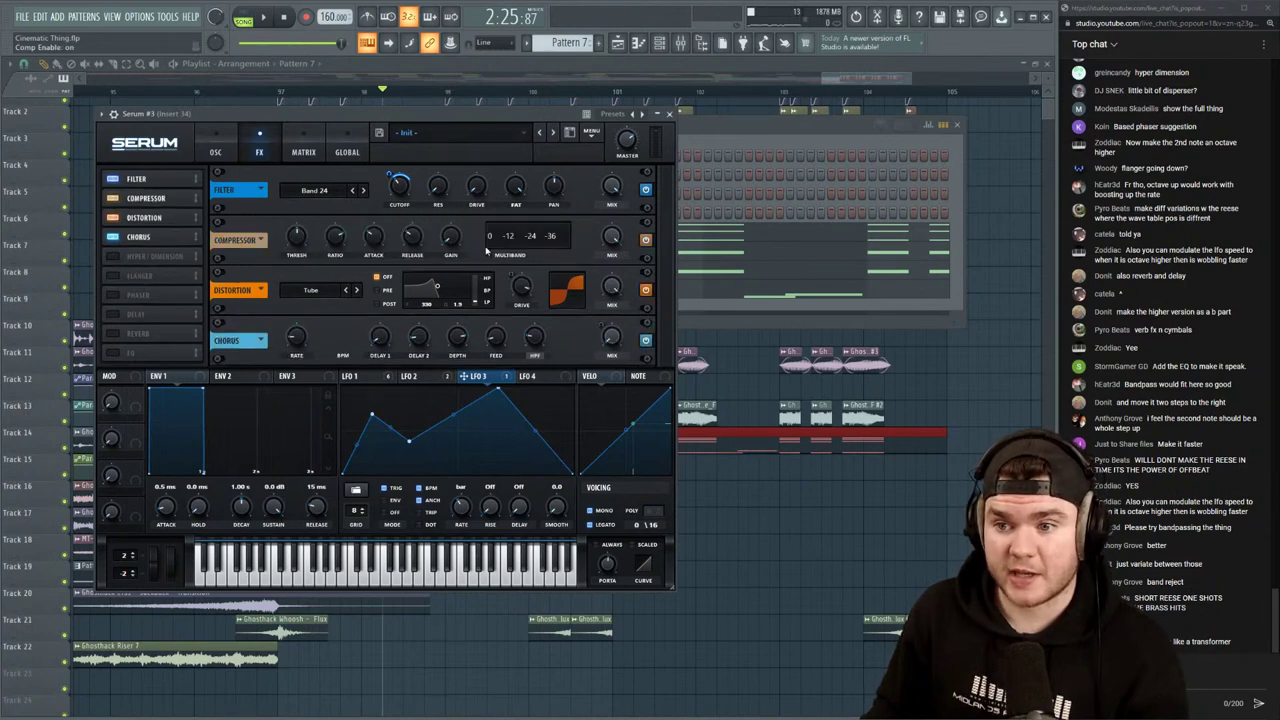
key("space")
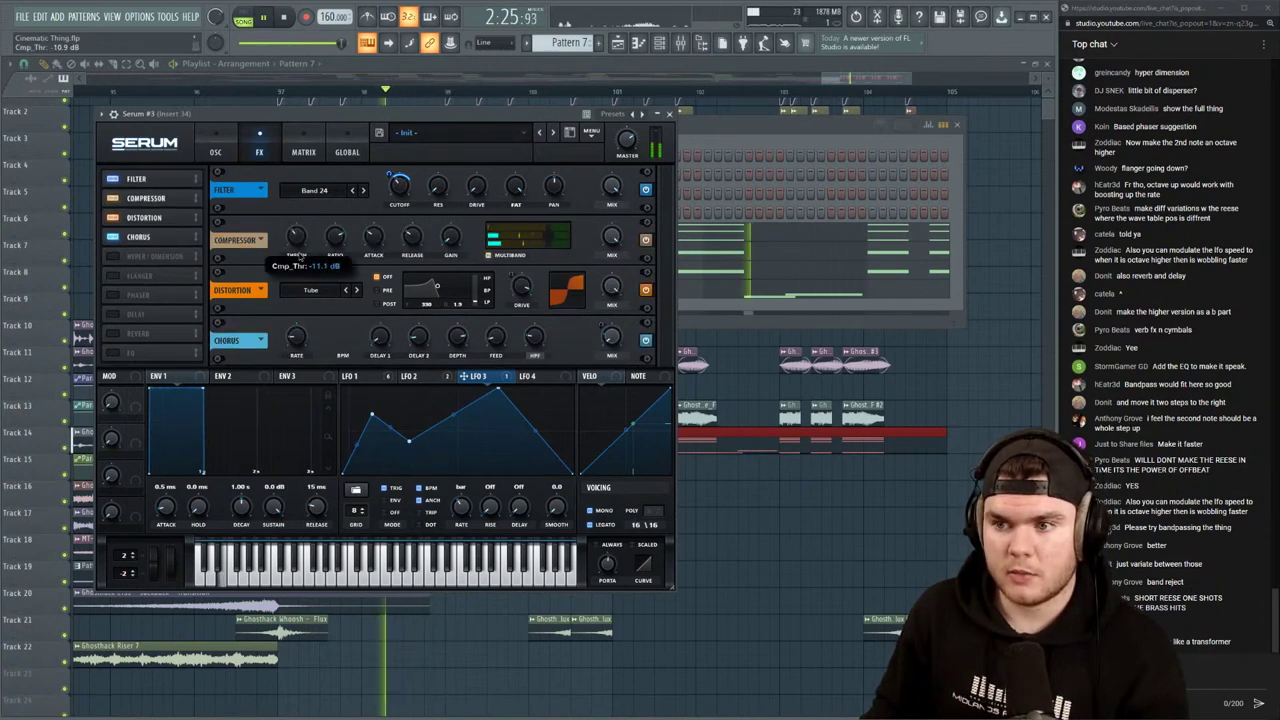
Adjust the compressor's threshold in Serum's effects and compare the sound with the compressor bypassed and enabled
left_click_drag(412, 239, 424, 198)
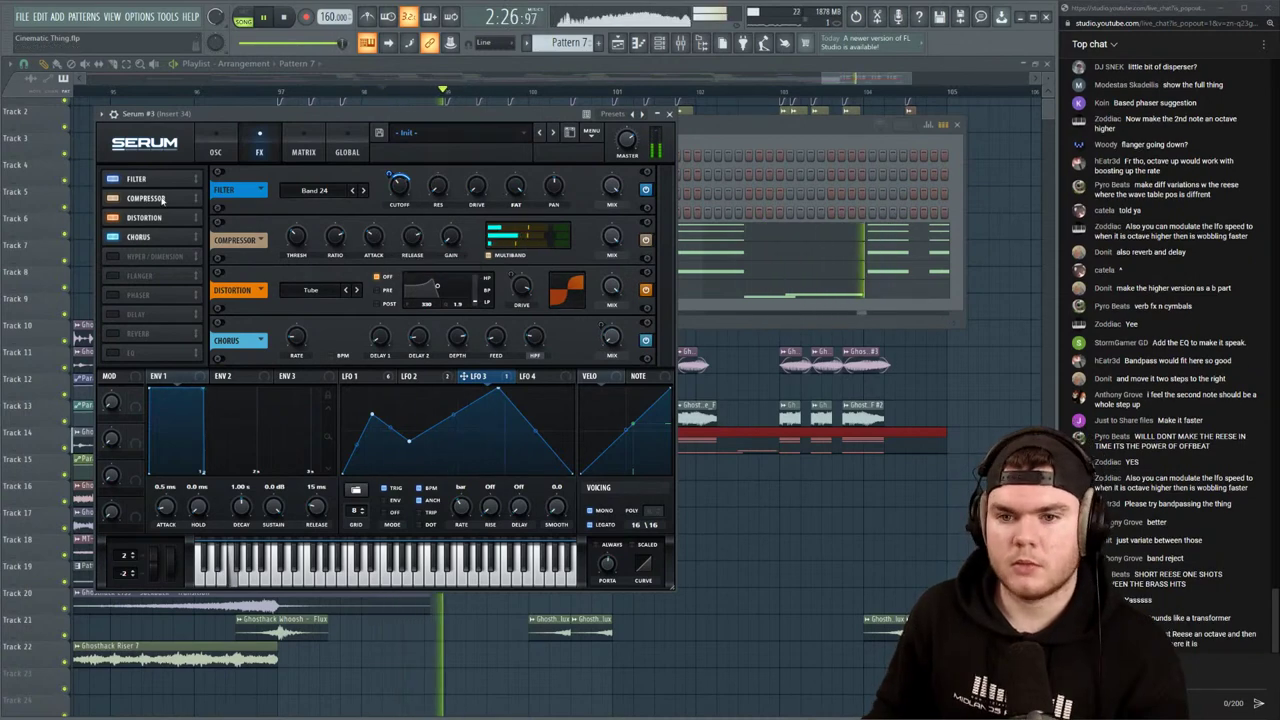
left_click_drag(298, 237, 298, 221)
key("space")
left_click(114, 198)
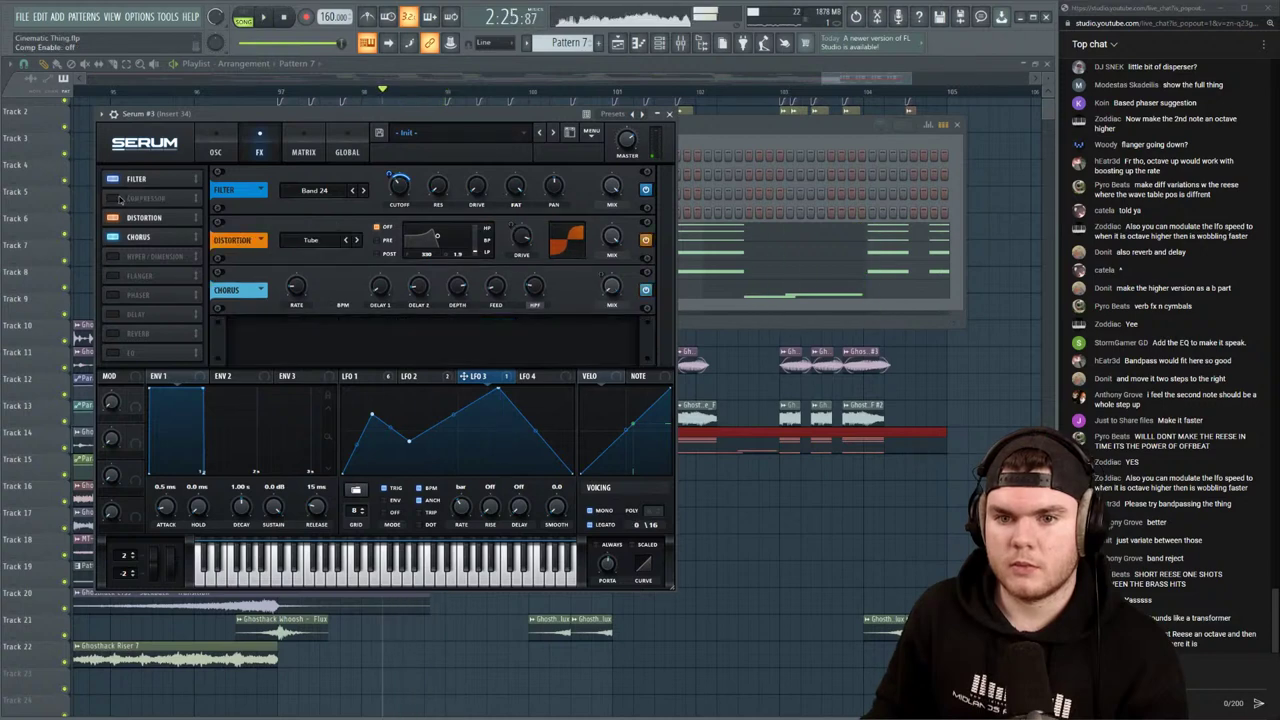
left_click(114, 198)
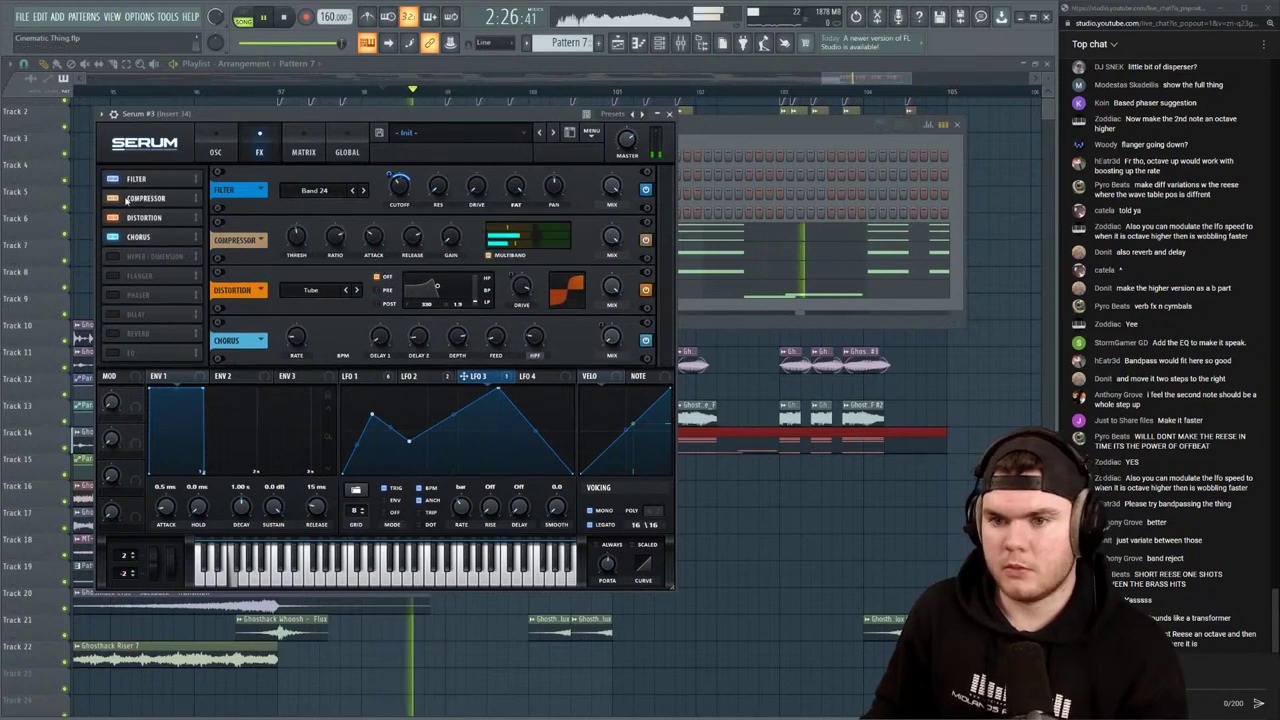
Enable Serum's EQ between the compressor and distortion and audition its peaking high band around 2924 Hz
left_click(113, 350)
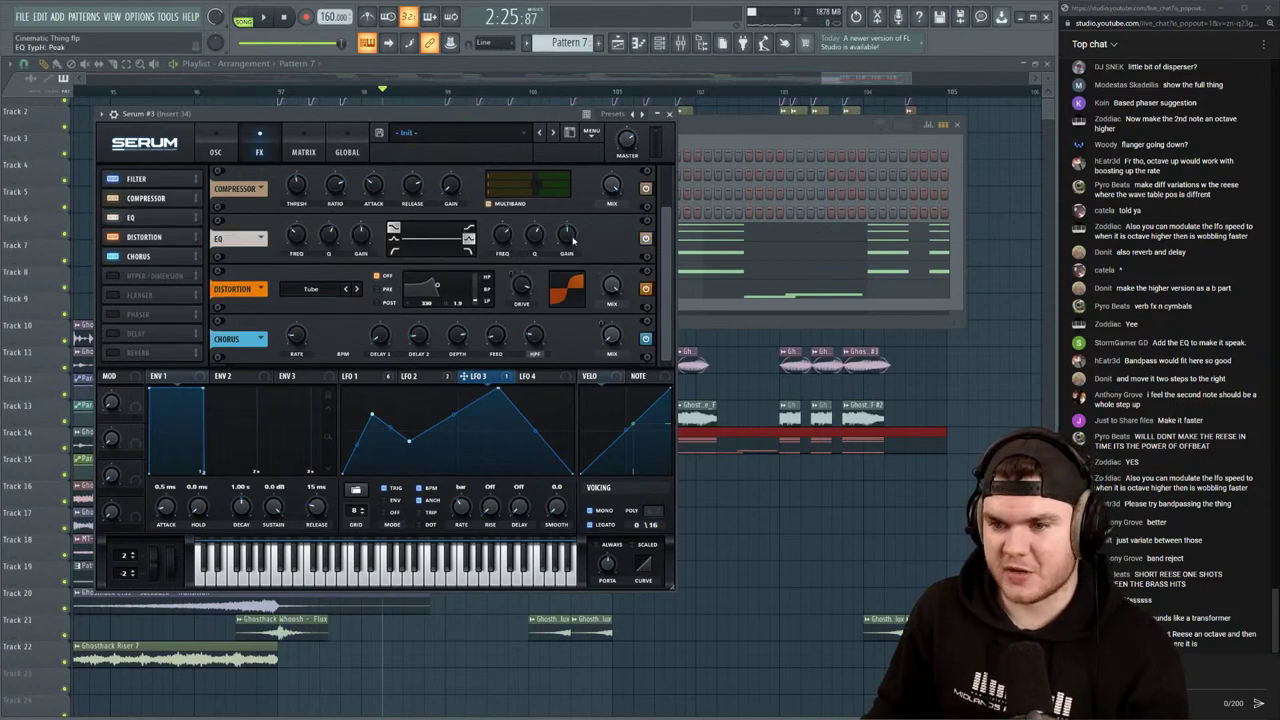
left_click_drag(503, 237, 499, 223)
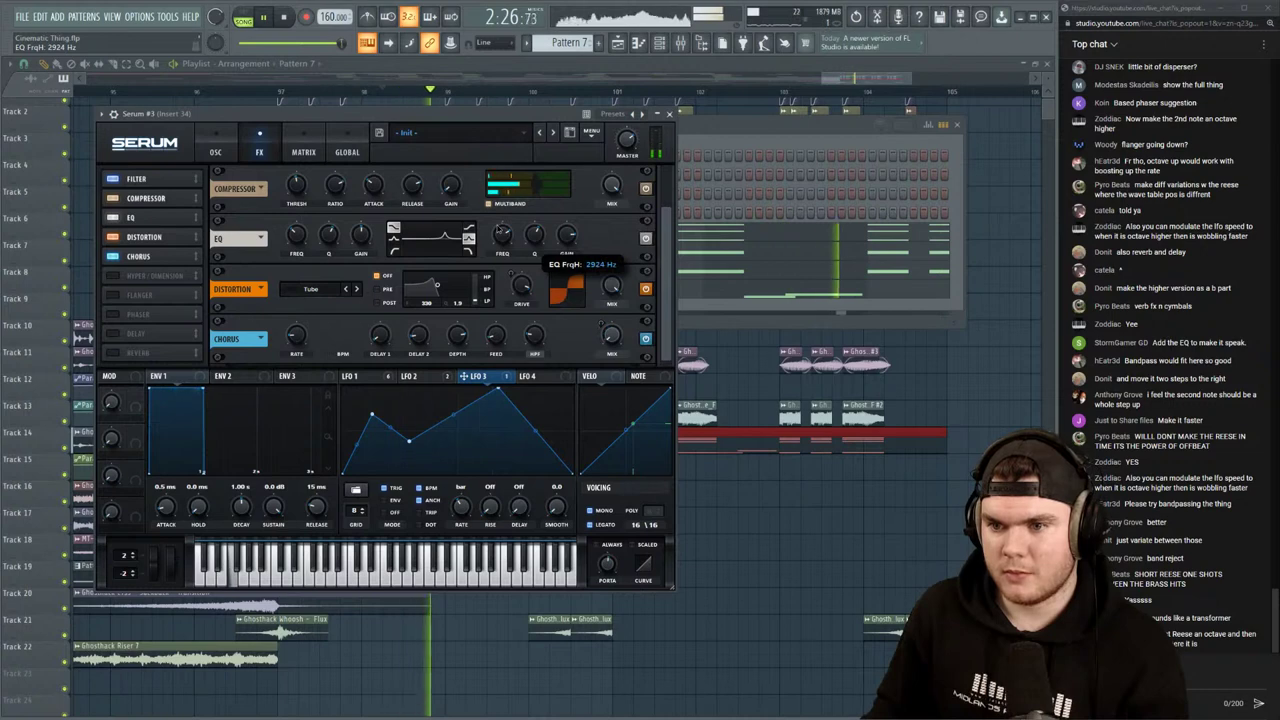
left_click_drag(565, 280, 566, 288)
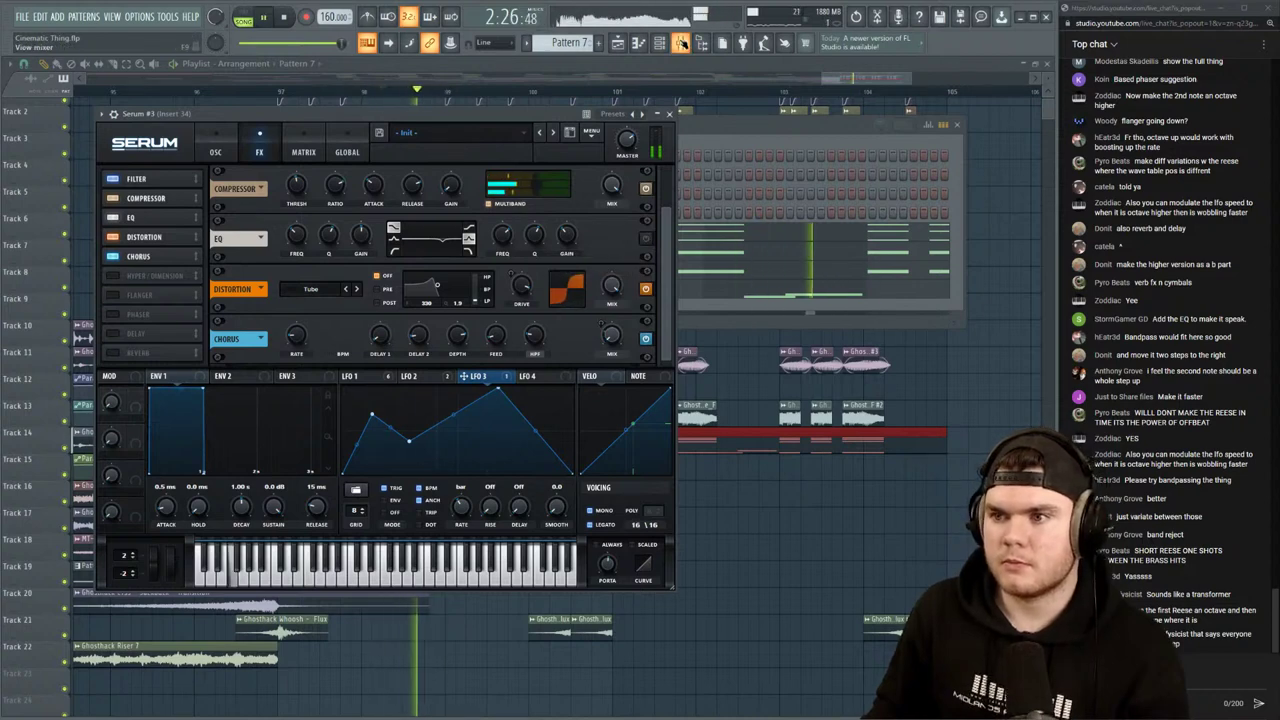
Open the existing Fruity parametric EQ 2 on mixer Insert 34 and slightly raise its boosted mid band
key("F9")
left_click(968, 384)
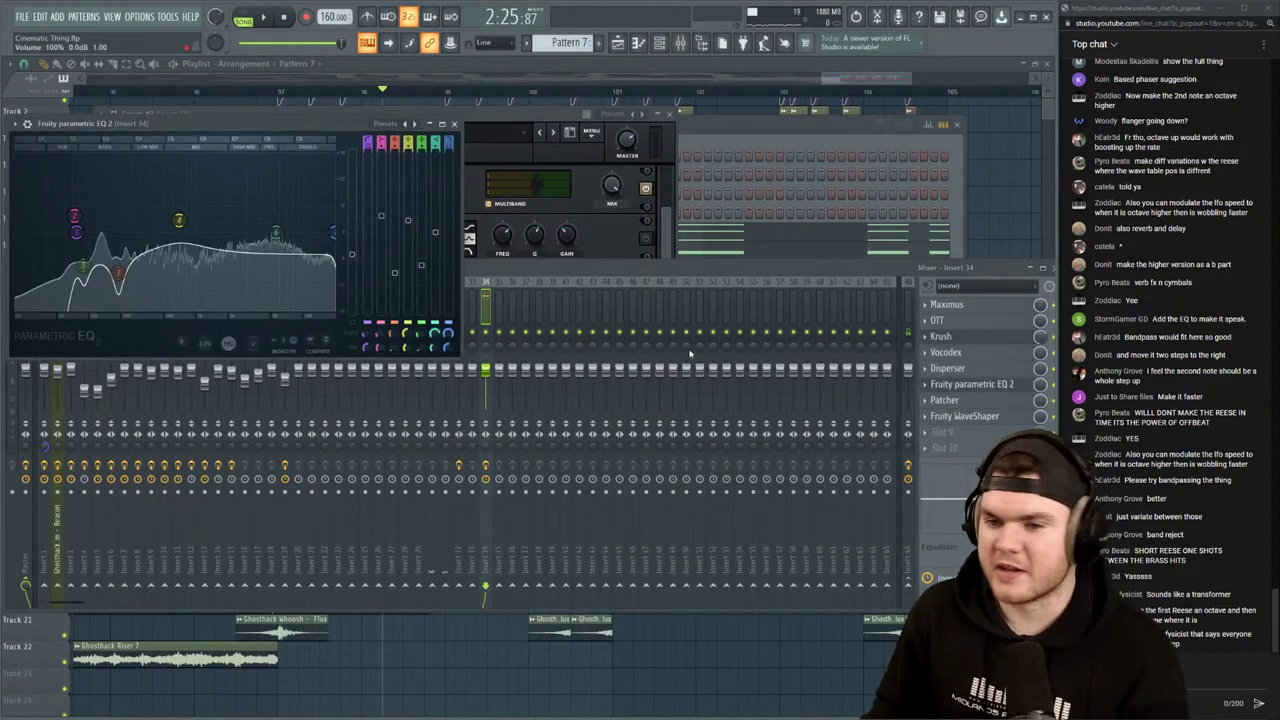
mouse_move(181, 221)
left_mouse_down()
mouse_move(249, 206)
mouse_move(197, 208)
mouse_move(177, 194)
mouse_move(188, 217)
left_mouse_up()
left_click(955, 388)
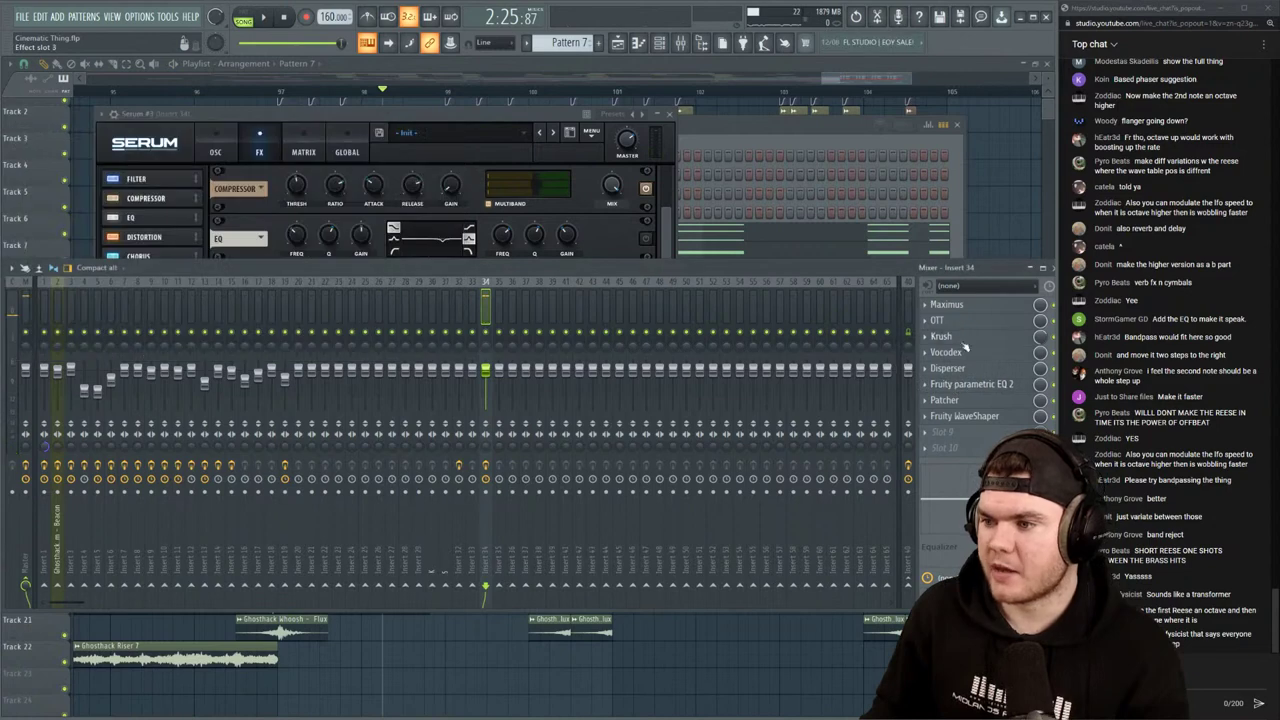
Add a second Fruity Parametric EQ 2 in slot 7 of Insert 34 and cut band 5 by about 4.7 dB at 4062 Hz
left_click(958, 401)
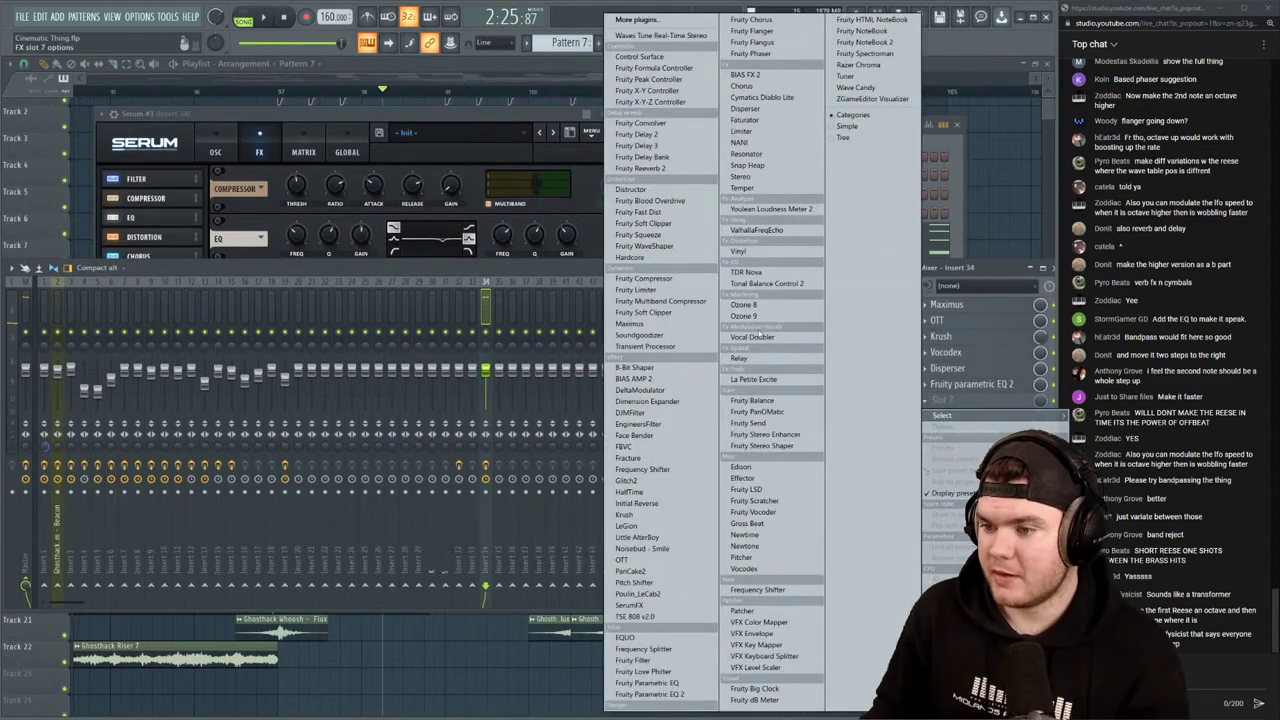
left_click(672, 694)
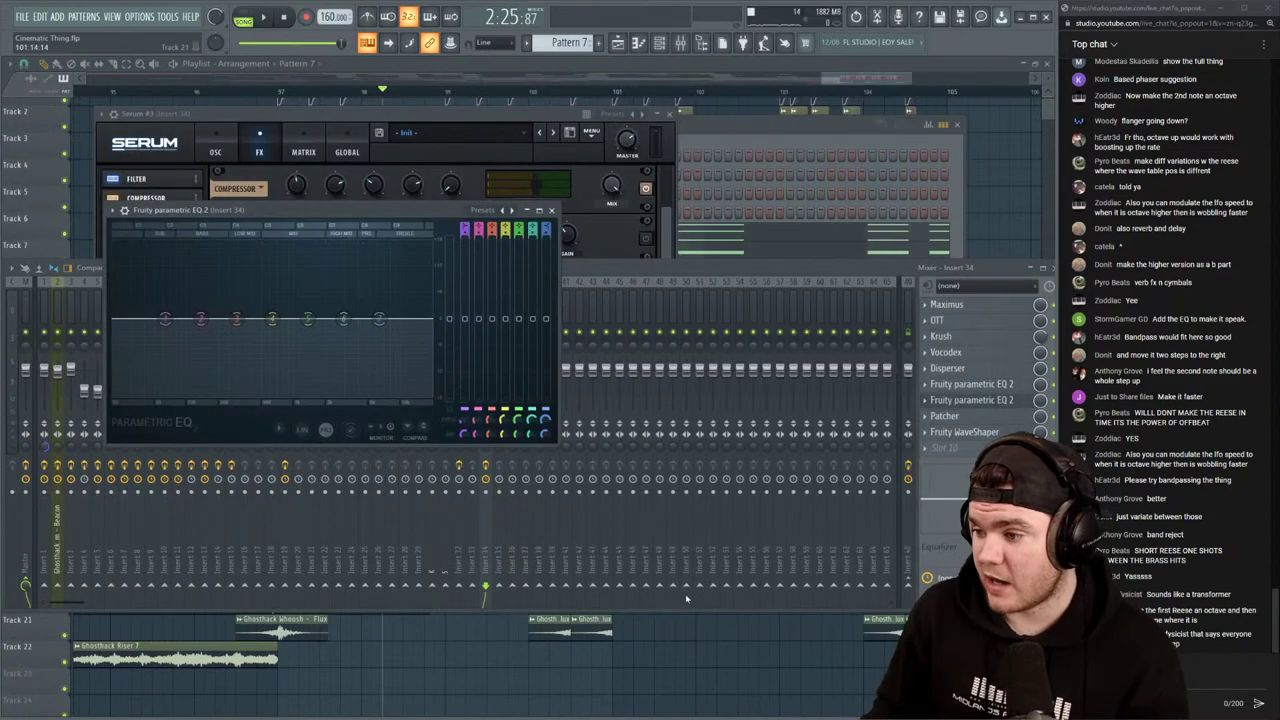
key("space")
left_click_drag(308, 318, 345, 338)
key("space")
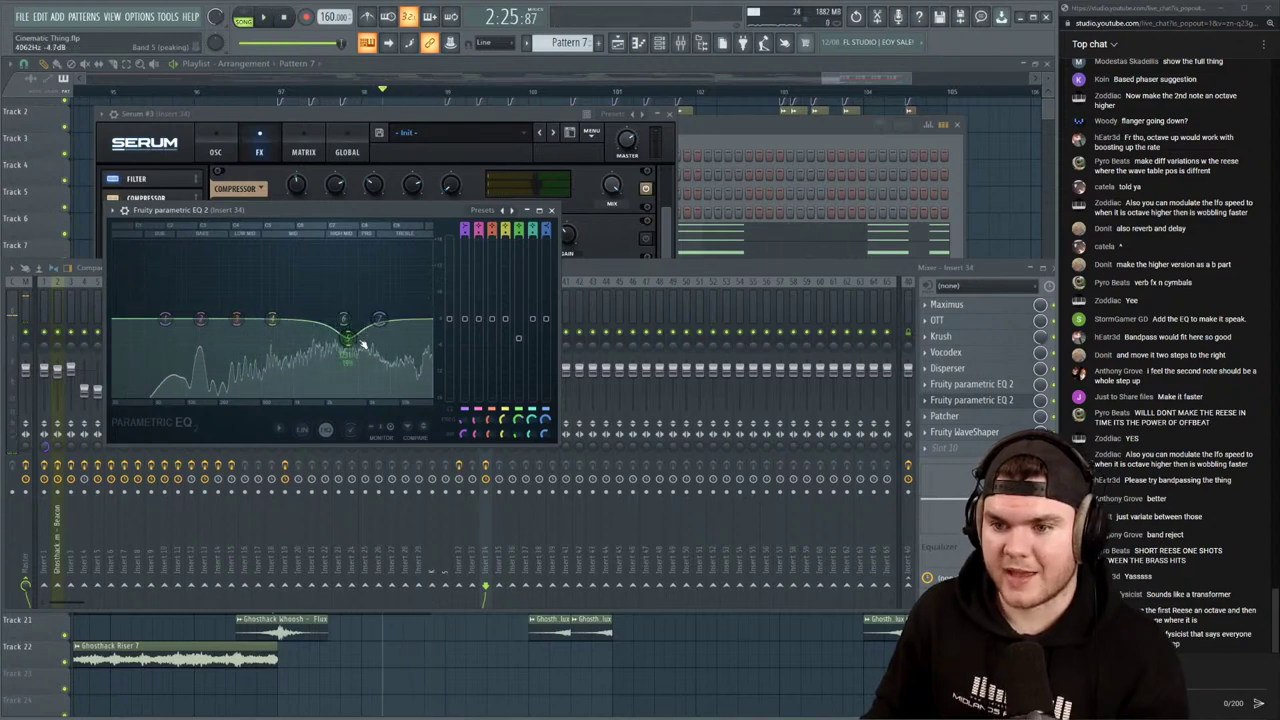
Lower the new EQ's band 7 high shelf to about -2.6 dB at 20000 Hz and audition the bass
key("space")
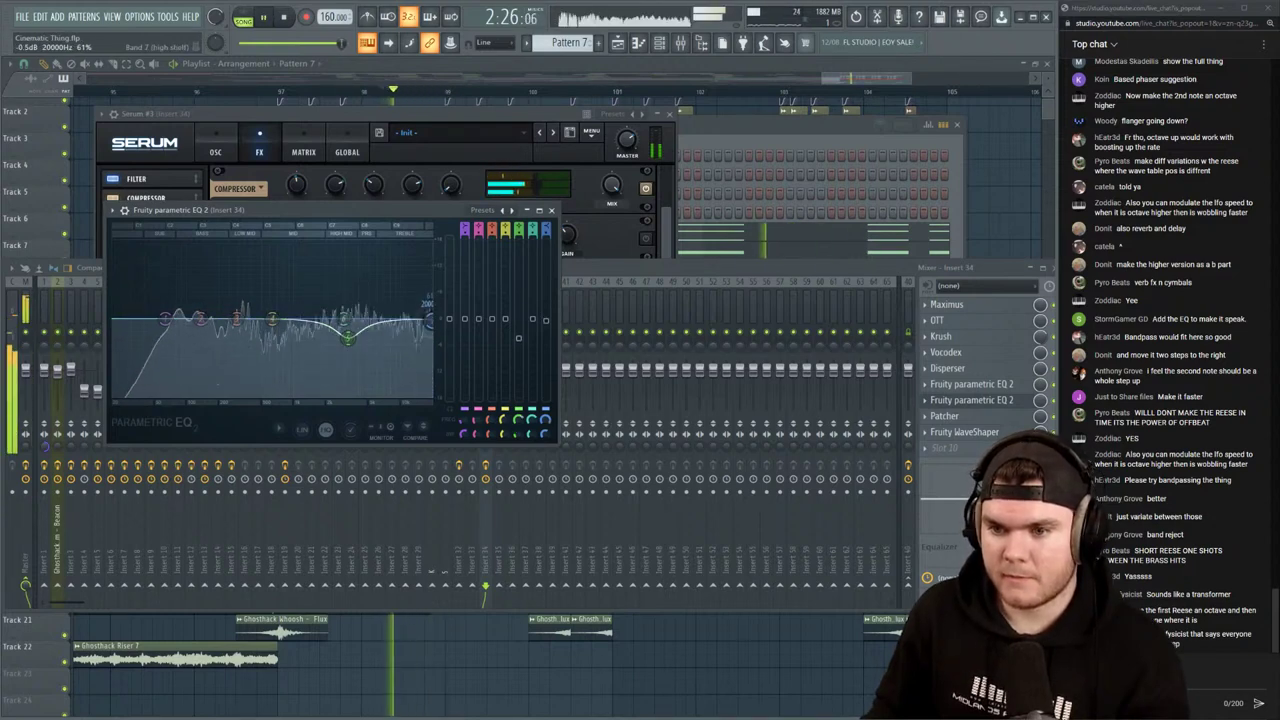
left_click_drag(430, 321, 437, 335)
key("space")
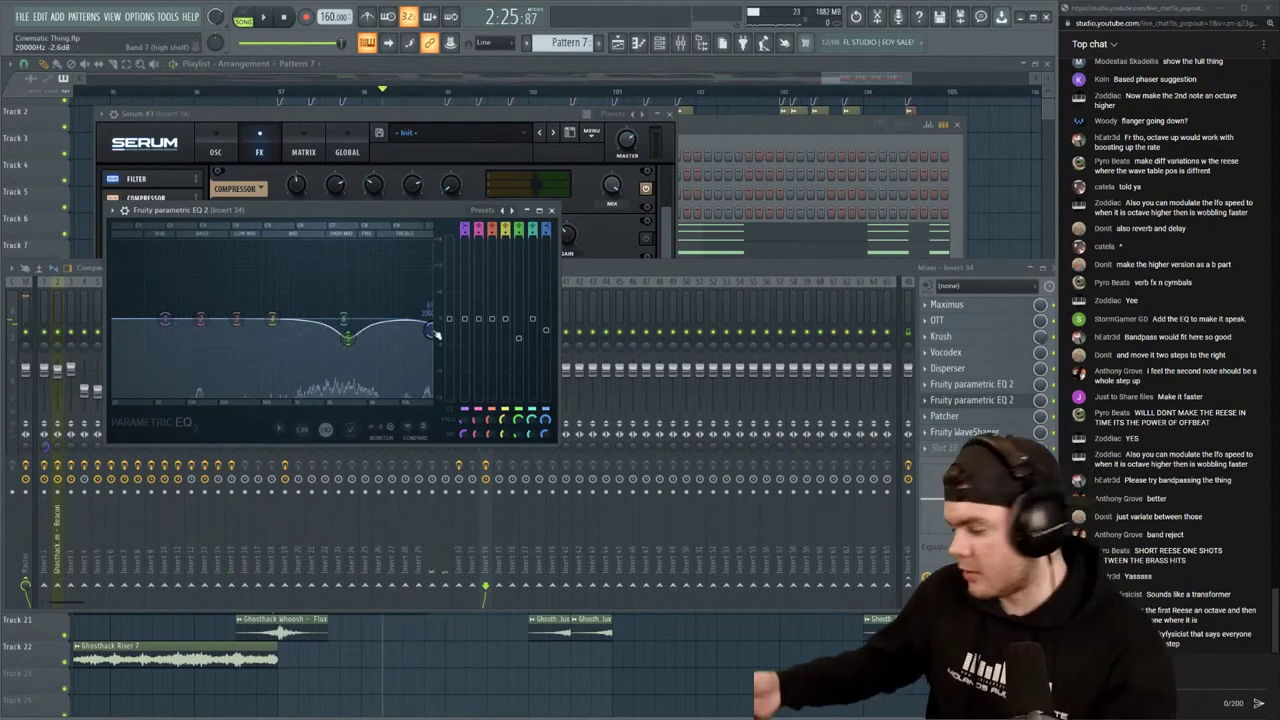
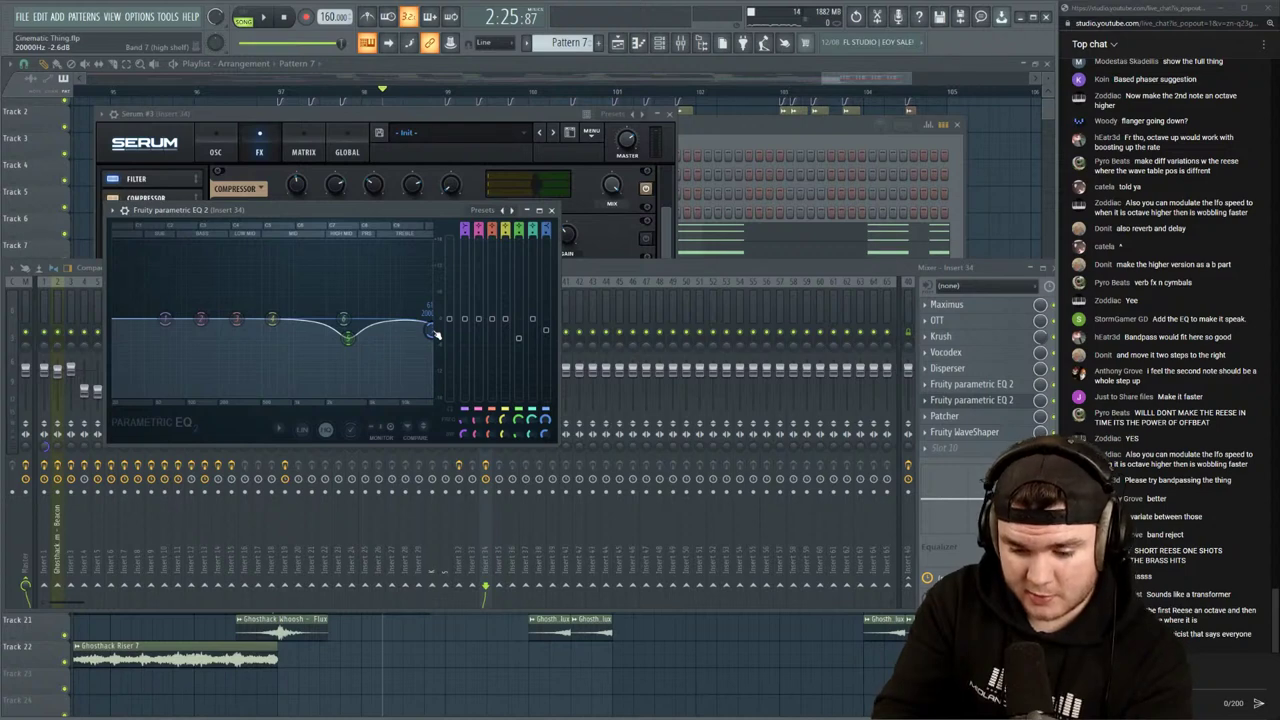
key("space")
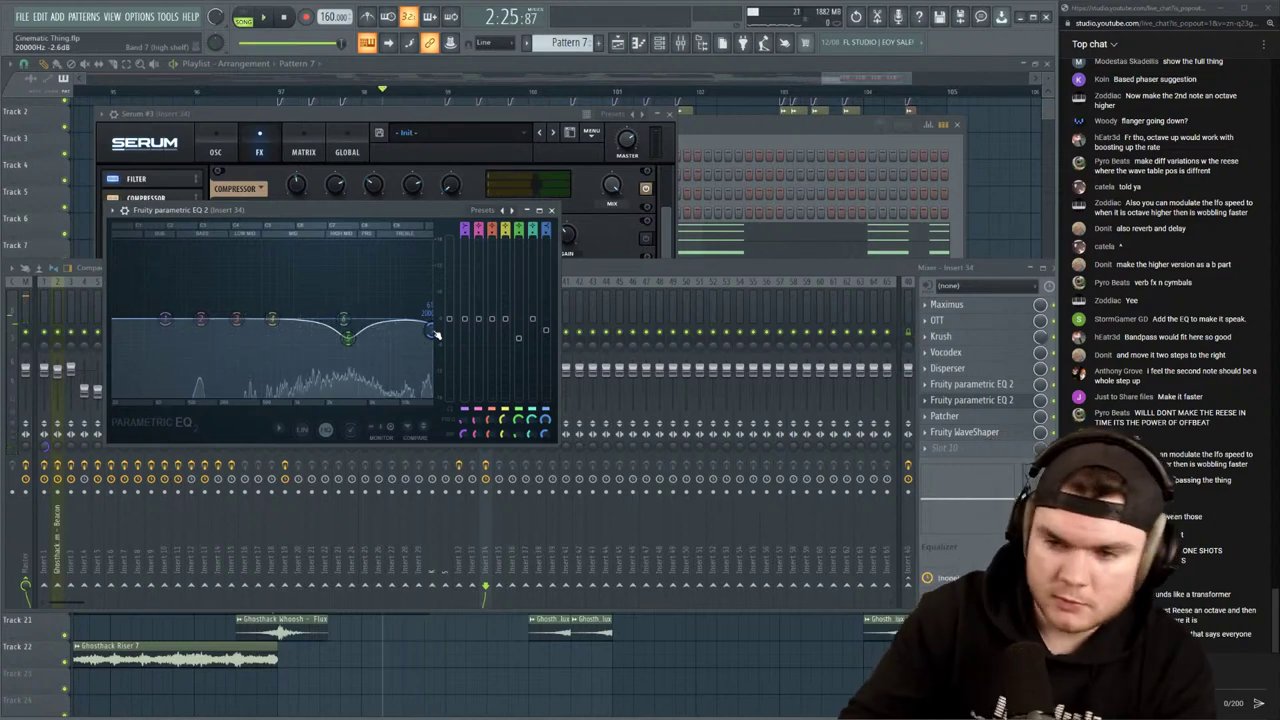
key("space")
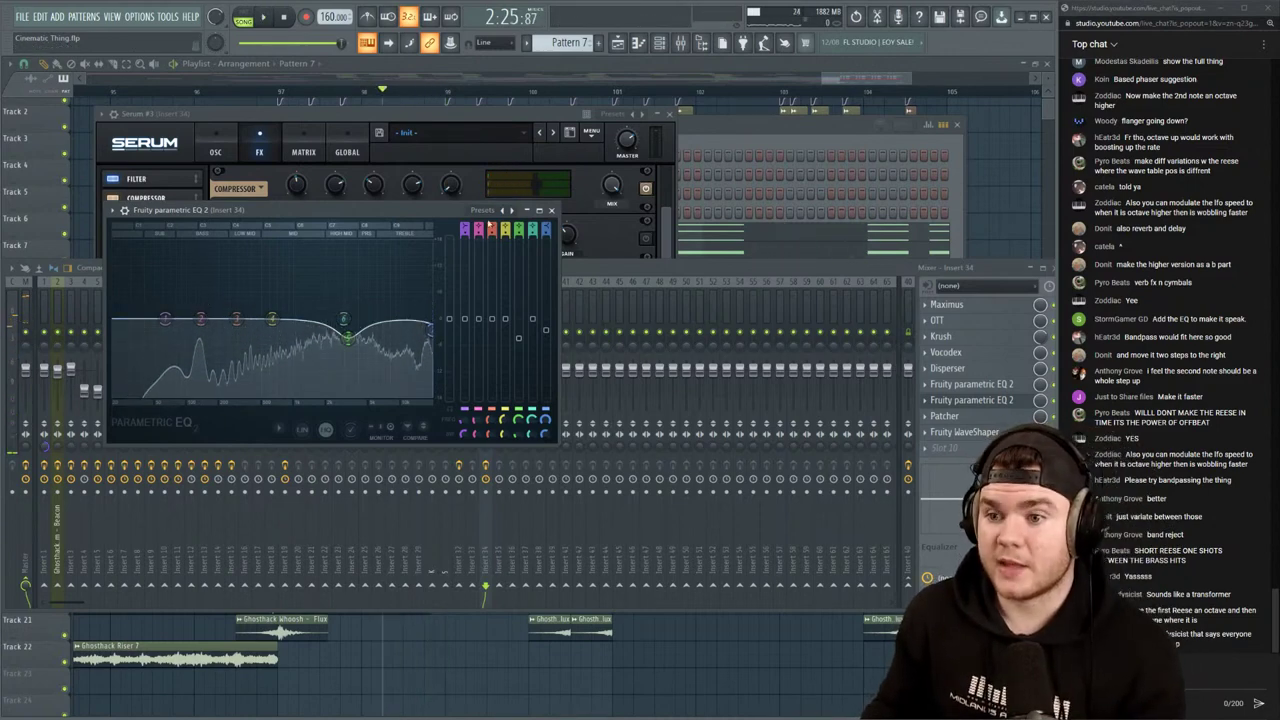
Make band 1 of the new EQ a Steep 8 high-pass, raise its cutoff frequency, and close the EQ
left_click_drag(465, 229, 465, 243)
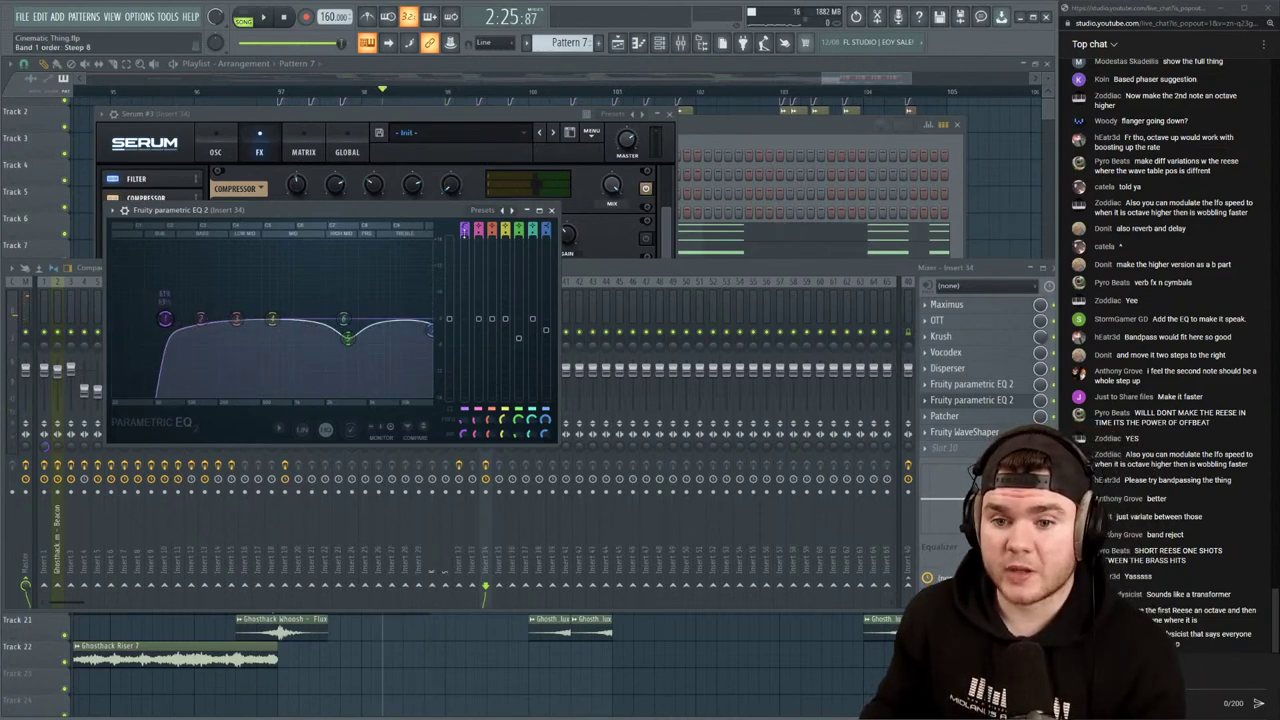
key("space")
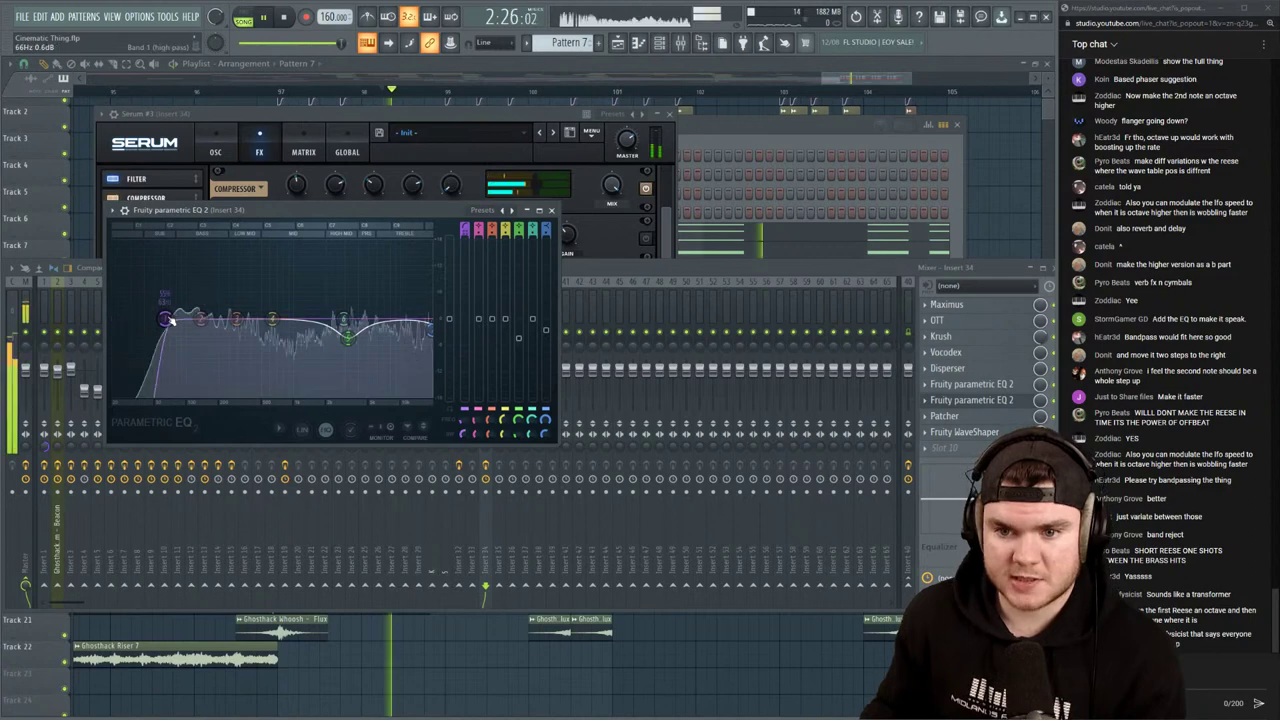
left_click_drag(167, 319, 188, 319)
key("space")
left_click(553, 210)
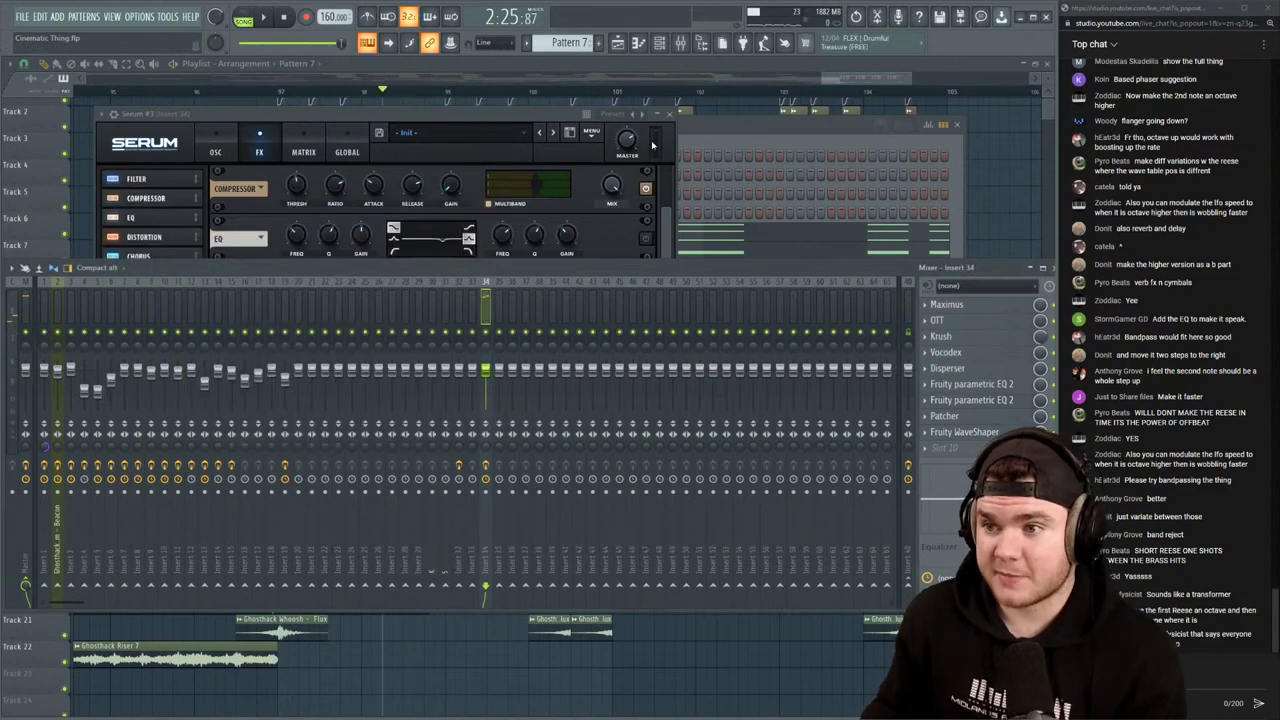
Close Serum #3 and open the SUB channel's notes in the piano roll
left_click(669, 113)
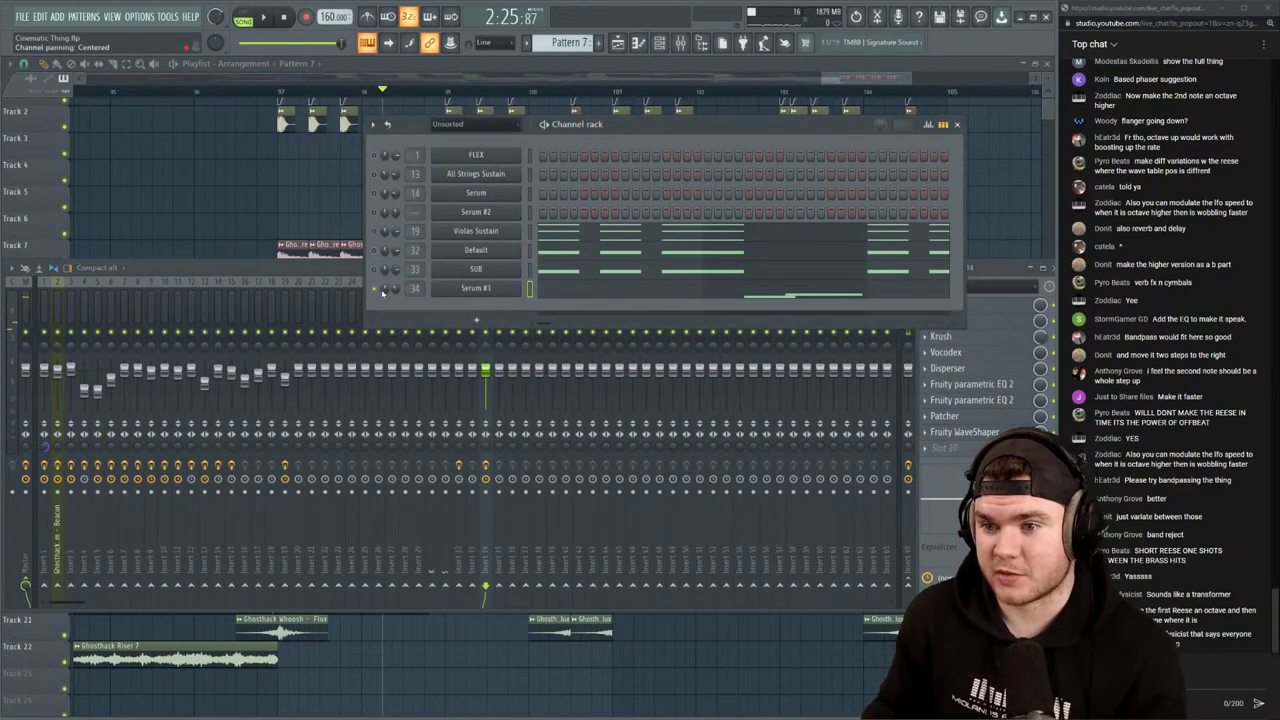
left_click(558, 264)
key("space")
key("space")
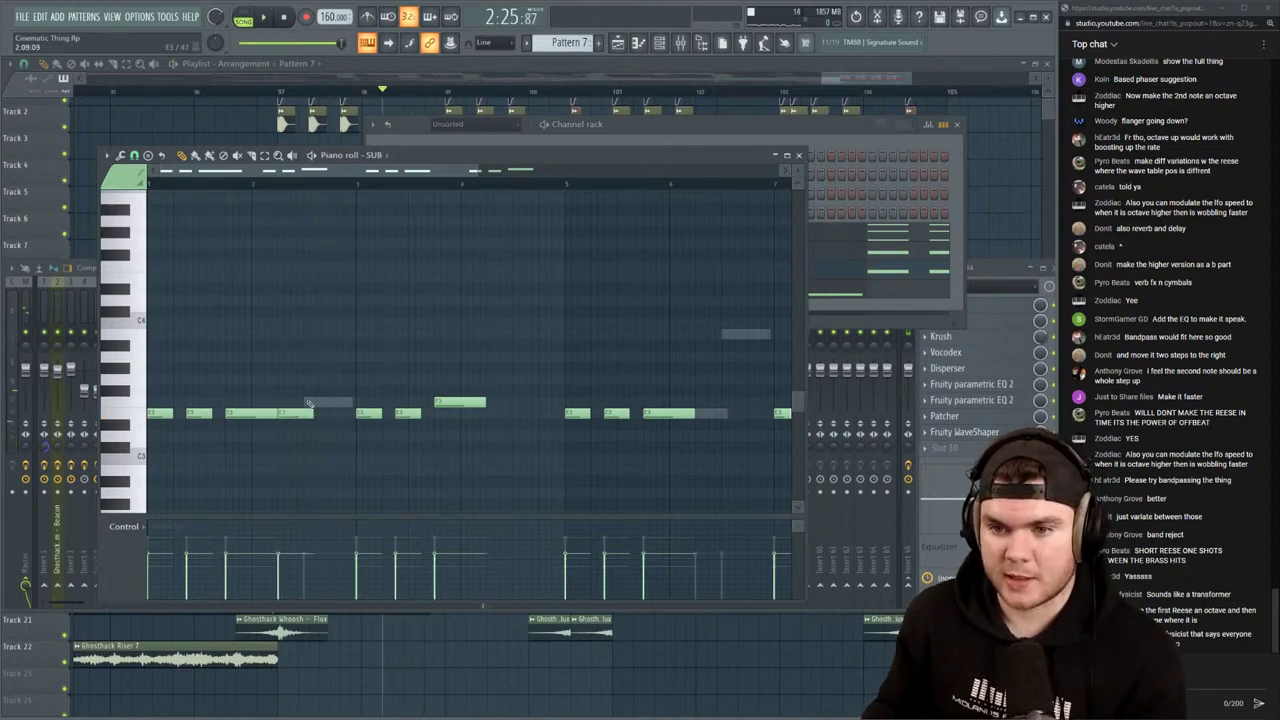
Try an F3 note overlapping the long E3 note in bar 2 of the SUB part and play it
scroll(313, 175, "up", 3)
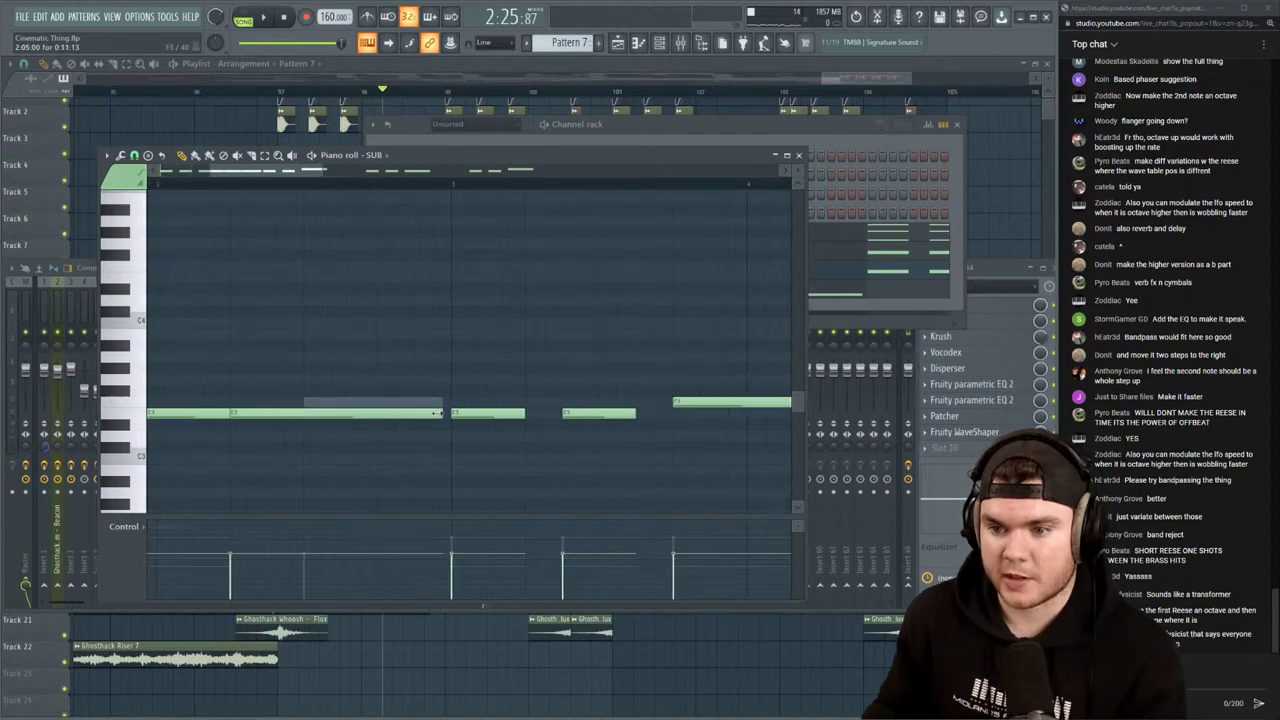
left_click(319, 404)
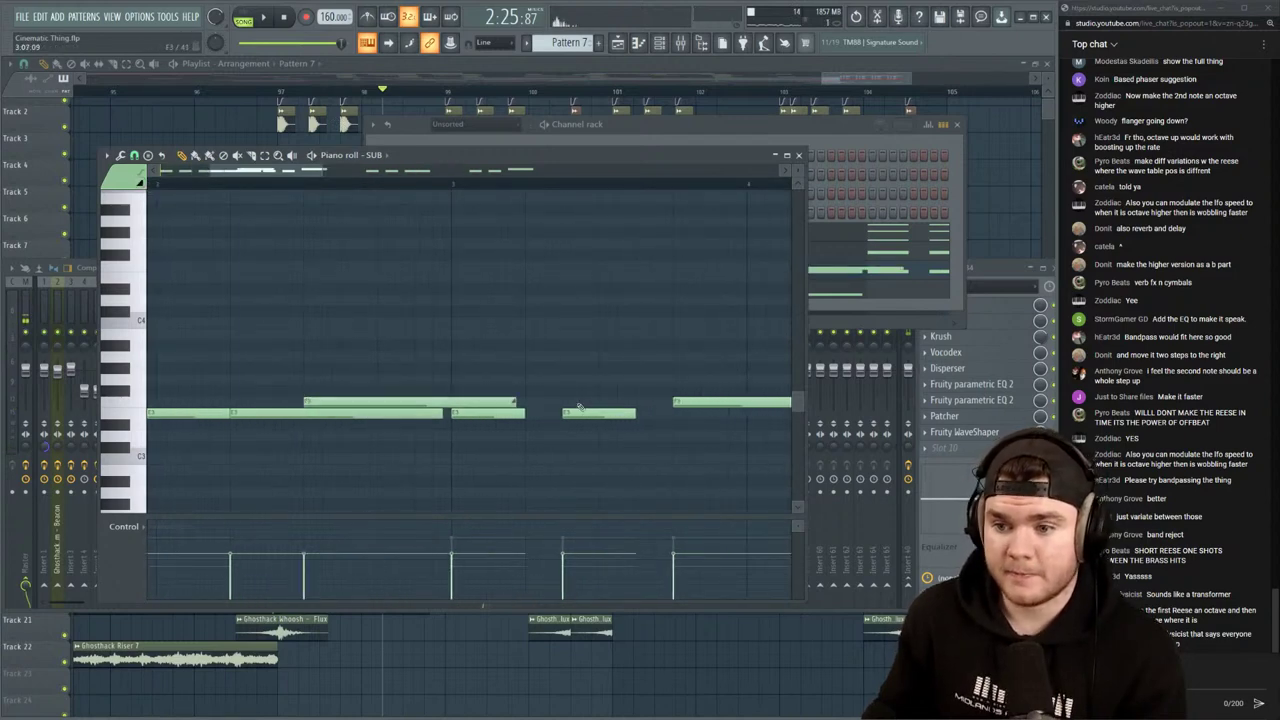
key("space")
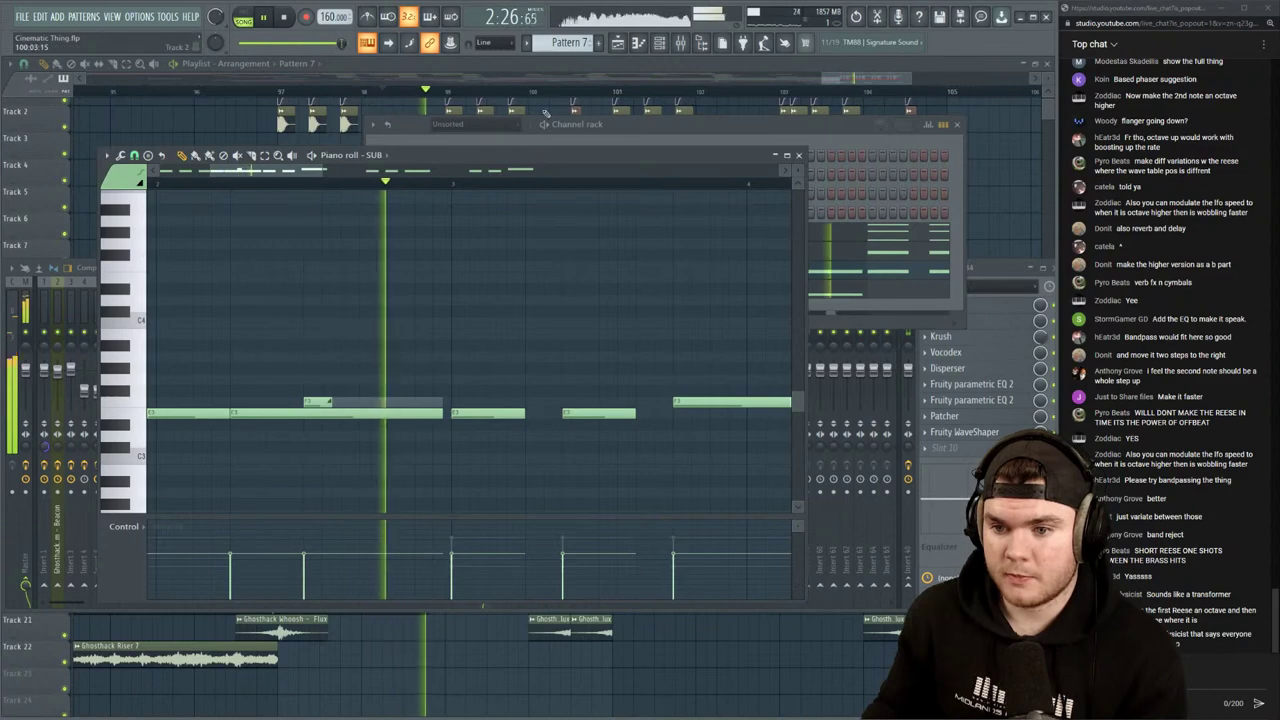
Replace the overlapping SUB notes in bar 2 with four short separate notes, two on E3 followed by two on F3
right_click(372, 413)
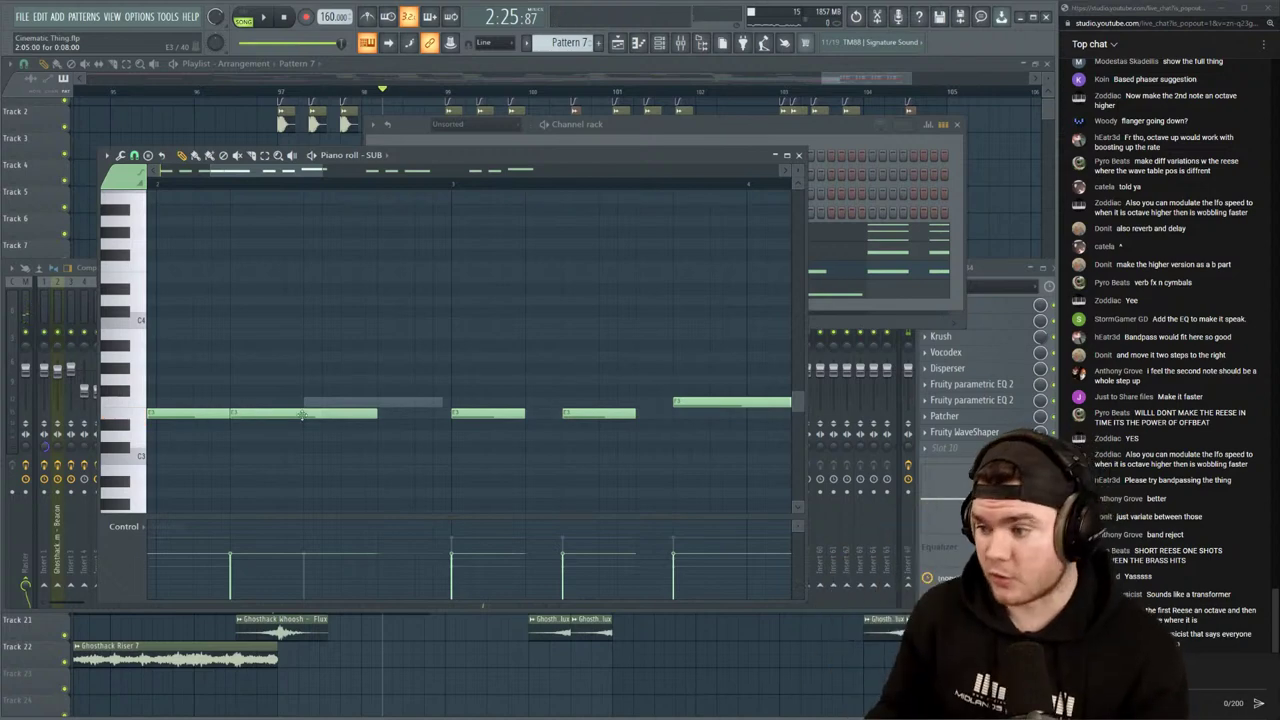
key("space")
key("space")
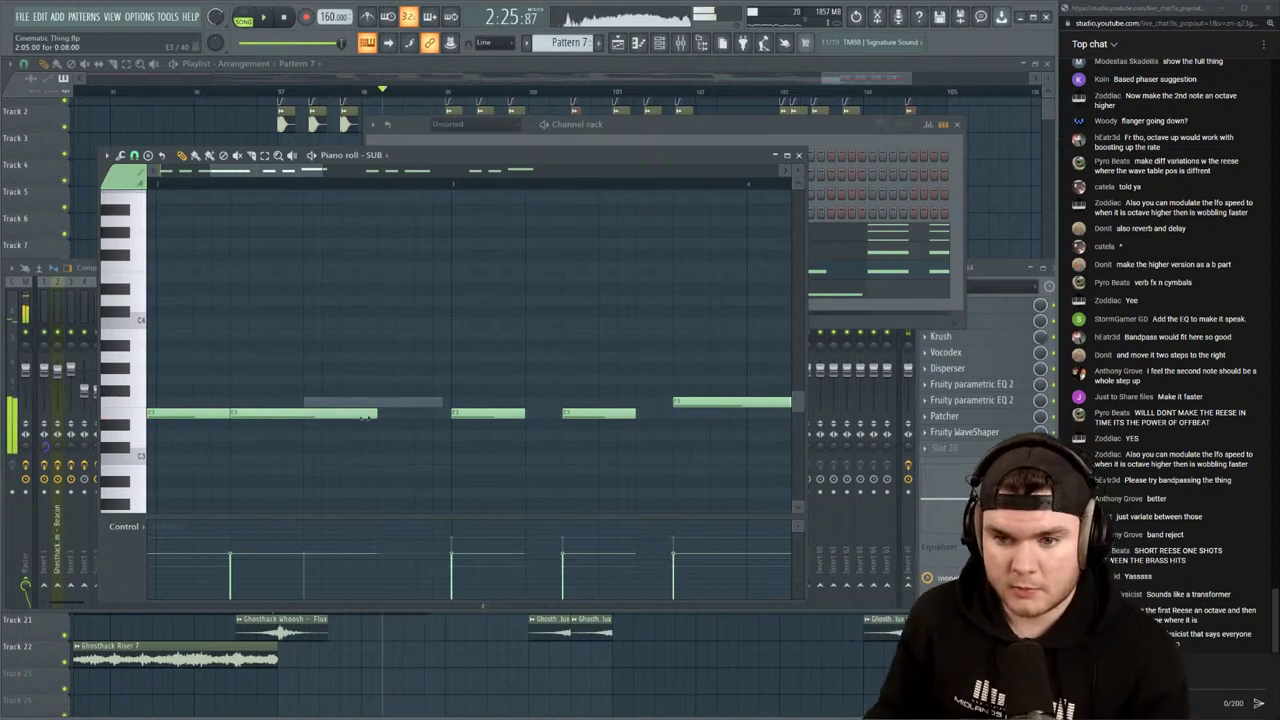
left_click_drag(377, 413, 284, 414)
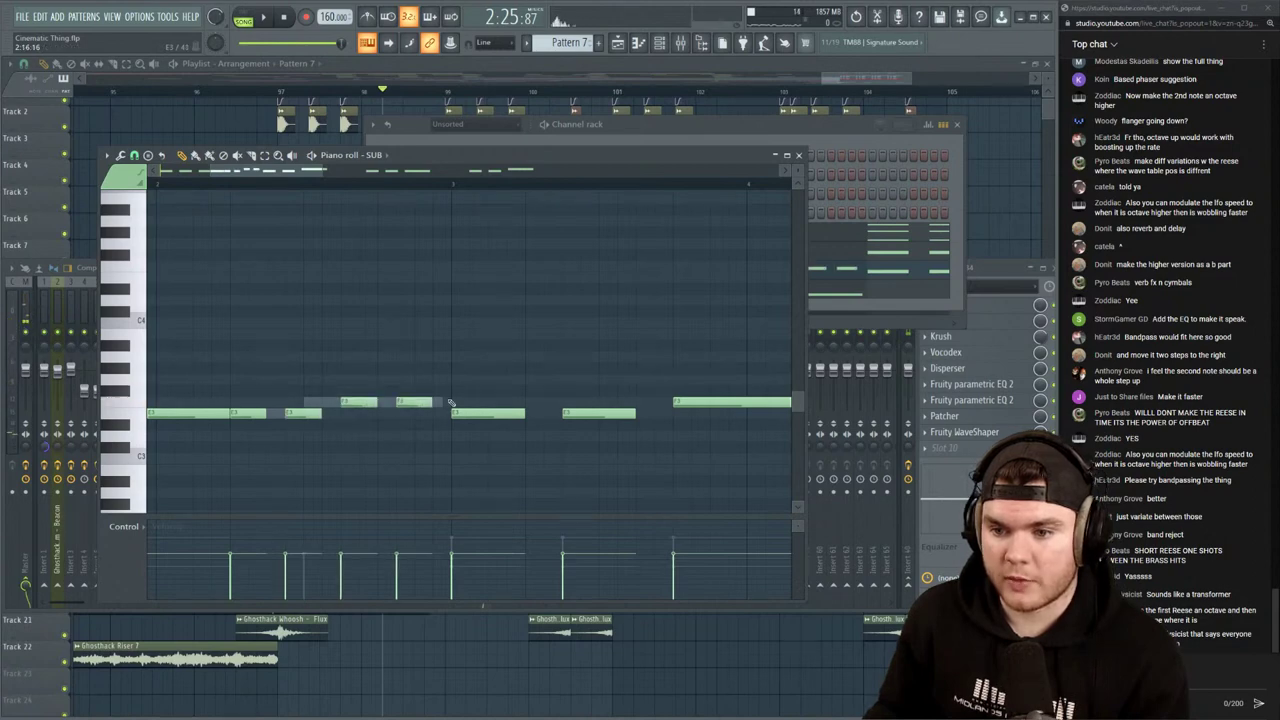
key("space")
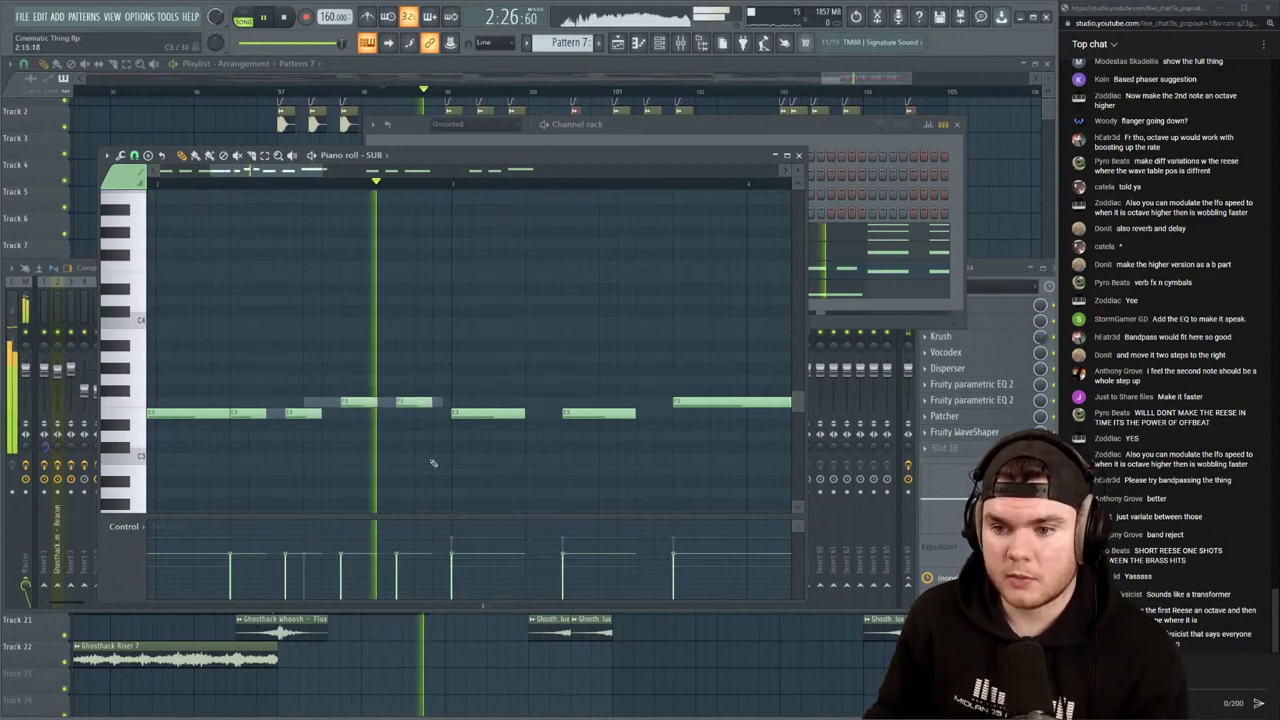
Try raising the four short SUB notes by two octaves and play them
left_click_drag(436, 464, 257, 341)
key("ctrl+Up")
key("ctrl+Up")
key("space")
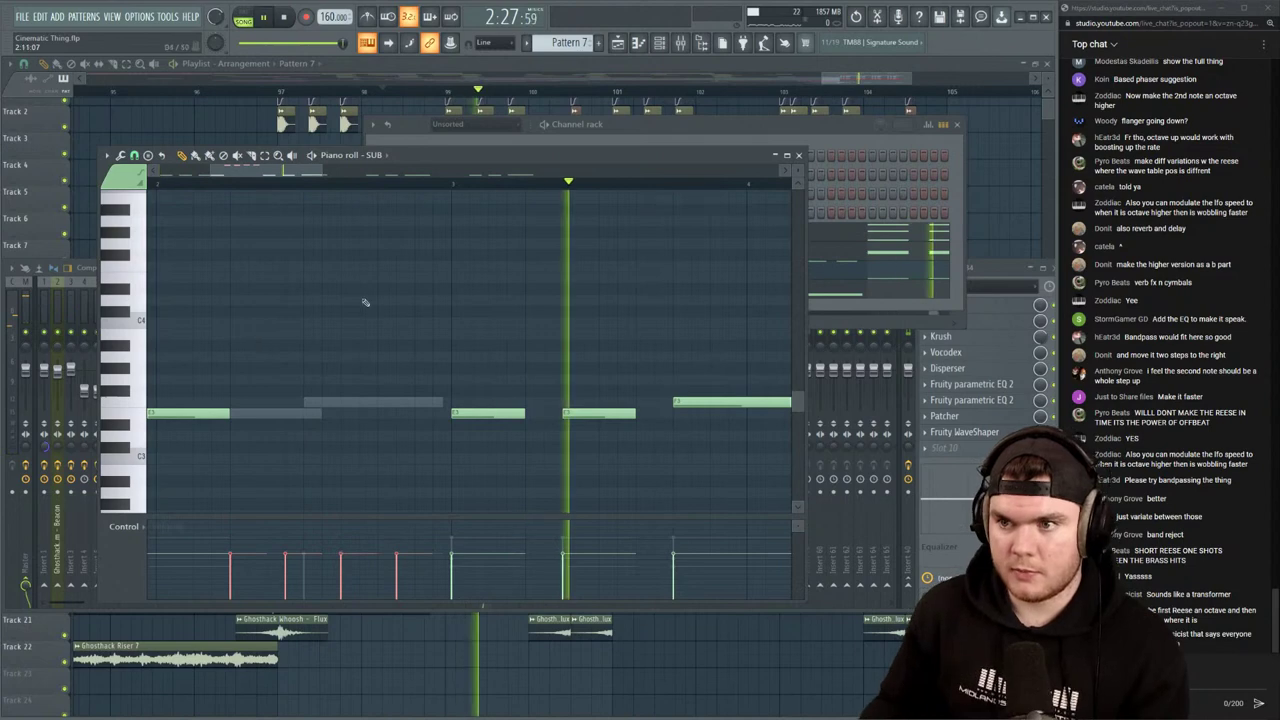
Check the SUB channel in the channel rack and audition the raised notes in its piano roll
left_click(257, 183)
left_click(991, 268)
key("space")
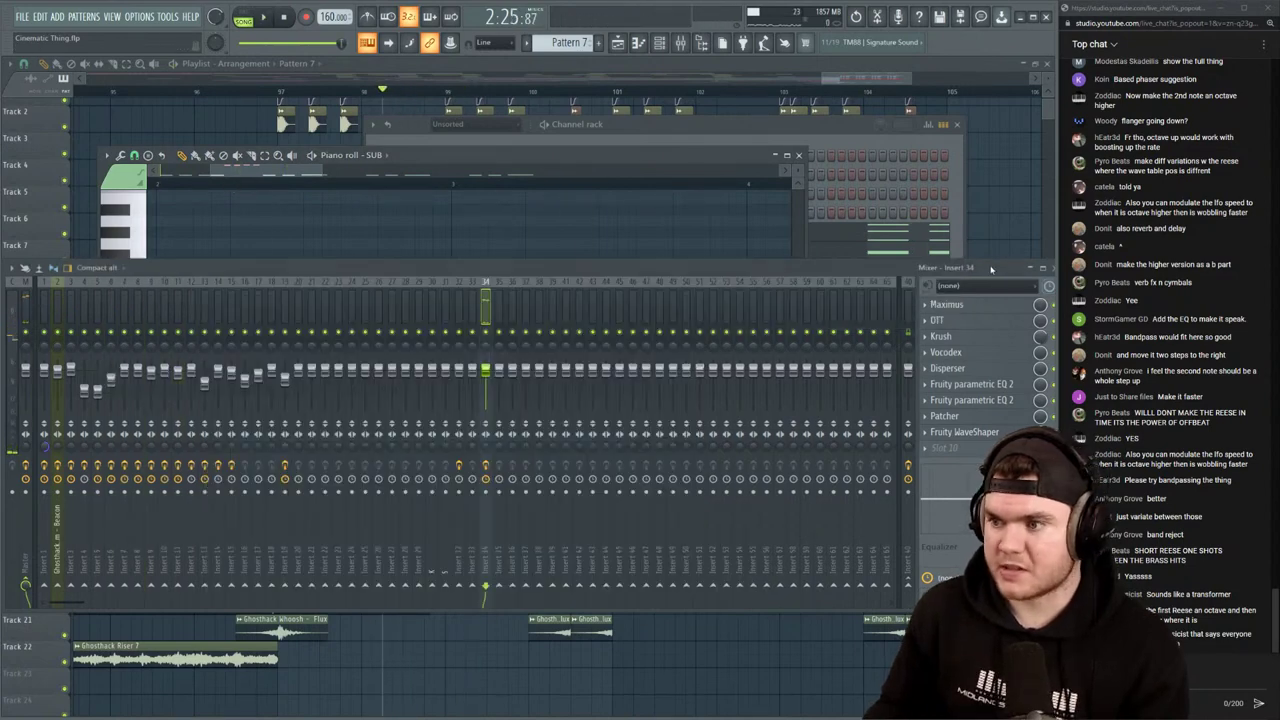
key("F6")
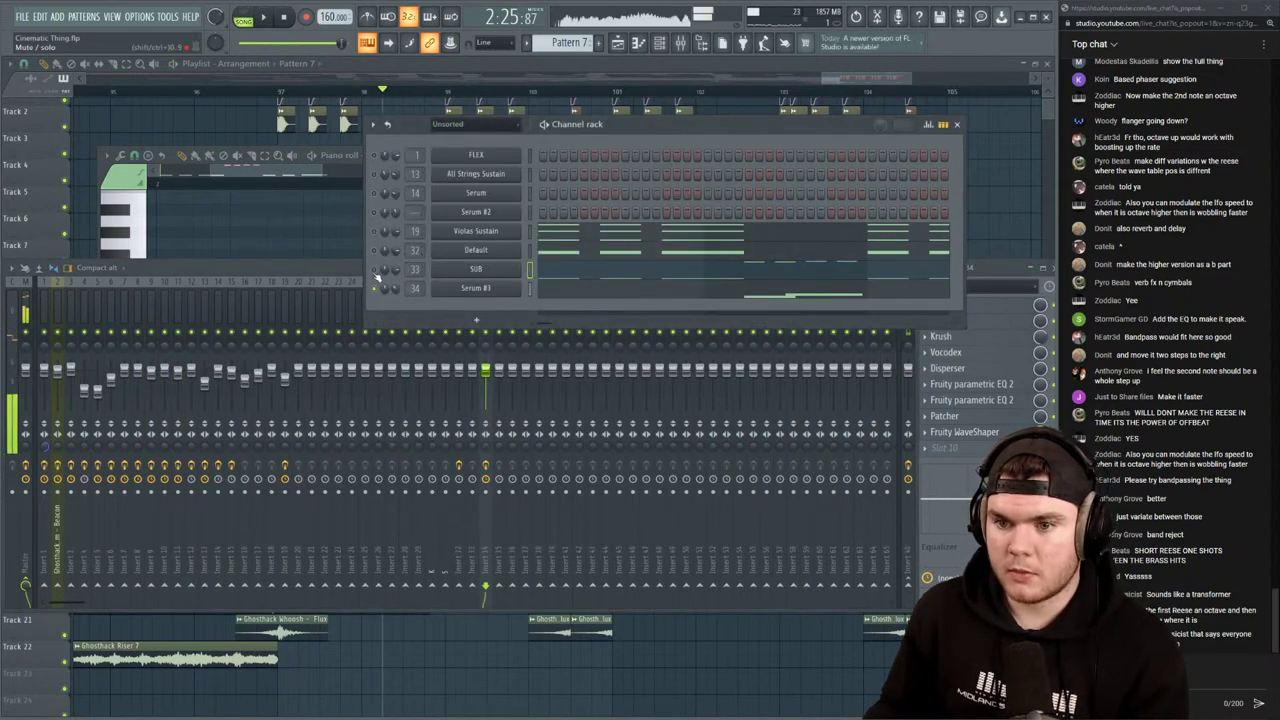
key("F7")
key("space")
scroll(392, 274, "up", 3)
key("space")
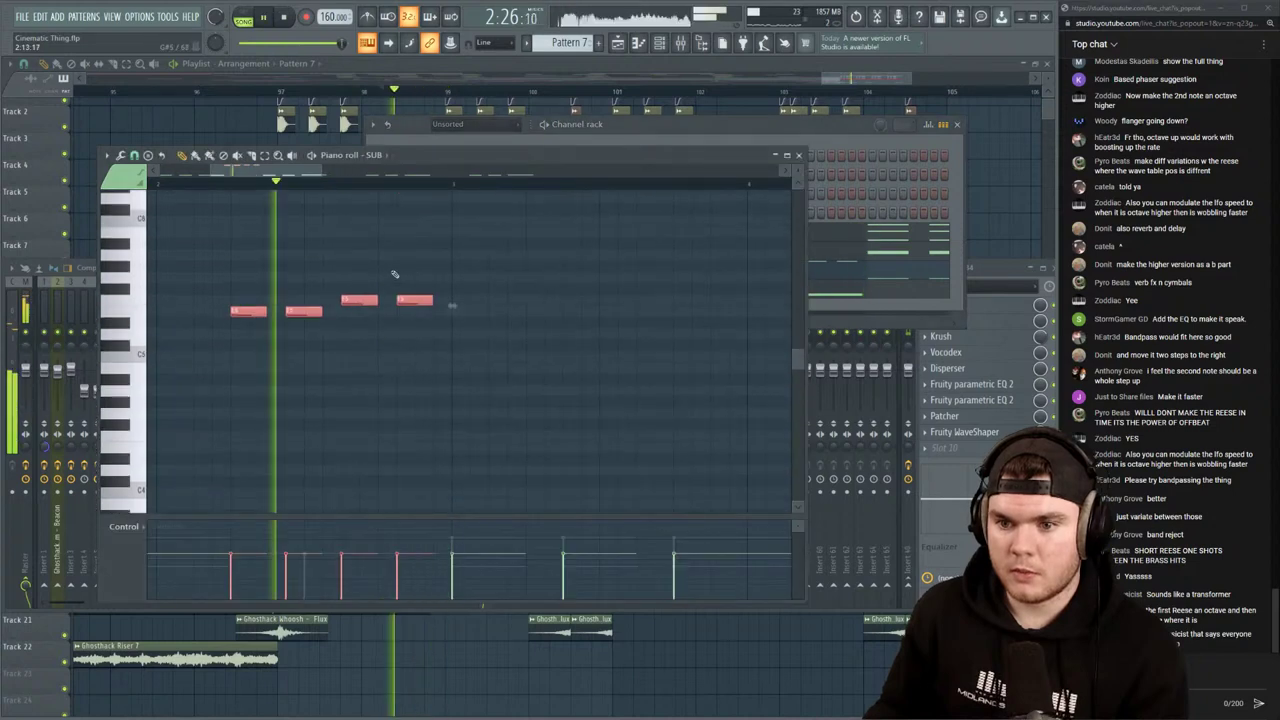
key("space")
scroll(253, 178, "up", 2)
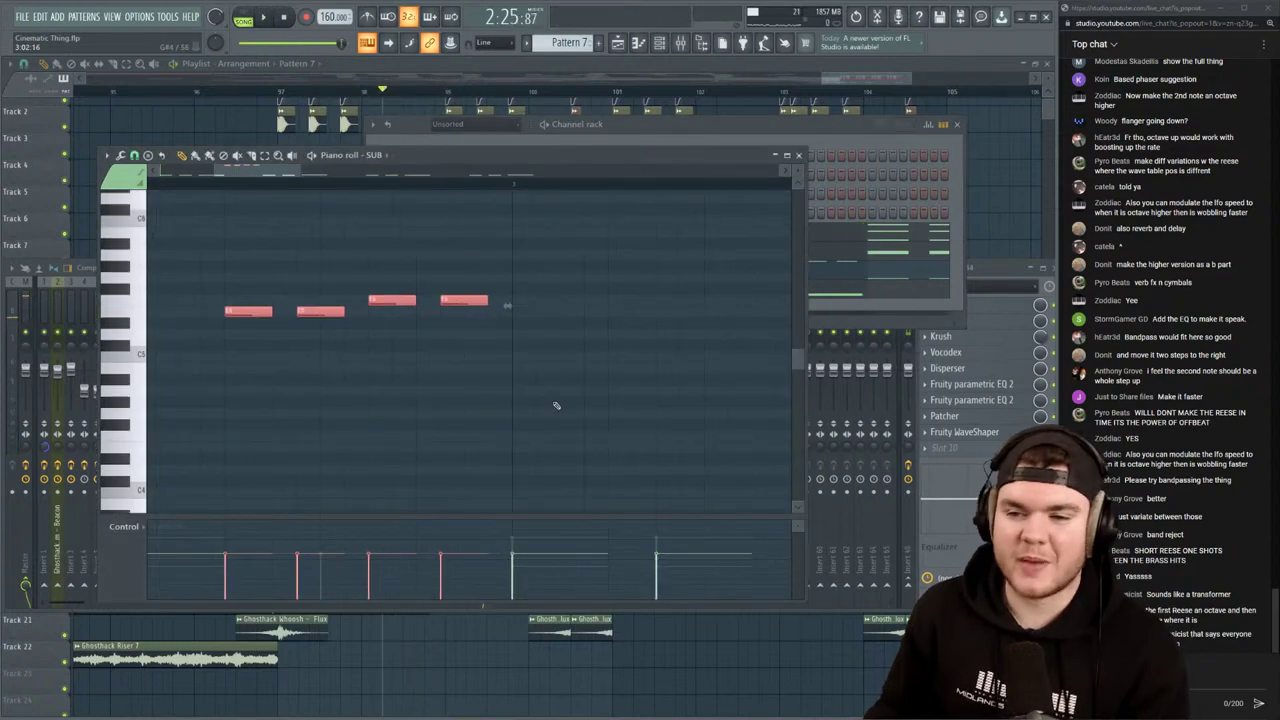
Move the four short SUB notes back down two octaves and audition them
key("space")
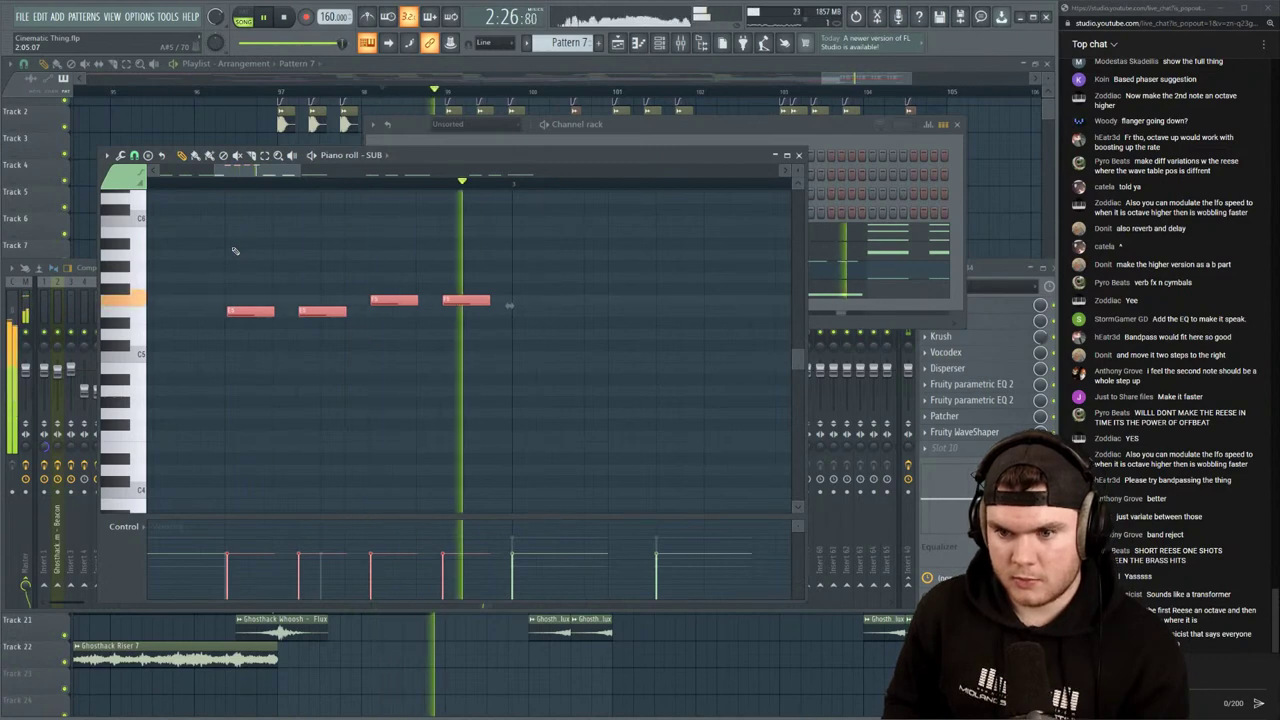
key("ctrl+Down")
key("ctrl+Down")
key("space")
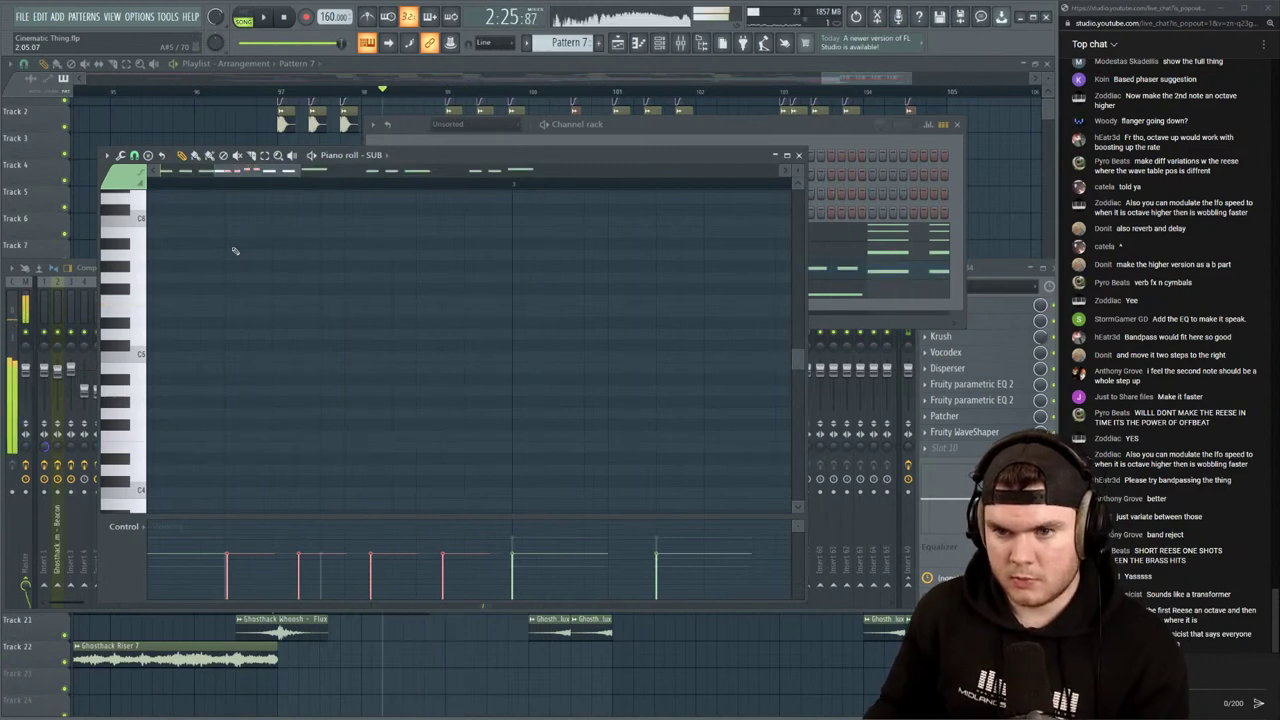
Copy the four short SUB notes from bar 2 into bar 6 and raise the last two copied notes to B3
key("space")
scroll(251, 262, "down", 3)
scroll(324, 326, "down", 5)
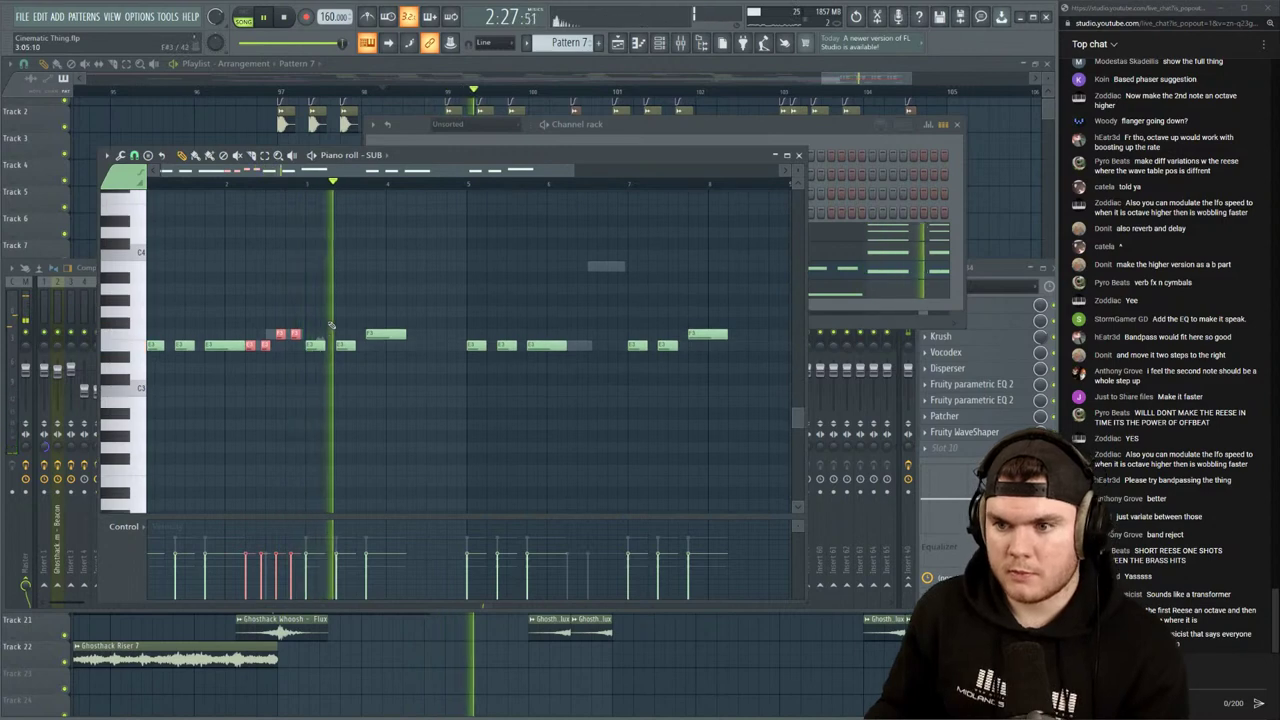
key("space")
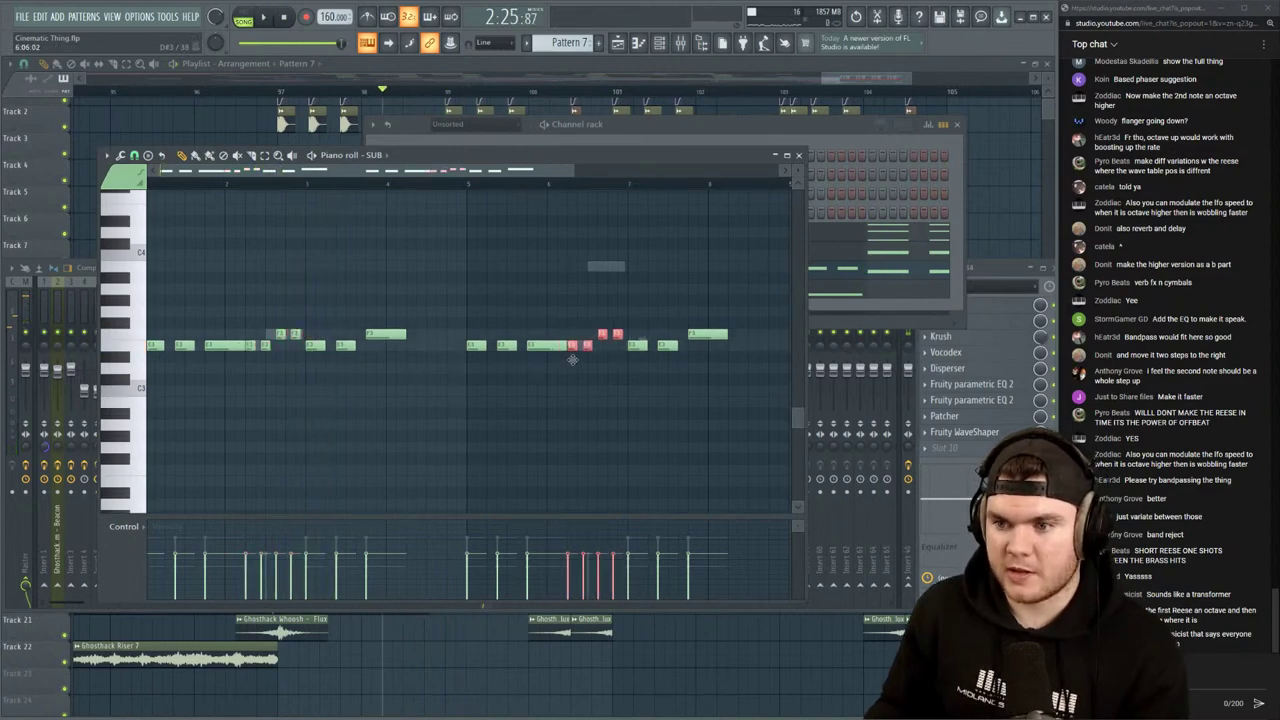
key("space")
scroll(565, 260, "up", 3)
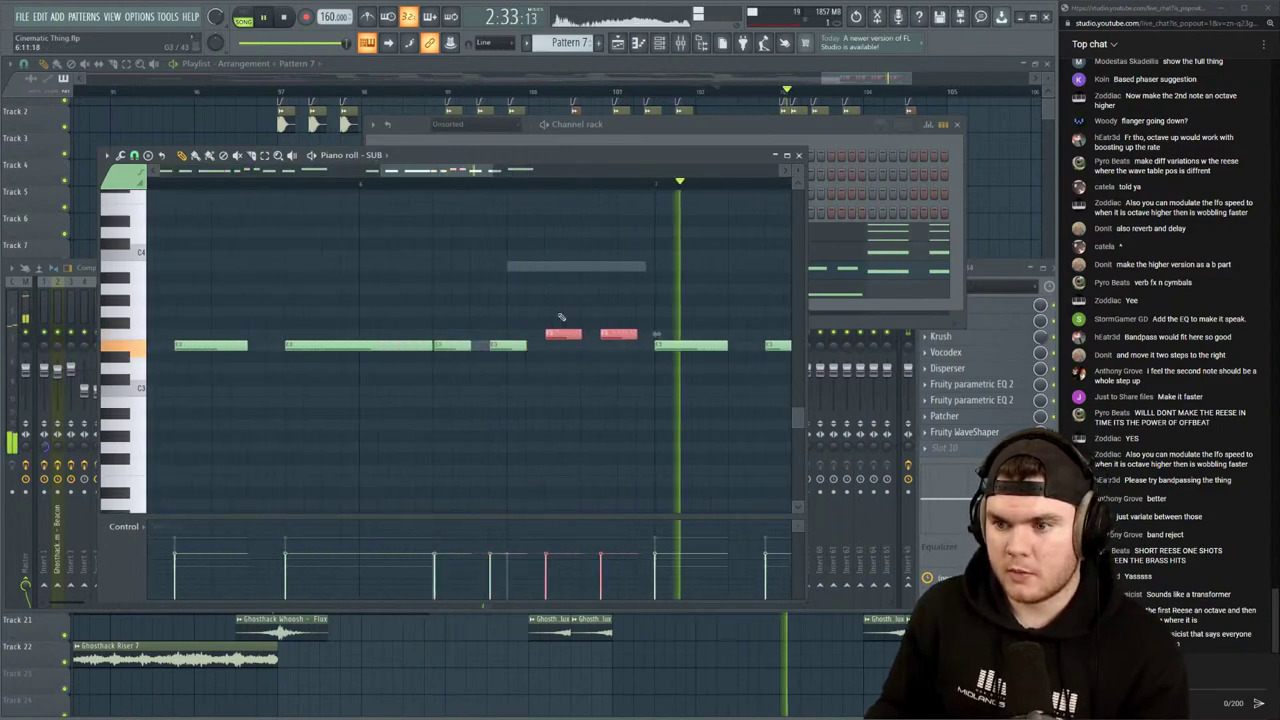
left_click_drag(561, 317, 553, 285)
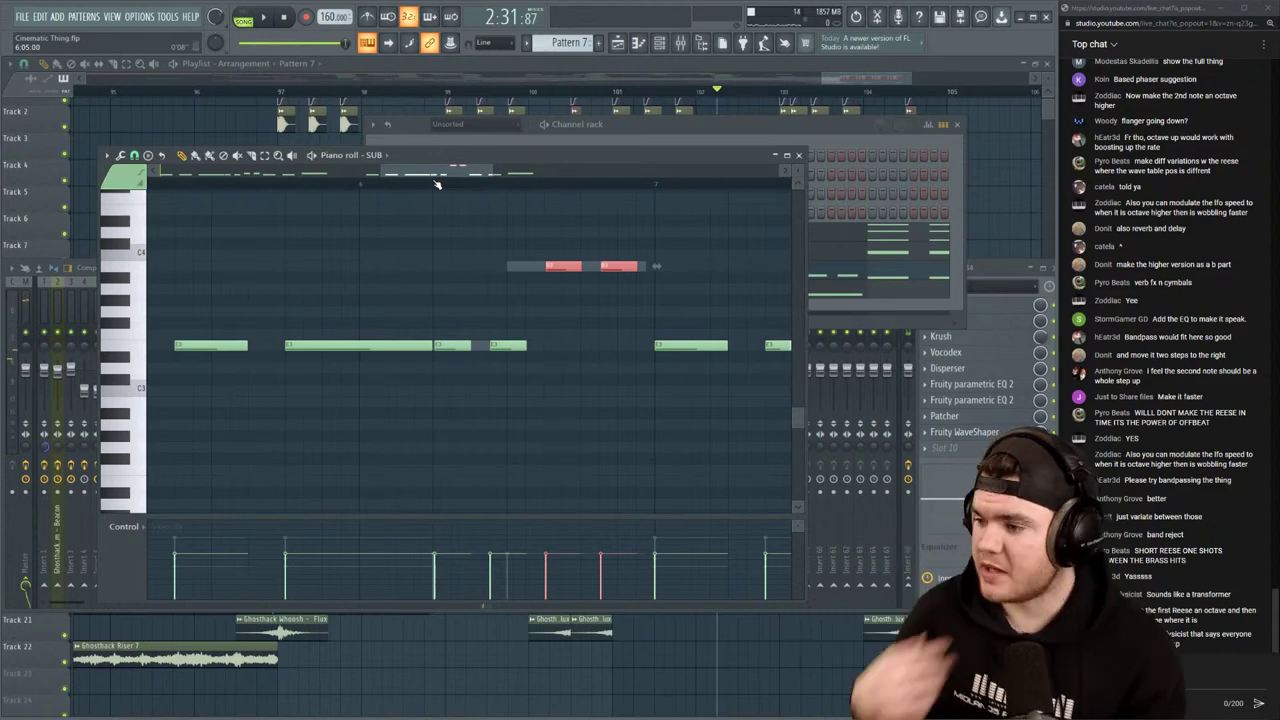
Play the arrangement from bar 97 to judge the revised bass notes of Pattern 7 in context
left_click(543, 73)
scroll(534, 92, "down", 3)
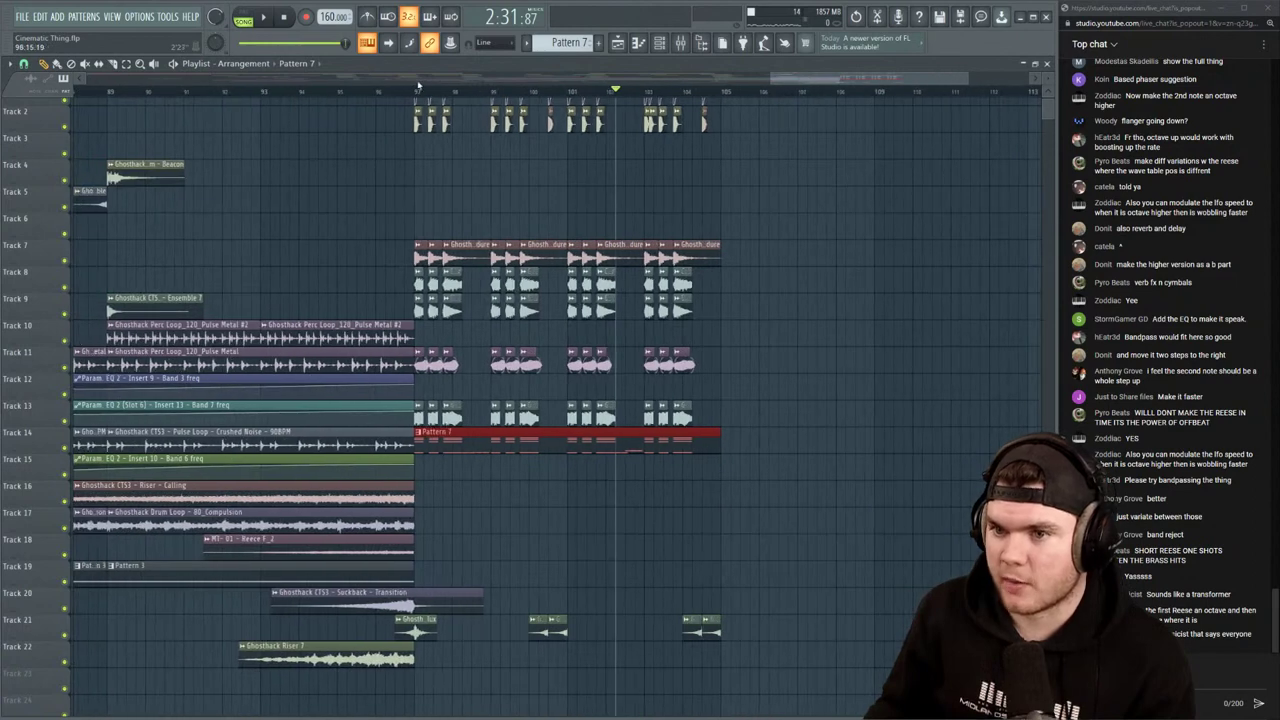
key("F9")
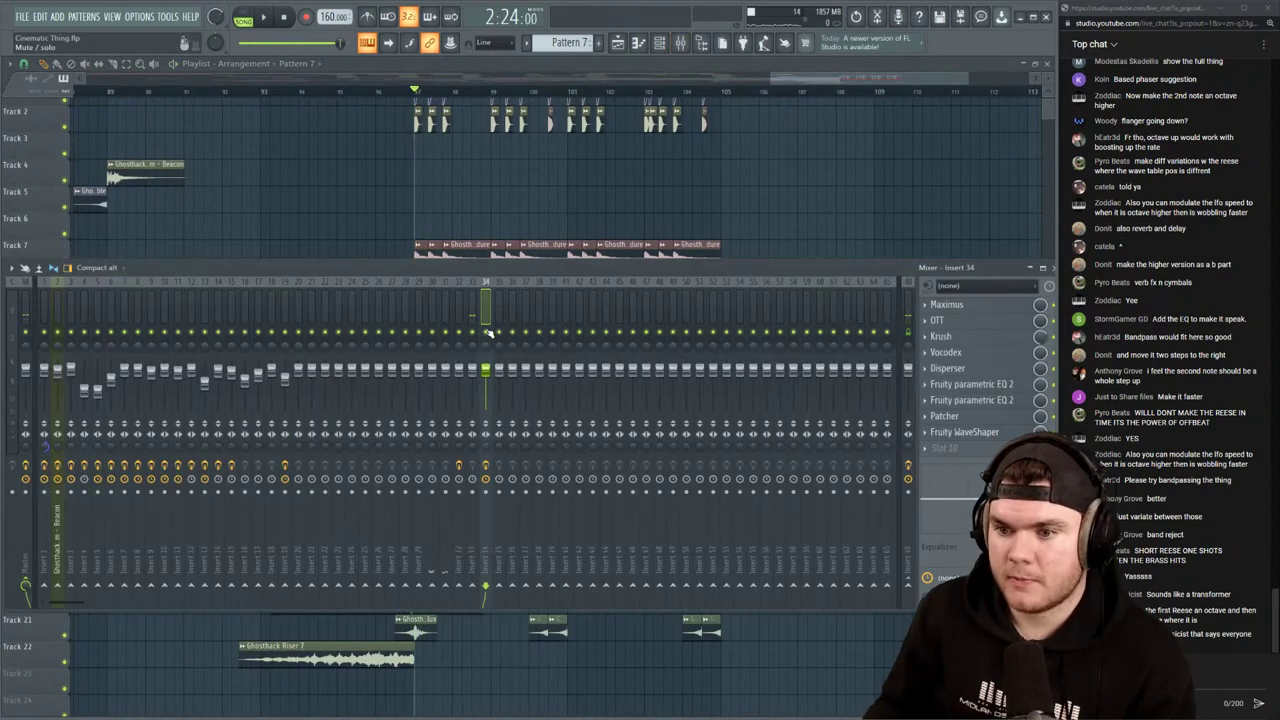
key("F6")
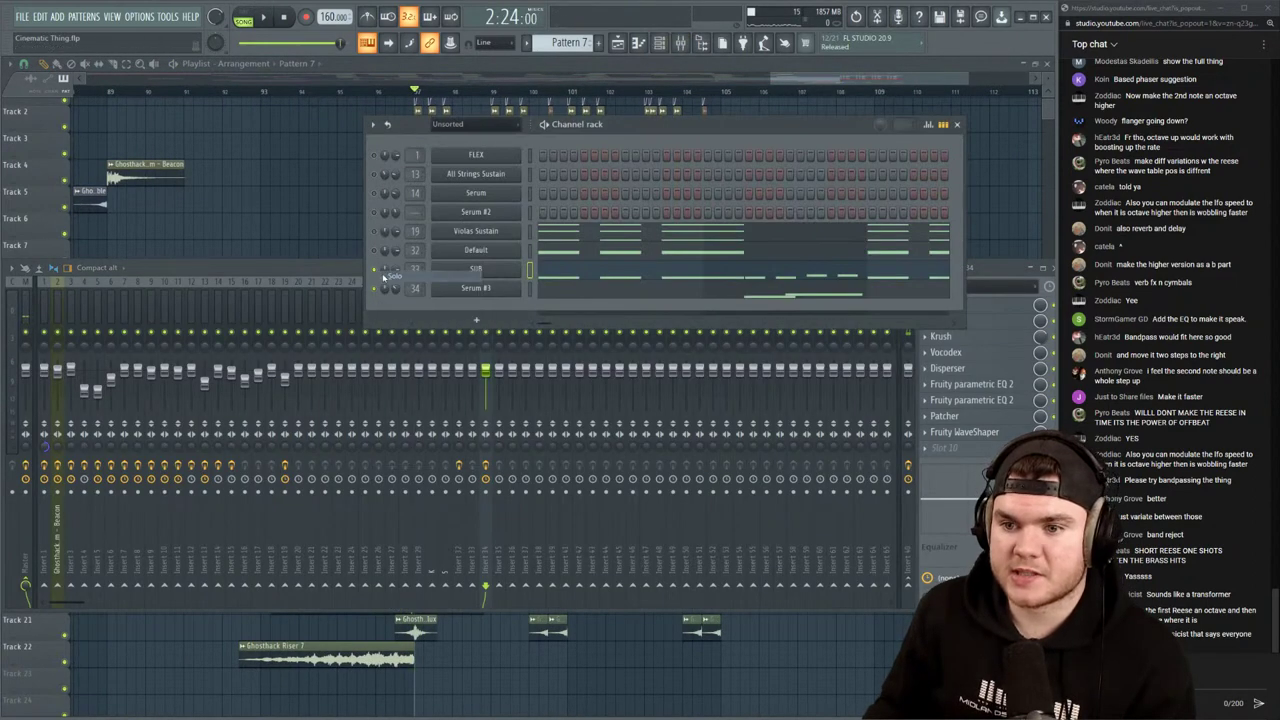
key("space")
left_click(587, 73)
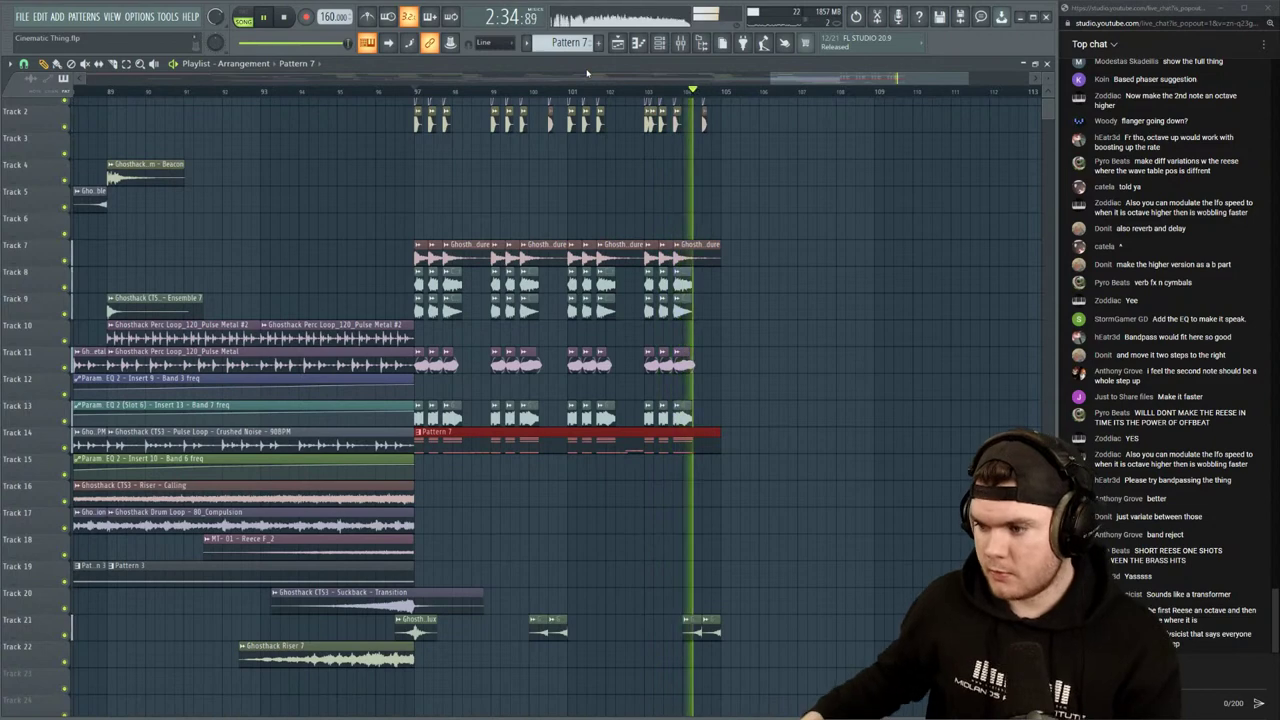
key("space")
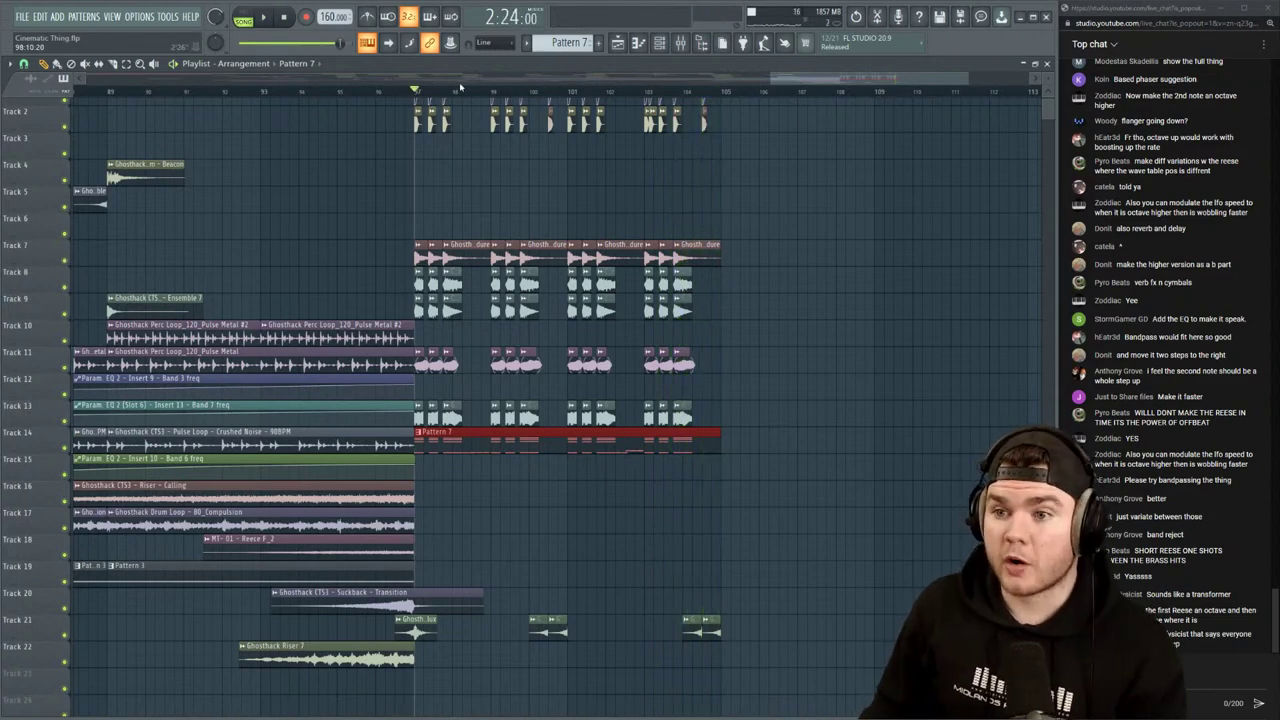
scroll(458, 91, "up", 5)
key("space")
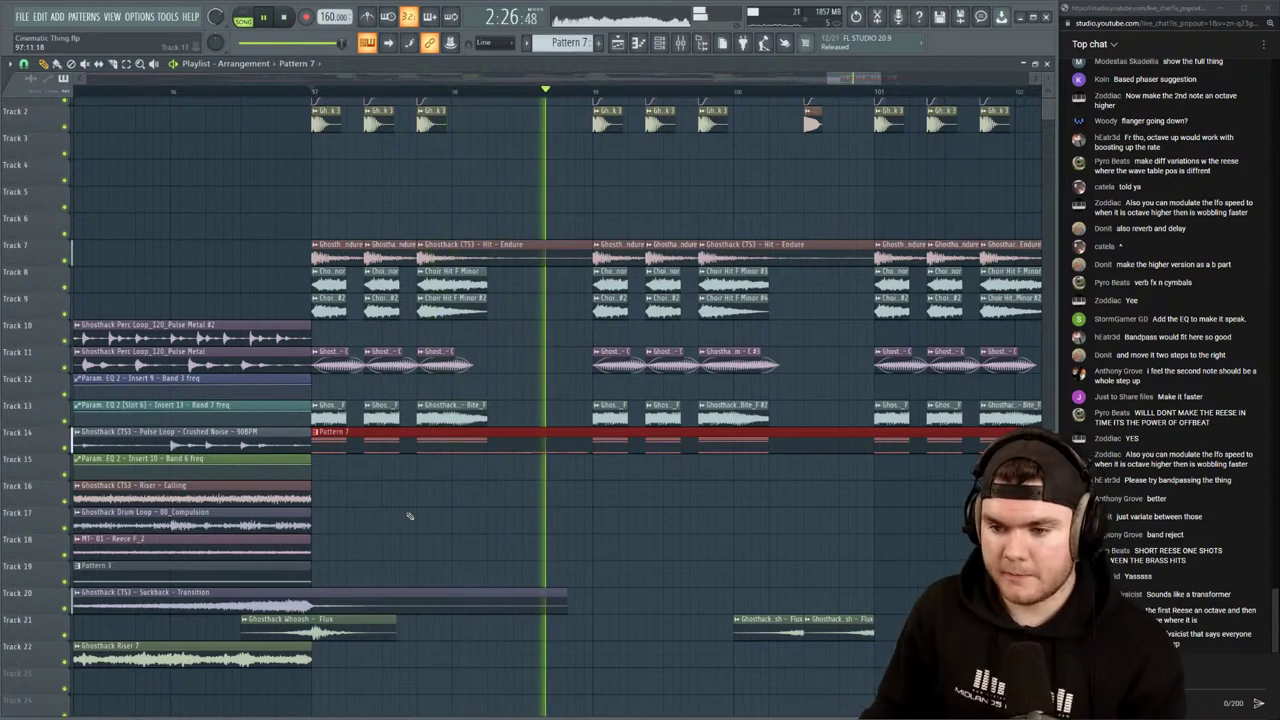
key("space")
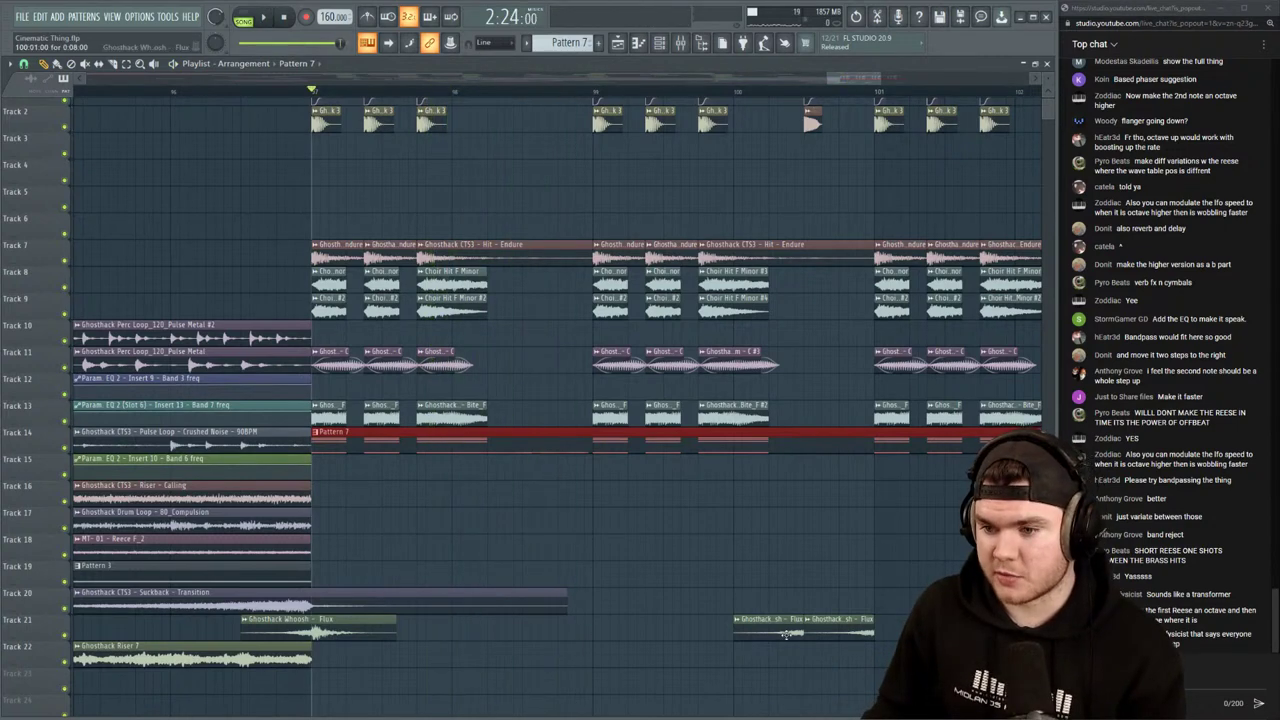
Try a copy of the short Ghosthack Whoosh - Flux clip around bar 98 on Track 21, audition it and remove it
left_click_drag(786, 634, 467, 610, "shift")
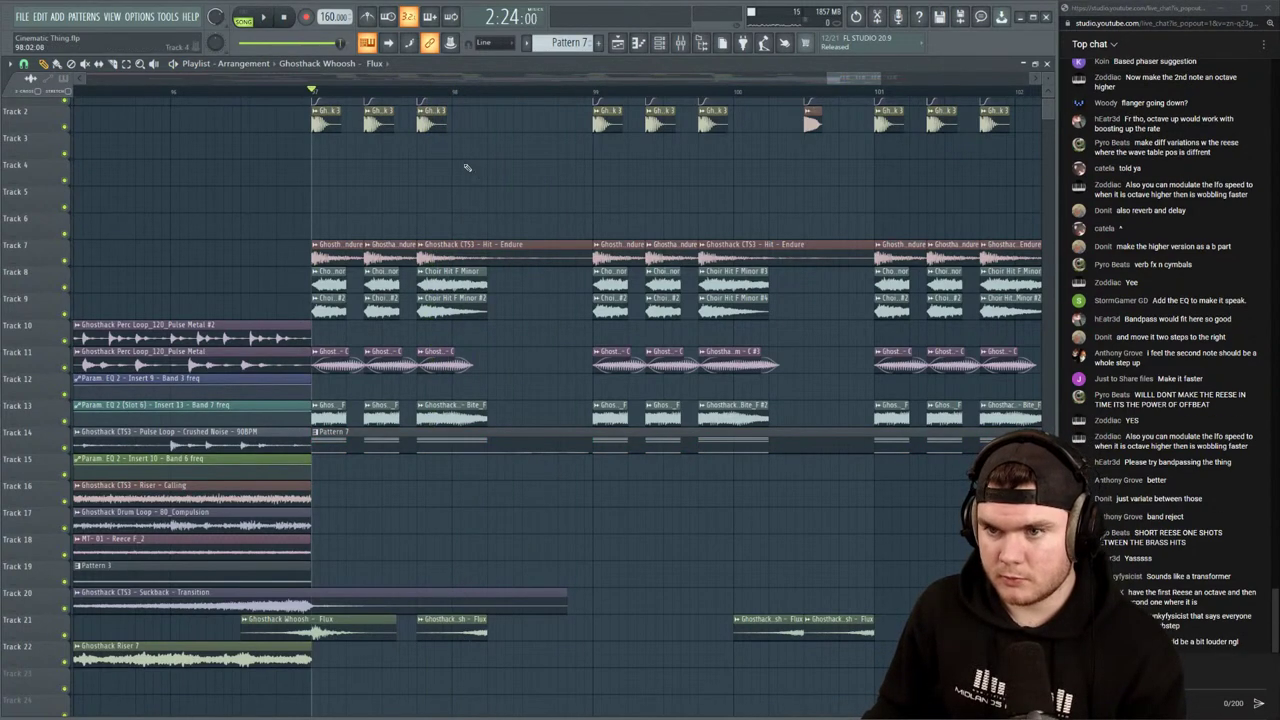
key("space")
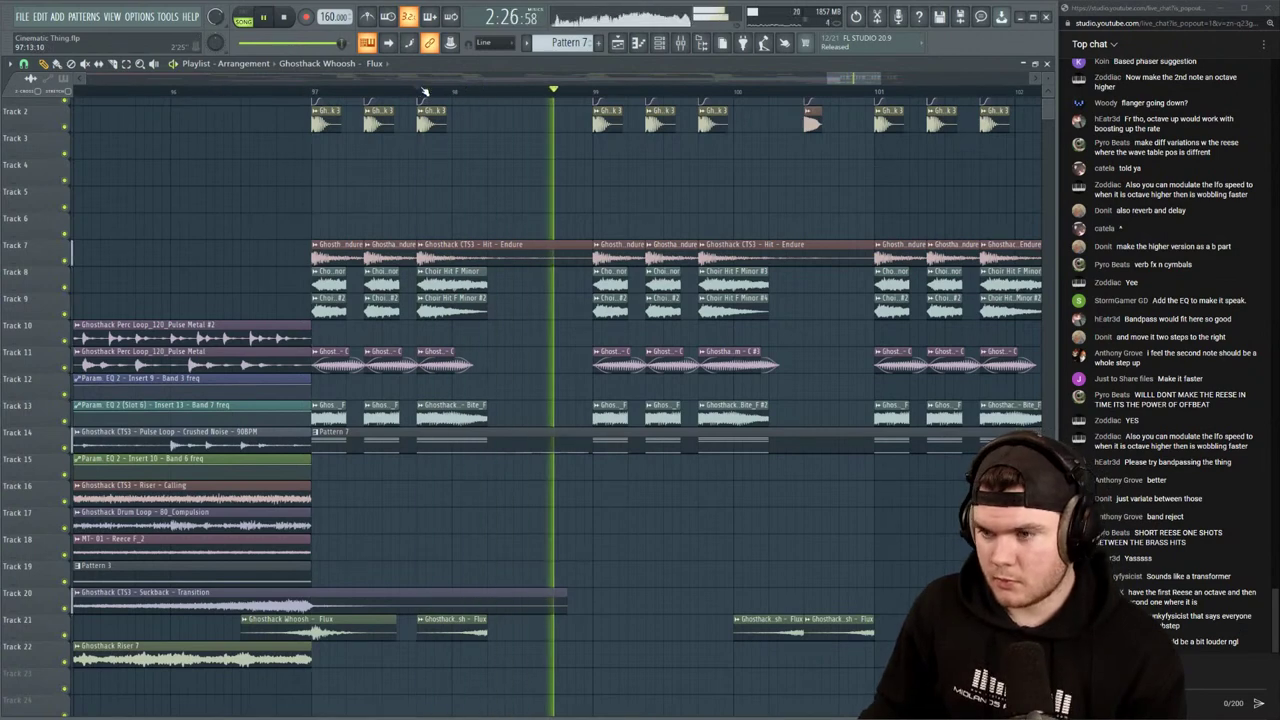
key("space")
key("space")
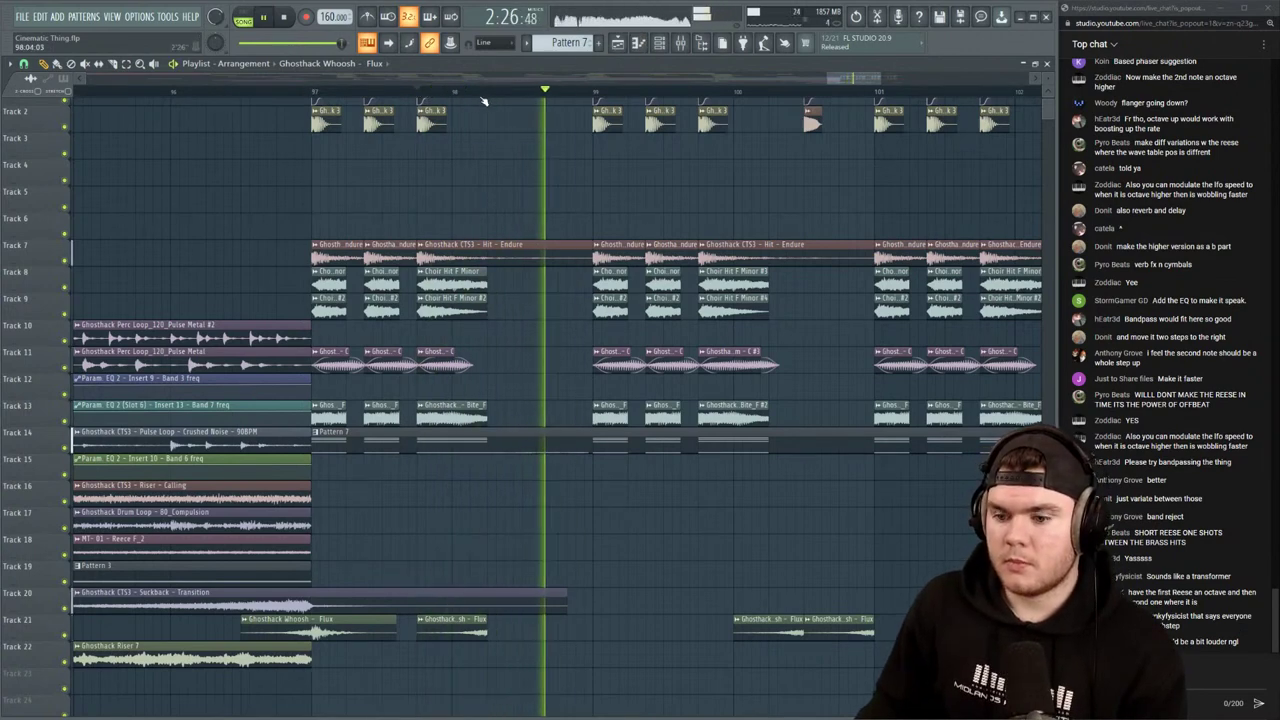
scroll(483, 101, "down", 3)
key("space")
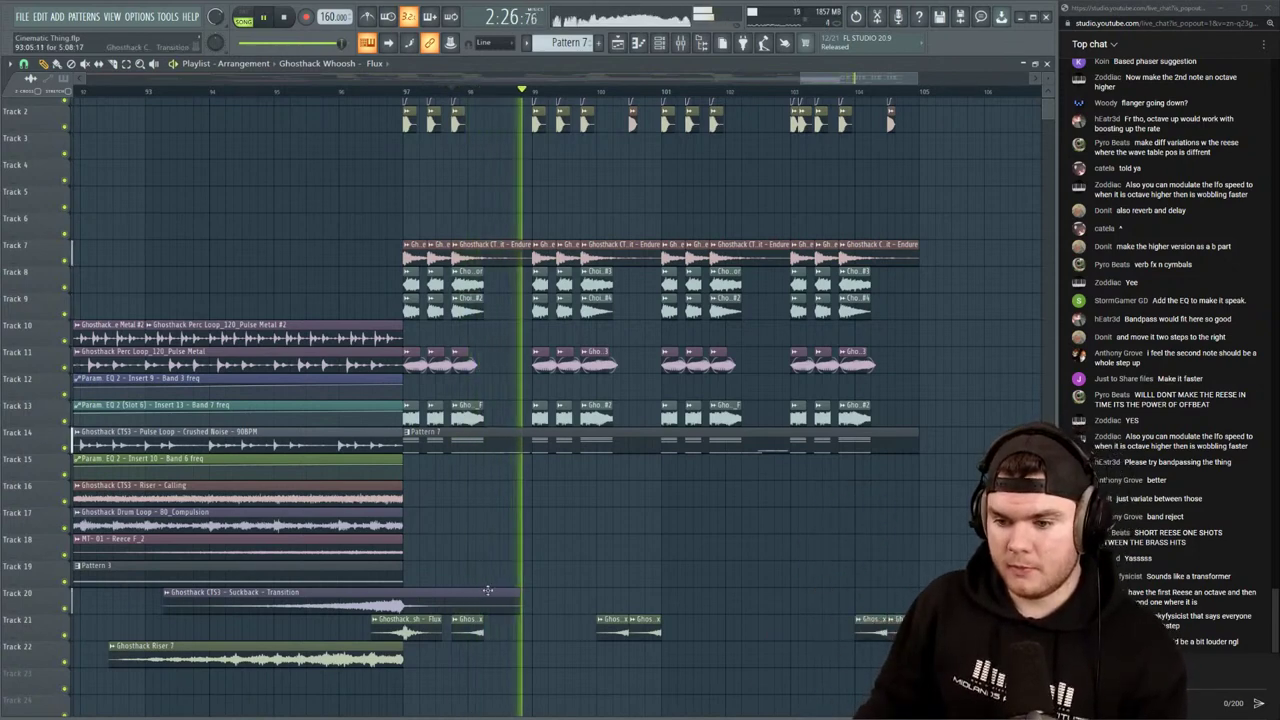
key("space")
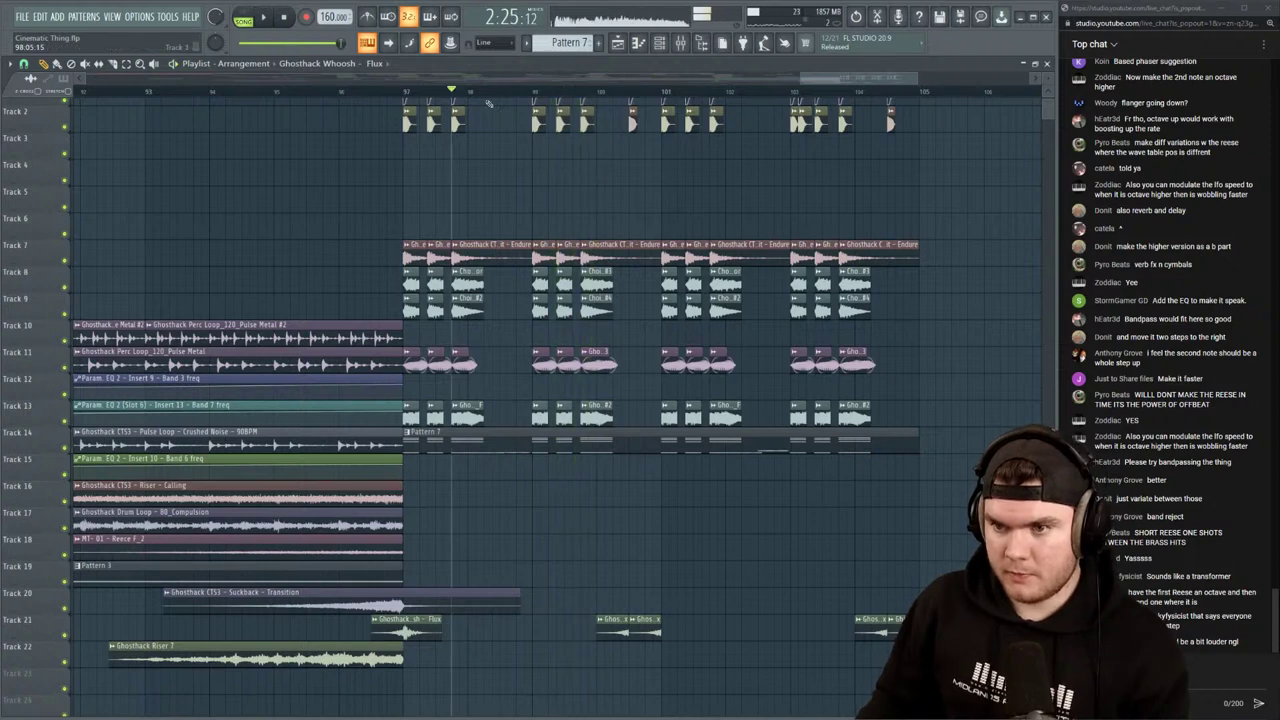
Solo playlist Track 14 and mark a short playback loop just after the start of bar 98
scroll(490, 96, "up", 3)
right_click(66, 447)
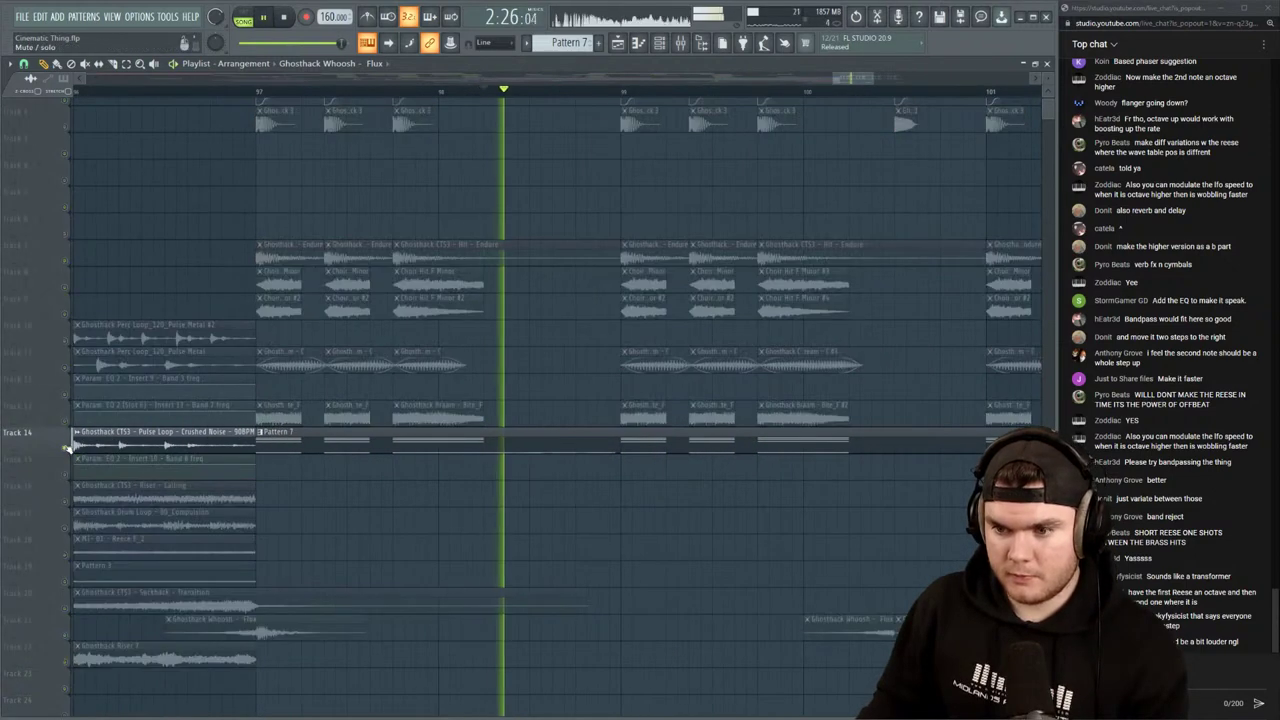
key("space")
key("space")
key("space")
left_click_drag(508, 91, 489, 96)
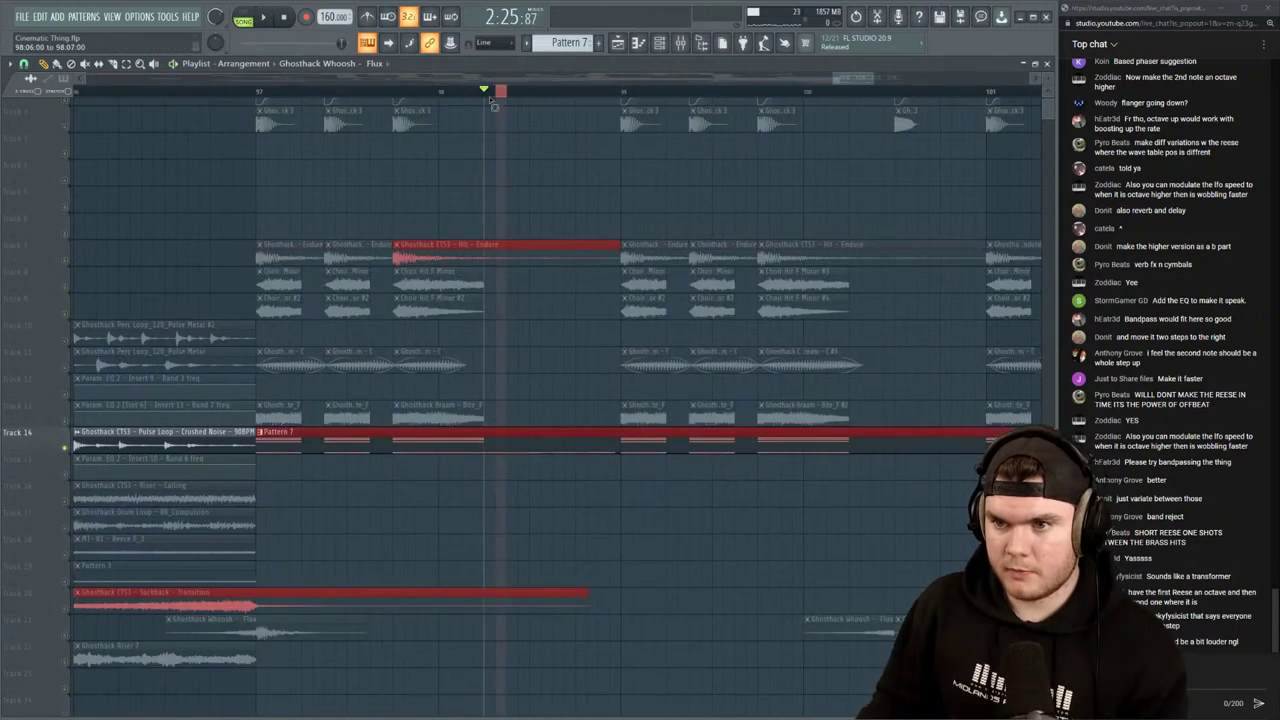
Add Fruity Reeverb 2 to the free tenth effect slot of mixer Insert 34
key("F6")
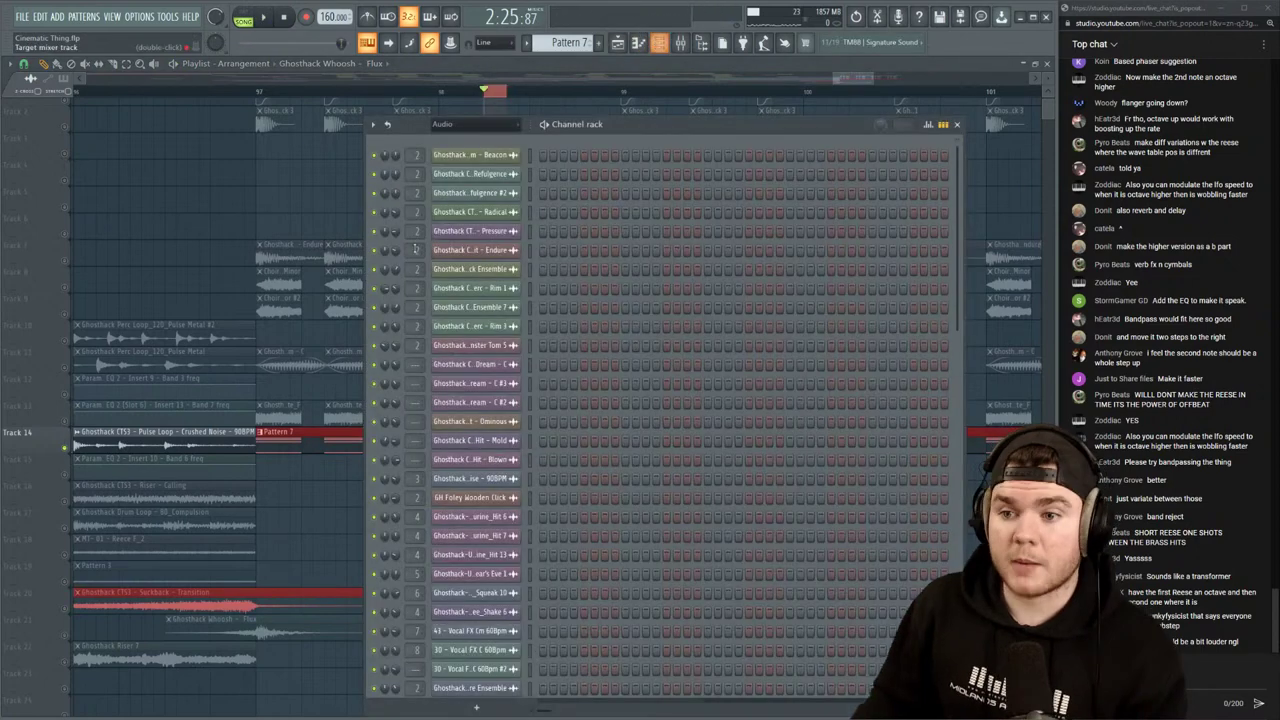
key("space")
left_click(681, 43)
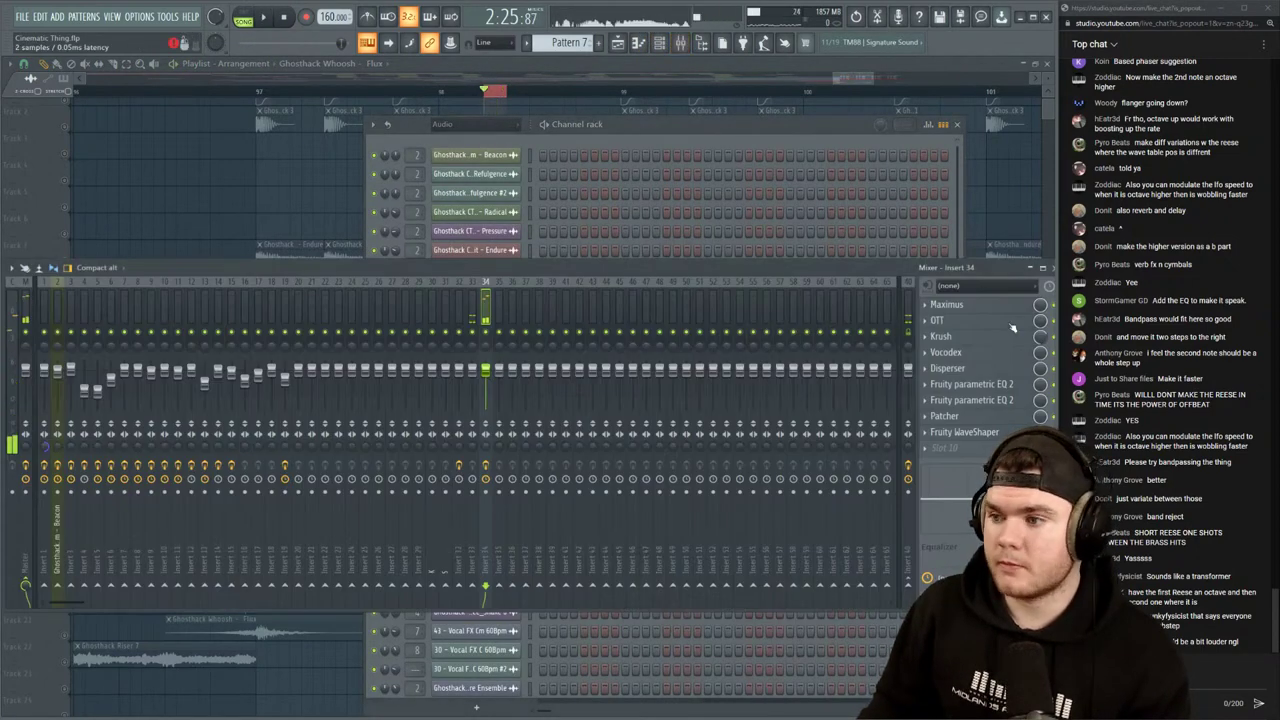
left_click(950, 448)
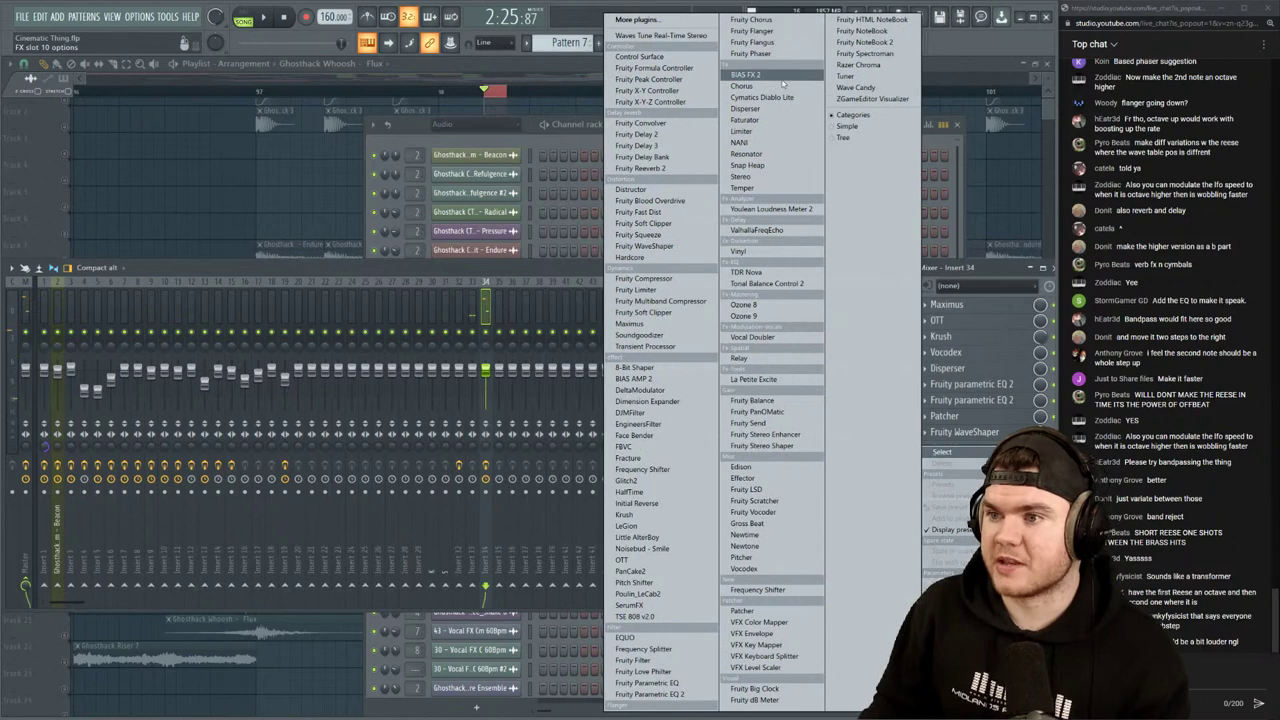
left_click(645, 168)
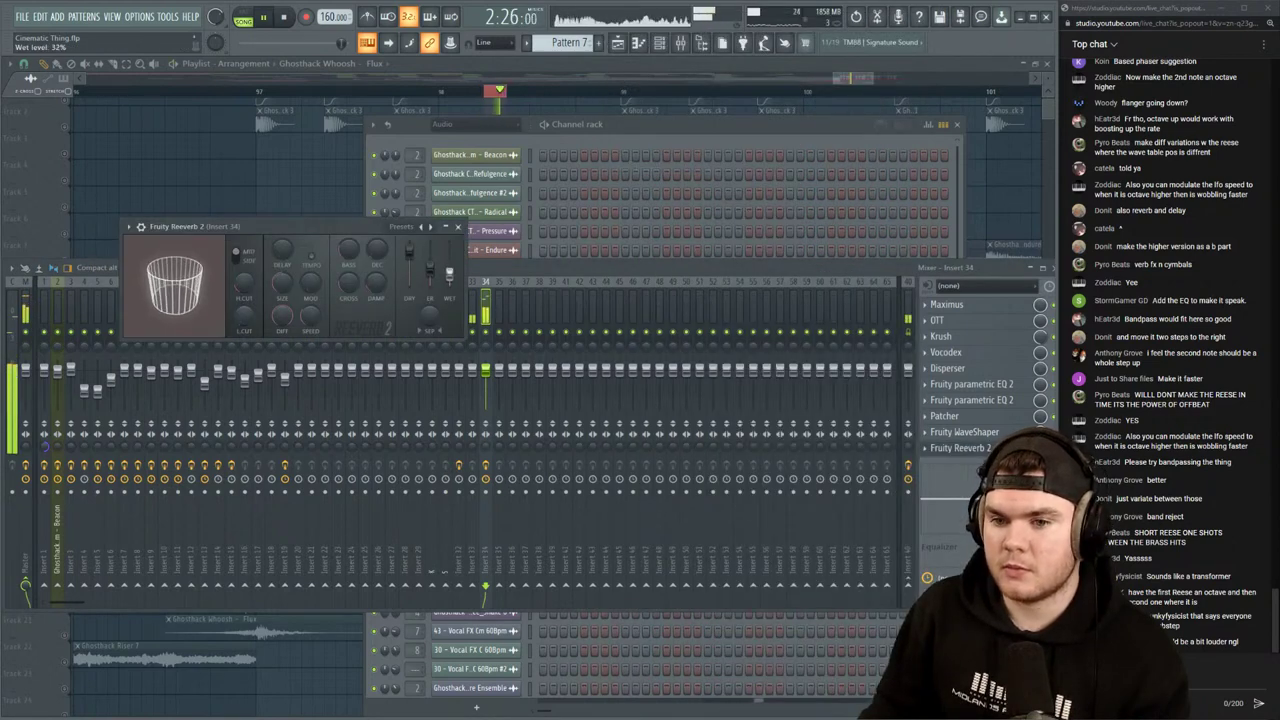
Extend the playback loop from bar 98 to shortly after the start of bar 99
key("F12")
left_click_drag(486, 91, 678, 90)
key("F9")
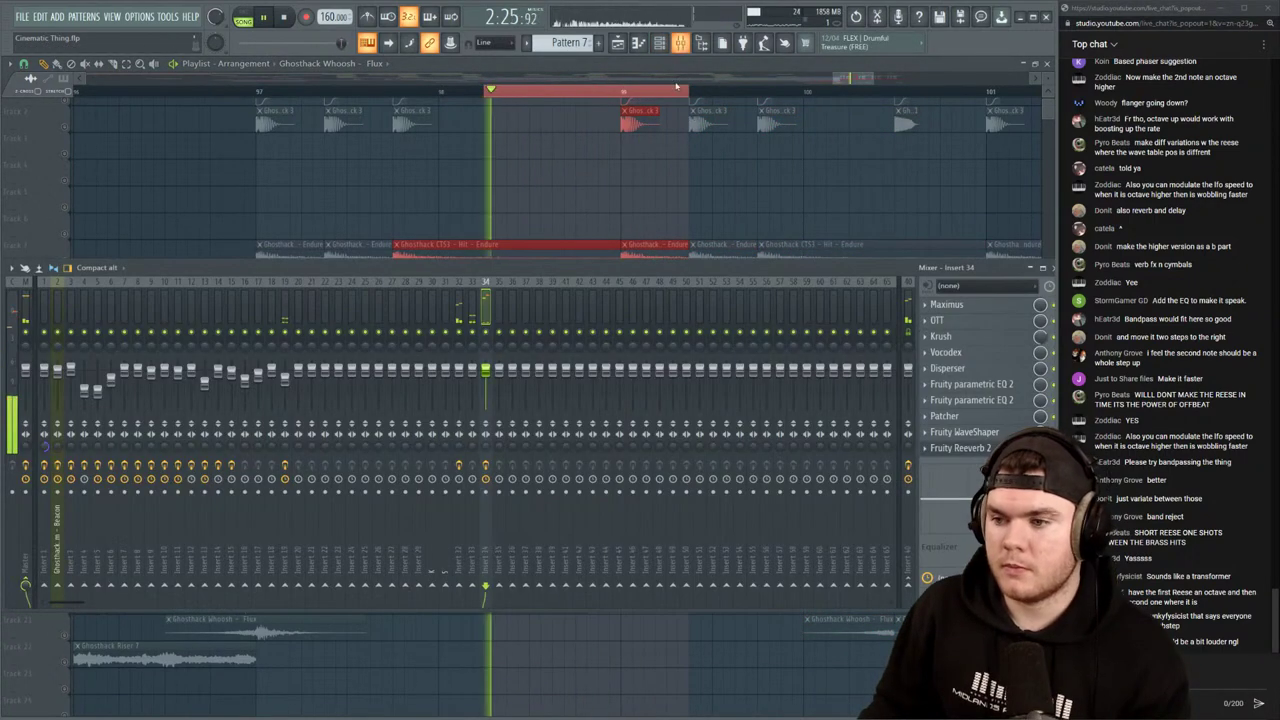
Move Fruity Reeverb 2 up to effect slot 7 on Insert 34 and adjust the Fruity parametric EQ 2 right after it
left_click(972, 448)
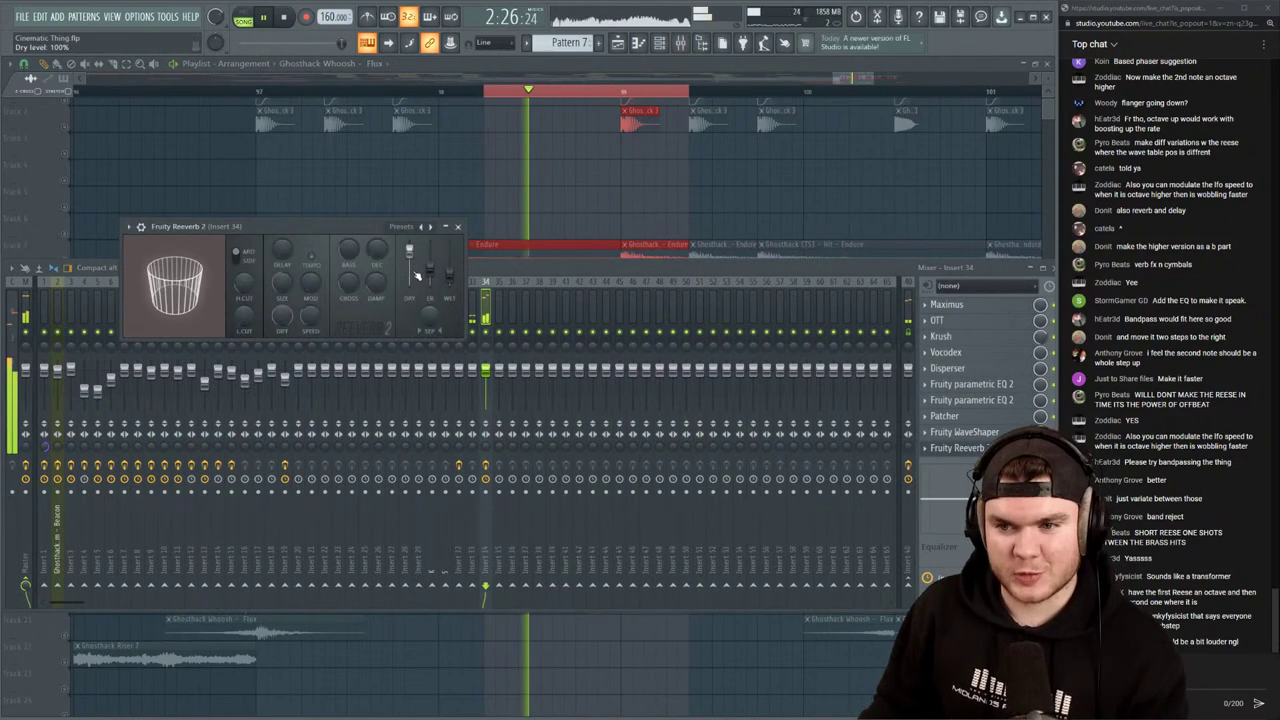
scroll(969, 451, "up", 3)
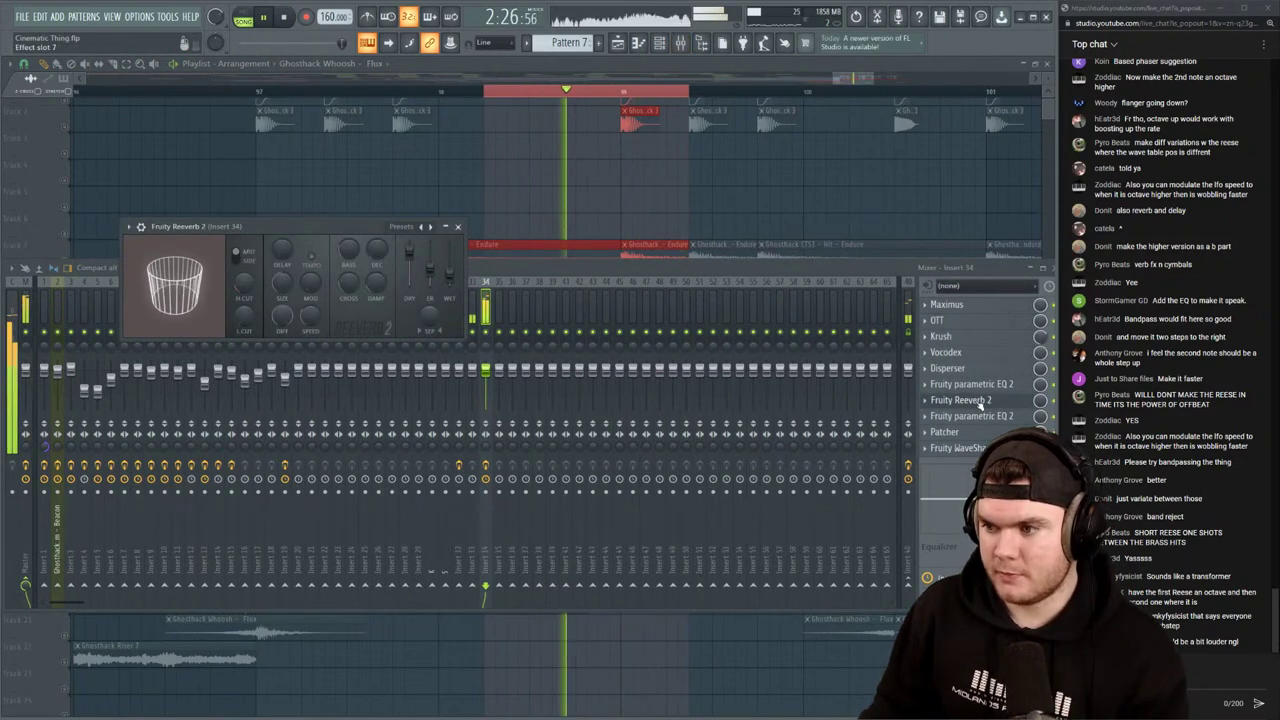
left_click(981, 418)
left_click_drag(272, 319, 314, 325)
left_click(969, 386)
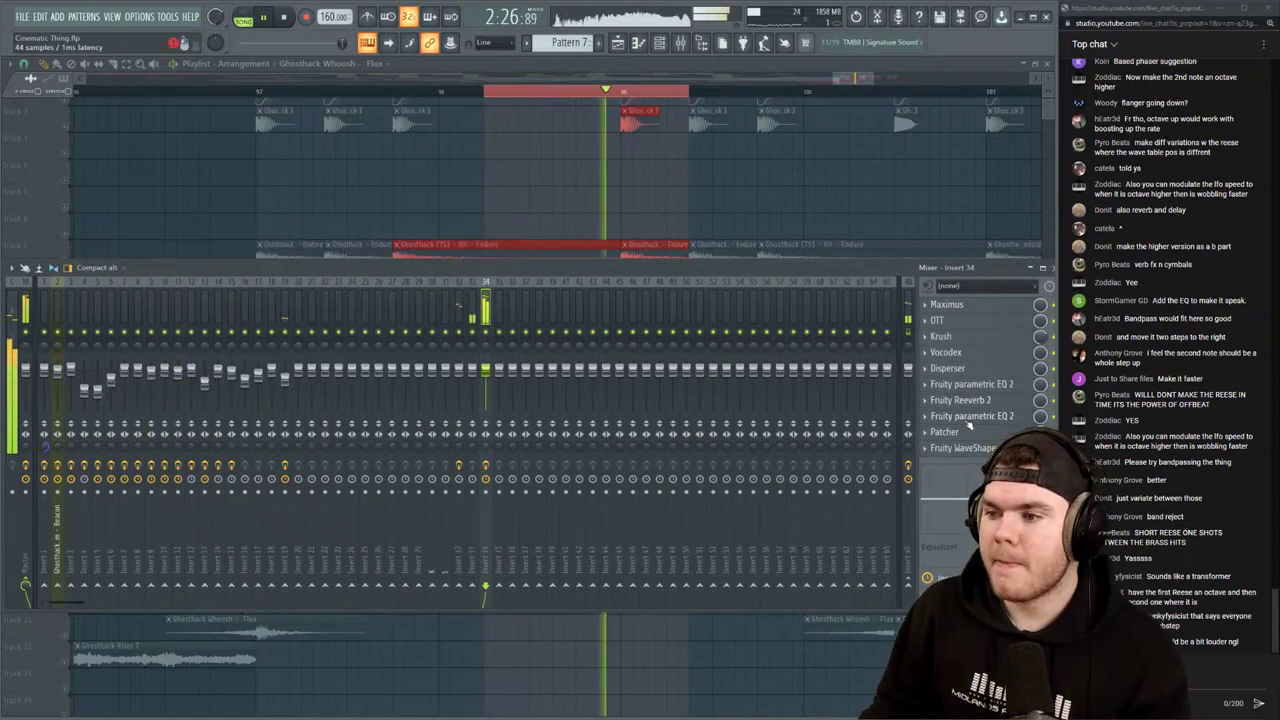
Set the Fruity Reeverb 2 low cut to 758 Hz, lower its early reflections and set the wet level to 24%
left_click(975, 401)
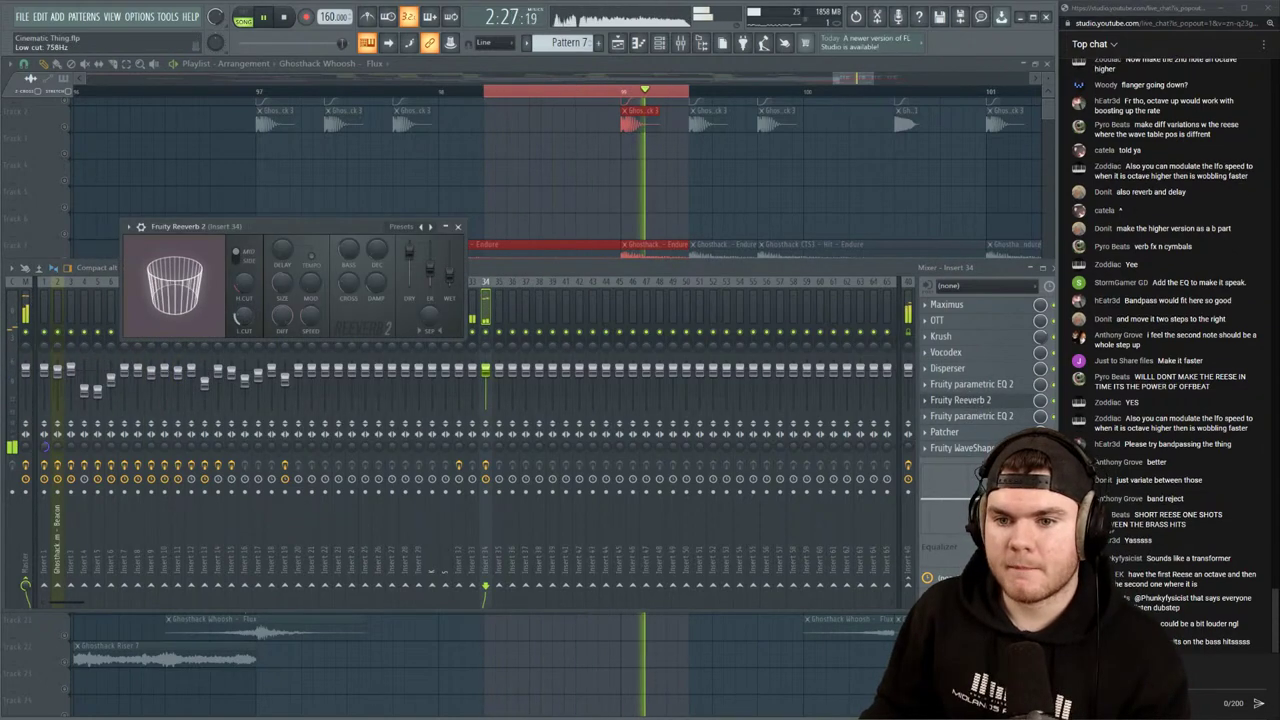
left_click_drag(430, 270, 430, 287)
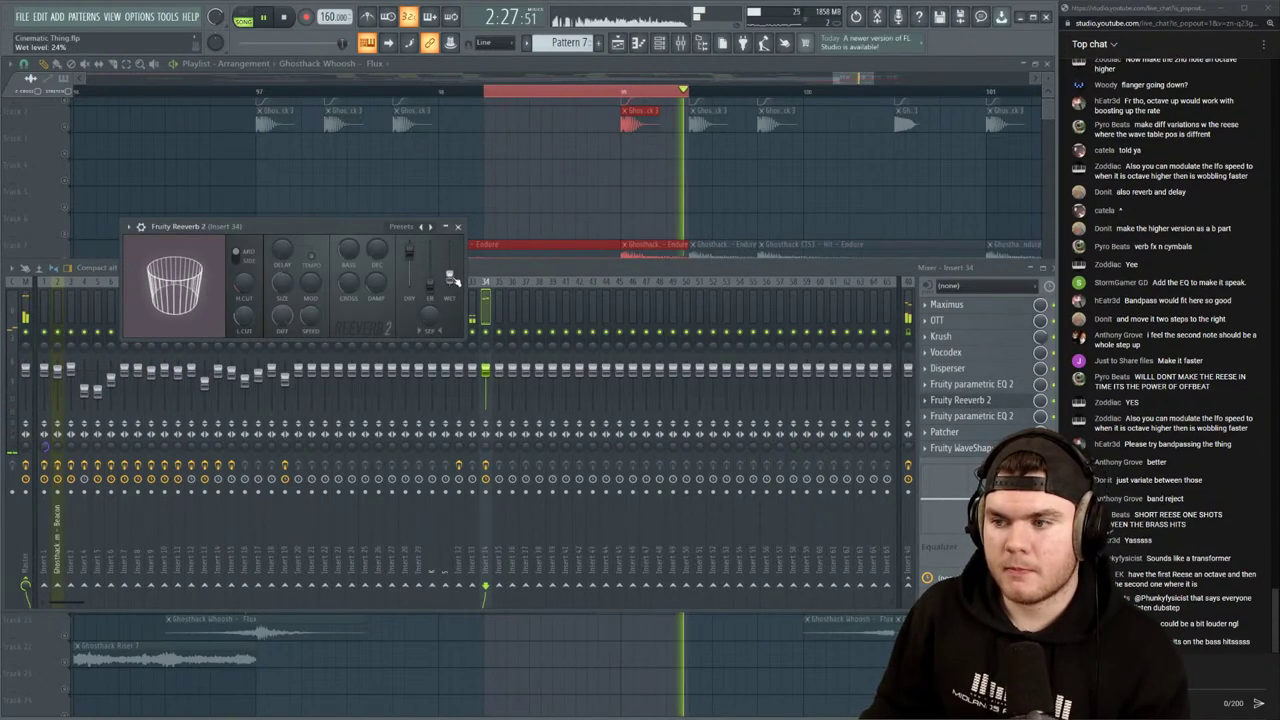
left_click(964, 401)
left_click(964, 401)
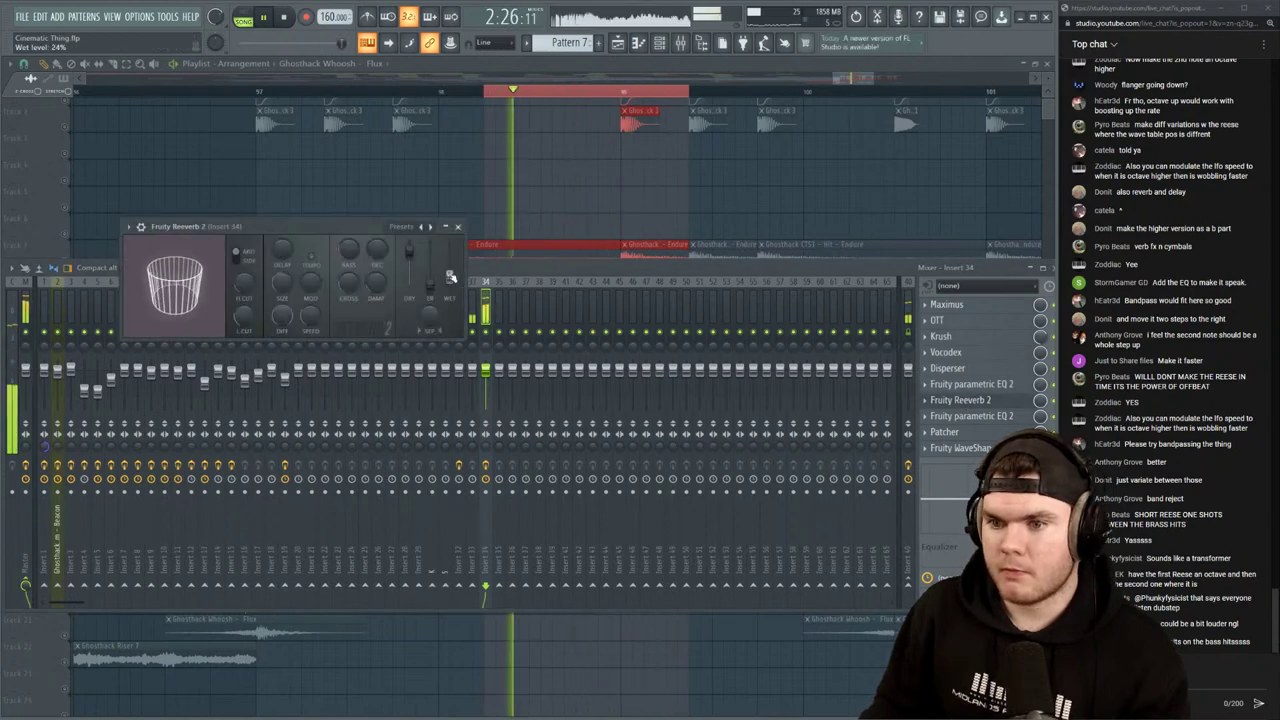
key("space")
left_click(966, 402)
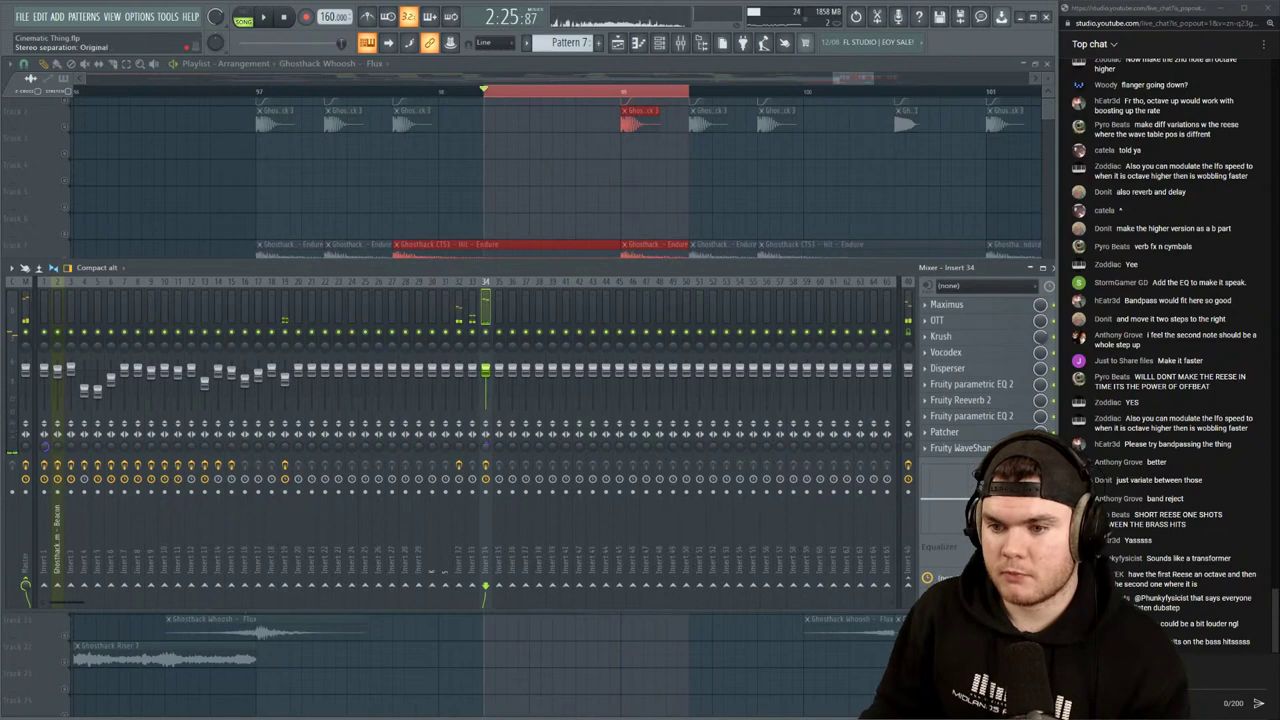
Unsolo Track 14 and clear the playback loop in the playlist
key("space")
key("F9")
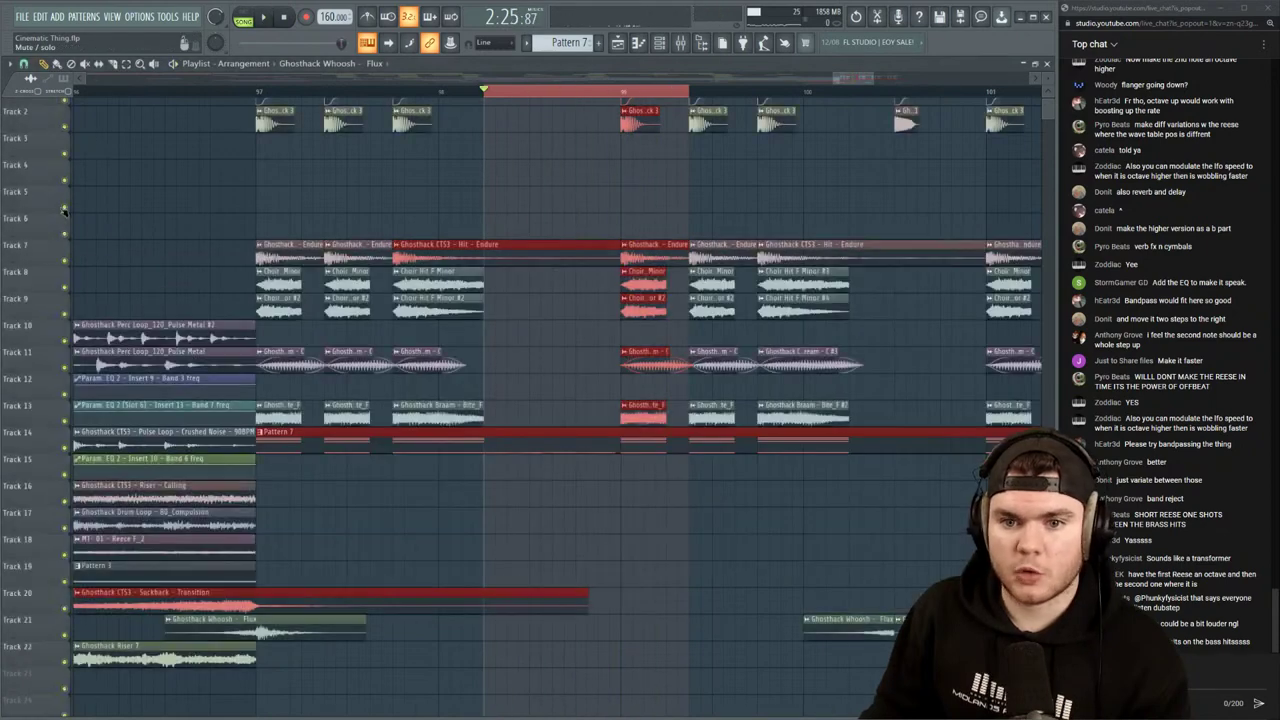
left_click_drag(688, 92, 489, 97)
scroll(492, 97, "down", 4)
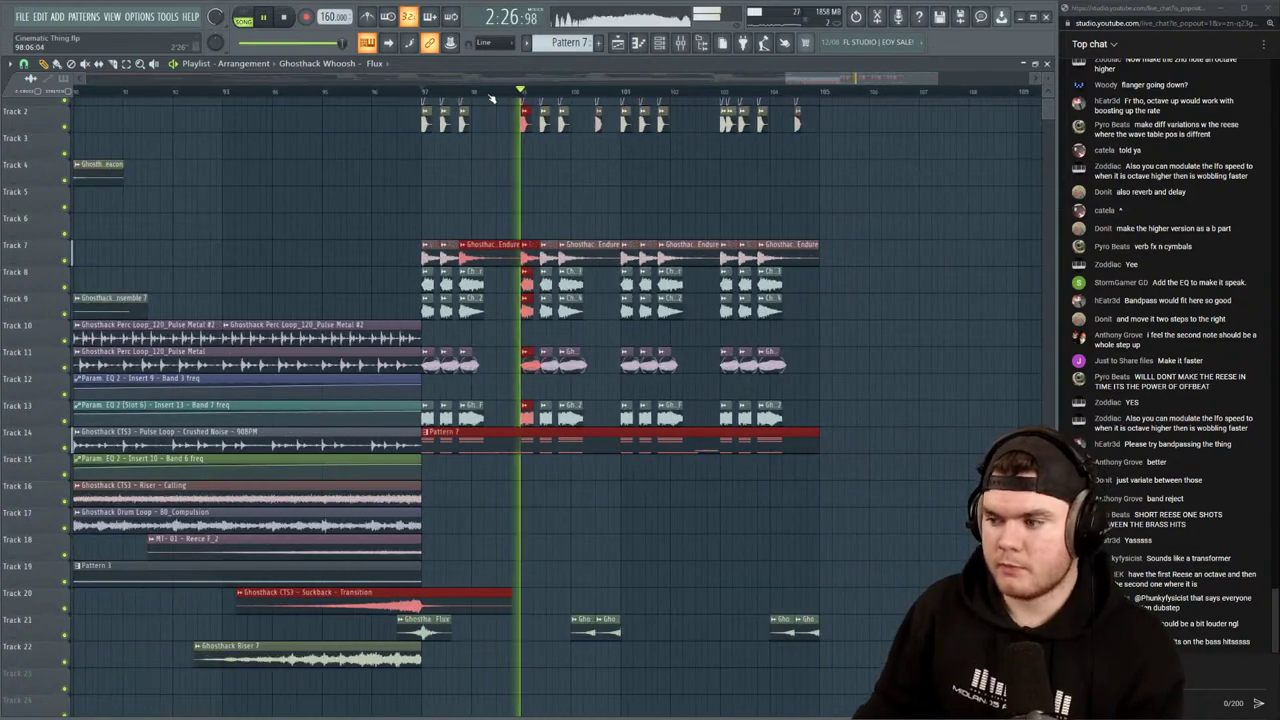
Audition the full mix while checking Insert 34 in the mixer, clear the clip selection and replay from bar 97
left_click(665, 45)
left_click(665, 45)
left_click(680, 44)
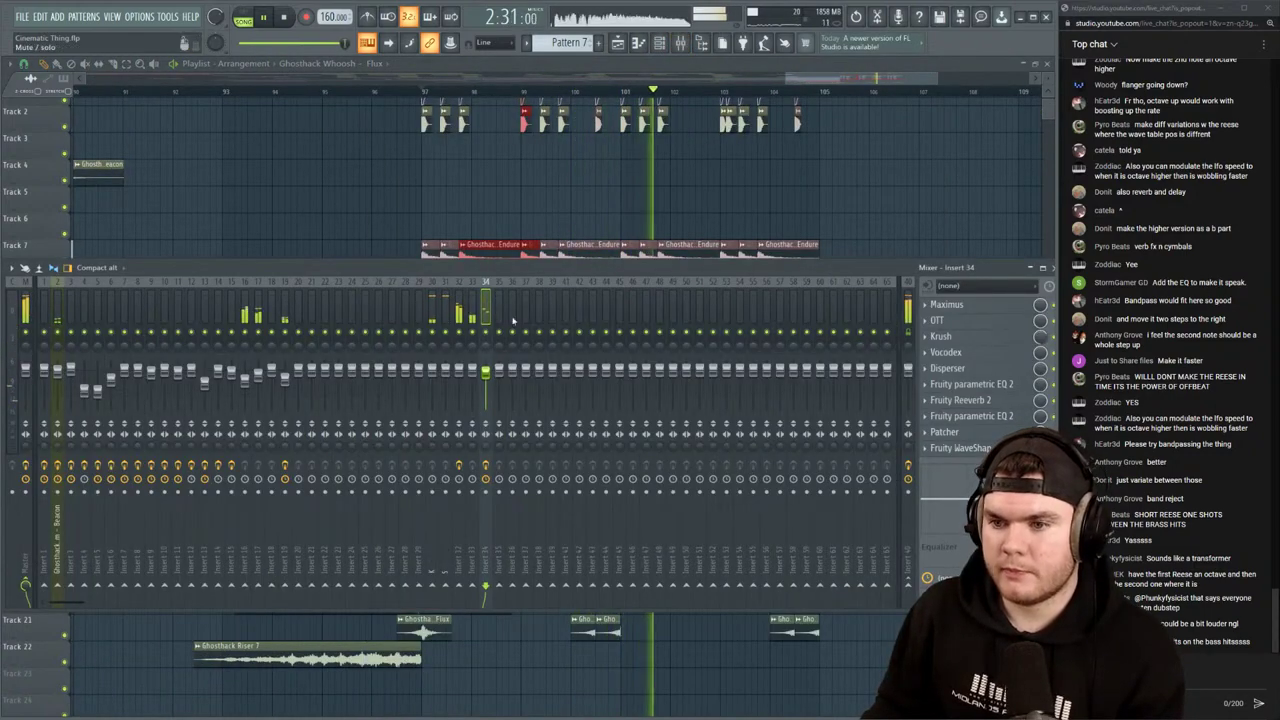
left_click(680, 44)
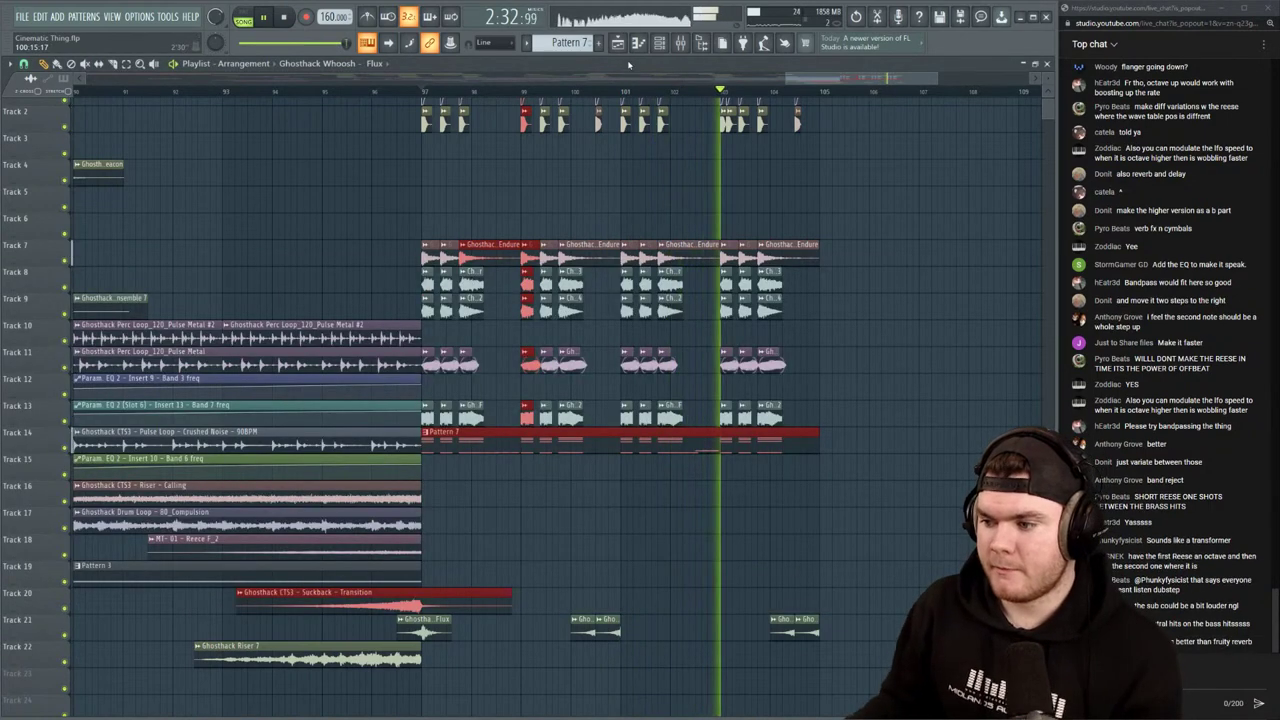
left_click_drag(886, 212, 867, 241)
key("space")
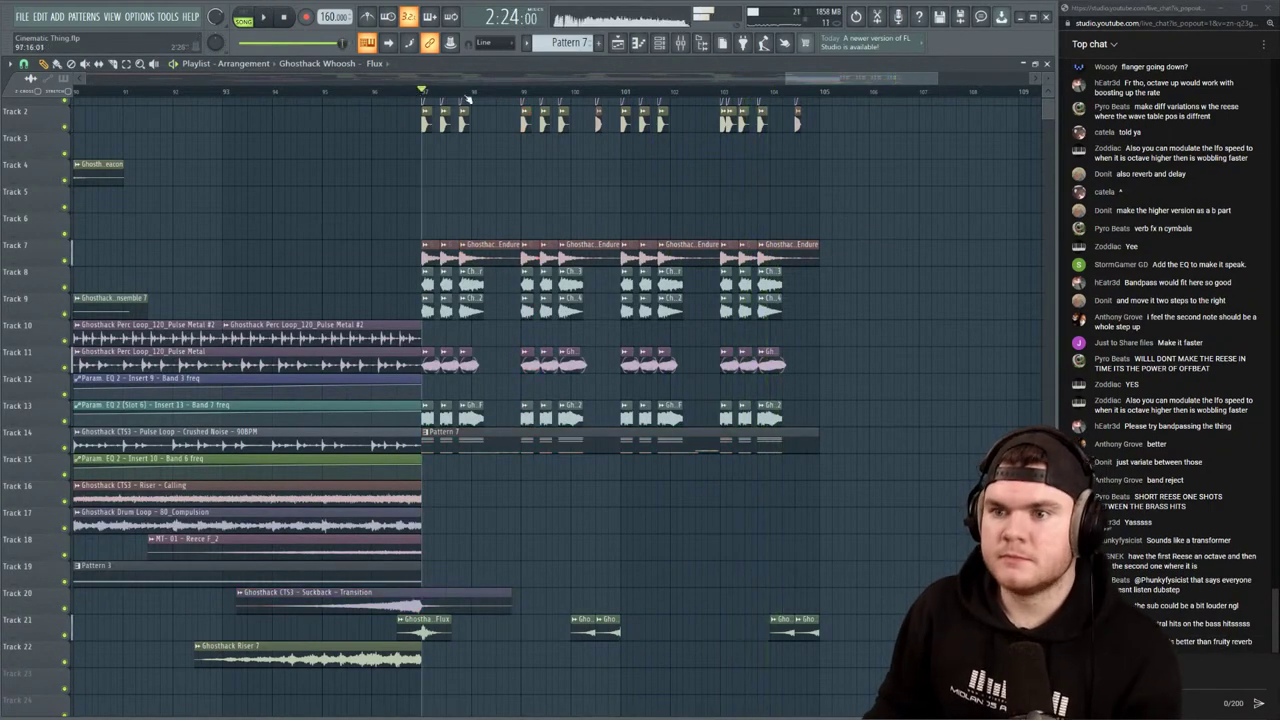
Find the Cymbals & Crashes folder of Straight From The Trap Drum Kit in the sample browser and expand it
scroll(948, 137, "up", 1)
scroll(785, 96, "up", 3)
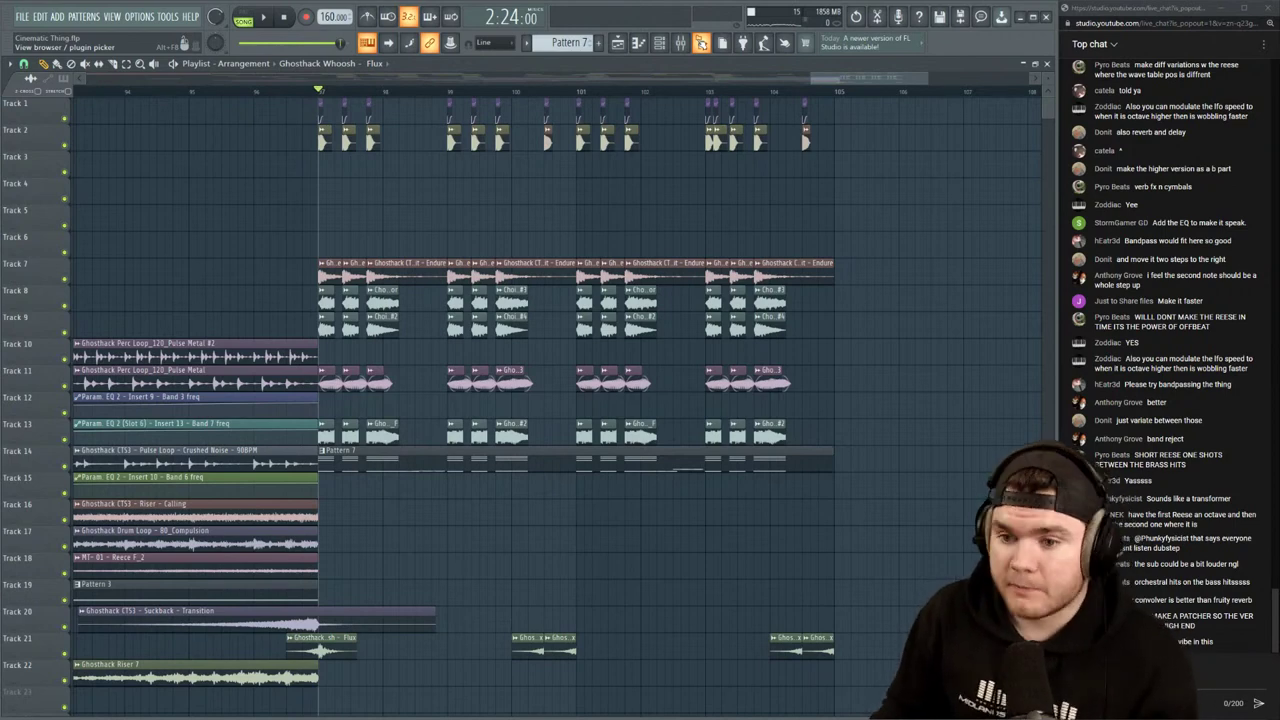
left_click(701, 43)
scroll(64, 266, "up", 10)
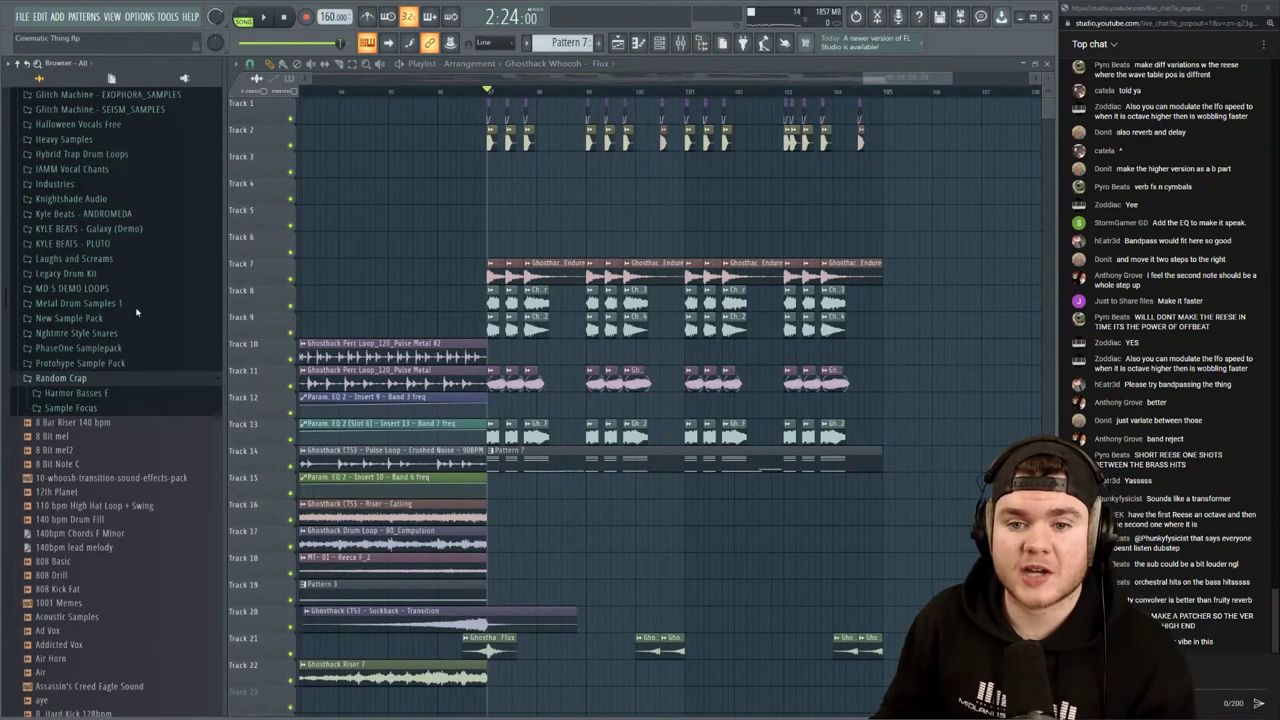
left_click(78, 387)
scroll(128, 324, "up", 3)
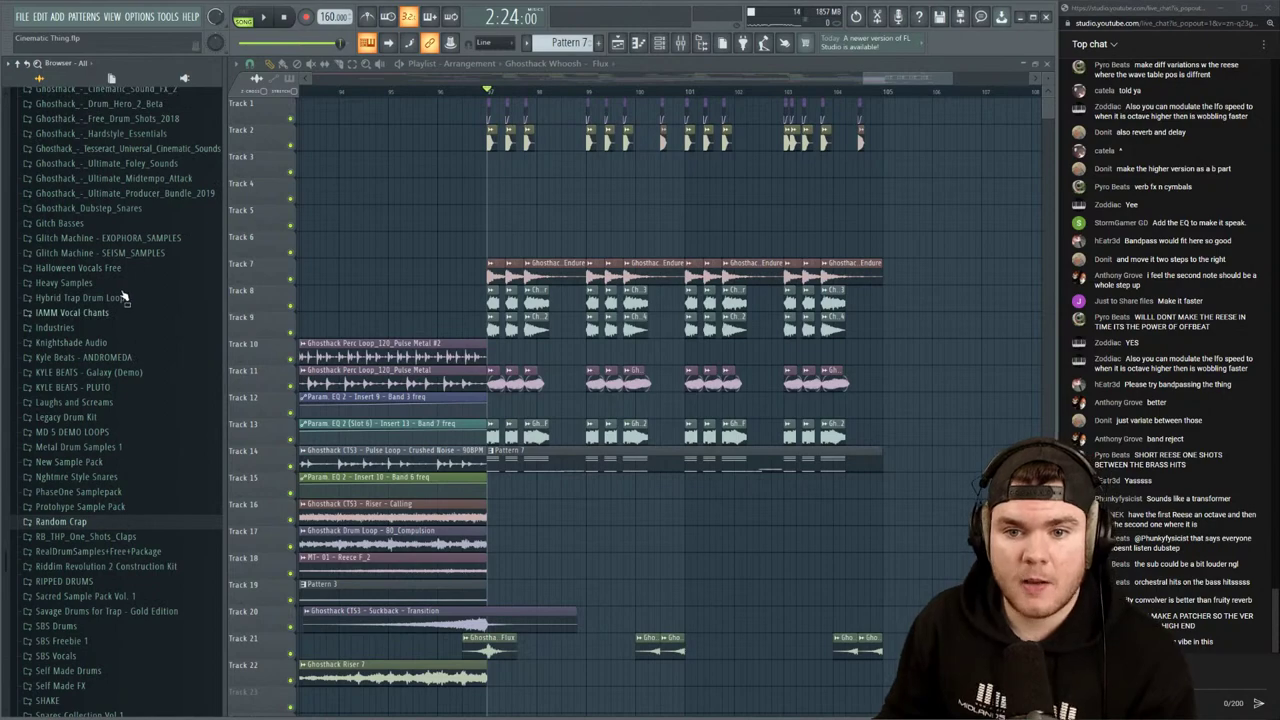
scroll(102, 364, "up", 10)
scroll(150, 333, "down", 12)
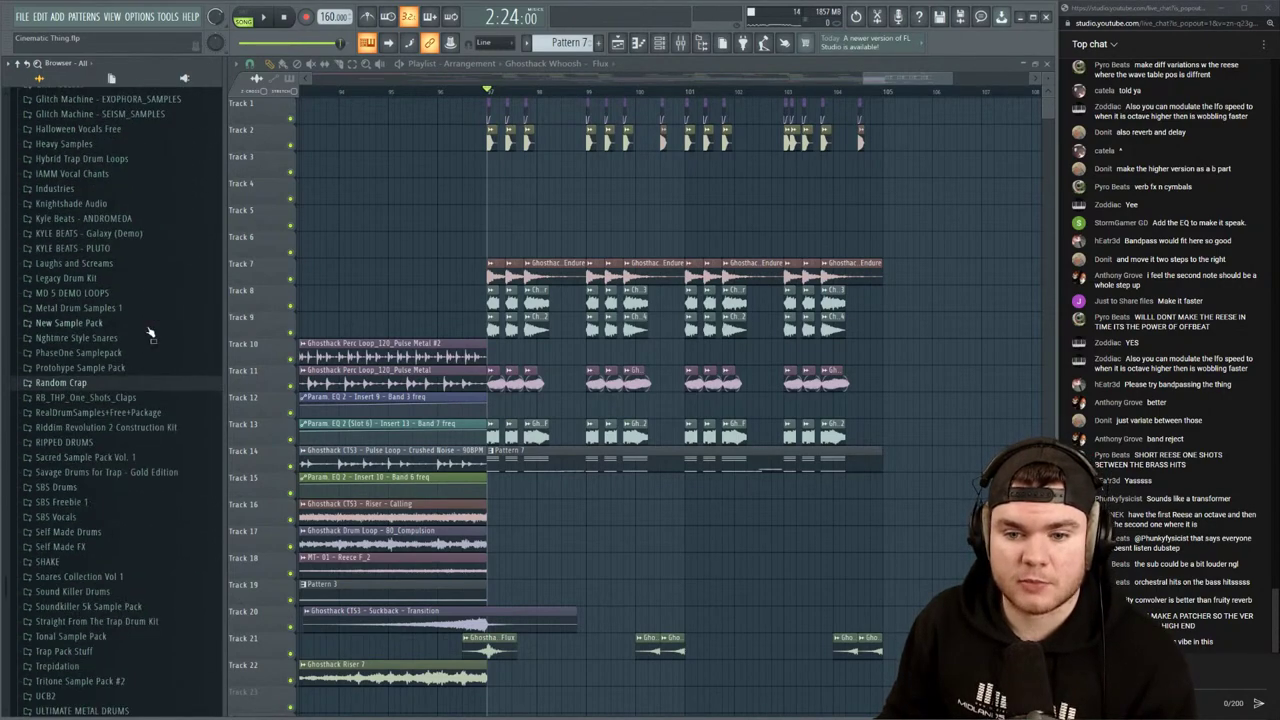
scroll(150, 333, "down", 6)
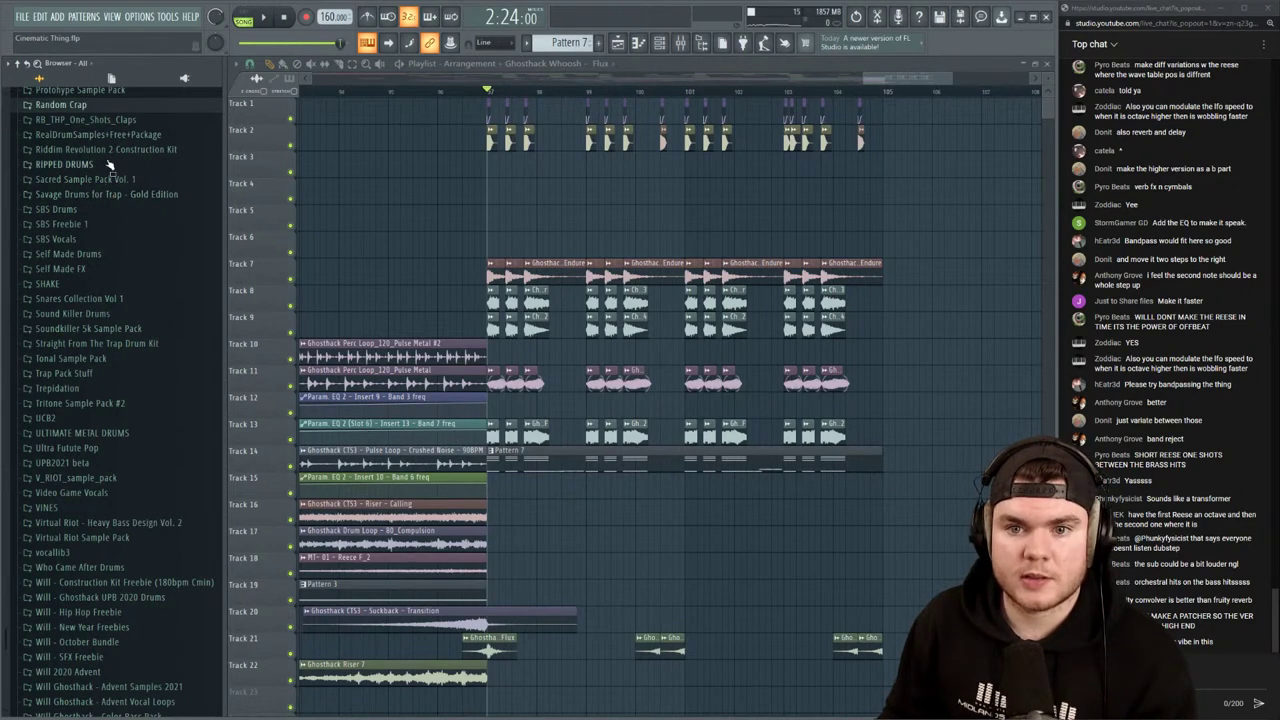
left_click(112, 343)
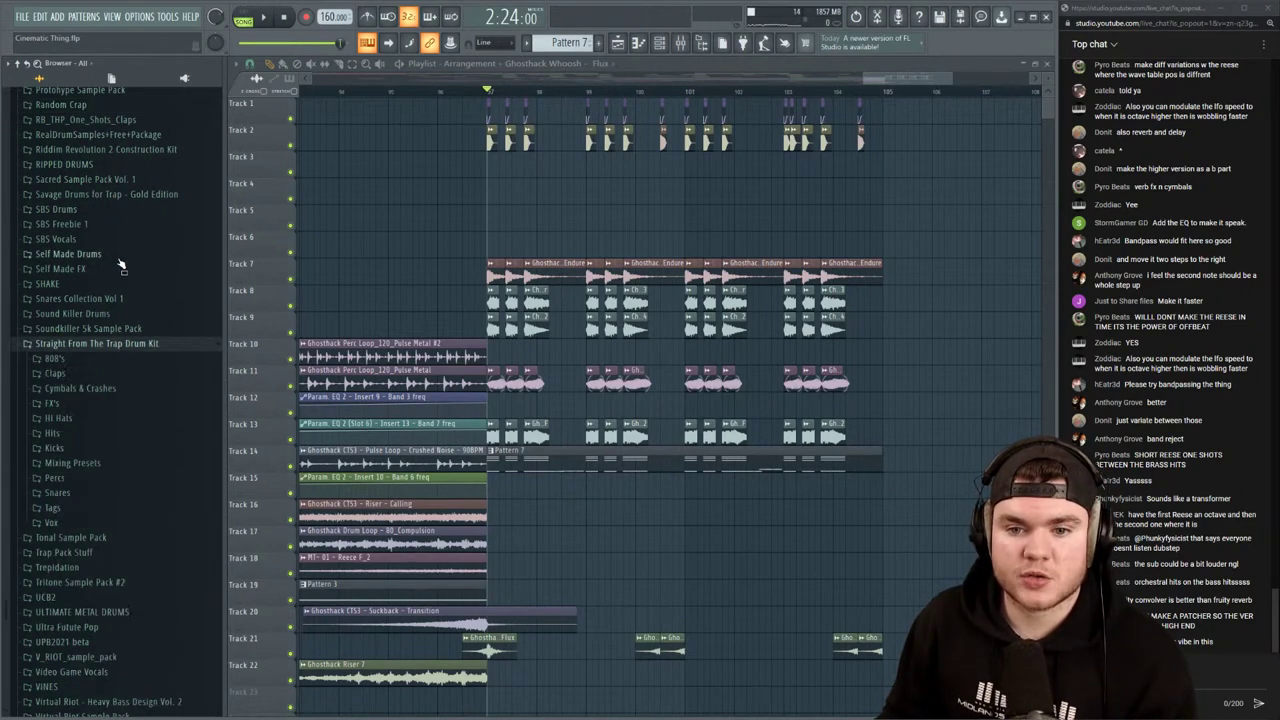
left_click(76, 389)
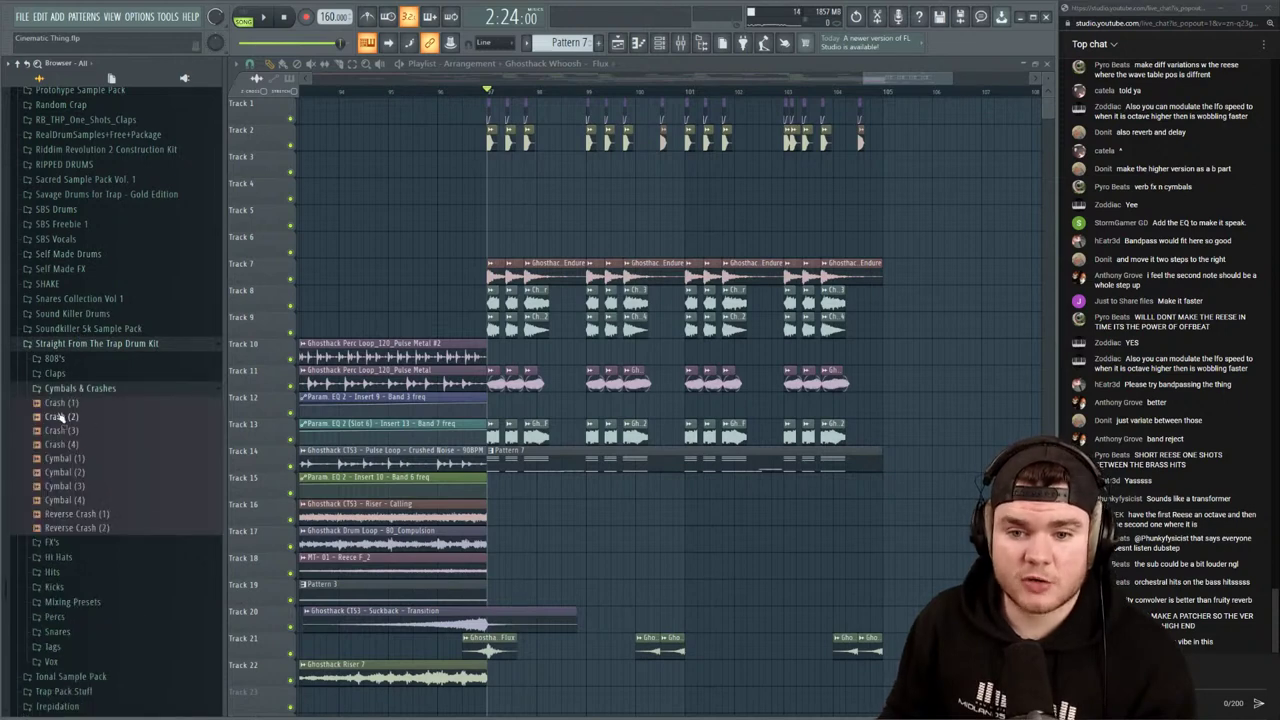
Place Crash (3) on Track 15 at bar 97, cut it at the second hit and repeat it under the second and third hits
left_click_drag(76, 437, 574, 493)
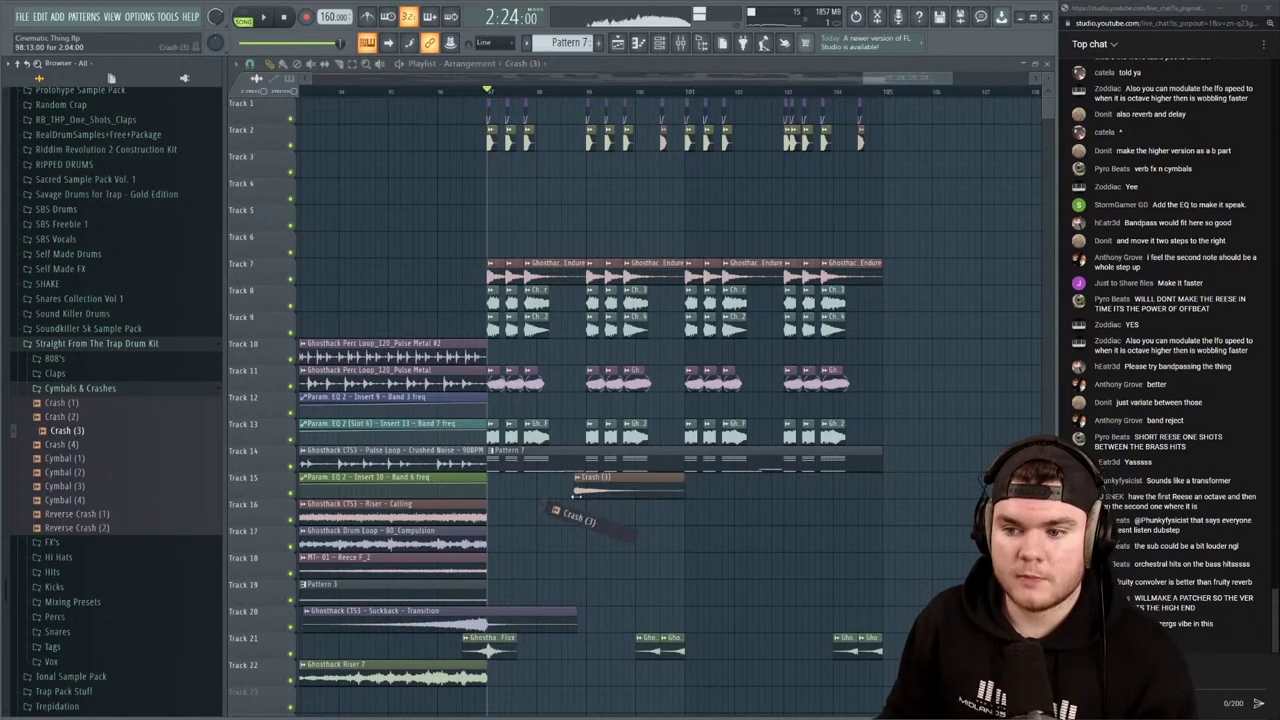
scroll(509, 91, "up", 2)
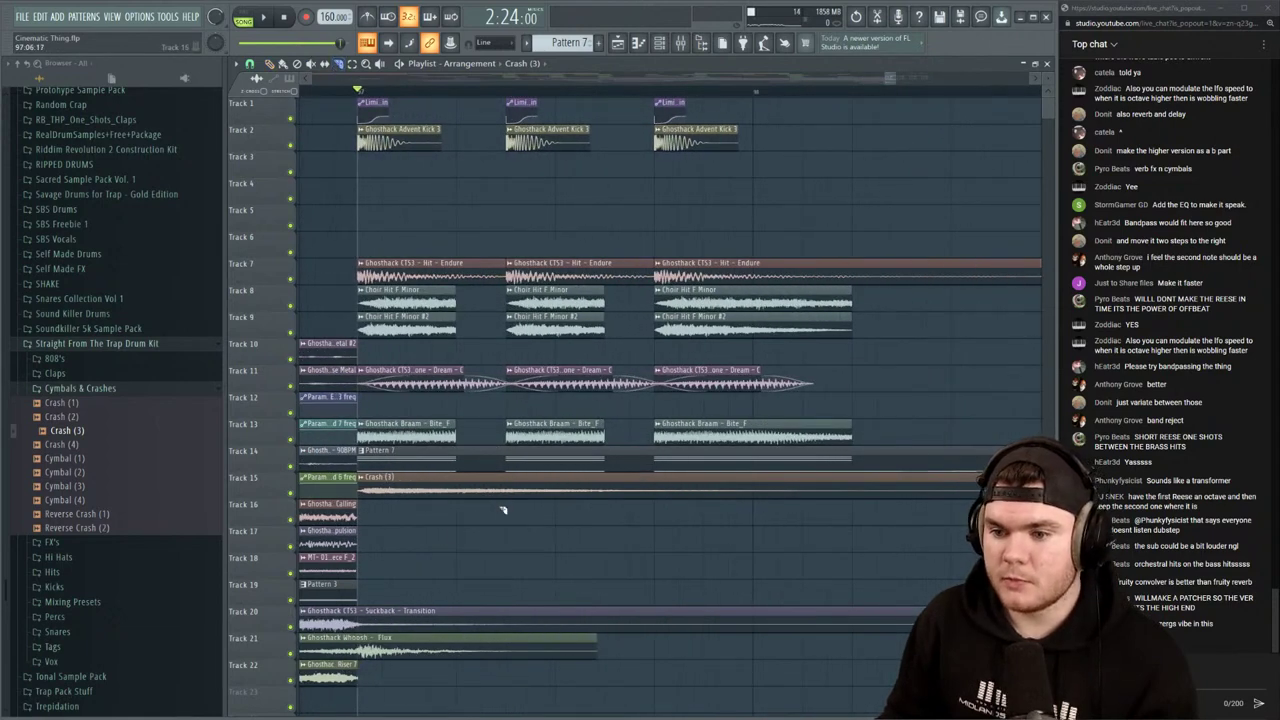
right_click(552, 488)
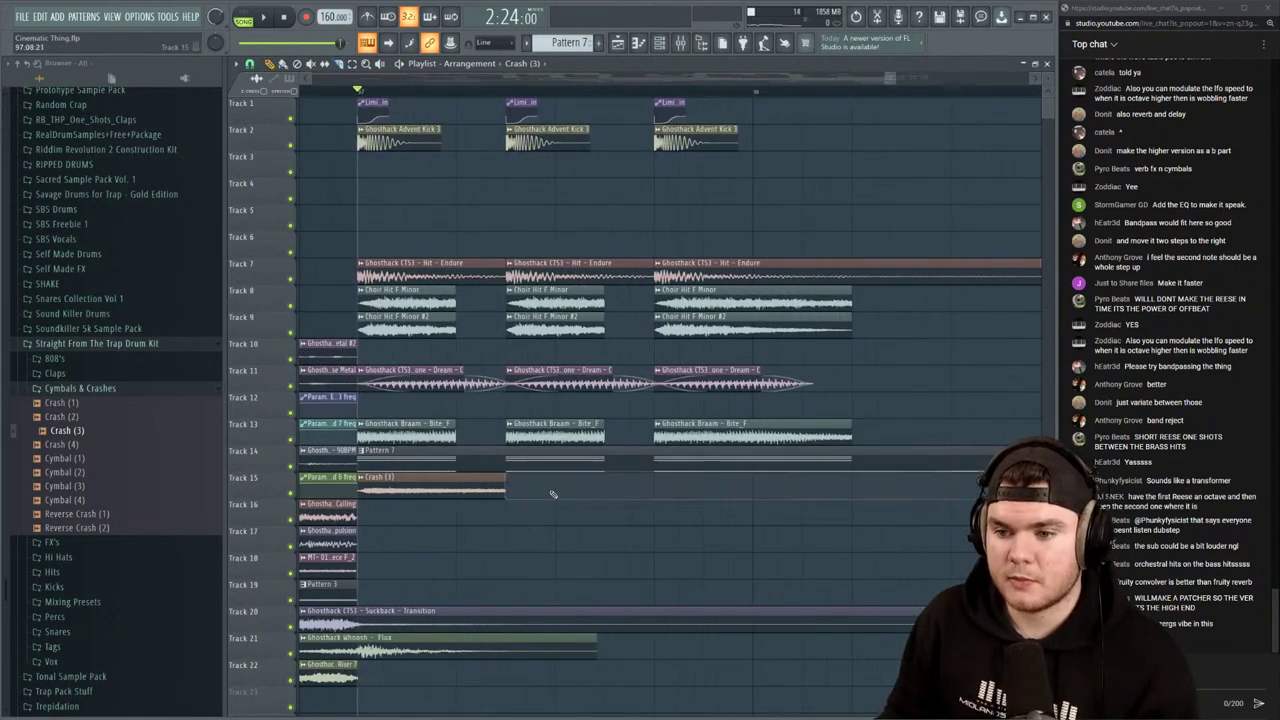
key("space")
left_click_drag(459, 479, 592, 477)
key("space")
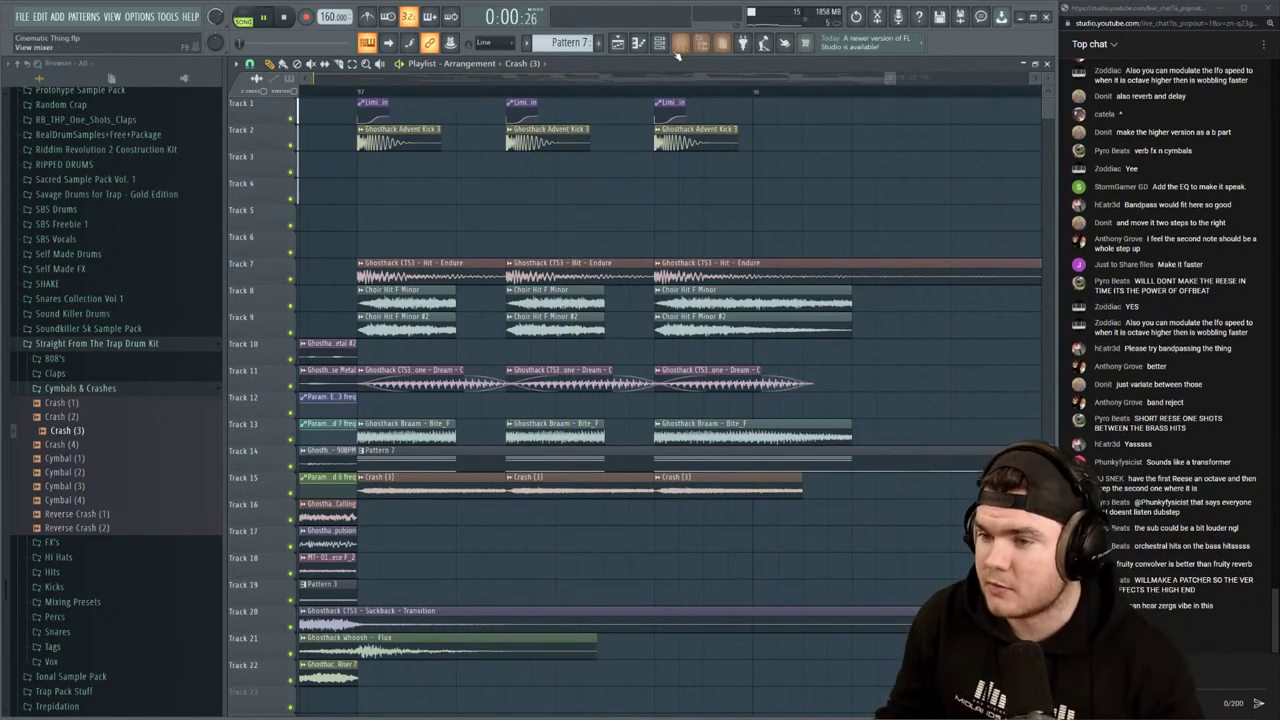
Audition the three crashes with the full mix from bar 97 into bar 98, then stop playback
key("space")
scroll(365, 92, "down", 3)
key("space")
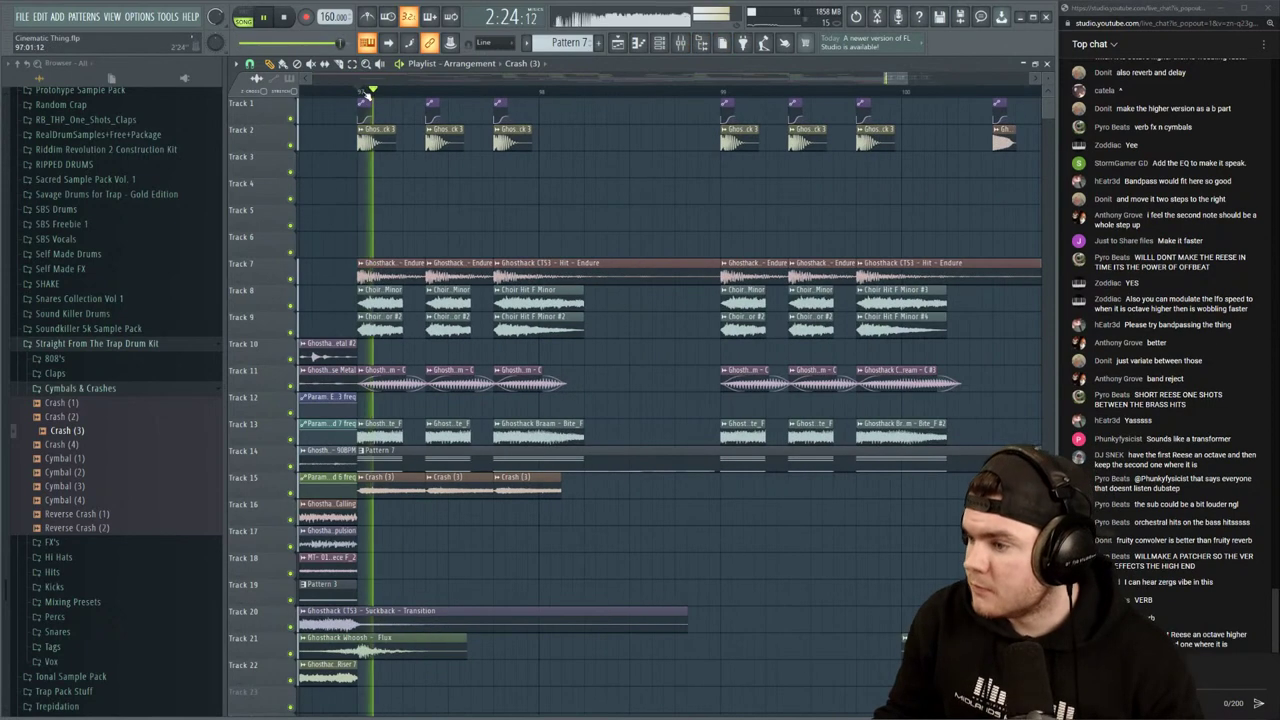
scroll(365, 92, "down", 2)
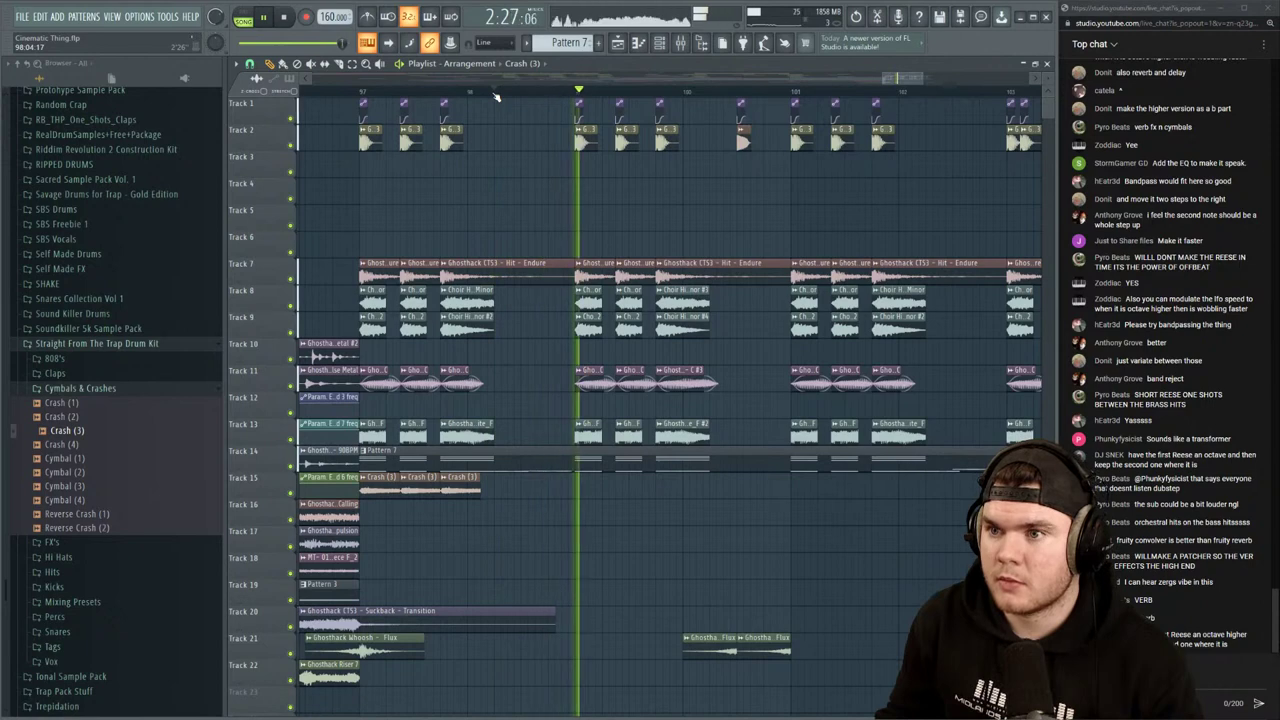
scroll(496, 96, "down", 2)
key("space")
left_click(495, 92)
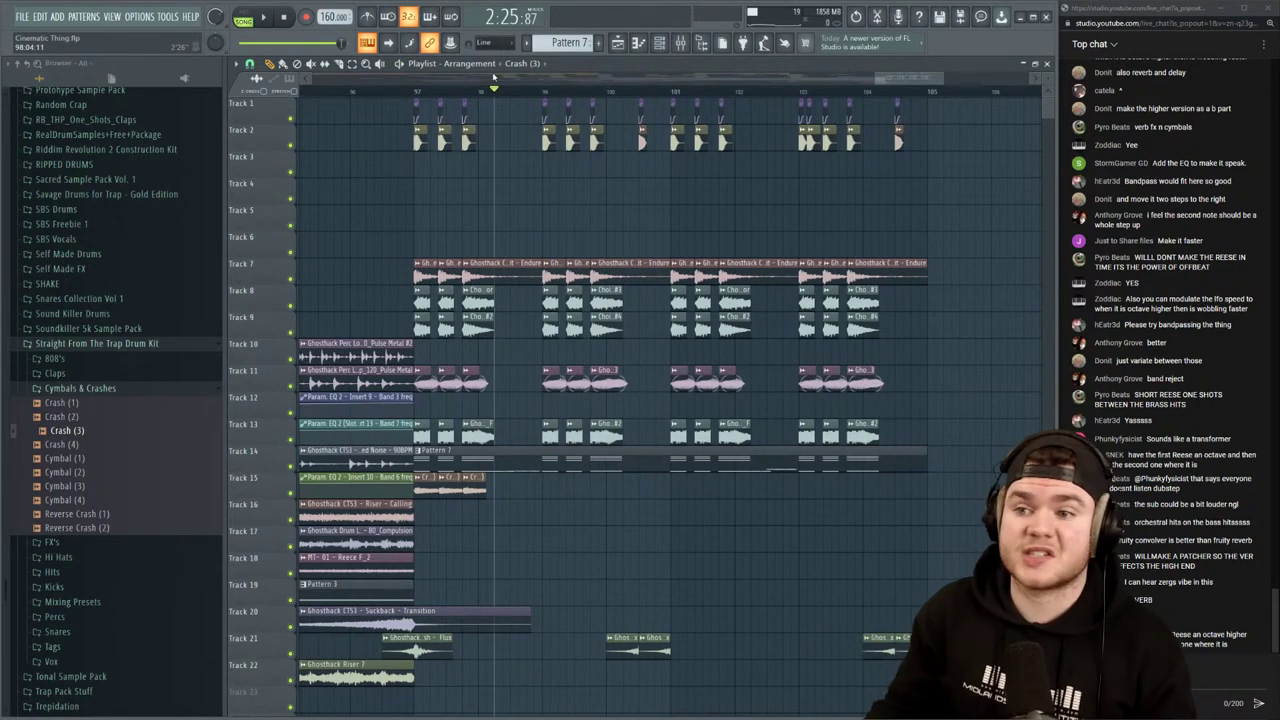
Resize the three Crash (3) clips to match the choir hit lengths and remove the stray crash from Track 17
scroll(481, 91, "up", 3)
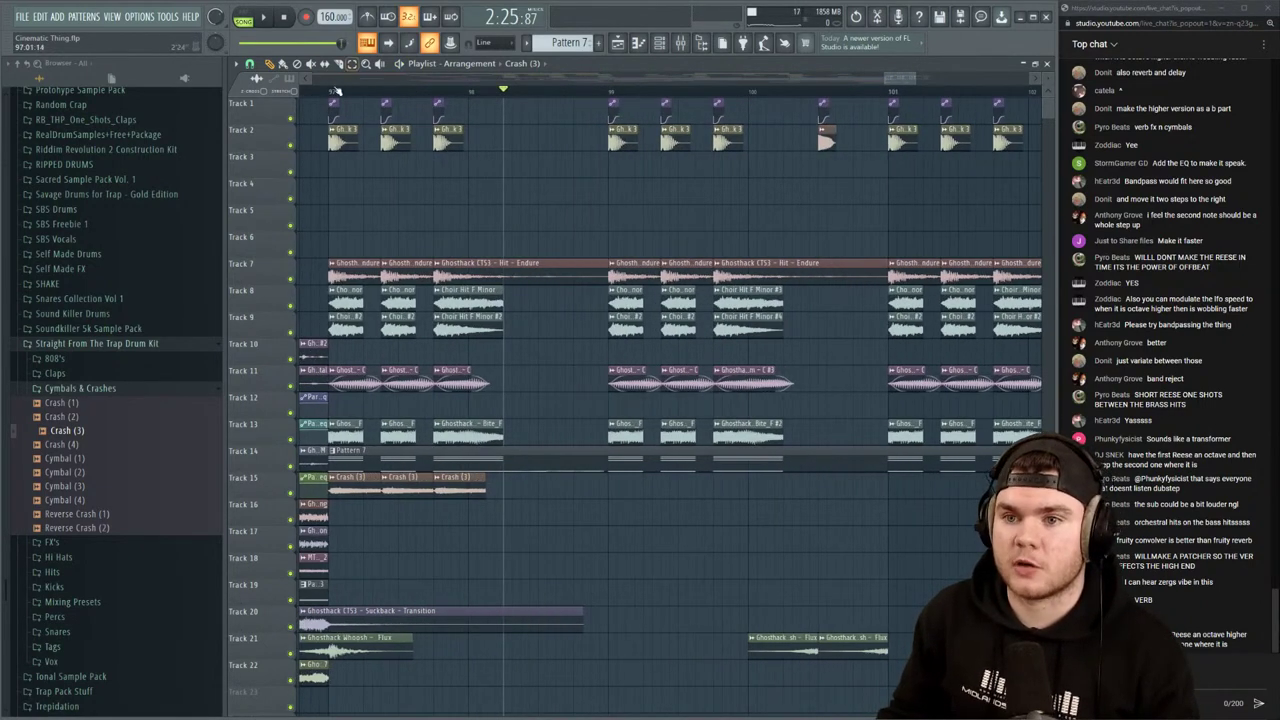
key("space")
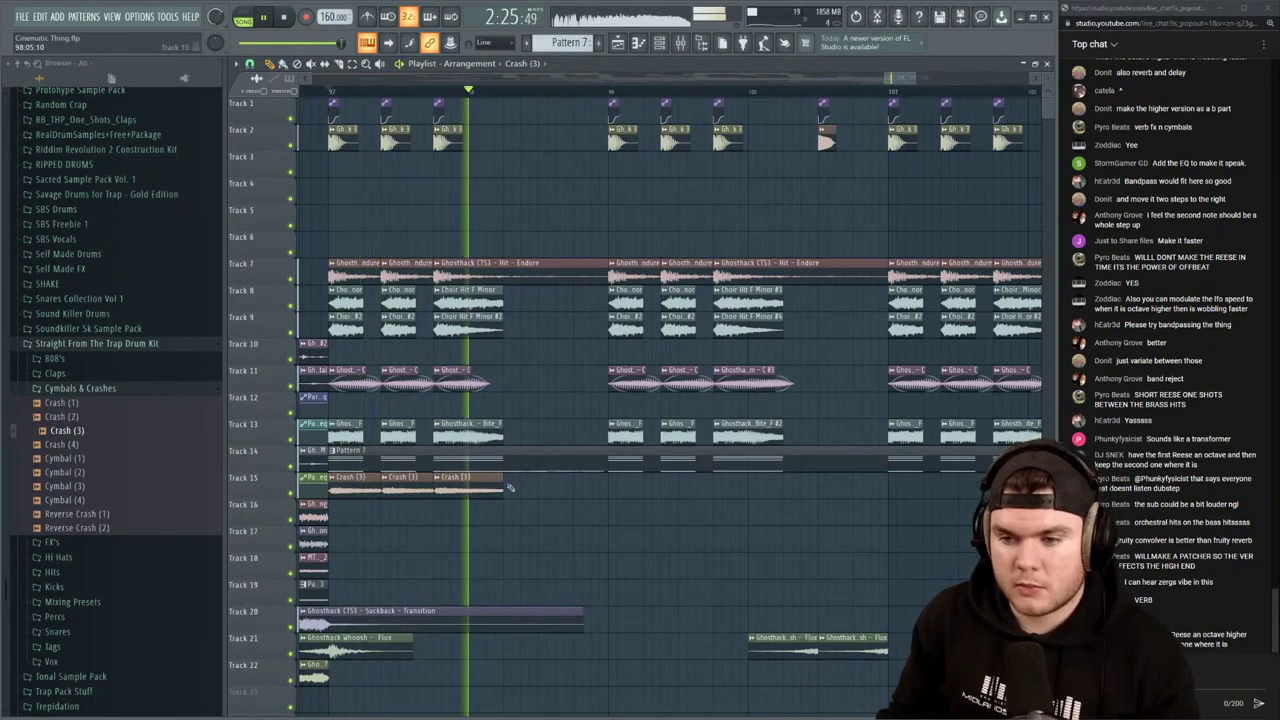
left_click_drag(428, 523, 373, 476)
key("space")
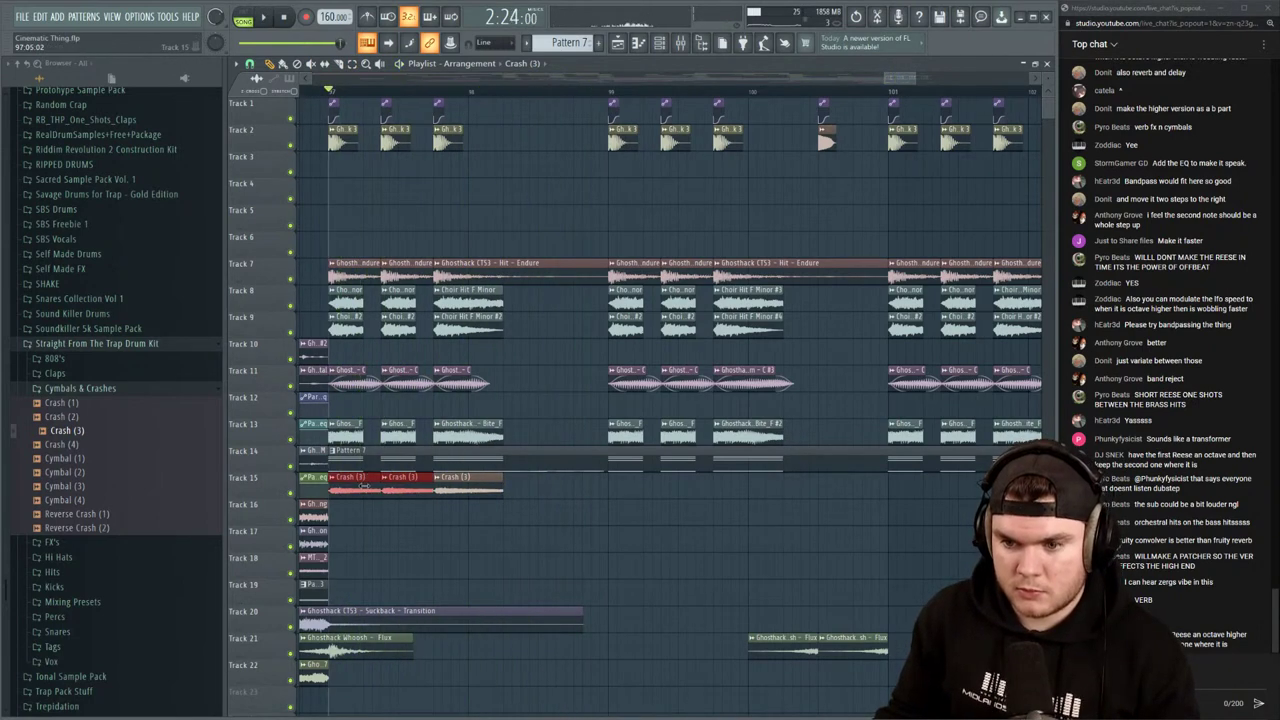
key("space")
key("space")
left_click(467, 542)
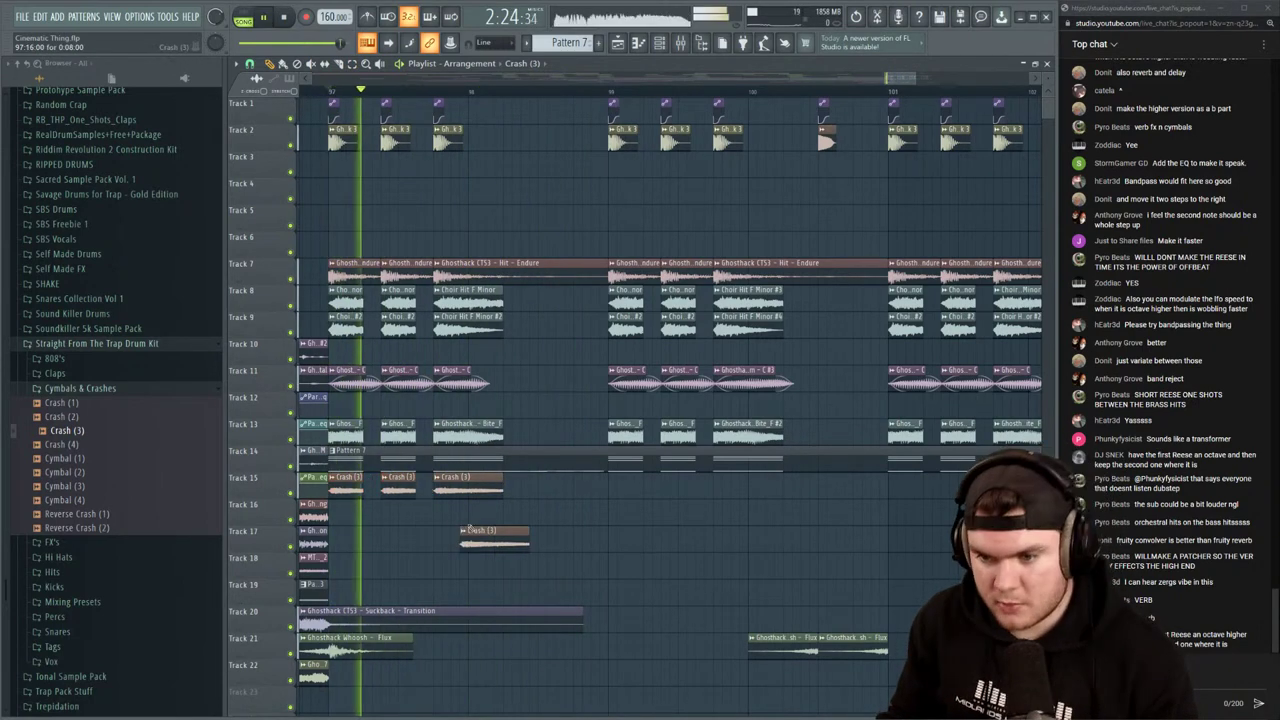
right_click(474, 546)
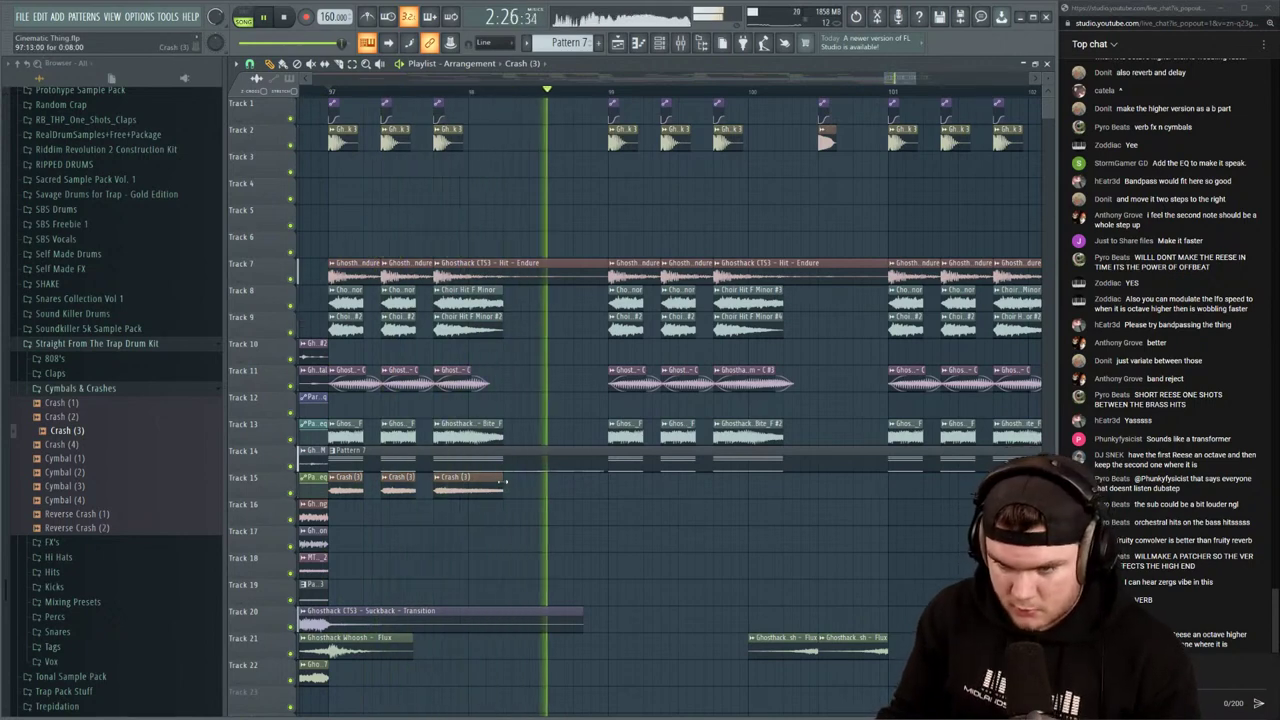
Extend the third crash to bar 99 and repeat the three-crash pattern on Track 15 up to bar 105
left_click_drag(510, 490, 785, 488)
scroll(640, 488, "down", 5)
Route the Crash (3) channel to mixer Insert 20 and return to the playlist
double_click(785, 488)
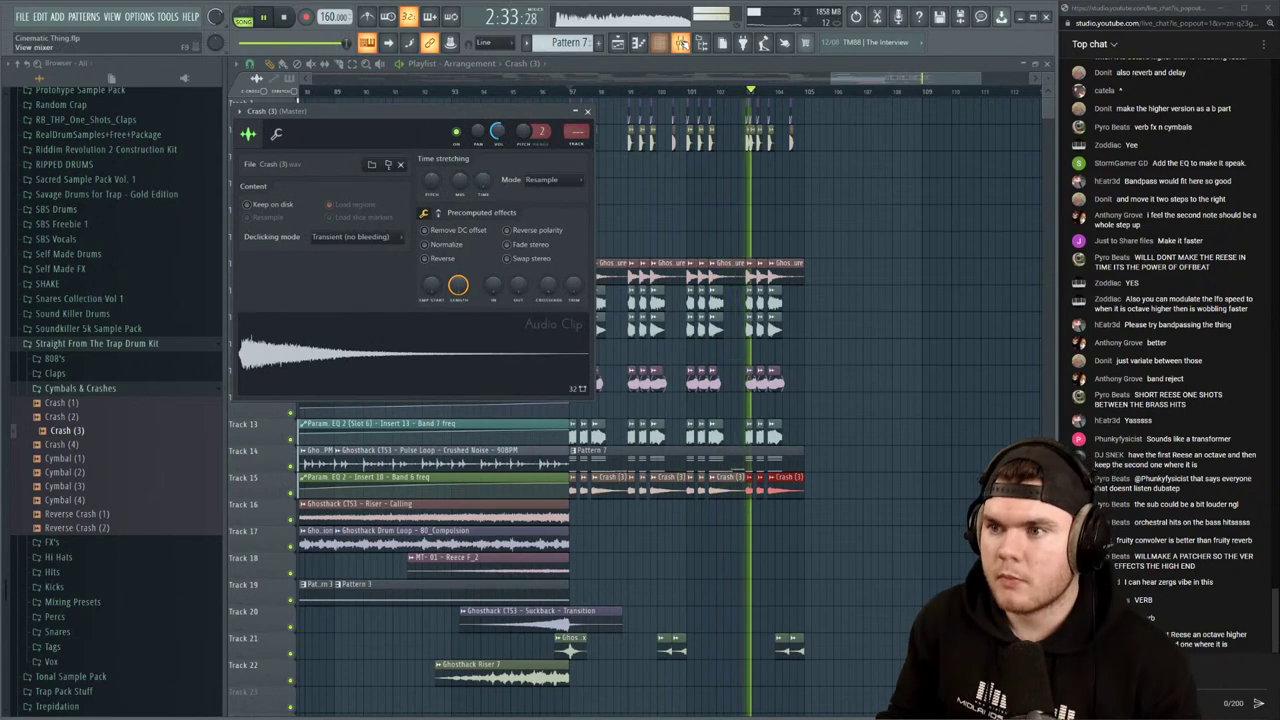
double_click(576, 128)
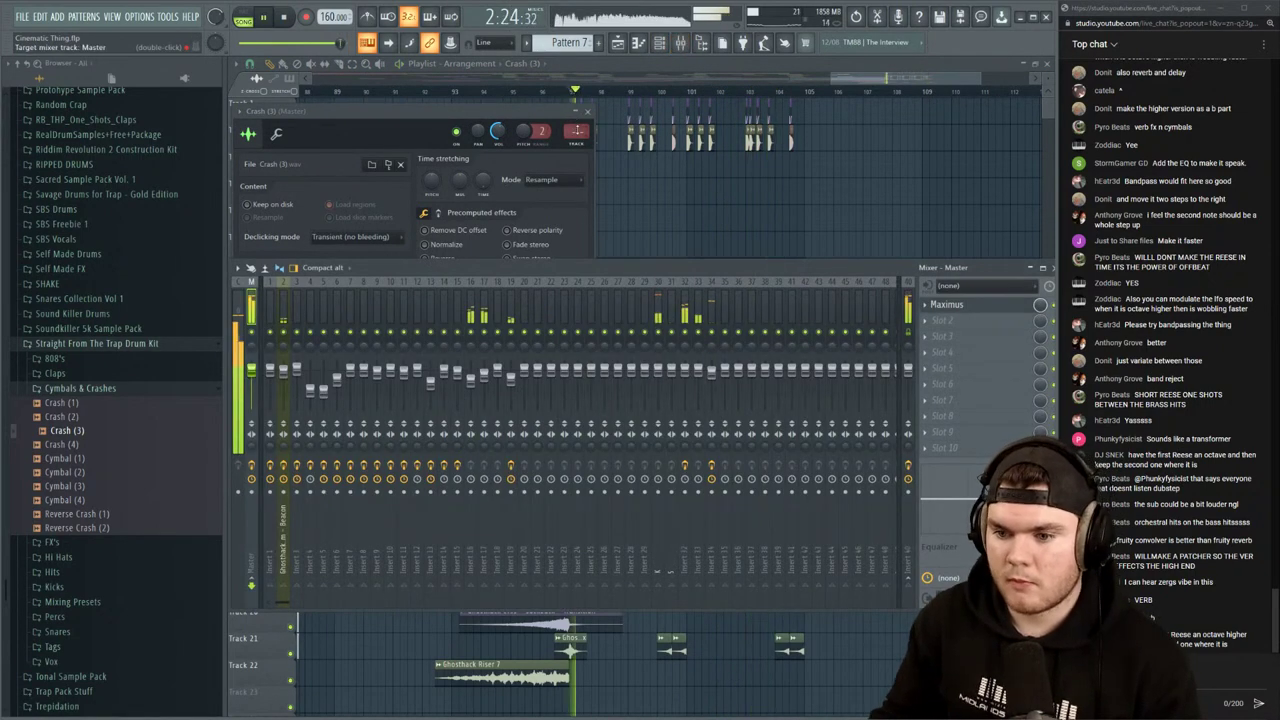
scroll(577, 130, "up", 7)
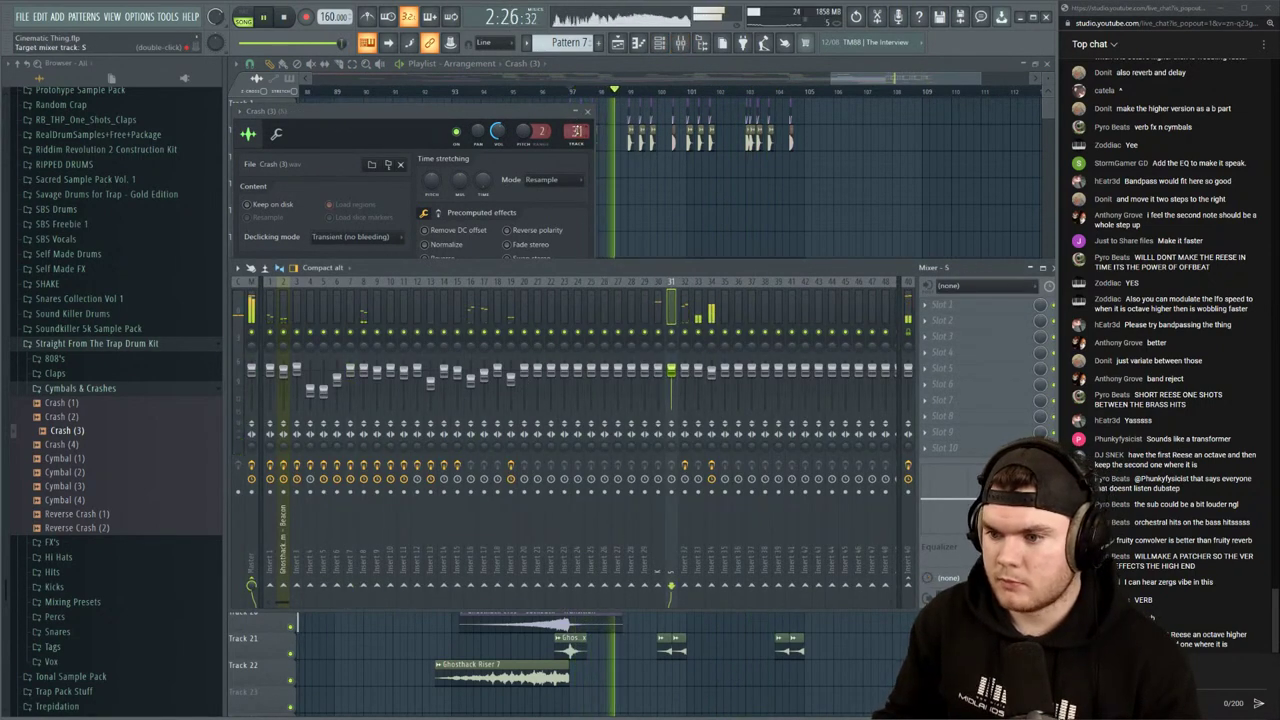
scroll(577, 130, "down", 2)
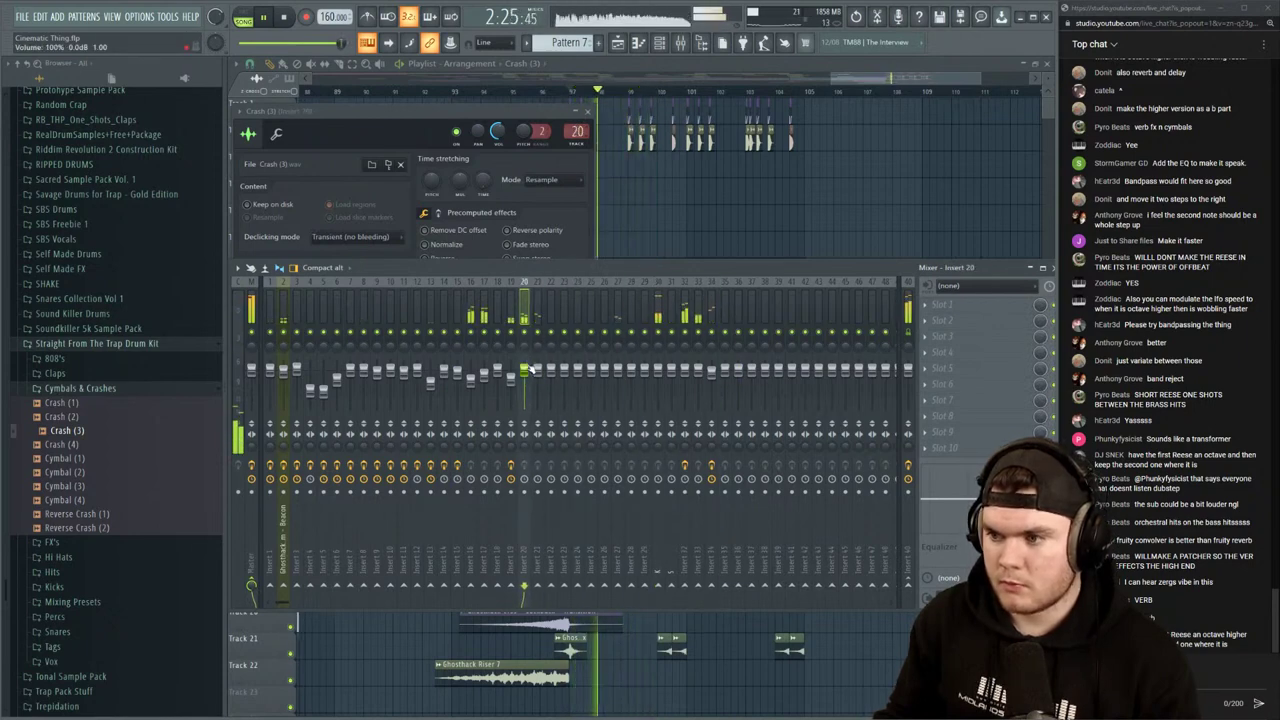
left_click(699, 63)
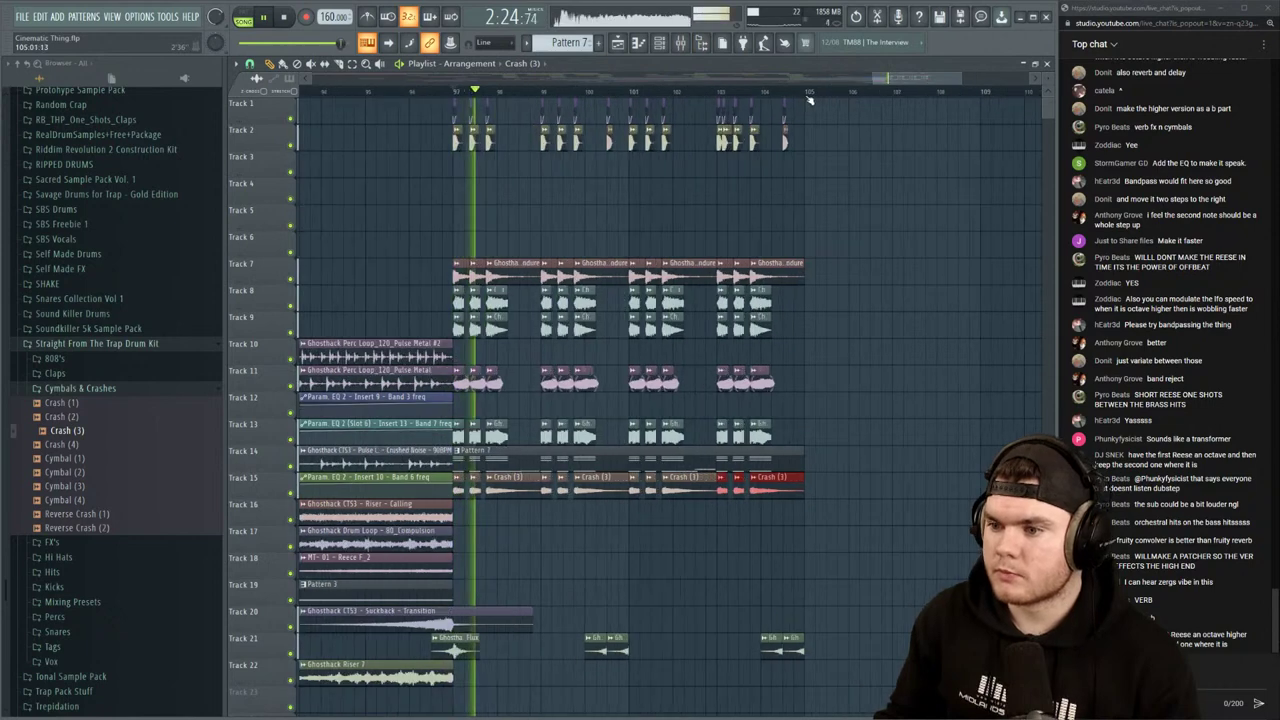
Listen near the end of bar 101 and mark bar 102 as the playlist time selection
left_click(615, 92)
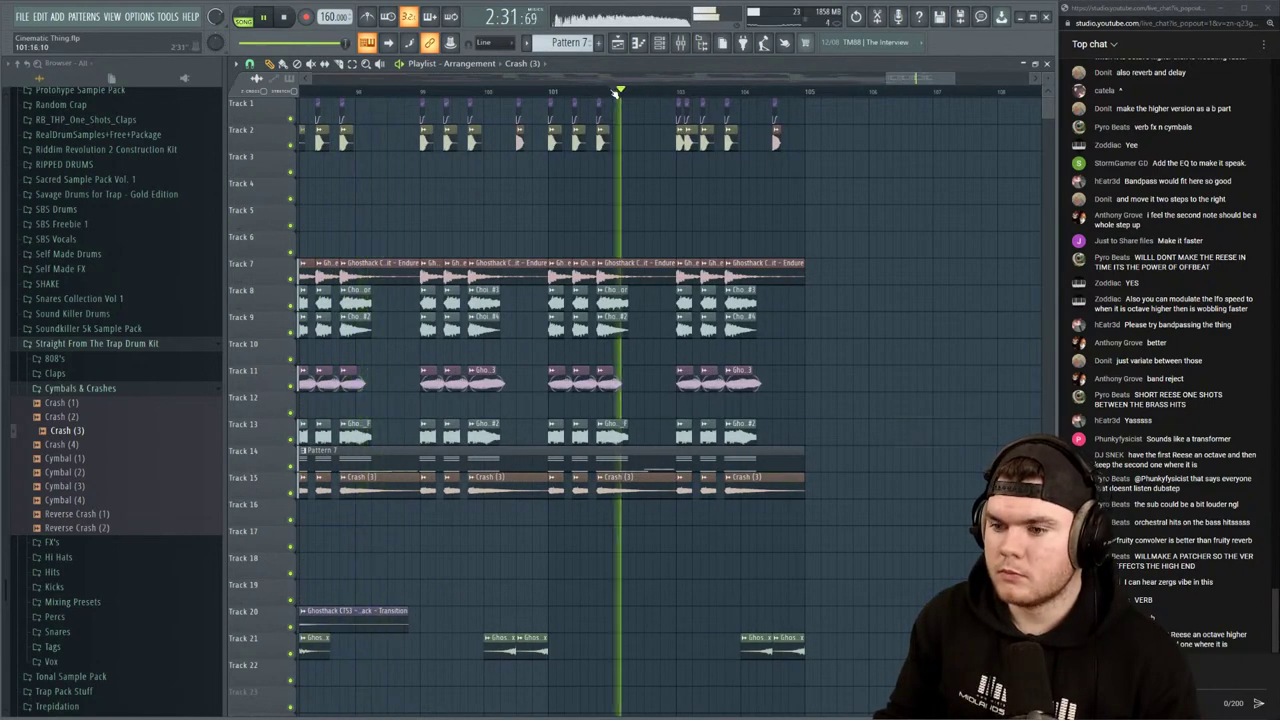
scroll(665, 93, "up", 2)
scroll(662, 92, "up", 1)
left_click_drag(582, 92, 683, 94)
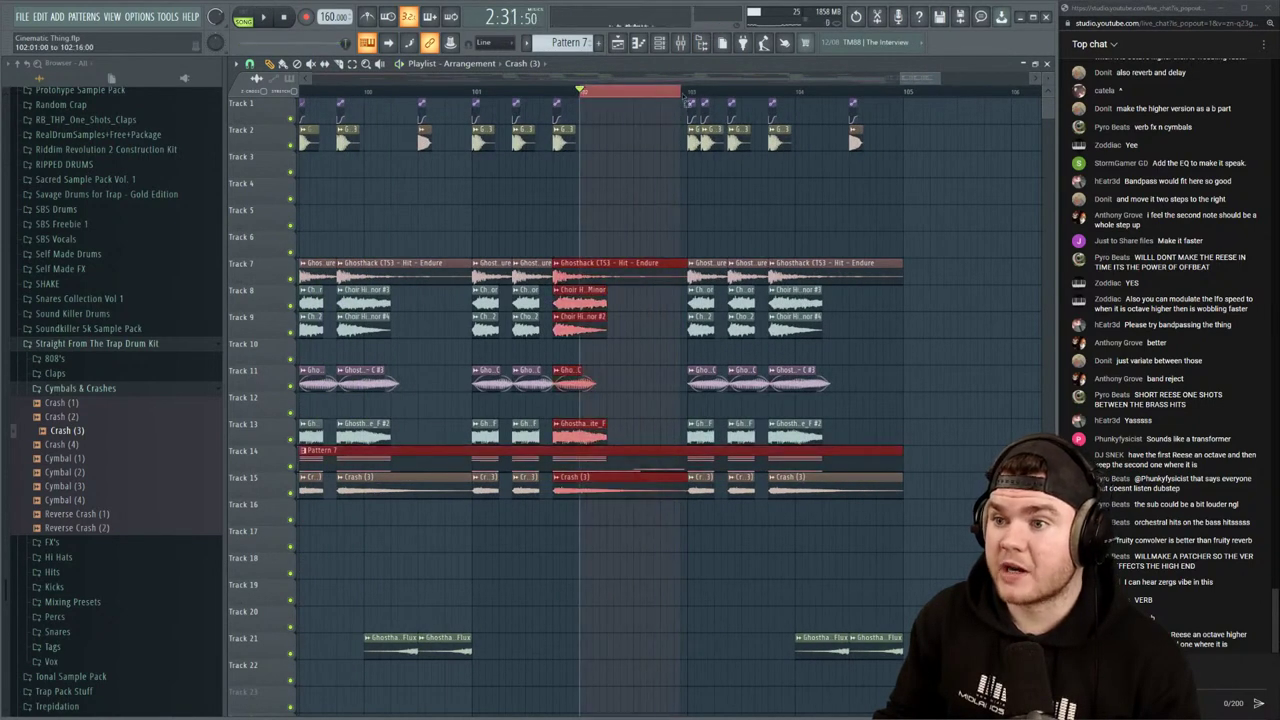
Filter the channel rack to the Unsorted group and open the Serum #3 instrument
left_click(662, 42)
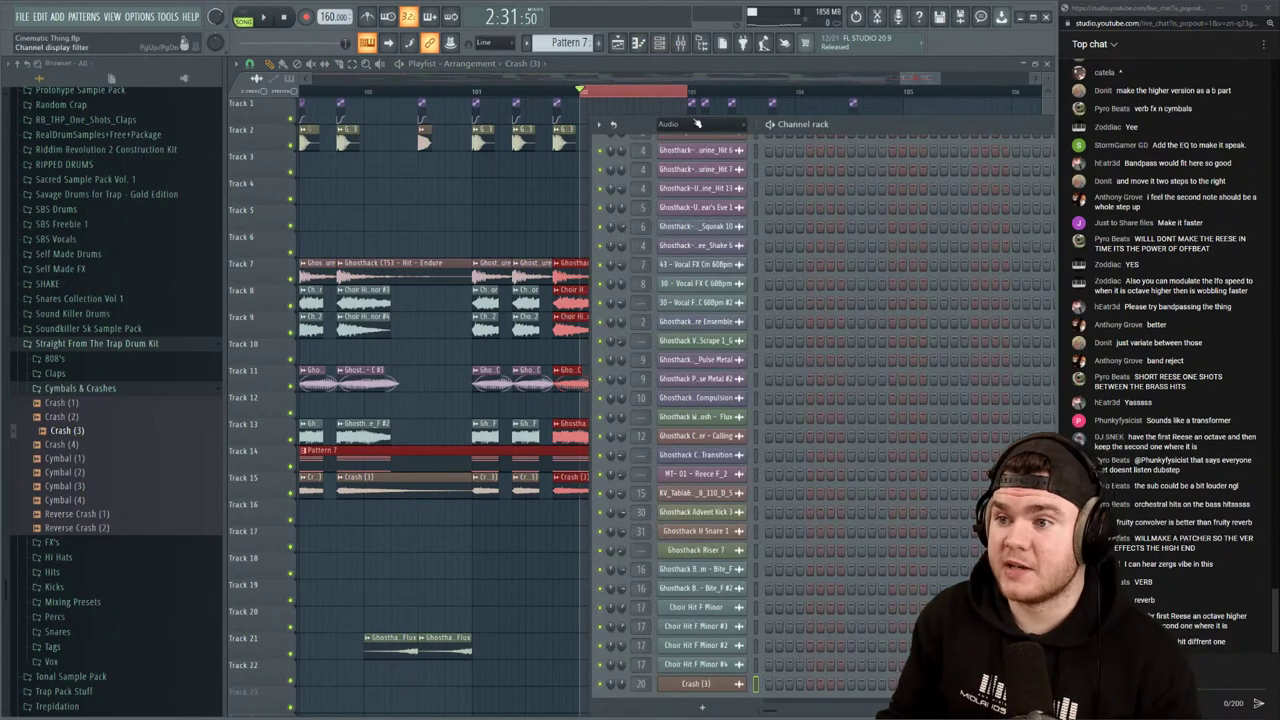
left_click(678, 188)
left_click(686, 126)
left_click(677, 167)
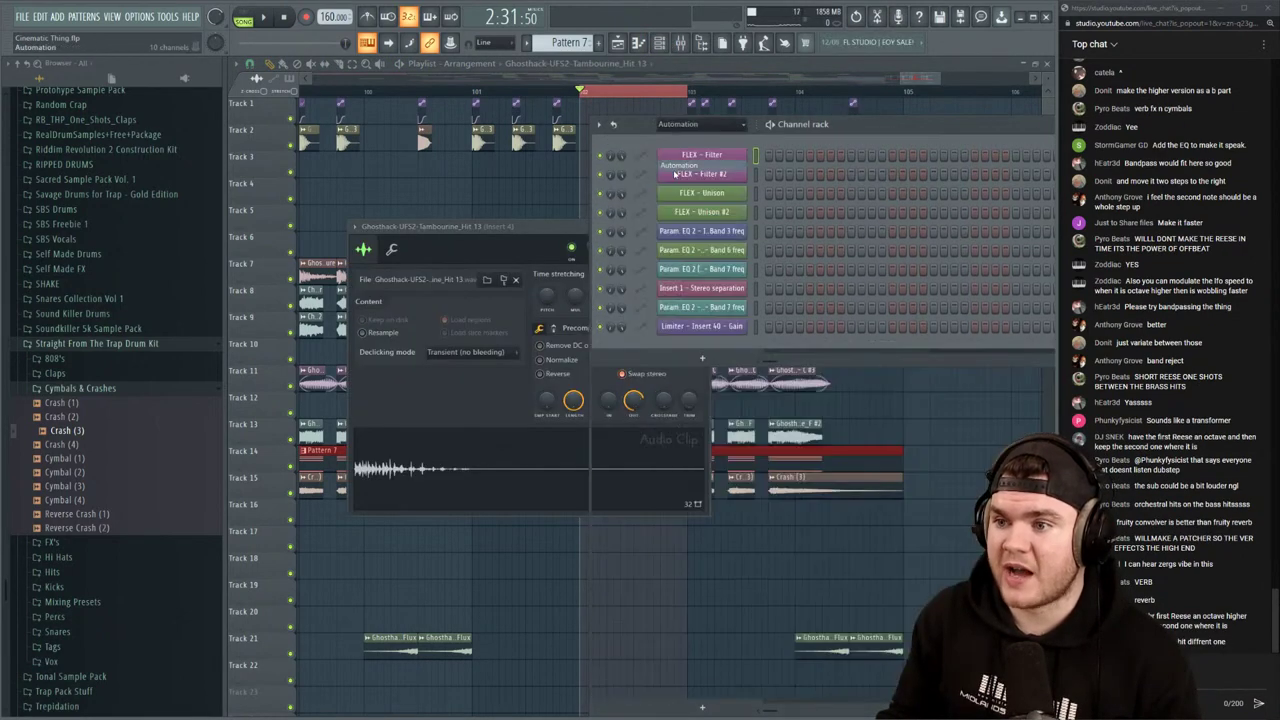
left_click(682, 126)
left_click(673, 190)
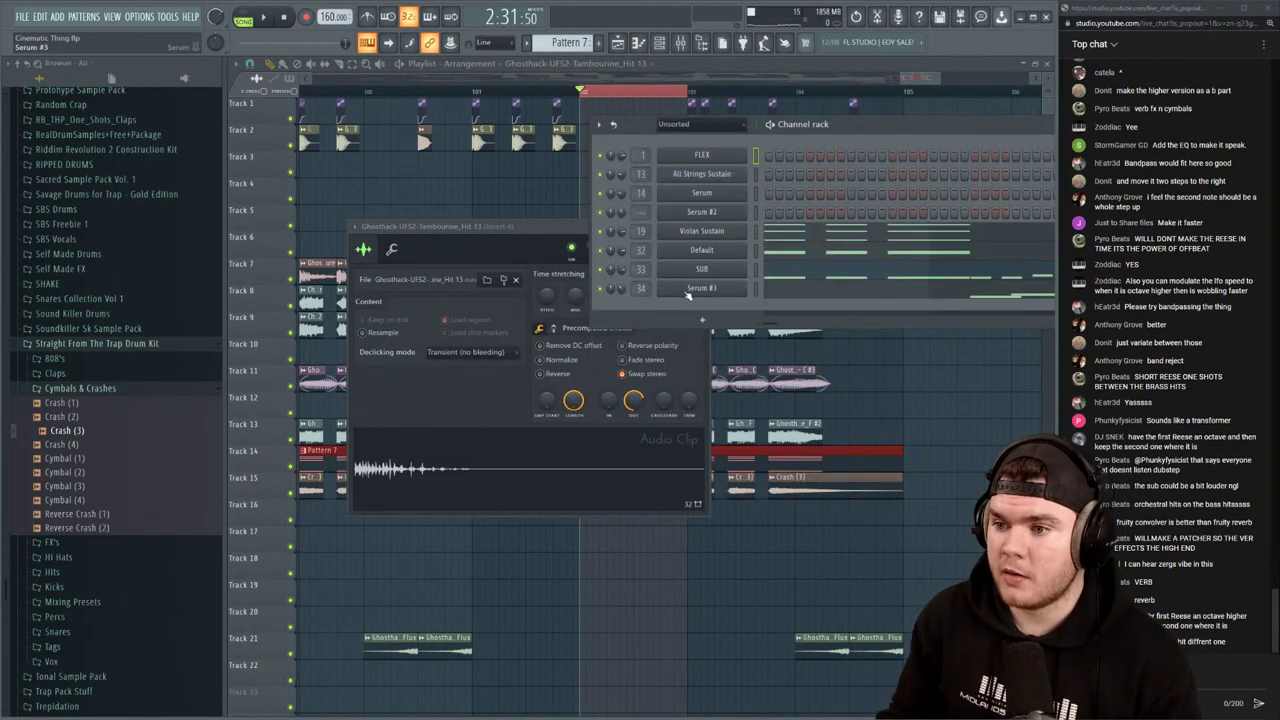
left_click(700, 288)
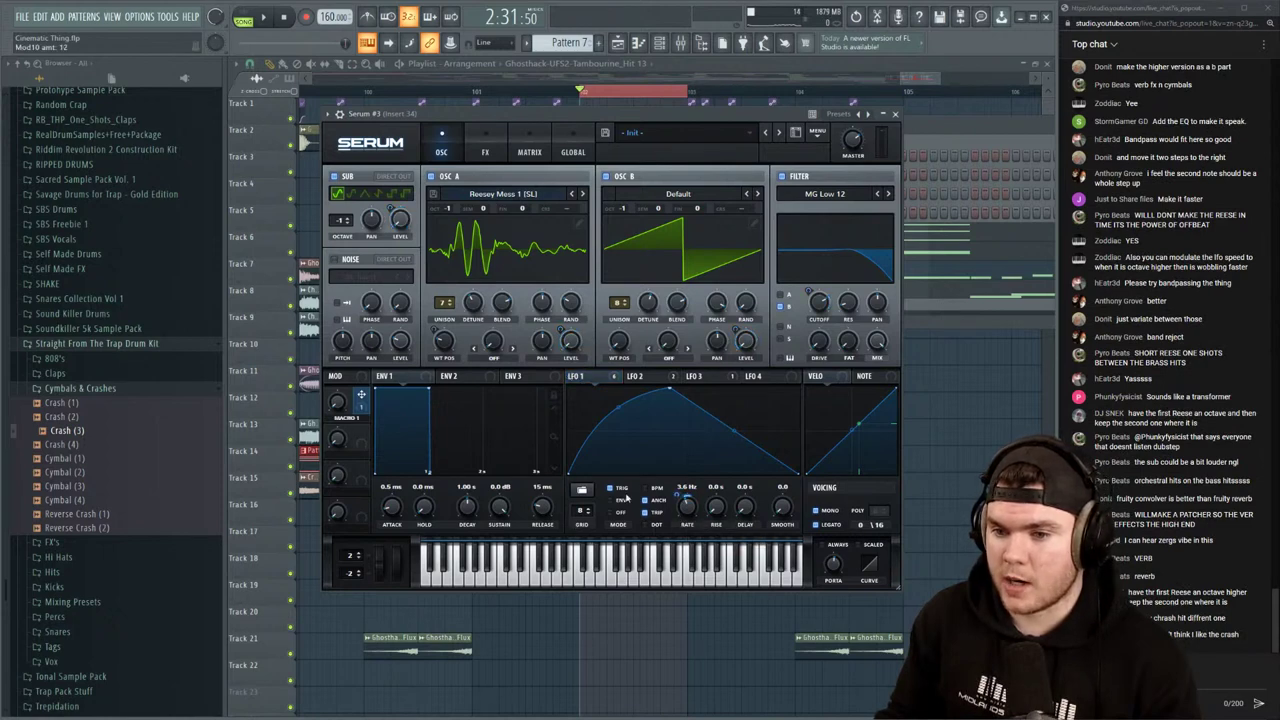
Adjust Macro 1 in Serum #3, create an automation clip for it over bar 102 and place the clip on Track 16
left_click_drag(338, 402, 342, 334)
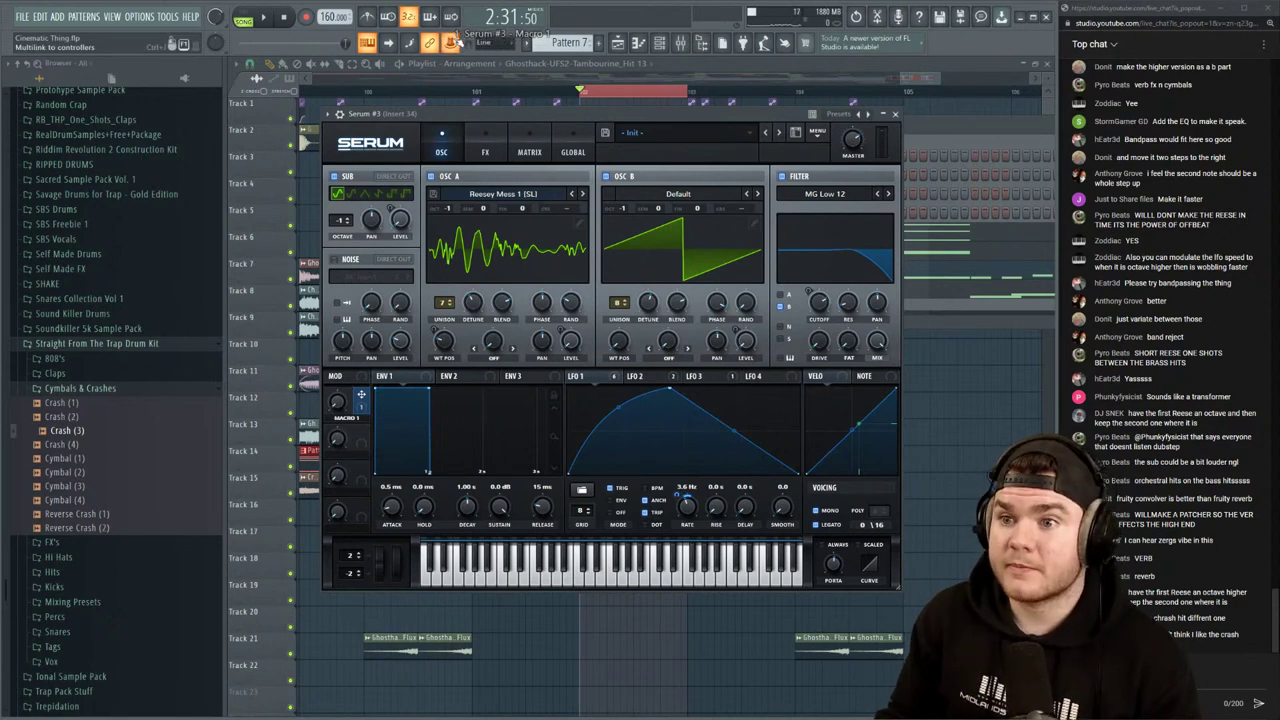
right_click(454, 42)
left_click(545, 138)
scroll(644, 93, "up", 2)
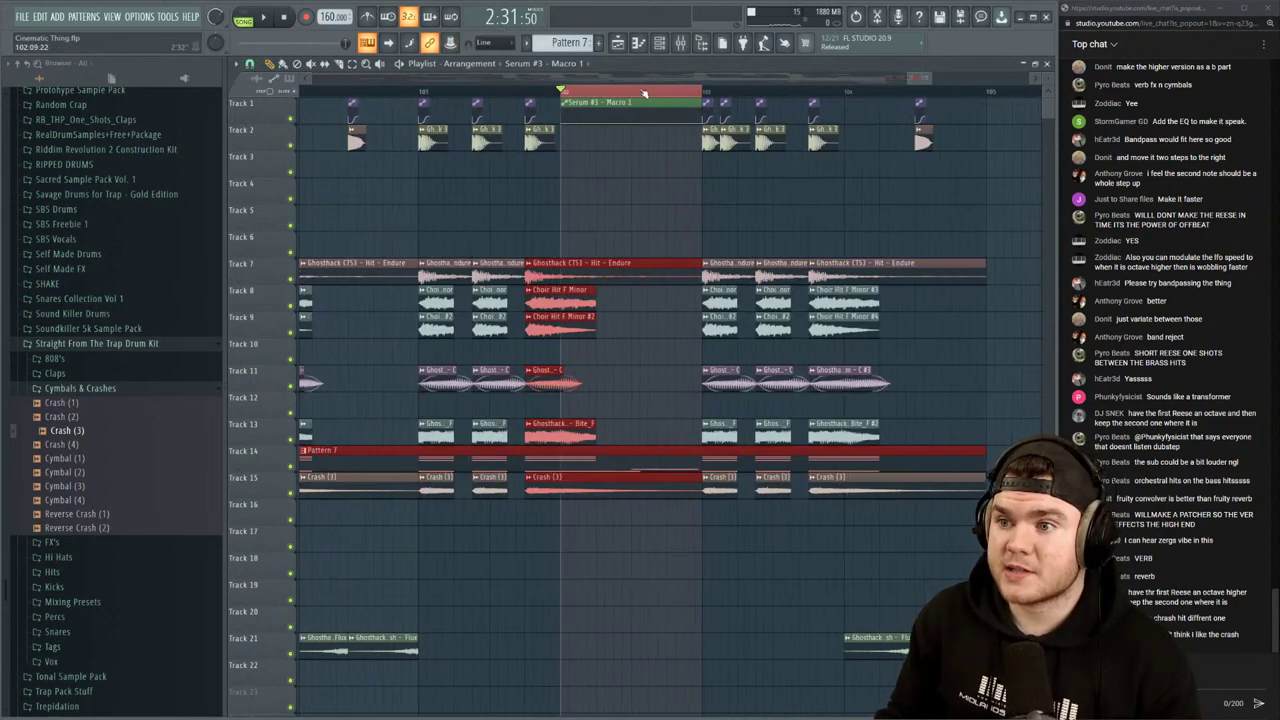
left_click_drag(630, 100, 630, 507)
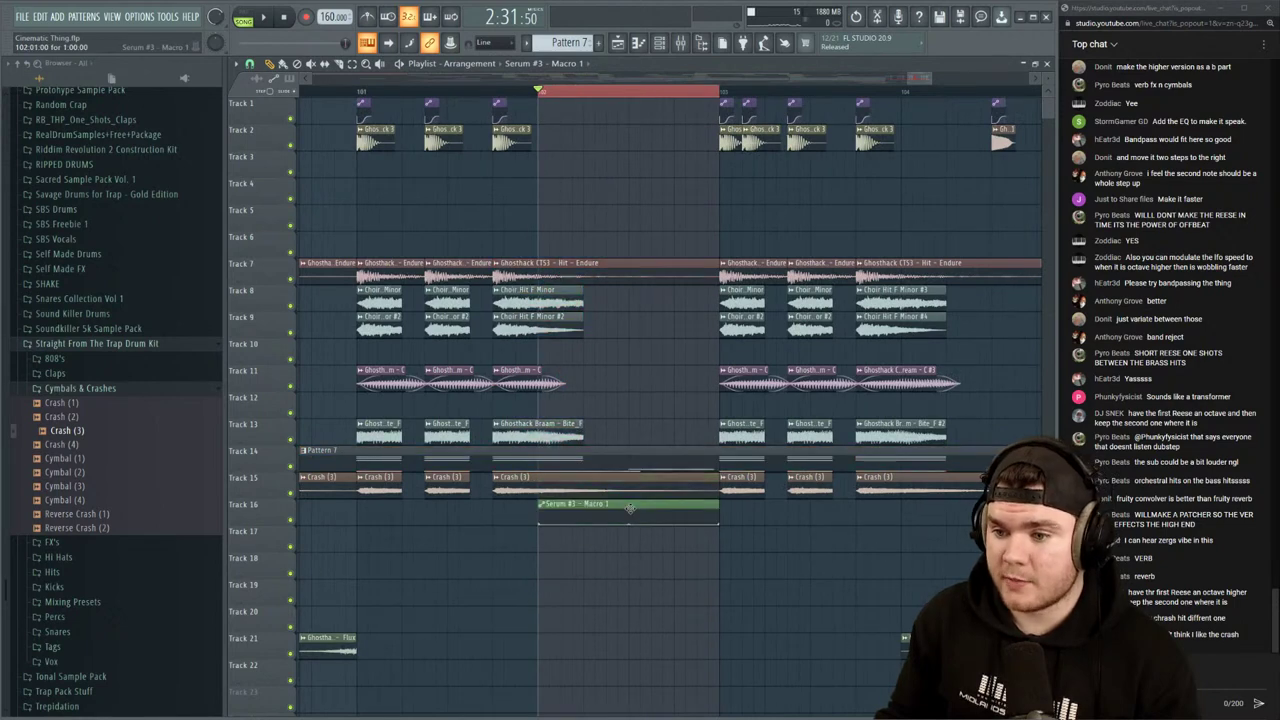
Audition the looped bar 102 with the Serum #3 Macro 1 automation clip in view
scroll(704, 142, "up", 2)
key("space")
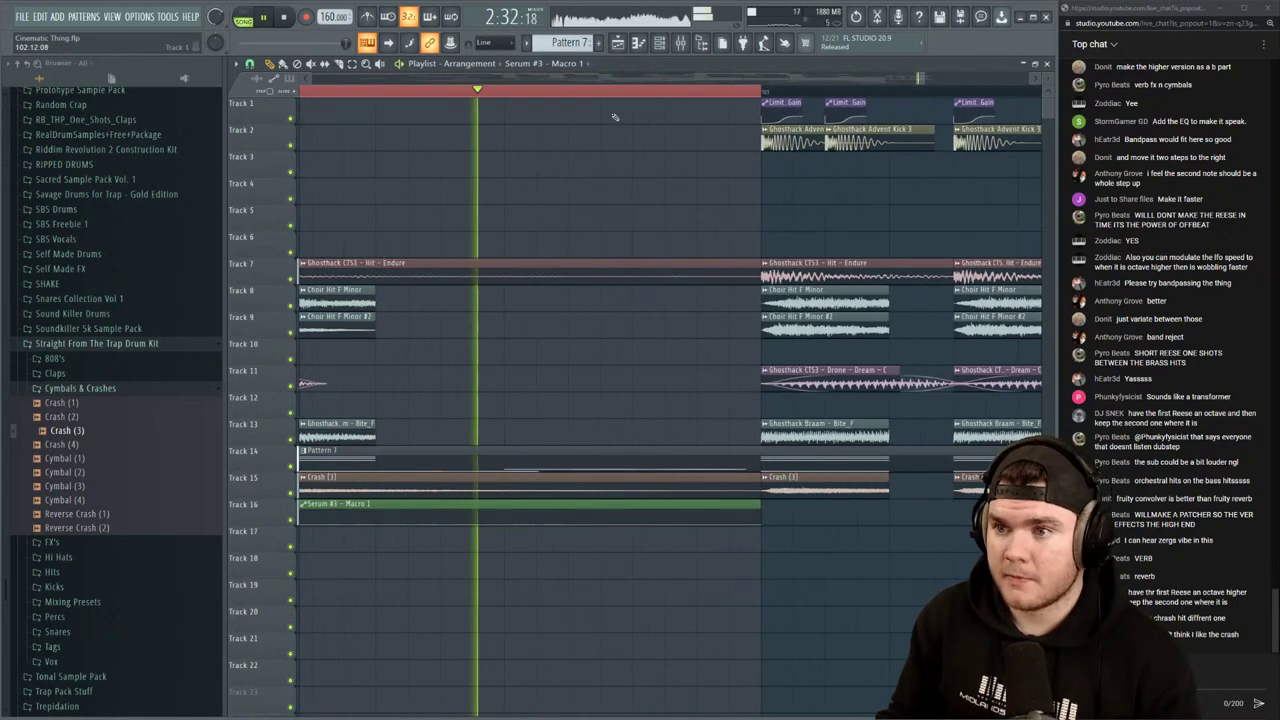
key("space")
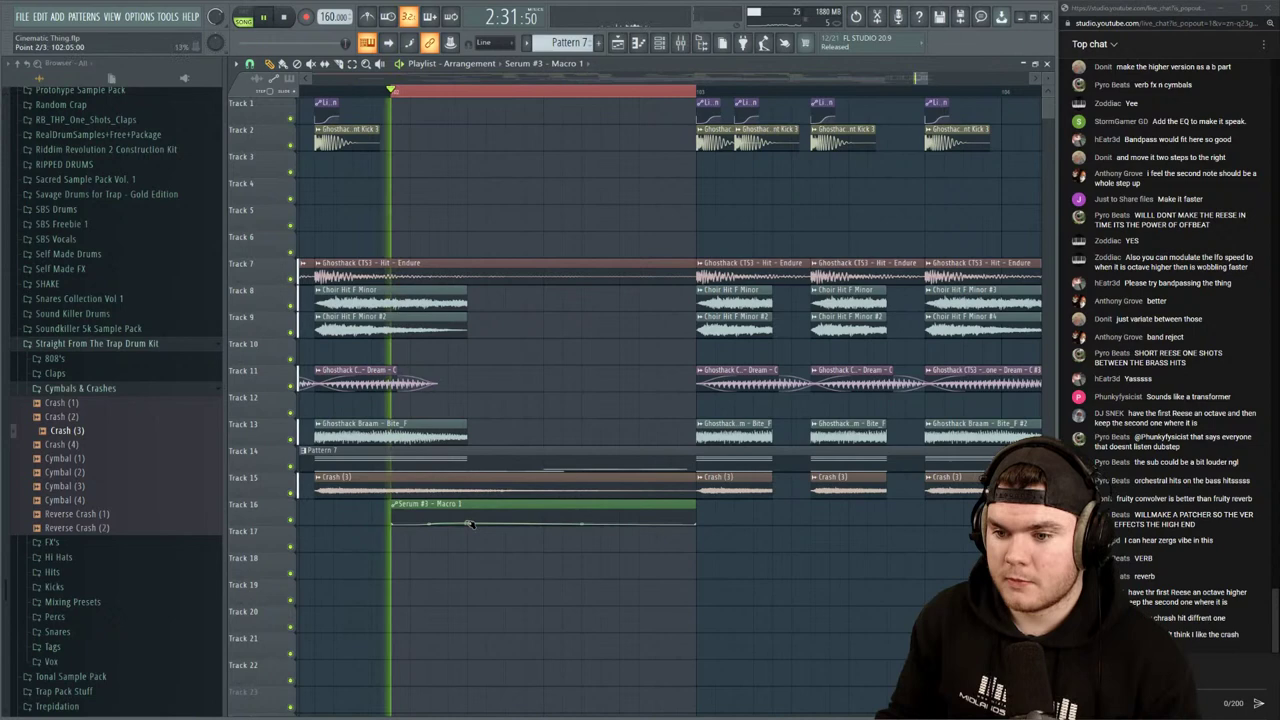
Set the mid-bar 102 point of the Macro 1 automation clip to Smooth mode and slightly lower its level
key("space")
right_click(545, 519)
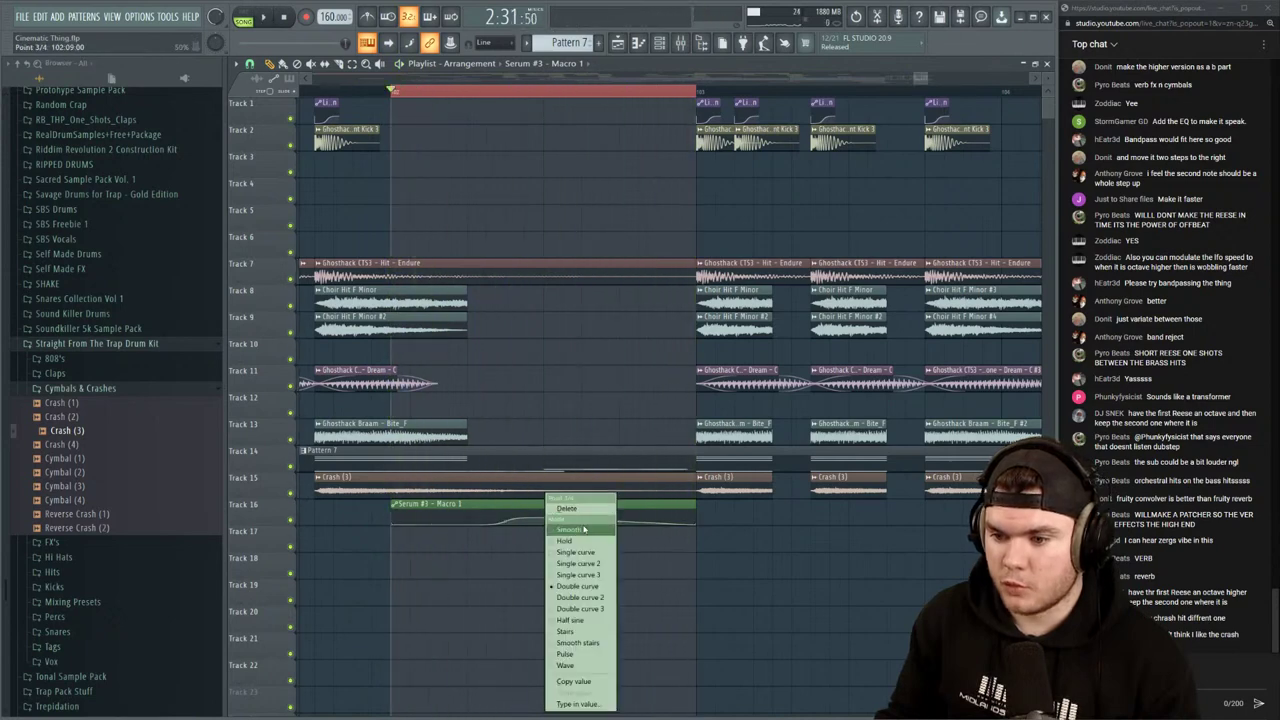
left_click(584, 529)
key("space")
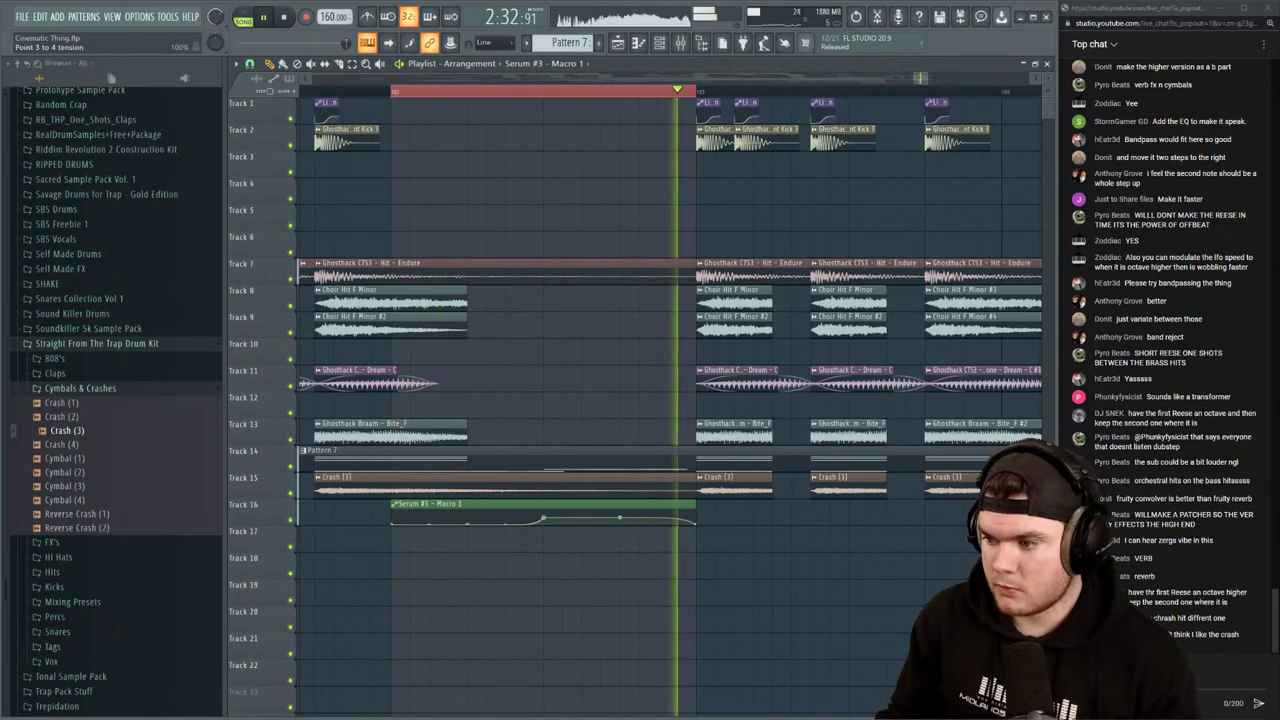
scroll(815, 212, "up", 5)
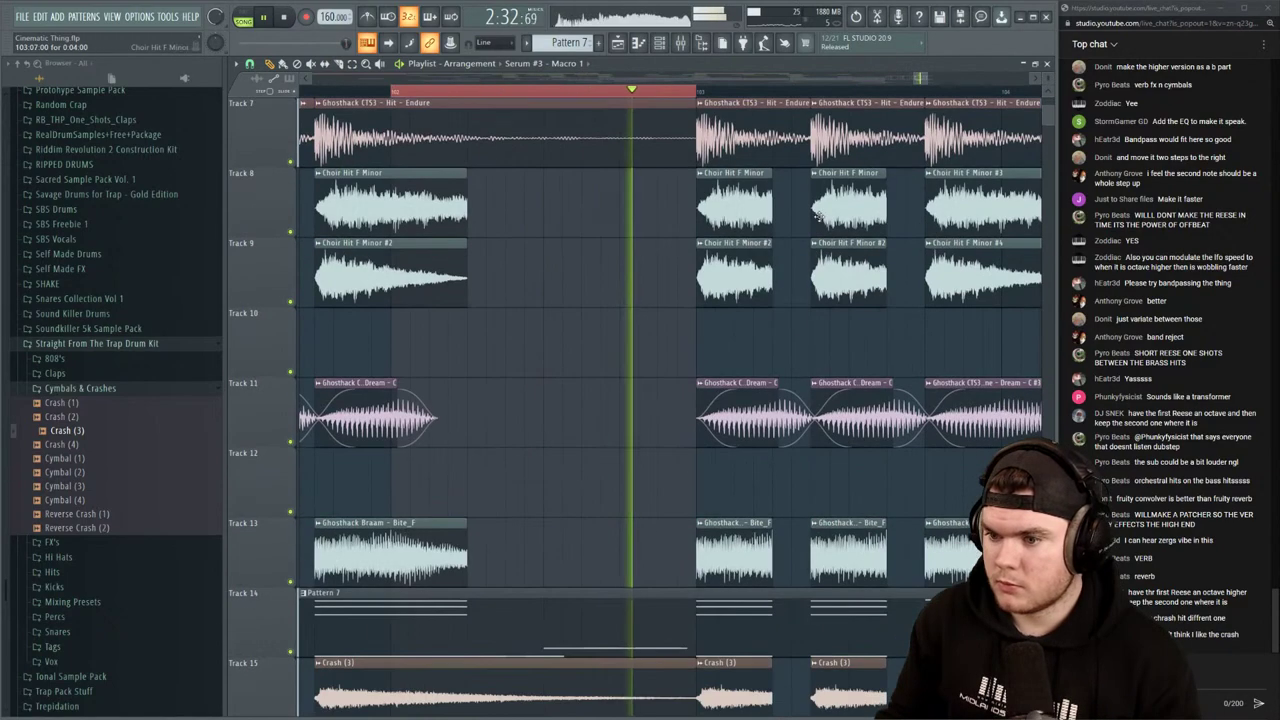
scroll(815, 212, "down", 4)
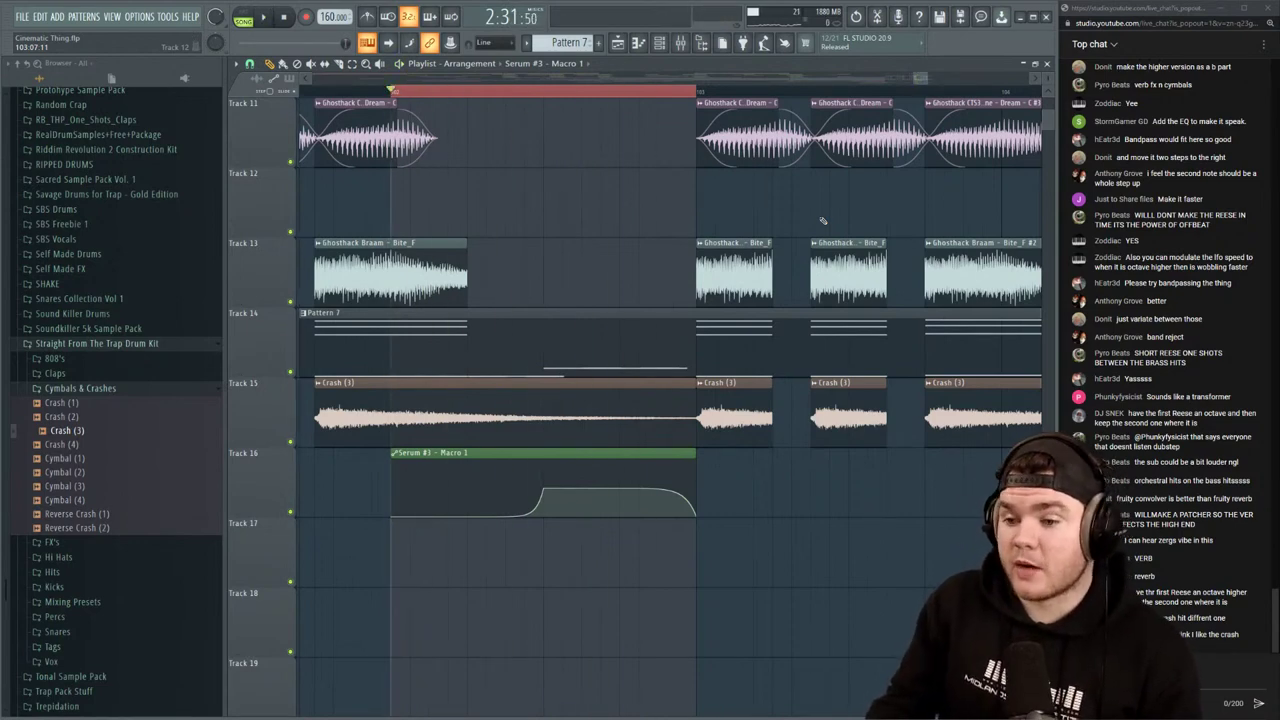
left_click_drag(547, 492, 544, 497)
key("space")
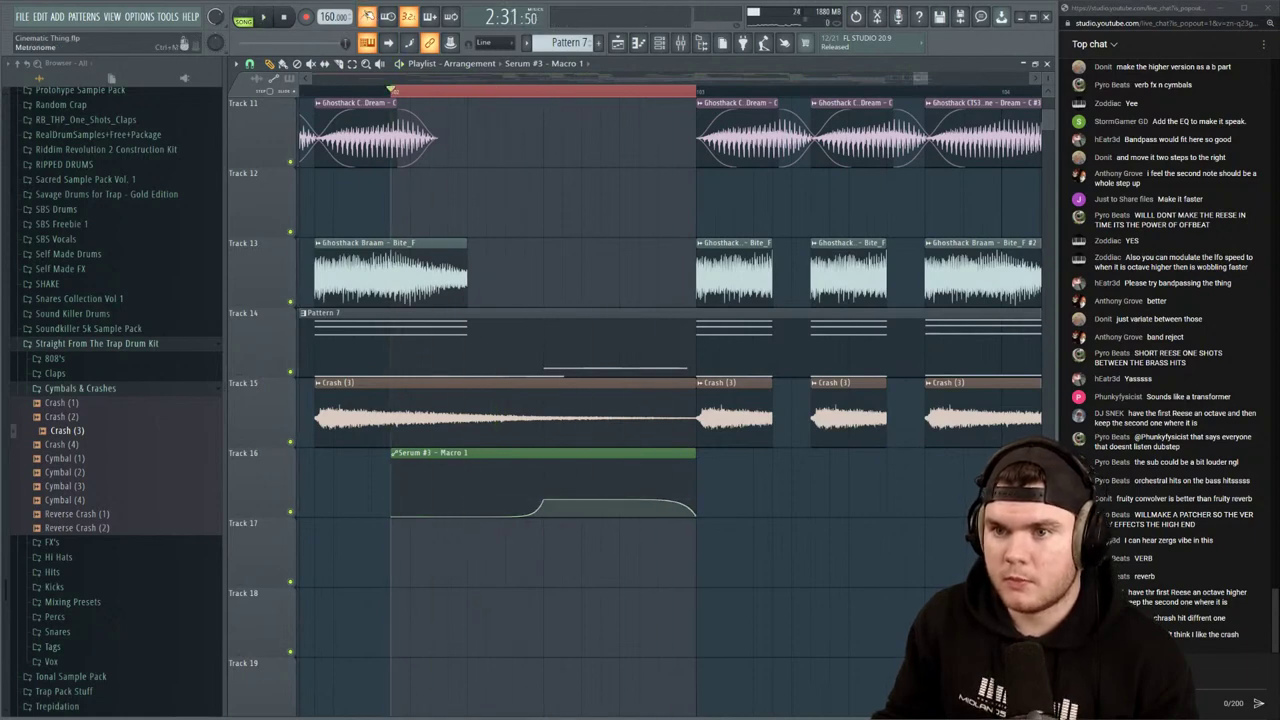
Listen to the drop around bars 101 and 102 to check how the Macro 1 automation shapes the reese
key("space")
scroll(448, 94, "down", 3)
key("space")
left_click(317, 95)
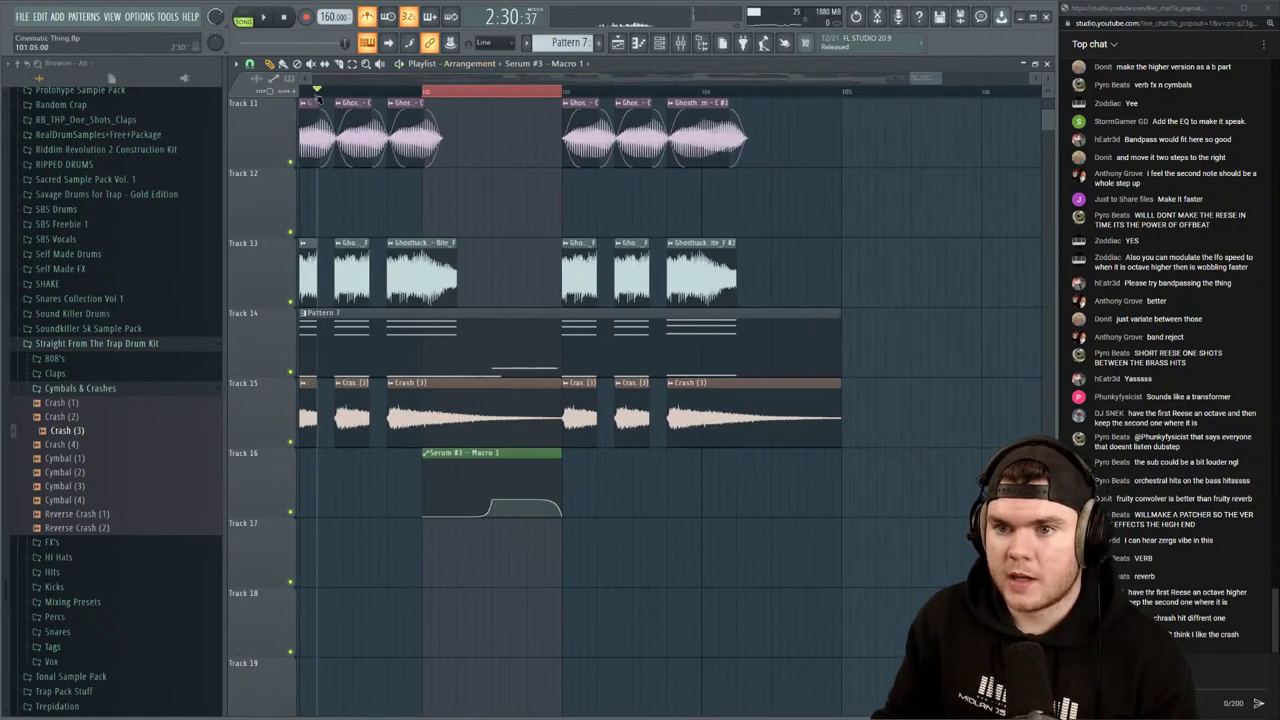
mouse_move(318, 98)
left_mouse_down()
mouse_move(294, 96)
mouse_move(384, 94)
left_mouse_up()
key("space")
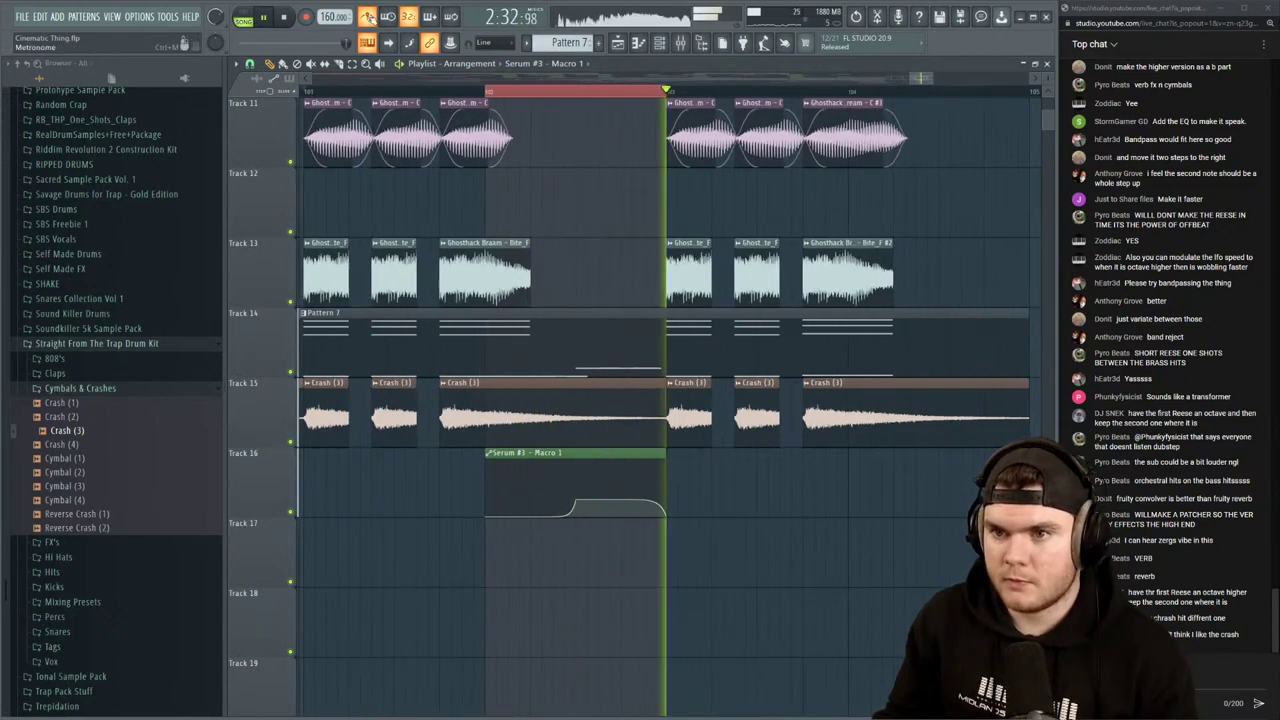
key("space")
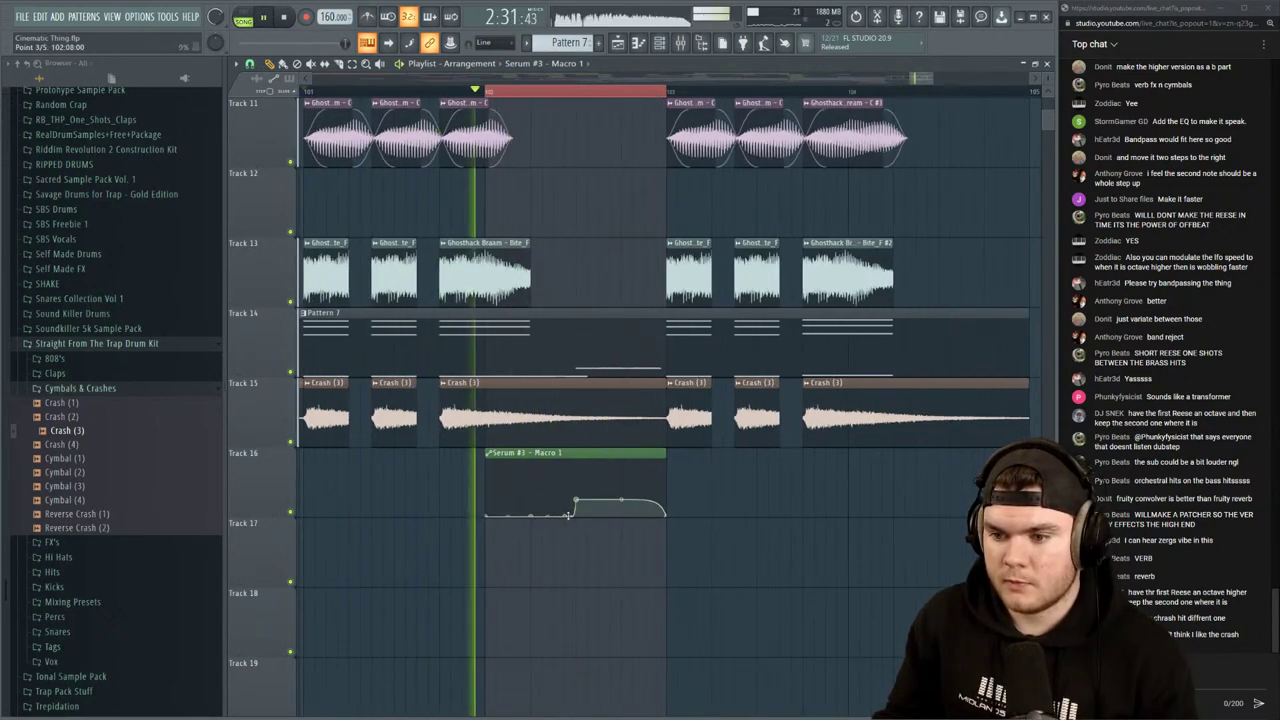
Set the 102:09:00 point of the Macro 1 clip to Hold mode, raise it to 35% and audition it
right_click(577, 502)
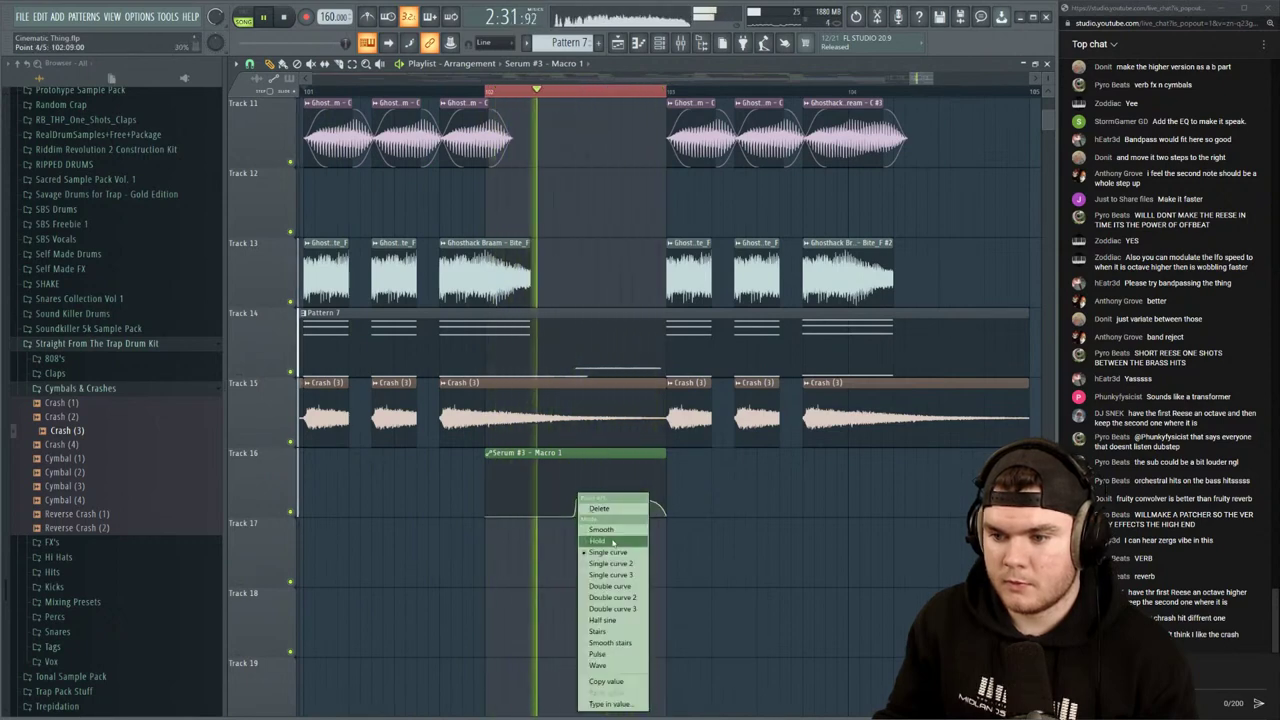
left_click(602, 541)
key("space")
key("space")
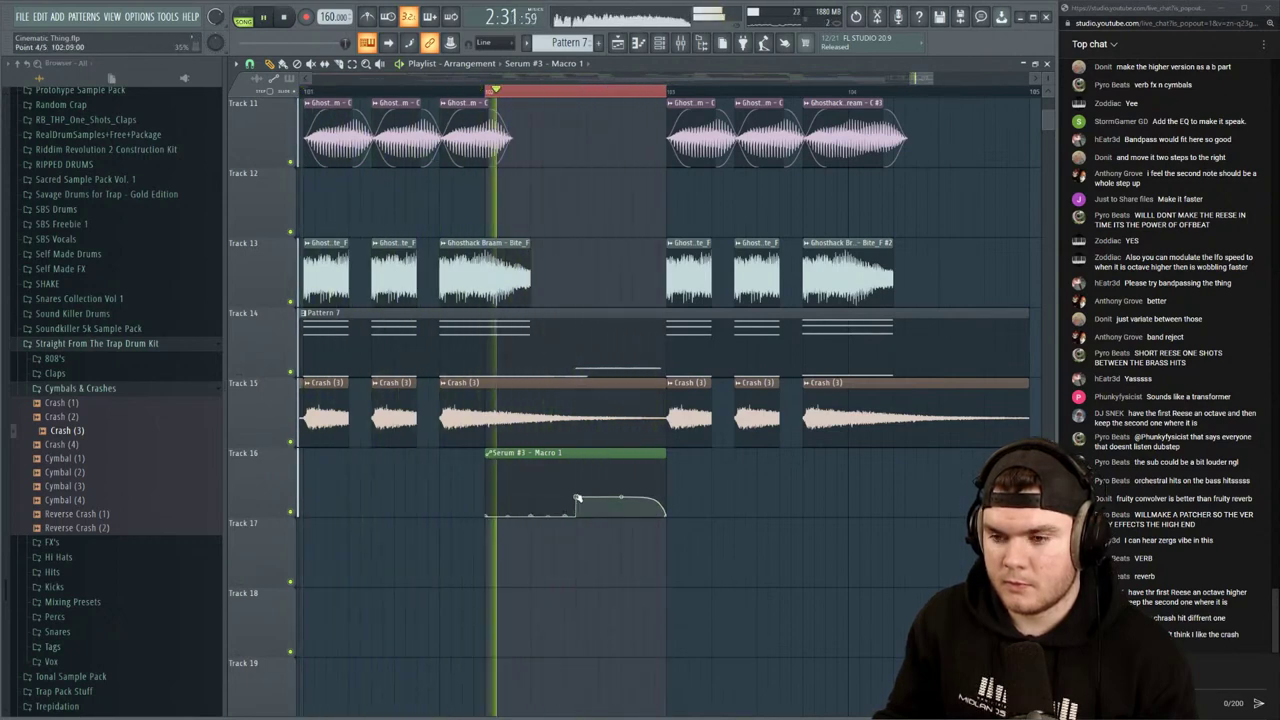
key("space")
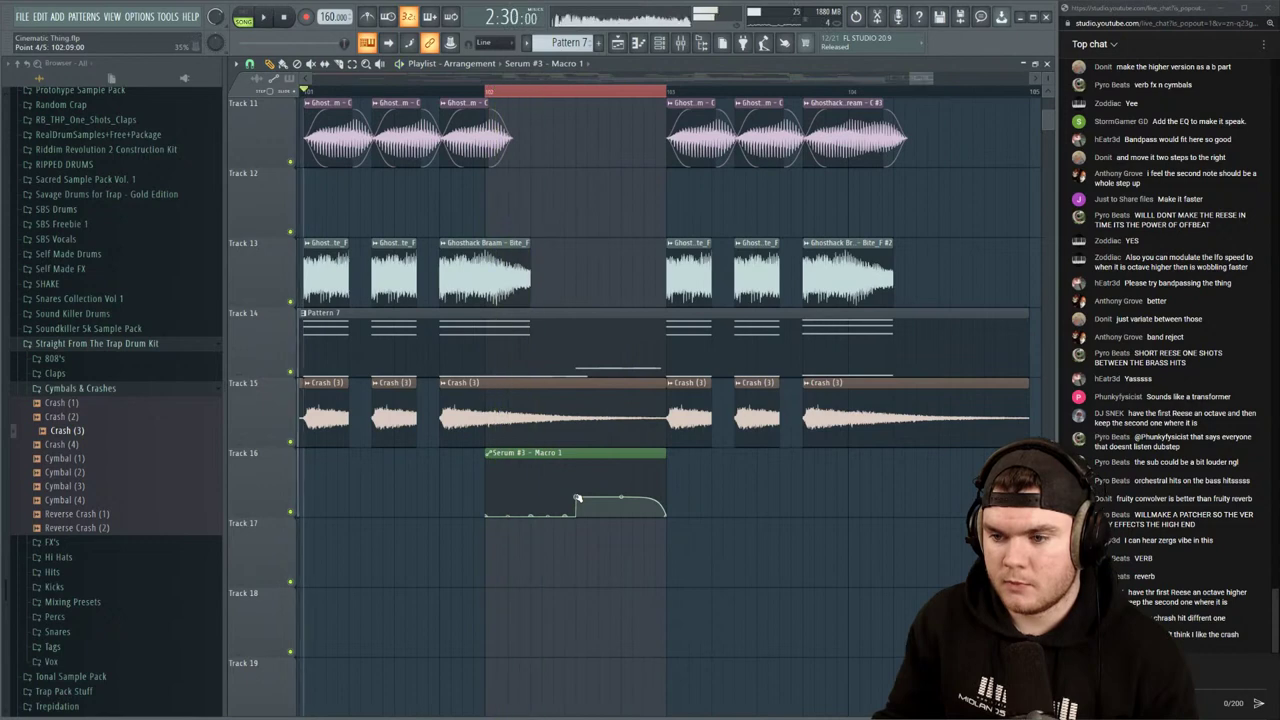
Raise the 102:09:00 point of the Macro 1 clip to 43% and fine-tune it against playback
left_click_drag(577, 497, 577, 492)
key("space")
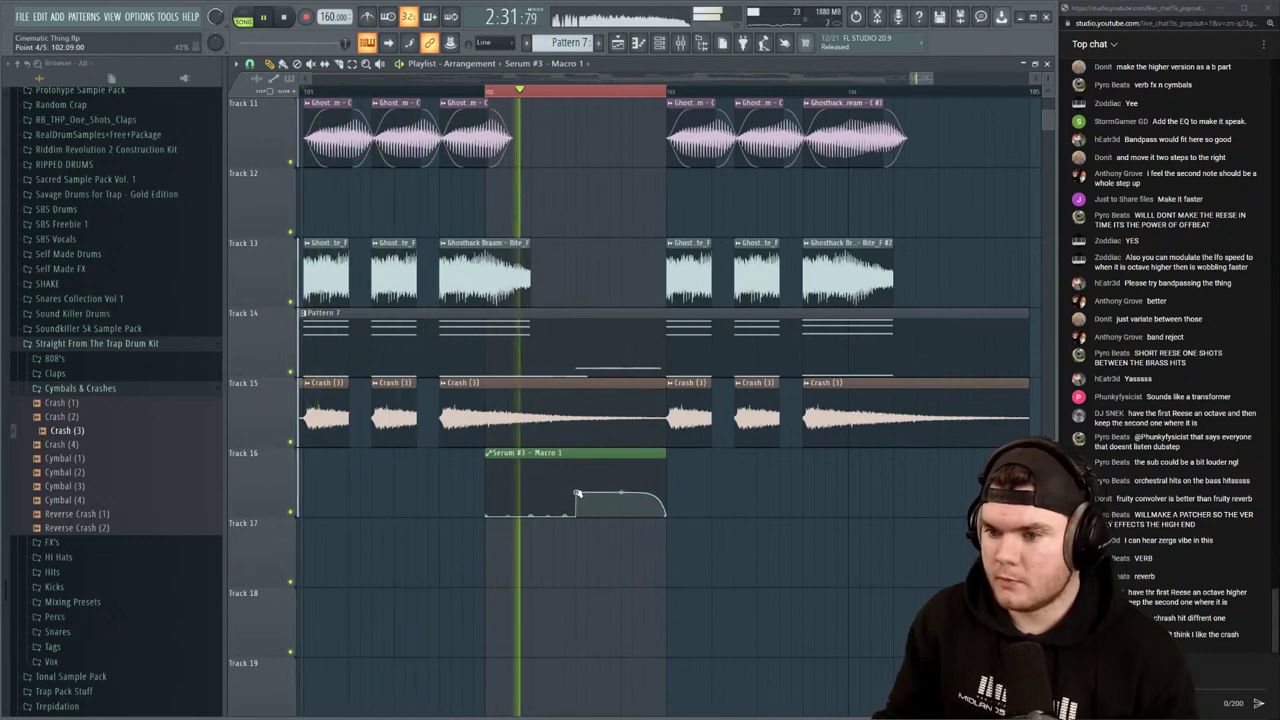
key("space")
left_click_drag(577, 493, 577, 489)
key("space")
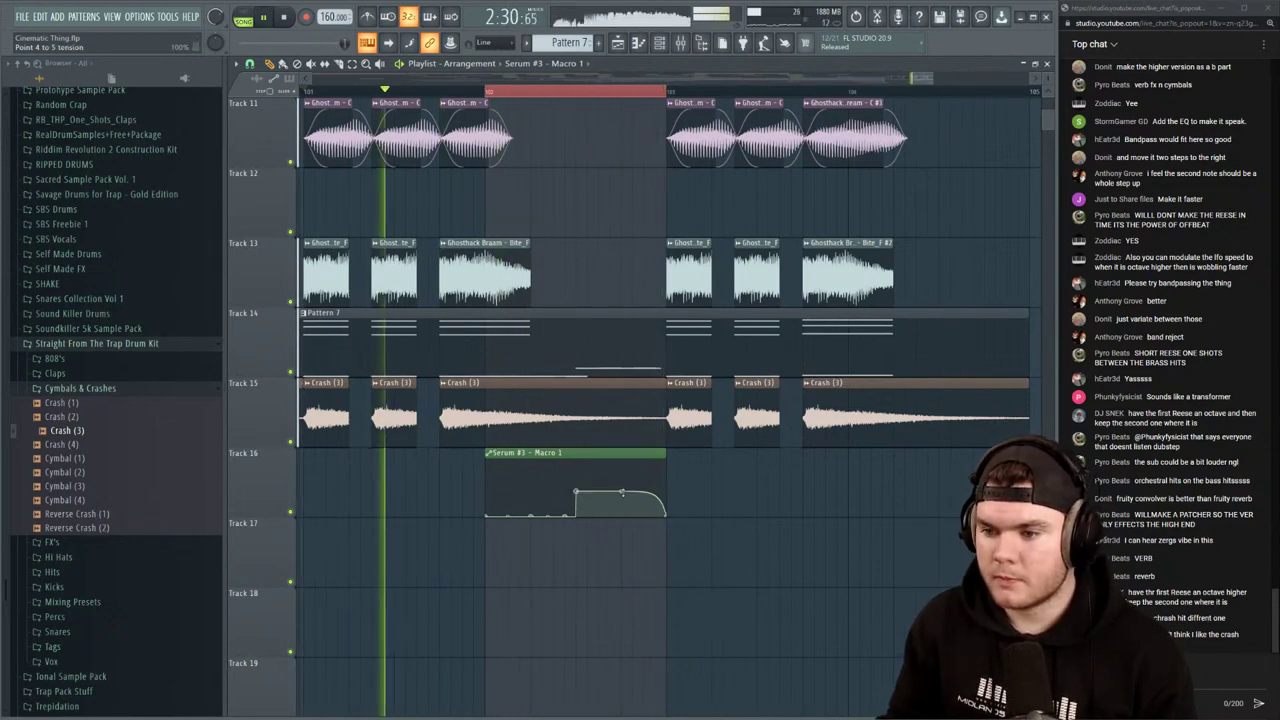
Set the end point of the Macro 1 clip to Hold mode for a flat level through the second half of bar 102
right_click(667, 494)
left_click(688, 541)
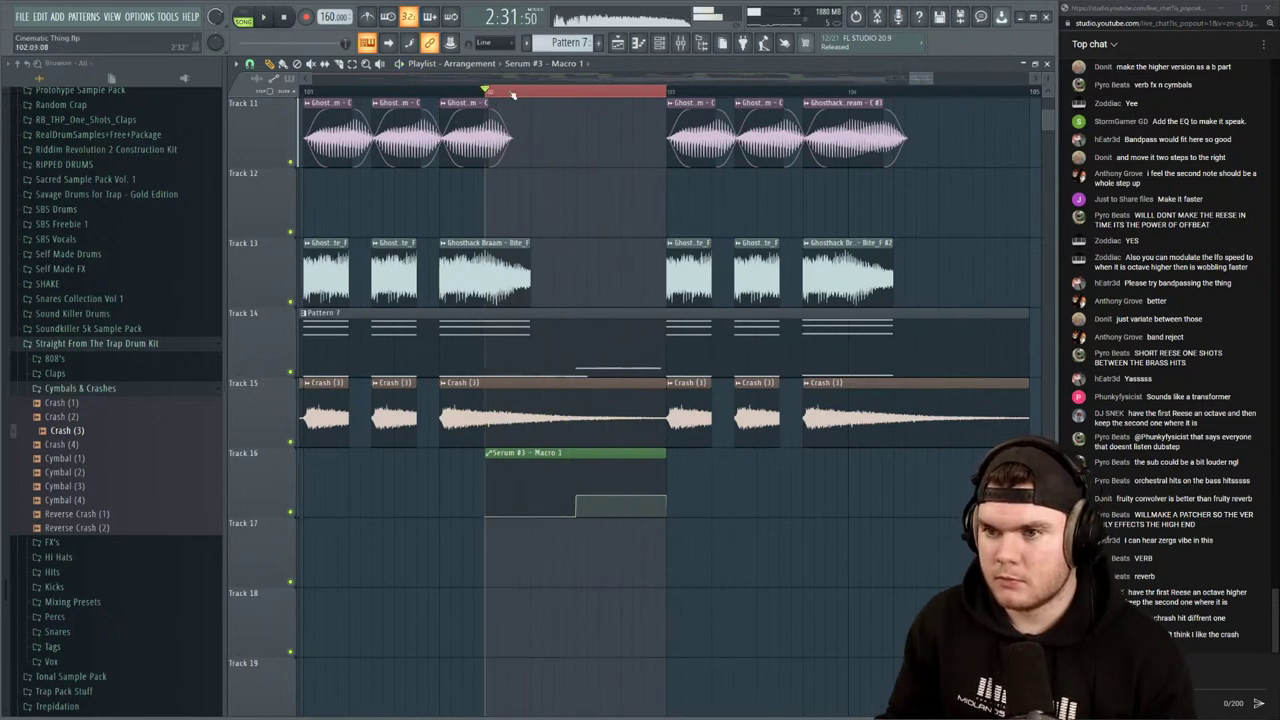
key("space")
Clear the bar 102 time selection in the playlist and play from bar 101
scroll(492, 97, "down", 2)
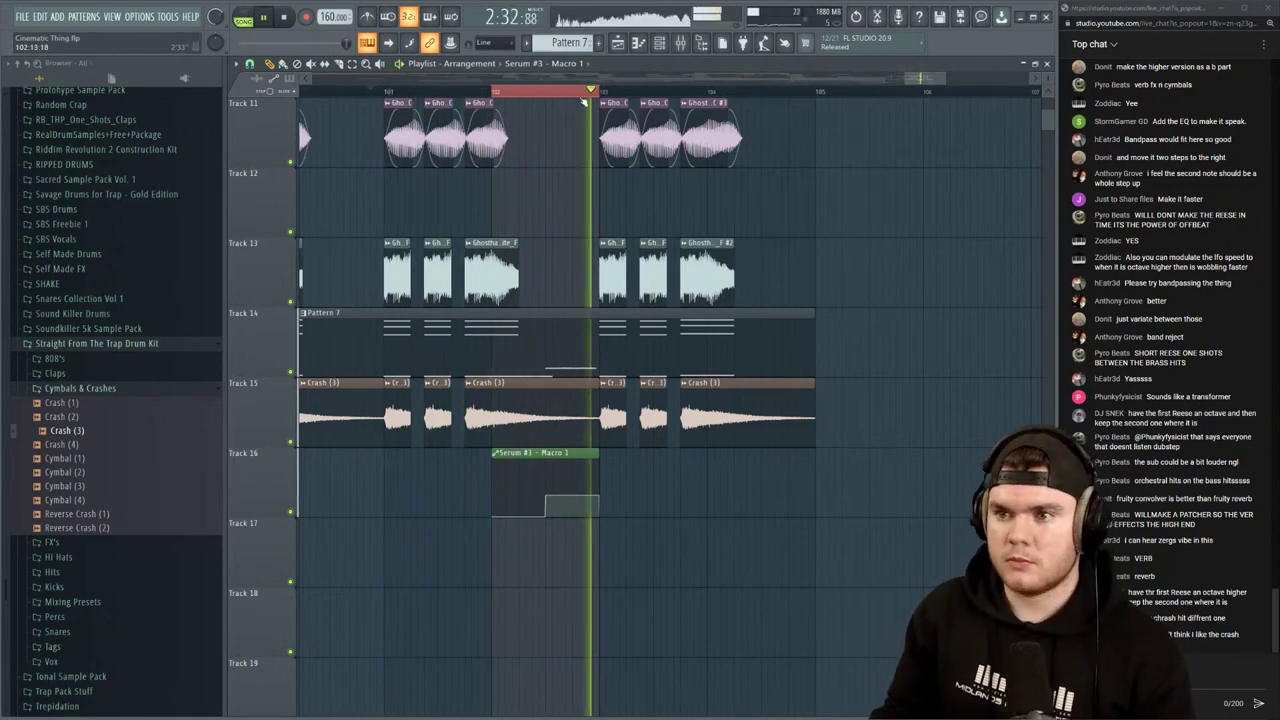
key("space")
left_click_drag(600, 93, 497, 93)
key("space")
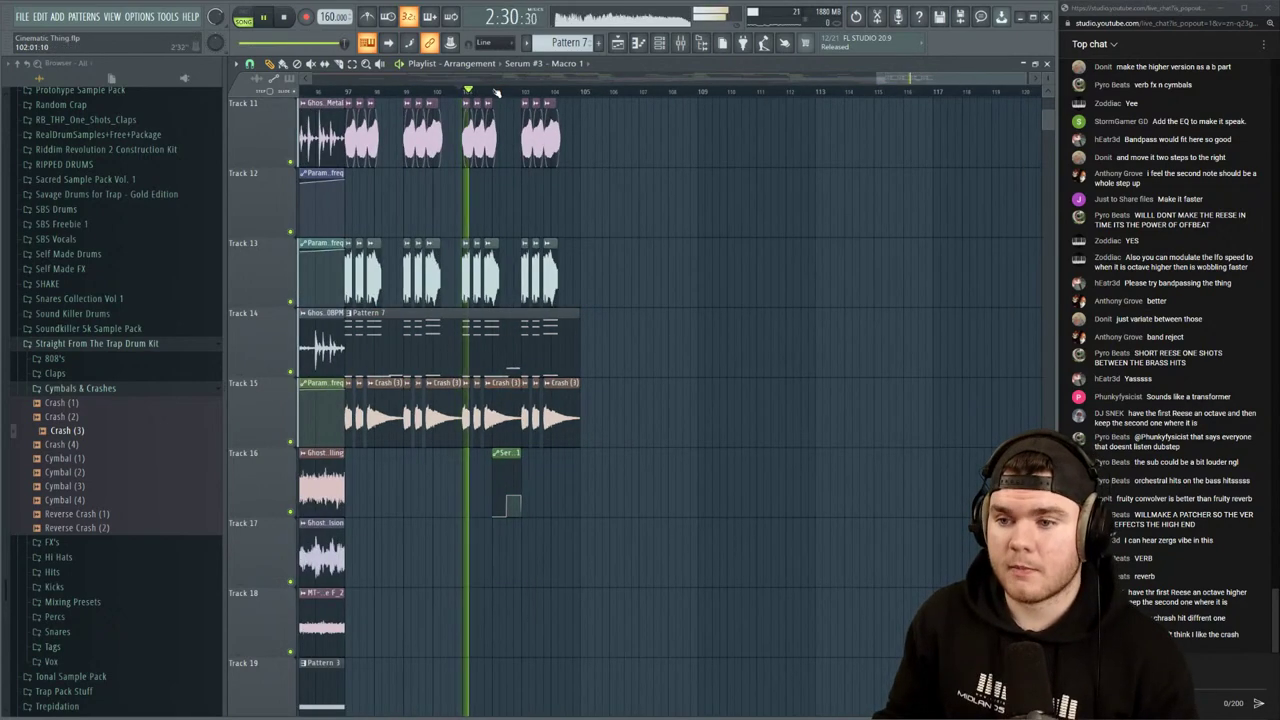
Listen through the drop to the end of bar 104 while surveying the arrangement's tracks
scroll(820, 93, "down", 2)
left_click(820, 93)
scroll(862, 94, "down", 3)
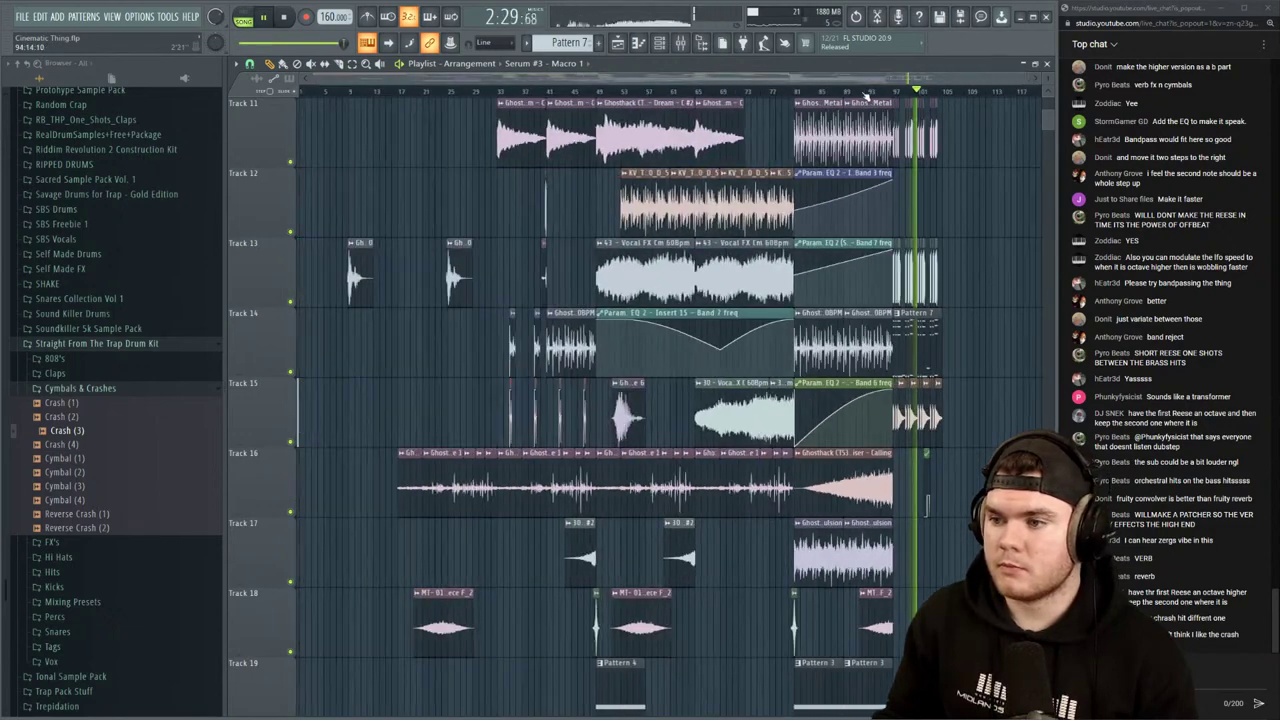
scroll(956, 95, "up", 4)
scroll(952, 95, "up", 1)
scroll(1000, 130, "up", 5)
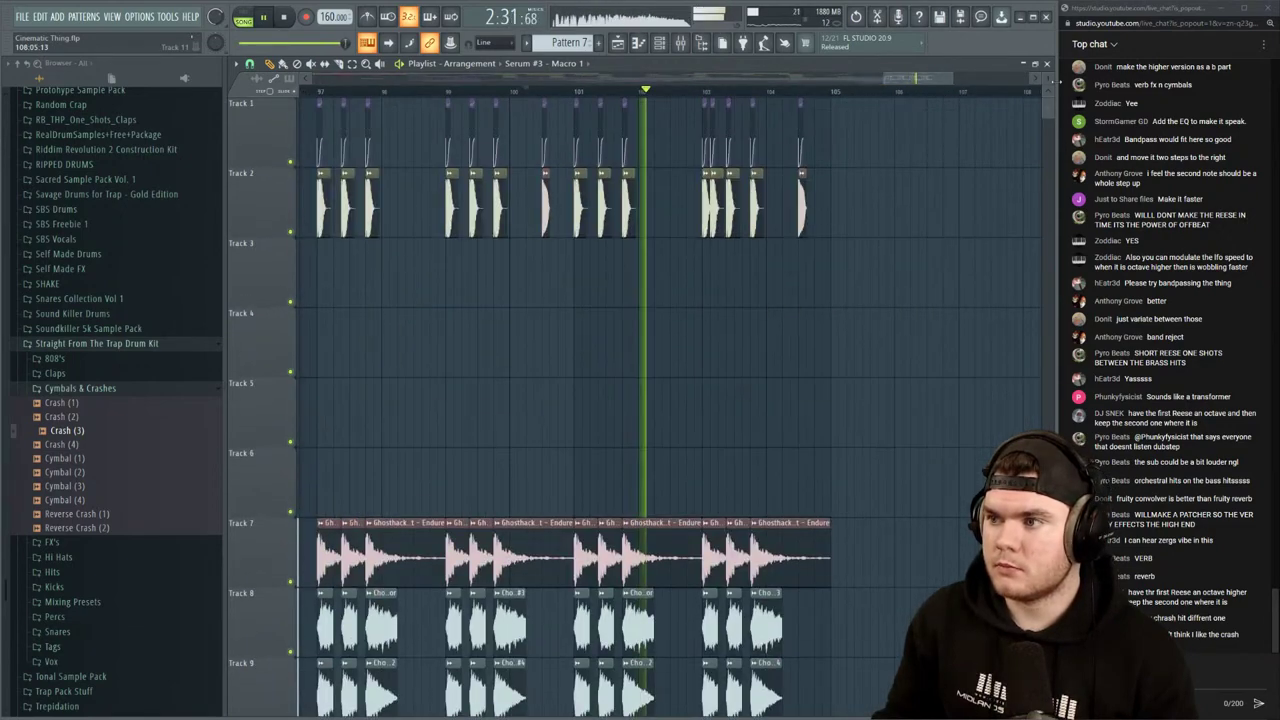
left_click_drag(1047, 78, 1047, 105)
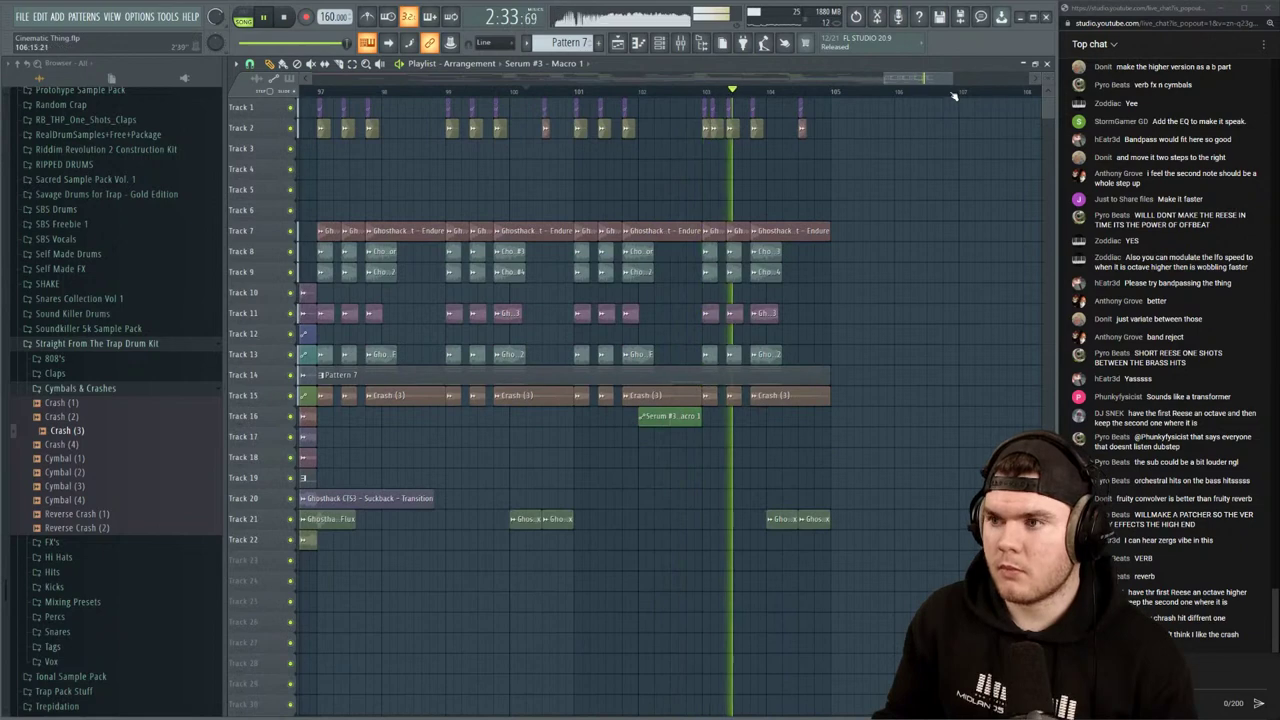
left_click_drag(954, 94, 1047, 66)
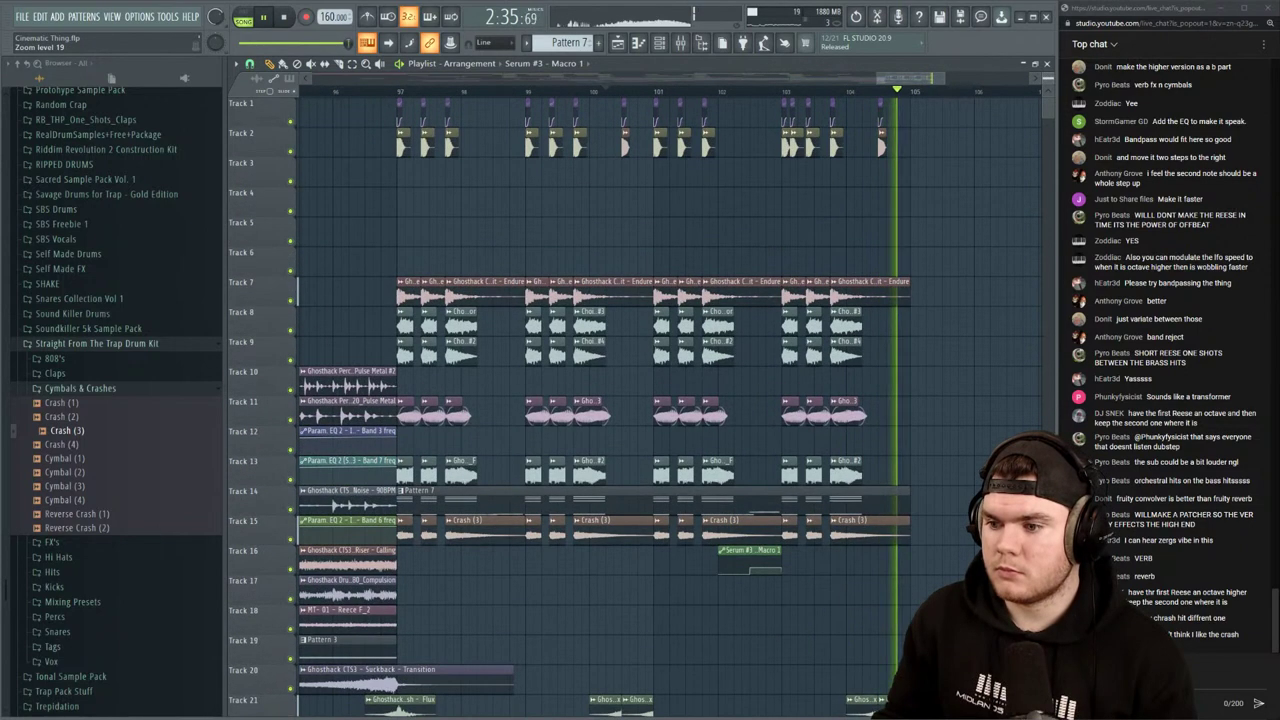
key("space")
Add short Ghosthack Whoosh - Flux clips at the ends of bars 98 and 102 on Track 21 and collapse the Straight From The Trap Drum Kit folder
scroll(946, 212, "down", 4)
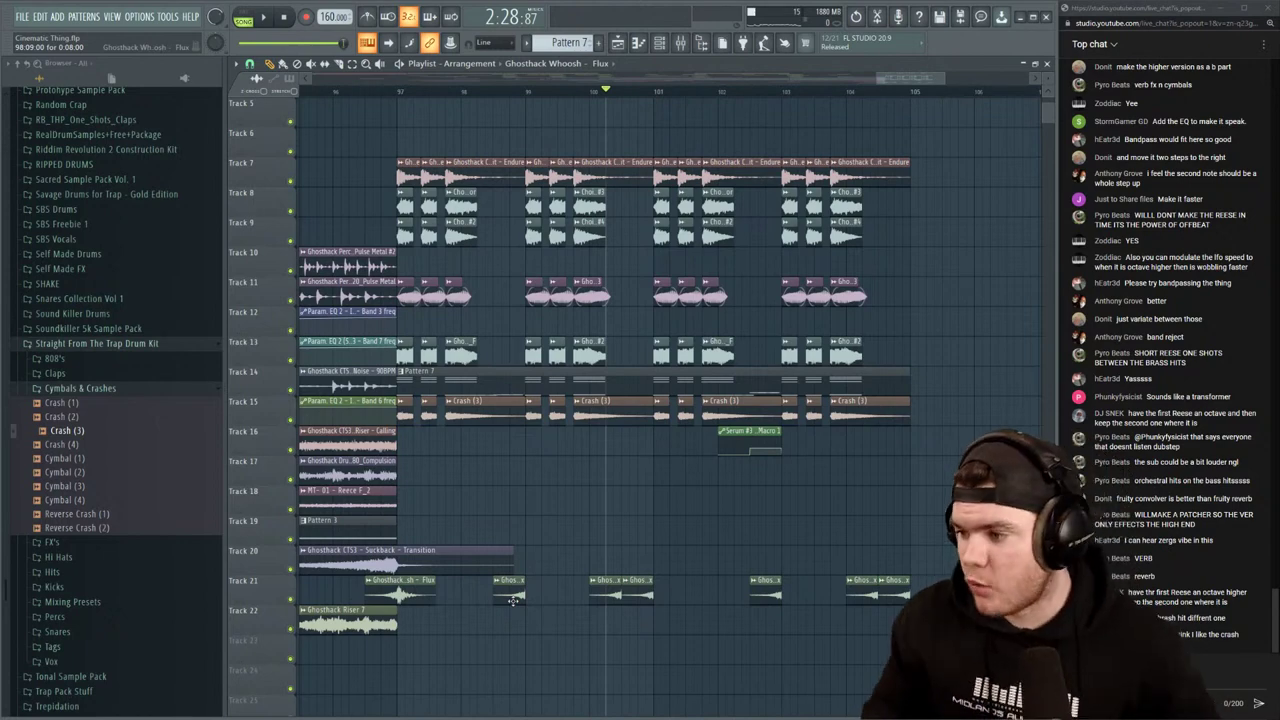
left_click(110, 344)
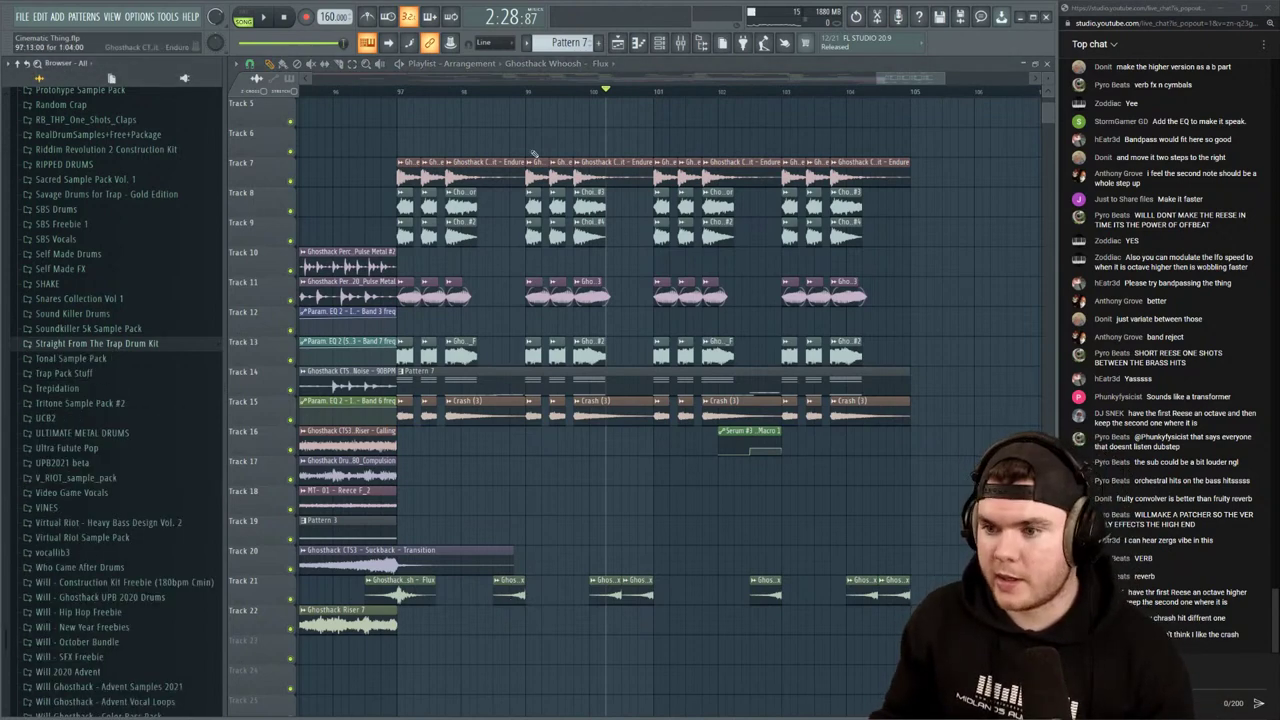
key("space")
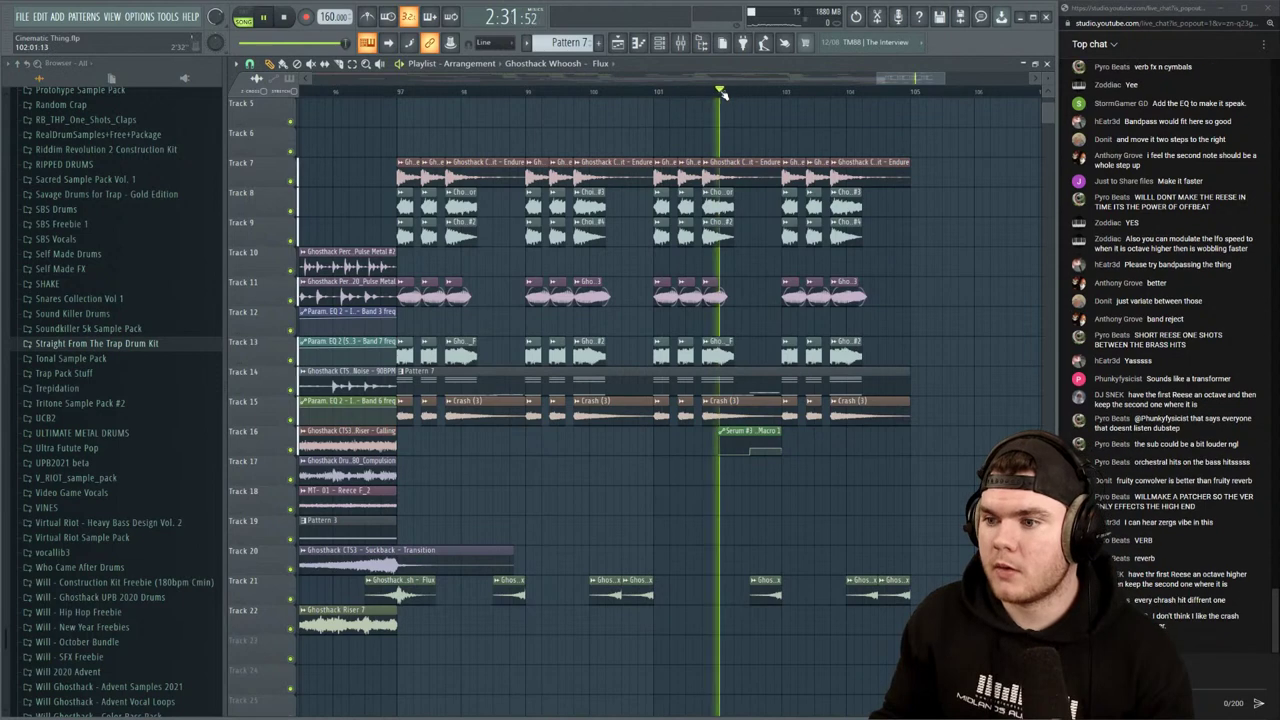
key("space")
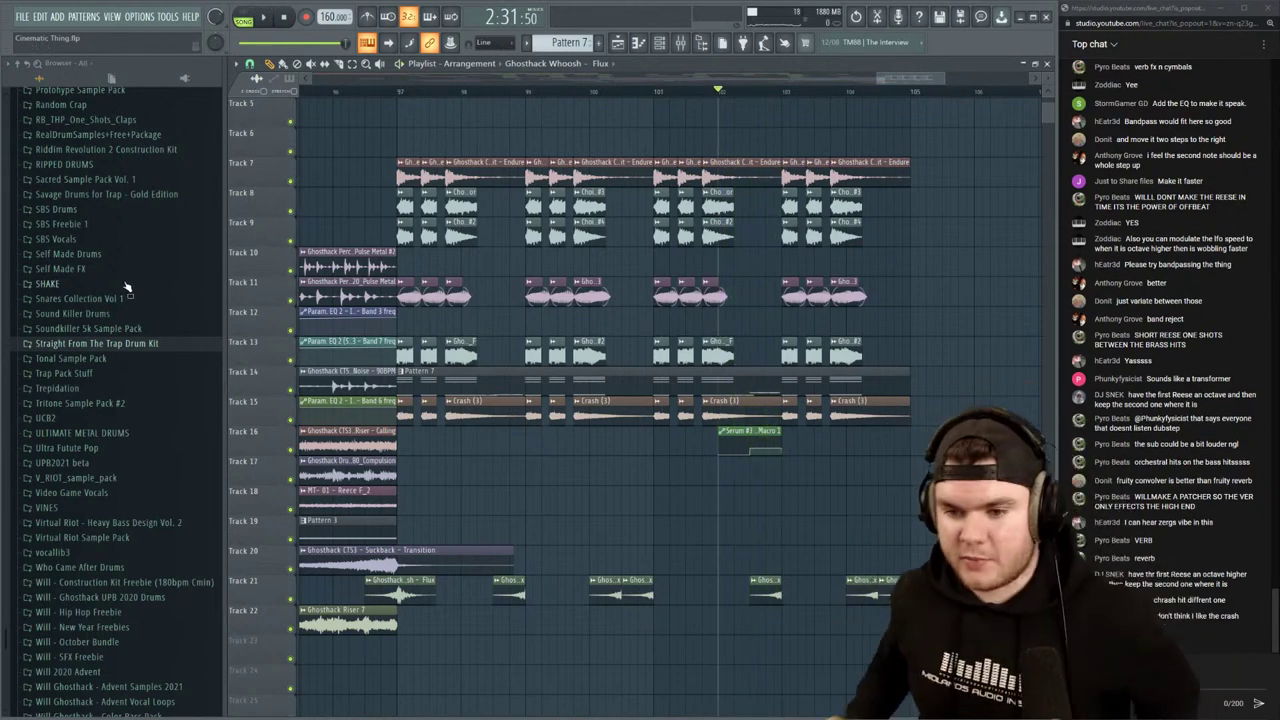
Solo Track 9 and audition its tambourine clips starting around bar 19
scroll(775, 88, "down", 5)
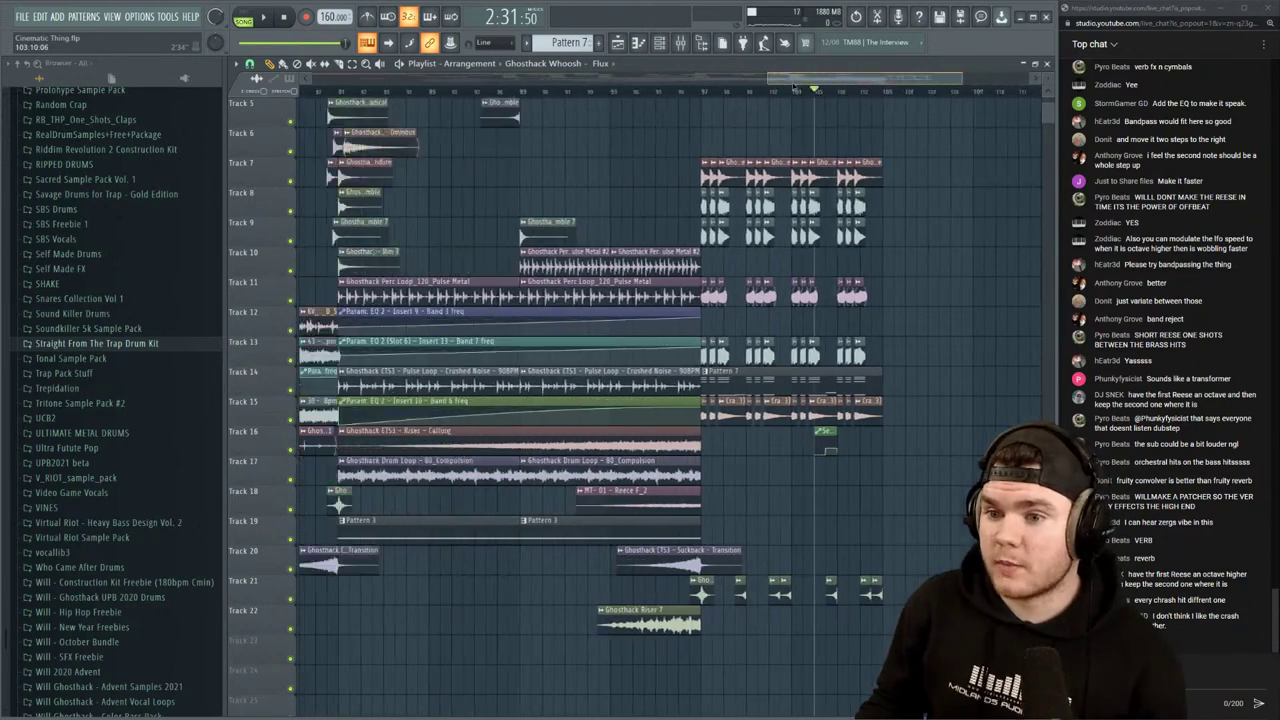
scroll(775, 88, "down", 8)
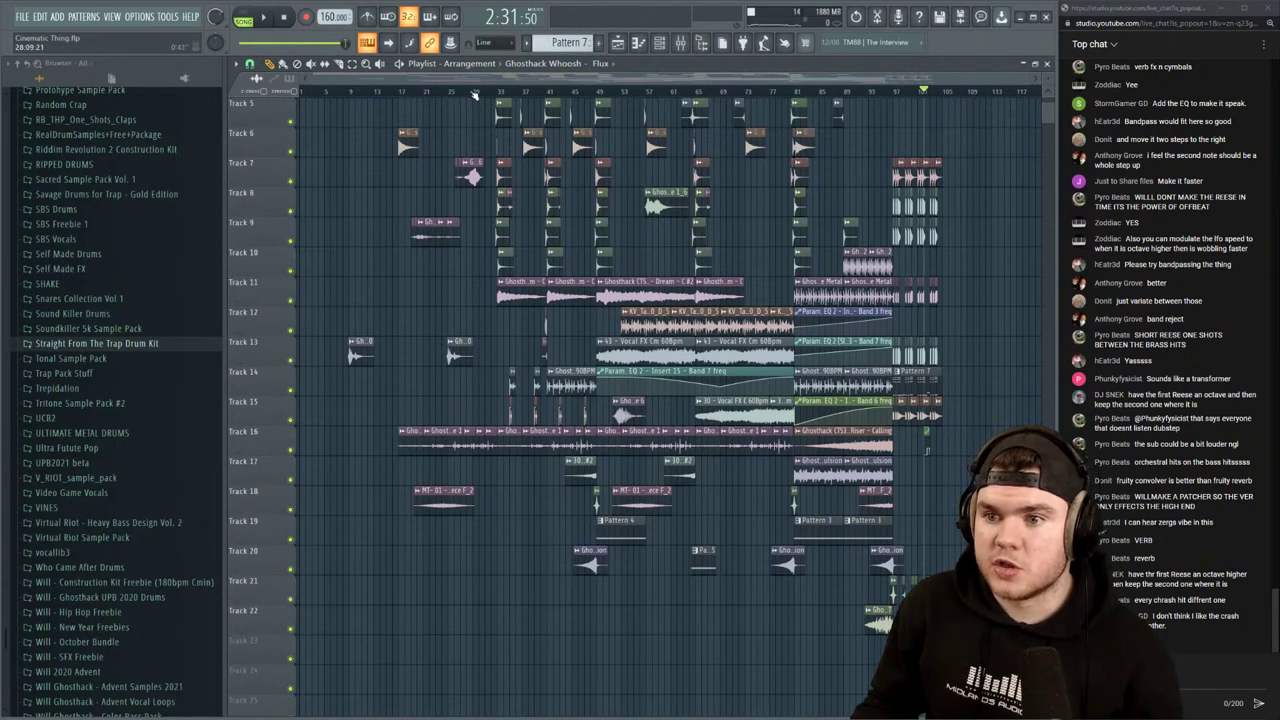
right_click(291, 242)
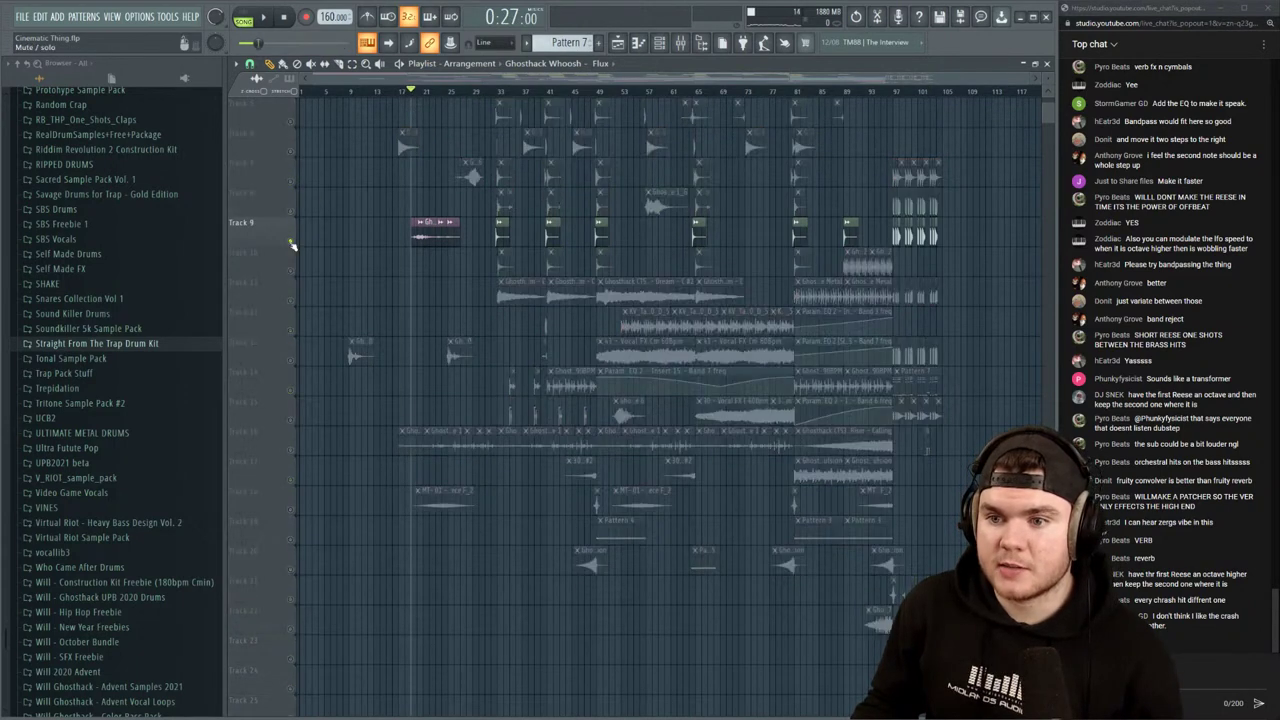
key("space")
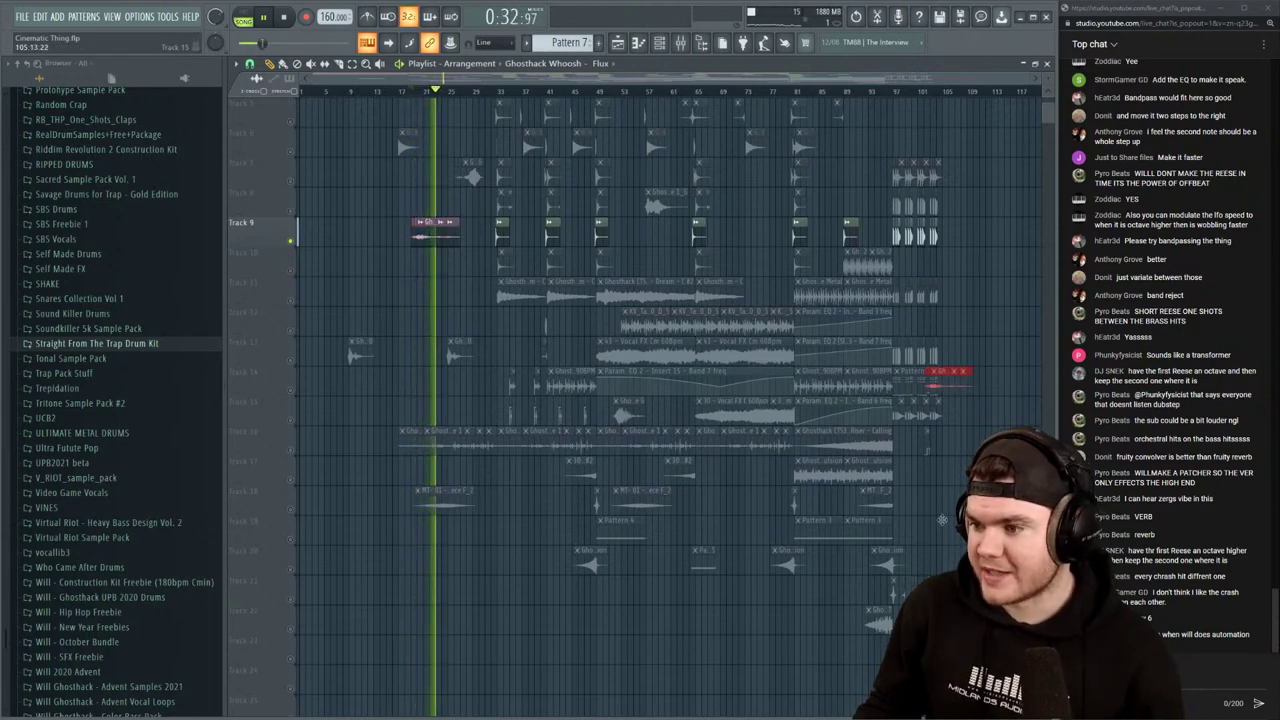
Place the copied tambourine hit clips on Track 17 from bar 101, unsolo Track 9 and listen to them in the drop
key("space")
right_click(296, 244)
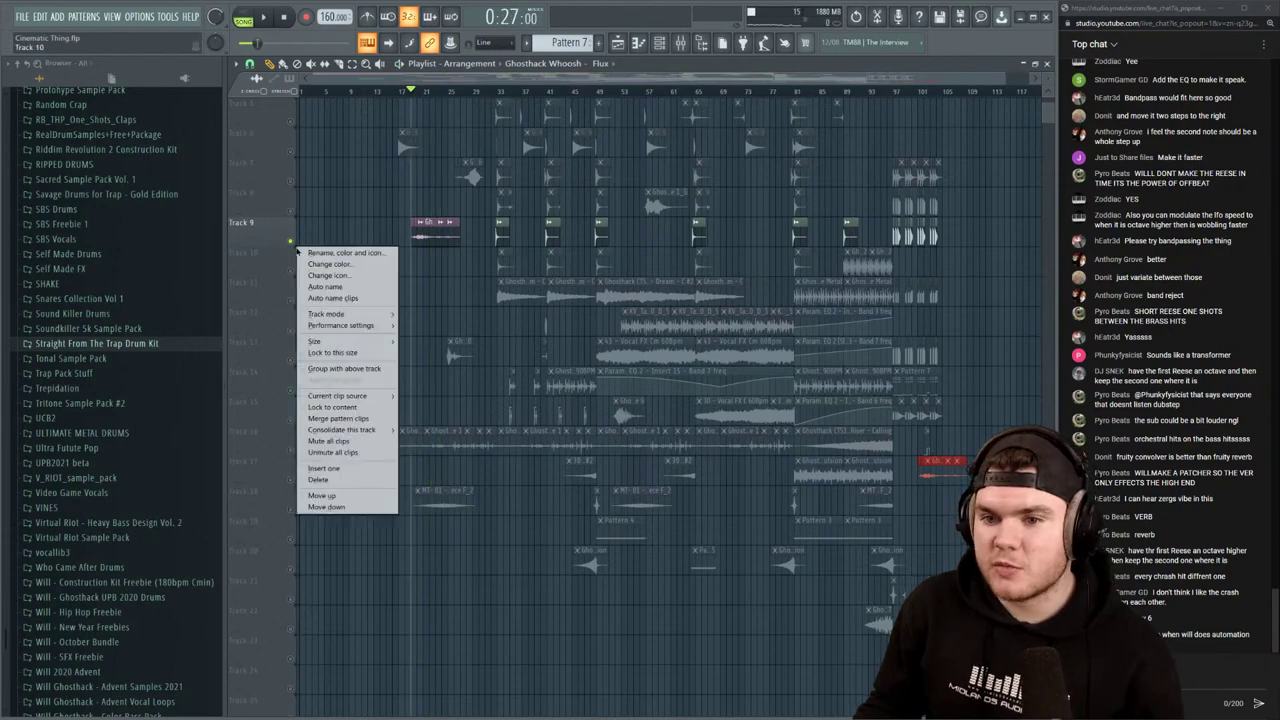
right_click(294, 243)
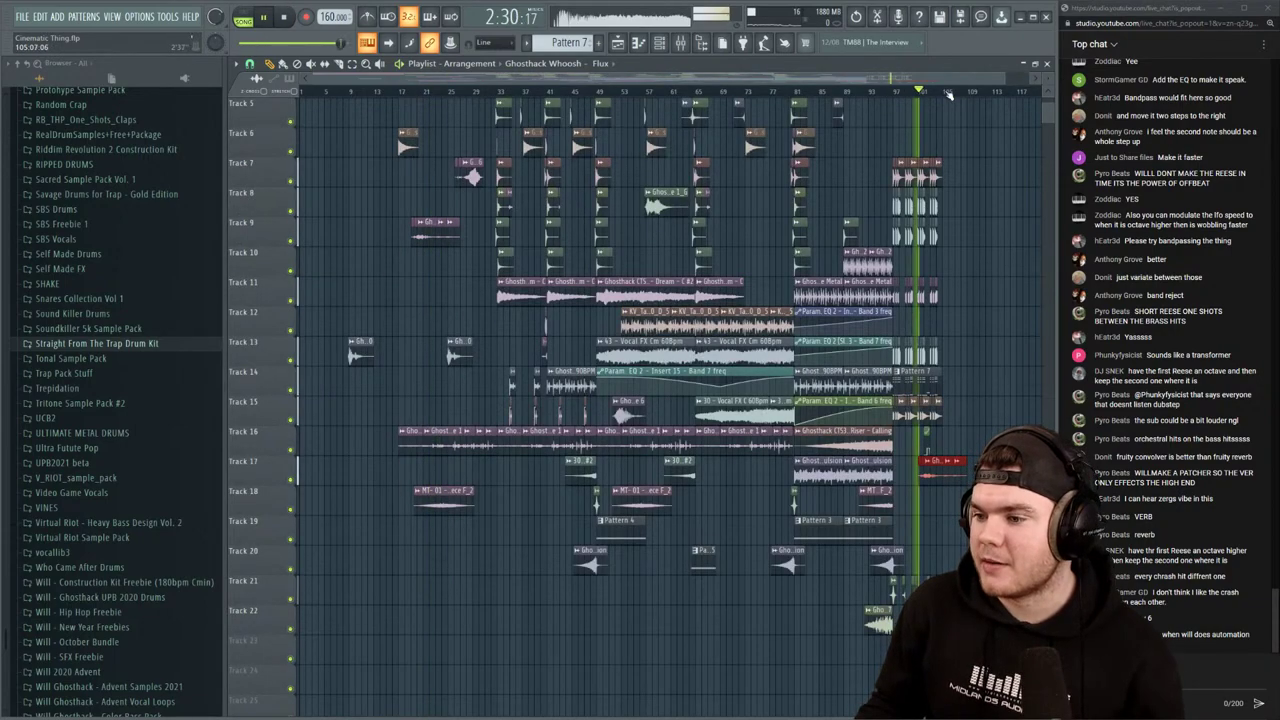
scroll(948, 93, "up", 6)
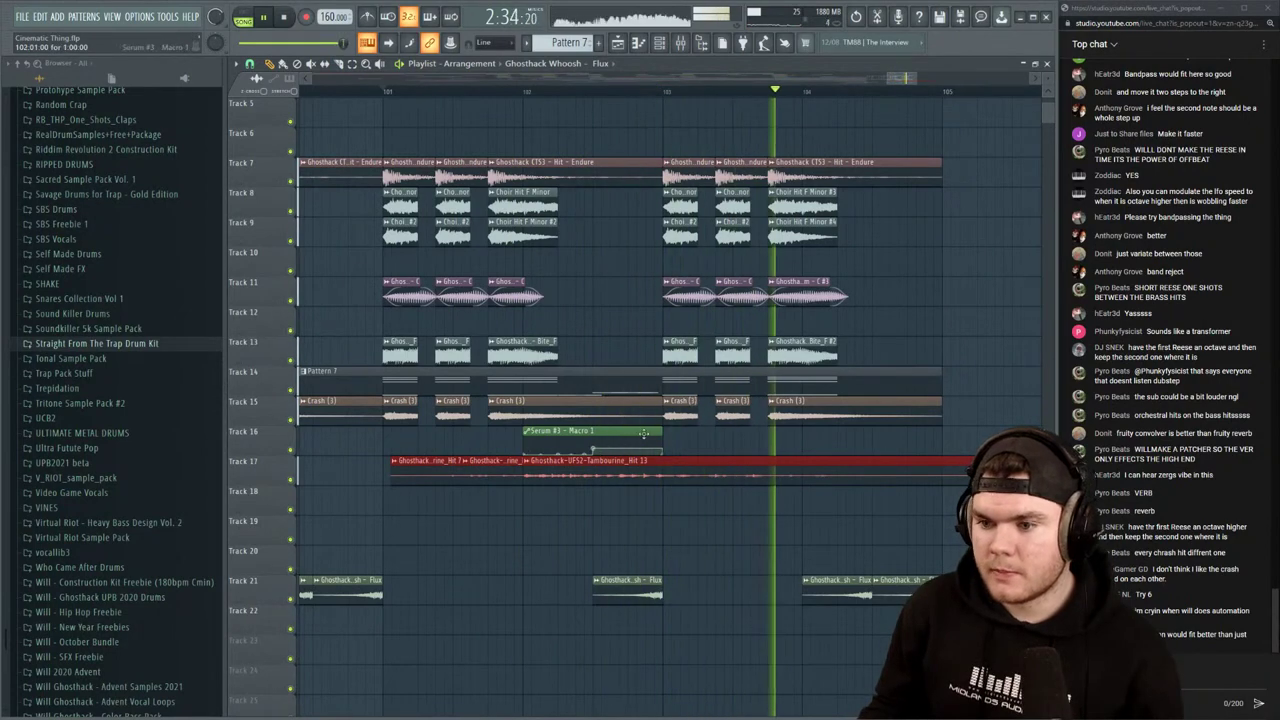
key("space")
Reshape the Macro 1 clip into a rising ramp by deleting its 102:09:00 point and raising the end point in Single curve mode
right_click(593, 449)
left_click(612, 466)
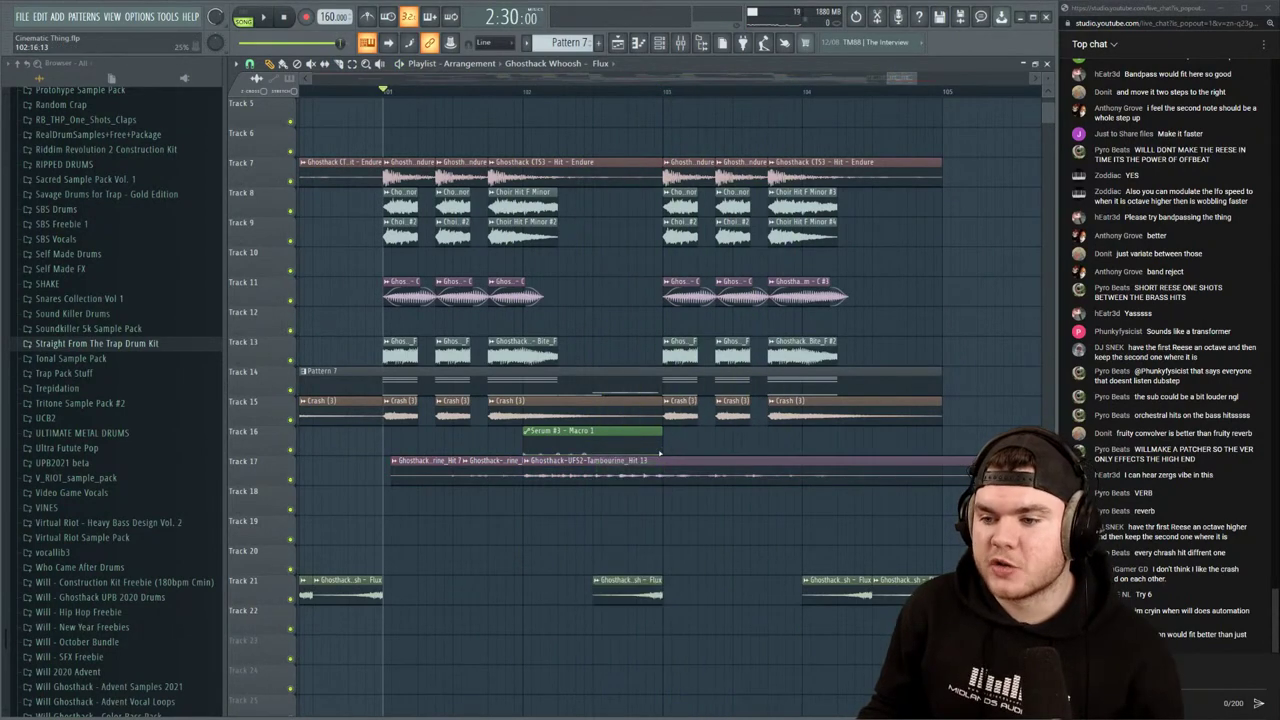
right_click(662, 441)
left_click(682, 502)
right_click(623, 455)
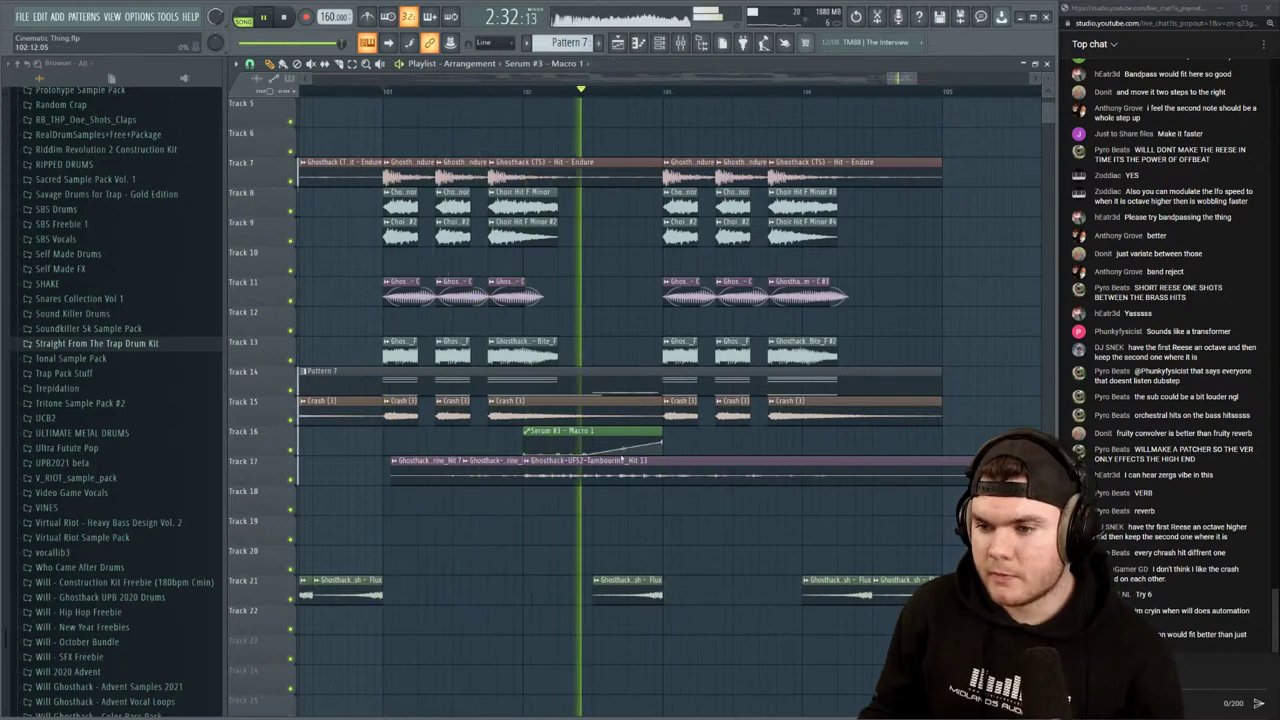
key("space")
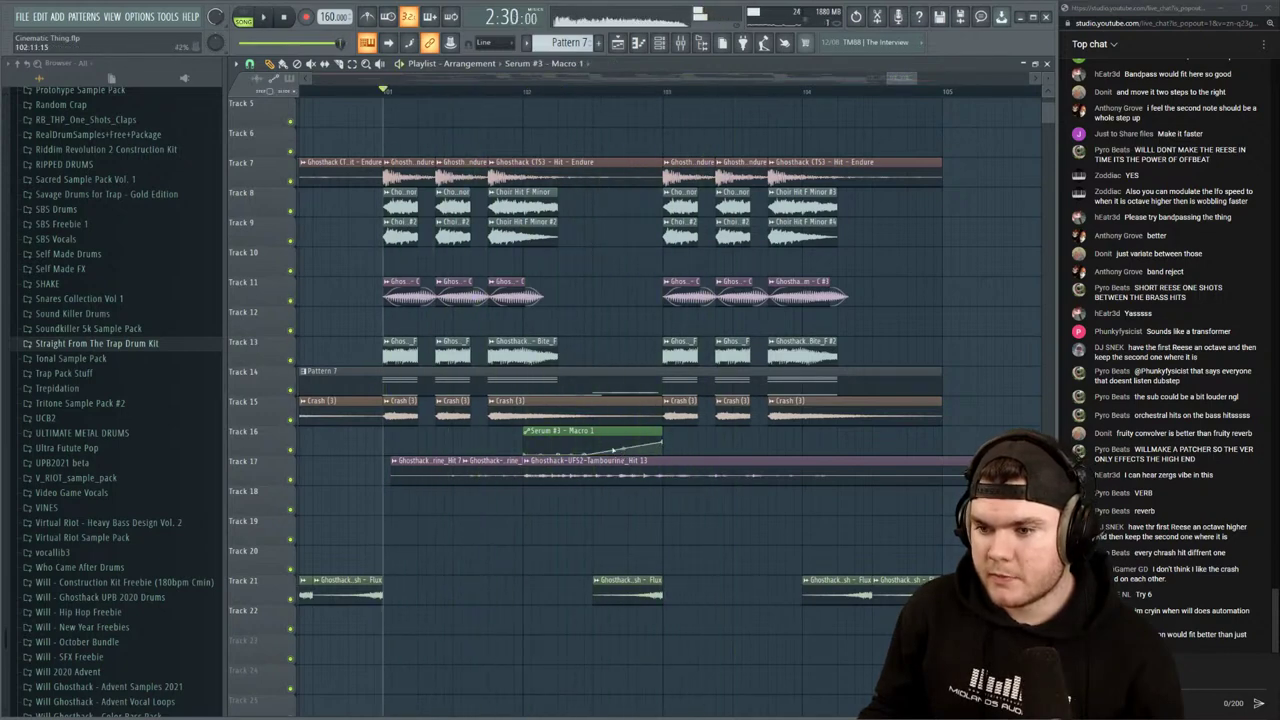
Delete the leftover mid-bar 102 point from the Macro 1 ramp and audition the smoother rise
right_click(590, 455)
left_click(600, 470)
key("space")
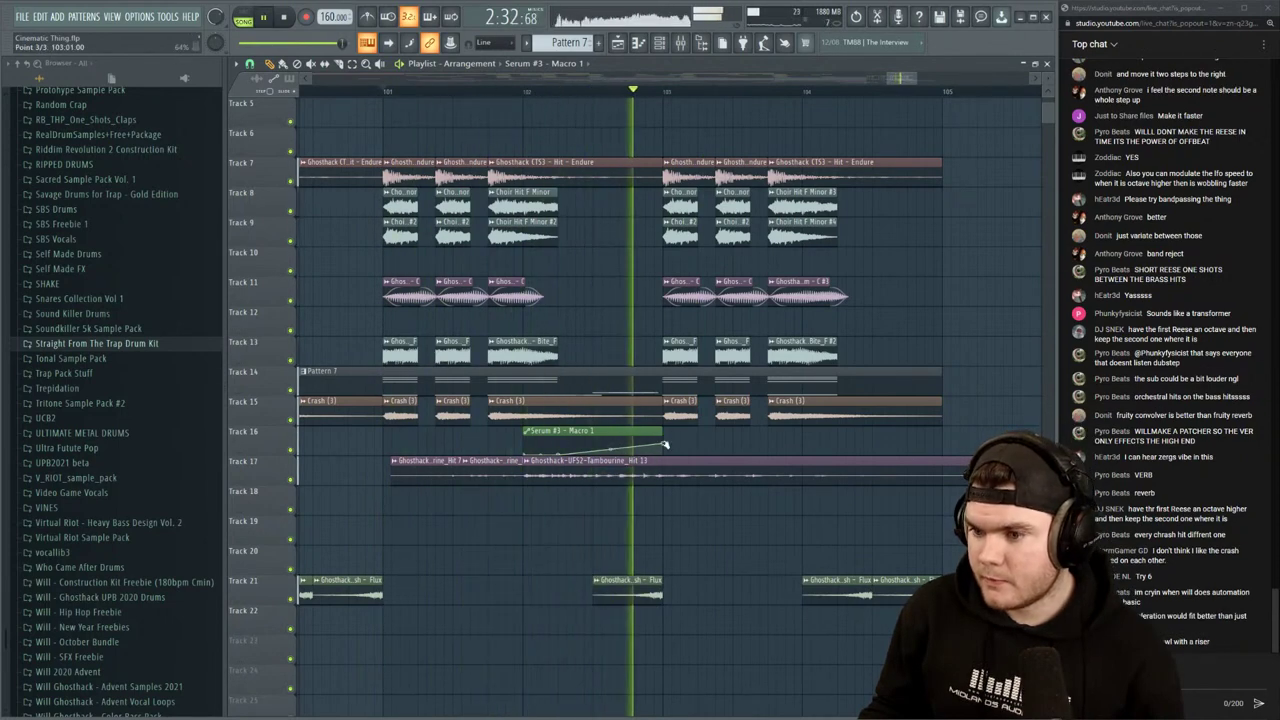
Bend the last segment of the Macro 1 ramp with its tension and lower its end point to about 47%, auditioning from bar 101
key("space")
key("space")
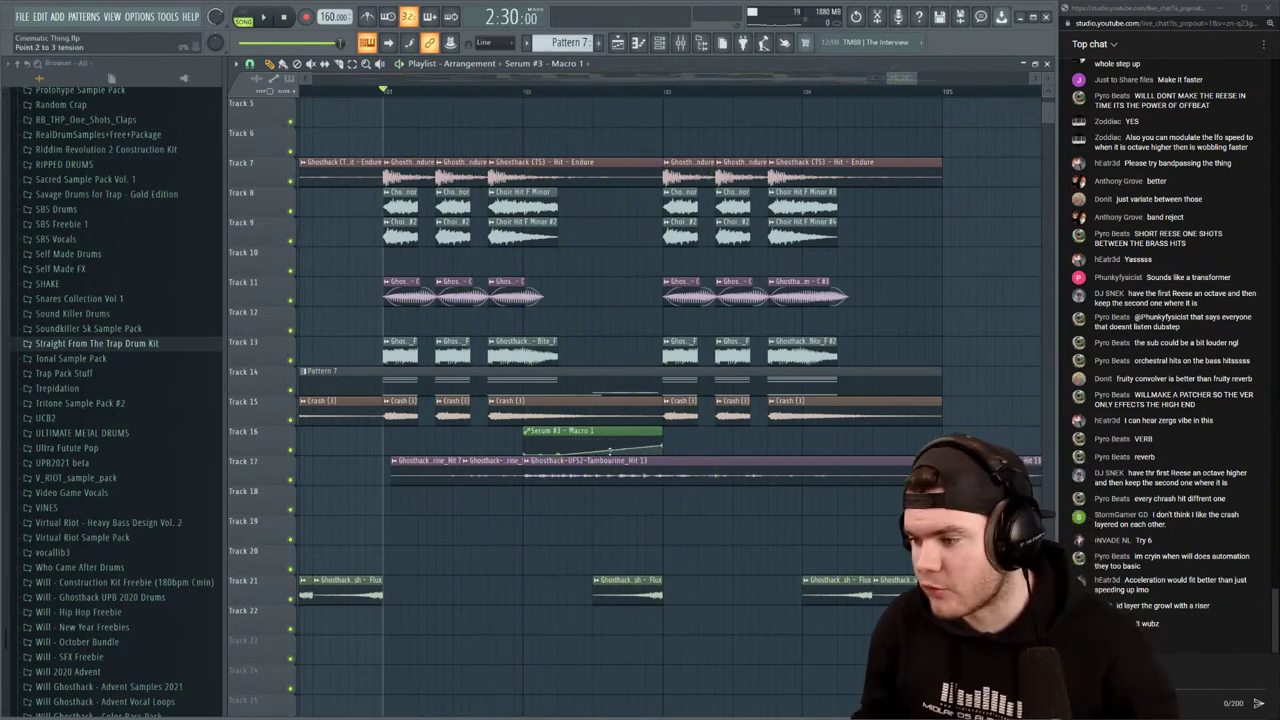
key("space")
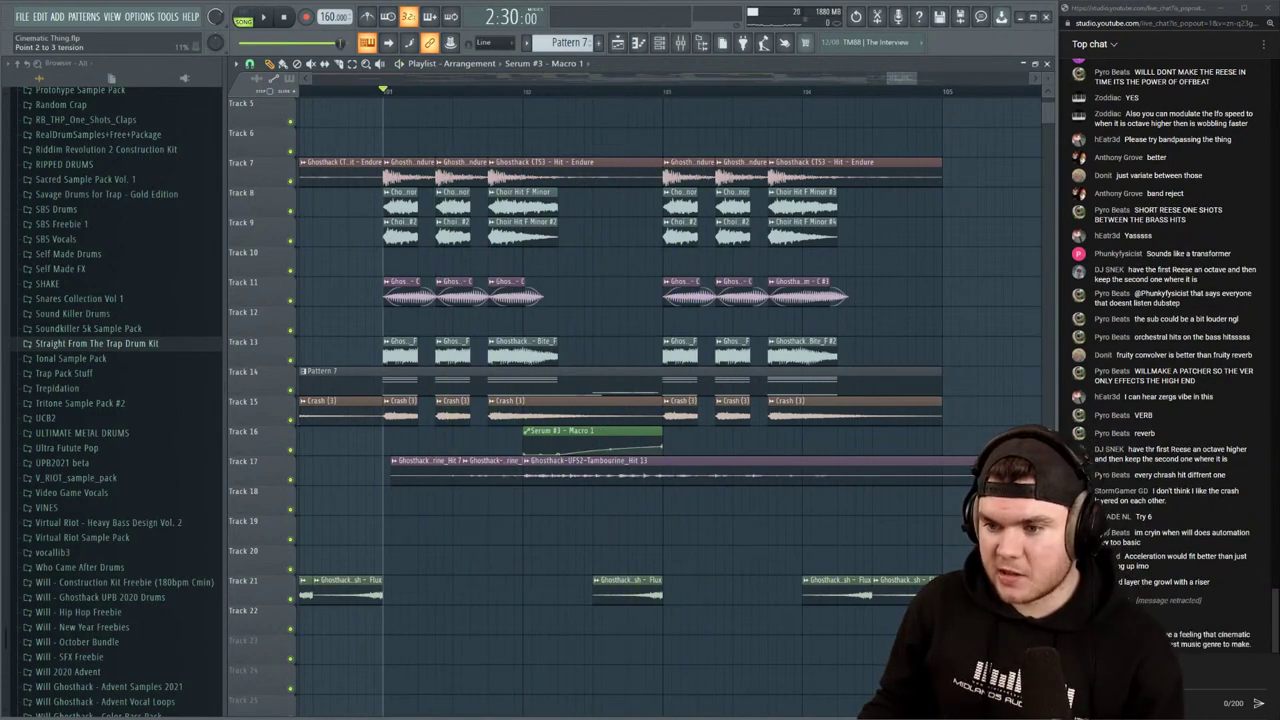
key("space")
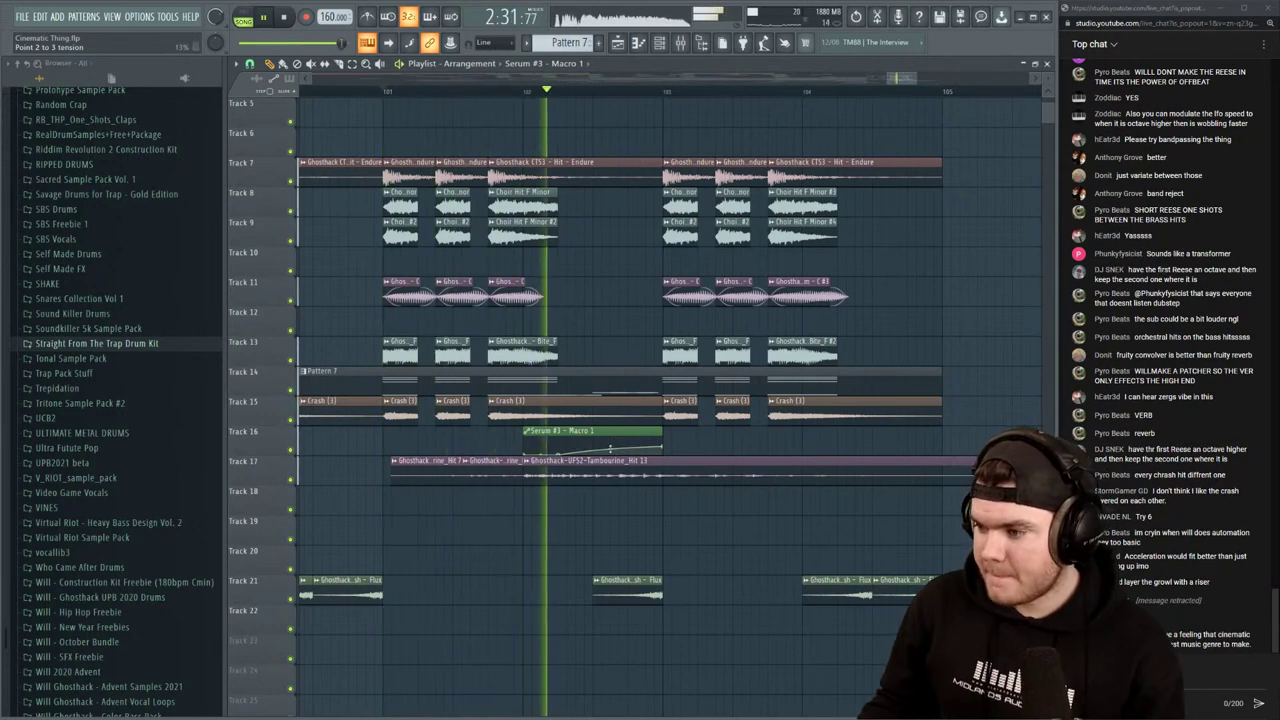
key("space")
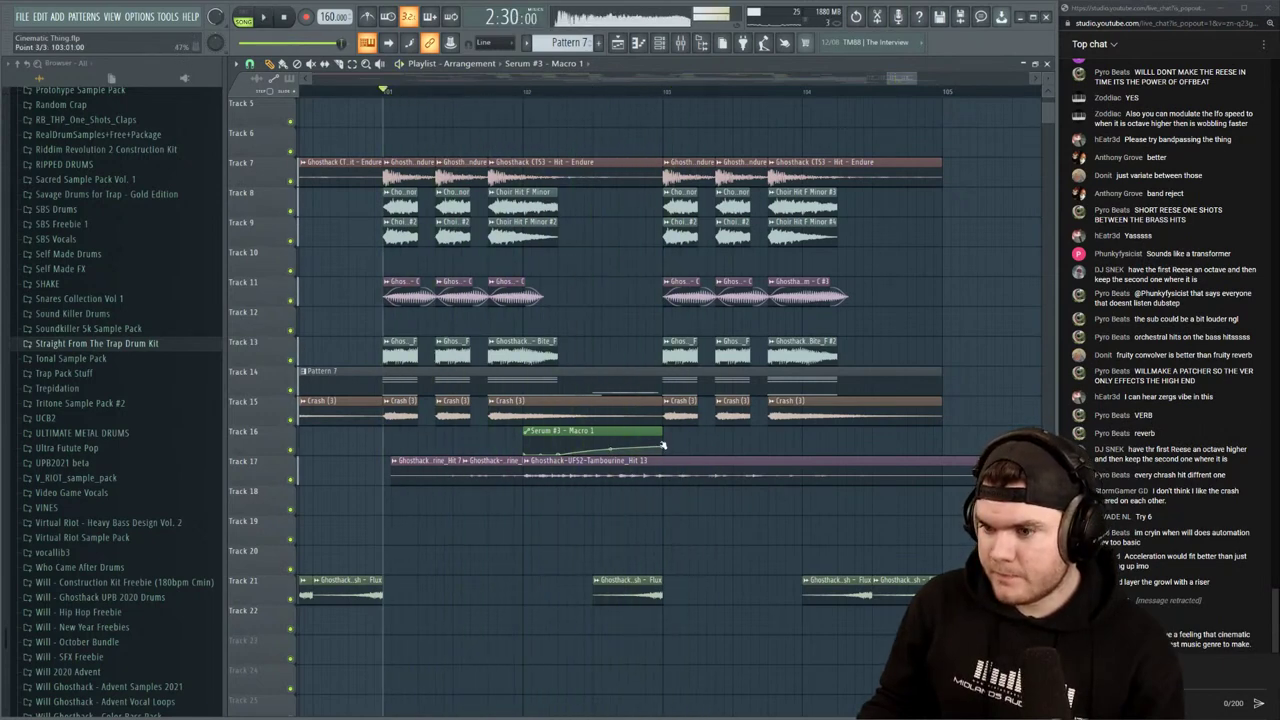
Lower the end point of the Macro 1 ramp at 103:01:00 to about 36% and audition the bass movement
key("space")
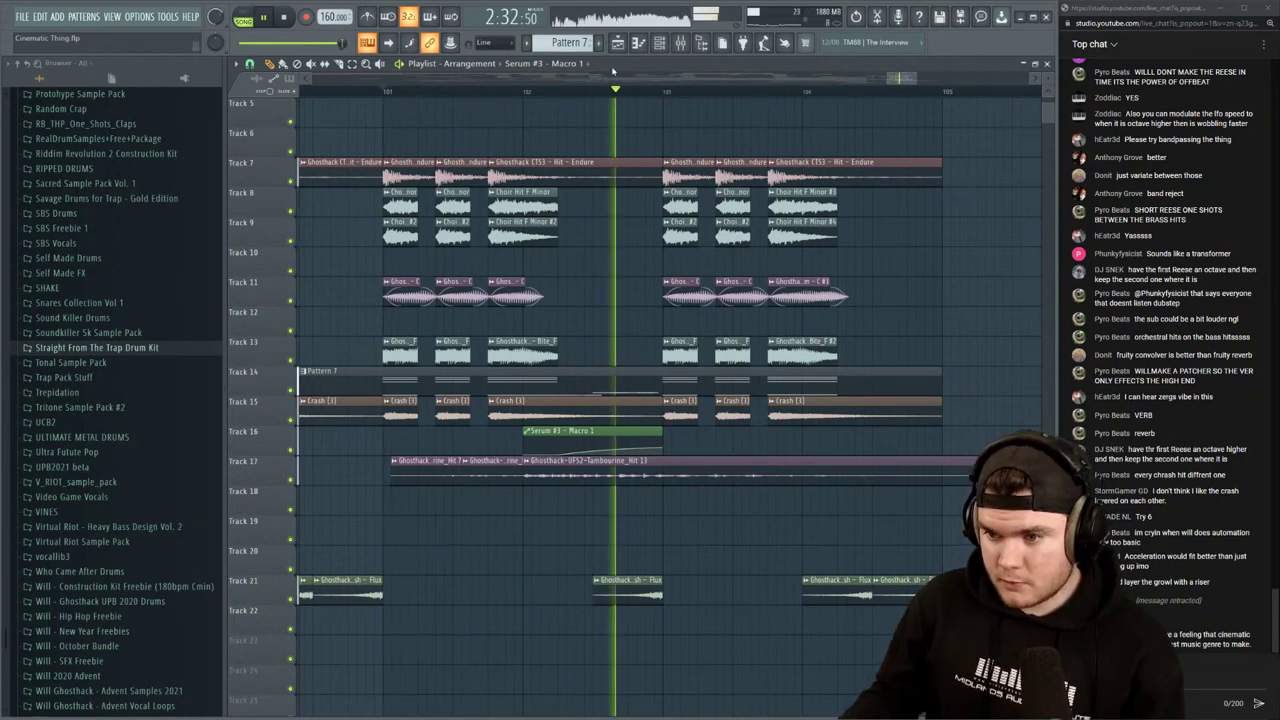
key("space")
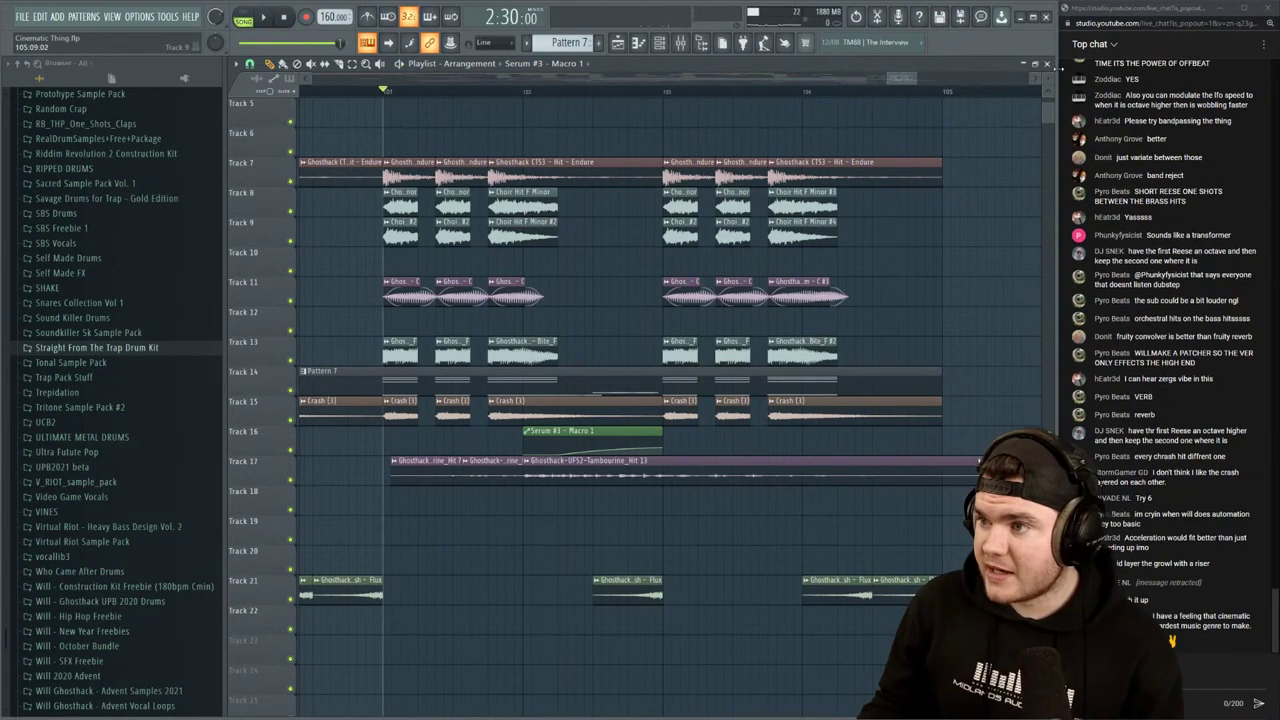
scroll(738, 381, "up", 5, "alt")
key("space")
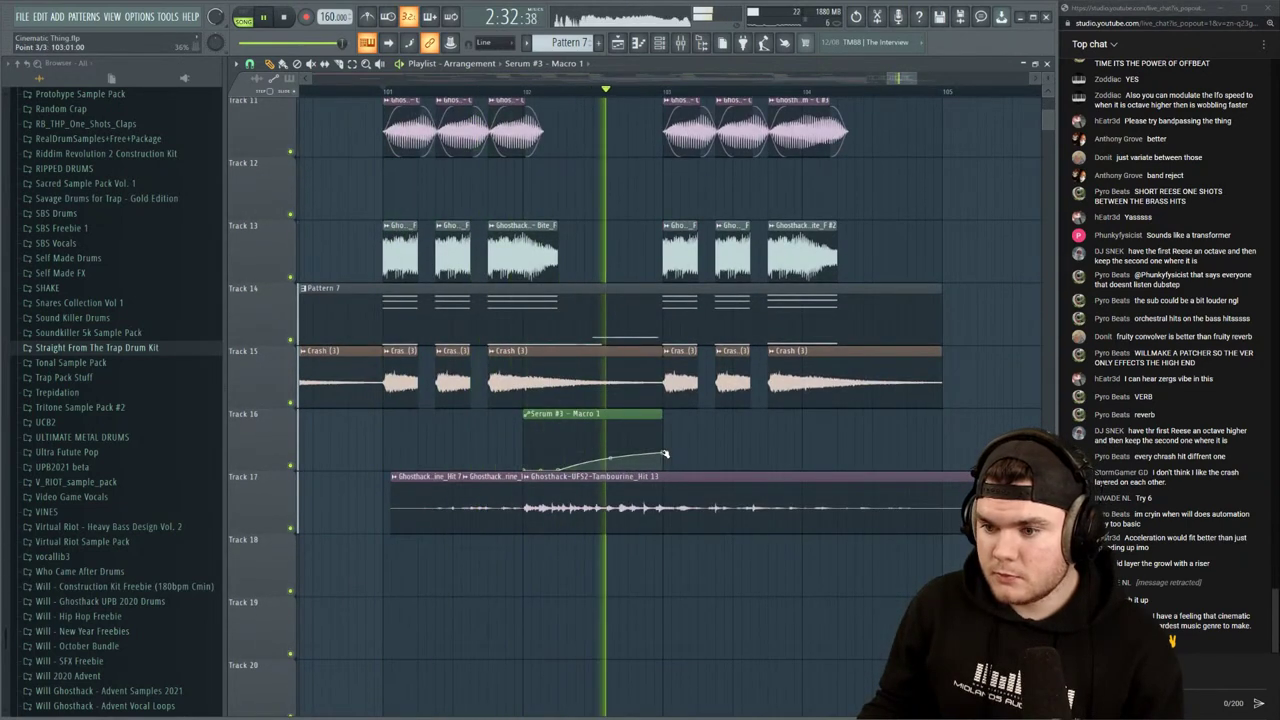
key("space")
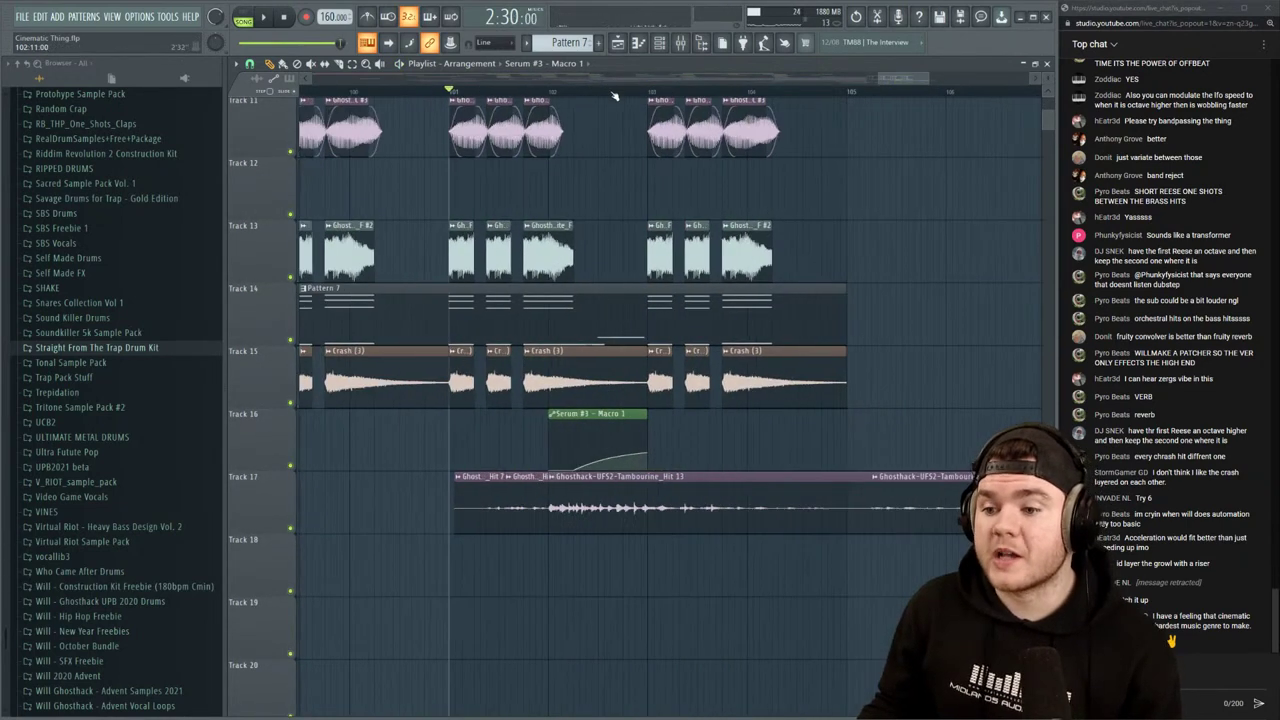
Reduce the drop's Track 17 tambourines to one Tambourine_Hit 13 clip trimmed to bar 102, and audition it with the track soloed
scroll(610, 100, "down", 3, "ctrl")
left_click_drag(561, 491, 612, 492)
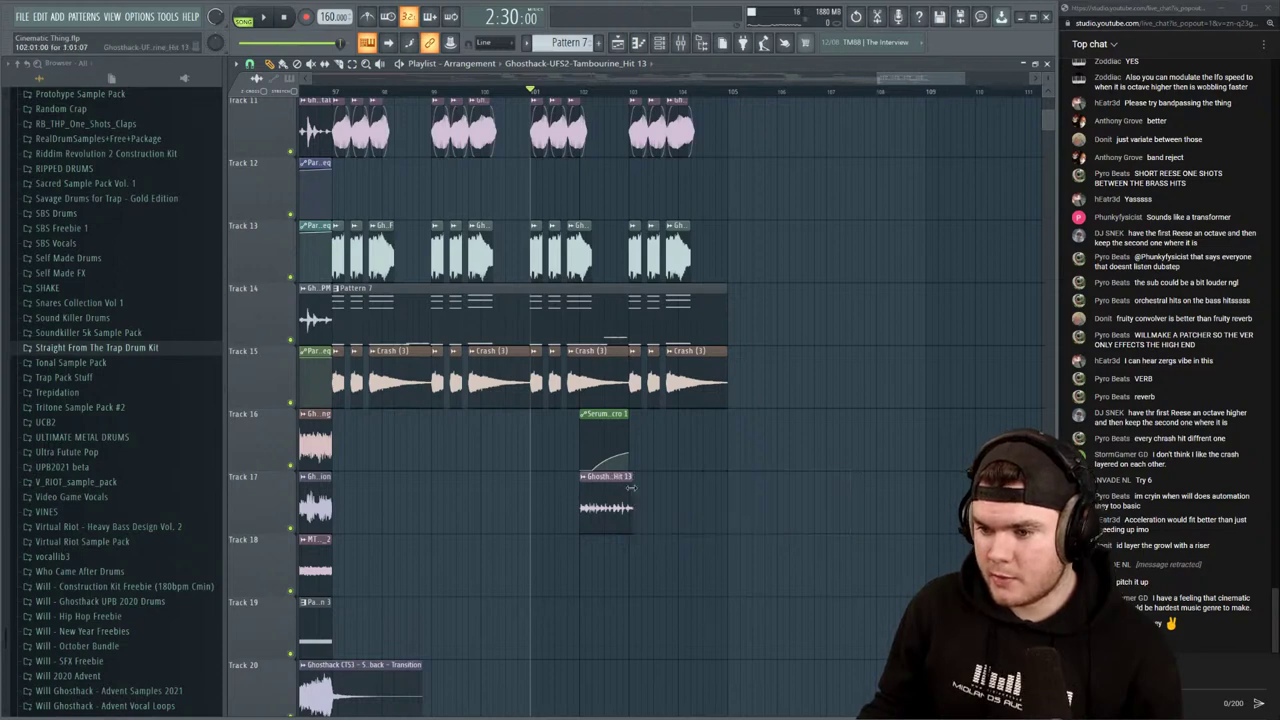
right_click(291, 528)
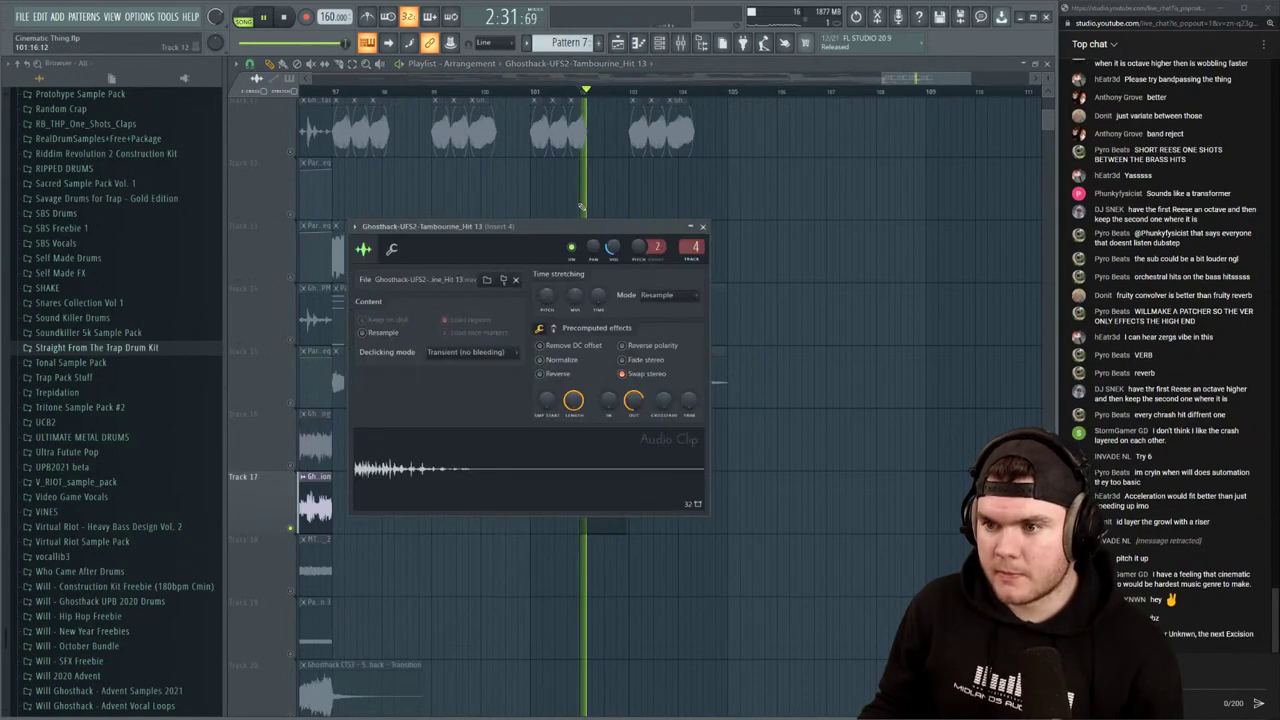
left_click(703, 227)
Make the bar 102 tambourine clip unique, normalize it and set its channel volume to about 69%
left_click(585, 481)
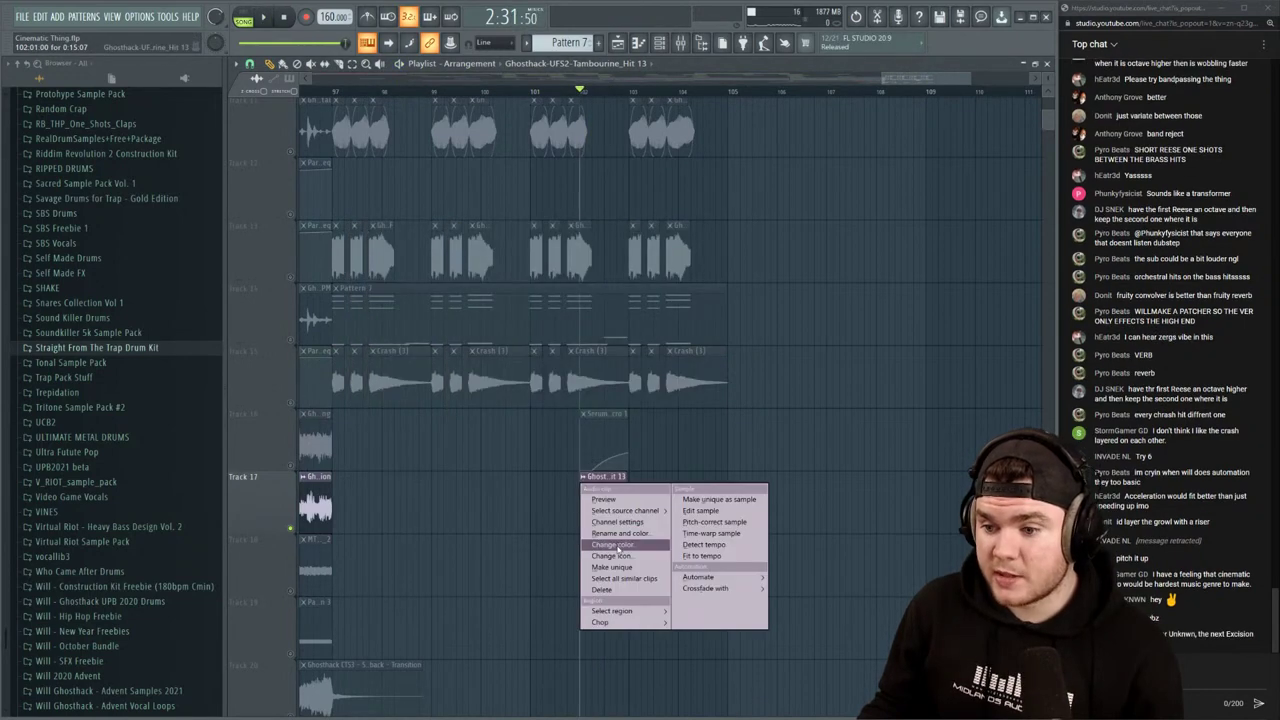
left_click(610, 567)
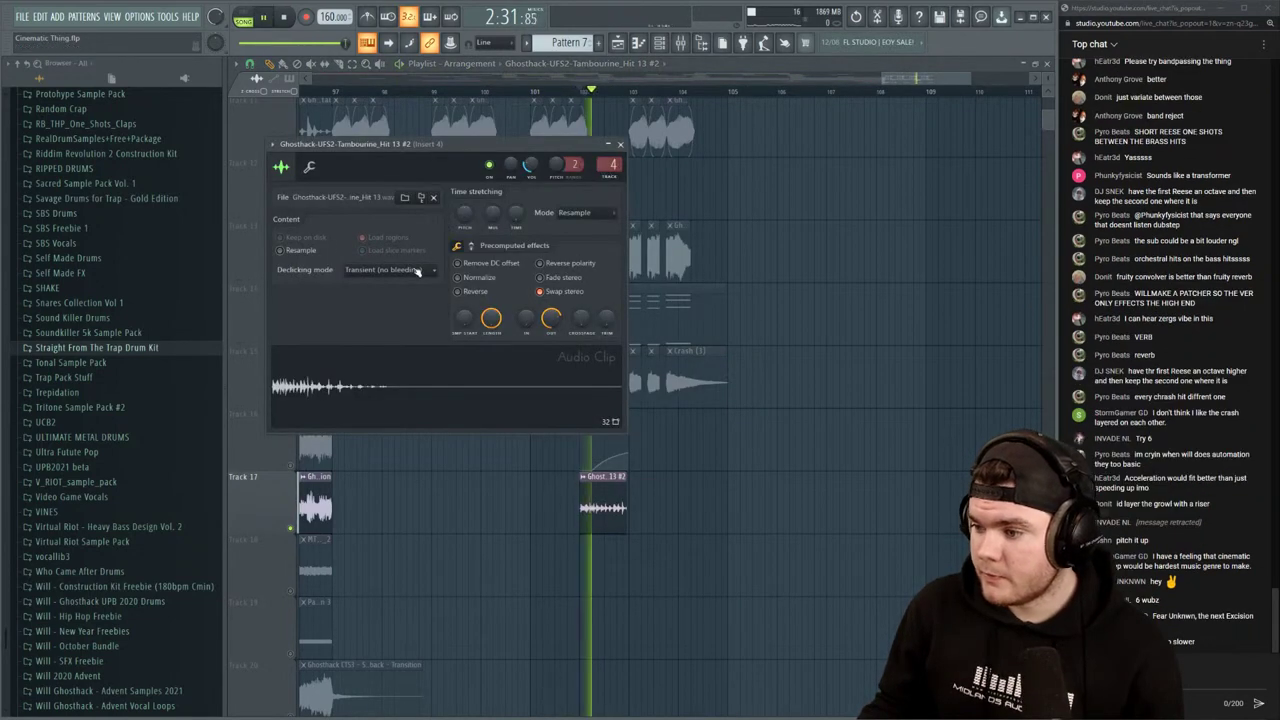
left_click(459, 279)
key("space")
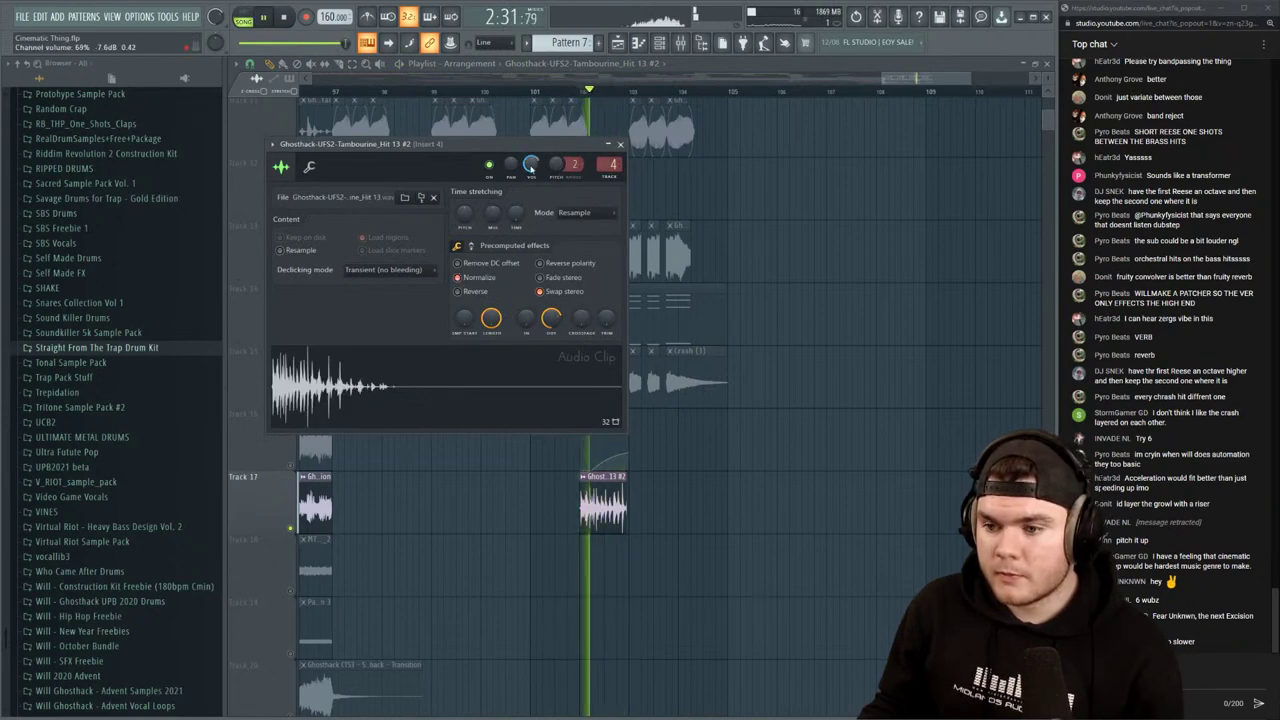
Unsolo Track 17, play the drop from bar 101 and copy the normalized tambourine clip to bar 98
right_click(290, 528)
key("space")
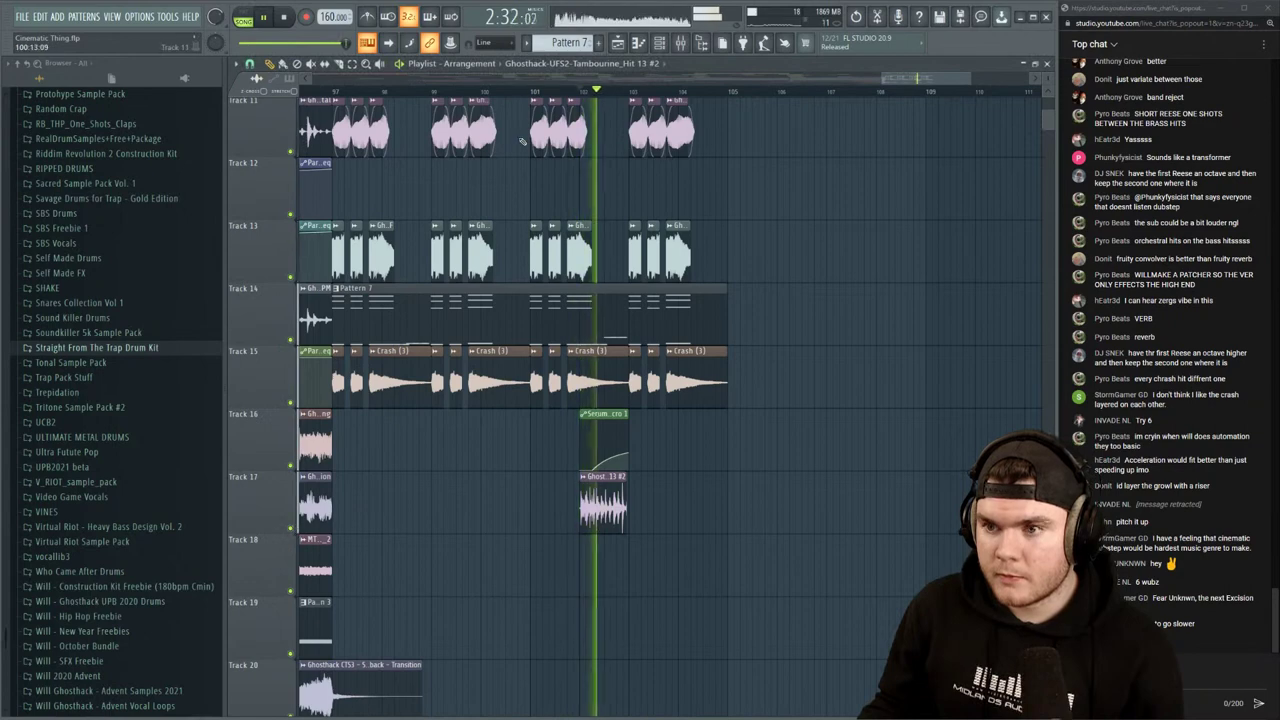
left_click(533, 92)
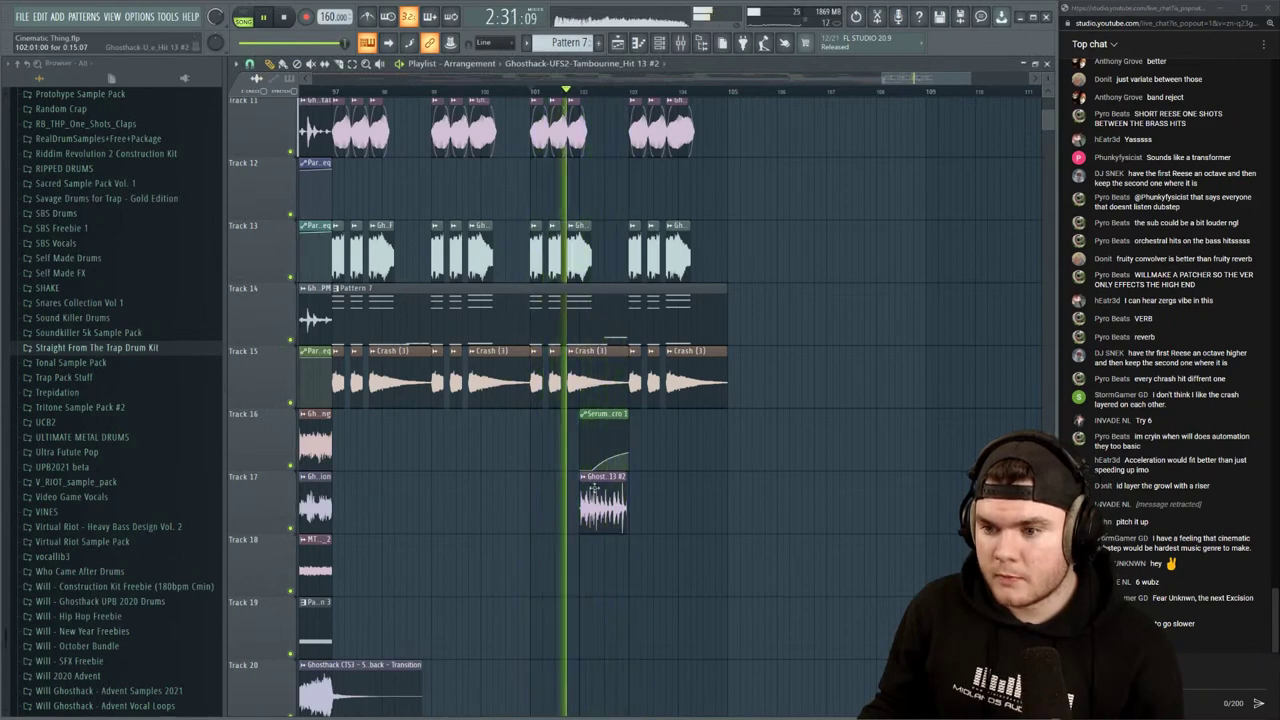
left_click_drag(450, 494, 398, 493)
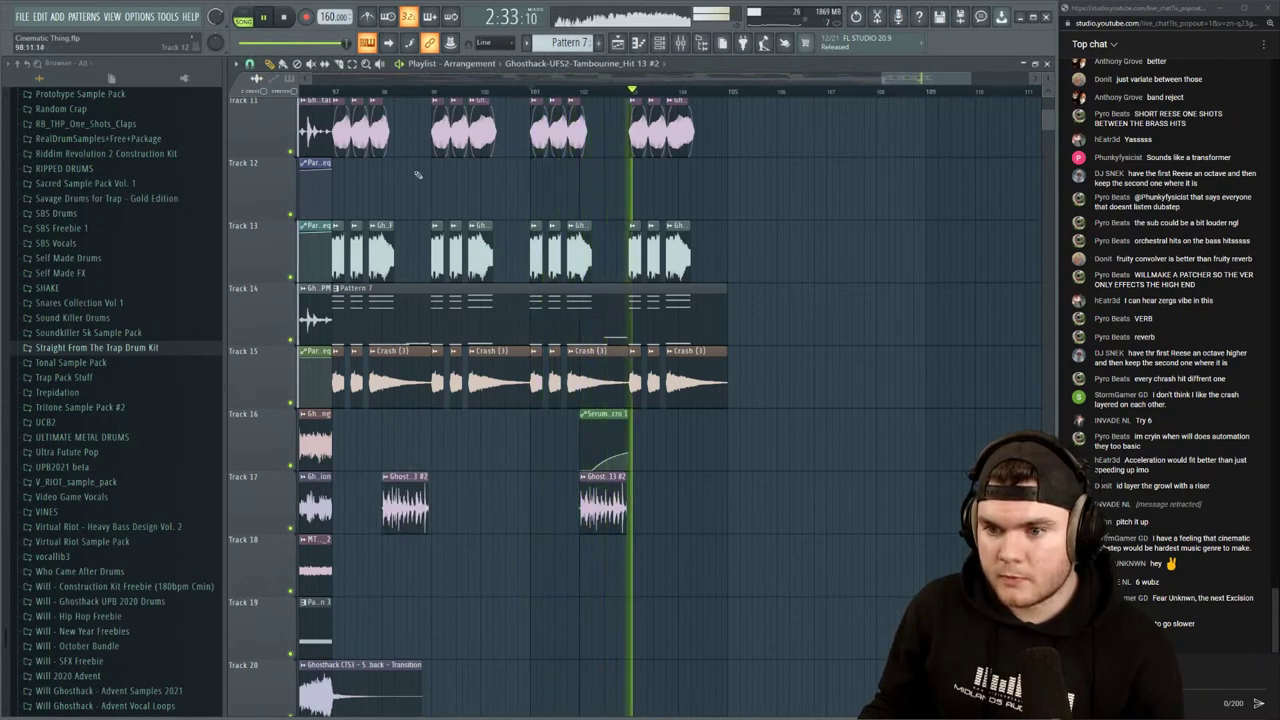
Check the track levels in the mixer while the drop plays, and replay it from just before bar 102
left_click(680, 42)
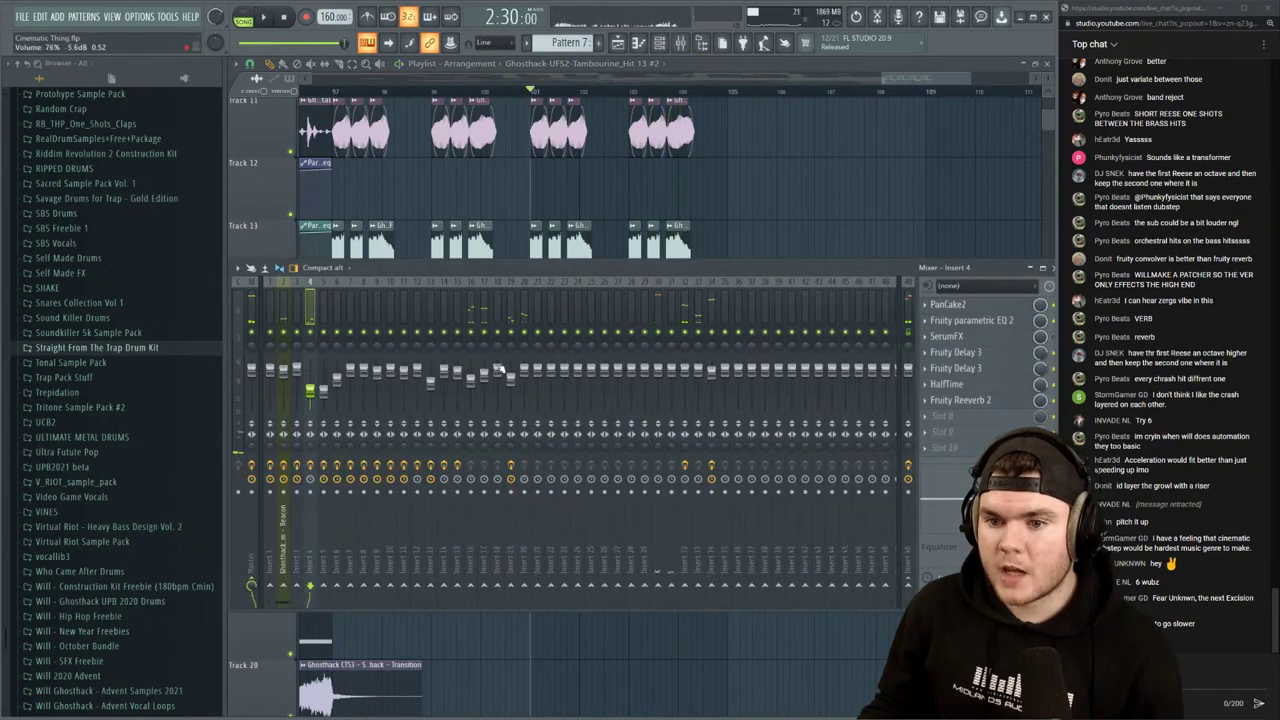
key("space")
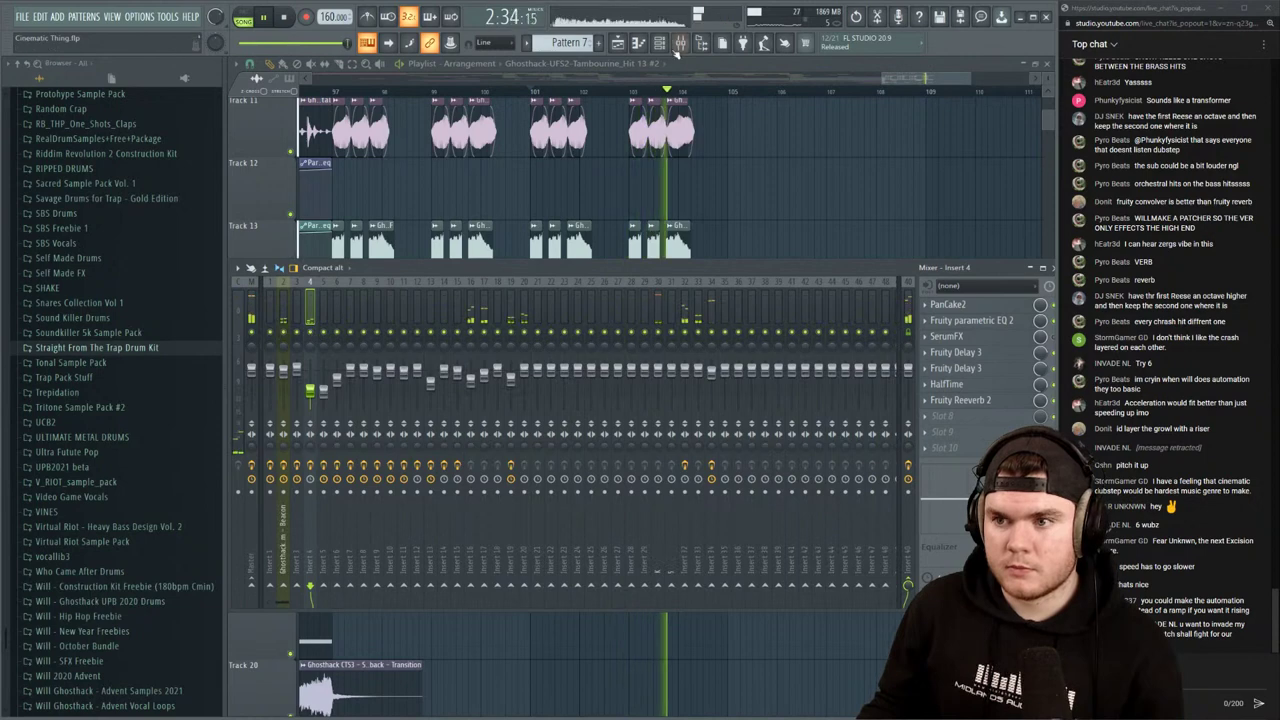
left_click(678, 46)
left_click(570, 91)
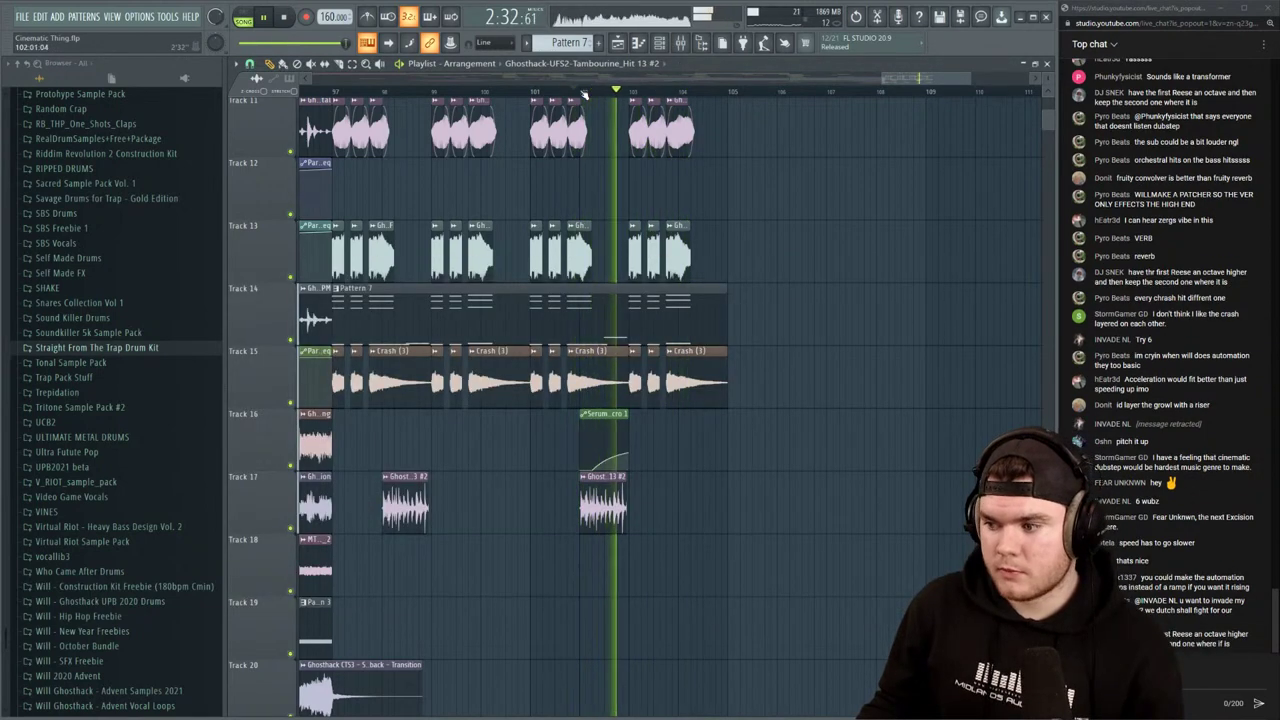
Show Pattern 7's channels, stop playback and clone the Serum #3 channel for a new bass layer
scroll(584, 93, "up", 3)
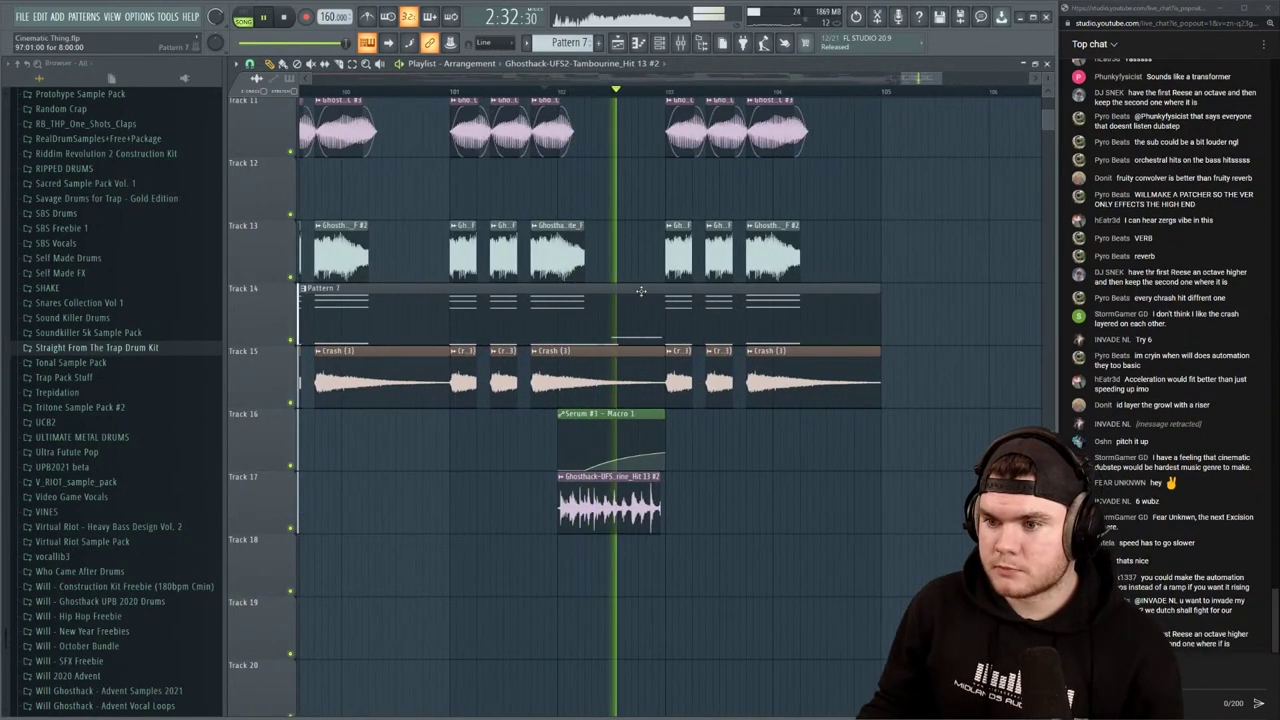
double_click(643, 289)
key("space")
left_click(1024, 155)
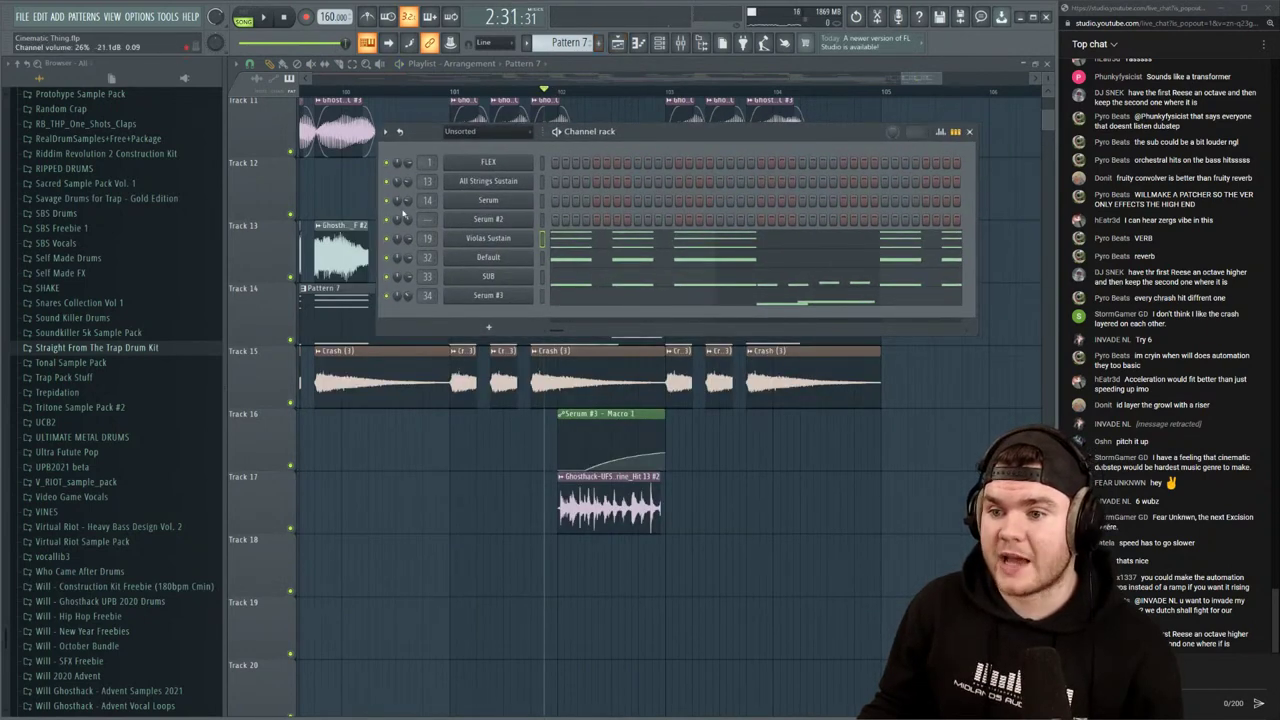
right_click(492, 298)
left_click(556, 399)
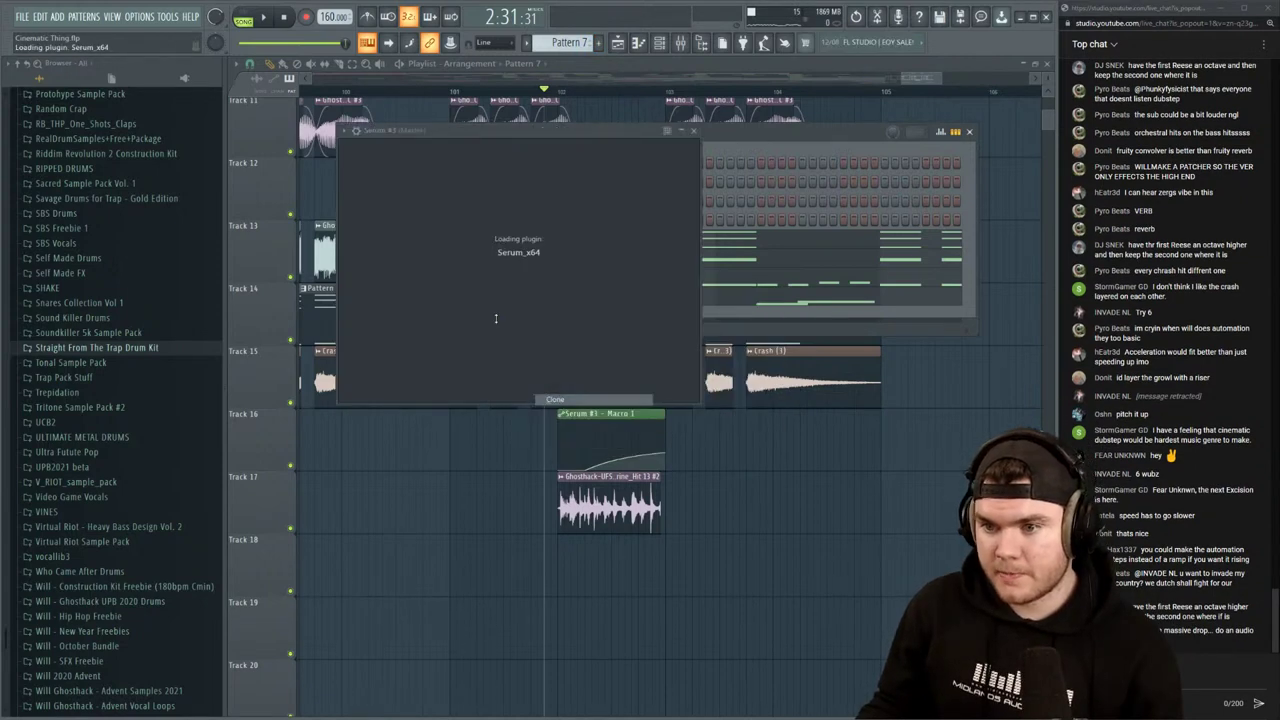
left_click_drag(510, 136, 496, 127)
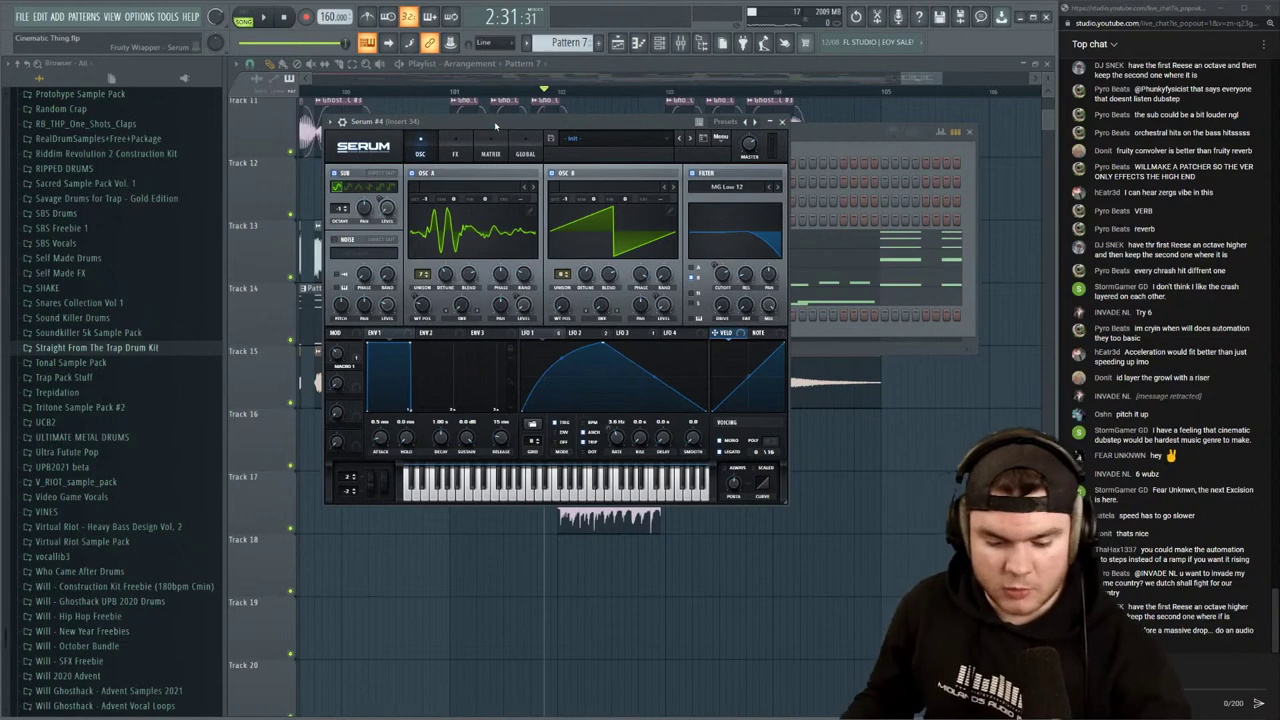
left_click_drag(616, 123, 619, 118)
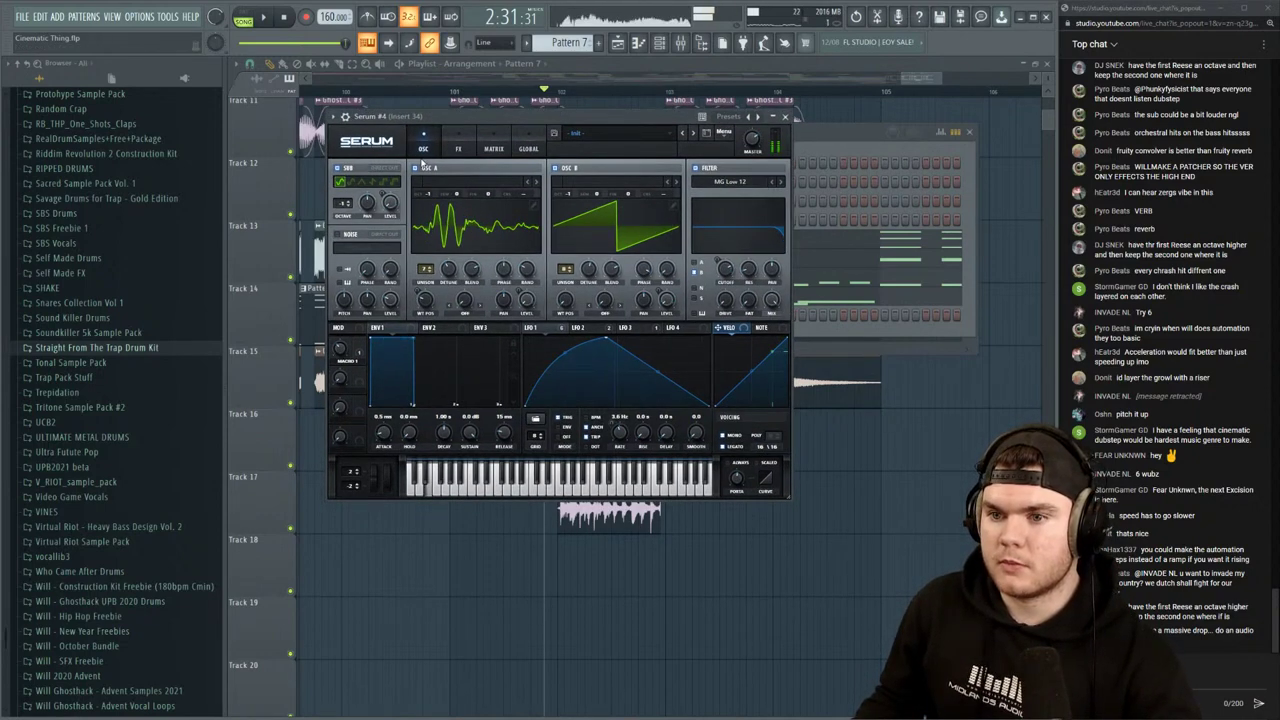
In Serum #4, switch off oscillator A, the sub oscillator and all effects except the filter
left_click(421, 169)
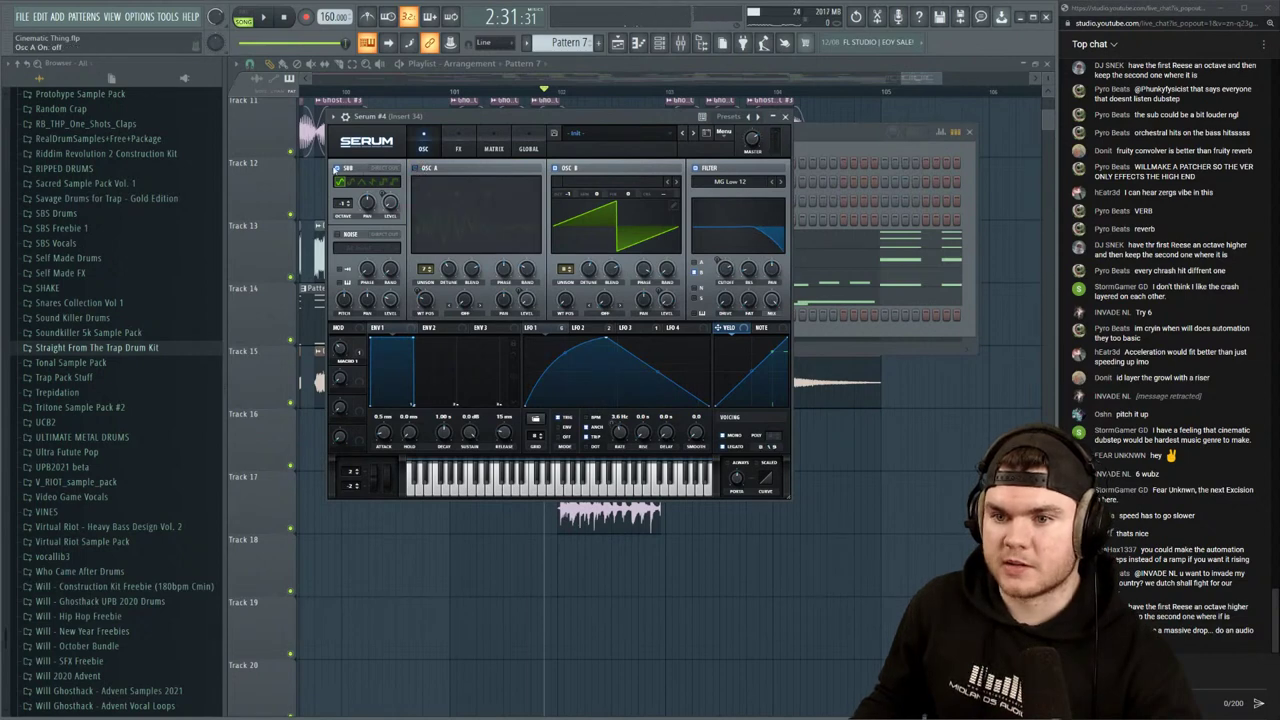
left_click(337, 168)
left_click(460, 143)
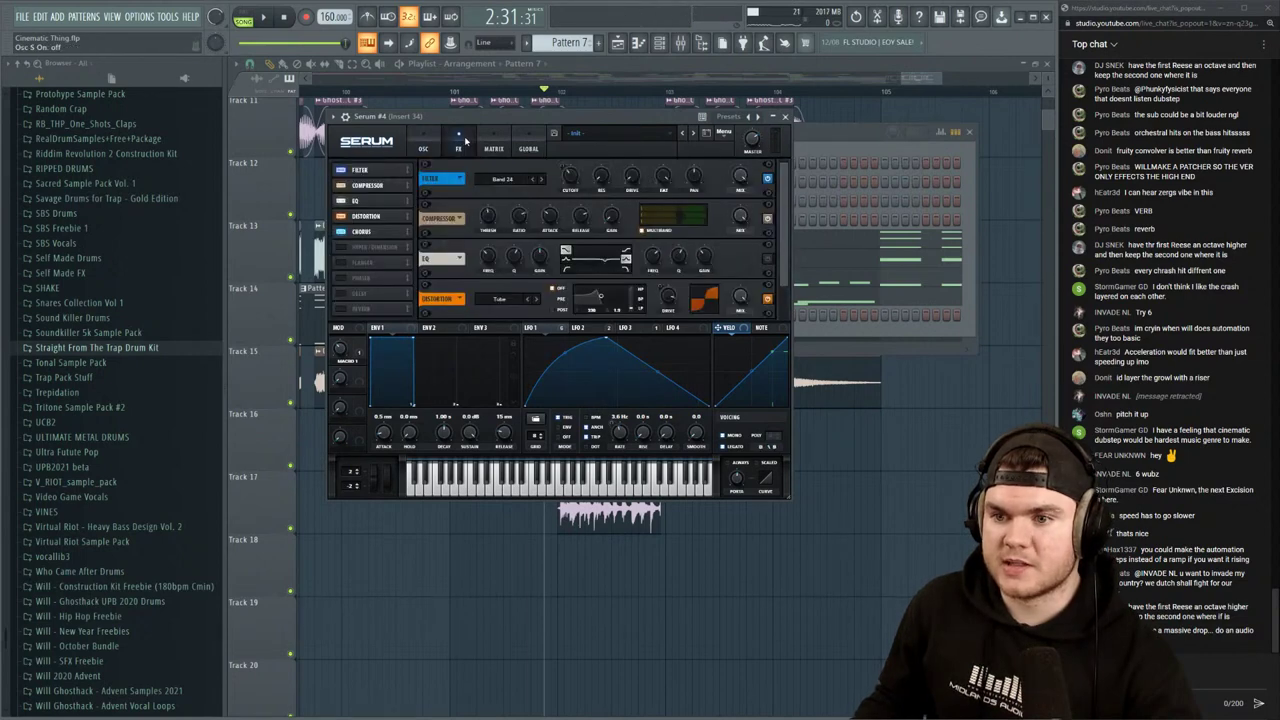
left_click(341, 216)
left_click(341, 200)
left_click(341, 185)
left_click(341, 170)
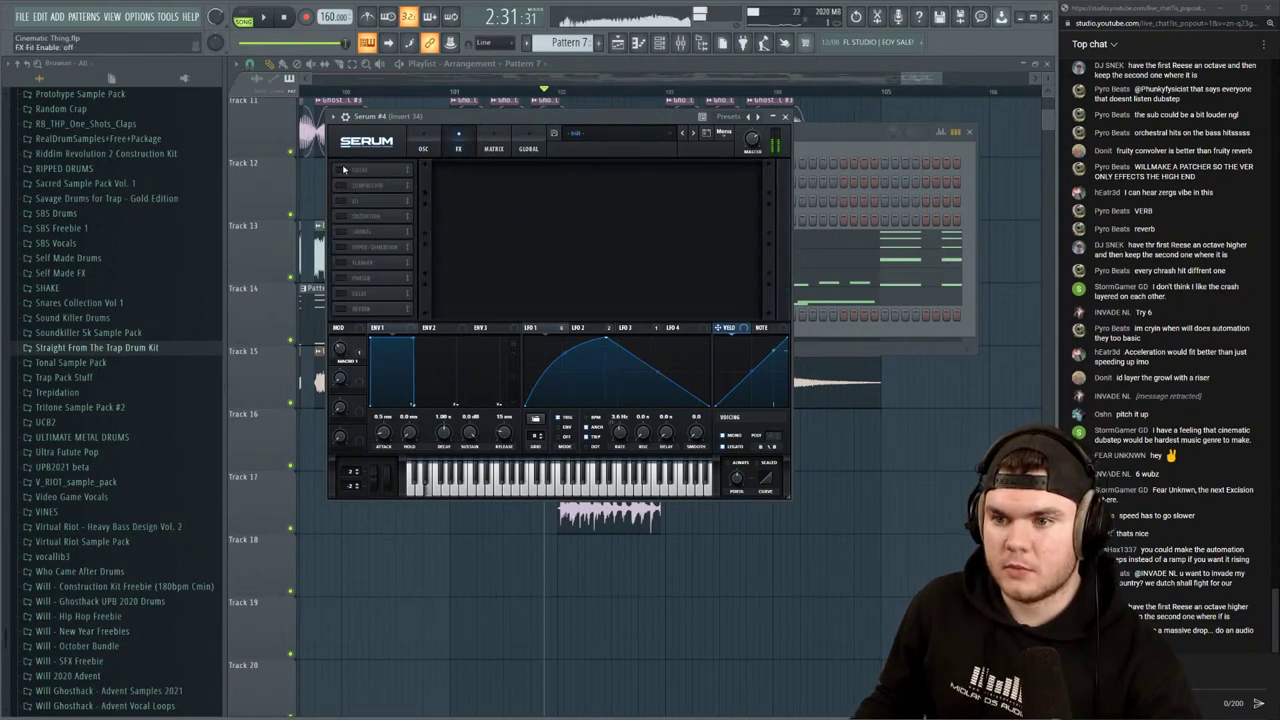
left_click(342, 170)
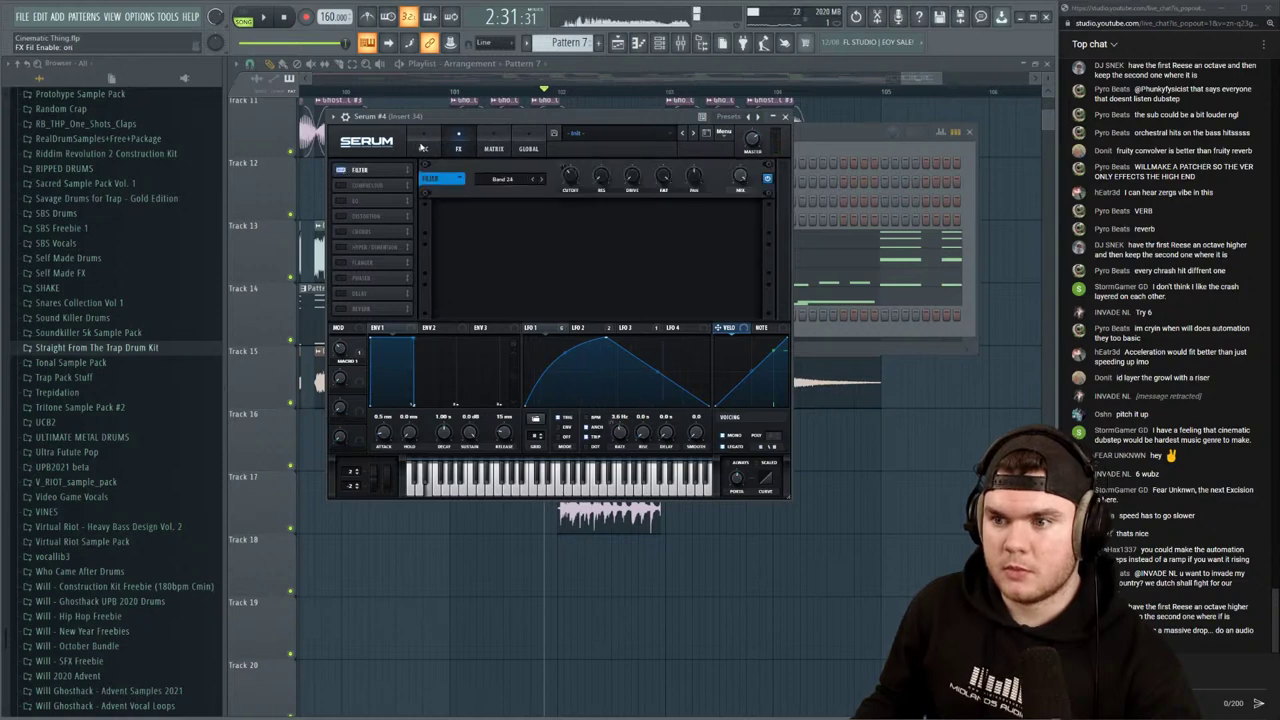
Reset oscillator B's random phase, set its octave to 0 and unison to 9, and raise its detune
left_click(428, 148)
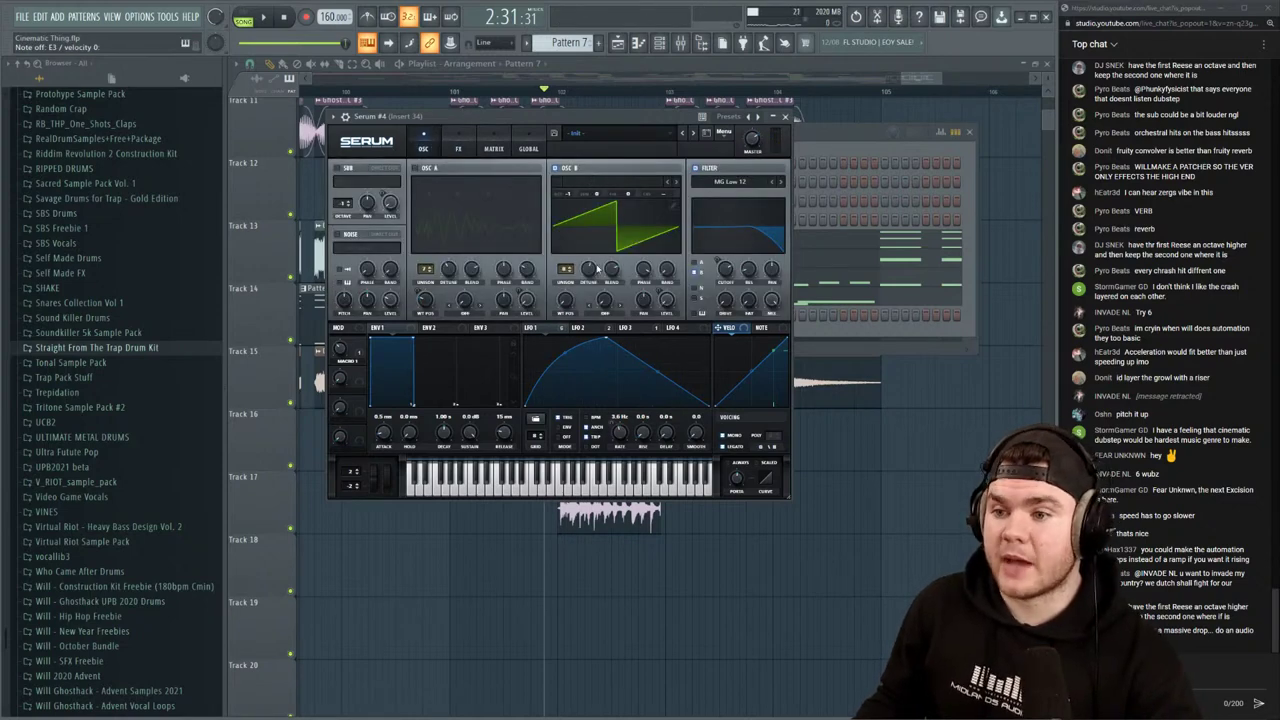
right_click(666, 268)
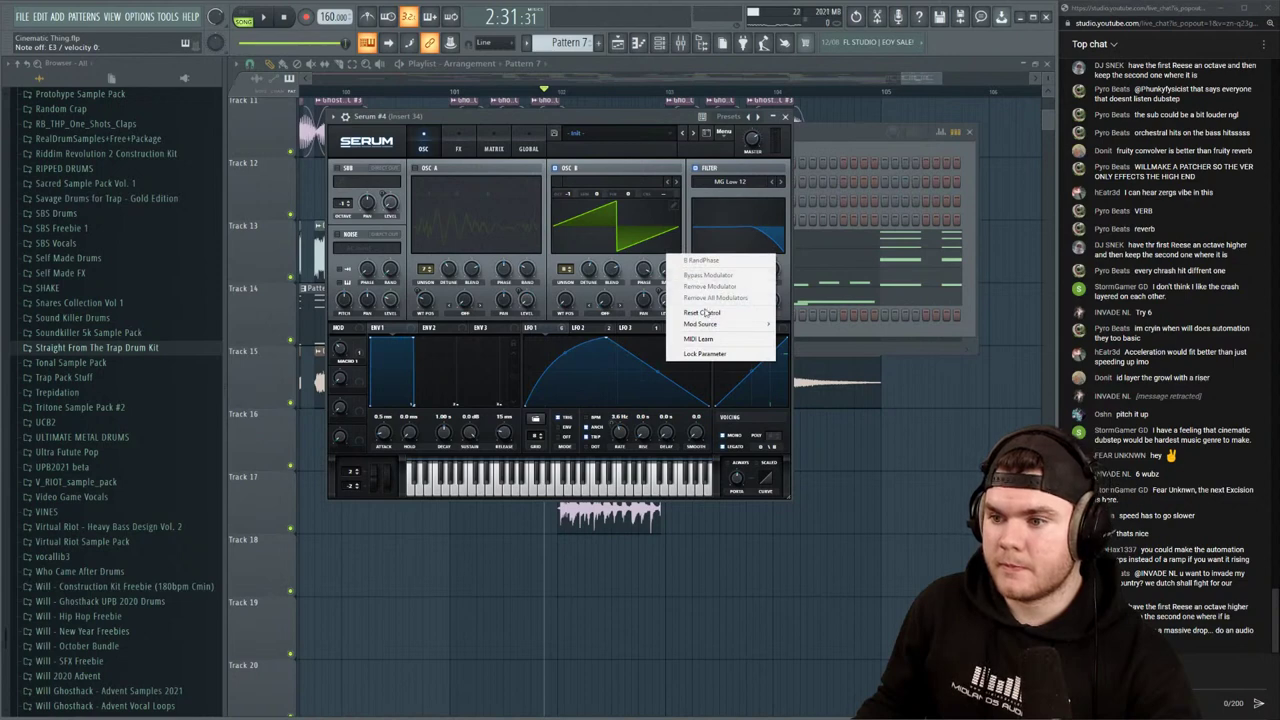
left_click(704, 313)
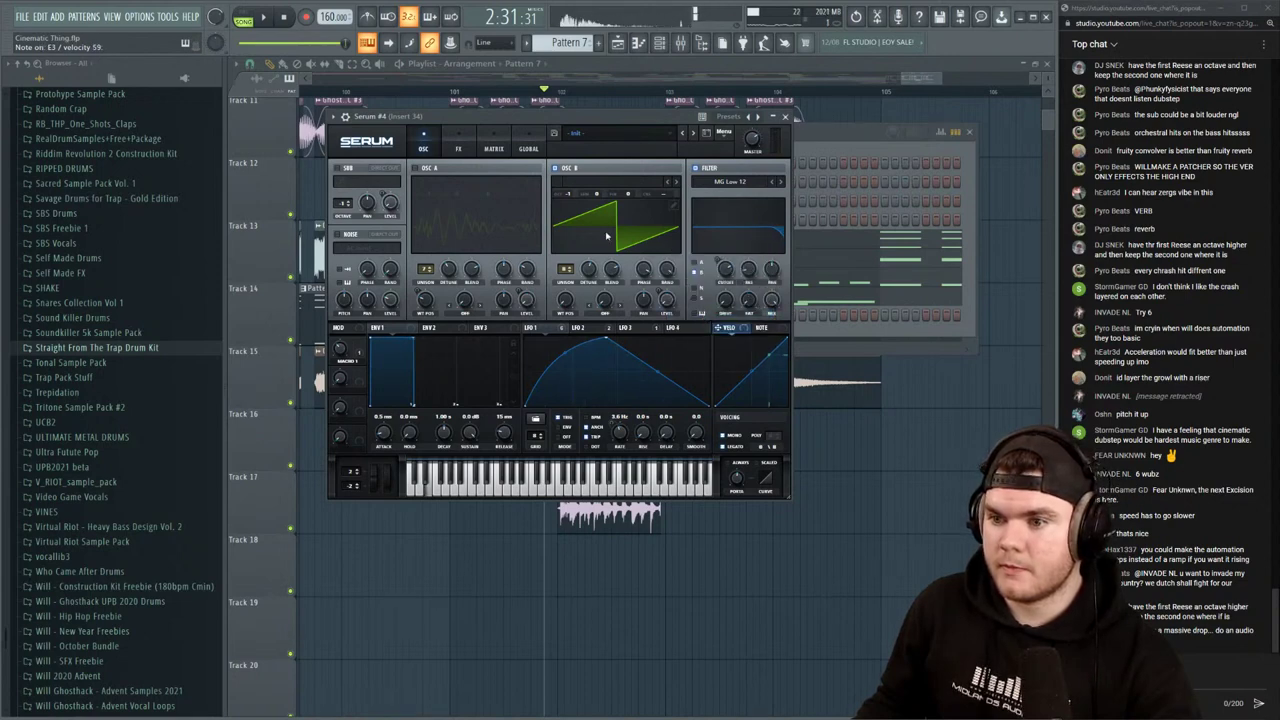
left_click_drag(571, 197, 569, 189)
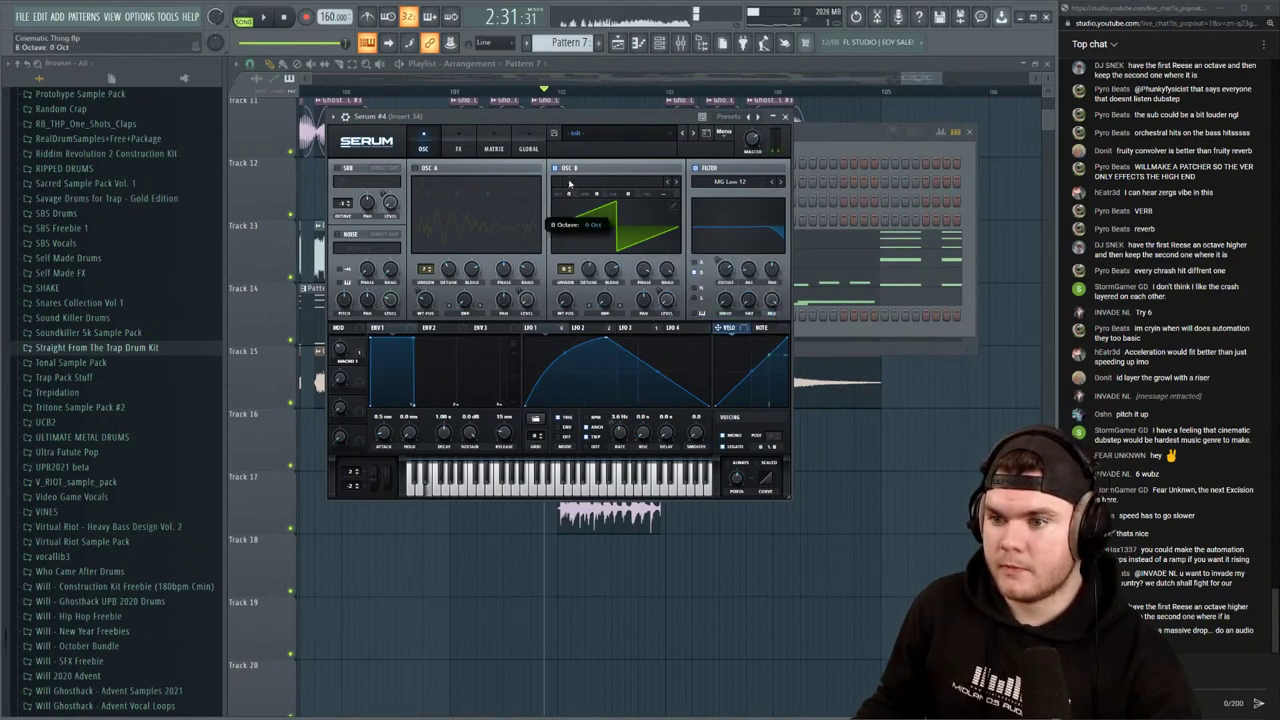
left_click_drag(590, 268, 577, 153)
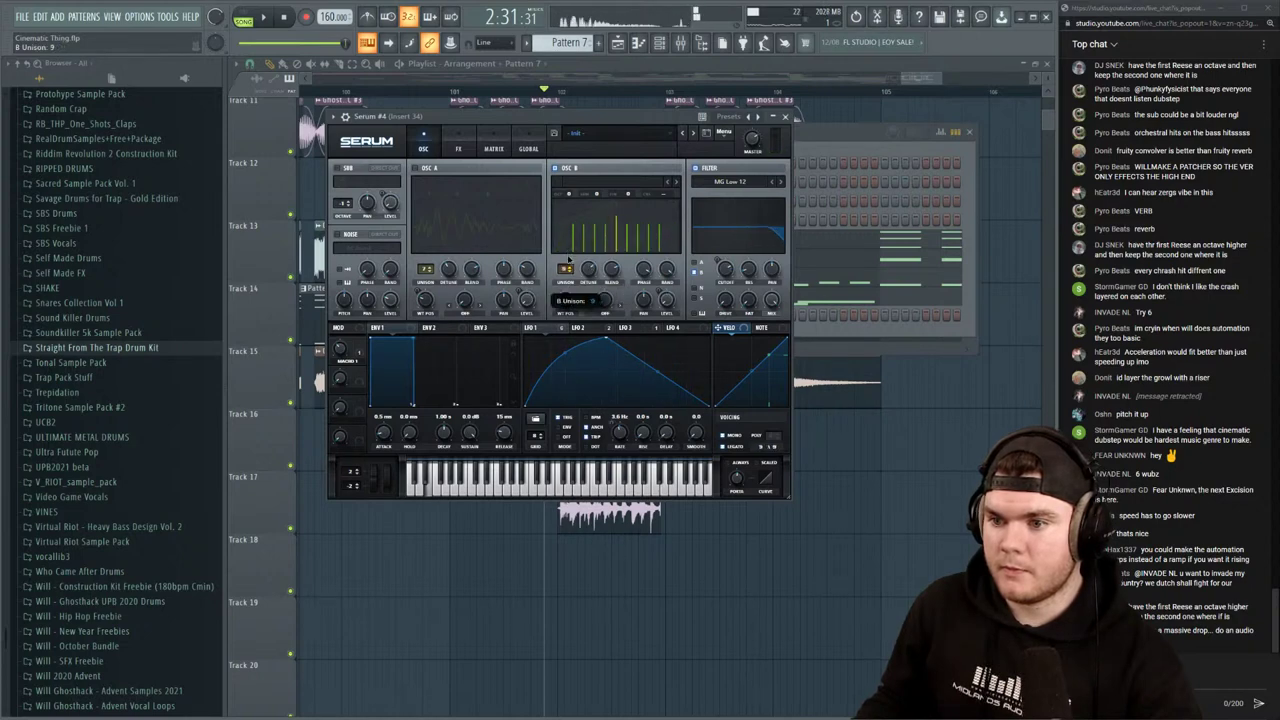
Set oscillator B's unison width to 100 in Serum #4's global settings
left_click(518, 147)
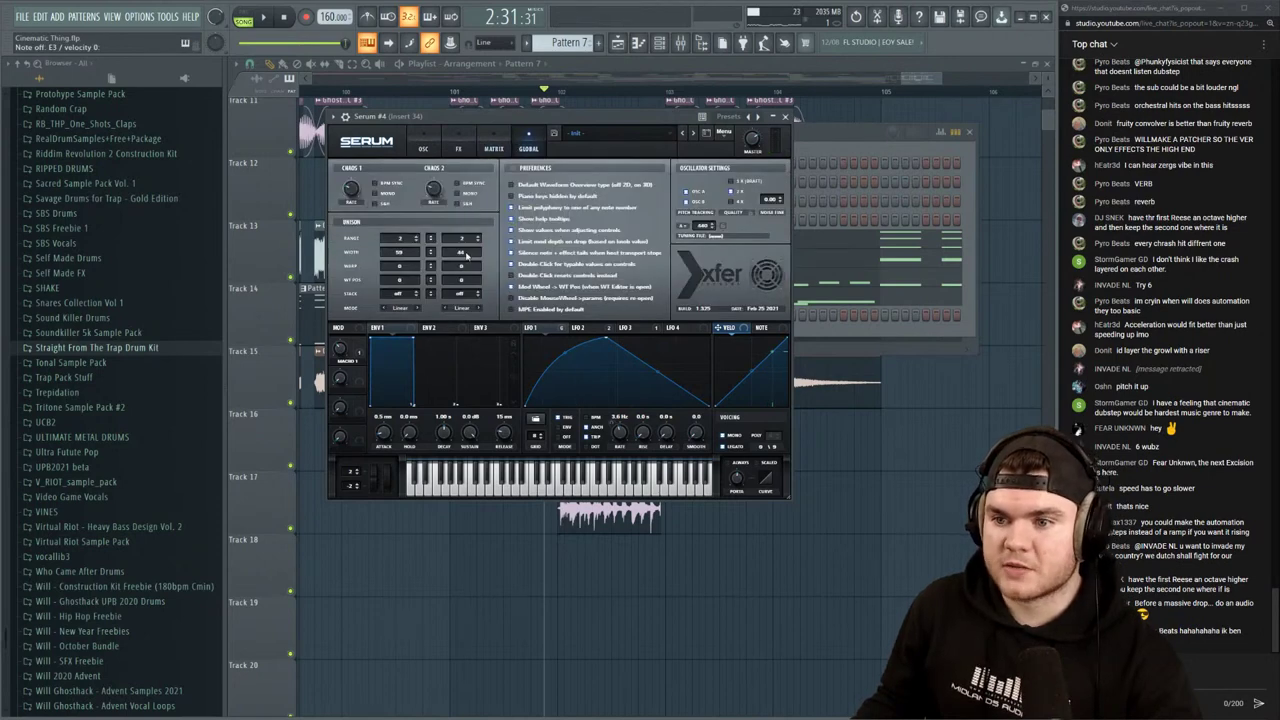
left_click(366, 141)
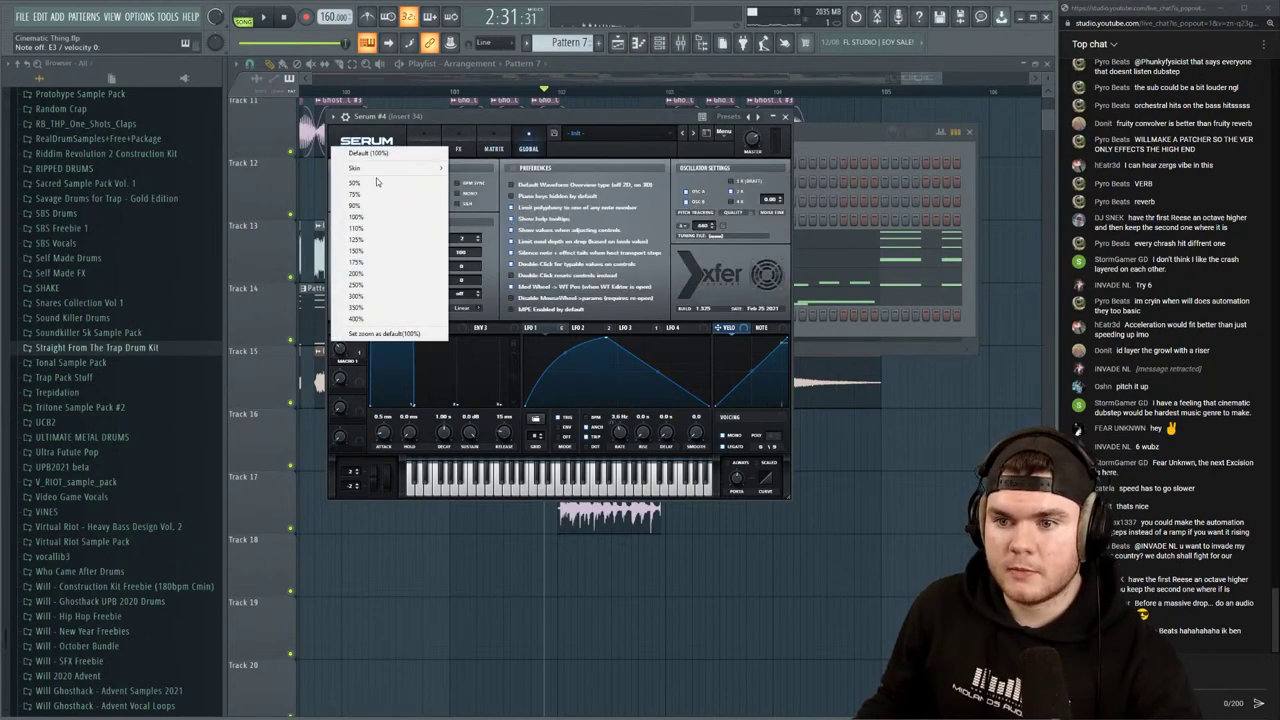
Set Serum #4's interface zoom to 125% and paste a copy of Serum #3's notes into the Serum #4 channel
left_click(368, 242)
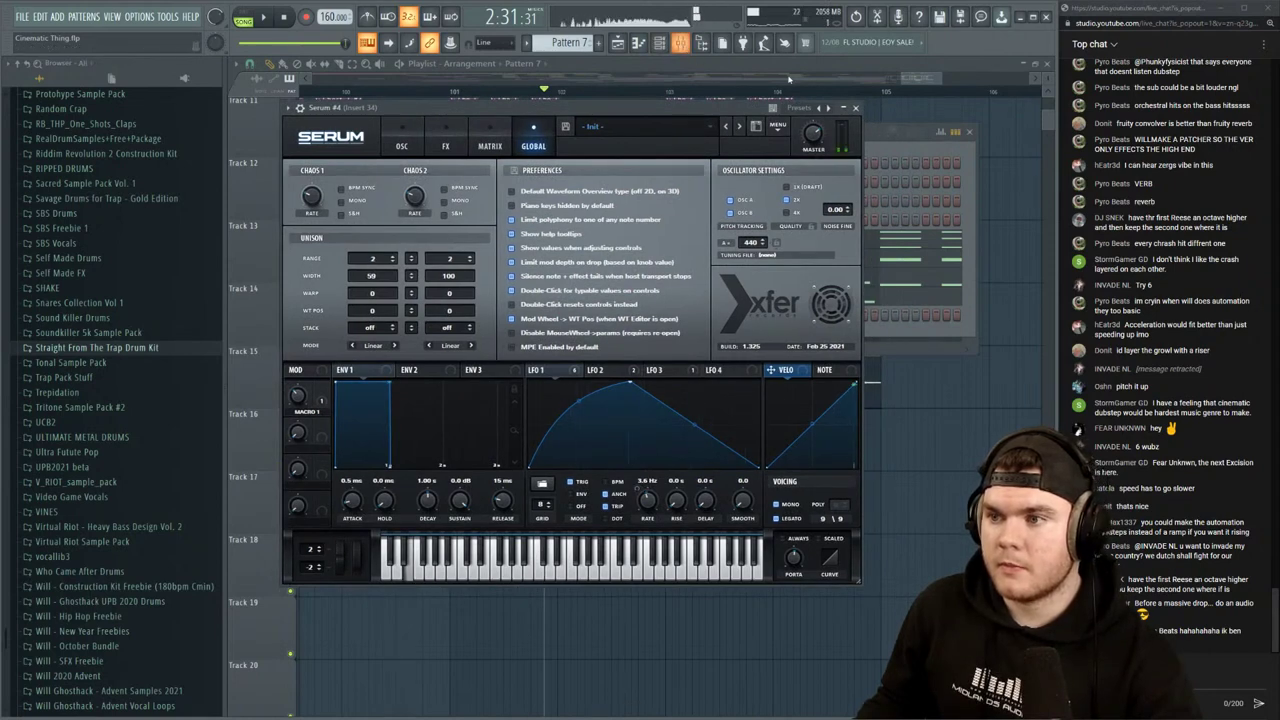
left_click(855, 108)
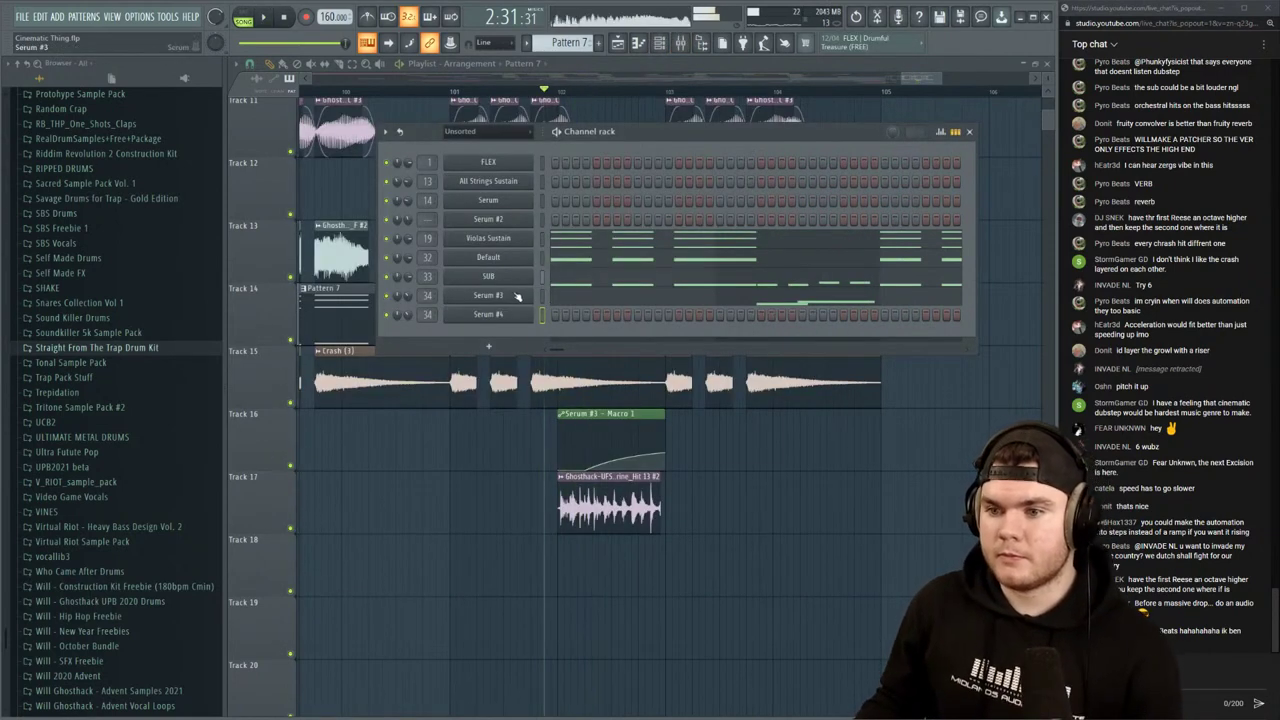
right_click(530, 293)
left_click(689, 307)
right_click(530, 314)
left_click(693, 333)
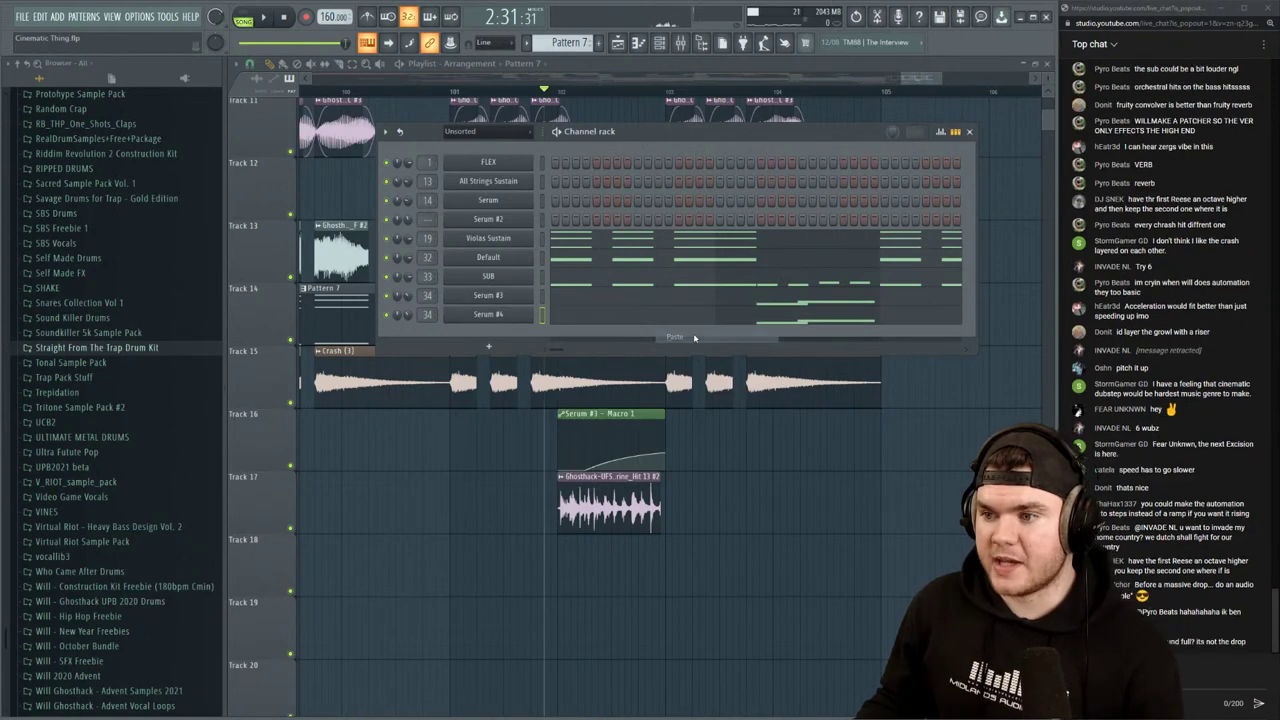
Link Serum #4's Macro 1 to the Serum #3 - Macro 1 internal controller
left_click(527, 315)
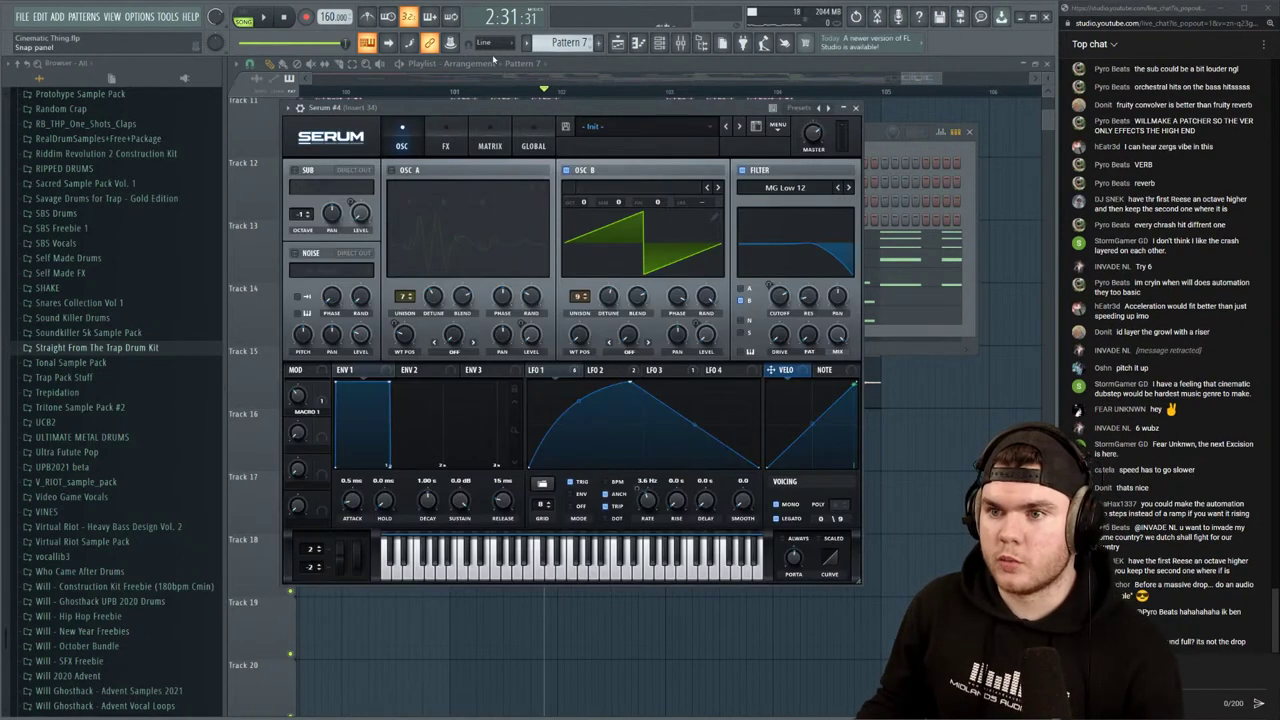
left_click(296, 401)
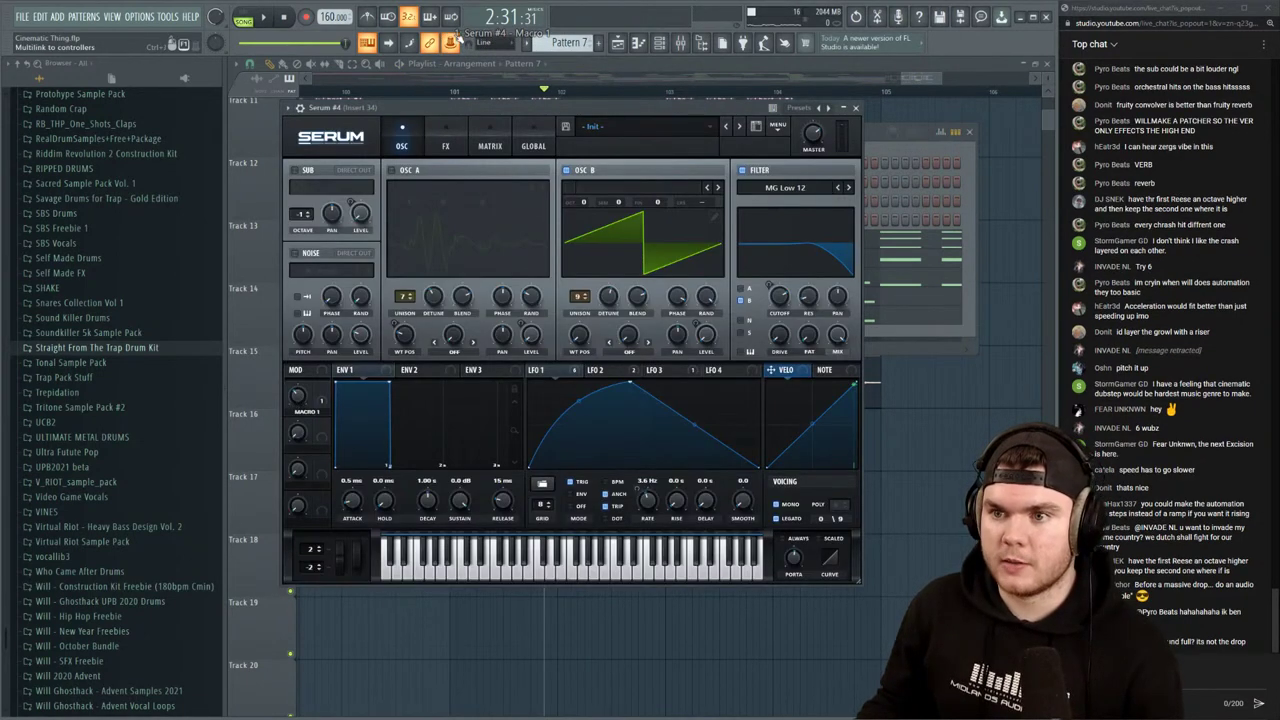
left_click(451, 42)
left_click(500, 132)
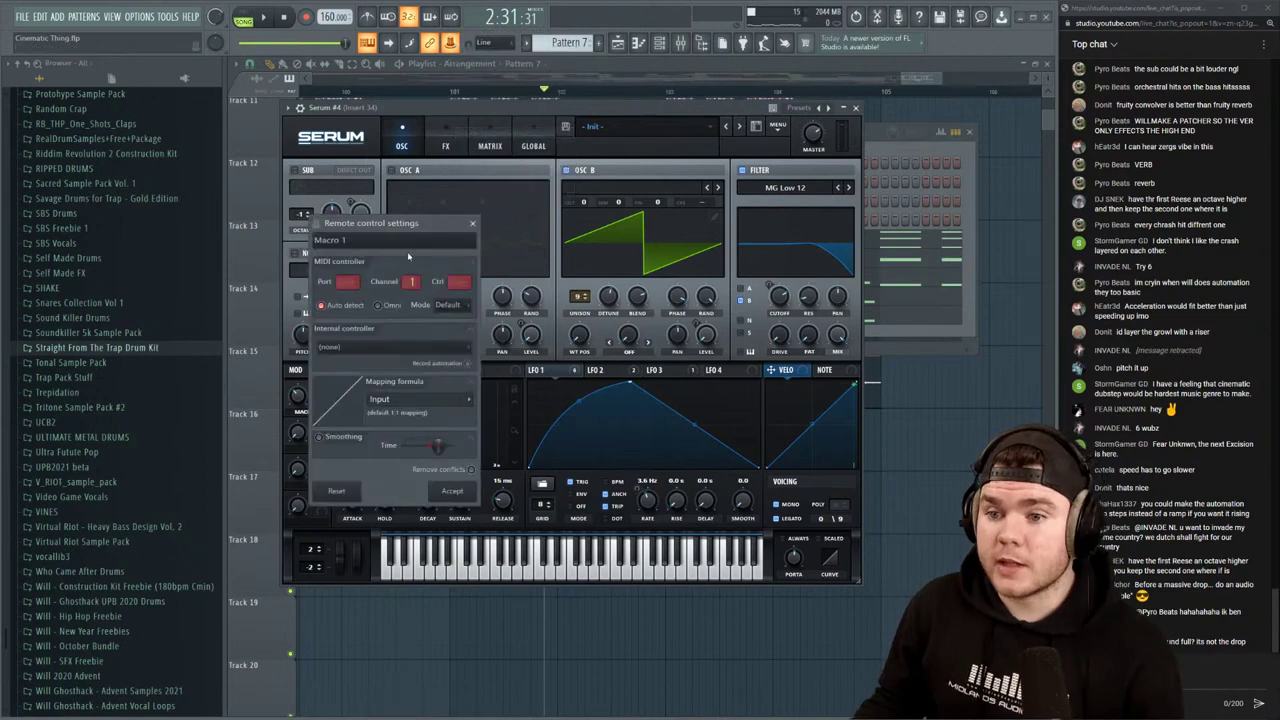
left_click(384, 350)
left_click(370, 495)
left_click(456, 491)
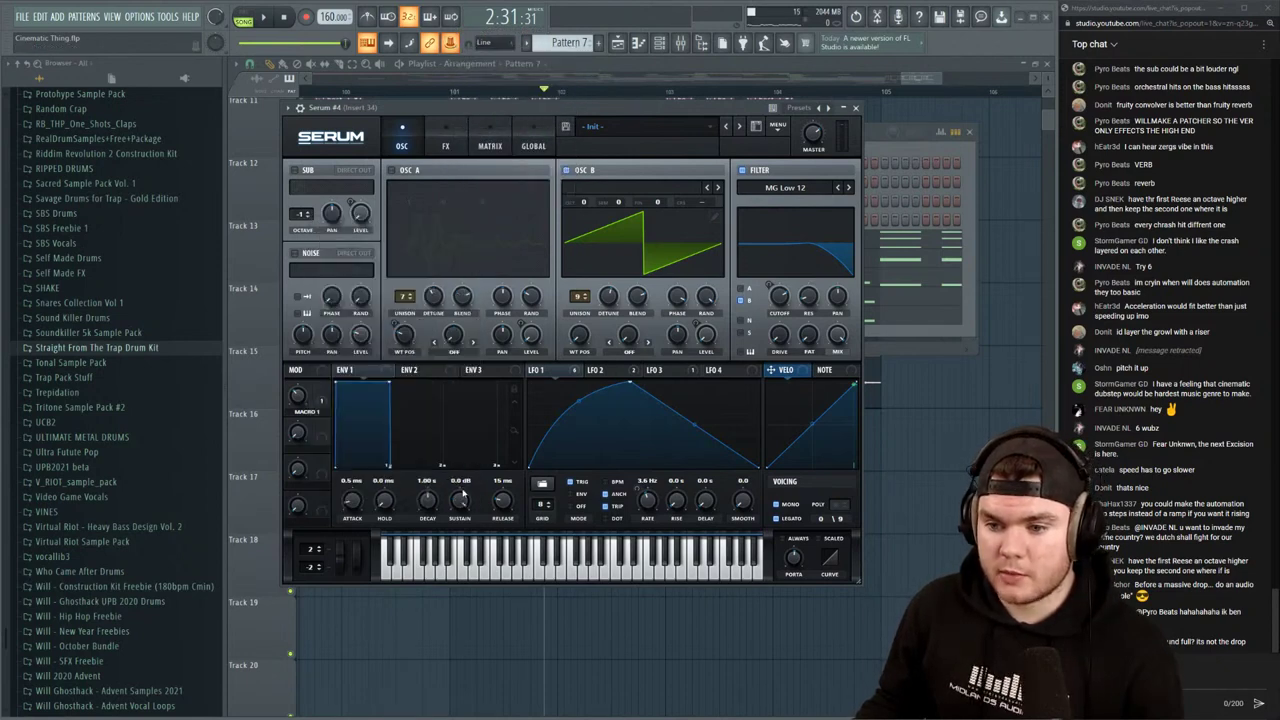
Play the drop and solo the Serum #4 channel to hear the new layer alone
key("space")
left_click(754, 64)
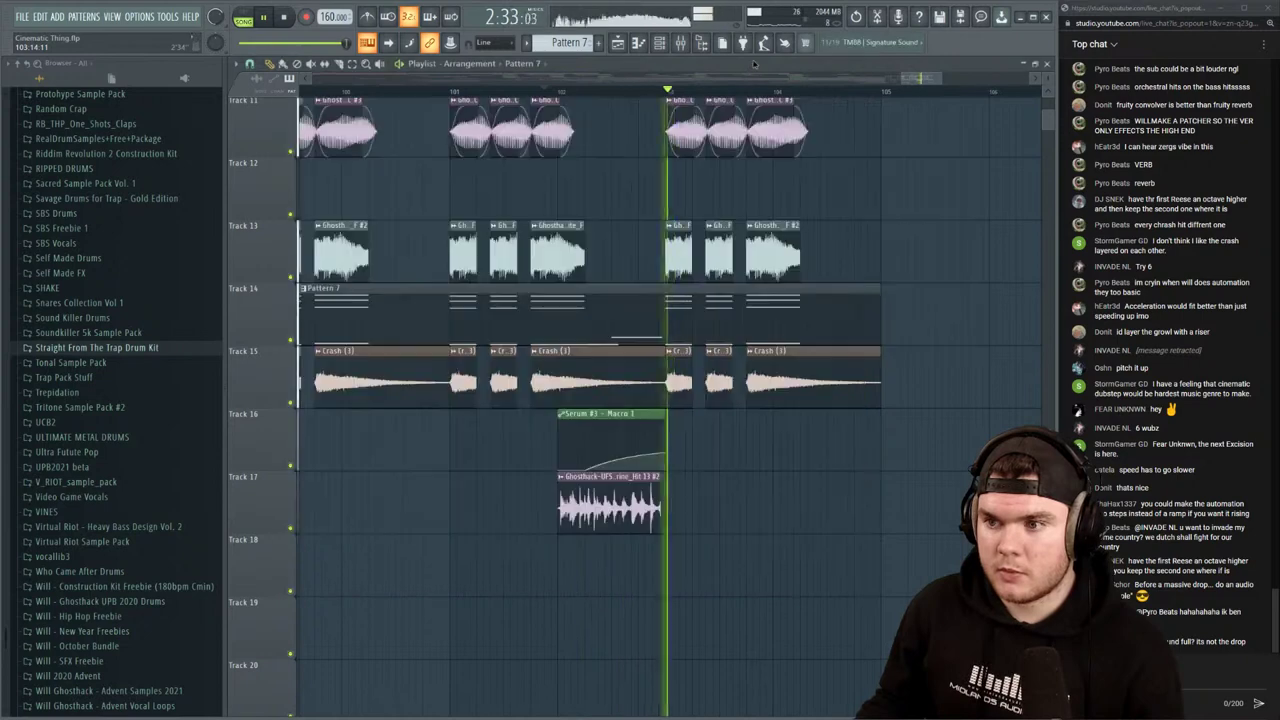
key("F6")
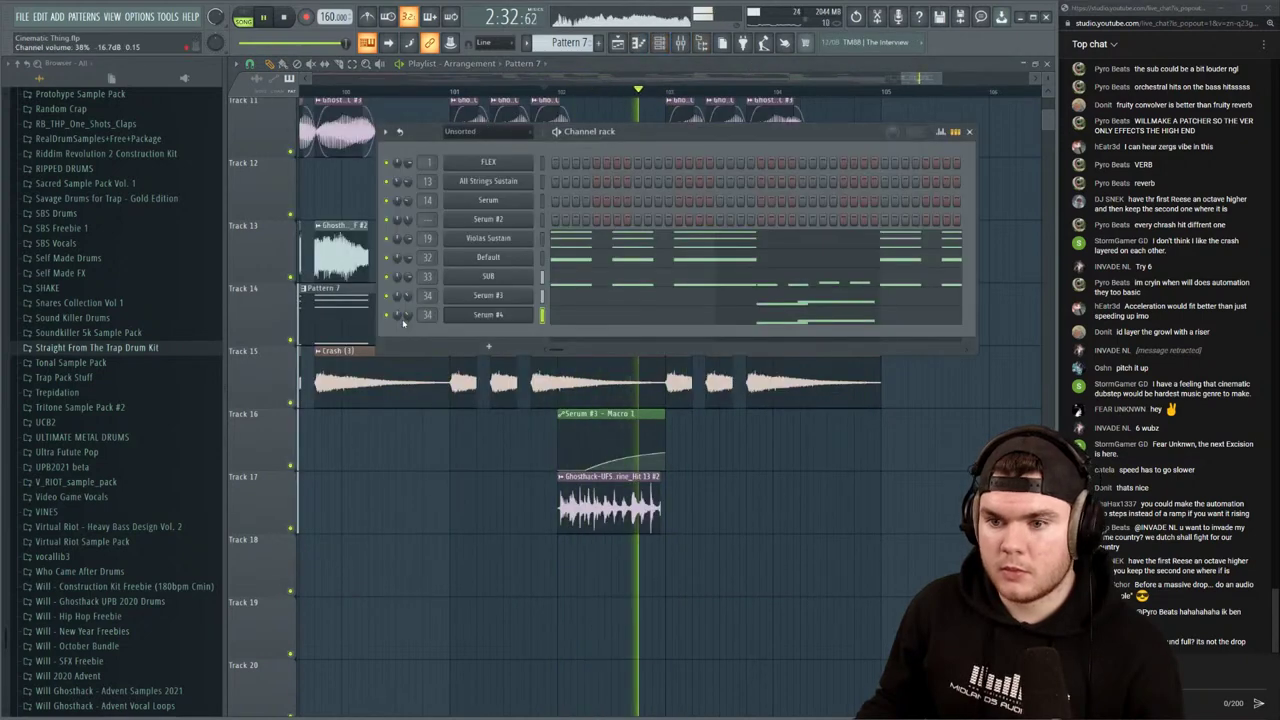
right_click(387, 315)
left_click(405, 331)
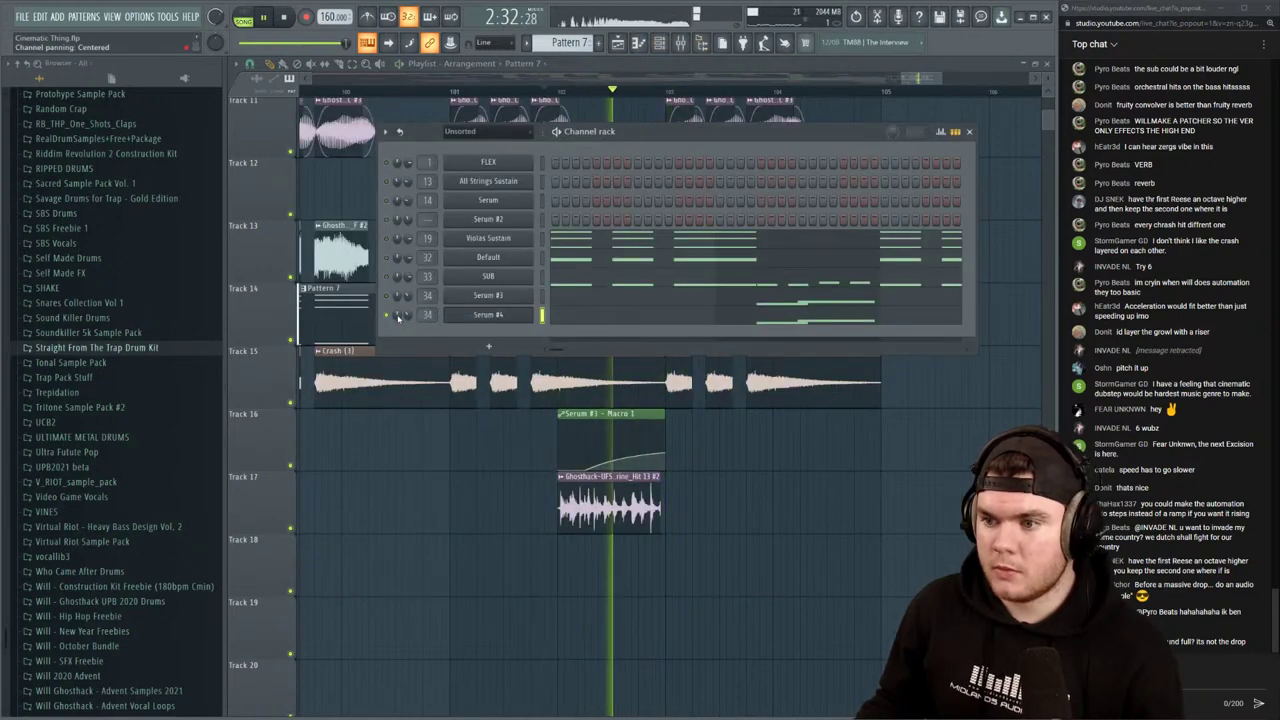
Review the controller link of Serum #4's Macro 1 in its remote control settings and accept it
left_click(463, 316)
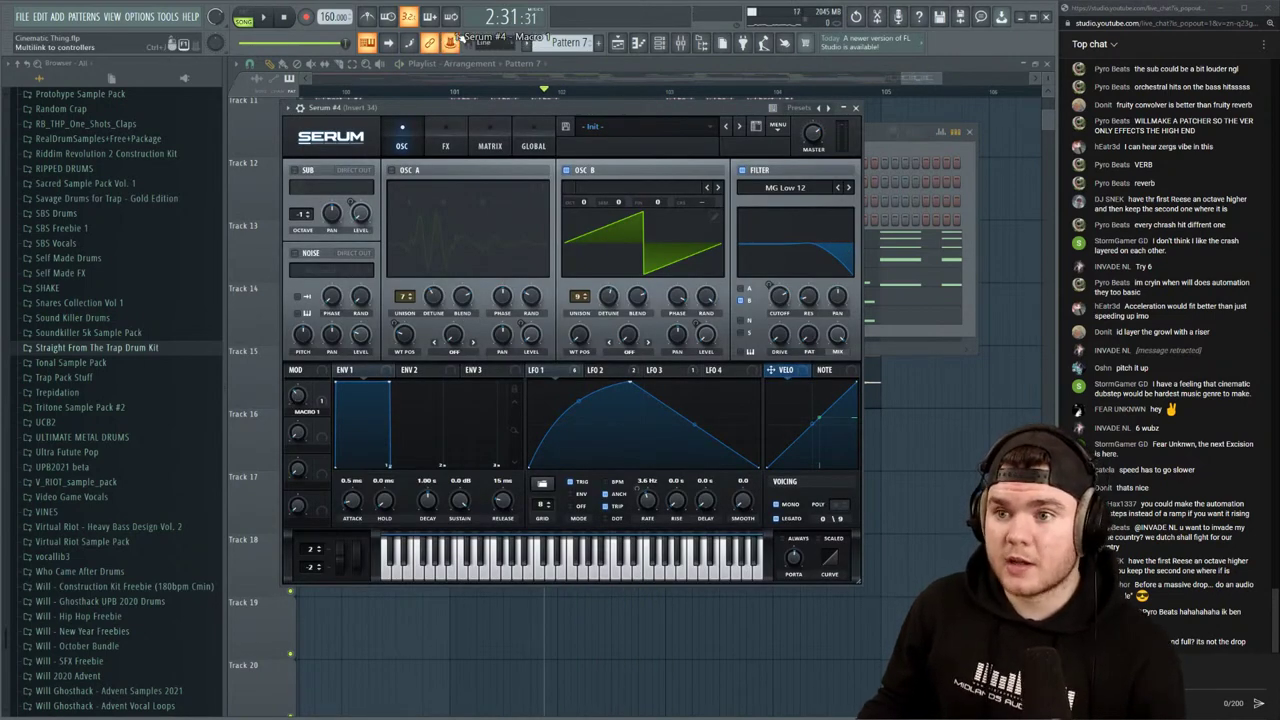
left_click(452, 40)
left_click(497, 123)
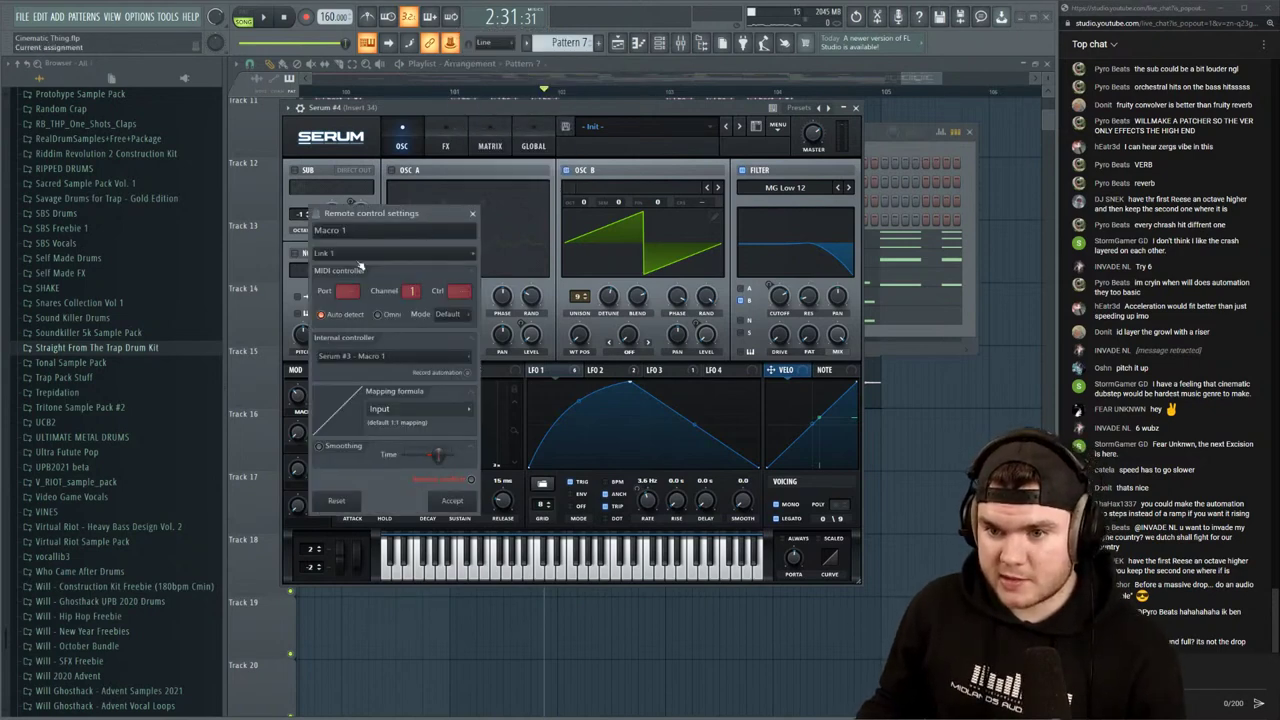
left_click(450, 501)
Audition the soloed Serum #4 layer over the Macro 1 automation clip and over the earlier fill at bar 98
left_click(880, 138)
key("space")
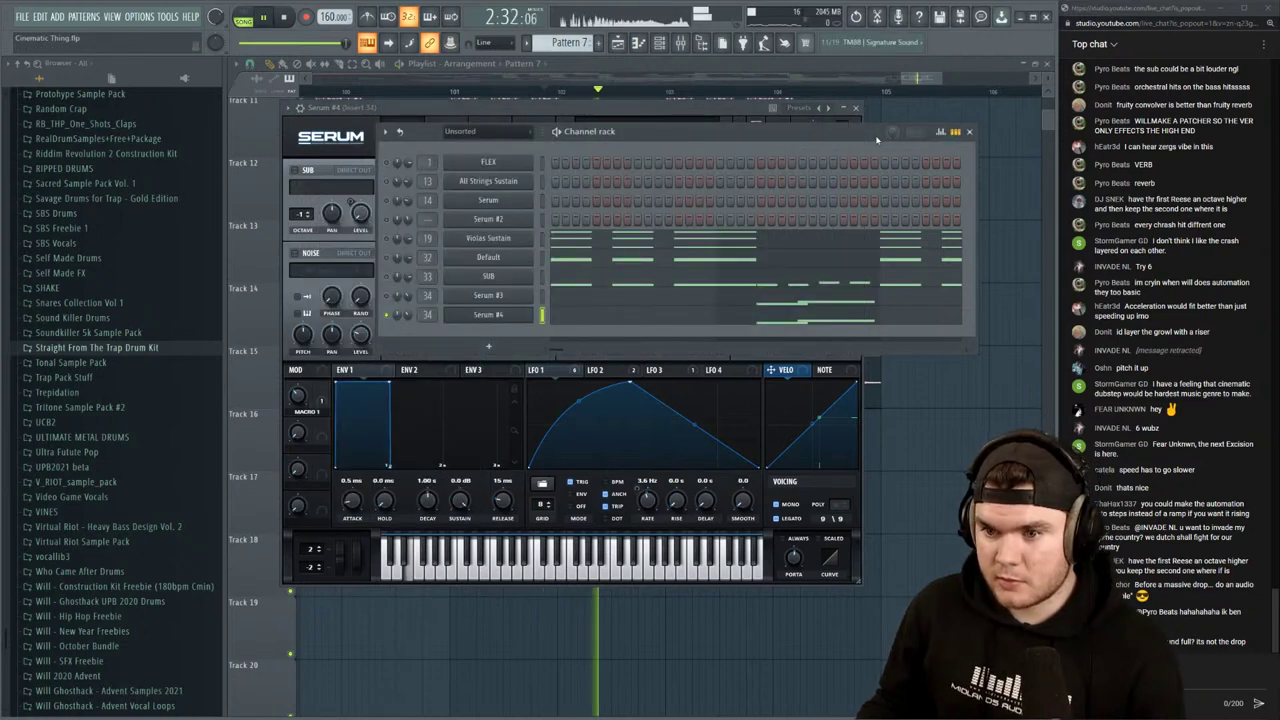
key("space")
left_click(718, 66)
key("space")
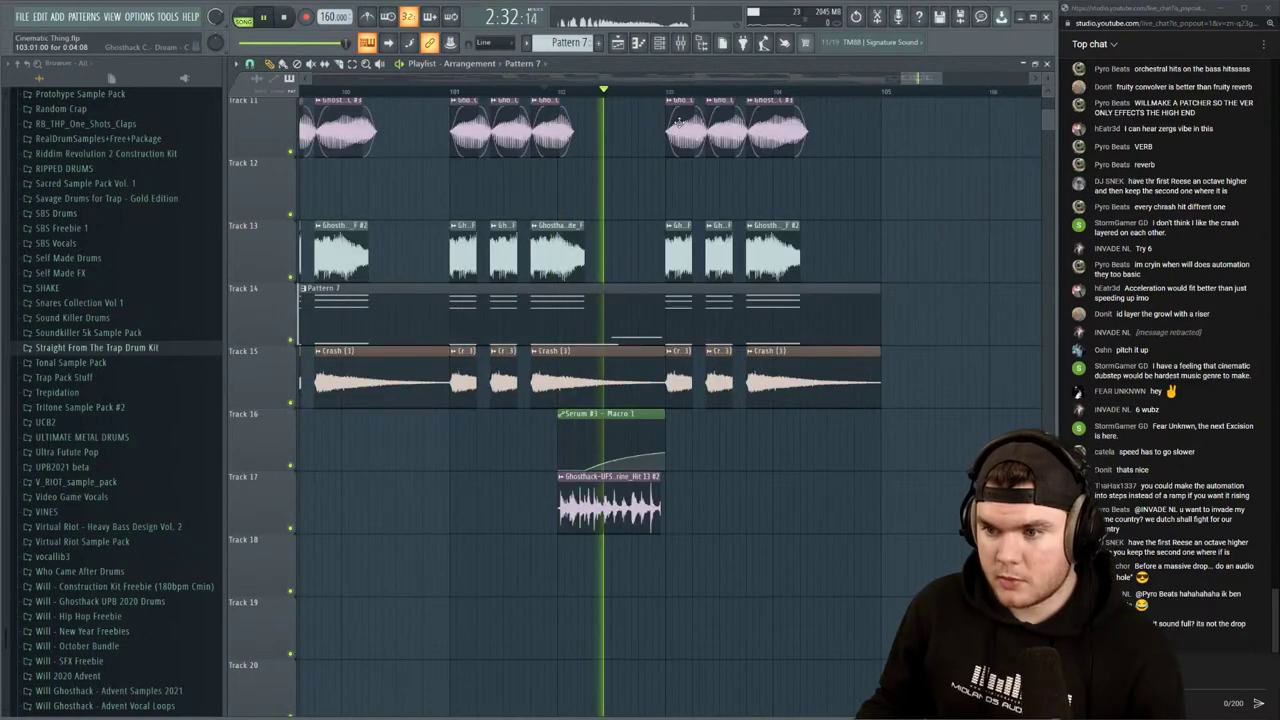
key("space")
scroll(679, 97, "down", 5)
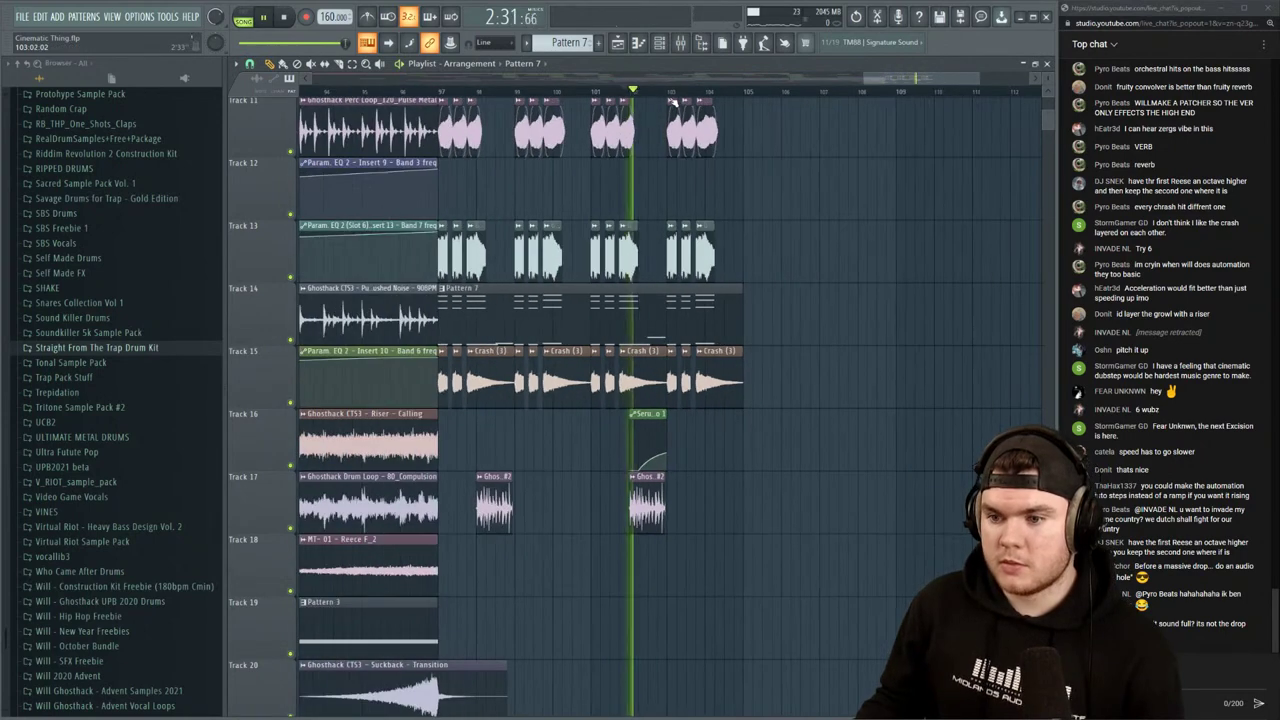
left_click(495, 92)
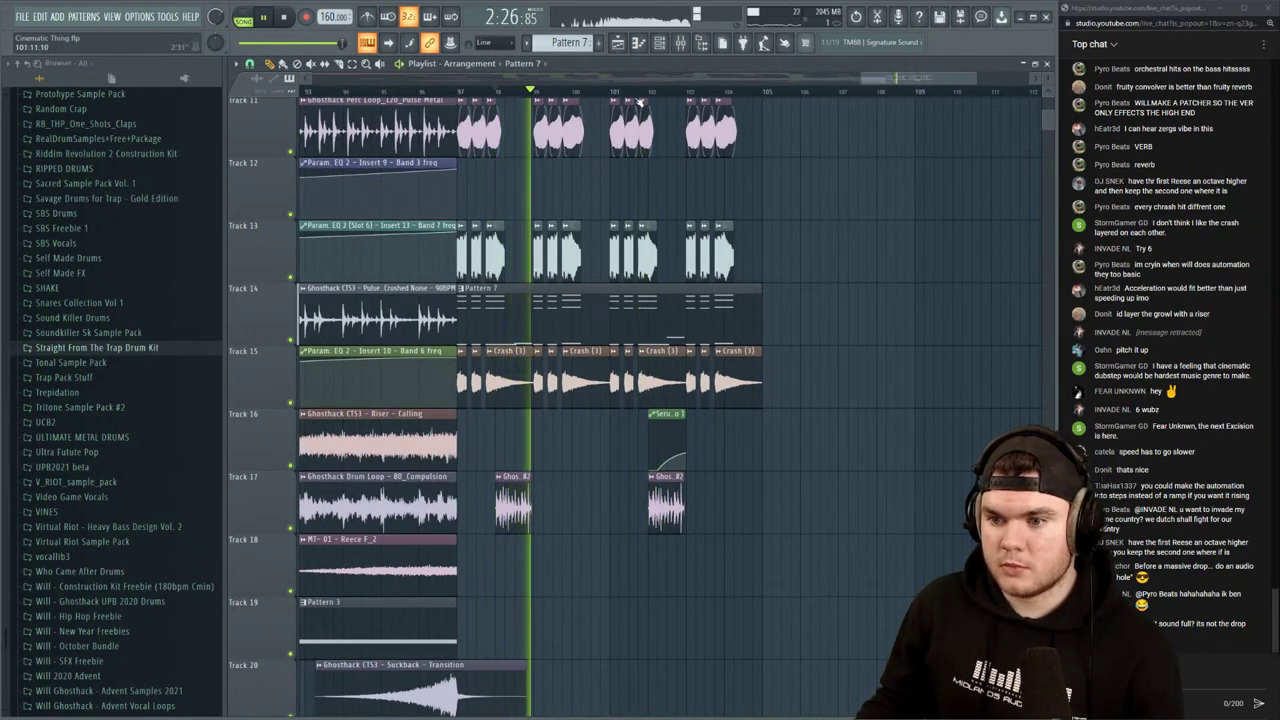
Watch Serum #4's filter and Macro 1 while playing the fill at bar 98
key("space")
key("F6")
left_click(490, 315)
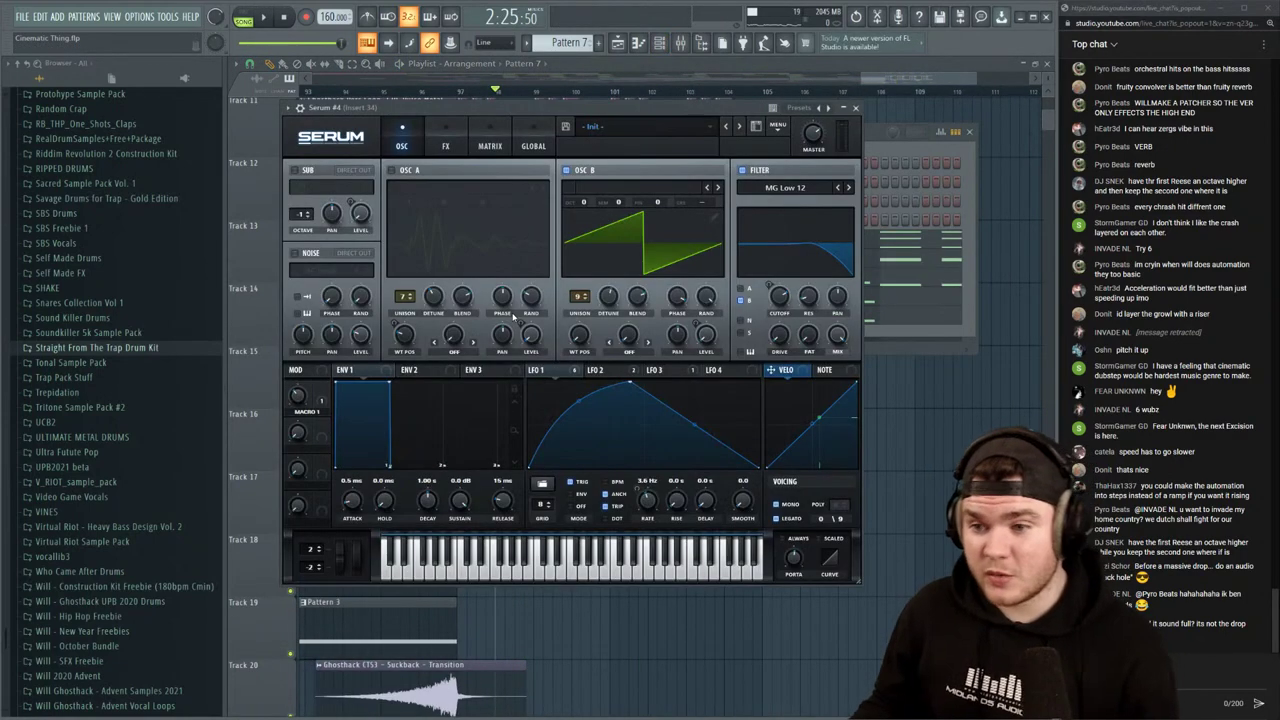
key("space")
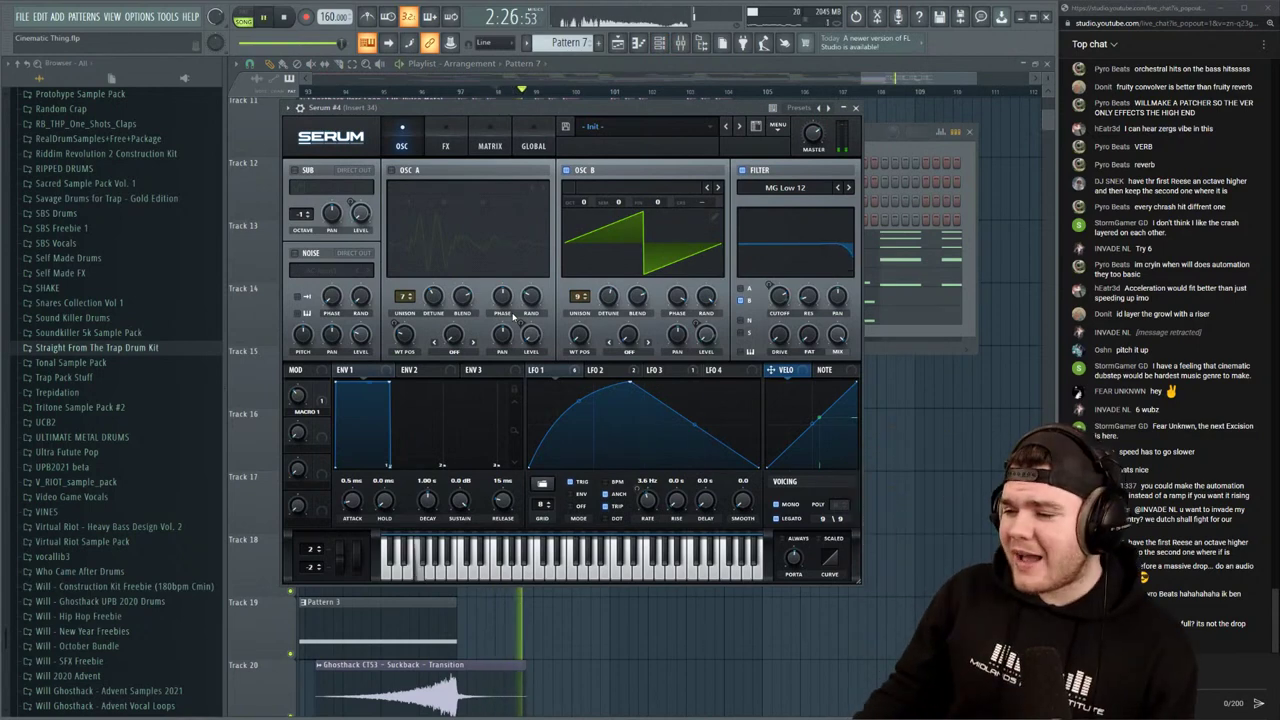
key("space")
key("space")
left_click(893, 132)
key("space")
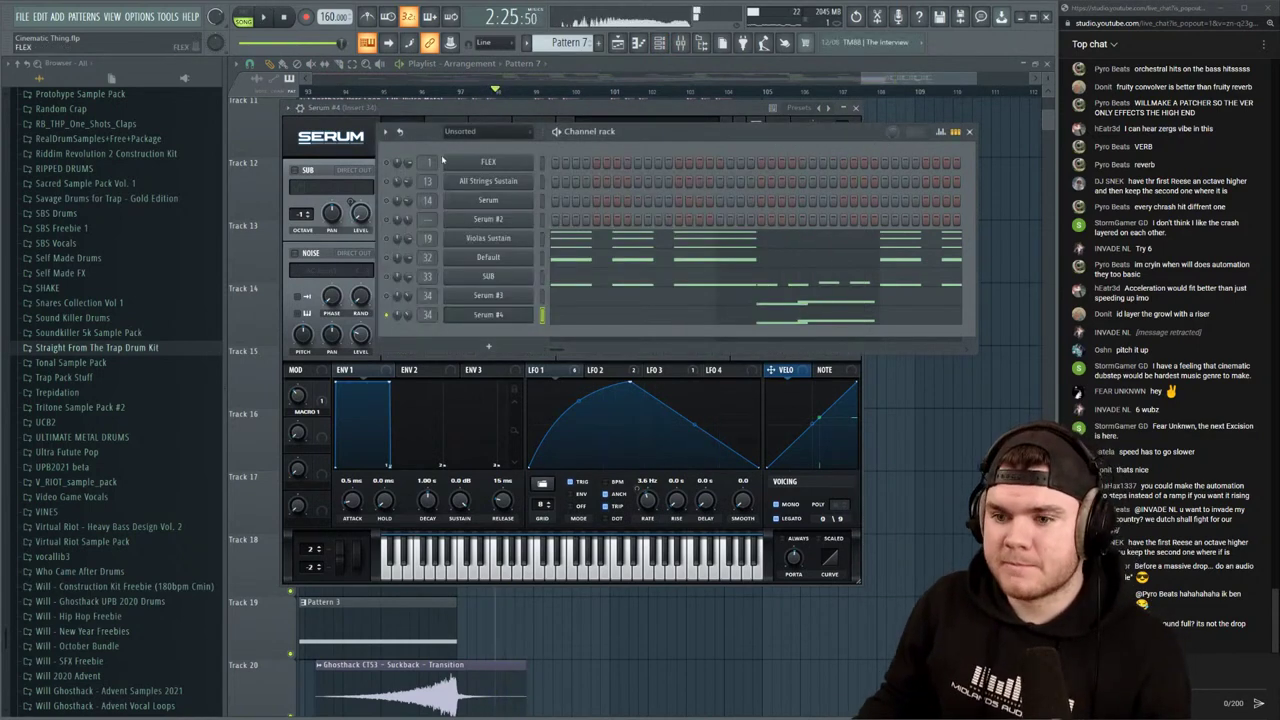
Show the automation channels, enable Serum #3 - Macro 1 alongside the soloed Serum #4, and return to the unsorted channels
left_click(470, 131)
left_click(490, 178)
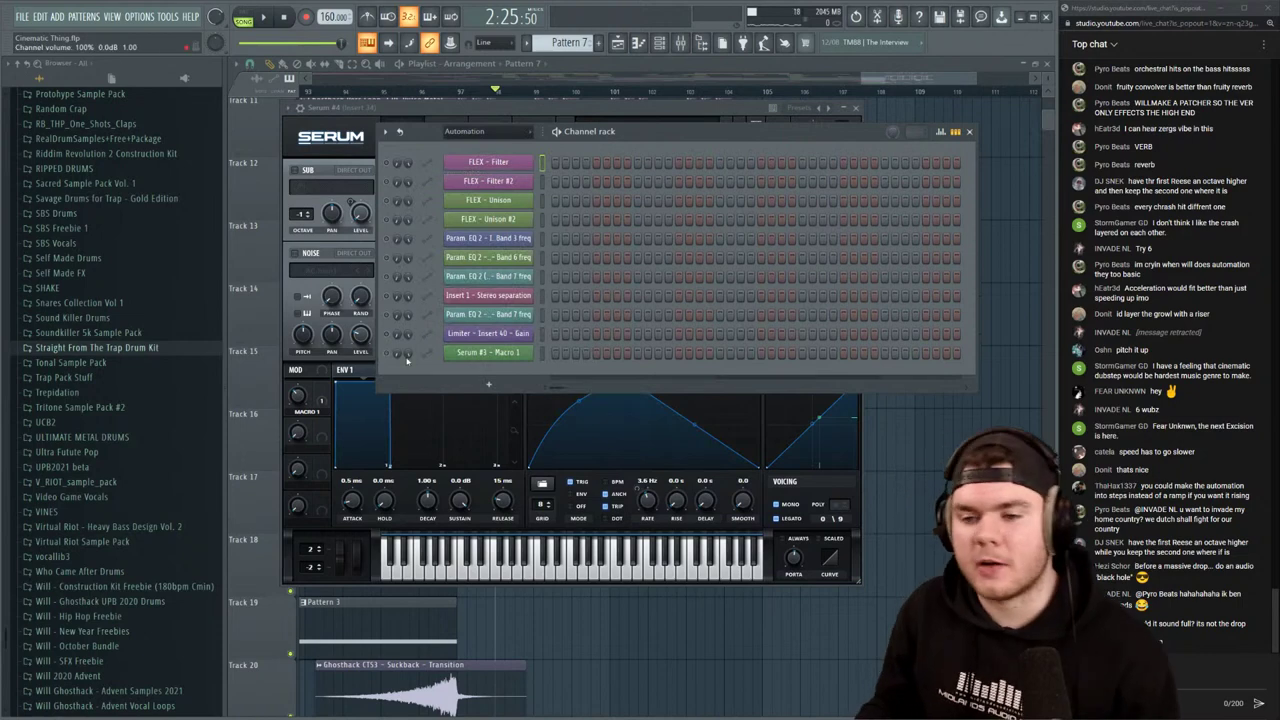
key("space")
left_click(470, 131)
left_click(490, 150)
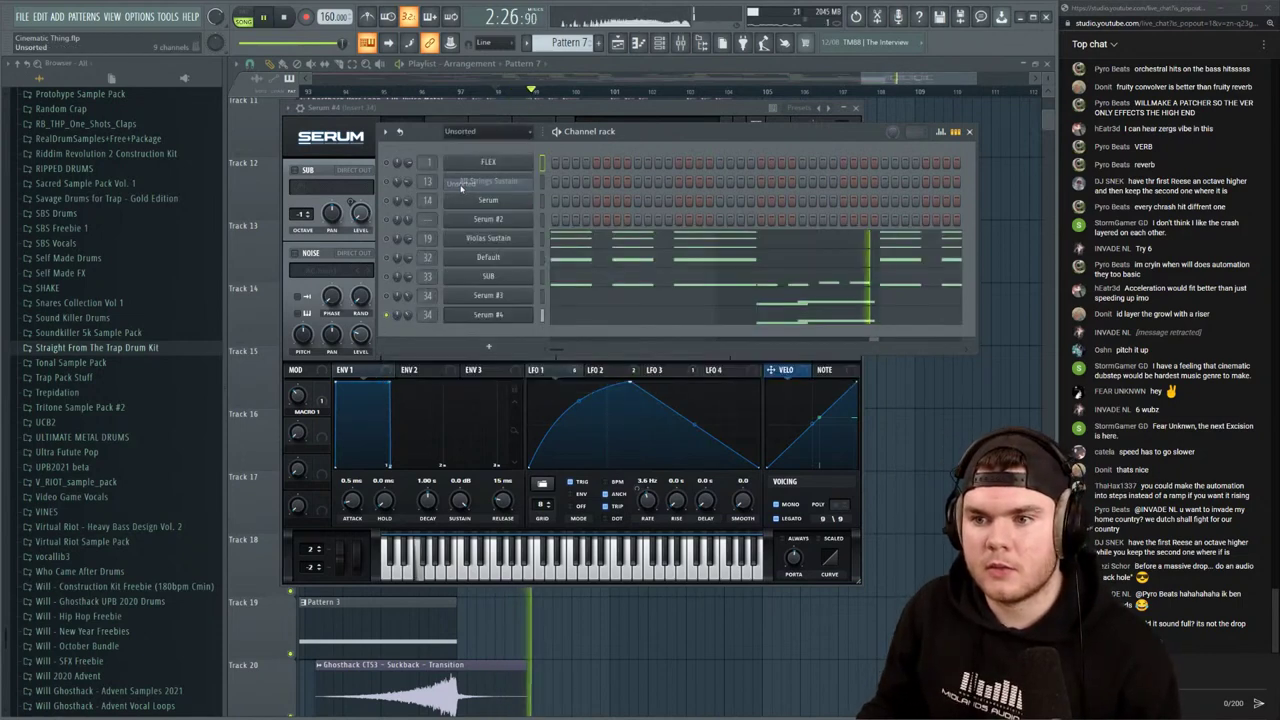
Play the soloed Serum #4 layer from bar 102 across the Macro 1 automation clip
left_click(667, 64)
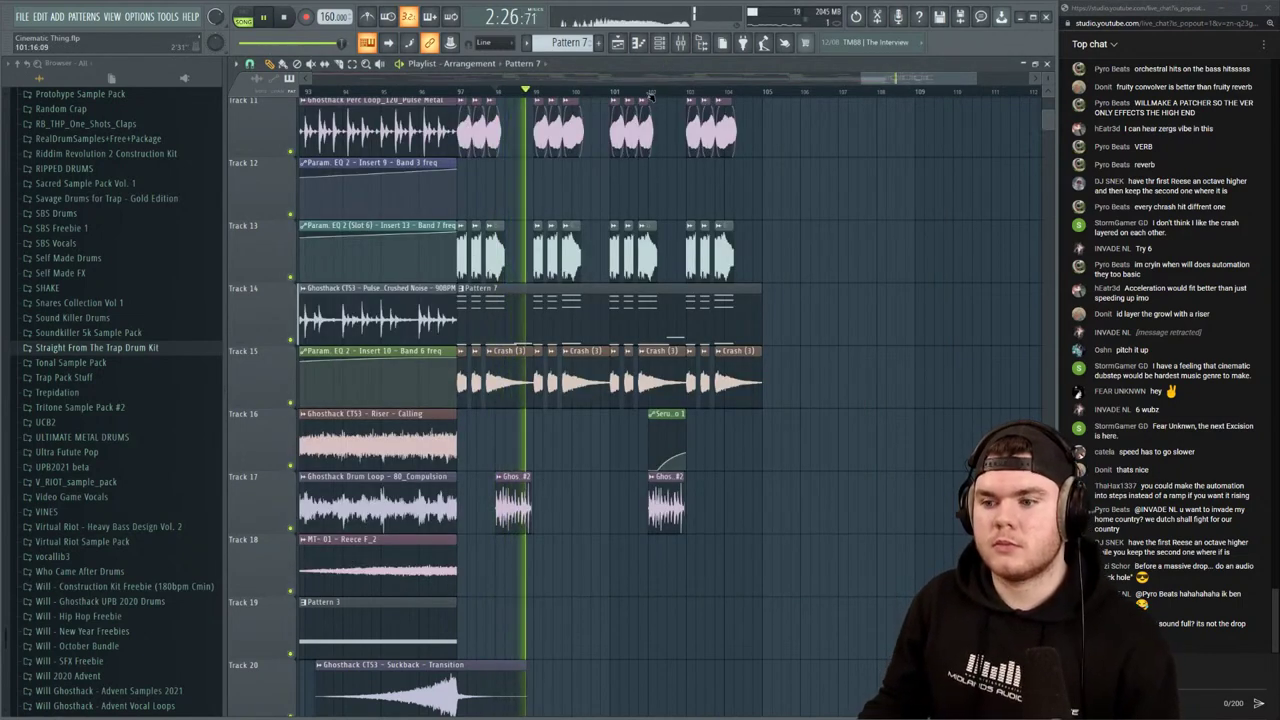
left_click(651, 92)
left_click(650, 94)
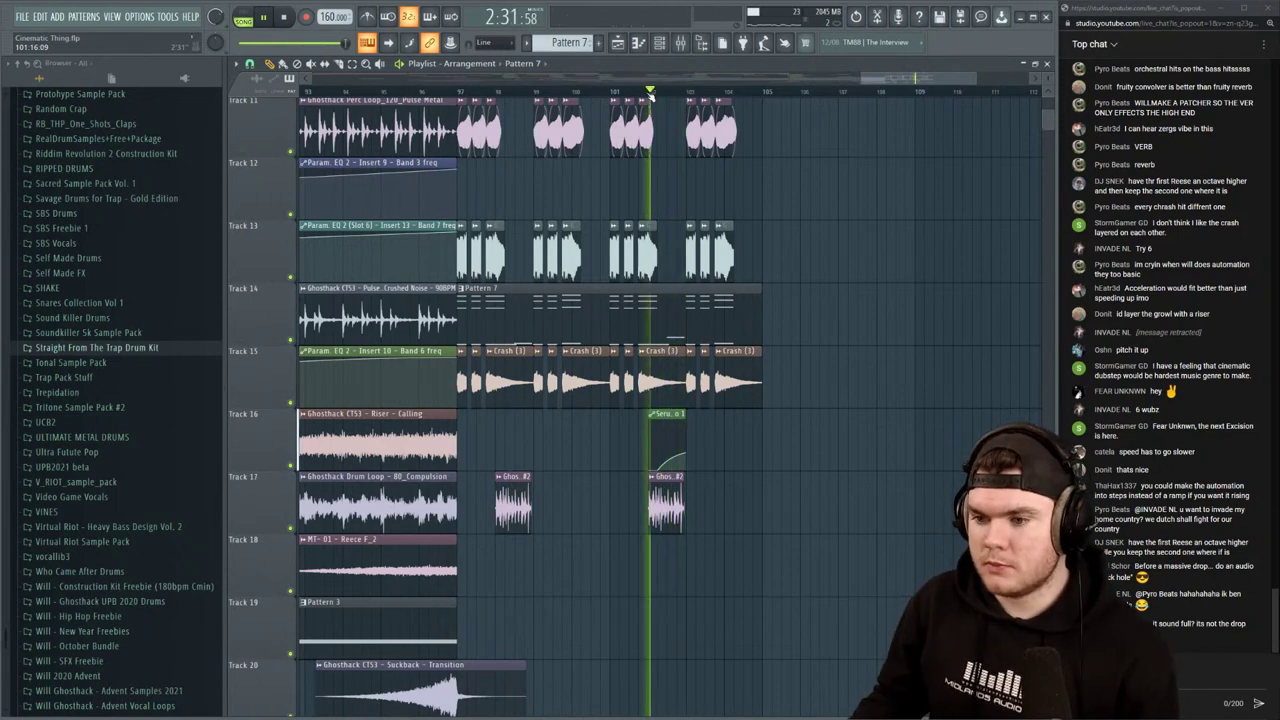
scroll(649, 108, "up", 4)
key("space")
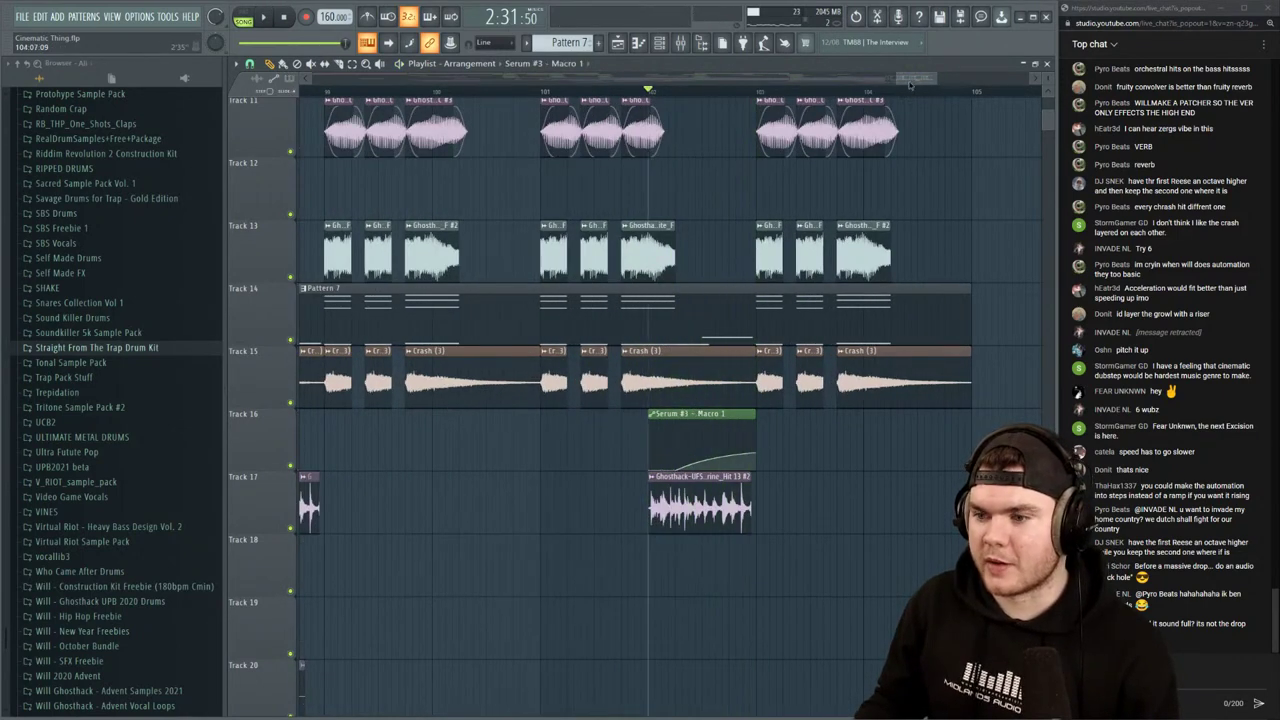
Copy the Serum #3 - Macro 1 clip to bar 98 on Track 16, trim it to its four-step flat start and repeat it up to bar 99
left_click(702, 414)
scroll(703, 345, "left", 3)
key("space")
left_click(551, 436)
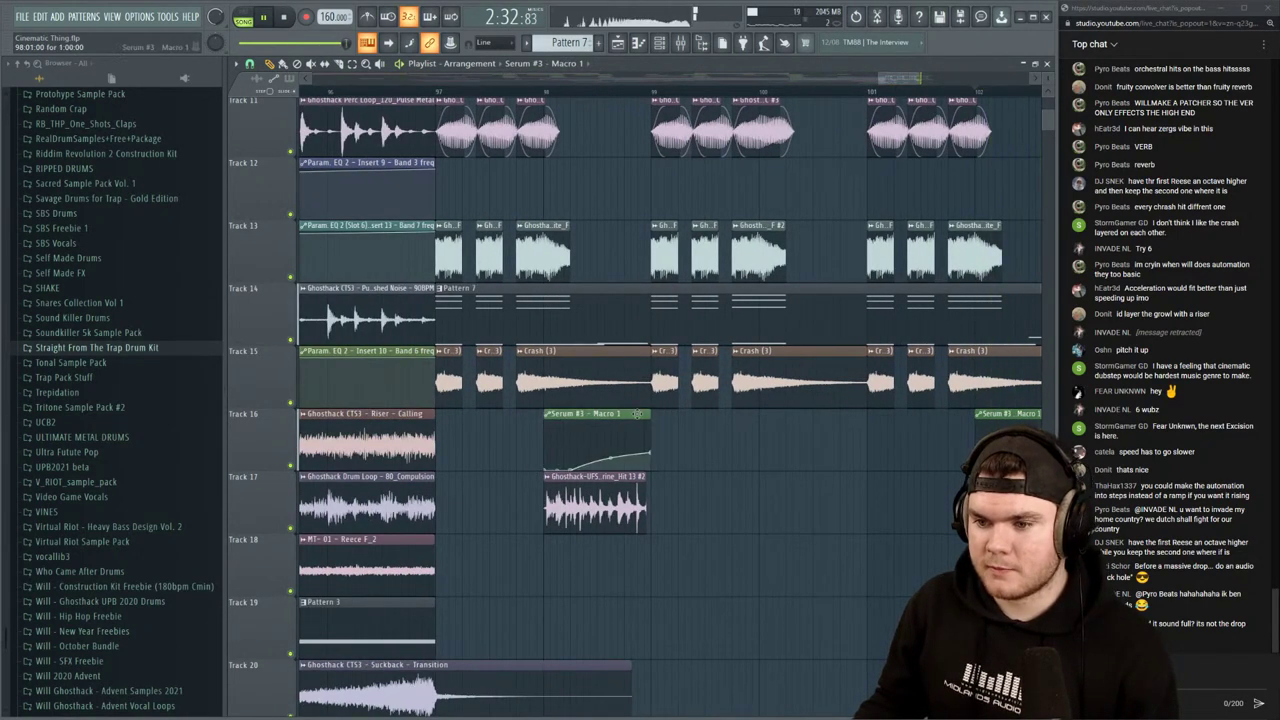
left_click_drag(650, 414, 576, 420)
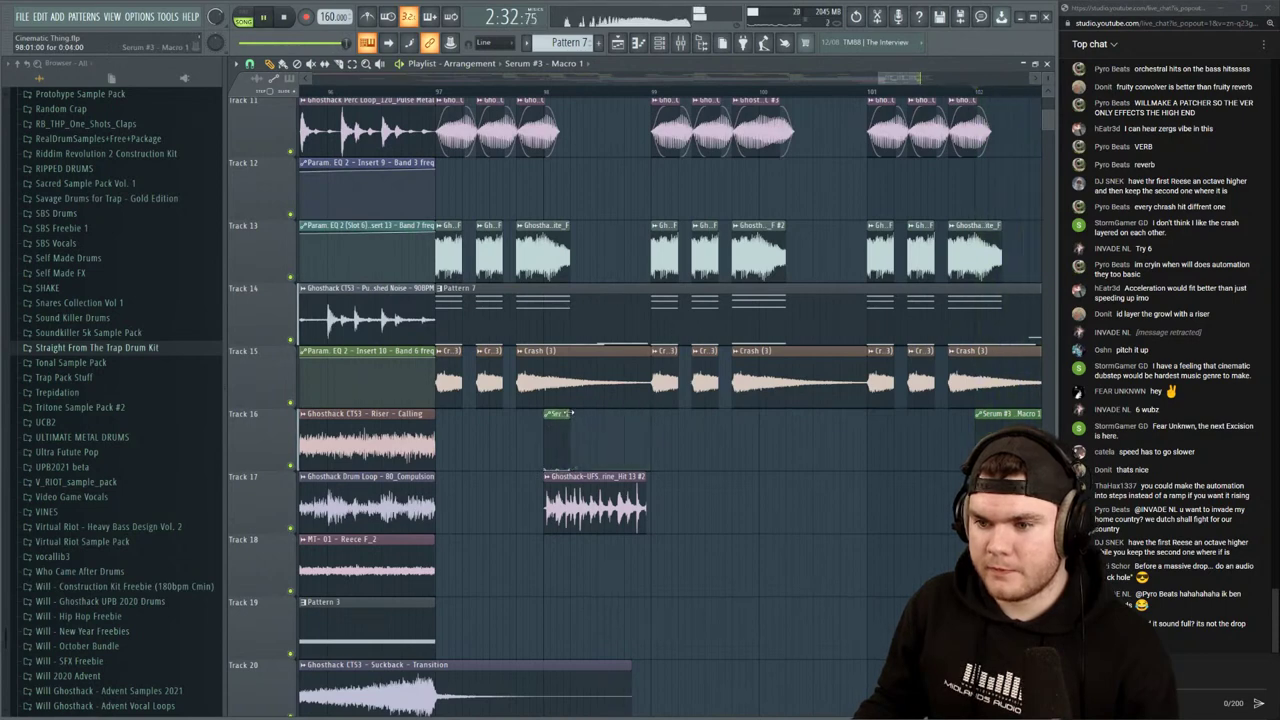
key("space")
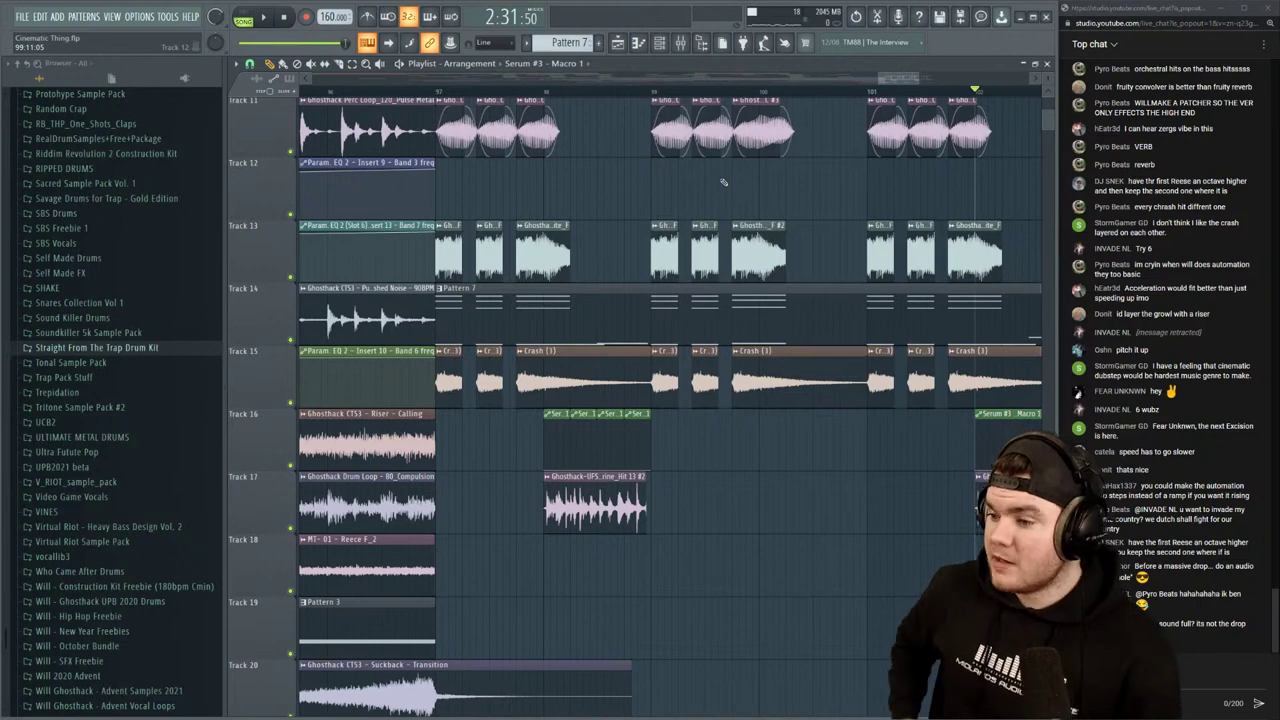
Turn all channels back on by toggling solo on the Serum #3 - Macro 1 automation channel
key("space")
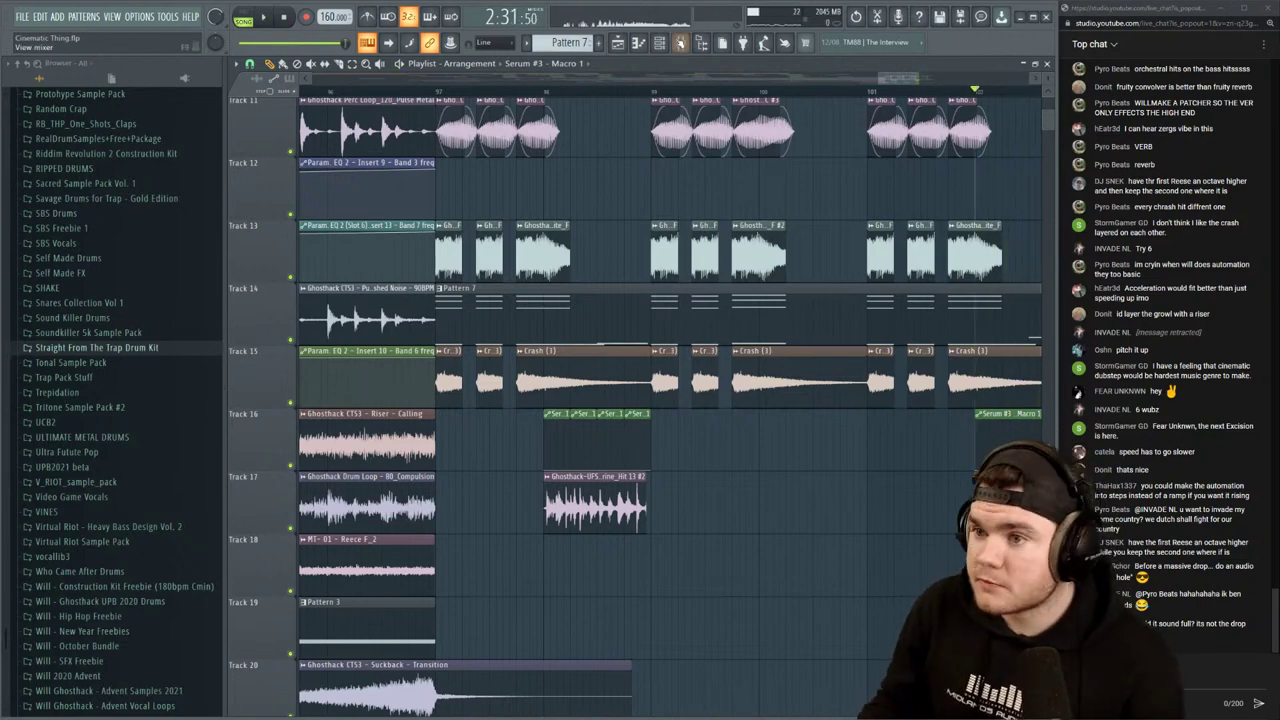
scroll(655, 93, "down", 3)
scroll(610, 96, "up", 3)
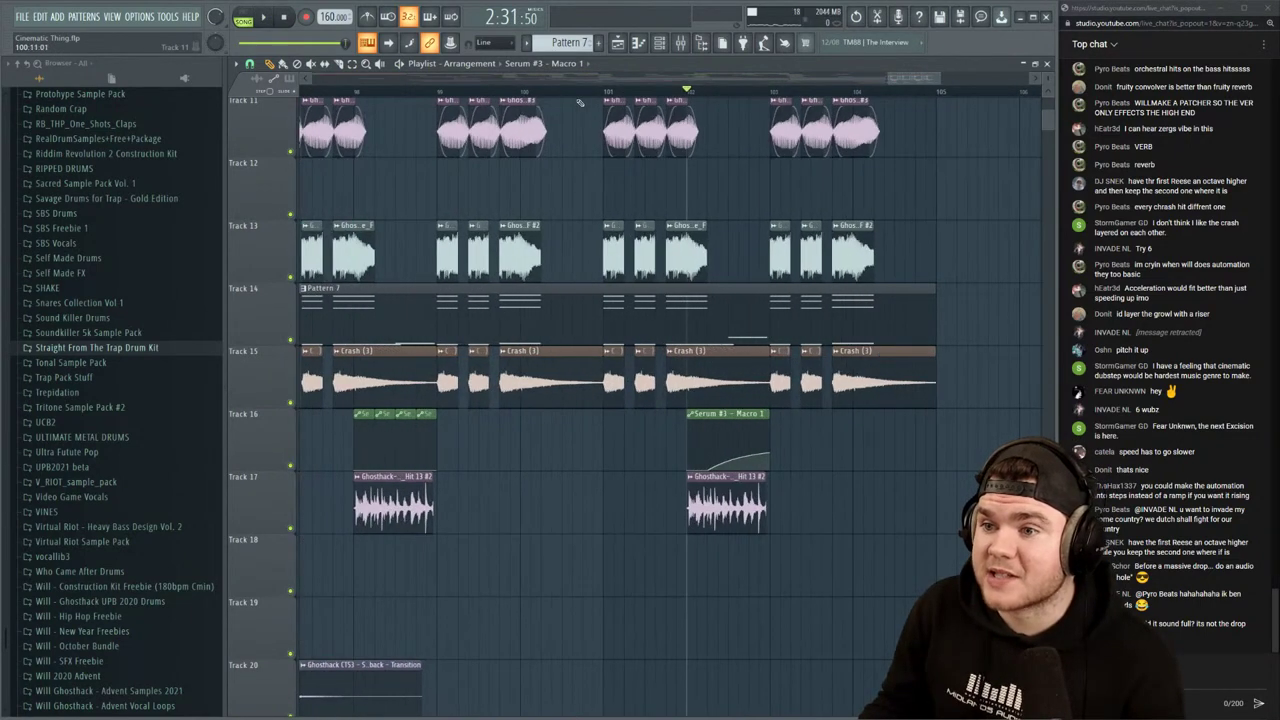
left_click(679, 42)
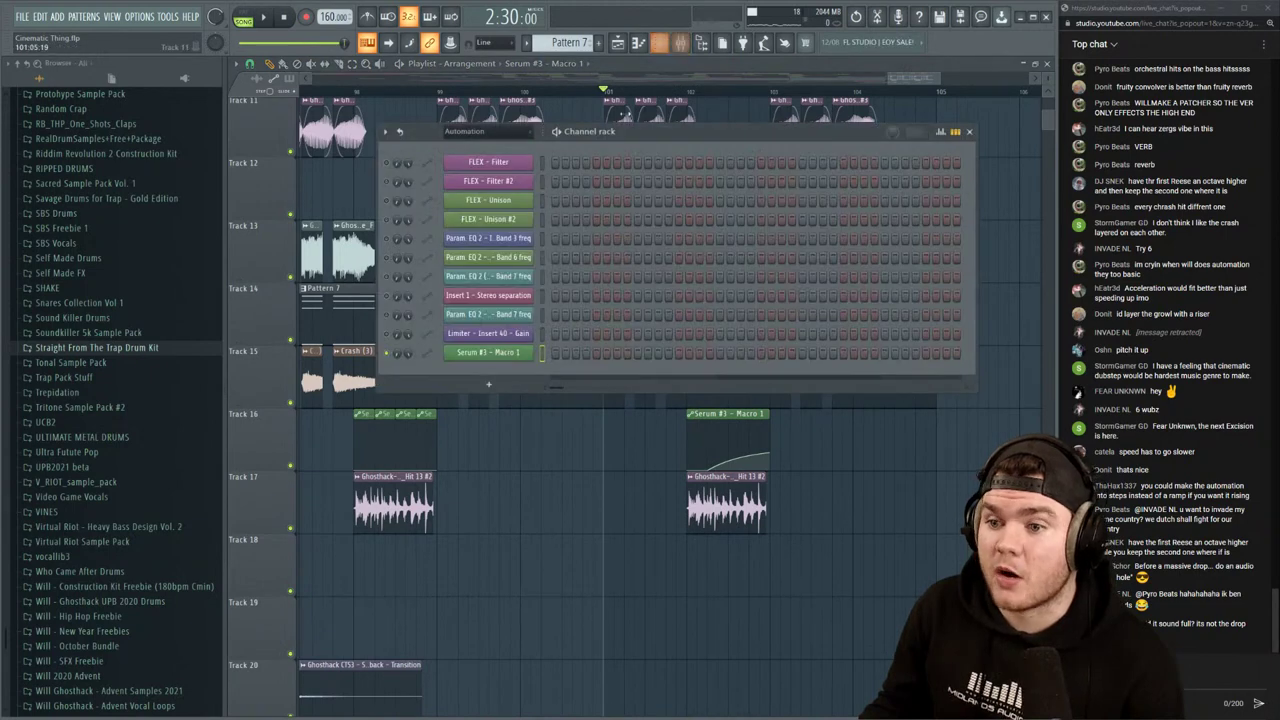
right_click(388, 352)
left_click(402, 358)
right_click(387, 353)
left_click(402, 358)
Play the full drop from bar 101 and bring up Pattern 7's channels to judge the layered bass
key("space")
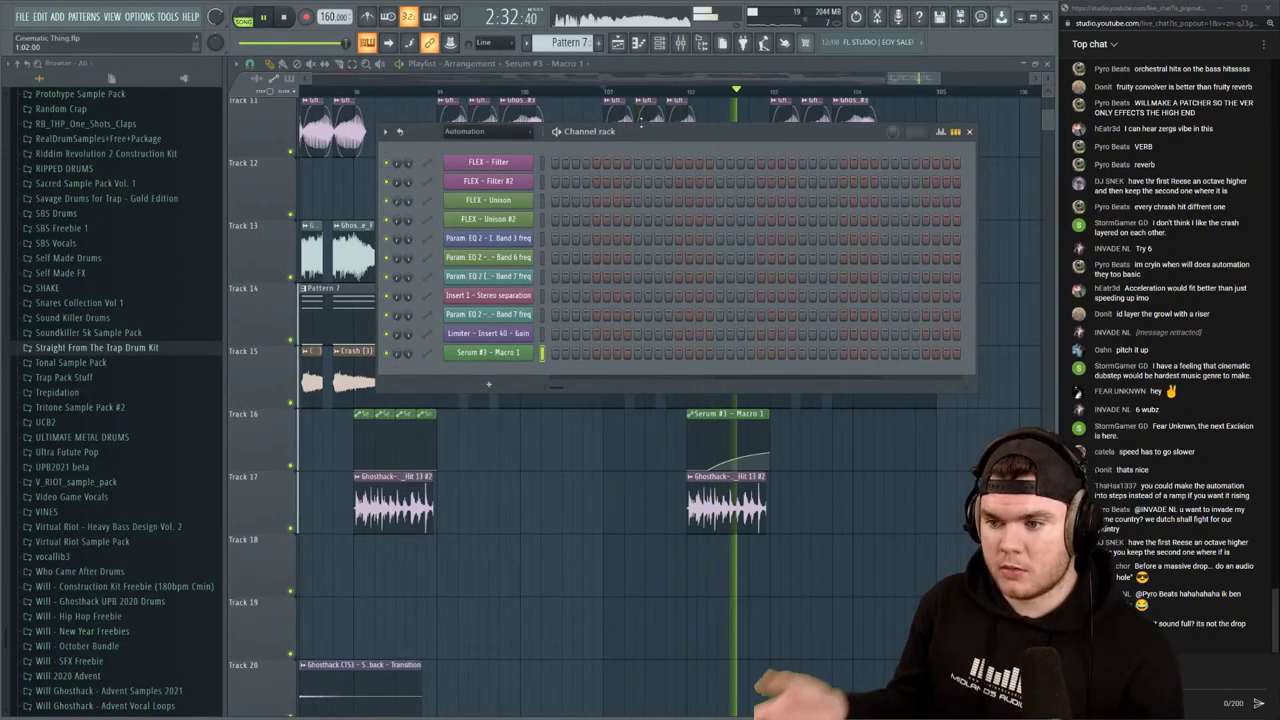
key("space")
key("F6")
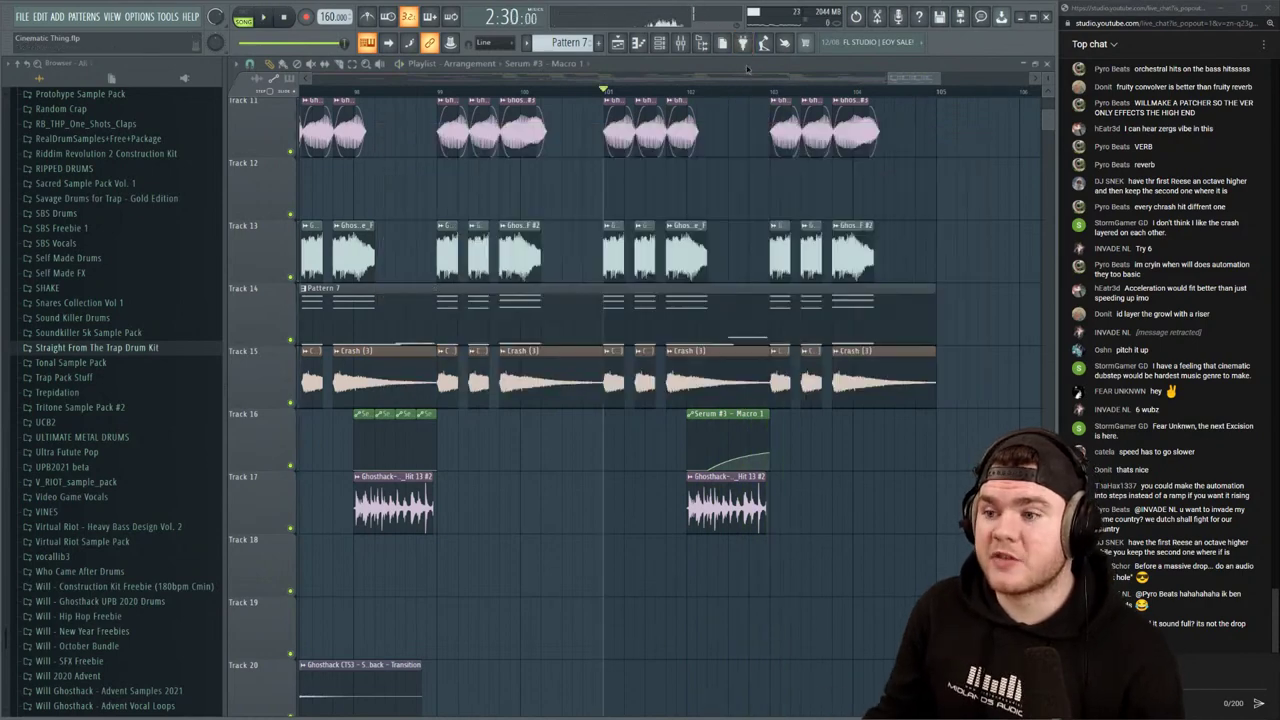
double_click(720, 320)
left_click(1021, 156)
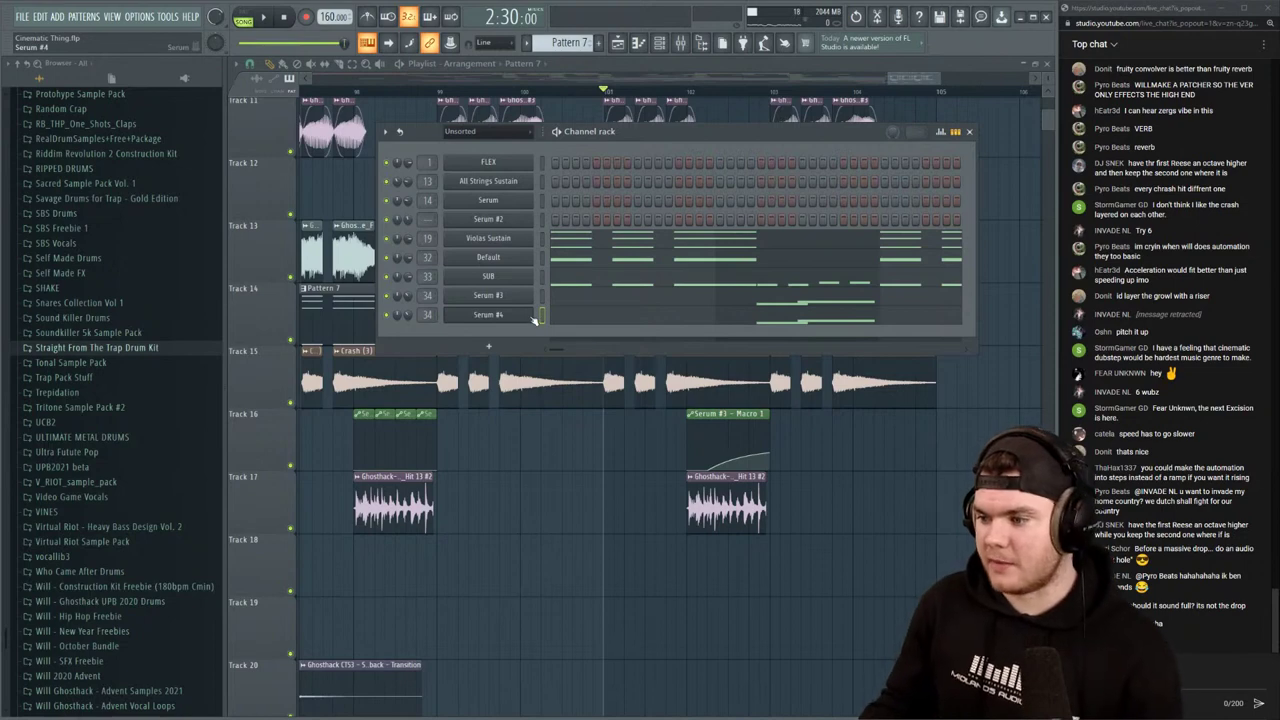
key("space")
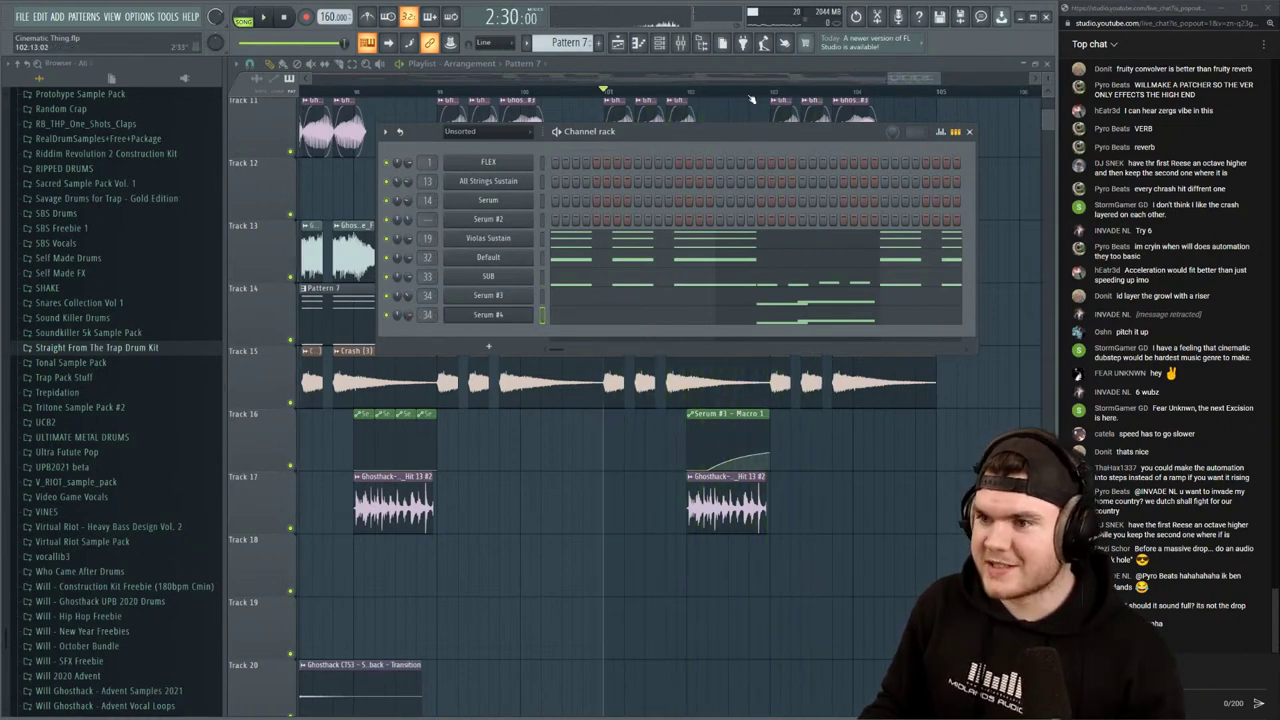
key("F6")
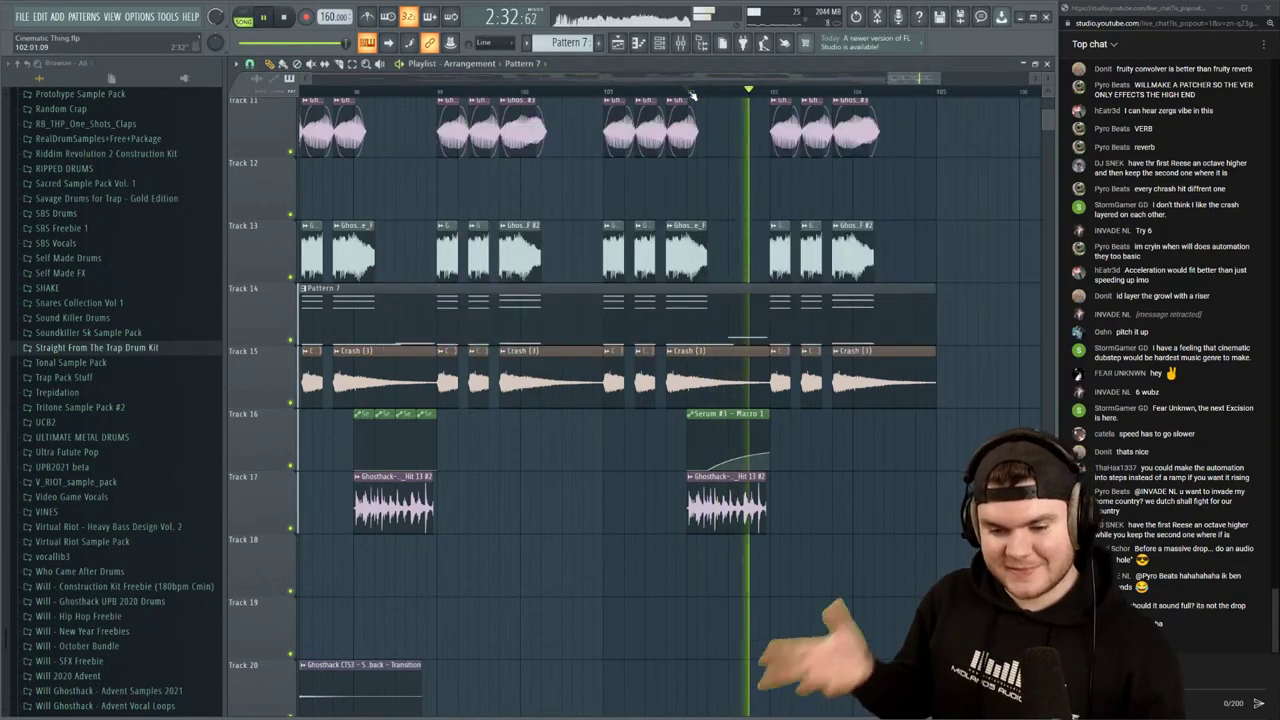
Raise the Serum #4 channel's volume to about 90% and play the drop from around bar 102
key("space")
left_click(659, 42)
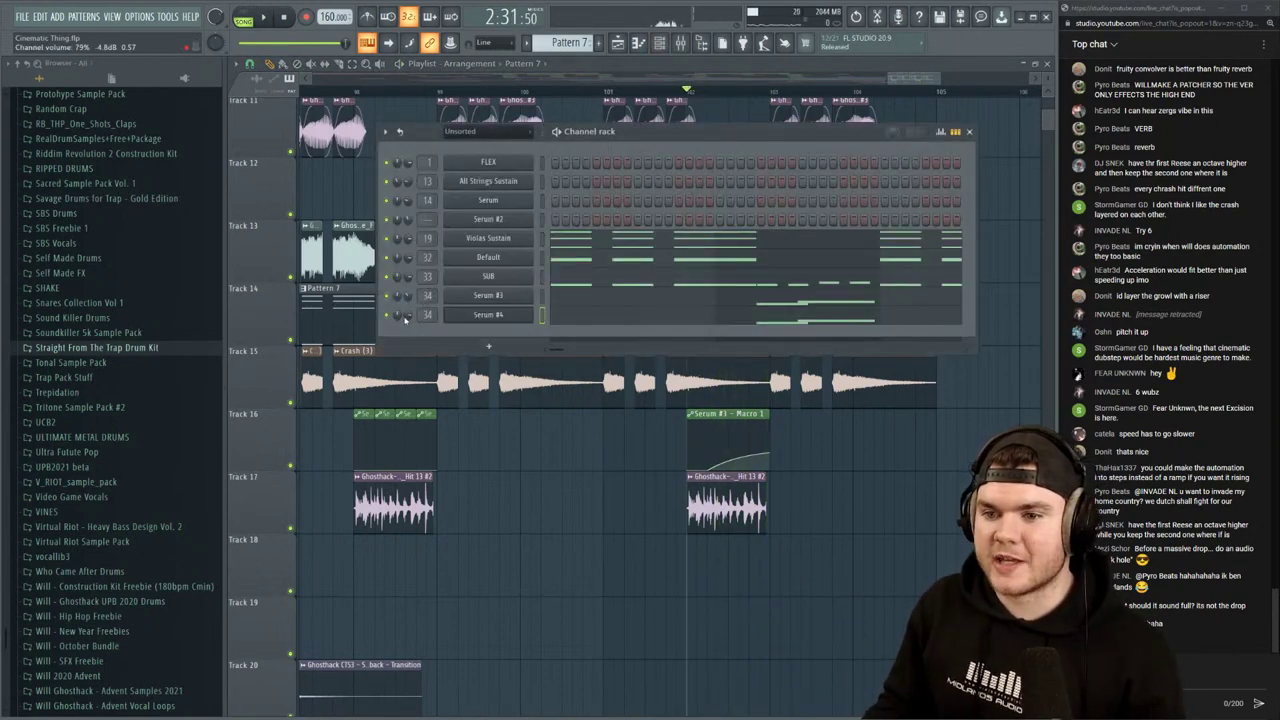
key("space")
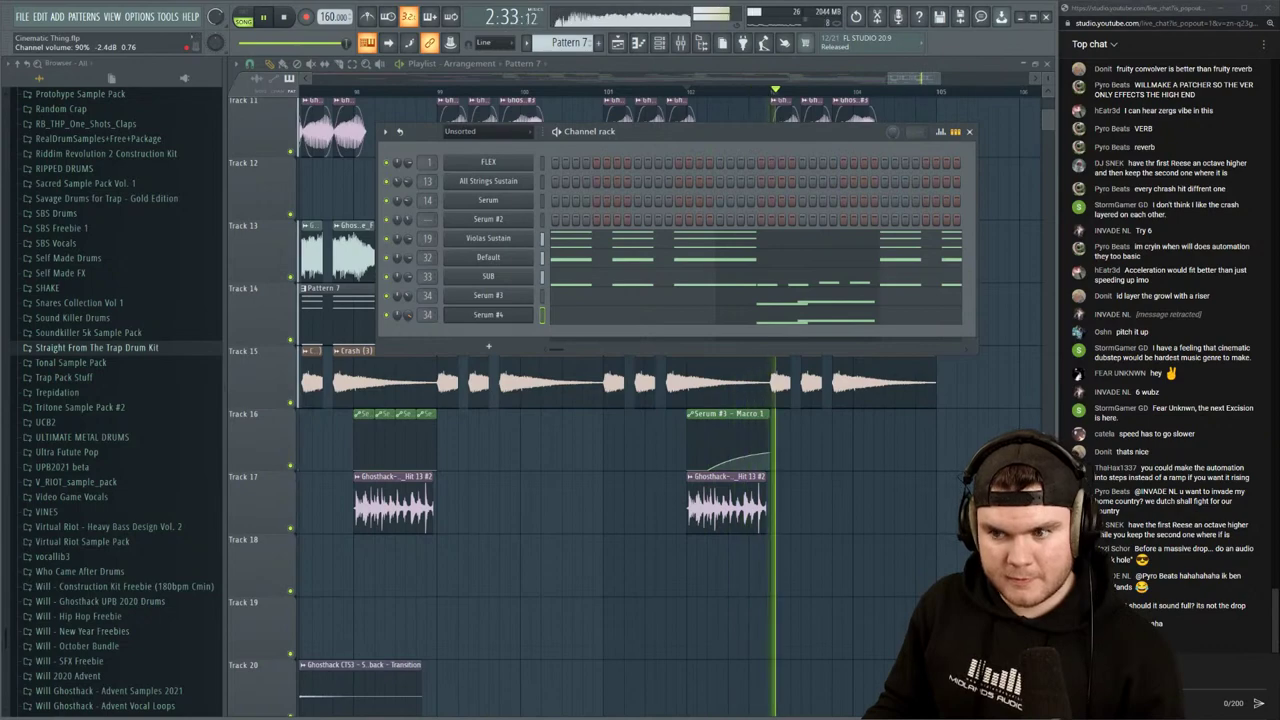
right_click(657, 91)
key("space")
scroll(657, 91, "down", 3)
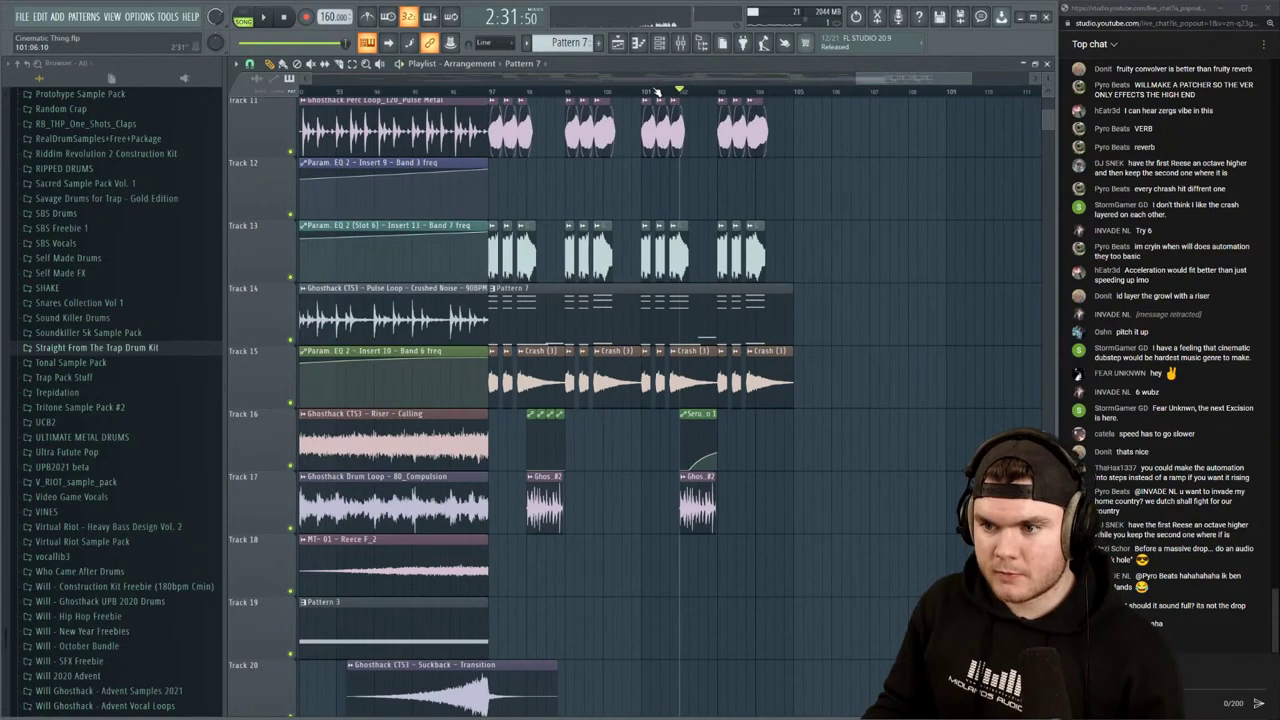
Open the Ghosthack - Ultimate Cinematic Hits library within the Cinematic sample packs
scroll(130, 404, "up", 20)
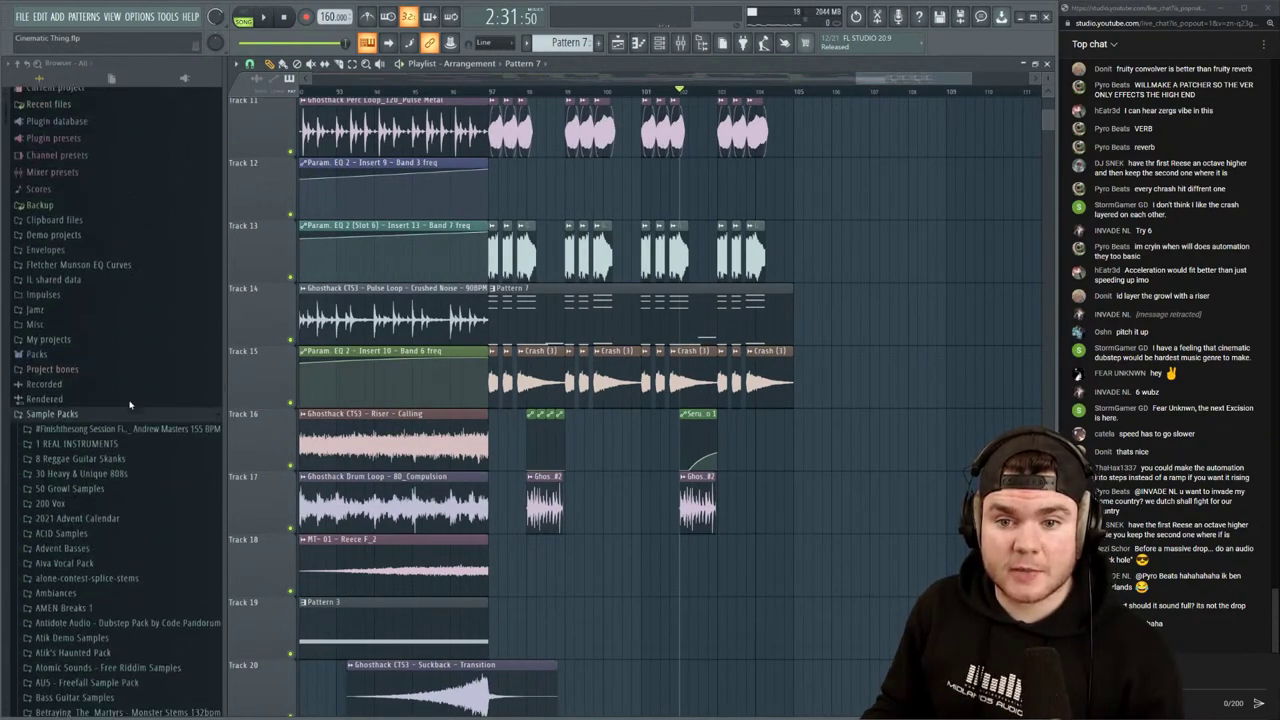
scroll(130, 404, "up", 3)
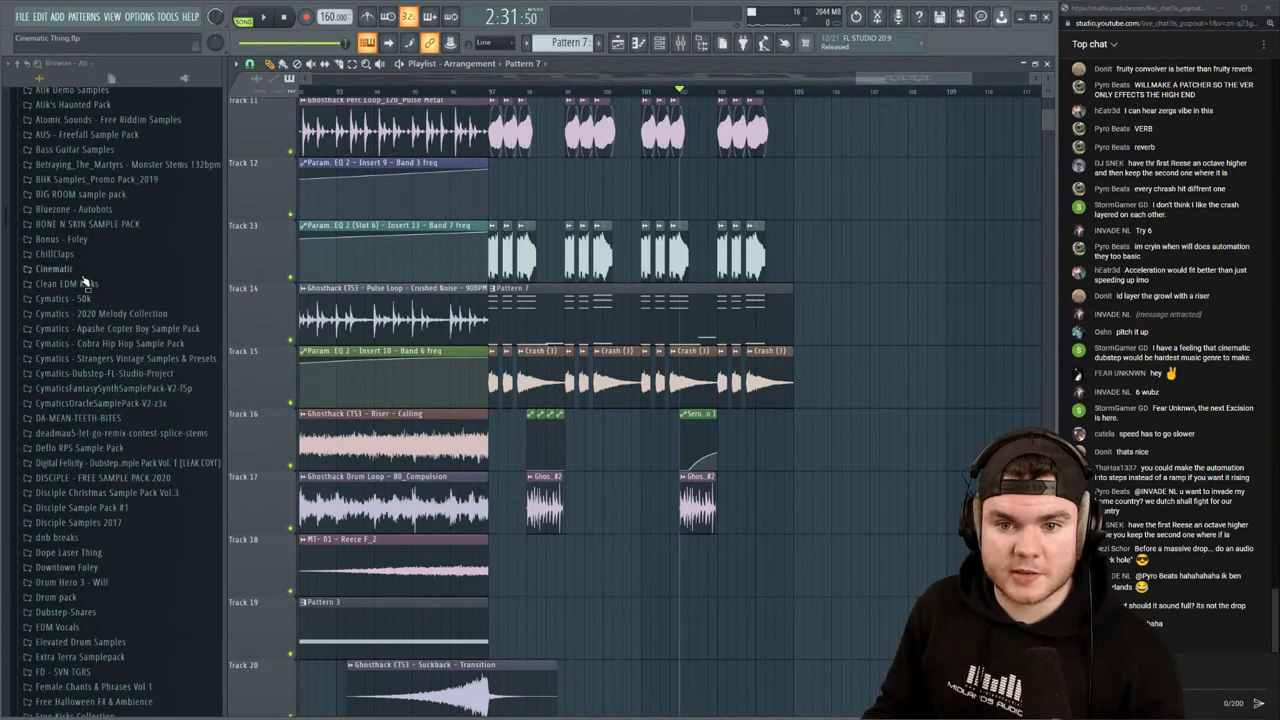
left_click(60, 269)
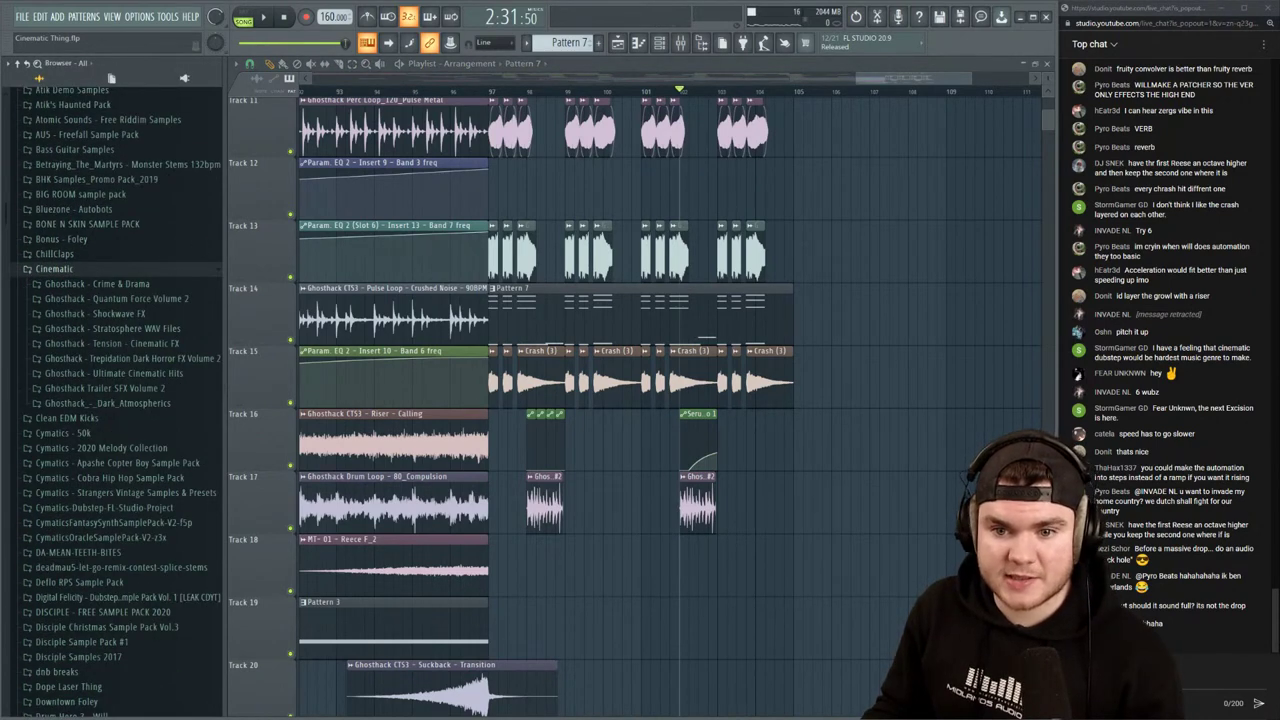
left_click(149, 375)
left_click(147, 388)
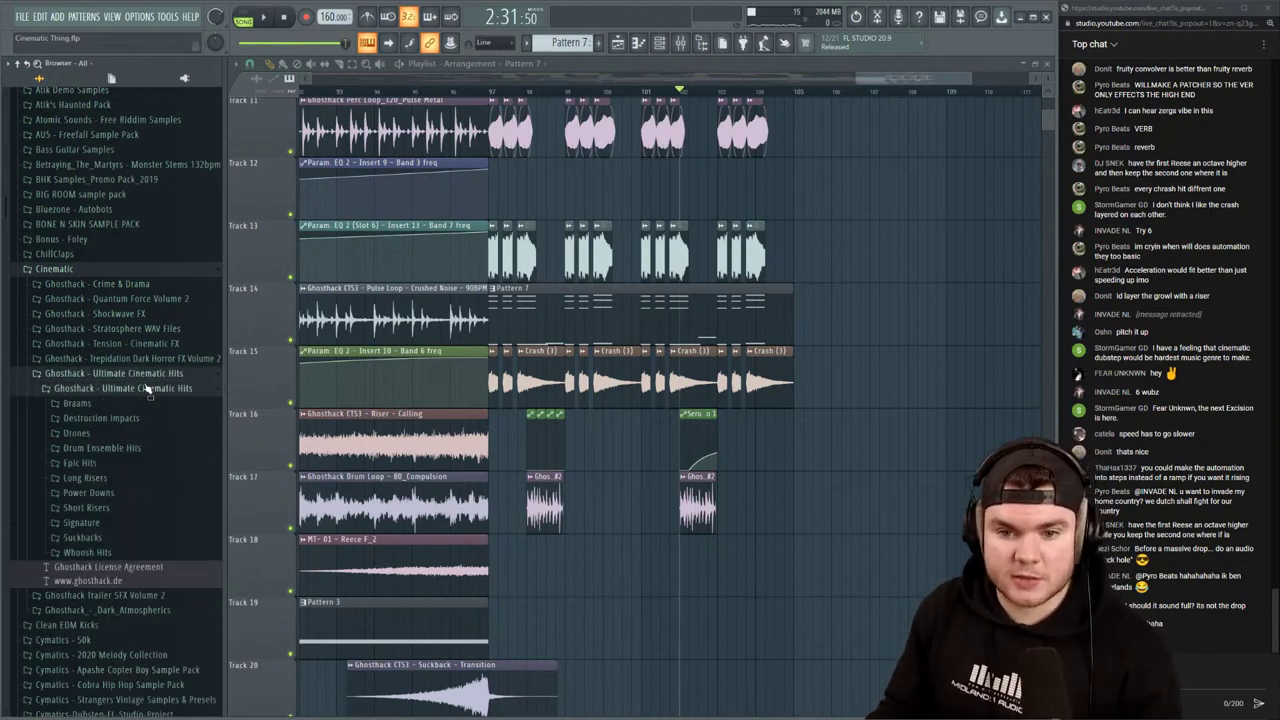
Audition samples in the Epic Hits folder, including Constrain and Pounding, and collapse the folder again
left_click(112, 464)
left_click(120, 477)
left_click(159, 517)
scroll(159, 519, "down", 3)
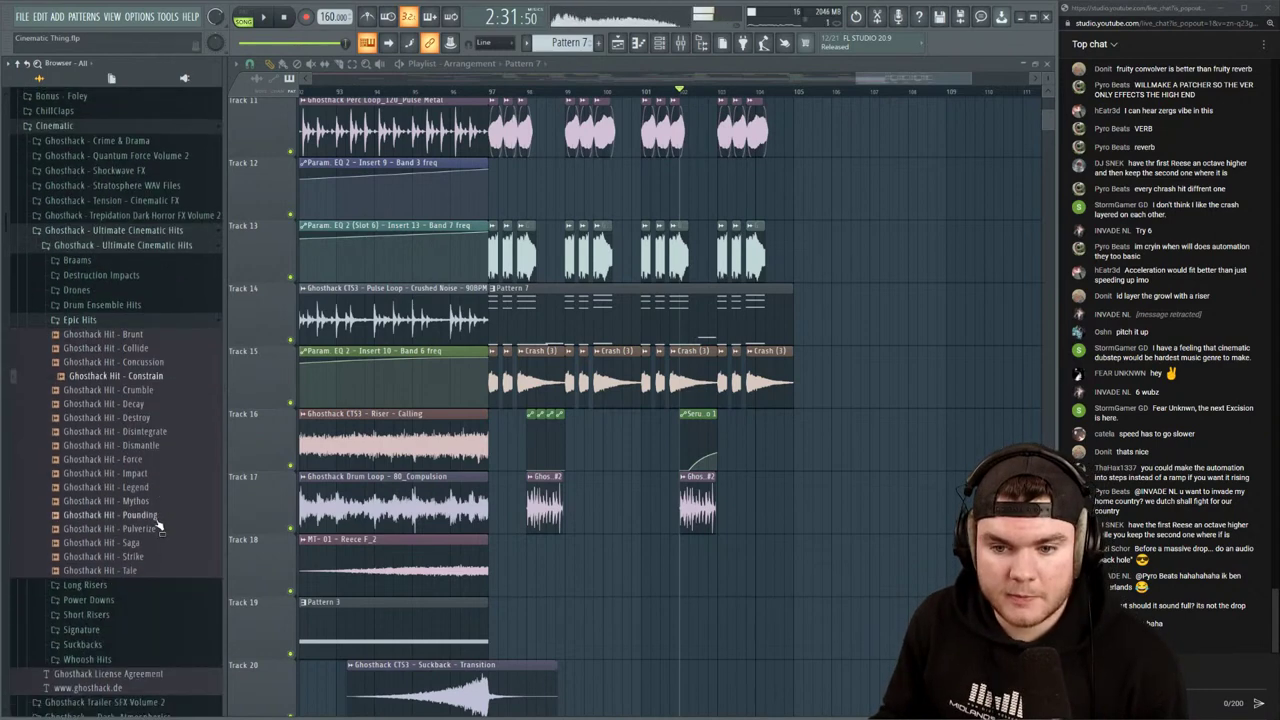
left_click(159, 518)
left_click(117, 321)
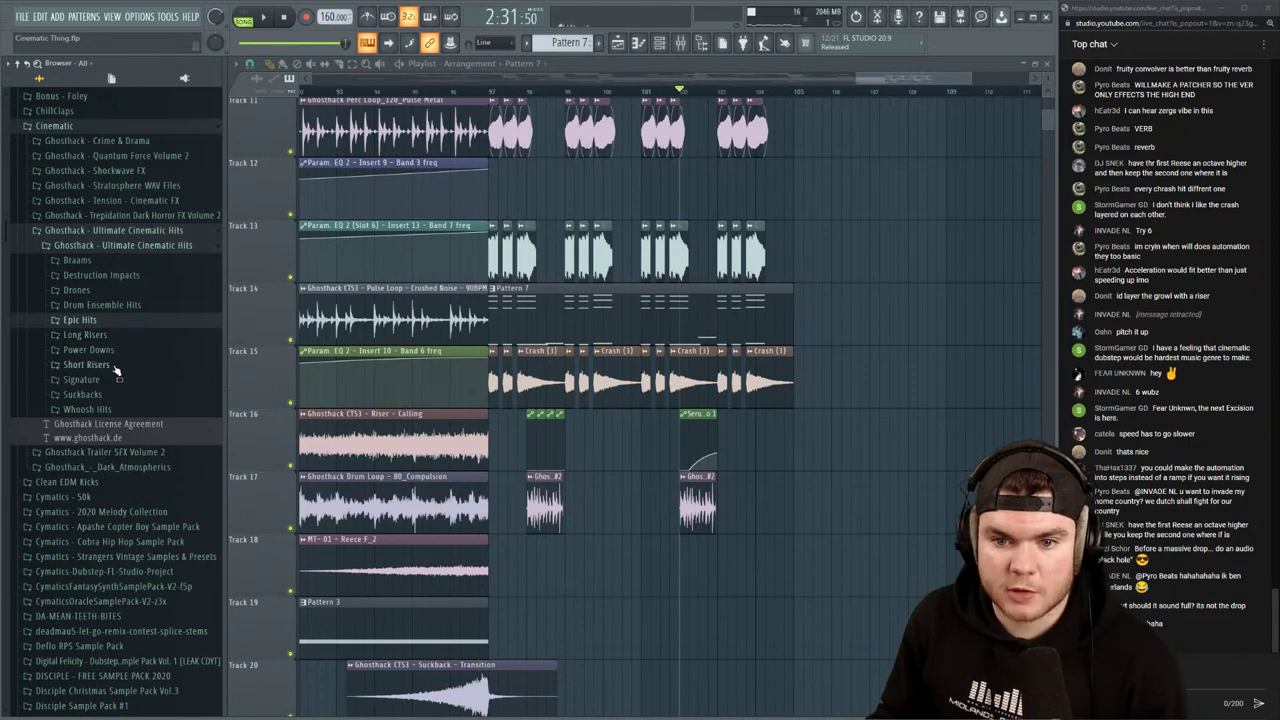
Place Ghosthack Whoosh Hit - Explode from the Whoosh Hits folder on Track 18 at bar 99, trimmed to end at bar 101
left_click(115, 366)
left_click(122, 362)
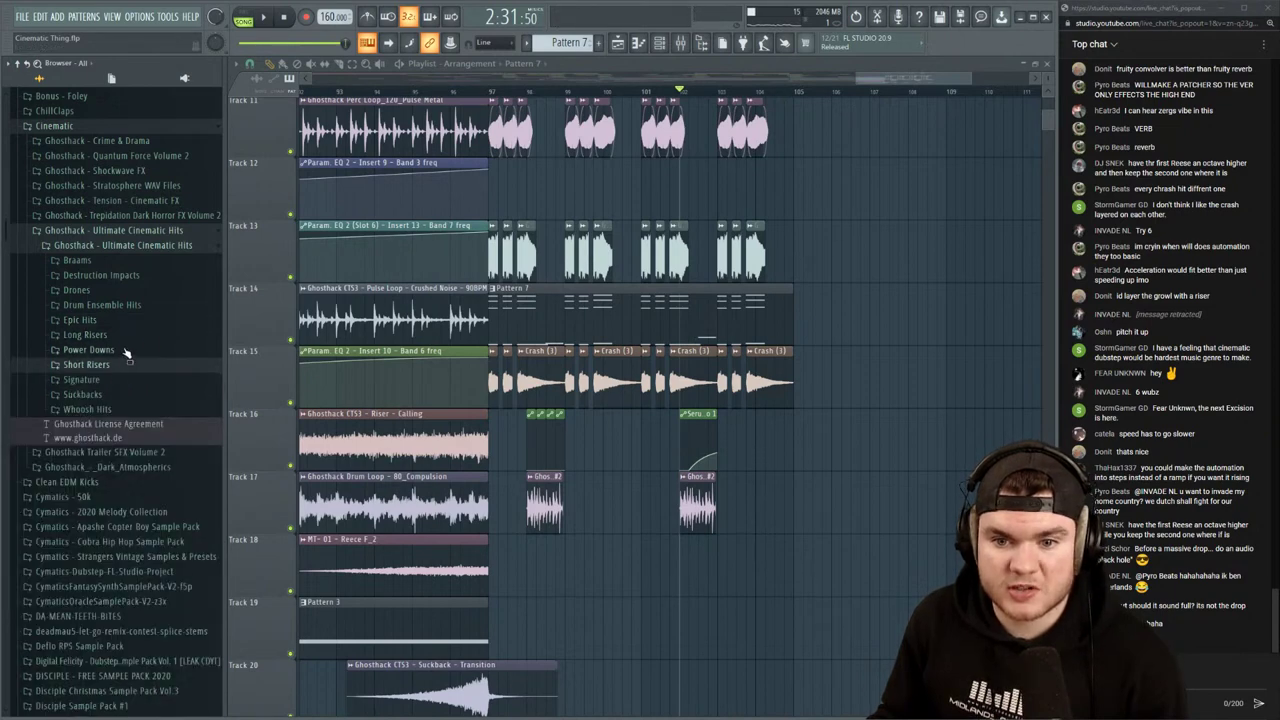
left_click(100, 409)
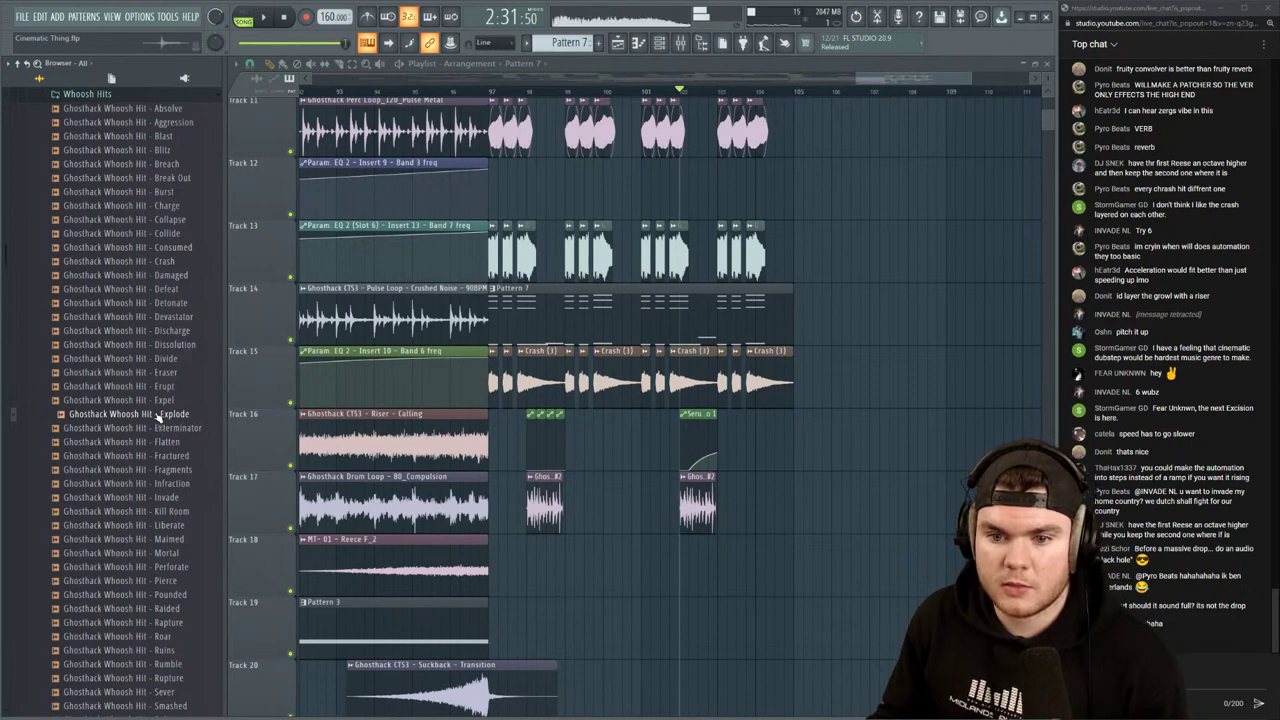
left_click_drag(150, 414, 640, 572)
left_click_drag(748, 544, 662, 546)
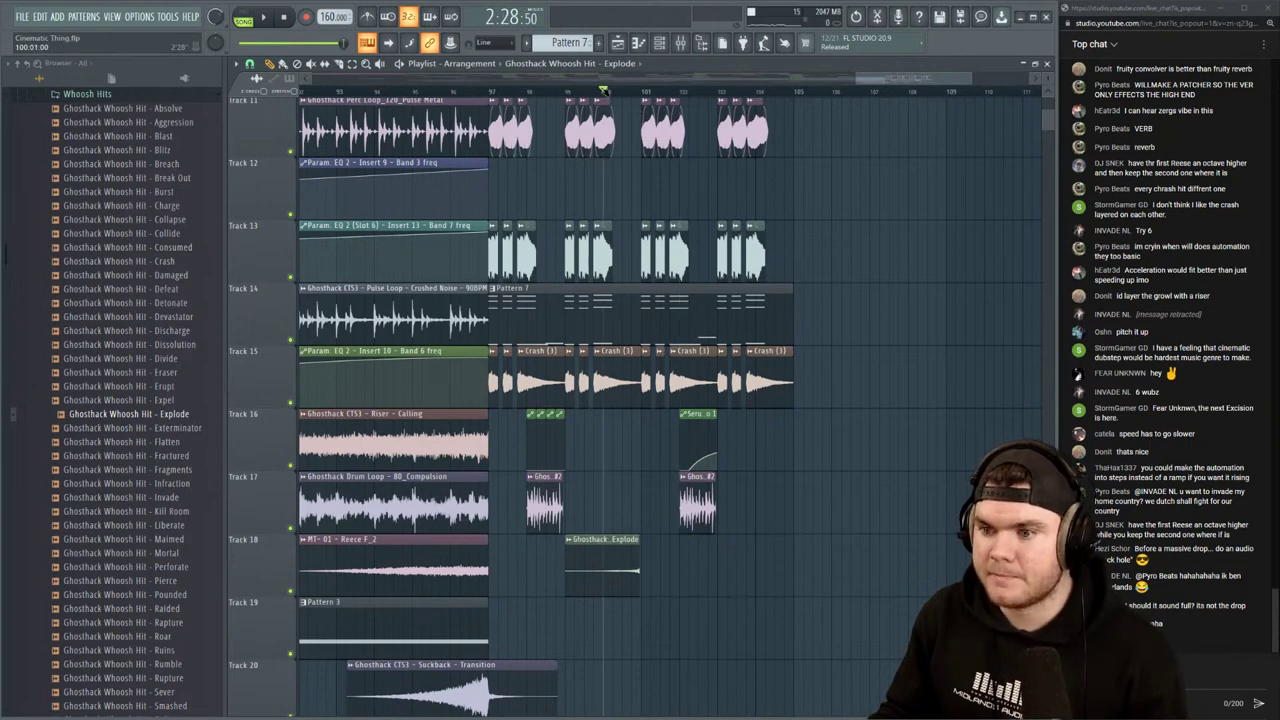
Fine-adjust the end of the Explode clip near bar 101 while playing from bar 100
key("space")
scroll(618, 94, "up", 5)
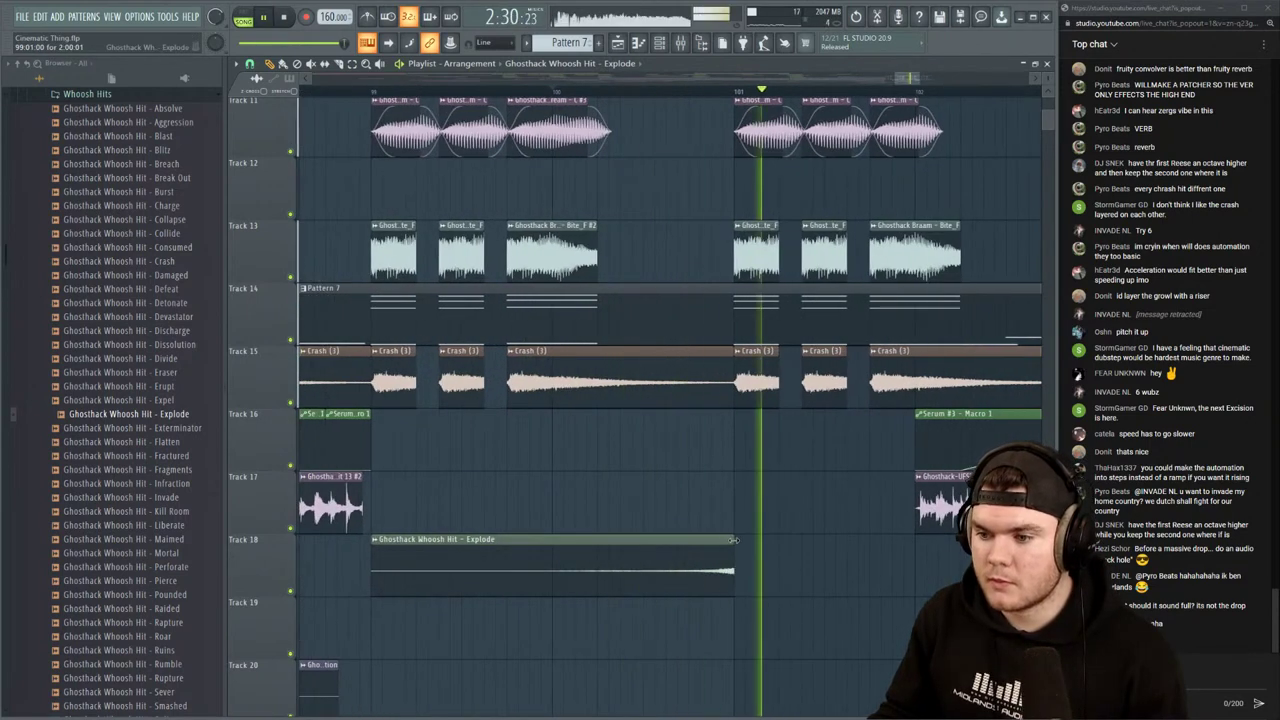
left_click_drag(734, 540, 736, 541)
key("space")
key("space")
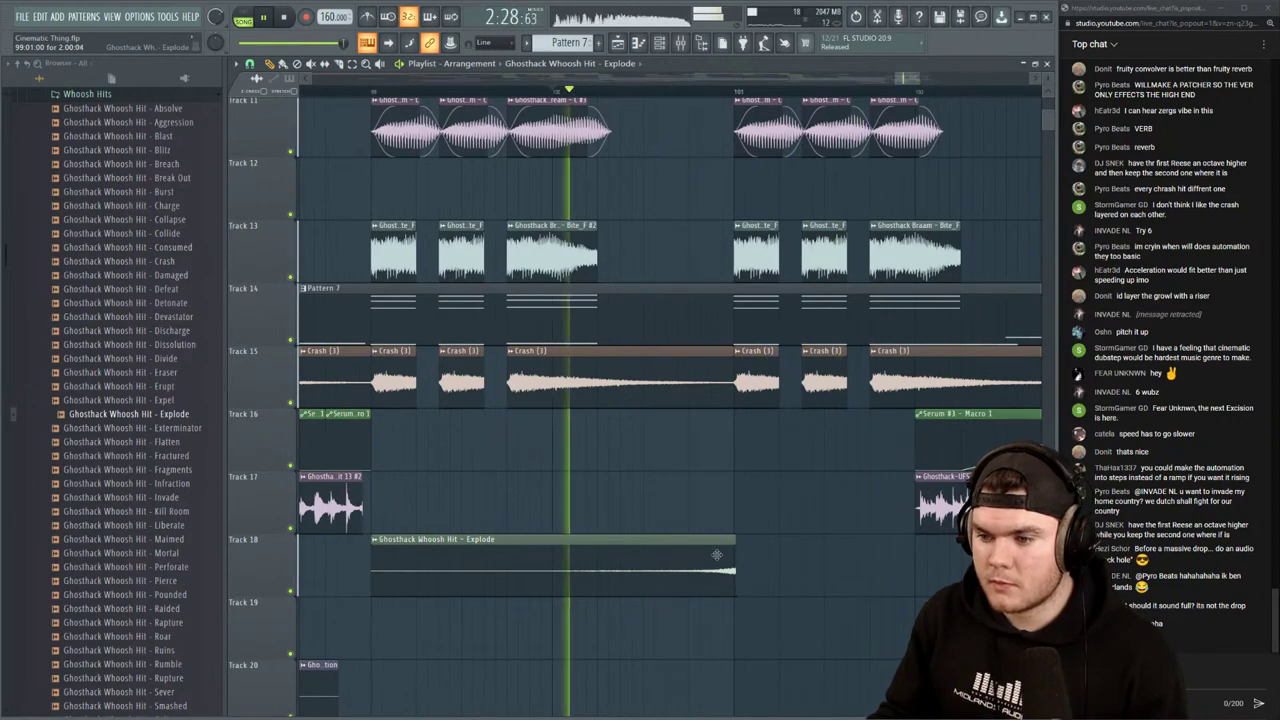
Normalize the Explode whoosh sample and copy its trimmed clip to bar 103 on Track 18
double_click(714, 557)
key("space")
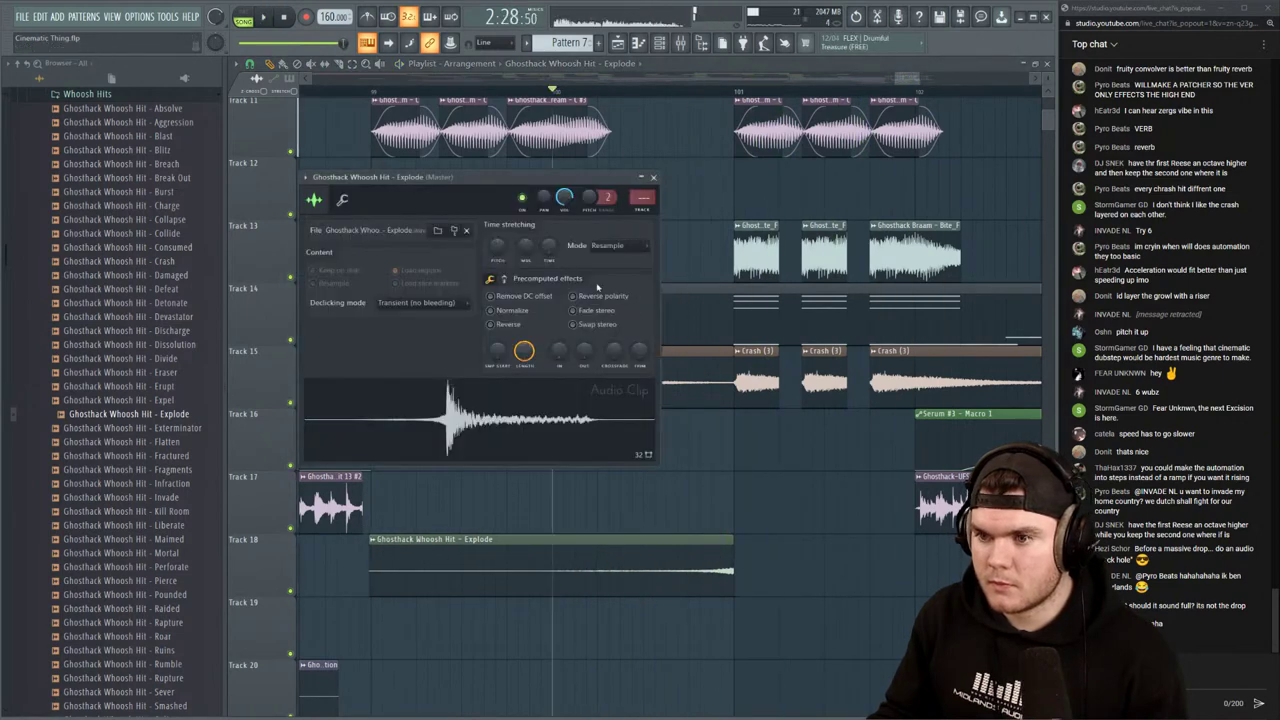
key("space")
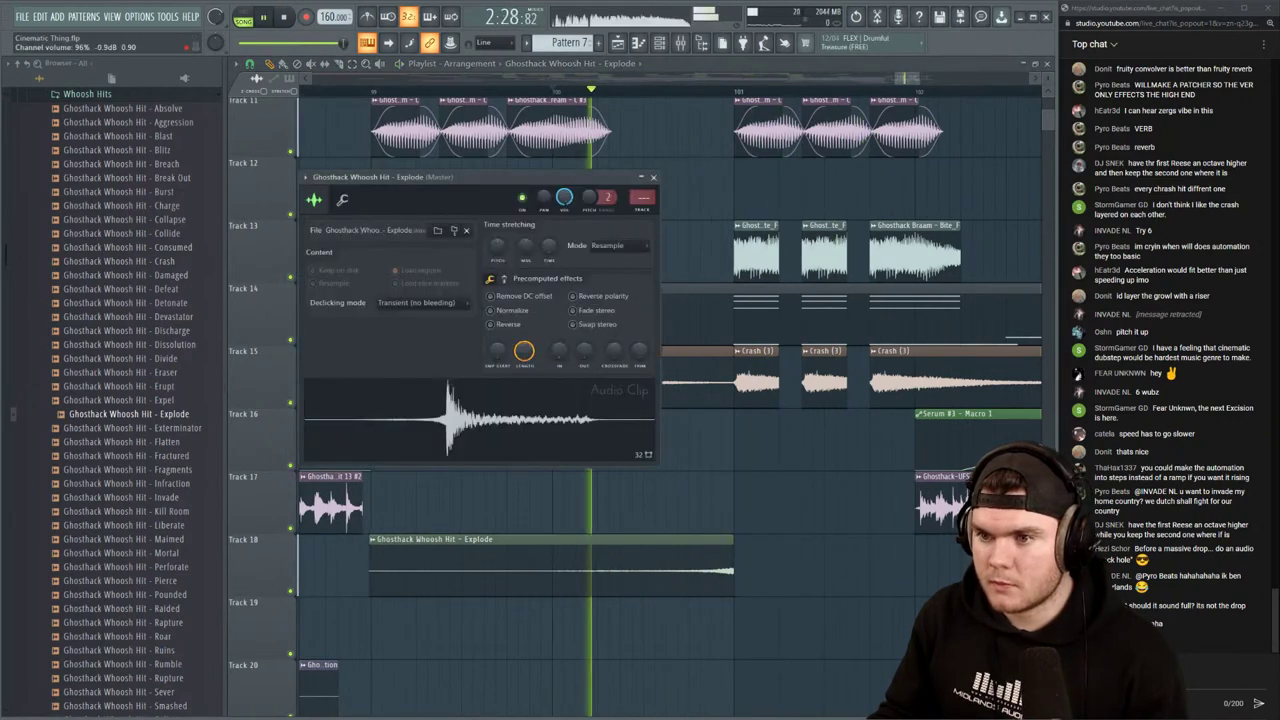
left_click(502, 312)
left_click(654, 177)
scroll(662, 96, "down", 5)
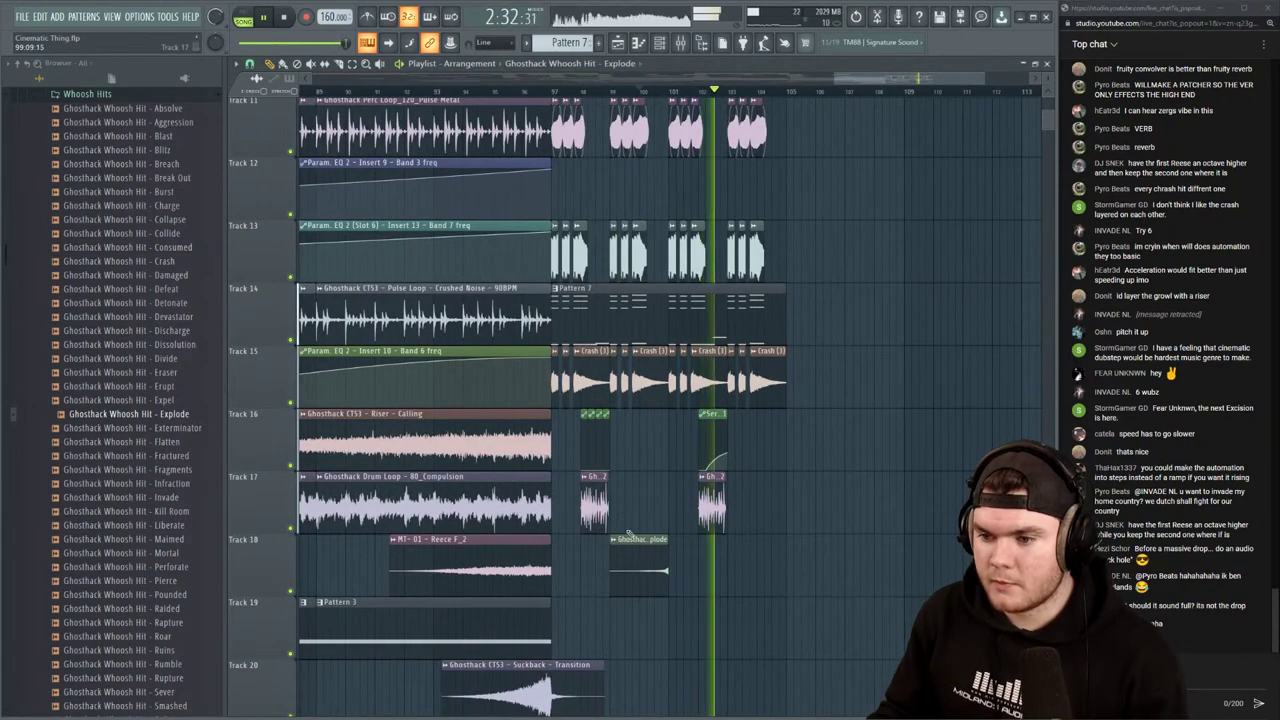
left_click_drag(722, 546, 739, 544)
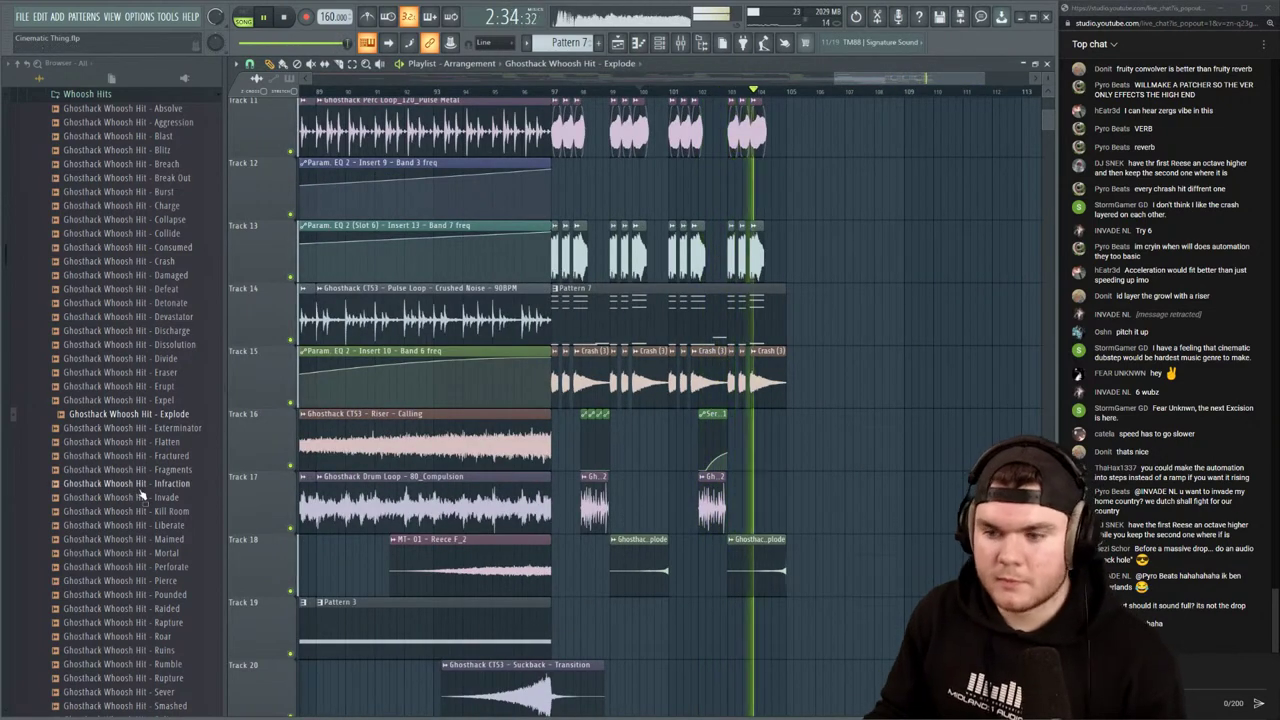
Audition the Pierce and Rapture whoosh hits and place Rapture on Track 19 around bar 99
key("space")
scroll(150, 470, "down", 4)
left_click(166, 443)
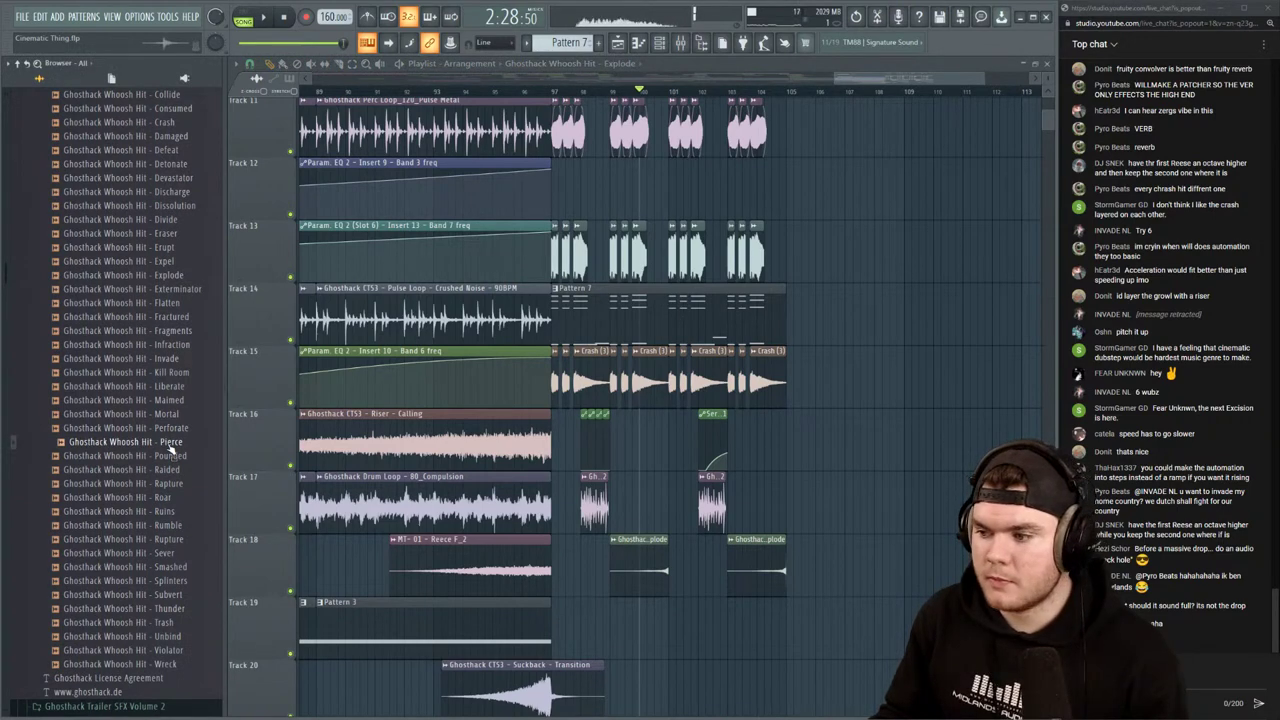
left_click(157, 484)
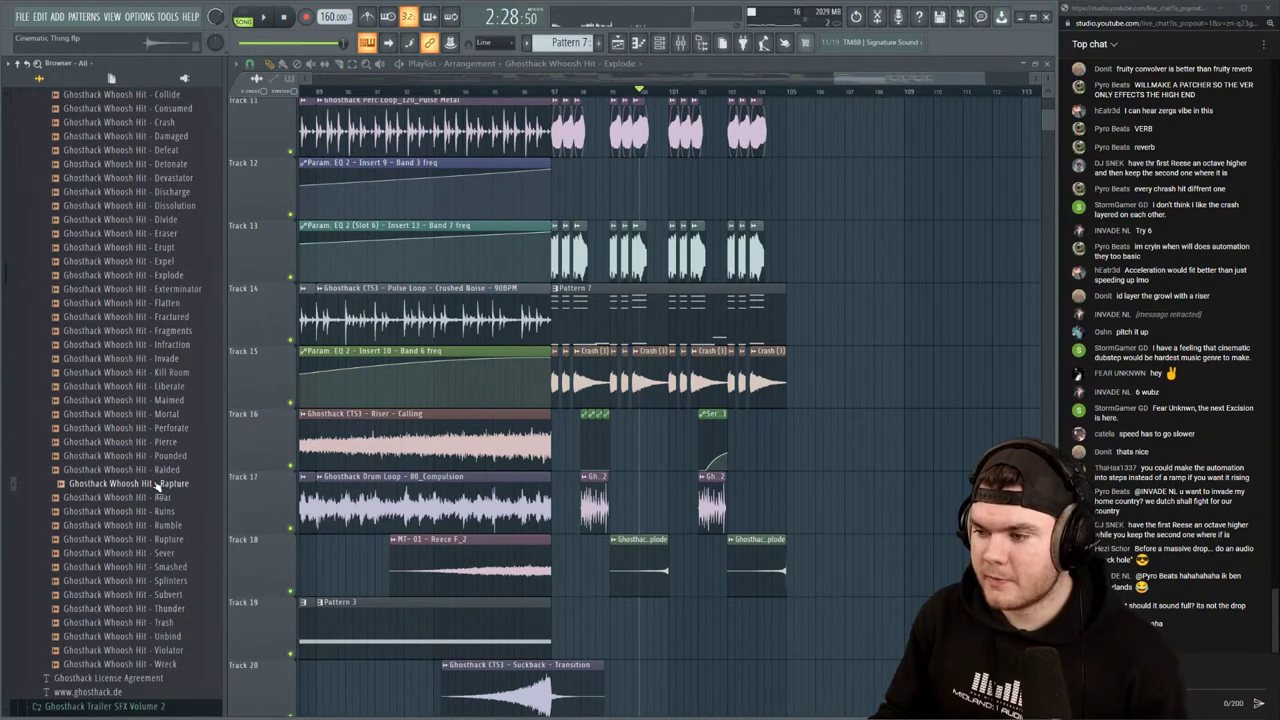
left_click_drag(157, 484, 640, 645)
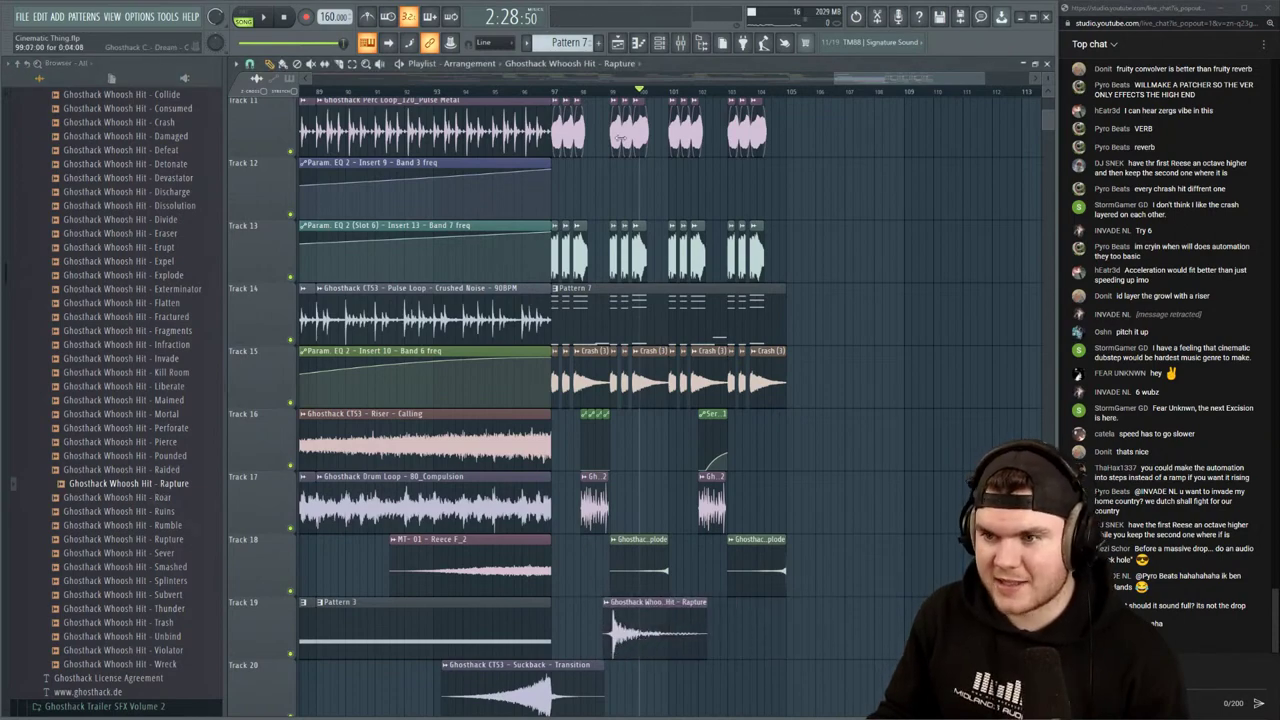
Trim the Rapture clip to its rising start and shift it to end exactly at bar 99
scroll(604, 104, "up", 2)
scroll(606, 104, "down", 3)
scroll(629, 97, "up", 5)
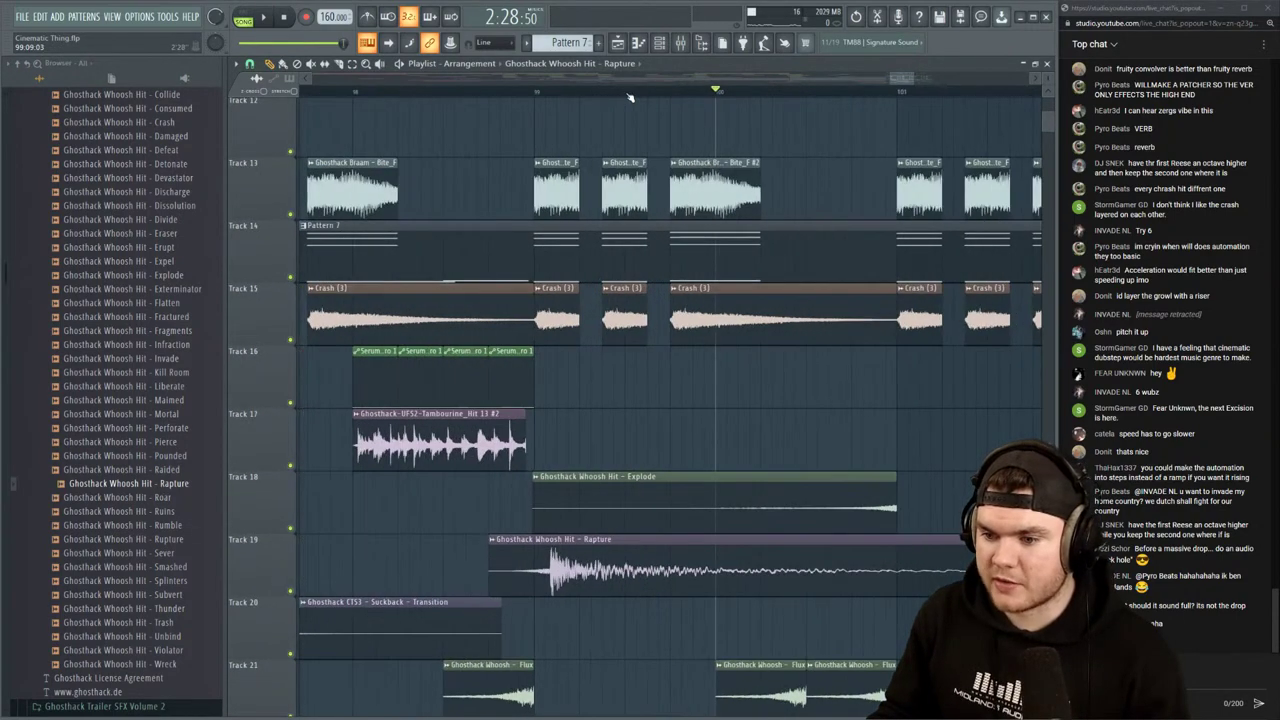
scroll(629, 97, "down", 2)
left_click_drag(928, 547, 578, 568)
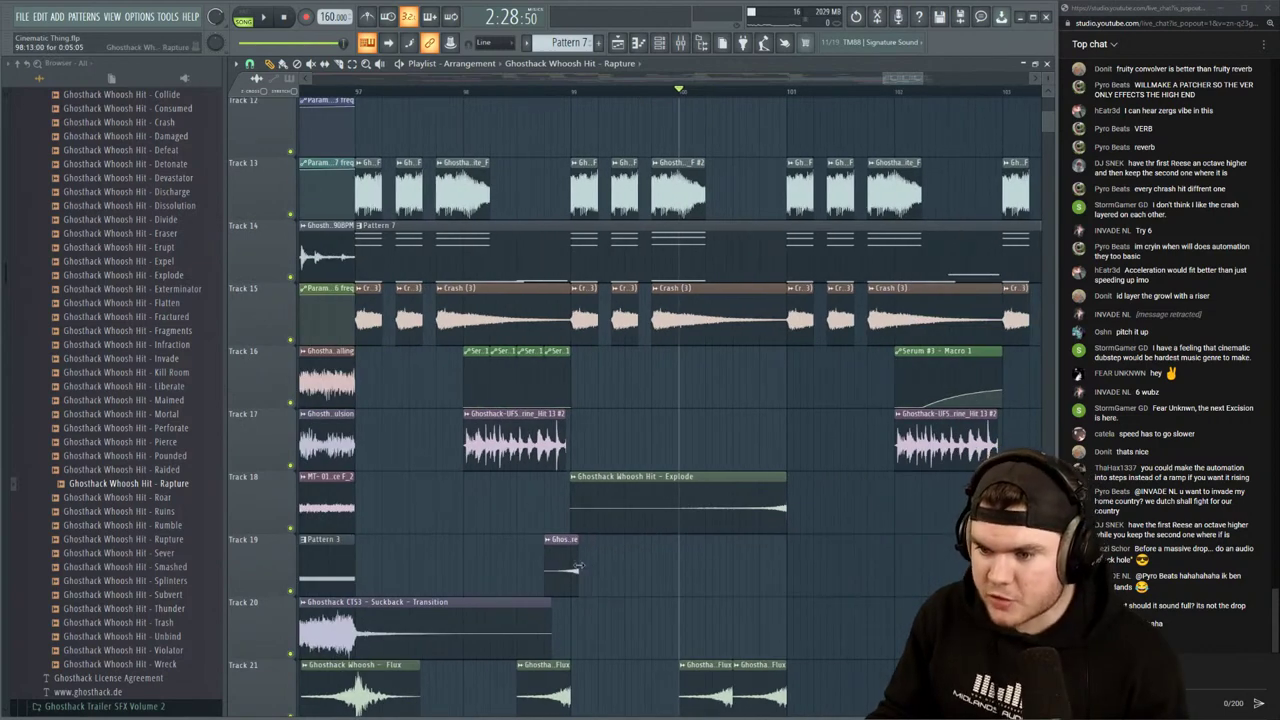
scroll(573, 103, "up", 5)
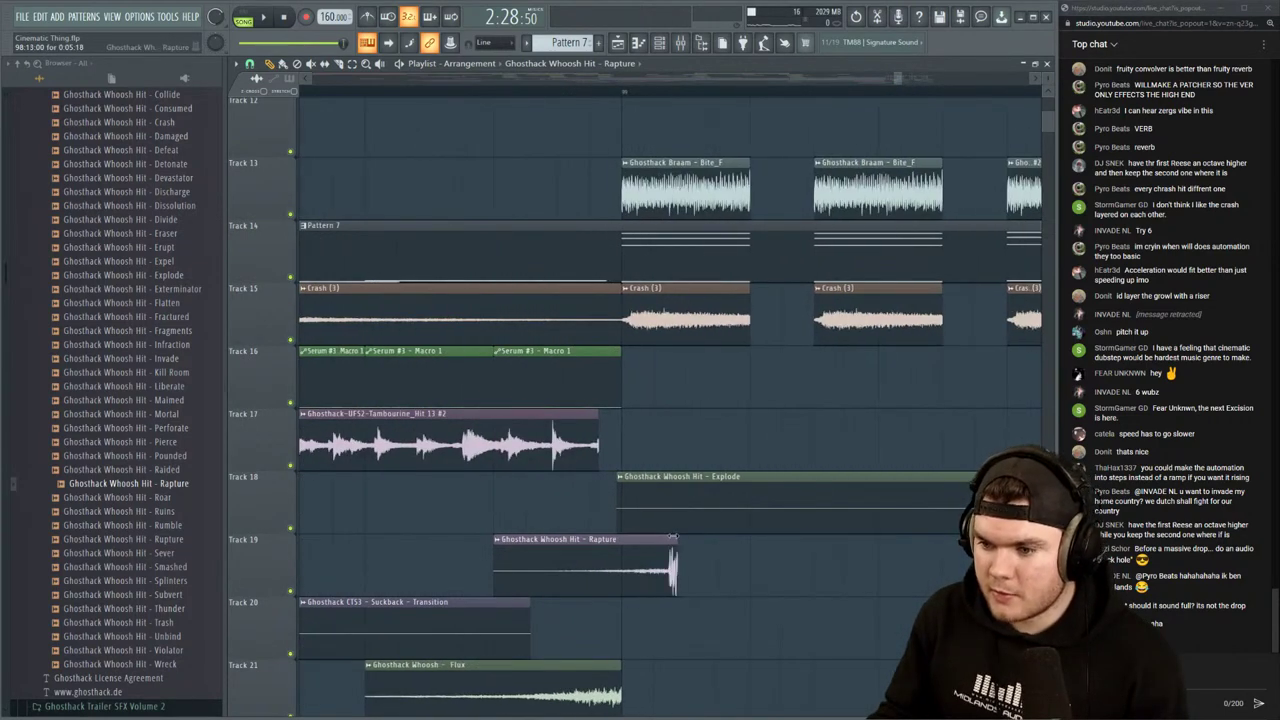
left_click_drag(635, 546, 589, 546)
Normalize the Rapture whoosh sample and play the transition from bar 98 to check its level
key("space")
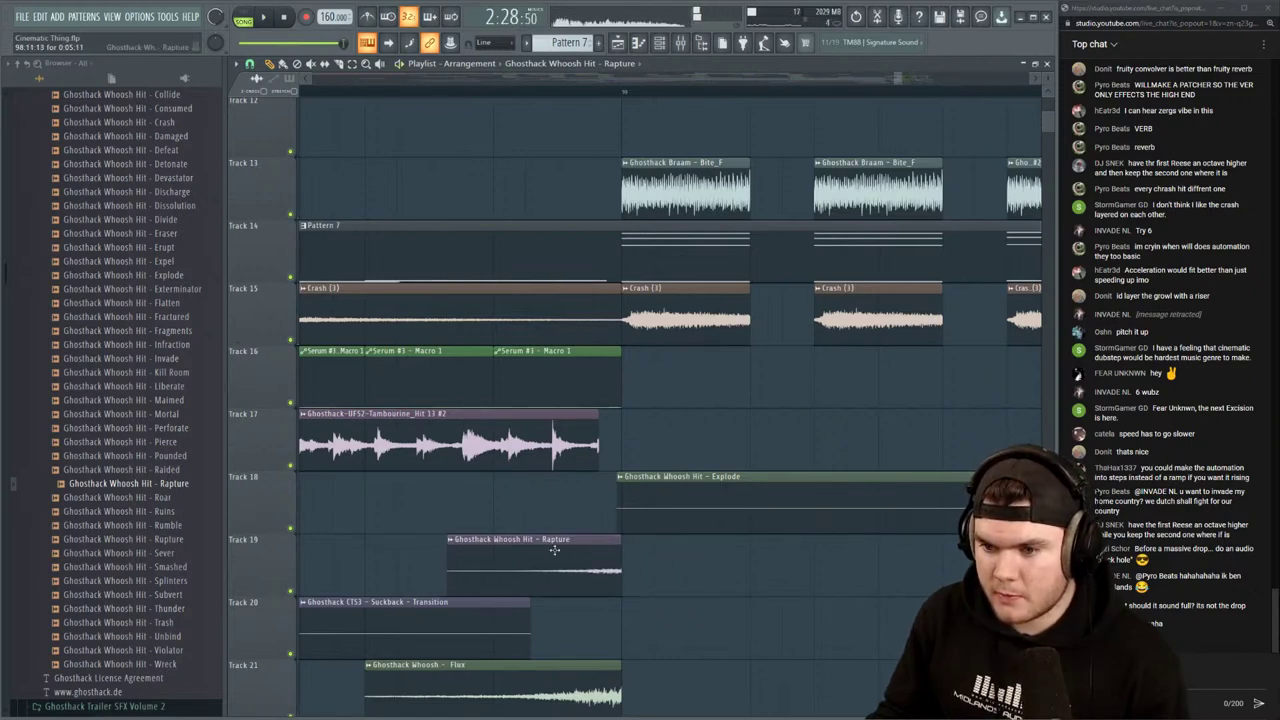
key("space")
scroll(562, 91, "down", 5)
left_click(470, 91)
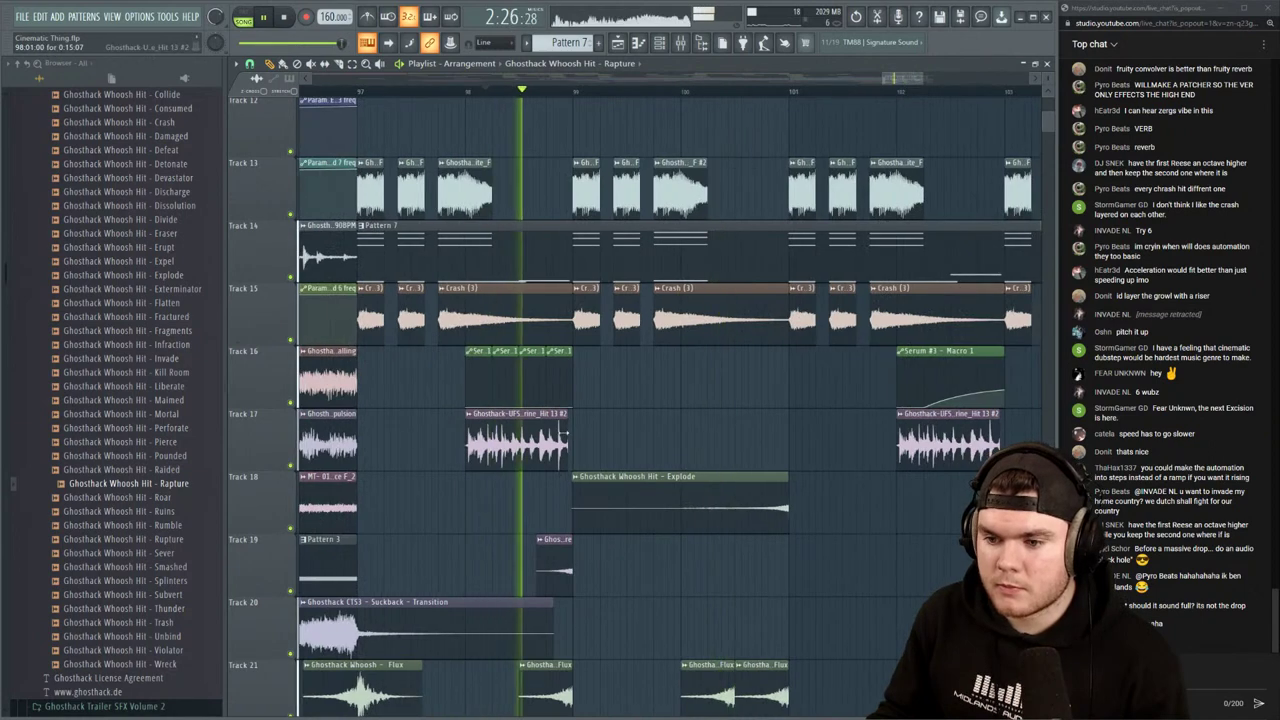
double_click(554, 543)
key("space")
key("space")
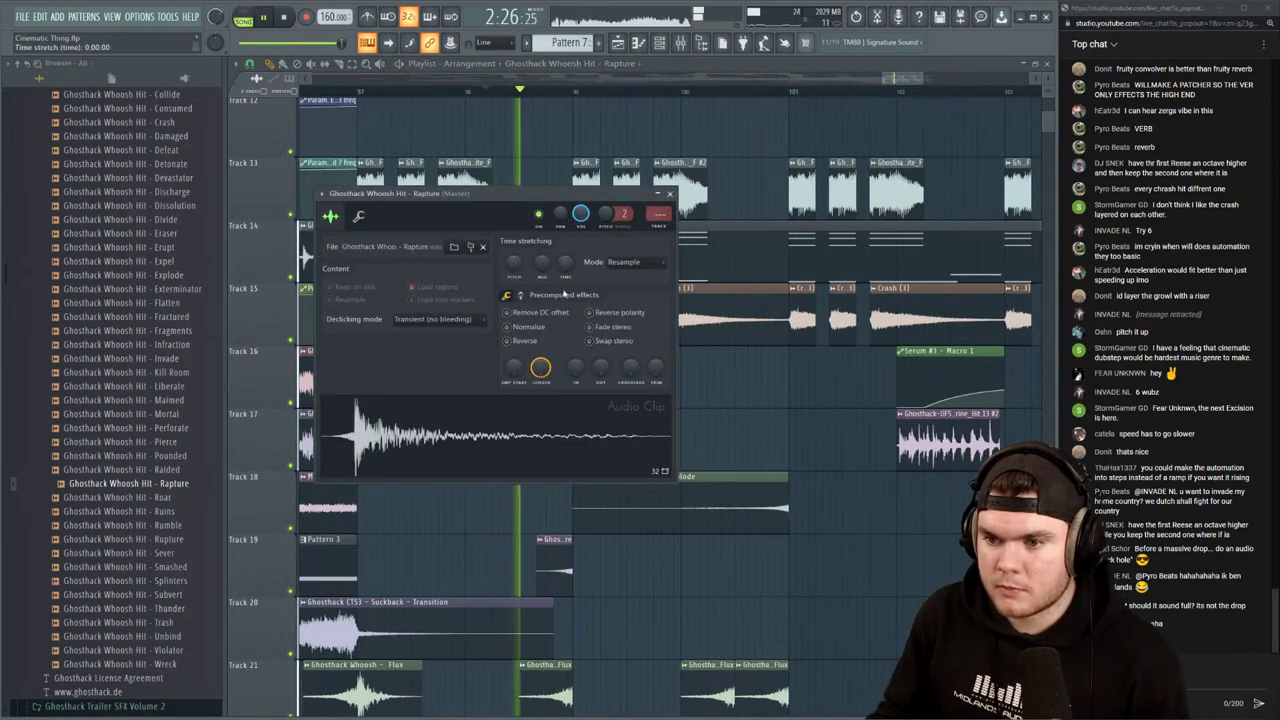
key("space")
left_click(508, 327)
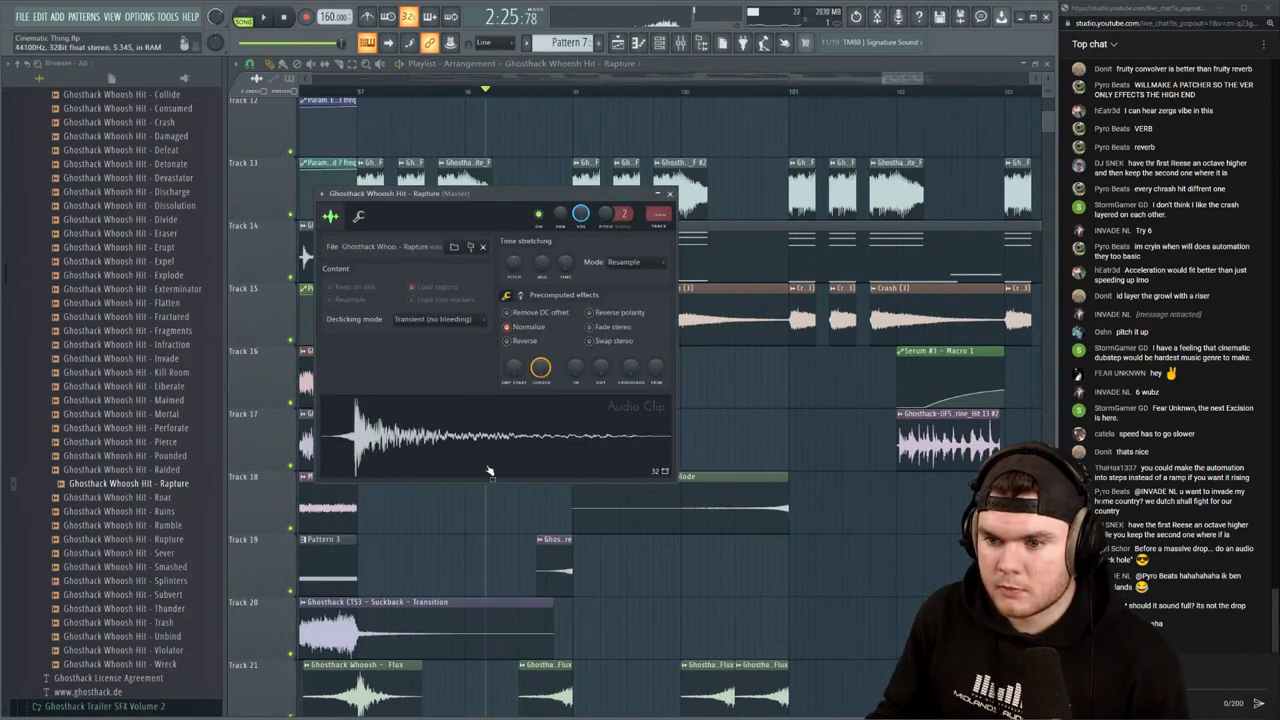
key("space")
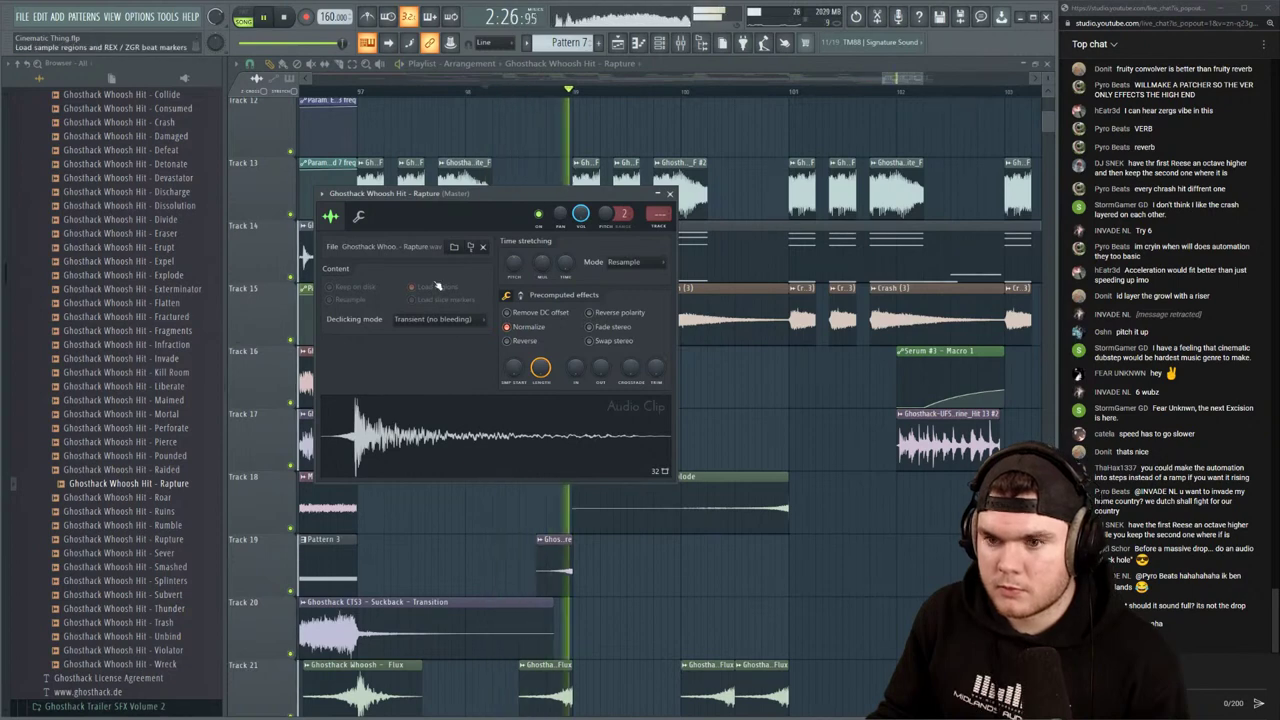
key("space")
Turn the Rapture sample's fade-out fully up and shorten its length to 44%, checking it in playback
left_click(361, 216)
left_click(330, 216)
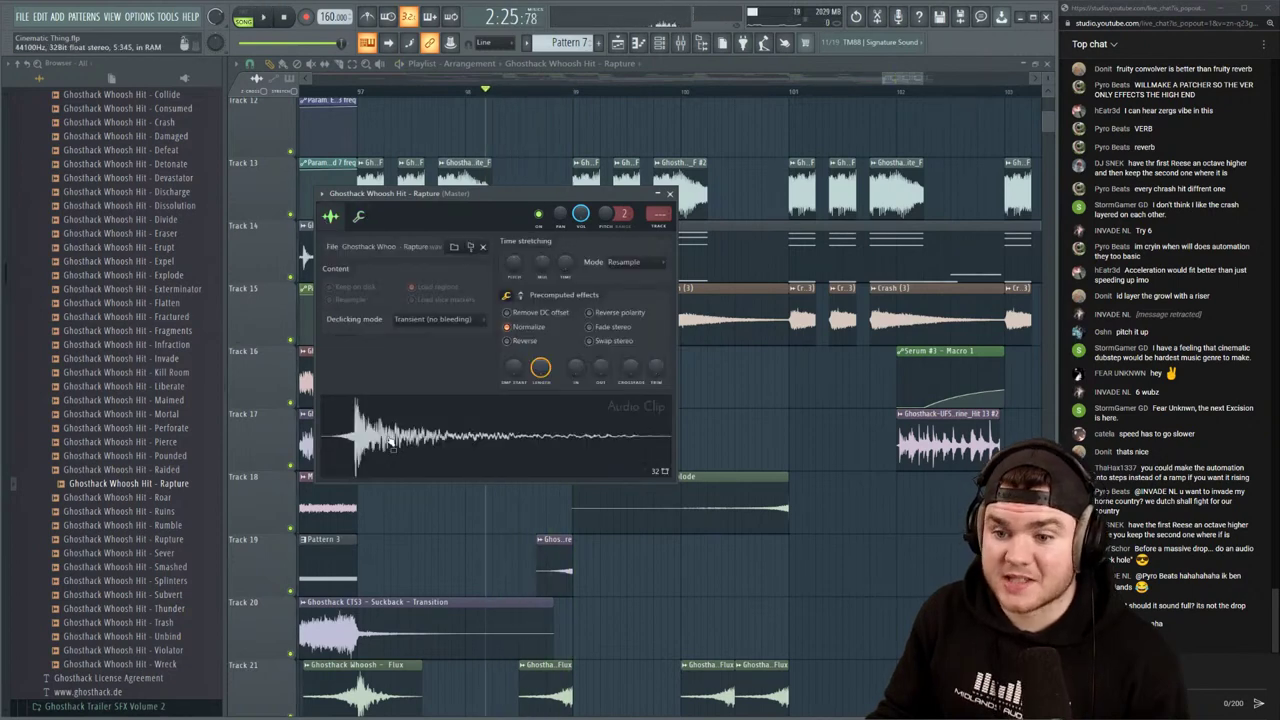
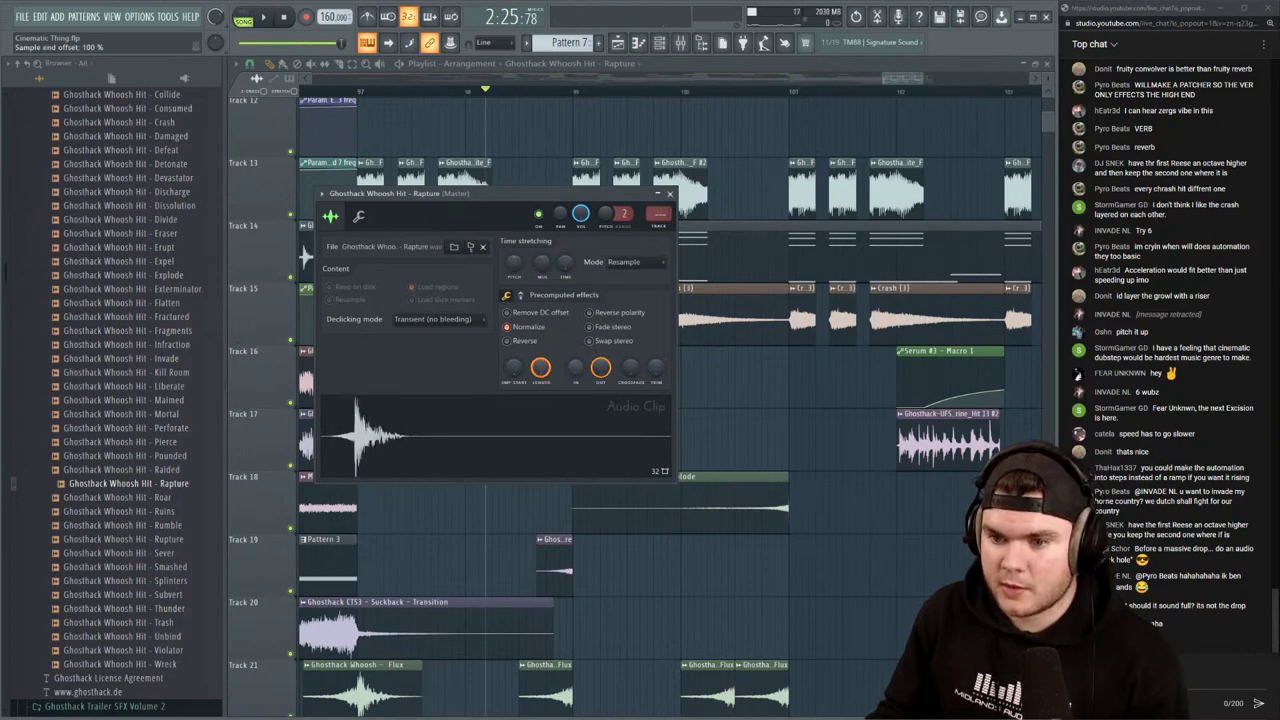
left_click_drag(541, 368, 541, 422)
key("space")
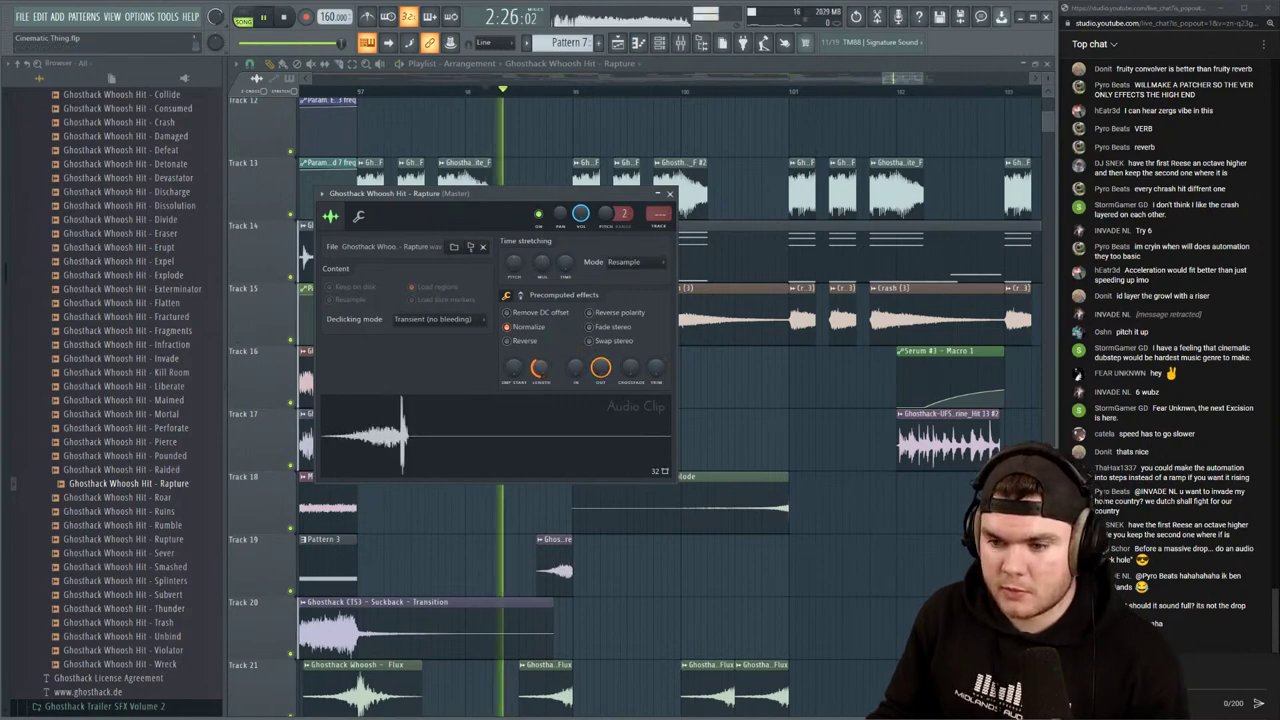
left_click_drag(541, 368, 541, 365)
key("space")
key("space")
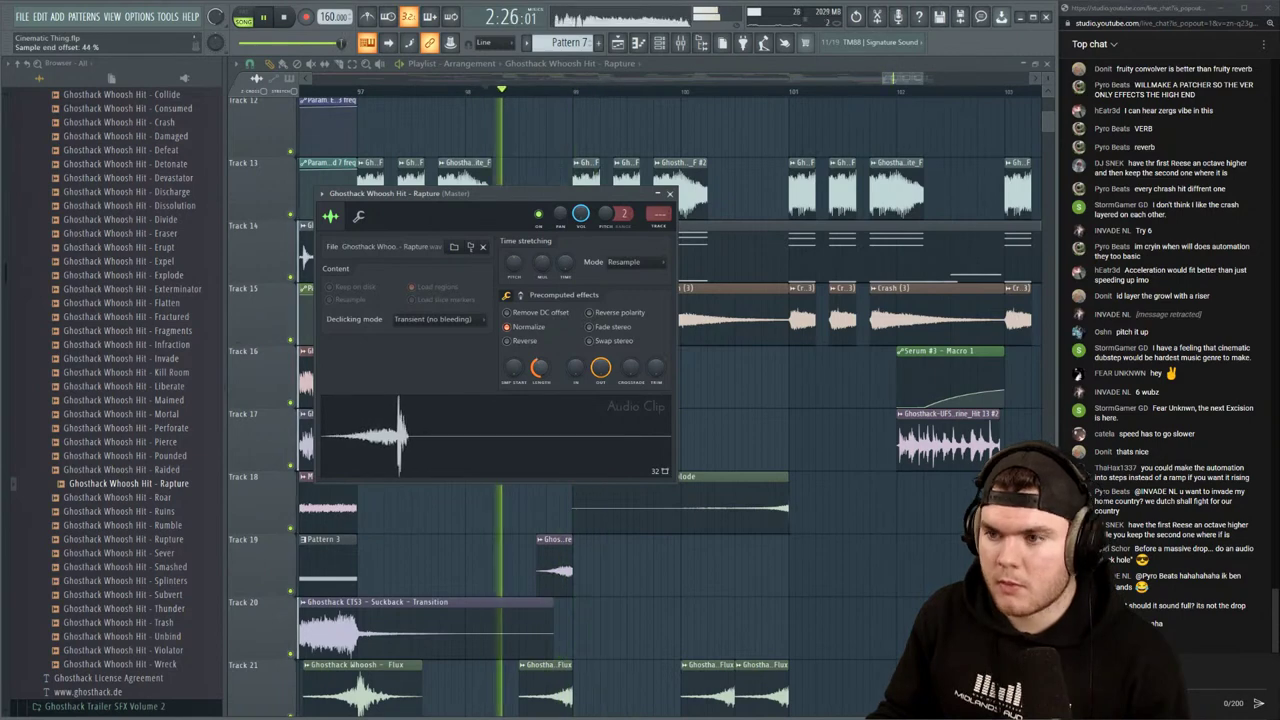
Move the Rapture clip up to Track 18 before the first Explode clip and copy it just before the Explode clip at bar 103
left_click(670, 194)
scroll(677, 93, "down", 3)
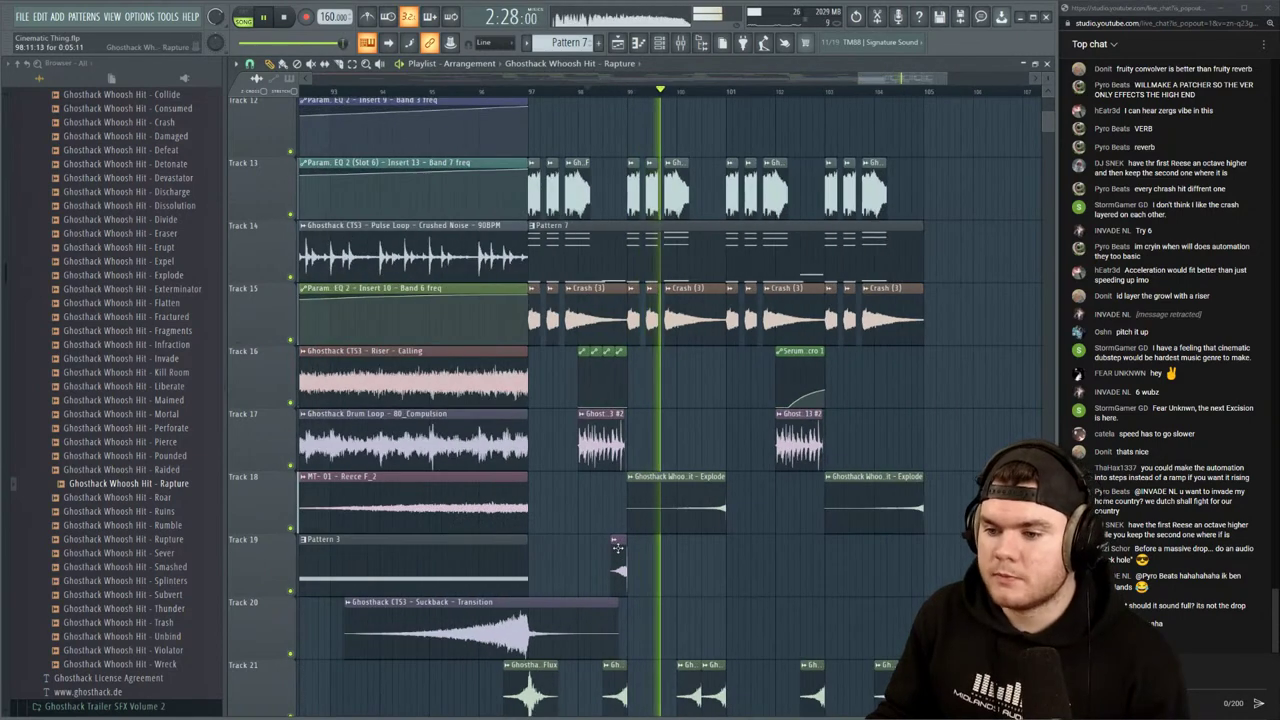
key("space")
left_click_drag(617, 547, 618, 492)
left_click_drag(761, 497, 809, 491)
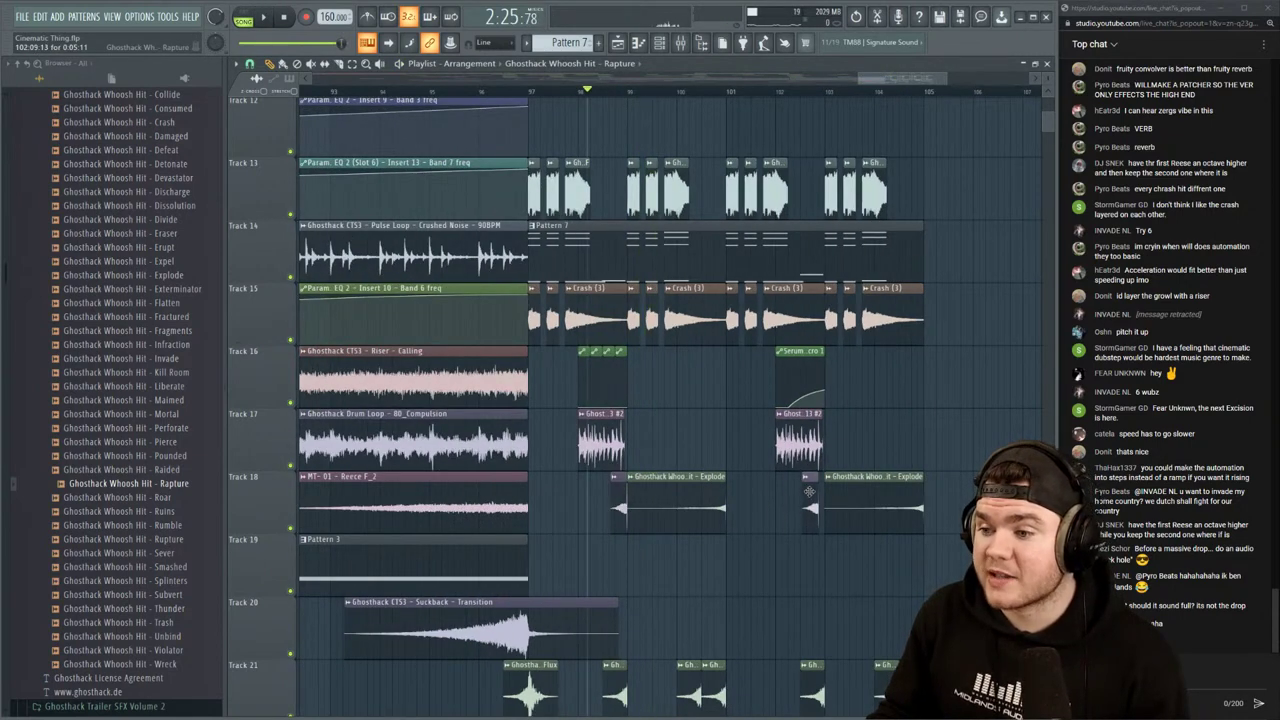
Play the drop leading into bar 99 to check the Rapture transition, restarting playback just before bar 98
scroll(762, 585, "down", 1)
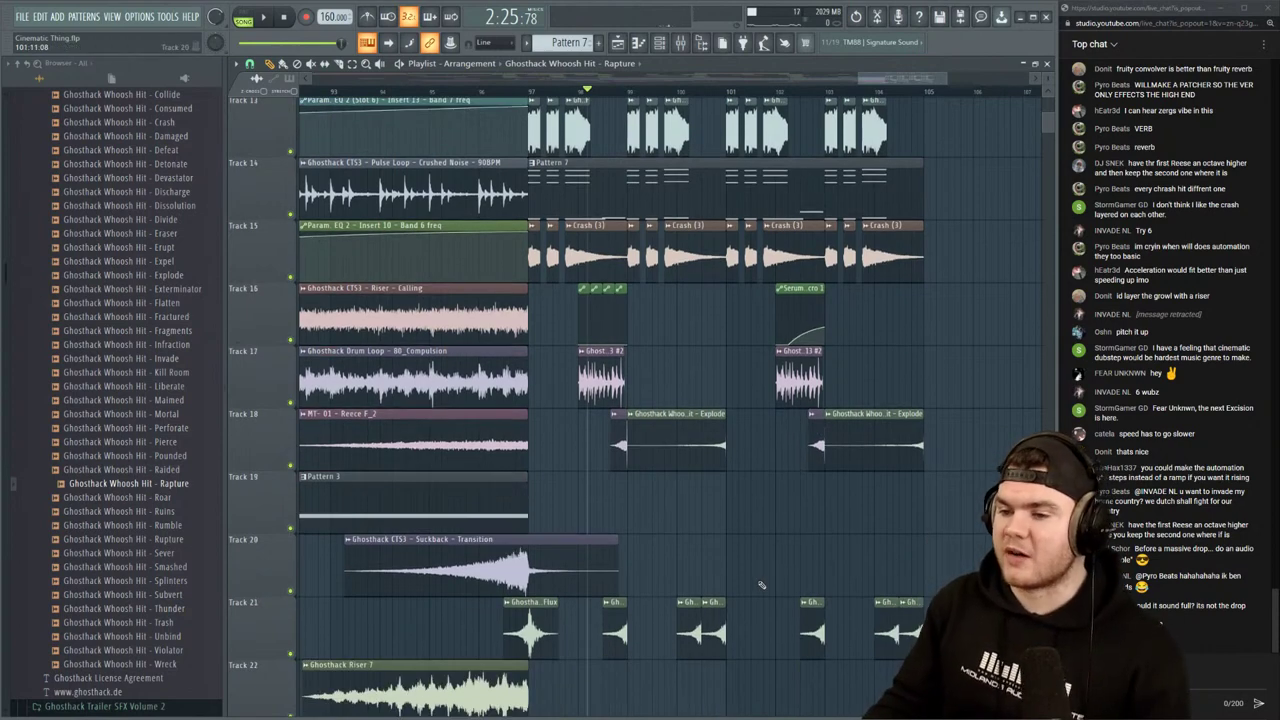
key("space")
left_click(704, 493)
right_click(705, 508)
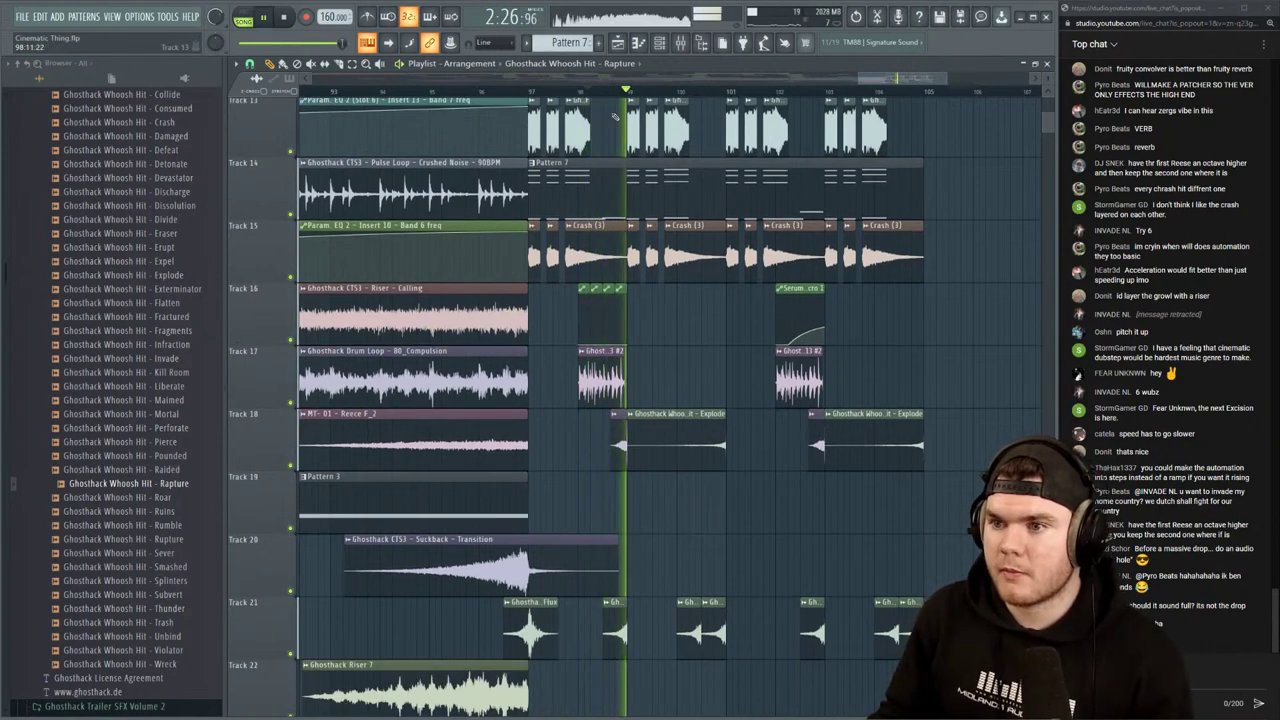
left_click(562, 92)
left_click(562, 92)
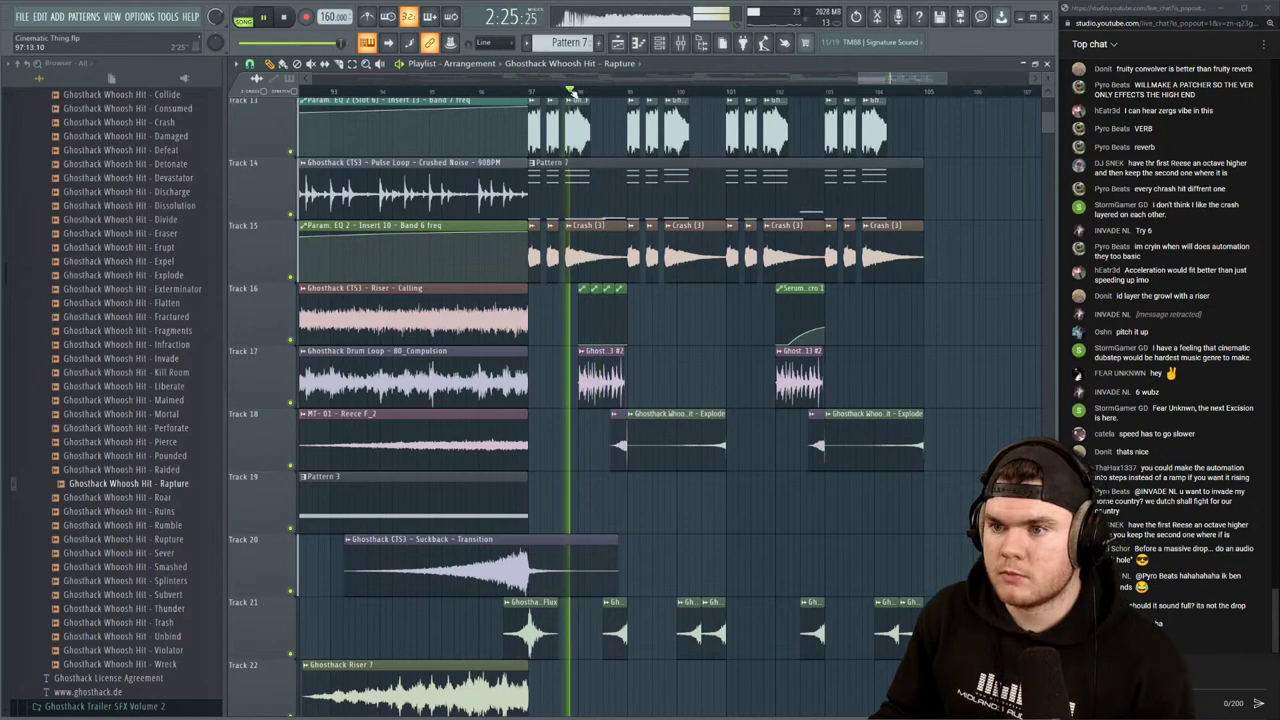
scroll(600, 93, "up", 3)
key("space")
Audition the Smashed and Blast whoosh hits and the Demolish and Excursion samples from the Suckbacks folder
left_click(183, 566)
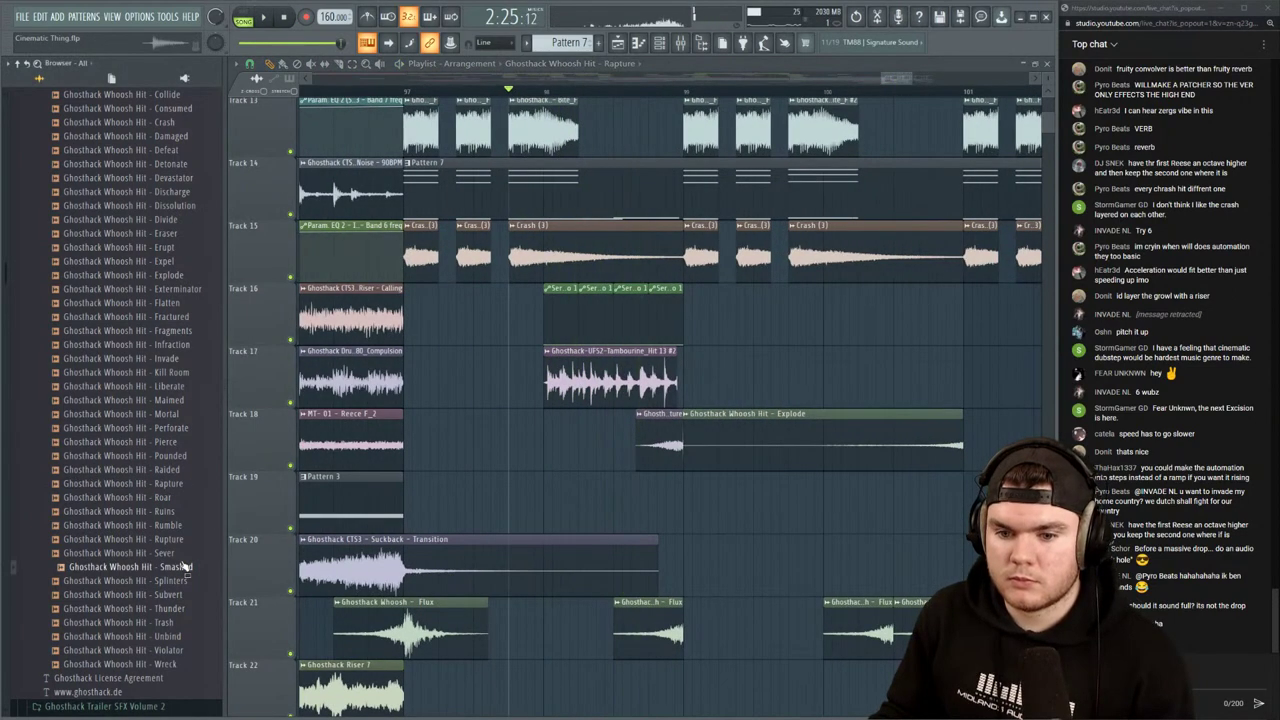
scroll(170, 450, "up", 7)
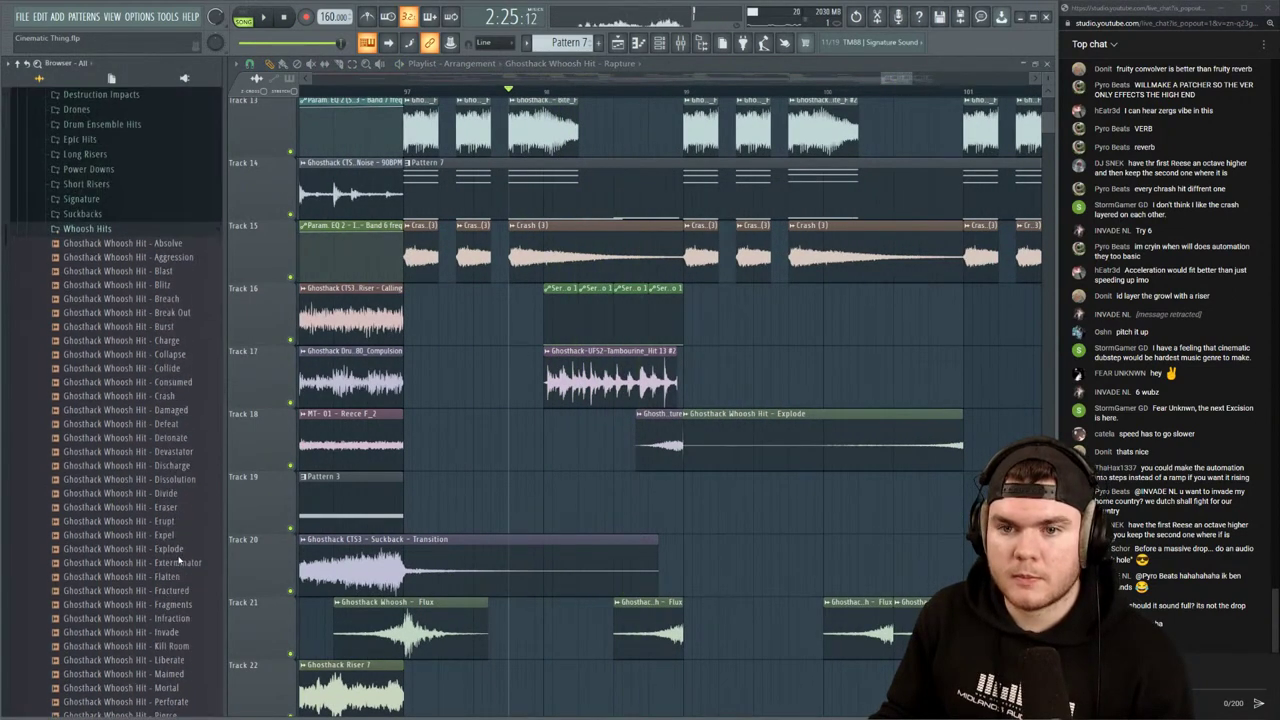
left_click(152, 280)
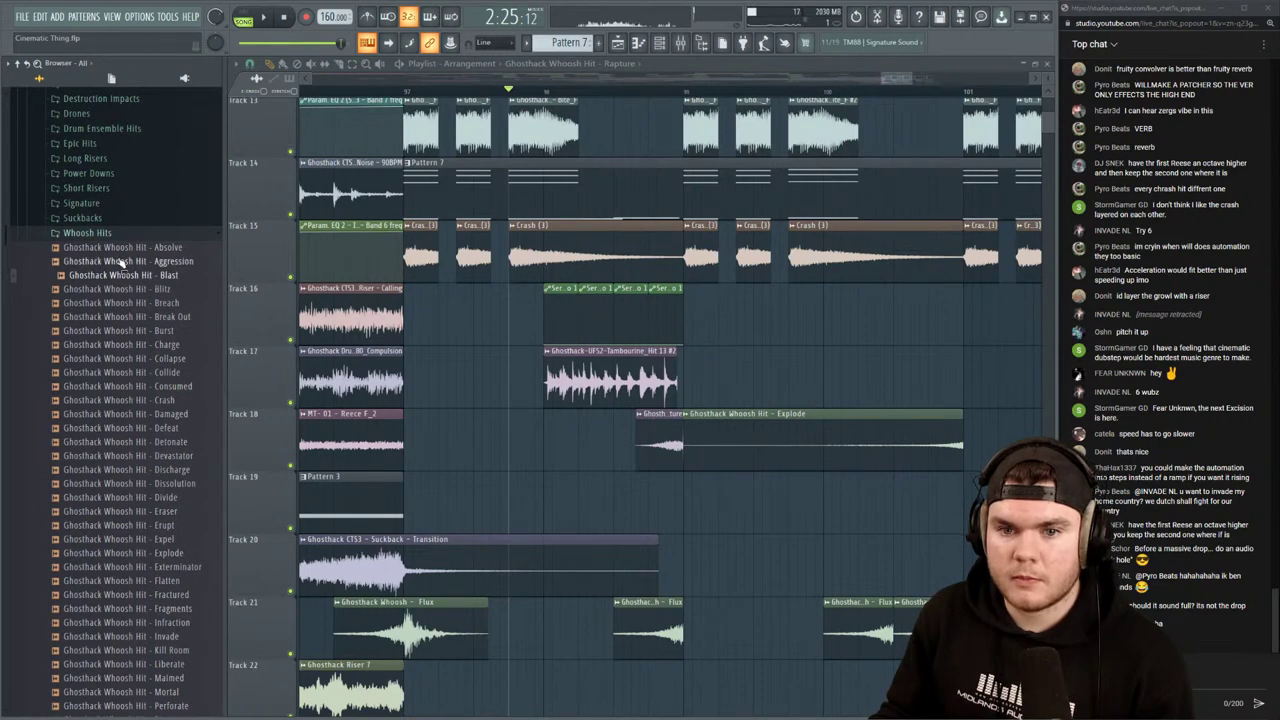
left_click(82, 218)
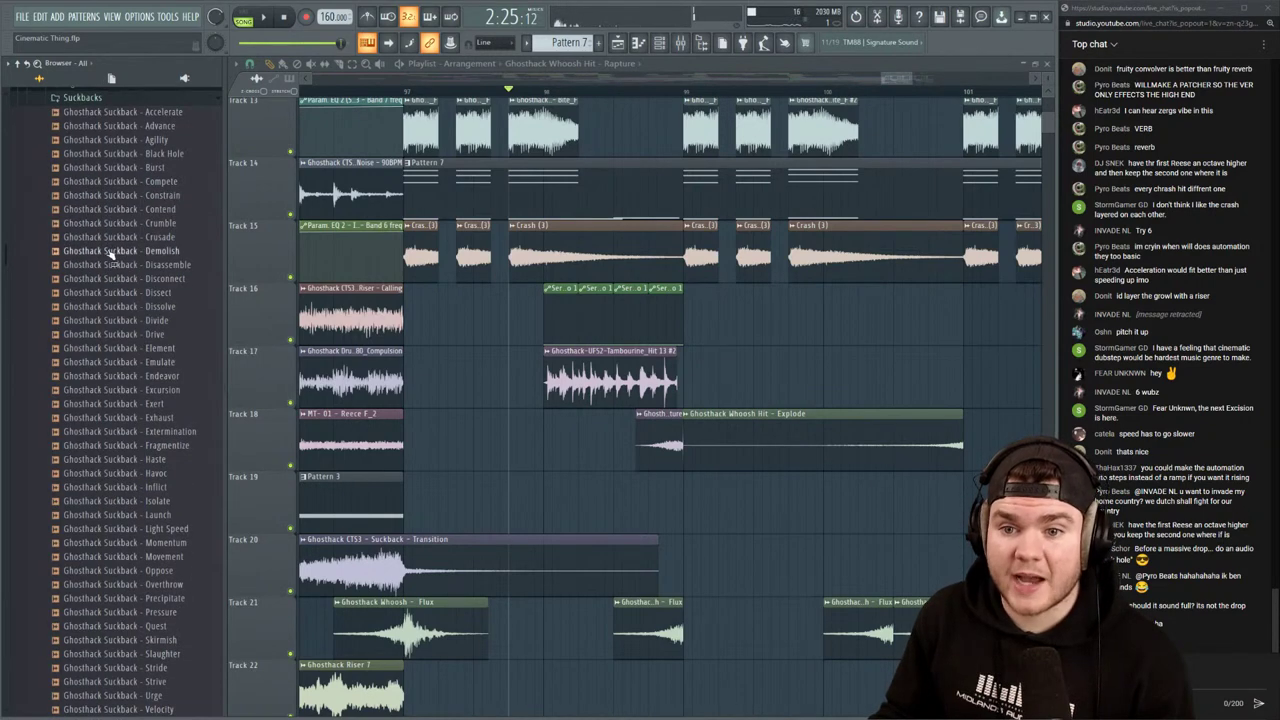
left_click(110, 251)
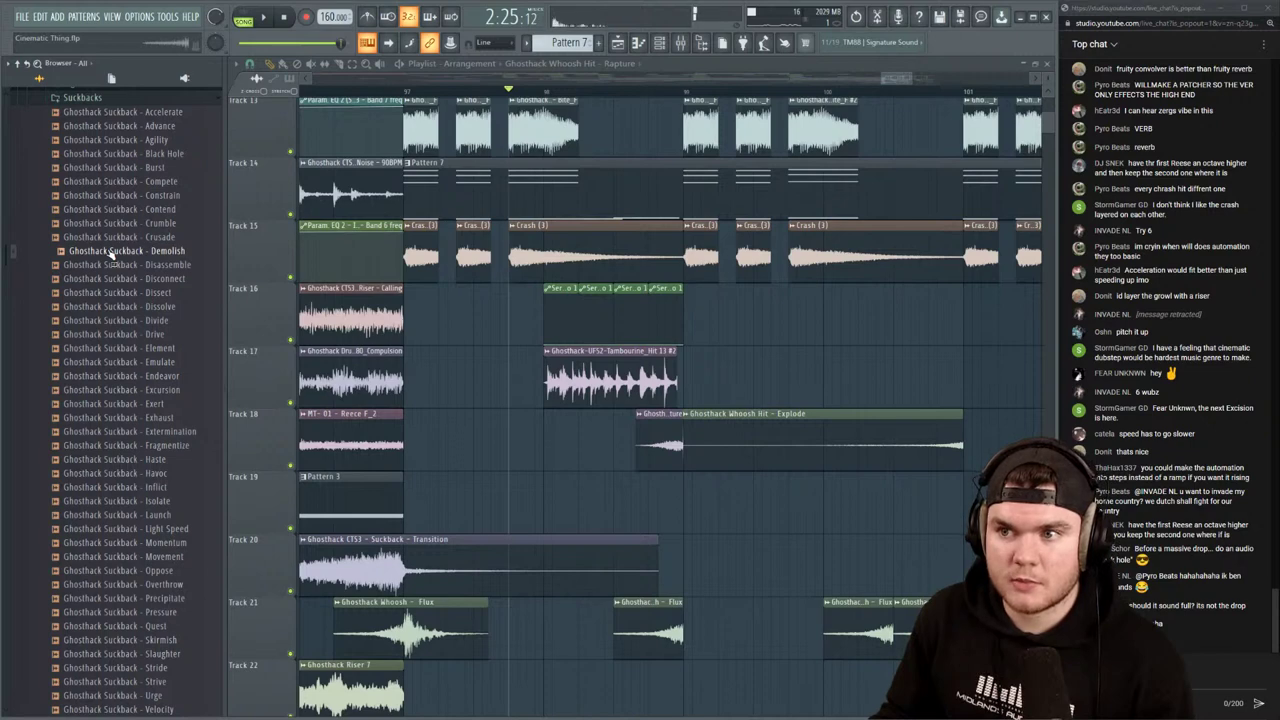
left_click(96, 391)
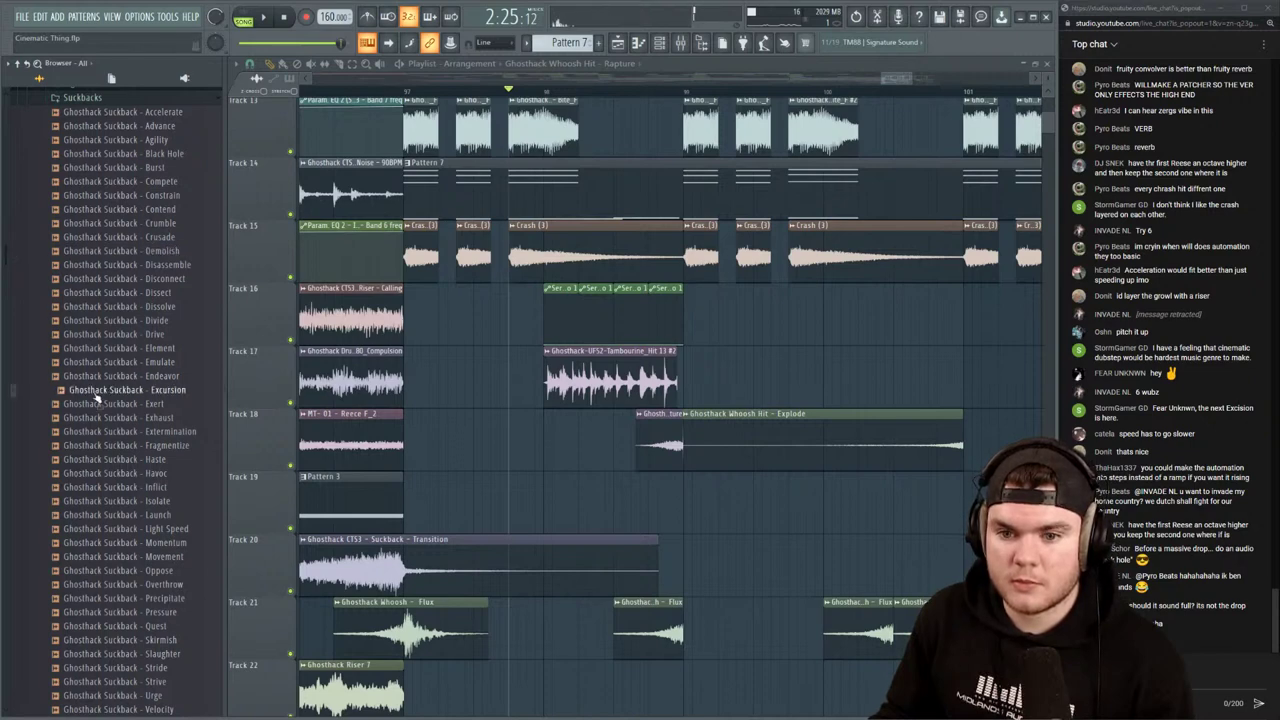
scroll(145, 495, "down", 3)
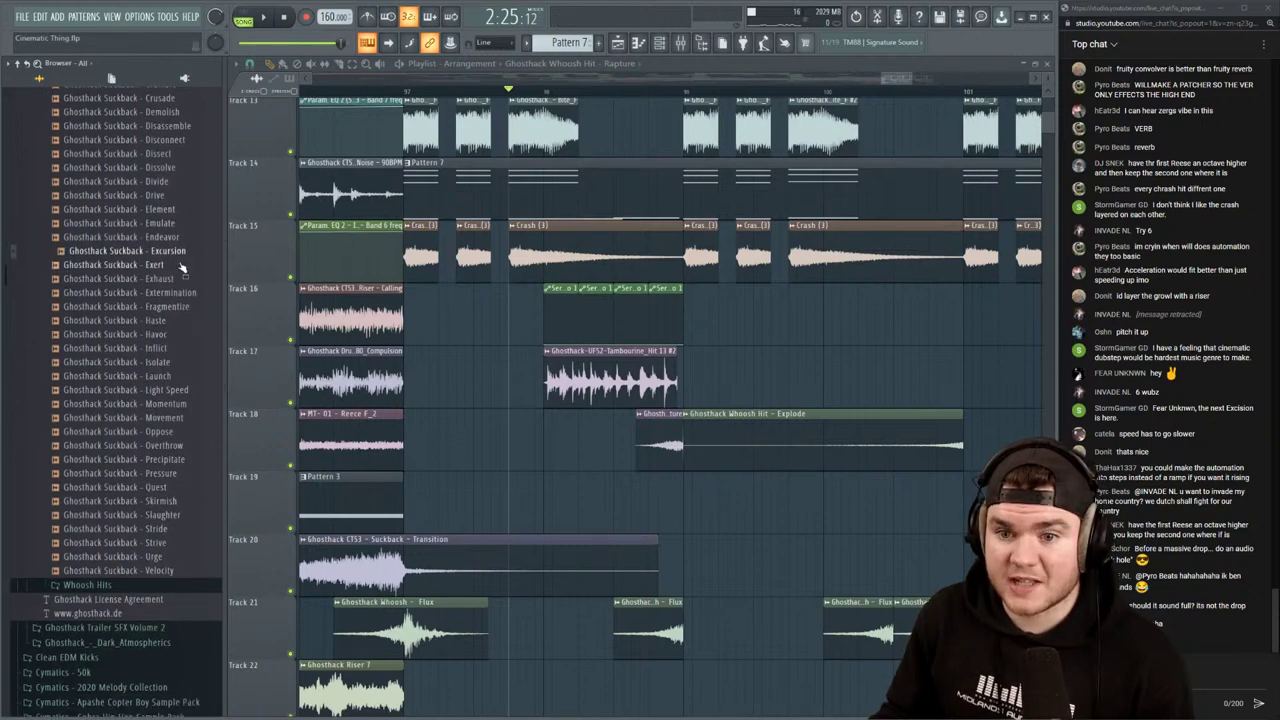
Place the Ghosthack Suckback - Endeavor sample on Track 19, trim it to run from bar 98 to bar 99 and play it
mouse_move(163, 240)
left_mouse_down()
mouse_move(263, 329)
mouse_move(670, 530)
mouse_move(676, 518)
mouse_move(602, 508)
mouse_move(591, 491)
left_mouse_up()
key("space")
scroll(624, 108, "down", 3)
key("space")
key("space")
key("space")
scroll(643, 94, "up", 3)
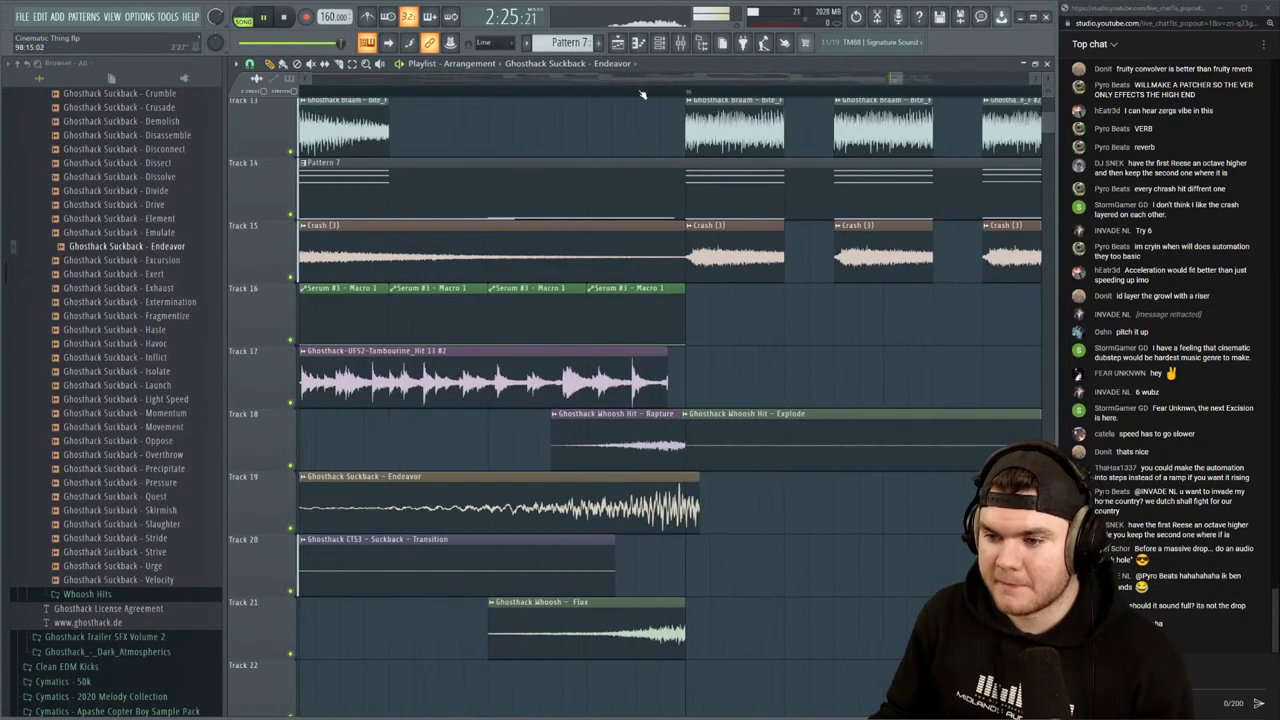
key("space")
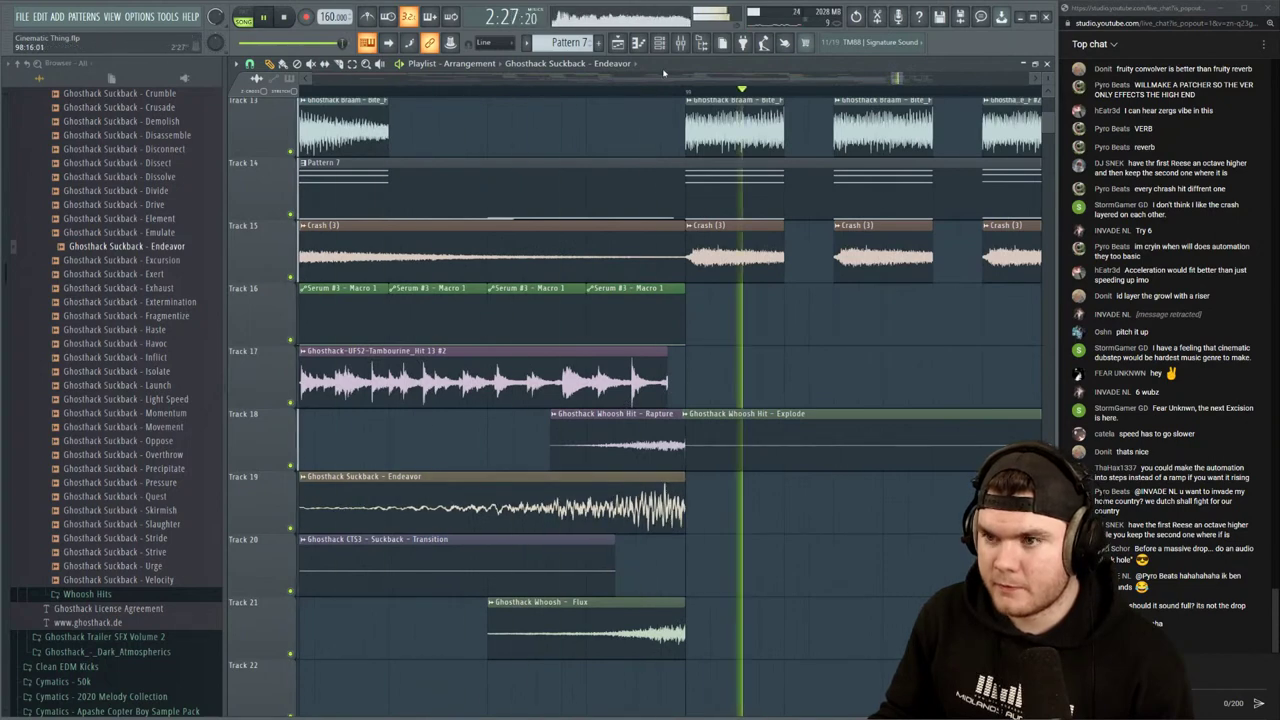
scroll(549, 499, "down", 4)
key("space")
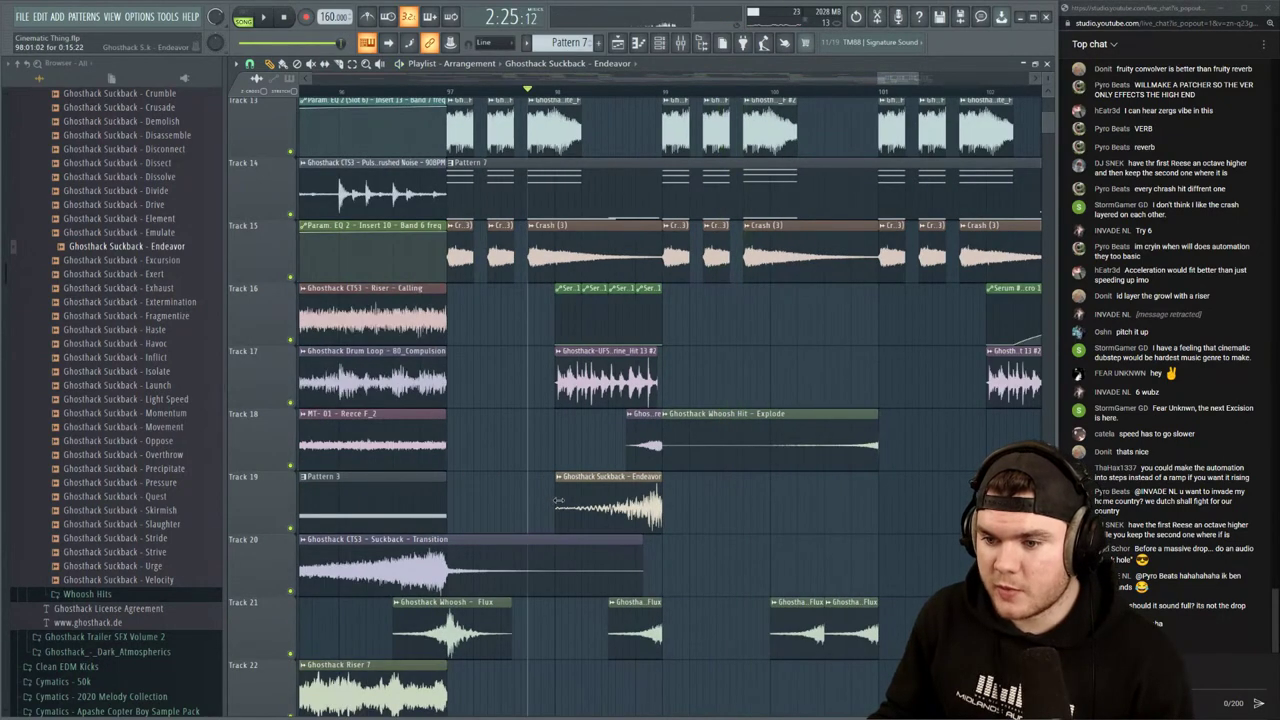
key("space")
scroll(557, 502, "up", 3)
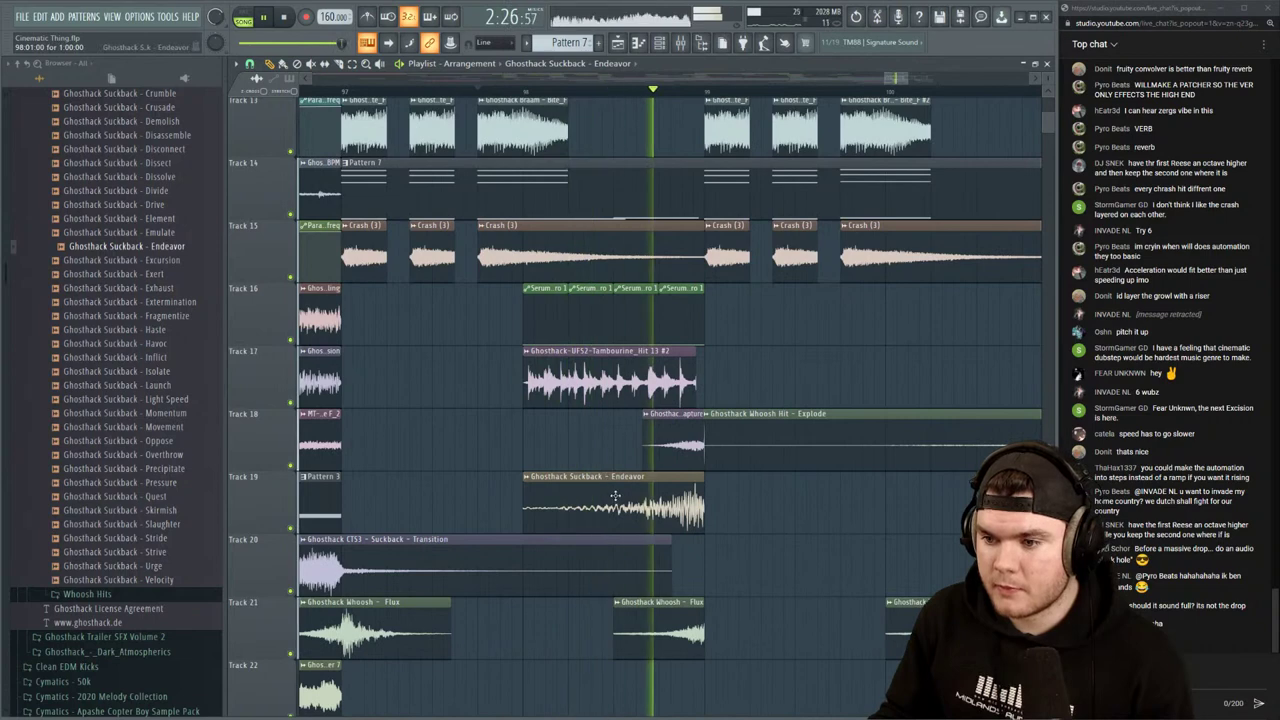
Open the Endeavor suckback in Edison and apply an equalizer curve that cuts its low frequencies
double_click(613, 494)
key("space")
right_click(475, 448)
left_click(500, 504)
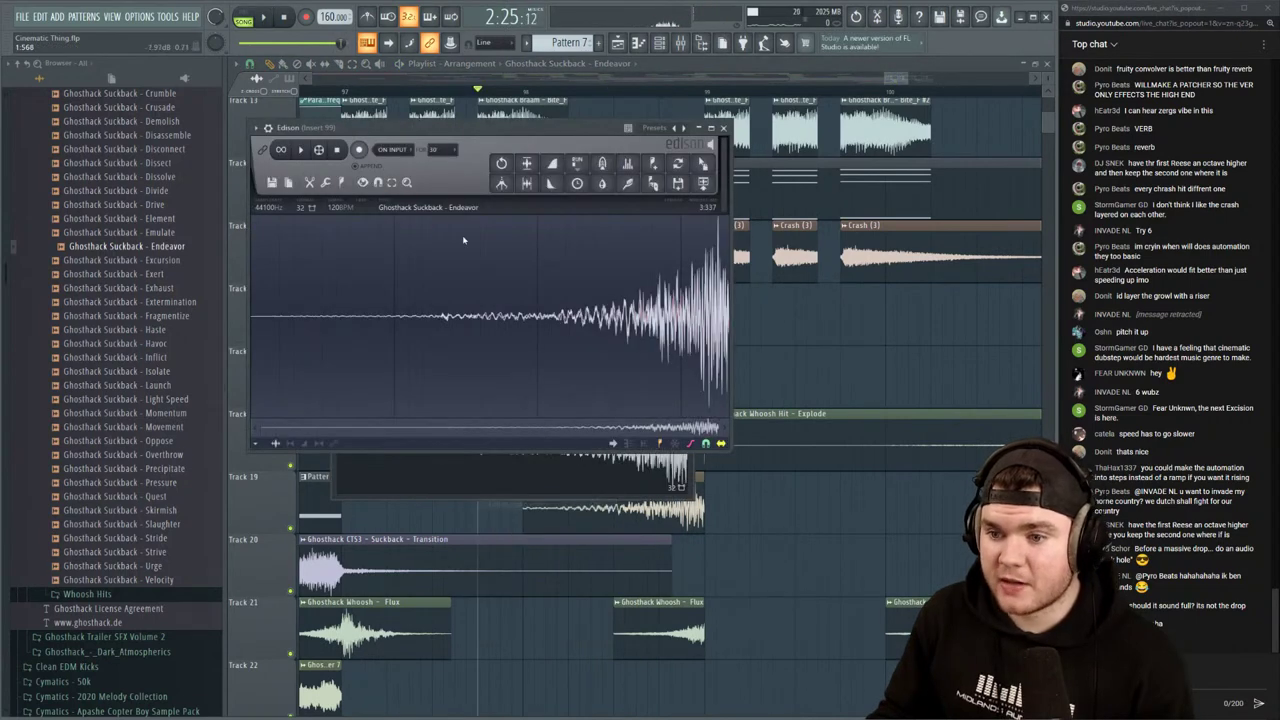
left_click(628, 164)
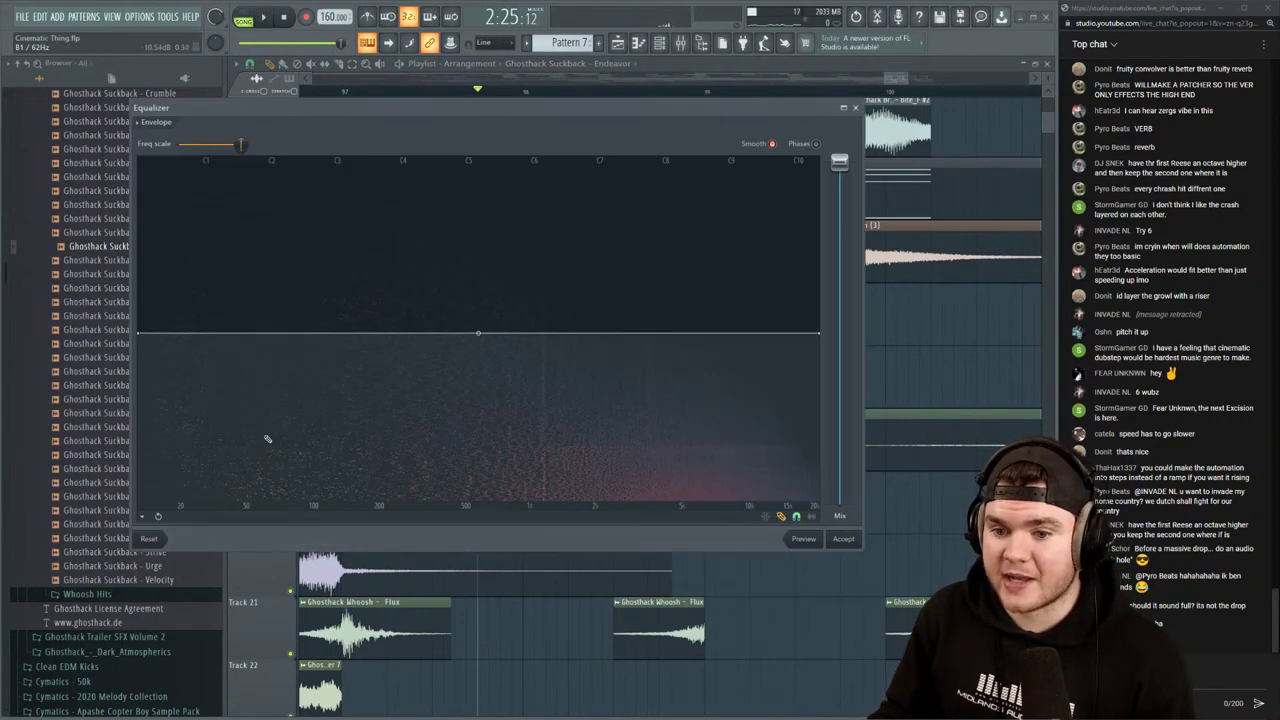
right_click(205, 486)
right_click(192, 508)
right_click(152, 508)
right_click(408, 334)
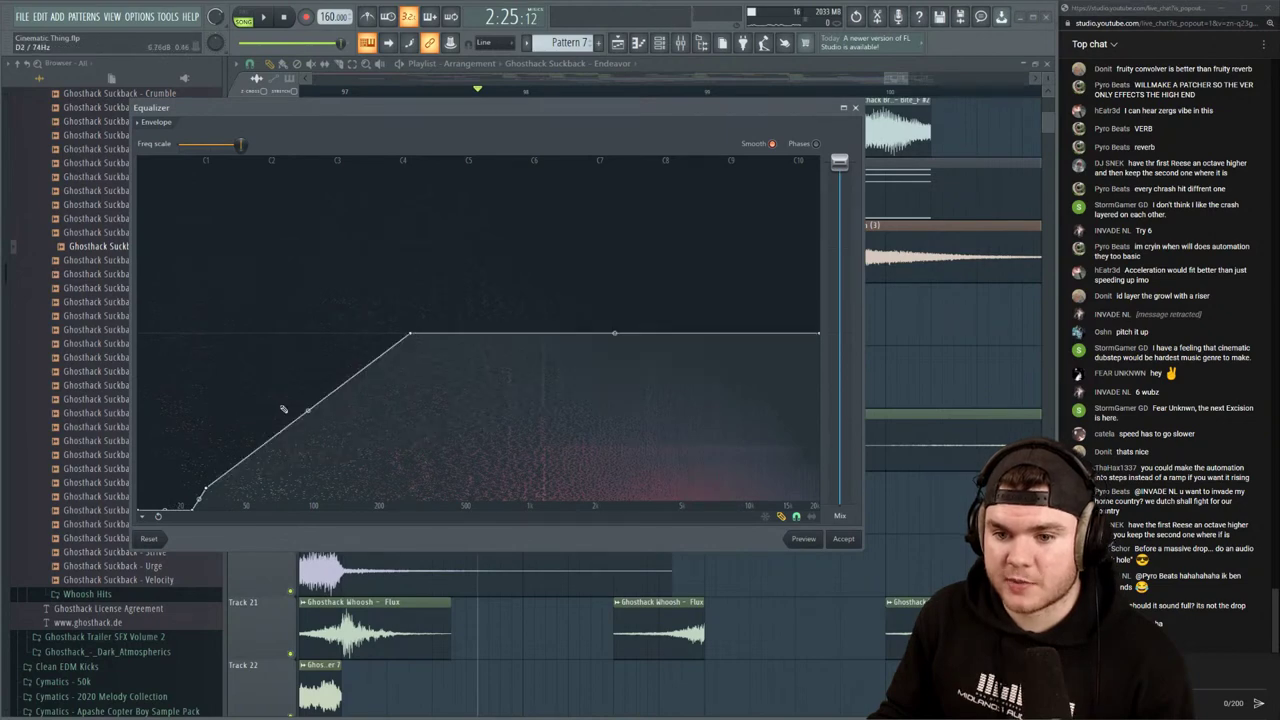
left_click_drag(217, 491, 205, 521)
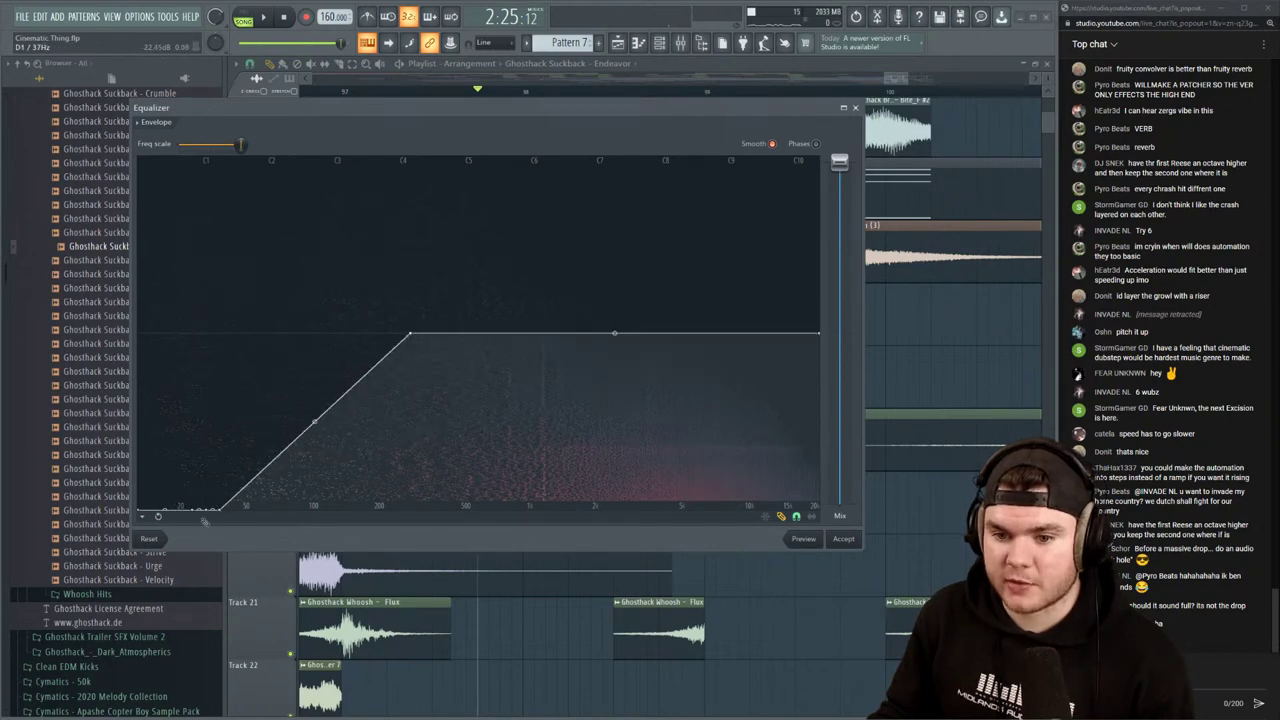
left_click(844, 540)
Preview the end of the filtered Endeavor sample and equalize the whole sample again with a steeper, higher low cut
left_click(628, 302)
key("space")
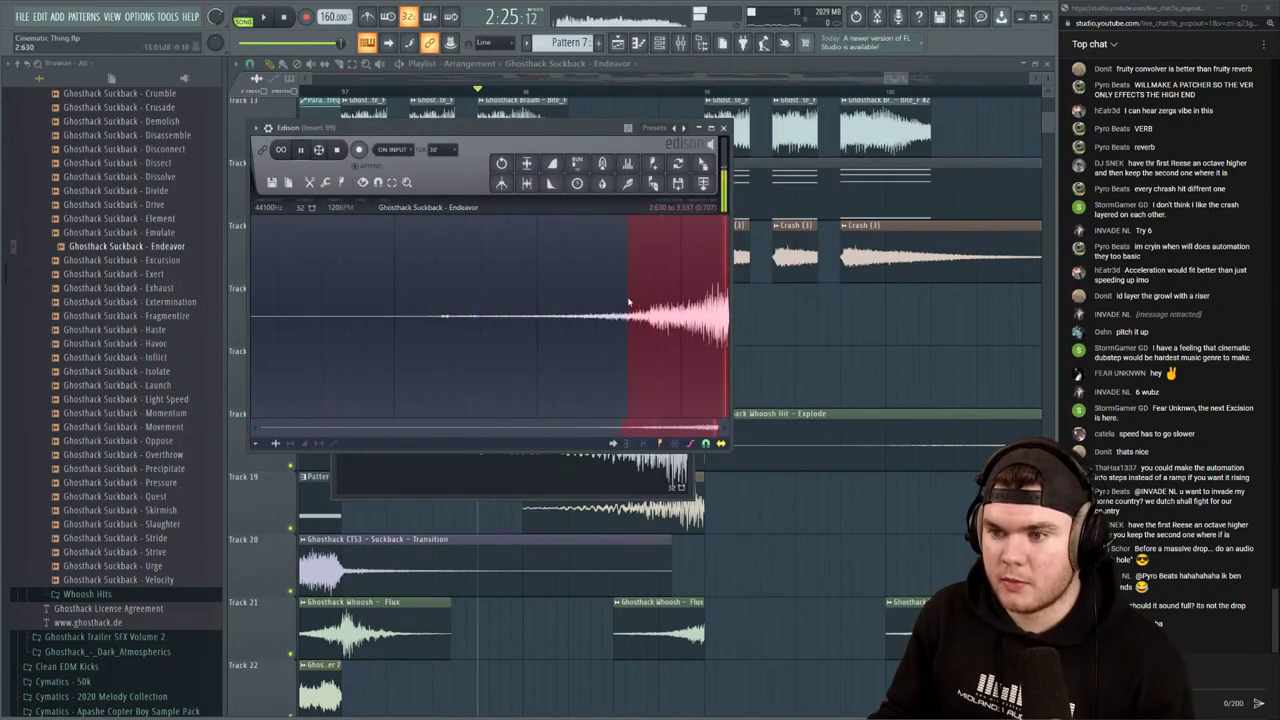
left_click_drag(629, 302, 120, 320)
key("space")
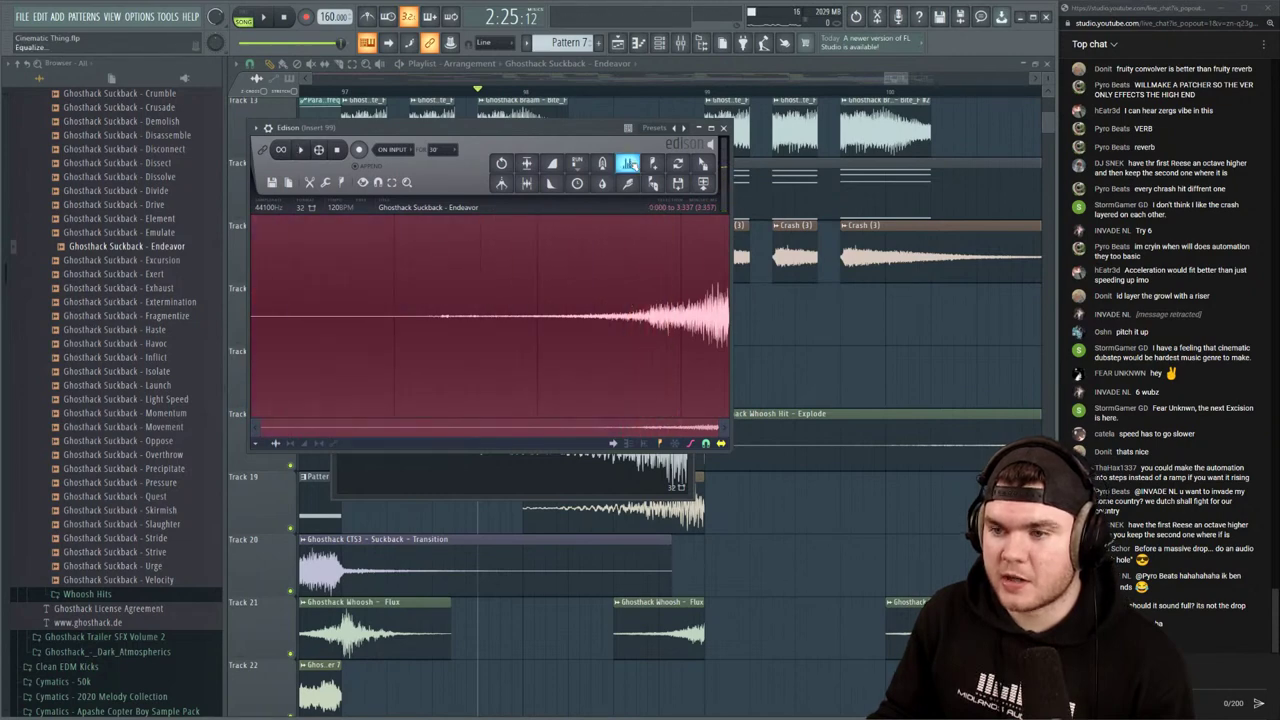
left_click(627, 165)
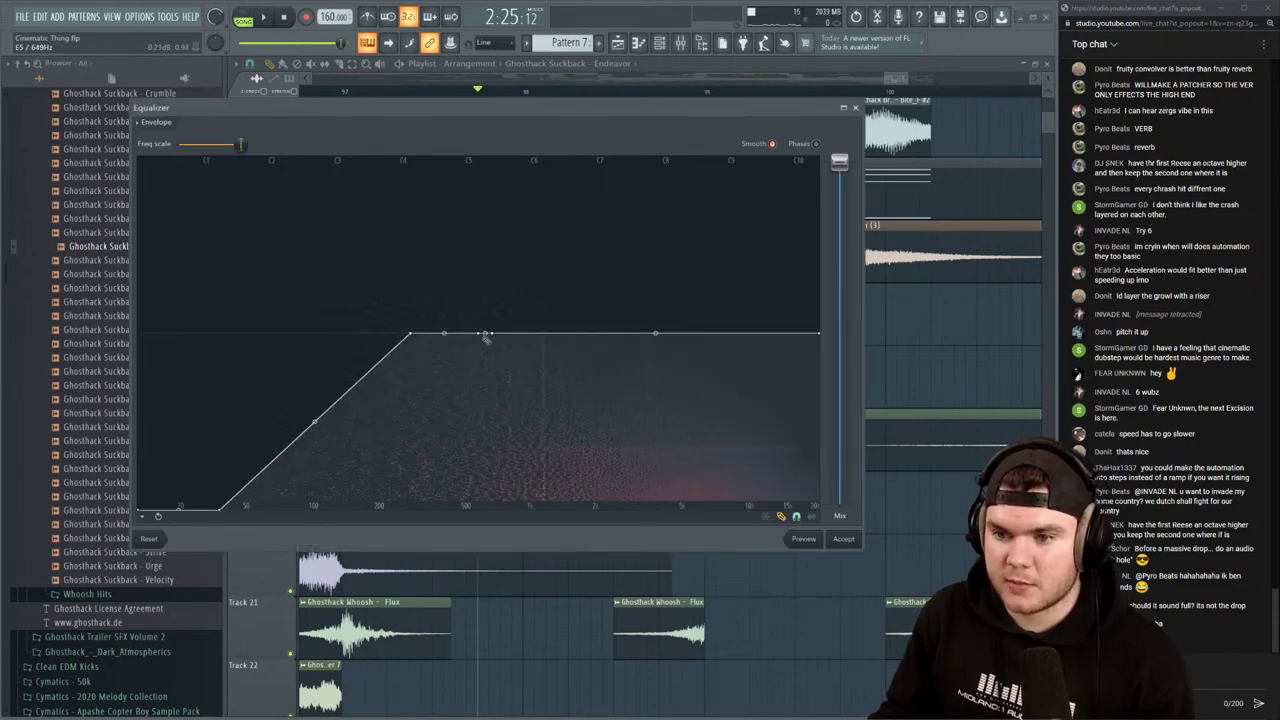
left_click_drag(485, 338, 285, 488)
left_click(843, 540)
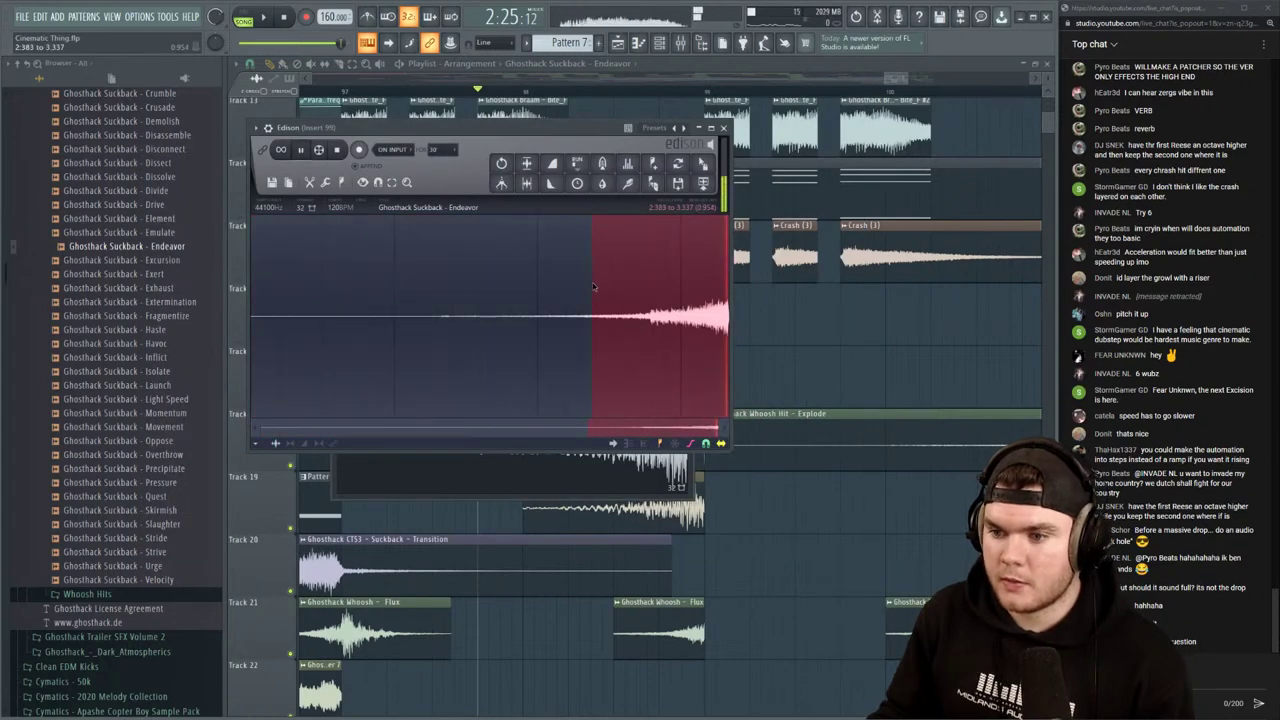
Load the entire filtered Endeavor sample from Edison back into its audio clip, close the editors and play the transition
key("ctrl+a")
left_click_drag(712, 163, 611, 467)
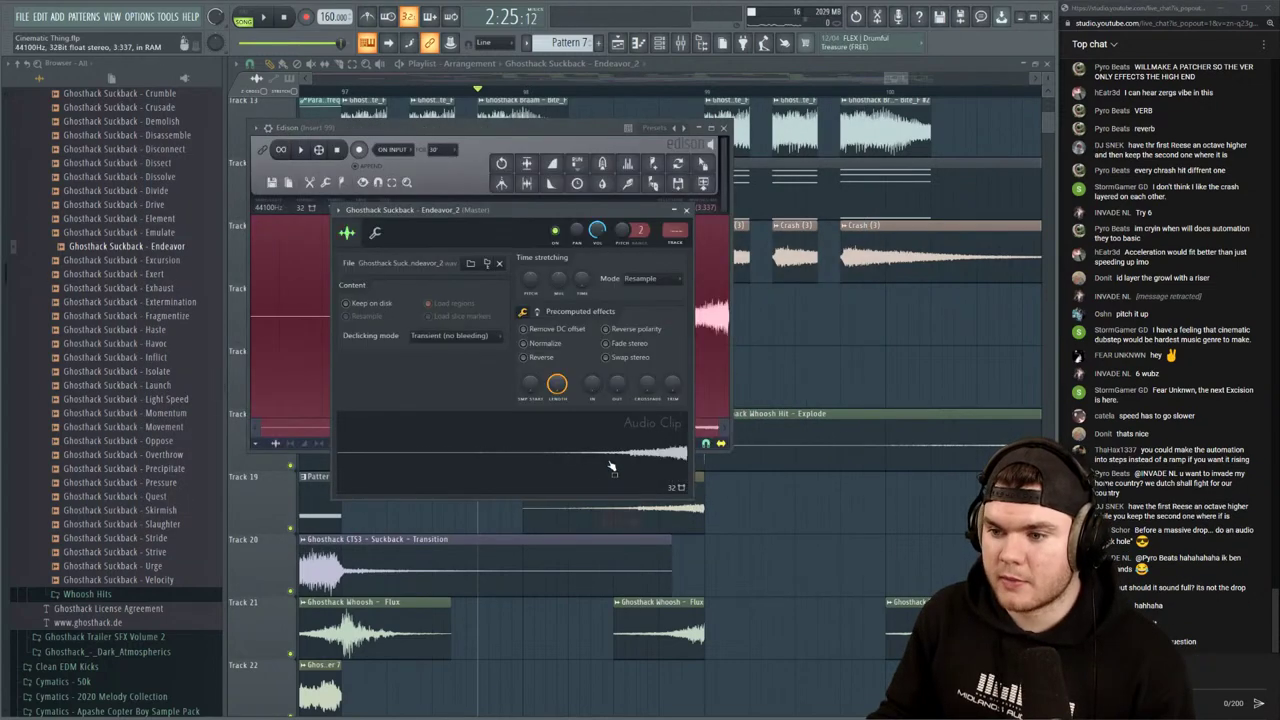
key("space")
left_click(685, 210)
left_click(724, 128)
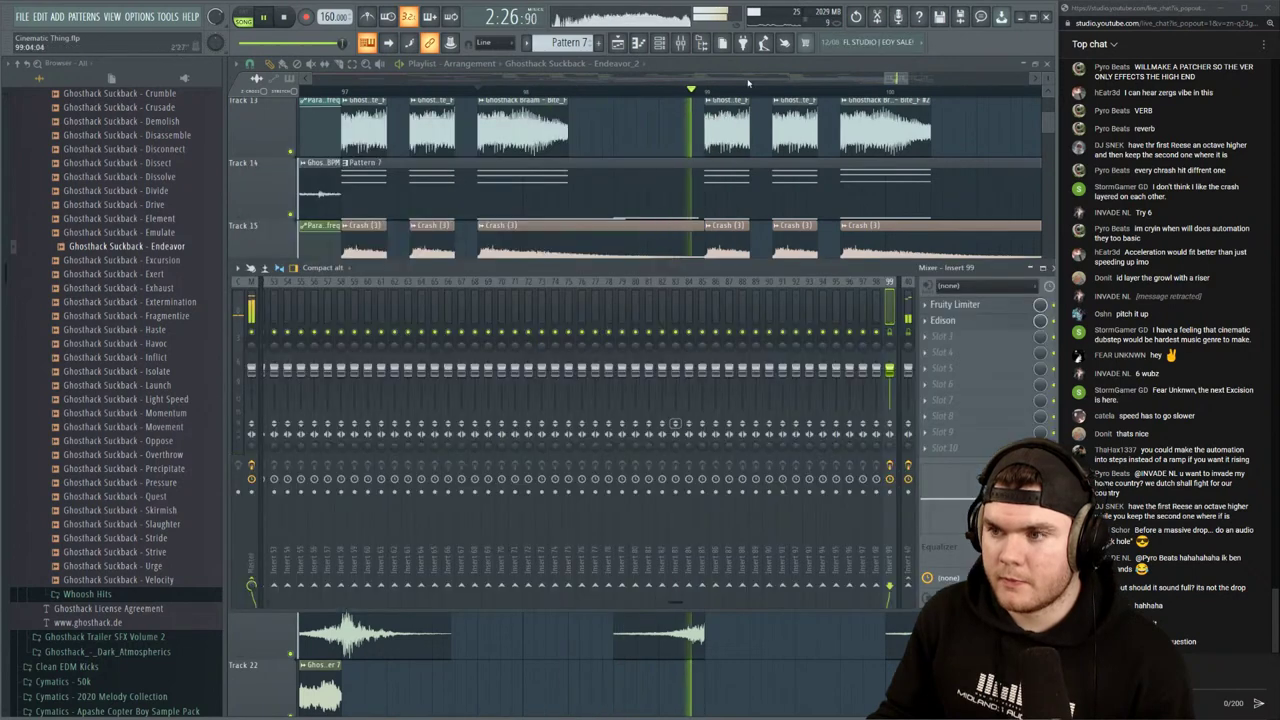
key("F9")
key("space")
key("space")
Normalize the Endeavor_2 clip, add a short fade-out and lower its channel volume to 48% while playing the transition
double_click(668, 497)
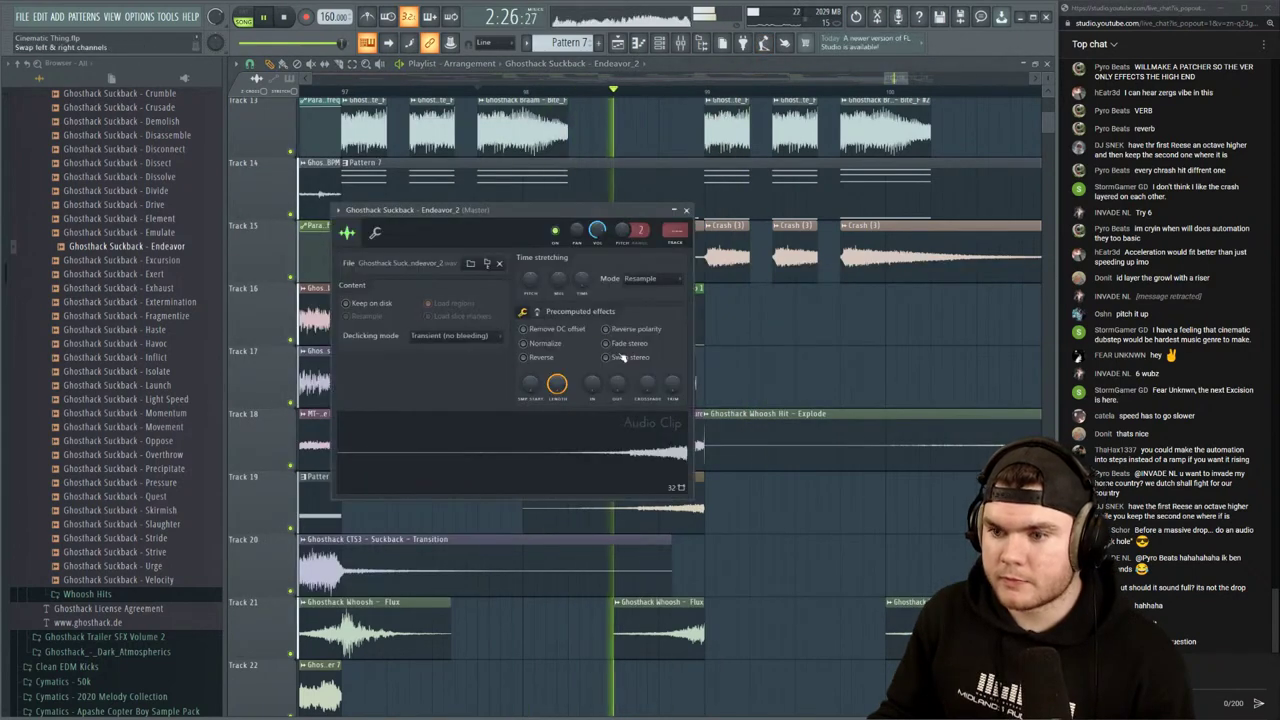
key("space")
left_click(549, 347)
key("space")
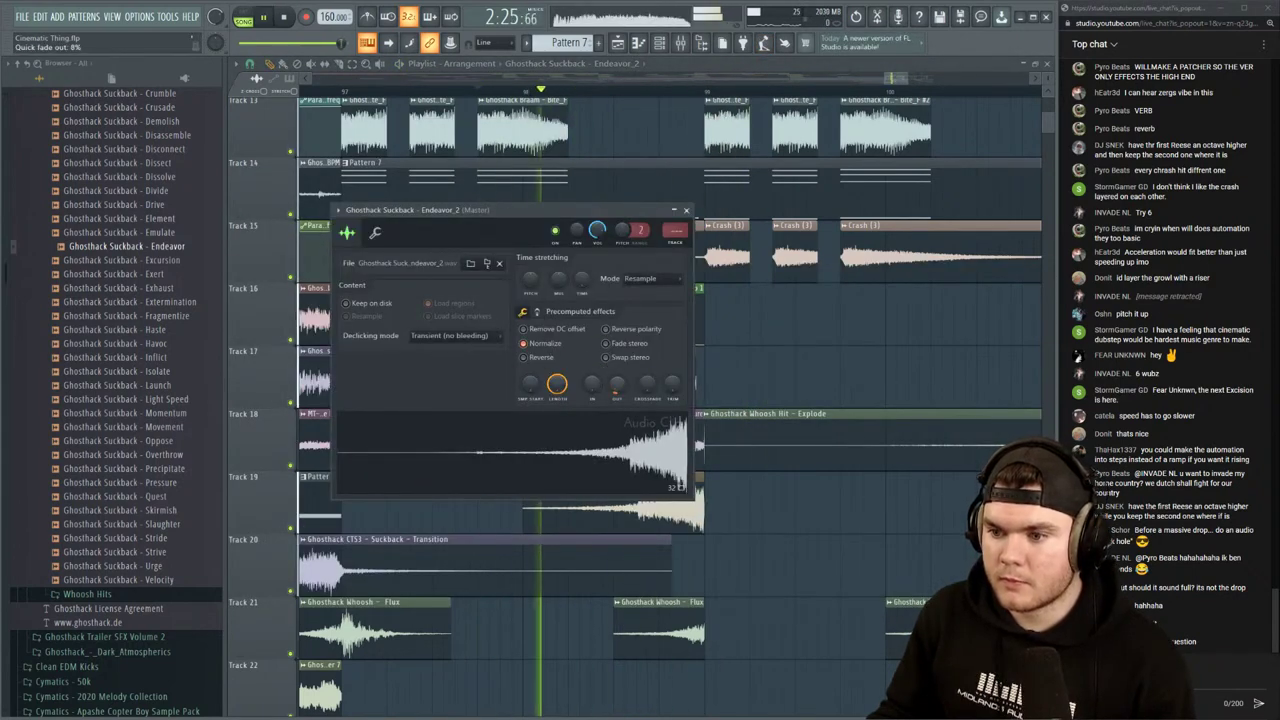
mouse_move(617, 385)
left_mouse_down()
mouse_move(617, 358)
mouse_move(617, 370)
left_mouse_up()
left_click_drag(597, 230, 597, 255)
key("space")
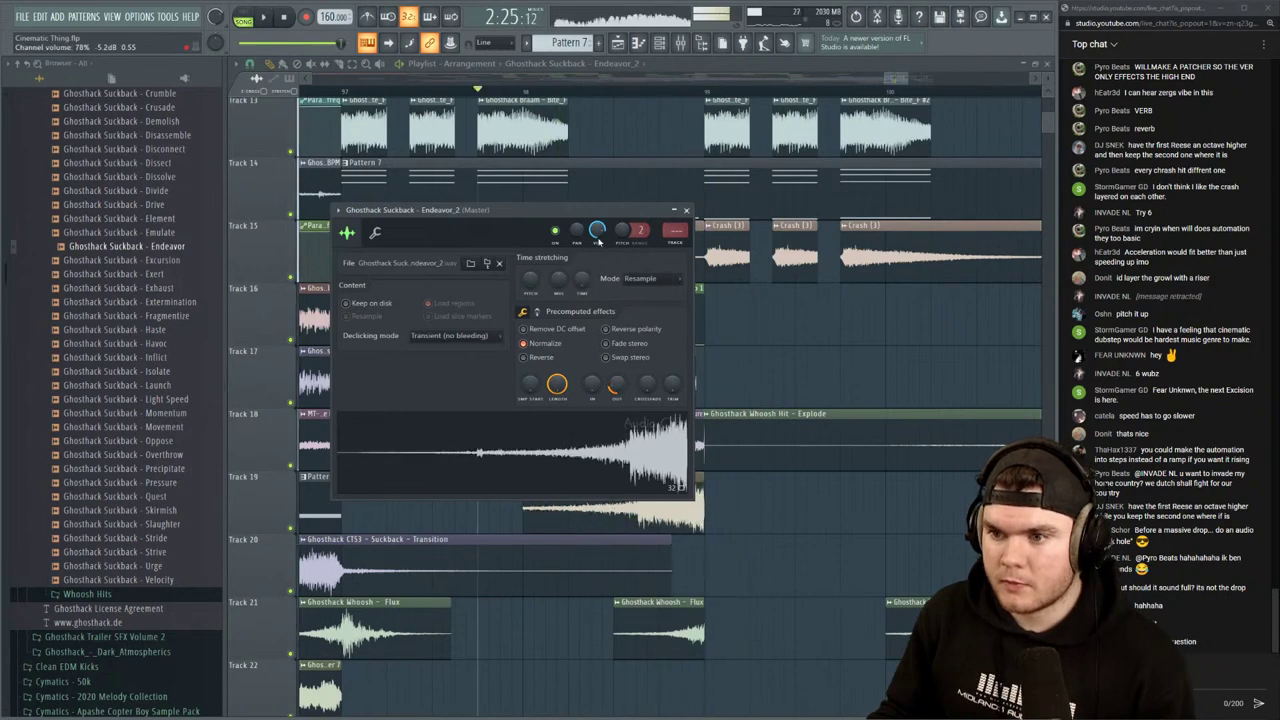
key("space")
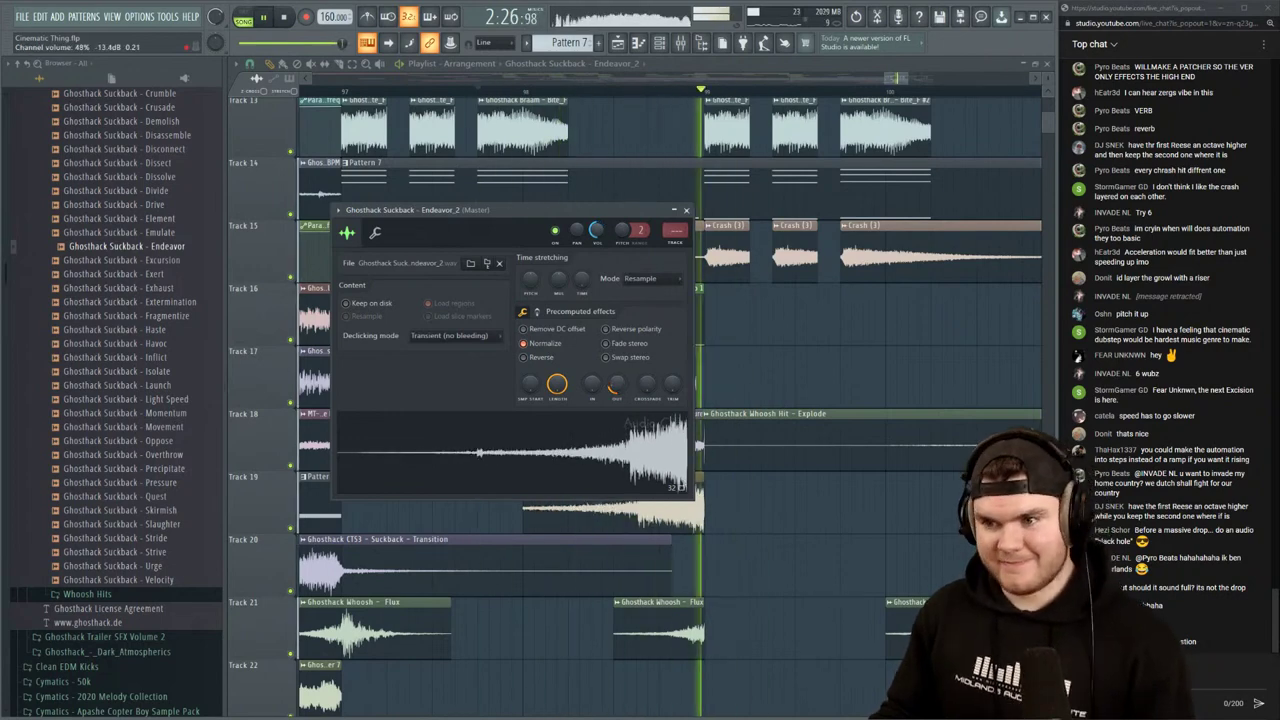
key("space")
scroll(586, 96, "down", 4)
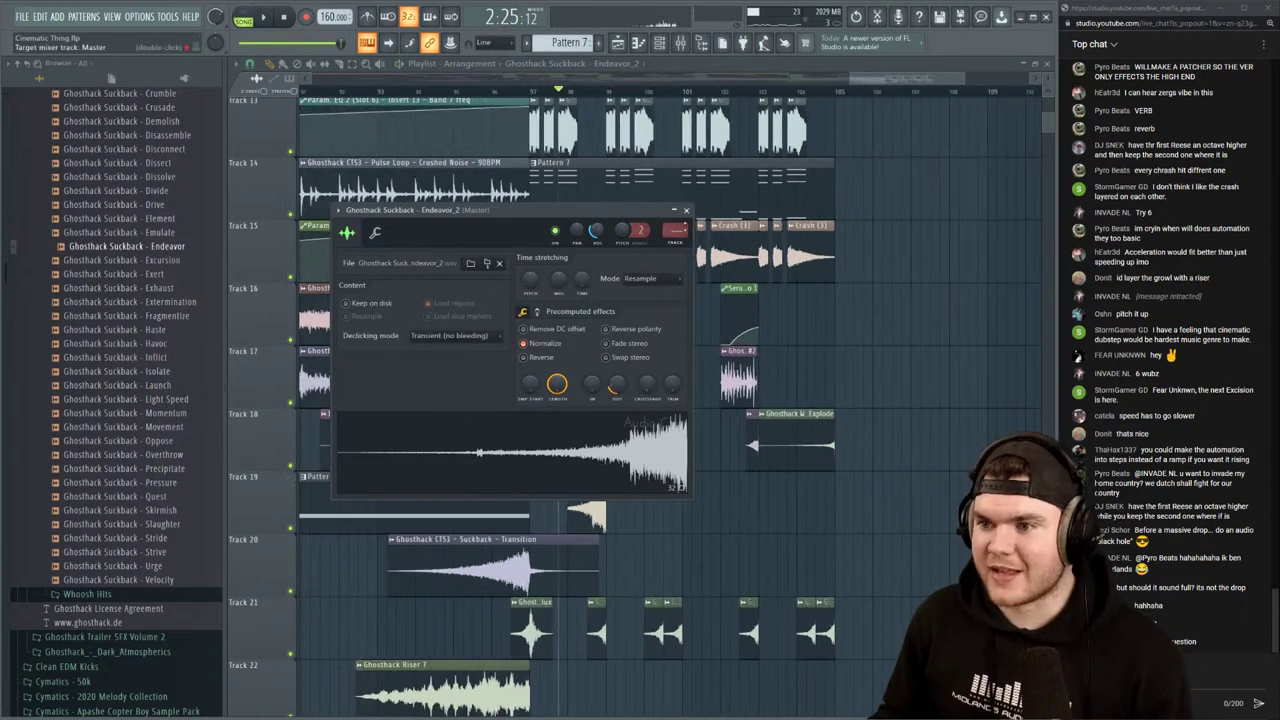
left_click(686, 211)
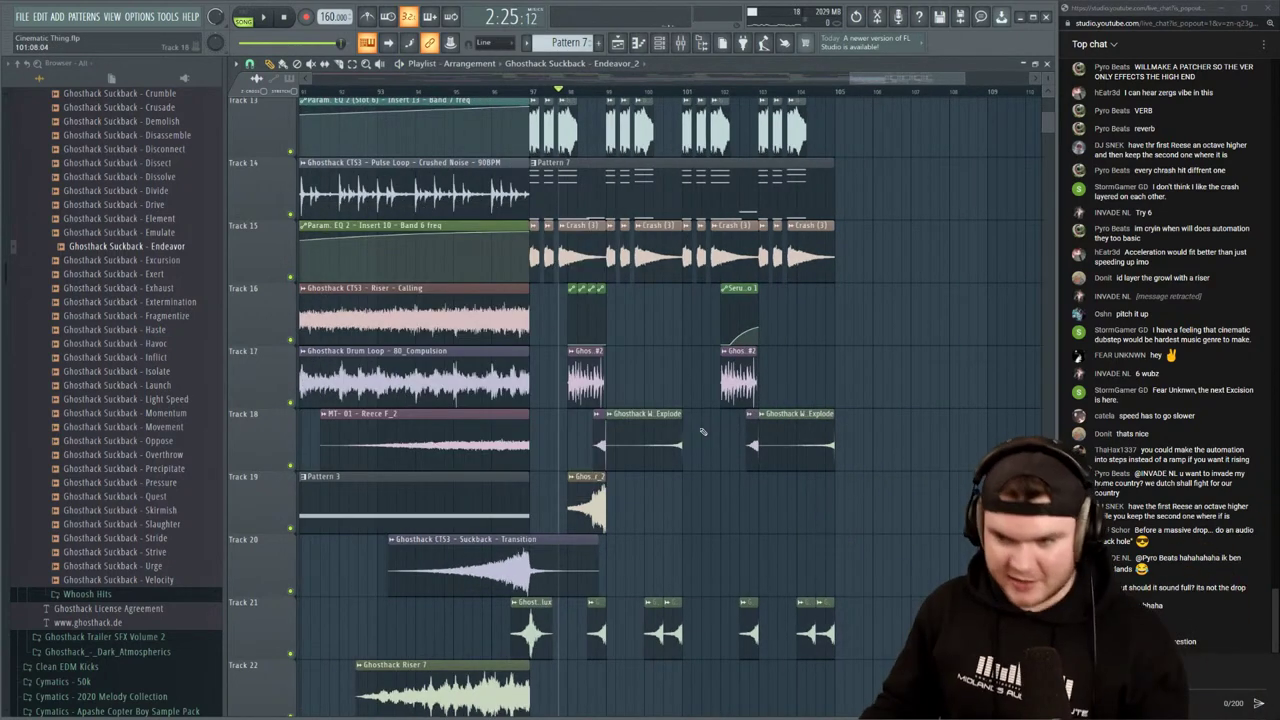
Copy the Endeavor_2 clip along Track 19 to bar 102, ending at bar 103
key("space")
key("space")
left_click_drag(591, 524, 743, 527)
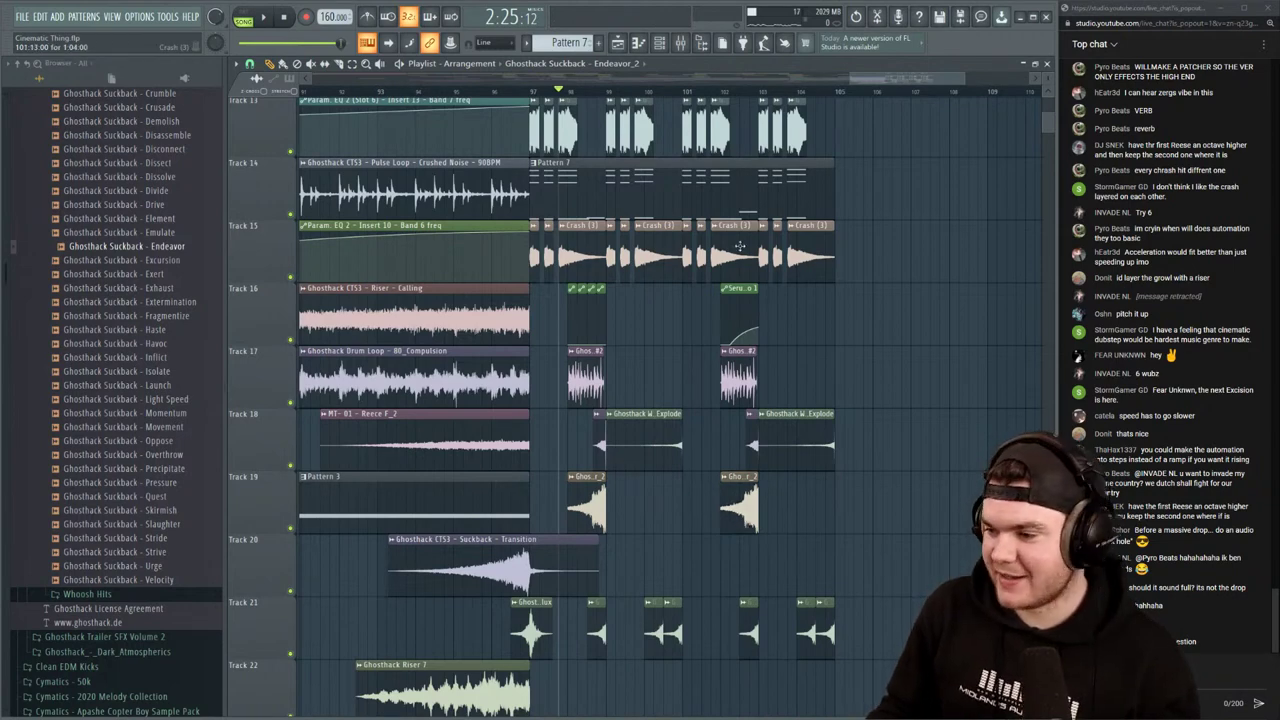
Play through the drop to compare both Endeavor_2 clips and remove the copy at bar 102
key("space")
scroll(593, 92, "up", 4)
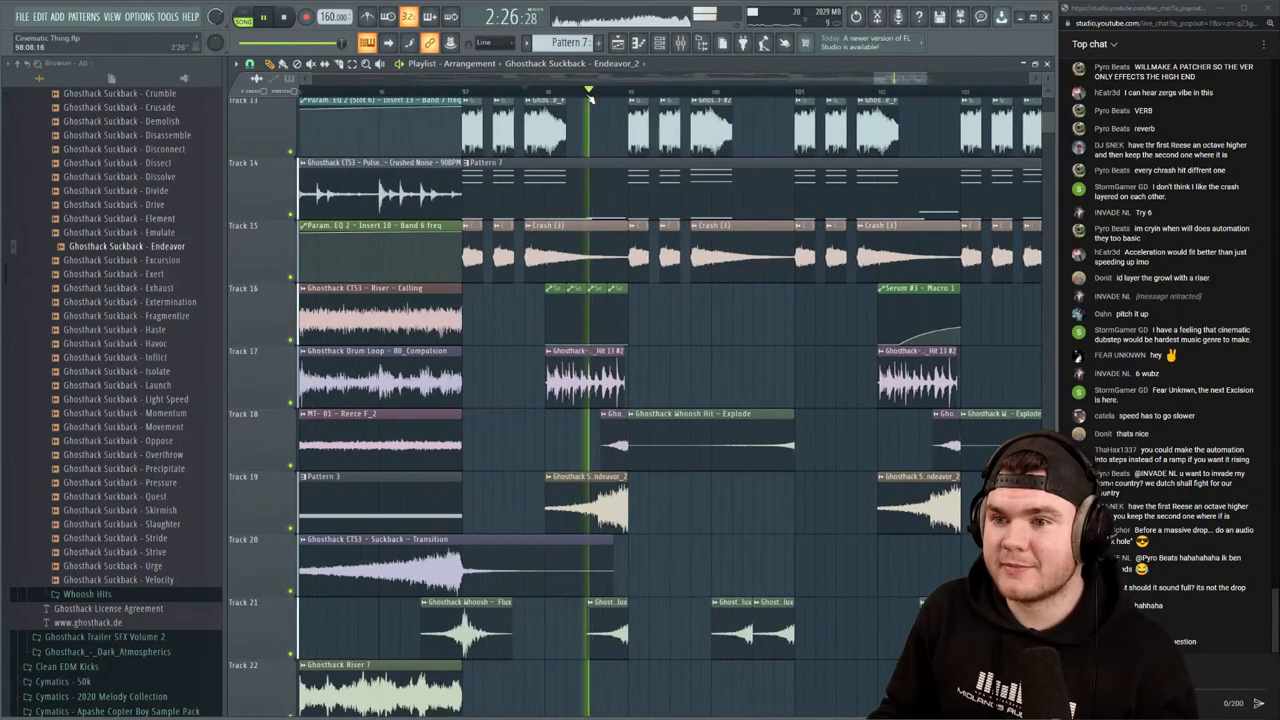
double_click(592, 503)
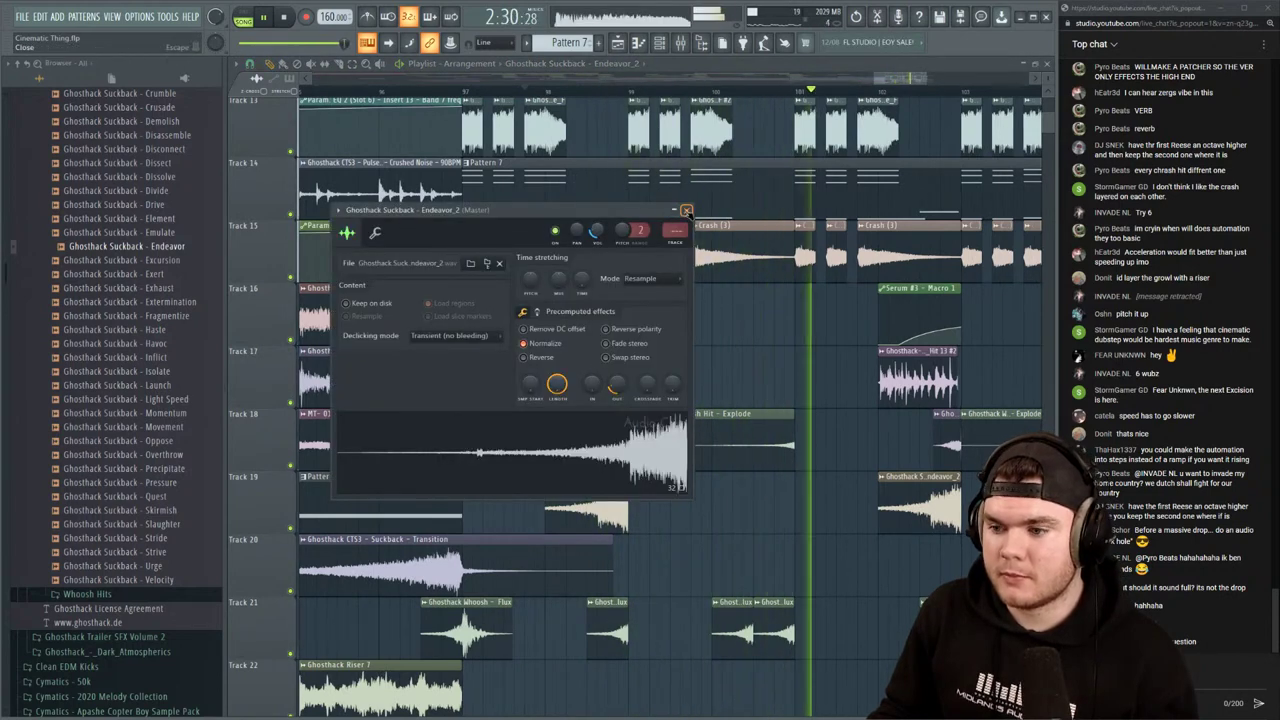
left_click(686, 210)
scroll(724, 108, "down", 3)
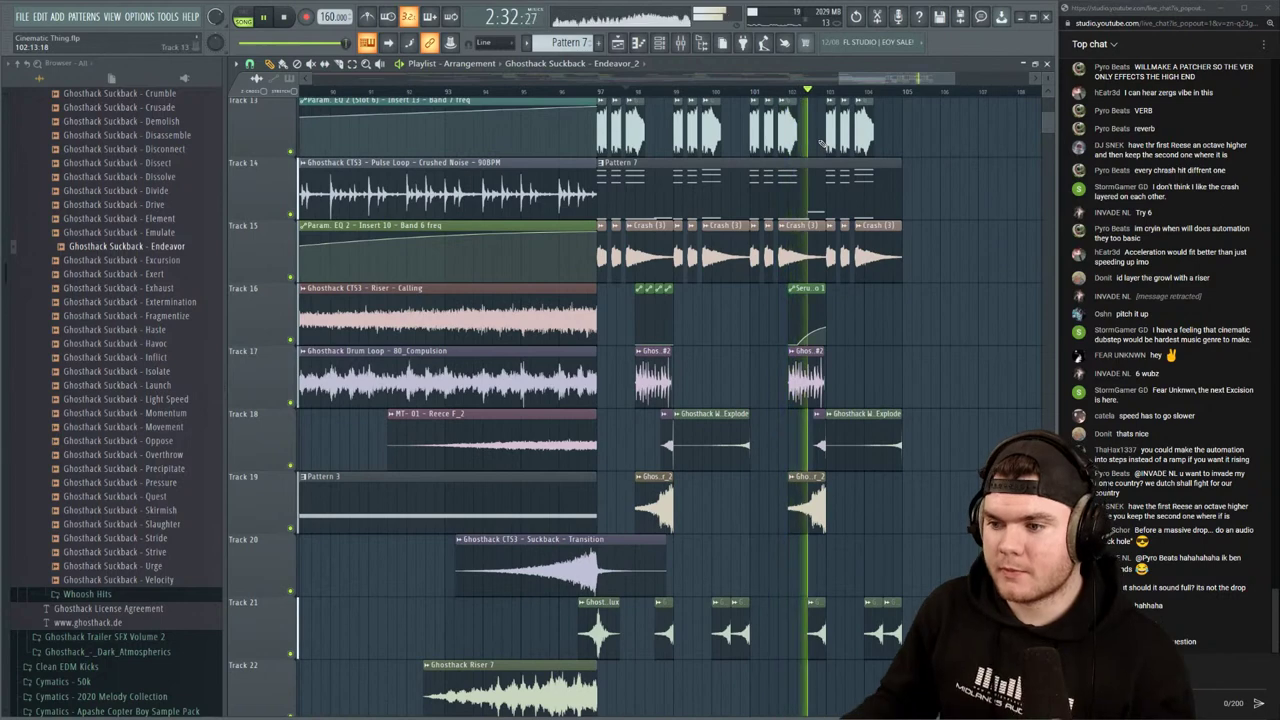
key("space")
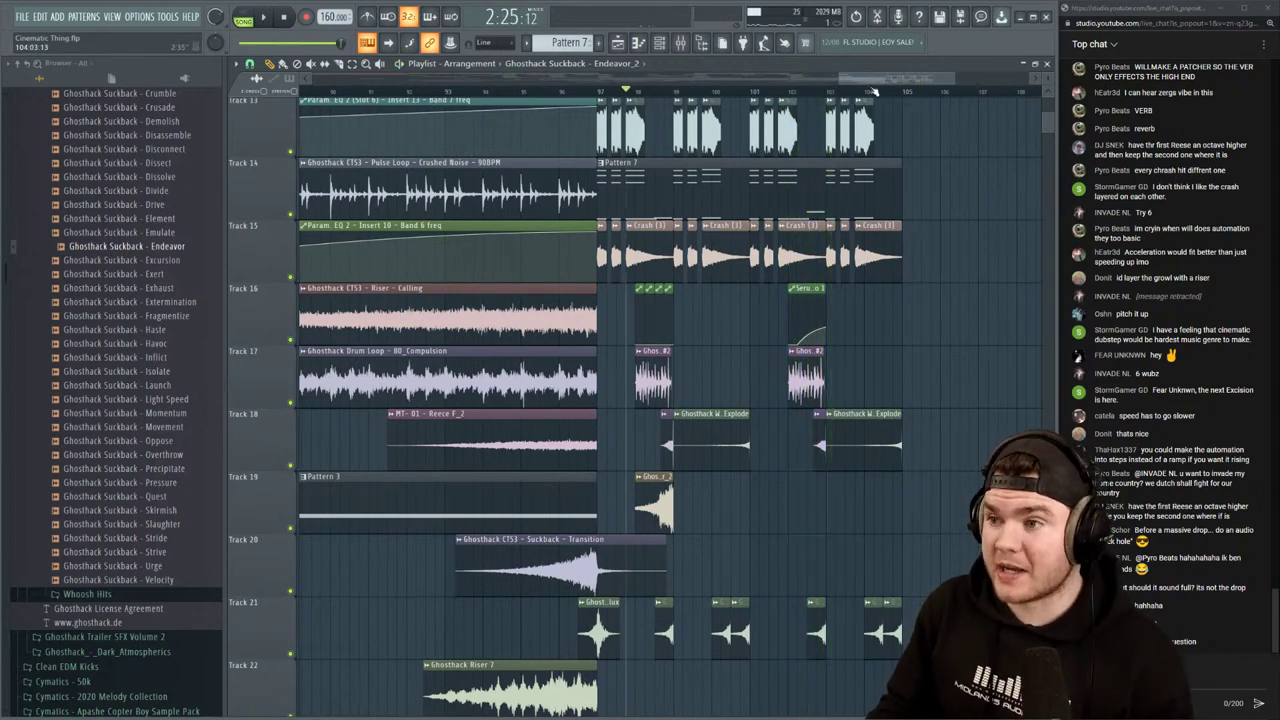
Audition the Ghosthack suckback samples Pressure and Velocity, plus those from Accelerate through Compete
scroll(872, 96, "up", 3)
left_click(120, 483)
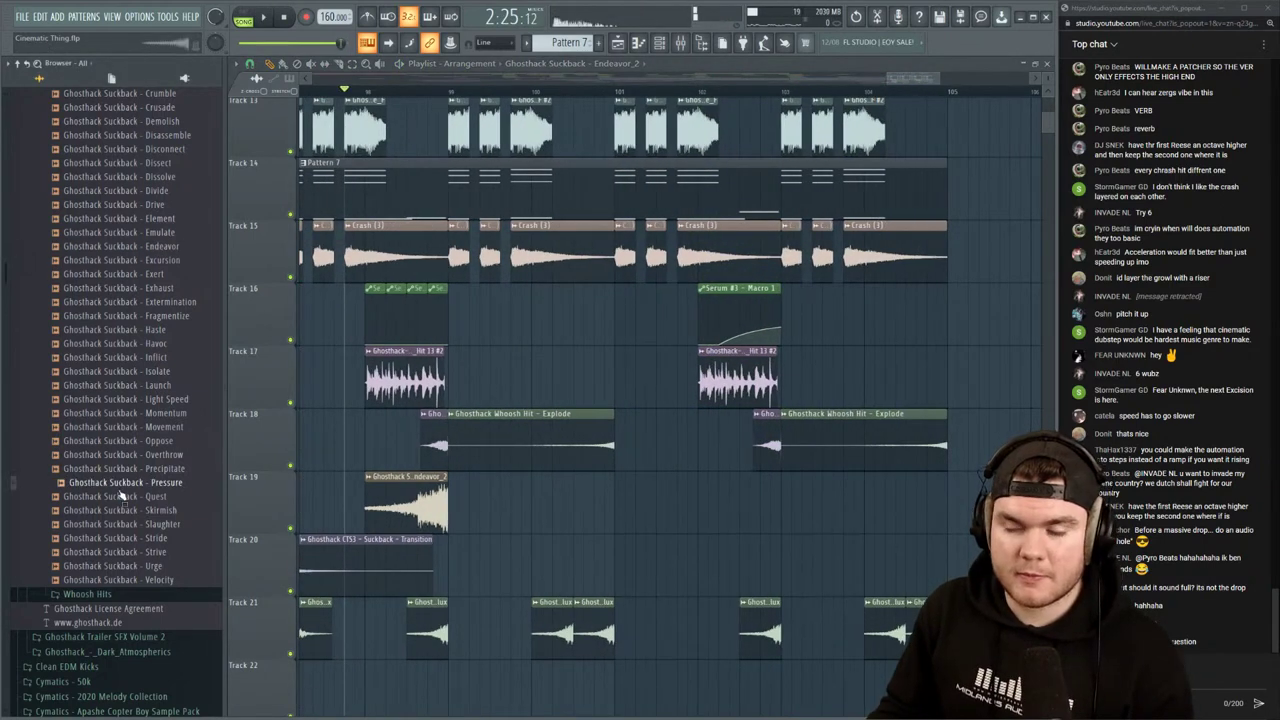
left_click(155, 580)
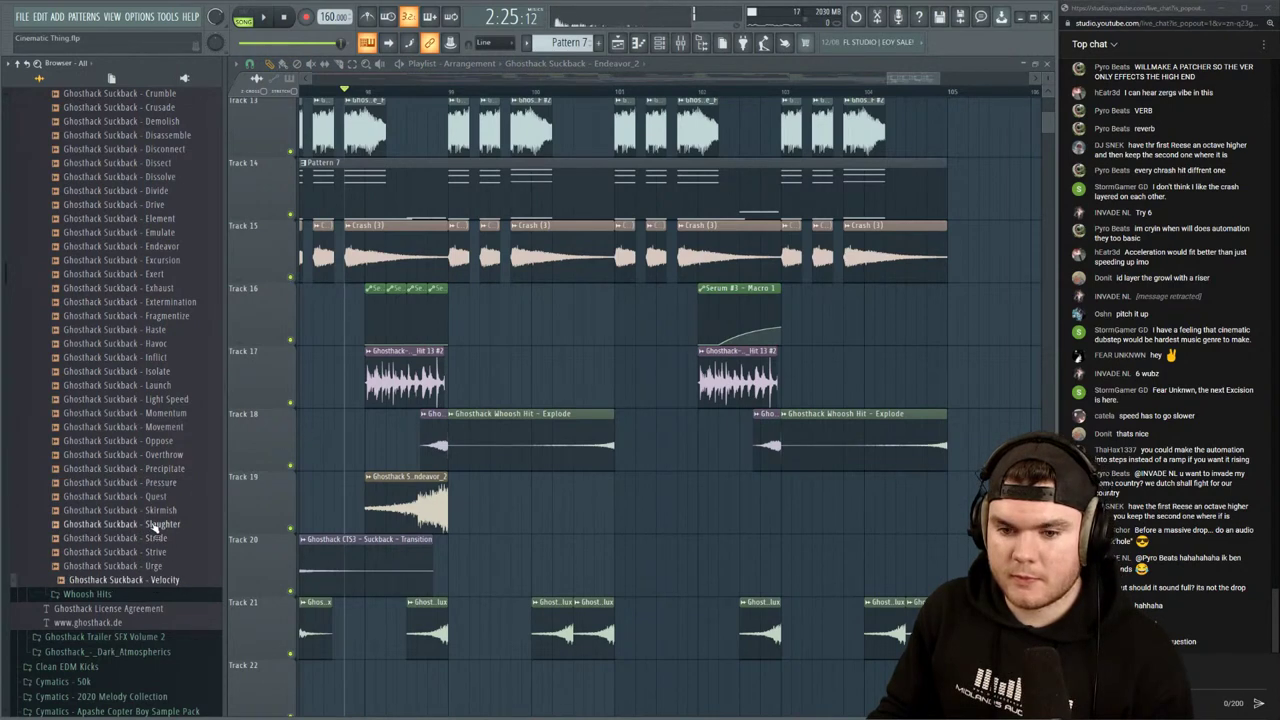
scroll(152, 528, "up", 10)
left_click(150, 402)
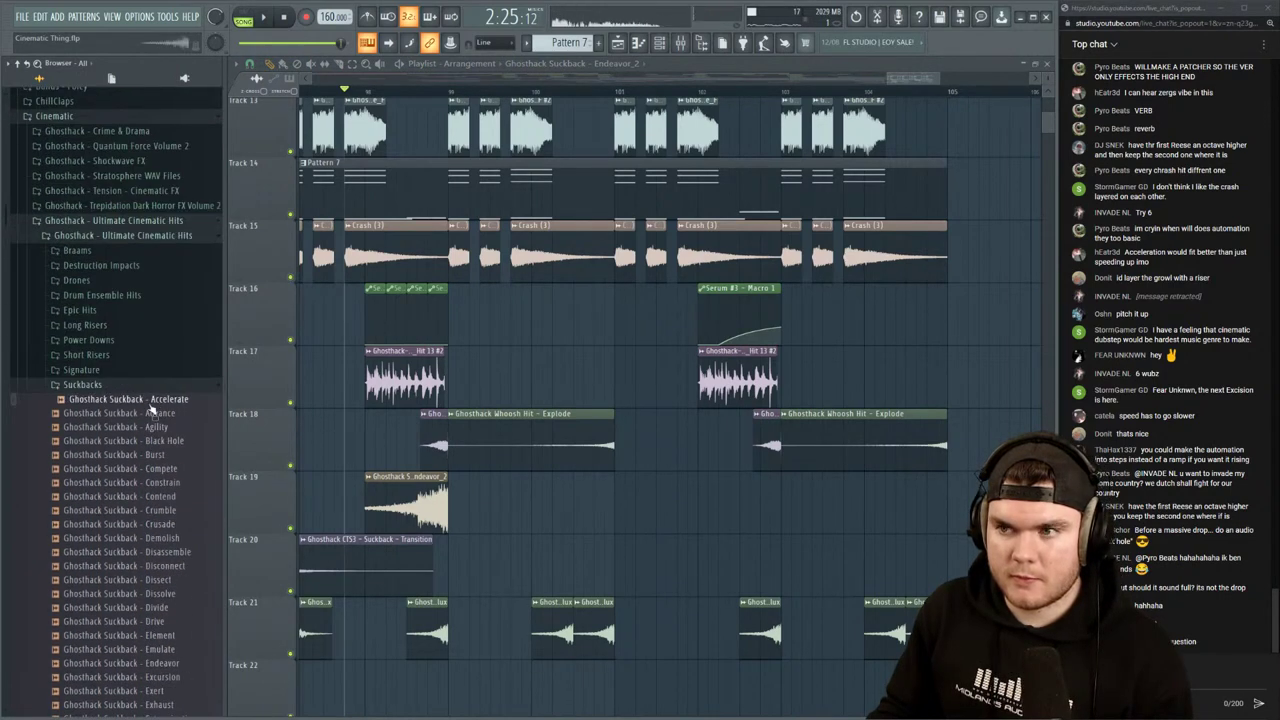
left_click(150, 414)
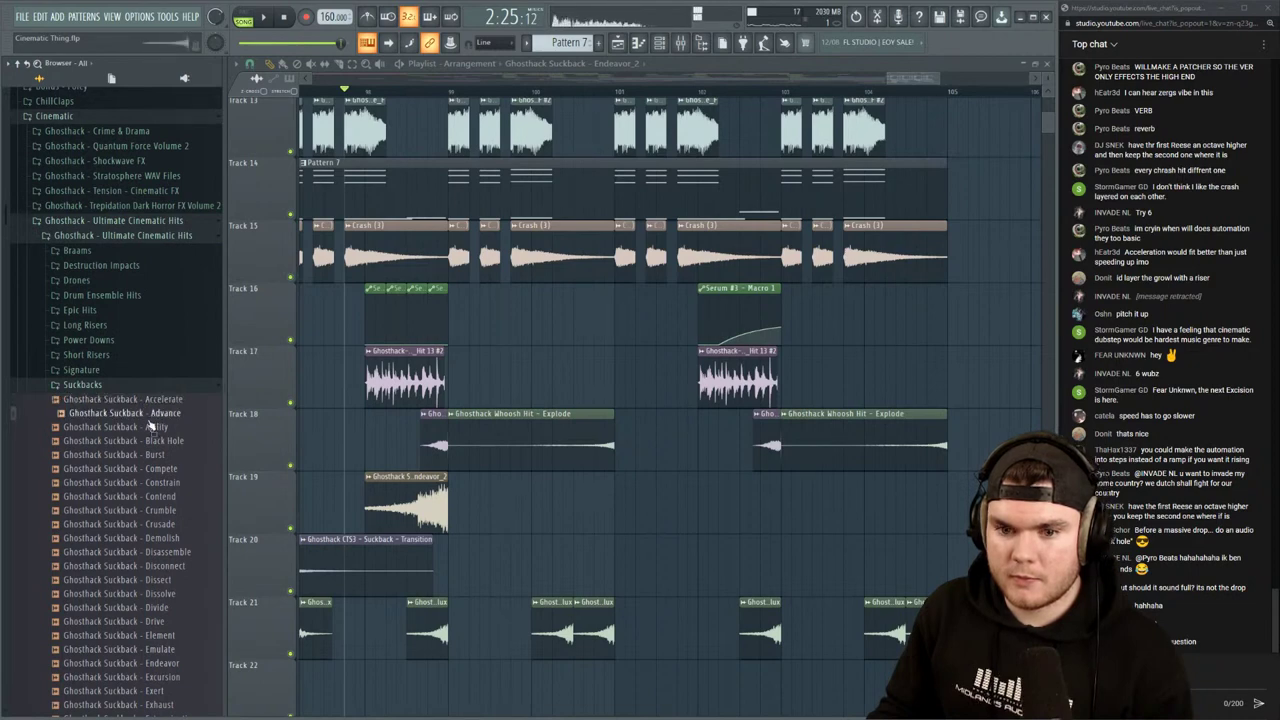
left_click(151, 428)
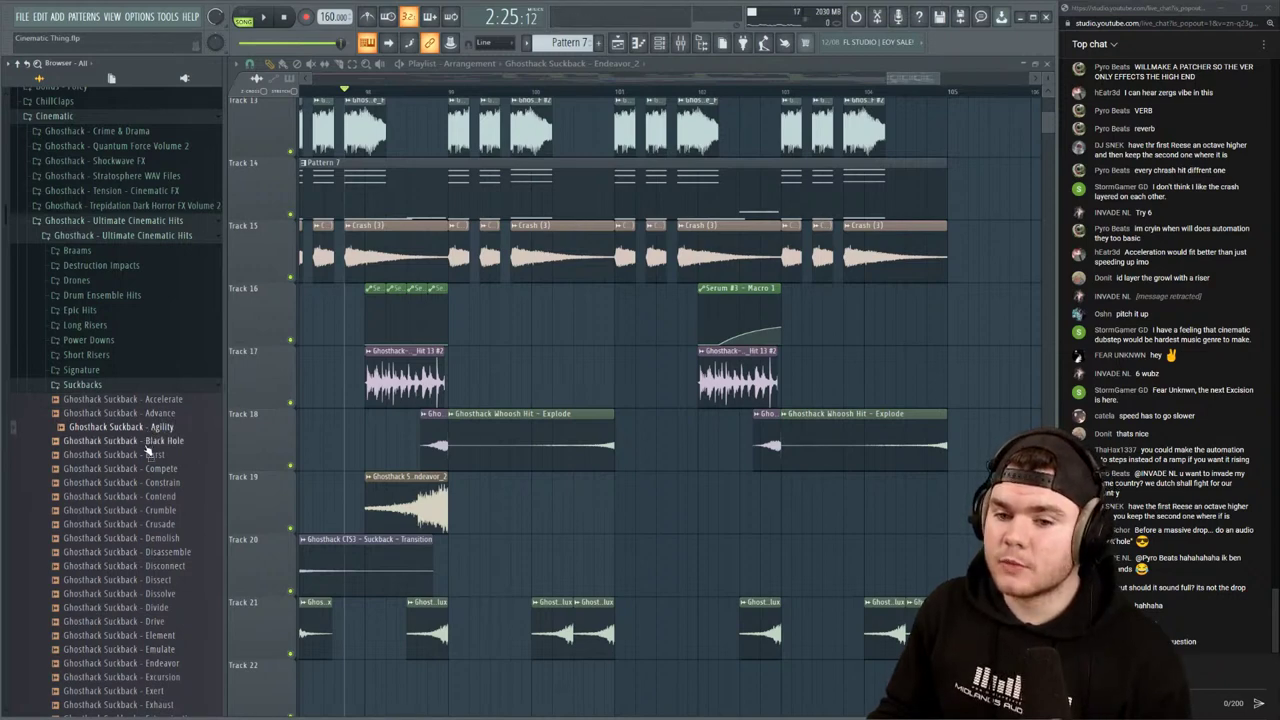
left_click(147, 446)
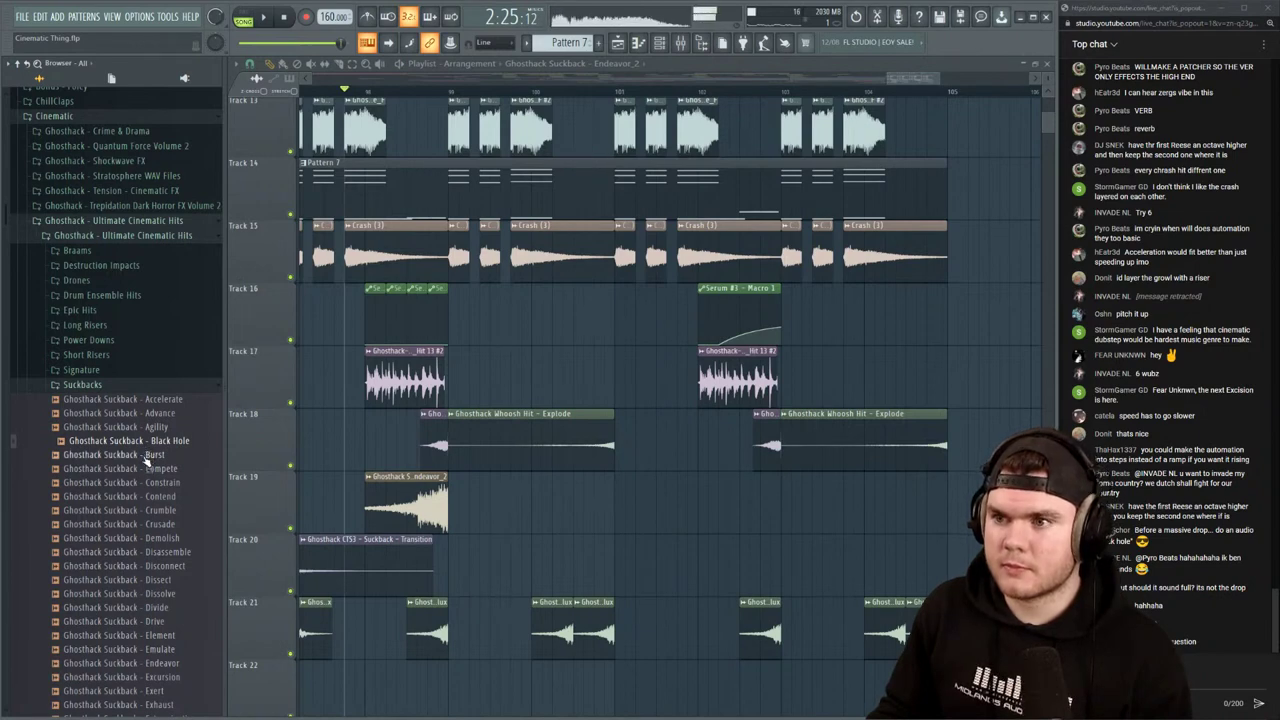
left_click(146, 455)
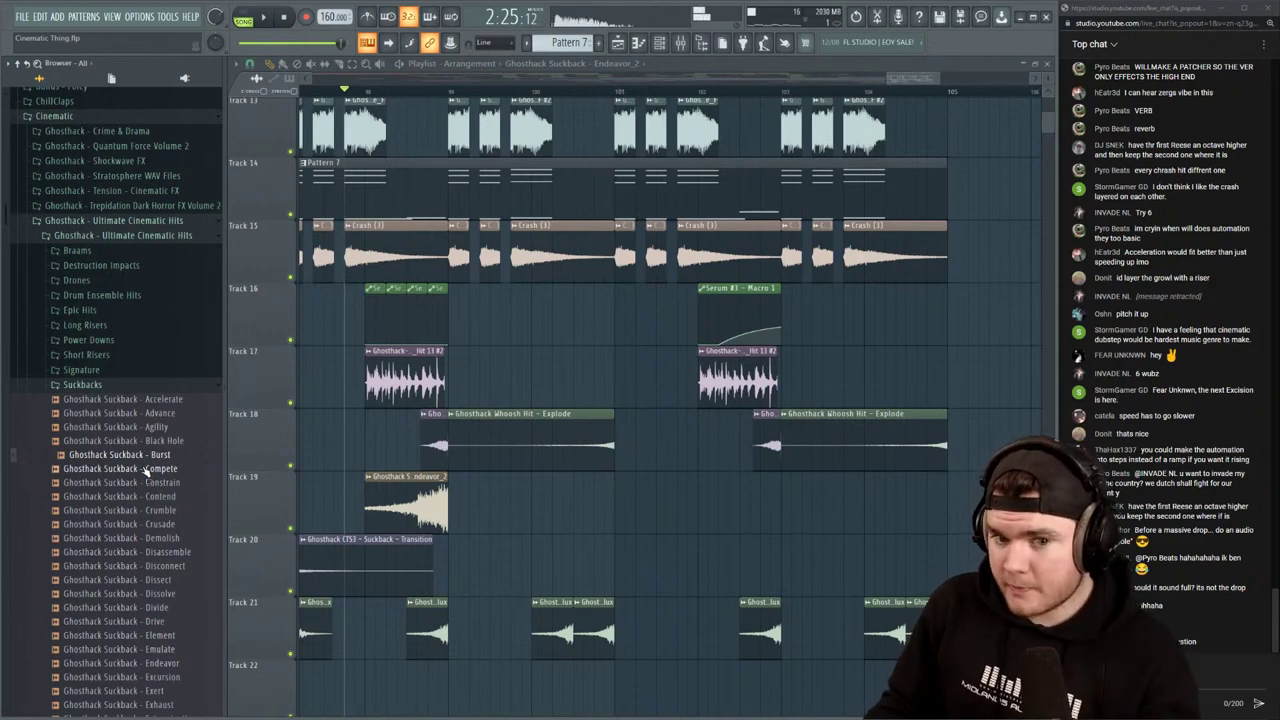
left_click(144, 472)
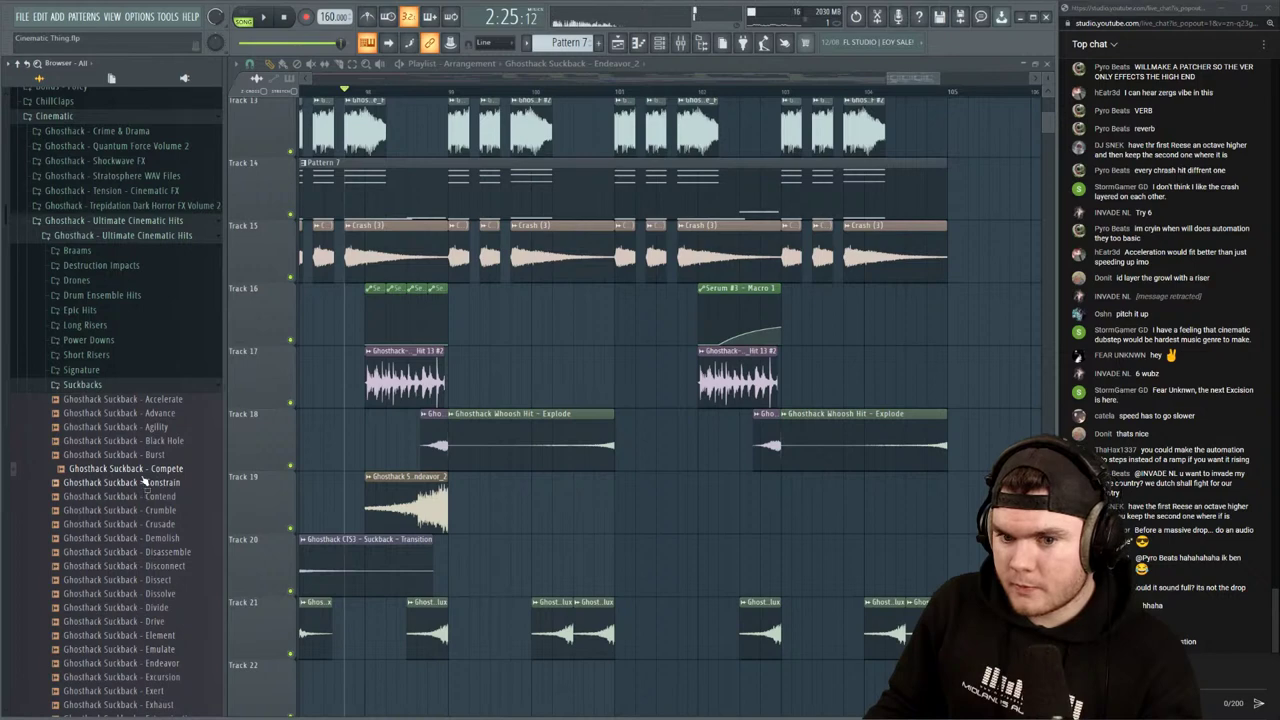
Audition the Concern_C, Macabre_C and Stabb_C synth samples in the Signature folder of Ghosthack - Ultimate Cinematic Hits
left_click(90, 388)
left_click(102, 240)
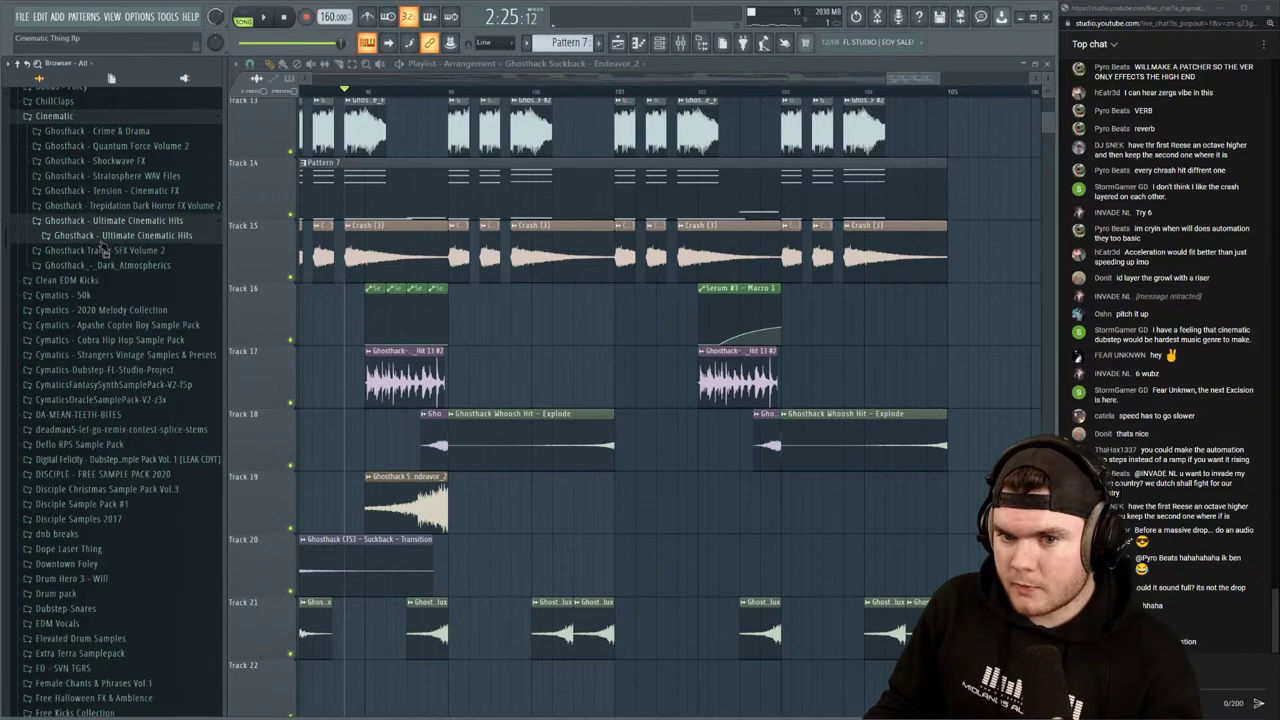
left_click(102, 240)
left_click(145, 366)
left_click(138, 440)
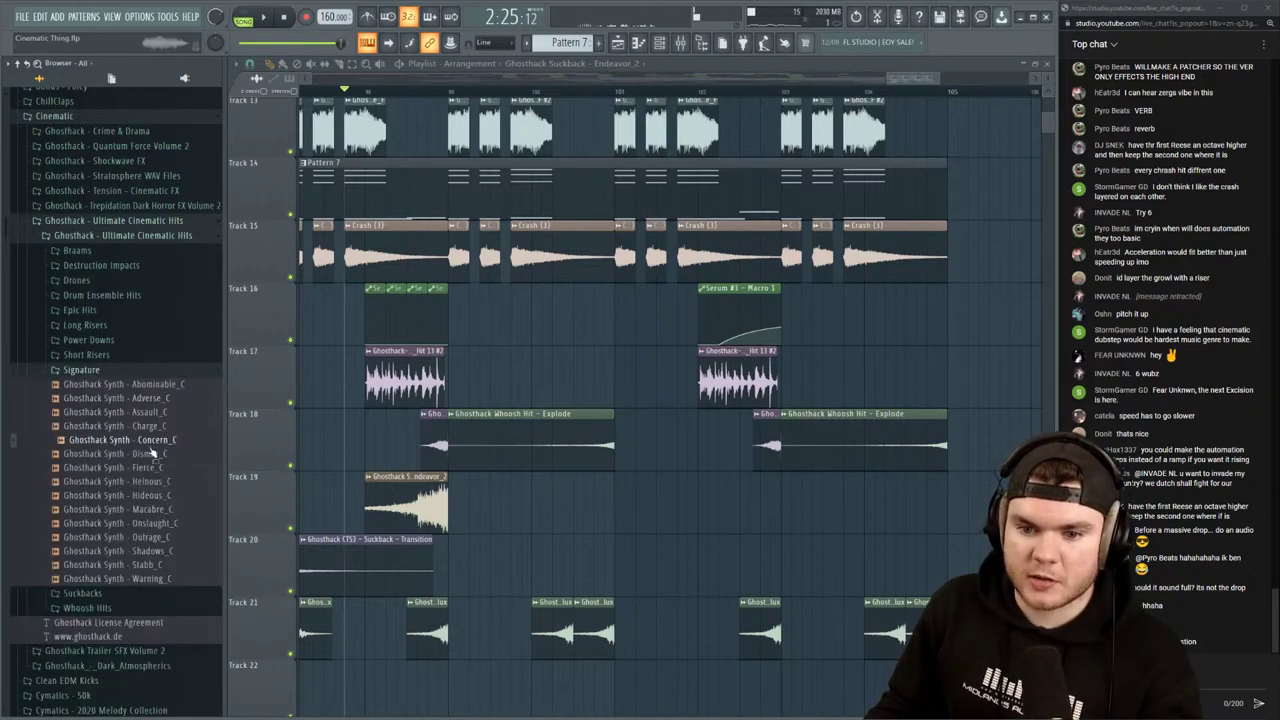
left_click(140, 509)
left_click(160, 565)
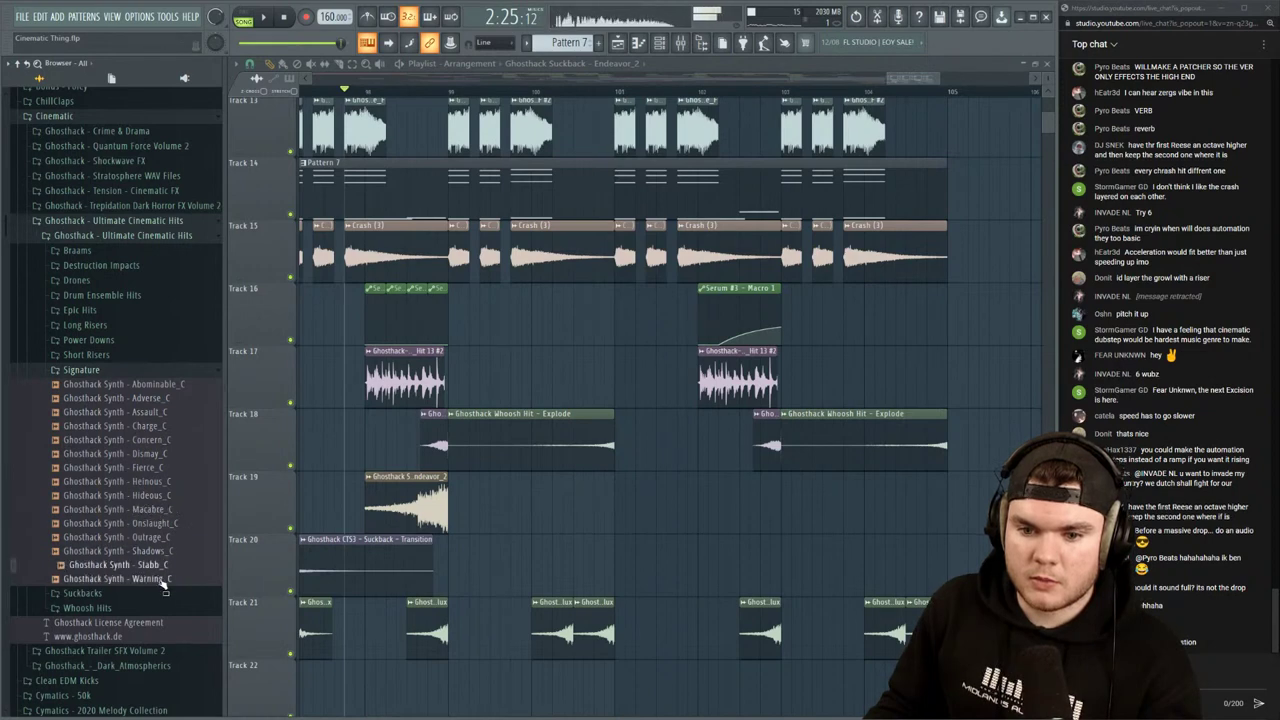
left_click(119, 371)
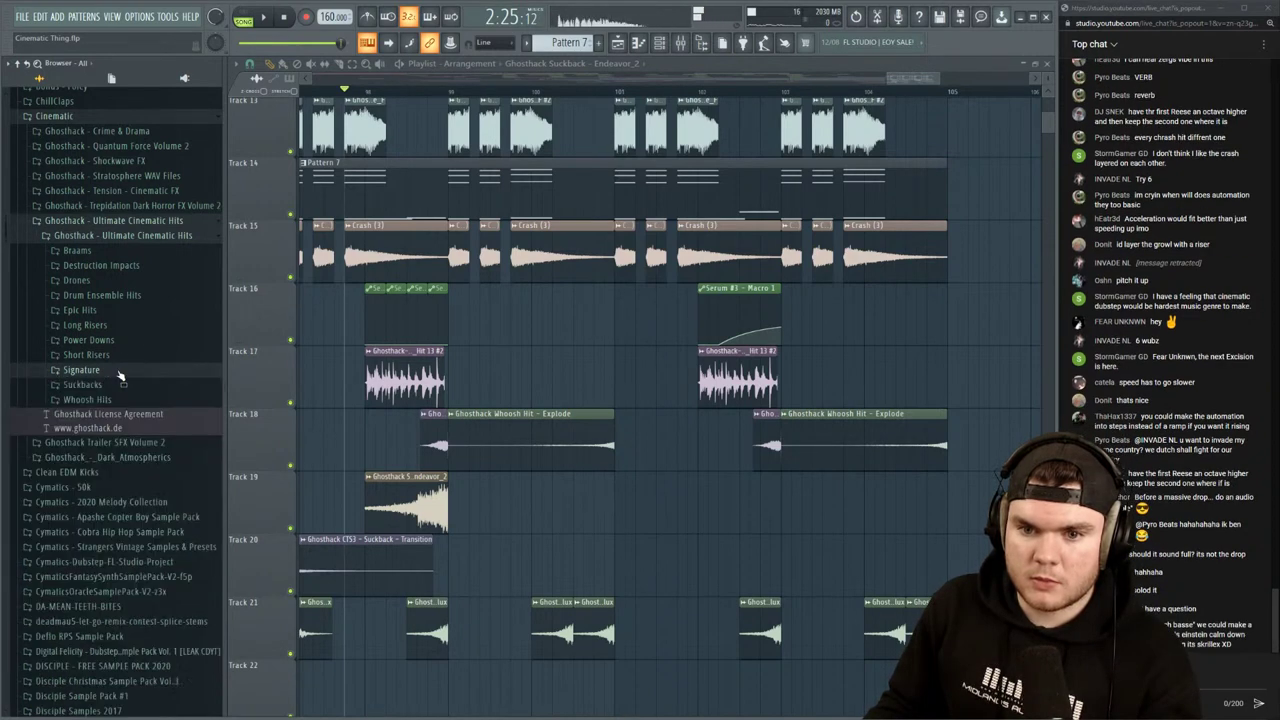
Collapse the Ultimate Cinematic Hits pack and open the One Shots folder of Ghosthack Trailer SFX Volume 2
left_click(115, 238)
left_click(114, 224)
left_click(124, 238)
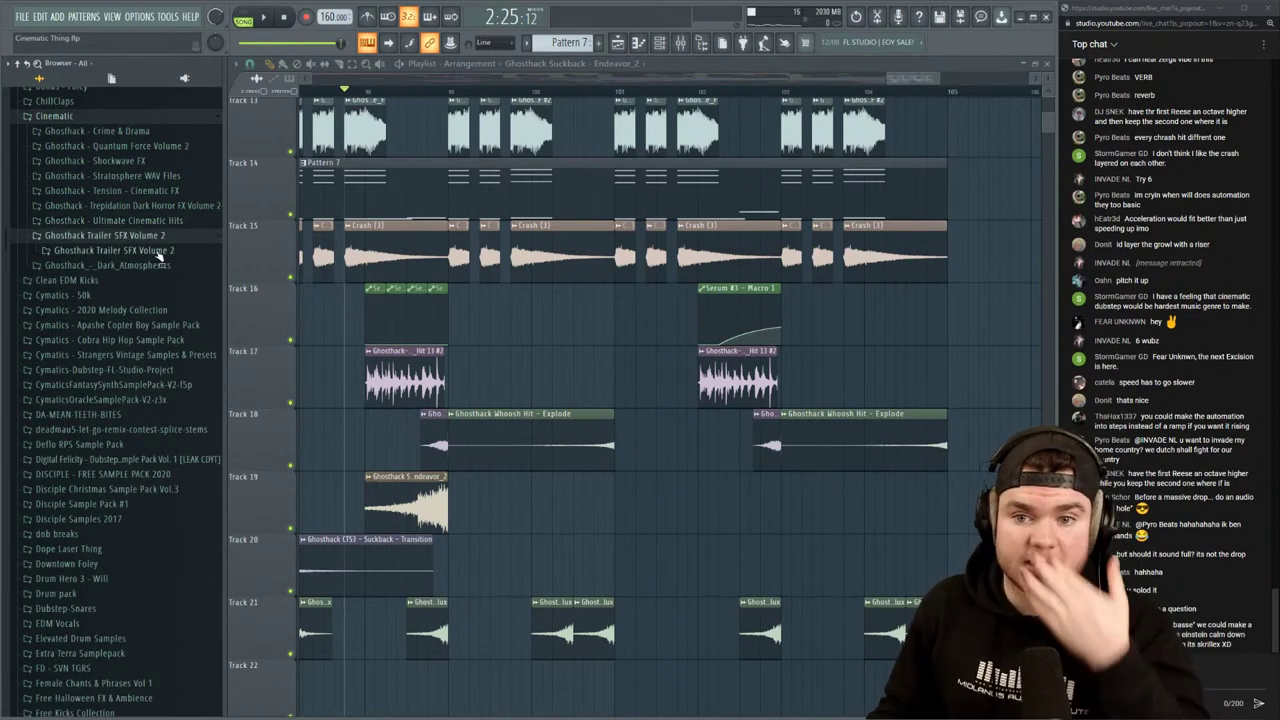
left_click(158, 251)
left_click(108, 279)
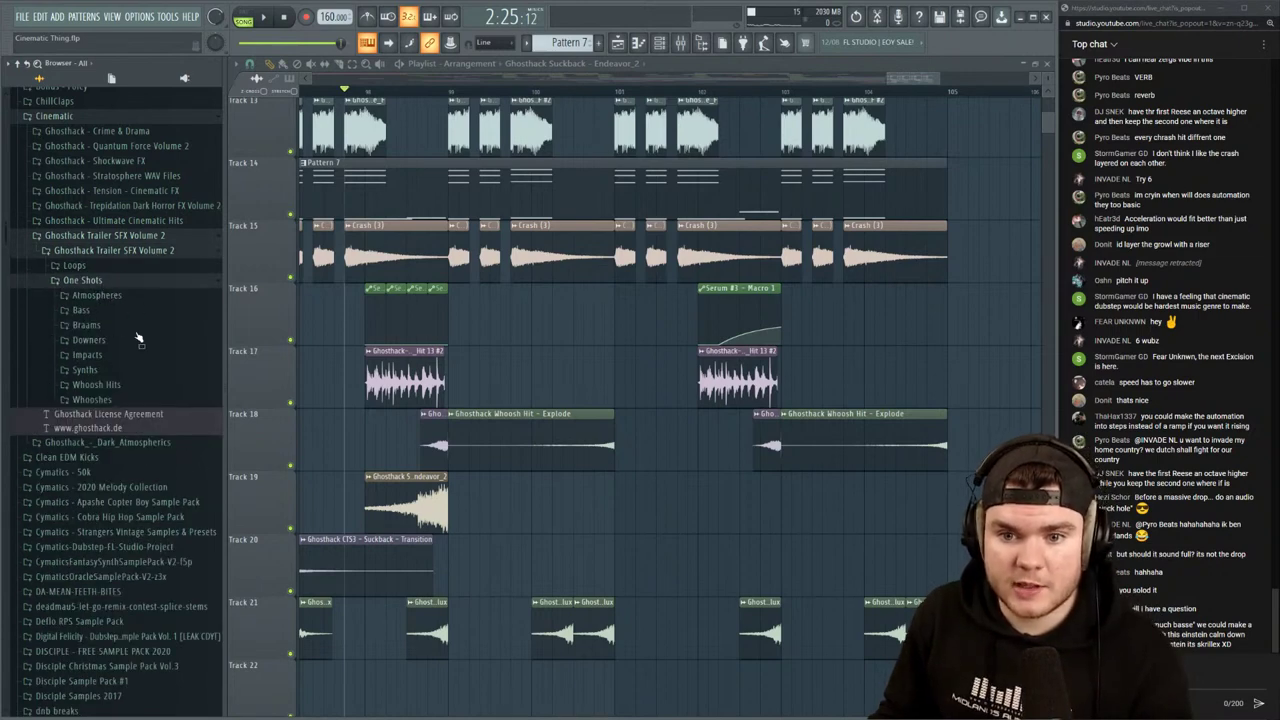
Audition samples in the One Shots Whoosh Hits folder, including Fractured, Shellshock, Splinter, Strike, Disintegrate and Crux
left_click(115, 386)
left_click(142, 507)
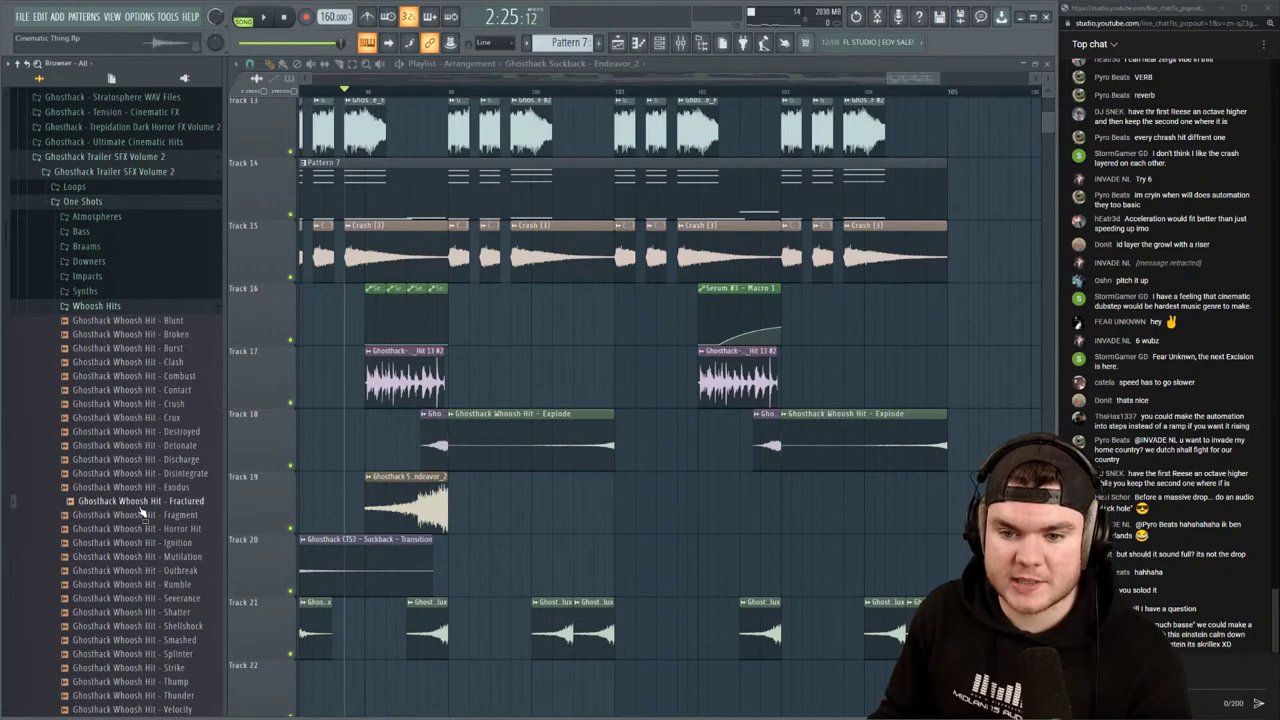
scroll(142, 510, "down", 4)
scroll(142, 512, "up", 3)
left_click(142, 489)
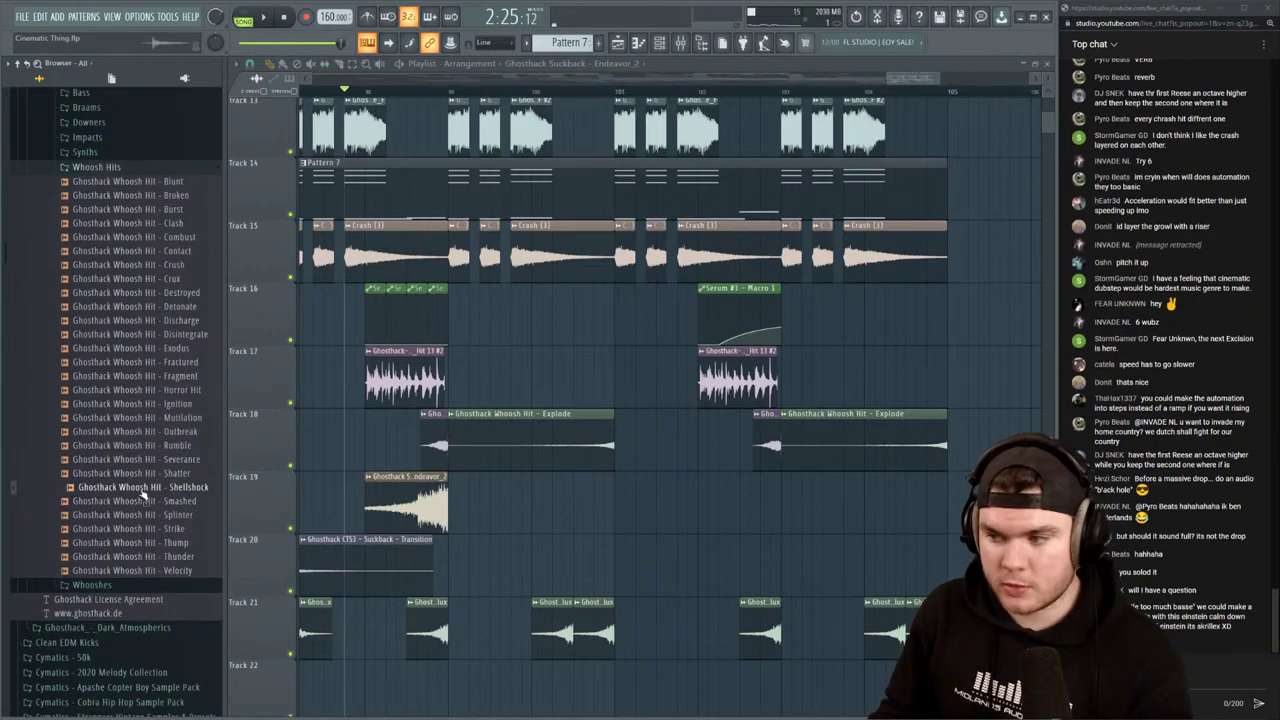
left_click(141, 515)
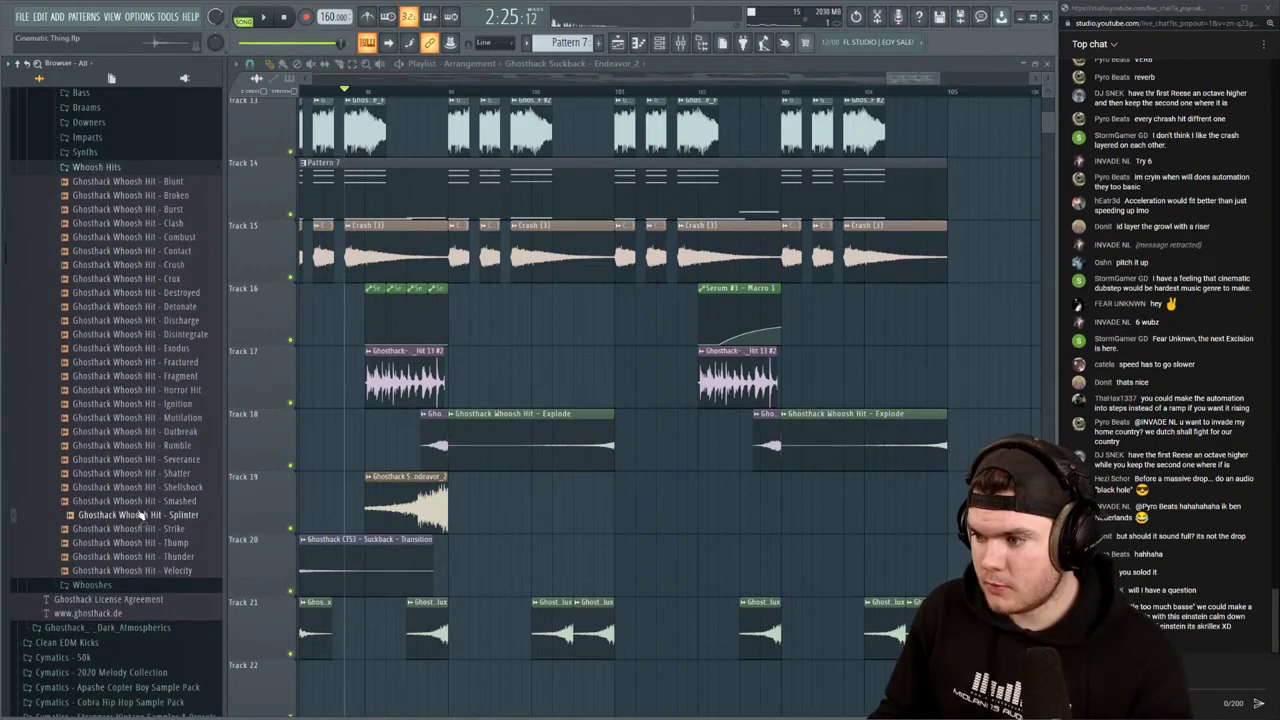
left_click(140, 528)
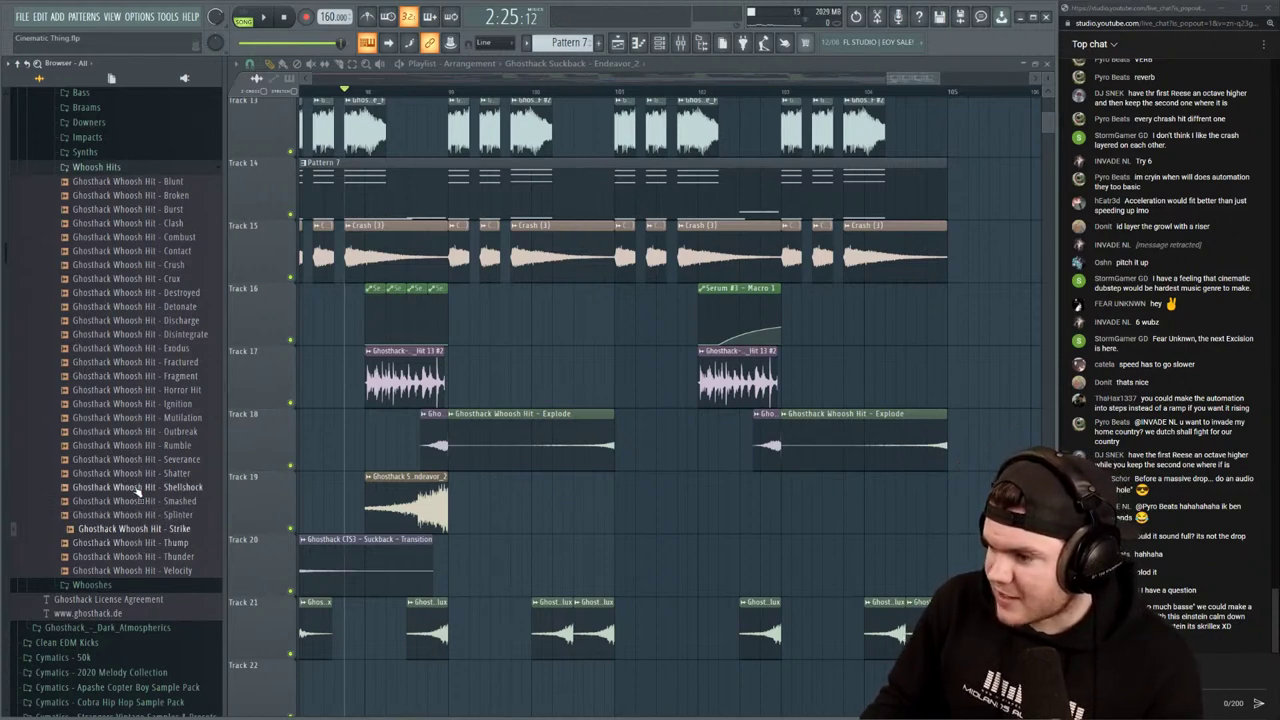
left_click(145, 335)
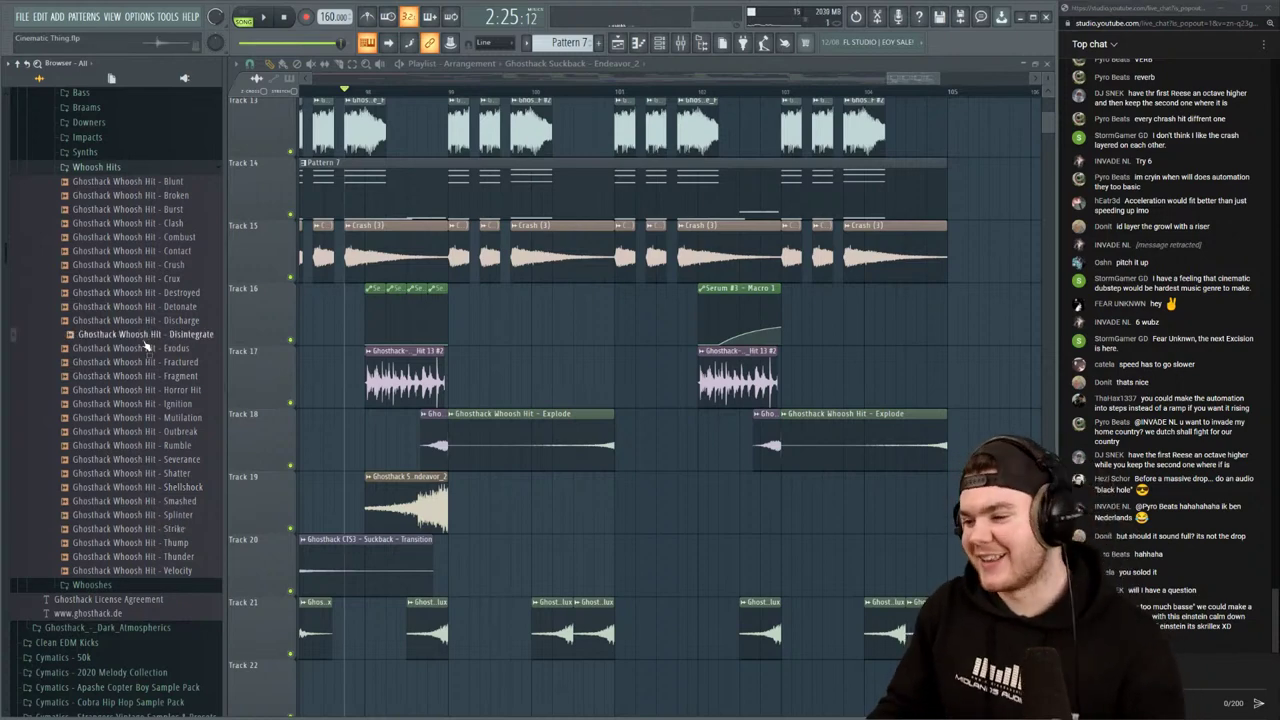
left_click(140, 279)
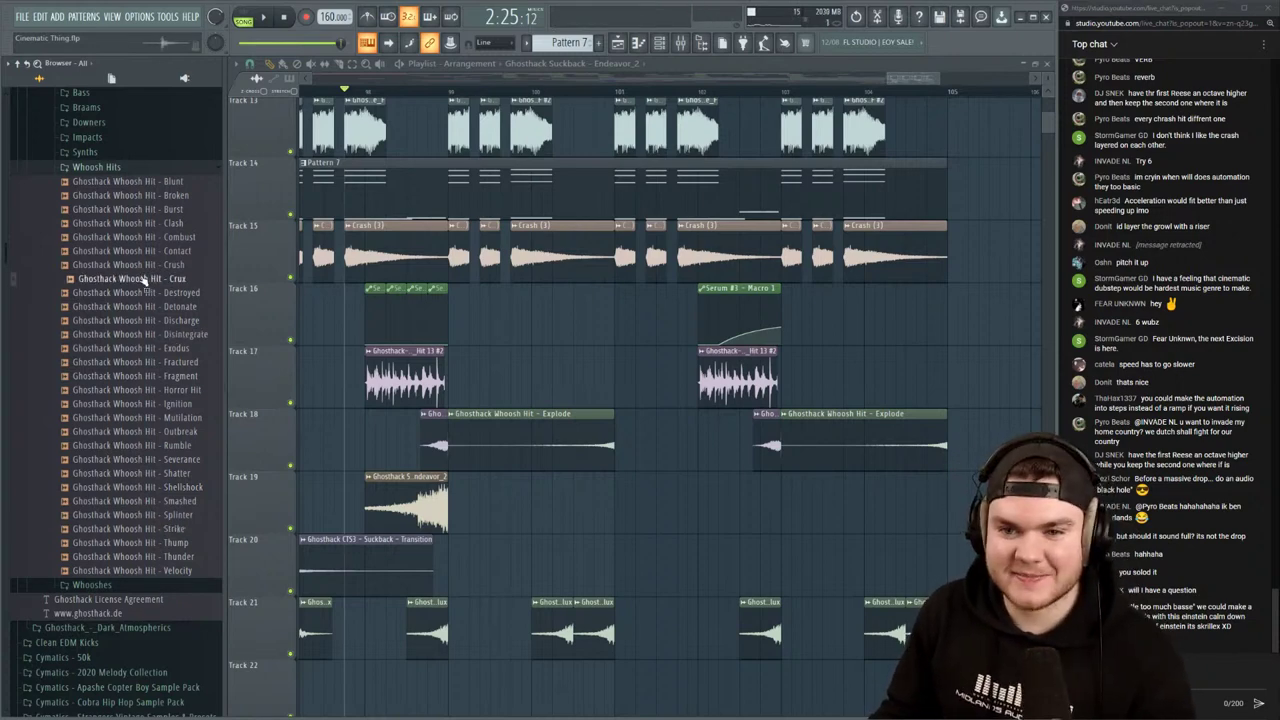
left_click(112, 172)
Place the Ghosthack Whoosh - Energy sample on Track 20, starting at 101.15 with its peak near bar 103
scroll(130, 234, "up", 3)
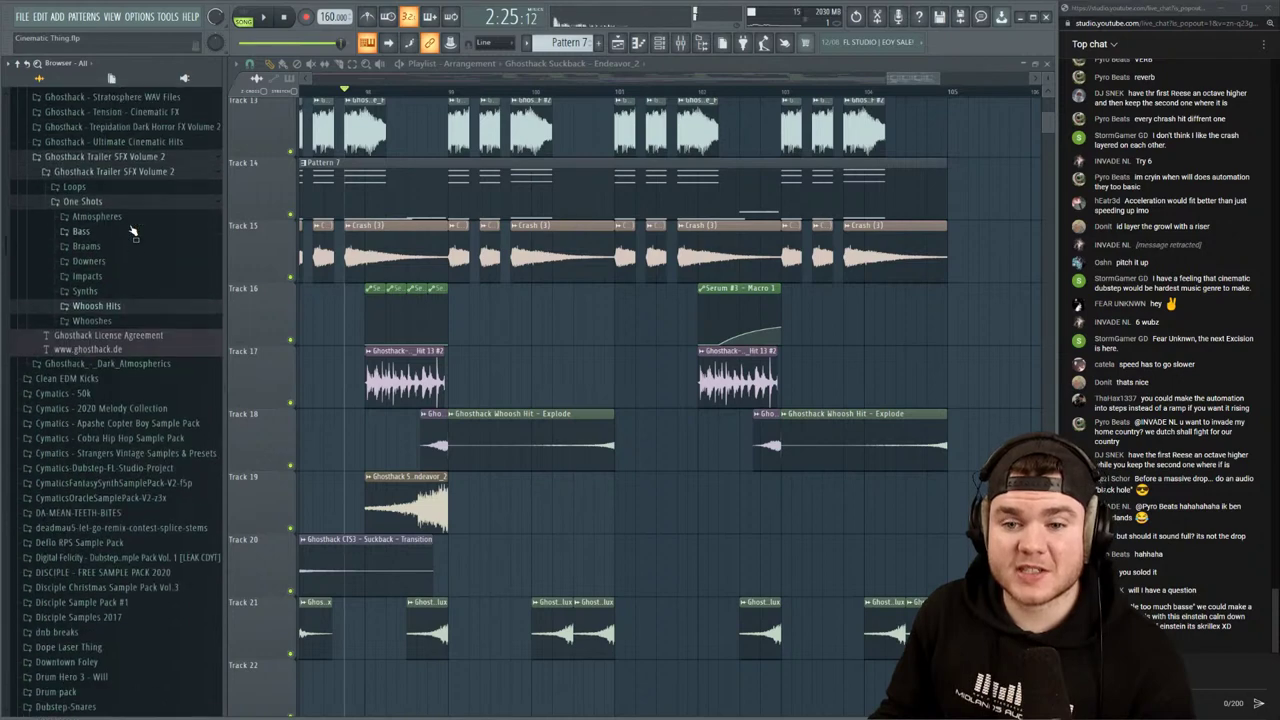
left_click(110, 328)
left_click(143, 372)
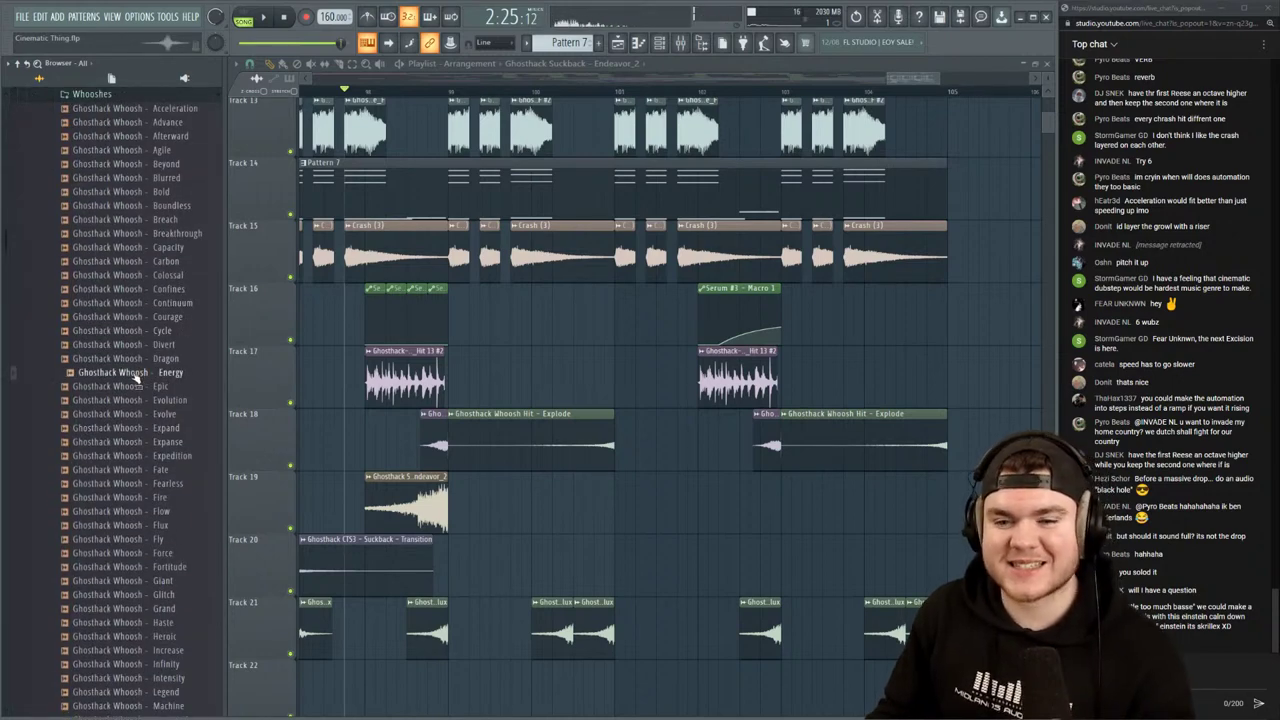
left_click_drag(136, 378, 872, 574)
key("space")
left_click(678, 91)
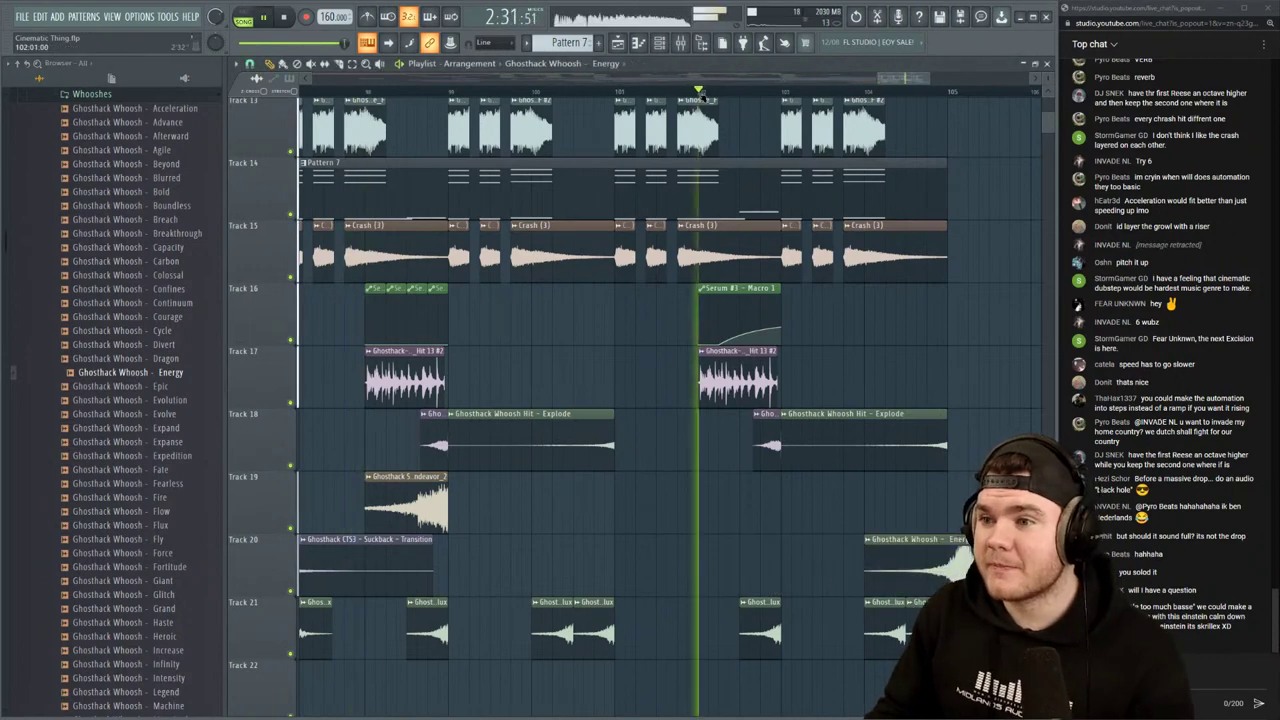
left_click_drag(968, 543, 791, 531)
key("space")
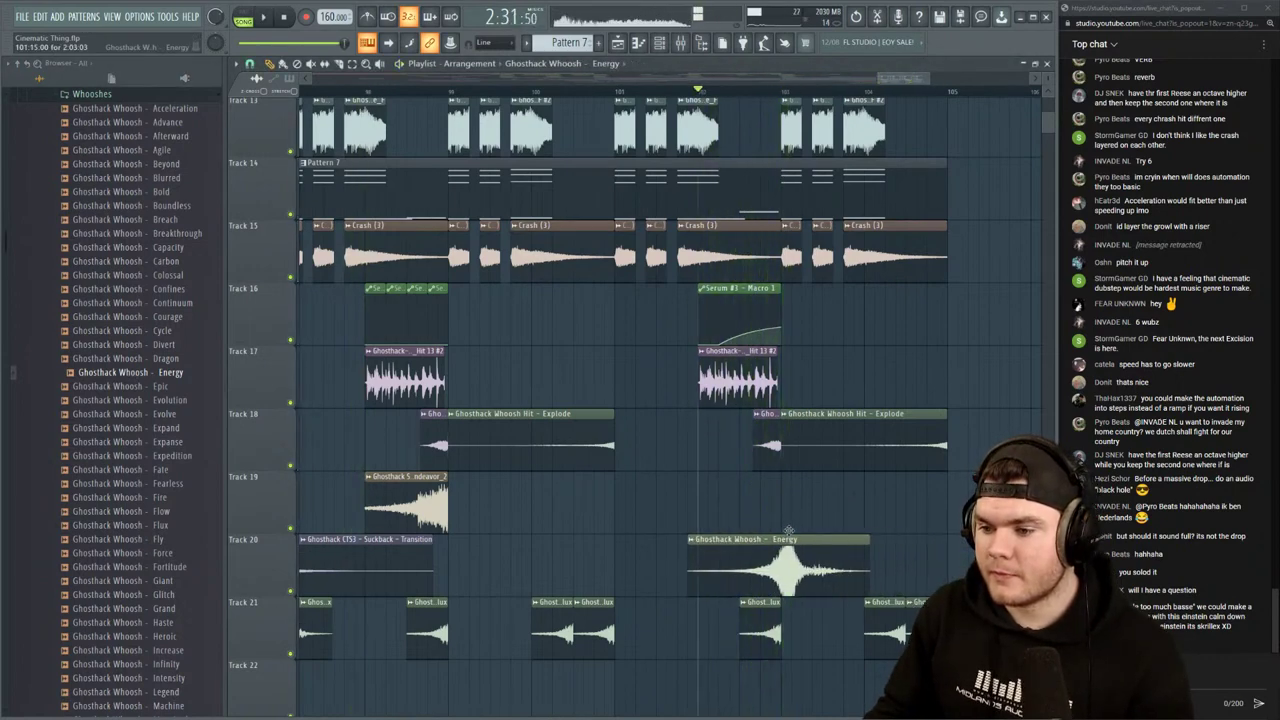
Trim the end of the Whoosh - Energy clip on Track 20 to bar 103 and play the transition
key("space")
left_click_drag(869, 565, 777, 565)
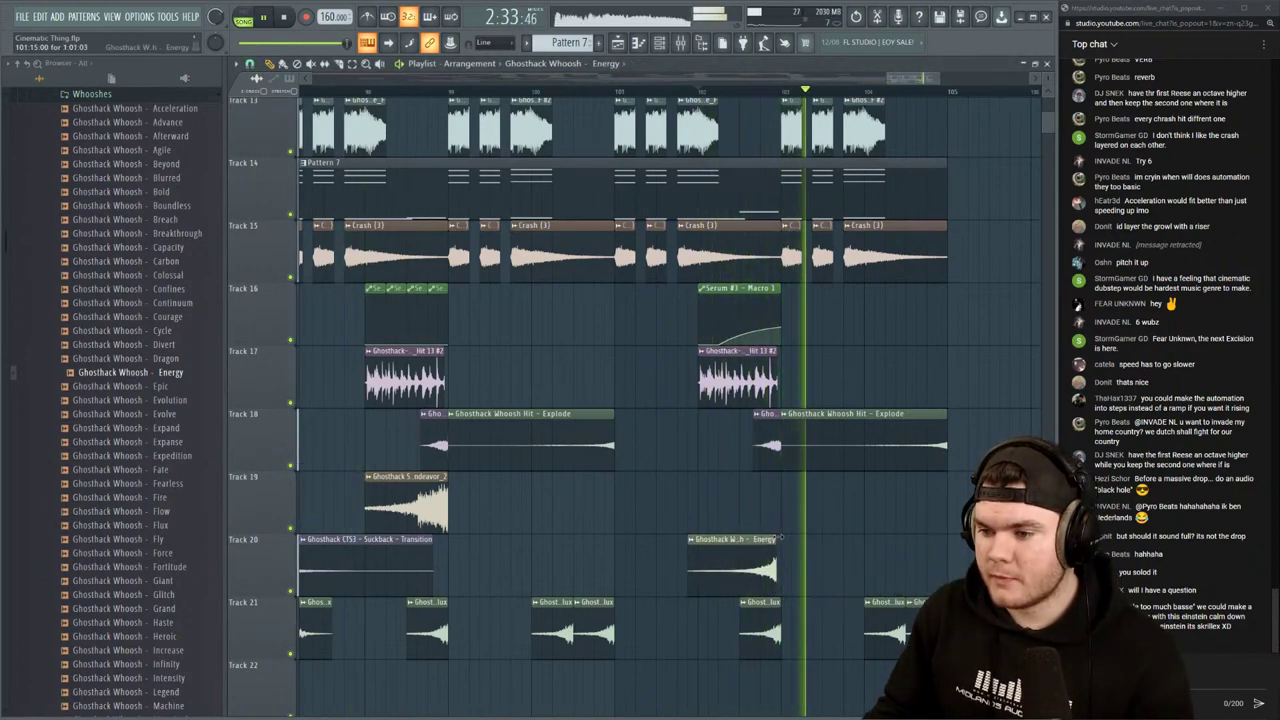
key("space")
scroll(775, 540, "up", 5)
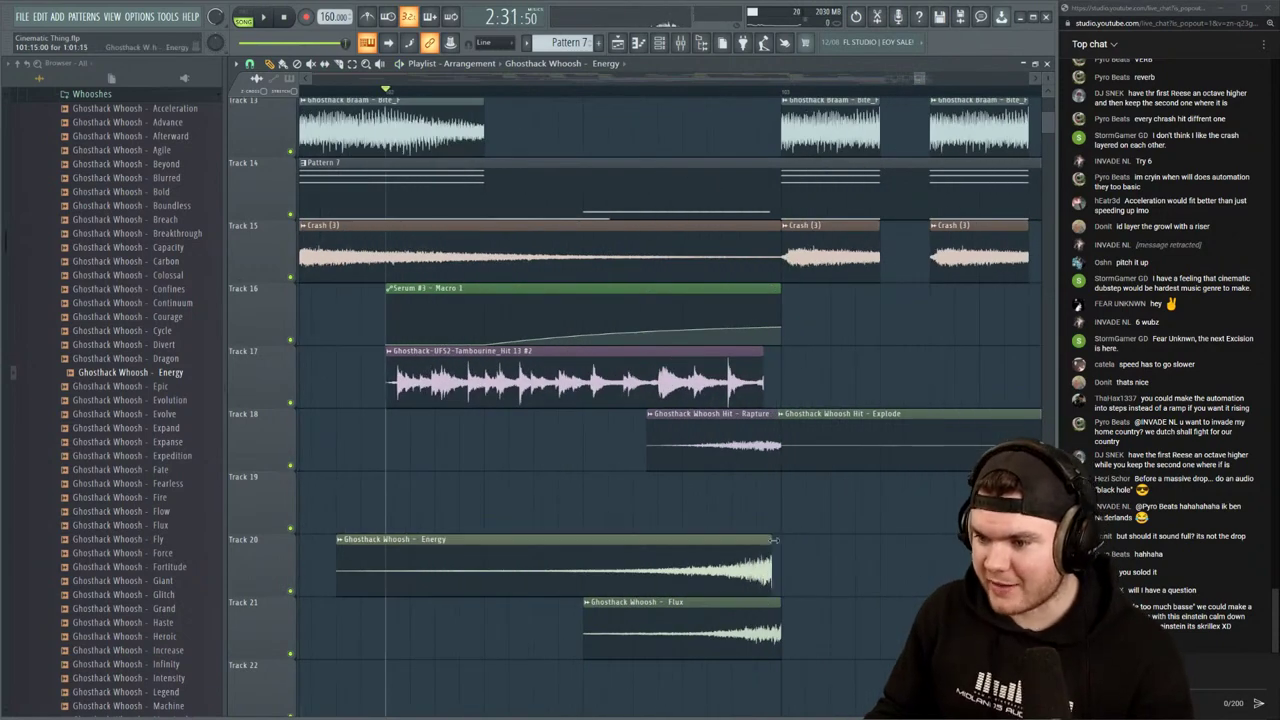
key("space")
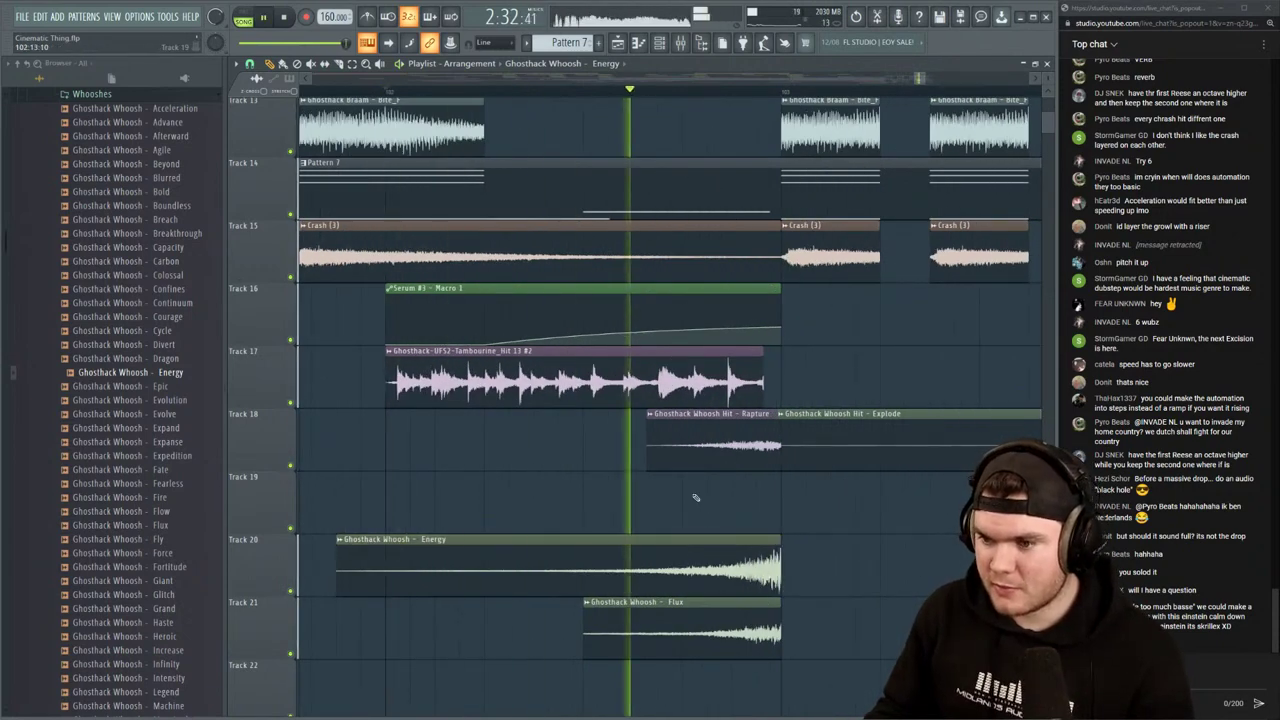
Add a fade-out to the Whoosh - Energy clip and normalize it while playing the transition
double_click(707, 587)
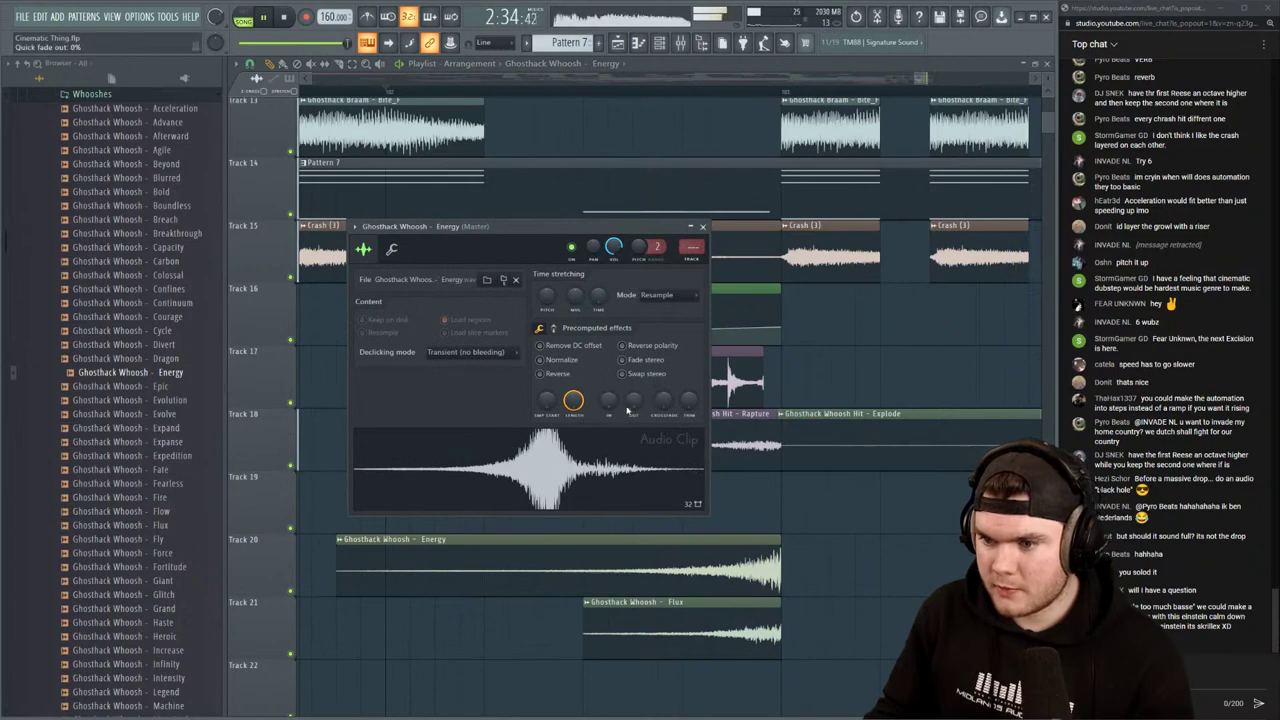
left_click_drag(632, 403, 632, 371)
left_click(540, 359)
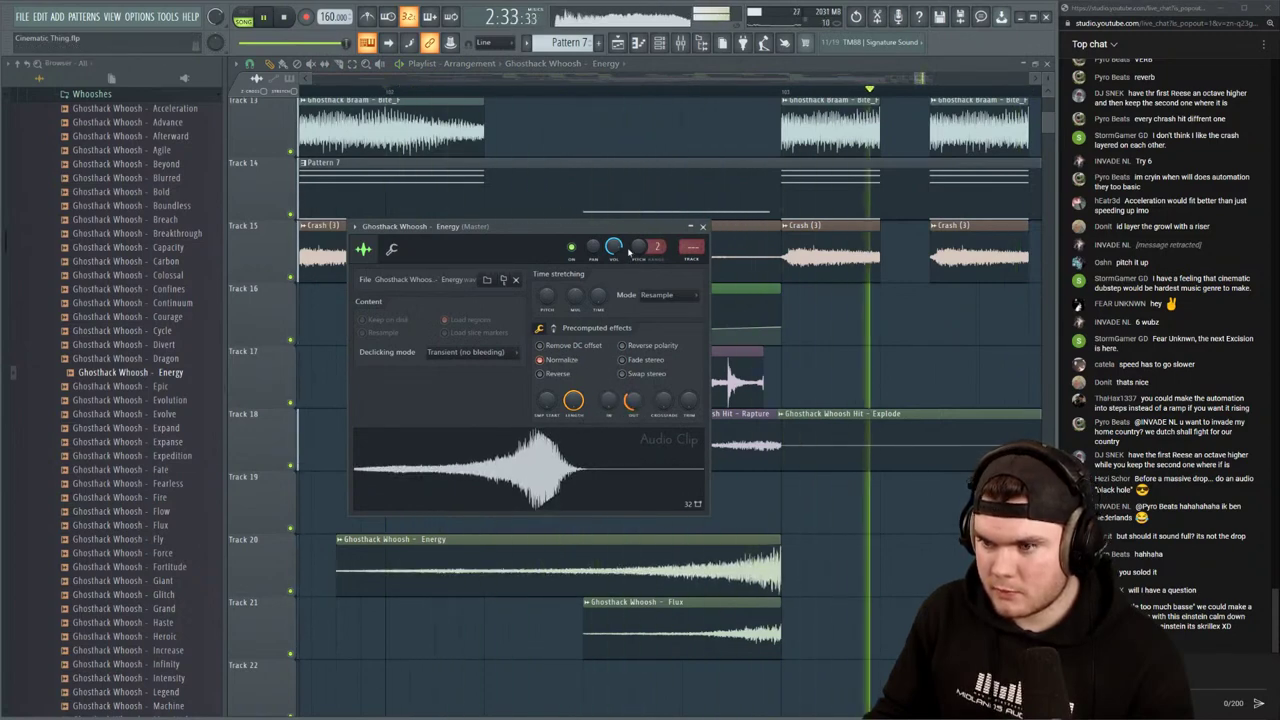
left_click(703, 227)
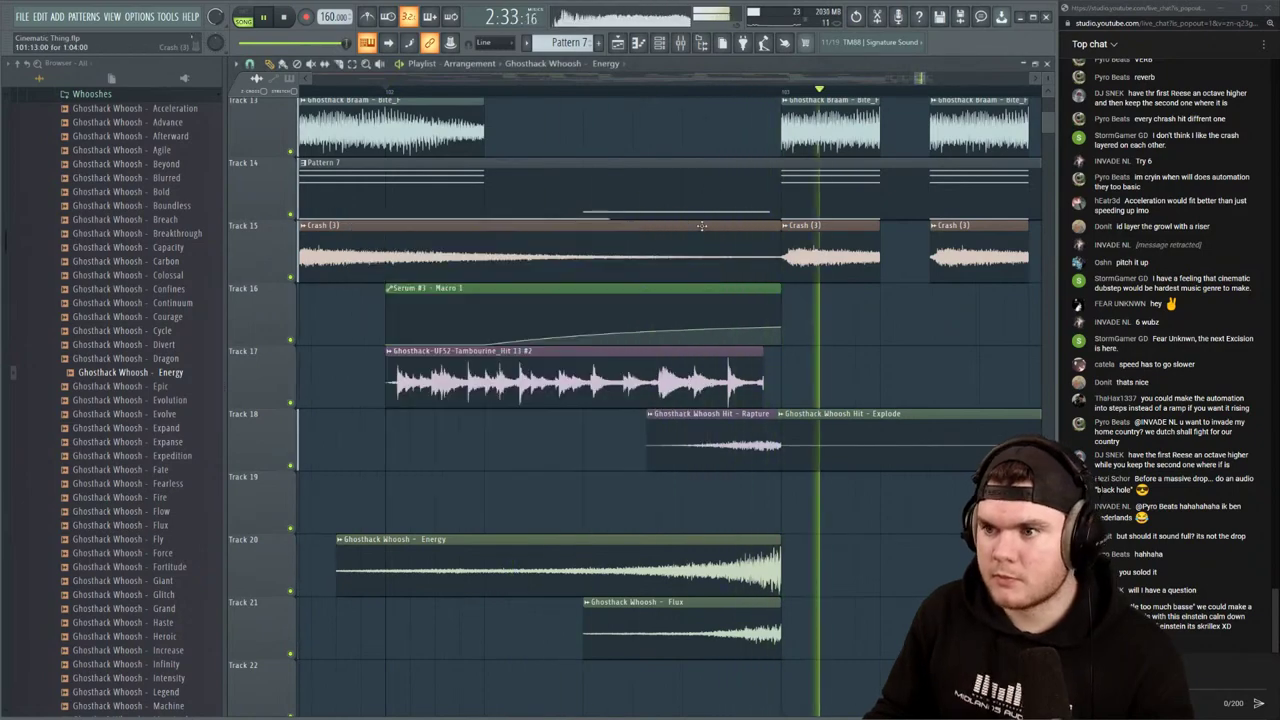
scroll(687, 92, "down", 5)
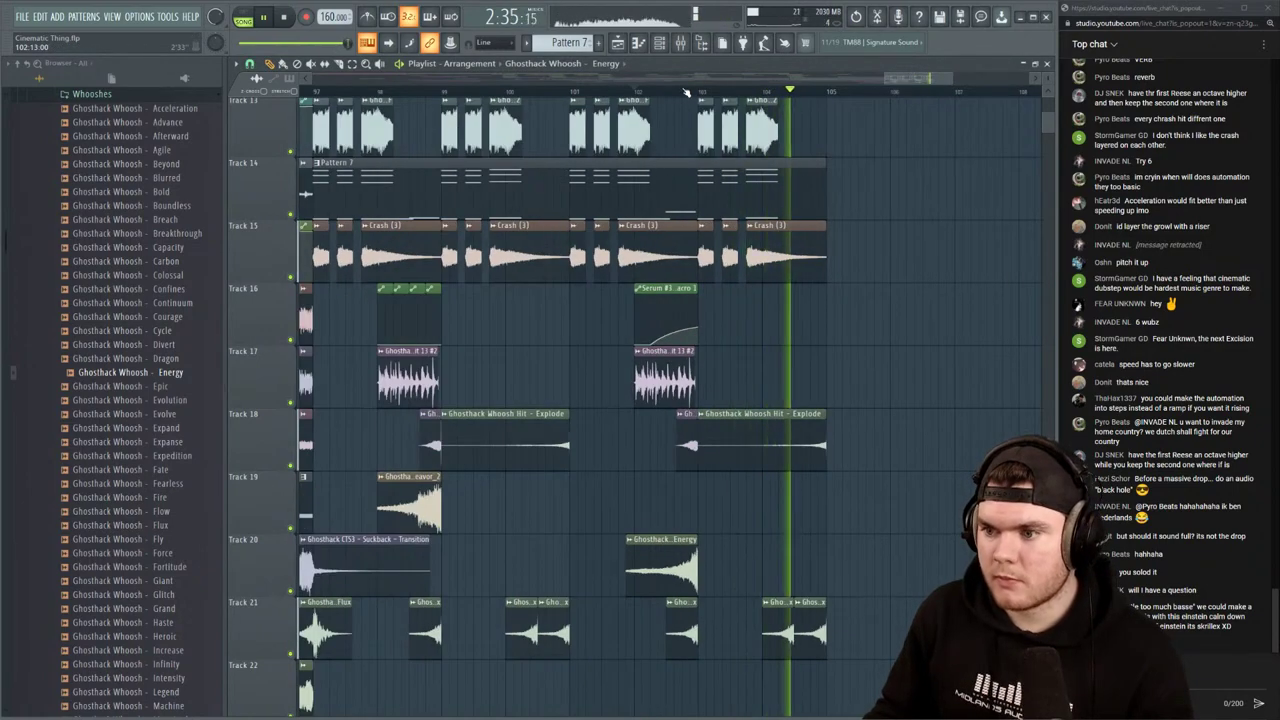
scroll(690, 92, "down", 3)
key("space")
Look over the whole arrangement and collapse the open Ghosthack Trailer SFX Volume 2 folders in the browser
scroll(800, 257, "up", 3)
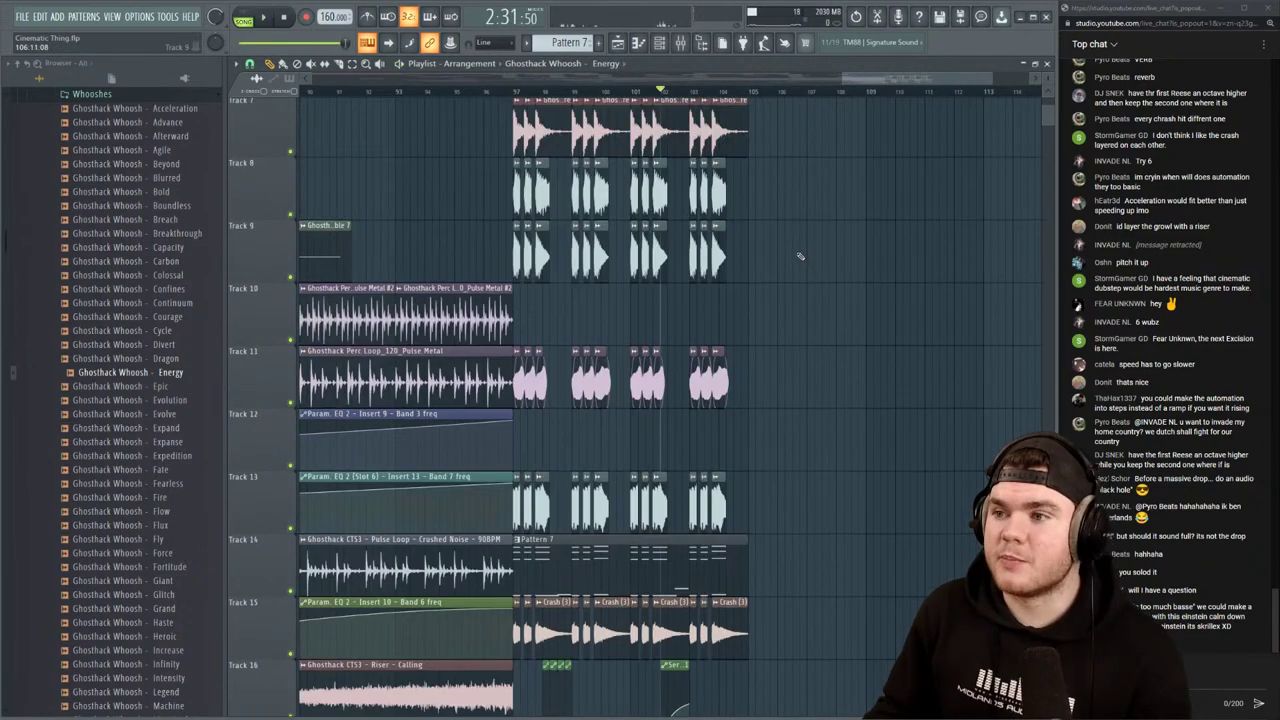
scroll(927, 162, "down", 5)
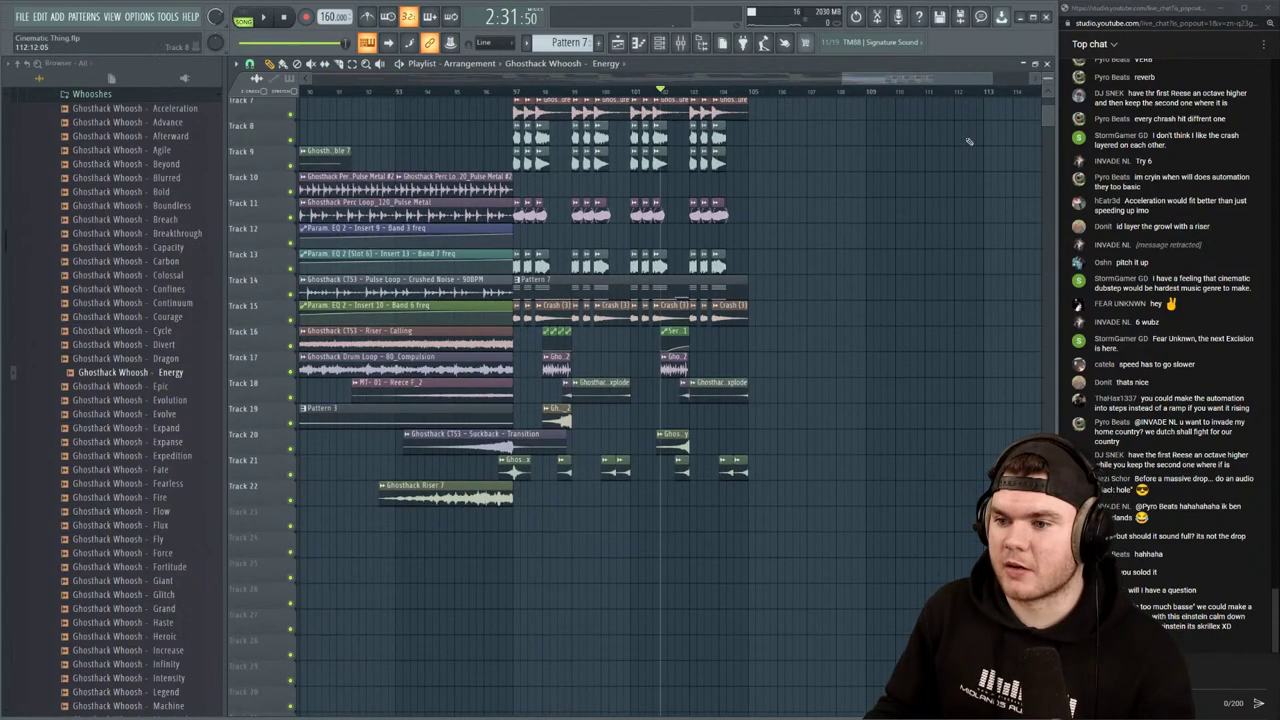
scroll(95, 265, "up", 6)
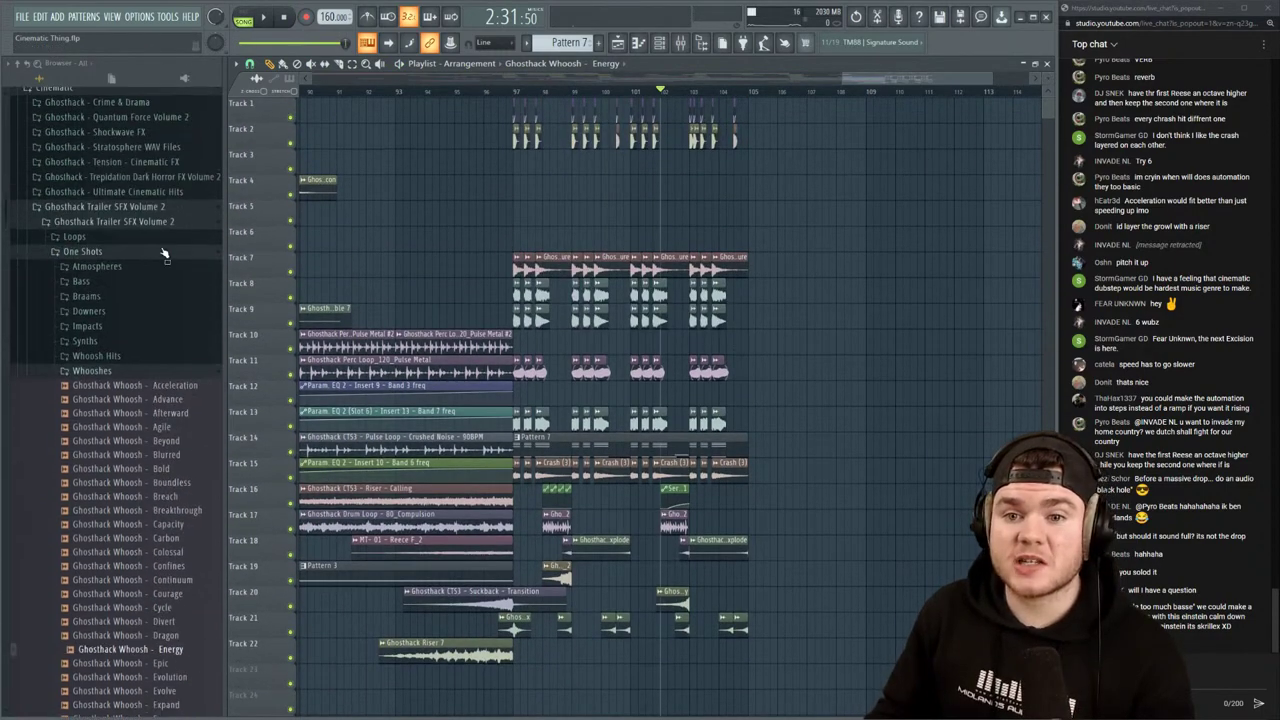
left_click(91, 371)
left_click(90, 252)
left_click(100, 222)
left_click(100, 207)
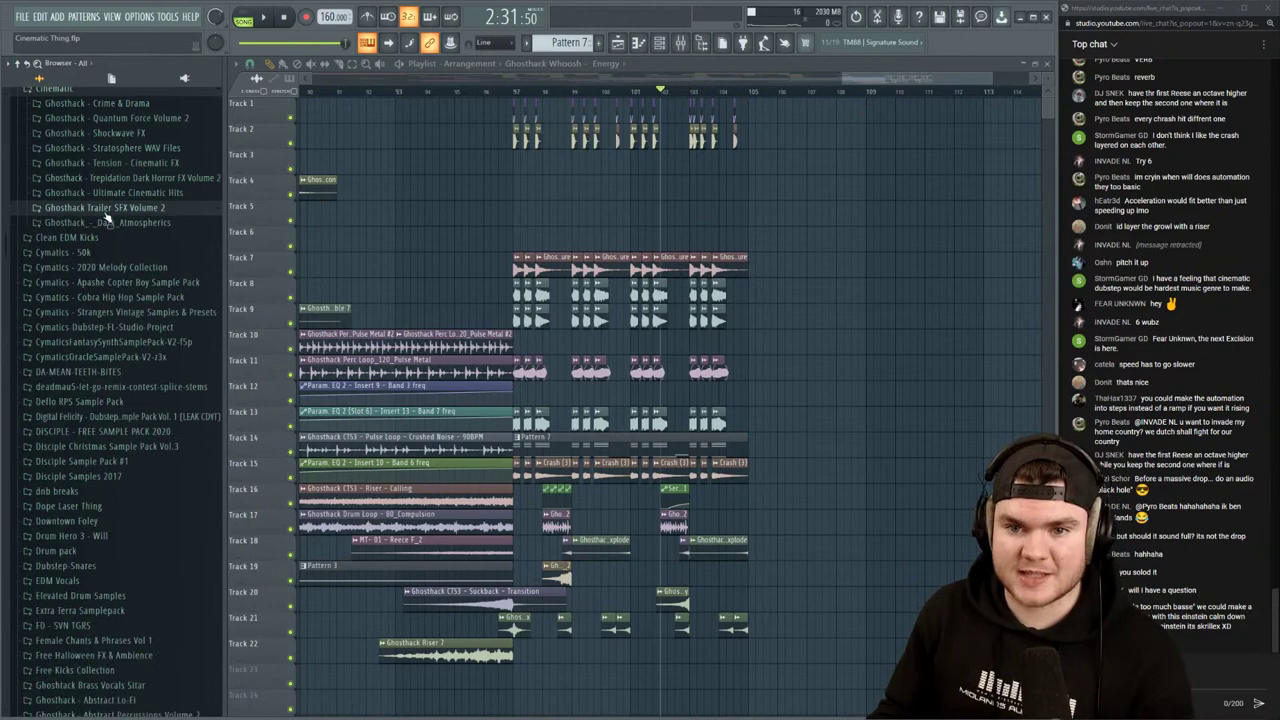
Collapse the Cinematic folder in the browser, look through the remaining sample packs and save the project
scroll(115, 220, "up", 6)
left_click(91, 368)
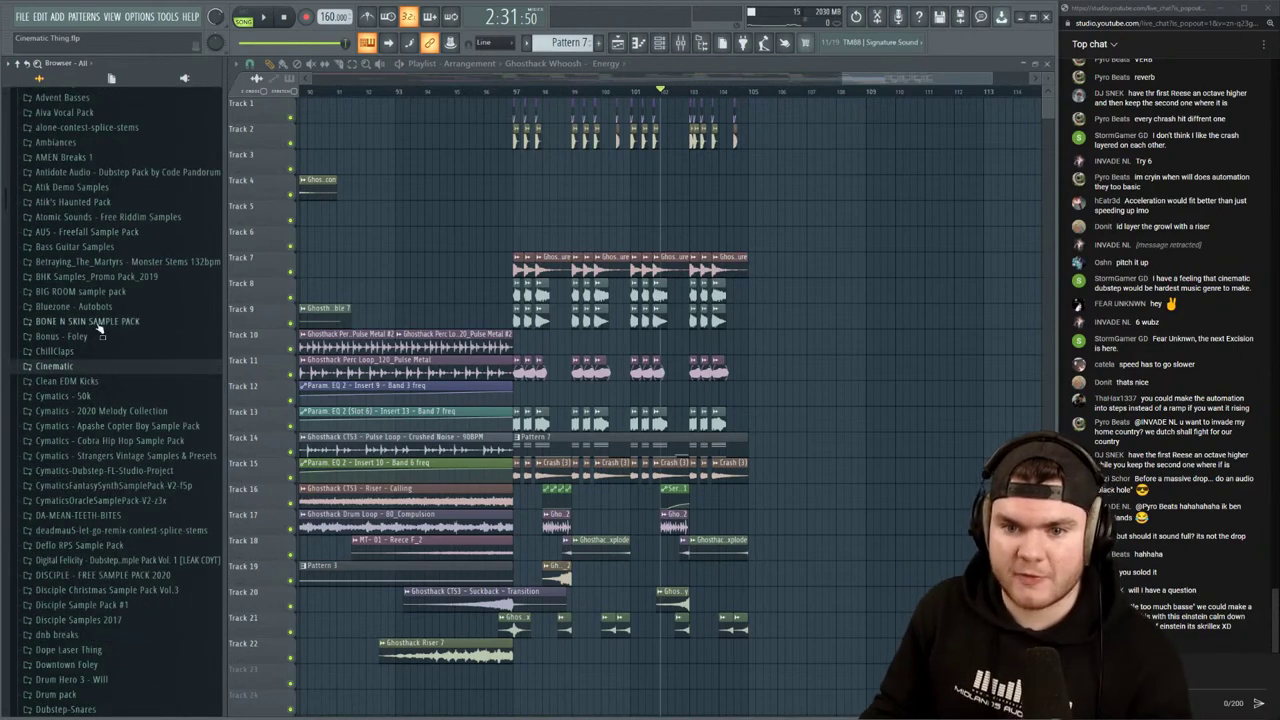
scroll(110, 320, "down", 15)
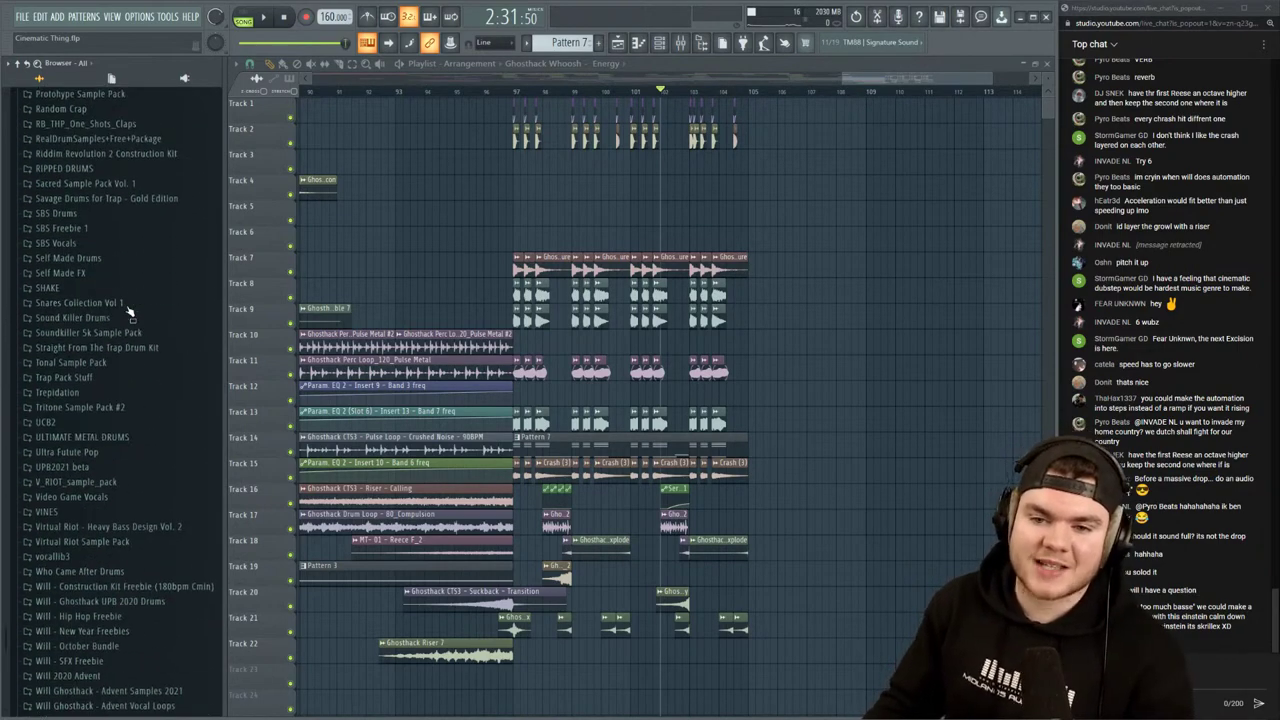
scroll(128, 312, "down", 6)
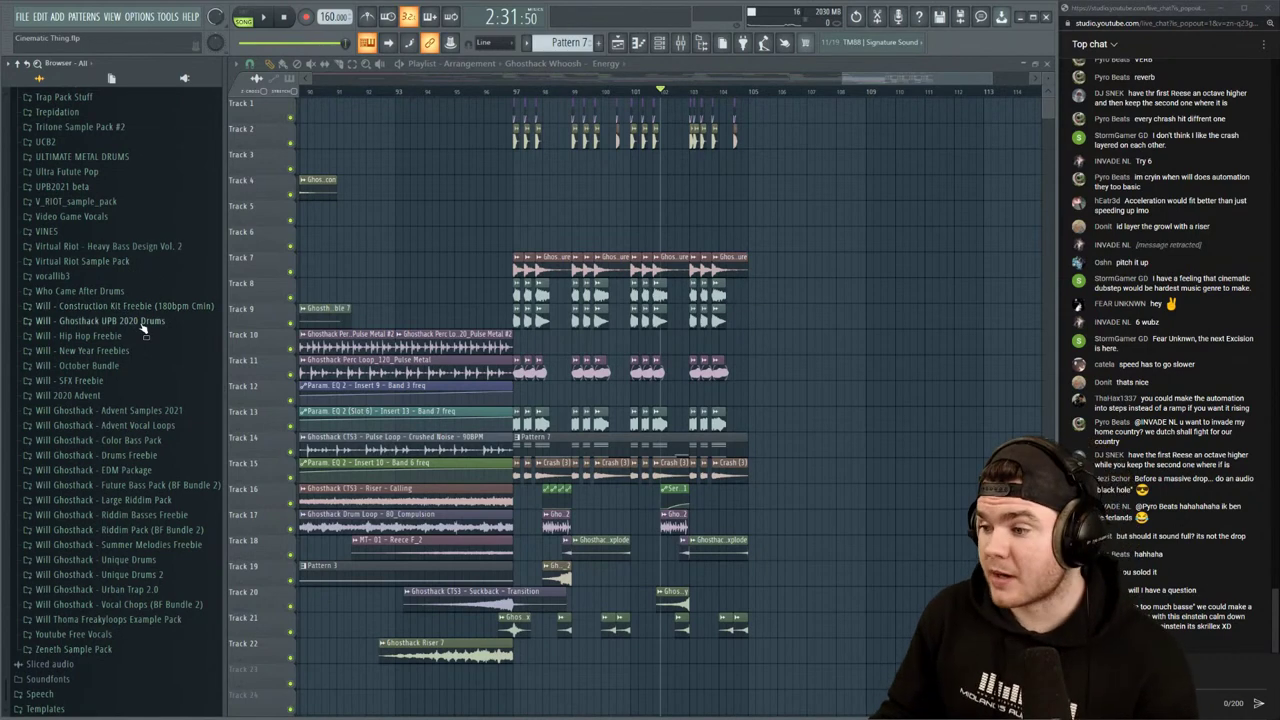
left_click(20, 17)
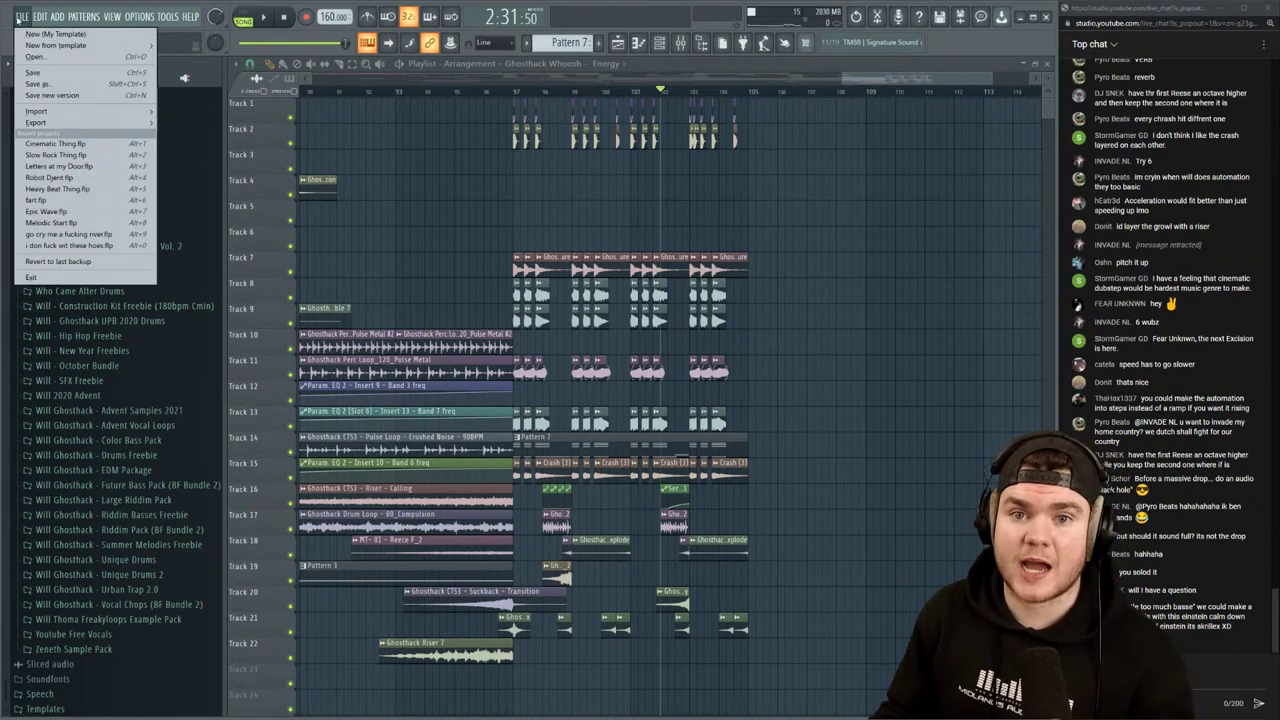
left_click(35, 74)
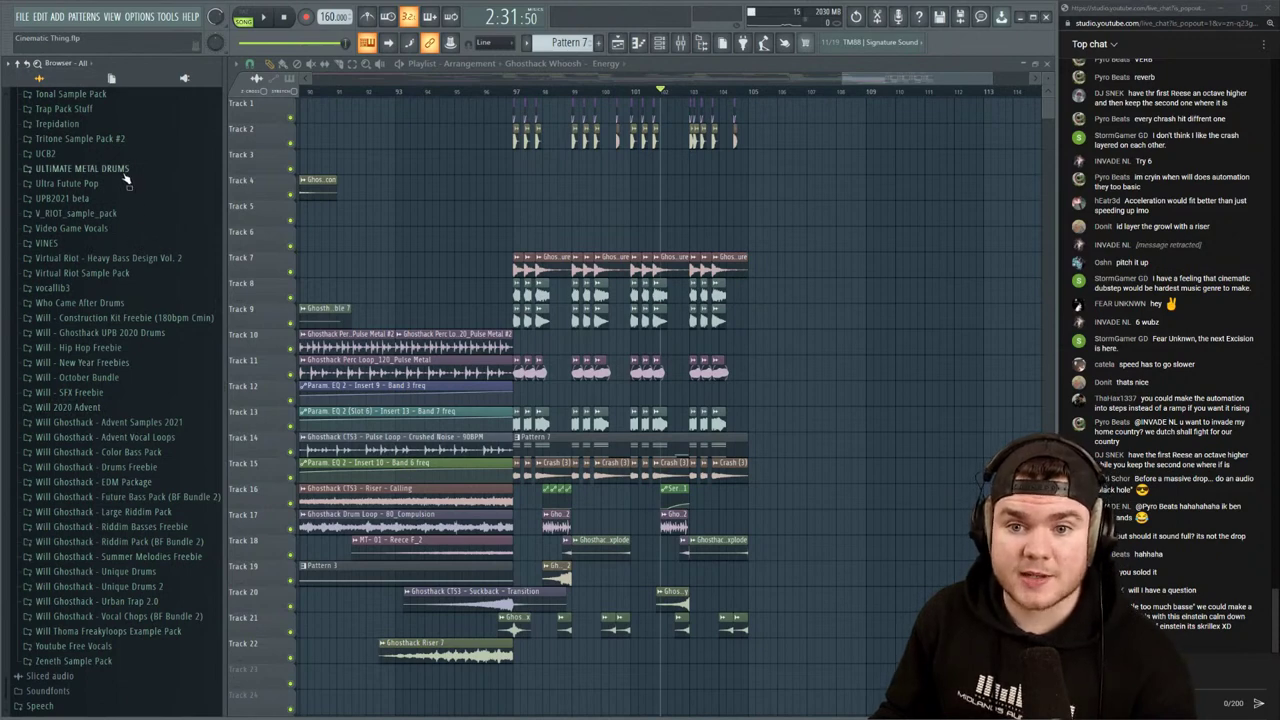
Find and open the Gitch Basses sample folder and preview its glitch bass samples, including Glitch Transform
scroll(115, 425, "up", 10)
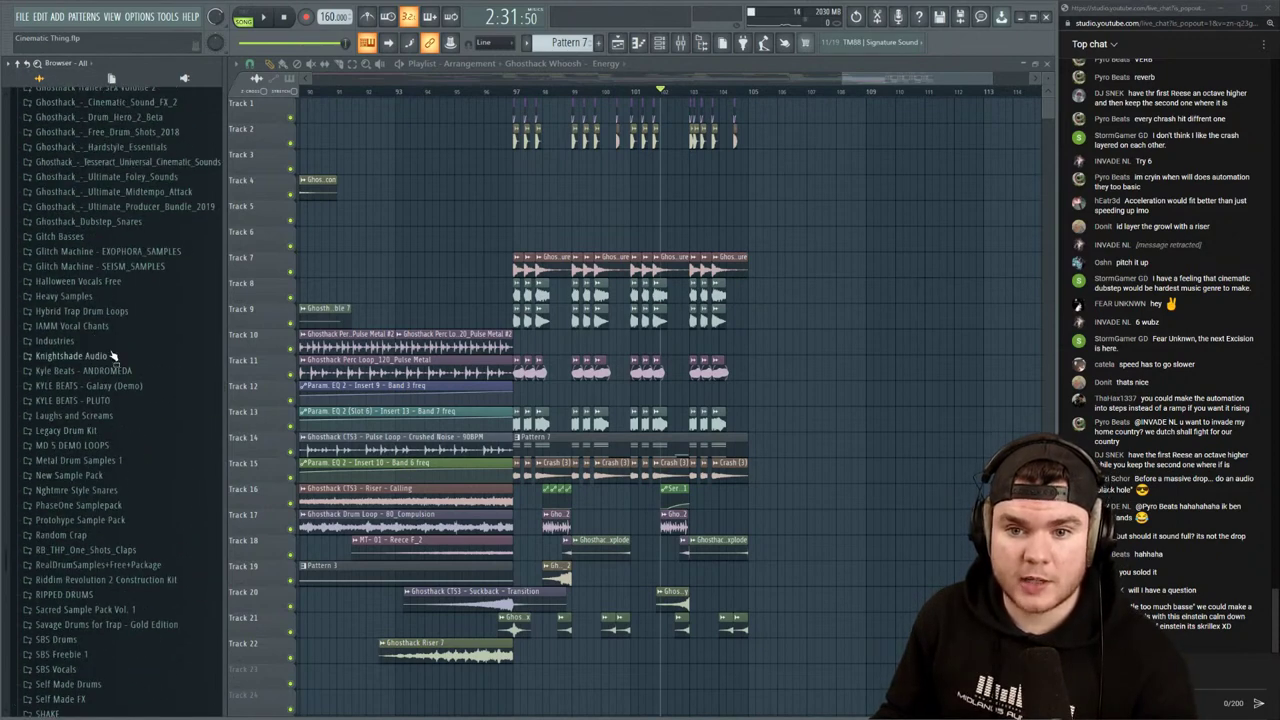
left_click(62, 237)
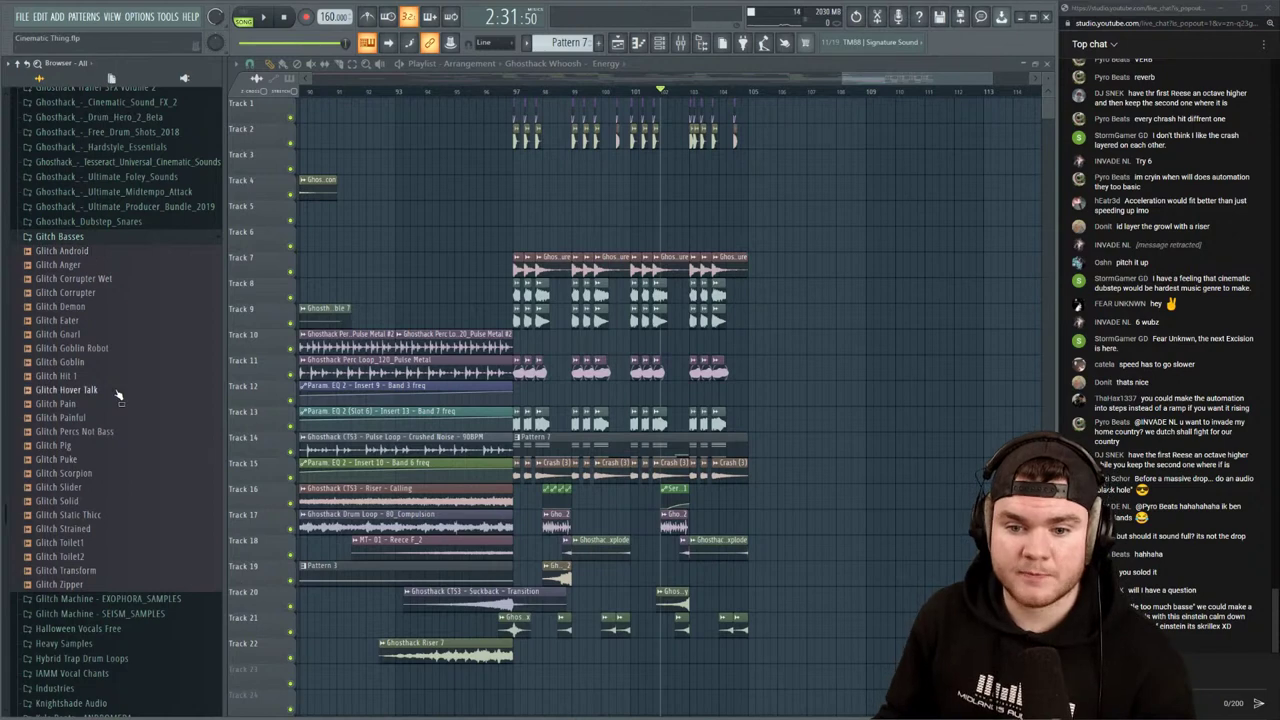
scroll(118, 395, "down", 2)
scroll(118, 393, "up", 2)
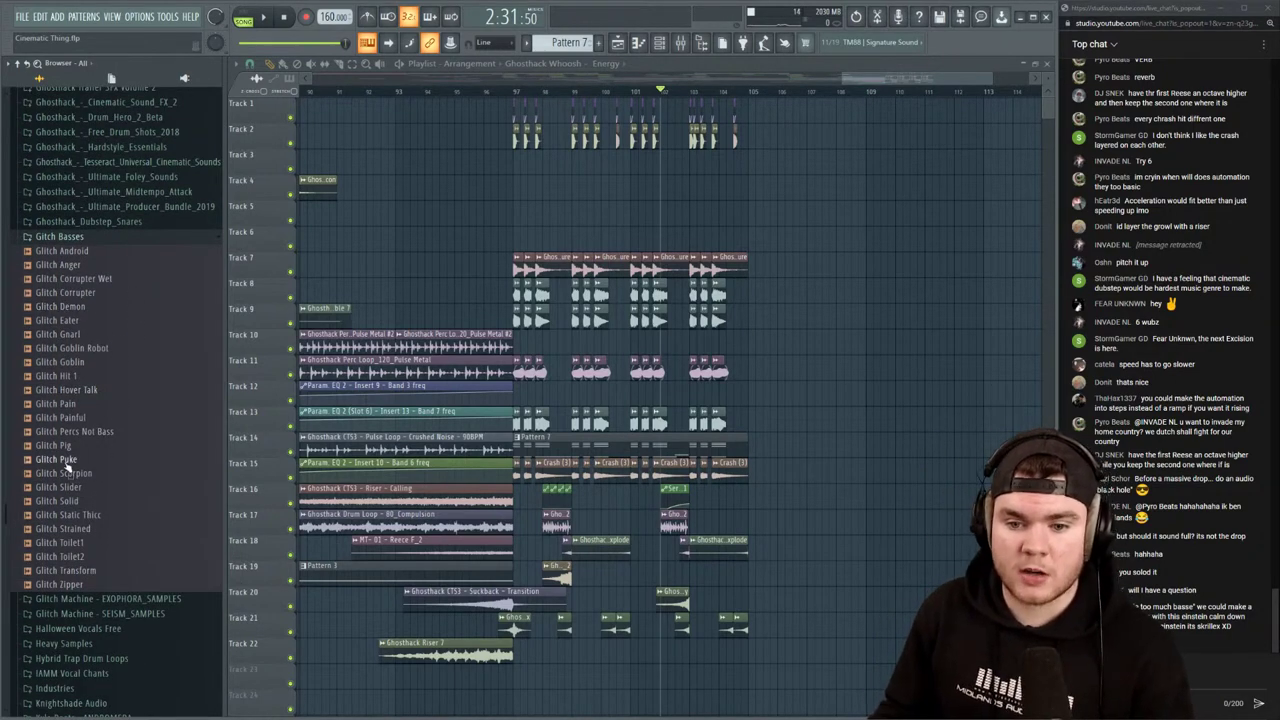
left_click(96, 545)
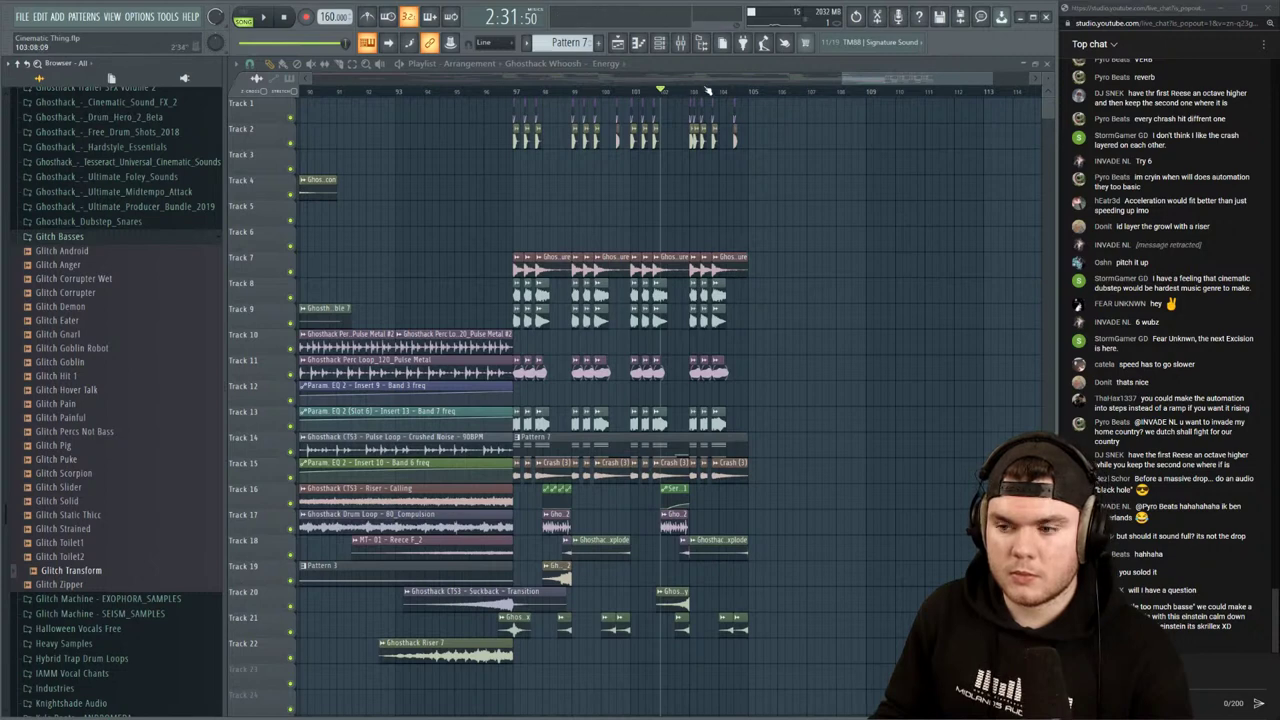
Play the drop several times around bars 98 to 100 to examine the reese bass and transitions
key("space")
scroll(622, 96, "up", 4)
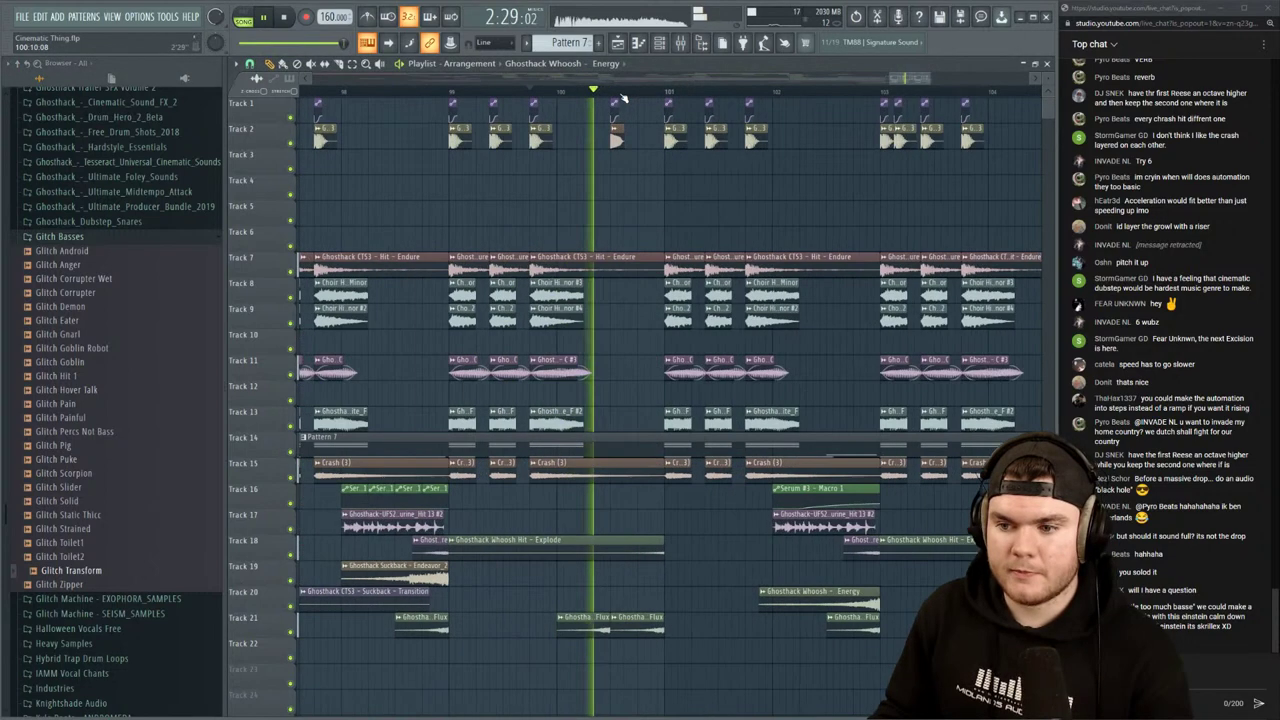
key("space")
left_click(386, 97)
key("space")
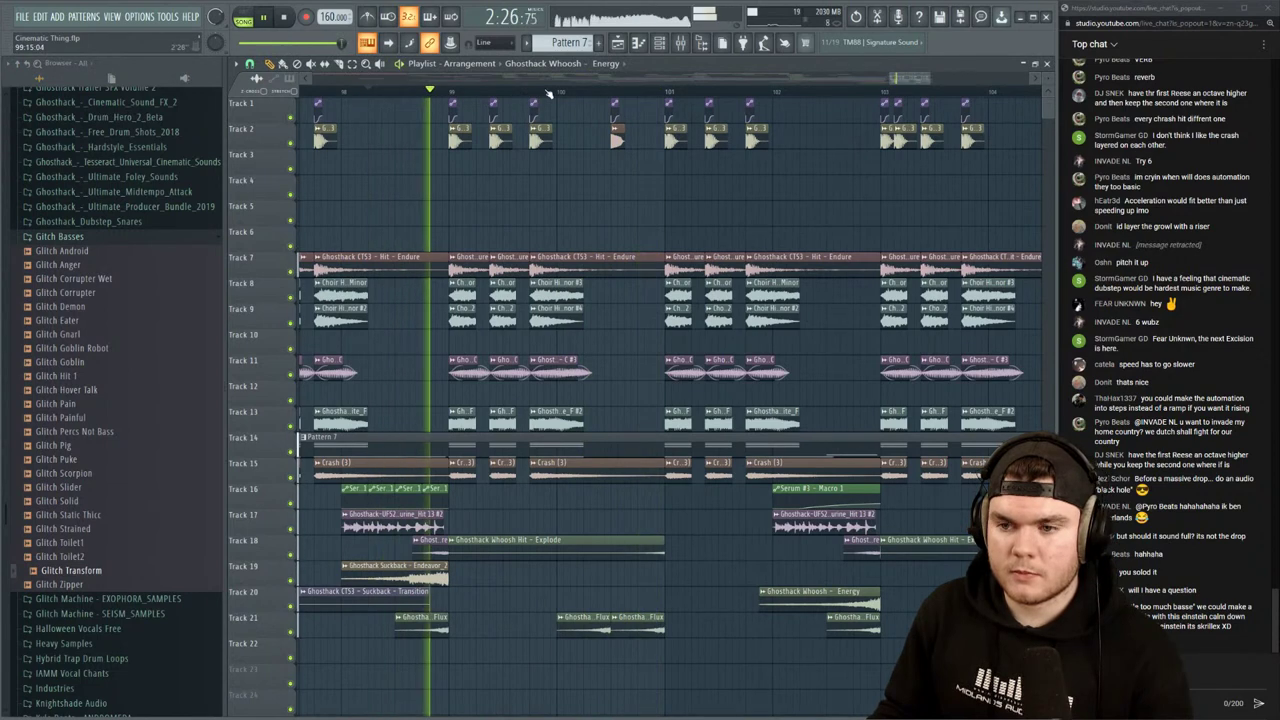
left_click(374, 96)
left_click(344, 96)
key("space")
Set the stereo separation of mixer Insert 34 to 48% merged while playing the drop, and return to the playlist
left_click(660, 42)
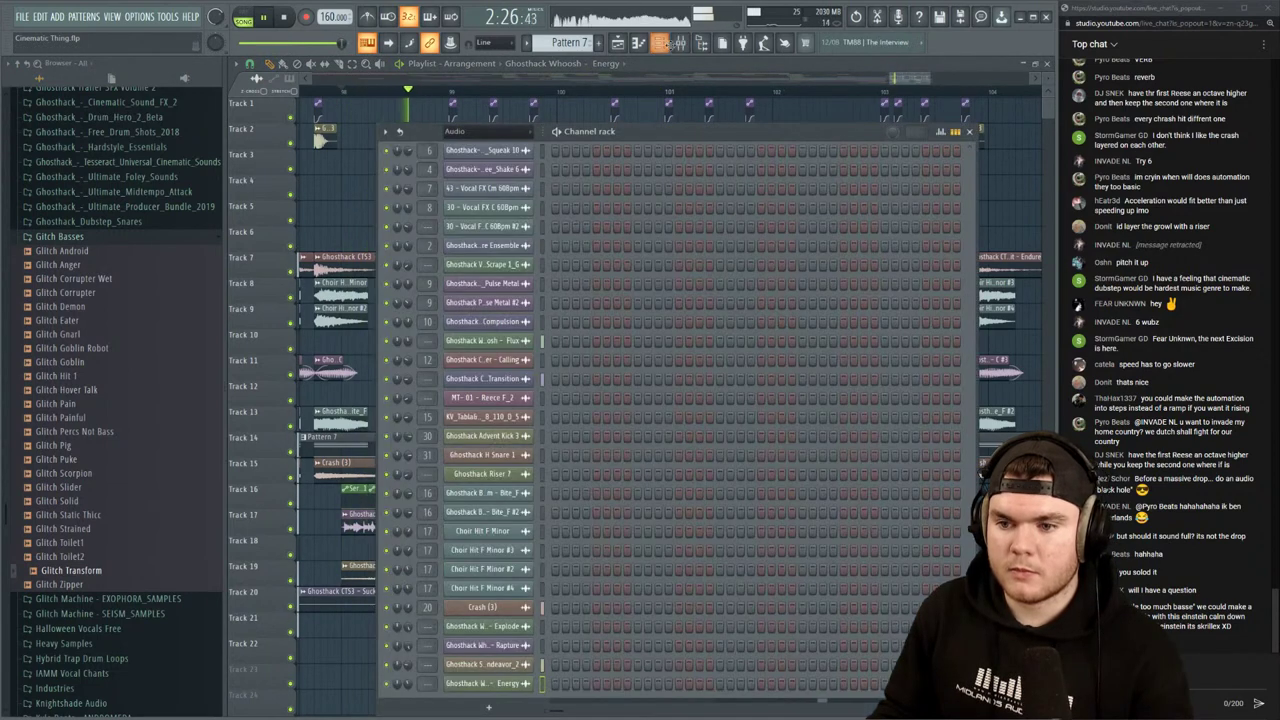
key("F9")
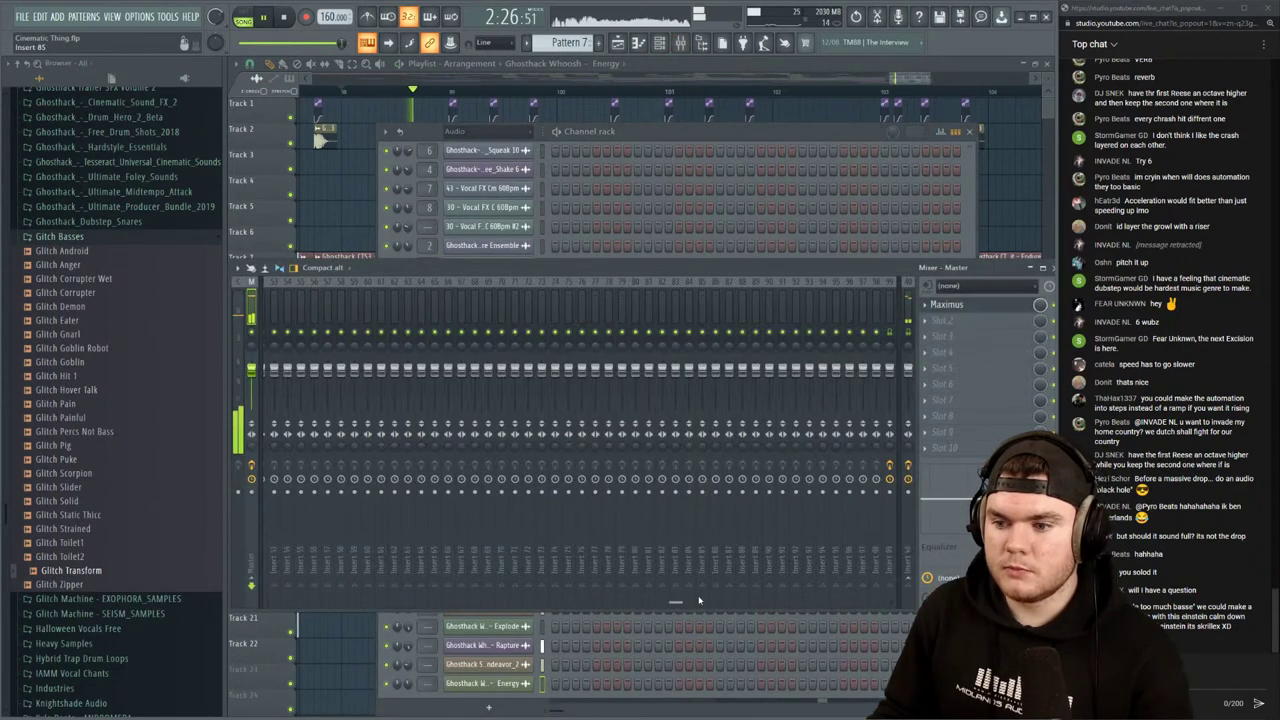
left_click_drag(699, 600, 399, 600)
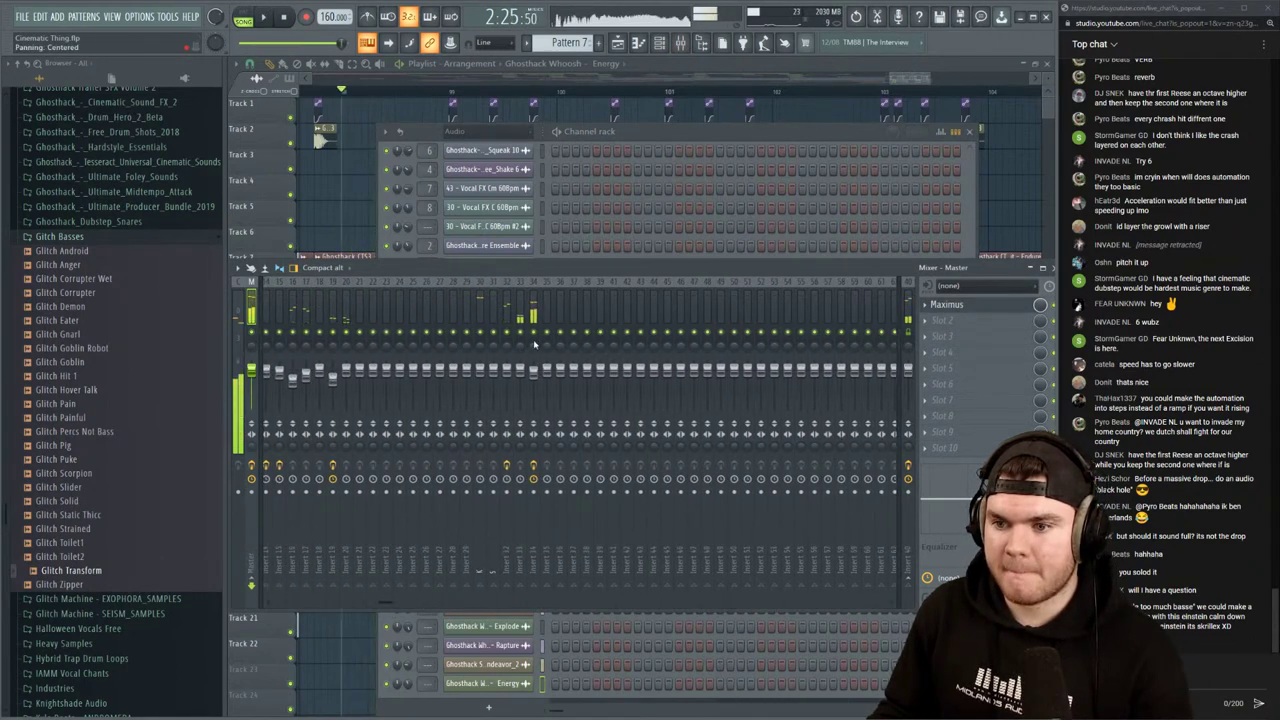
left_click(533, 320)
key("space")
key("space")
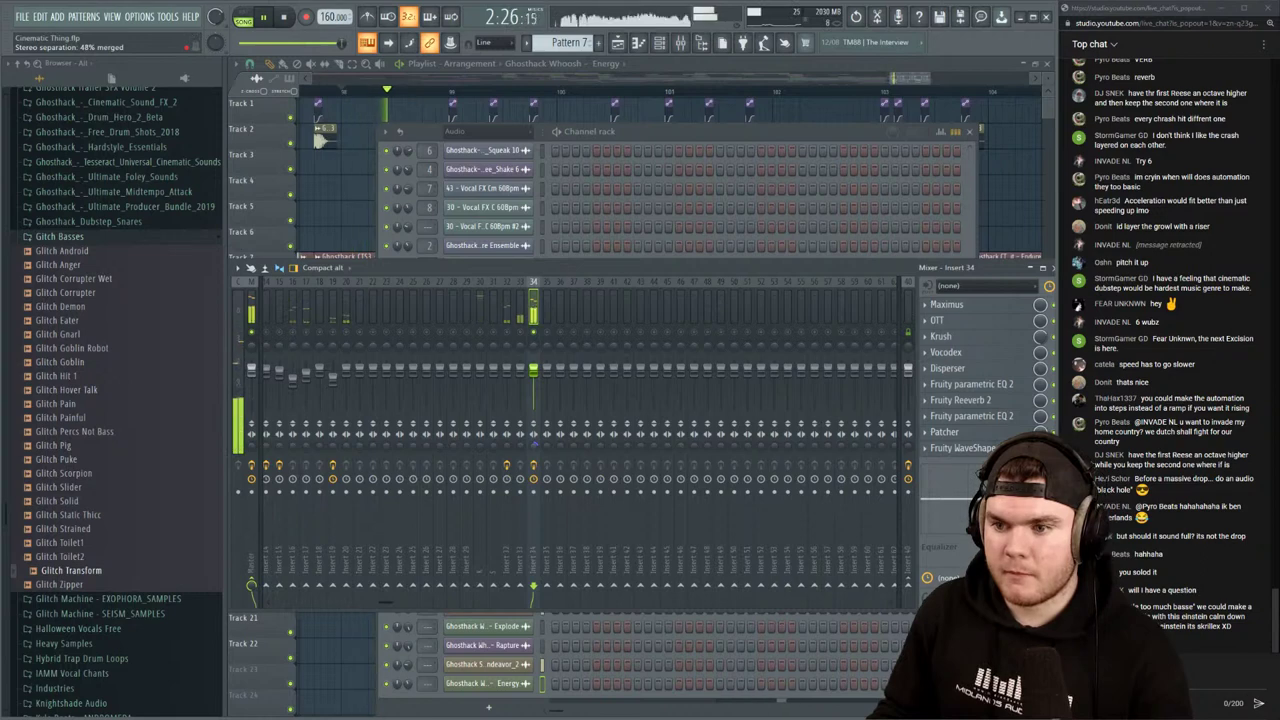
key("space")
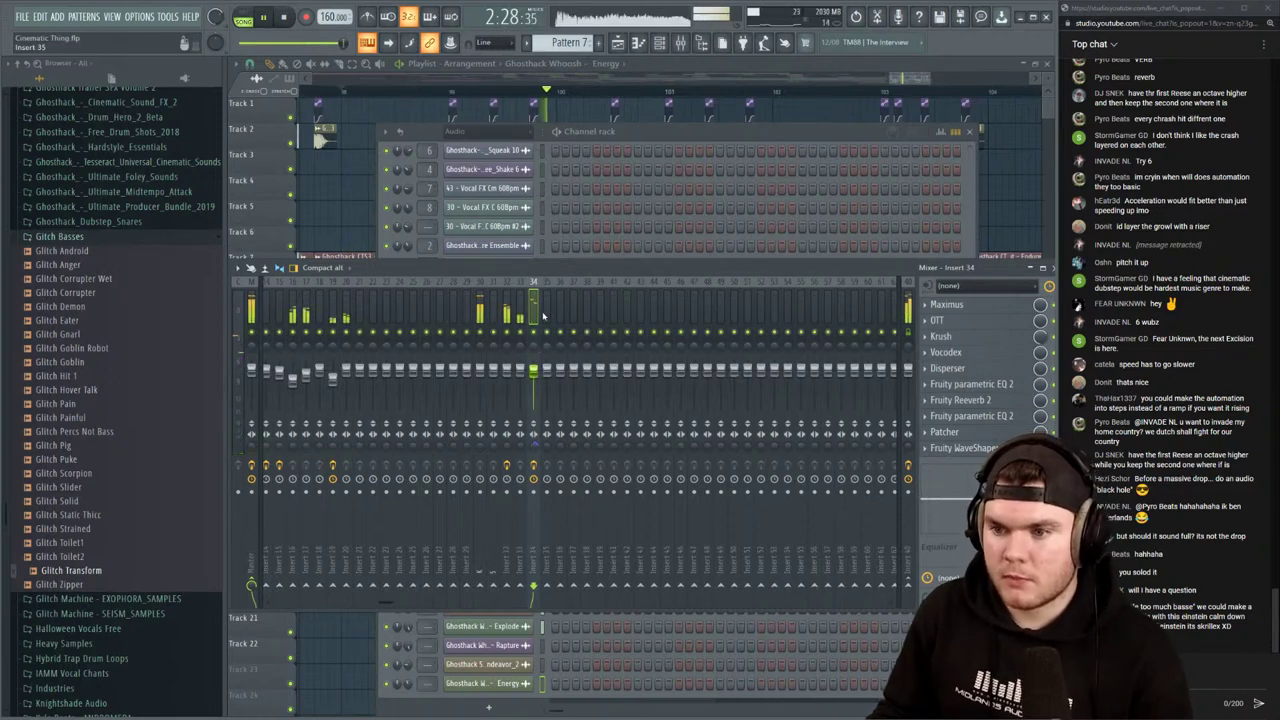
left_click(545, 314)
left_click(684, 65)
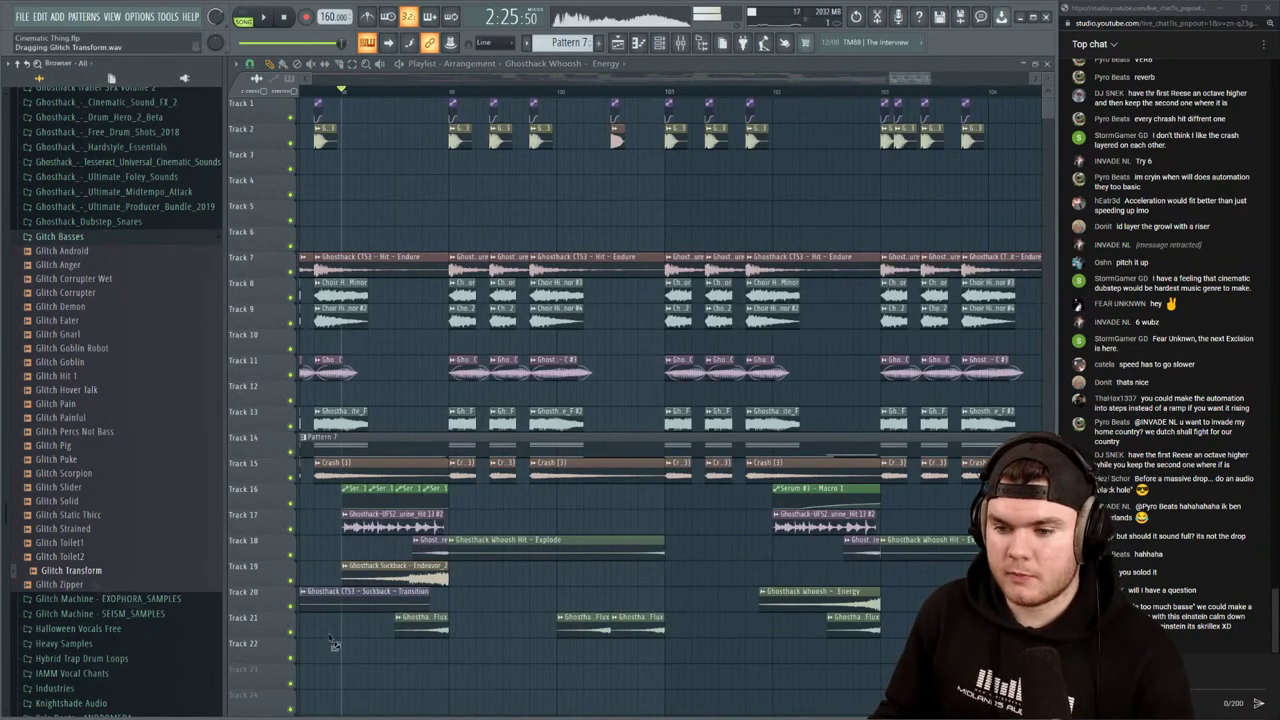
Place the Glitch Transform sample on Track 22 starting at bar 100 and remove everything after bar 101
left_click_drag(333, 643, 446, 651)
left_click_drag(628, 648, 601, 663)
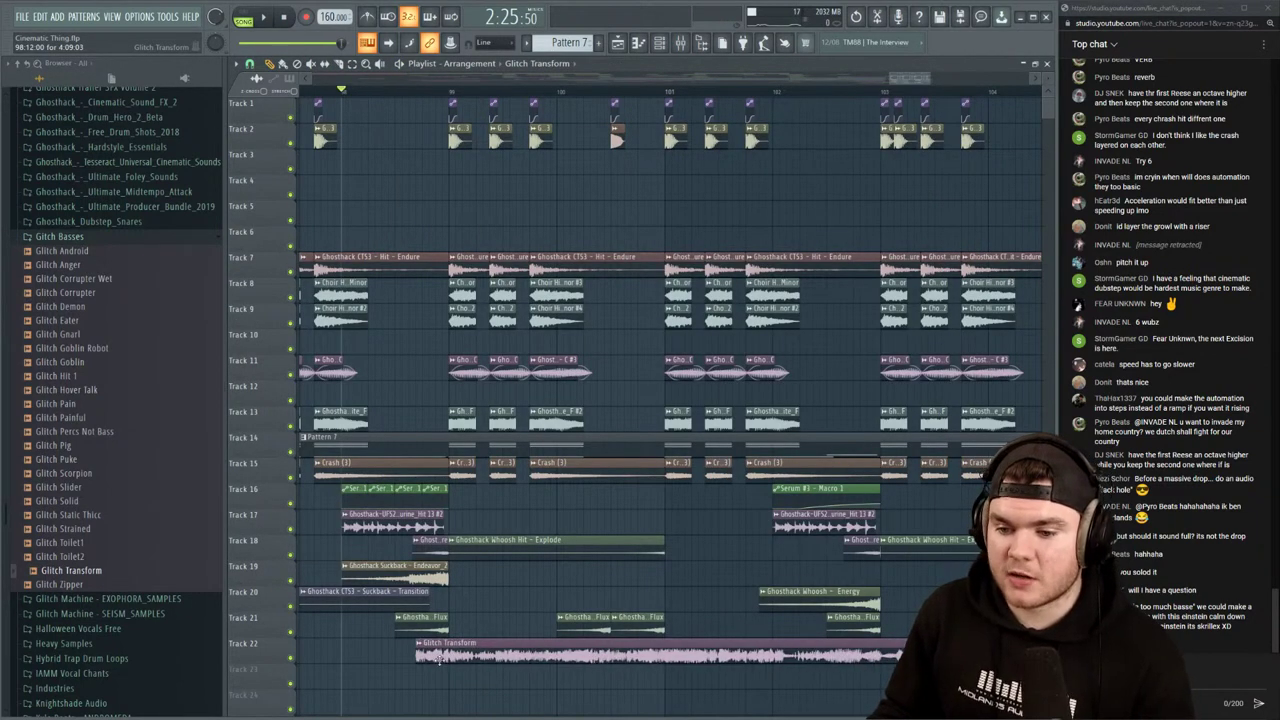
left_click_drag(438, 660, 612, 650)
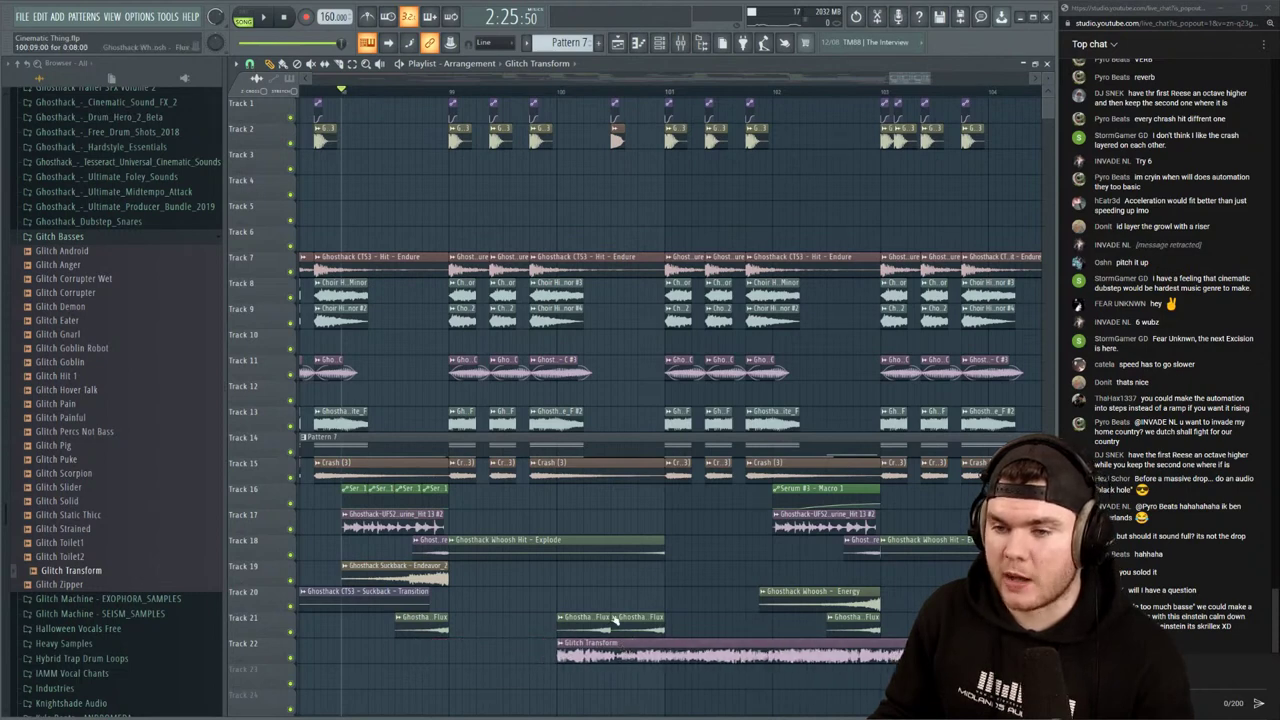
right_click(684, 653)
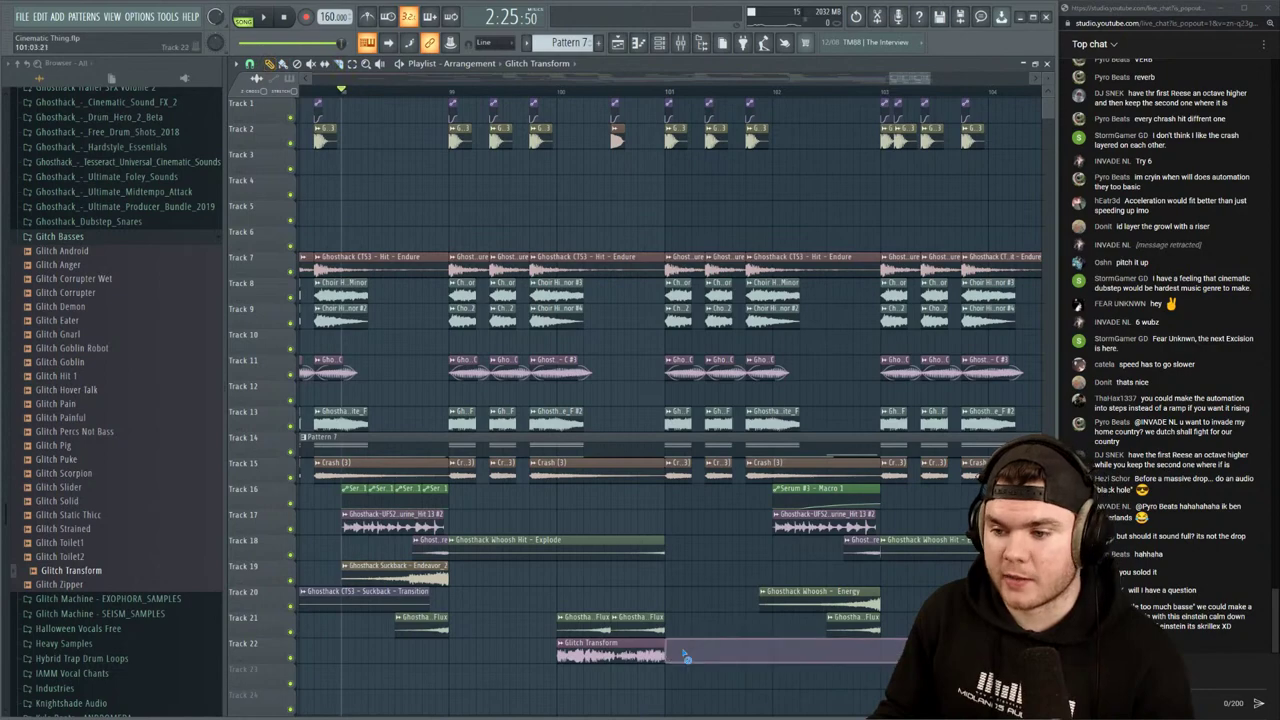
Play the section from bar 99 and trim the start of the Glitch Transform clip to about 100.05
key("space")
left_click(454, 90)
scroll(560, 95, "down", 3)
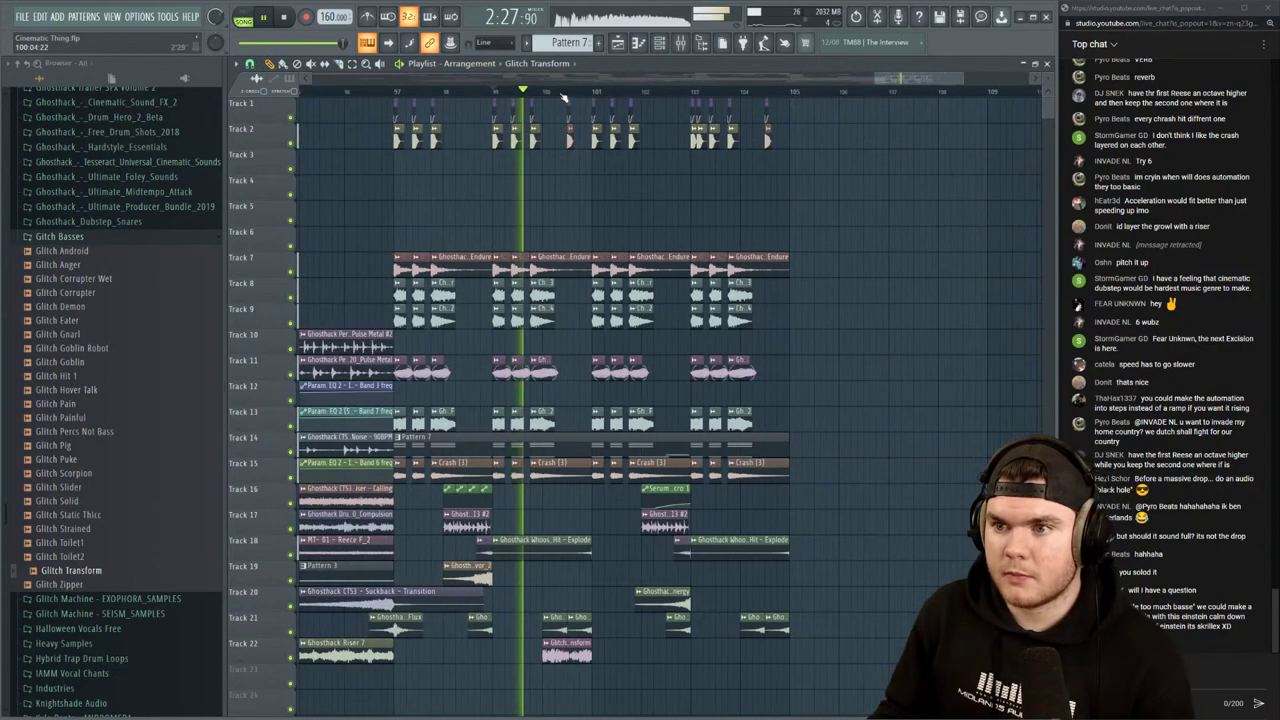
scroll(563, 95, "up", 5)
key("space")
key("space")
mouse_move(594, 648)
left_mouse_down()
mouse_move(639, 648)
mouse_move(594, 652)
left_mouse_up()
left_click_drag(490, 657, 538, 657)
key("space")
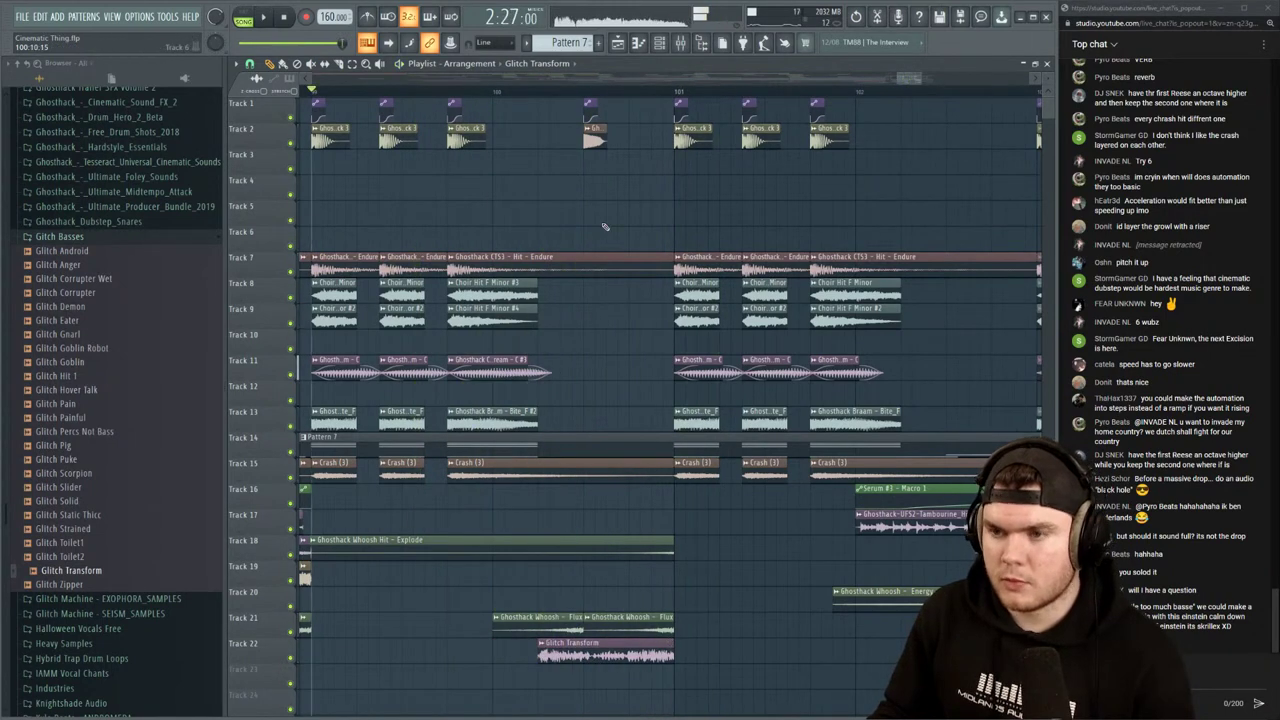
Play bar 100 from its start and from the Glitch Transform clip's start to judge where the glitch should enter
left_click(540, 92)
key("space")
key("space")
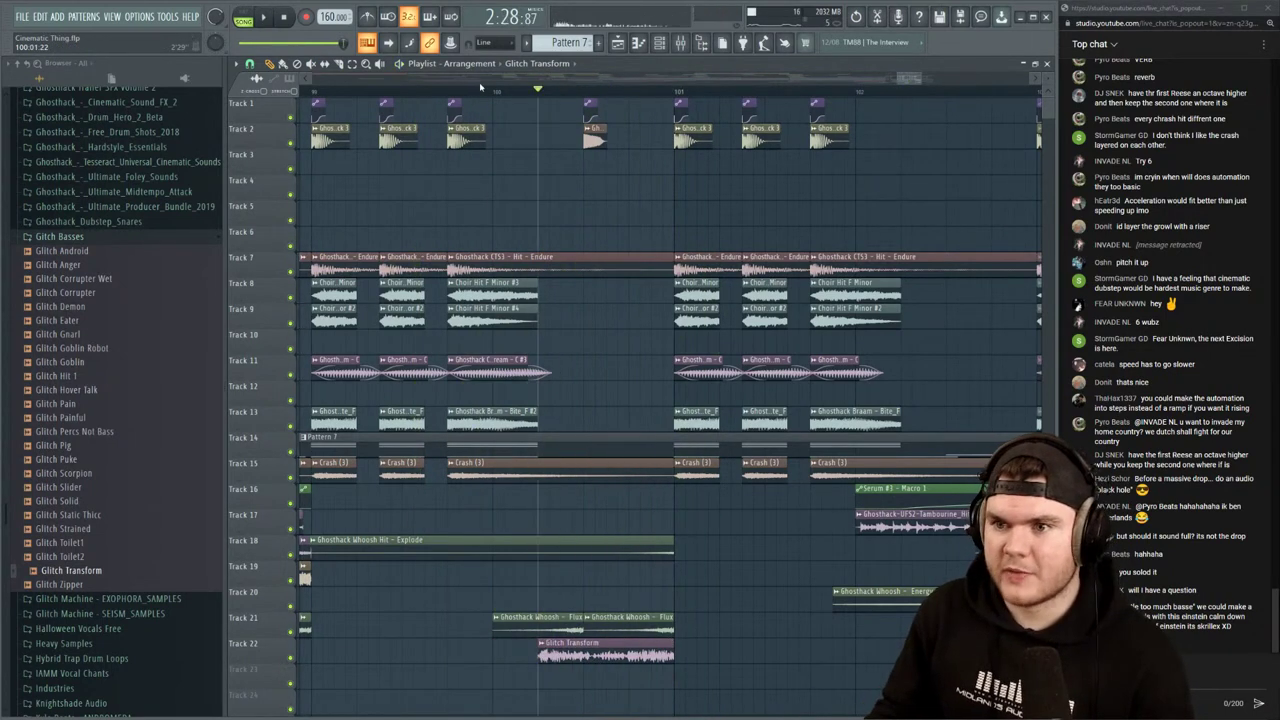
left_click(500, 92)
key("space")
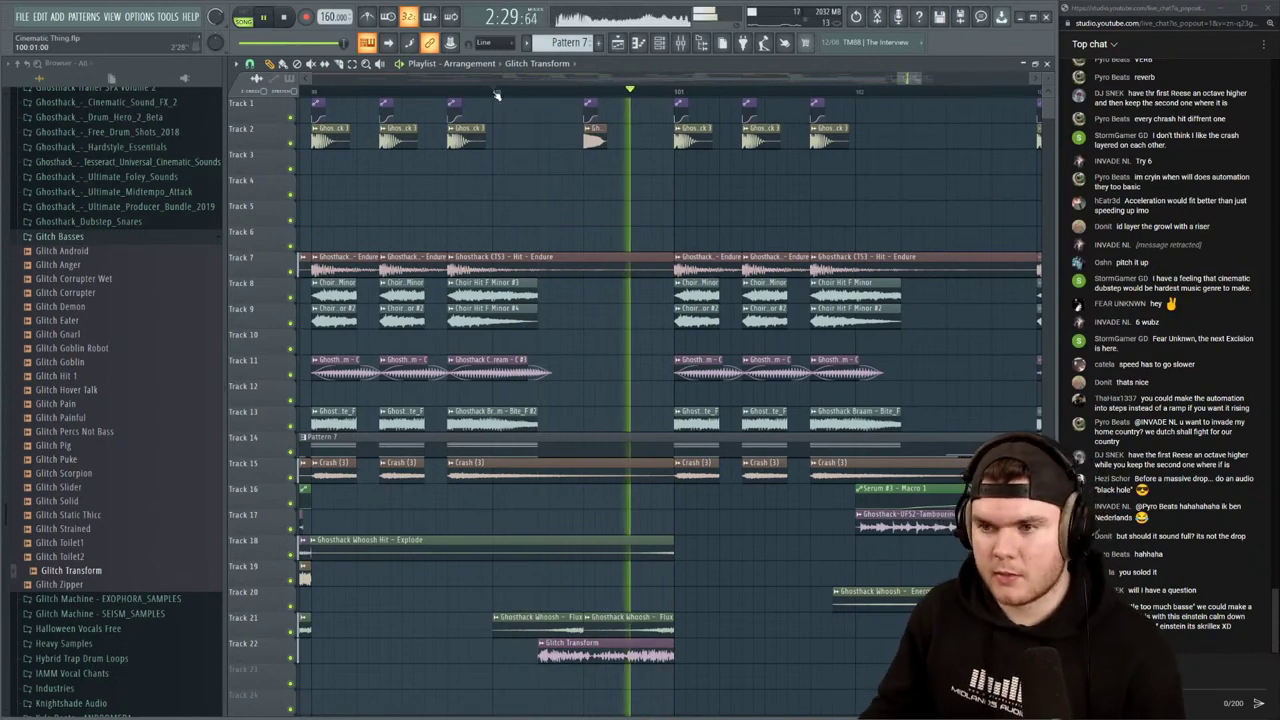
scroll(497, 93, "down", 4)
key("space")
scroll(560, 94, "up", 4)
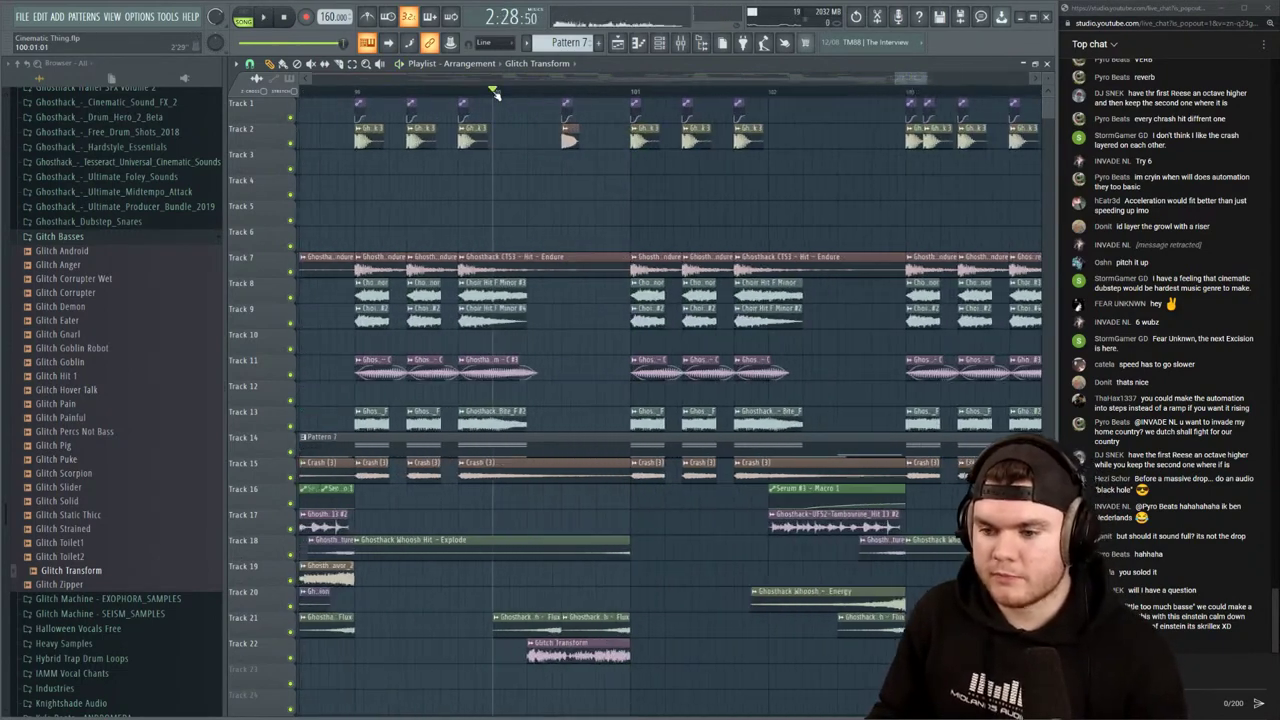
scroll(560, 94, "up", 3)
key("space")
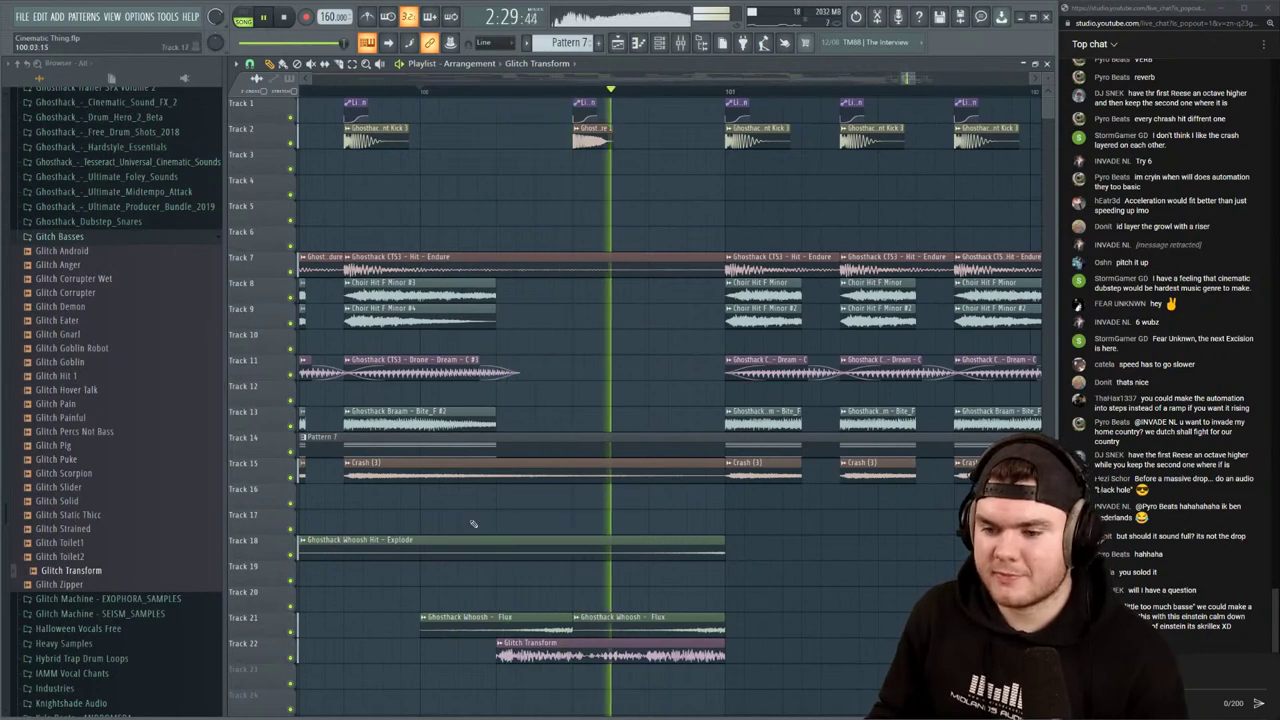
key("space")
Play the Glitch Transform clip from about 100.09 several times to check its second half as the entry point
left_click(582, 94)
key("space")
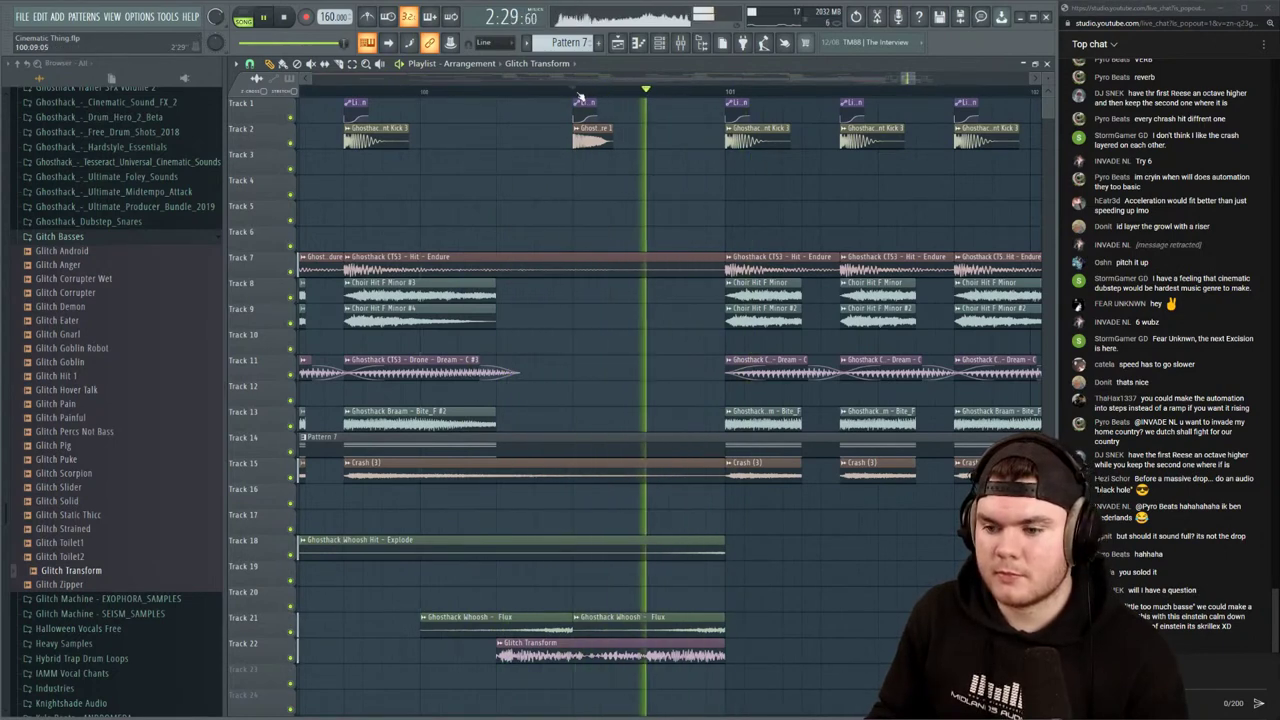
key("space")
key("space")
key("space")
key("space")
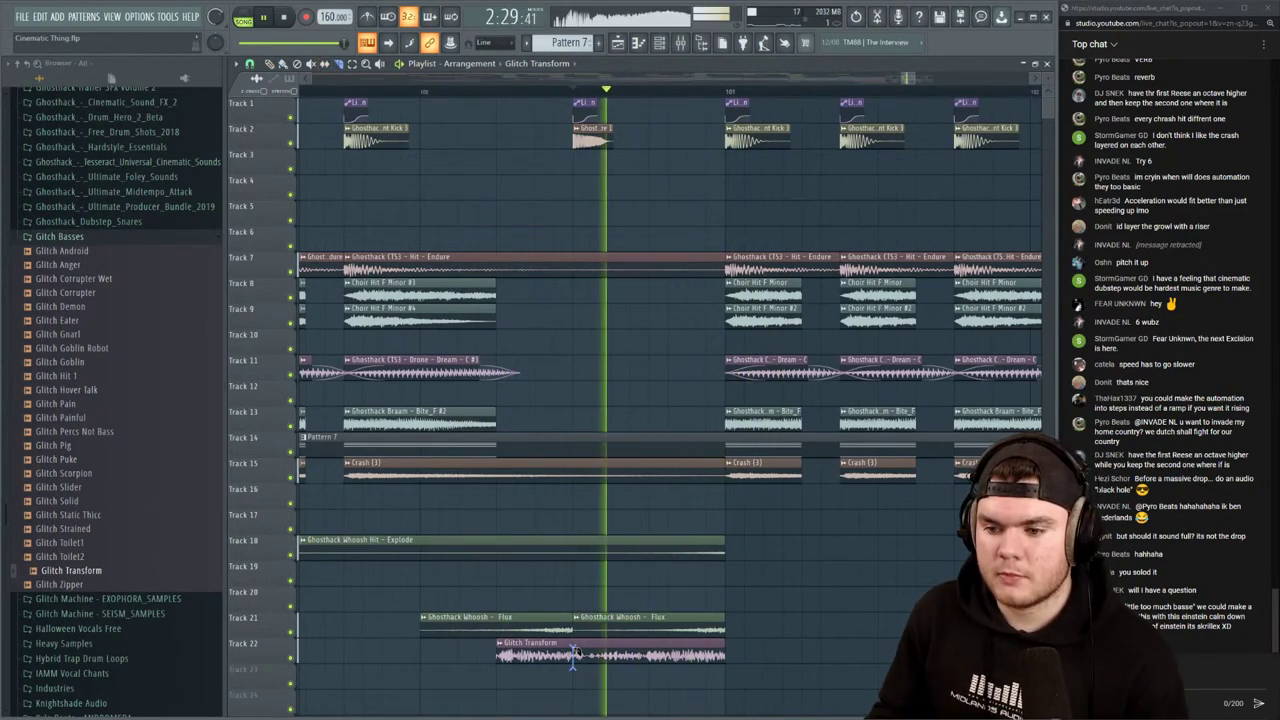
Slice the Glitch Transform clip at 100.09, delete its first part and play the result from bar 100
left_click_drag(573, 660, 573, 641)
key("space")
left_click(500, 92)
key("space")
key("space")
left_click(270, 64)
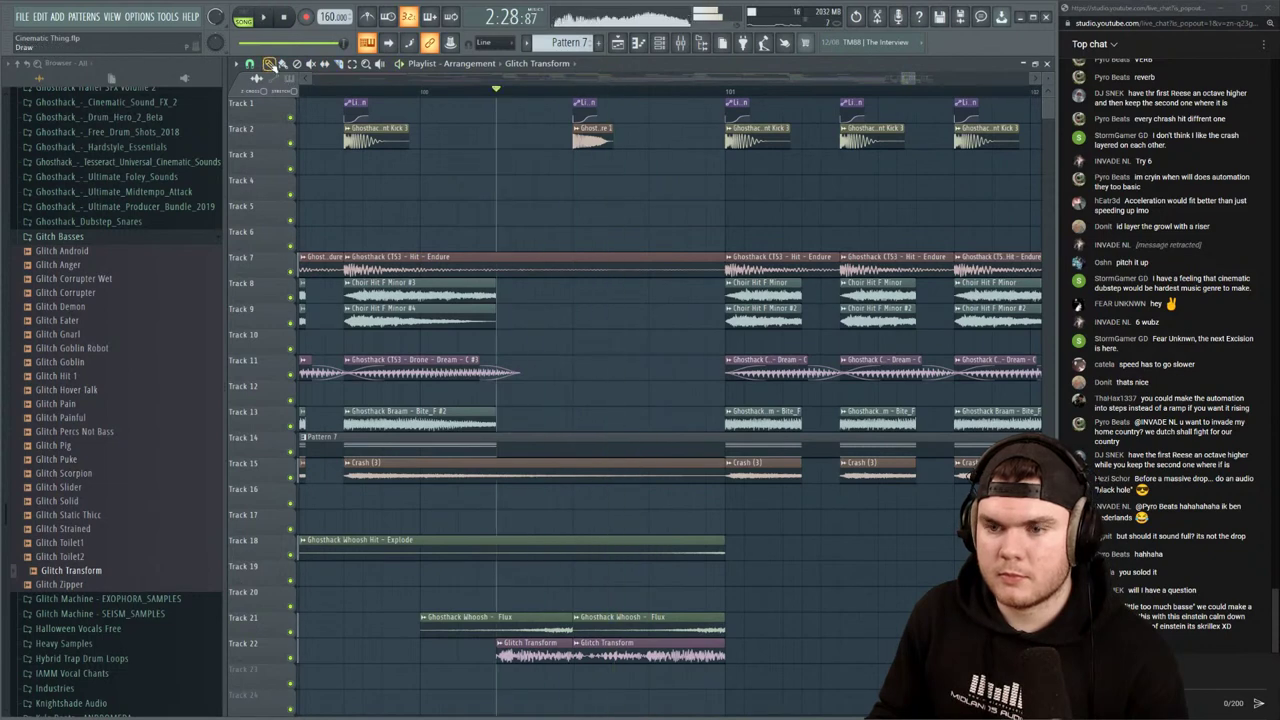
key("space")
right_click(545, 655)
left_click(440, 91)
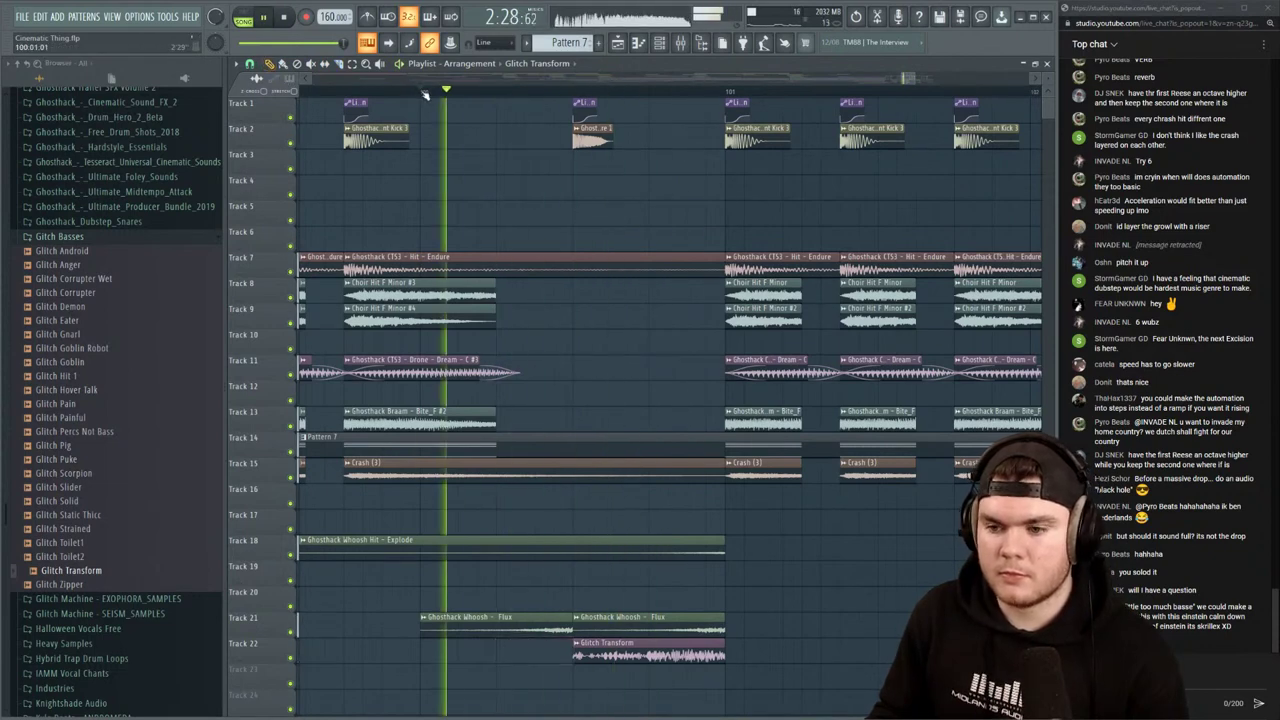
key("space")
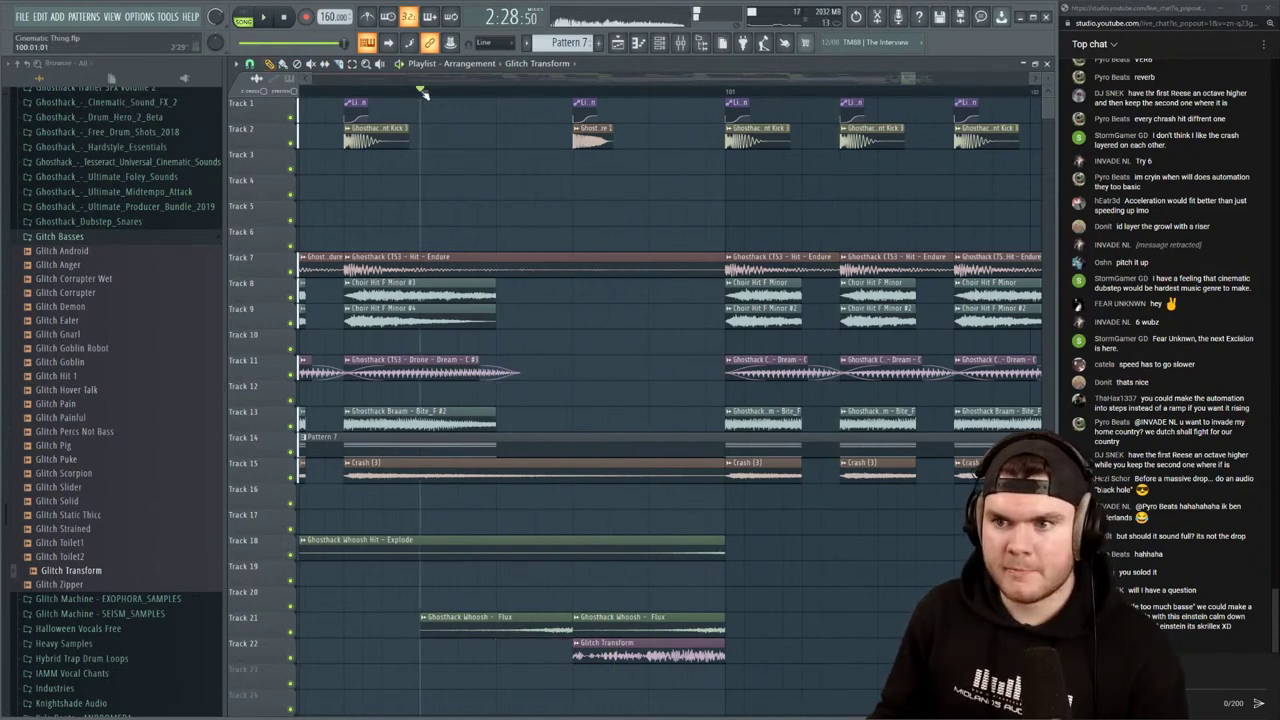
Place the Glitch Solid sample on Track 23 starting at bar 100 and solo that track
scroll(425, 93, "down", 4)
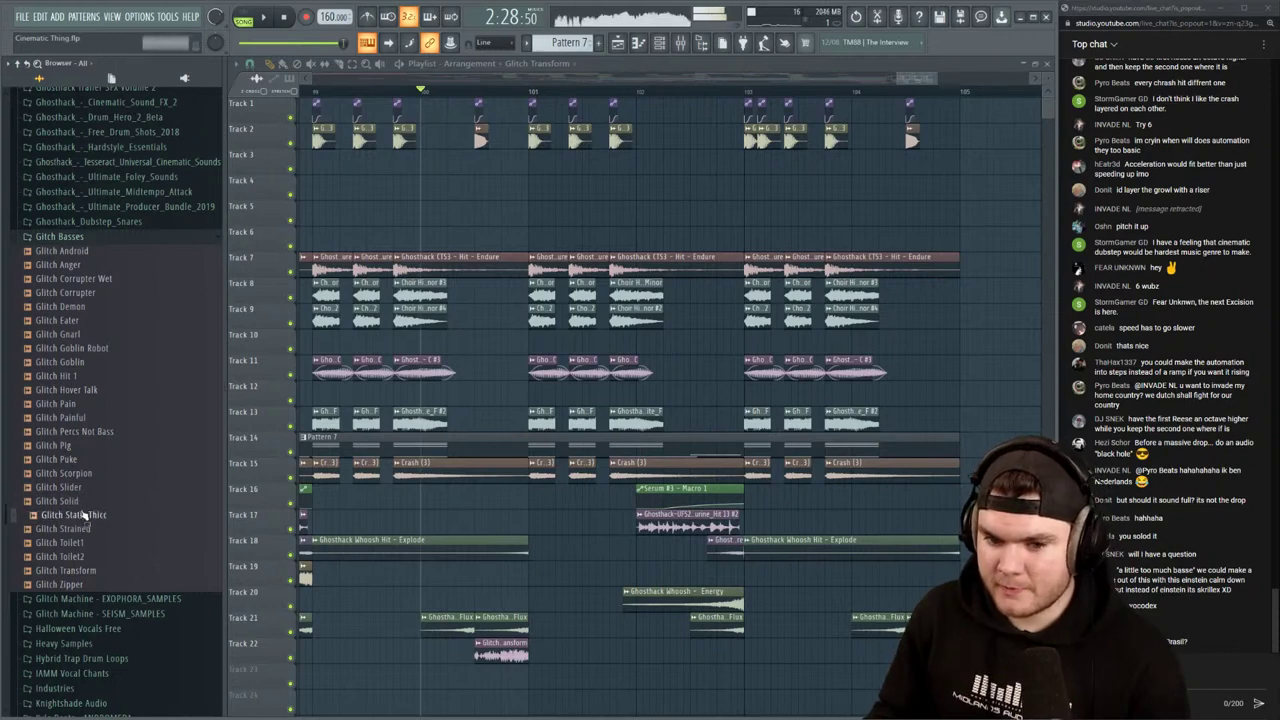
left_click_drag(232, 566, 420, 622)
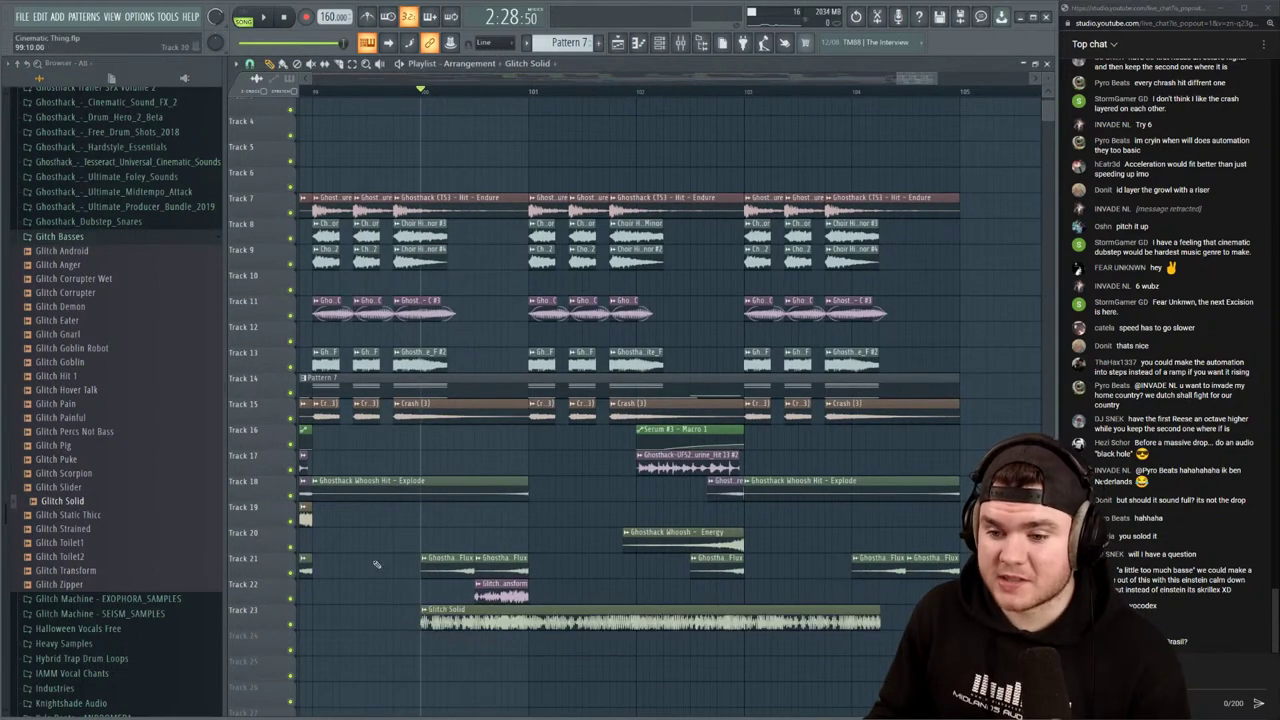
right_click(291, 624)
Play the soloed Glitch Solid clip and trim its start to 101.13
key("space")
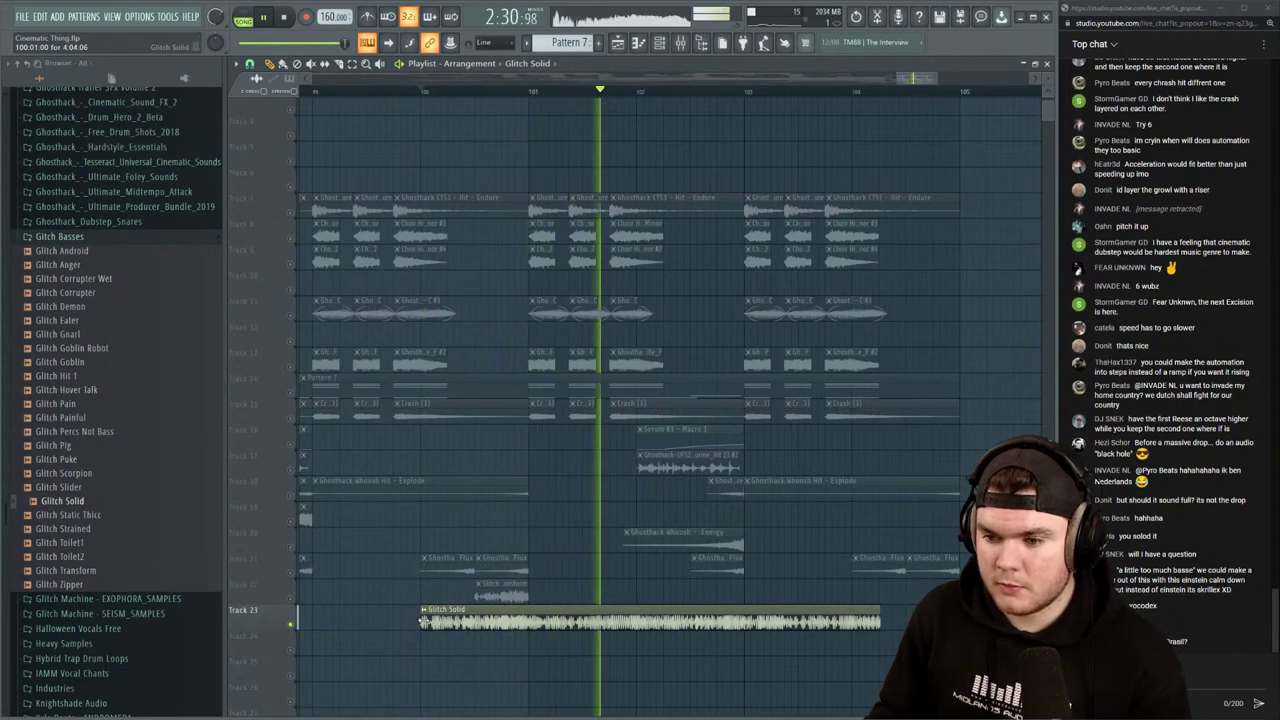
key("space")
left_click_drag(422, 622, 509, 630)
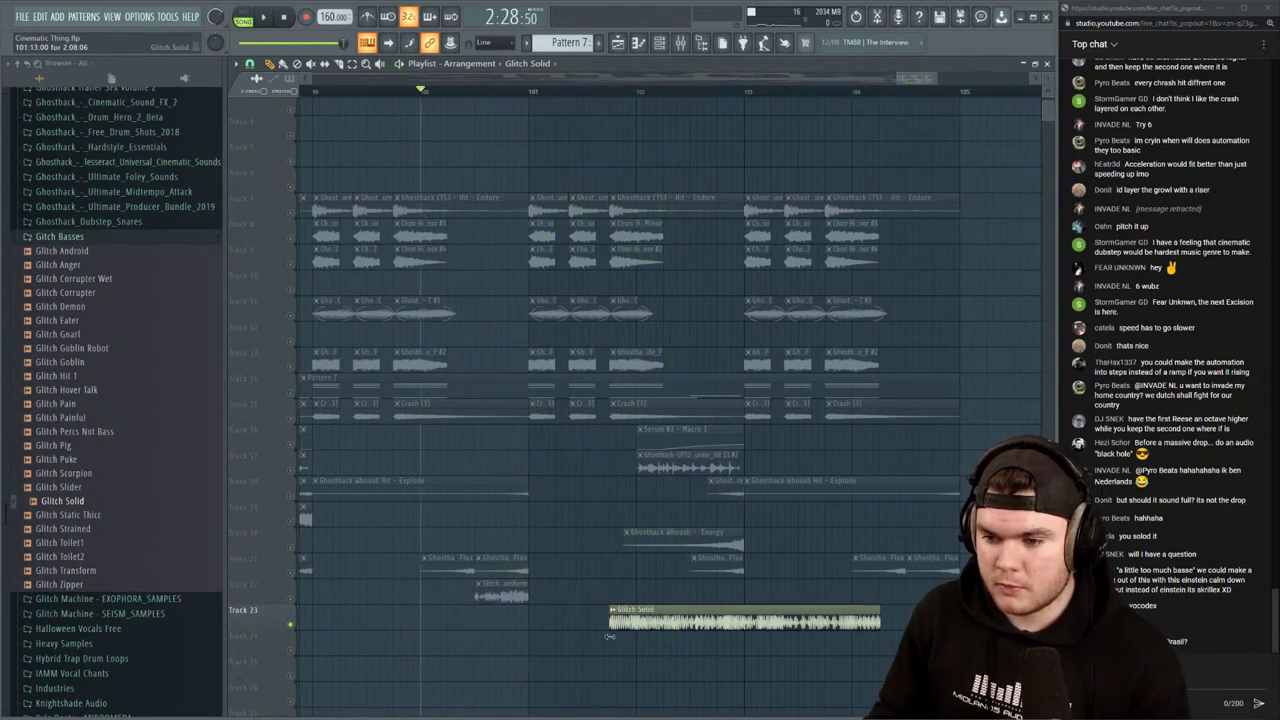
Move the soloed Glitch Solid clip back to start at bar 100 and play it
key("space")
key("space")
left_click_drag(644, 614, 455, 612)
key("space")
key("space")
key("space")
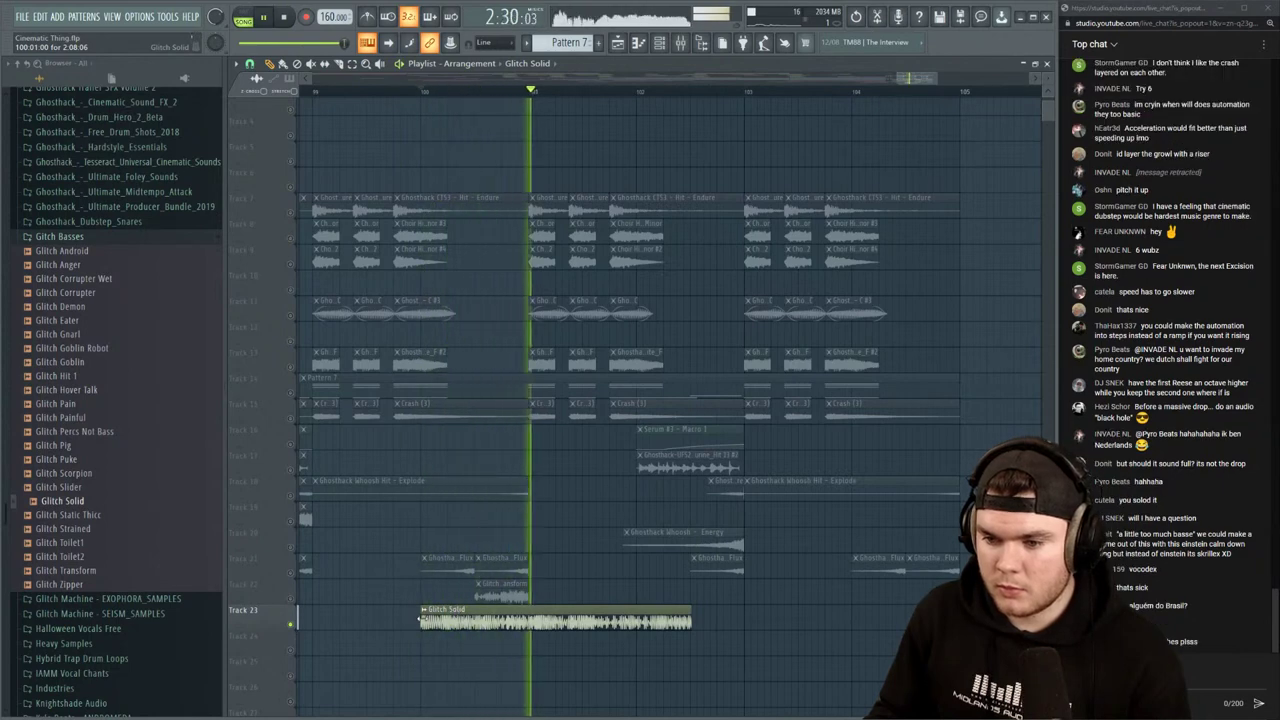
Trim more off the start of Glitch Solid, place the clip at 100.05 and audition it
key("space")
left_click_drag(419, 618, 470, 623)
key("space")
key("space")
key("space")
key("space")
key("space")
key("space")
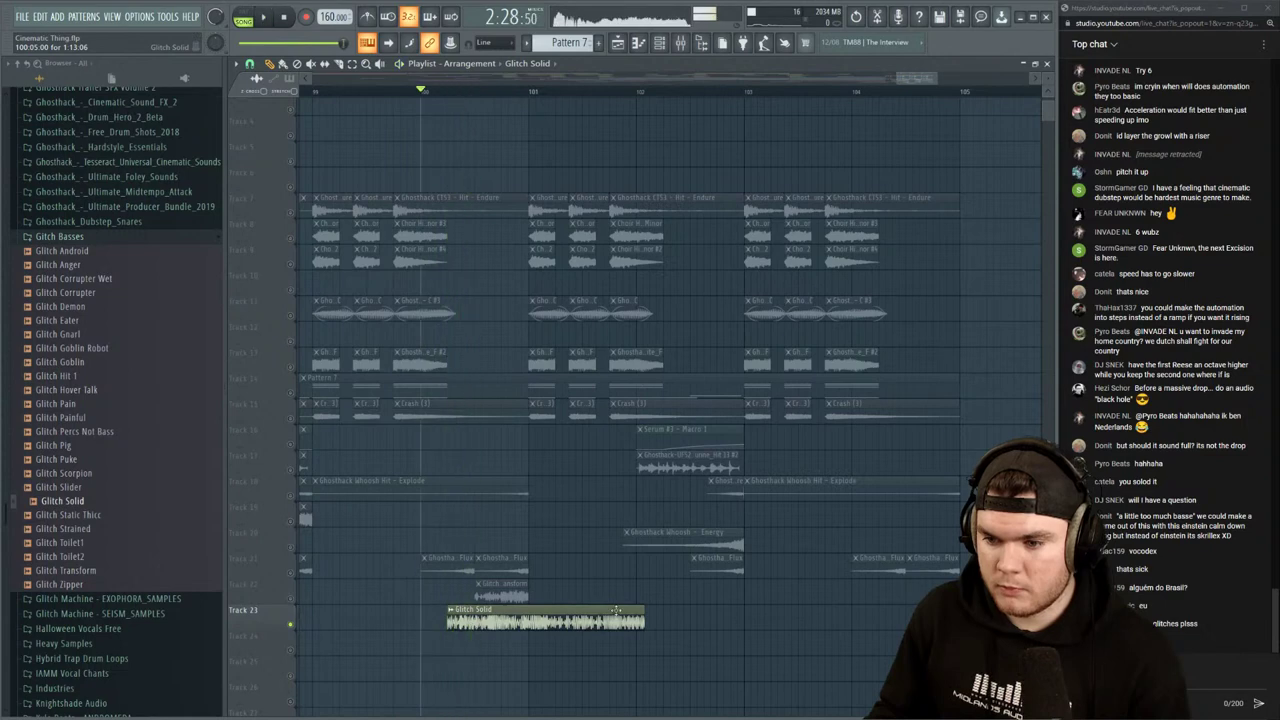
Shorten Glitch Solid to four steps so it ends exactly where the Glitch Transform clip begins, and play it
key("space")
key("space")
key("space")
left_click_drag(645, 609, 475, 609)
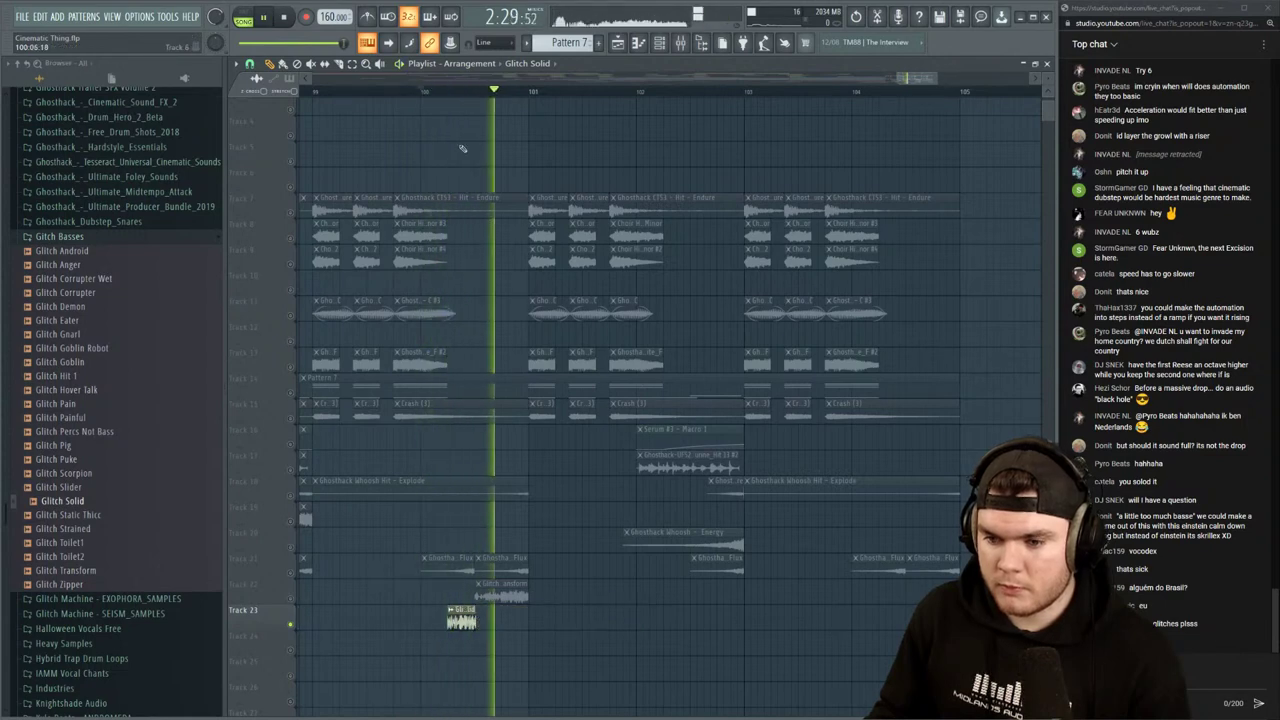
key("space")
key("space")
scroll(488, 95, "up", 4)
key("space")
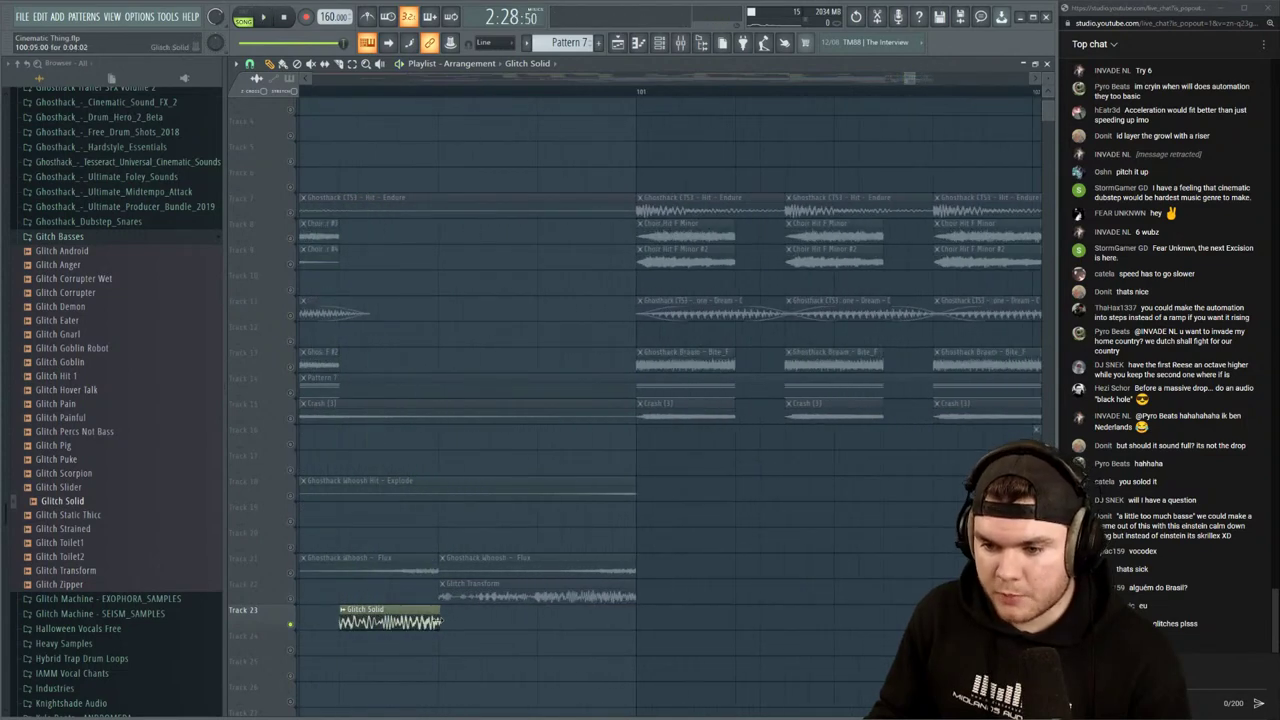
scroll(360, 94, "up", 3)
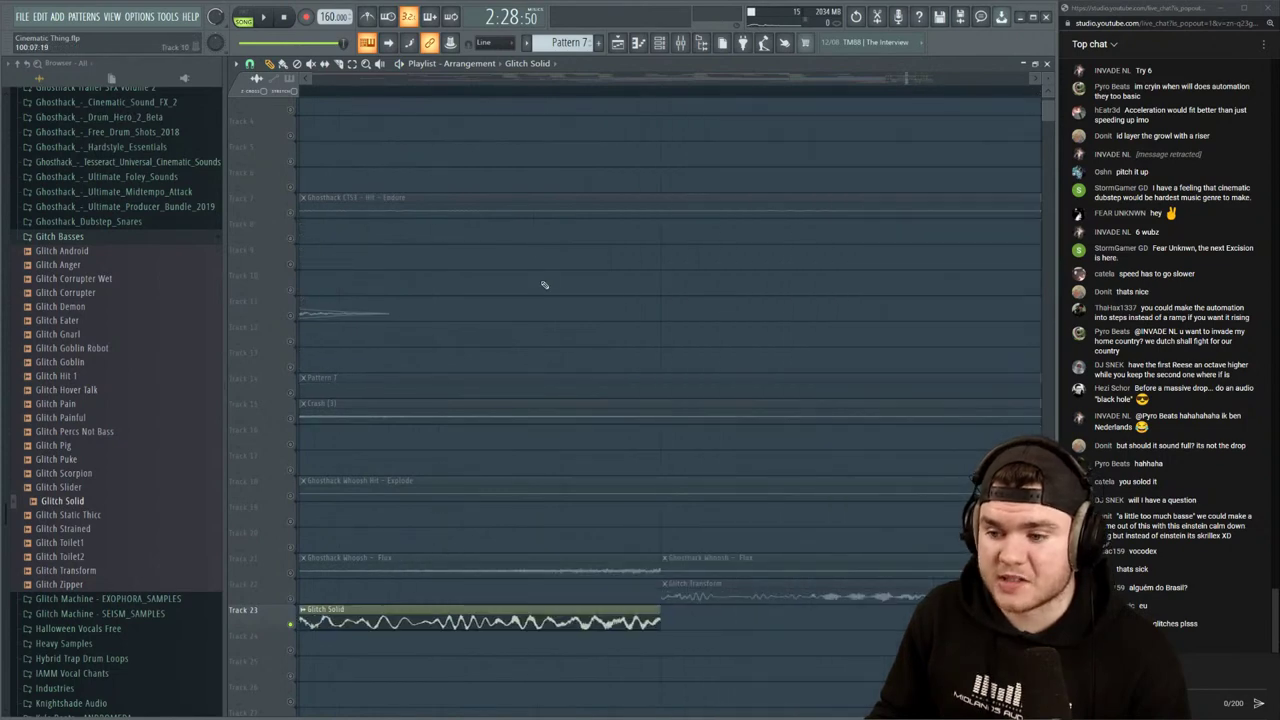
scroll(543, 280, "down", 2)
scroll(512, 100, "down", 3)
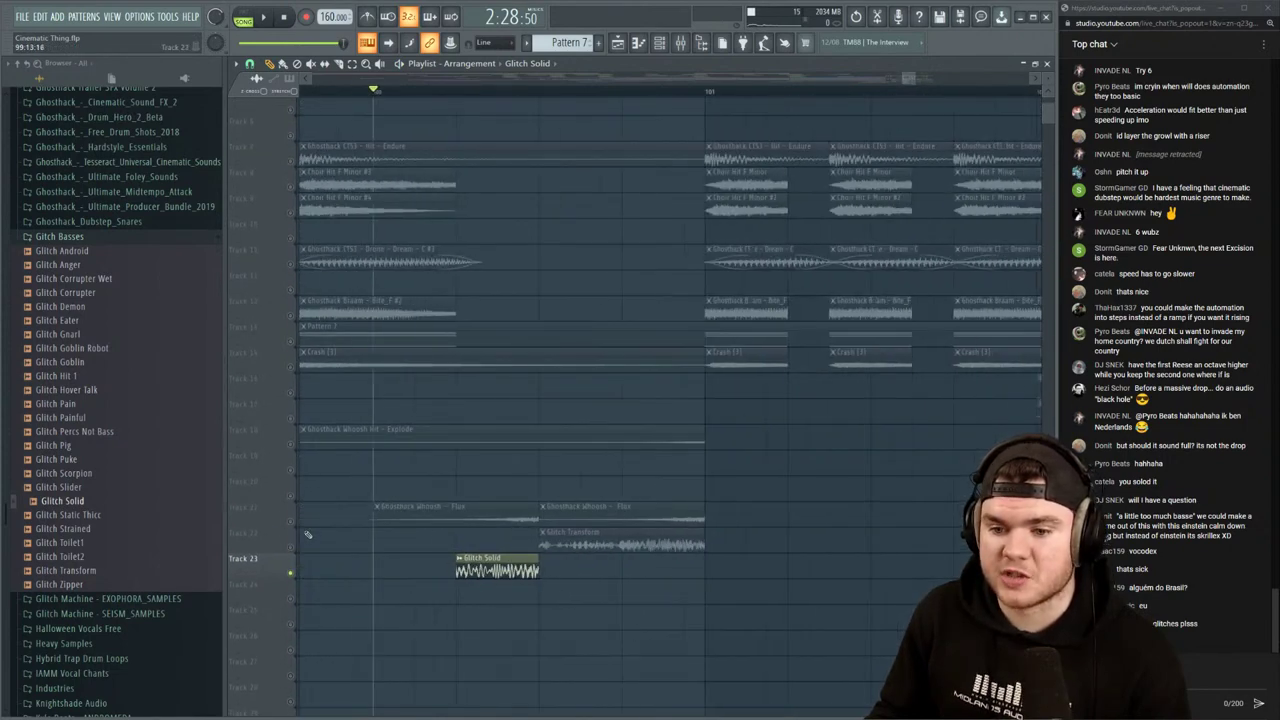
Enable Track 22 alongside Track 23, play both glitch clips, and bring all tracks back for playback from bar 100
left_click(290, 546)
key("space")
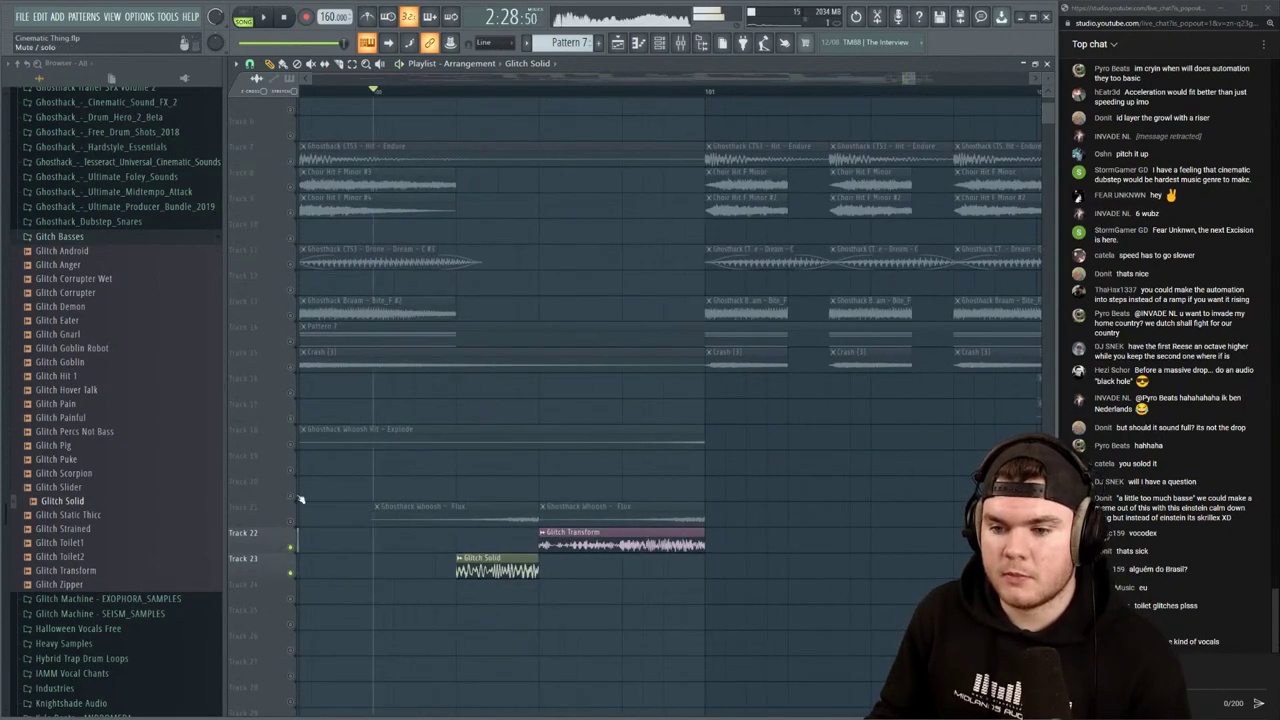
key("space")
right_click(290, 547)
right_click(290, 547)
left_click(380, 93)
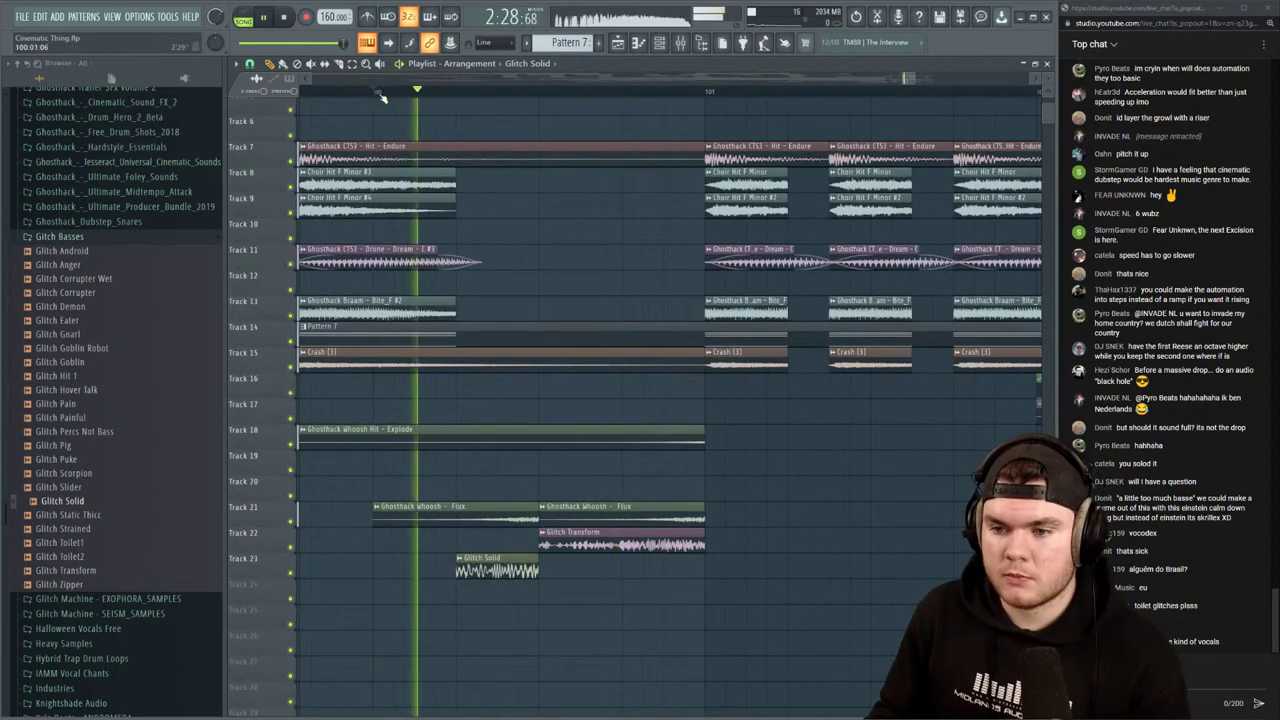
Slip the audio inside the Glitch Solid clip with the Slip tool and play the result from bar 100
left_click(327, 66)
key("space")
key("space")
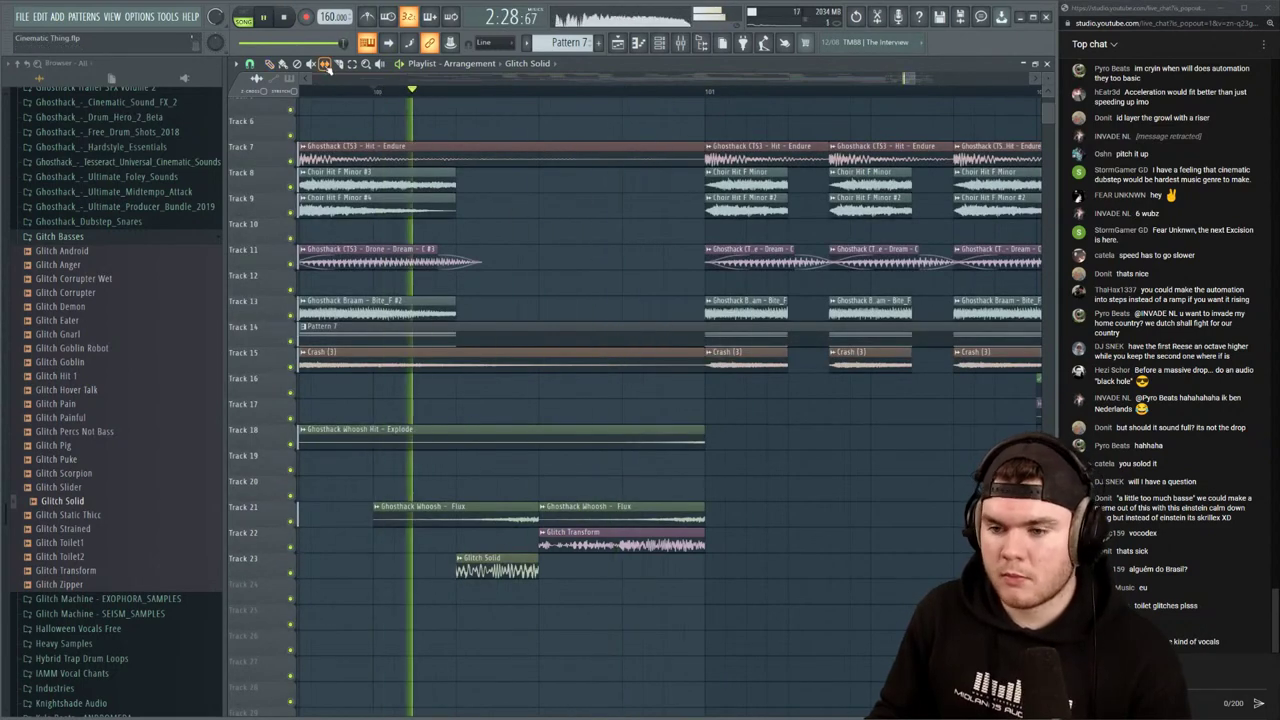
key("space")
left_click_drag(500, 569, 391, 577)
key("space")
key("space")
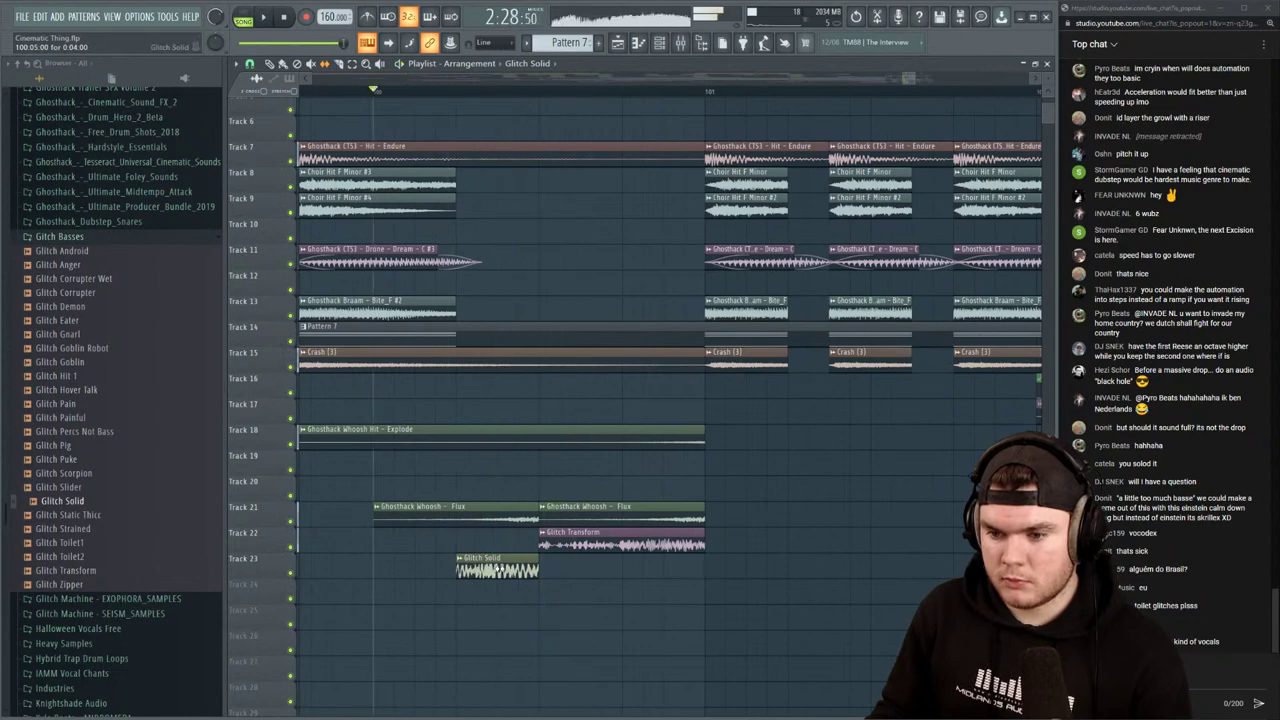
Try further slip offsets inside the Glitch Solid clip, auditioning each against the full mix from bar 100
key("space")
key("space")
key("space")
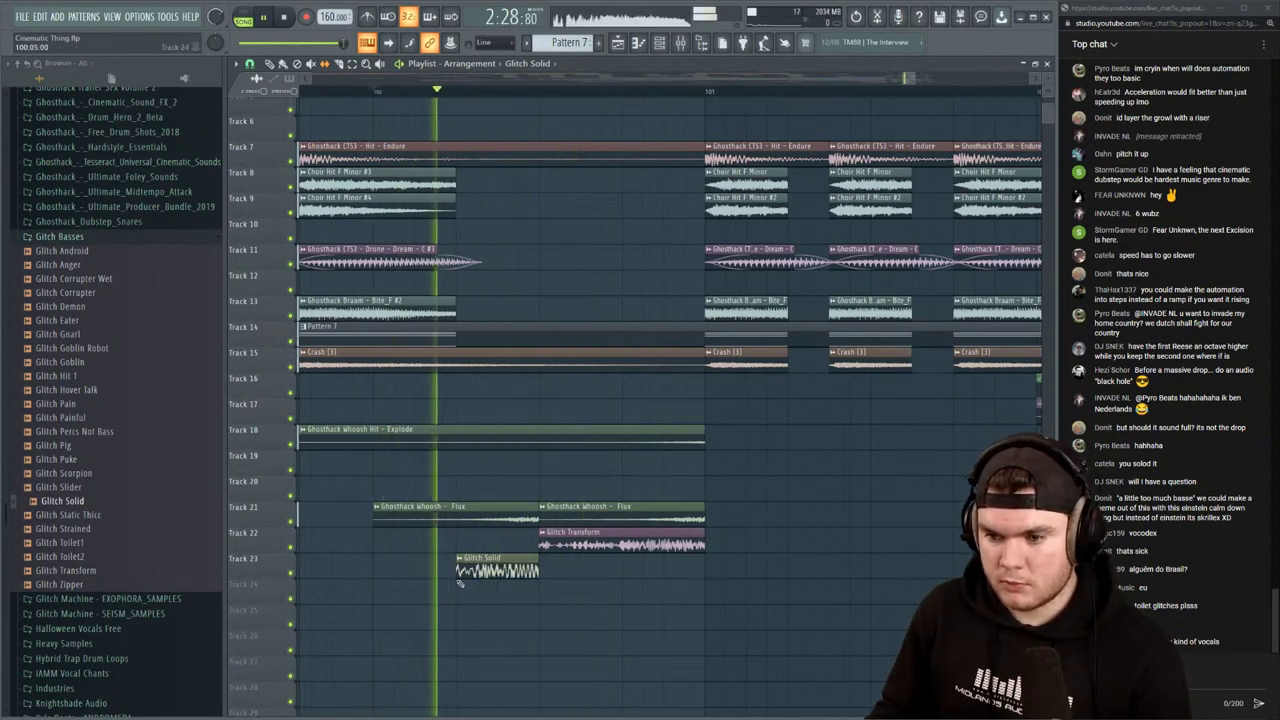
key("space")
key("space")
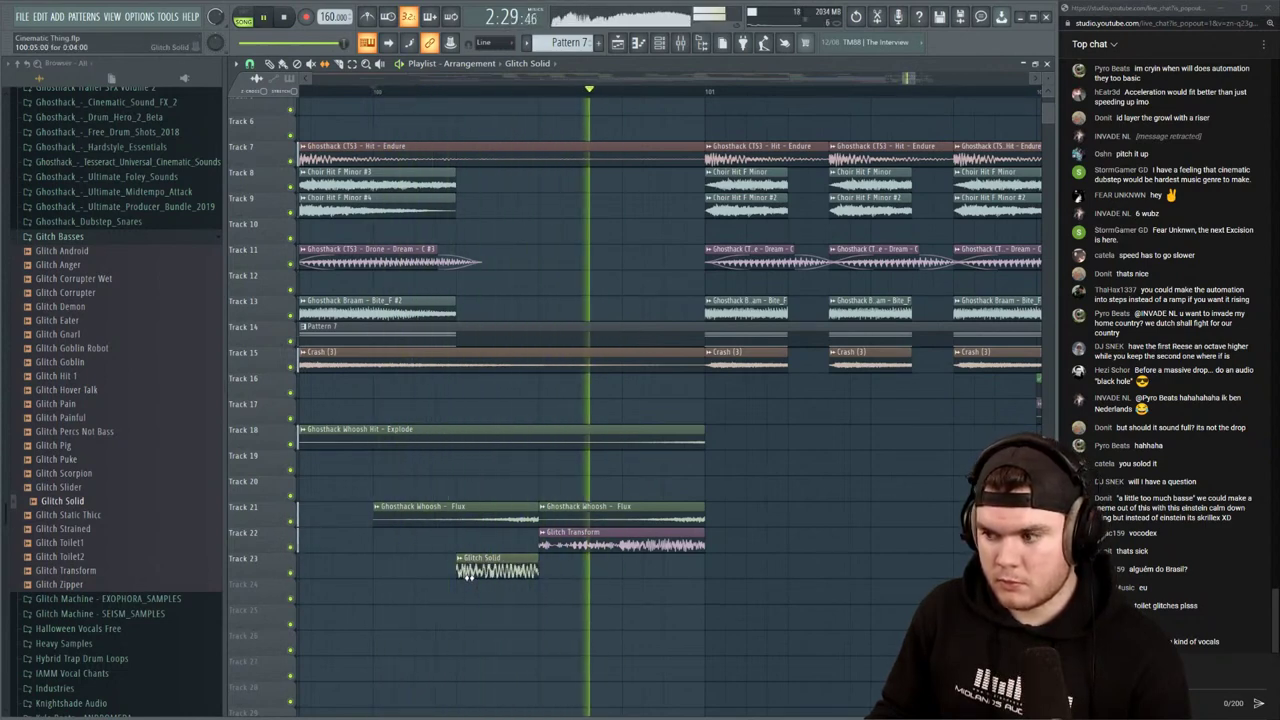
key("space")
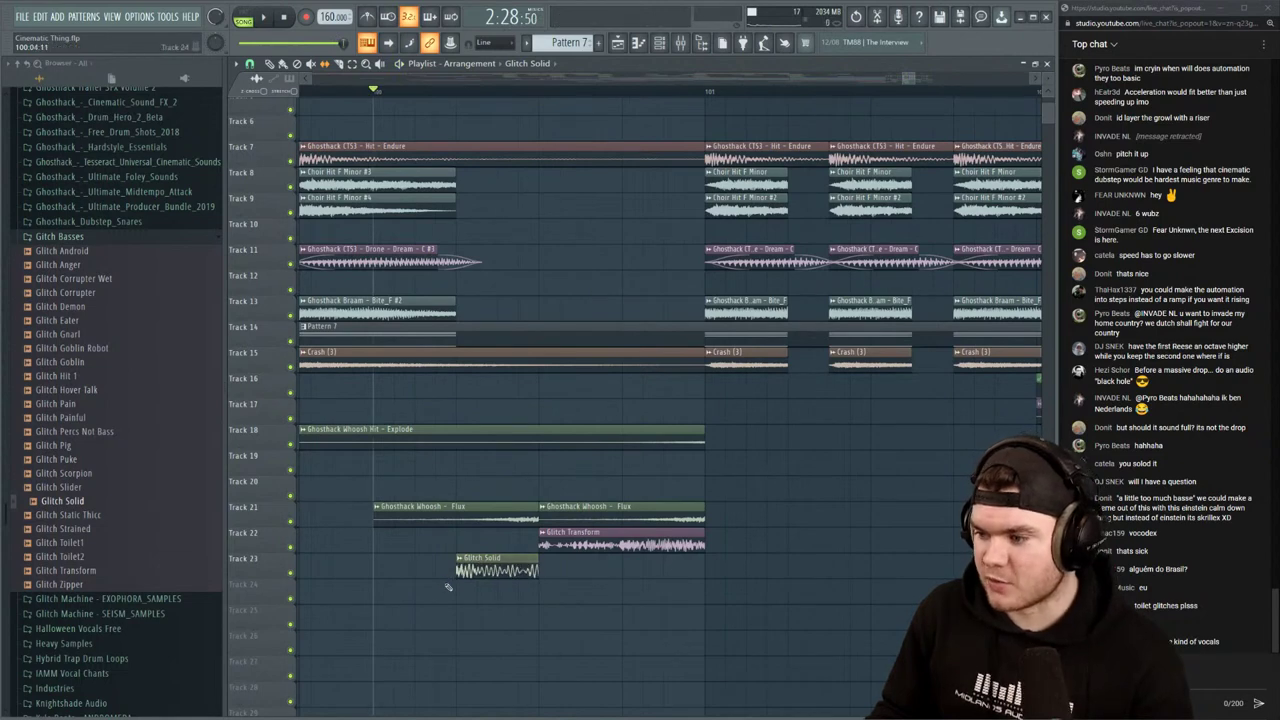
key("space")
key("space")
key("space")
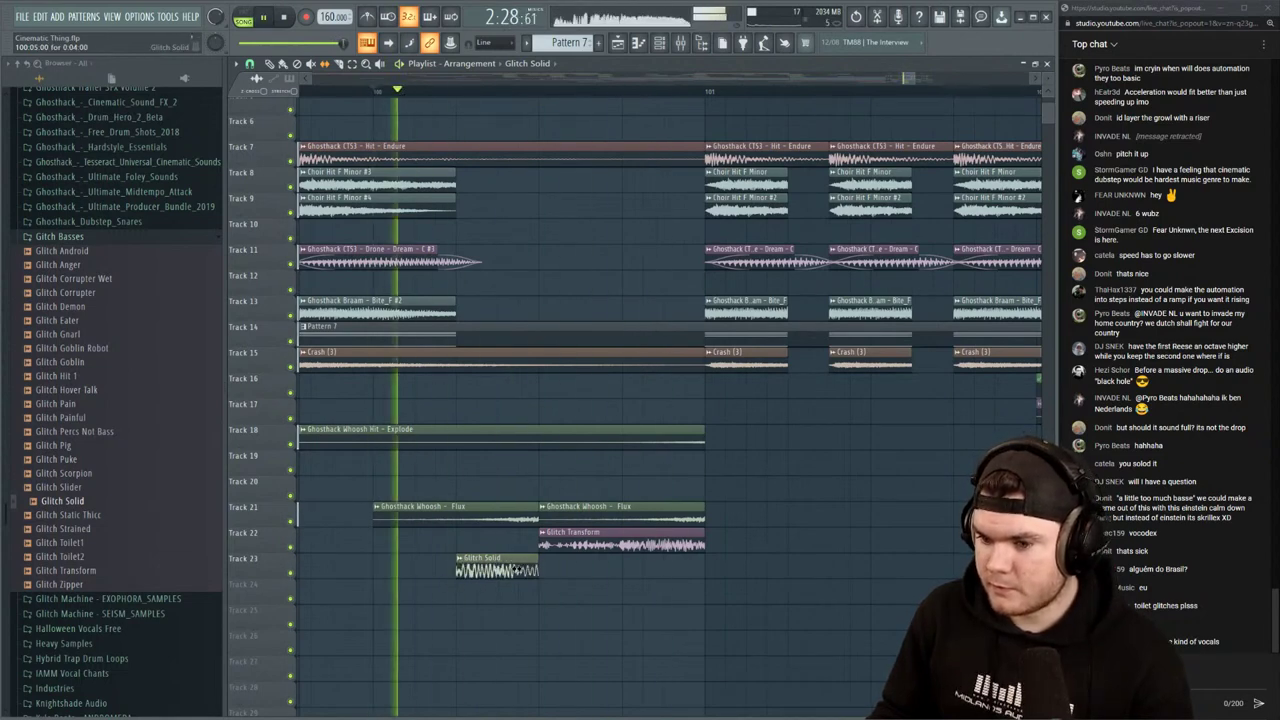
key("space")
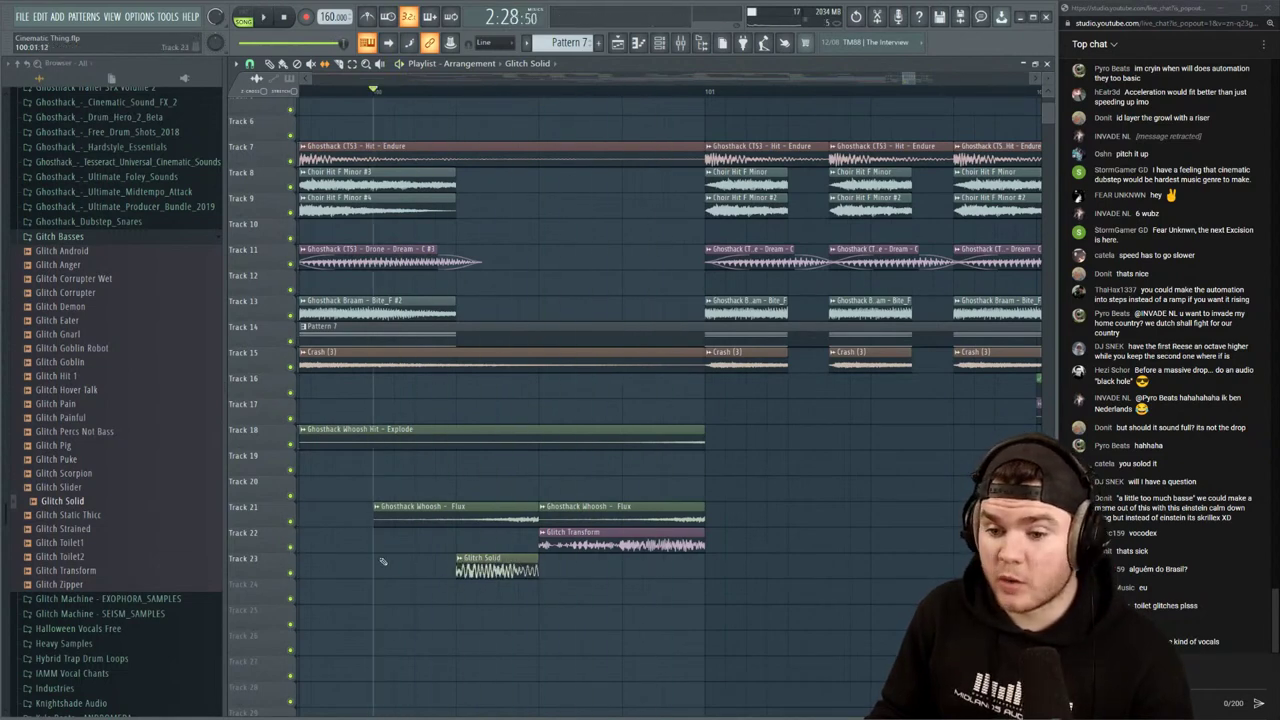
Solo Tracks 22 and 23 and slip the Glitch Solid audio while auditioning both glitch clips from 100.05
right_click(294, 572)
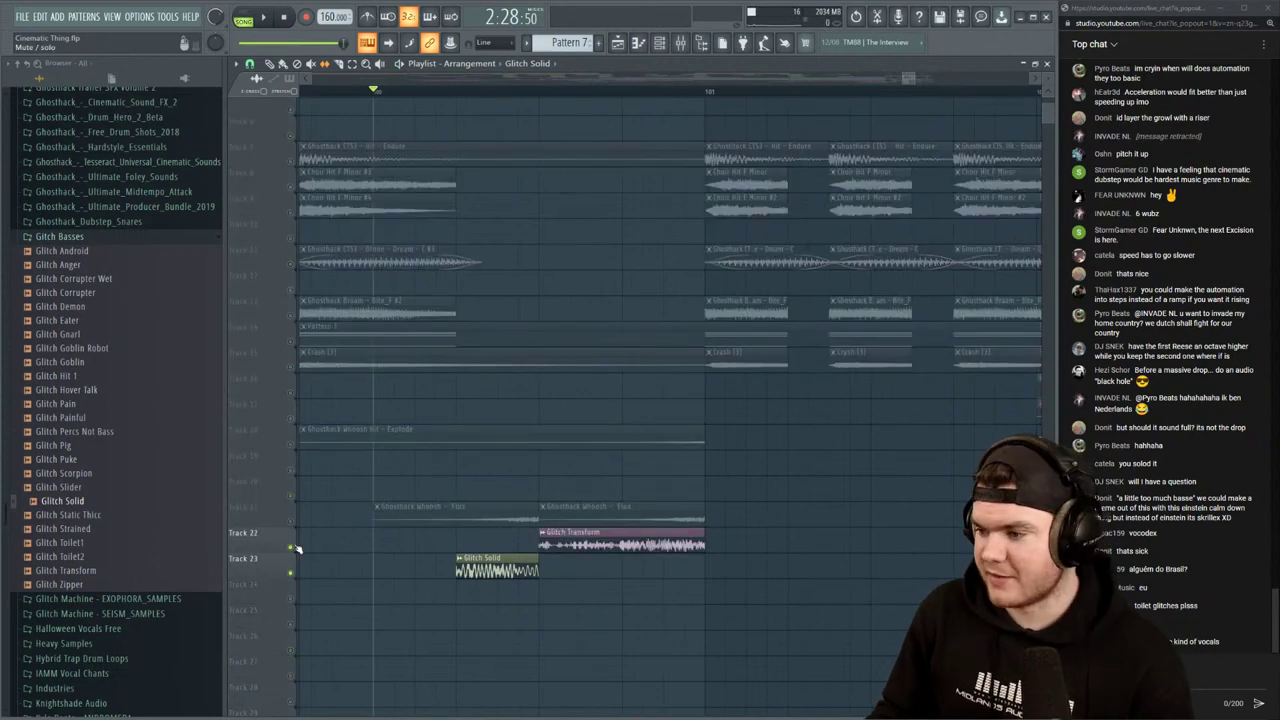
left_click(460, 92)
key("space")
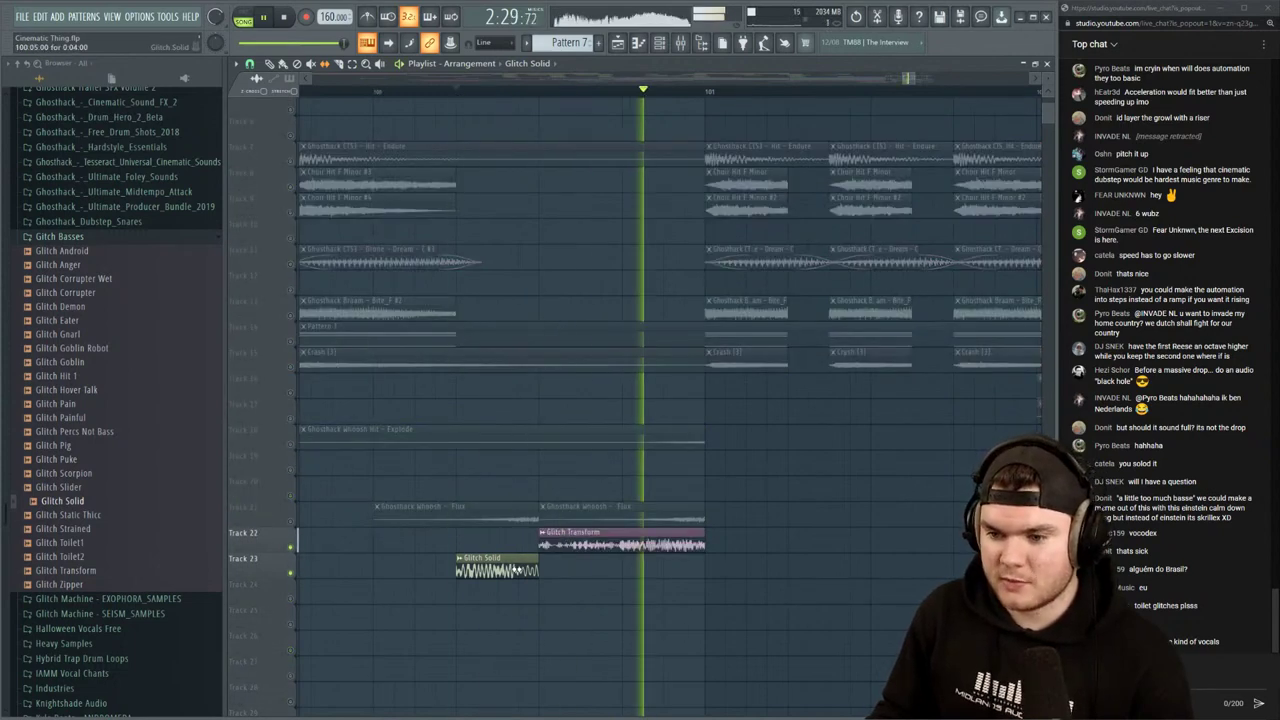
key("space")
key("space")
left_click_drag(500, 572, 412, 573)
key("space")
key("space")
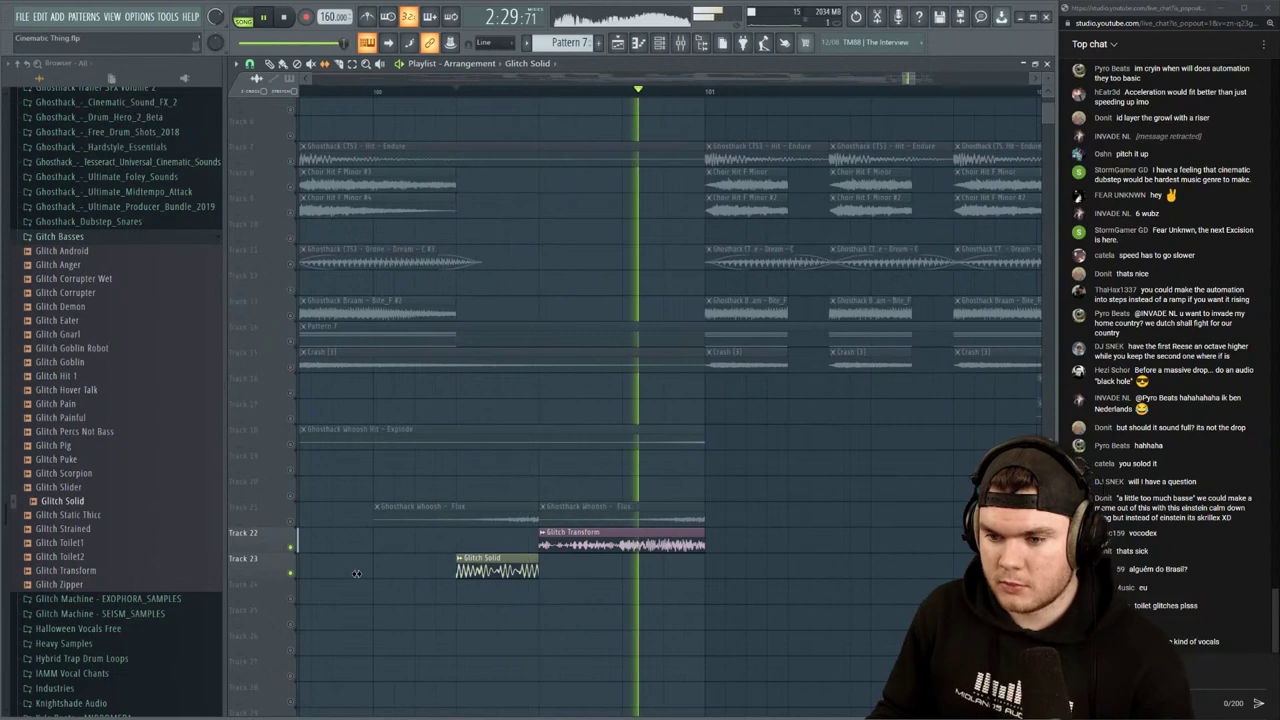
key("space")
Unsolo the glitch tracks and keep slipping the Glitch Solid audio while playing the full mix from 100.05
right_click(285, 546)
right_click(290, 547)
right_click(290, 547)
key("space")
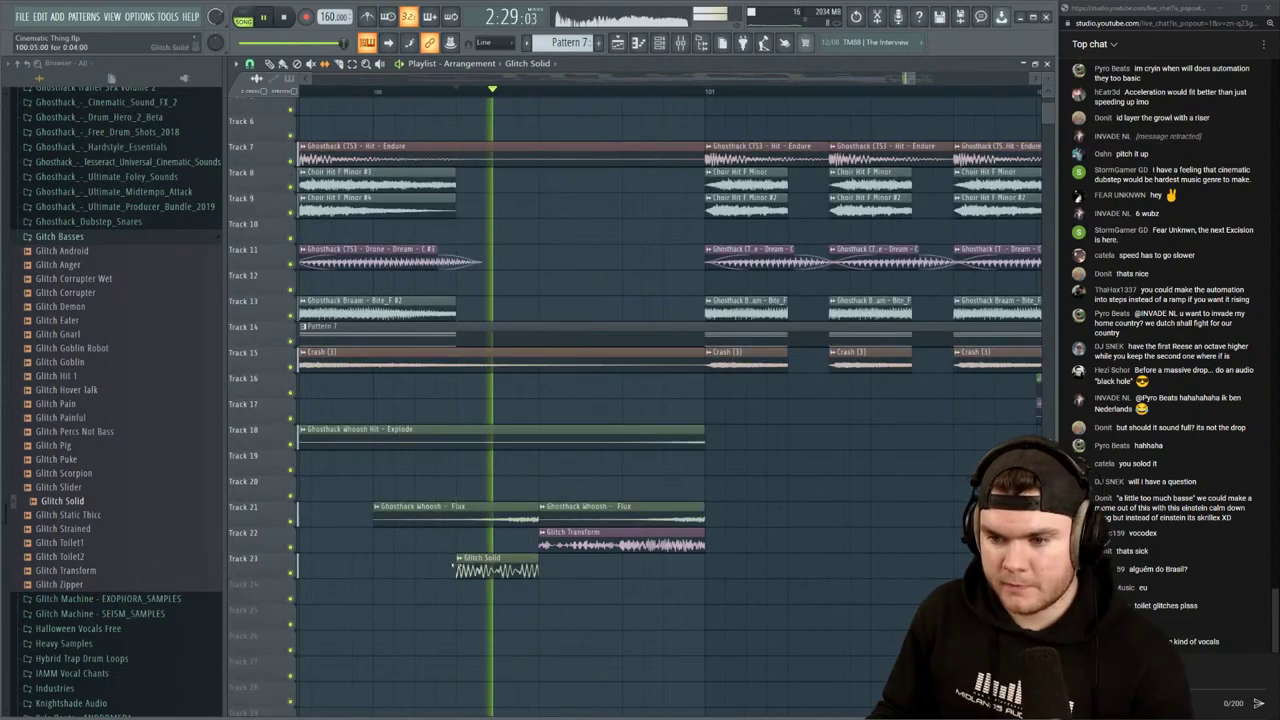
key("space")
key("space")
key("space")
key("space")
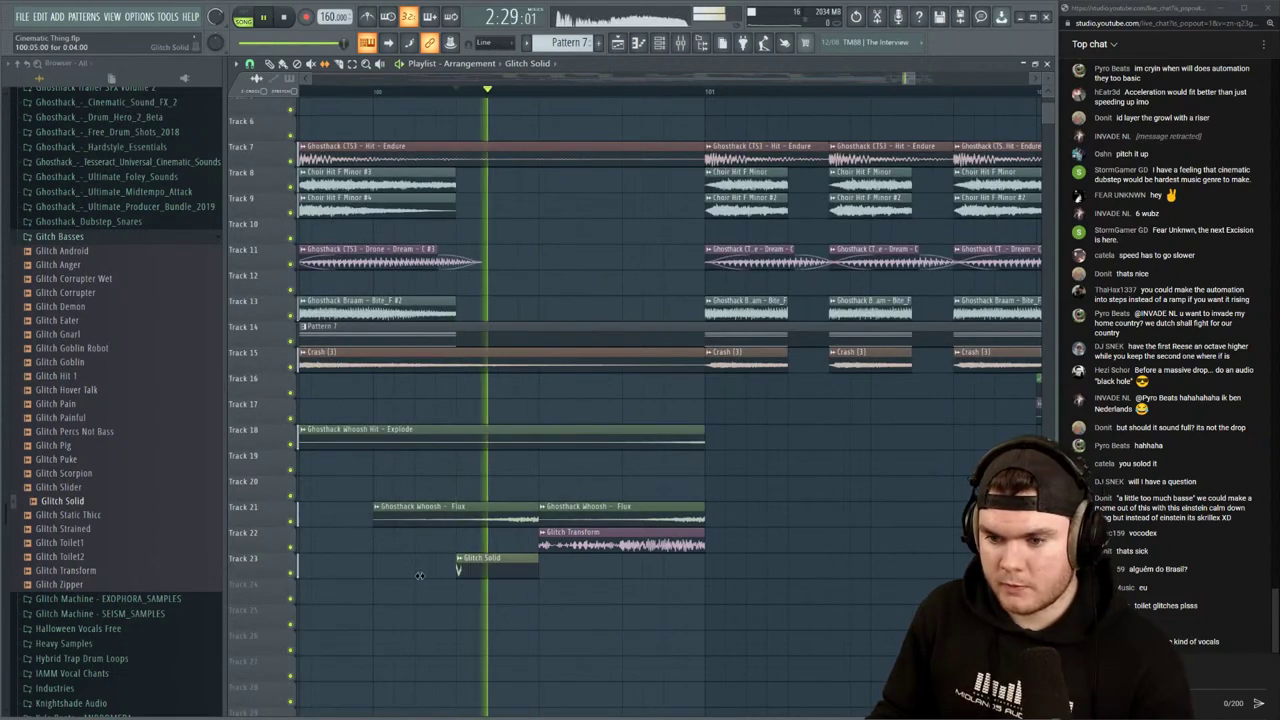
Slip the Glitch Solid clip back to an audible part of the sample and compare sections from 100.05
key("space")
key("space")
key("space")
key("space")
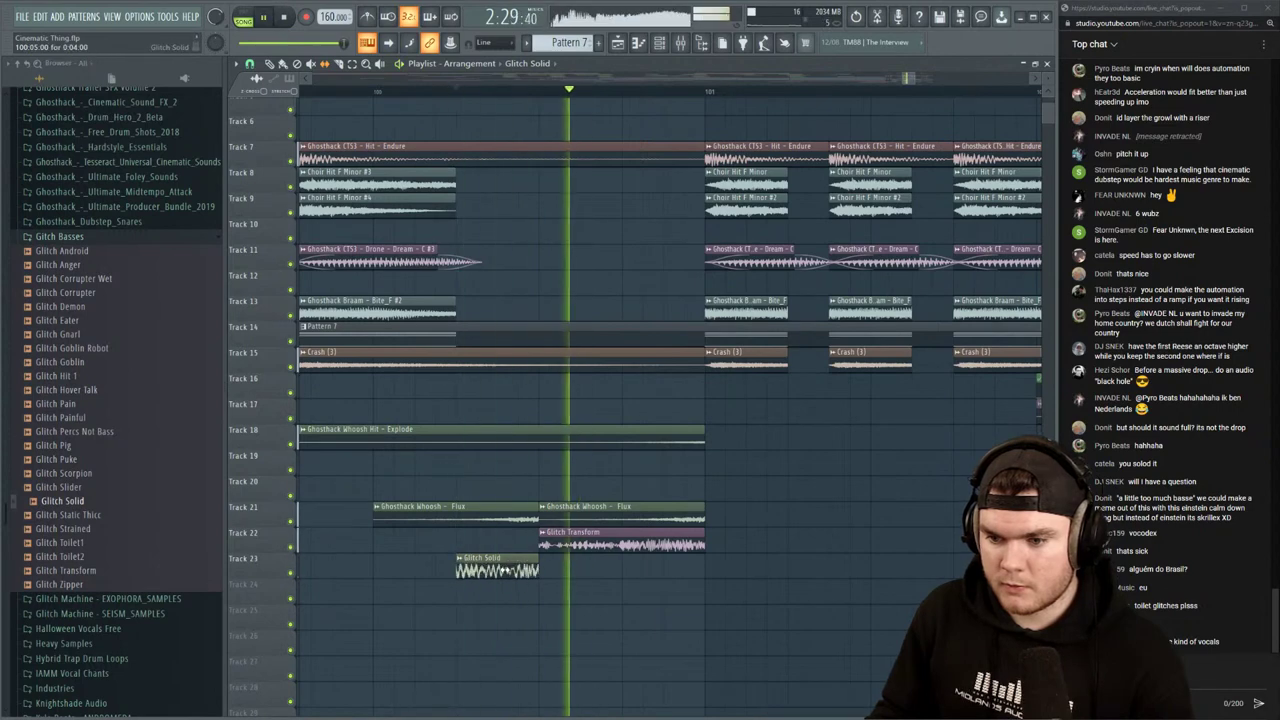
key("space")
key("space")
key("space")
key("space")
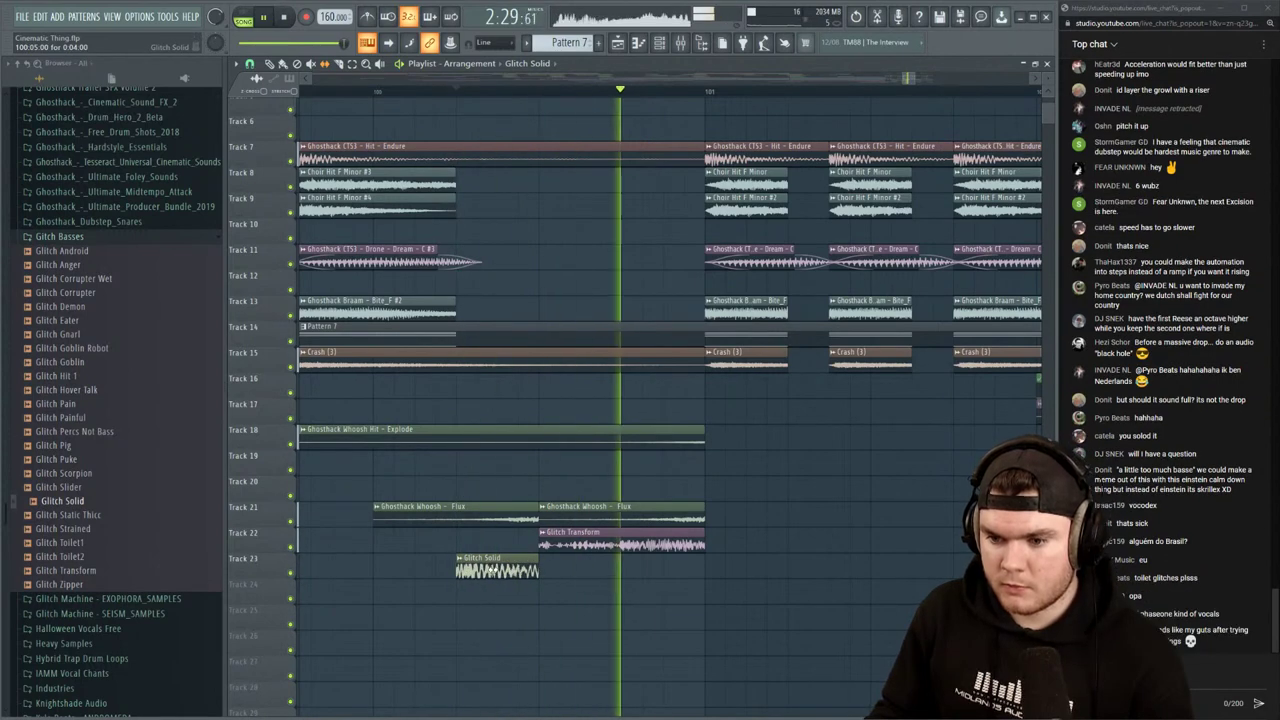
Slip Glitch Solid to different sections of the sample and replay its transition into Glitch Transform several times
key("space")
key("space")
key("space")
key("space")
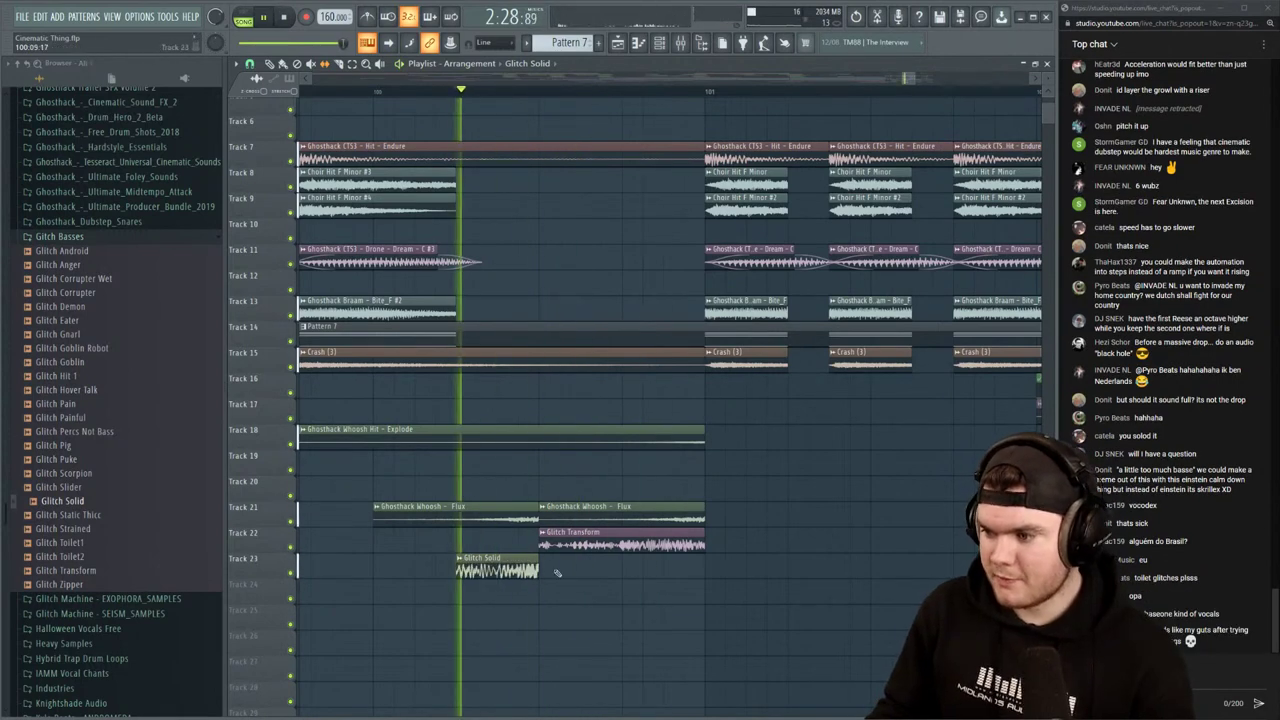
key("space")
key("space")
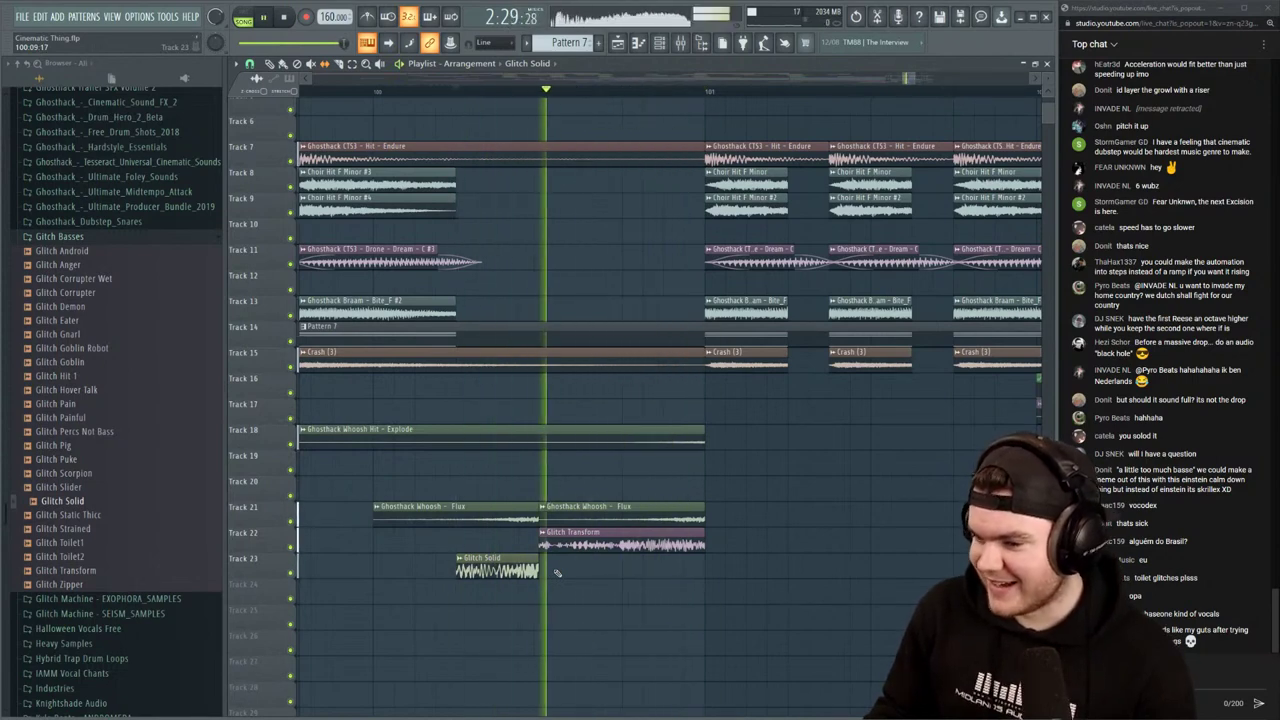
key("space")
key("space")
key("space")
key("space")
key("space")
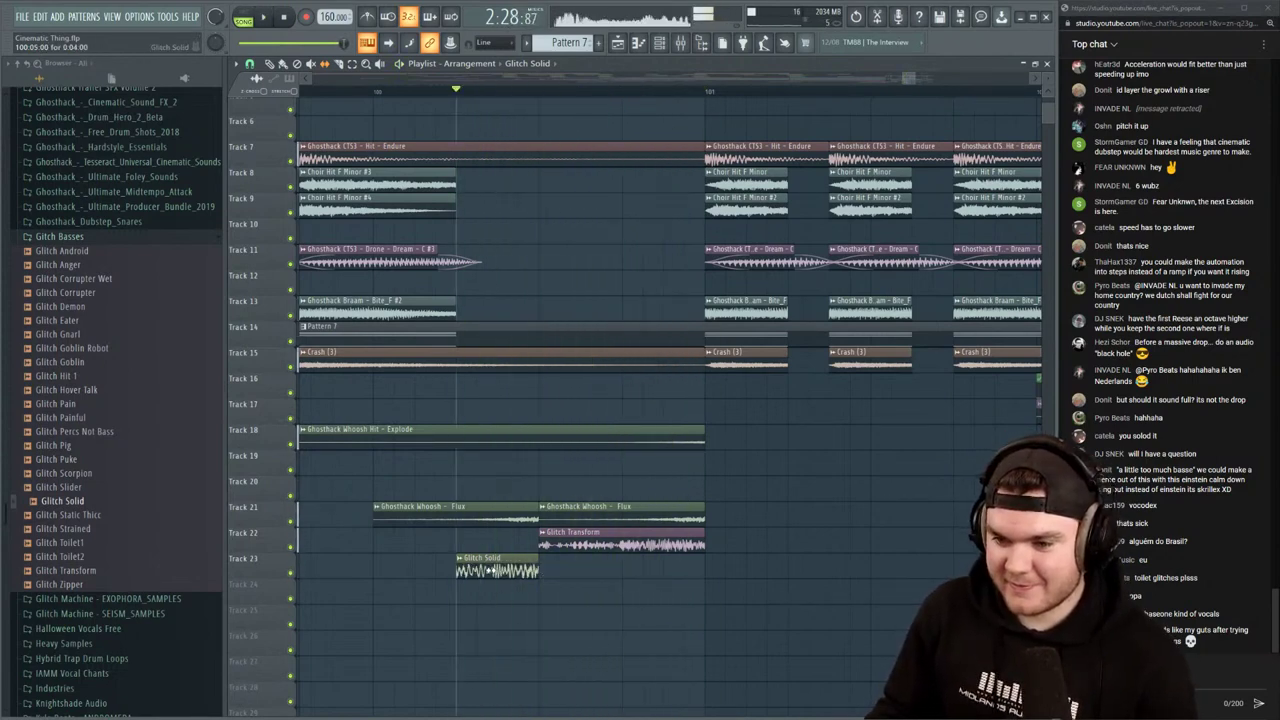
Fine-tune the slip offset of the Glitch Solid audio, replaying the fill from 100.05
key("space")
key("space")
key("space")
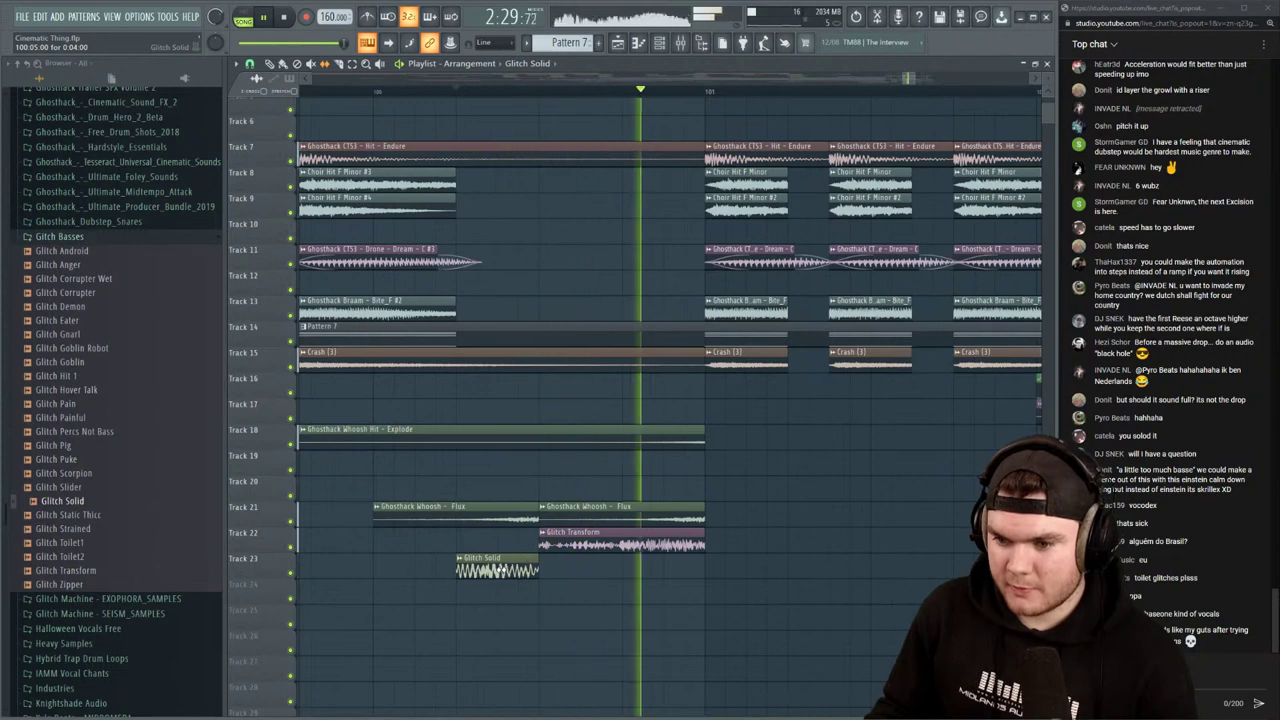
key("space")
key("space")
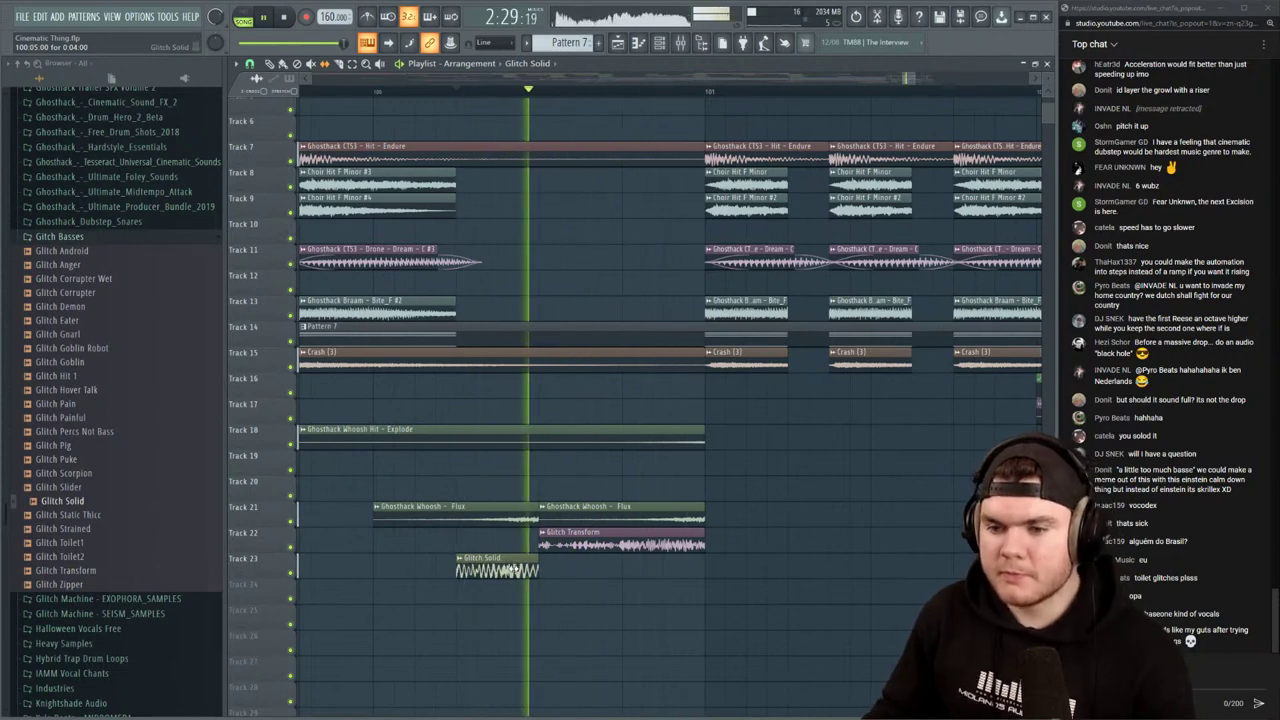
key("space")
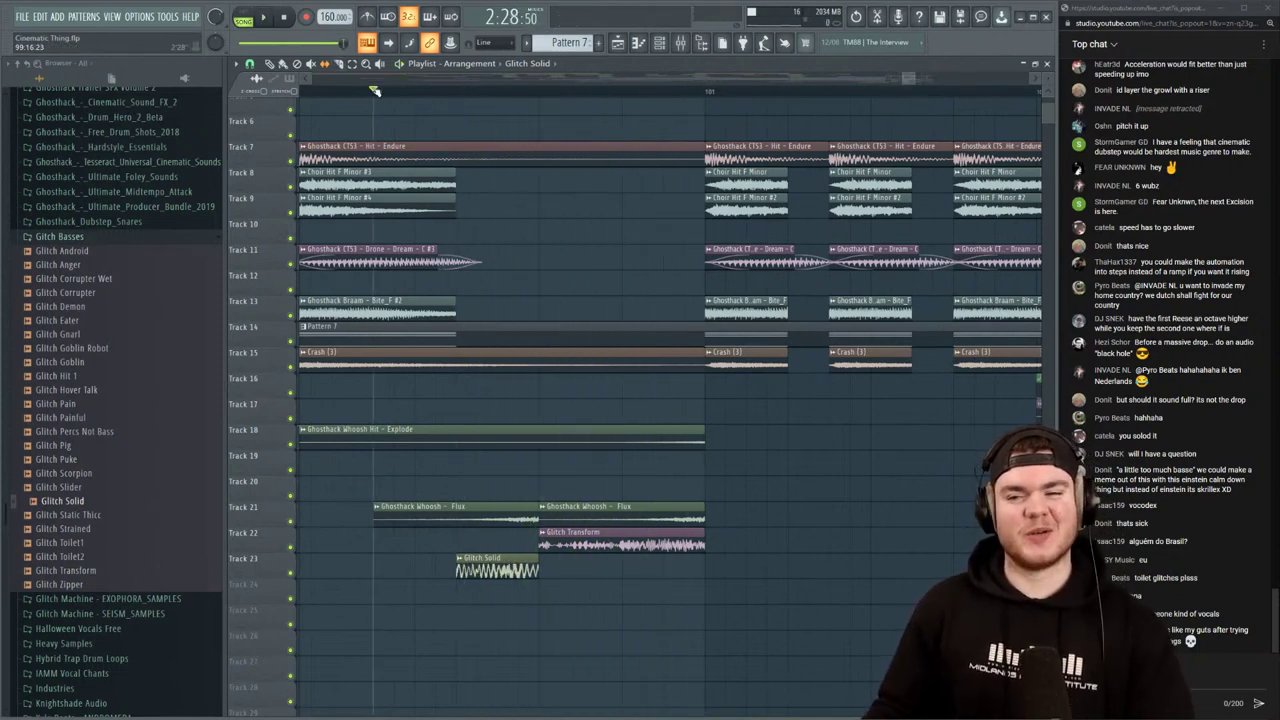
Play the fill from bar 100 and move the Glitch Solid clip to Track 22 beside Glitch Transform
key("space")
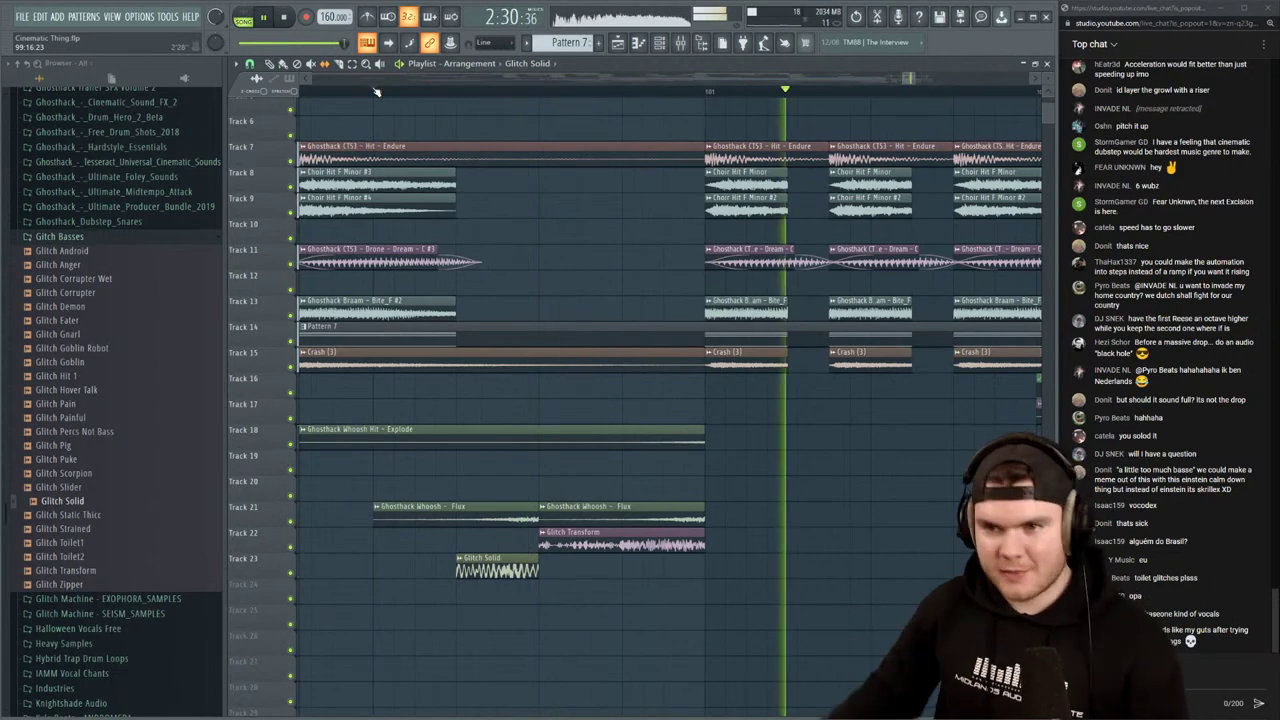
left_click(376, 91)
scroll(378, 91, "down", 4)
left_click(269, 64)
key("space")
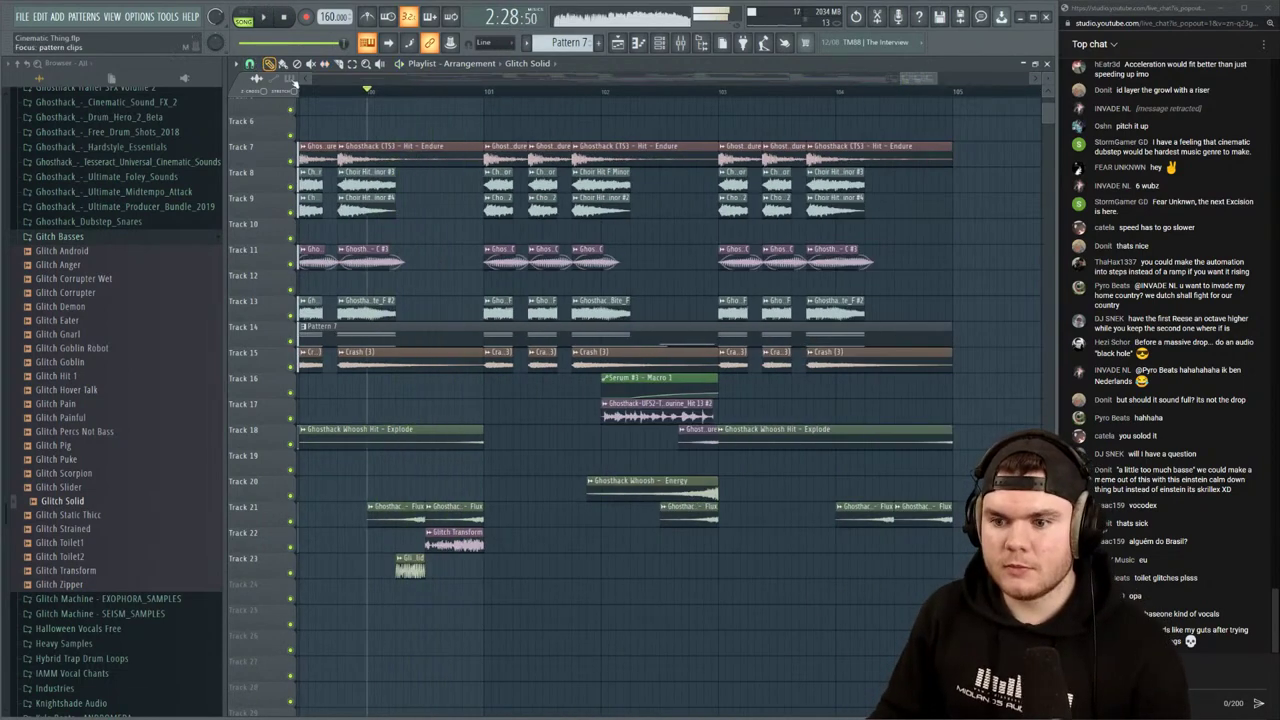
key("space")
key("space")
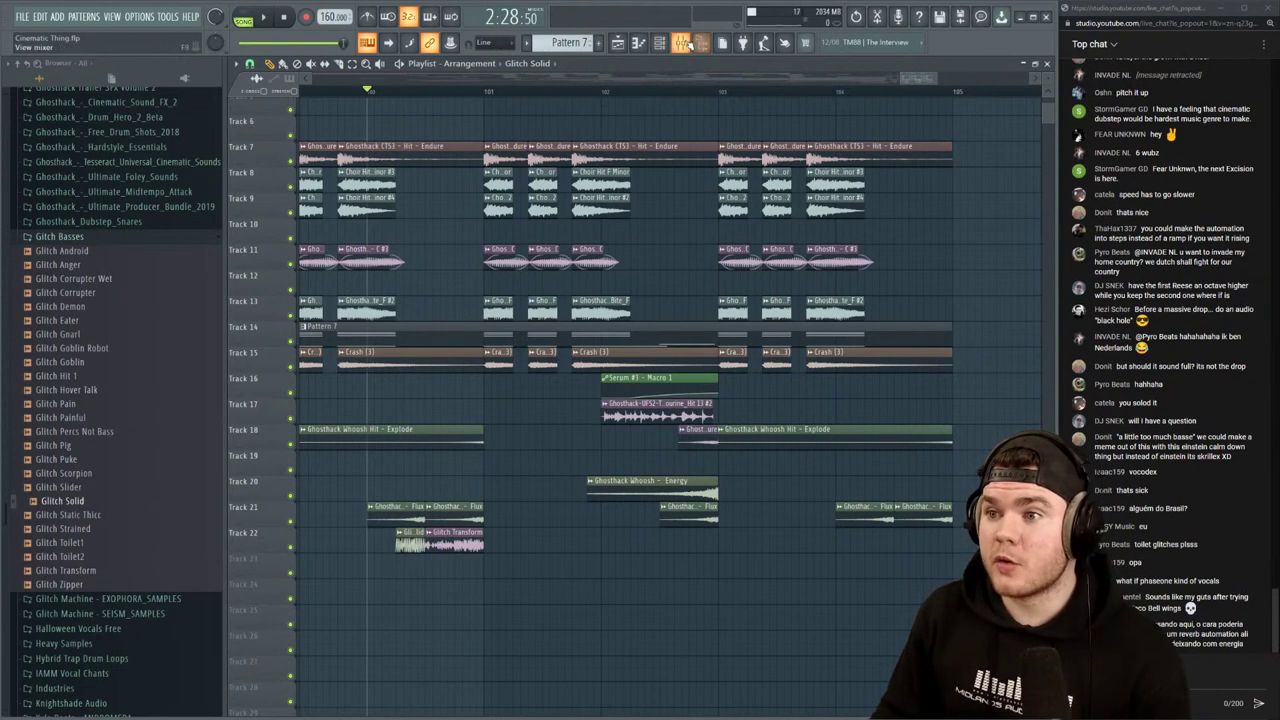
Check the mixer, close it and open the Glitch Solid clip's channel settings
left_click(685, 43)
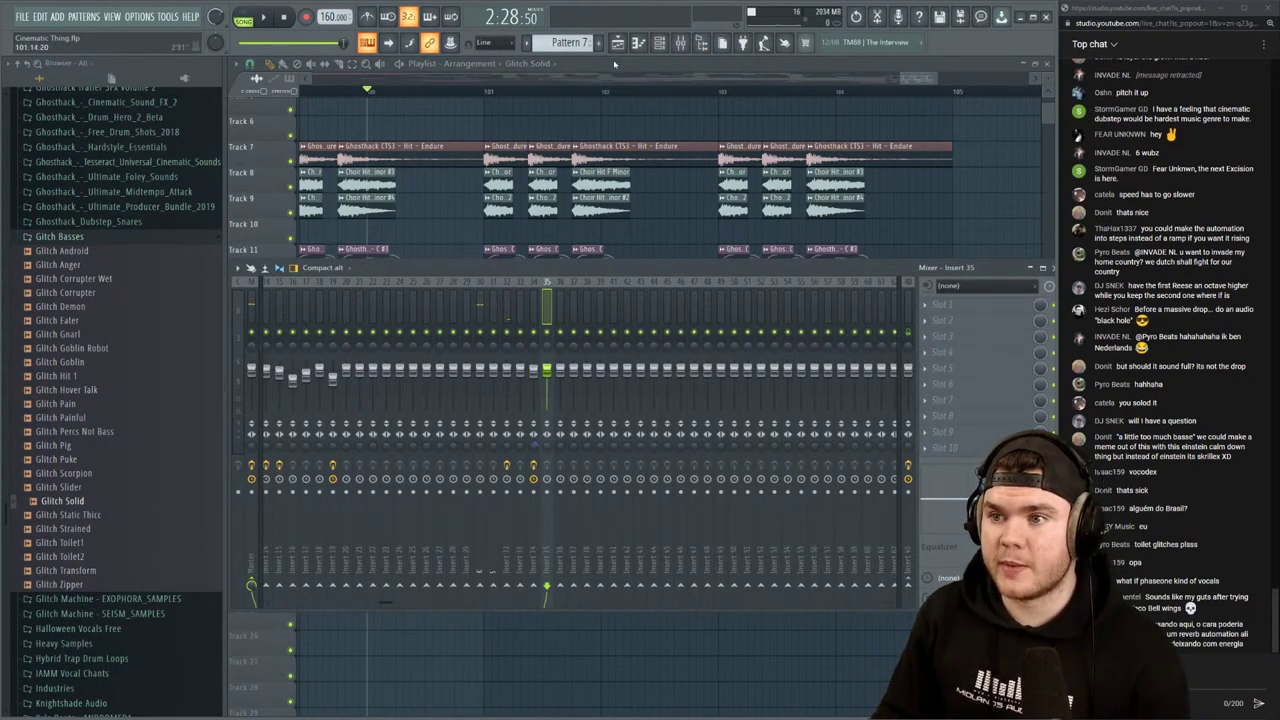
key("F9")
double_click(411, 534)
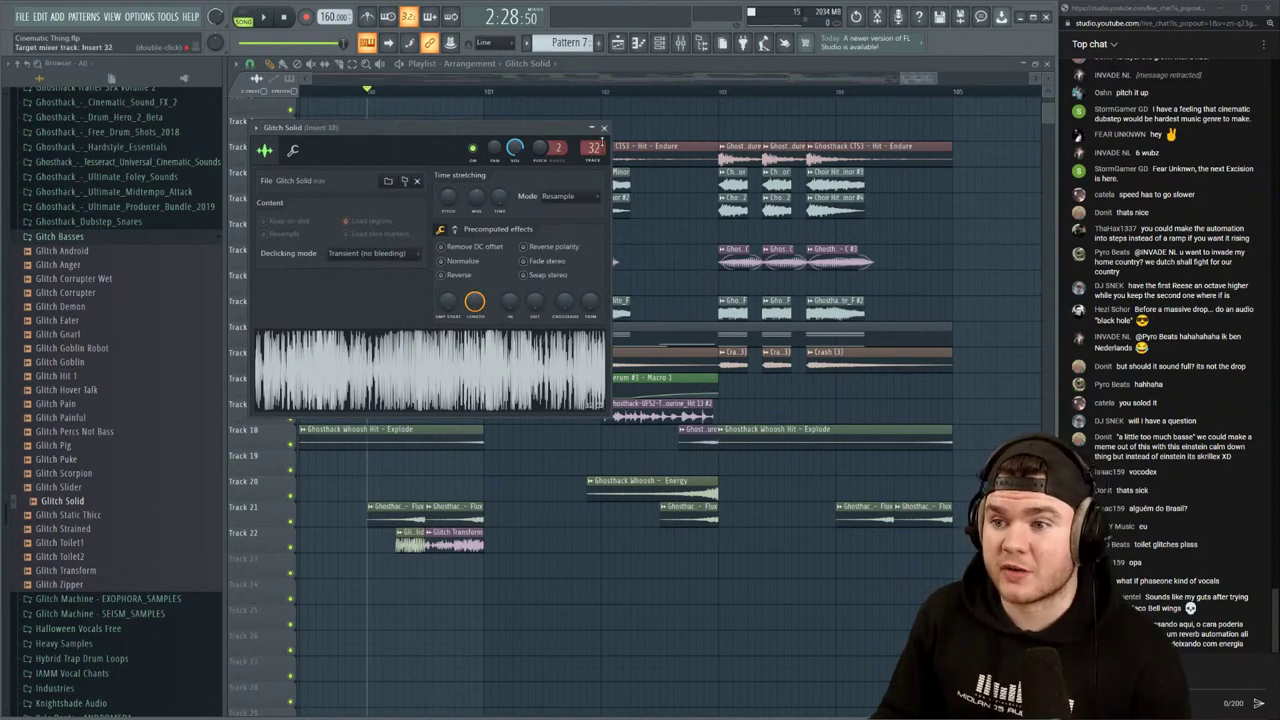
Route the Glitch Transform clip to mixer track 35 and solo playlist Track 22 during playback
left_click(603, 128)
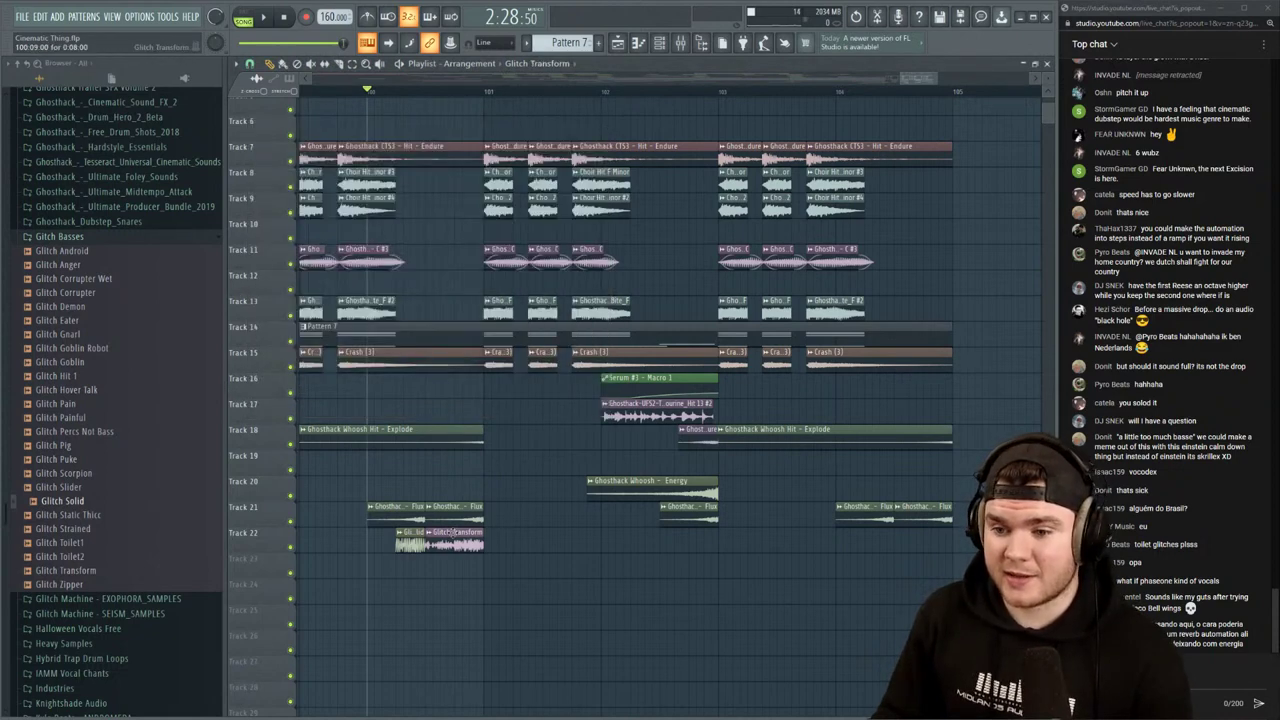
double_click(450, 533)
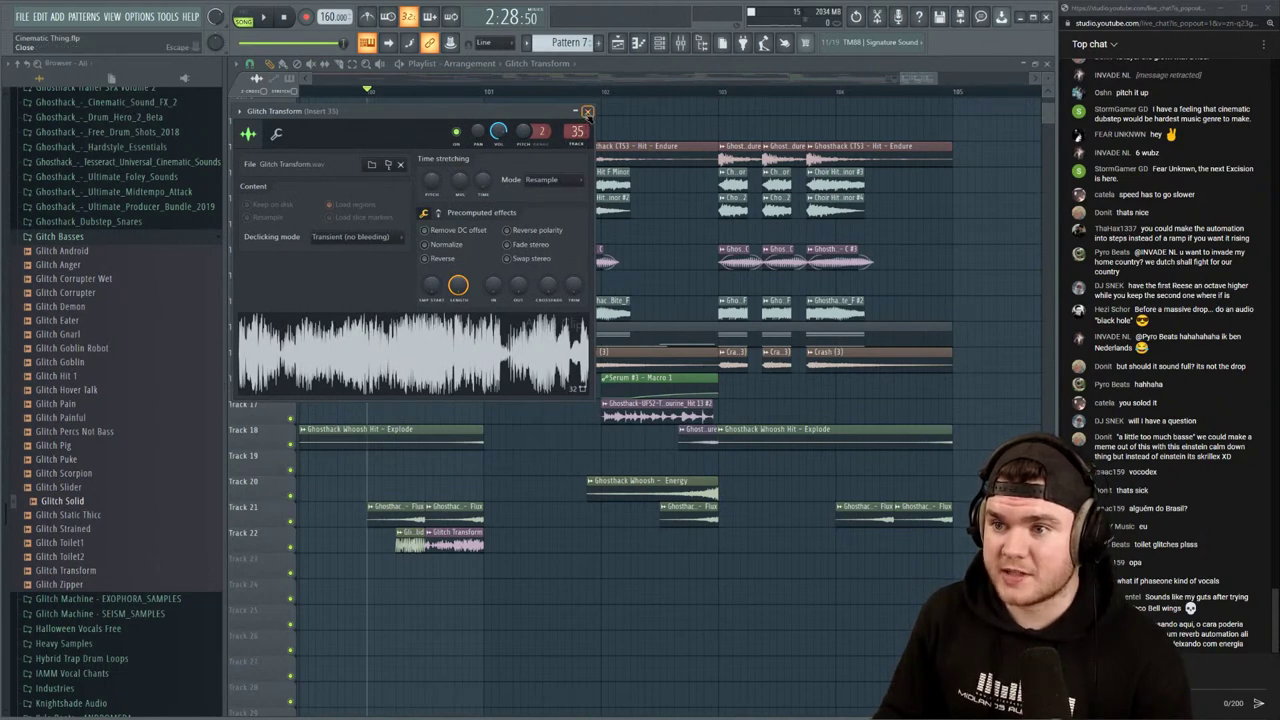
left_click(587, 112)
key("space")
right_click(291, 546)
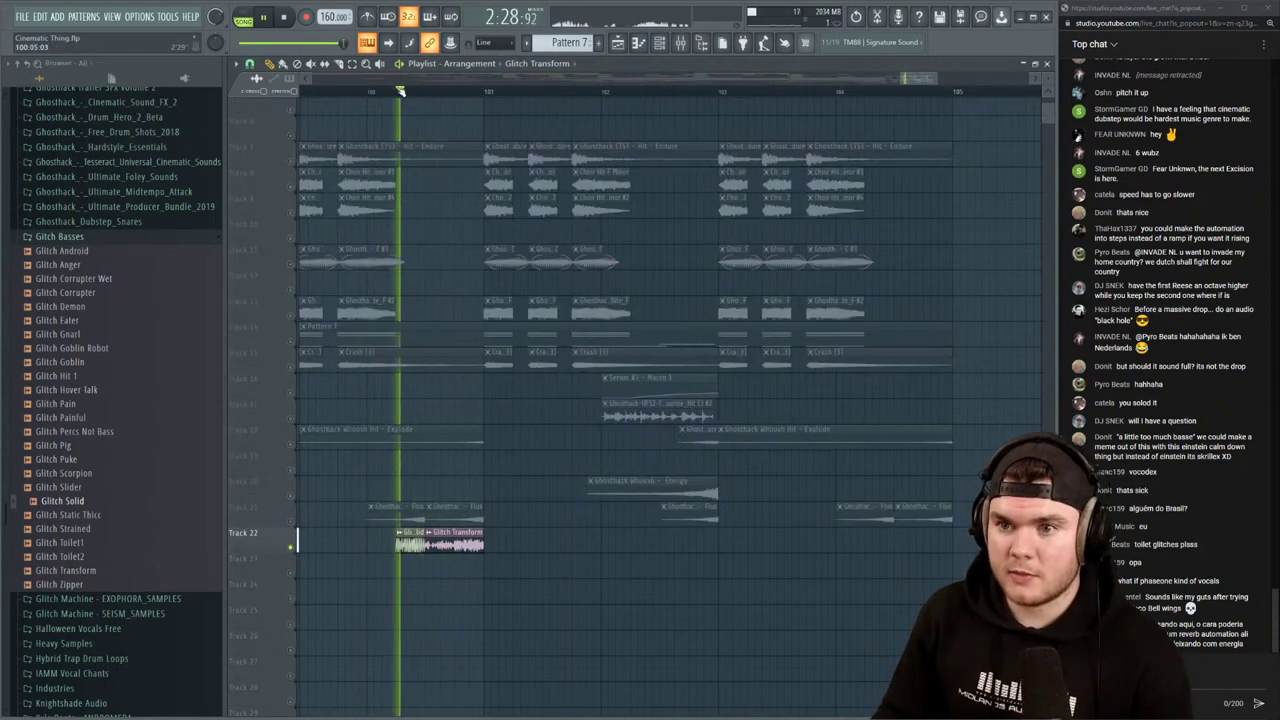
Add Fruity Parametric EQ 2 to the first effect slot of mixer Insert 35 and play the glitch clips
left_click(680, 42)
key("space")
left_click(926, 305)
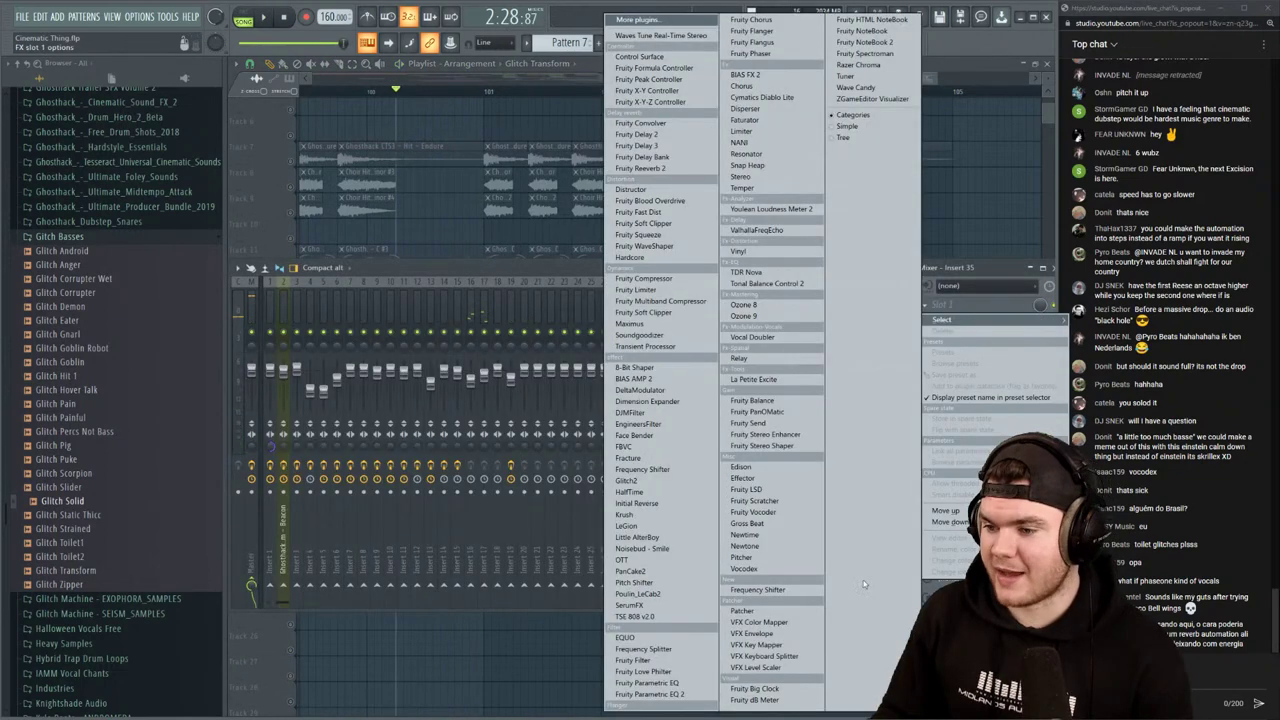
left_click(693, 693)
key("space")
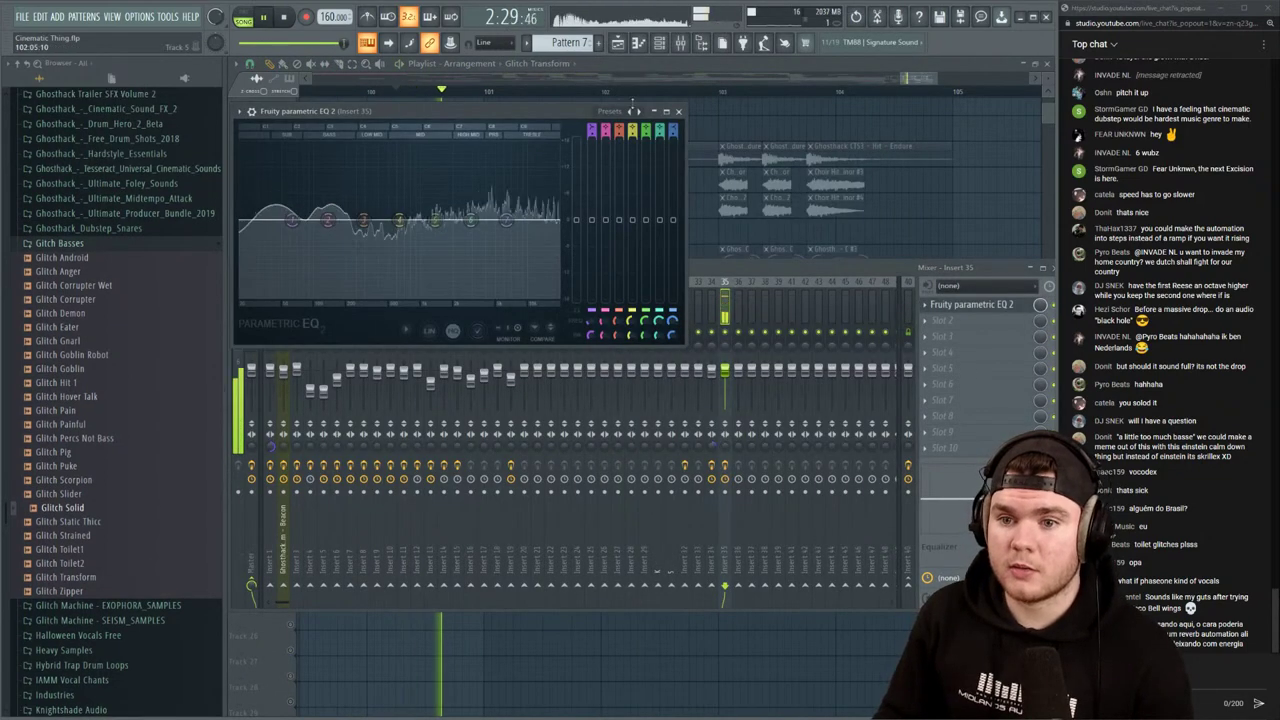
Shape EQ band 1 into a steep high-pass that cuts the lows of the Glitch Transform sound
key("space")
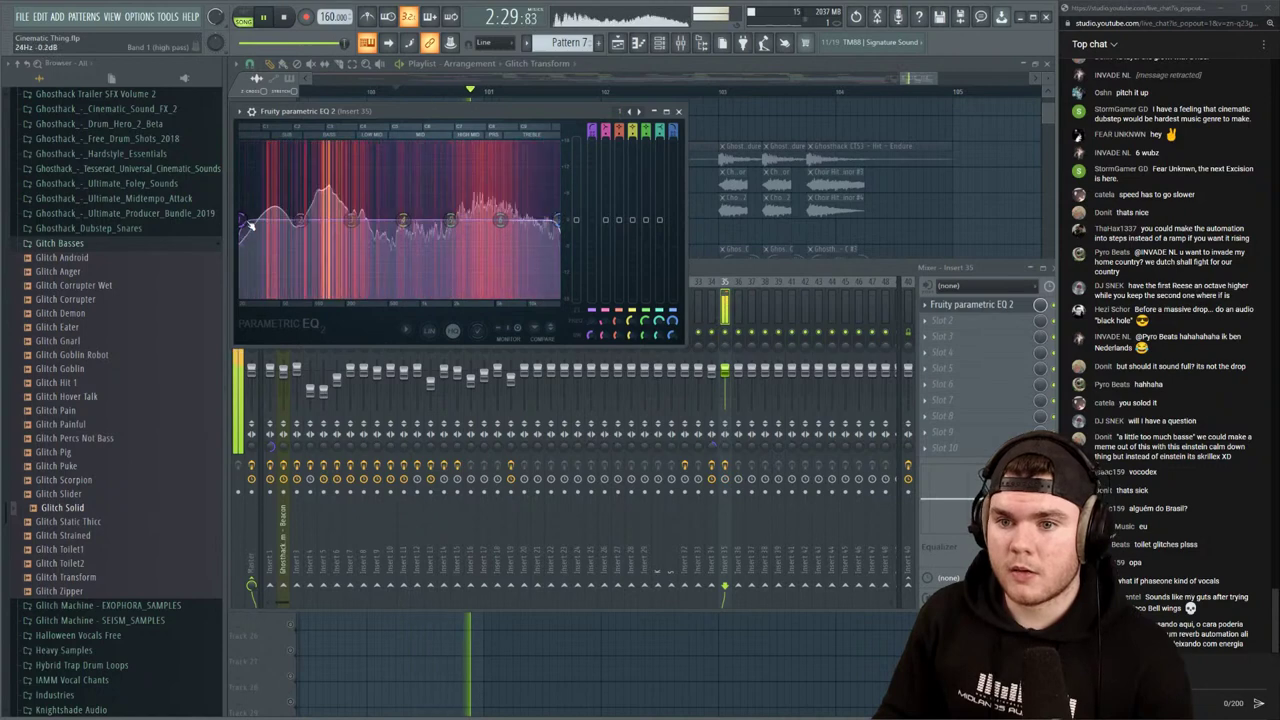
key("space")
left_click_drag(244, 222, 314, 220)
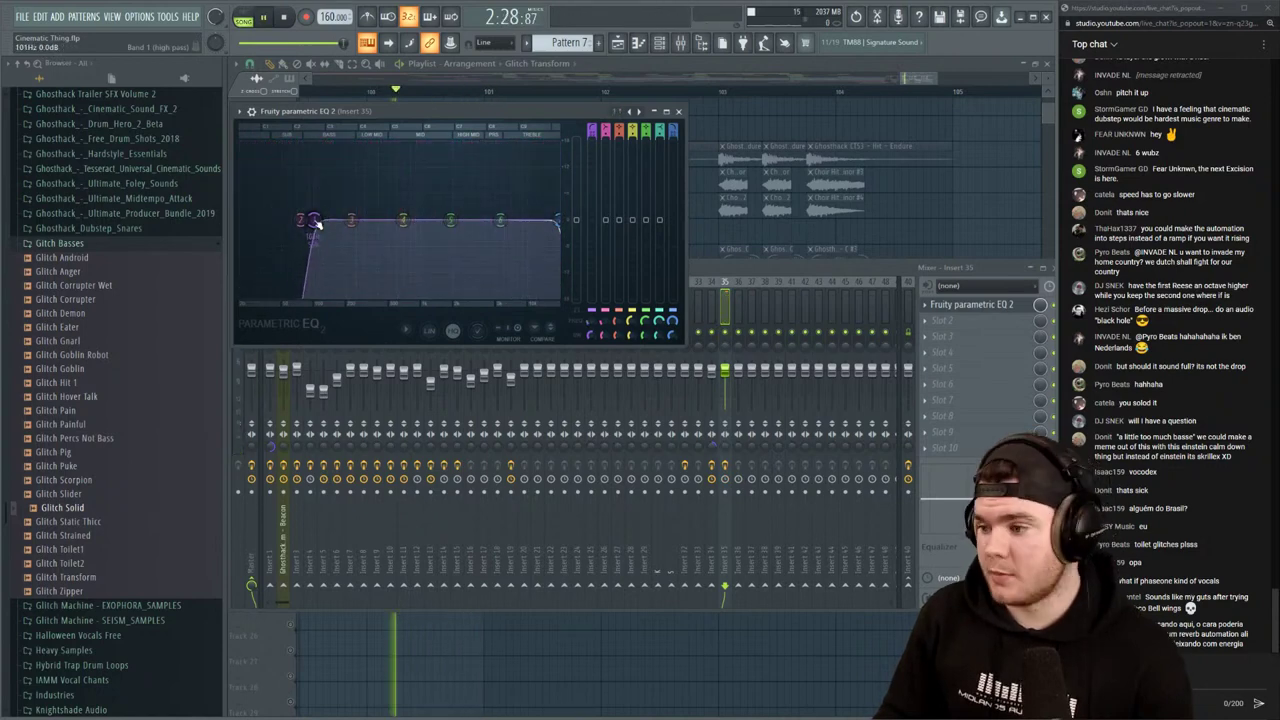
key("space")
left_click(947, 313)
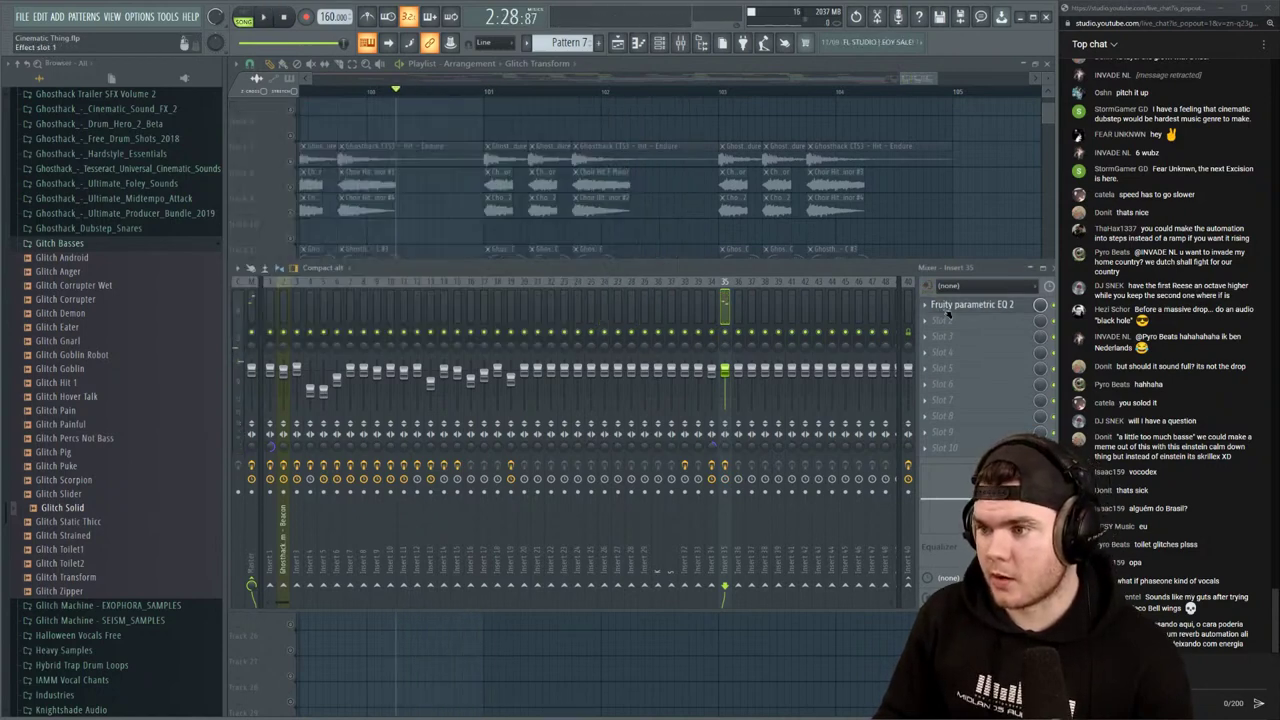
Load Maximus into the second effect slot of Insert 35 and play the clip through it
left_click(942, 320)
left_click(660, 329)
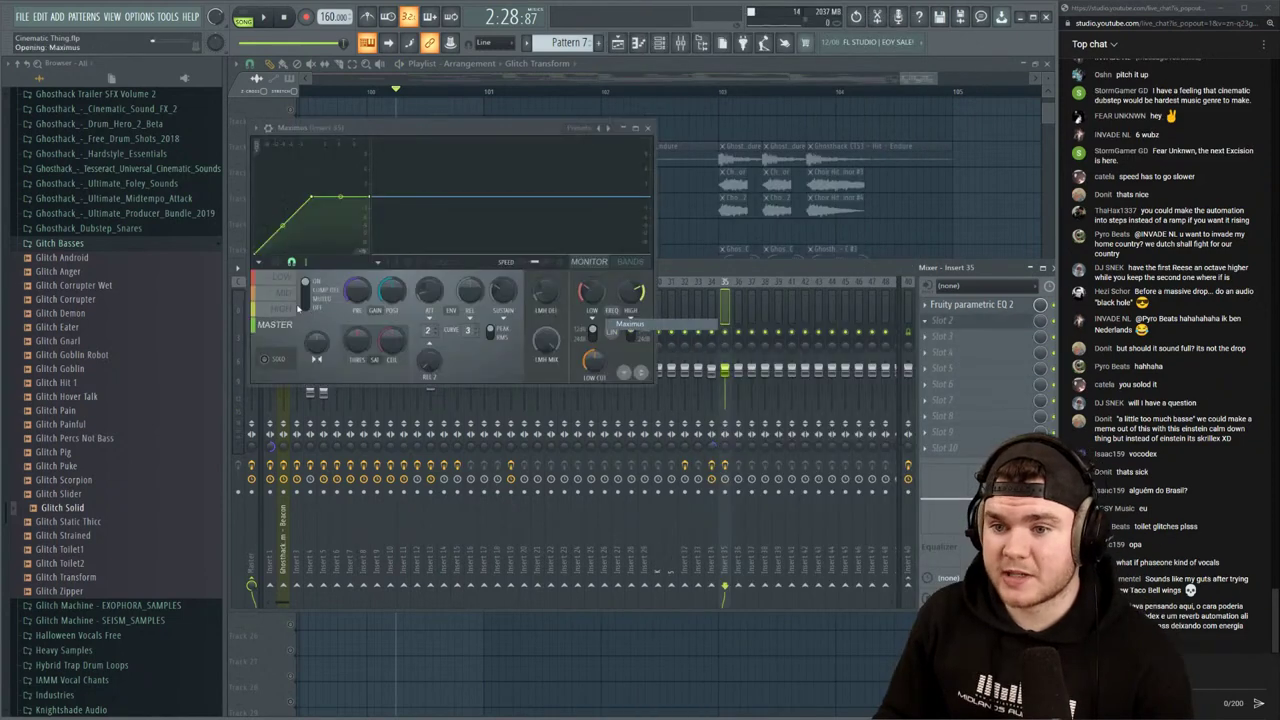
key("space")
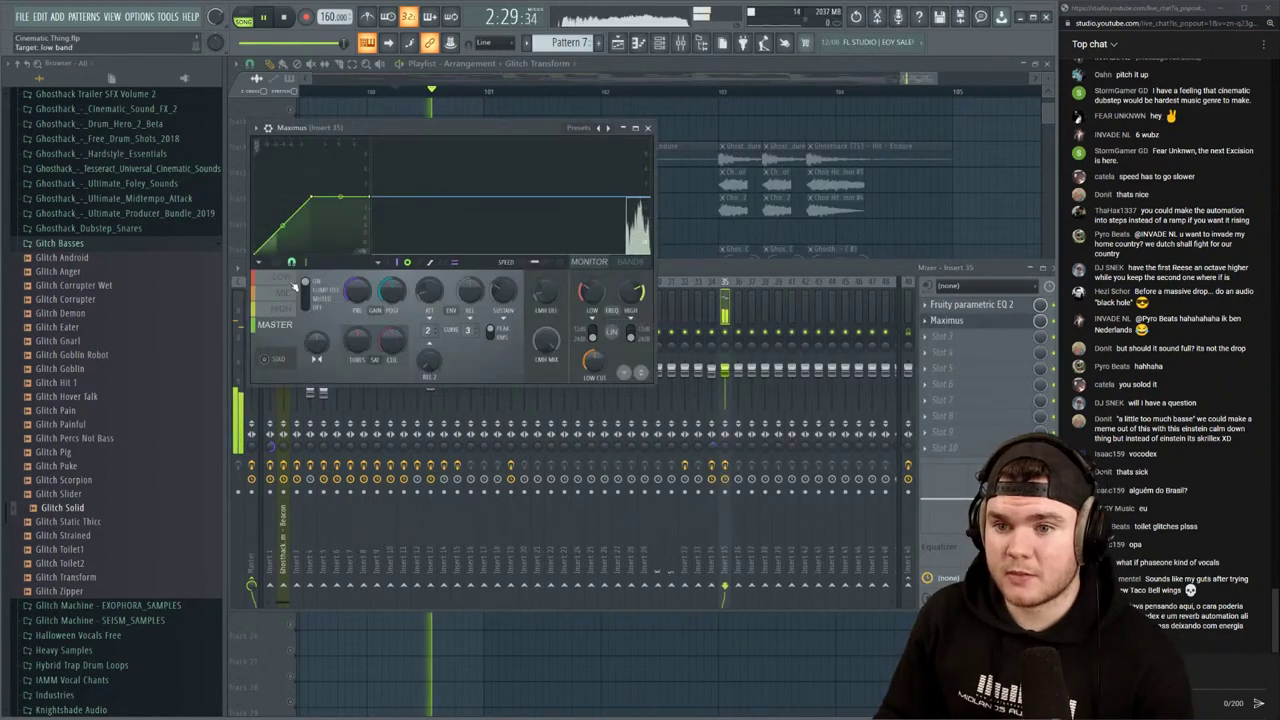
Display Maximus's frequency bands and shape the compression curves of the low, mid, high and master bands
left_click(630, 261)
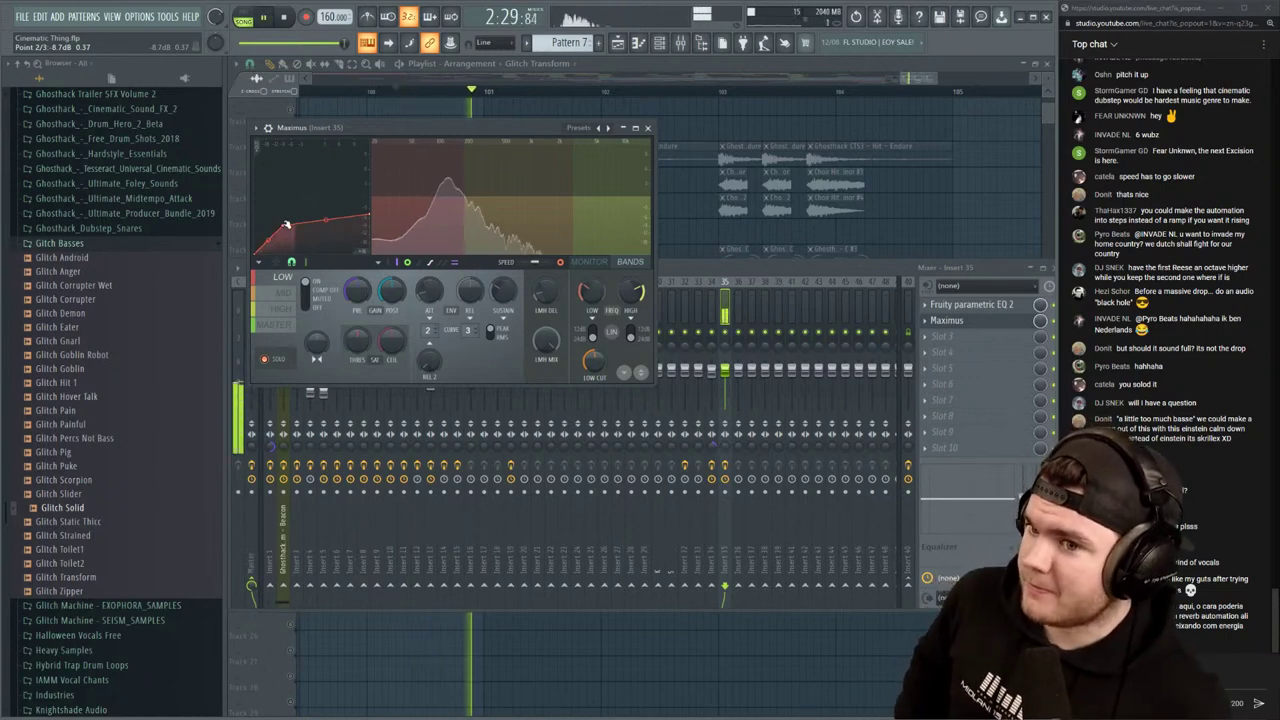
left_click(290, 291)
key("space")
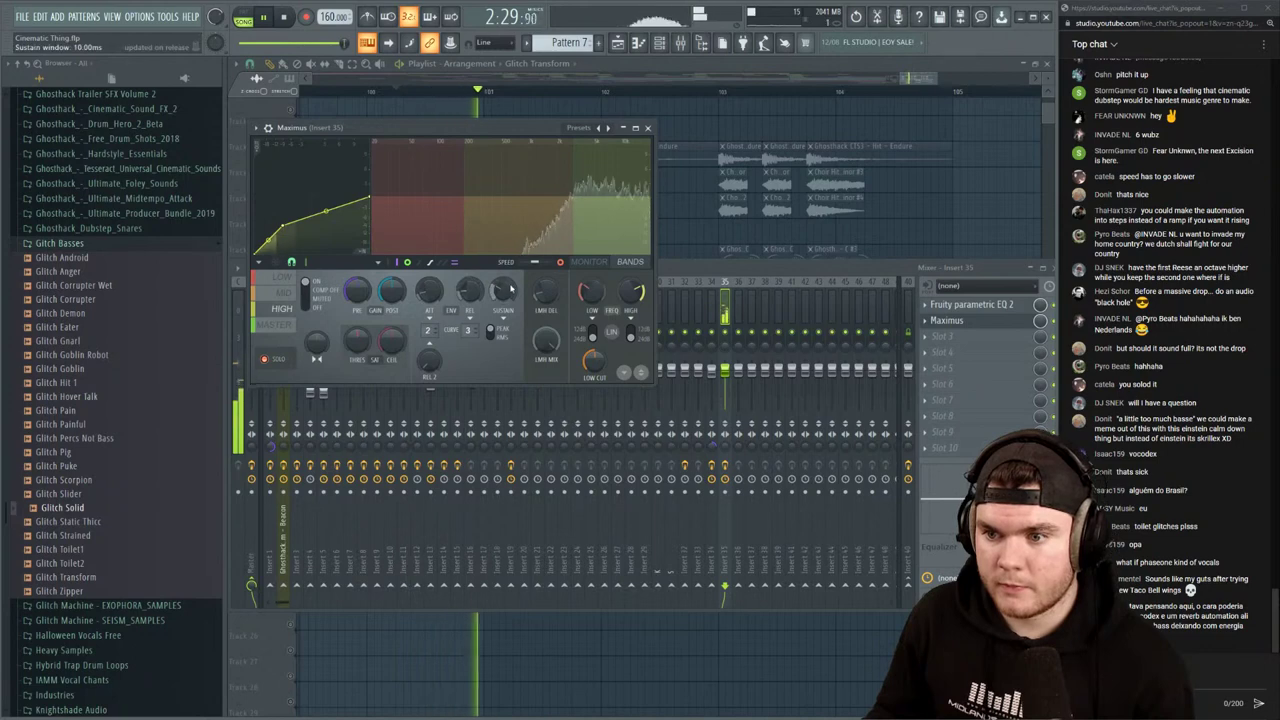
left_click(275, 325)
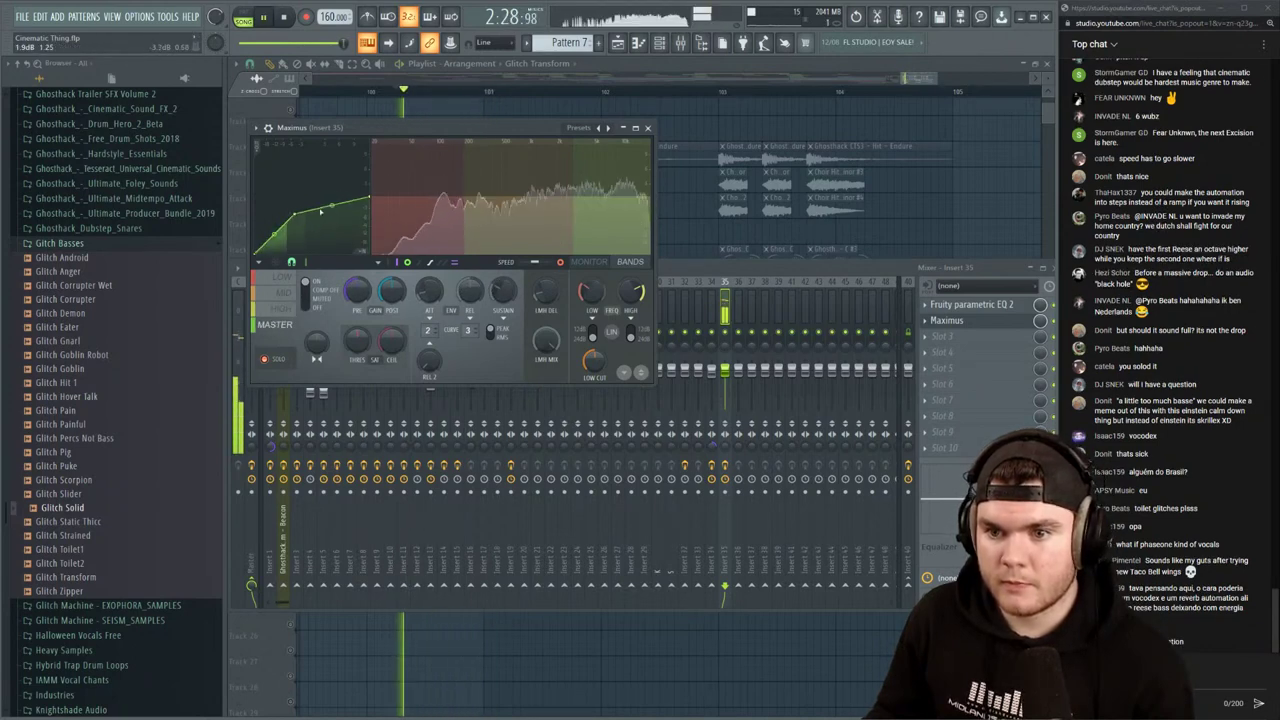
Dip band 3 in Insert 35's EQ over the low-frequency bump, raise band 4 slightly, and replay the result
left_click(933, 303)
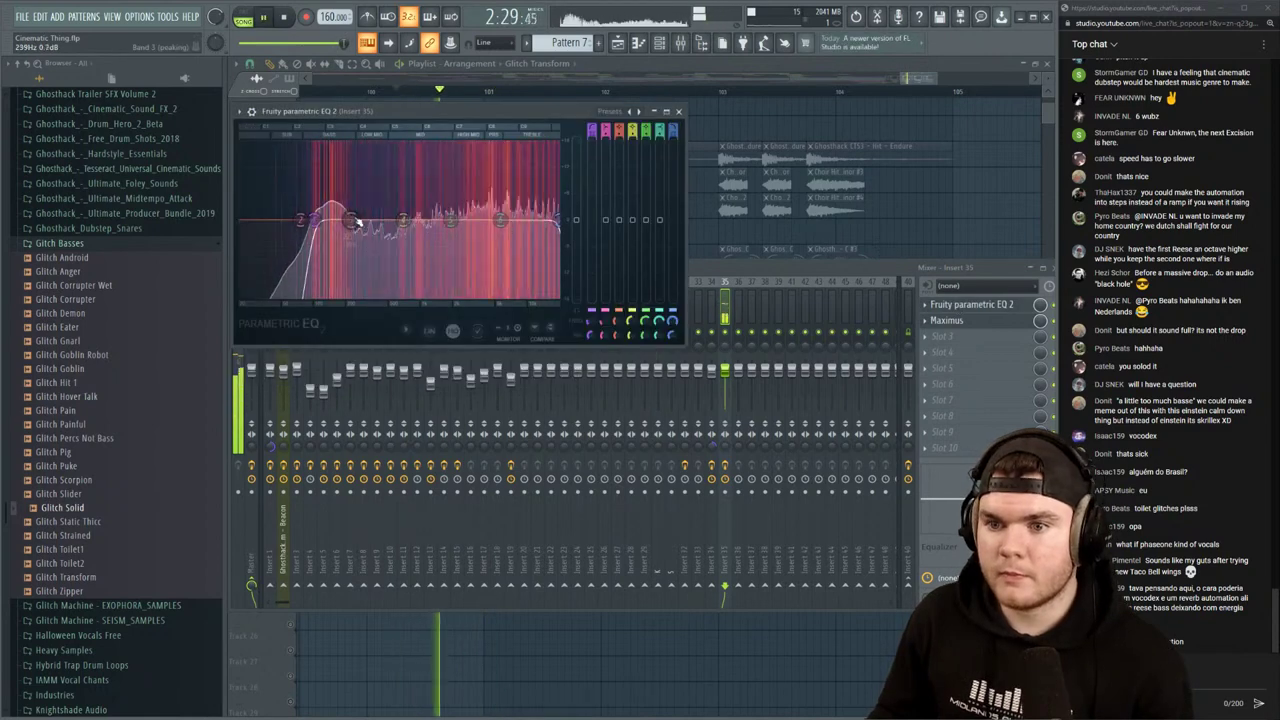
left_click_drag(327, 173, 327, 240)
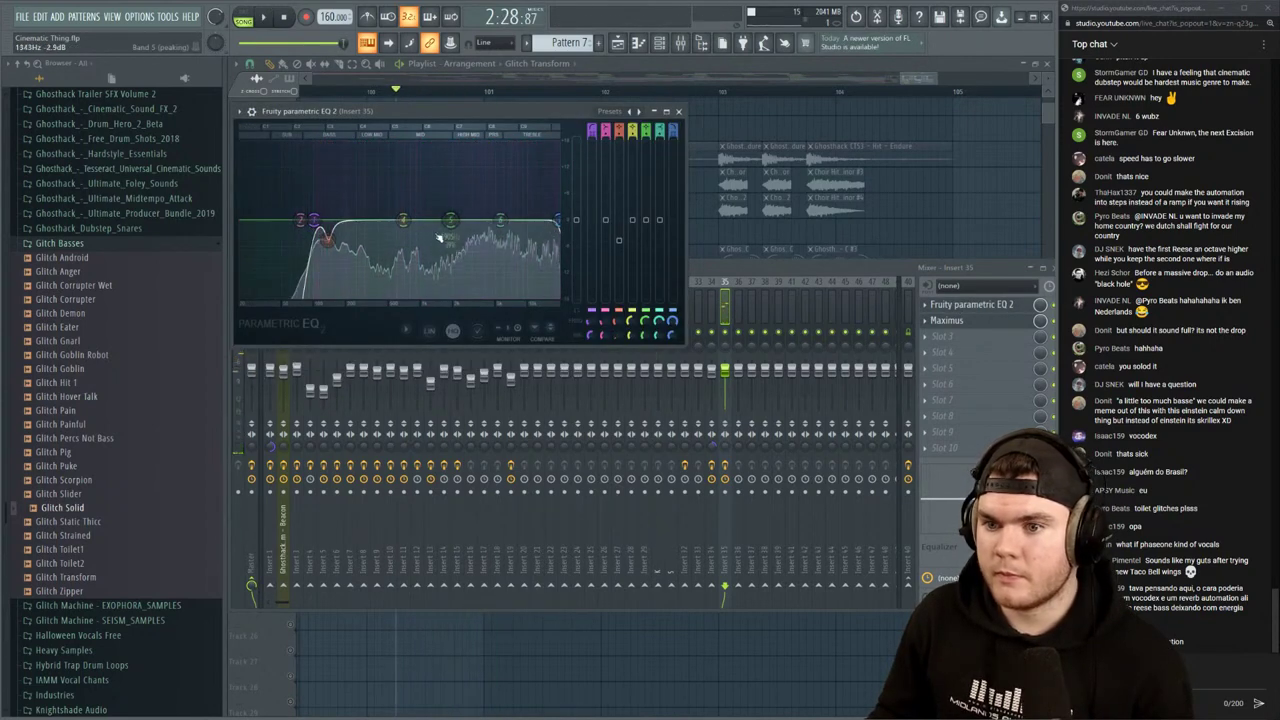
mouse_move(404, 220)
left_mouse_down()
mouse_move(408, 195)
mouse_move(411, 215)
left_mouse_up()
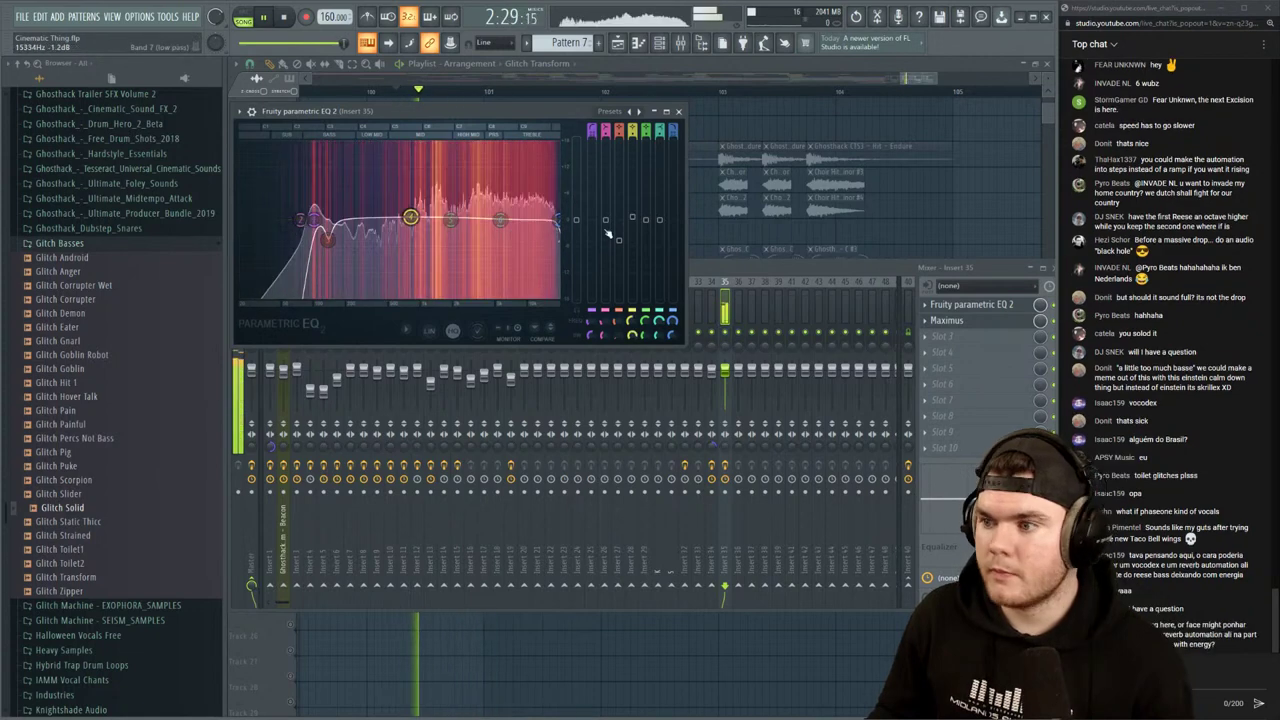
left_click(951, 307)
key("space")
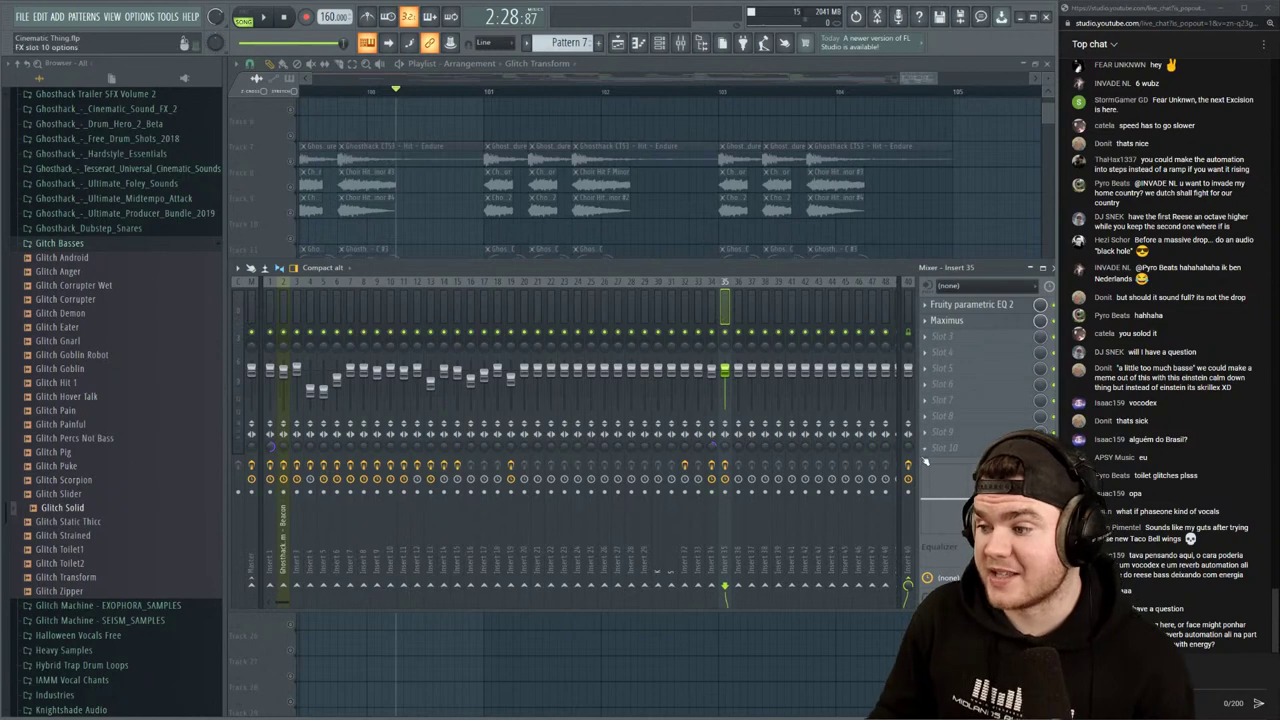
key("space")
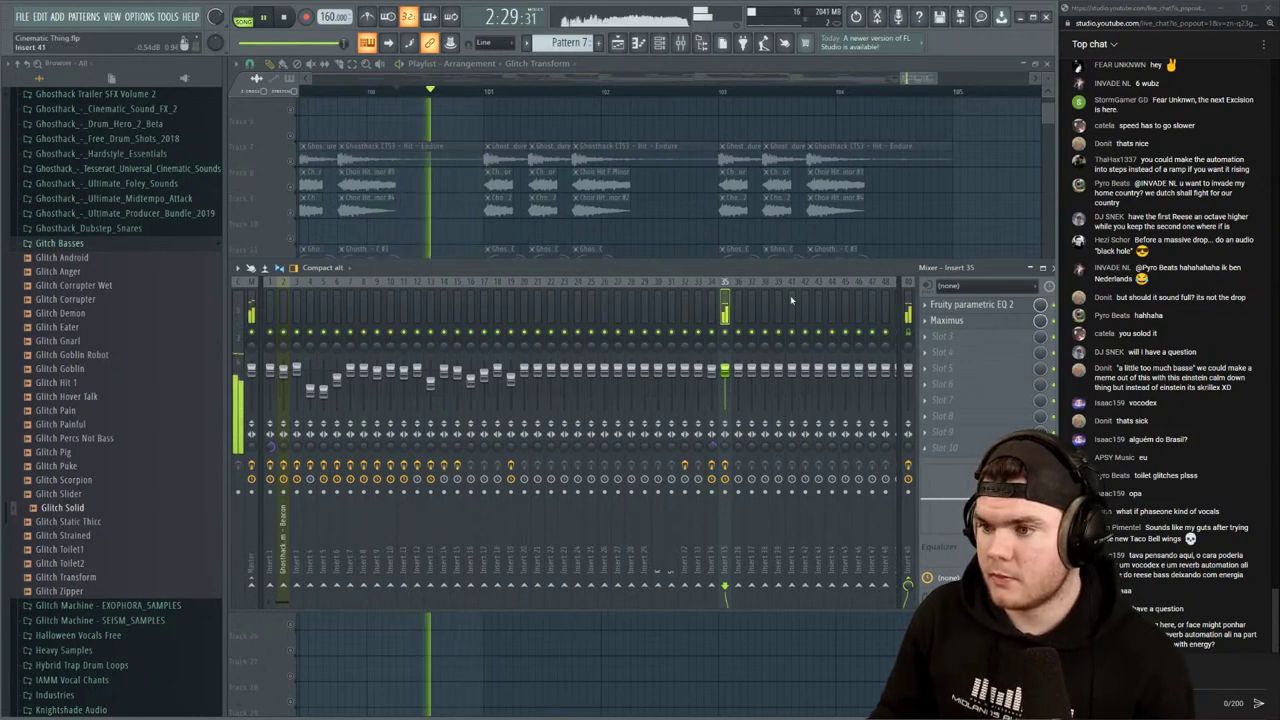
key("F9")
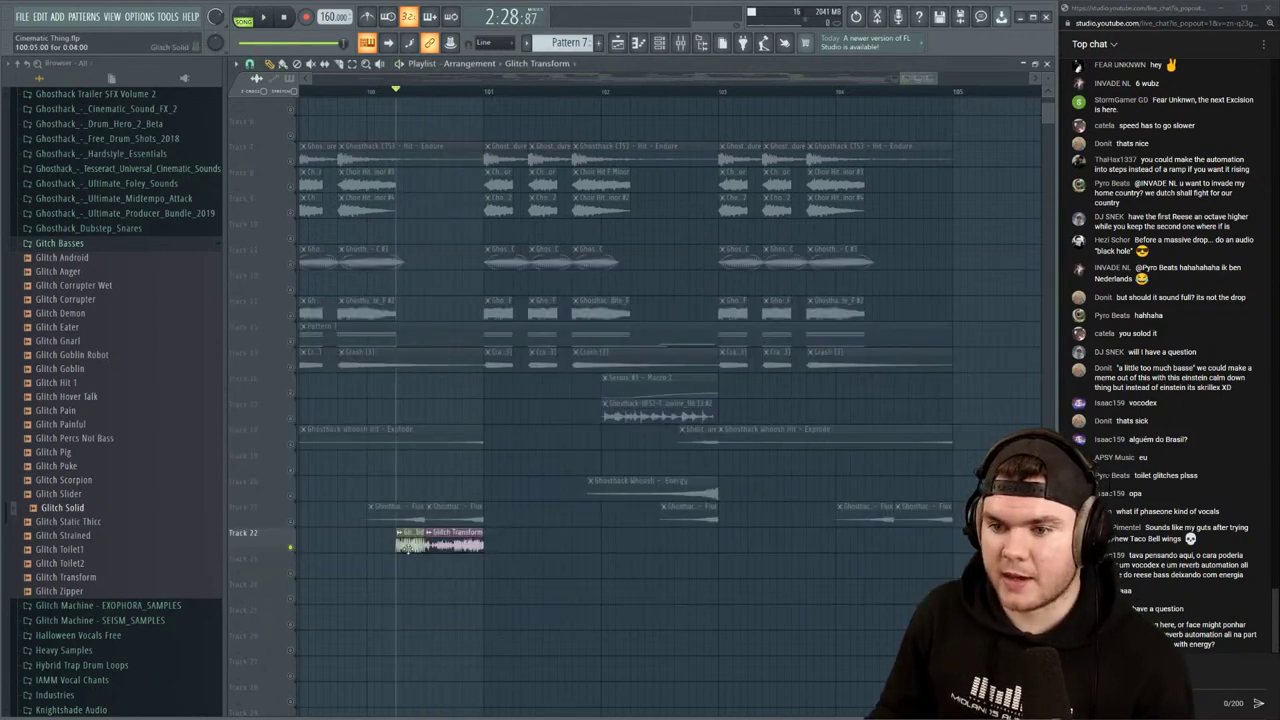
Open Pattern 7 from playlist Track 14 and bring up the SUB channel's notes around bar 4 in the piano roll
left_click(292, 342)
double_click(311, 336)
key("space")
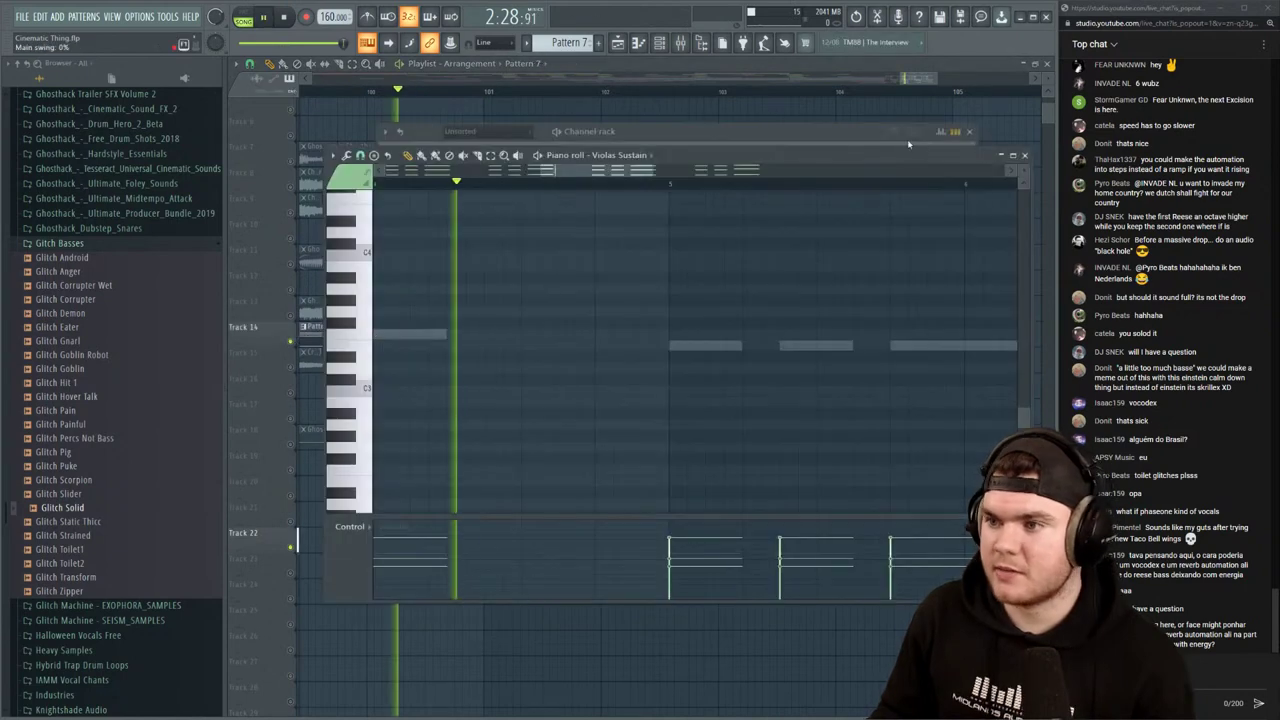
left_click(1028, 155)
key("space")
left_click(597, 282)
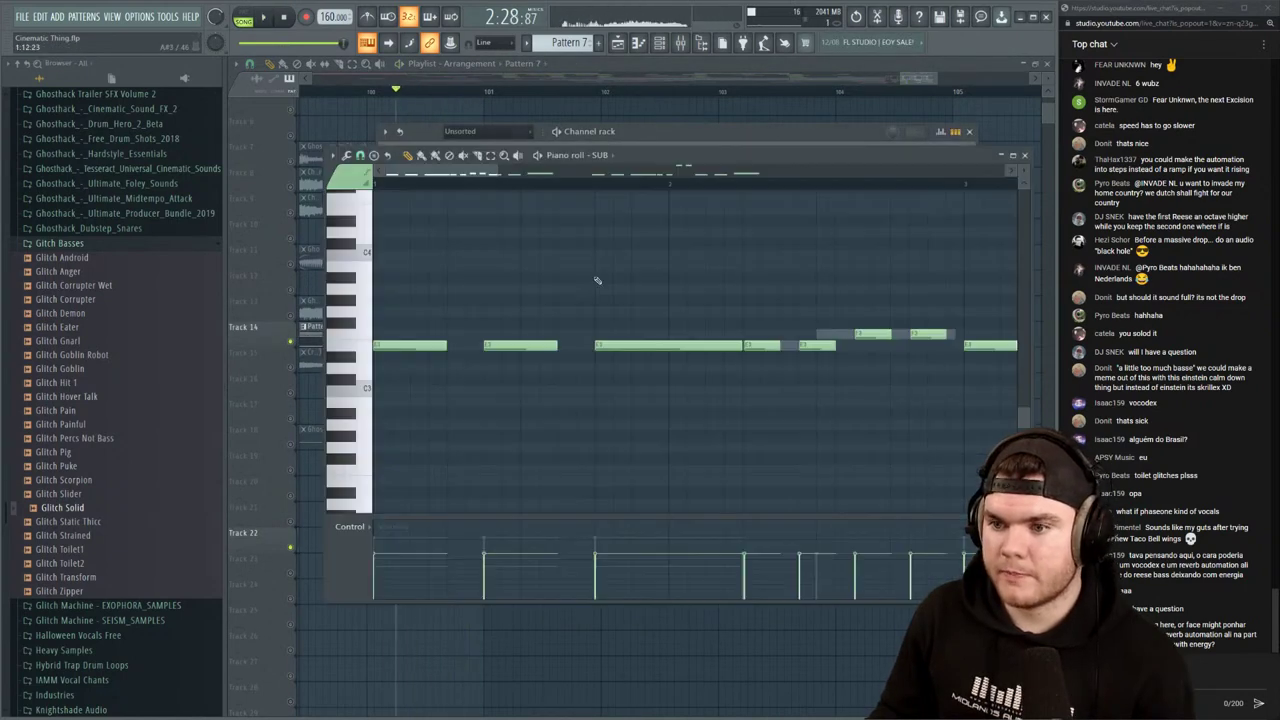
key("space")
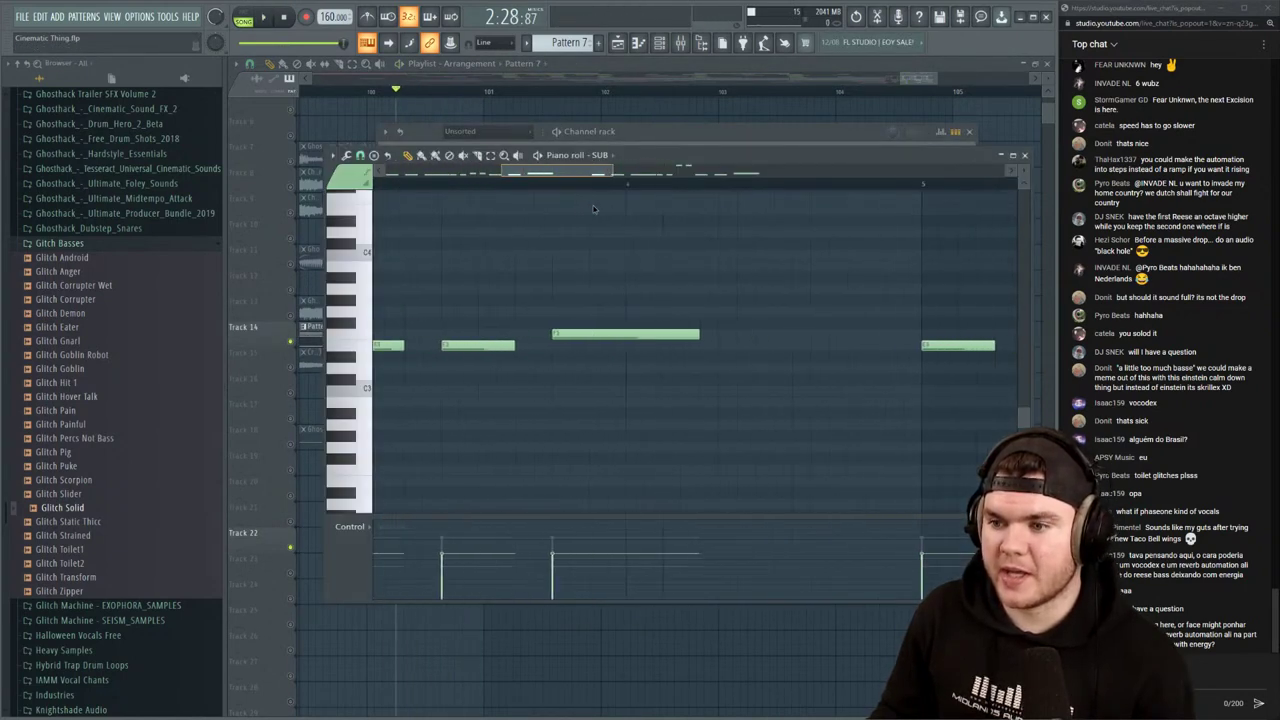
key("space")
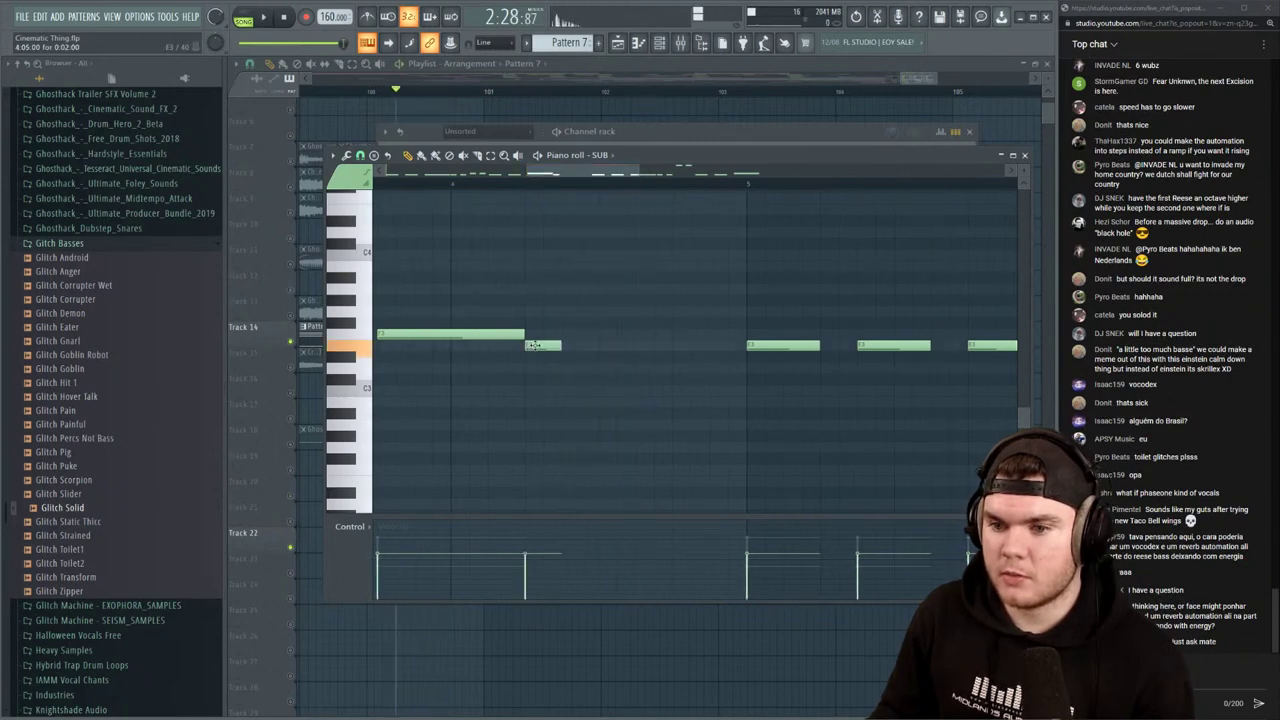
Fill the end of bar 4 in SUB with a four-step E3 note followed by an eight-step F3 note reaching bar 5
key("space")
key("space")
left_click_drag(559, 345, 740, 334)
key("space")
left_click(609, 334)
key("space")
key("space")
key("space")
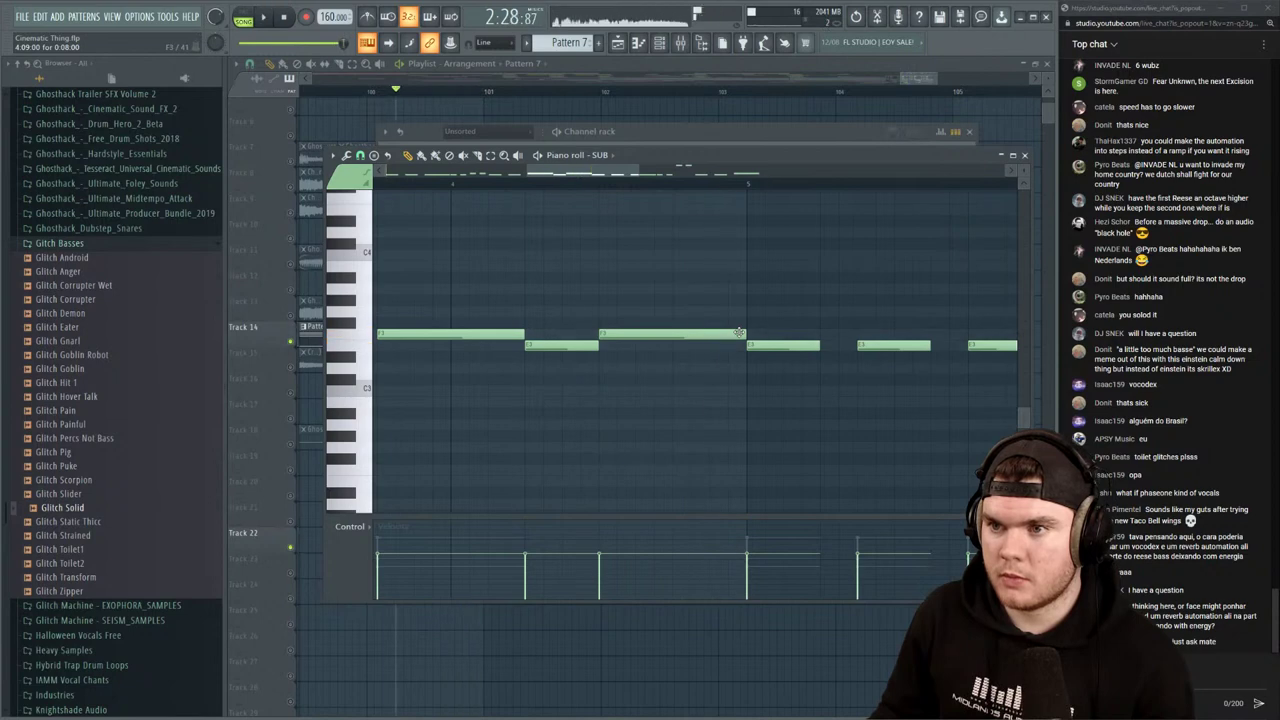
key("space")
key("space")
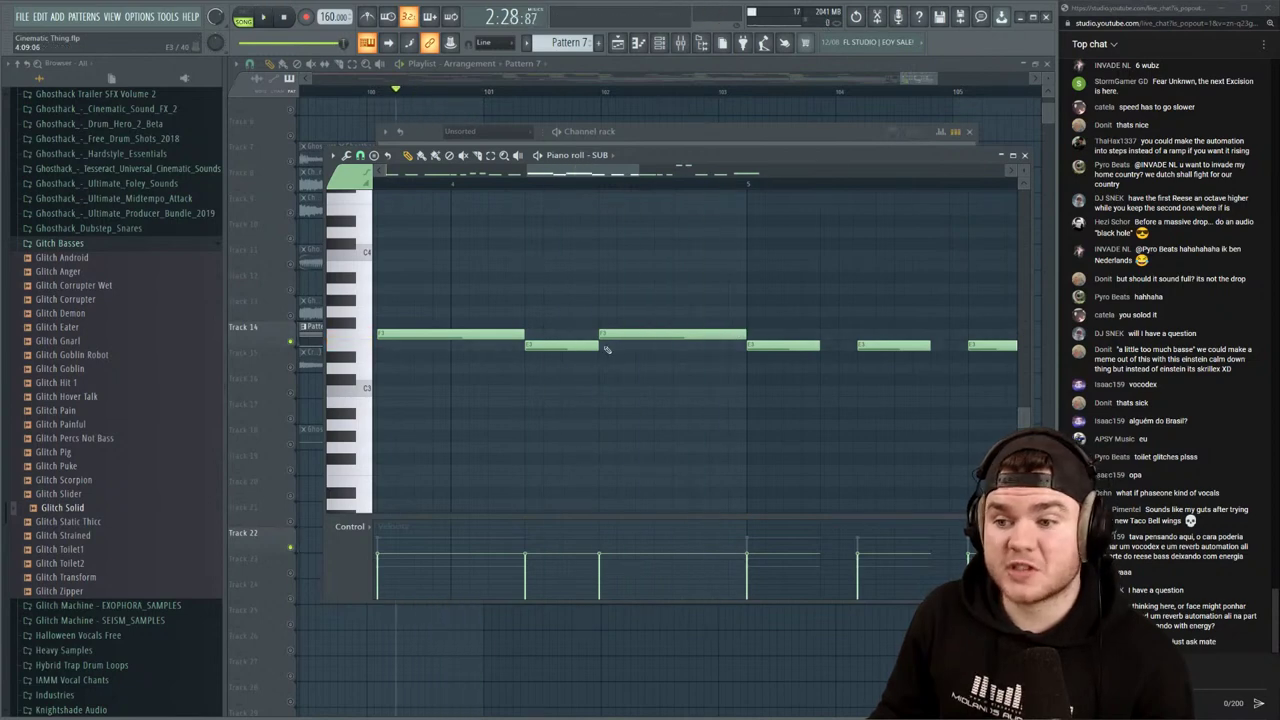
Play the section around bar 4 to check how the added SUB notes fit the glitch fill
key("space")
key("space")
key("space")
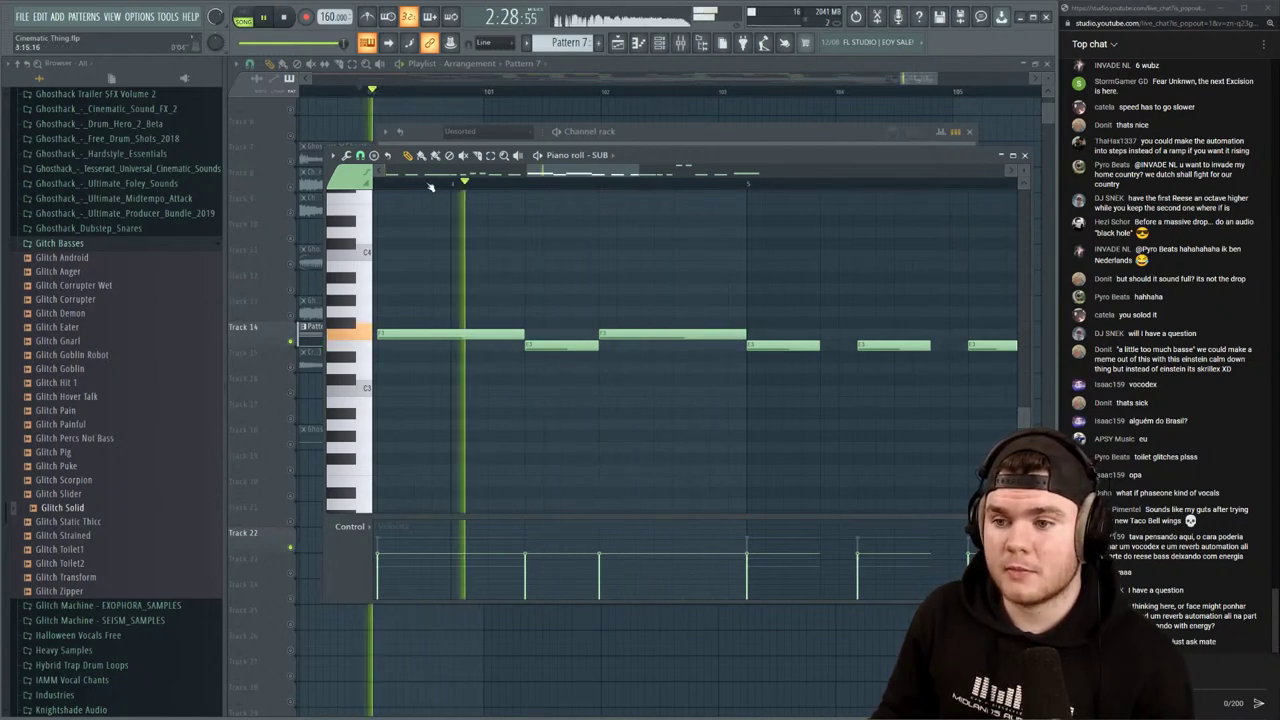
scroll(430, 187, "down", 4)
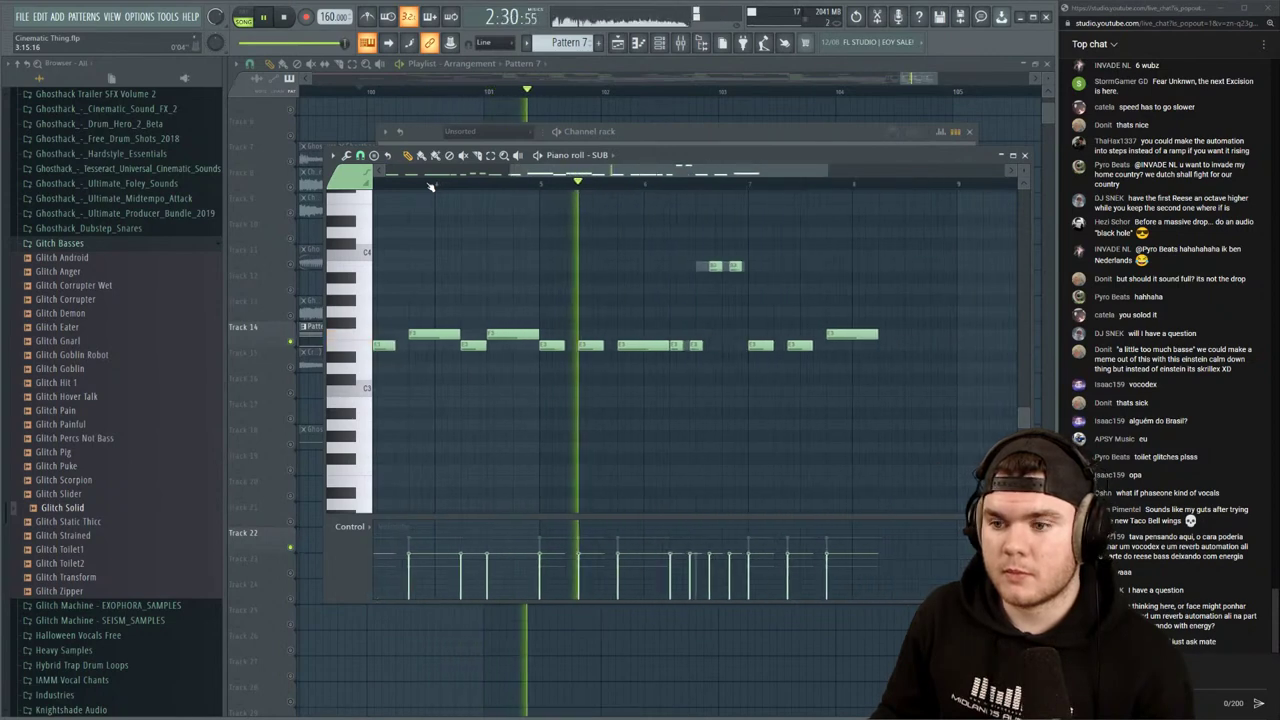
key("space")
scroll(474, 189, "up", 3)
key("space")
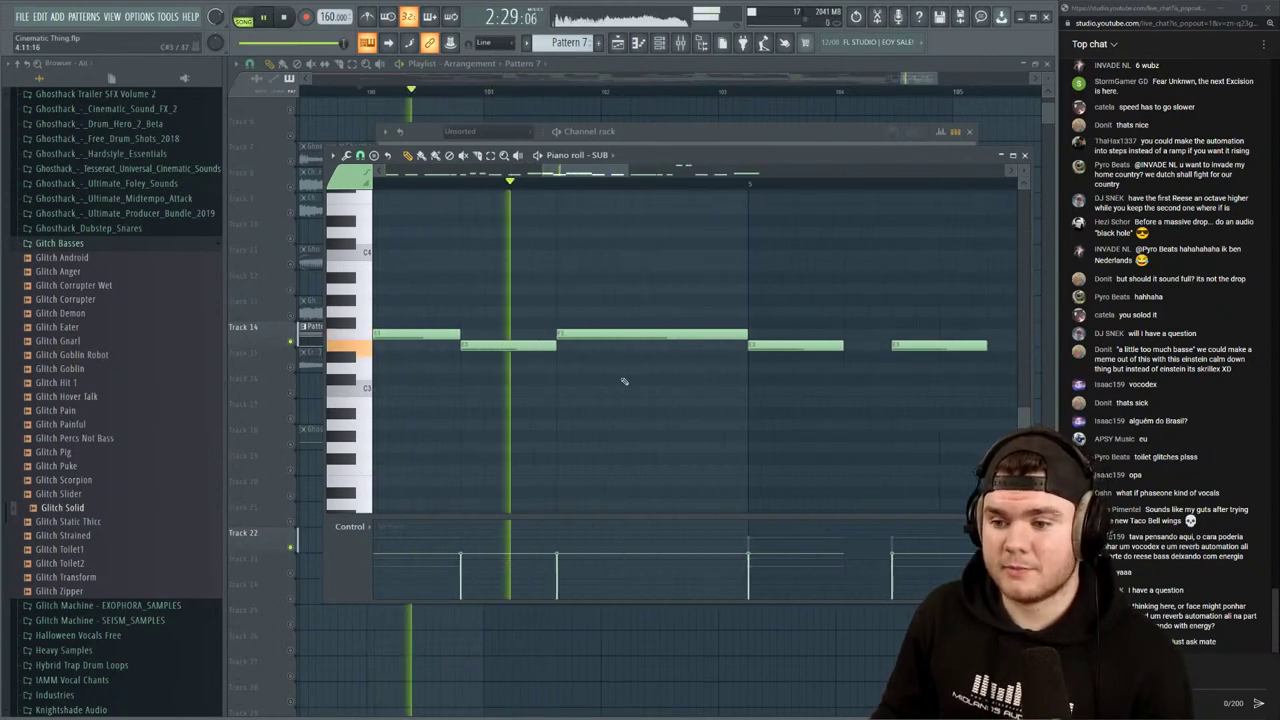
scroll(562, 184, "down", 4)
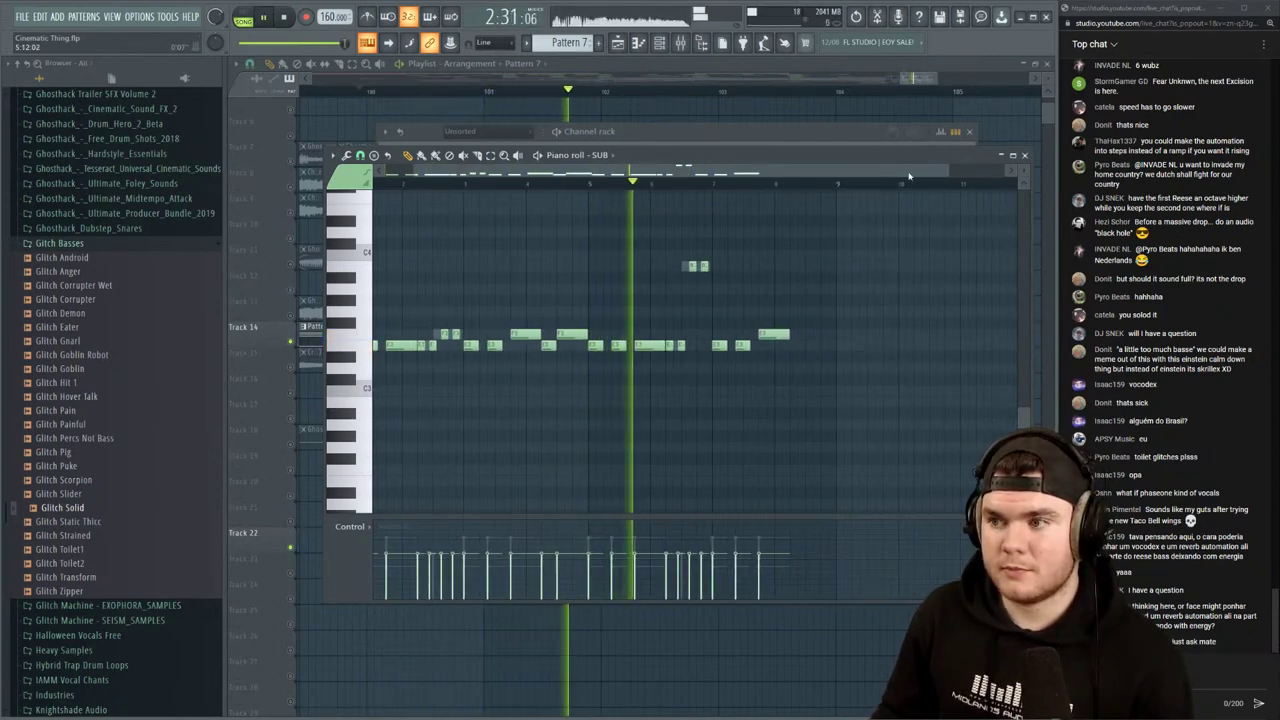
key("space")
Close the SUB notes and open the Default channel's notes in the piano roll during playback
left_click(1024, 155)
key("space")
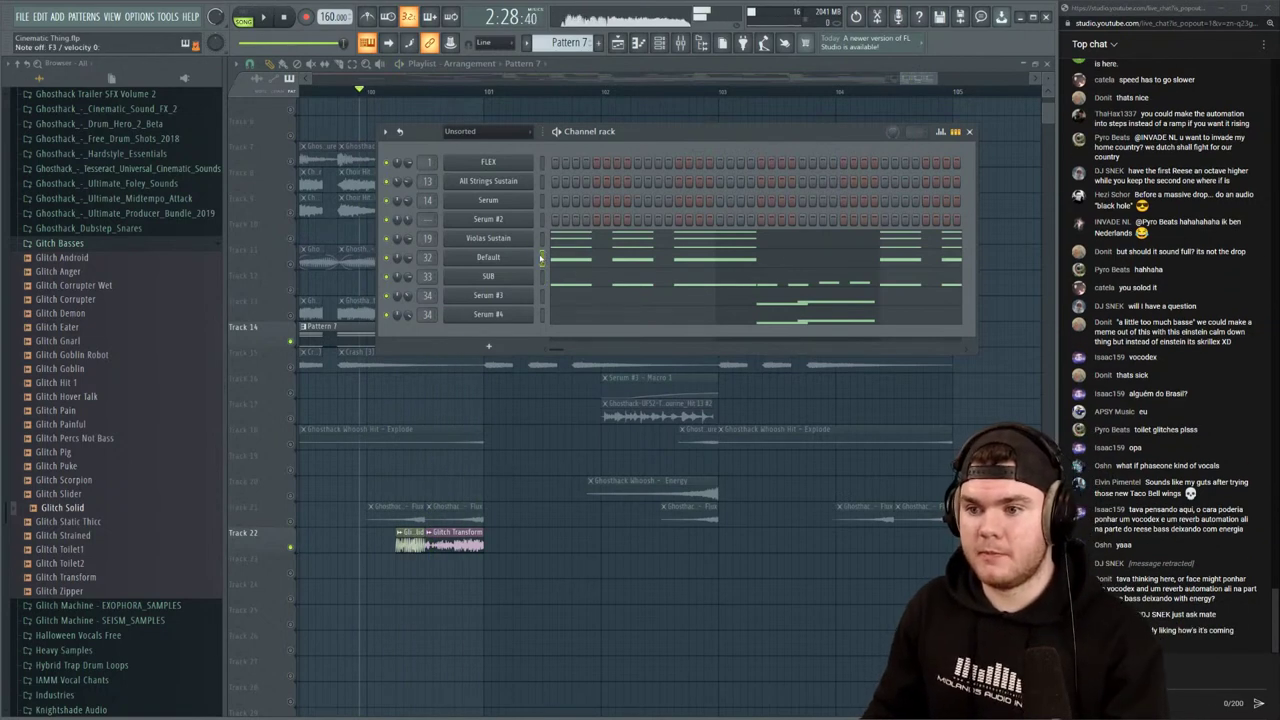
left_click(577, 263)
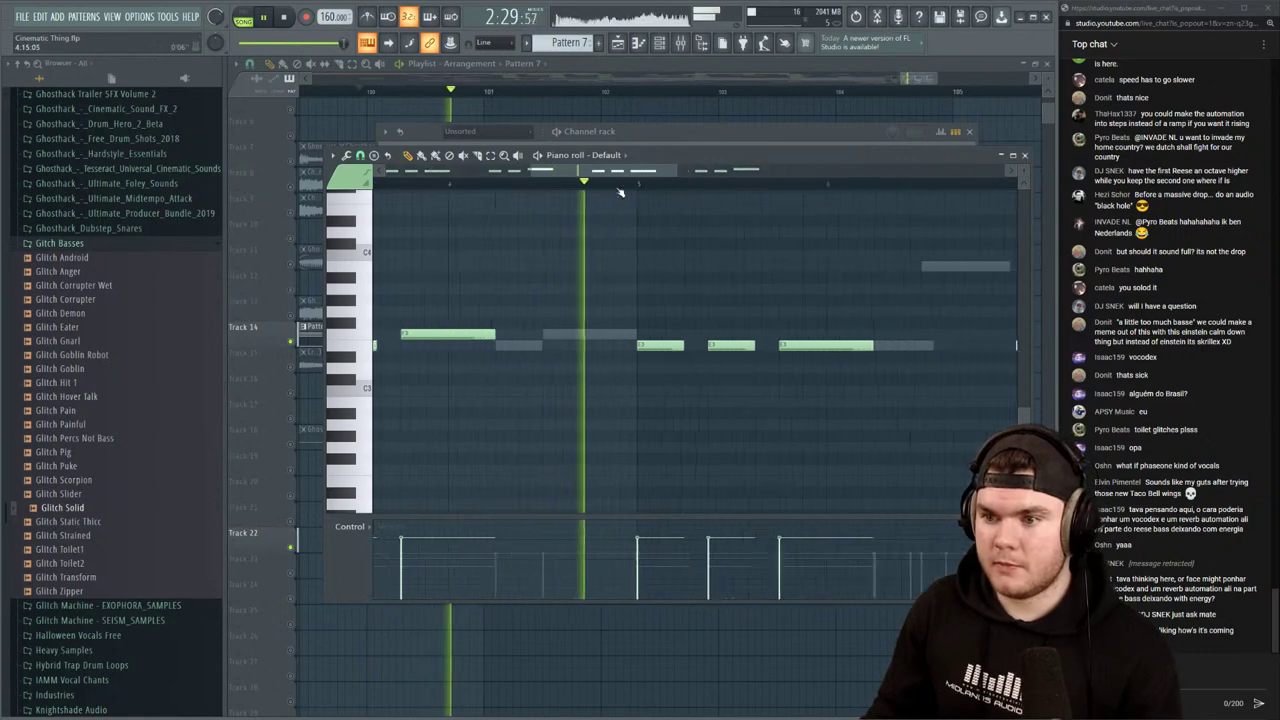
Try a short E3 note and two short F3 notes in the bar 4 gap of the Default channel
key("space")
left_click_drag(582, 345, 497, 345)
key("space")
key("space")
left_click(537, 336)
left_click(590, 335)
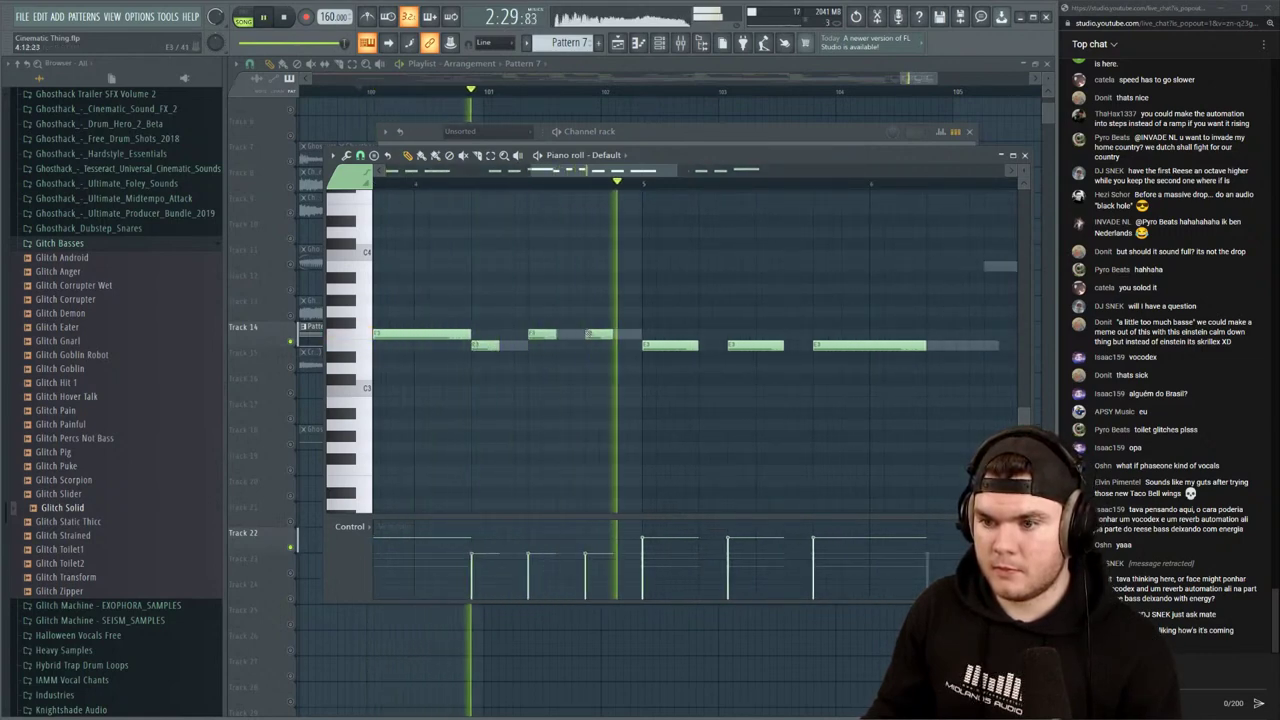
key("space")
key("space")
Delete the three short trial notes from bar 4 of the Default channel
right_click(480, 348)
right_click(541, 336)
right_click(600, 336)
key("space")
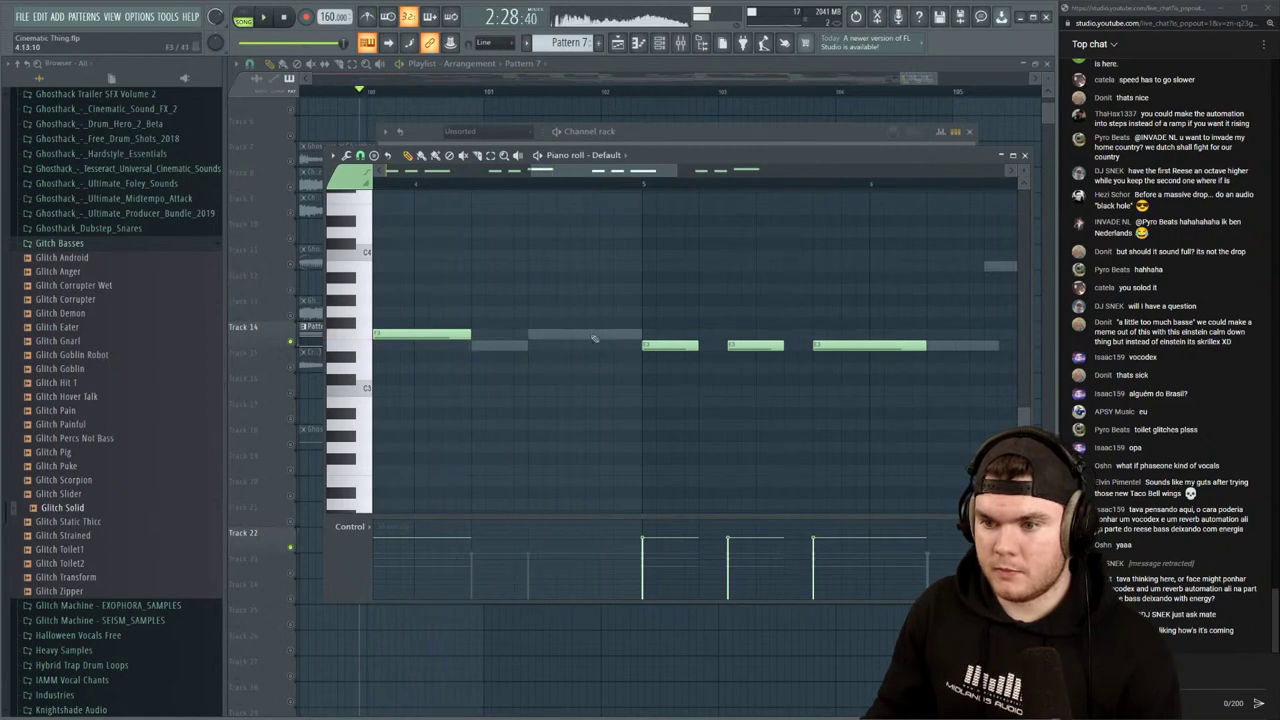
Add two short offbeat F3 notes in the second half of bar 4 in the Default channel and play them
key("space")
left_click(562, 334)
key("space")
key("space")
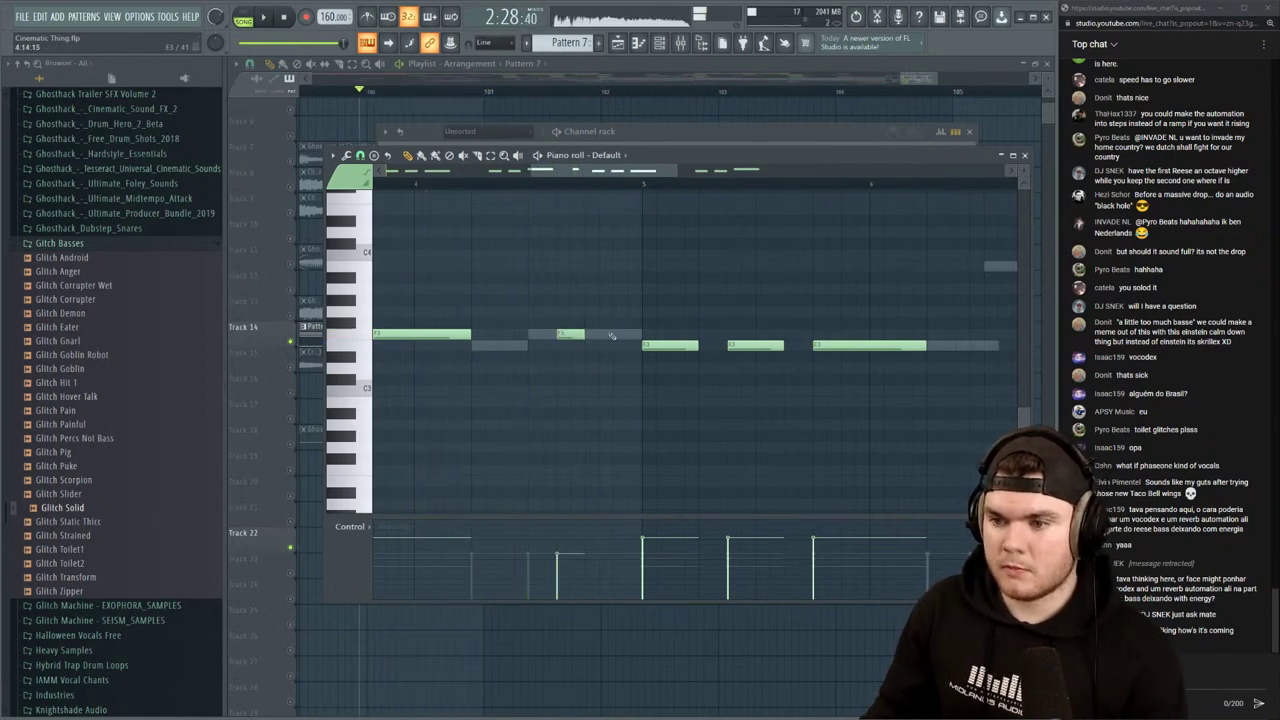
left_click(612, 334)
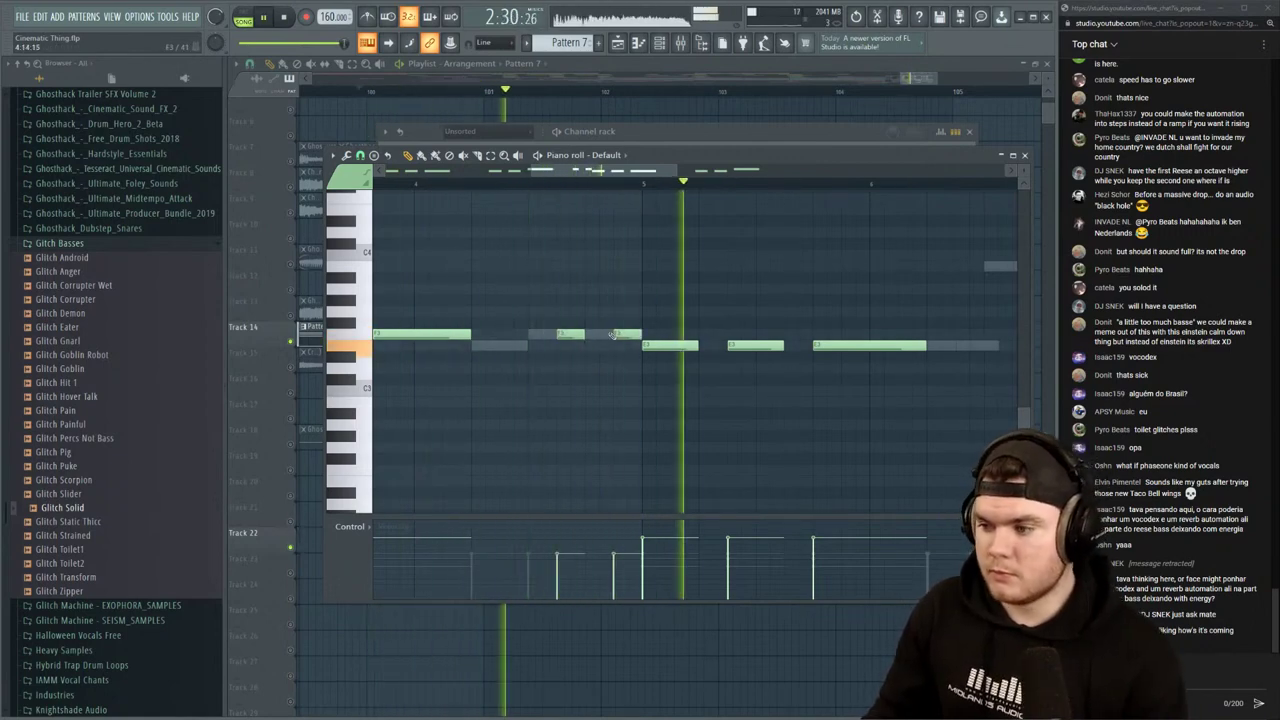
Move the first short F3 note in bar 4 of the Default channel slightly earlier and play the phrase
key("space")
key("space")
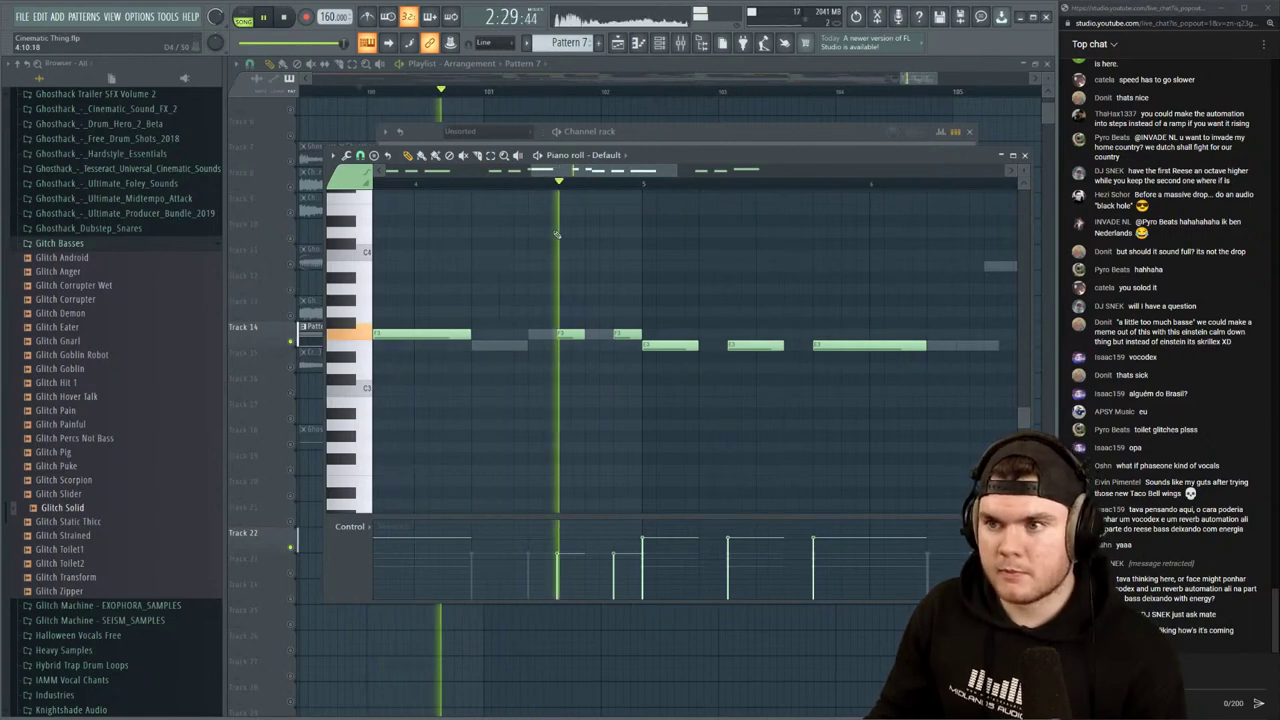
key("space")
left_click_drag(580, 332, 555, 333)
key("space")
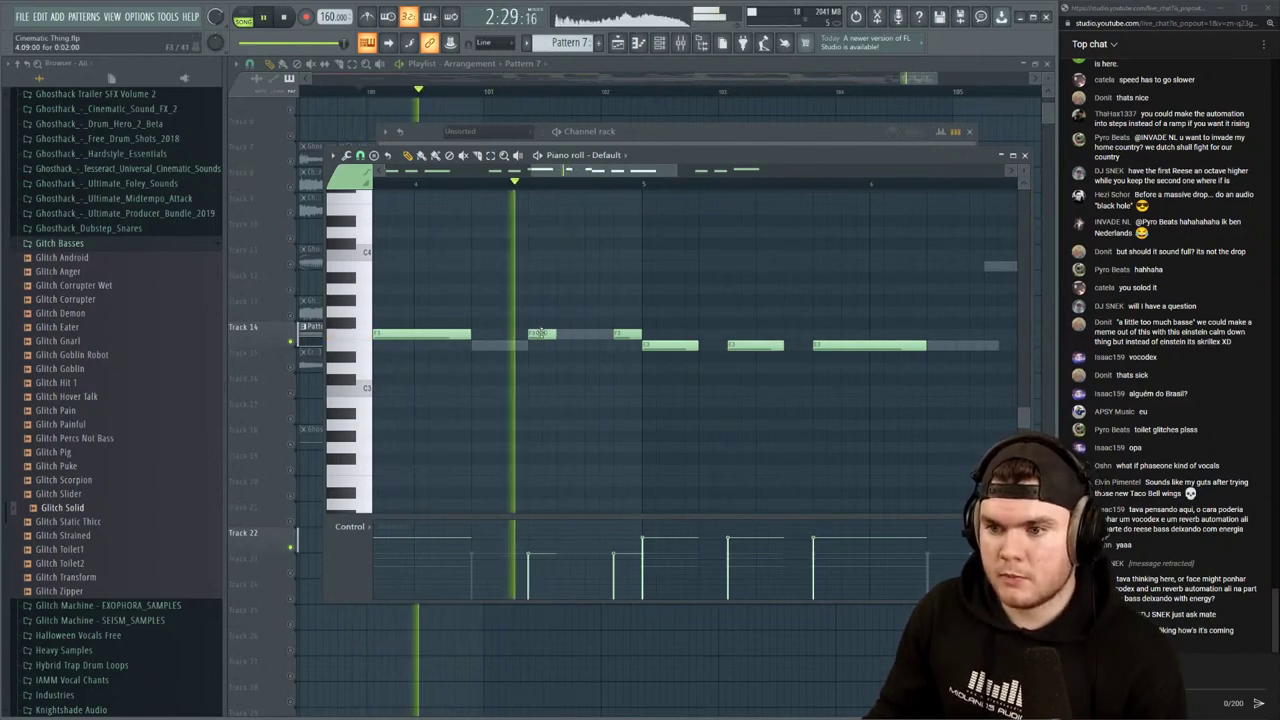
key("space")
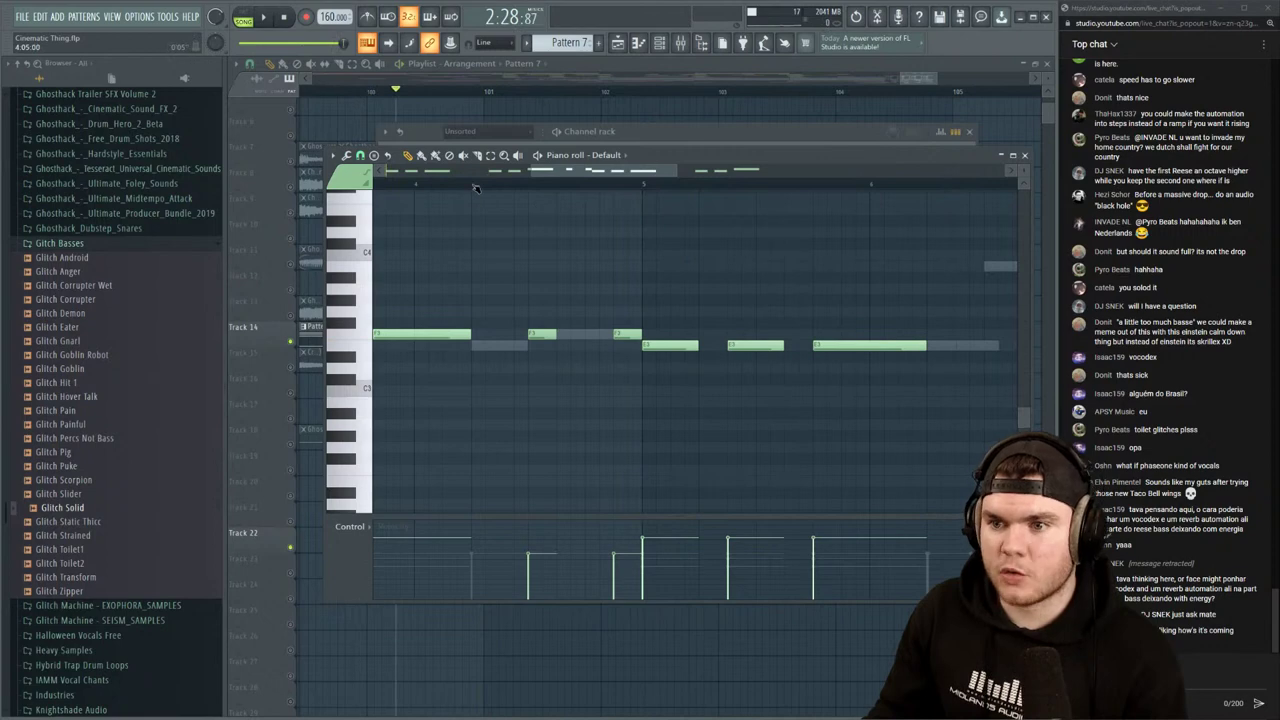
key("space")
key("space")
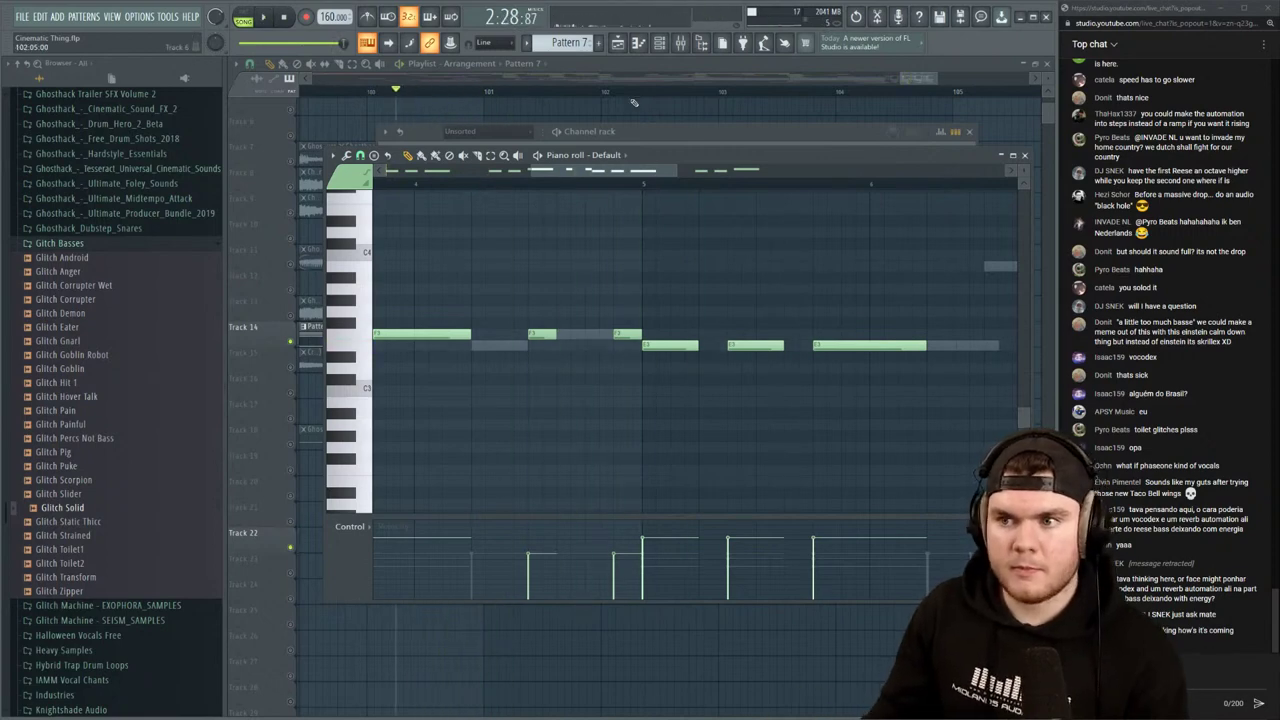
Close the piano roll, unsolo the playlist tracks and play the full arrangement through bar 103
key("space")
left_click(634, 103)
key("space")
right_click(290, 341)
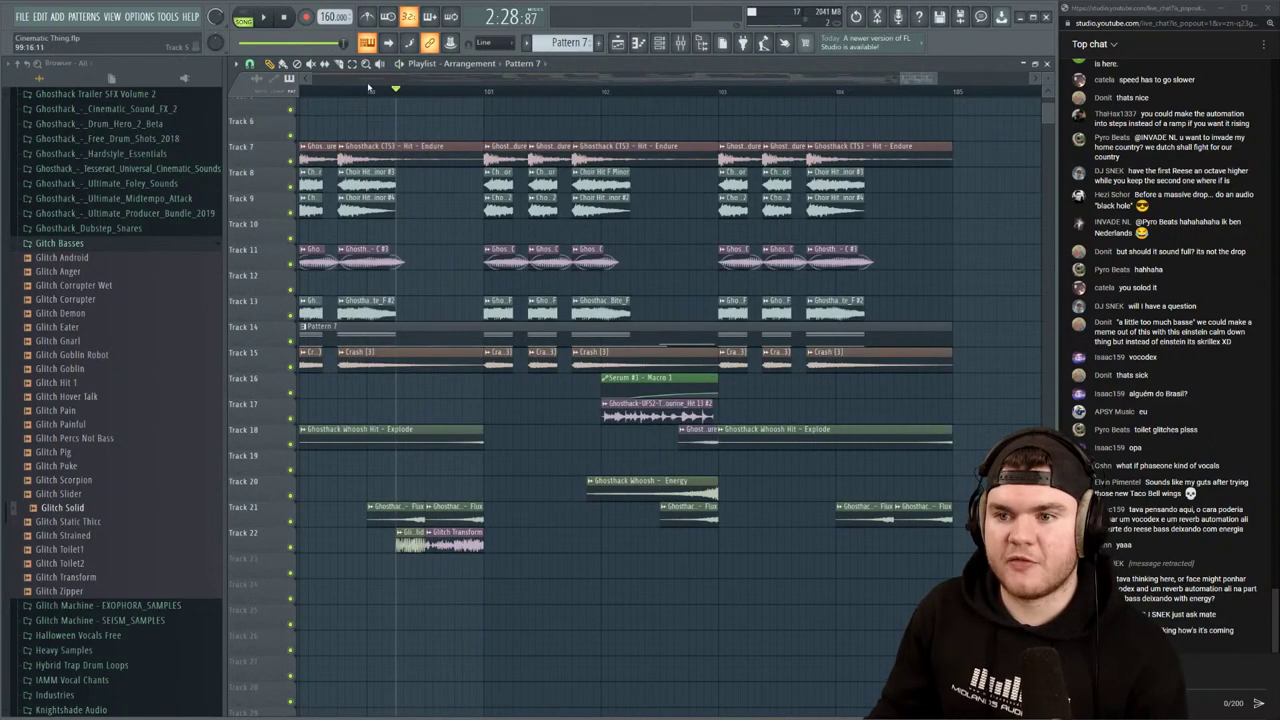
key("space")
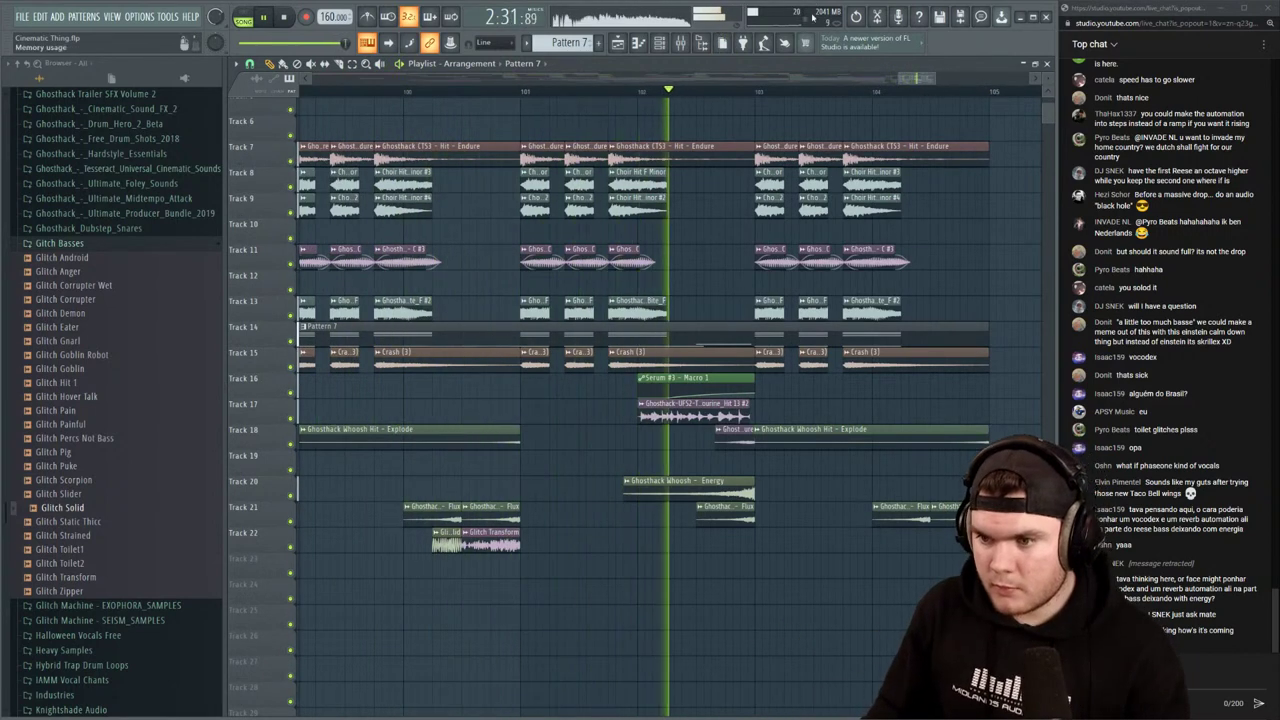
scroll(655, 91, "down", 3)
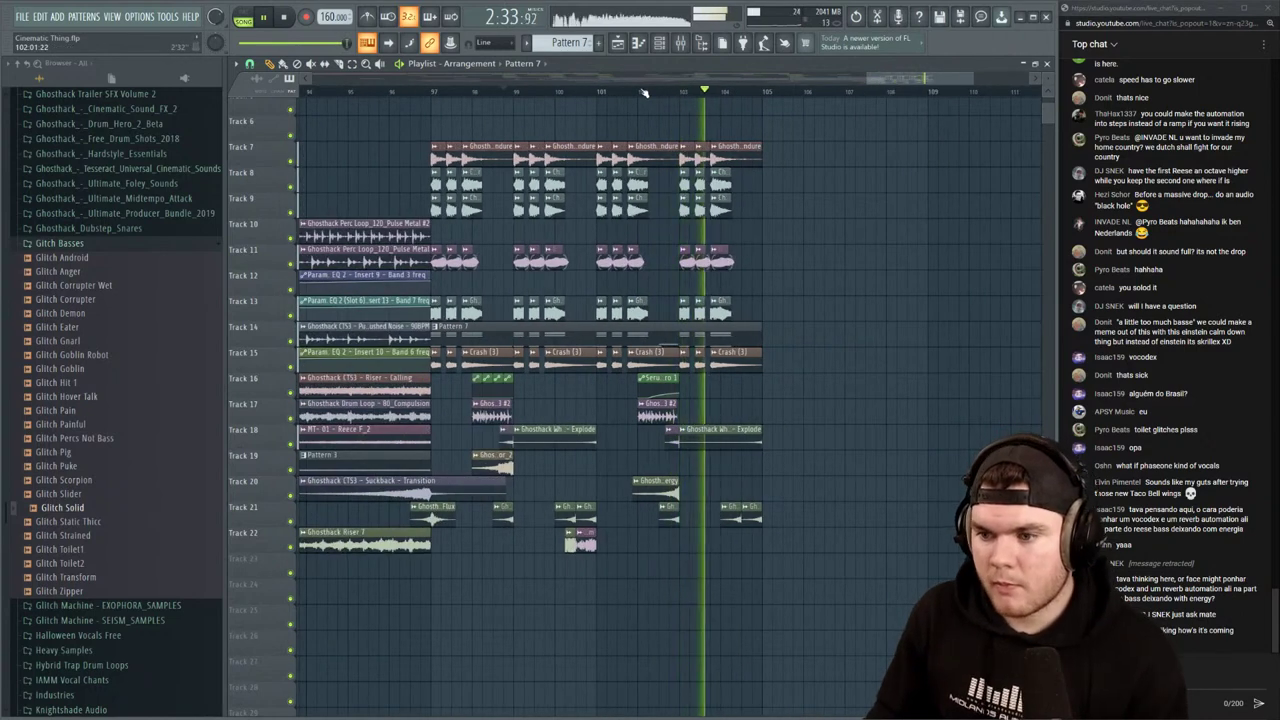
scroll(732, 90, "up", 3)
key("space")
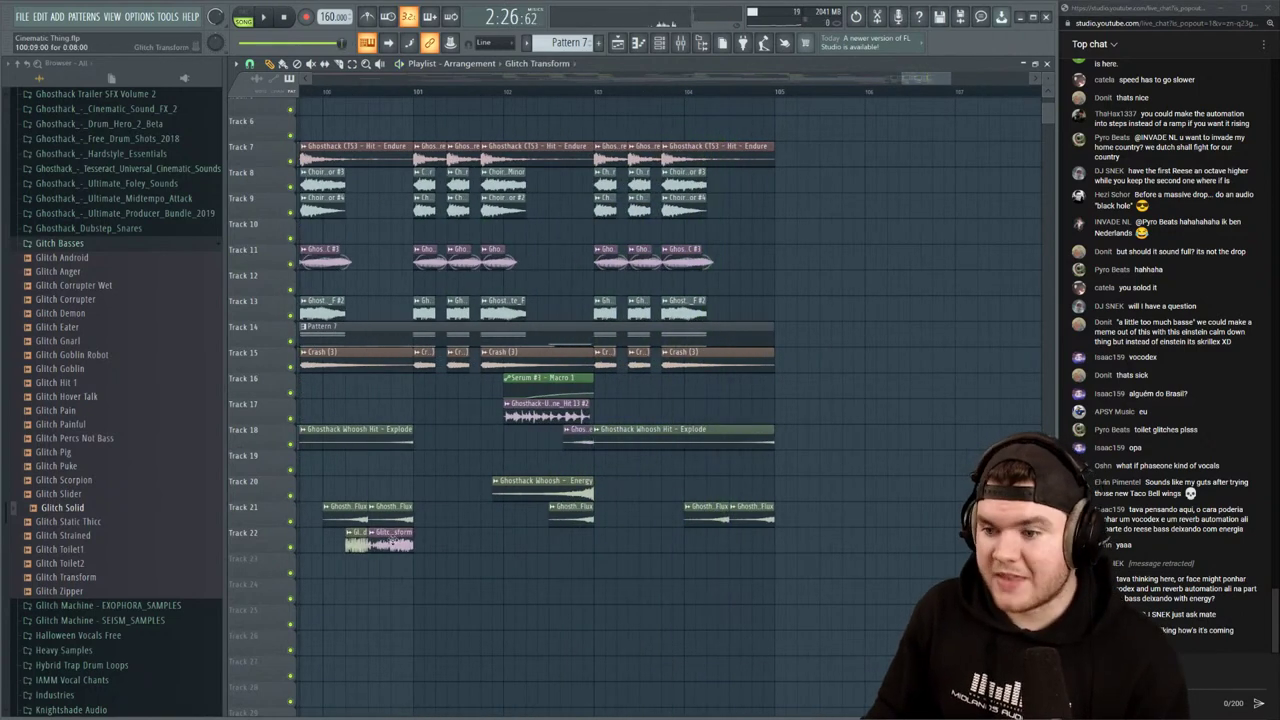
Place a Glitch Transform clip on Track 22 in bar 104 and move its start to 104:05
left_click(687, 95)
key("space")
scroll(723, 94, "up", 3)
key("space")
key("space")
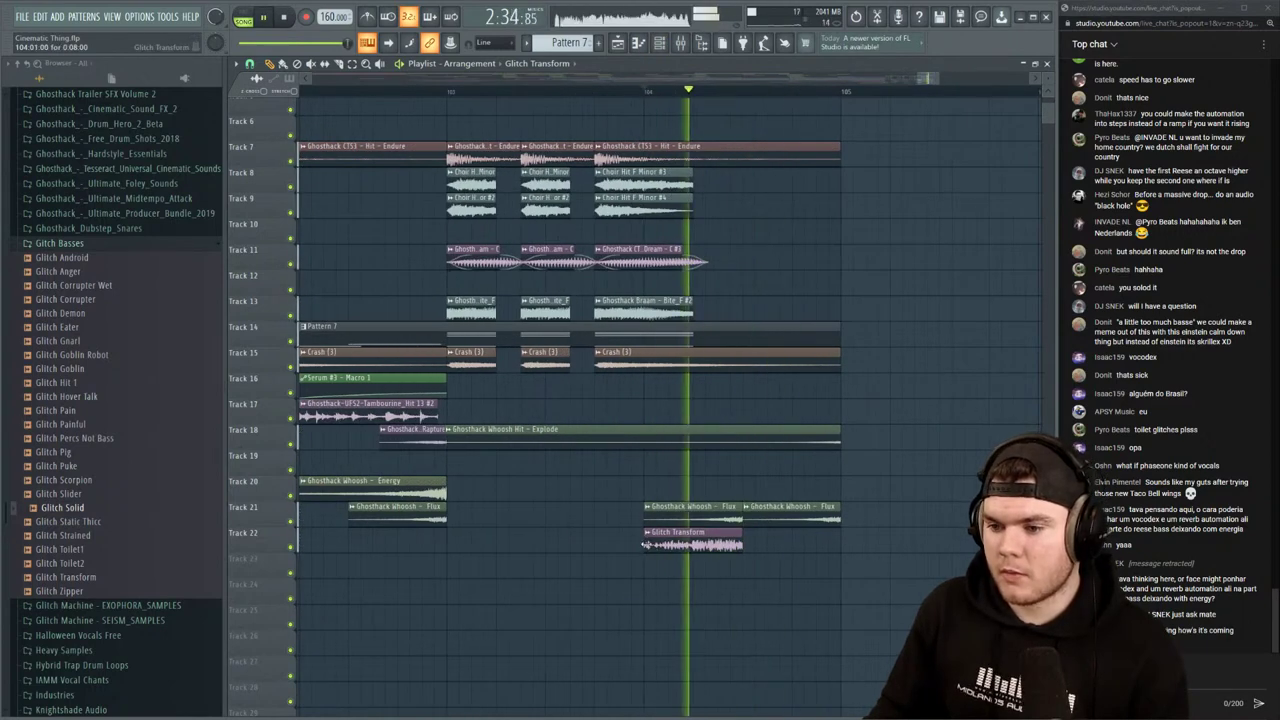
left_click_drag(681, 535, 733, 535)
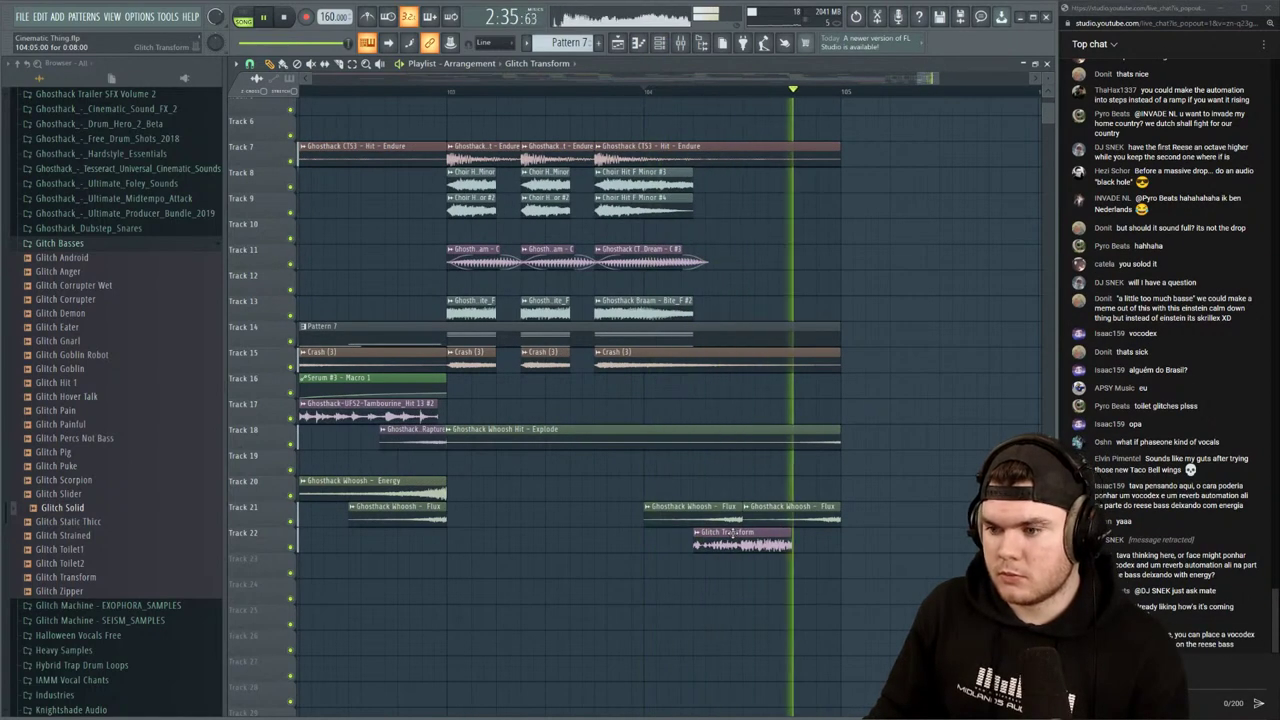
key("space")
Add a Glitch Solid clip on Track 22 from 104:13 to bar 105, following the Glitch Transform clip, and play it
key("space")
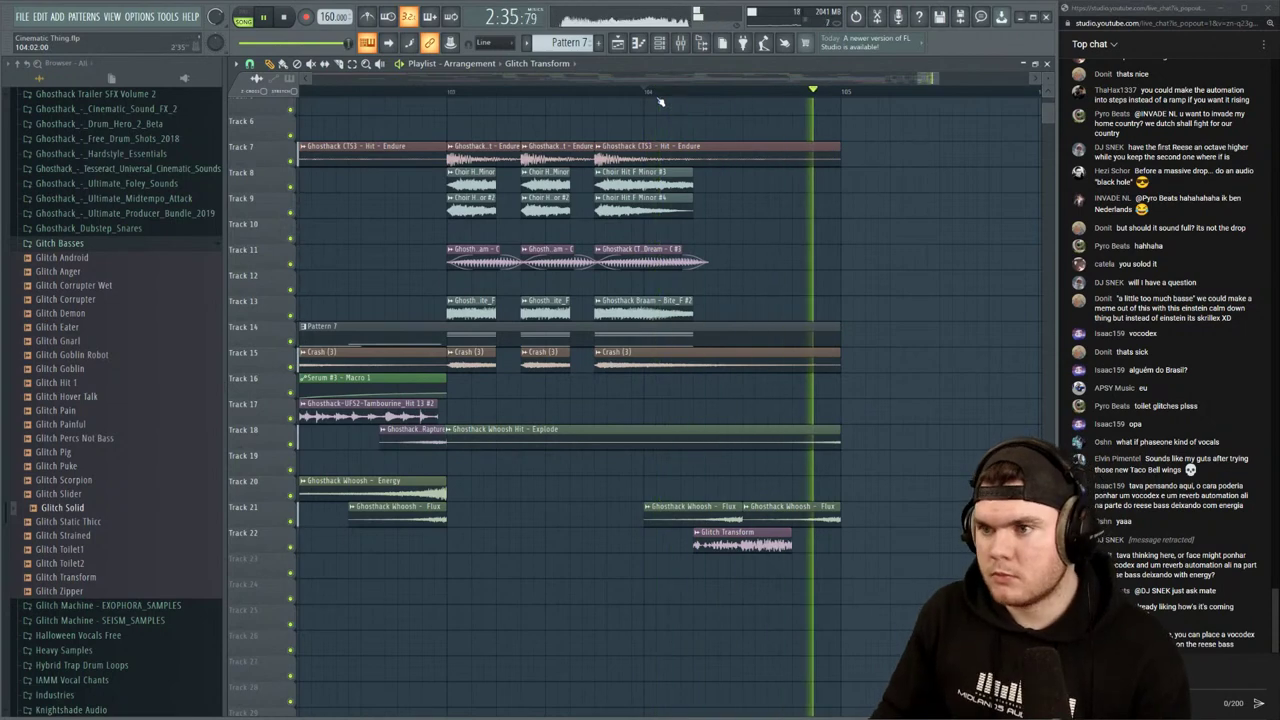
scroll(660, 102, "down", 3)
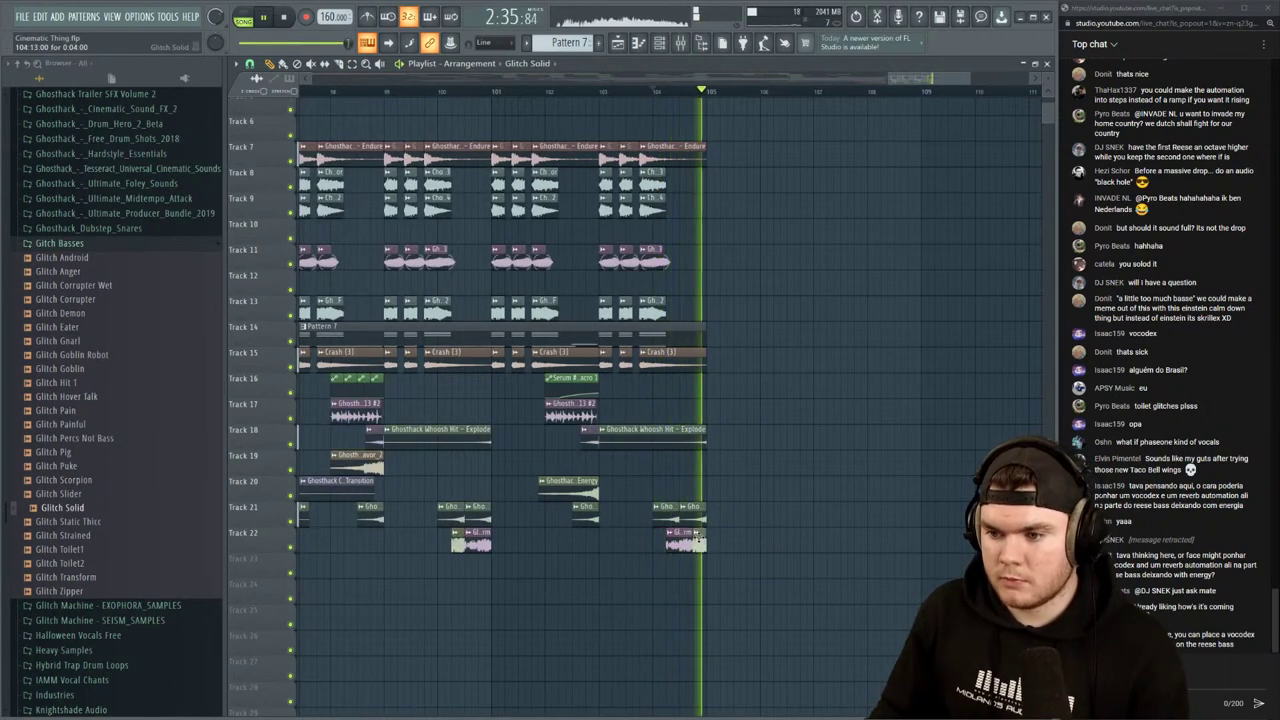
left_click_drag(699, 538, 706, 541)
key("space")
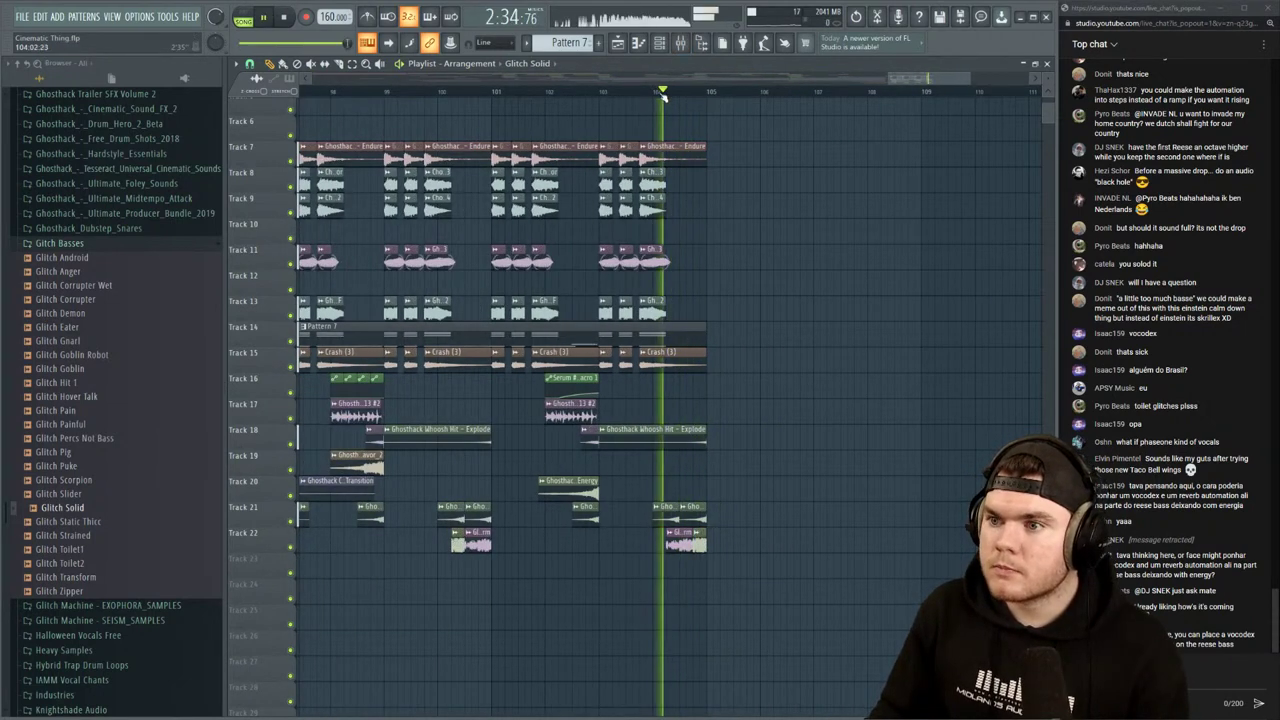
scroll(714, 97, "up", 3)
scroll(714, 97, "up", 2)
key("space")
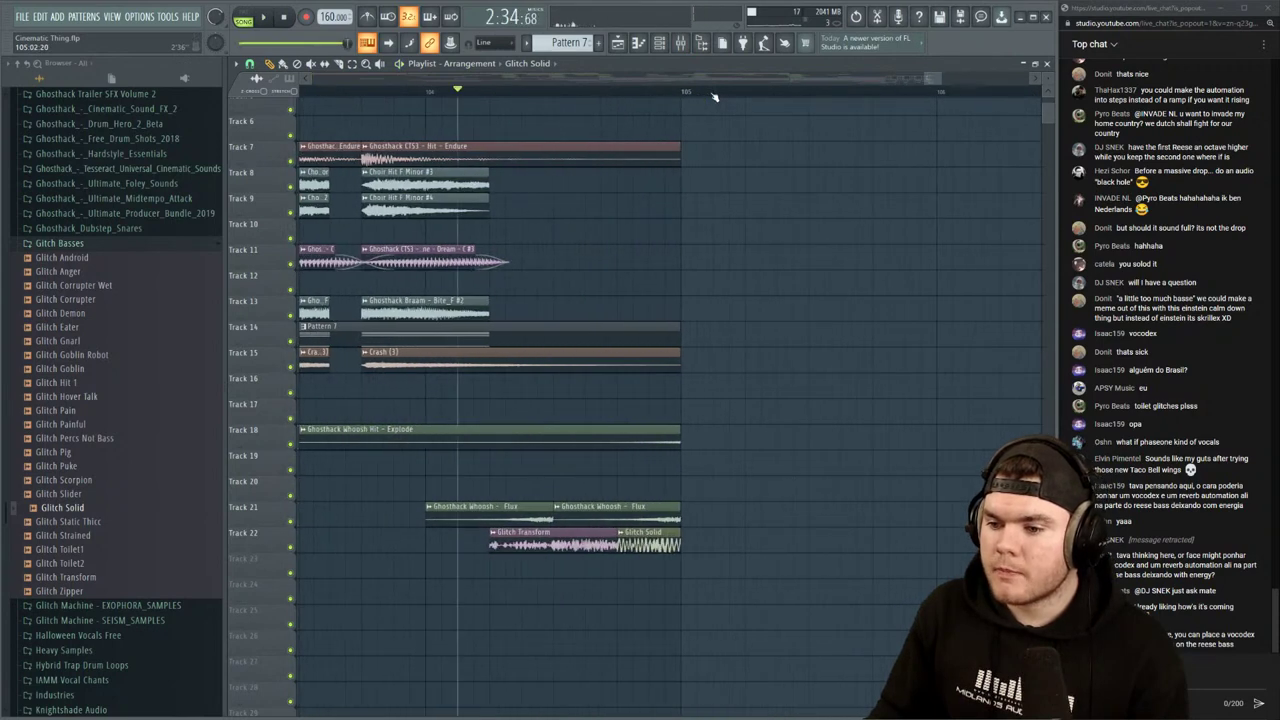
Slip the audio inside the Glitch Solid clip in bar 104, auditioning it from the start of the Glitch Transform clip
key("space")
scroll(711, 97, "up", 1)
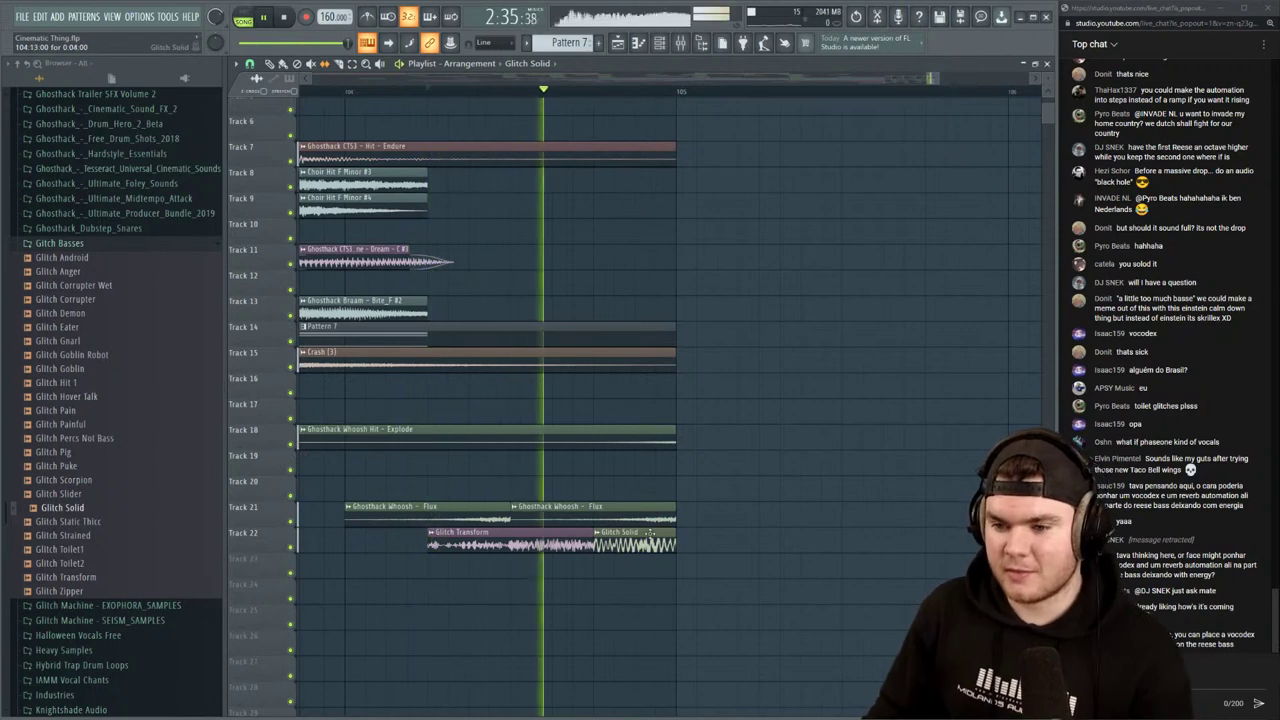
key("space")
key("space")
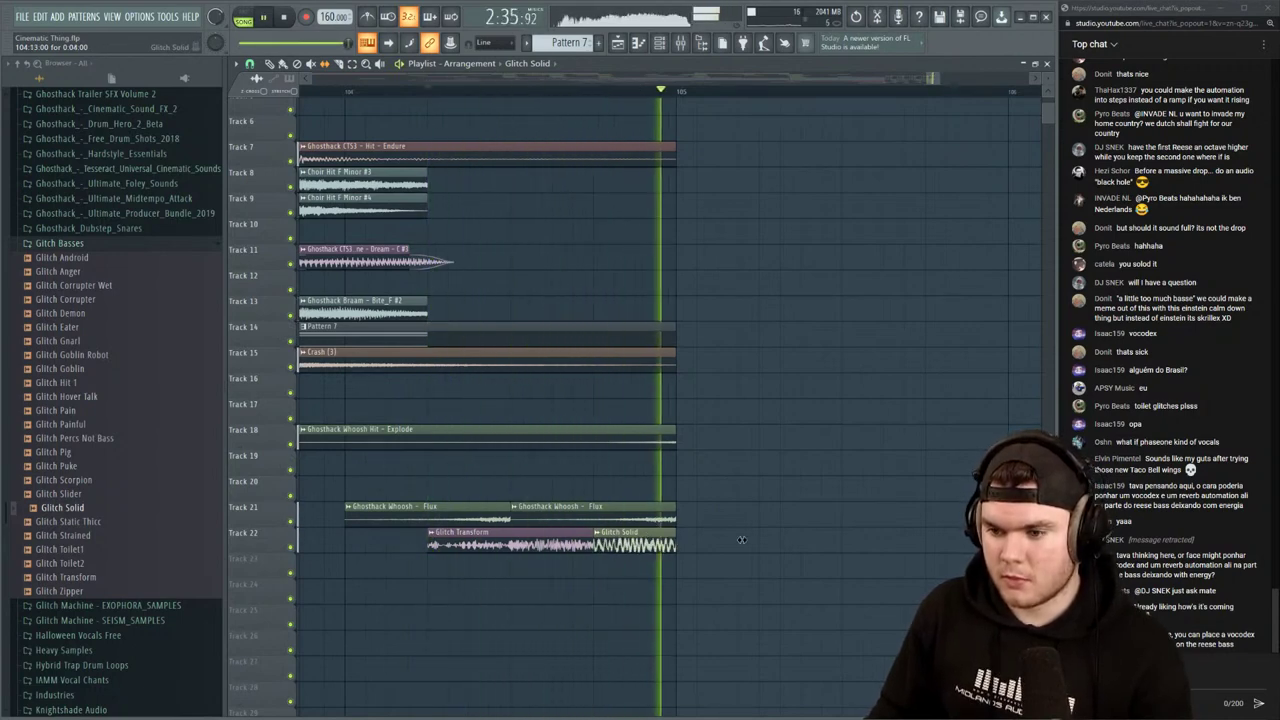
key("space")
key("space")
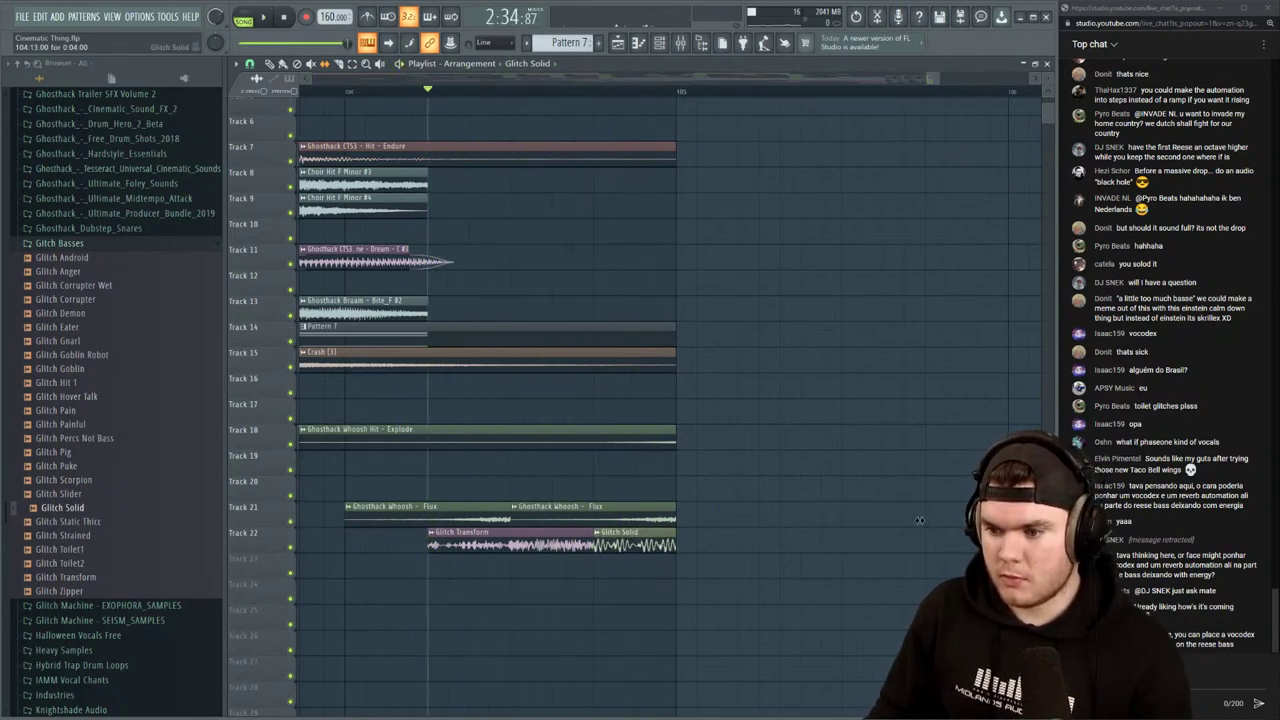
key("space")
key("space")
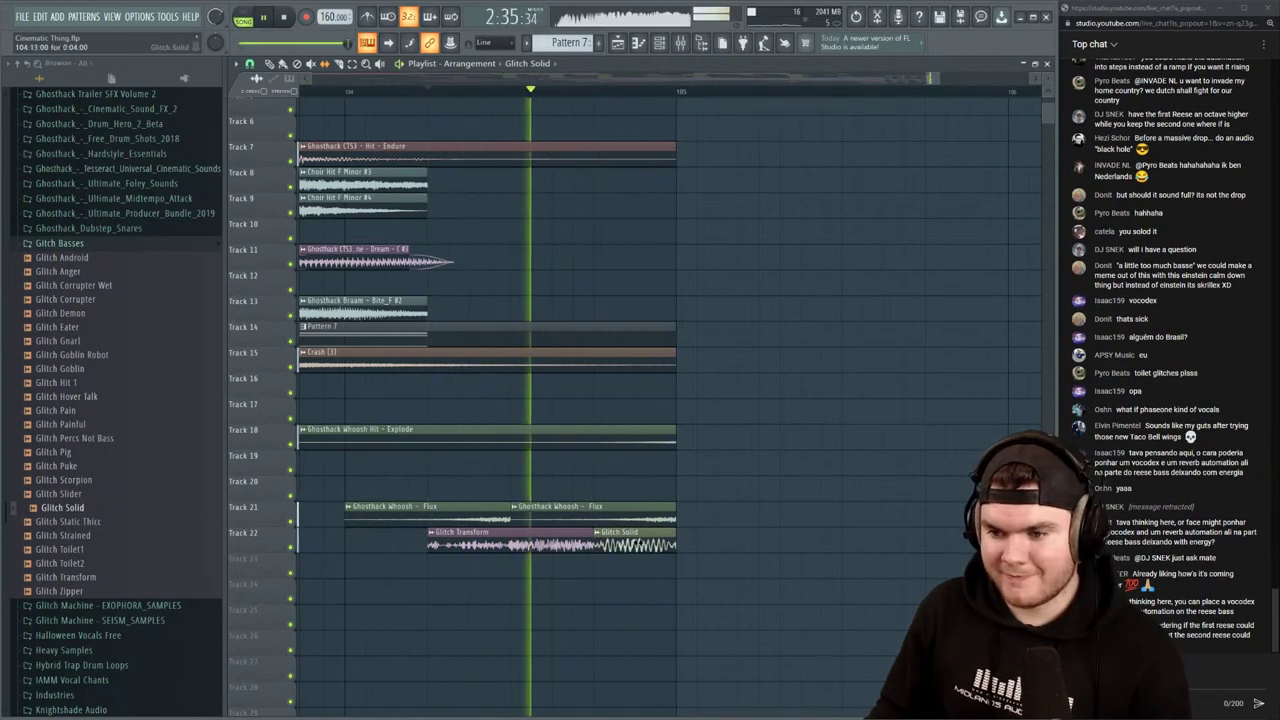
key("space")
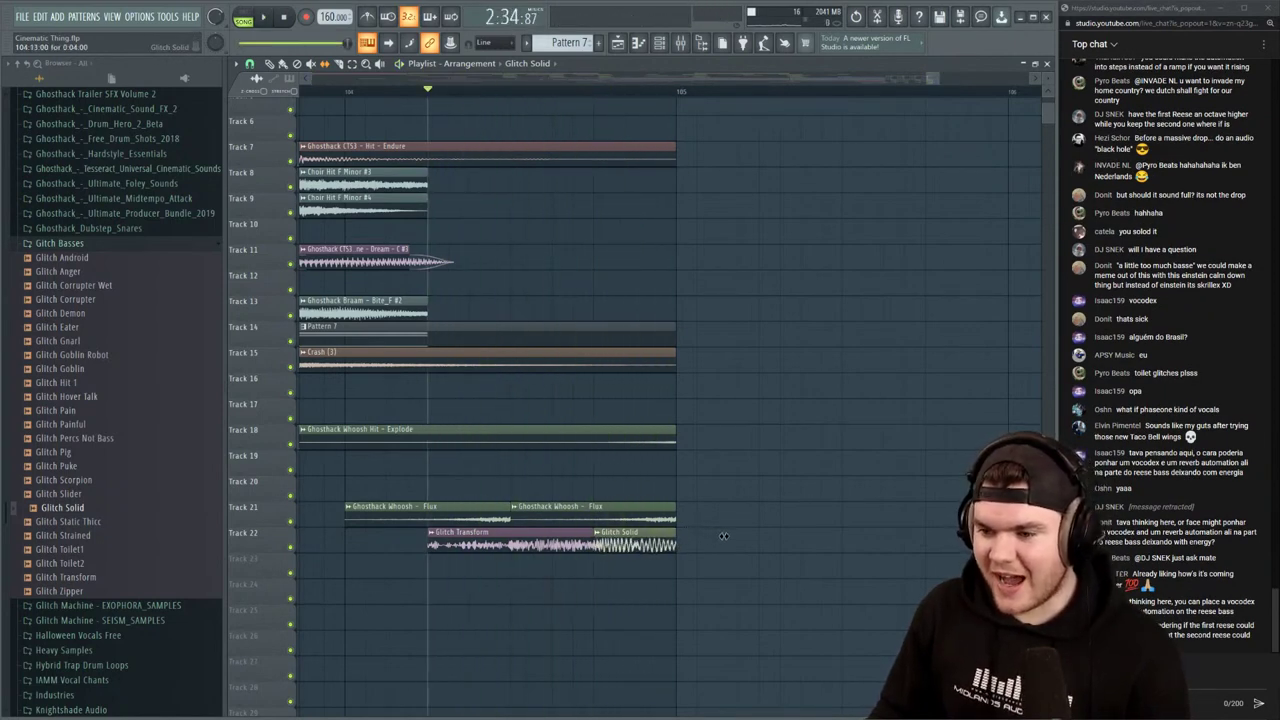
key("space")
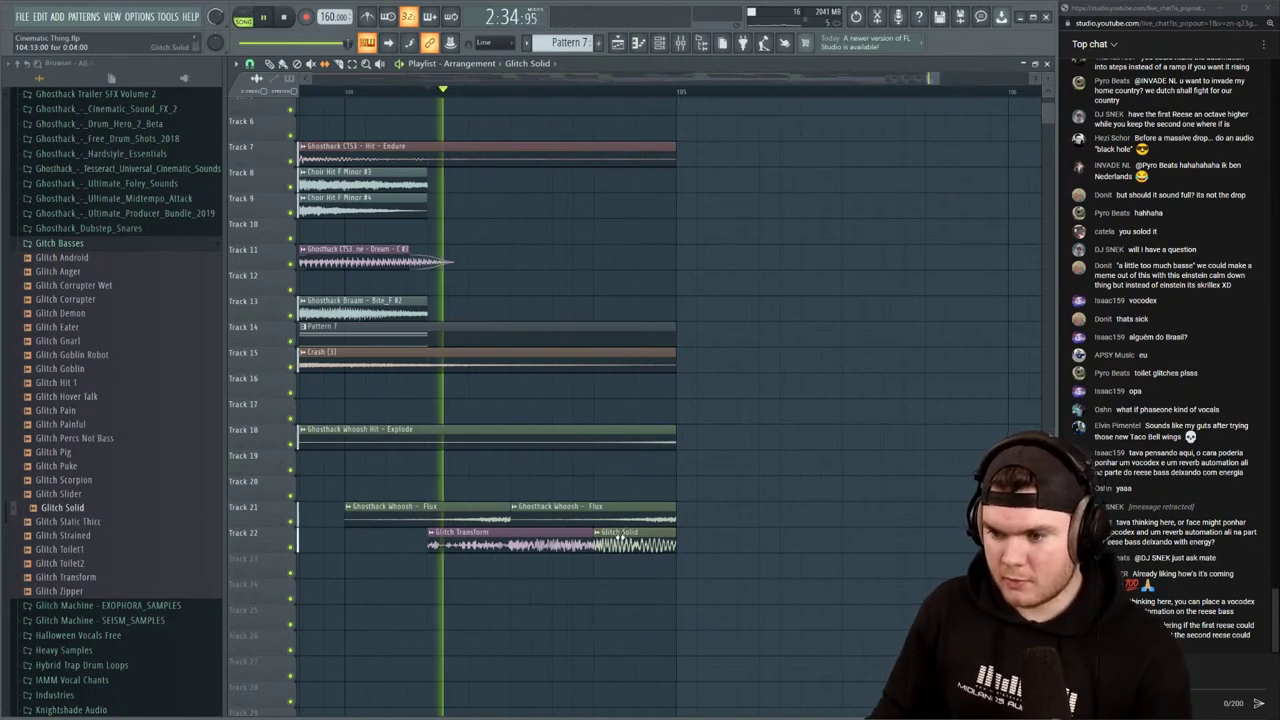
key("space")
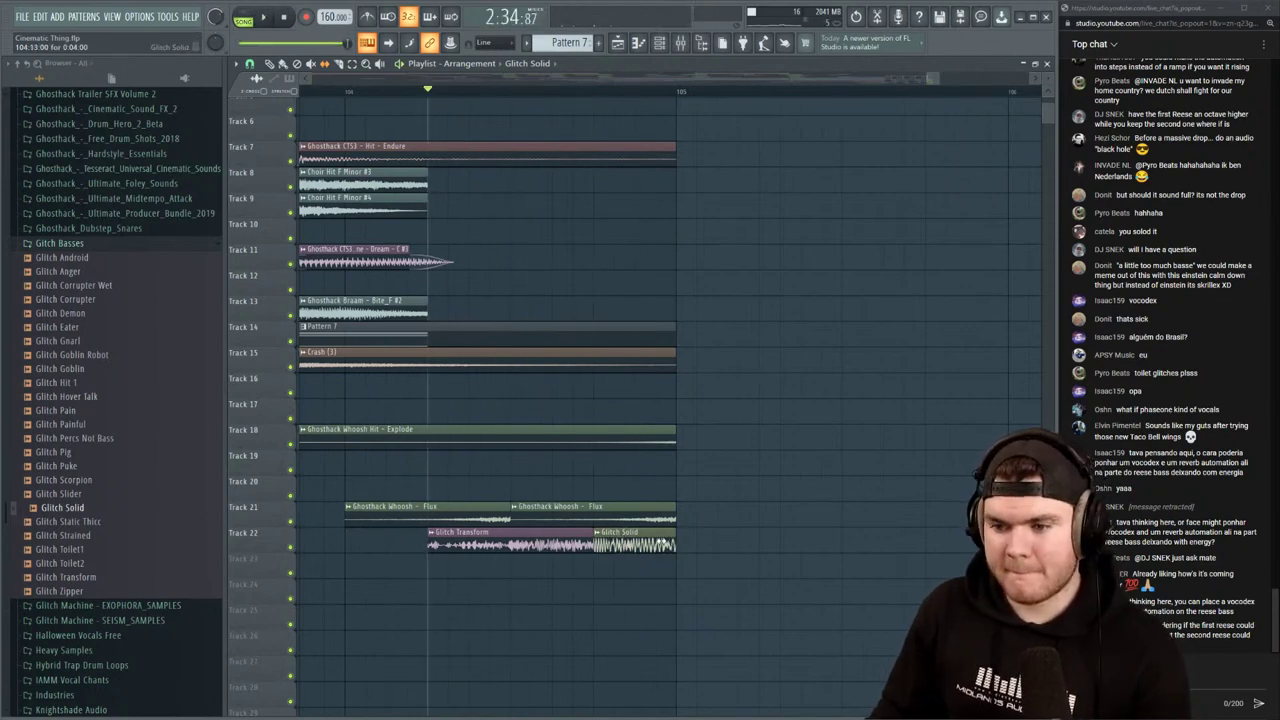
Try further slip offsets for the Glitch Solid clip in bar 104, playing from that clip's own start
key("space")
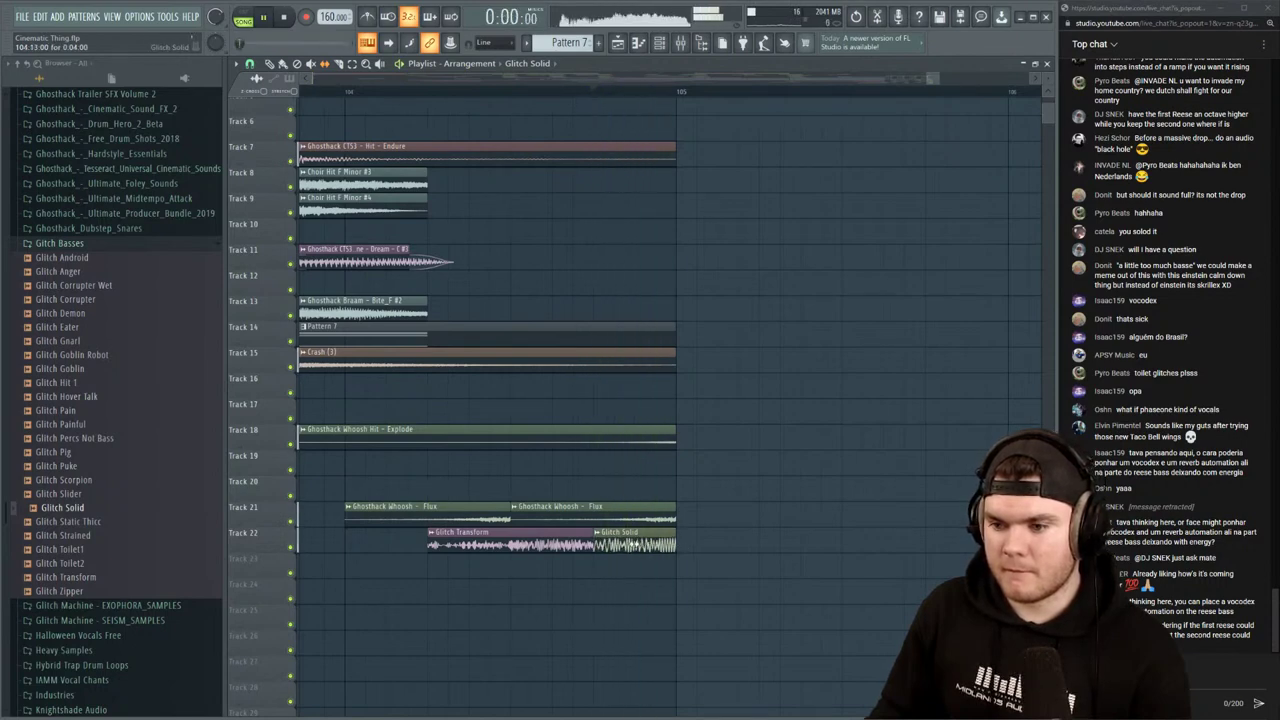
key("space")
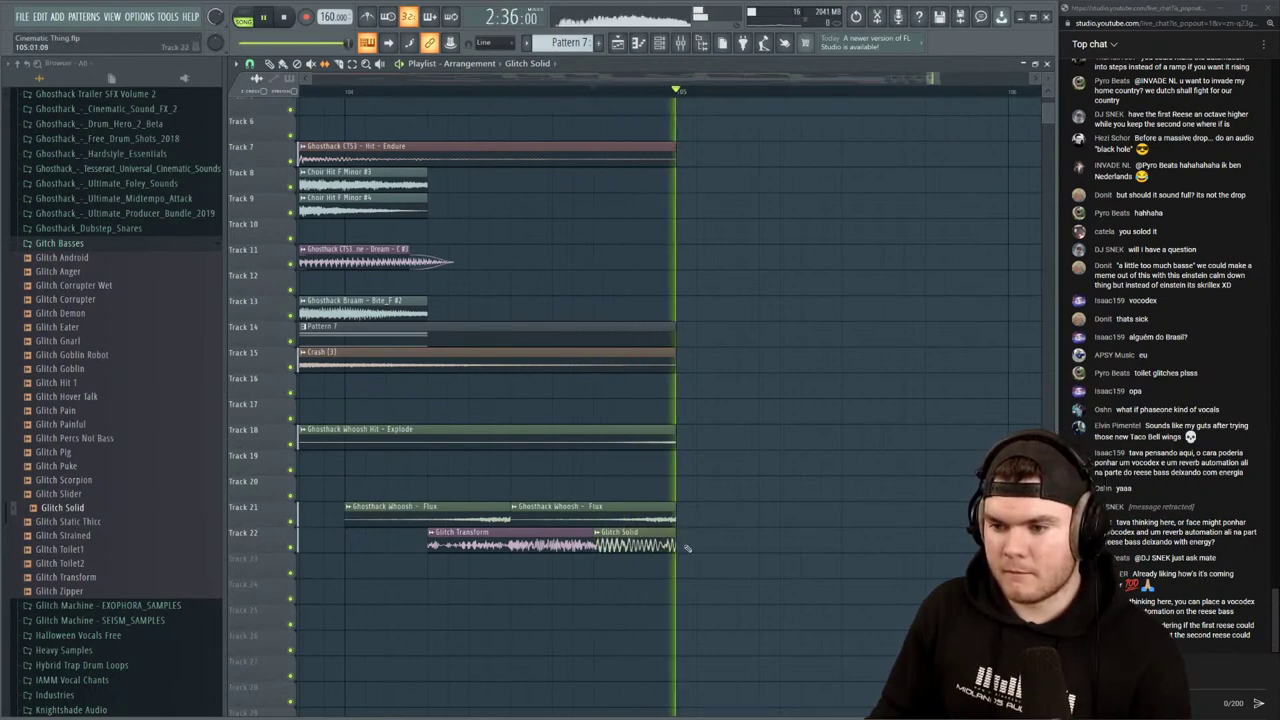
key("space")
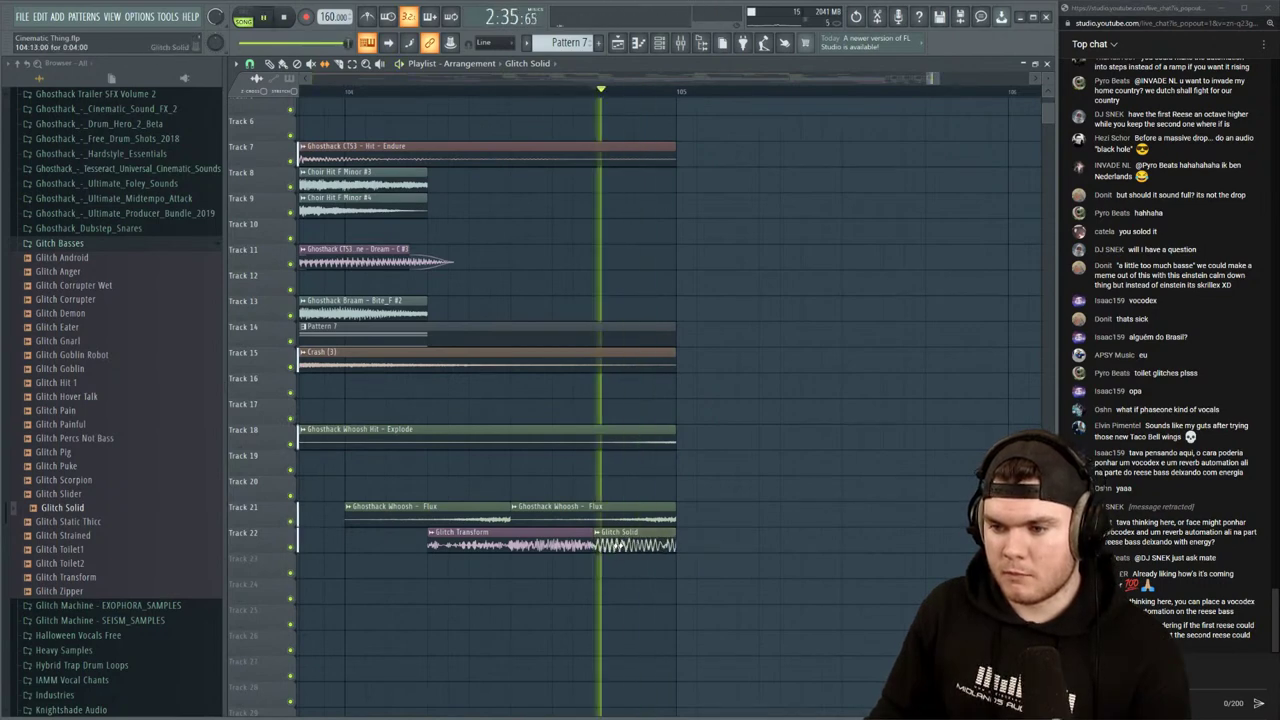
key("space")
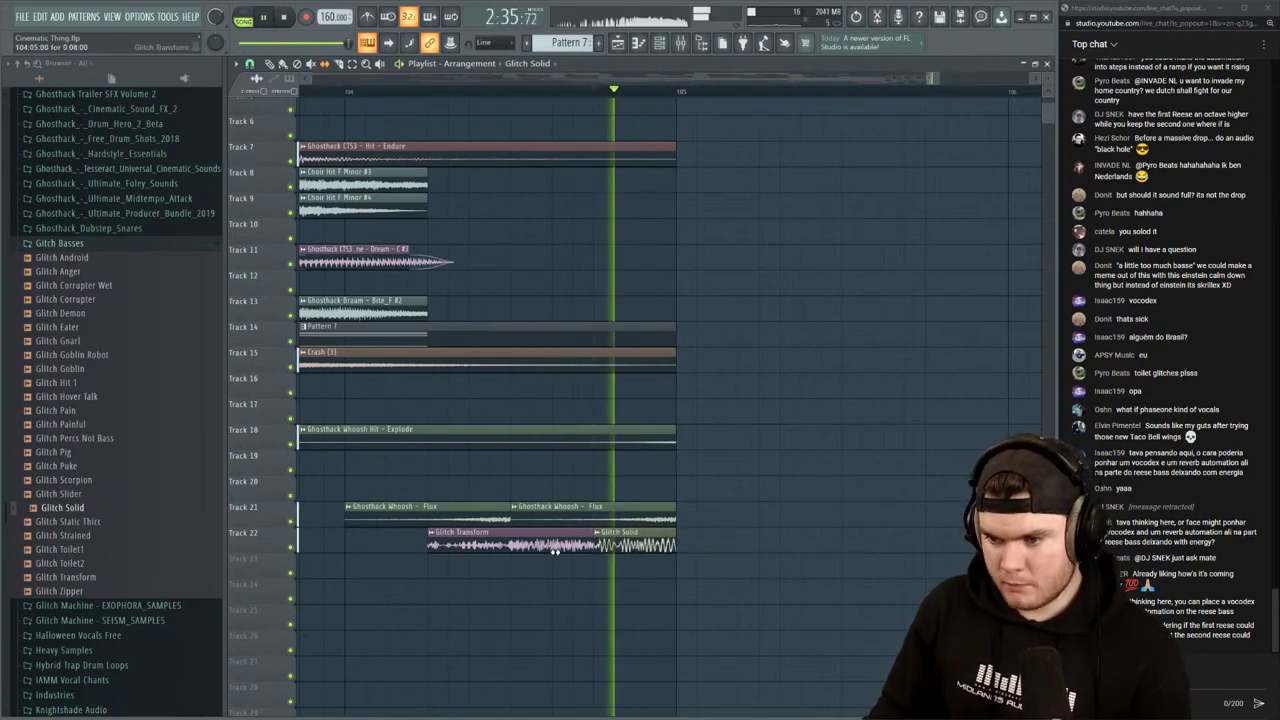
key("space")
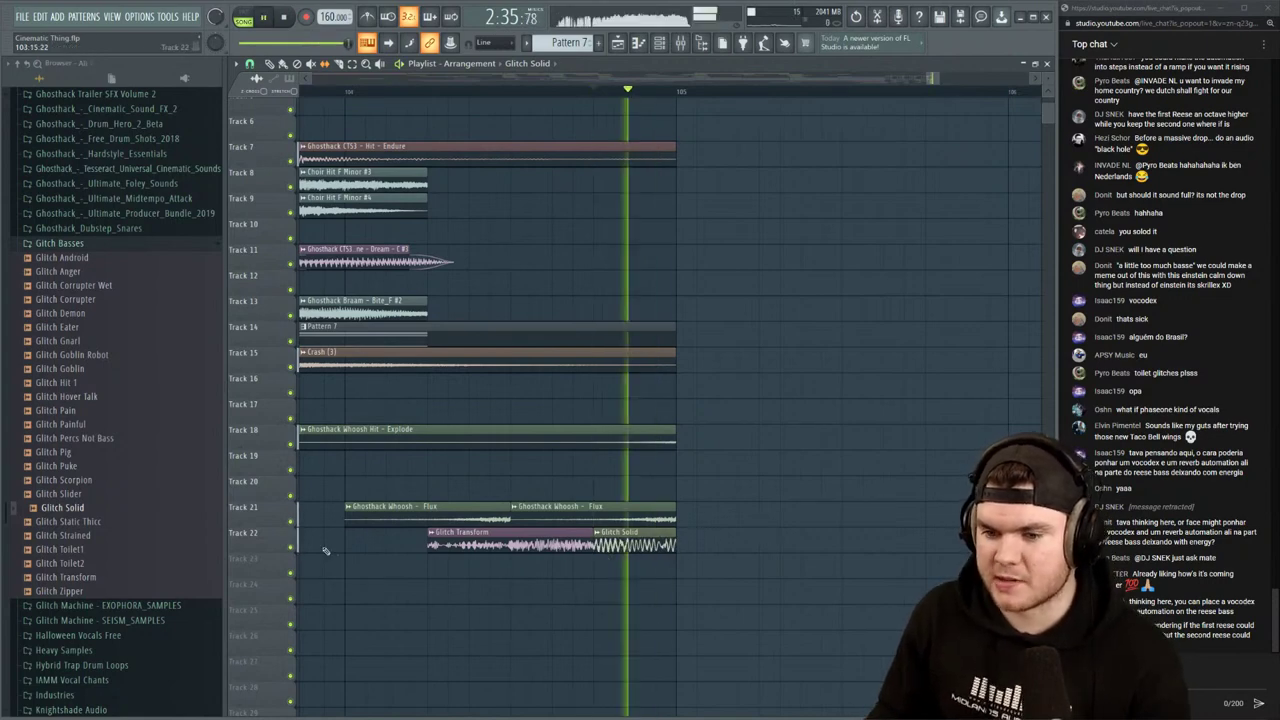
Solo Track 22, split the Glitch Solid clip at 104:15 and audition the two halves
key("space")
right_click(291, 549)
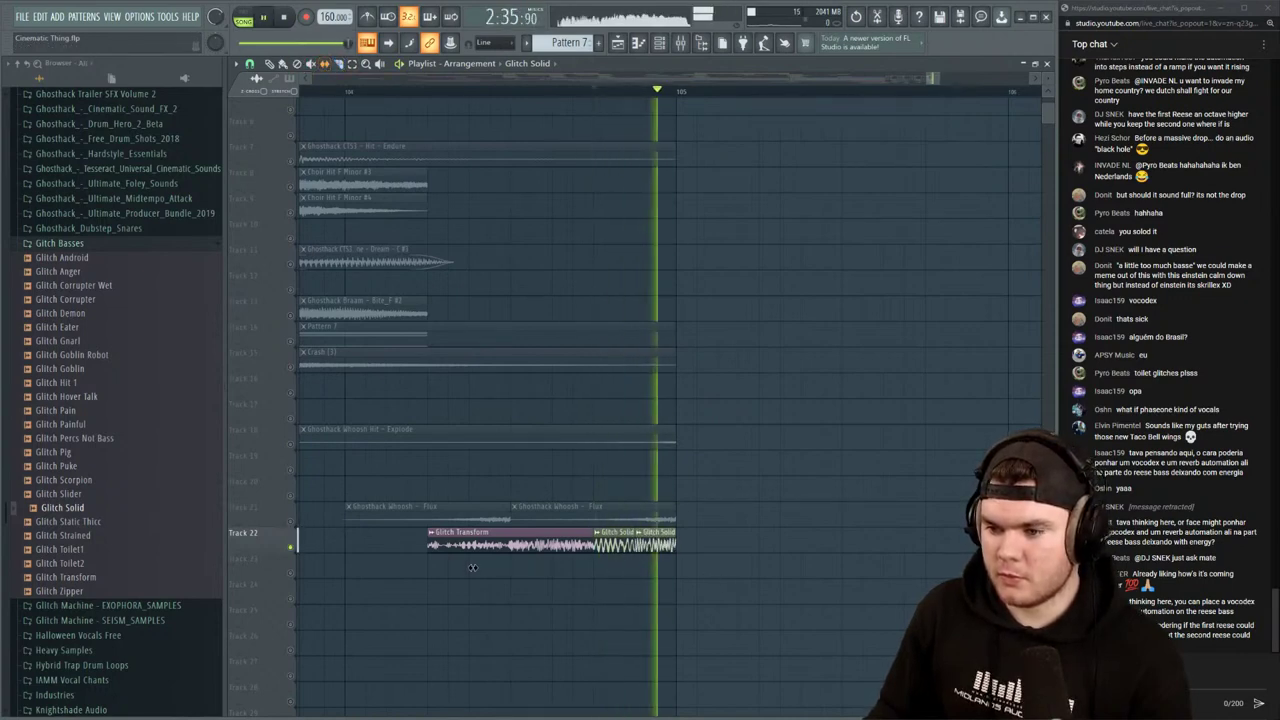
key("space")
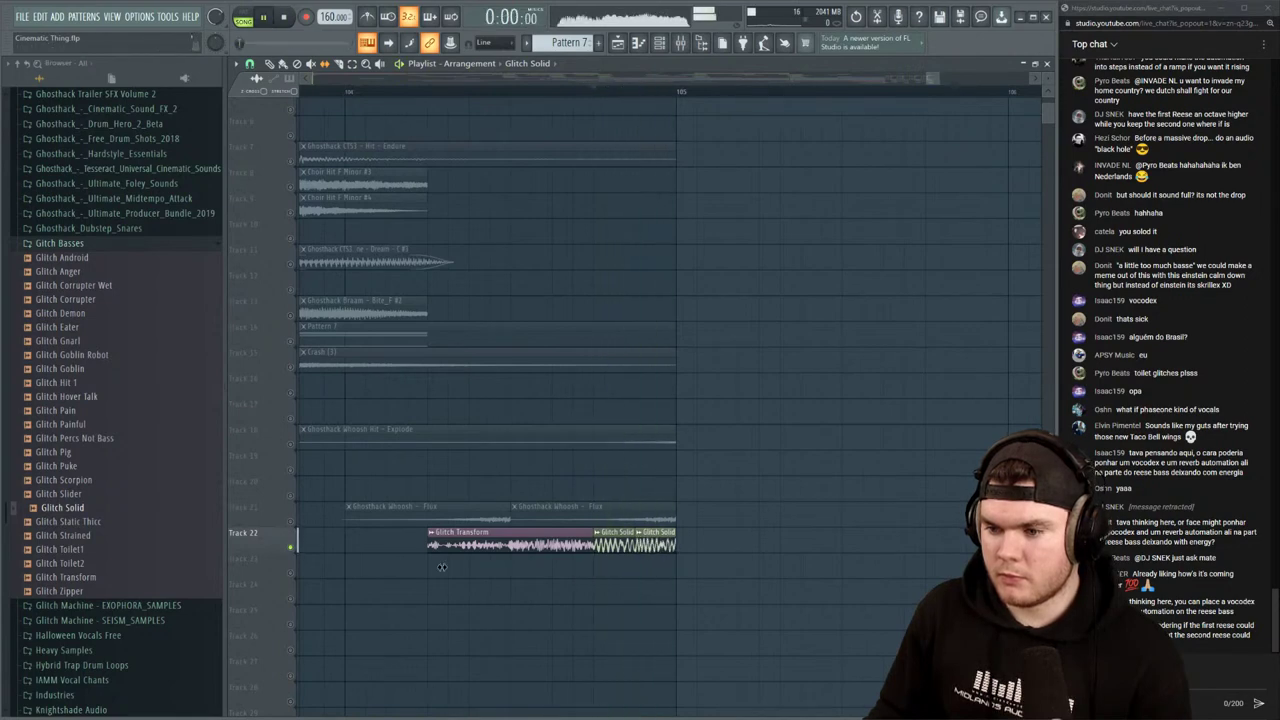
key("space")
key("space")
Slip the audio of the Glitch Solid piece at 104:15 while repeatedly playing both soloed pieces
key("space")
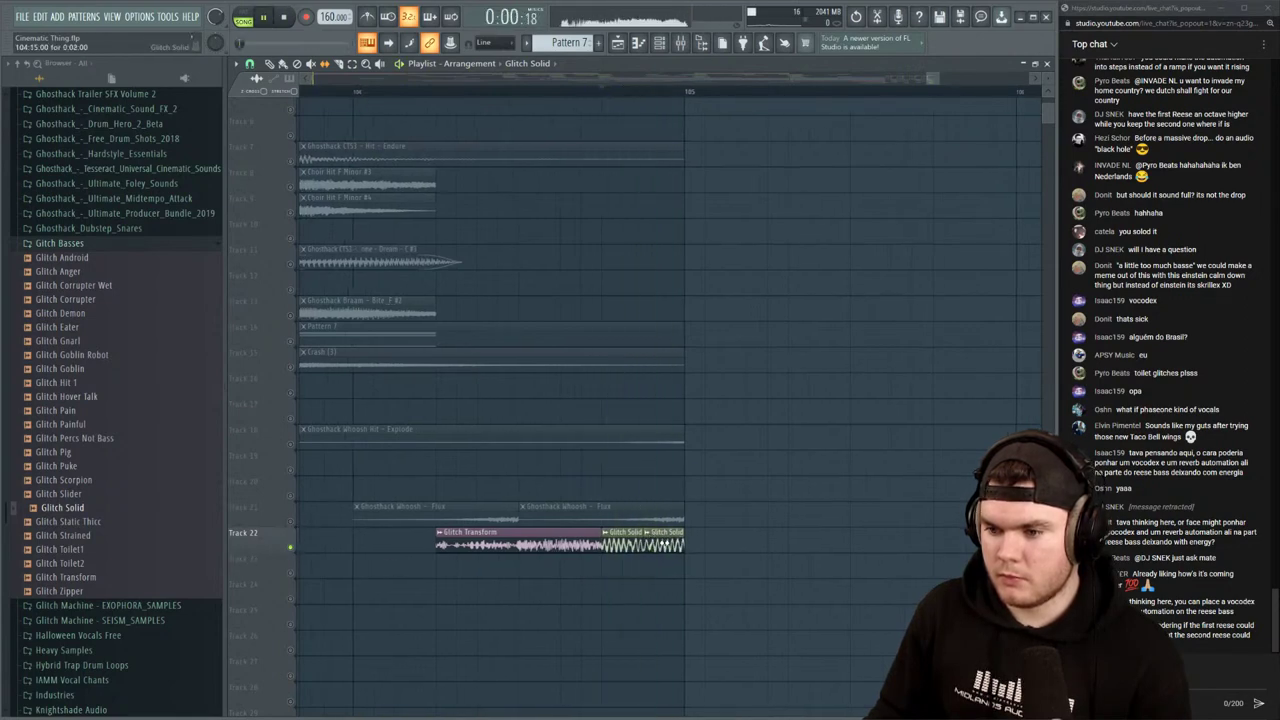
key("space")
key("space")
key("space")
key("space")
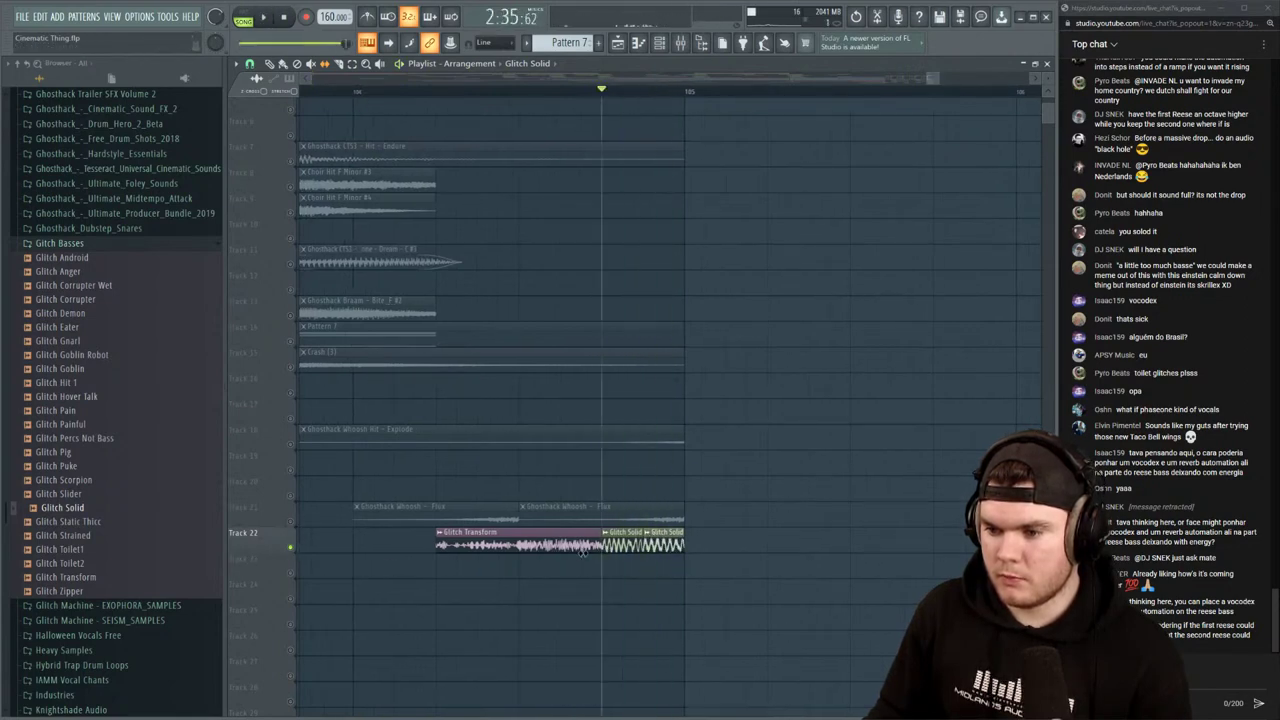
key("space")
key("space")
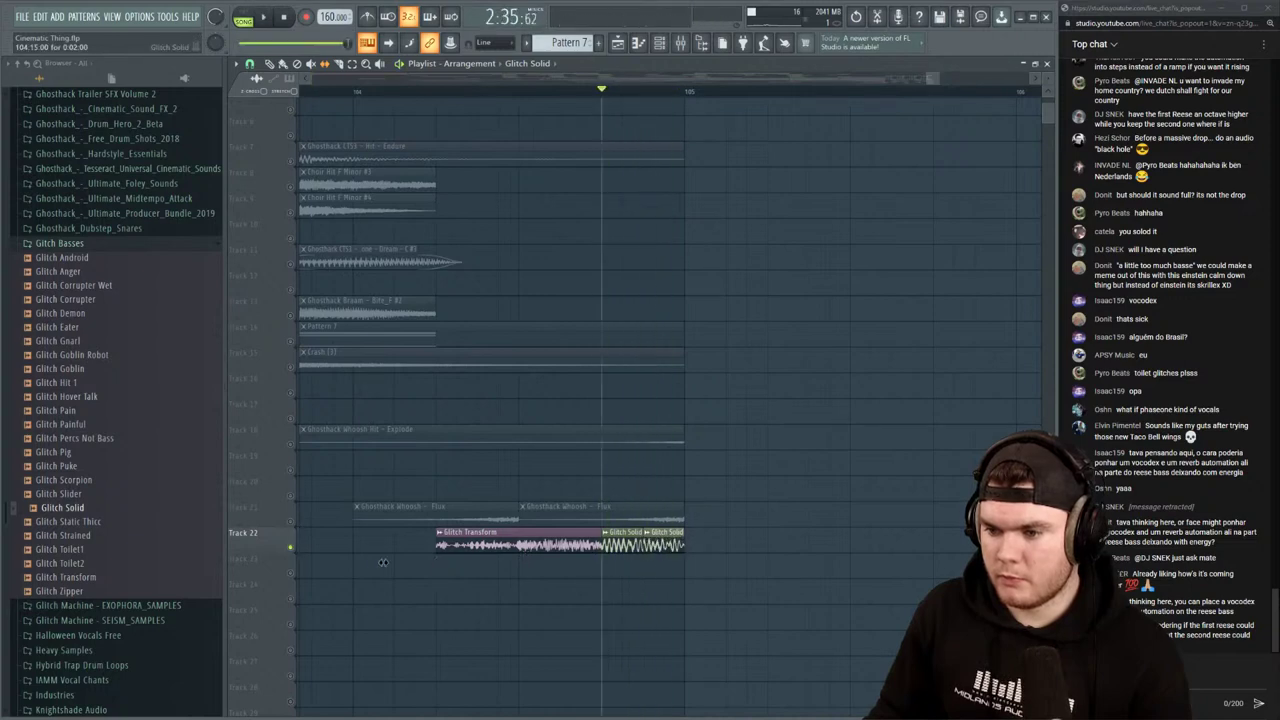
key("space")
key("space")
key("space")
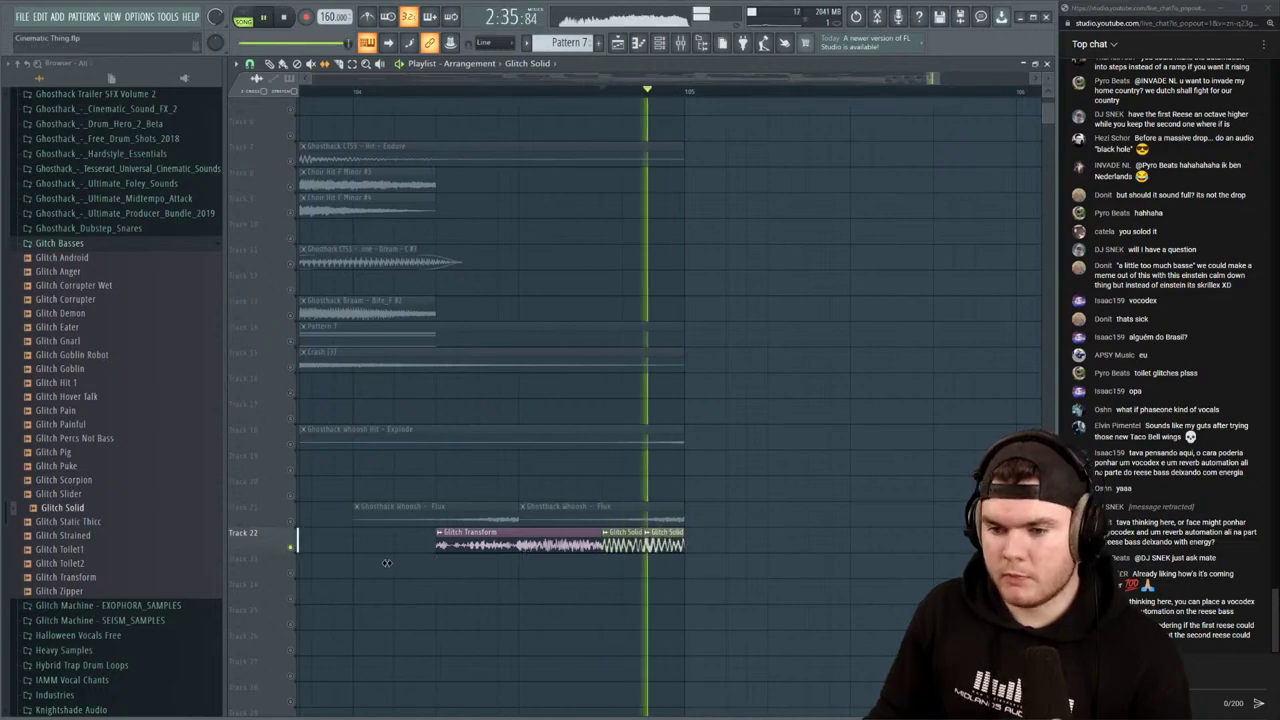
key("space")
key("space")
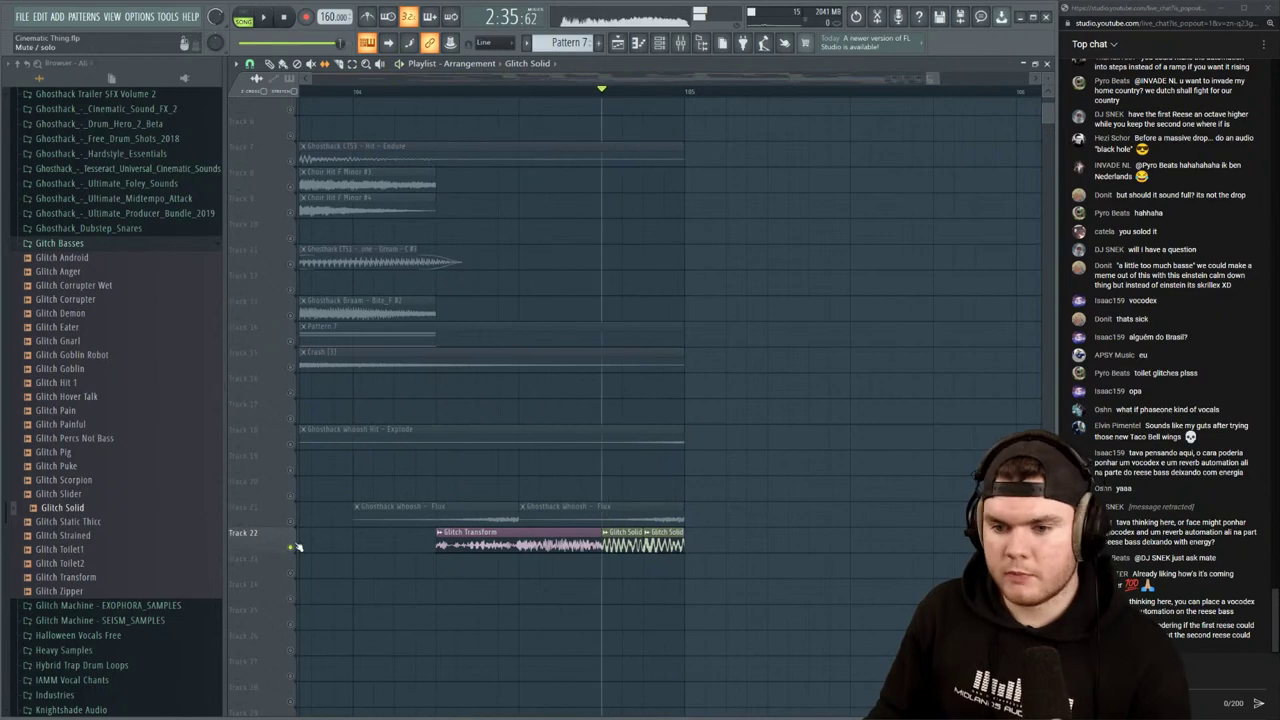
Unsolo Track 22 and play the new glitch fill with all tracks from the start of bar 104
right_click(292, 547)
left_click(357, 91)
key("space")
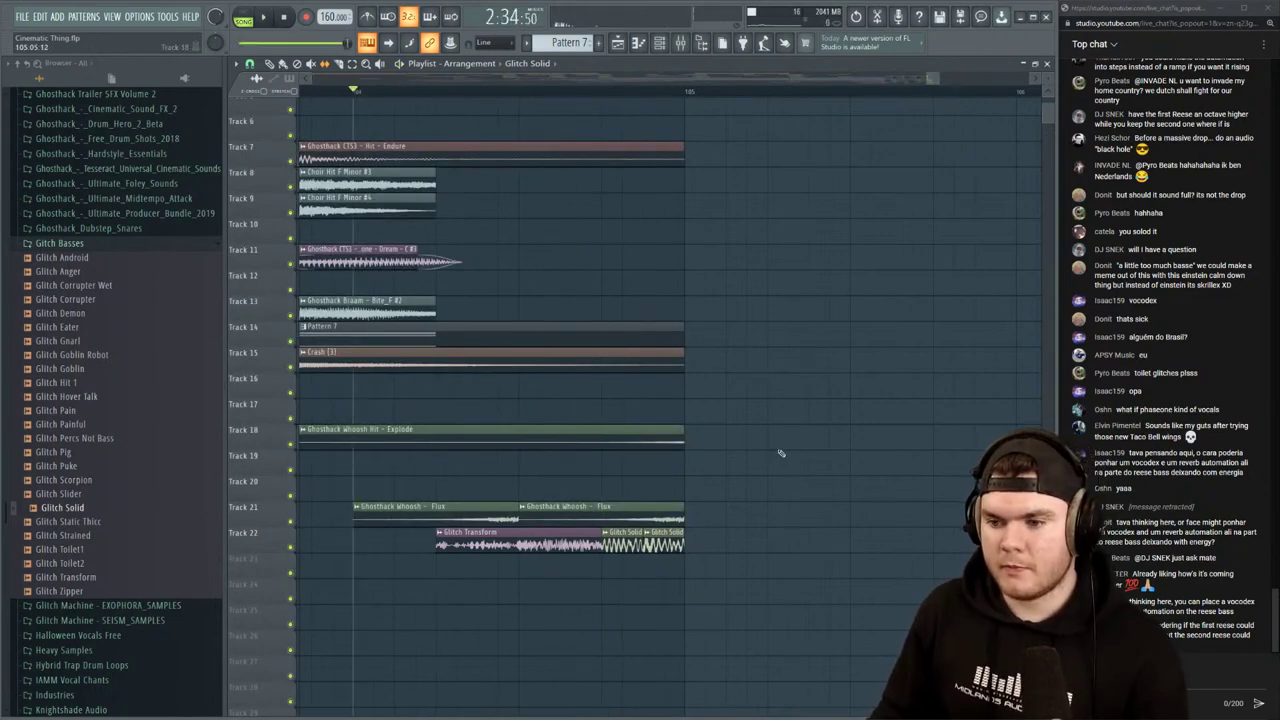
key("space")
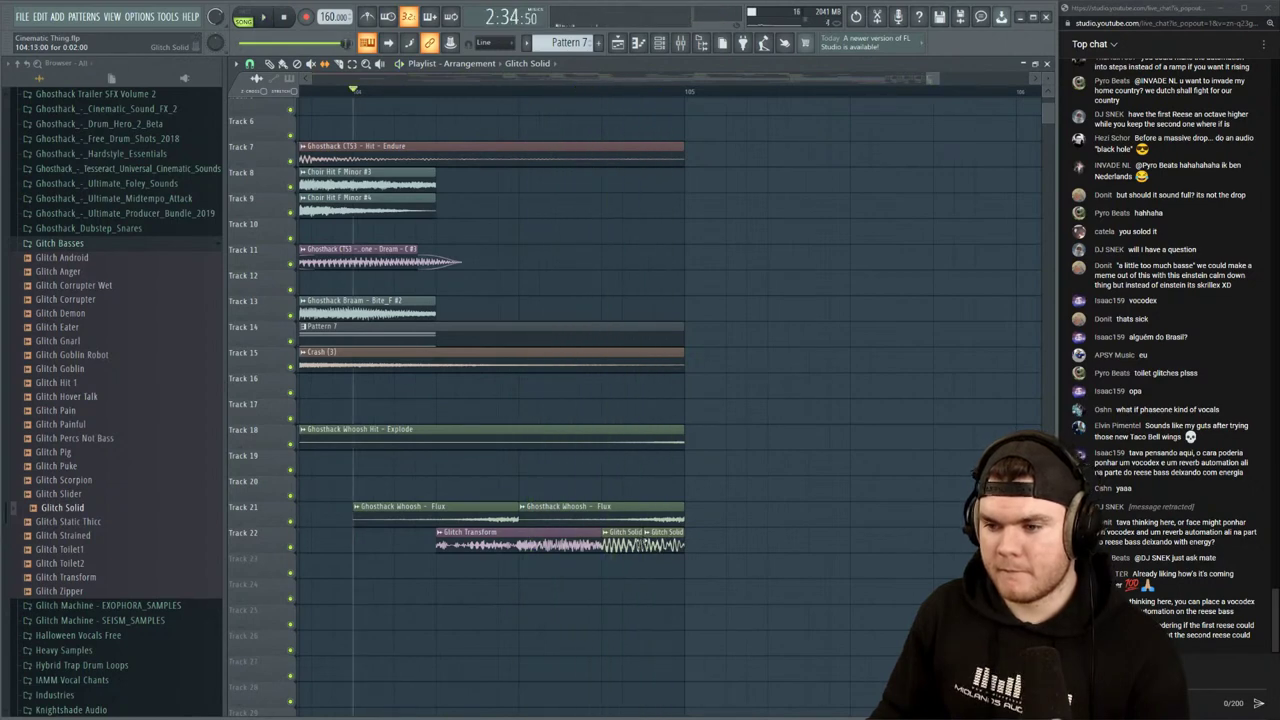
Try shifting both Glitch Solid pieces on Track 22 to start at 104:15, and return them to 104:13
key("space")
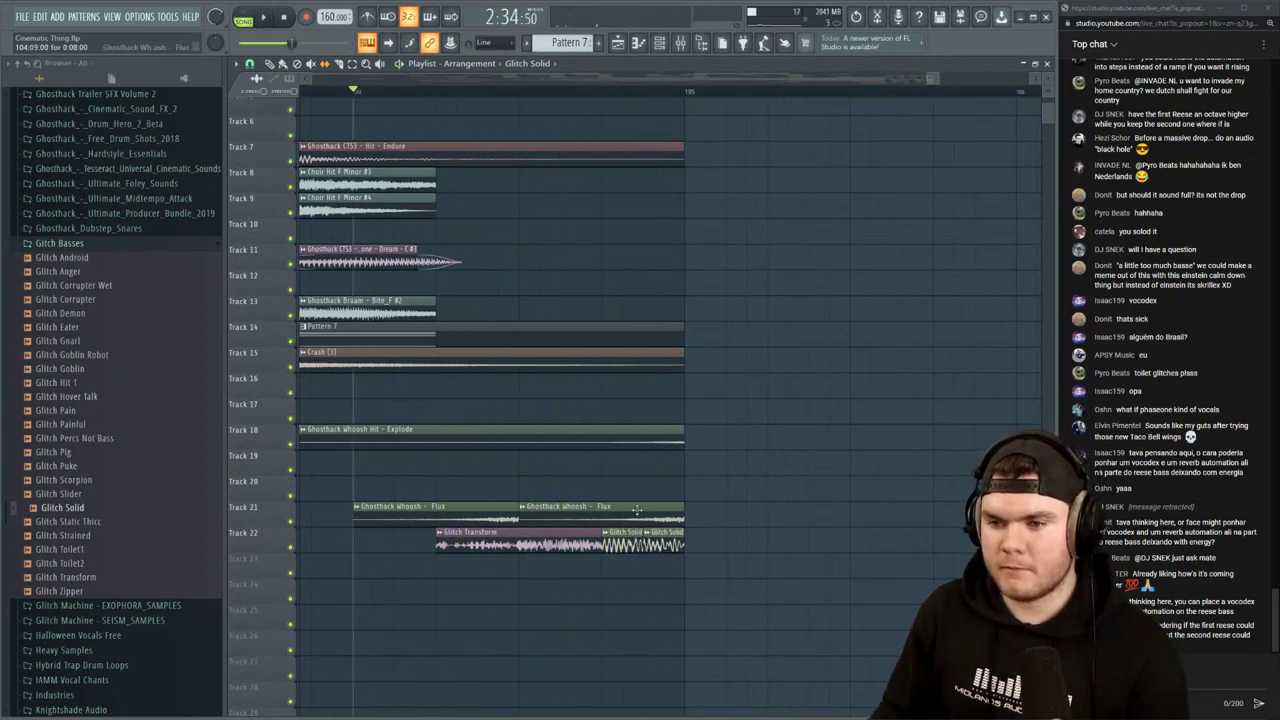
key("space")
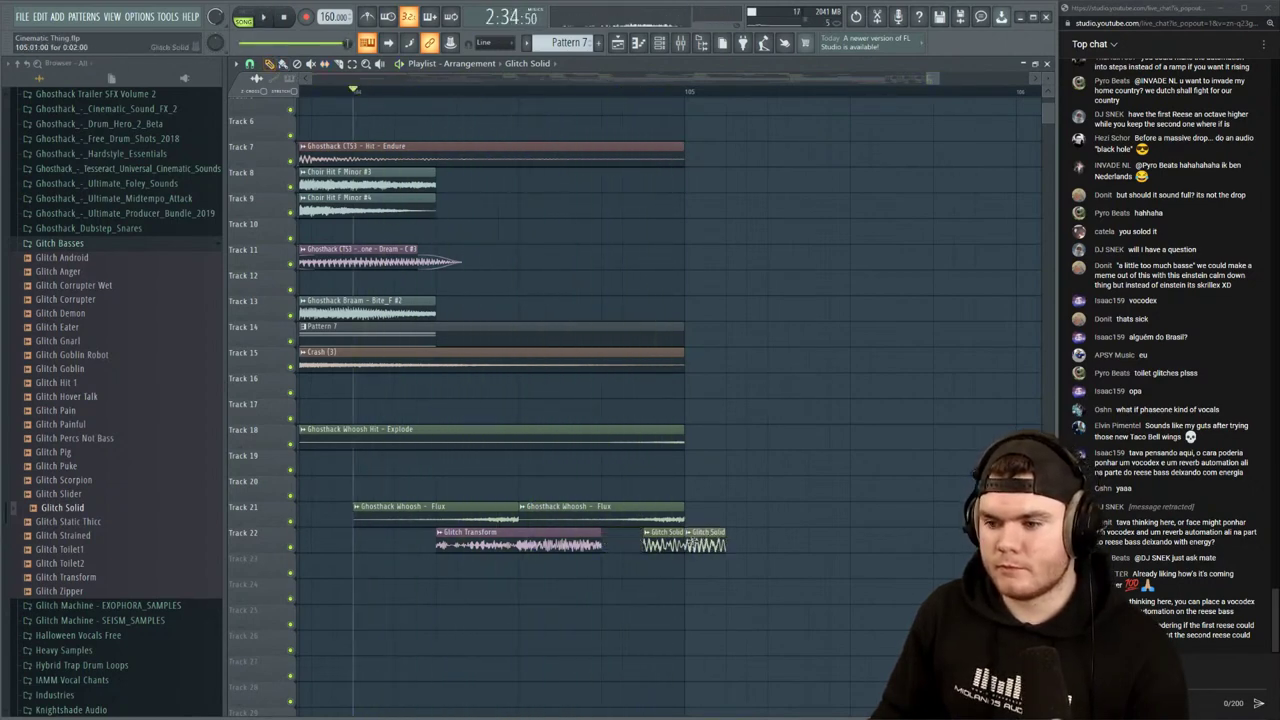
key("space")
mouse_move(691, 543)
left_mouse_down()
mouse_move(712, 543)
mouse_move(638, 543)
mouse_move(663, 543)
left_mouse_up()
key("space")
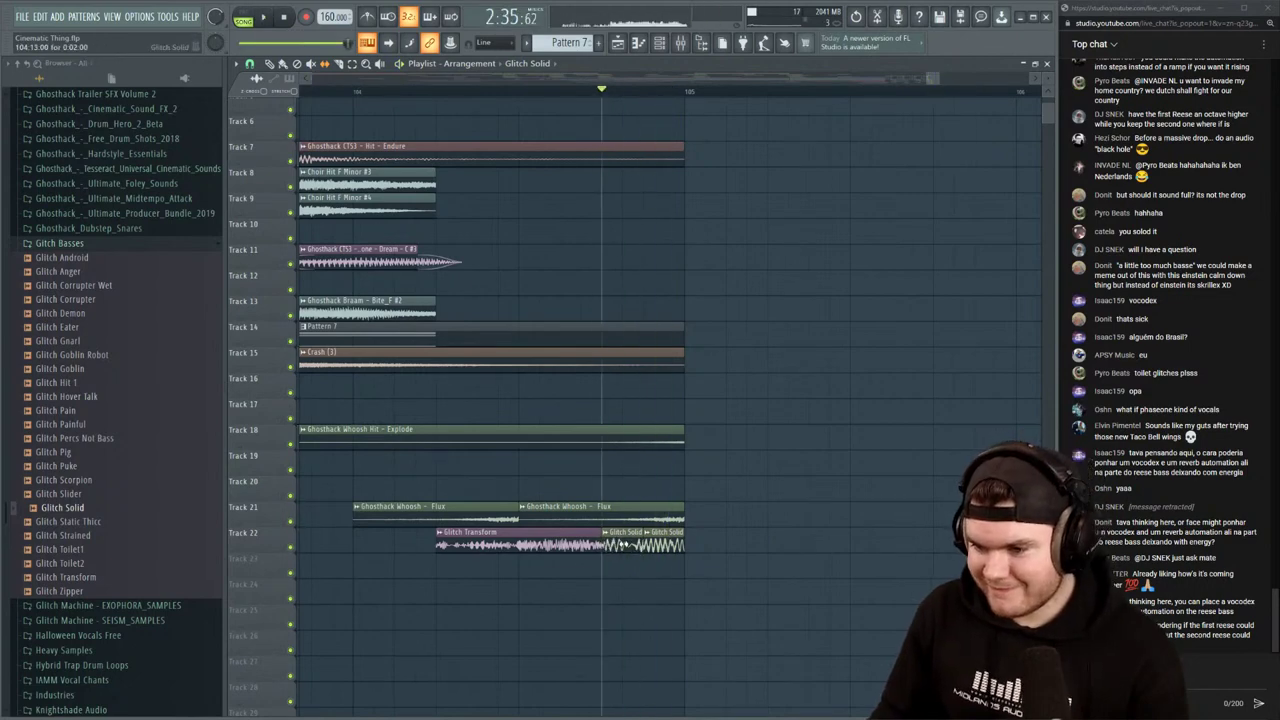
Solo Track 22 to hear the Glitch Solid pieces, unsolo it and play the full mix from bar 103
right_click(291, 547)
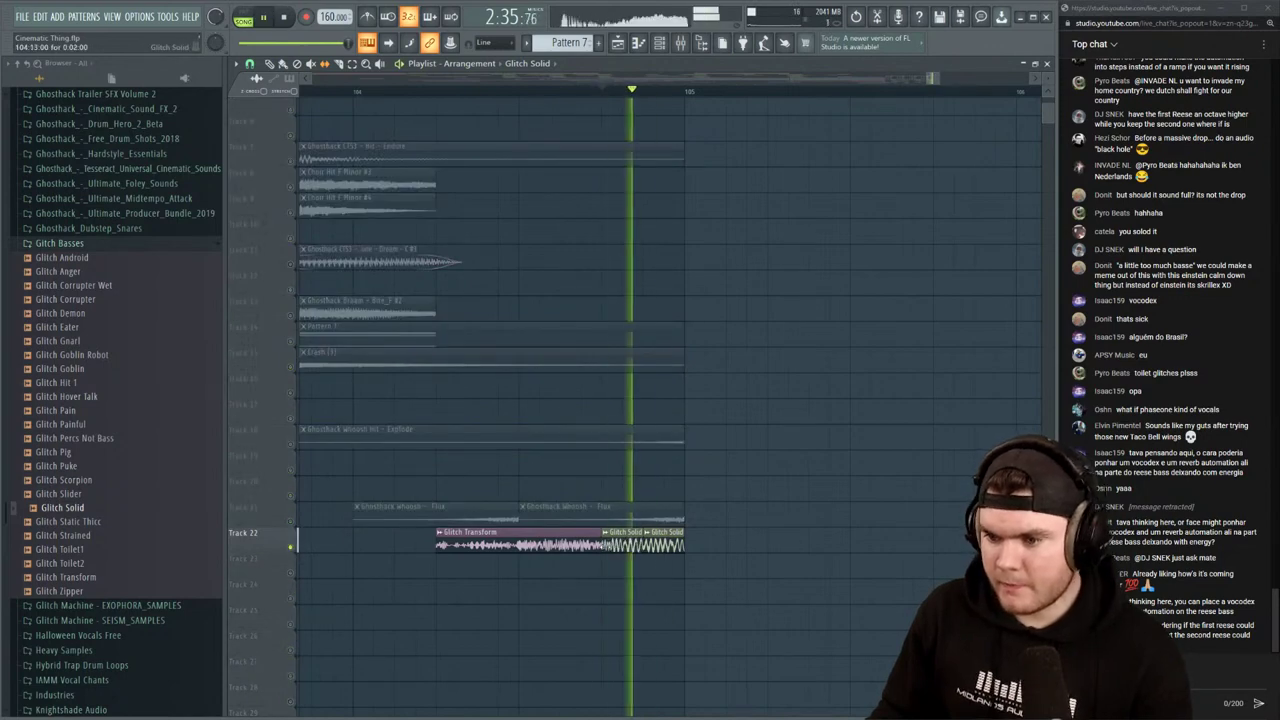
right_click(291, 546)
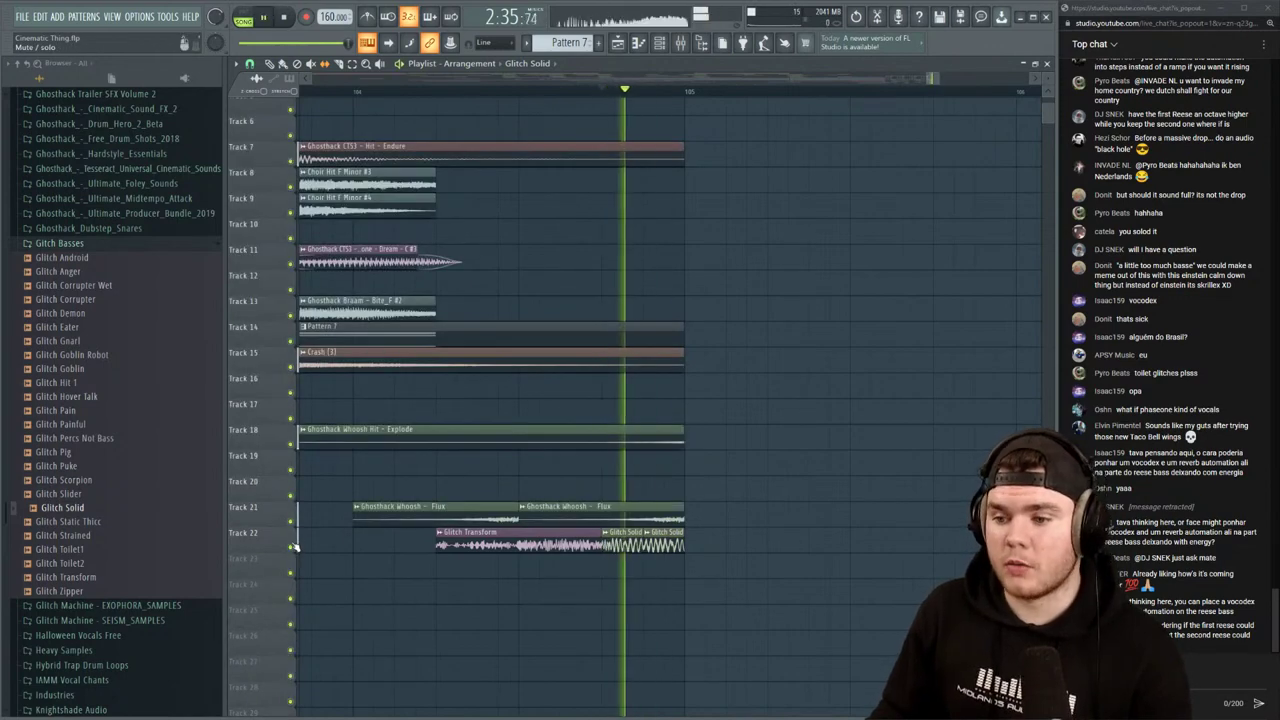
left_click(436, 92)
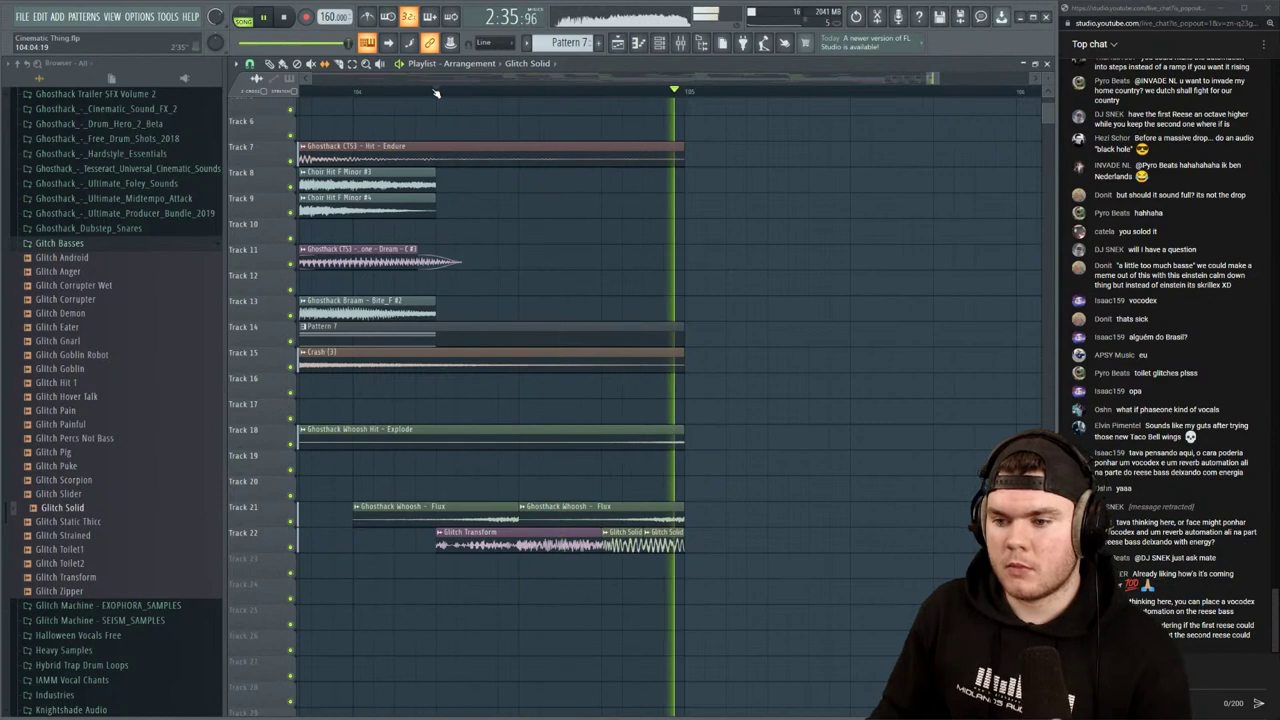
scroll(436, 92, "down", 4)
left_click(369, 93)
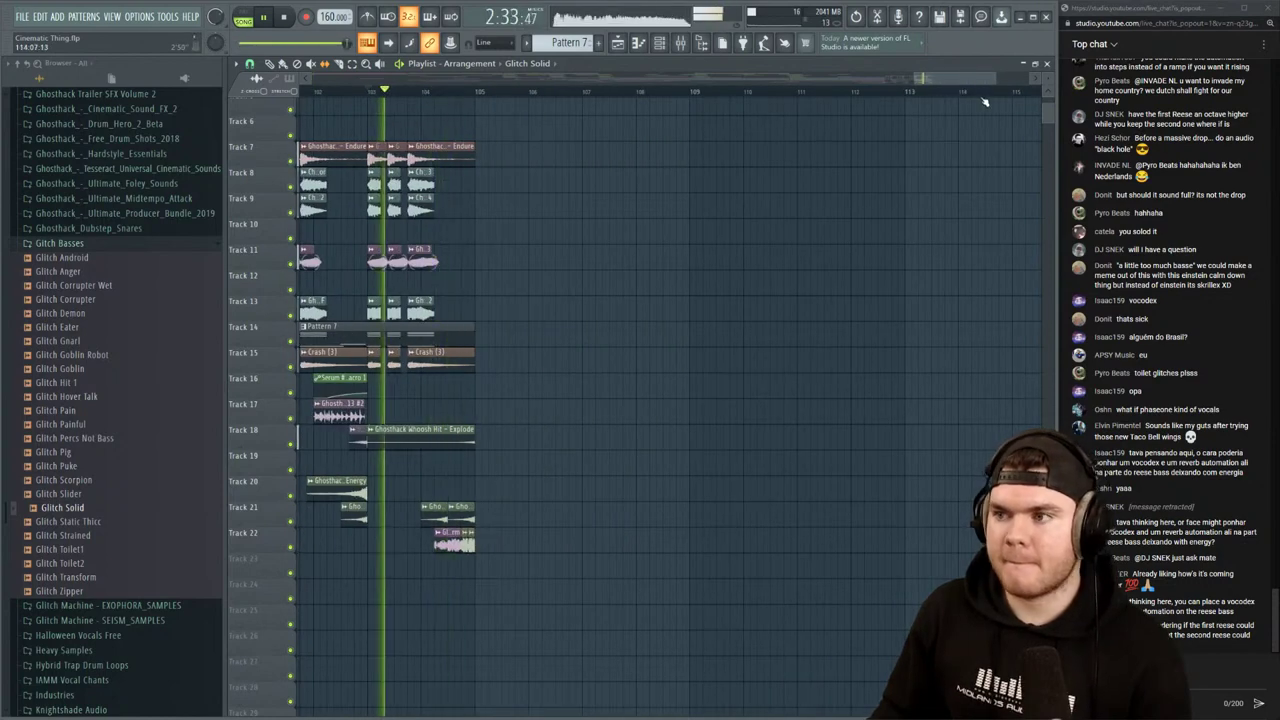
Open the notes of Pattern 7 at bar 98, switch to the Serum #3 channel and play them
left_click_drag(950, 79, 913, 92)
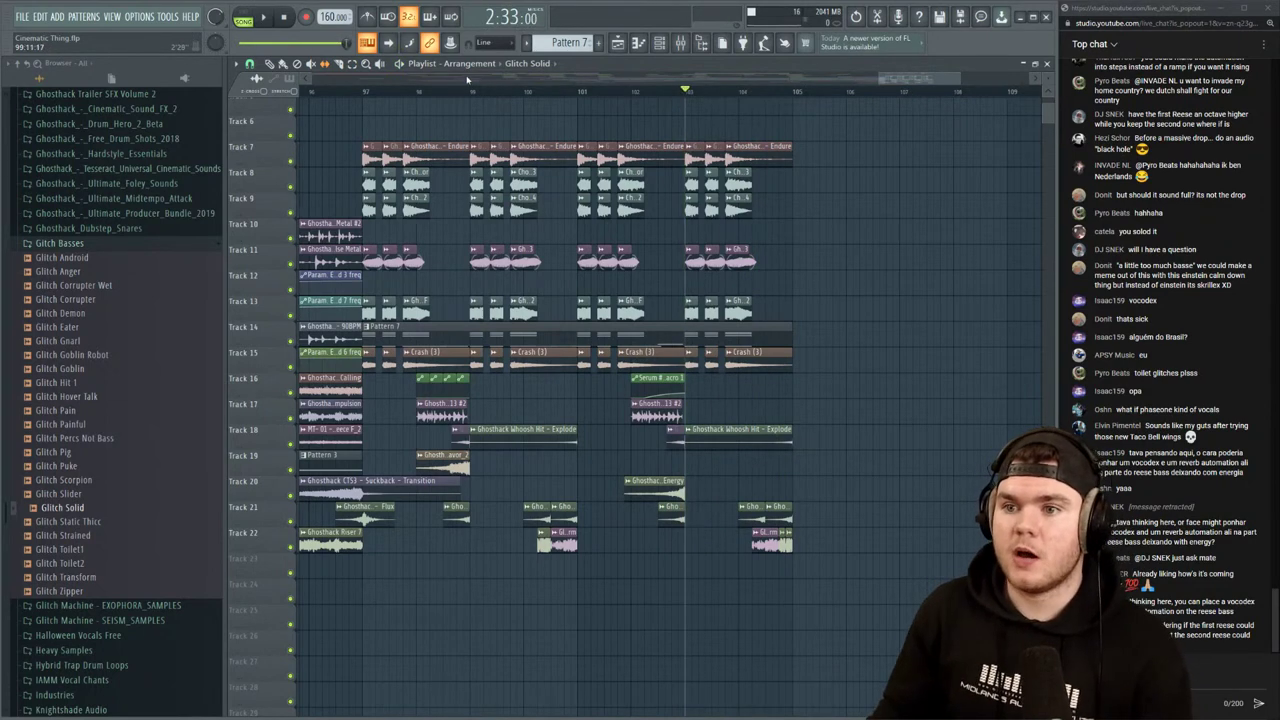
key("space")
double_click(452, 333)
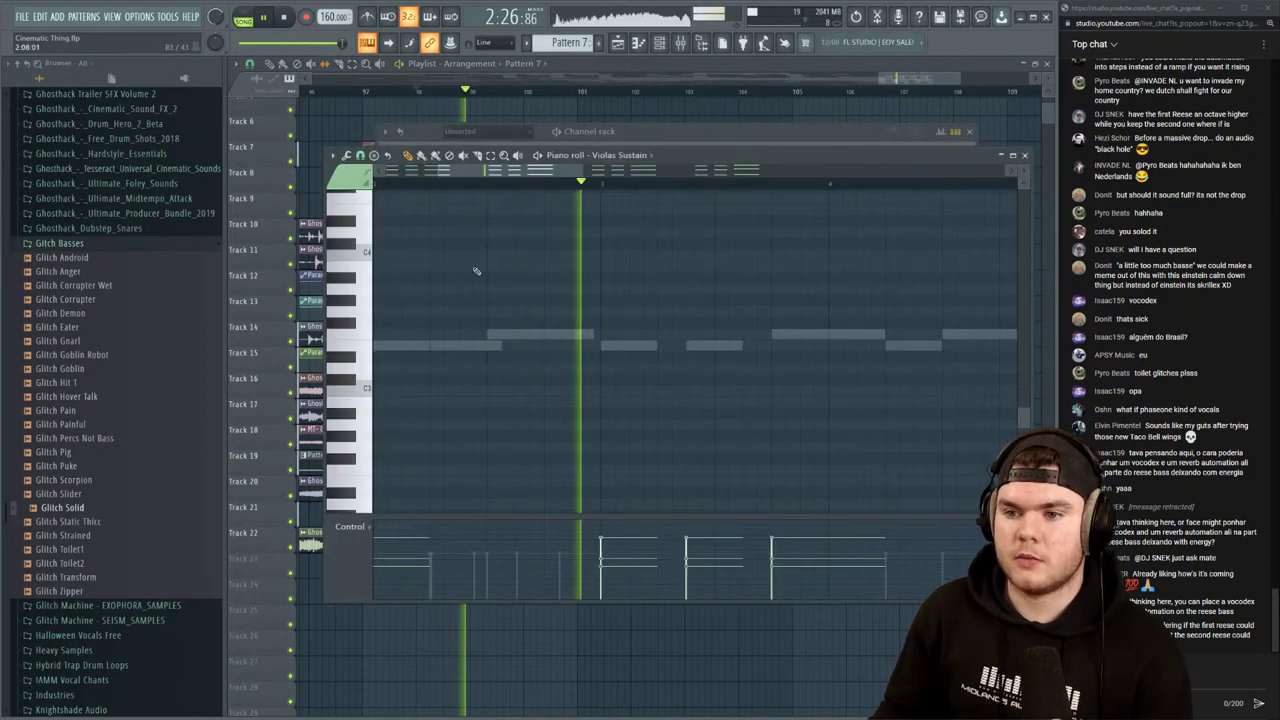
key("space")
double_click(537, 336)
key("space")
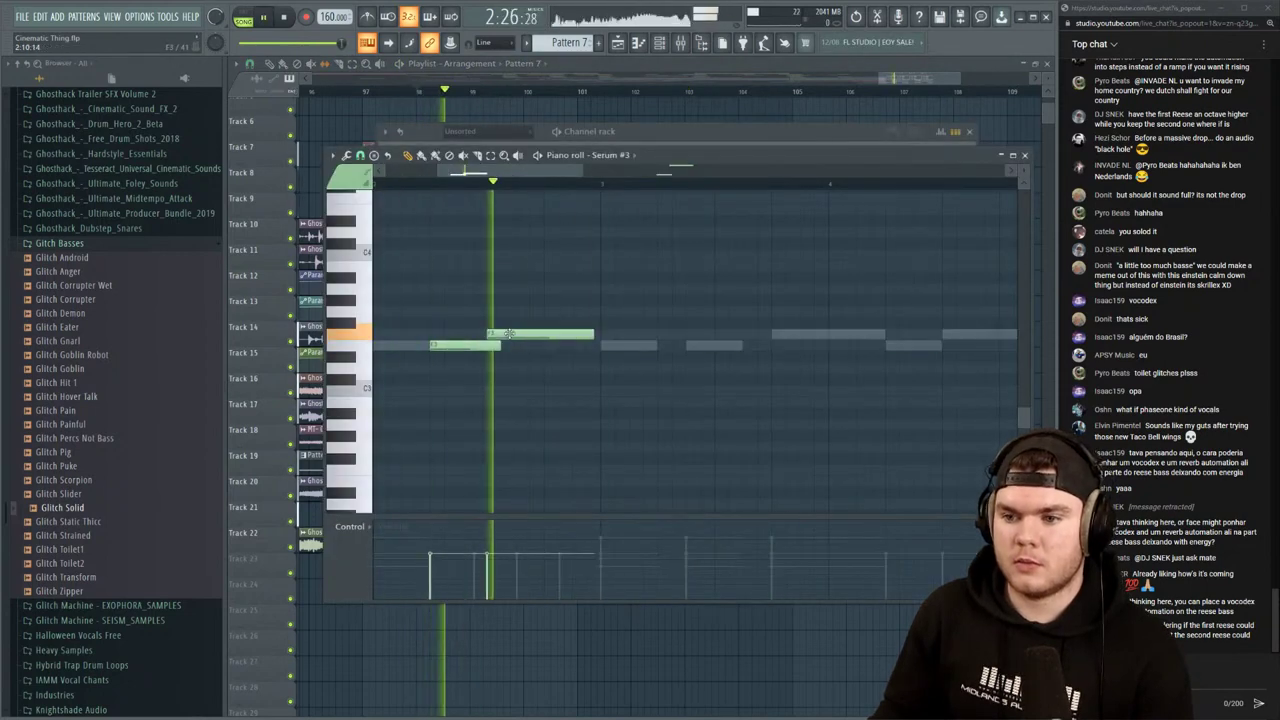
Try the Serum #3 note at 2:09 an octave higher, at F4, and audition it repeatedly from bar 98
key("space")
key("space")
left_click_drag(556, 360, 549, 314)
key("space")
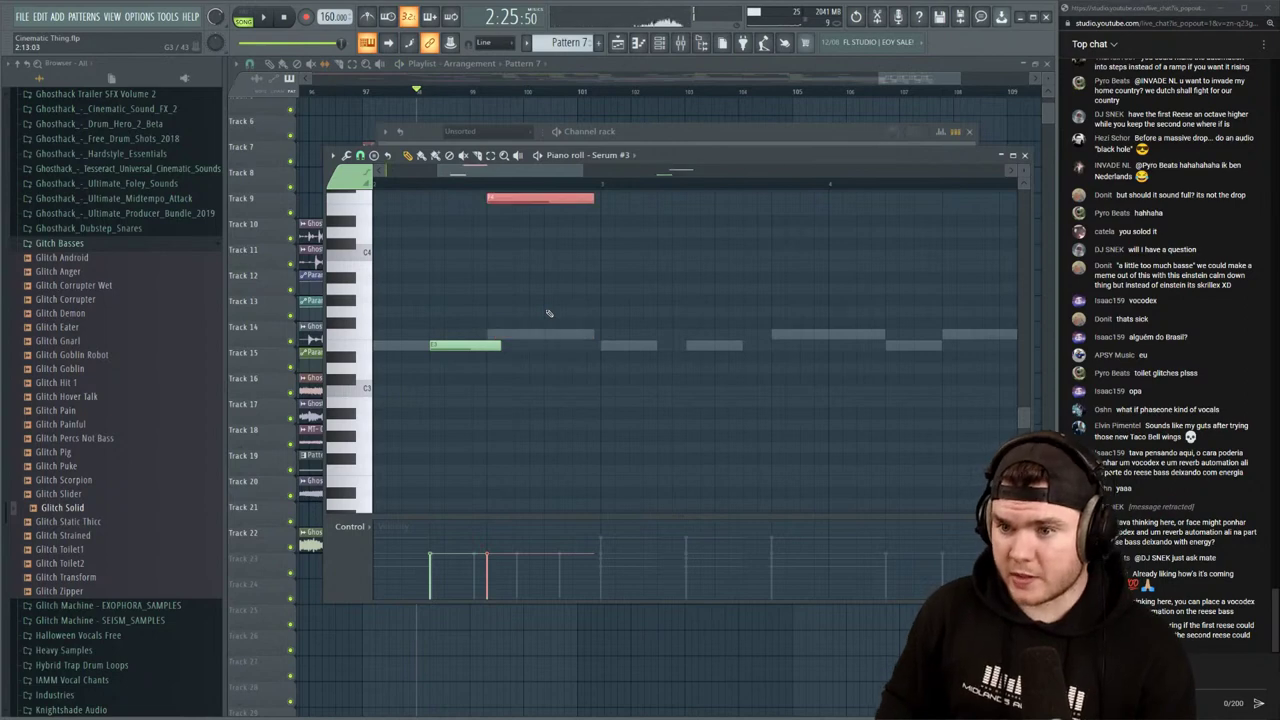
key("space")
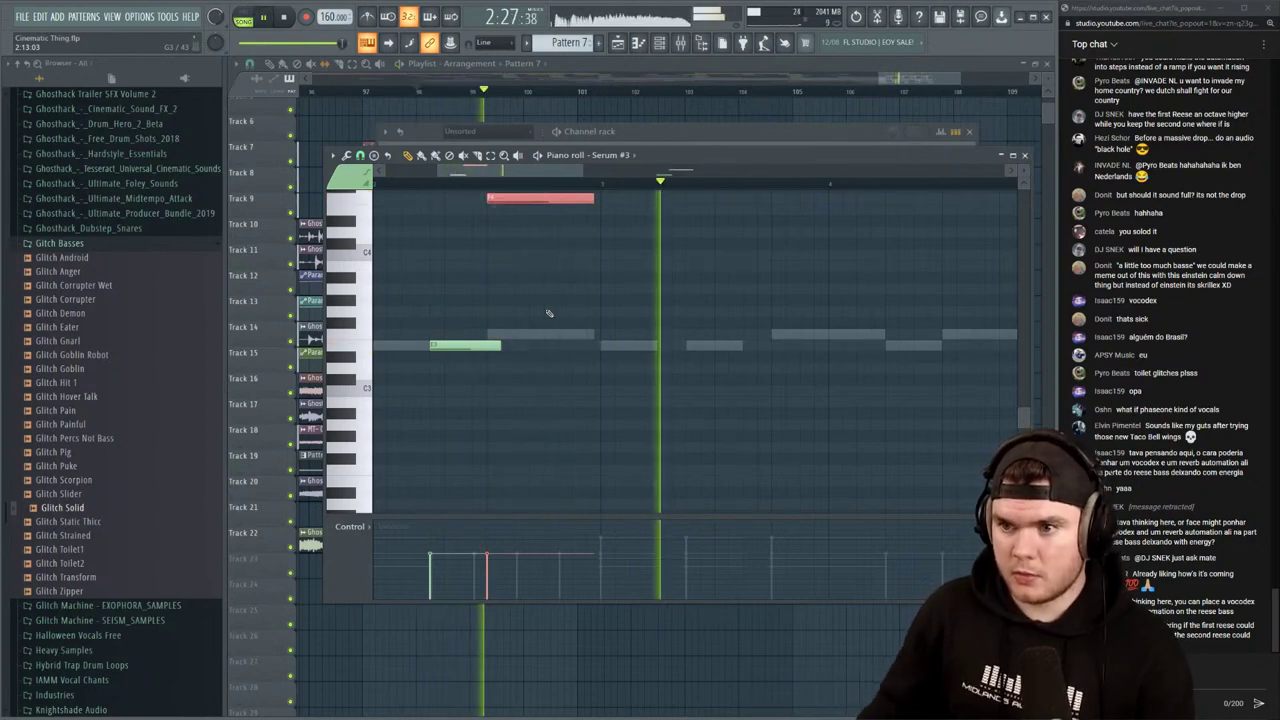
scroll(560, 343, "up", 3)
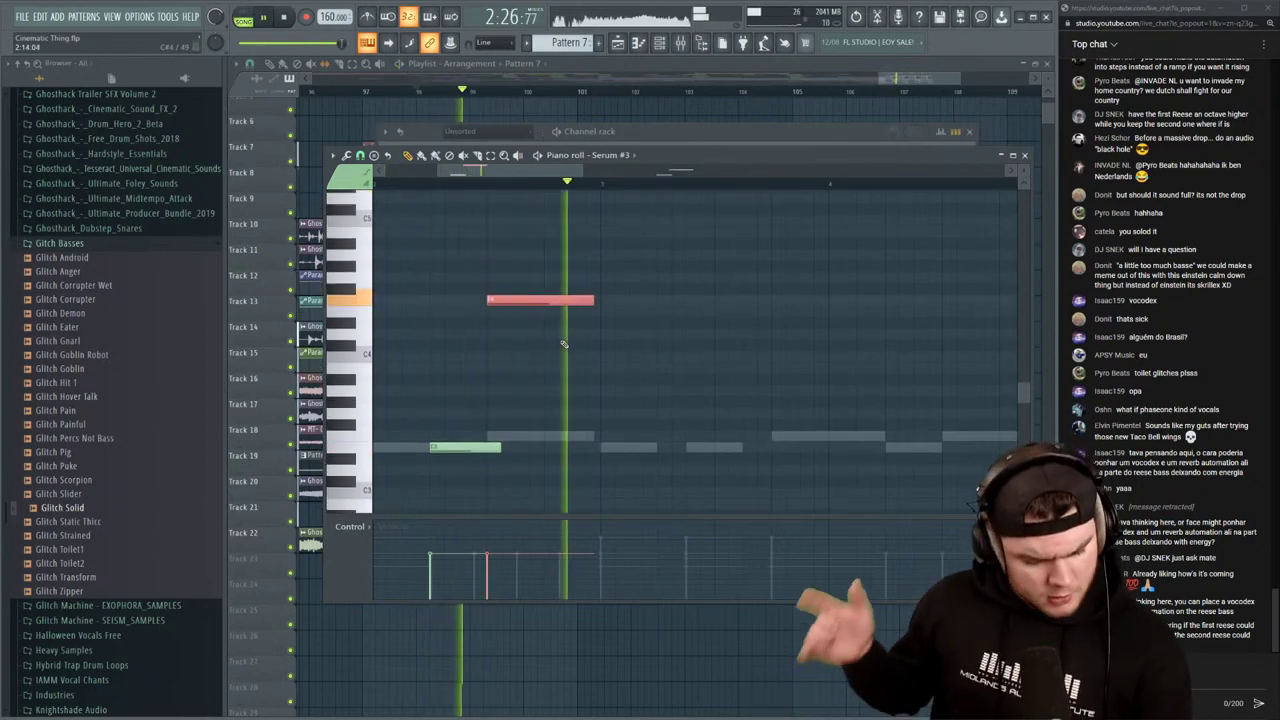
key("space")
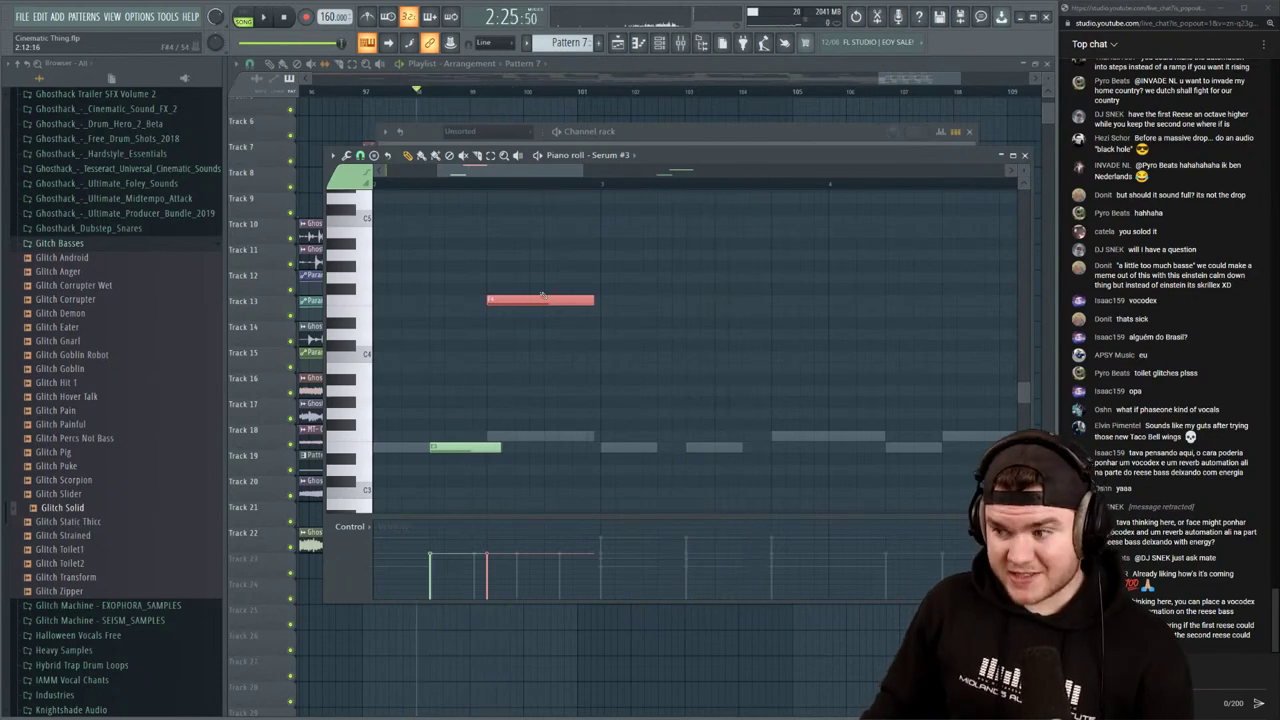
key("space")
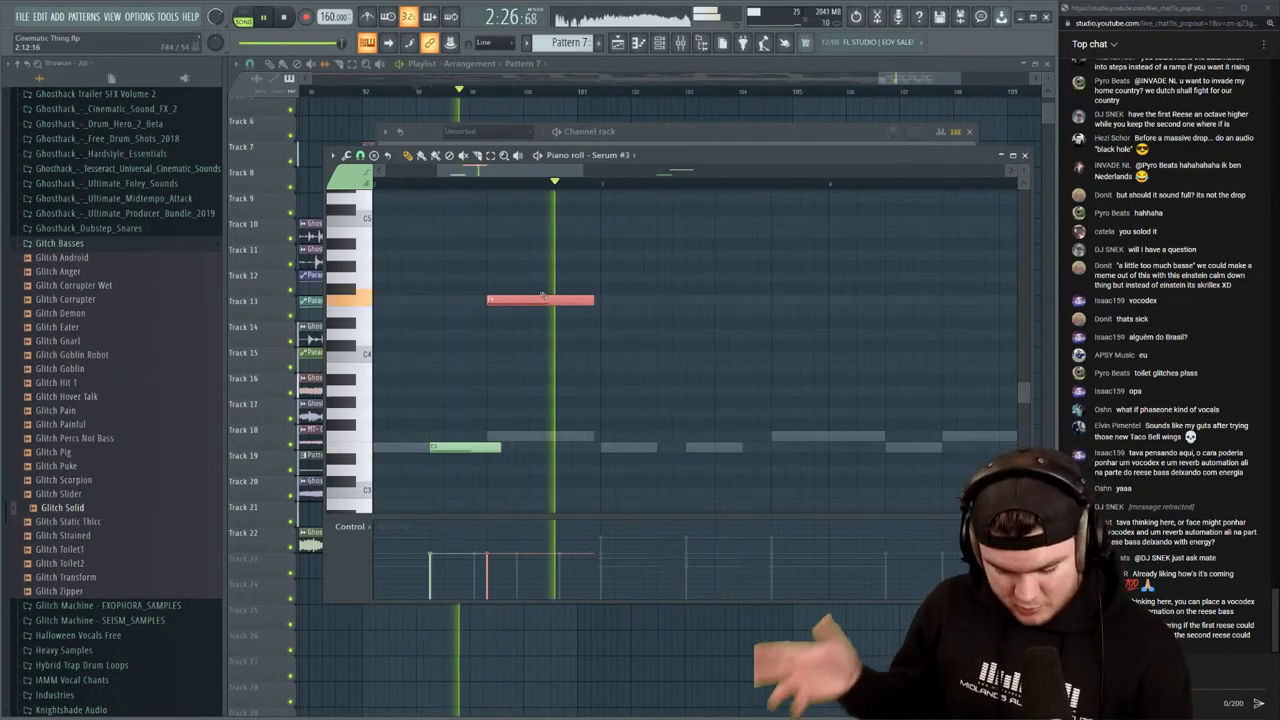
key("space")
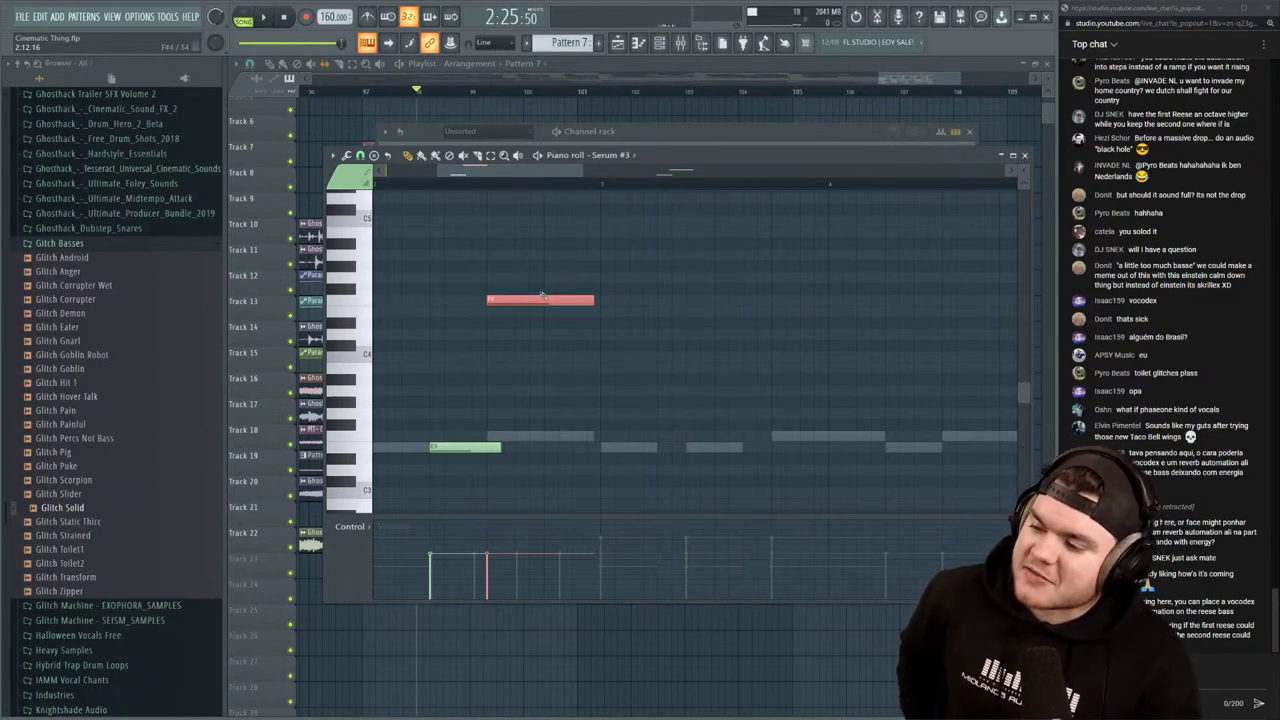
key("space")
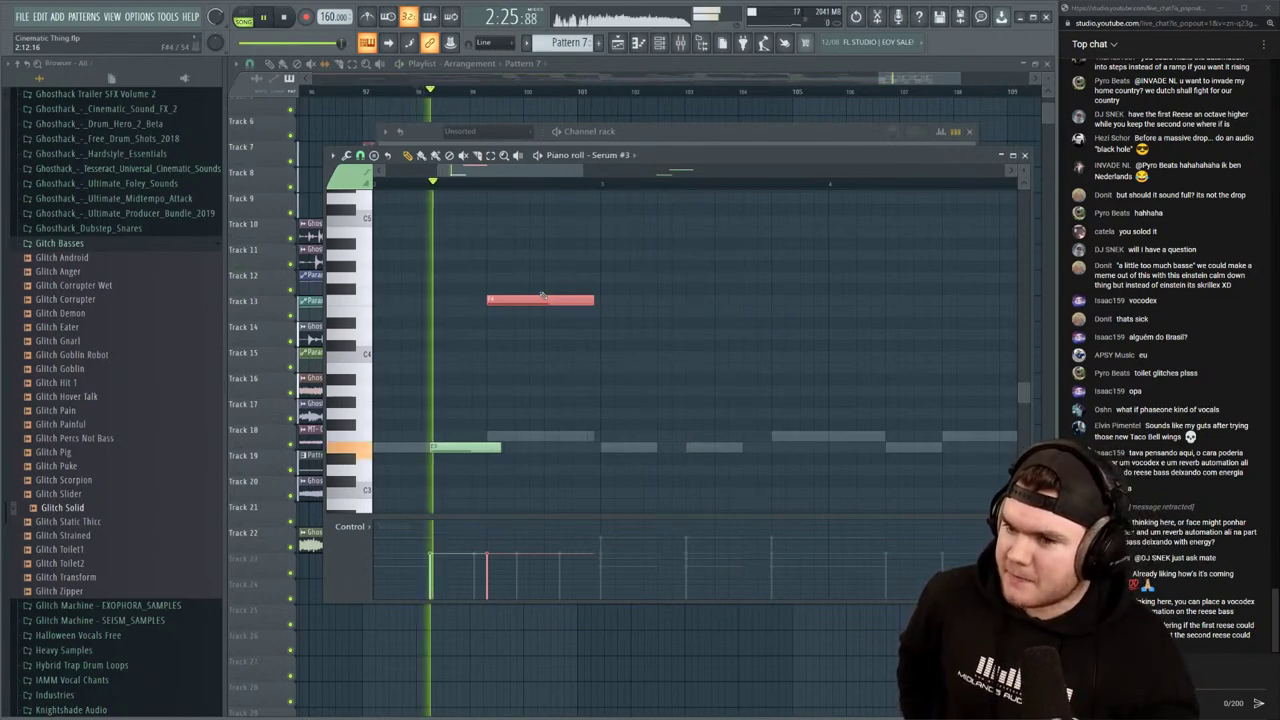
key("space")
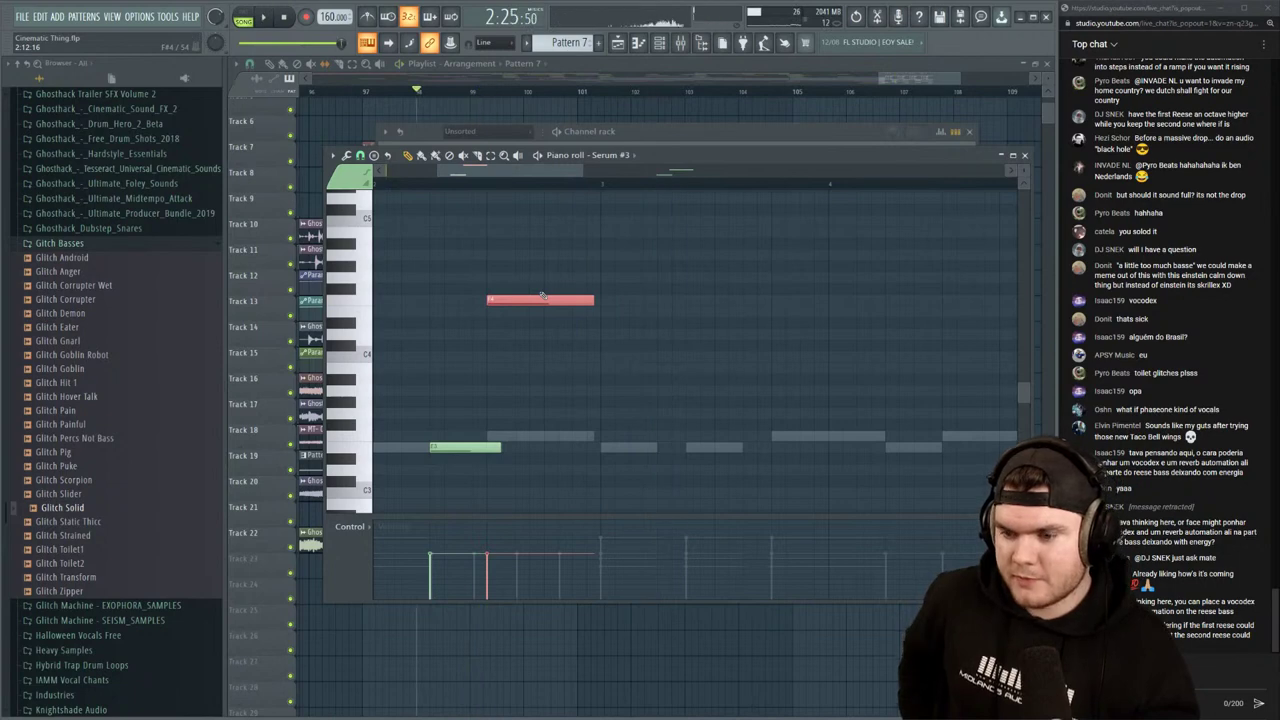
Return the Serum #3 note at 2:09 to F3, play it and close the piano roll
key("space")
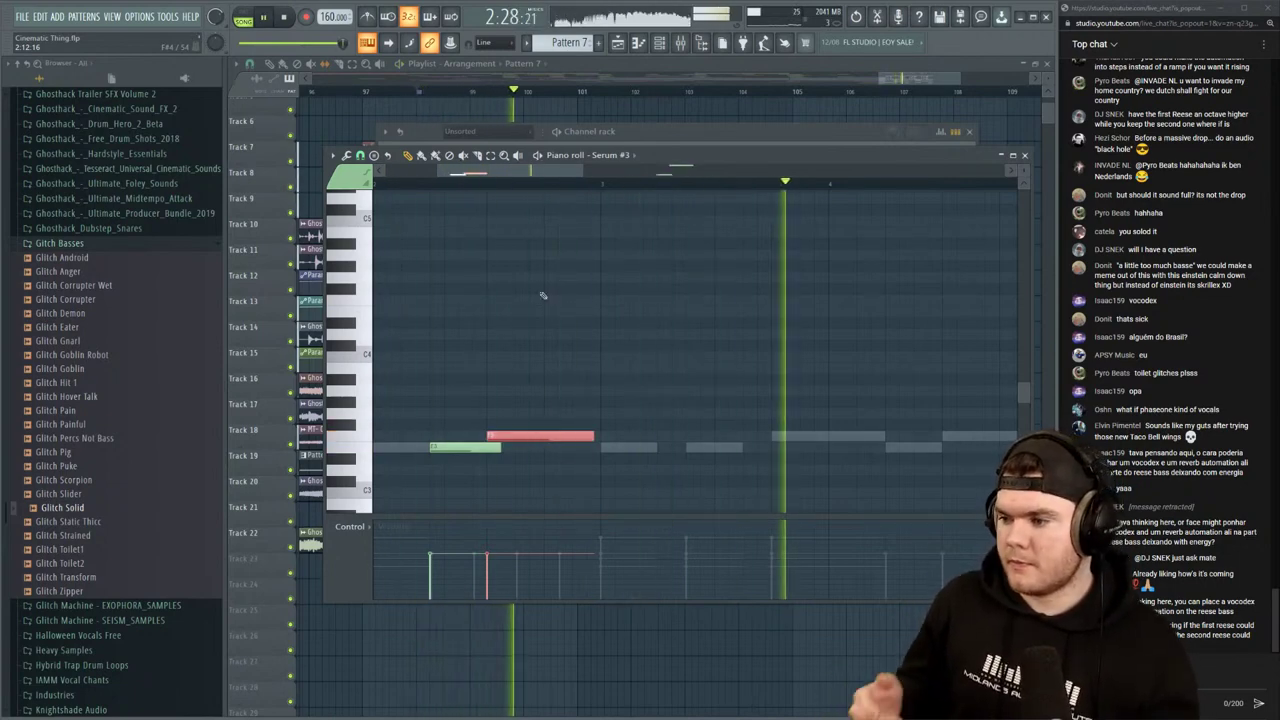
key("space")
key("F12")
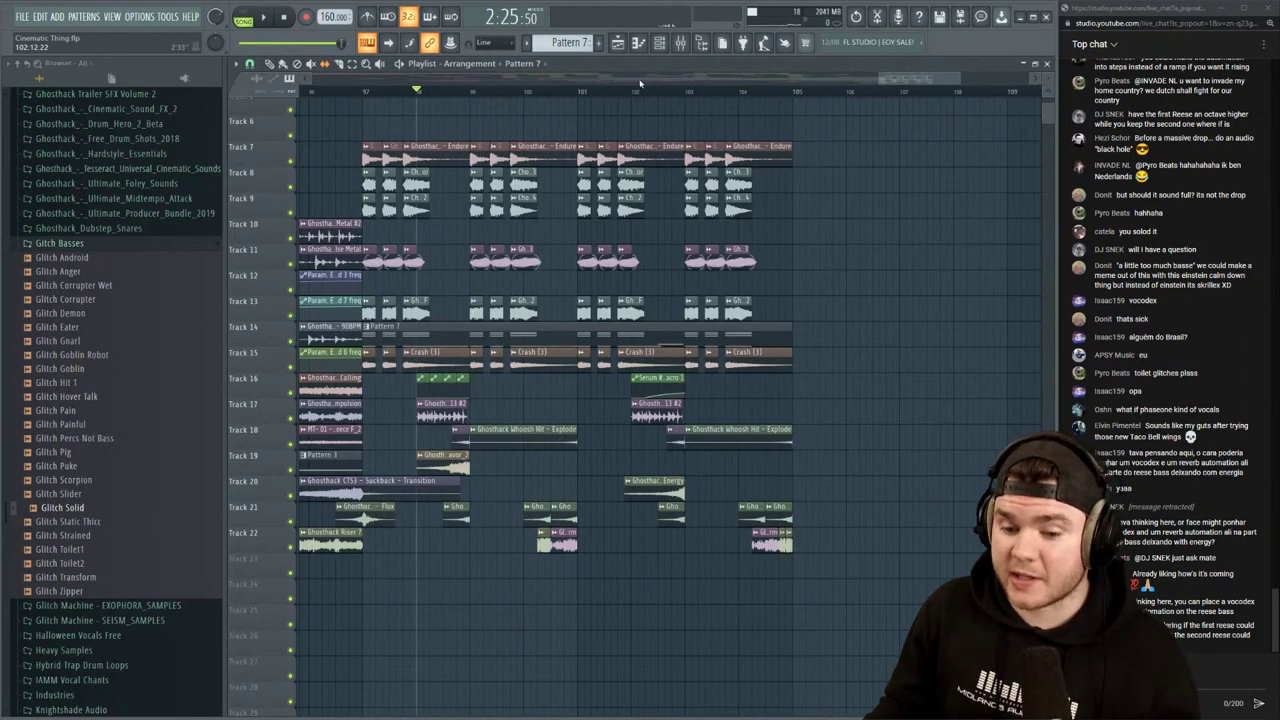
Play the arrangement from bar 103 and copy the Ghosthack Whoosh - Energy clip on Track 20 so it ends at bar 105
scroll(635, 86, "right", 5)
scroll(635, 88, "left", 3)
left_click(575, 92)
key("space")
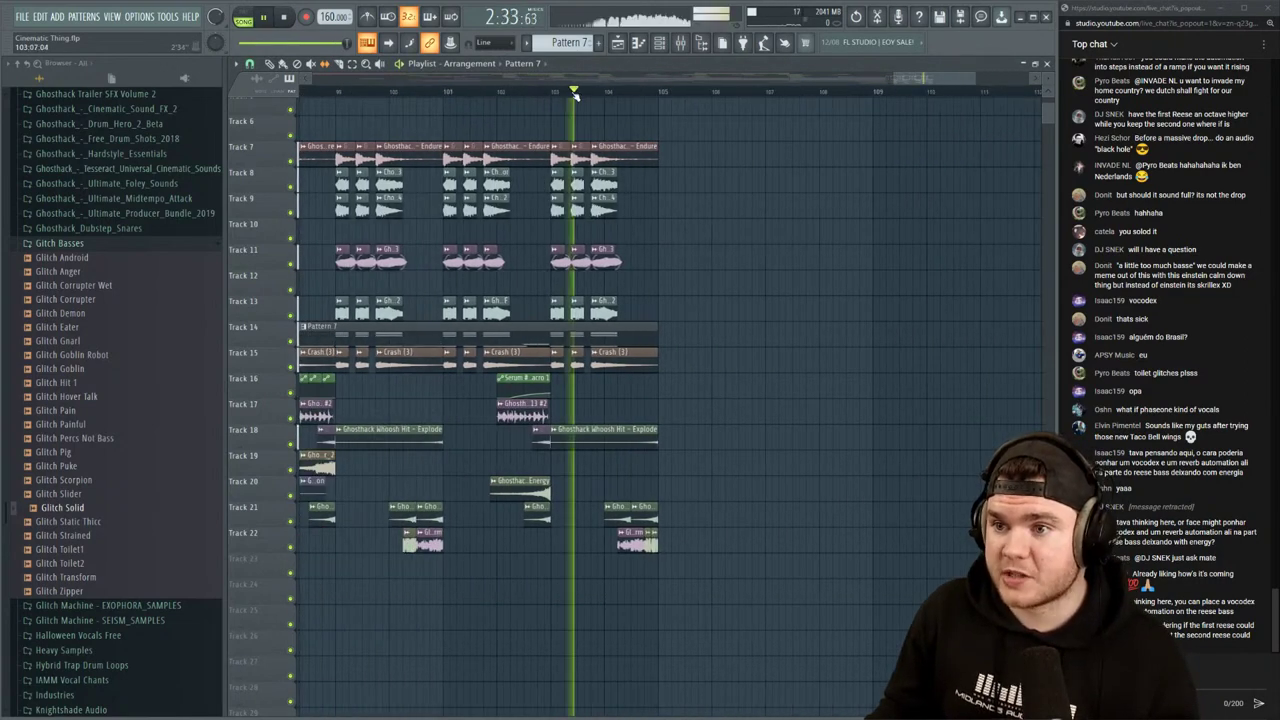
scroll(576, 94, "down", 3)
scroll(576, 95, "down", 2)
scroll(766, 136, "up", 3)
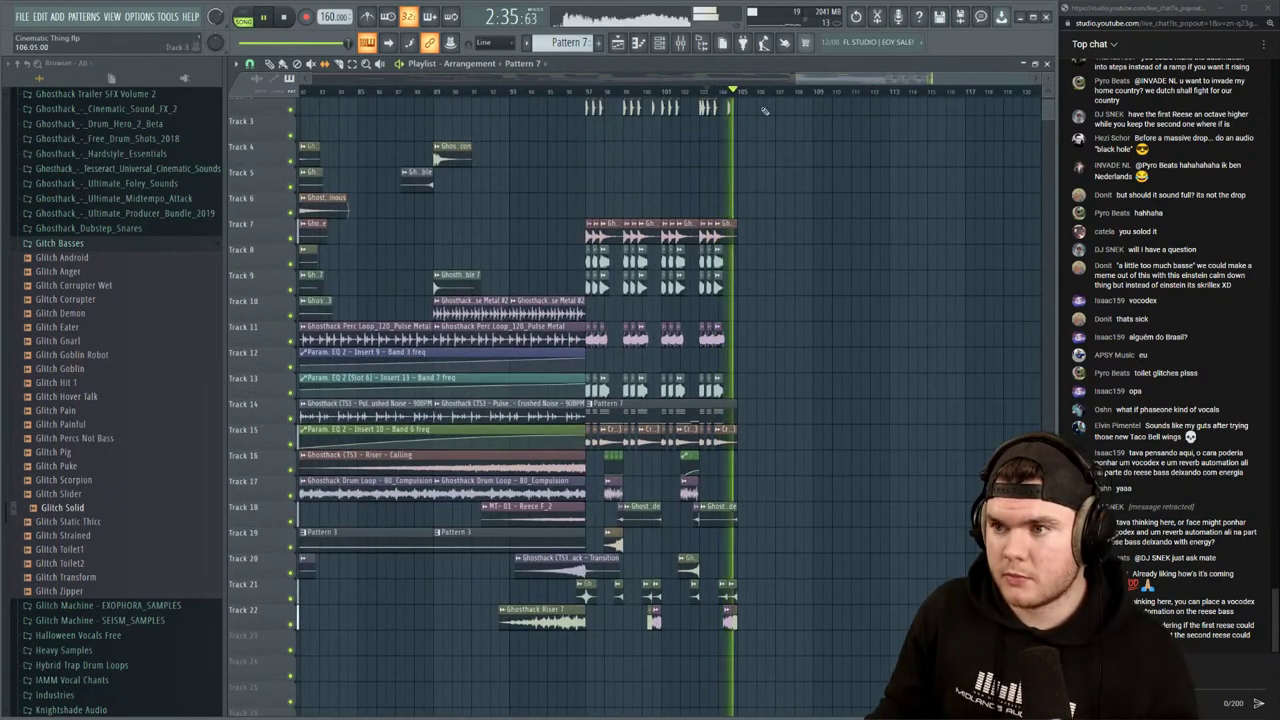
scroll(740, 94, "up", 4)
scroll(740, 94, "down", 3)
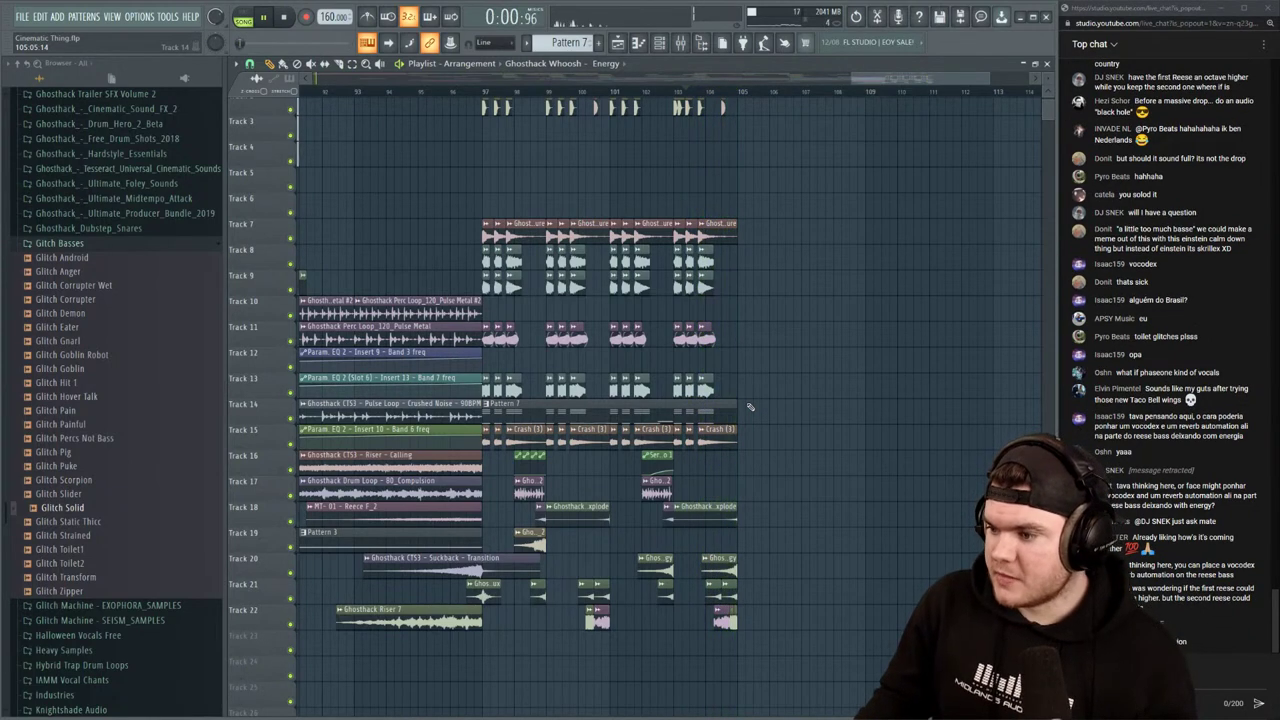
Copy the Ghosthack Suckback - Endeavor_2 clip on Track 19 from bar 98 to bar 104 and play the result
key("space")
left_click(528, 91)
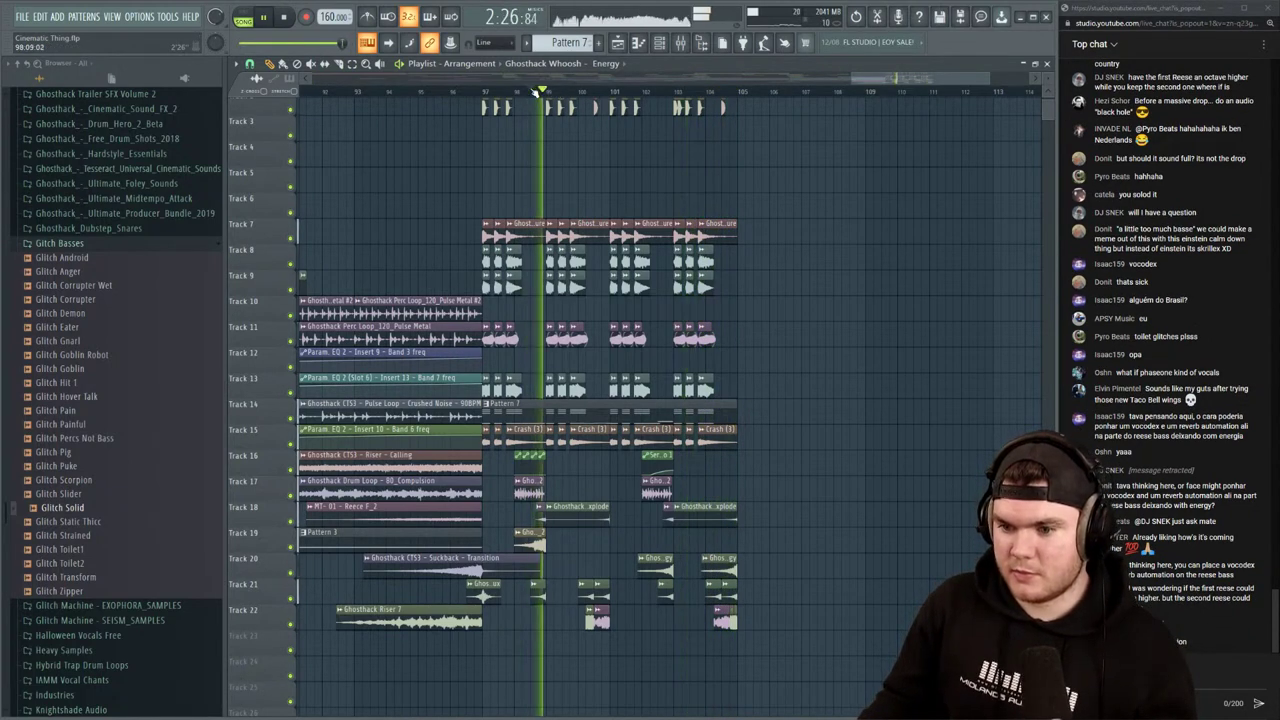
key("space")
key("space")
left_click_drag(534, 532, 726, 532)
key("space")
key("space")
left_click(708, 91)
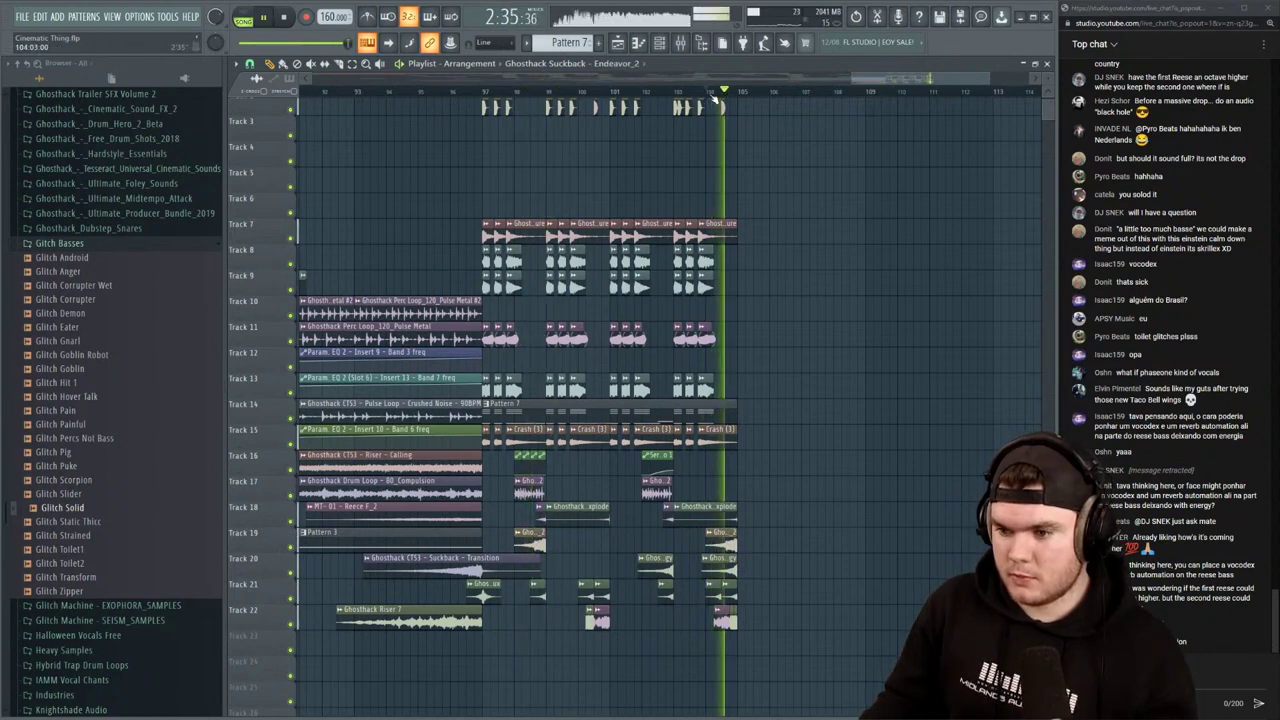
scroll(712, 100, "up", 3)
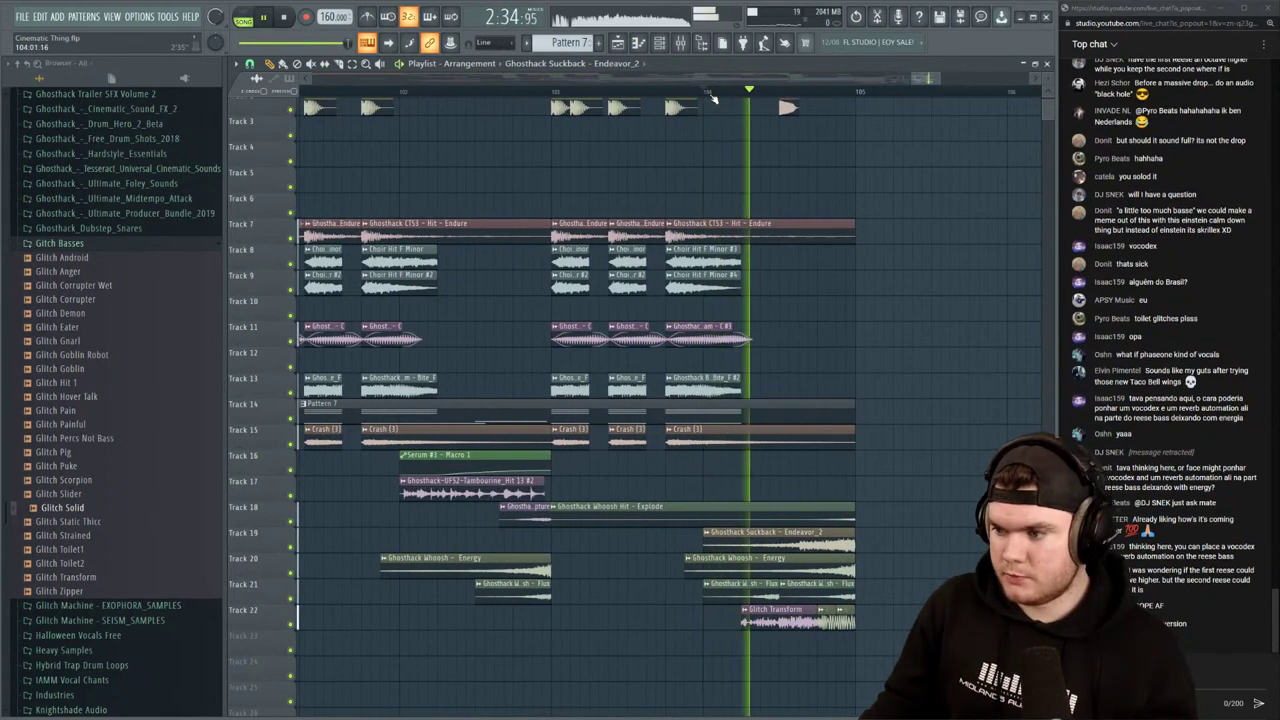
key("space")
Reopen Pattern 7, raise the Serum #3 note at 2:09 an octave to F4 and play it in context
scroll(546, 97, "up", 4)
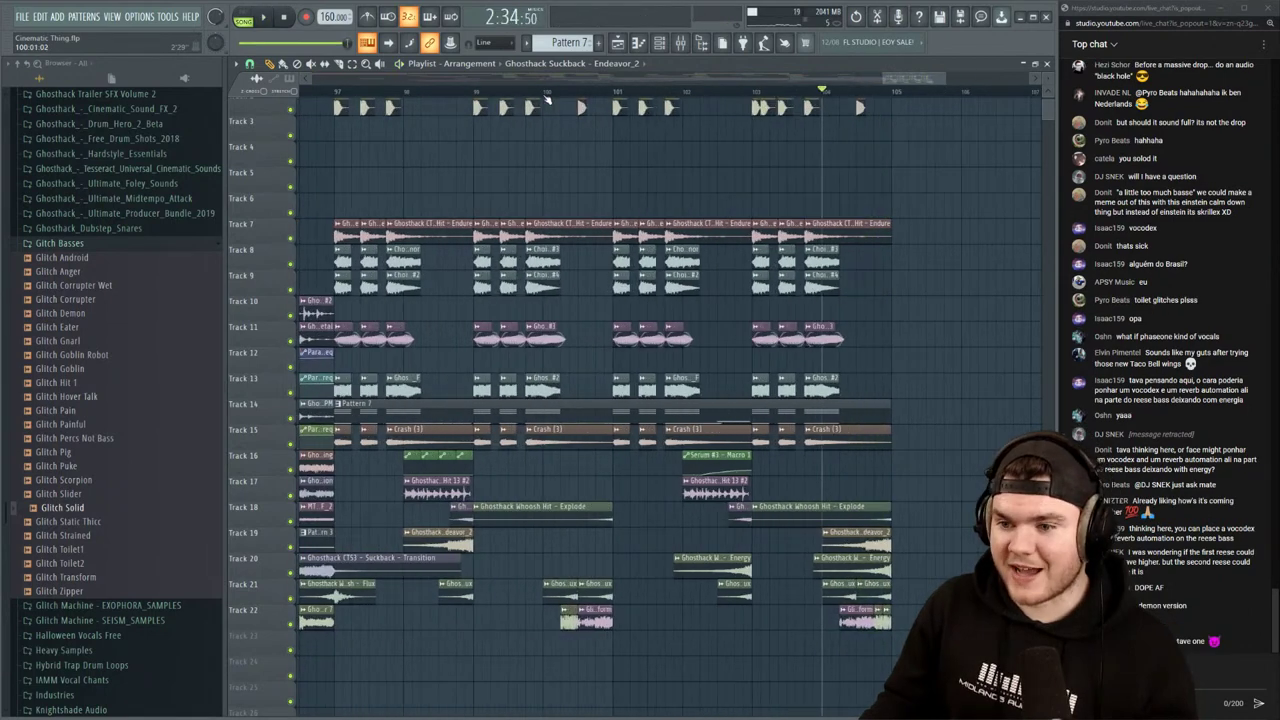
double_click(461, 407)
key("space")
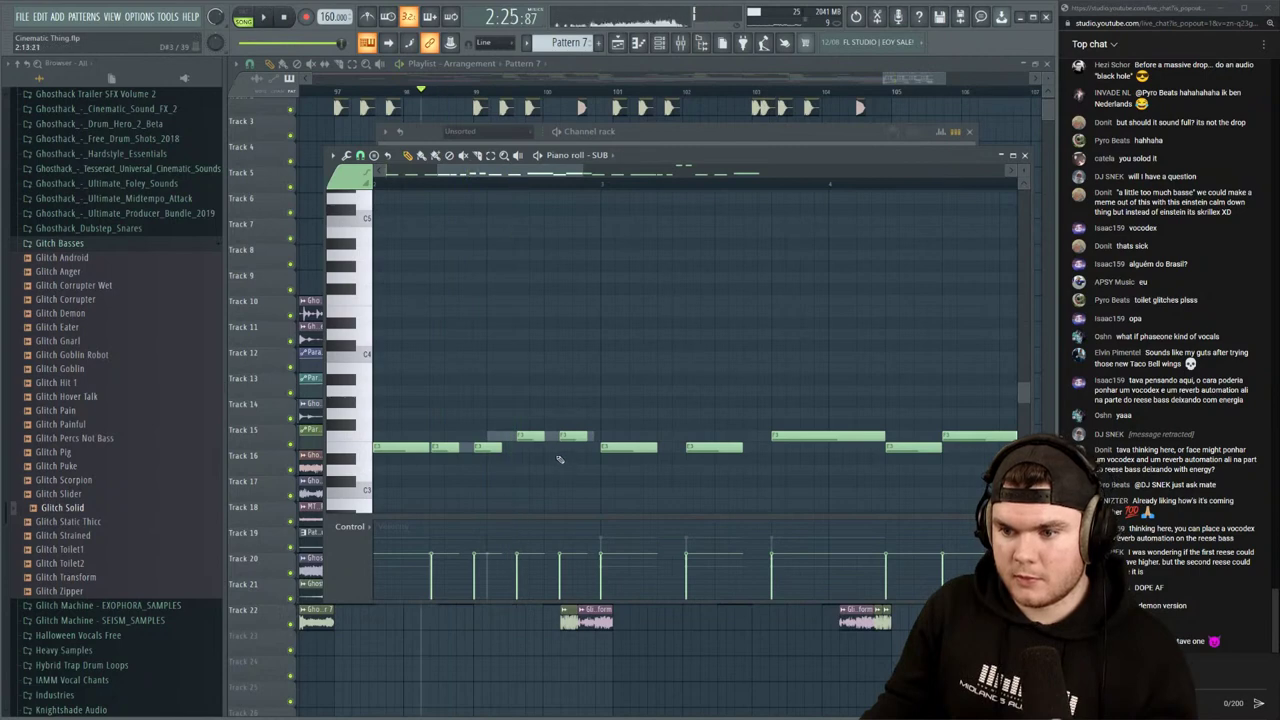
right_click(551, 437)
right_click(551, 437)
key("space")
left_click(550, 436, "ctrl")
key("space")
key("ctrl+Up")
key("space")
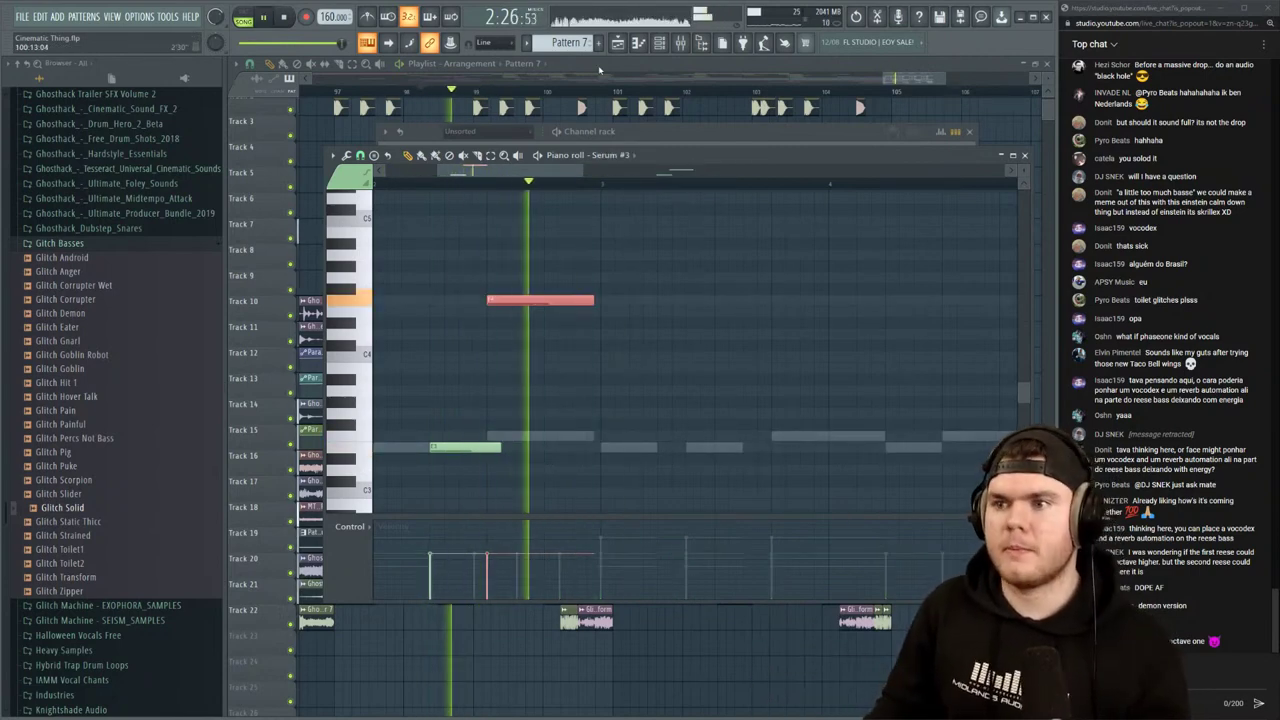
Return to the playlist, play through the drop and jump back to hear the section from bar 65
left_click(587, 65)
scroll(587, 97, "down", 3)
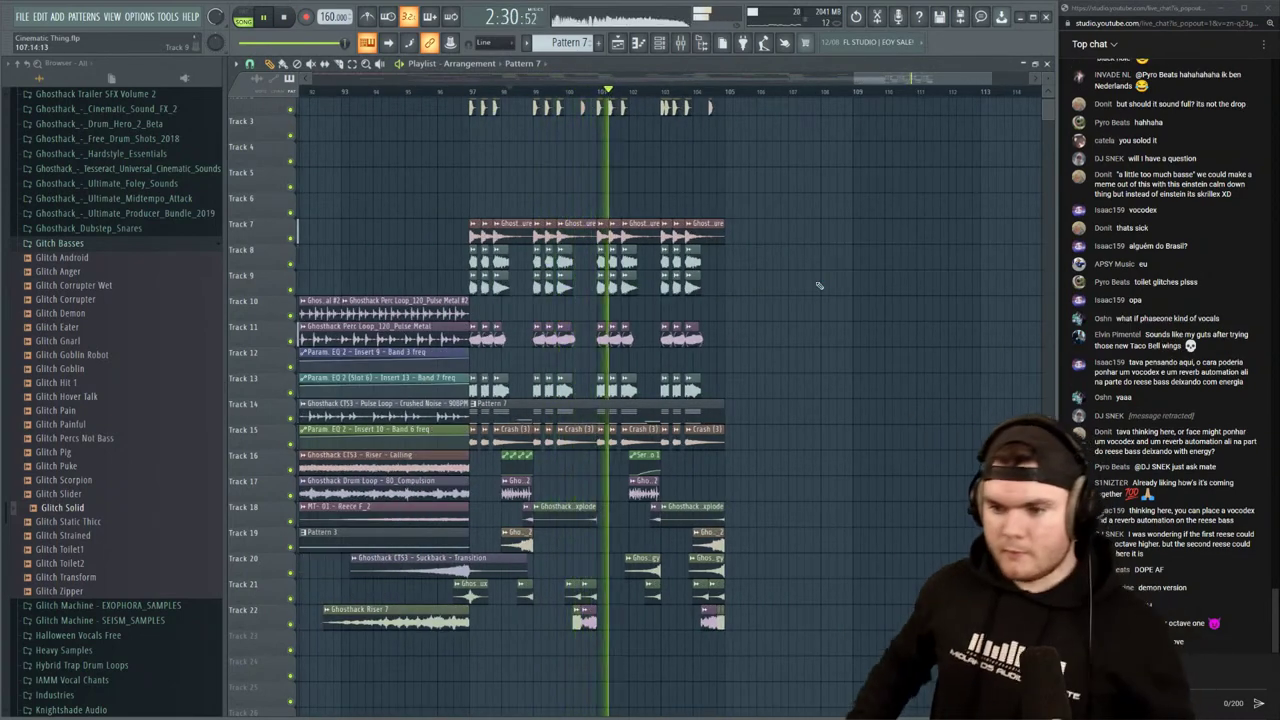
scroll(459, 99, "down", 3)
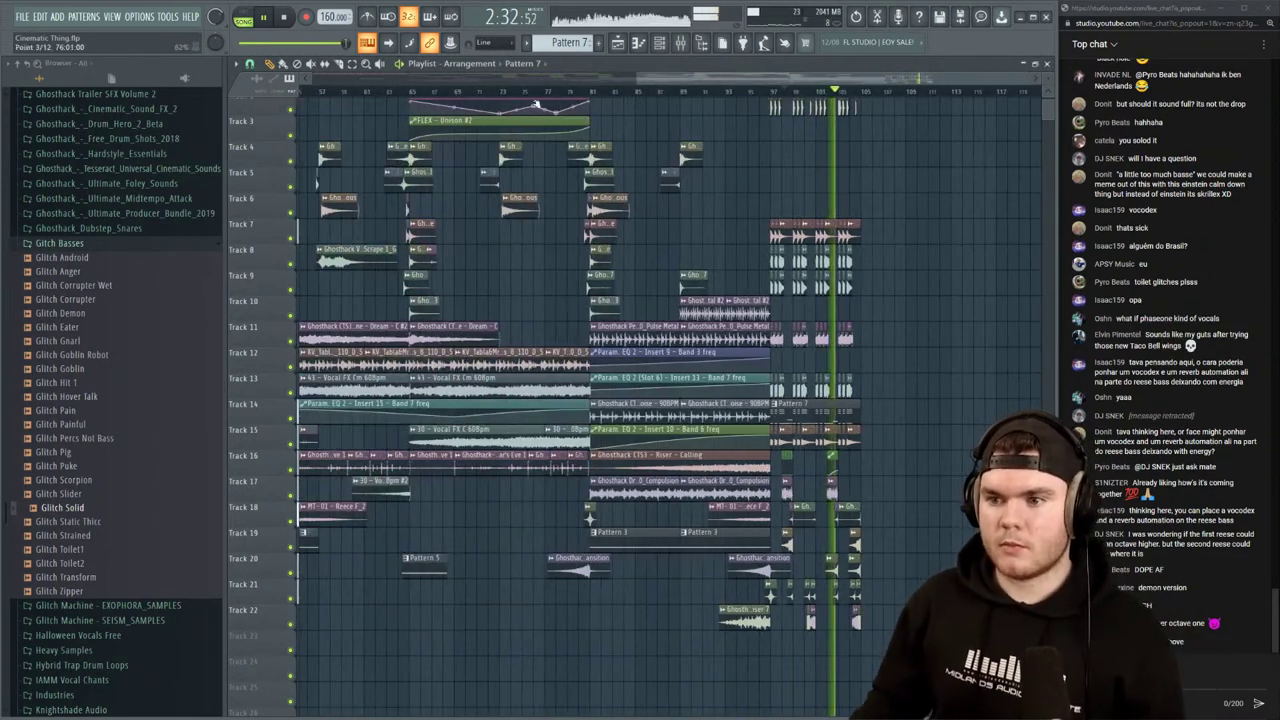
key("space")
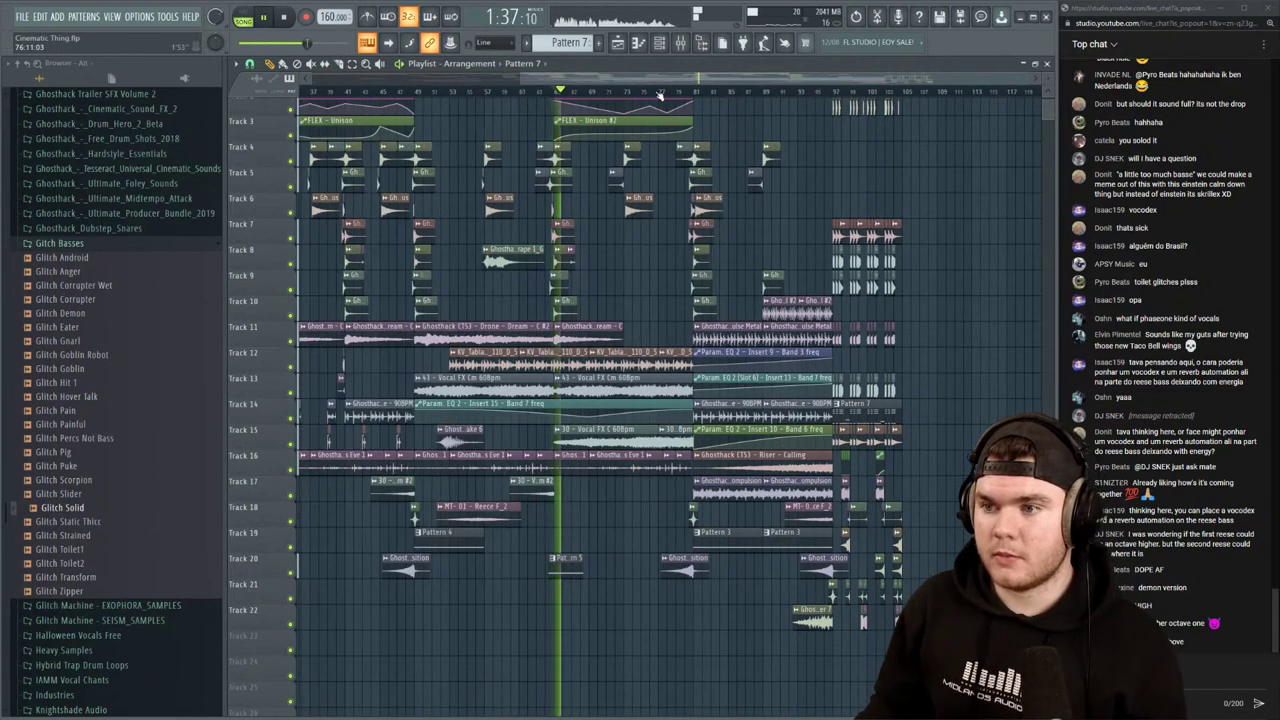
Save the project and play the build-up from just before bar 81
scroll(800, 97, "up", 2)
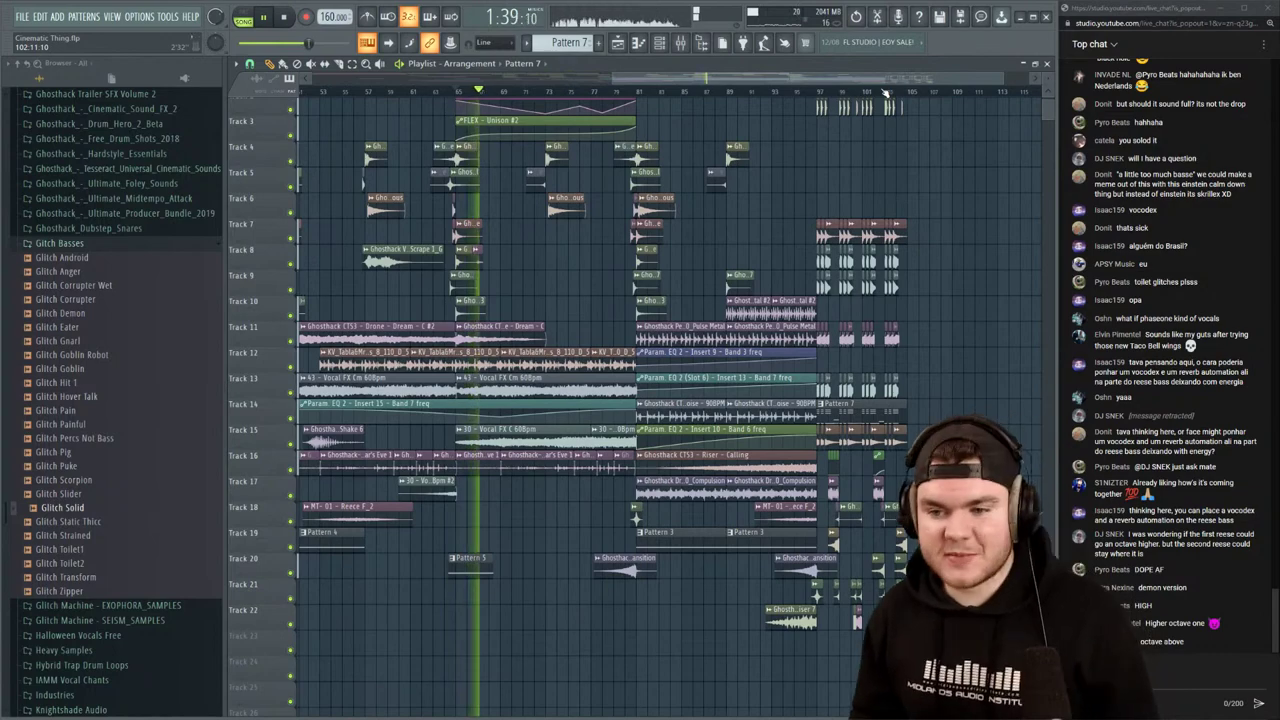
scroll(885, 92, "up", 3)
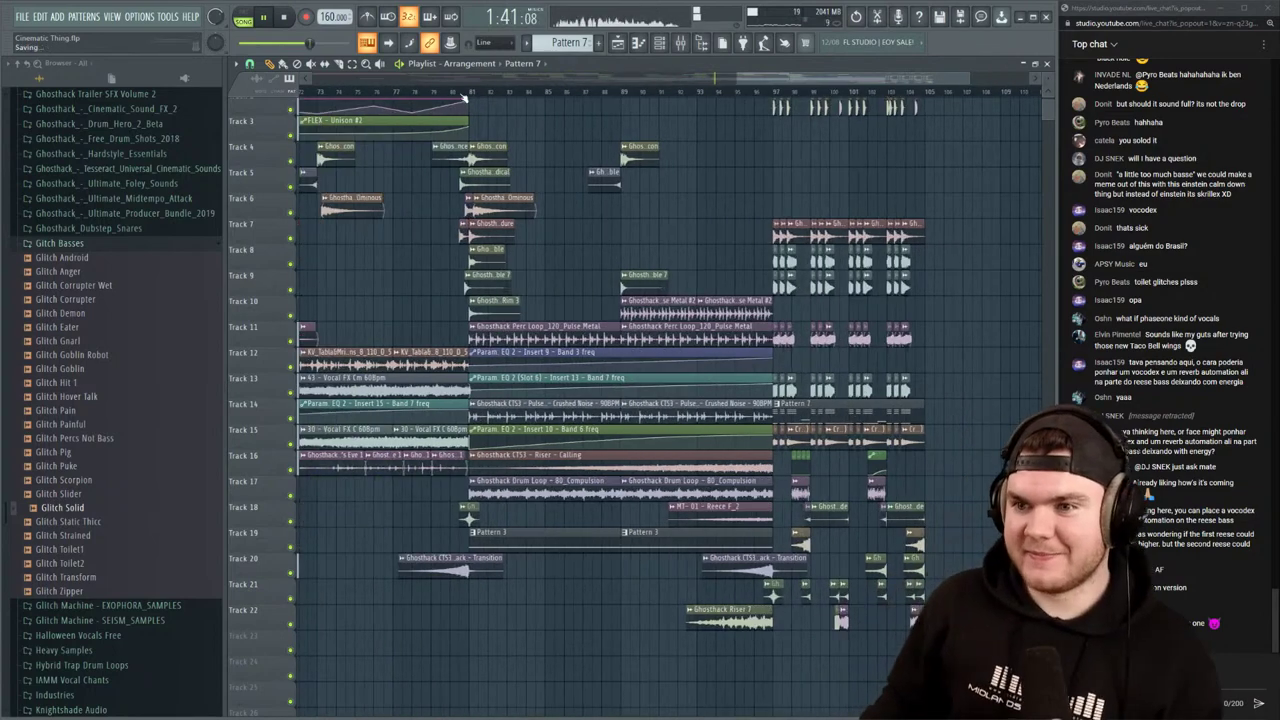
left_click(465, 97)
scroll(464, 95, "down", 4)
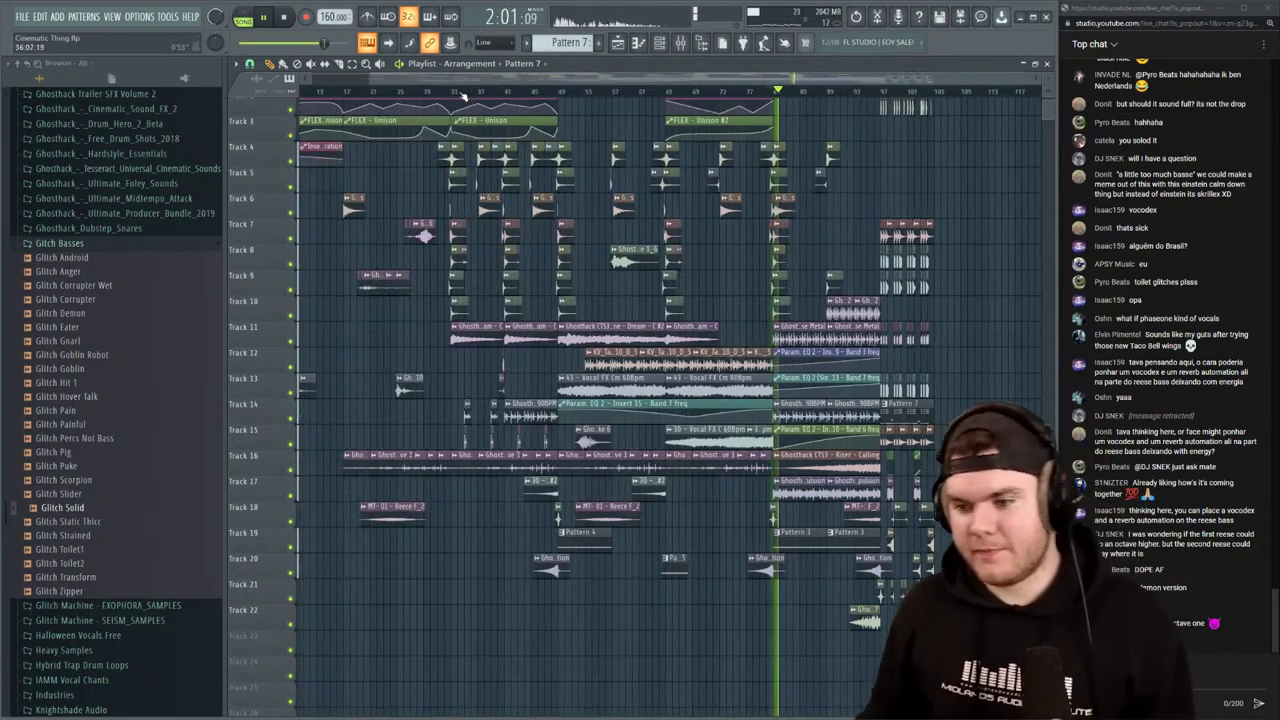
Listen to short excerpts across the arrangement, both ahead of the drop and from the drop at bar 97
left_click(615, 91)
scroll(780, 160, "up", 1)
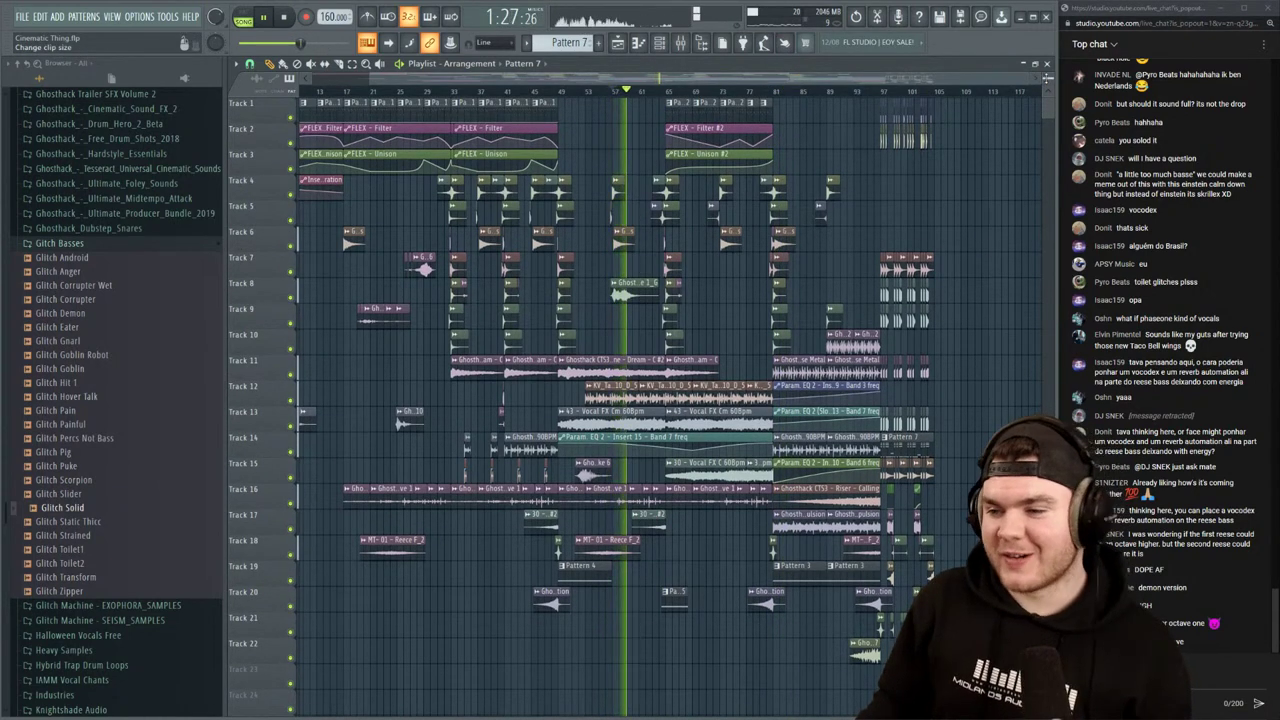
left_click(881, 92)
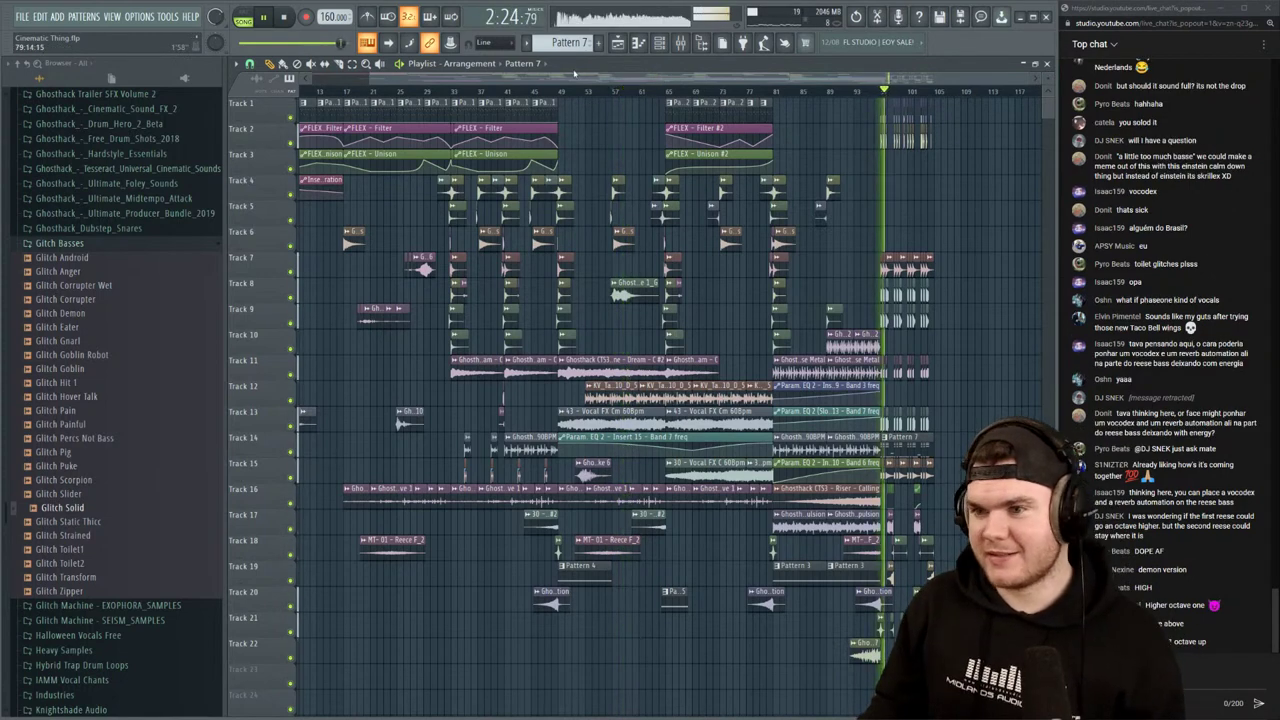
left_click(537, 91)
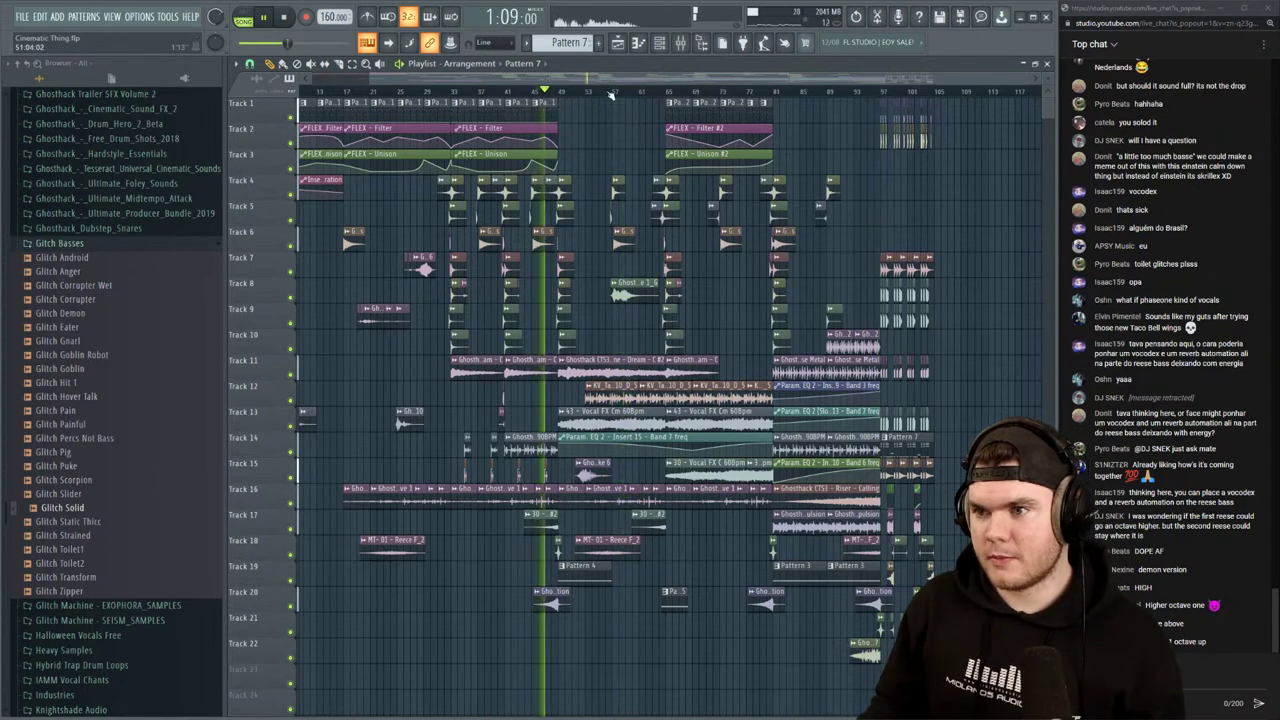
left_click(741, 92)
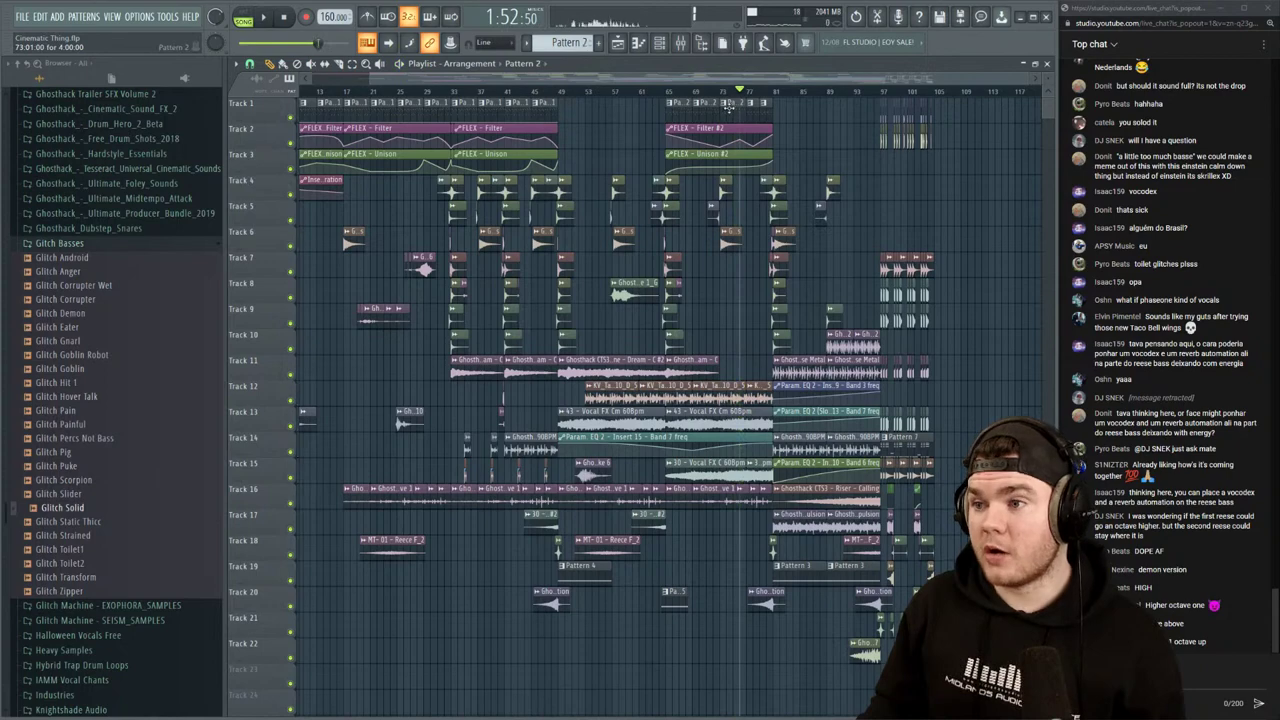
Place Pattern 2 on Track 3 at bar 97 over the drop and solo that track
scroll(907, 95, "up", 3)
key("space")
scroll(931, 94, "up", 4)
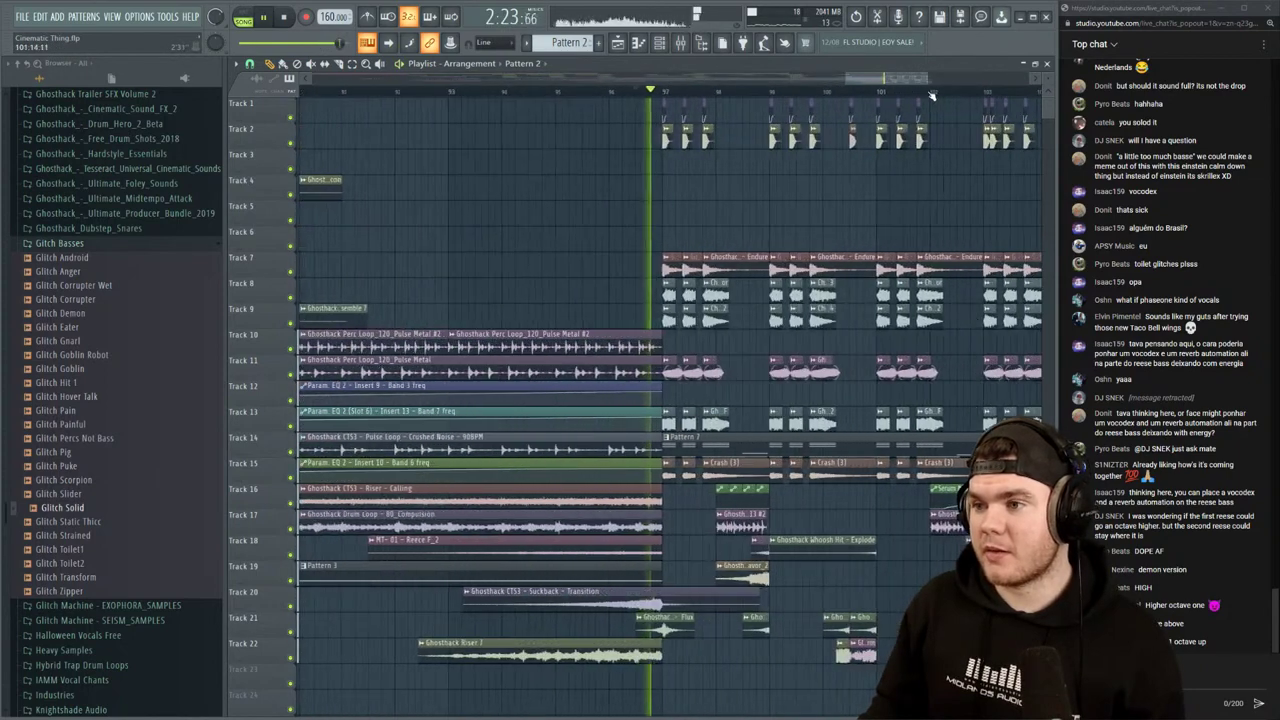
left_click(669, 162)
key("space")
key("space")
right_click(292, 169)
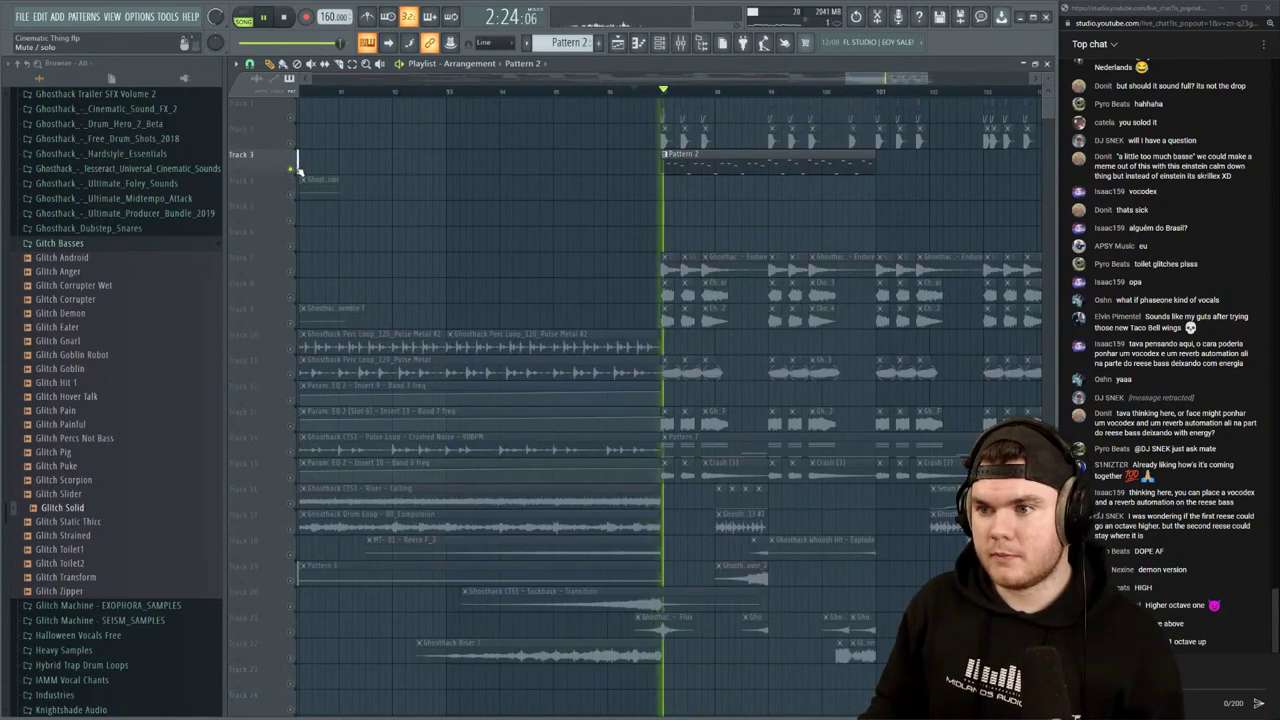
Bring Tracks 1, 2 and 4 into the solo alongside Track 3 and play the earlier melody sections
scroll(674, 91, "down", 7)
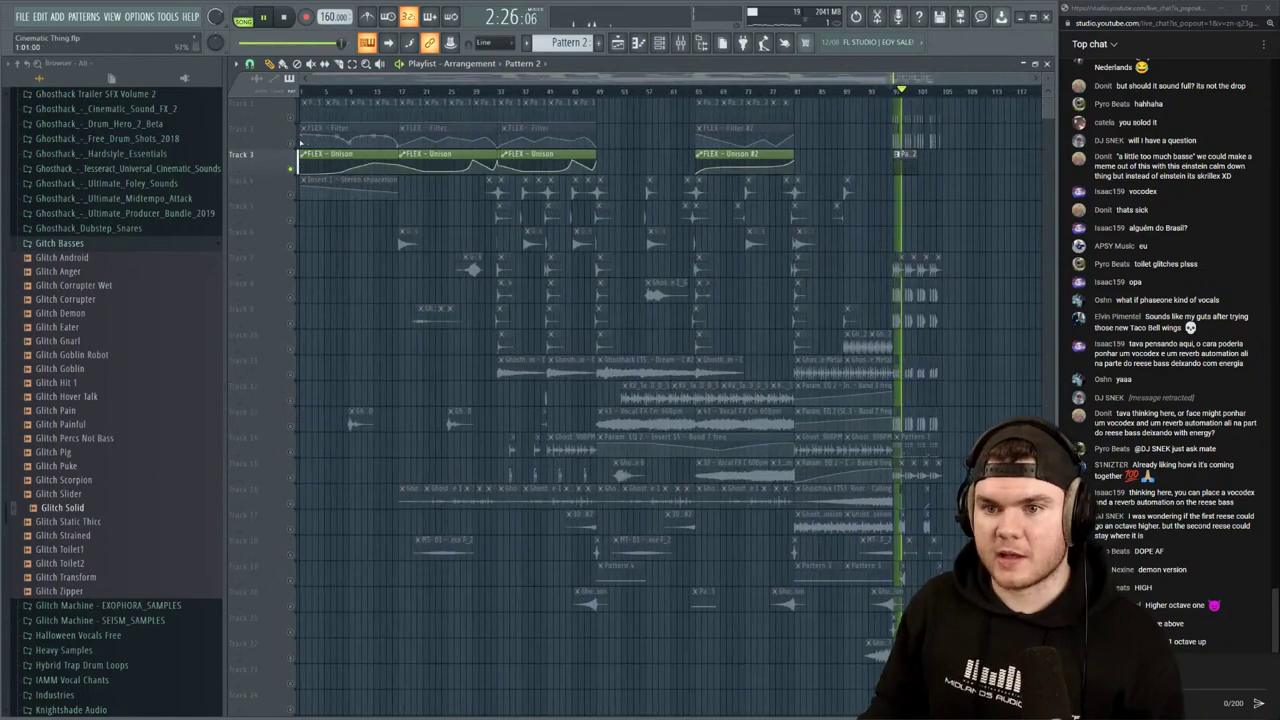
left_click(291, 143)
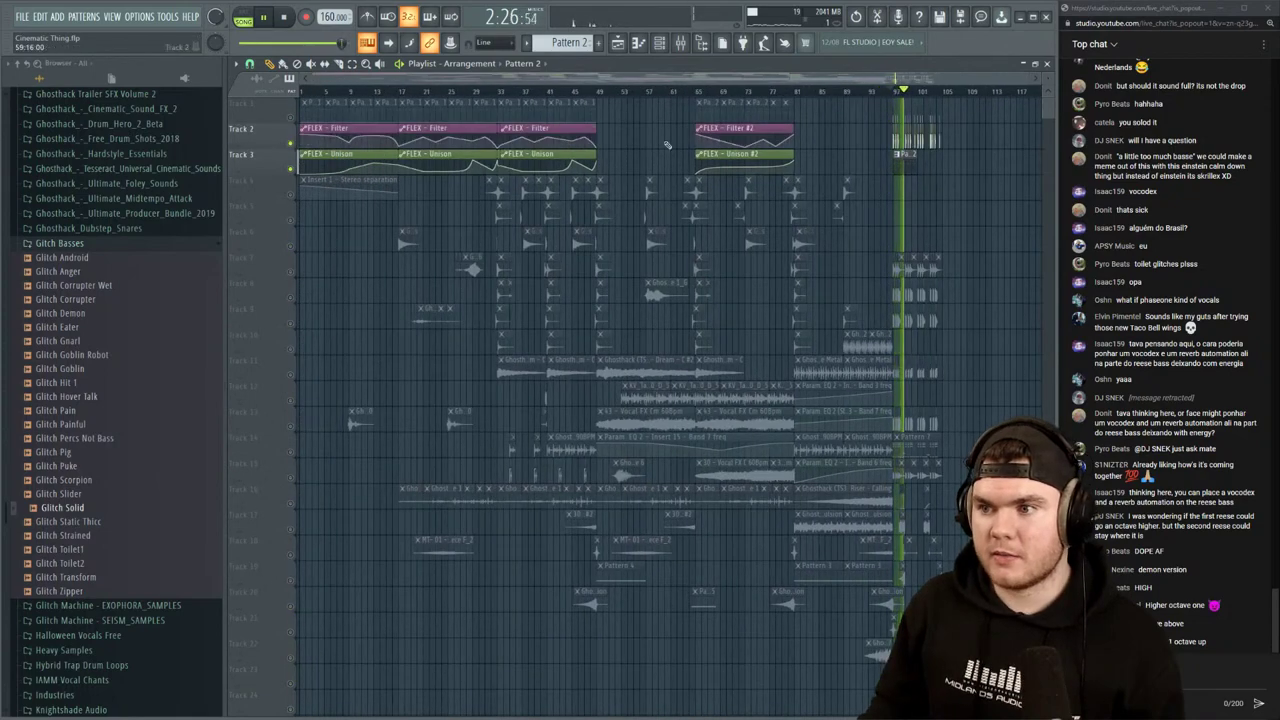
left_click(292, 117)
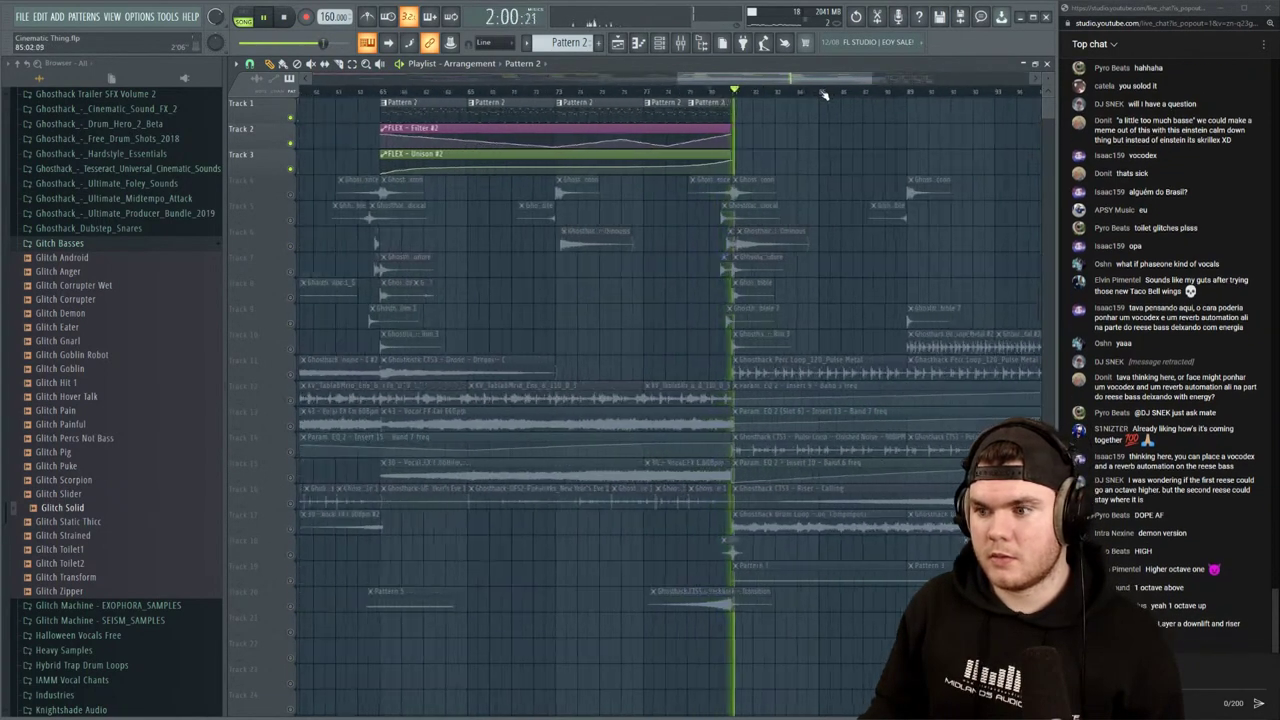
left_click(566, 92)
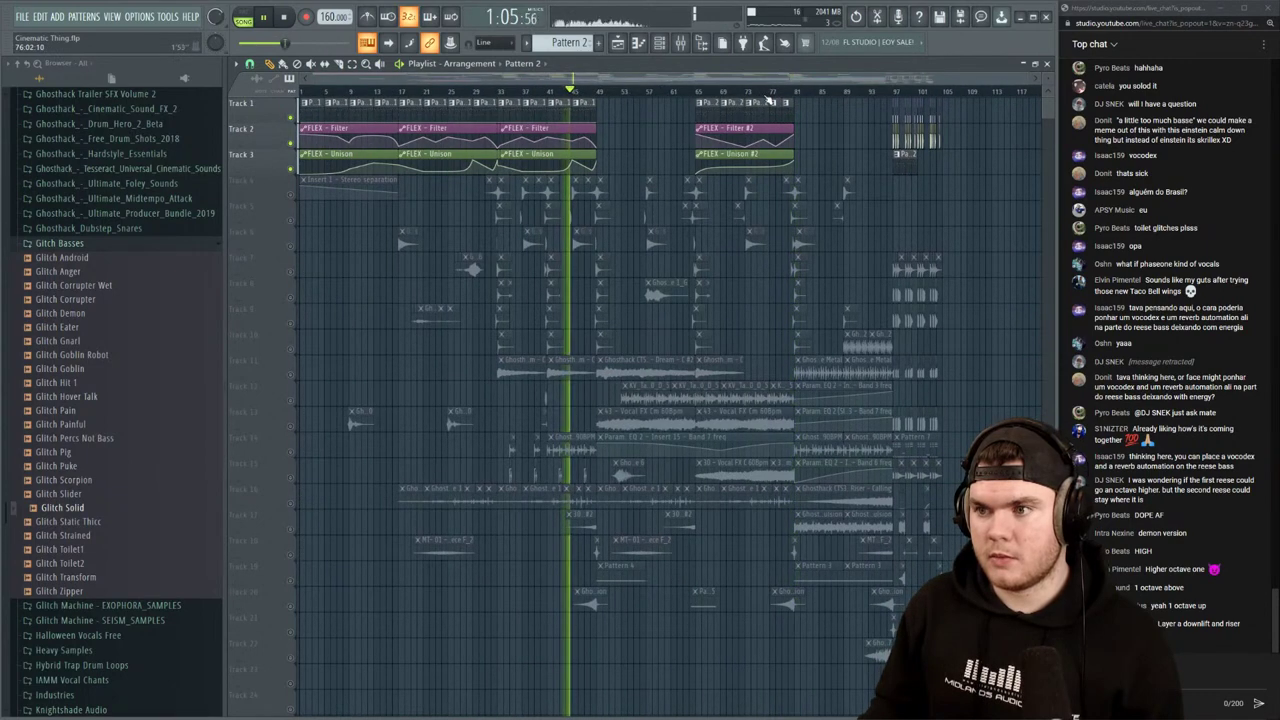
left_click(293, 195)
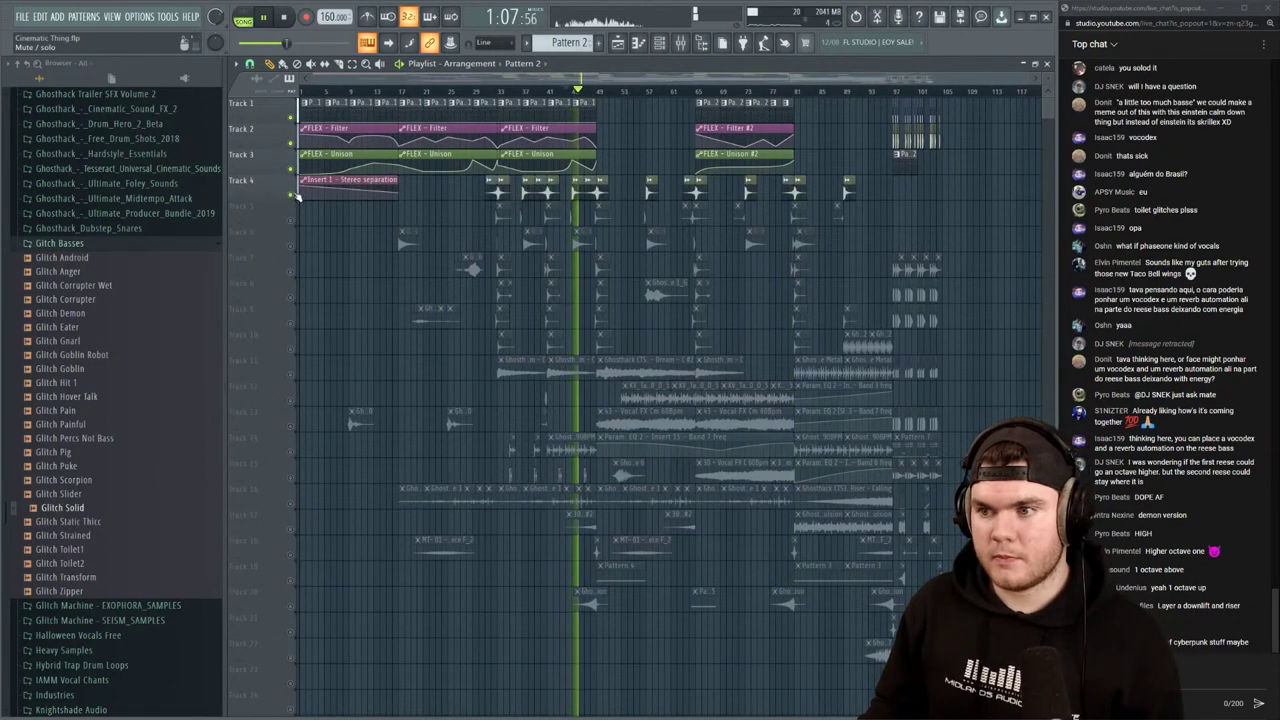
left_click(762, 91)
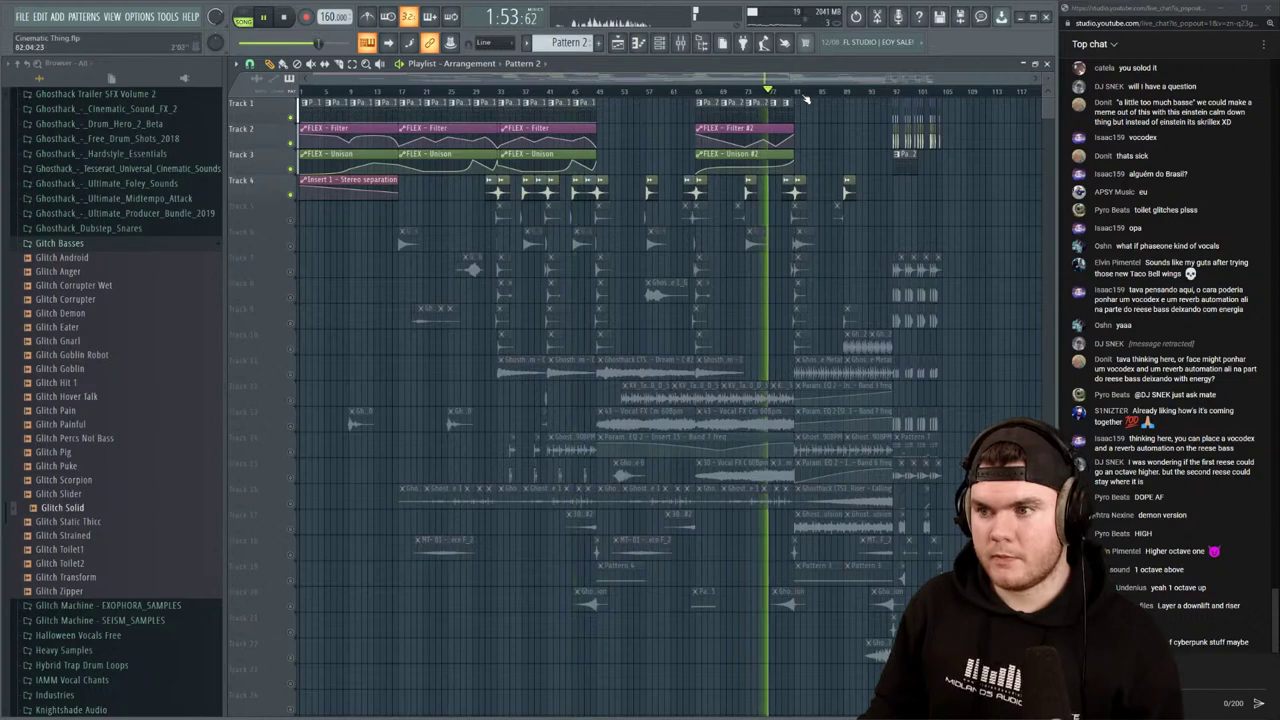
Try extending the FLEX - Filter #2 automation on Track 2 up to bar 97, play into the drop and unsolo all tracks
scroll(815, 99, "up", 4)
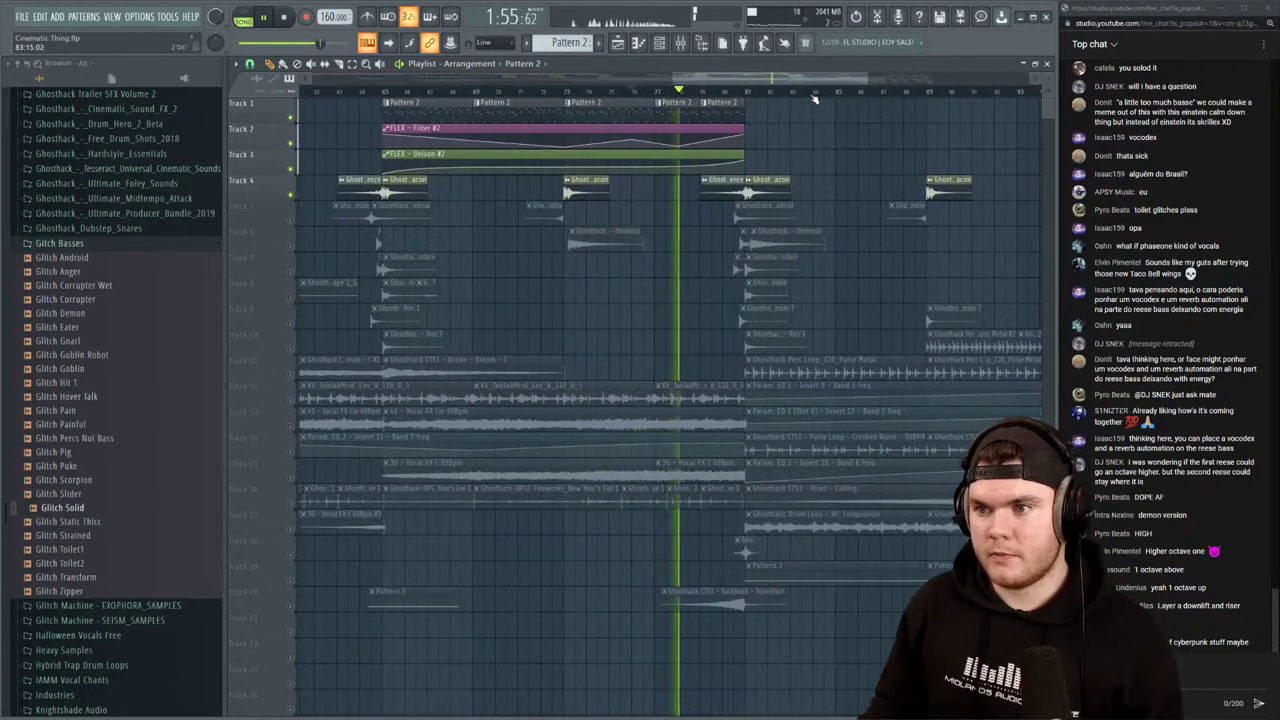
left_click_drag(744, 128, 885, 112)
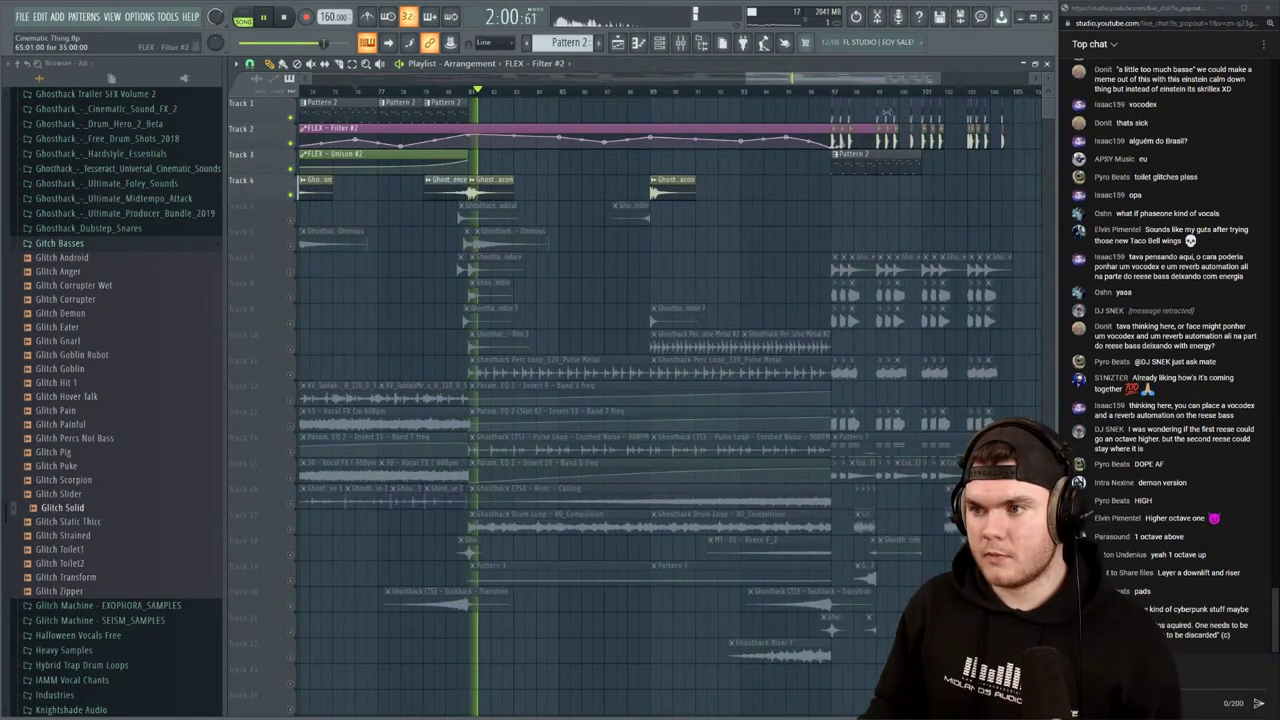
left_click(819, 91)
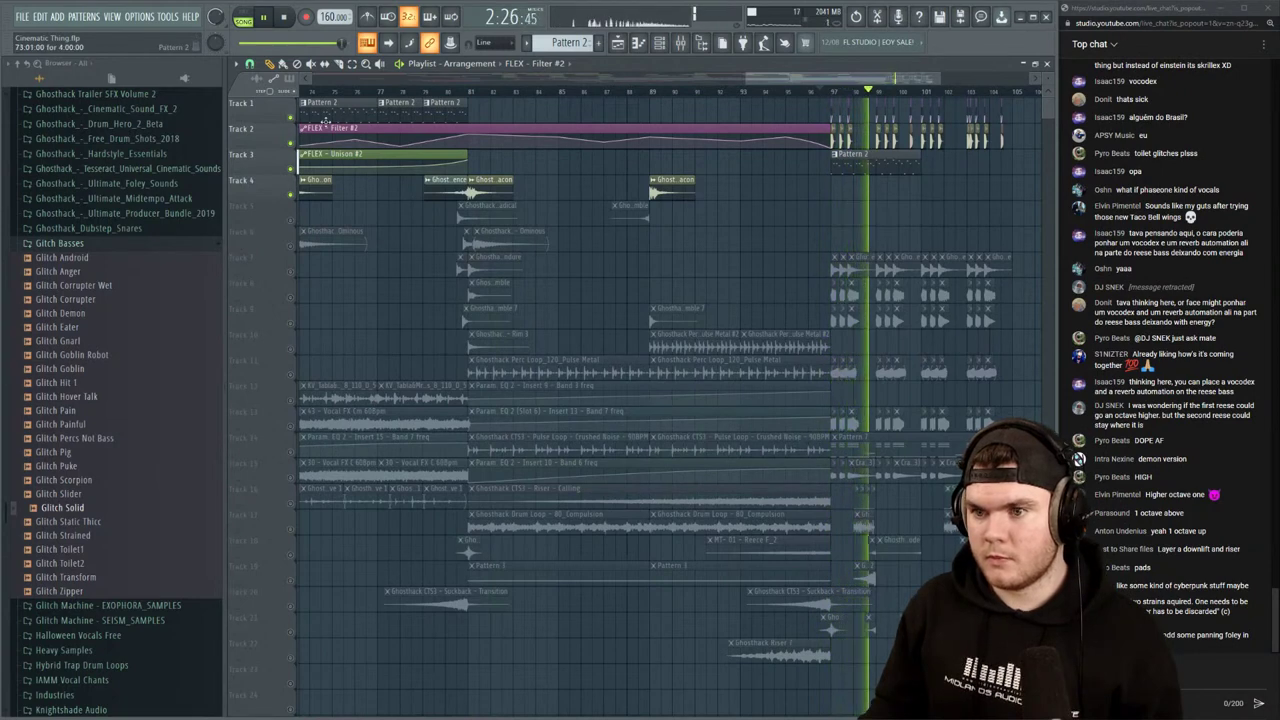
right_click(292, 169)
right_click(292, 169)
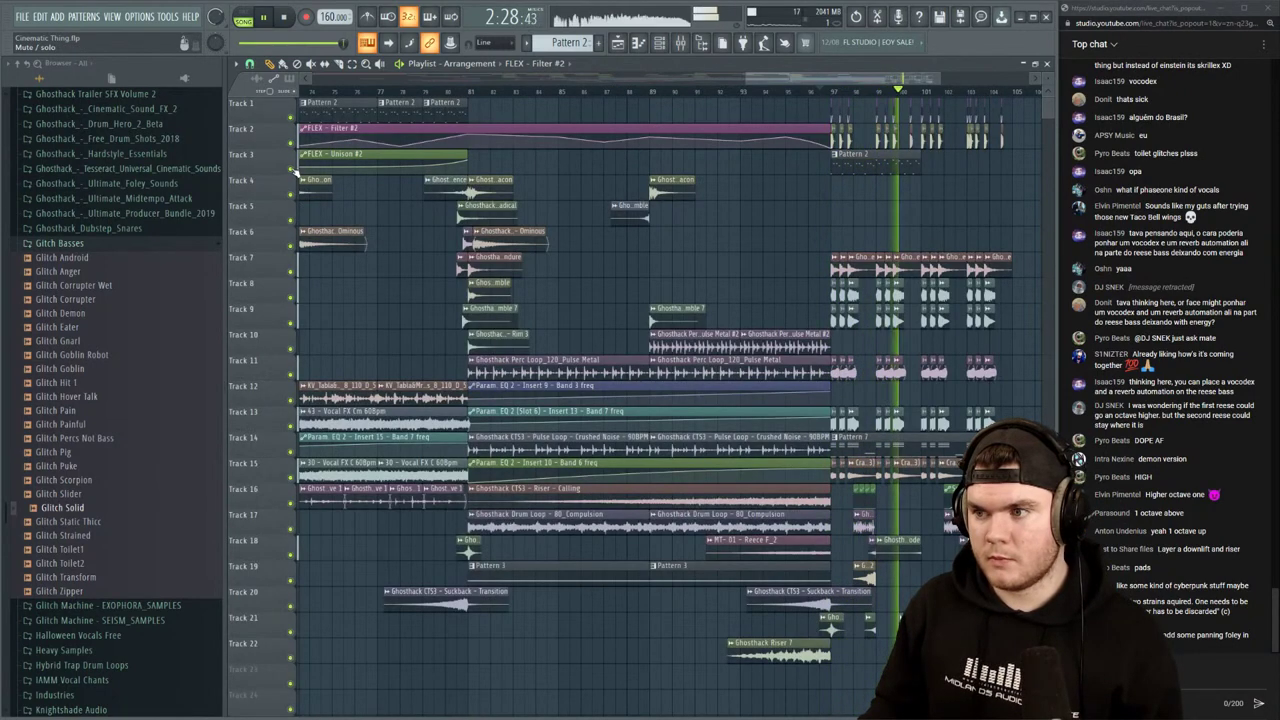
Add a second Pattern 2 clip on Track 3 at bar 101 and play the drop from bar 97
left_click(945, 166)
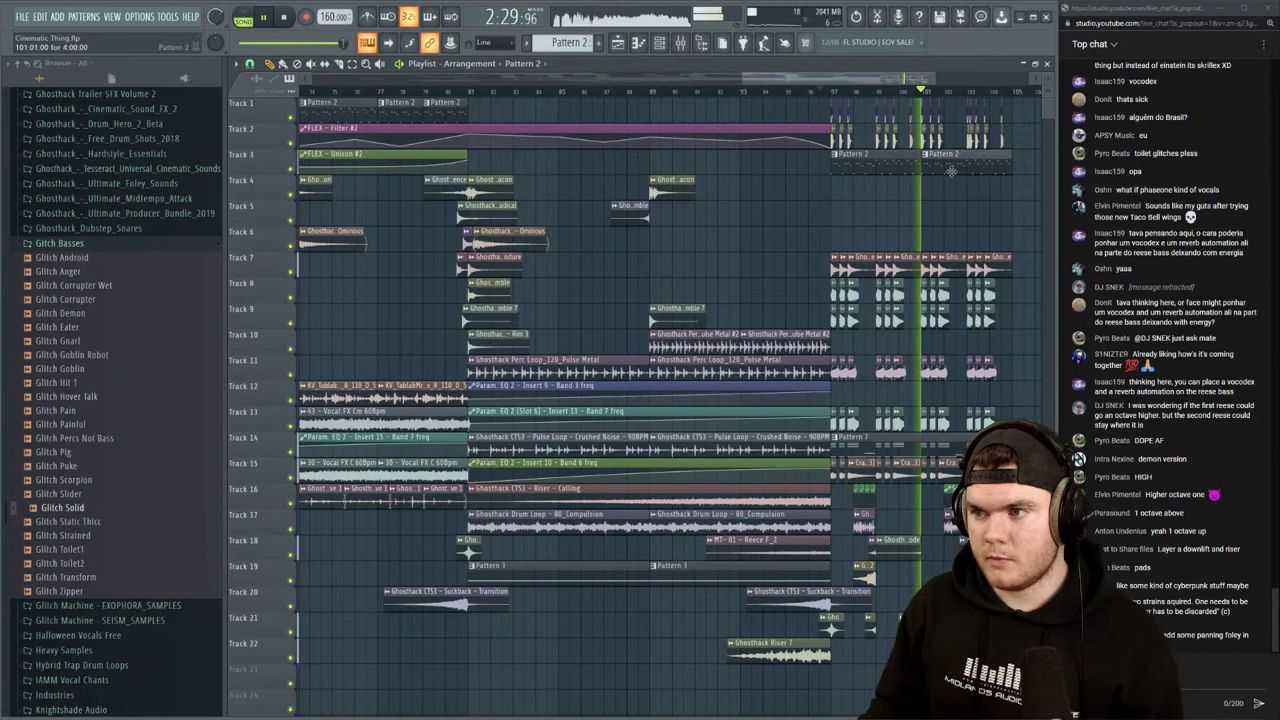
left_click(837, 92)
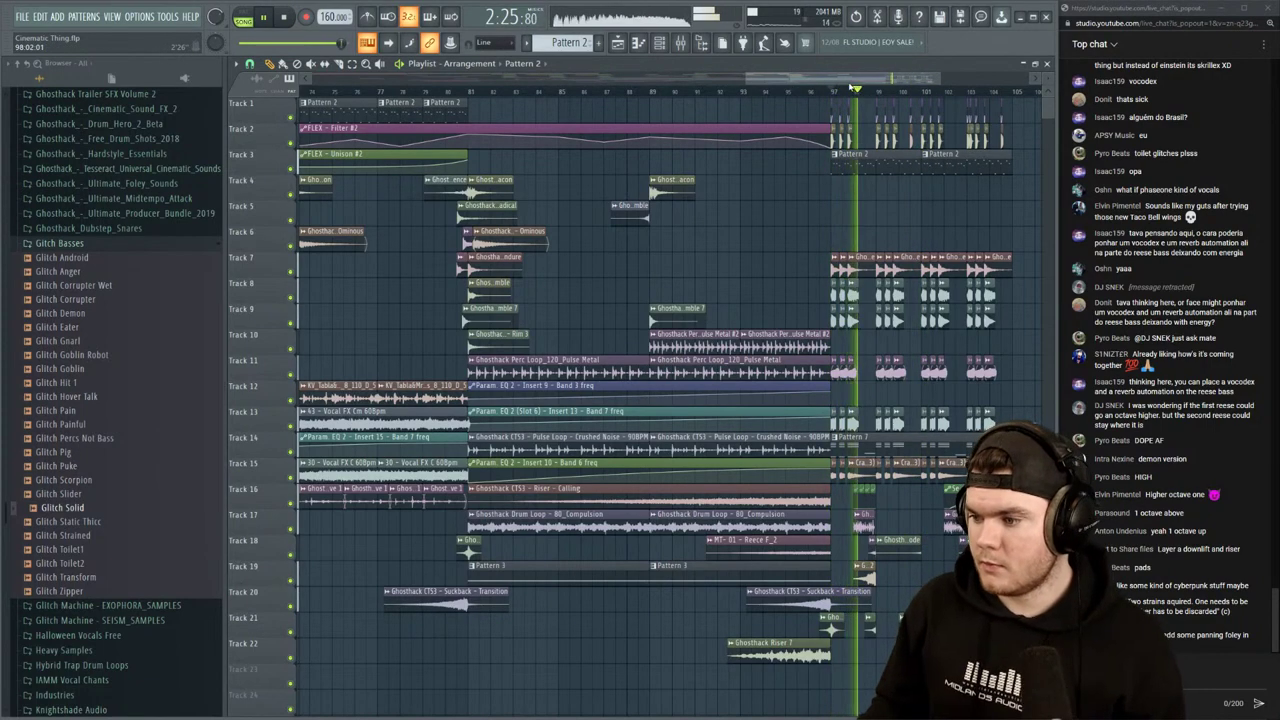
scroll(838, 95, "up", 5)
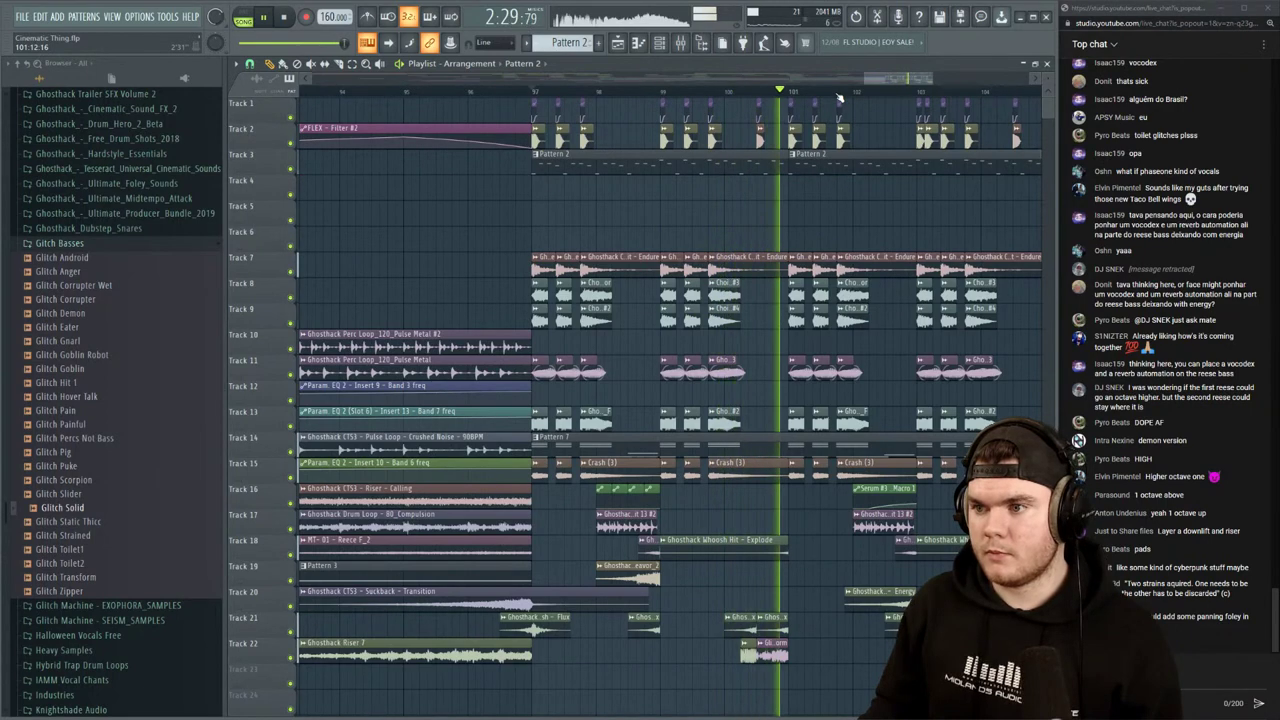
scroll(840, 96, "down", 6)
scroll(846, 93, "up", 5)
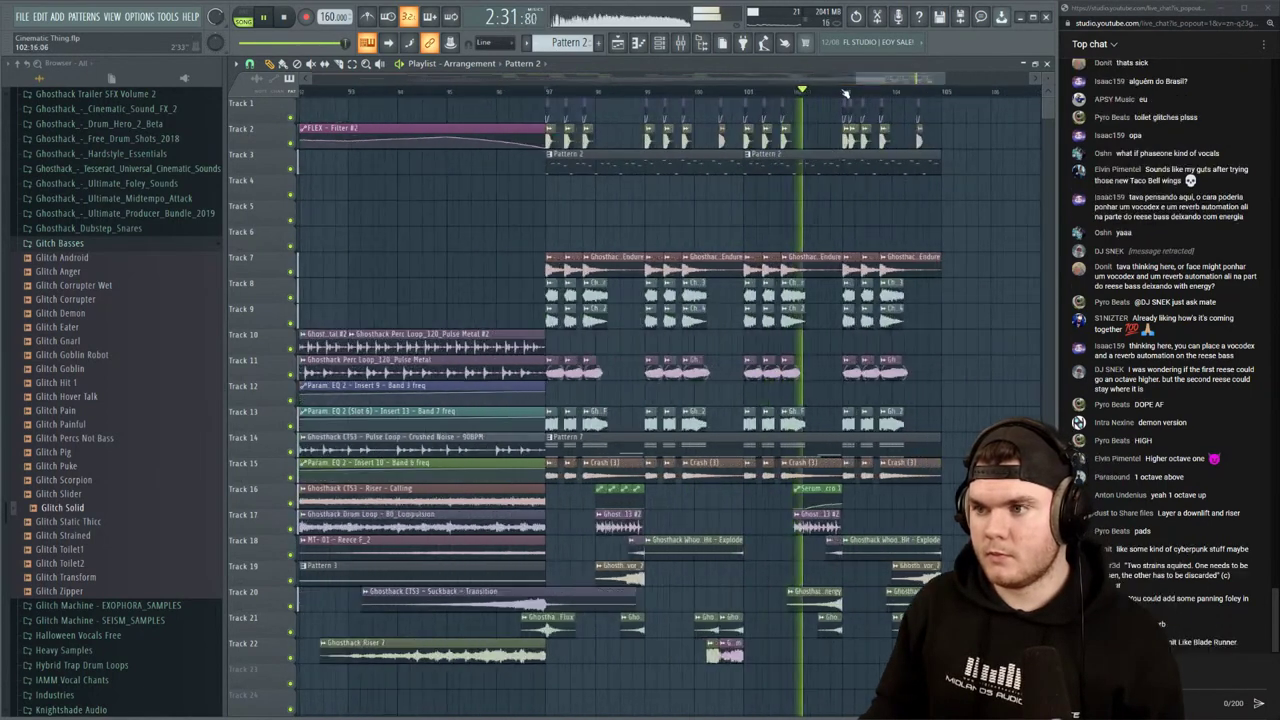
Delete both Pattern 2 clips from Track 3 in the drop and restore the FLEX - Filter #2 clip's end to bar 81
right_click(797, 163)
right_click(610, 162)
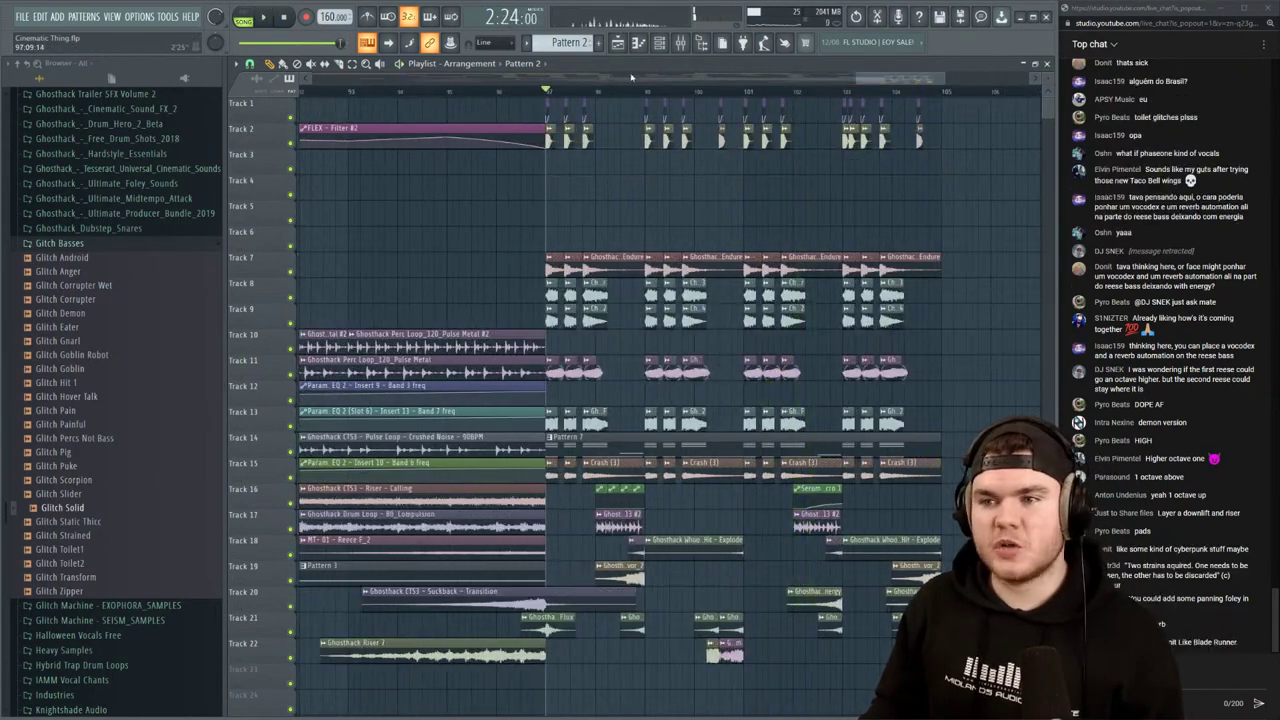
scroll(631, 77, "down", 4)
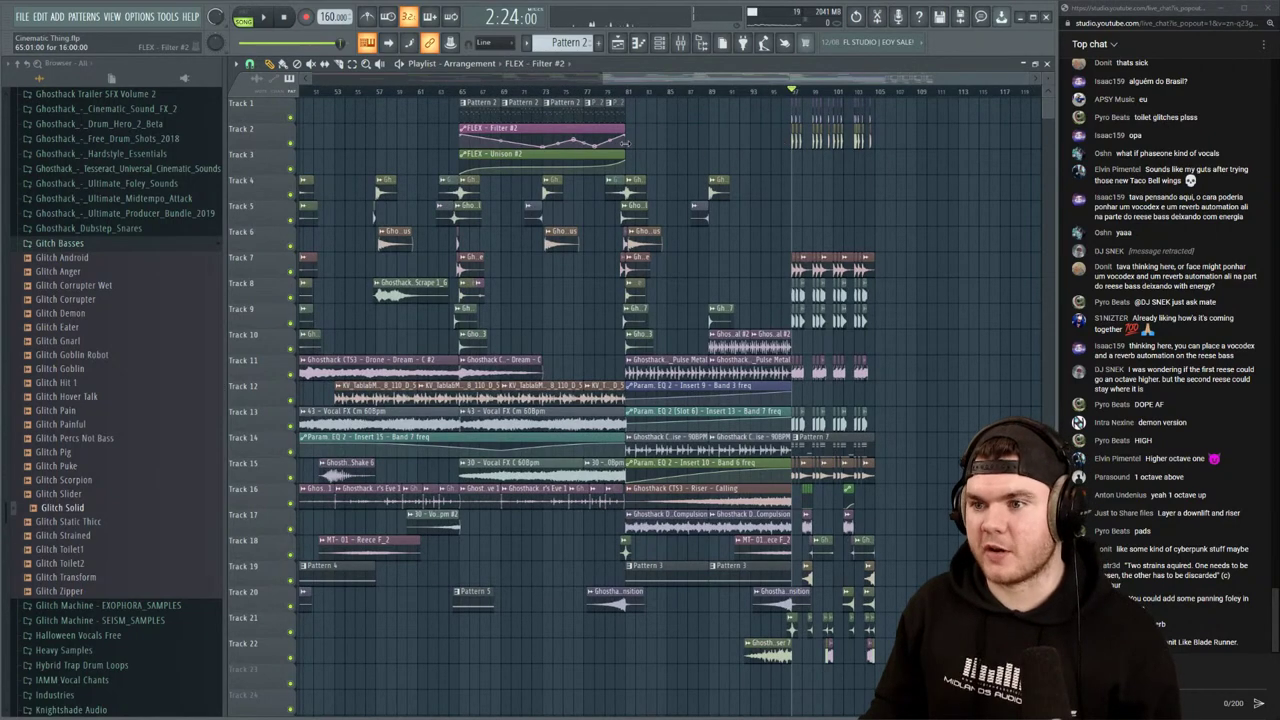
Copy the Tambourine_Hit 13 #2 clip on Track 17 from bar 102 to bar 104 and play the drop from bar 97
scroll(840, 100, "up", 4)
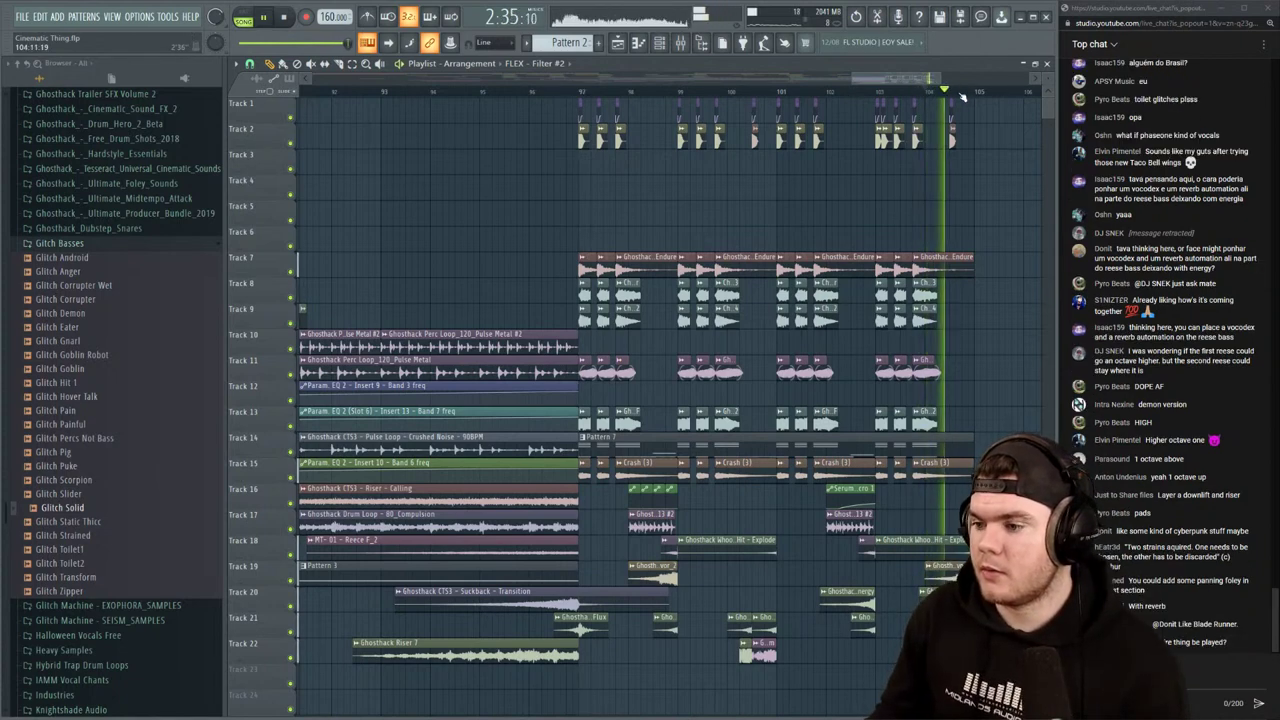
scroll(960, 97, "up", 2)
scroll(975, 97, "down", 2)
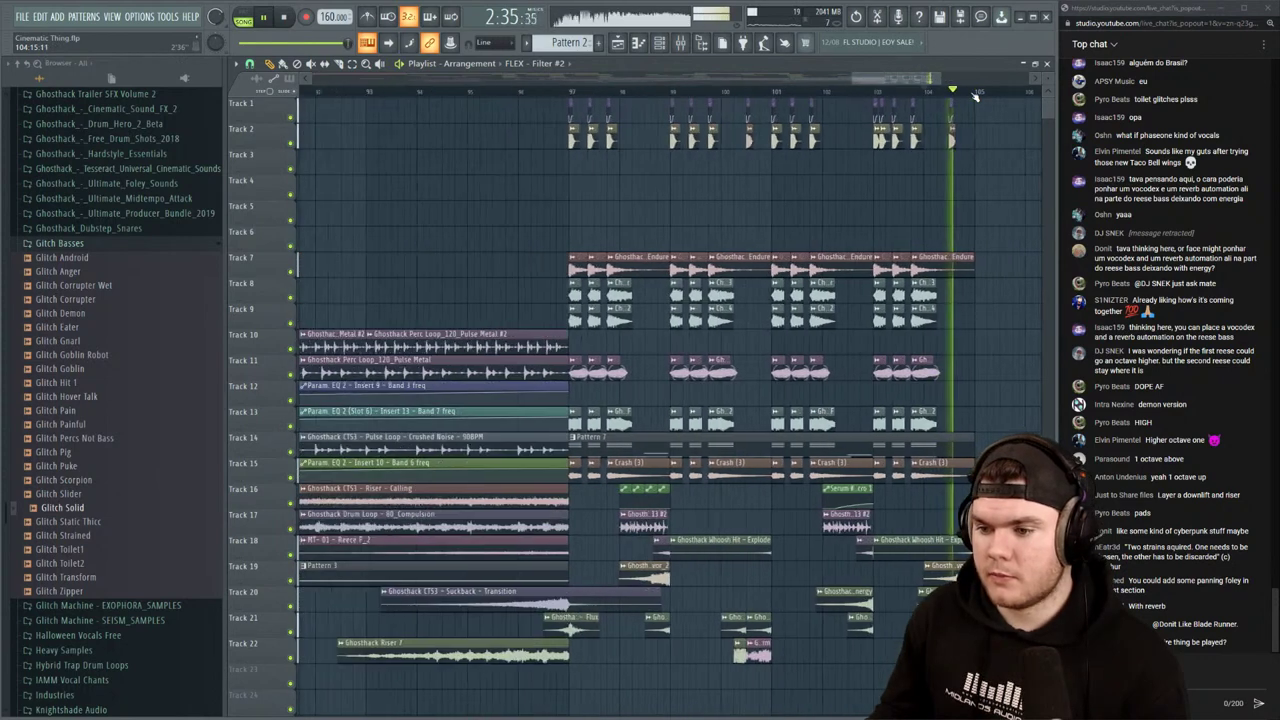
left_click_drag(847, 521, 952, 521)
key("space")
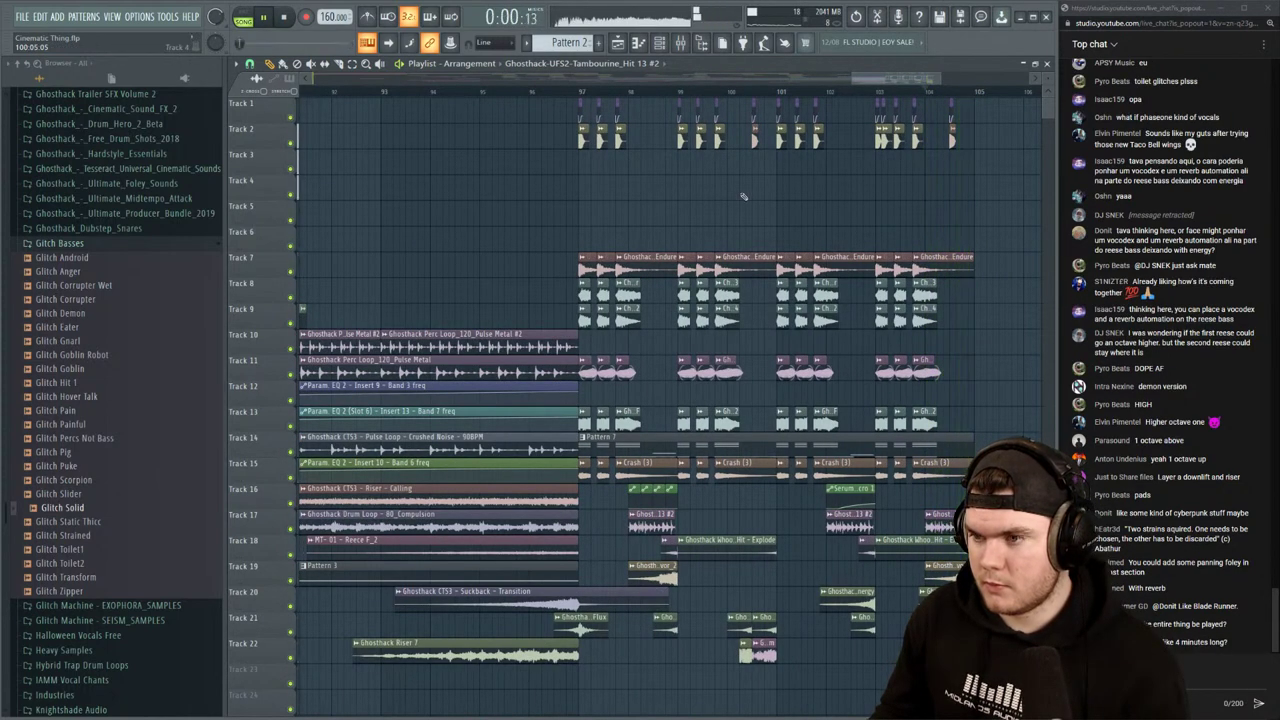
left_click(582, 95)
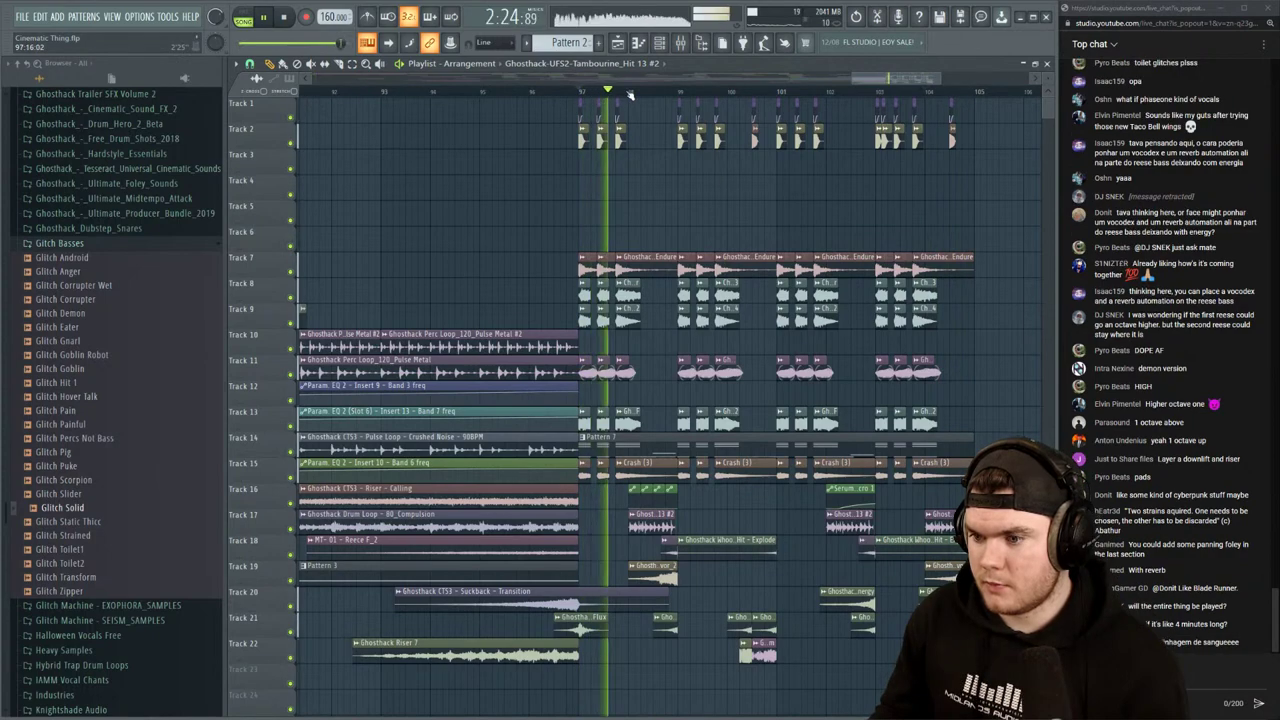
Listen through the first half of the drop and set the playback position to bar 101
scroll(632, 93, "down", 2)
scroll(821, 92, "up", 2)
scroll(822, 92, "up", 2)
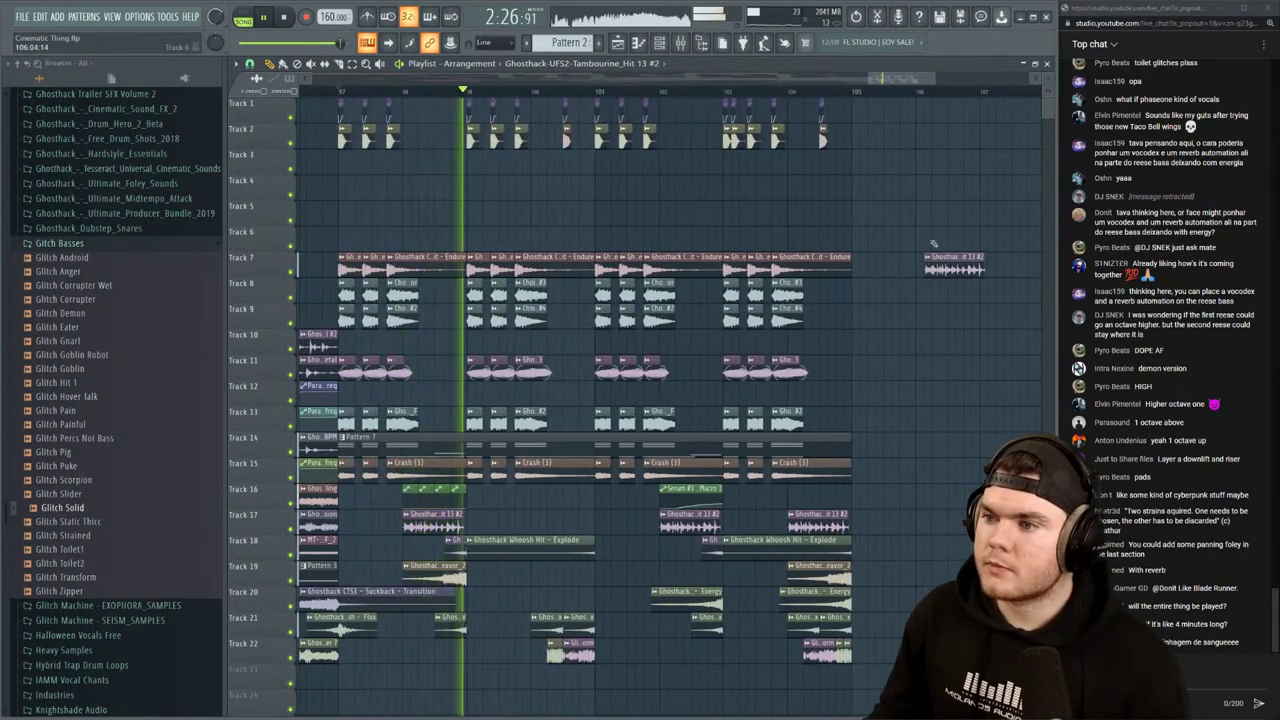
key("space")
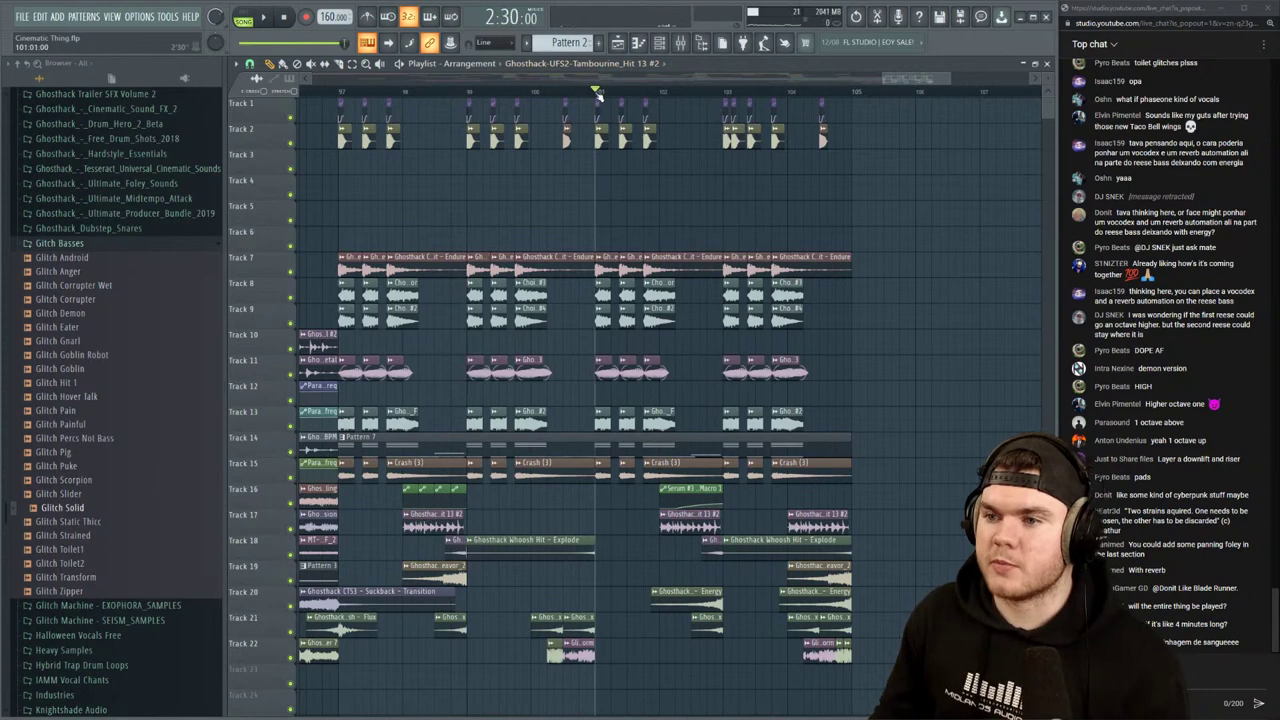
key("space")
scroll(662, 96, "down", 1)
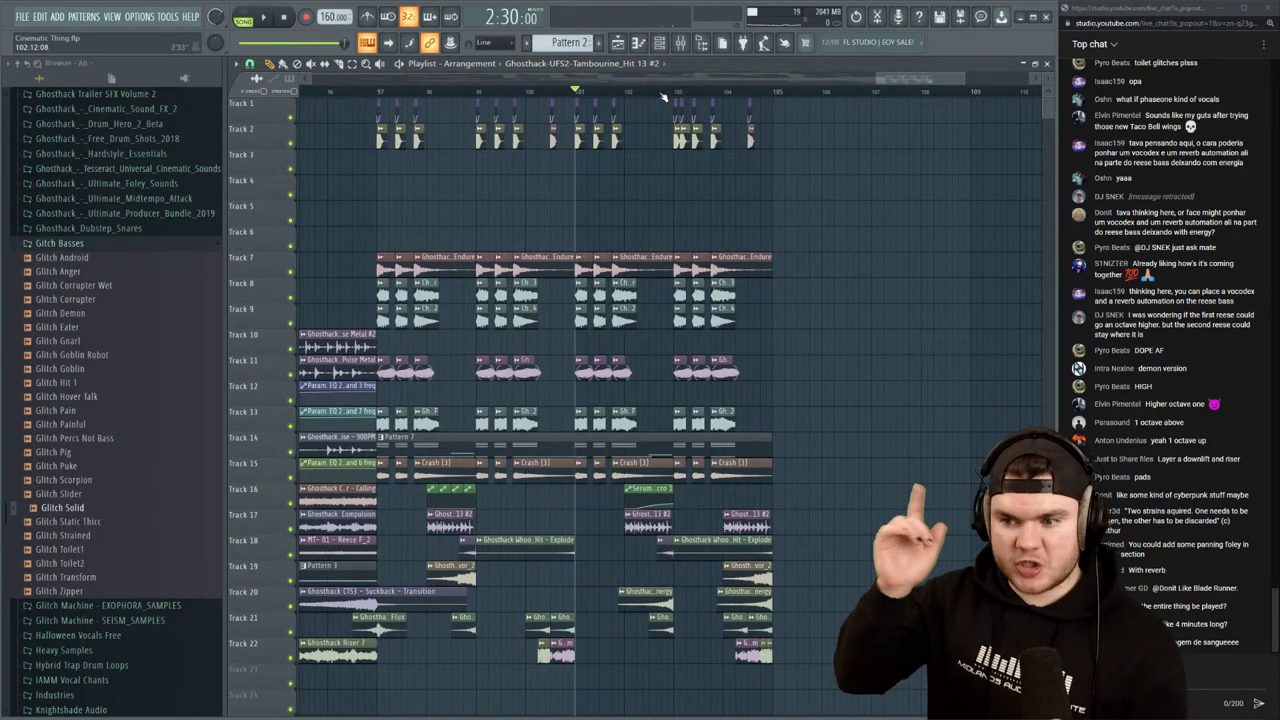
Collapse the Glitch Basses folder, solo Tracks 12 and 14 and play the tabla loop from bar 53
left_click(118, 244)
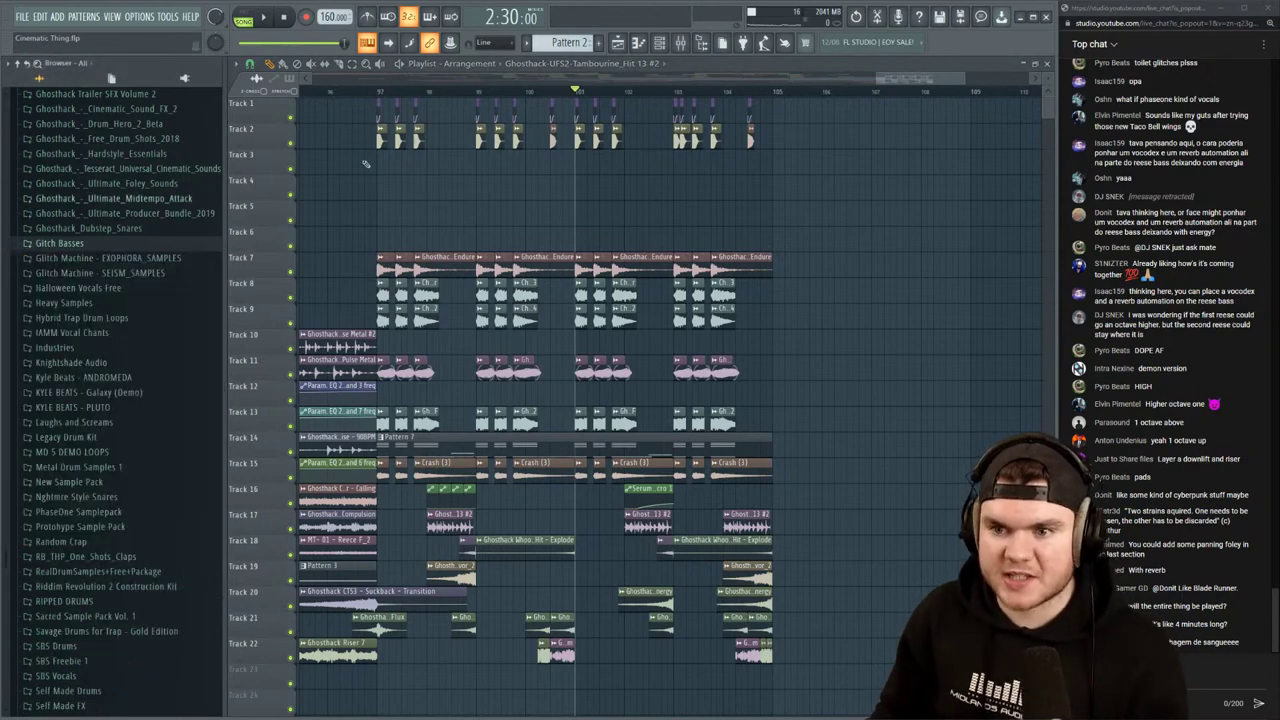
scroll(676, 93, "down", 3)
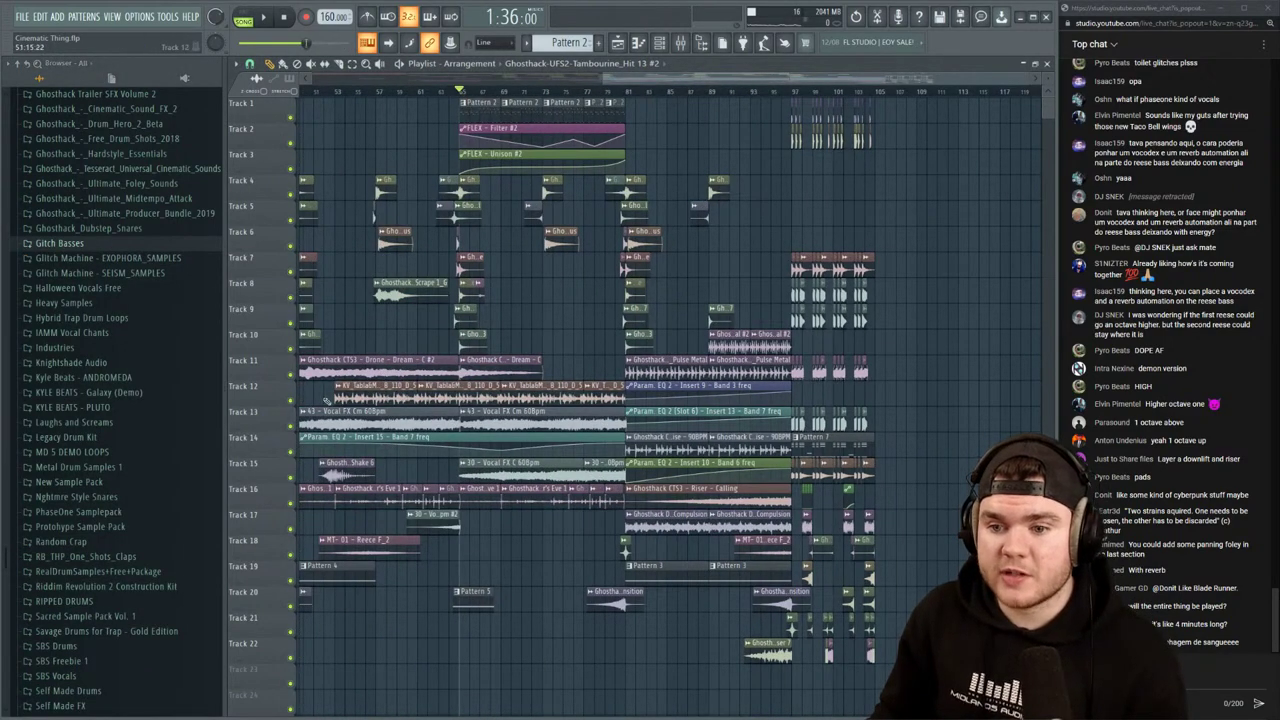
right_click(291, 401)
left_click(292, 452)
key("space")
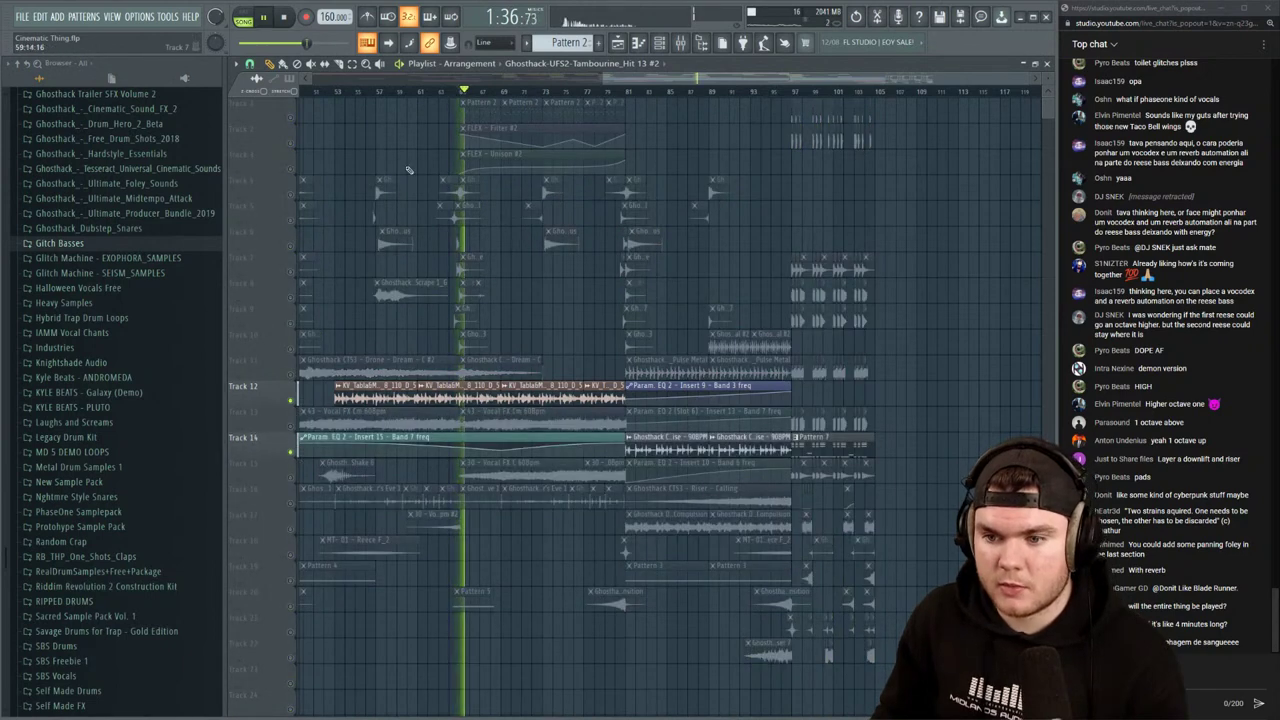
left_click(379, 92)
left_click(336, 92)
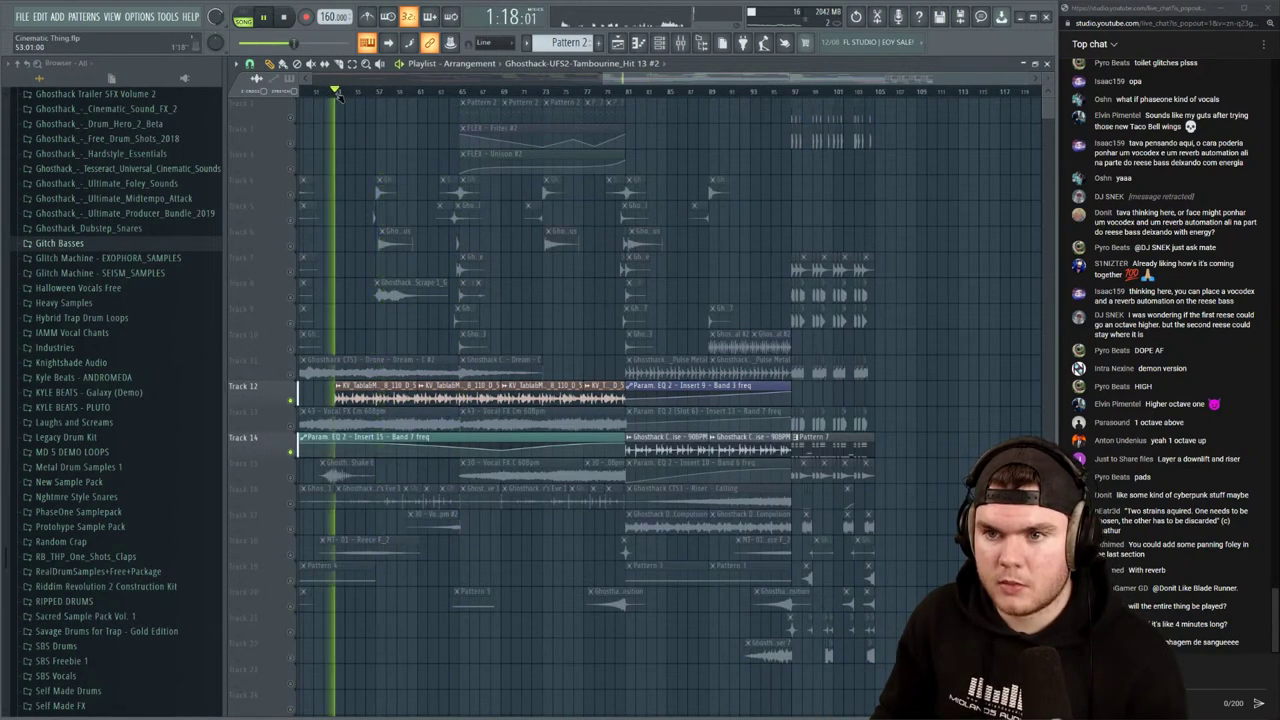
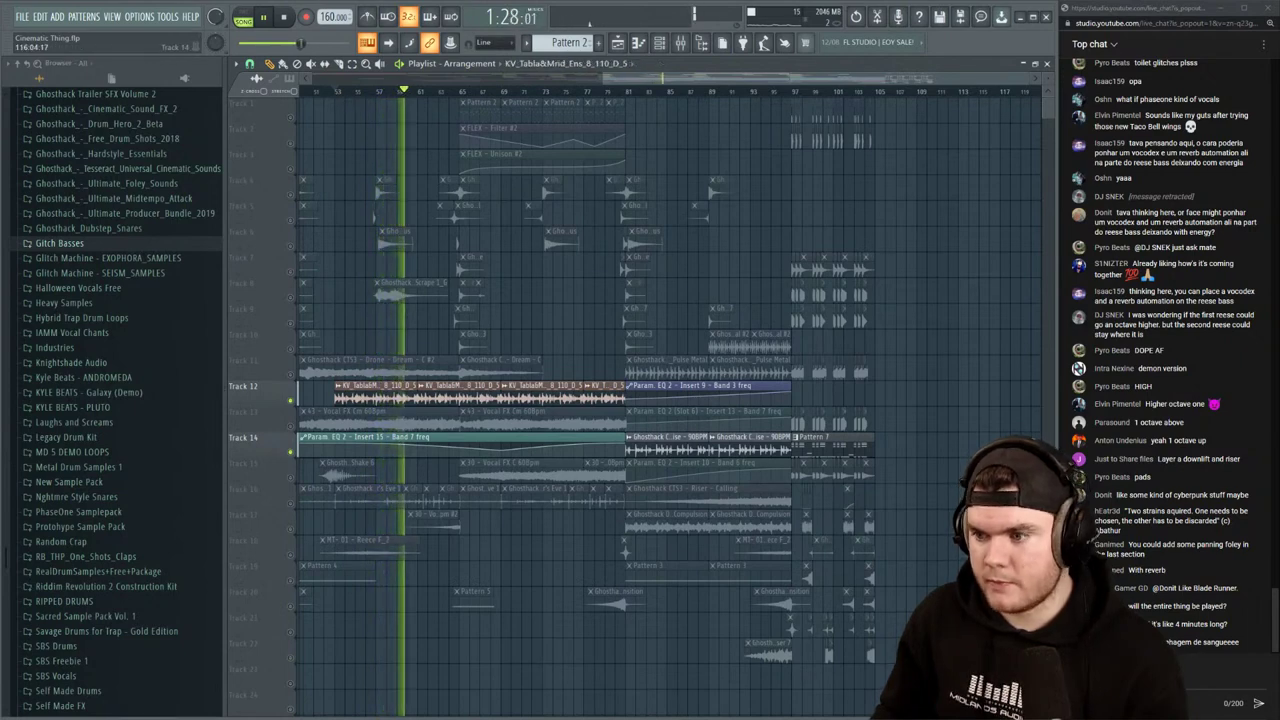
Try the KV_Tabla loop on Track 1 at bar 105, solo that track and play it from there
left_click(886, 426)
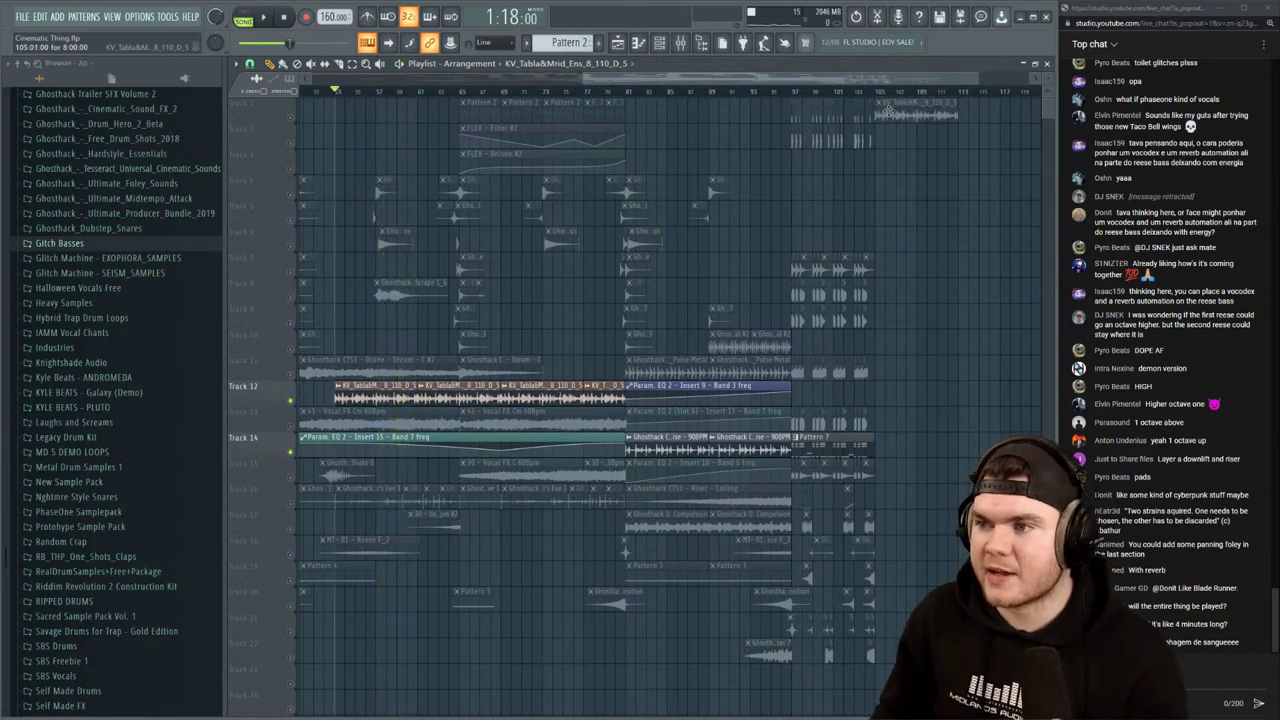
right_click(290, 118)
right_click(290, 118)
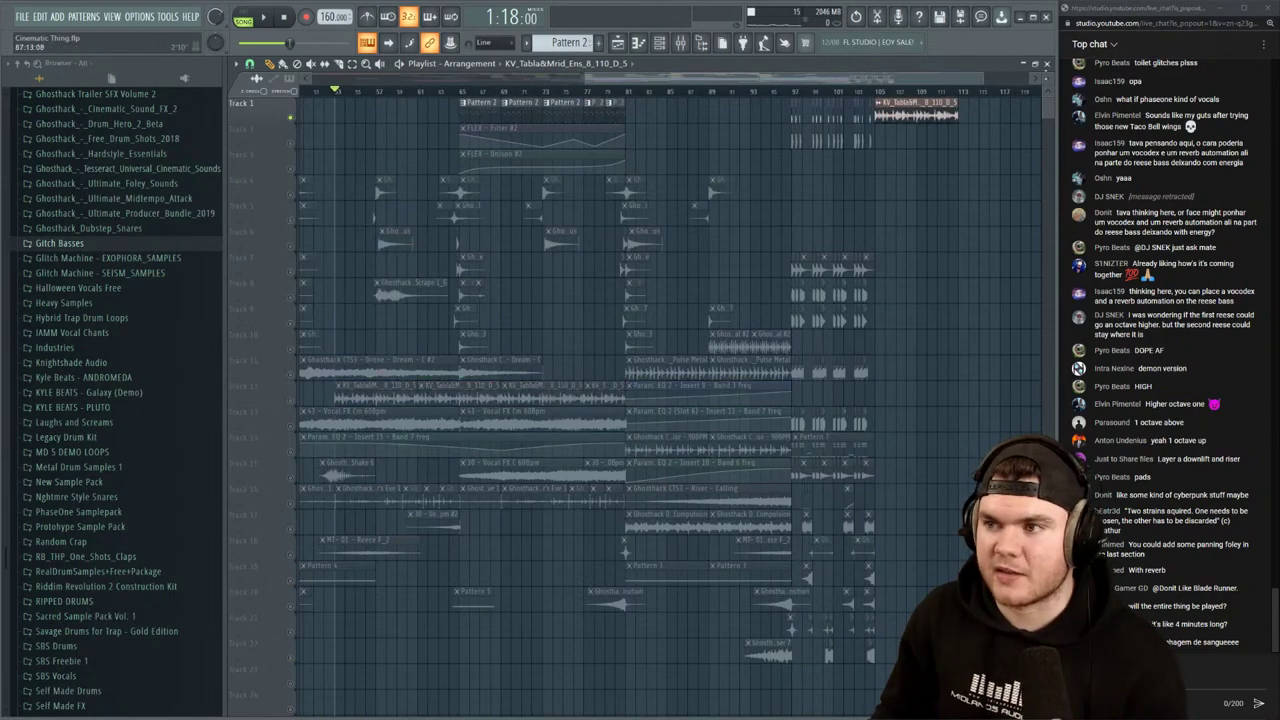
left_click(877, 93)
key("space")
scroll(925, 98, "up", 5)
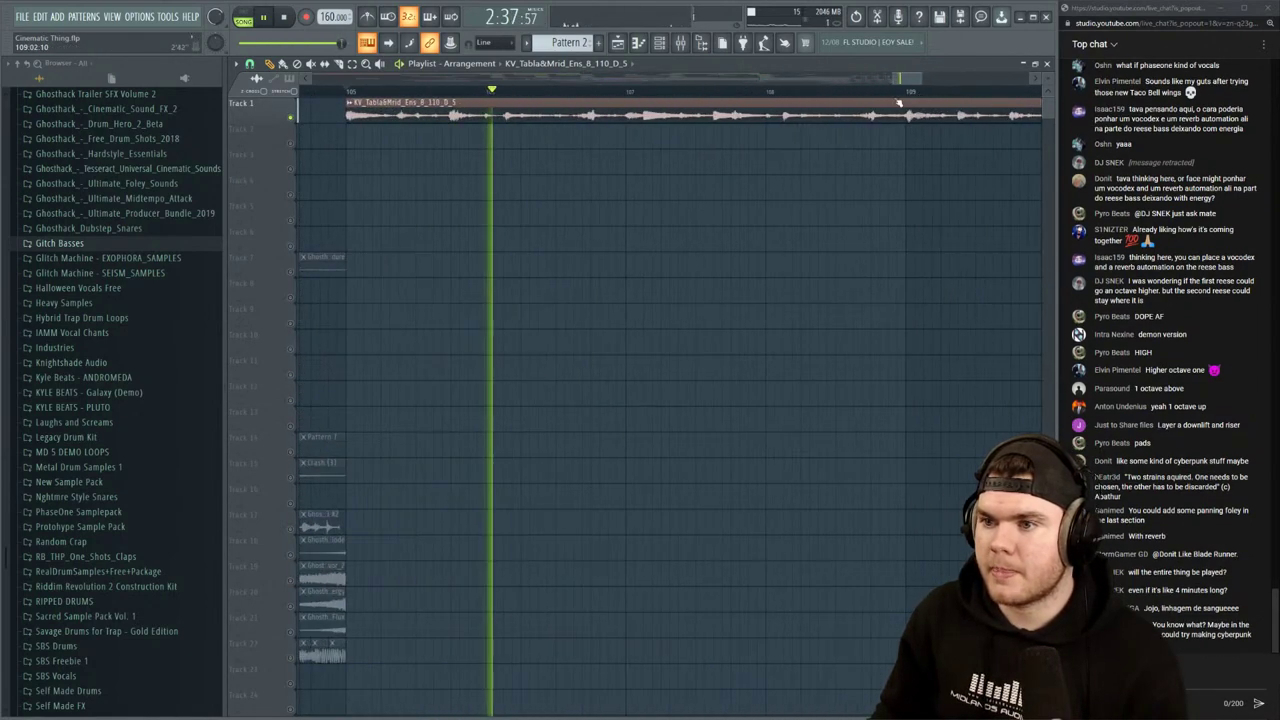
Audition the tabla loop from bars 106 and 107, stop playback and delete the clip from Track 1
key("space")
left_click(488, 93)
key("space")
left_click(488, 93)
left_click(488, 93)
scroll(490, 94, "down", 2)
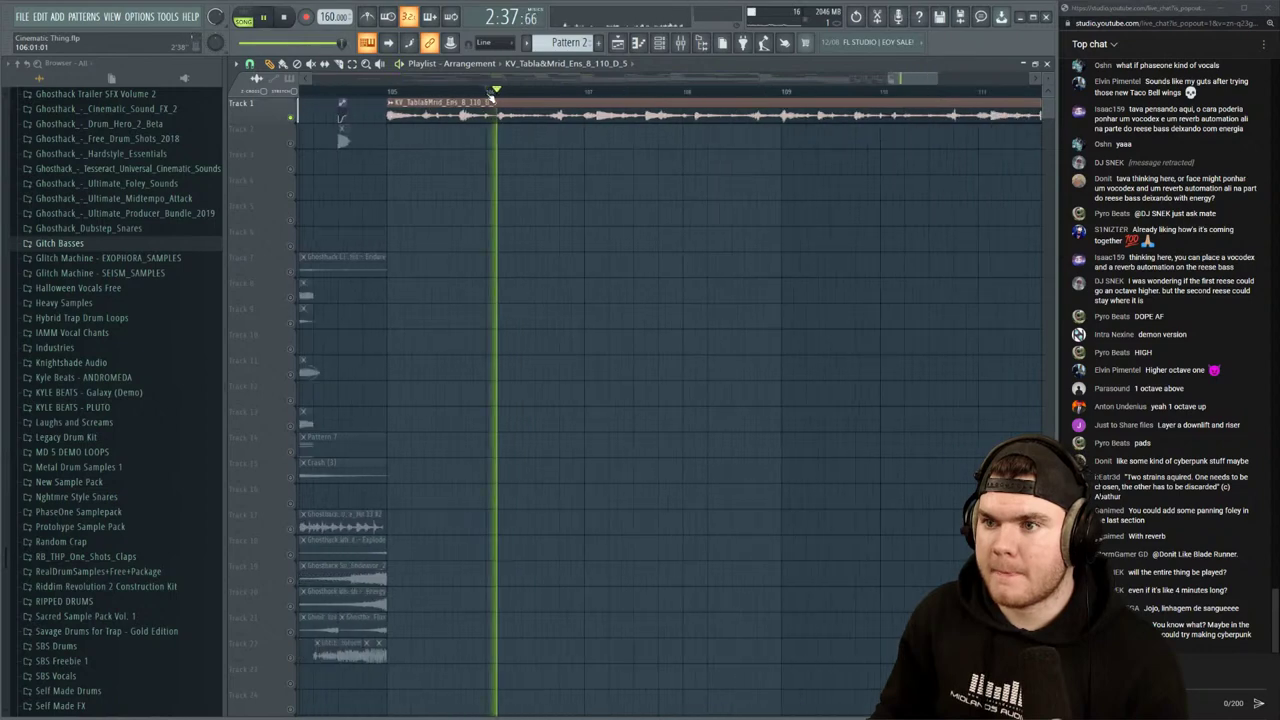
left_click(581, 93)
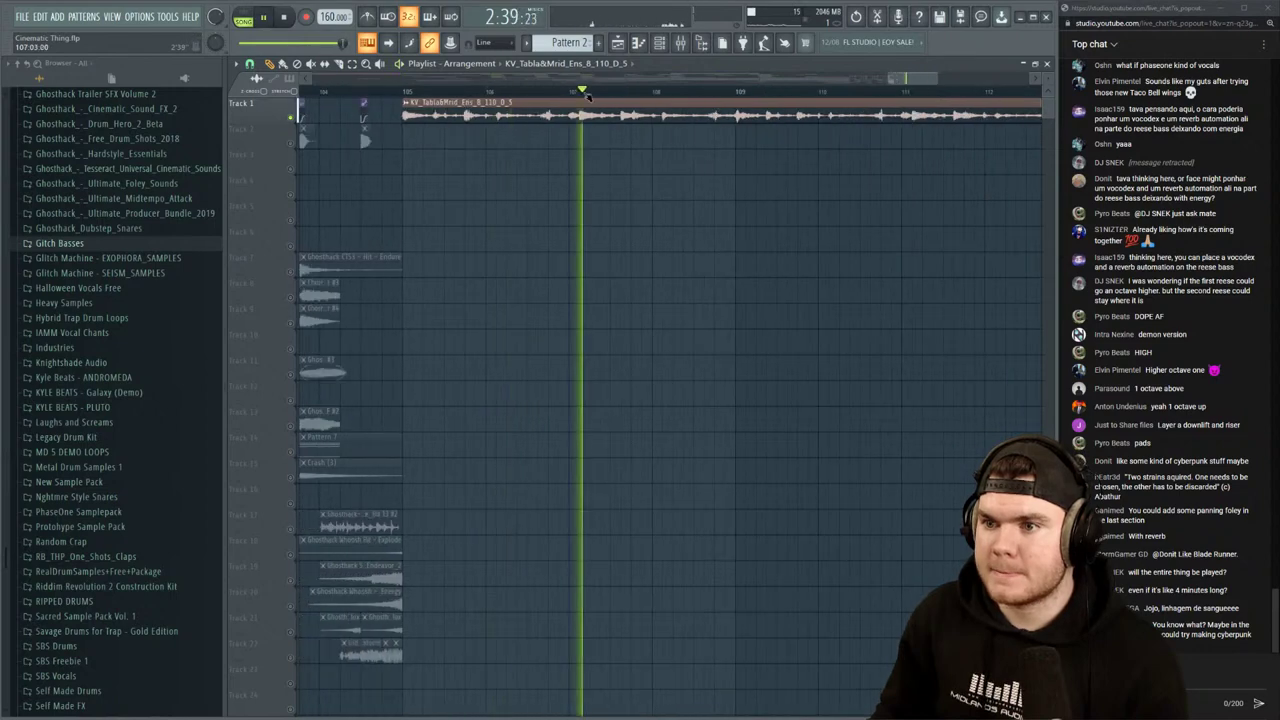
scroll(720, 95, "down", 3)
scroll(720, 96, "down", 1)
key("space")
right_click(718, 105)
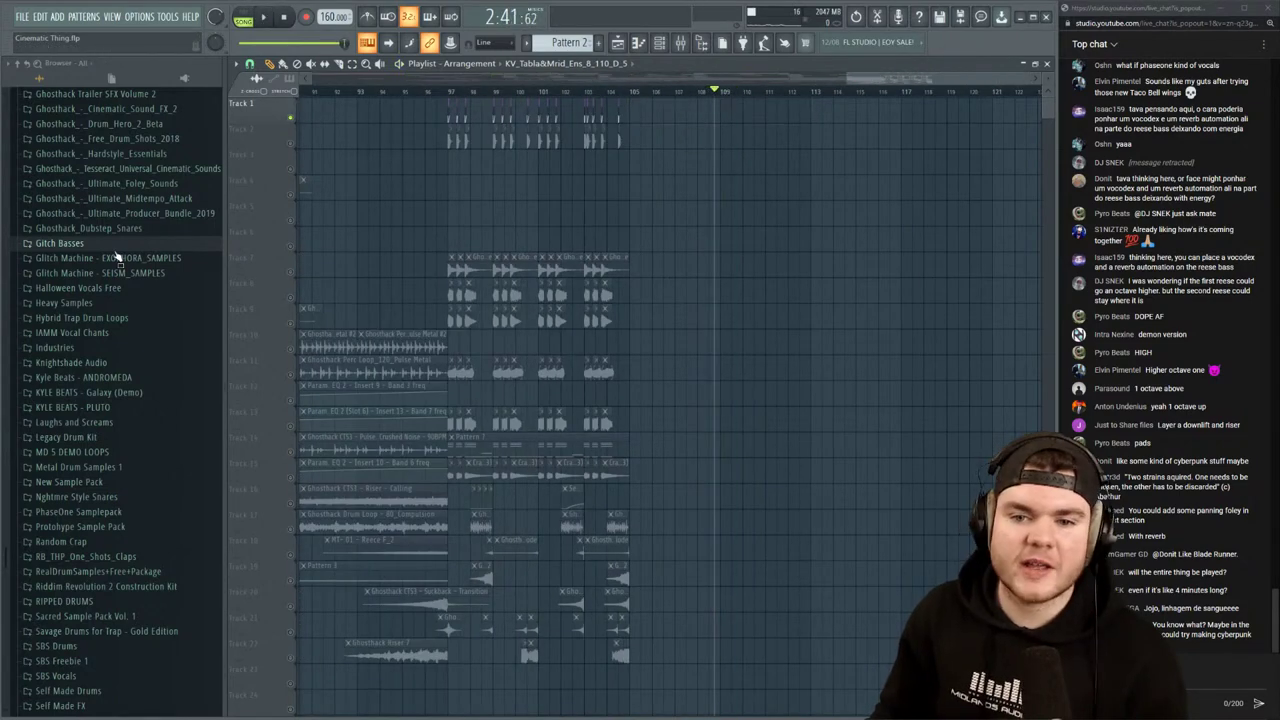
Find the Ghosthack - Abstract Percussions Volume 2 pack among the samples and open its One Shots folder
scroll(95, 263, "up", 6)
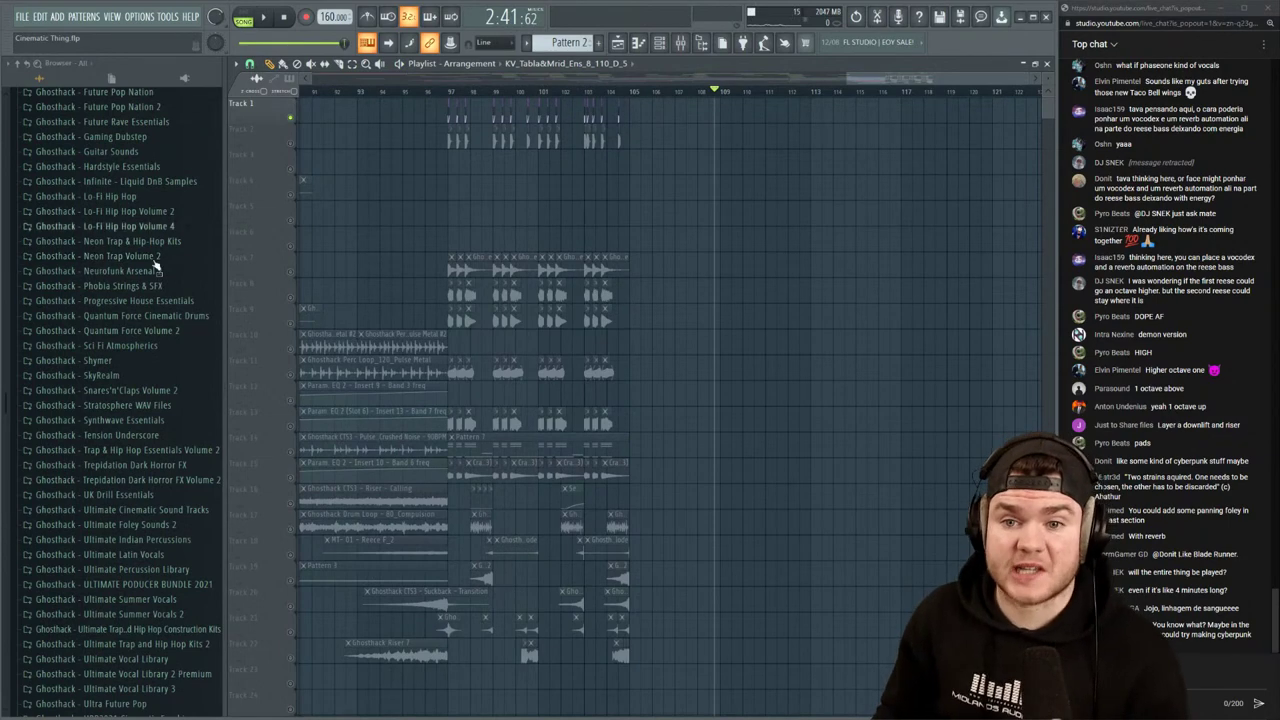
scroll(107, 425, "up", 6)
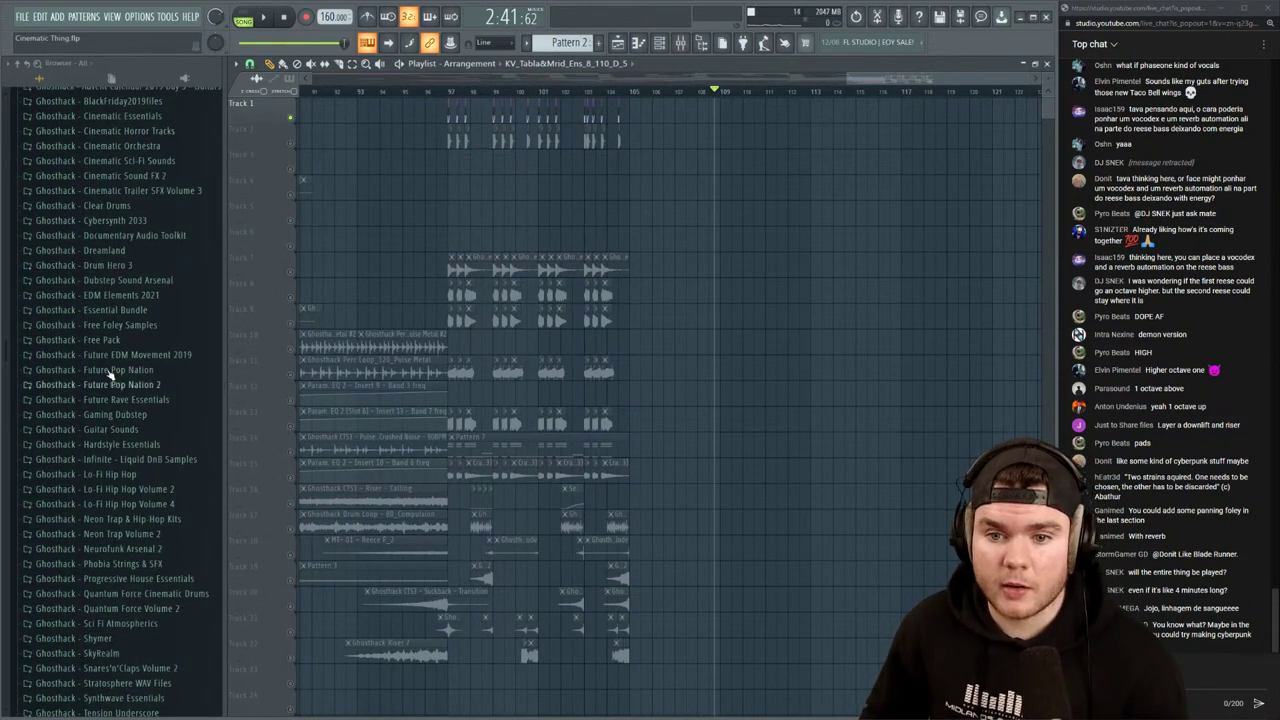
scroll(110, 372, "up", 6)
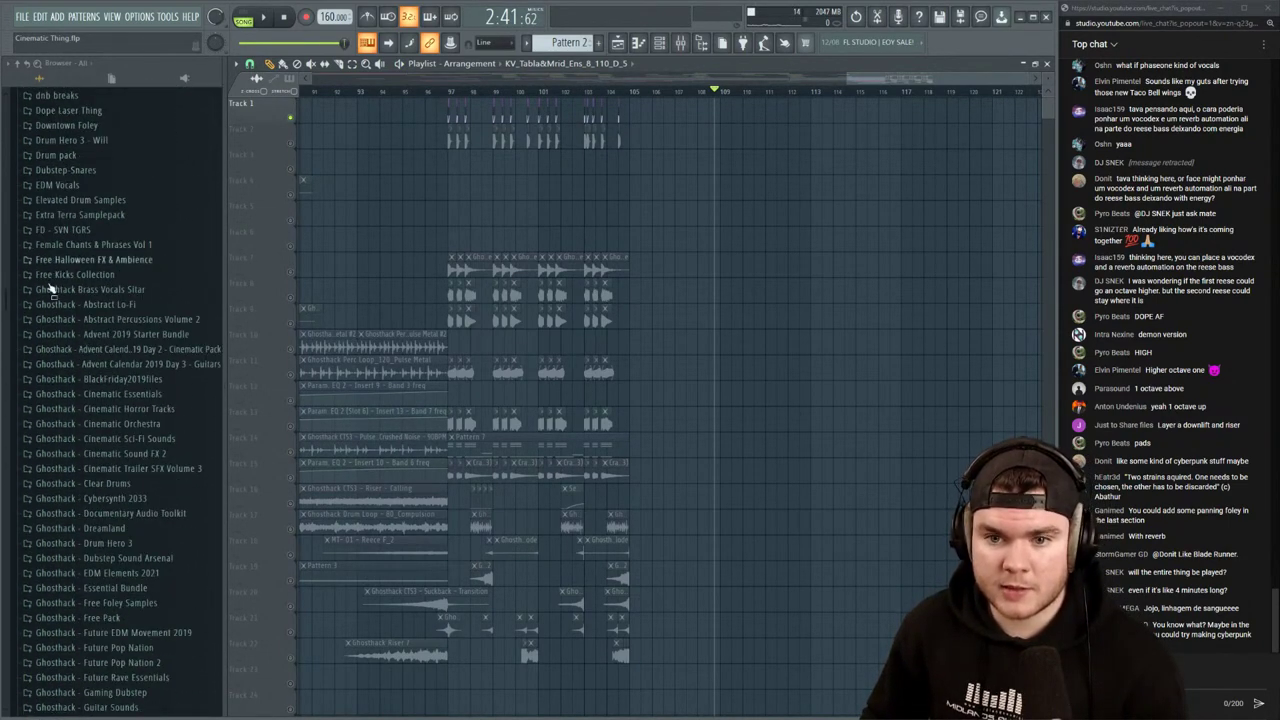
left_click(133, 321)
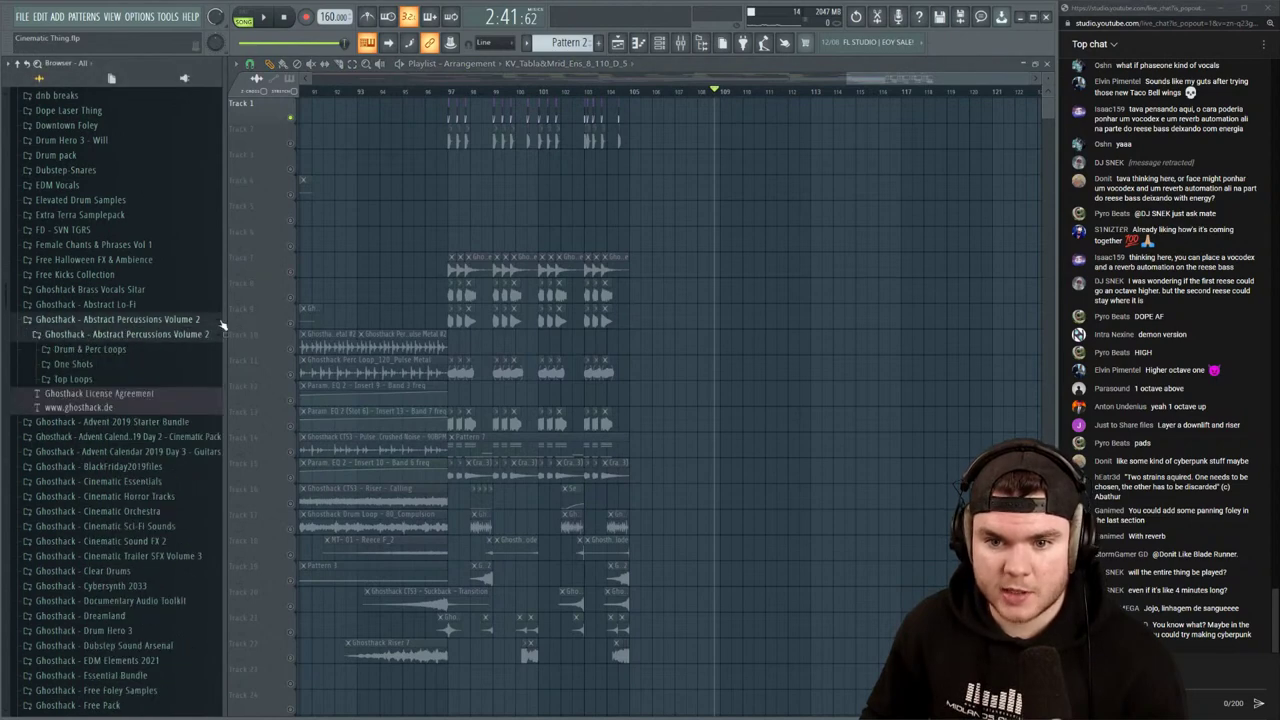
left_click(106, 367)
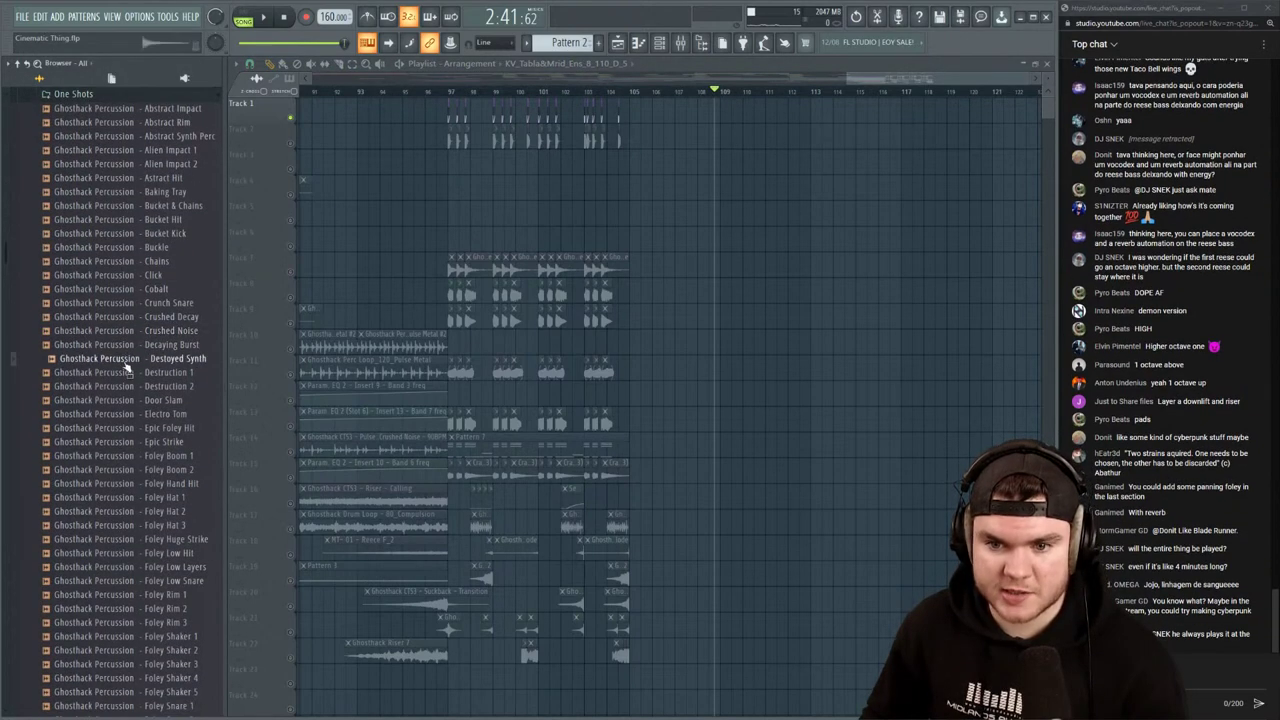
Audition the foley and metal percussion one-shots, including Foley Strike 1, Metal Click and Metal Lock
scroll(128, 283, "down", 7)
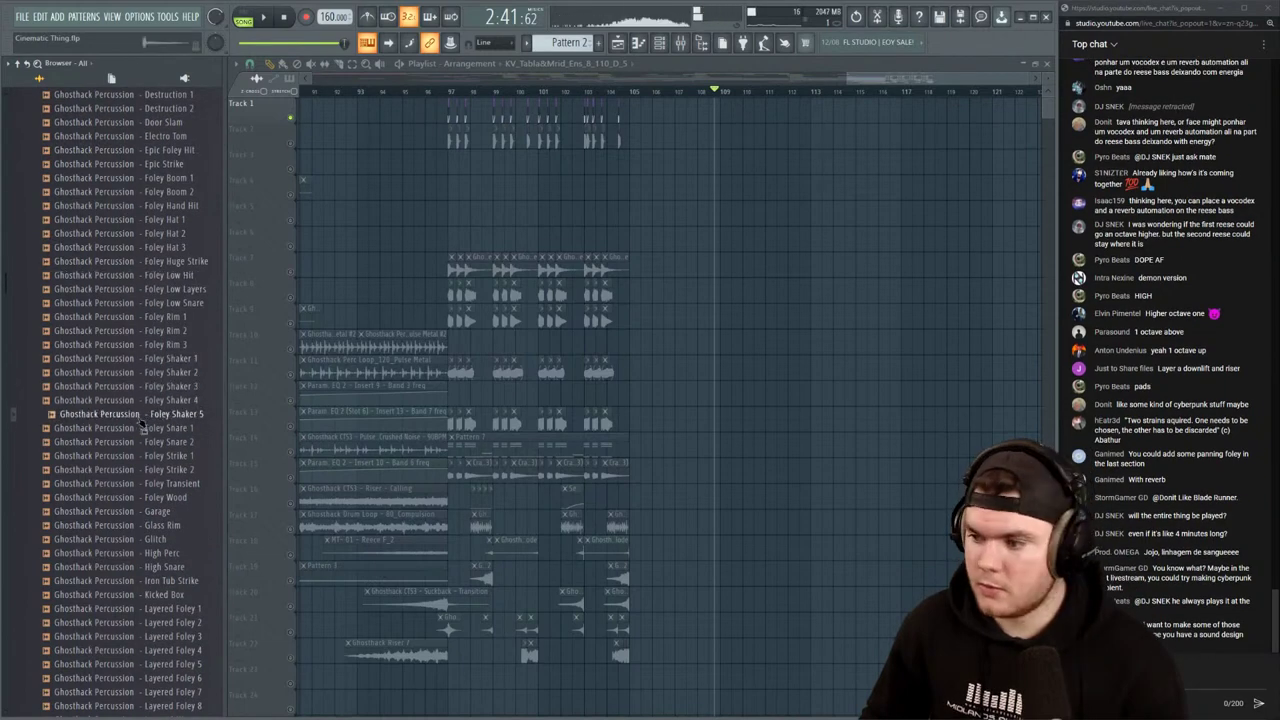
scroll(142, 422, "down", 3)
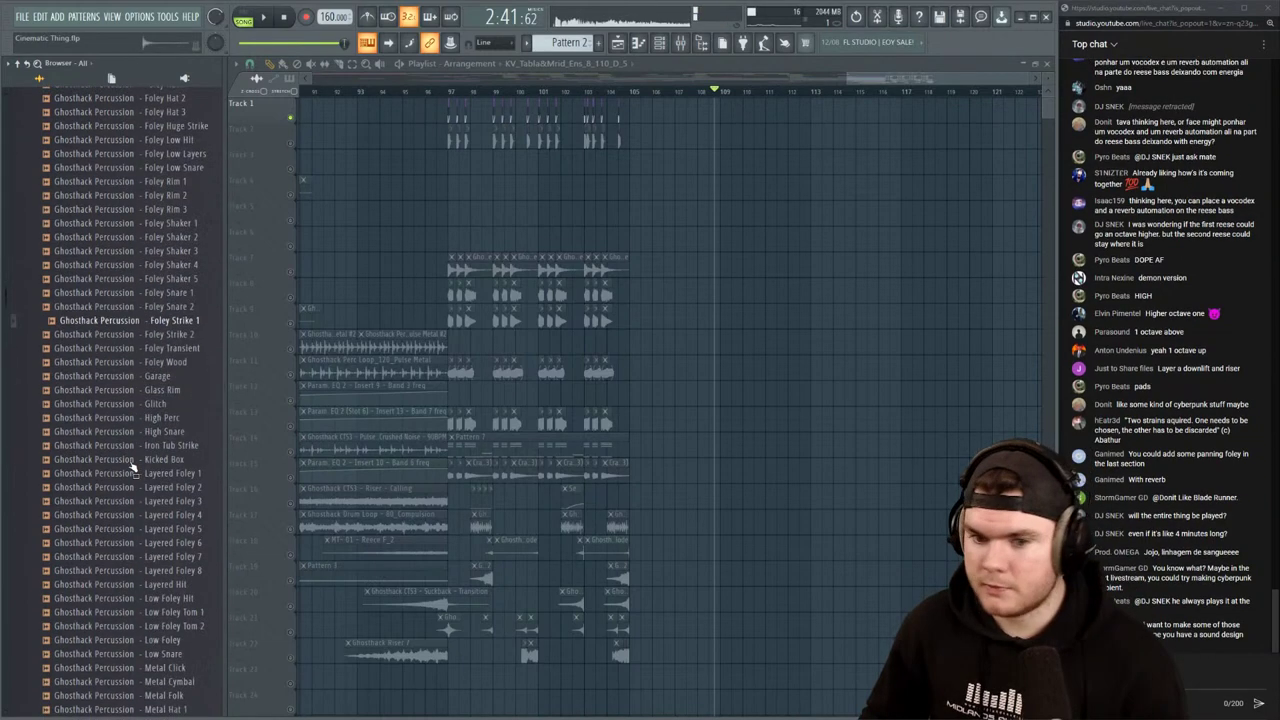
left_click(140, 580)
scroll(150, 500, "down", 3)
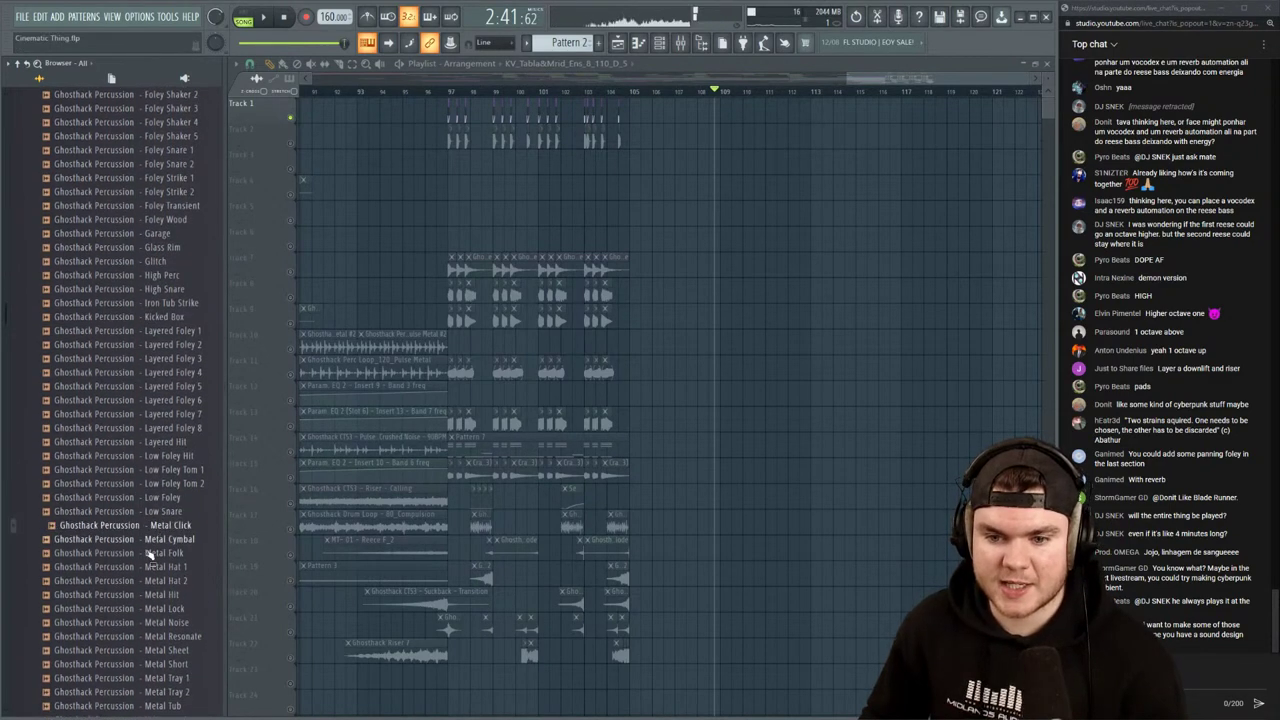
left_click(170, 566)
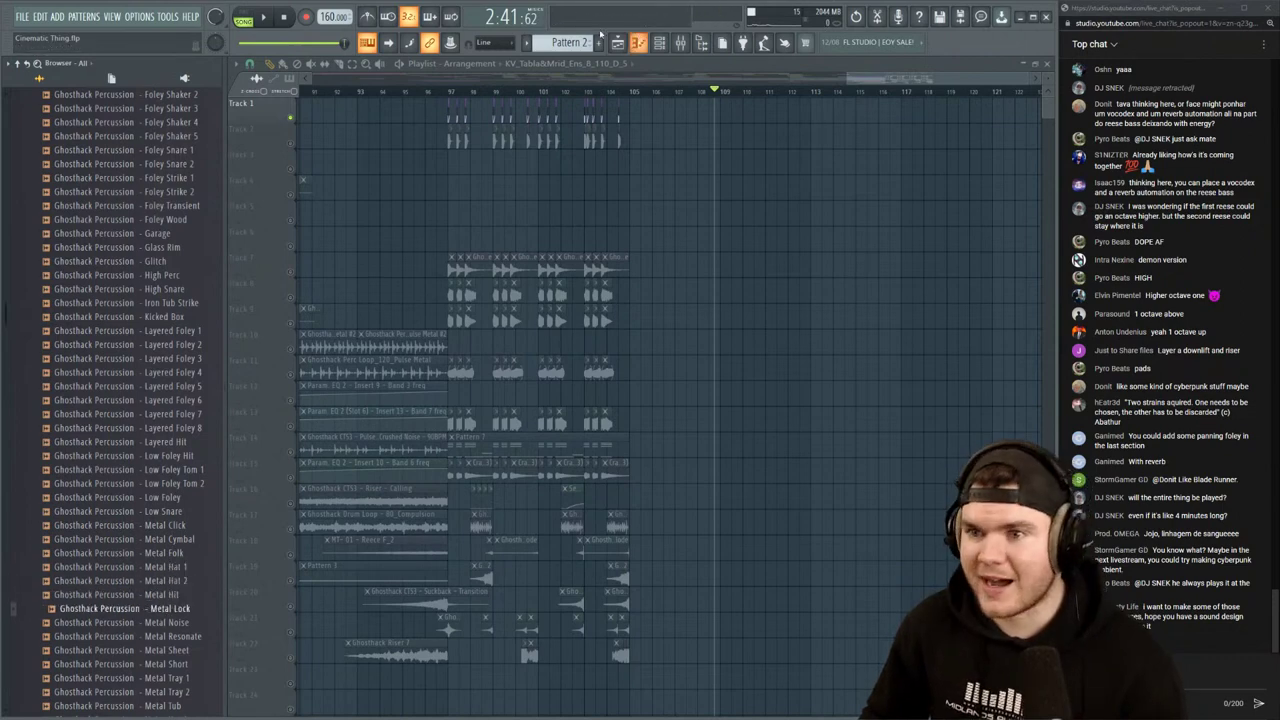
Unsolo Track 1 so all tracks are heard and play the drop from bar 97 and again from bar 101
left_click(454, 95)
right_click(290, 117)
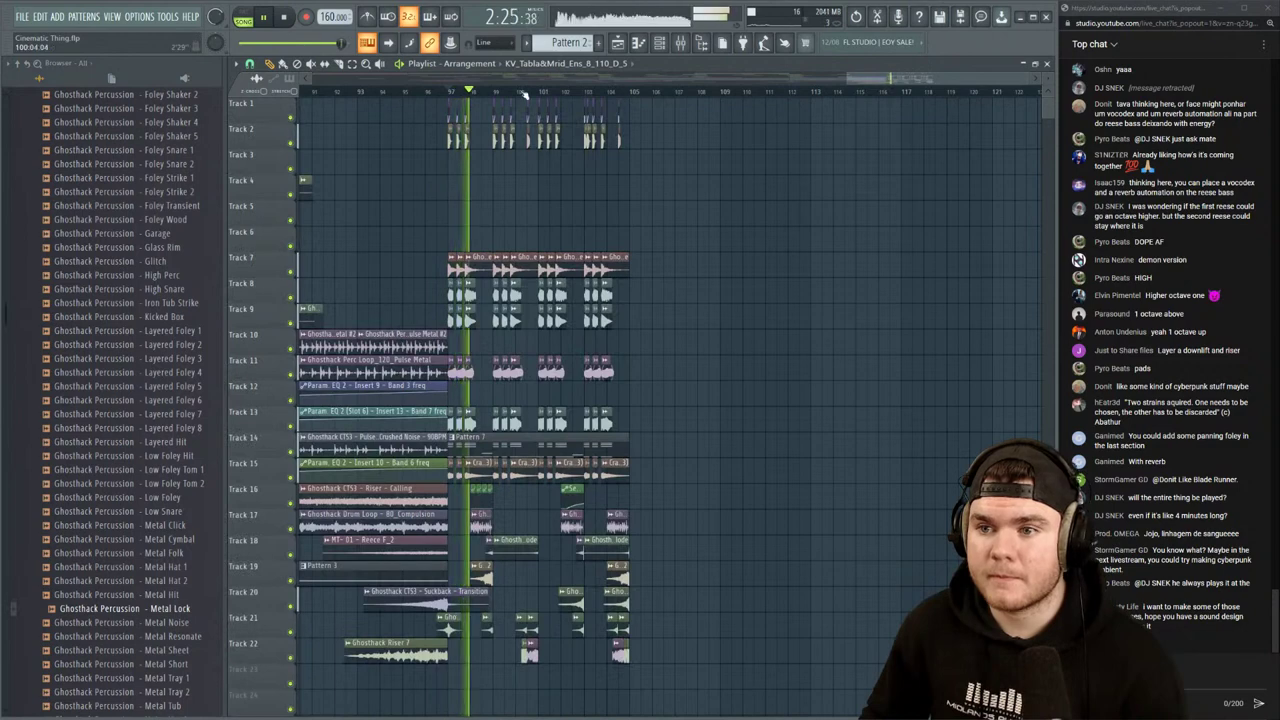
scroll(523, 96, "up", 2)
left_click(559, 95)
scroll(699, 95, "up", 3)
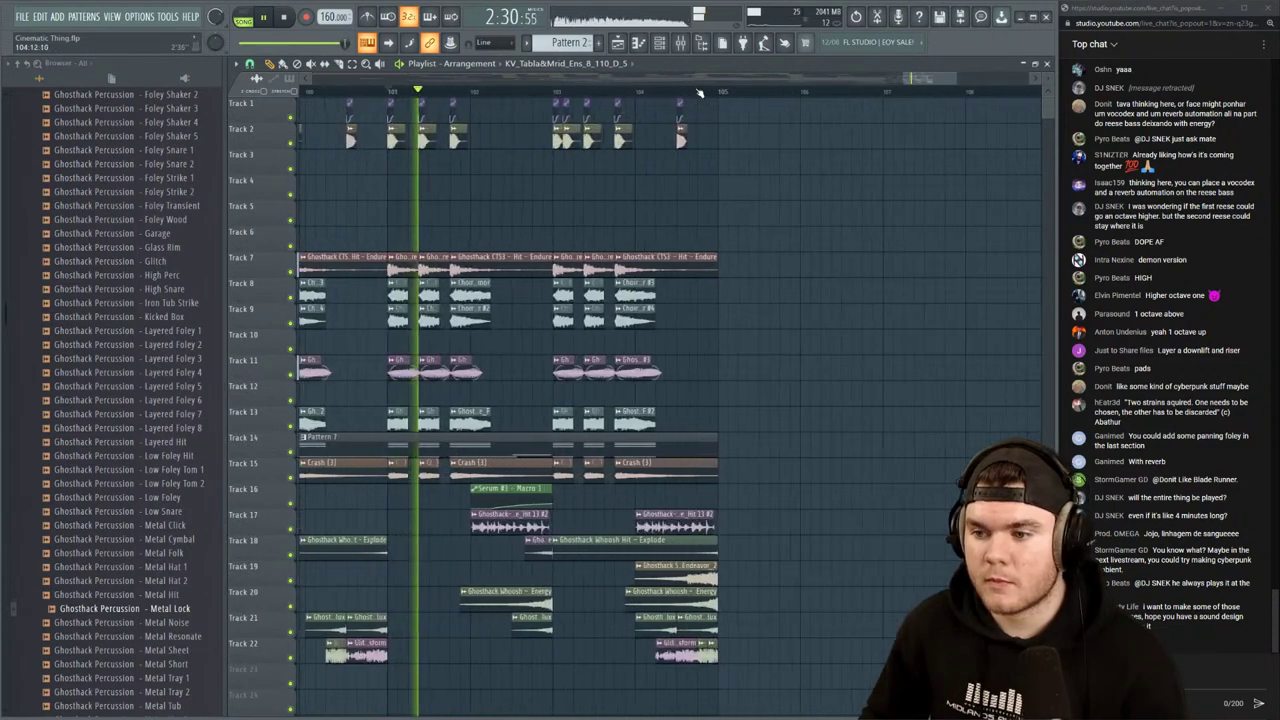
key("space")
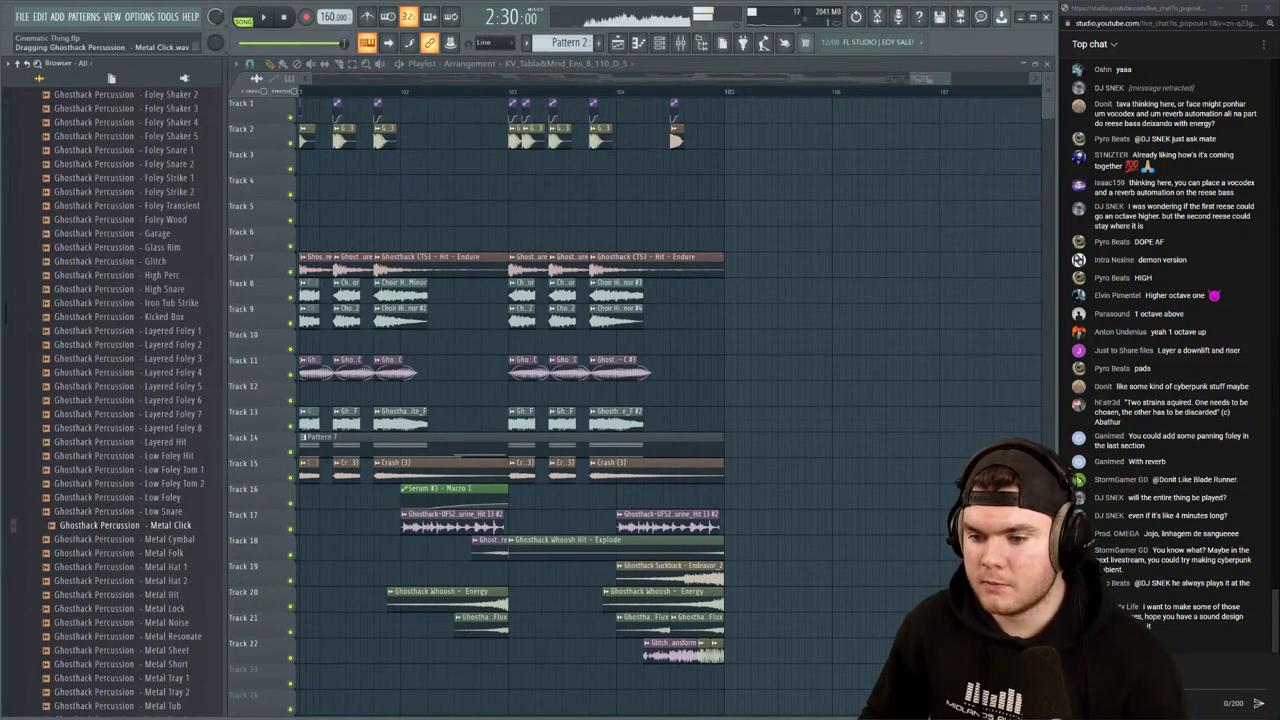
Place the Ghosthack Percussion - Metal Click sample on Track 23, align it to bar 102 and start repeating it
left_click_drag(555, 655, 532, 666)
scroll(530, 590, "down", 2)
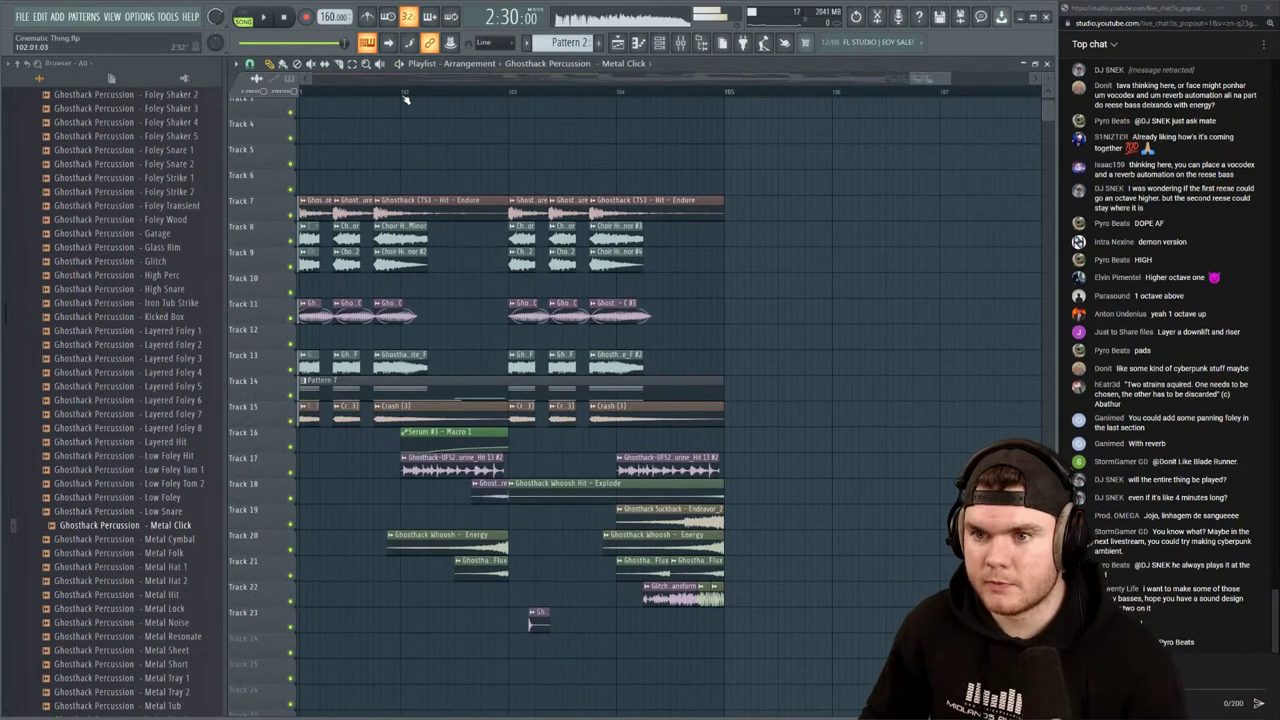
key("space")
left_click_drag(536, 622, 411, 621)
key("space")
key("space")
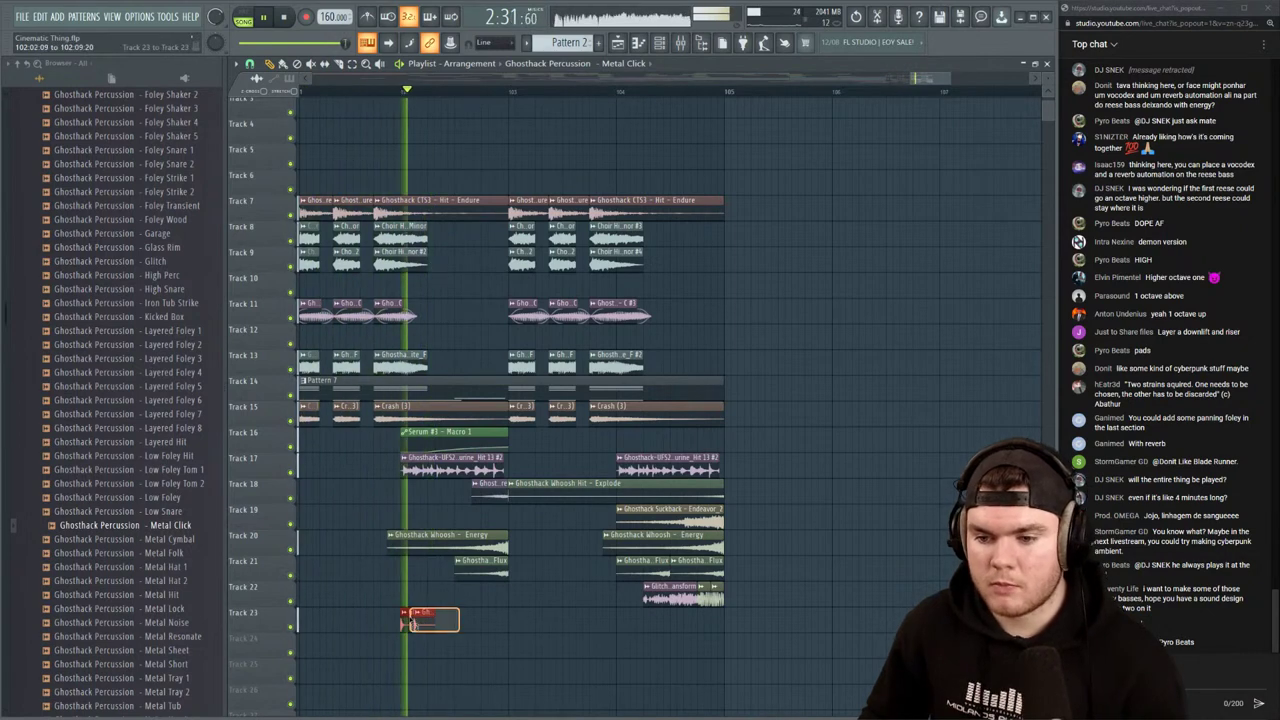
Duplicate the Metal Click clips at even intervals along Track 23 to fill bars 102 to 105, and play the result
key("space")
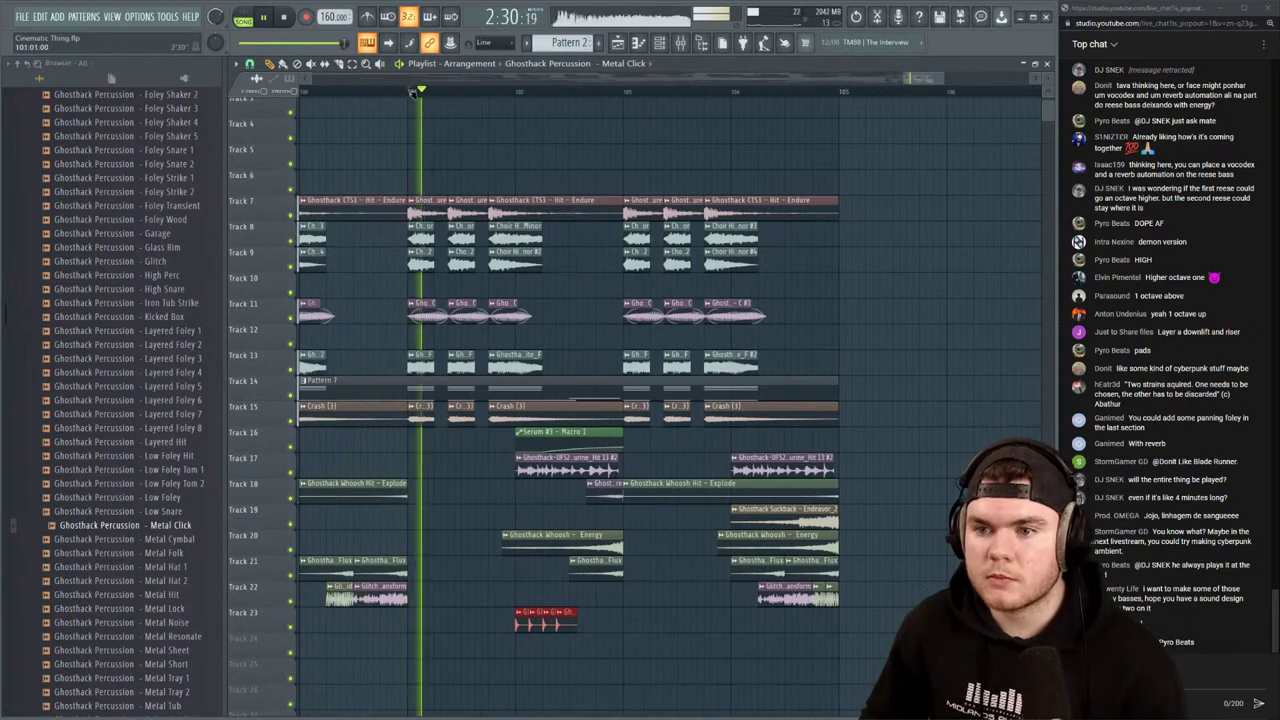
key("ctrl+b")
mouse_move(679, 625)
left_mouse_down()
mouse_move(519, 623)
mouse_move(738, 624)
mouse_move(632, 626)
left_mouse_up()
key("space")
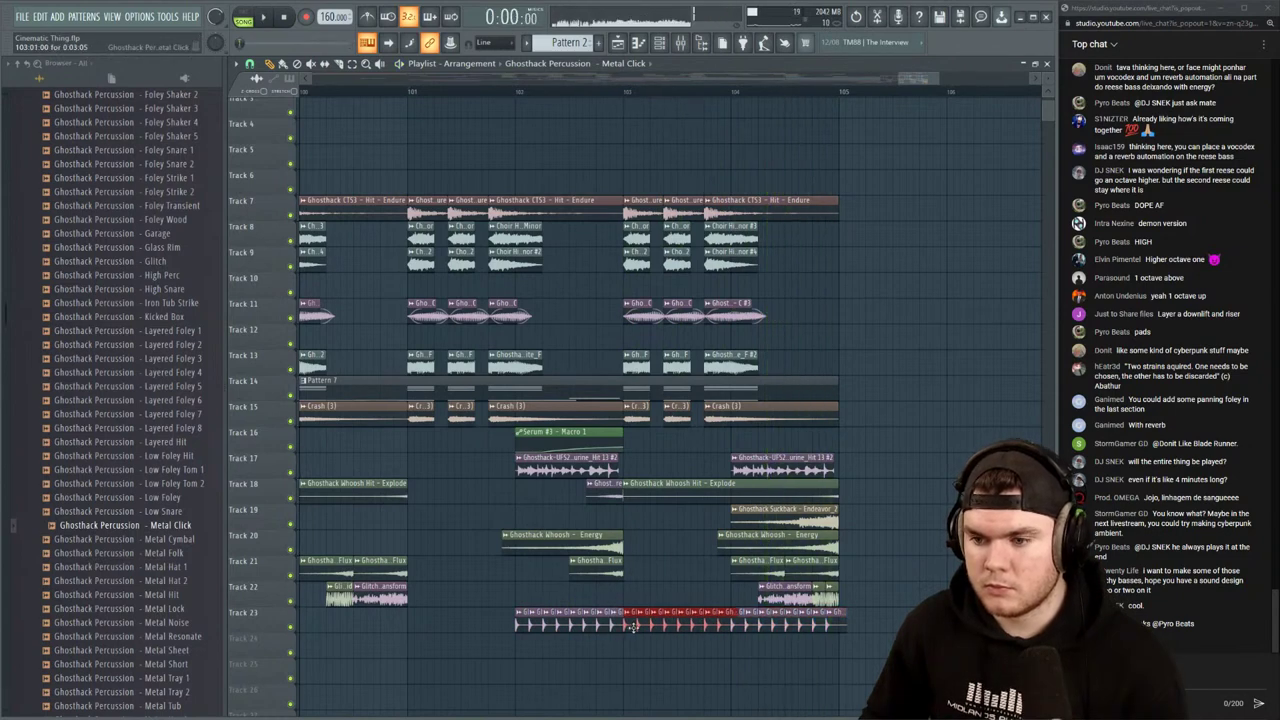
key("space")
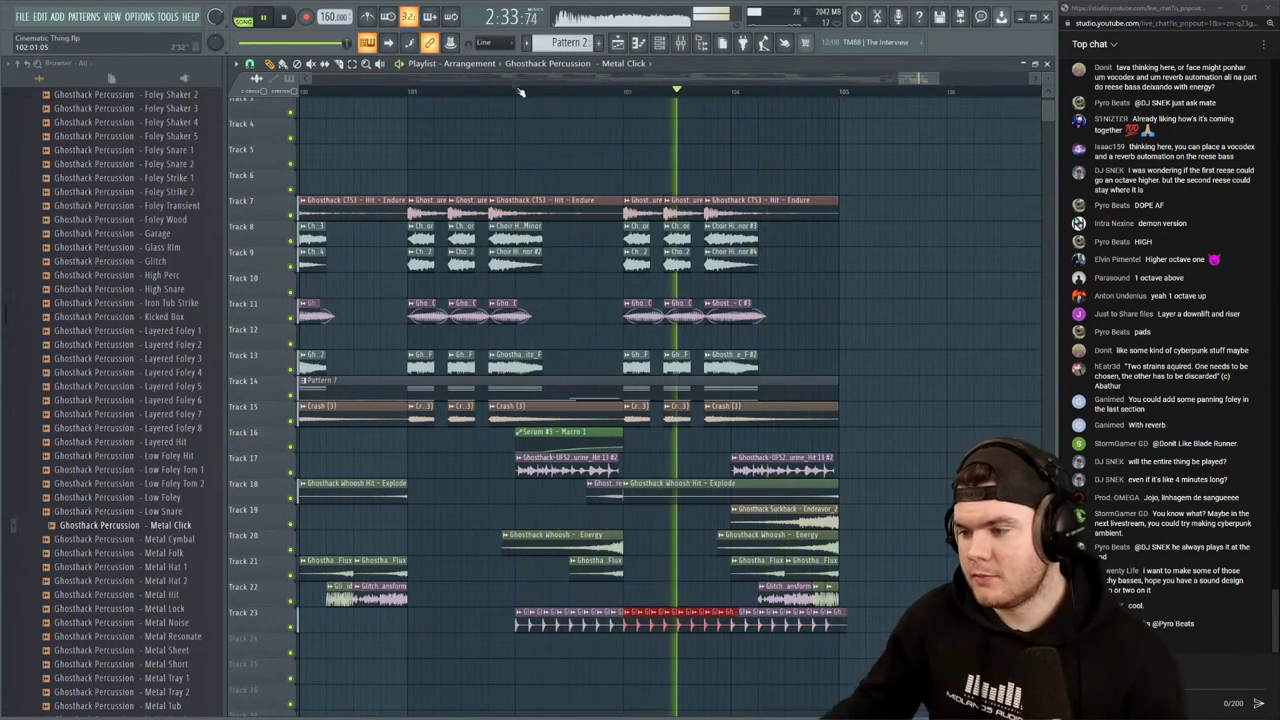
key("space")
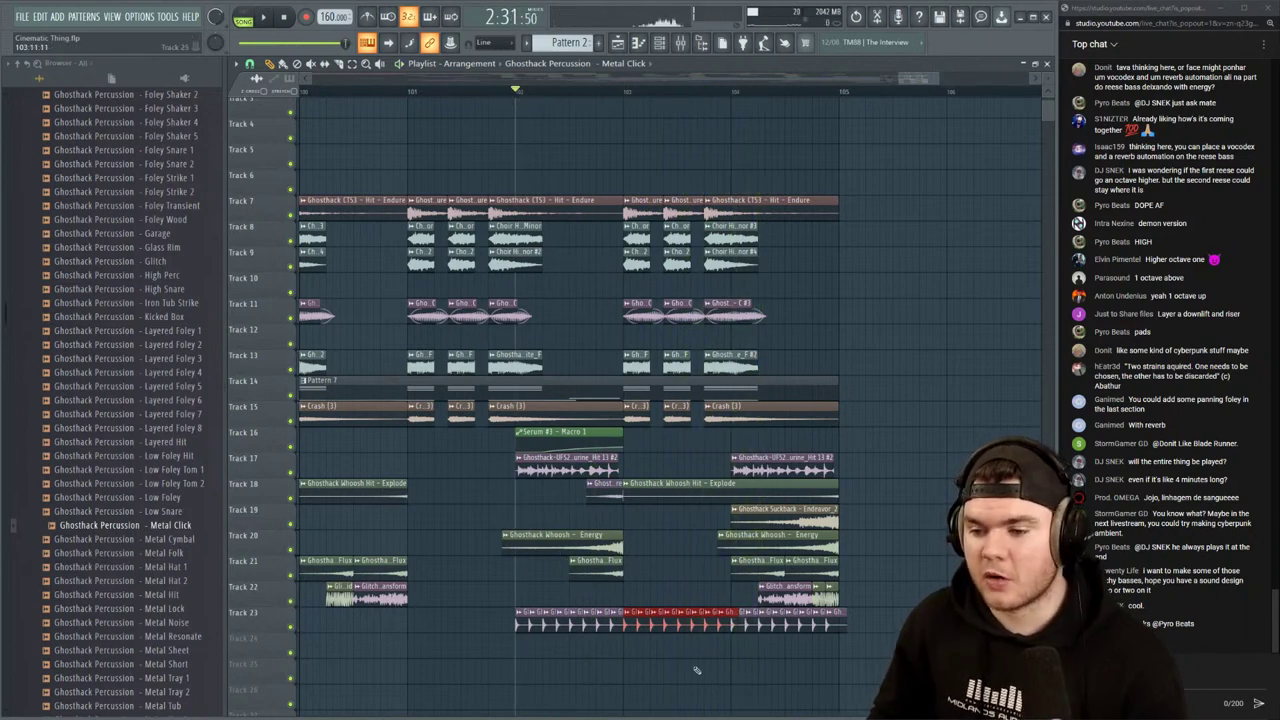
Copy a group of Metal Click clips to bar 101 on Track 23 and play the drop from bars 99 and 101
left_click_drag(621, 643, 503, 625)
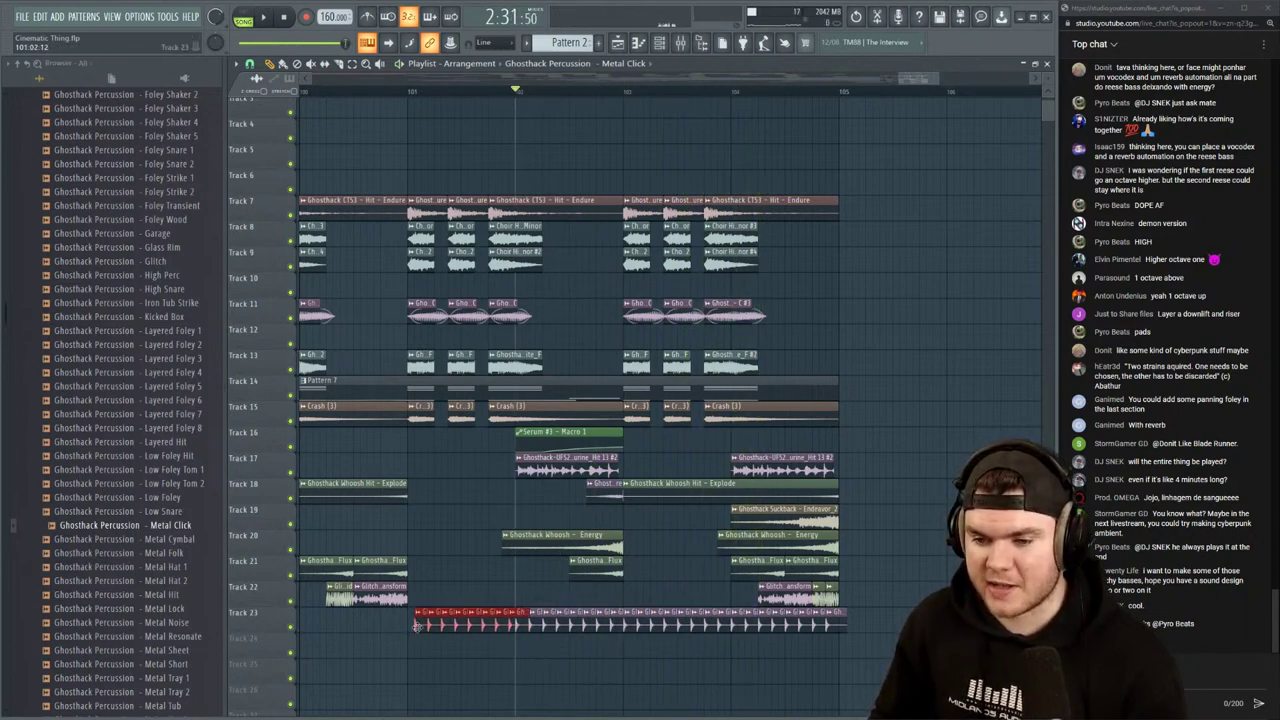
key("space")
key("space")
scroll(360, 110, "left", 2)
left_click(323, 90)
key("space")
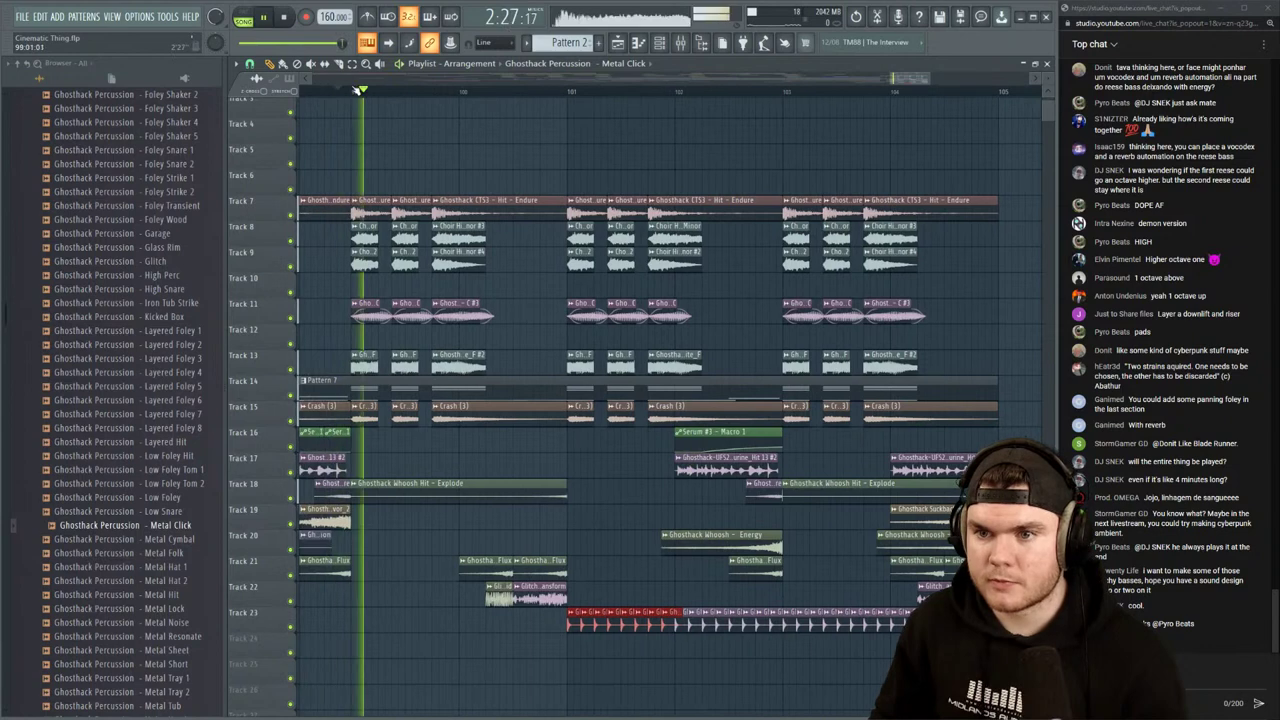
scroll(351, 88, "right", 2)
scroll(352, 88, "left", 2)
left_click(540, 91)
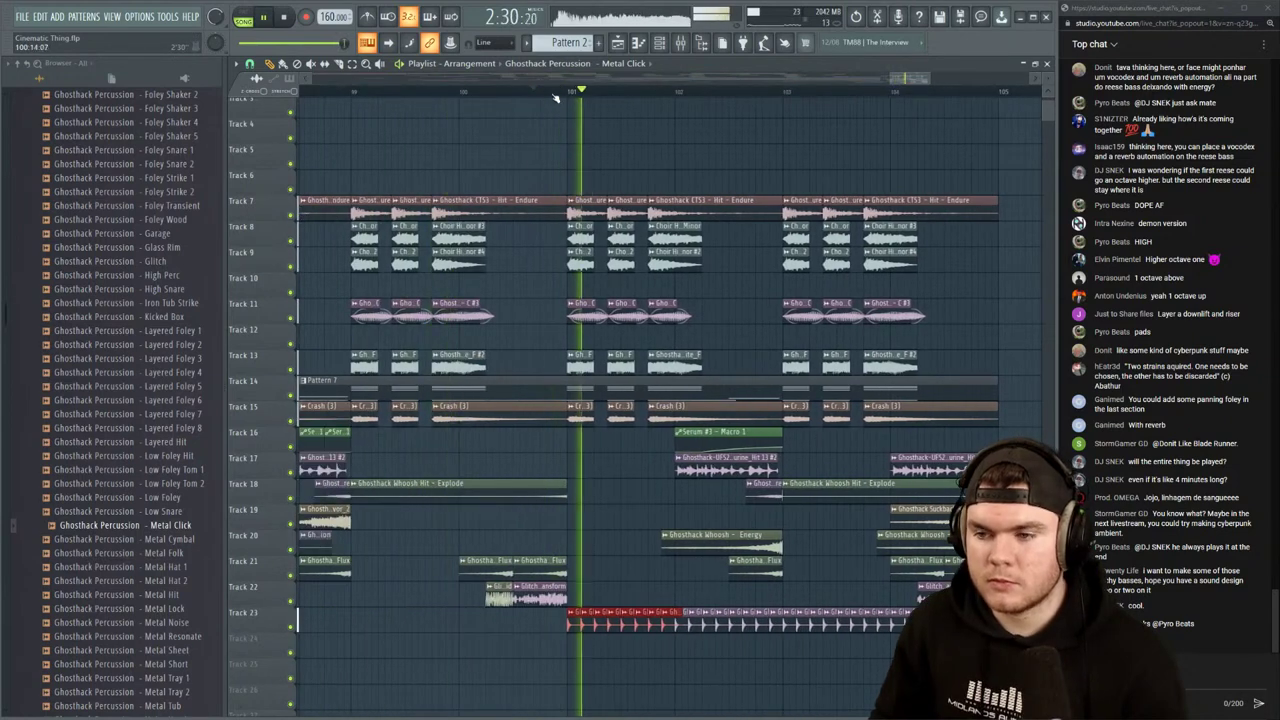
scroll(575, 96, "down", 2)
scroll(575, 96, "up", 2)
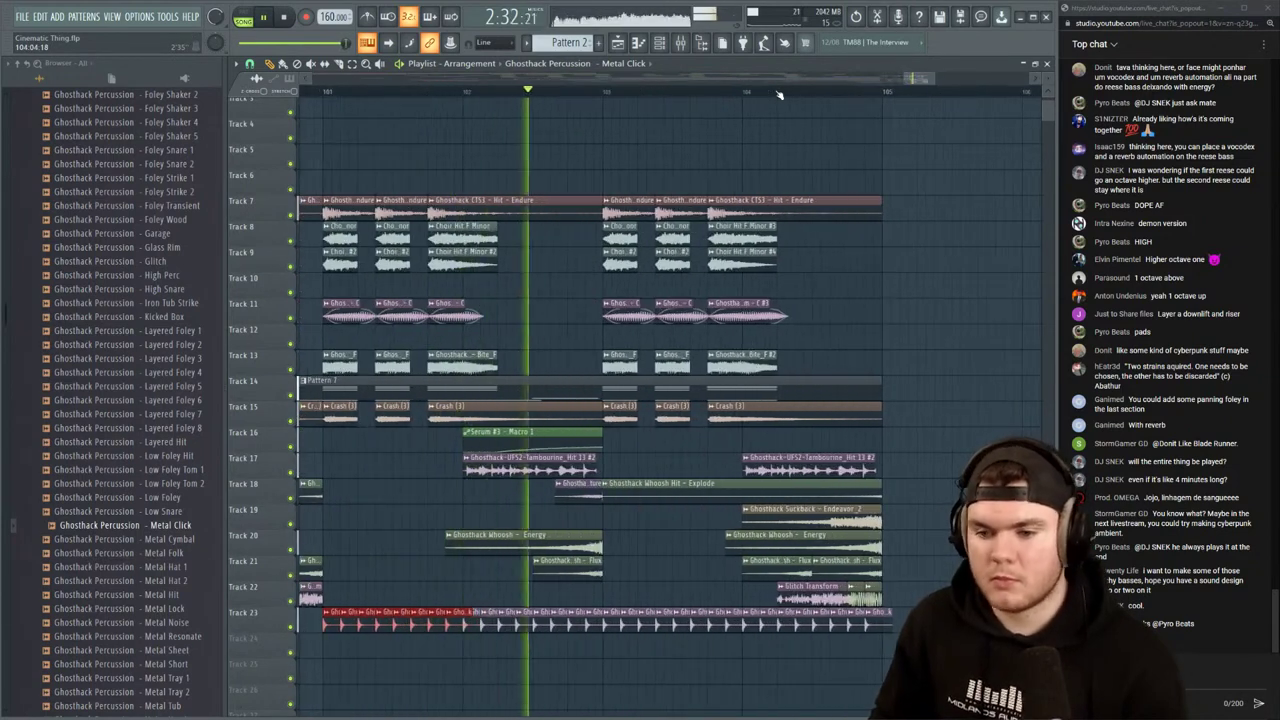
Audition the metal hats and hits, and replace the Metal Click sample in the Track 23 clips with Metal Hat 2
scroll(180, 520, "down", 6)
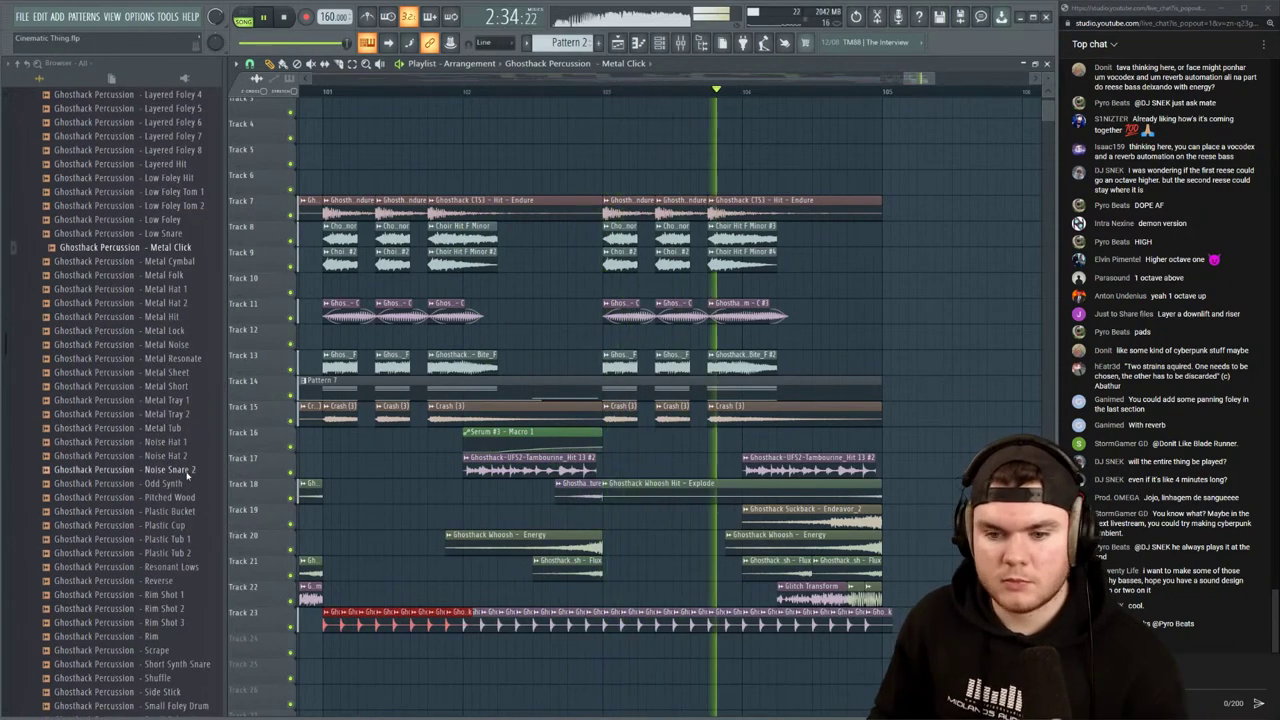
key("space")
left_click(190, 289)
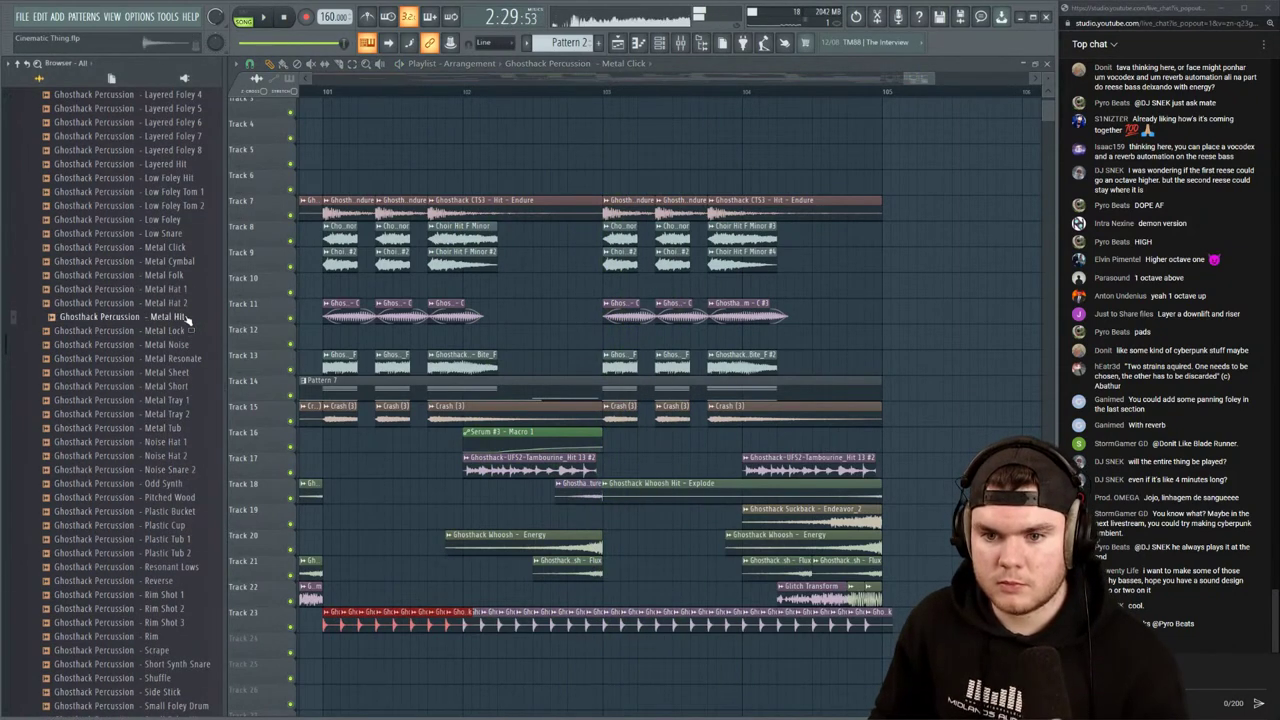
left_click_drag(345, 492, 394, 613)
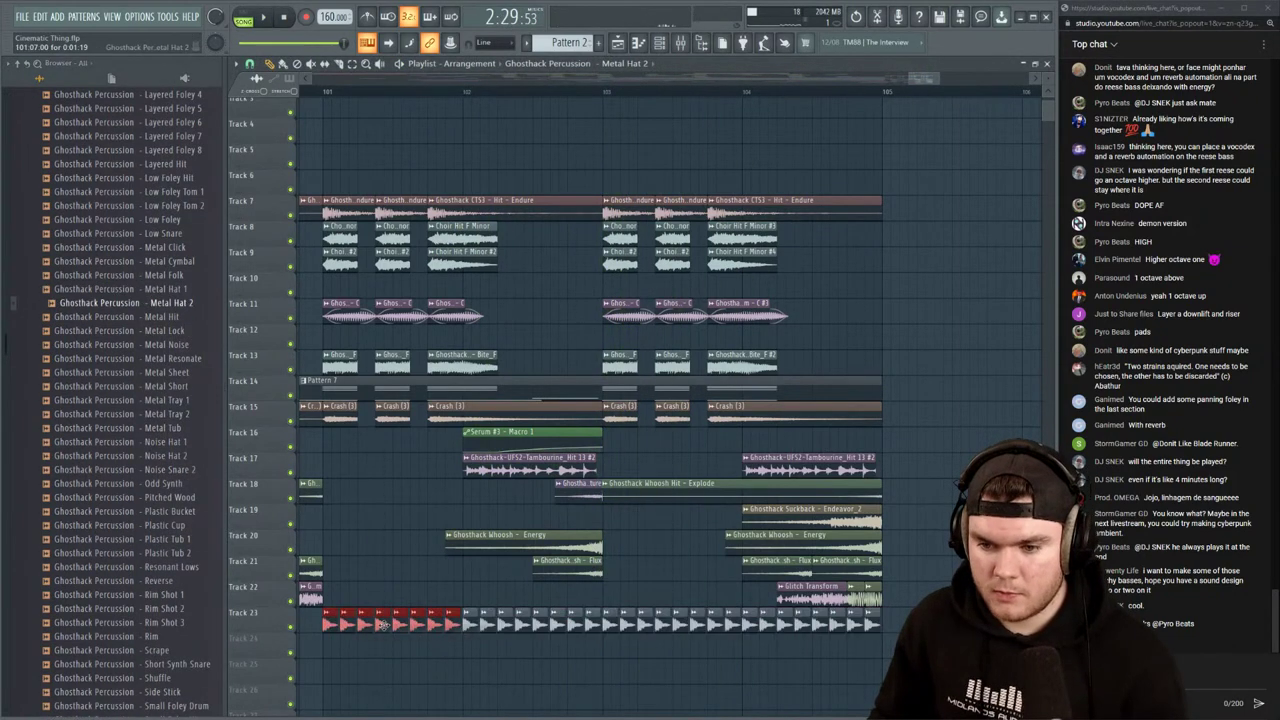
Add a fade-out to the Metal Hat 2 sample and lower its channel volume to 37% during playback
double_click(395, 615)
left_click_drag(551, 318, 551, 290)
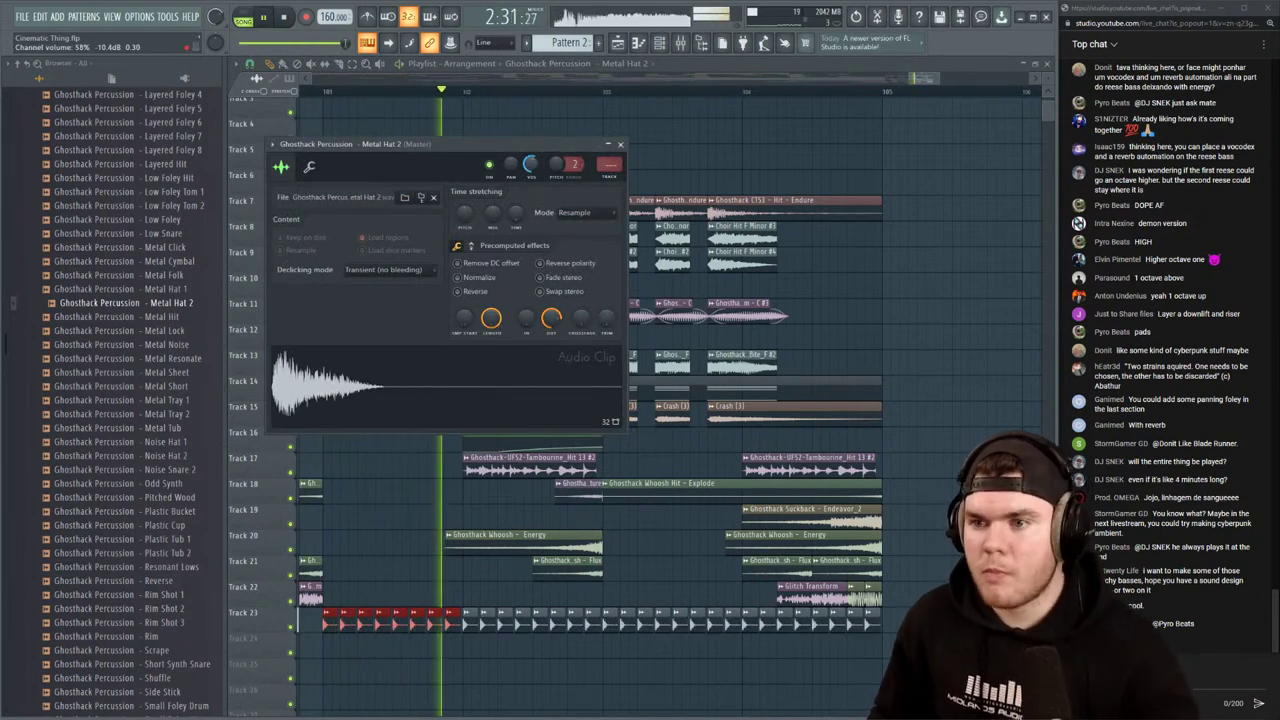
left_click_drag(531, 164, 531, 182)
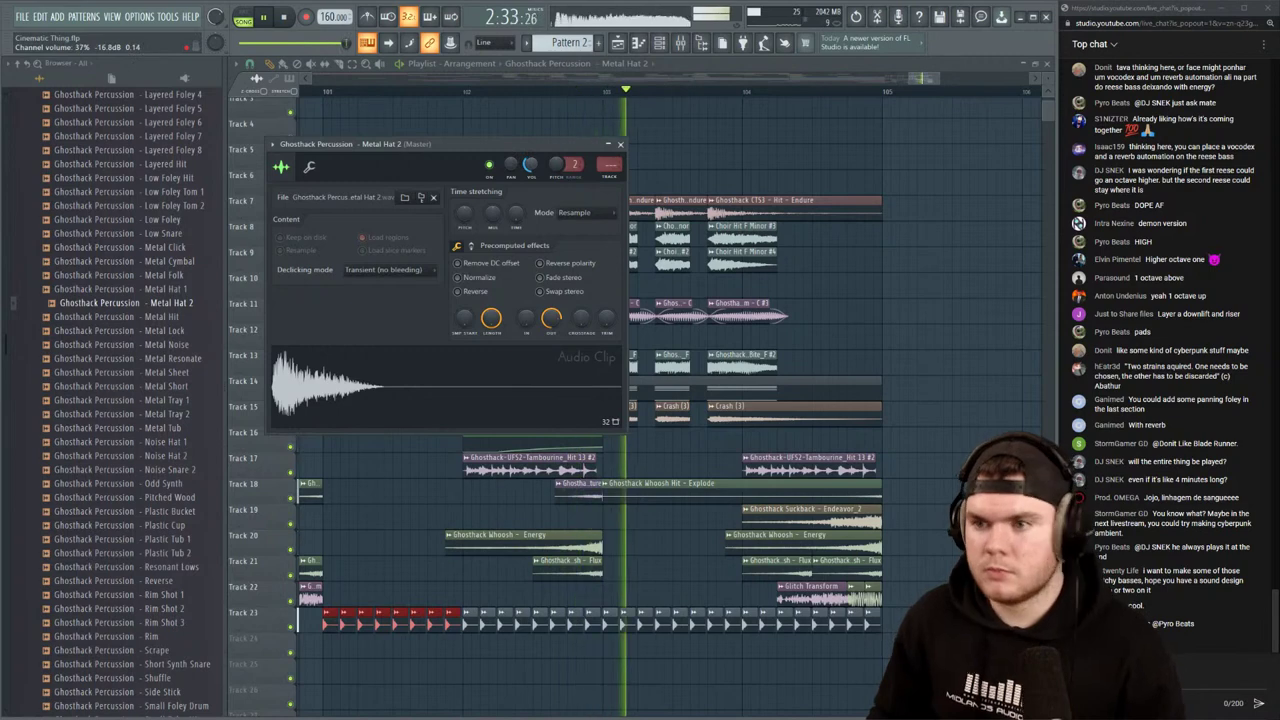
left_click(620, 145)
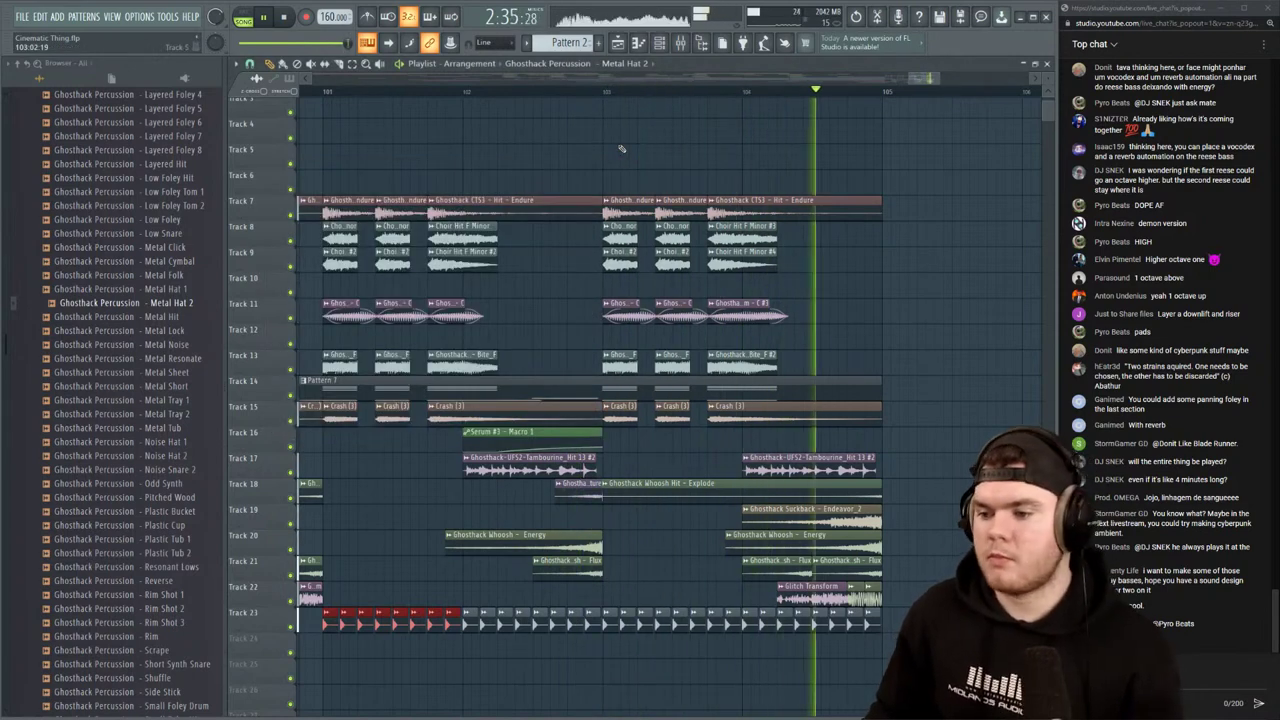
Route the Metal Hat 2 channel to mixer insert 36 and solo that insert during playback
key("space")
key("ctrl+a")
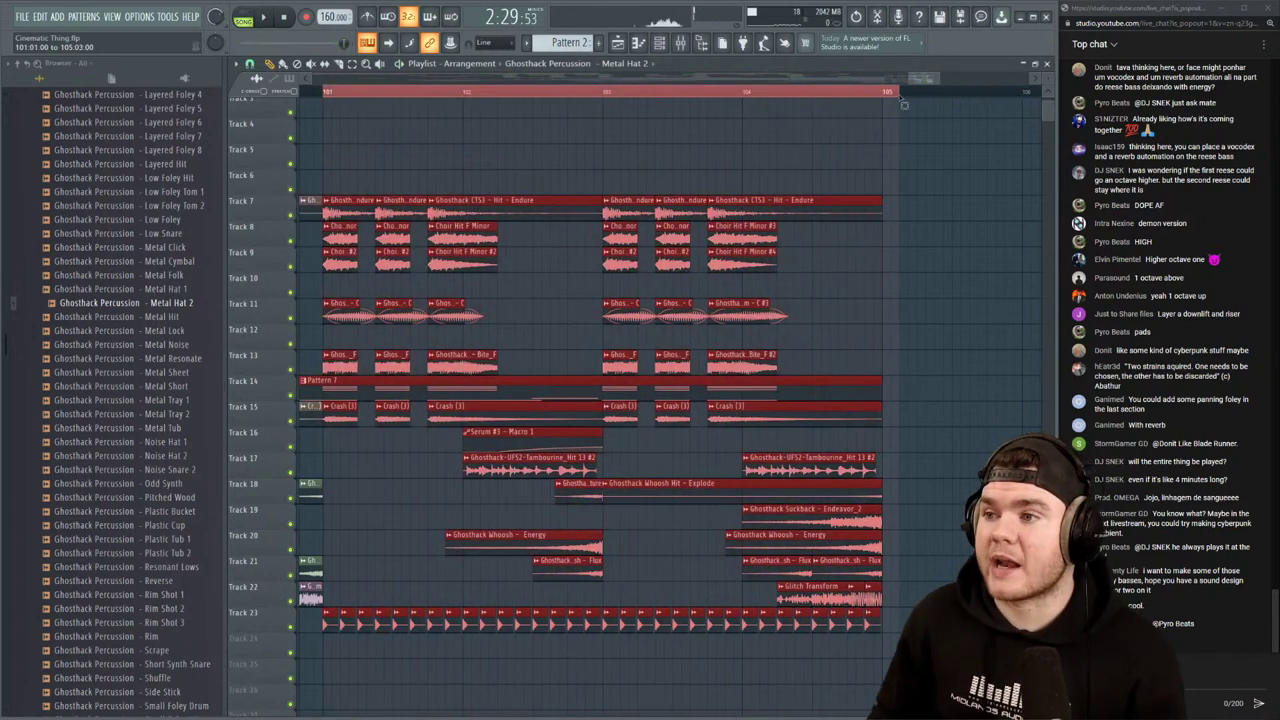
key("F9")
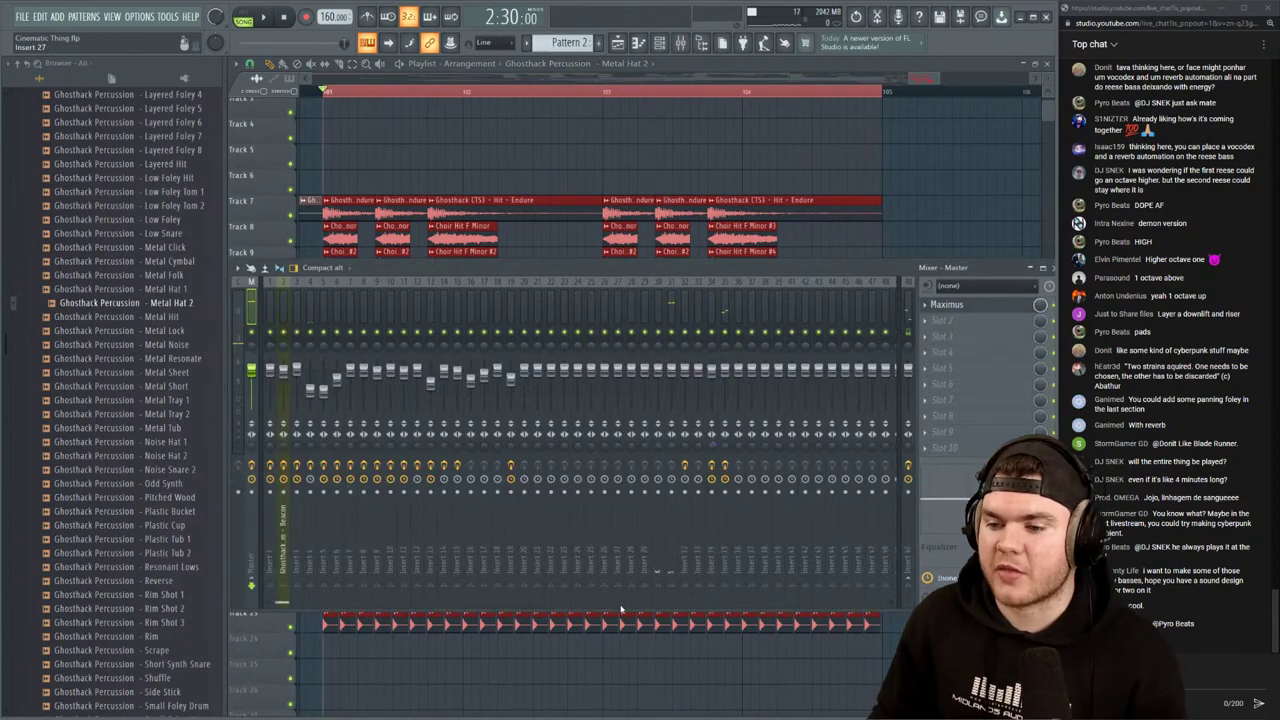
double_click(606, 623)
left_click(688, 41)
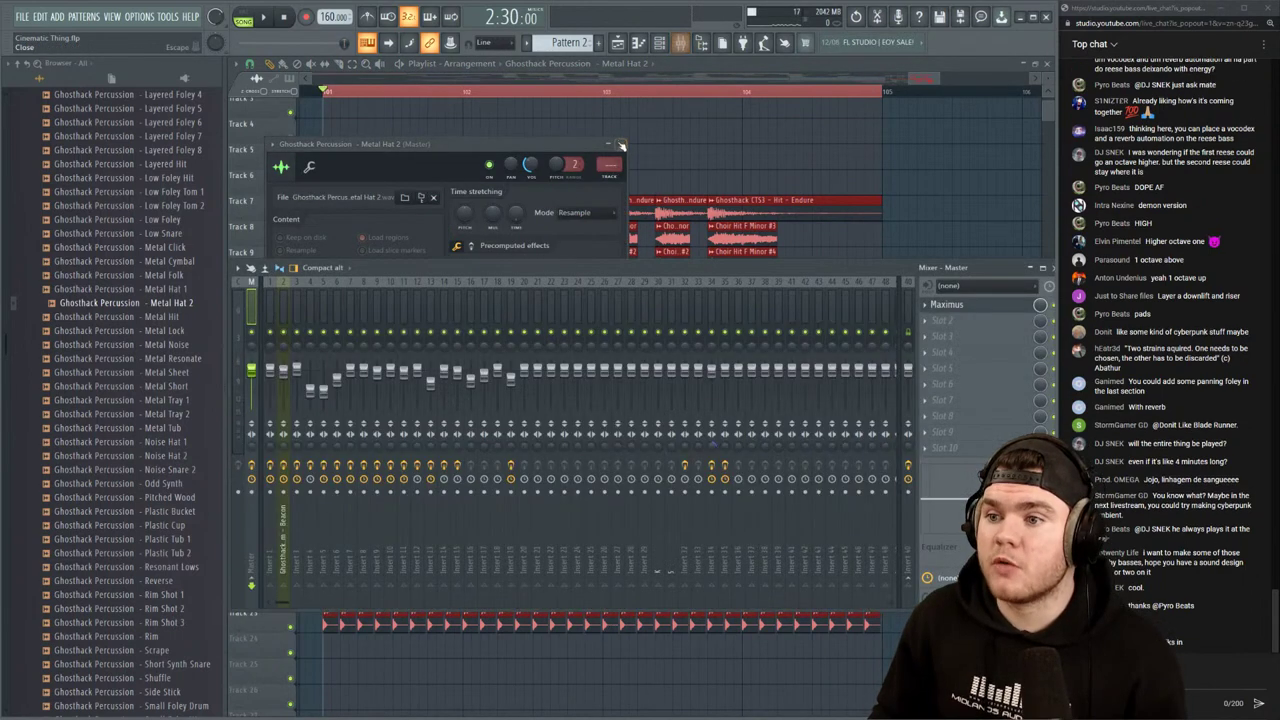
scroll(610, 163, "up", 20)
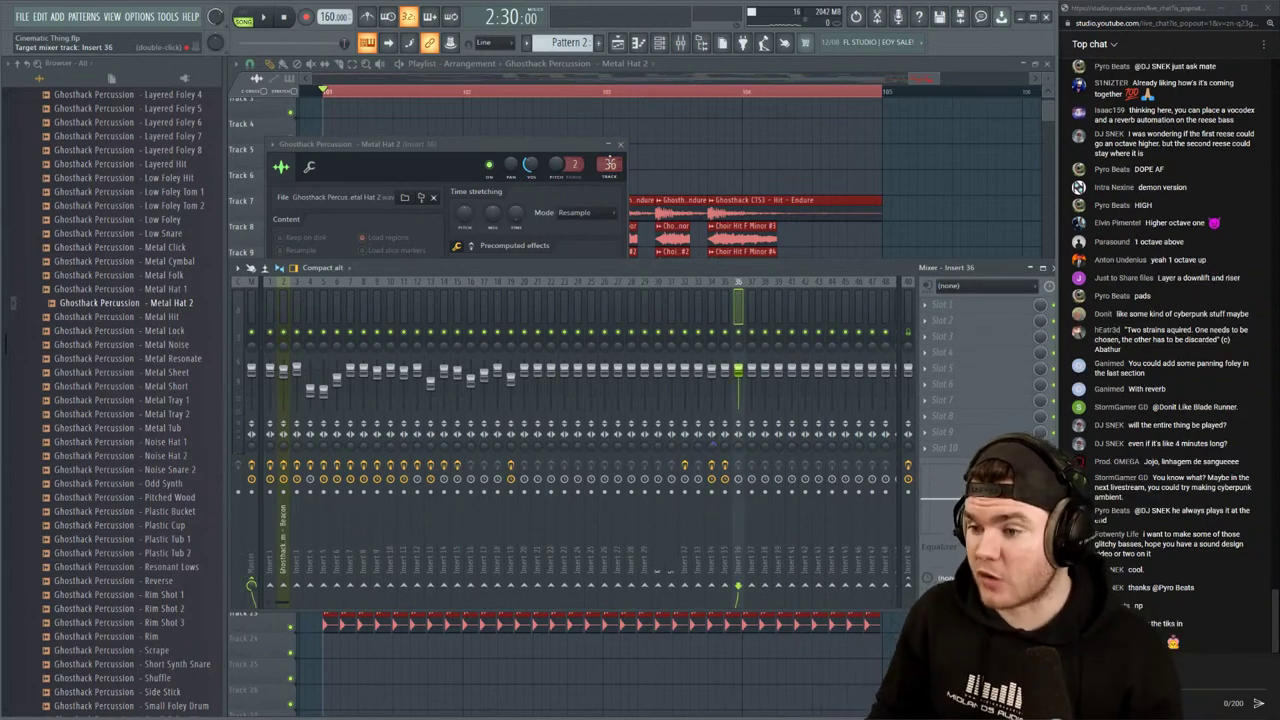
key("space")
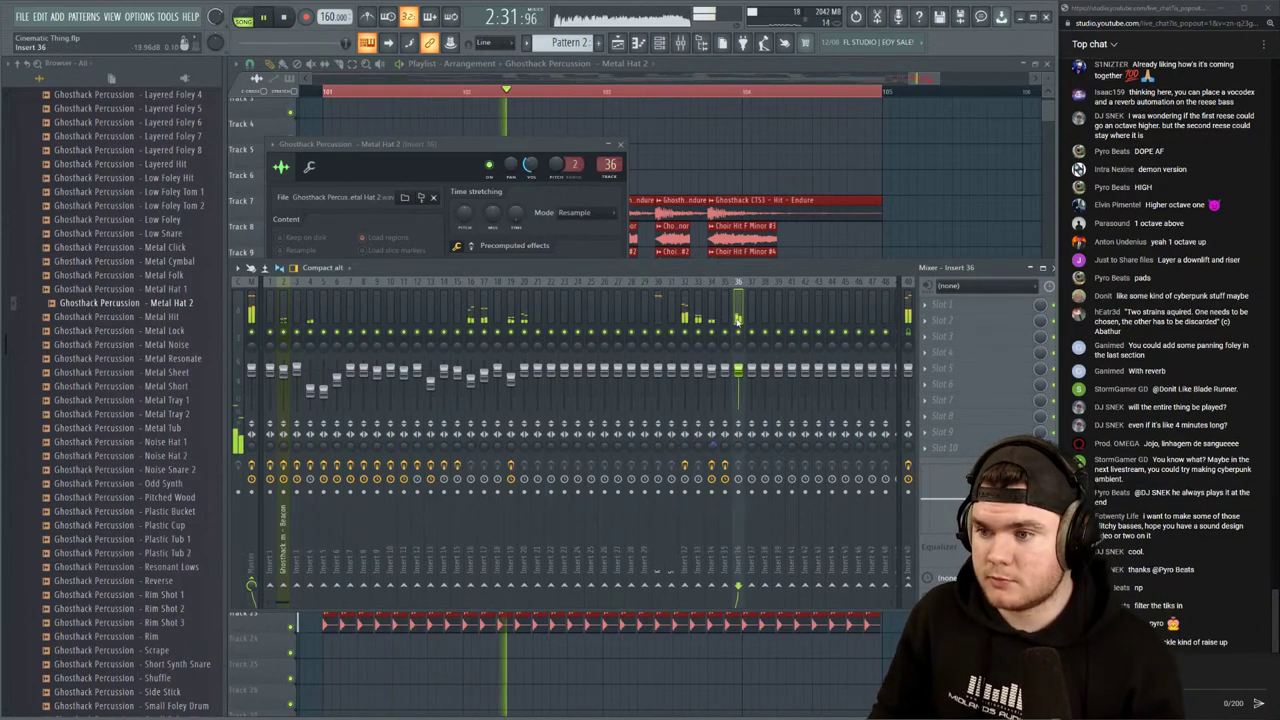
right_click(739, 331)
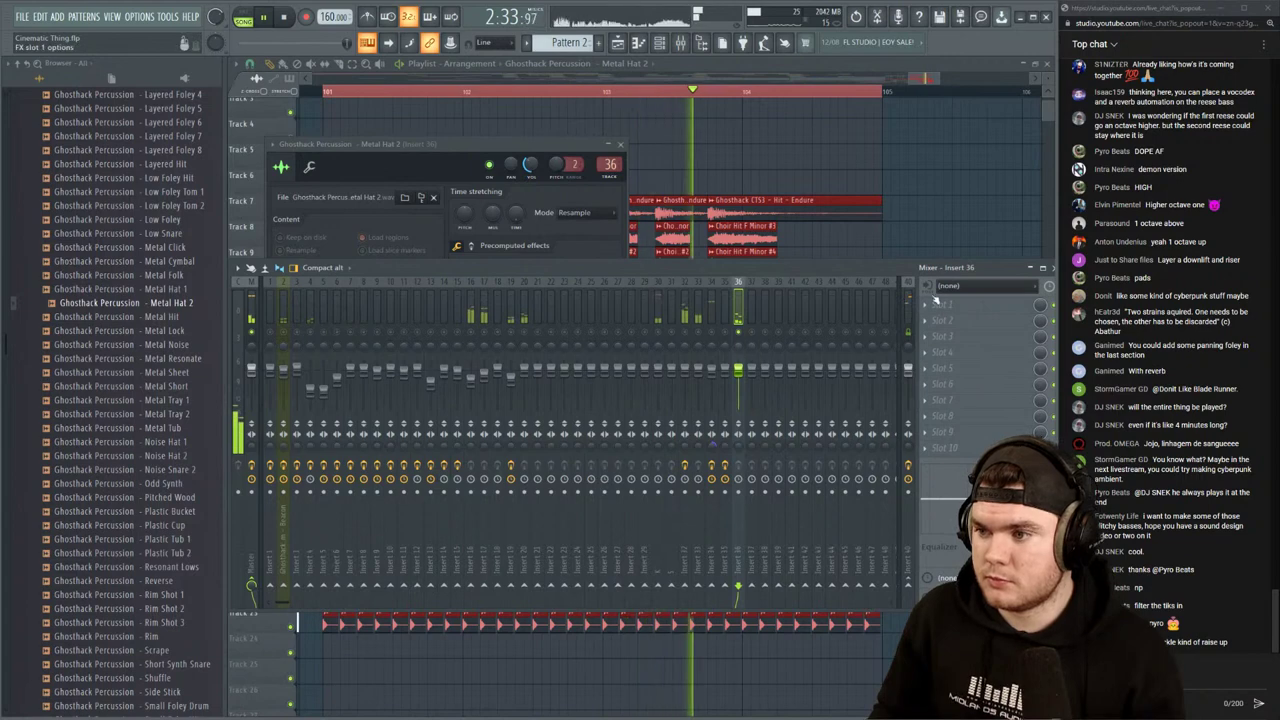
Widen the Metal Hat 2 channel's pitch range to 24 semitones and set its pitch to +1100 cents
left_click(692, 625)
double_click(692, 625)
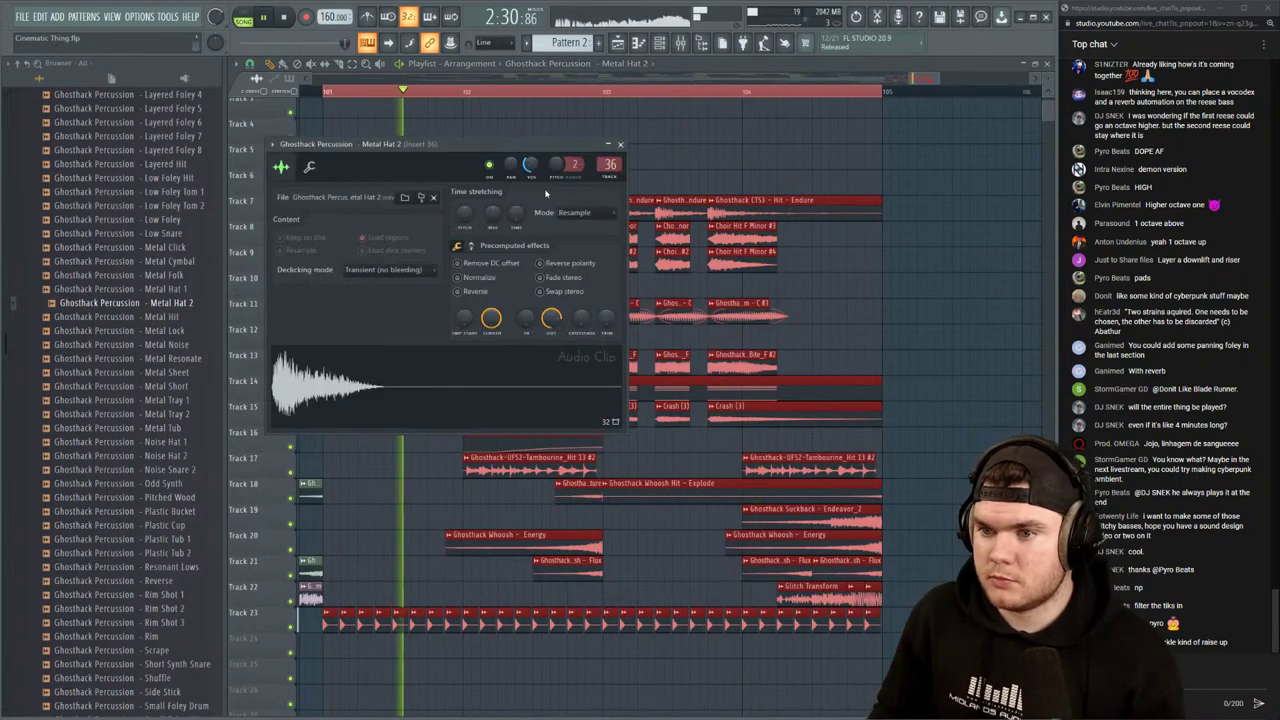
scroll(575, 163, "up", 9)
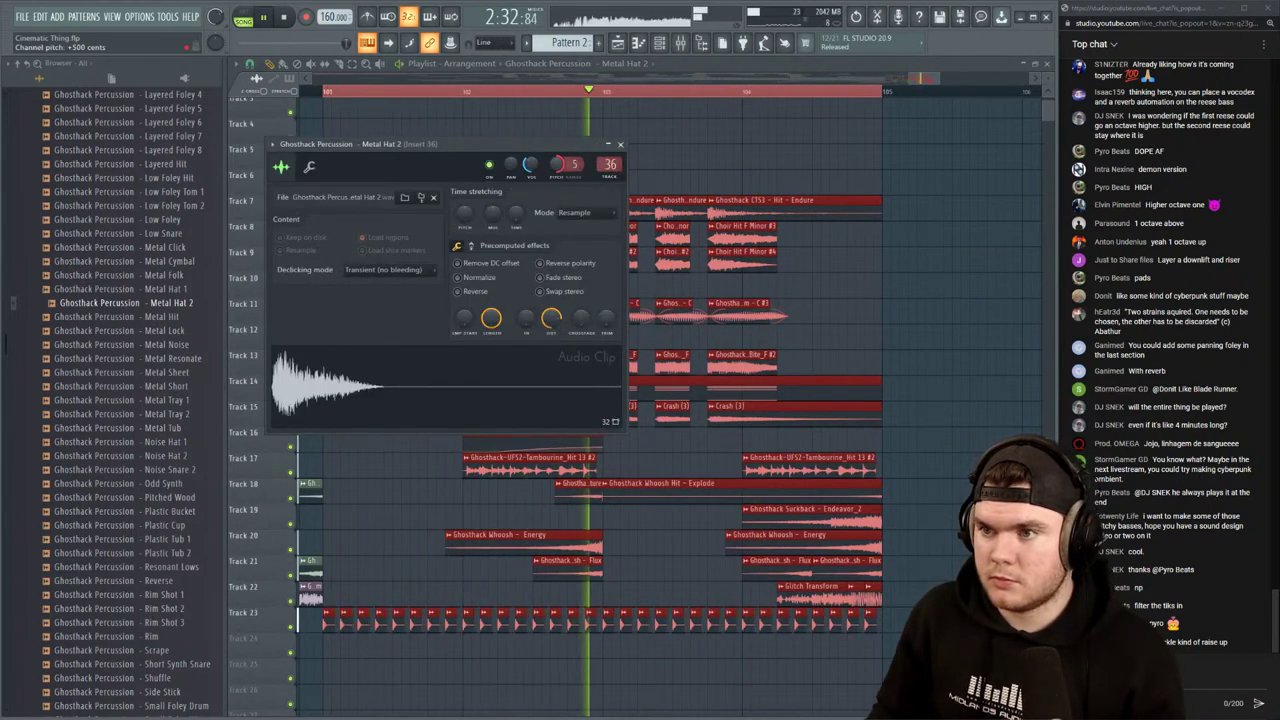
scroll(575, 163, "up", 20)
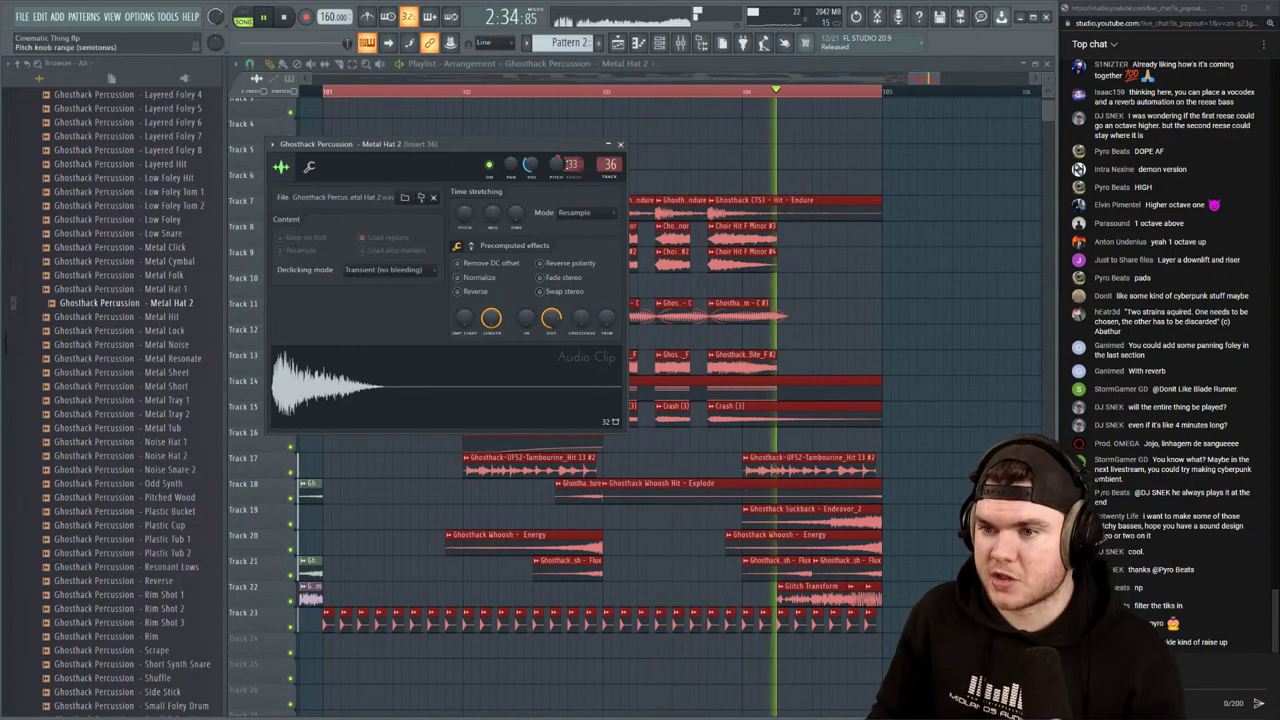
scroll(575, 163, "down", 8)
key("space")
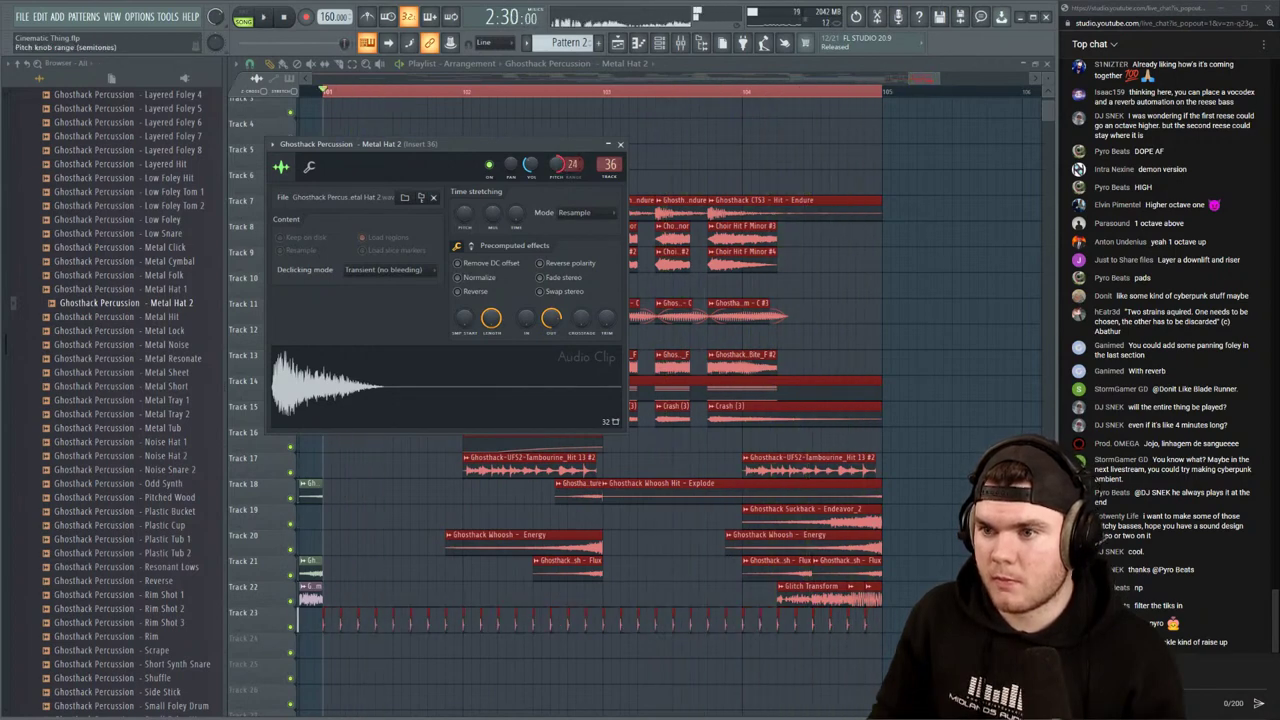
scroll(559, 165, "down", 3)
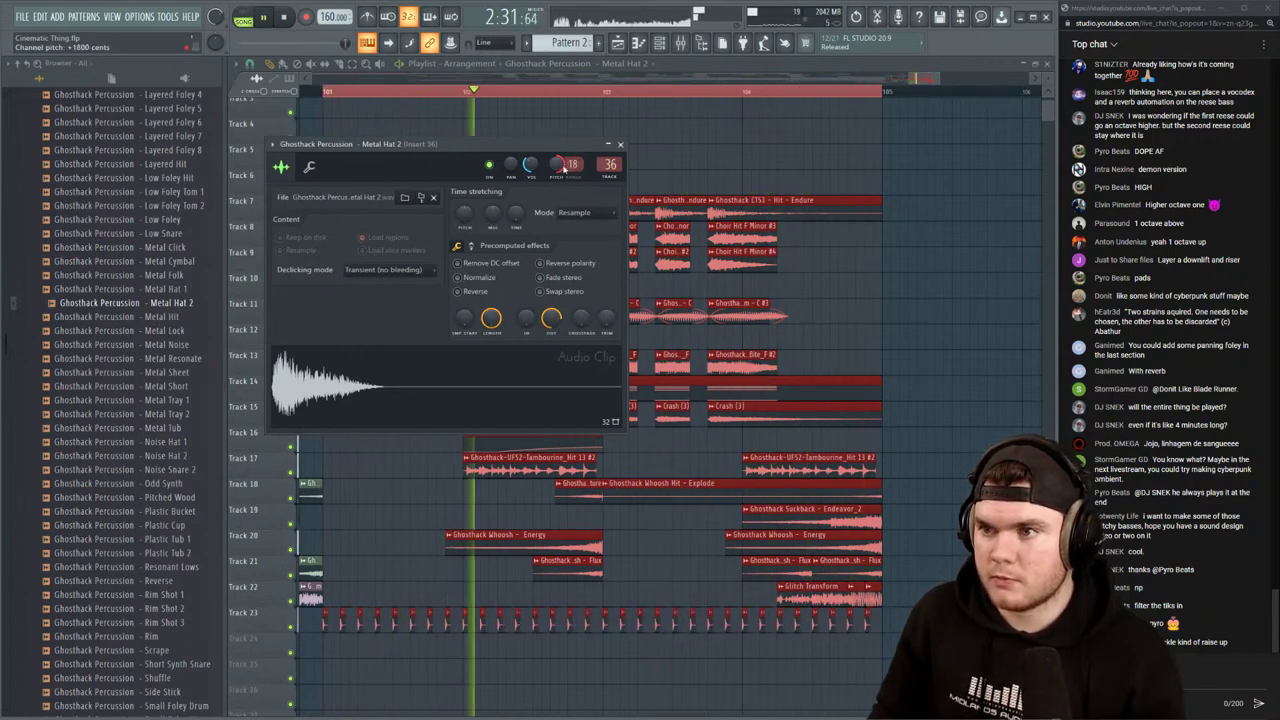
scroll(559, 165, "down", 3)
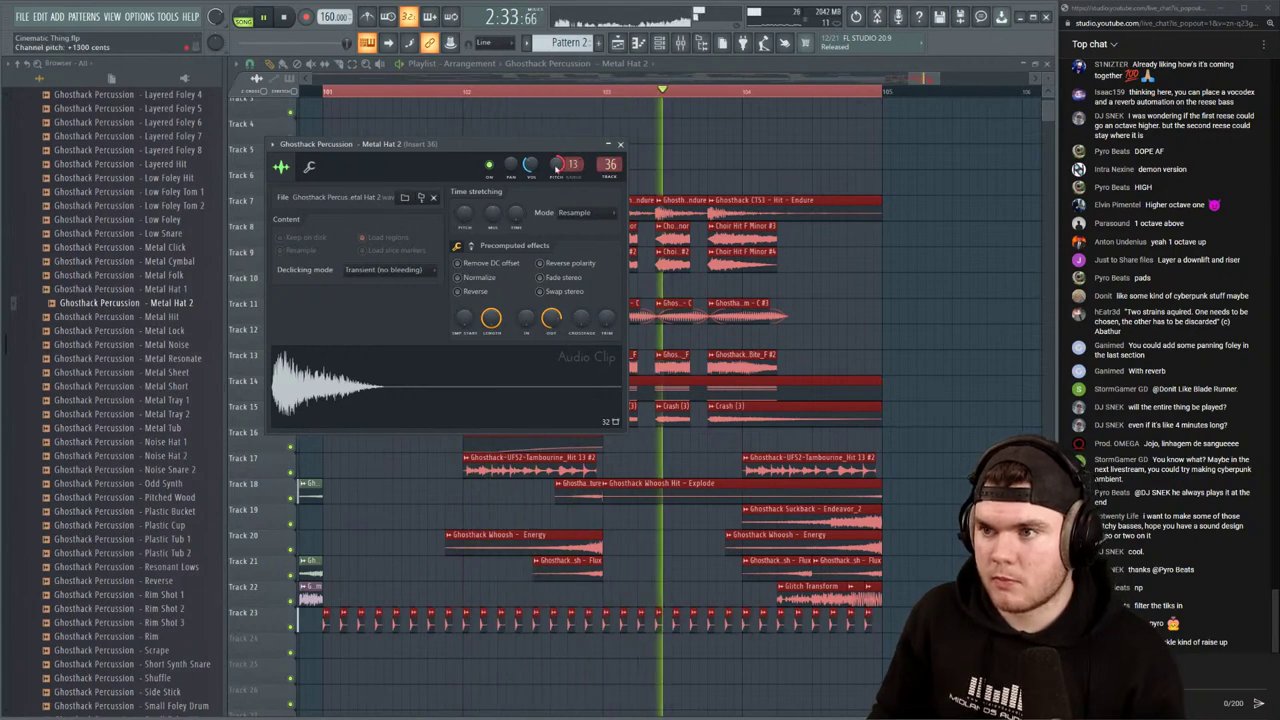
scroll(559, 165, "down", 1)
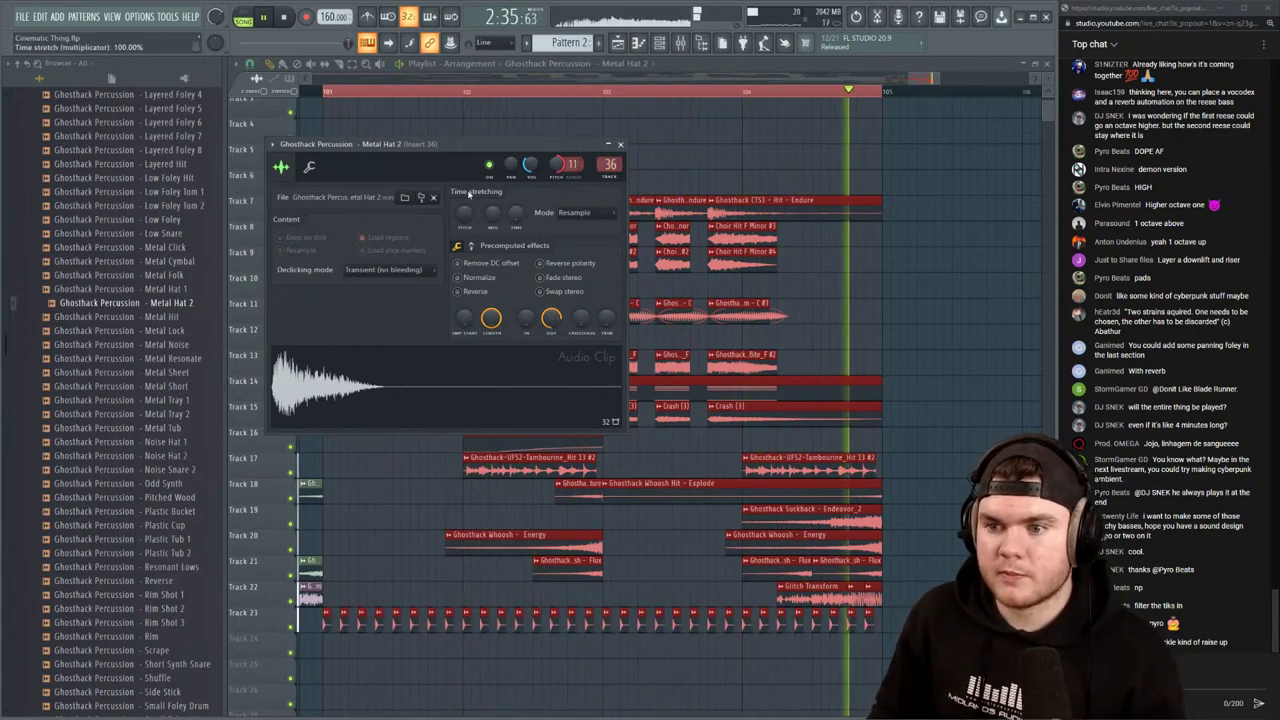
Check the Metal Hat 2 channel's level adjustments during playback and pan the channel 24% right
key("space")
left_click(310, 167)
key("space")
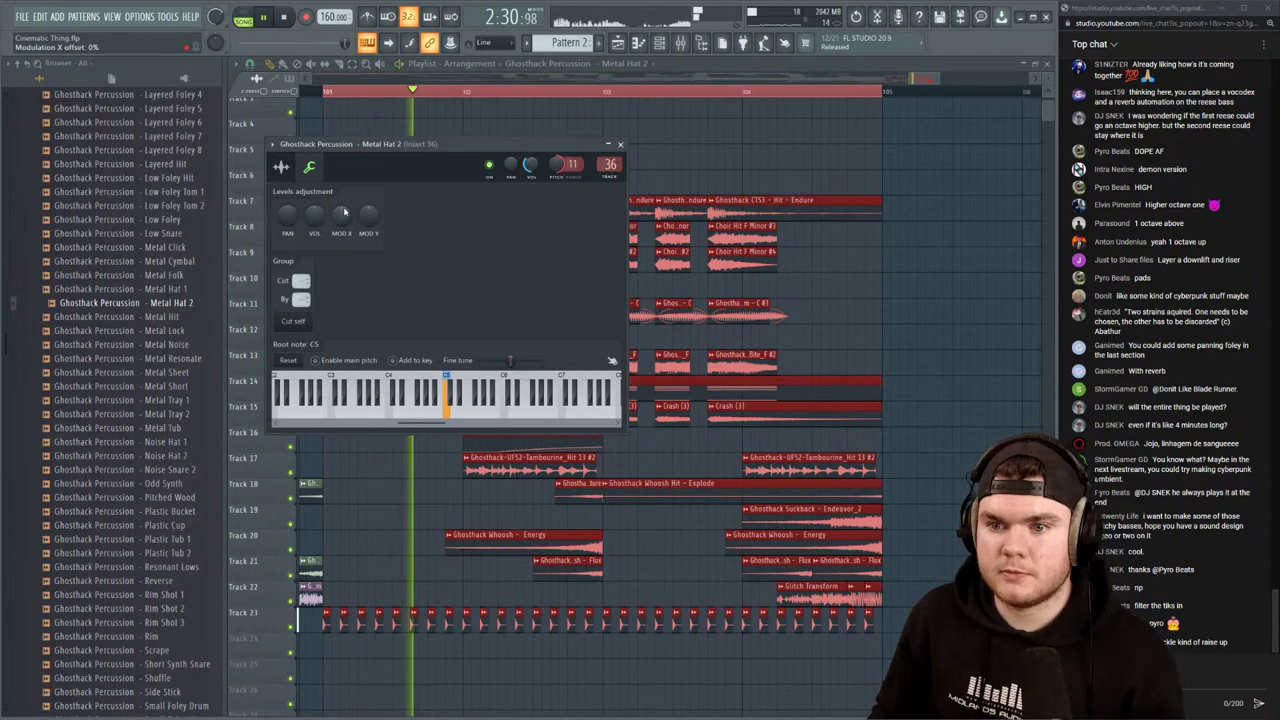
left_click(282, 168)
left_click(309, 168)
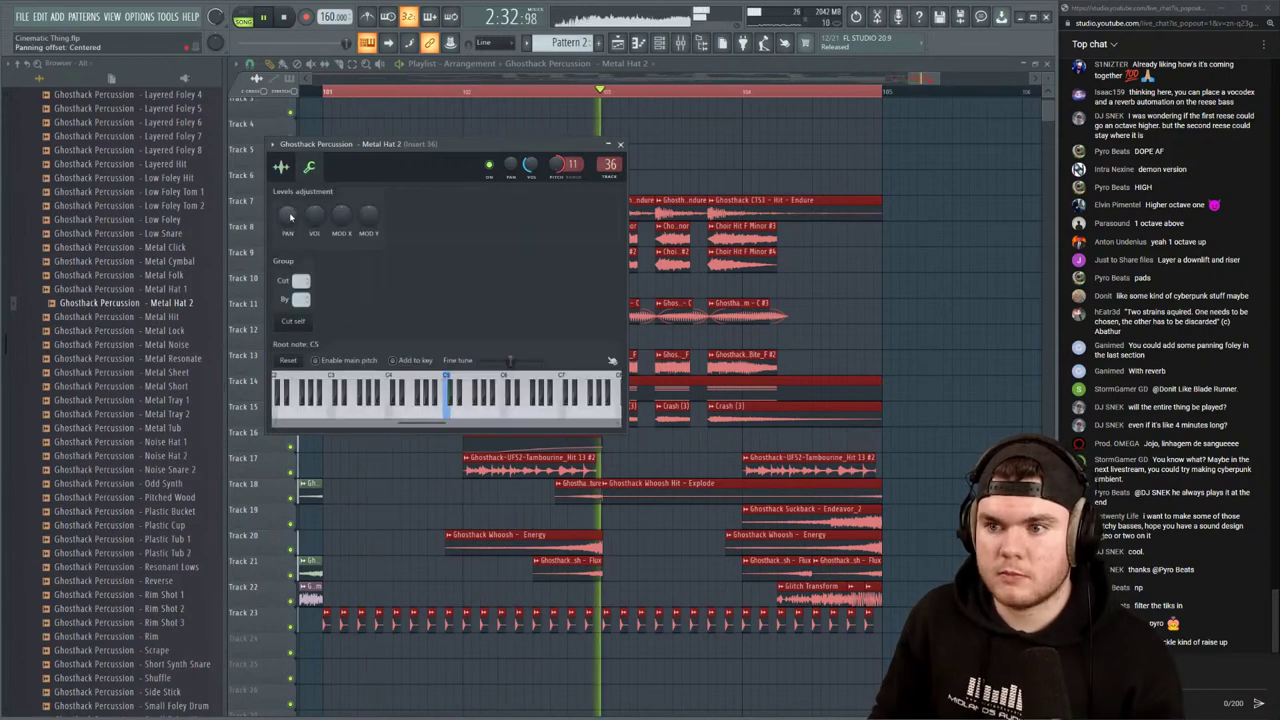
left_click(282, 168)
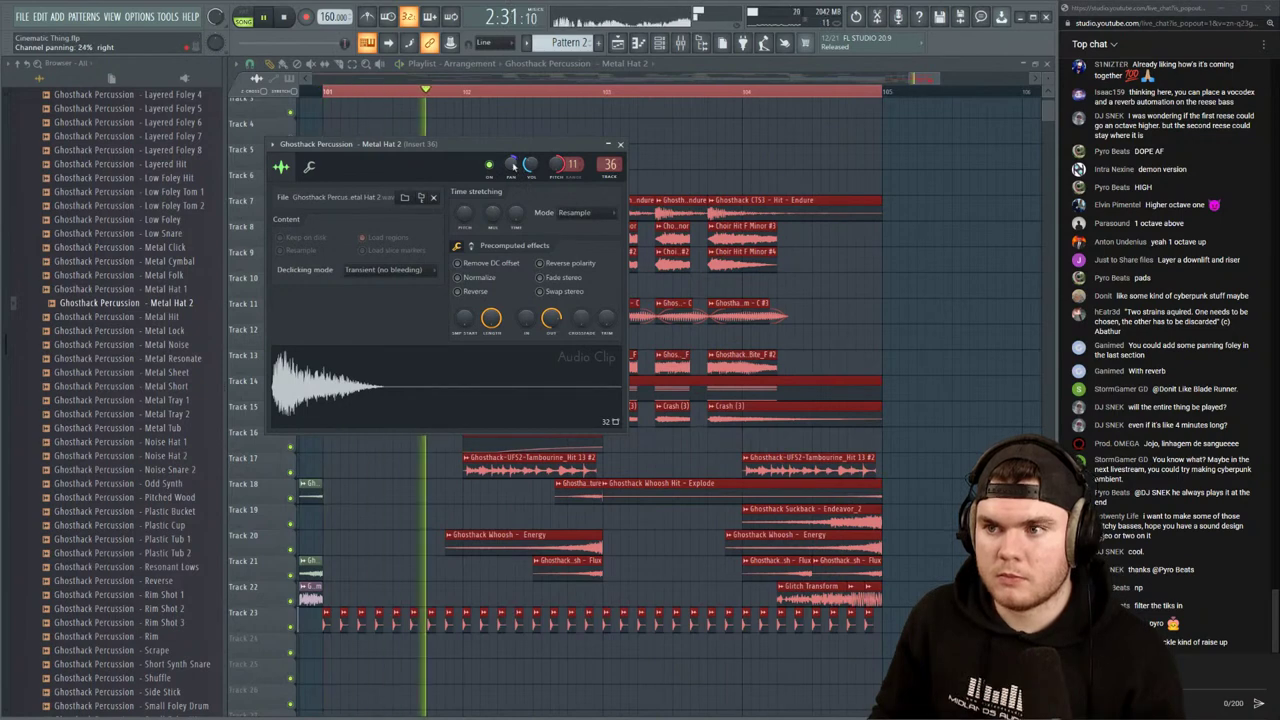
Add Fruity Parametric EQ 2 to insert 36 and load the preset with low-cut and high-cut bands
left_click(680, 44)
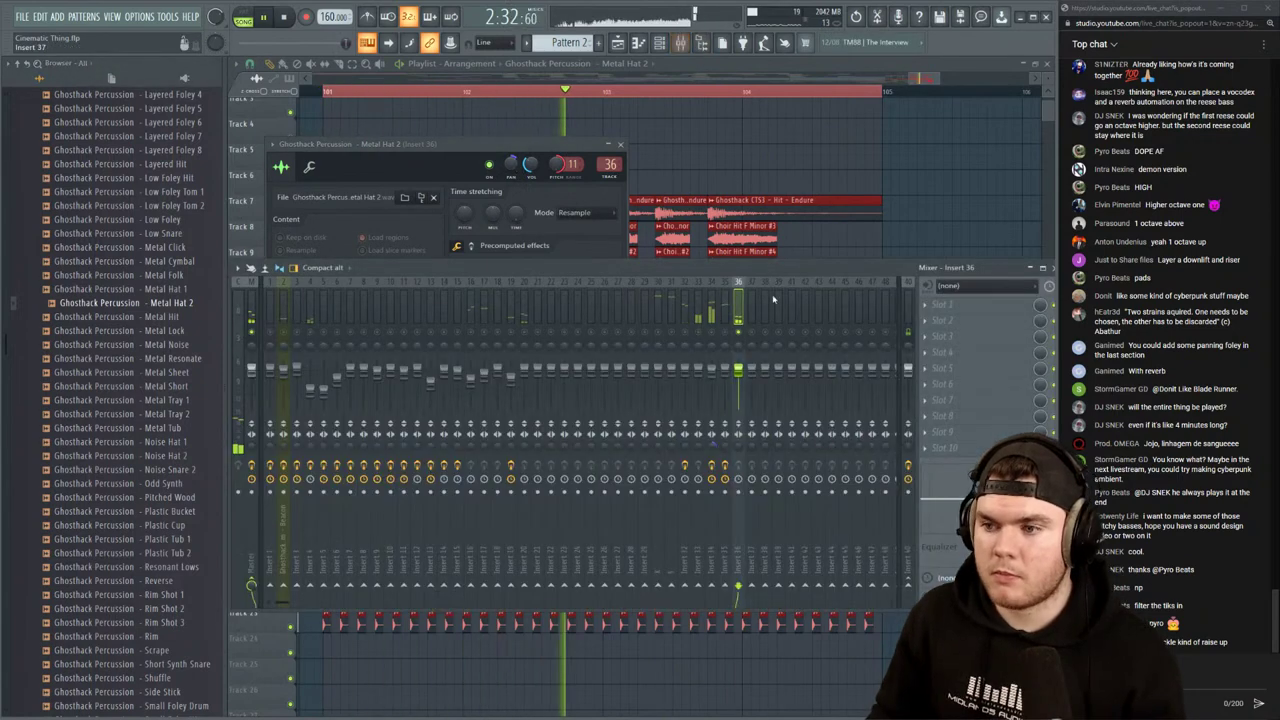
left_click(928, 305)
mouse_move(941, 320)
left_click(671, 696)
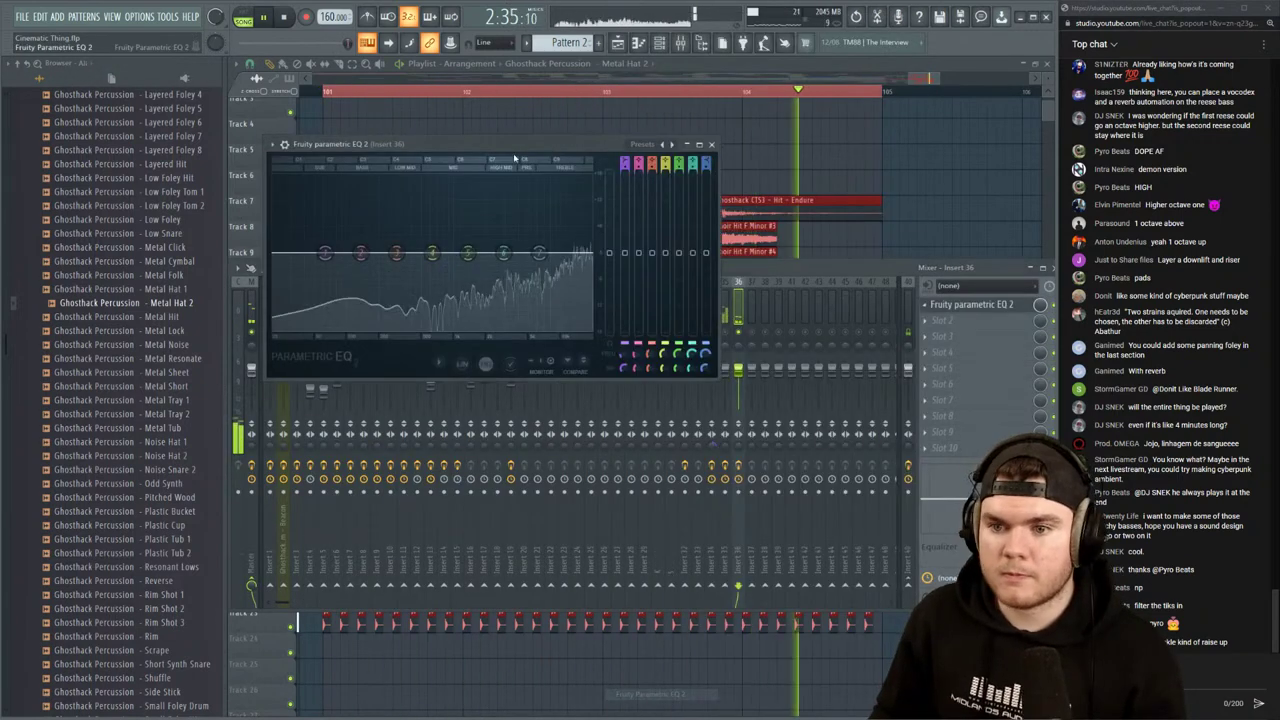
key("space")
right_click(662, 146)
left_click(668, 186)
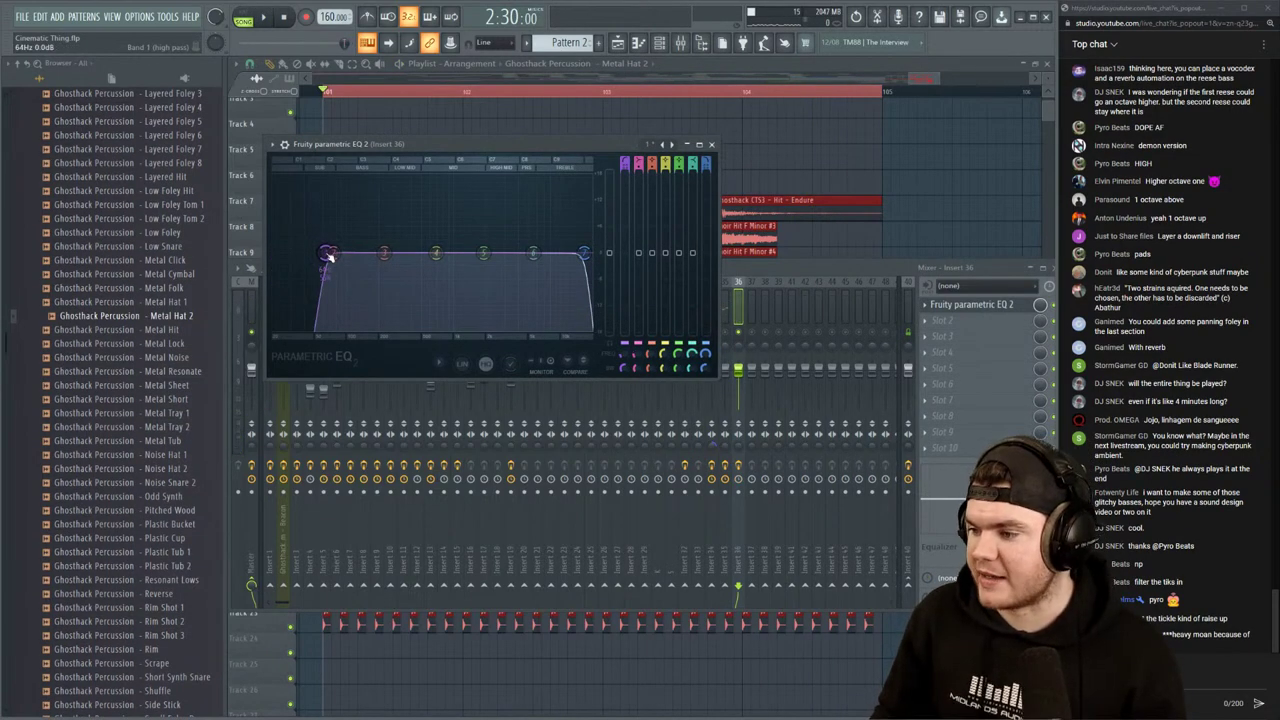
Raise the EQ's high-pass cutoff with a gentler slope and boost band 5 in the treble while listening
key("space")
left_click_drag(330, 257, 358, 256)
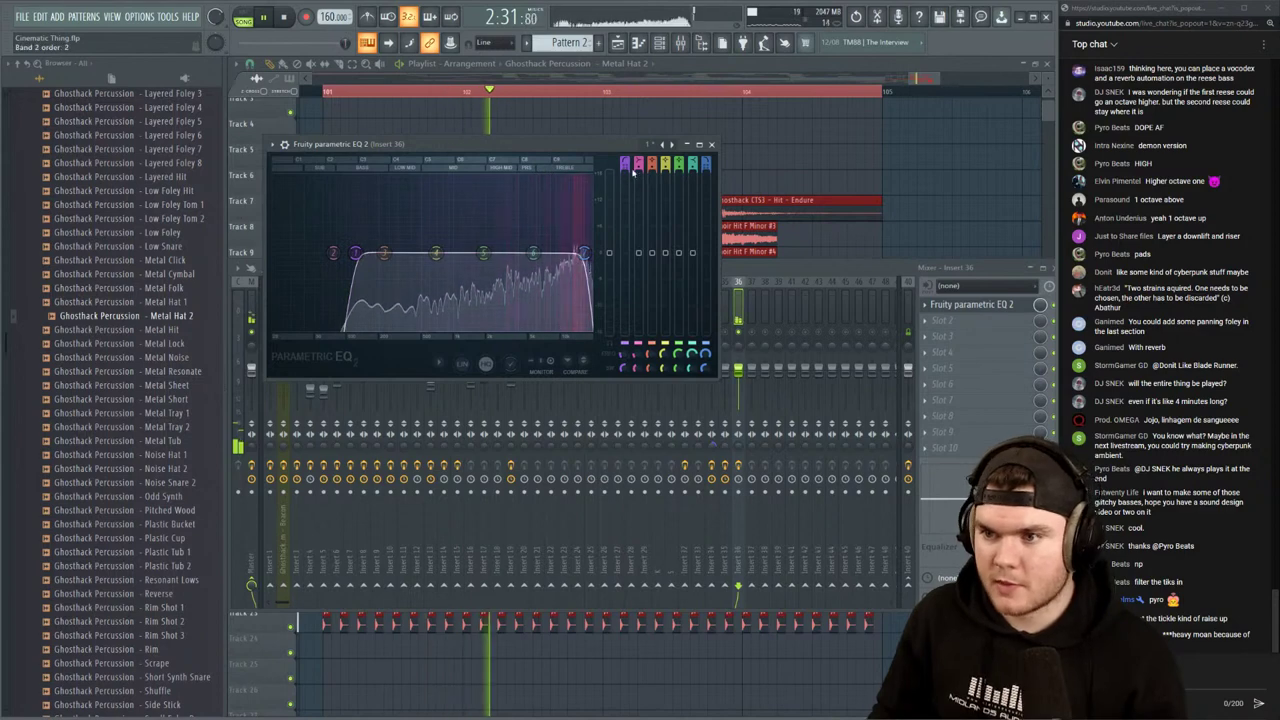
left_click_drag(626, 170, 626, 180)
left_click_drag(357, 254, 379, 254)
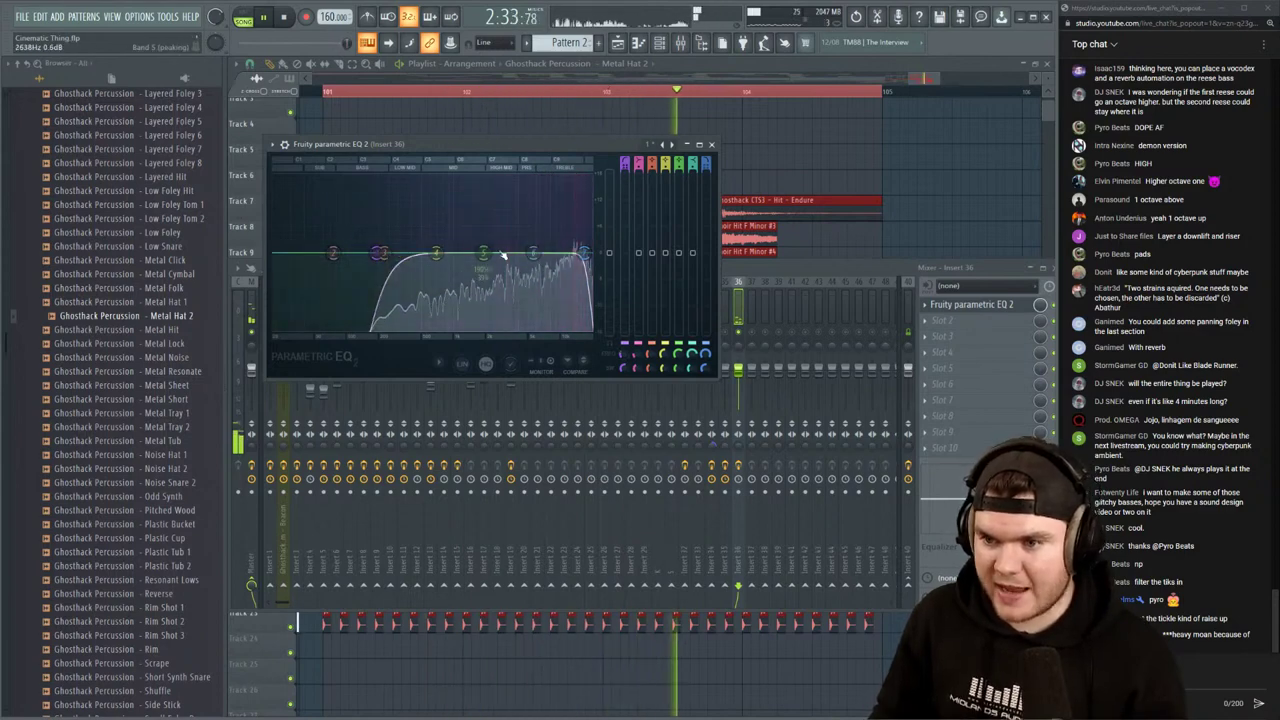
left_click_drag(484, 252, 550, 212)
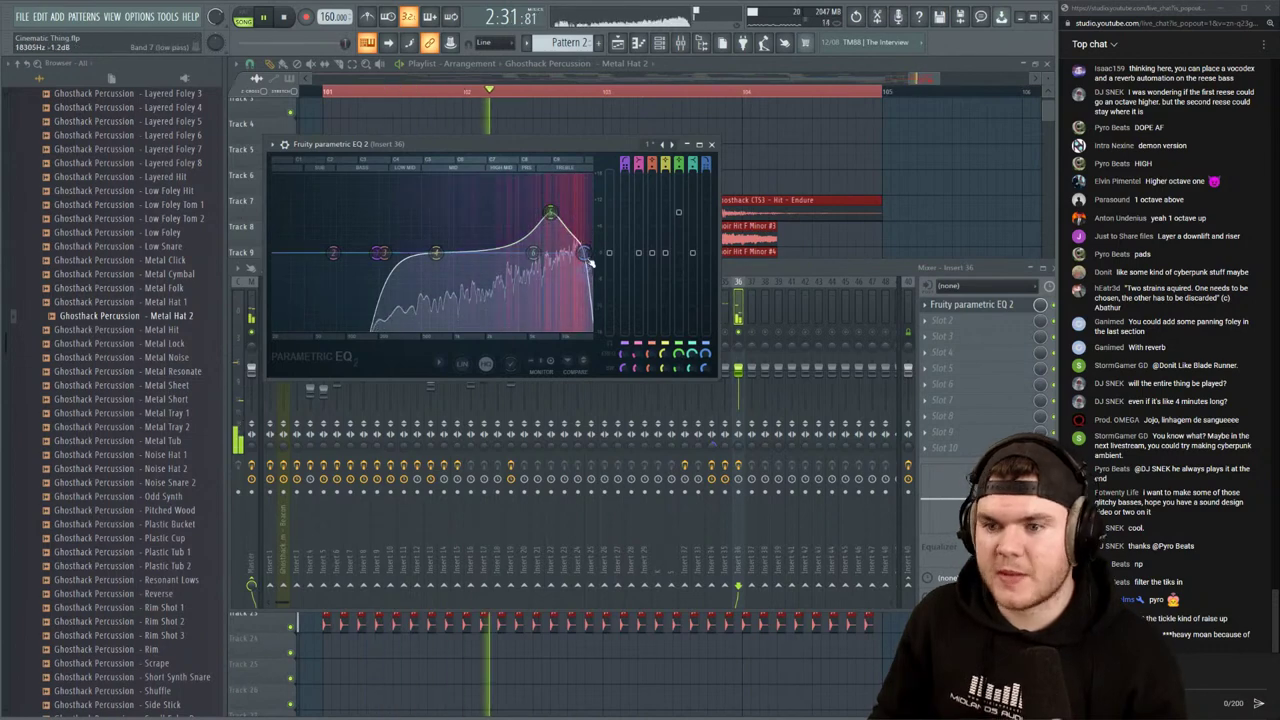
left_click_drag(376, 252, 399, 254)
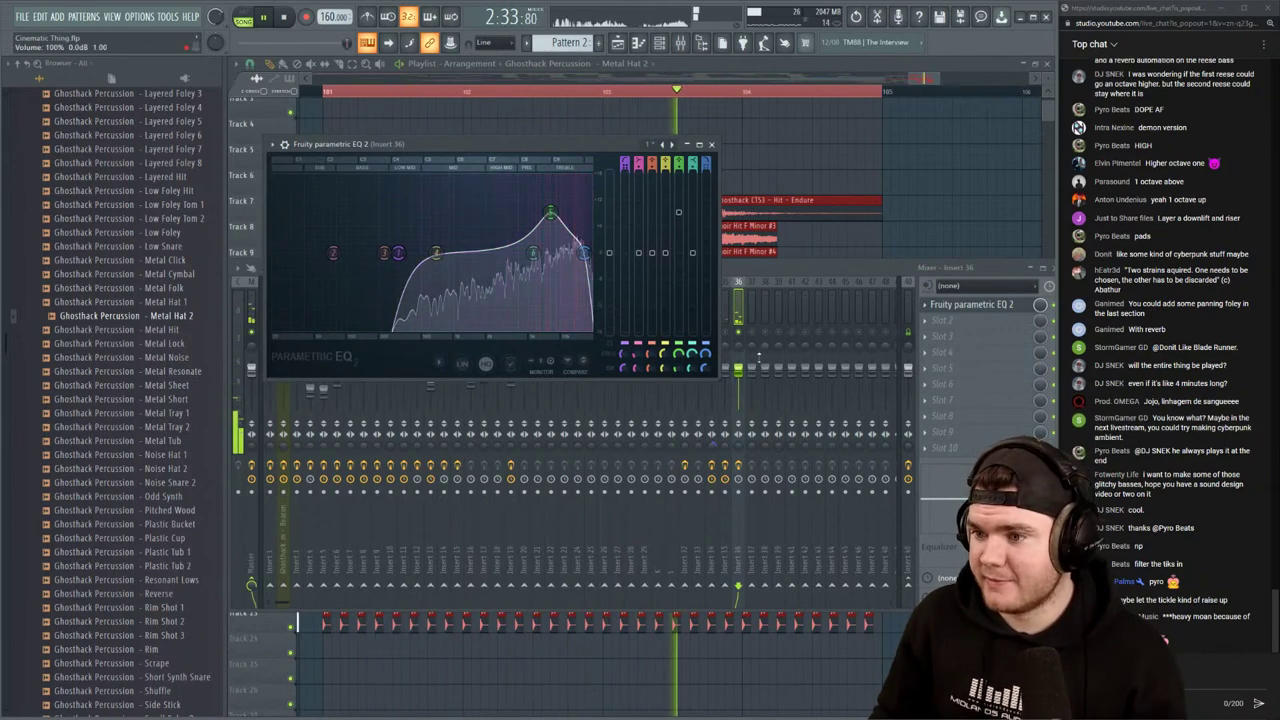
key("space")
Add PanCake2 to insert 36 with its mix at 69%, and route the insert to the docked bus track instead of Master
left_click(937, 320)
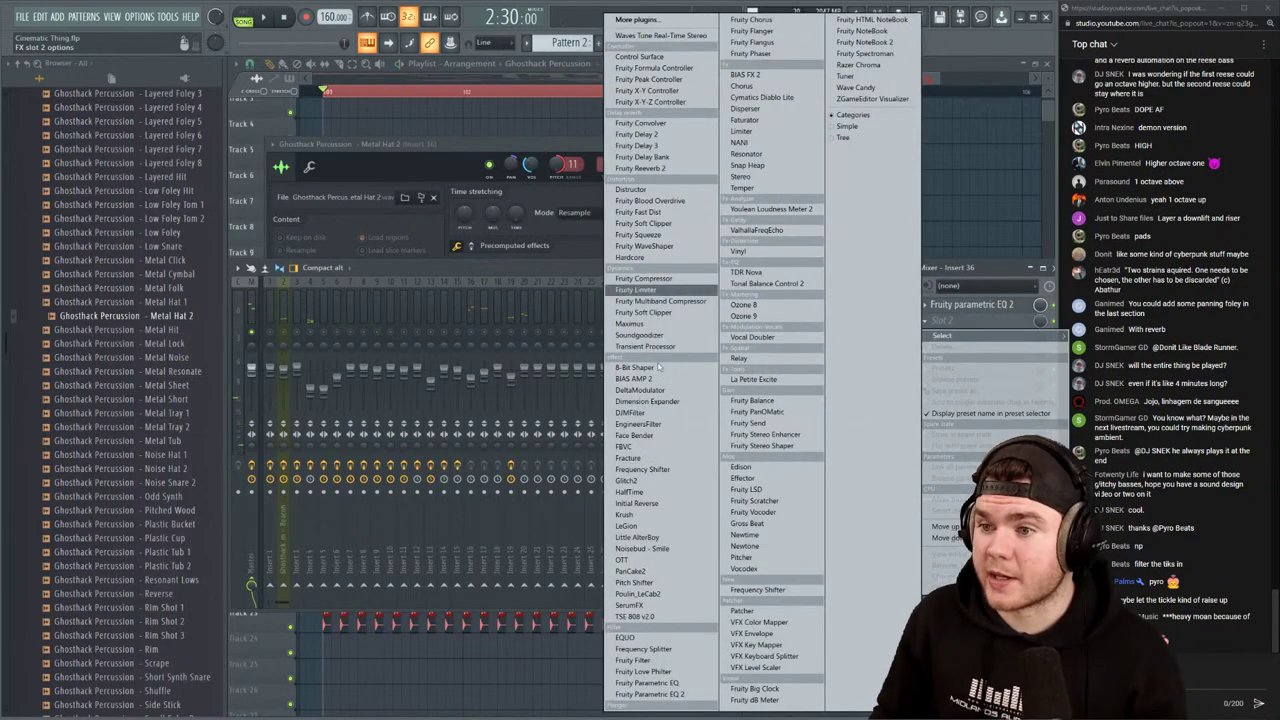
left_click(640, 570)
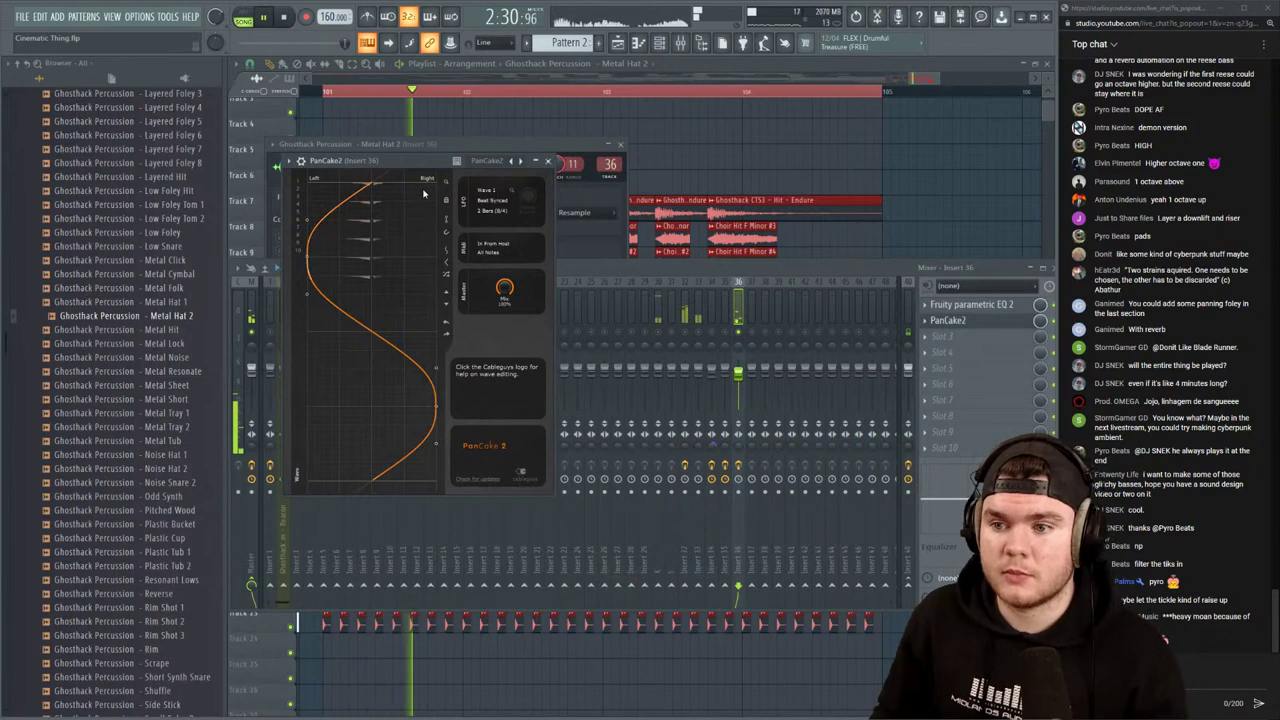
left_click_drag(505, 288, 505, 300)
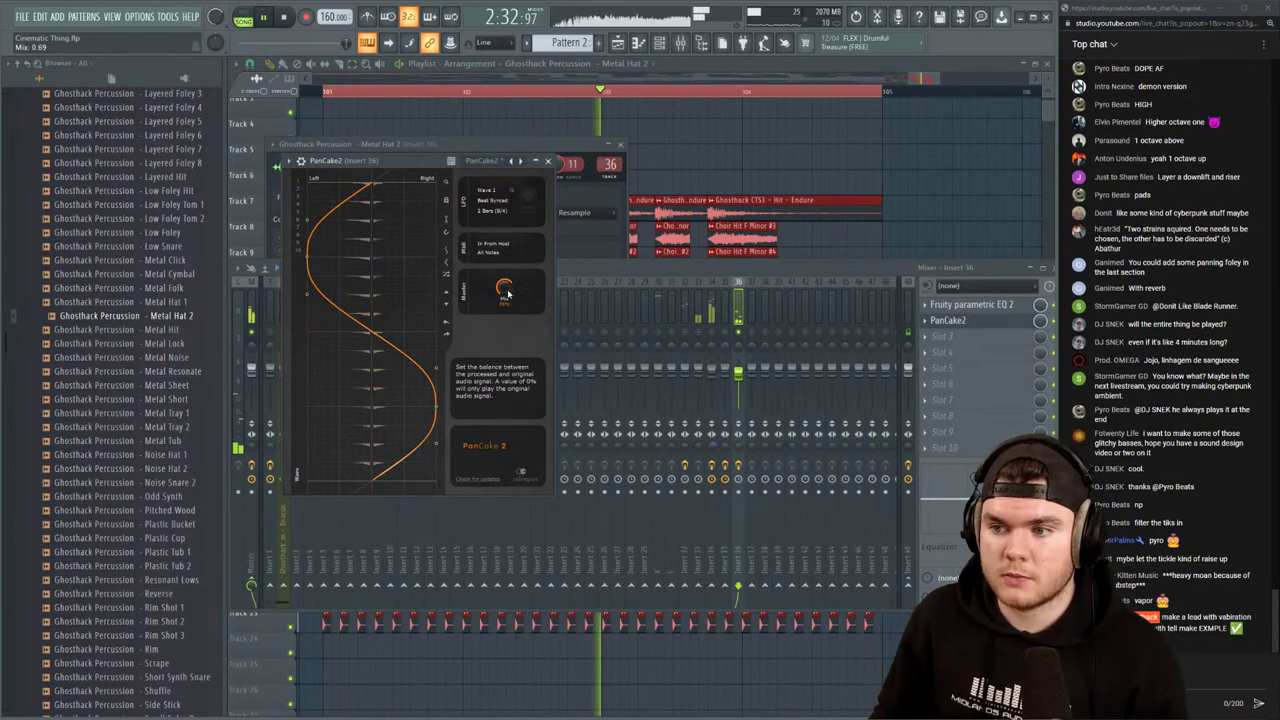
left_click(950, 321)
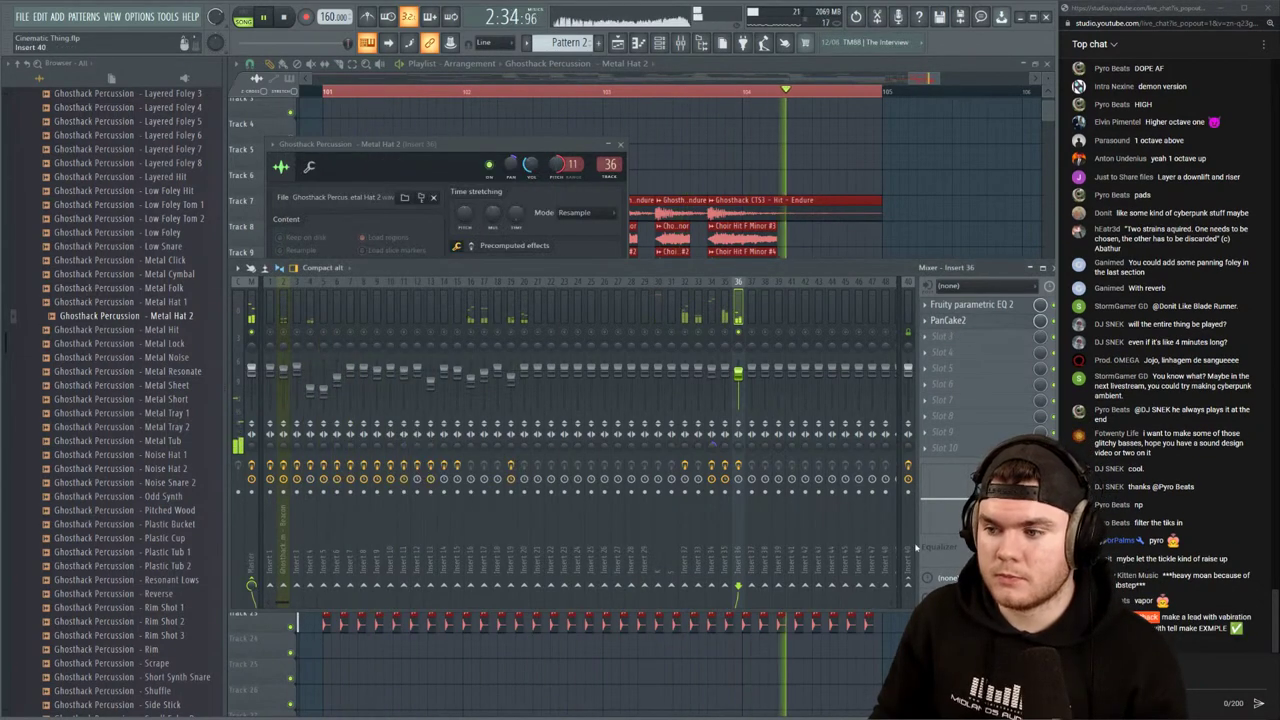
left_click(908, 585)
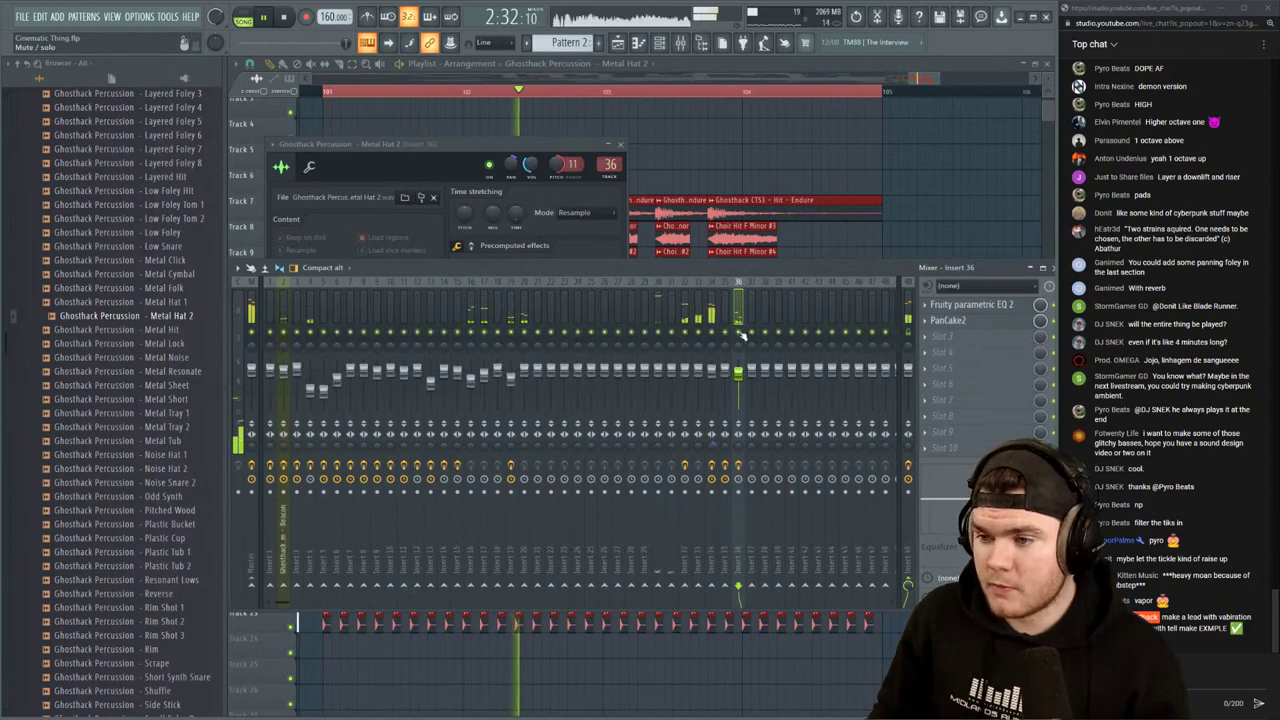
Clear the clip selection and the time selection over bars 101 to 104, and play the drop from bar 97
left_click(750, 64)
scroll(729, 93, "down", 4)
left_click(793, 209)
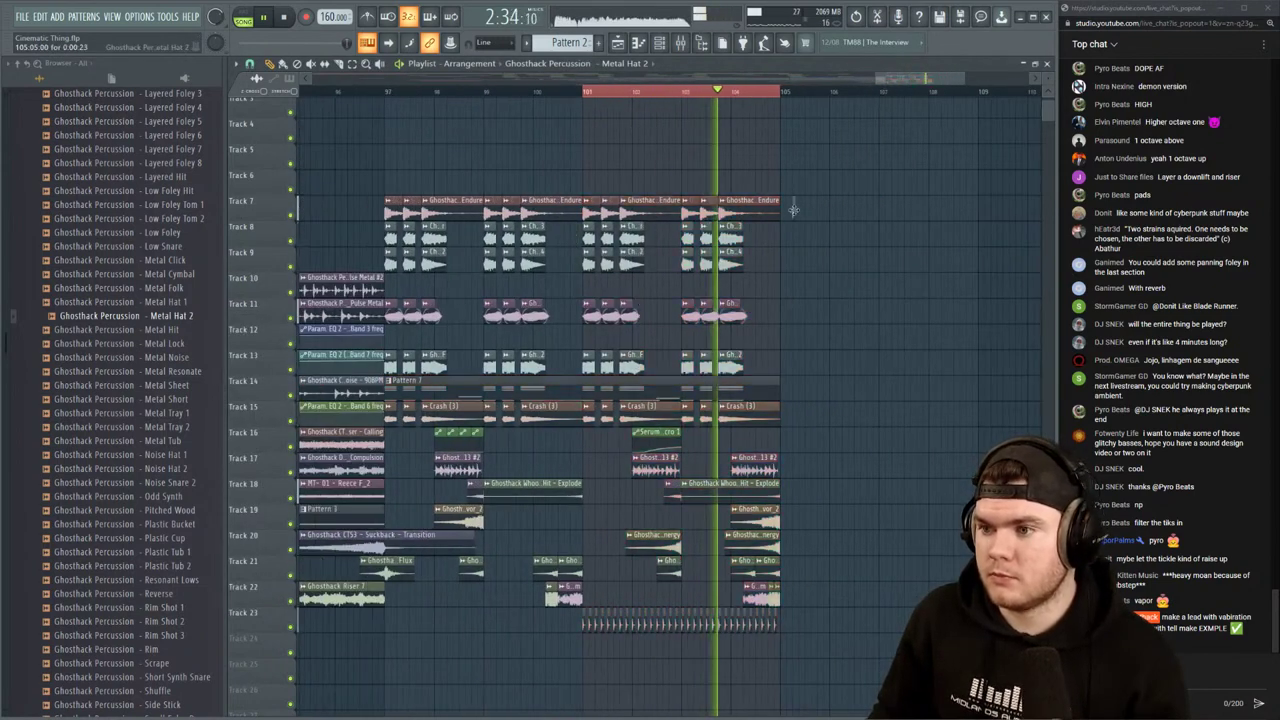
right_click(794, 210)
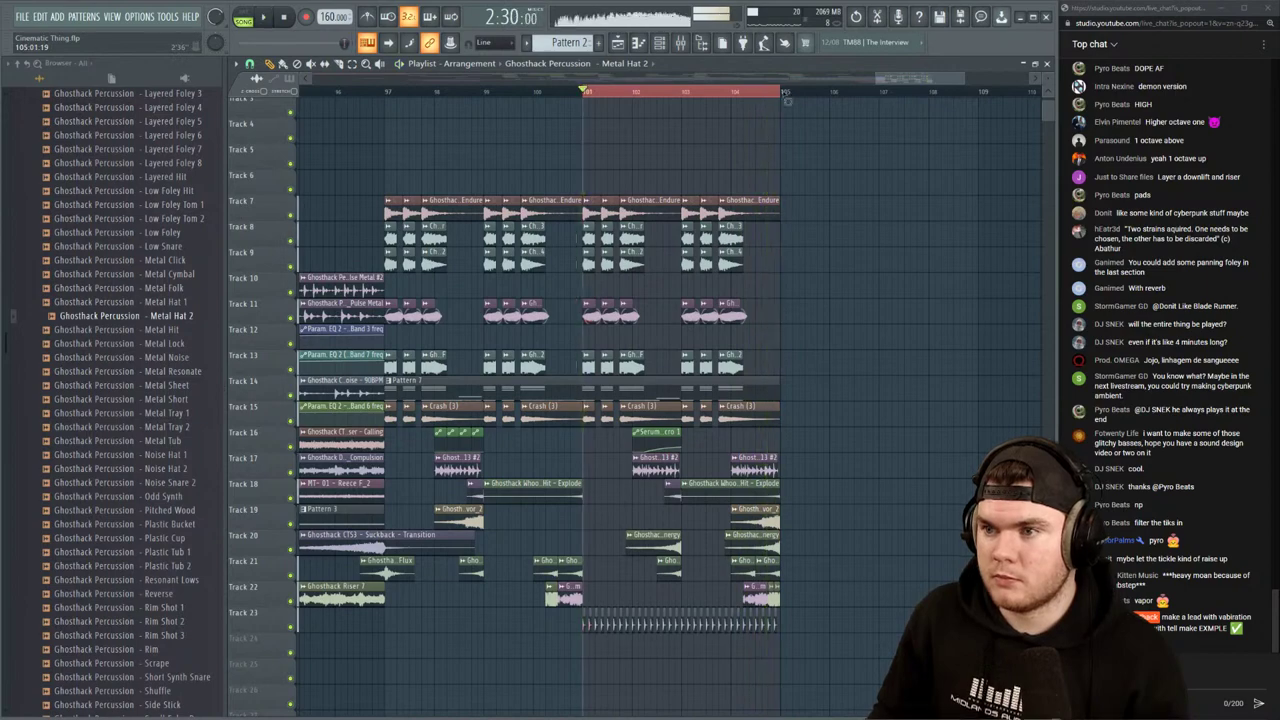
left_click_drag(780, 92, 588, 95)
scroll(592, 95, "down", 3)
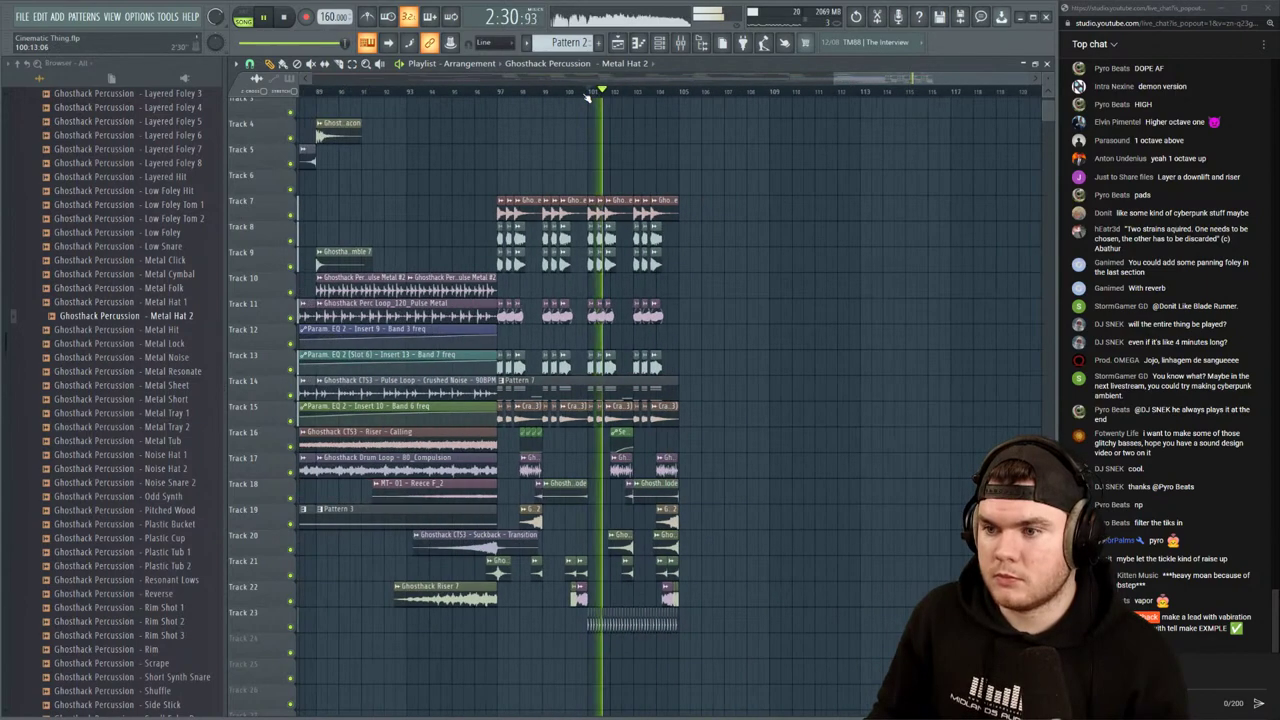
scroll(498, 94, "up", 2)
left_click(498, 93)
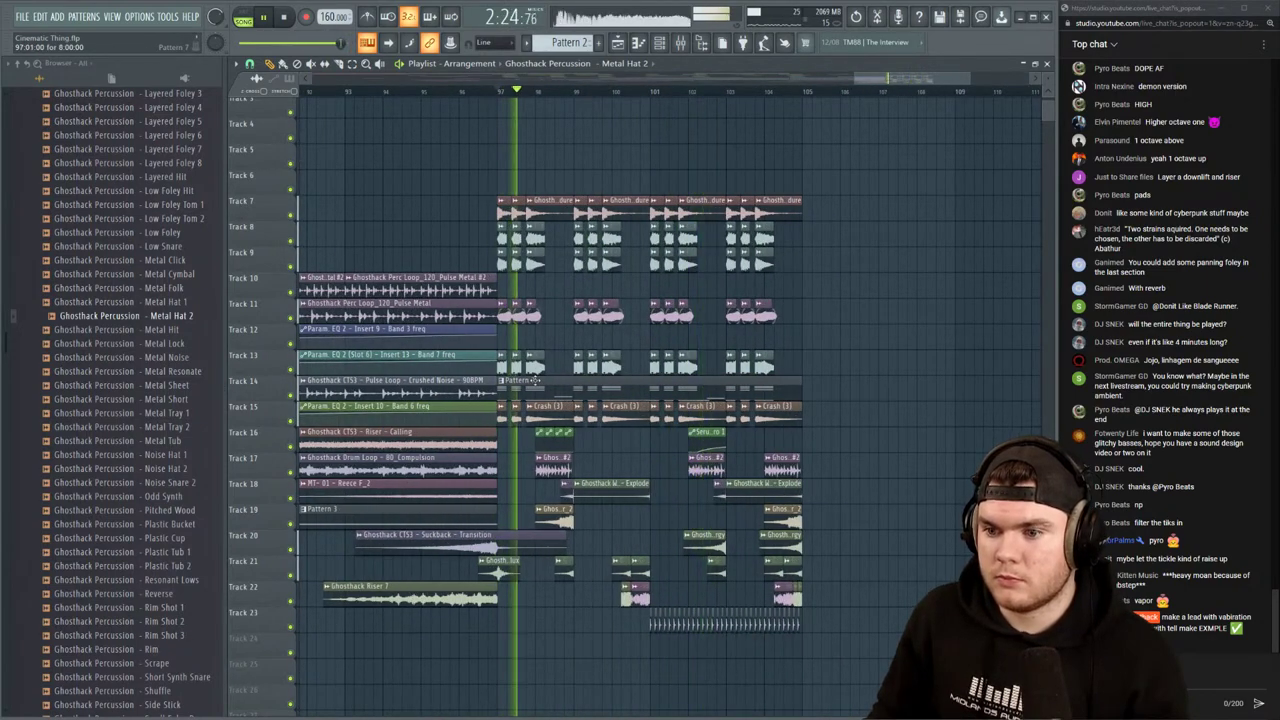
Open Pattern 7 from Track 14 and add a Harmor instrument channel for it
double_click(540, 380)
key("space")
left_click(1016, 155)
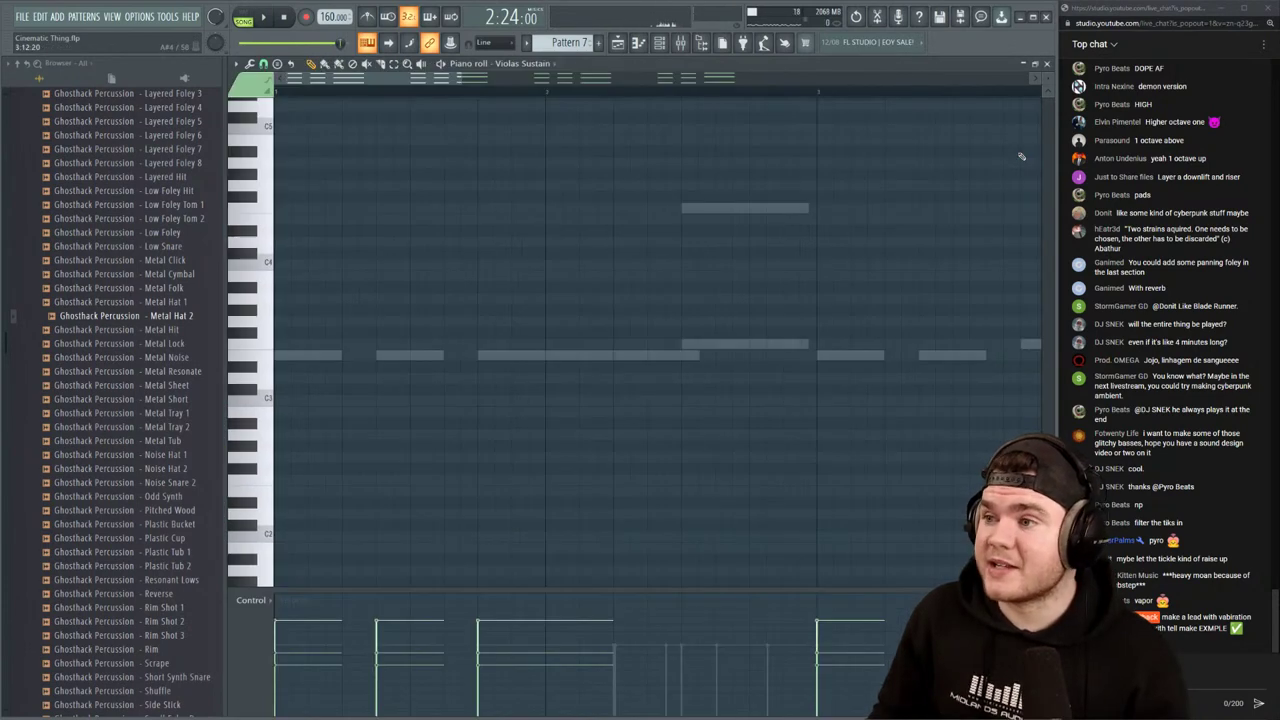
left_click(1048, 65)
left_click(492, 346)
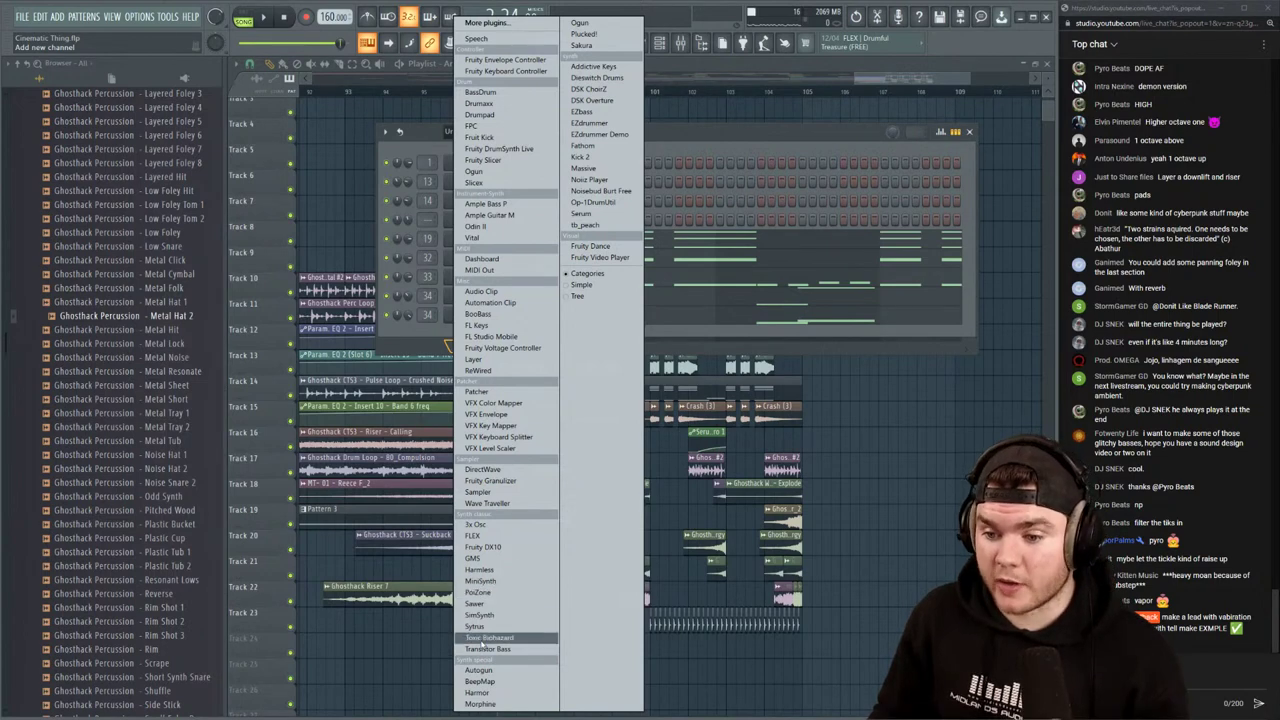
left_click(478, 692)
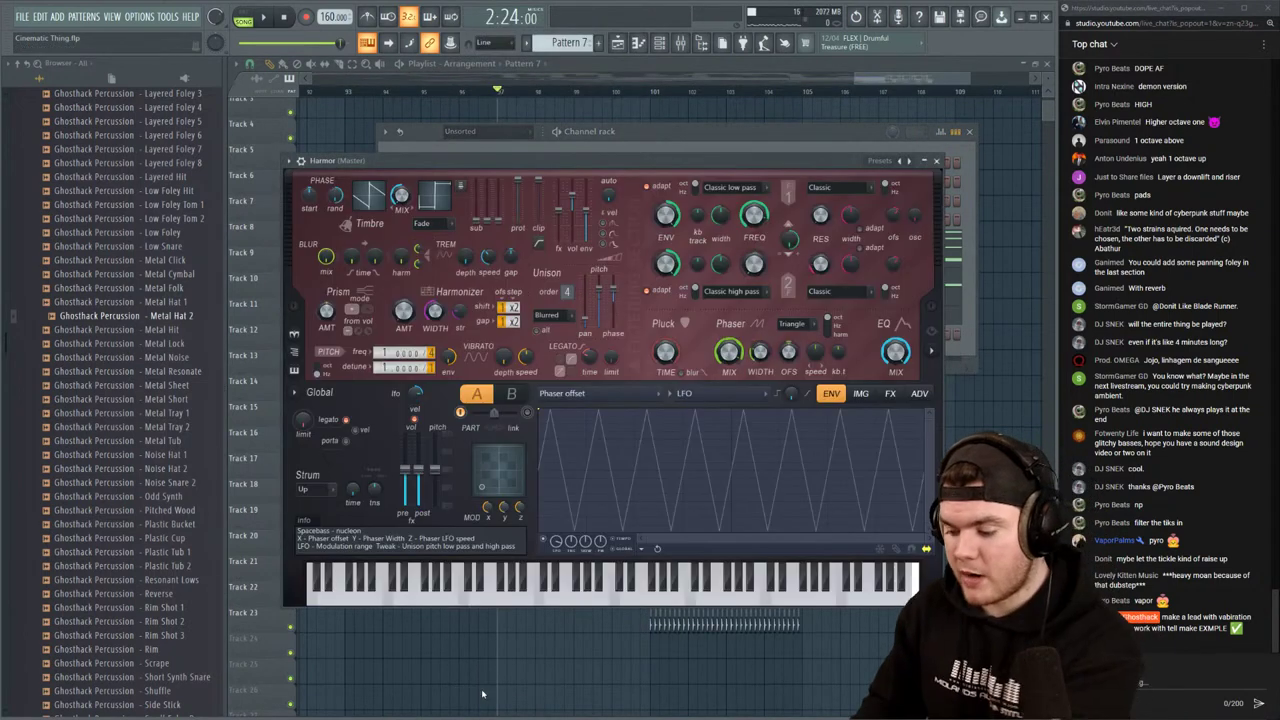
Load Harmor's Default preset, show its harmonics display, and apply Log distortion with the amount at 38%
left_click(877, 158)
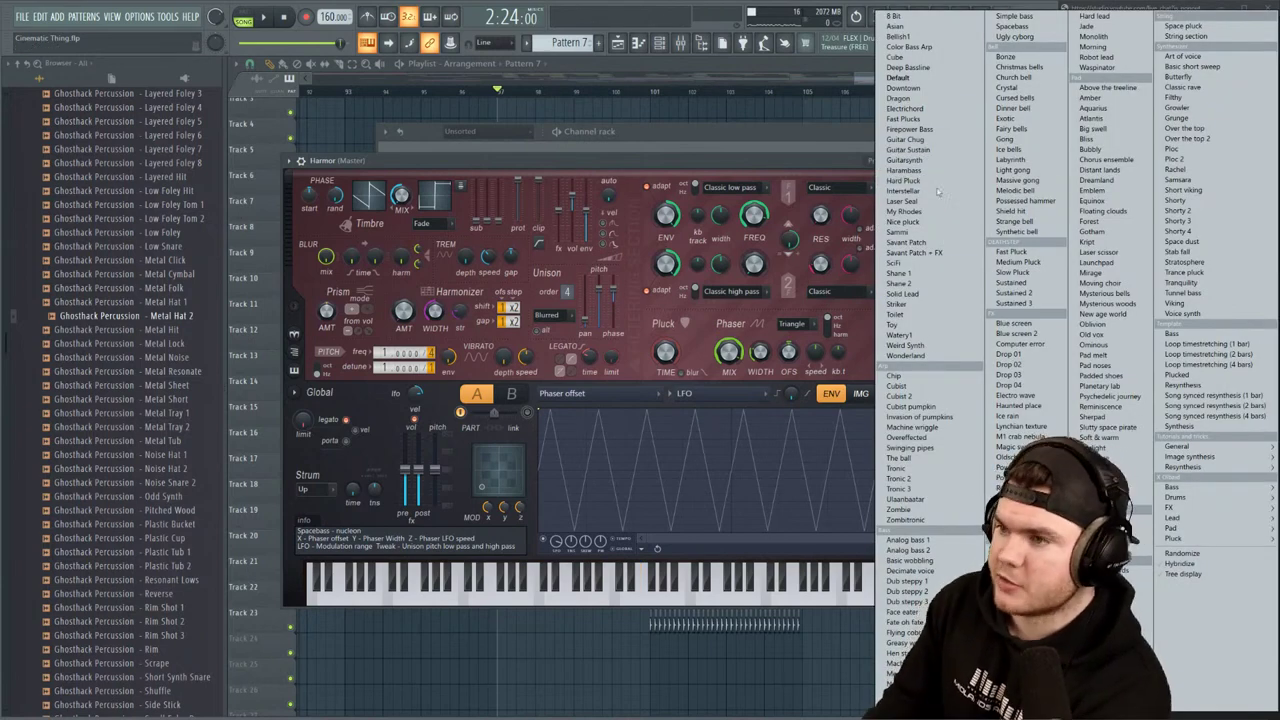
left_click(898, 78)
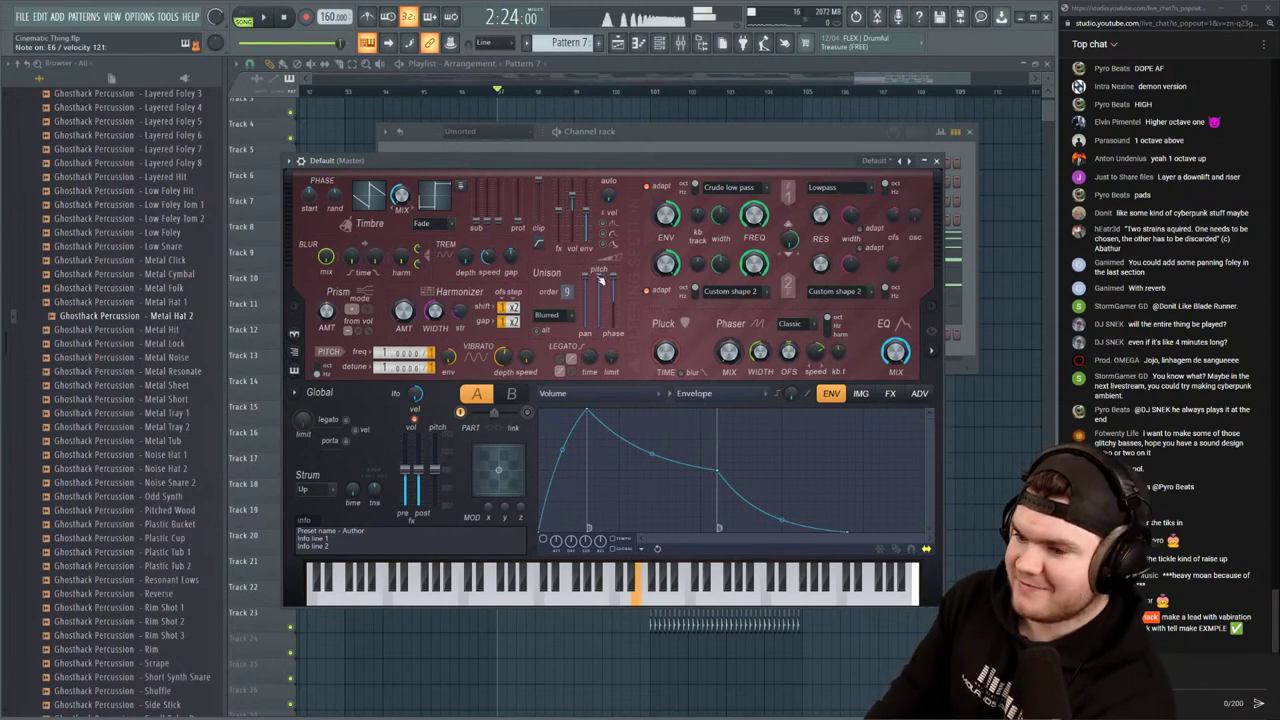
left_click(935, 352)
left_click(887, 394)
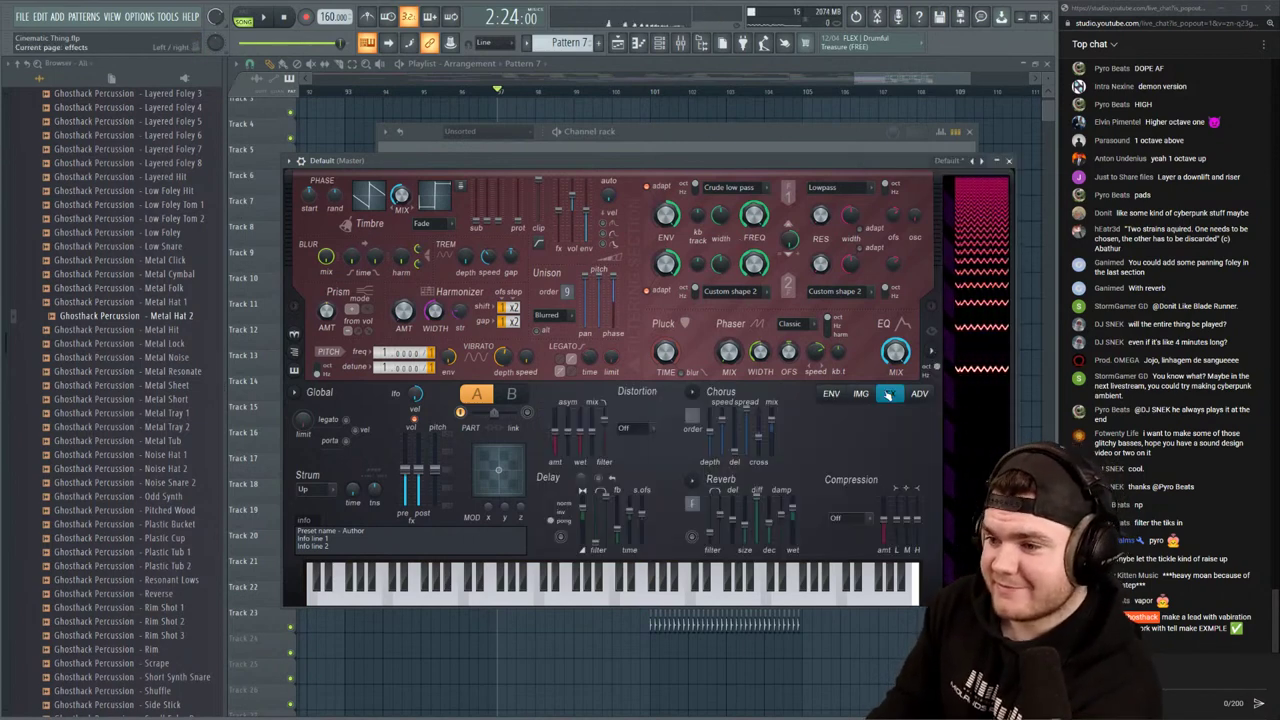
left_click(630, 427)
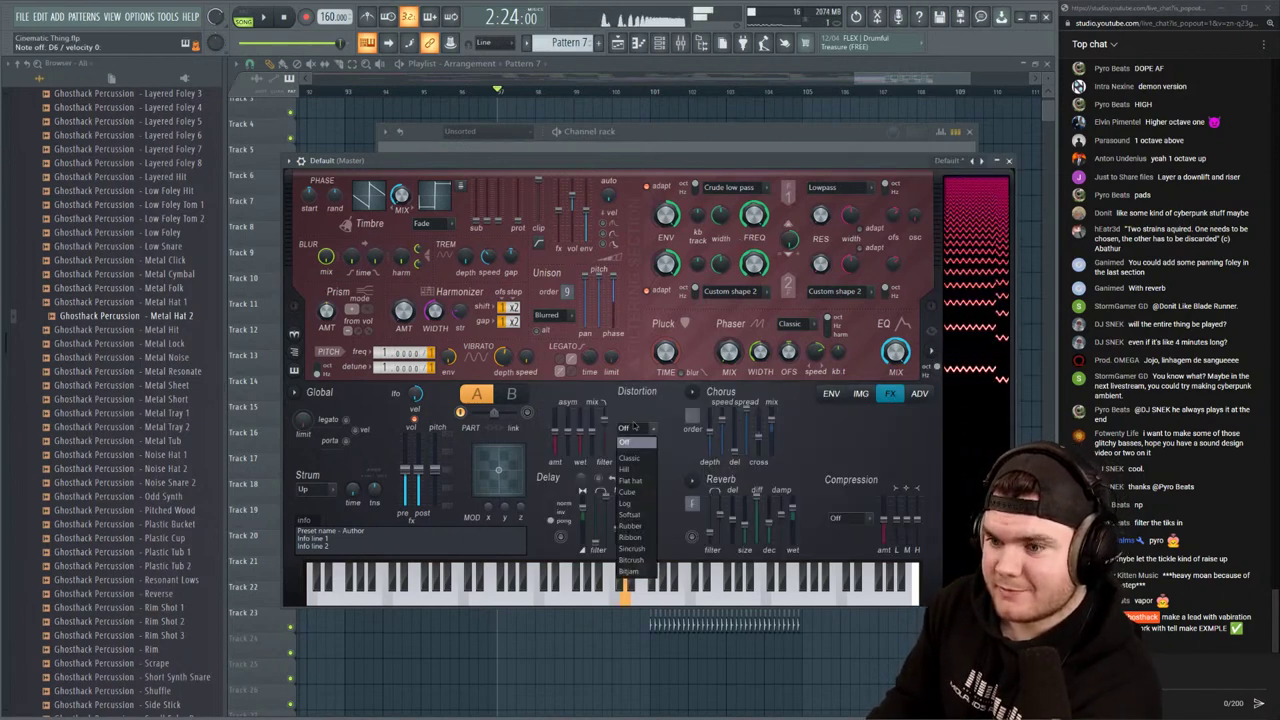
left_click(626, 503)
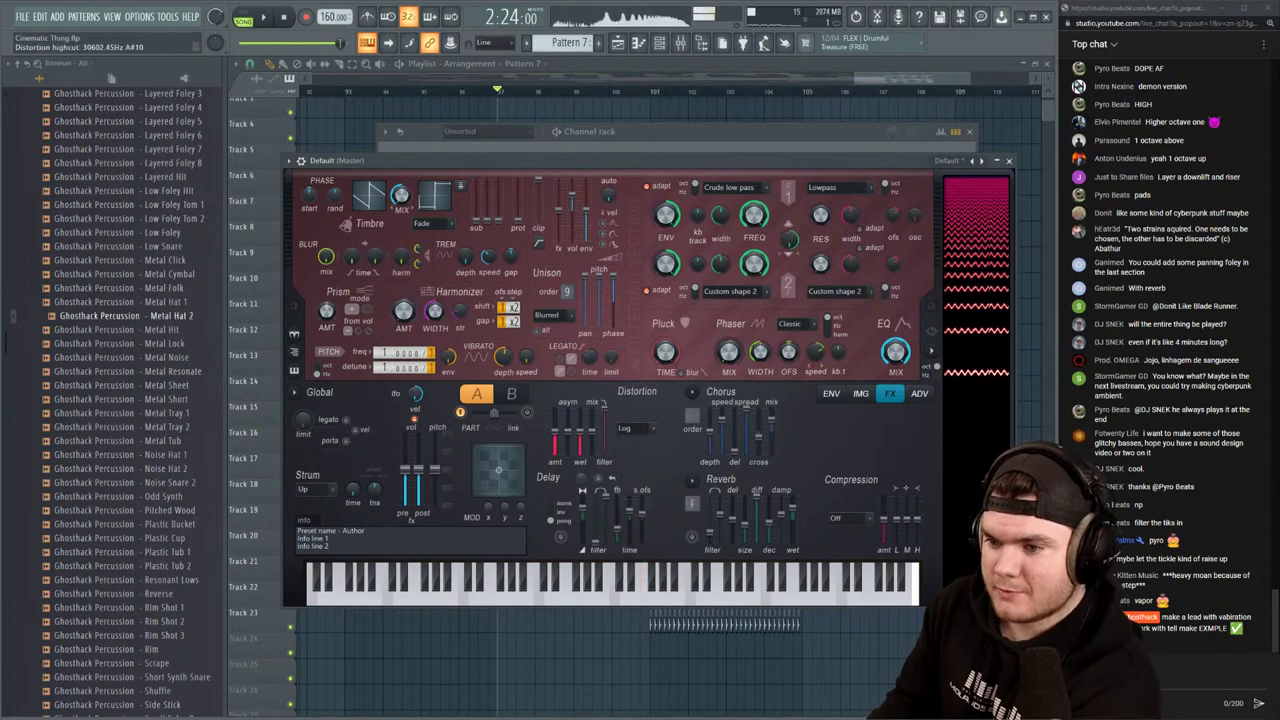
left_click_drag(555, 433, 555, 439)
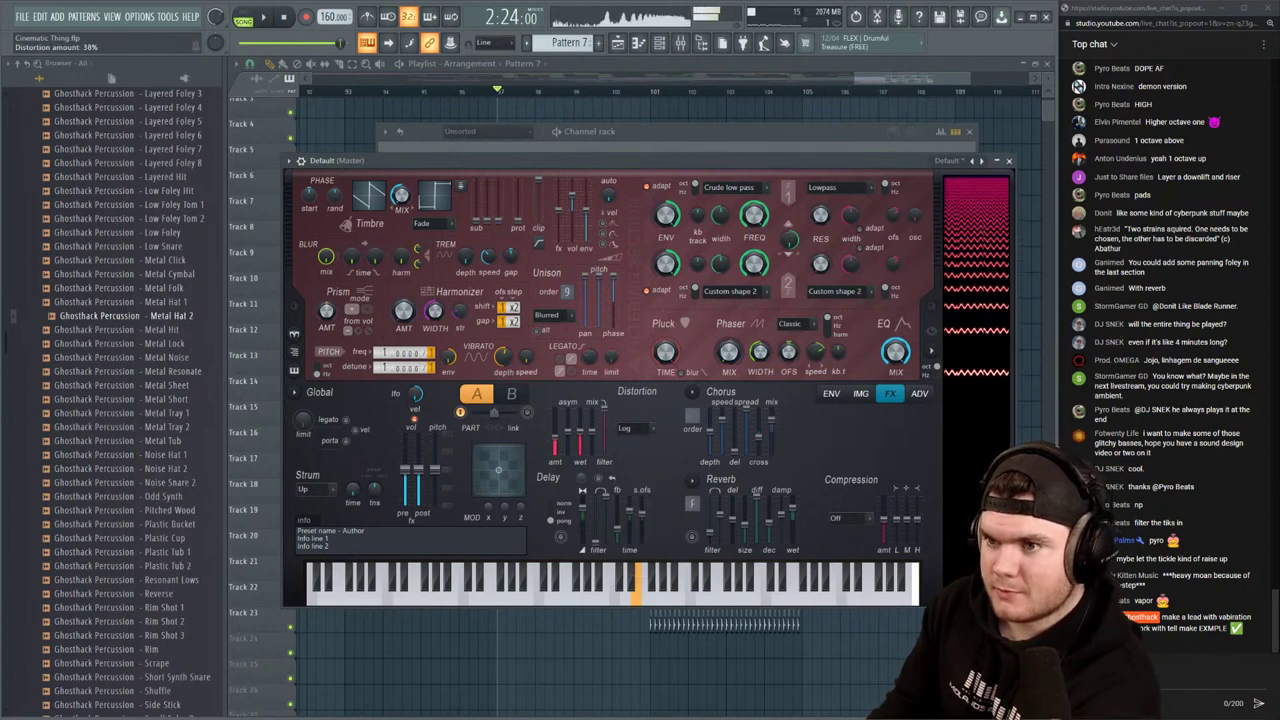
Route the new Harmor channel to mixer insert 37
left_click(1007, 160)
left_click(681, 42)
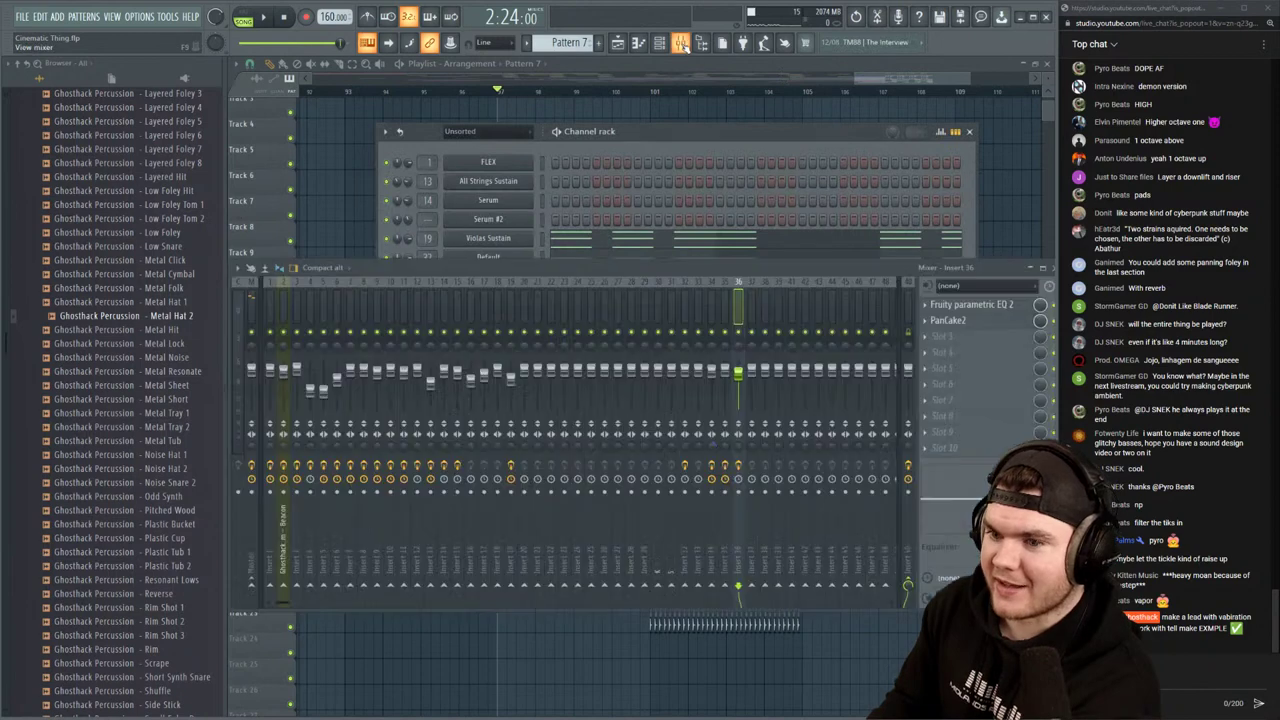
left_click_drag(636, 131, 622, 101)
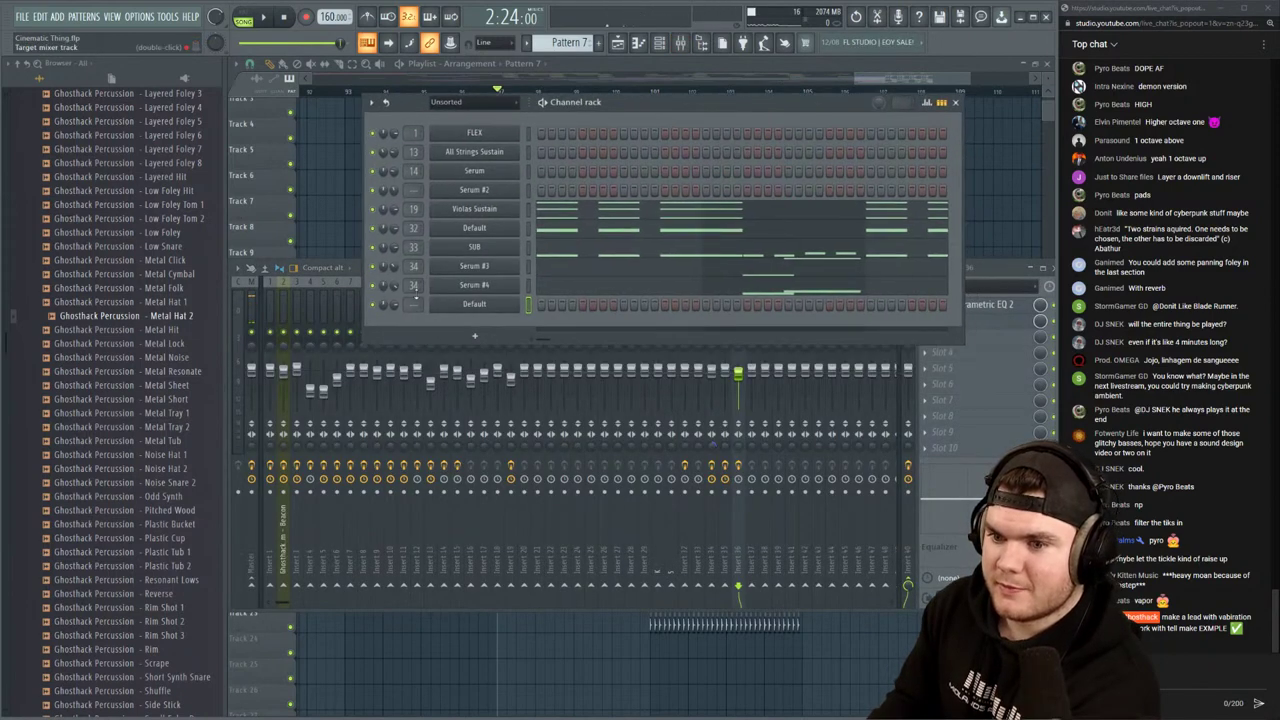
left_click_drag(413, 304, 413, 260)
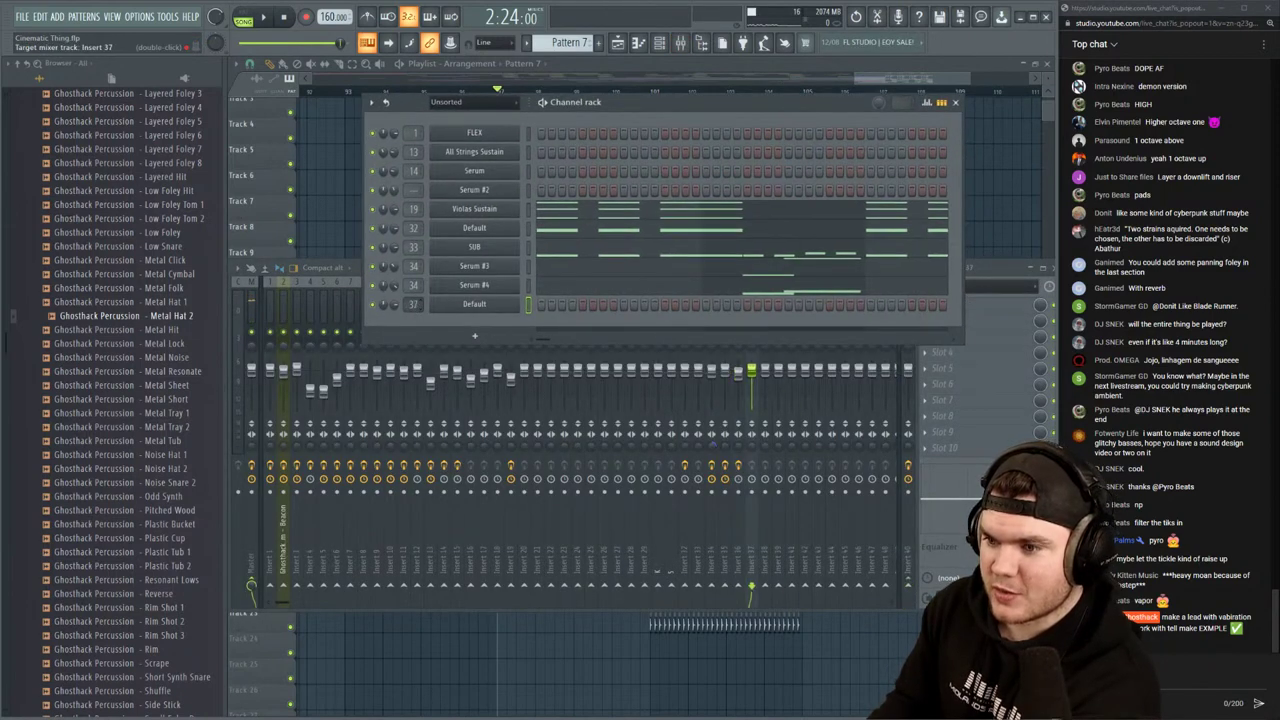
Add Fruity Parametric EQ 2 to the first effect slot of insert 37
left_click(993, 267)
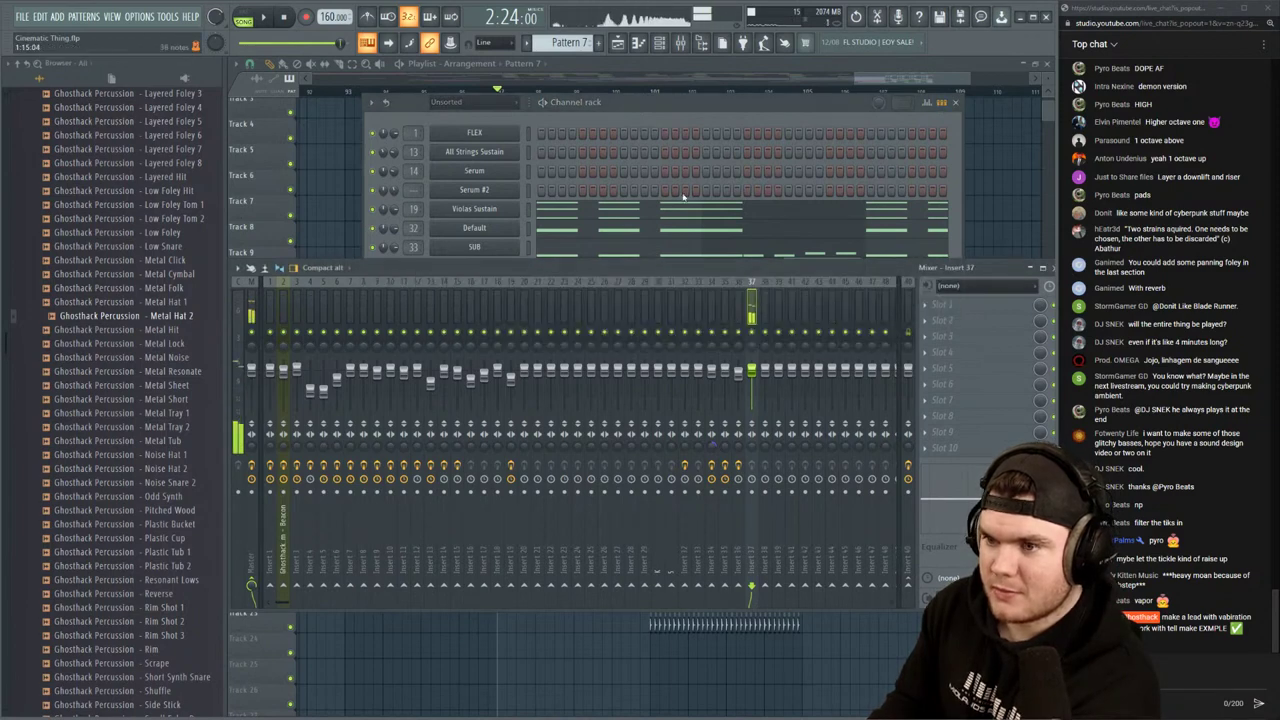
left_click(684, 112)
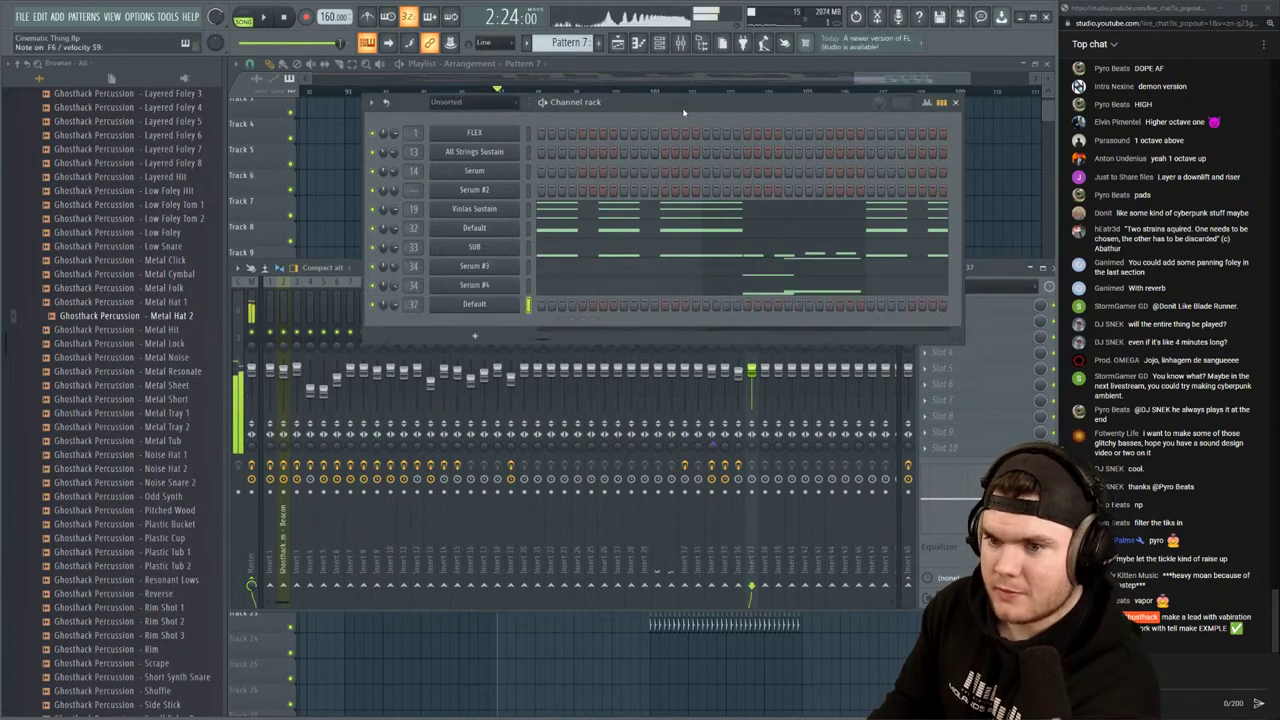
left_click(979, 272)
left_click(940, 304)
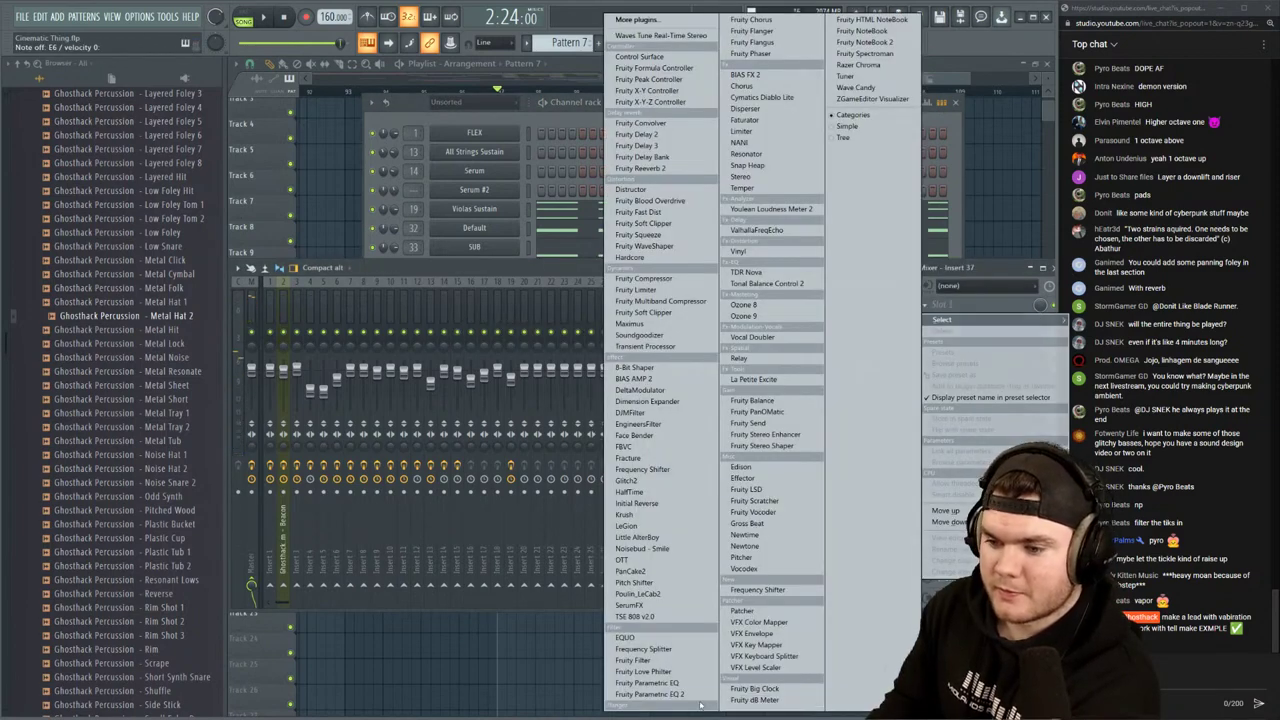
left_click(660, 694)
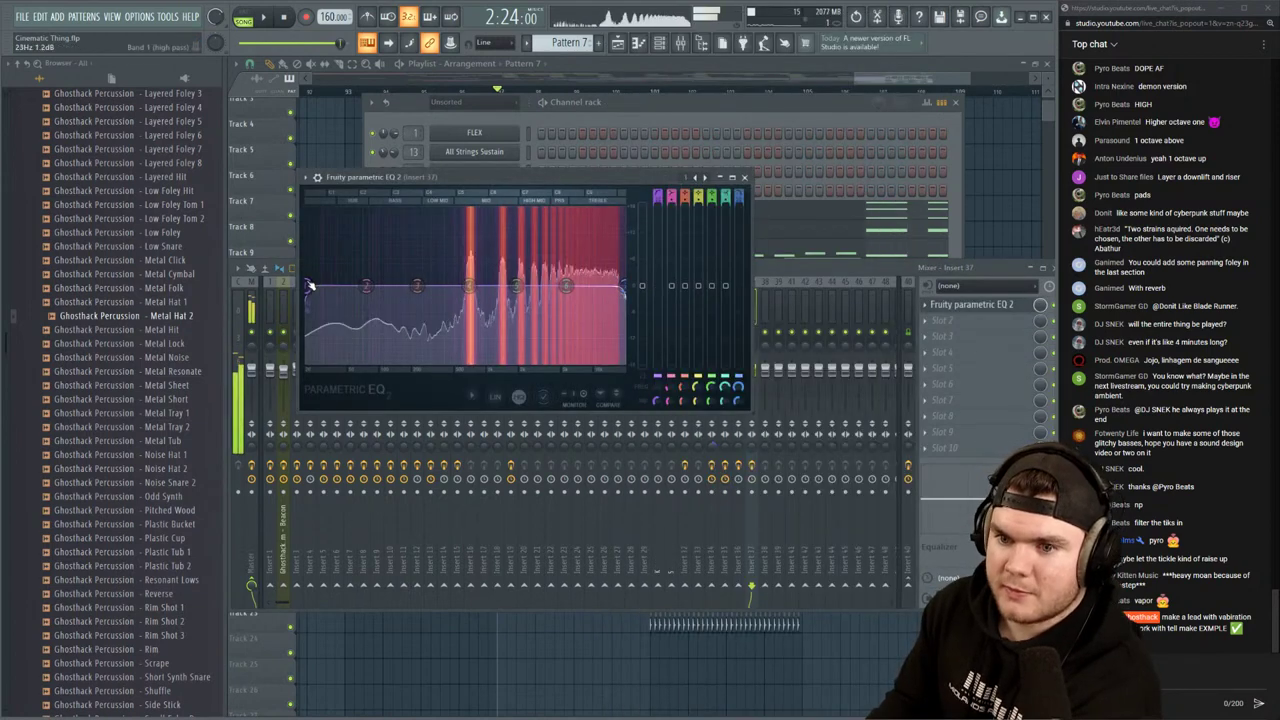
Raise band 1's high-pass cutoff into the mids, low-pass band 7 at about 17 kHz, and cut band 4 on the EQ
left_click_drag(310, 285, 458, 286)
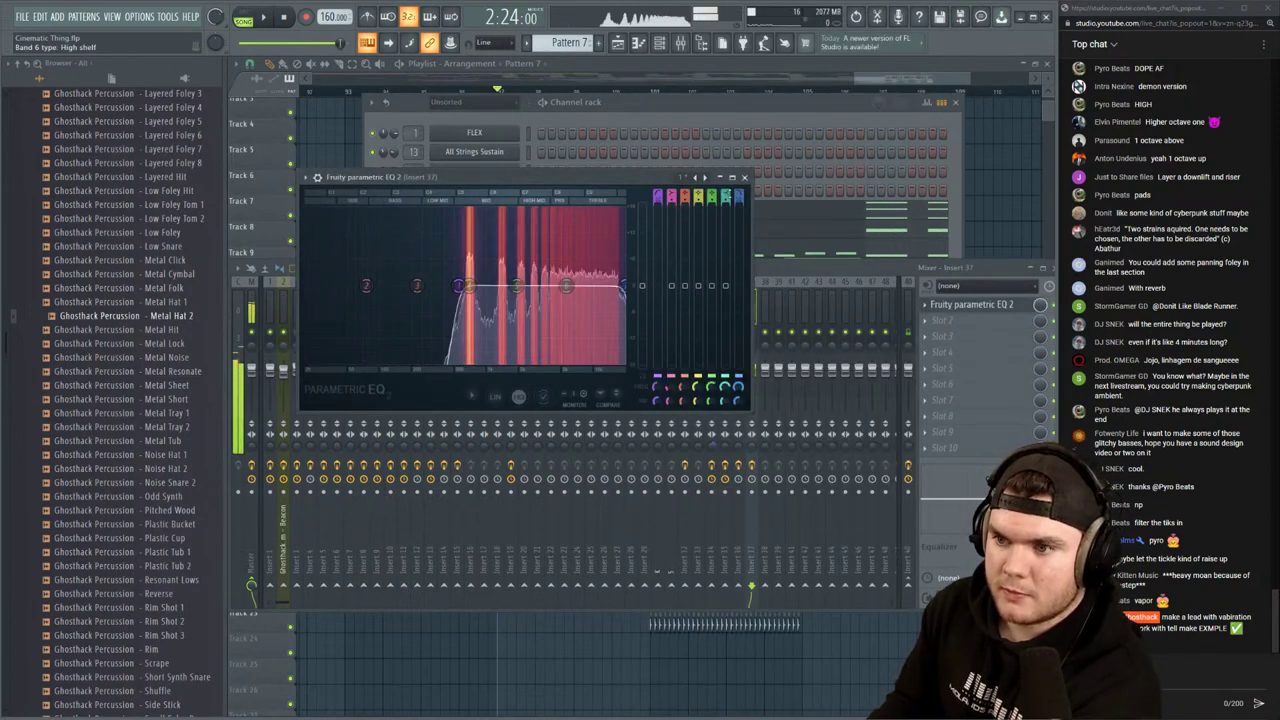
left_click_drag(625, 286, 617, 286)
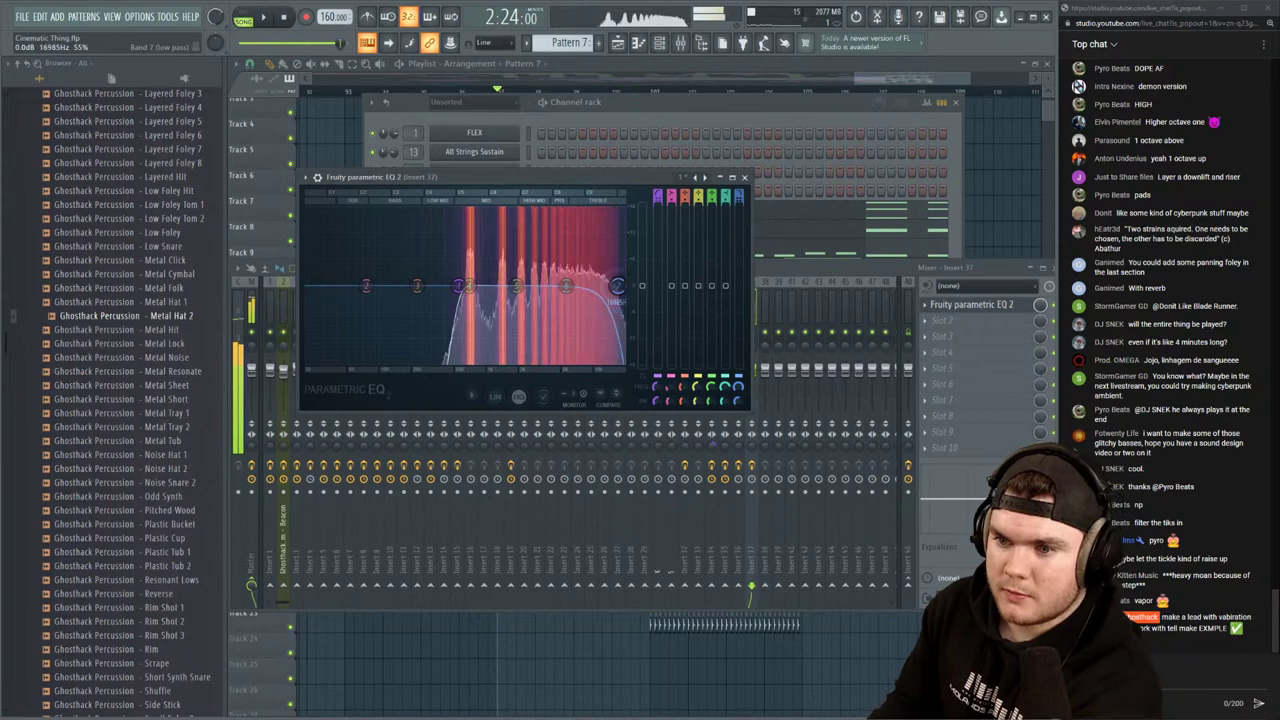
left_click_drag(469, 286, 468, 318)
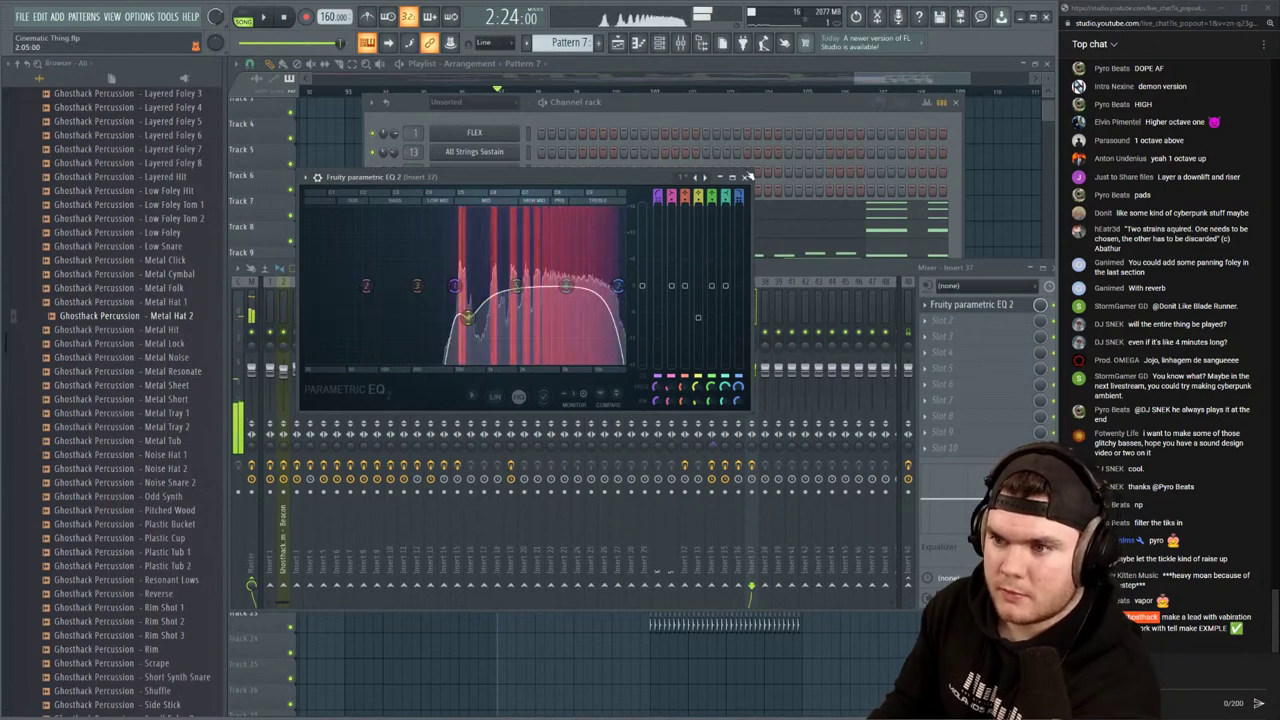
left_click(748, 177)
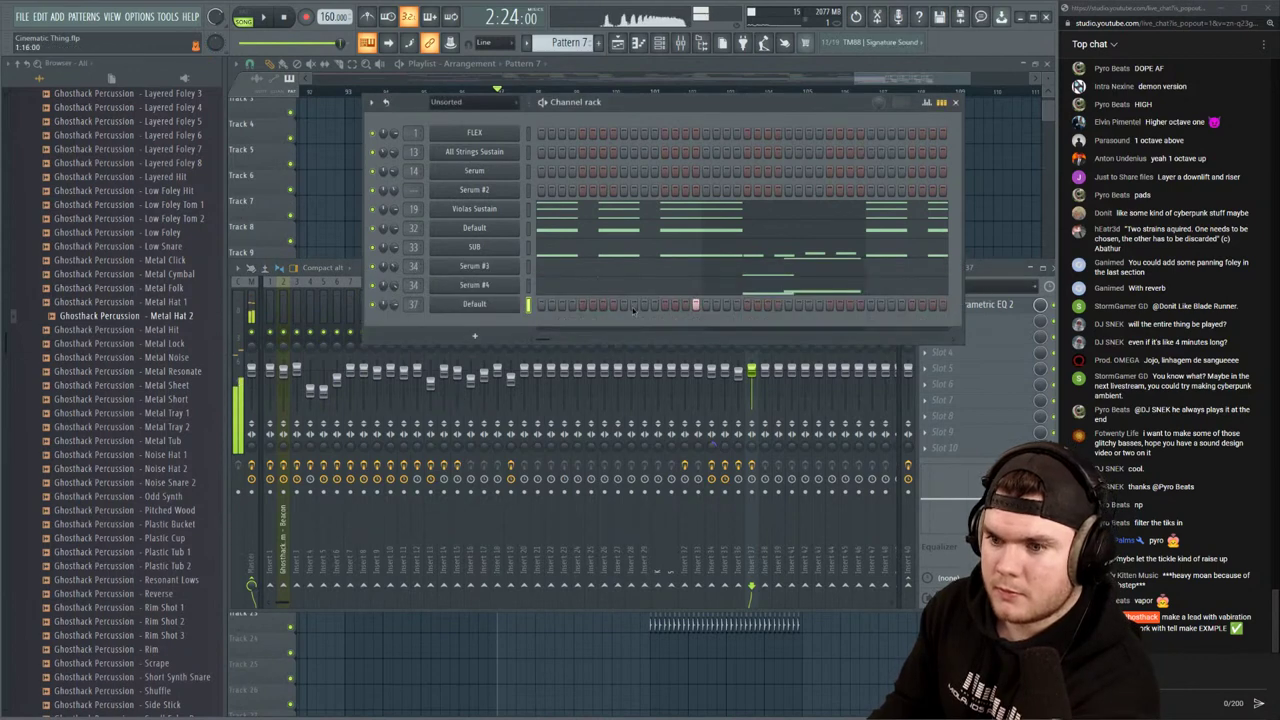
Reopen the Harmor channel's editor and turn on its reverb
left_click(474, 304)
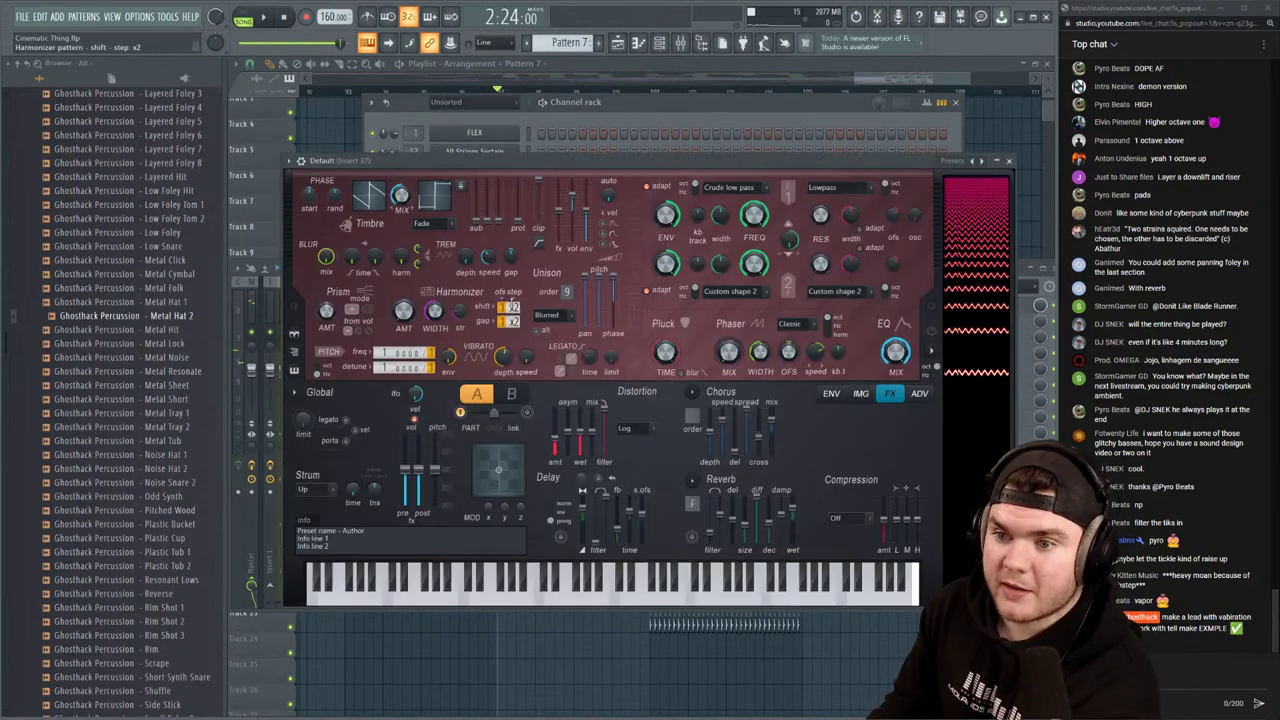
left_click(693, 536)
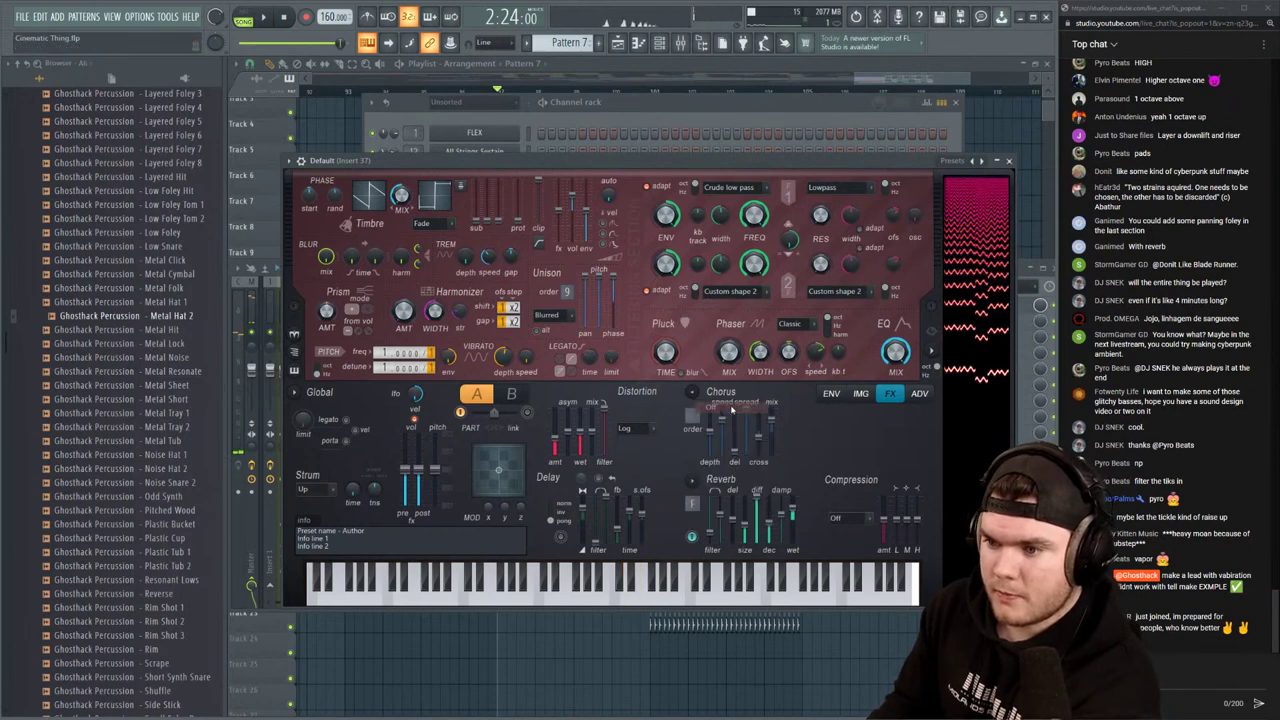
left_click(722, 393)
left_click(729, 422)
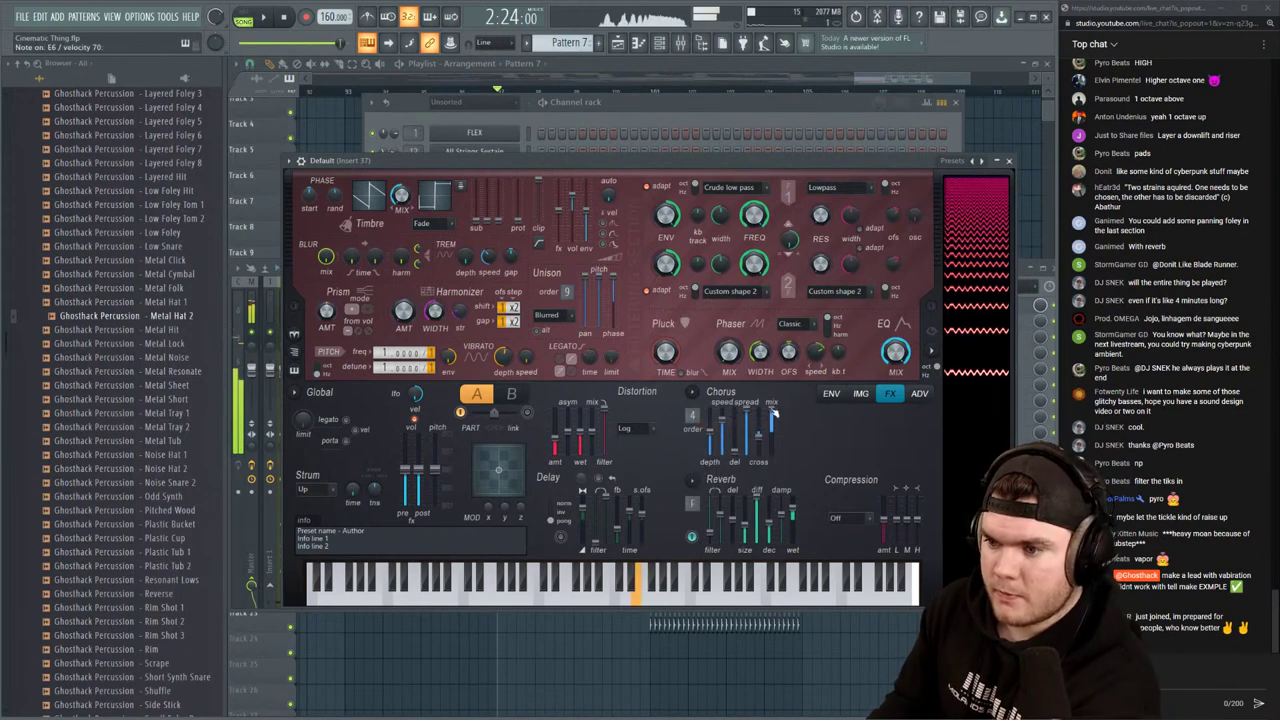
left_click(724, 393)
left_click(719, 422)
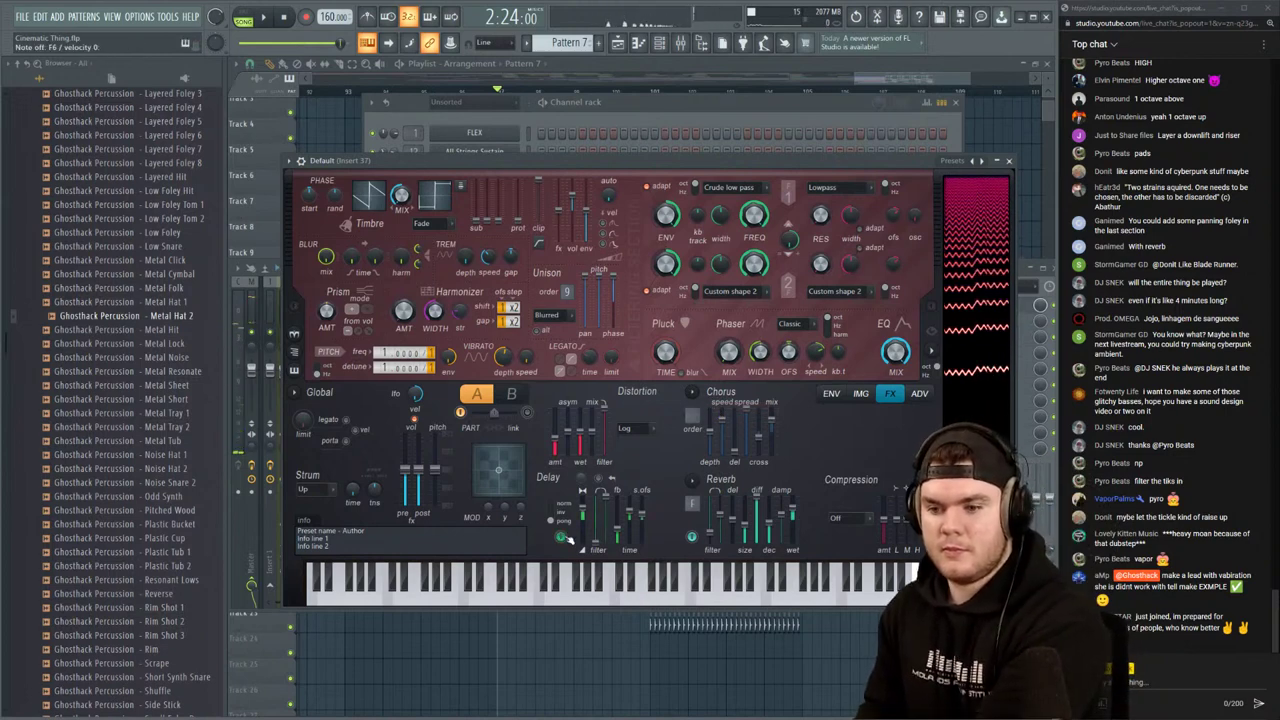
Enable Harmor's delay and lower its filter
left_click_drag(598, 497, 604, 518)
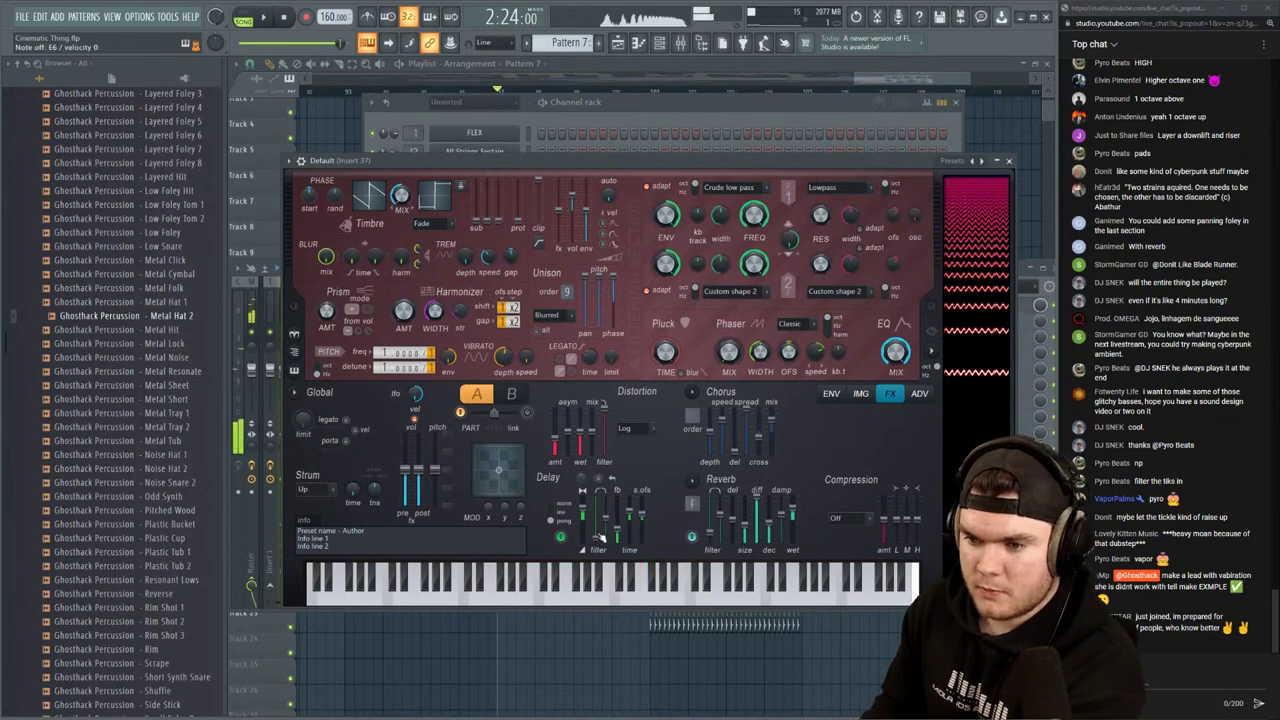
left_click(1009, 161)
Open the new Harmor channel's piano roll and draw three E6 notes in bar 1 following the ghost notes
key("space")
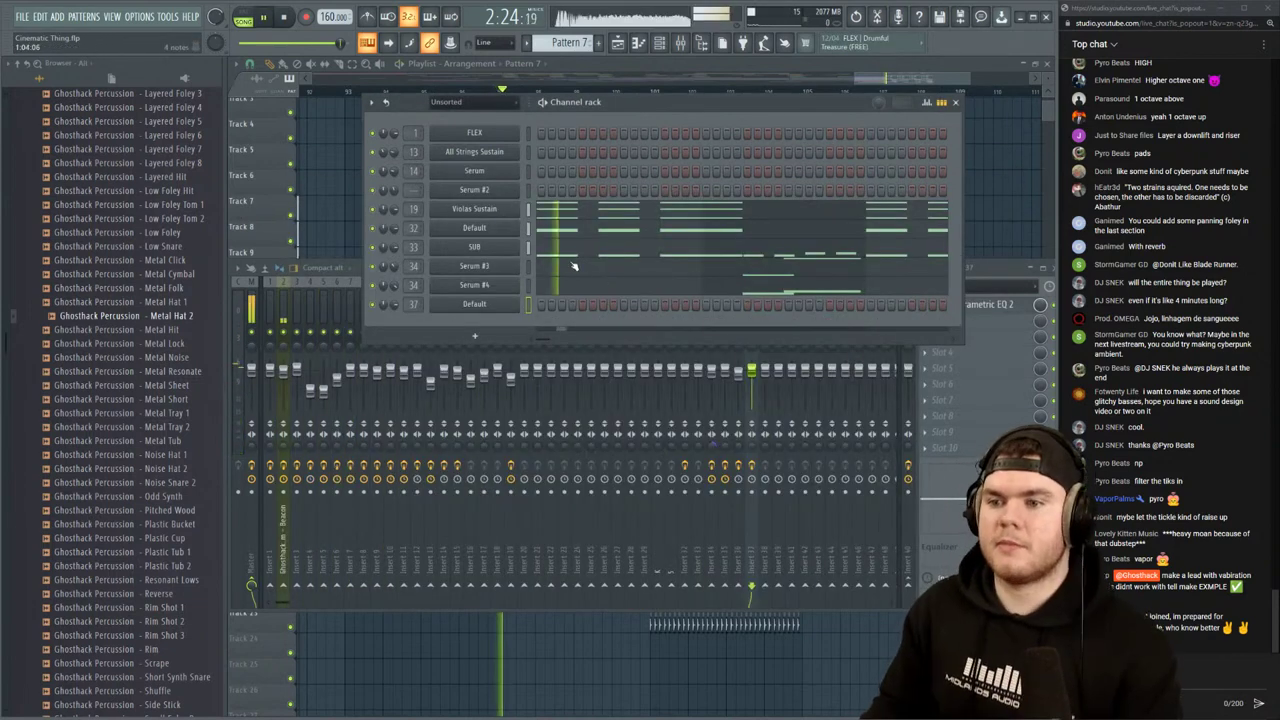
right_click(516, 301)
left_click(540, 302)
key("space")
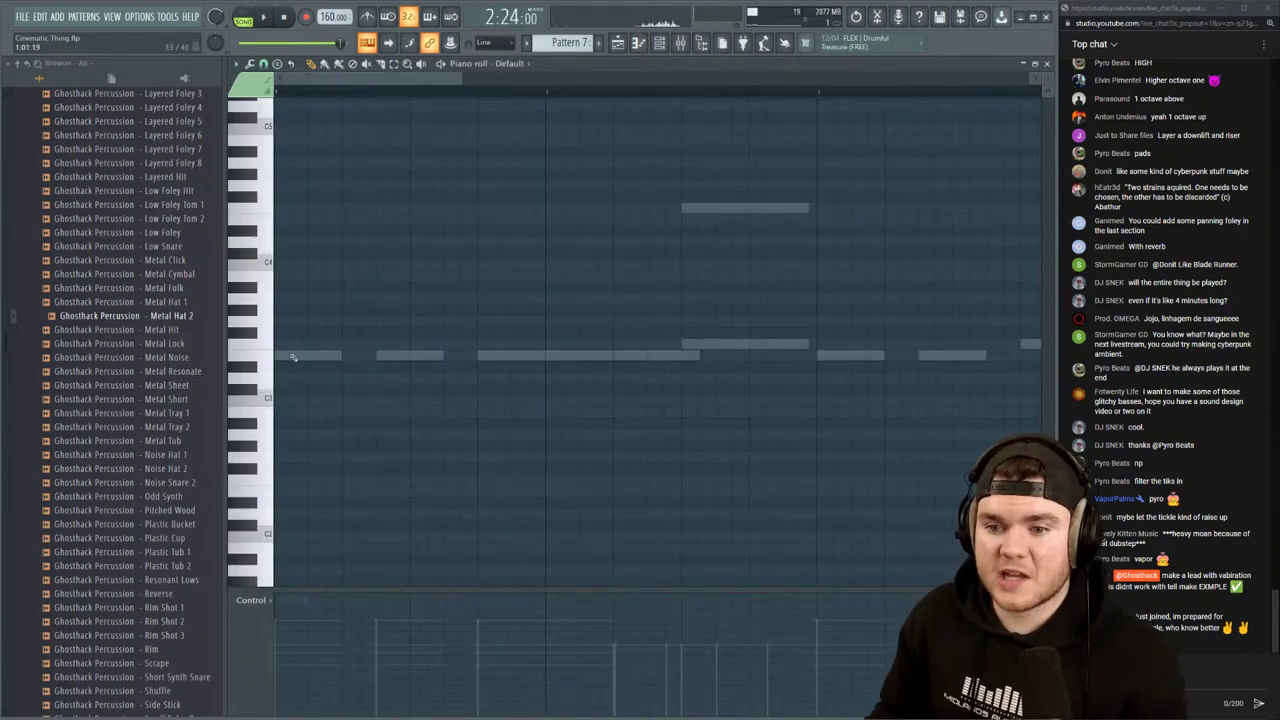
scroll(303, 350, "up", 8)
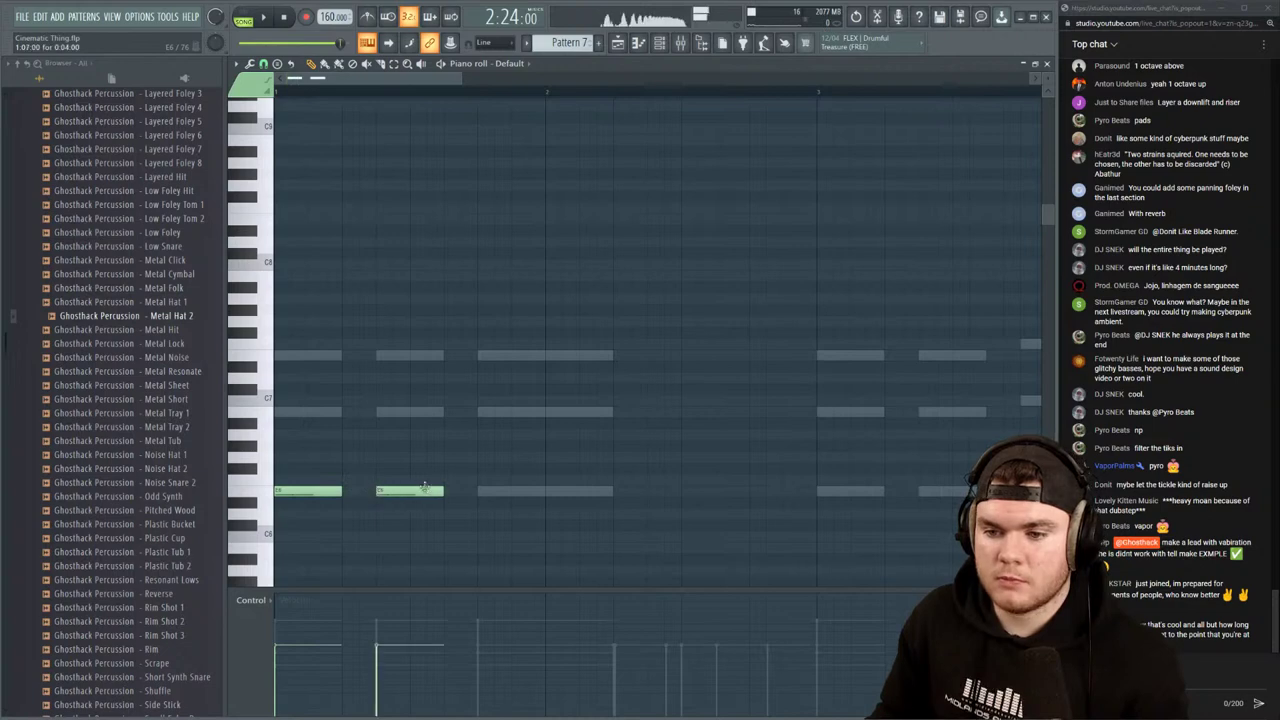
key("space")
left_click_drag(543, 491, 600, 491)
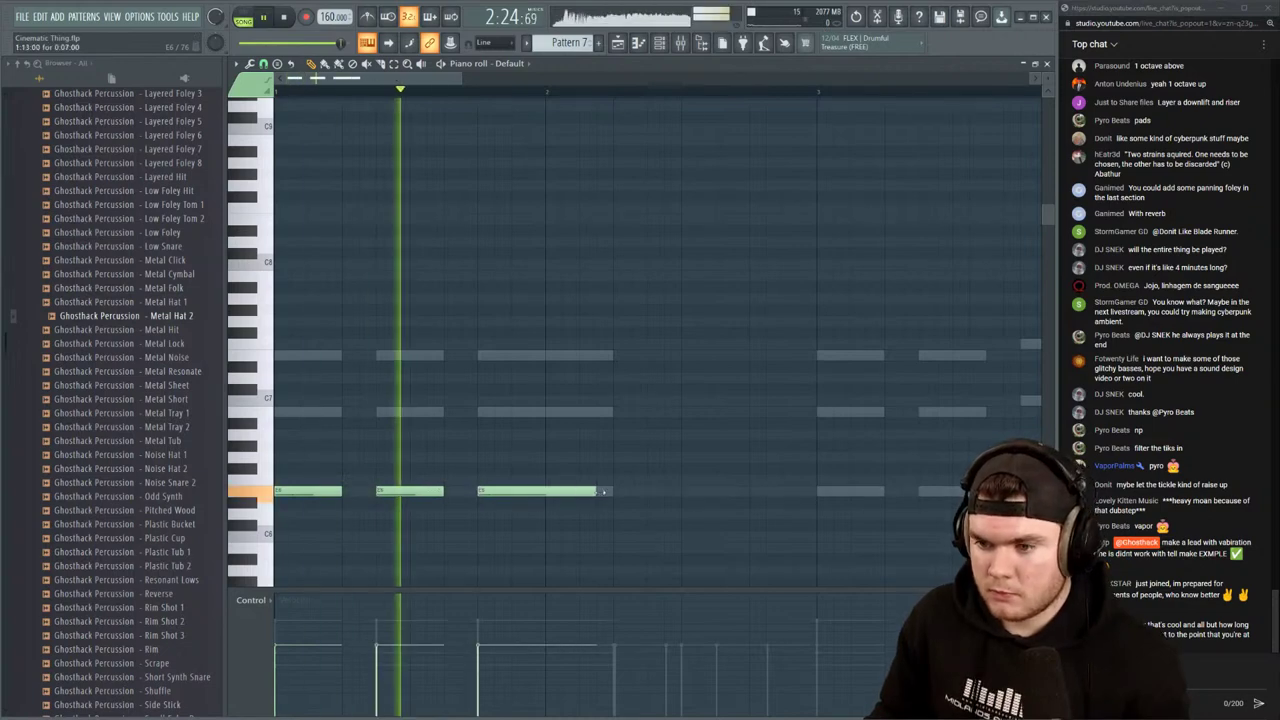
Repeat the three-note phrase from bar 3 and move its last, longer note up to F6
scroll(365, 491, "down", 3)
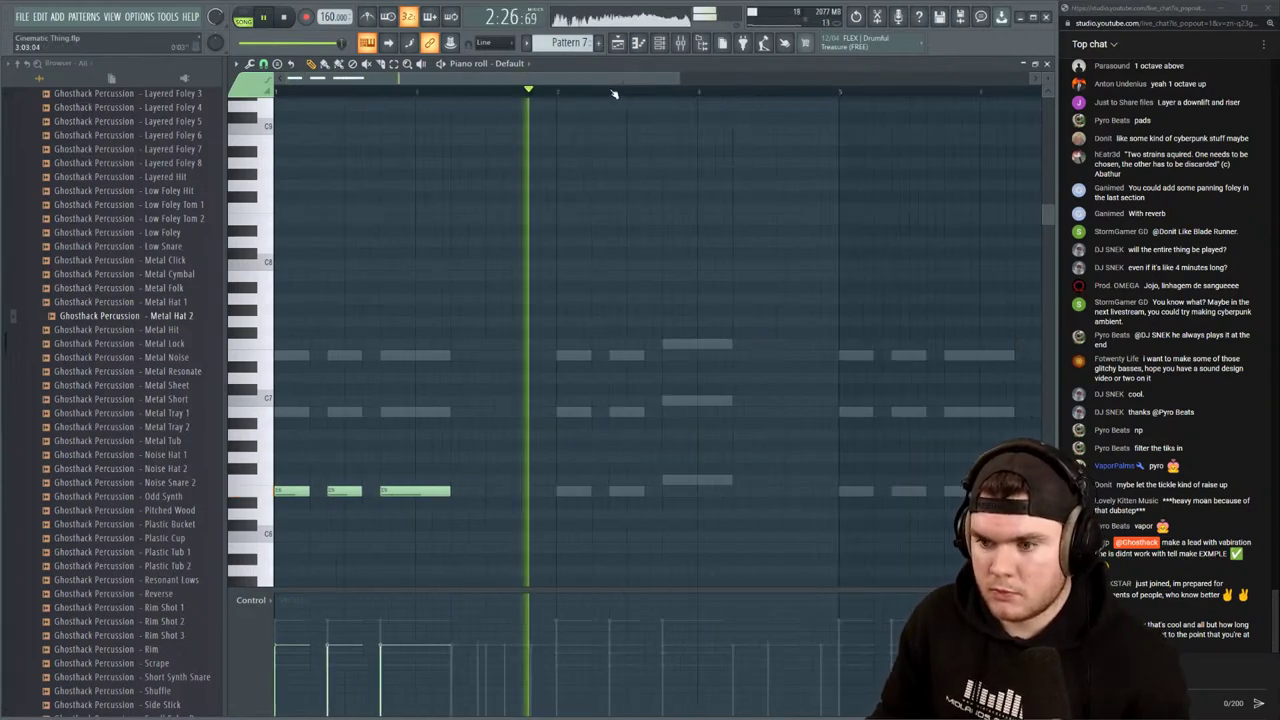
left_click_drag(481, 508, 305, 486)
left_click_drag(474, 508, 527, 493)
left_click(592, 508, "ctrl")
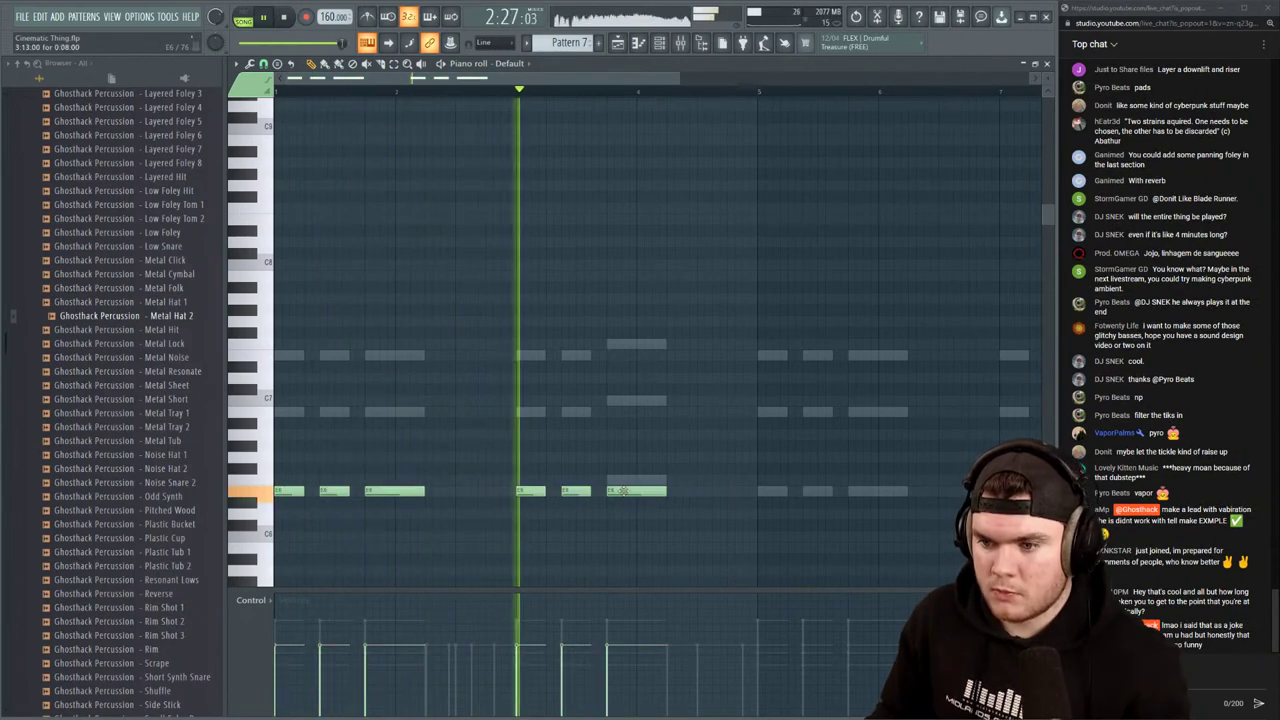
left_click_drag(628, 491, 628, 480)
Draw the same E6 phrase over bars 5 to 7 along the ghost notes, ending on a long F6
scroll(600, 365, "down", 3)
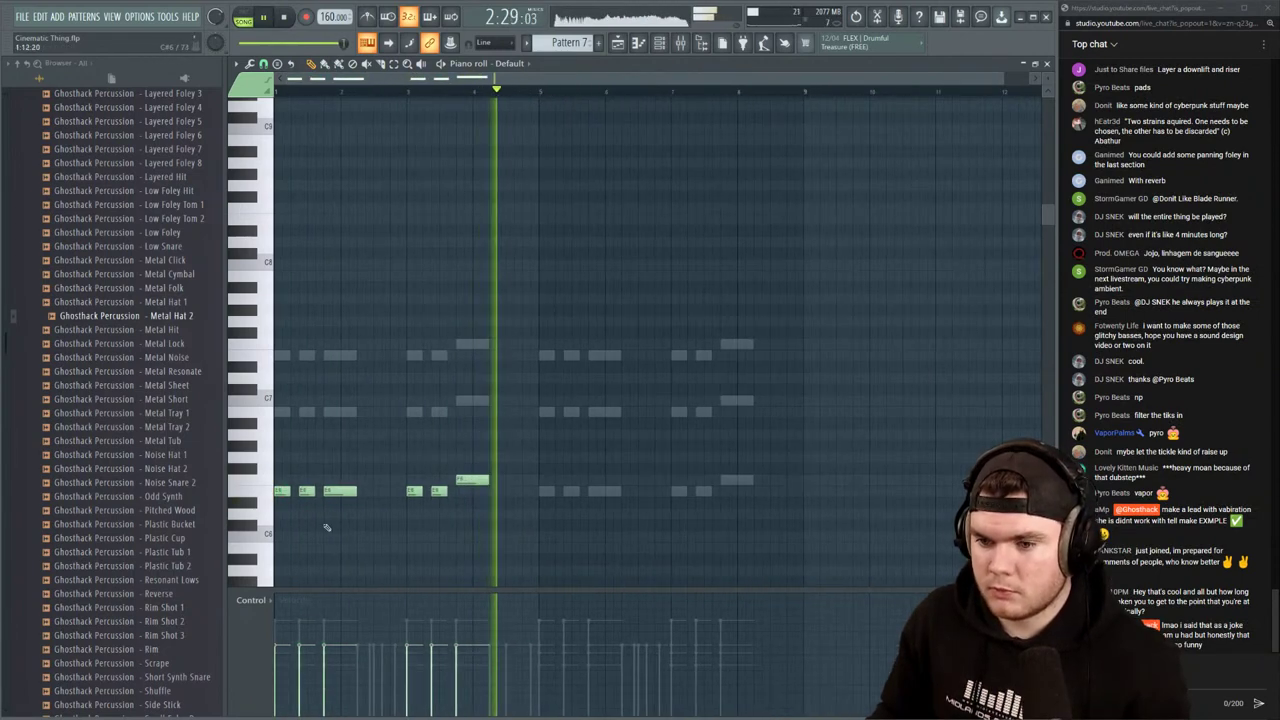
left_click(543, 493)
left_click(569, 492)
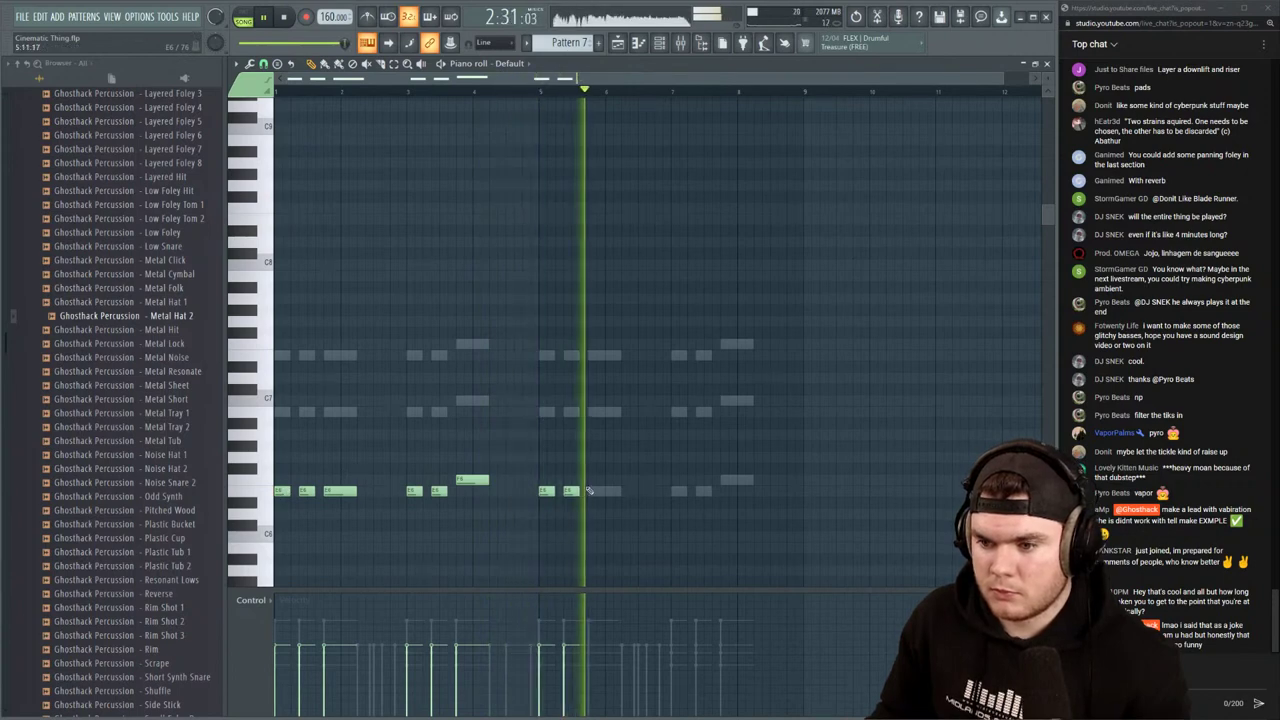
left_click(600, 491)
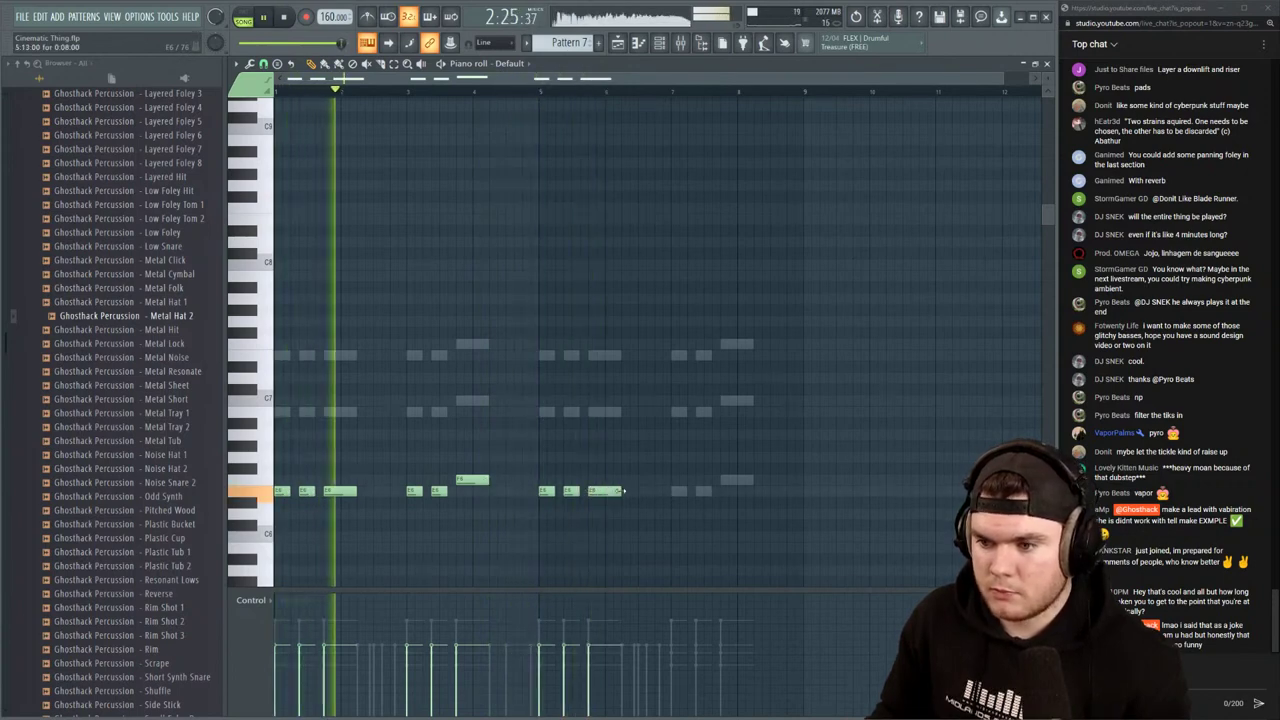
left_click(678, 491)
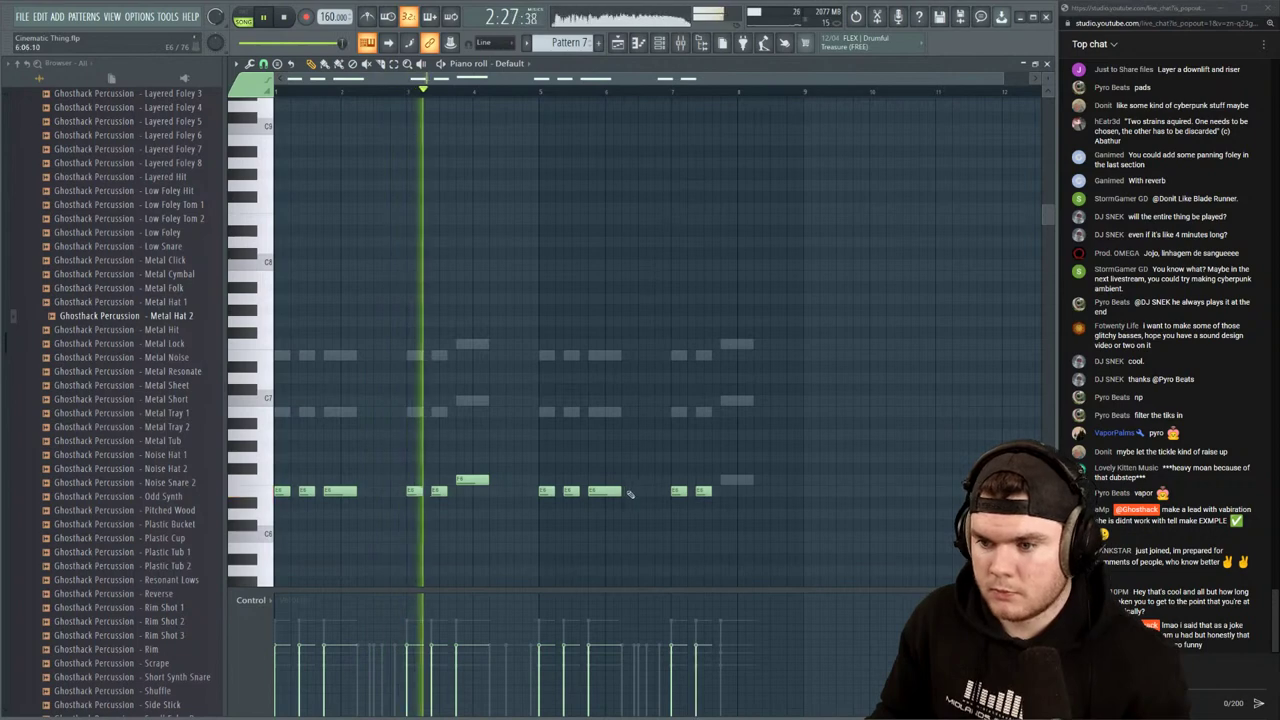
left_click(703, 491)
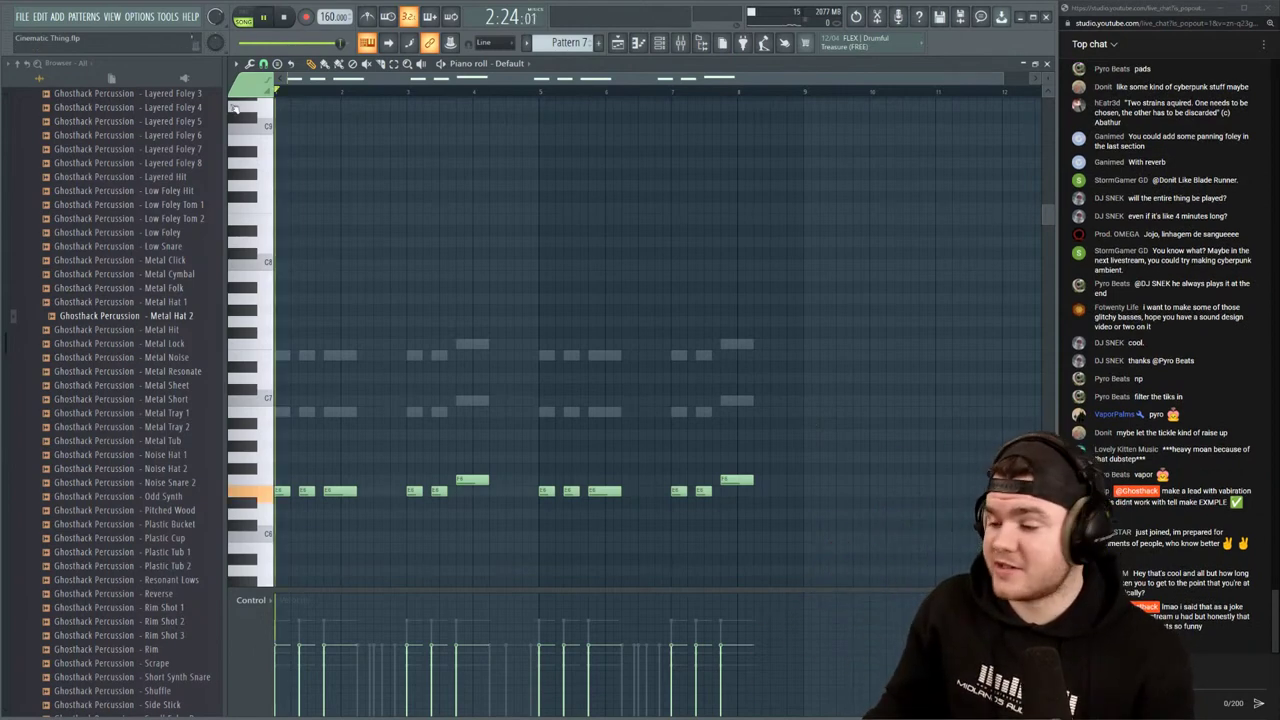
Select all of the Harmor notes and transpose them up one octave
left_click_drag(772, 487, 175, 345)
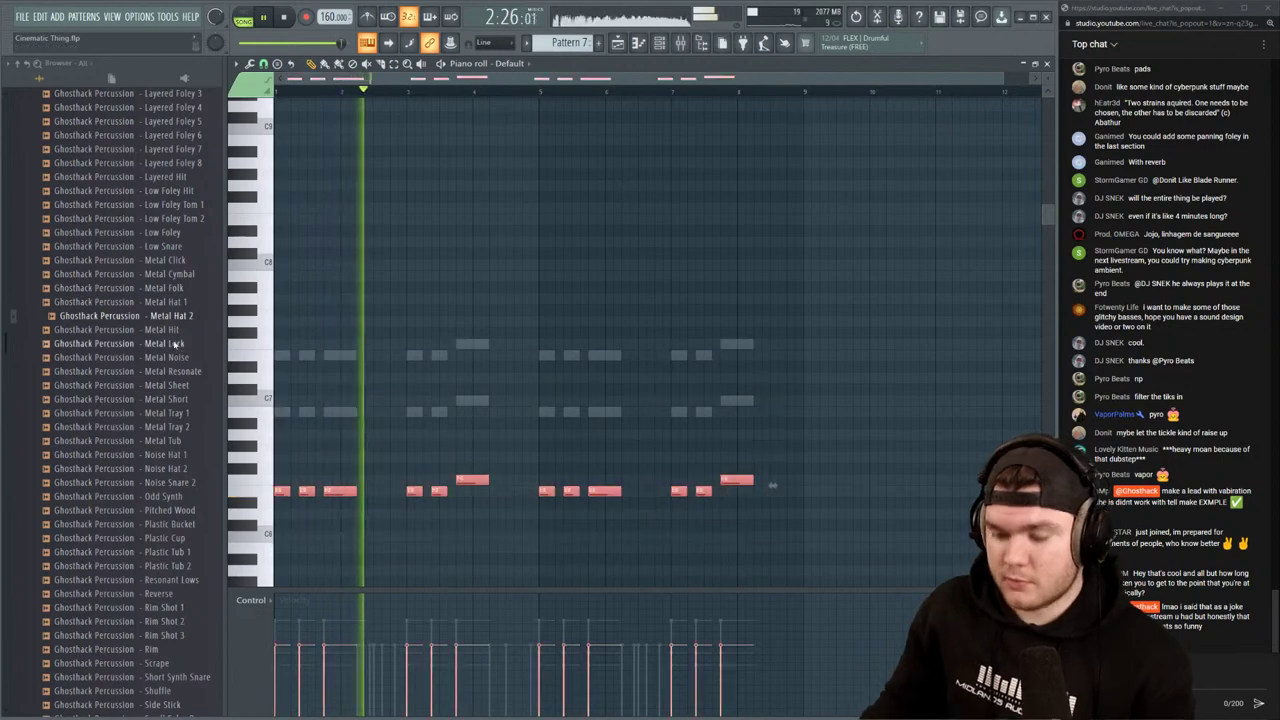
key("ctrl+Up")
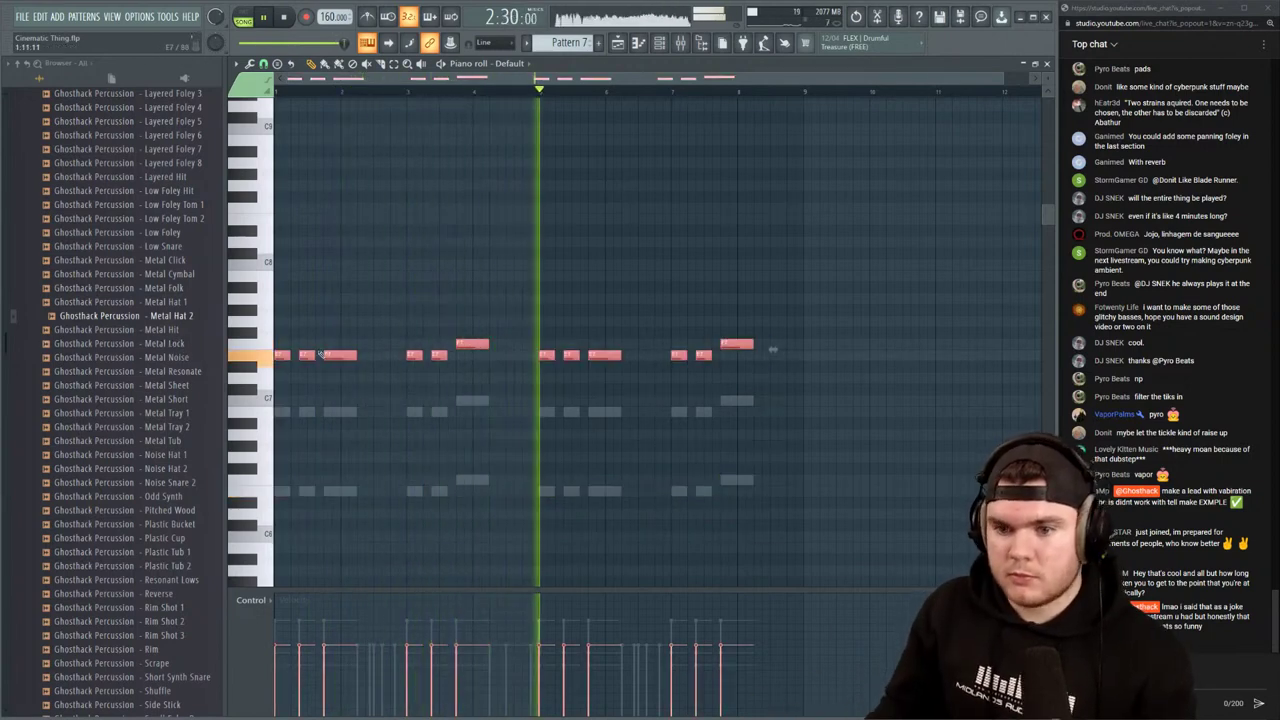
Transpose the Harmor notes in bars 1 to 4 down one octave and close the piano roll
left_click_drag(500, 381, 262, 328)
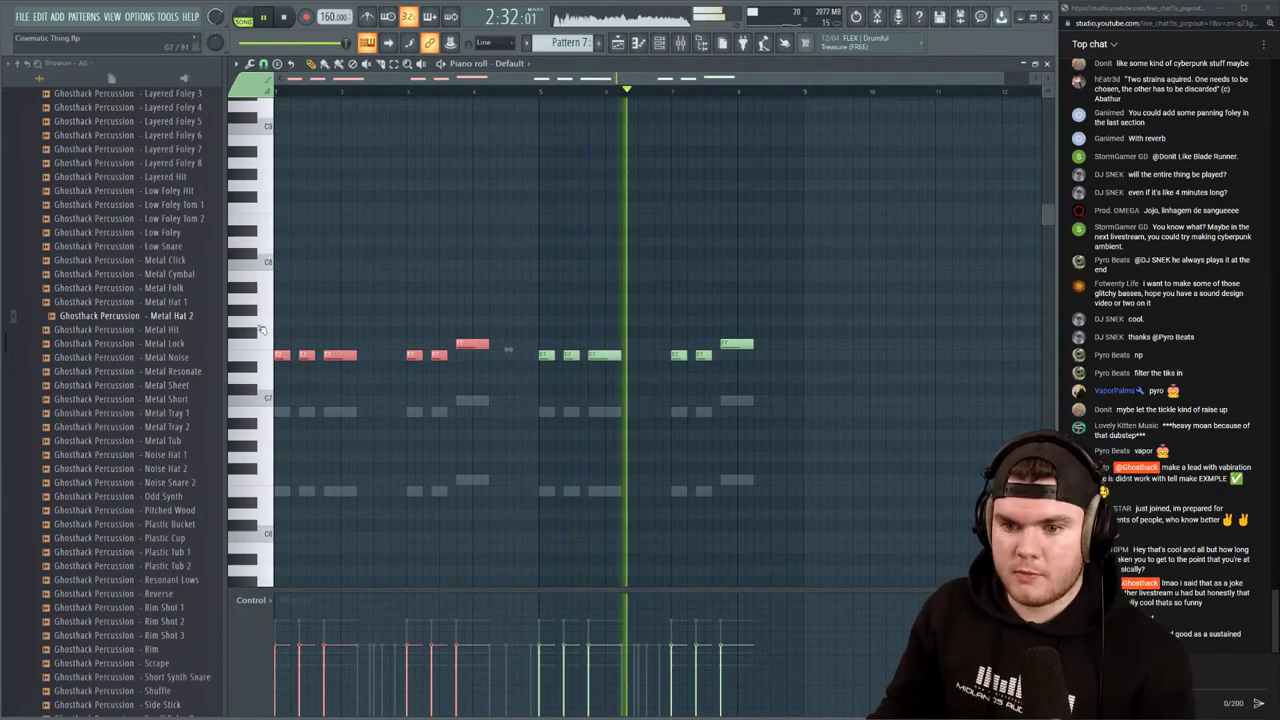
key("space")
key("ctrl+Down")
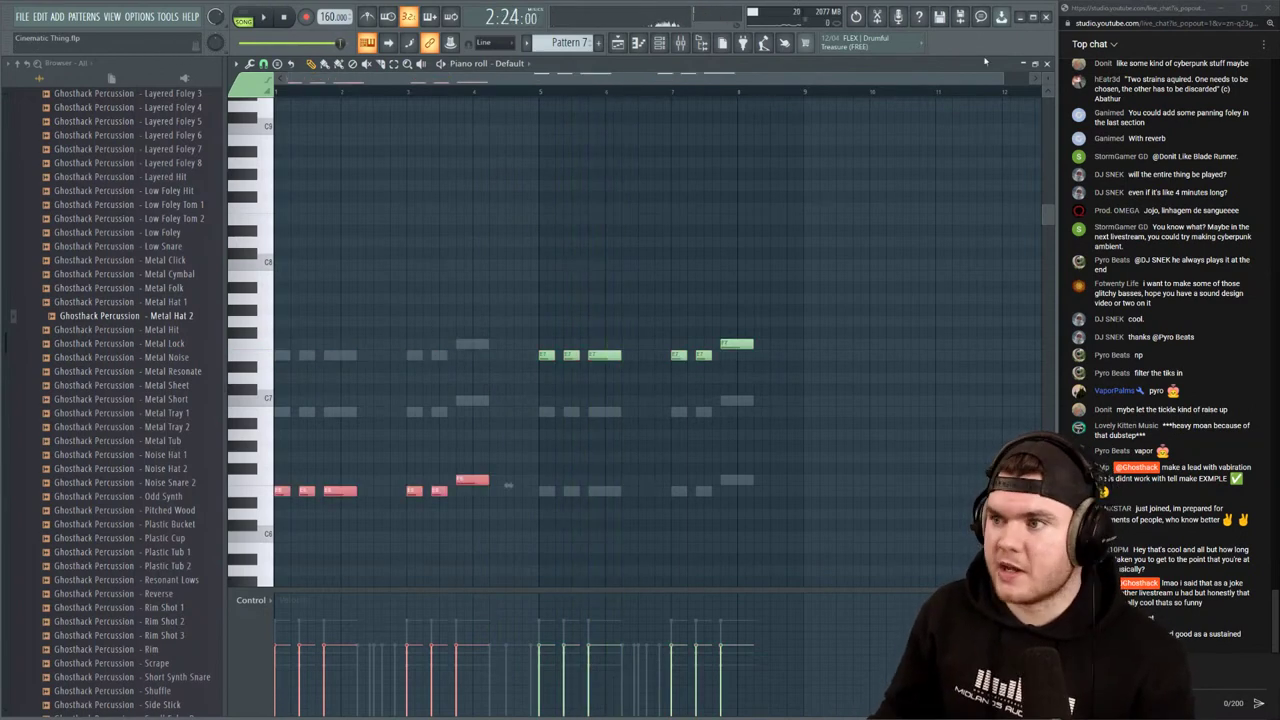
left_click(1046, 63)
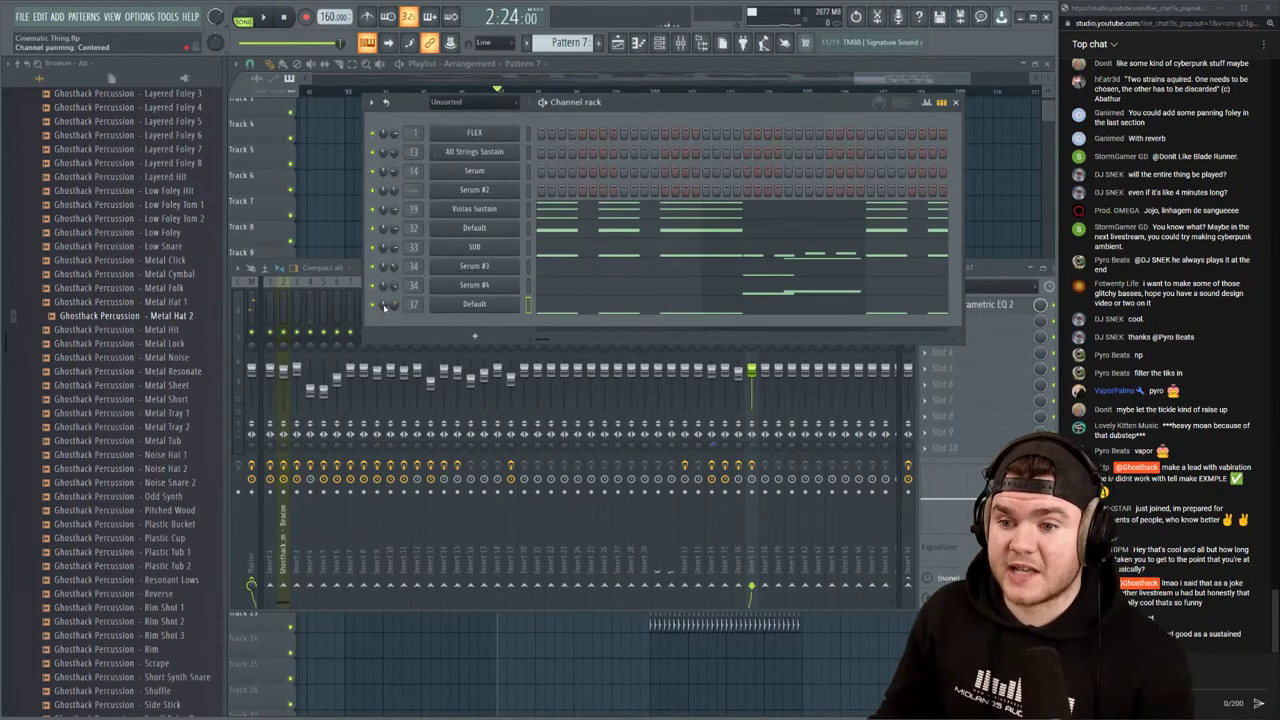
Solo the new Harmor channel, open its plugin window and listen to the part on its own
key("space")
right_click(383, 307)
left_click(466, 302)
left_click(464, 306)
key("space")
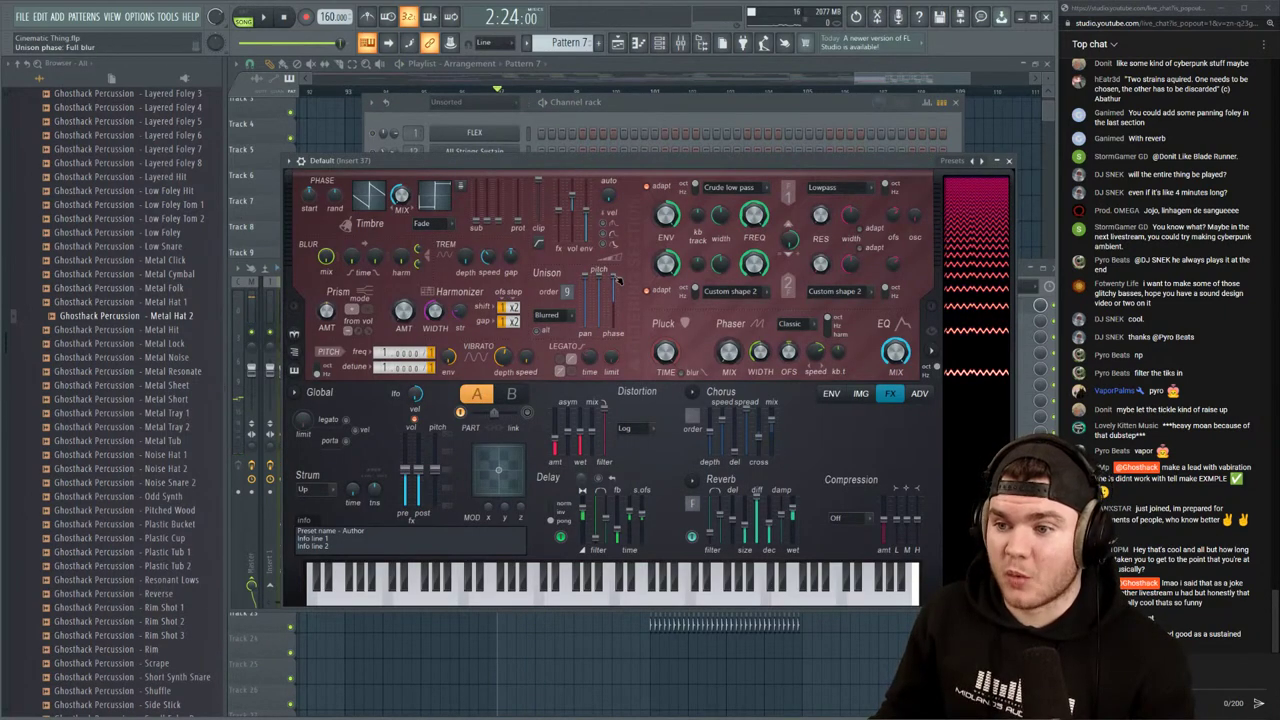
key("space")
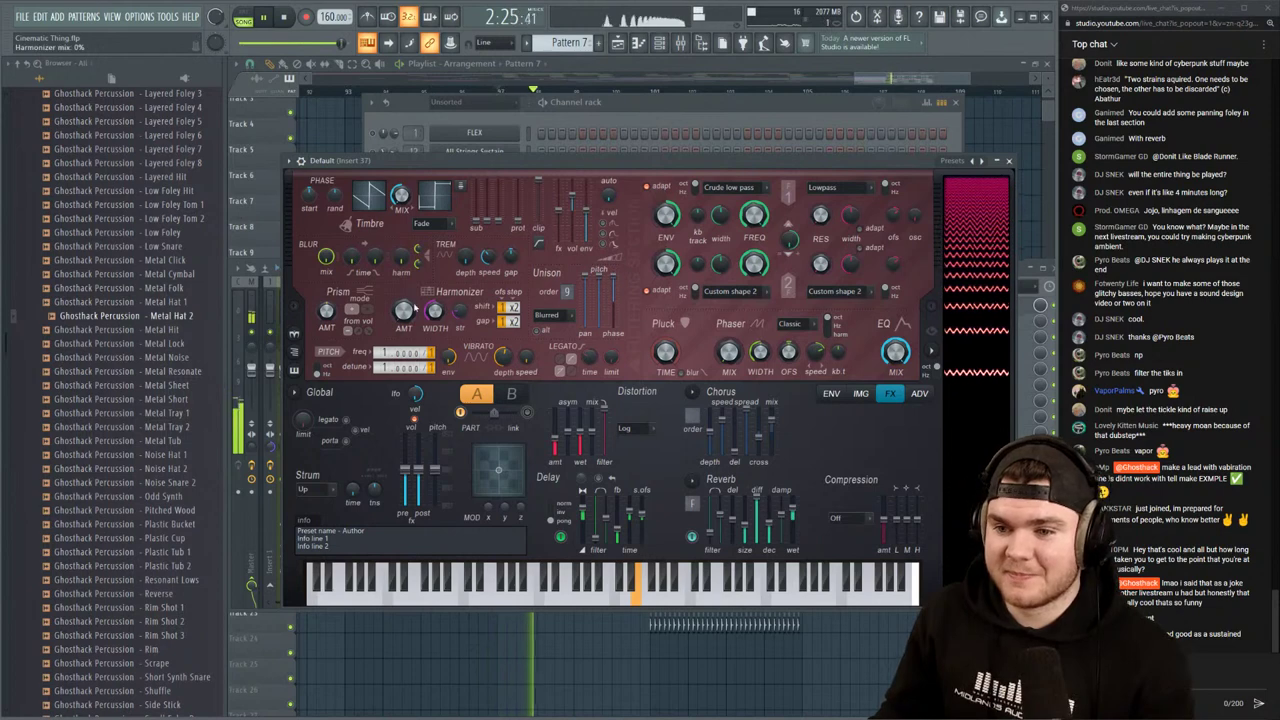
key("space")
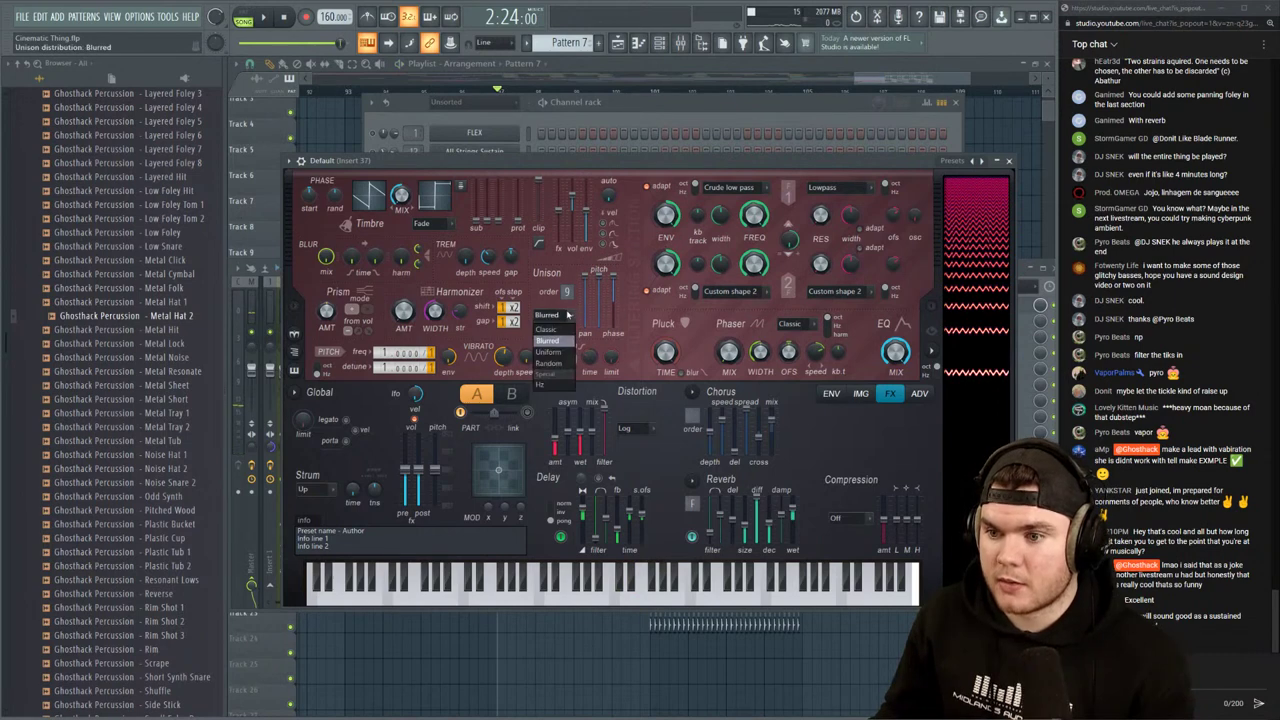
Try the Classic, Uniform and Hz unison types on the Harmor sound while auditioning it
key("space")
left_click(548, 363)
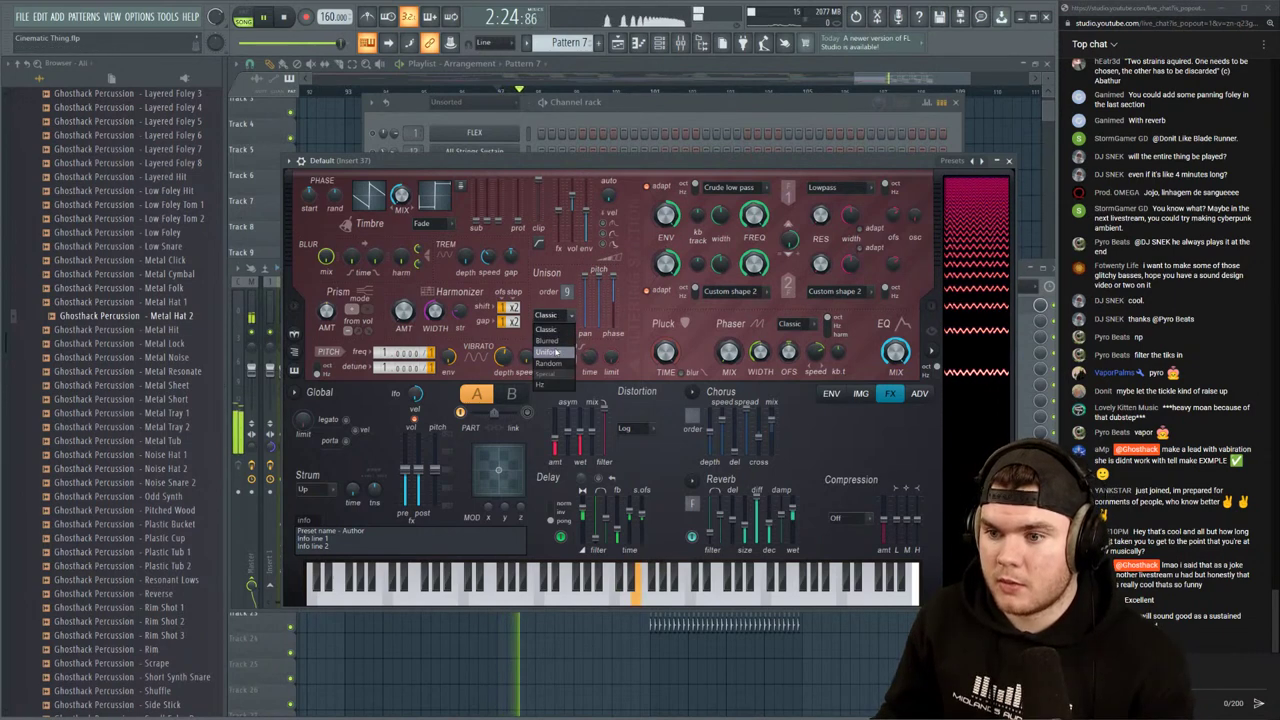
left_click(555, 320)
left_click(554, 352)
key("space")
key("space")
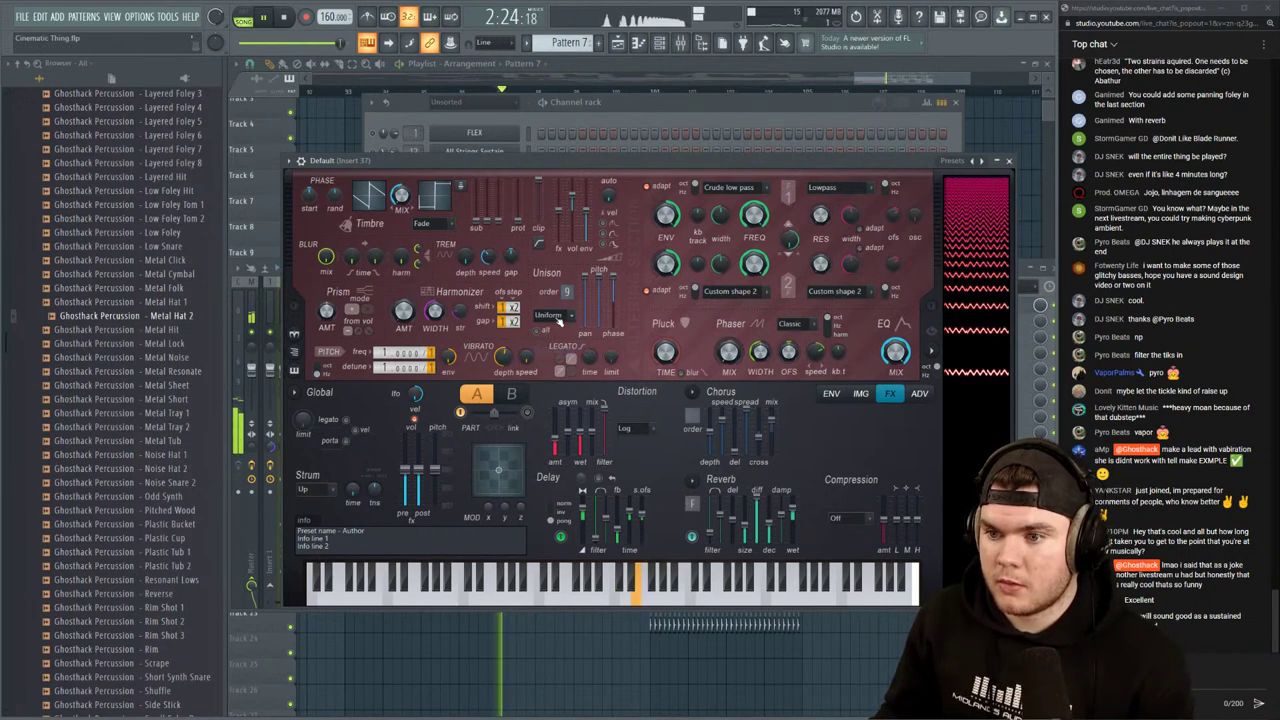
key("space")
left_click(549, 318)
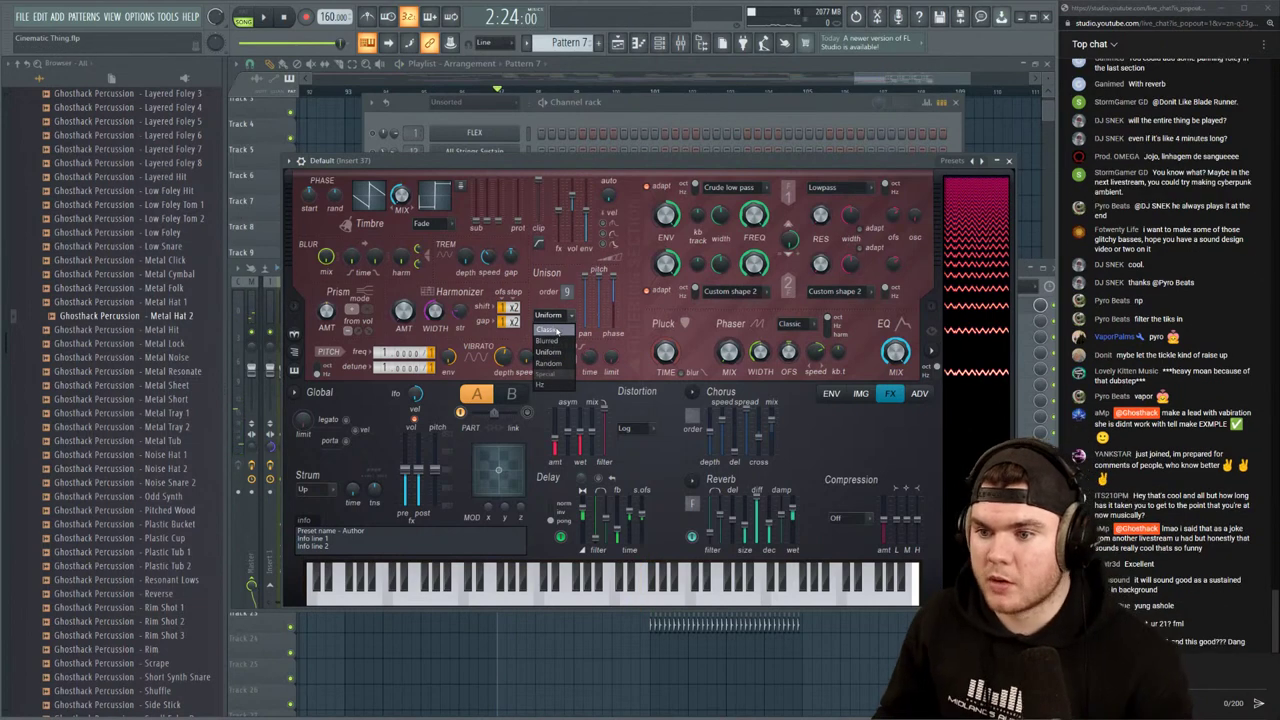
left_click(552, 383)
key("space")
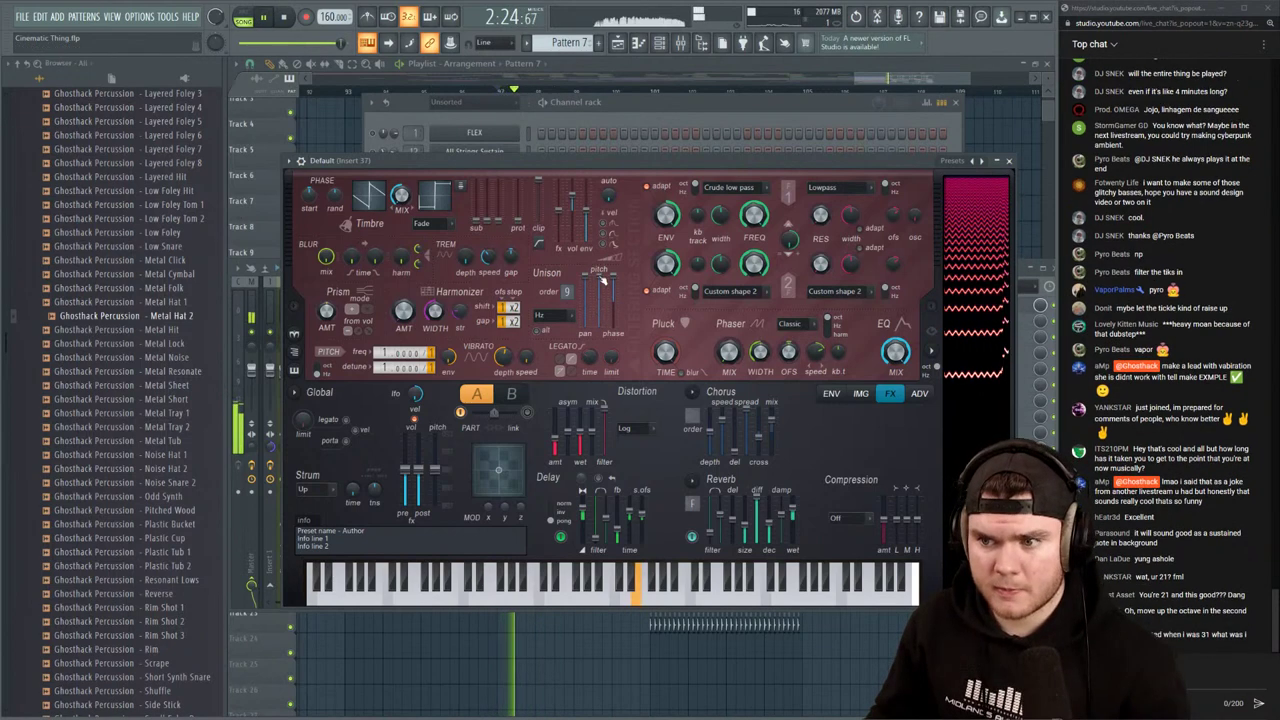
Set the Harmor unison type to Classic, audition it and close the plugin window
left_click(552, 317)
left_click(546, 329)
key("space")
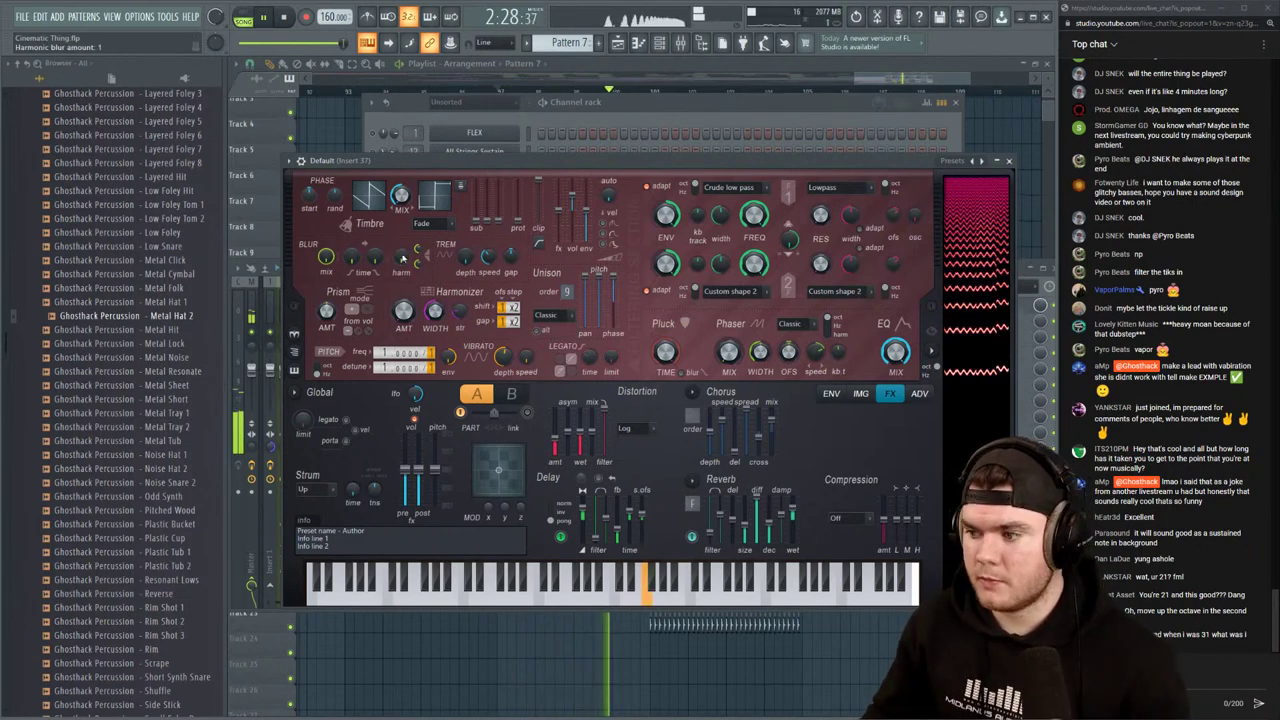
key("space")
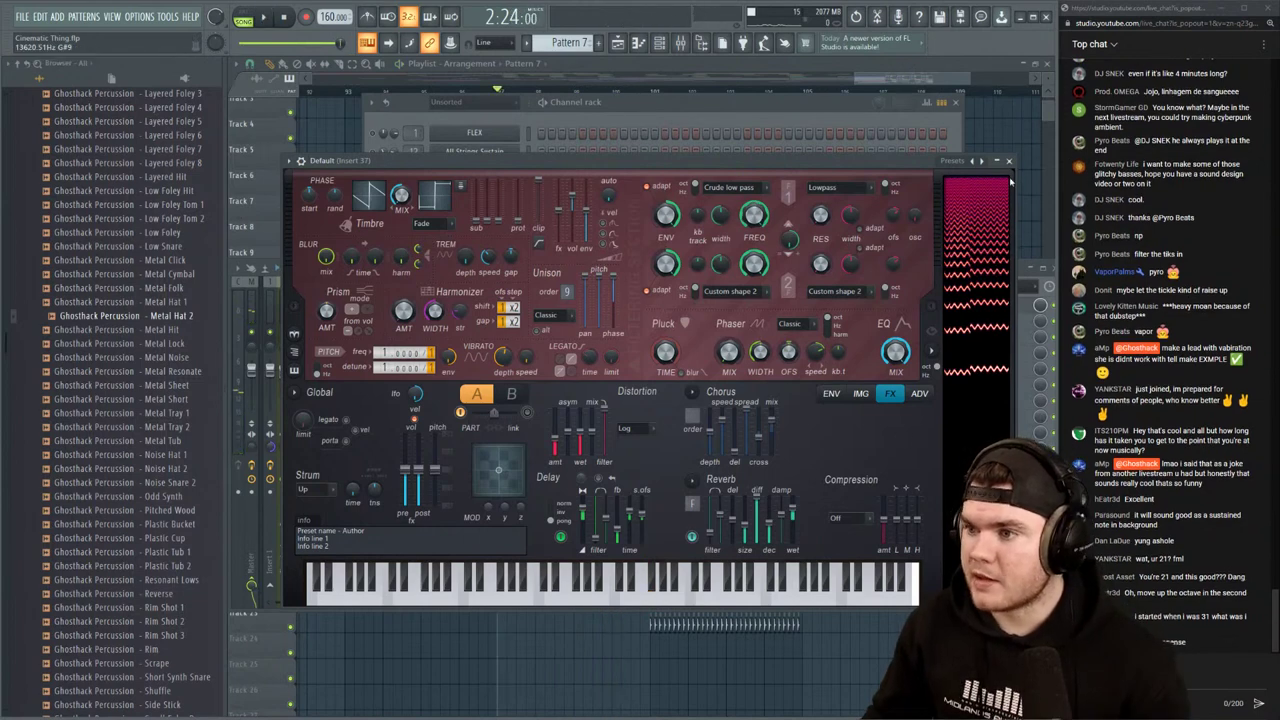
left_click(1008, 160)
Unsolo the Harmor channel and route its mixer insert 37 to insert 40 while the full mix plays
key("space")
right_click(376, 305)
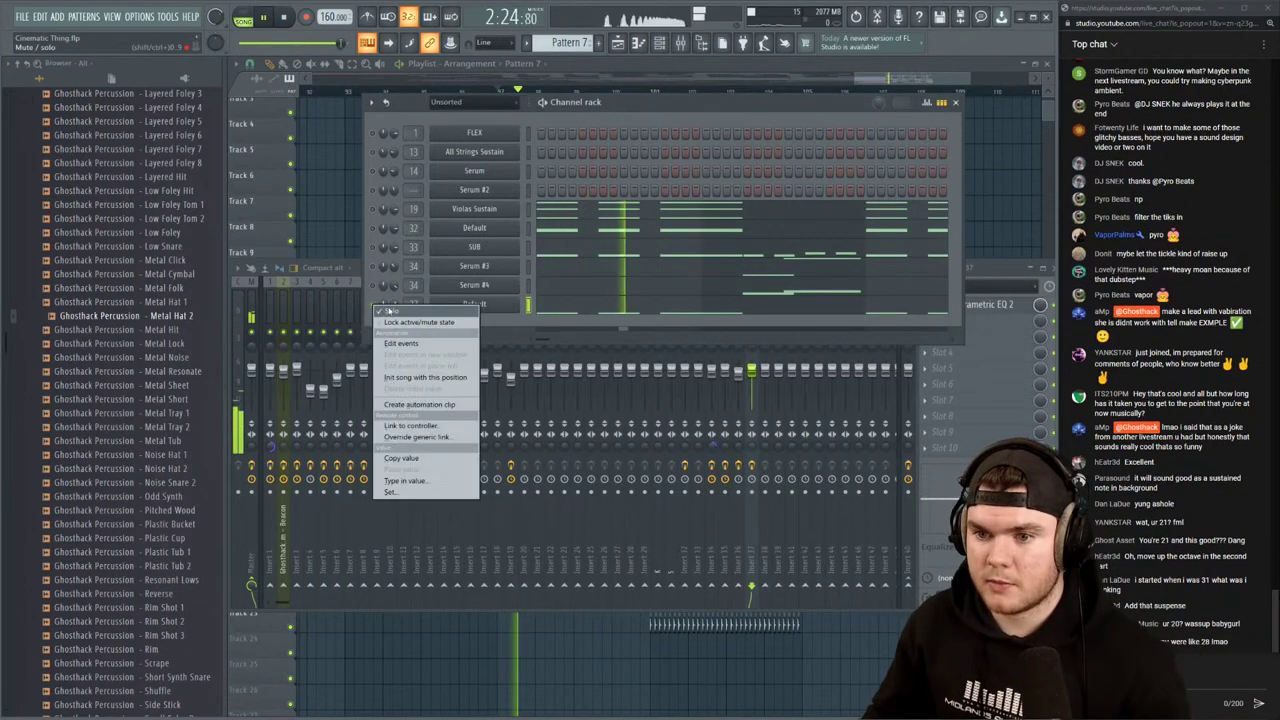
left_click(389, 311)
left_click(985, 304)
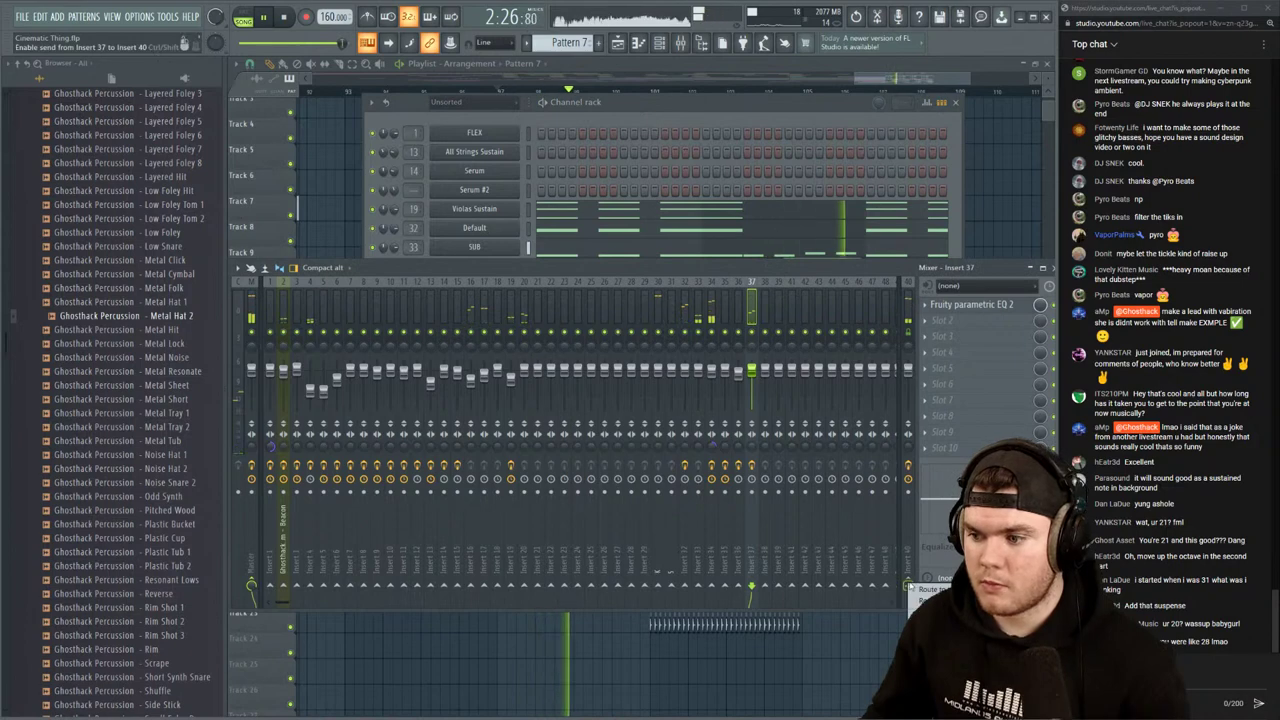
left_click(927, 591)
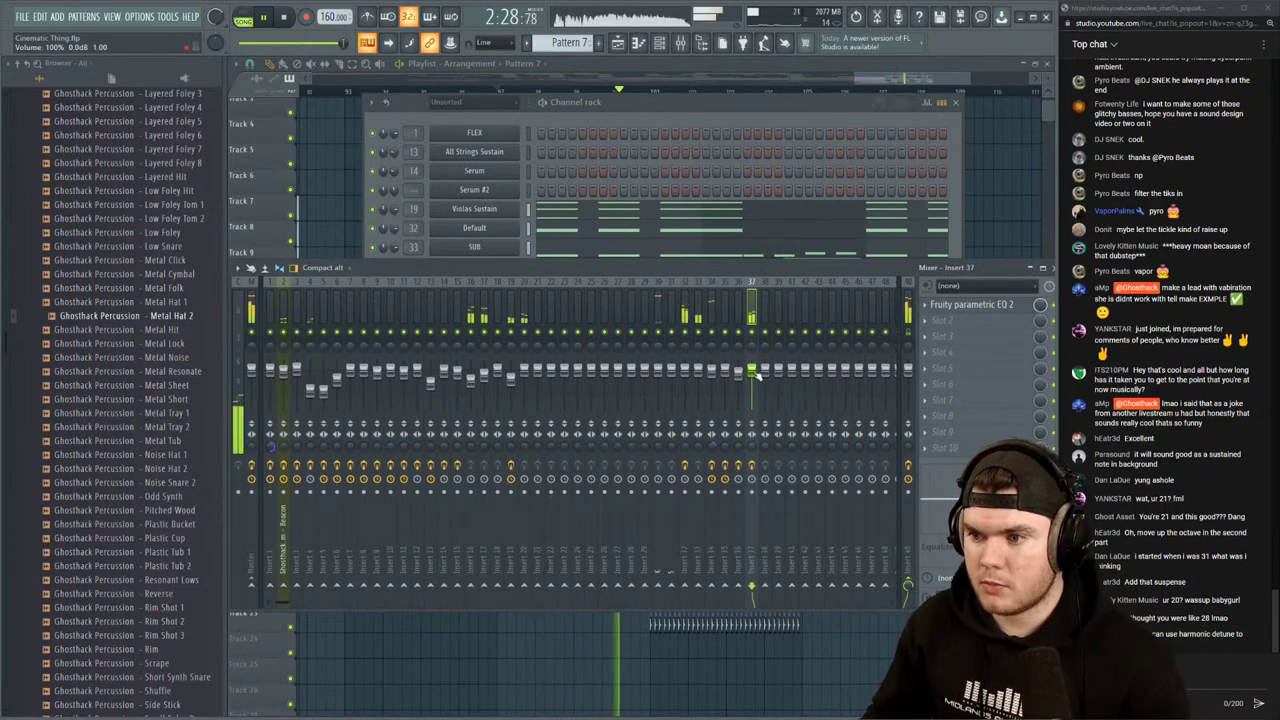
key("F12")
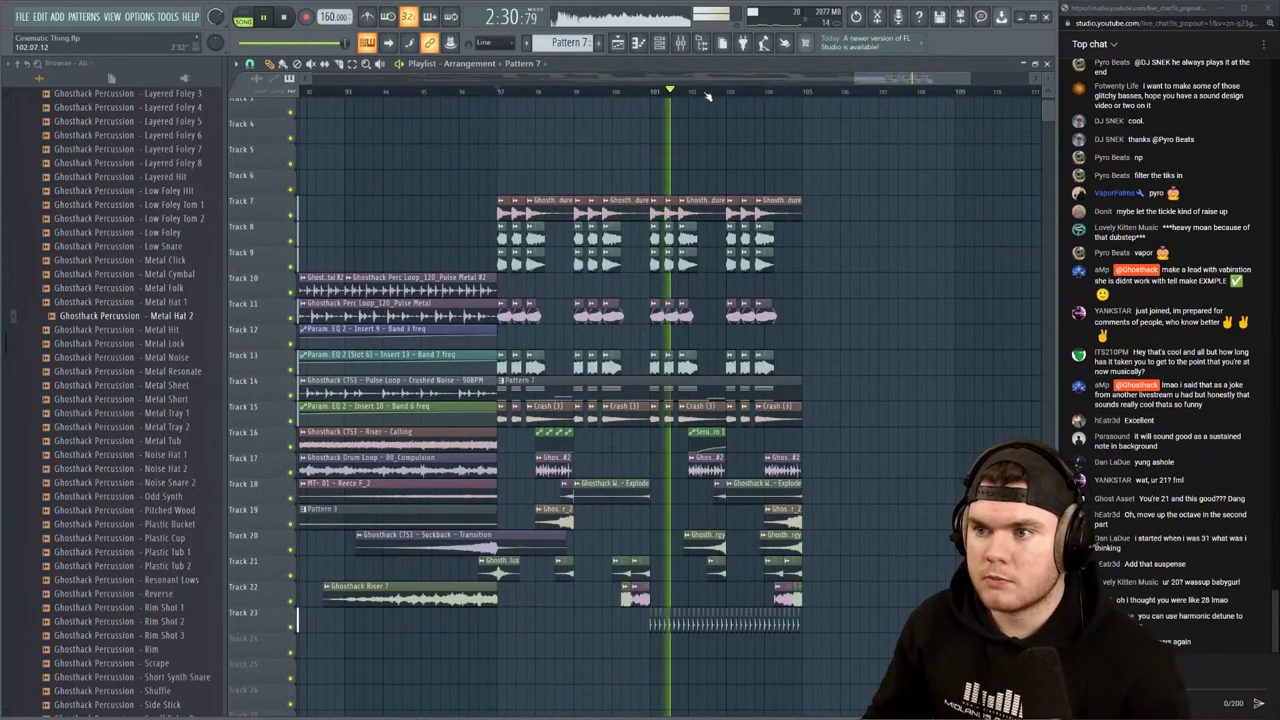
Open the Harmor channel's notes and duplicate the low E6 phrase from bars 1 to 4 into bars 5 to 8
key("F7")
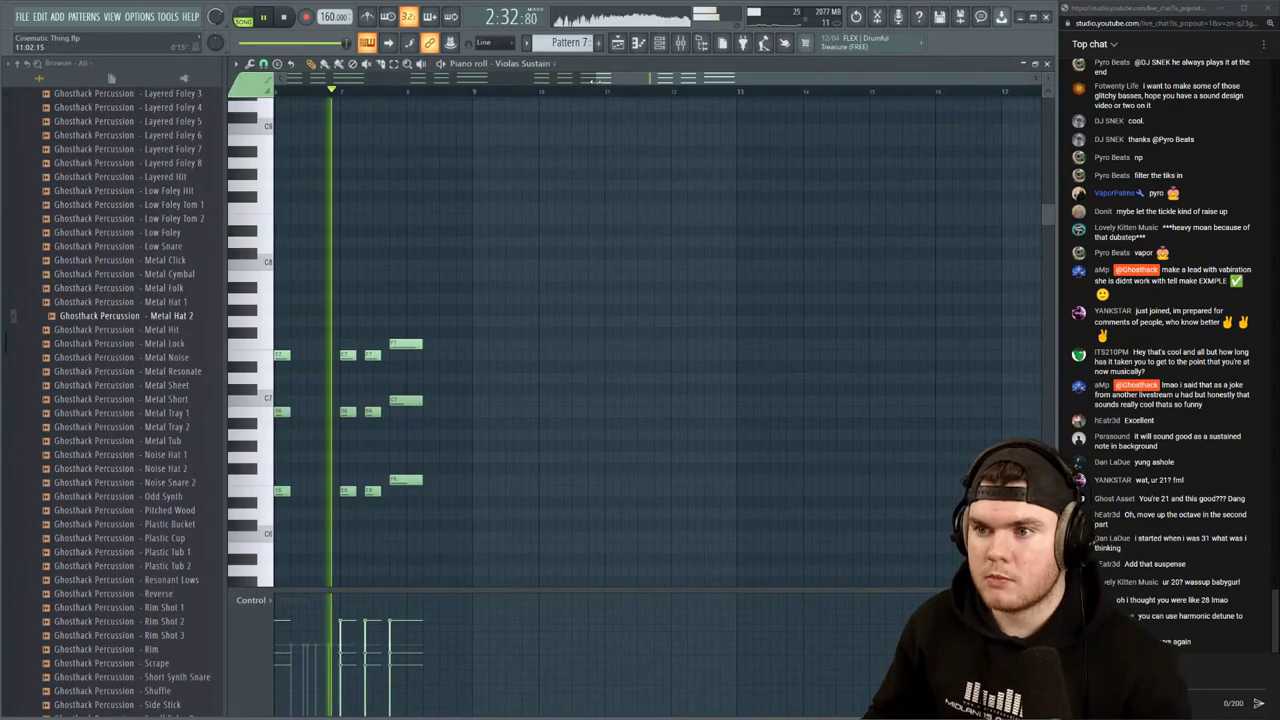
left_click(1047, 64)
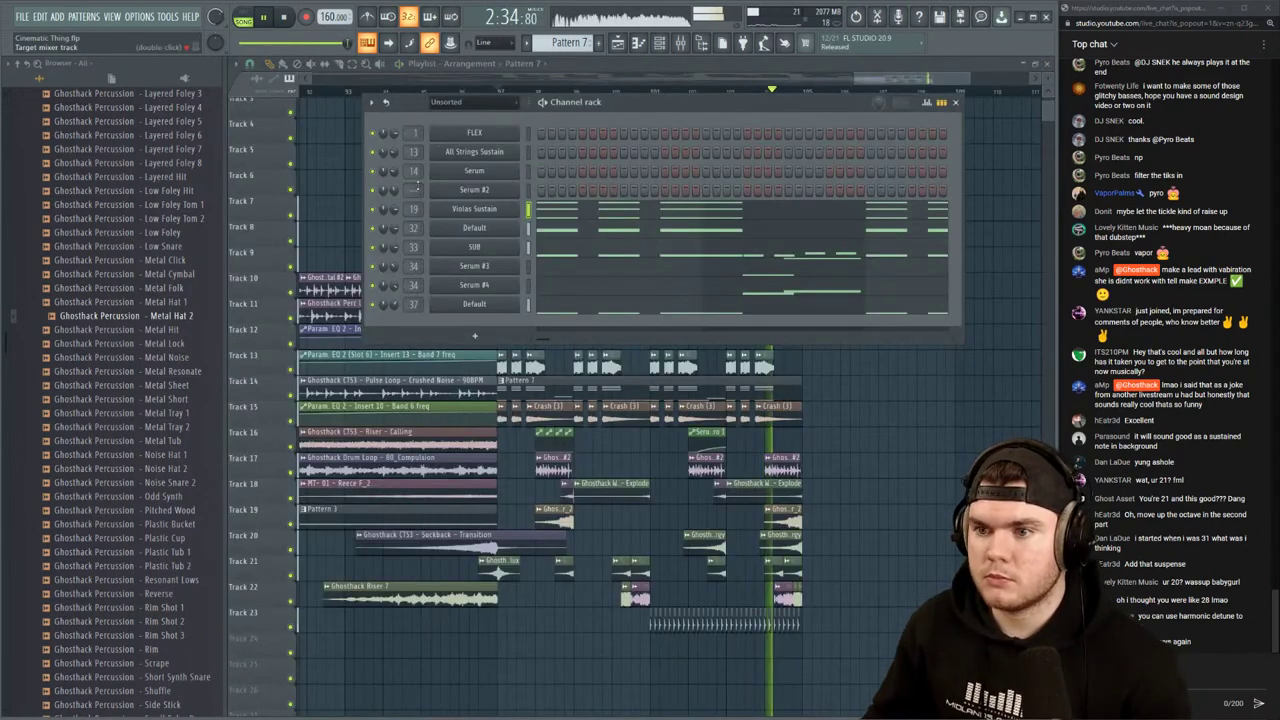
key("space")
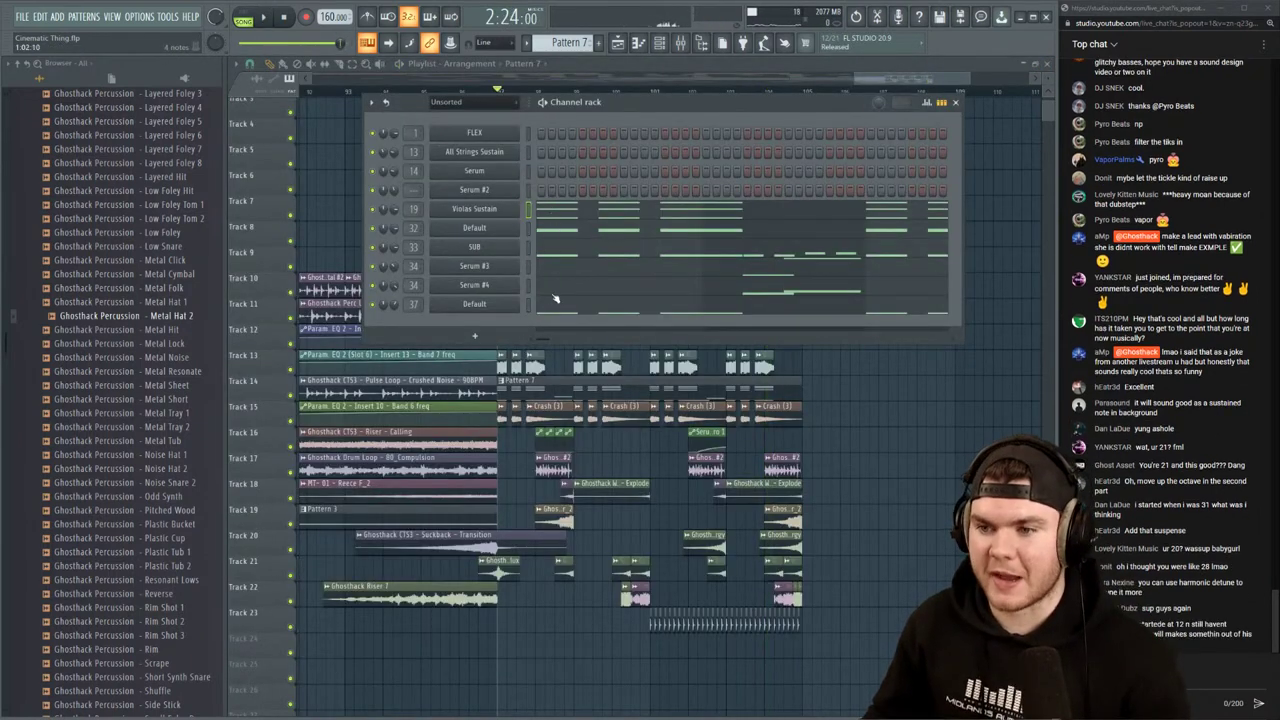
left_click(555, 298)
left_click_drag(691, 502, 278, 464)
key("ctrl+b")
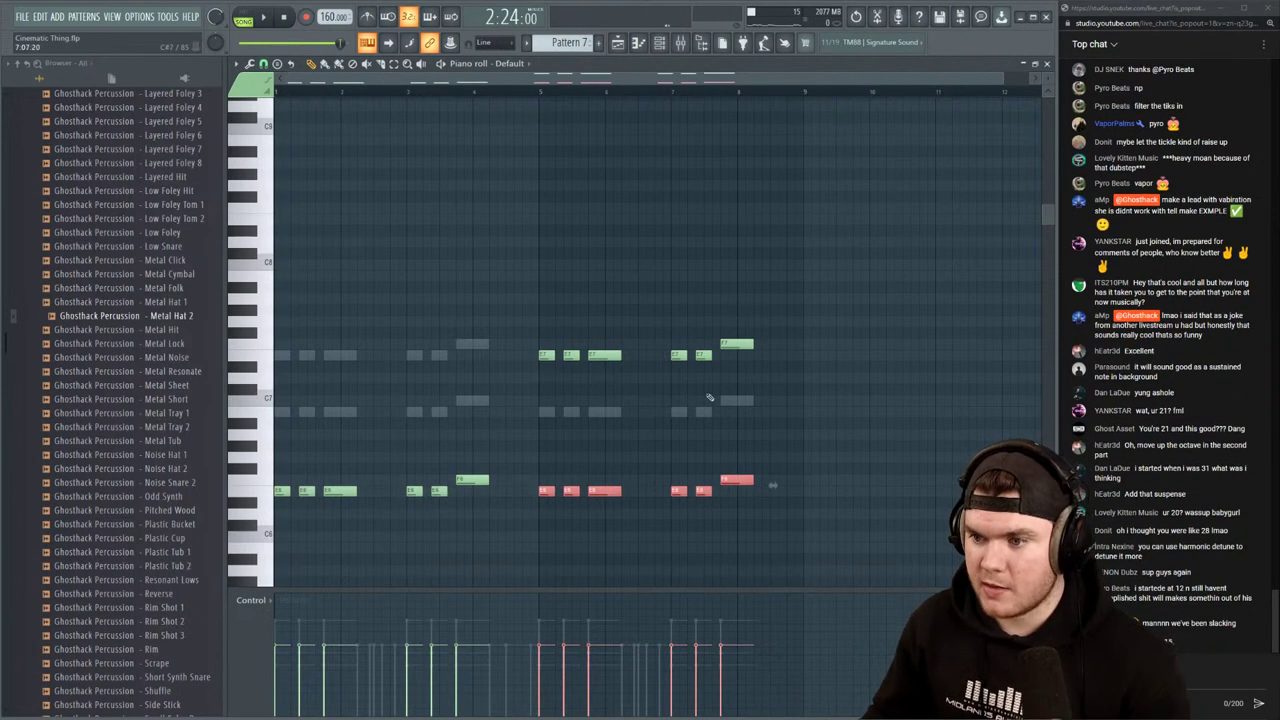
Lower the velocity of the high E7 and F7 notes in bars 5 to 8 and listen to the doubled octaves
key("ctrl+Up")
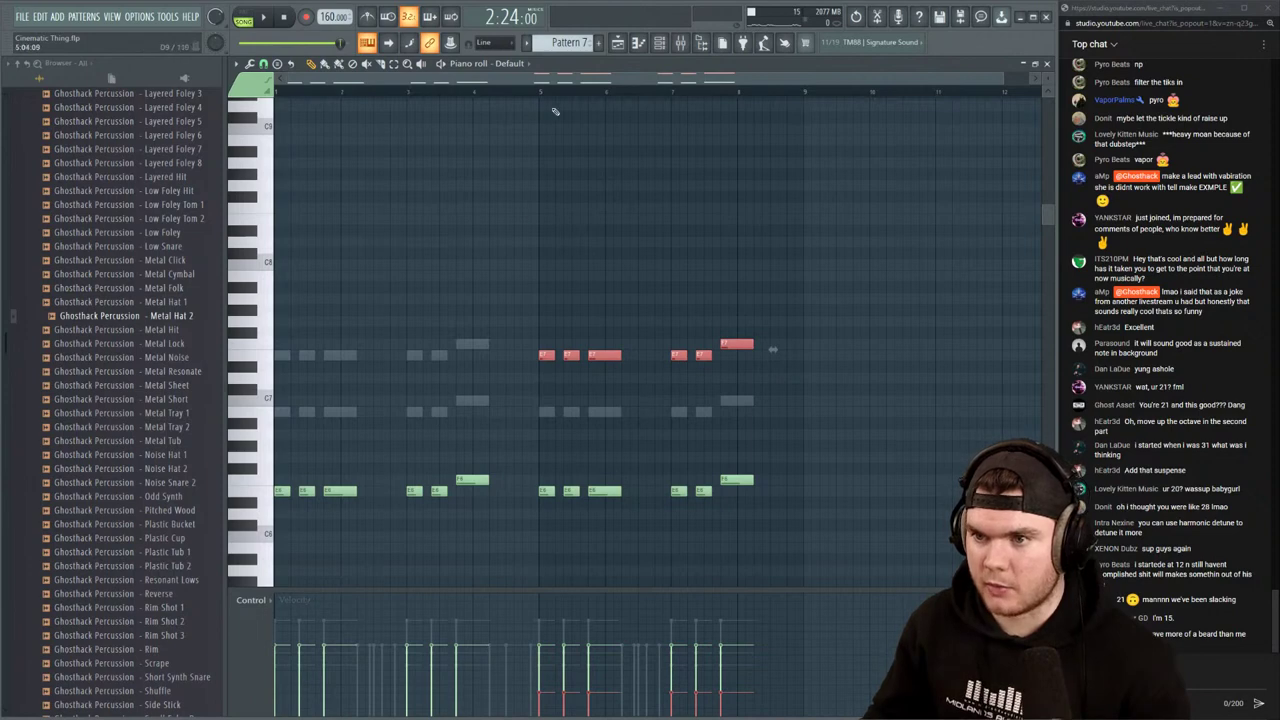
key("space")
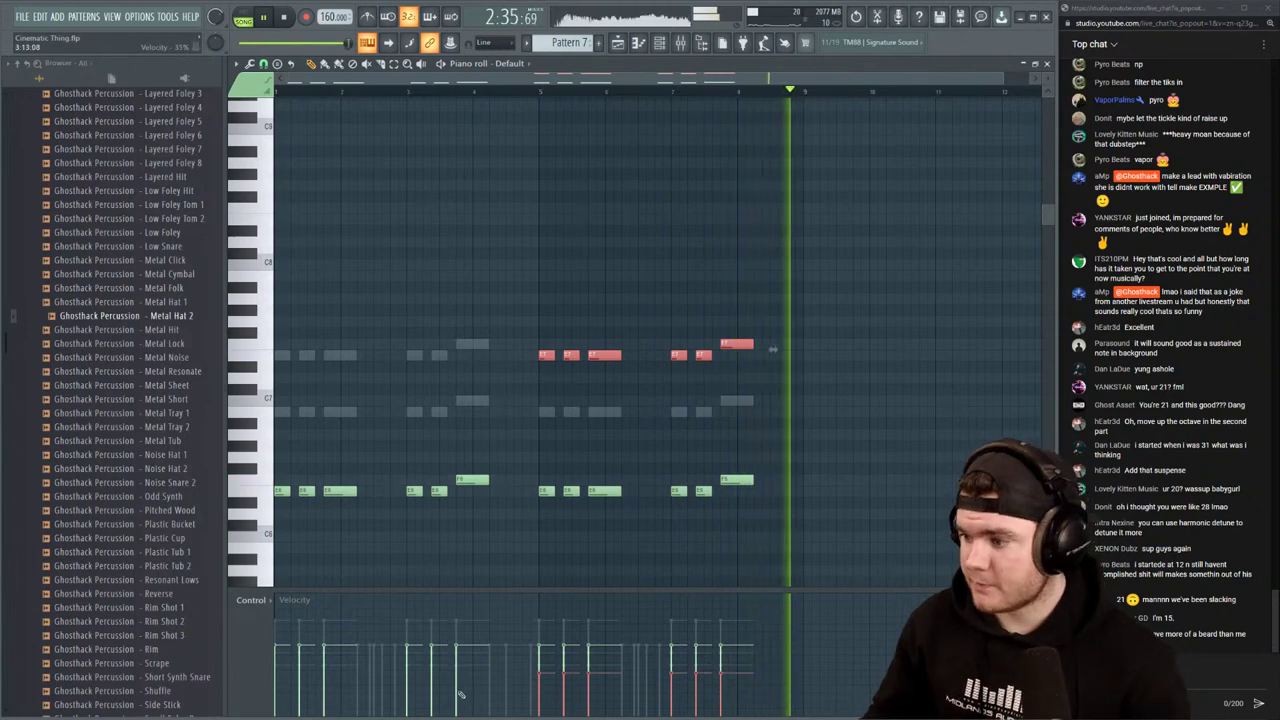
key("space")
Lower the volume of mixer insert 37 slightly, and close the mixer and the piano roll
left_click(680, 42)
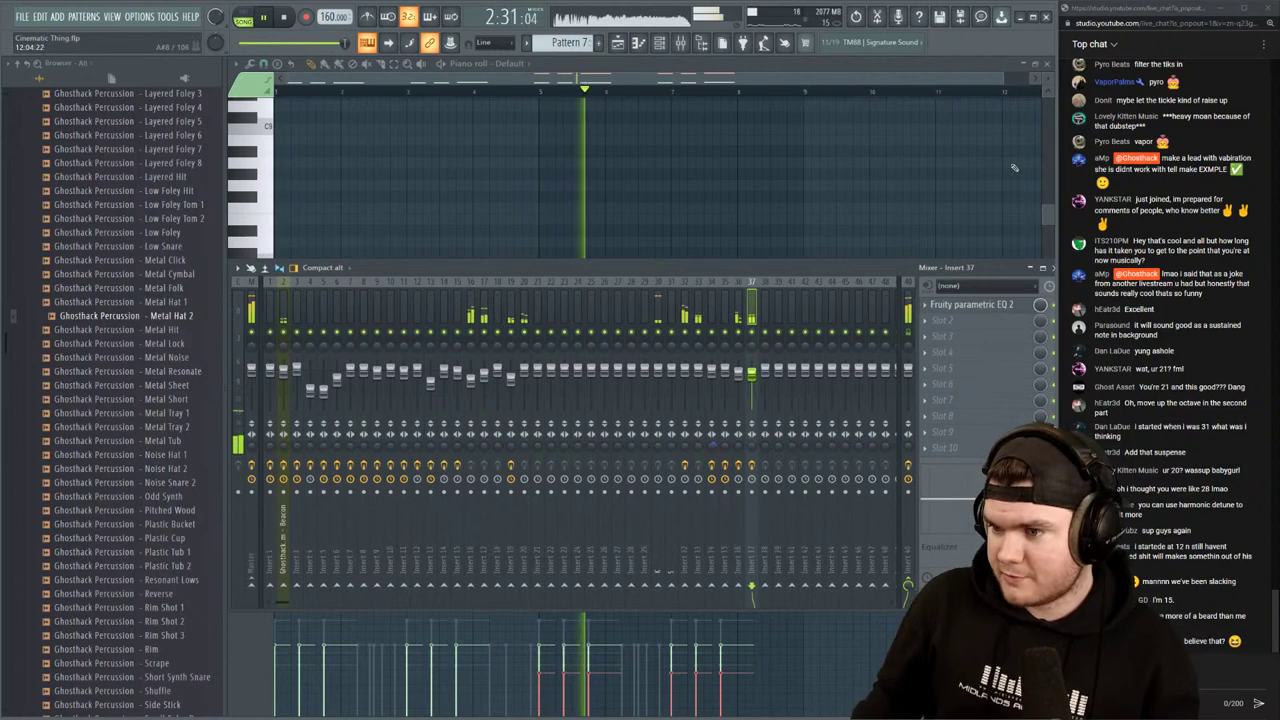
key("space")
left_click_drag(998, 269, 954, 276)
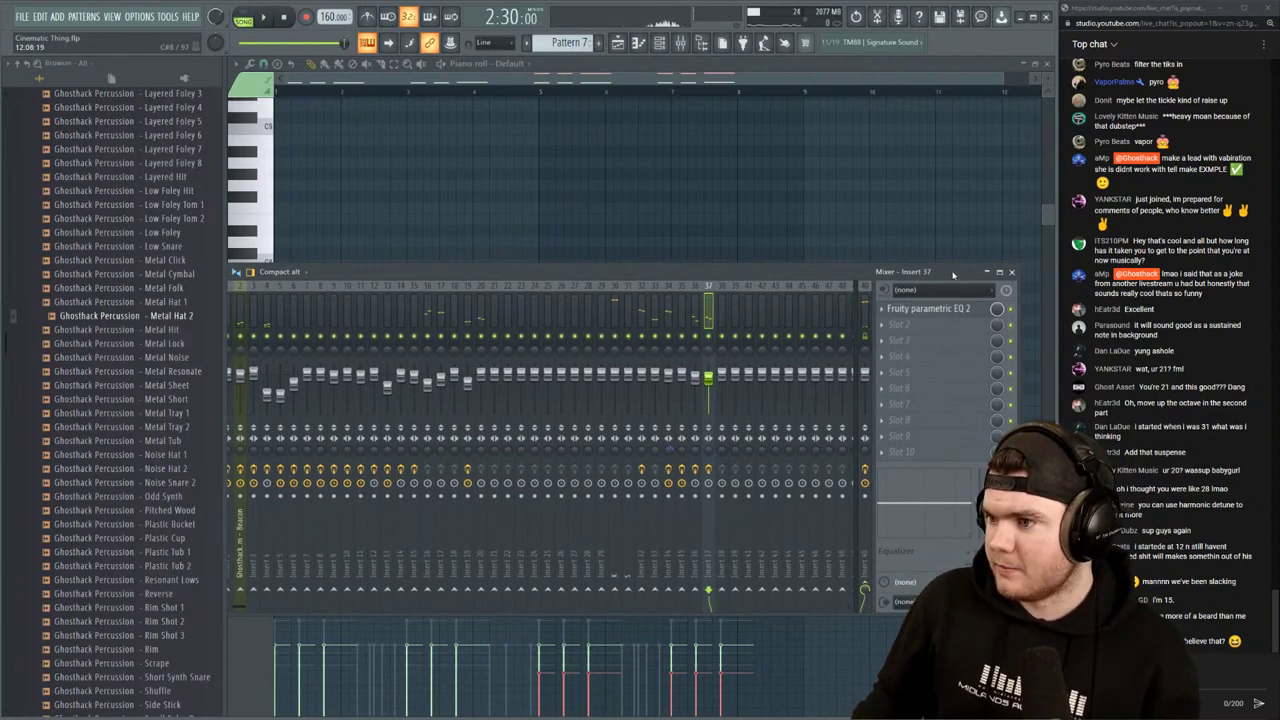
left_click(1009, 275)
left_click(1046, 63)
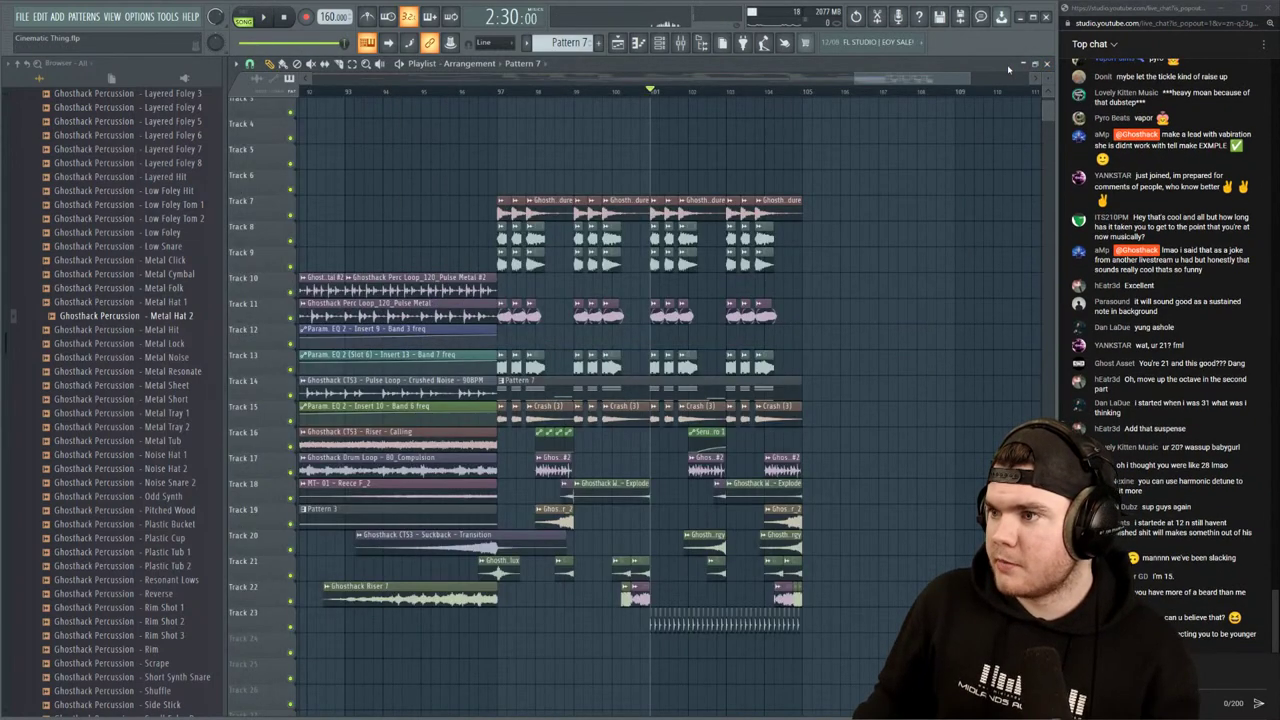
Collapse the Ghosthack Abstract Percussions Volume 2 folders in the sample browser
left_click_drag(1043, 104, 1044, 101)
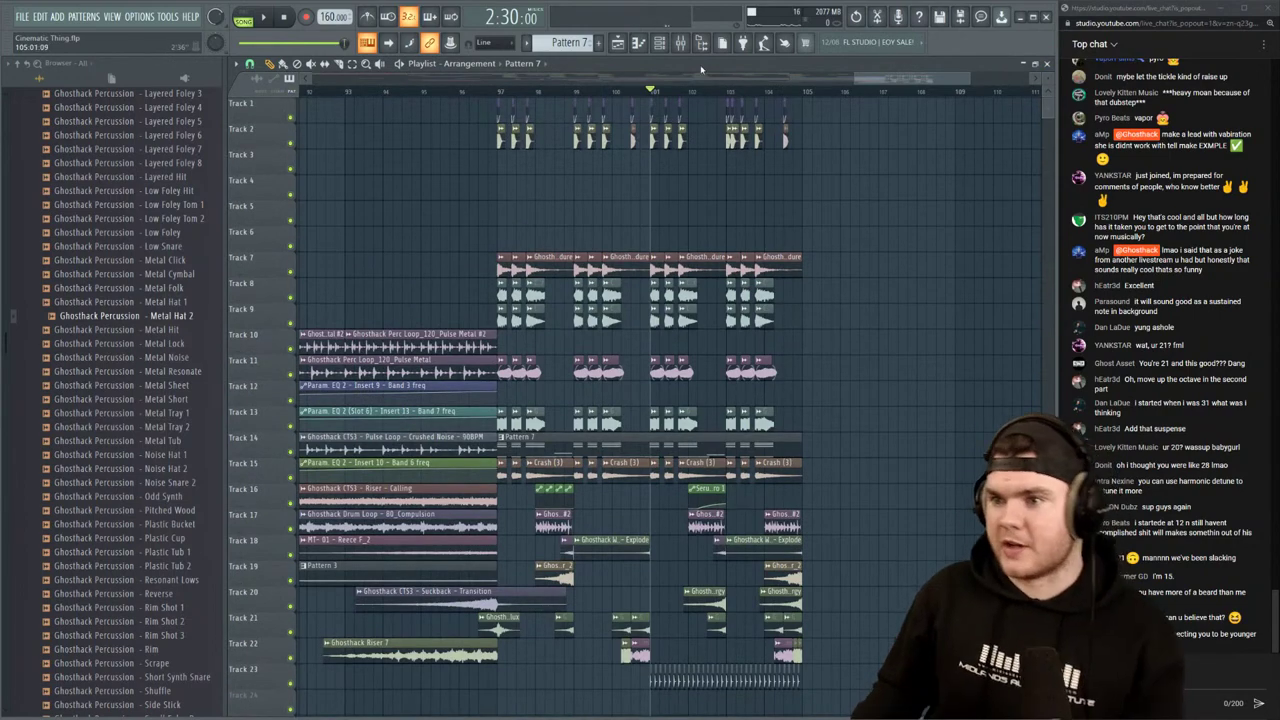
scroll(675, 88, "up", 2)
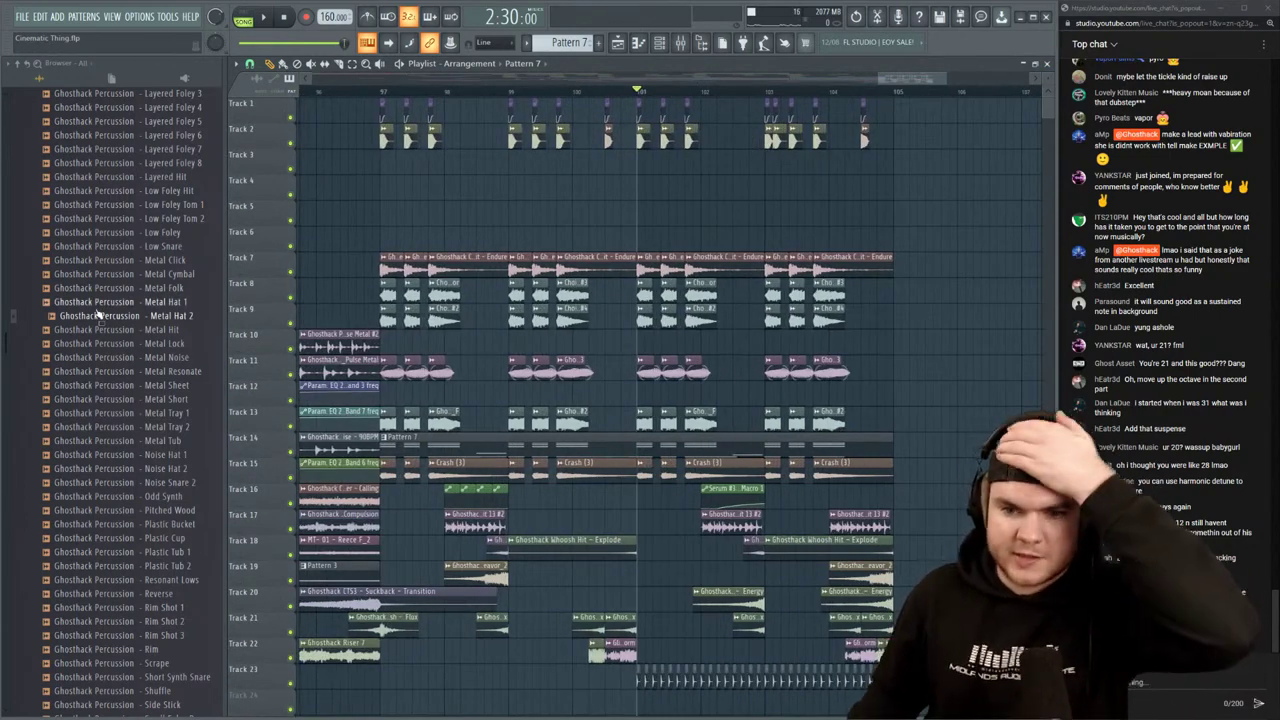
scroll(90, 340, "up", 15)
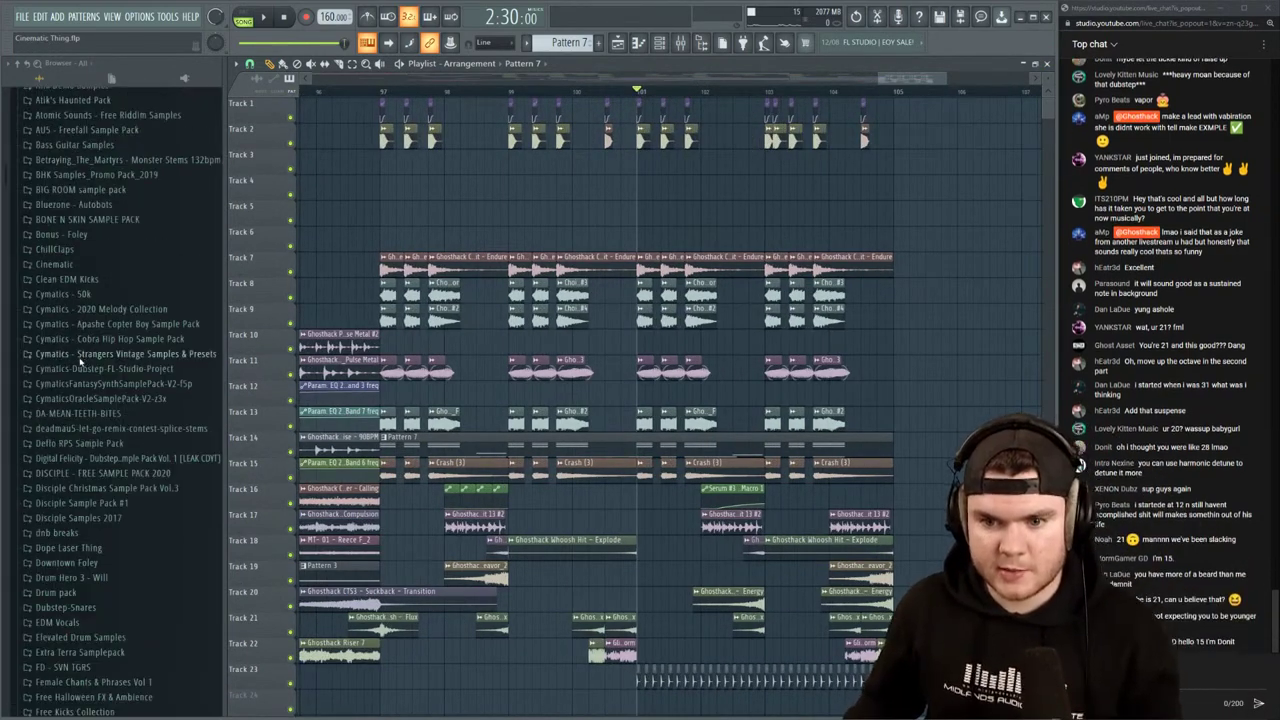
scroll(80, 362, "down", 10)
left_click(75, 384)
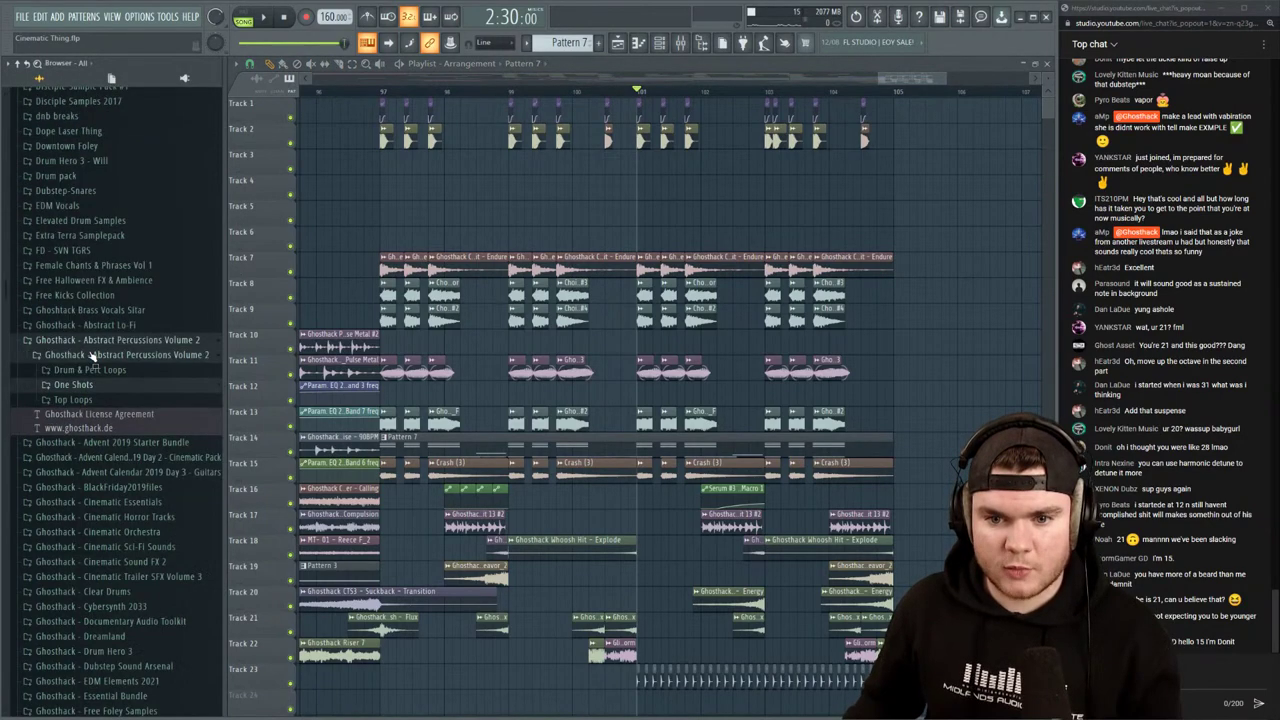
left_click(94, 355)
left_click(94, 340)
Play the second half of the drop from bar 101 to check the high lead
scroll(628, 97, "down", 3)
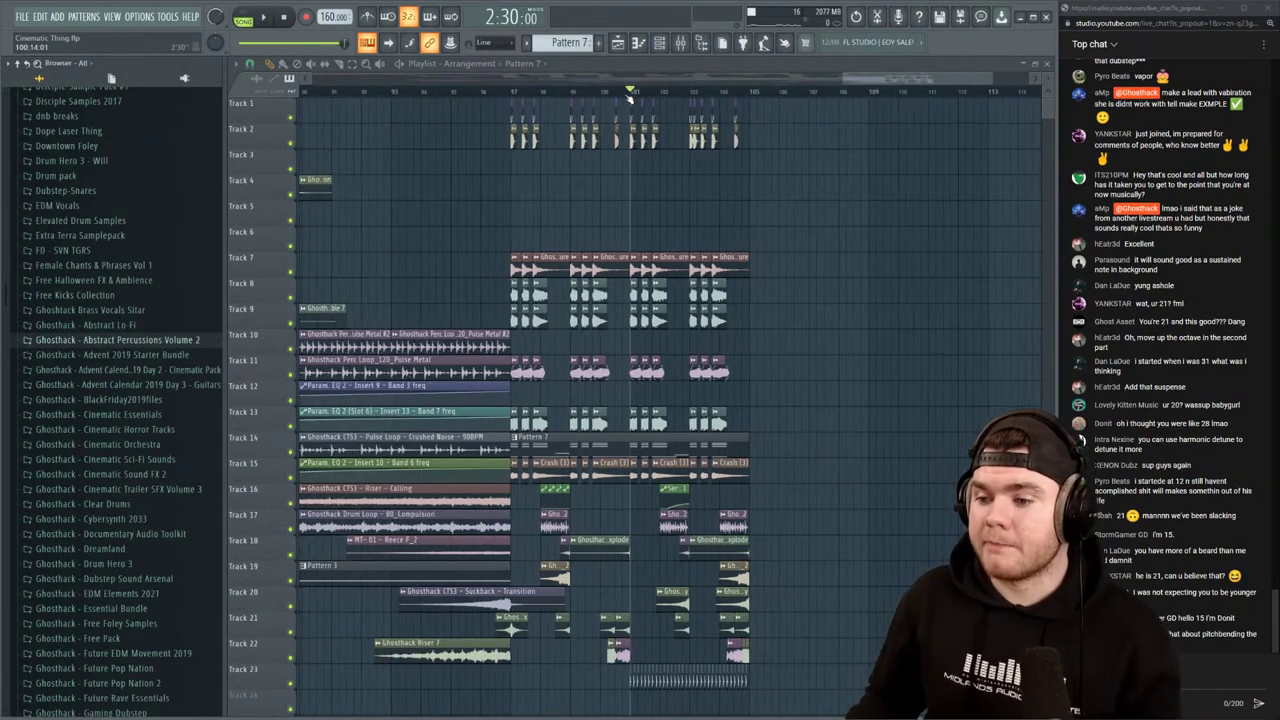
scroll(733, 93, "up", 5)
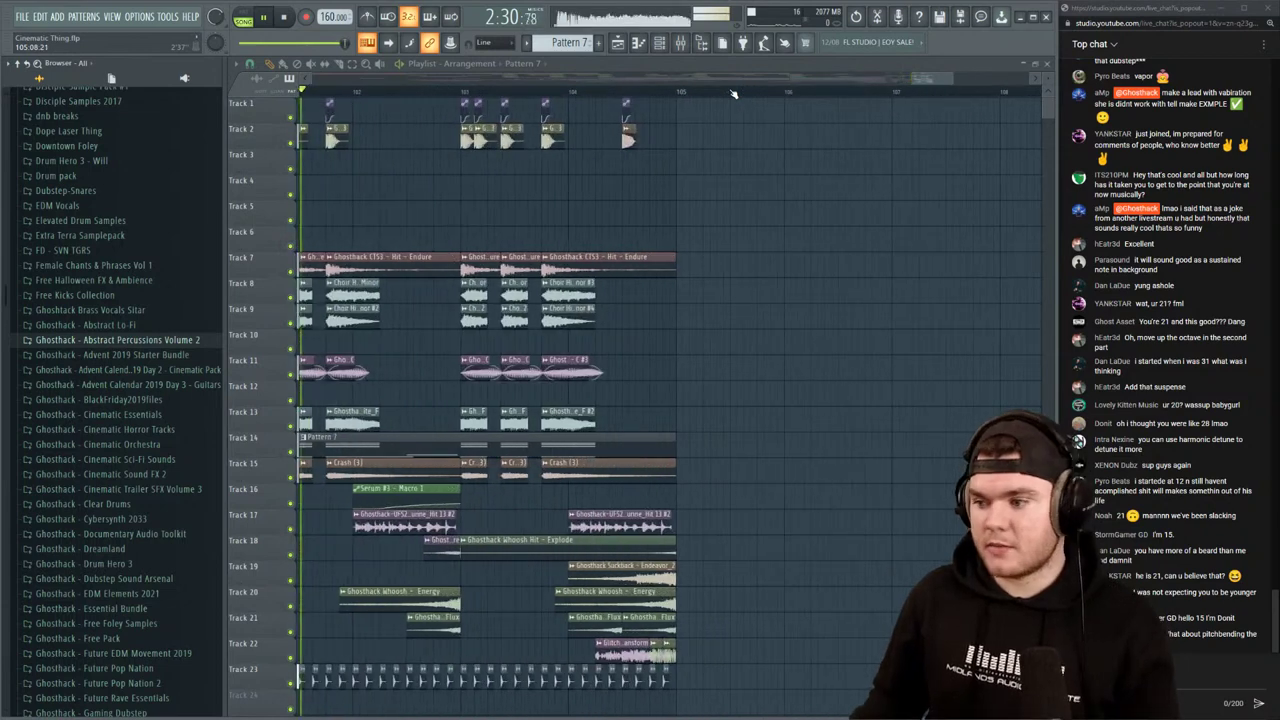
scroll(733, 93, "down", 3)
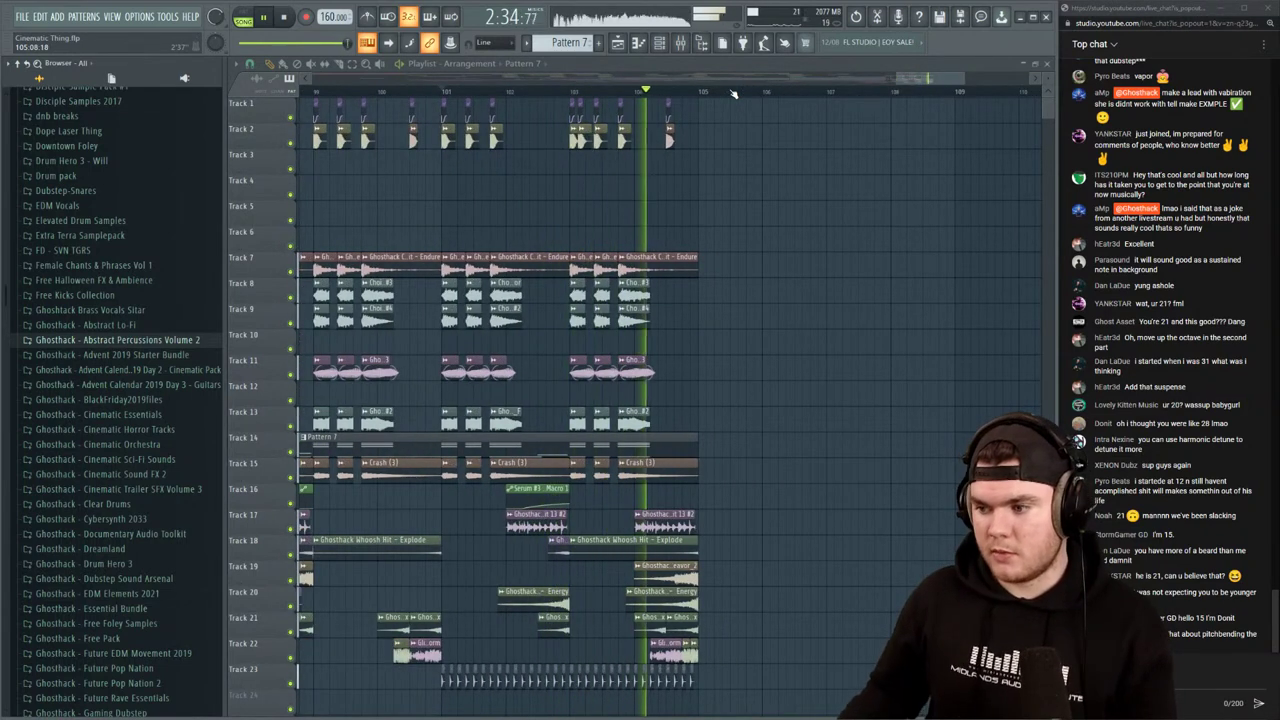
key("space")
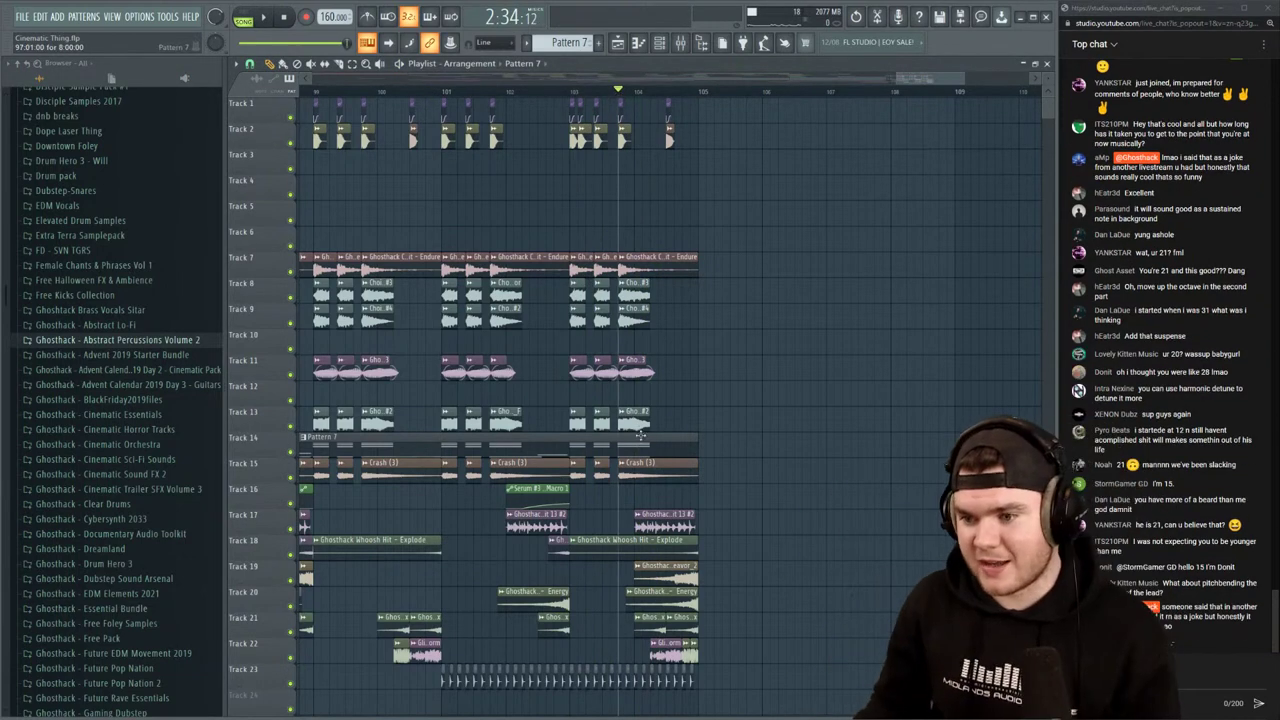
Try detuning the high Harmor channel on insert 37 during playback, and reset its channel pitch
double_click(641, 436)
key("space")
key("F7")
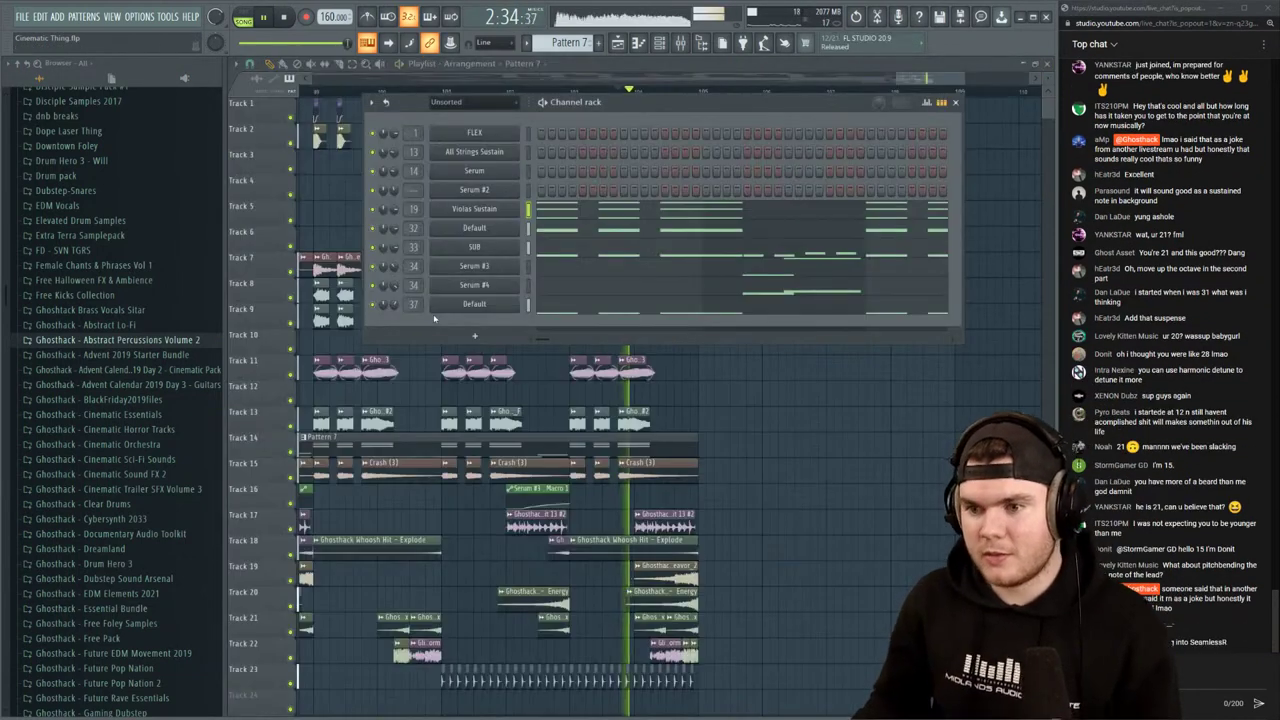
left_click(445, 306)
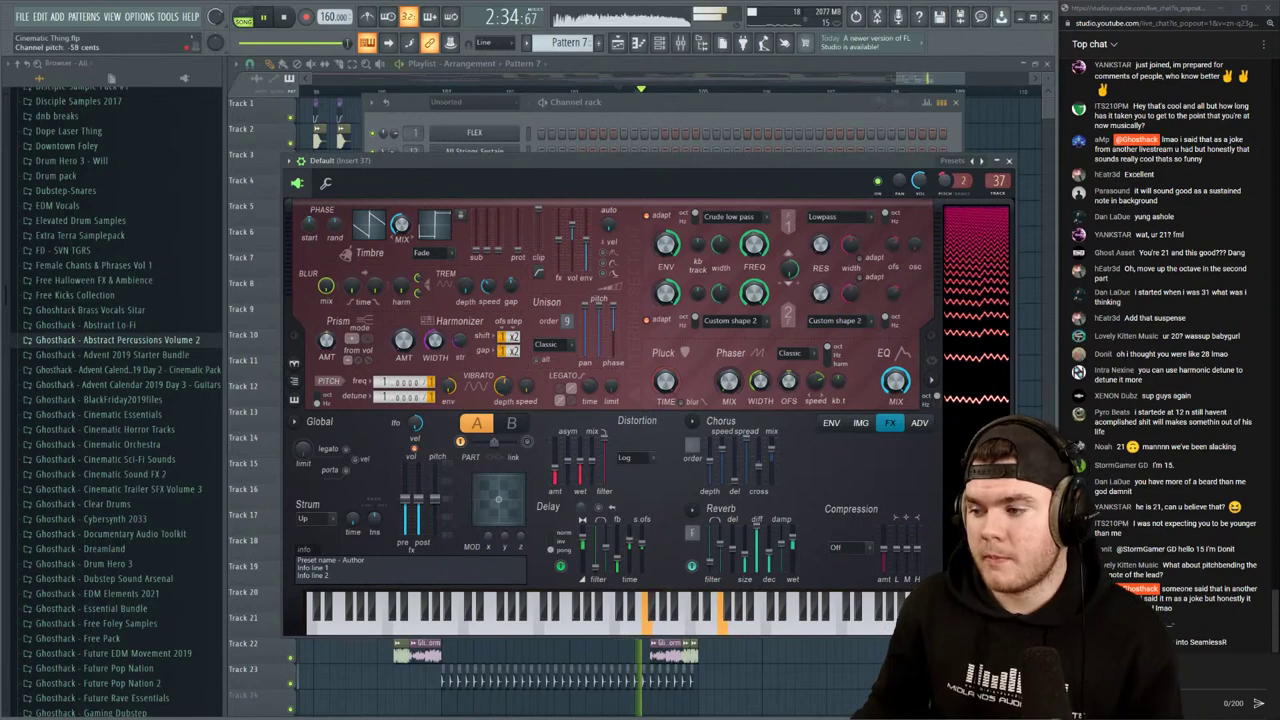
left_click_drag(944, 180, 951, 183)
right_click(950, 182)
left_click(968, 190)
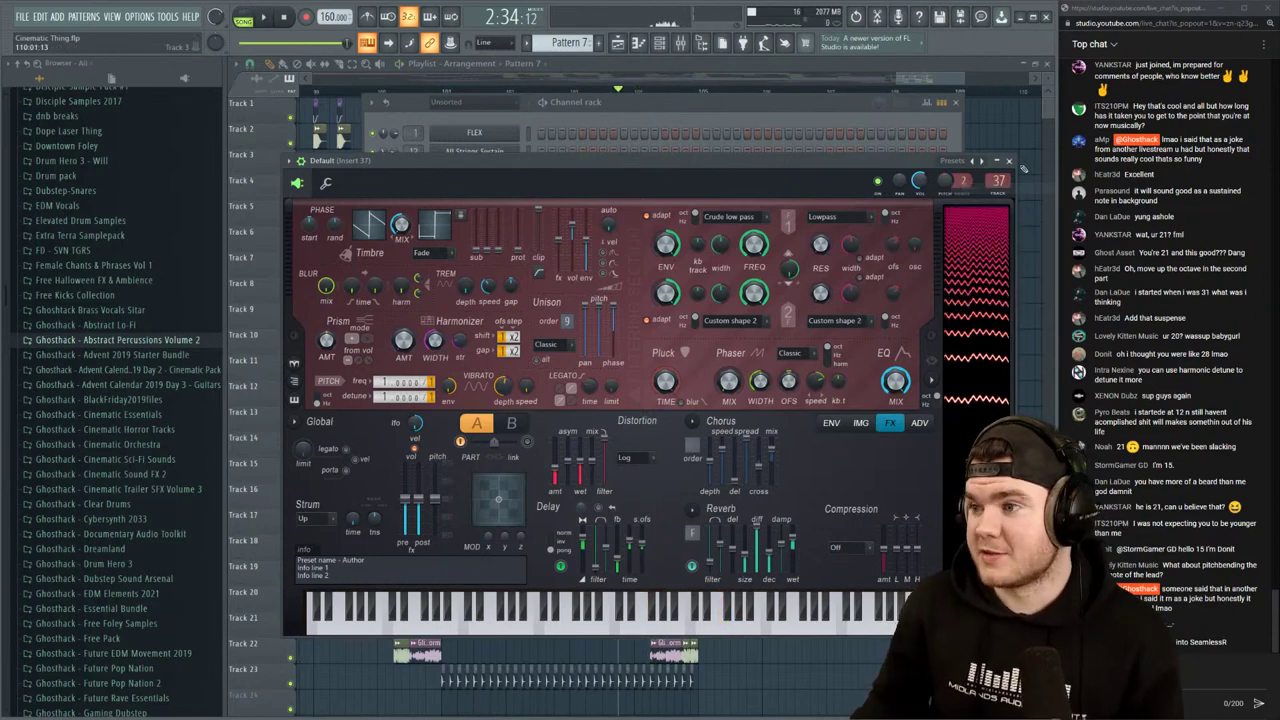
left_click(1009, 161)
left_click(956, 102)
Play the drop from its start at bar 97 to review the arrangement
scroll(924, 100, "down", 2)
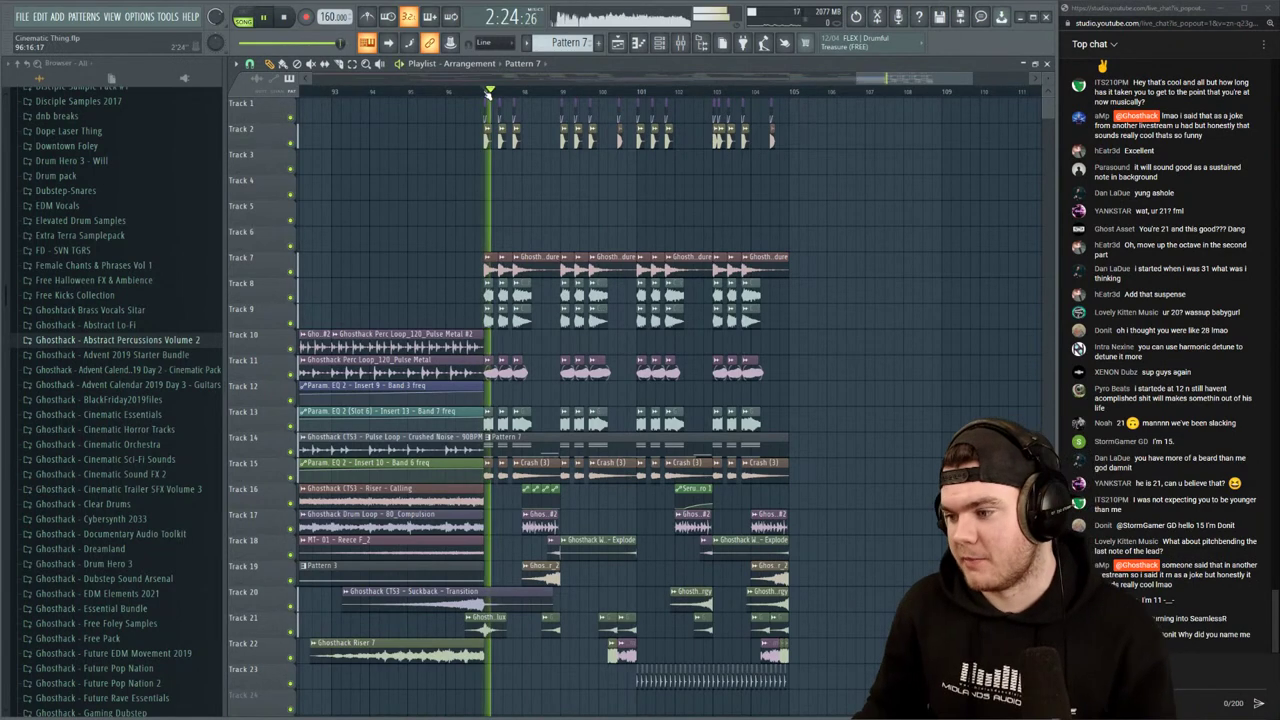
scroll(505, 97, "up", 2)
scroll(505, 97, "up", 2)
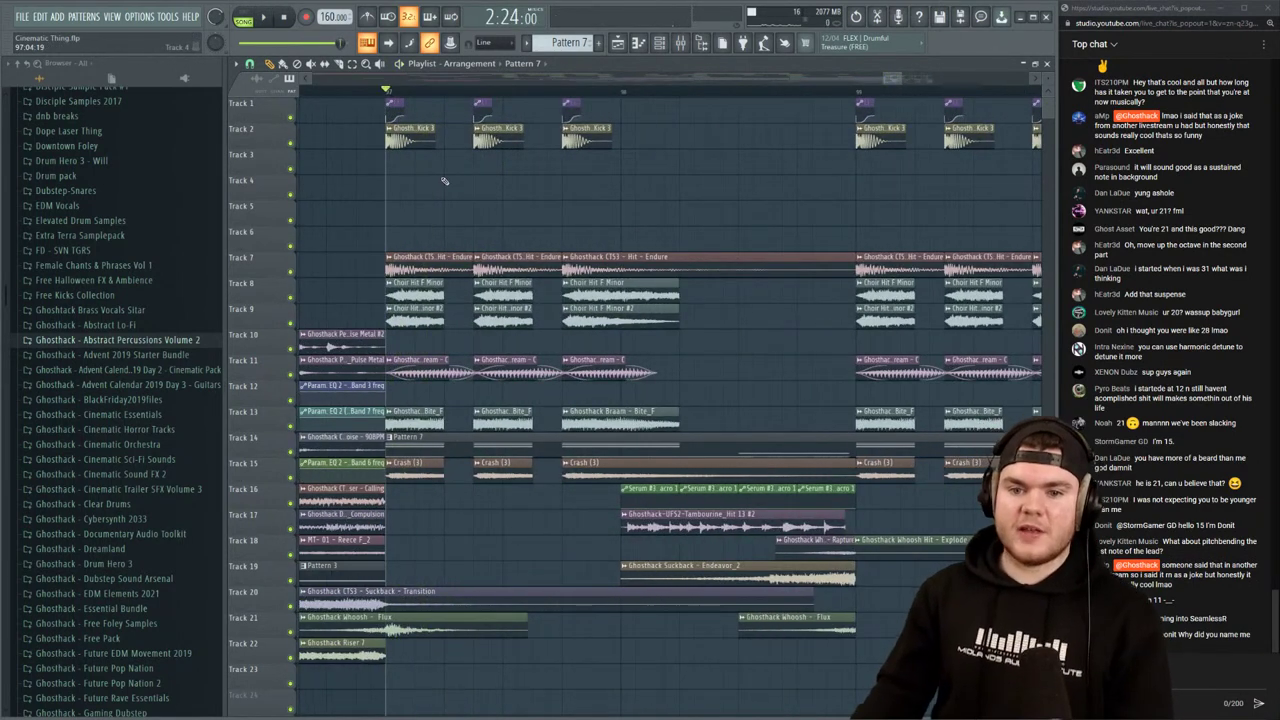
scroll(470, 100, "down", 3)
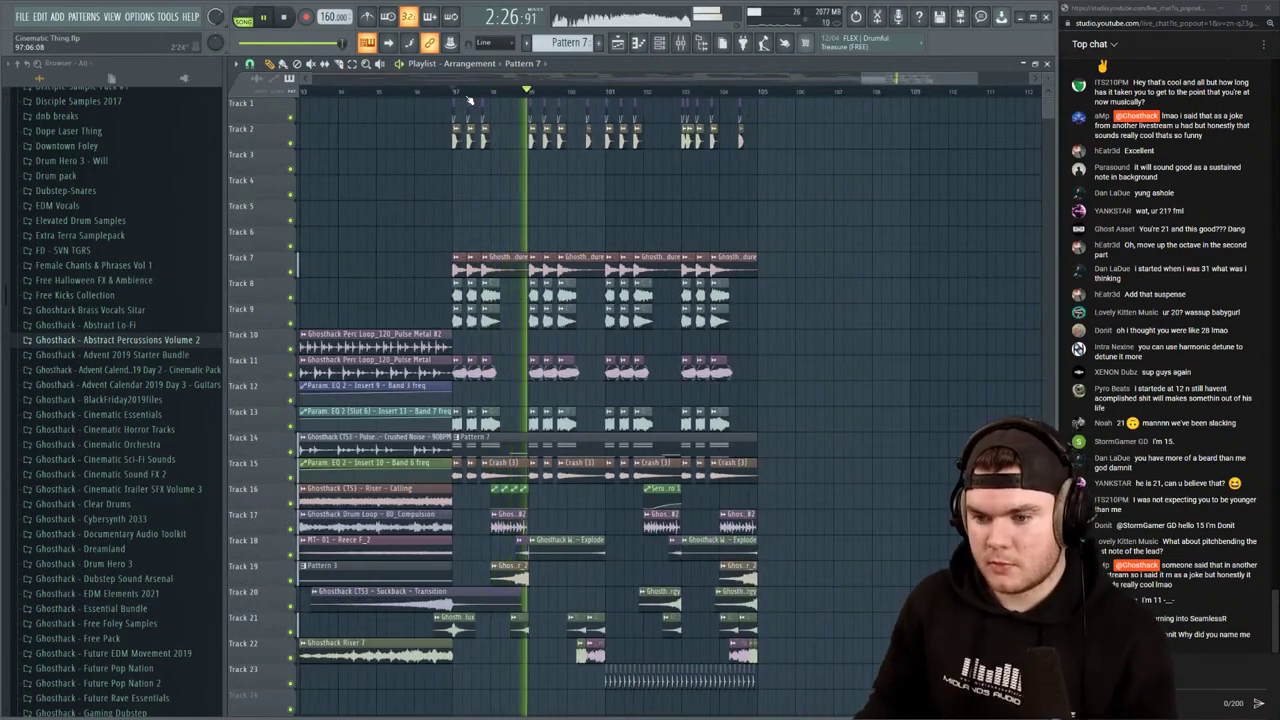
key("space")
scroll(470, 100, "down", 3)
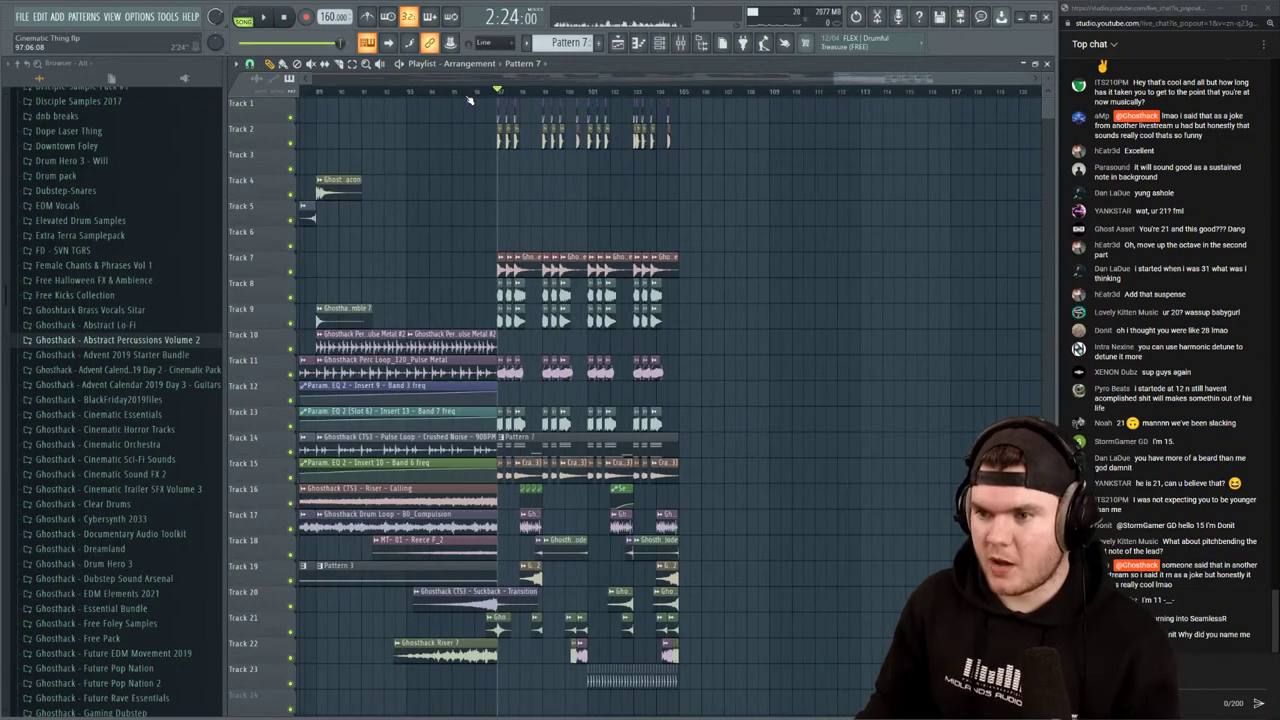
Add the Ghosthack Advent Kick 3, CTS3 Hit - Endure and Choir Hit F Minor clips at bar 105 on Tracks 2, 7 and 8
scroll(822, 99, "up", 3)
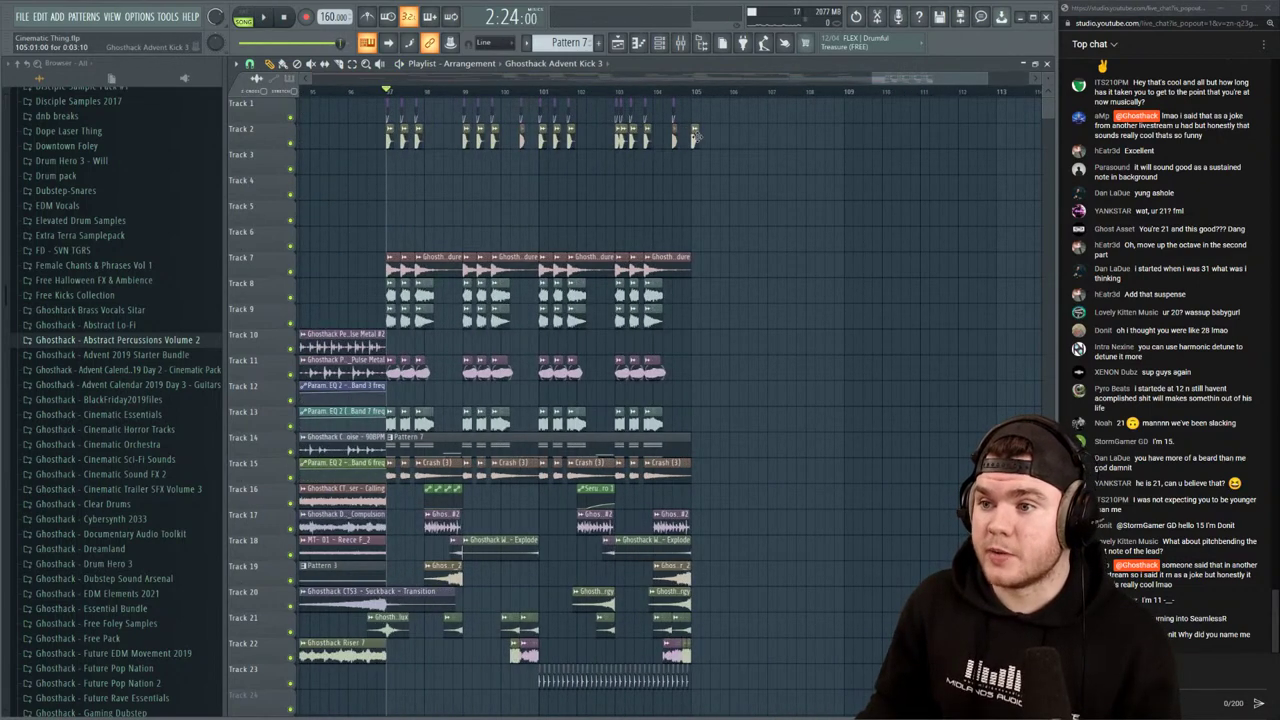
scroll(656, 93, "down", 3)
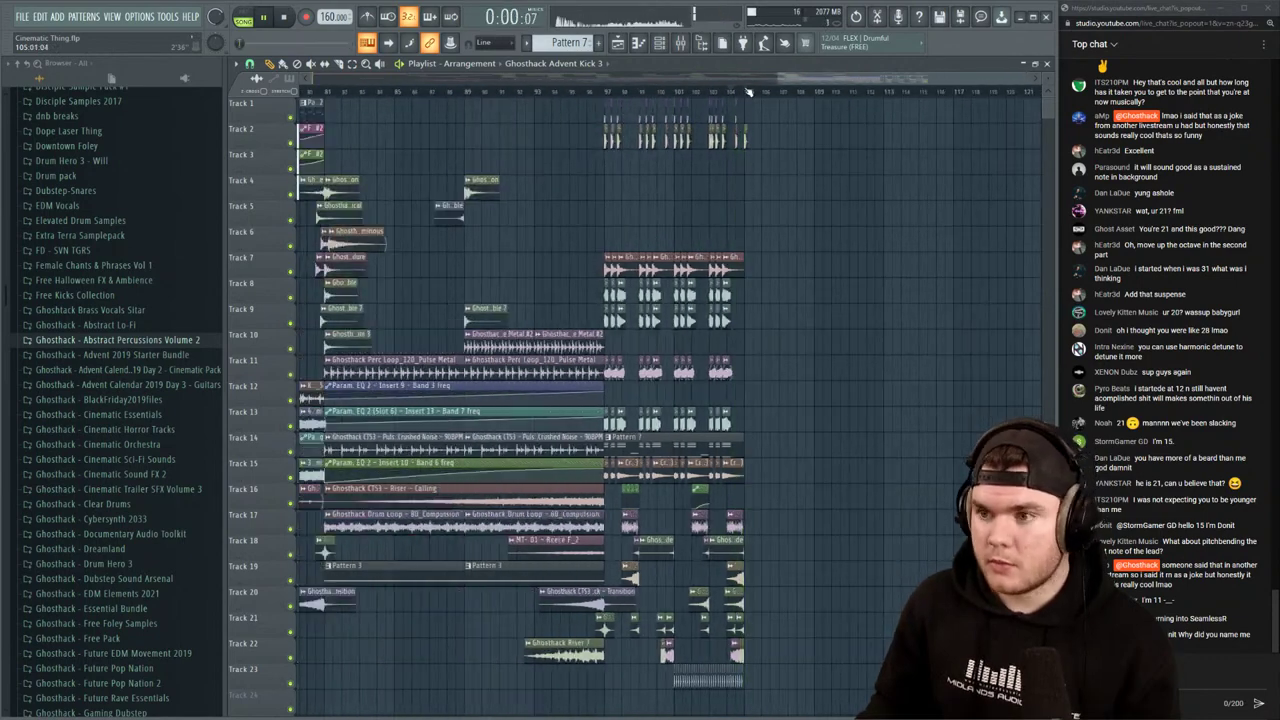
scroll(829, 97, "down", 2)
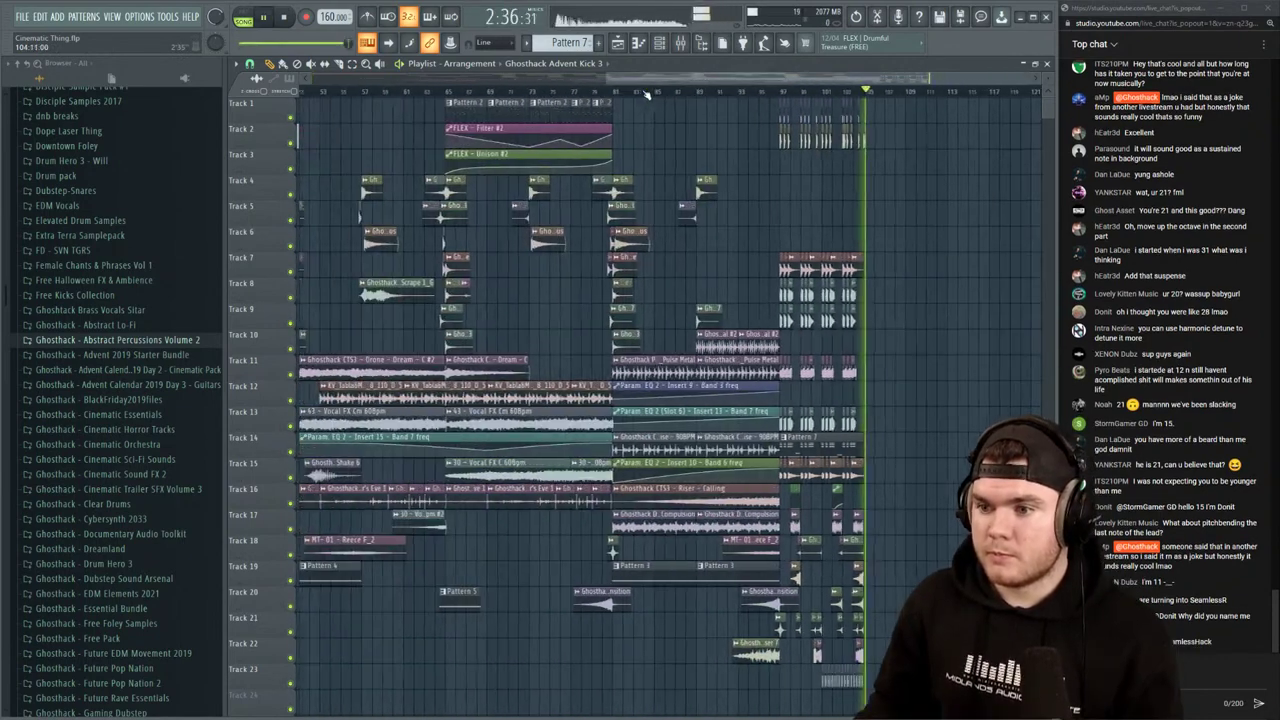
scroll(884, 92, "up", 5)
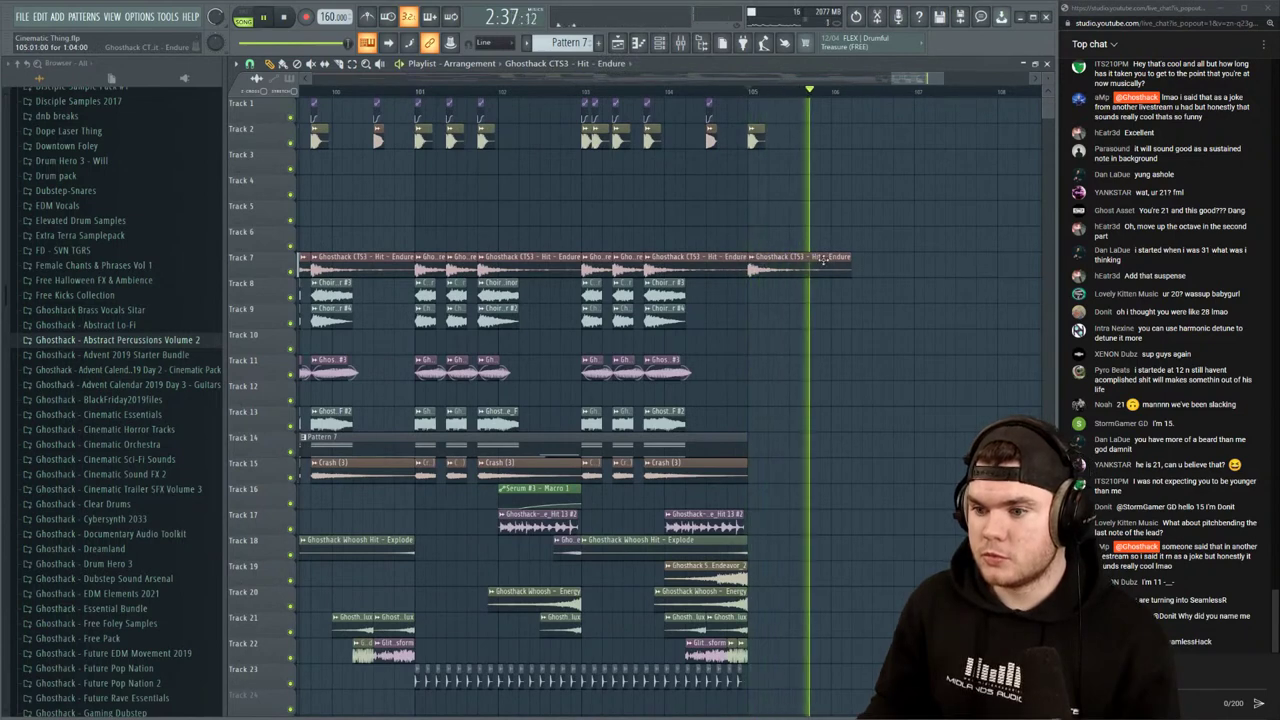
left_click(609, 94)
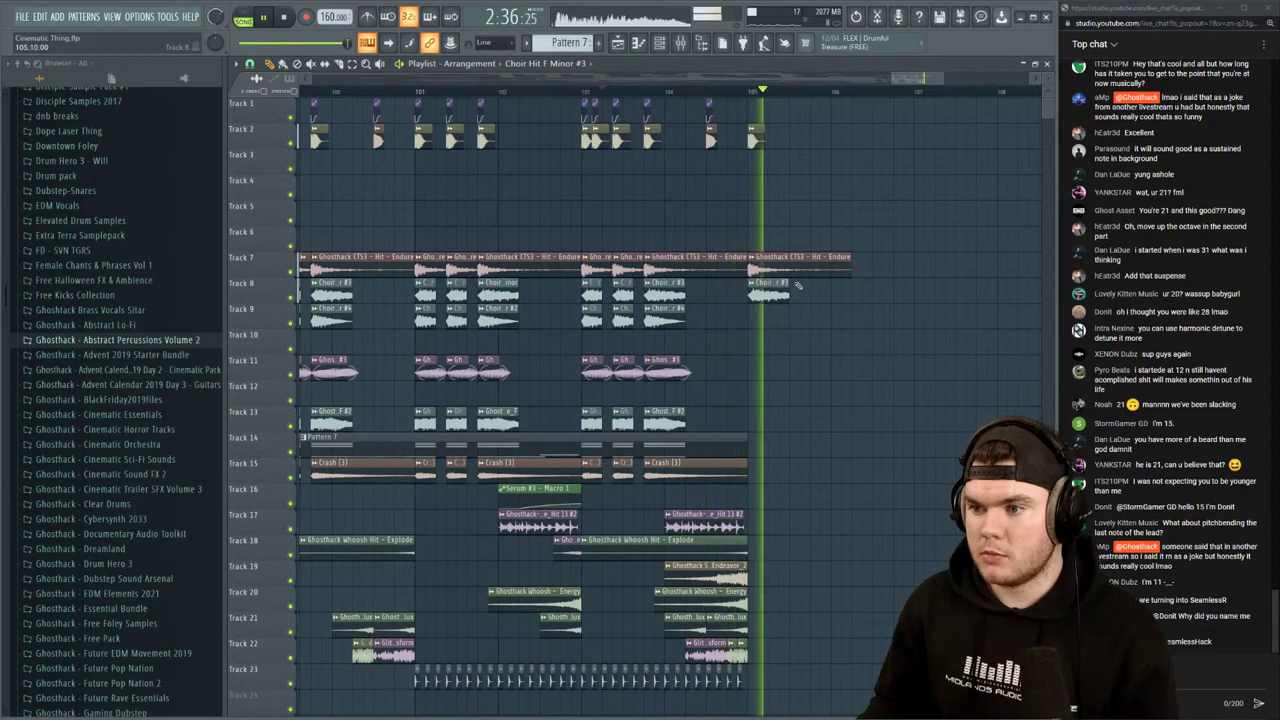
left_click(785, 294)
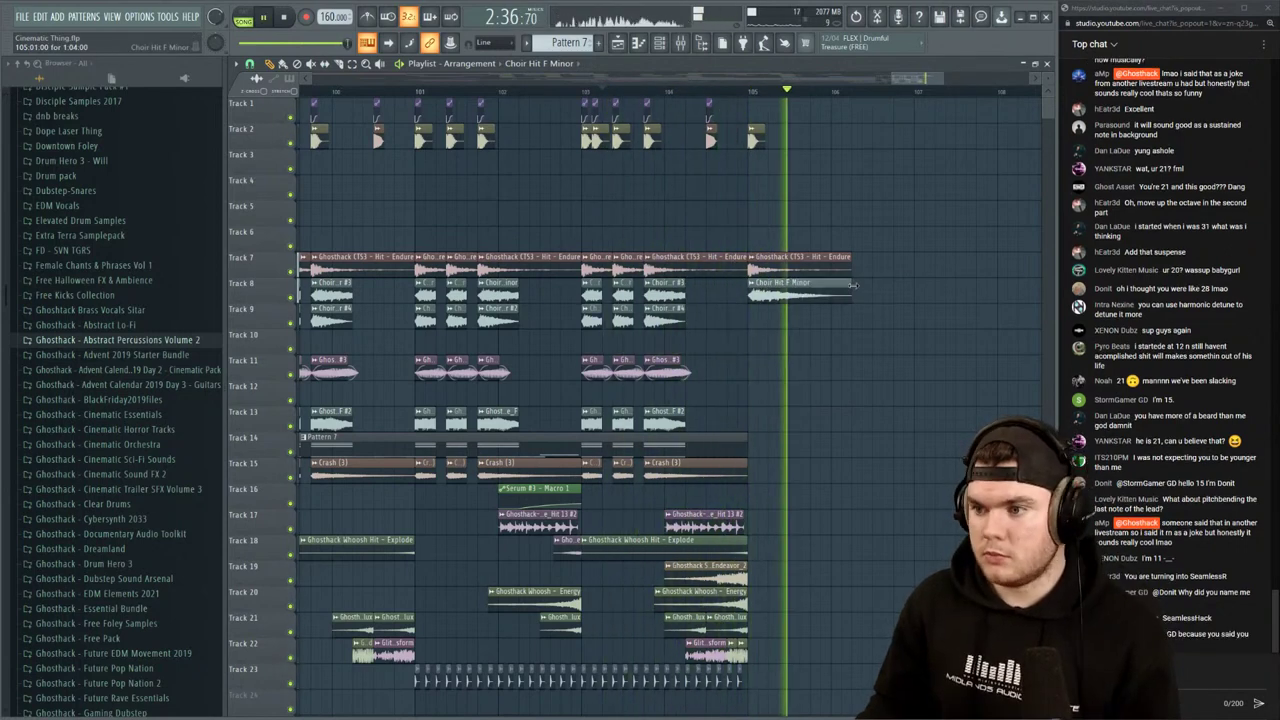
Move the repeating percussion hits from Track 23 to Track 3 and duplicate them twice so they run from bar 101 to bar 113
scroll(800, 100, "down", 4)
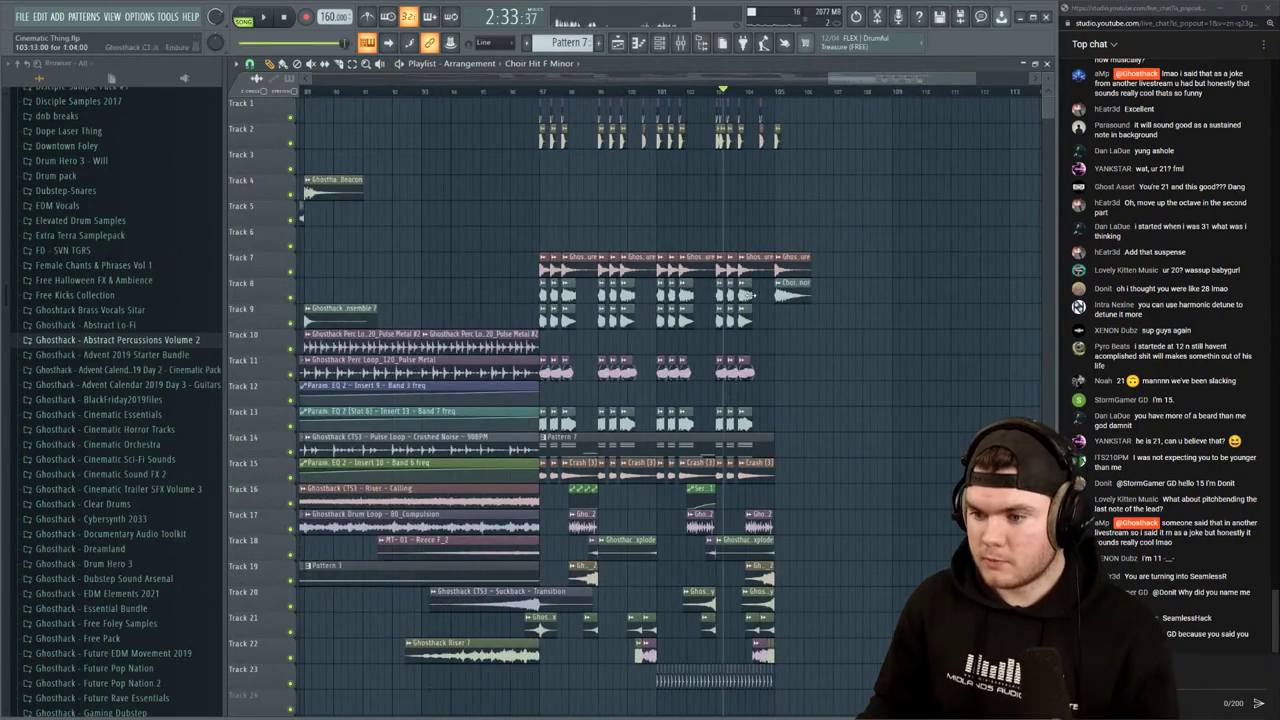
scroll(767, 127, "down", 4)
key("space")
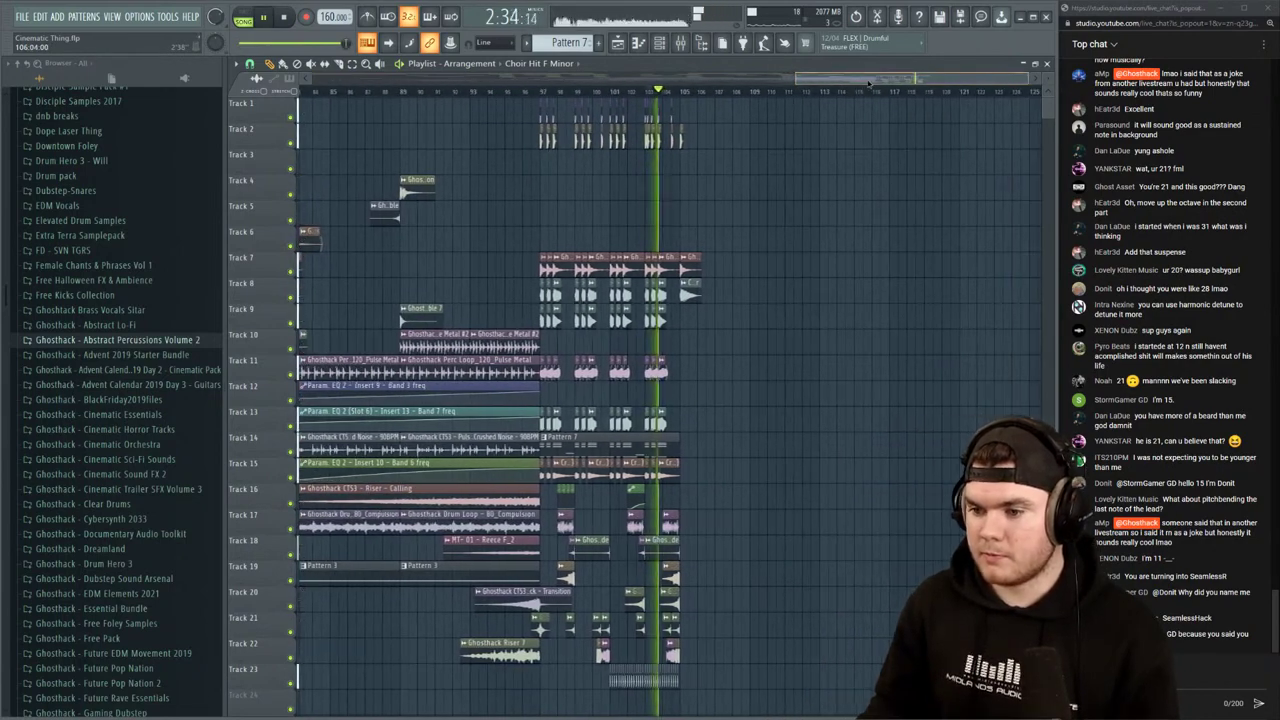
left_click_drag(709, 667, 602, 712)
key("space")
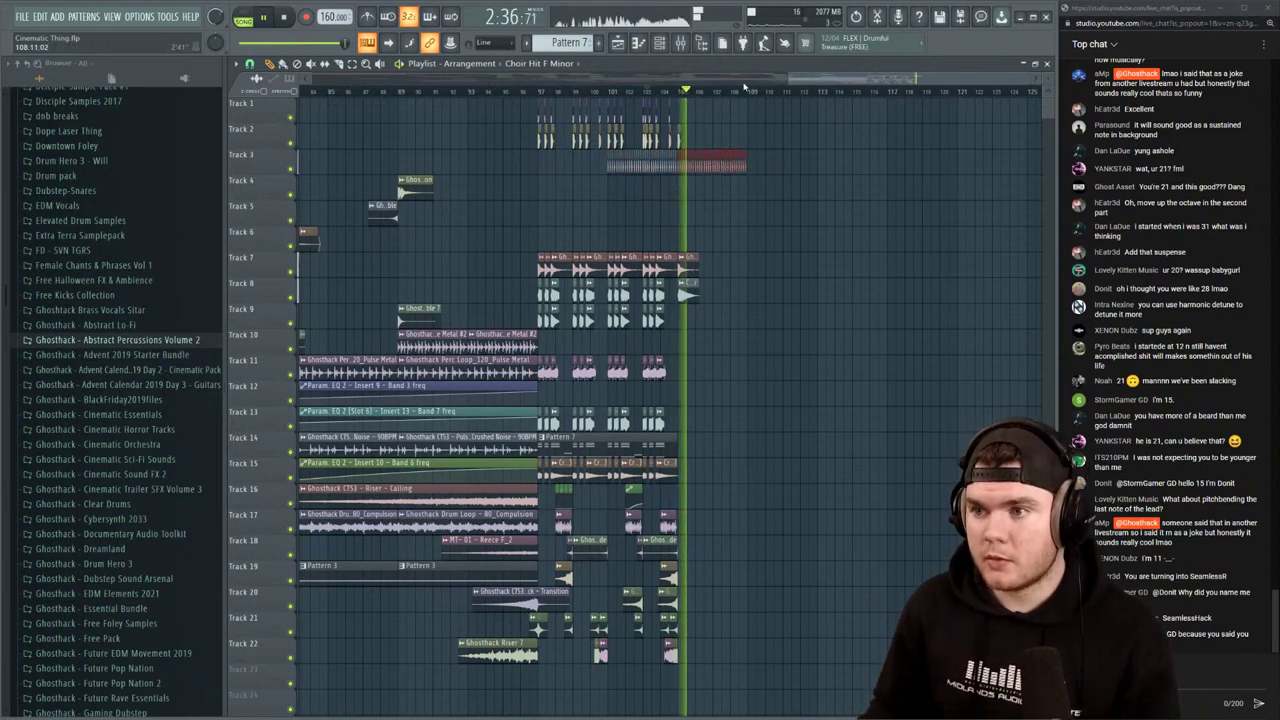
scroll(690, 165, "up", 3)
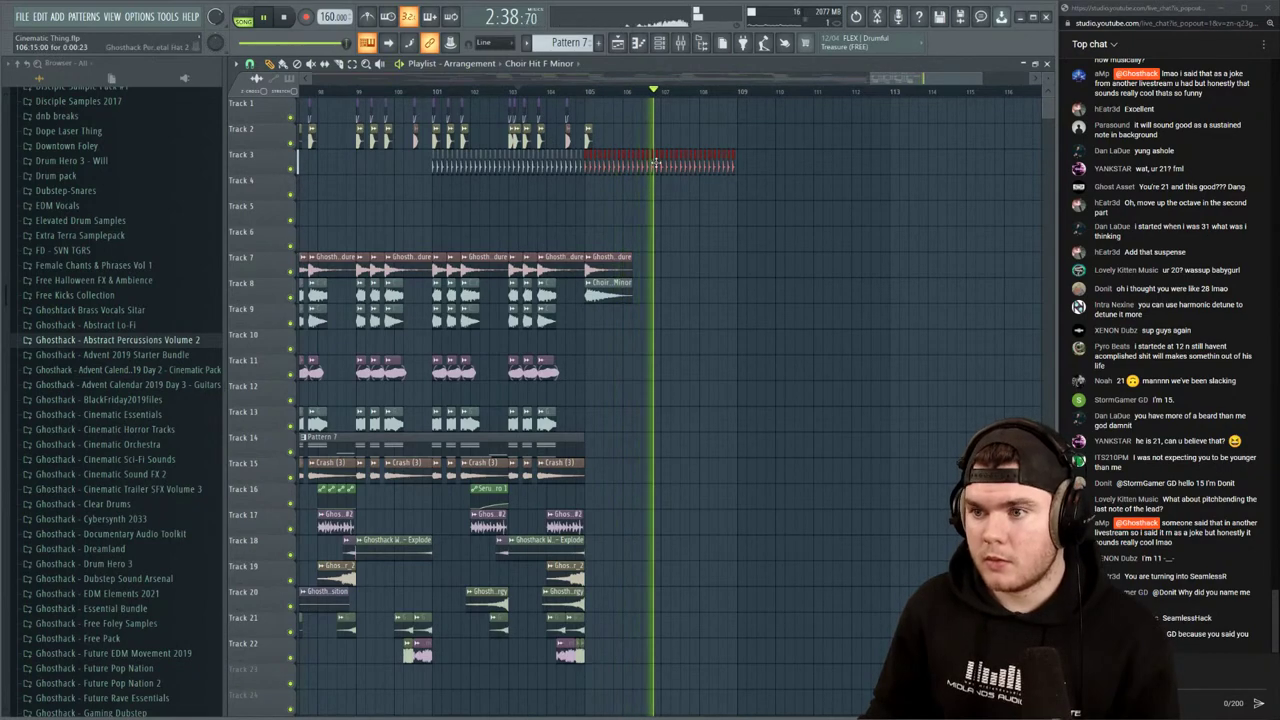
left_click_drag(657, 165, 808, 162)
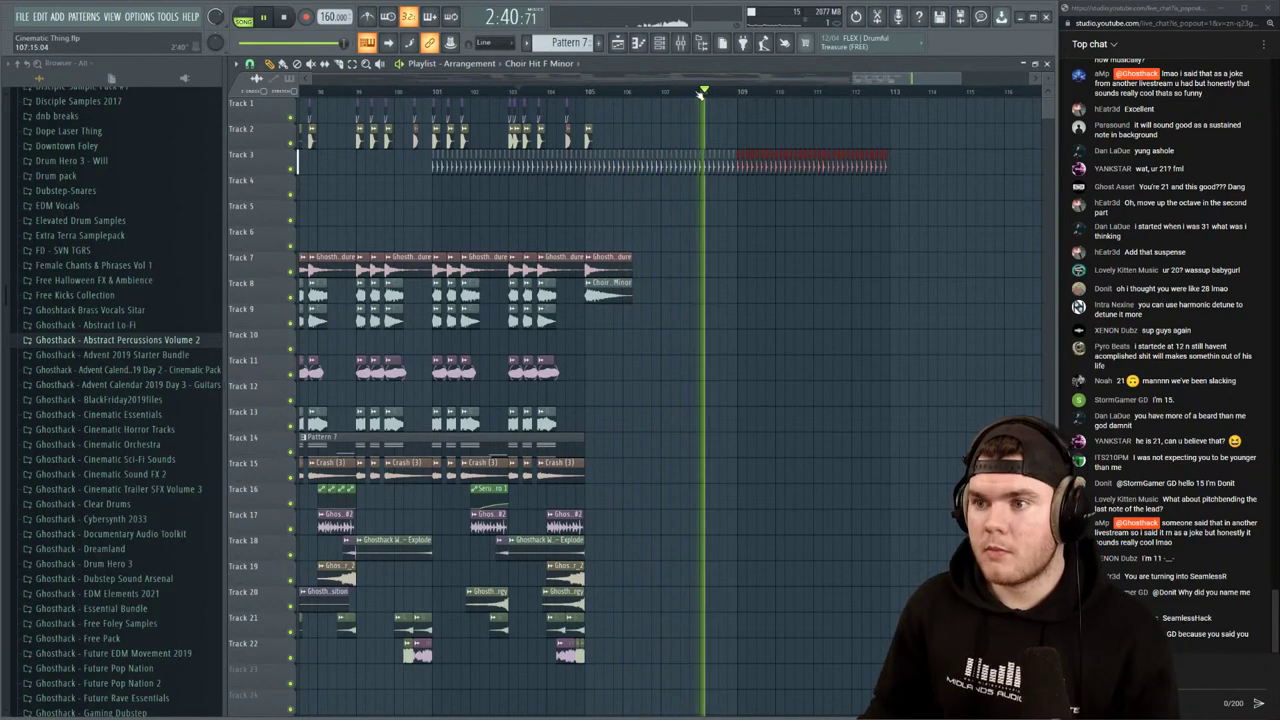
scroll(830, 92, "down", 3)
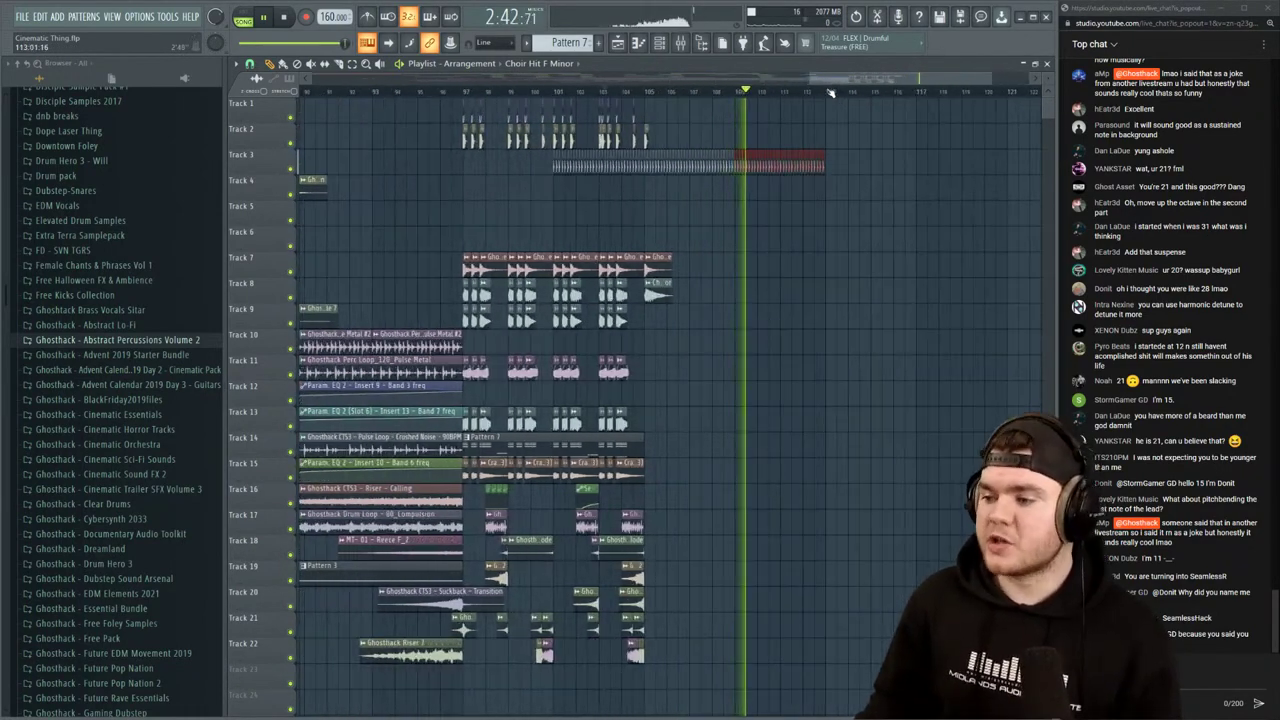
left_click(943, 265, "ctrl")
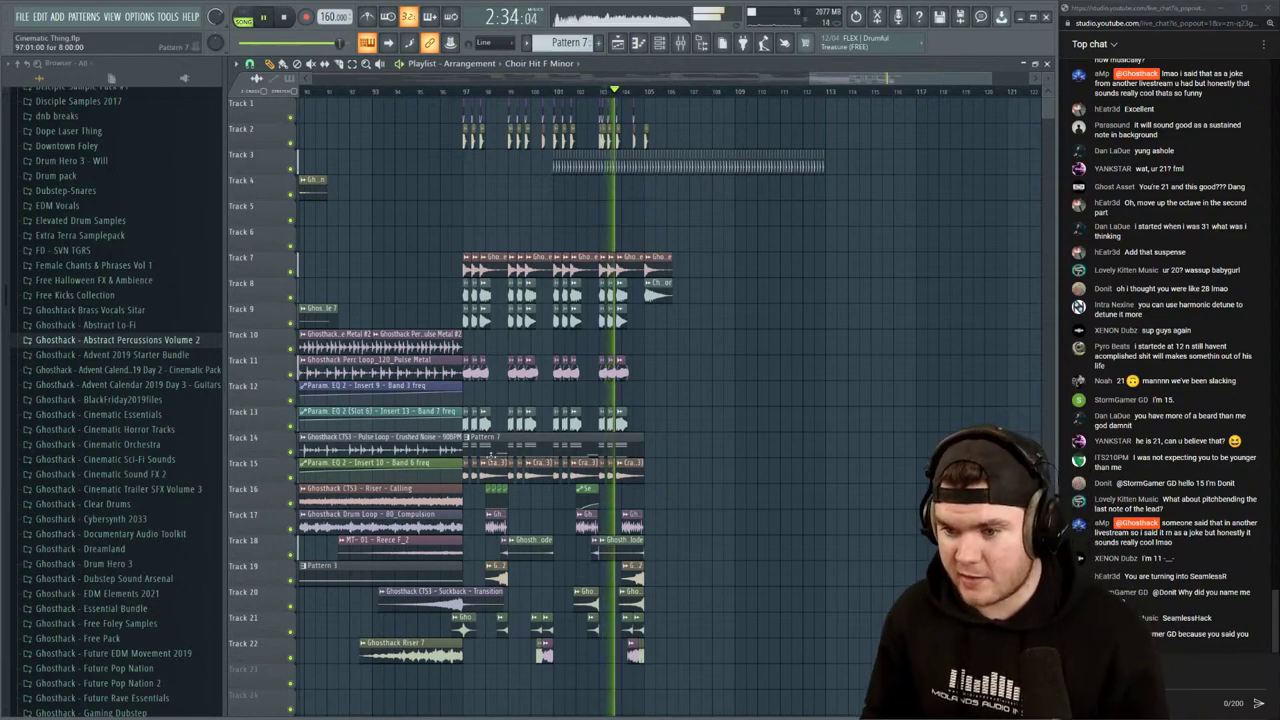
Add a Crash (3) clip at bar 105 on Track 15 and listen to the transition out of the drop
key("space")
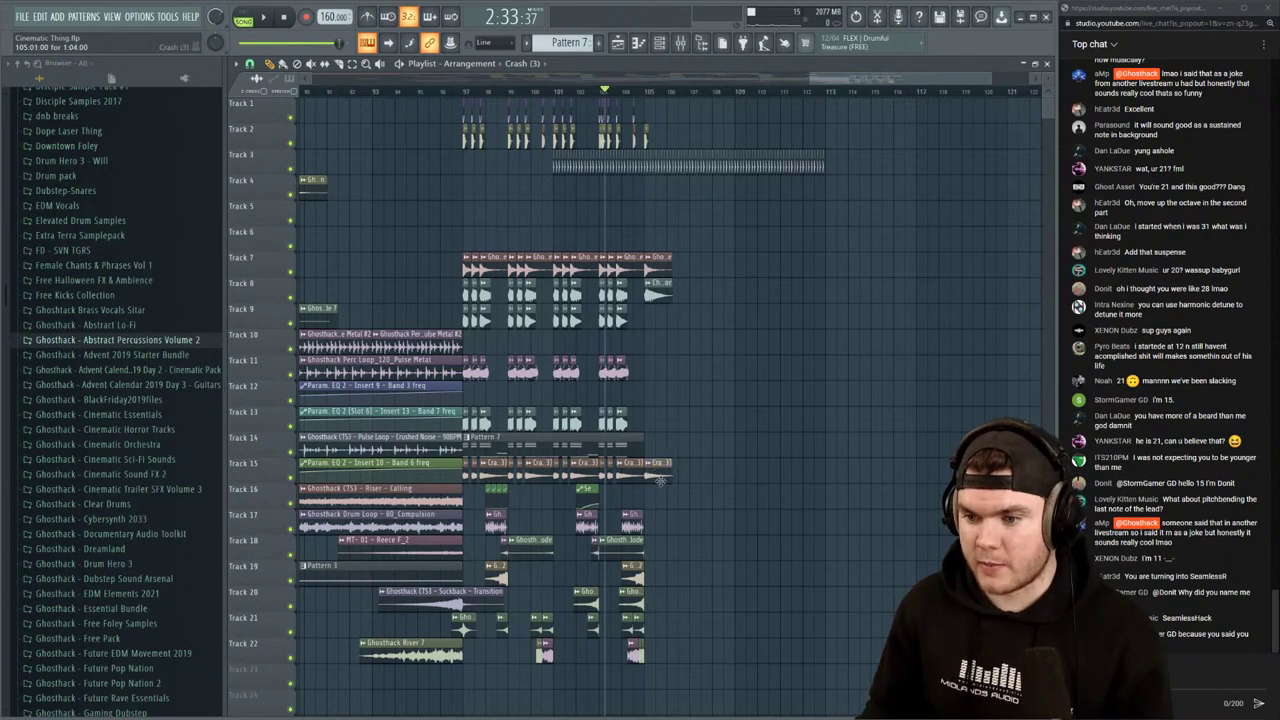
scroll(651, 95, "up", 2)
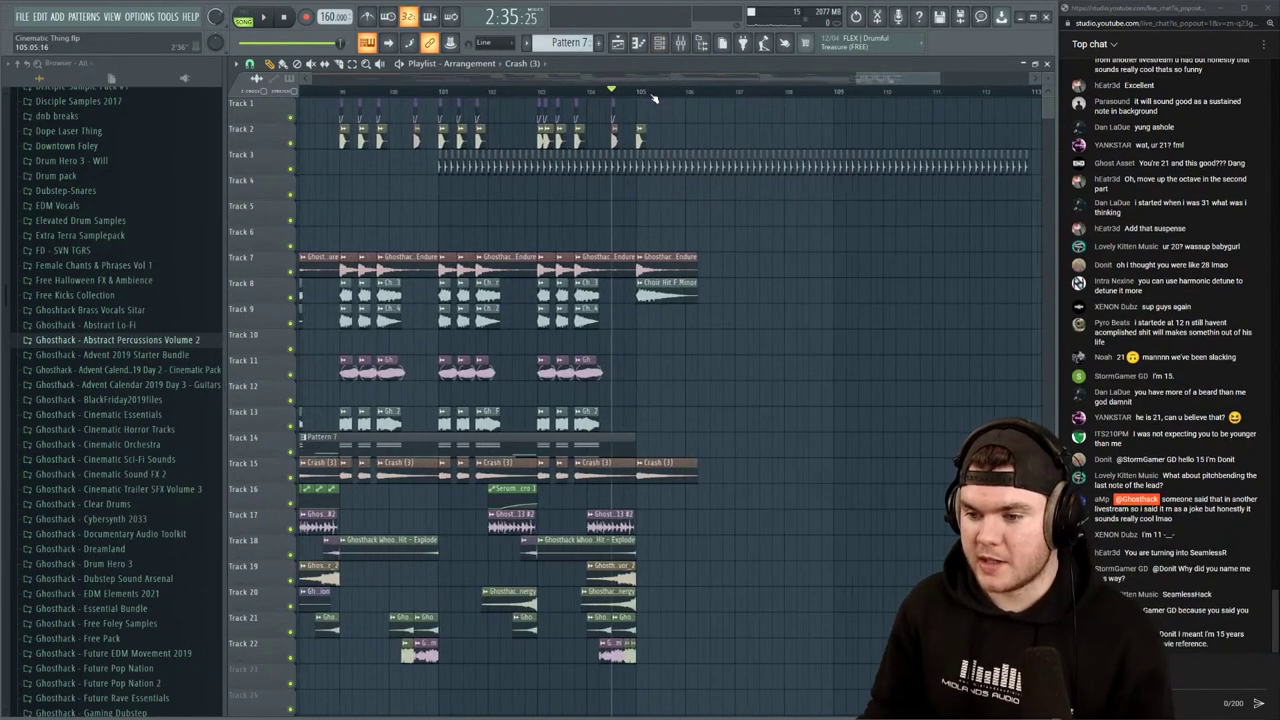
key("space")
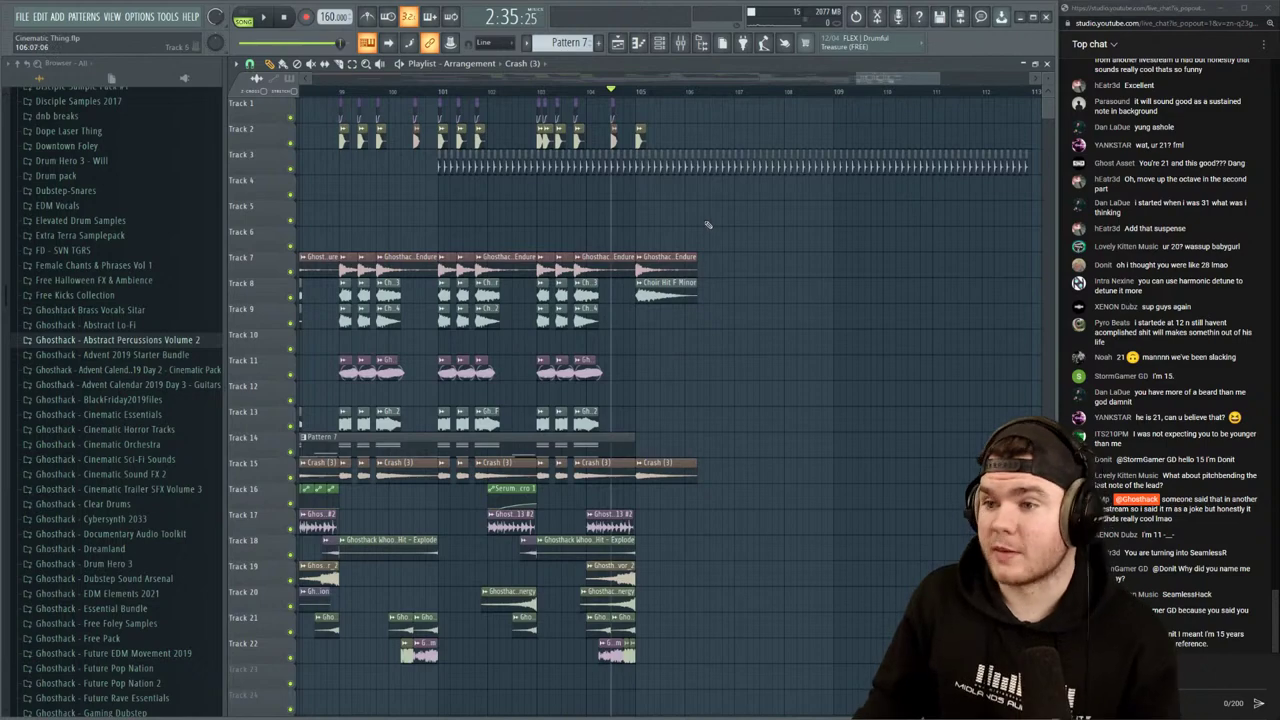
key("space")
scroll(641, 97, "down", 5)
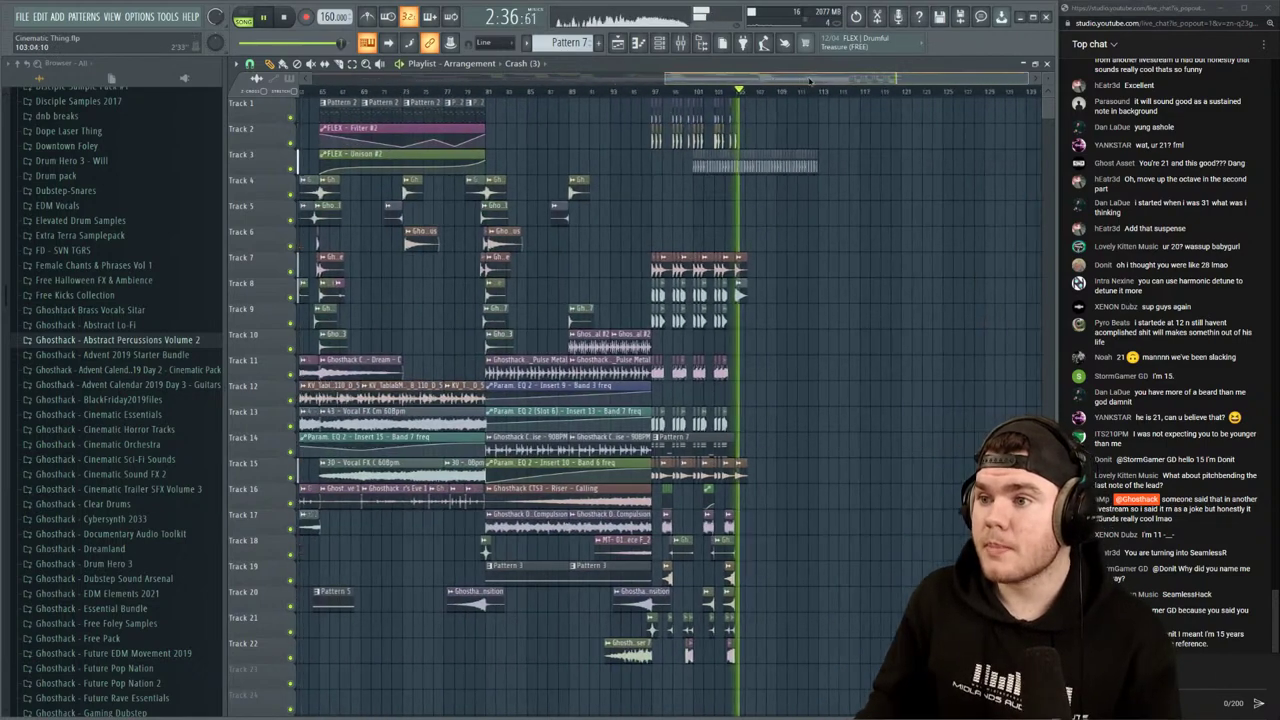
scroll(790, 95, "down", 3)
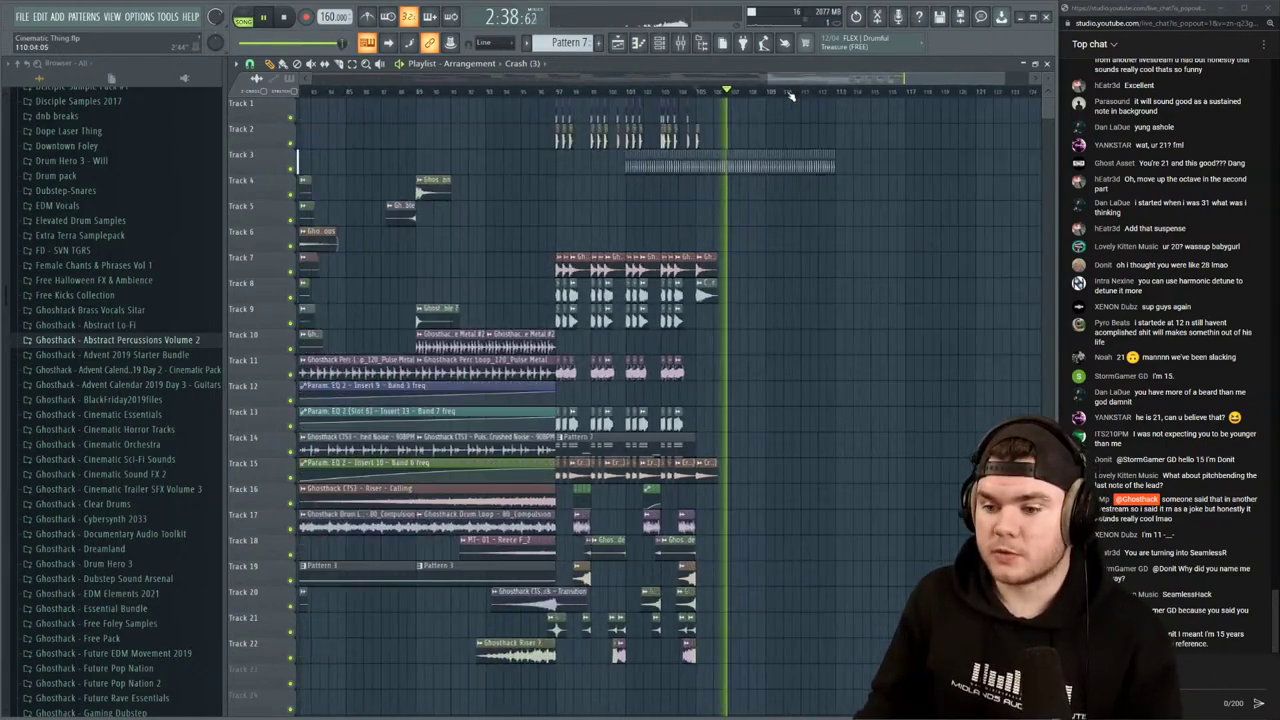
scroll(790, 95, "up", 3)
Copy the Boom - Beacon, Riddim Impact - Ominous, Kick Ensemble and Perc - Rim 3 clips from bar 81 to bar 105
key("space")
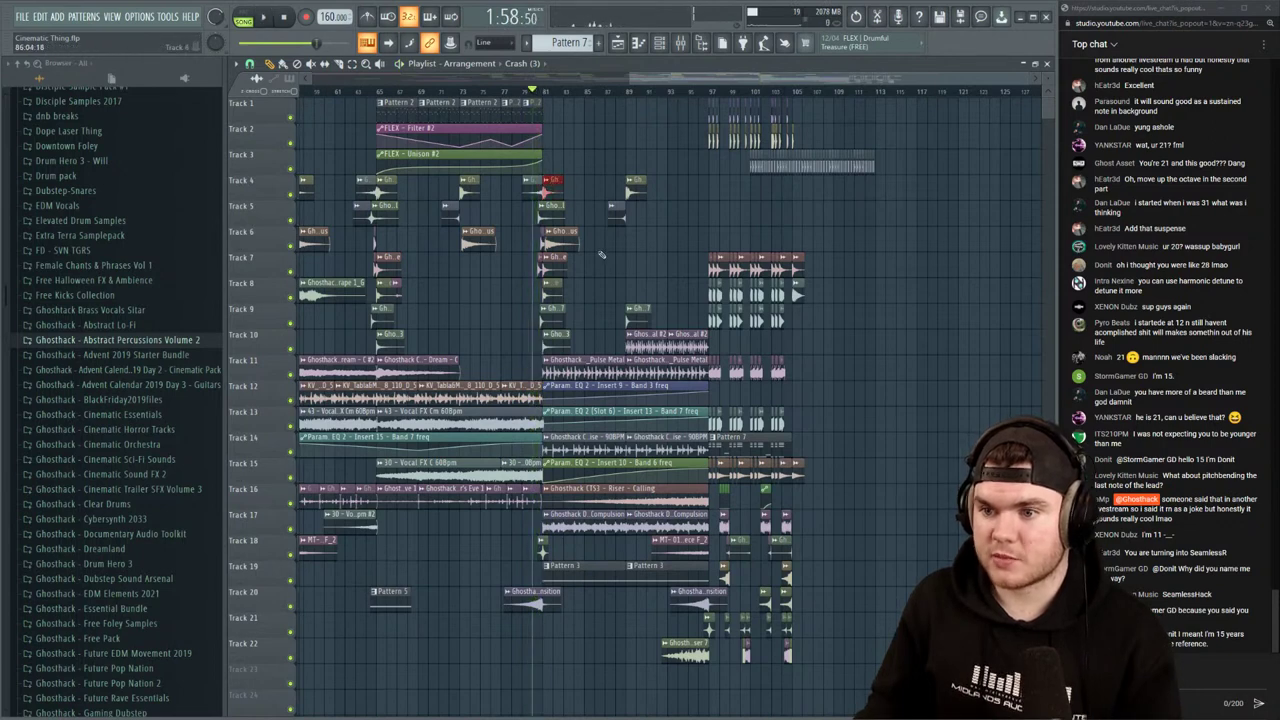
left_click_drag(588, 344, 572, 342)
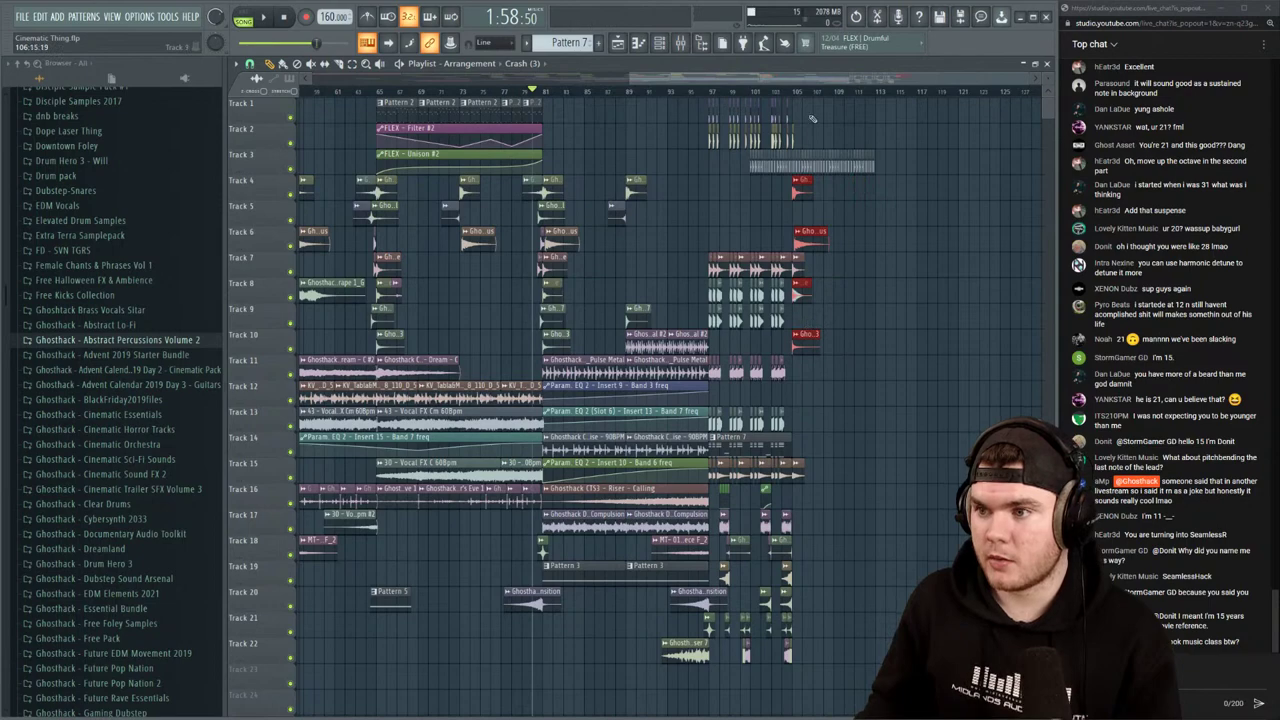
scroll(786, 92, "up", 4)
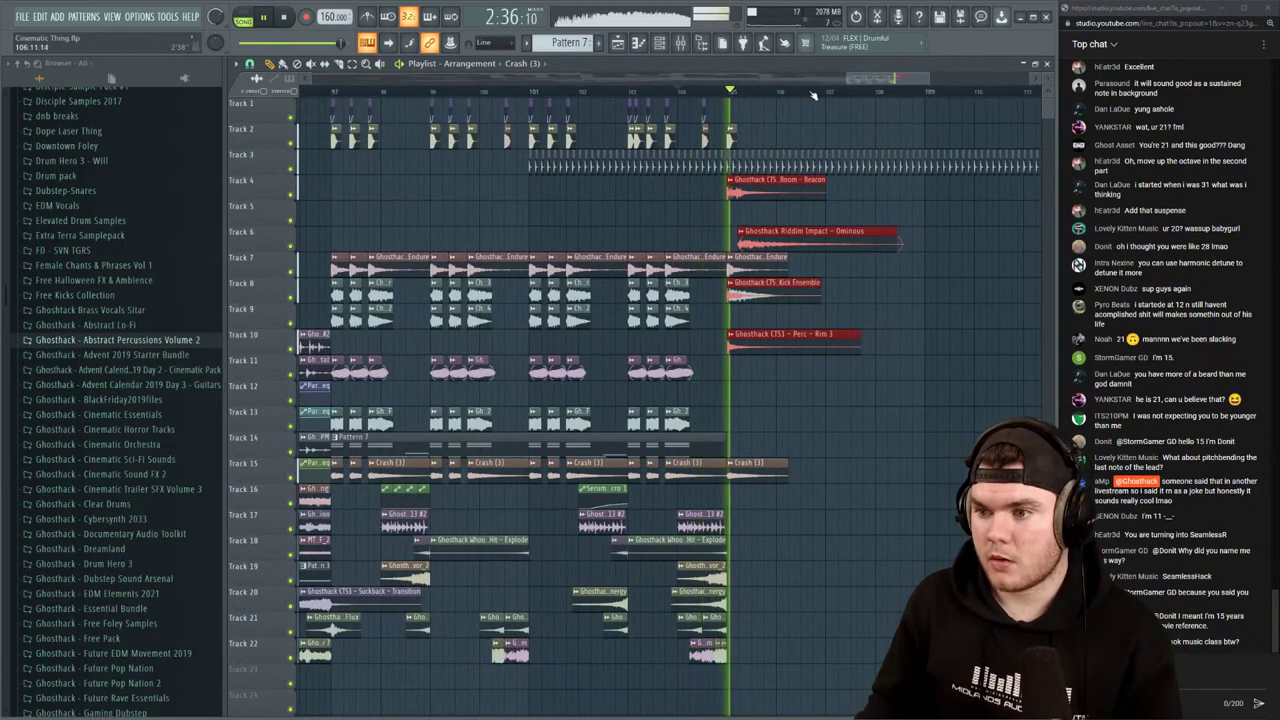
key("ctrl+d")
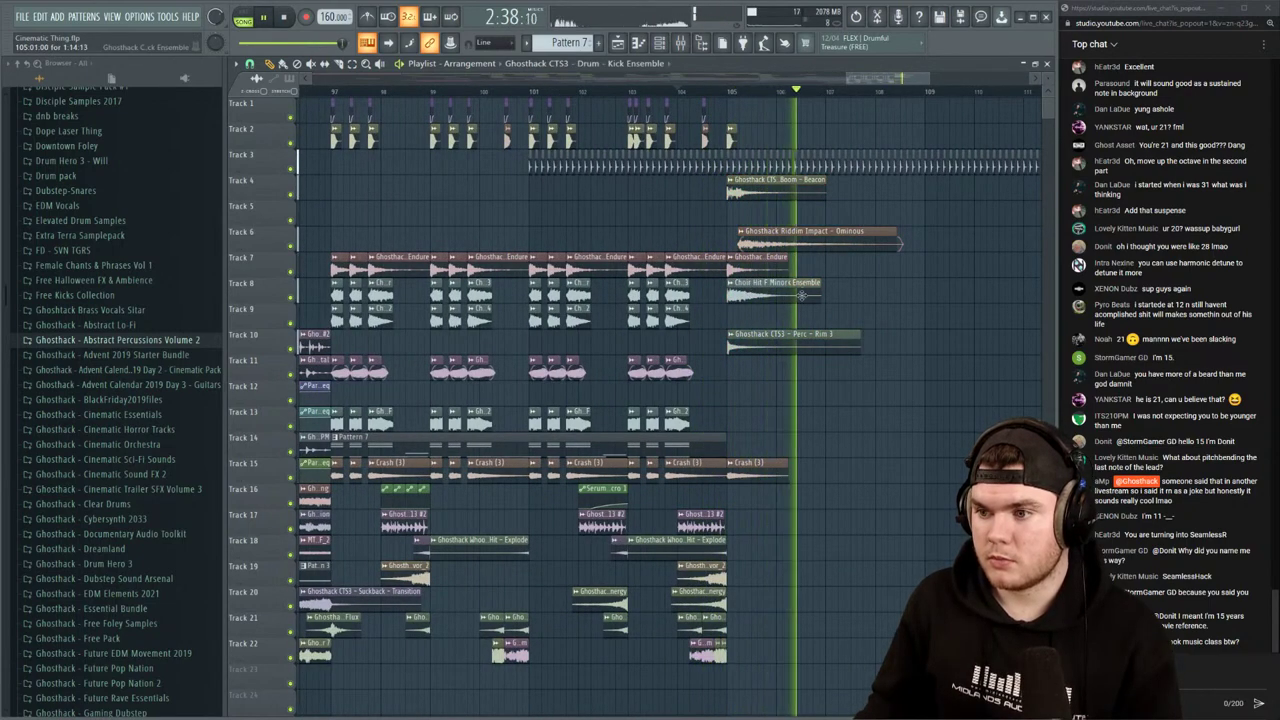
Move the copied Kick Ensemble clip from Track 8 to Track 9, and lengthen the Crash (3) clip at bar 105
left_click_drag(802, 298, 800, 326)
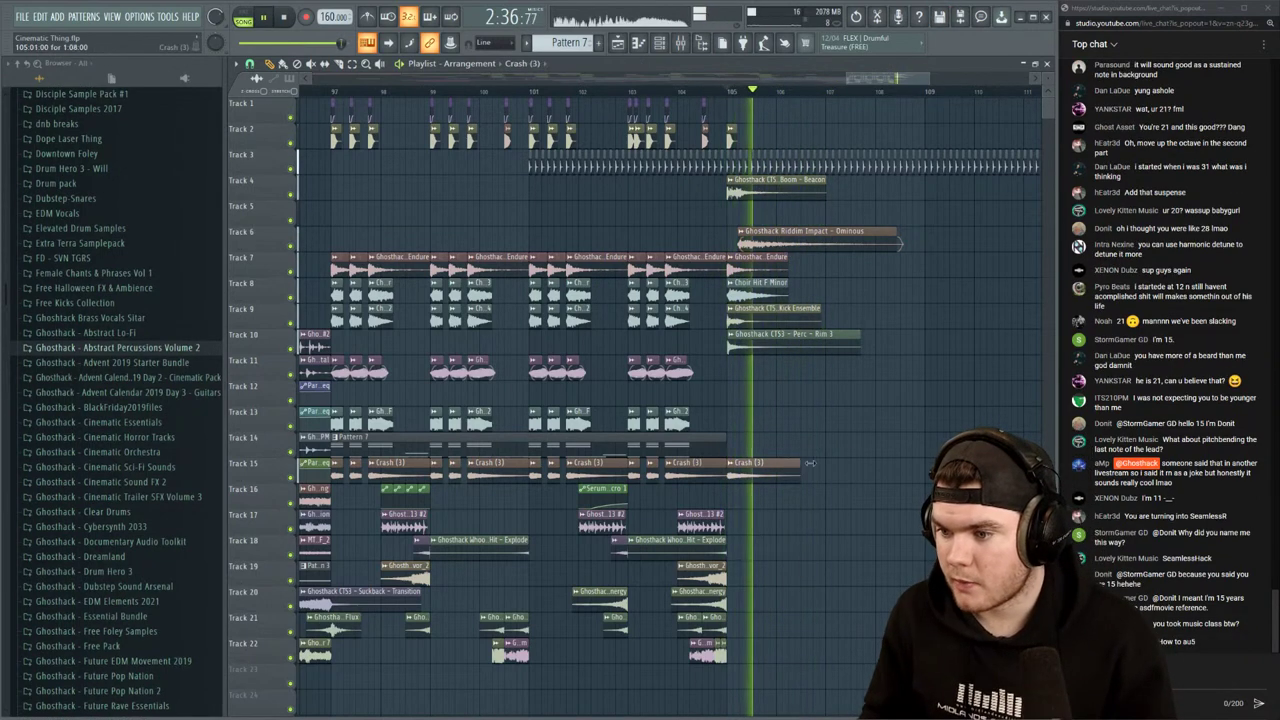
left_click_drag(789, 463, 880, 463)
scroll(752, 95, "down", 4)
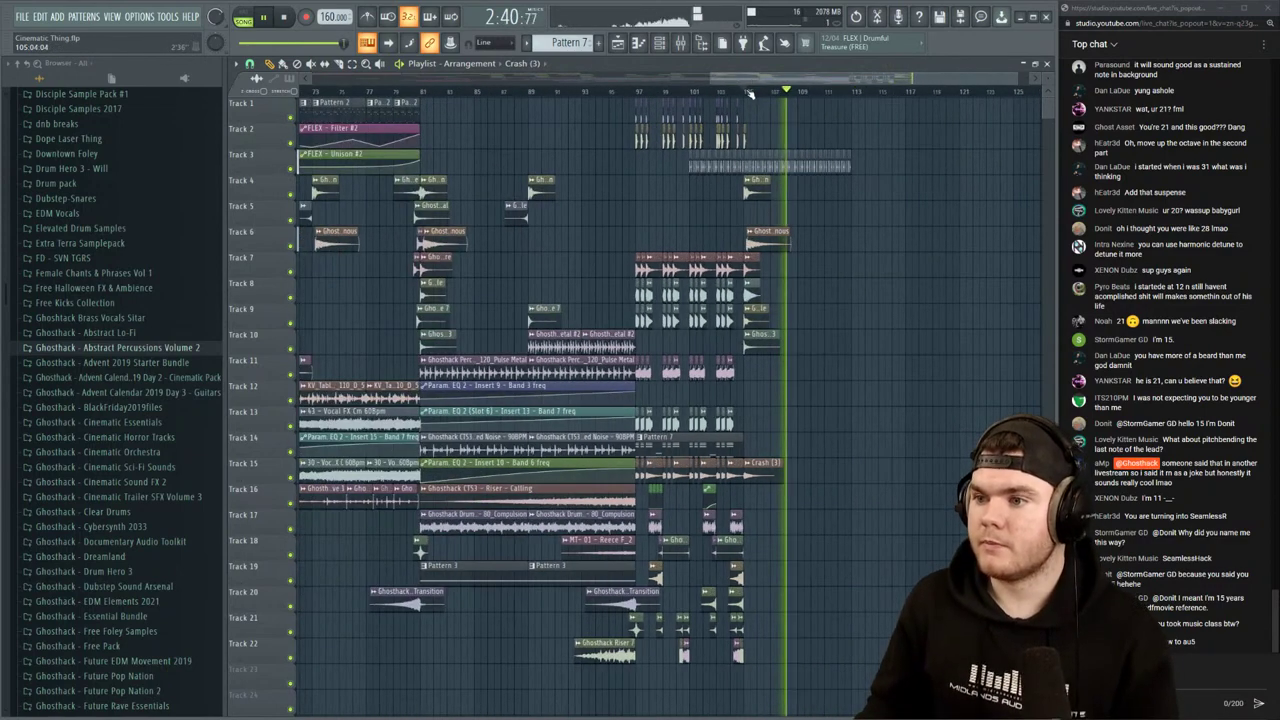
Copy the Sub Boom - Refulgence, Hit - Radical, Perc - Rim 1 and two short lead-in clips from around bar 49 to bar 109 and play them back
left_click(414, 93)
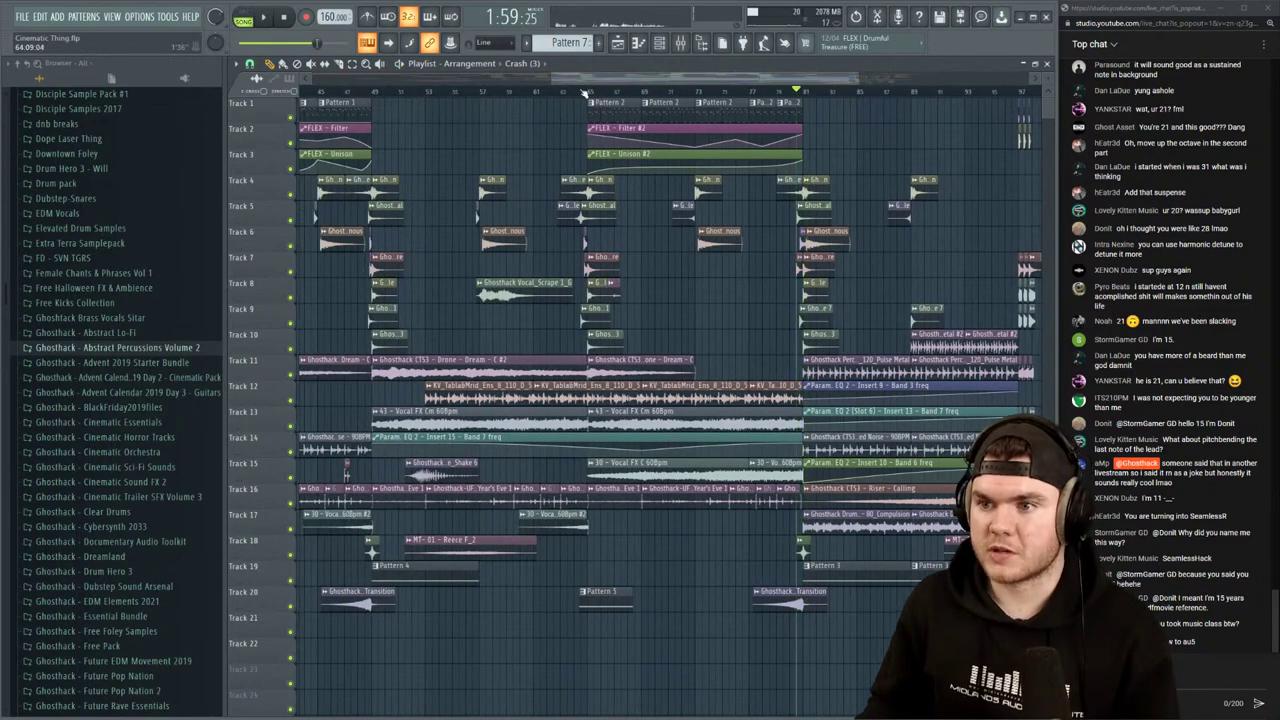
left_click(372, 92)
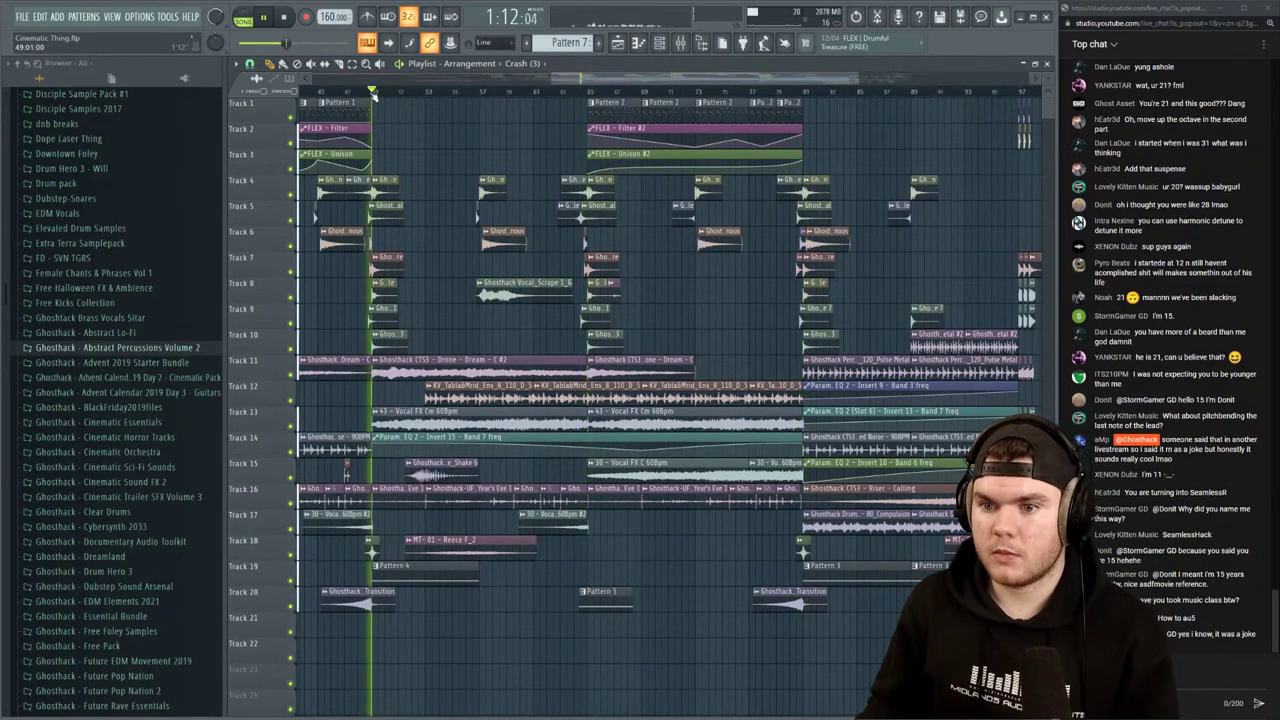
key("space")
scroll(366, 93, "up", 6)
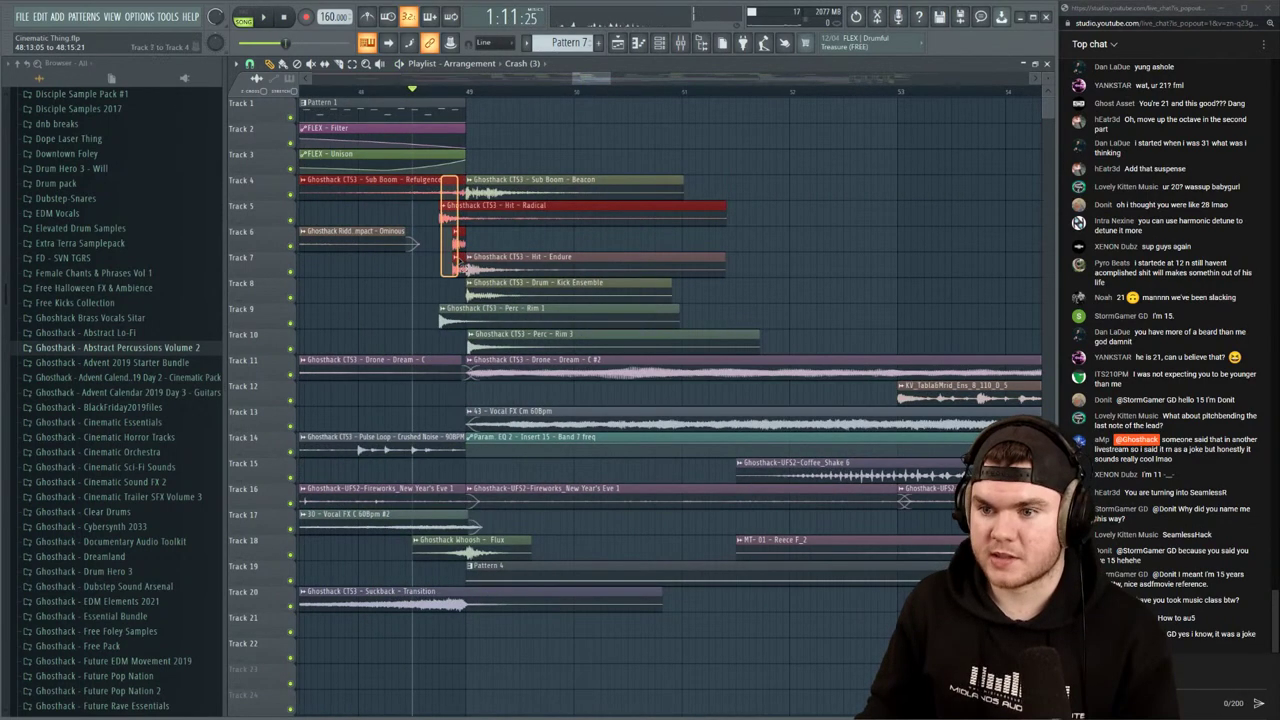
mouse_move(449, 196)
left_mouse_down()
mouse_move(928, 190)
mouse_move(1270, 170)
mouse_move(1277, 152)
mouse_move(507, 190)
left_mouse_up()
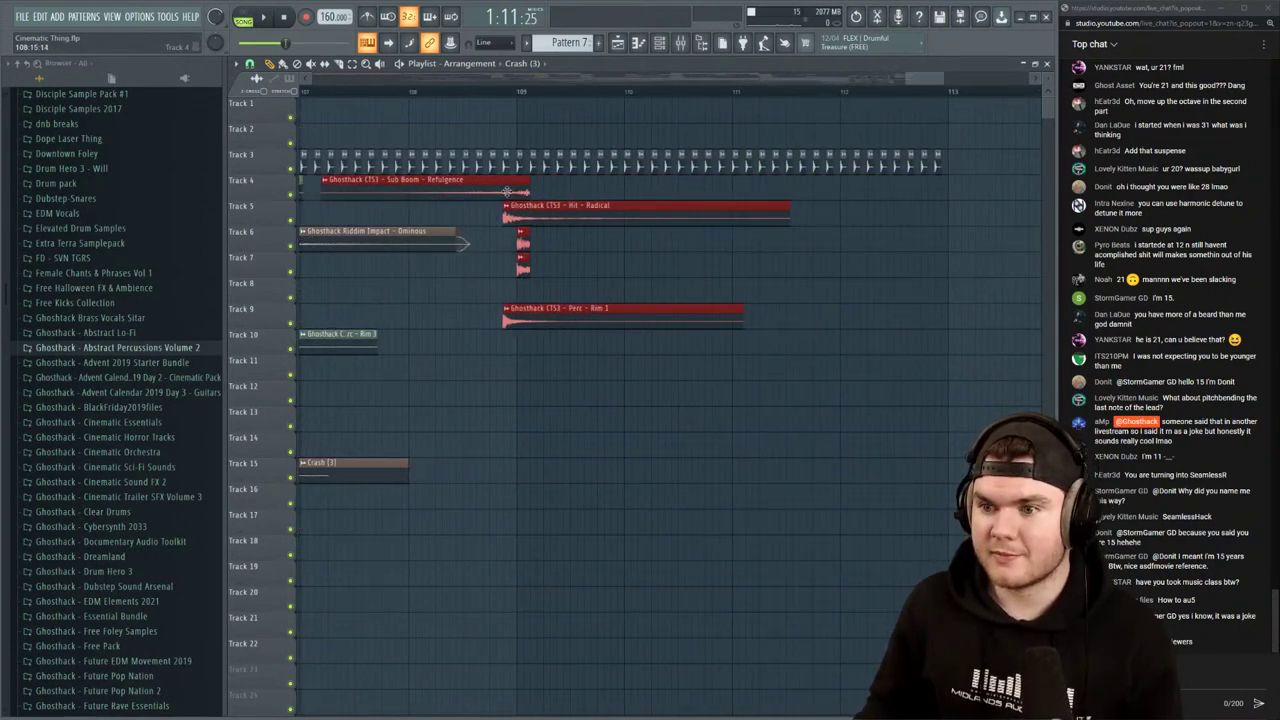
left_click(477, 95)
key("space")
scroll(477, 97, "down", 4)
left_click(360, 93)
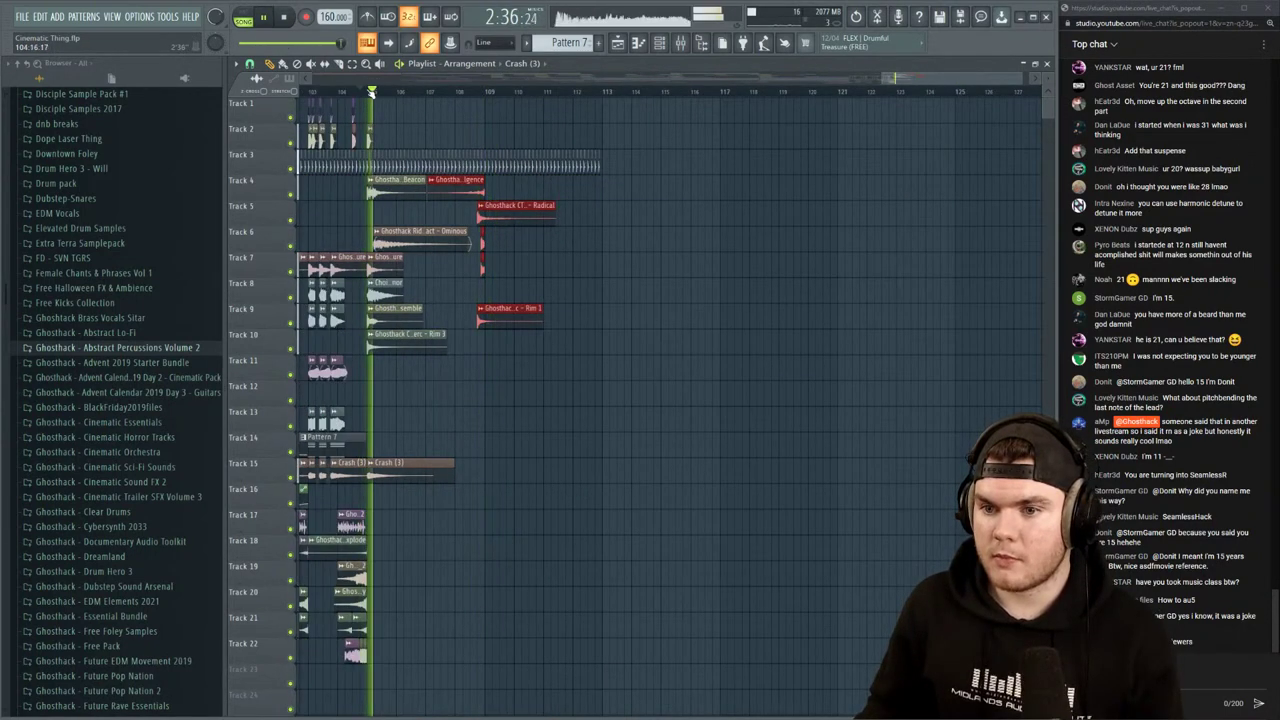
scroll(371, 92, "up", 4)
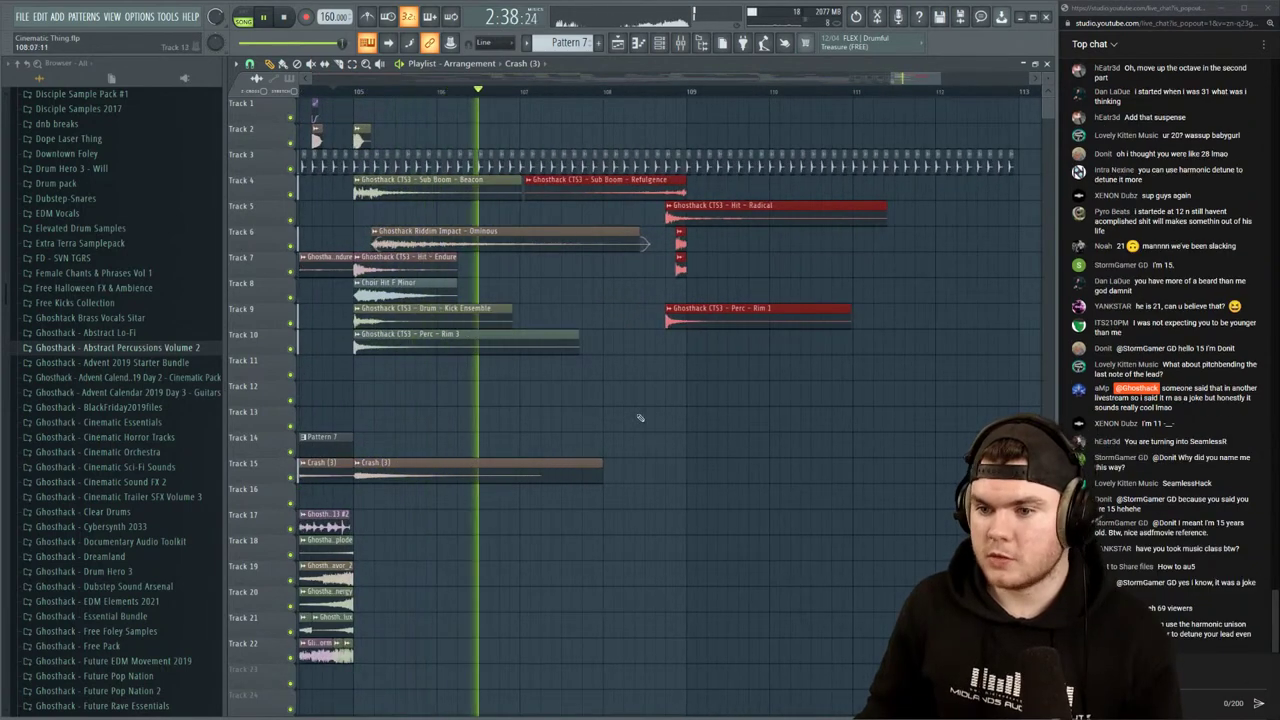
Add Sub Boom - Beacon, Hit - Endure, Choir Hit F Minor, Kick Ensemble and Perc - Rim 3 clips at bar 109 on Tracks 4 and 7 to 10
left_click(640, 418)
key("ctrl+z")
left_click(460, 191)
left_click(721, 194)
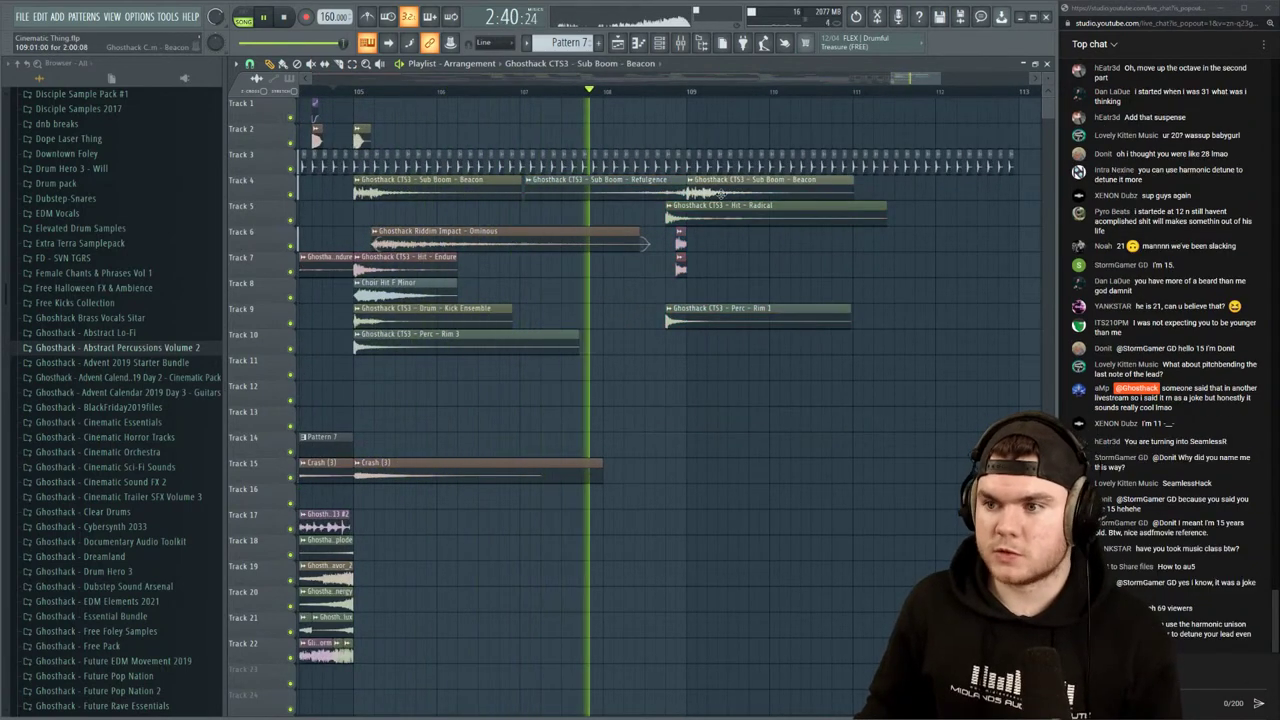
left_click(403, 261)
left_click(736, 261)
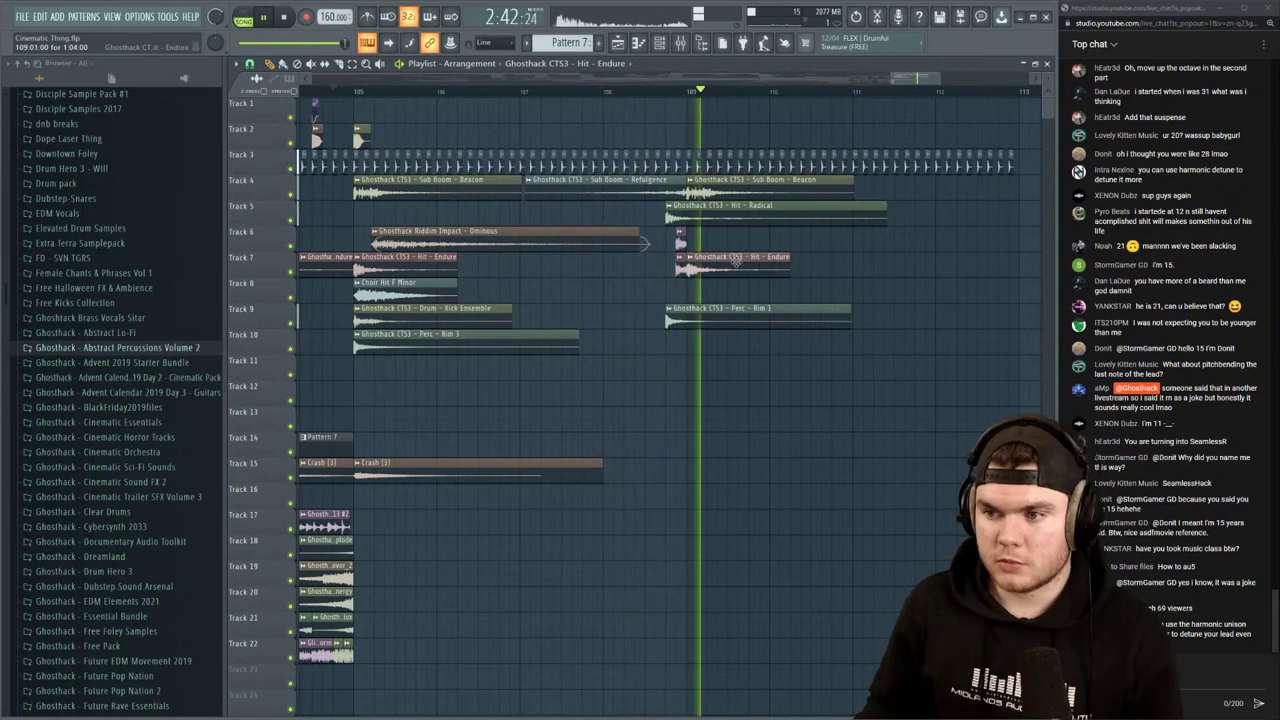
left_click(403, 288)
left_click_drag(746, 287, 735, 288)
key("space")
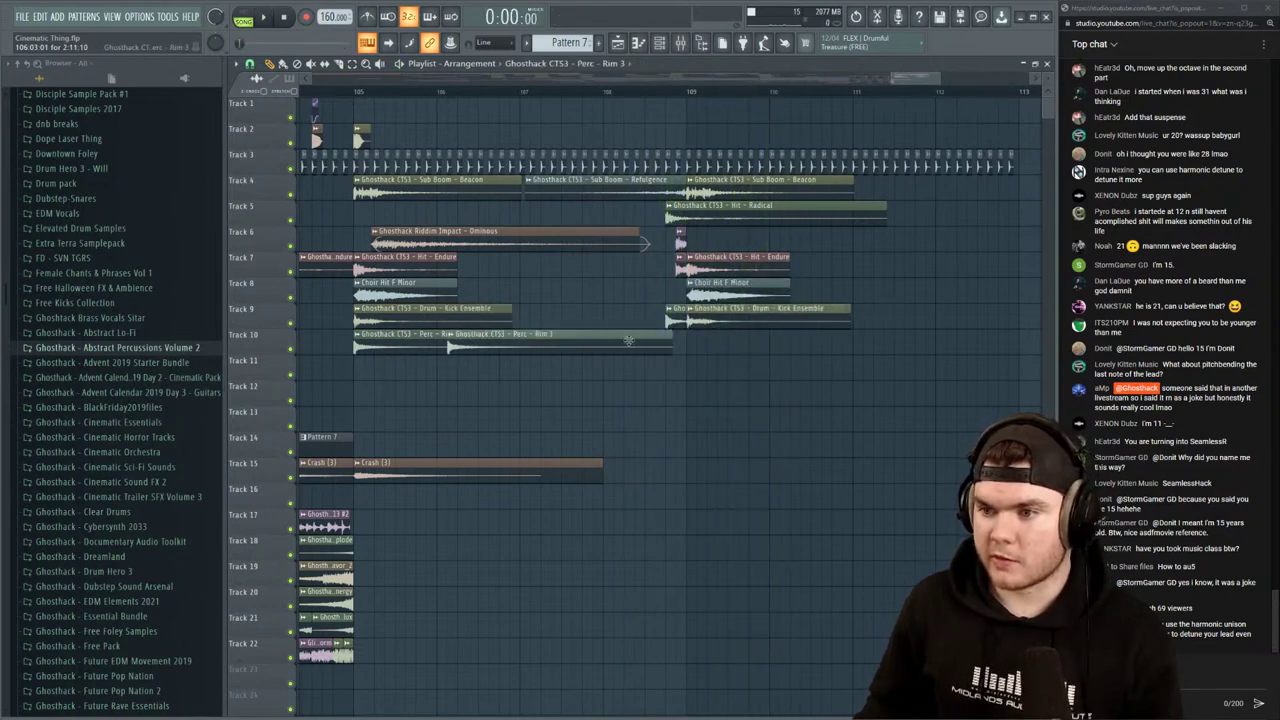
left_click_drag(628, 340, 807, 346)
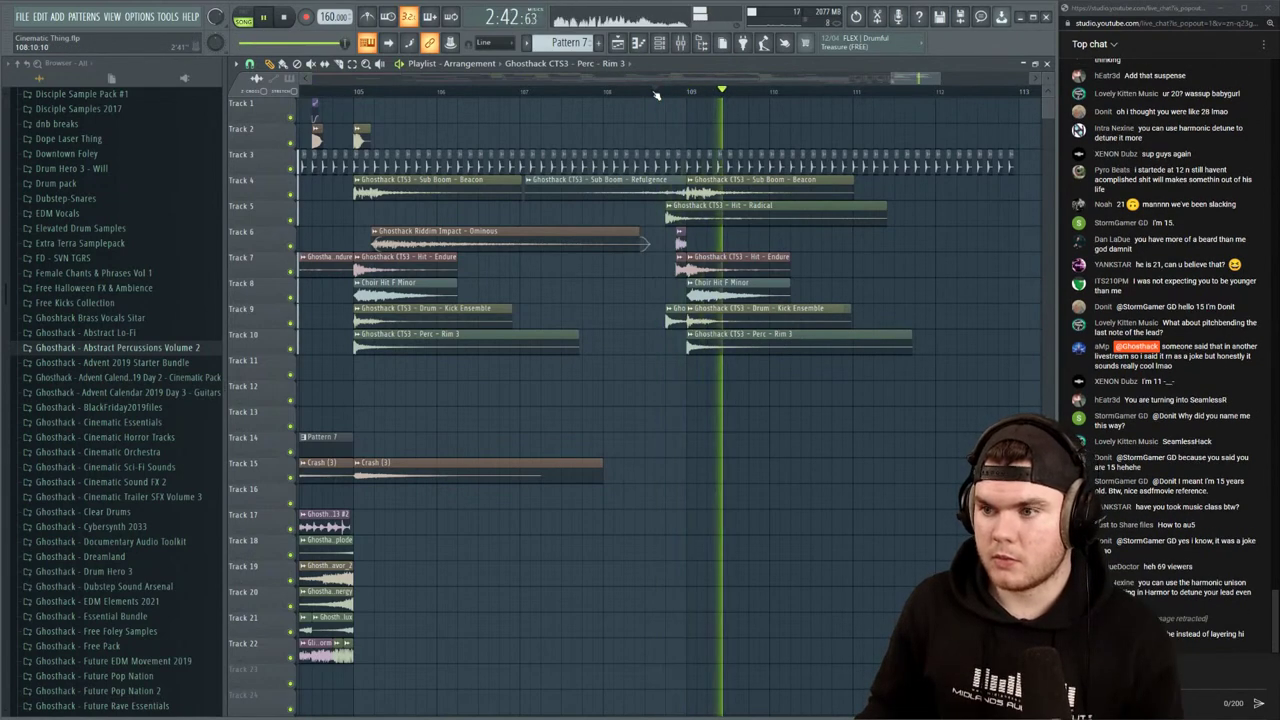
Listen from bar 105 through the bar 109 impact, and delete the Track 3 percussion hits after bar 105
scroll(656, 94, "down", 4)
left_click(512, 93)
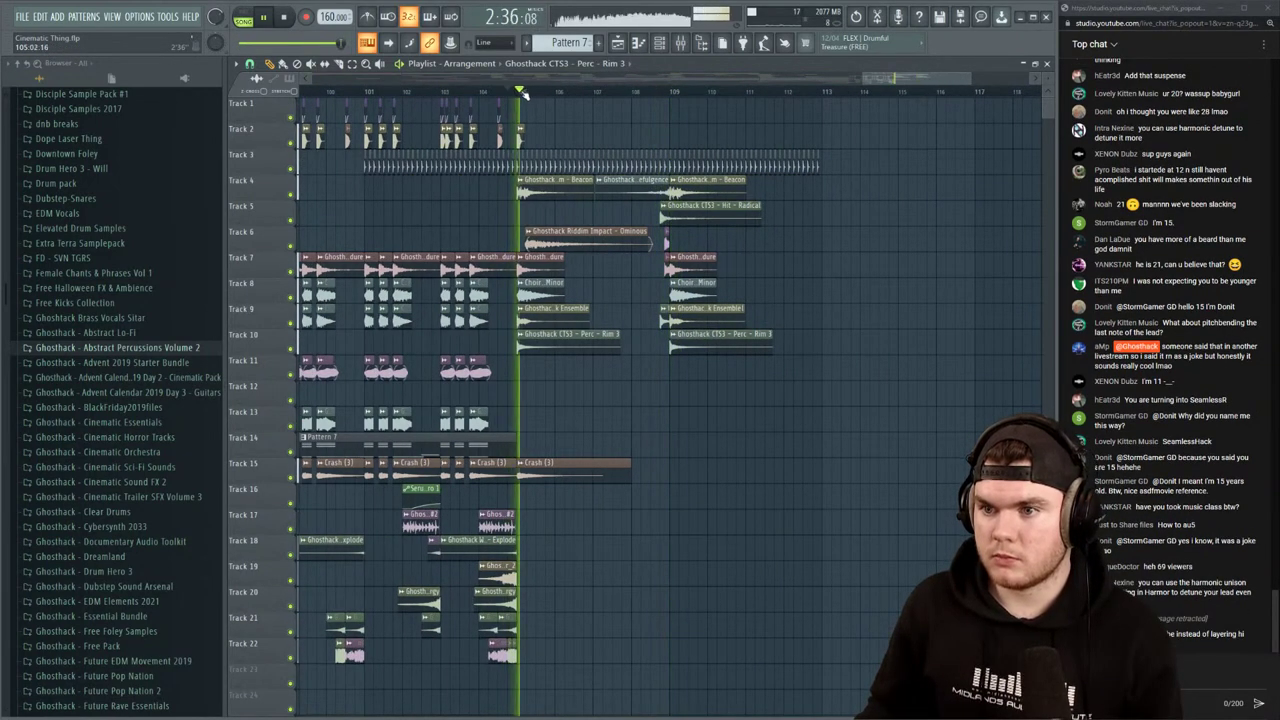
scroll(528, 94, "up", 2)
scroll(528, 94, "up", 2)
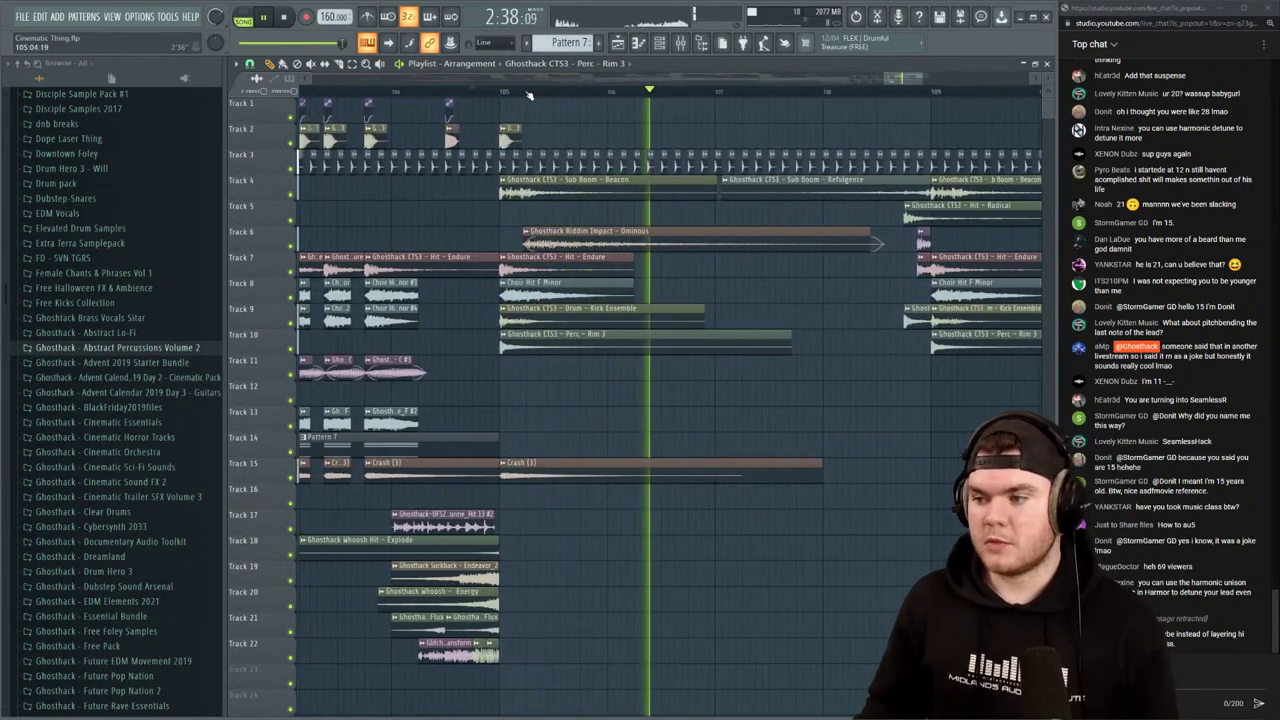
scroll(528, 94, "down", 3)
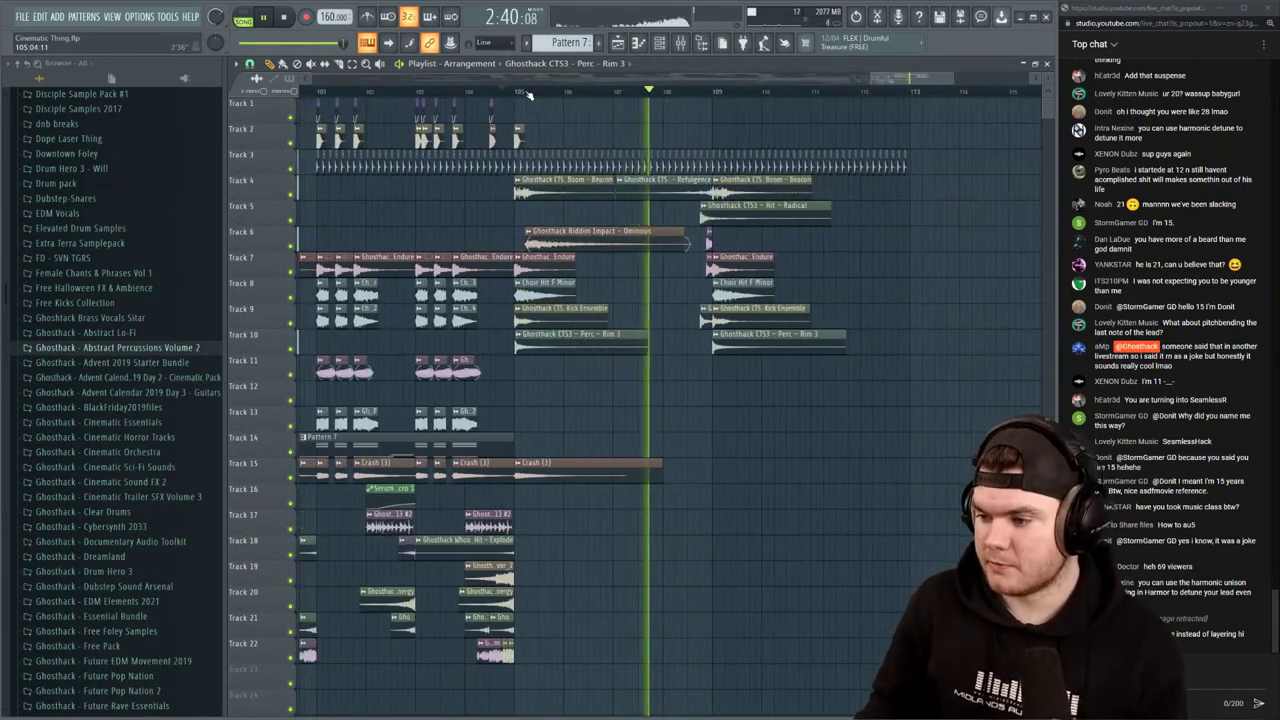
scroll(545, 95, "down", 3)
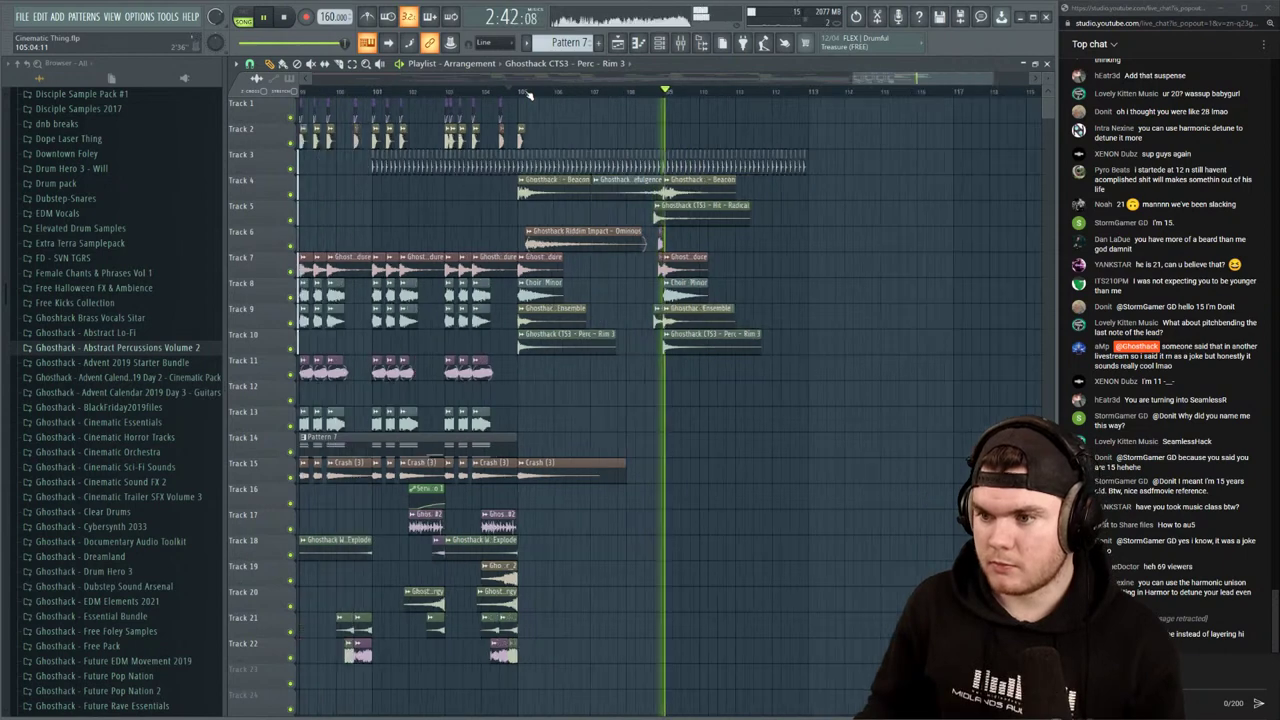
key("space")
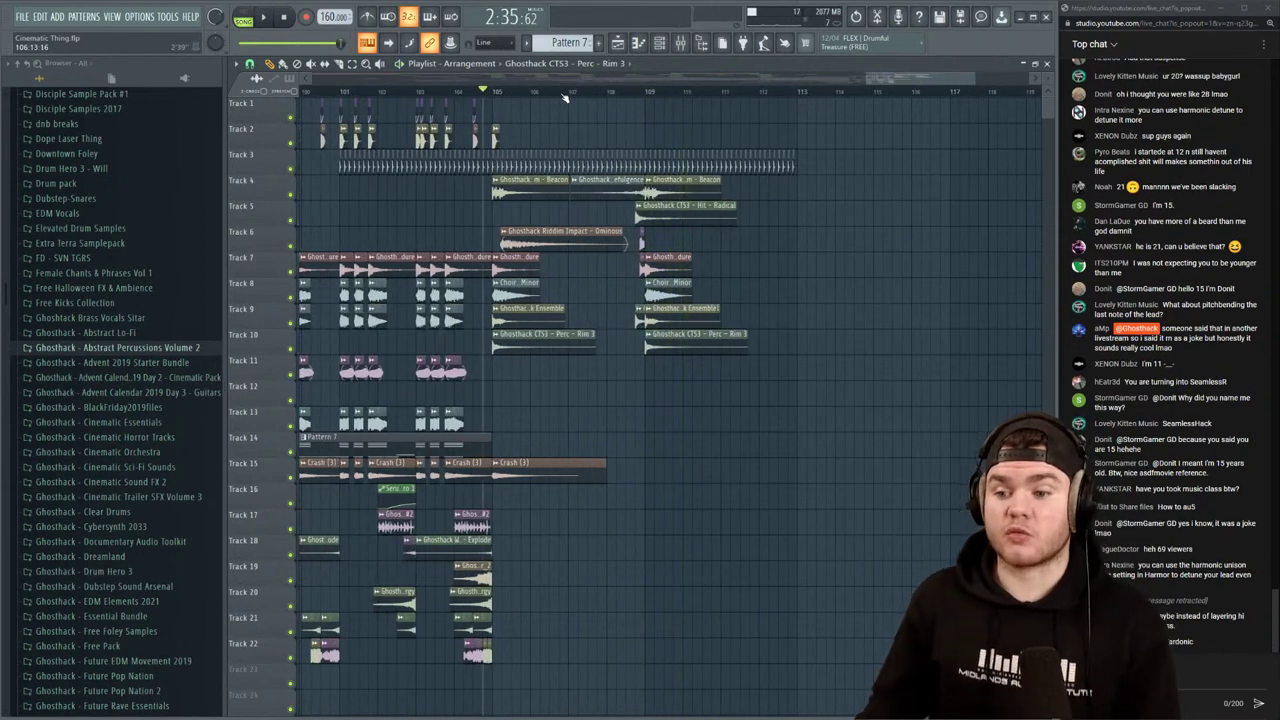
scroll(566, 96, "up", 2)
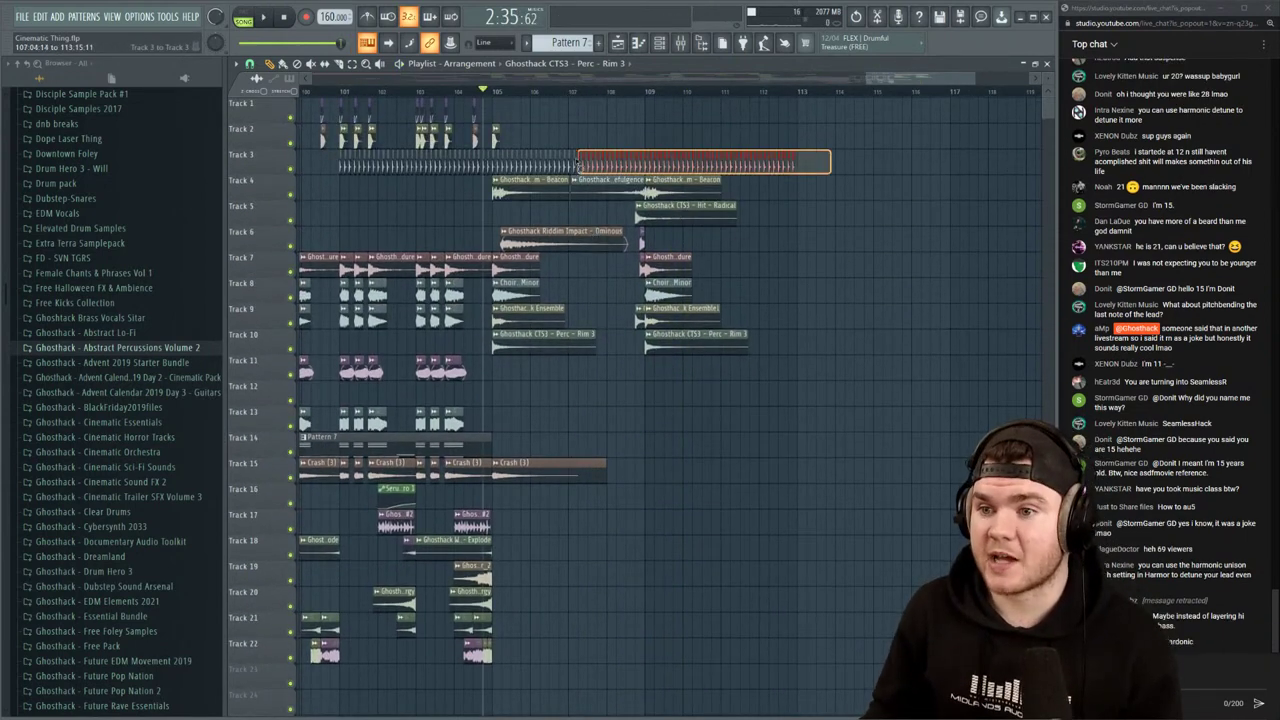
left_click_drag(494, 167, 493, 163)
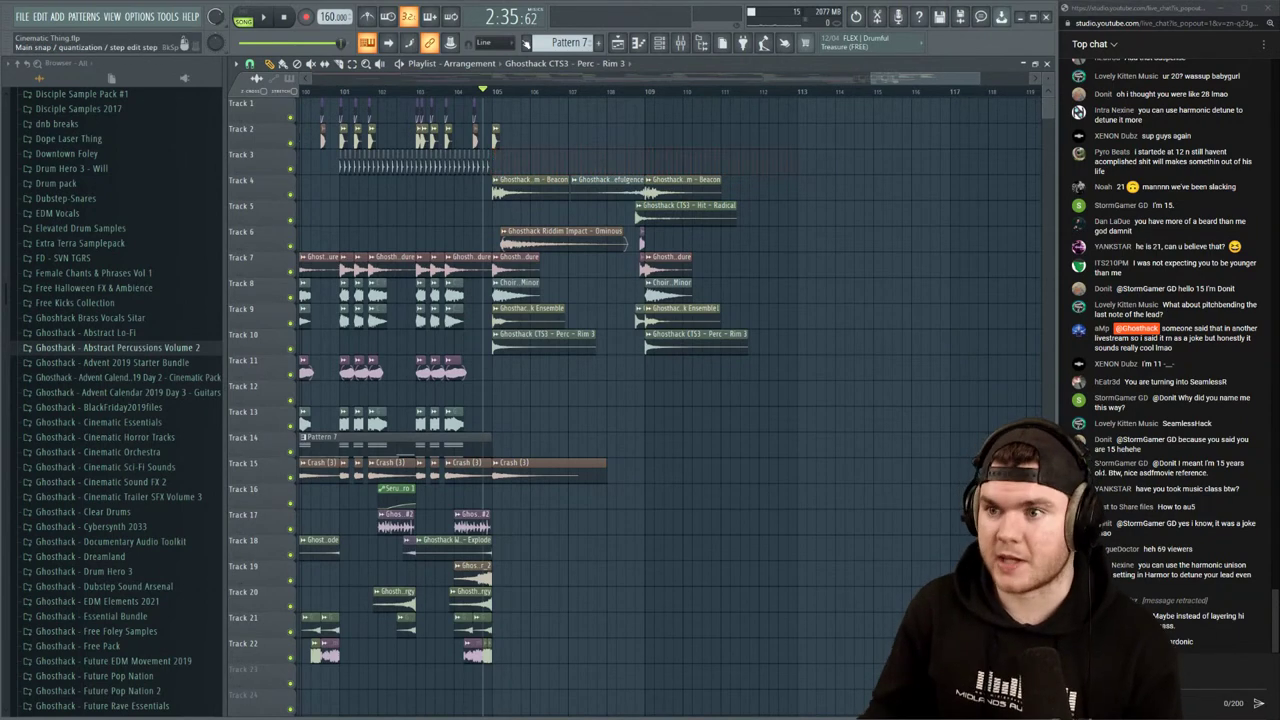
Show the Unsorted channels in the channel rack and create a new empty pattern
left_click(664, 44)
left_click(469, 153)
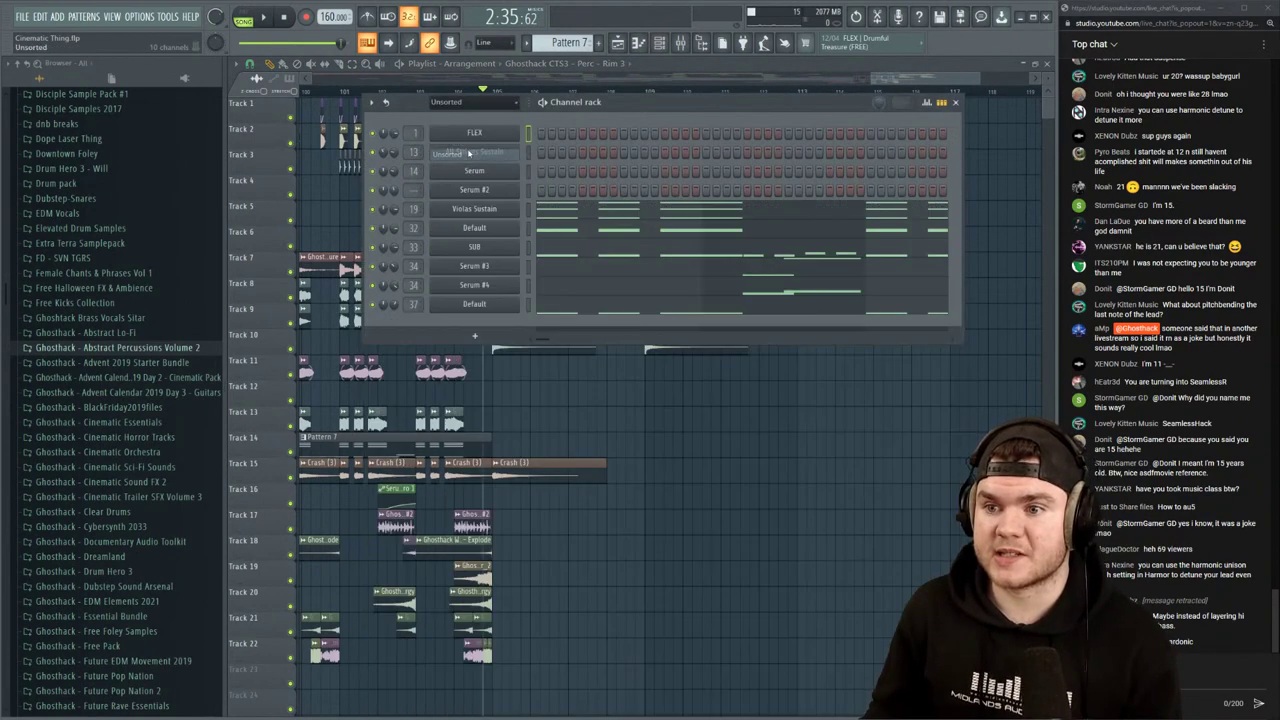
left_click(596, 42)
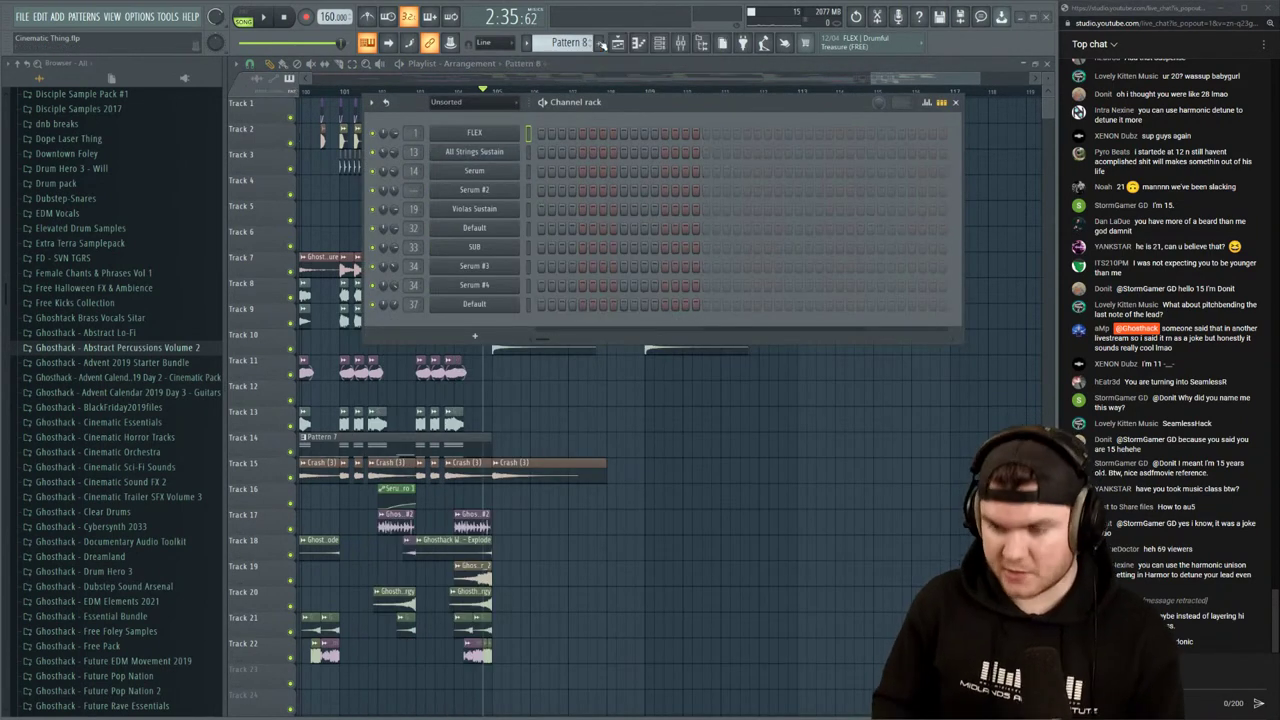
Add a Harmor channel with the Default preset, setting its unison pitch thickness to 49% and pluck decay to 39%
left_click(477, 334)
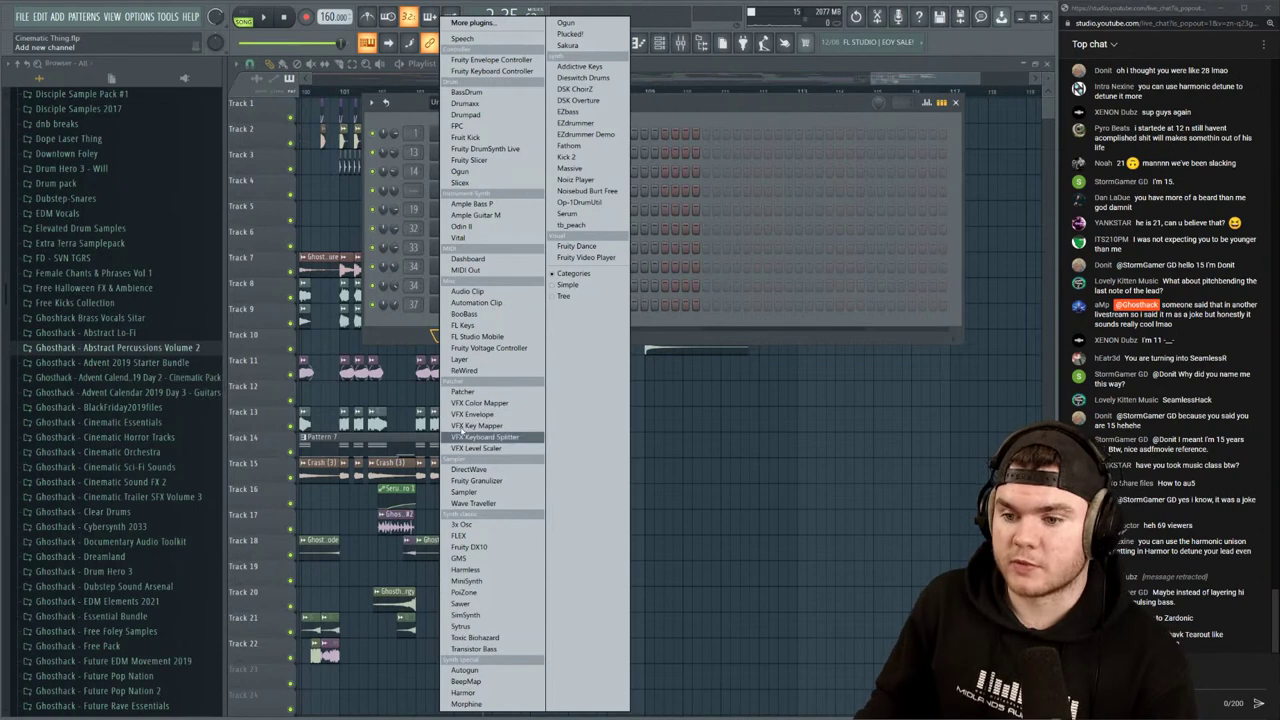
left_click(479, 692)
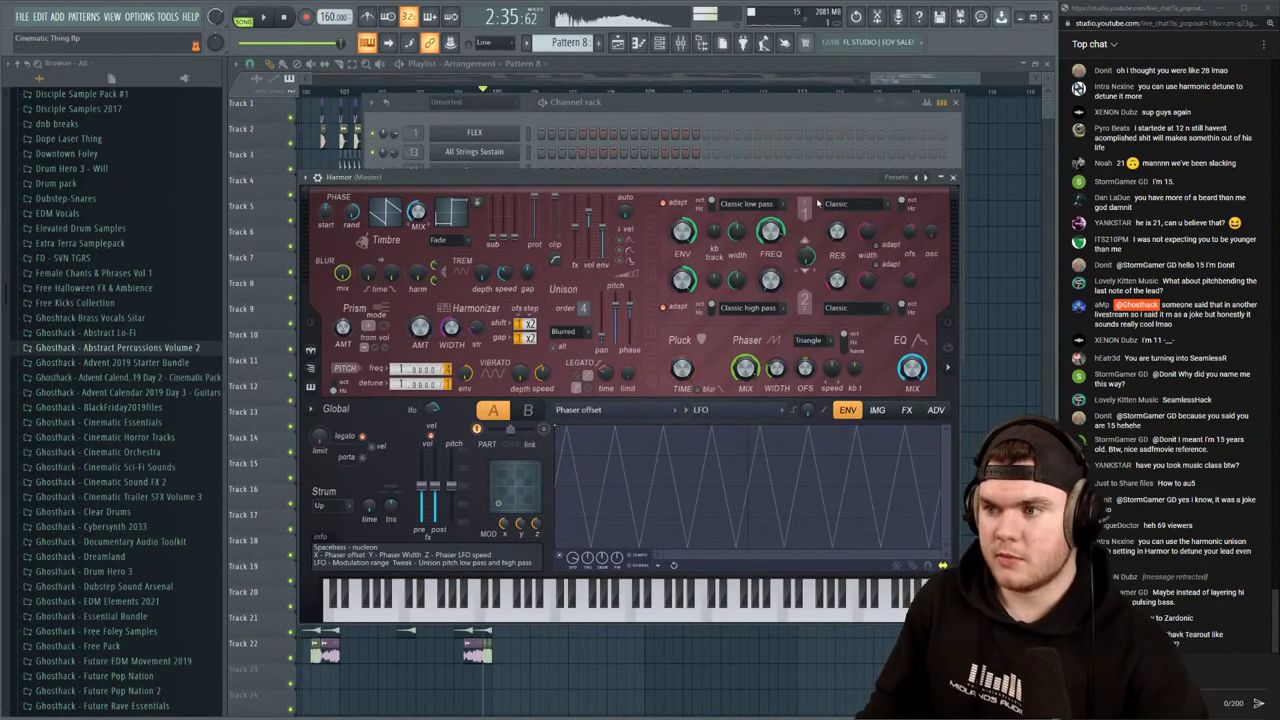
left_click(888, 178)
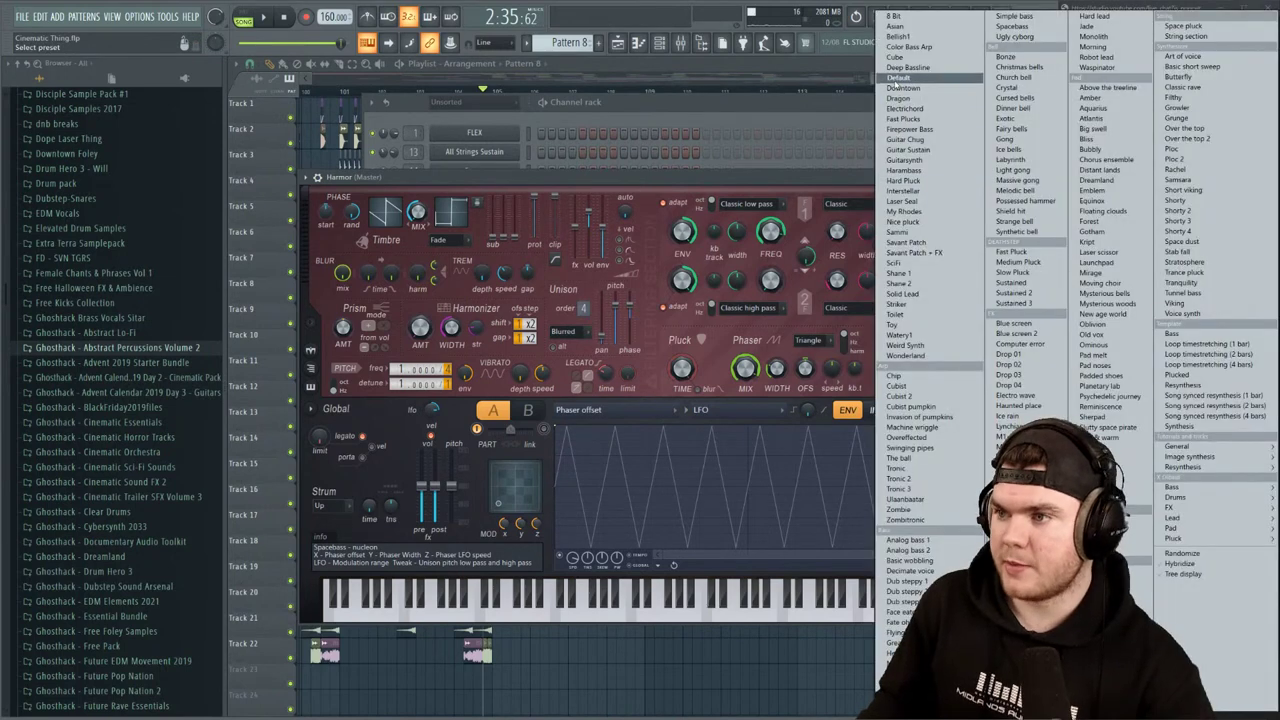
left_click(905, 88)
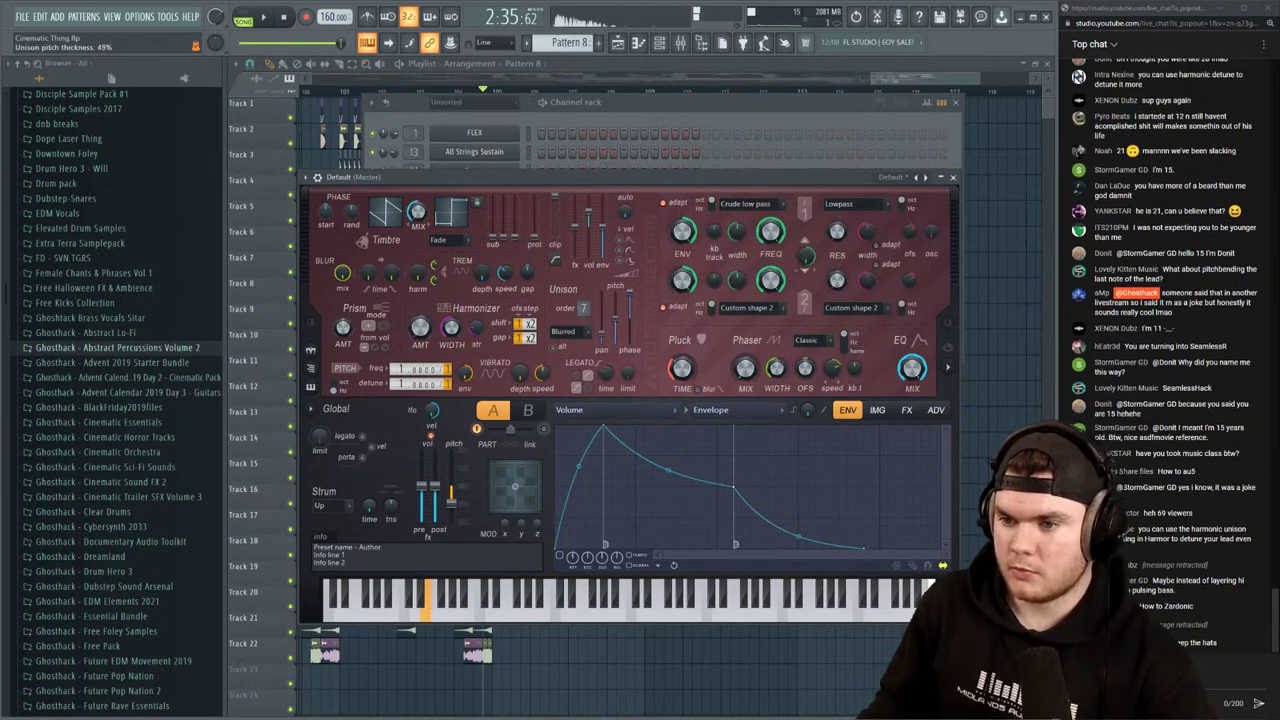
left_click_drag(682, 368, 682, 363)
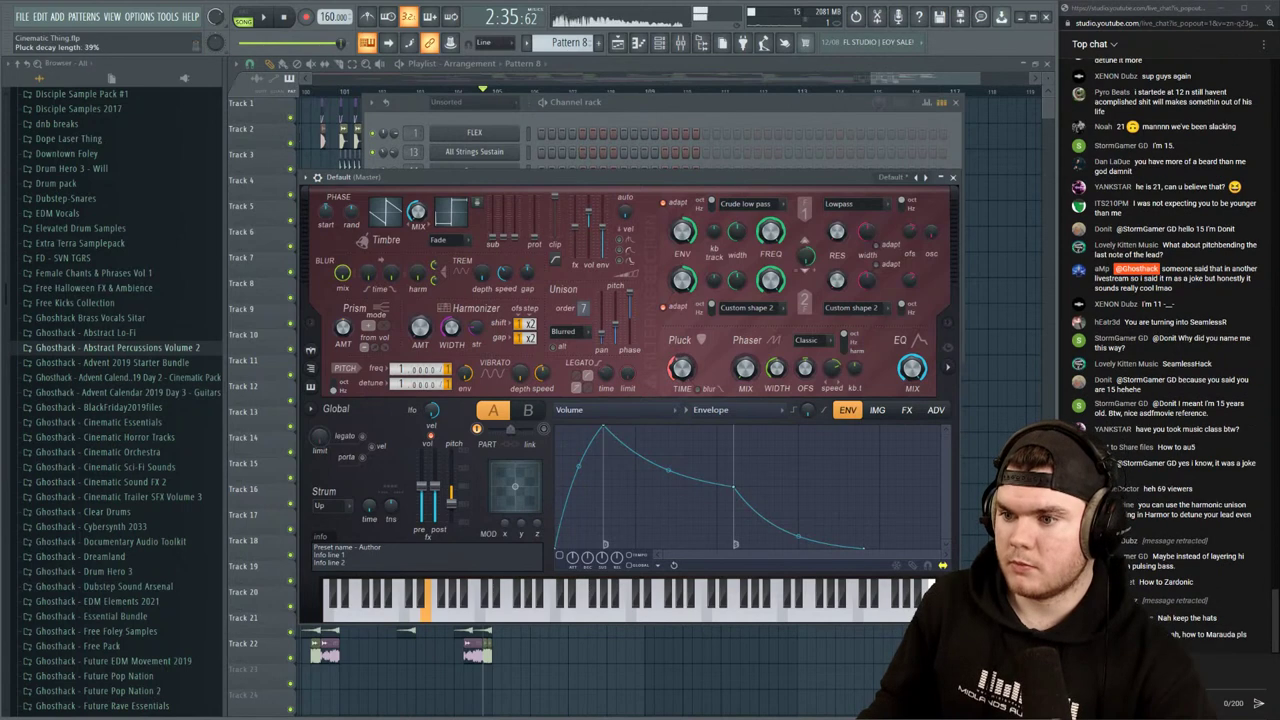
left_click(953, 177)
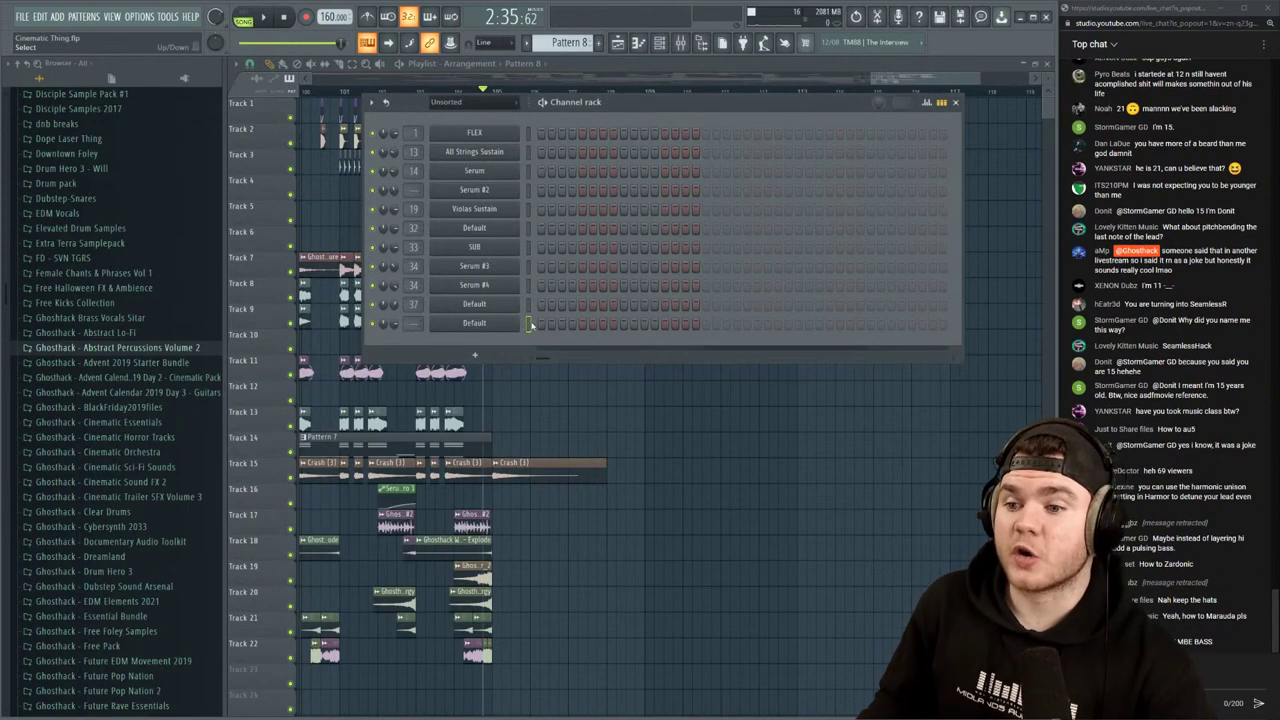
Enter a short E3 note in the new Harmor channel's piano roll and duplicate it repeatedly to fill bars 1 to 4
right_click(515, 321)
left_click(551, 324)
scroll(348, 390, "down", 6)
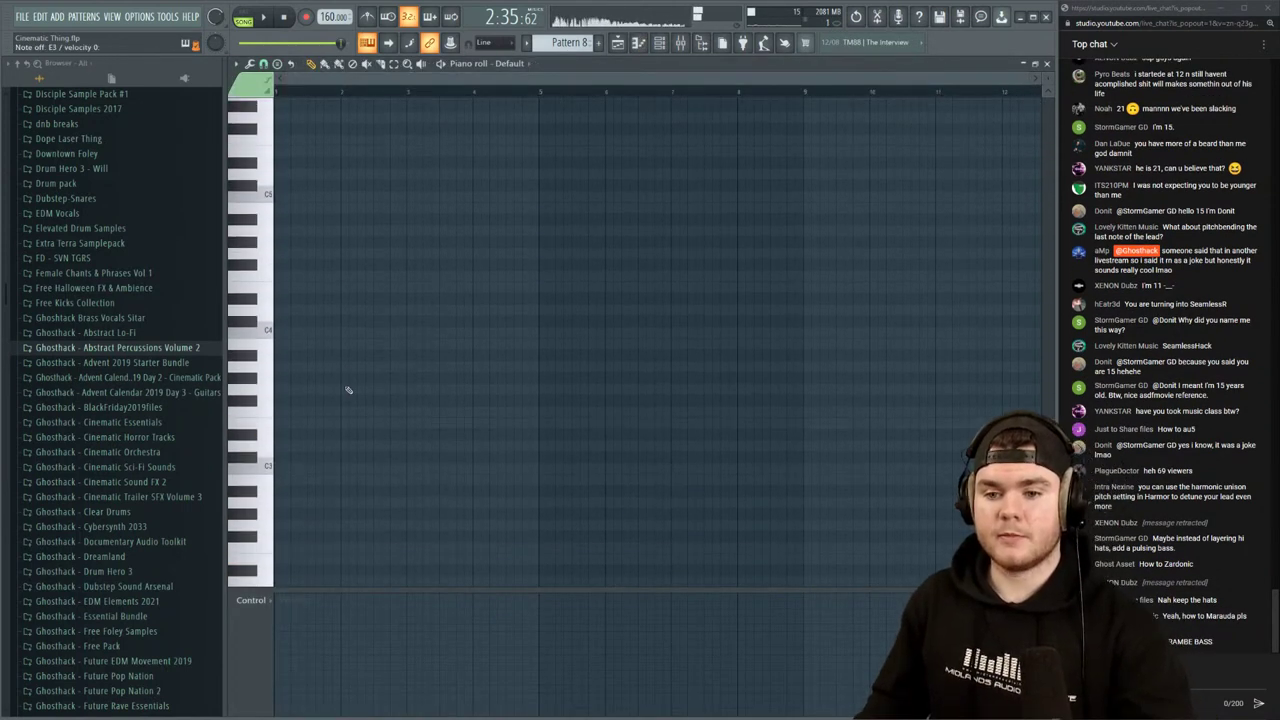
scroll(348, 390, "down", 3)
left_click(293, 322)
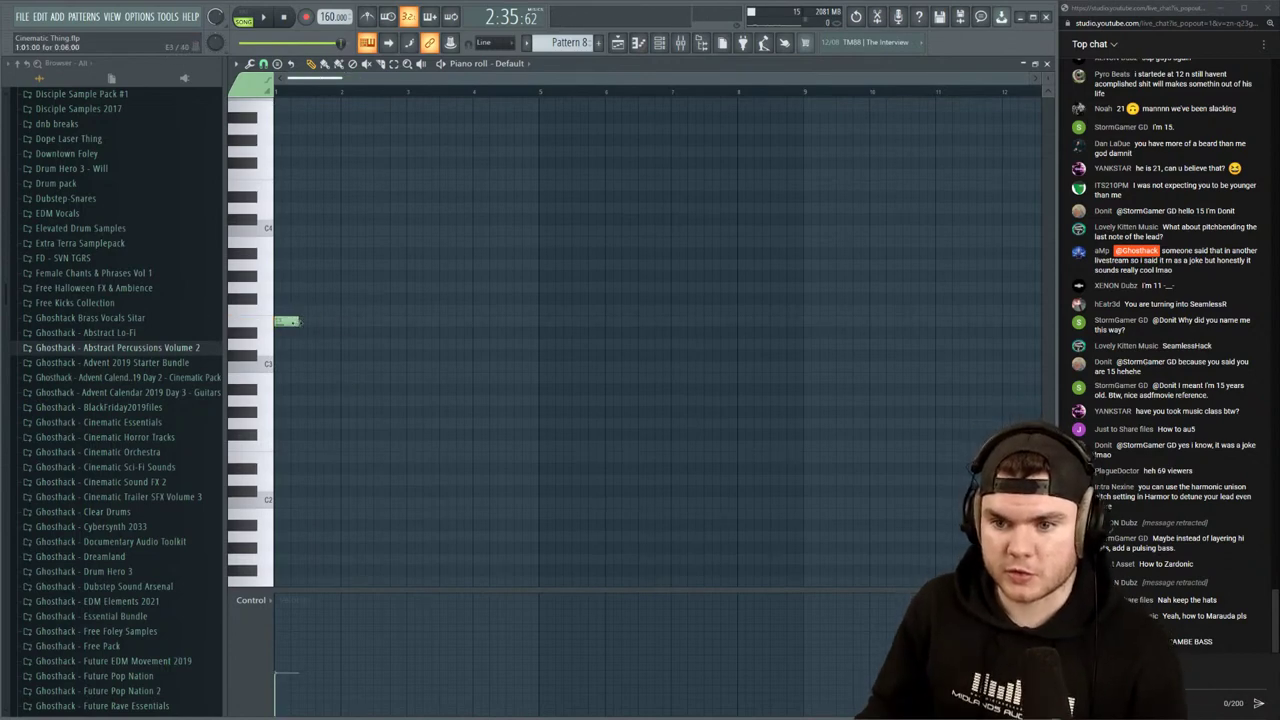
key("ctrl+a")
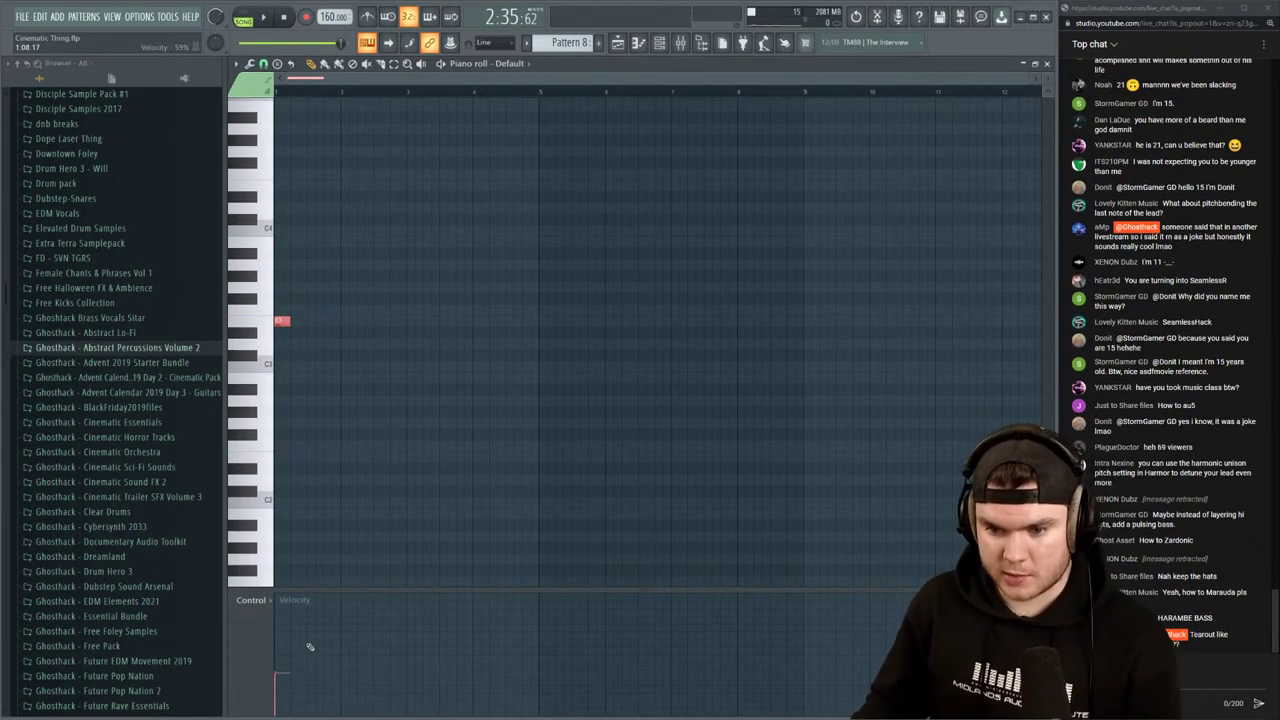
key("ctrl+b")
key("ctrl+b")
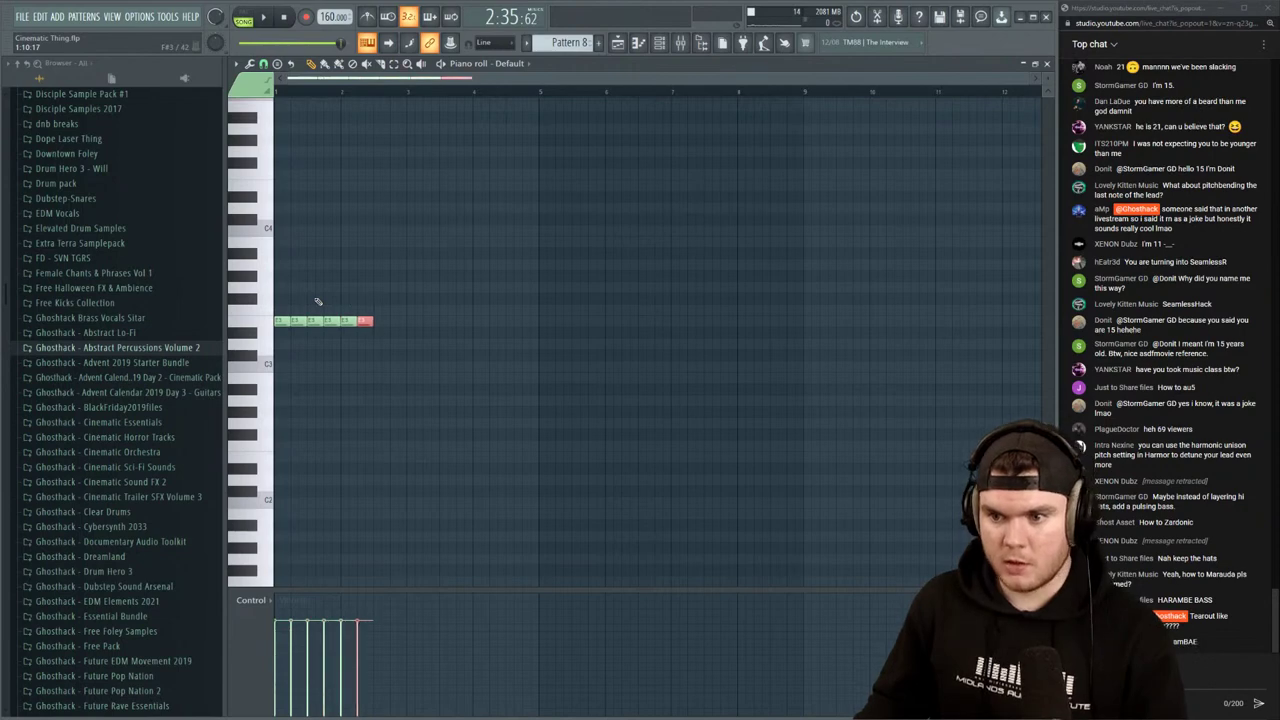
key("ctrl+b")
key("ctrl+b")
key("ctrl+b")
key("ctrl+b")
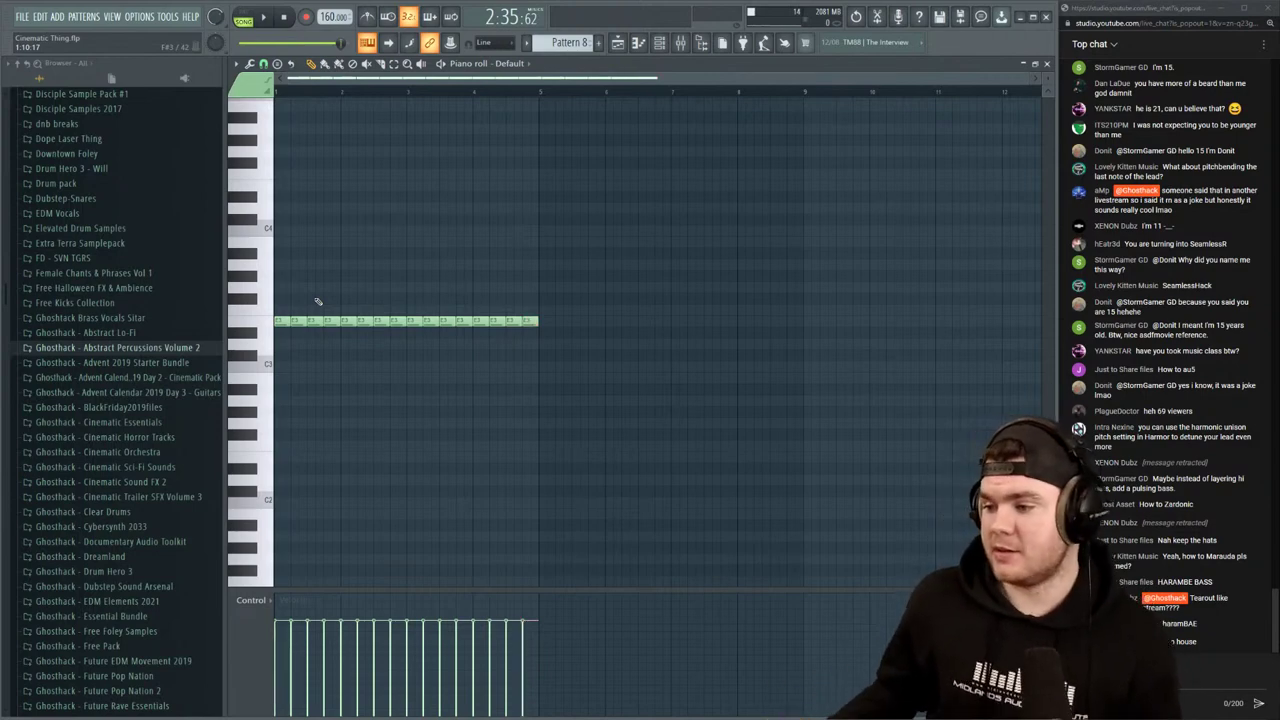
Play the pattern on its own, scale all the E3 notes to 50% of their length and duplicate them once
left_click(443, 63)
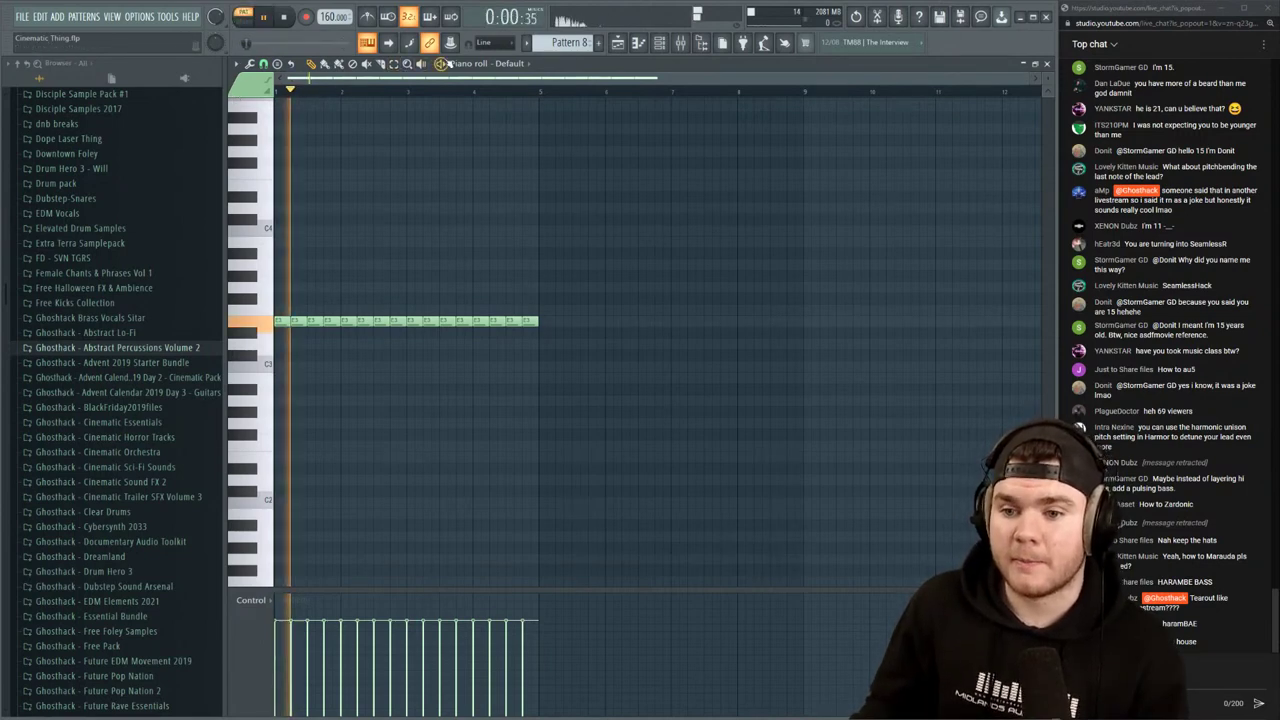
key("ctrl+a")
left_click_drag(558, 320, 433, 320)
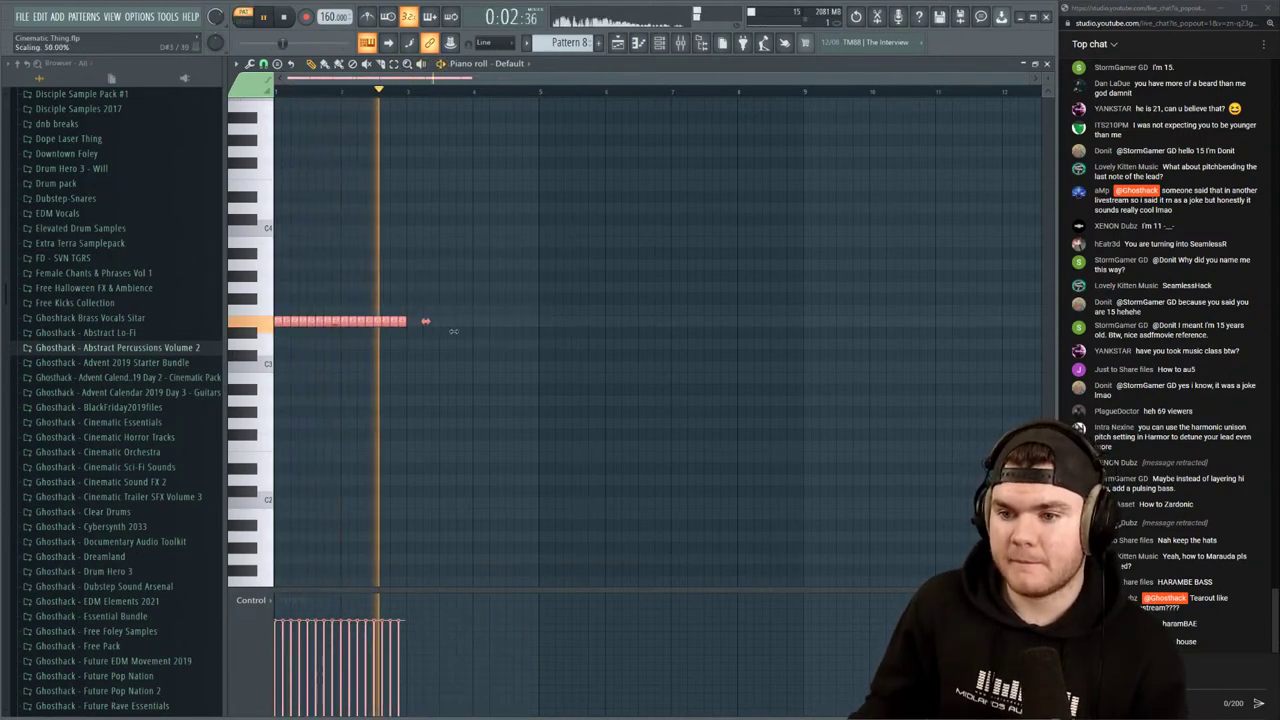
key("ctrl+b")
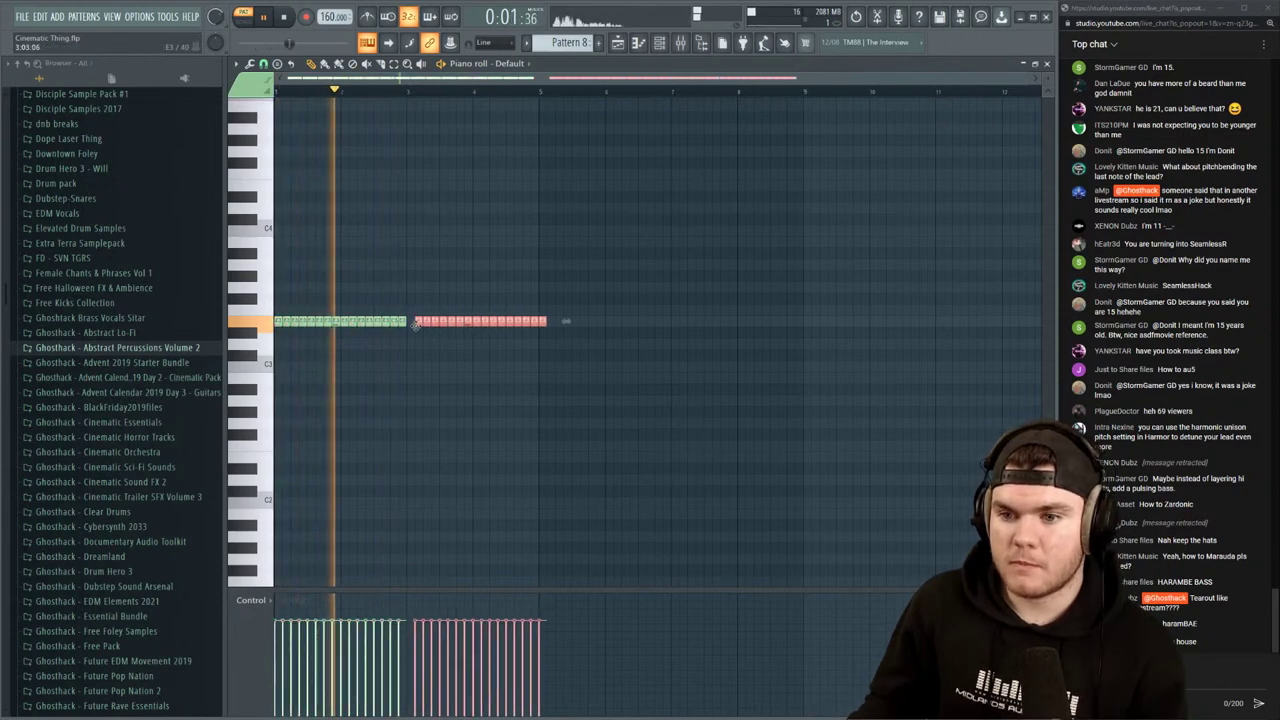
Reopen the new Harmor channel and set its pluck decay to 24%
key("F6")
left_click(475, 302)
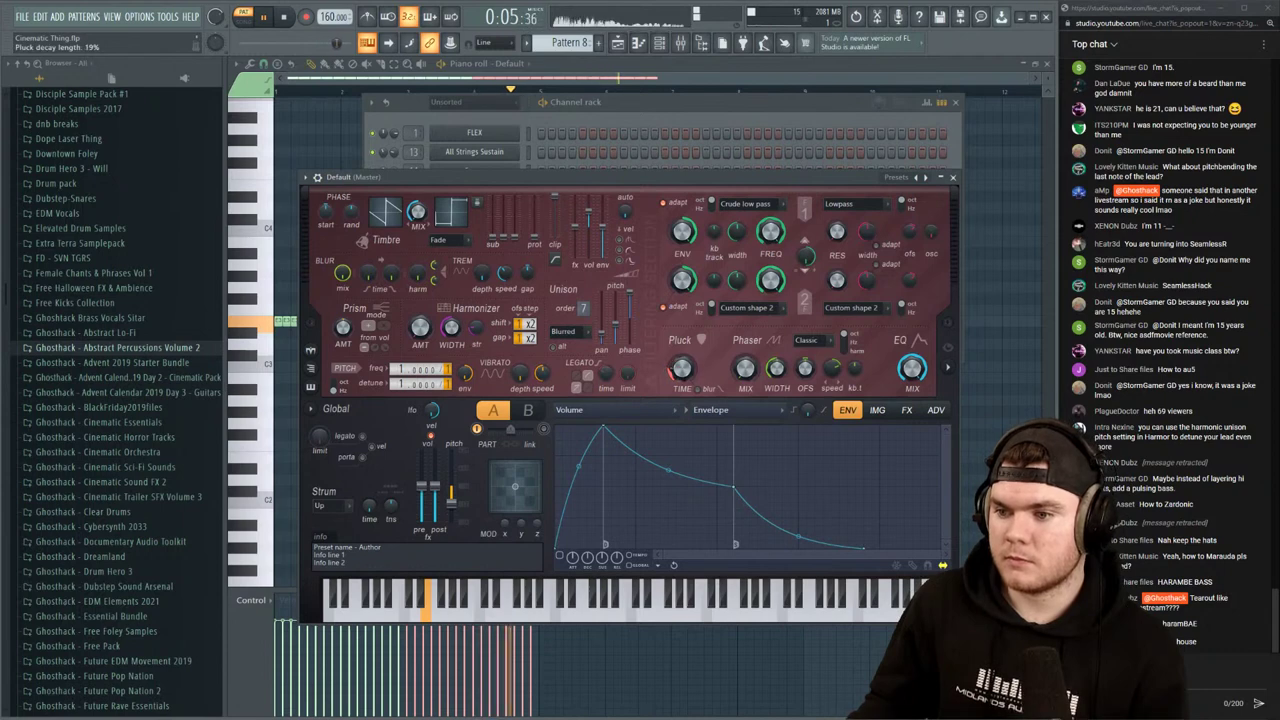
left_click_drag(689, 370, 689, 358)
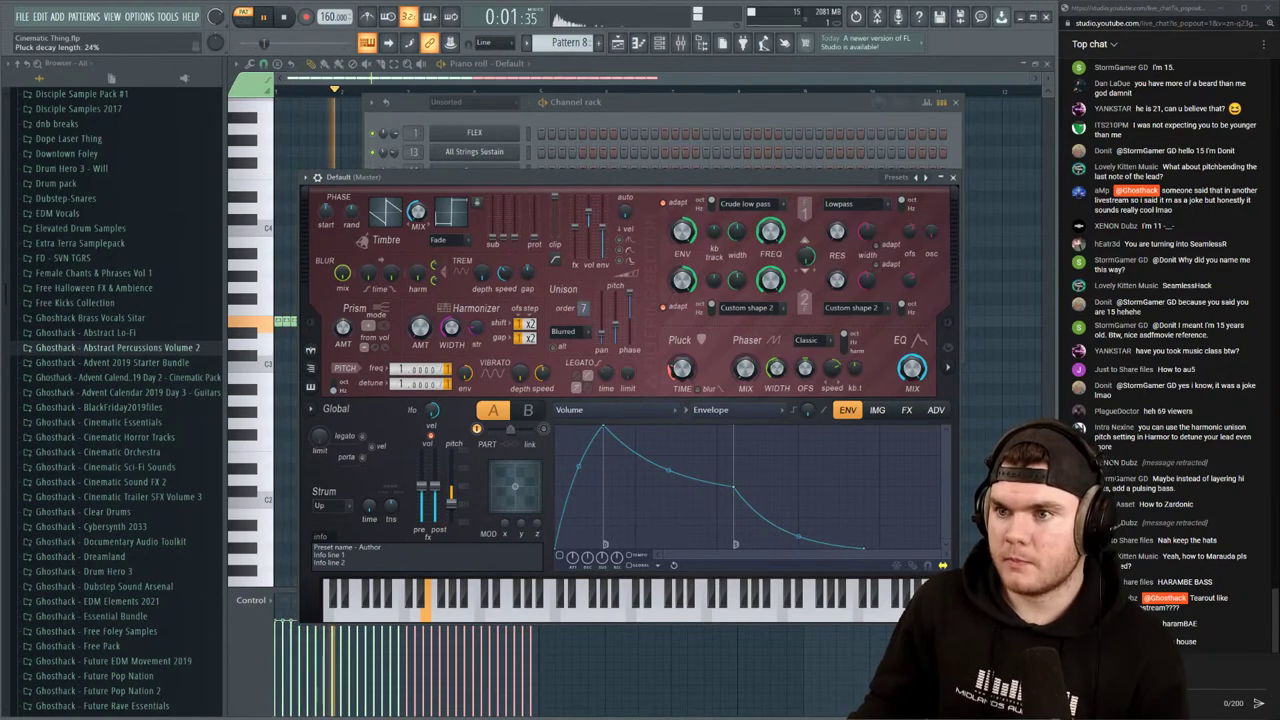
Edit Harmor's pluck shape envelope so its starting level is lower and it rises to a peak shortly after the start
right_click(689, 370)
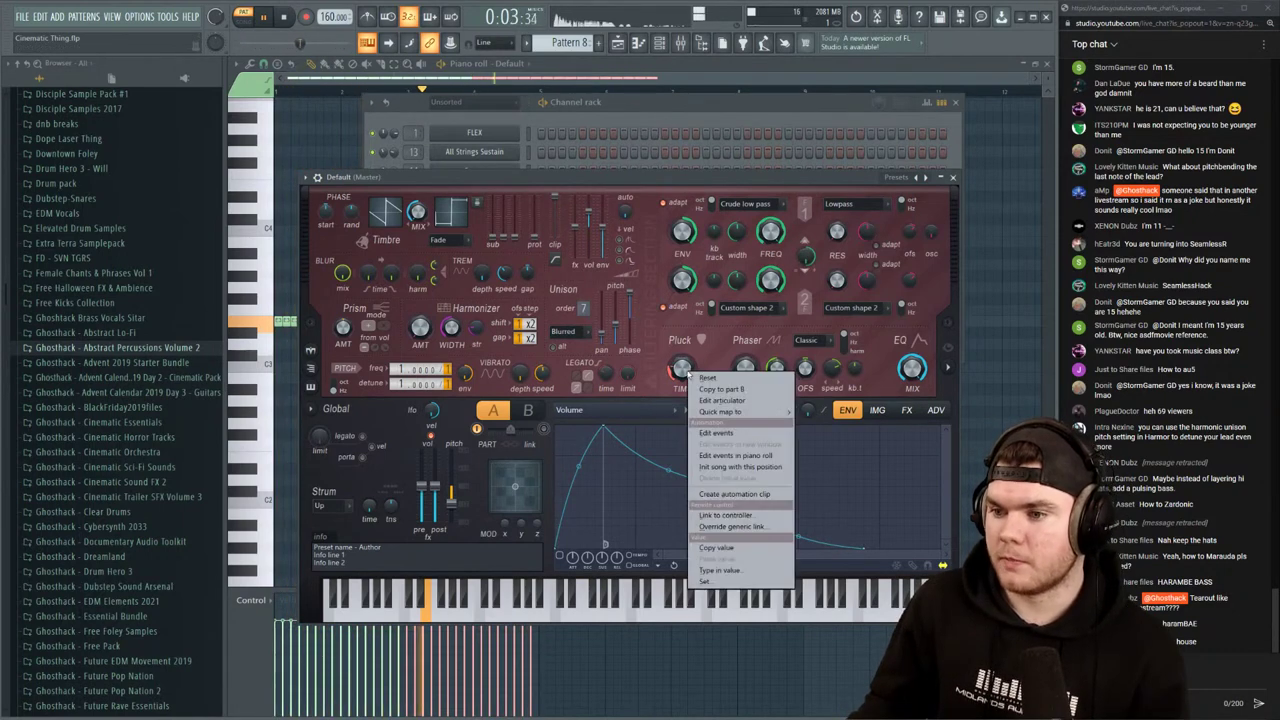
left_click(713, 400)
left_click(585, 410)
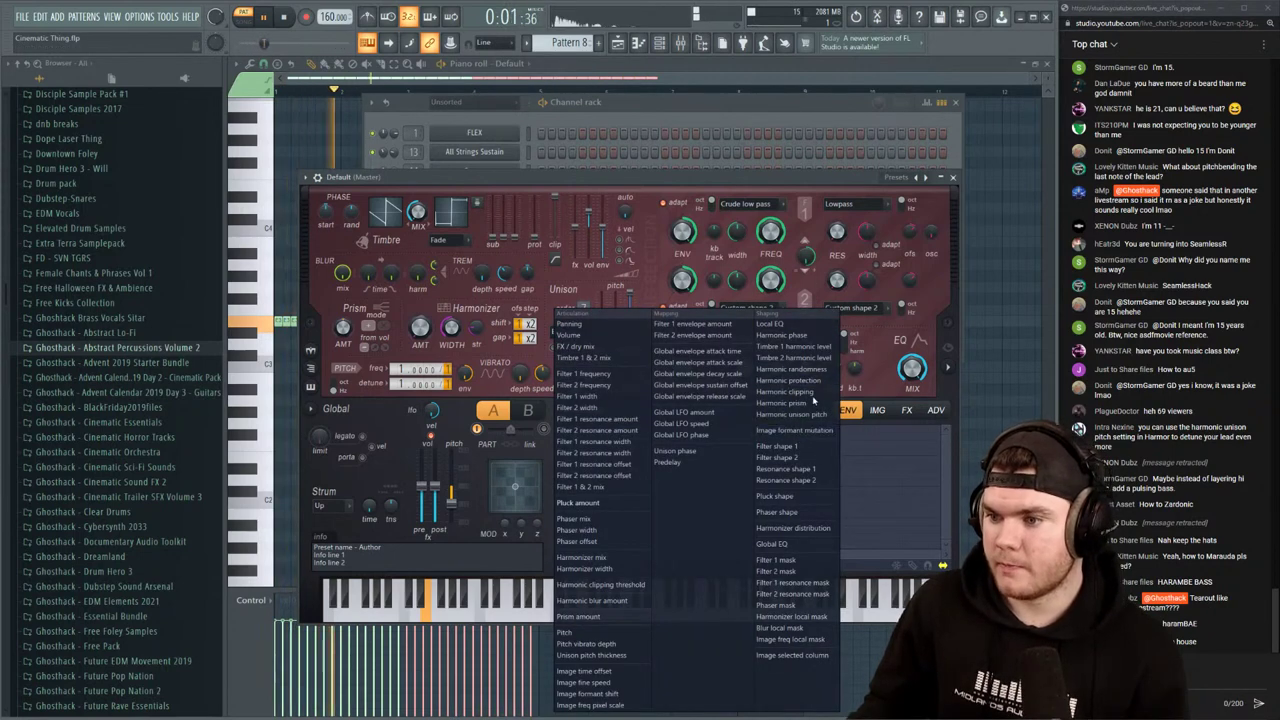
left_click(775, 496)
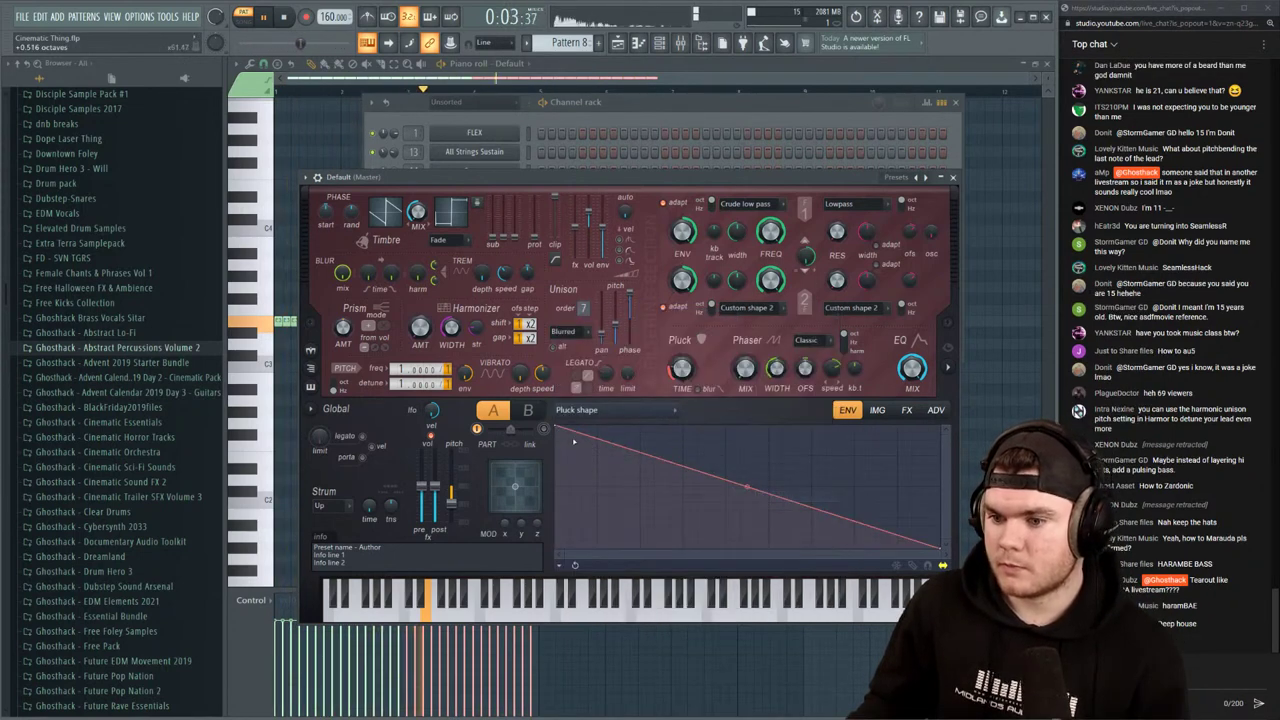
mouse_move(558, 428)
left_mouse_down()
mouse_move(568, 441)
mouse_move(557, 458)
mouse_move(567, 433)
mouse_move(558, 447)
left_mouse_up()
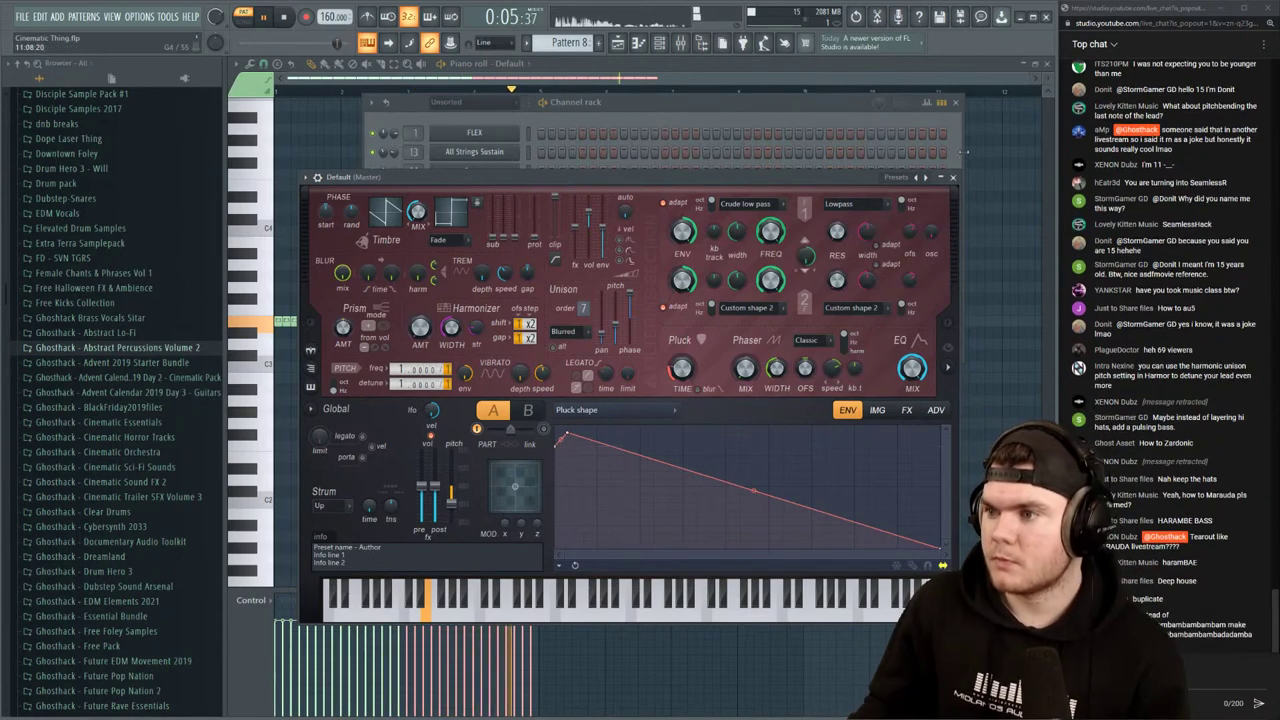
left_click(954, 178)
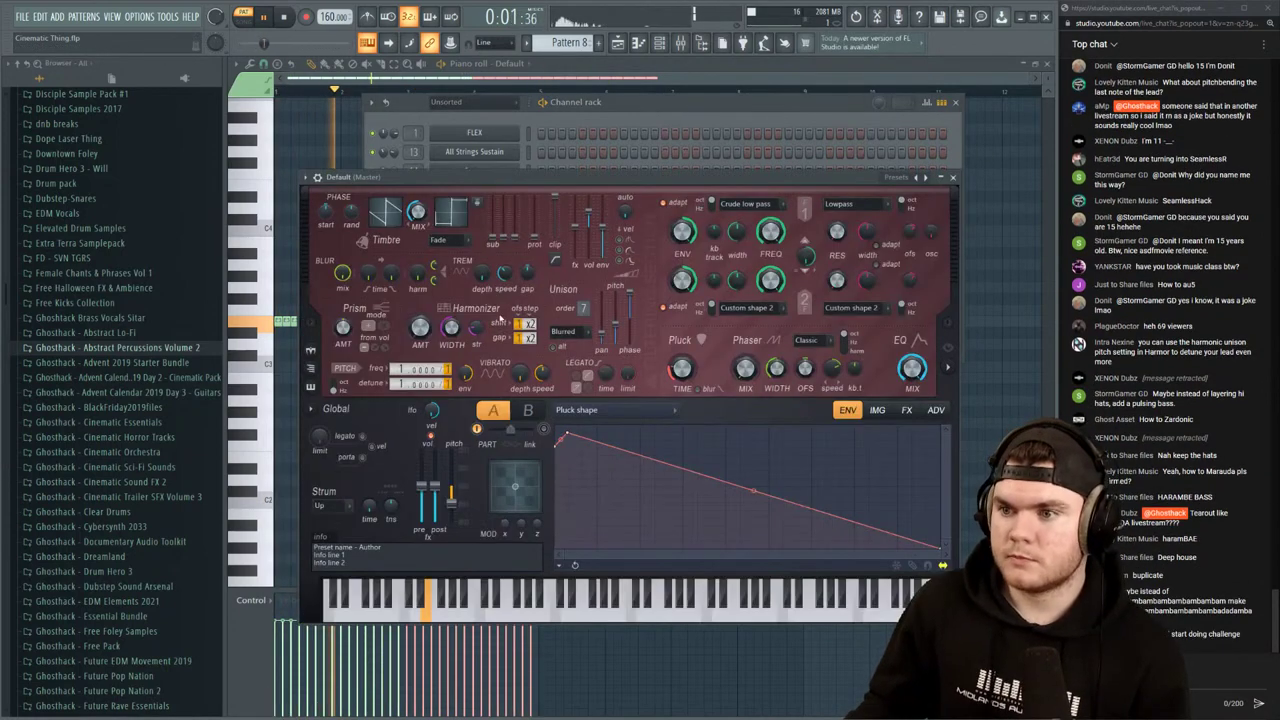
left_click(474, 322)
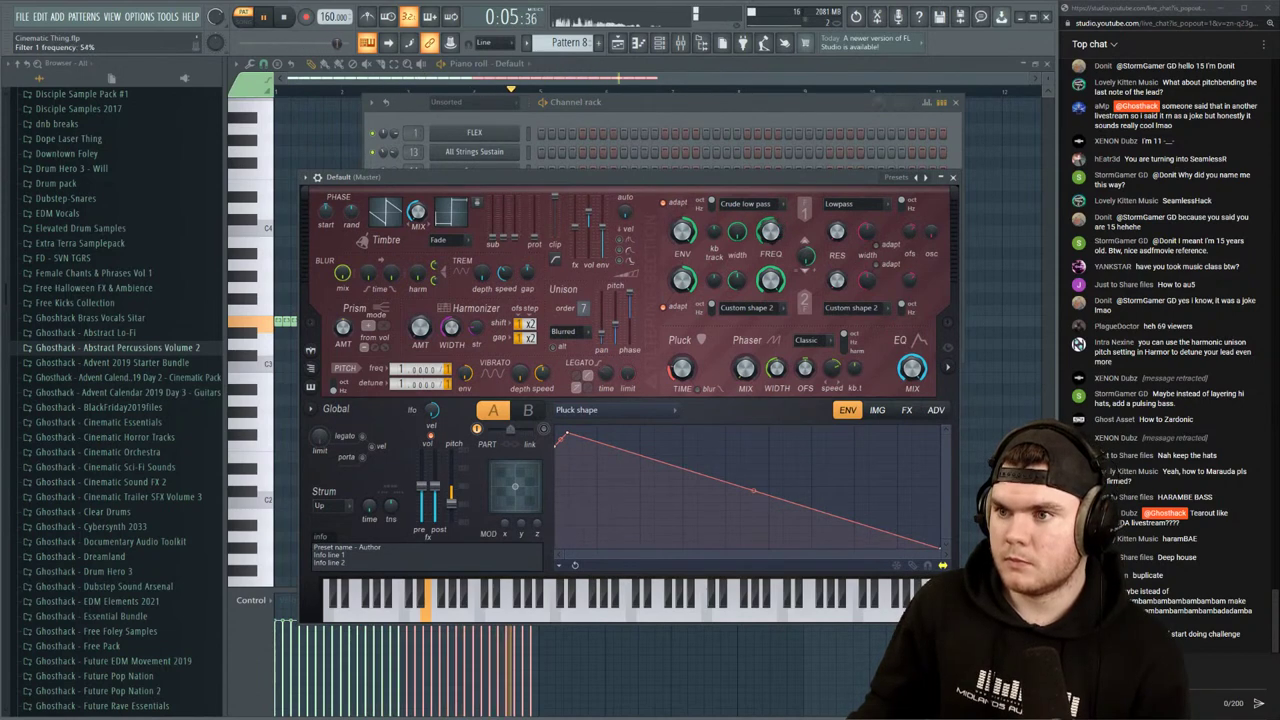
left_click(953, 178)
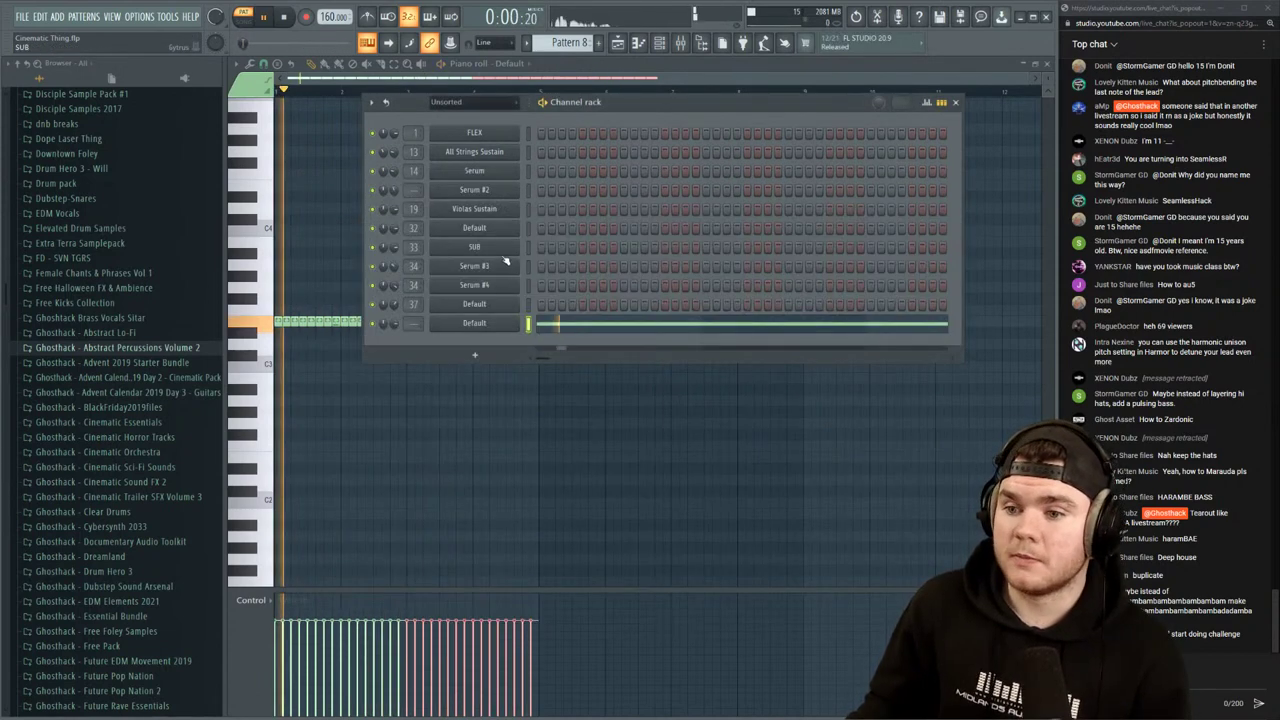
Apply Log distortion in the new Harmor channel's effects and fine-tune its amount
left_click(493, 322)
left_click(877, 410)
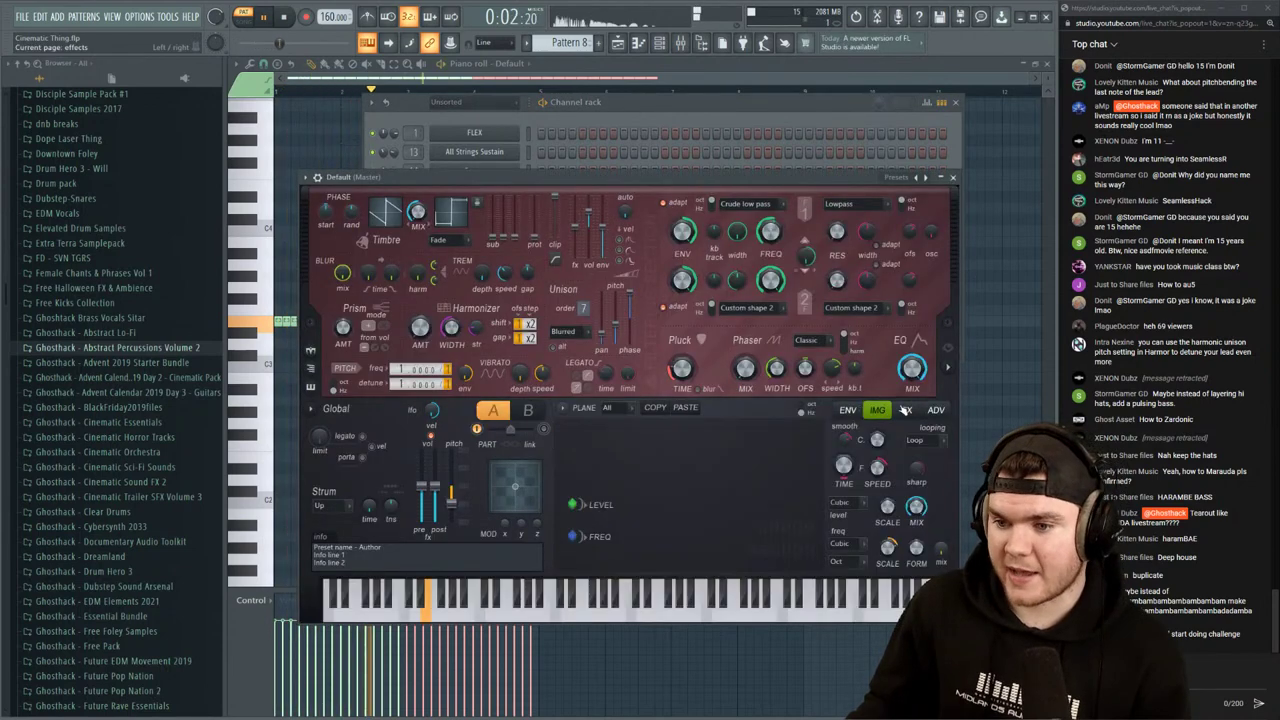
left_click(907, 410)
left_click(640, 444)
left_click(652, 459)
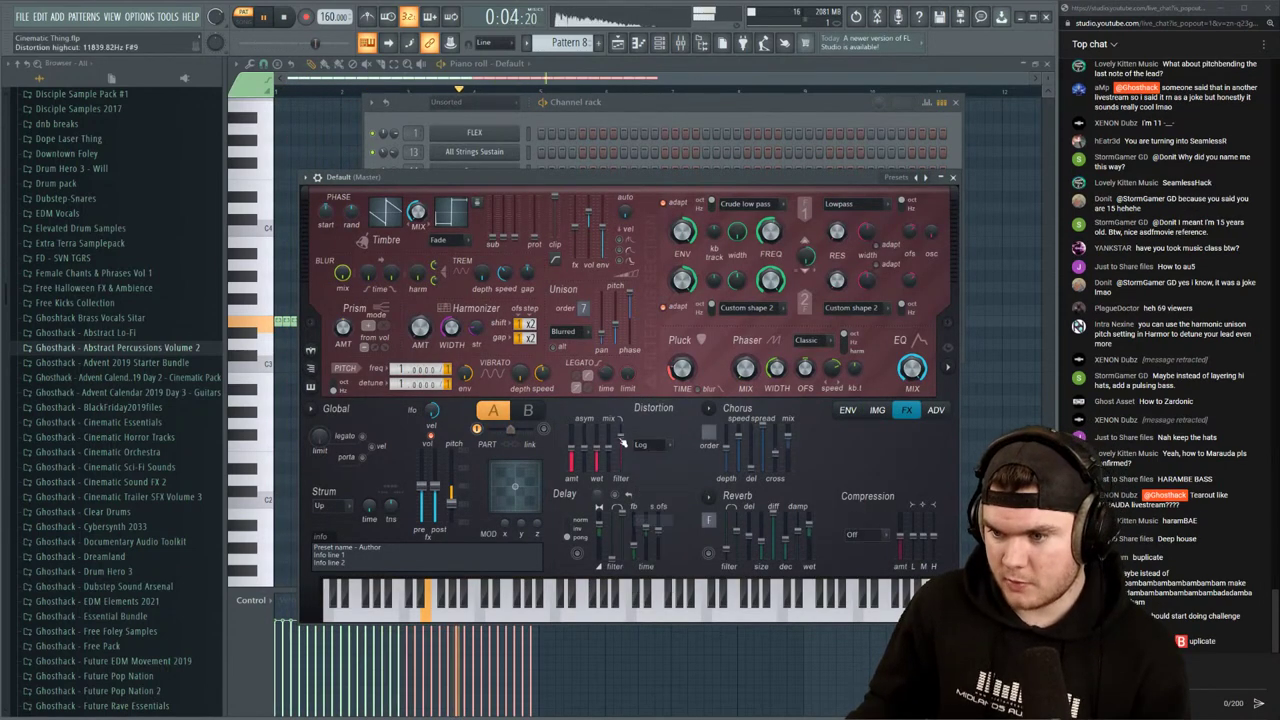
left_click_drag(571, 454, 571, 452)
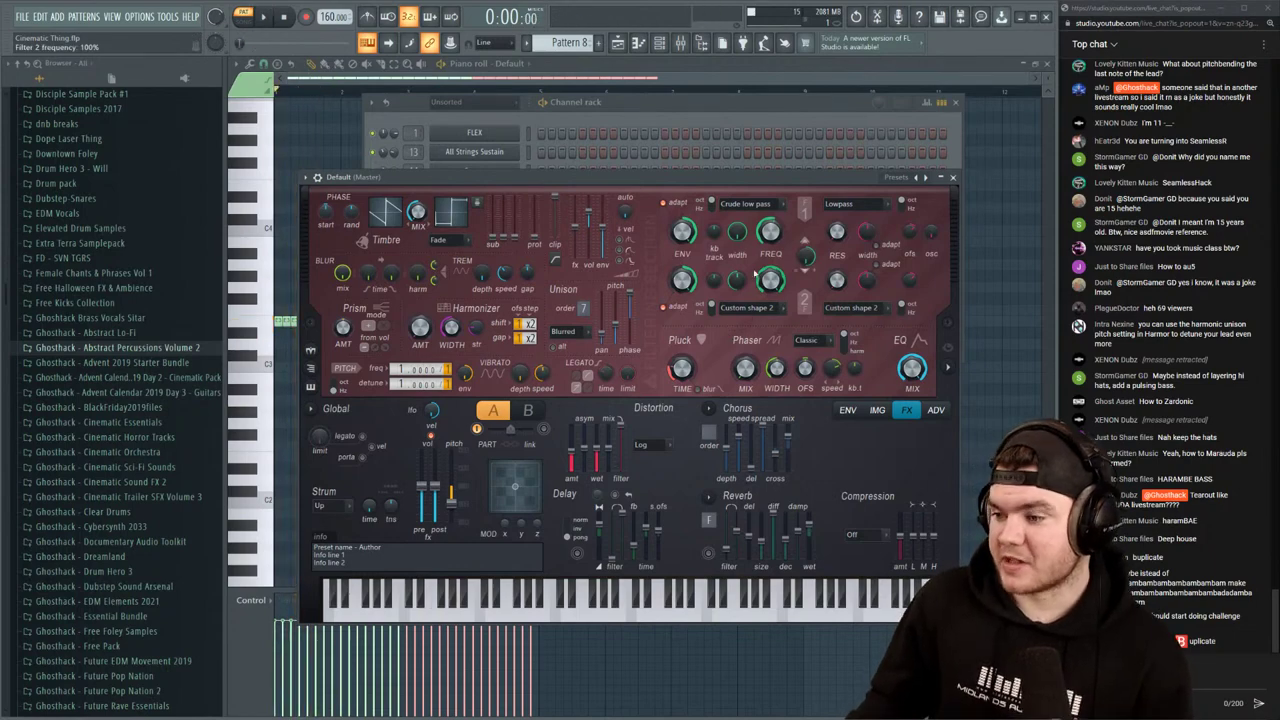
left_click(953, 179)
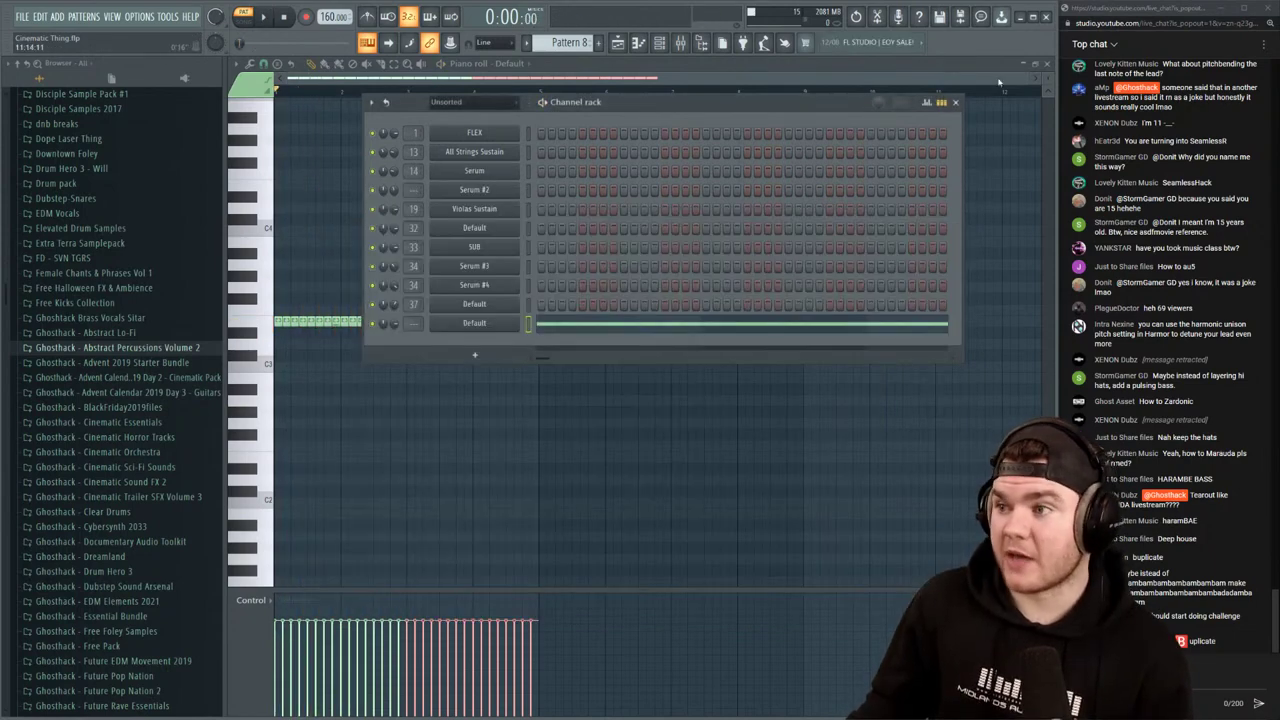
Place Pattern 8 on Track 11 at bars 105 and 109 of the playlist and play the arrangement
left_click(618, 43)
left_click(714, 395)
left_click_drag(757, 397, 540, 364)
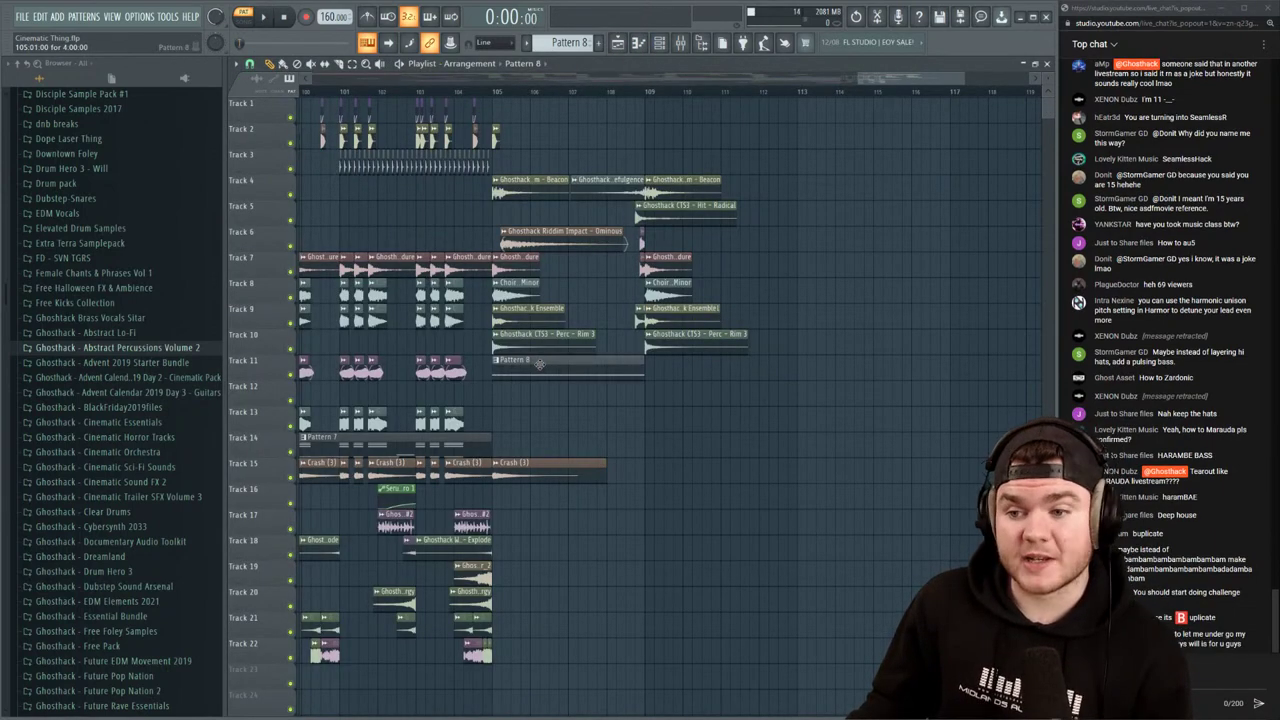
left_click(666, 362)
key("space")
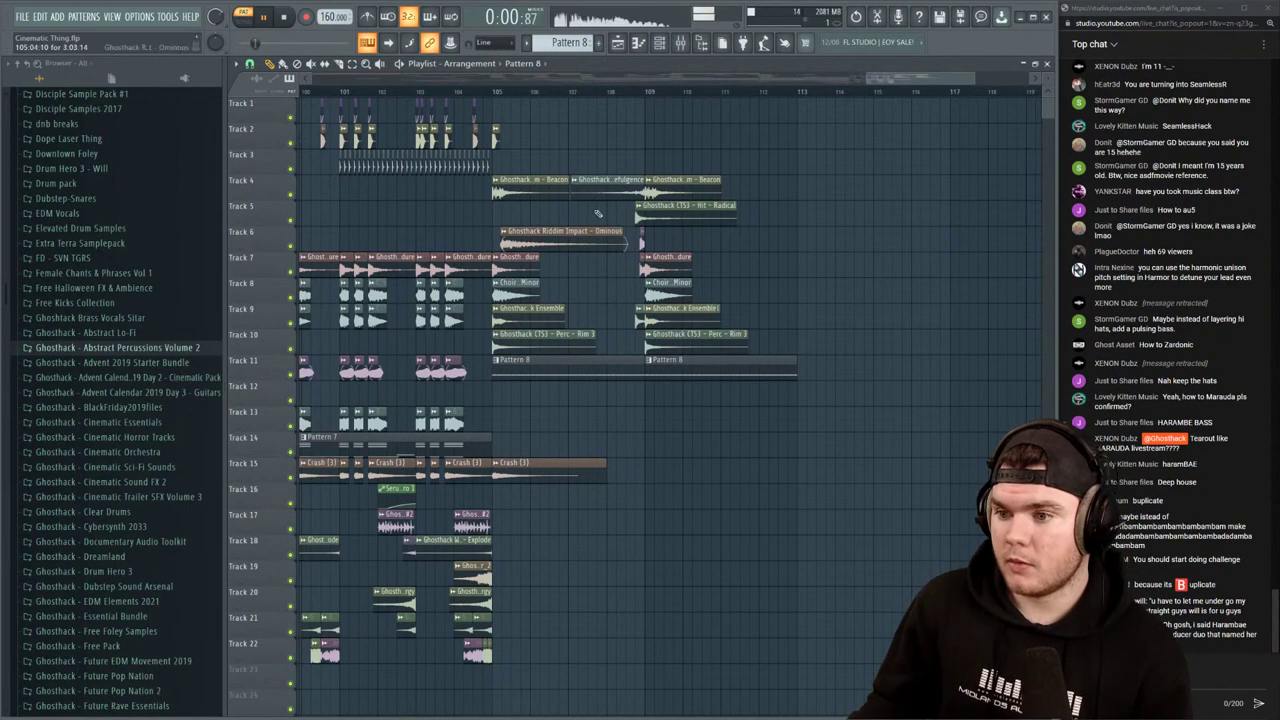
Reopen the new Harmor channel and enable its chorus with the Classic setting
double_click(530, 372)
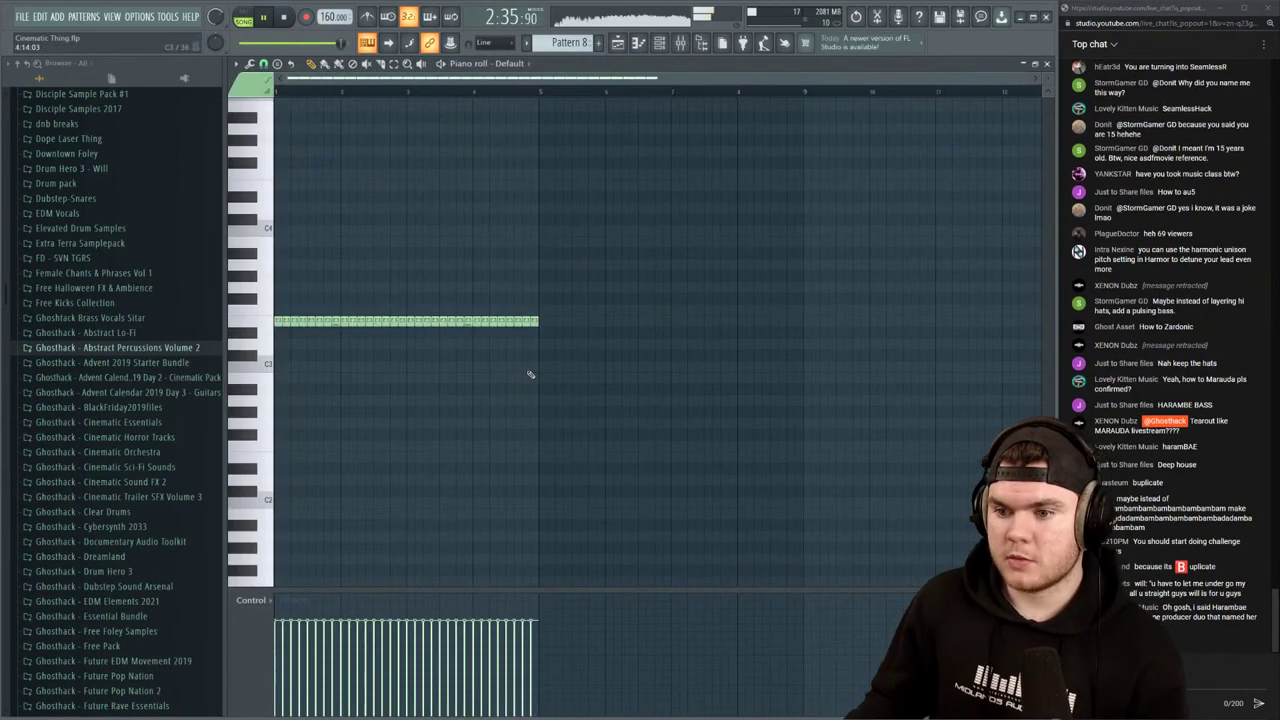
left_click(1047, 64)
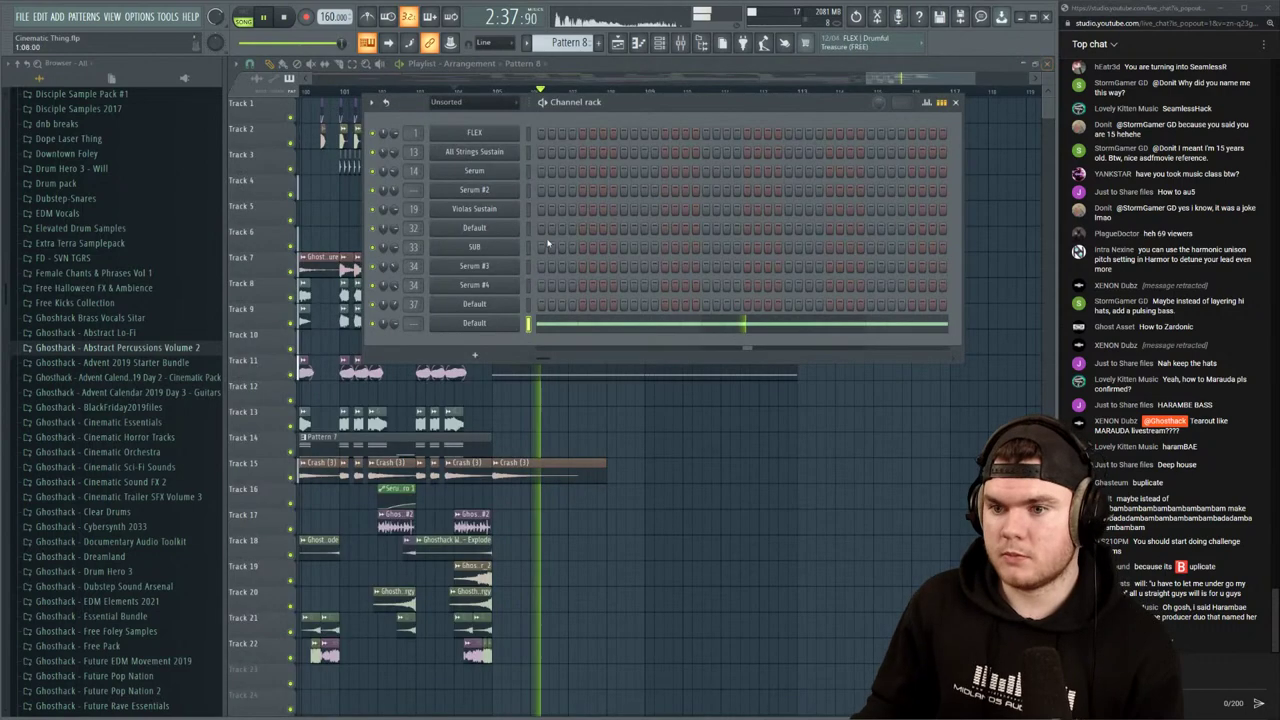
left_click(476, 323)
left_click(709, 409)
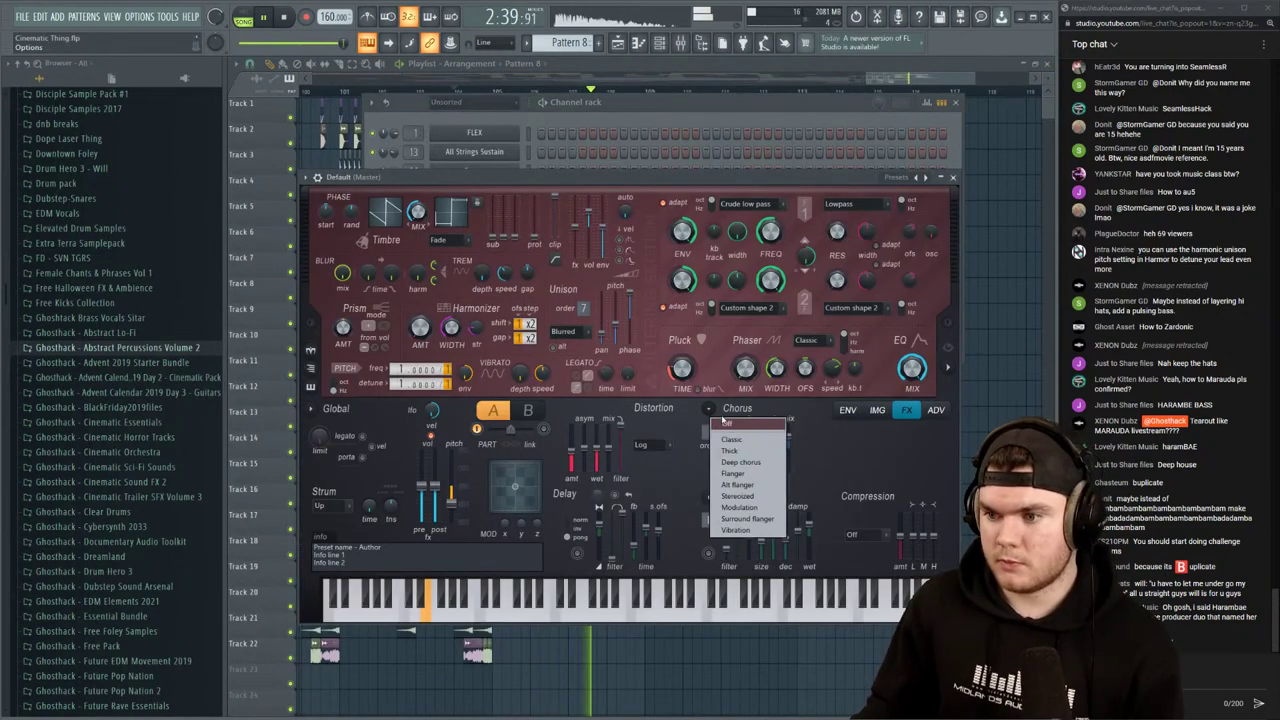
left_click(742, 437)
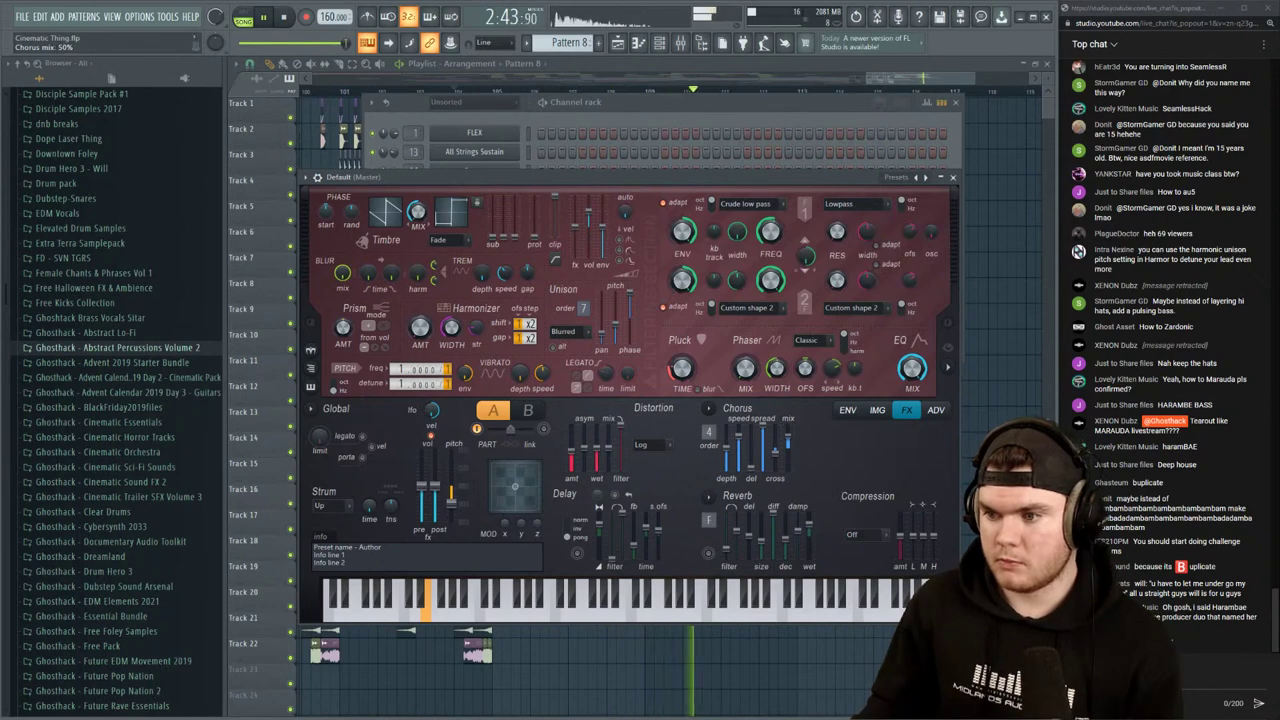
Enable Harmor's reverb with a wet volume of 40% and set its compression to Heating
left_click(708, 552)
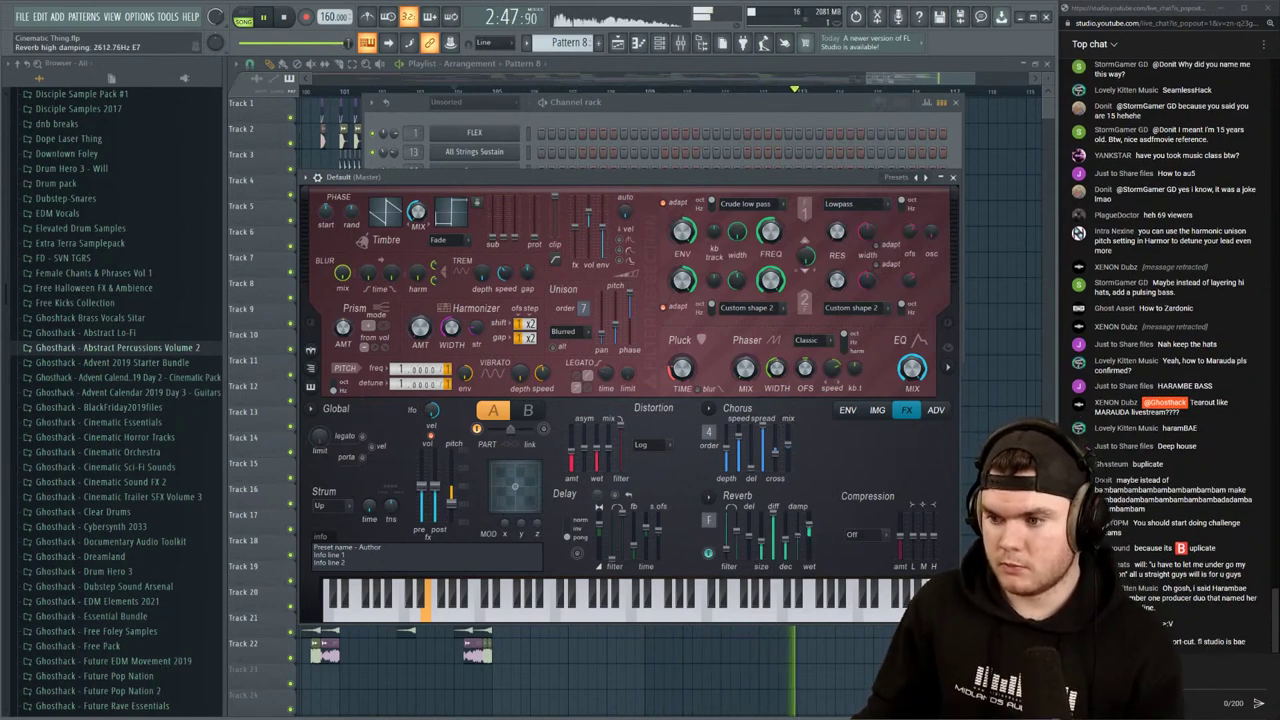
right_click(807, 529)
left_click(825, 536)
key("space")
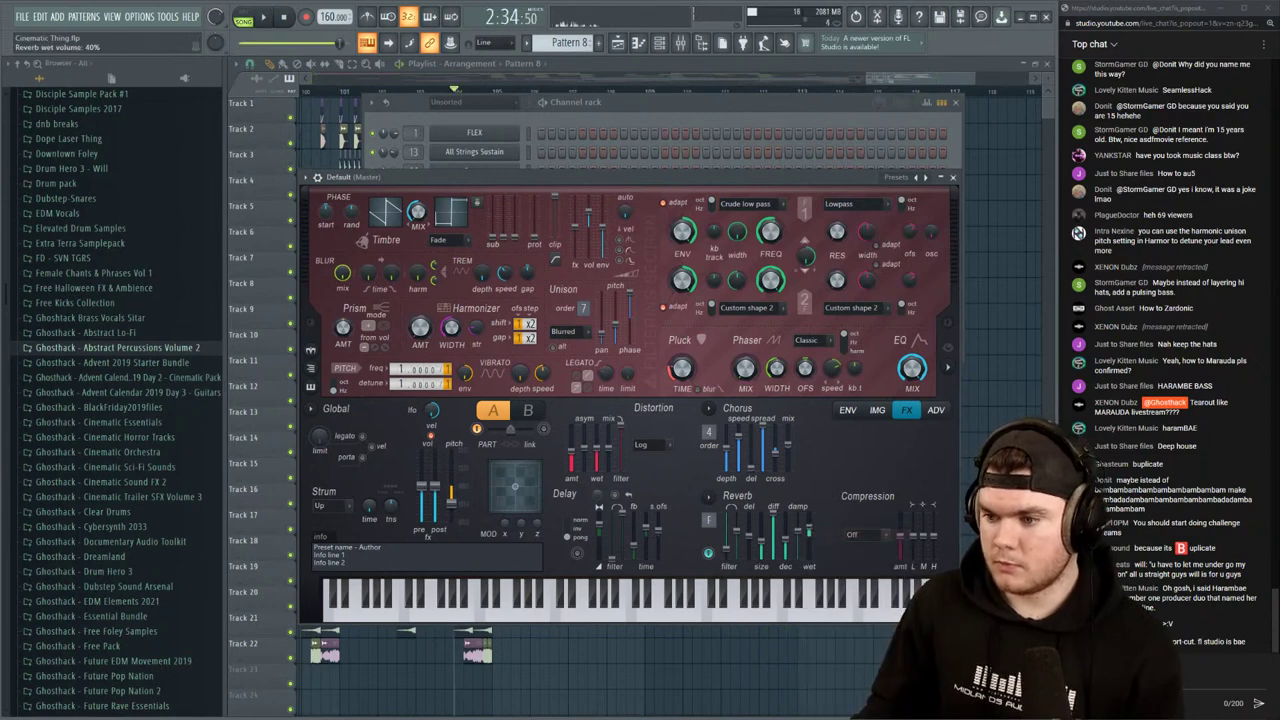
key("space")
left_click(880, 535)
left_click(870, 587)
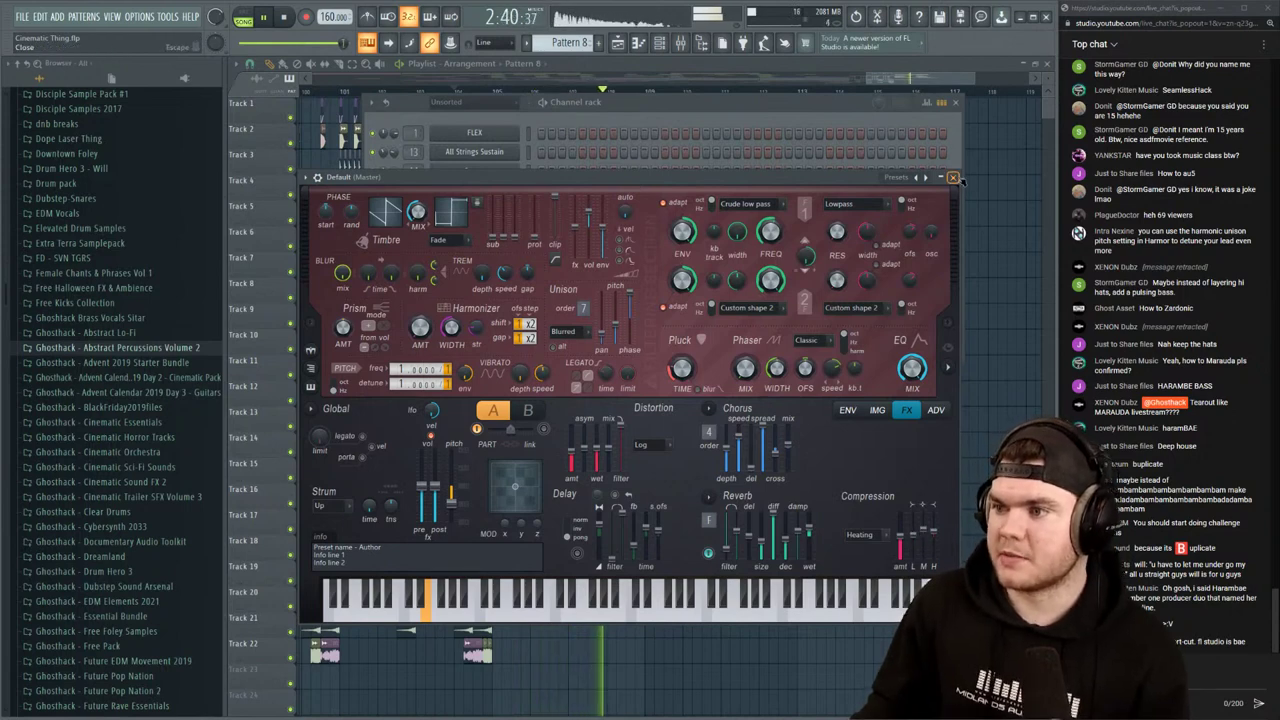
left_click(953, 177)
Assign the new Harmor channel to mixer Insert 38 and route that insert to Insert 40
key("F9")
left_click(634, 108)
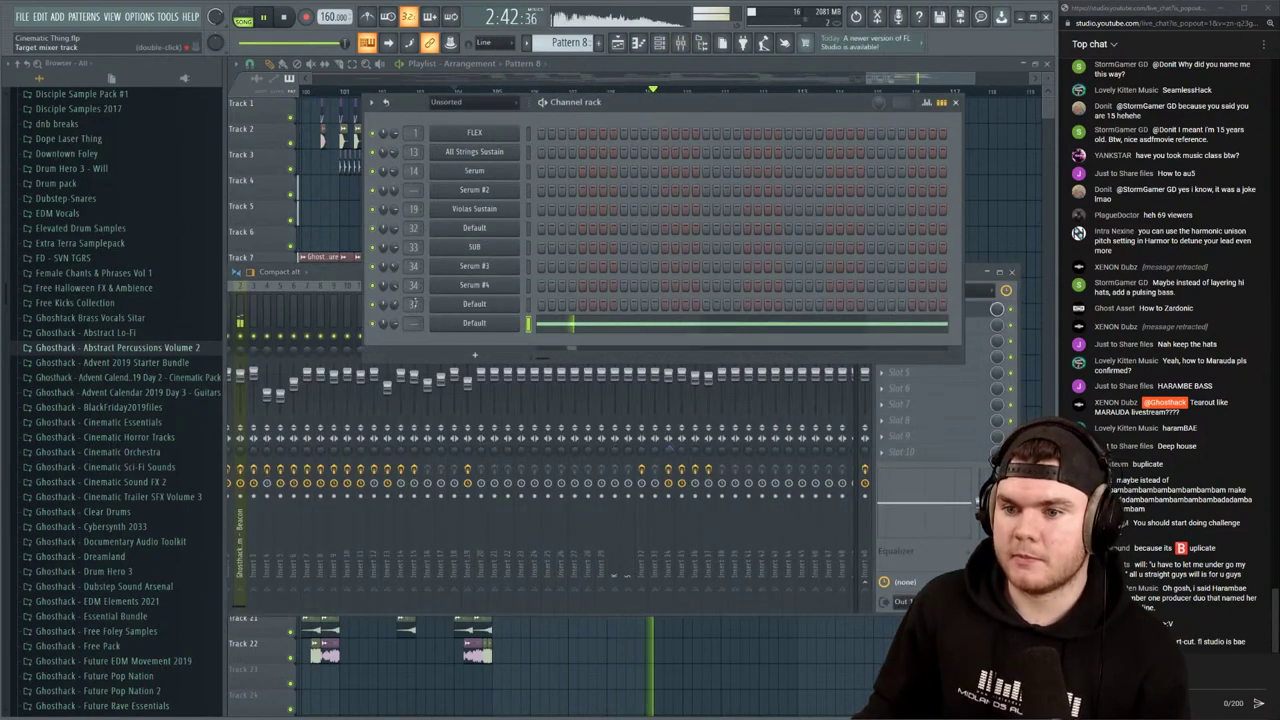
mouse_move(413, 323)
left_mouse_down()
mouse_move(413, 294)
mouse_move(413, 307)
left_mouse_up()
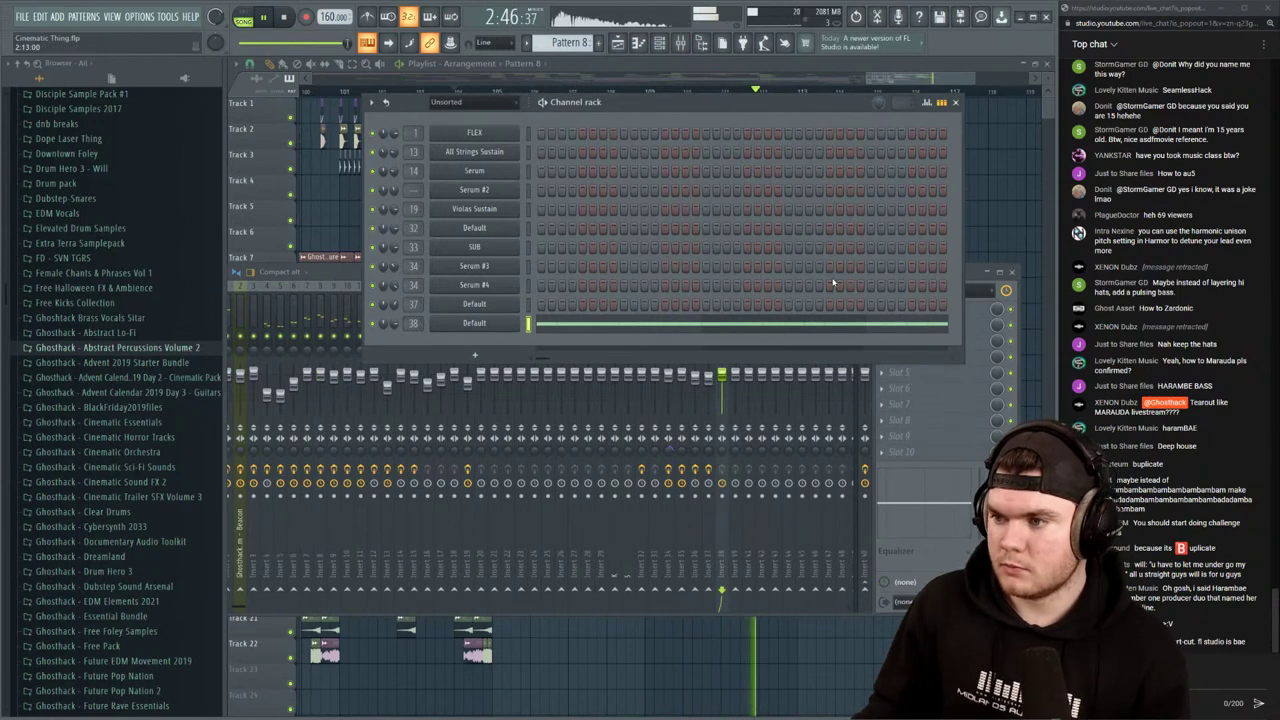
left_click(958, 275)
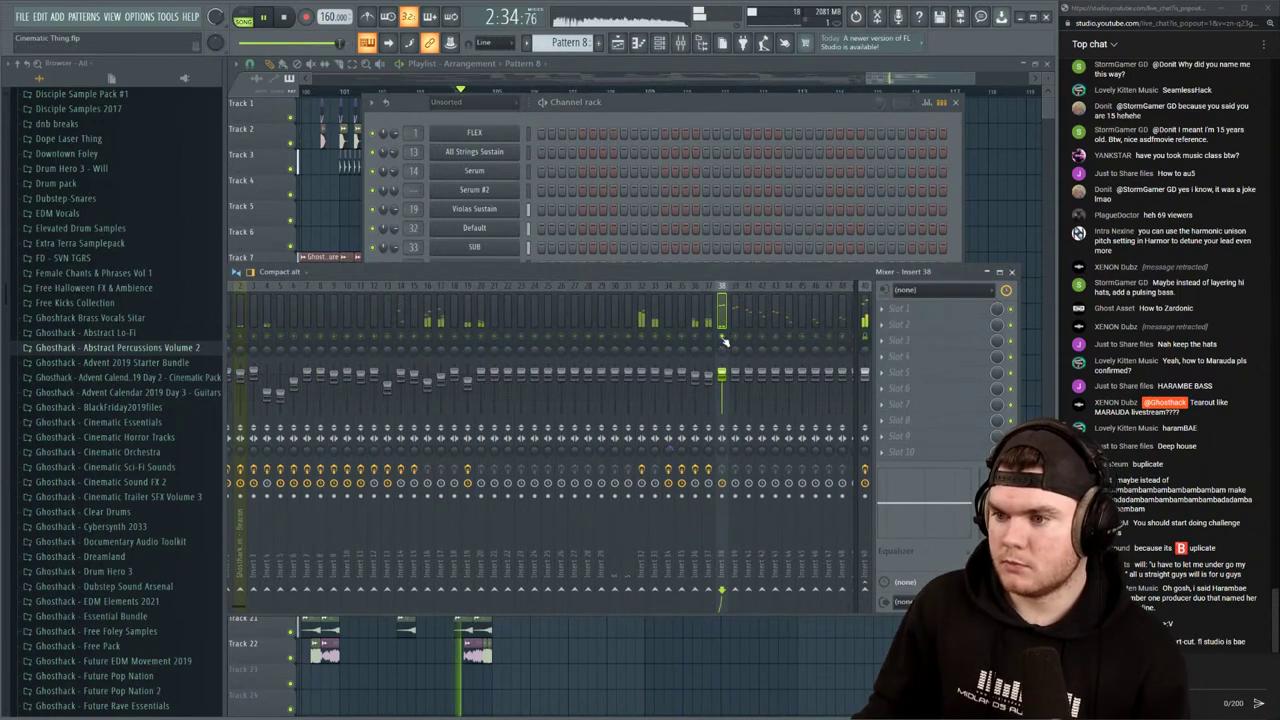
right_click(865, 588)
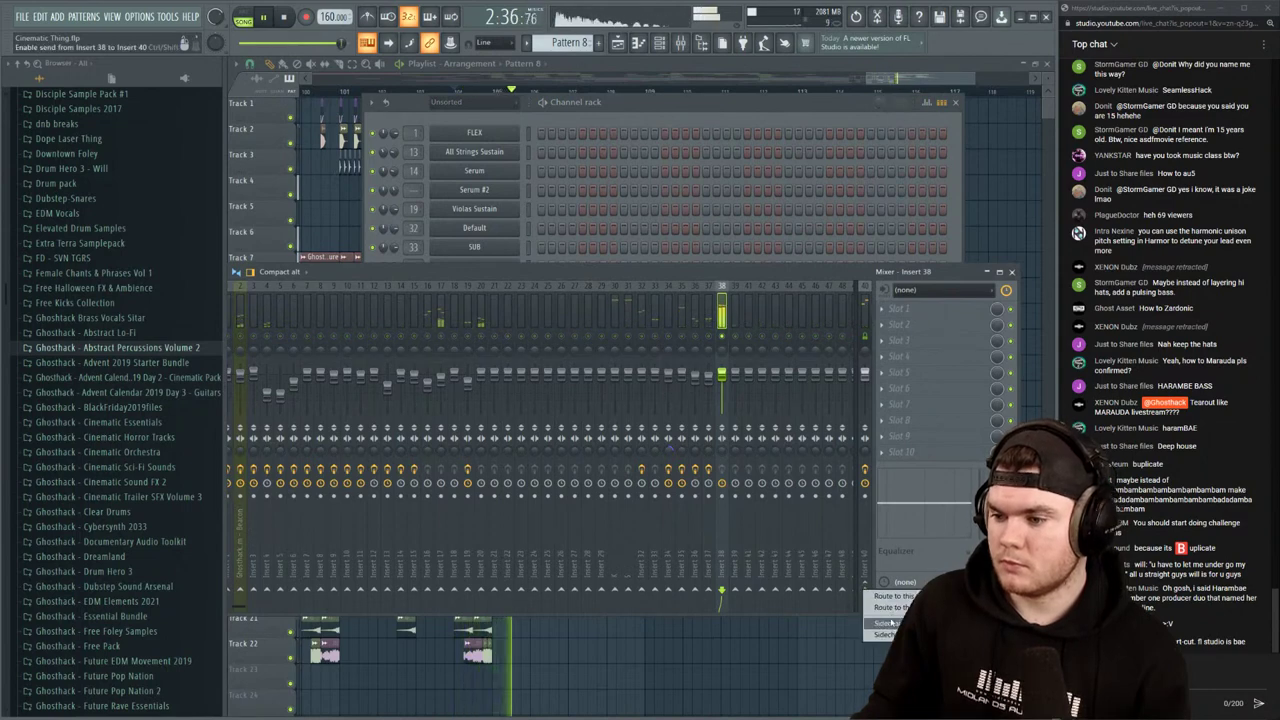
left_click(889, 608)
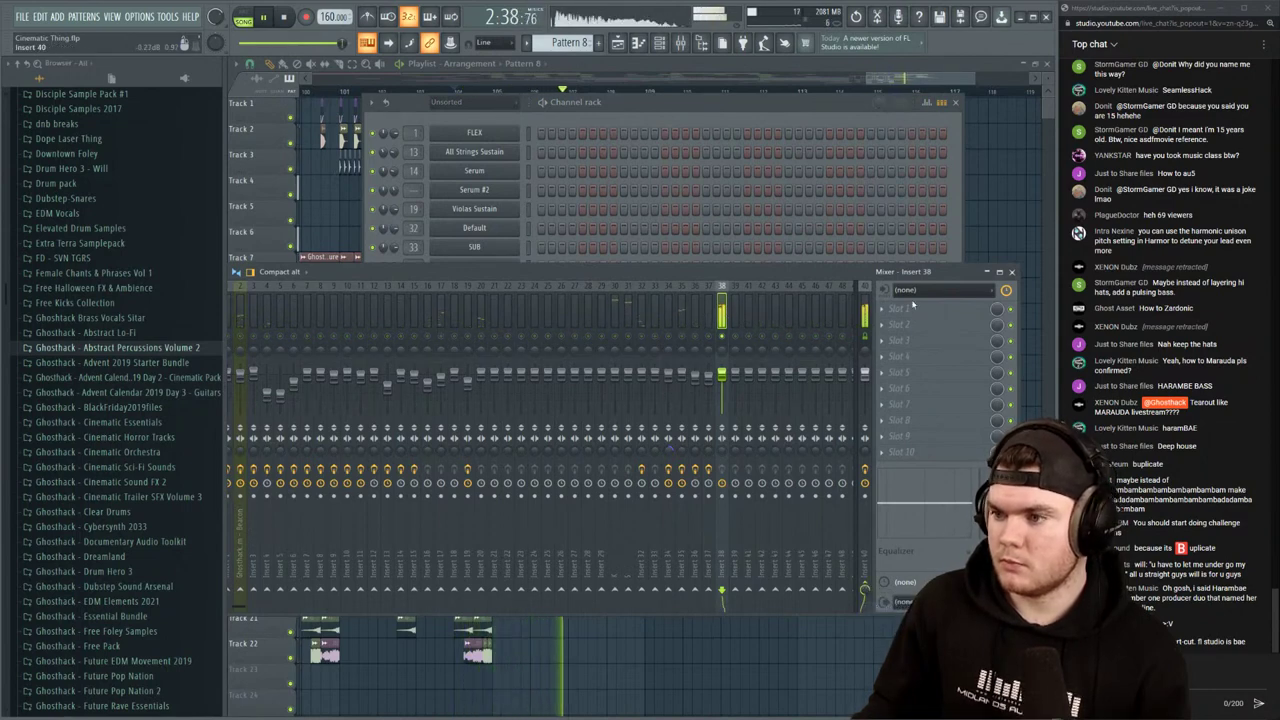
Add Fruity Parametric EQ 2 to Insert 38, load an EQ preset and set its high-pass band to about 43 Hz
left_click(912, 305)
left_click(641, 696)
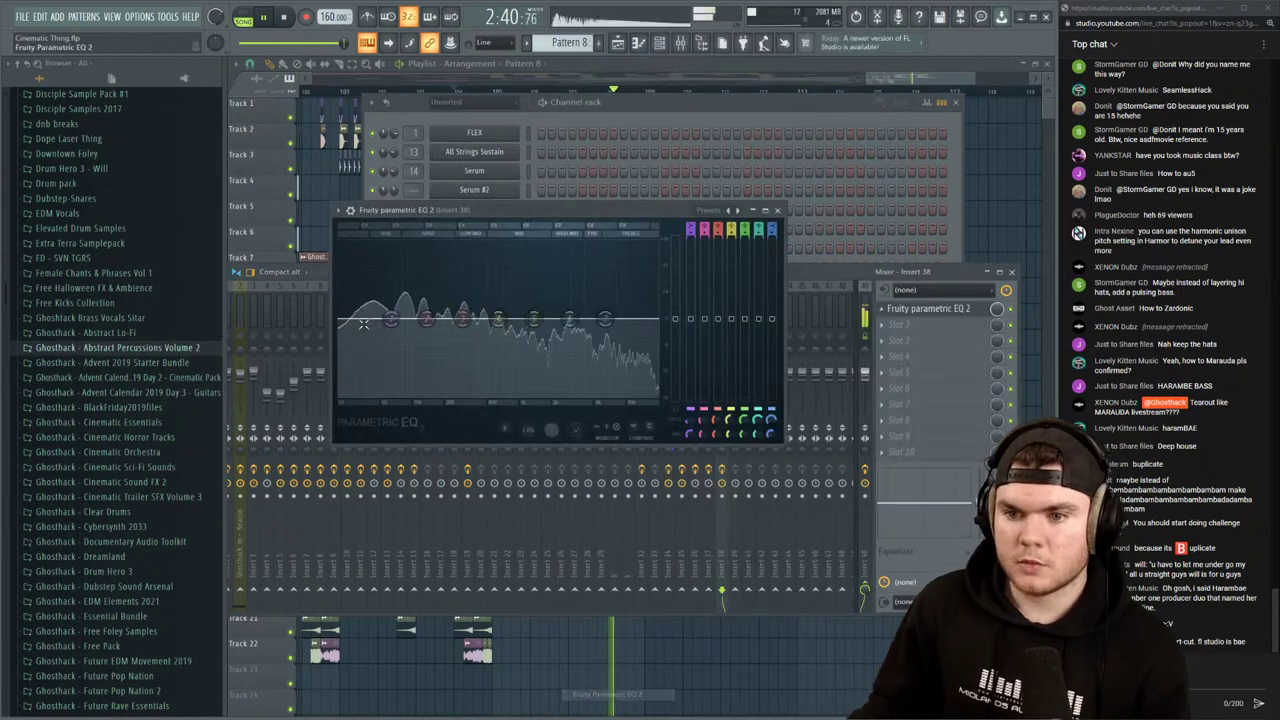
left_click(708, 210)
left_click(754, 239)
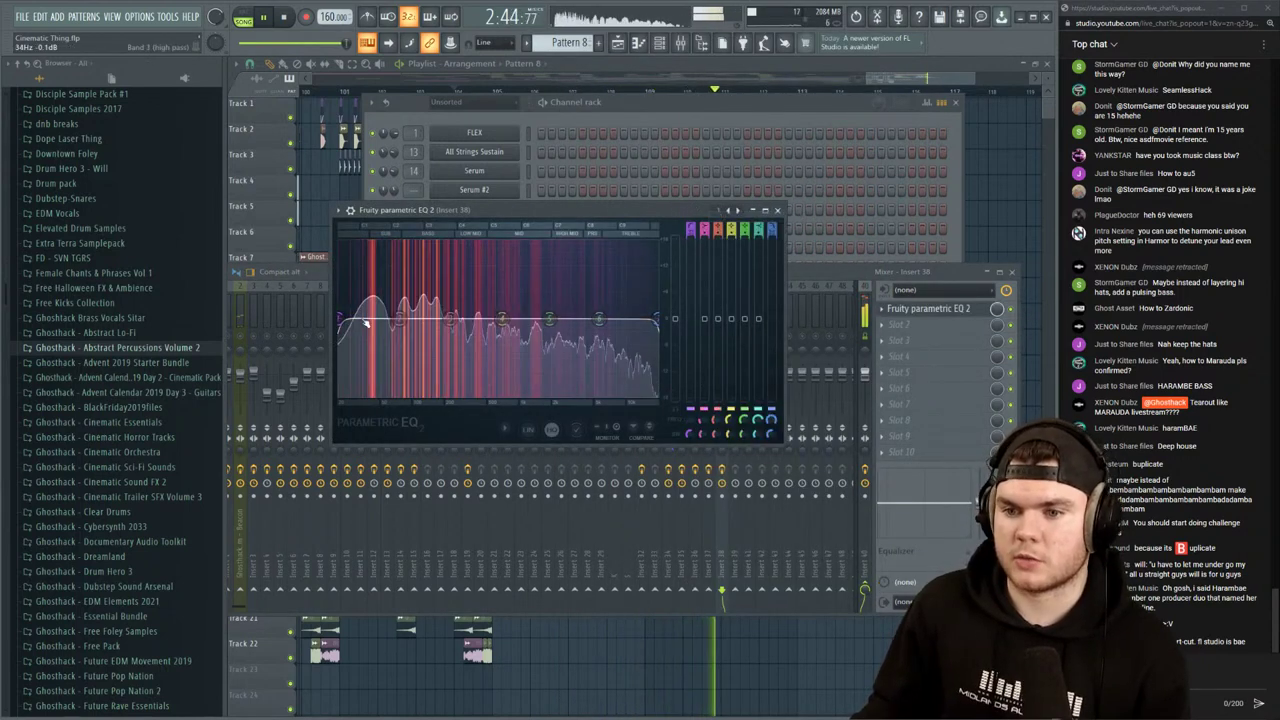
left_click_drag(341, 319, 371, 318)
key("space")
key("space")
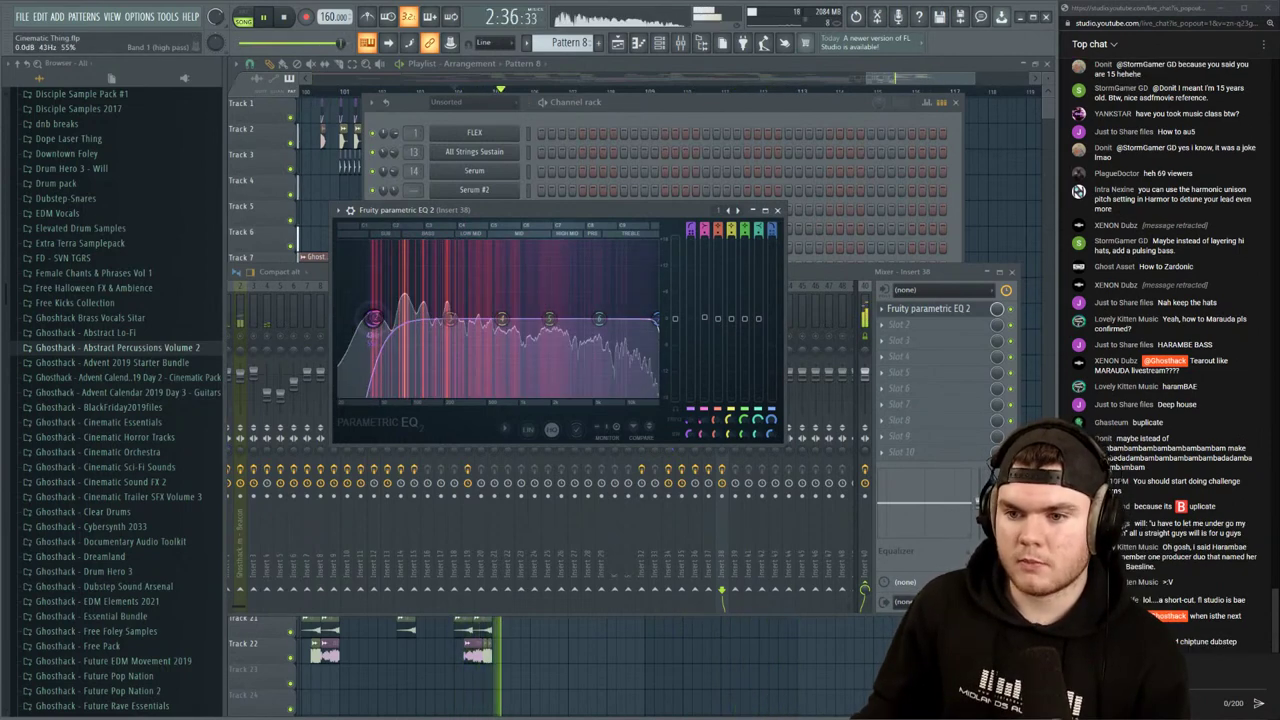
Cut the strong low peak with a widened EQ band and lower Insert 38's volume to 84%
left_click_drag(450, 319, 403, 359)
scroll(415, 286, "down", 5)
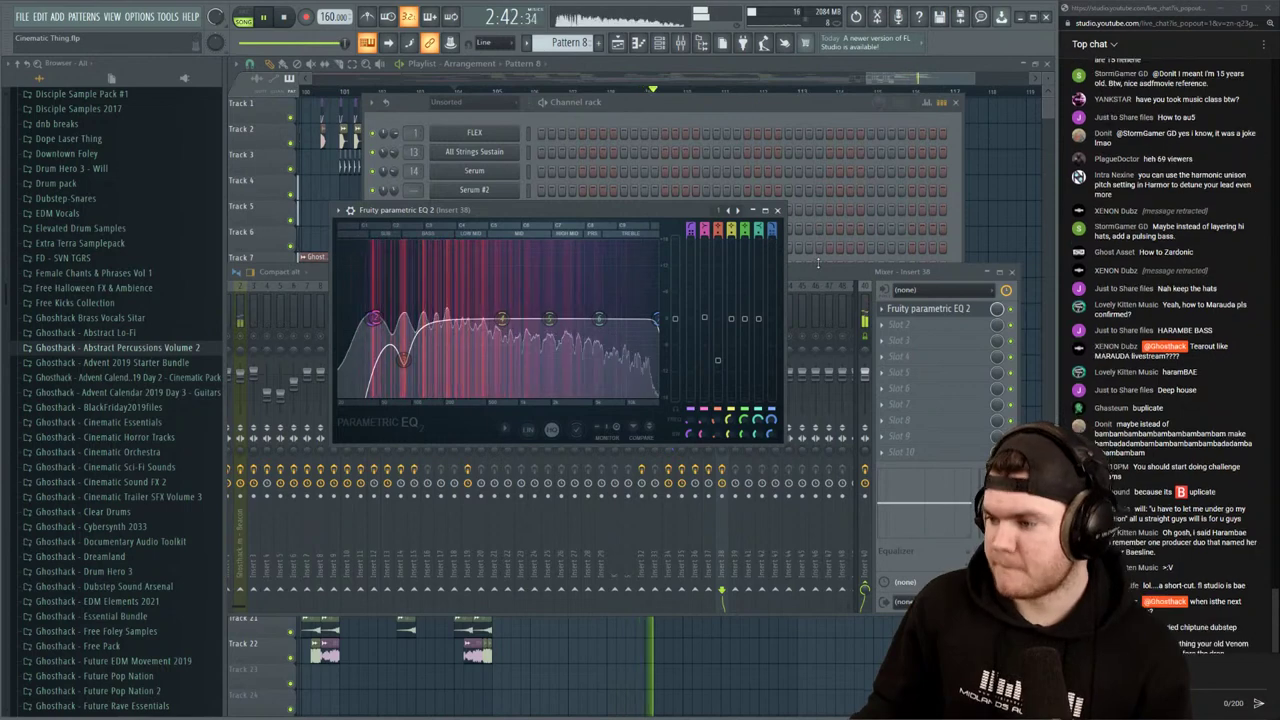
left_click(913, 311)
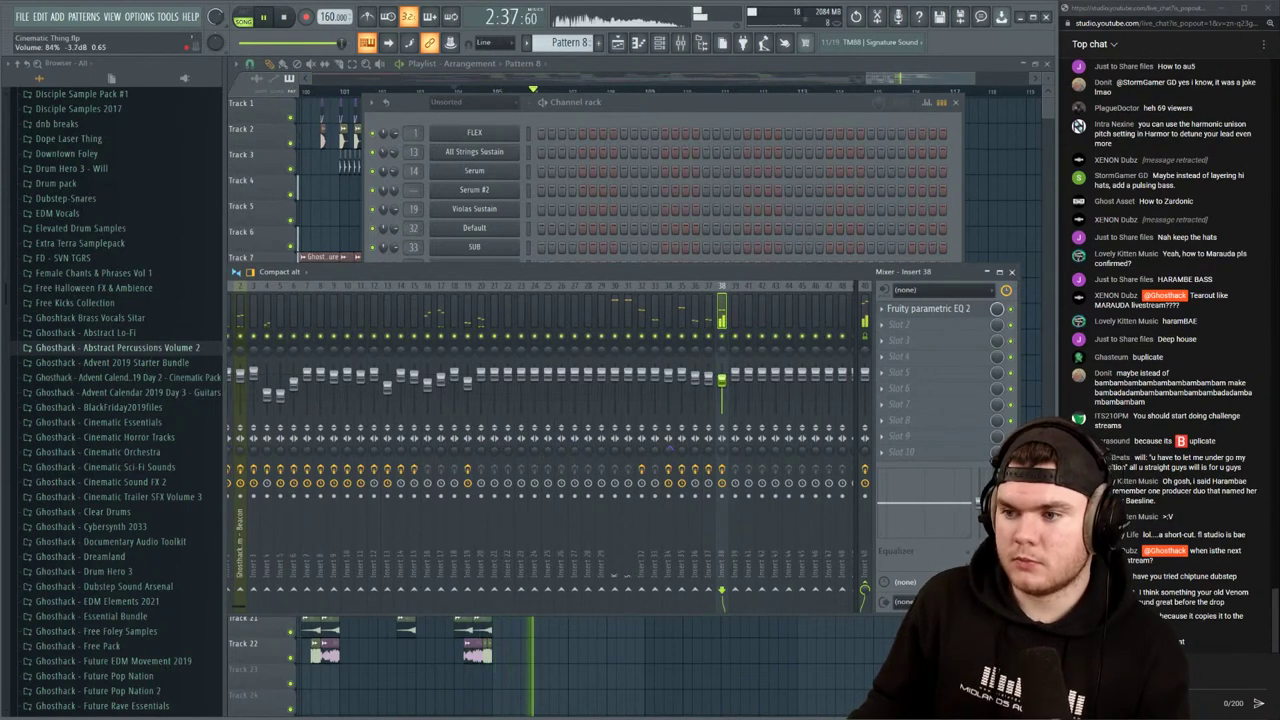
left_click(901, 311)
left_click(902, 311)
Add OTT to Insert 38's second slot, reduce its depth and set its time to about 595%
left_click(904, 325)
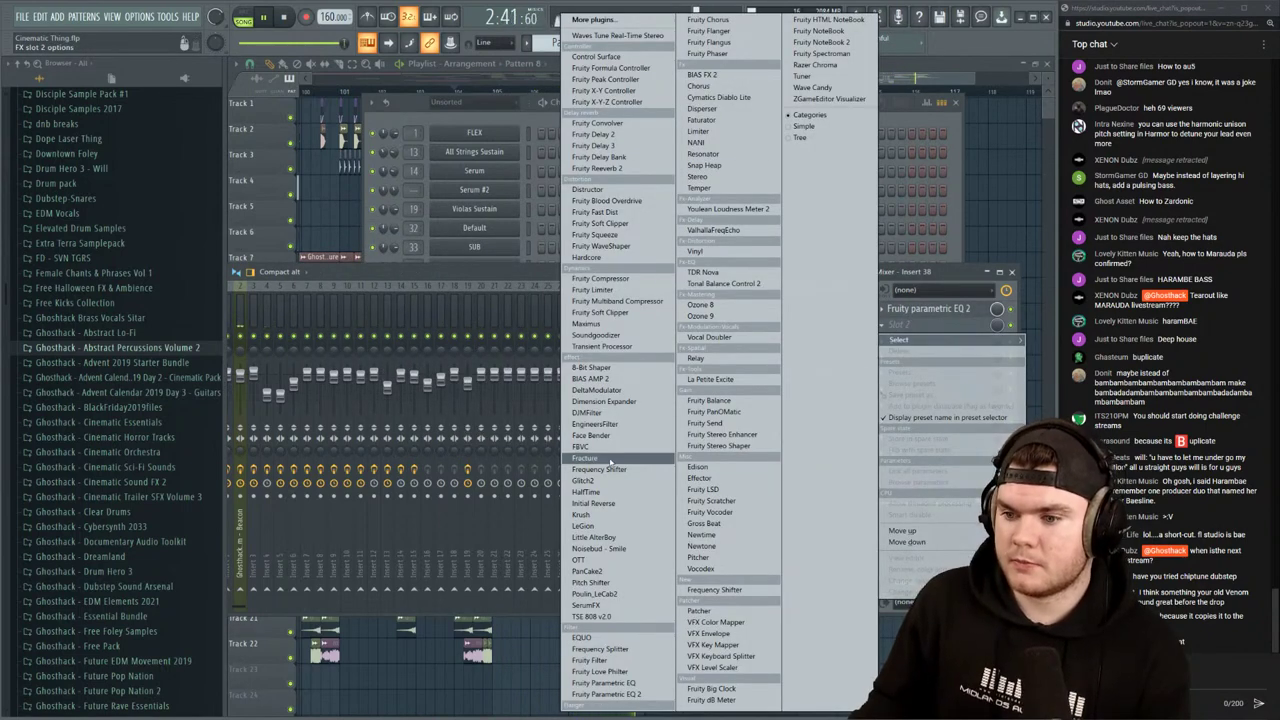
left_click(605, 559)
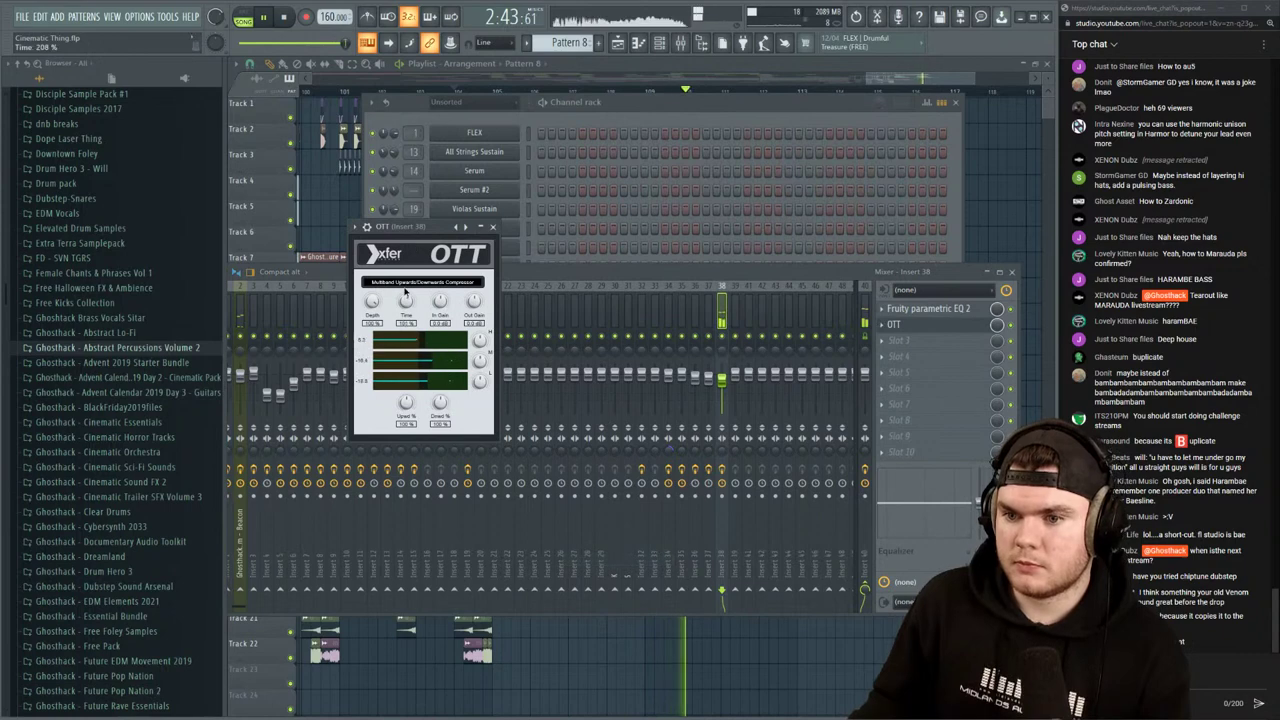
left_click_drag(405, 291, 370, 356)
left_click_drag(406, 302, 404, 297)
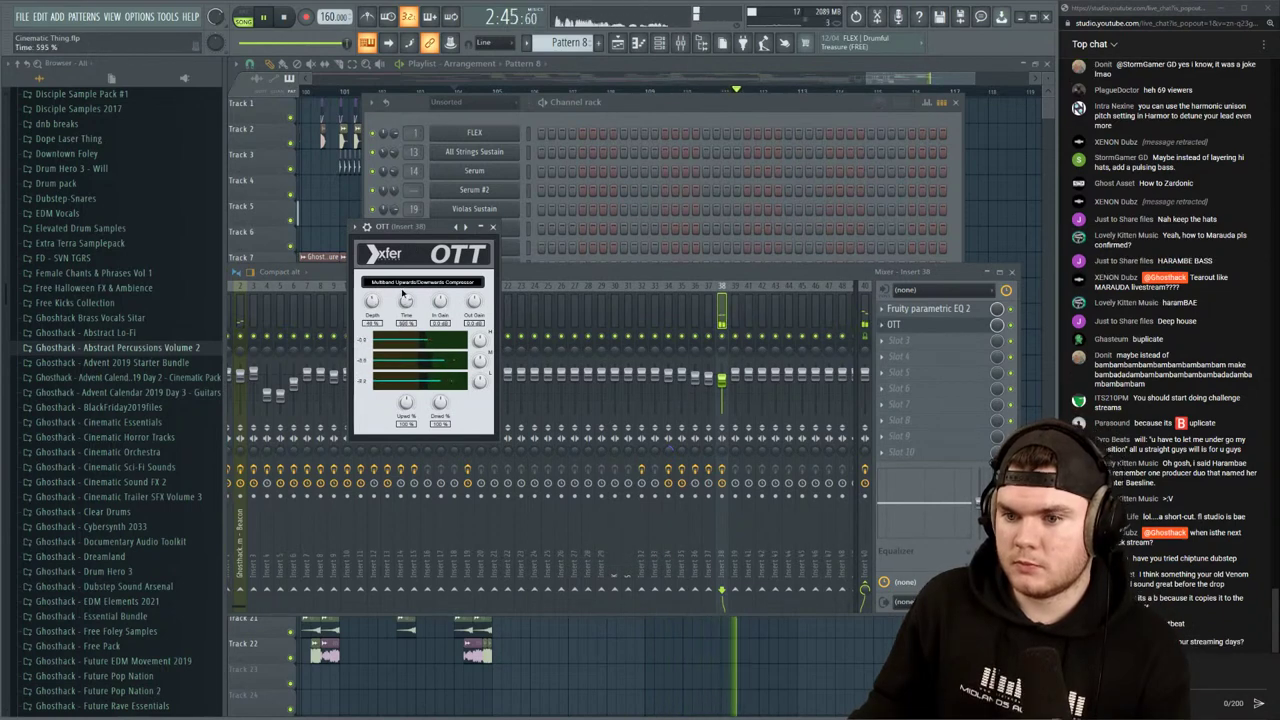
Add Fruity Limiter to Insert 38's third slot and lower its ceiling to about -8.3 dB during playback
left_click(899, 341)
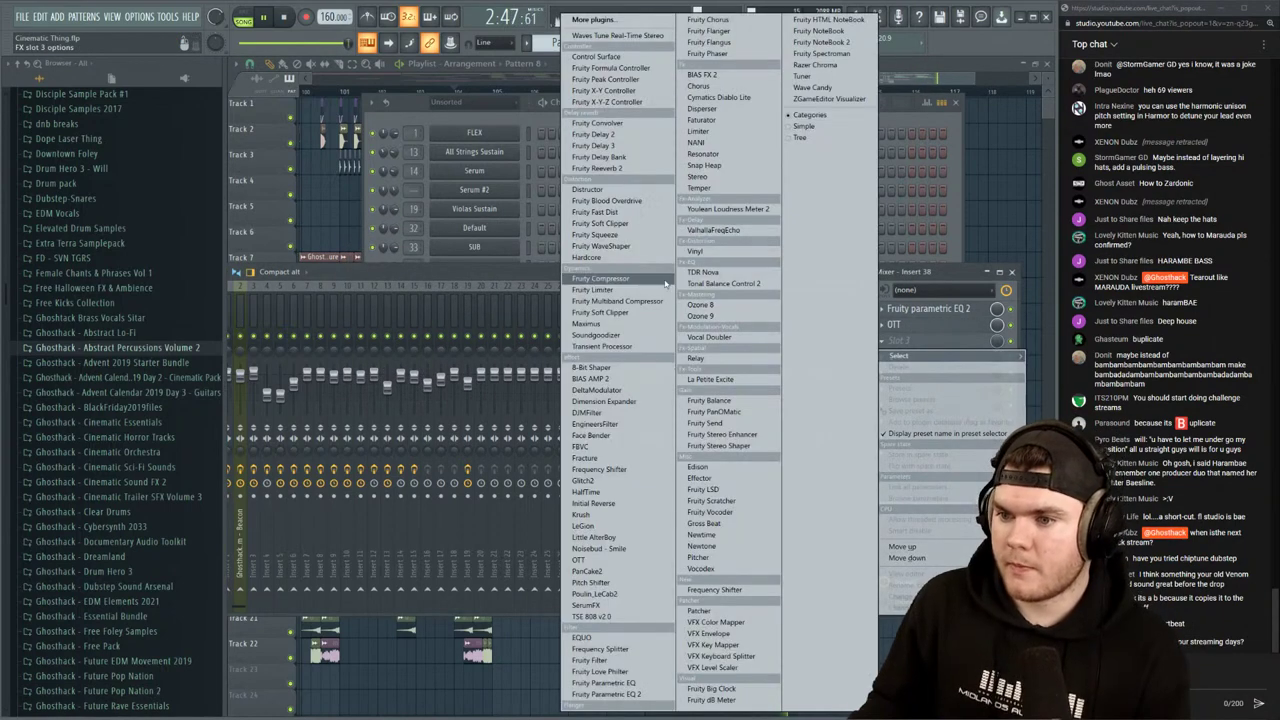
left_click(600, 289)
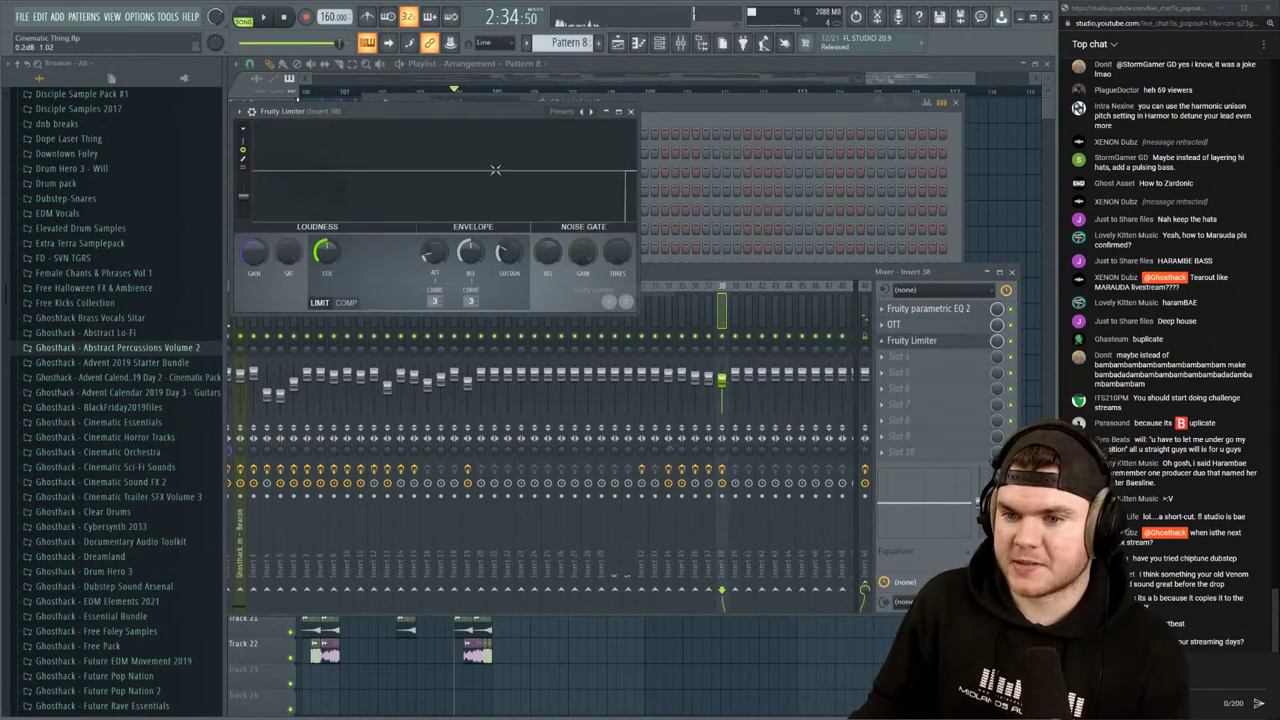
key("space")
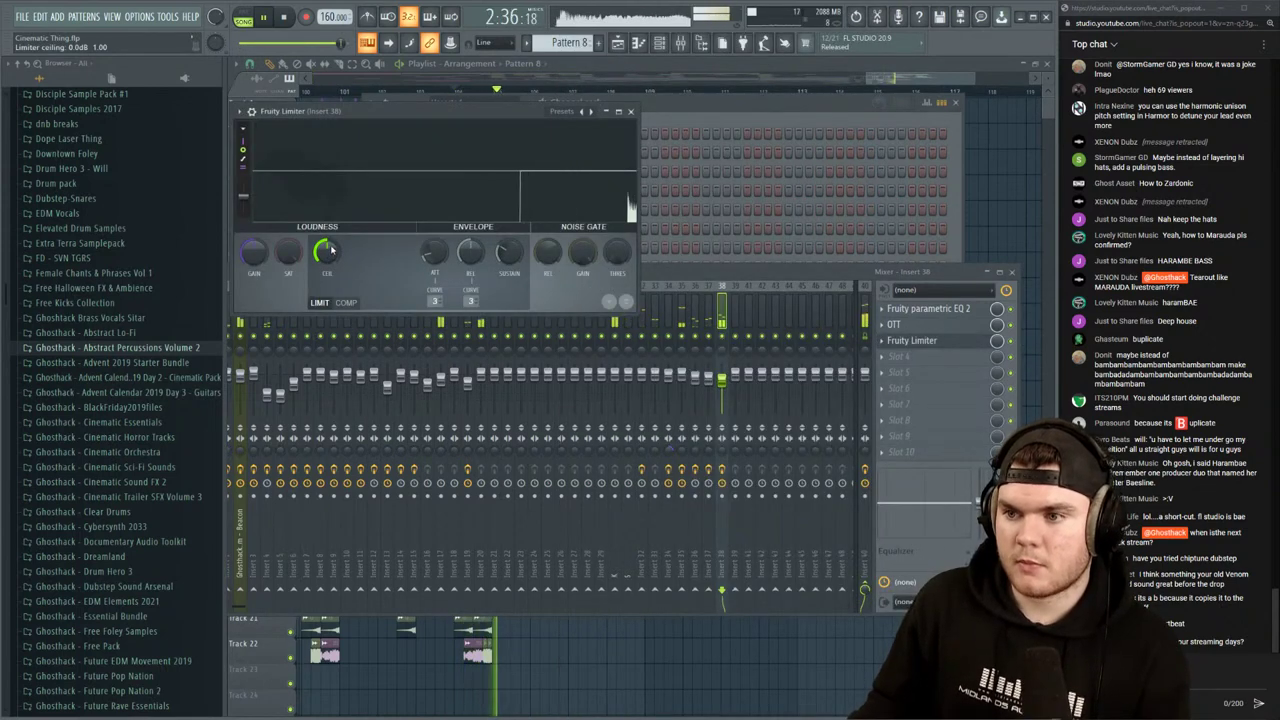
left_click_drag(331, 252, 331, 290)
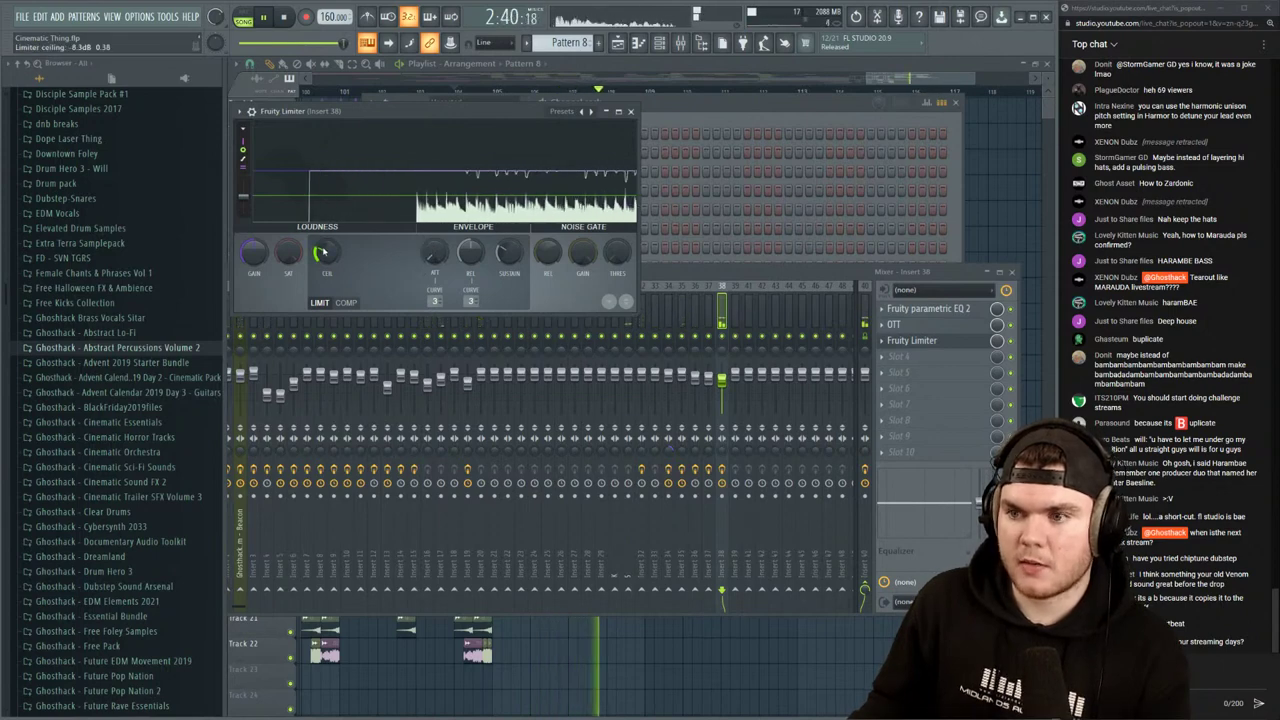
left_click(910, 341)
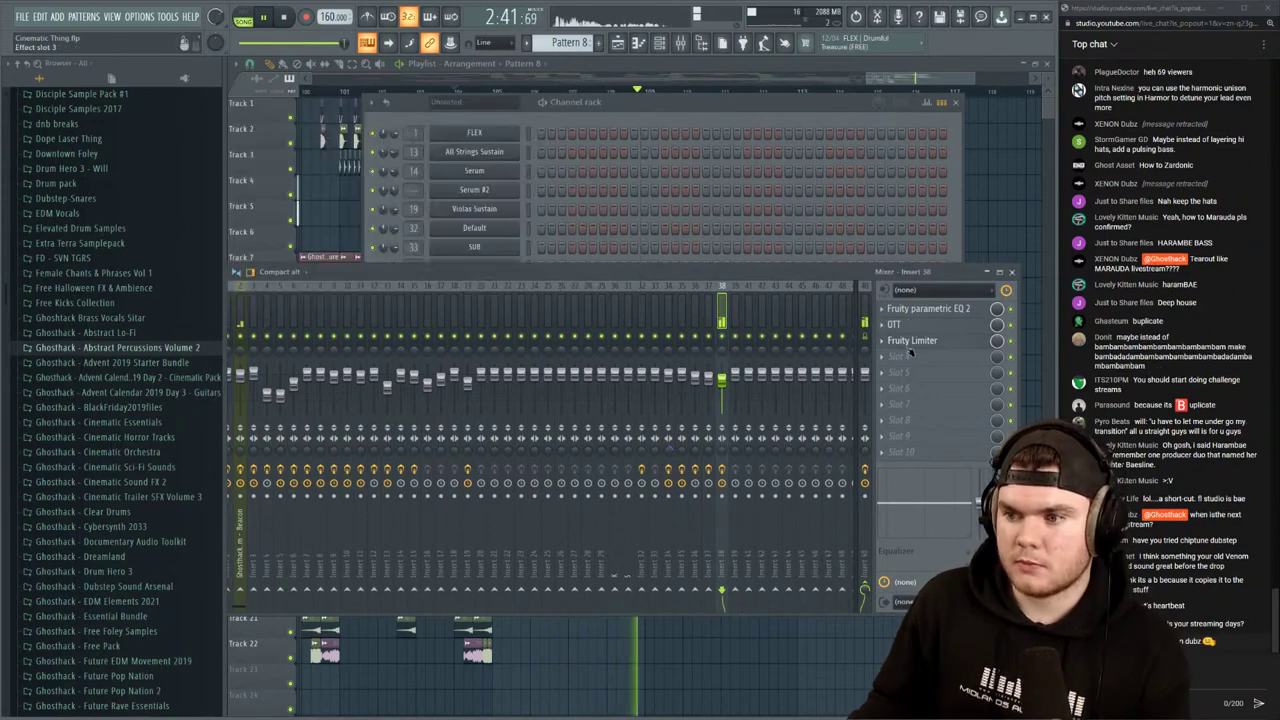
Open the Harmor channel's plugin and set its pluck decay length to about 9%
left_click(714, 119)
left_click(492, 325)
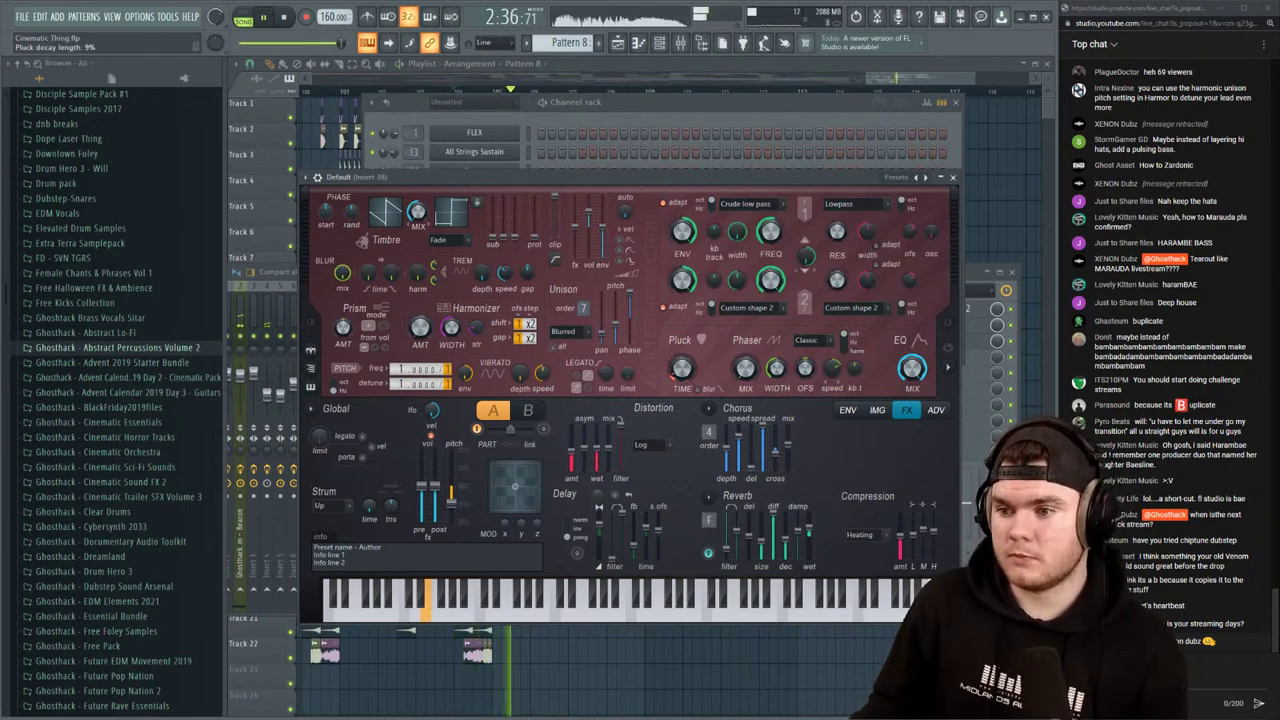
Select bars 105 to 113 in the playlist as the loop region for playback
left_click(681, 62)
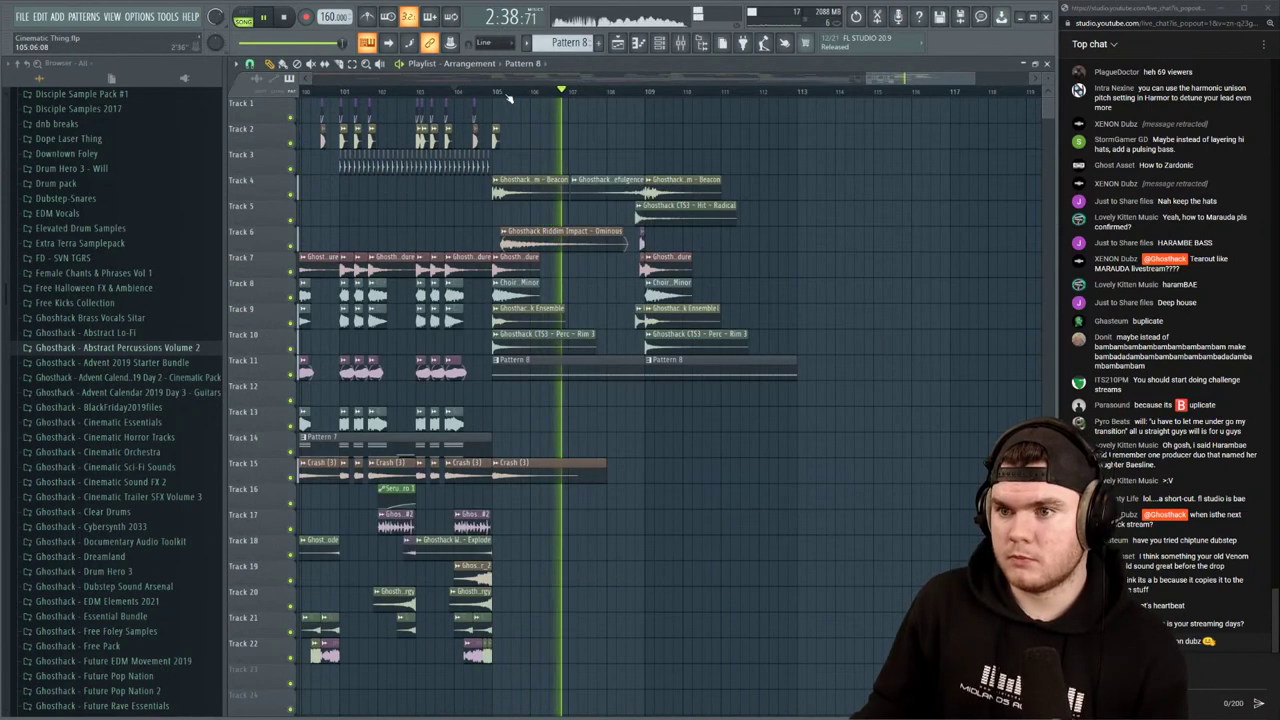
left_click_drag(497, 91, 827, 107)
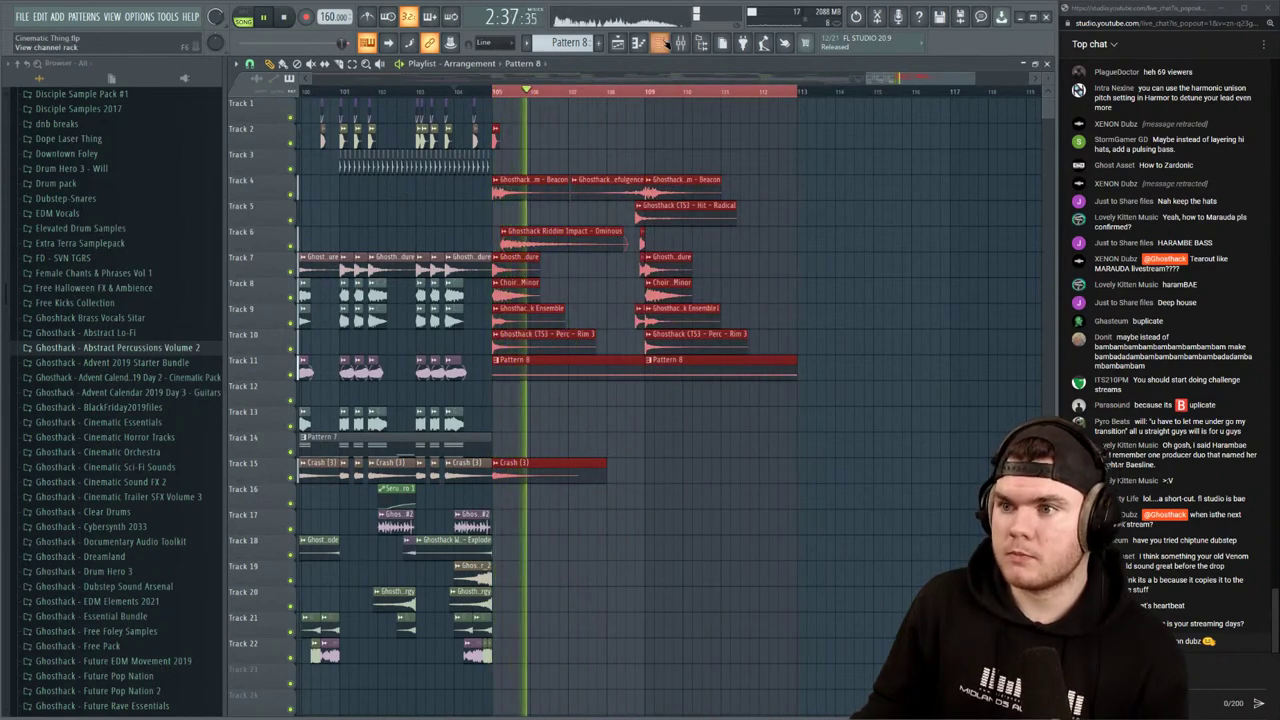
Create an automation clip for the Insert 38 synth's pluck decay length, spanning bars 105 to 113
key("F6")
left_click(494, 328)
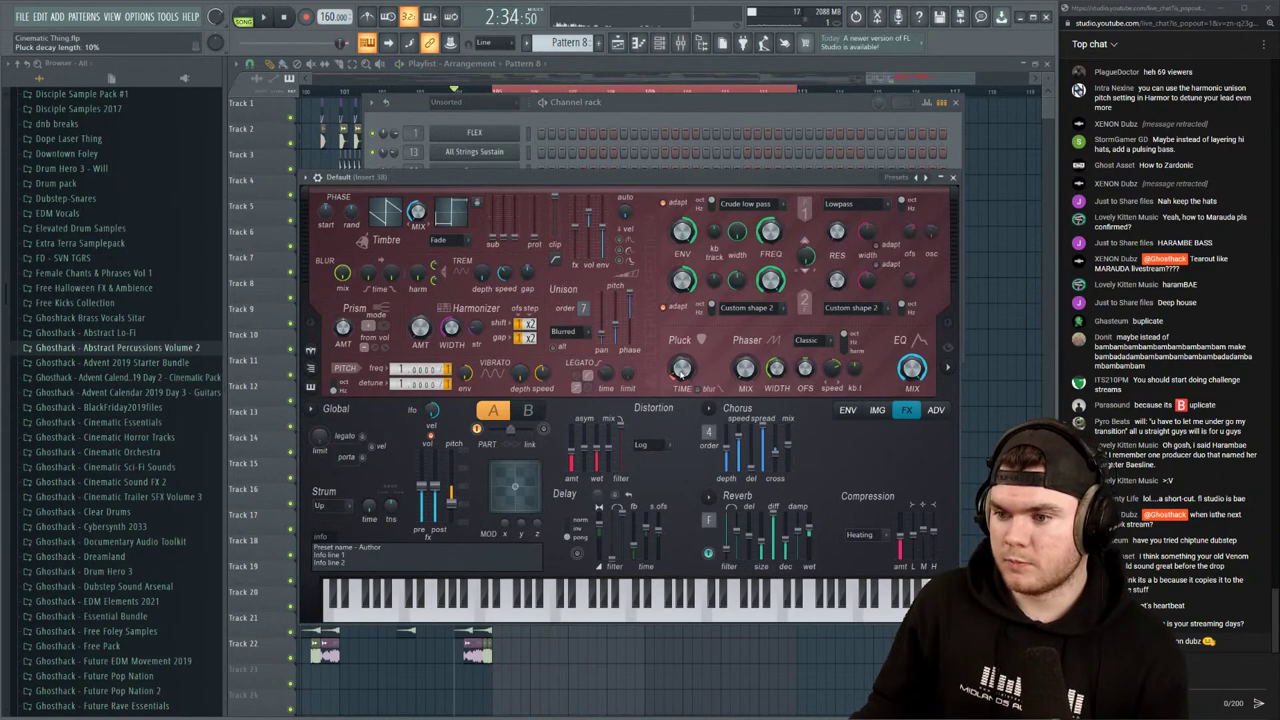
right_click(679, 369)
left_click(730, 494)
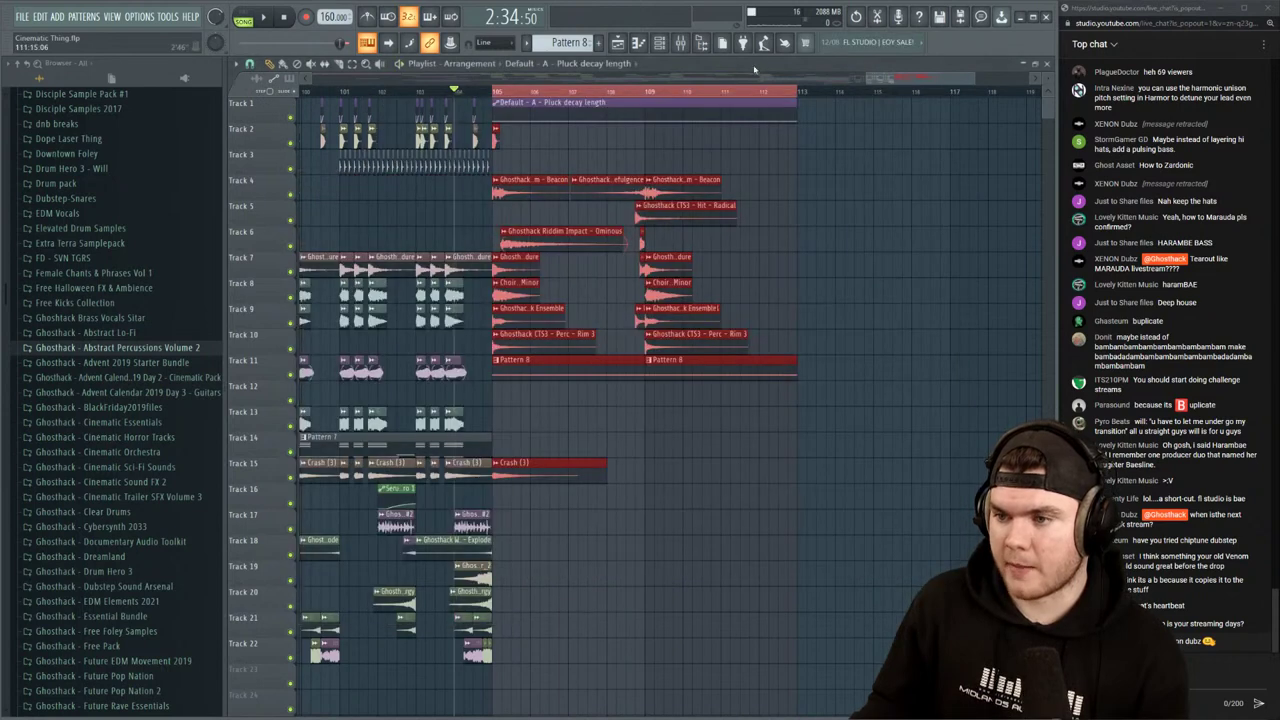
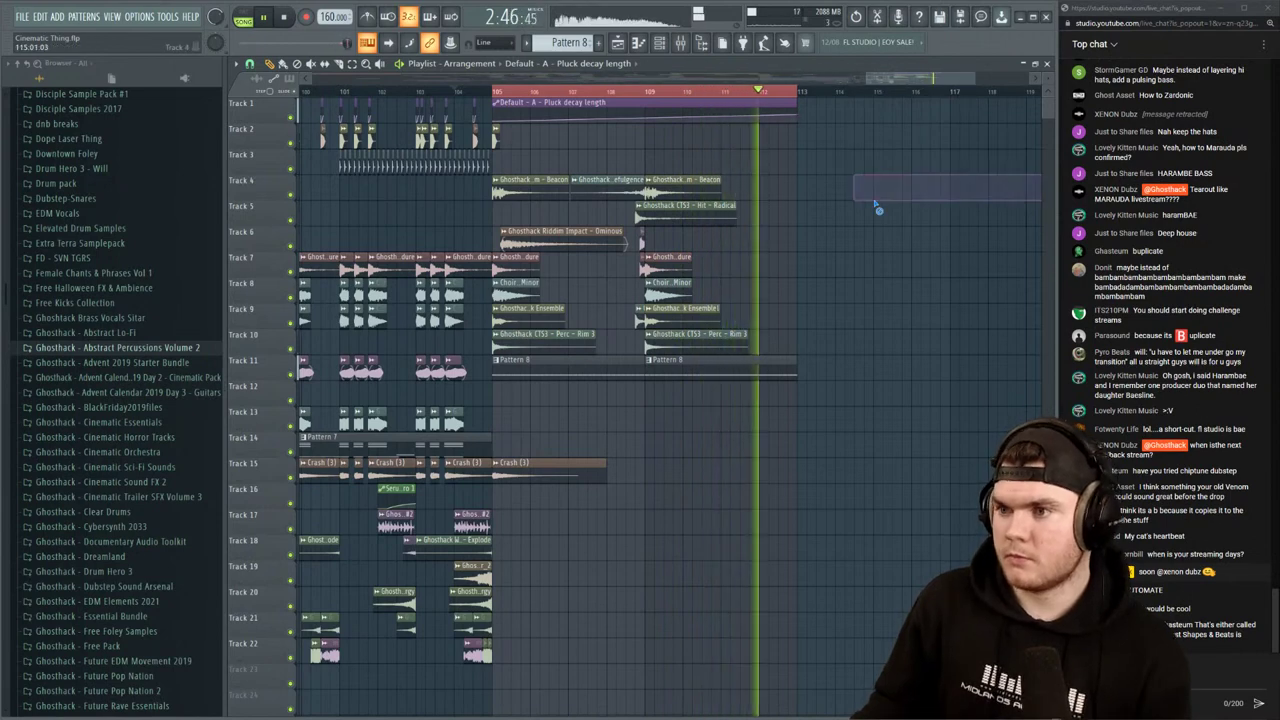
Clear the time selection over bars 105 to 113 and play back the section from bar 105
key("space")
left_click_drag(802, 93, 492, 93)
key("space")
left_click(493, 92)
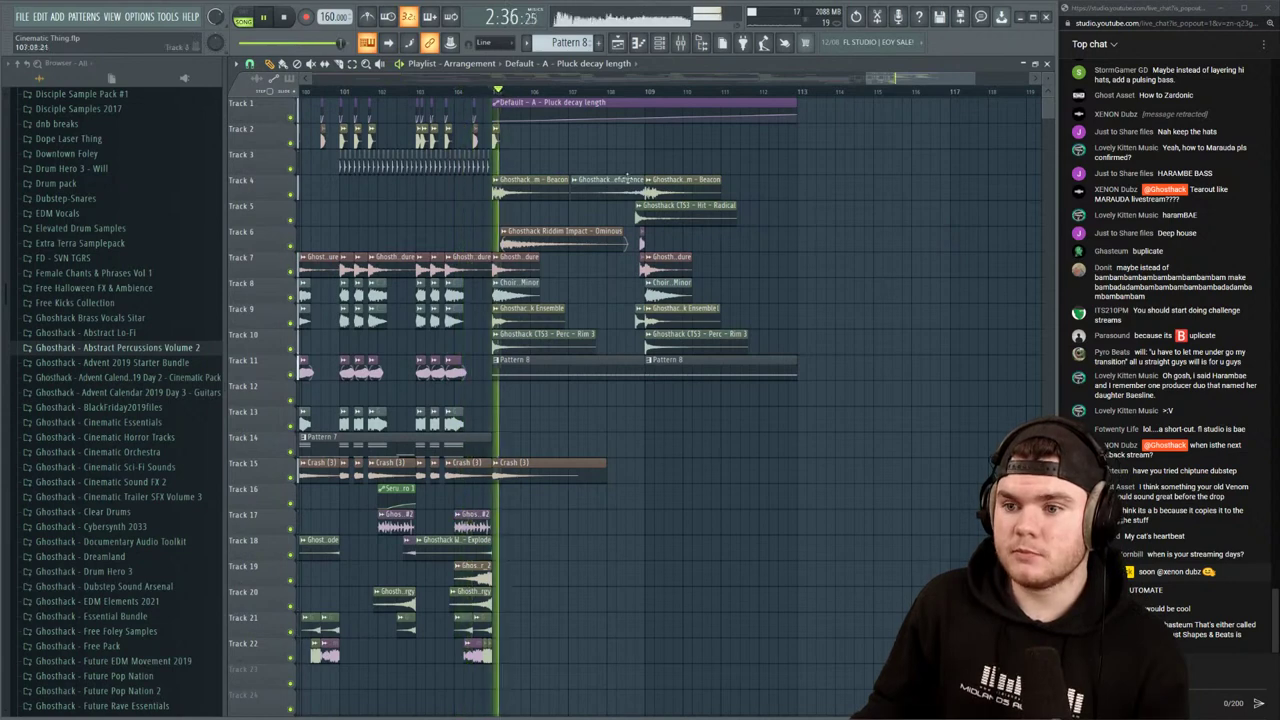
key("space")
Copy the Ghosthack CTS3 - Drone - Dream - C clip to Track 12 at bar 105 and play the transition into it
scroll(783, 102, "down", 5)
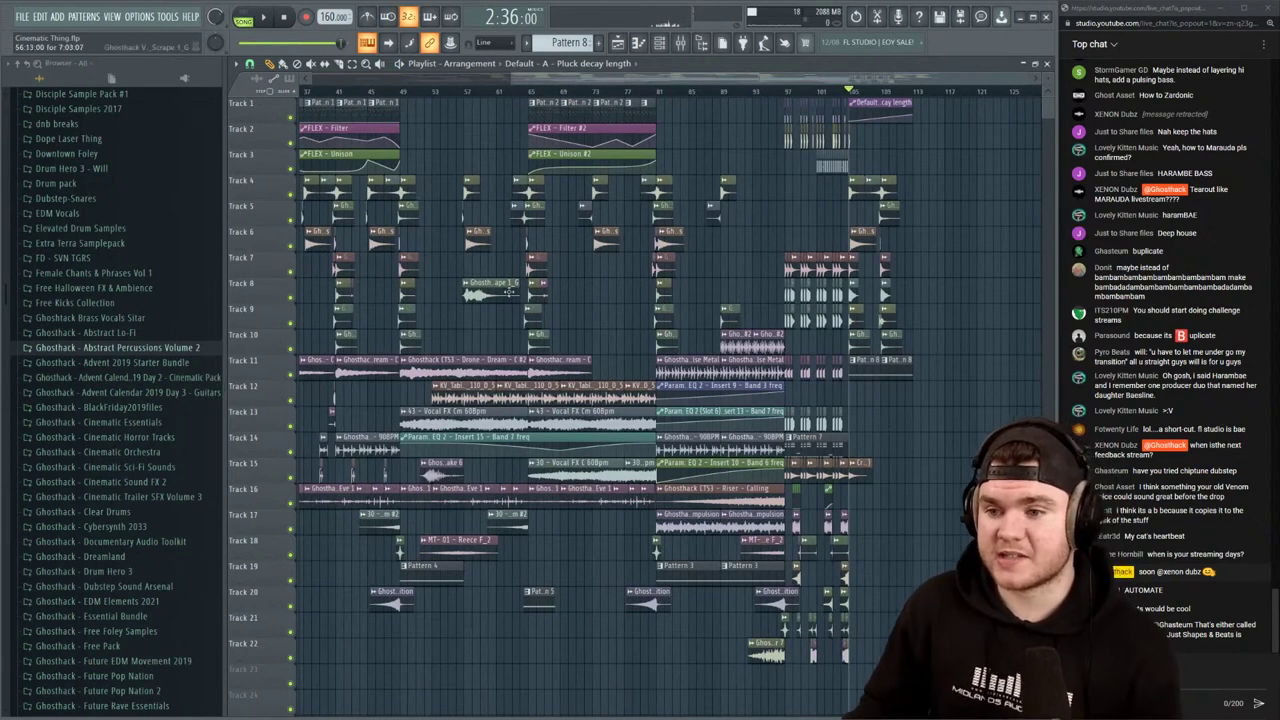
left_click(538, 92)
key("space")
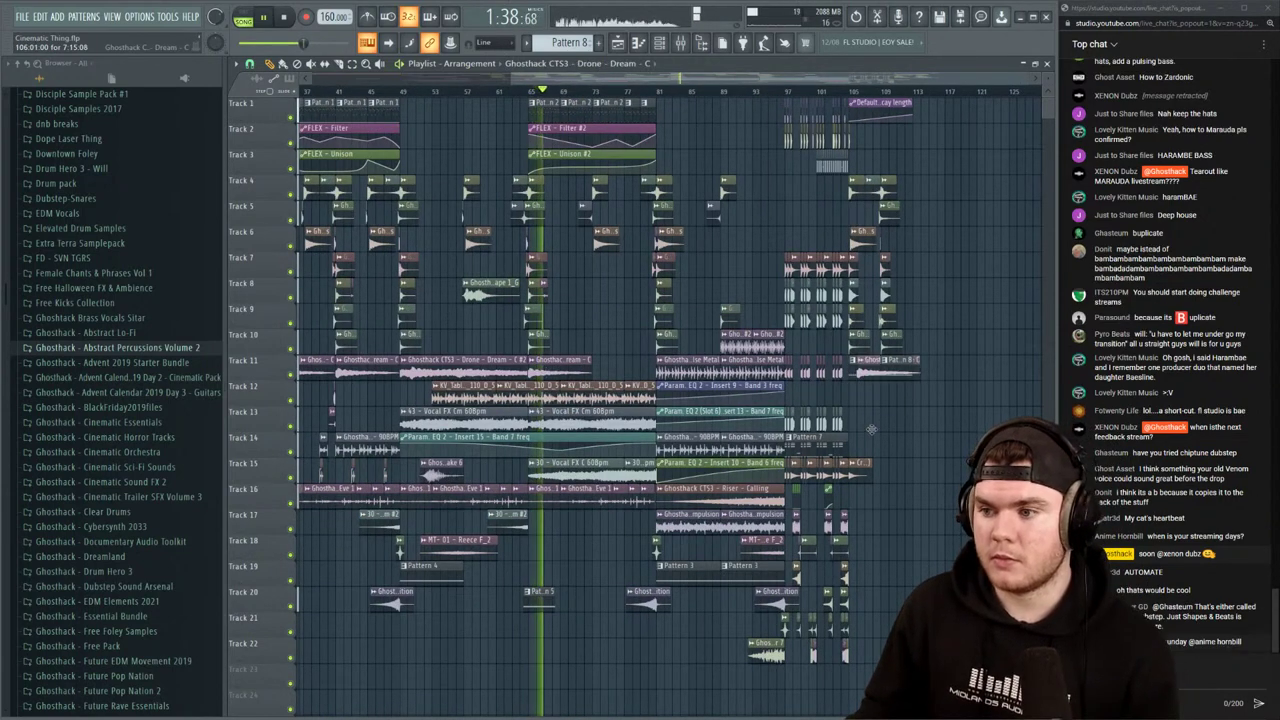
key("space")
left_click(843, 90)
key("space")
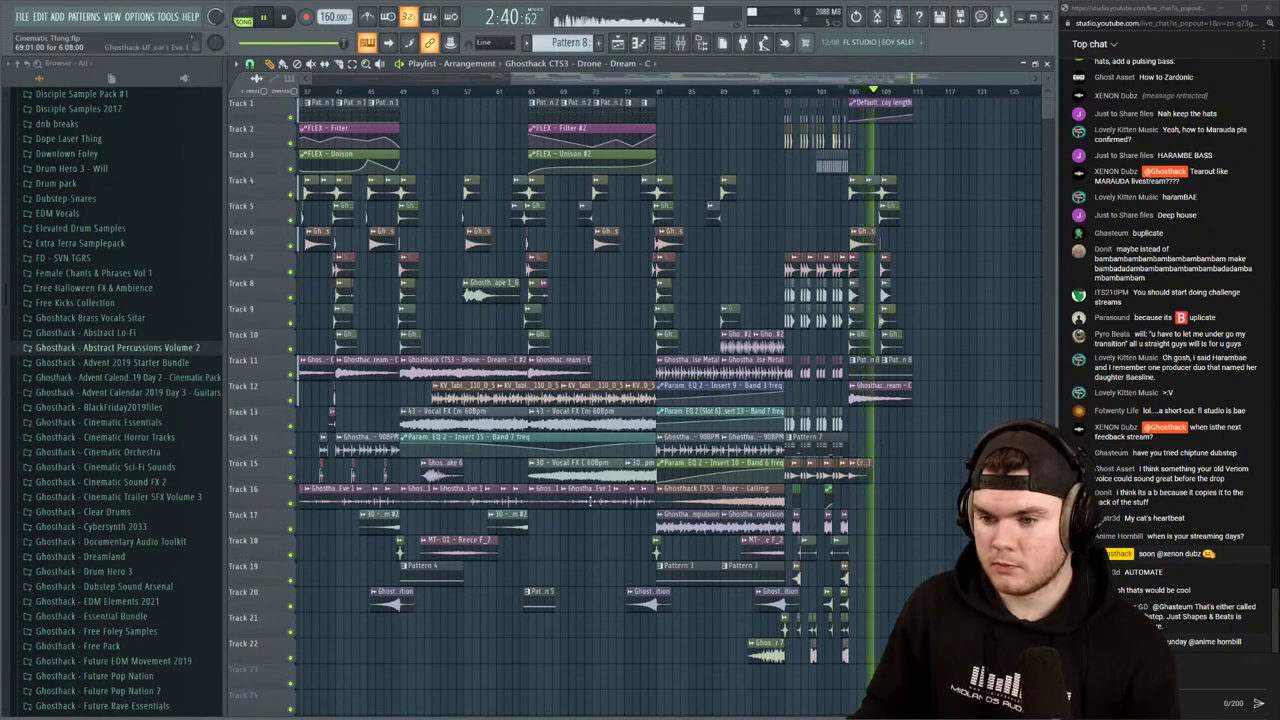
key("space")
Copy the Fireworks_New Year's Eve 1 clips onto Track 16 and arrange them to run from just after bar 105 to bar 113
left_click_drag(641, 501, 953, 486)
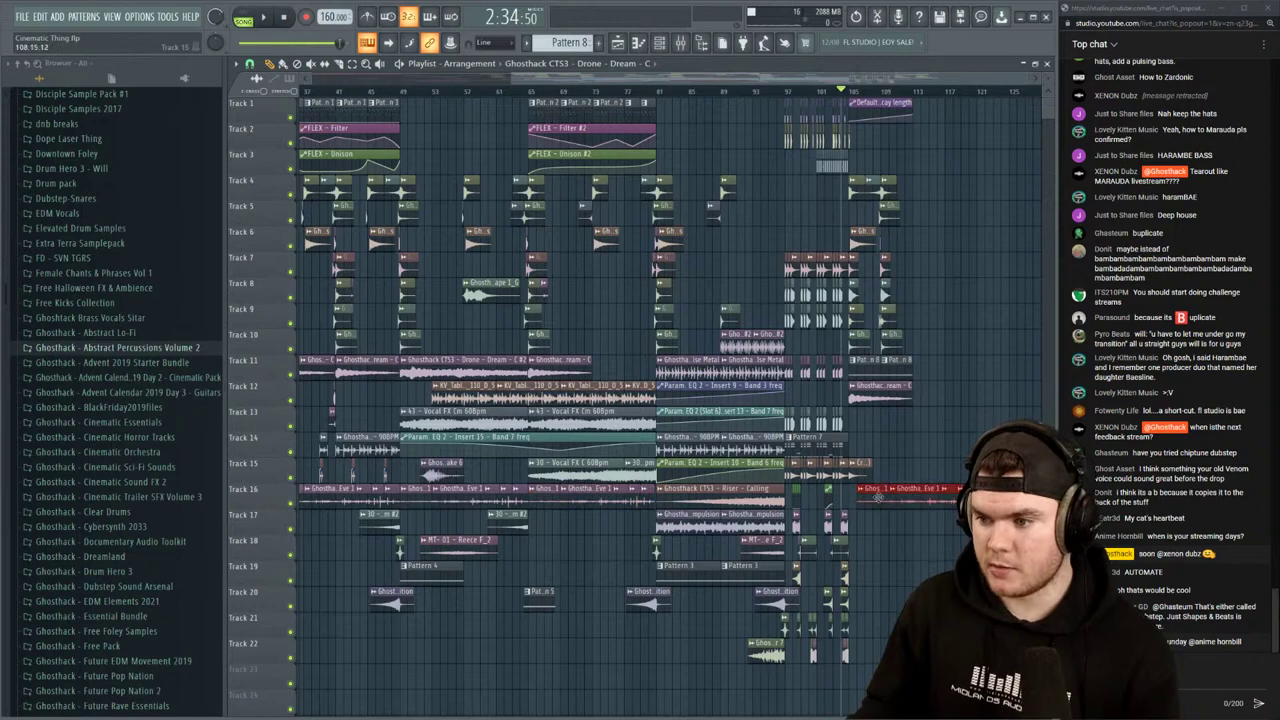
scroll(944, 98, "up", 4)
key("space")
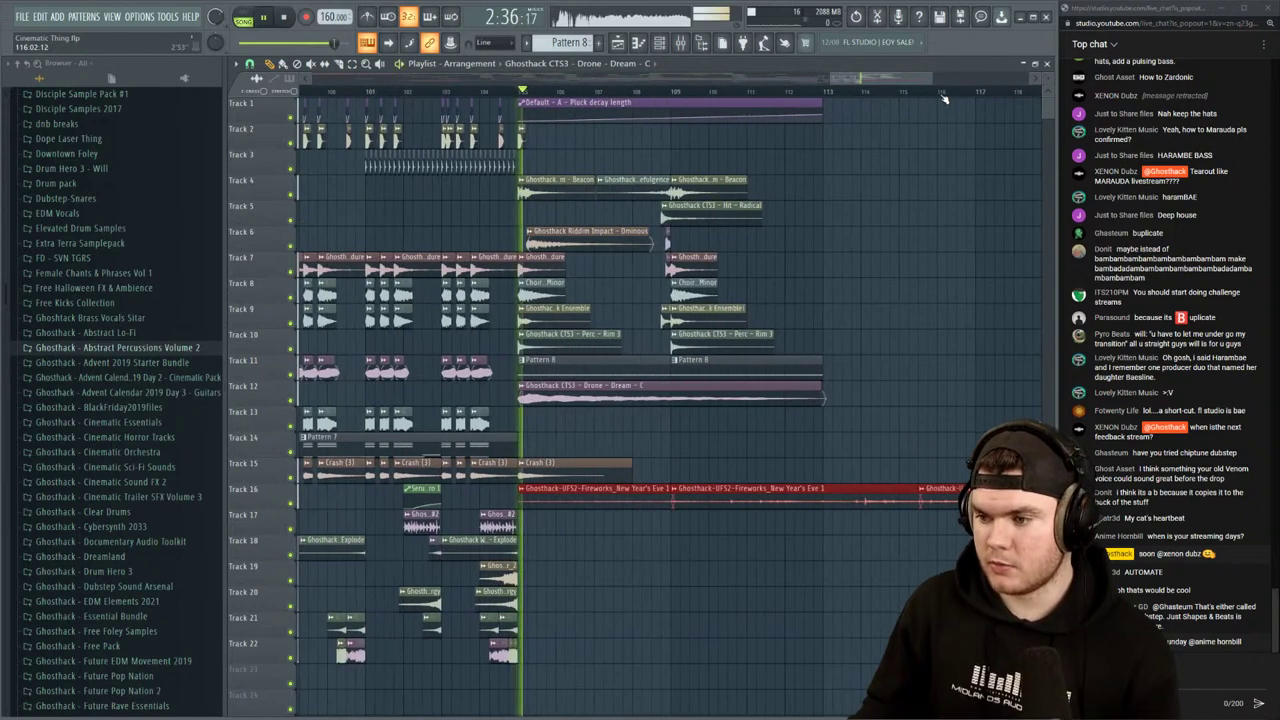
scroll(703, 409, "down", 1)
right_click(658, 452)
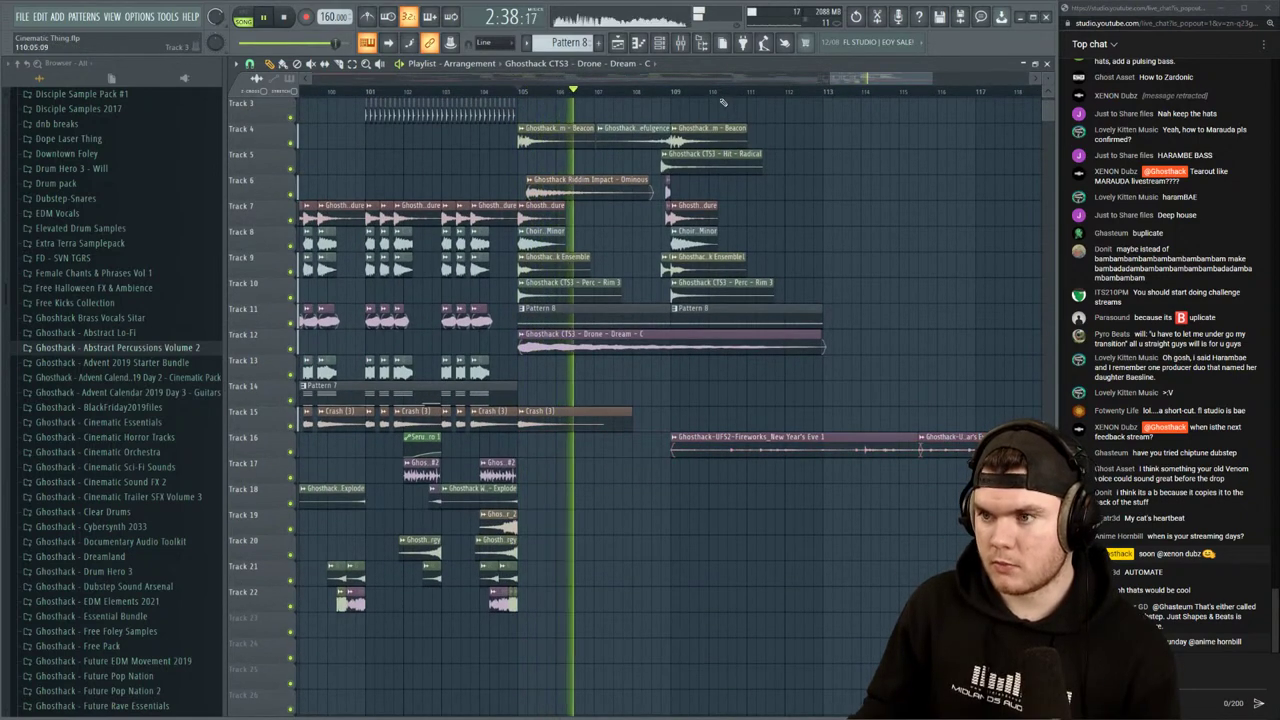
scroll(660, 452, "down", 4)
left_click_drag(745, 447, 707, 450)
left_click_drag(852, 449, 650, 447)
key("space")
key("space")
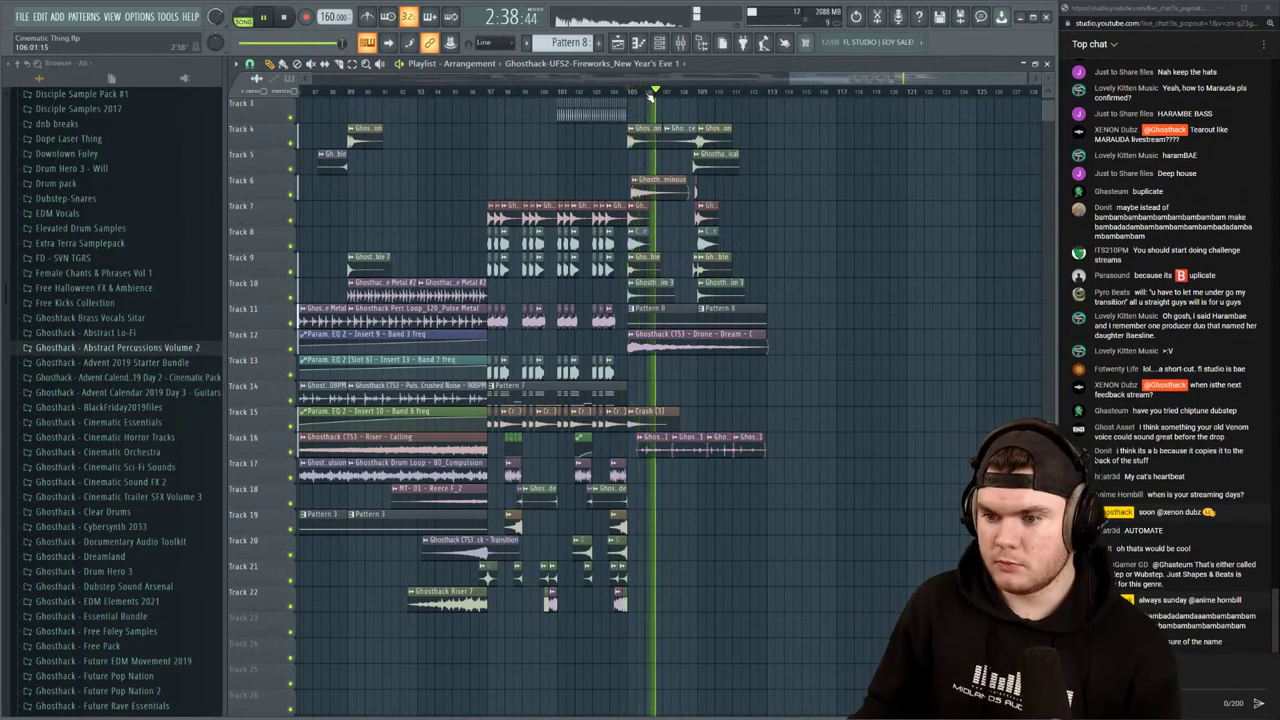
Copy the Ghosthack CTS3 - Suckback - Transition clip from Track 20 to Track 23, leading into bar 105, and play it back
scroll(651, 94, "down", 3)
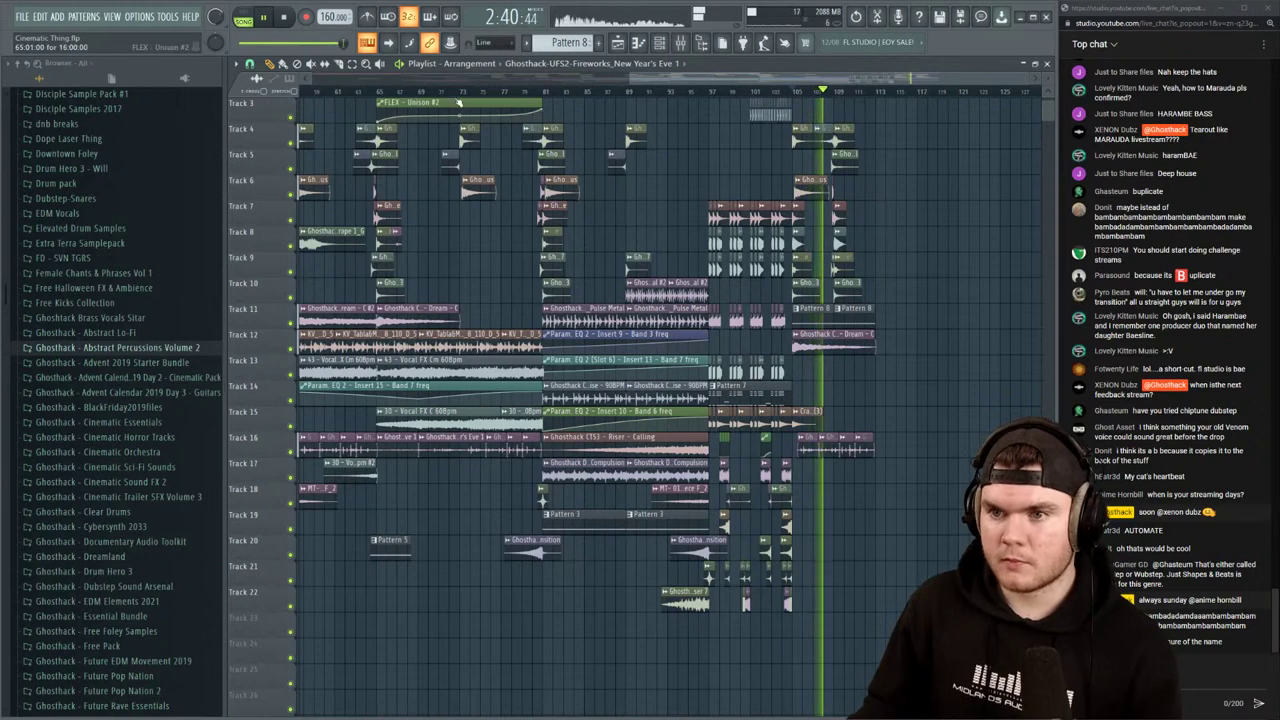
left_click(462, 92)
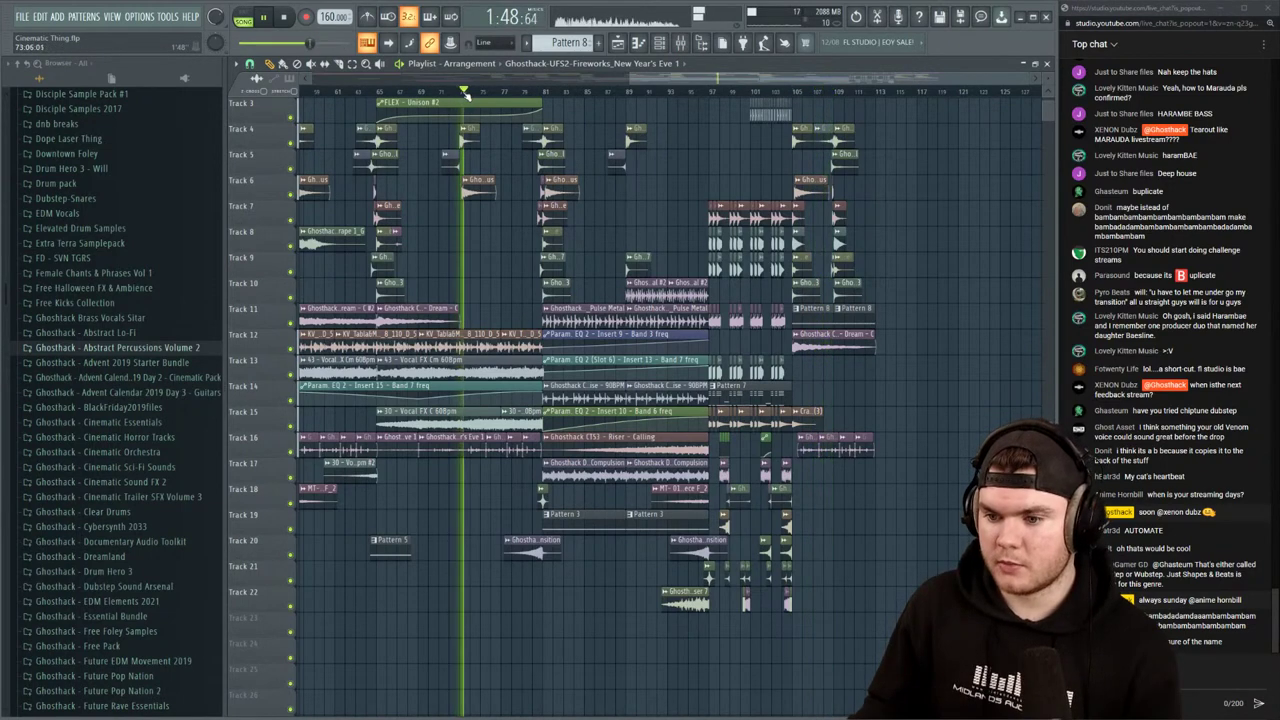
left_click(514, 92)
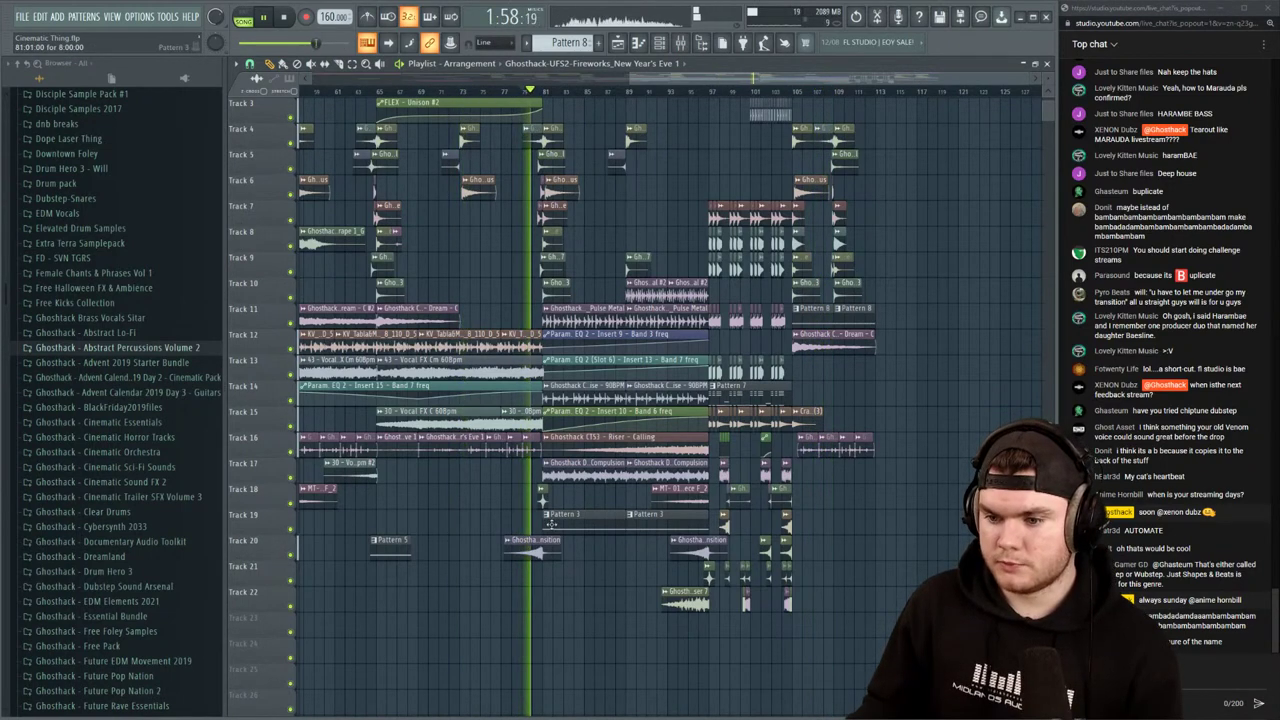
left_click(540, 545)
left_click_drag(772, 650, 762, 626)
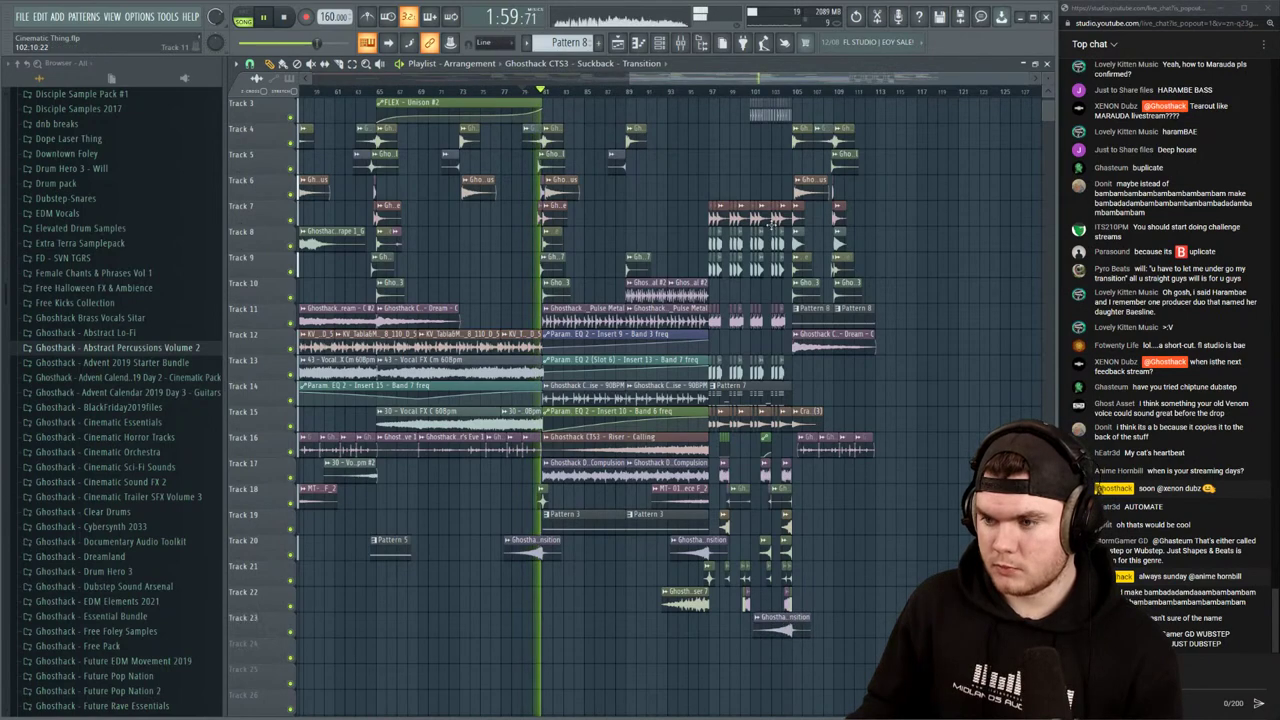
left_click(765, 92)
scroll(803, 93, "up", 5)
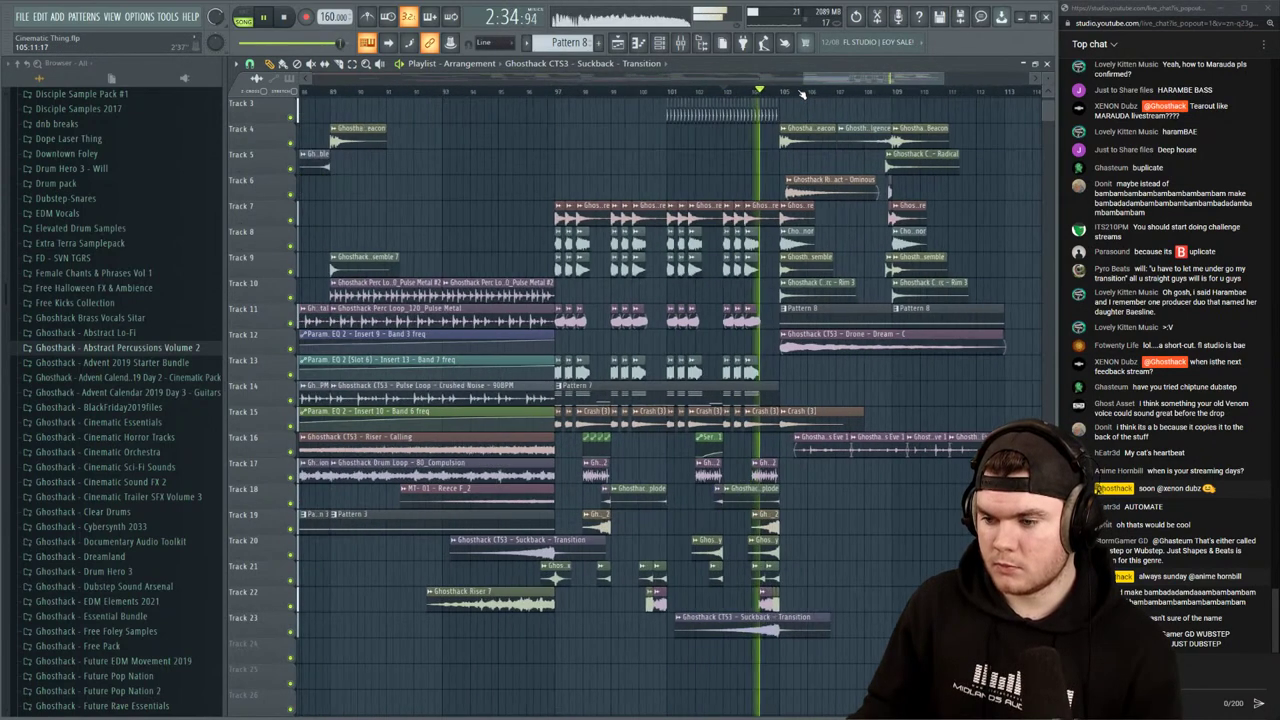
scroll(800, 93, "down", 5)
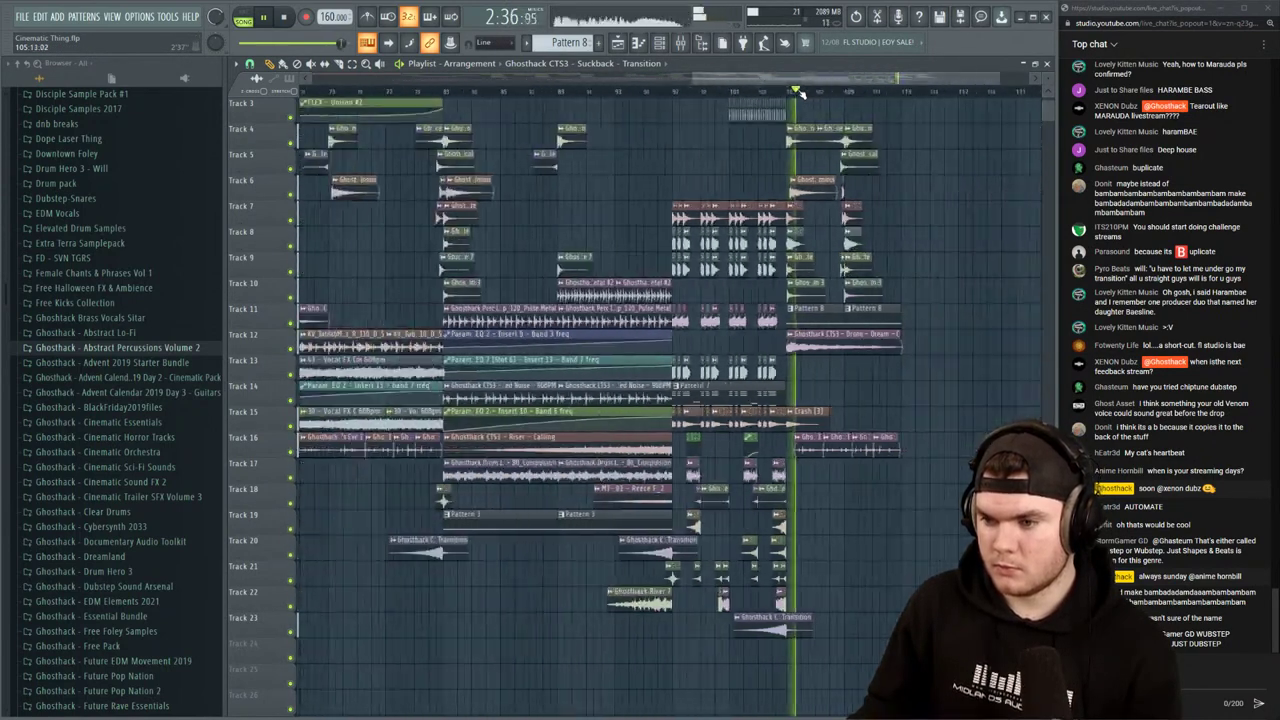
key("space")
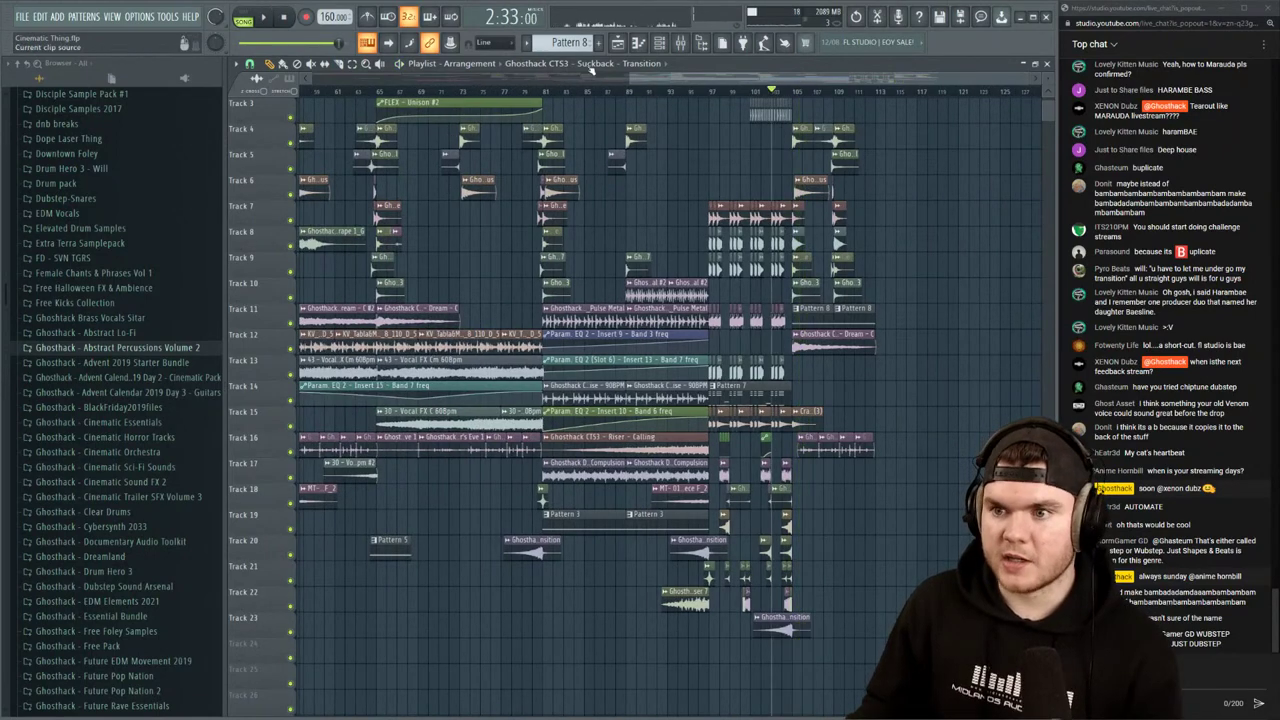
Listen to the earlier parts of the arrangement around bars 33 and 41, then return playback to bar 105
left_click_drag(639, 78, 437, 104)
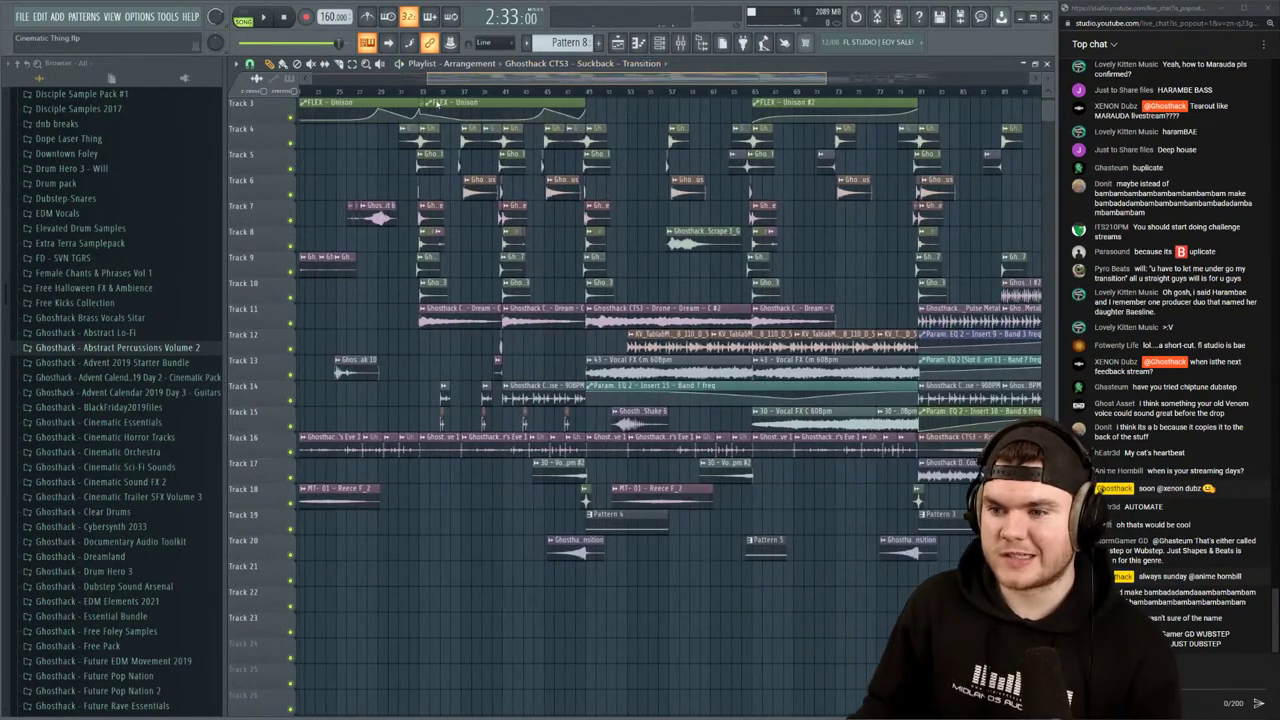
left_click(505, 93)
key("space")
scroll(506, 93, "down", 3)
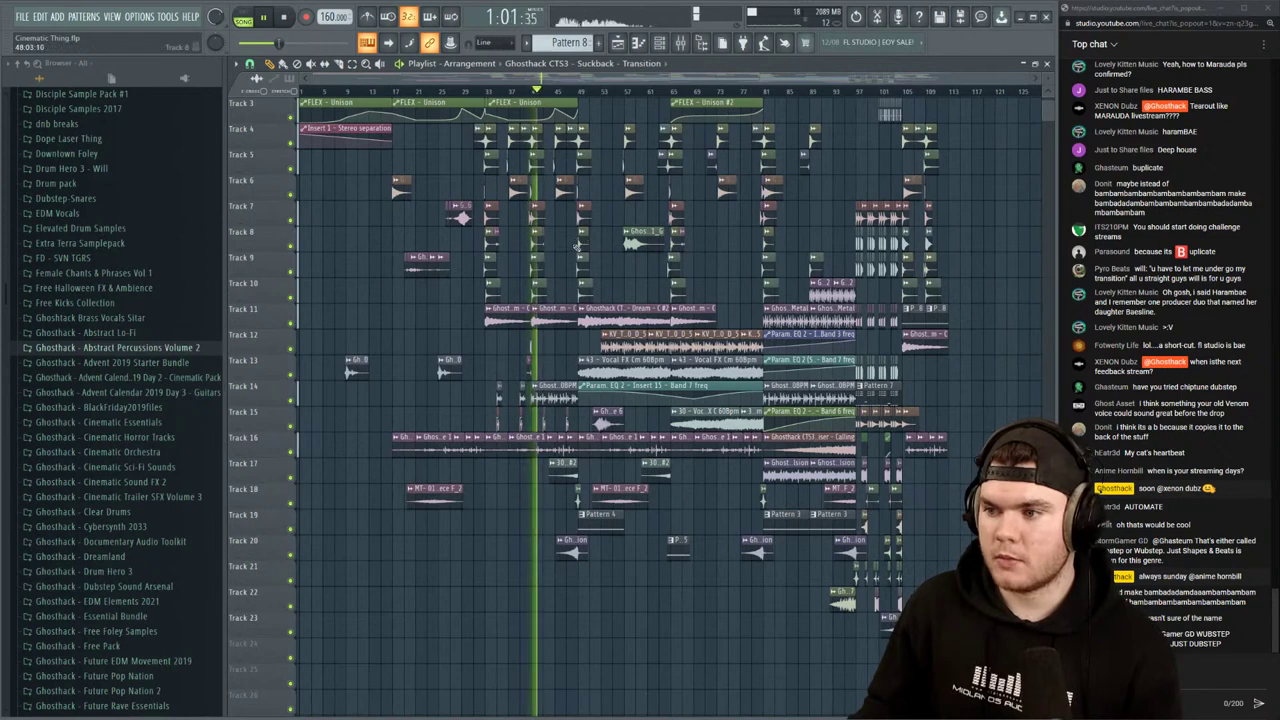
left_click(487, 92)
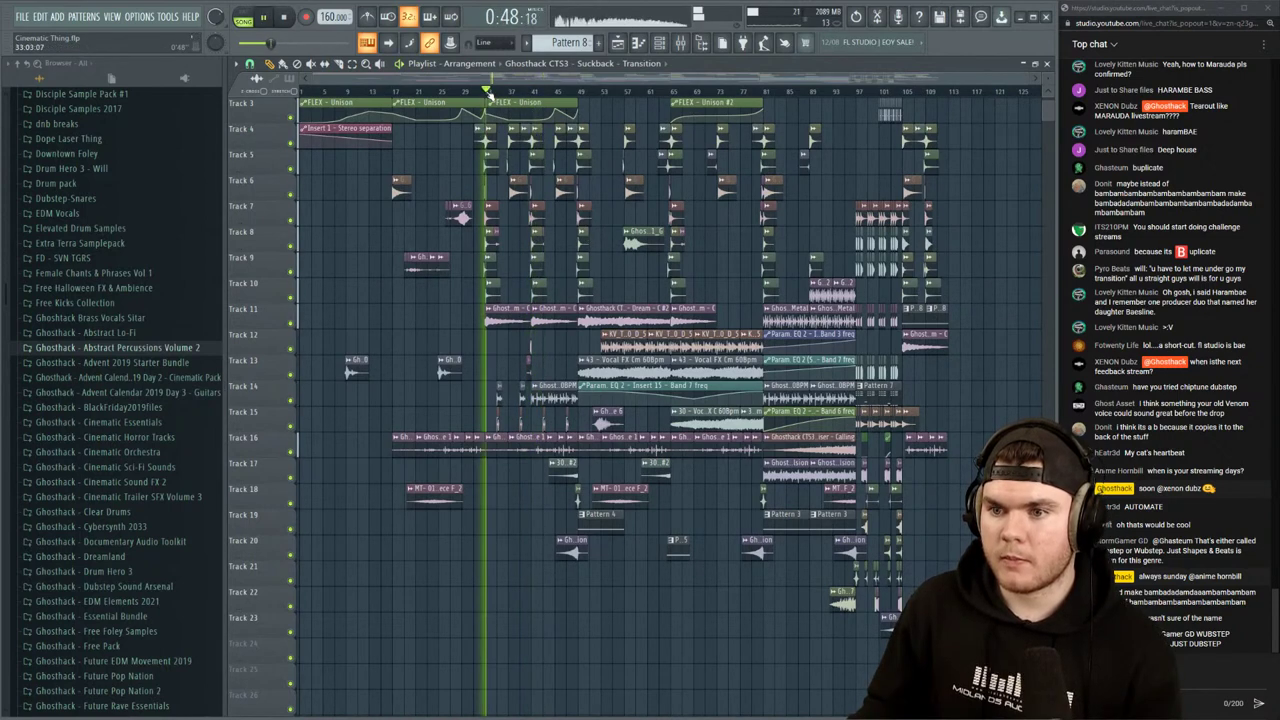
left_click(903, 92)
Copy Pattern 5 to Track 24 starting just before bar 105 and play the section from bar 104
scroll(938, 96, "up", 2)
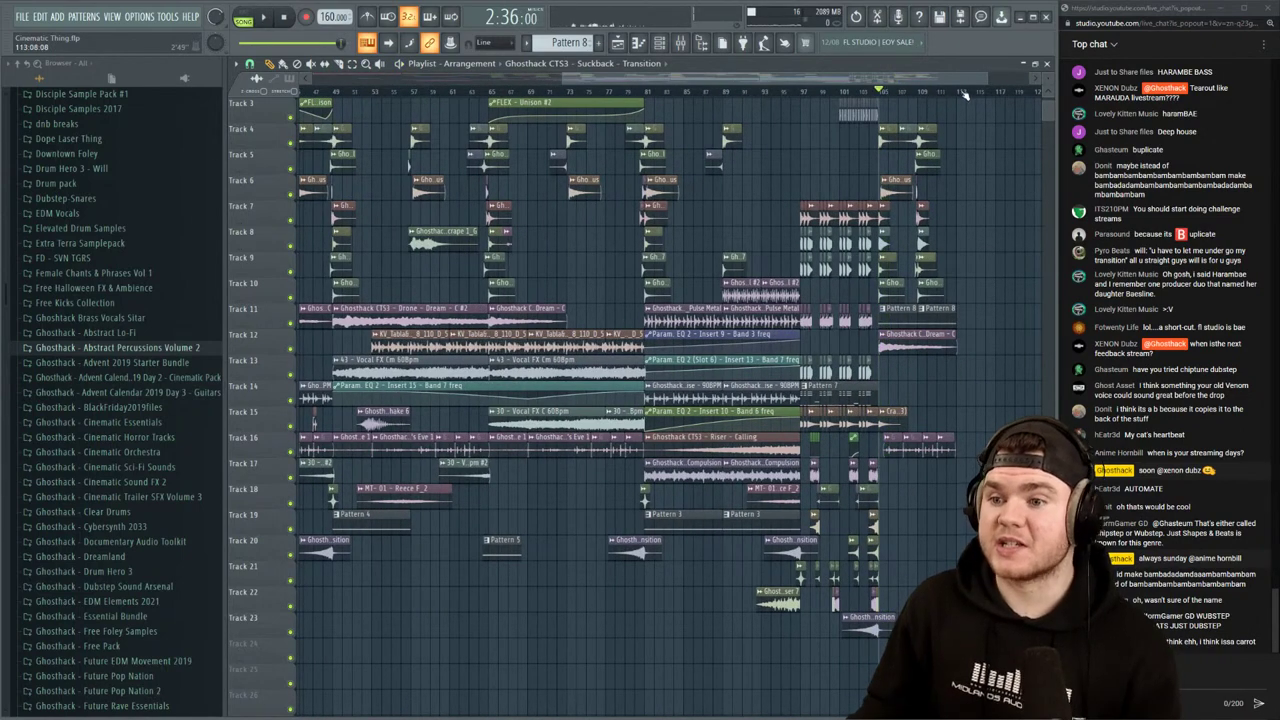
scroll(965, 93, "up", 1)
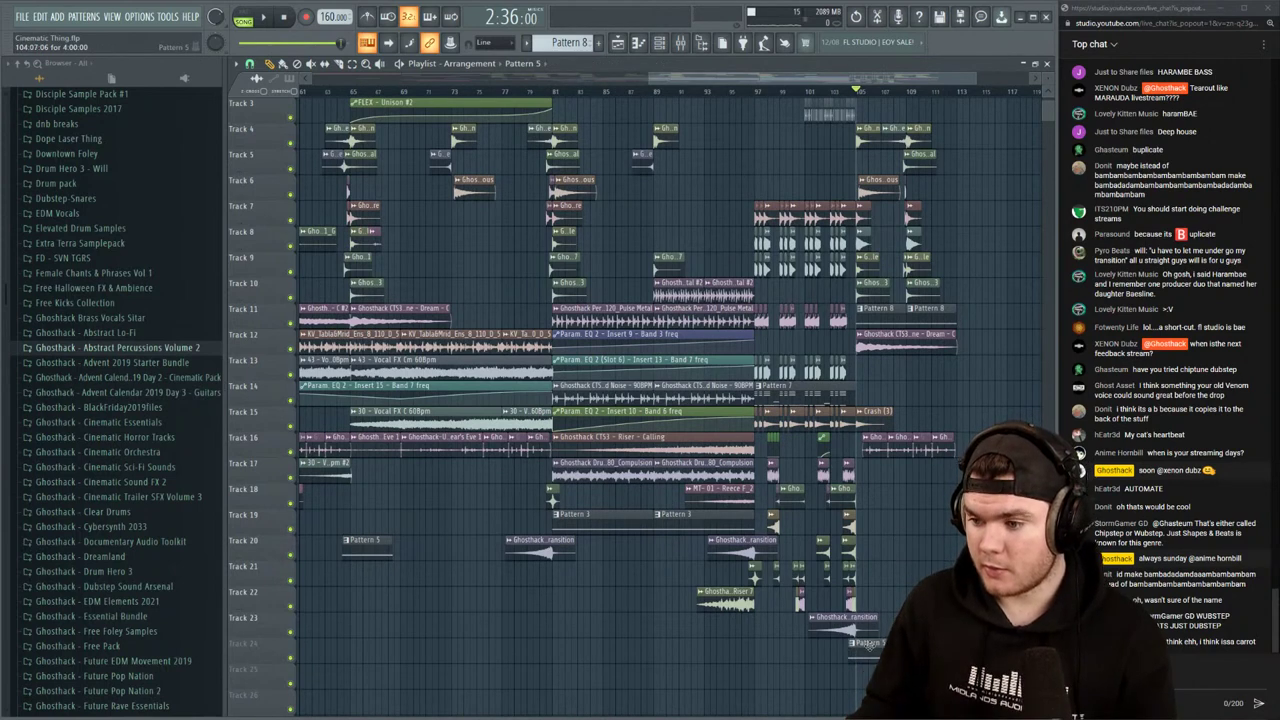
left_click(842, 97)
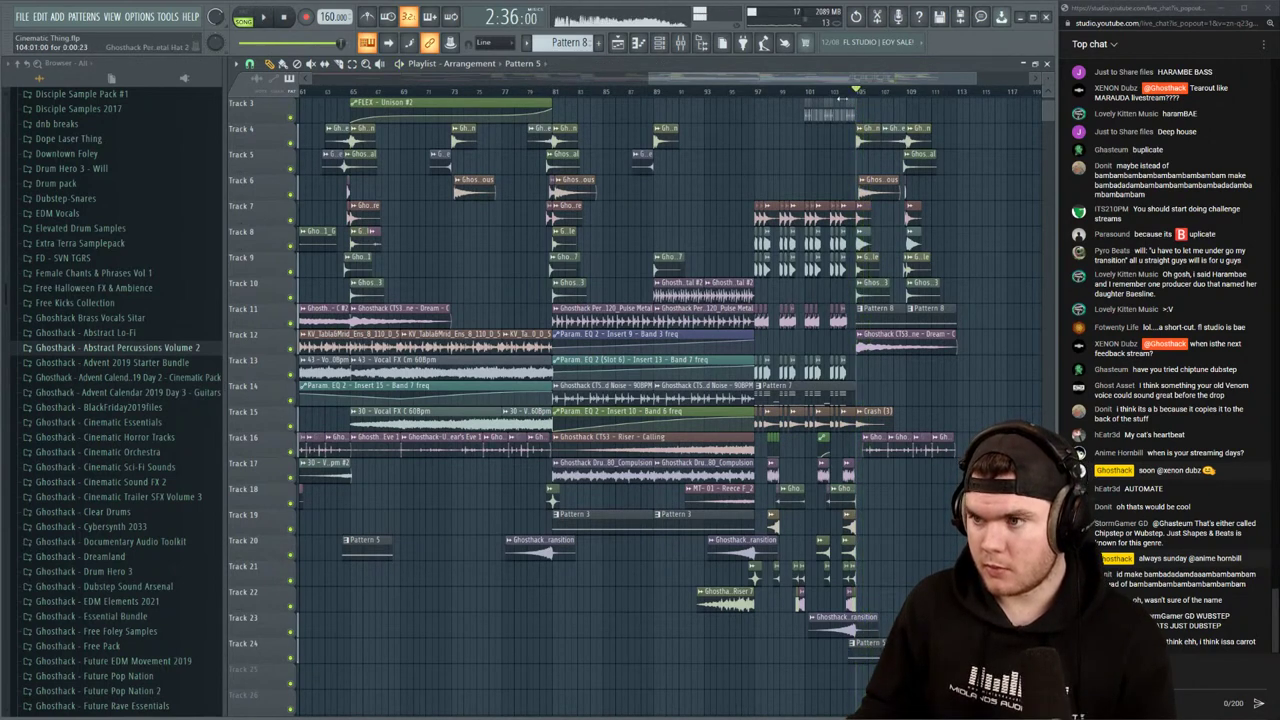
left_click(845, 91)
key("space")
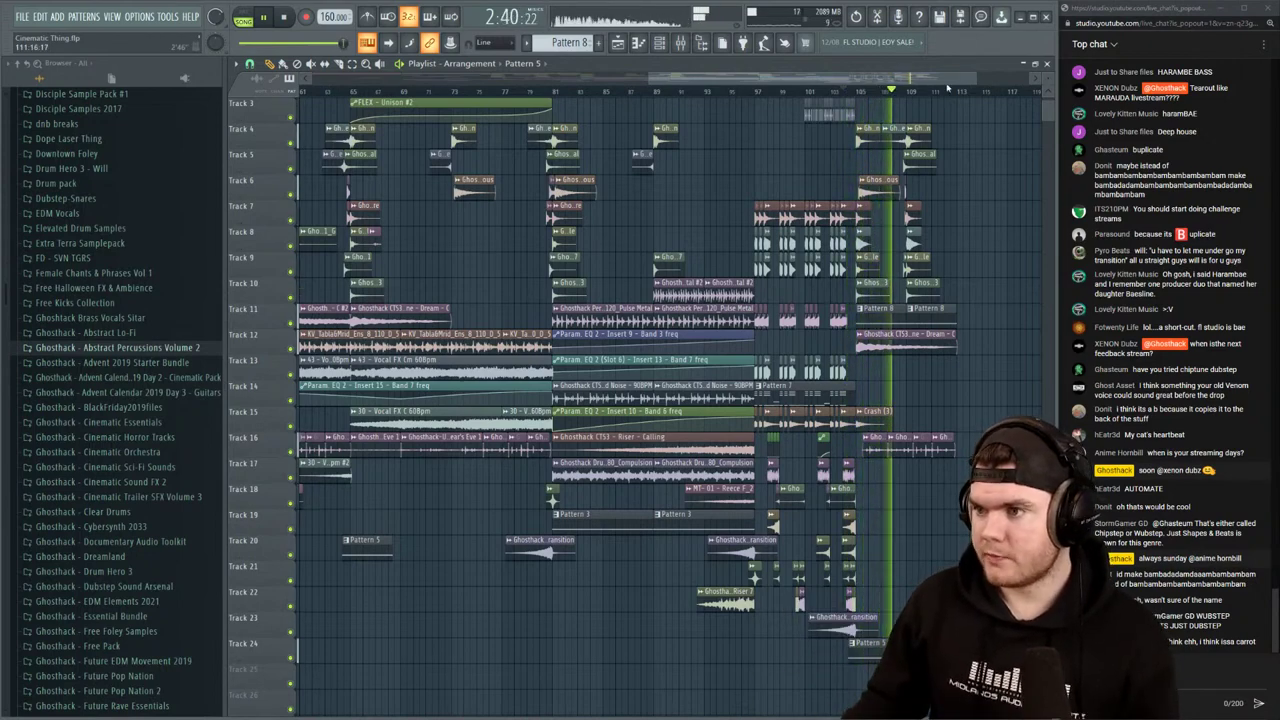
scroll(855, 91, "up", 5)
scroll(942, 91, "down", 1)
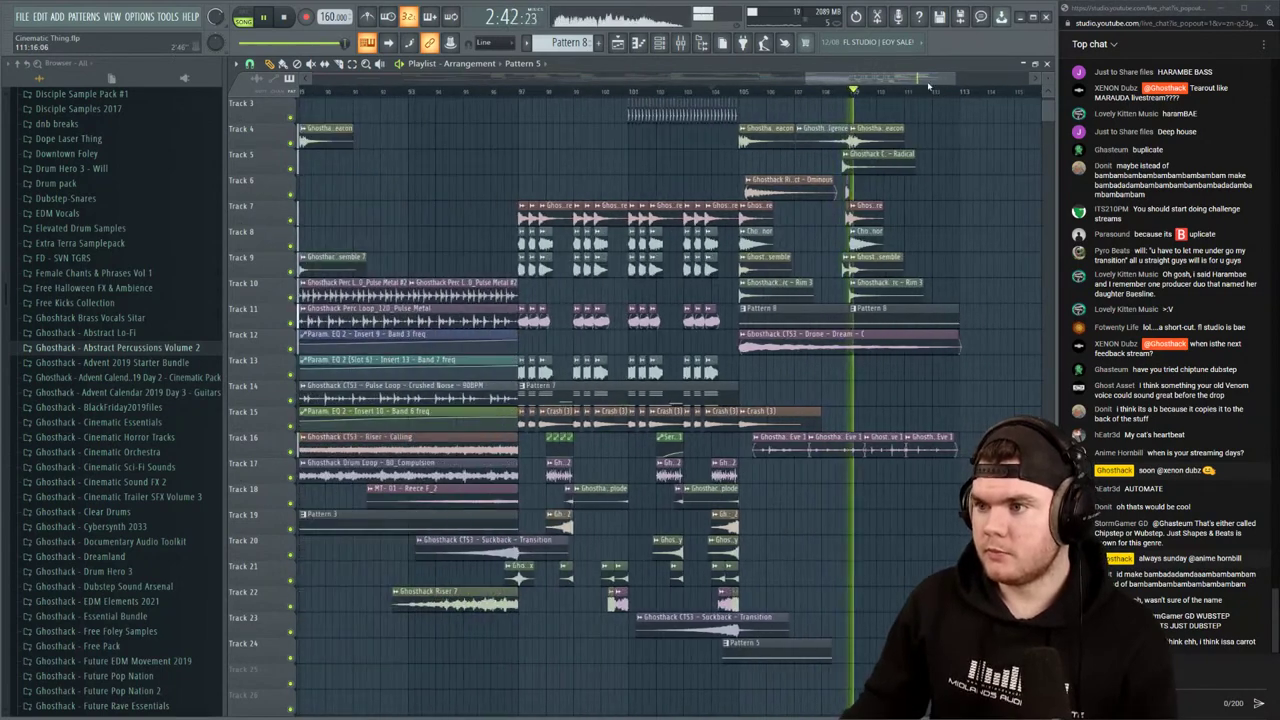
left_click_drag(928, 81, 954, 81)
scroll(929, 166, "up", 2)
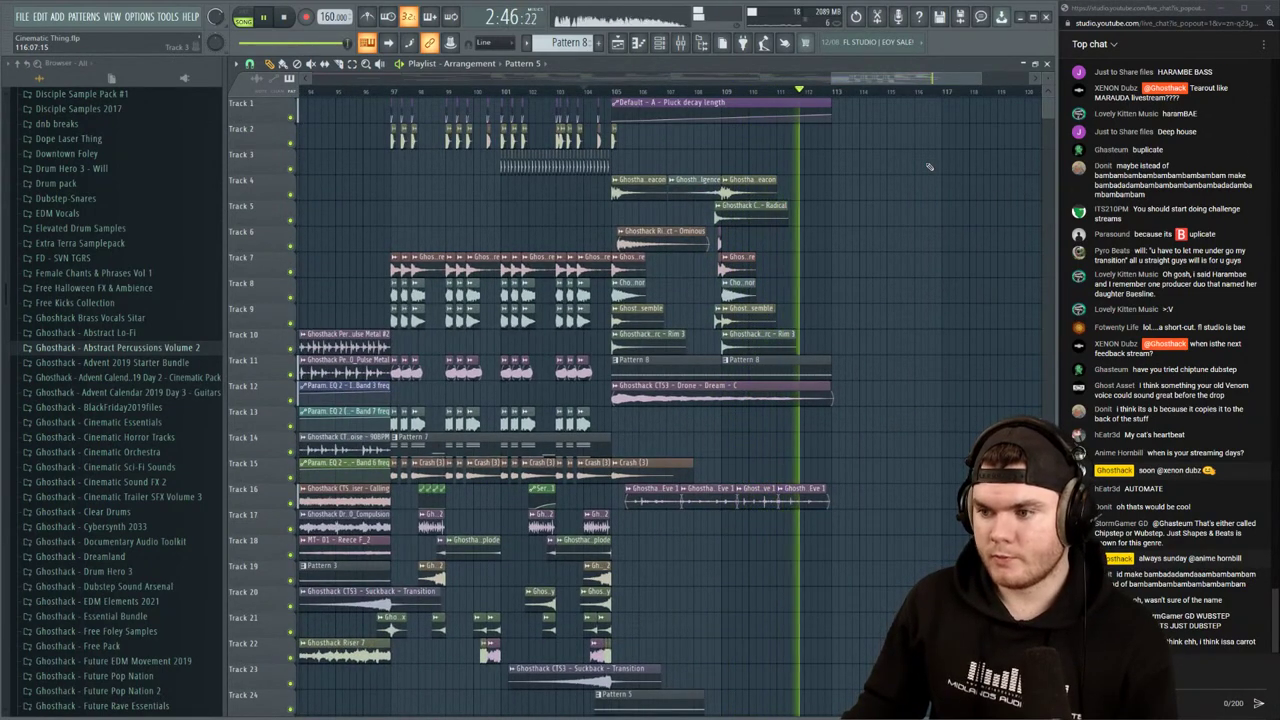
key("space")
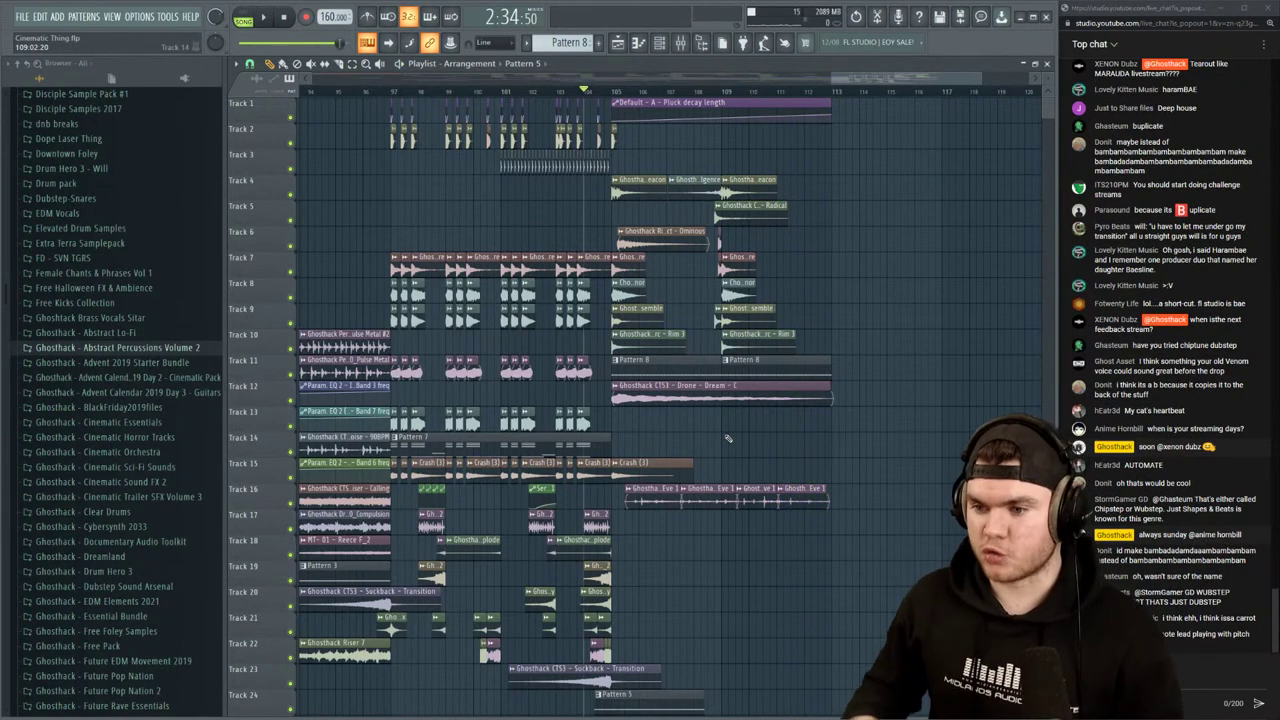
Open the 30 Sound FX one-shots folder of the Will Ghosthack - EDM Package in the sample browser
scroll(569, 98, "down", 3)
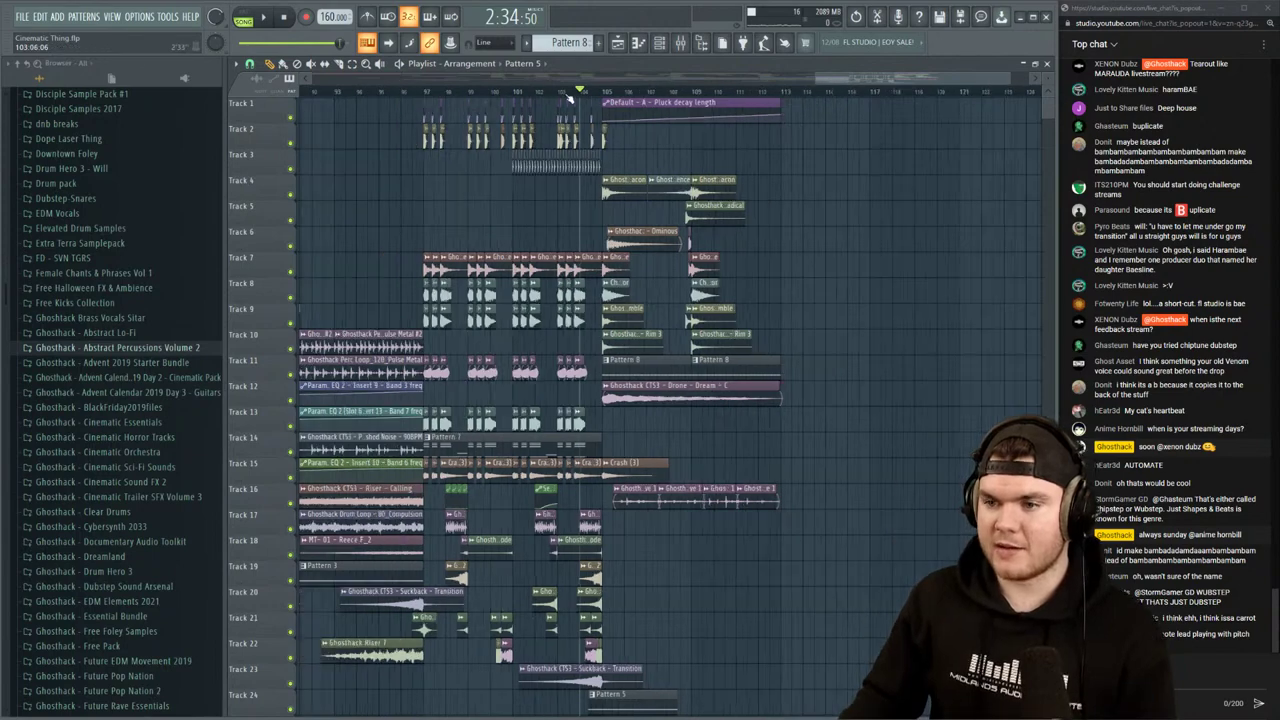
scroll(730, 93, "up", 4)
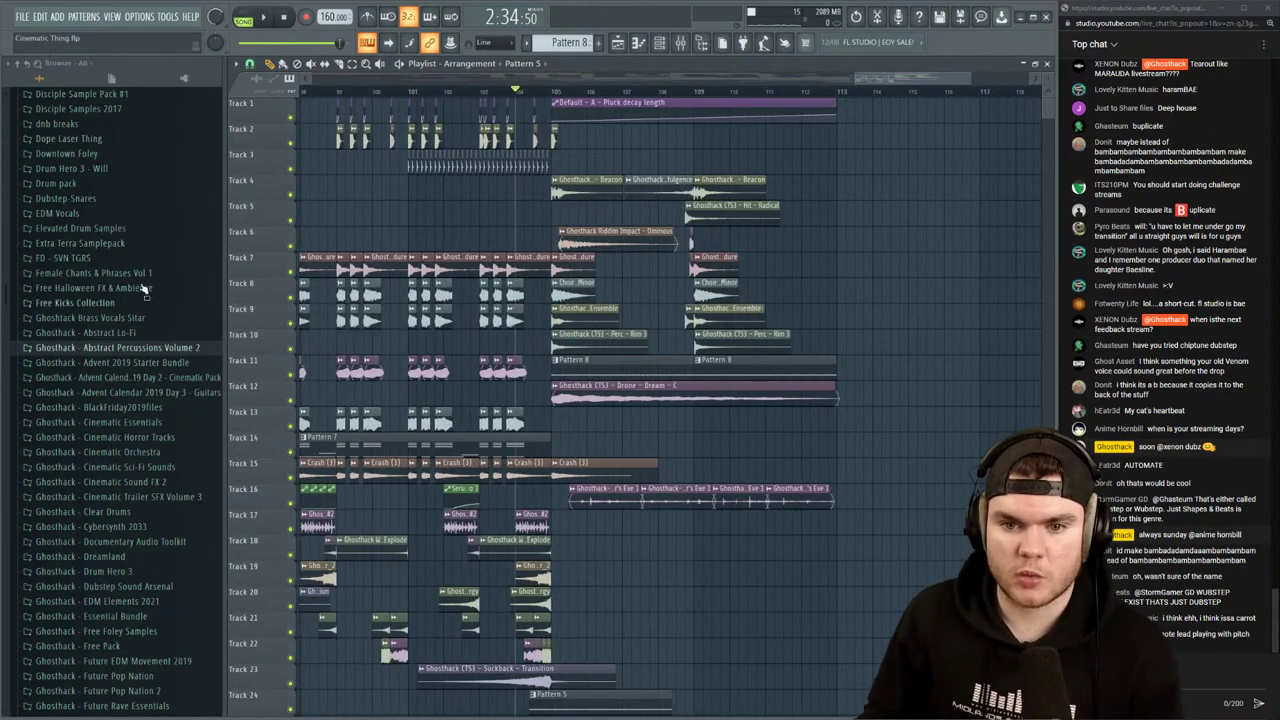
scroll(118, 208, "down", 15)
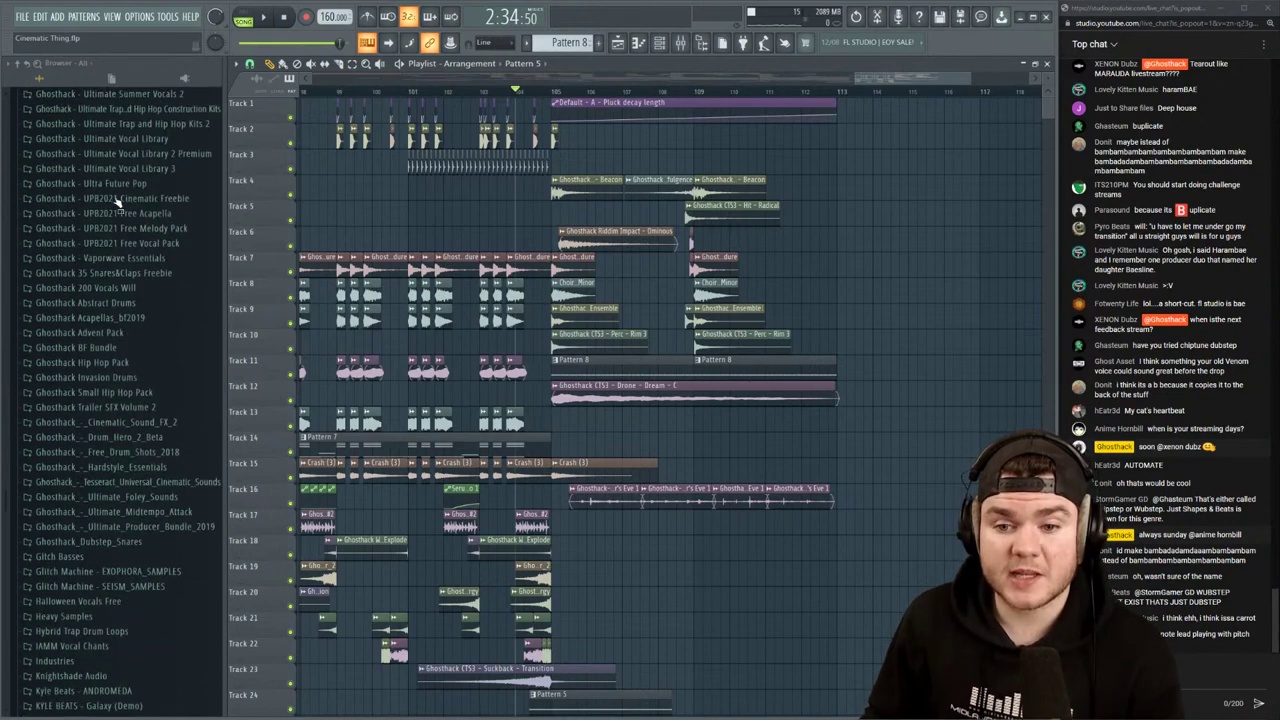
scroll(122, 455, "down", 6)
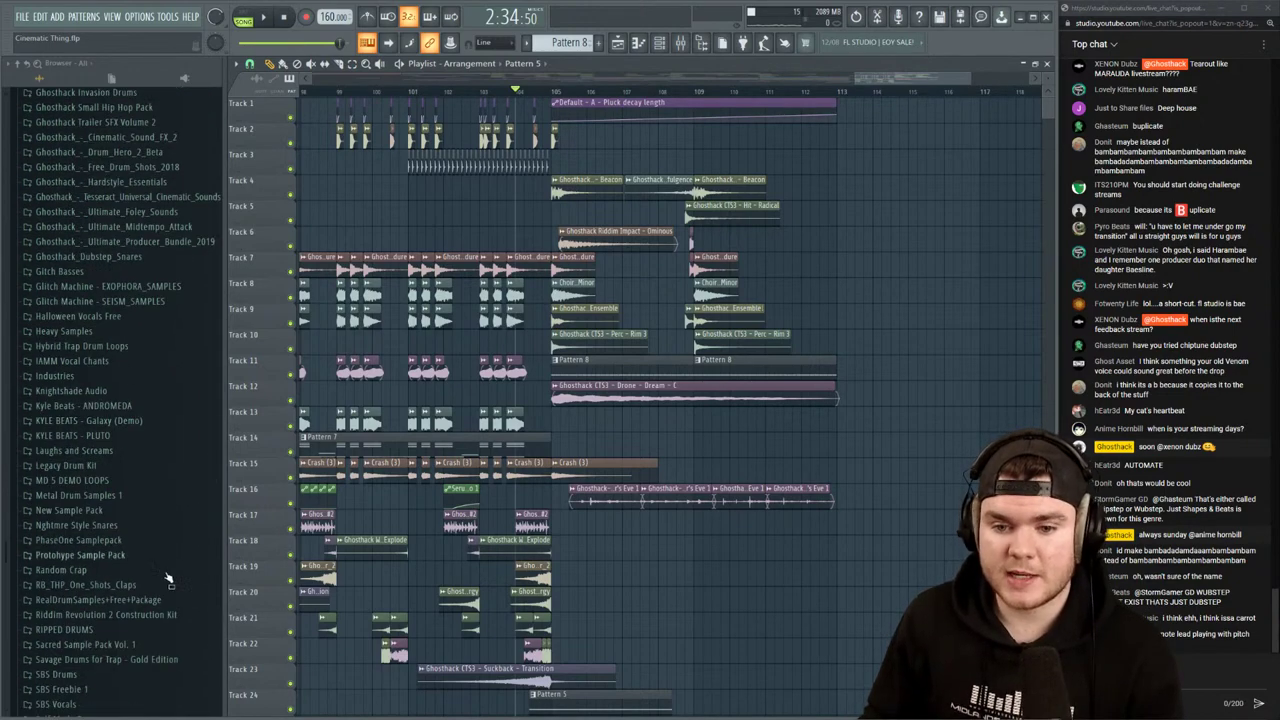
scroll(140, 284, "down", 10)
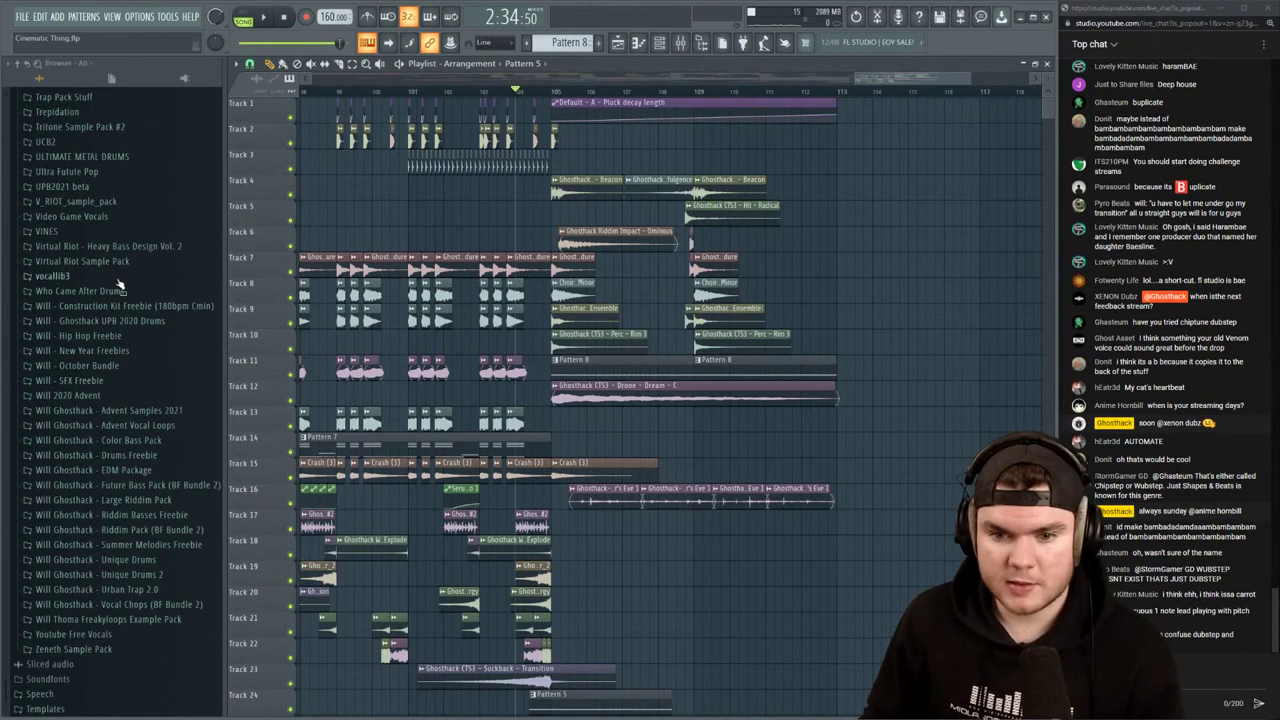
left_click(100, 470)
left_click(66, 529)
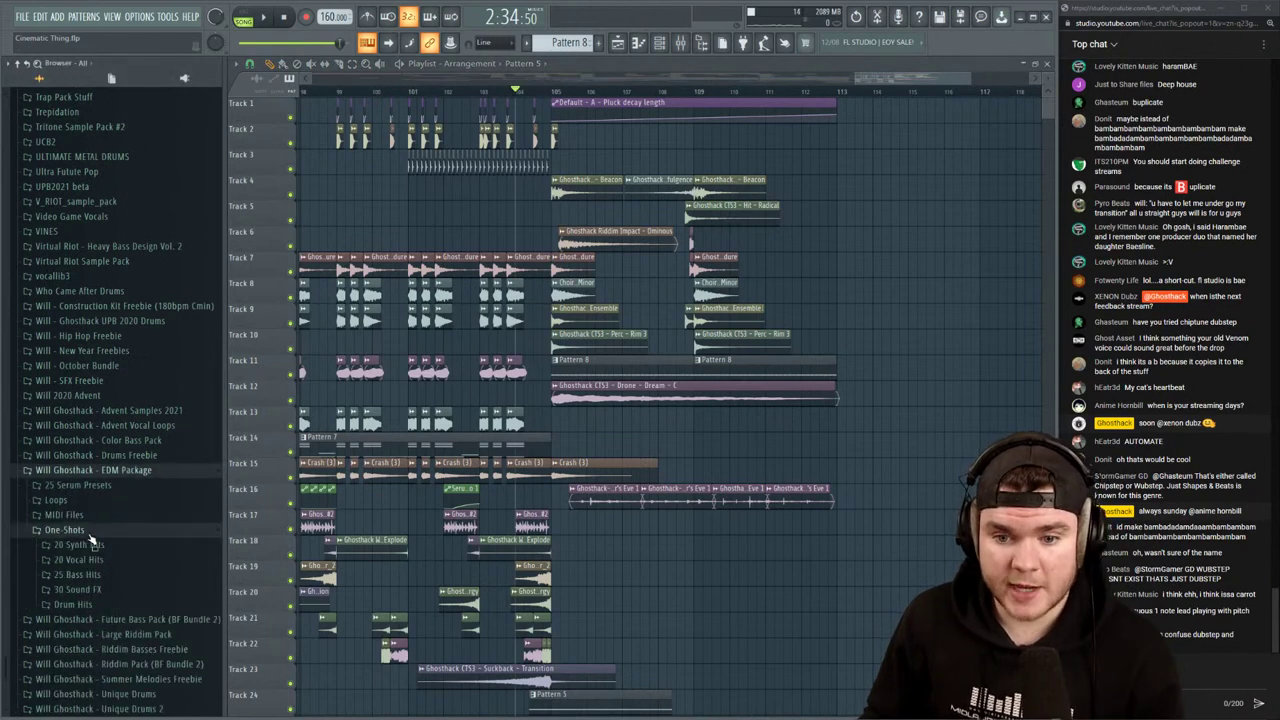
left_click(80, 590)
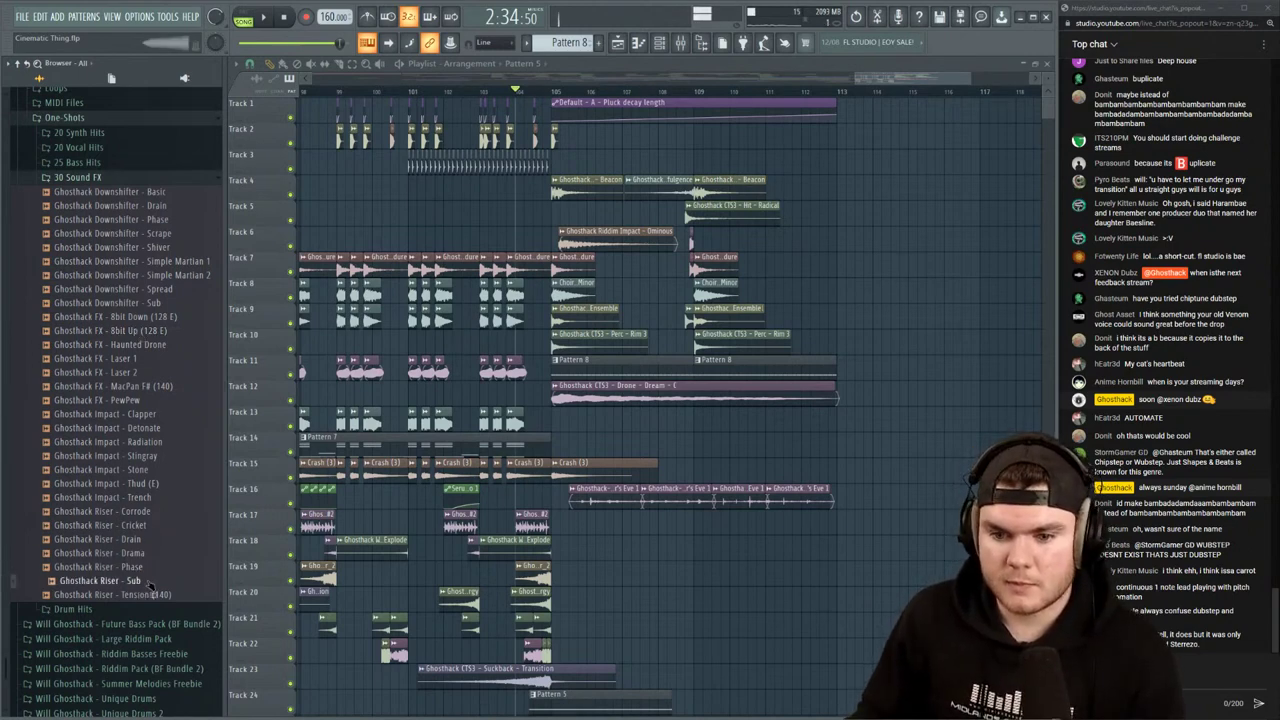
Place the Ghosthack Riser - Sub sample on Track 17 from bar 105 and trim its end to bar 113
left_click_drag(148, 585, 655, 537)
double_click(633, 529)
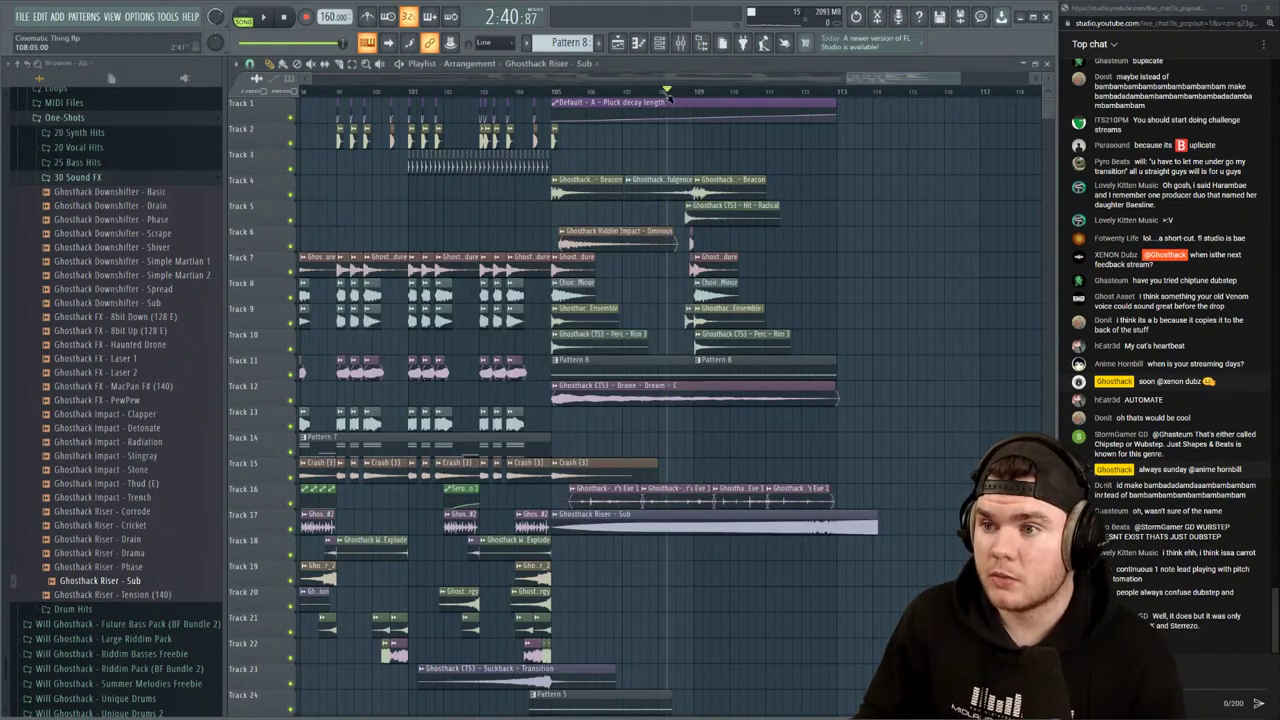
scroll(843, 100, "up", 3)
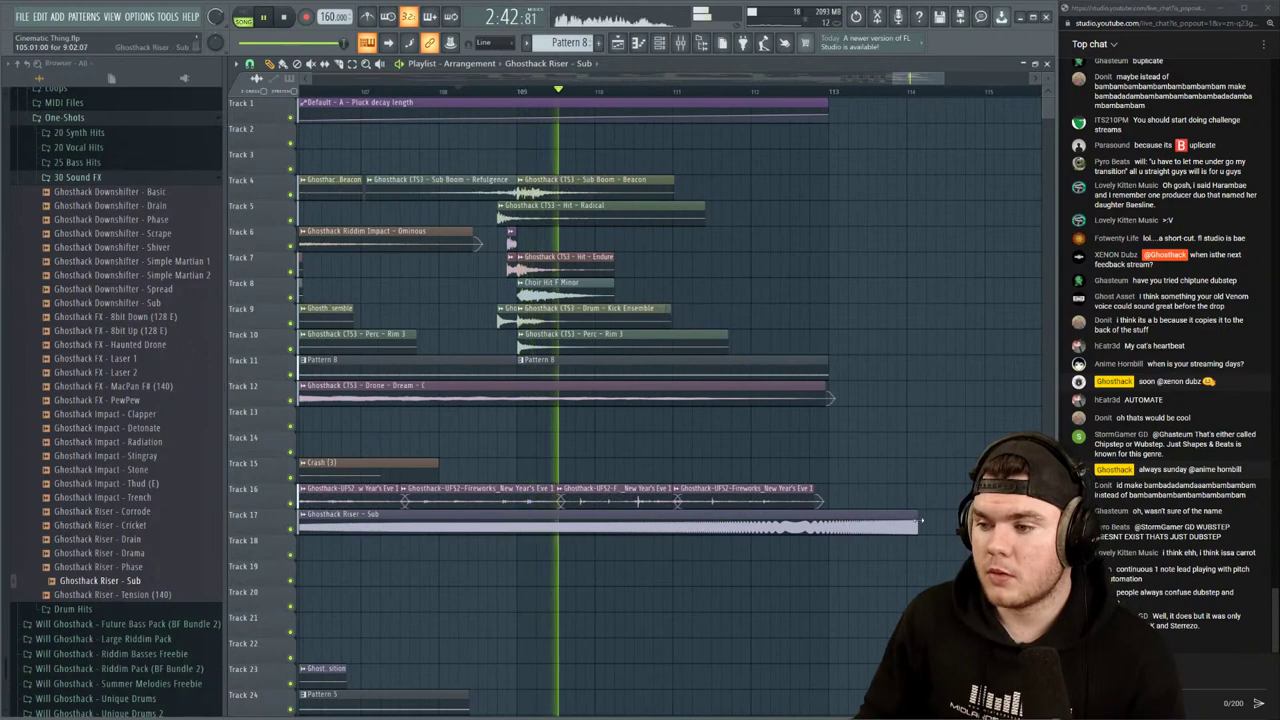
left_click_drag(916, 528, 828, 530)
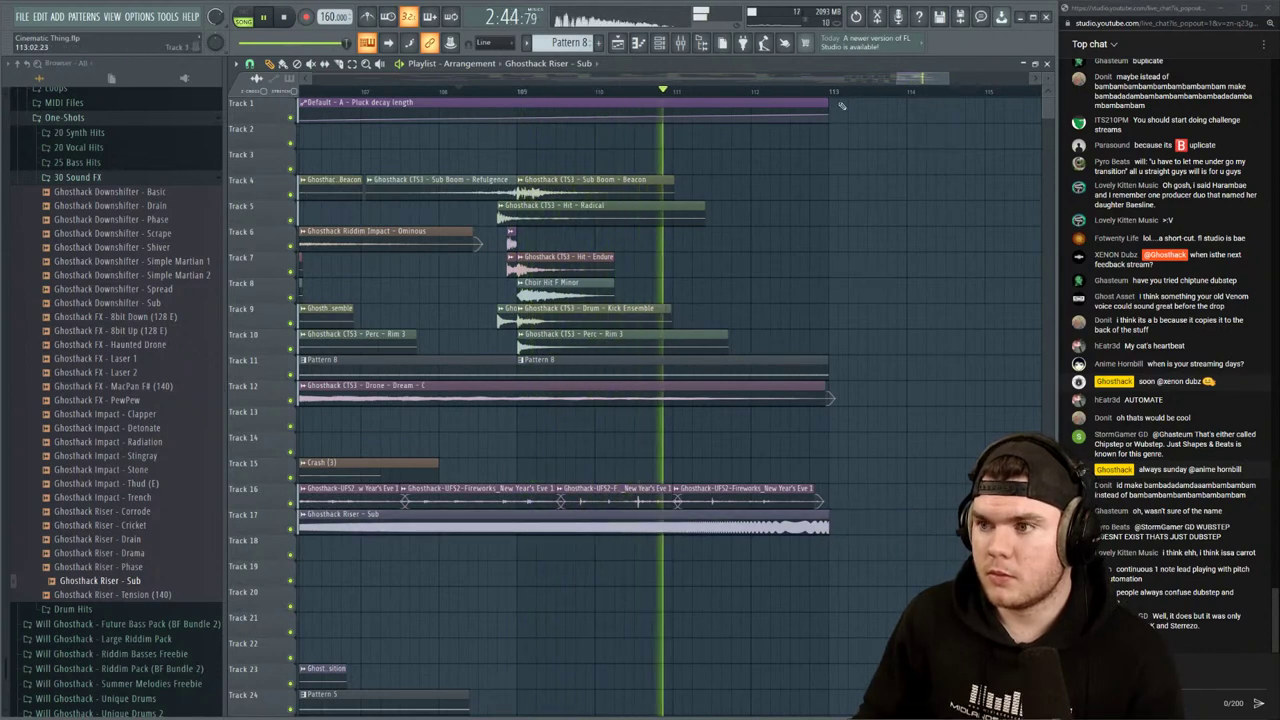
scroll(781, 344, "up", 3)
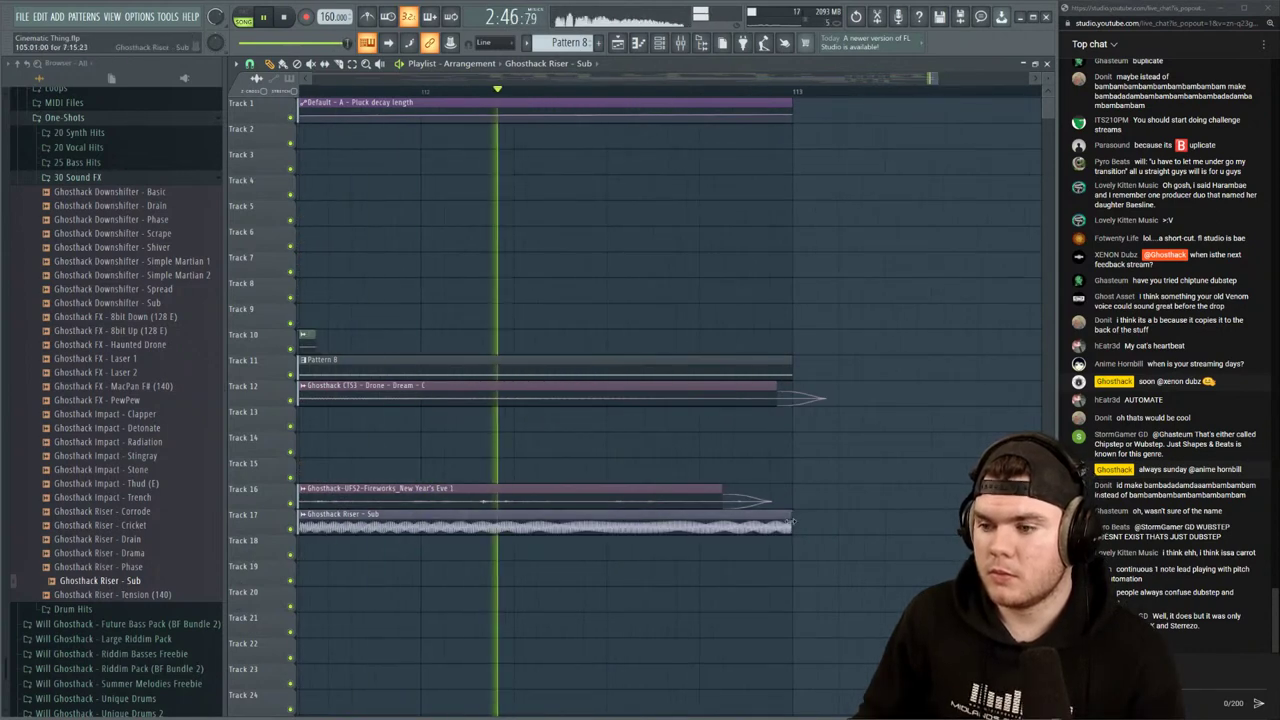
Lower the Ghosthack Riser - Sub channel volume to 34% and check the level during playback
key("space")
scroll(763, 93, "down", 5)
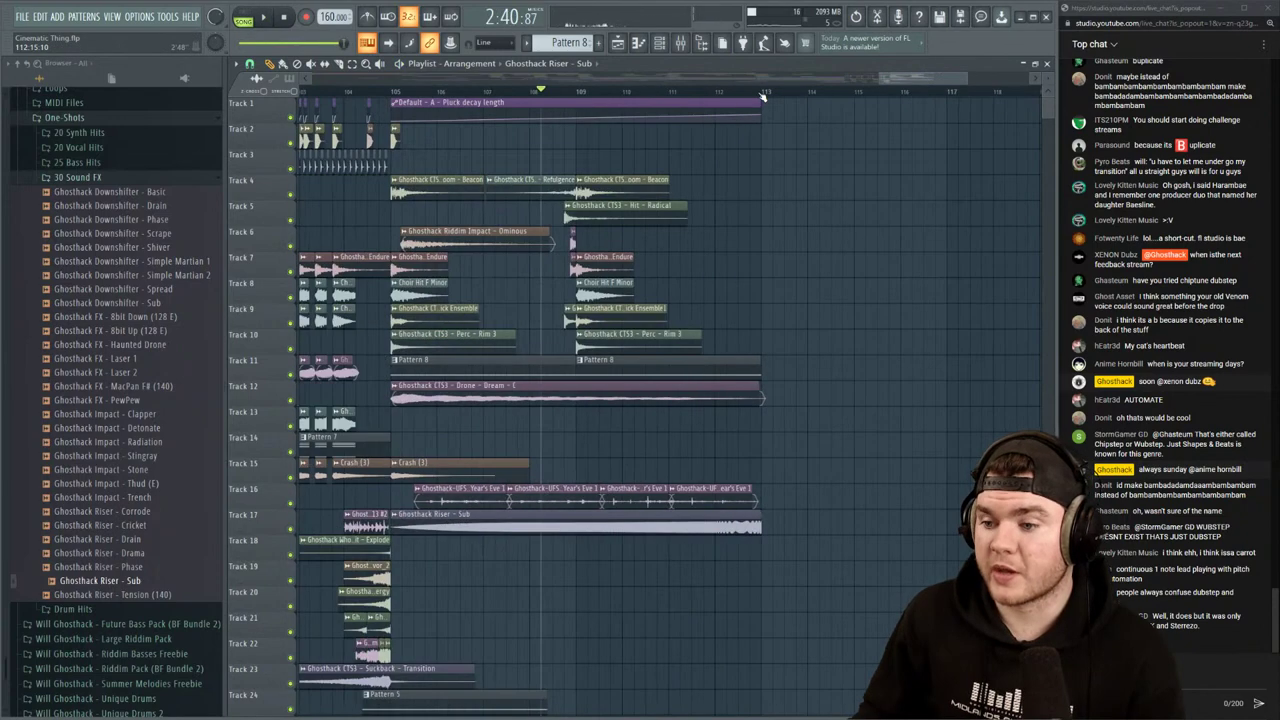
double_click(643, 508)
double_click(645, 517)
key("space")
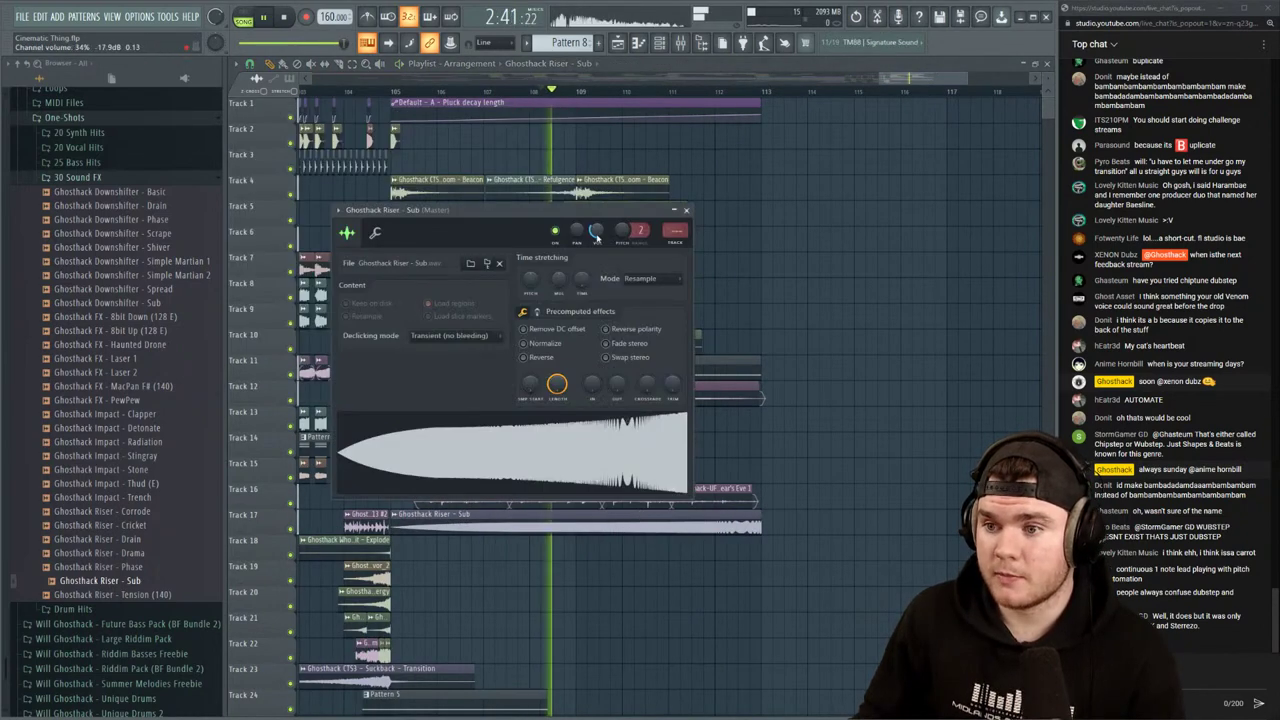
left_click(686, 210)
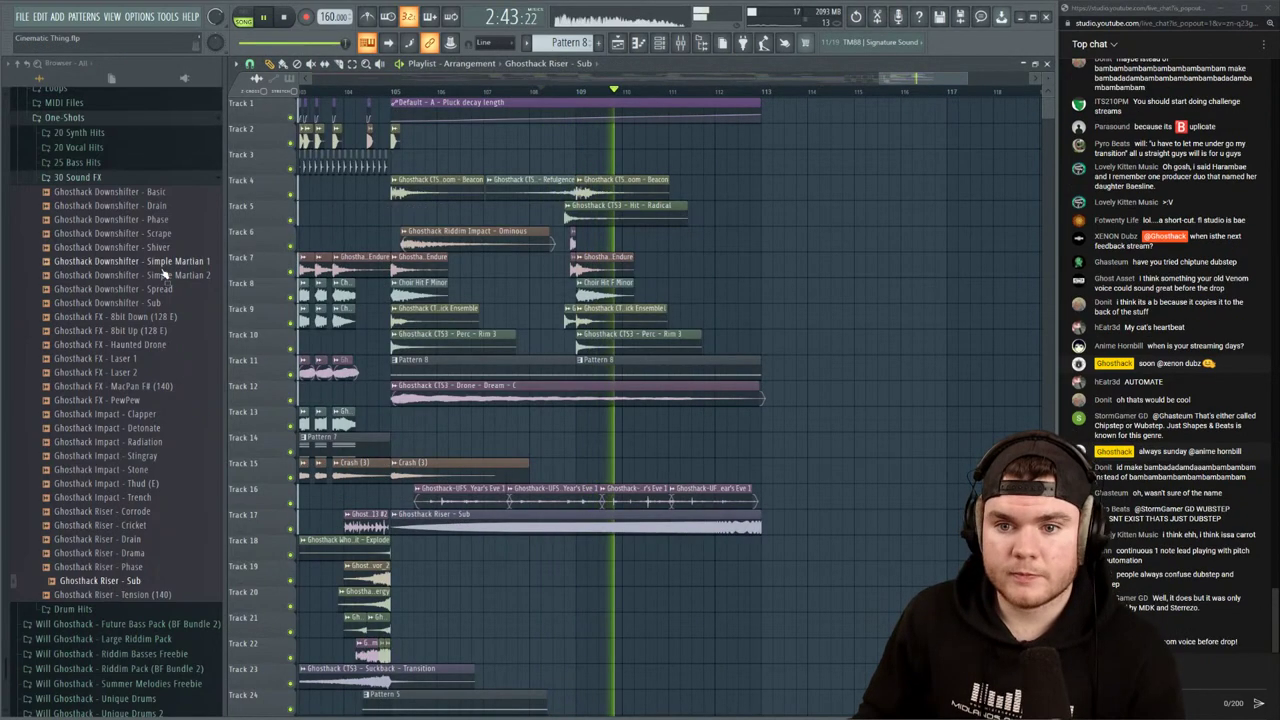
key("space")
Audition more effect one-shots, place Ghosthack Riser - Cricket on Track 18 ending at bar 113, and play it back
left_click(140, 262)
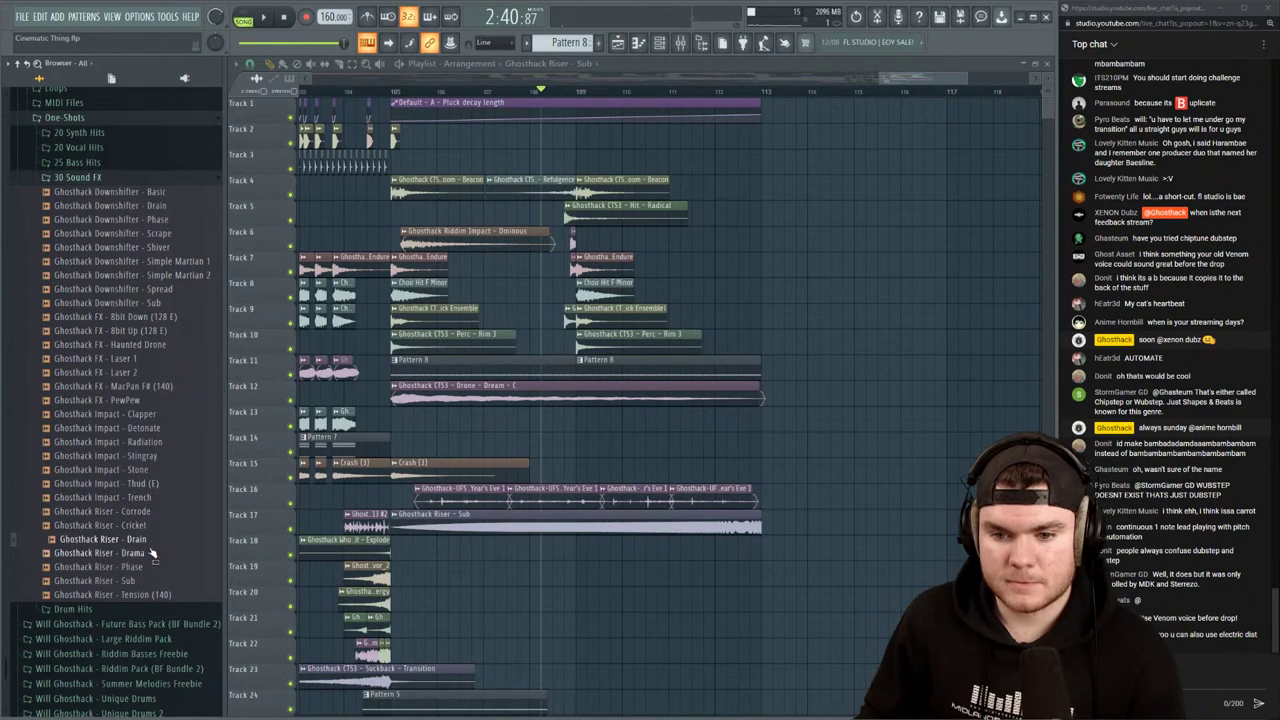
left_click_drag(357, 566, 727, 540)
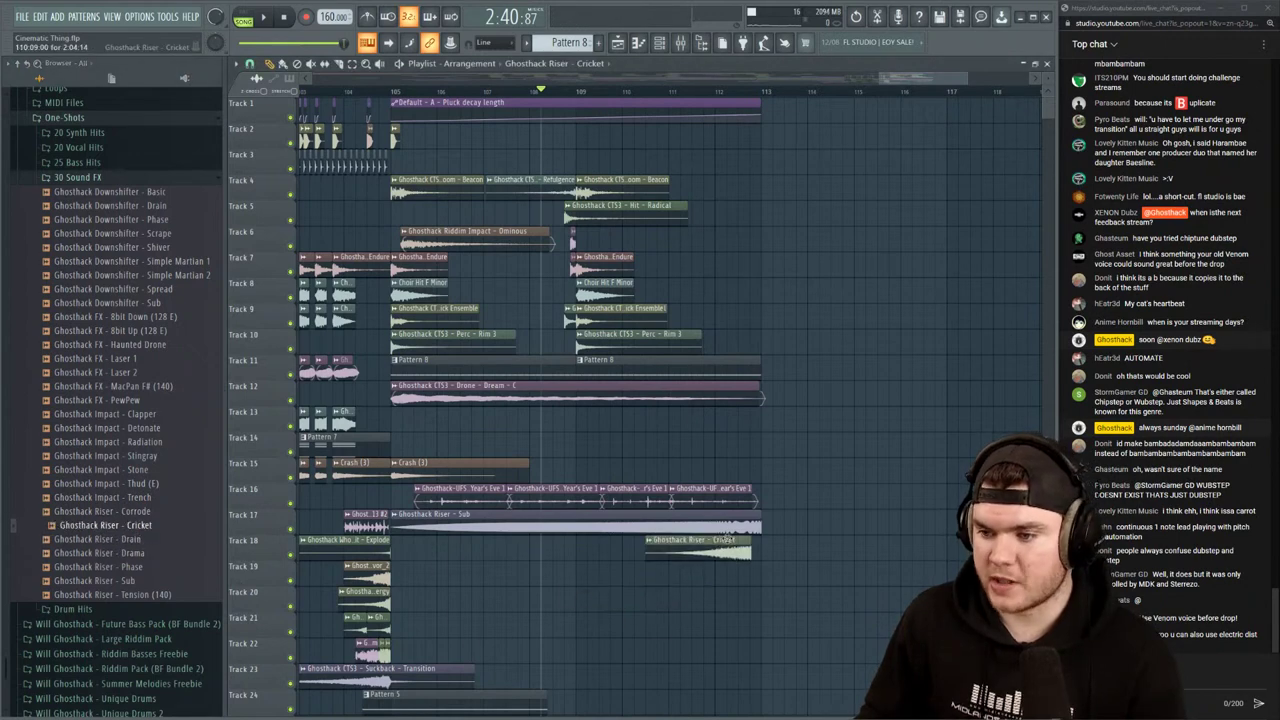
left_click(681, 92)
key("space")
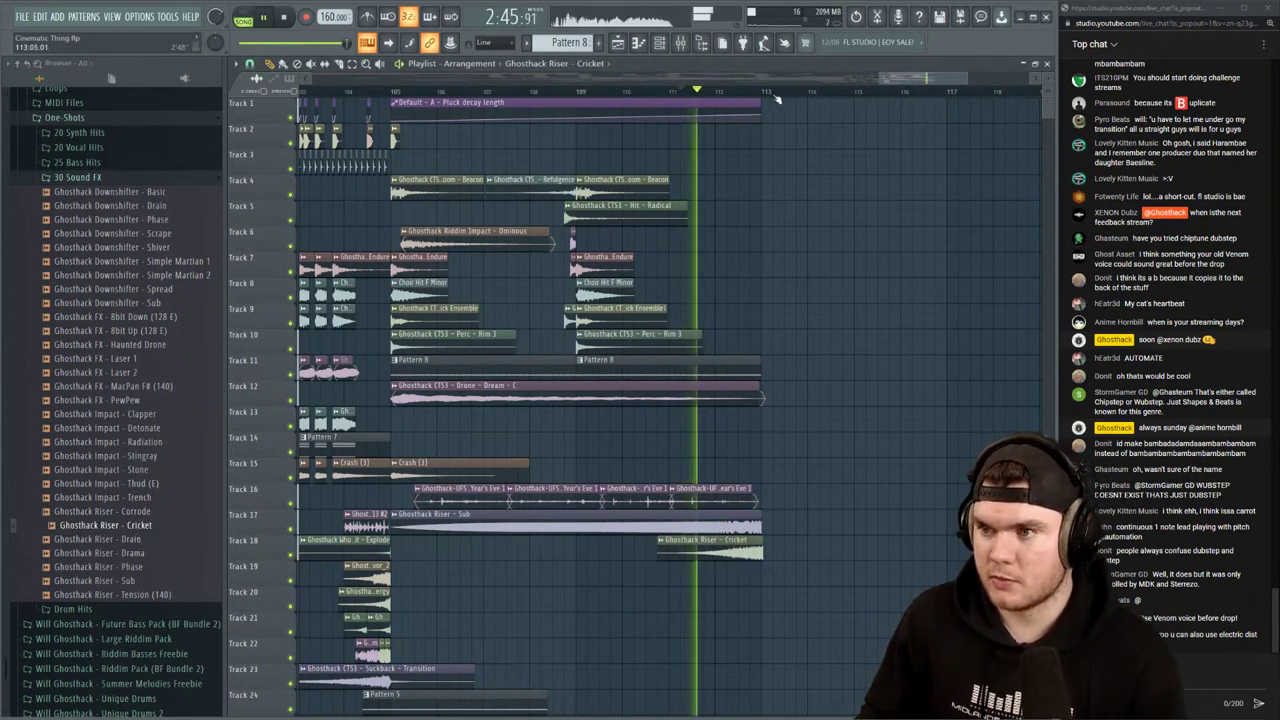
scroll(777, 96, "up", 5)
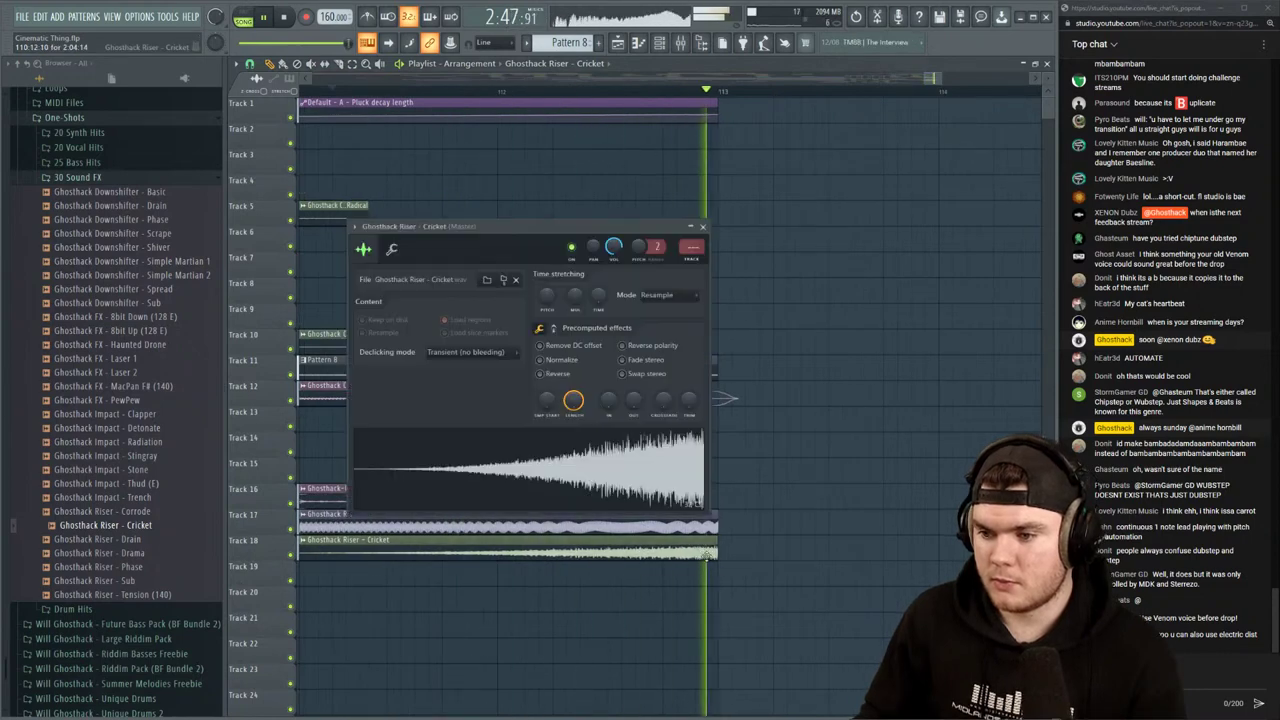
Set the Ghosthack Riser - Cricket channel volume to 33%
double_click(712, 551)
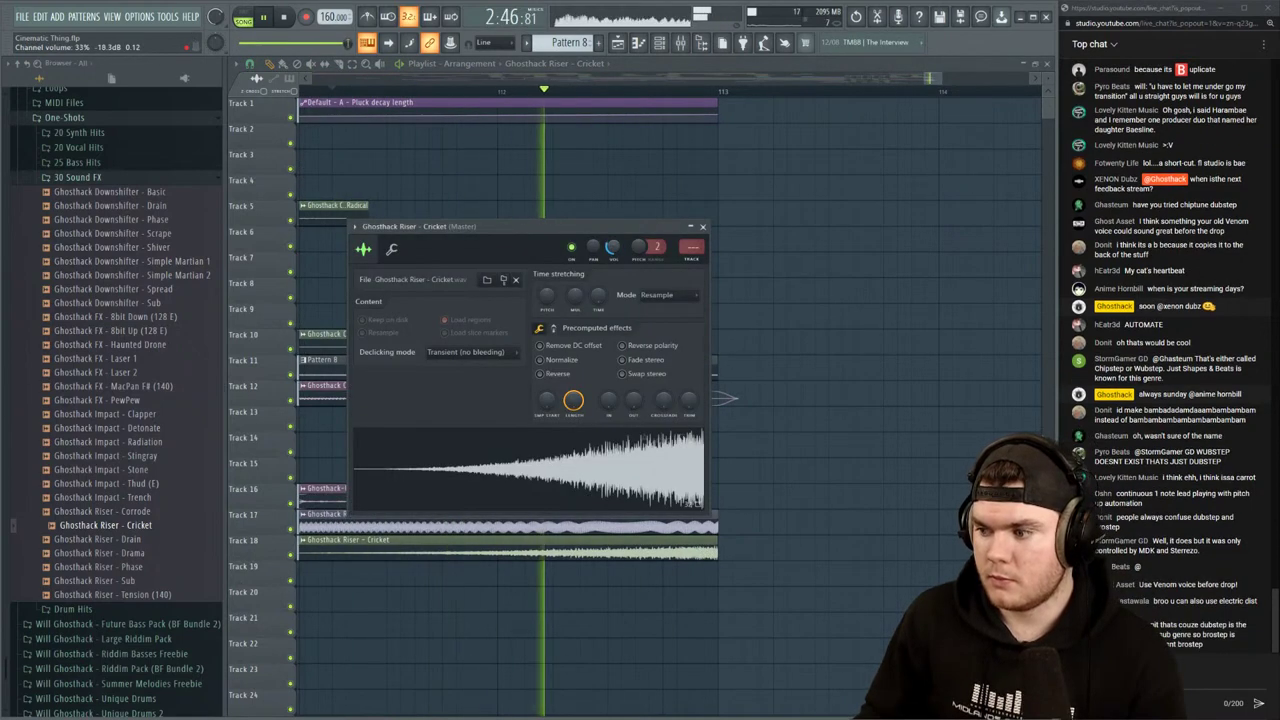
left_click(703, 228)
scroll(645, 334, "down", 5)
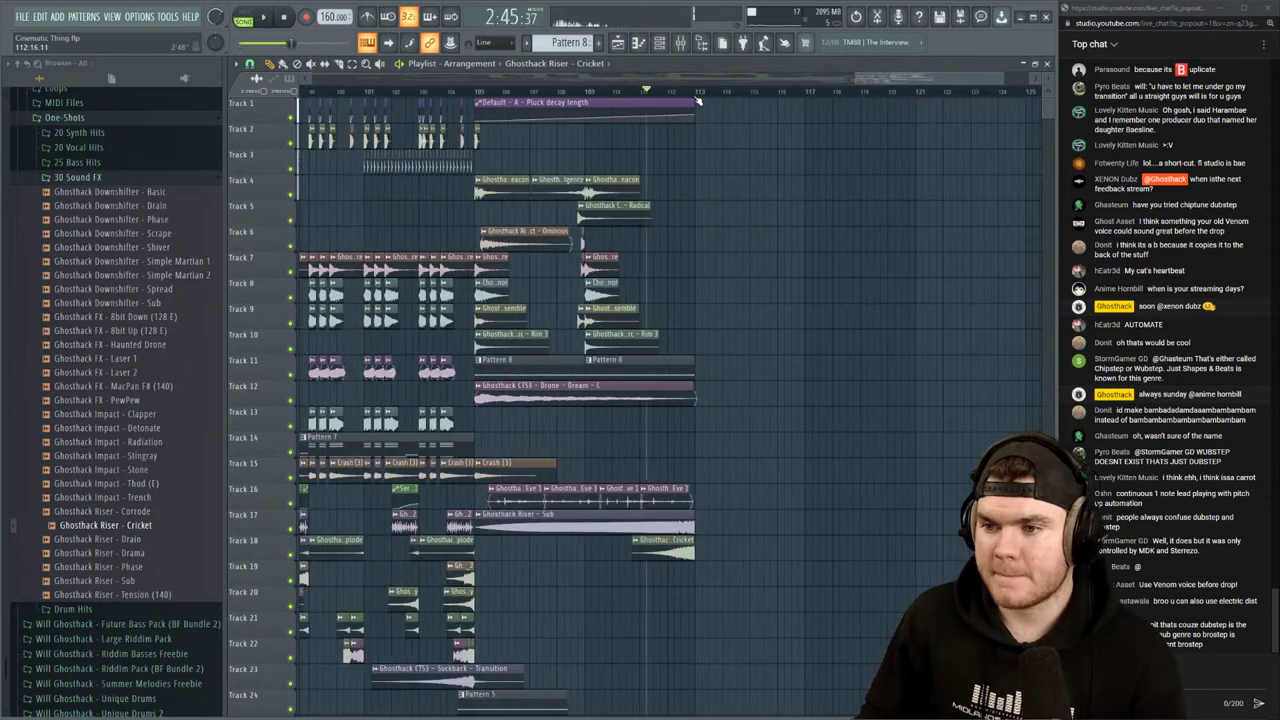
key("space")
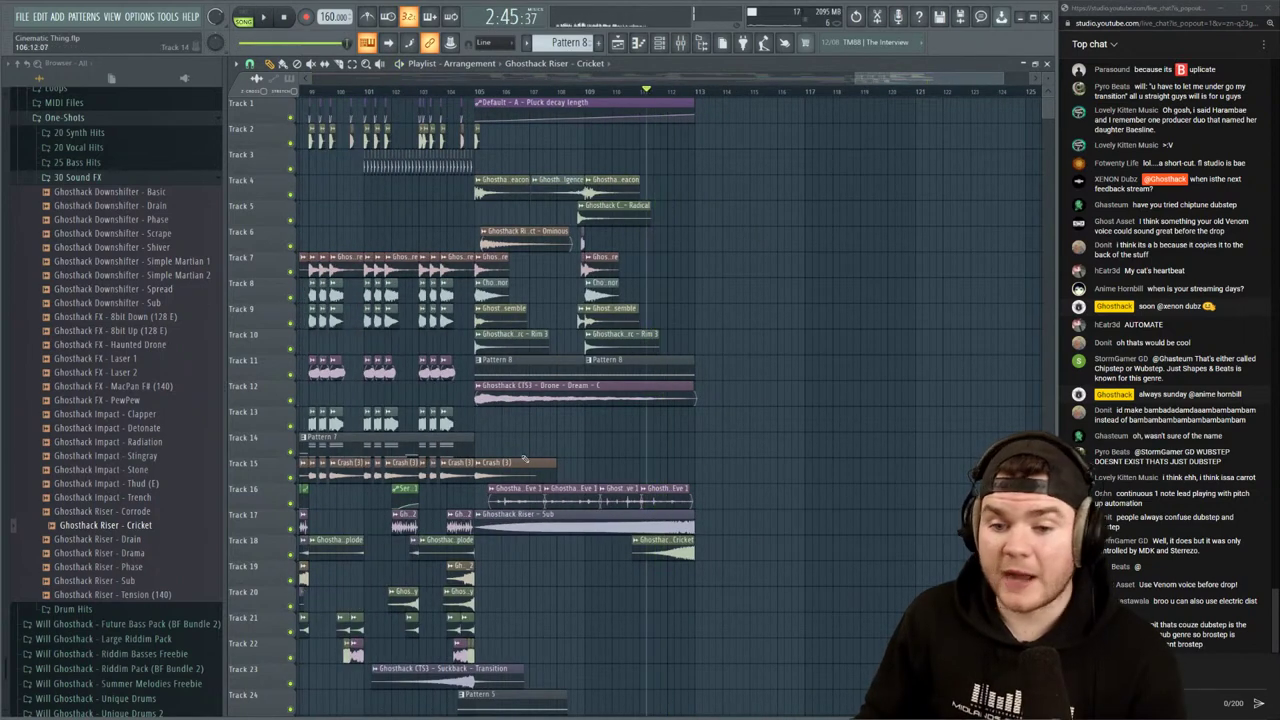
Place Ghosthack Riser - Phase on Track 19 ending at bar 113 and lower its channel volume to 19%
left_click(147, 553)
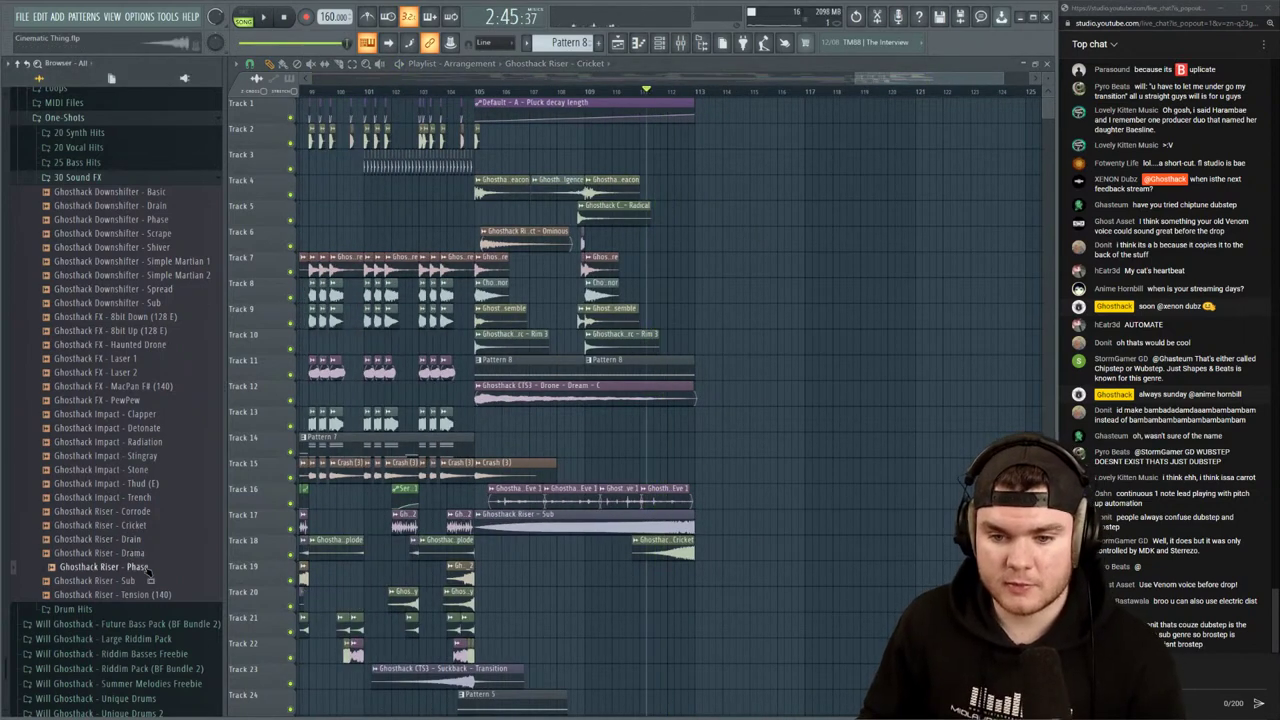
left_click_drag(143, 580, 567, 566)
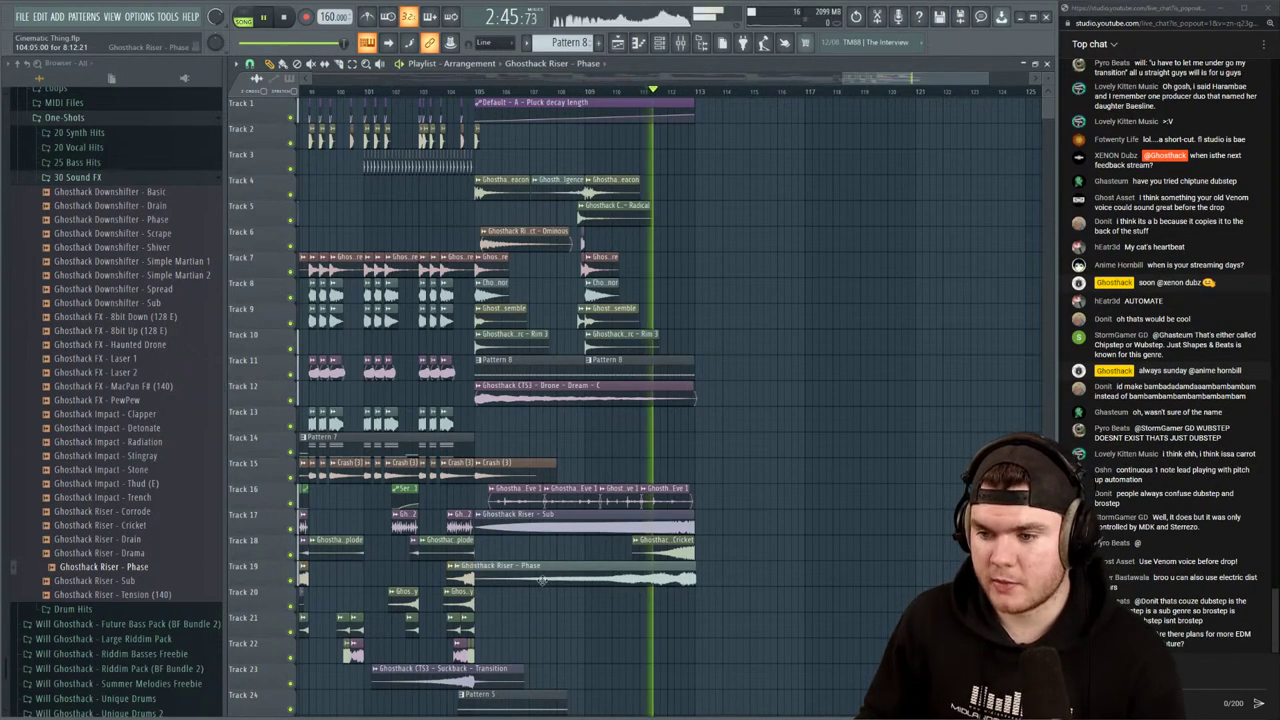
double_click(540, 580)
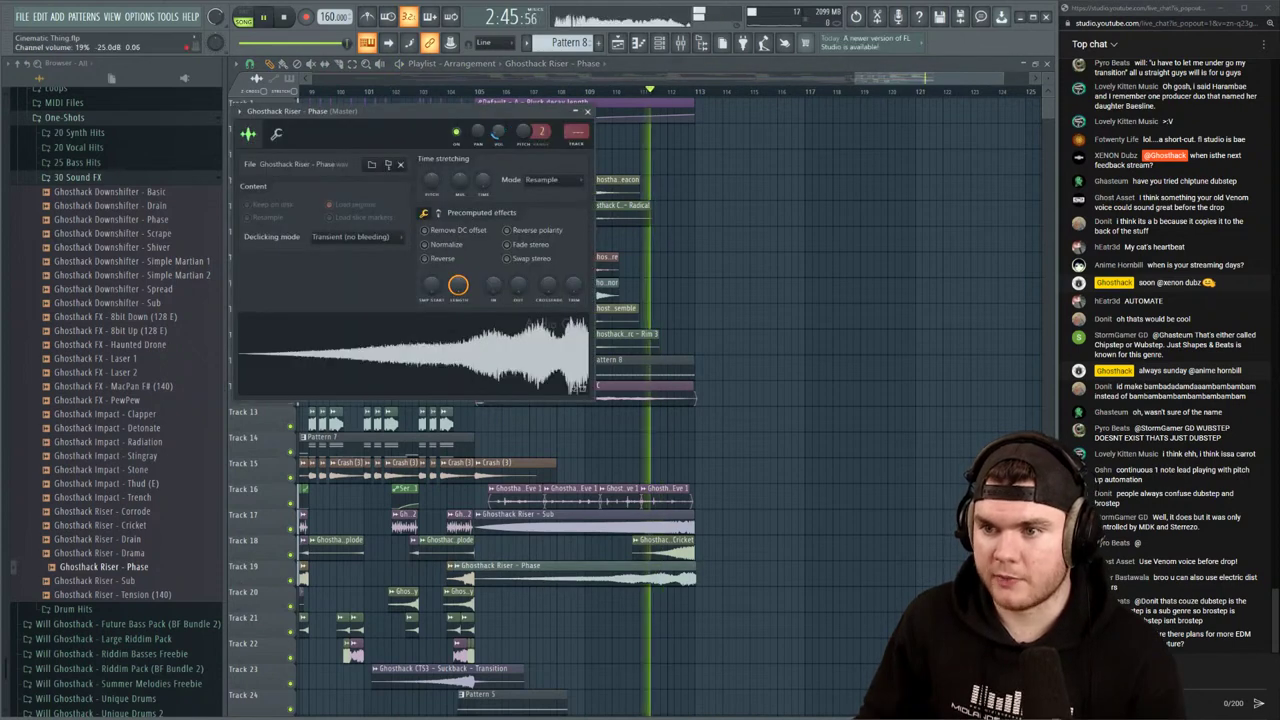
Trim the start of the Ghosthack Riser - Phase clip to bar 105 while playing the section
left_click(480, 90)
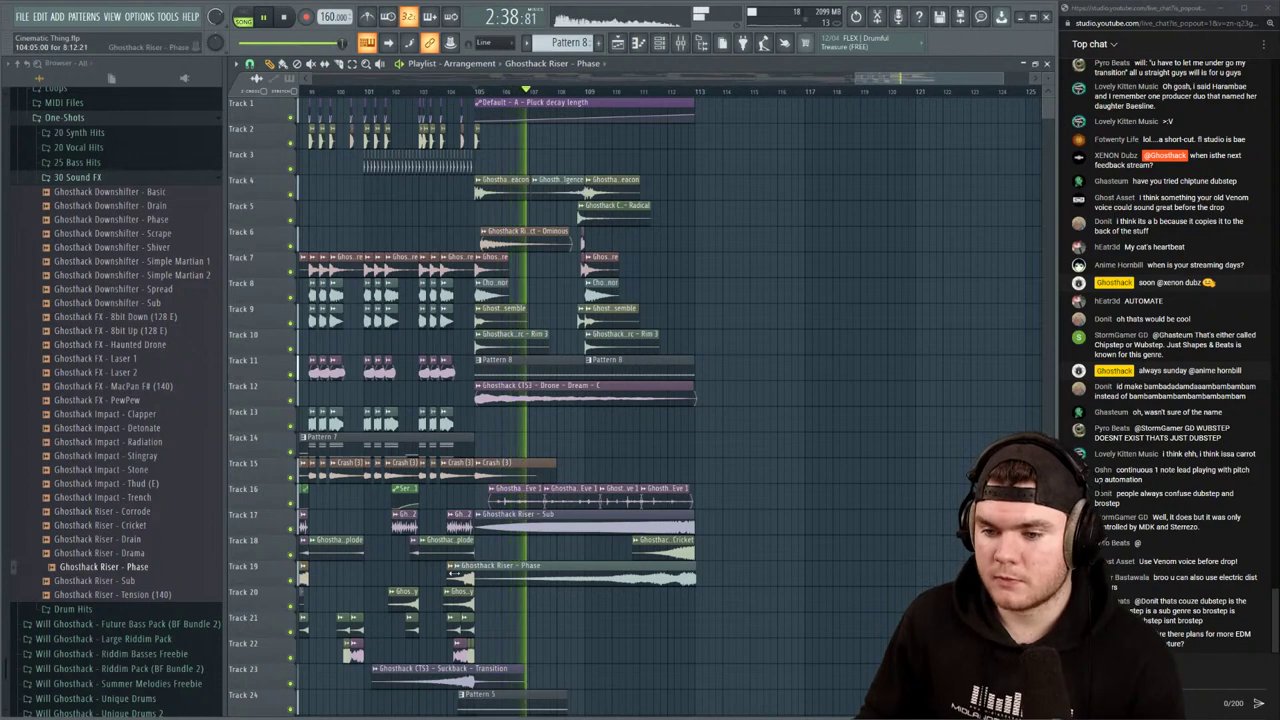
left_click_drag(455, 567, 476, 567)
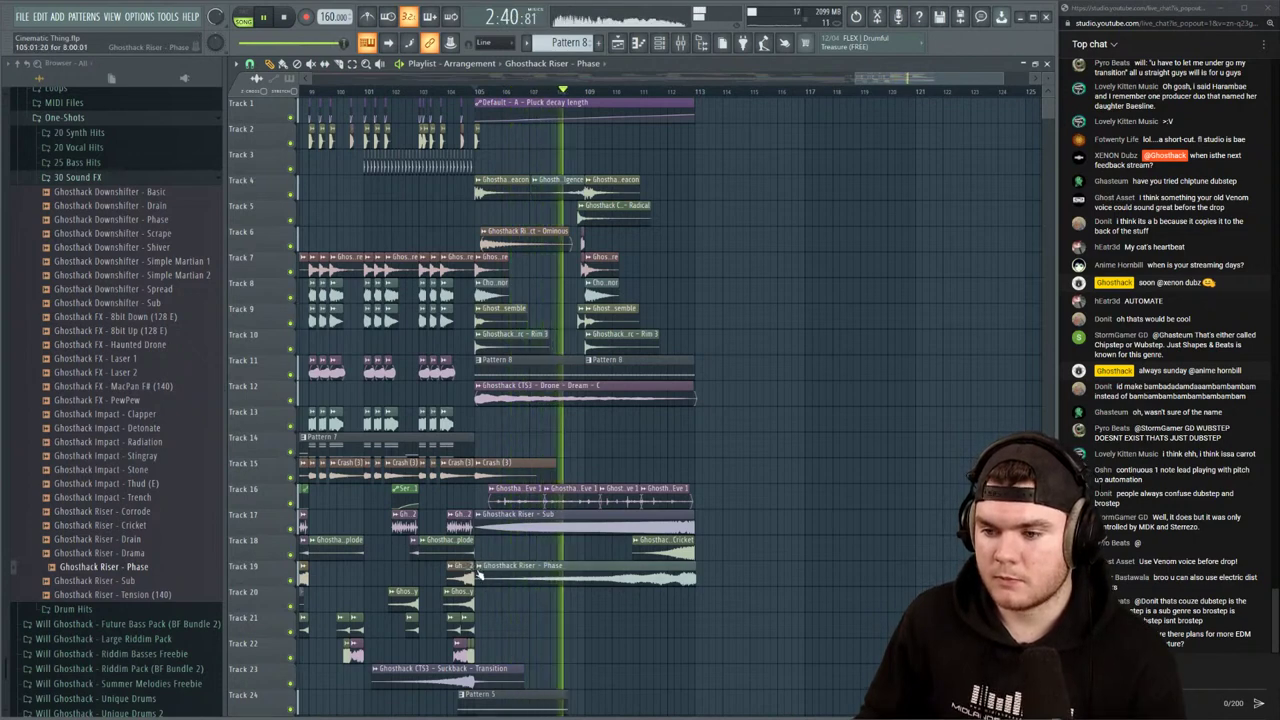
scroll(690, 279, "up", 4)
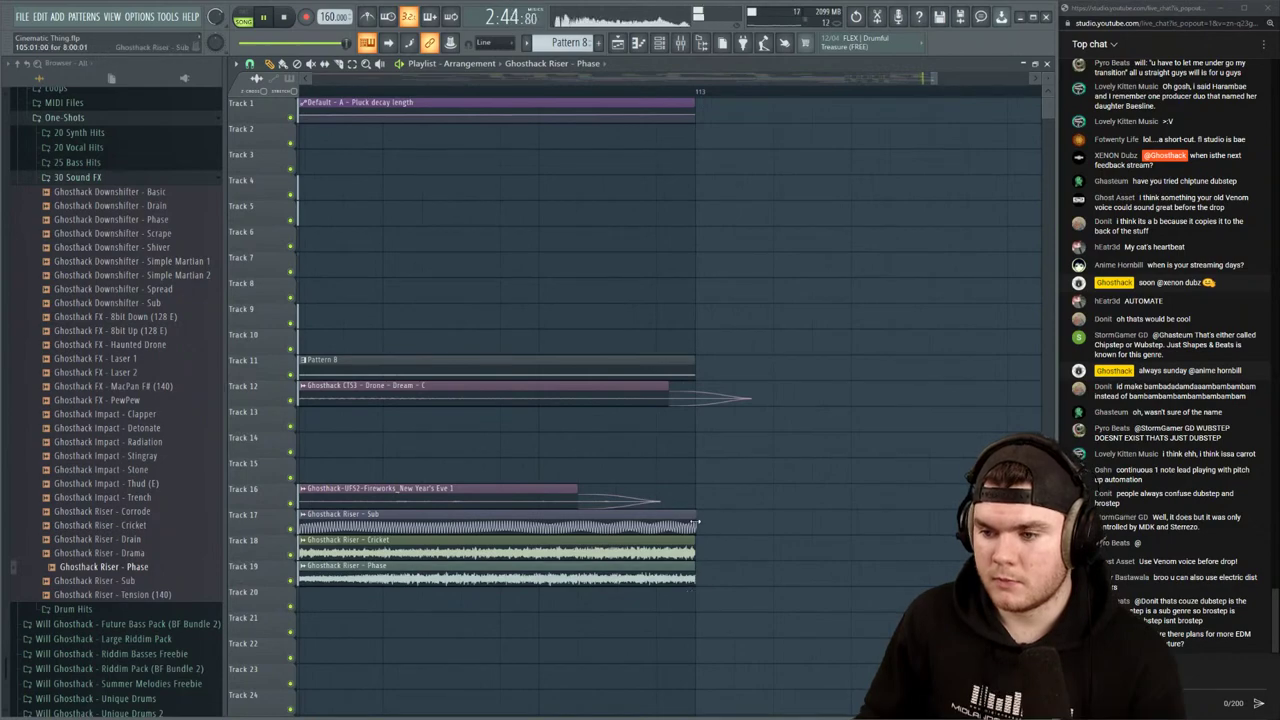
scroll(643, 96, "down", 12)
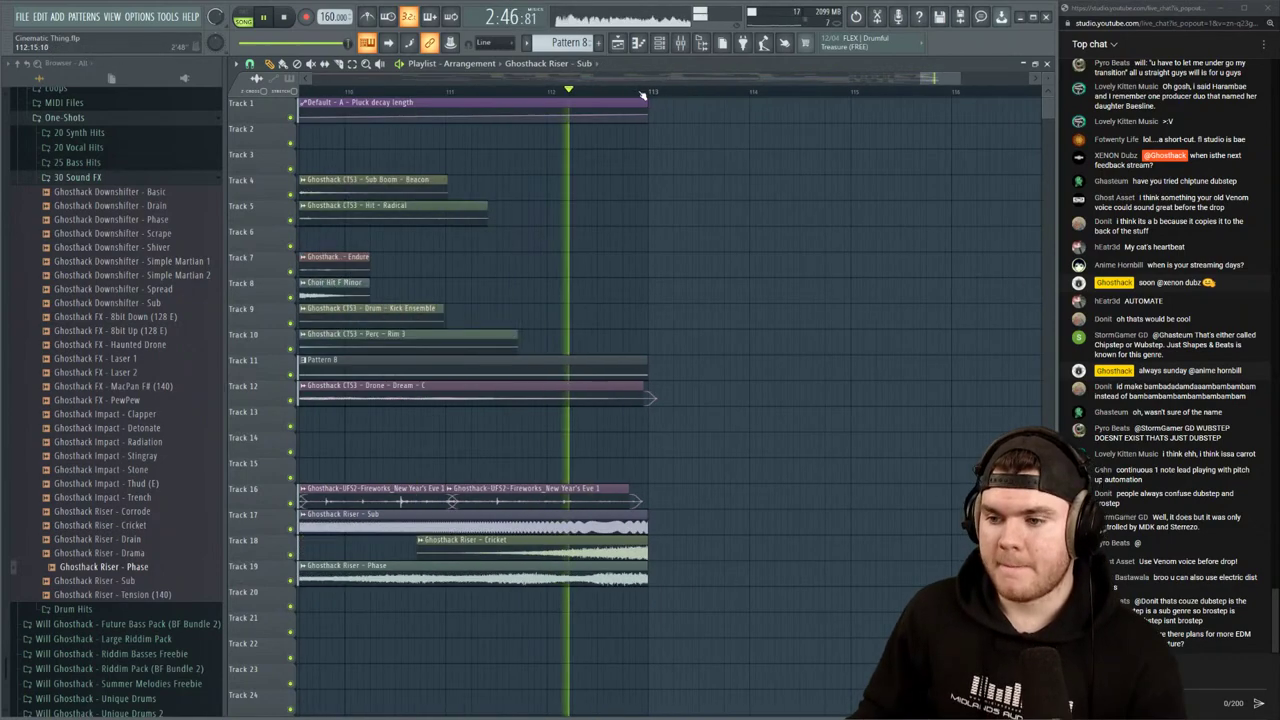
key("space")
Listen to the section from bar 105 with the three added risers
scroll(838, 77, "right", 3)
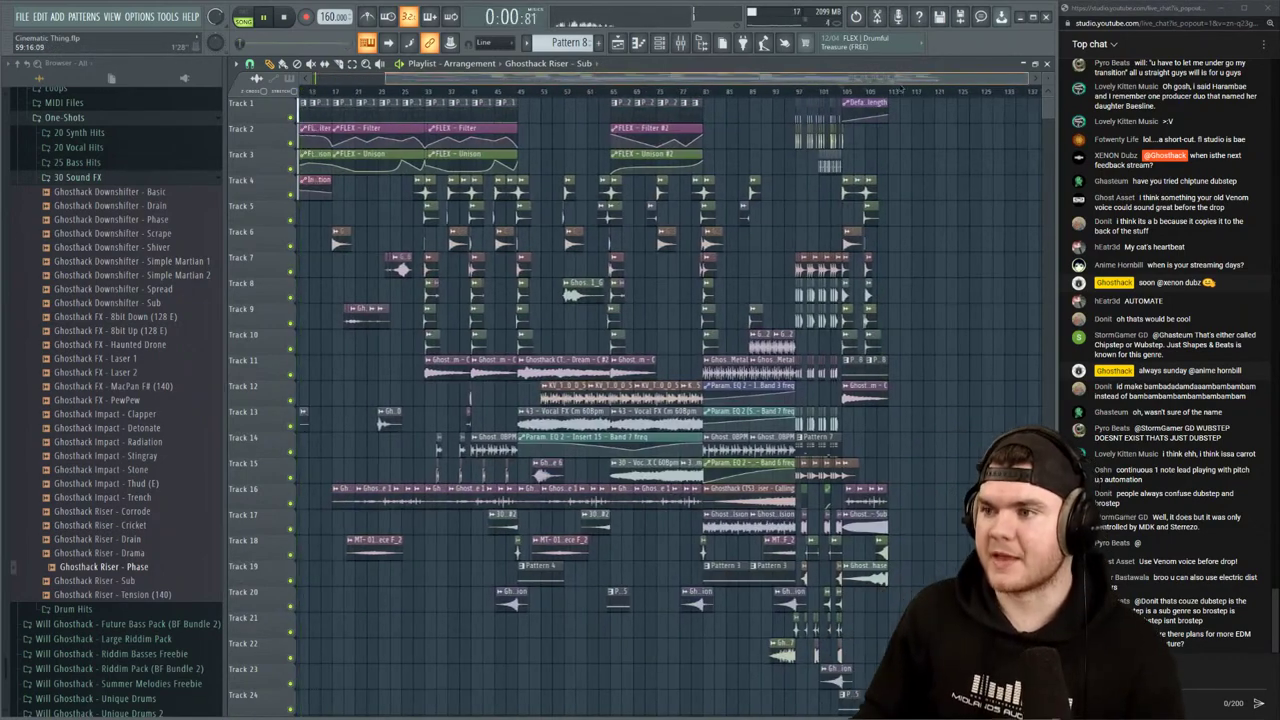
left_click(808, 91)
scroll(882, 95, "up", 5)
key("space")
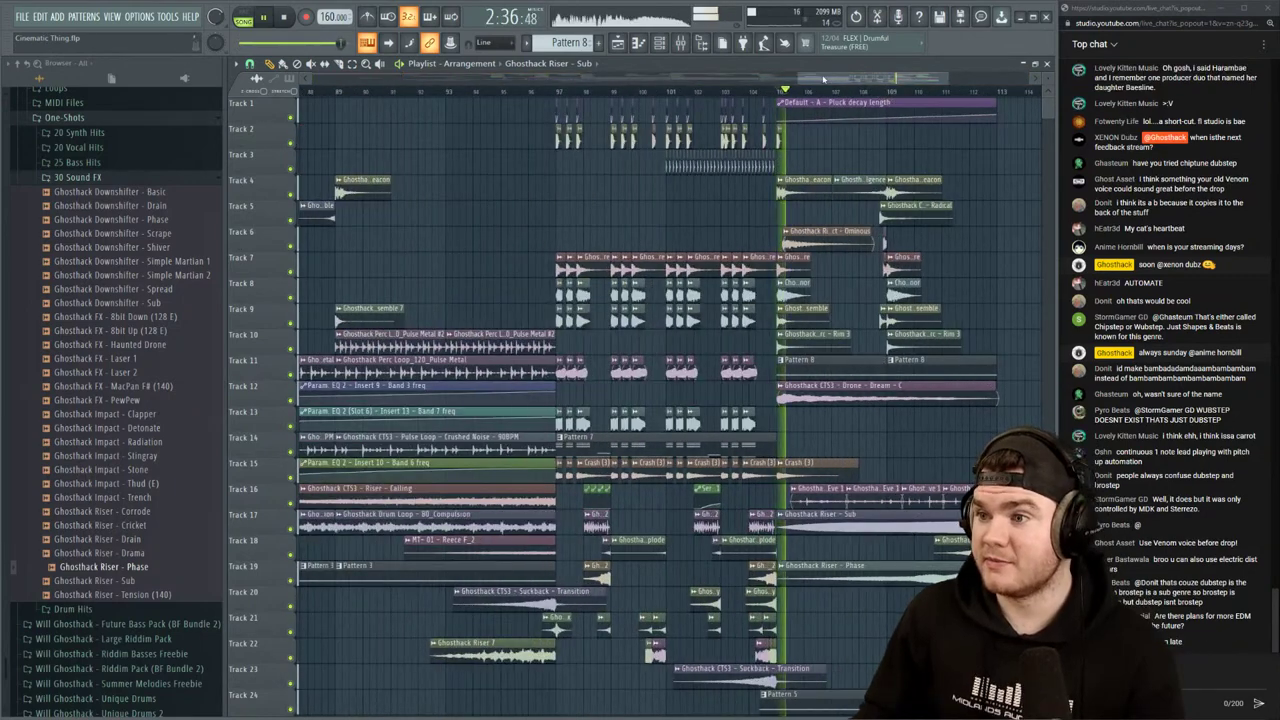
scroll(808, 93, "up", 3)
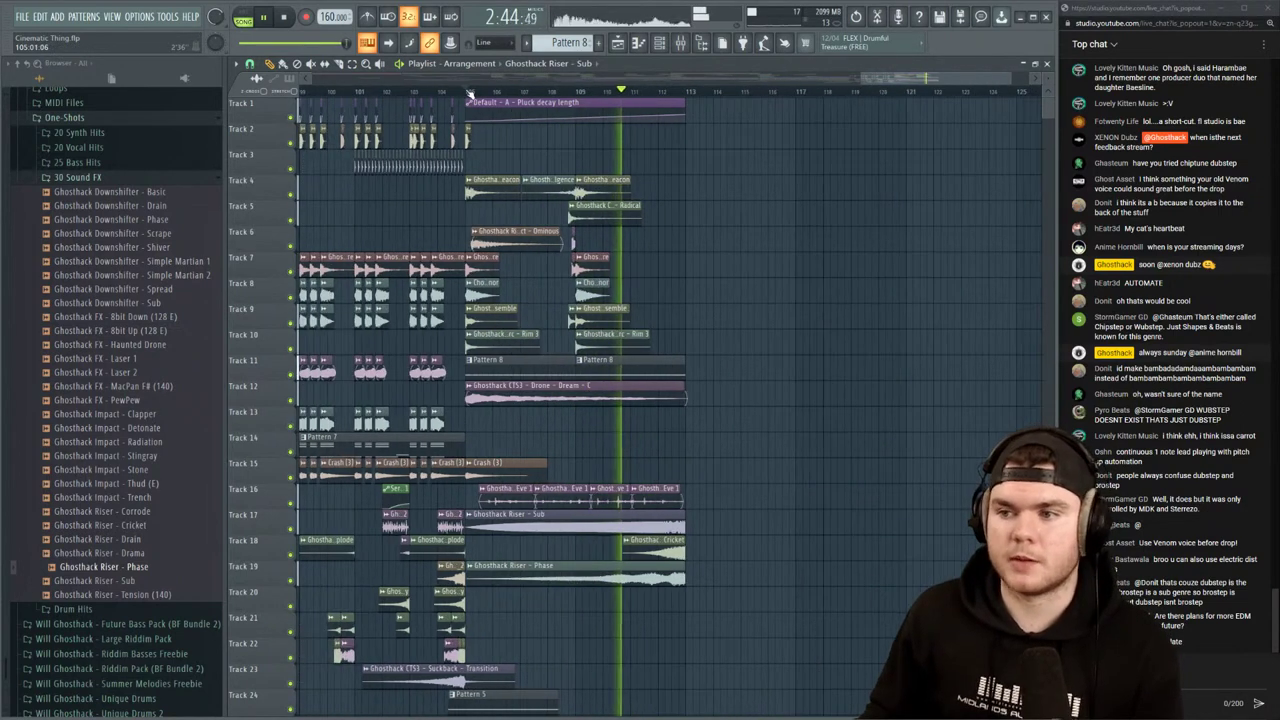
Create a new pattern, show the Unsorted channels in the channel rack, and add a FLEX instrument channel
key("F6")
key("space")
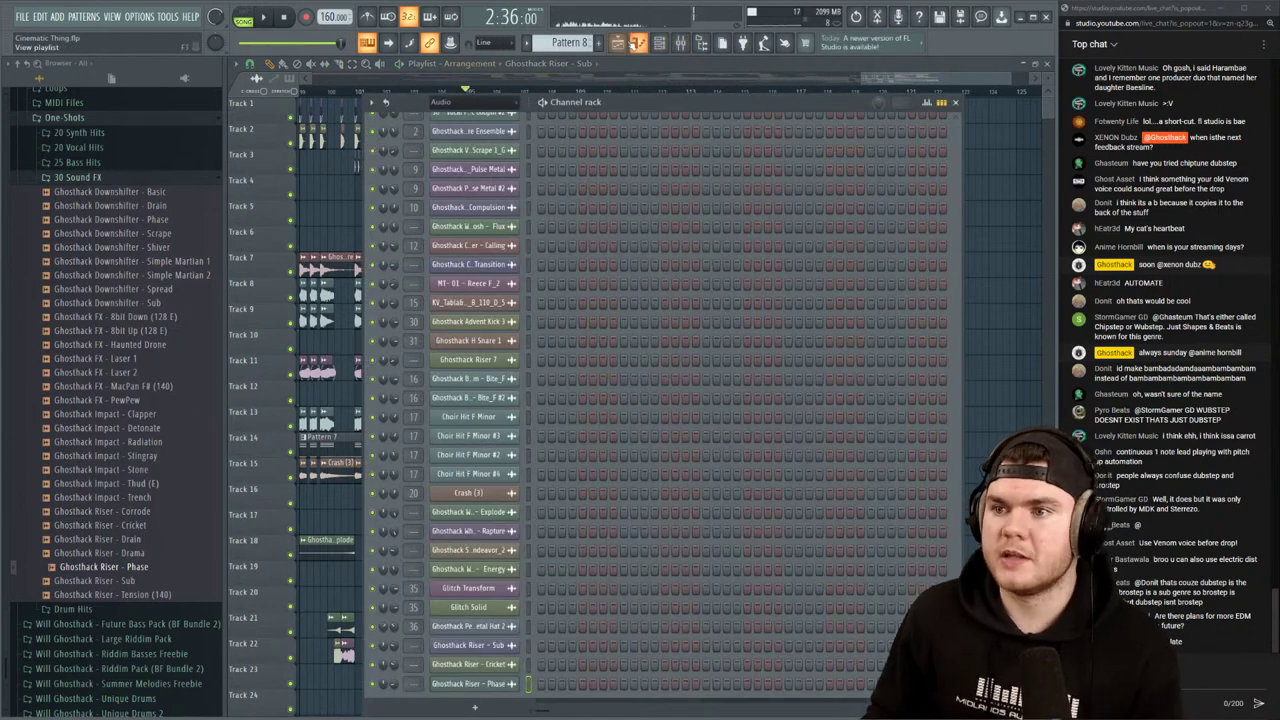
left_click(599, 44)
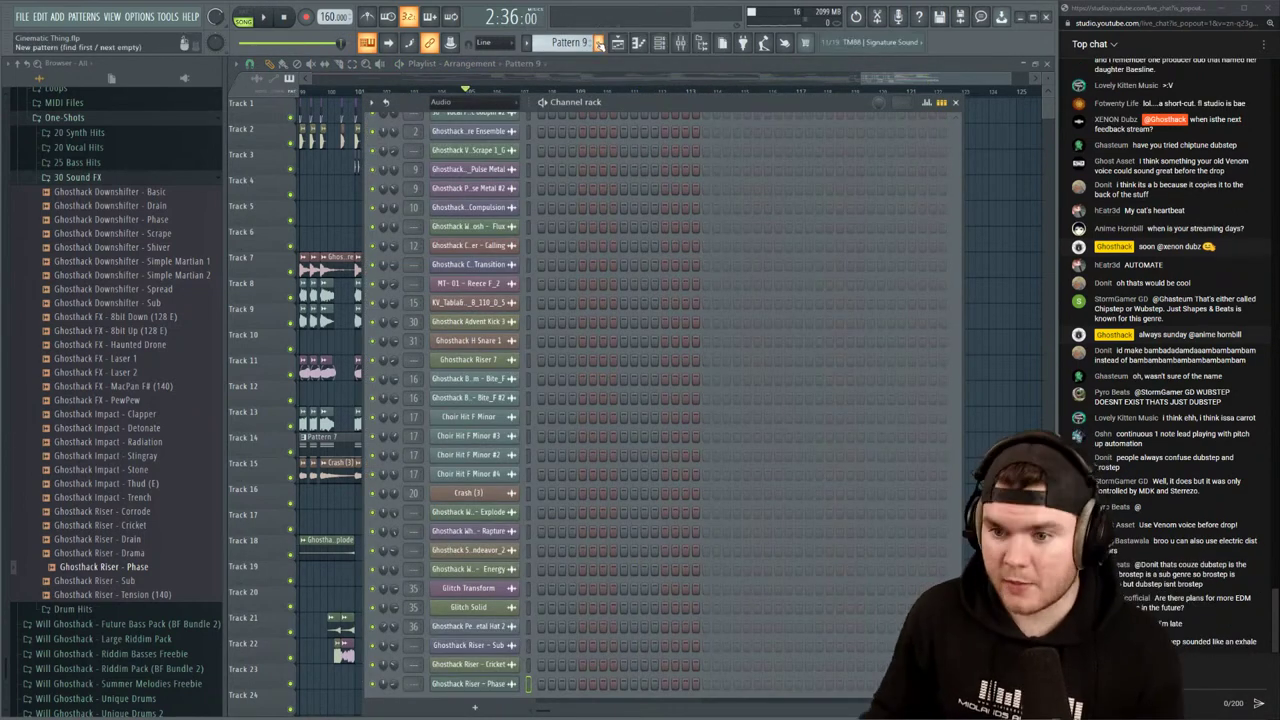
left_click(494, 104)
left_click(486, 155)
left_click(482, 348)
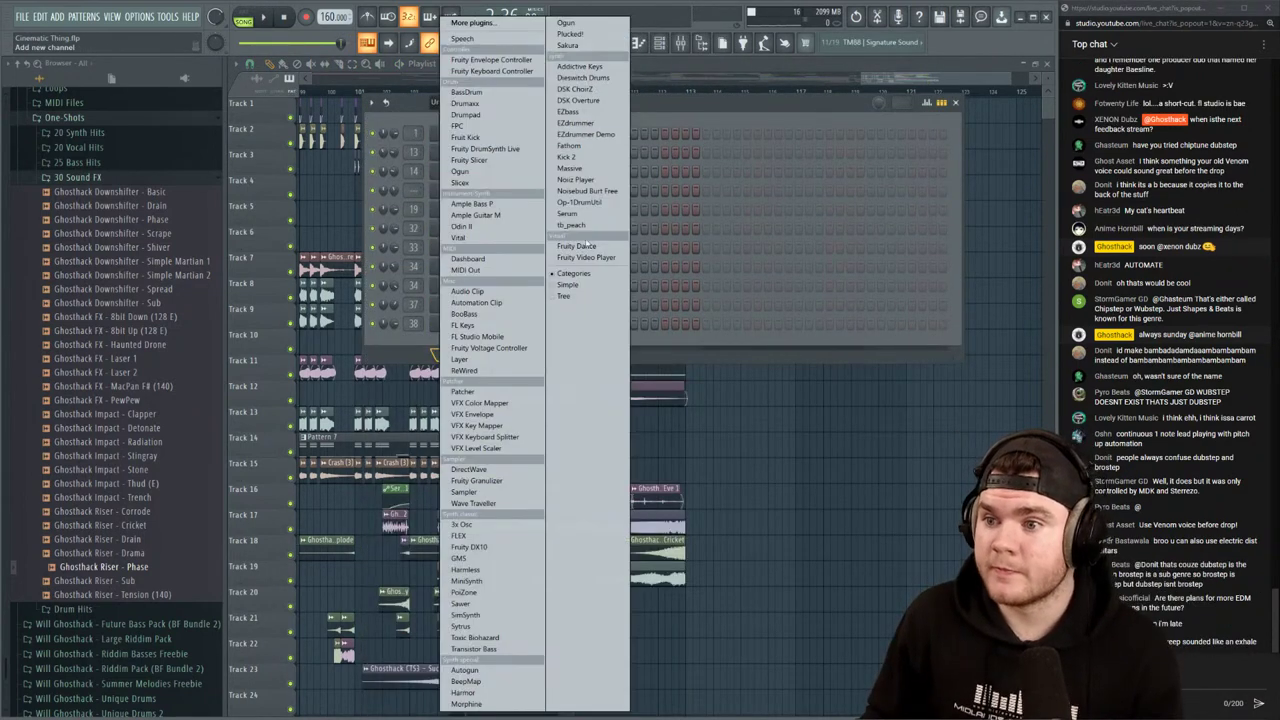
left_click(490, 534)
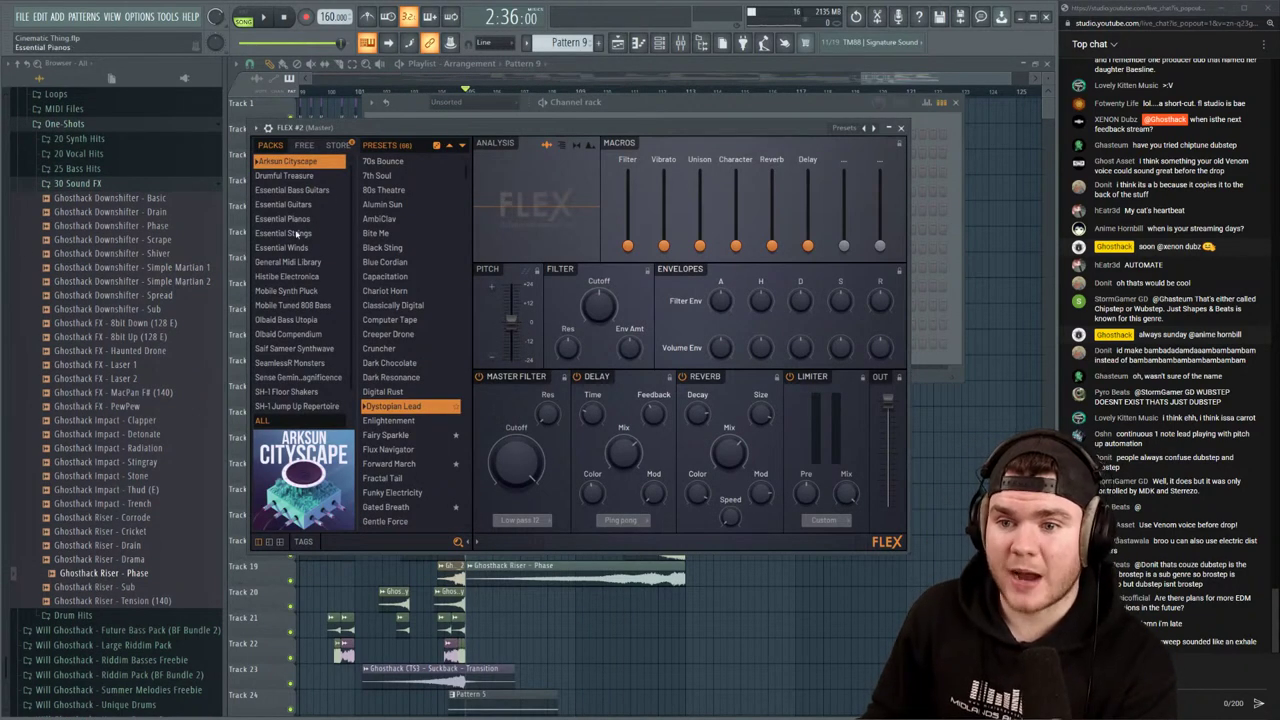
Audition horn presets from the Essential Winds pack in FLEX and load the Full Brass Sustain preset
left_click(281, 261)
left_click(280, 250)
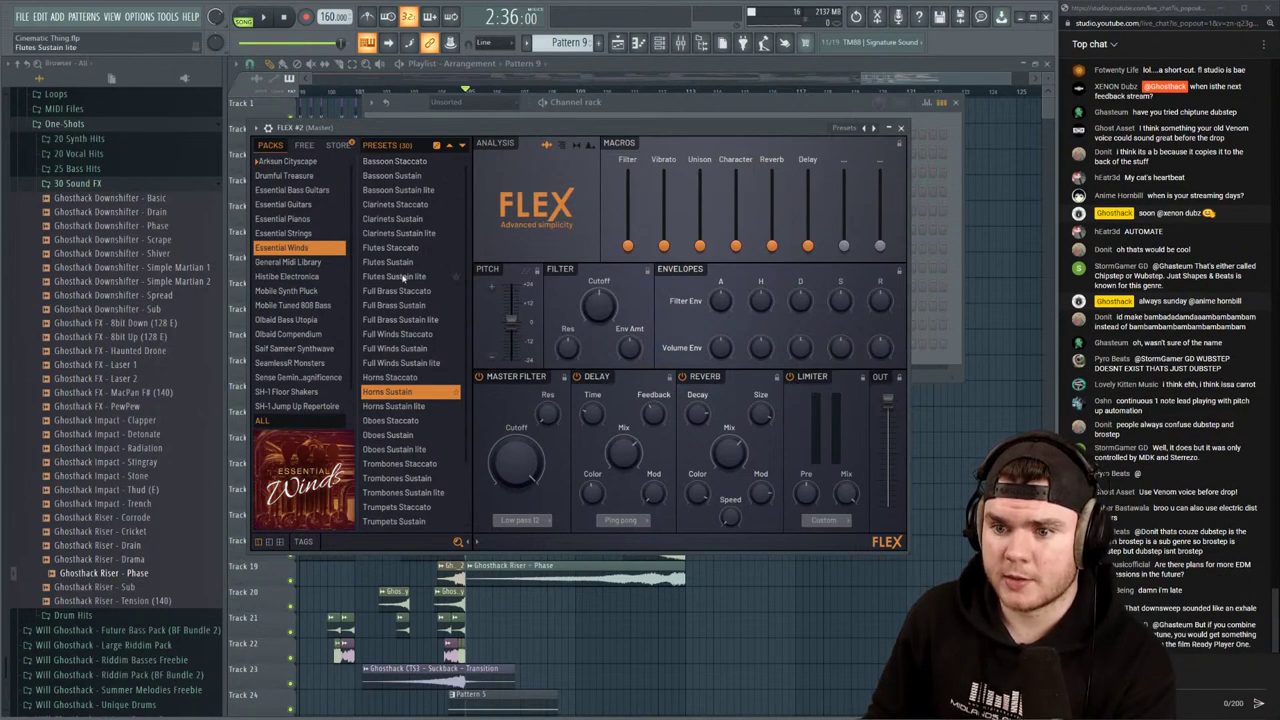
left_click(408, 389)
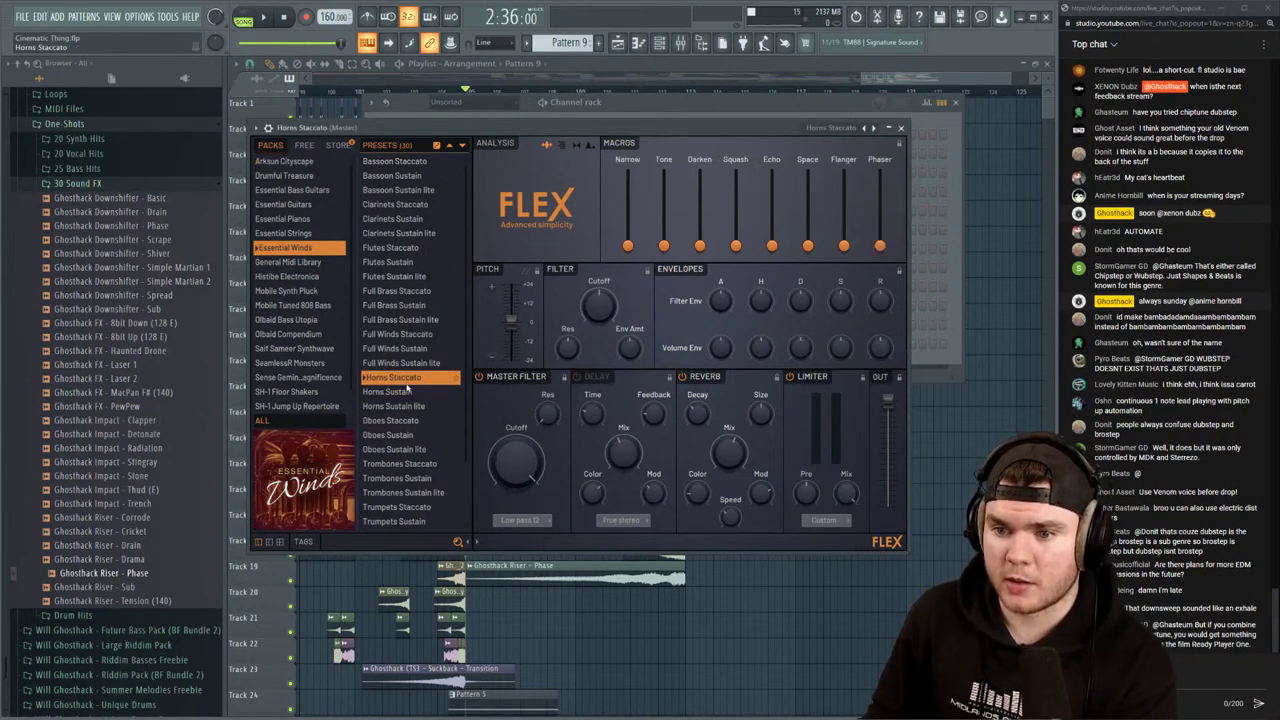
scroll(411, 350, "down", 1)
scroll(410, 345, "up", 2)
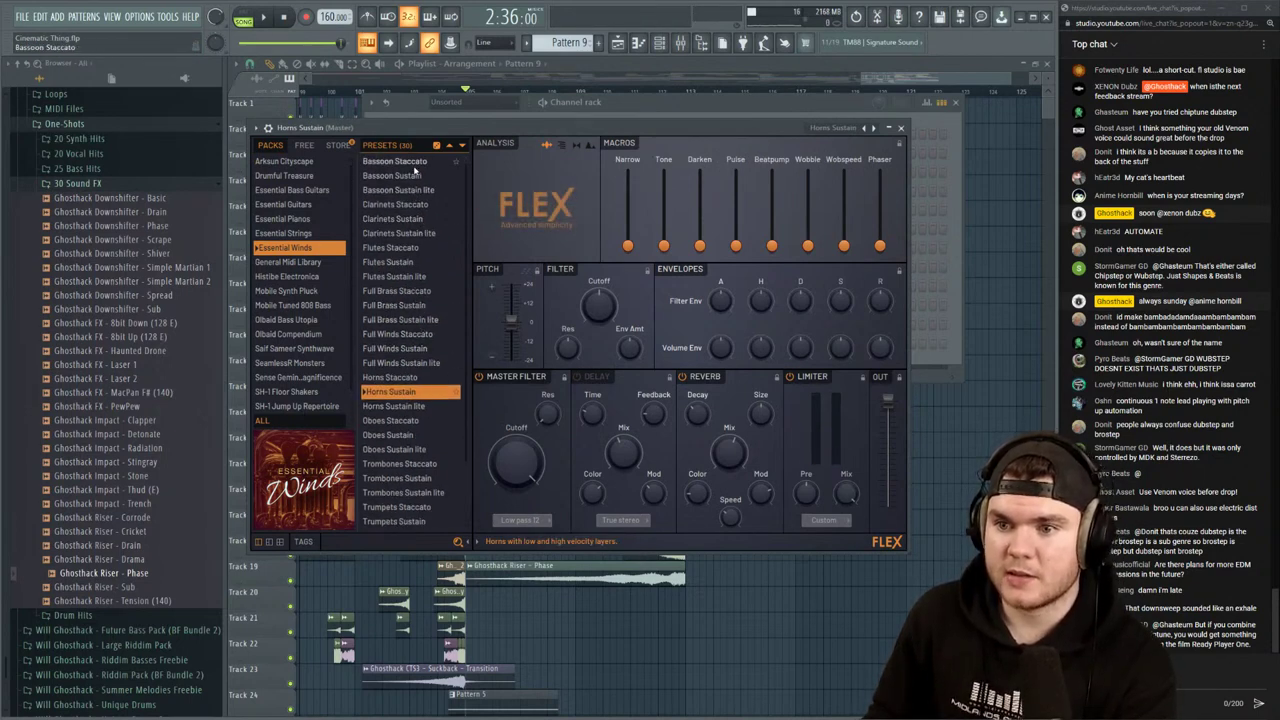
left_click(400, 306)
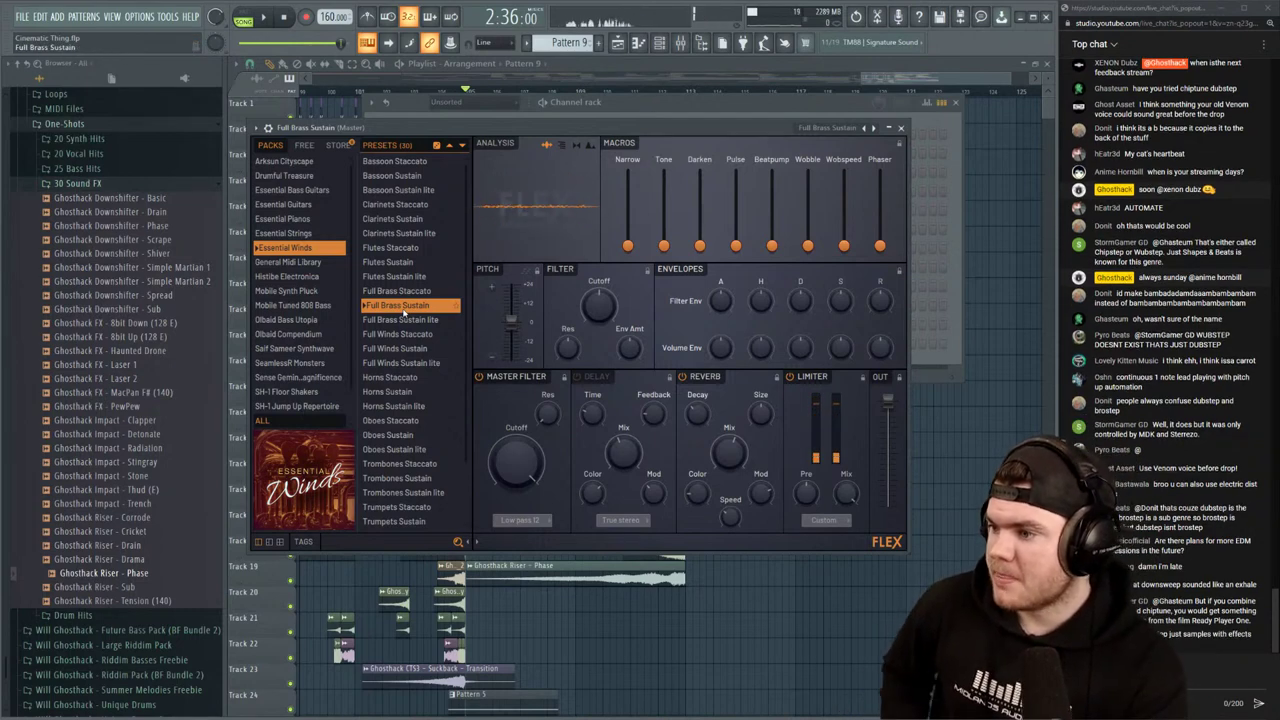
left_click(900, 128)
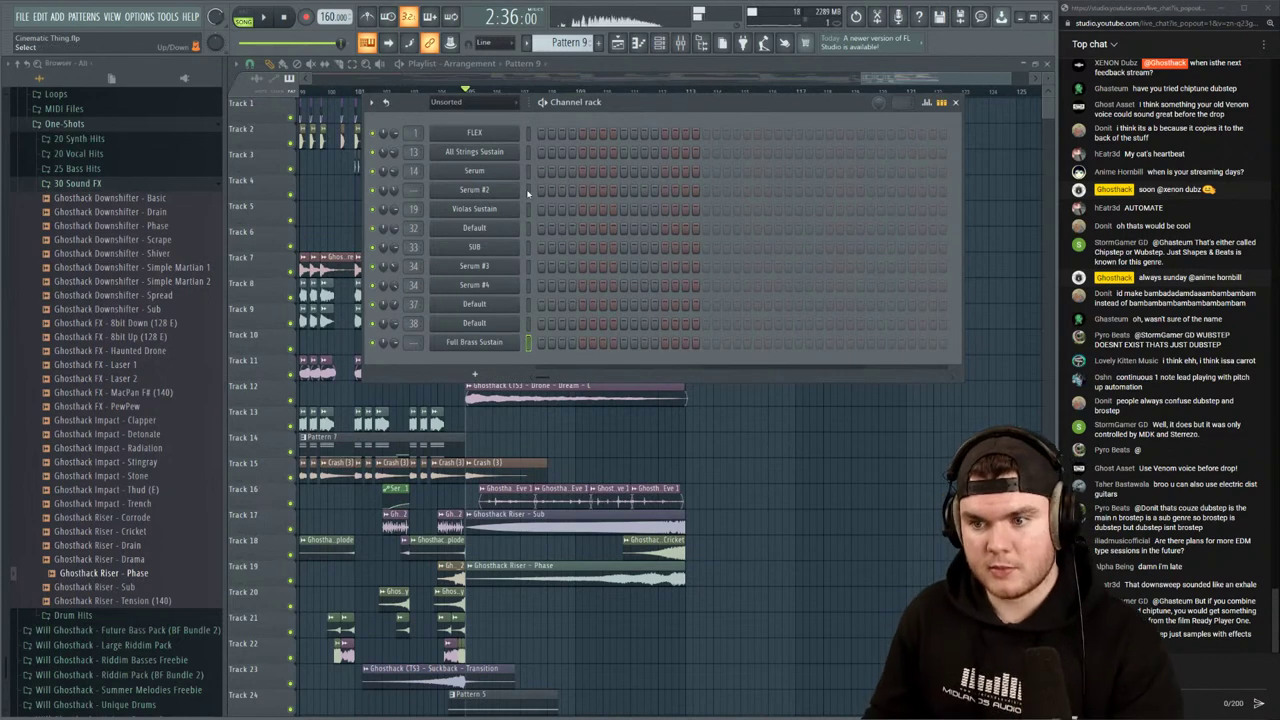
Enter a one-bar E3 note at bar 1 in the Full Brass Sustain channel's piano roll
right_click(512, 342)
left_click(555, 345)
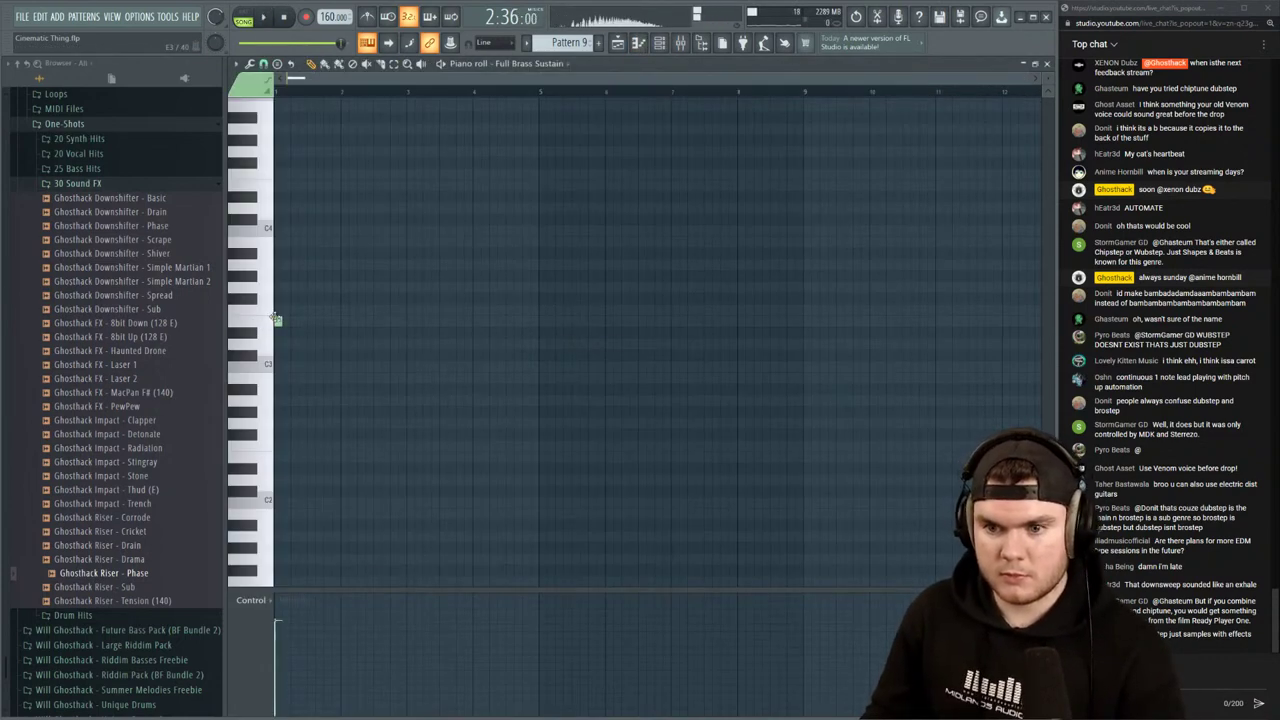
key("space")
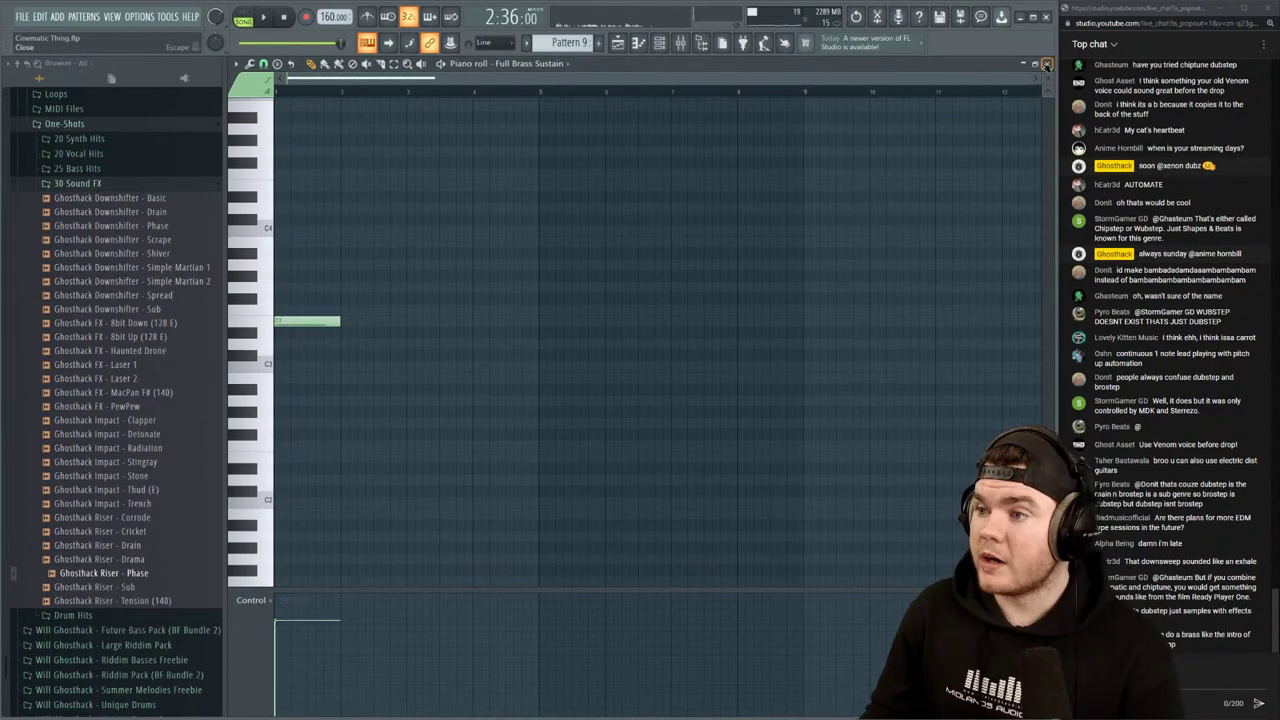
Audition the Full Brass Staccato preset in FLEX against Full Brass Sustain, ending with Full Brass Sustain loaded
left_click(1046, 64)
left_click(506, 344)
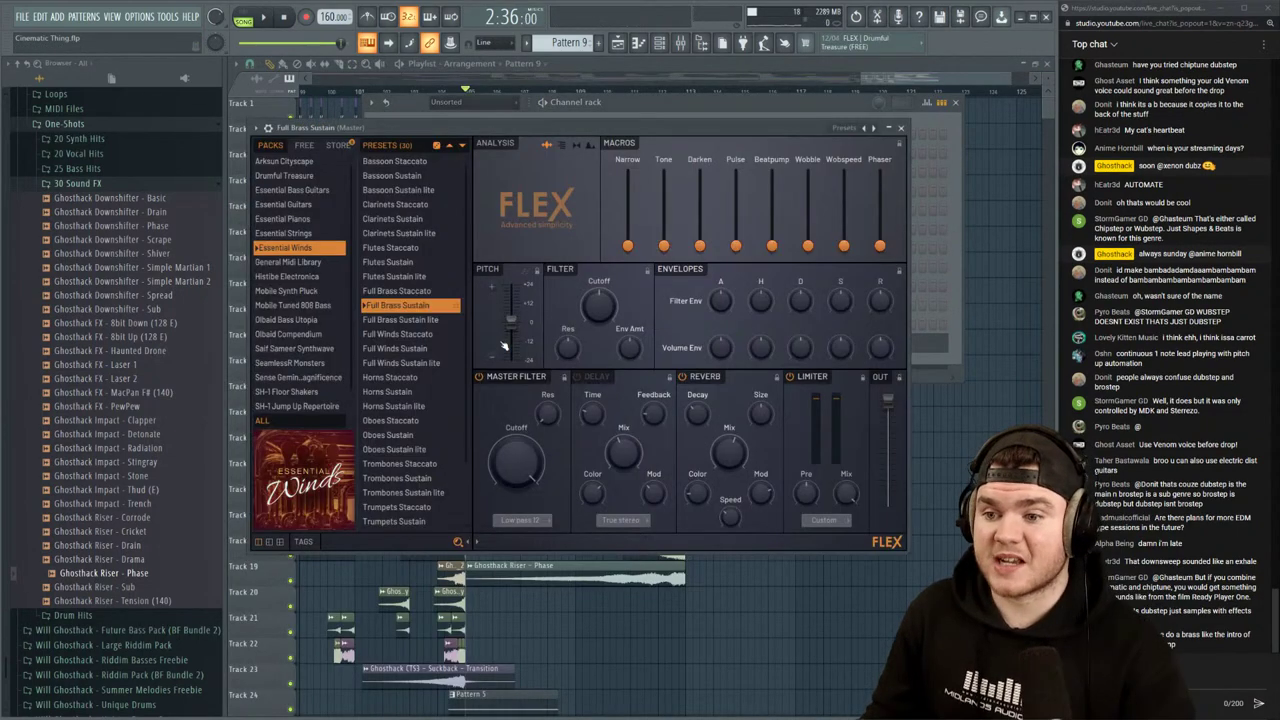
left_click(404, 291)
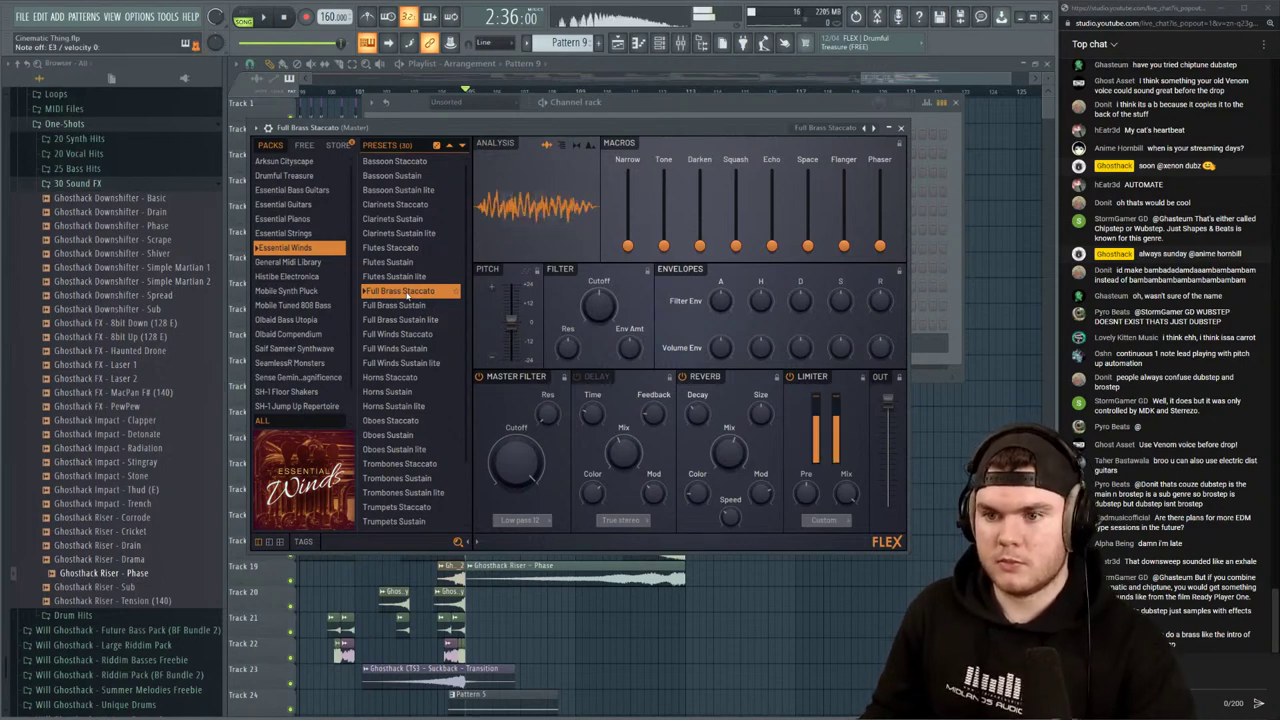
left_click(401, 306)
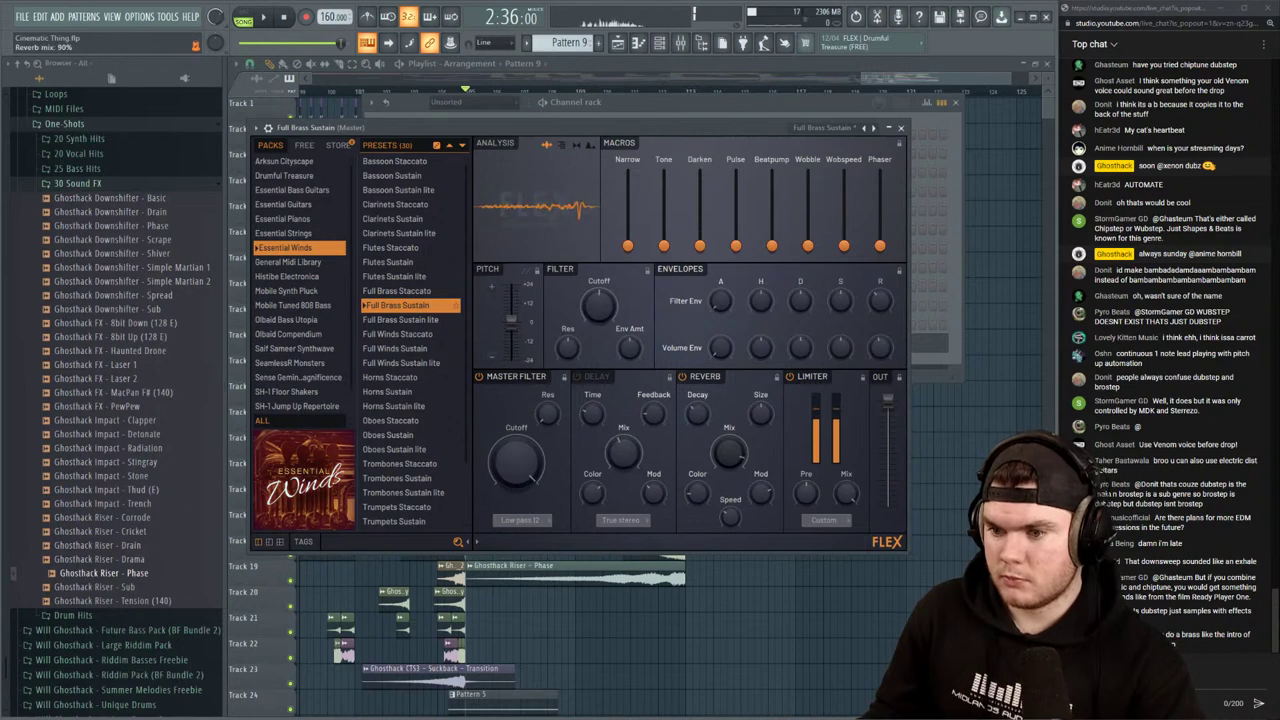
left_click(900, 128)
Shorten the E3 note at bar 1 of the Full Brass Sustain piano roll to three steps, listening to each length
key("space")
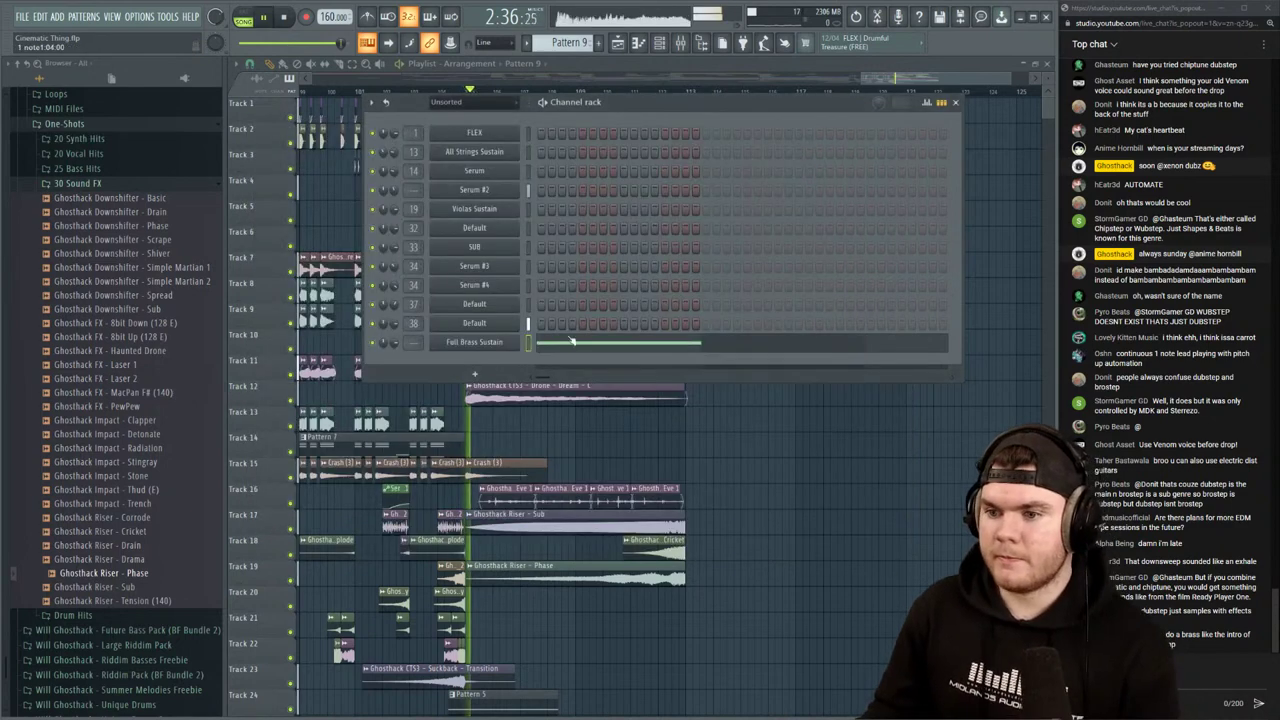
left_click(570, 342)
key("space")
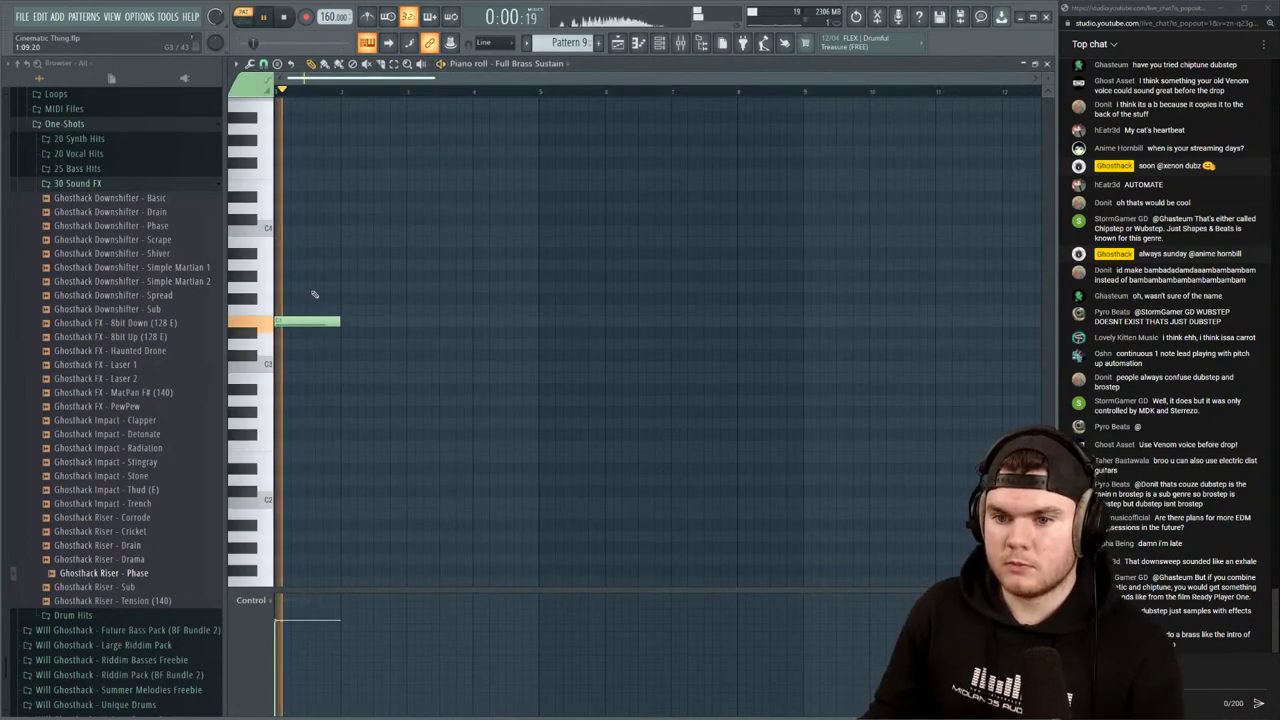
left_click_drag(340, 321, 283, 322)
key("space")
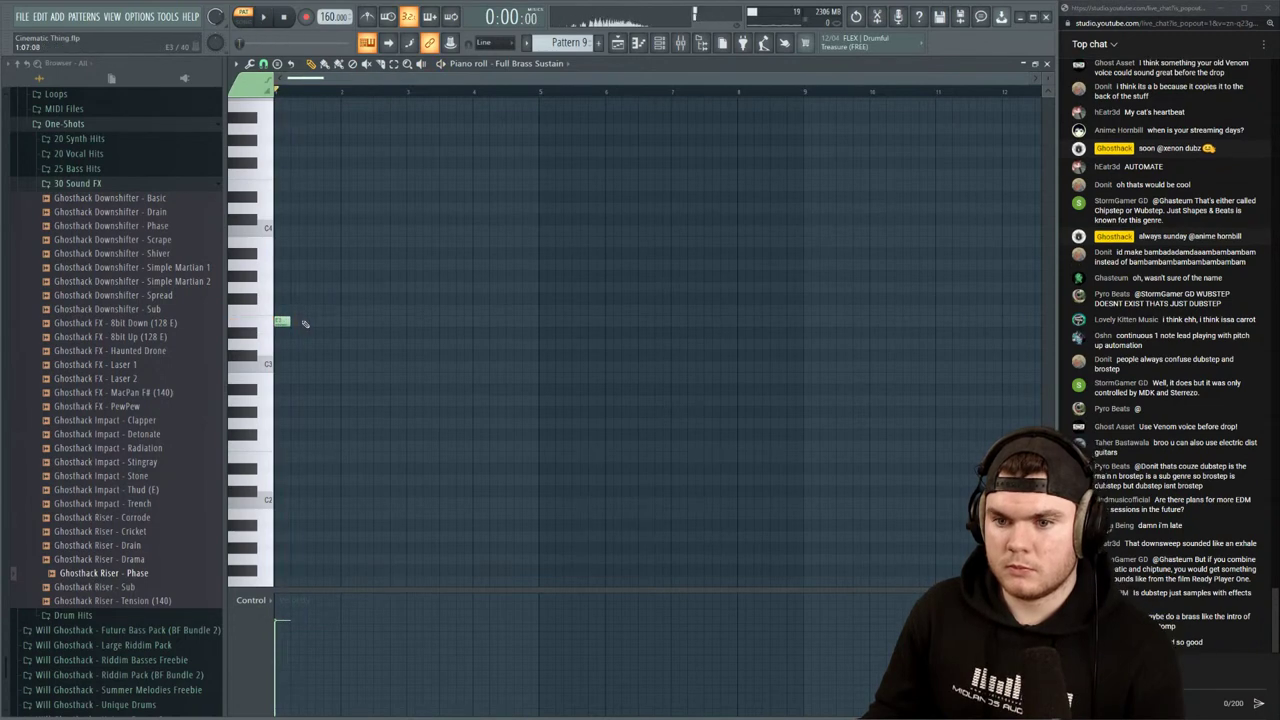
key("space")
key("space")
scroll(308, 84, "up", 4)
left_click_drag(308, 84, 290, 84)
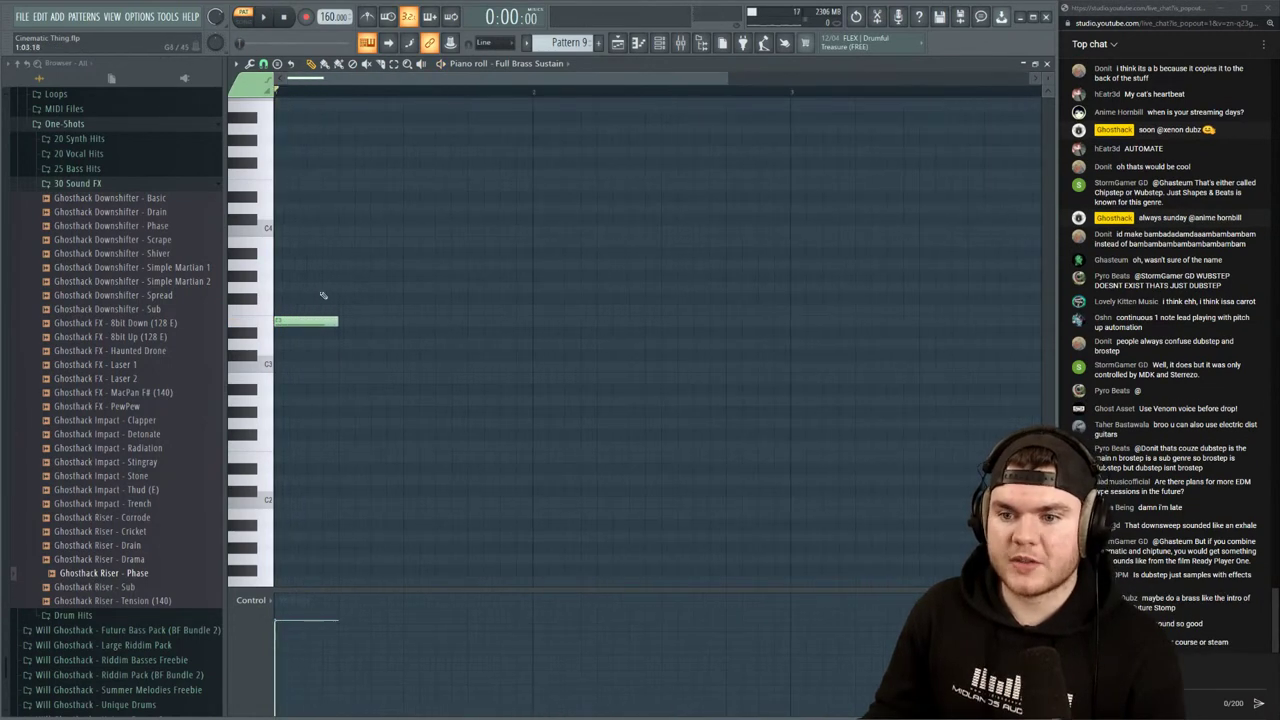
left_click_drag(337, 321, 320, 321)
key("space")
Add a second E3 note at step 7 of bar 1 and shorten both notes to two steps
left_click(373, 322)
key("space")
key("space")
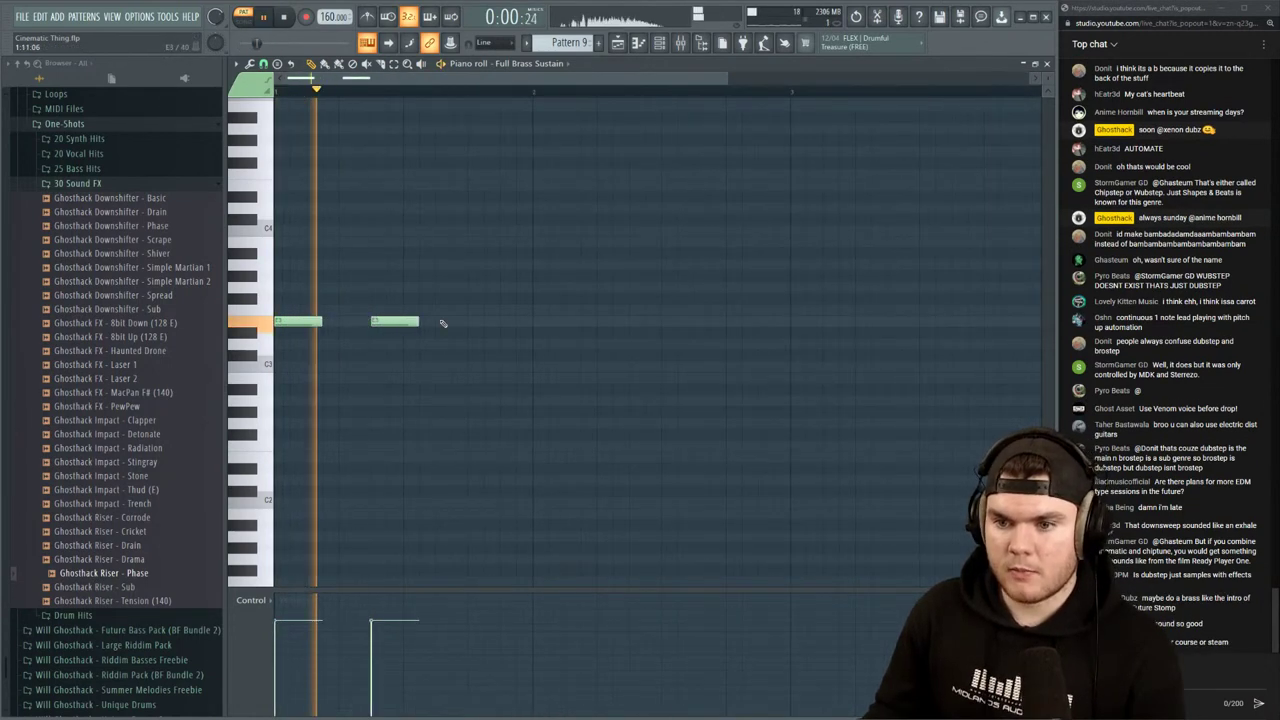
left_click_drag(440, 322, 306, 323)
key("space")
key("space")
left_click(343, 355, "ctrl")
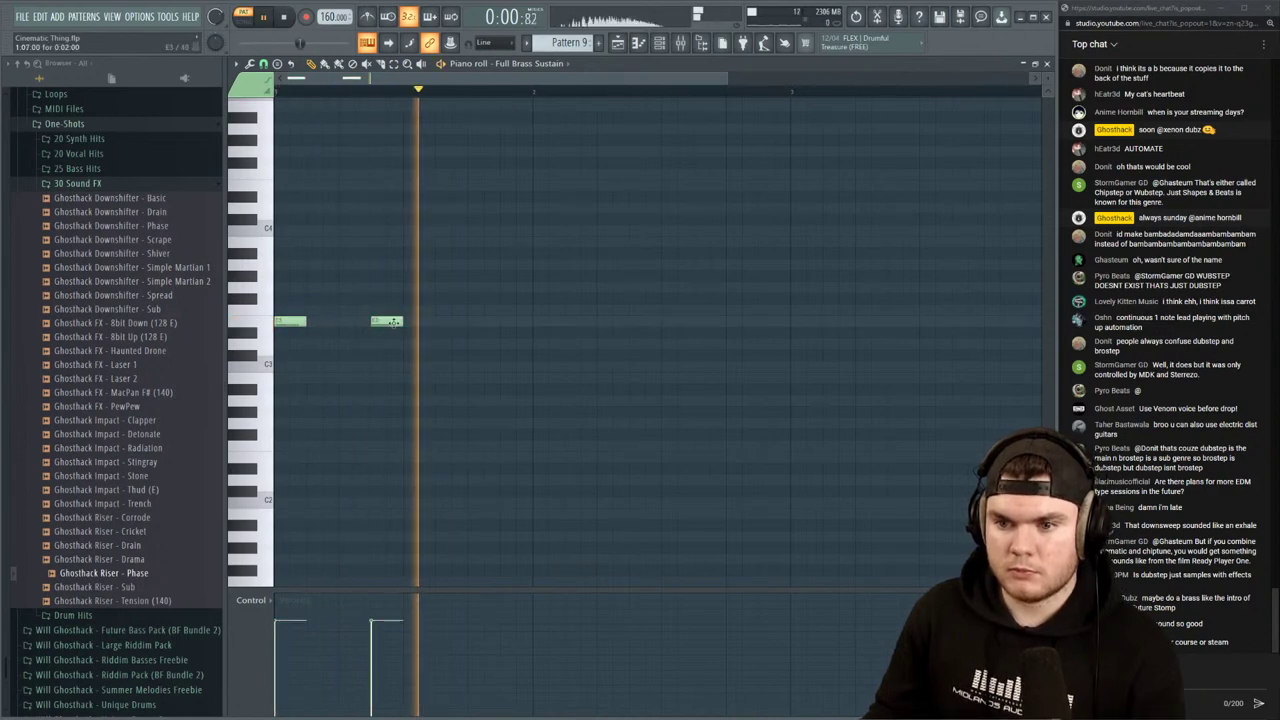
key("space")
key("space")
Continue the E3 notes every six steps to make five in total, and finish with an F3 note at step 13 of bar 2
left_click(480, 321)
left_click(578, 321)
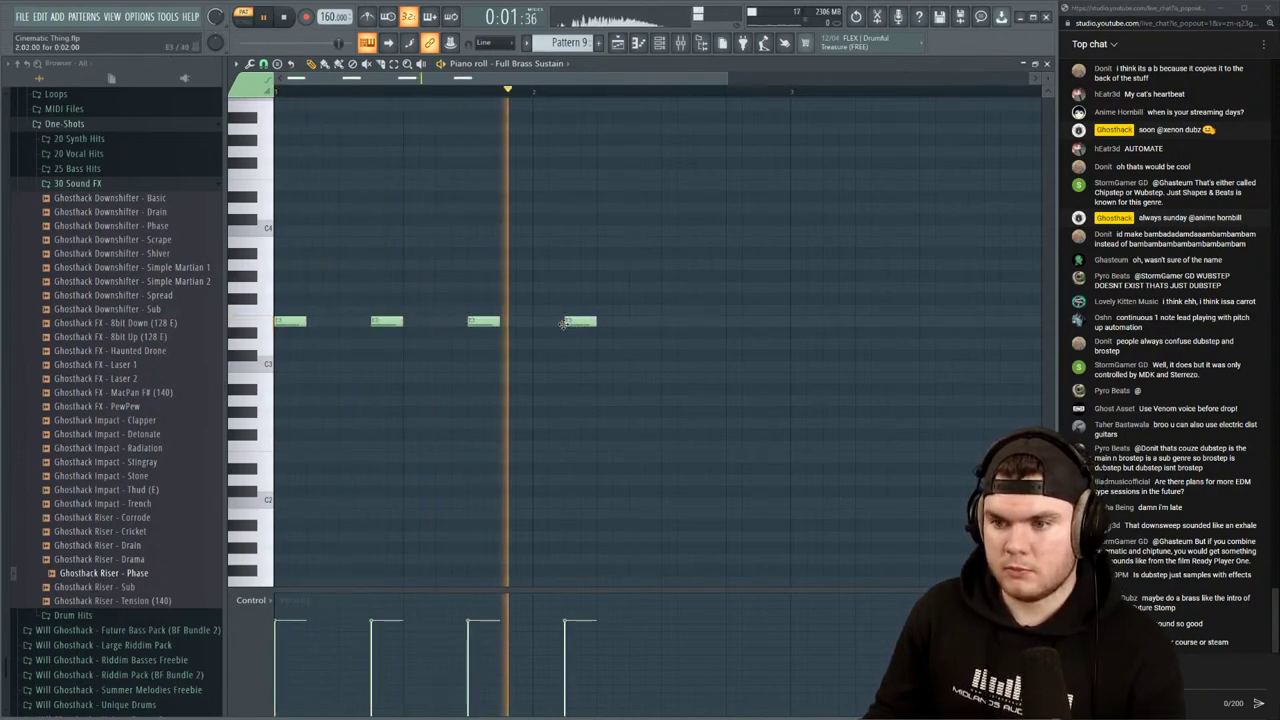
left_click(675, 321)
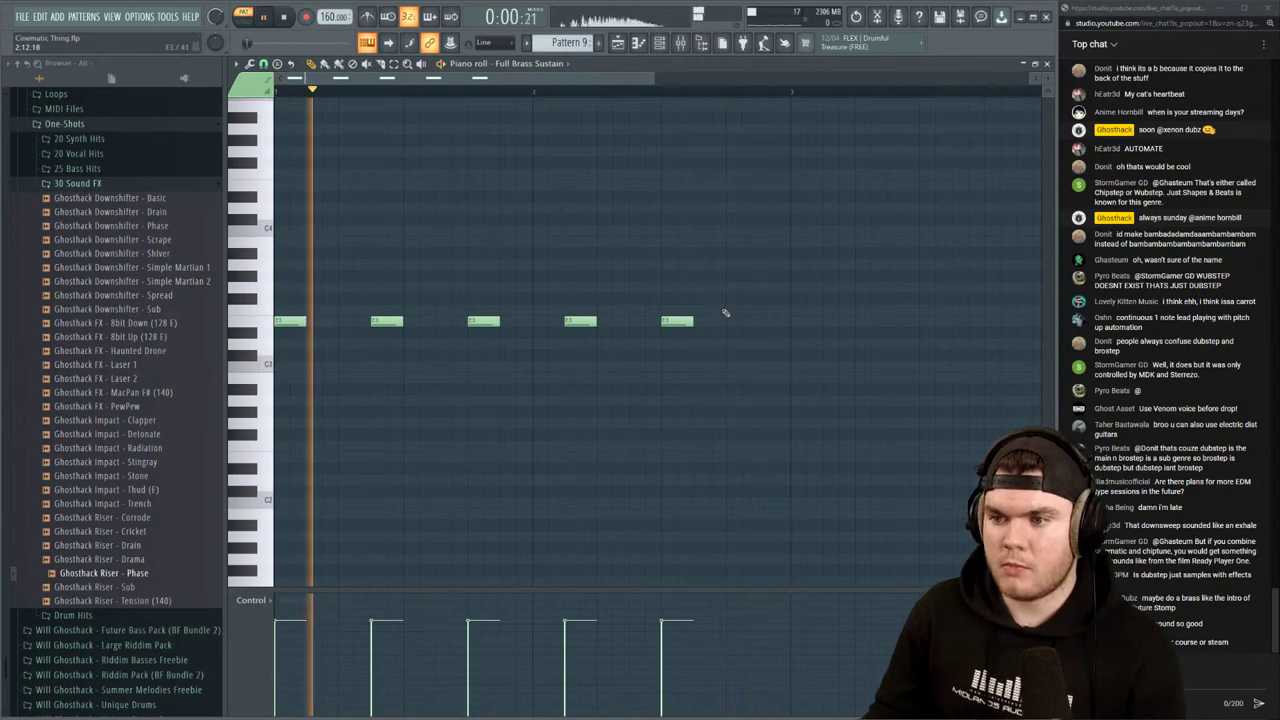
left_click(730, 310)
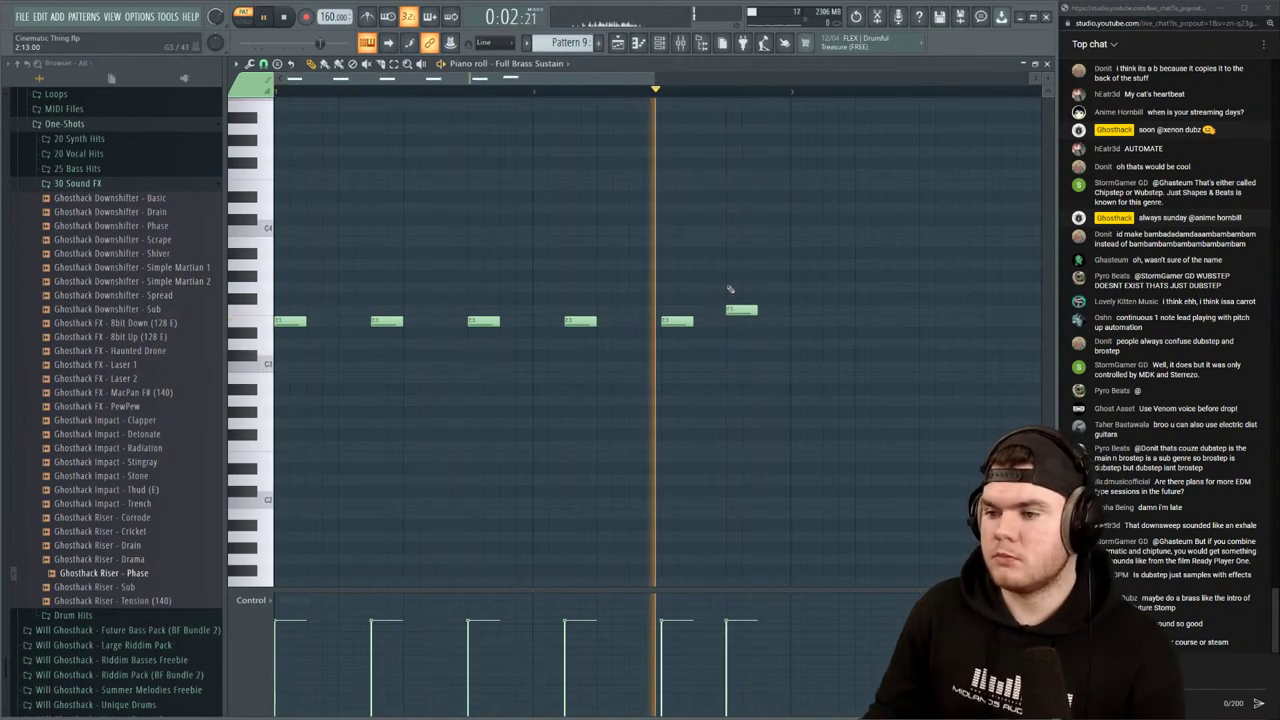
key("space")
Place Pattern 9 twice in a row on Track 13 of the playlist, at bars 105 and 107, during playback from bar 105
left_click(1047, 64)
left_click(956, 102)
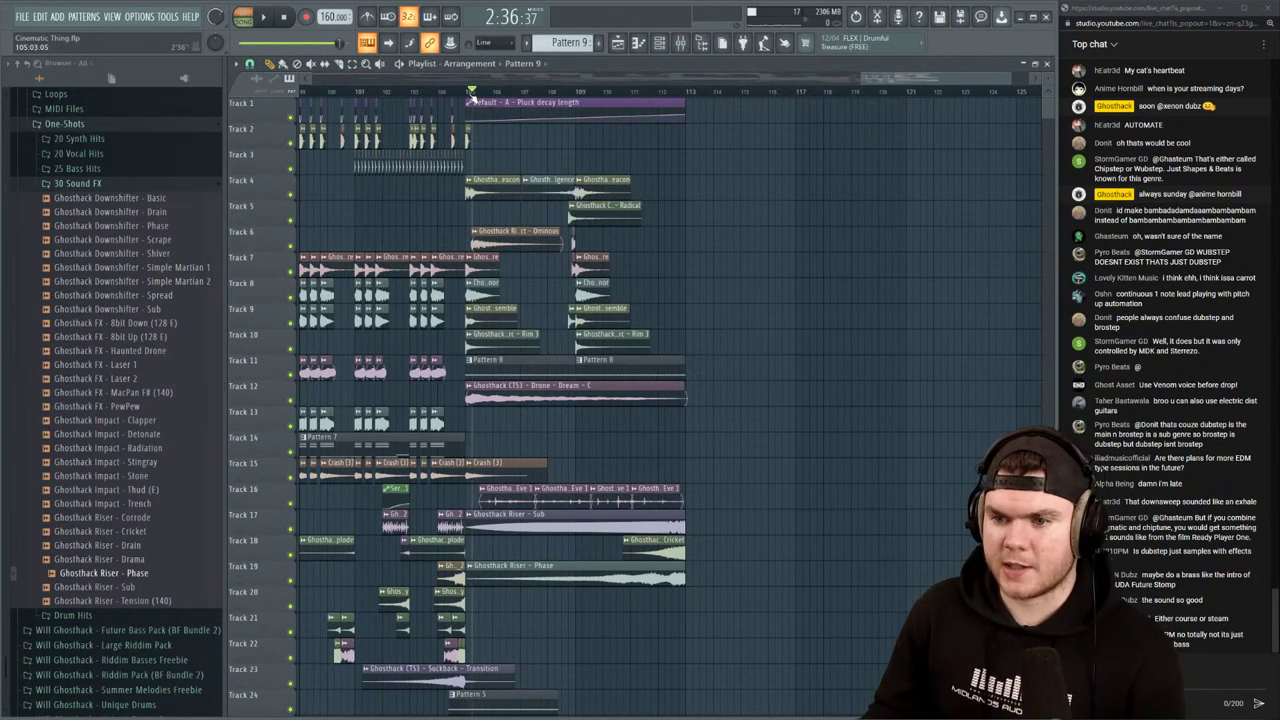
key("space")
left_click(467, 92)
left_click(471, 423)
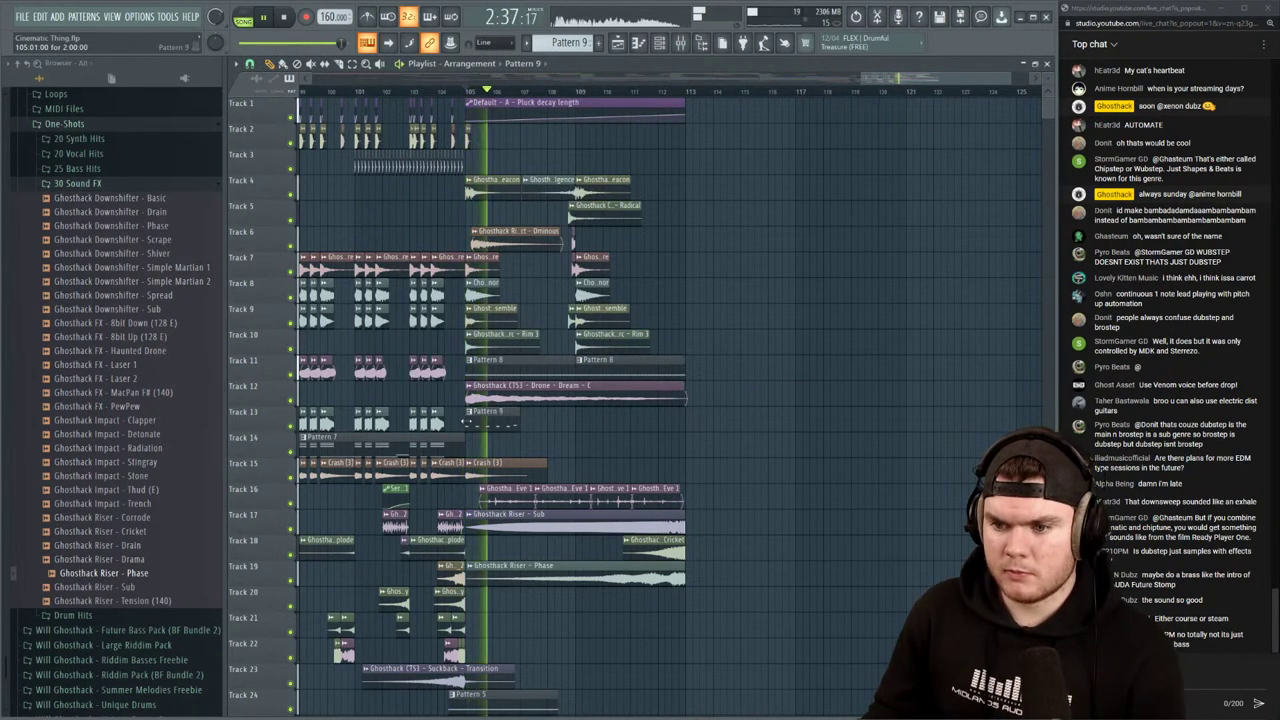
left_click(541, 418)
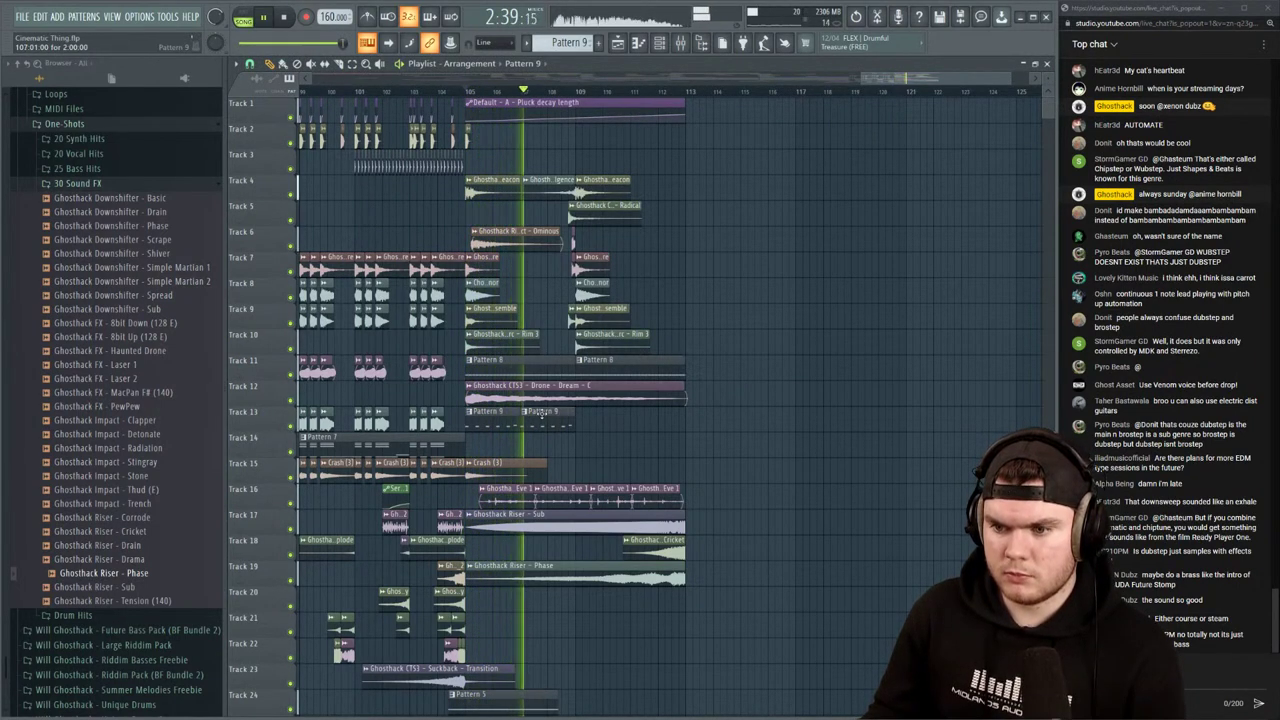
double_click(541, 418)
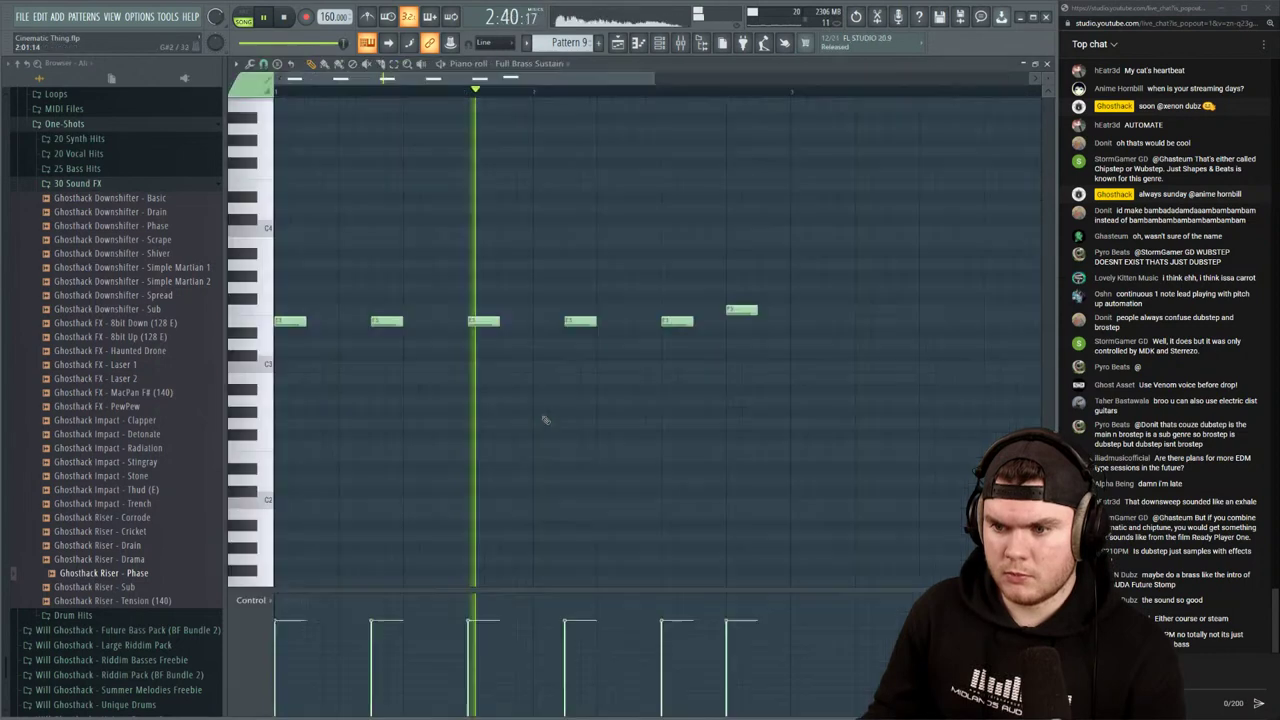
left_click(1045, 66)
Audition the Full Brass Staccato preset in FLEX within the arrangement from bar 105
key("space")
left_click(479, 348)
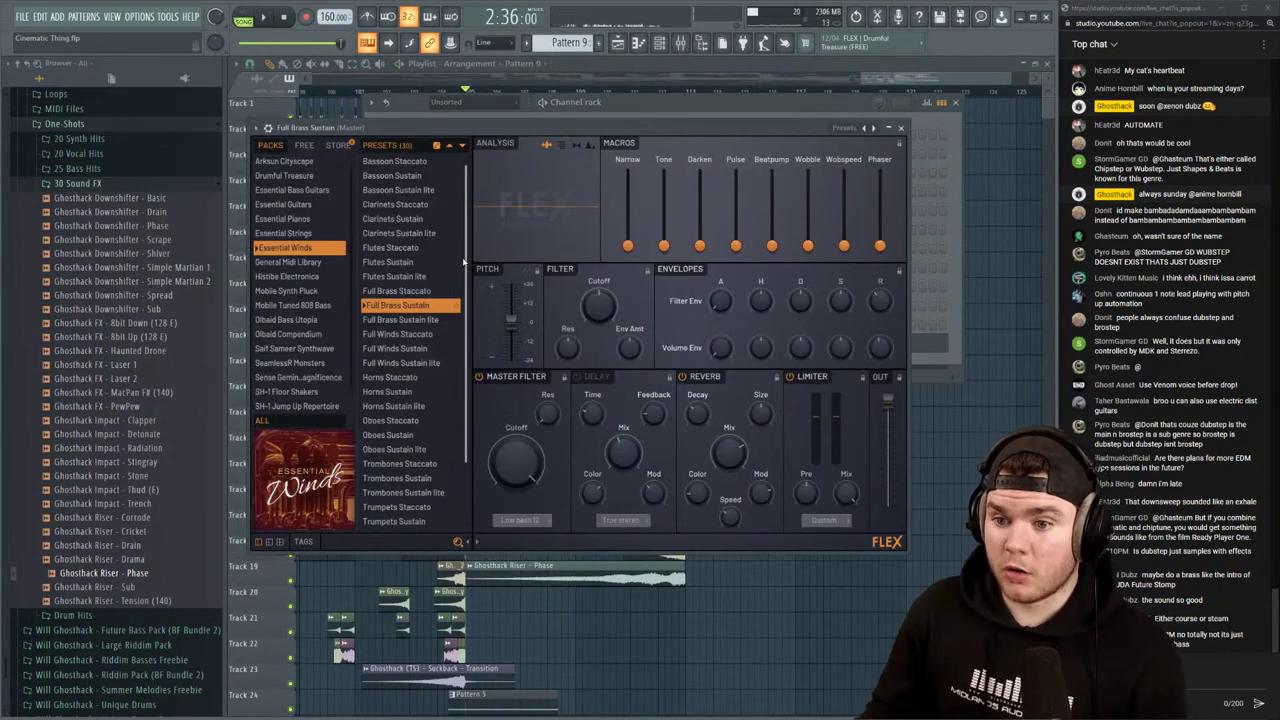
key("space")
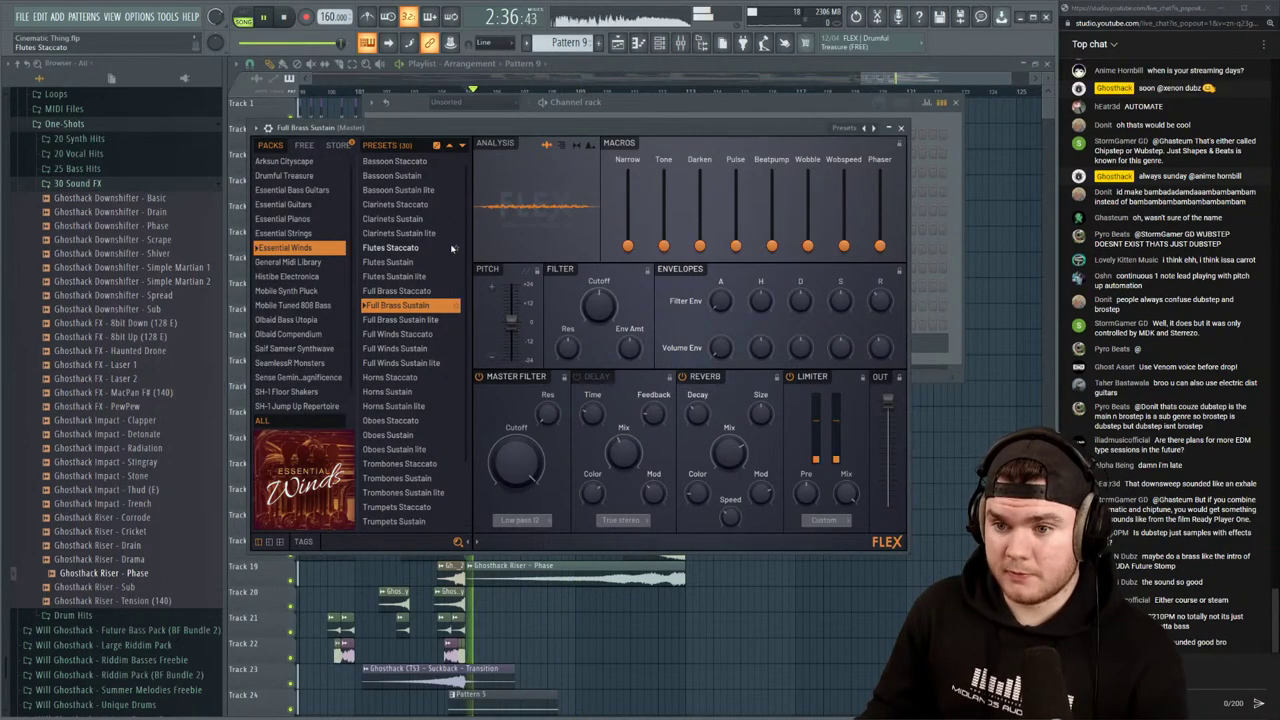
left_click(415, 291)
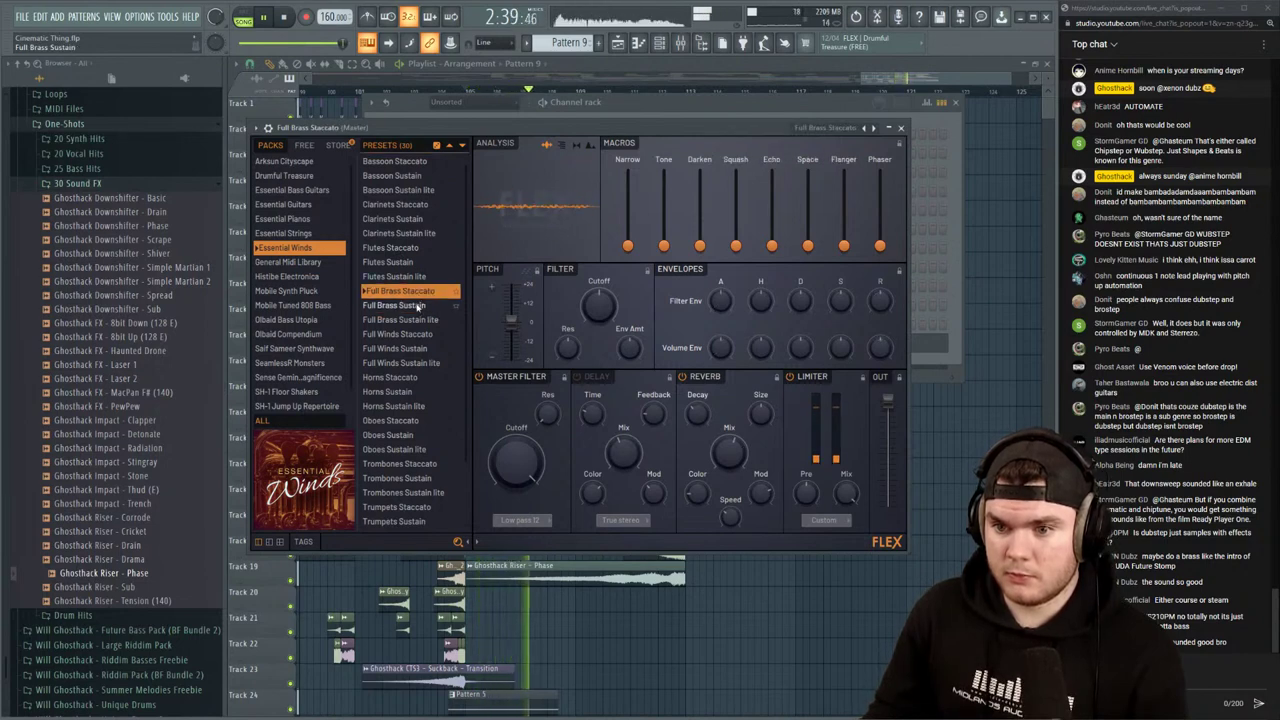
key("space")
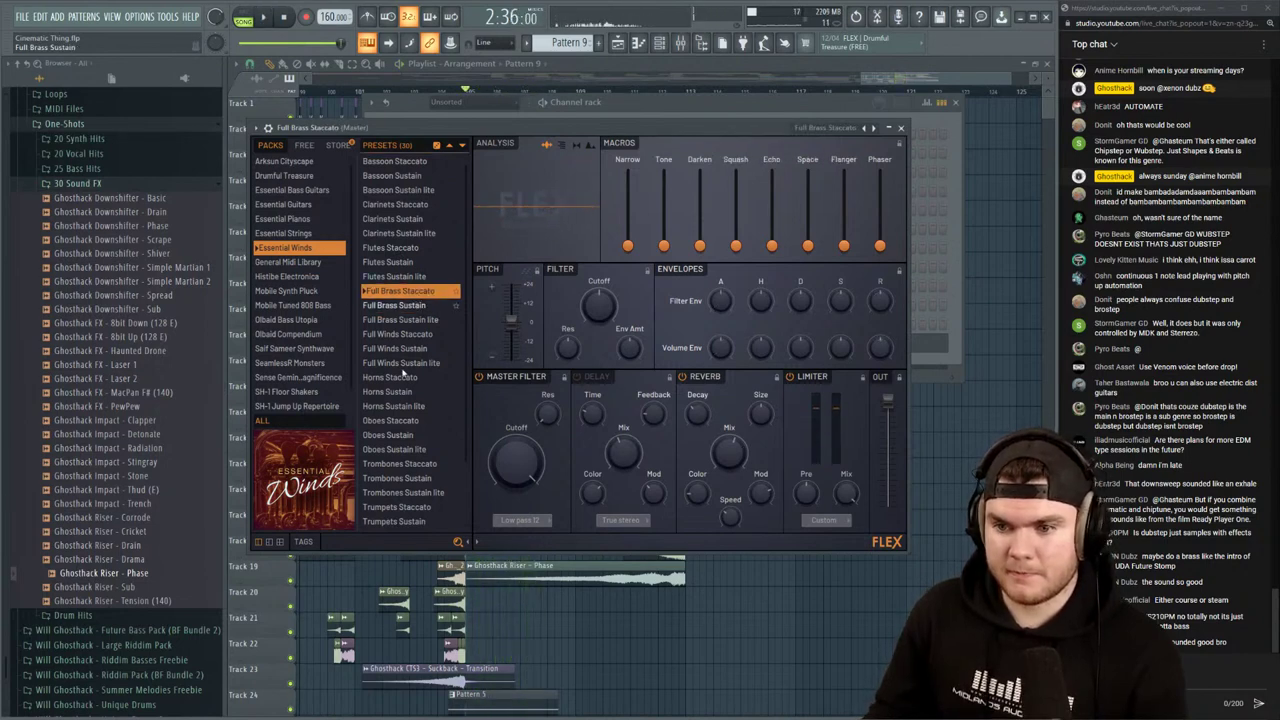
key("space")
key("Escape")
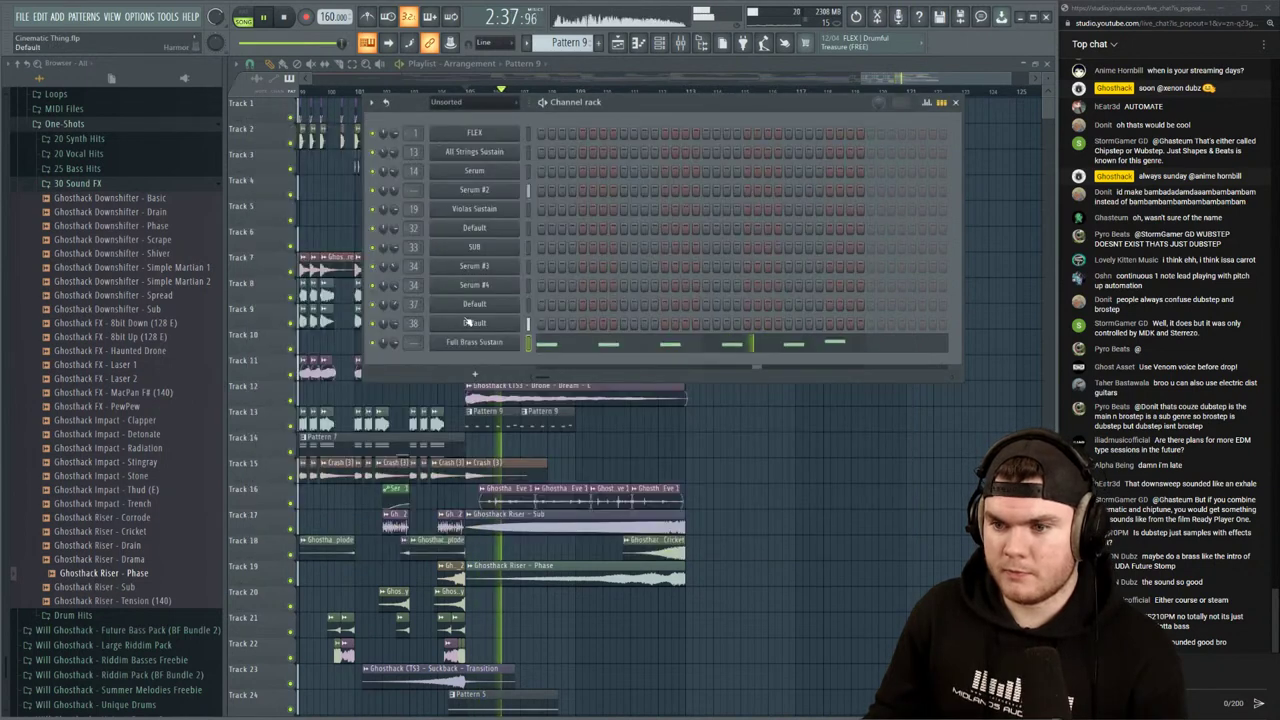
Solo the Full Brass Sustain channel and open its piano roll
right_click(383, 343)
key("Escape")
left_click(575, 345)
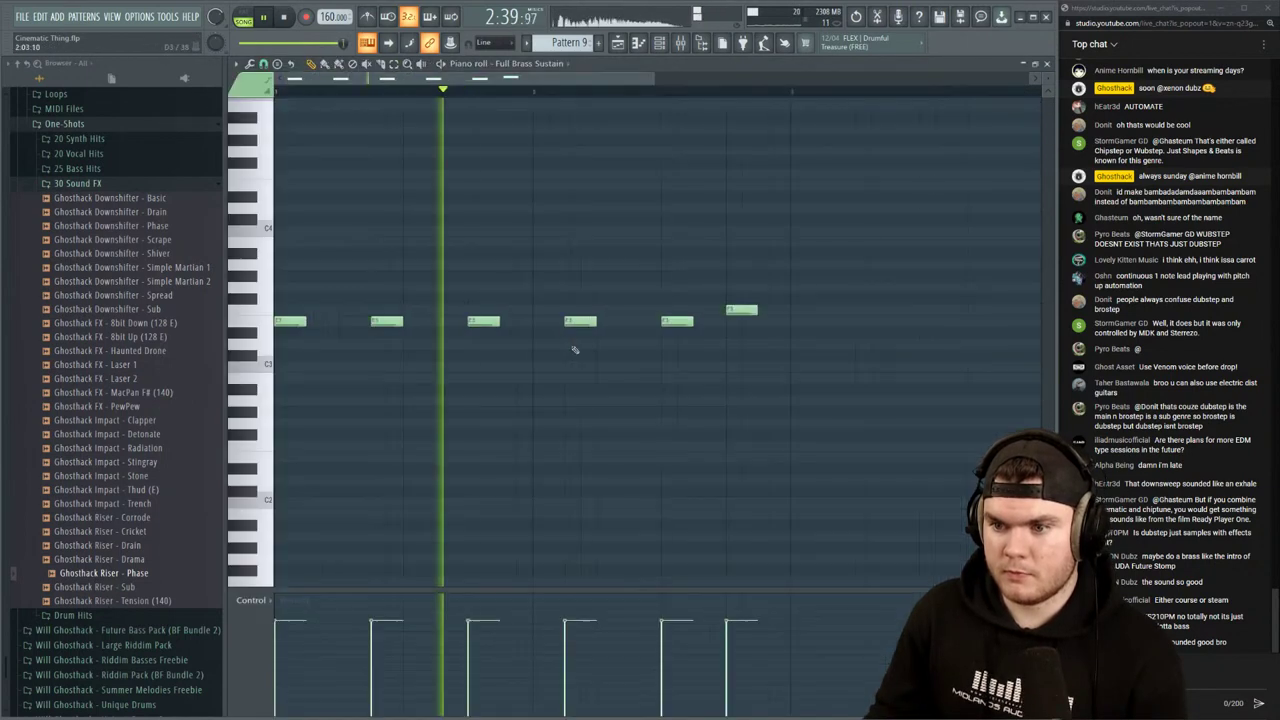
scroll(450, 375, "down", 2)
key("space")
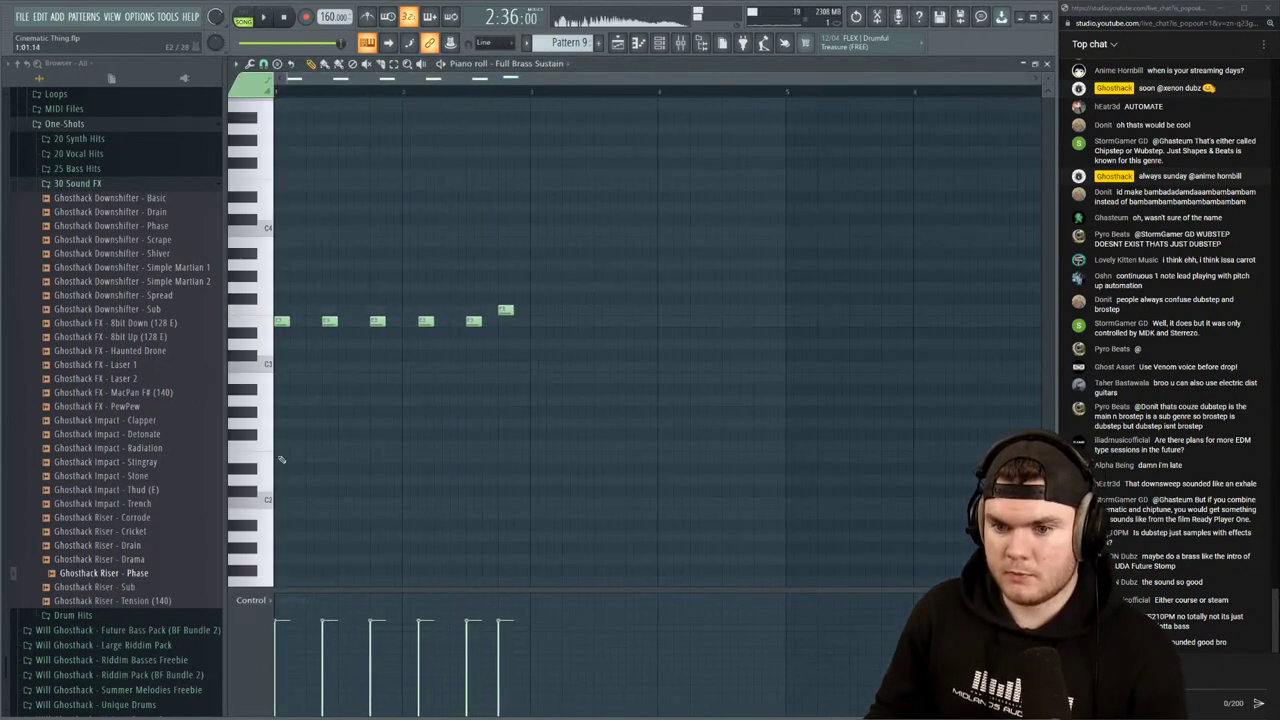
Duplicate all six brass notes one octave lower, starting on E2, with reduced velocity, and listen to the result
left_click_drag(574, 418, 246, 281)
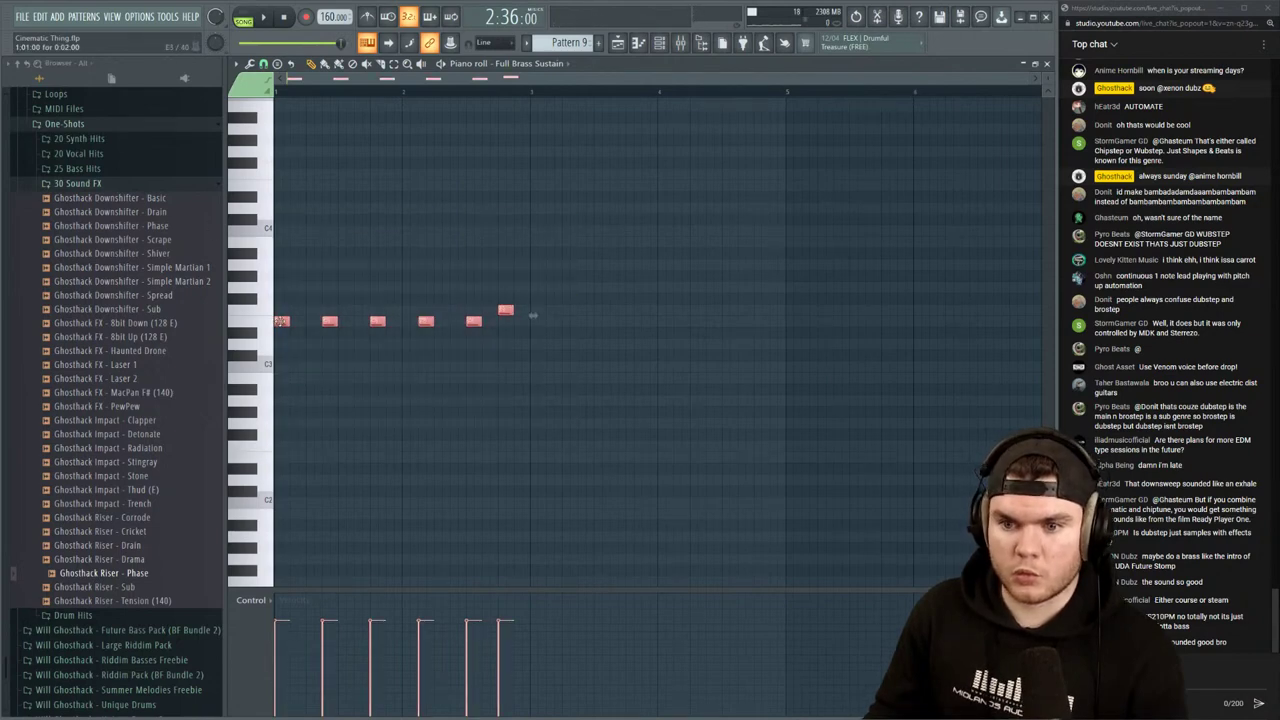
left_click_drag(282, 321, 268, 456)
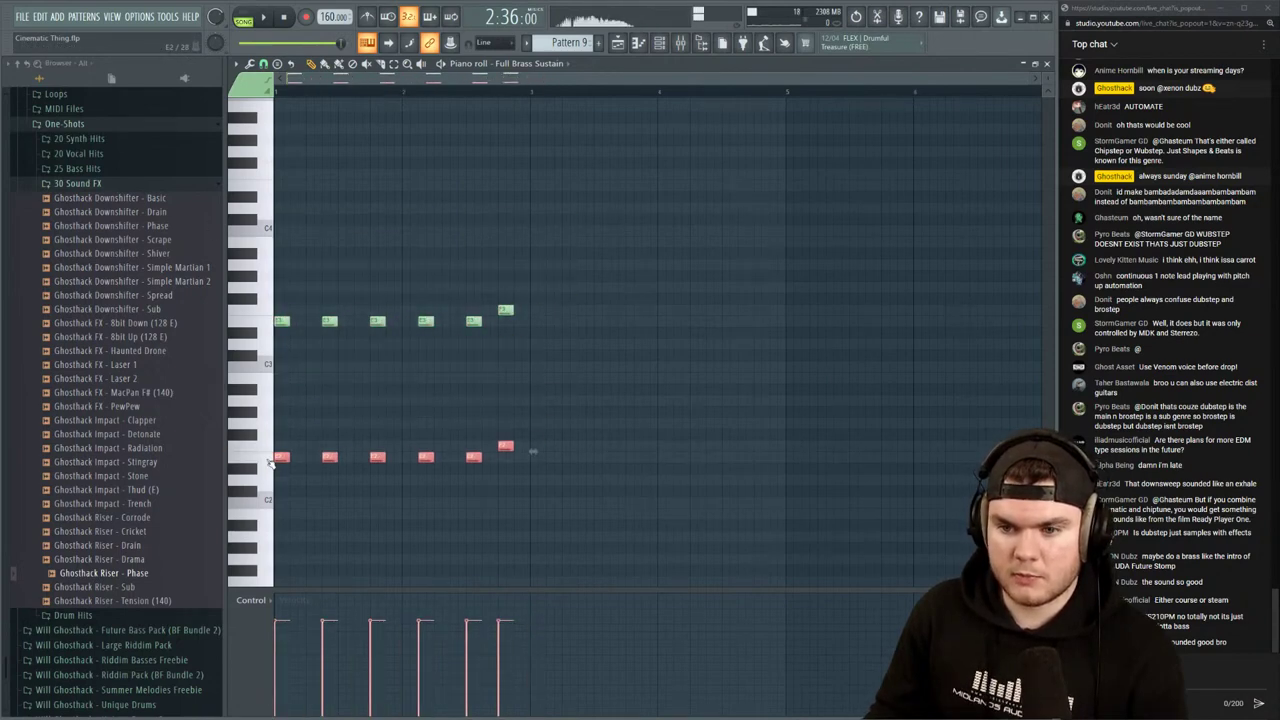
key("space")
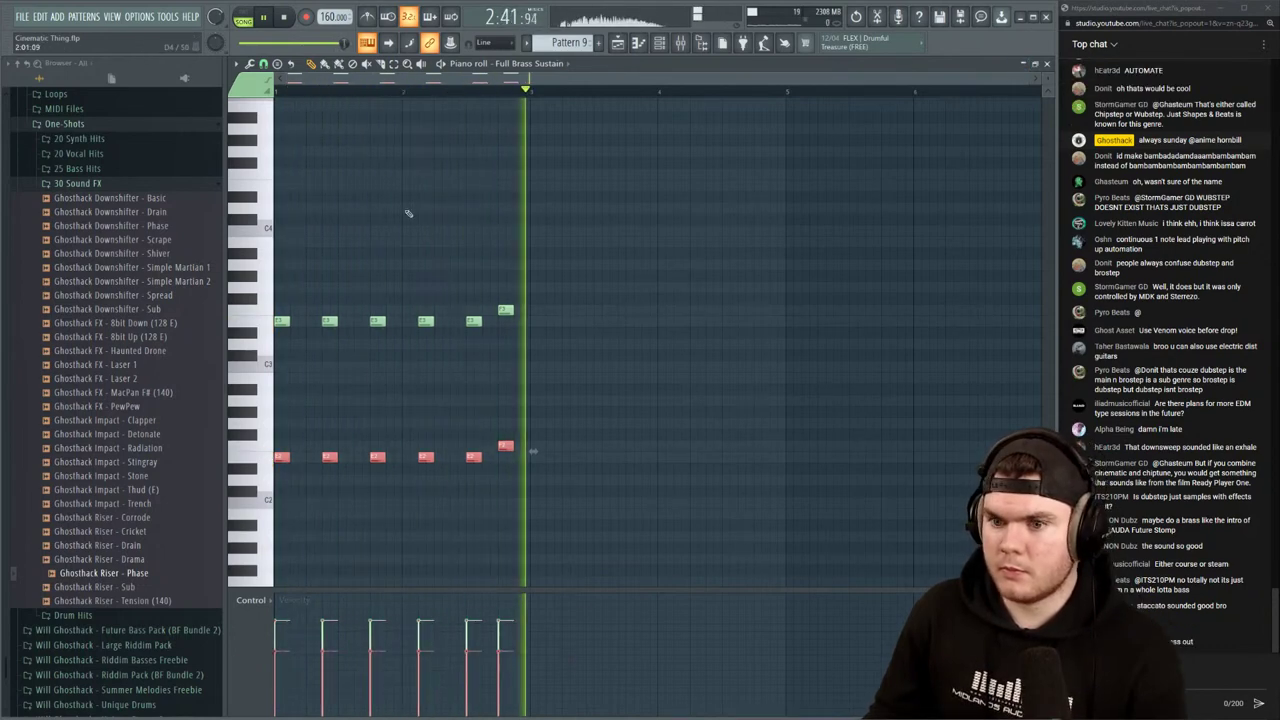
key("space")
Duplicate the original brass notes one octave higher, starting on E4, with reduced velocity, and play the three layers together
scroll(262, 187, "up", 5)
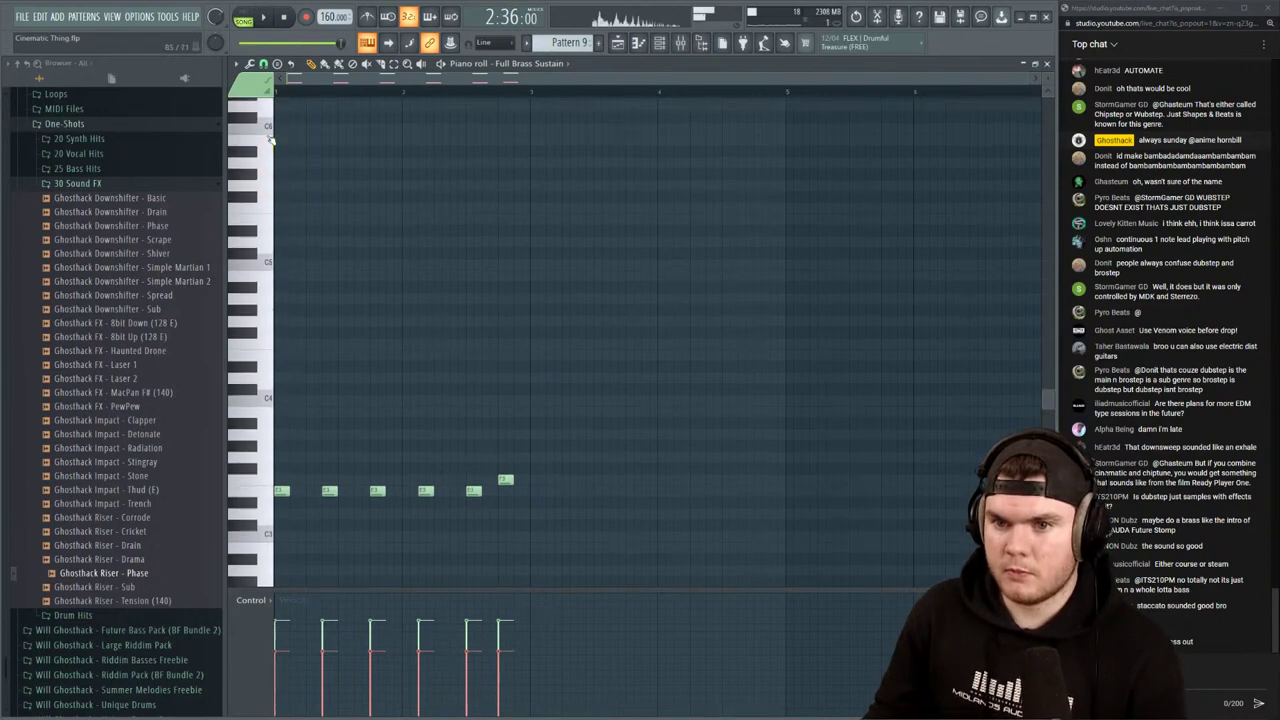
scroll(269, 145, "up", 3)
scroll(269, 165, "down", 3)
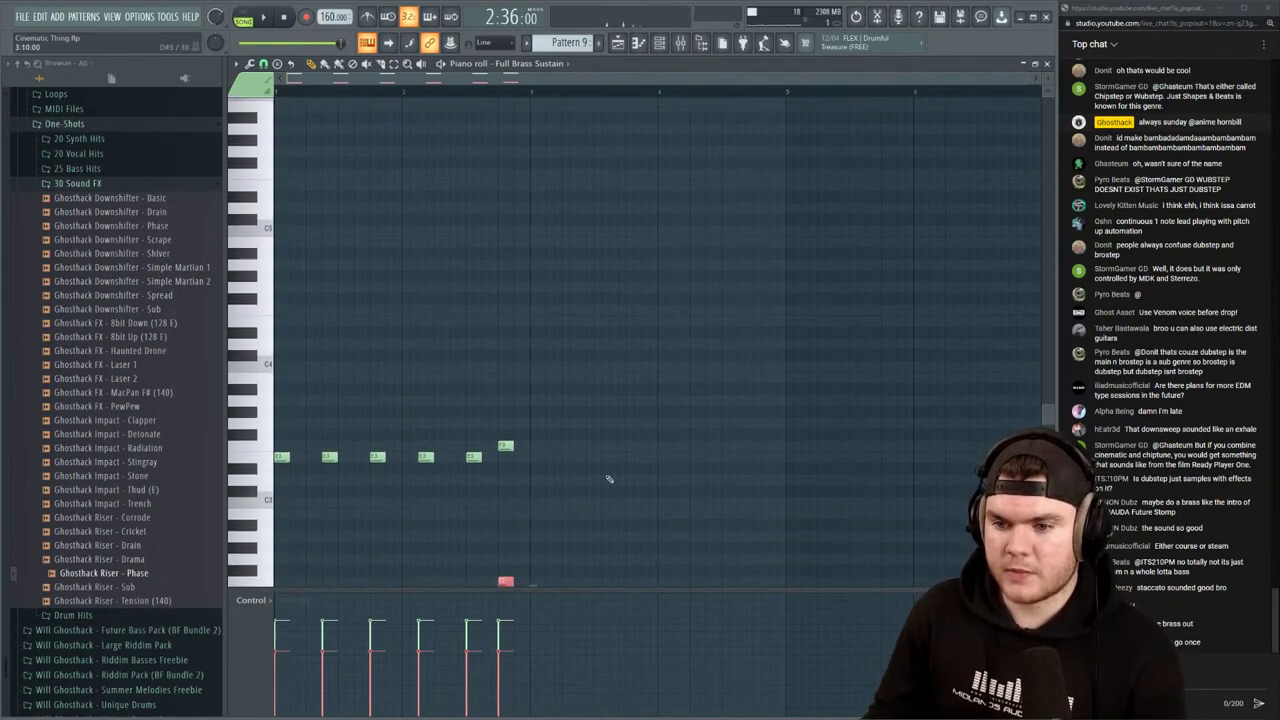
left_click_drag(602, 510, 282, 321)
key("space")
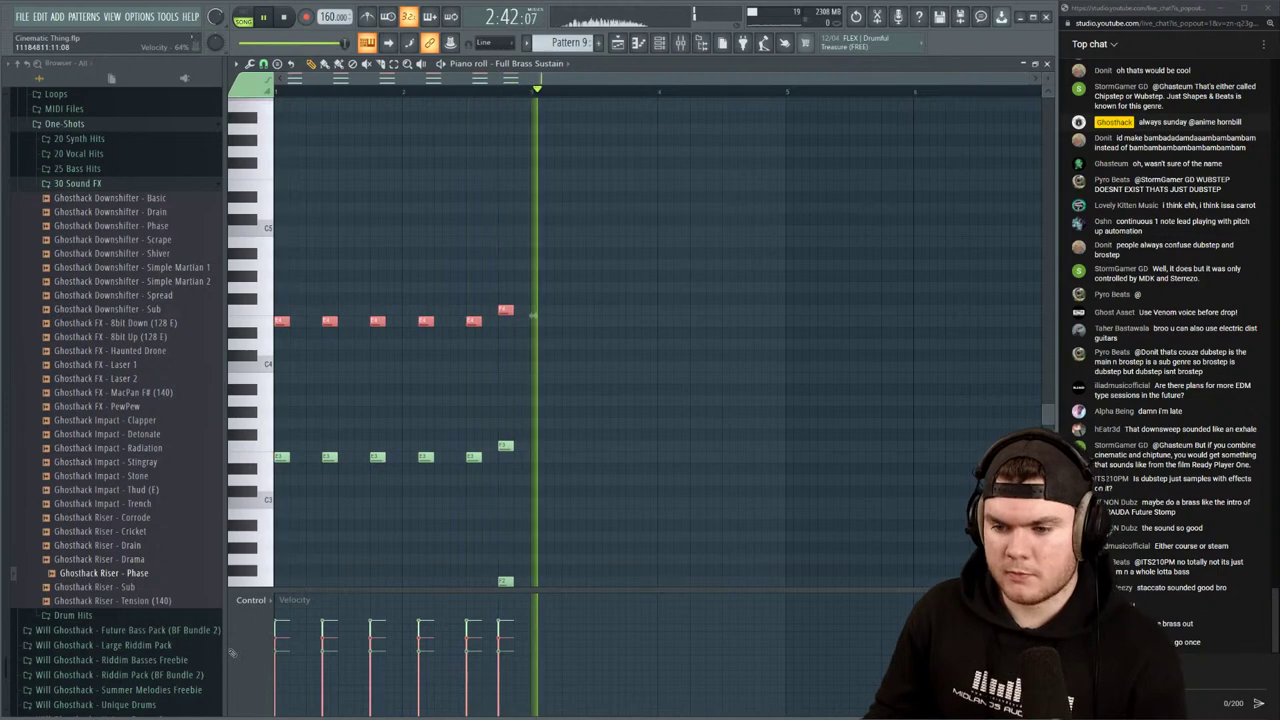
Route the Full Brass Sustain channel to mixer insert 20 and select that mixer track
left_click(1046, 63)
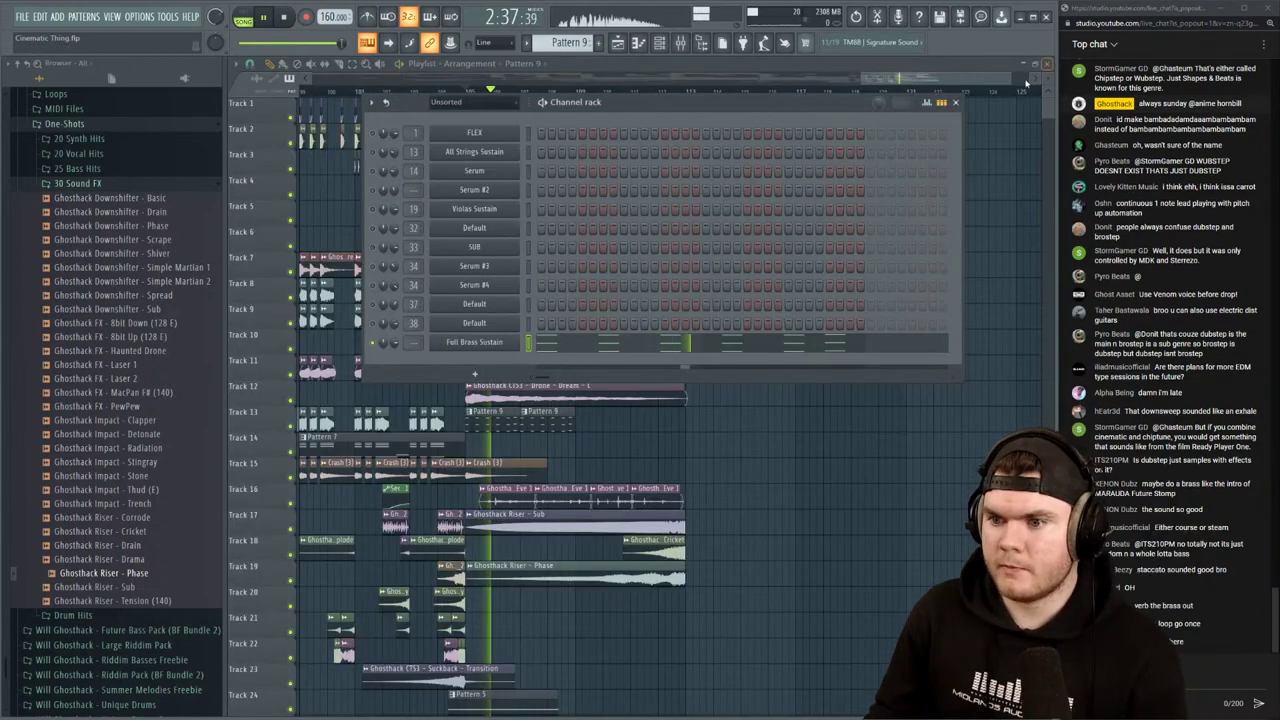
left_click(680, 45)
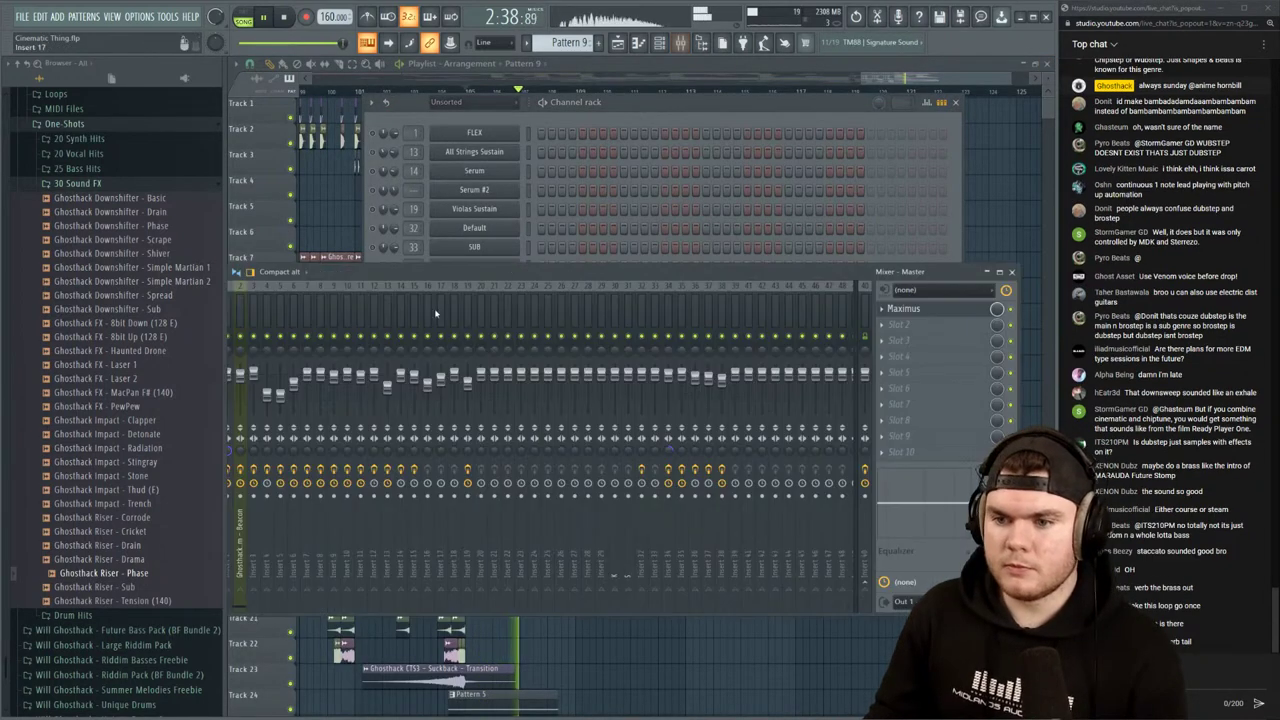
left_click(623, 109)
key("space")
scroll(416, 342, "up", 15)
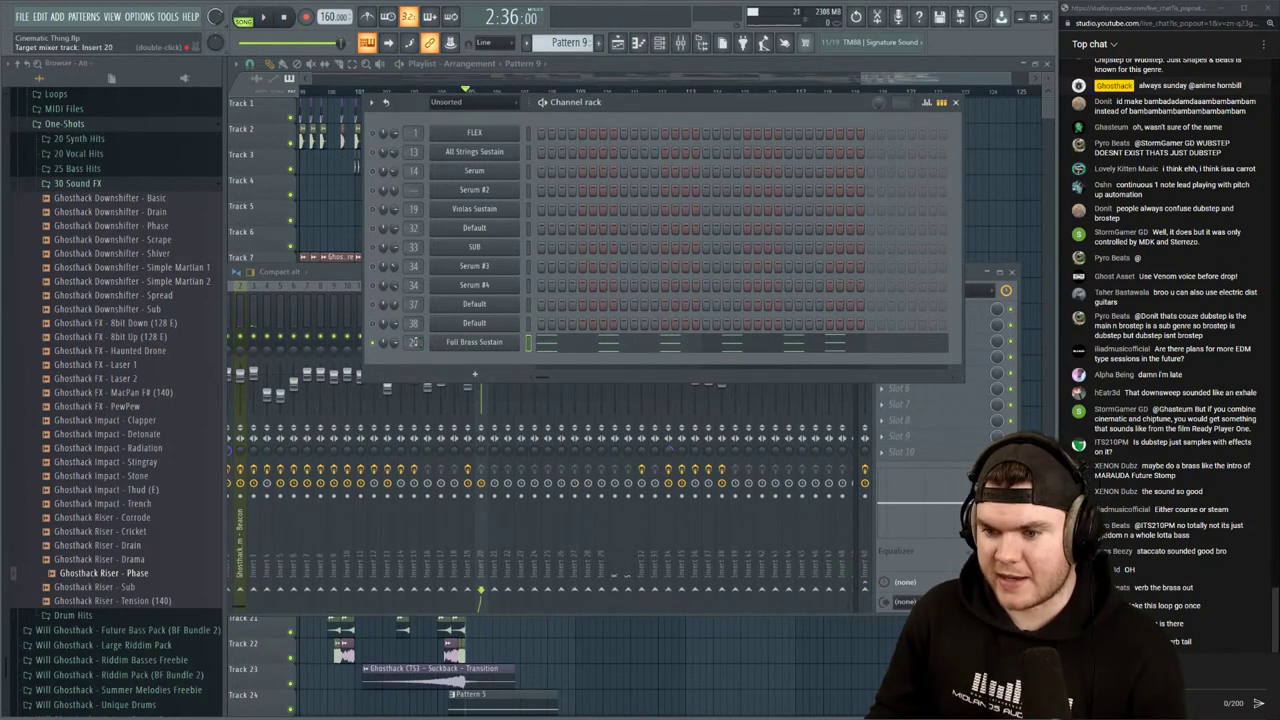
left_click(480, 515)
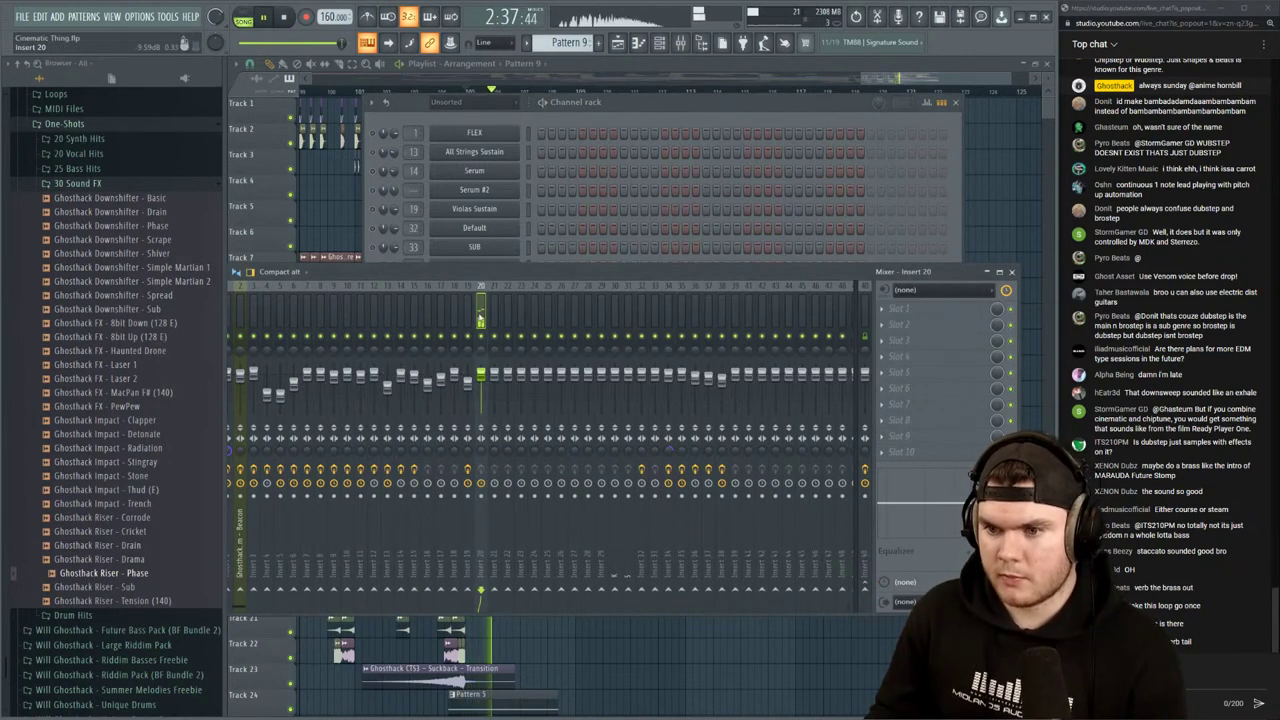
Load Fruity Reeverb 2 into the first effect slot of mixer insert 20
key("space")
left_click(870, 307)
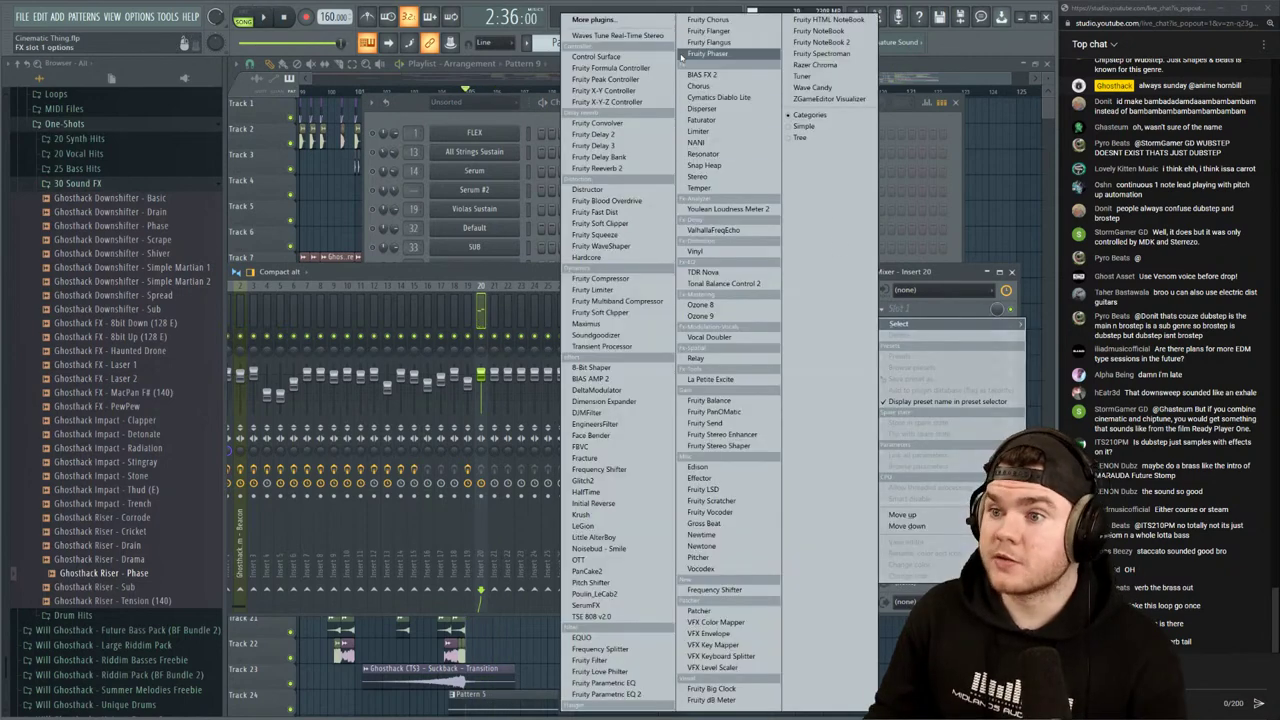
left_click(597, 168)
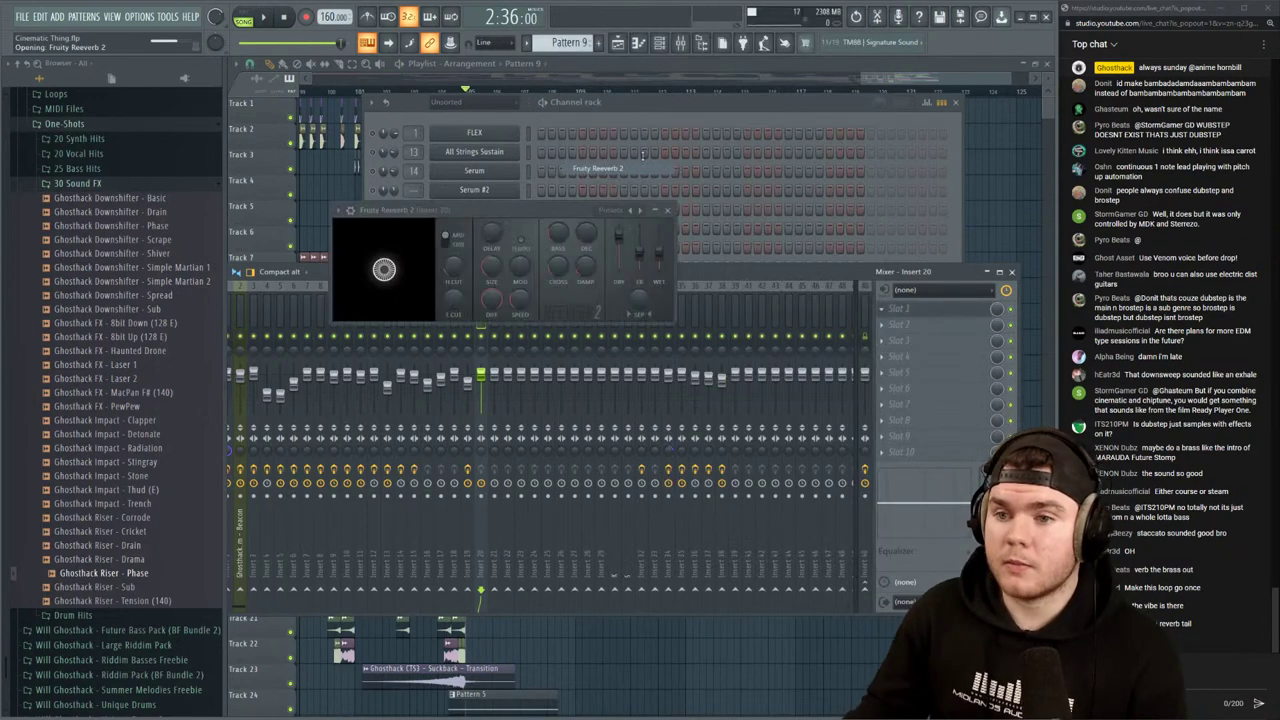
Raise the wet level of the brass reverb and adjust its early reflections, decay and room size during playback, then close the plugin window
key("space")
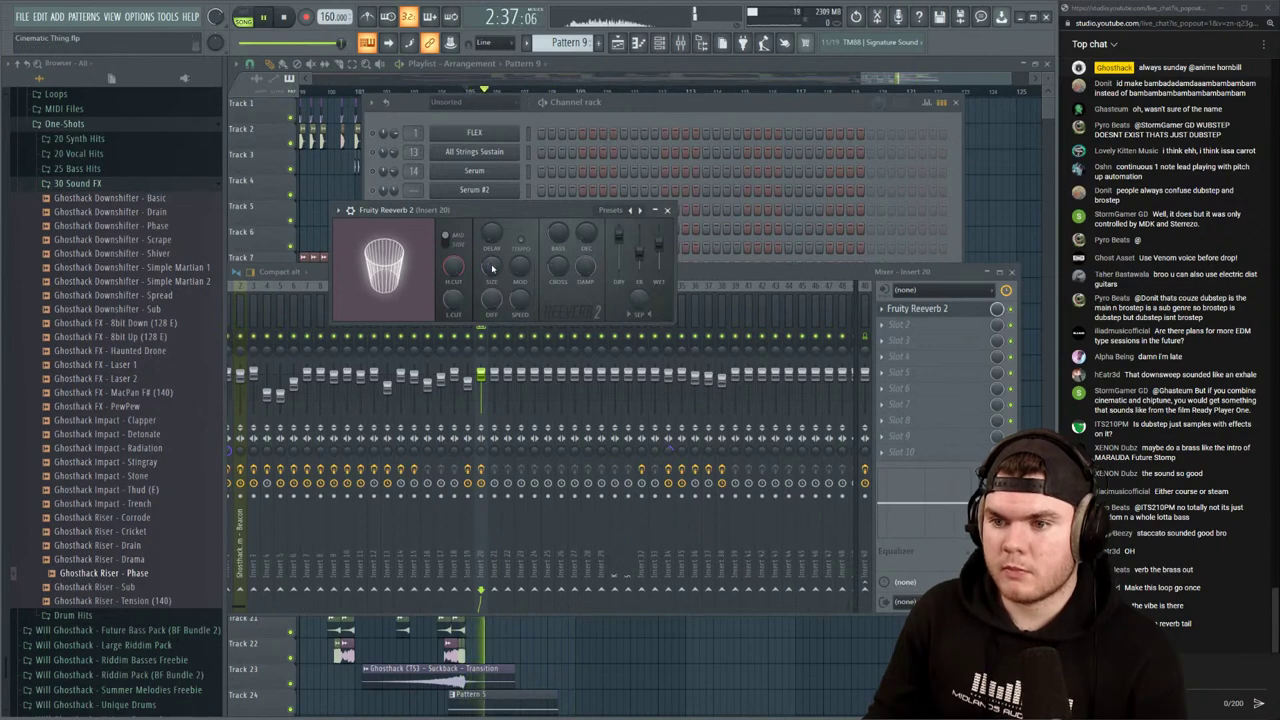
left_click_drag(658, 245, 658, 232)
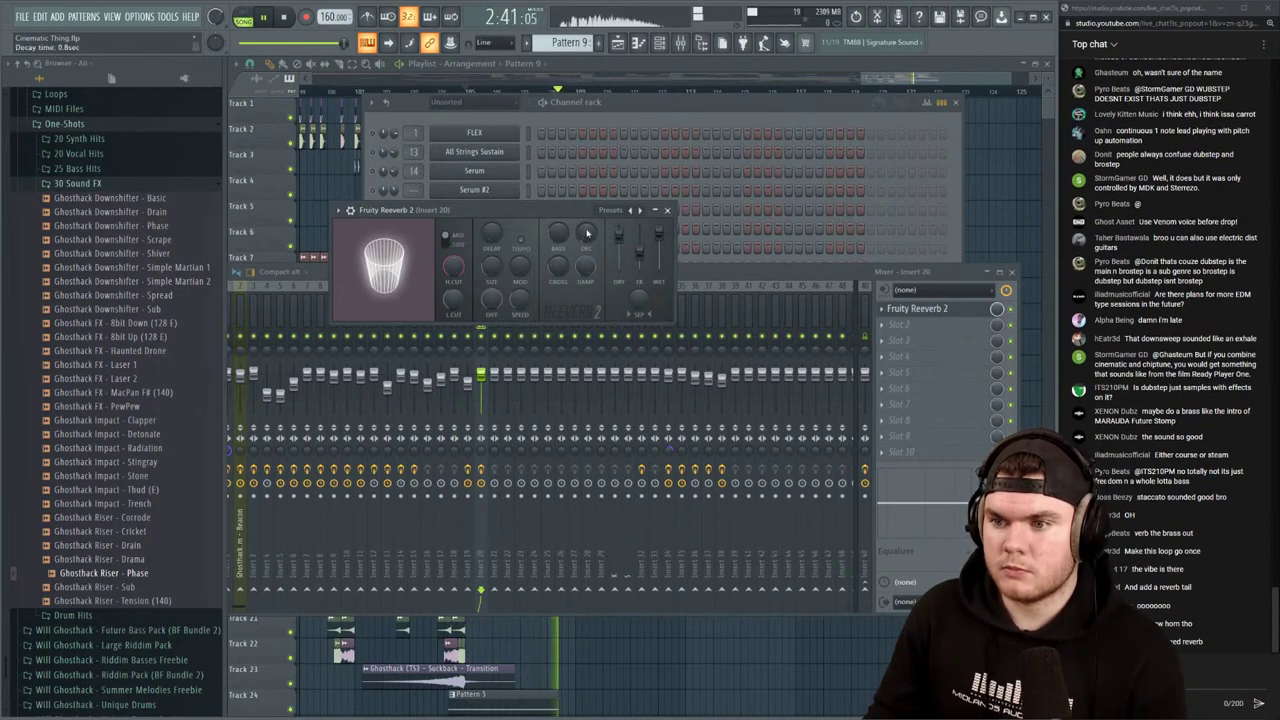
key("space")
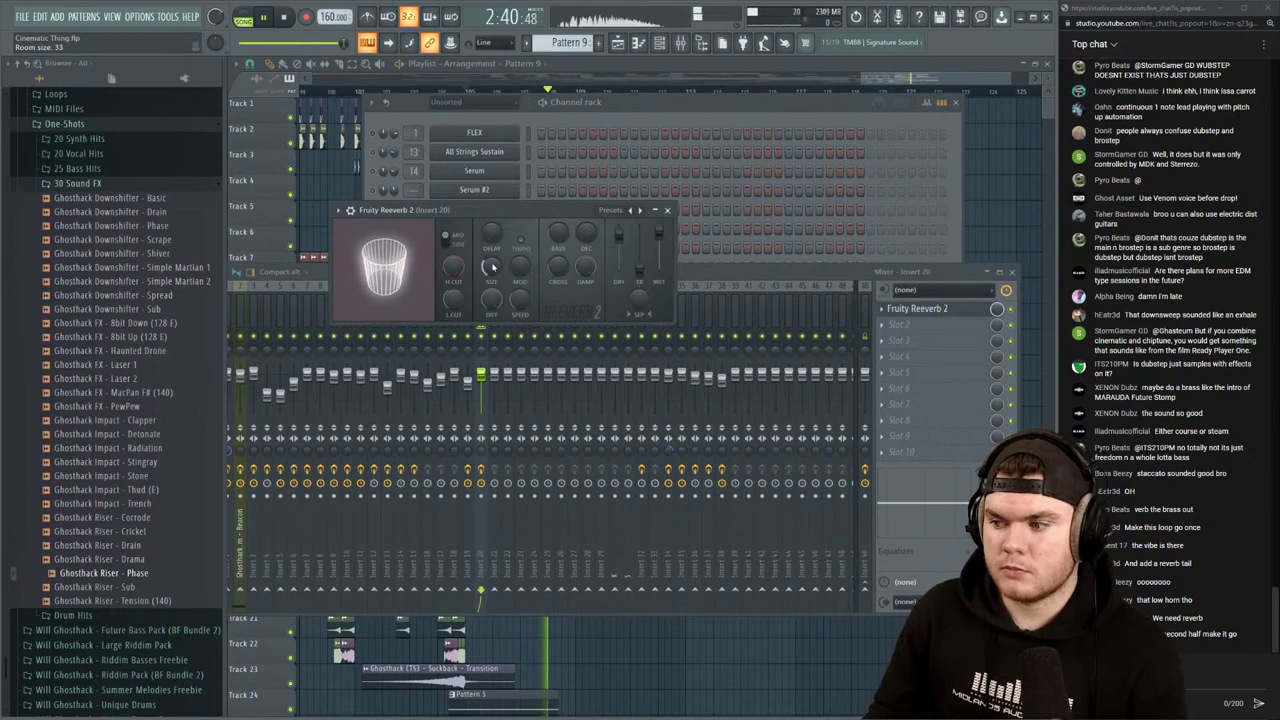
key("space")
left_click(925, 306)
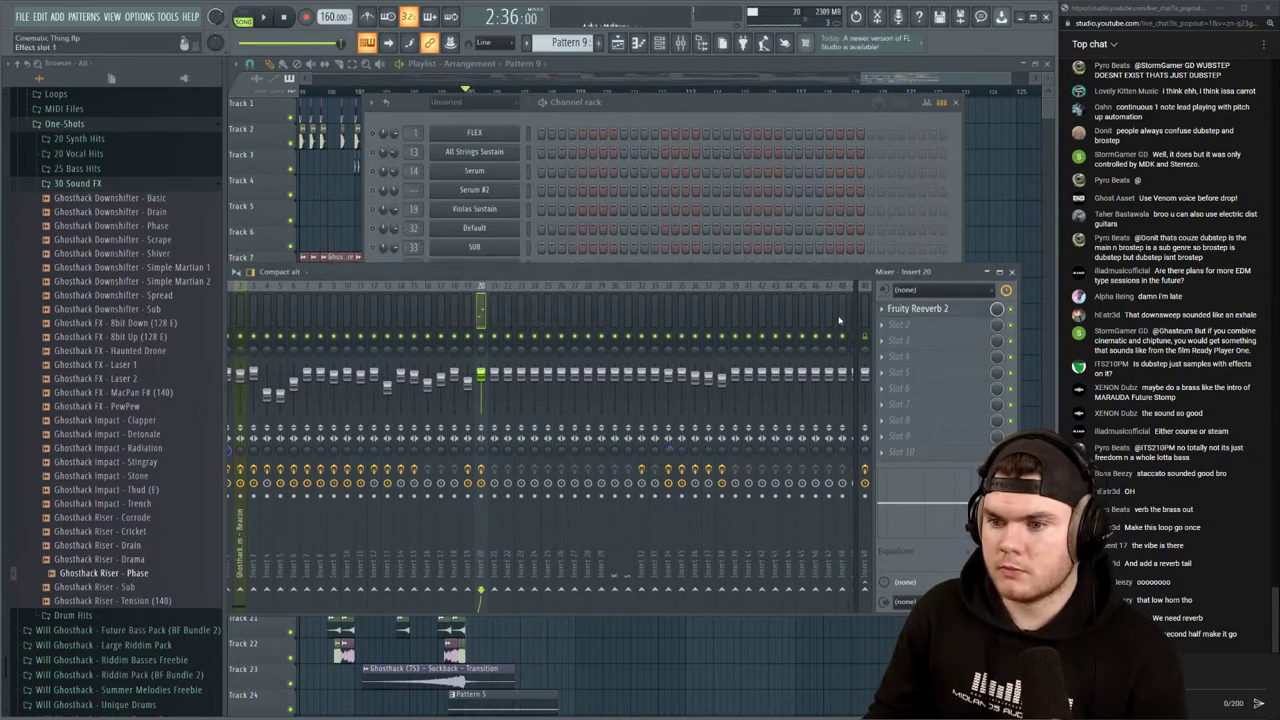
Unsolo the Full Brass Sustain channel and play the full arrangement from bar 105 to check the brass in context
left_click(482, 117)
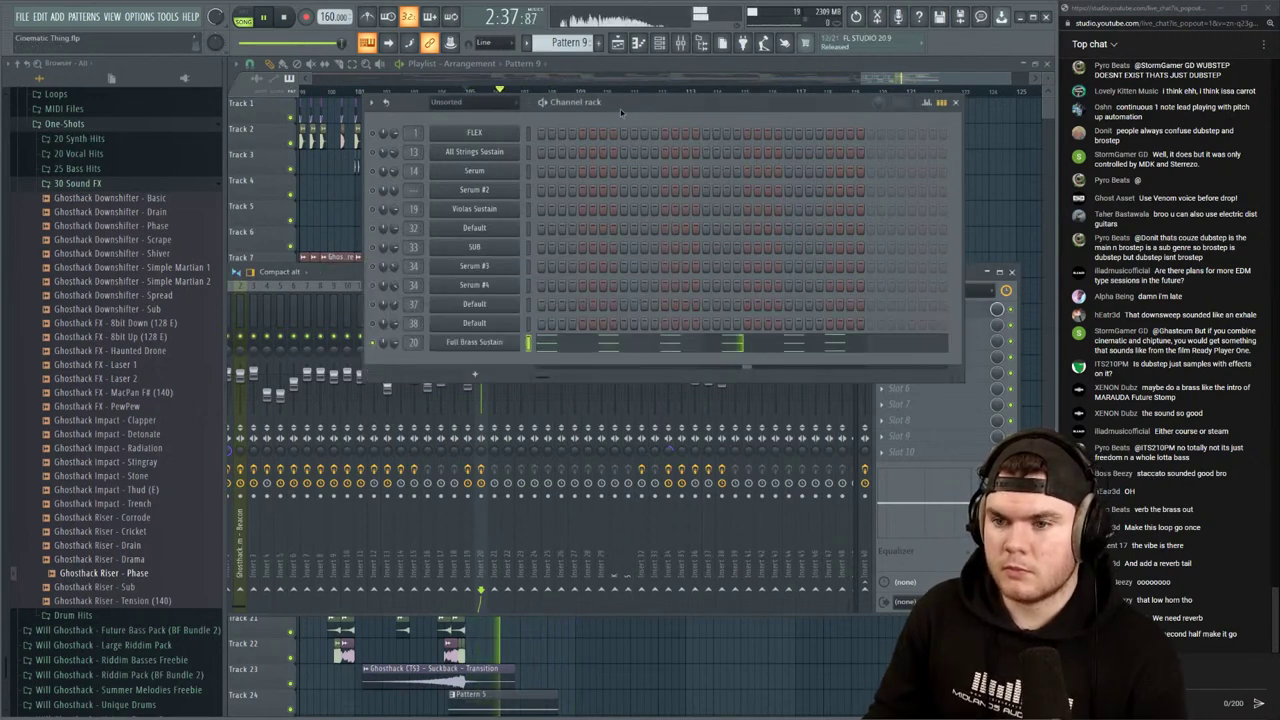
right_click(372, 343)
left_click(505, 200)
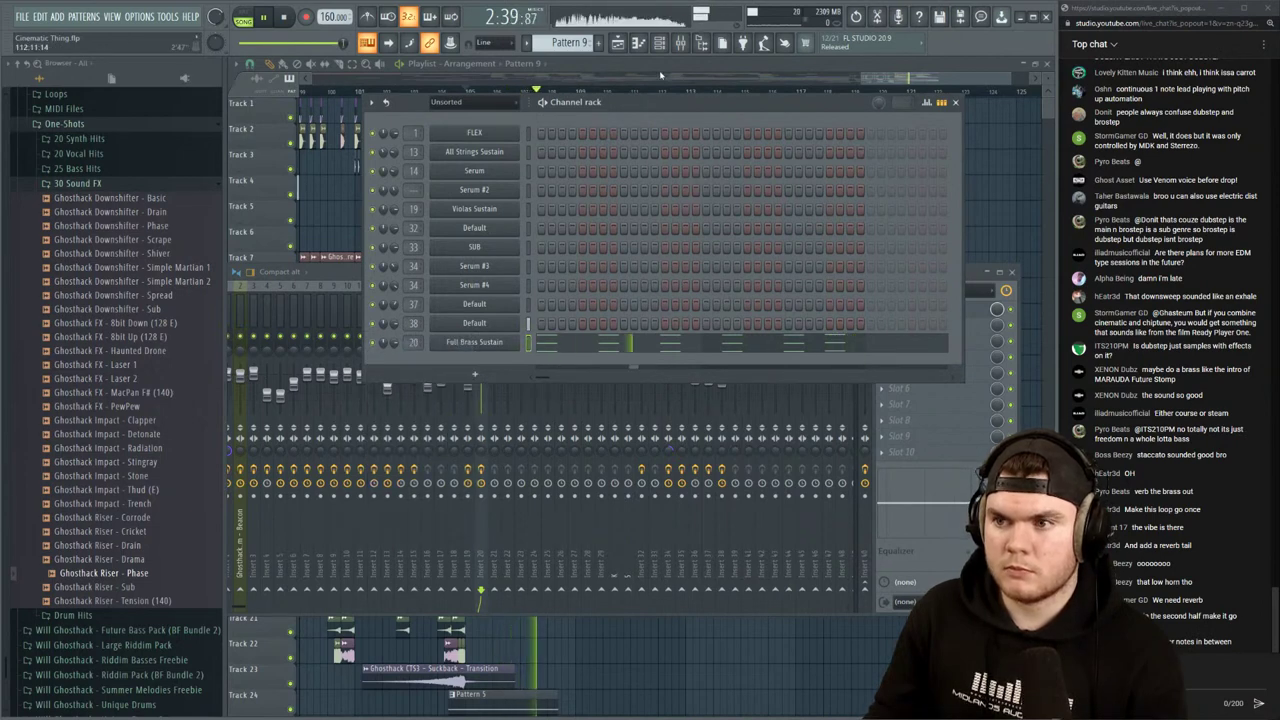
key("F5")
left_click(430, 92)
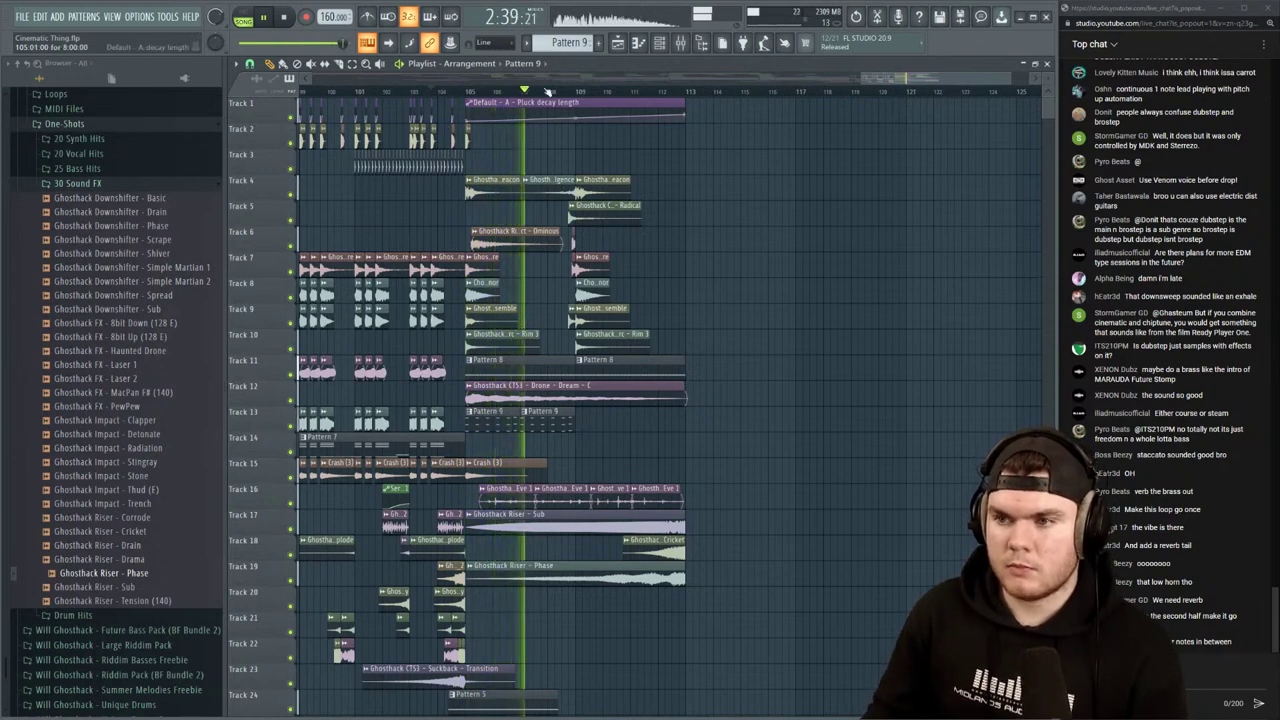
left_click(466, 92)
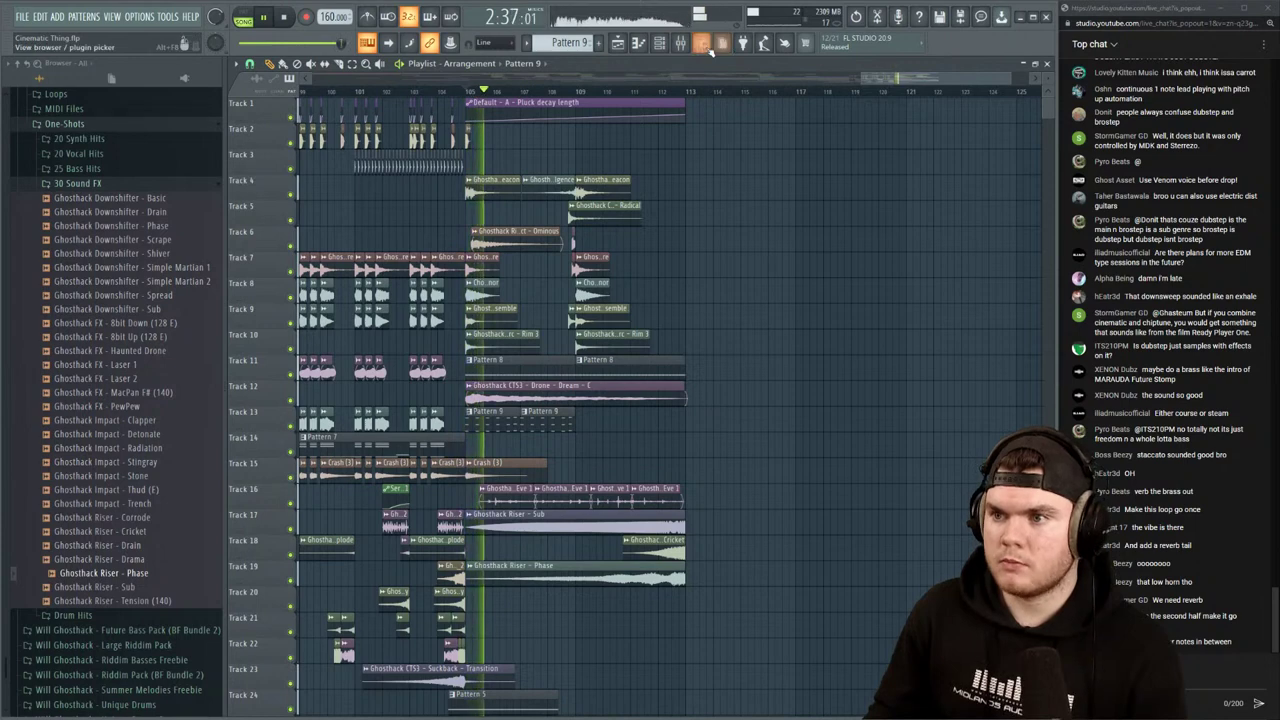
key("F9")
key("F9")
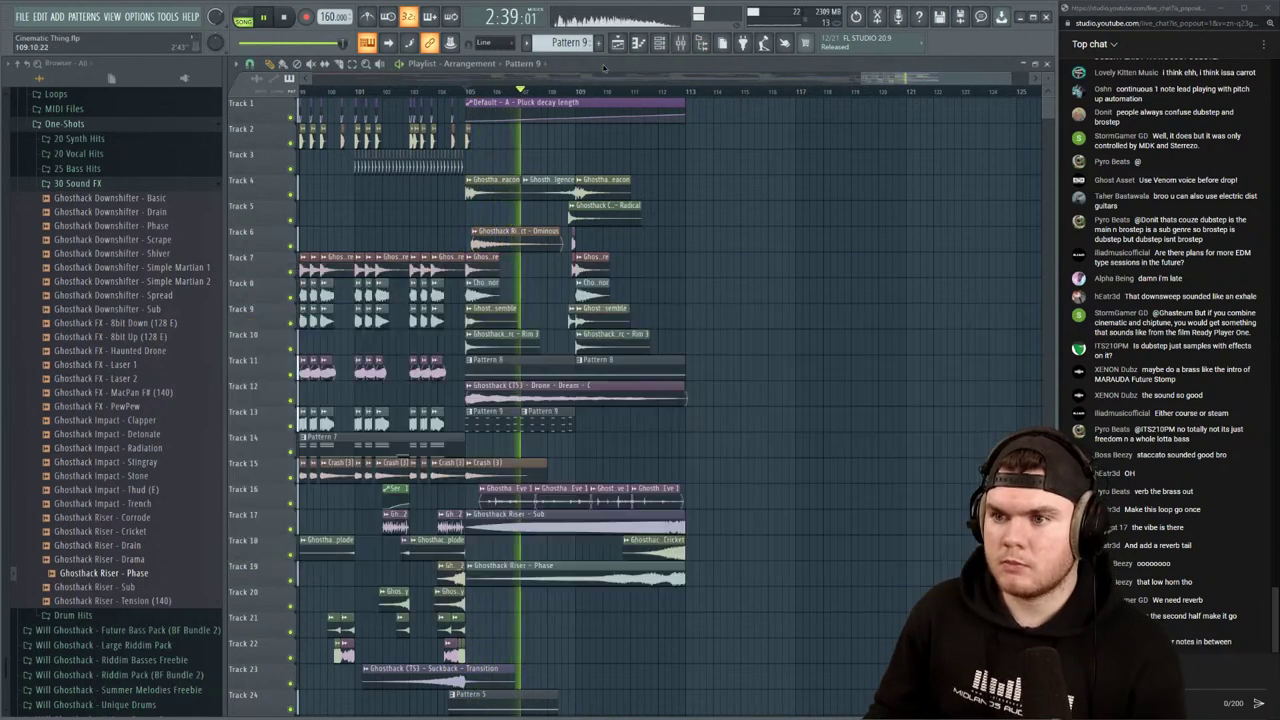
key("space")
key("F7")
left_click(1047, 64)
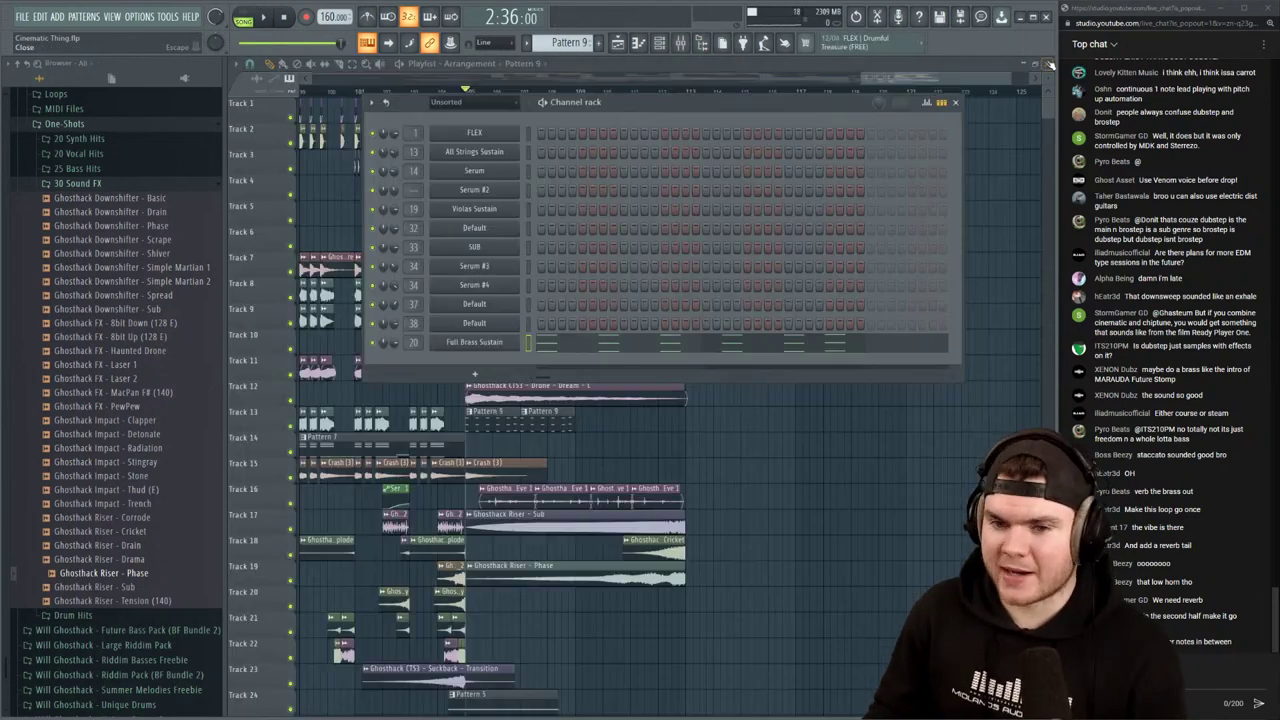
Browse to the Braams folder in the Ghosthack - Ultimate Cinematic Hits pack under Cinematic
left_click(123, 183)
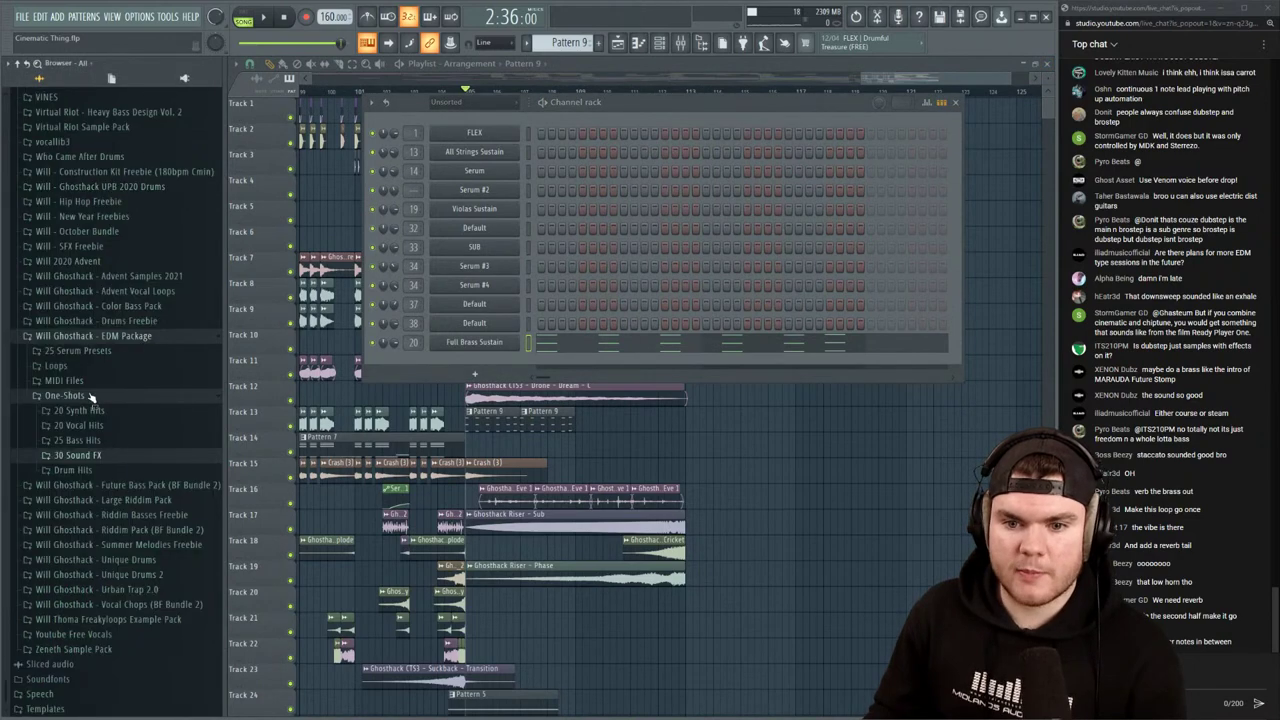
scroll(115, 380, "up", 20)
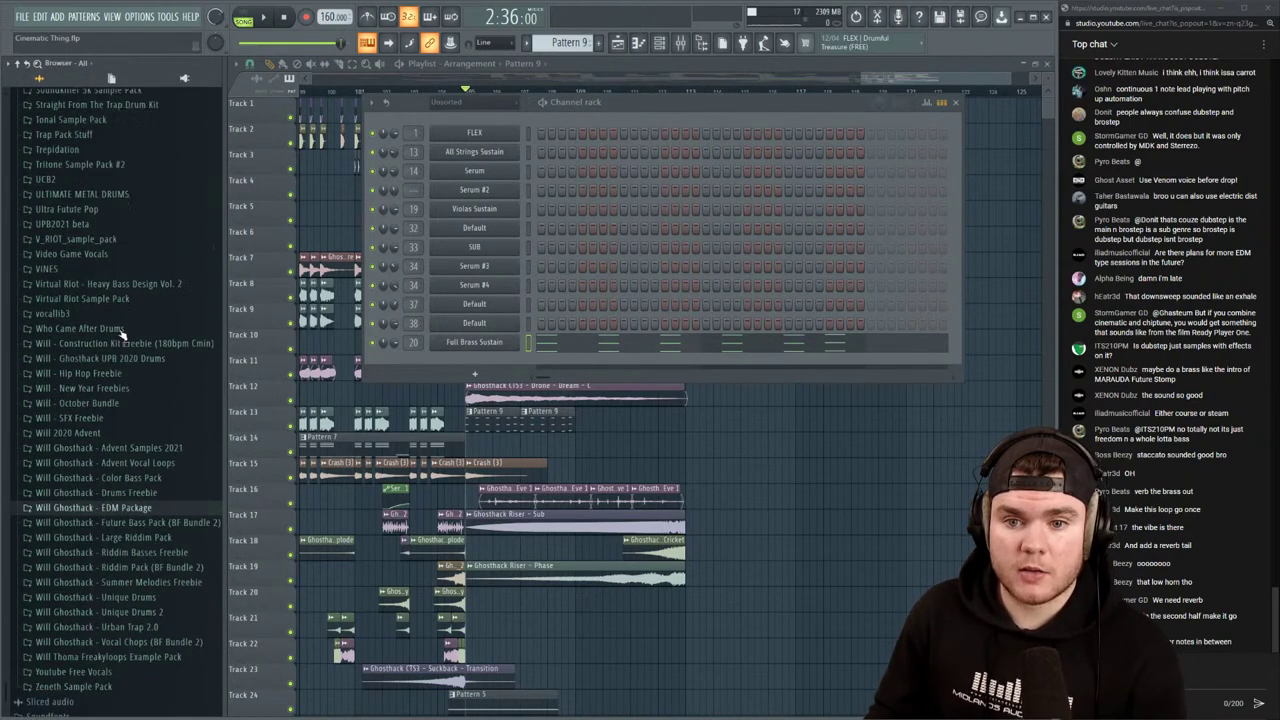
scroll(126, 332, "down", 5)
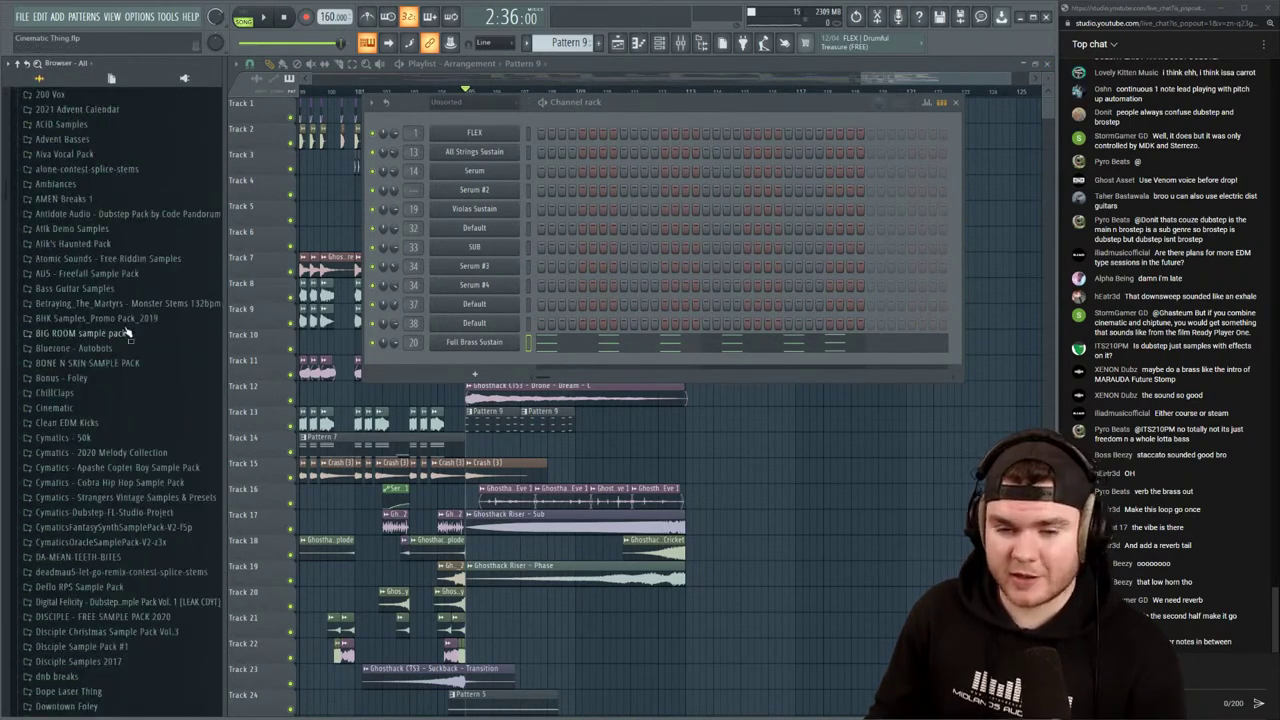
left_click(55, 407)
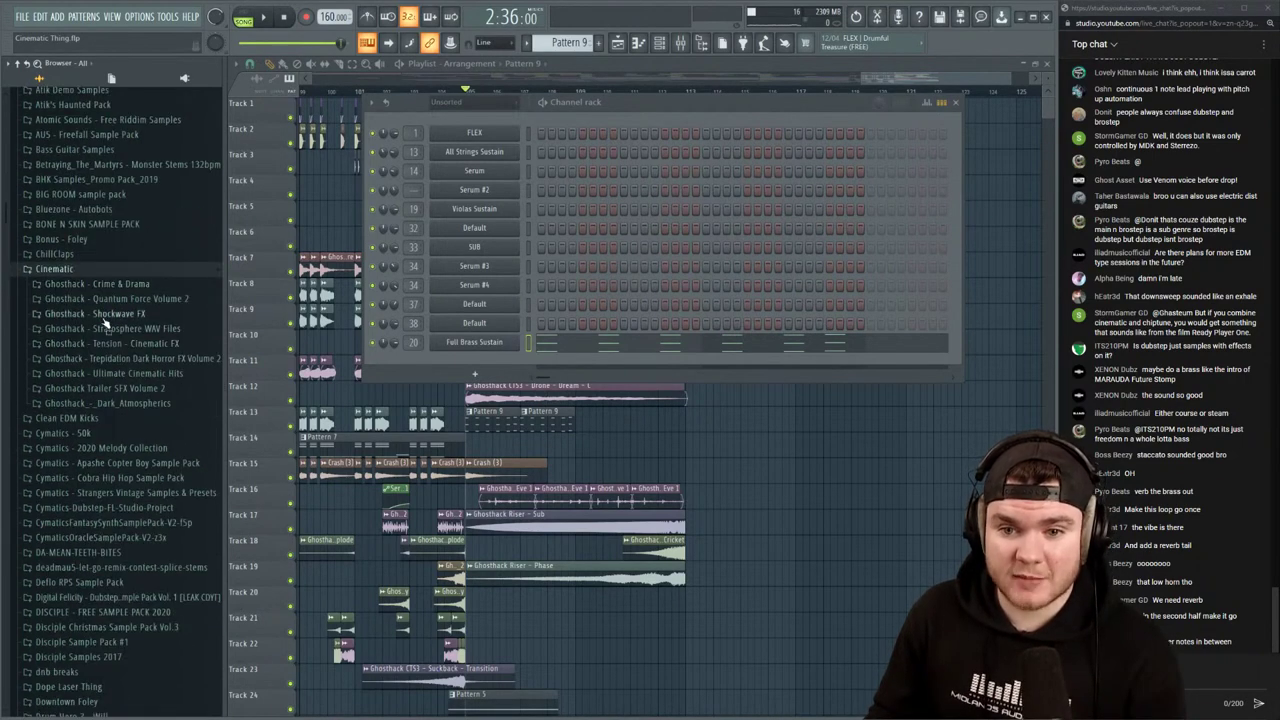
left_click(163, 373)
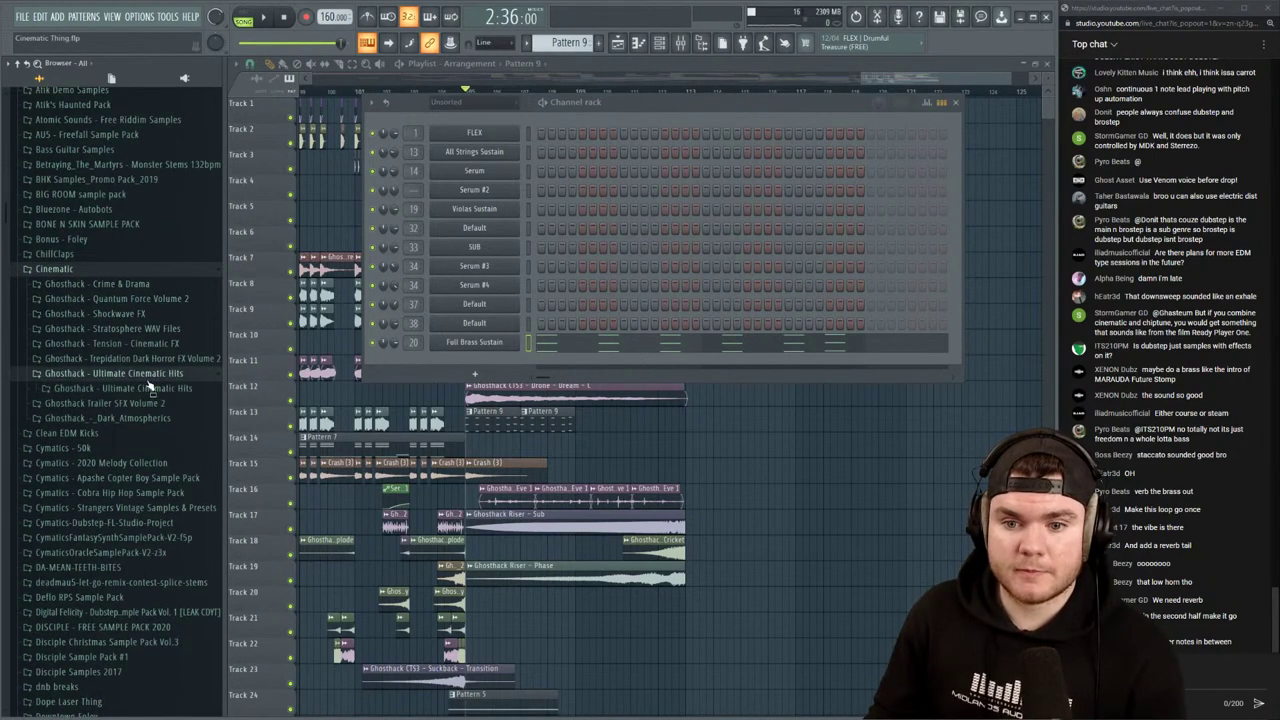
left_click(165, 388)
left_click(140, 403)
Audition several braam samples from the Ultimate Cinematic Hits pack, including Blackout_C and Shadows_C
left_click(173, 446)
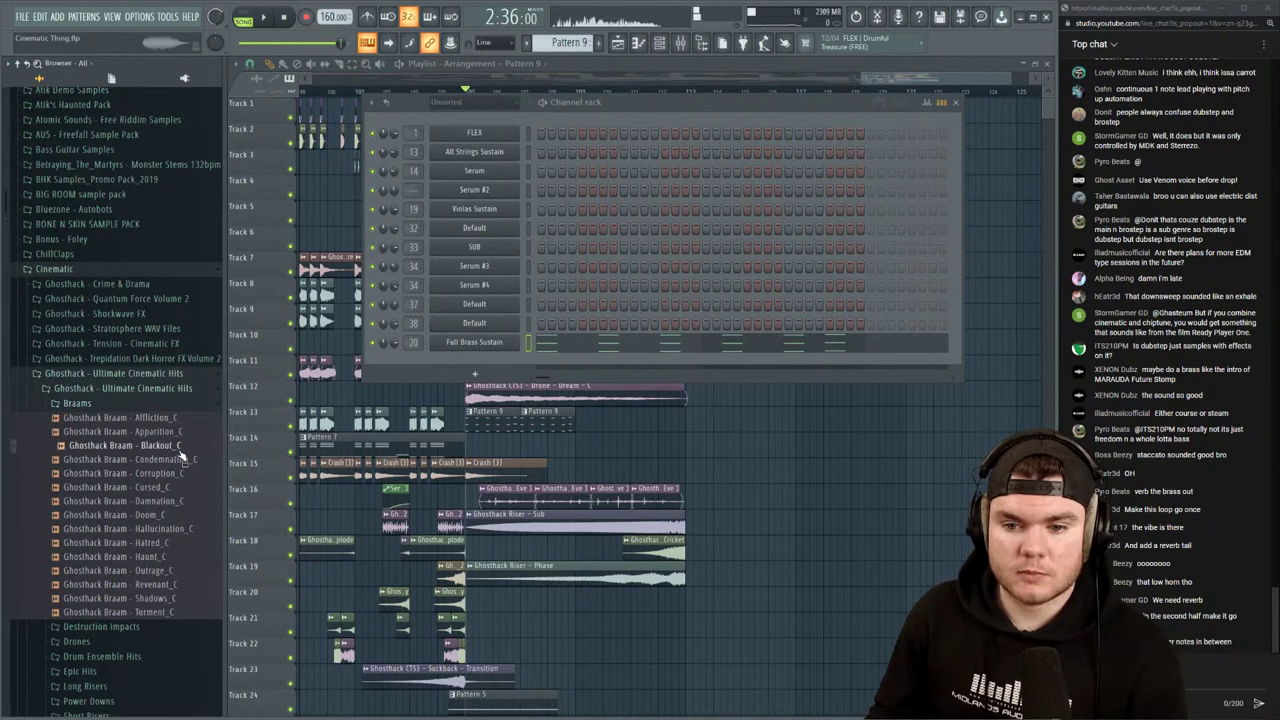
left_click(183, 488)
left_click(186, 515)
left_click(185, 543)
left_click(182, 570)
left_click(180, 598)
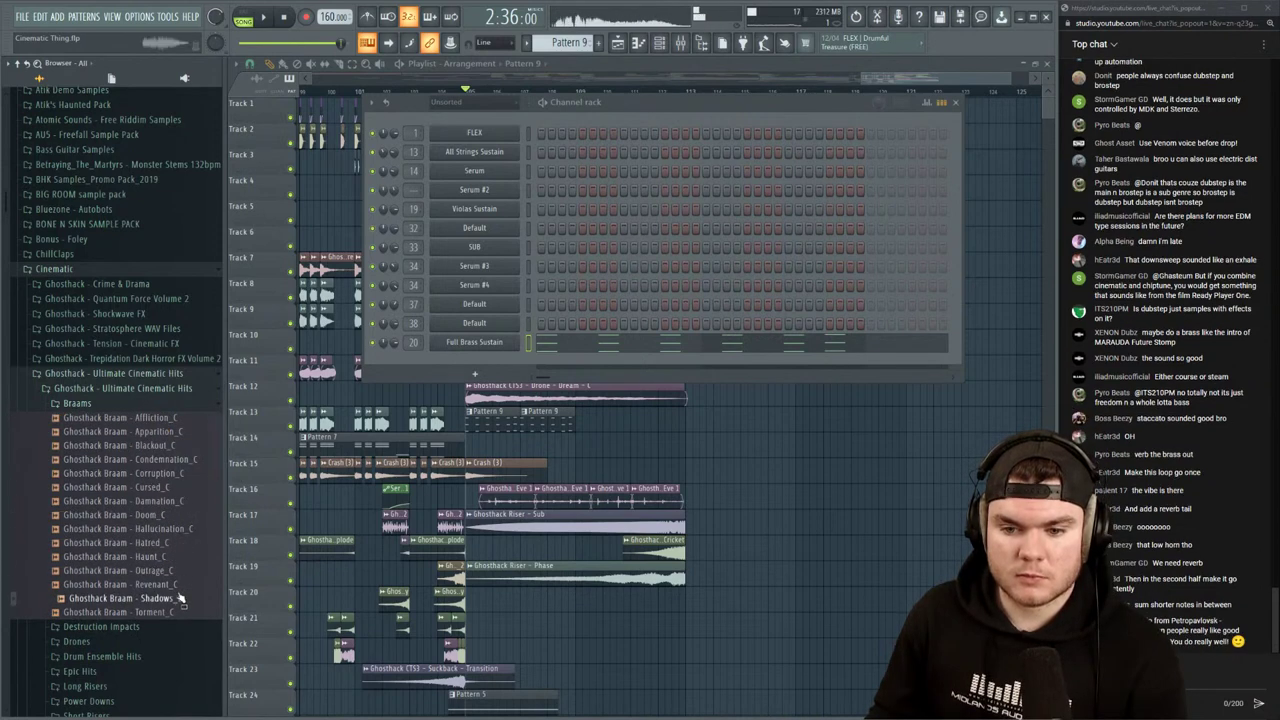
Switch to the one-shot Braams folder of the Ghosthack Trailer SFX Volume 2 pack
left_click(114, 404)
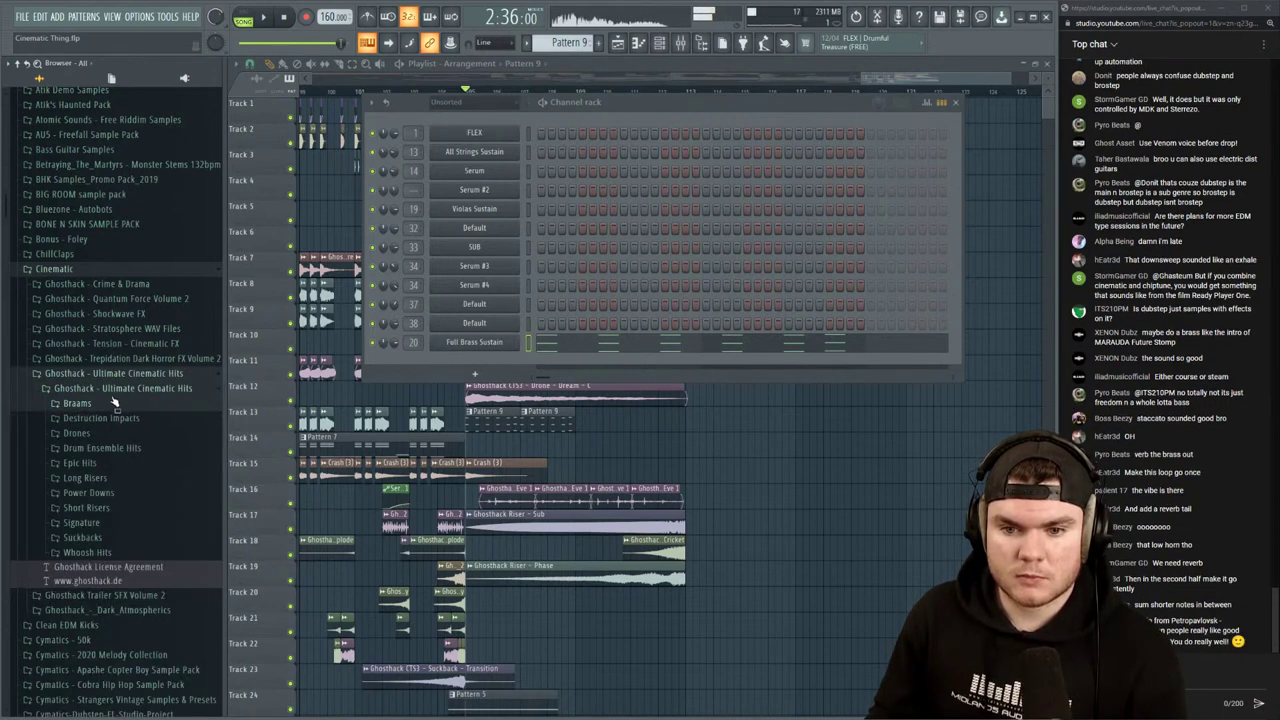
left_click(113, 390)
left_click(112, 375)
left_click(136, 388)
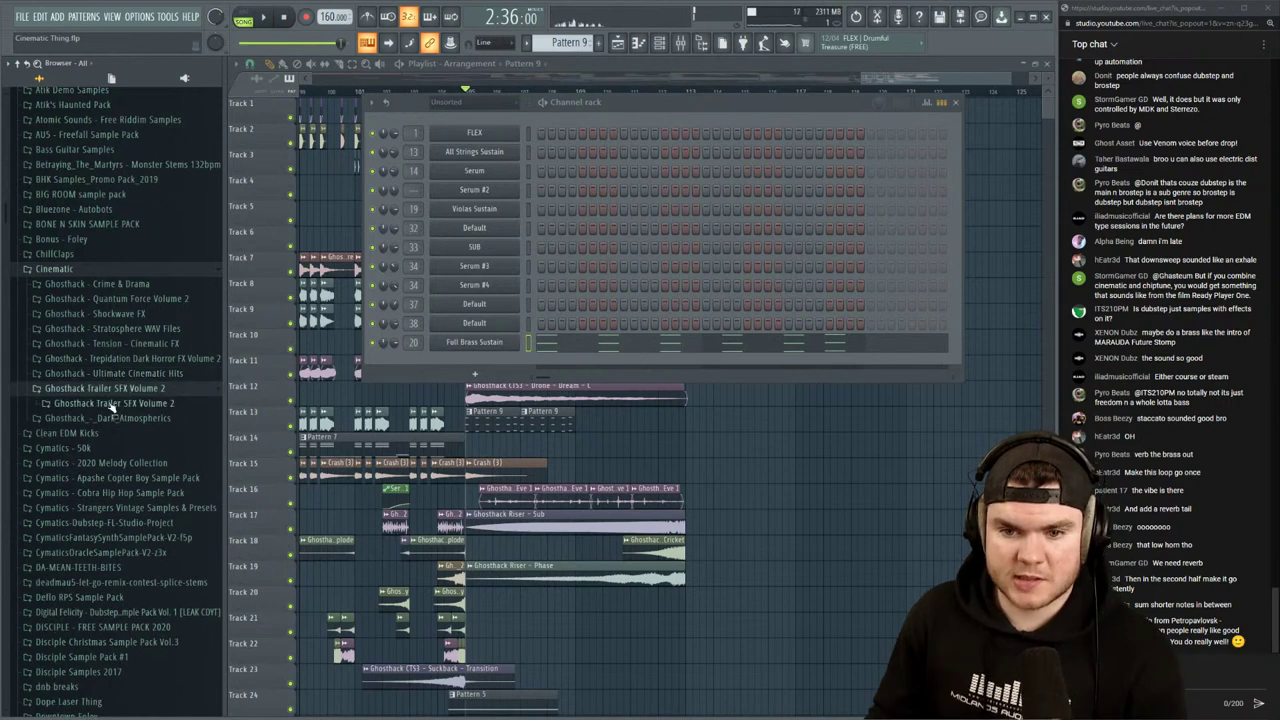
left_click(113, 403)
left_click(84, 434)
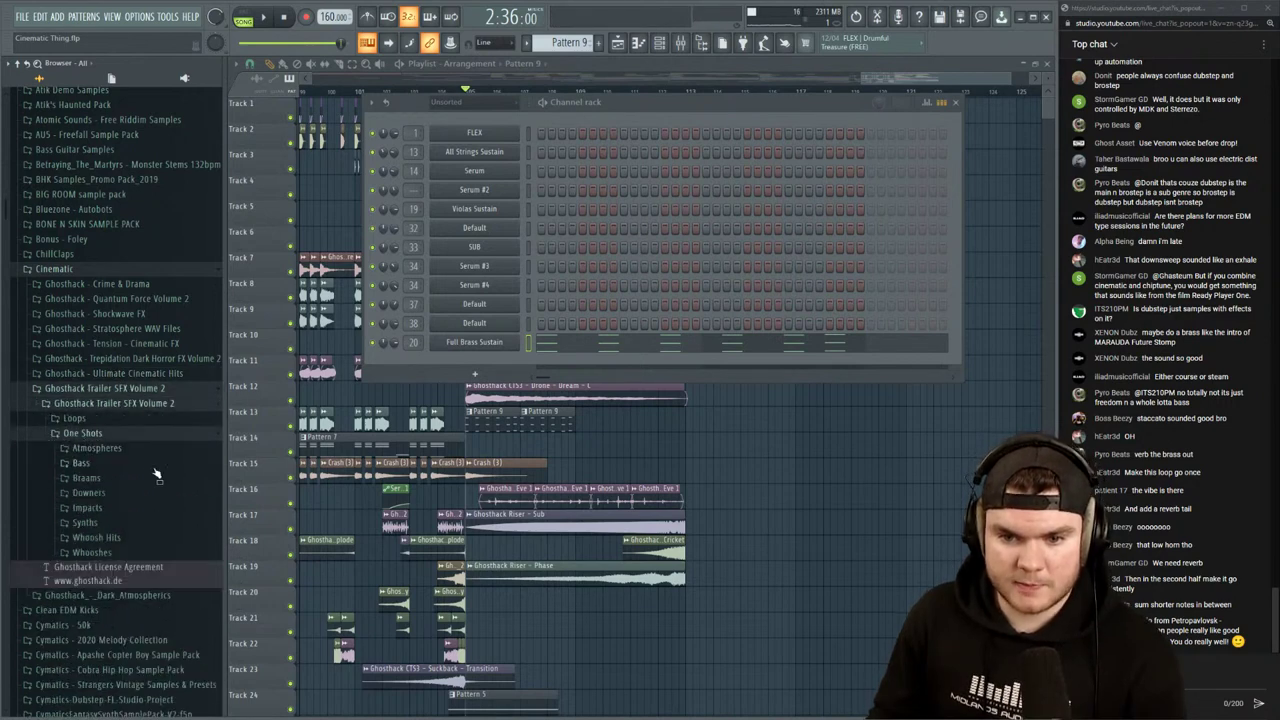
left_click(87, 478)
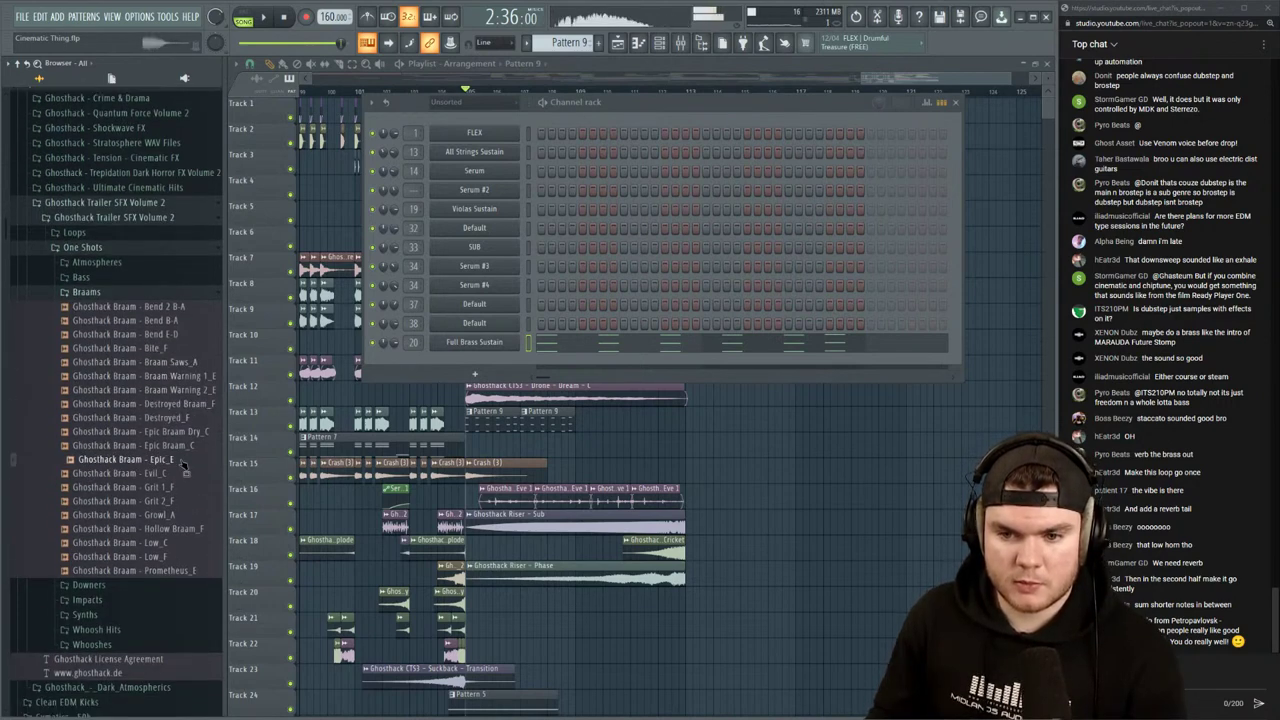
Audition the braams from the Trailer SFX Volume 2 pack, including Bend 2 B-A, Evil_C, Grit 2_F and Prometheus_E
left_click(178, 487)
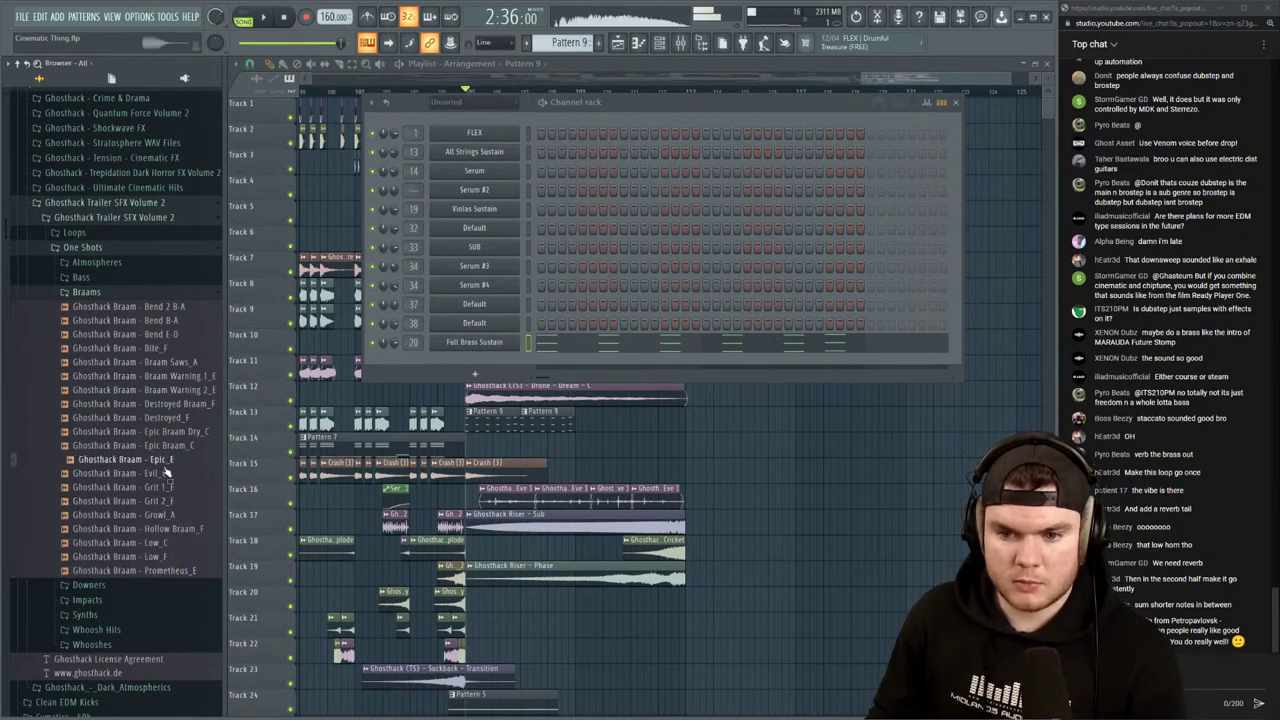
left_click(166, 392)
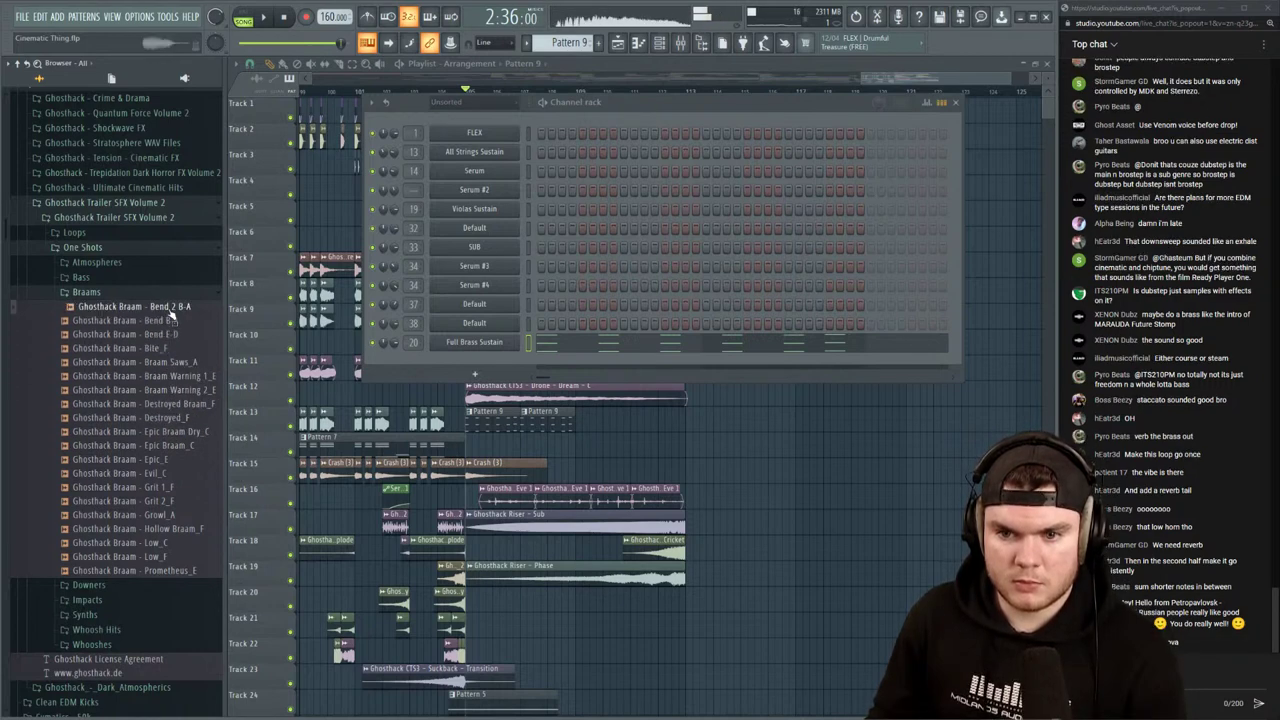
left_click(180, 447)
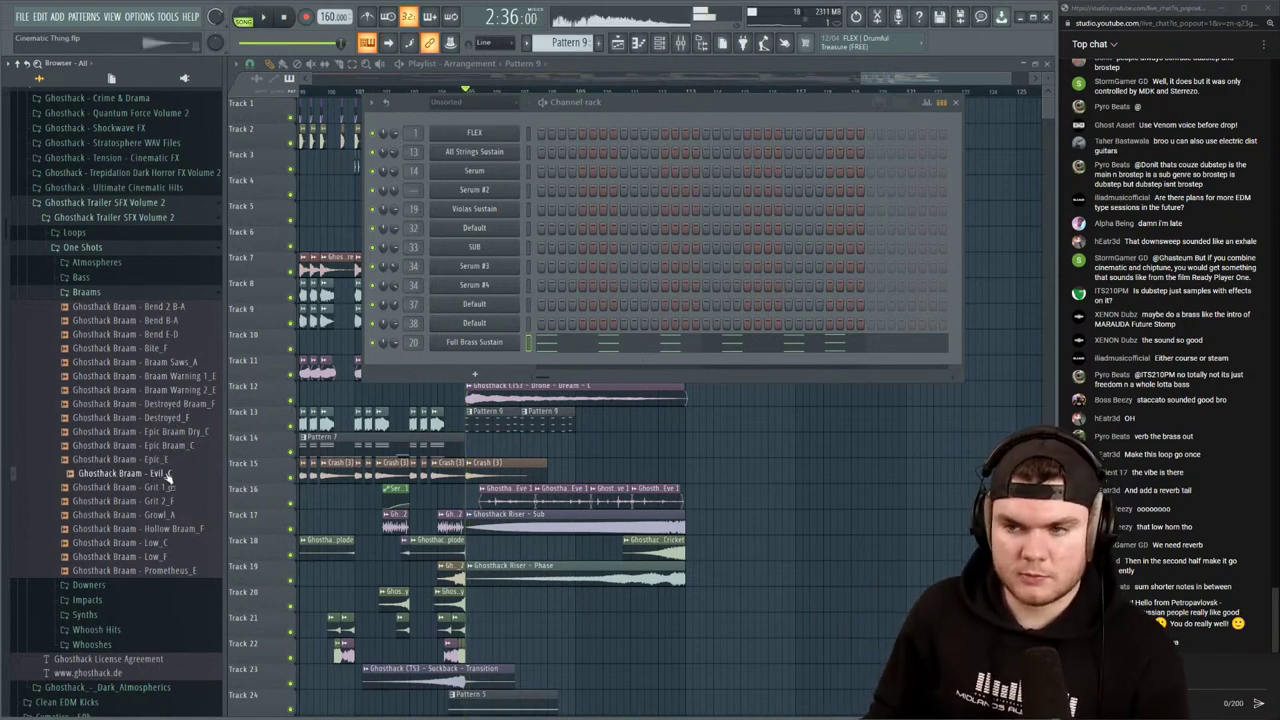
left_click(168, 405)
left_click(164, 503)
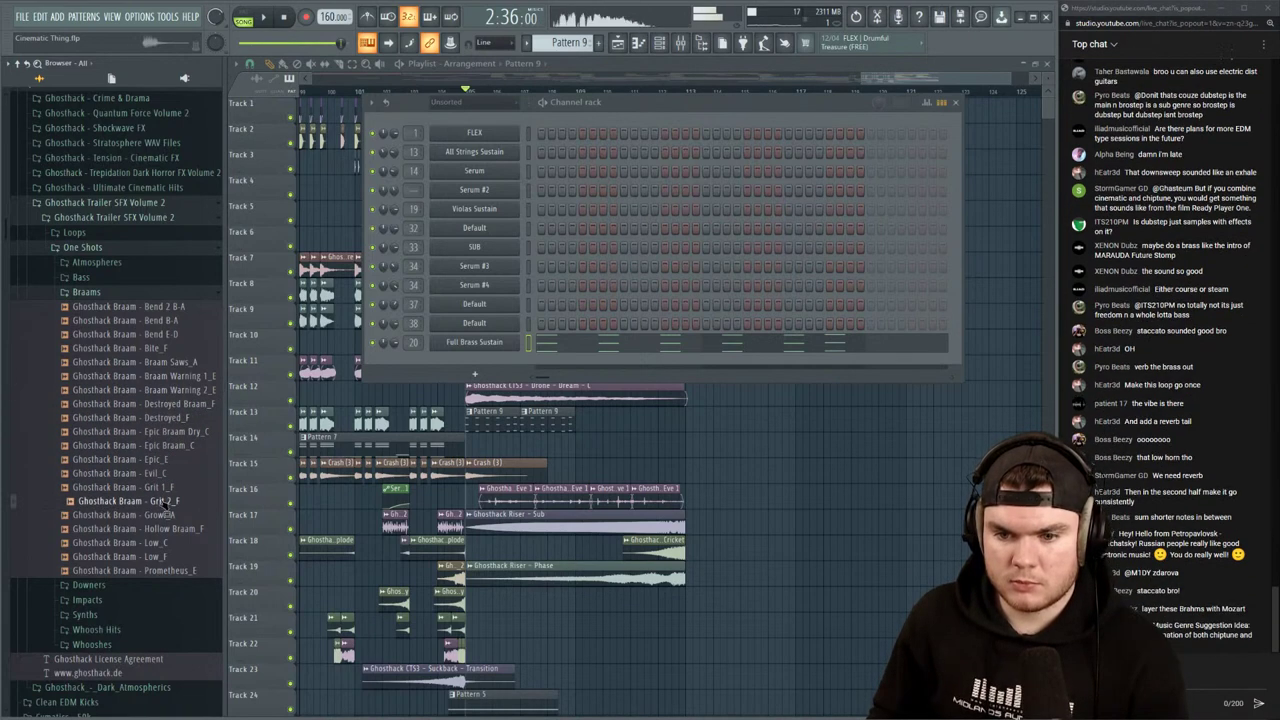
left_click(173, 517)
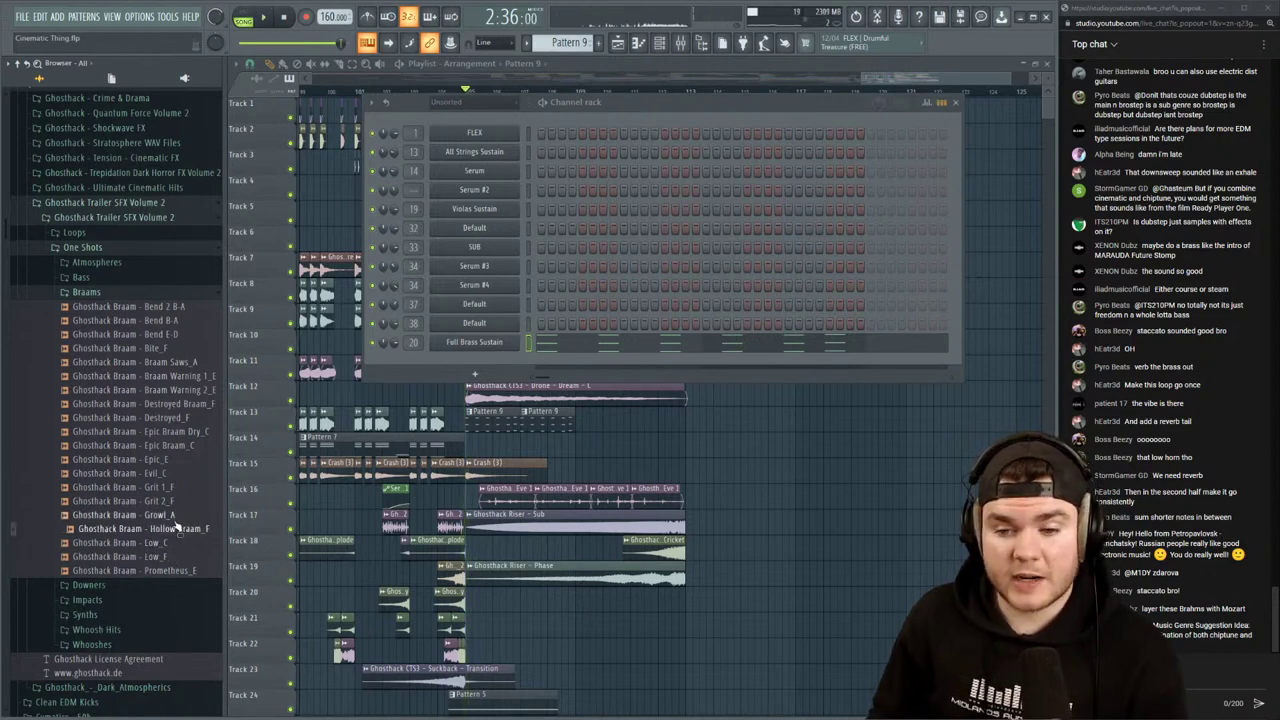
left_click(166, 570)
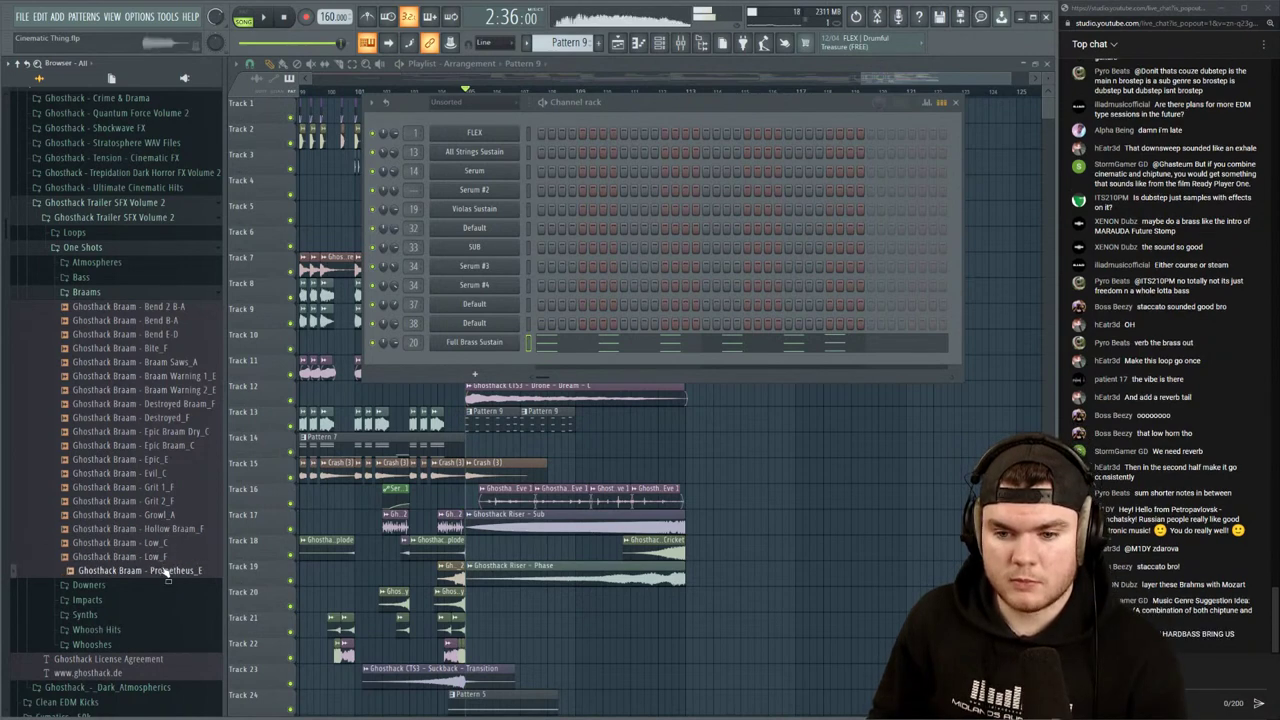
Load Ghosthack Braam - Low_F as a new sampler channel and enable its volume envelope with the release at minimum
left_click_drag(157, 558, 489, 363)
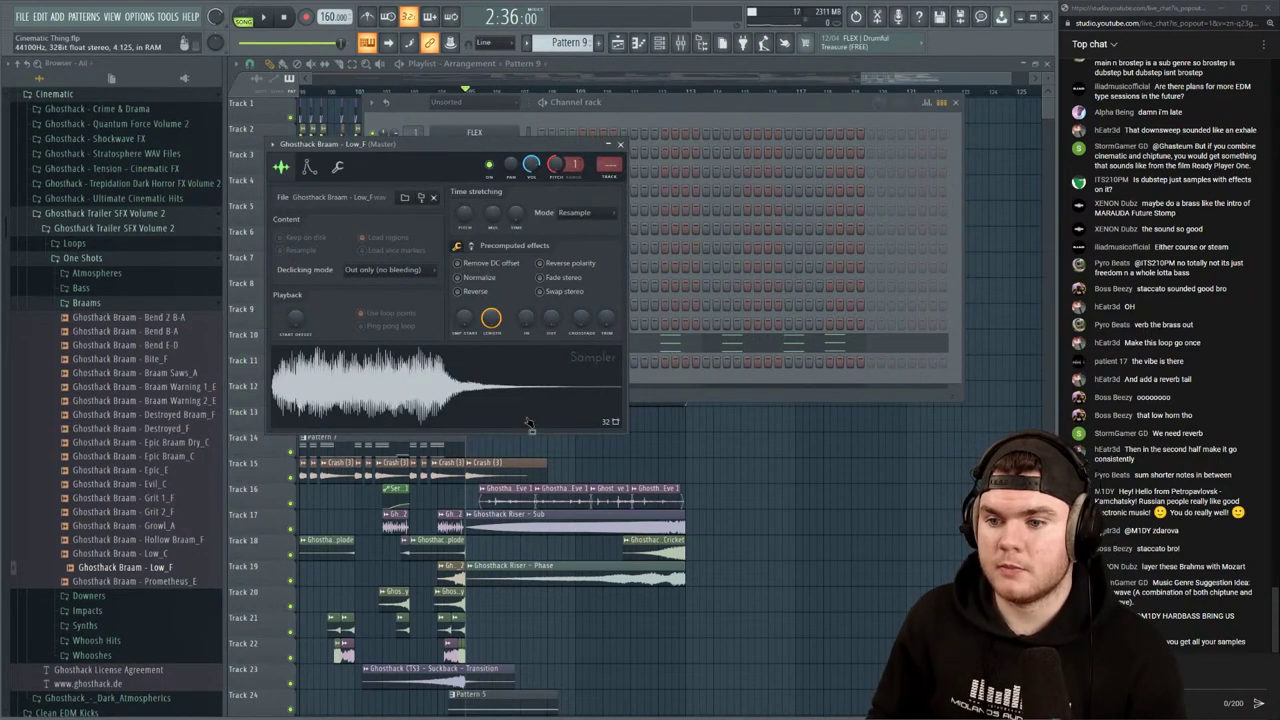
left_click(310, 168)
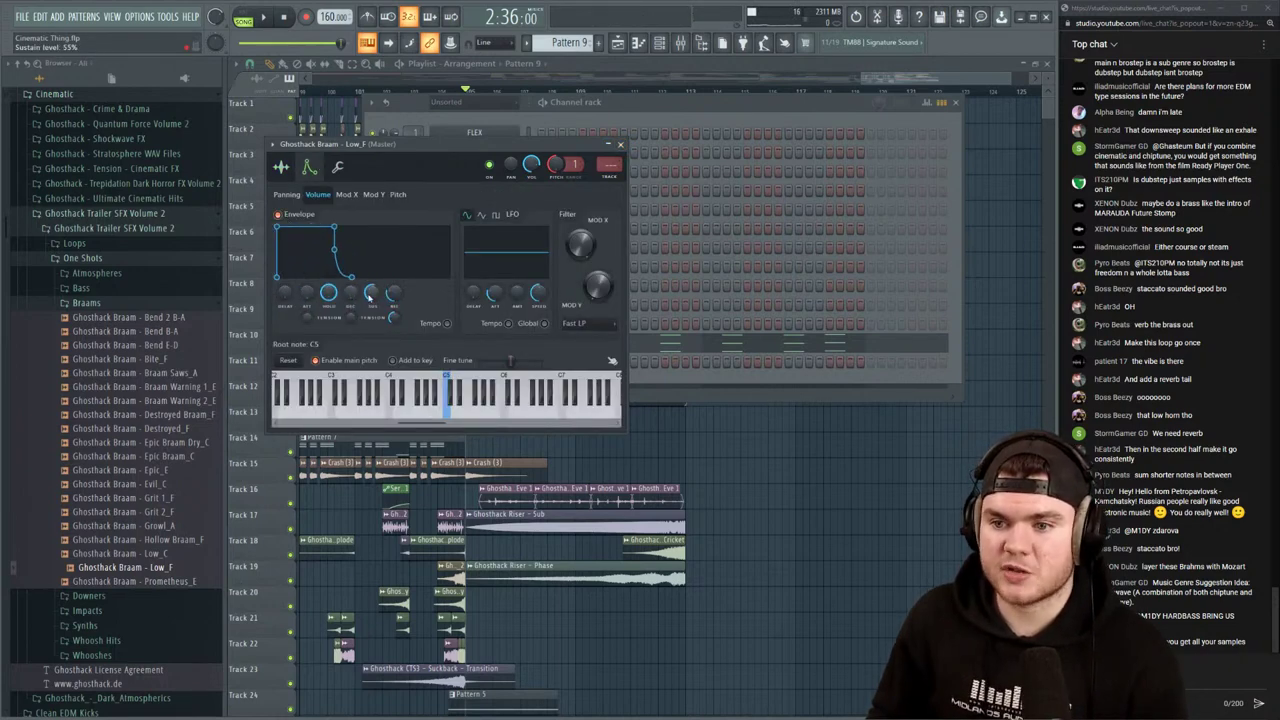
left_click_drag(370, 293, 370, 320)
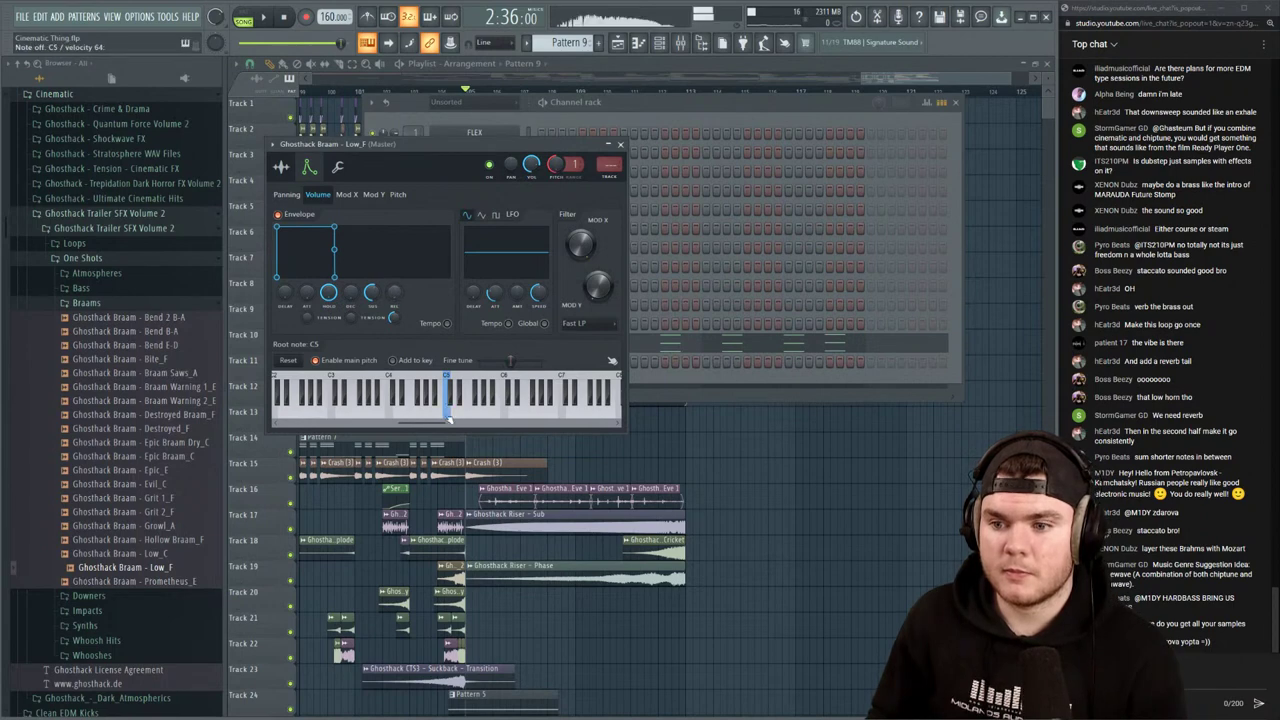
left_click(621, 145)
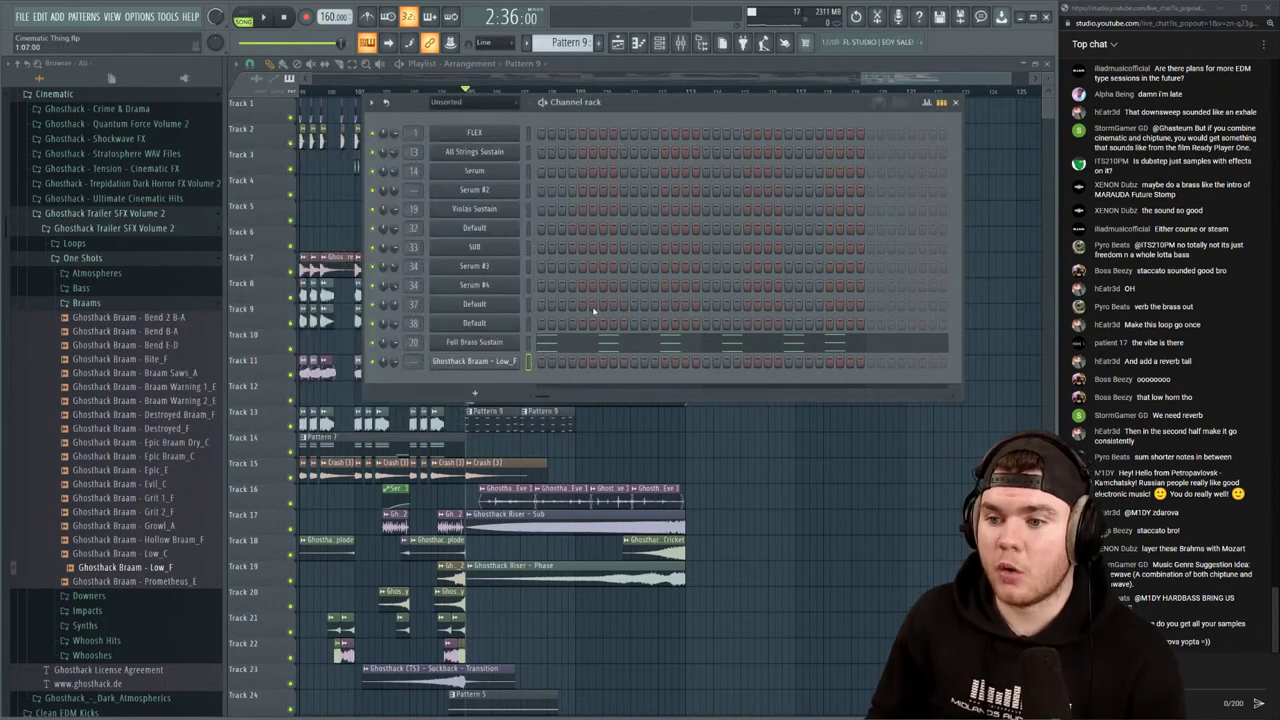
Copy the Full Brass Sustain notes into the Ghosthack Braam - Low_F channel
right_click(484, 343)
left_click(657, 354)
right_click(502, 366)
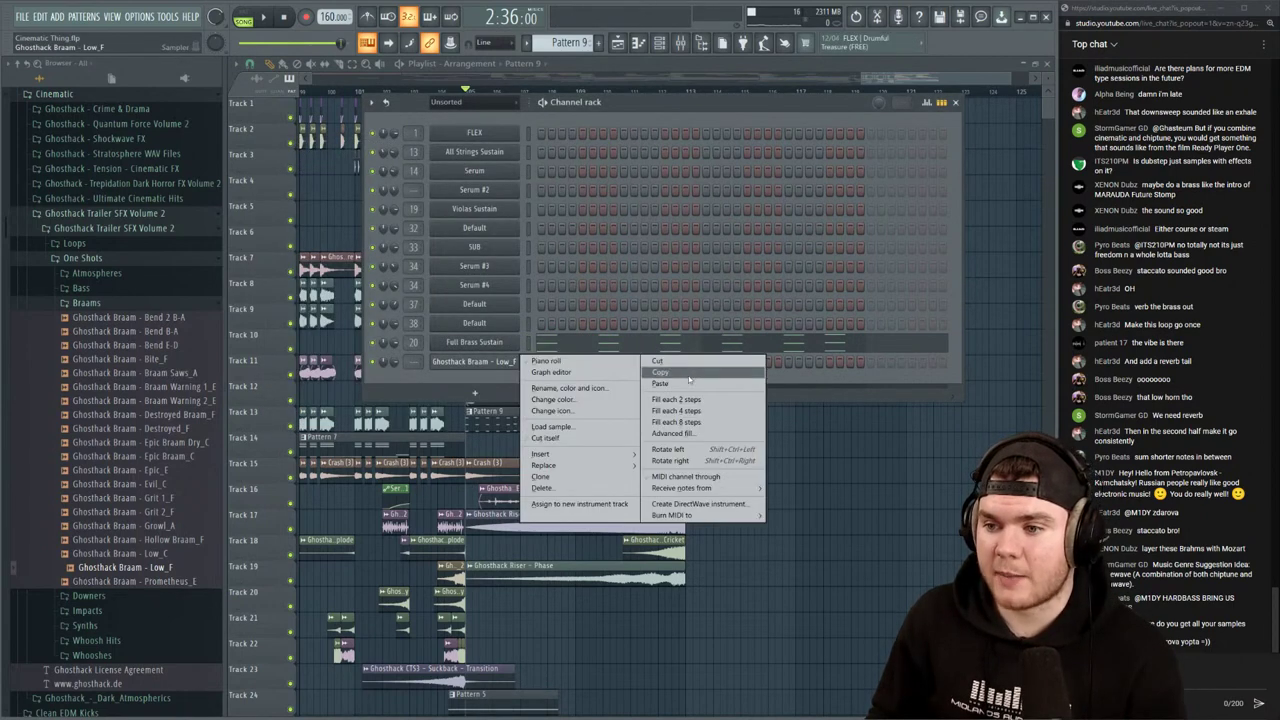
left_click(660, 381)
Solo the Ghosthack Braam - Low_F channel and delete its E2 and E3 note layers, keeping only the E4 layer
right_click(374, 362)
left_click(395, 369)
left_click(583, 363)
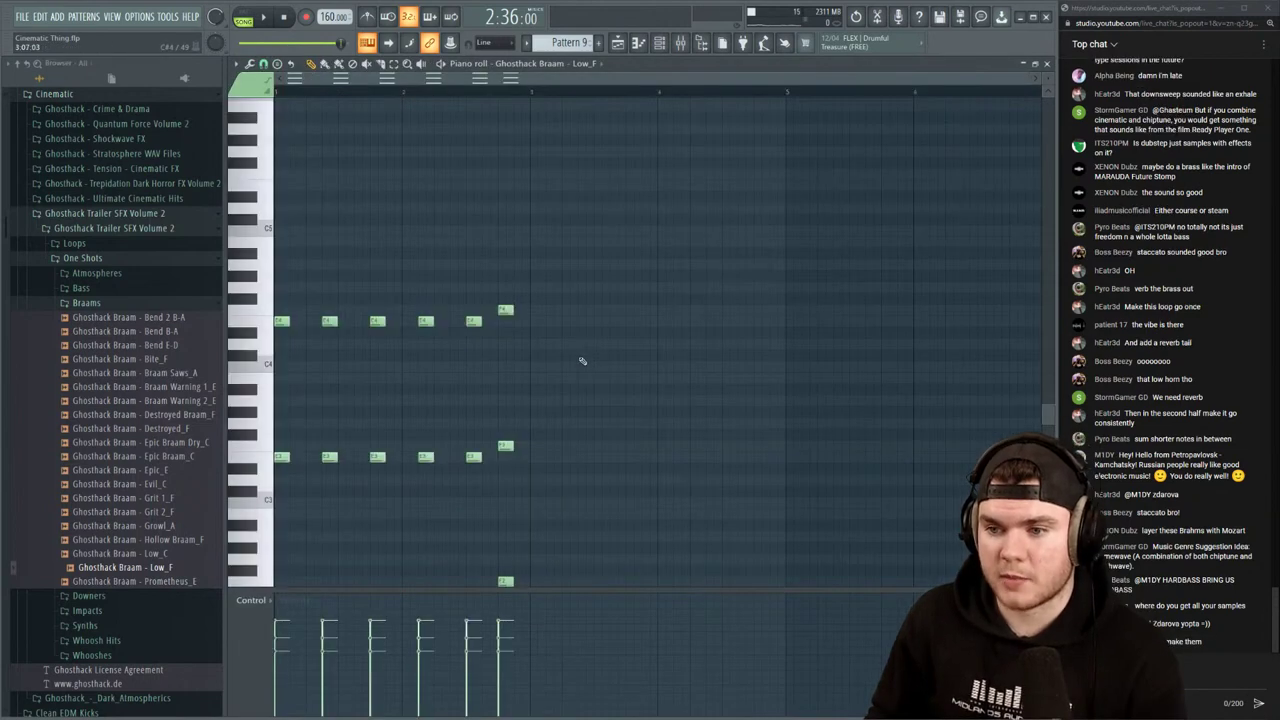
key("space")
scroll(506, 254, "down", 3)
left_click_drag(278, 350, 277, 320)
key("Delete")
scroll(605, 415, "up", 3)
key("Delete")
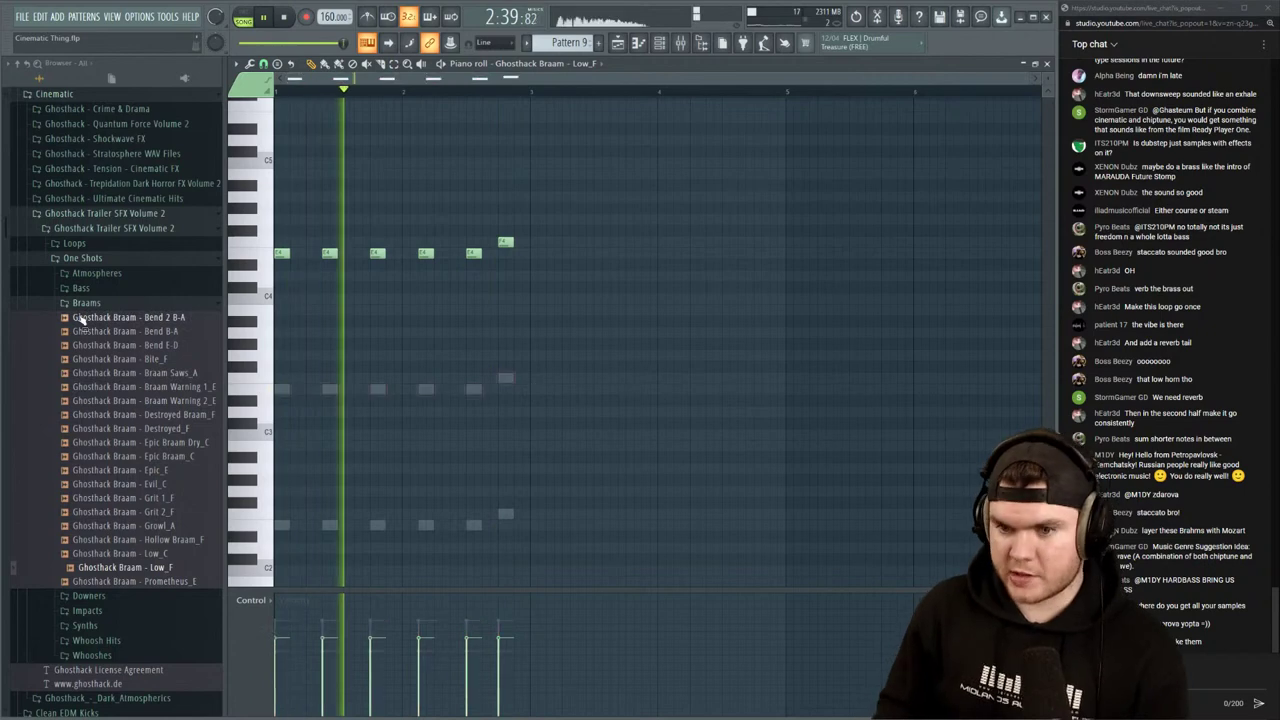
Transpose the remaining braam notes up one octave so they start on E5, listening during playback
key("space")
key("space")
scroll(620, 422, "up", 3)
left_click_drag(622, 423, 80, 187)
key("ctrl+Up")
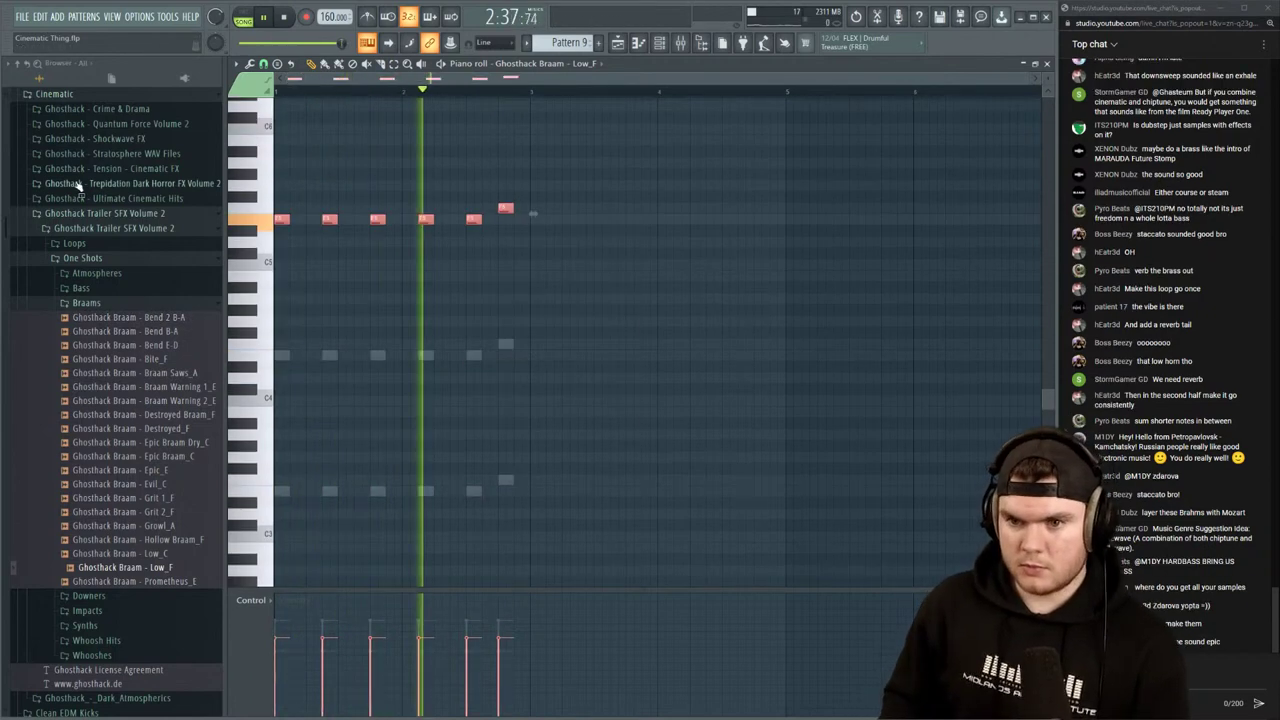
Transpose the Ghosthack Braam - Low_F notes down in semitone steps and close the piano roll
key("shift+Down")
key("shift+Down")
key("shift+Down")
key("shift+Down")
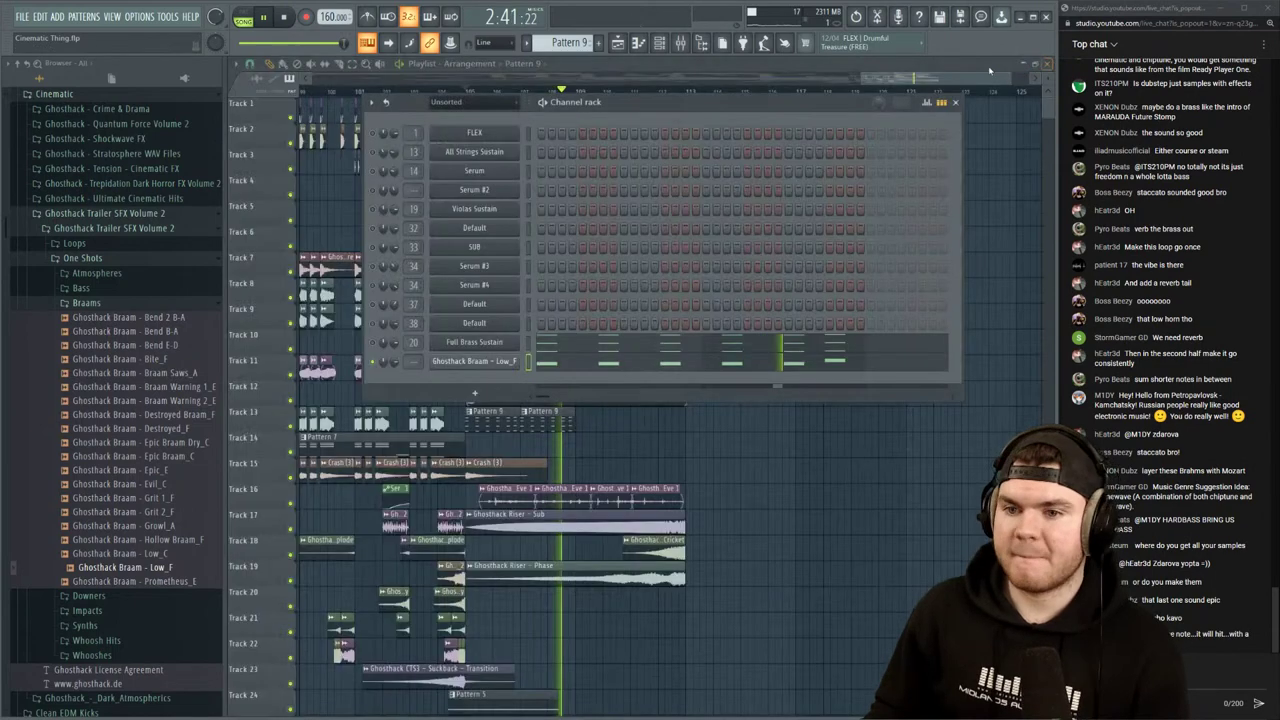
left_click(1047, 64)
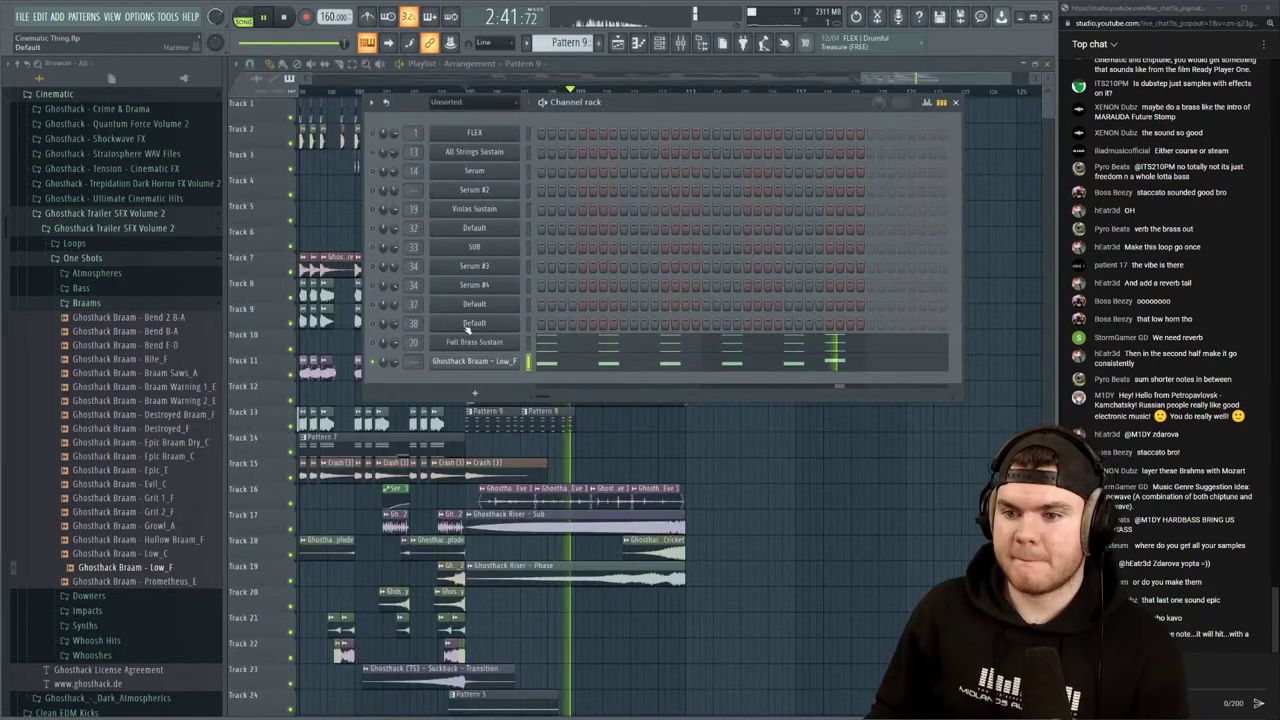
Route the Ghosthack Braam - Low_F channel to mixer insert 20 and play it together with the unmuted Full Brass Sustain channel
left_click_drag(413, 361, 413, 349)
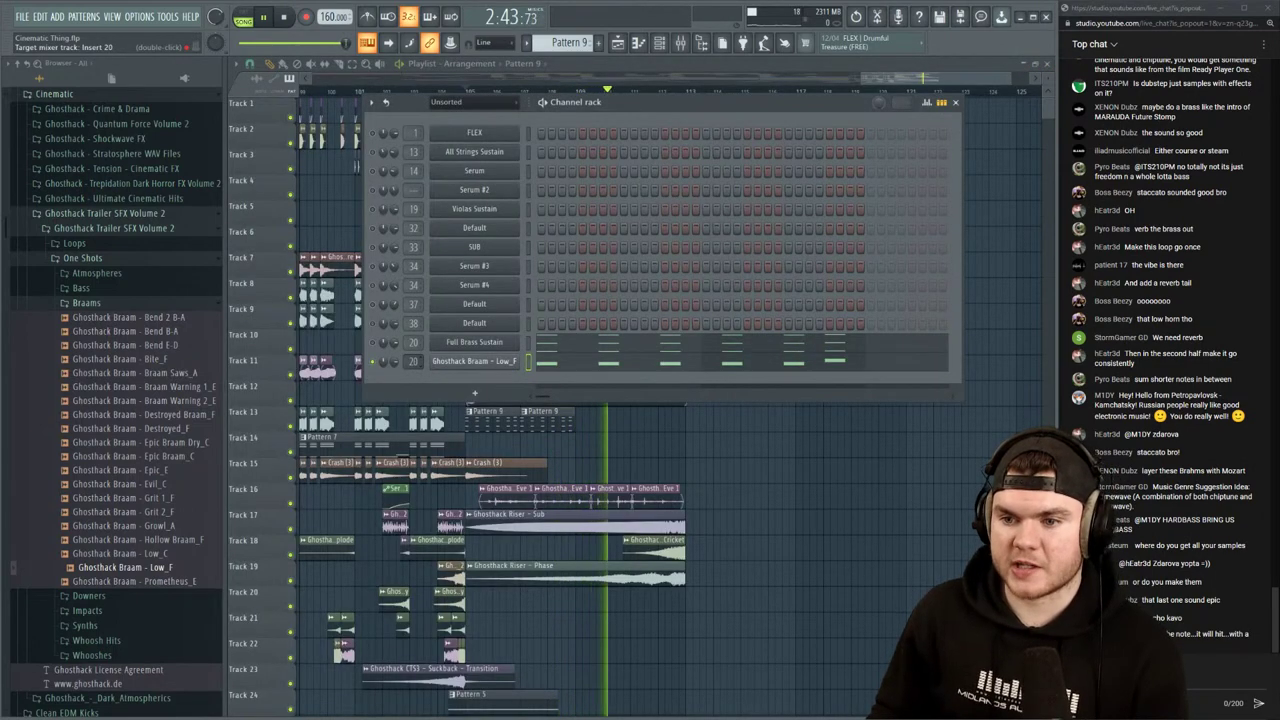
key("space")
key("space")
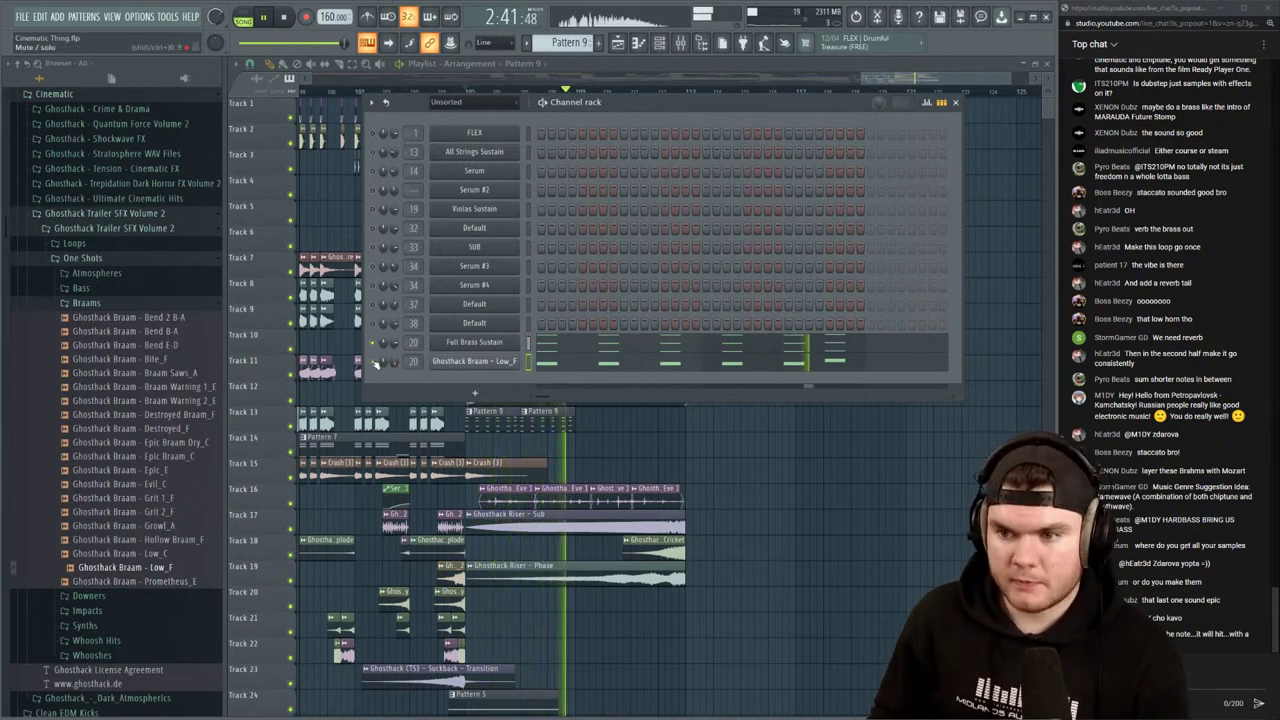
key("space")
key("space")
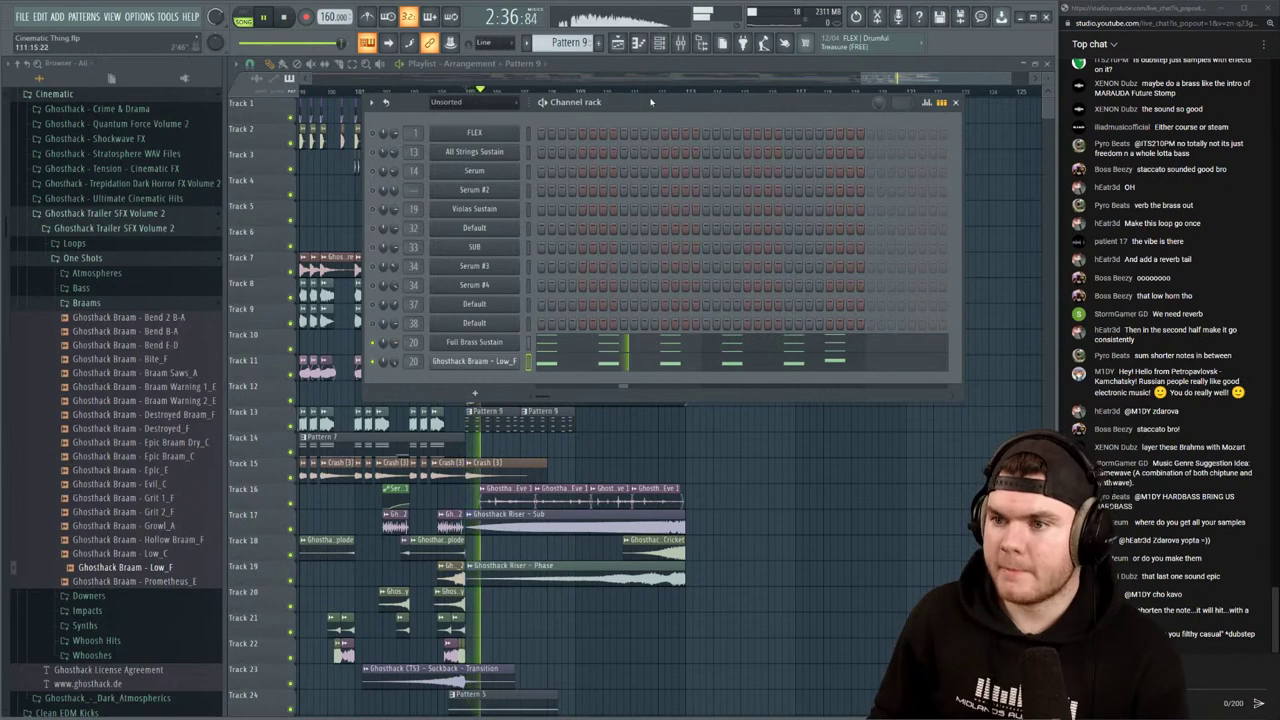
Try the Beatpump and Tone macros of the Full Brass Sustain FLEX instrument during playback
left_click(474, 342)
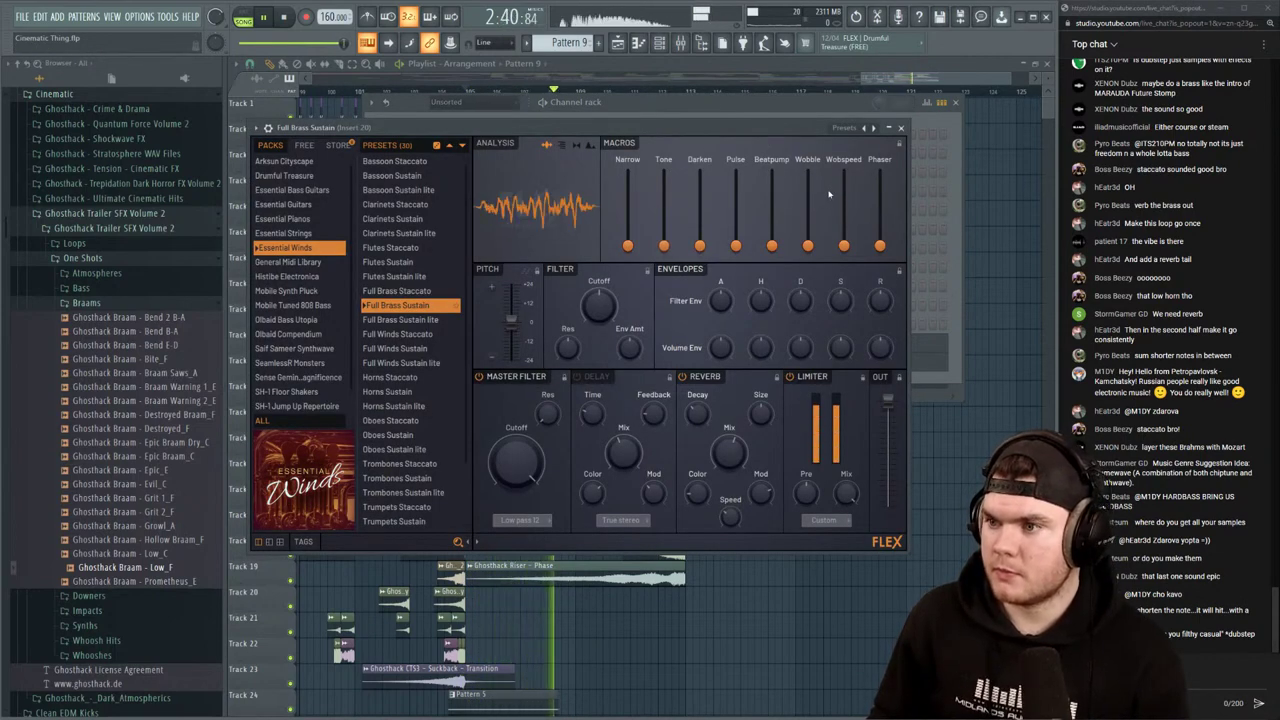
mouse_move(777, 242)
left_mouse_down()
mouse_move(772, 190)
mouse_move(772, 246)
left_mouse_up()
left_click_drag(664, 243, 628, 246)
left_click(901, 128)
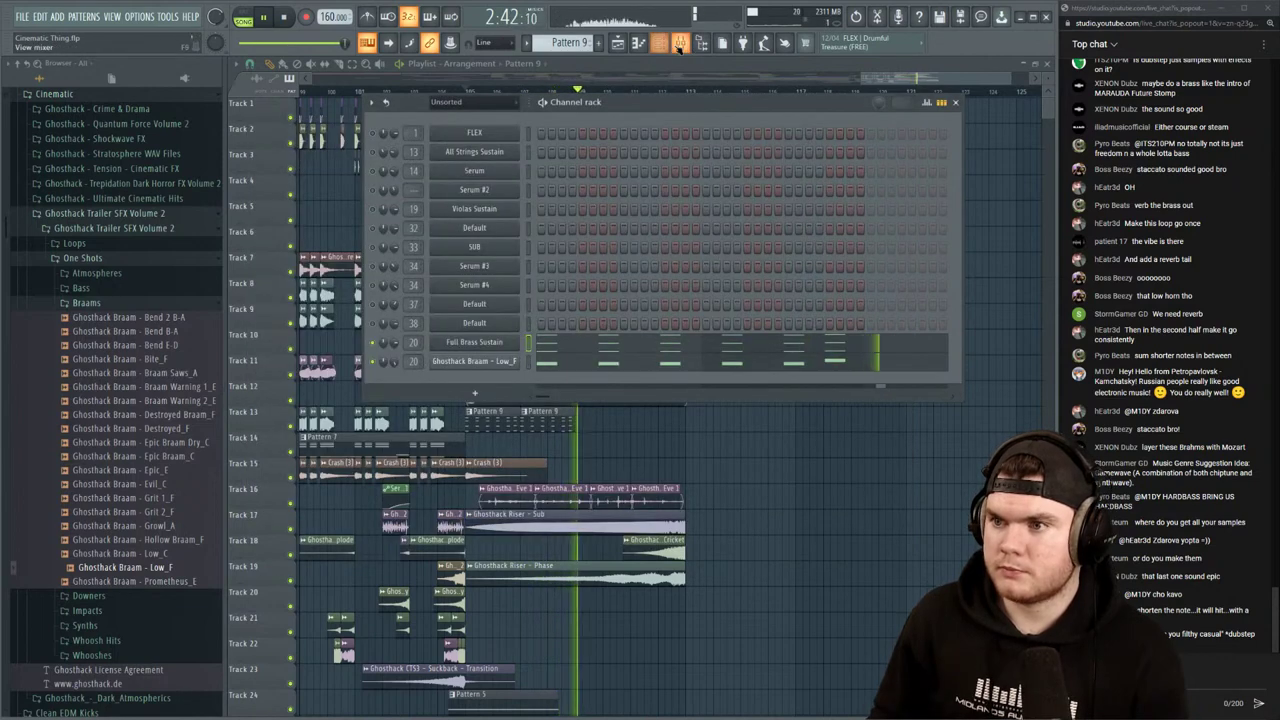
Add Fruity Chorus above Fruity Reeverb 2 on insert 20 at about 74% mix, and route insert 20 only to insert 40
left_click(679, 44)
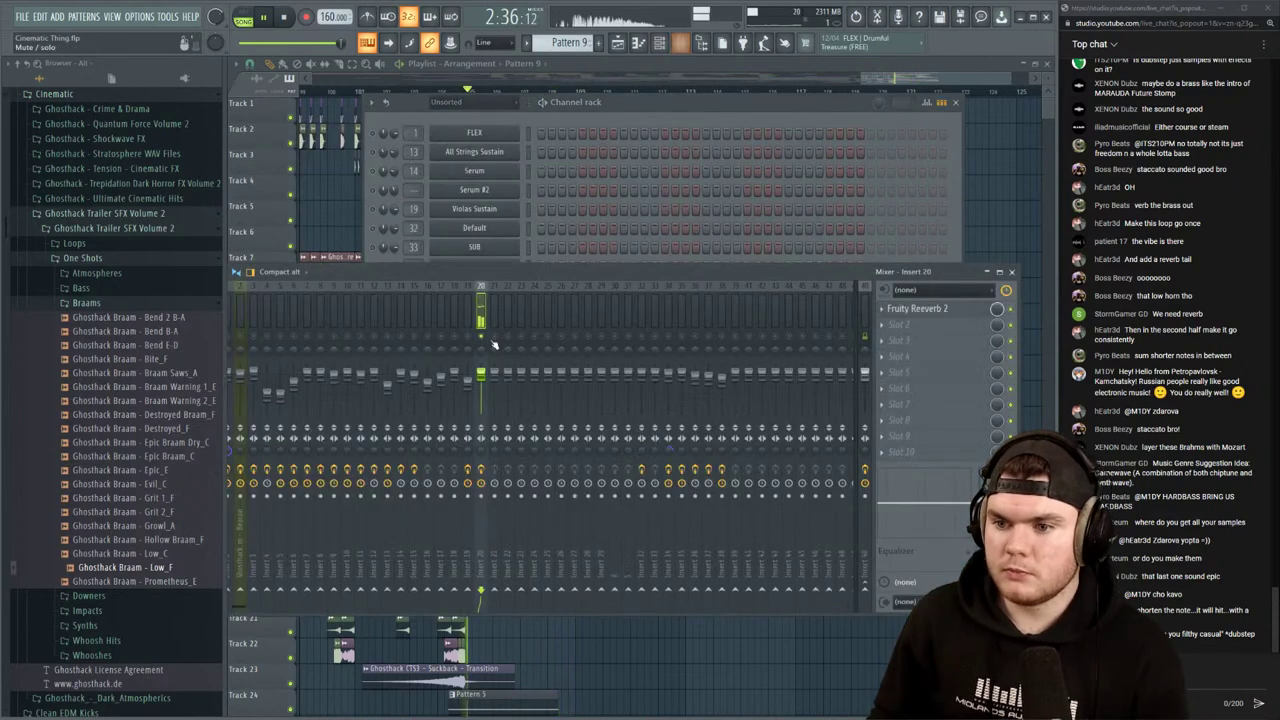
left_click(934, 324)
left_click(712, 19)
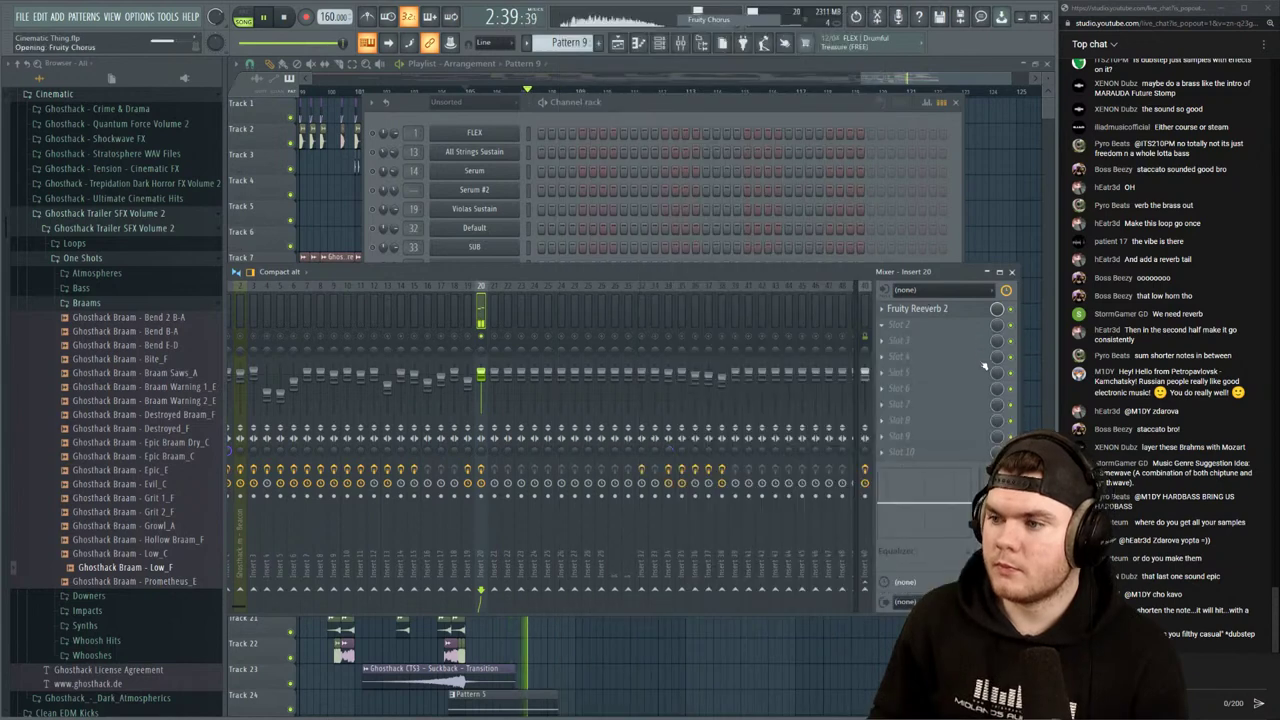
left_click_drag(997, 310, 997, 336)
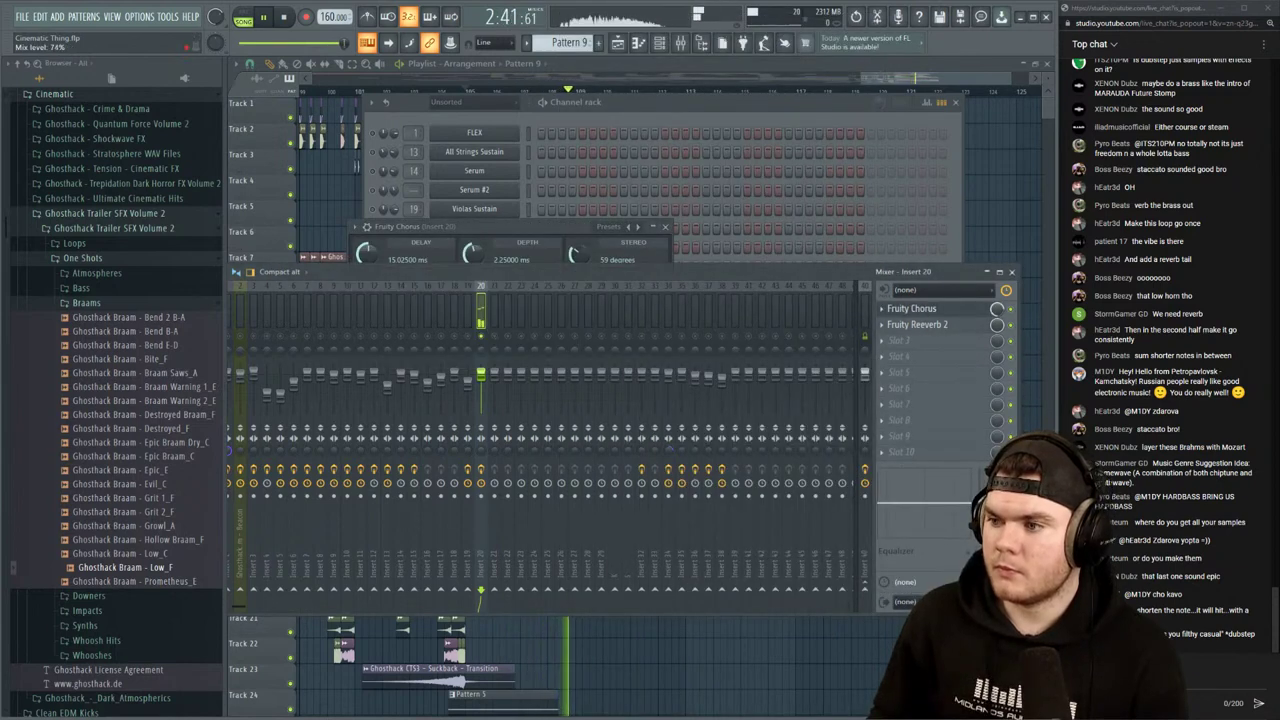
left_click(957, 314)
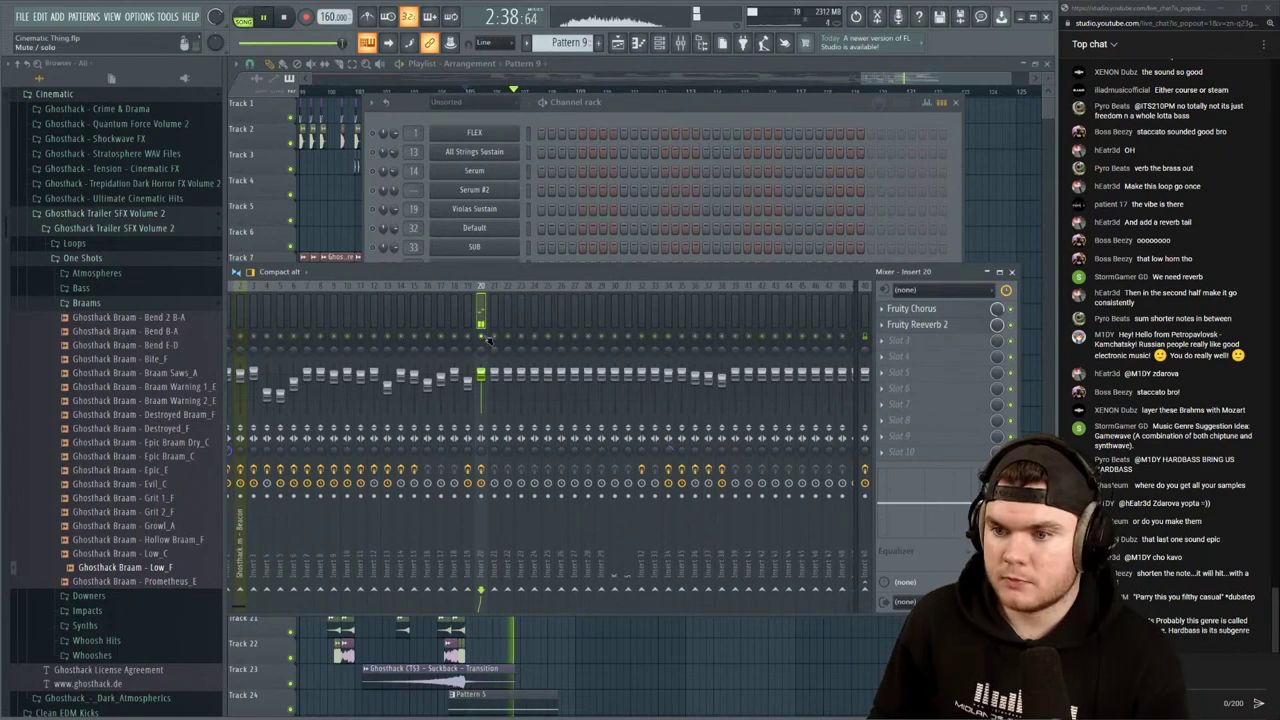
left_click(865, 590)
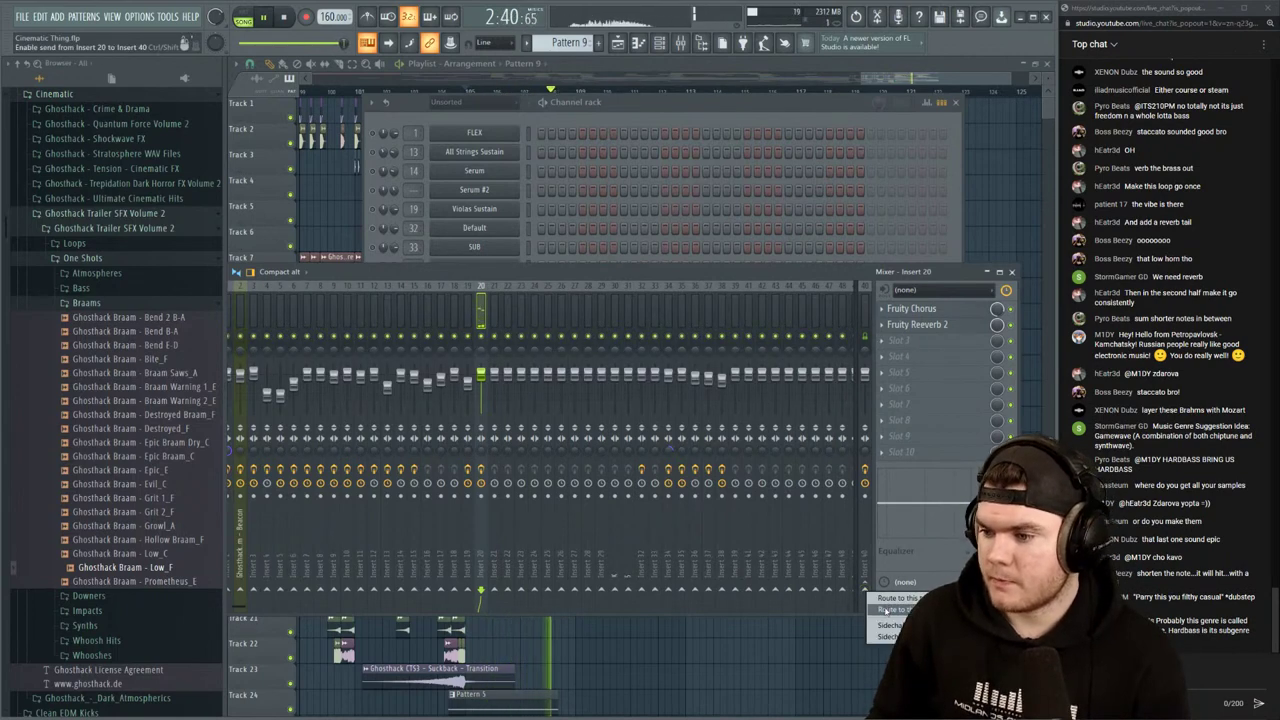
left_click(721, 85)
Move the Default - A - Pluck decay length automation clip from Track 1 to Track 14 and play from just before bar 105
left_click(435, 91)
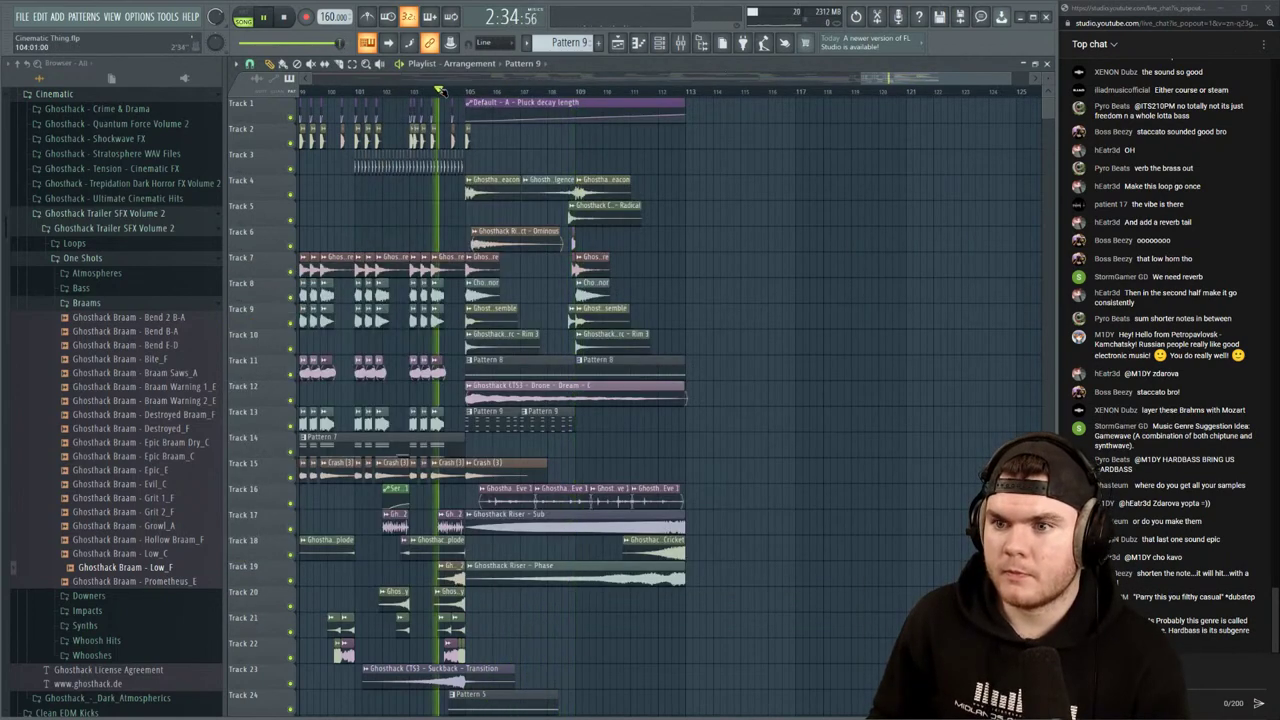
left_click_drag(486, 111, 495, 440)
key("space")
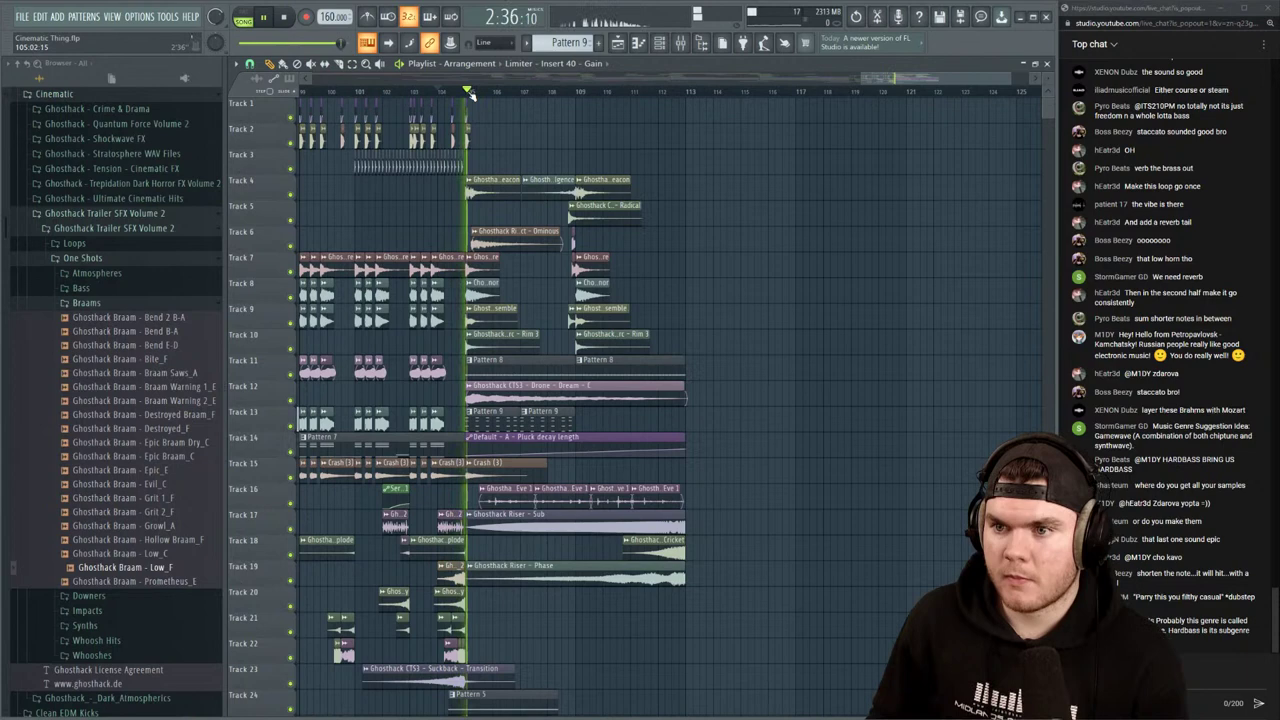
Show all channel groups in the channel rack and unmute every channel
left_click(680, 42)
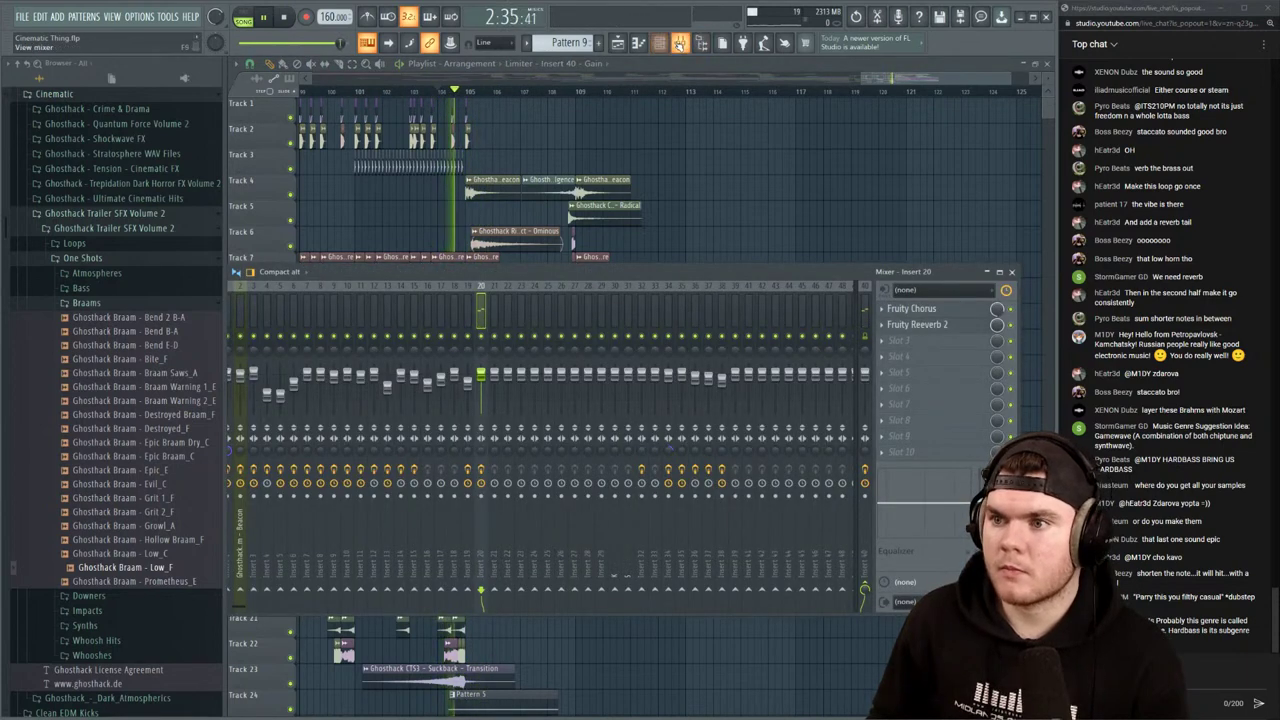
left_click(659, 42)
left_click(446, 104)
left_click(450, 118)
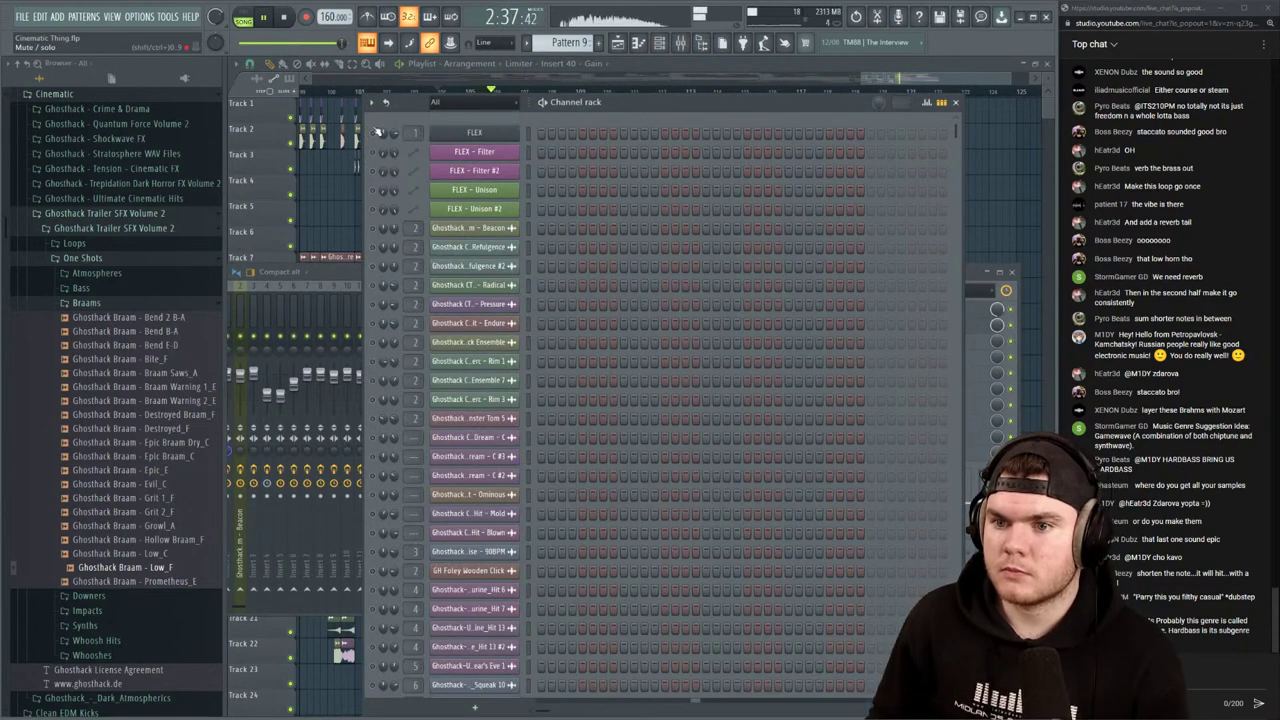
key("space")
right_click(373, 132)
left_click(379, 137)
right_click(376, 132)
left_click(380, 137)
key("space")
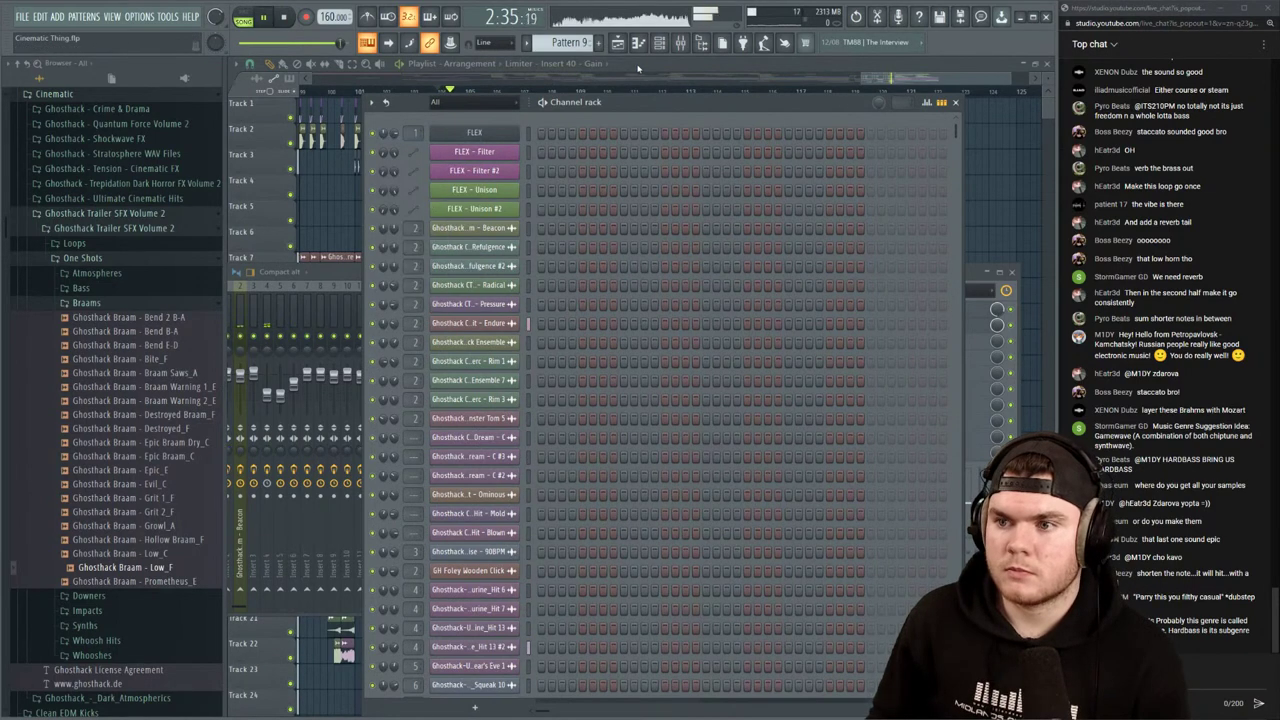
Move the two Pattern 9 clips from Track 13 to Track 20 and repeat them up to bar 113
left_click(637, 67)
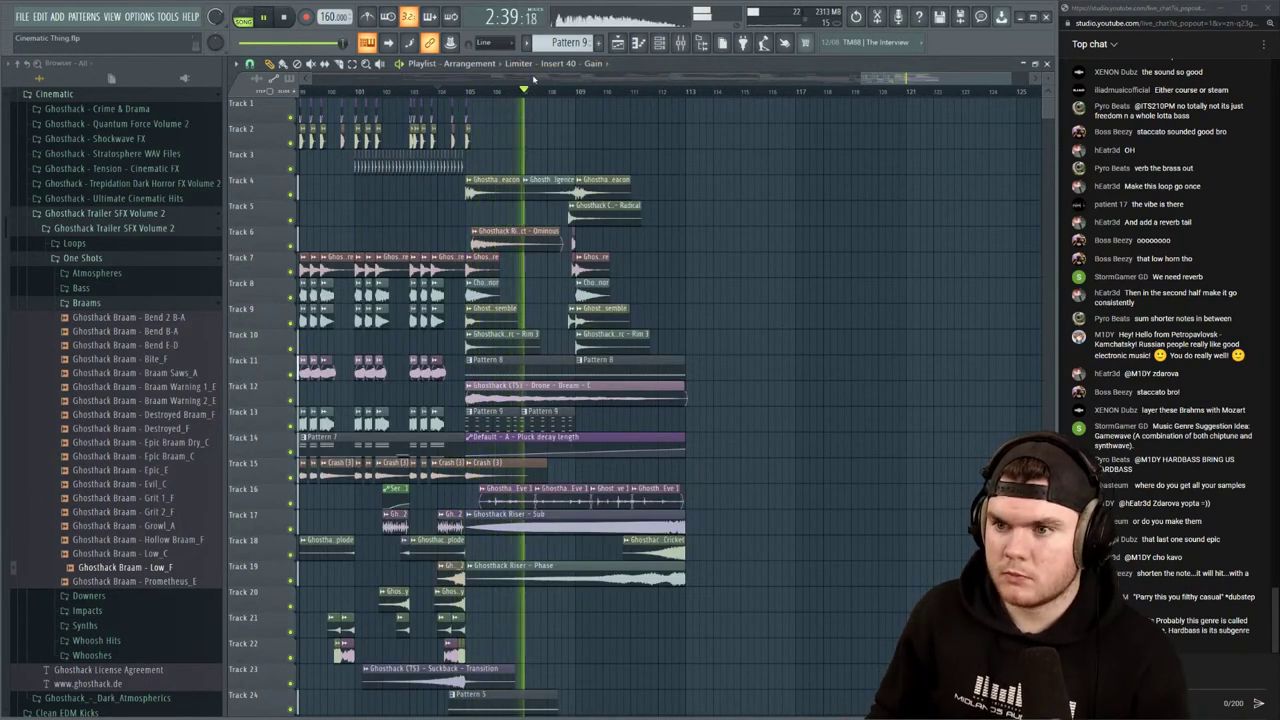
left_click_drag(609, 431, 604, 603)
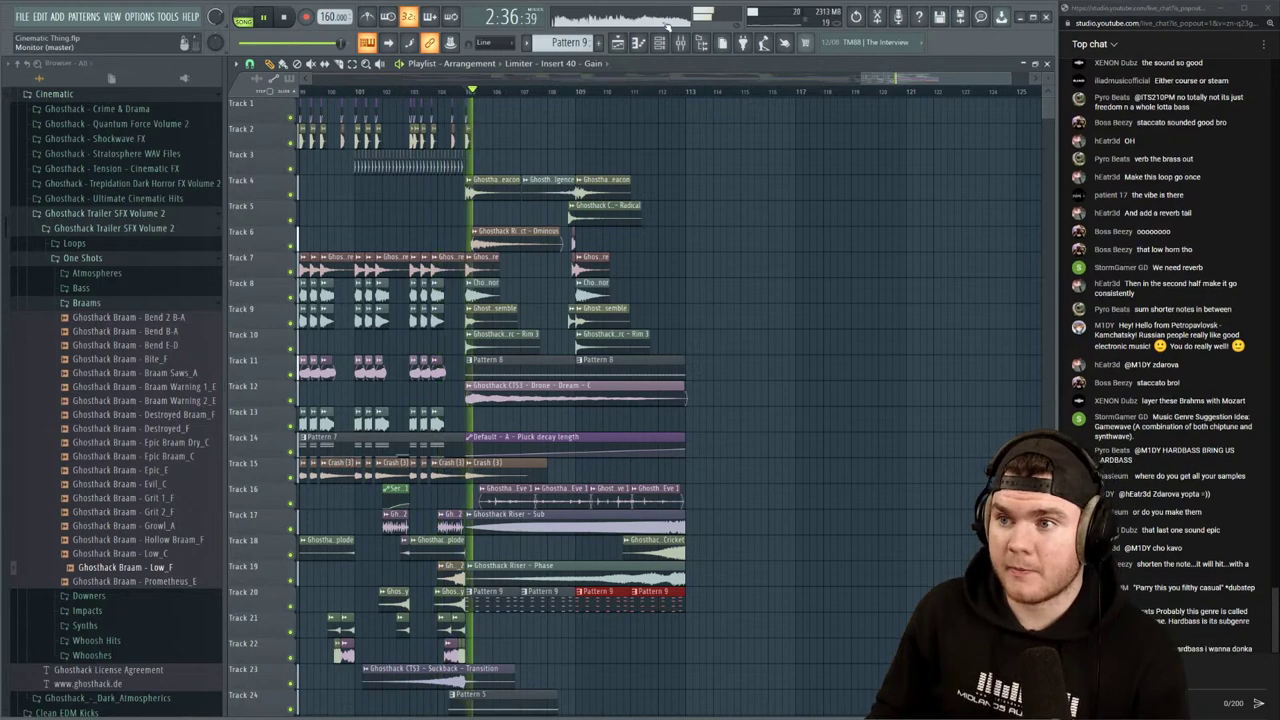
Add Fruity parametric EQ 2 to insert 20 with band 7 as a Gentle 8 low-pass at about 593 Hz
key("F9")
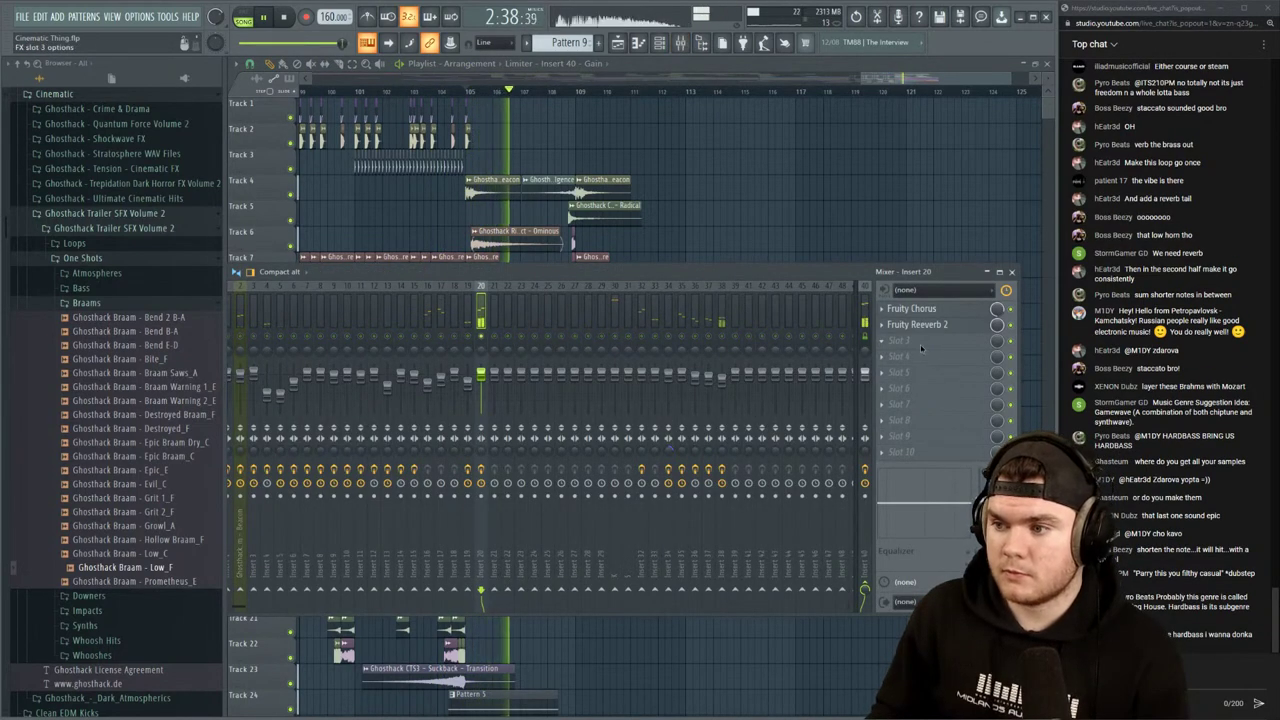
left_click(900, 340)
left_click(606, 693)
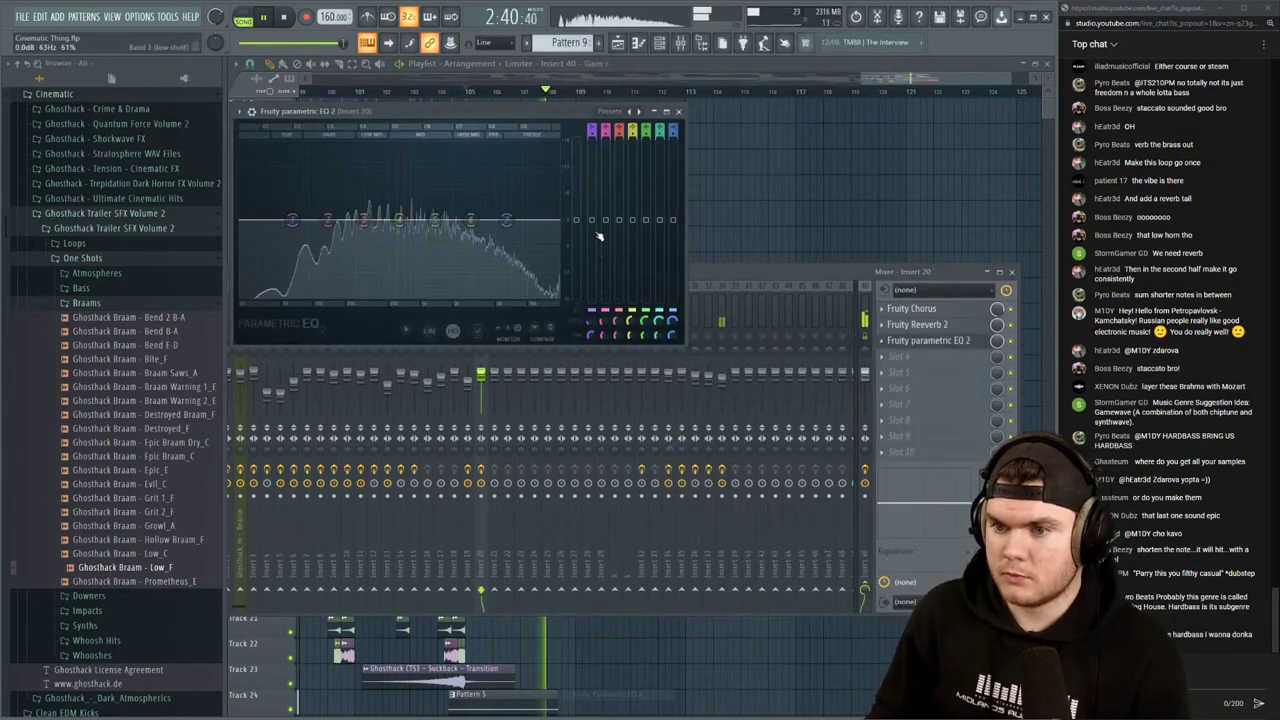
left_click(618, 121)
left_click_drag(557, 219, 375, 220)
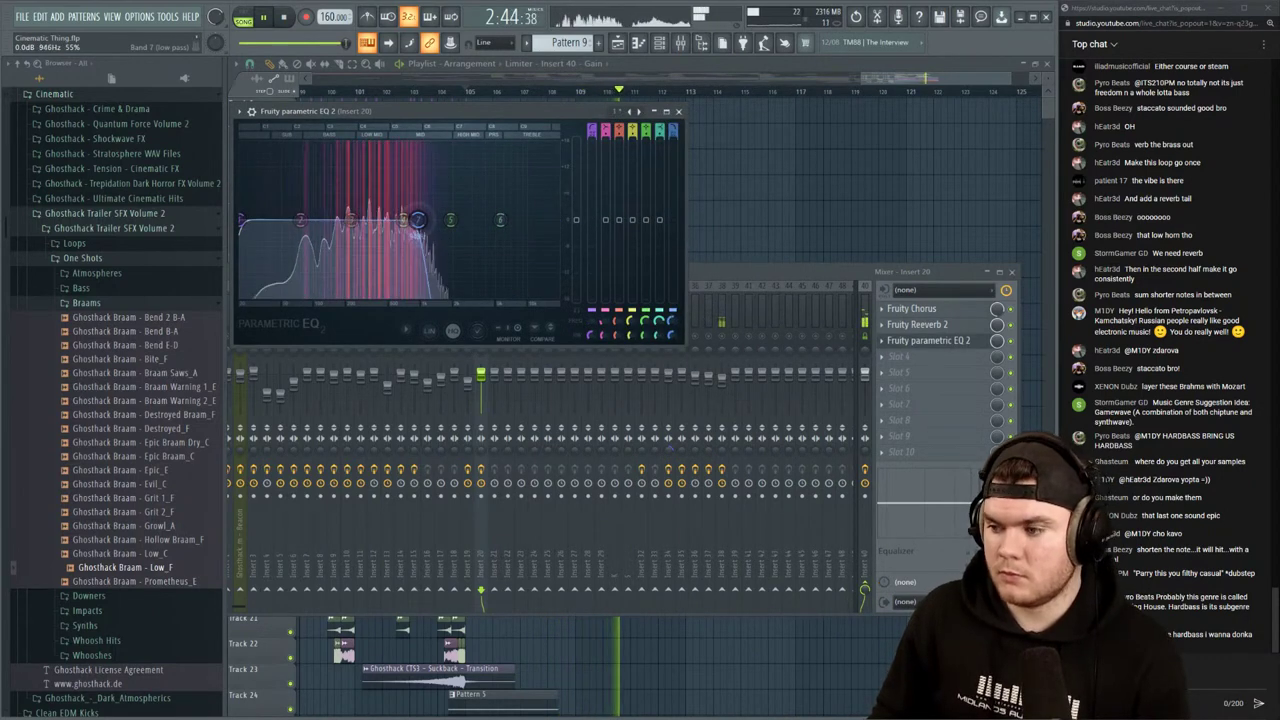
key("space")
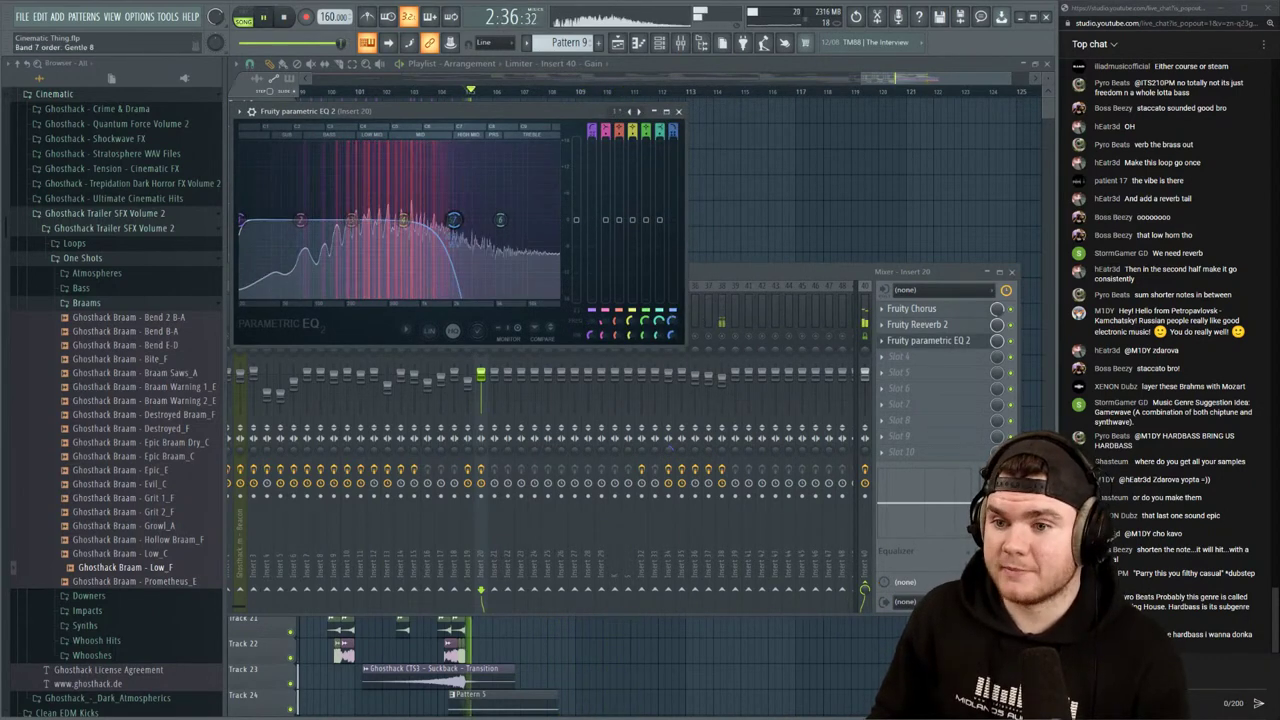
left_click_drag(453, 219, 432, 219)
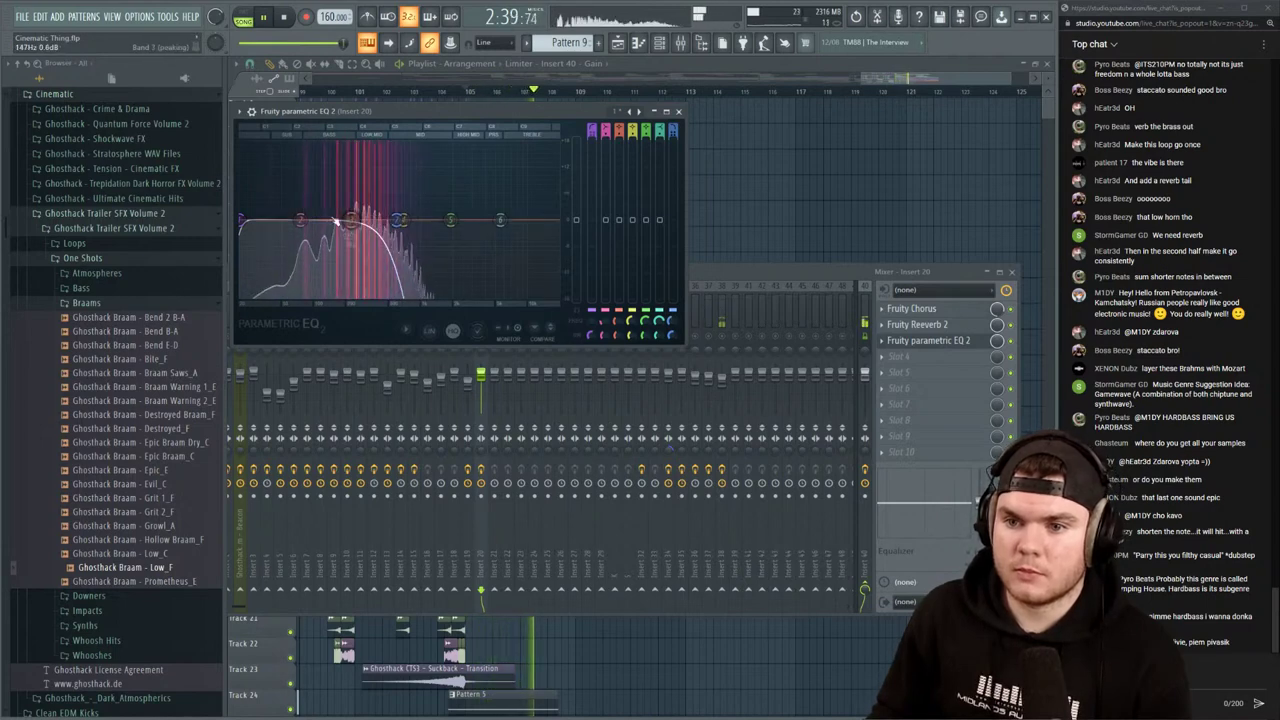
Boost the lows in the insert 20 EQ with peaking band 3, about 4.7 dB at about 95 Hz
left_click_drag(300, 219, 322, 165)
right_click(321, 165)
left_click(337, 186)
left_click_drag(350, 219, 288, 182)
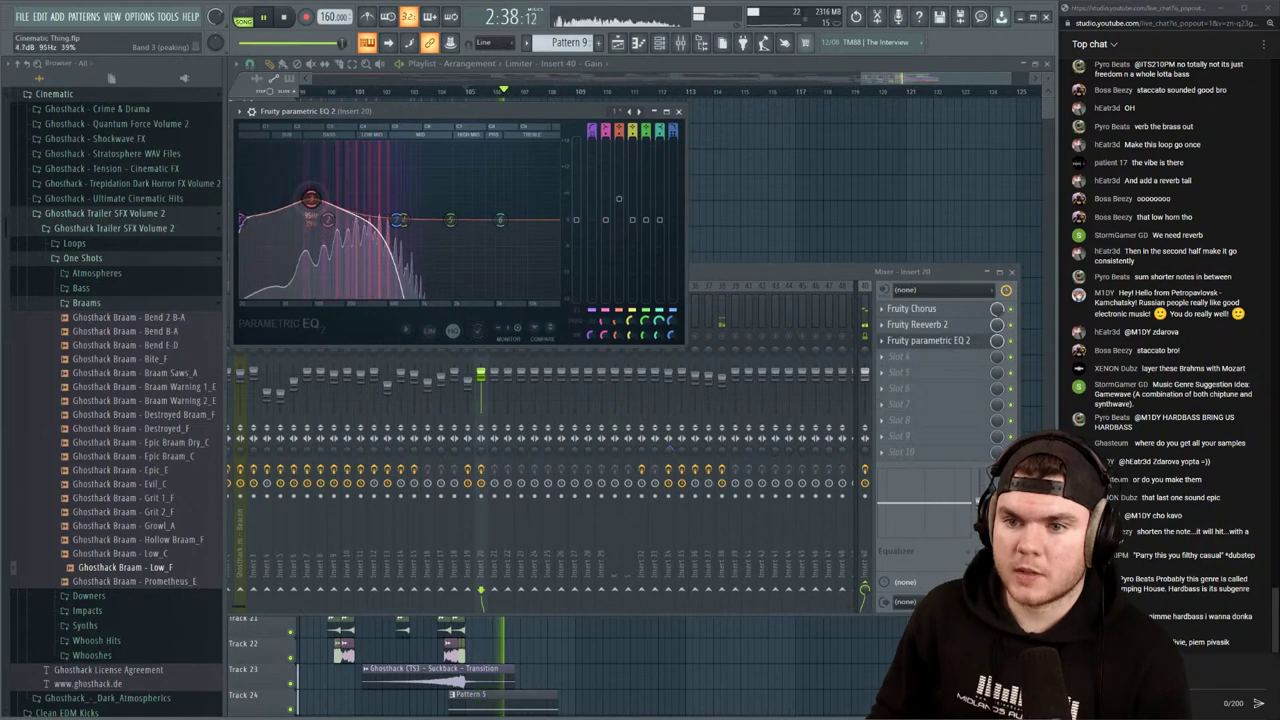
key("space")
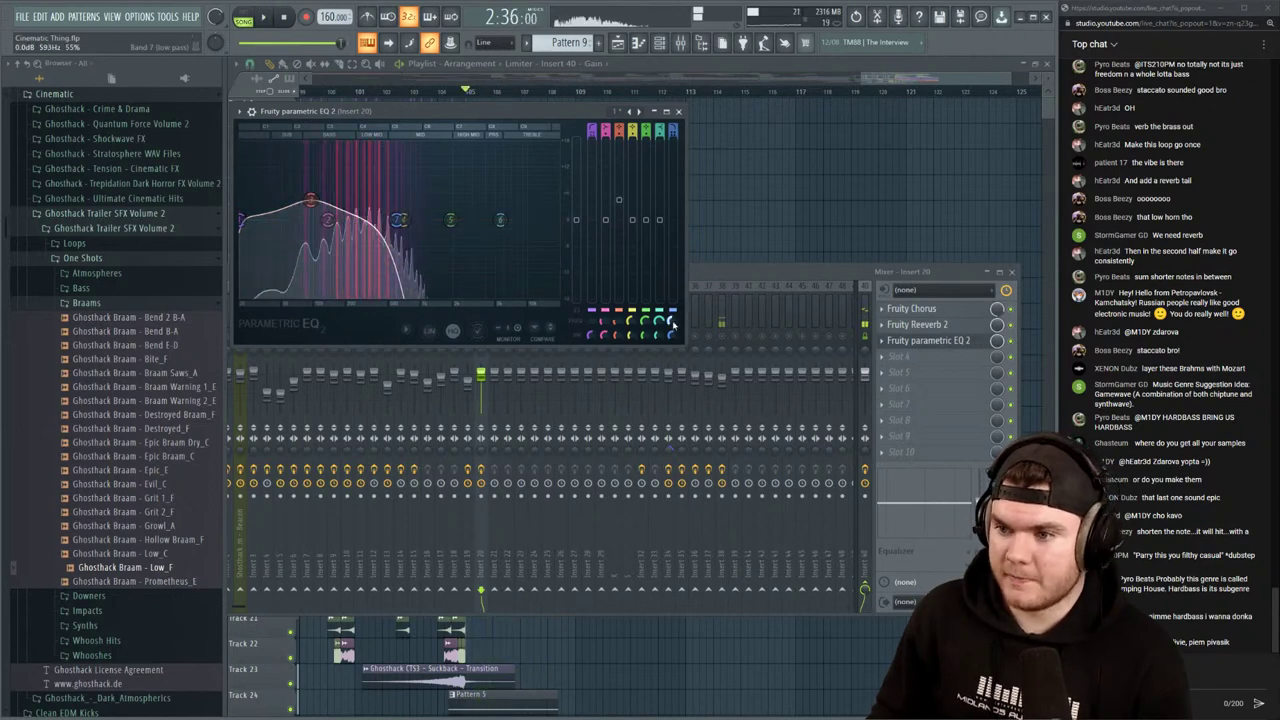
Create an automation clip for the insert 20 EQ's band 7 frequency across bars 105 to 113
right_click(673, 324)
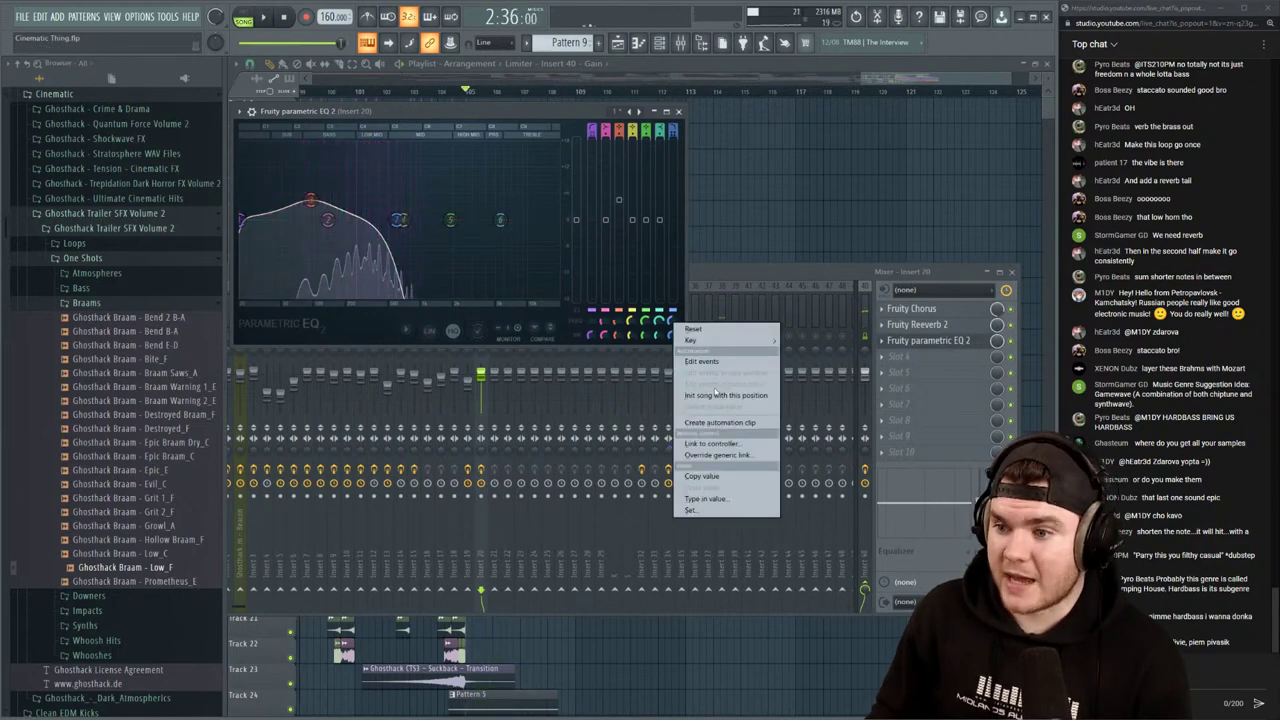
left_click(562, 68)
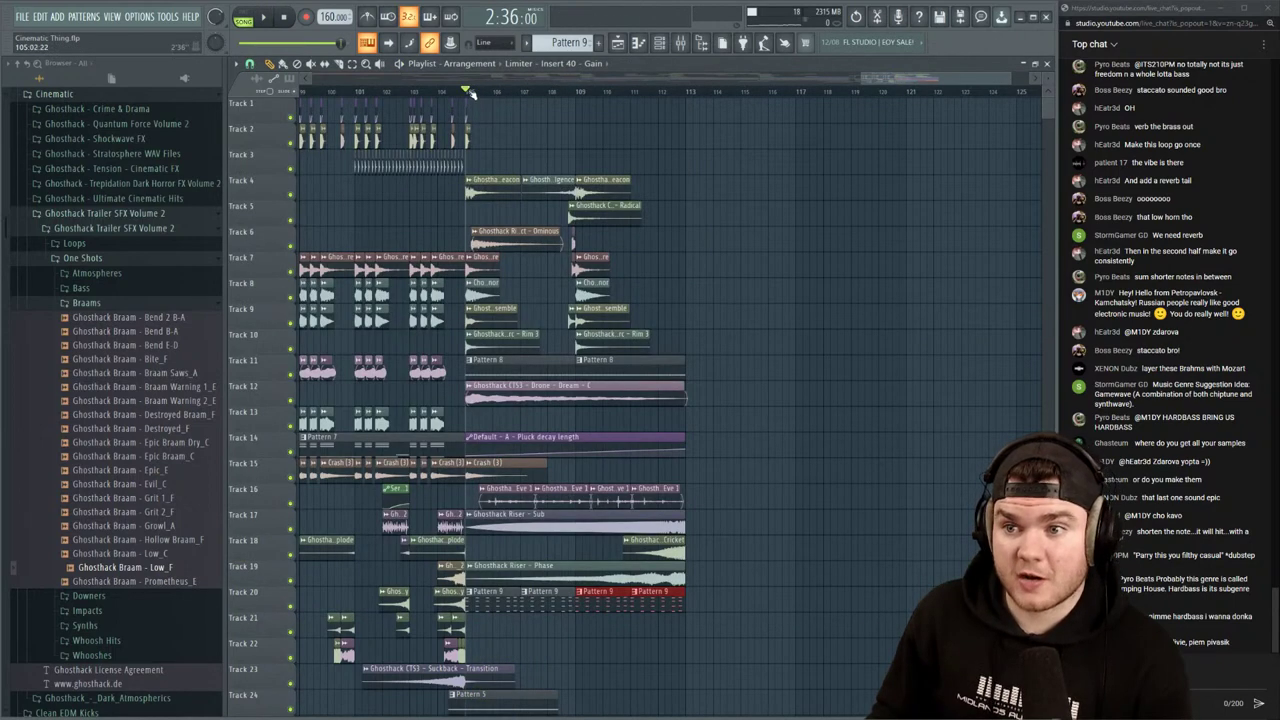
left_click_drag(466, 91, 691, 96)
left_click(680, 42)
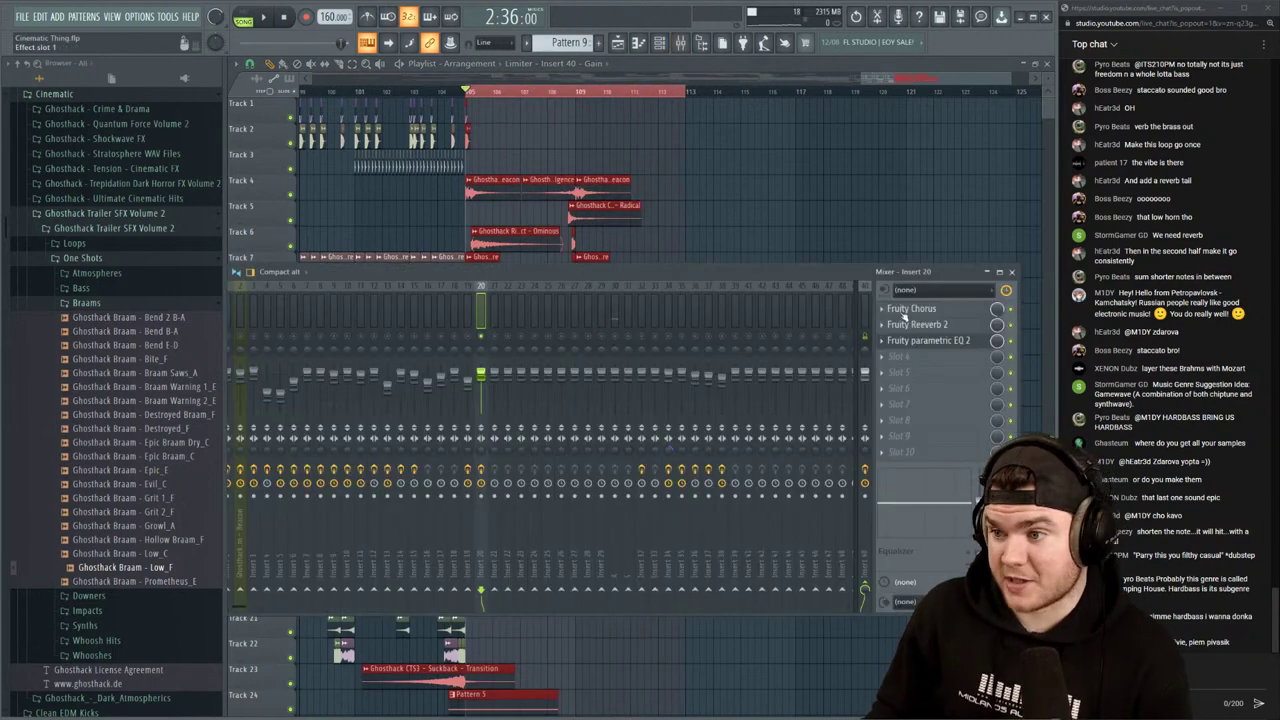
left_click(928, 340)
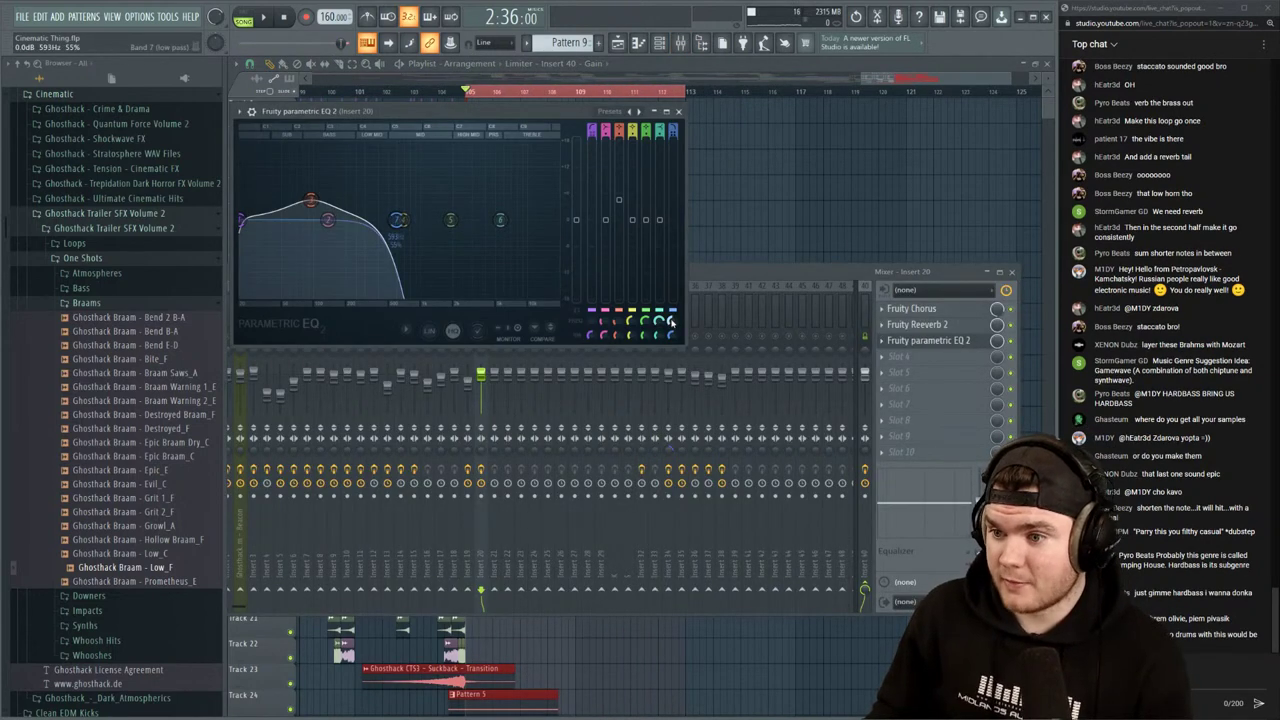
right_click(670, 322)
left_click(720, 419)
left_click(706, 66)
Move the Band 7 frequency automation clip from Track 3 to Track 21 and shape it to rise towards bar 113
key("space")
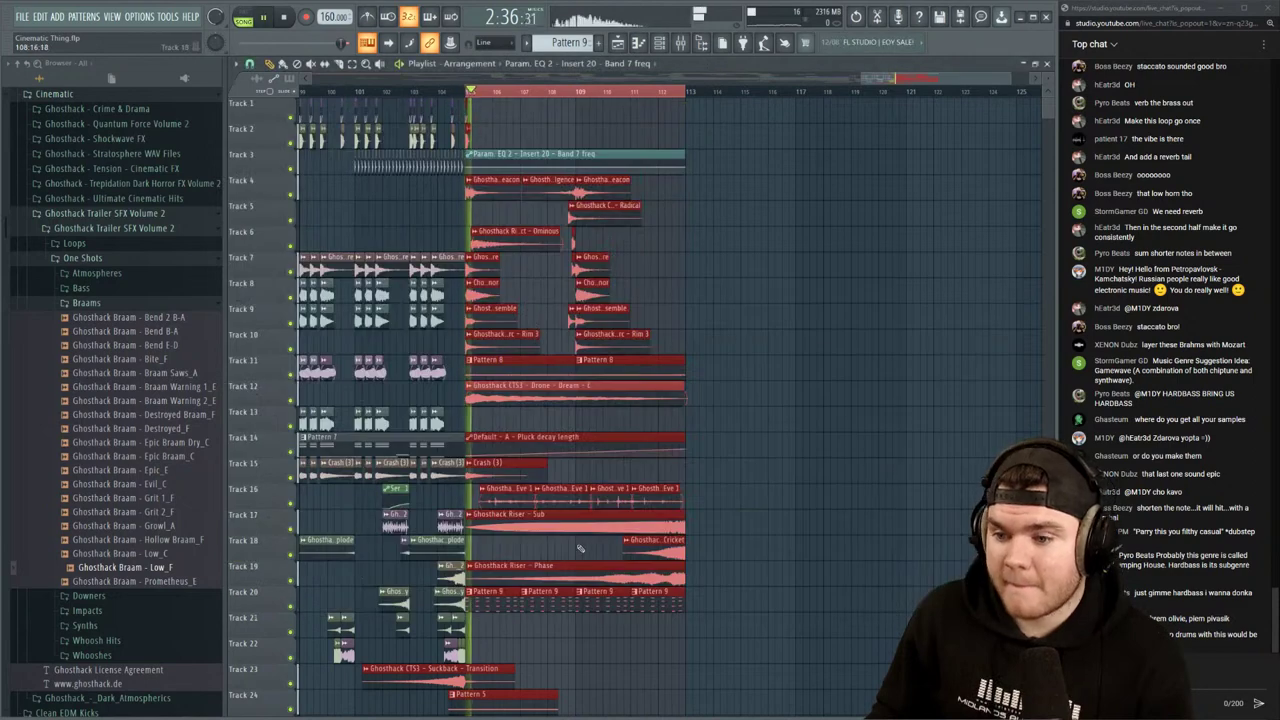
left_click_drag(624, 154, 622, 618)
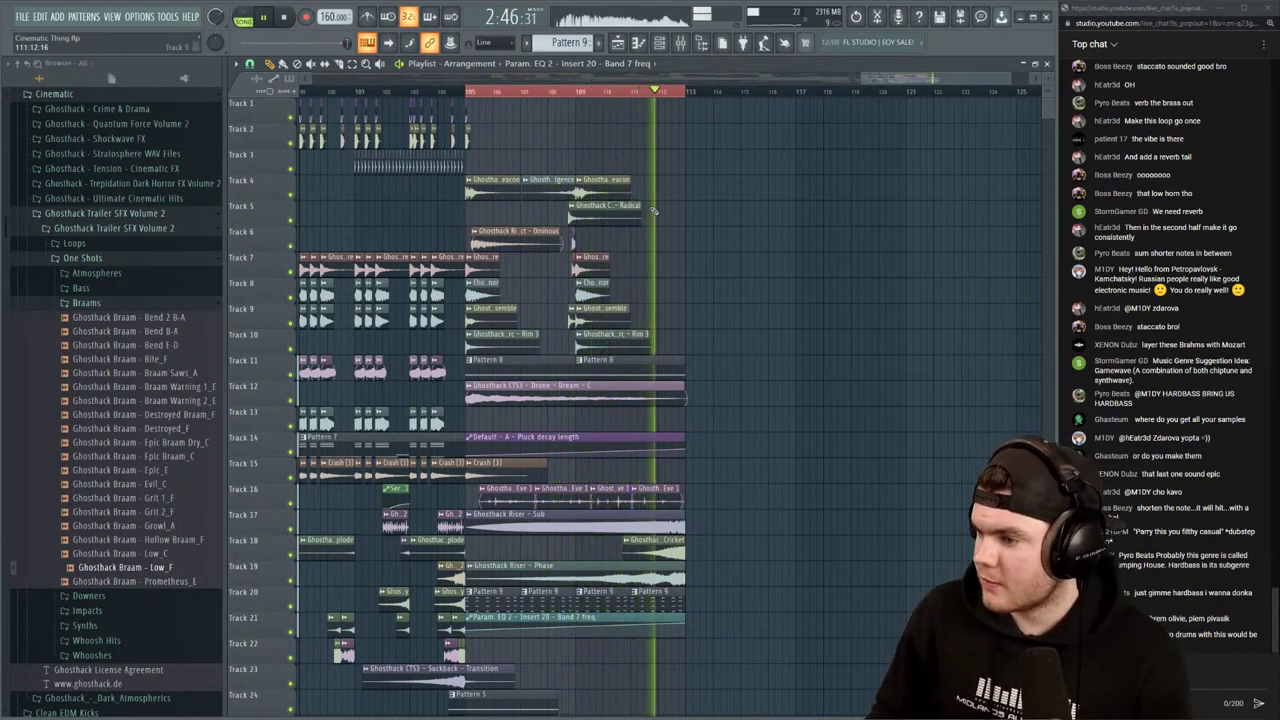
key("space")
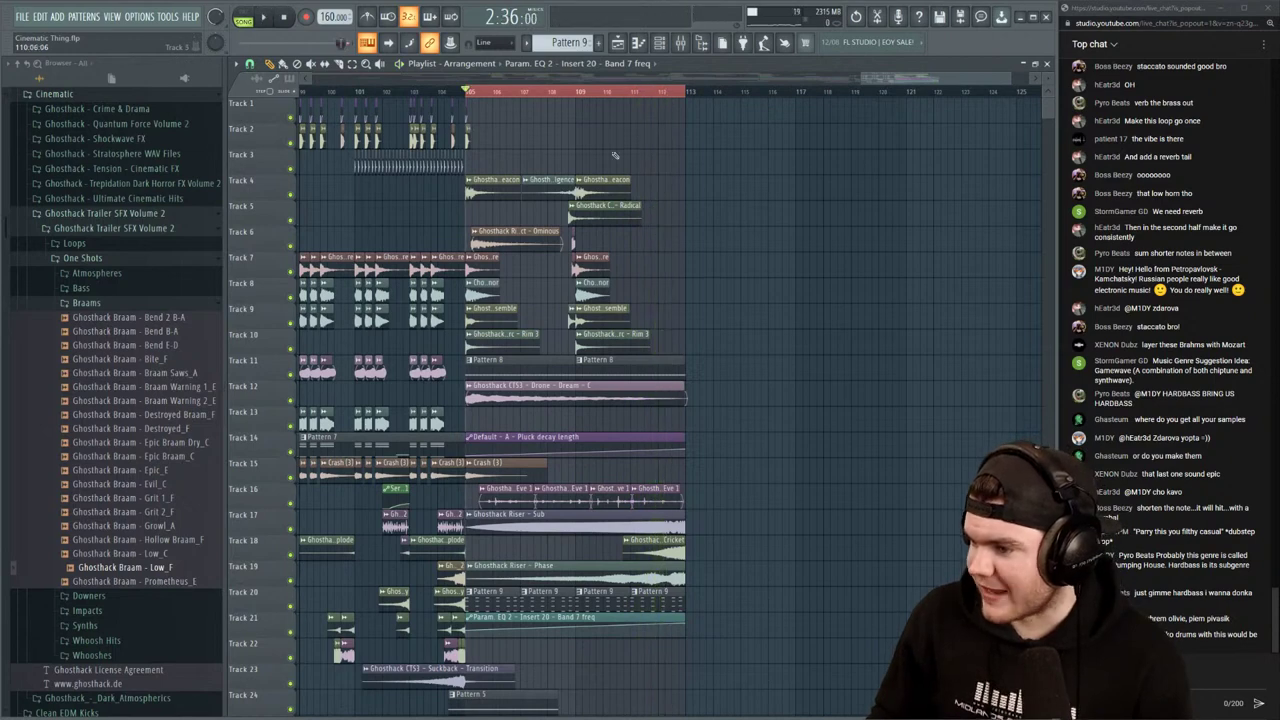
Clear the playlist time selection and play the section from bar 105
key("ctrl+d")
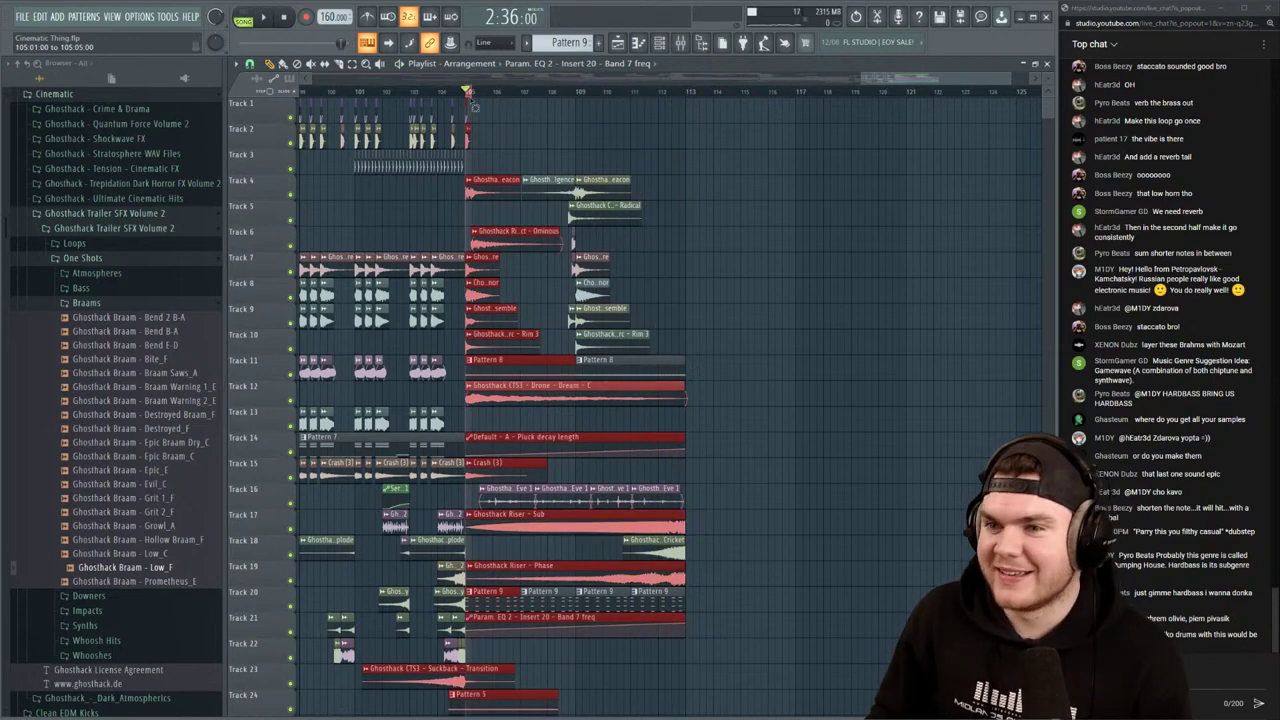
key("ctrl+d")
key("space")
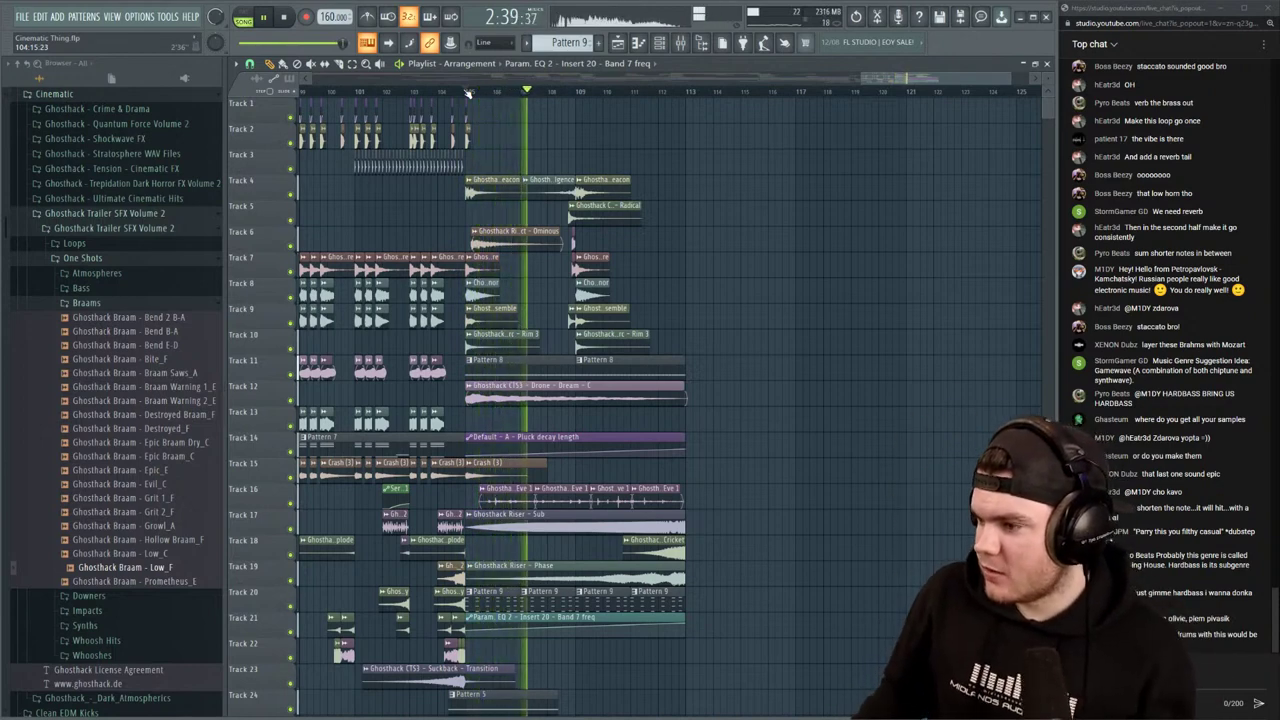
Replay the section from bar 105 and check Fruity Reeverb 2 on insert 20
key("space")
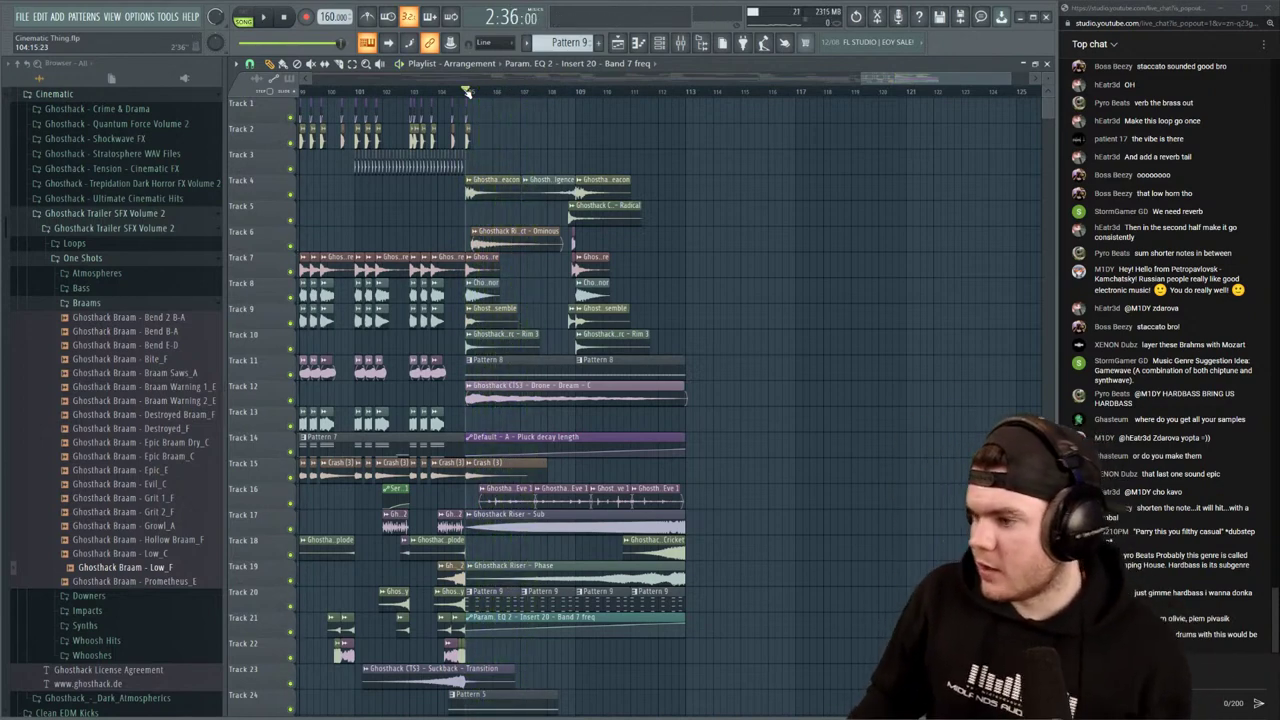
key("space")
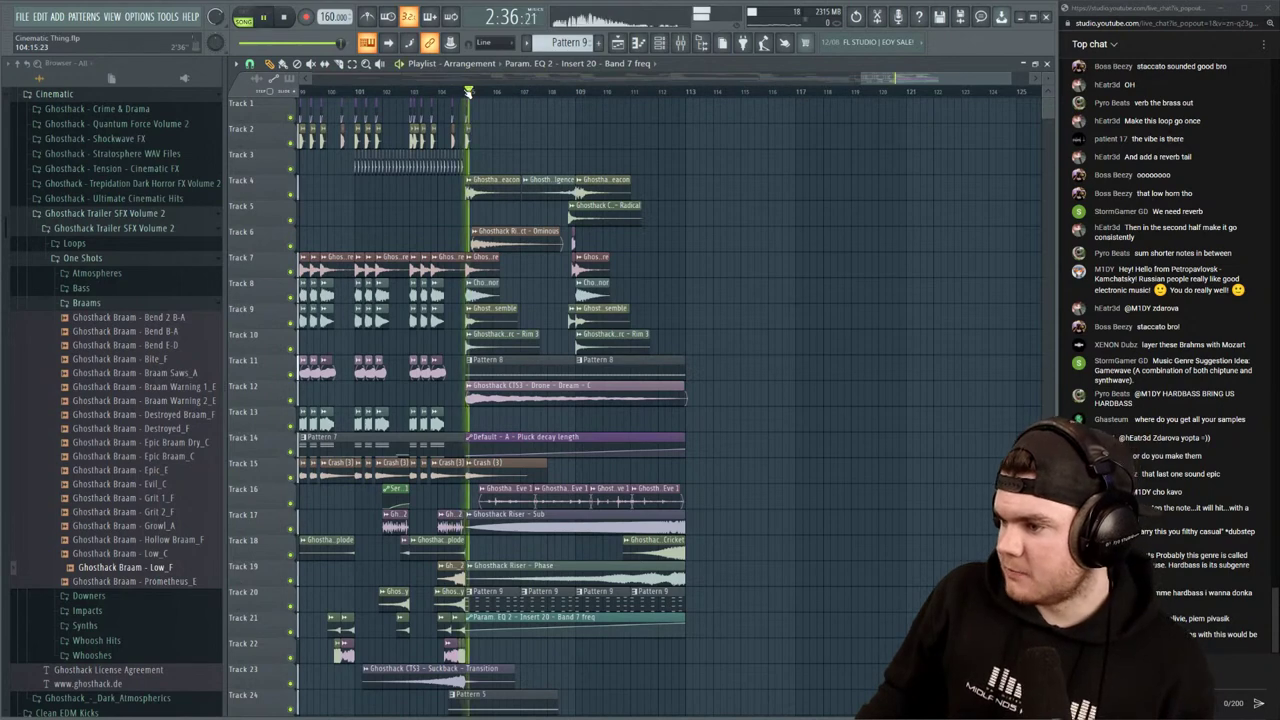
left_click(683, 45)
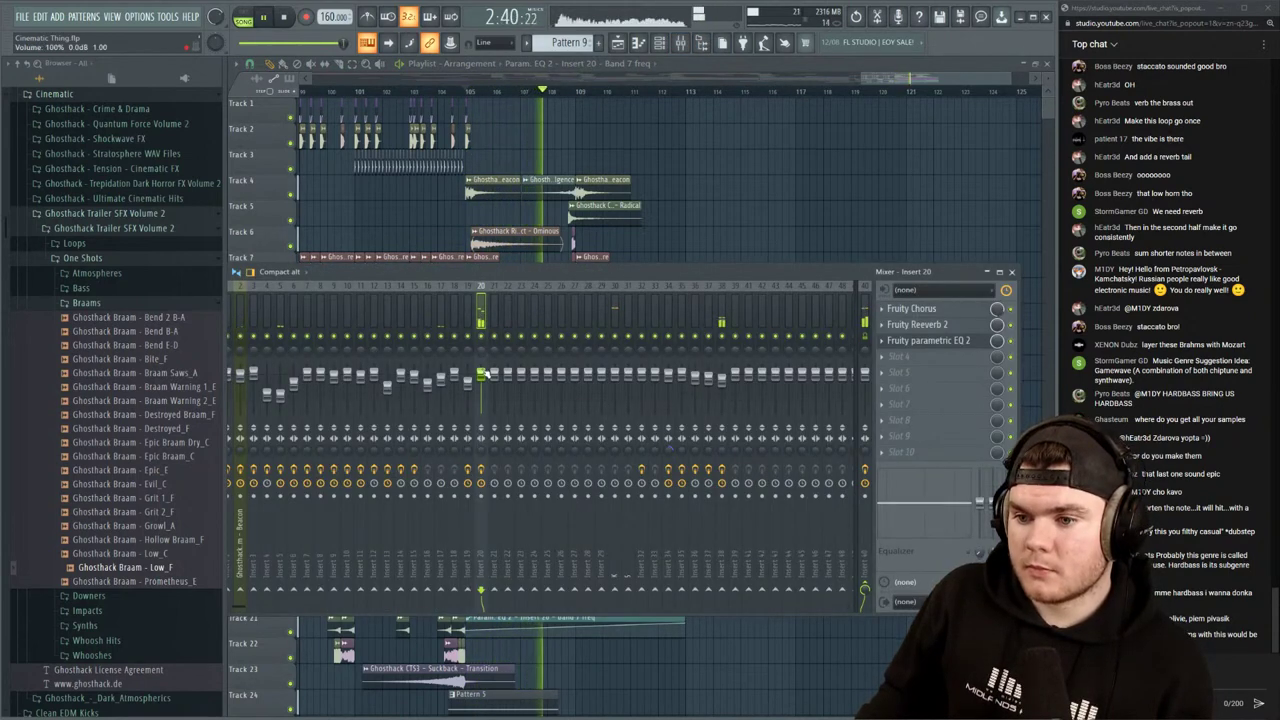
left_click(938, 326)
left_click(944, 326)
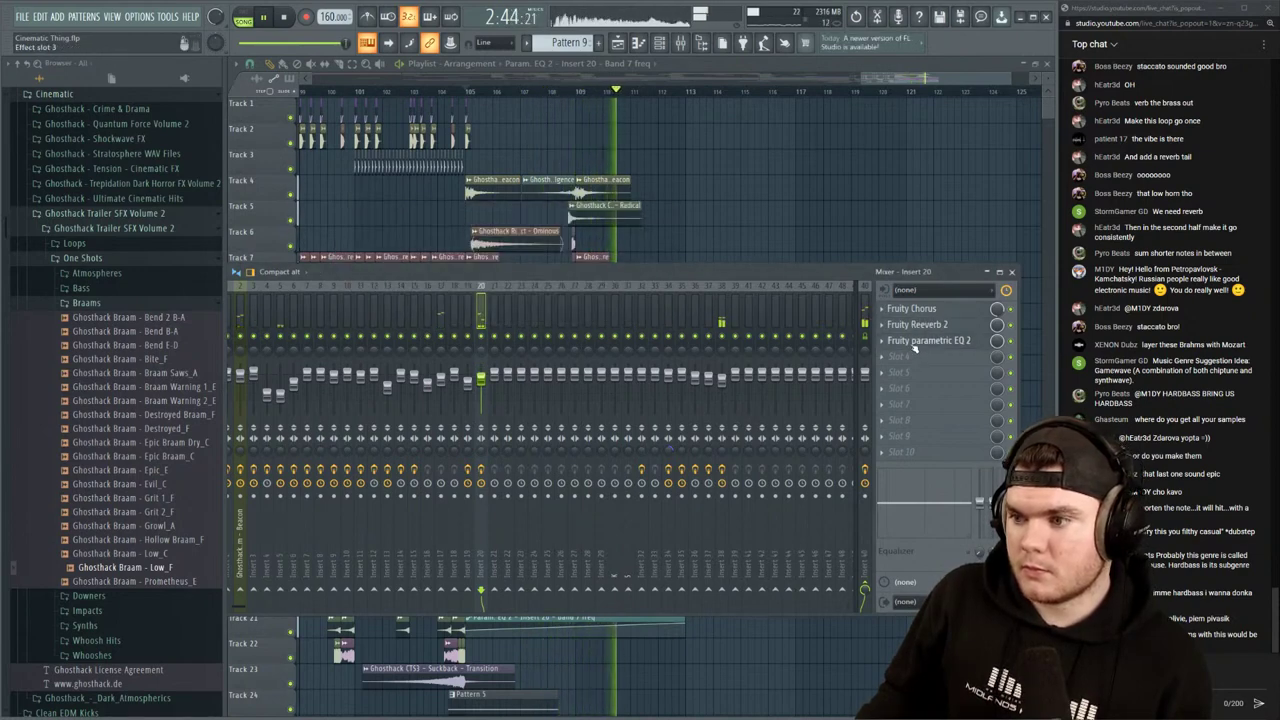
Add Fruity Convolver to slot 3 of insert 20, ahead of Fruity Parametric EQ 2, and solo the insert
left_click(905, 342)
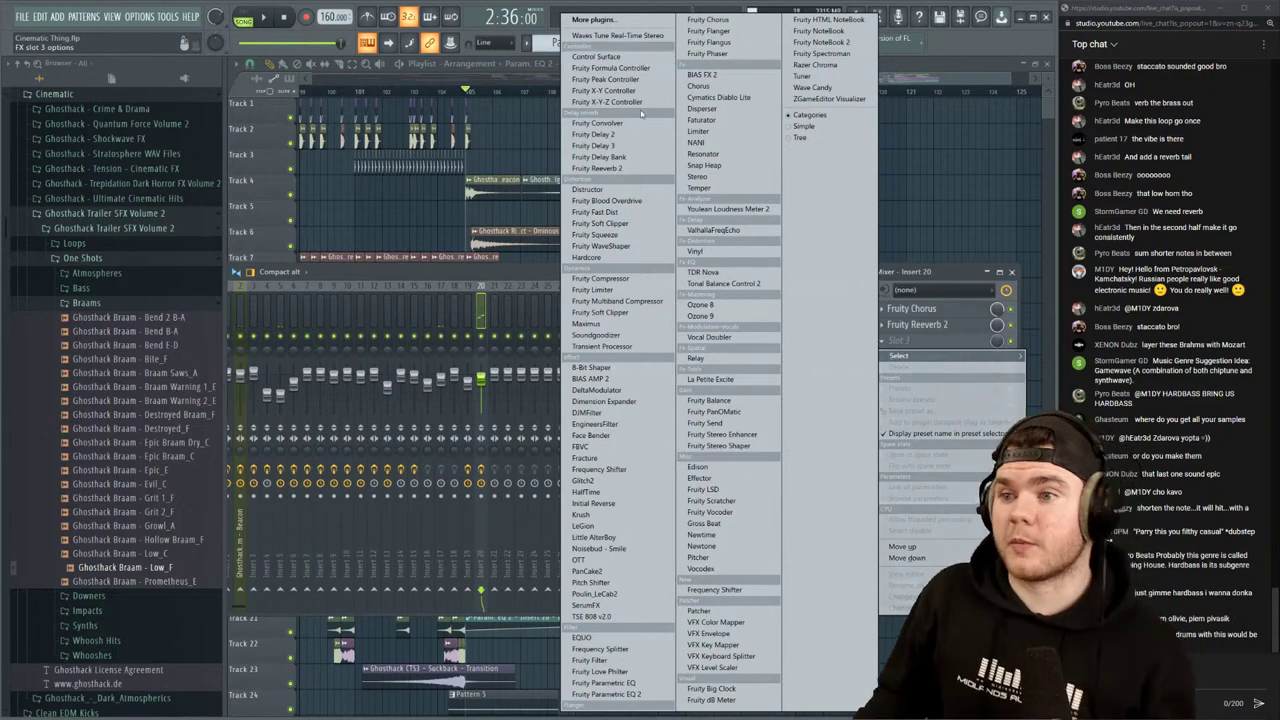
left_click(598, 122)
key("space")
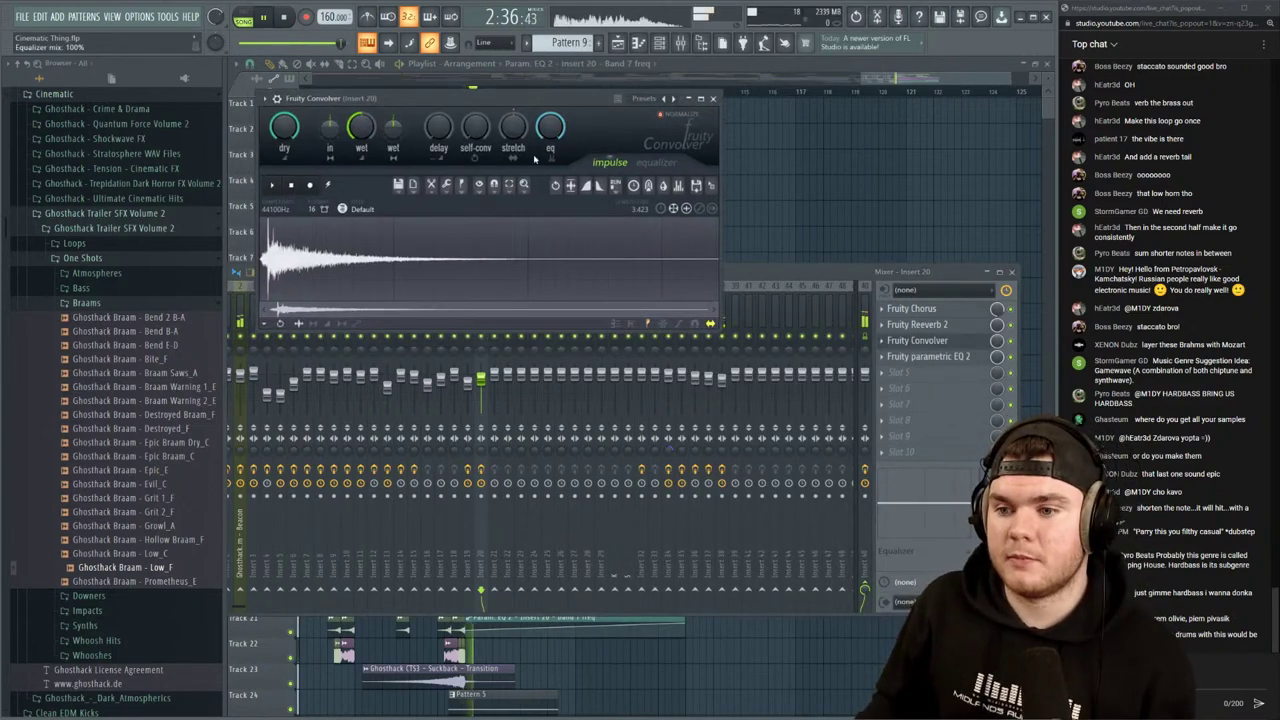
left_click(744, 273)
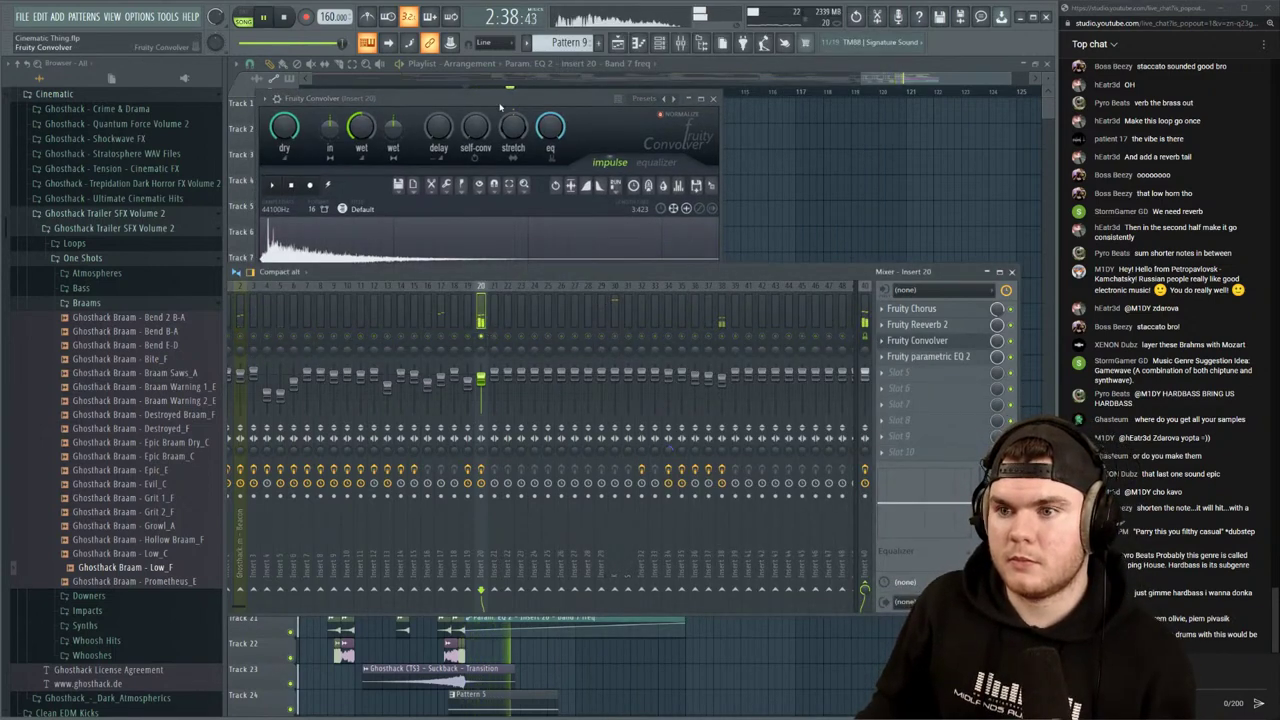
left_click_drag(501, 103, 549, 226)
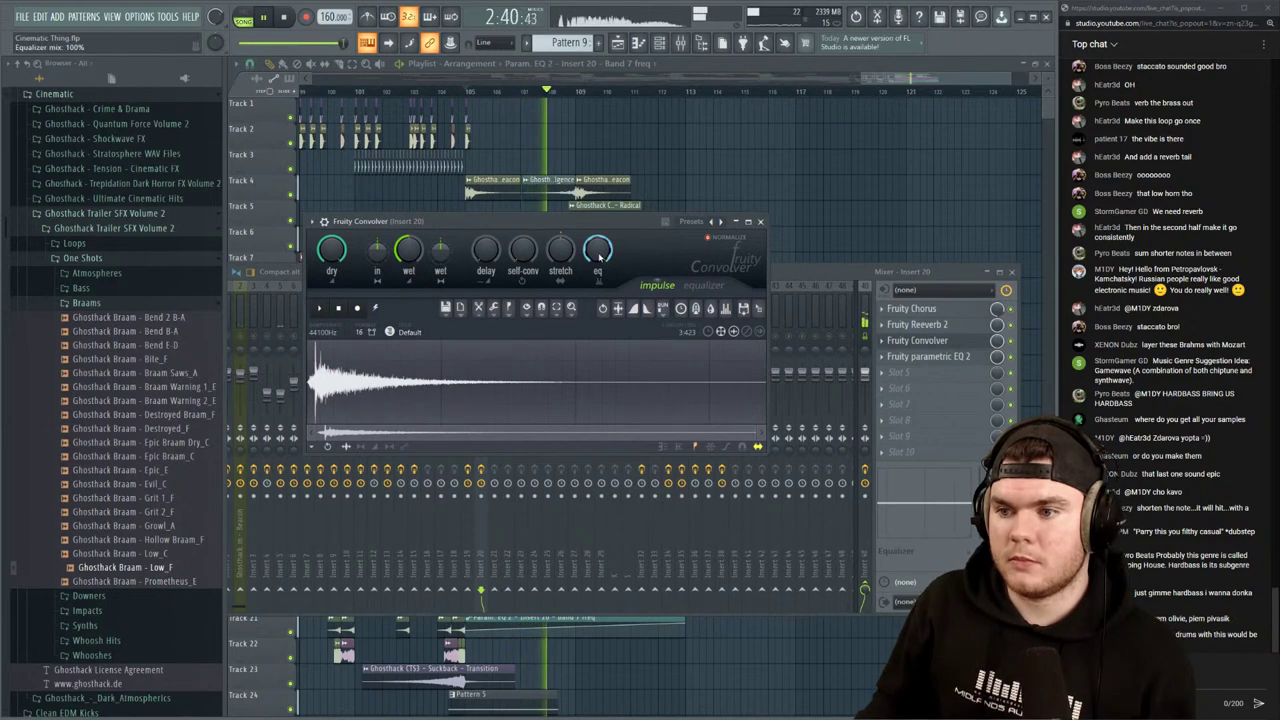
Shape the Convolver's equalizer curve to cut the lows, reduce the mids around 600 Hz and boost the top end
key("space")
left_click(704, 287)
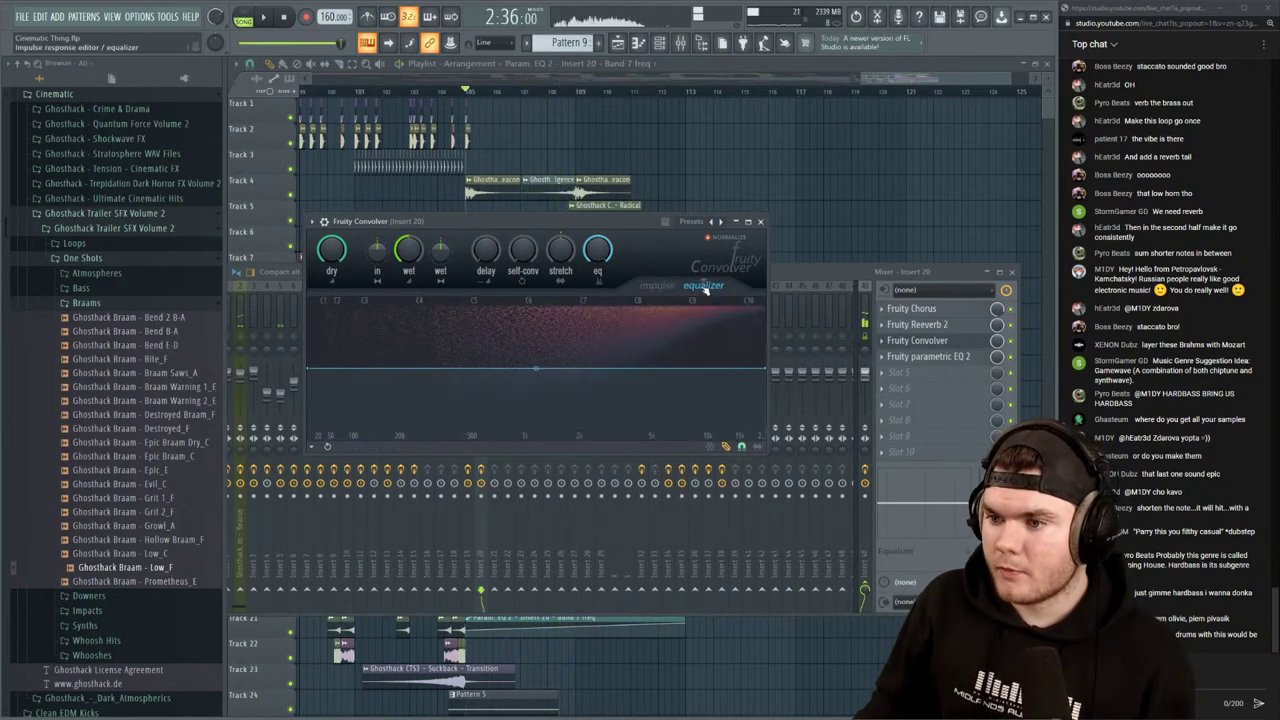
left_click_drag(380, 368, 382, 442)
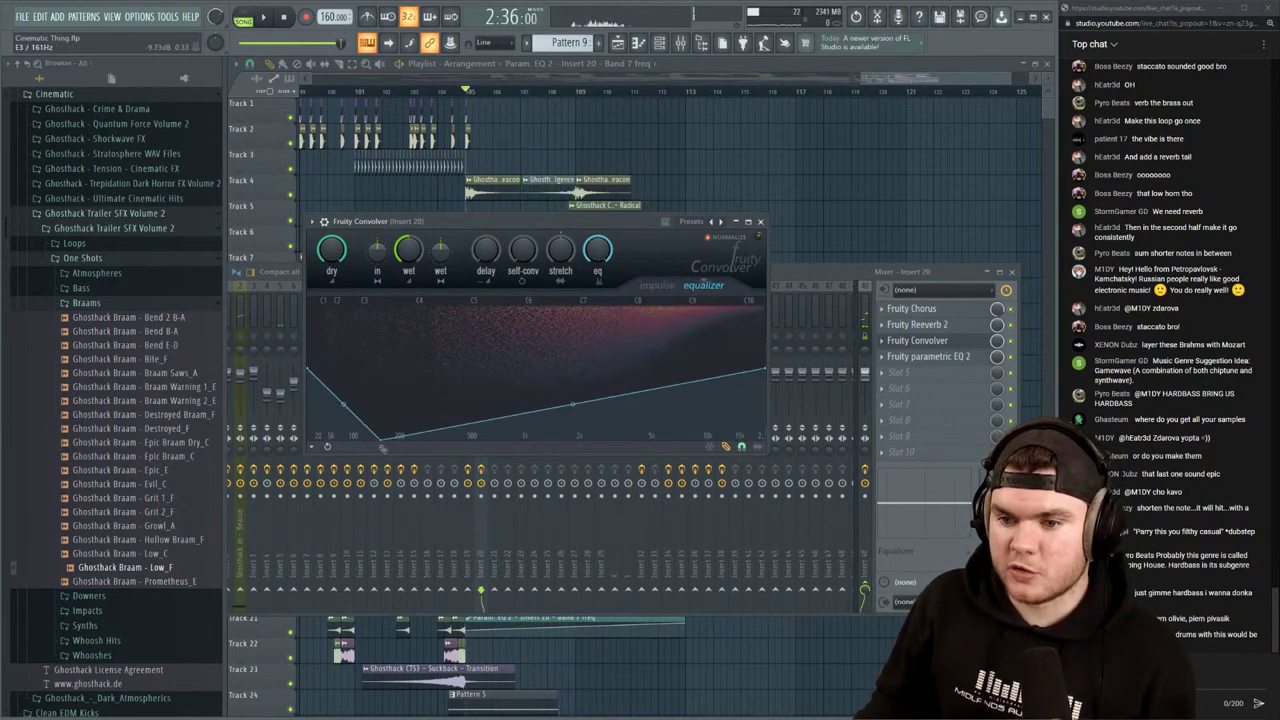
left_click(448, 371)
key("space")
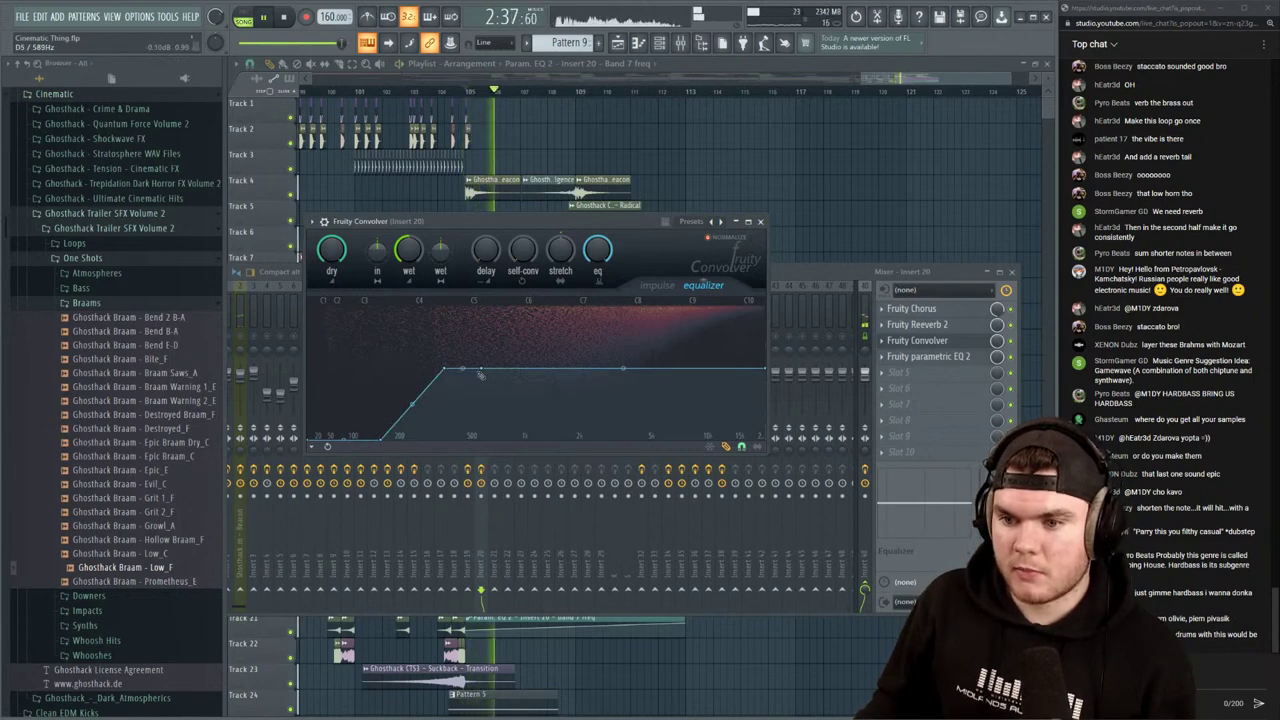
left_click_drag(480, 373, 399, 443)
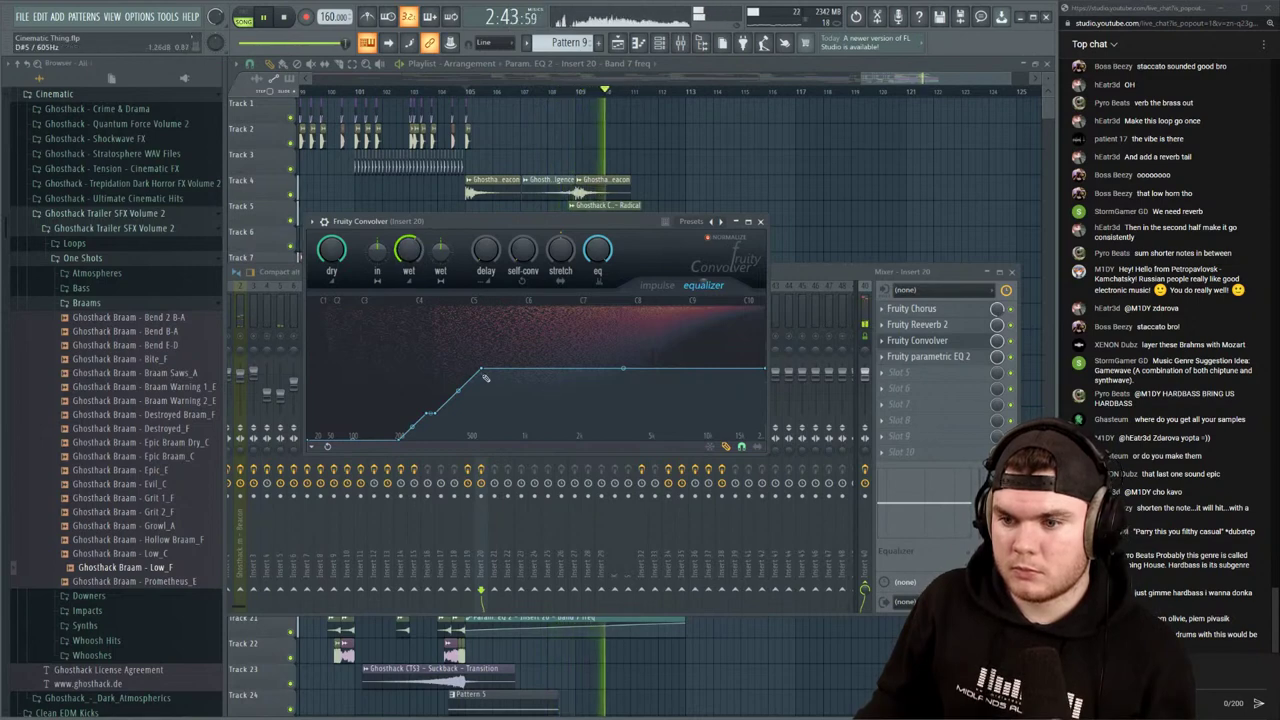
left_click_drag(485, 377, 484, 398)
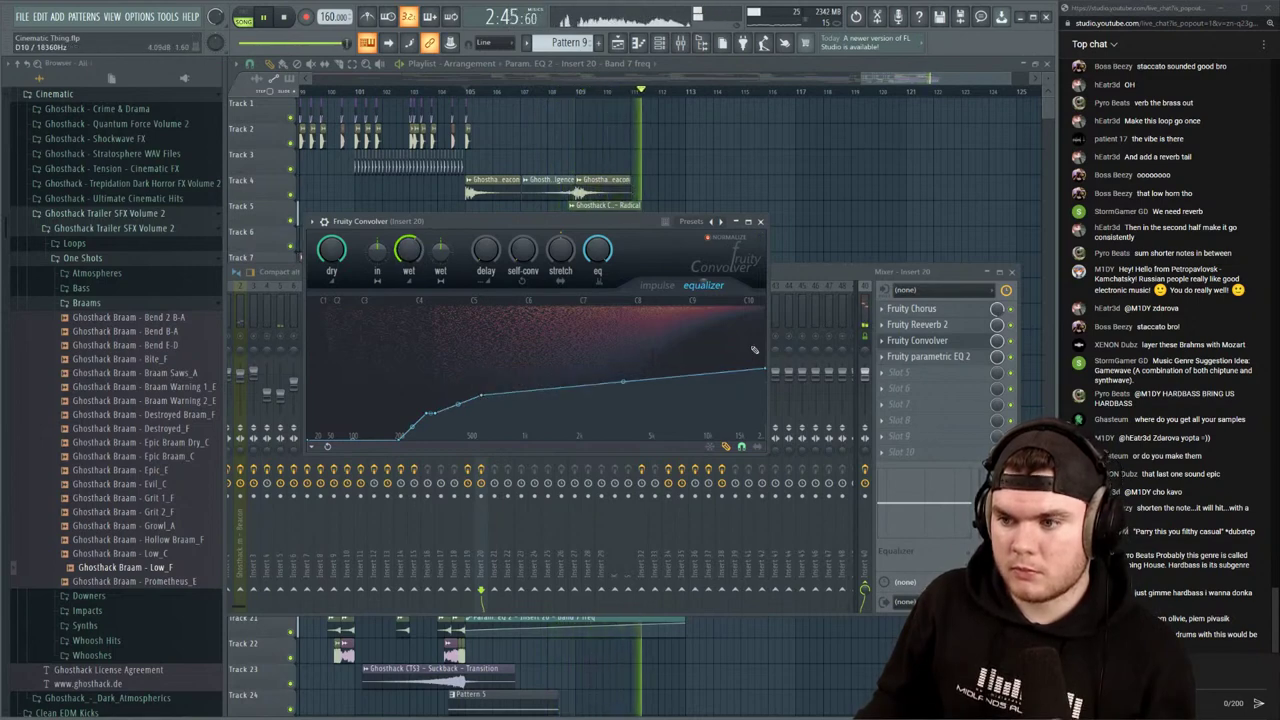
left_click_drag(754, 349, 771, 332)
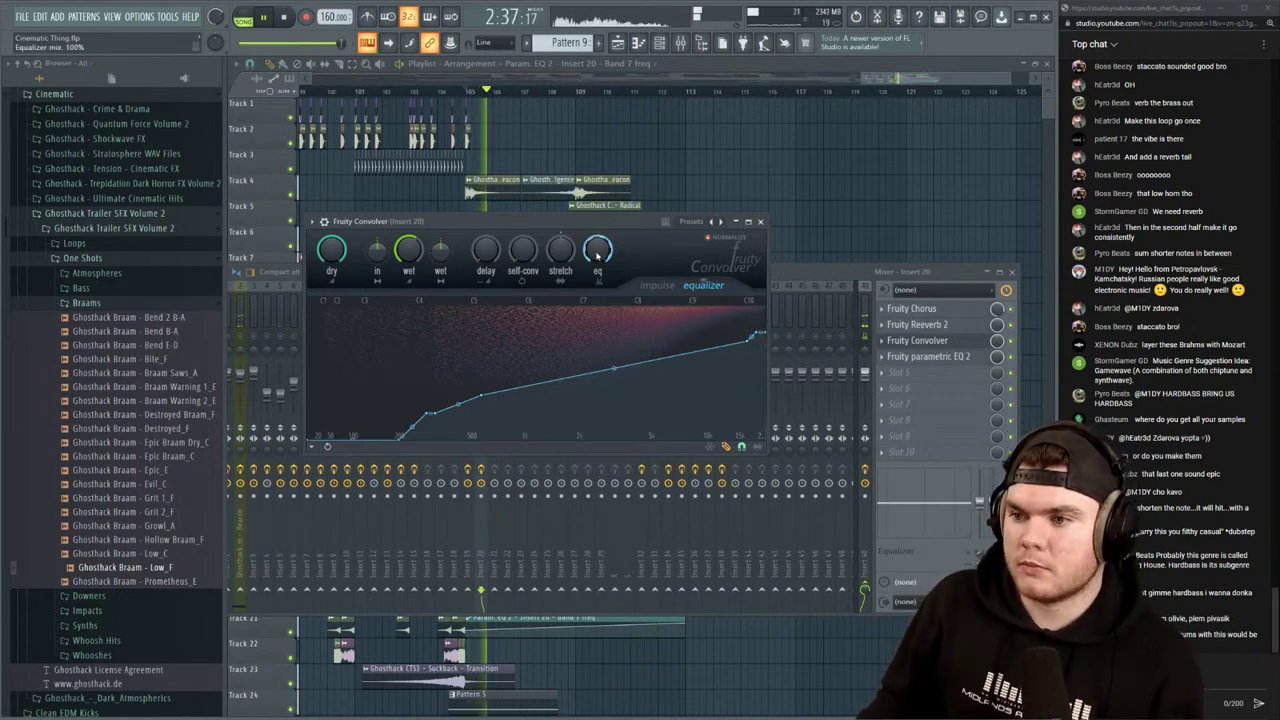
Review the Convolver's impulse response and wet level while insert 20 plays
left_click(926, 342)
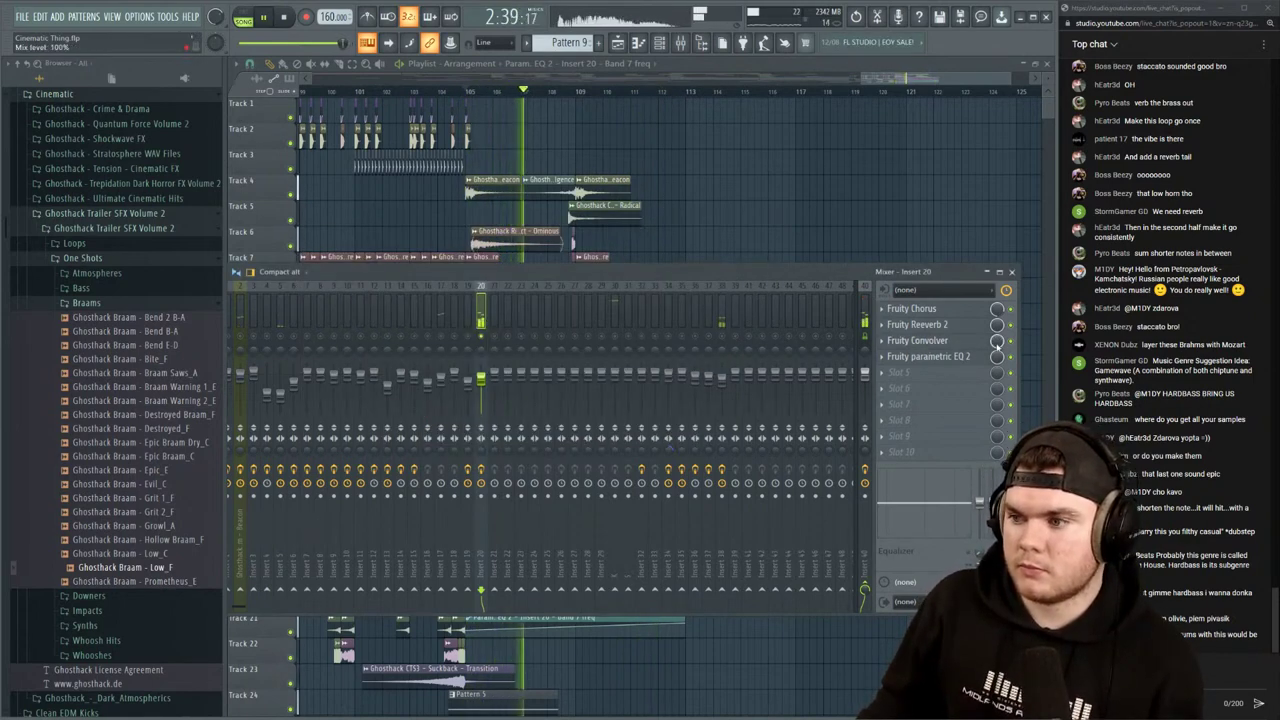
left_click(926, 342)
left_click(659, 286)
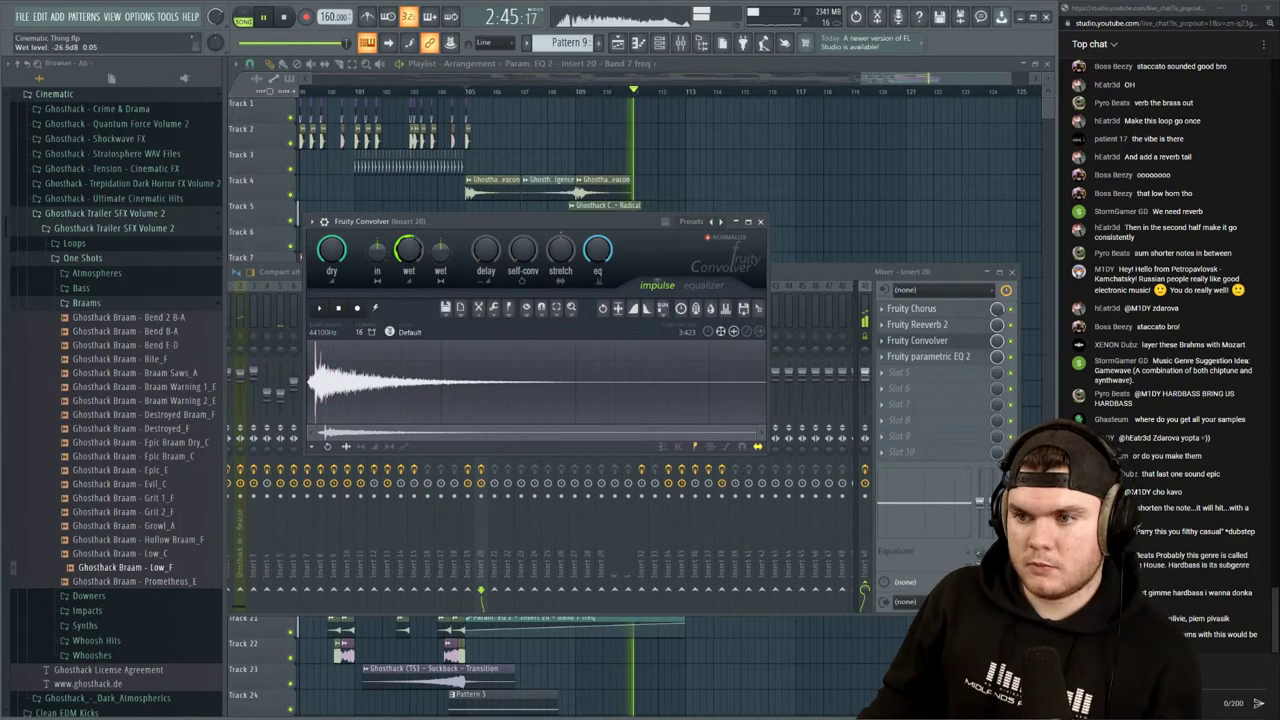
left_click(943, 344)
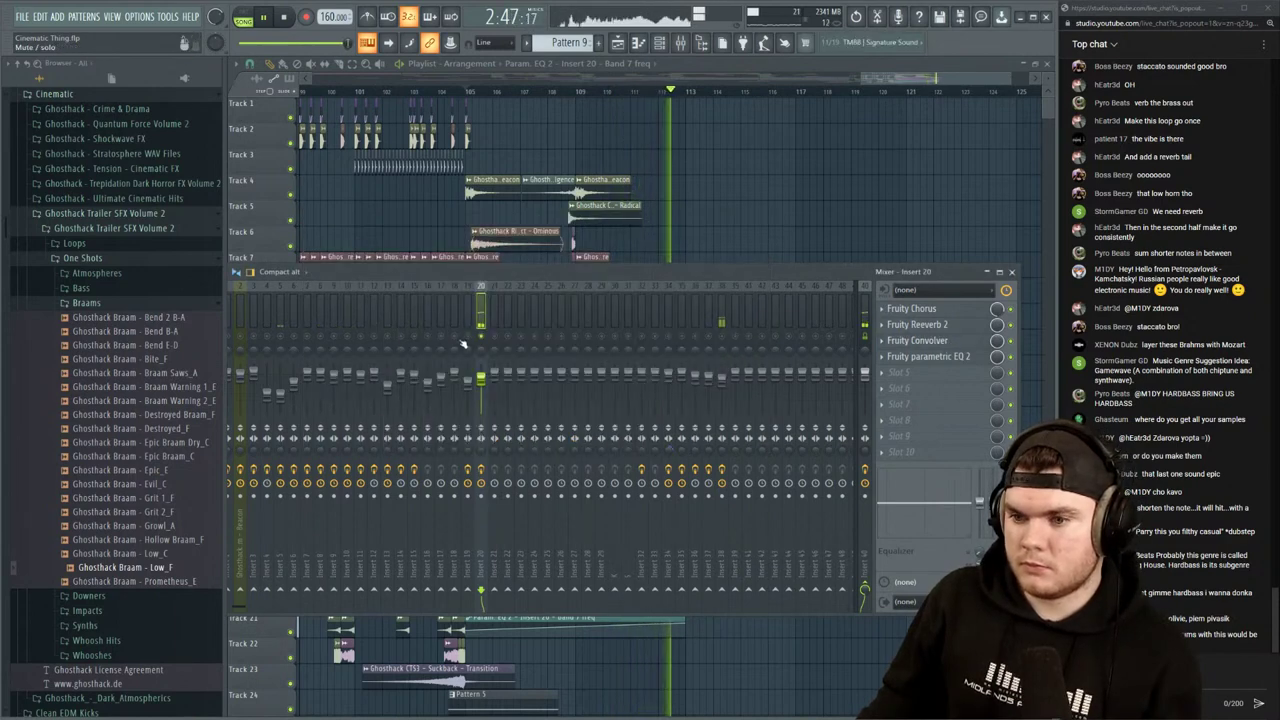
Unsolo insert 20 and play the full mix from bar 105 and again from about bar 109
right_click(482, 338)
key("space")
key("space")
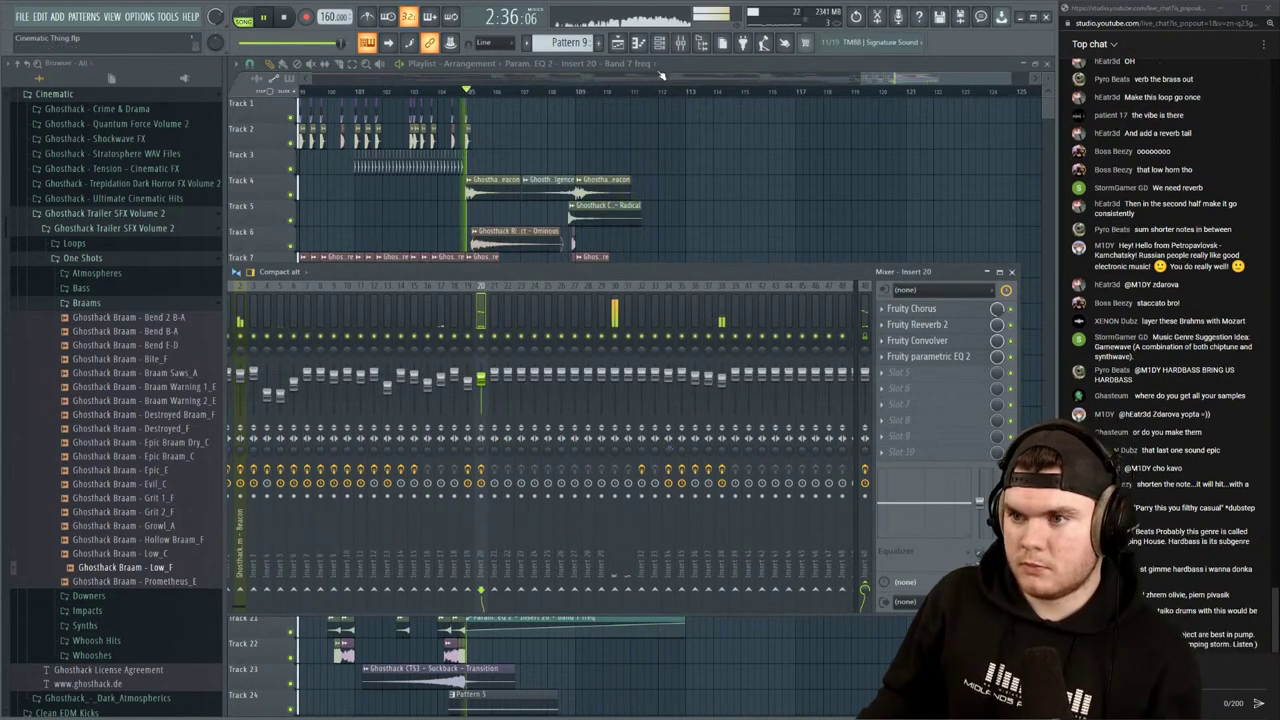
left_click(605, 92)
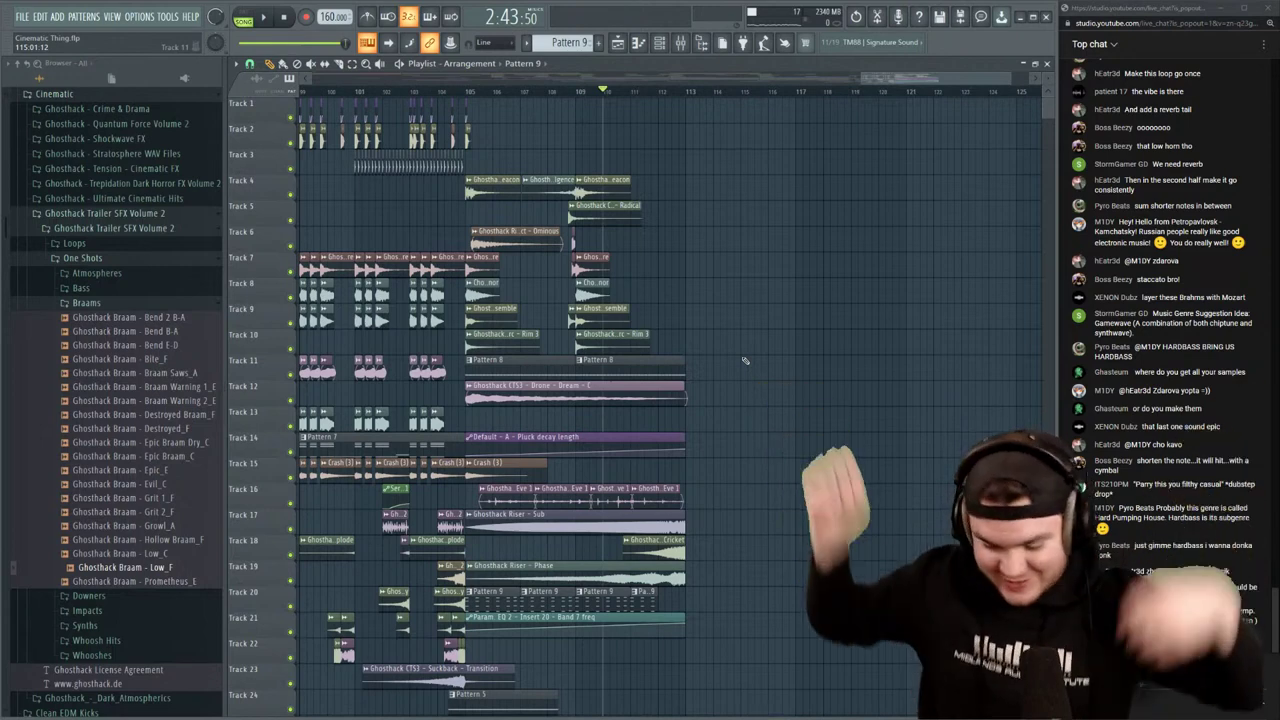
key("space")
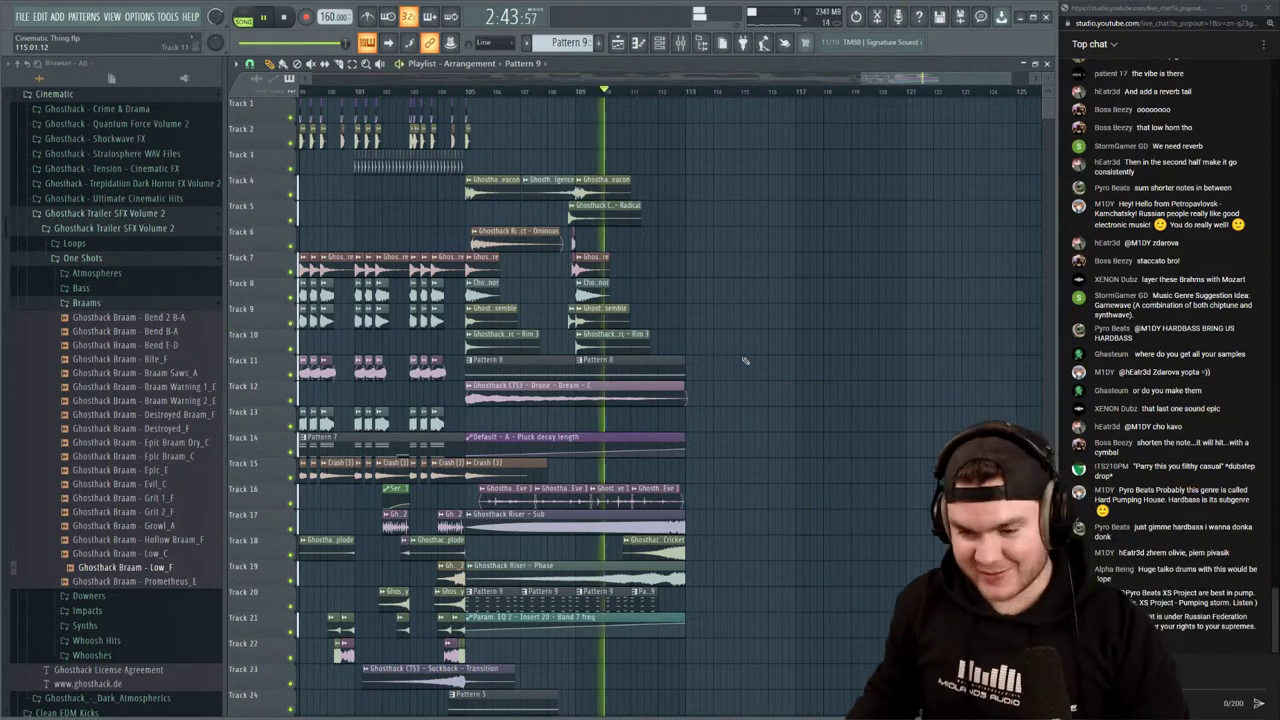
Collapse the Braams, One Shots and Ghosthack Trailer SFX Volume 2 folders in the sample browser
left_click(96, 305)
left_click(83, 258)
left_click(100, 228)
left_click(104, 213)
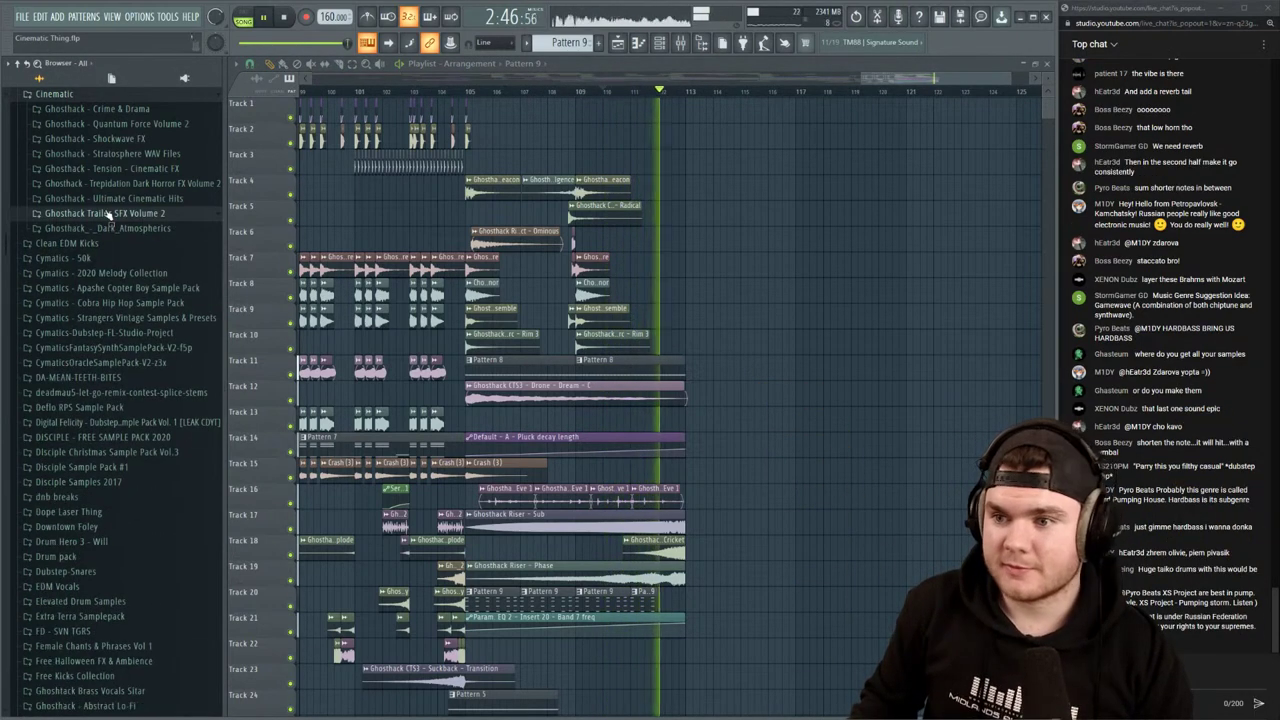
Replay the arrangement from bar 105 to judge the layered section
left_click(452, 91)
scroll(462, 94, "down", 2)
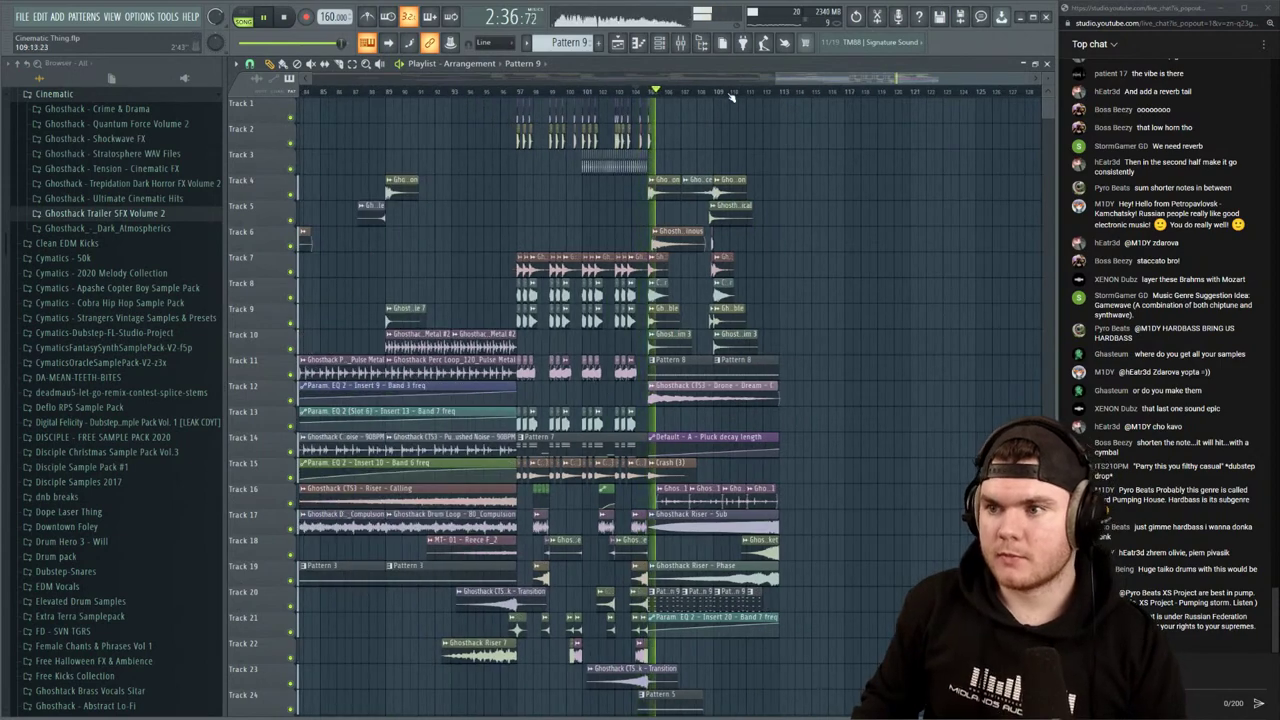
scroll(731, 97, "up", 3)
key("space")
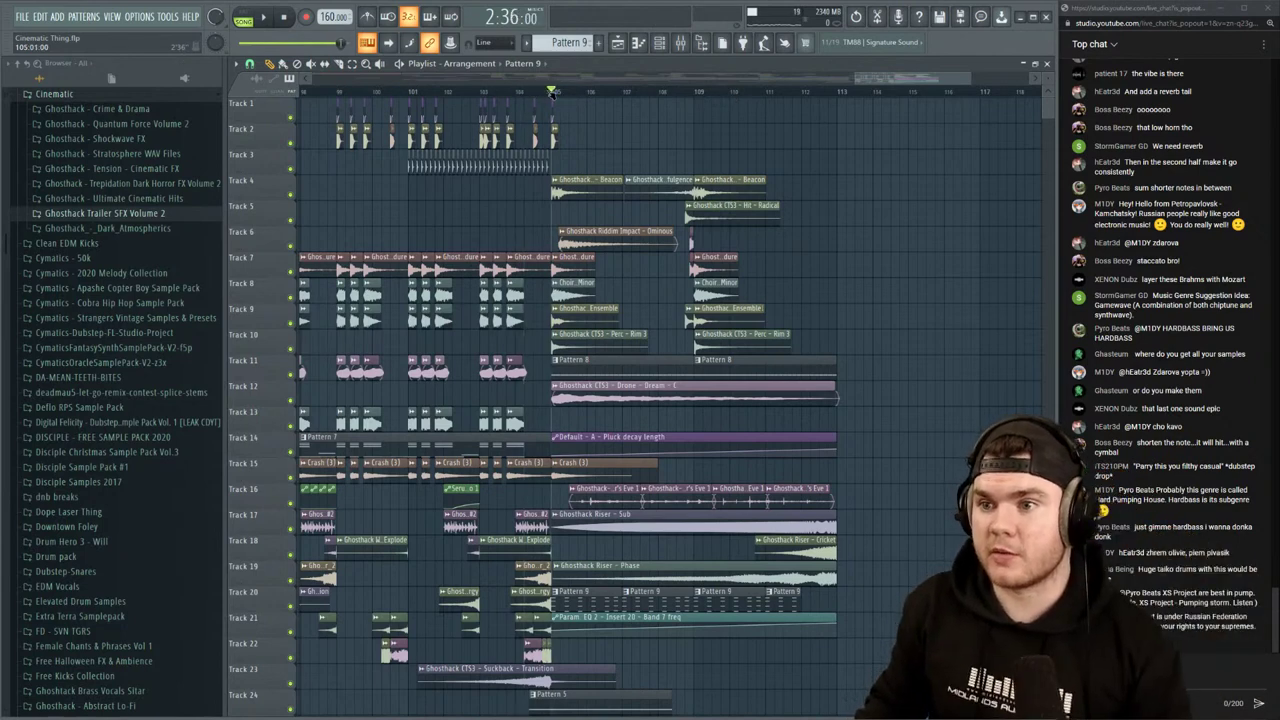
key("space")
key("space")
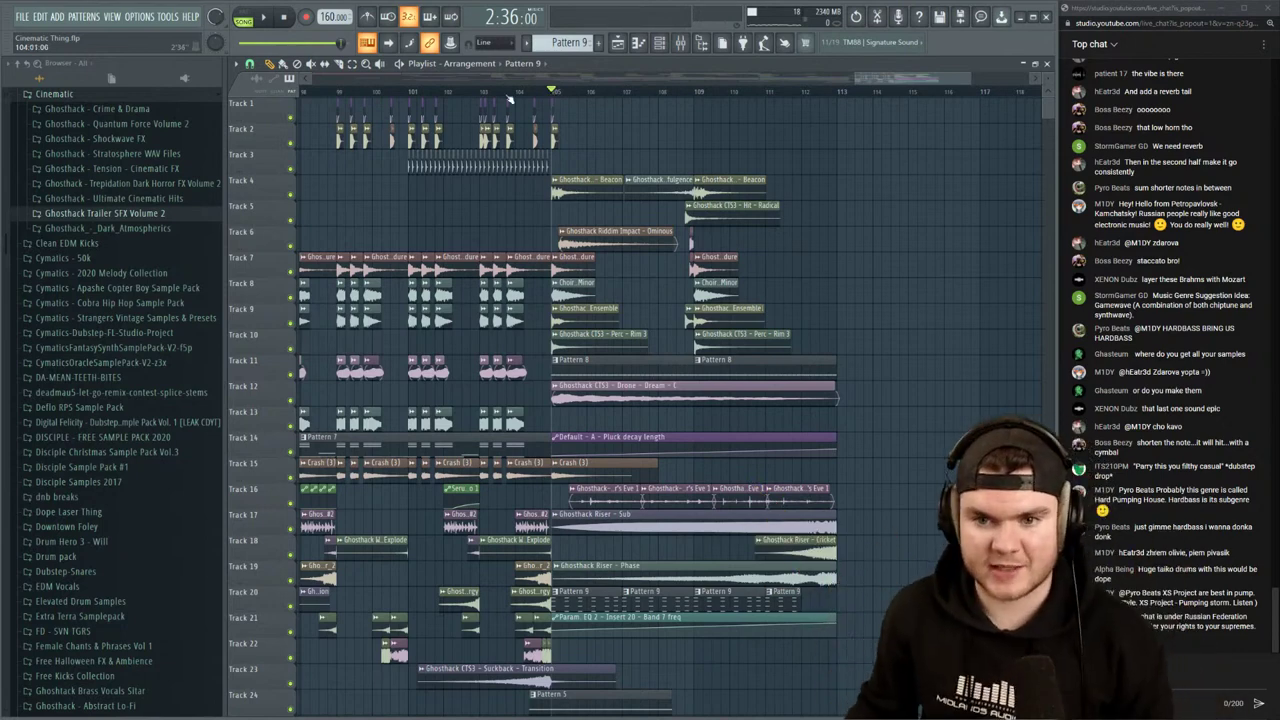
key("space")
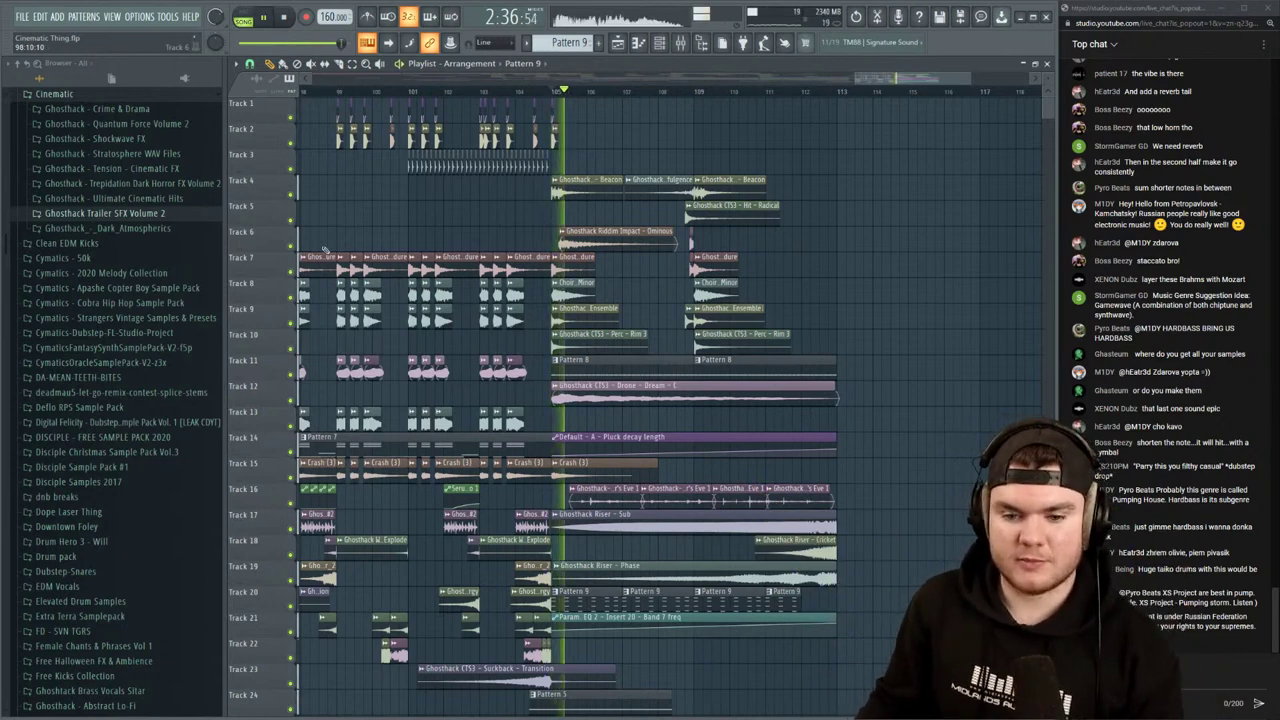
Collapse the Cinematic folder in the sample browser and look through the remaining sample packs
scroll(168, 371, "up", 6)
left_click(88, 373)
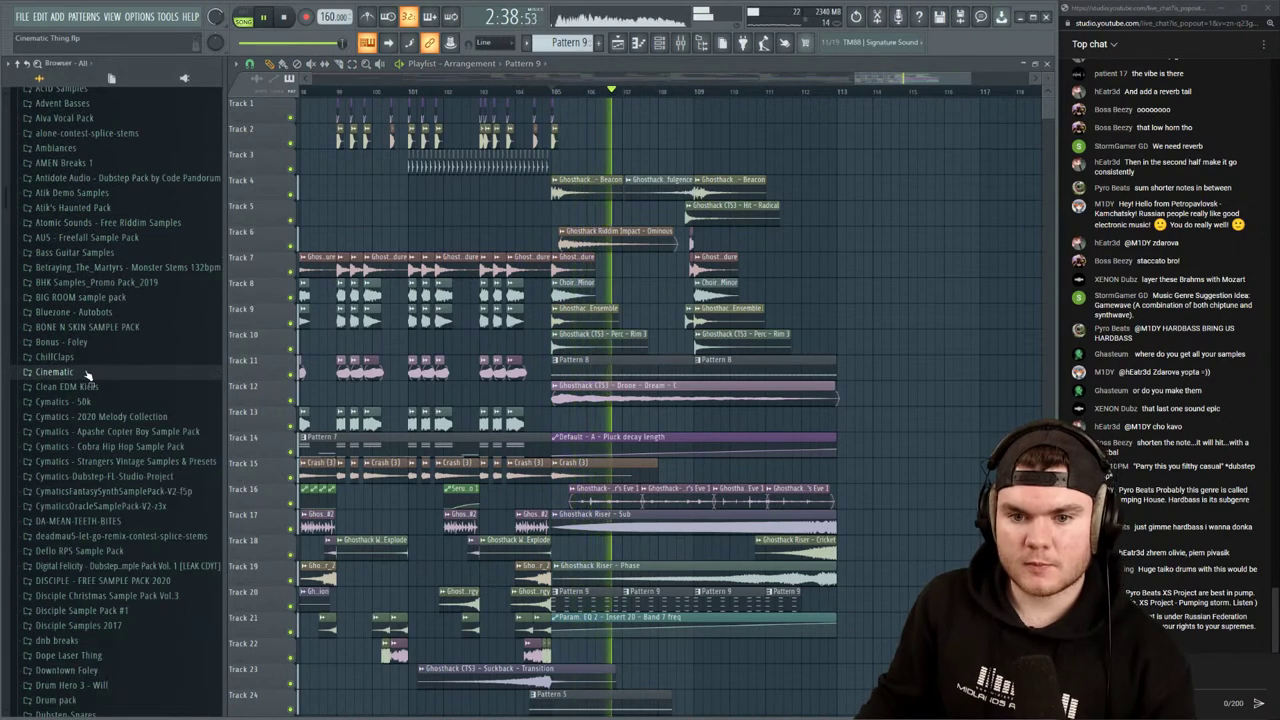
scroll(125, 281, "down", 6)
scroll(124, 278, "up", 6)
Play the transition from about bar 103 into the section starting at bar 105
key("space")
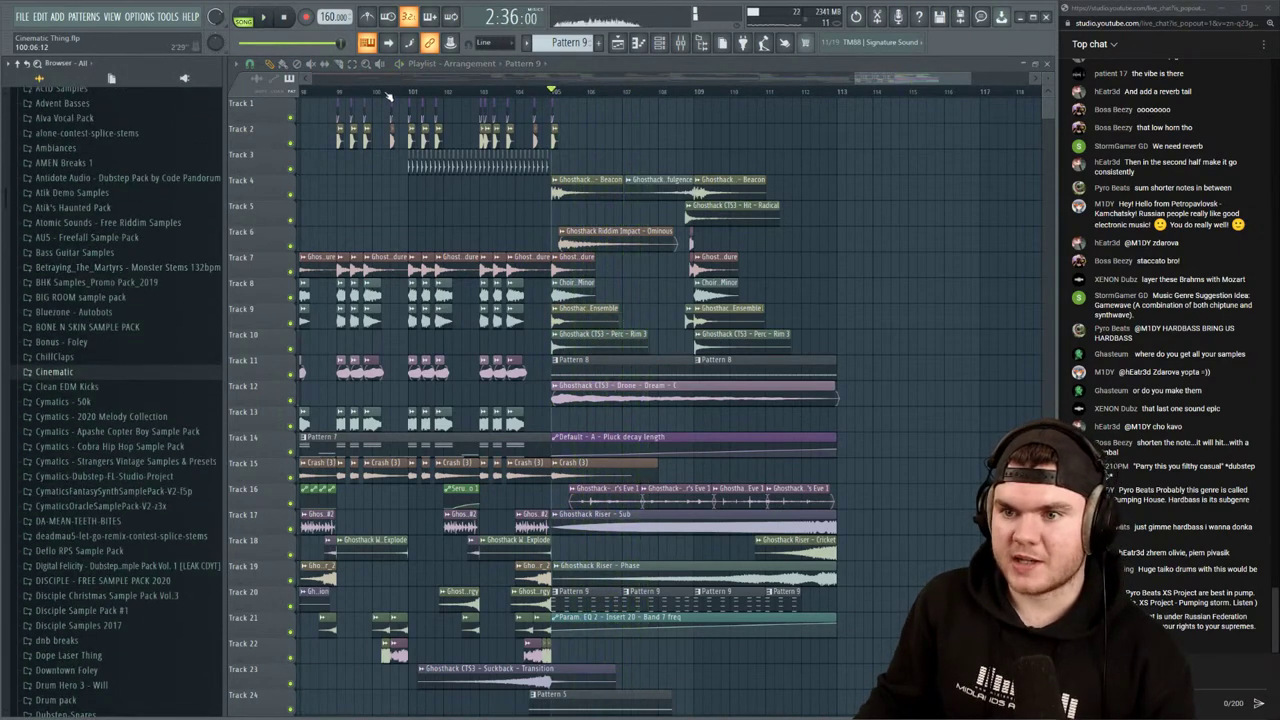
key("space")
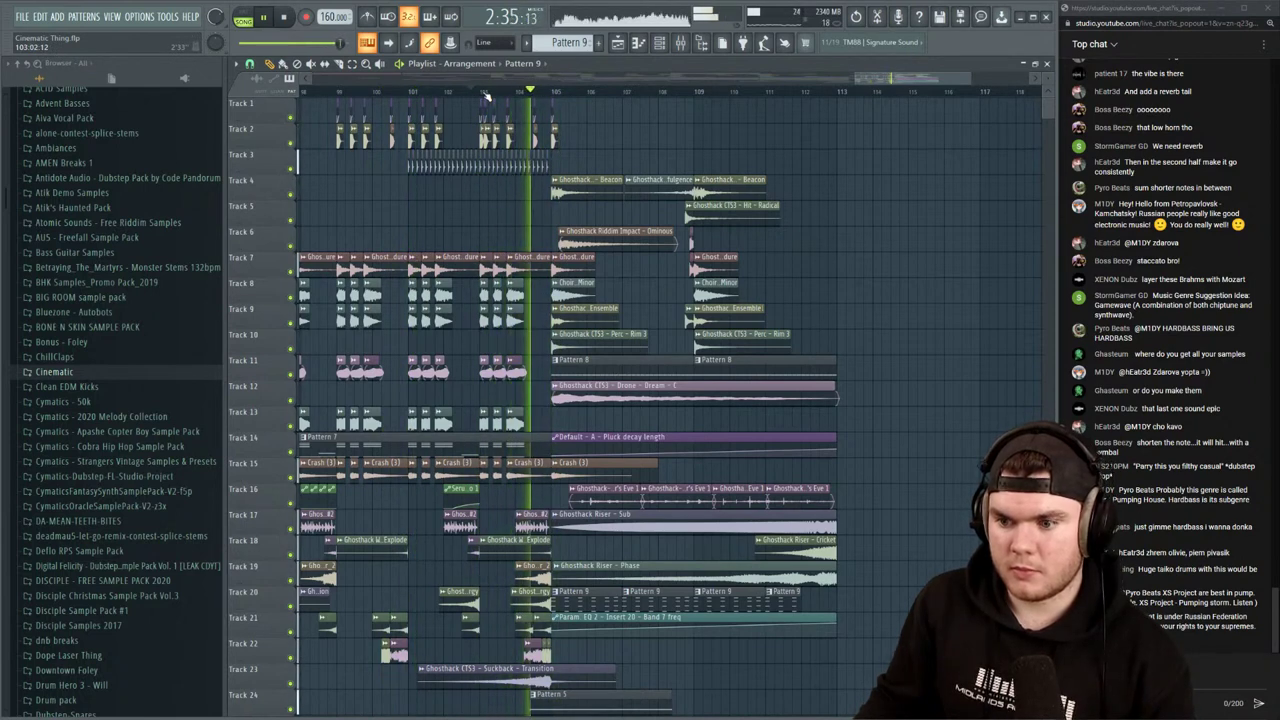
scroll(670, 97, "down", 3)
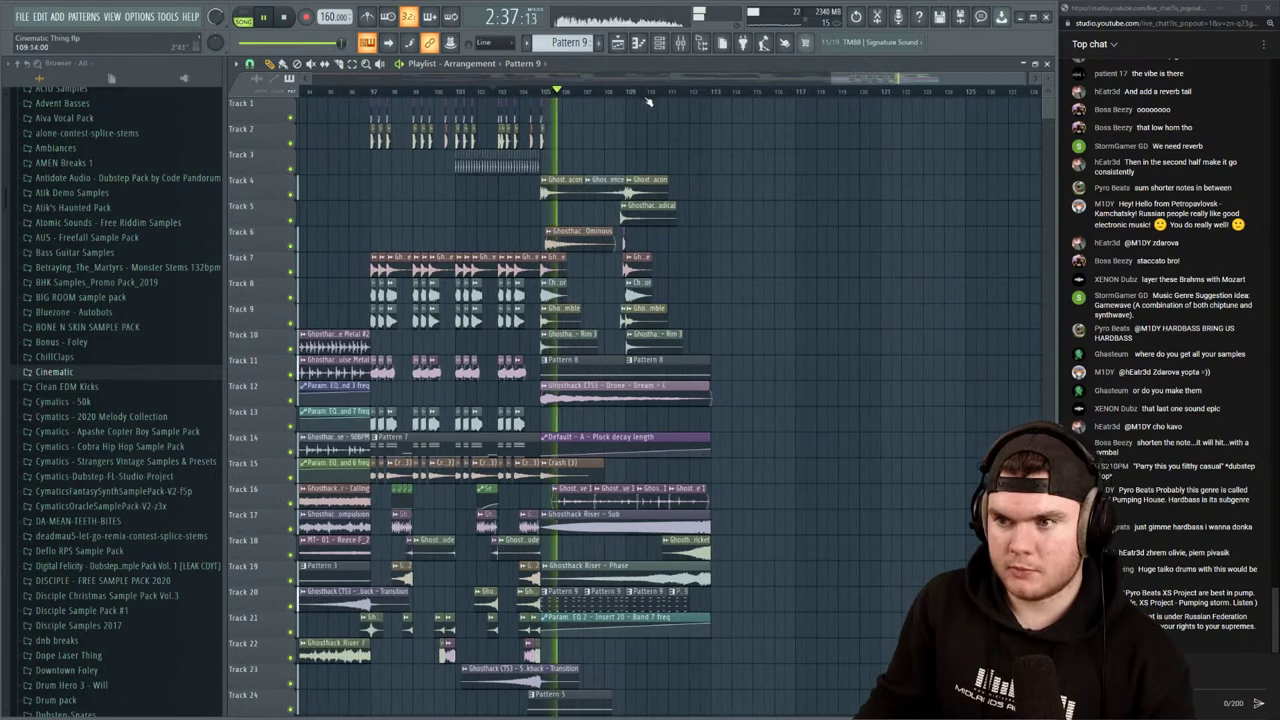
scroll(670, 97, "up", 3)
key("space")
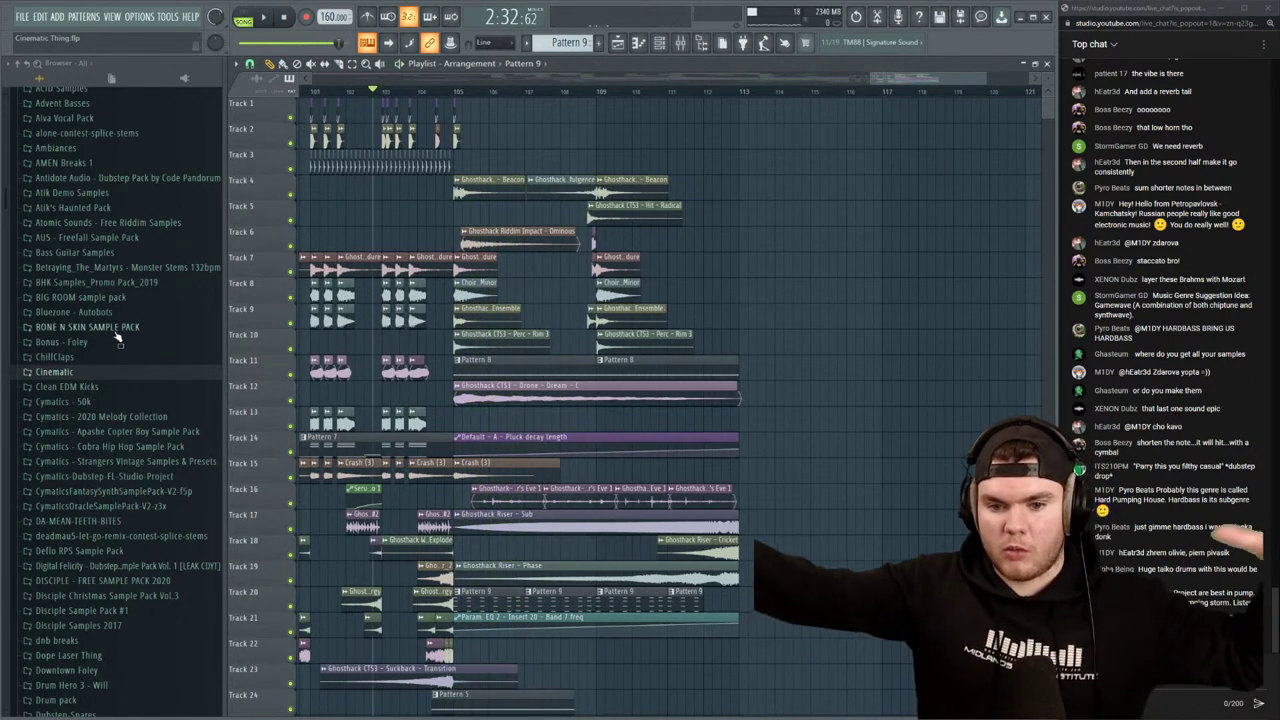
Open the Reece Bits & Loops folder inside the Bass folder of the DA-MEAN-TEETH-BITES sample pack
left_click(80, 520)
scroll(100, 300, "down", 6)
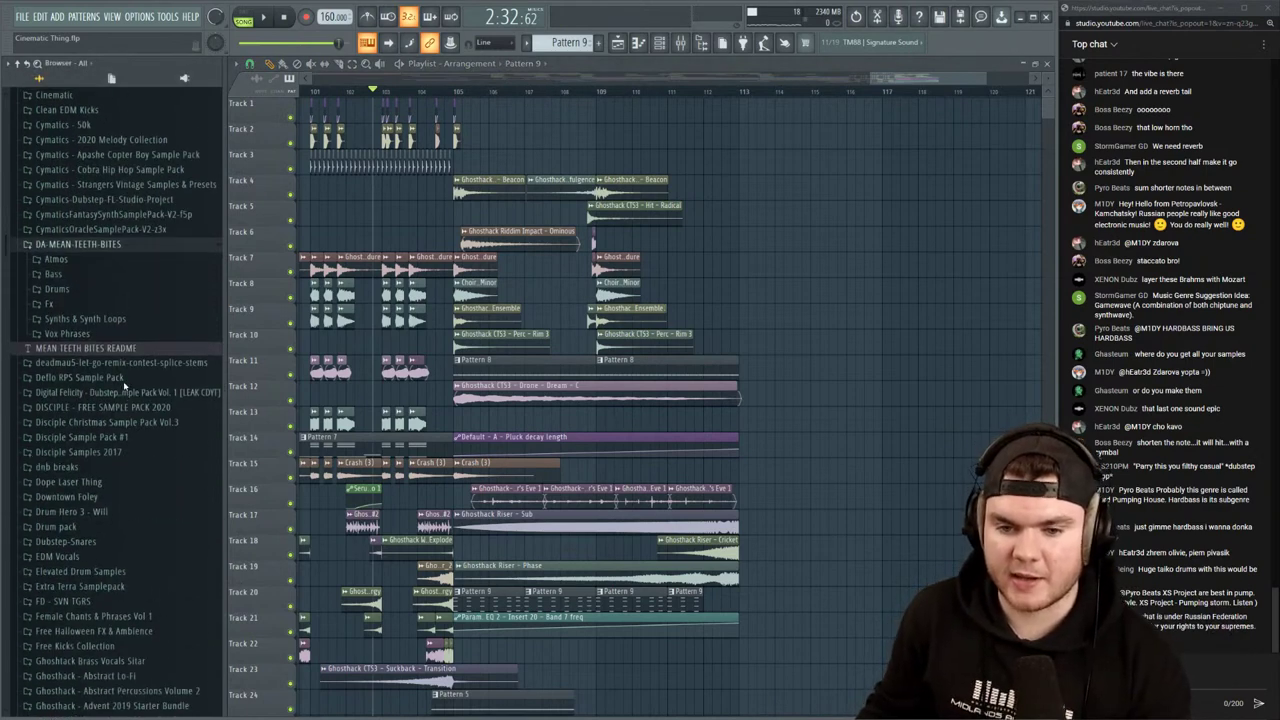
left_click(60, 275)
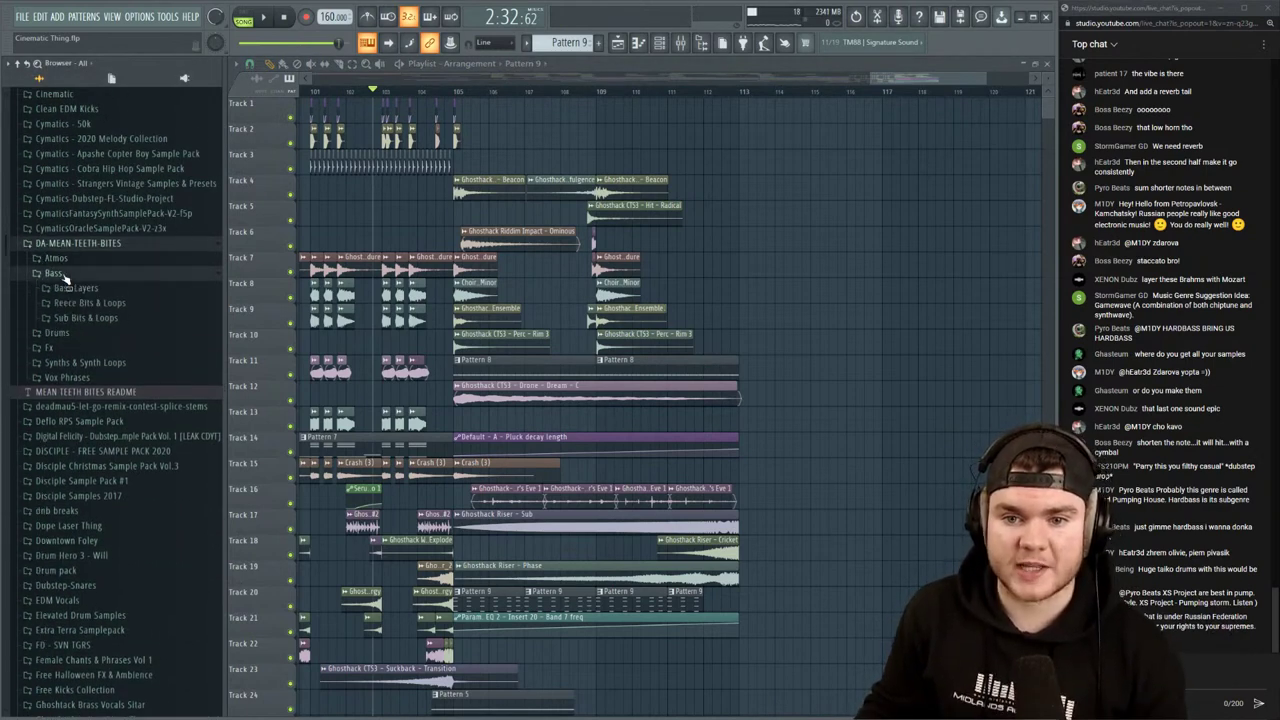
left_click(112, 320)
left_click(112, 320)
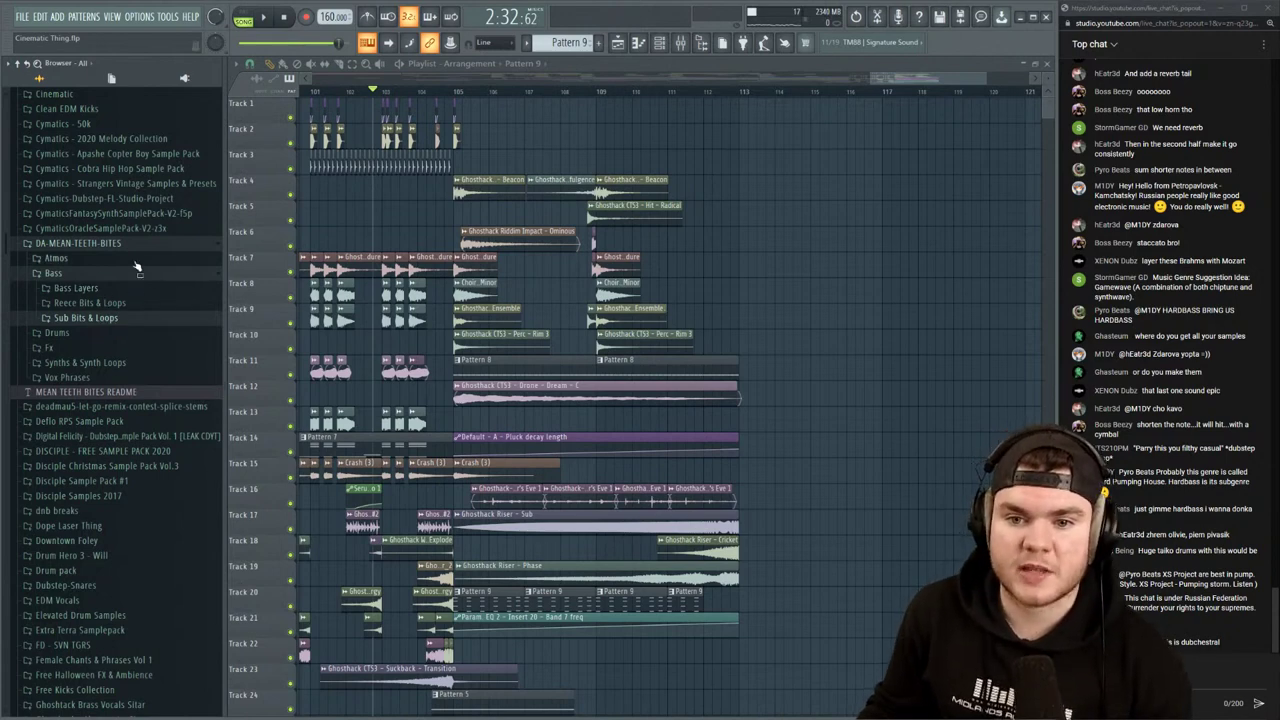
left_click(112, 302)
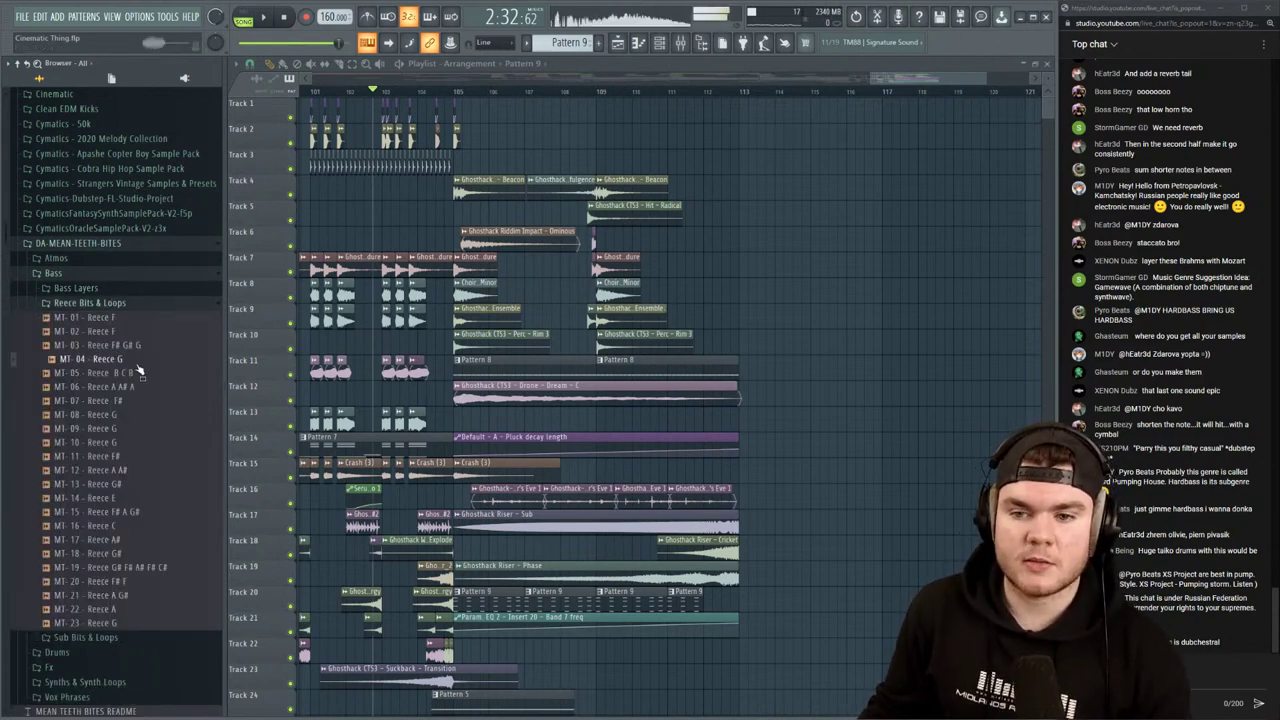
Audition several reece samples and place MT- 19 - Reece G# F# A# F# C# on Track 22 at bar 109
left_click(131, 414)
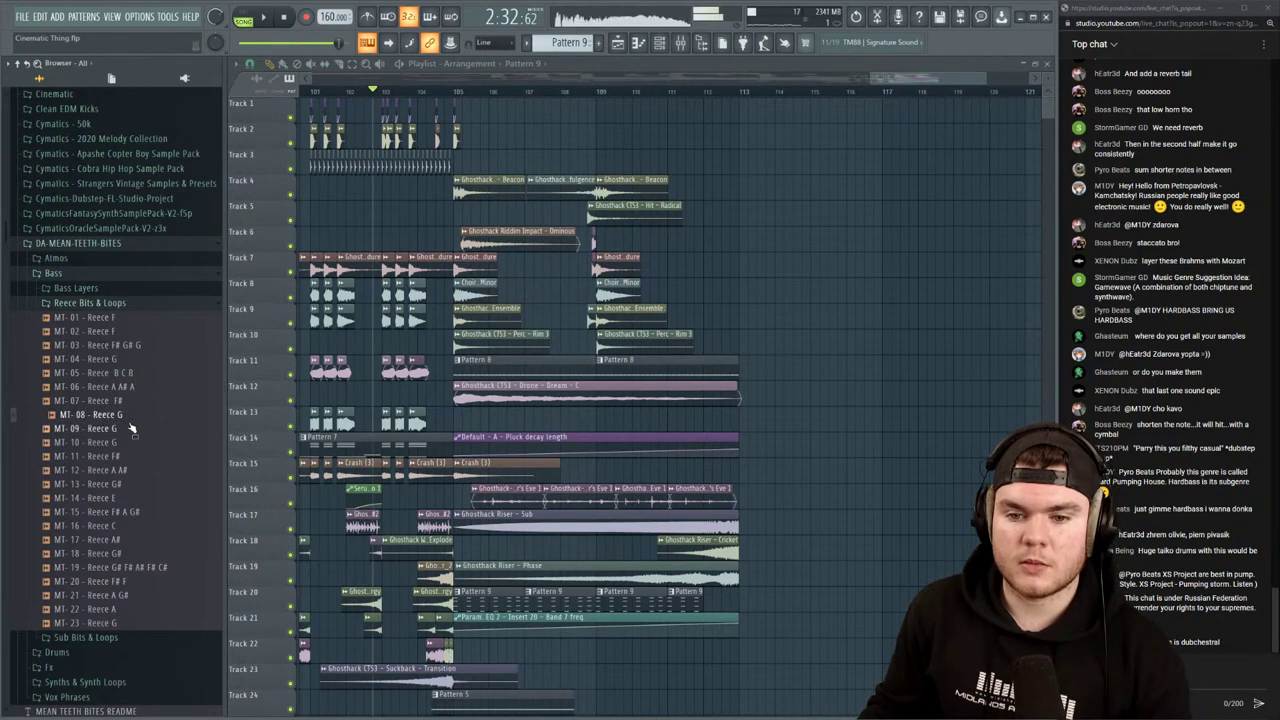
left_click(140, 512)
left_click(137, 554)
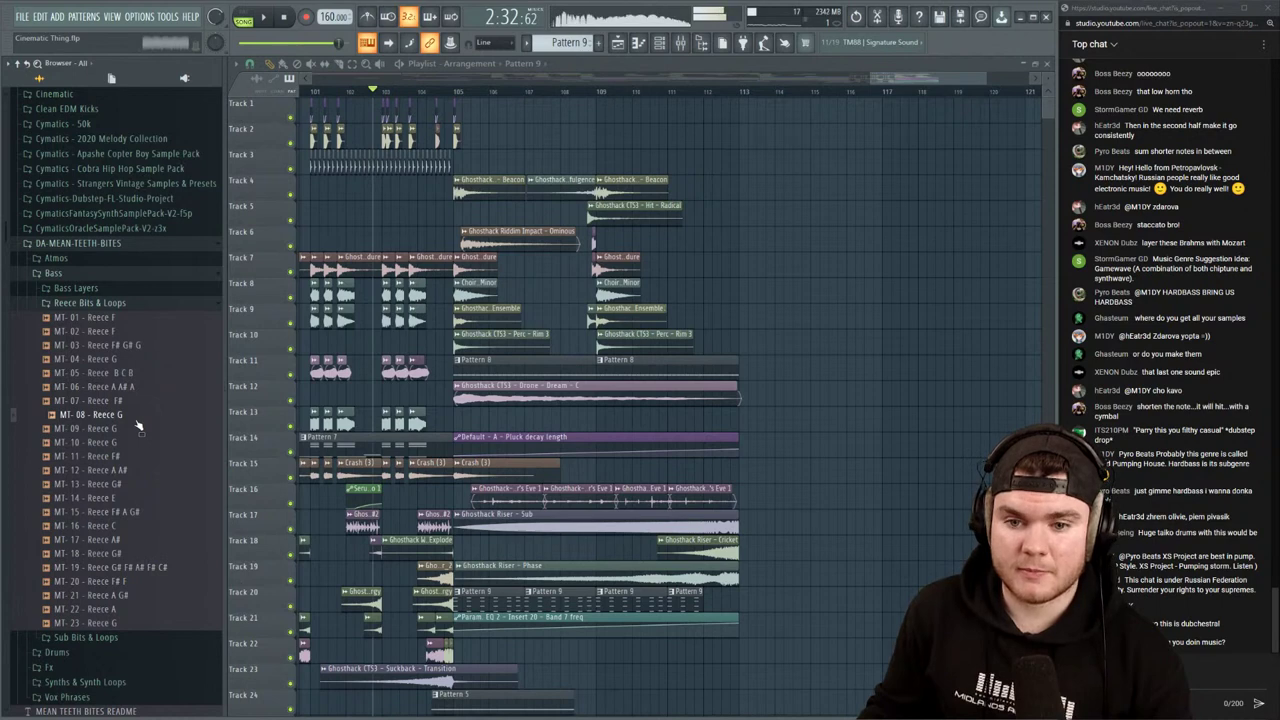
left_click_drag(127, 568, 662, 657)
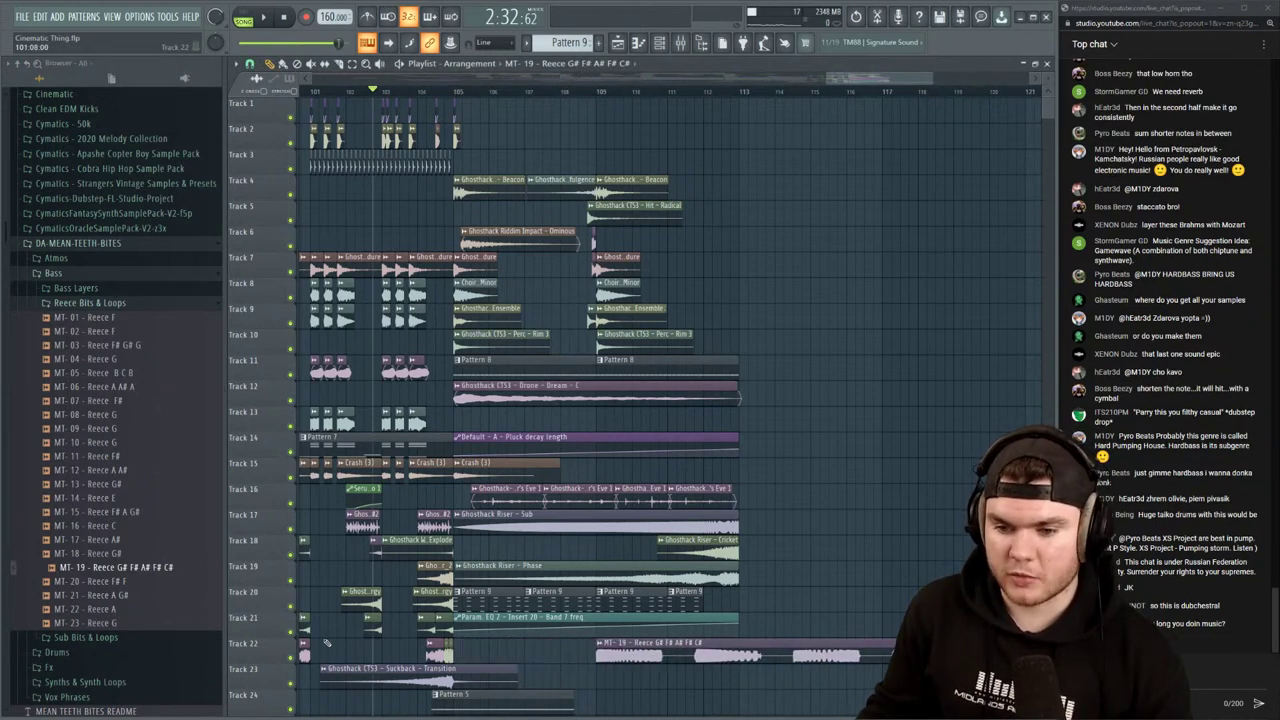
Solo Track 22 and play different parts of the reece clip from bar 109 onward
right_click(291, 657)
left_click(599, 91)
key("space")
scroll(603, 108, "down", 5)
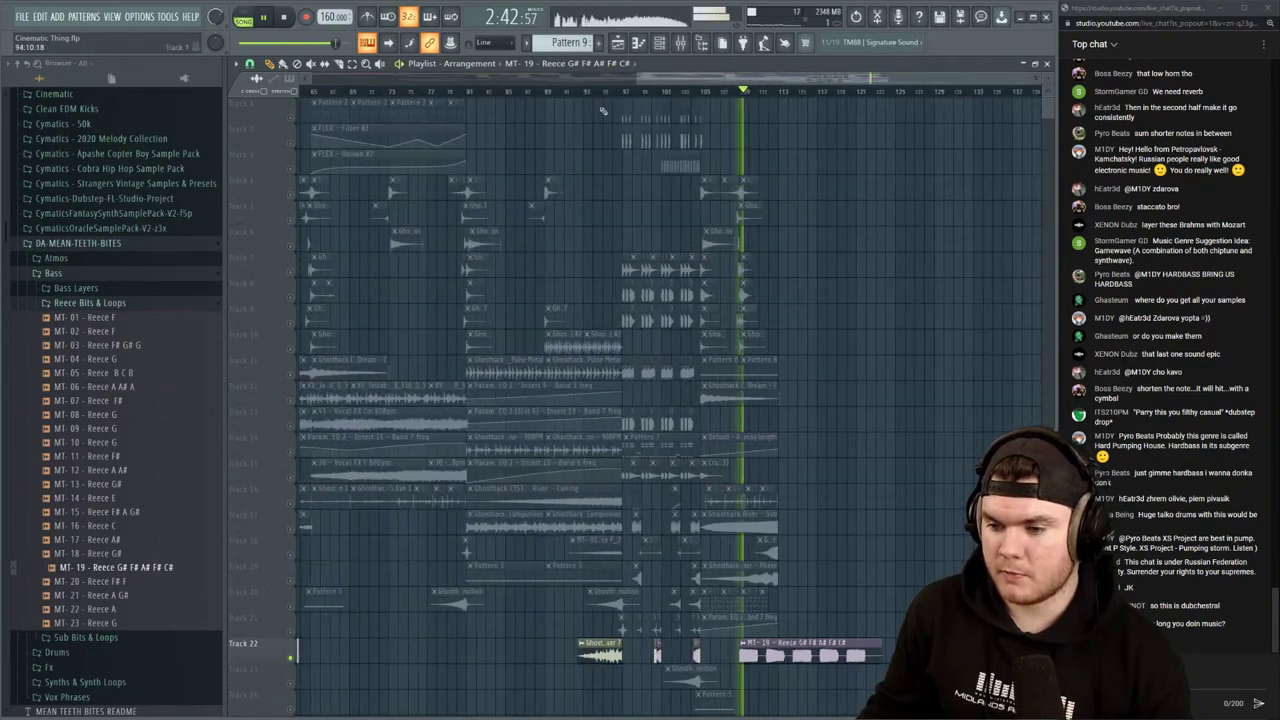
scroll(878, 95, "up", 5)
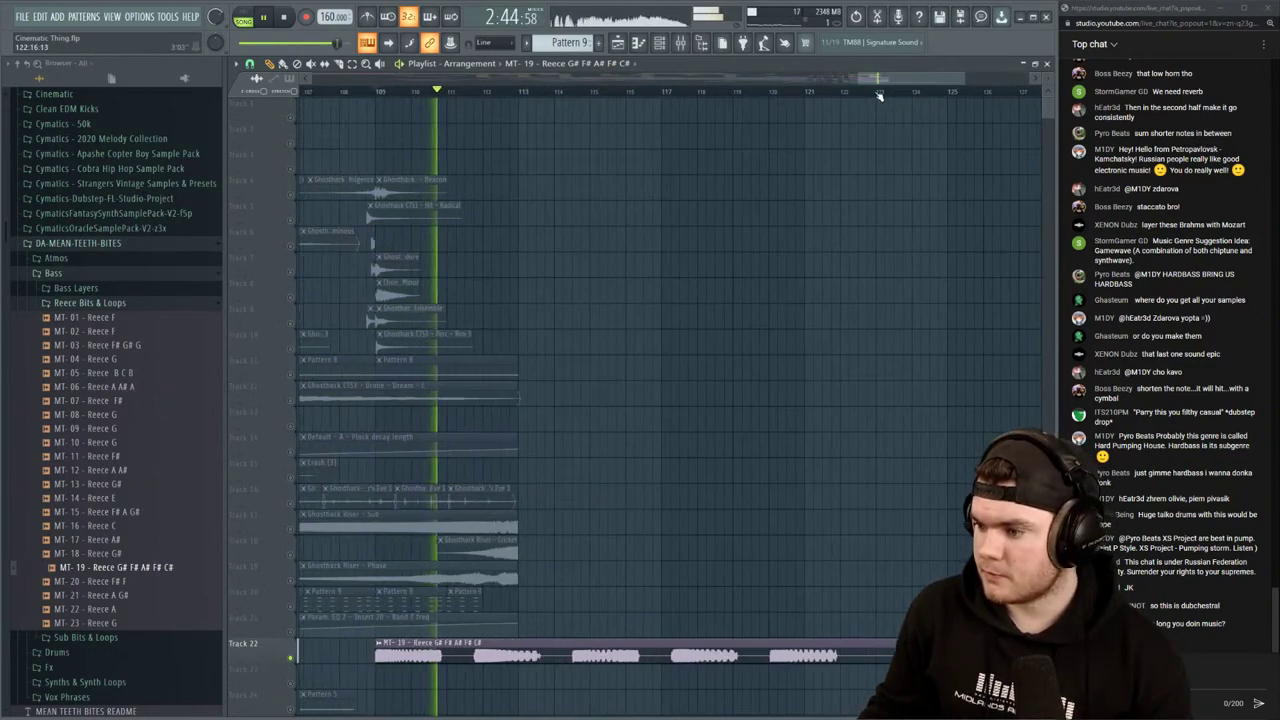
scroll(878, 95, "down", 2)
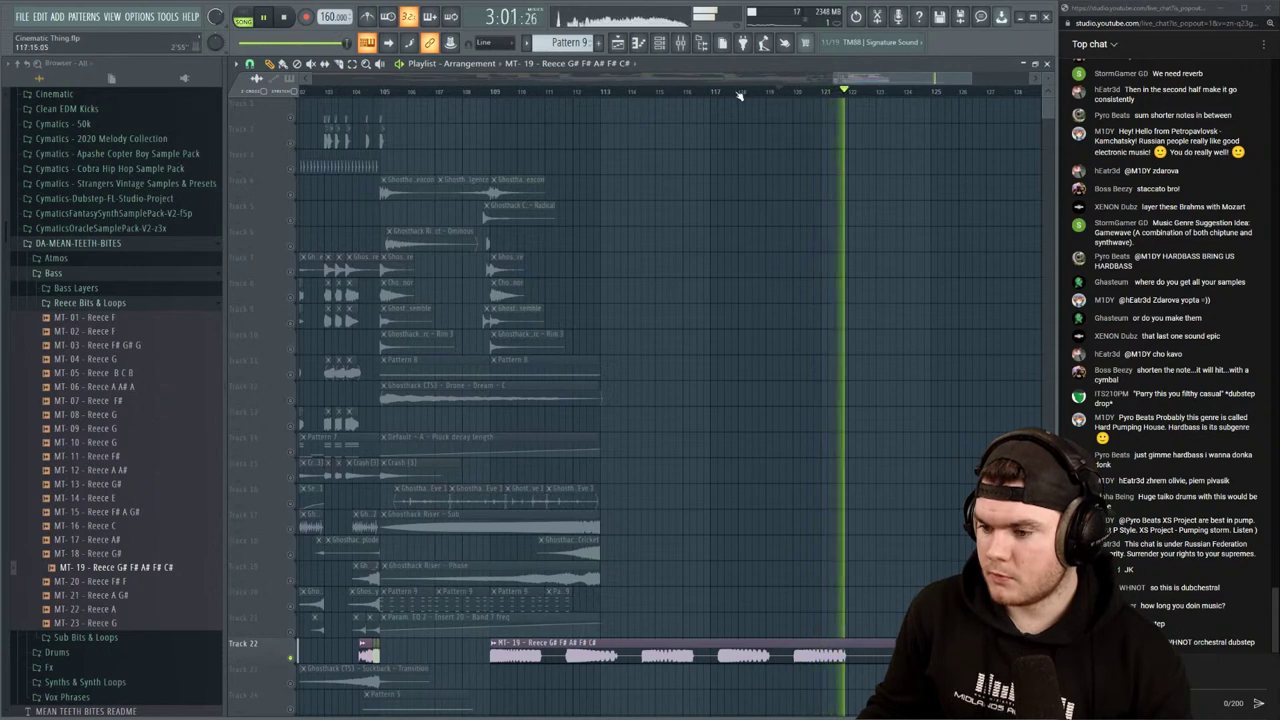
key("space")
key("space")
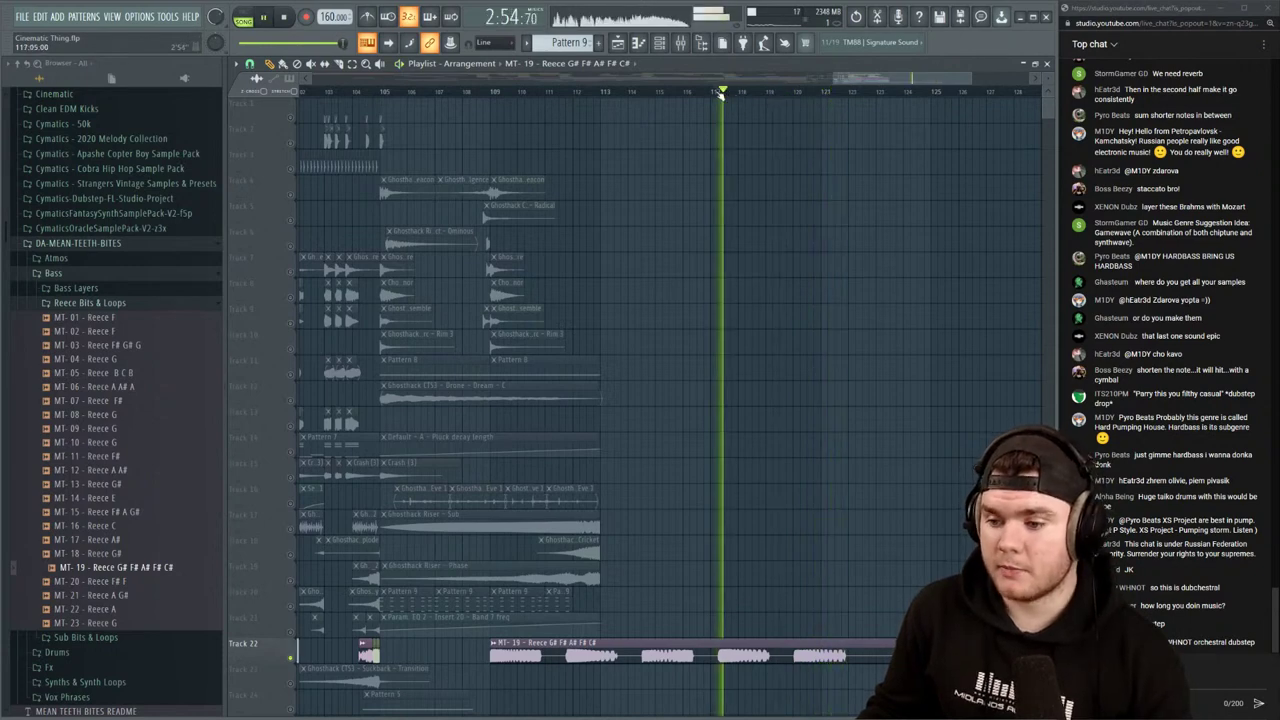
left_click(577, 95)
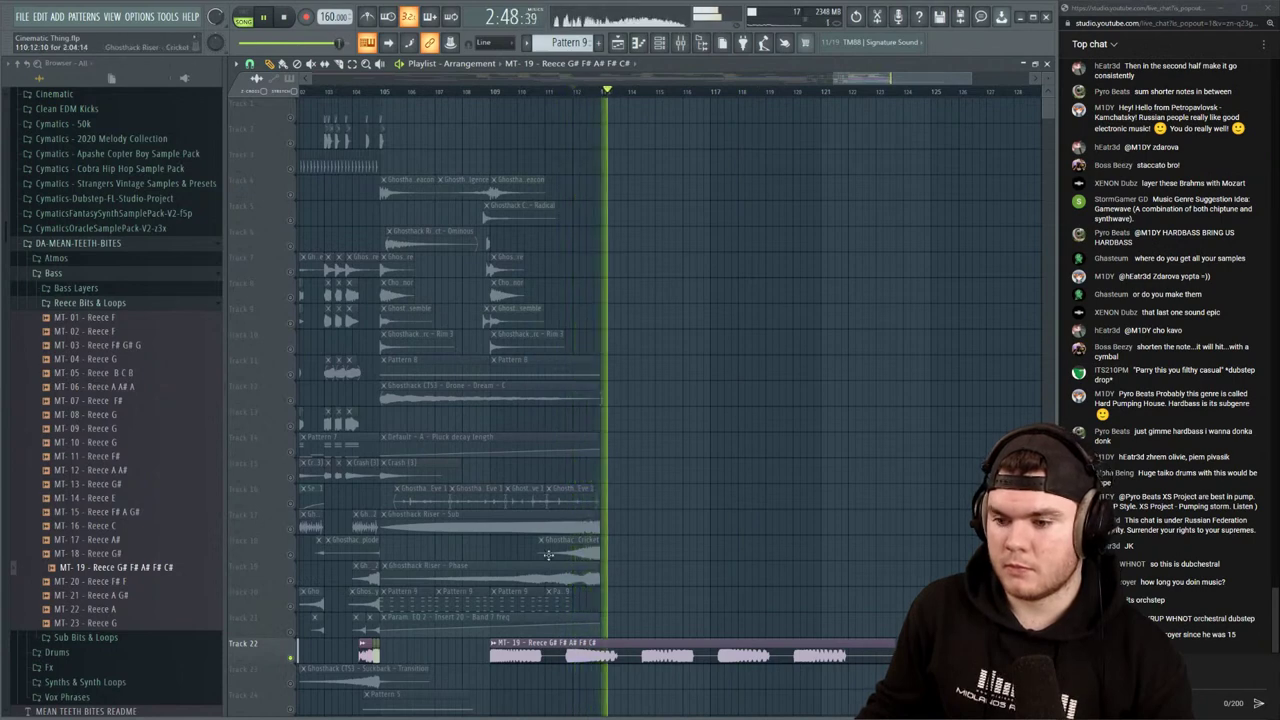
Shift the reece clip on Track 22 to bar 105, trim it to about two bars, and play it back
key("space")
left_click_drag(490, 656, 424, 648)
key("space")
key("space")
key("space")
left_click_drag(708, 644, 434, 646)
key("space")
key("space")
left_click(379, 94)
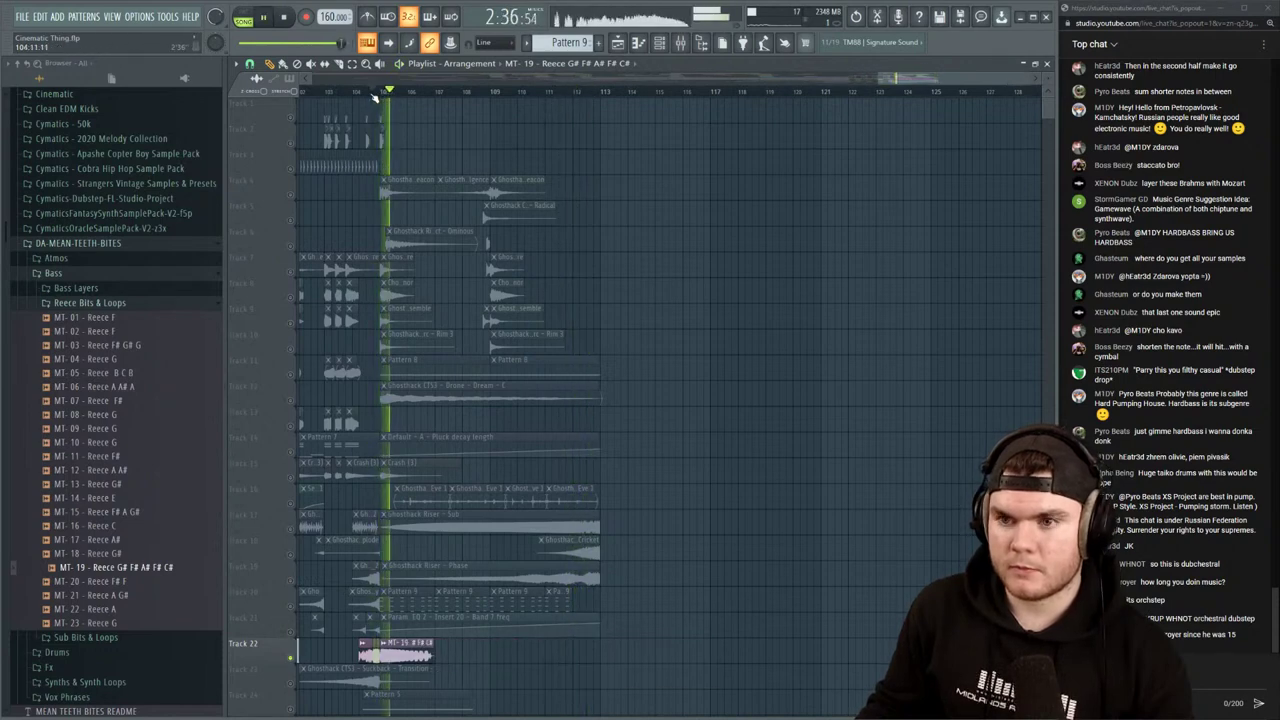
scroll(378, 95, "up", 3)
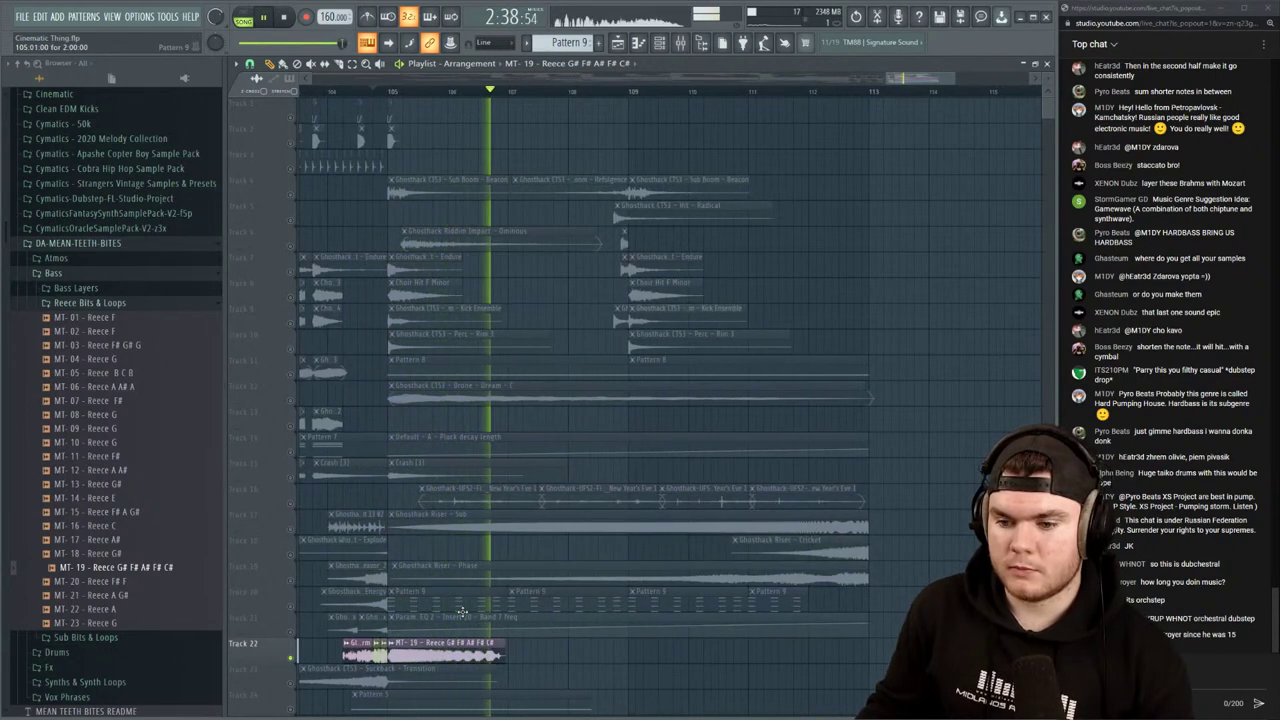
In the reece clip's sample settings, set the start offset to 18%, add a full fade-out, and set the end offset to 76%
key("space")
key("space")
double_click(458, 651)
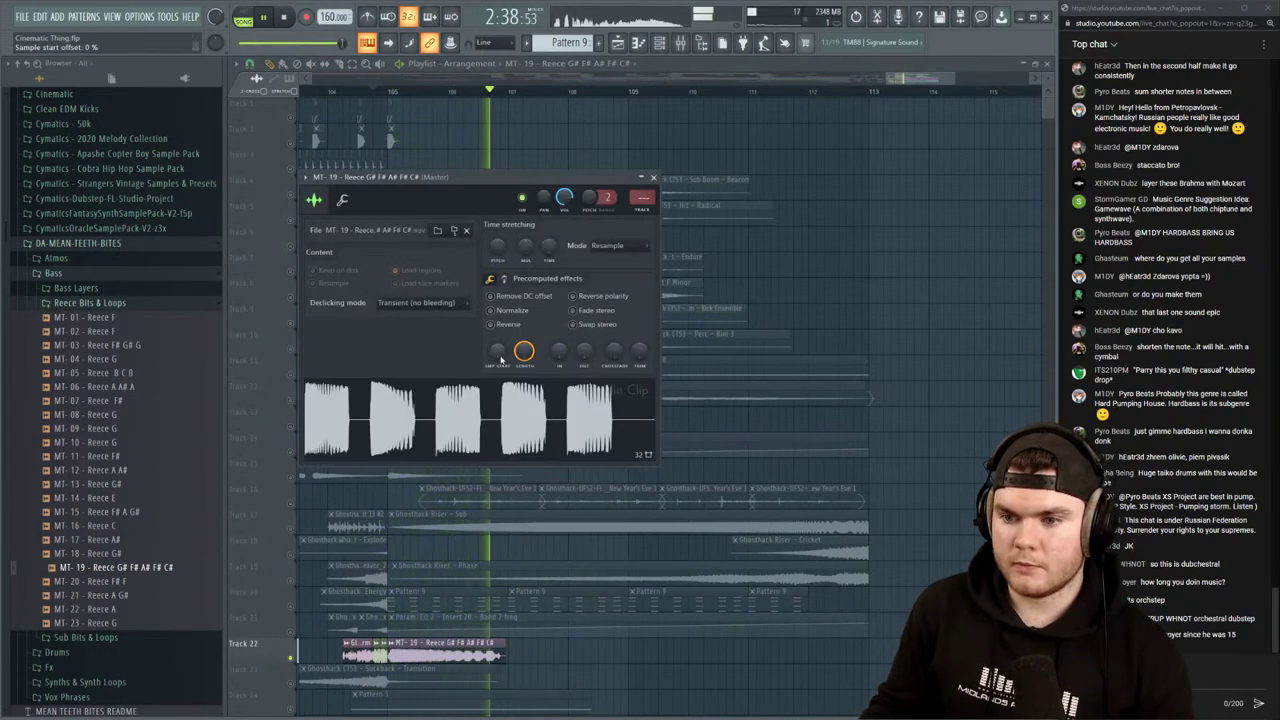
key("Escape")
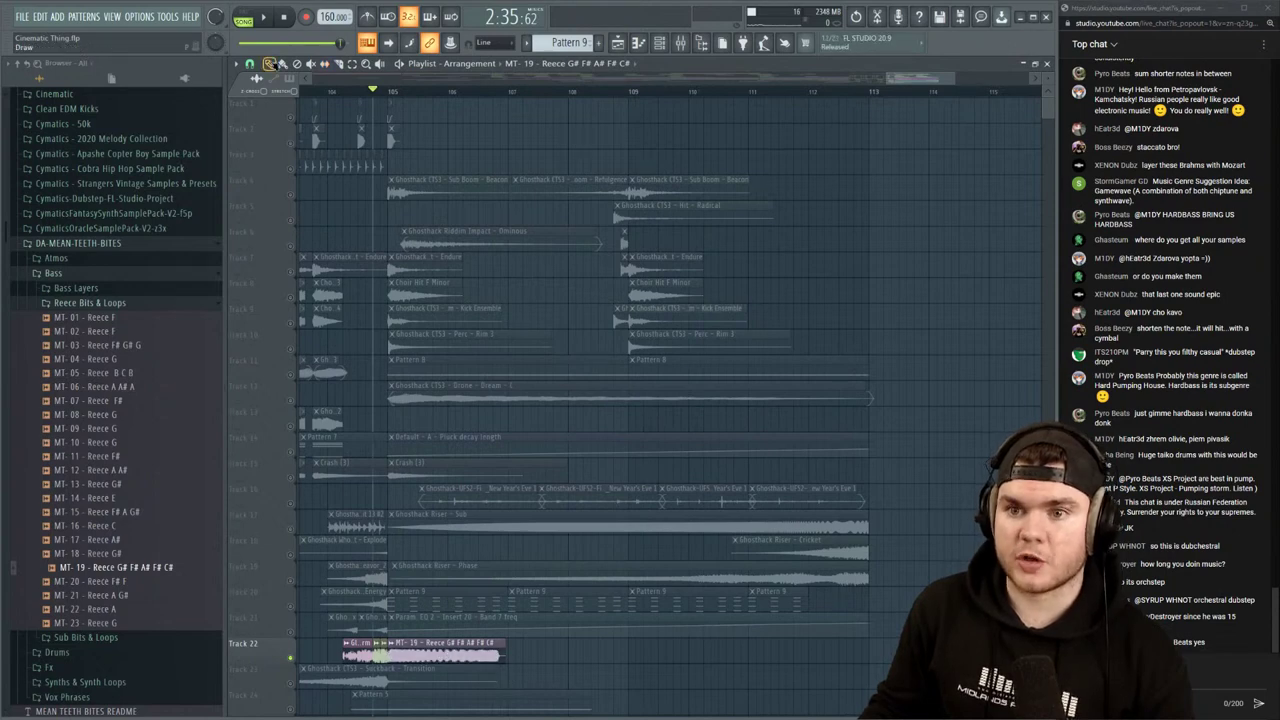
double_click(484, 653)
left_click_drag(497, 350, 497, 334)
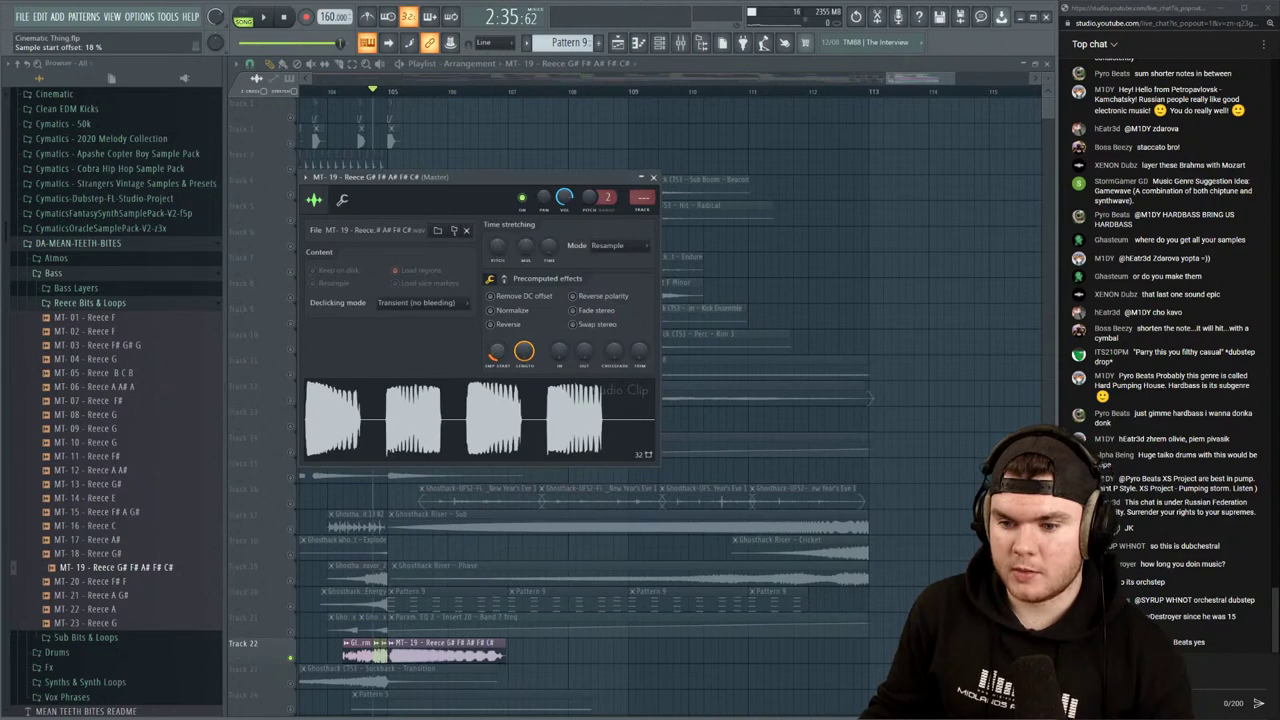
left_click_drag(583, 351, 583, 330)
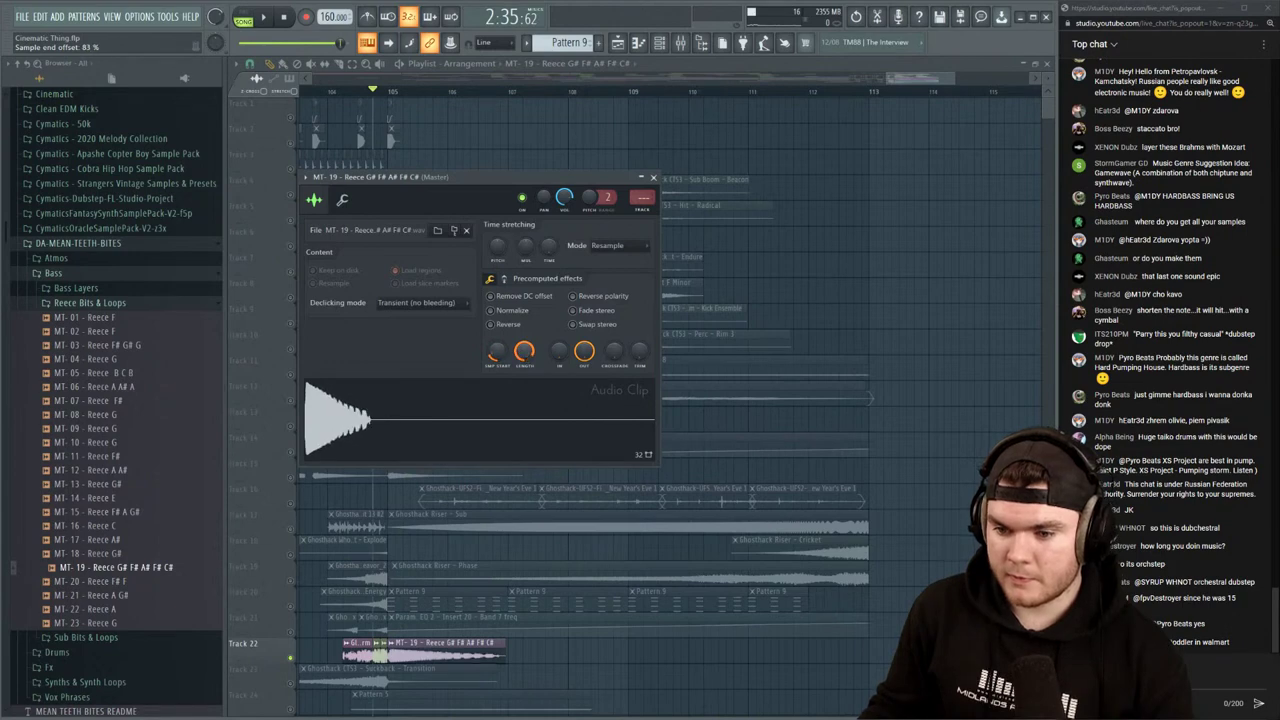
left_click_drag(524, 351, 524, 361)
key("space")
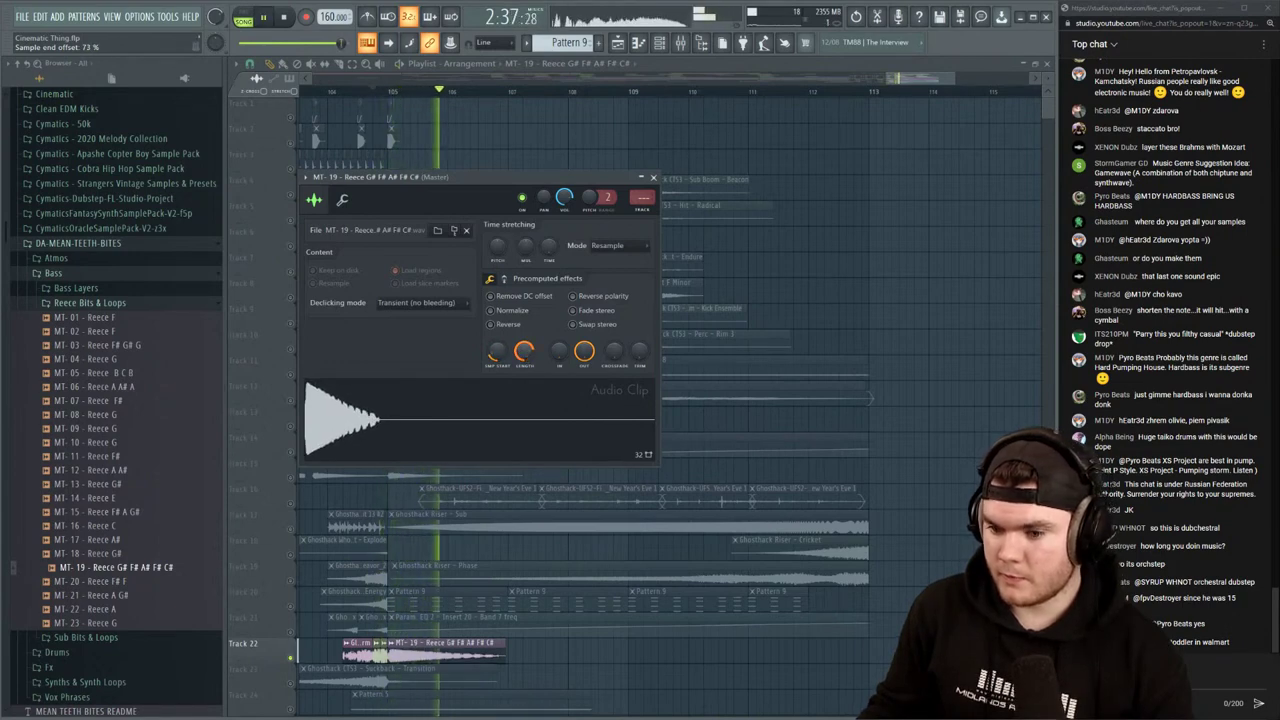
left_click_drag(524, 351, 524, 348)
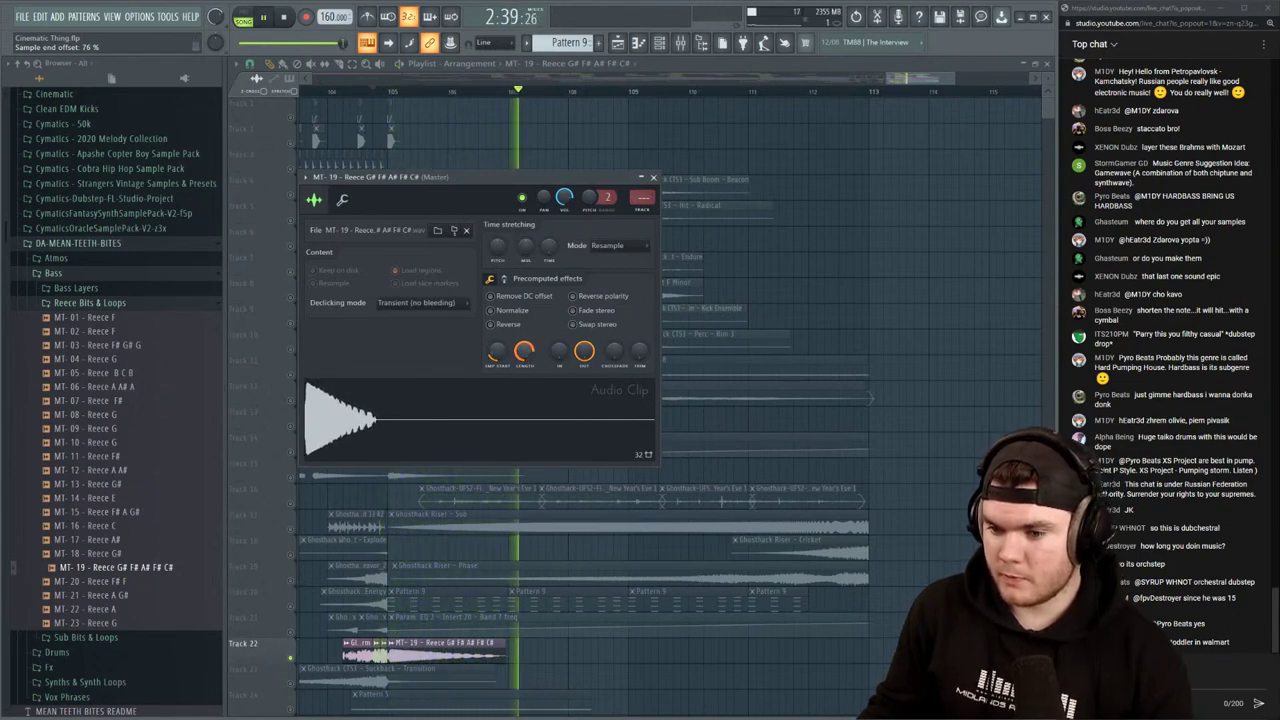
Route the reece clip to mixer insert 39 and load Fruity Parametric EQ 2 in its first effect slot
key("F9")
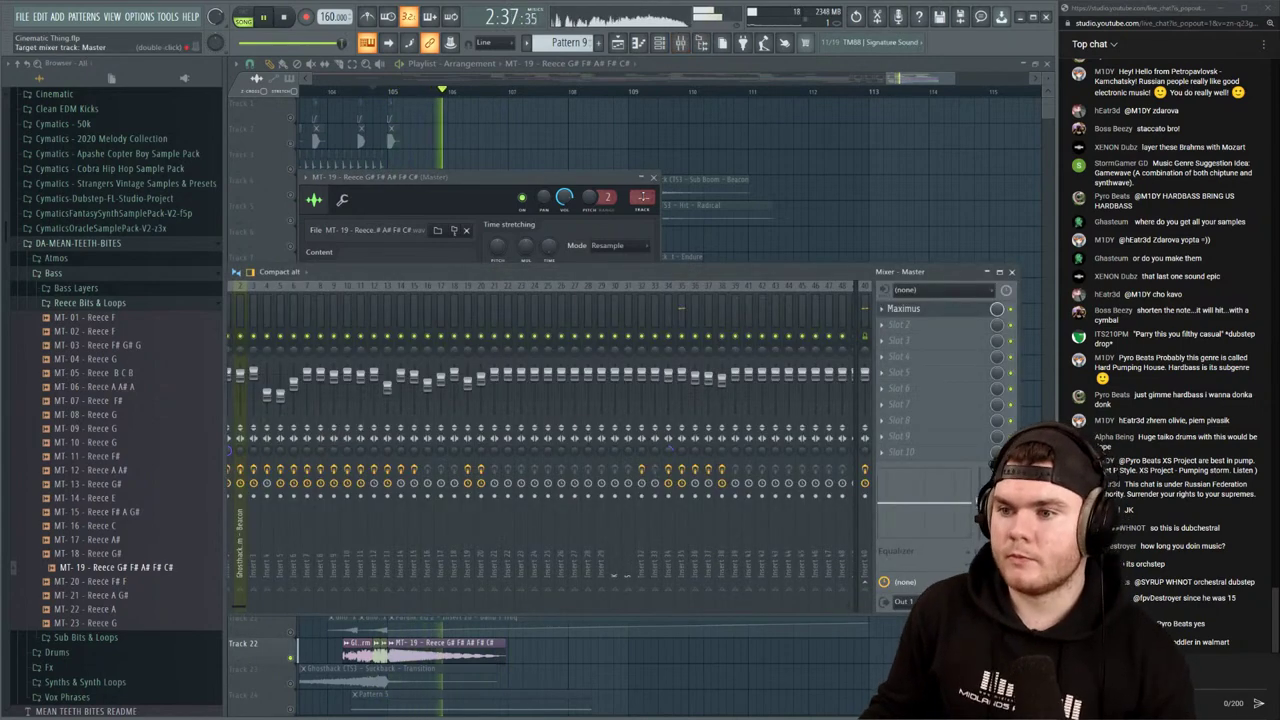
left_click_drag(644, 197, 644, 187)
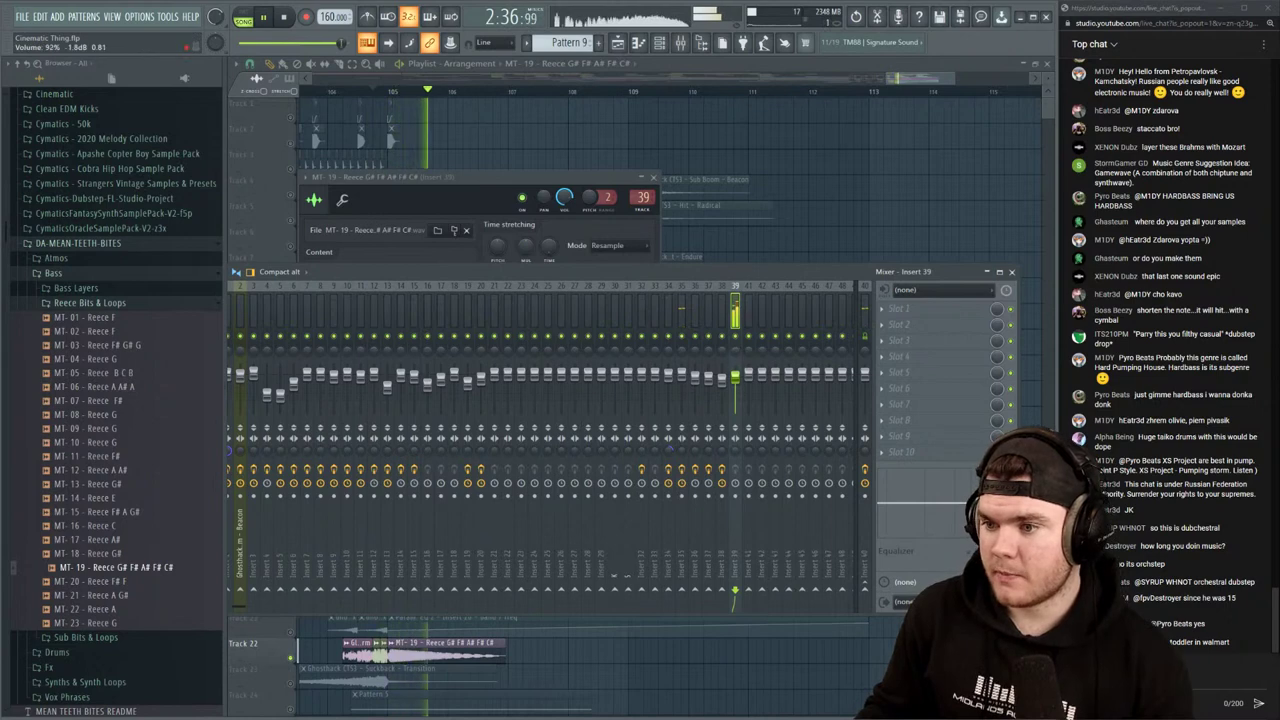
left_click(882, 309)
mouse_move(905, 323)
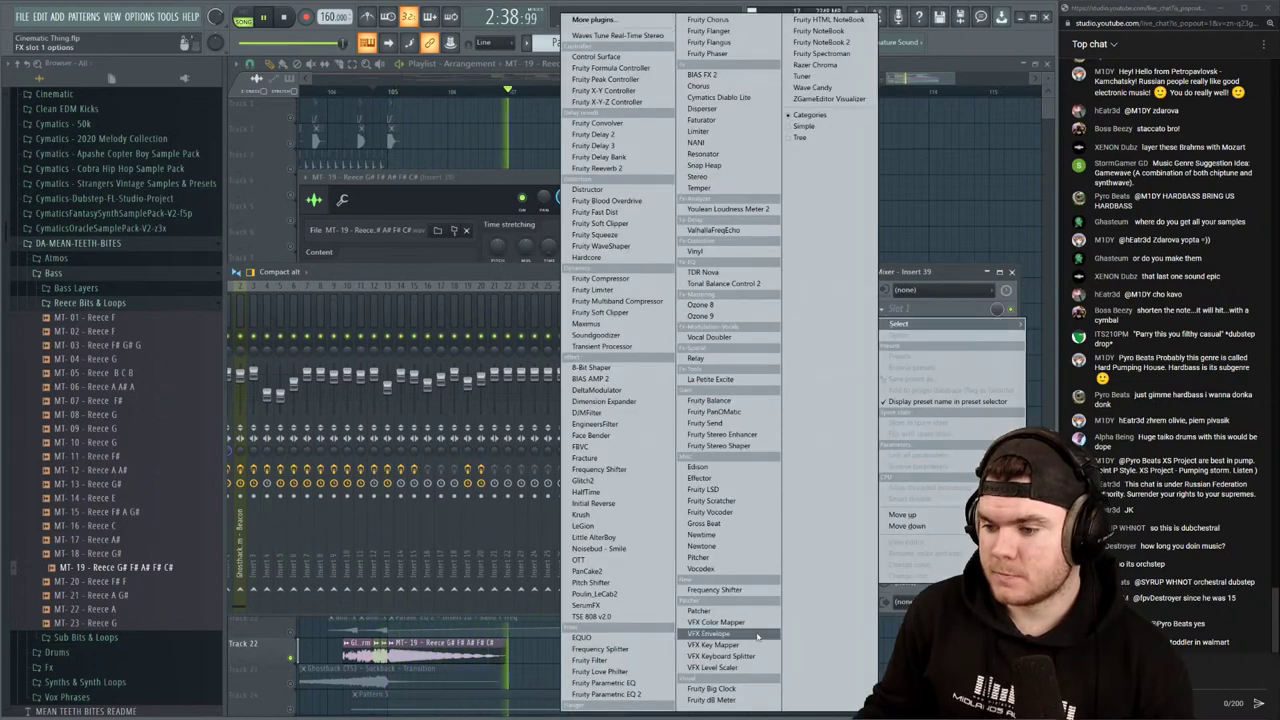
left_click(632, 696)
Roll off the reece's lows with a low cut, dip the upper mids slightly, and lower the high shelf to -5.3 dB around 7758 Hz
key("space")
key("space")
left_click_drag(292, 219, 303, 287)
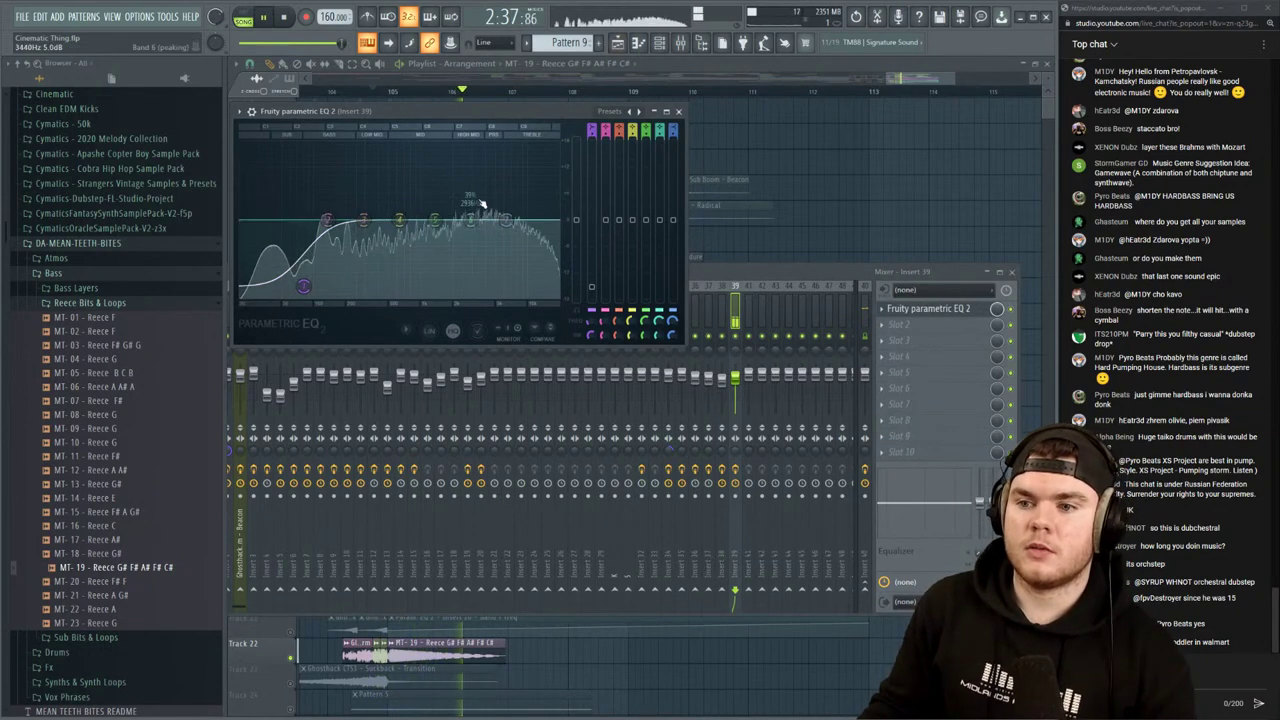
left_click_drag(435, 220, 508, 229)
key("space")
key("space")
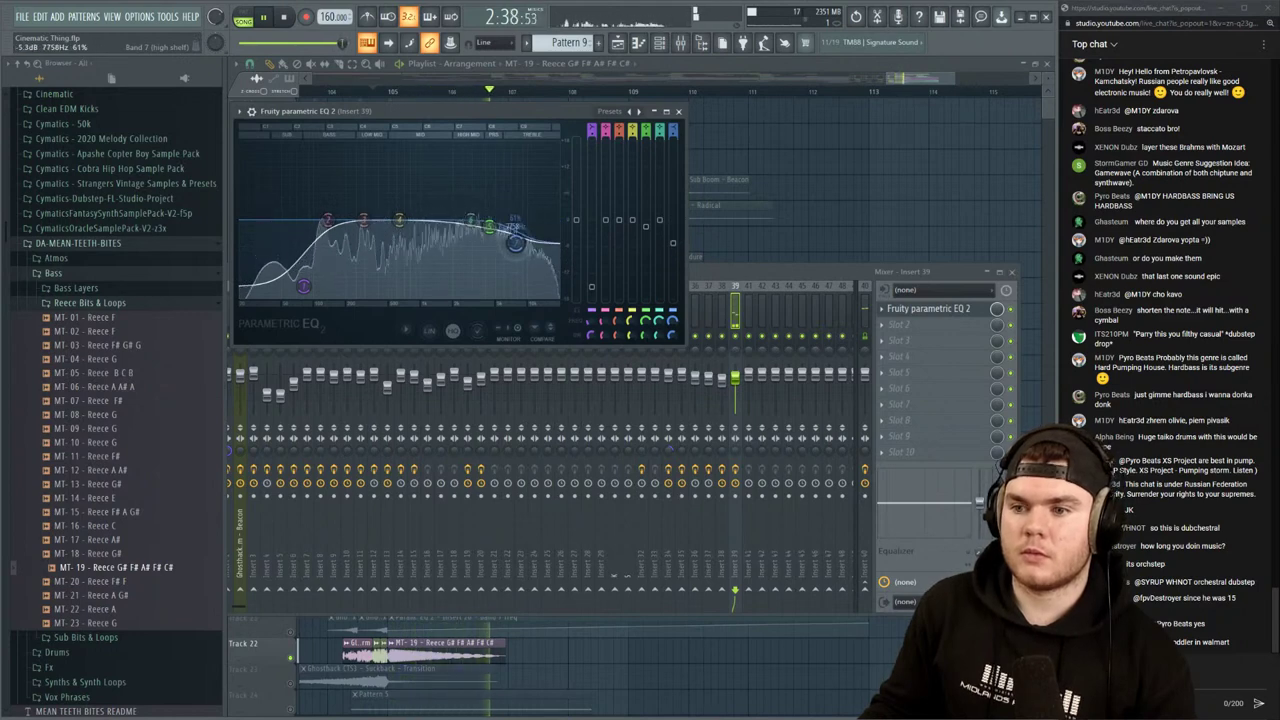
Try Fruity Delay 3 in the second effect slot of insert 39, and replace it with Fruity Reeverb 2
left_click(936, 311)
right_click(936, 312)
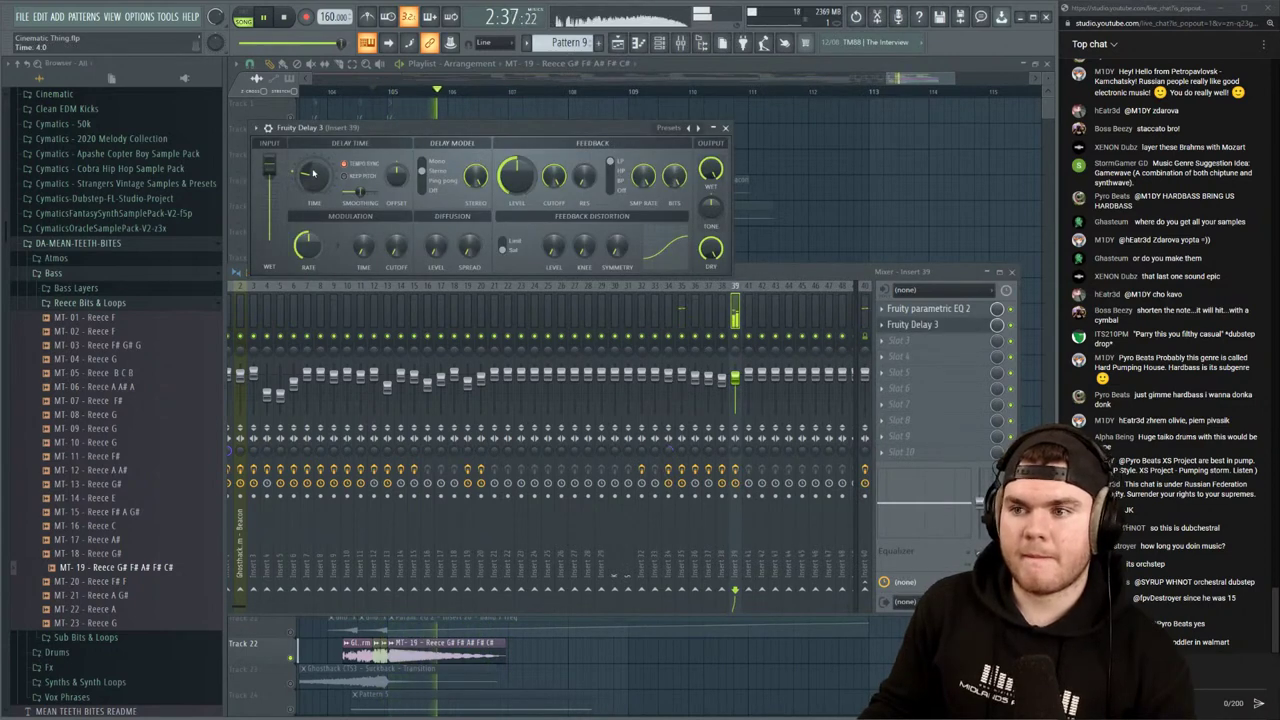
left_click(889, 325)
mouse_move(898, 341)
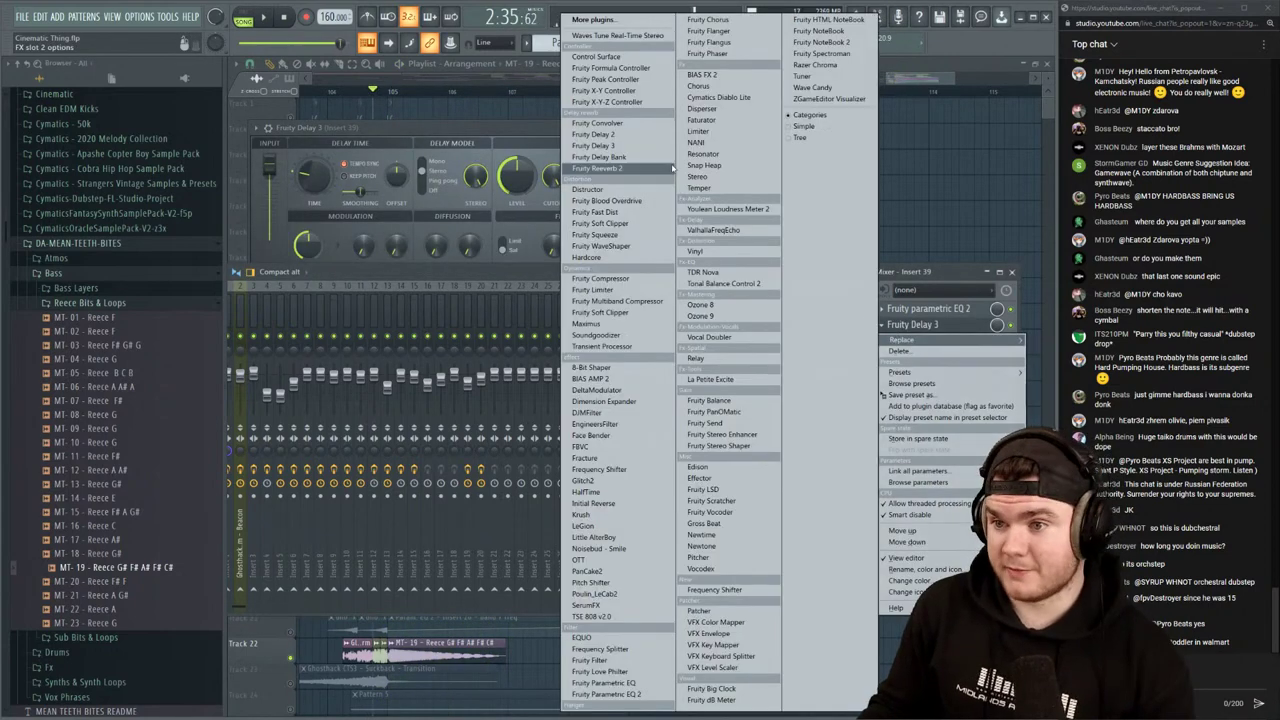
left_click(648, 173)
During playback, raise the reverb's wet level to about 123%, pull the dry level down, and boost the early reflections
key("space")
left_click_drag(578, 181, 578, 157)
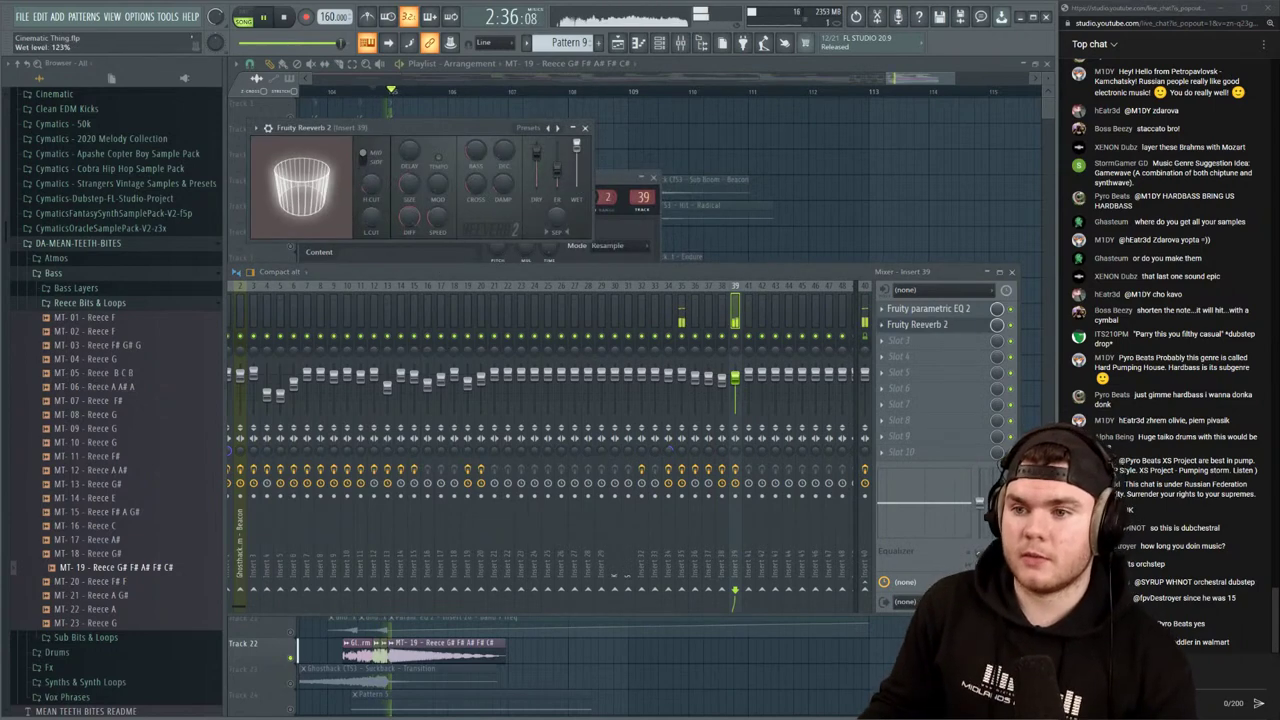
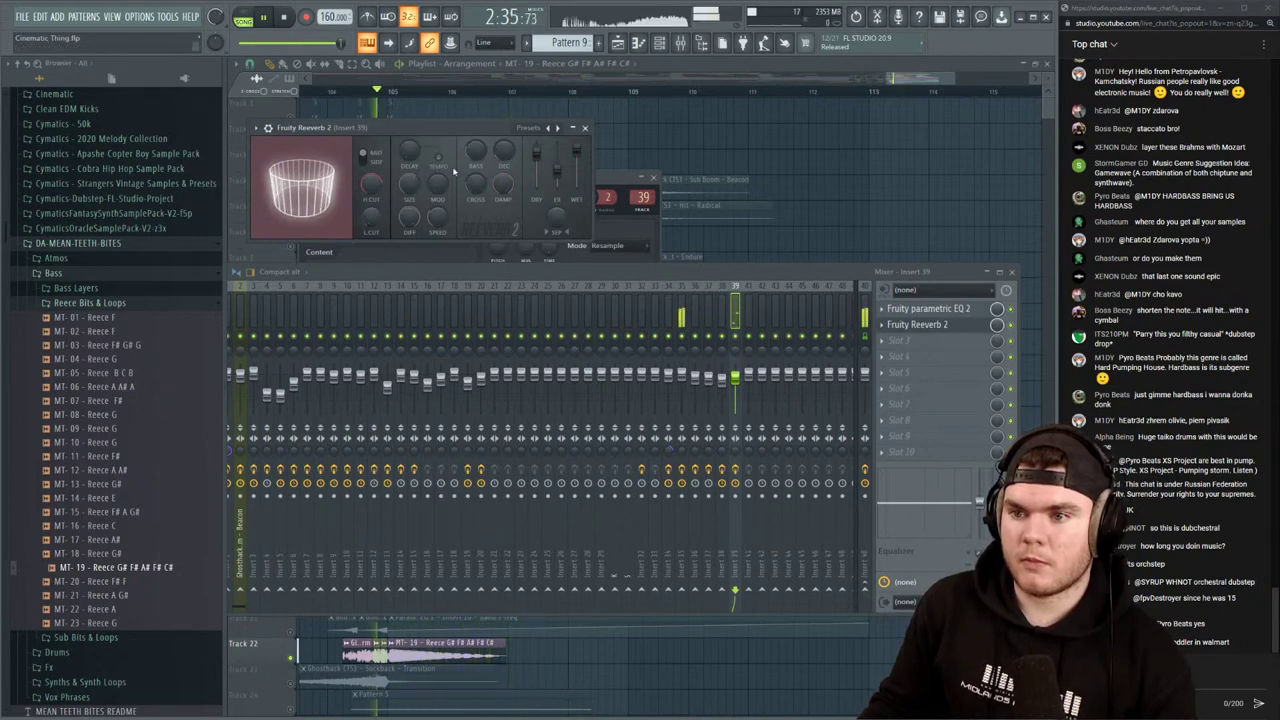
left_click_drag(536, 150, 536, 157)
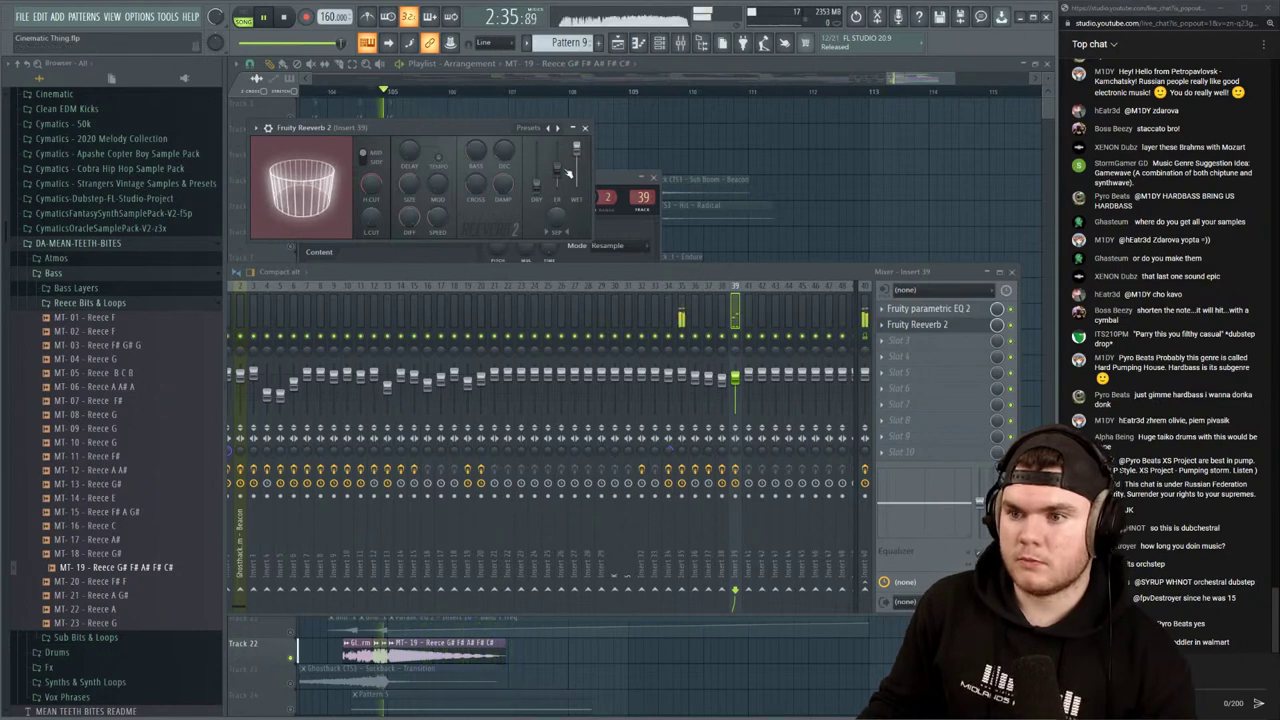
left_click_drag(557, 170, 566, 147)
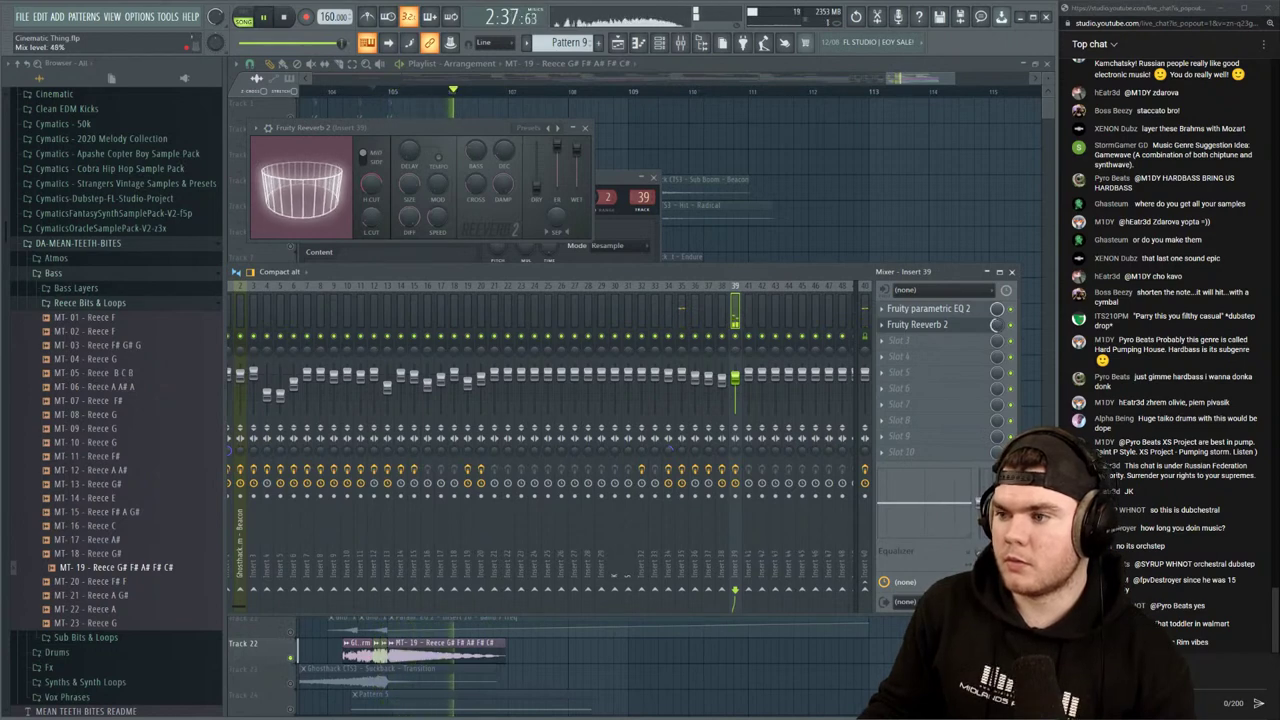
Compare reverb mix amounts on insert 39, set the Fruity Reeverb 2 mix level to 0%, and create an automation clip for it
left_click_drag(997, 325, 997, 292)
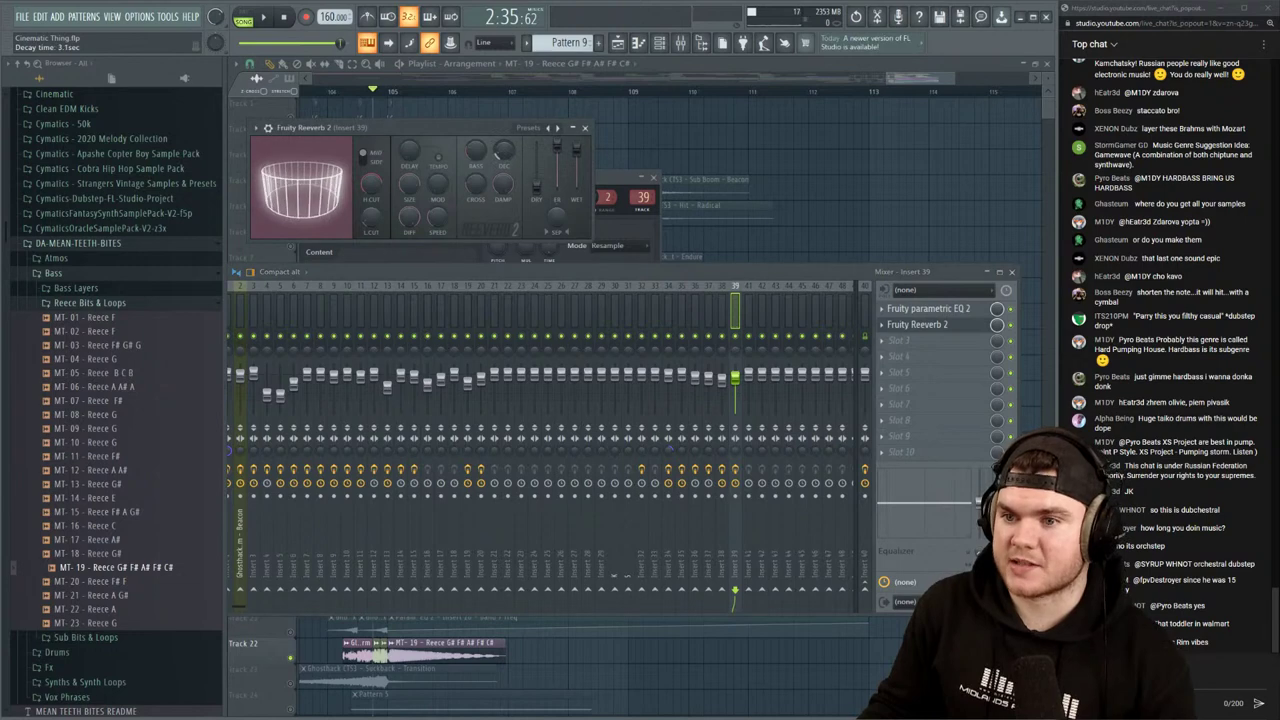
key("space")
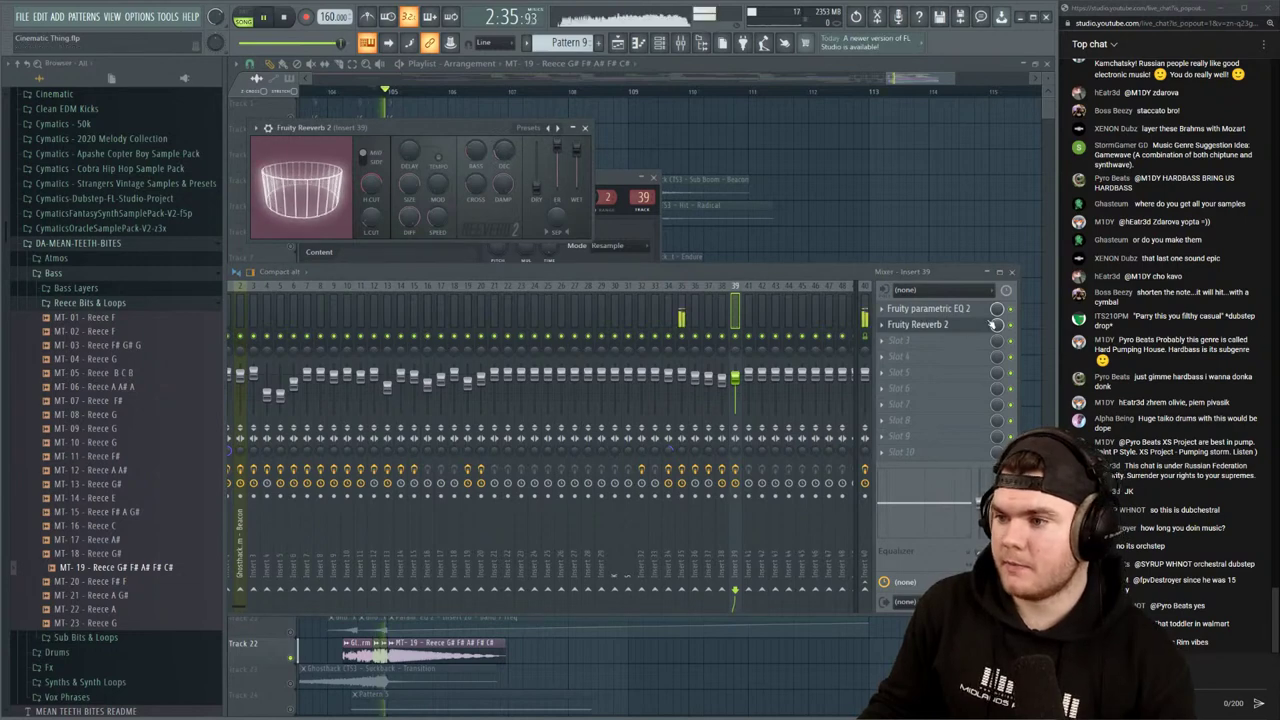
key("space")
left_click_drag(996, 325, 996, 425)
right_click(999, 327)
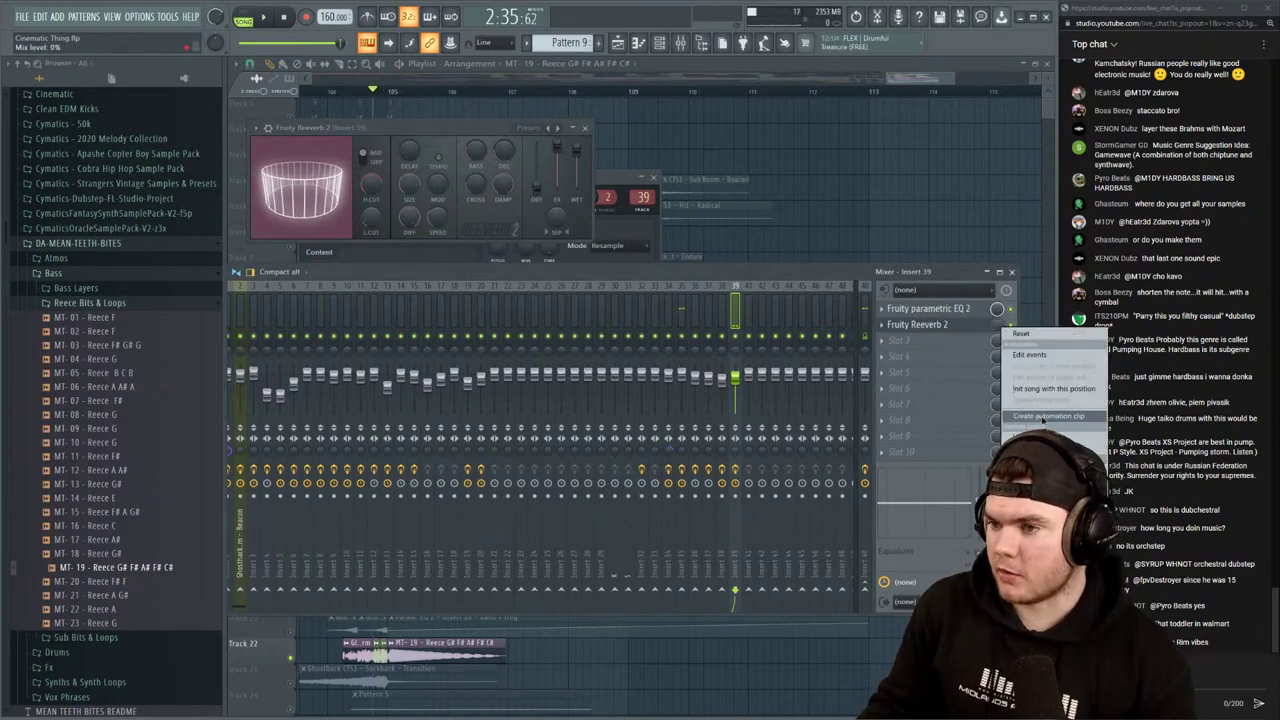
left_click(1042, 416)
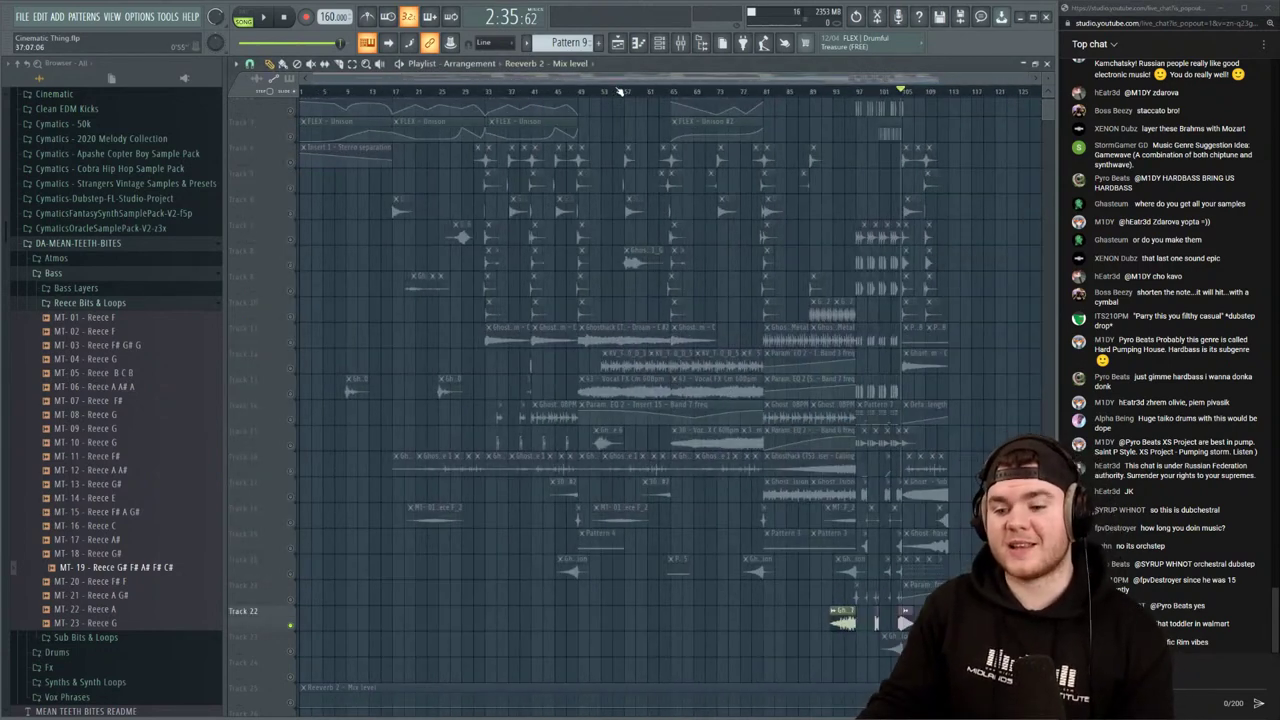
Shorten the Reeverb 2 mix level automation clip on Track 25 to five bars from bar 105, rising to a mid-clip peak and falling back
scroll(500, 400, "down", 4)
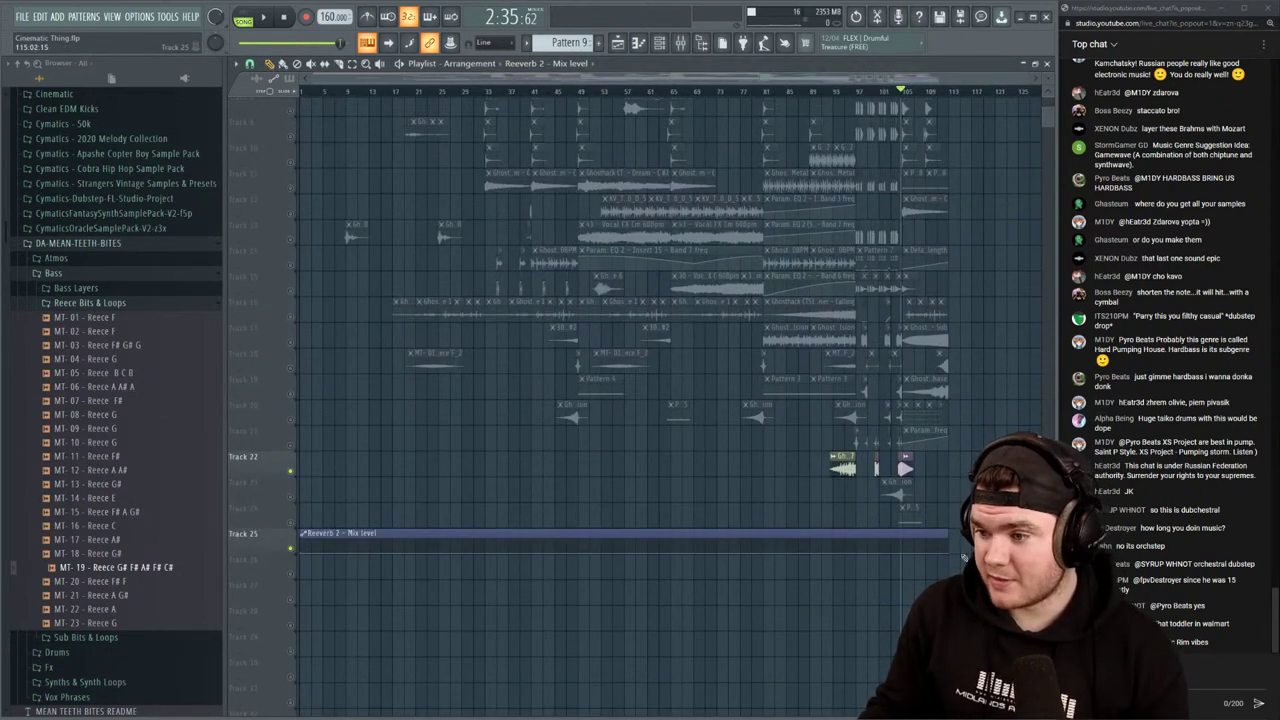
left_click_drag(950, 552, 333, 617)
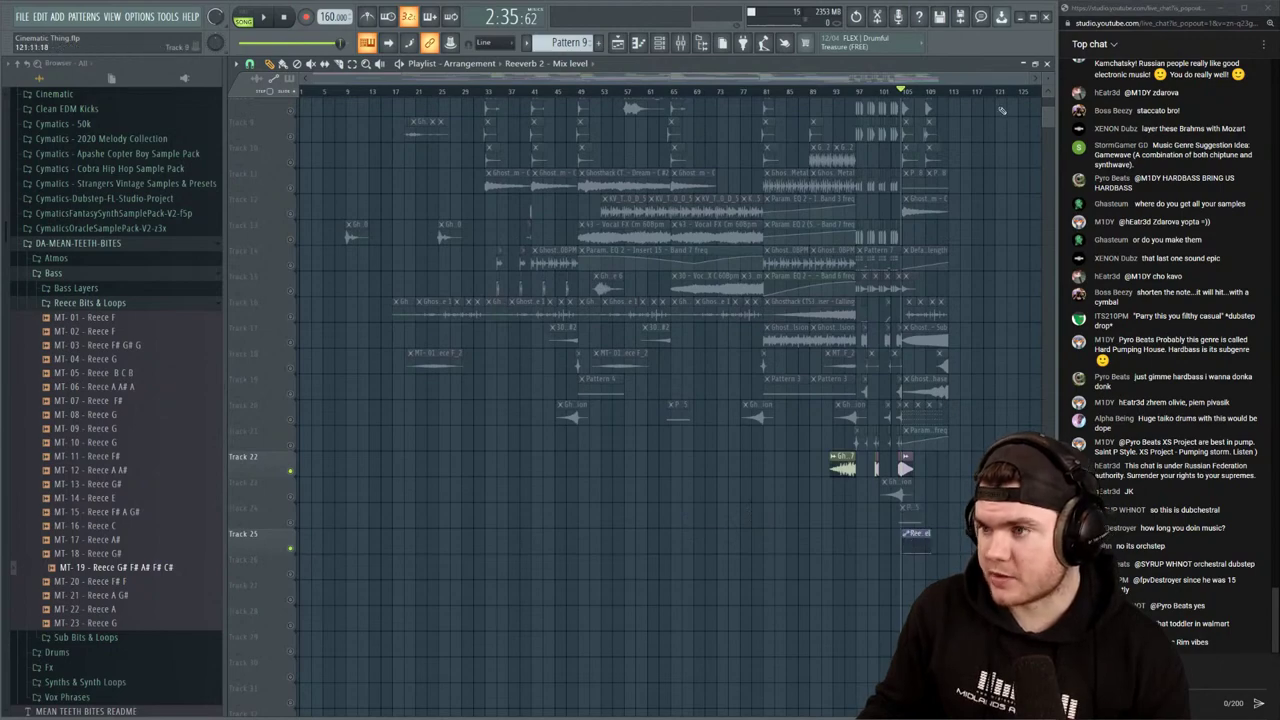
scroll(971, 97, "up", 7)
scroll(971, 97, "down", 3)
scroll(646, 93, "up", 1)
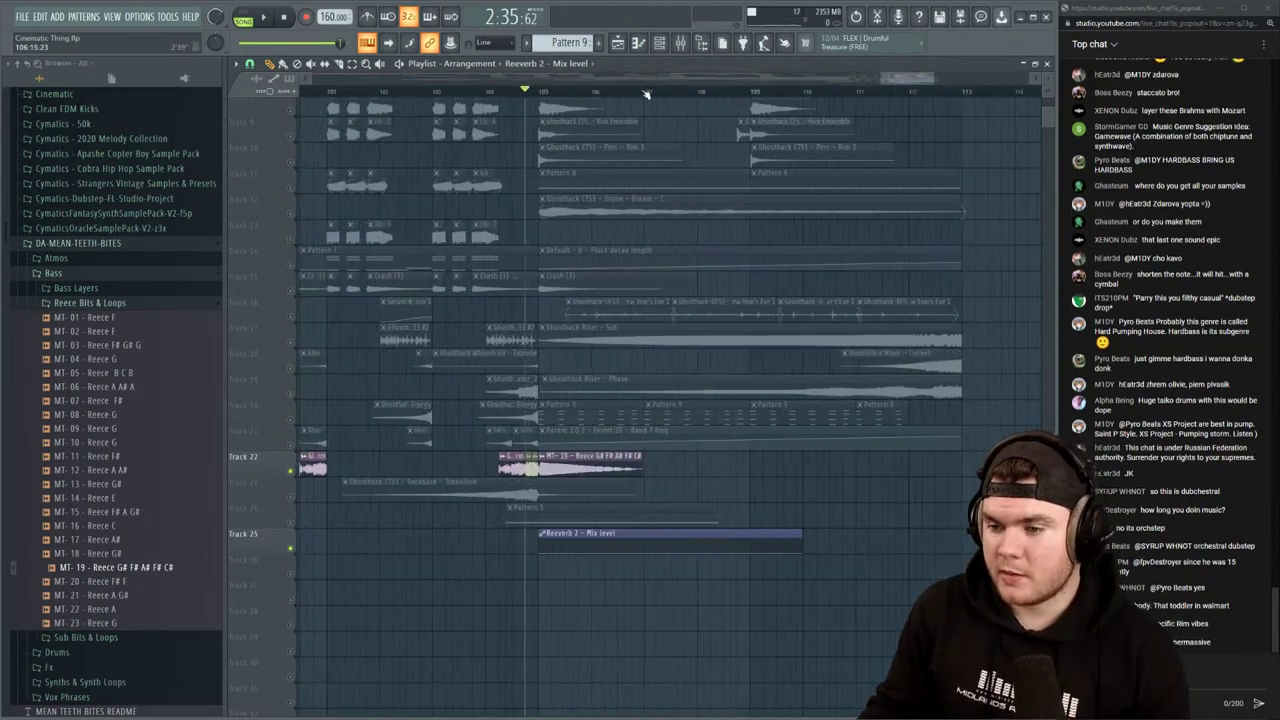
scroll(646, 93, "up", 2)
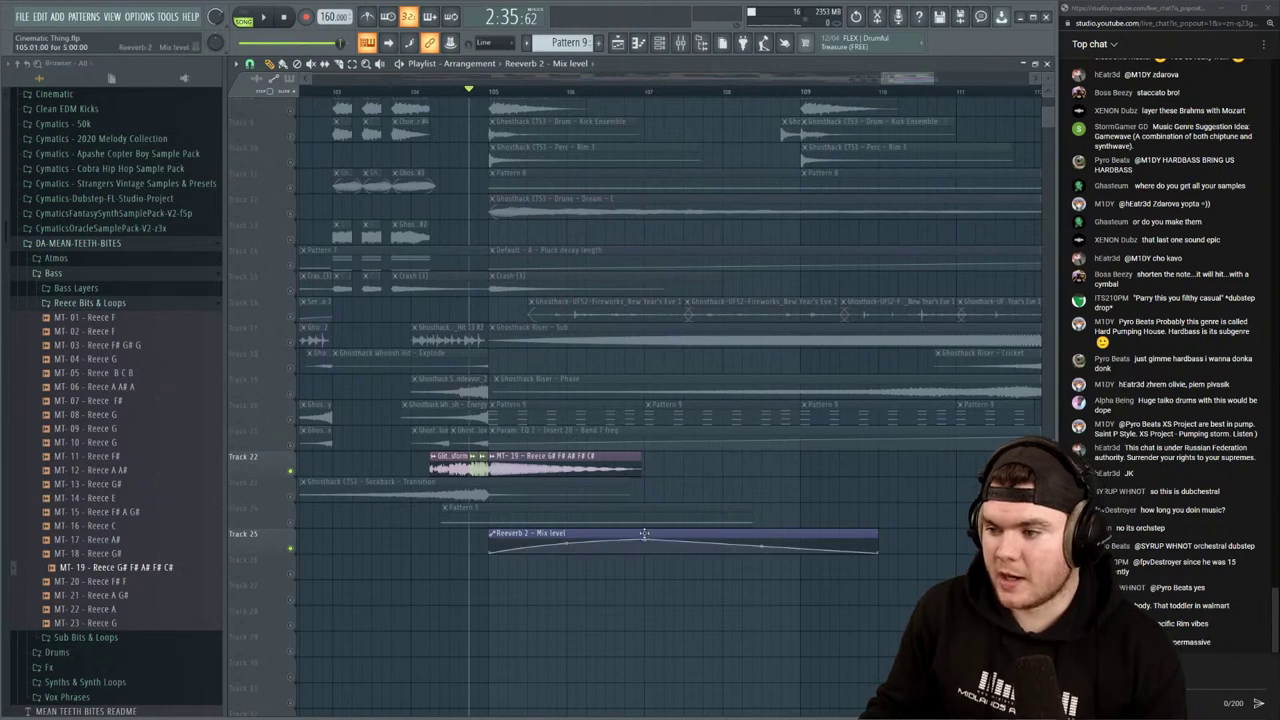
During playback, move the reverb automation's peak about half a bar later and reset the tension of the rising curve
key("space")
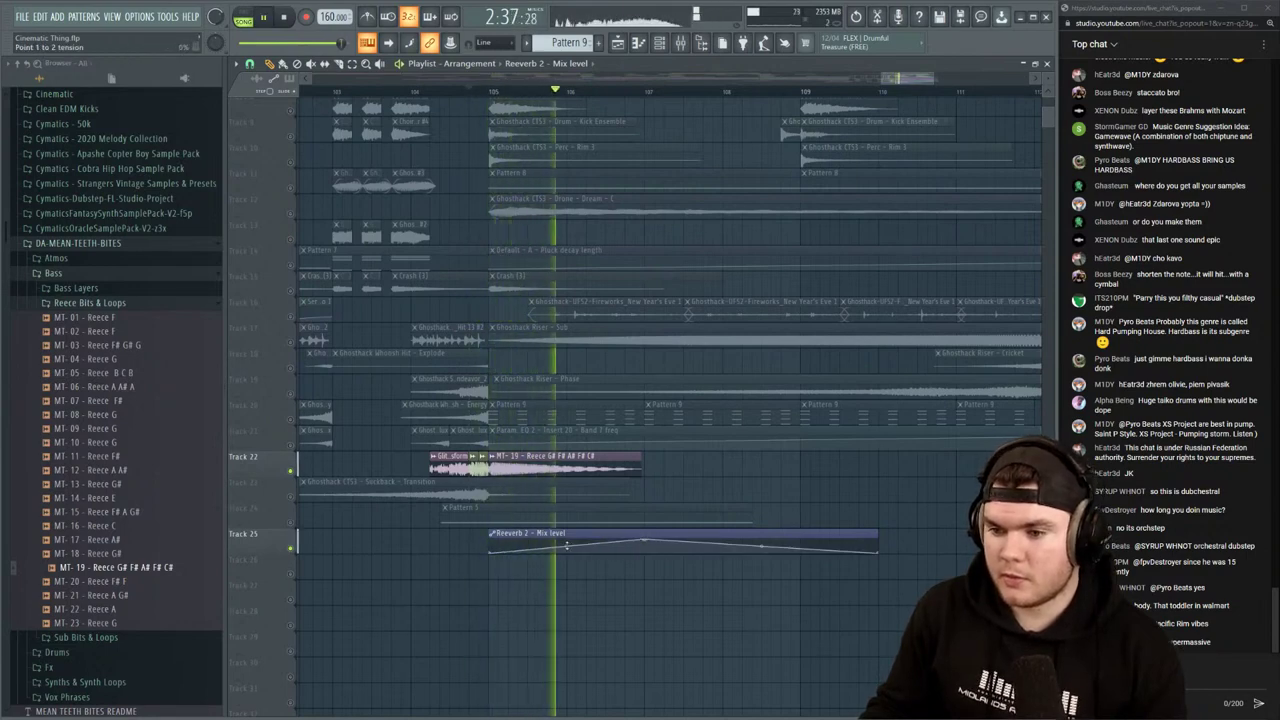
key("space")
key("space")
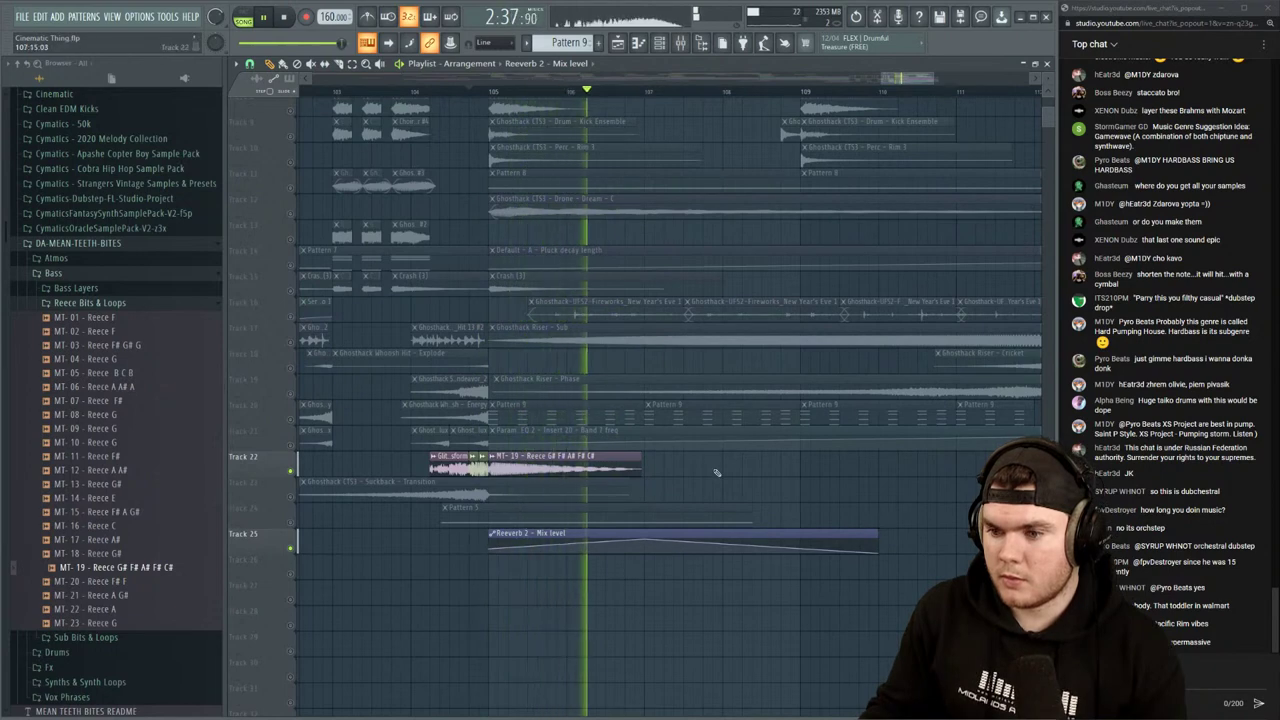
left_click_drag(643, 539, 699, 532)
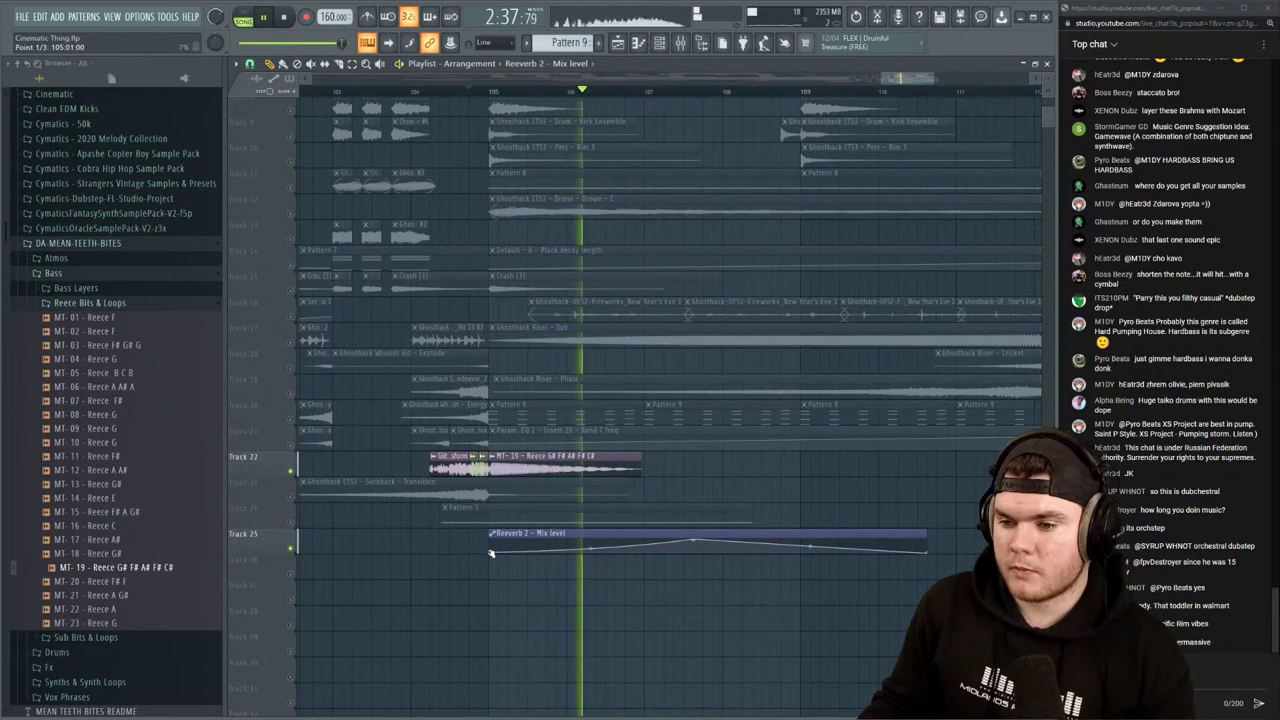
right_click(590, 548)
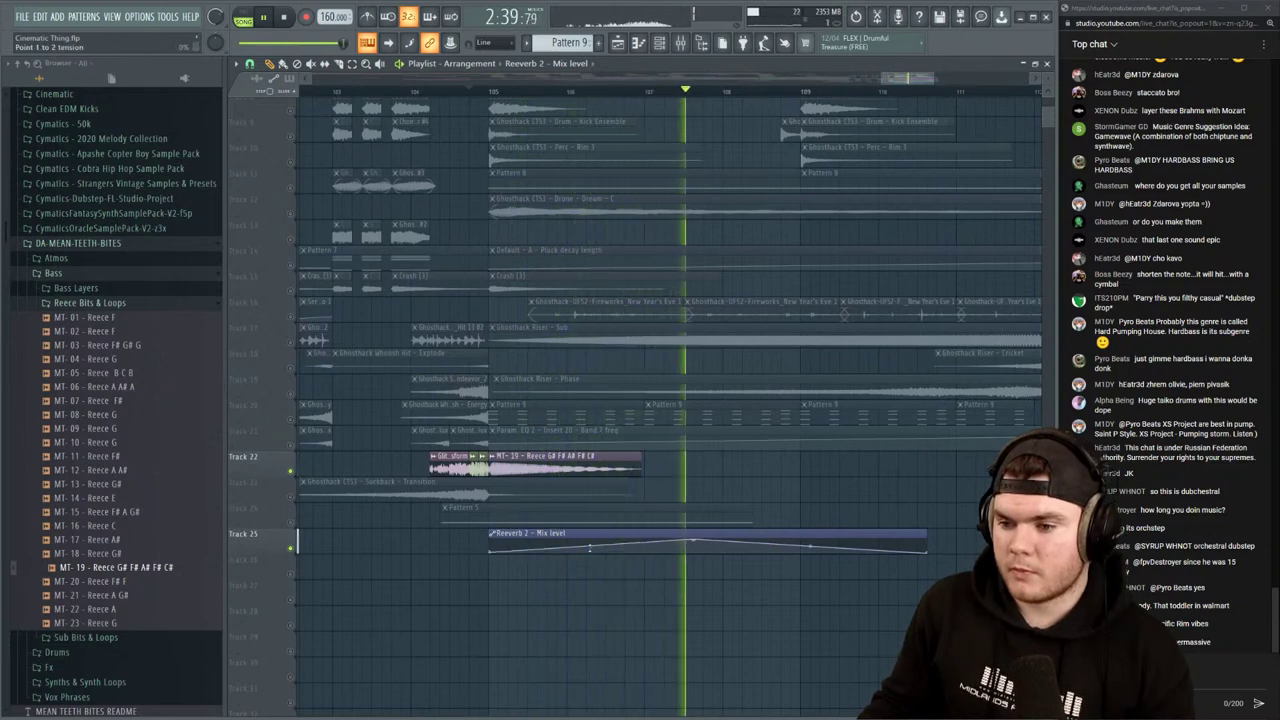
key("space")
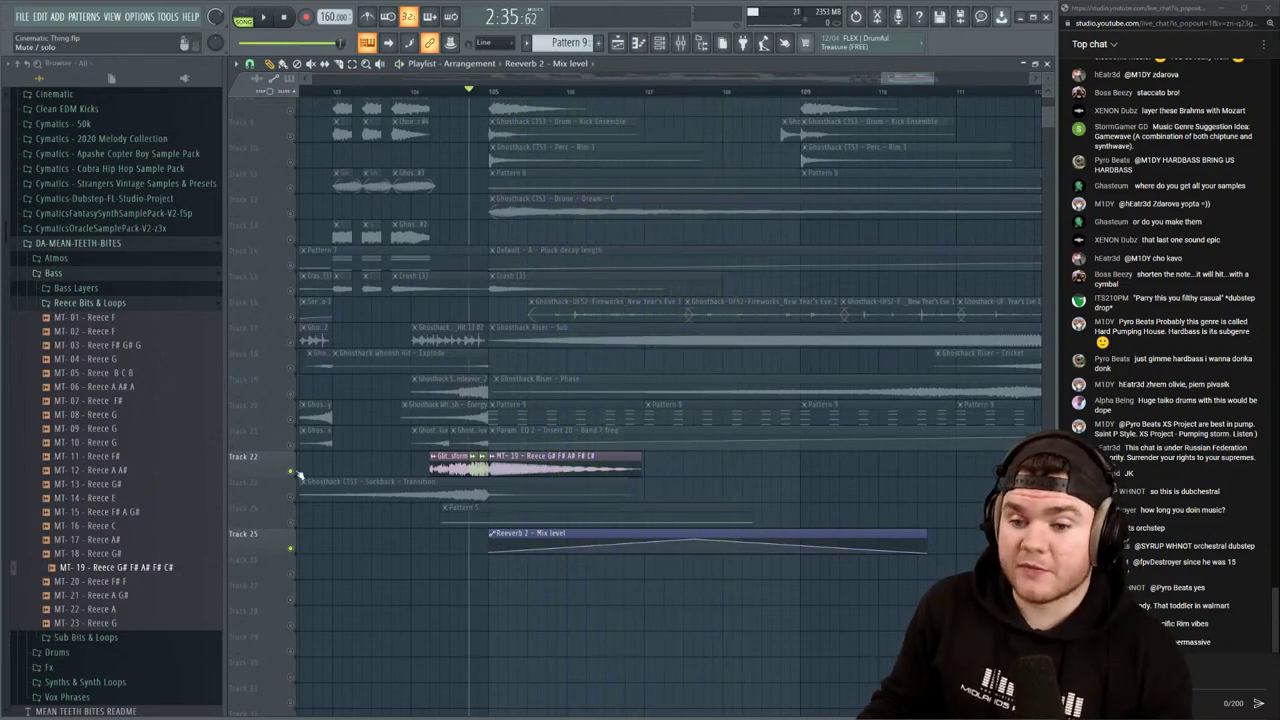
Take the tracks out of solo and play the full mix from bar 104
right_click(291, 550)
right_click(291, 550)
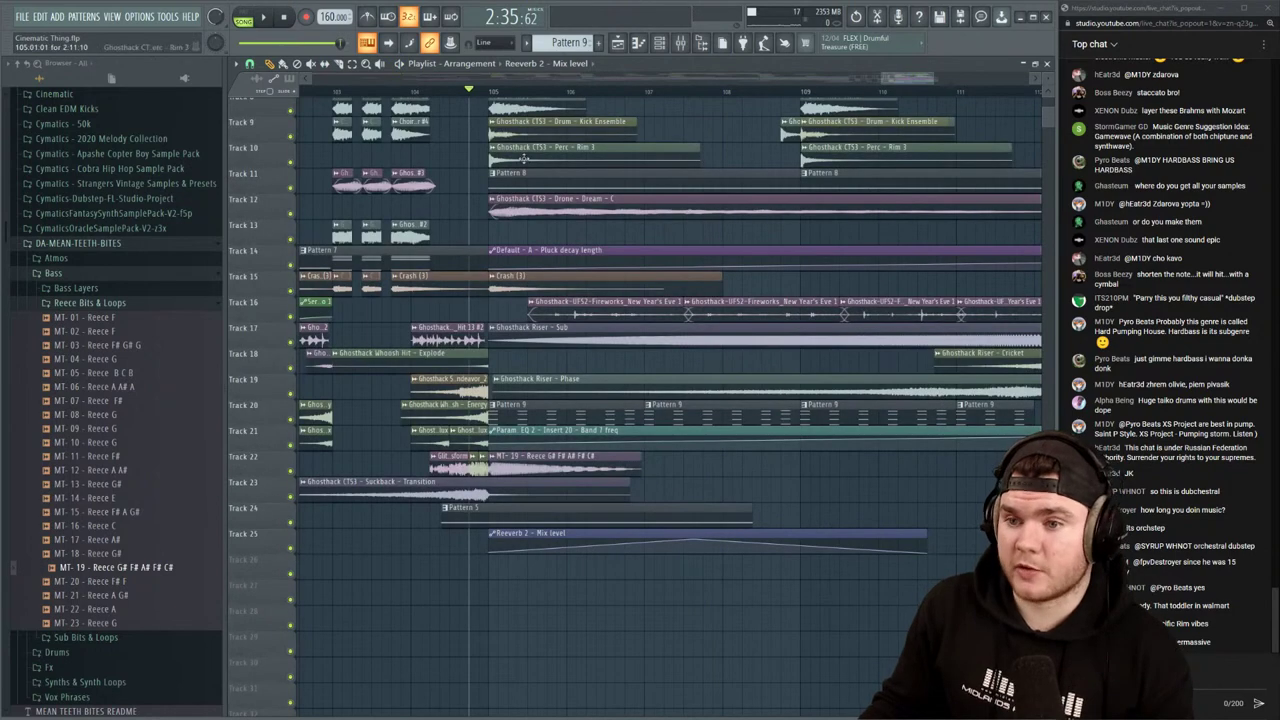
left_click(419, 93)
key("space")
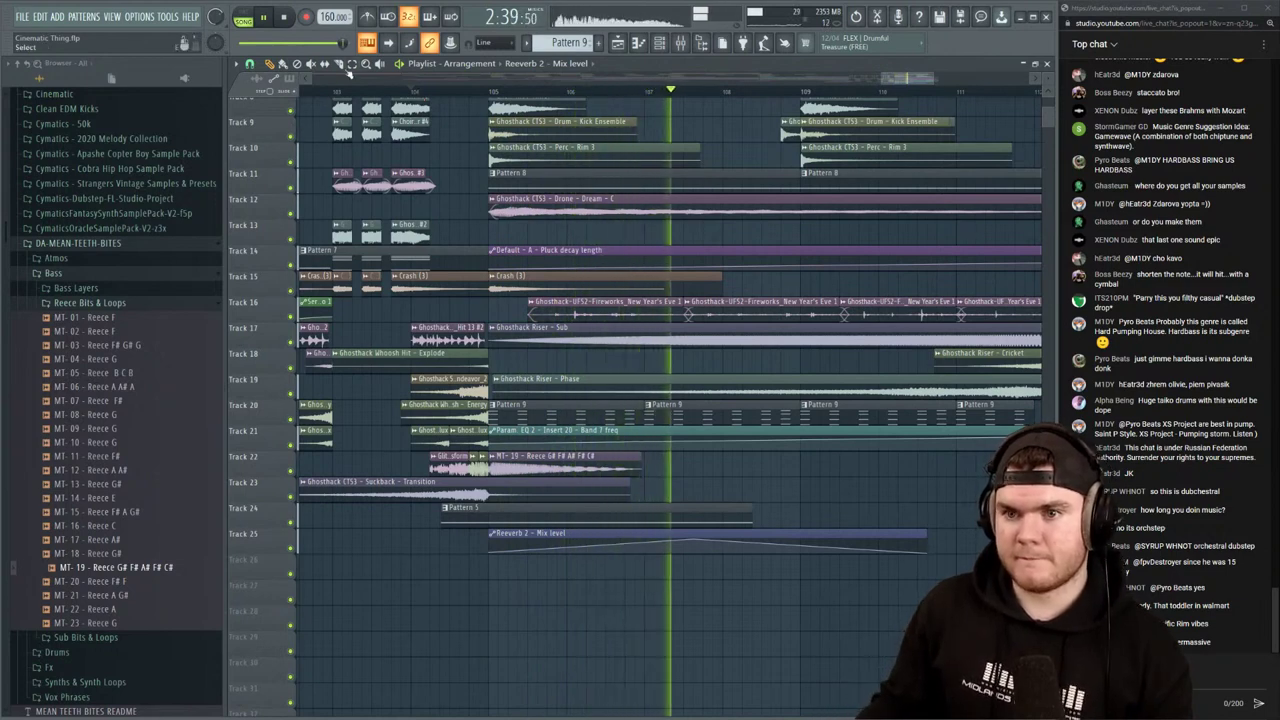
key("space")
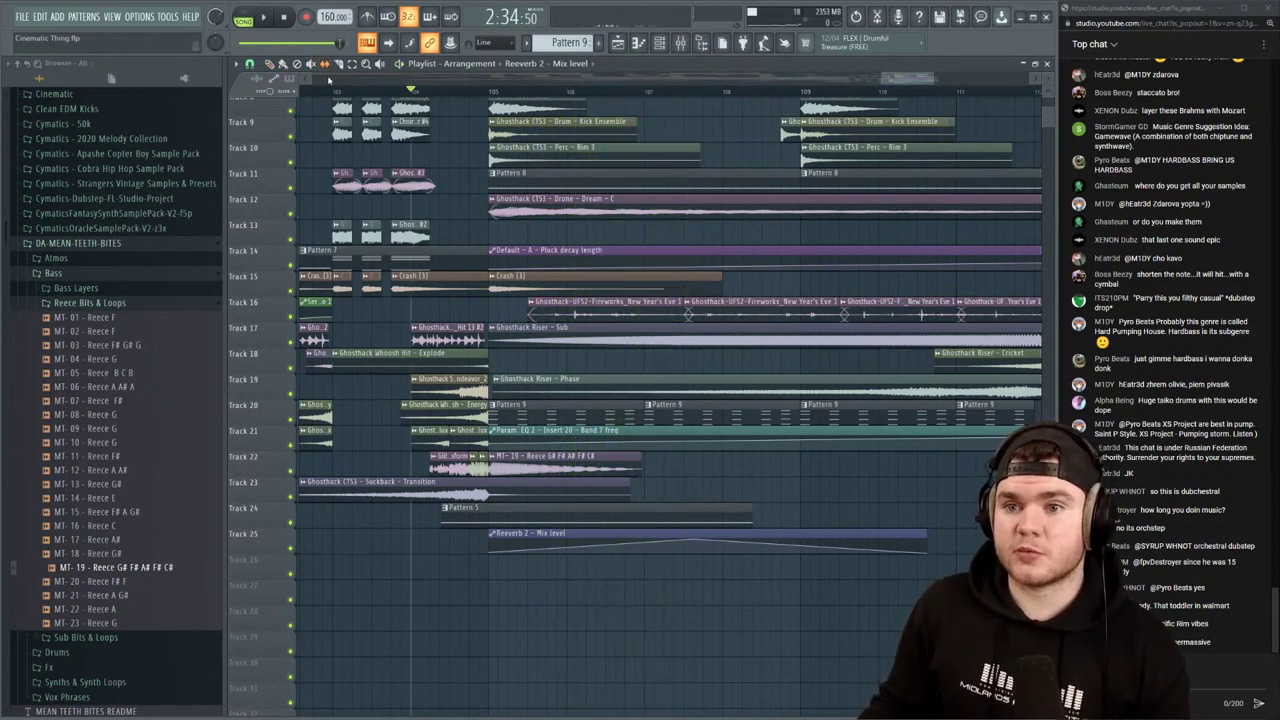
Set the MT-19 reese clip's sample start offset to 0% and listen to it in the mix
double_click(553, 470)
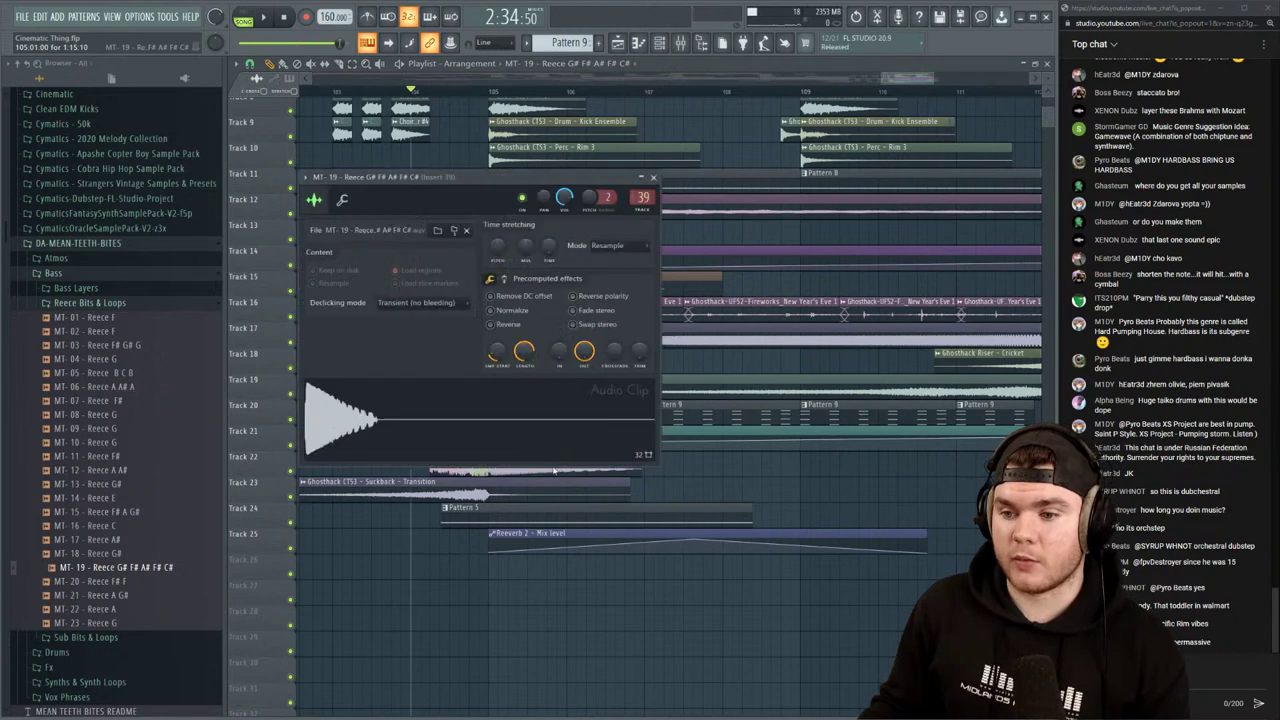
left_click_drag(486, 177, 551, 93)
left_click_drag(567, 270, 567, 290)
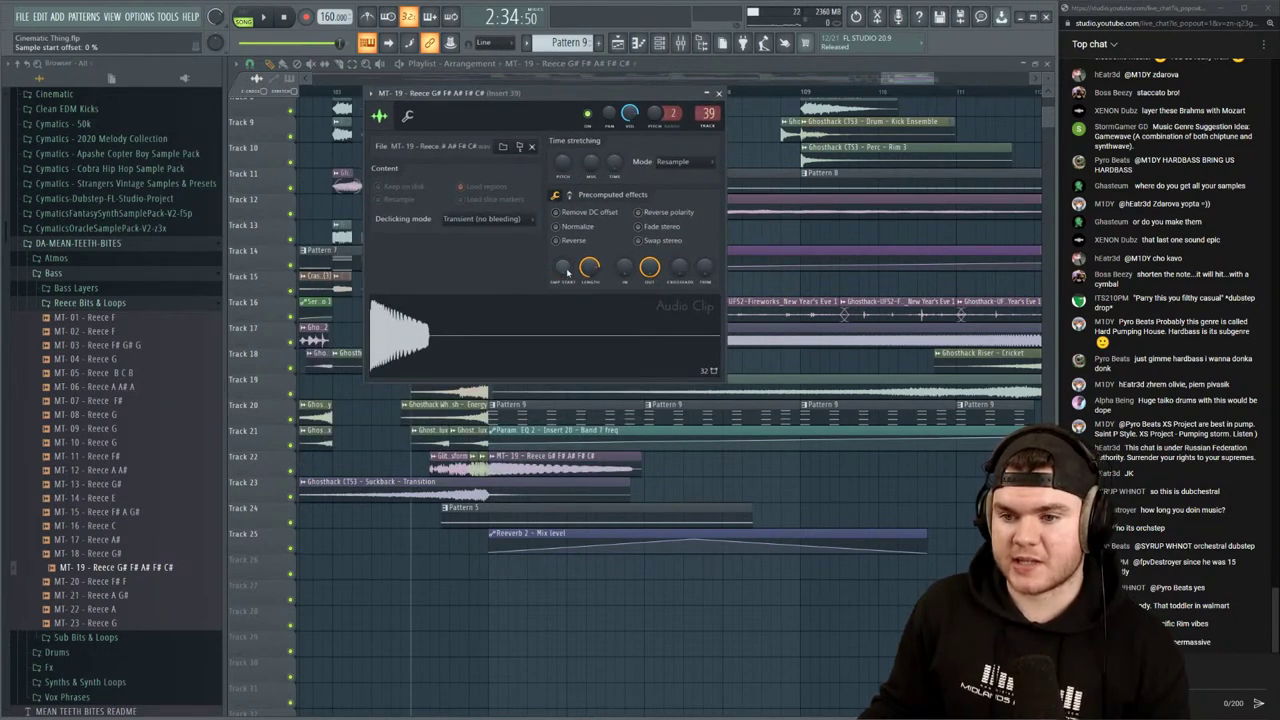
key("space")
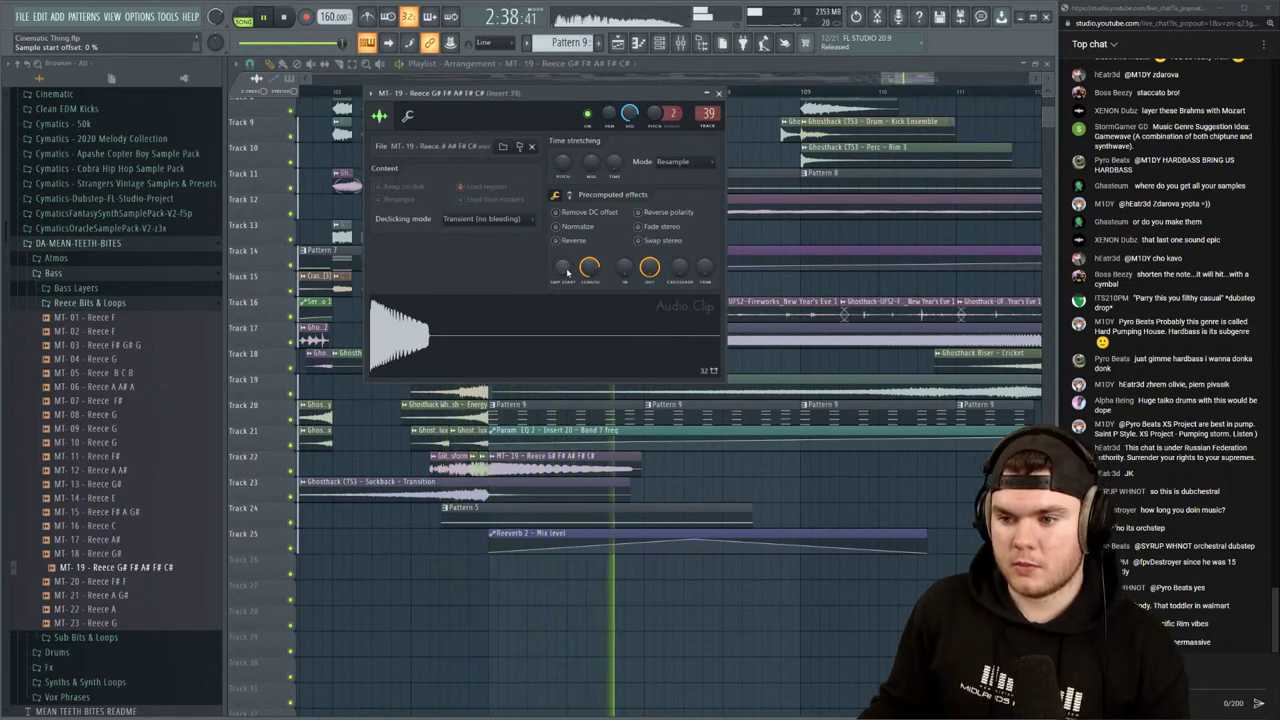
key("space")
Audition the reese clip with sample start offsets of 38%, 56% and 75%, and return the offset to 0%
left_click_drag(567, 272, 567, 238)
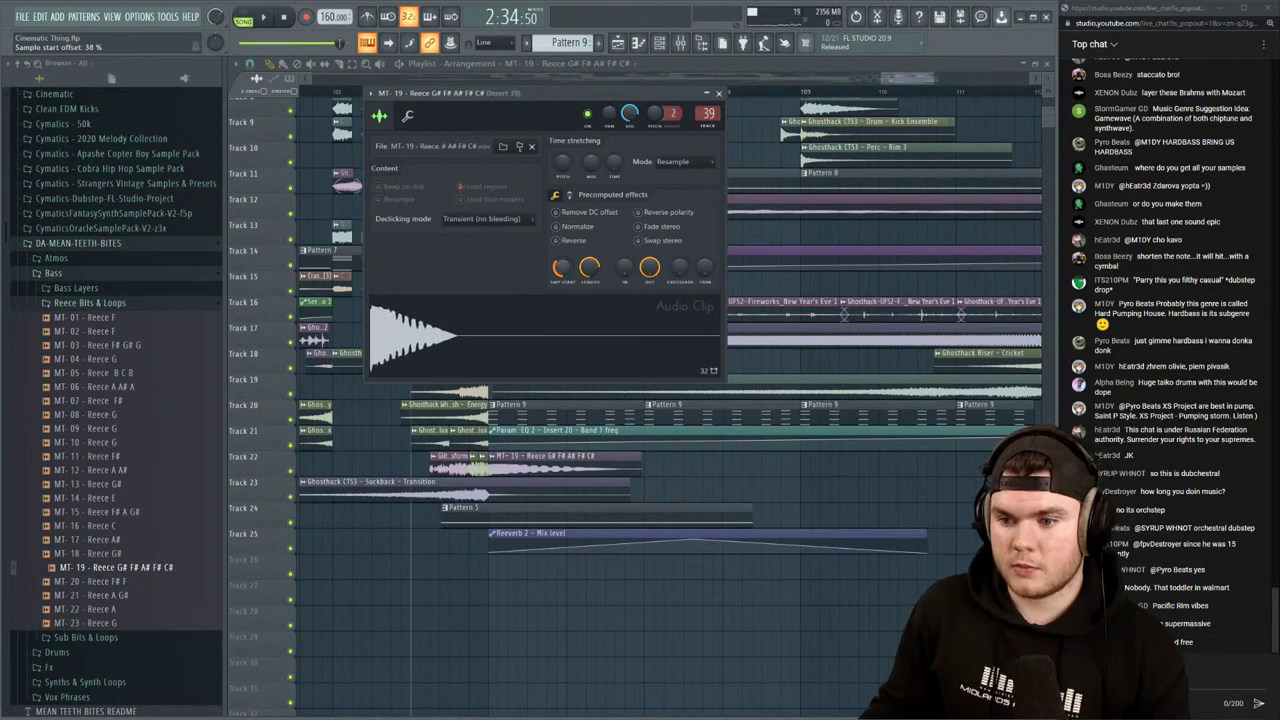
key("space")
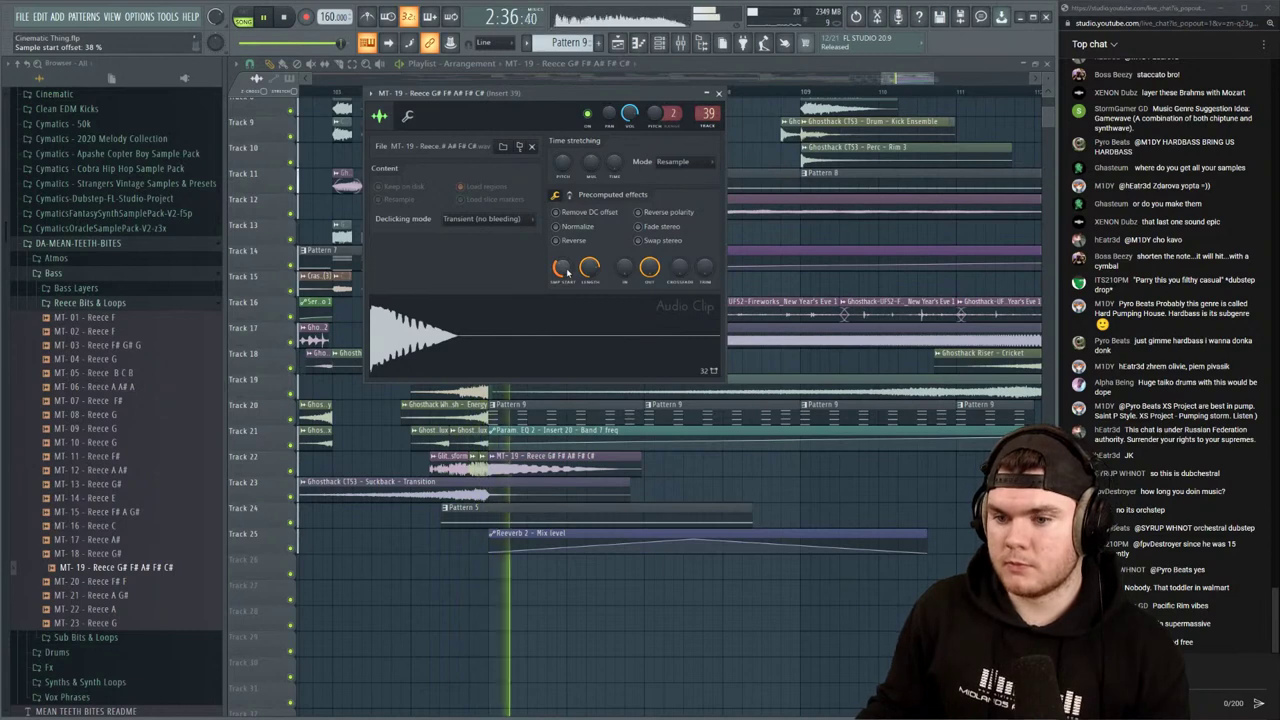
key("space")
left_click_drag(567, 270, 567, 255)
key("space")
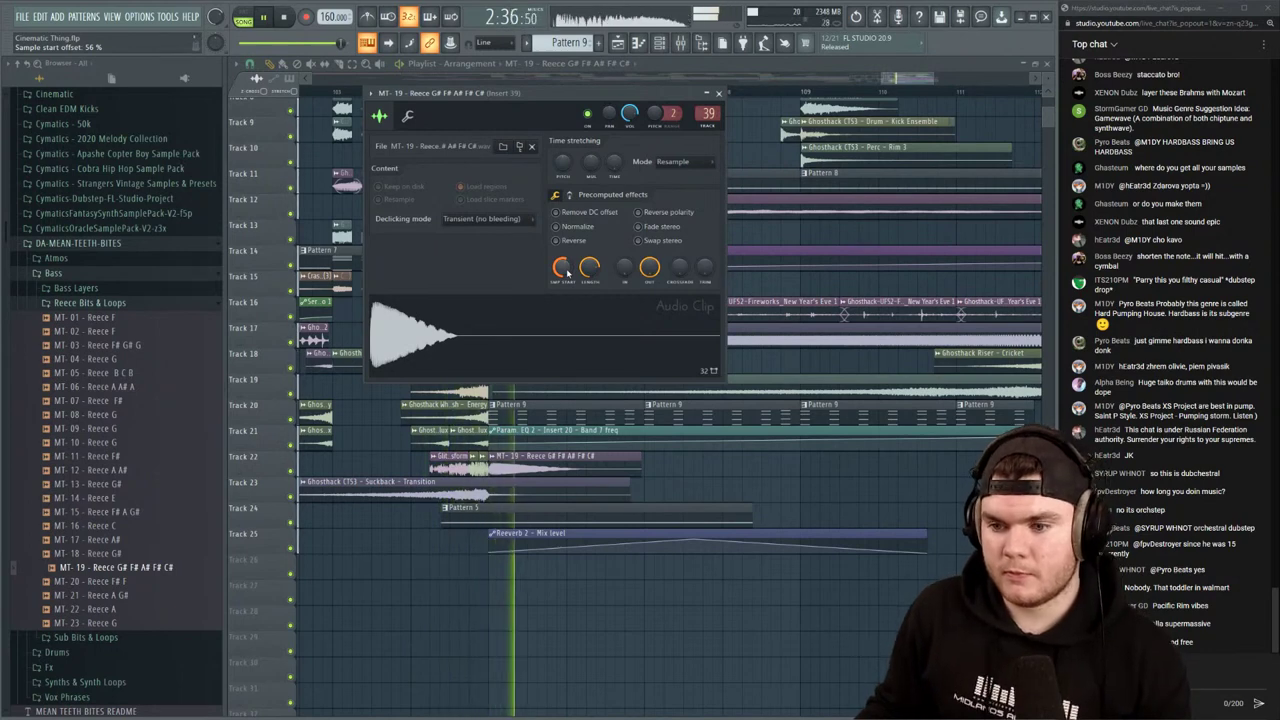
key("space")
left_click_drag(564, 268, 564, 254)
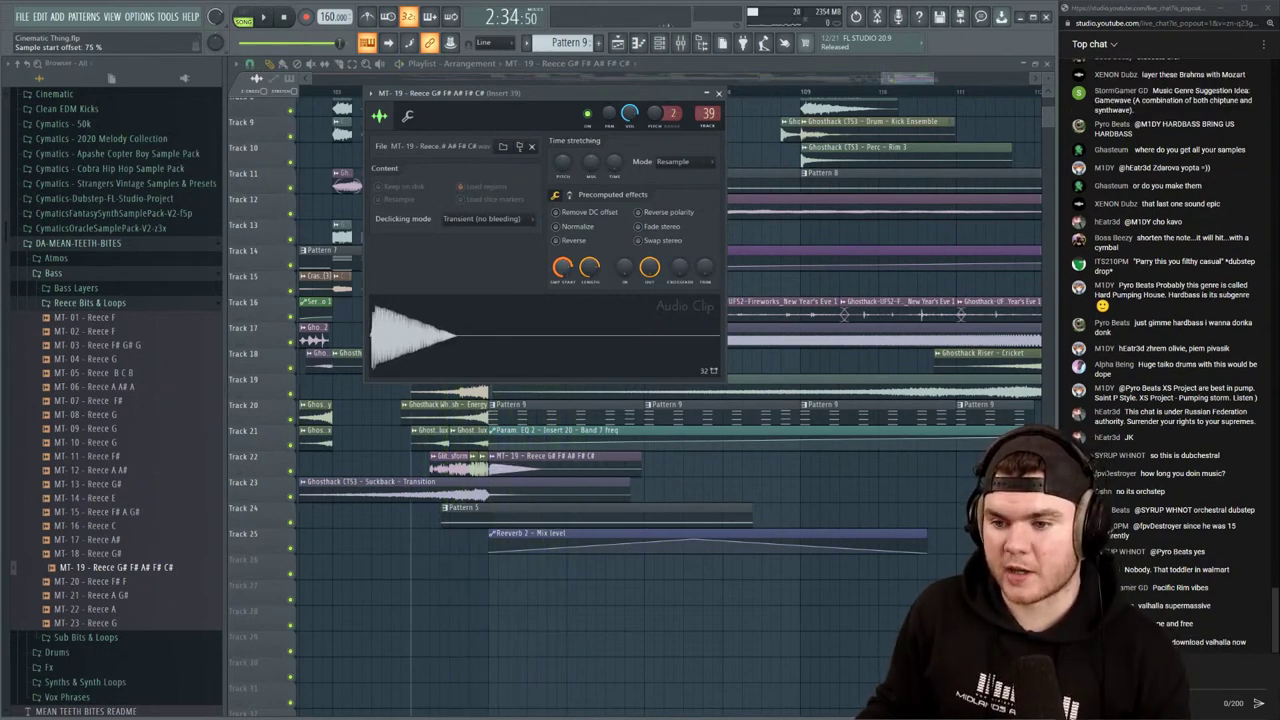
key("space")
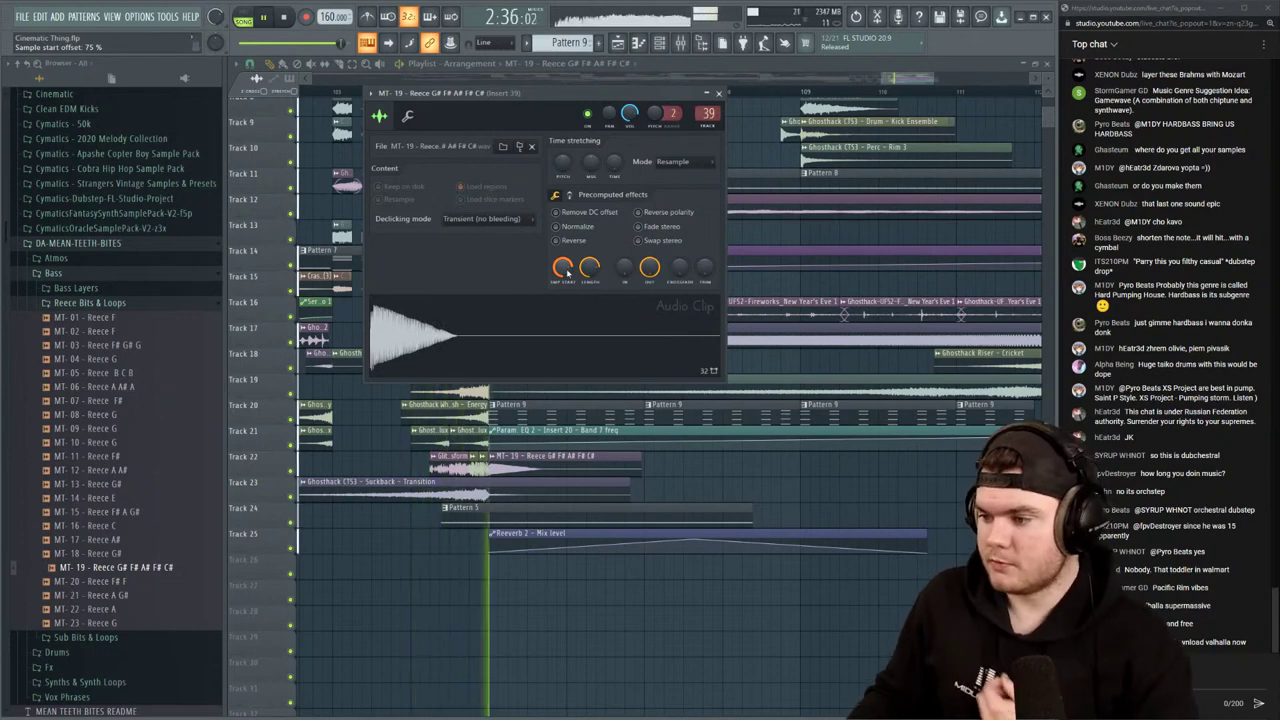
key("space")
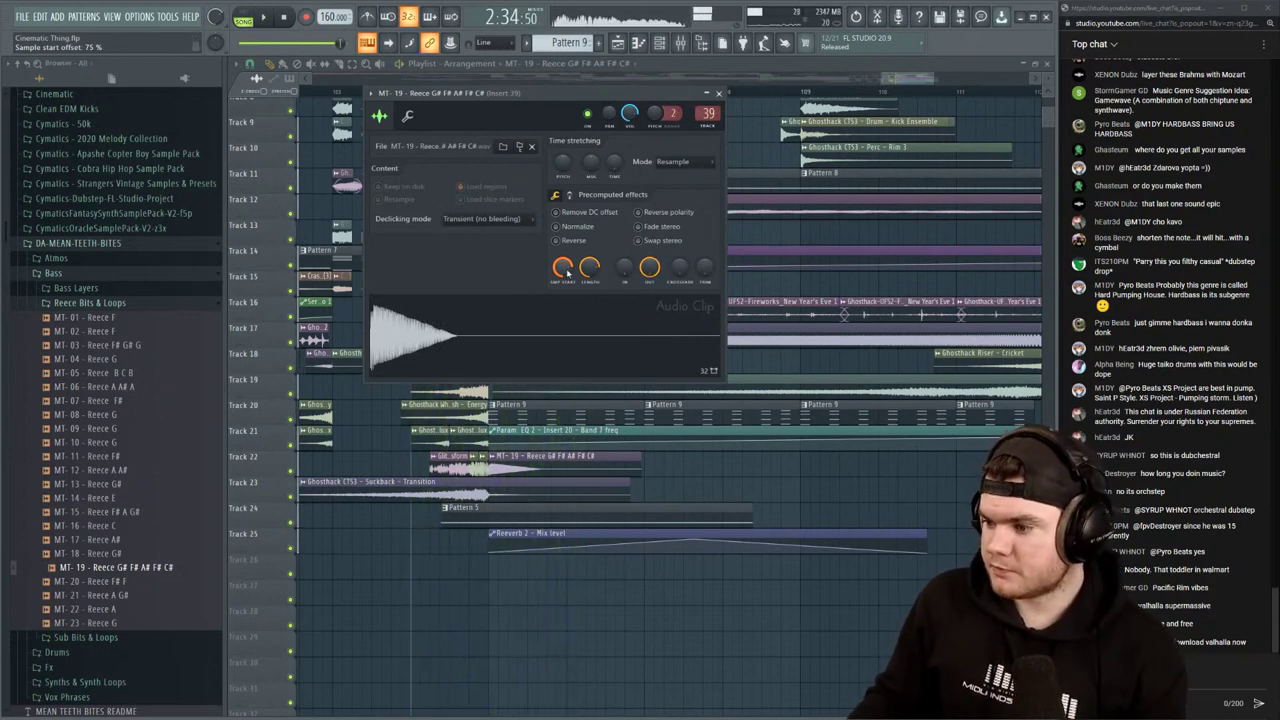
left_click_drag(563, 267, 563, 322)
key("space")
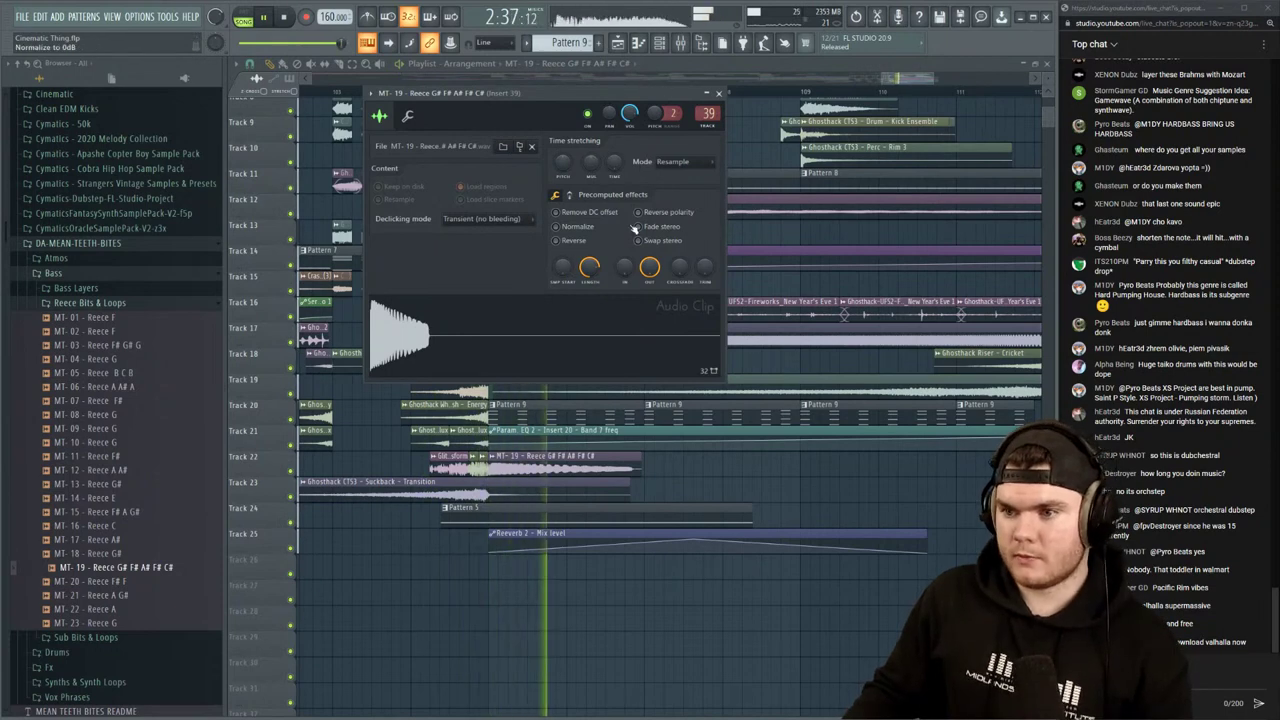
Close the reese clip's settings and listen to the arrangement after bar 105 with all its tracks in view
left_click(718, 92)
scroll(716, 93, "down", 2)
scroll(716, 93, "down", 1)
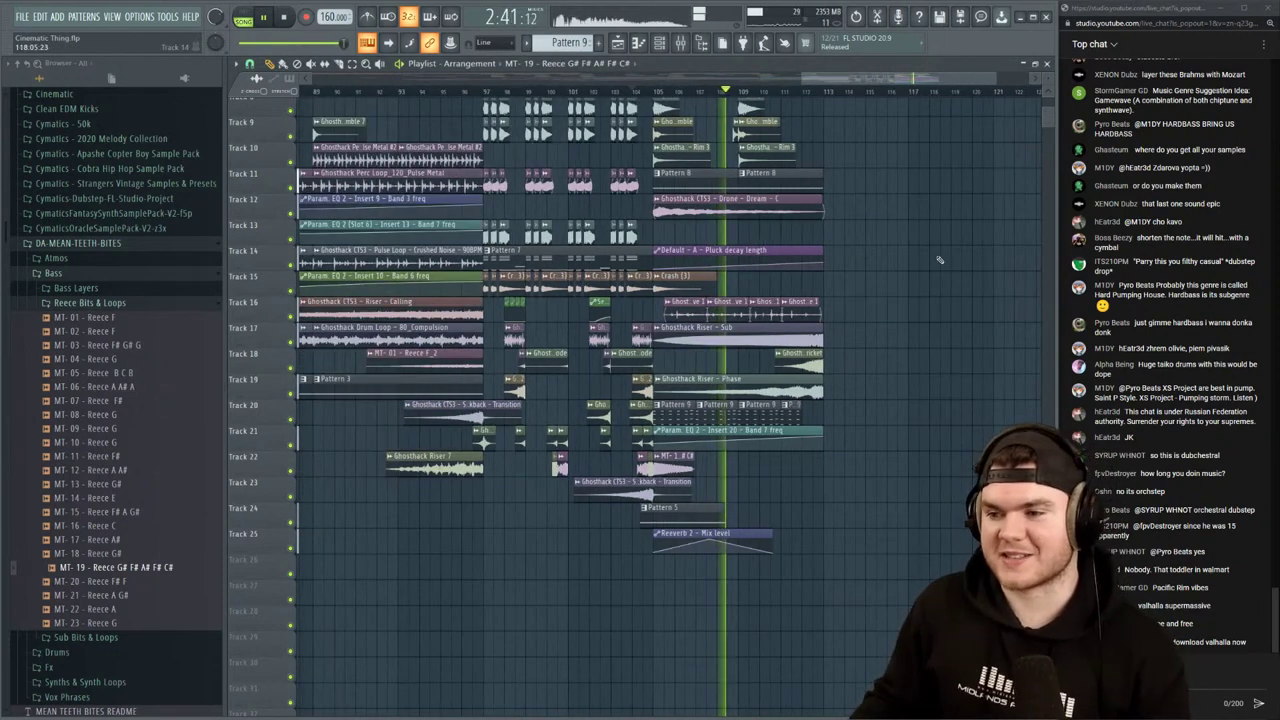
scroll(939, 262, "up", 4)
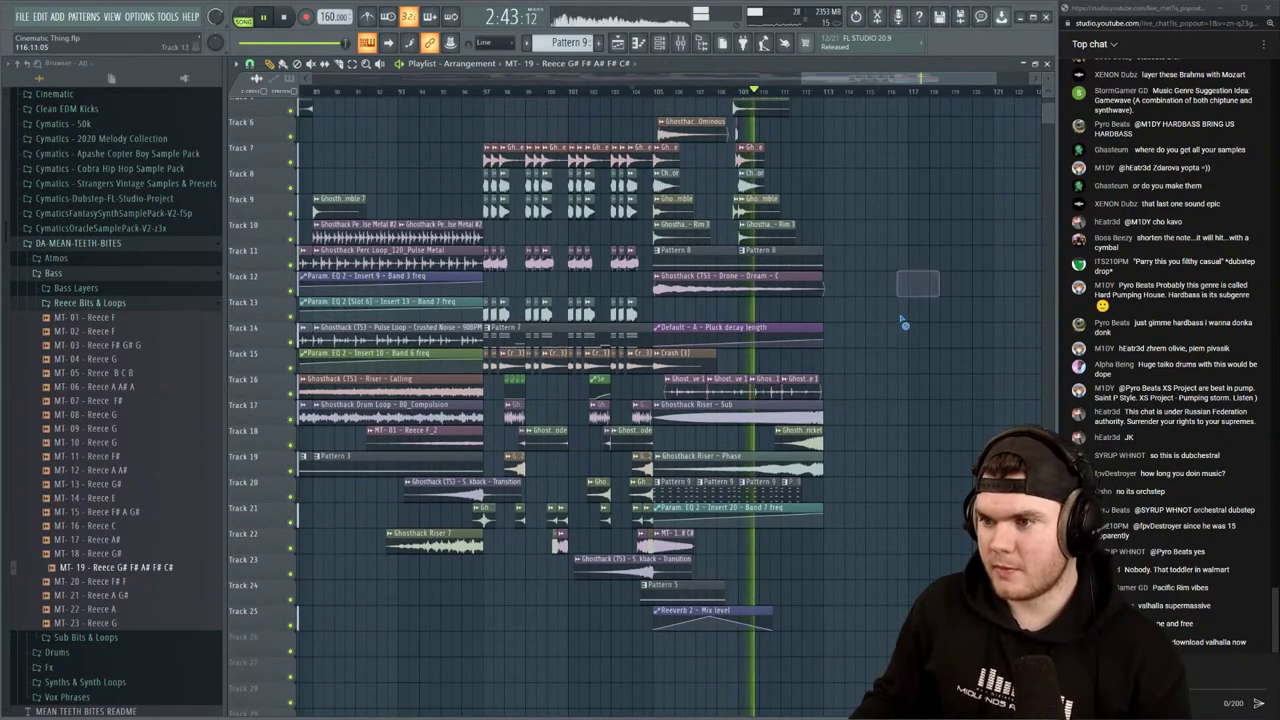
scroll(910, 300, "up", 3)
scroll(905, 340, "down", 2)
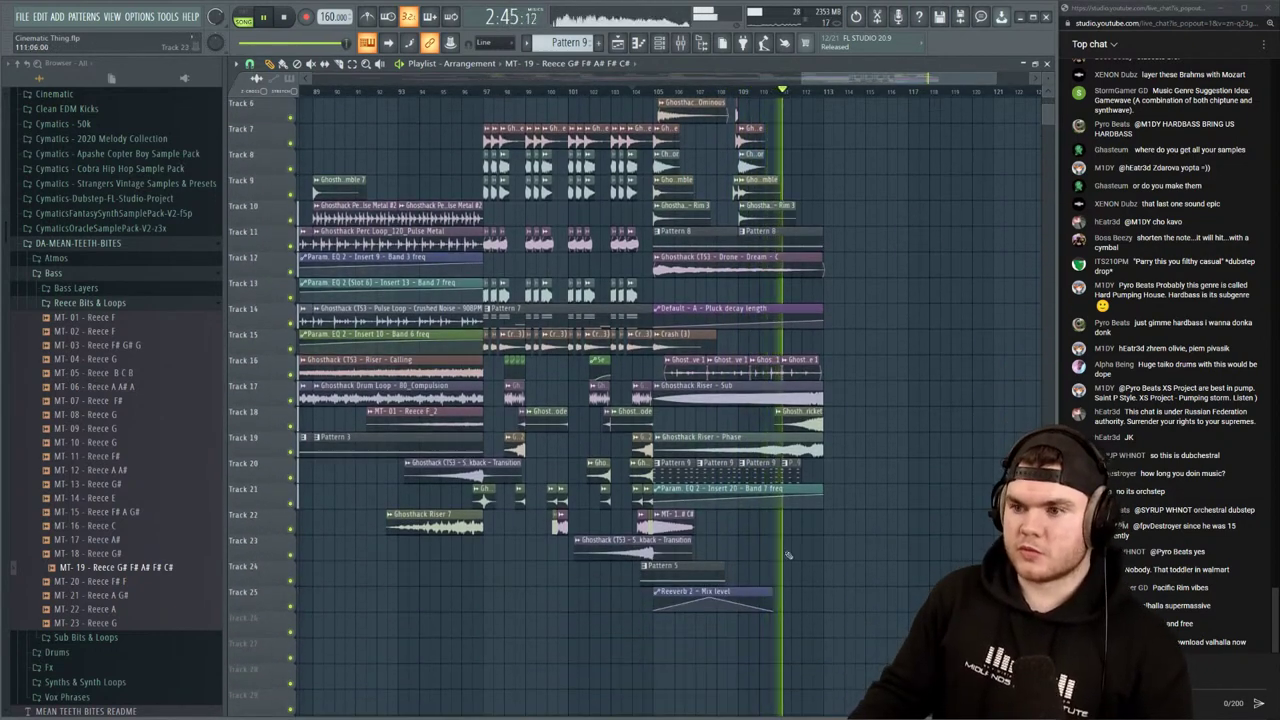
scroll(817, 595, "down", 1)
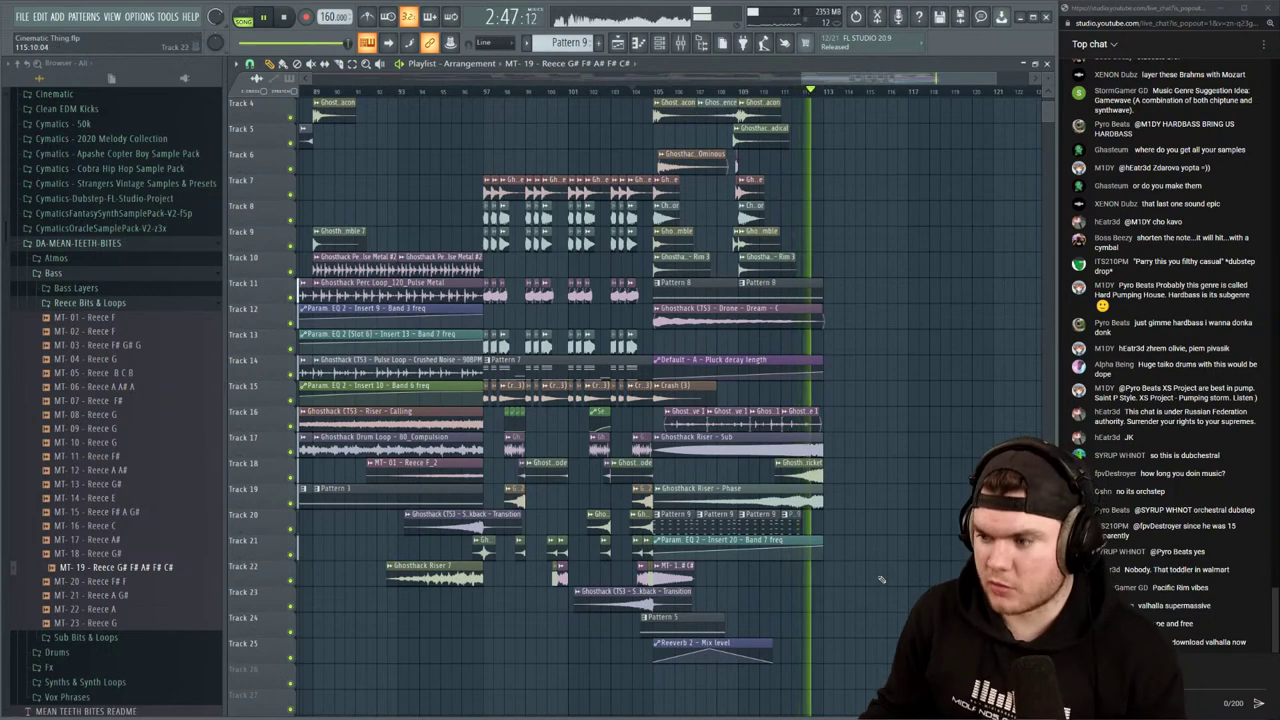
key("space")
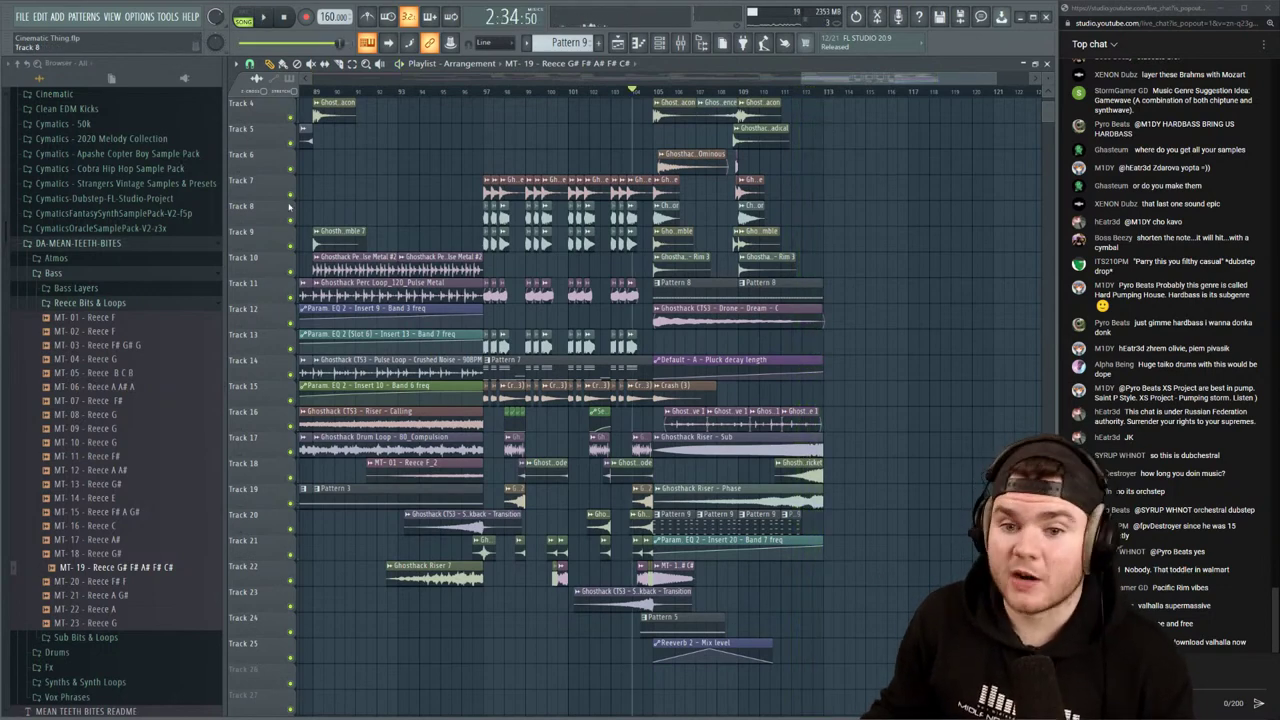
Collapse the DA-MEAN-TEETH-BITES sample folders and open Cinematic > Ghosthack - Quantum Force Volume 2 > Loops > Ensemble Loops
left_click(90, 303)
left_click(80, 273)
left_click(80, 244)
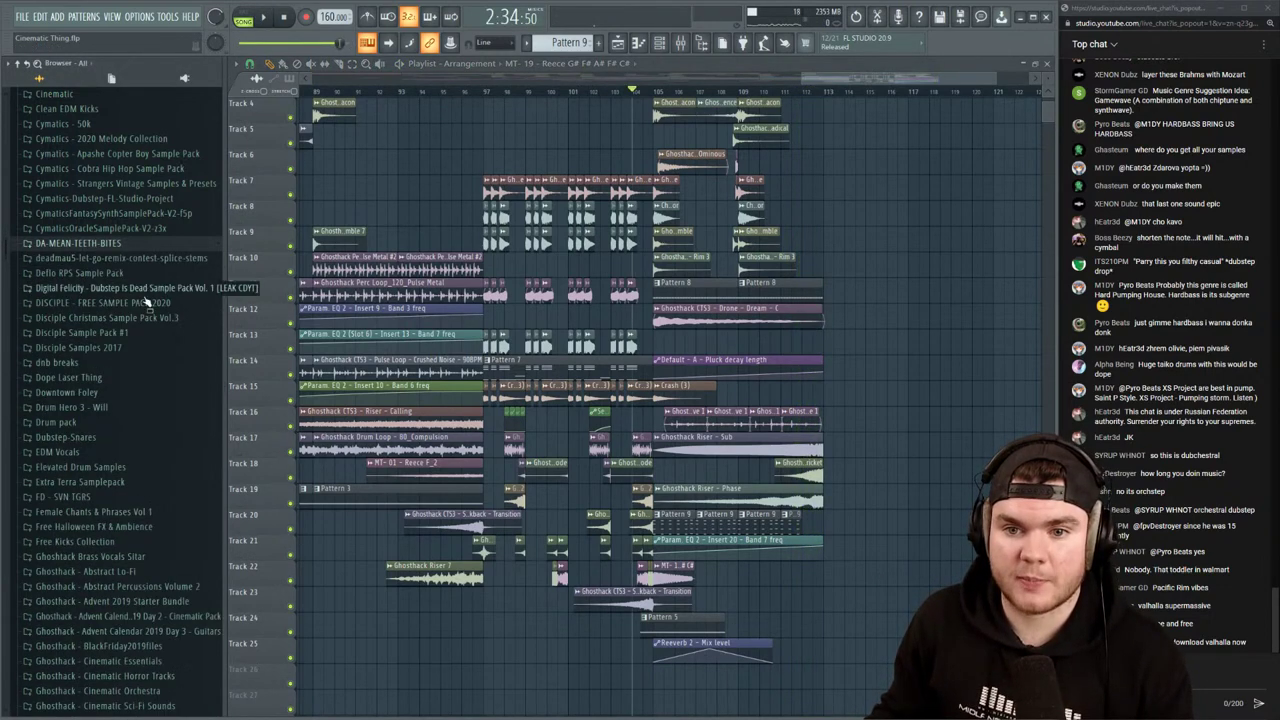
scroll(122, 262, "up", 5)
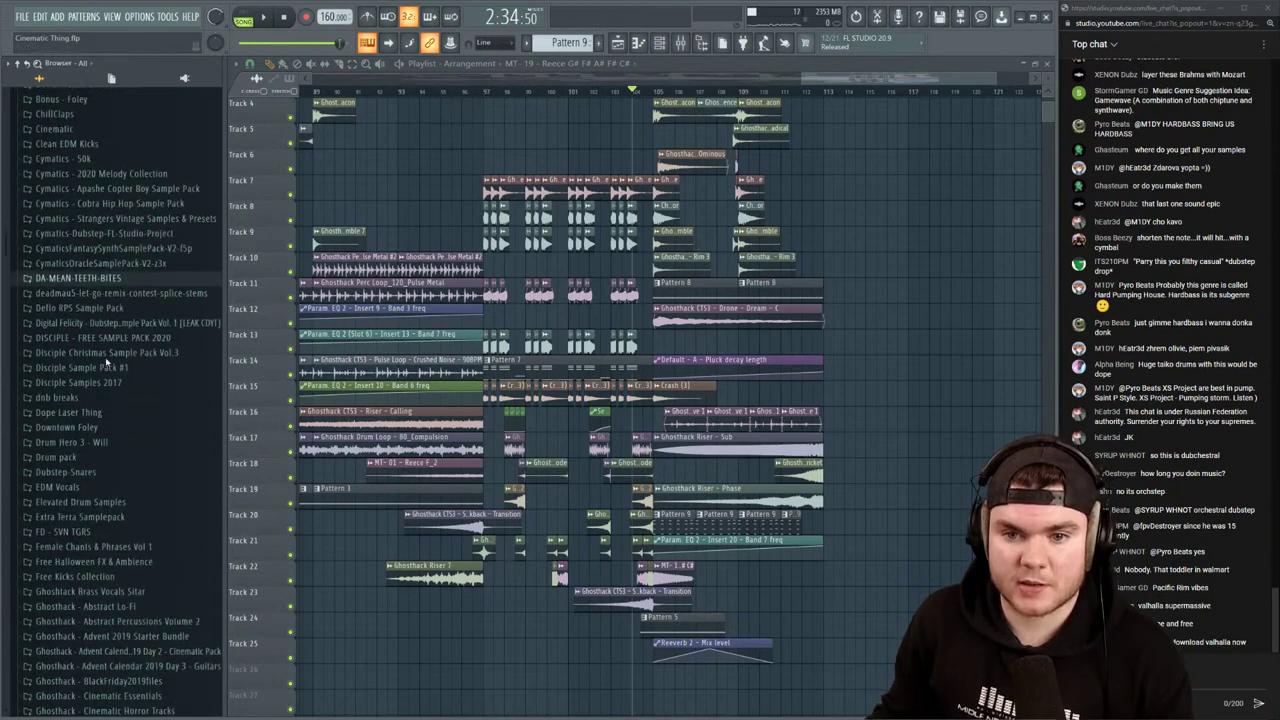
left_click(68, 271)
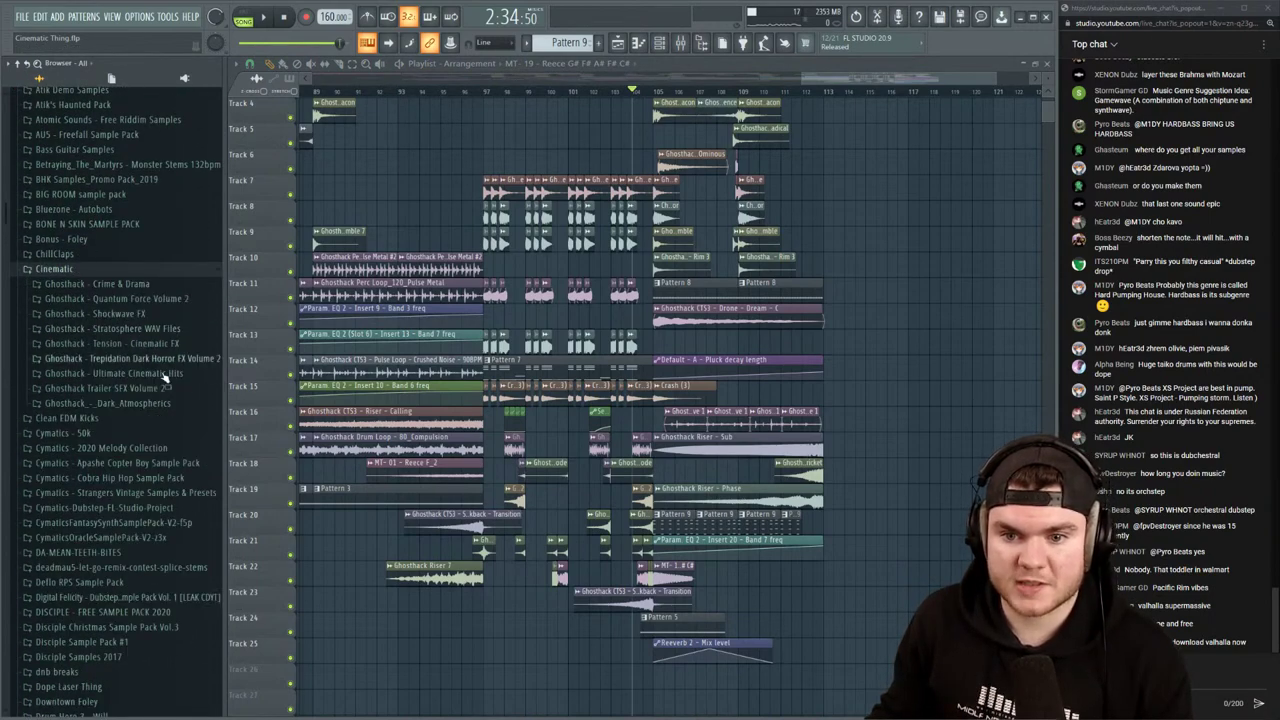
left_click(130, 298)
left_click(127, 314)
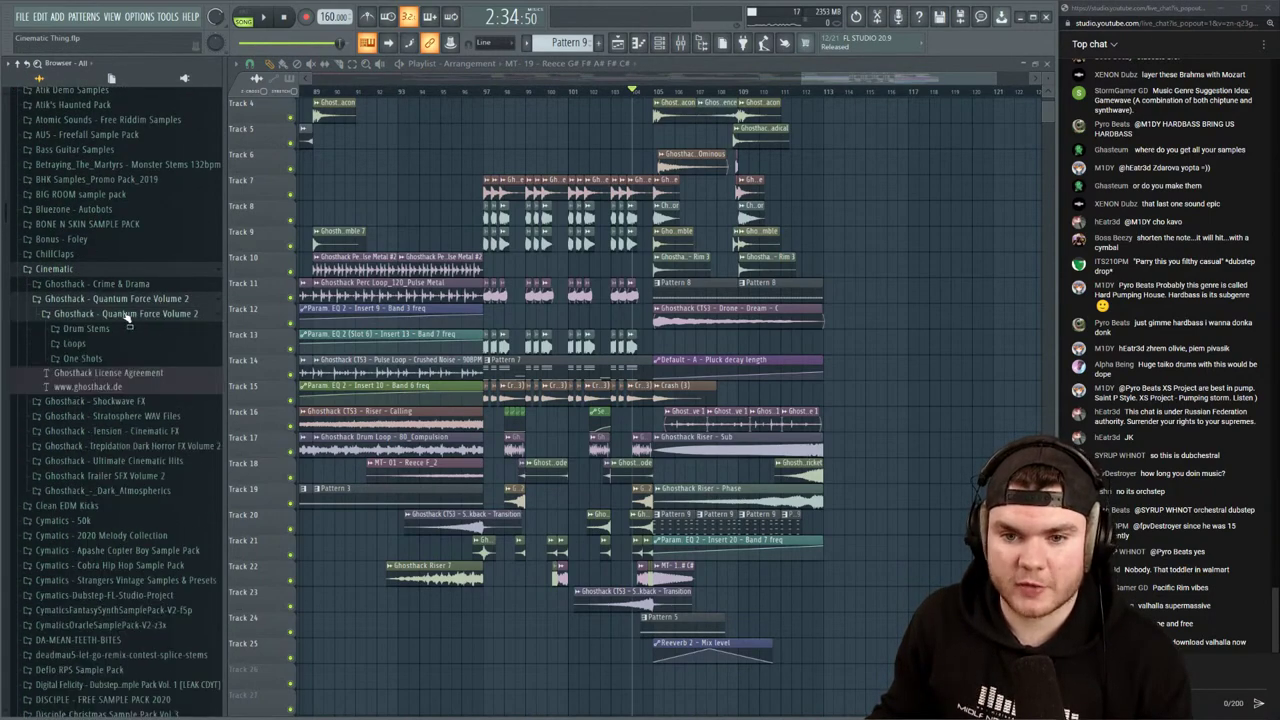
left_click(74, 343)
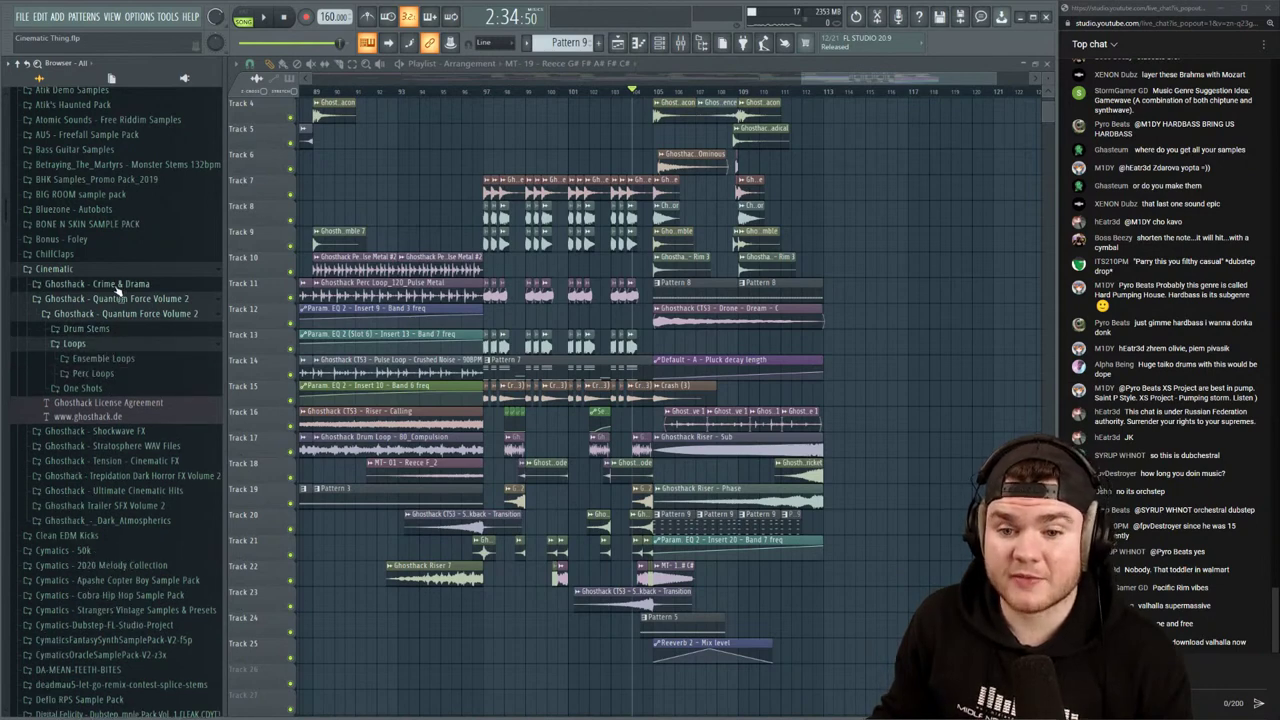
left_click(134, 360)
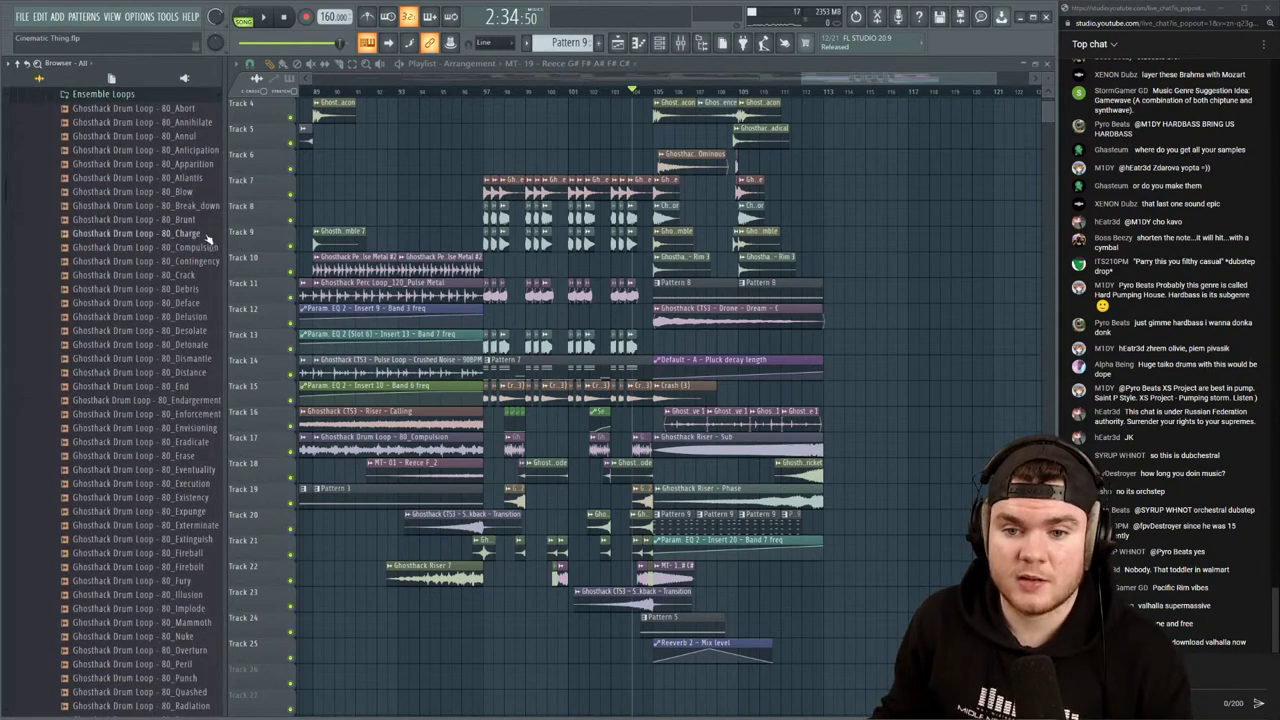
Audition the 80_Distance, 80_Existency and 80_Expunge drum loops from the Ensemble Loops folder
left_click(150, 373)
scroll(155, 383, "down", 3)
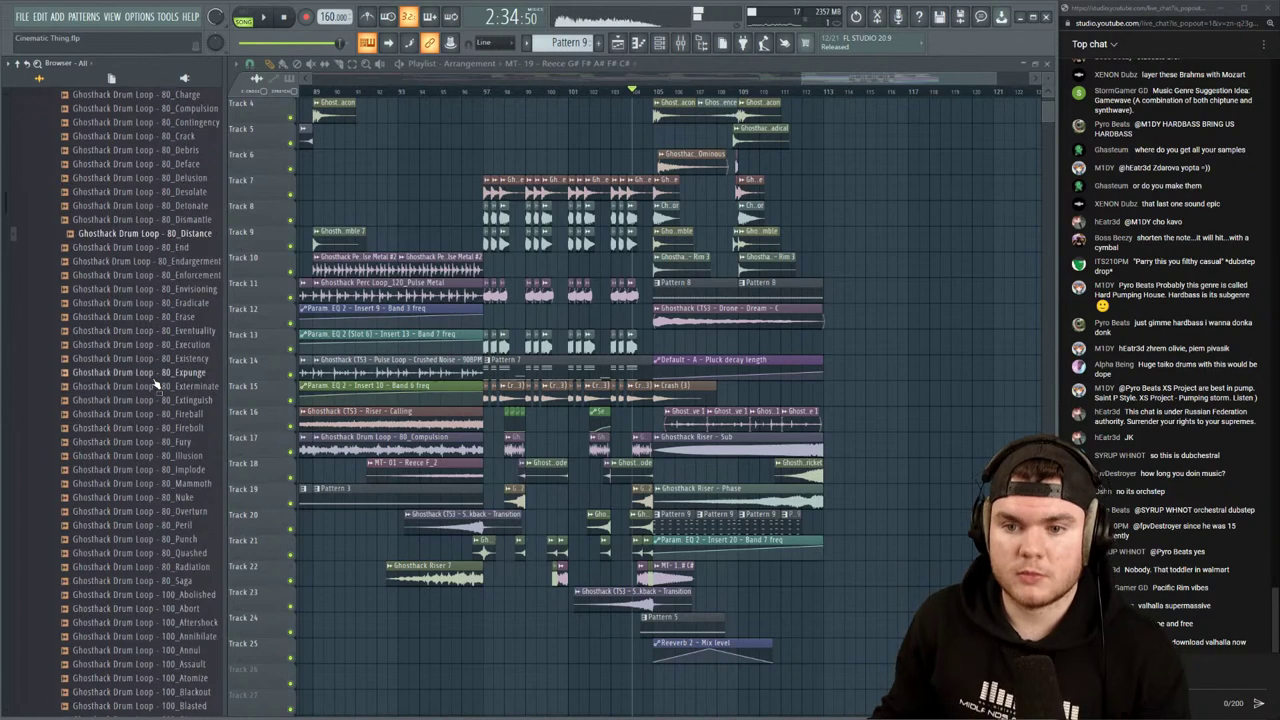
left_click(172, 362)
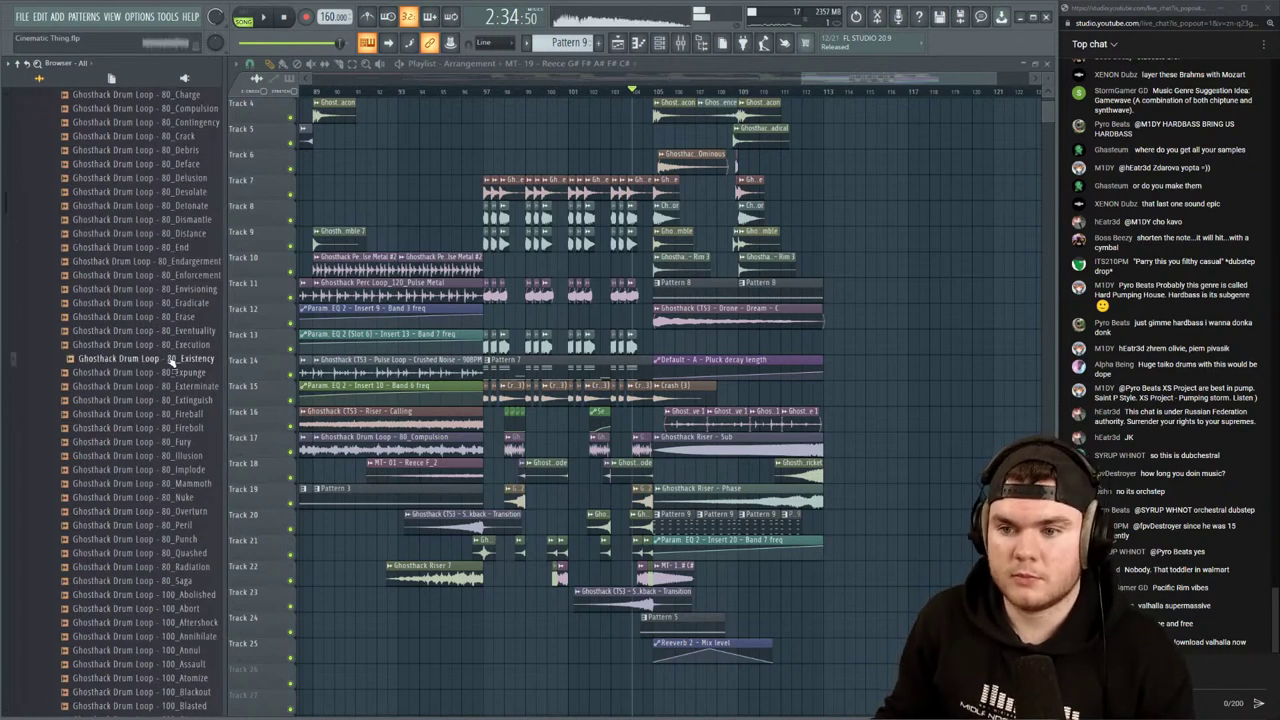
left_click(174, 377)
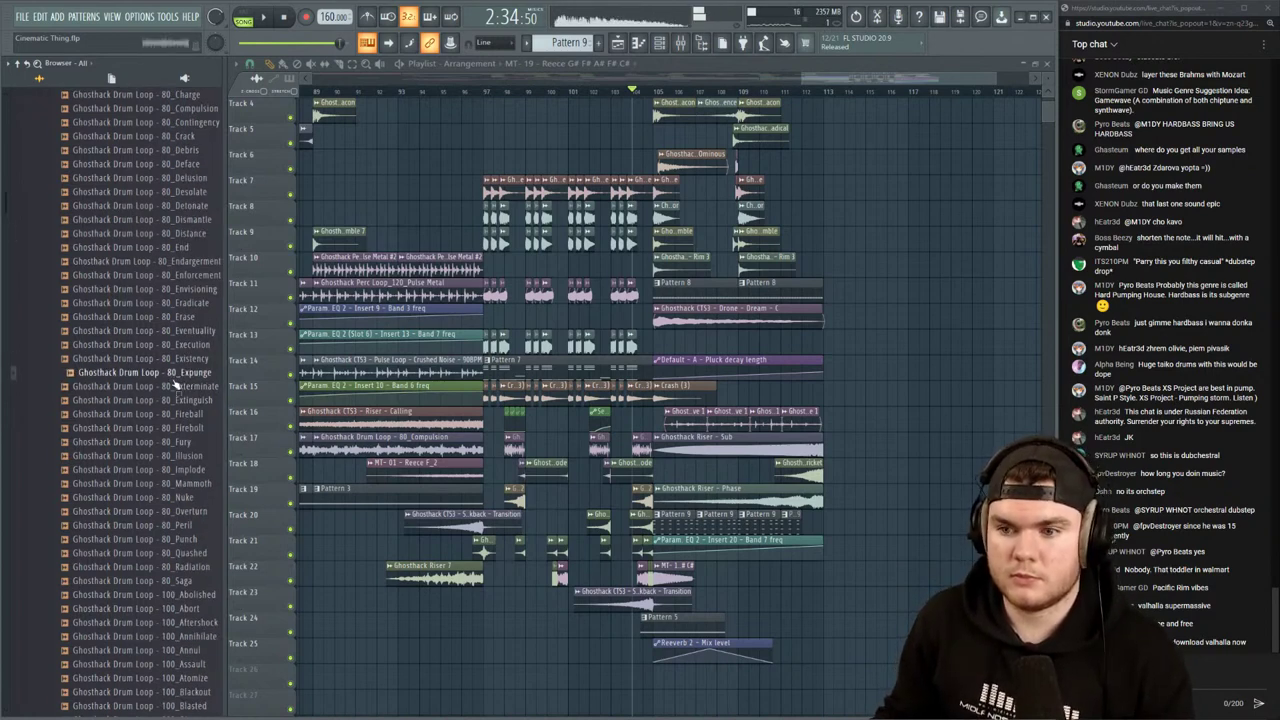
Reuse the Pulse Loop - Crushed Noise clip from Track 14 on Track 13 at bar 105 and listen to it there
left_click(317, 361)
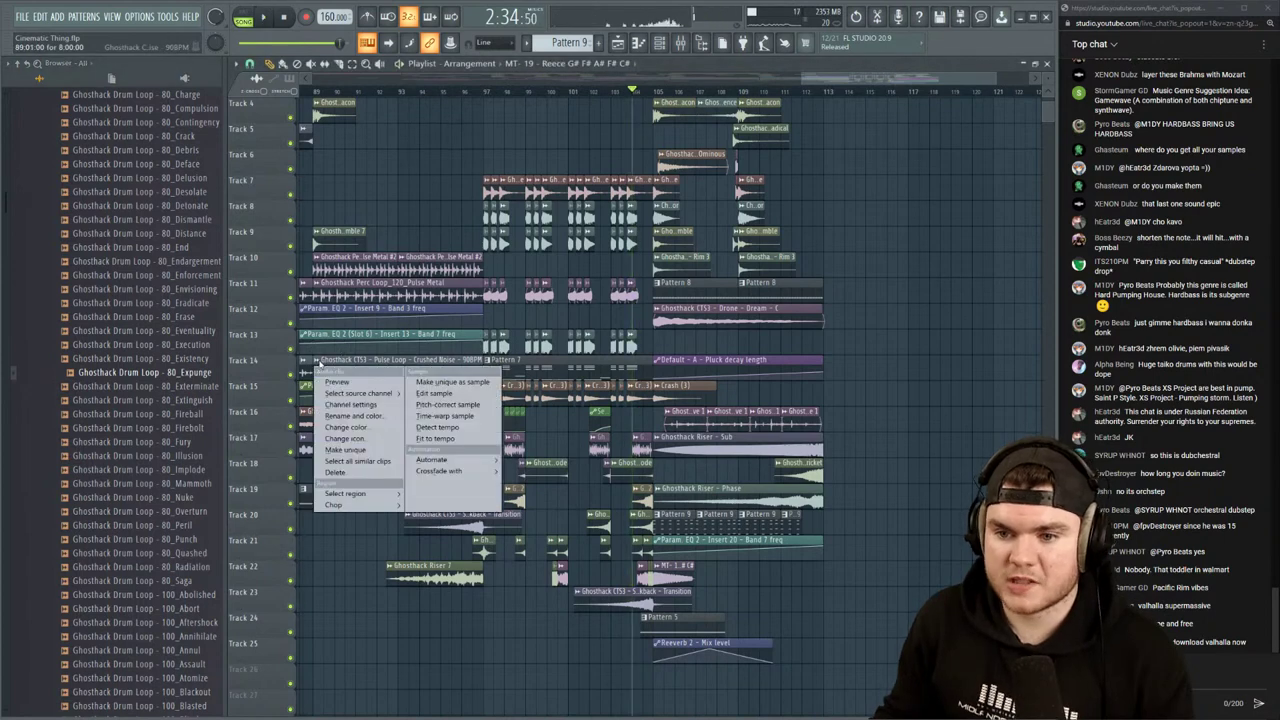
left_click(337, 384)
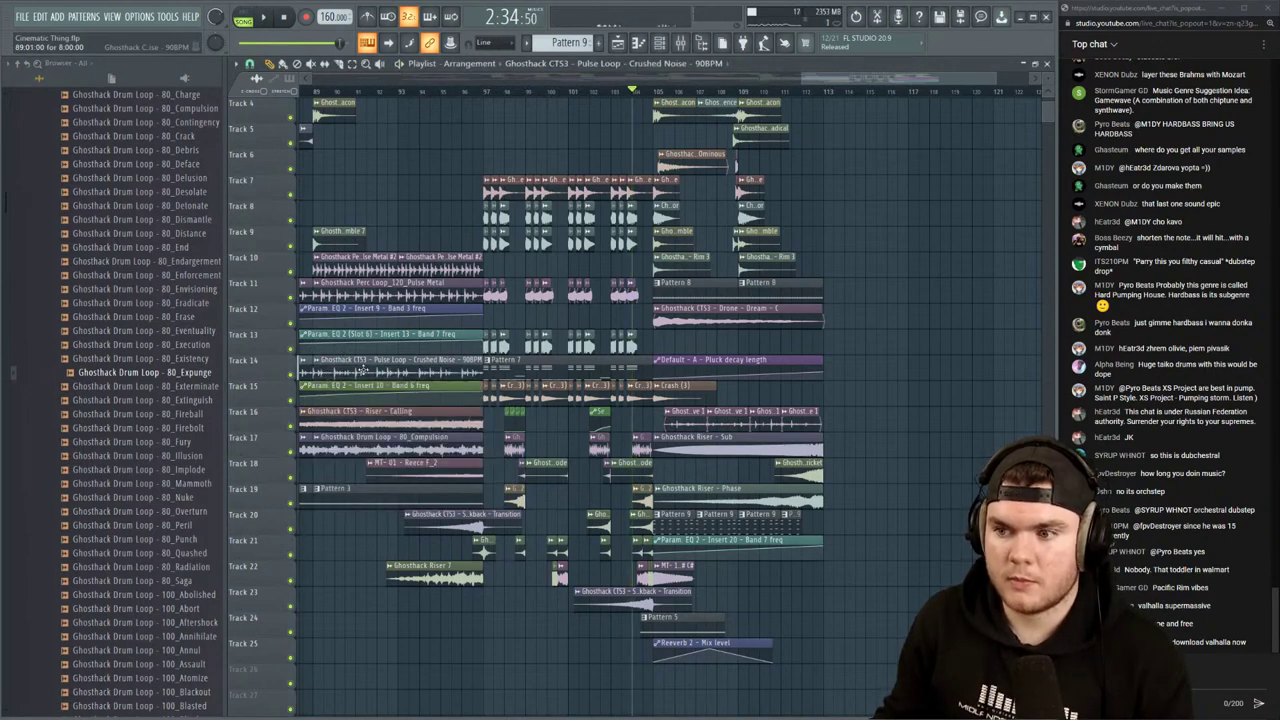
left_click(656, 341)
left_click(658, 92)
key("space")
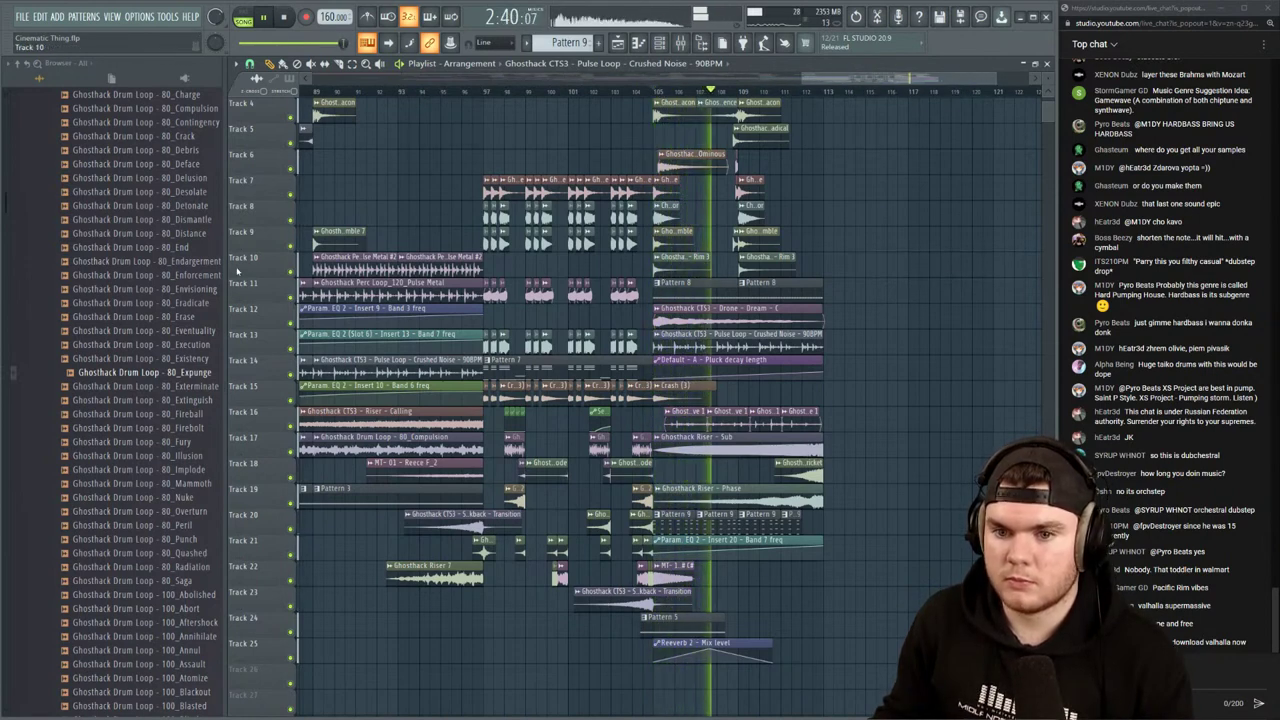
key("space")
Audition more 80 BPM ensemble drum loops, including 80_Erase, 80_Implode and 80_Quashed
left_click(180, 318)
scroll(178, 337, "down", 2)
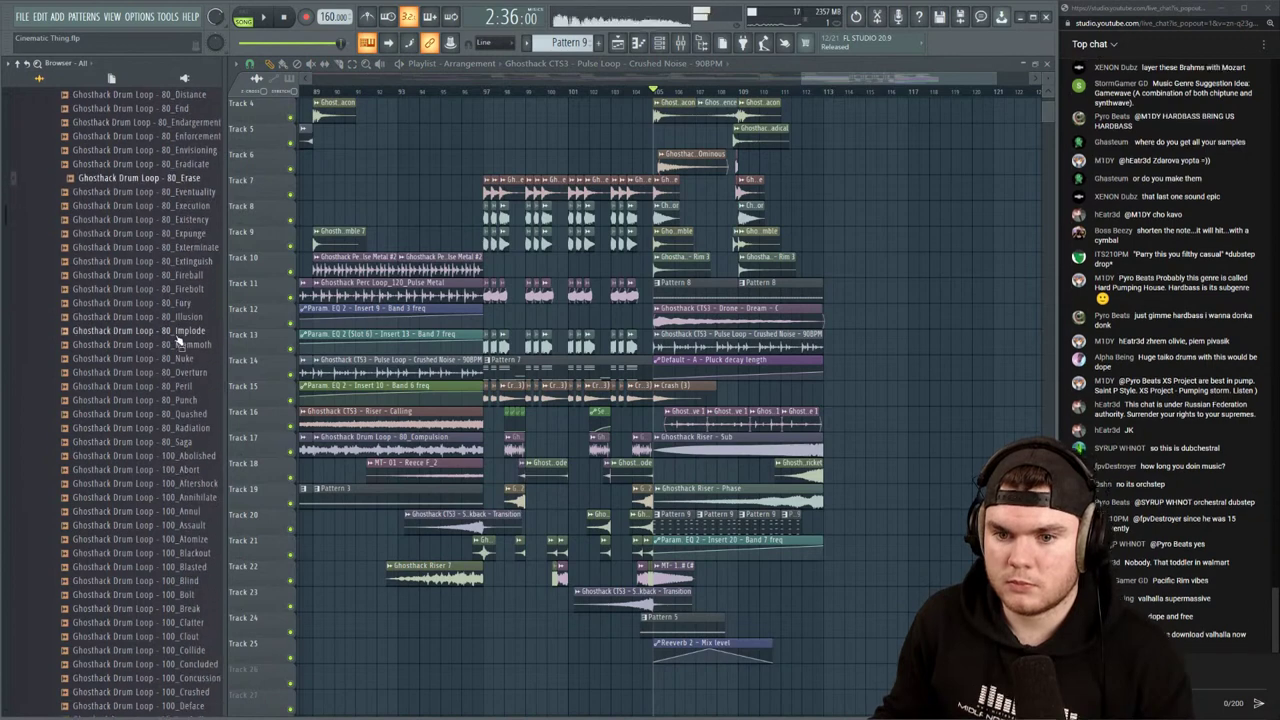
left_click(177, 333)
left_click(183, 416)
scroll(183, 425, "down", 2)
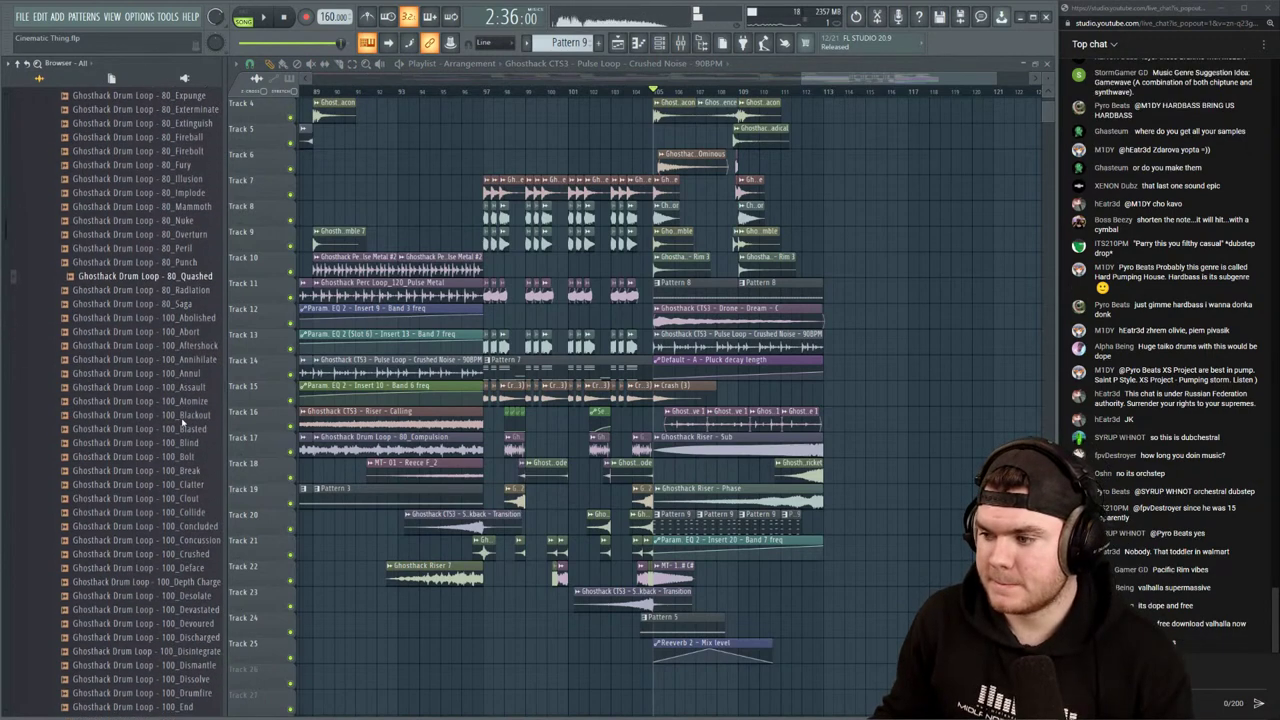
key("space")
key("space")
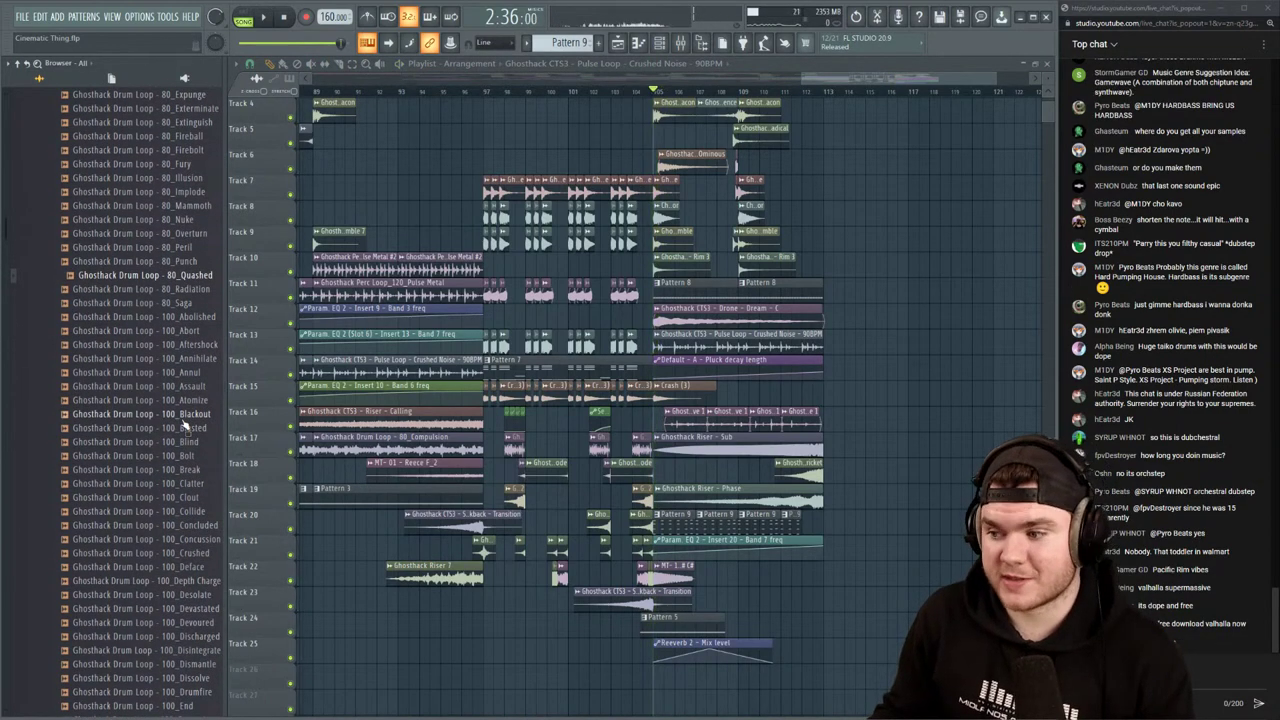
Audition the 100 BPM ensemble drum loops, including 100_Break, 100_Concussion and 100_Disintegrate
left_click(184, 420)
left_click(157, 470)
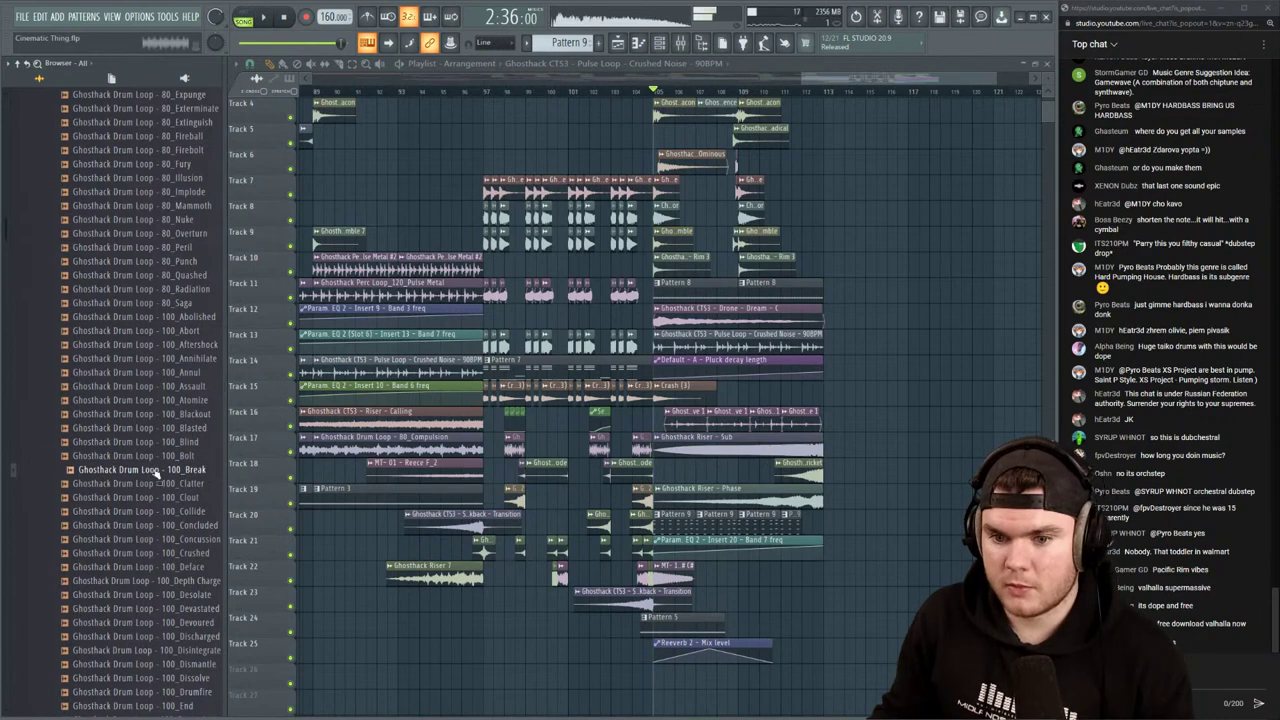
left_click(162, 542)
scroll(163, 543, "down", 2)
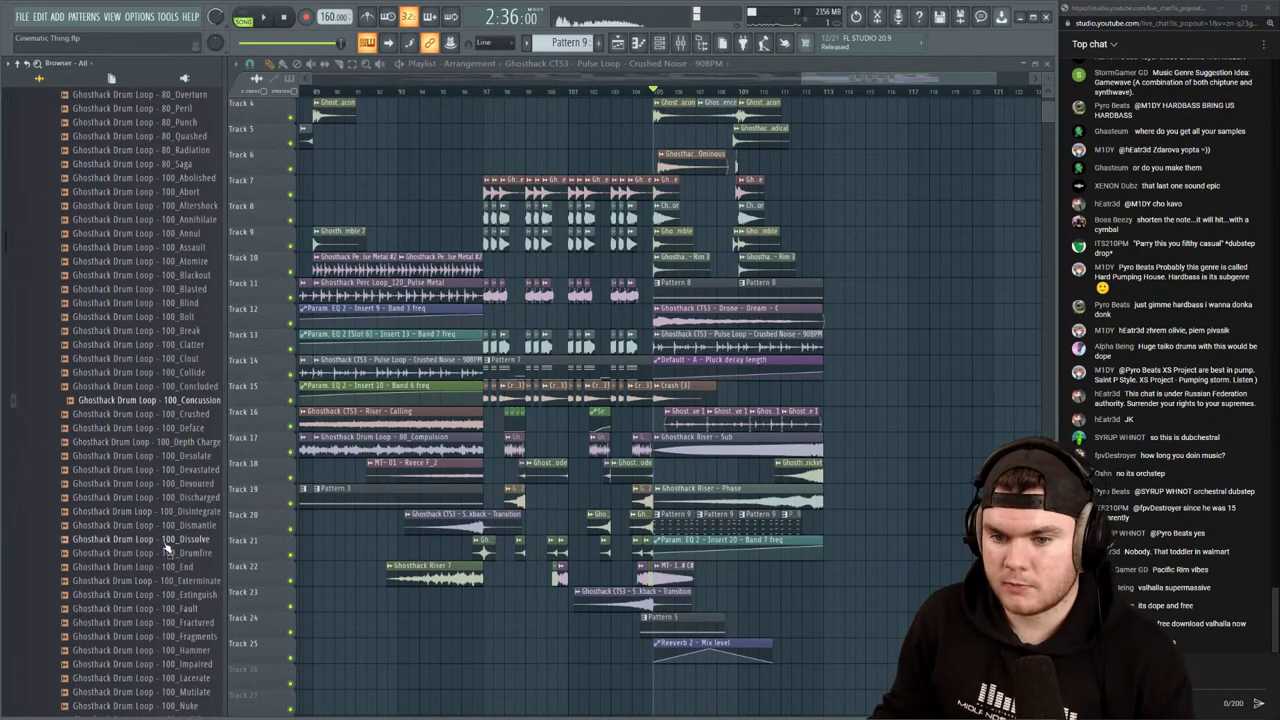
left_click(151, 512)
scroll(150, 512, "down", 4)
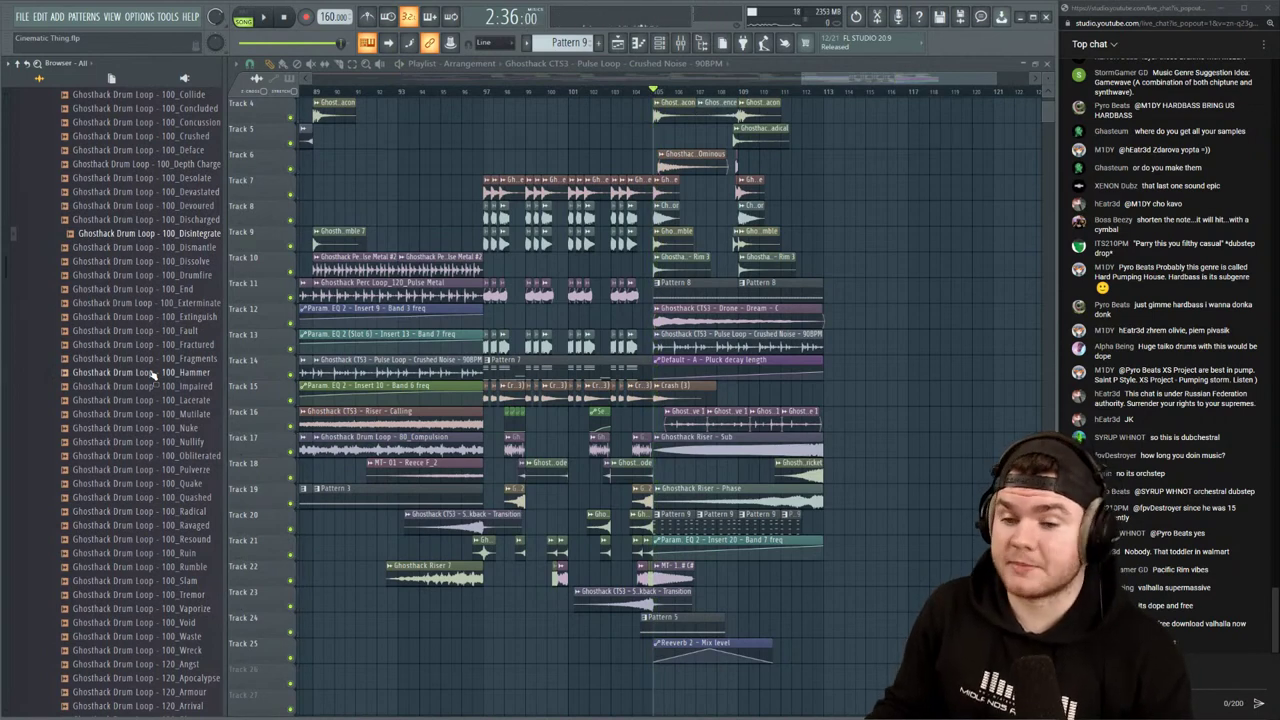
left_click(167, 318)
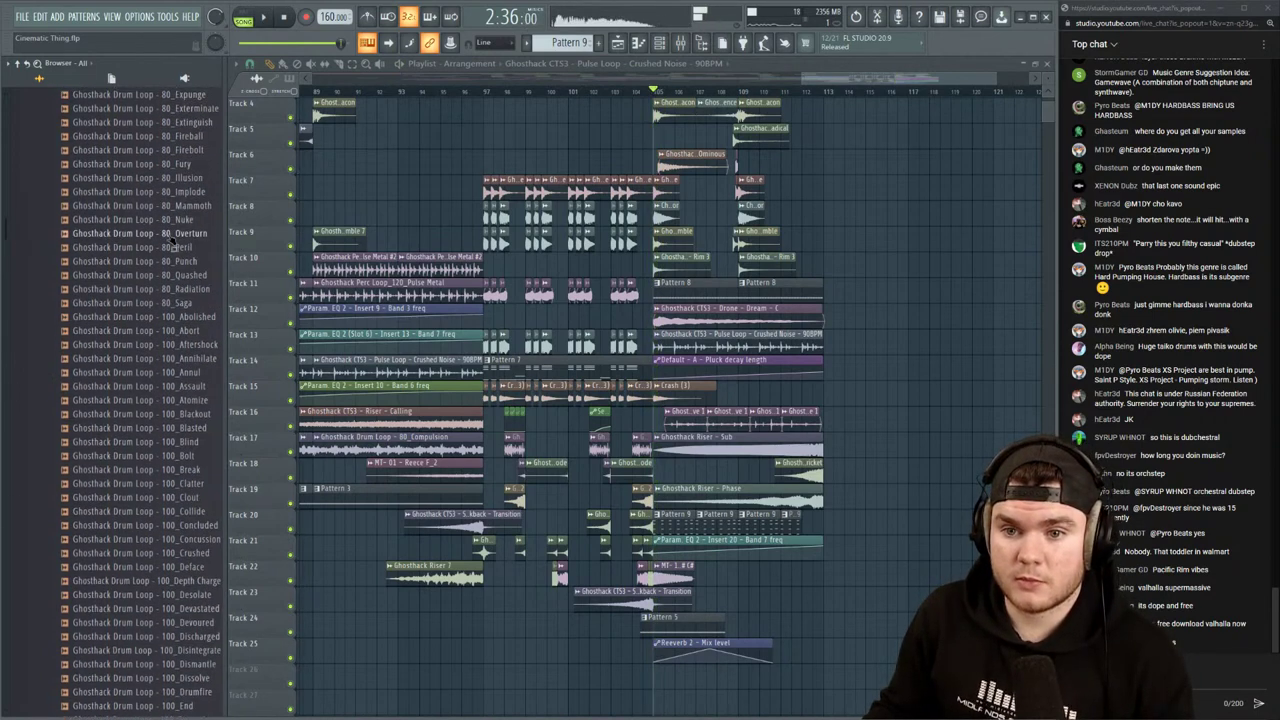
Return to the start of the Ensemble Loops list and audition the 80 BPM loops from 80_Abort through 80_Apparition
scroll(170, 232, "down", 10)
scroll(170, 236, "up", 3)
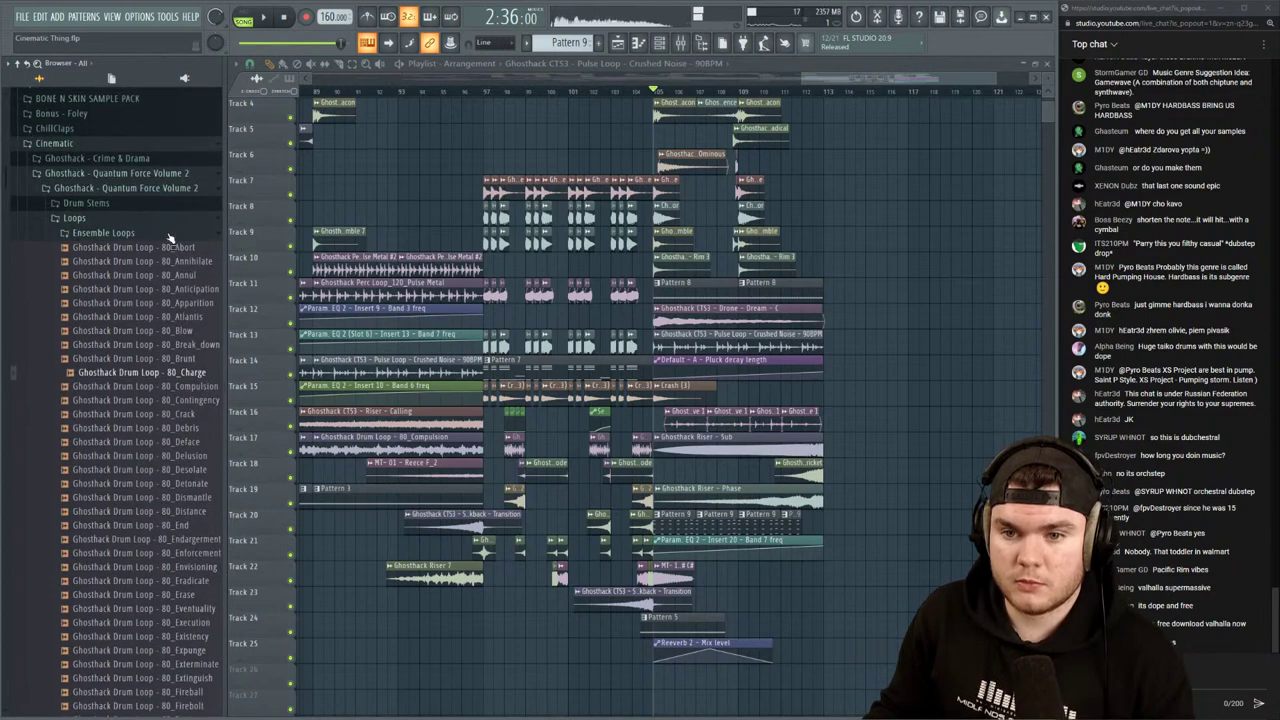
left_click(170, 248)
left_click(169, 262)
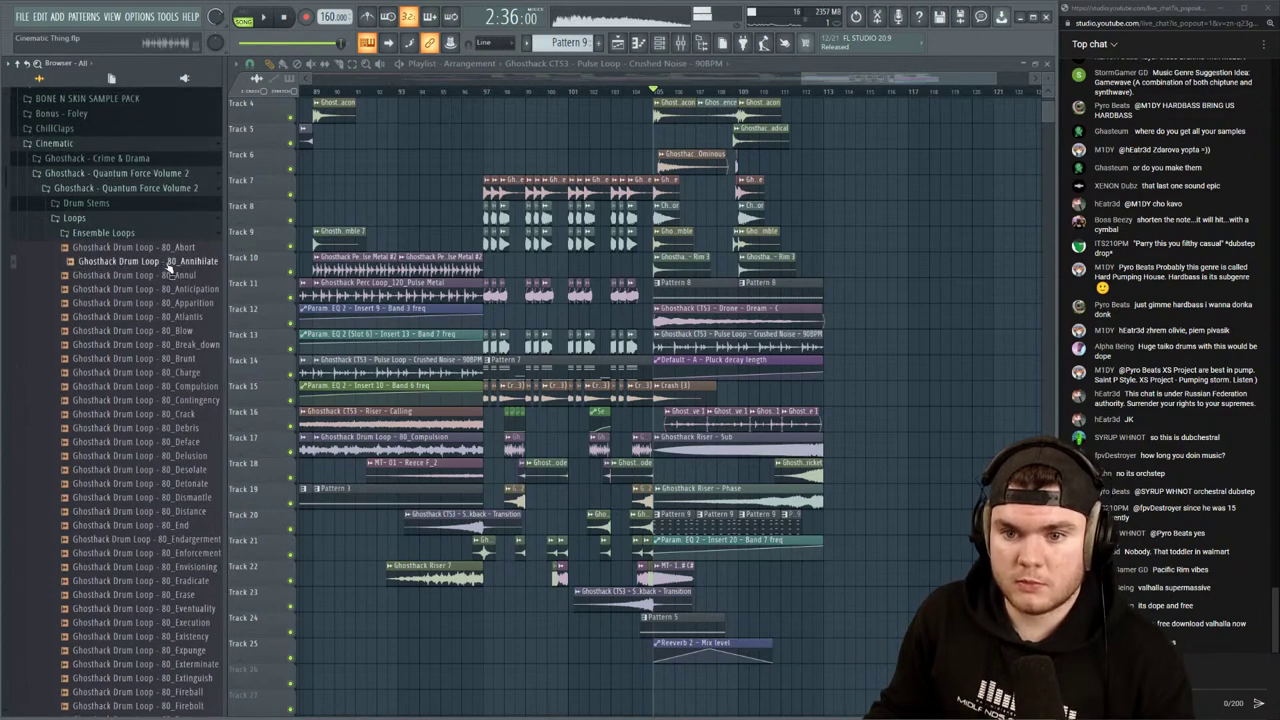
left_click(167, 276)
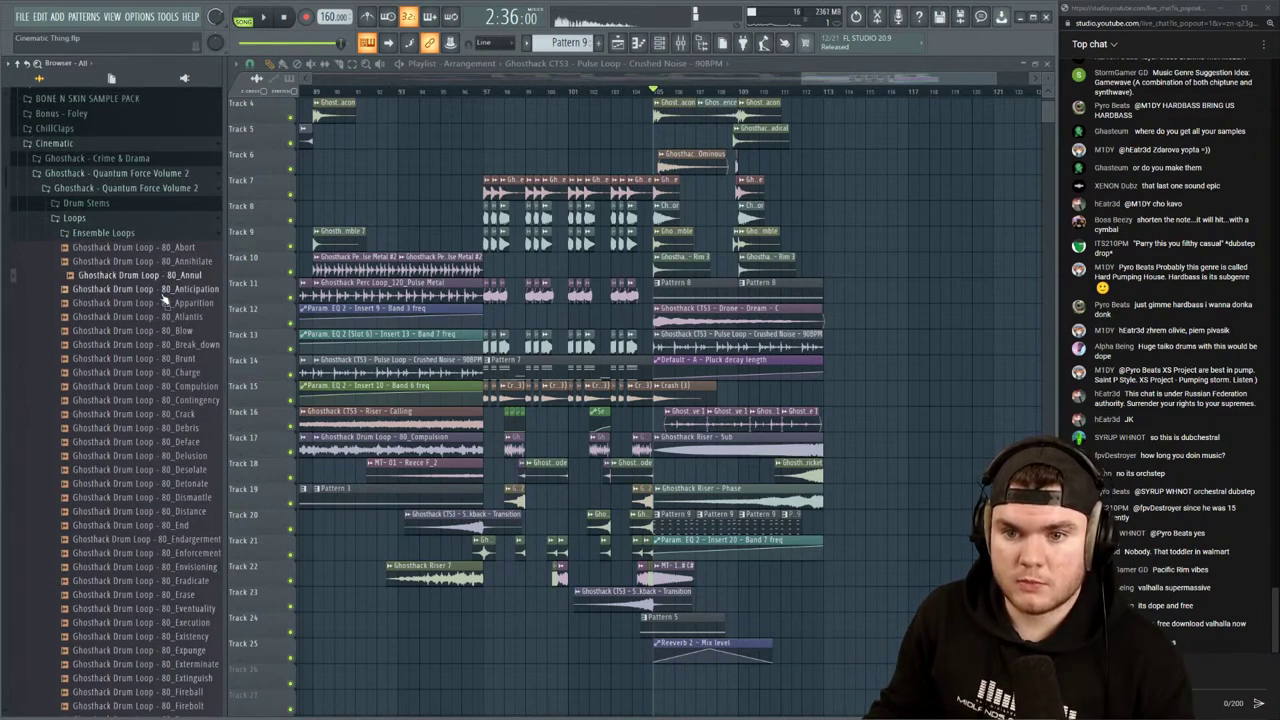
left_click(165, 289)
left_click(161, 306)
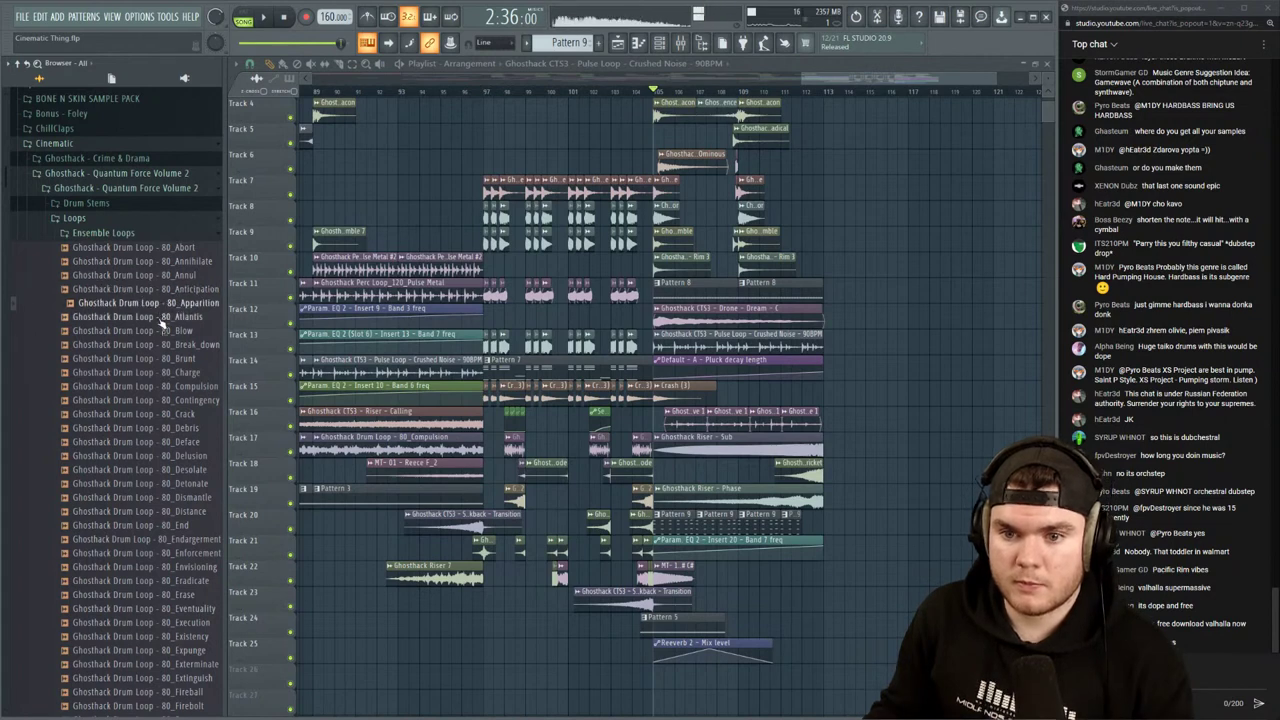
Audition the 80 BPM ensemble drum loops from 80_Atlantis through 80_Contingency
left_click(161, 318)
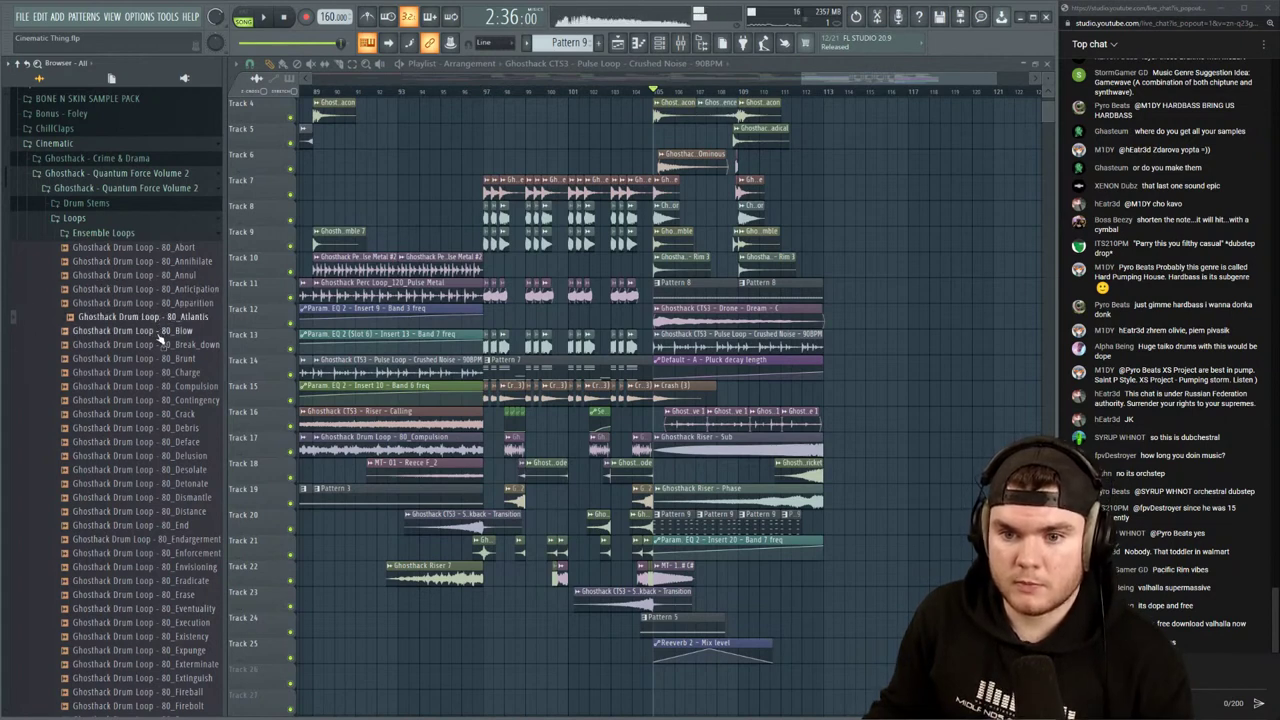
left_click(160, 332)
left_click(158, 346)
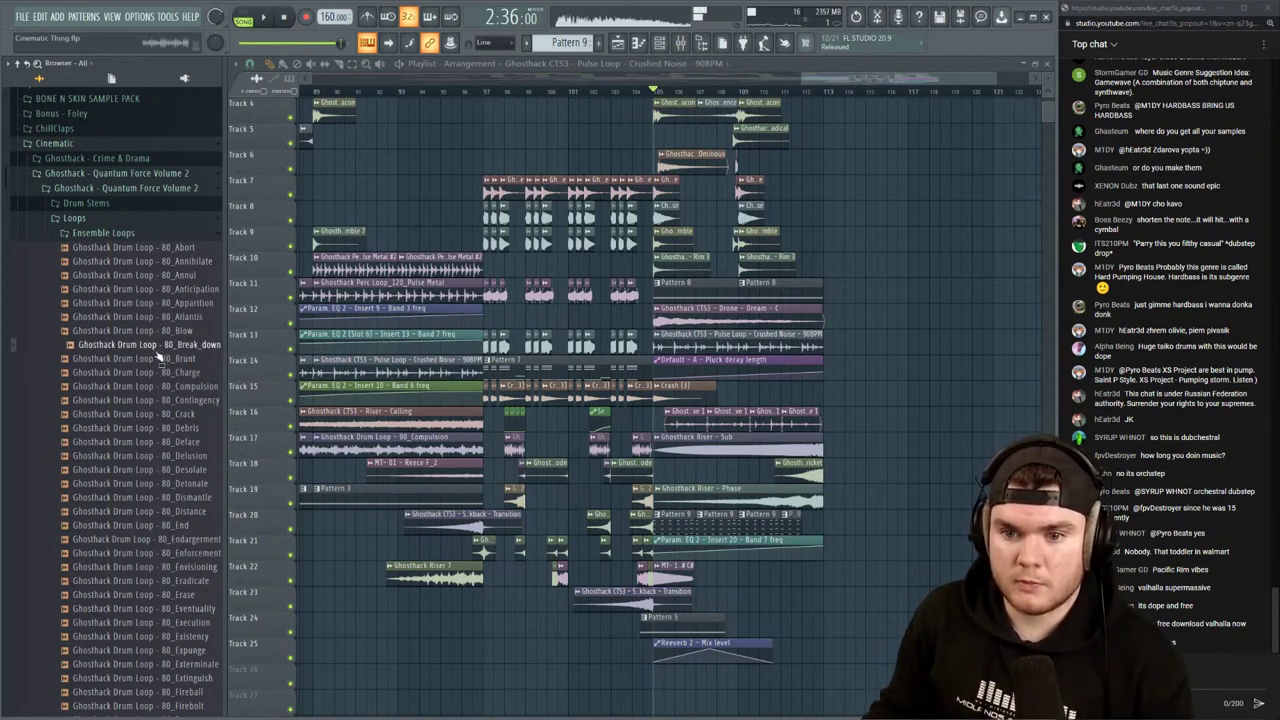
left_click(157, 359)
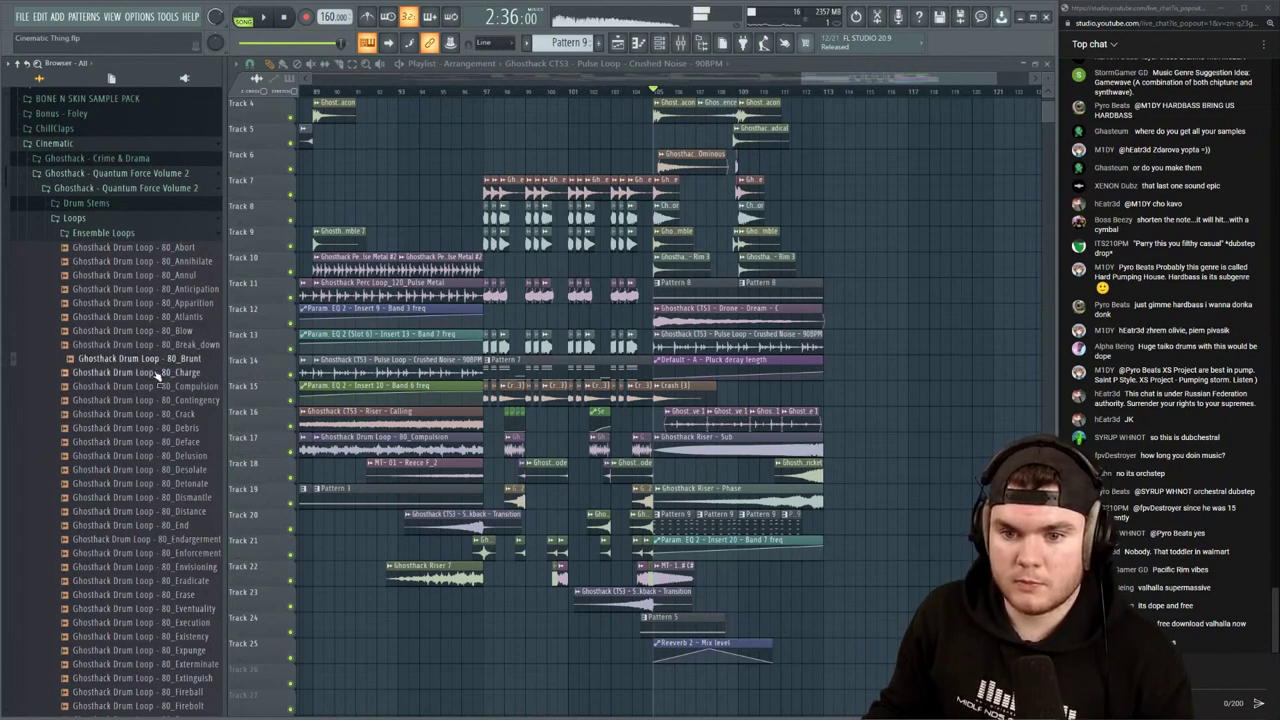
left_click(157, 373)
left_click(155, 387)
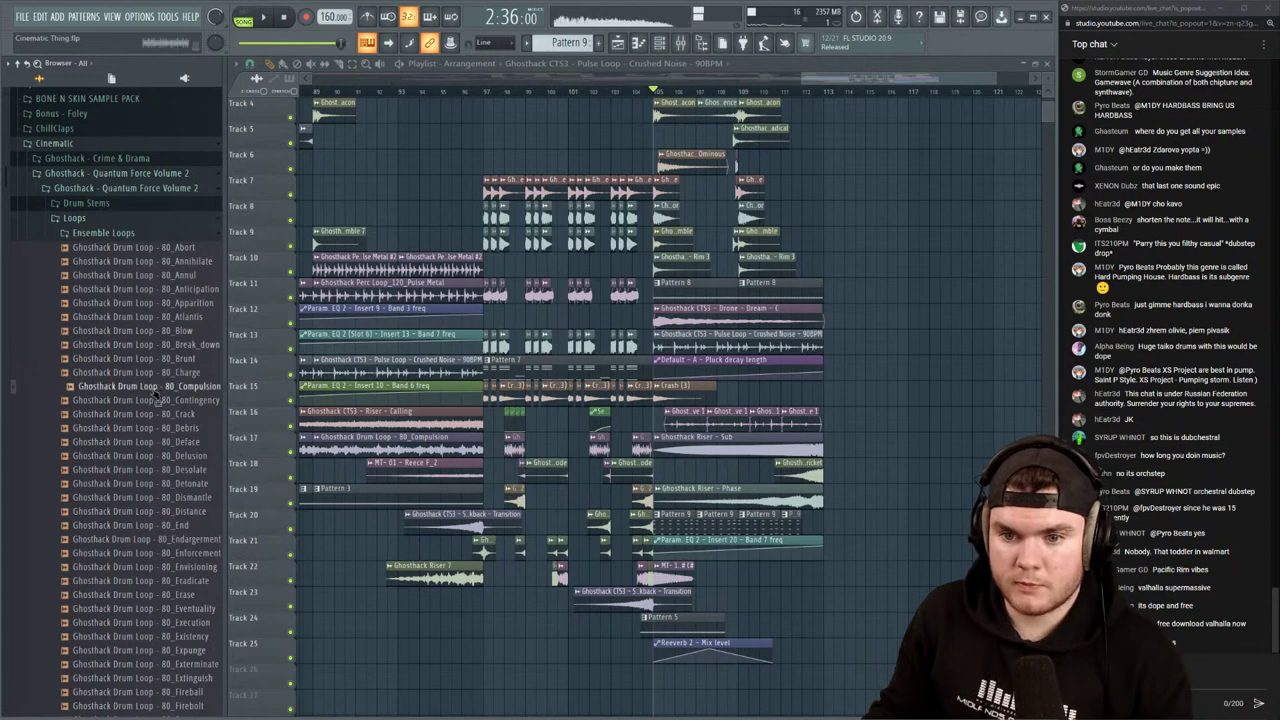
left_click(154, 400)
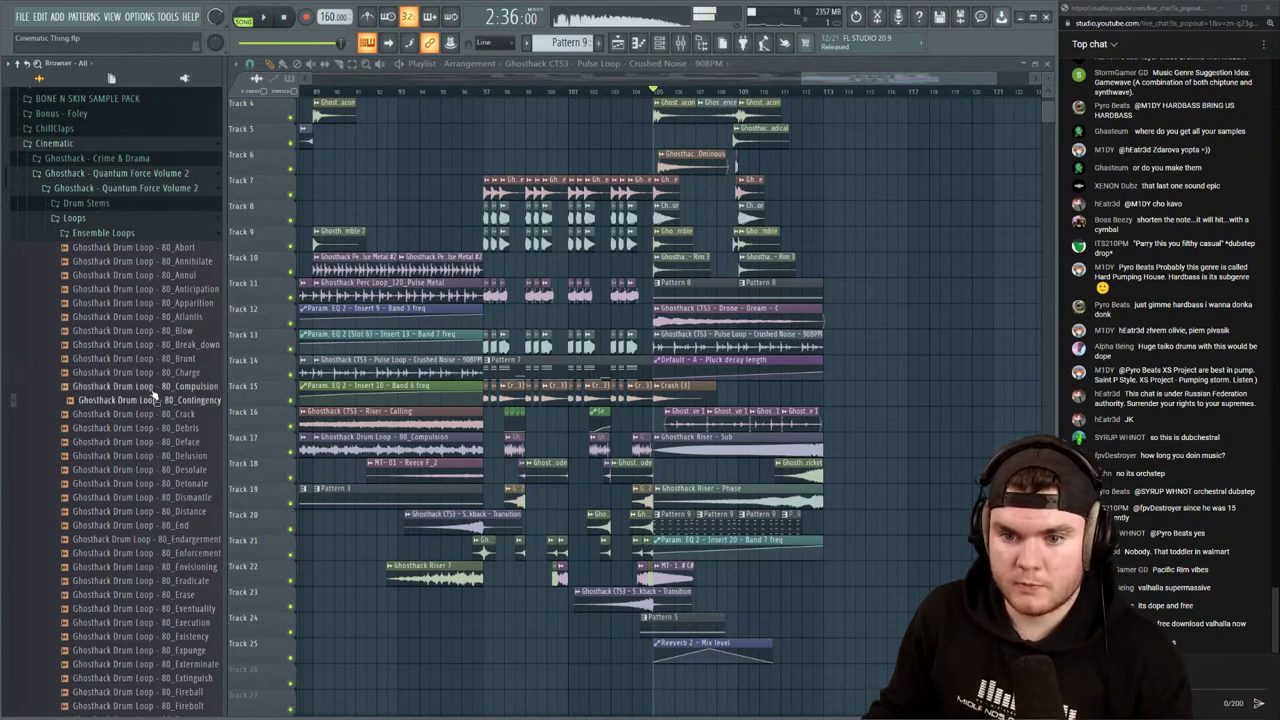
Place the 80_Compulsion drum loop on Track 26 at bar 105 and listen to it in the arrangement
left_click_drag(153, 390, 686, 679)
key("space")
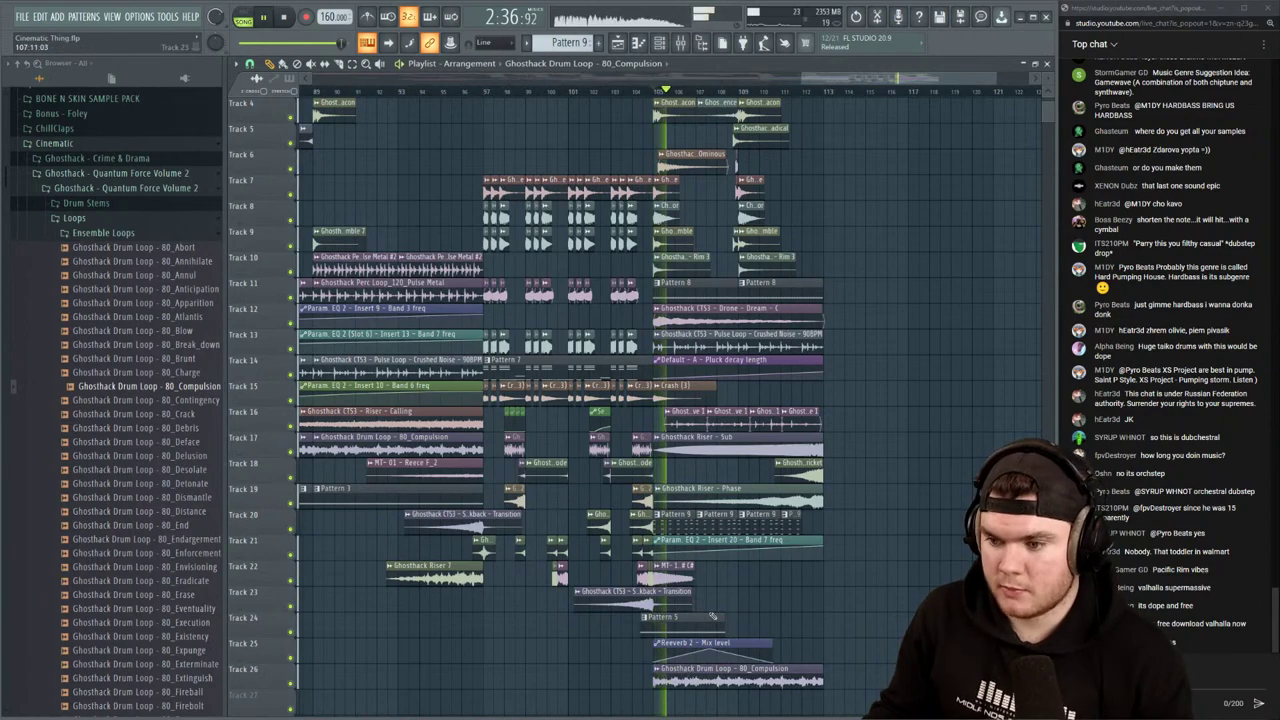
scroll(845, 99, "up", 3)
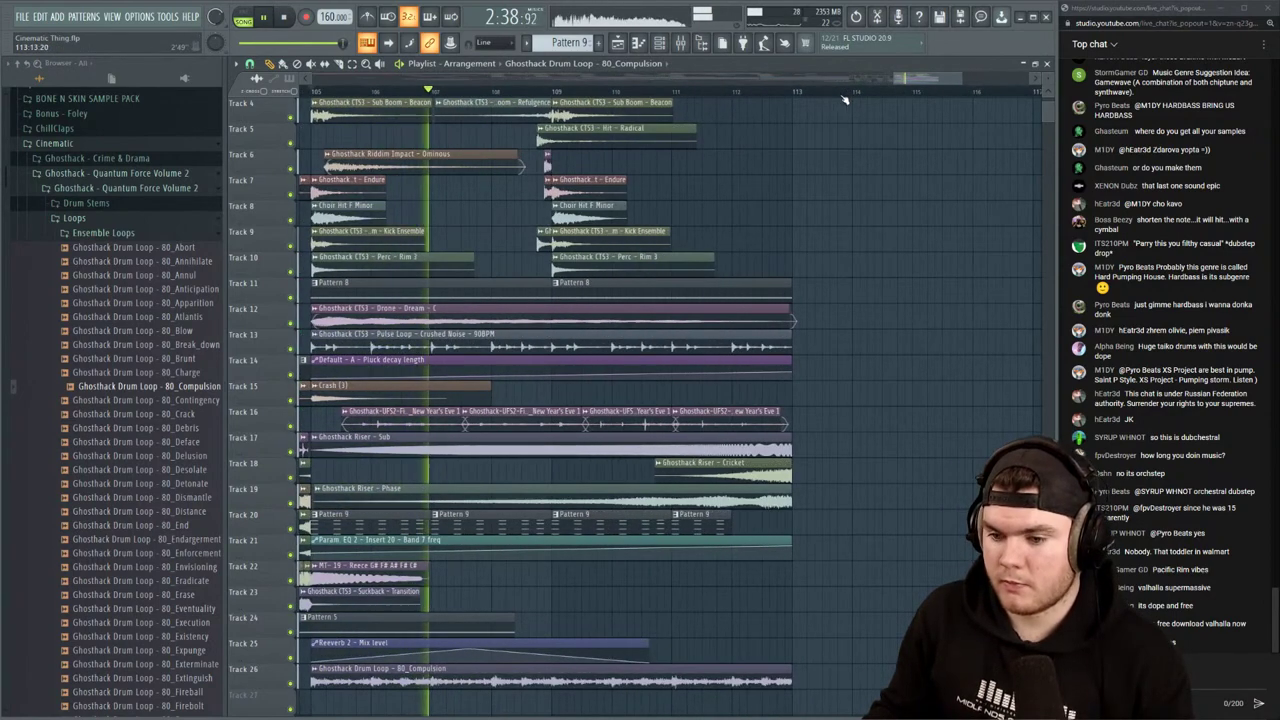
scroll(743, 517, "down", 5)
Give the 80_Compulsion loop on Track 26 a 22% fade-in, normalize it, and play the section
double_click(715, 541)
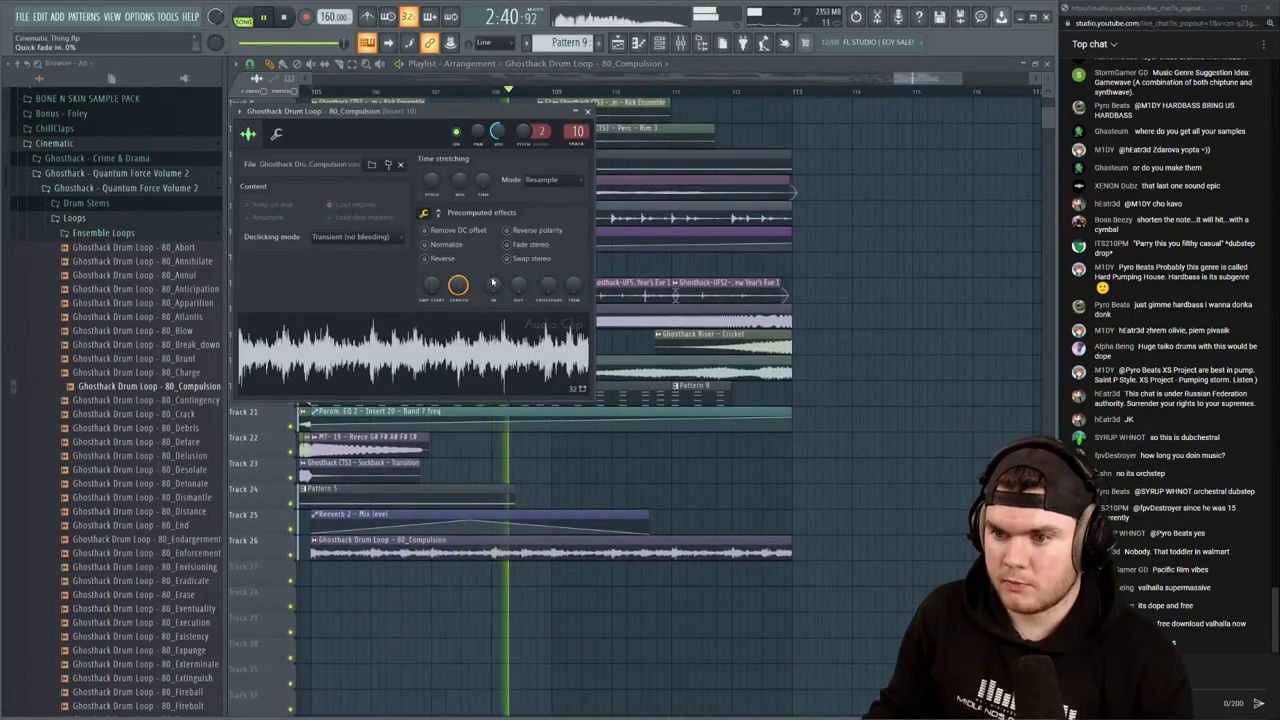
key("space")
left_click_drag(493, 286, 493, 272)
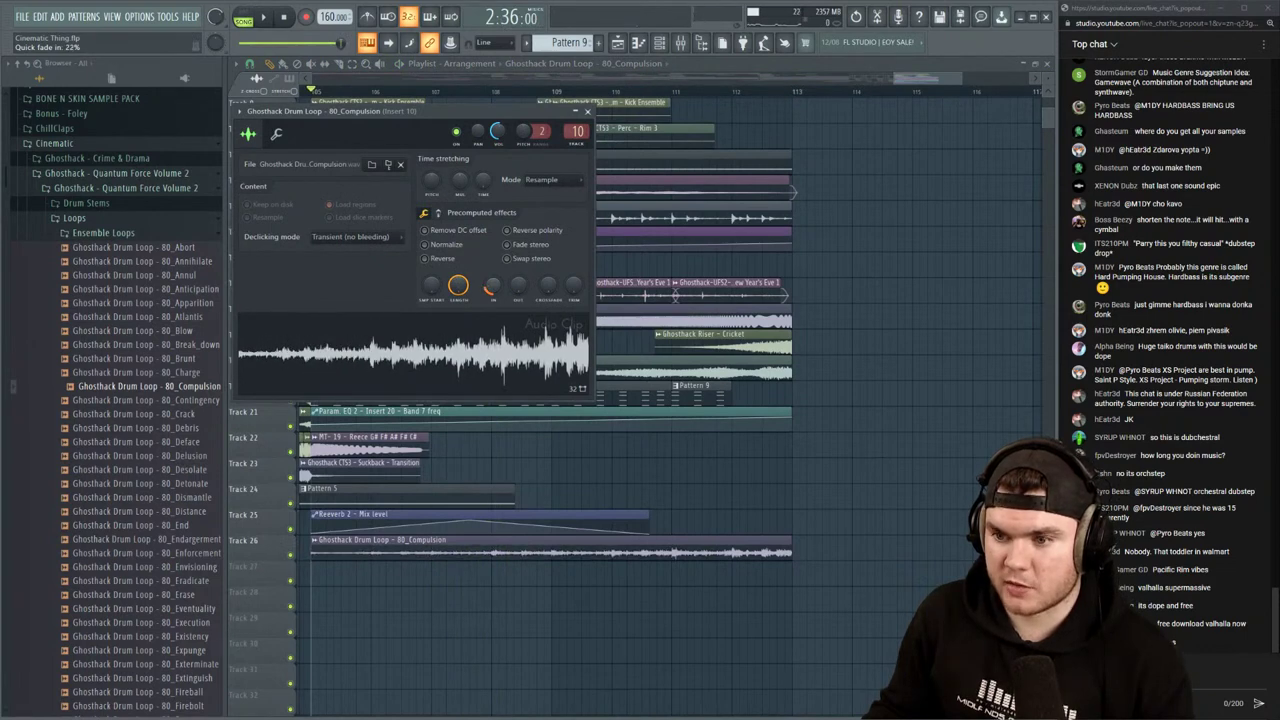
left_click(467, 243)
key("space")
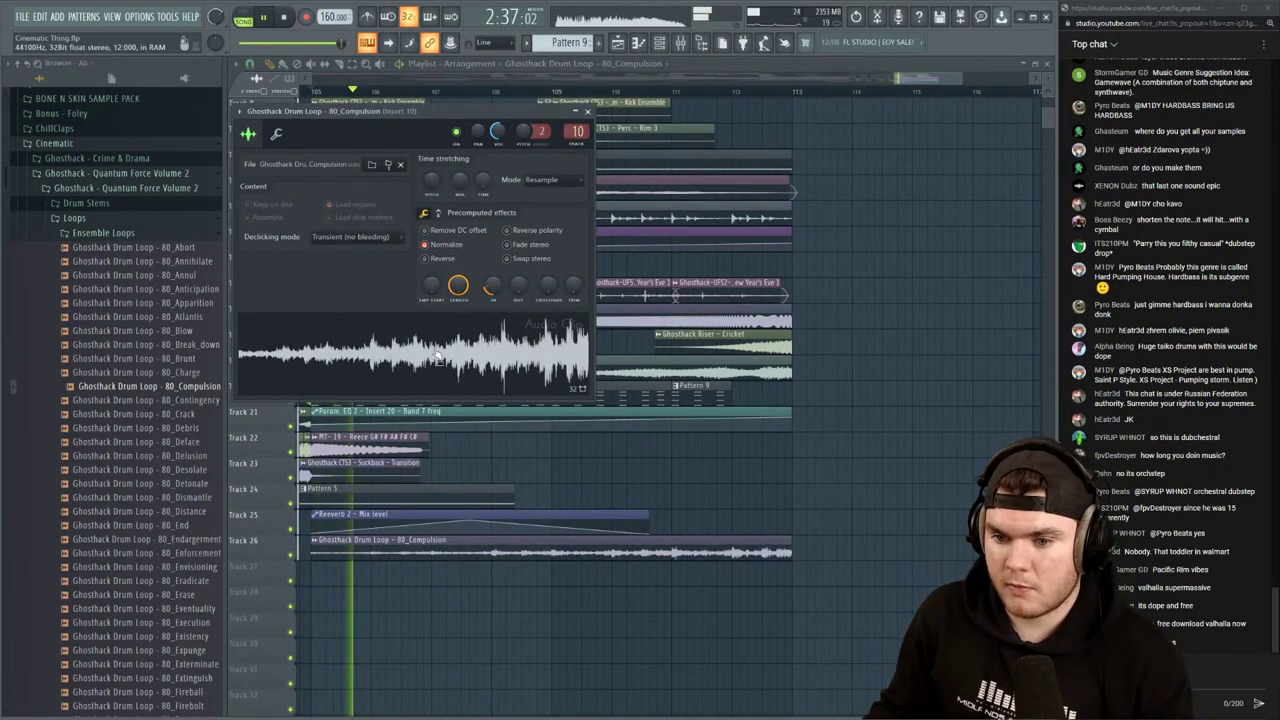
Listen to Track 26 in solo, restore all tracks, and set the 80_Compulsion loop's channel volume to 75%
right_click(290, 553)
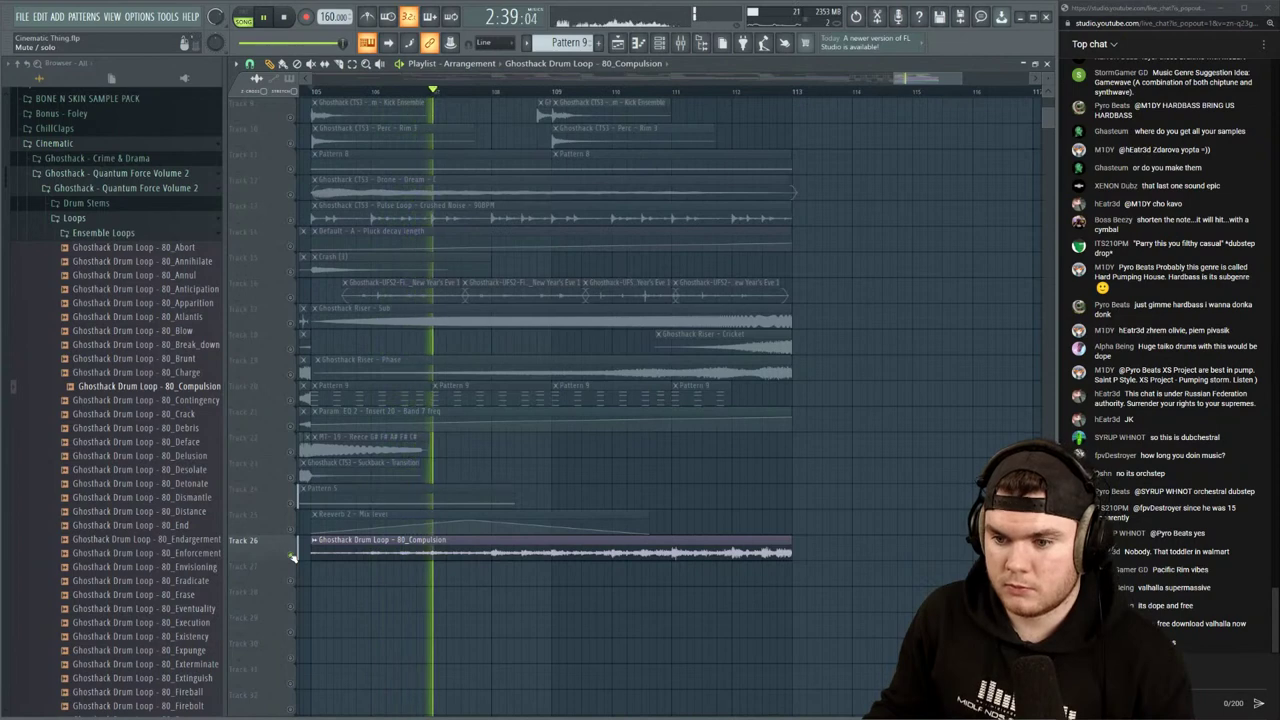
right_click(292, 554)
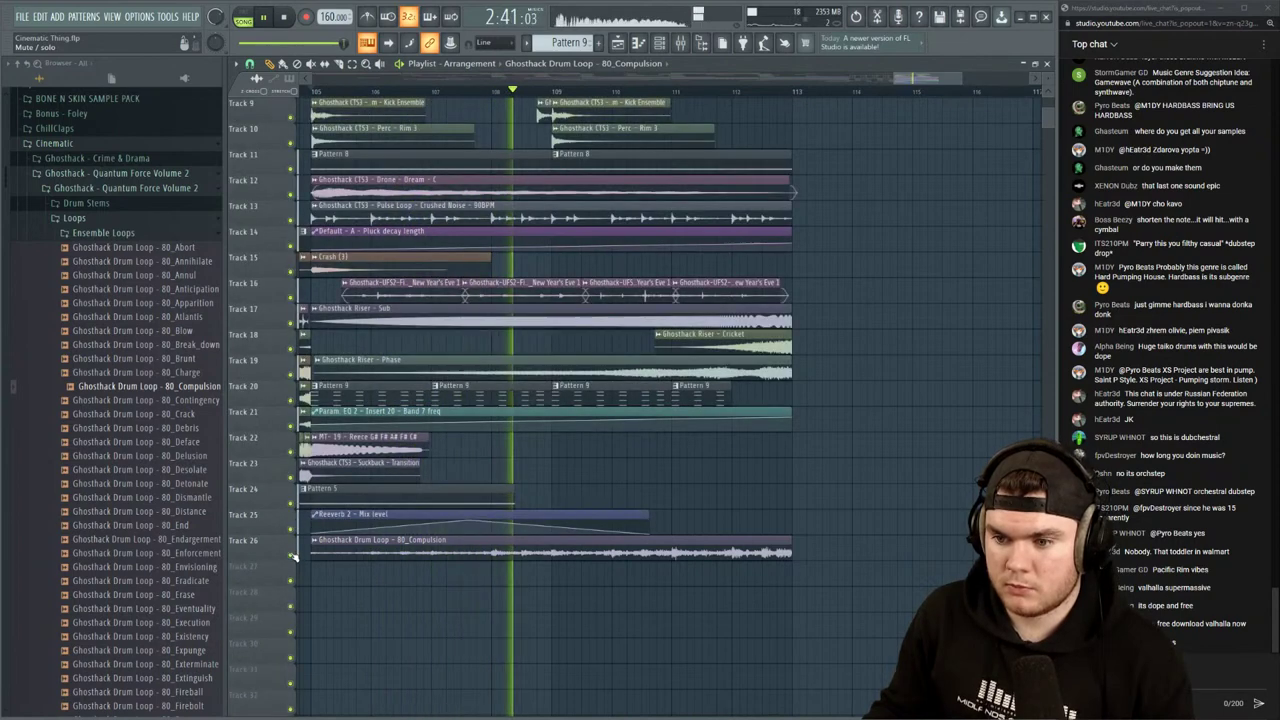
double_click(345, 545)
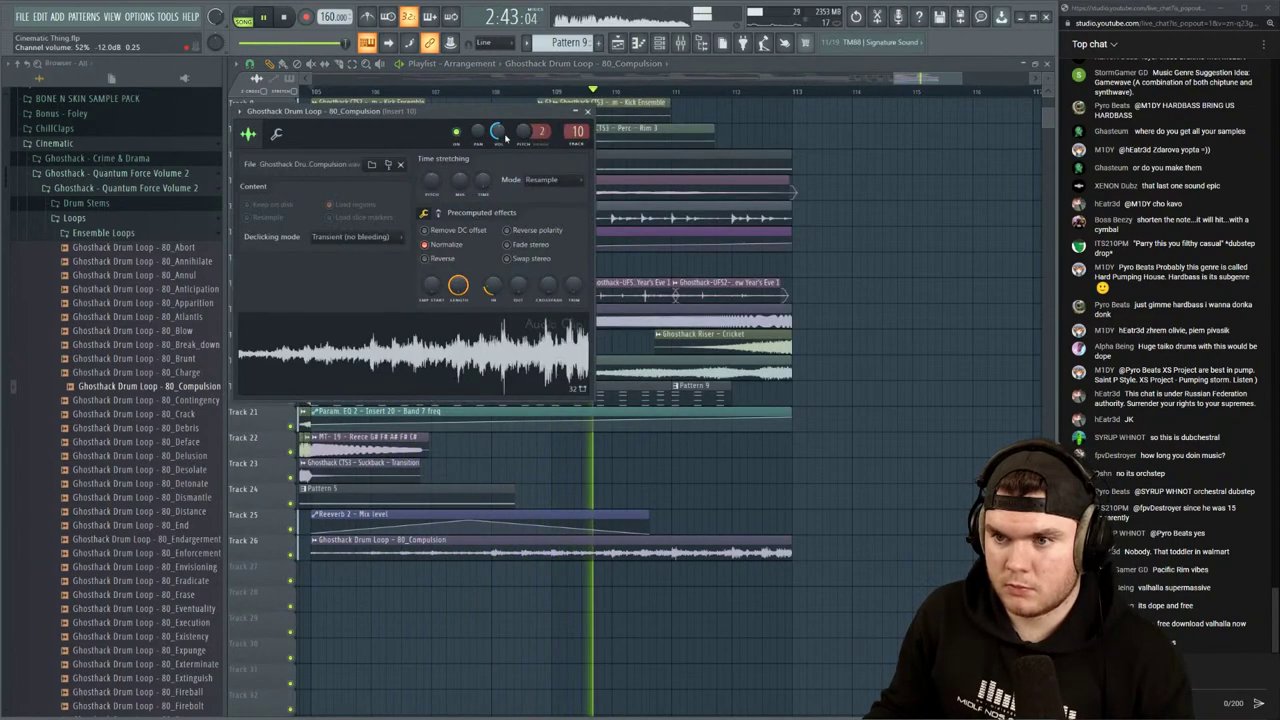
left_click_drag(498, 132, 503, 134)
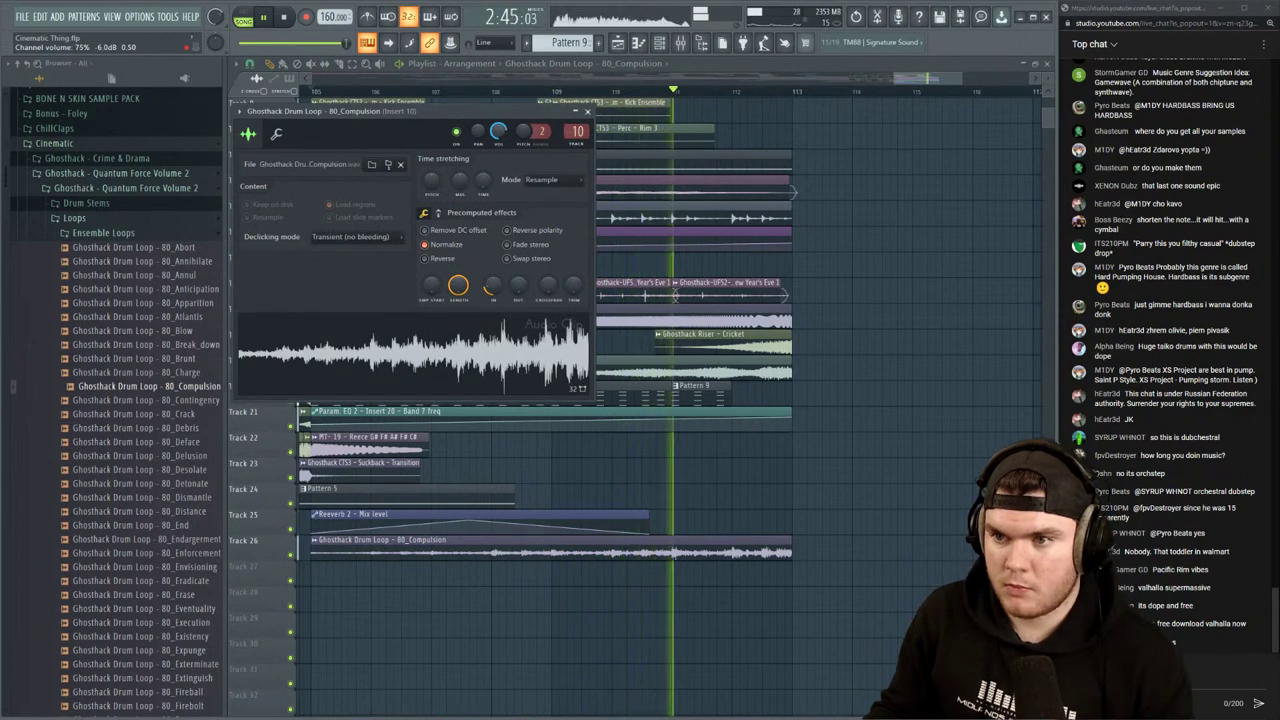
key("space")
Make the 80_Compulsion clip on Track 26 unique and bring the full arrangement into view
scroll(494, 91, "down", 3)
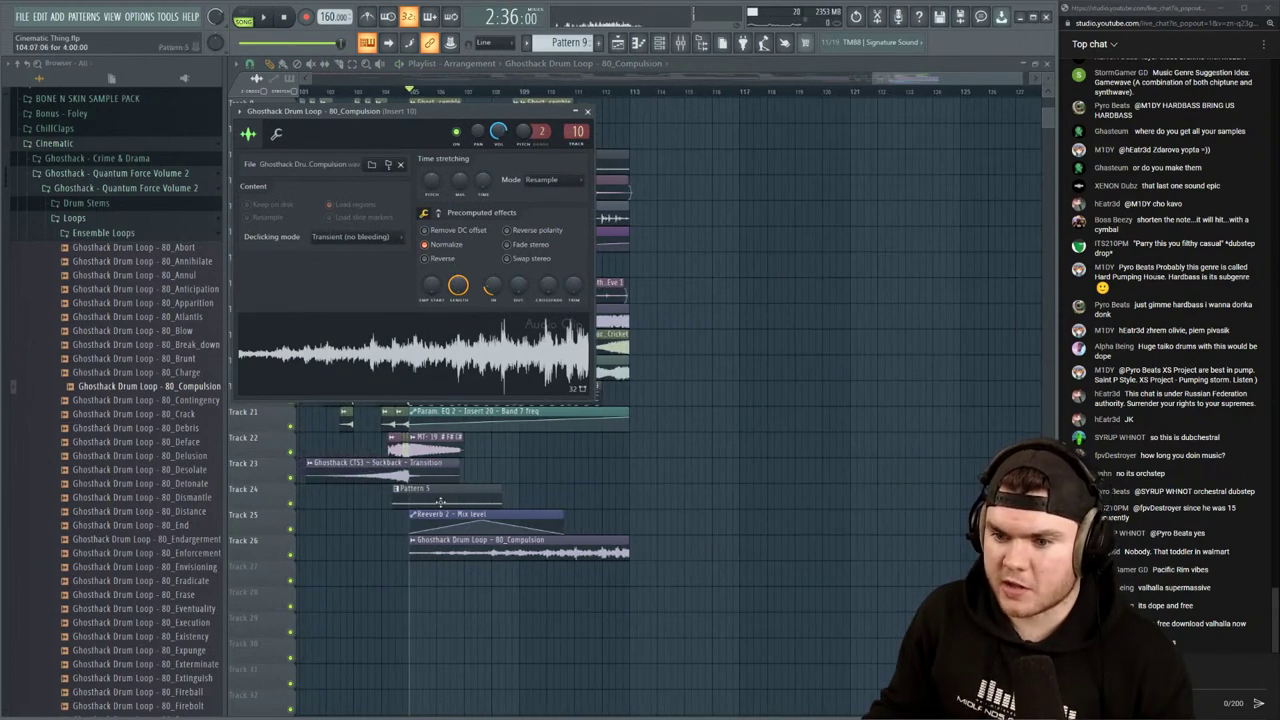
left_click(413, 542)
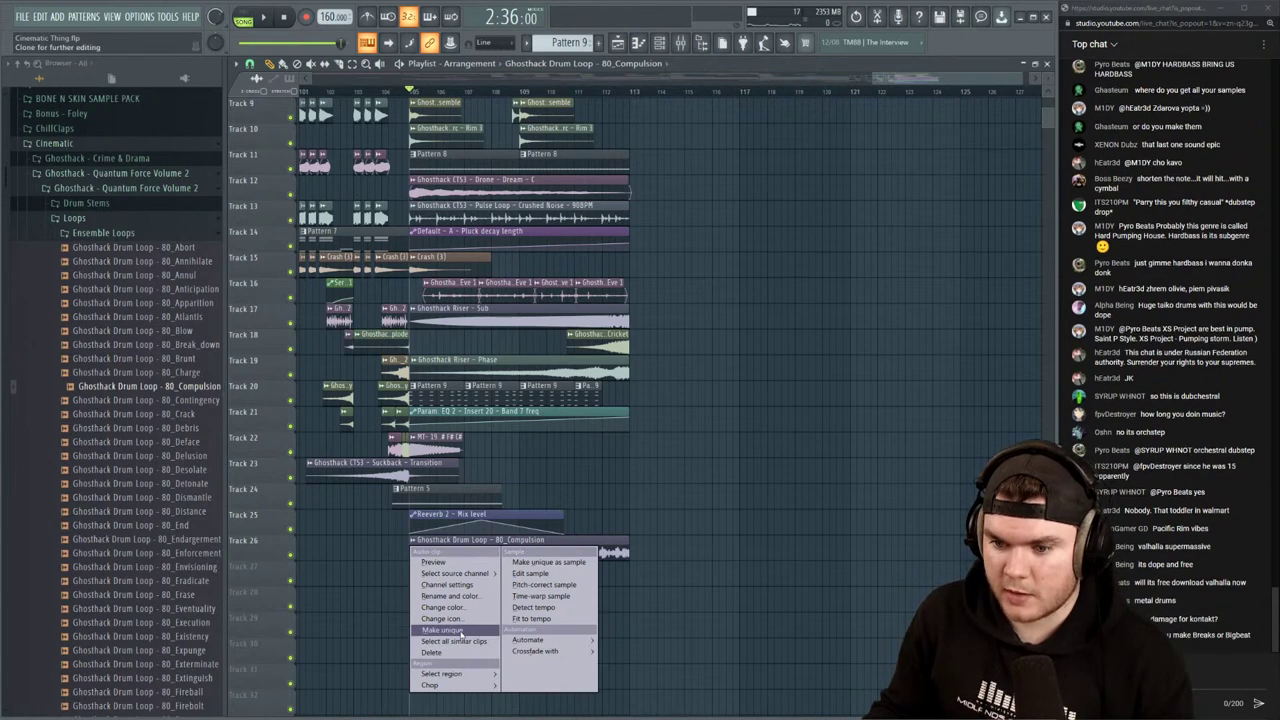
left_click(460, 630)
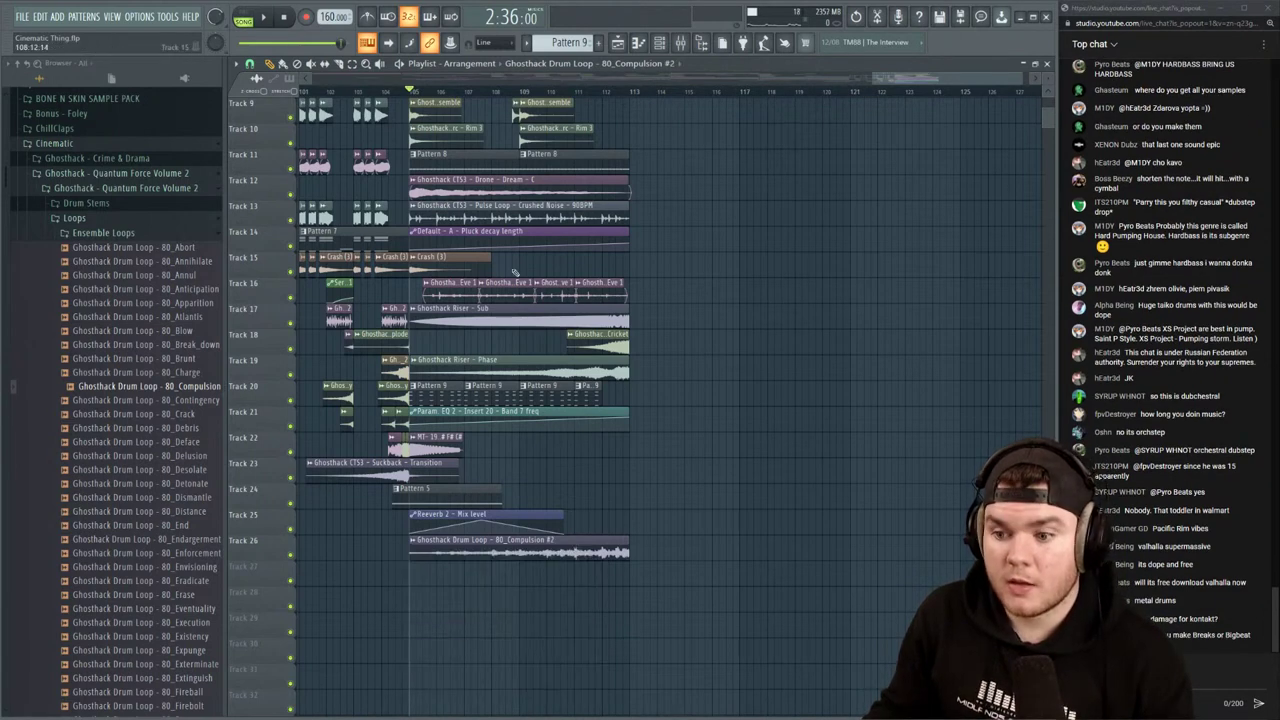
scroll(489, 93, "down", 4)
scroll(510, 305, "up", 6)
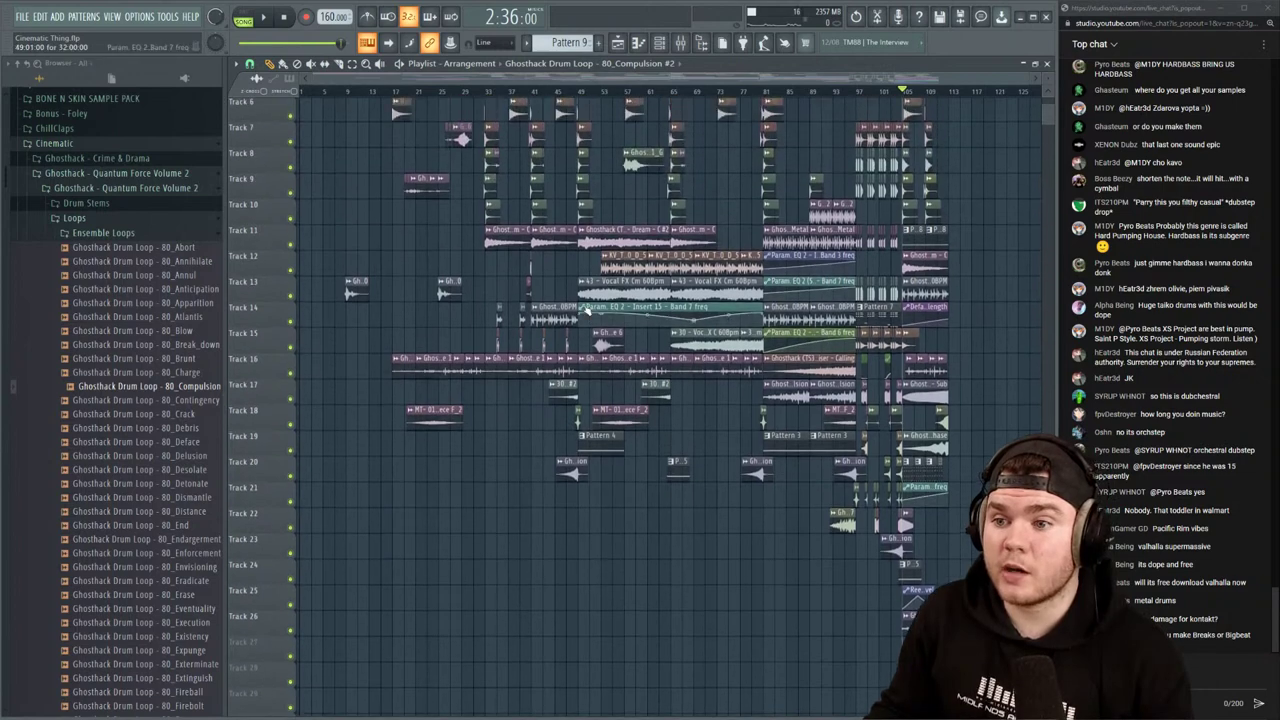
Open the 80_Compulsion drum loop on Track 17 and play the arrangement from bar 81
scroll(613, 306, "up", 2)
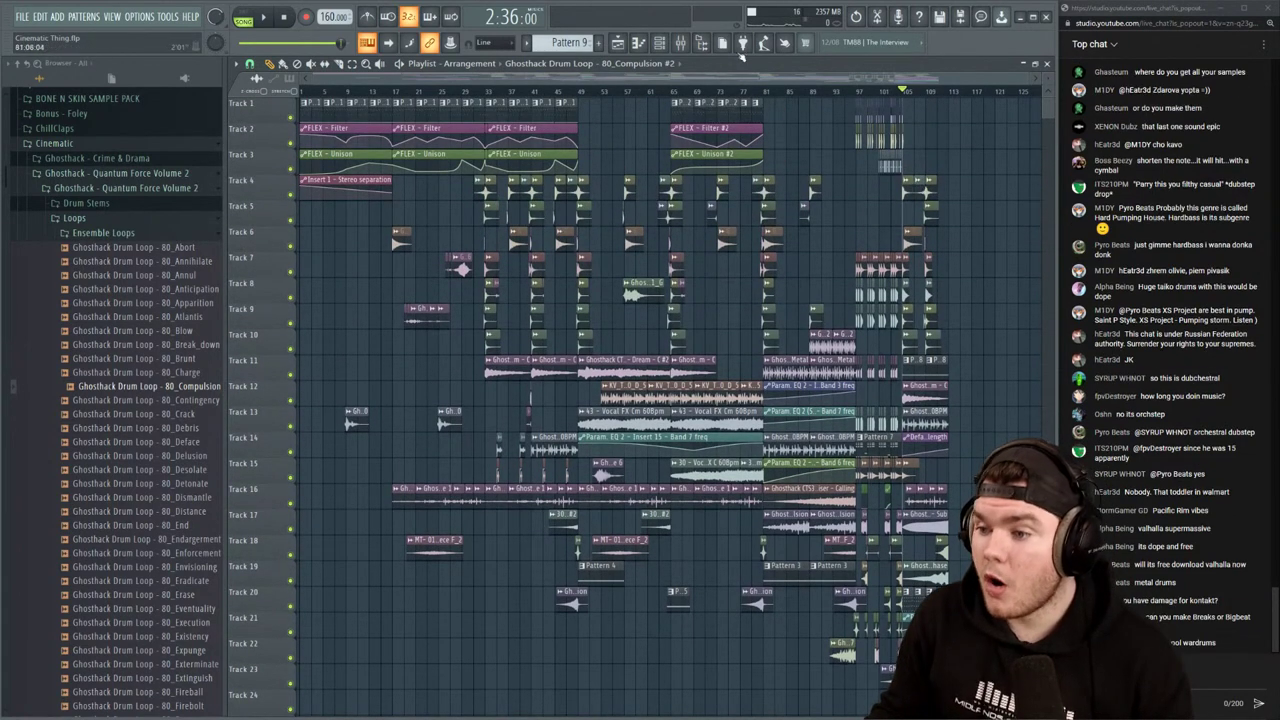
left_click_drag(735, 76, 782, 77)
scroll(812, 430, "up", 3)
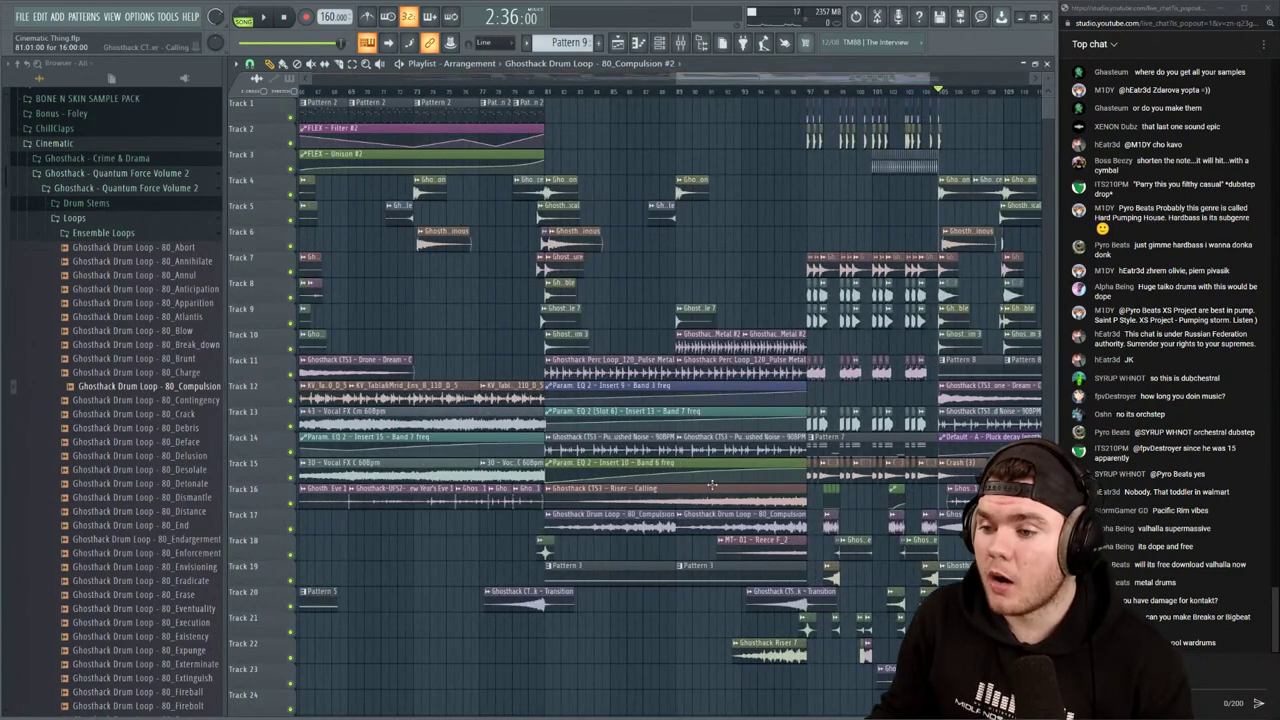
double_click(736, 518)
left_click_drag(490, 287, 490, 320)
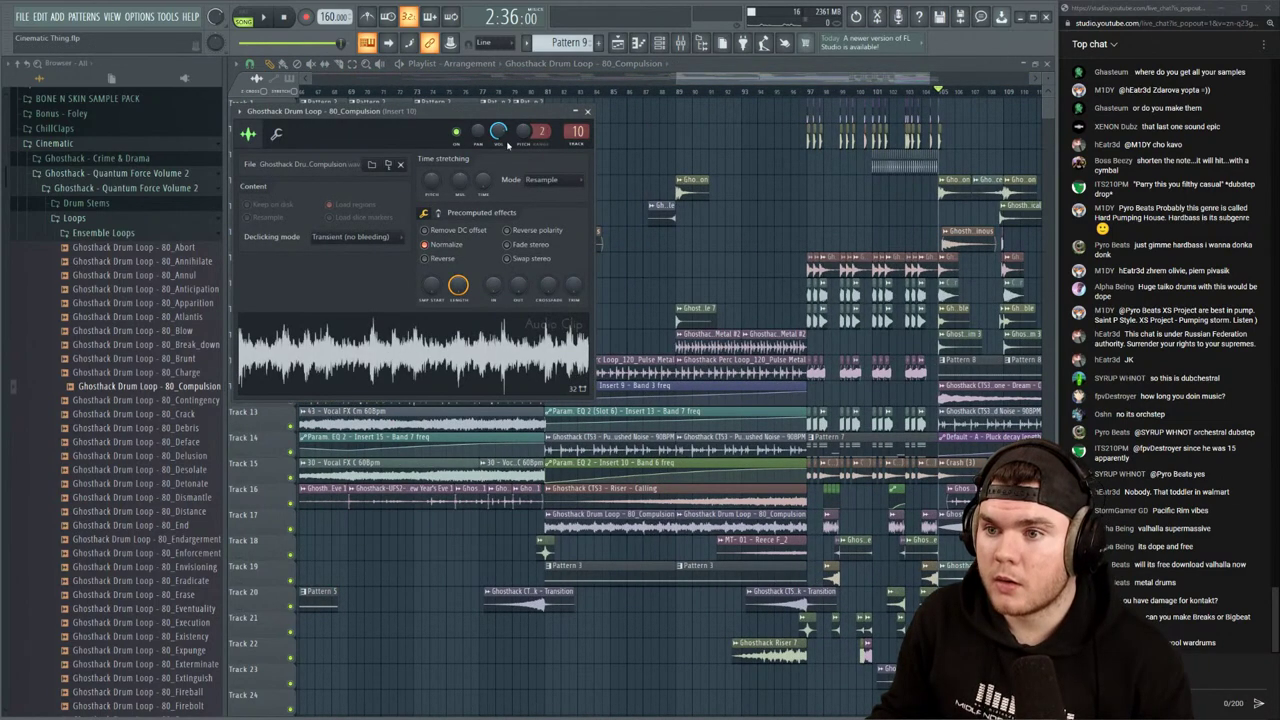
key("space")
left_click(578, 92)
left_click(546, 92)
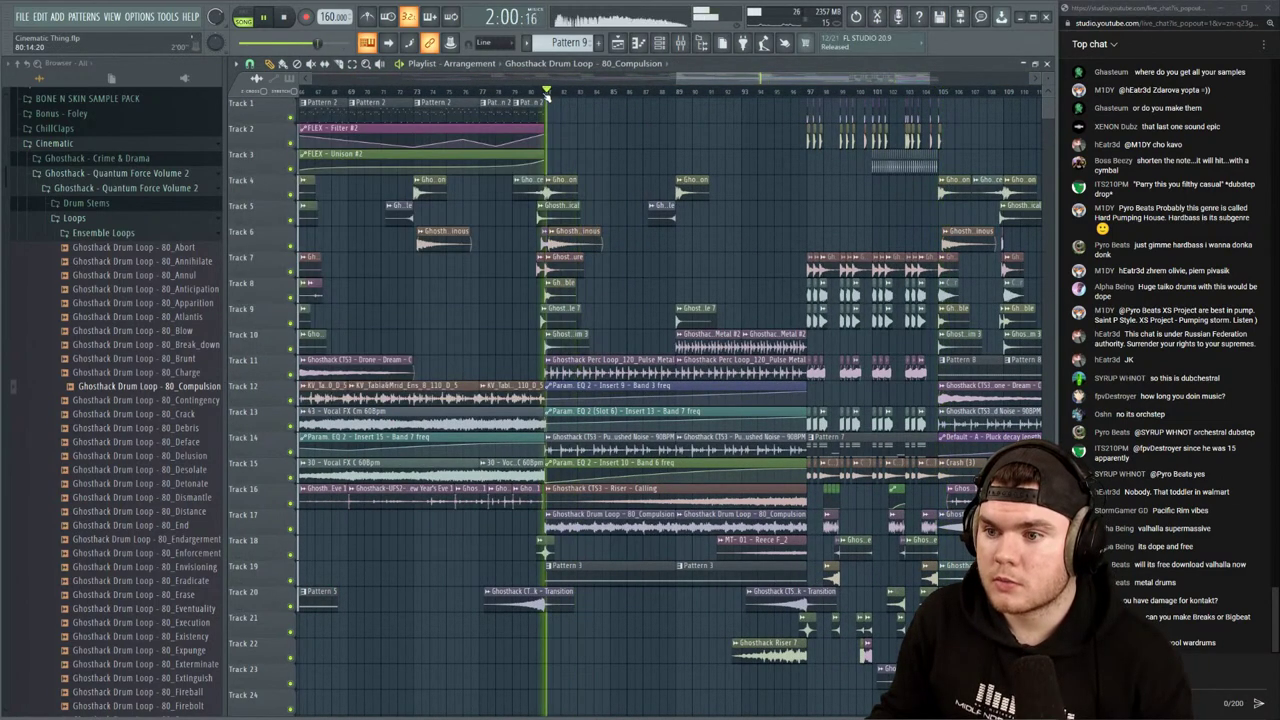
Play the earlier section from about bar 90 and raise the channel volume of Track 17's 80_Compulsion loop
scroll(549, 95, "down", 4)
scroll(811, 94, "up", 5)
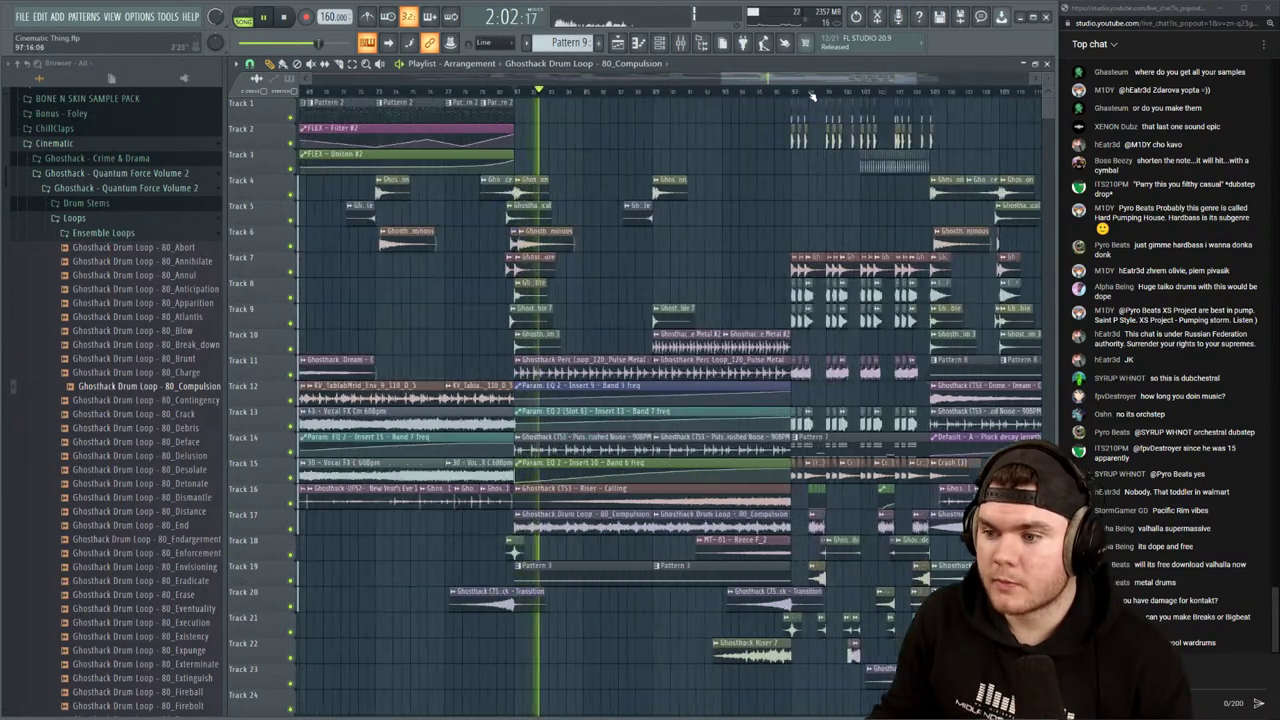
left_click(645, 92)
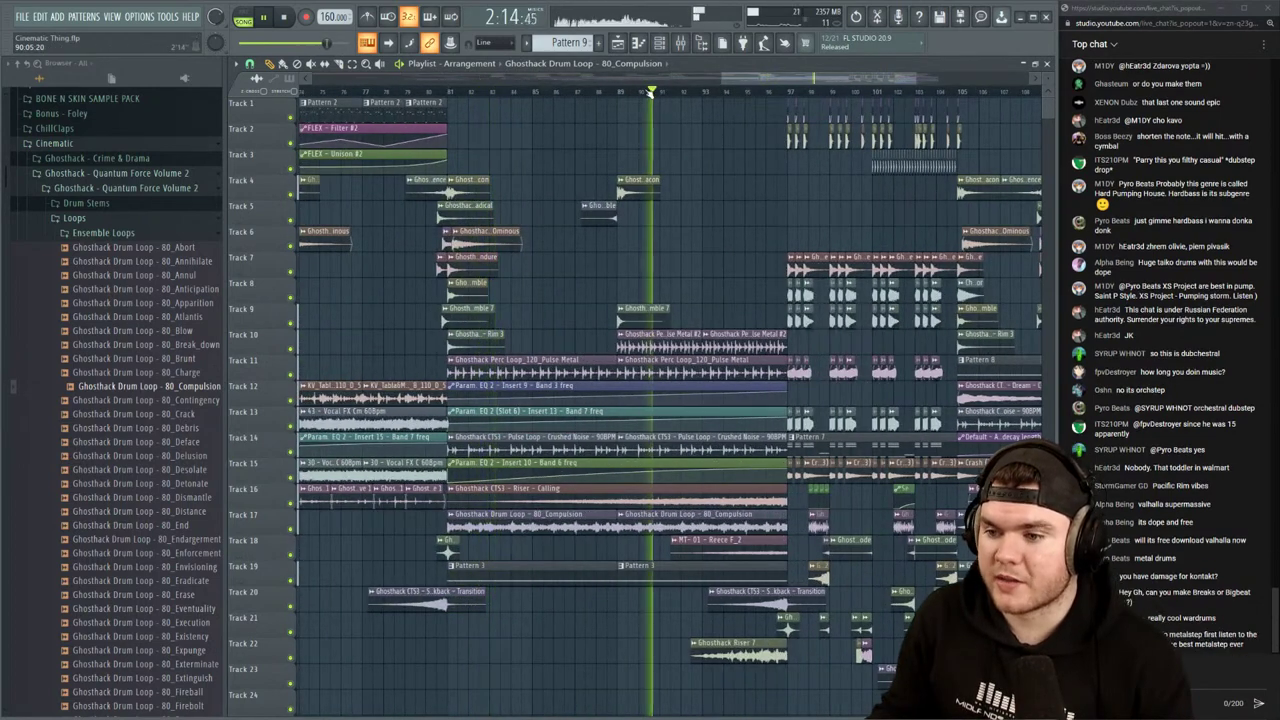
double_click(668, 516)
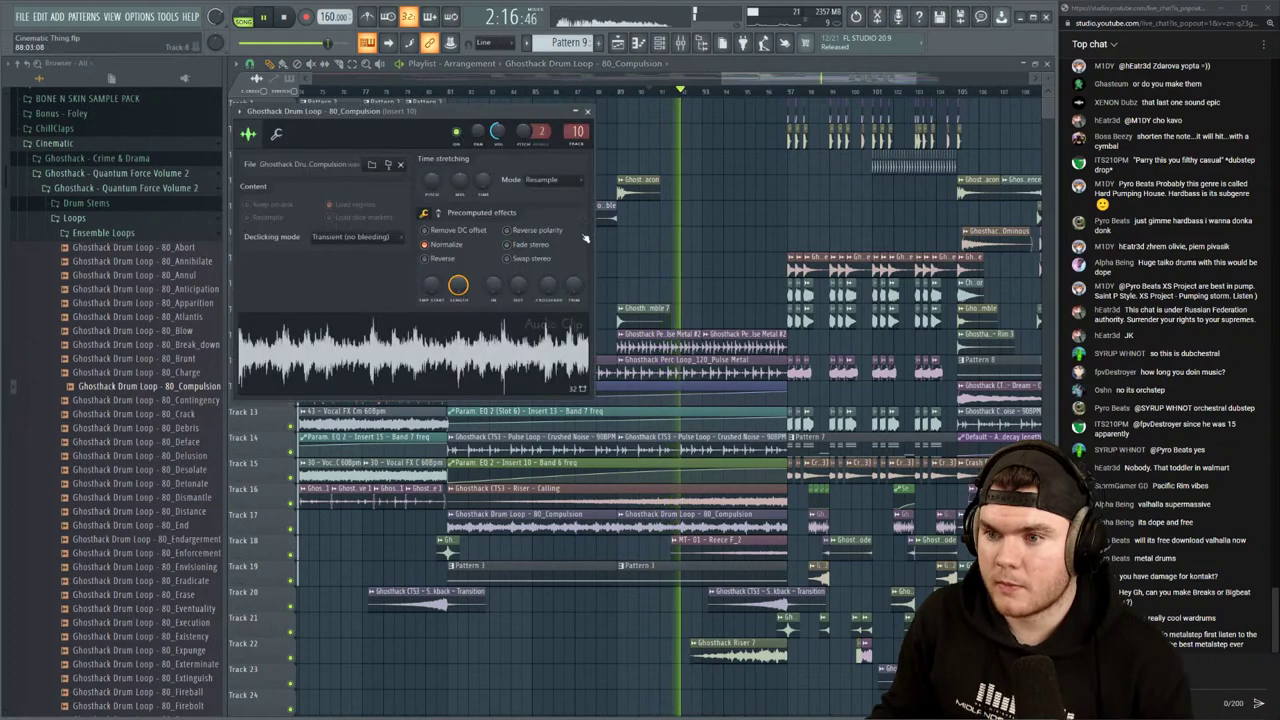
left_click_drag(498, 132, 498, 106)
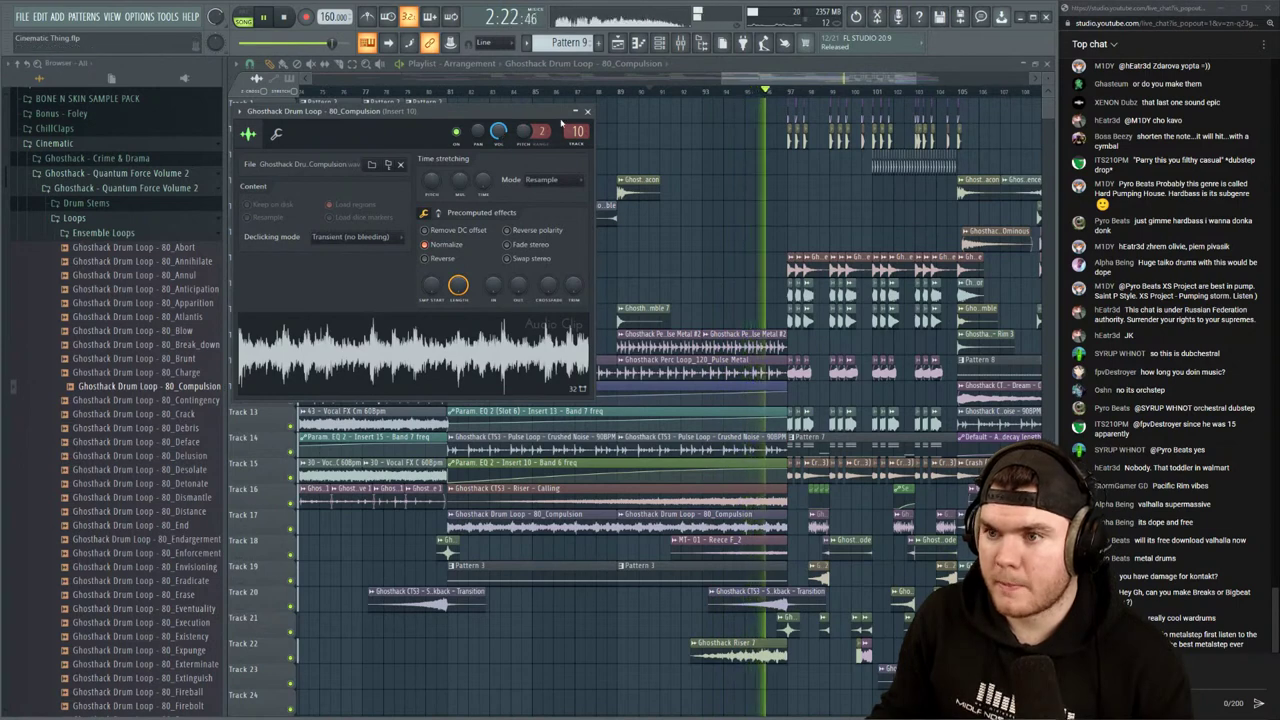
left_click(588, 112)
Play the section from bar 105 and check the channel settings of the 80_Compulsion #2 loop on Track 26
left_click_drag(764, 79, 838, 80)
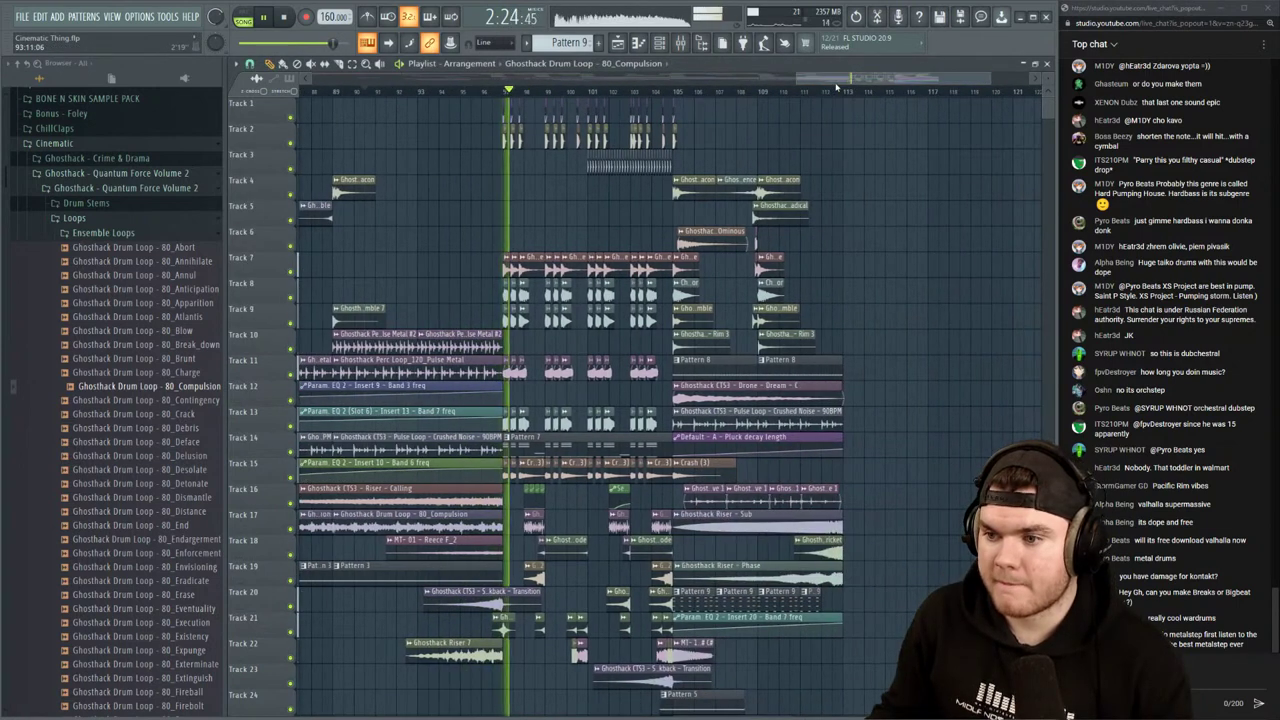
key("space")
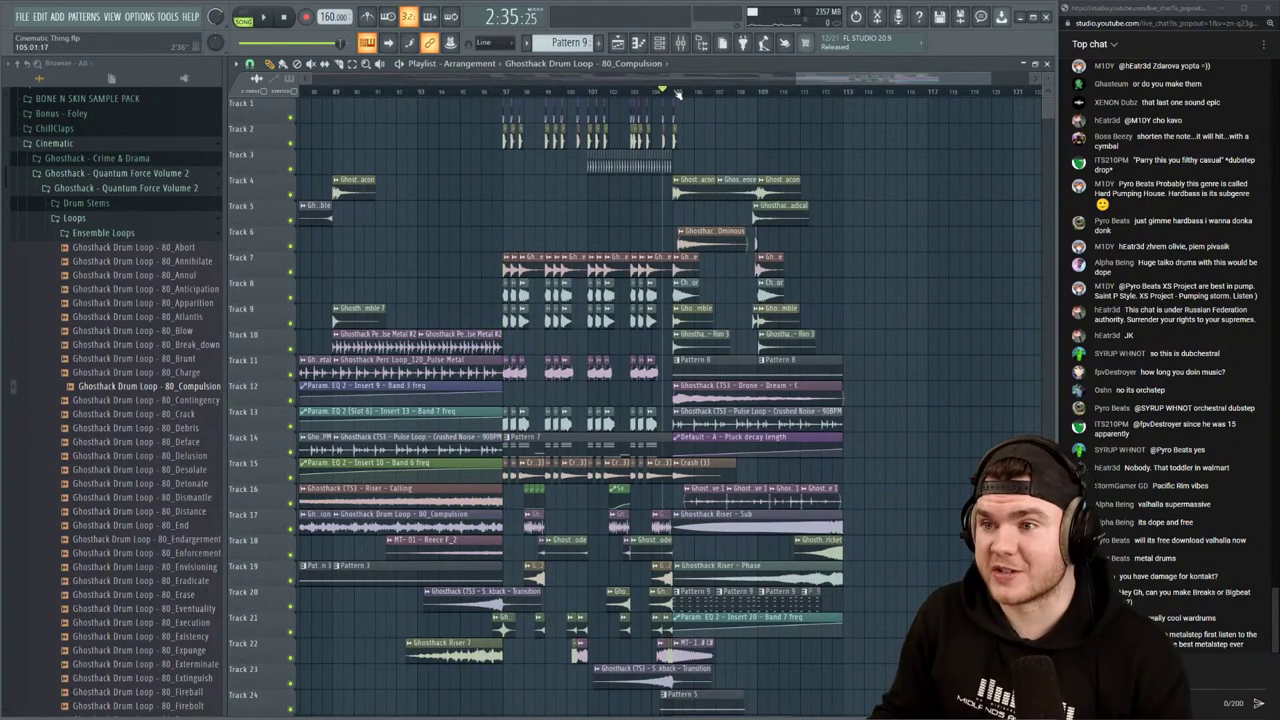
left_click(675, 92)
key("space")
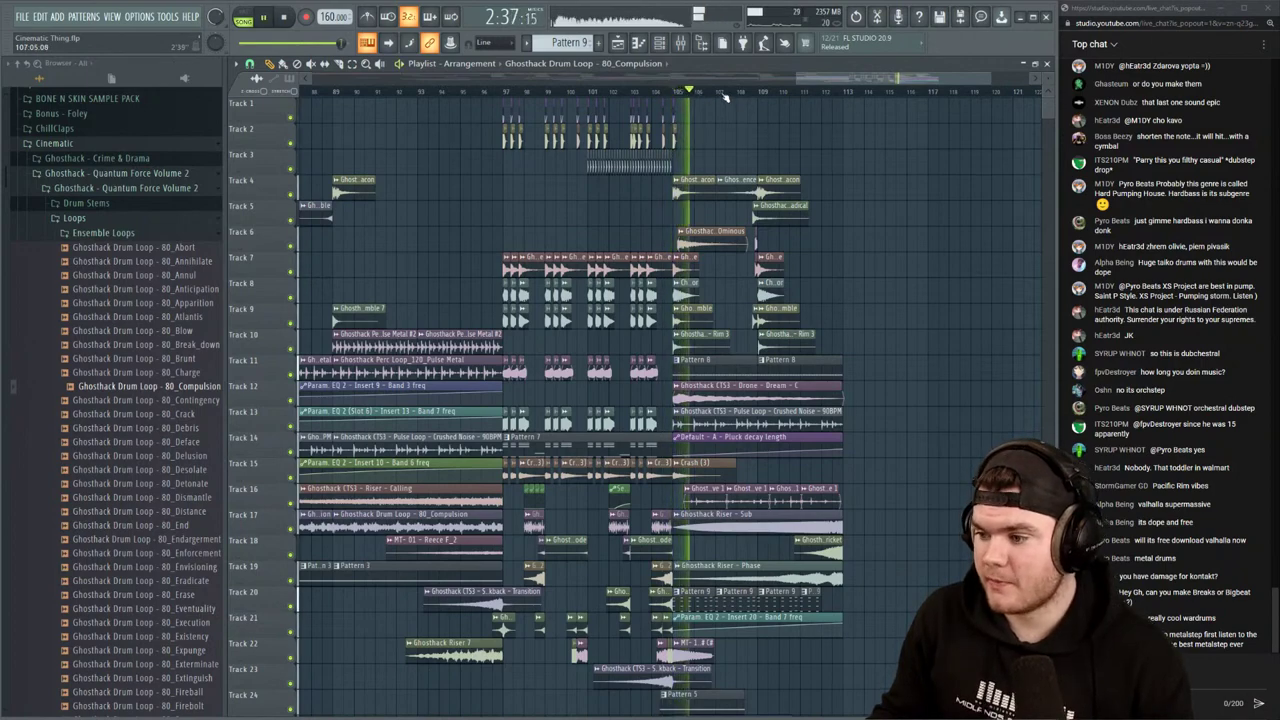
scroll(726, 97, "down", 3)
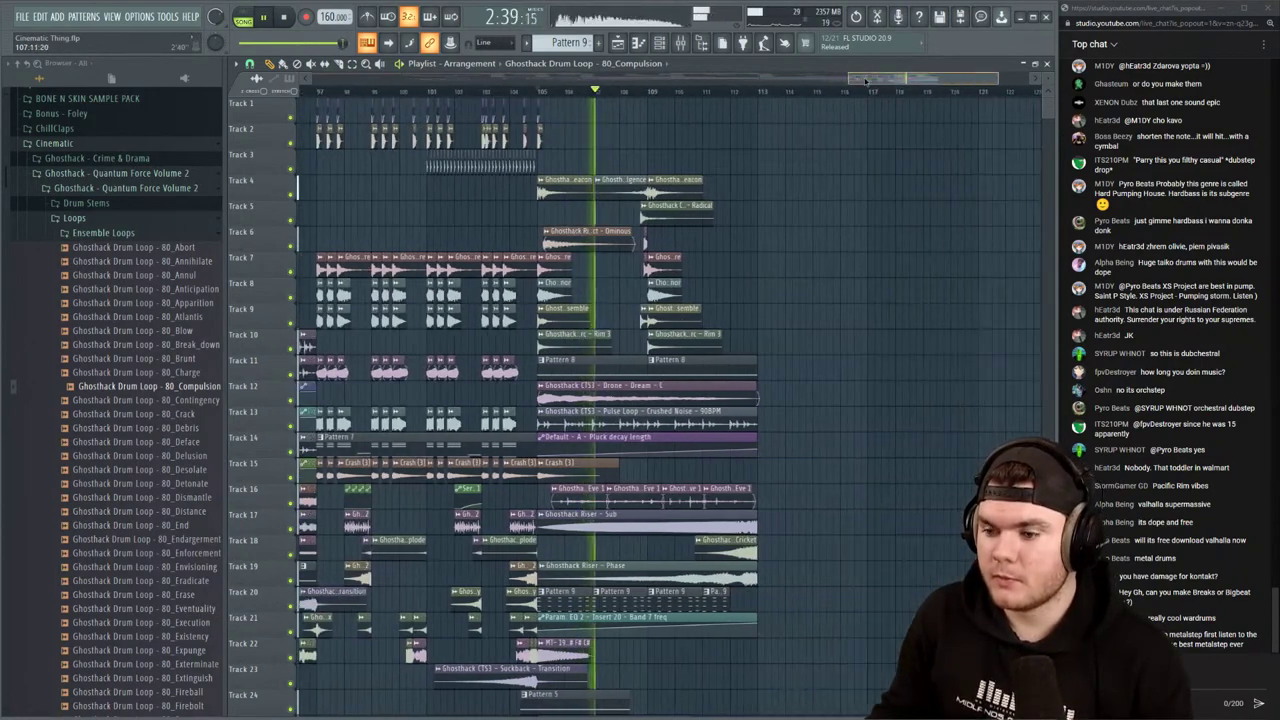
scroll(814, 207, "down", 4)
scroll(814, 207, "down", 2)
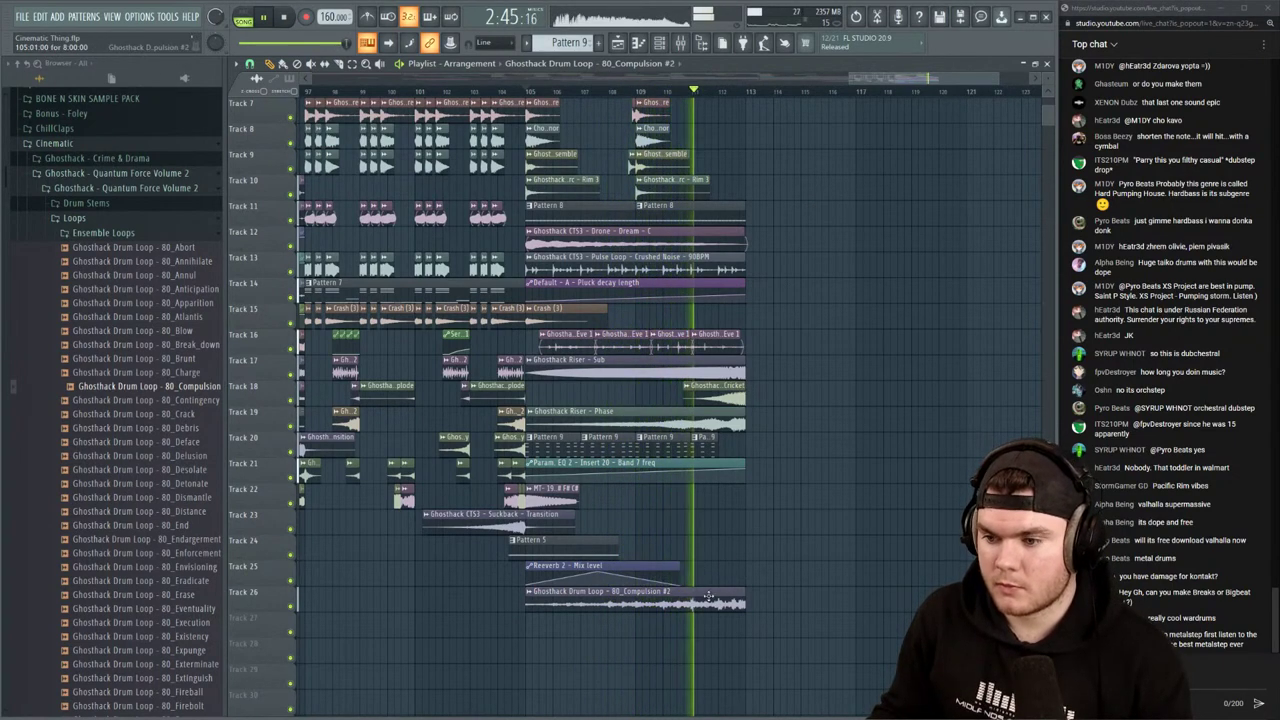
double_click(640, 598)
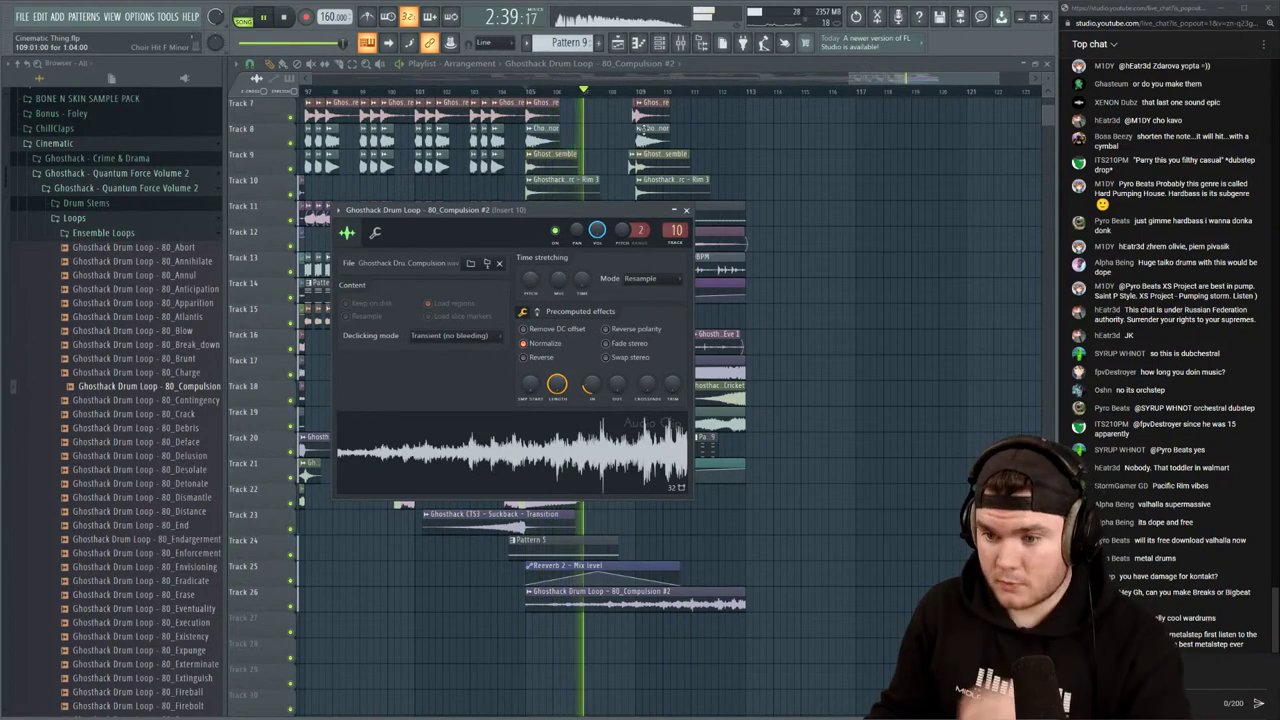
left_click(686, 210)
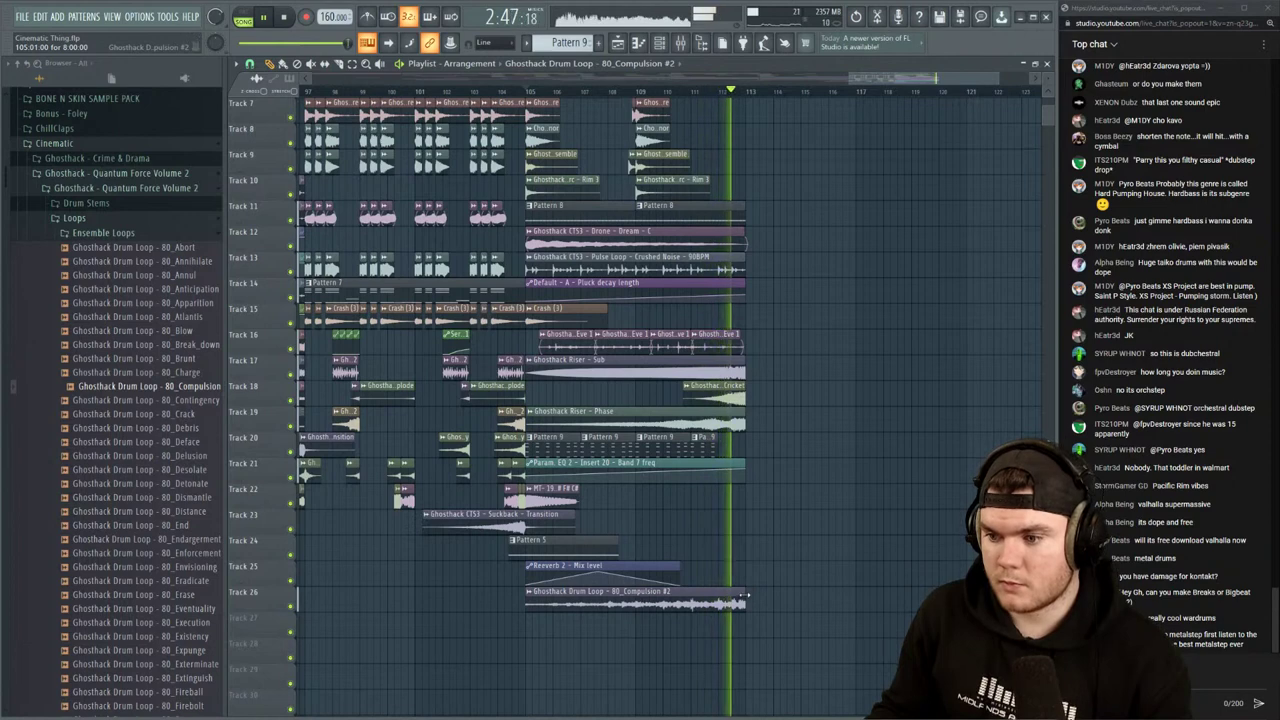
Listen to the end of the section from about bar 111
scroll(808, 207, "up", 4)
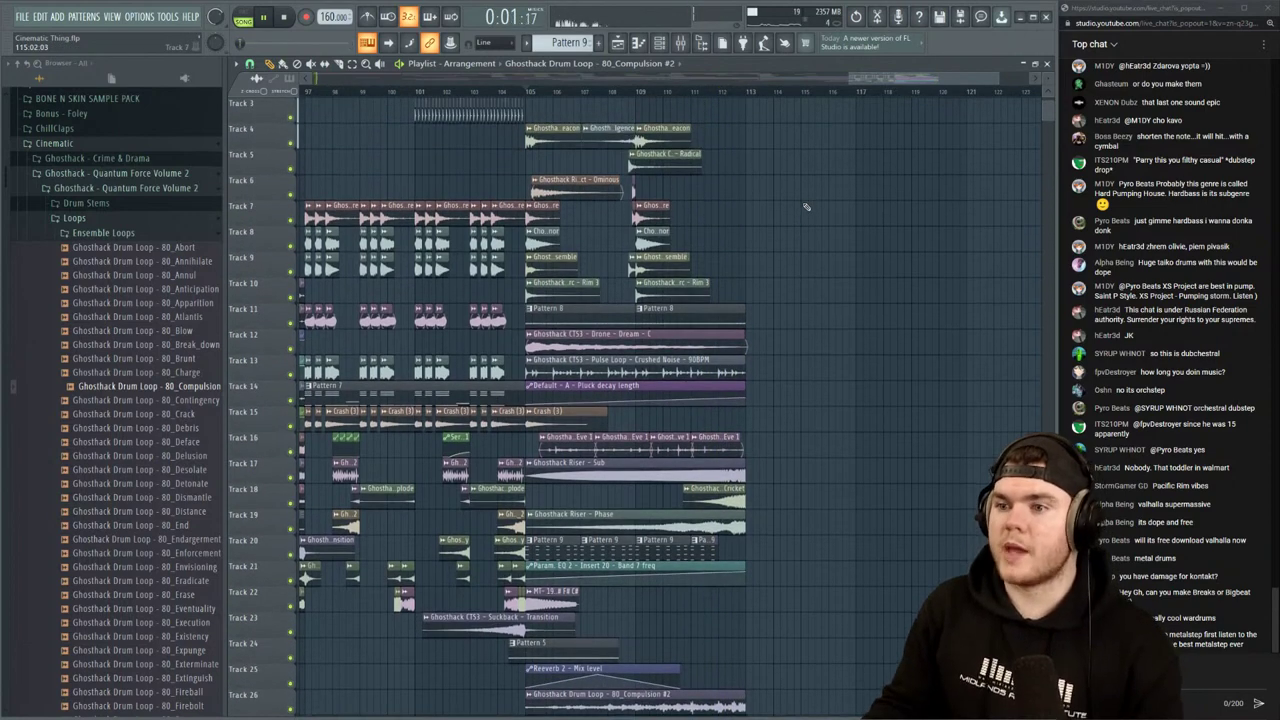
scroll(806, 206, "down", 2)
scroll(806, 206, "up", 1)
key("space")
key("space")
key("space")
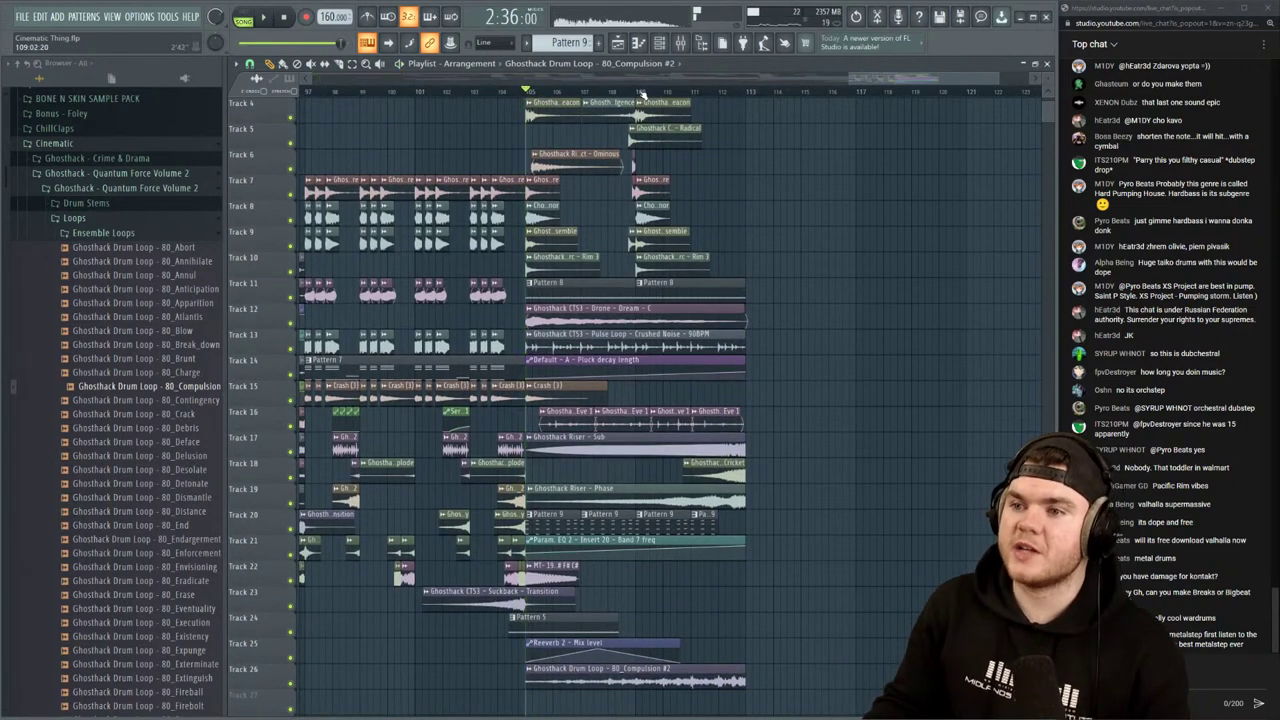
left_click(699, 93)
key("space")
left_click(702, 92)
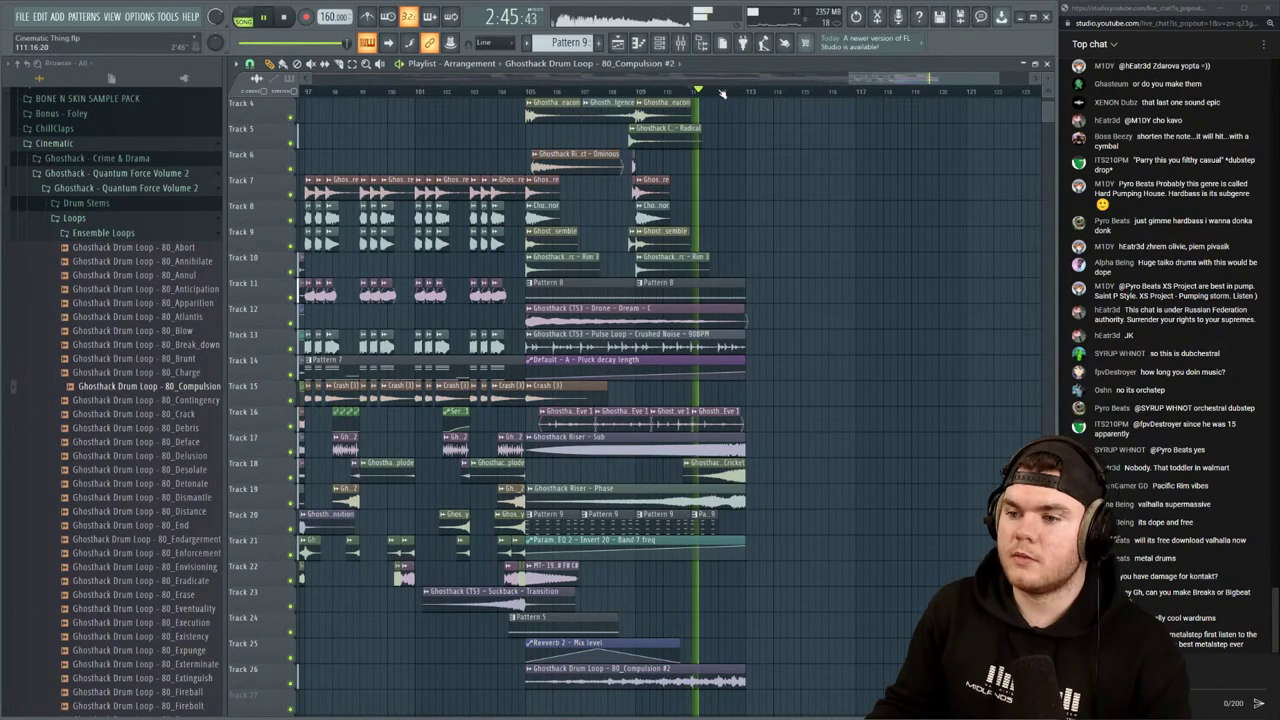
scroll(732, 94, "up", 4)
key("space")
key("space")
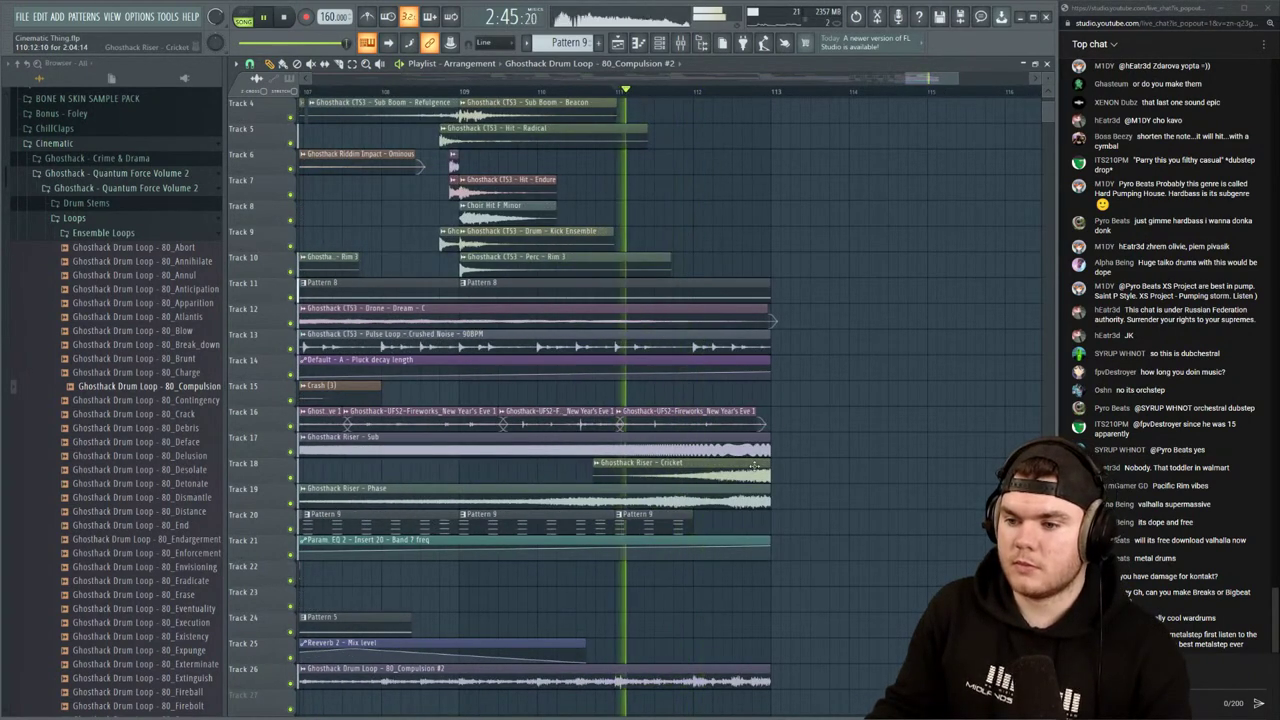
Move the Cricket, Phase and Sub risers on Tracks 17 to 19 one bar earlier so they end at bar 112
left_click_drag(759, 476, 681, 475)
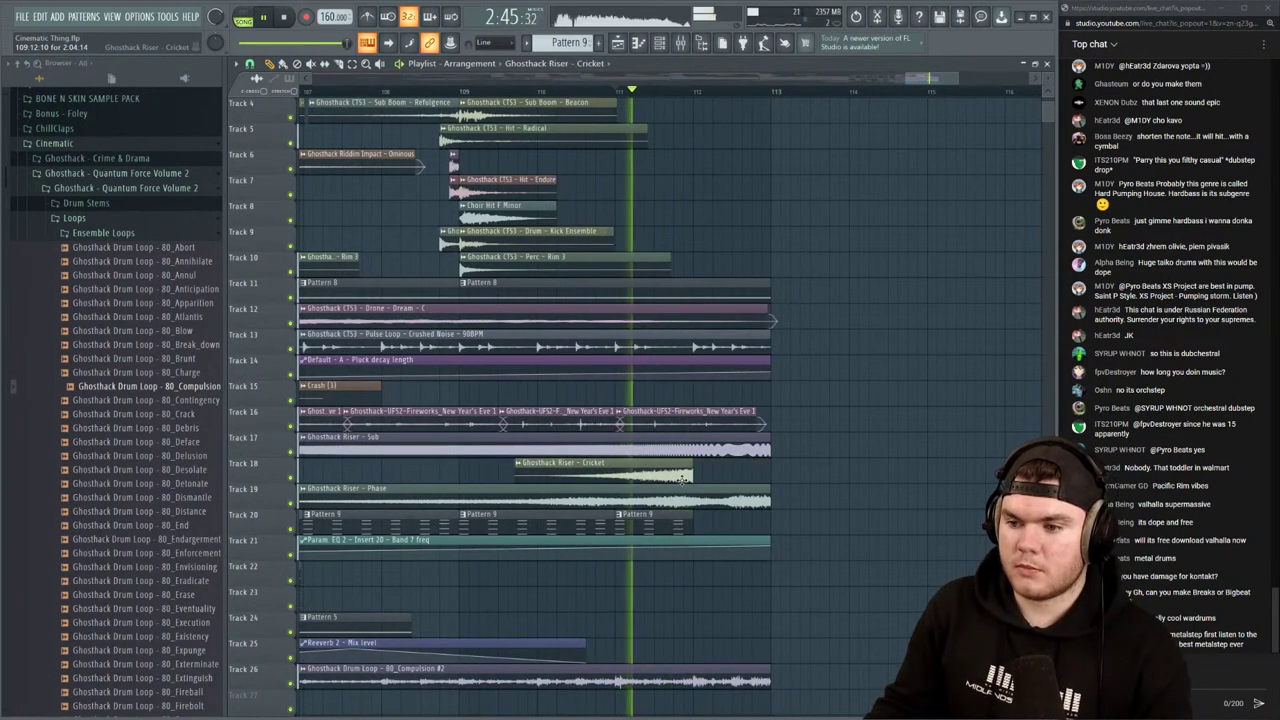
key("space")
key("space")
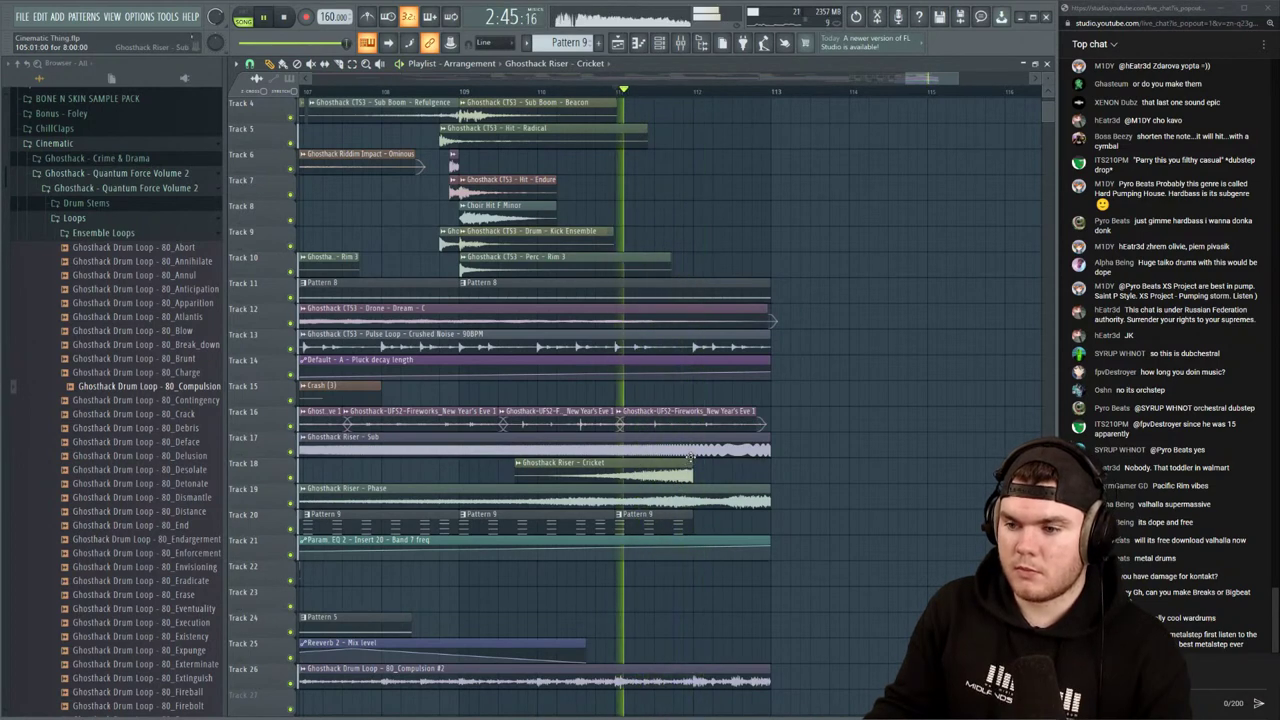
key("space")
left_click_drag(736, 502, 658, 504)
key("space")
left_click_drag(733, 448, 675, 447)
key("space")
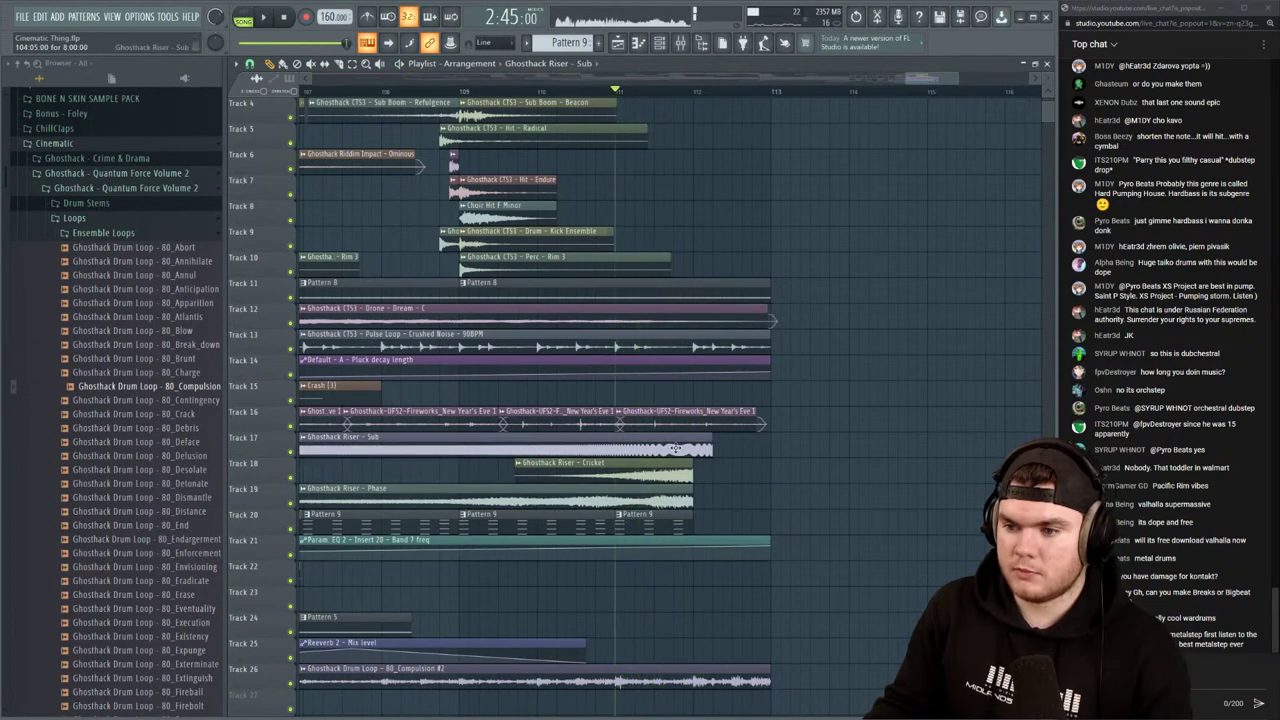
Shorten the 80_Compulsion #2 clip on Track 26 to a length of 7:04:00 and listen to the ending
scroll(658, 454, "down", 3)
mouse_move(723, 601)
left_mouse_down()
mouse_move(694, 601)
mouse_move(731, 593)
mouse_move(710, 595)
left_mouse_up()
key("space")
key("space")
key("space")
key("space")
key("space")
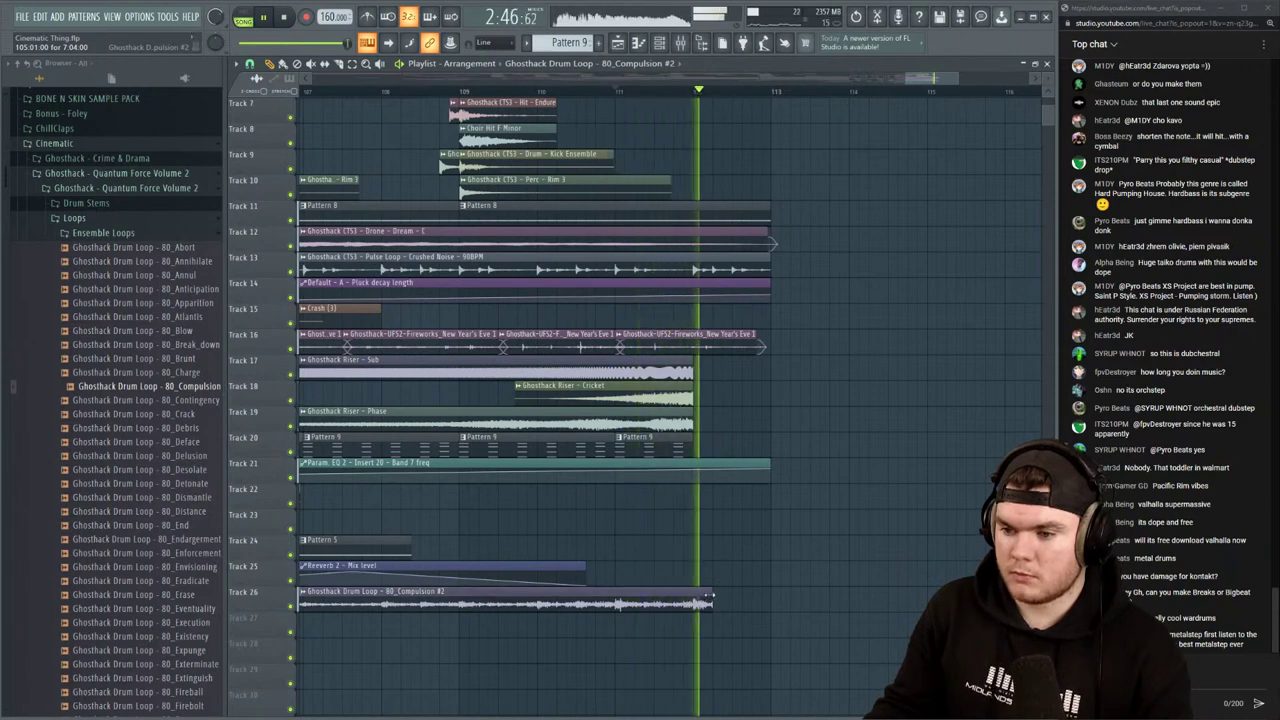
key("space")
key("space")
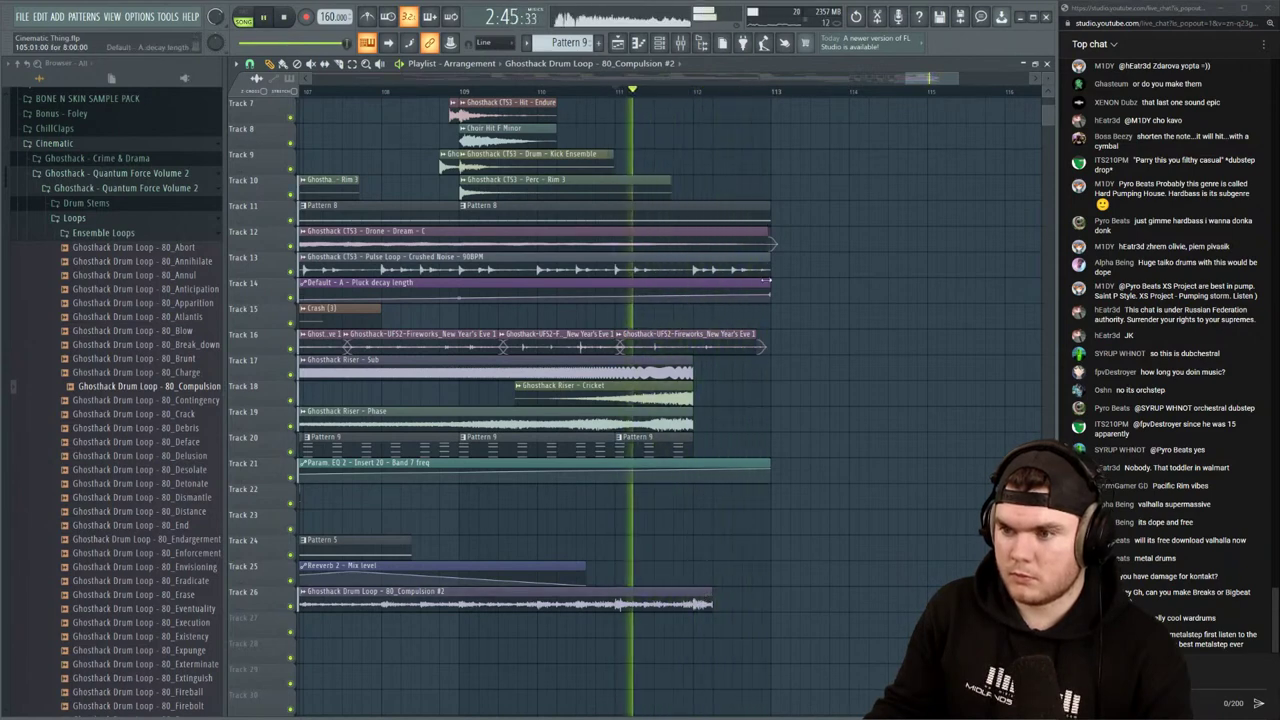
Trim Track 13's Crushed Noise pulse loop and Track 11's second Pattern 8 to bar 112, and Track 26's 80_Compulsion #2 to just before it
left_click_drag(768, 258, 692, 258)
key("space")
key("space")
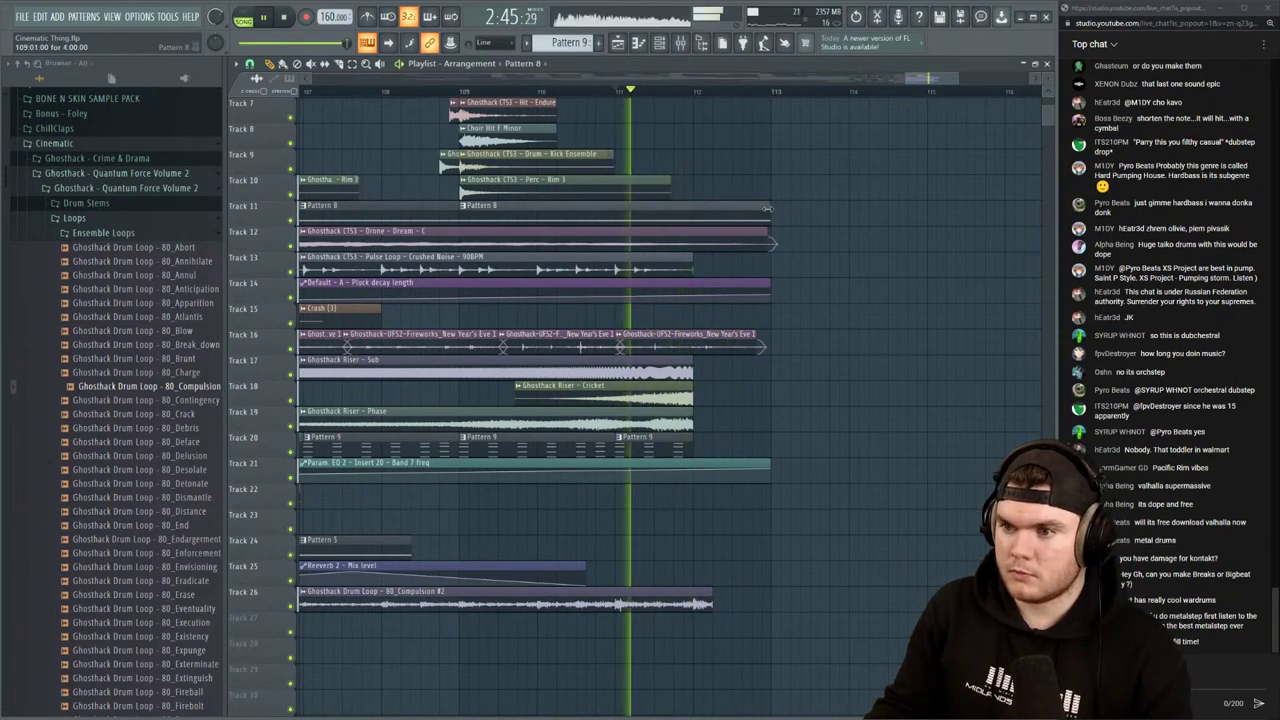
left_click_drag(768, 209, 693, 218)
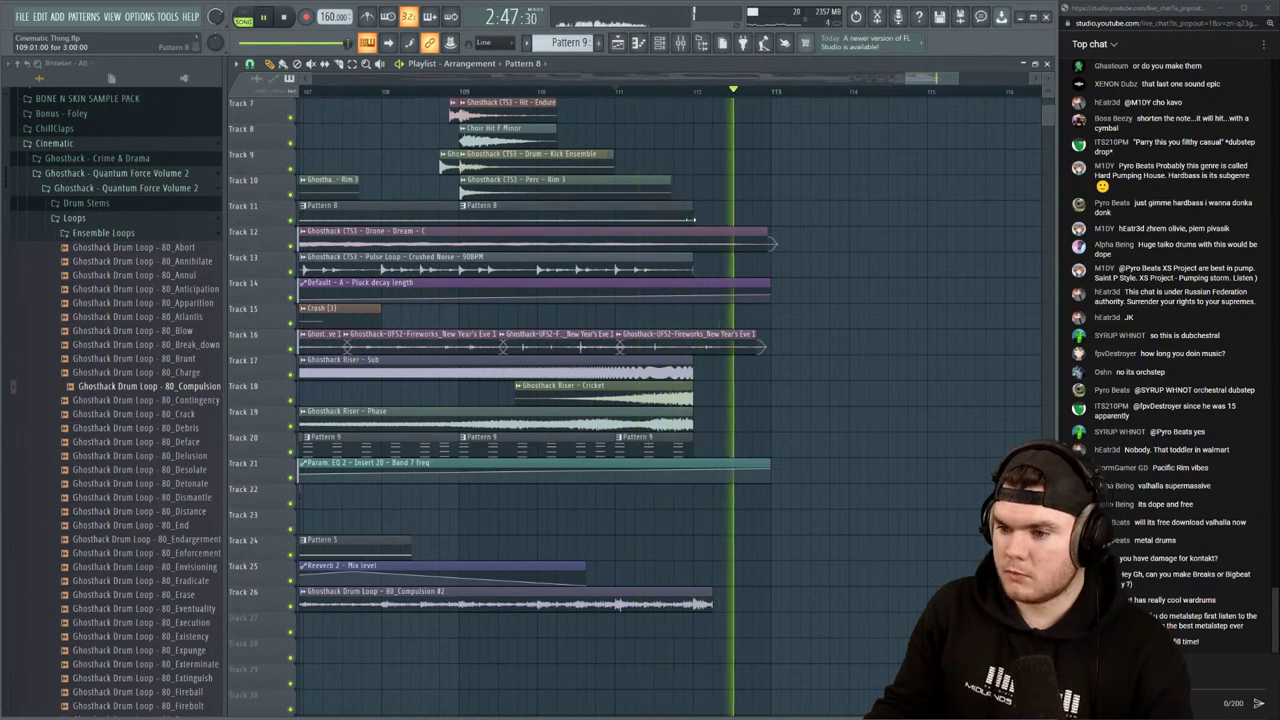
key("space")
key("space")
left_click_drag(711, 604, 693, 604)
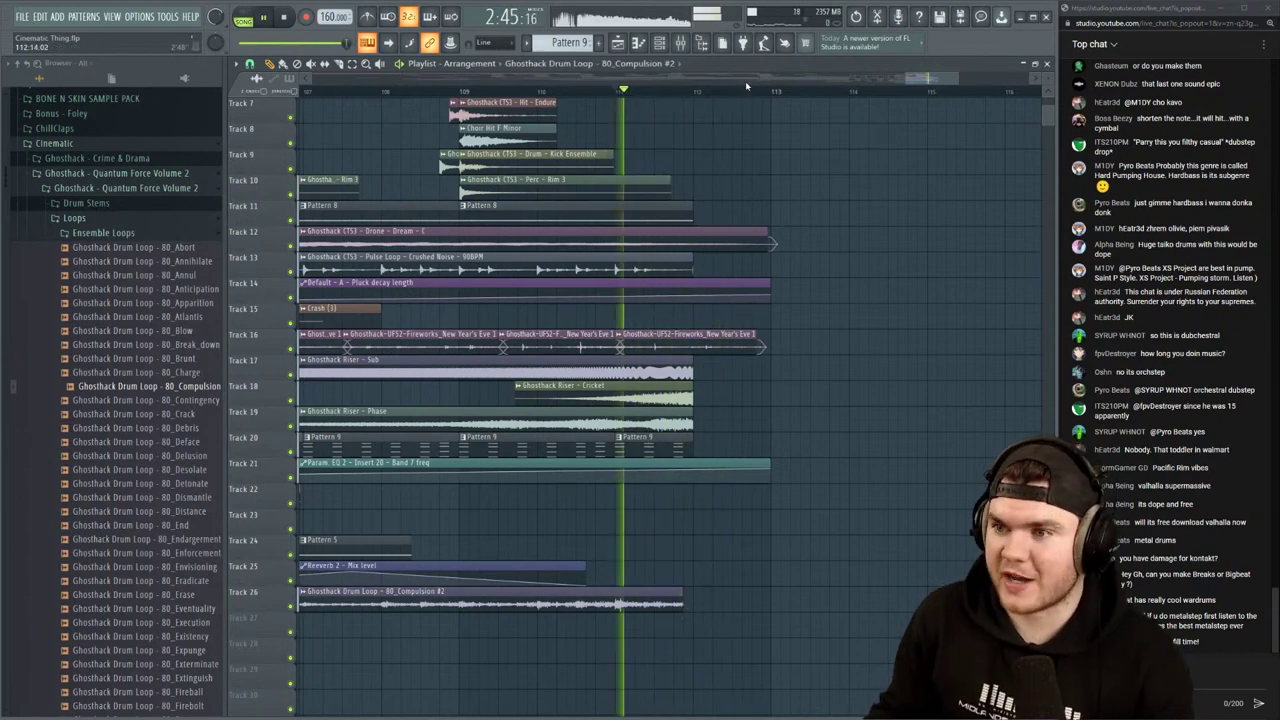
Play the trimmed section from about bar 105 and stop playback
scroll(555, 93, "down", 3)
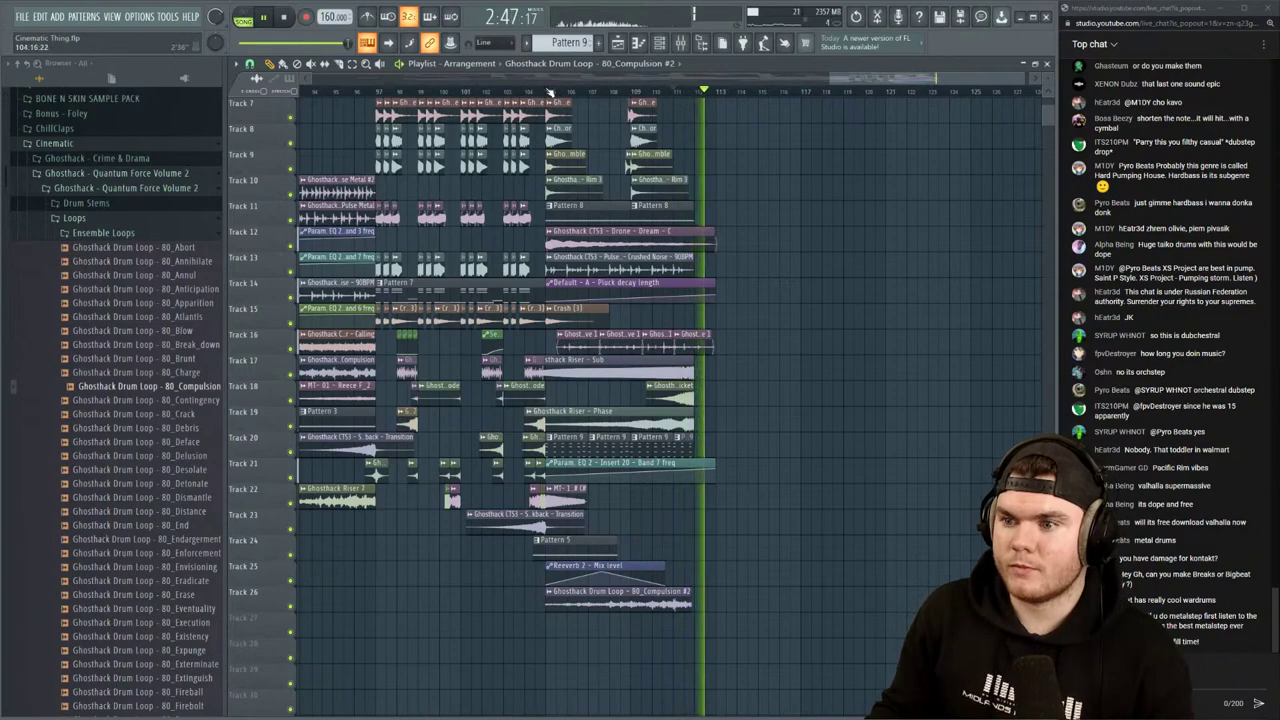
left_click(541, 92)
scroll(622, 93, "up", 3)
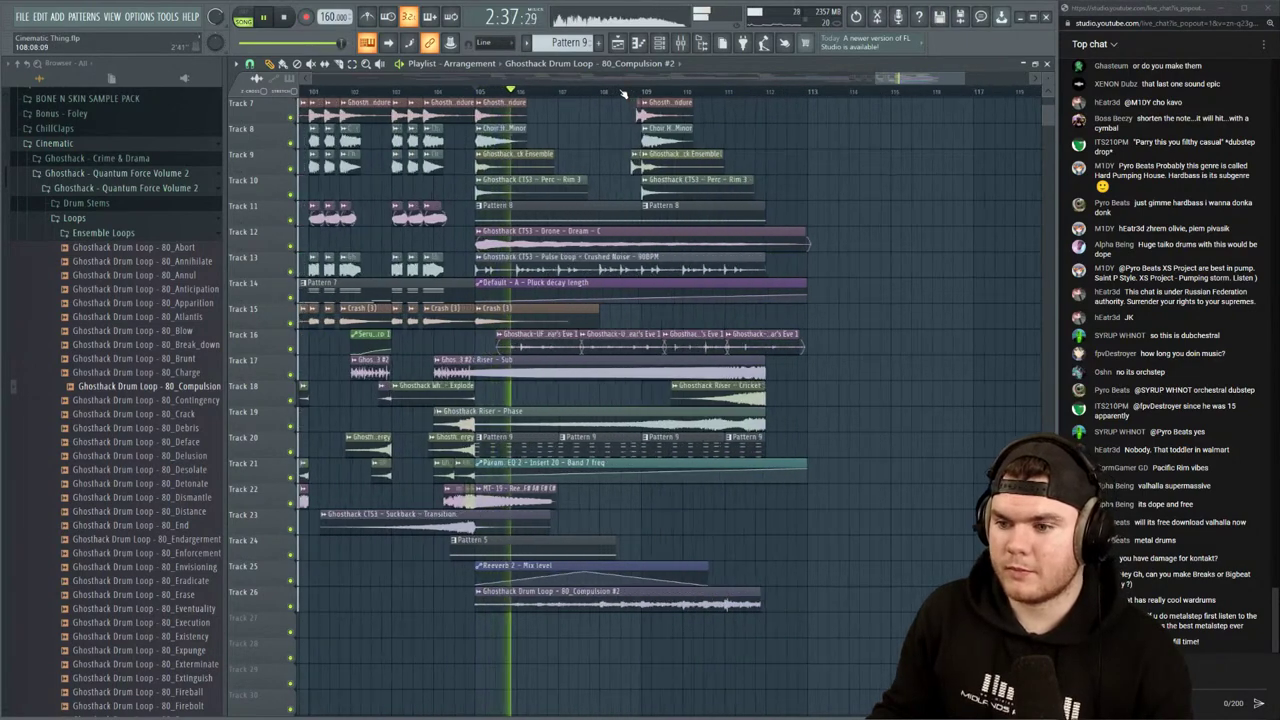
scroll(678, 92, "down", 2)
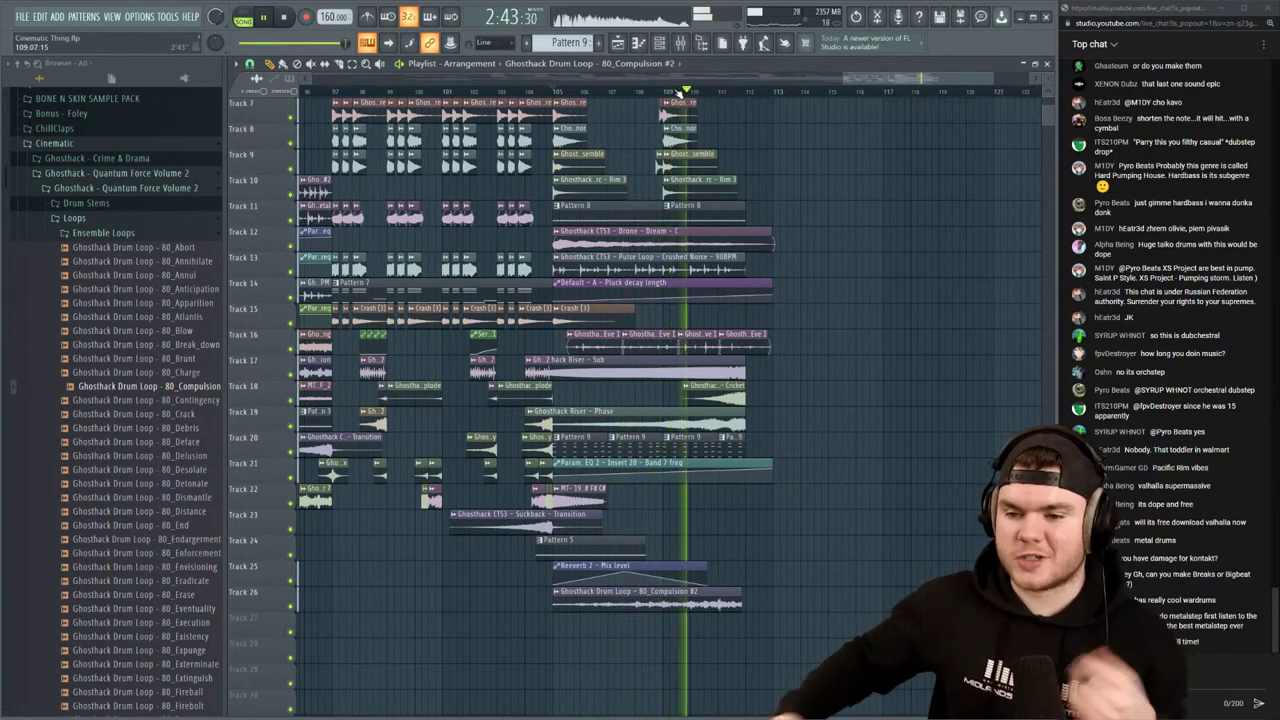
key("space")
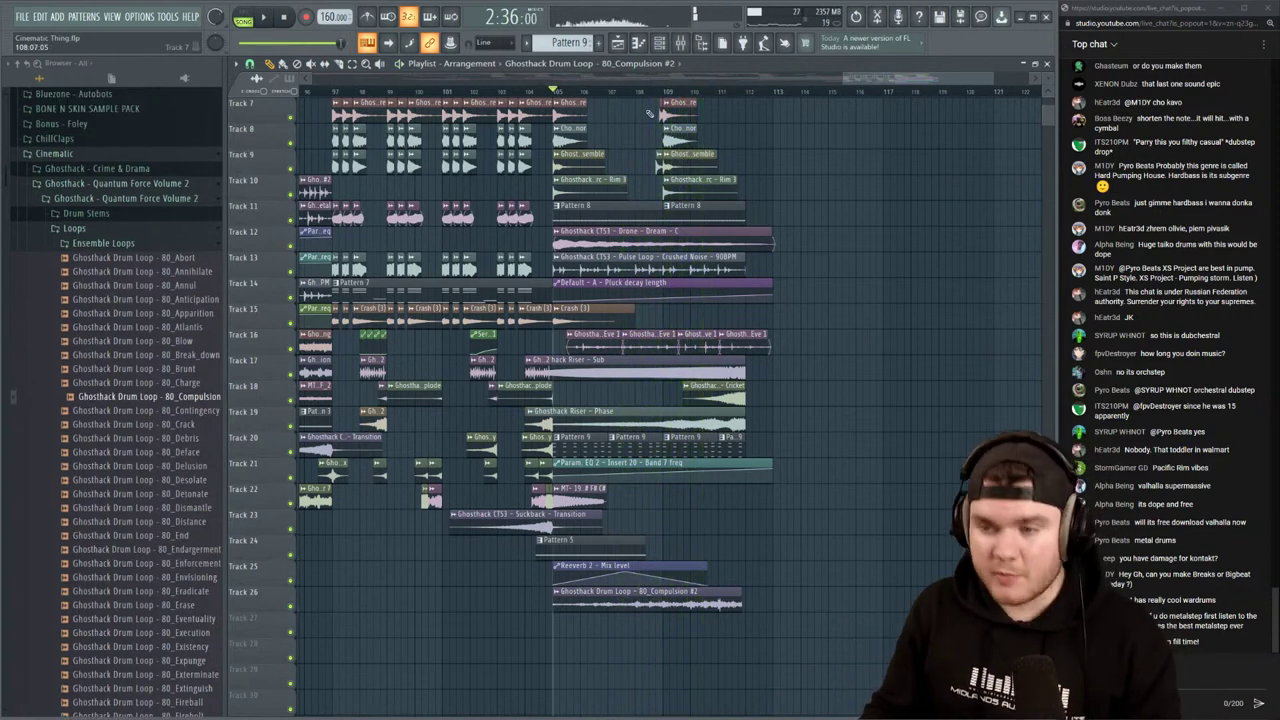
Create a new Pattern 10 and add an EZdrummer instrument to the channel rack's Unsorted group
left_click(668, 46)
left_click(446, 102)
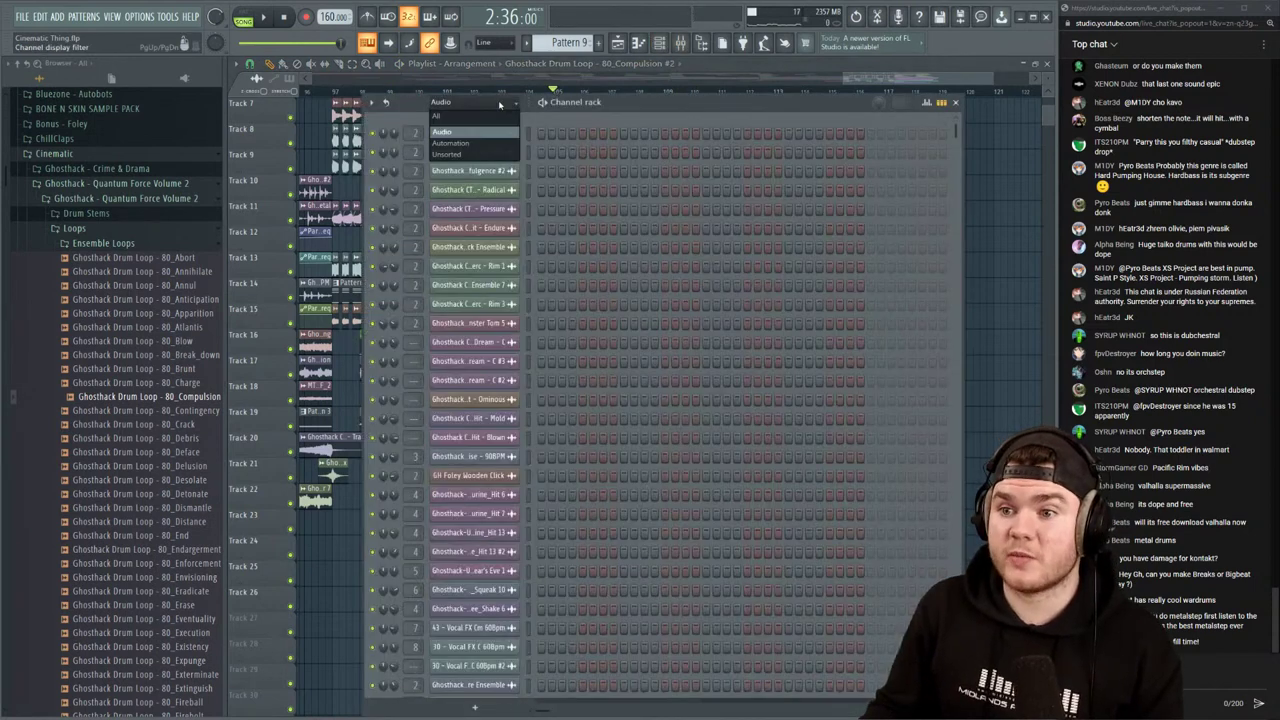
left_click(470, 155)
left_click(599, 43)
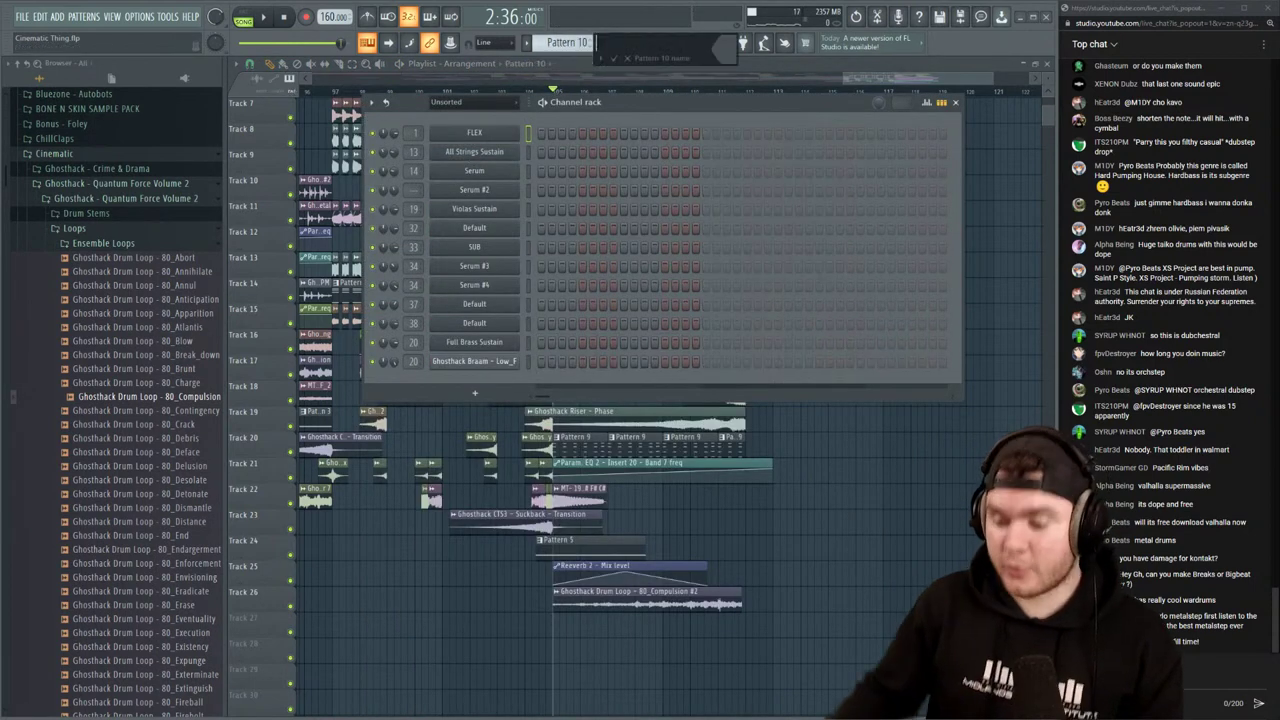
left_click(475, 393)
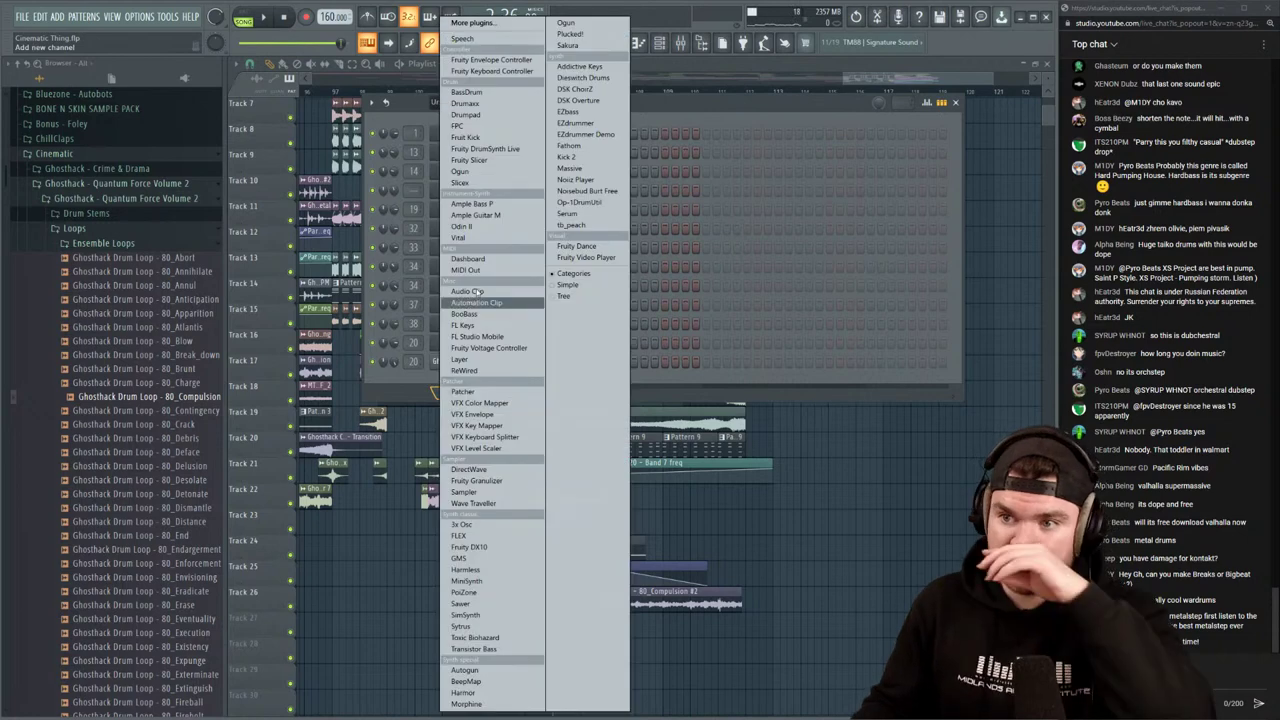
left_click(578, 123)
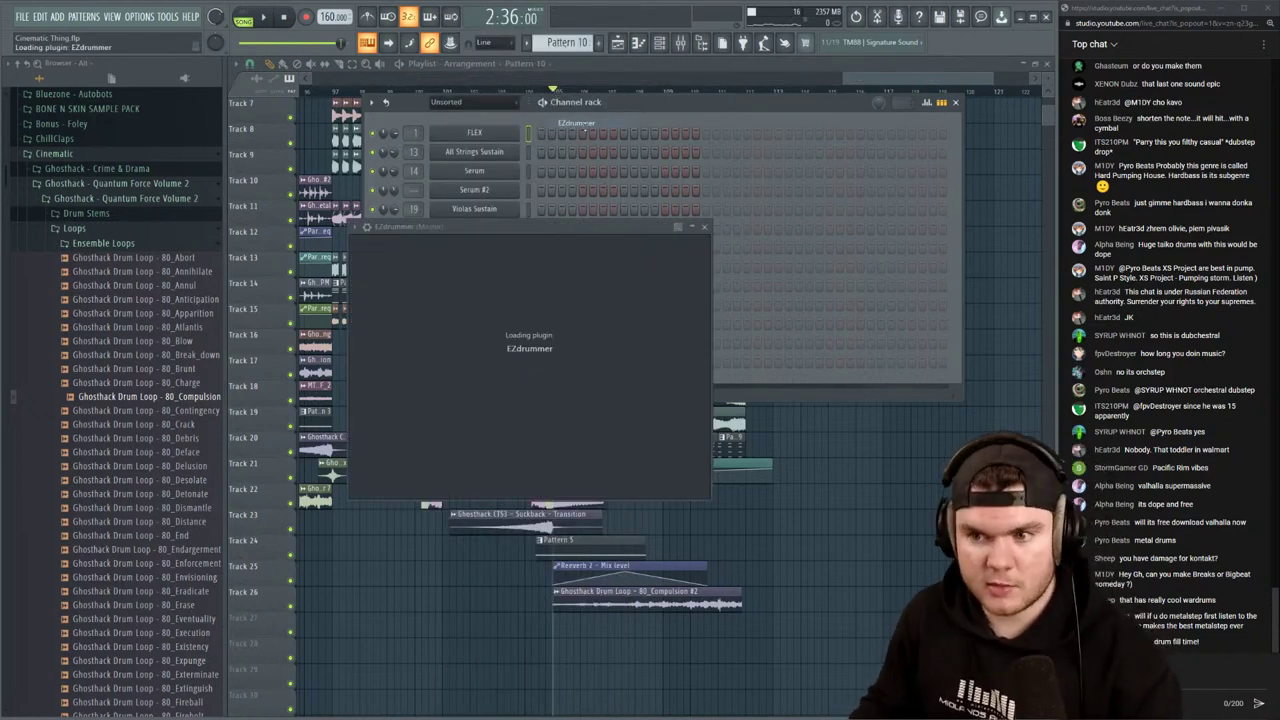
Load the Metal 1 preset in EZdrummer and close the plugin window
left_click(713, 253)
mouse_move(701, 278)
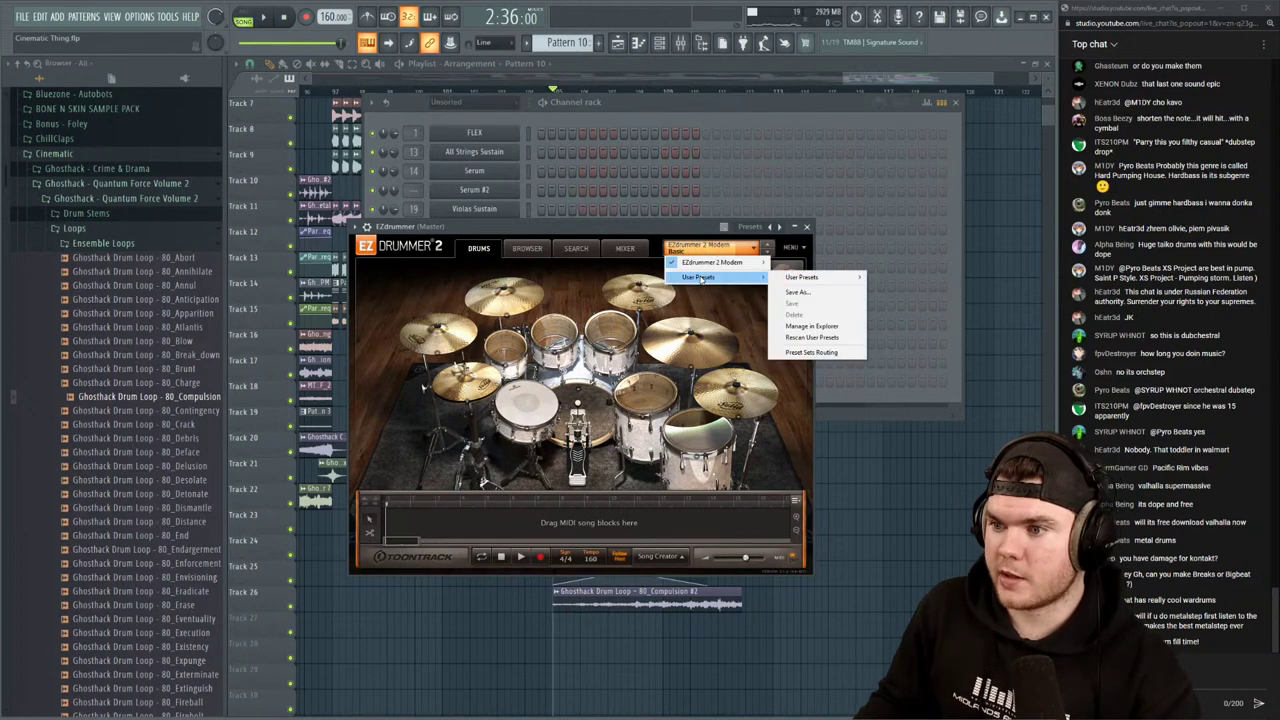
left_click(900, 279)
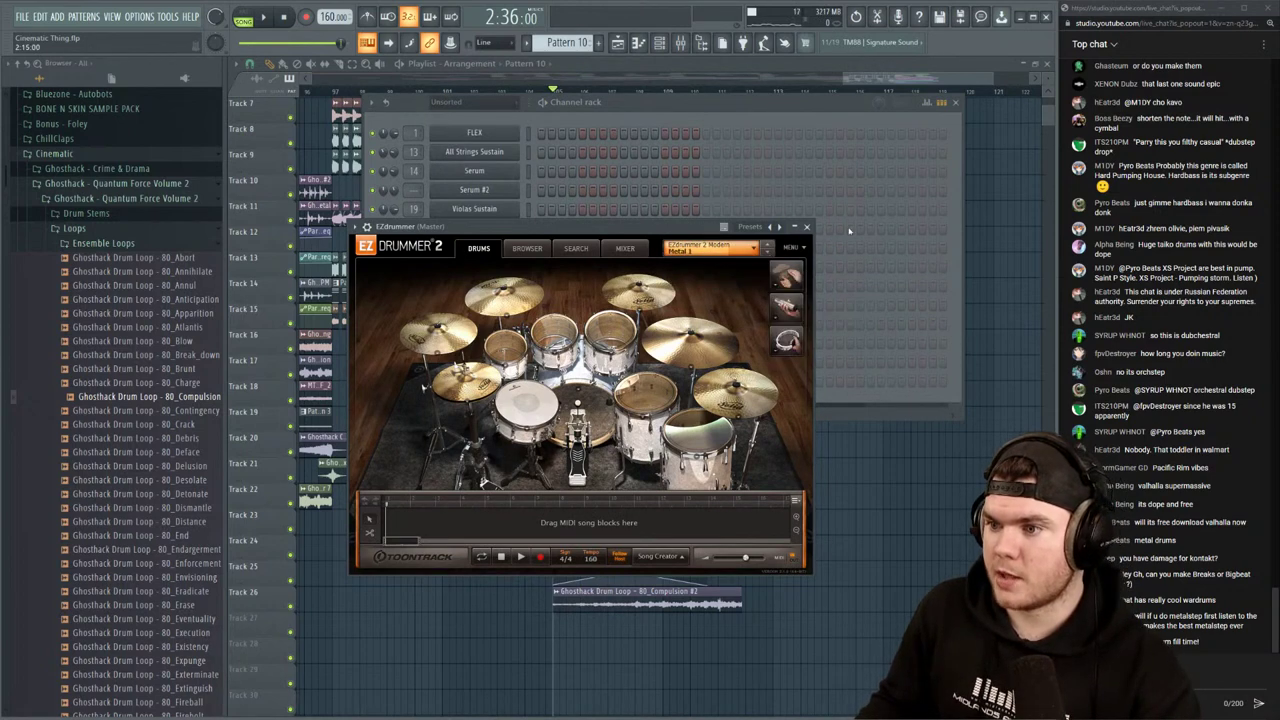
left_click(809, 227)
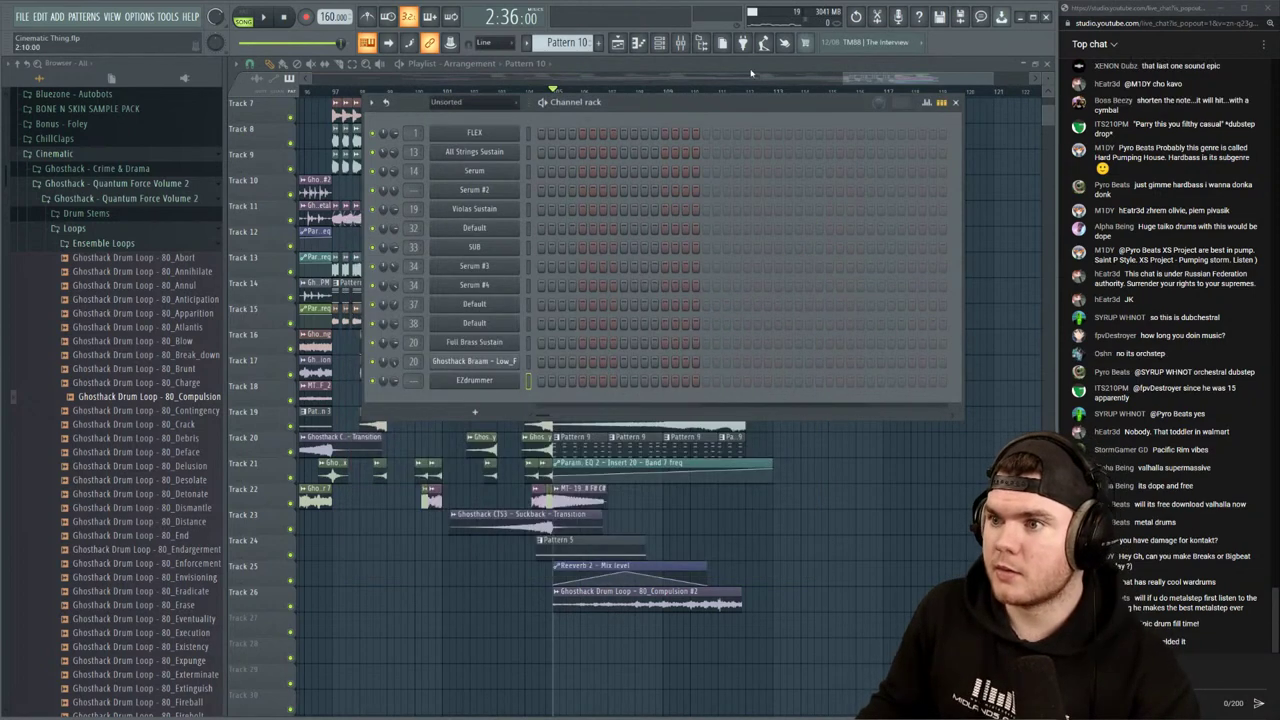
Route the EZdrummer channel to mixer Insert 41 and load the EZ Metal Drums track state on that insert
left_click(681, 44)
left_click_drag(662, 99, 662, 90)
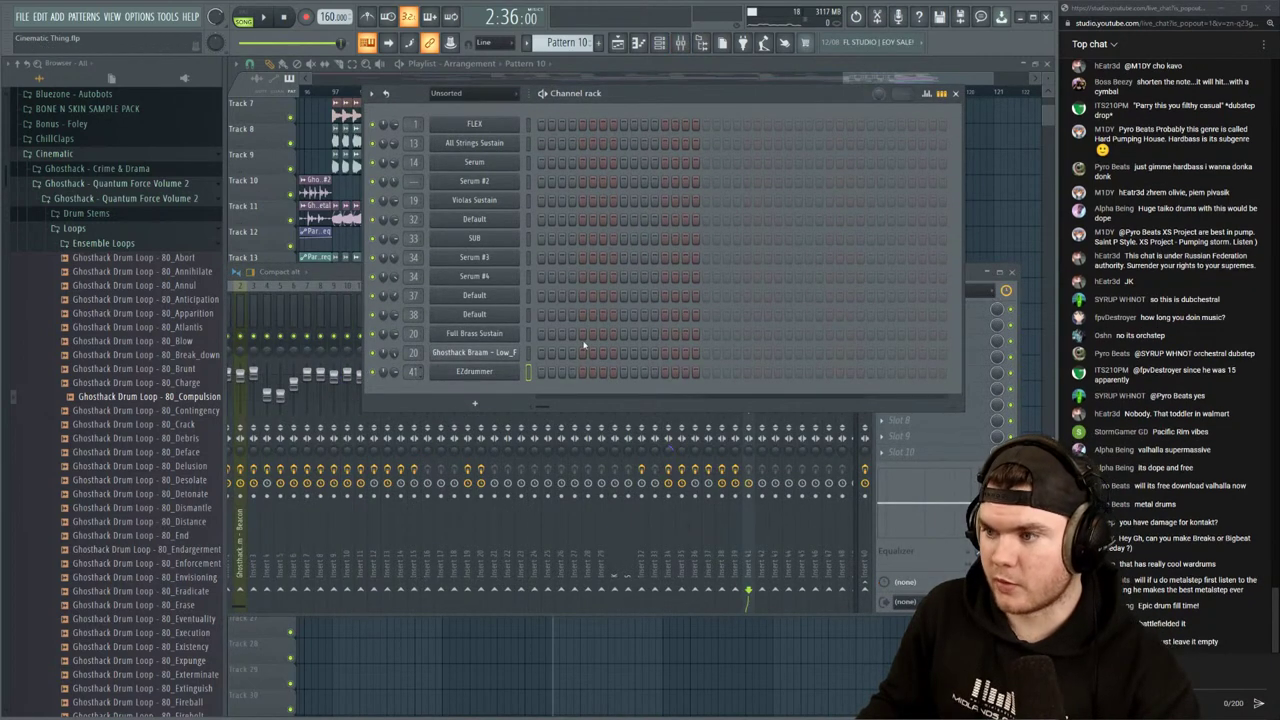
left_click(974, 275)
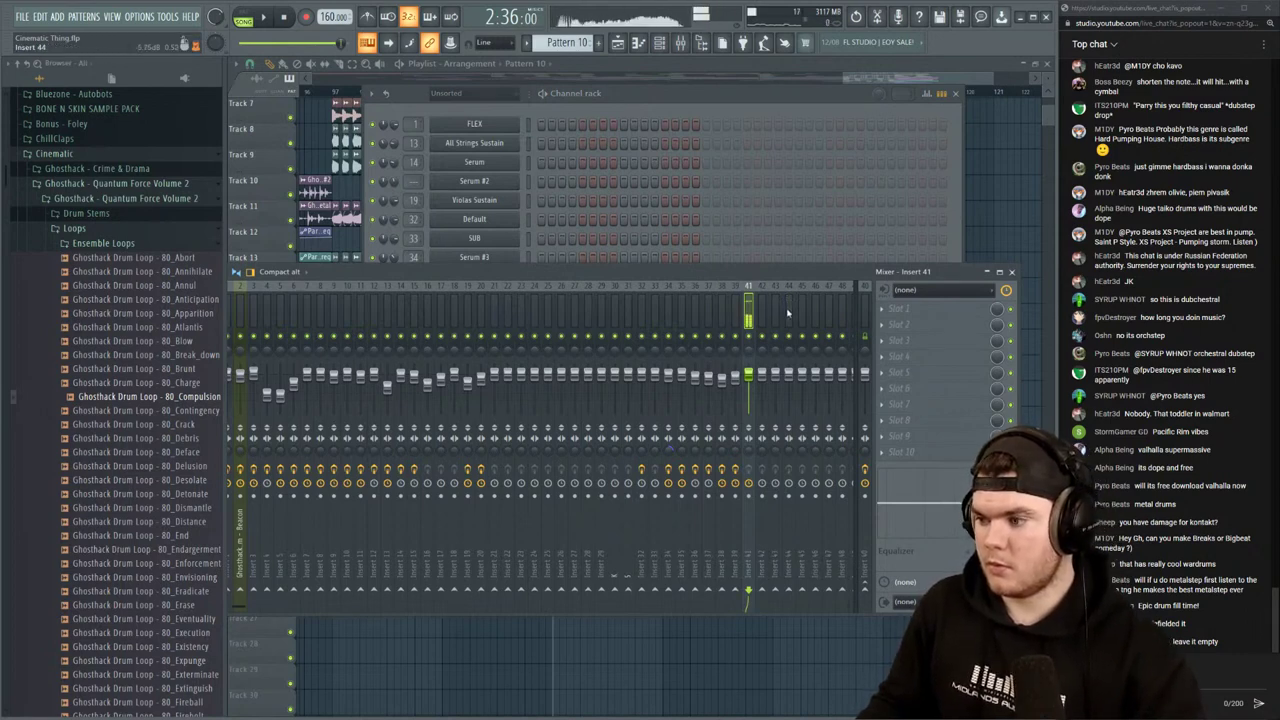
right_click(748, 310)
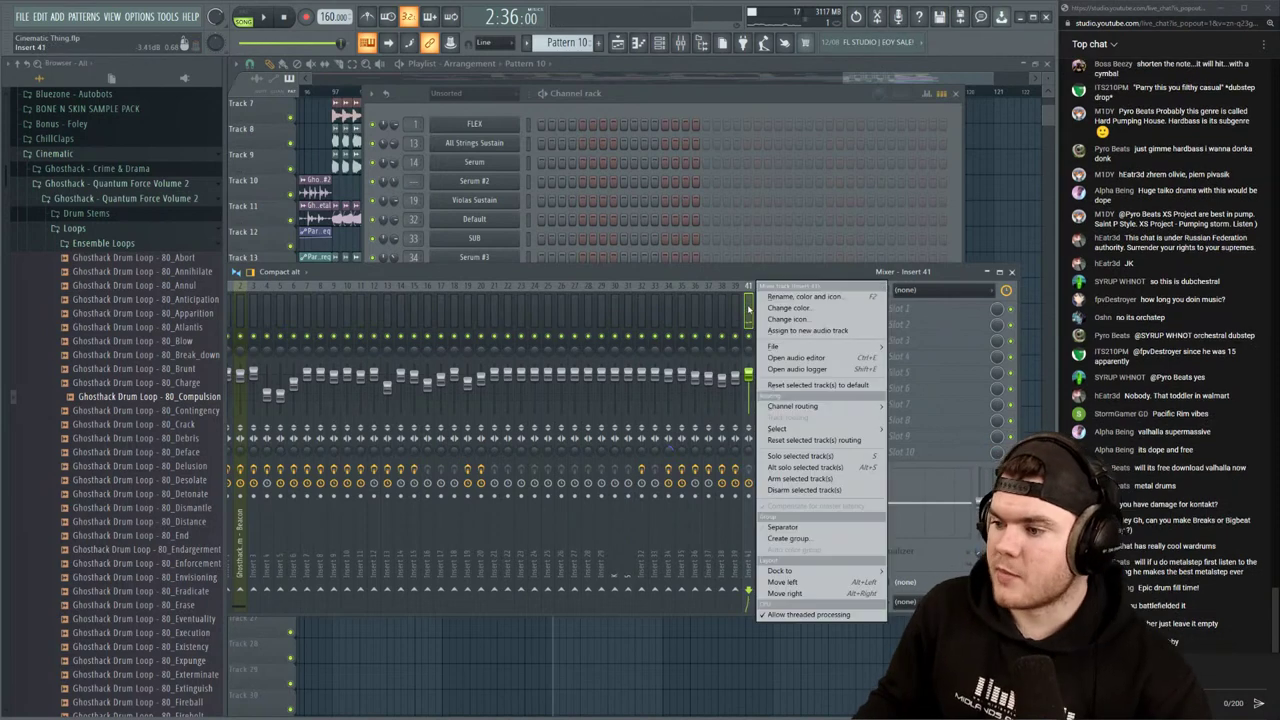
mouse_move(783, 345)
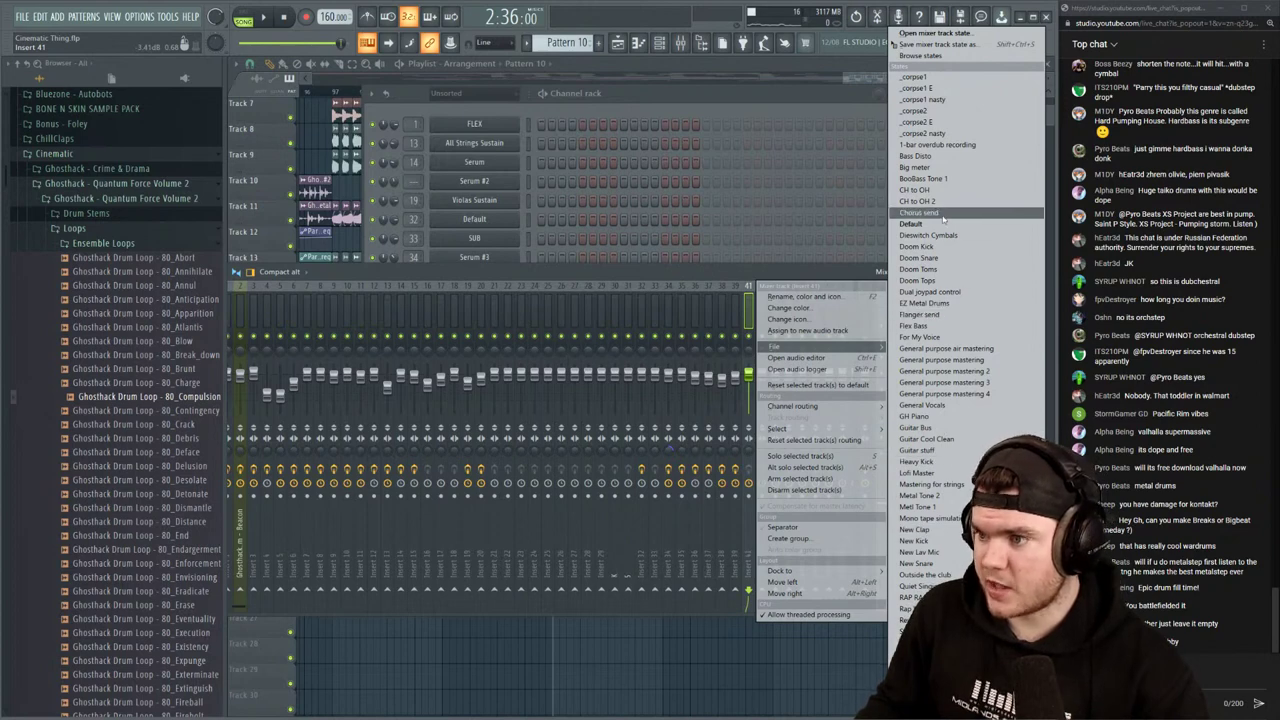
left_click(941, 303)
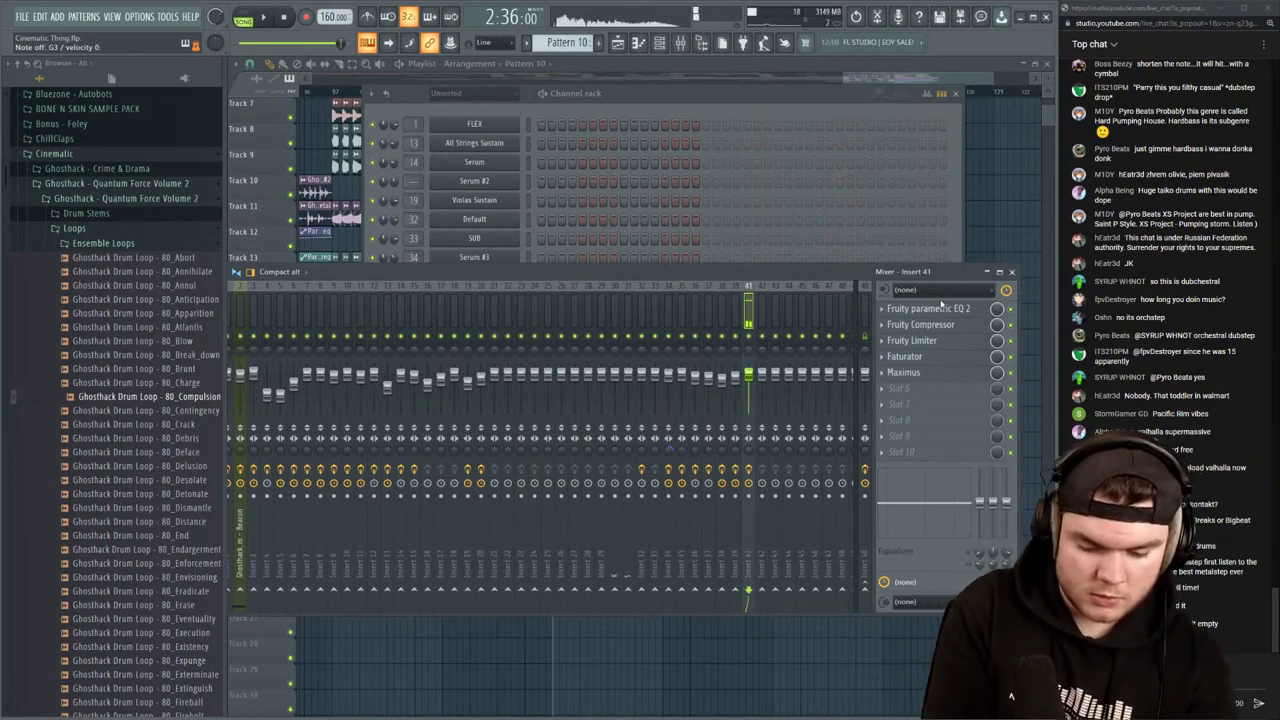
Play the song section and open the EZdrummer channel's piano roll for Pattern 10
key("space")
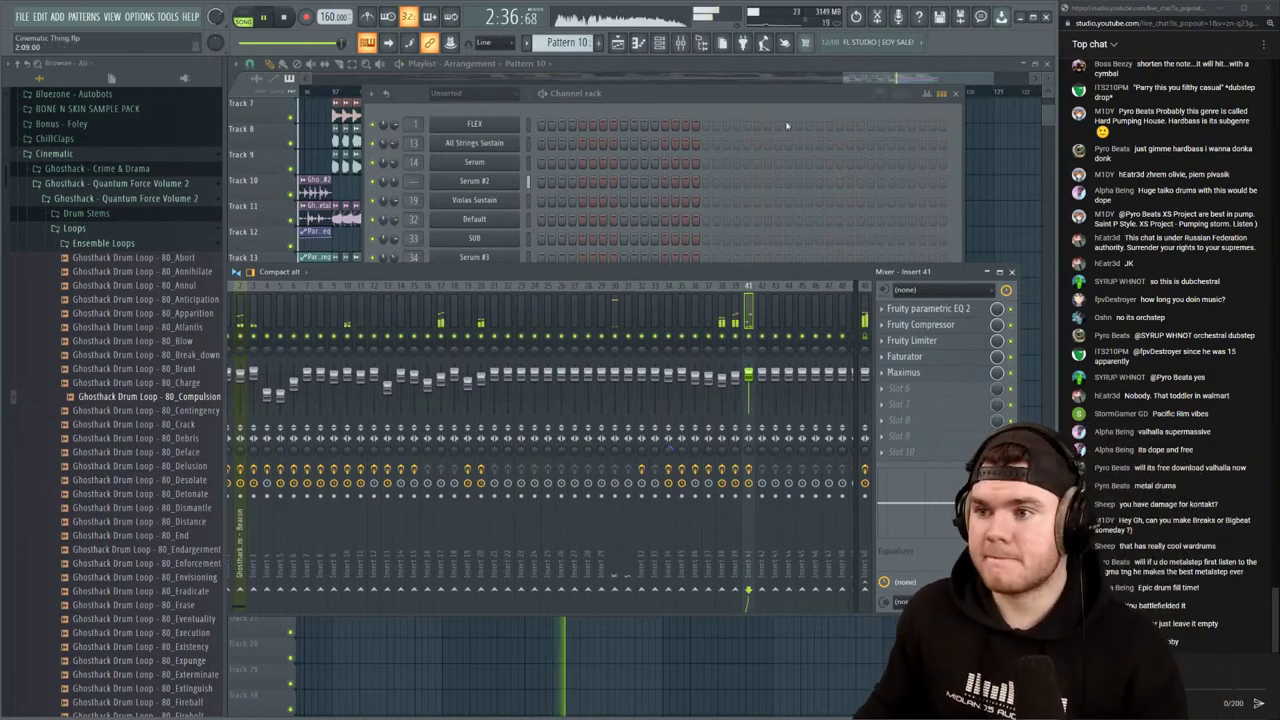
left_click(775, 97)
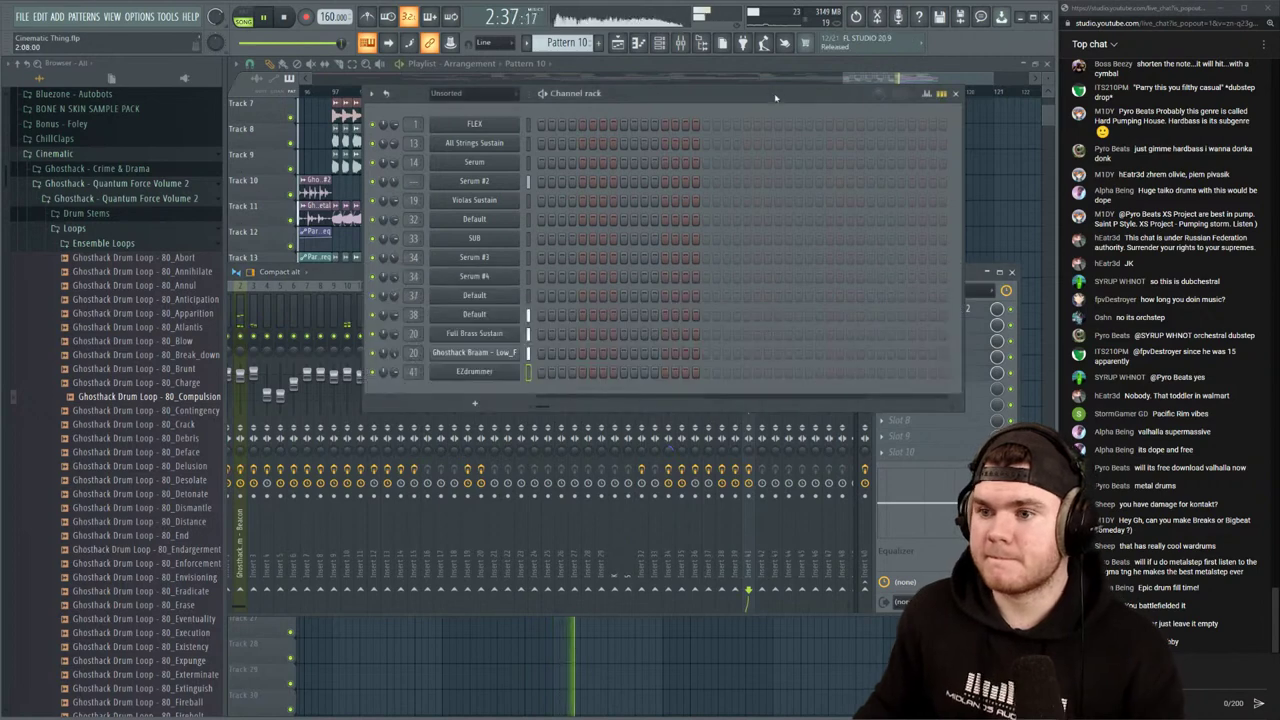
left_click(969, 287)
left_click(717, 139)
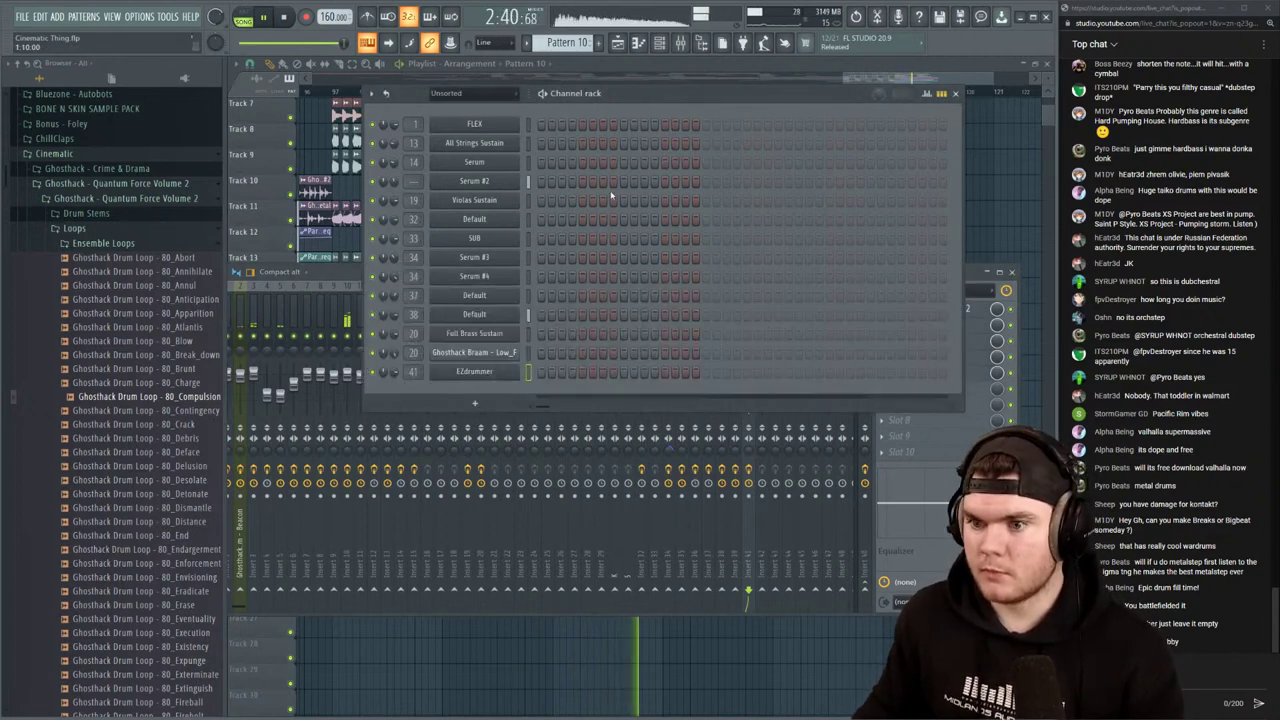
right_click(498, 372)
left_click(522, 376)
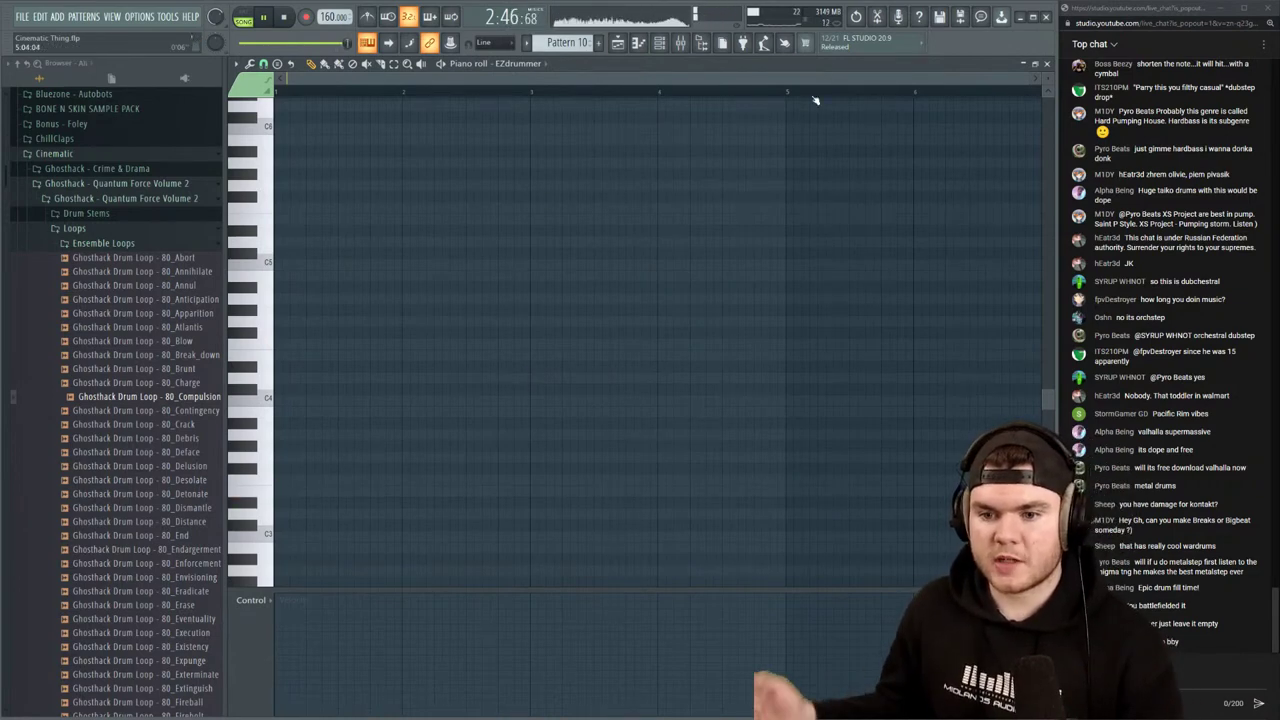
key("space")
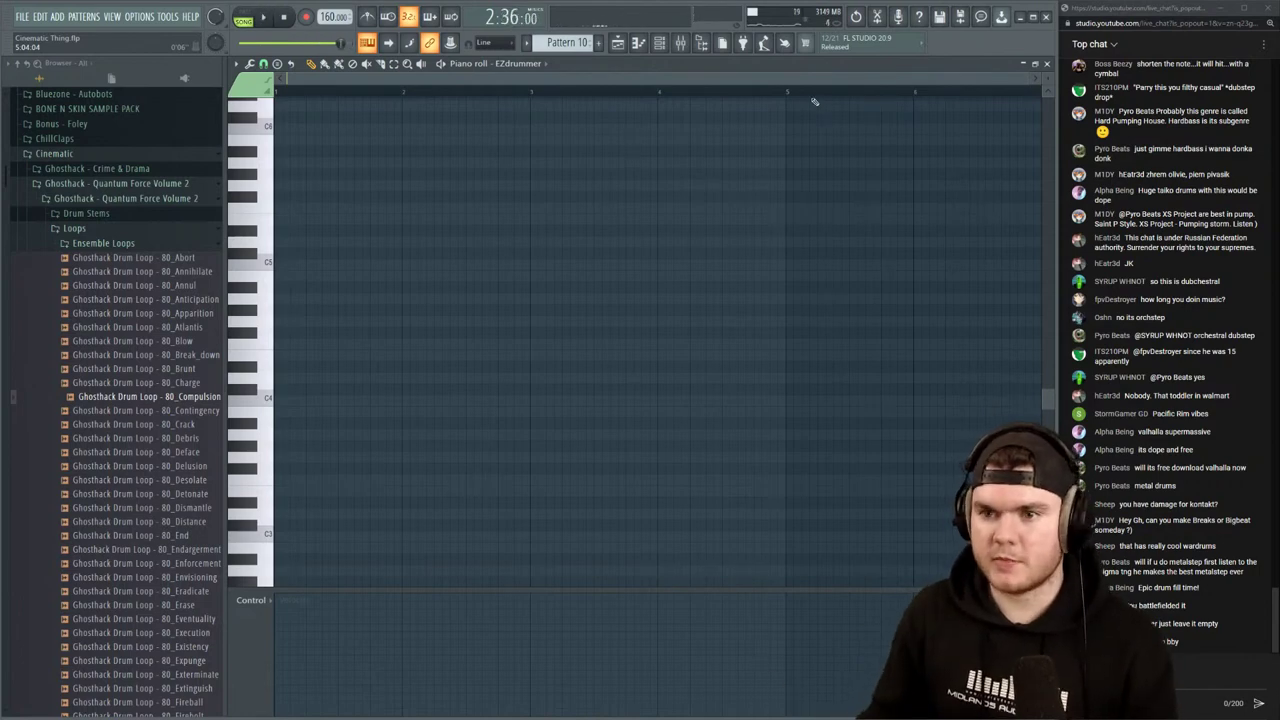
In pattern mode, place E3 notes on the first, fourth, sixth and seventh eighths of bar 1 and play them back
key("l")
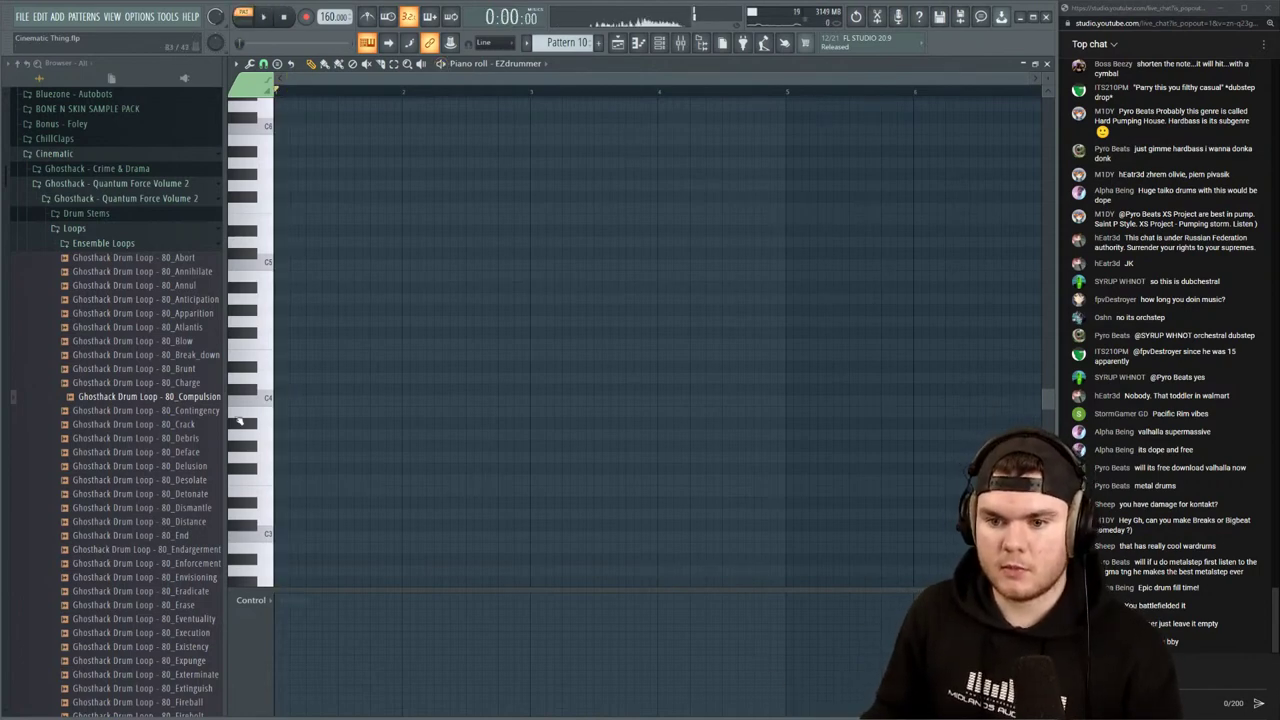
scroll(245, 400, "down", 3)
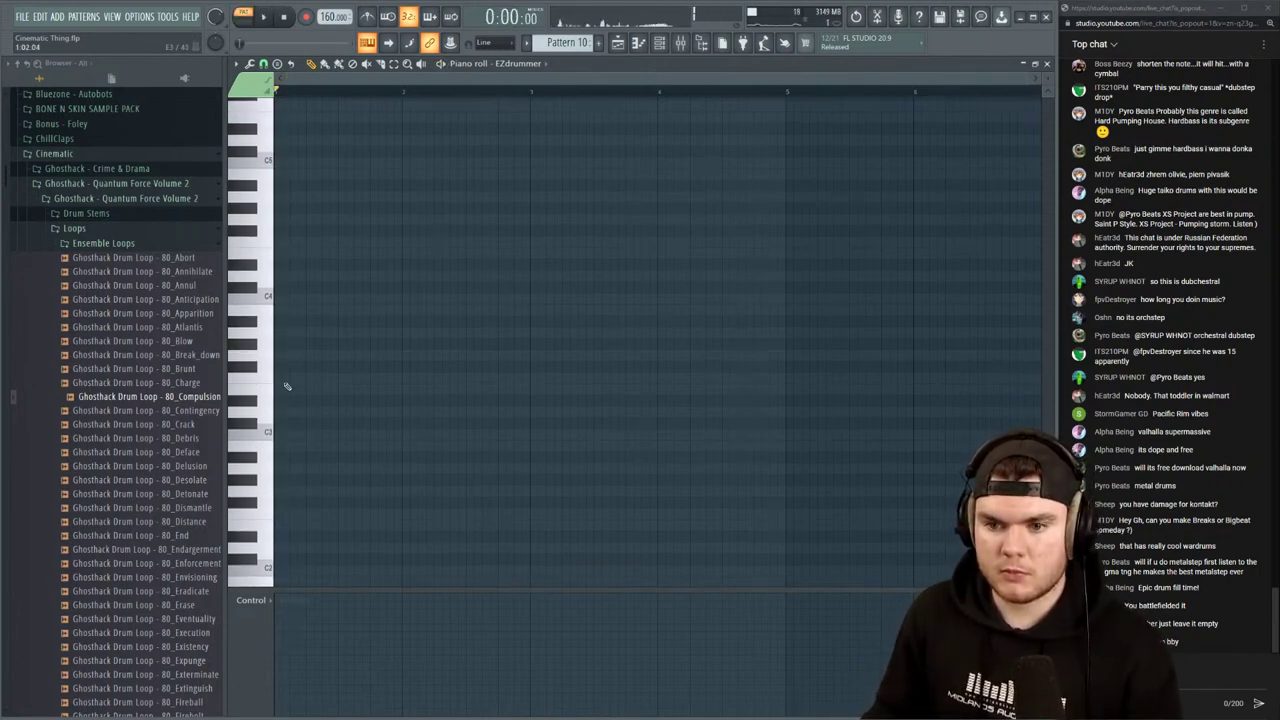
scroll(305, 92, "up", 2)
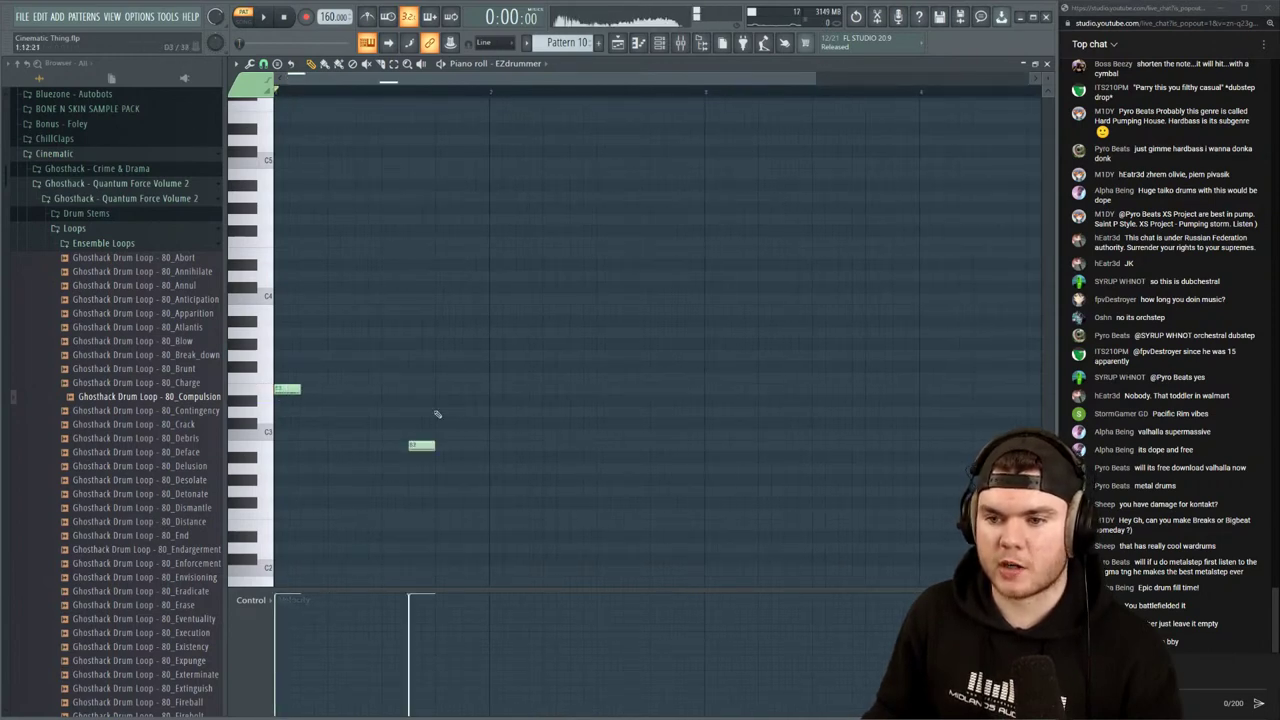
left_click(358, 389)
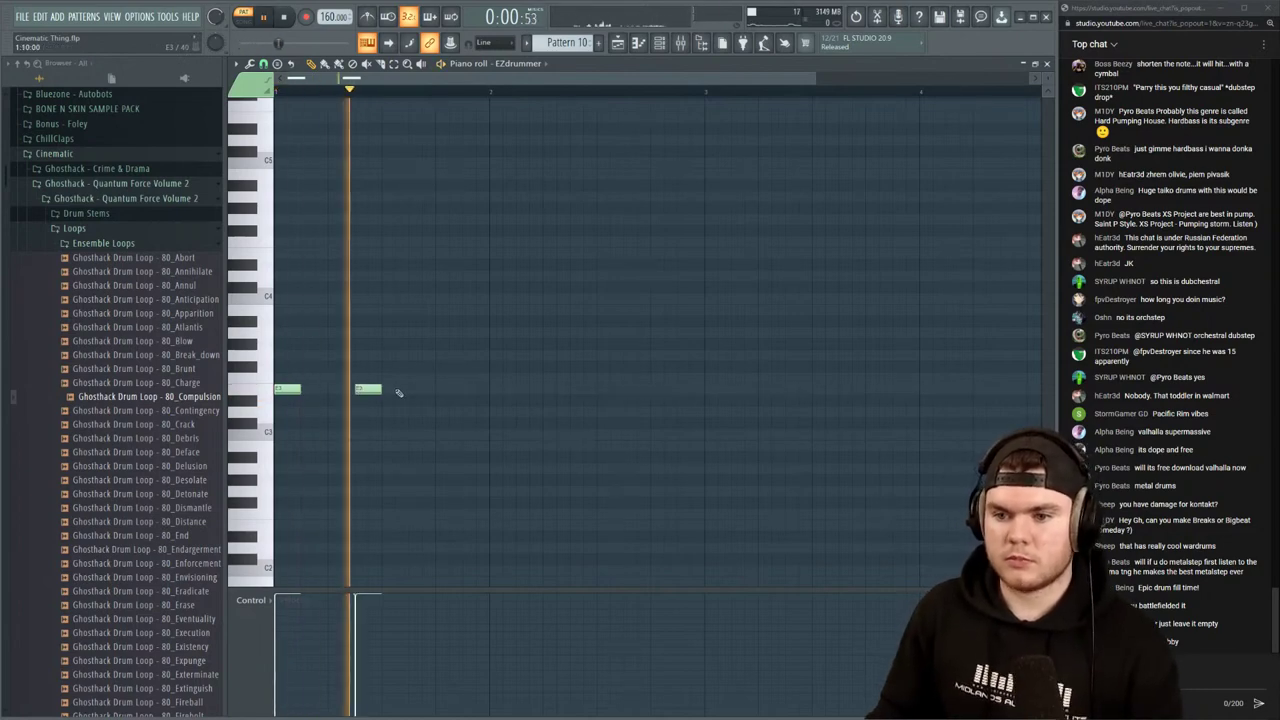
left_click(412, 389)
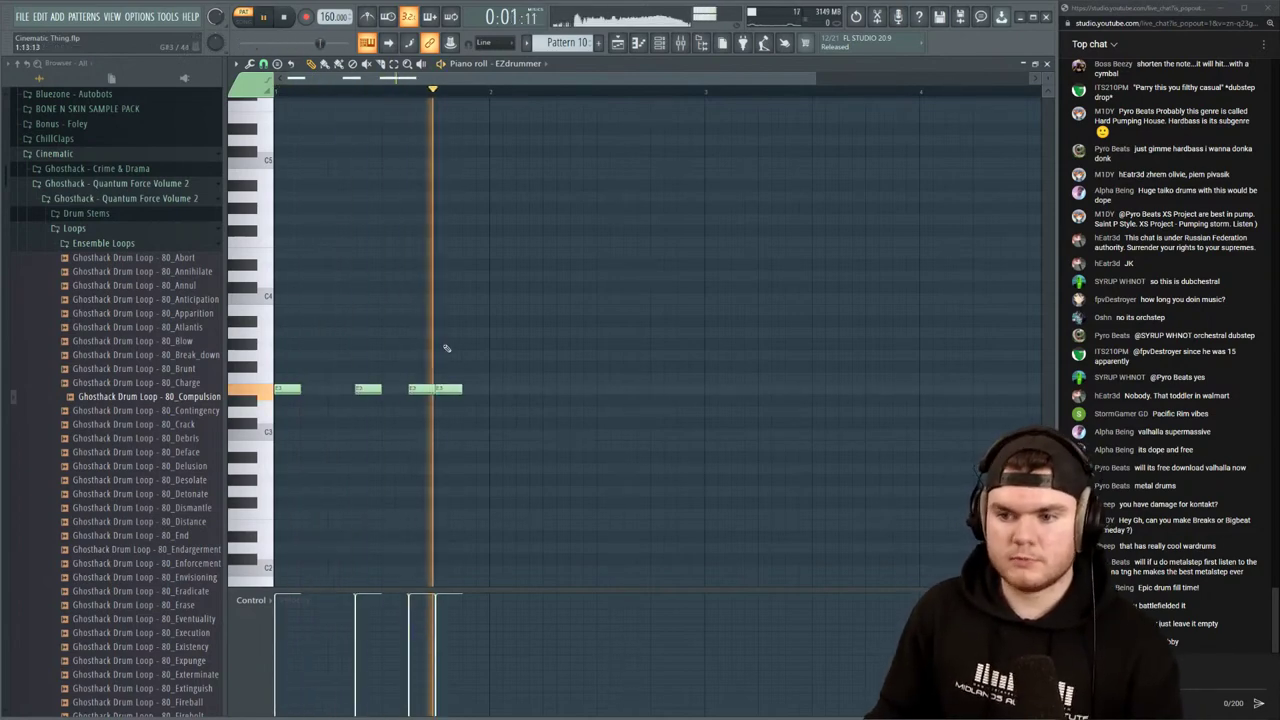
left_click(448, 389)
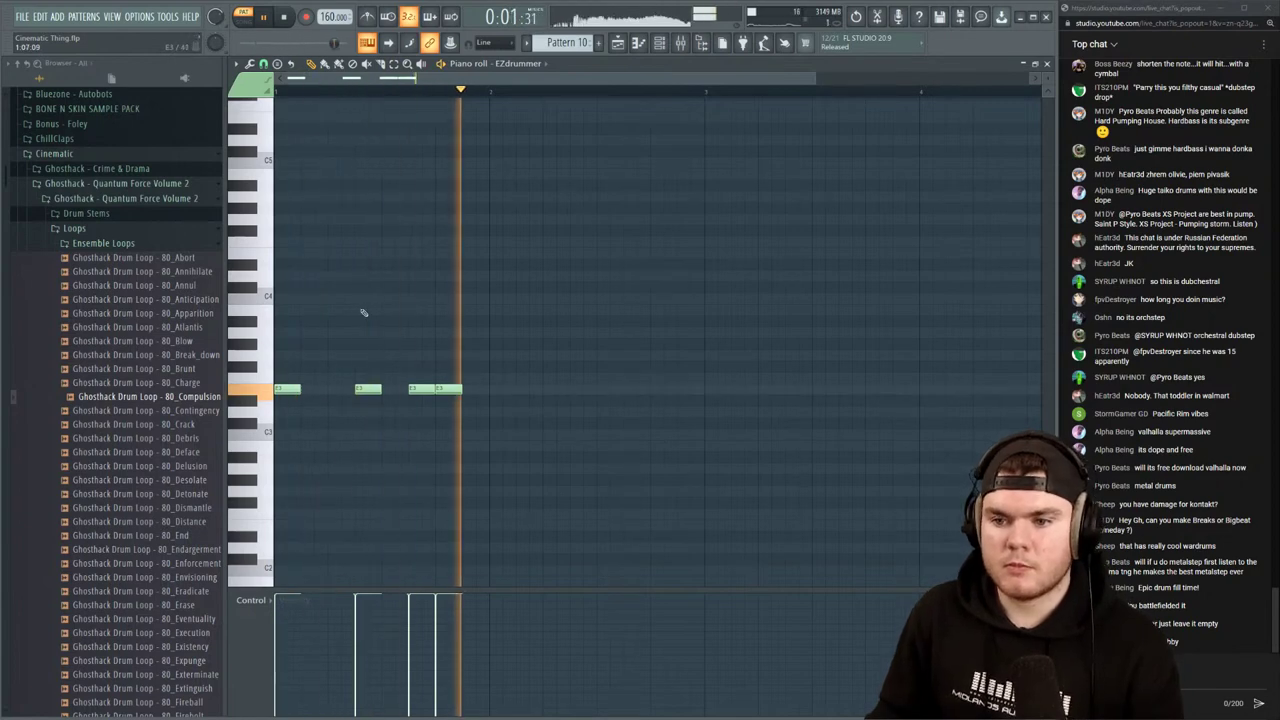
key("space")
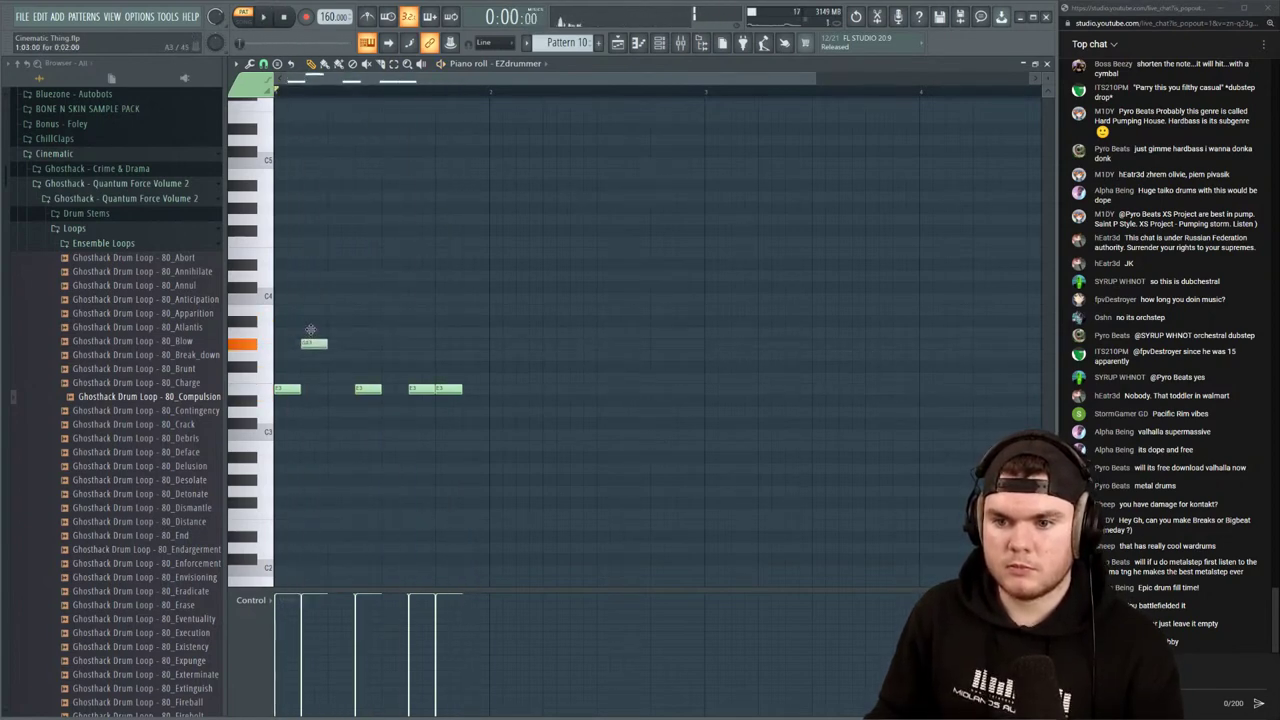
Fill the second, third and fifth eighths of bar 1 with A3, G3 and F3 notes and audition the fill
left_click(394, 354)
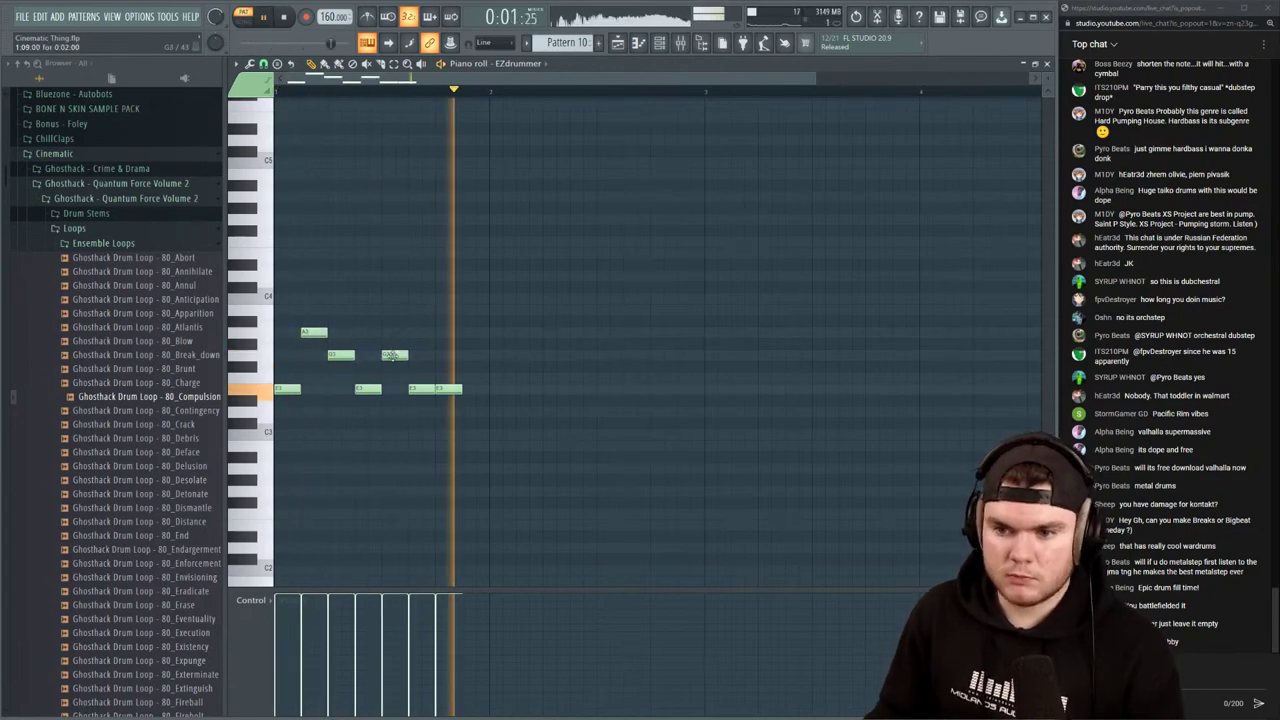
key("space")
left_click_drag(395, 353, 390, 369)
key("space")
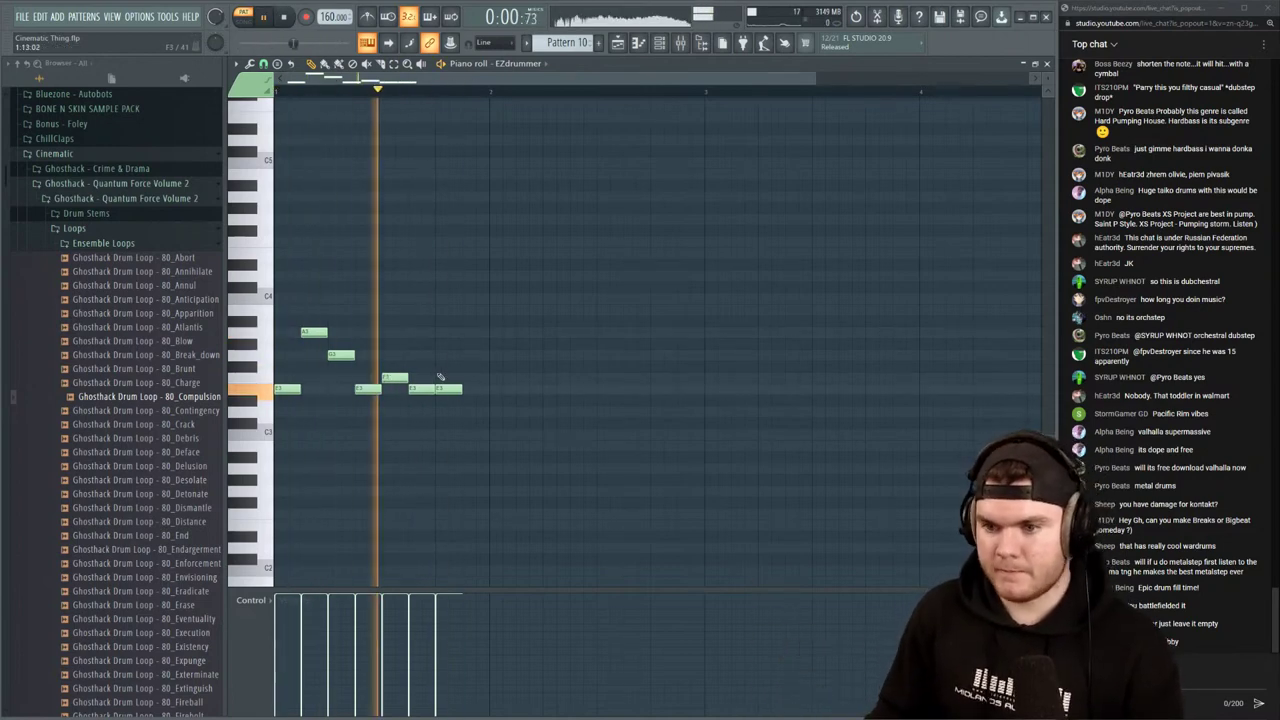
key("space")
key("space")
key("space")
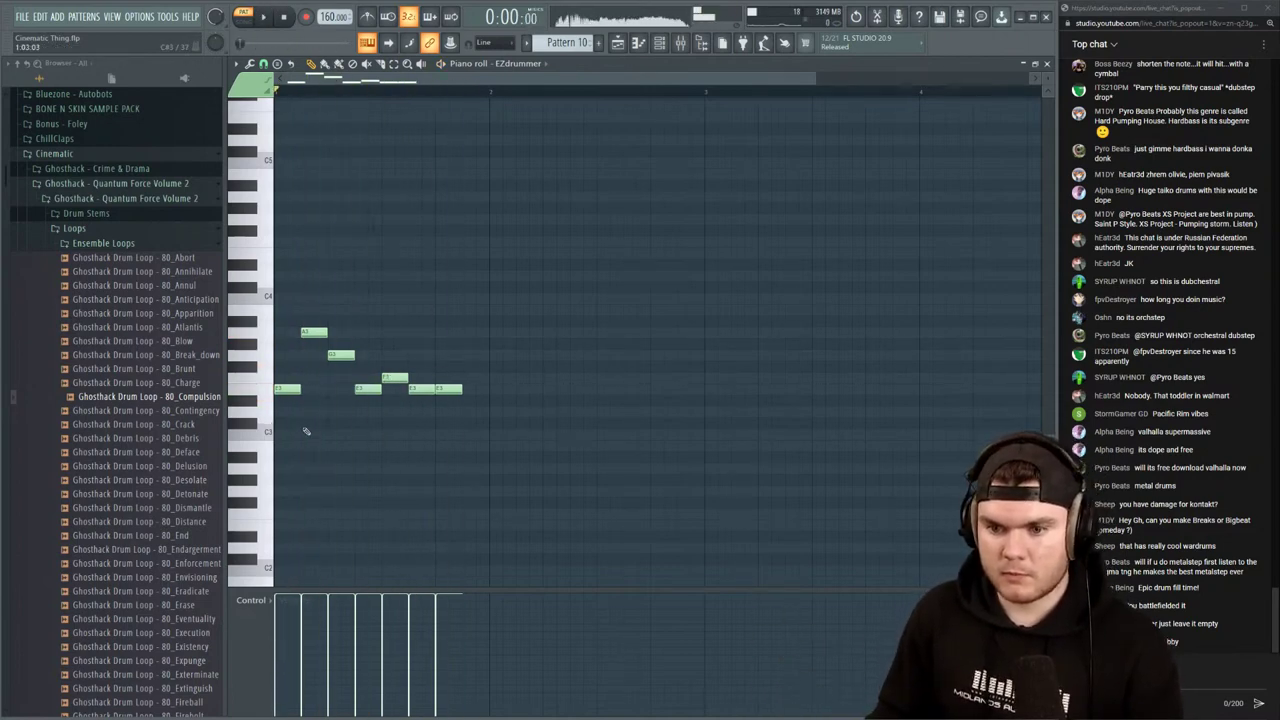
Replace the A3 note on the second eighth with a C3 note and audition the change
scroll(328, 122, "up", 2)
key("space")
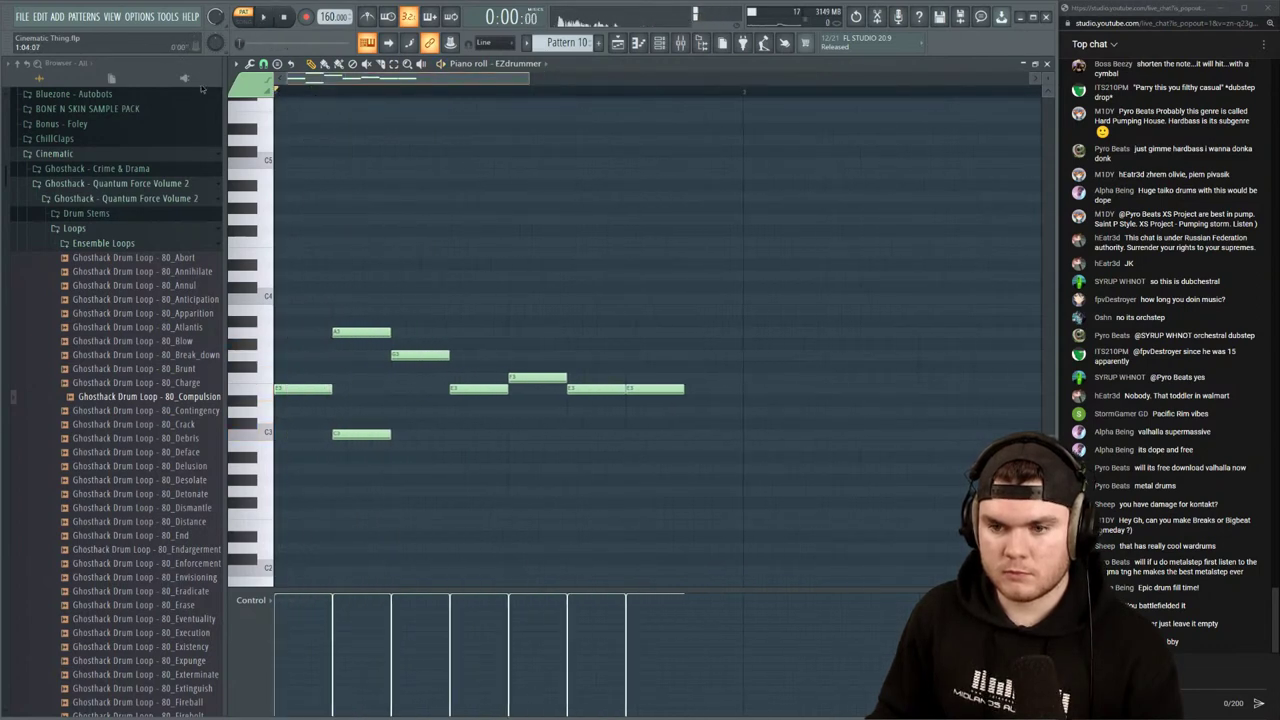
key("space")
key("space")
key("space")
right_click(364, 334)
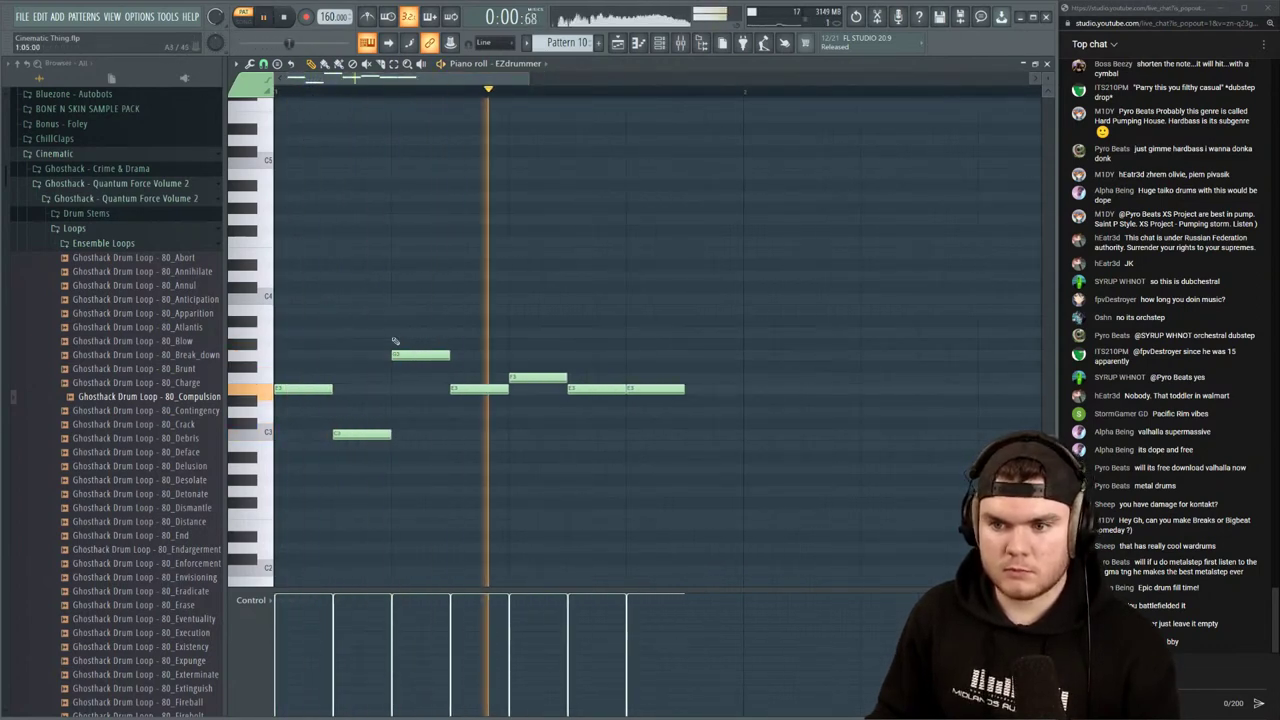
key("space")
Move the third-eighth note to A3, the fifth to C3 and the sixth to G3, playing back between changes
left_click_drag(399, 354, 399, 343)
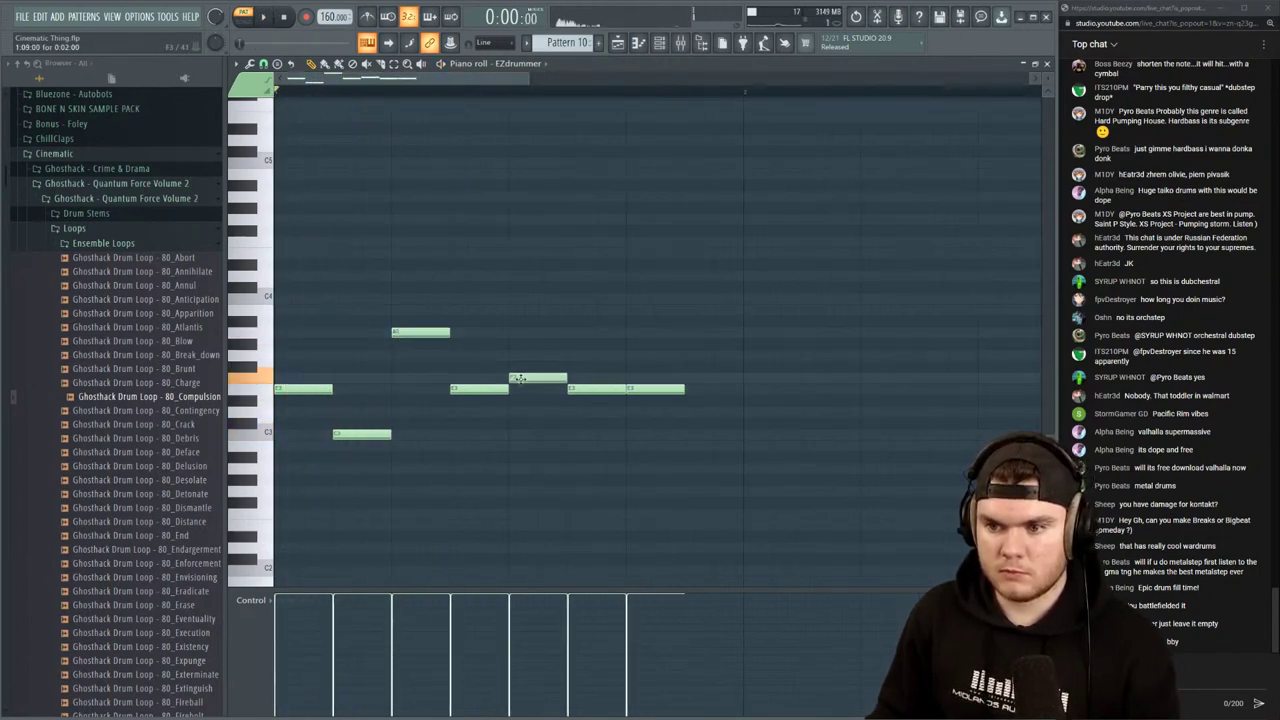
key("space")
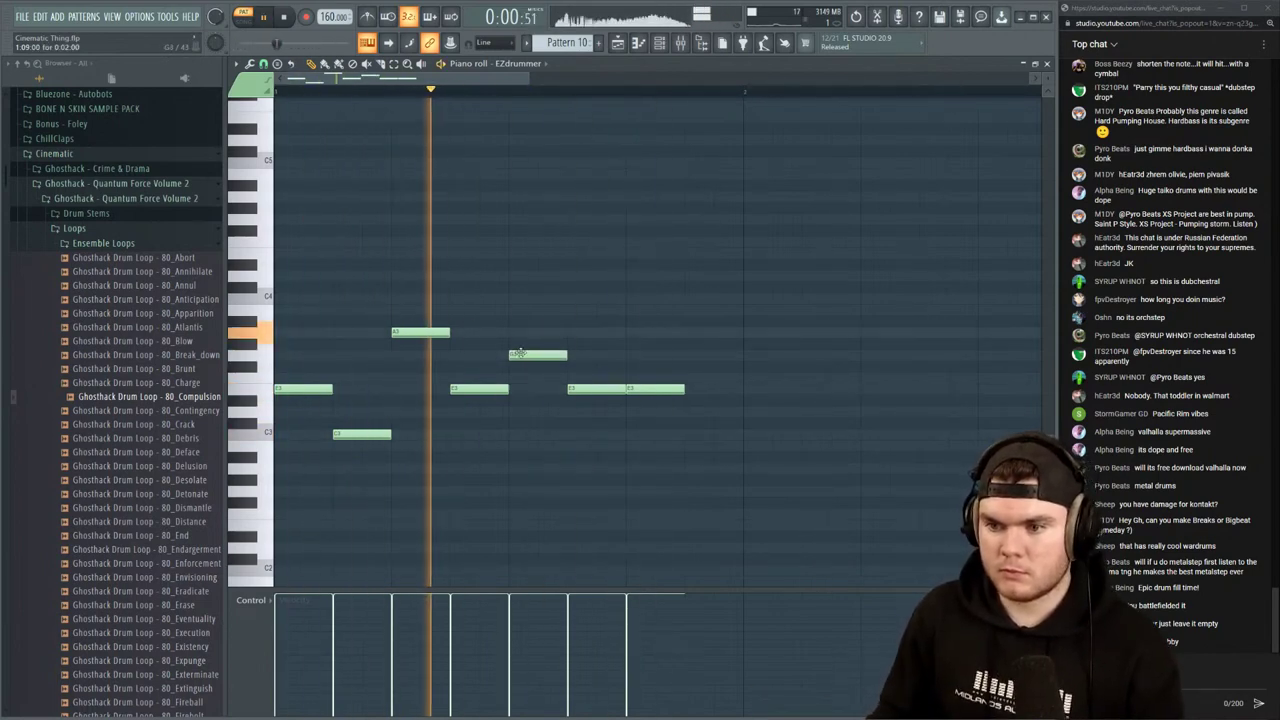
key("space")
left_click_drag(519, 356, 519, 380)
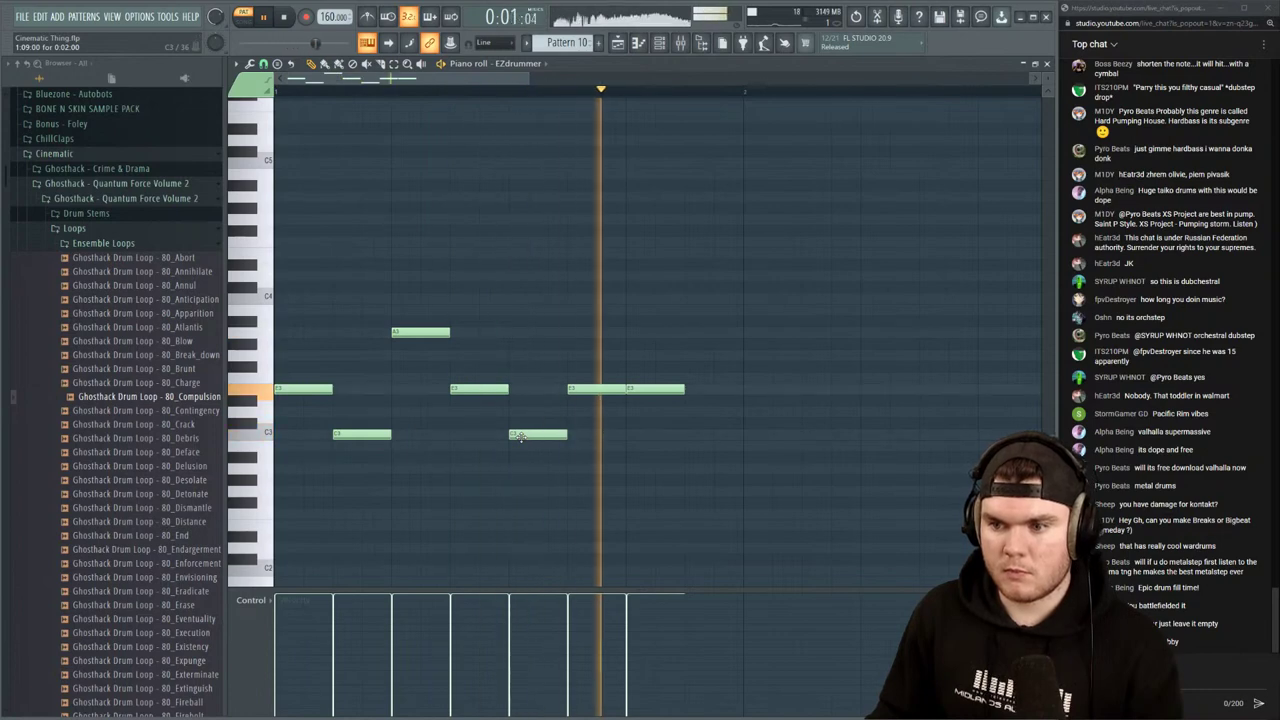
key("space")
left_click_drag(586, 383, 586, 369)
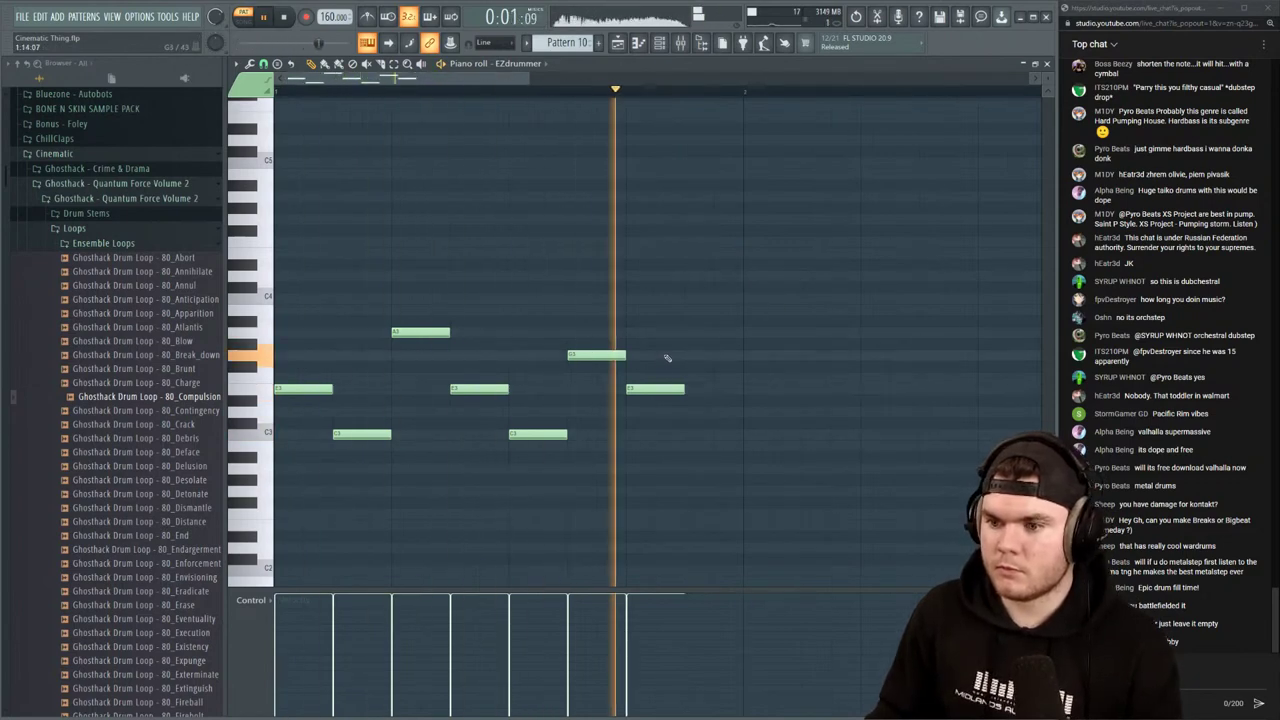
key("space")
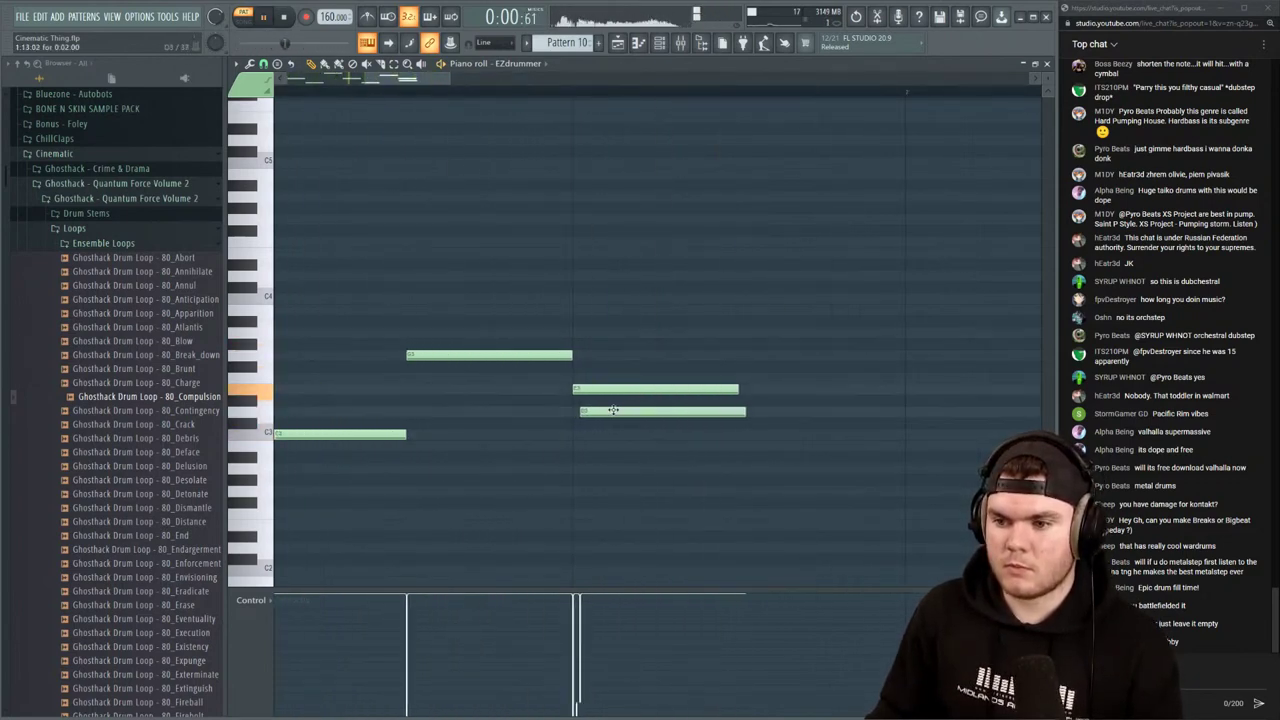
Offset a D3 note slightly behind the last E3 note and add an A#3 note on the seventh eighth
left_click_drag(613, 410, 620, 411)
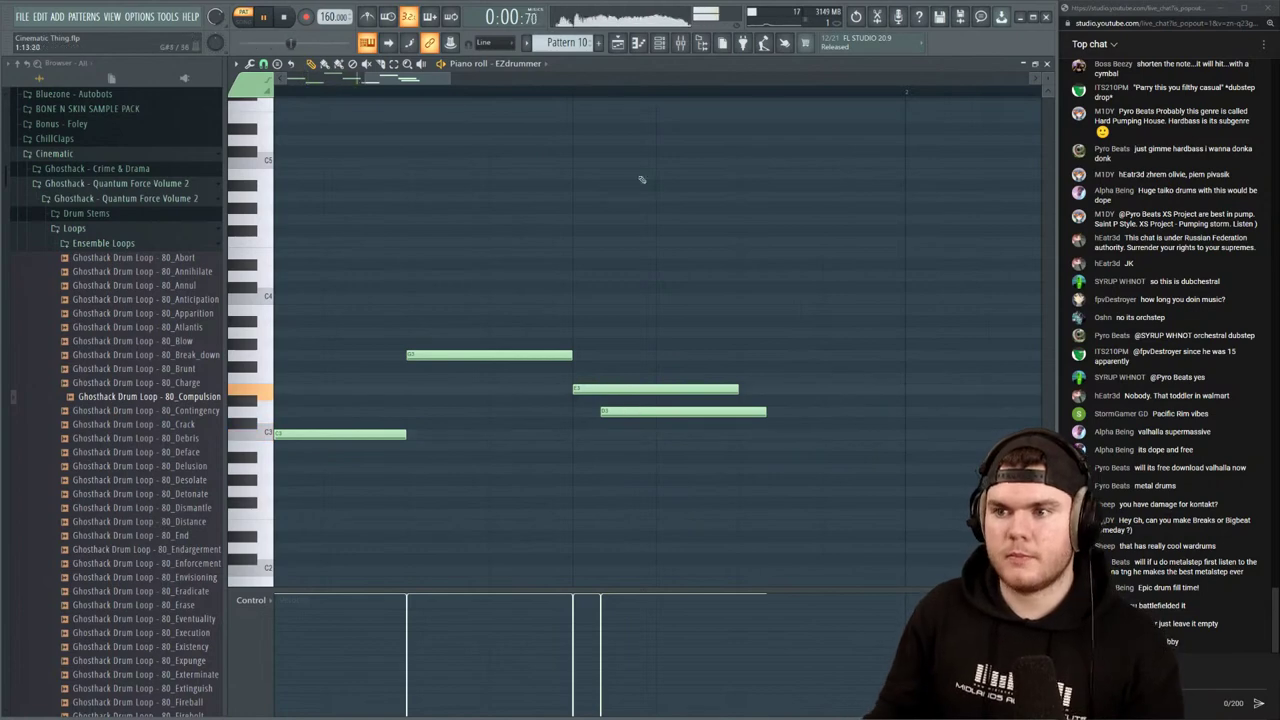
scroll(586, 90, "down", 3)
key("space")
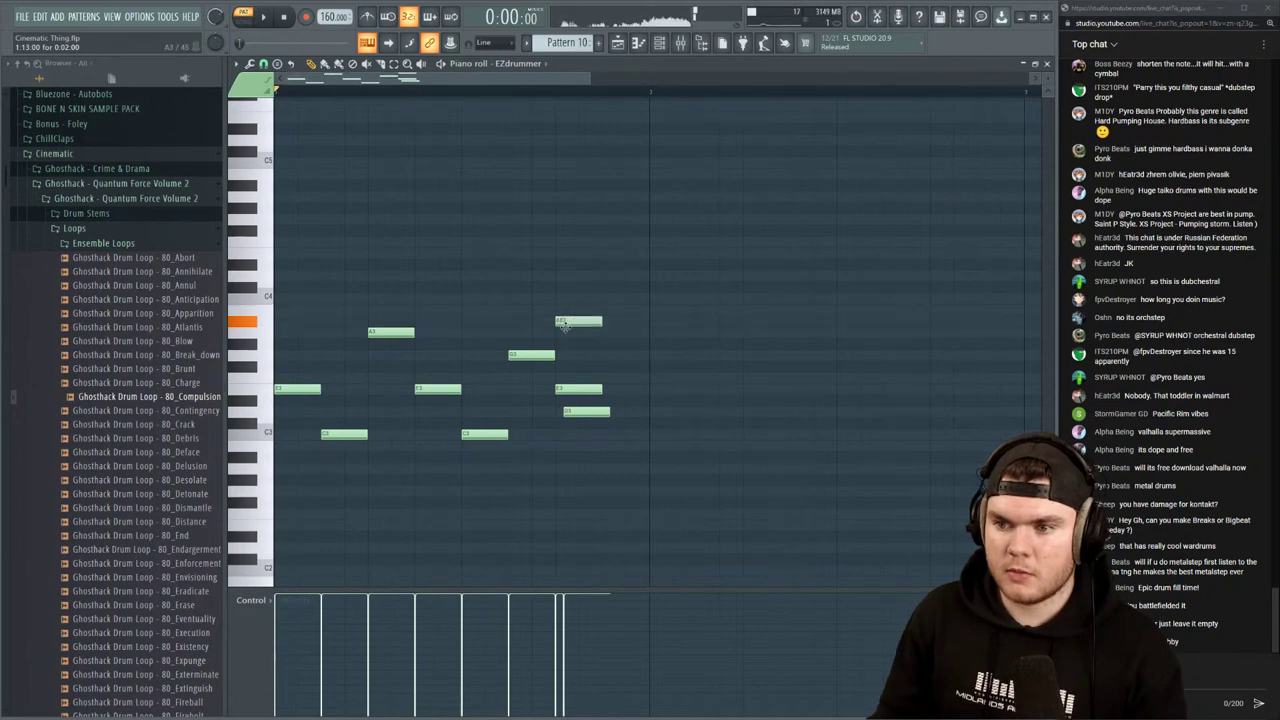
key("space")
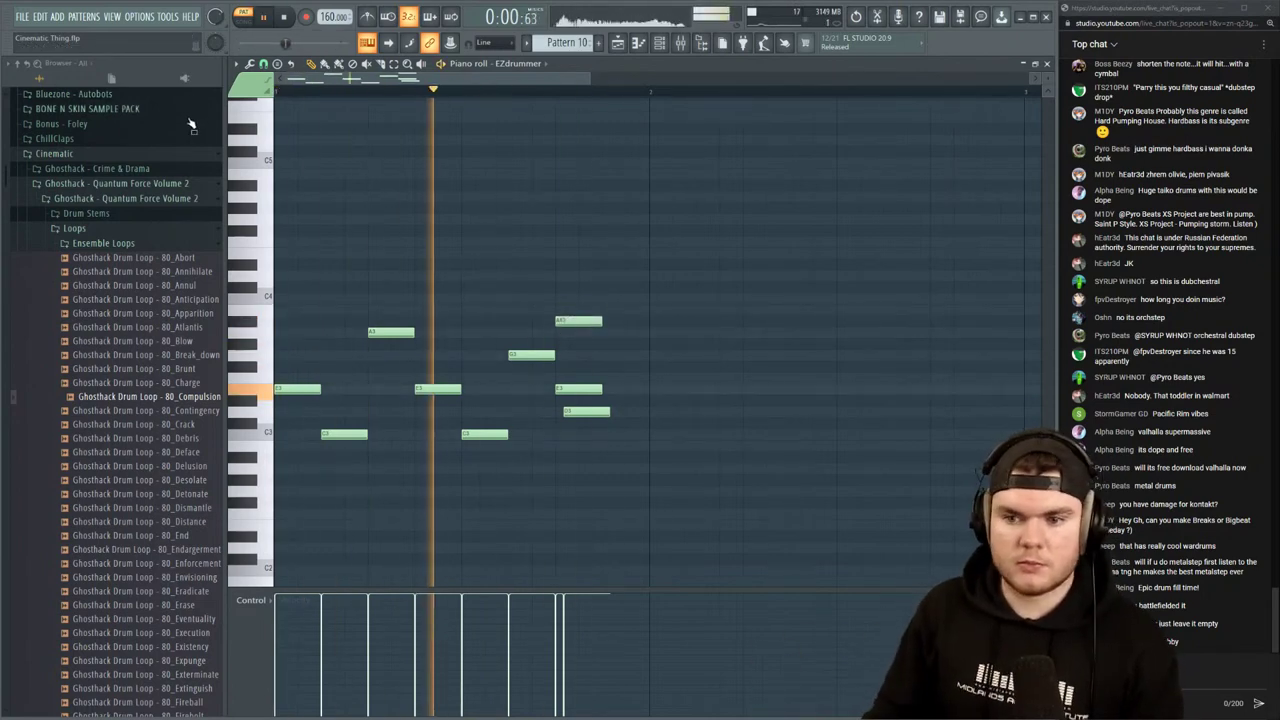
Put the E3 and slightly delayed D3 note pair at the start of bar 1 and play the pattern
right_click(298, 389)
key("space")
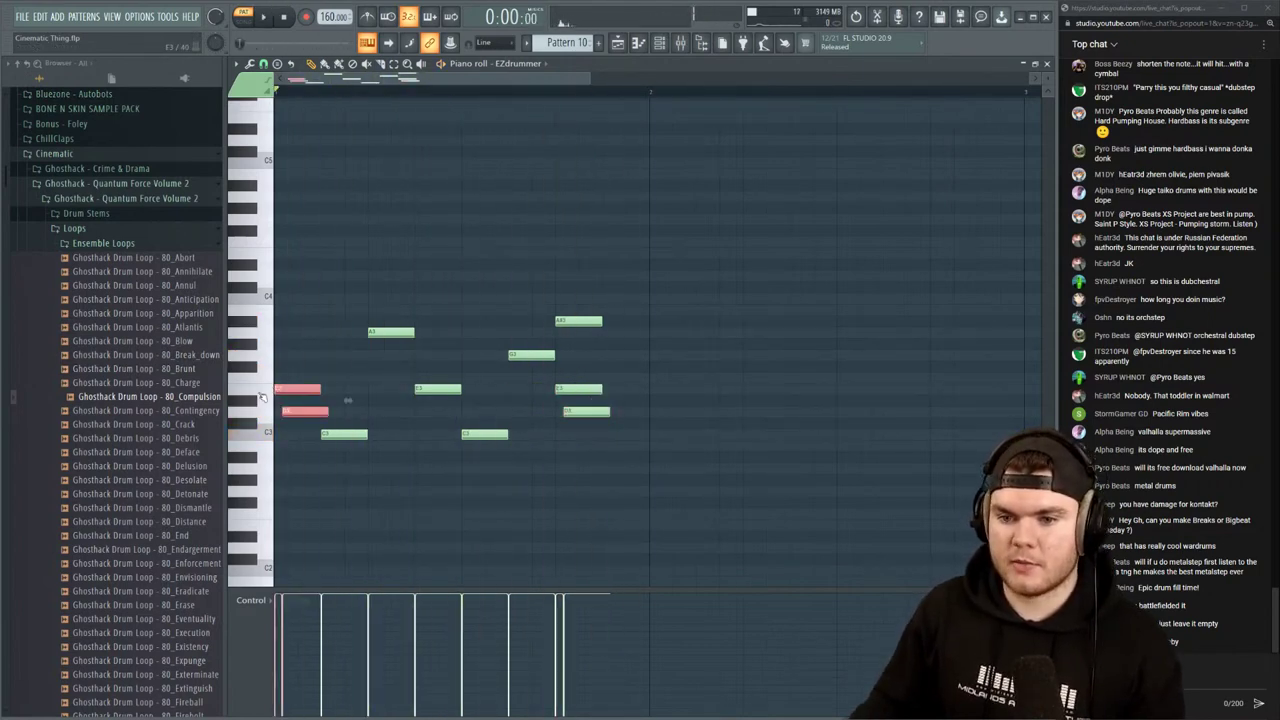
key("space")
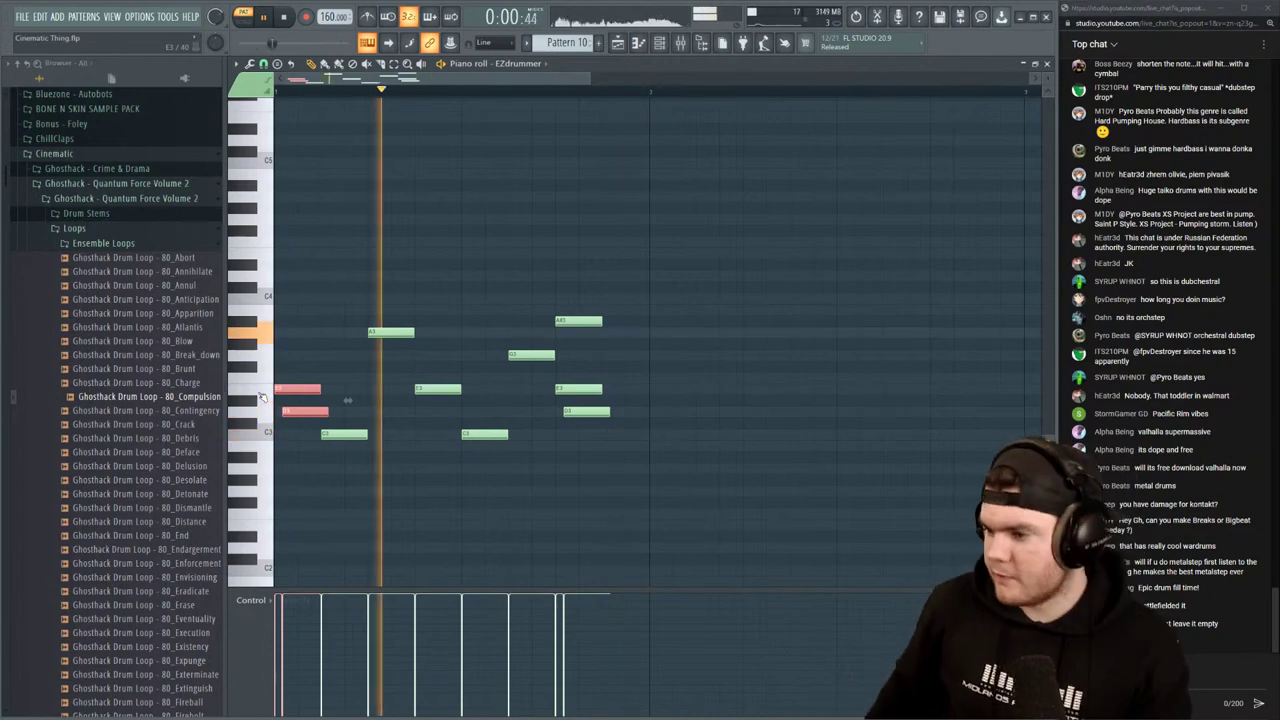
key("space")
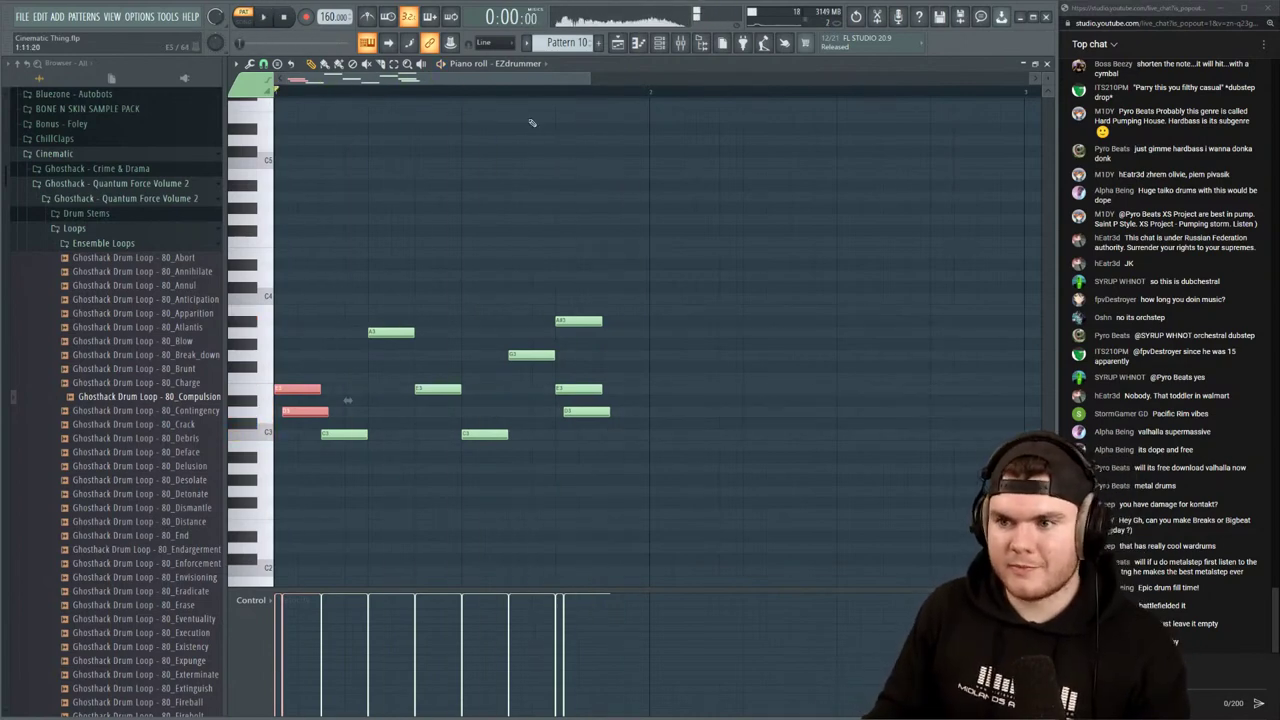
Delete the delayed D3 note at the end of the fill, add an F3 note on the seventh eighth and play the pattern
key("space")
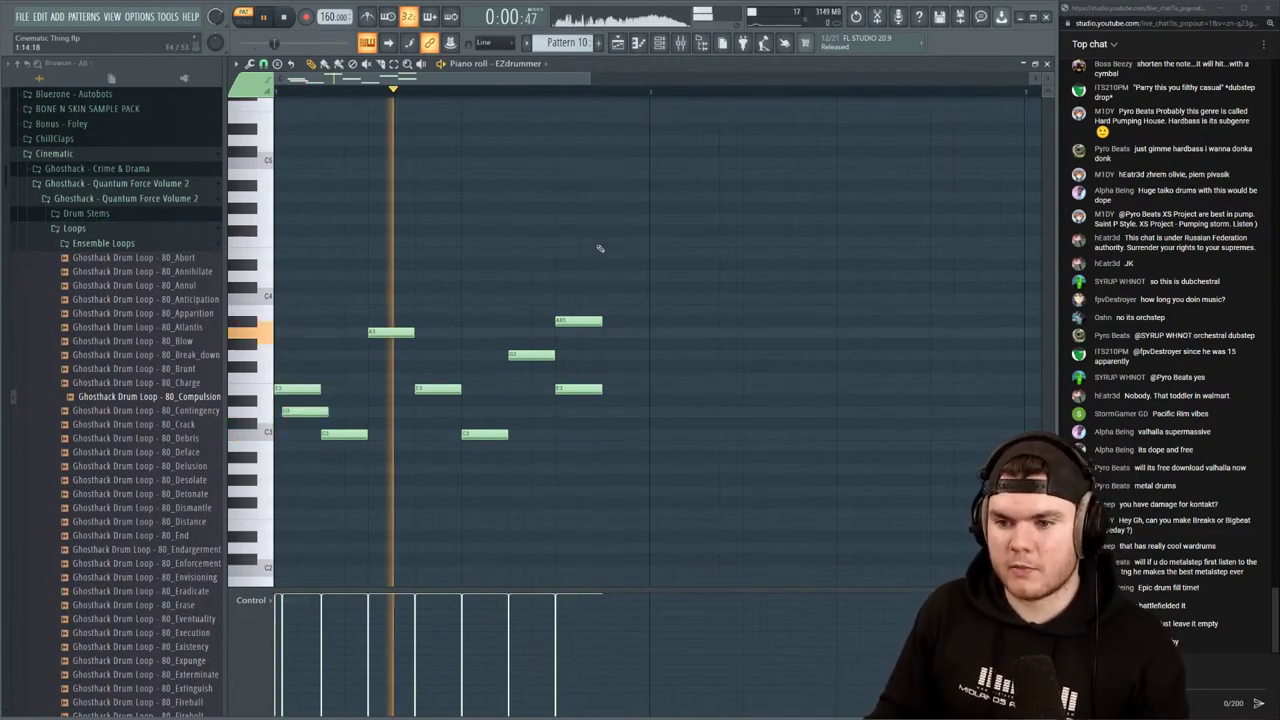
key("space")
key("space")
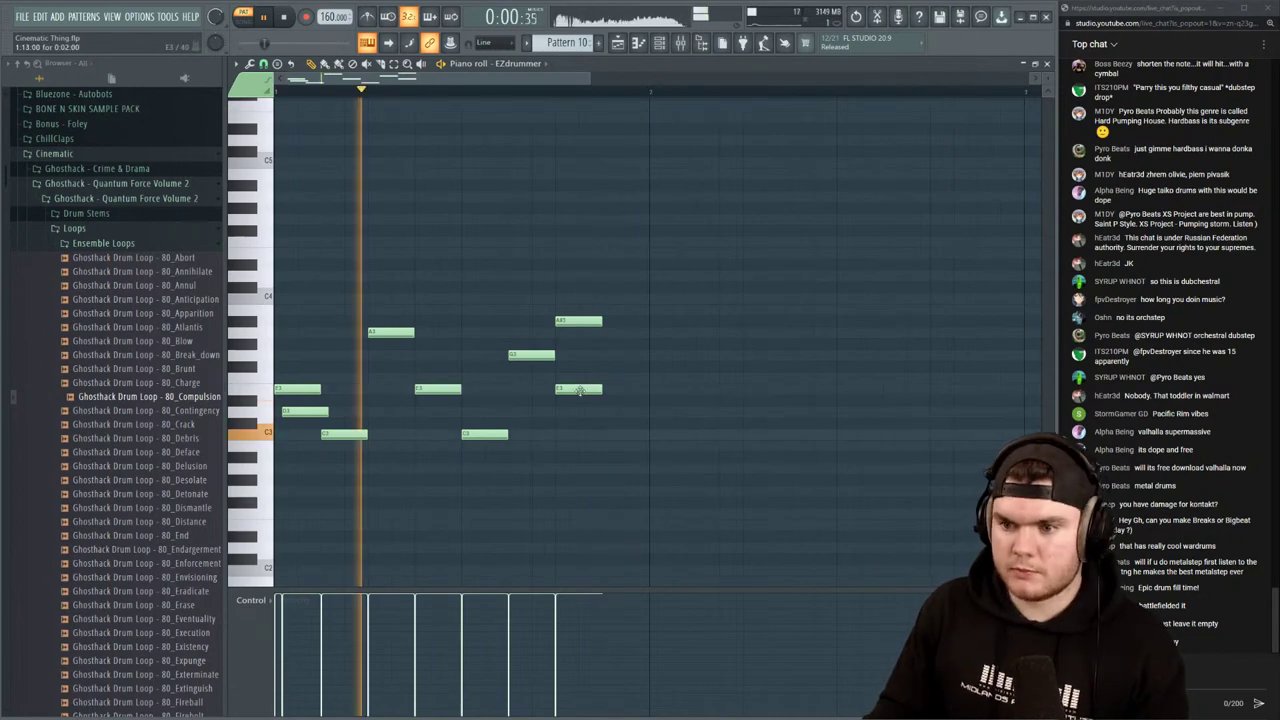
key("space")
left_click(579, 353)
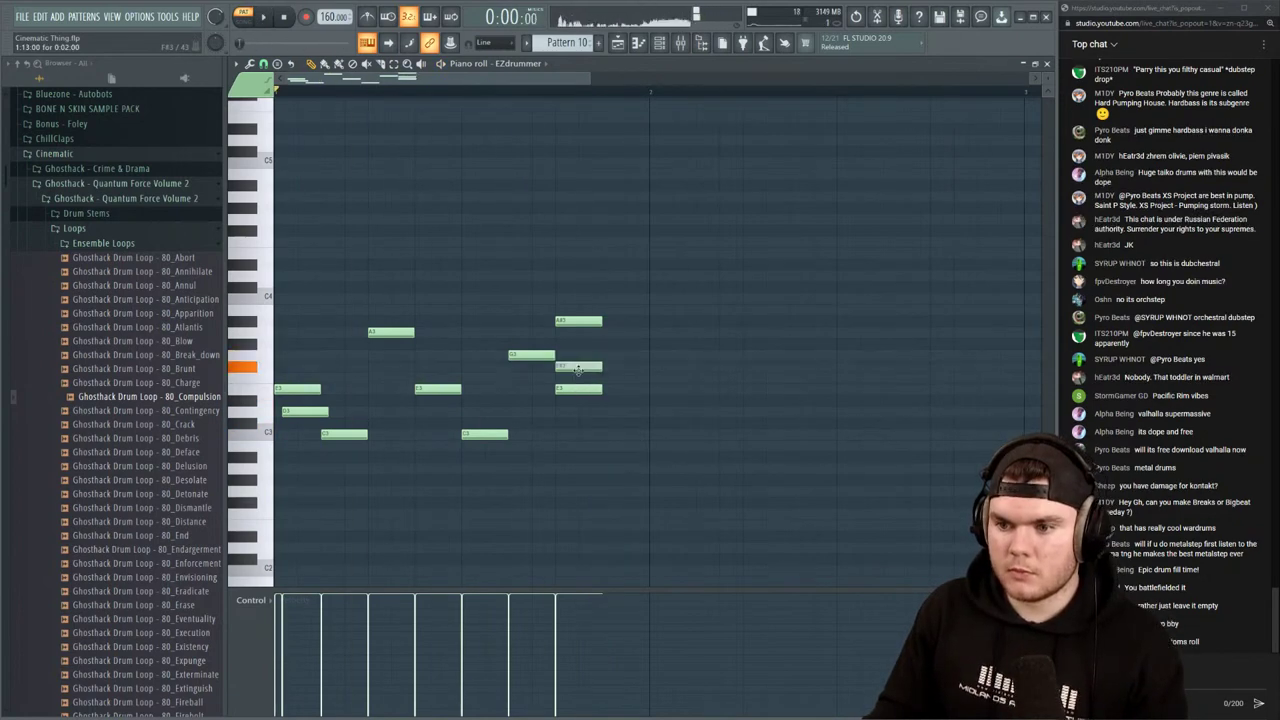
key("space")
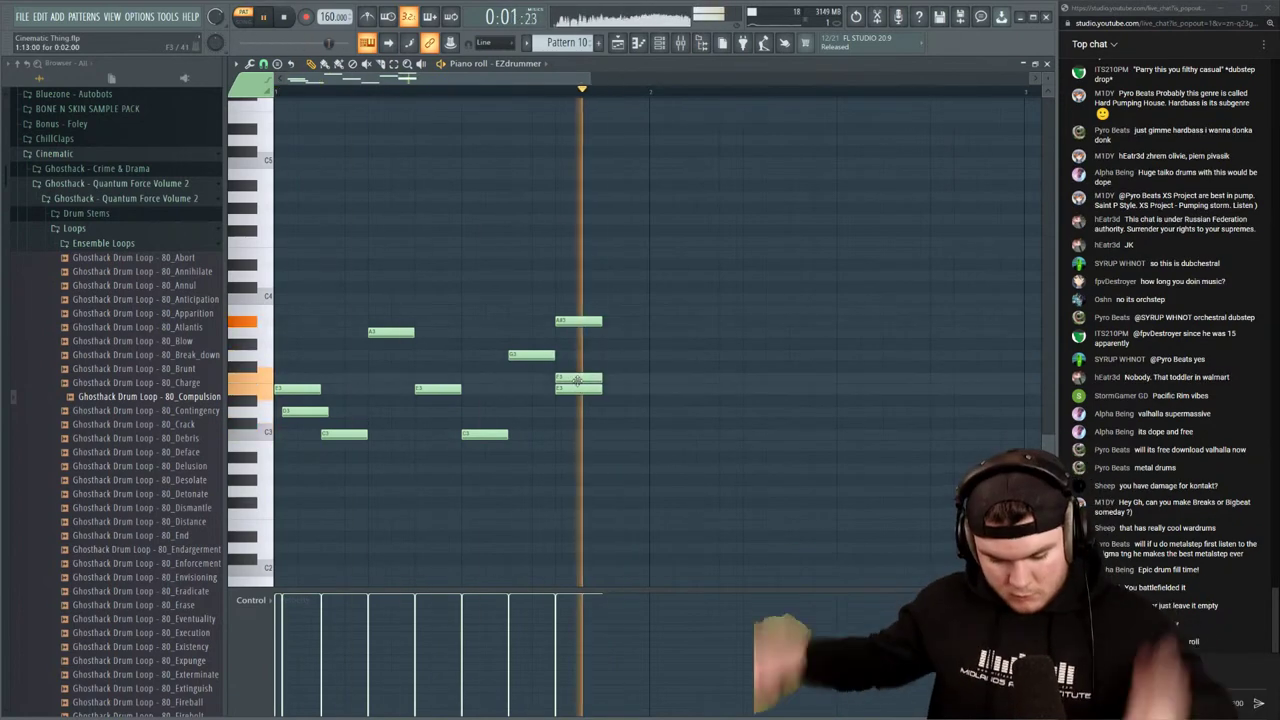
Try splitting the second C3 hit and the second E3 hit of the drum fill into half-length repeats
key("space")
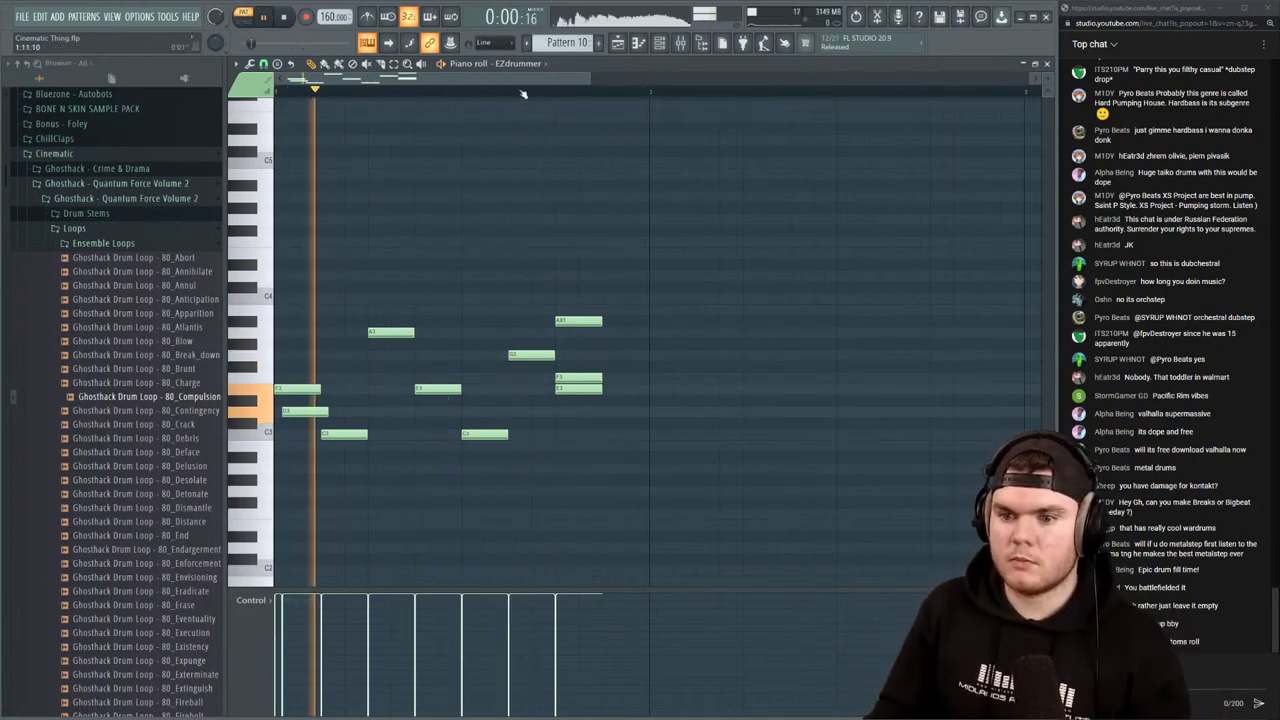
scroll(483, 94, "up", 2)
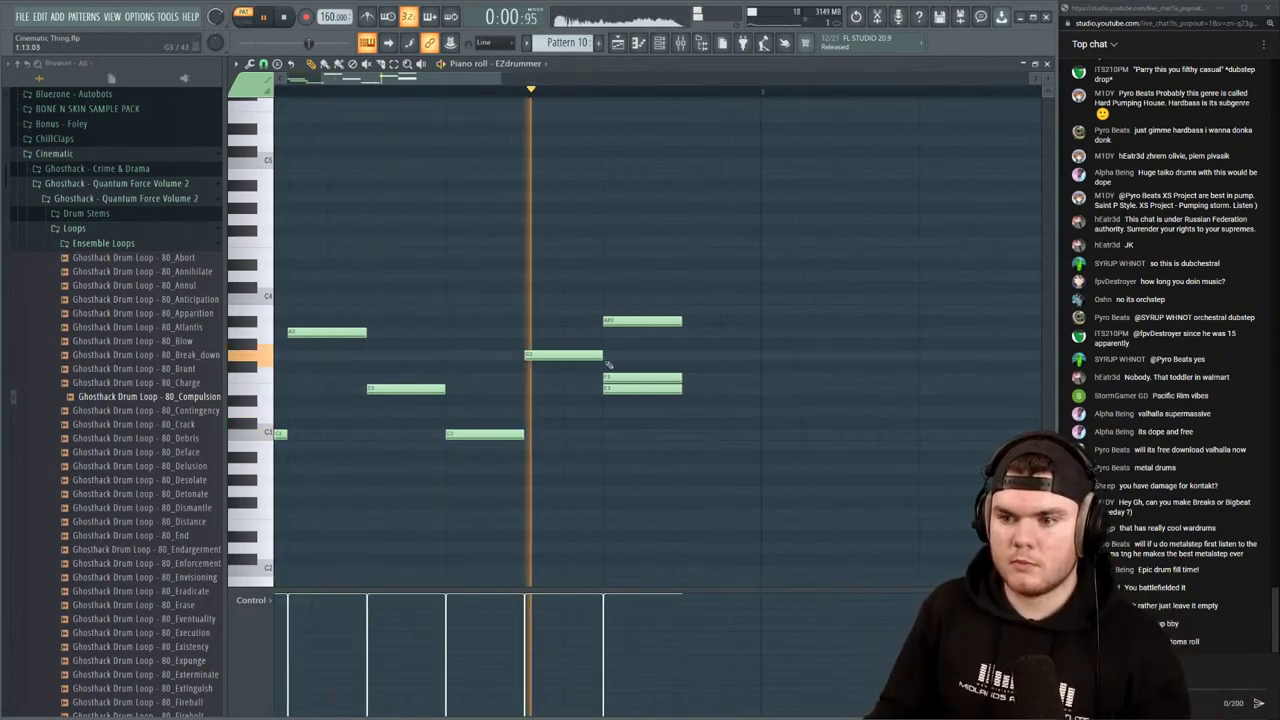
key("space")
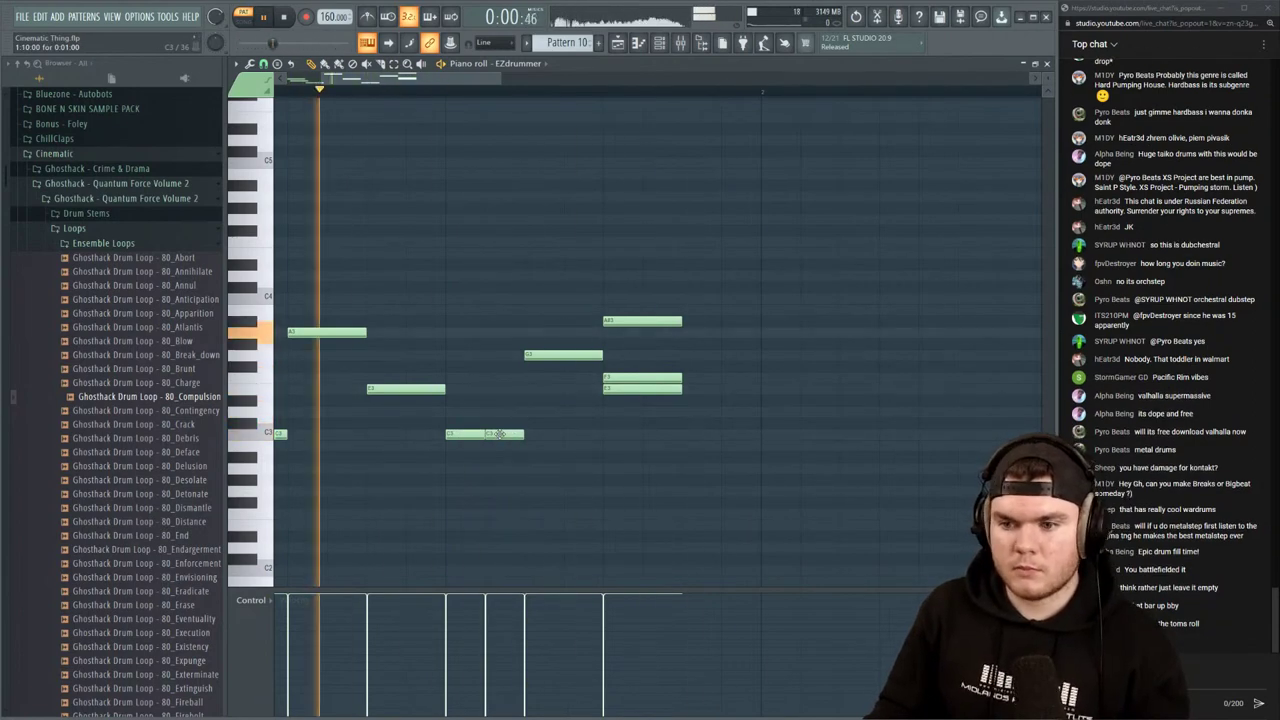
left_click_drag(500, 433, 487, 434)
left_click_drag(436, 388, 420, 390)
key("space")
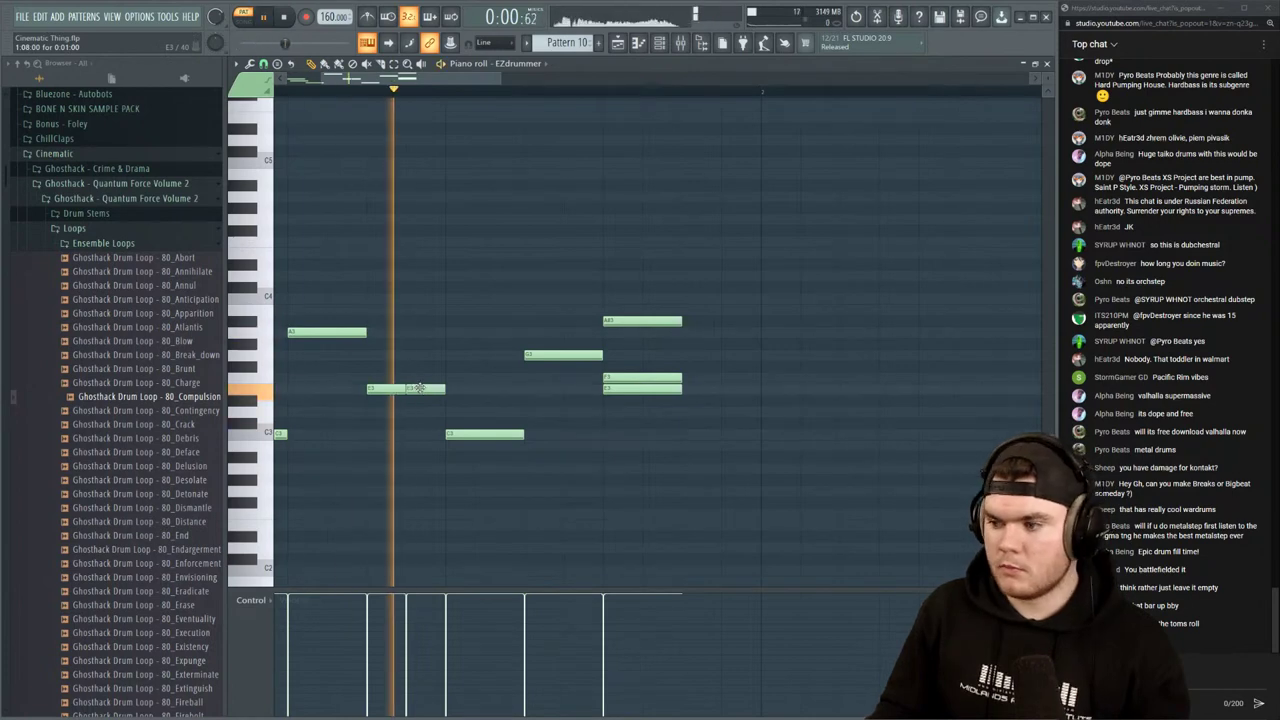
key("space")
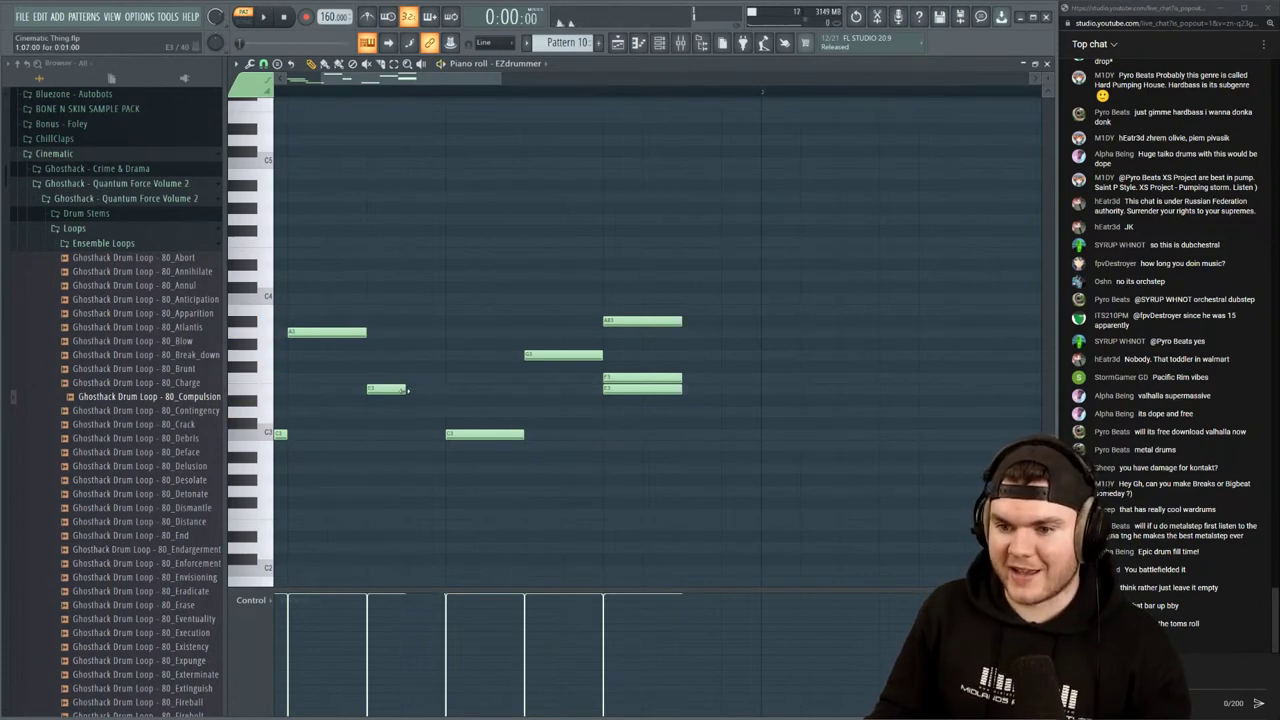
key("space")
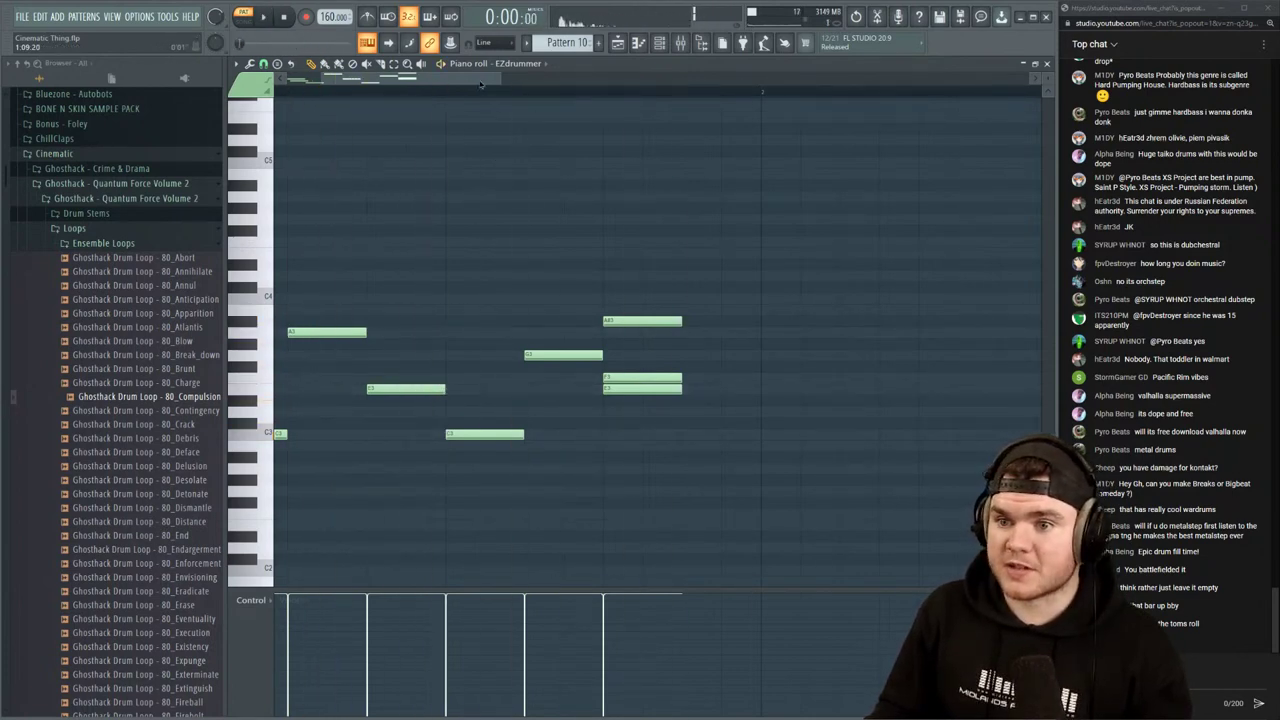
Try shortening the A3 note to half its length and filling the gap with a short G3 note
left_click_drag(480, 82, 445, 84)
key("space")
left_click_drag(510, 333, 462, 335)
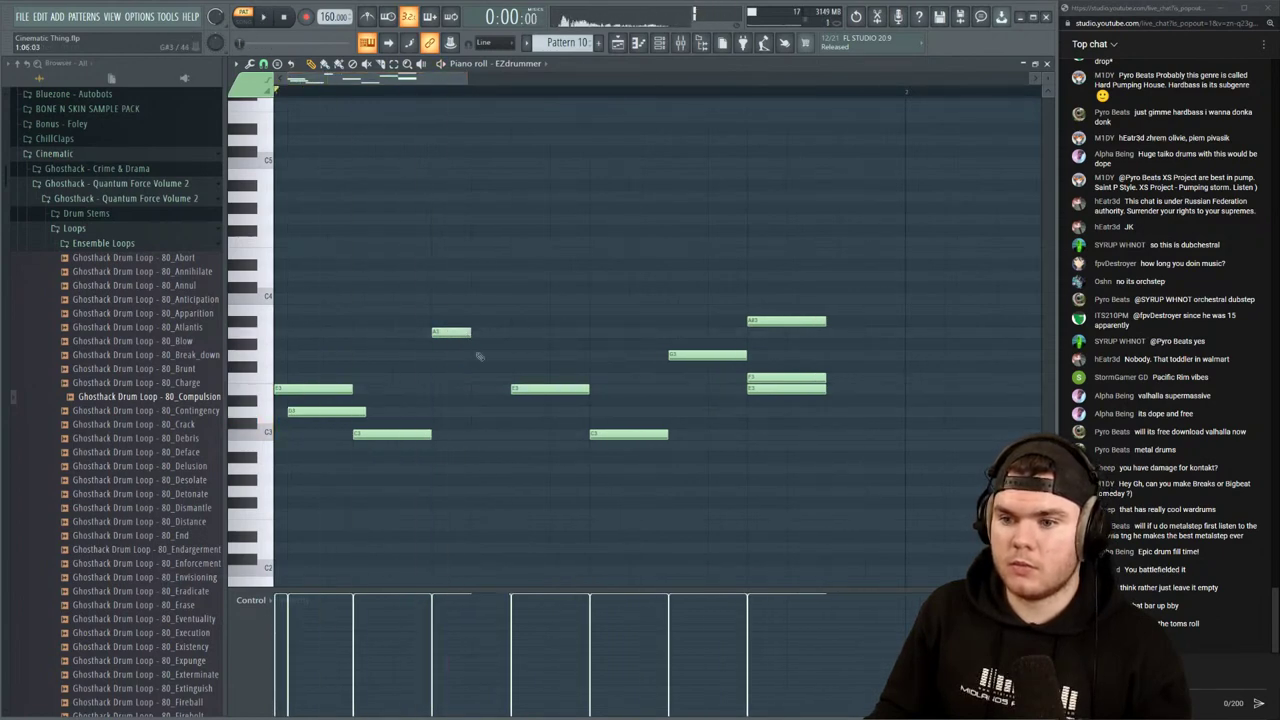
key("space")
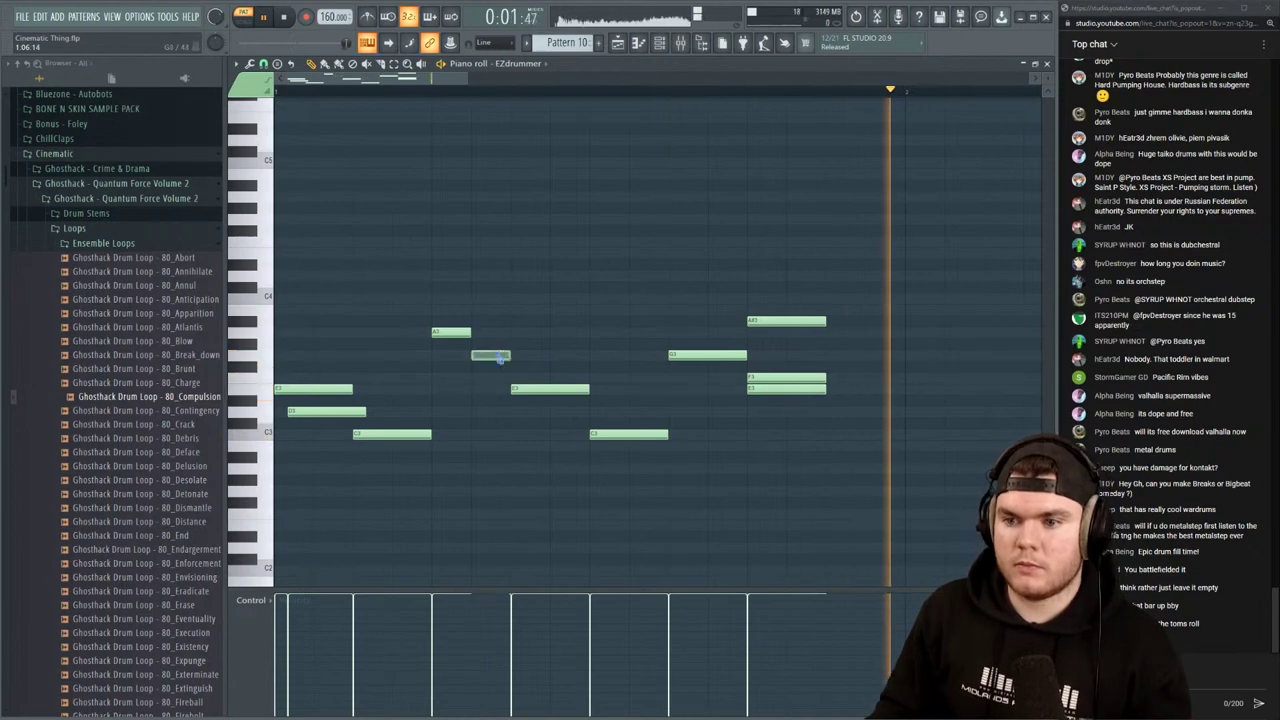
right_click(490, 354)
key("space")
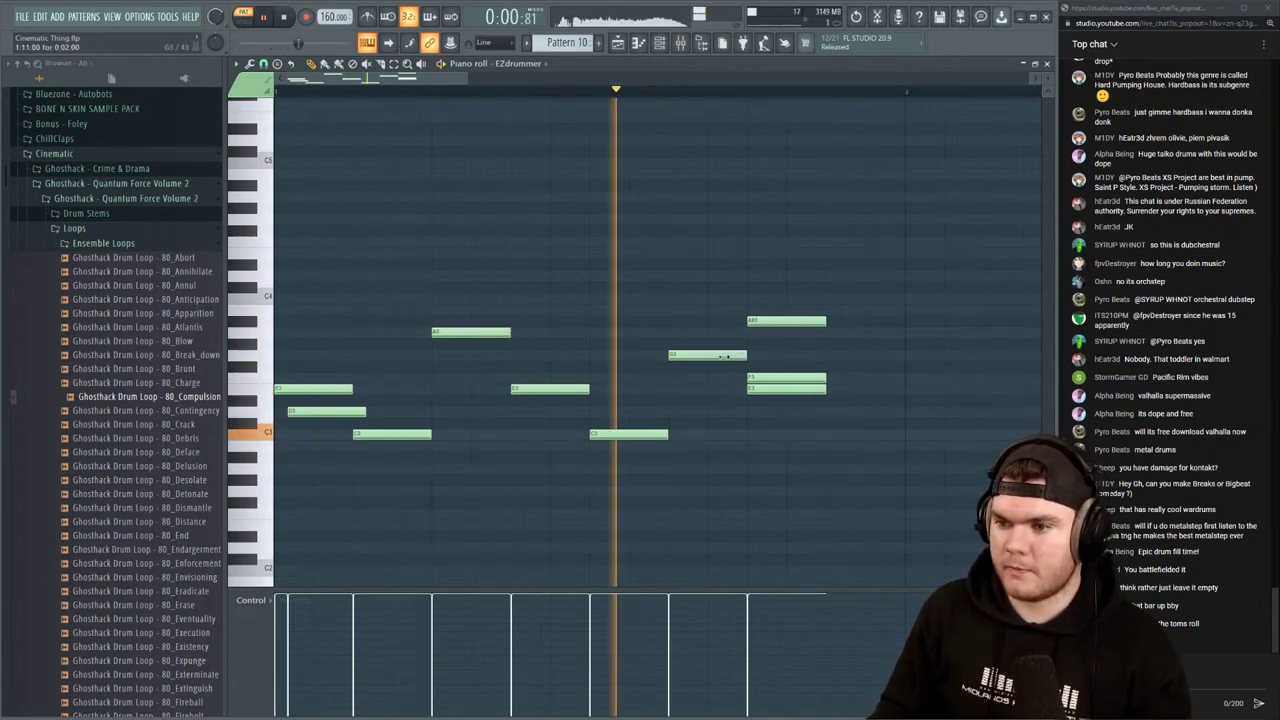
Try splitting the G3 note before the final chord into two hits, with the second hit's velocity at 70%
mouse_move(746, 355)
left_mouse_down()
mouse_move(715, 357)
mouse_move(725, 382)
mouse_move(725, 349)
left_mouse_up()
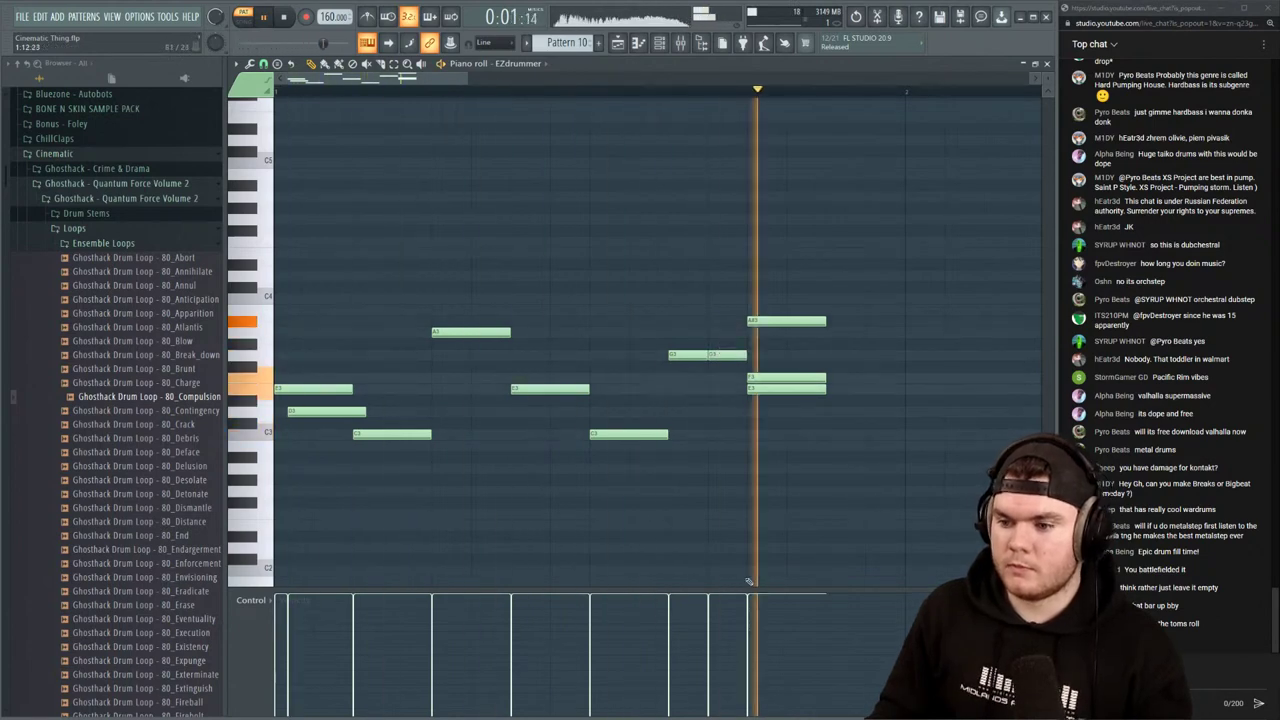
left_click(727, 354, "ctrl")
left_click_drag(727, 614, 735, 631)
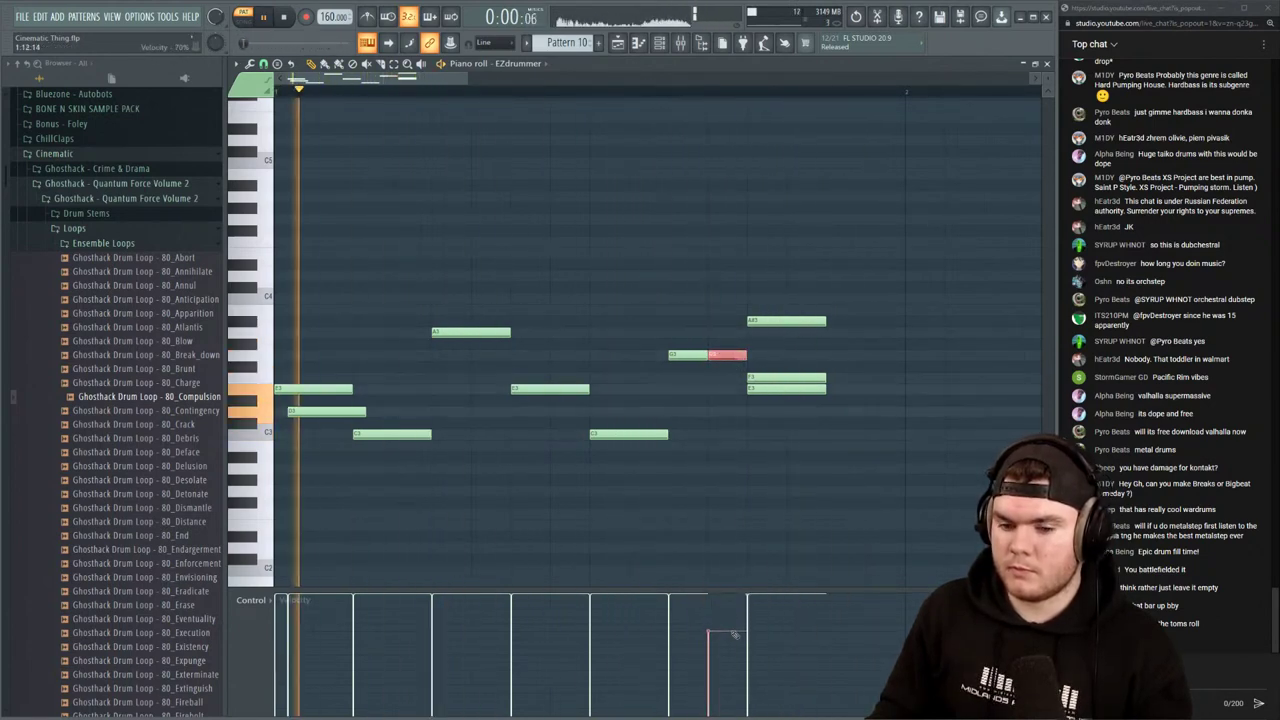
right_click(726, 355)
key("space")
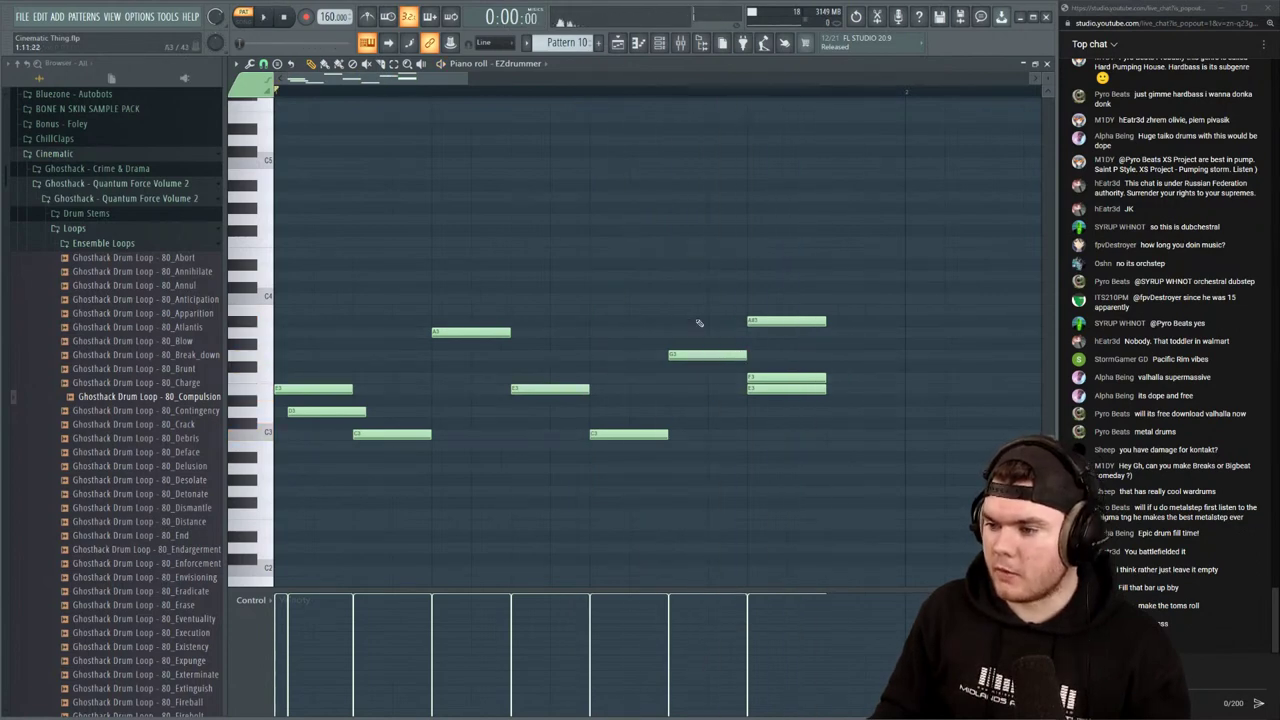
Add a C5 note at the very start of the pattern, above the first E3 hit
key("space")
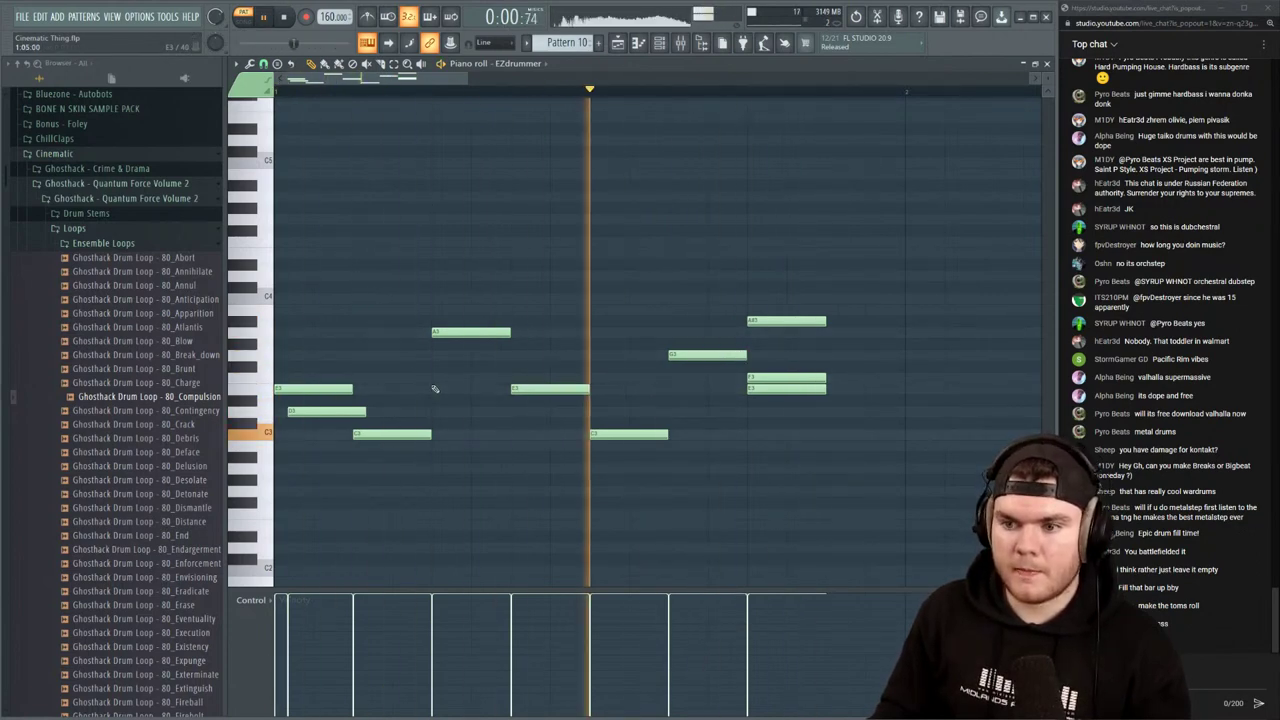
key("space")
left_click(533, 388)
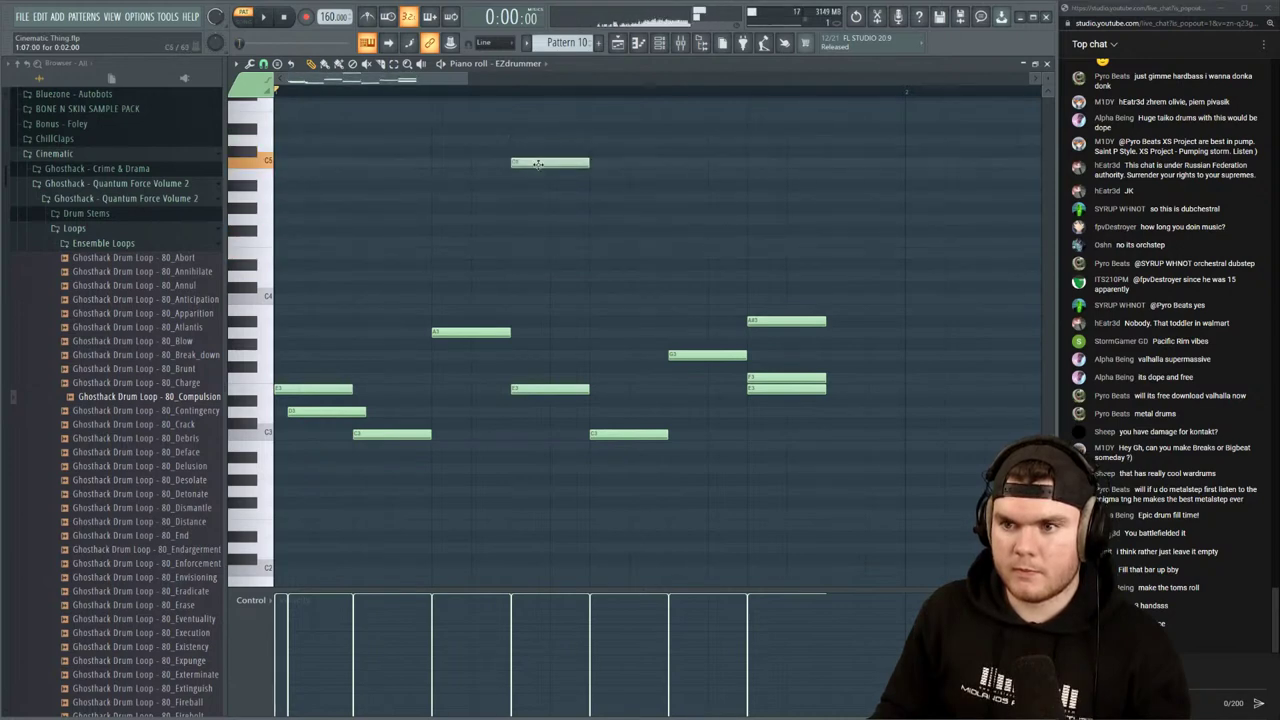
key("space")
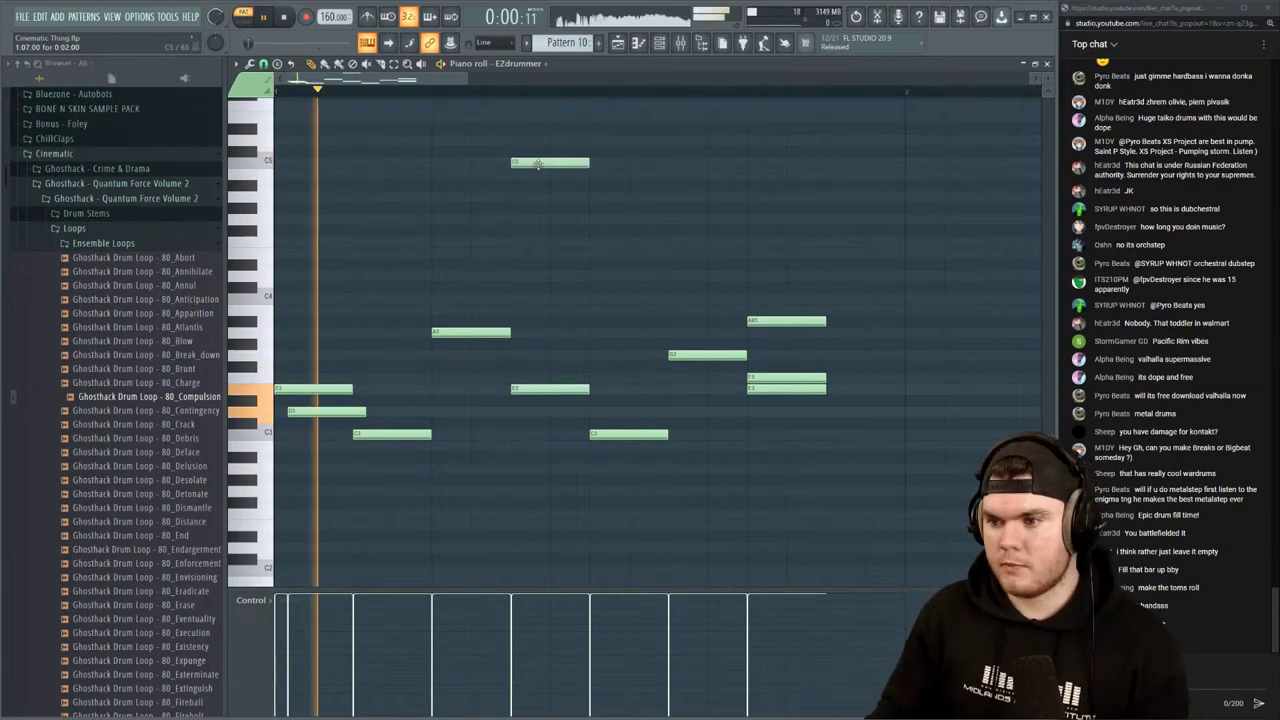
scroll(590, 175, "up", 2)
key("space")
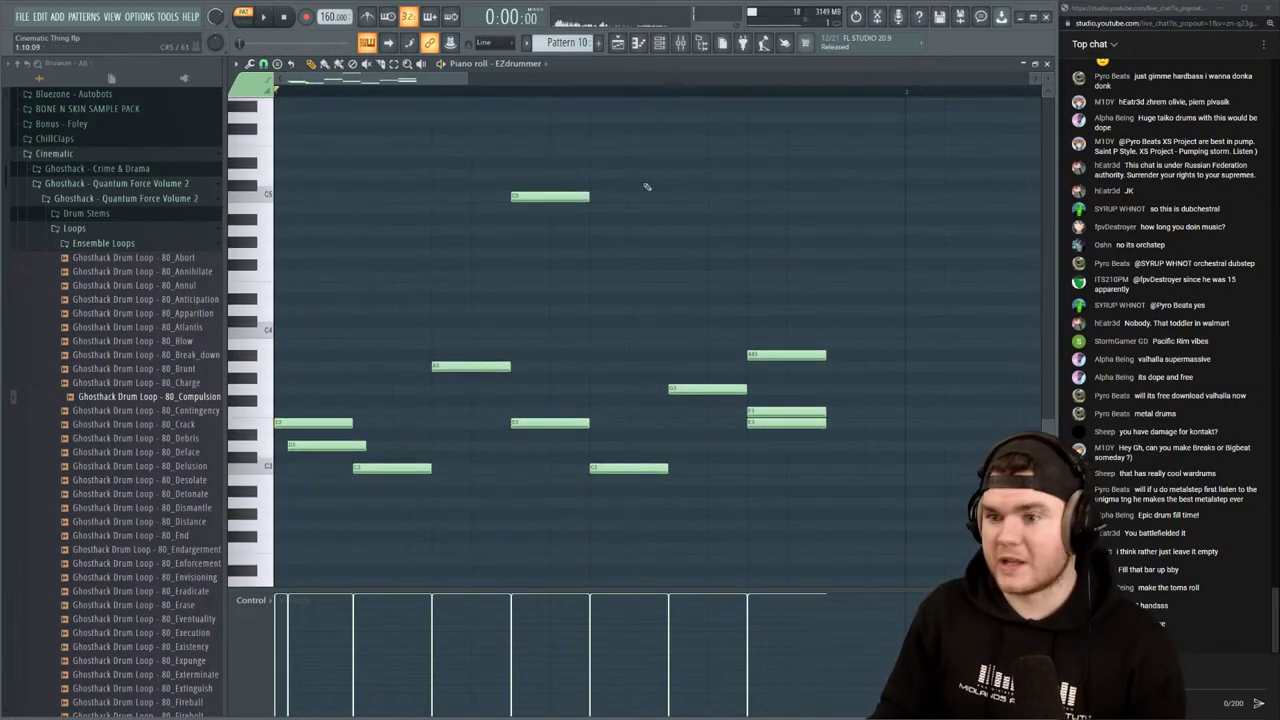
key("space")
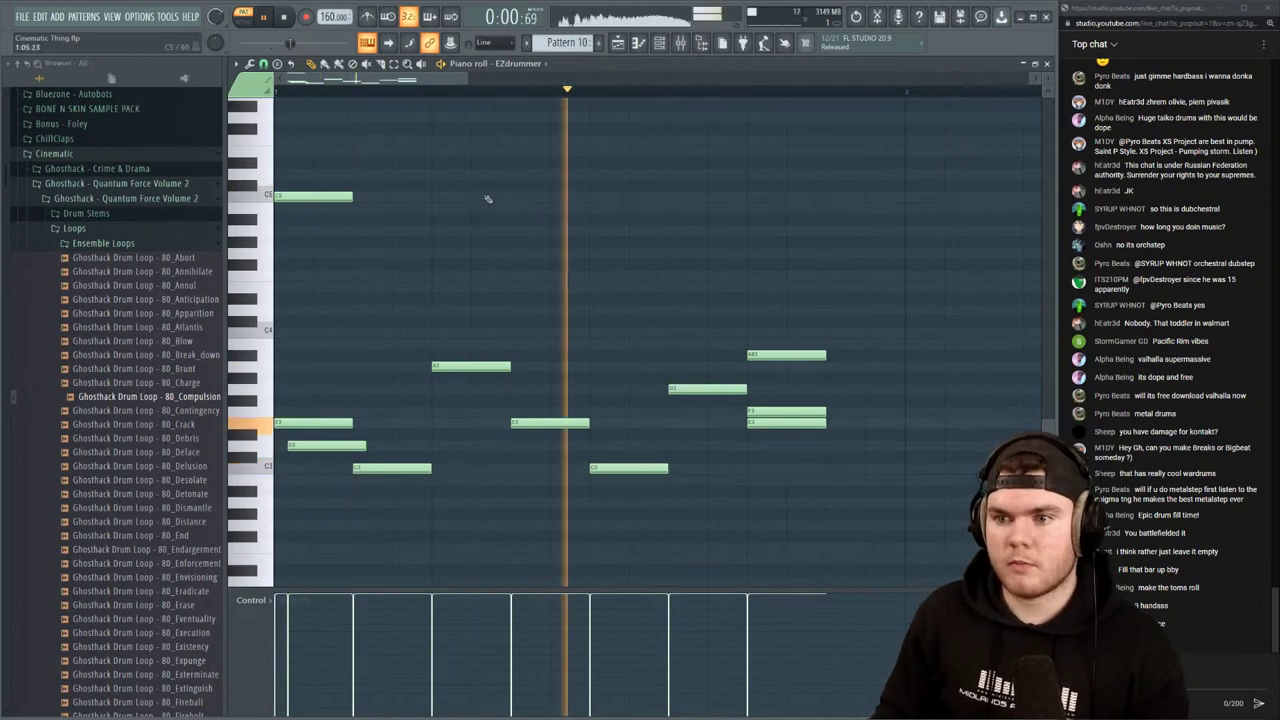
Add an F4 note above the second E3 hit, auditioning other pitches such as E4 first
scroll(500, 199, "up", 2)
key("space")
key("space")
key("space")
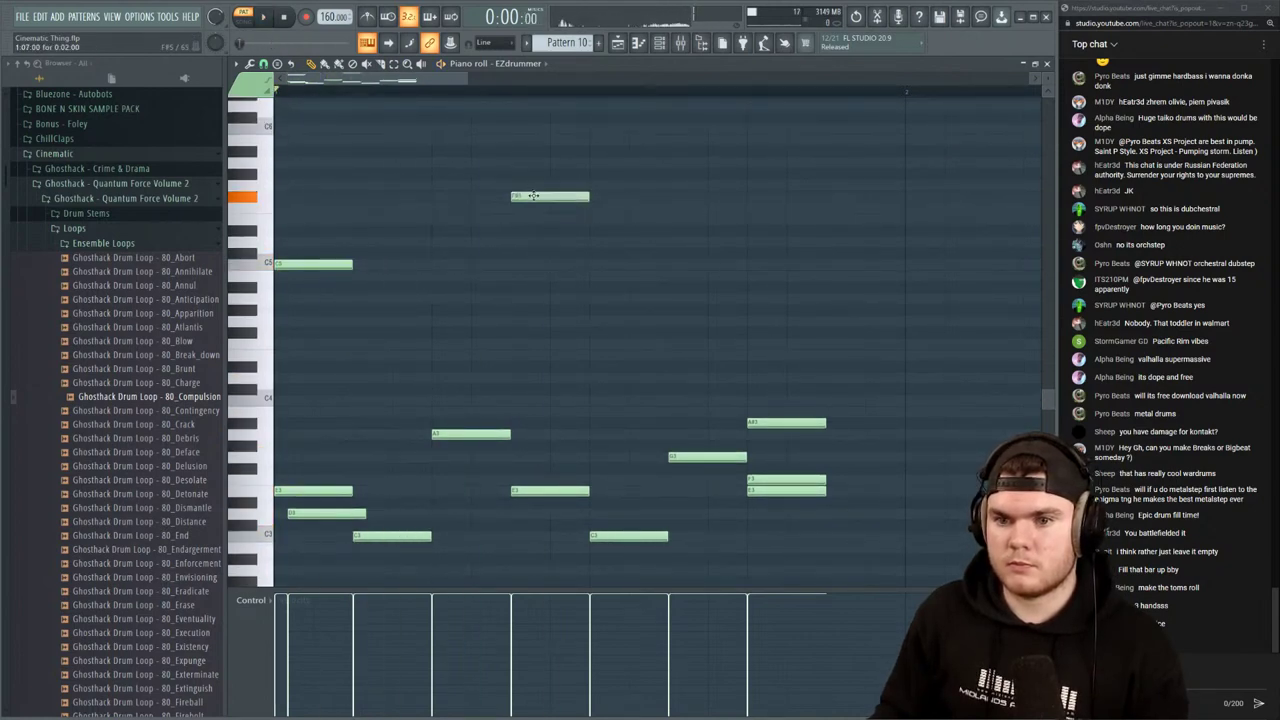
key("space")
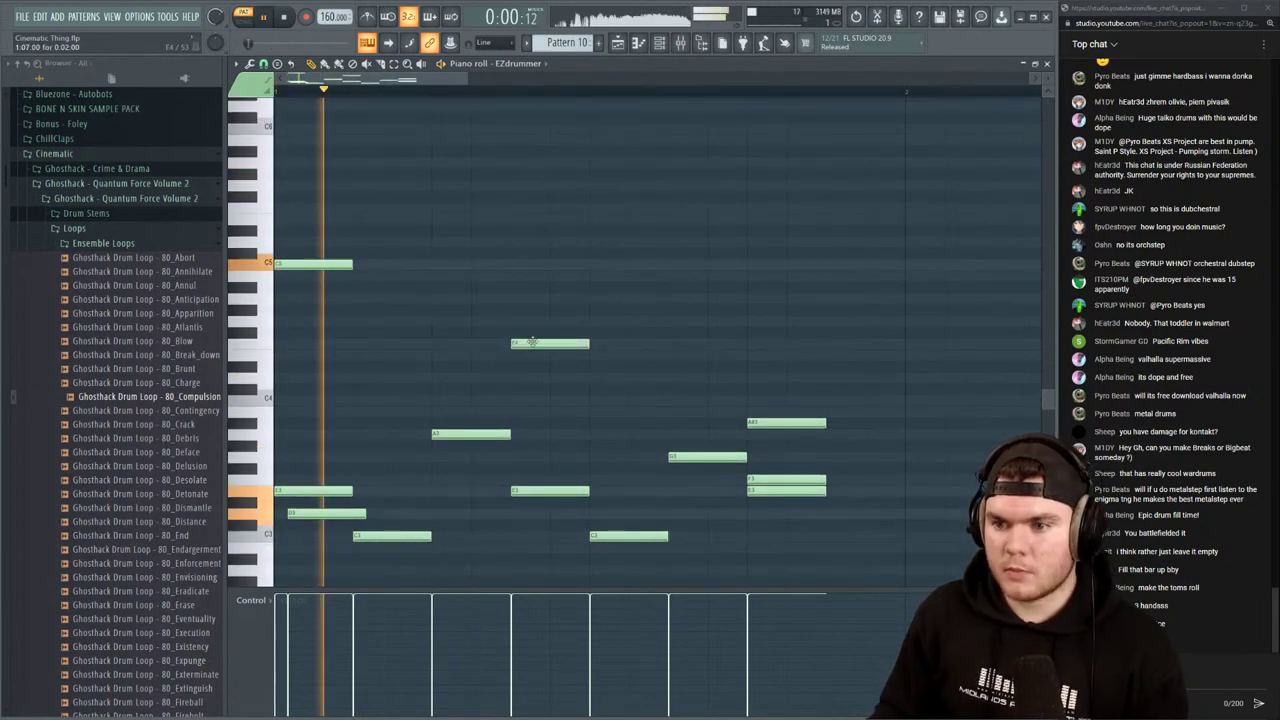
right_click(527, 346)
key("space")
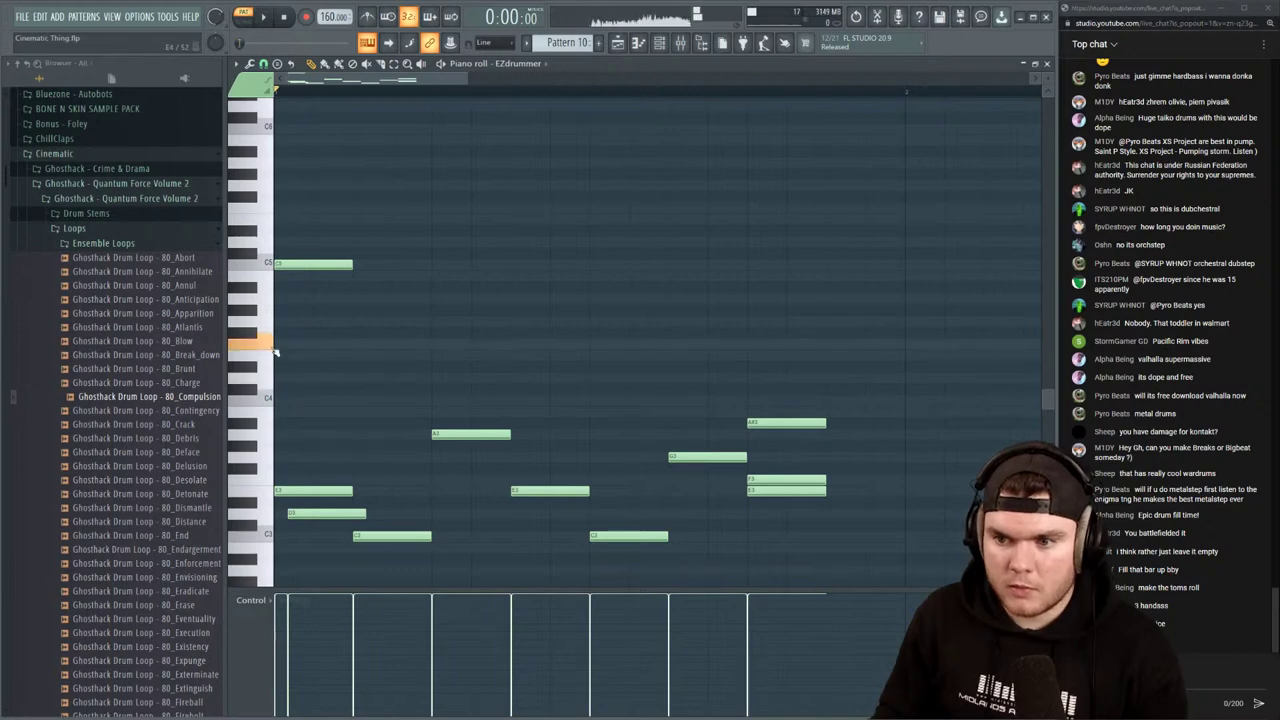
key("space")
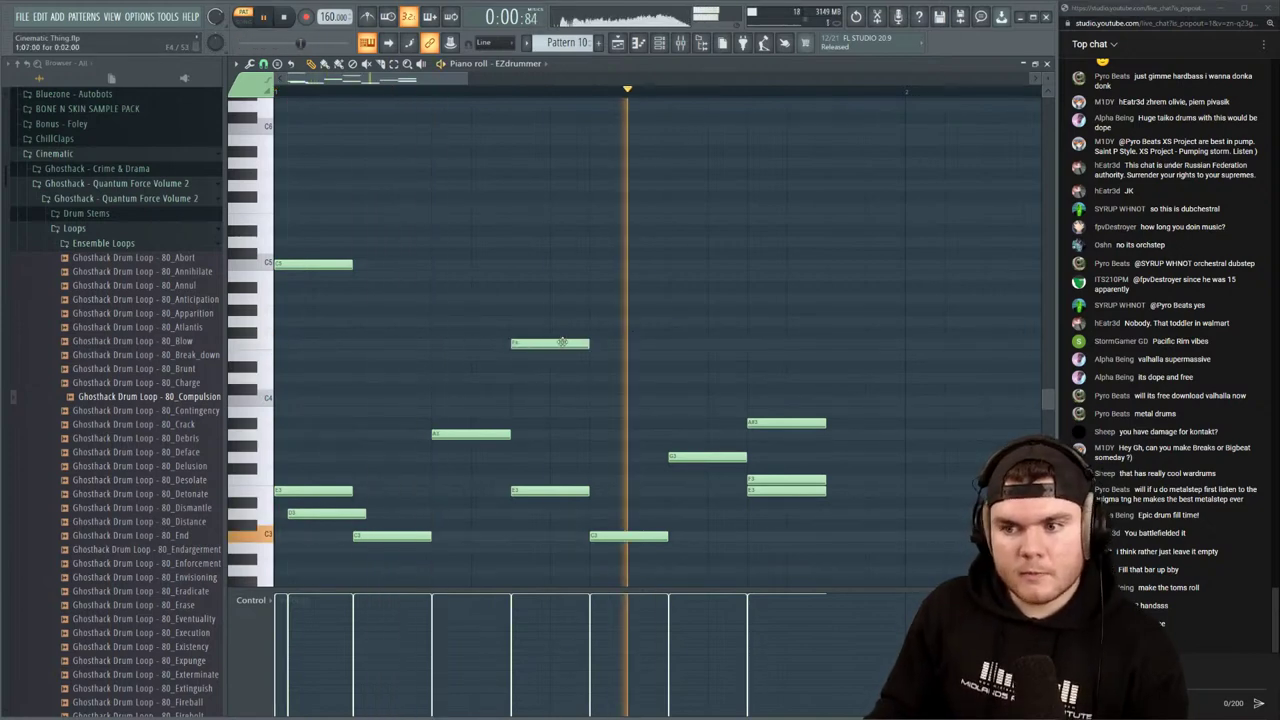
Lower the velocity of the opening C5 note to 68% and preview the fill
scroll(507, 92, "down", 3)
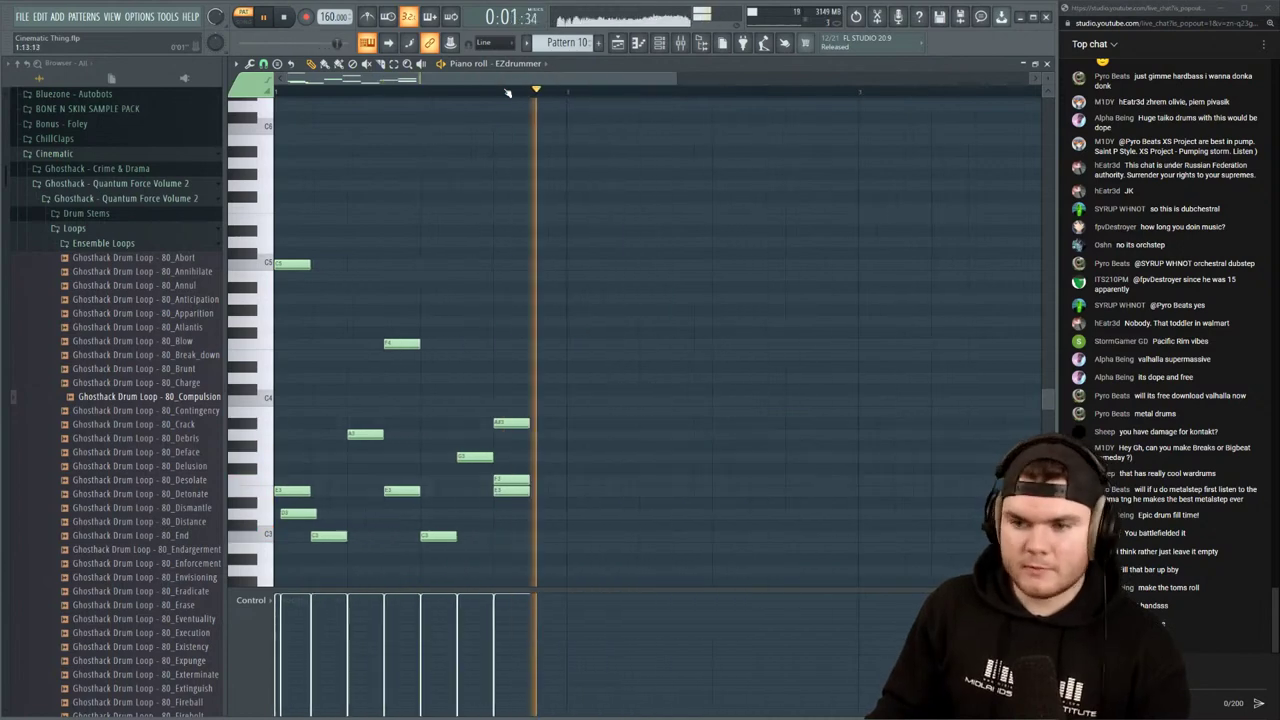
key("space")
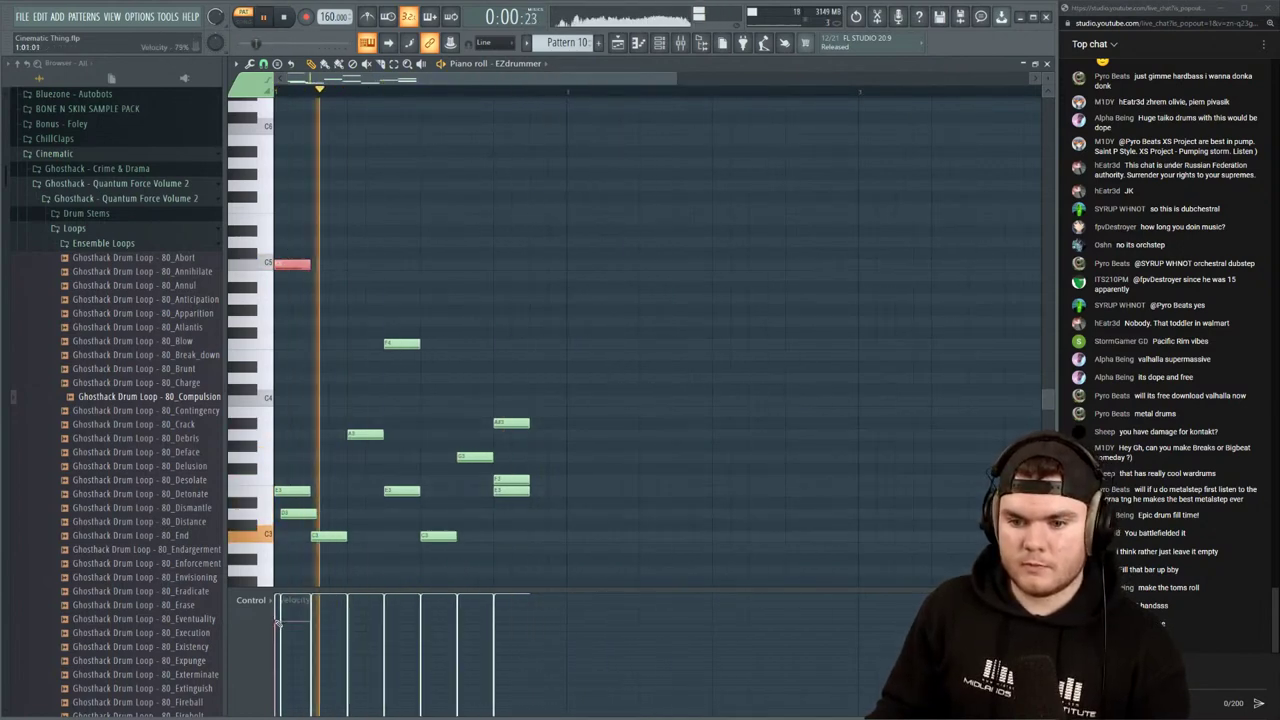
key("space")
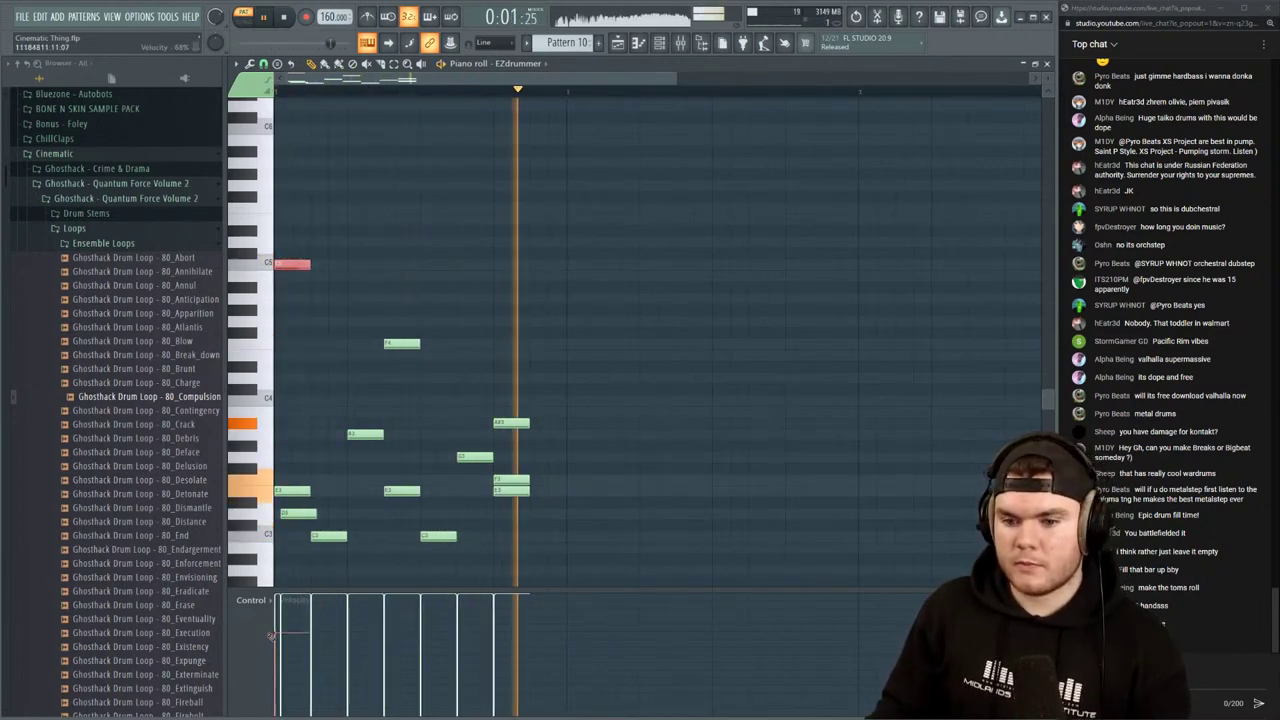
scroll(670, 418, "down", 3)
key("space")
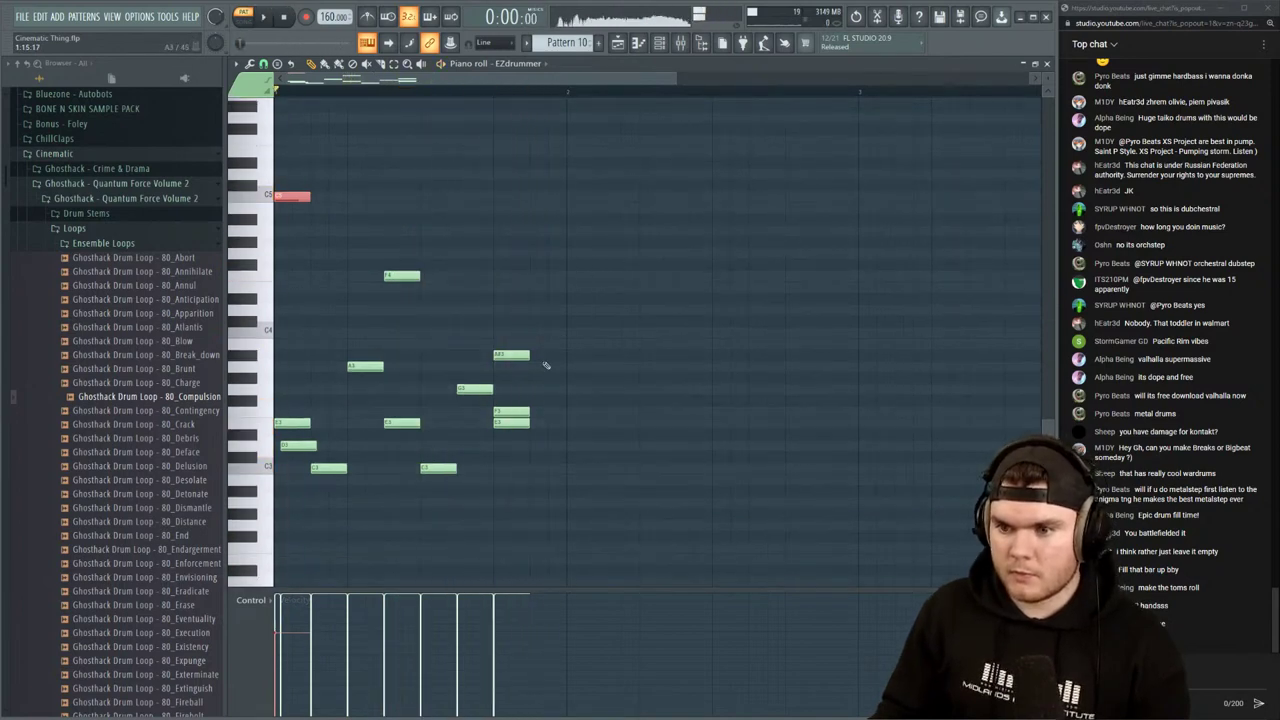
Close the piano roll and place the Pattern 10 clip on Track 22 at bar 112 of the playlist
scroll(598, 351, "down", 3)
scroll(551, 94, "up", 2)
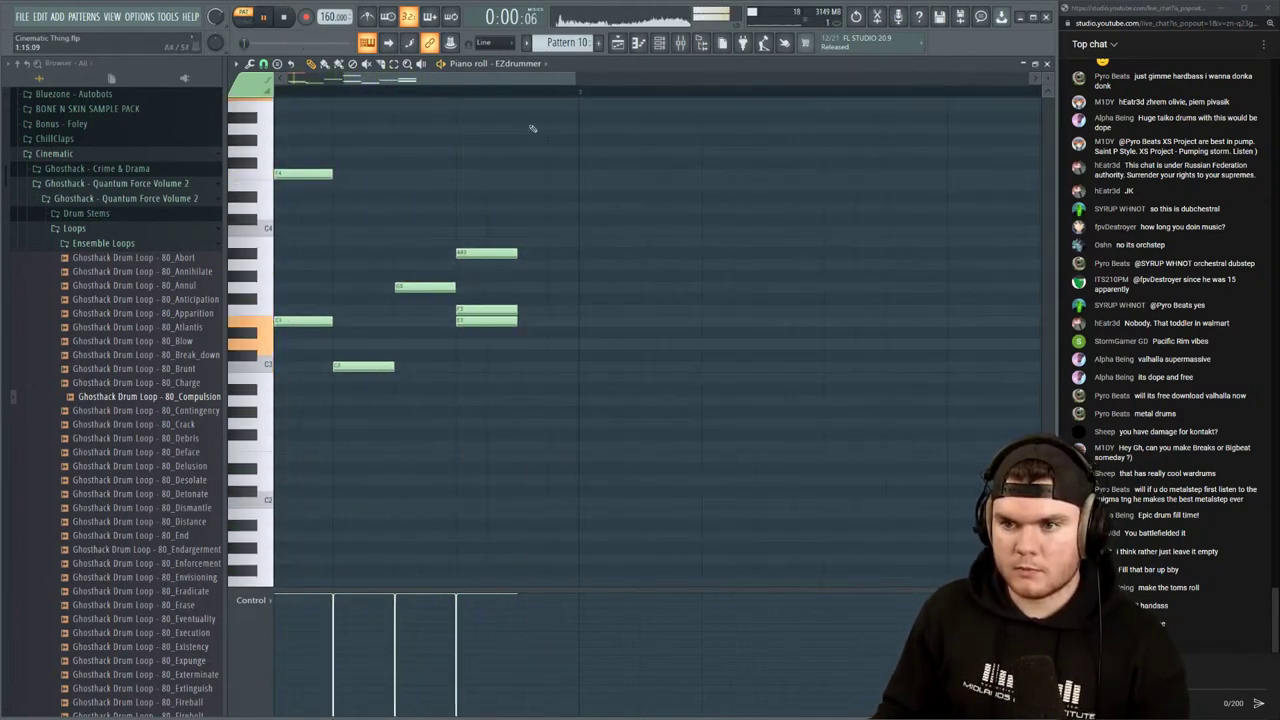
scroll(507, 94, "down", 3)
key("space")
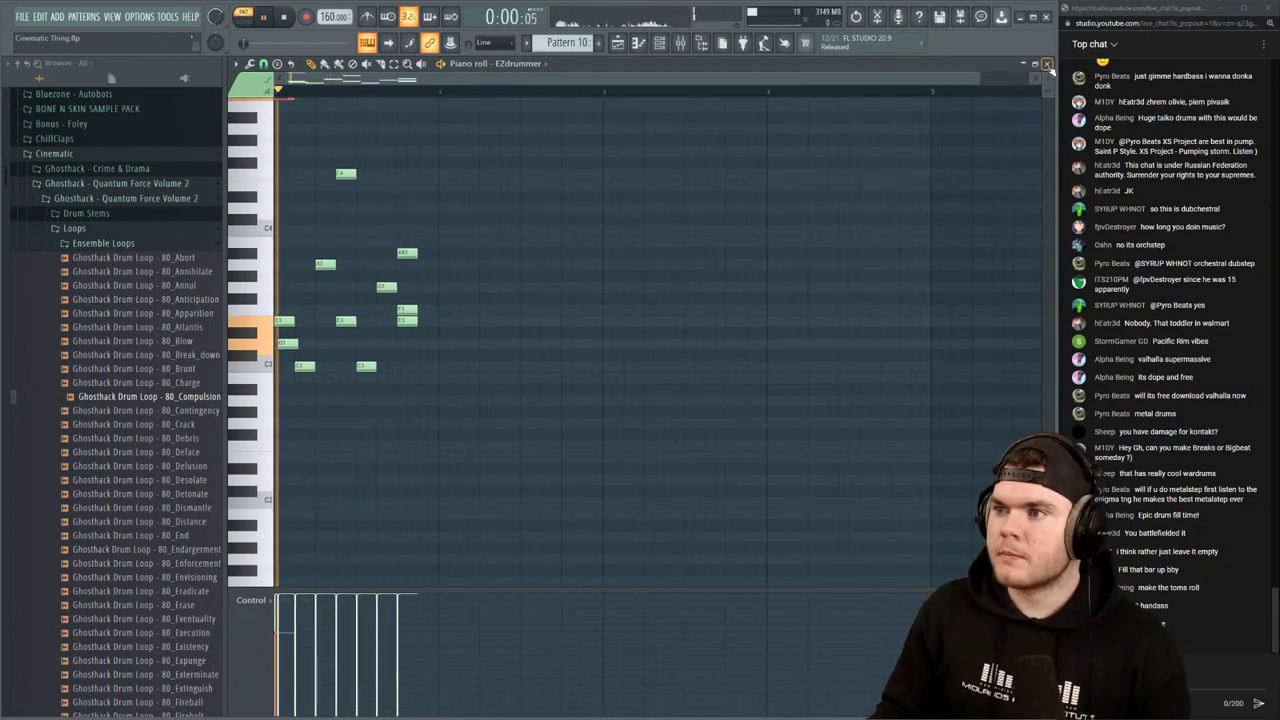
left_click(1047, 64)
left_click(682, 91)
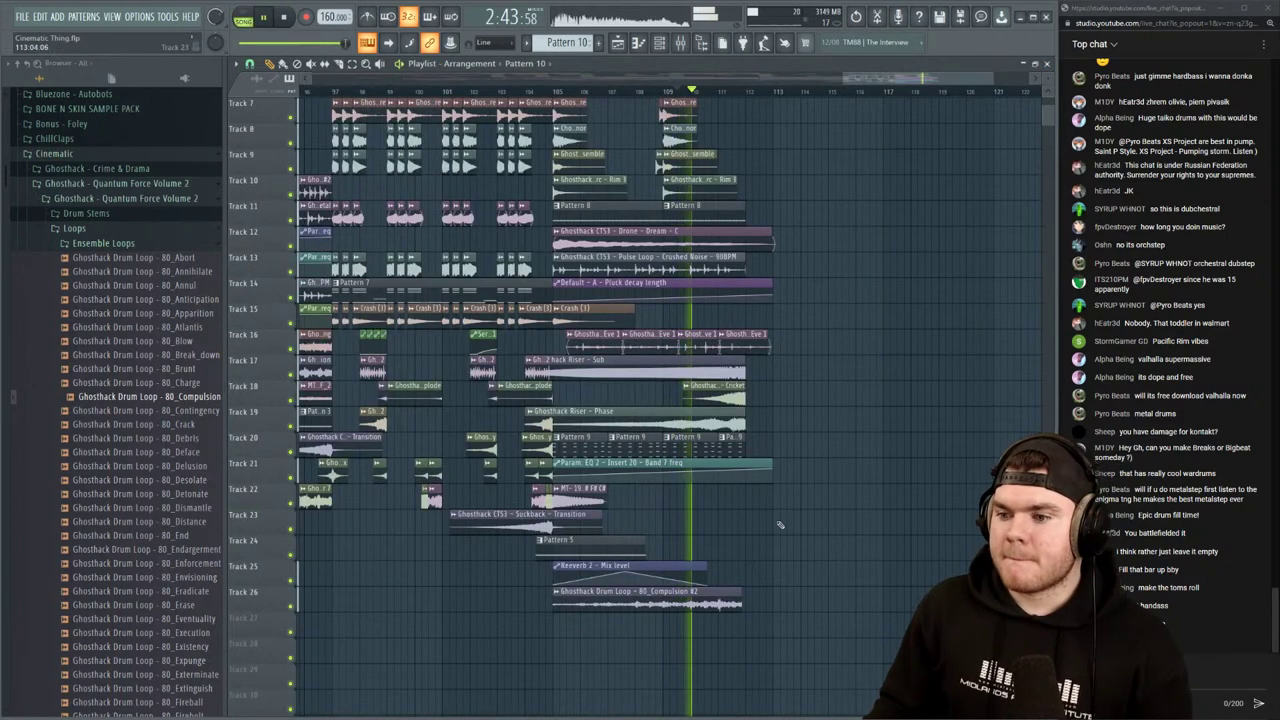
left_click_drag(756, 518, 757, 491)
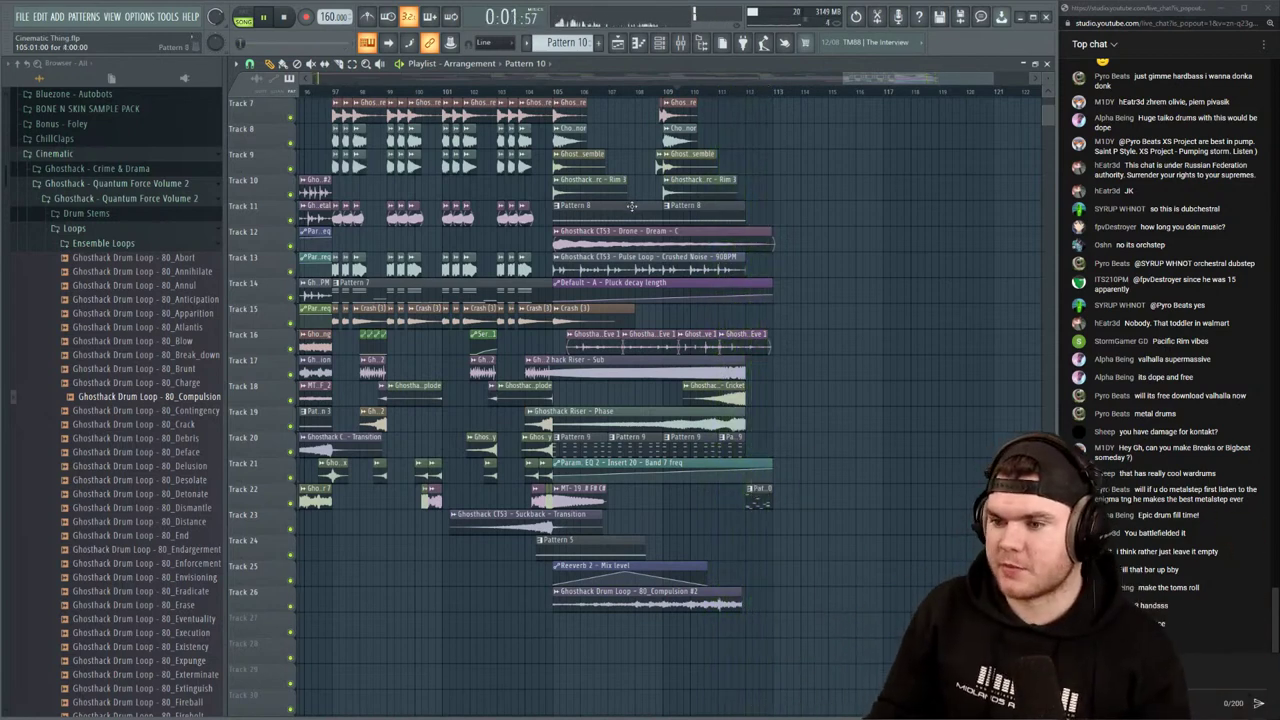
Play the arrangement from bars 105, 109 and 112 to hear the drum fill in context
left_click(556, 86)
key("space")
left_click(660, 90)
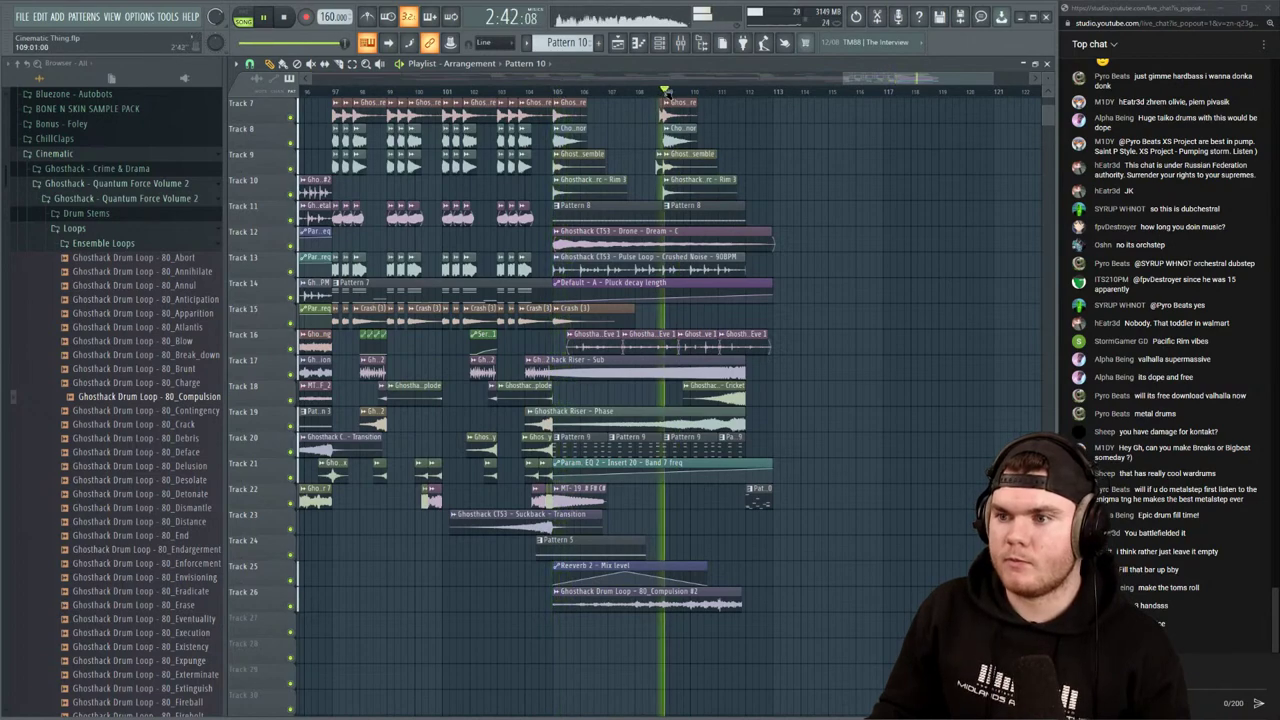
scroll(725, 90, "up", 3)
left_click(765, 91)
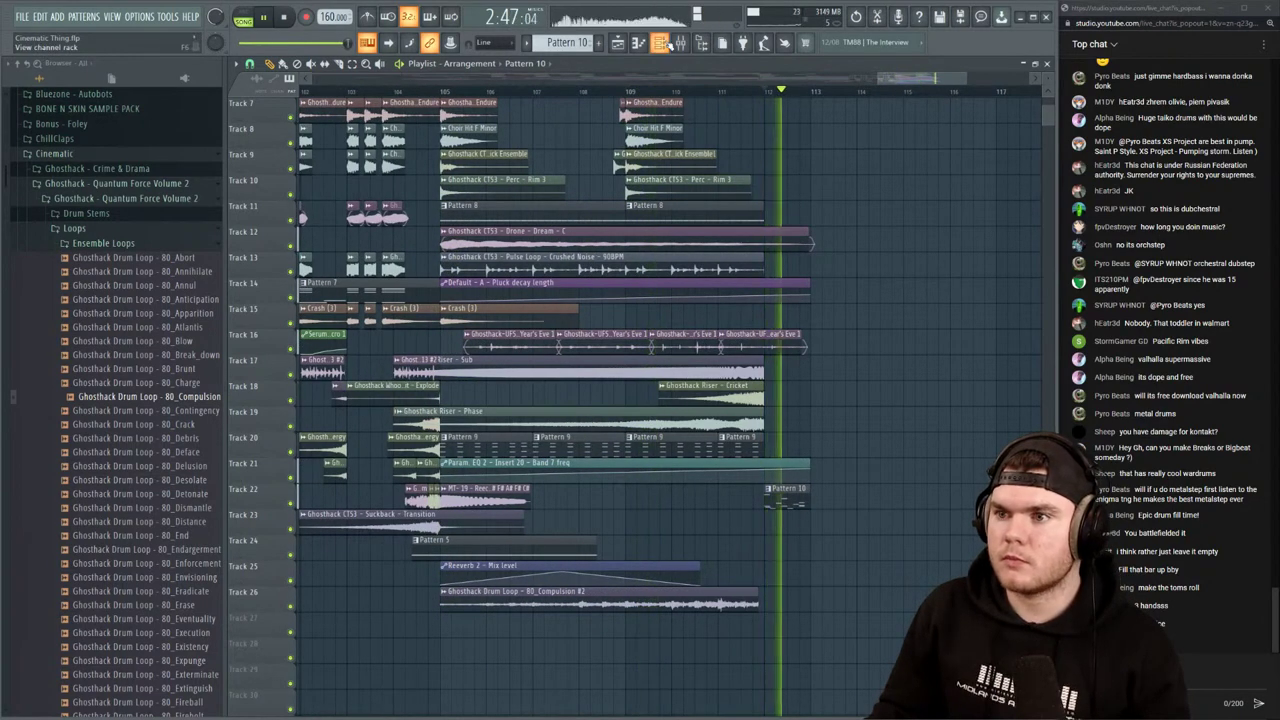
In Maximus on mixer insert 41, straighten the master compression curve into a linear diagonal and raise the pre gain
key("F6")
key("F9")
key("space")
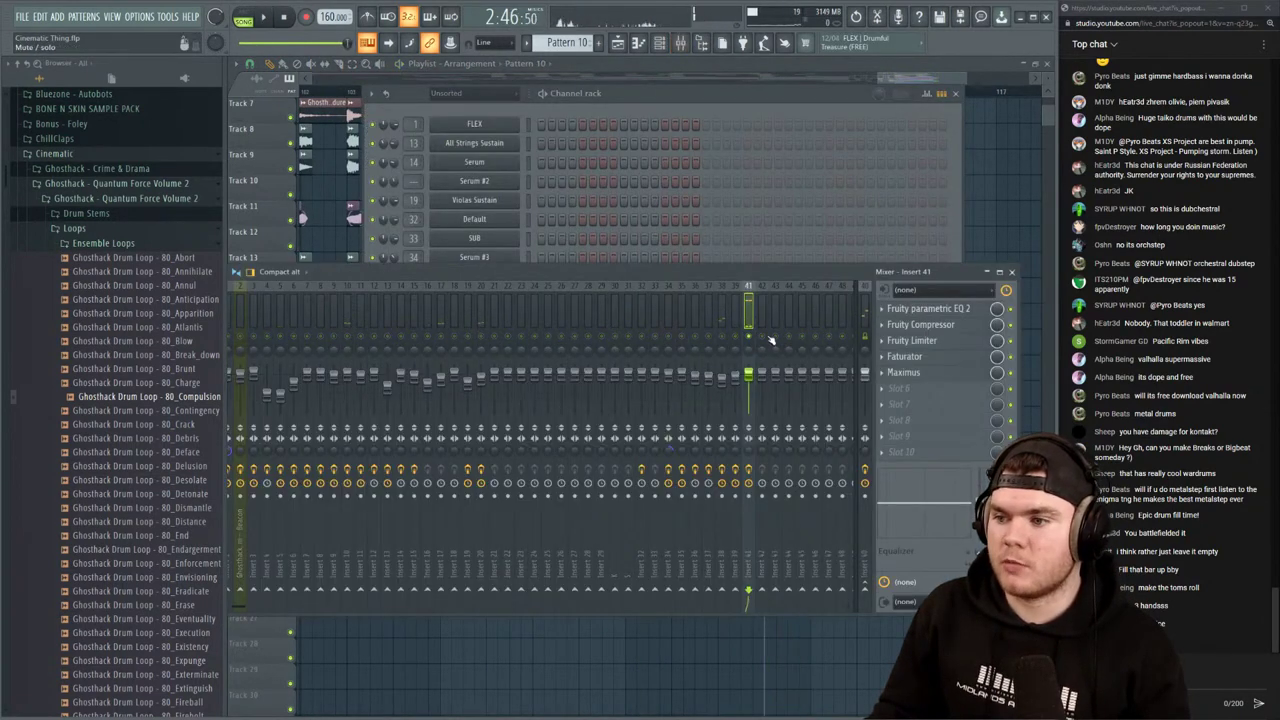
left_click(915, 374)
key("space")
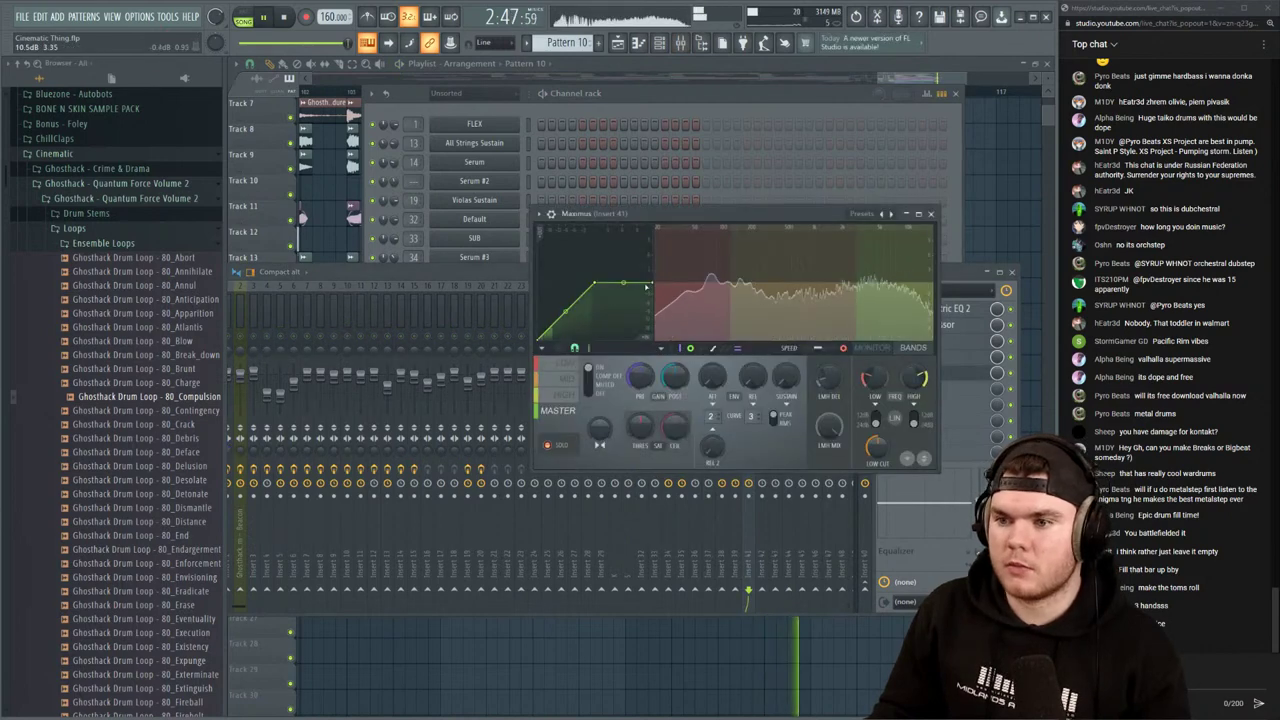
left_click_drag(646, 287, 654, 274)
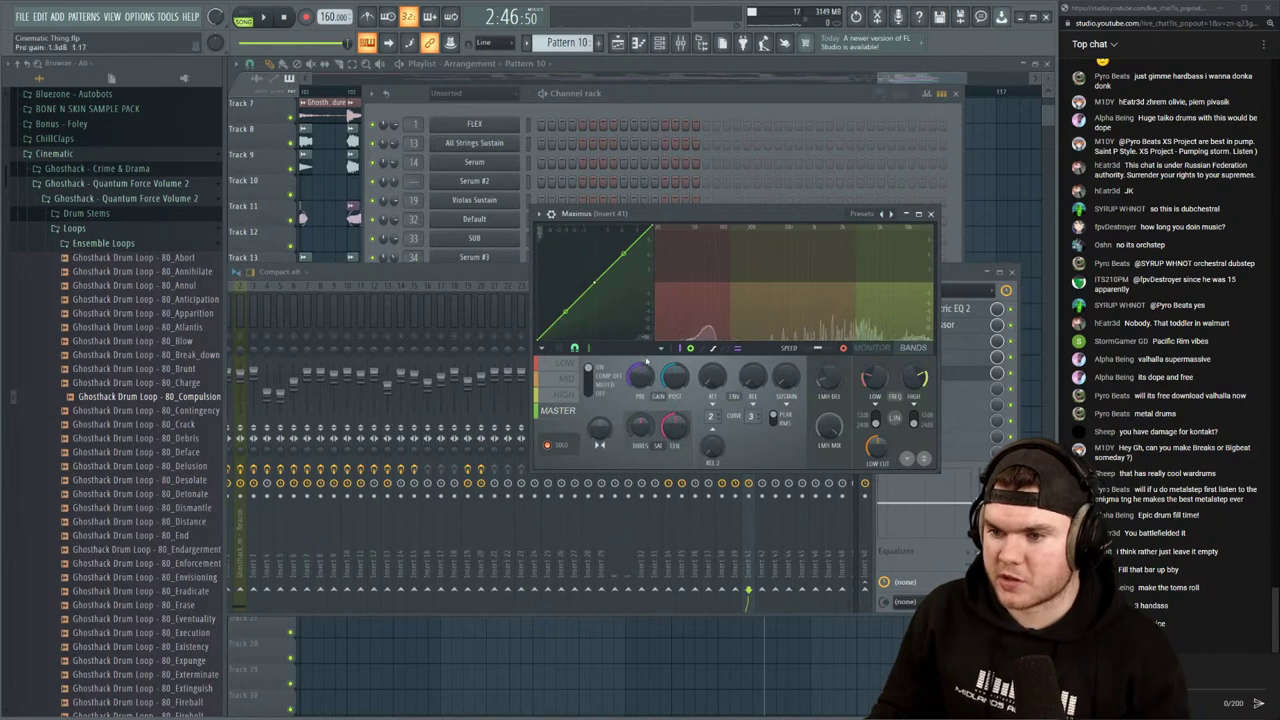
left_click_drag(640, 376, 640, 325)
key("space")
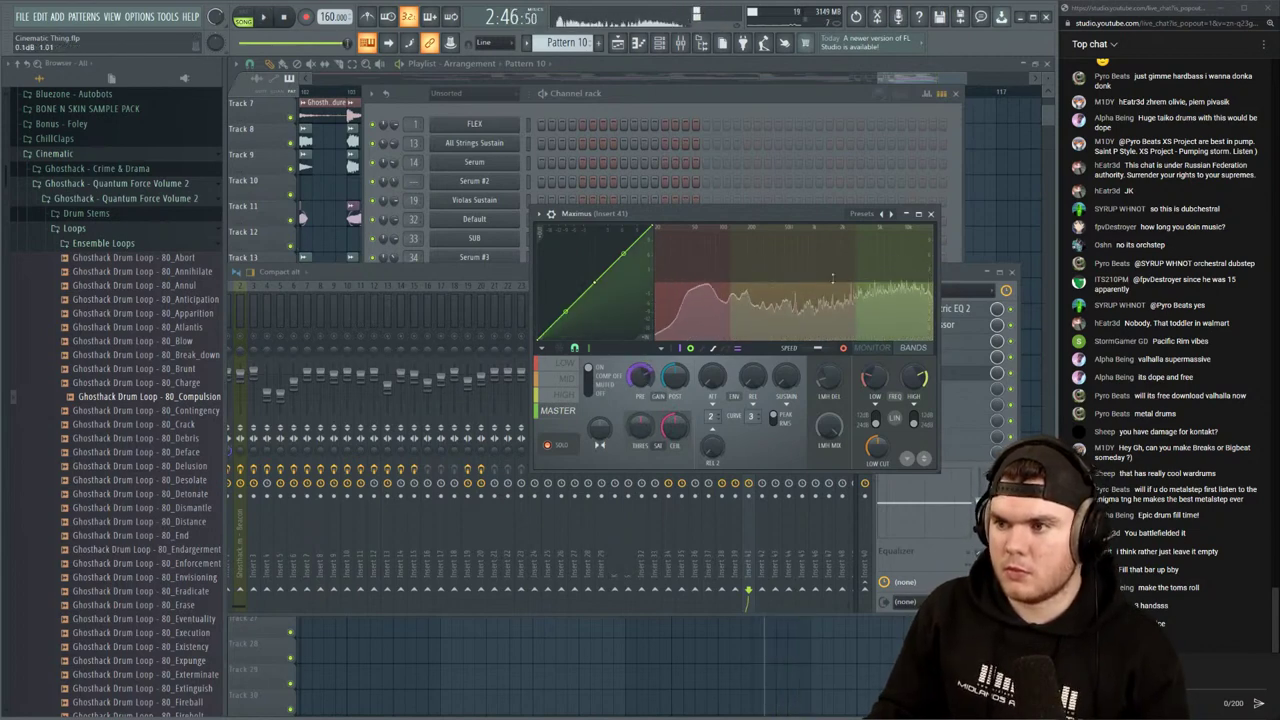
Close Maximus, lower mixer insert 41's fader slightly and take the insert out of solo
left_click(931, 213)
key("space")
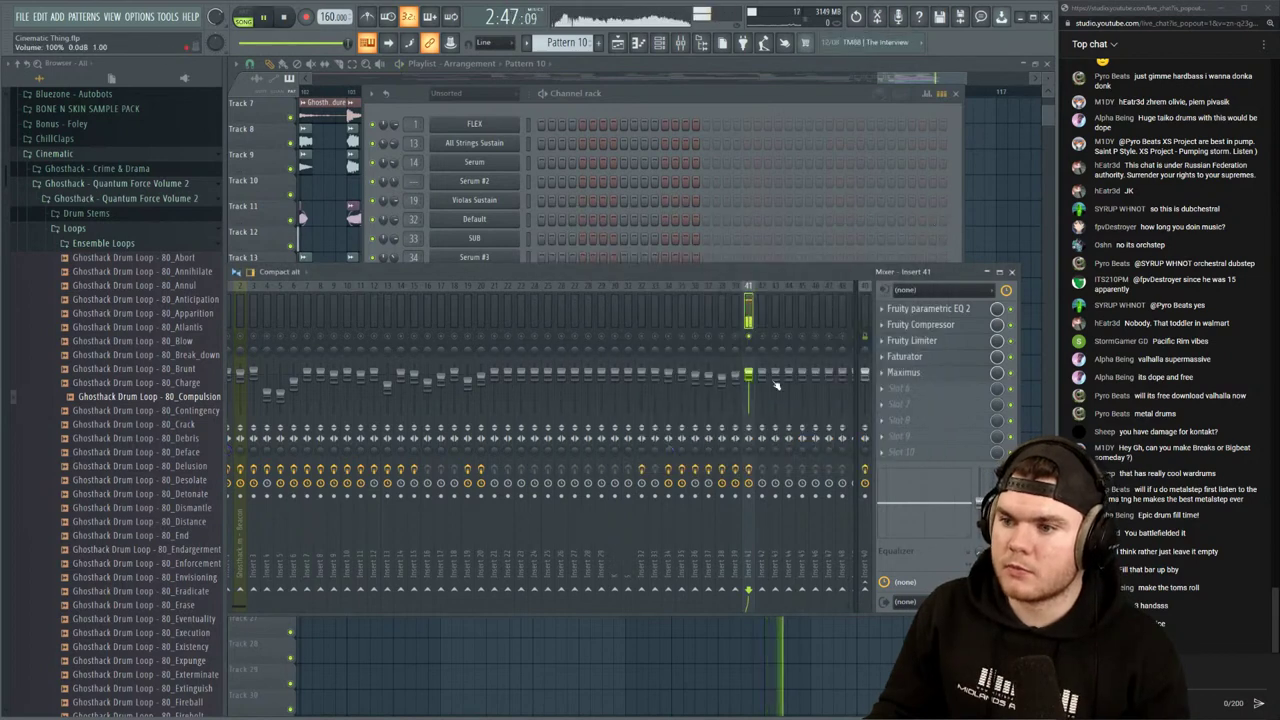
right_click(750, 337)
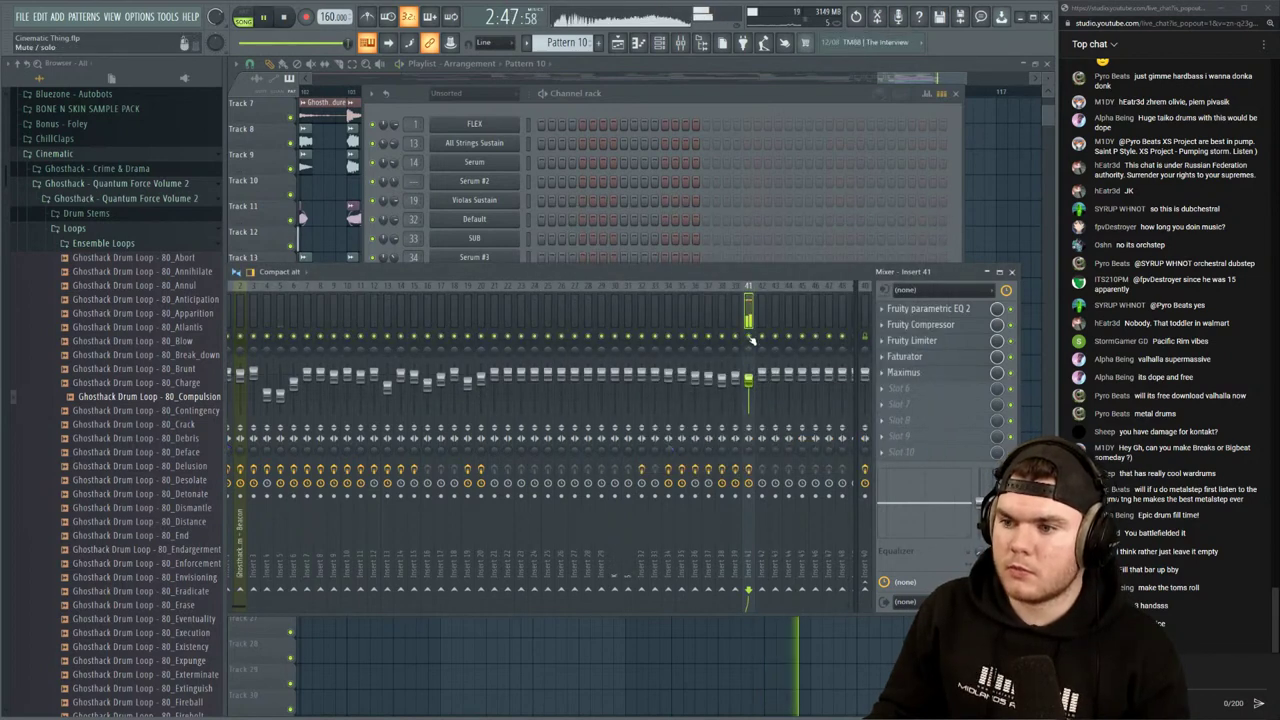
left_click(808, 68)
key("space")
Place three drum hits on Track 2 at bar 113, mid-bar 113 and bar 114, starting with Ghosthack Advent Kick 3
left_click(630, 91)
scroll(624, 117, "up", 5)
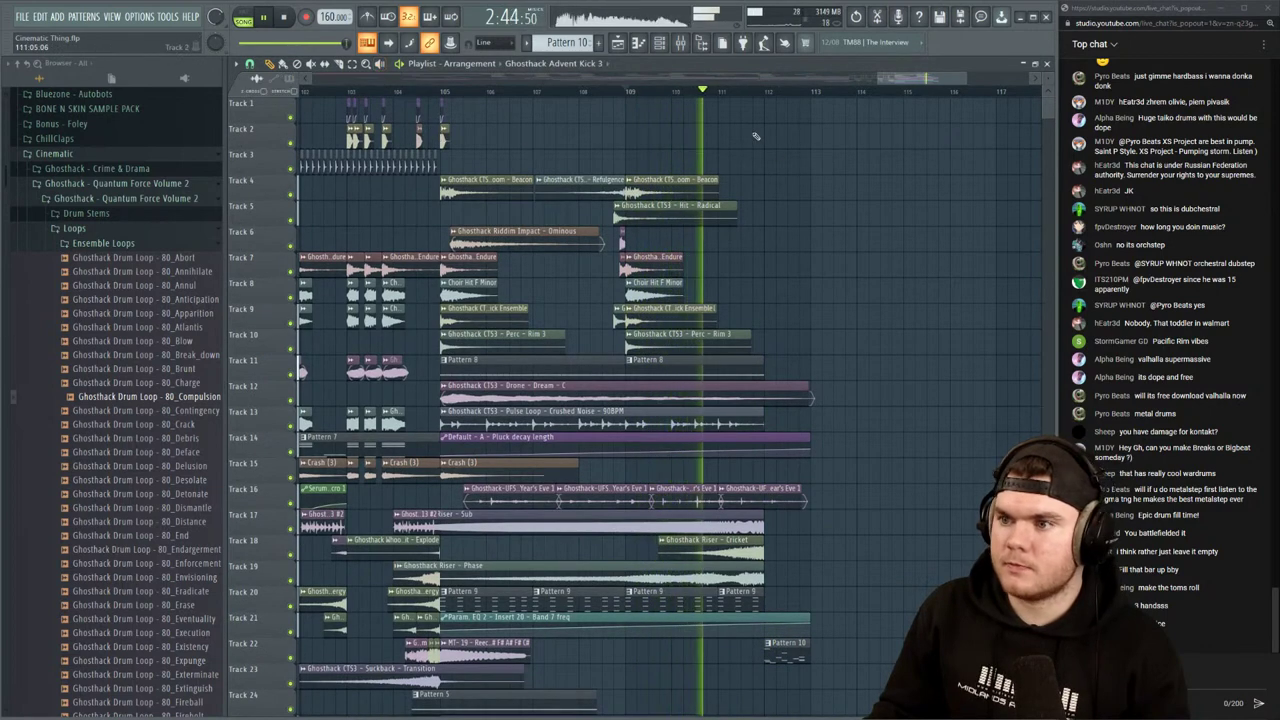
left_click(813, 136)
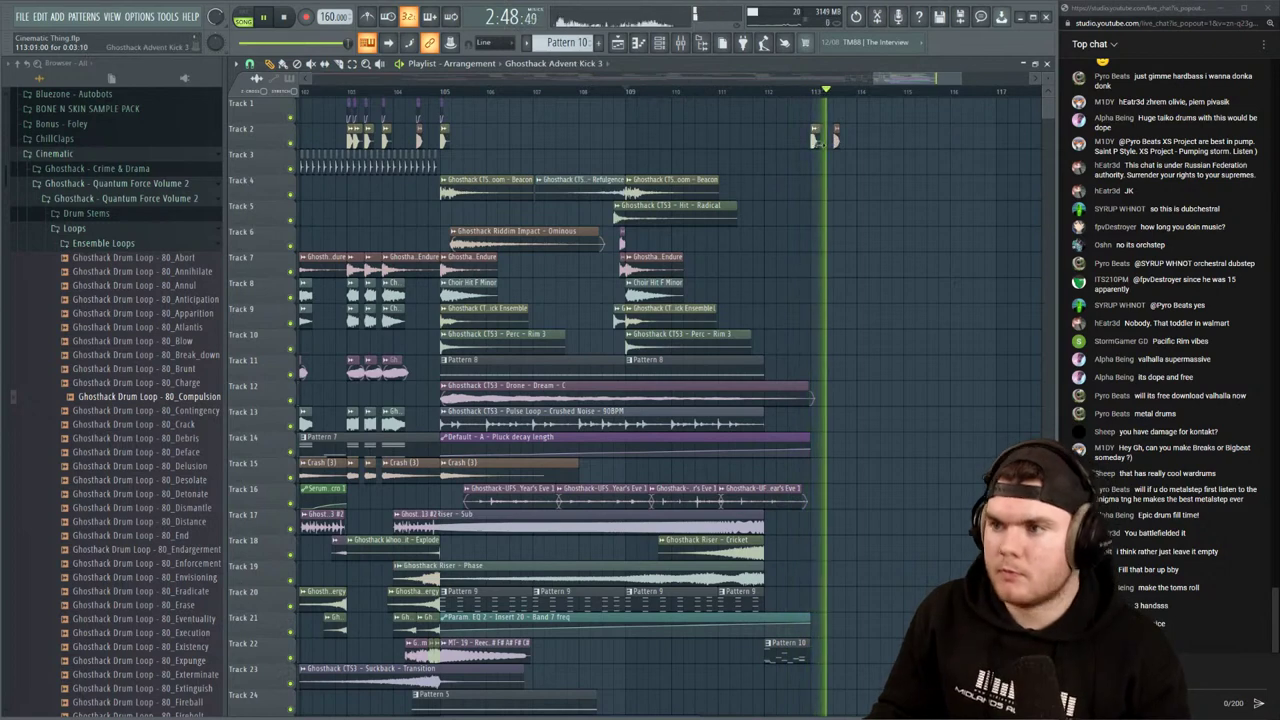
left_click(838, 140)
left_click(810, 92)
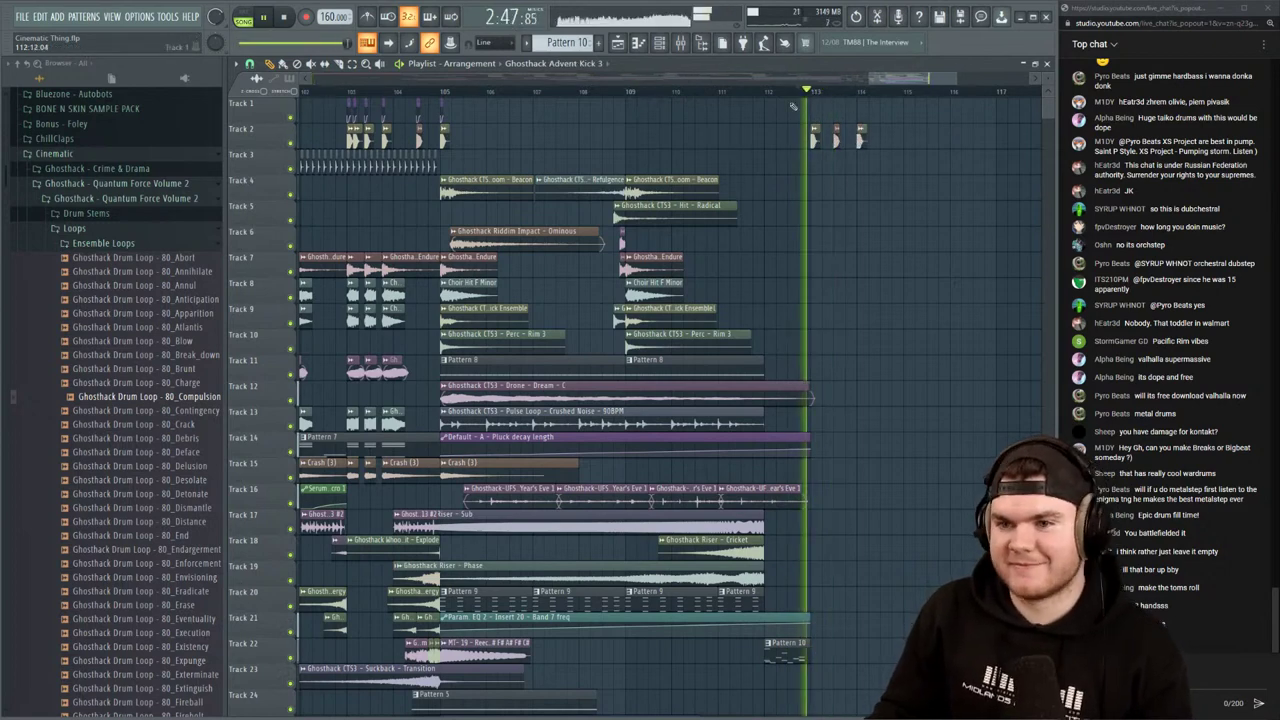
Place the Limiter - Insert 40 - Gain automation on Track 1 above both bar 113 hits and delete the bar 114 hit
left_click(443, 104)
key("space")
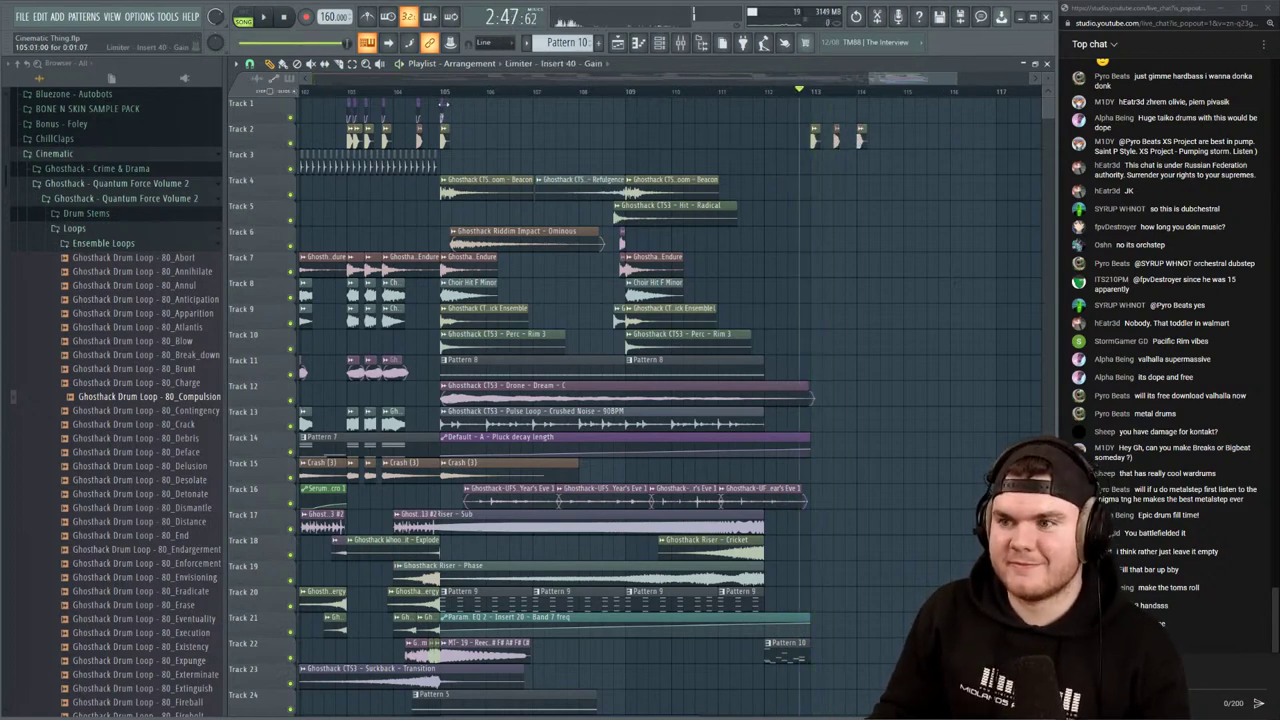
left_click(785, 92)
key("space")
key("space")
left_click(762, 93)
key("space")
scroll(849, 94, "up", 3)
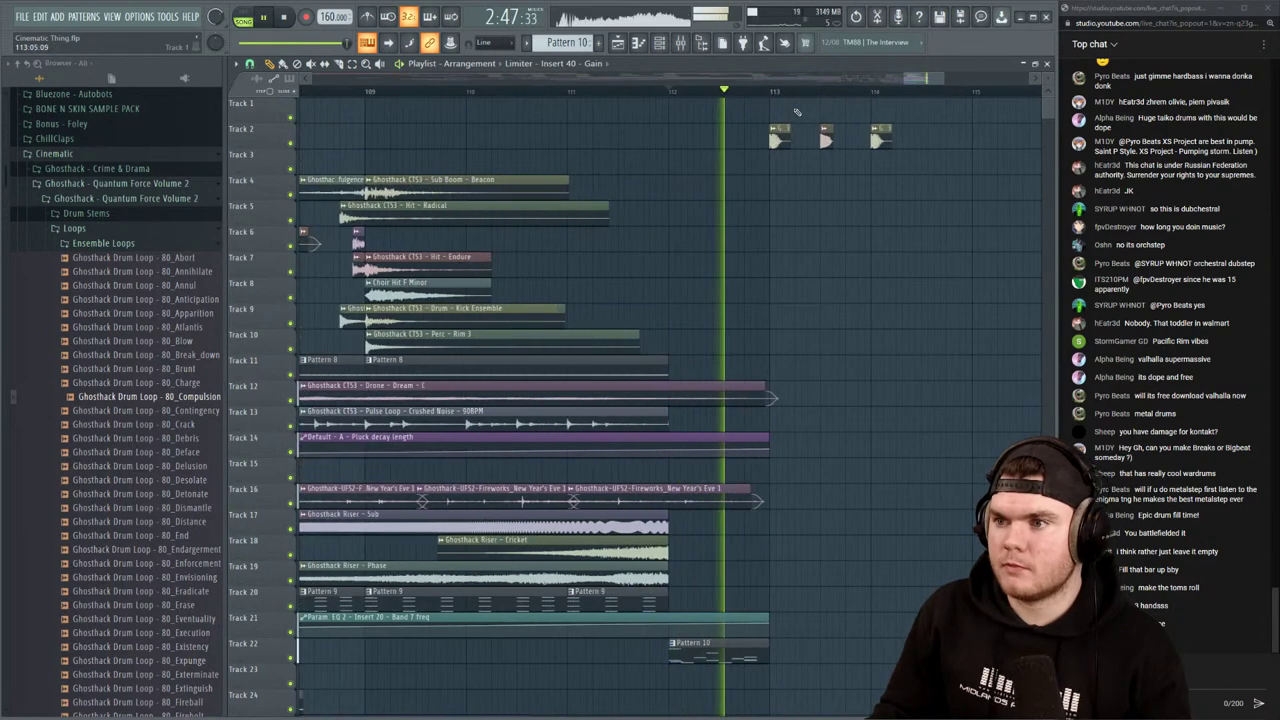
left_click(774, 115)
left_click(821, 111)
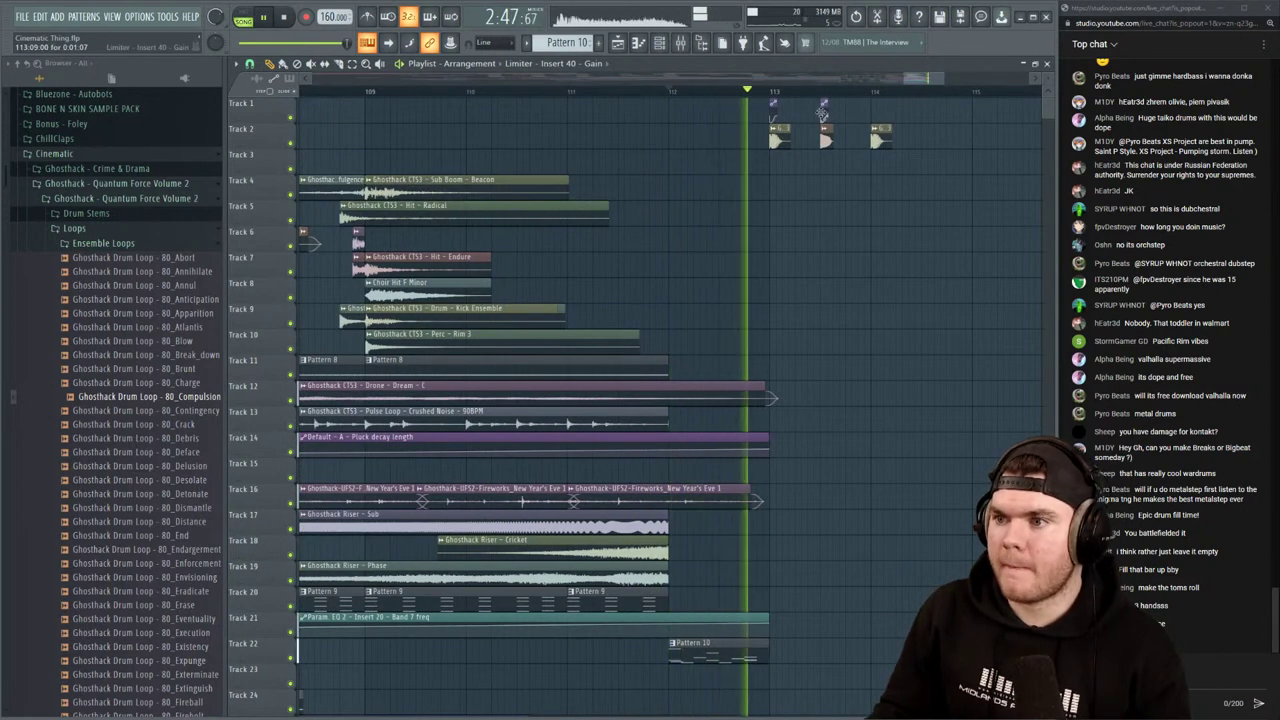
right_click(880, 137)
key("space")
Add a Pattern 10 clip on Track 27 at bar 105 and make it a unique pattern
scroll(835, 100, "down", 3)
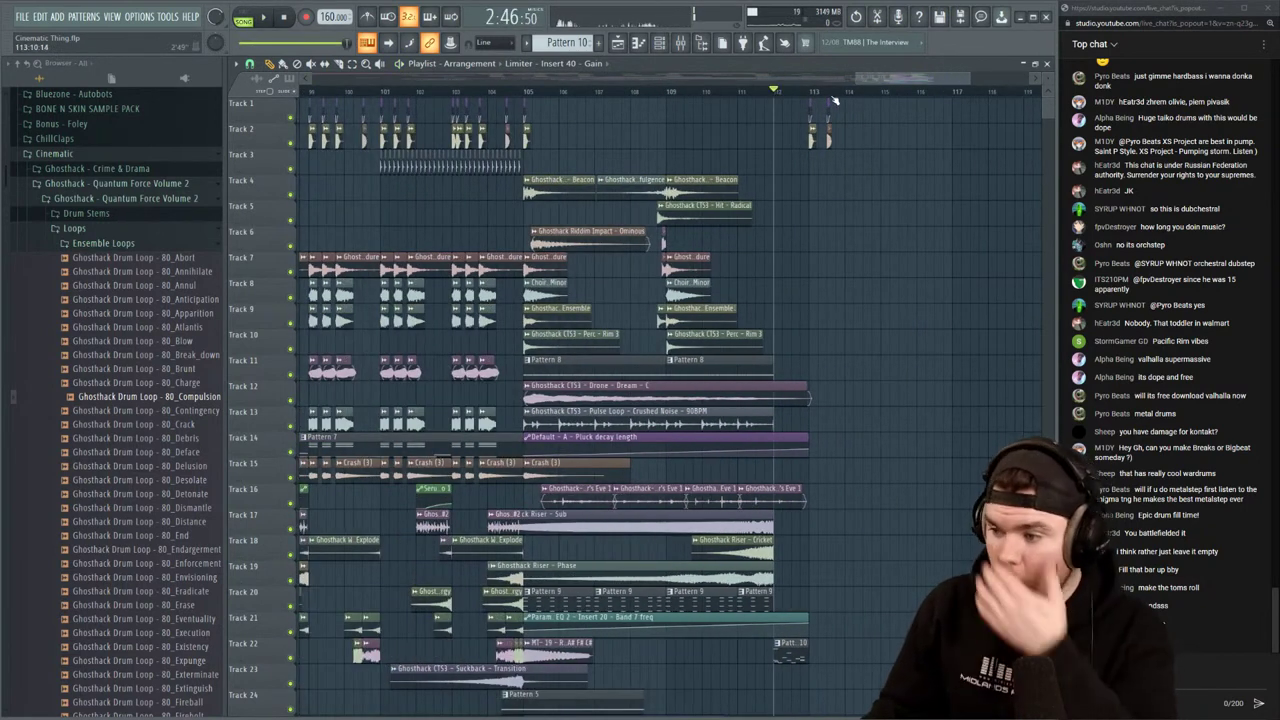
scroll(814, 459, "down", 3)
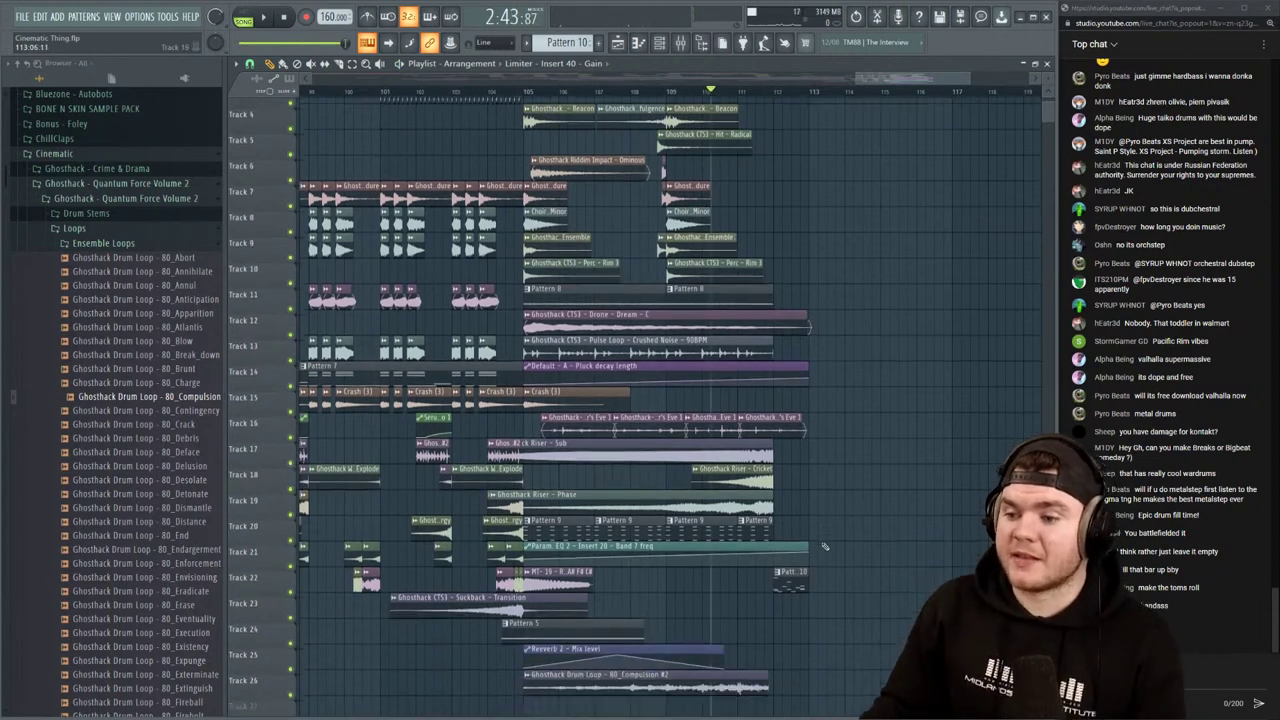
left_click_drag(745, 604, 617, 651)
left_click(530, 637)
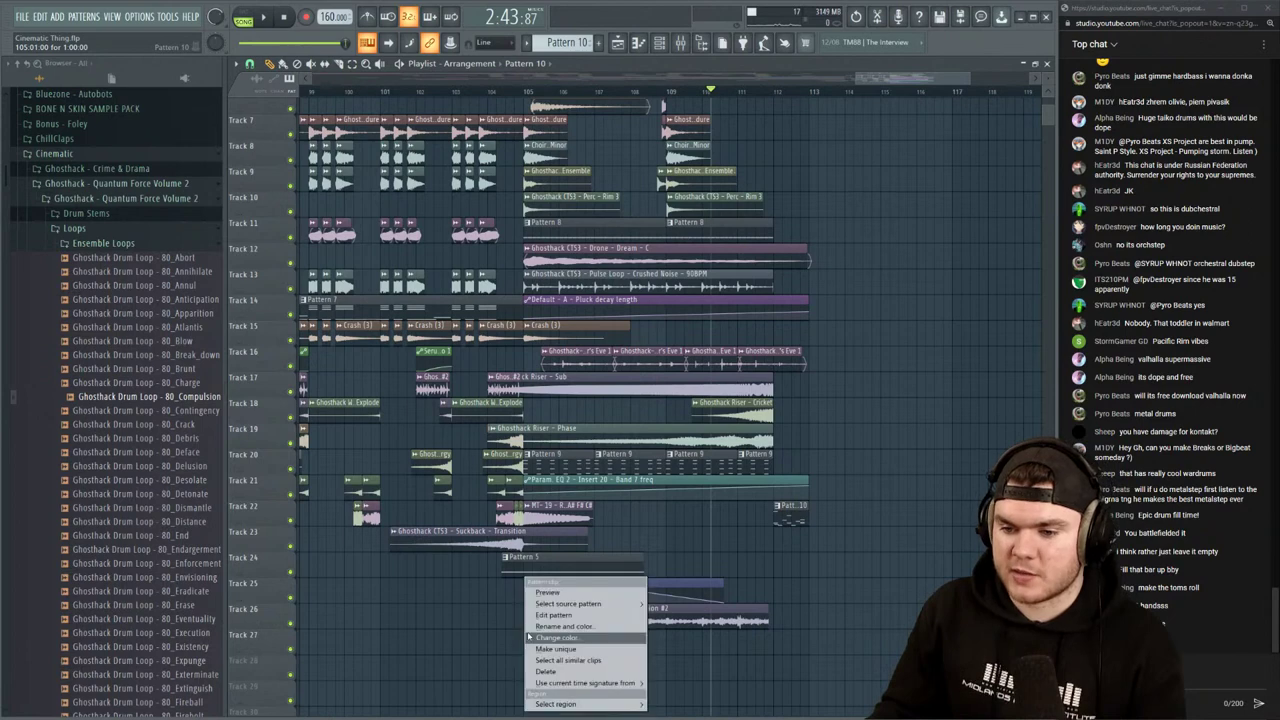
left_click(550, 649)
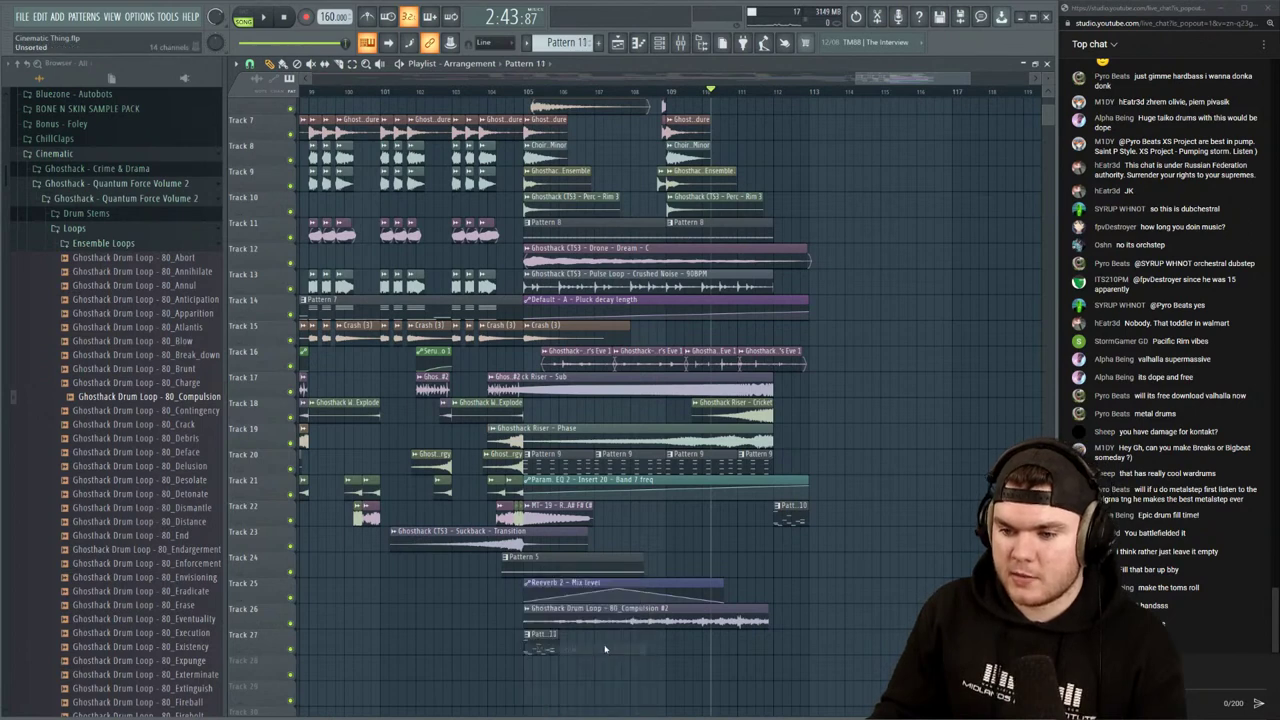
Open the new pattern's EZdrummer piano roll and delete the copied fill notes
double_click(762, 647)
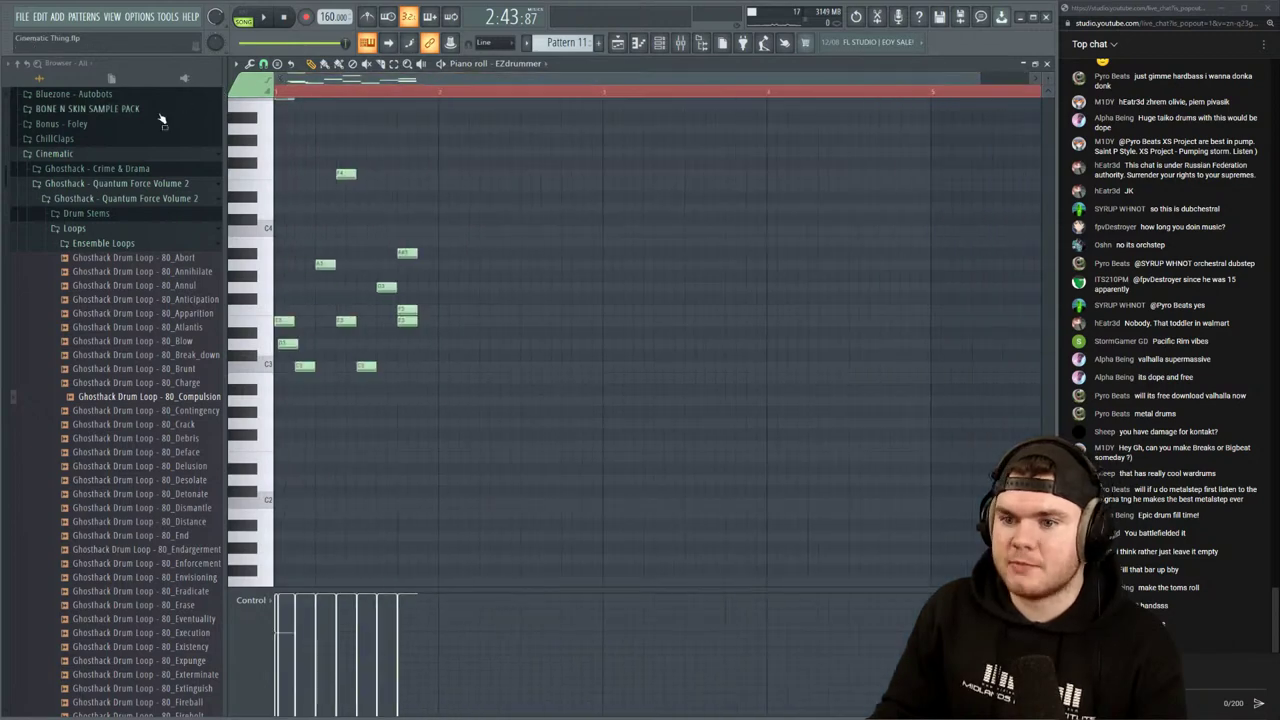
left_click_drag(545, 432, 206, 120)
scroll(666, 274, "up", 2)
scroll(666, 274, "down", 1)
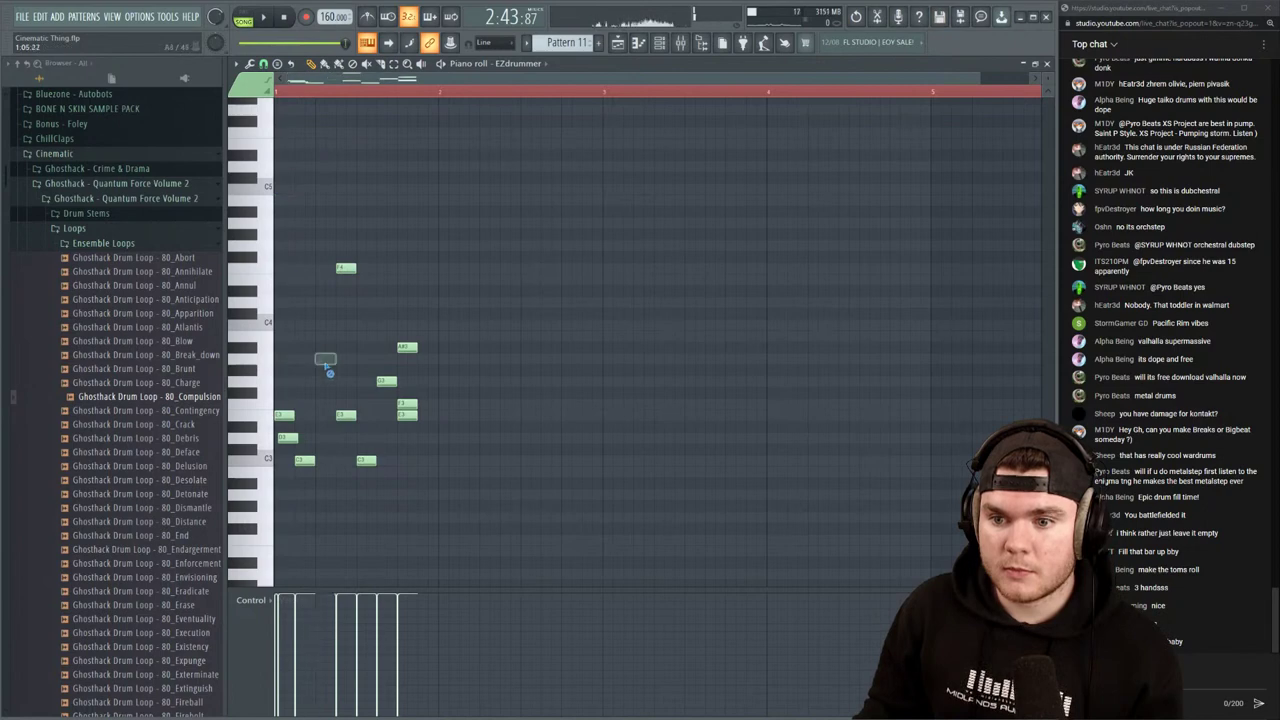
left_click_drag(383, 462, 195, 347)
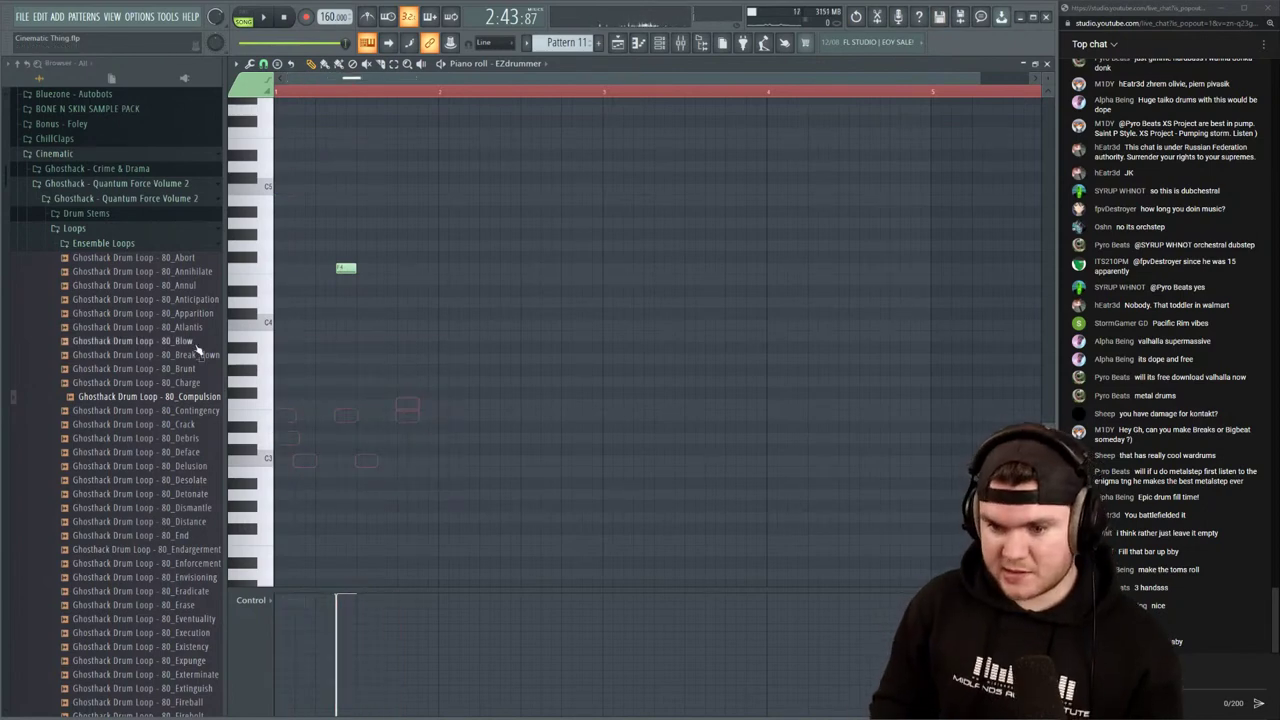
Fill bars 1 to 4 with half-bar D#4 notes and play the pattern in context
scroll(365, 297, "up", 2)
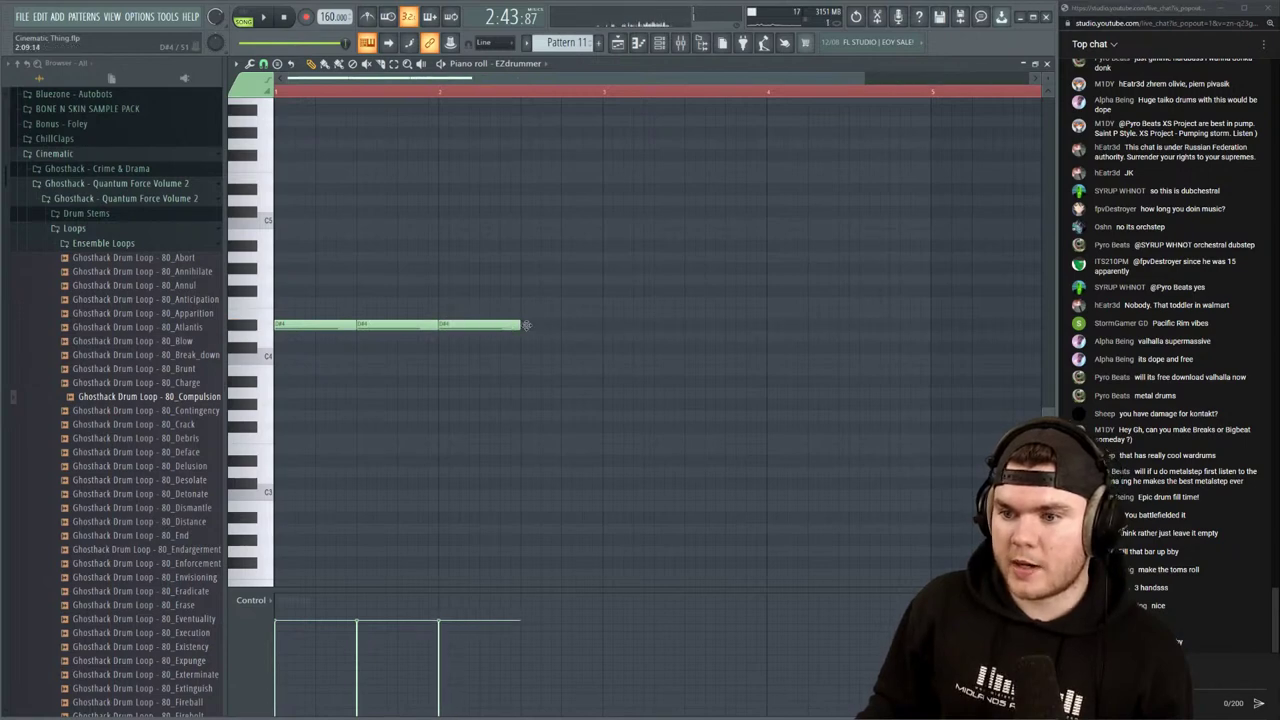
mouse_move(618, 365)
left_mouse_down()
mouse_move(278, 300)
mouse_move(444, 323)
left_mouse_up()
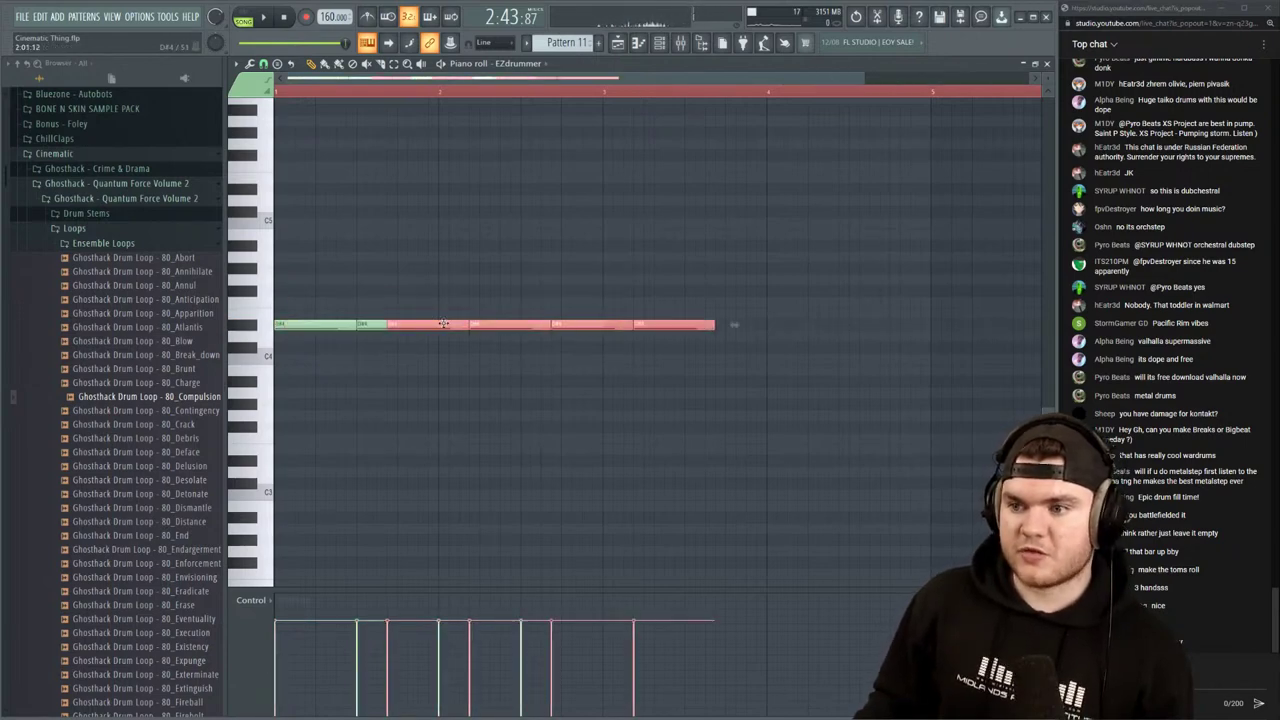
scroll(603, 97, "down", 2)
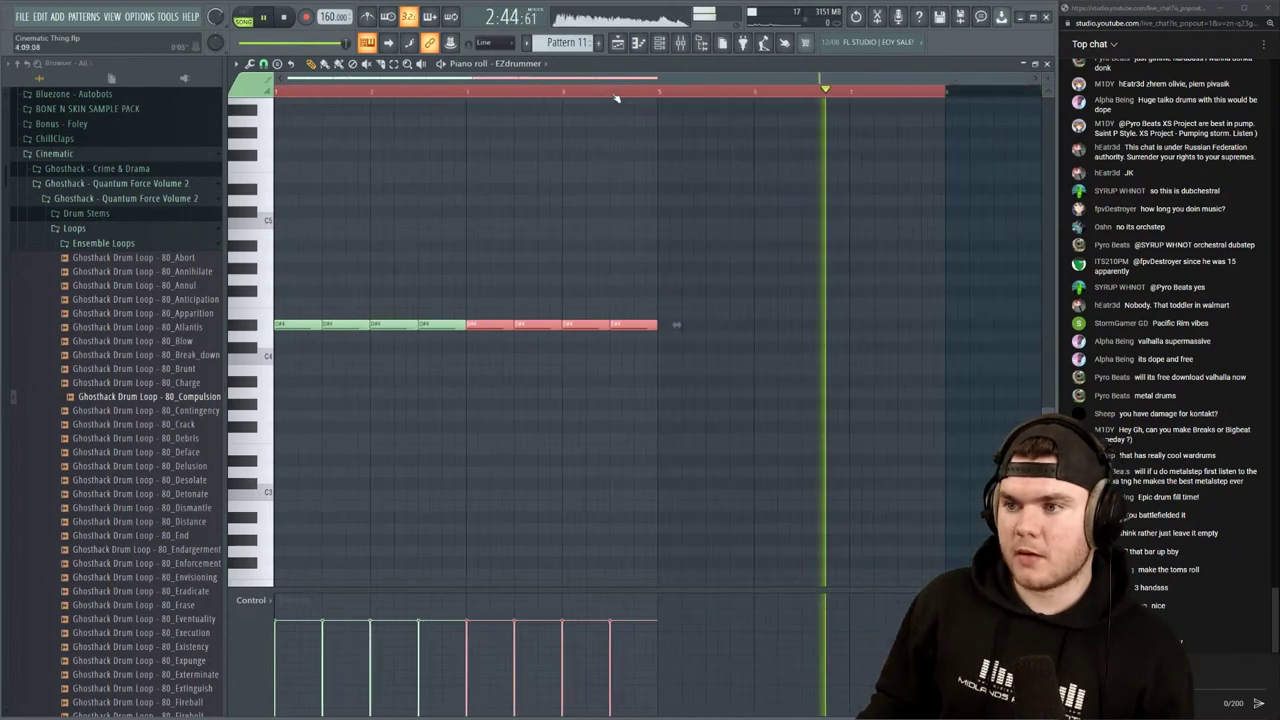
key("space")
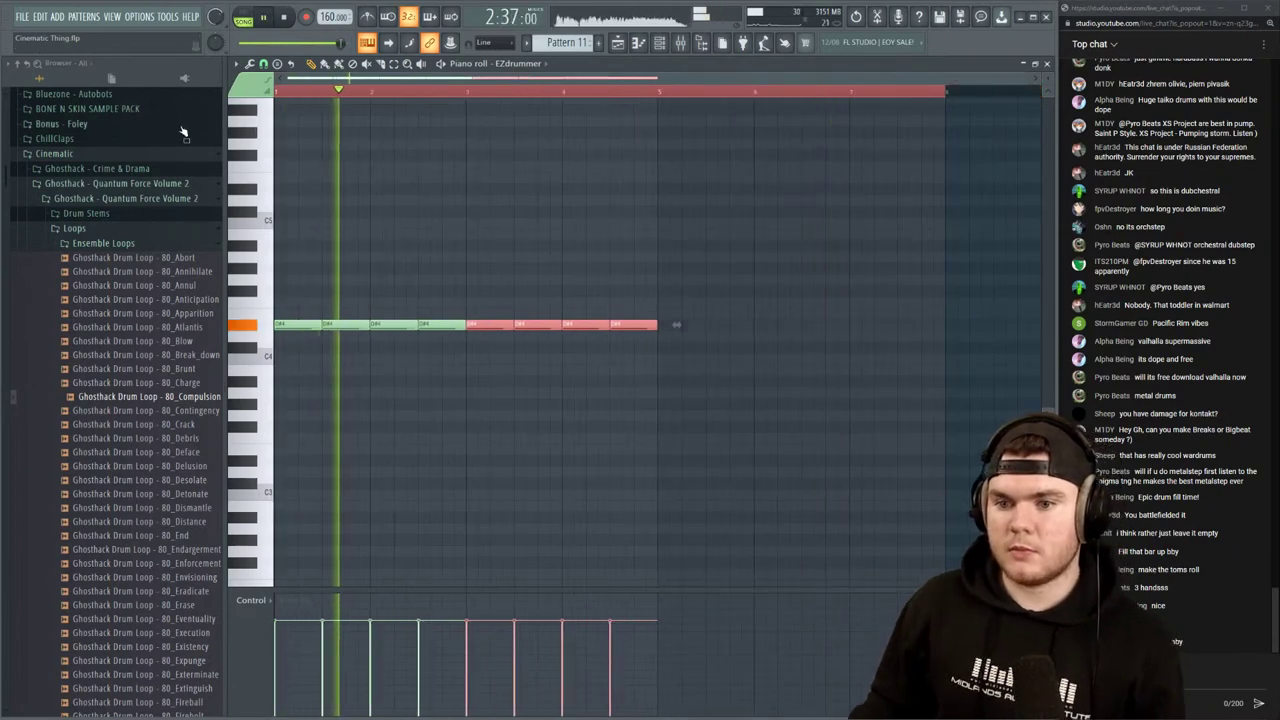
left_click(748, 235)
right_click(756, 233)
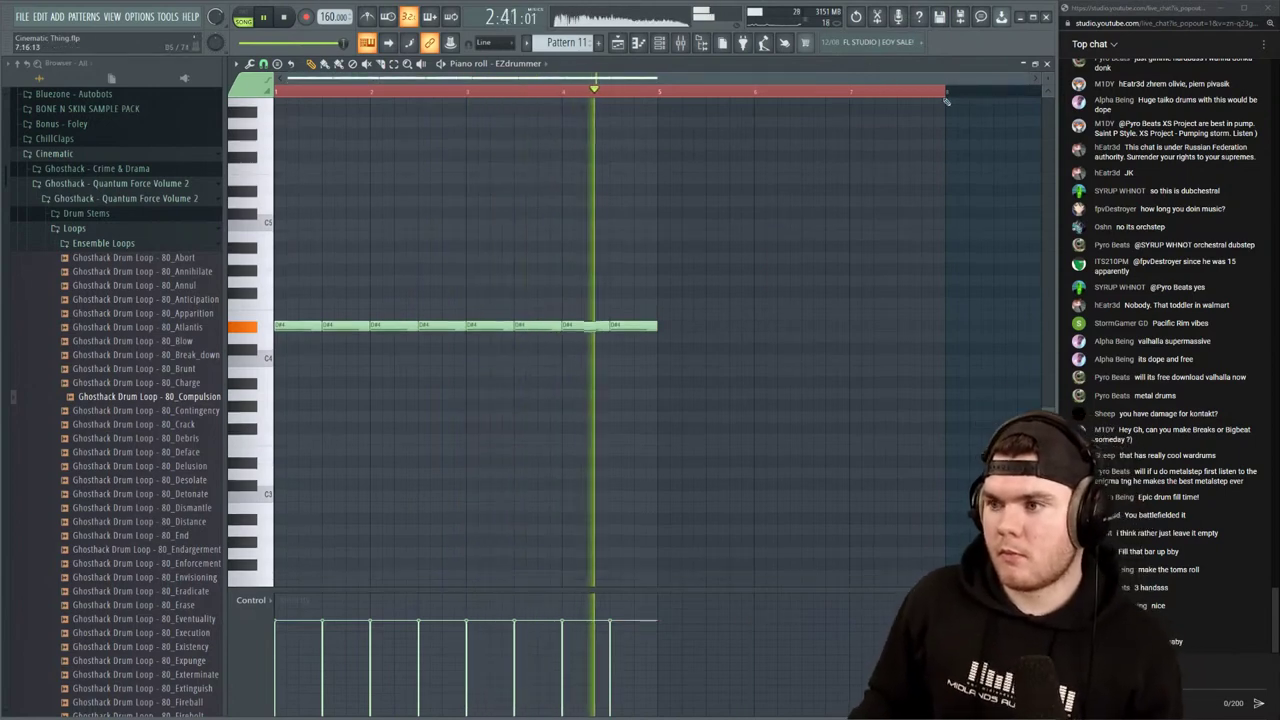
Place a D3 note at the start of bar 5 and preview it
scroll(947, 94, "up", 2)
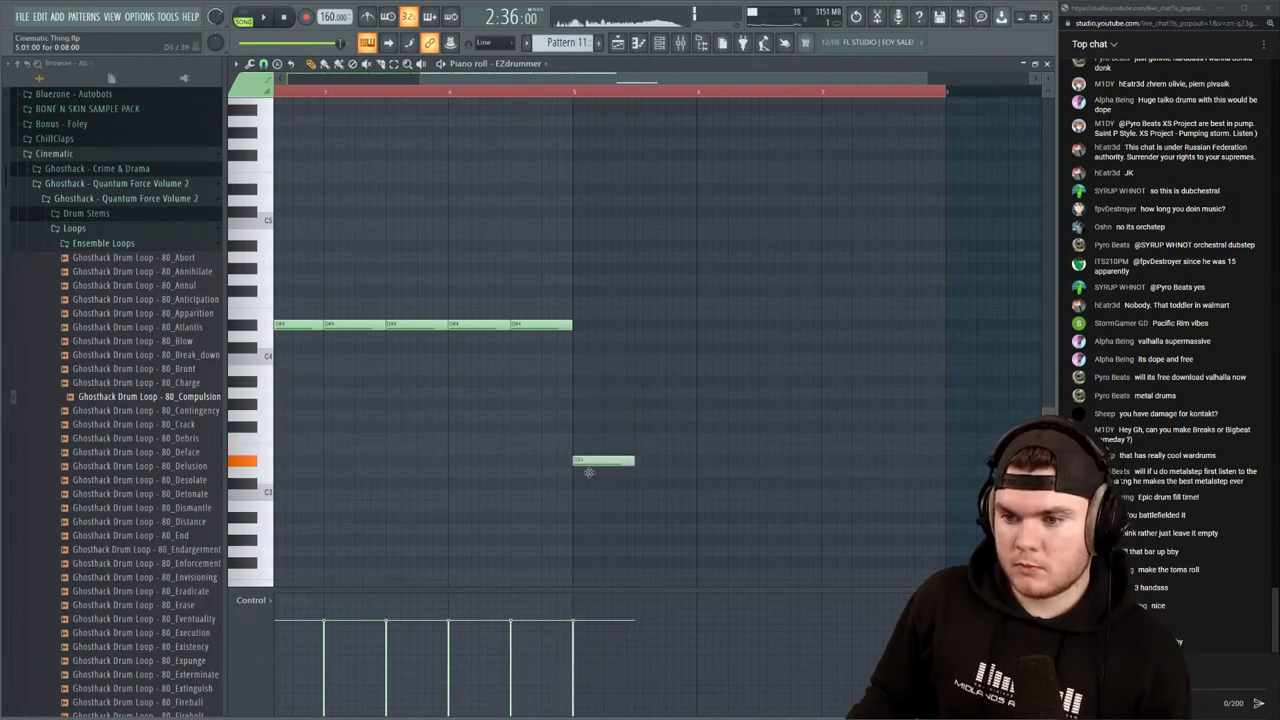
scroll(631, 84, "up", 2)
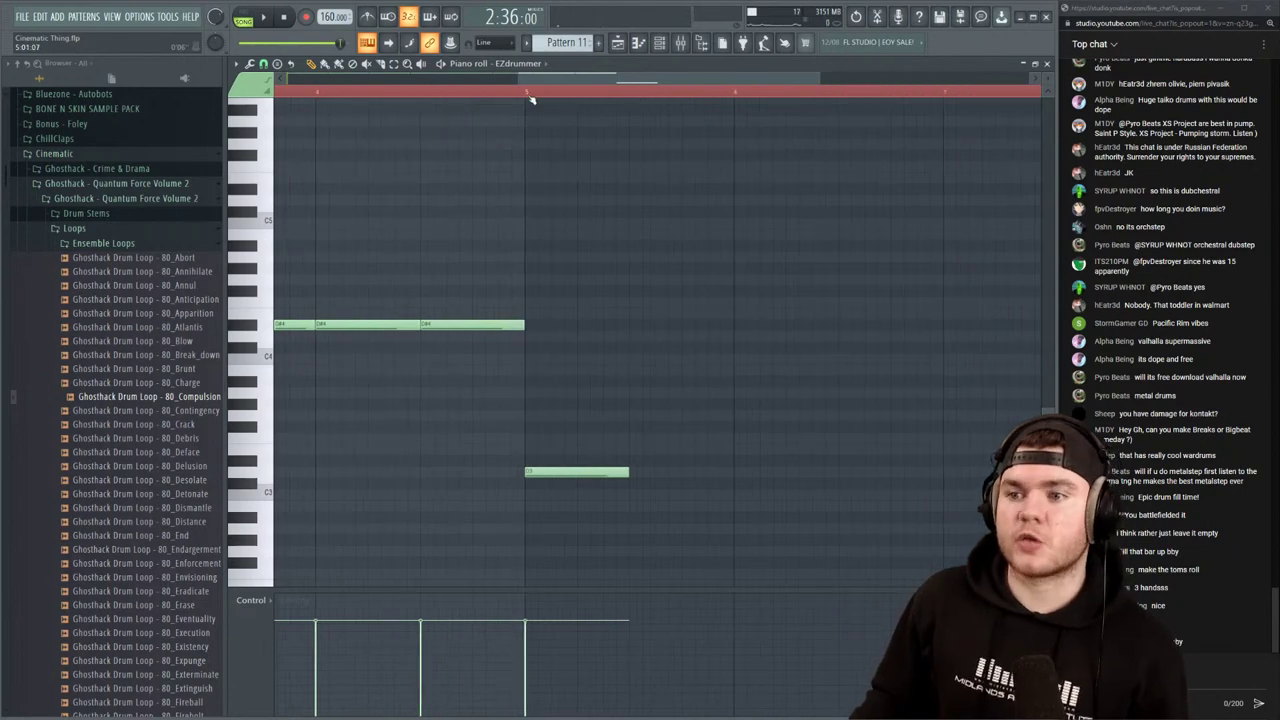
scroll(586, 129, "down", 3)
scroll(590, 97, "up", 4)
scroll(590, 97, "down", 5)
key("space")
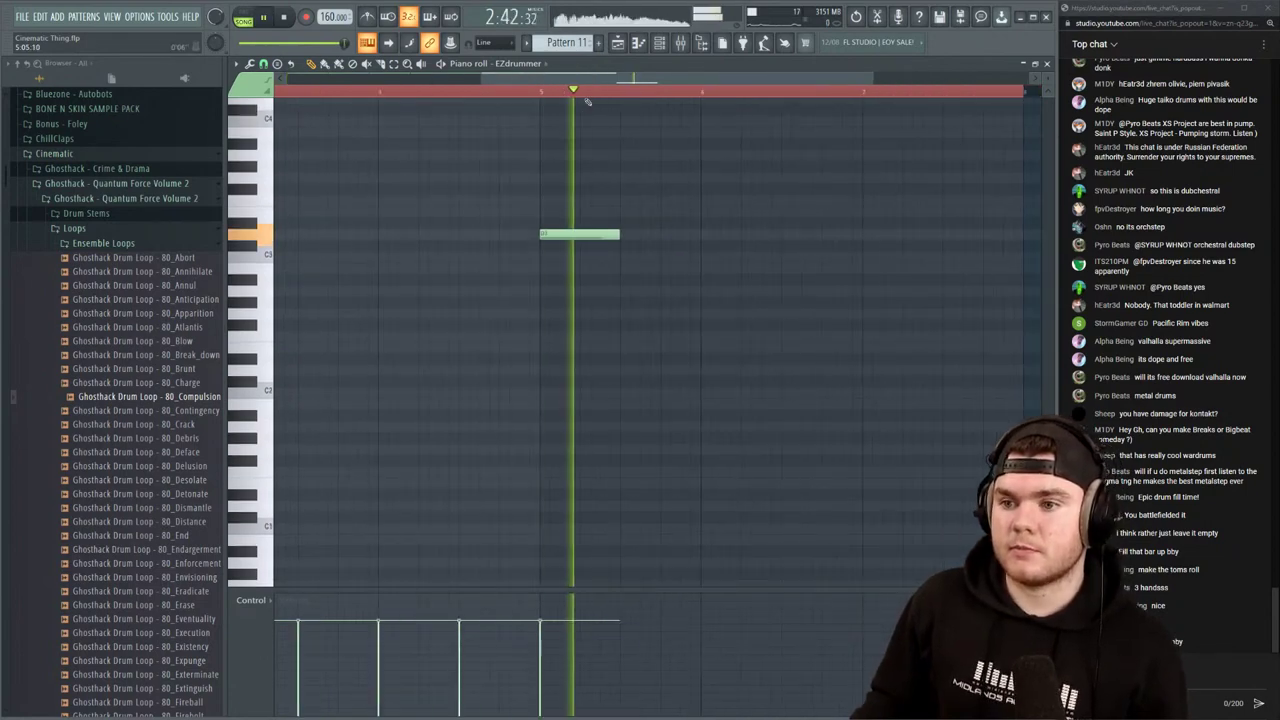
scroll(606, 138, "down", 1)
scroll(608, 140, "up", 5)
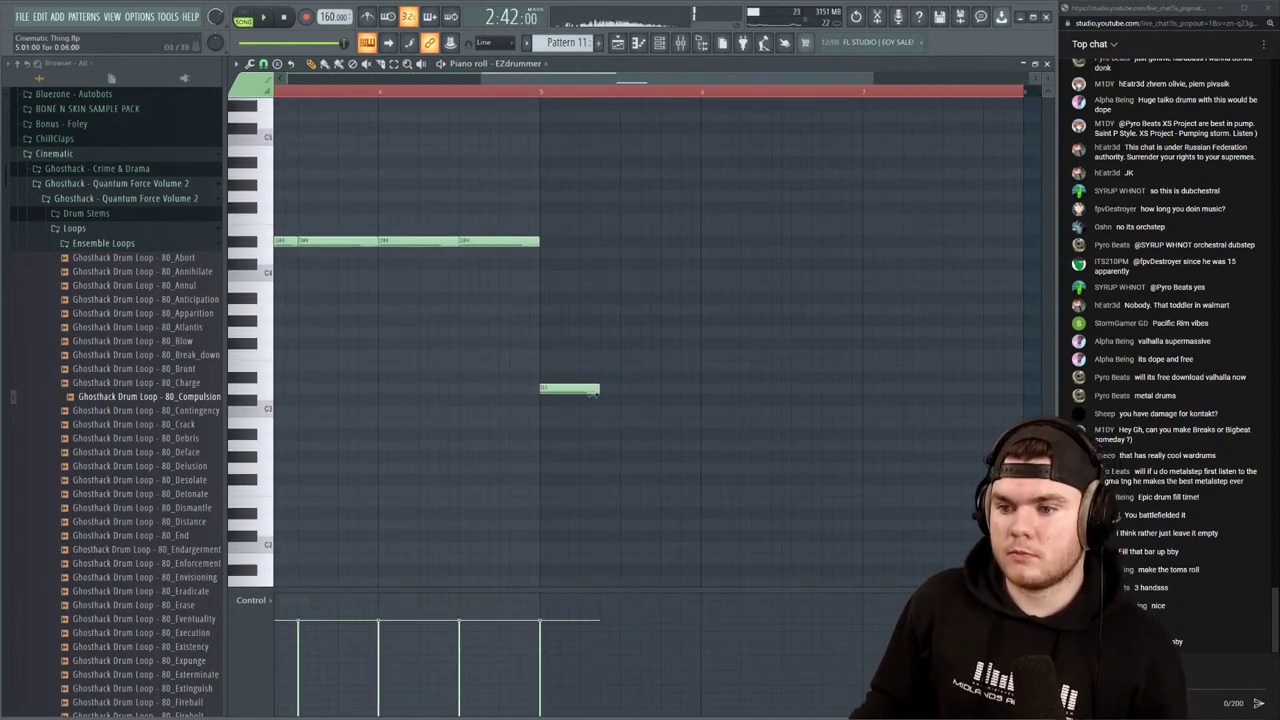
Shorten the D3 note to a quarter of a bar and repeat it through bars 5 to 7
mouse_move(575, 393)
left_mouse_down()
mouse_move(693, 388)
mouse_move(552, 388)
mouse_move(874, 386)
left_mouse_up()
key("space")
key("space")
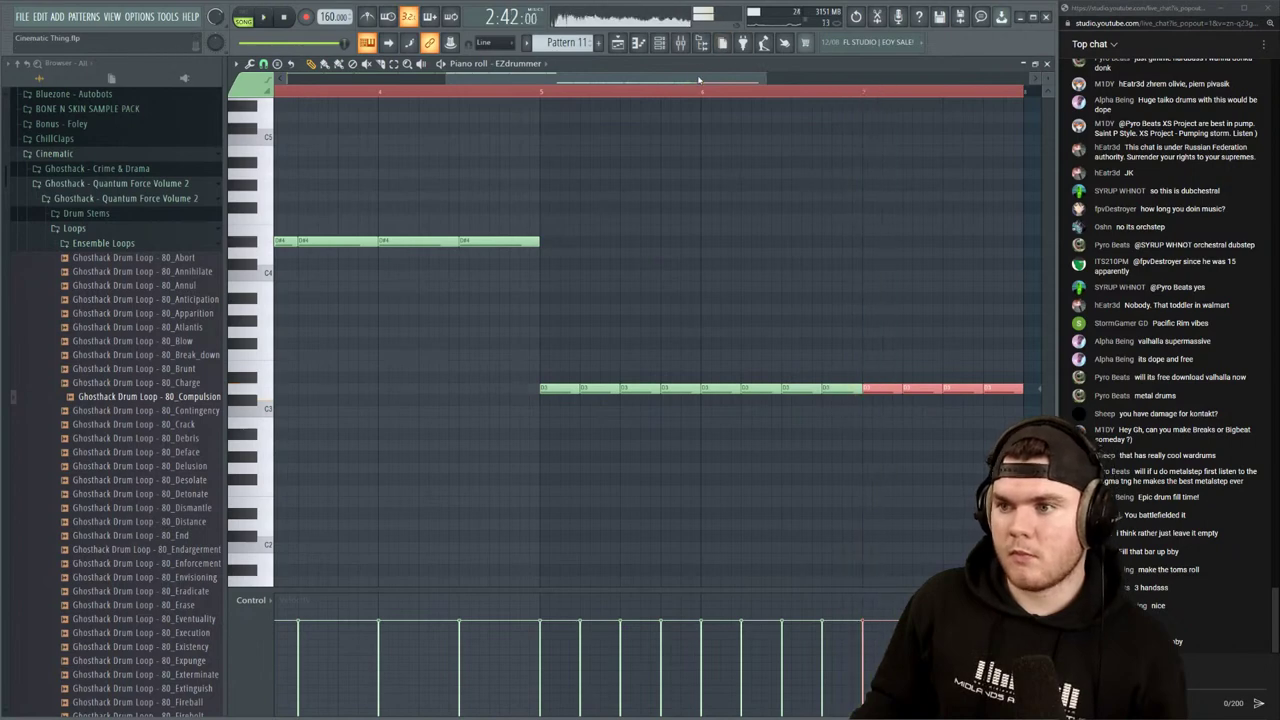
Halve the length of bar 7's D3 notes and duplicate them into the gaps to form a faster roll
scroll(783, 91, "right", 3)
key("space")
scroll(800, 93, "up", 2)
left_click_drag(869, 388, 840, 388)
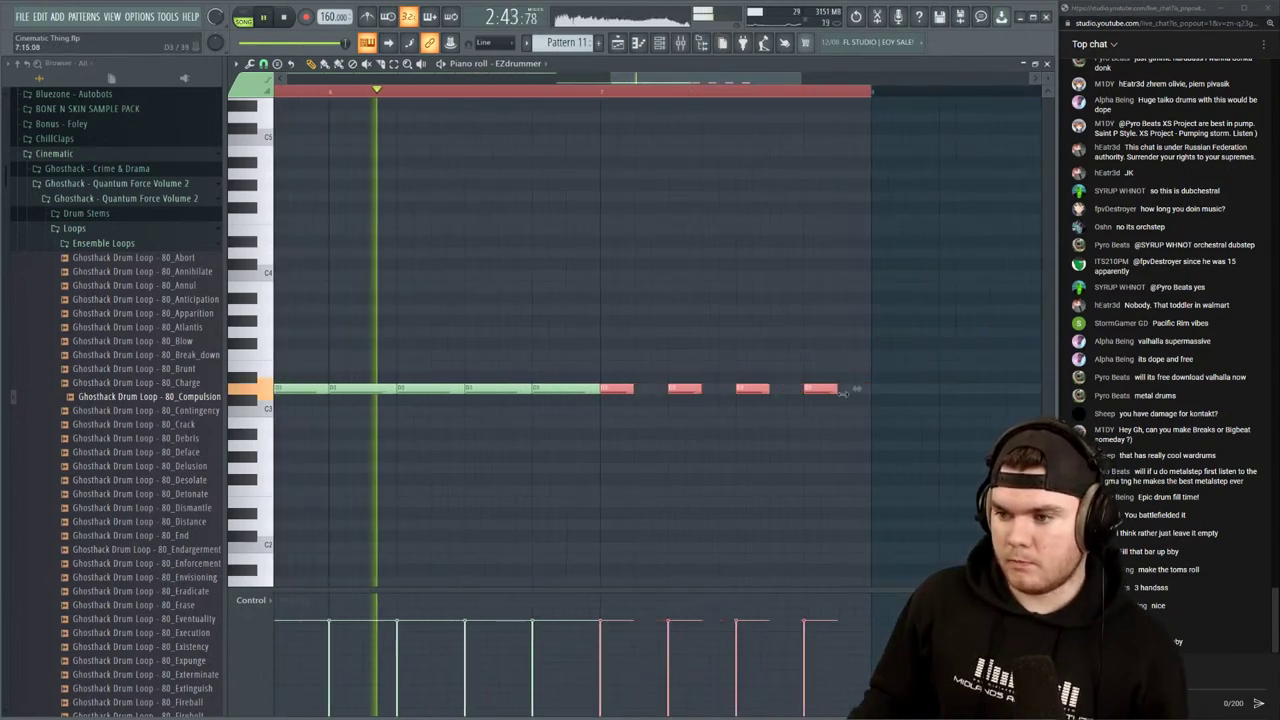
left_click_drag(626, 389, 660, 389)
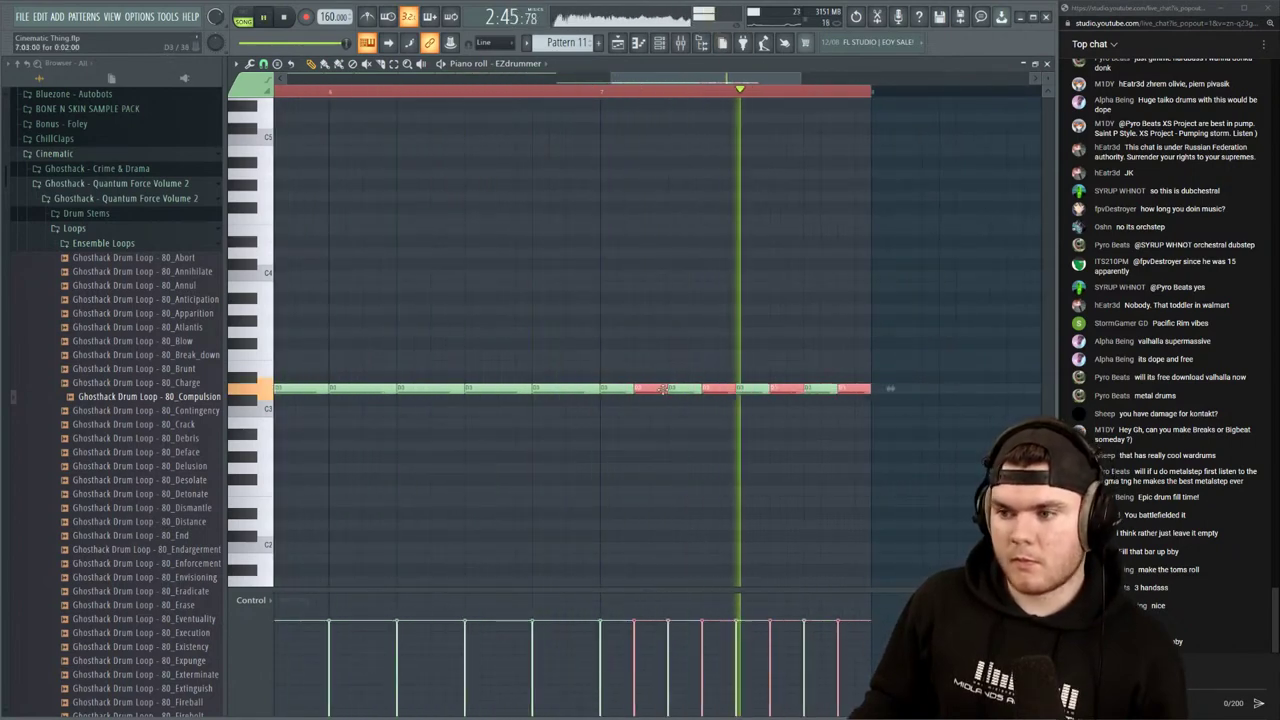
scroll(637, 95, "down", 3)
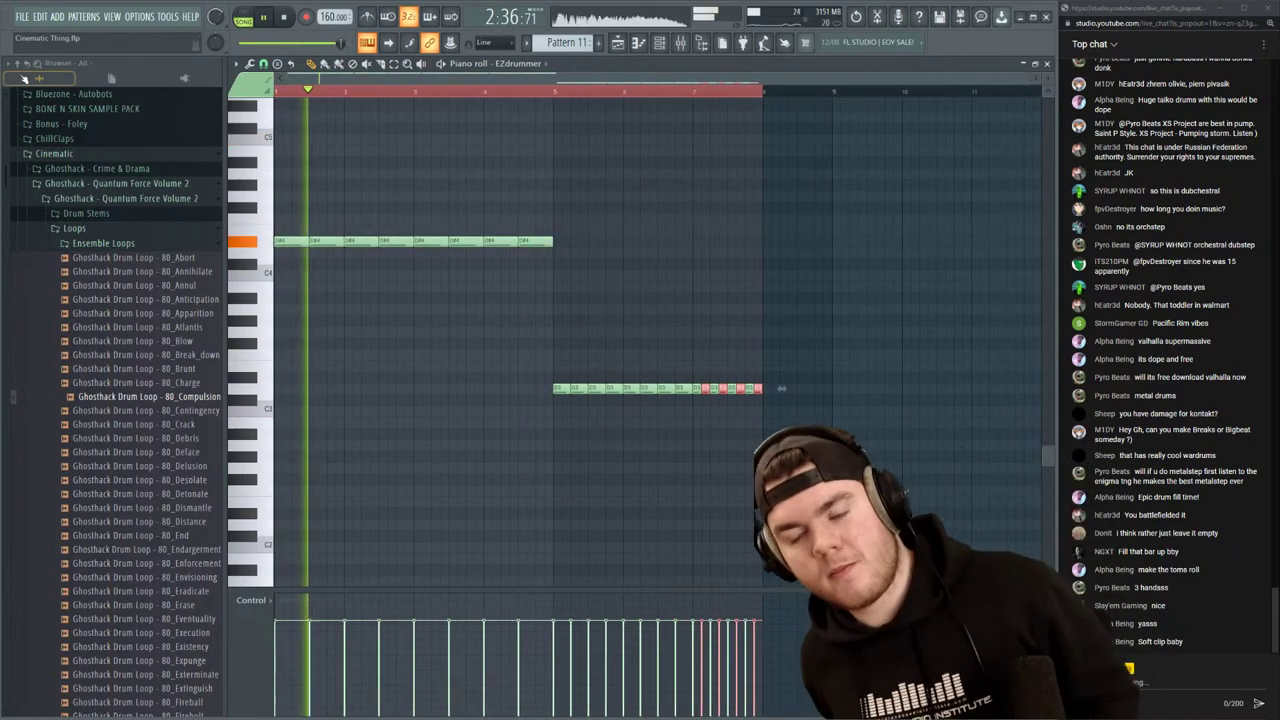
Duplicate the half-bar D#4 notes from bar 5 onward and delete the two extra notes past bar 7
left_click(557, 252, "ctrl")
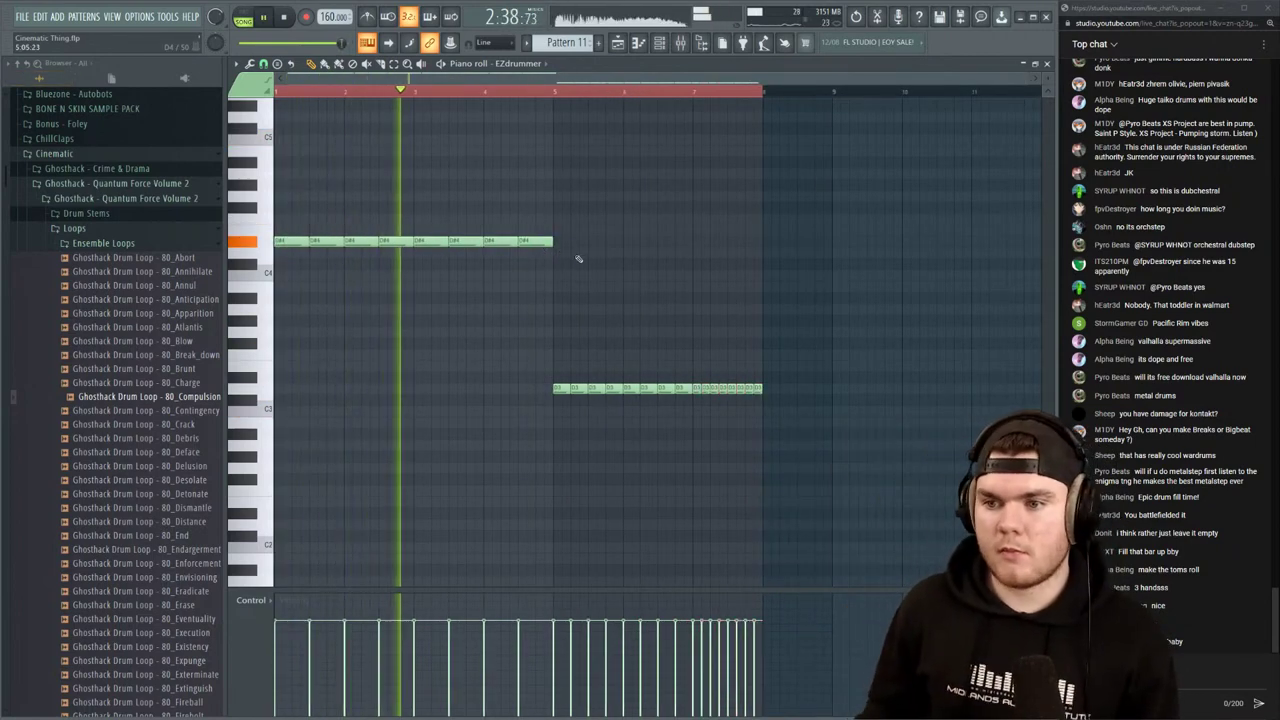
mouse_move(574, 257)
left_mouse_down()
mouse_move(300, 242)
mouse_move(577, 252)
left_mouse_up()
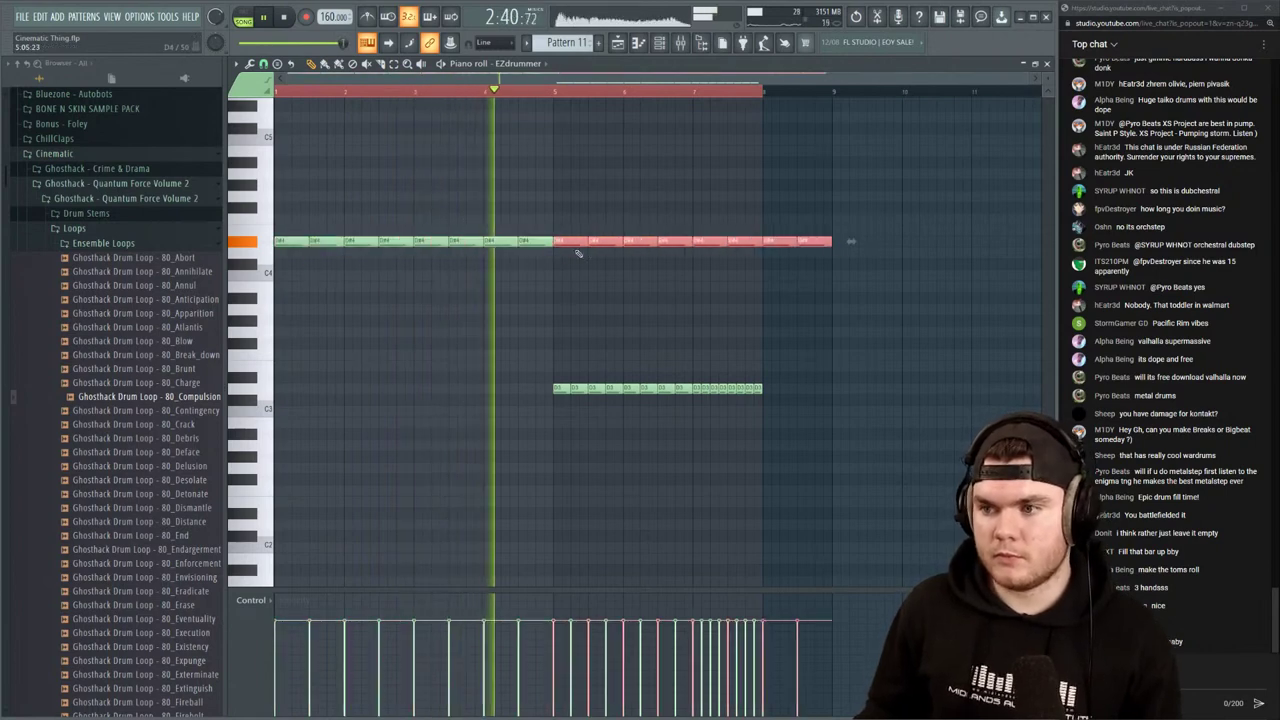
key("ctrl+d")
right_click(820, 242)
right_click(785, 243)
Copy eight quarter-bar D3 notes into bars 3 and 4 and play the pattern
left_click_drag(823, 429, 565, 372)
key("space")
left_click_drag(686, 404, 415, 392)
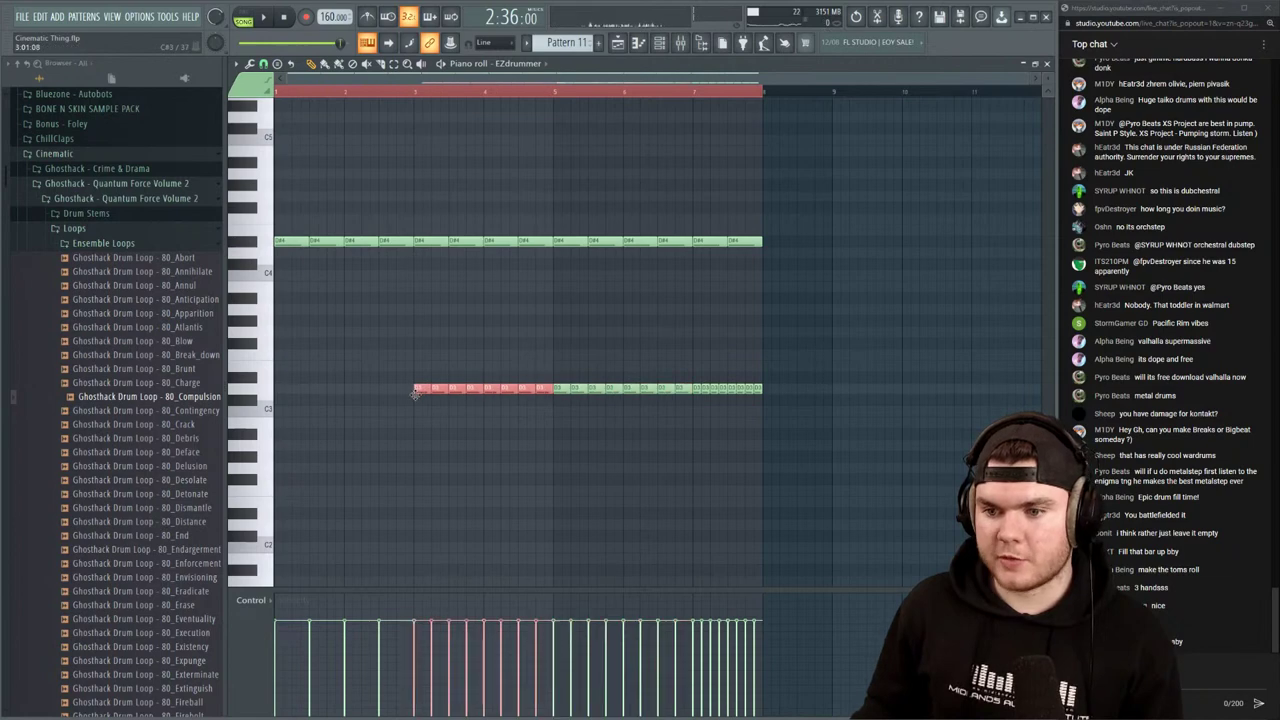
key("space")
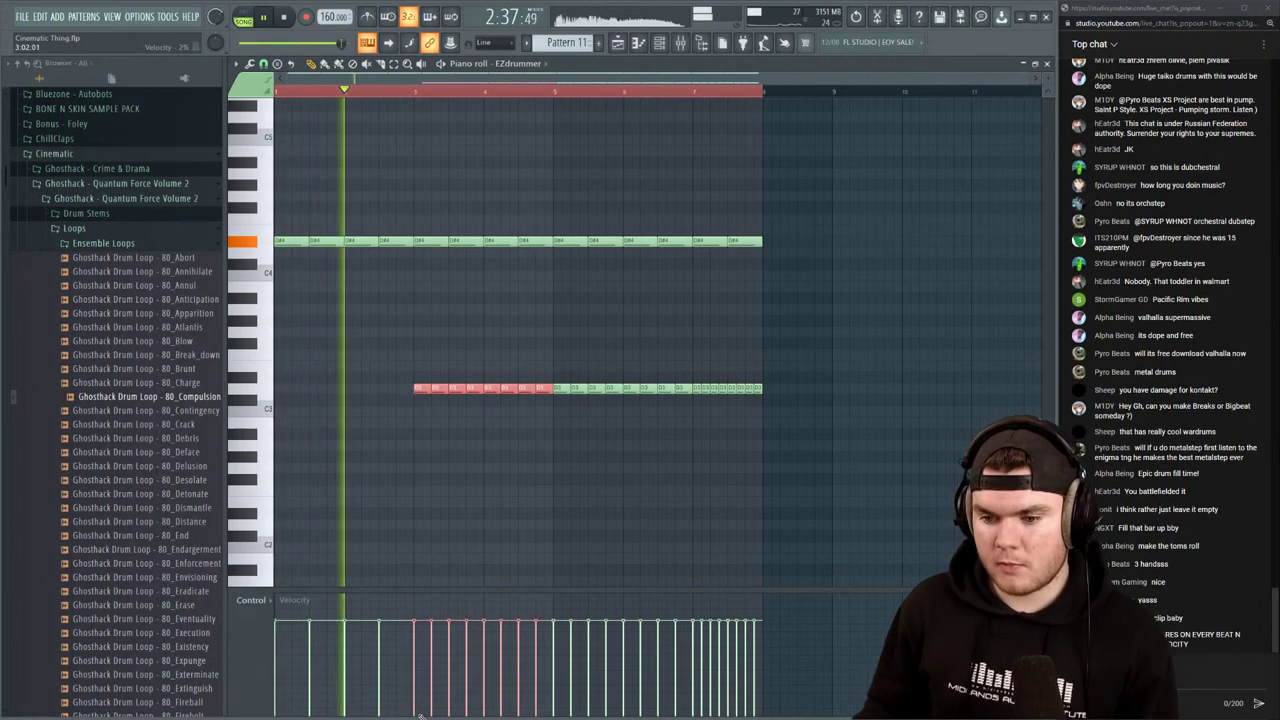
Draw a rising velocity ramp over the D3 notes in bars 3 and 4, from near zero up to the later notes' level
left_click_drag(416, 714, 562, 617)
left_click(704, 505)
right_click(704, 506)
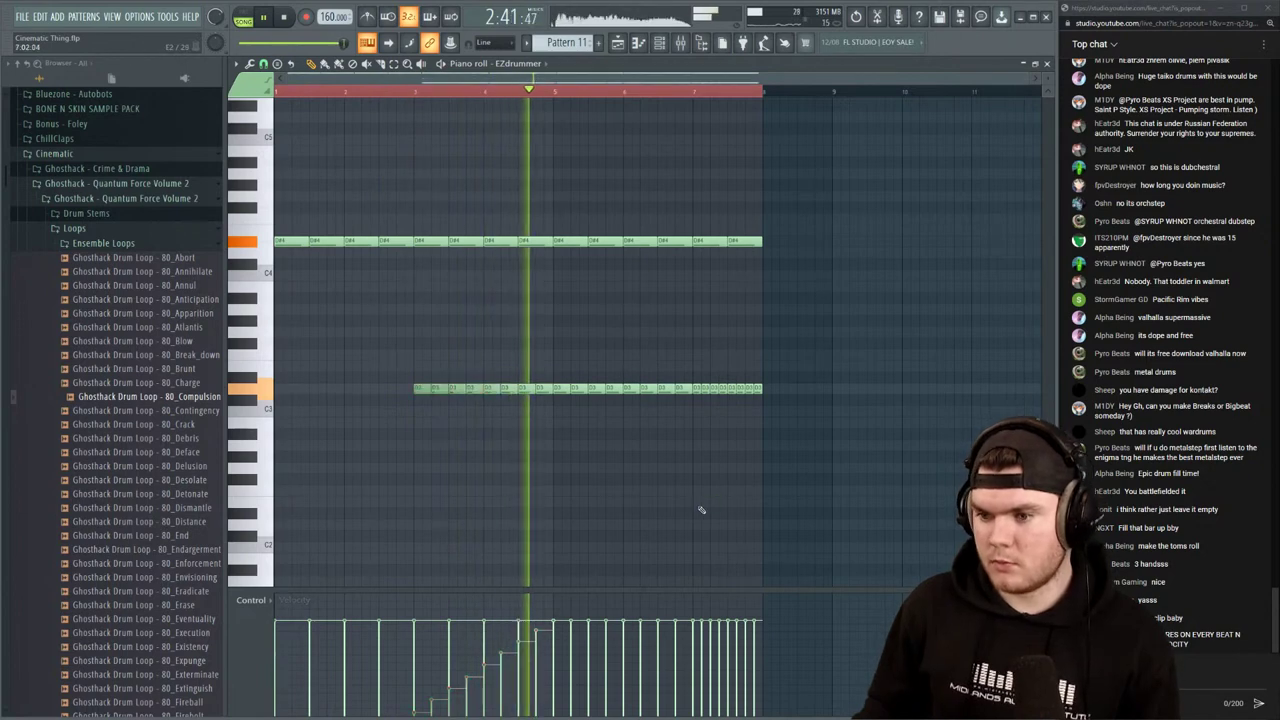
Rework the D3 notes in the second halves of bars 5 and 6 into syncopated hits with short gaps between them
scroll(594, 94, "up", 3)
key("space")
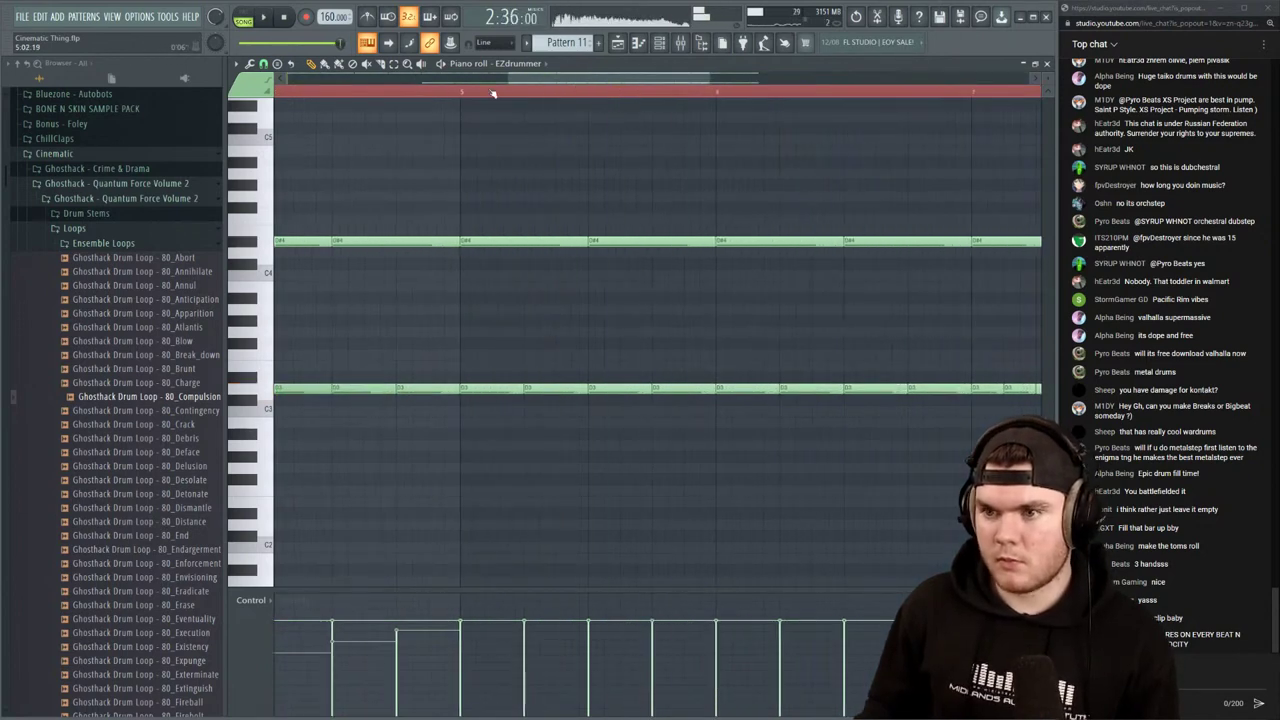
scroll(462, 94, "down", 1)
key("space")
right_click(548, 387)
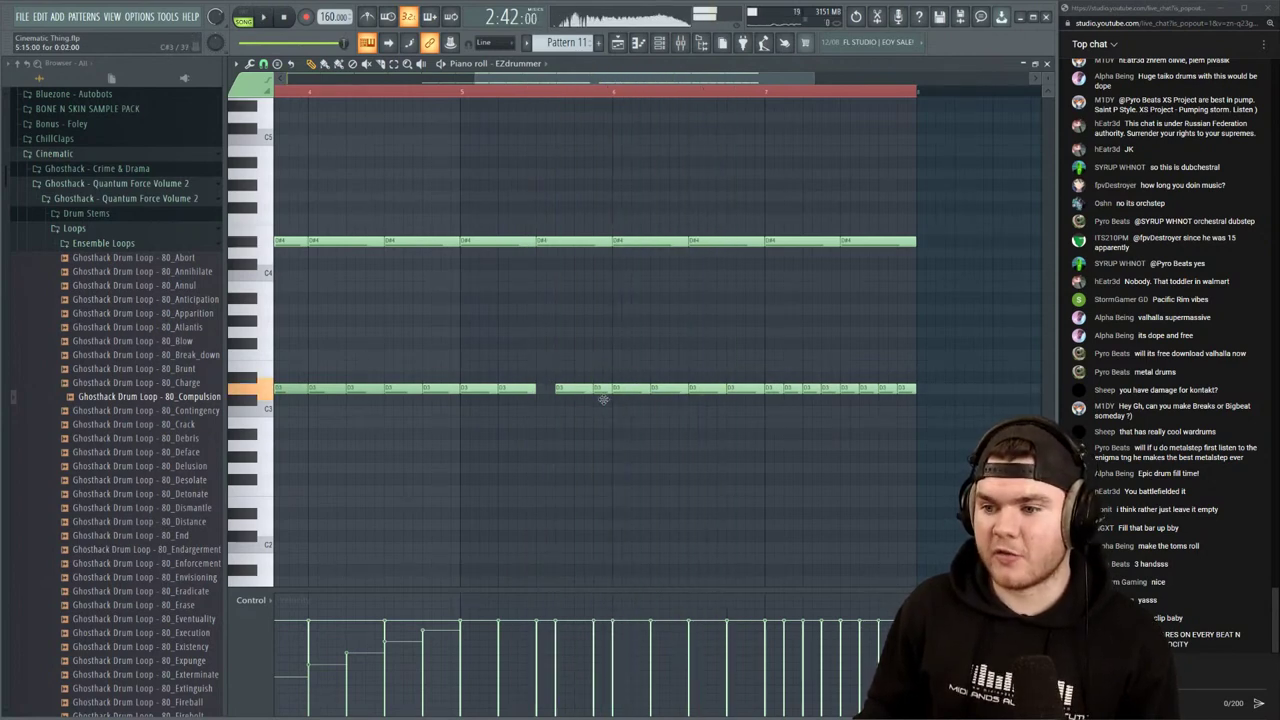
key("space")
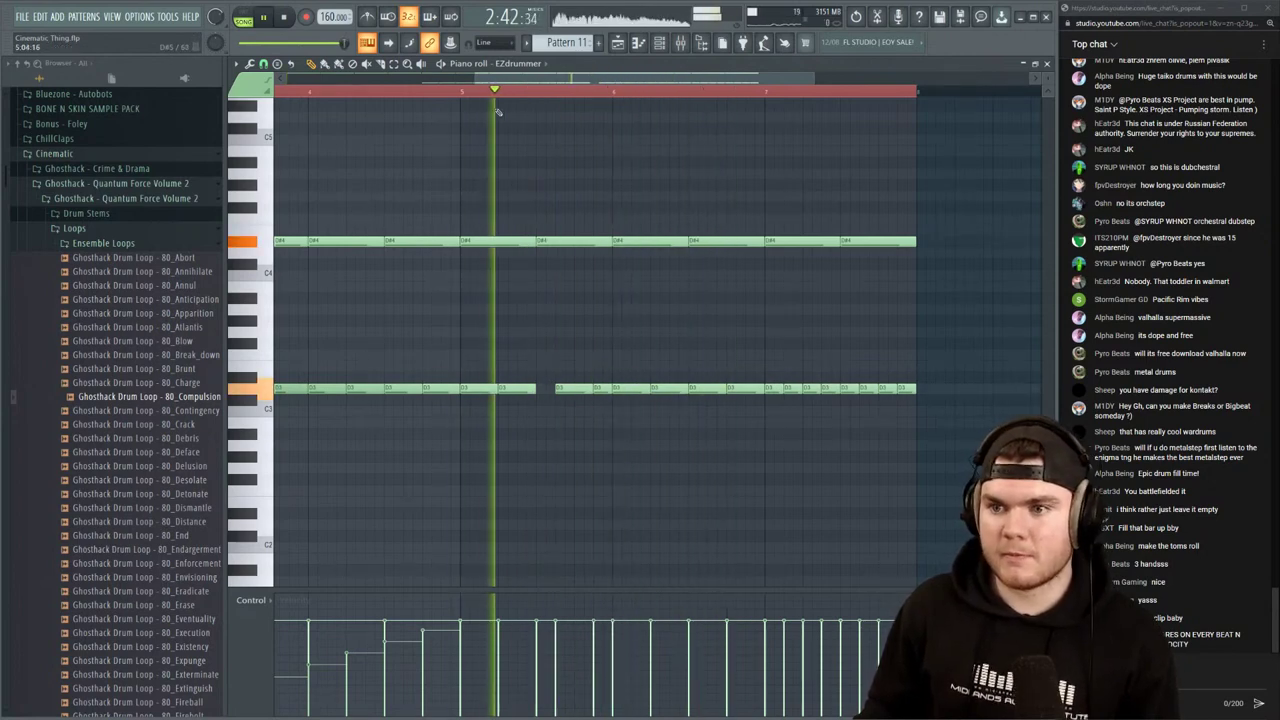
right_click(702, 387)
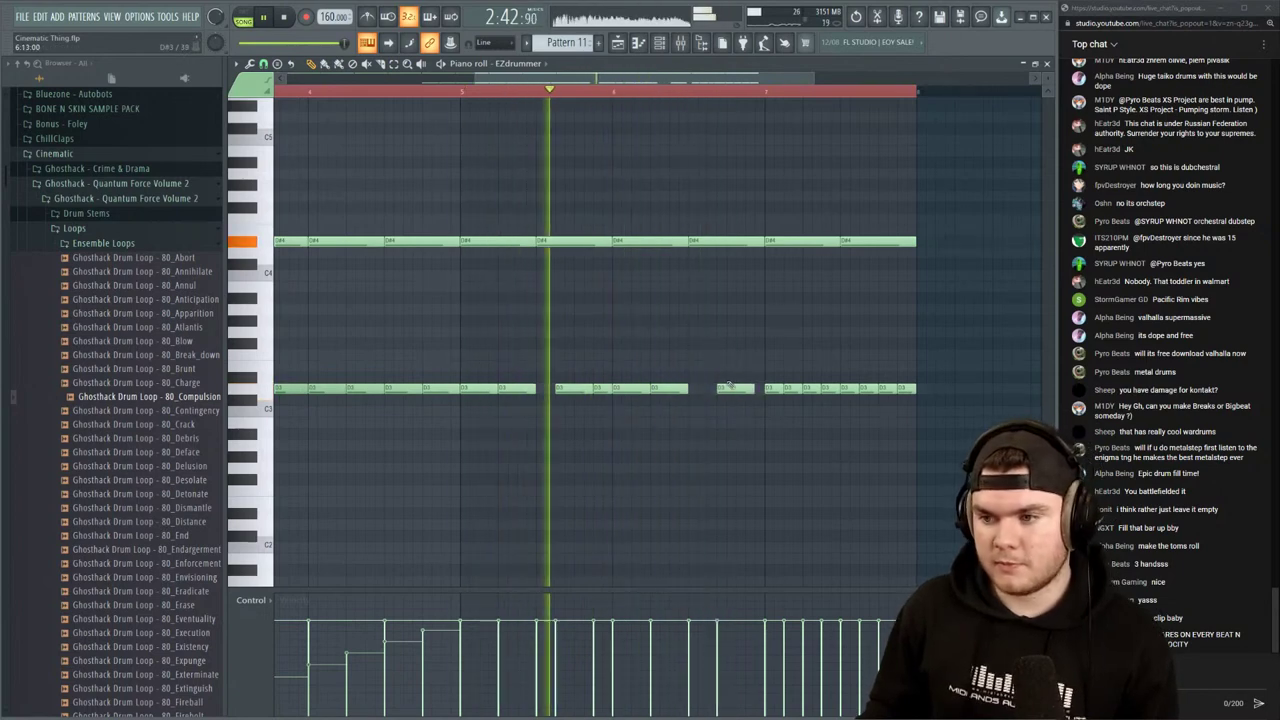
left_click_drag(731, 386, 725, 388)
left_click(749, 389)
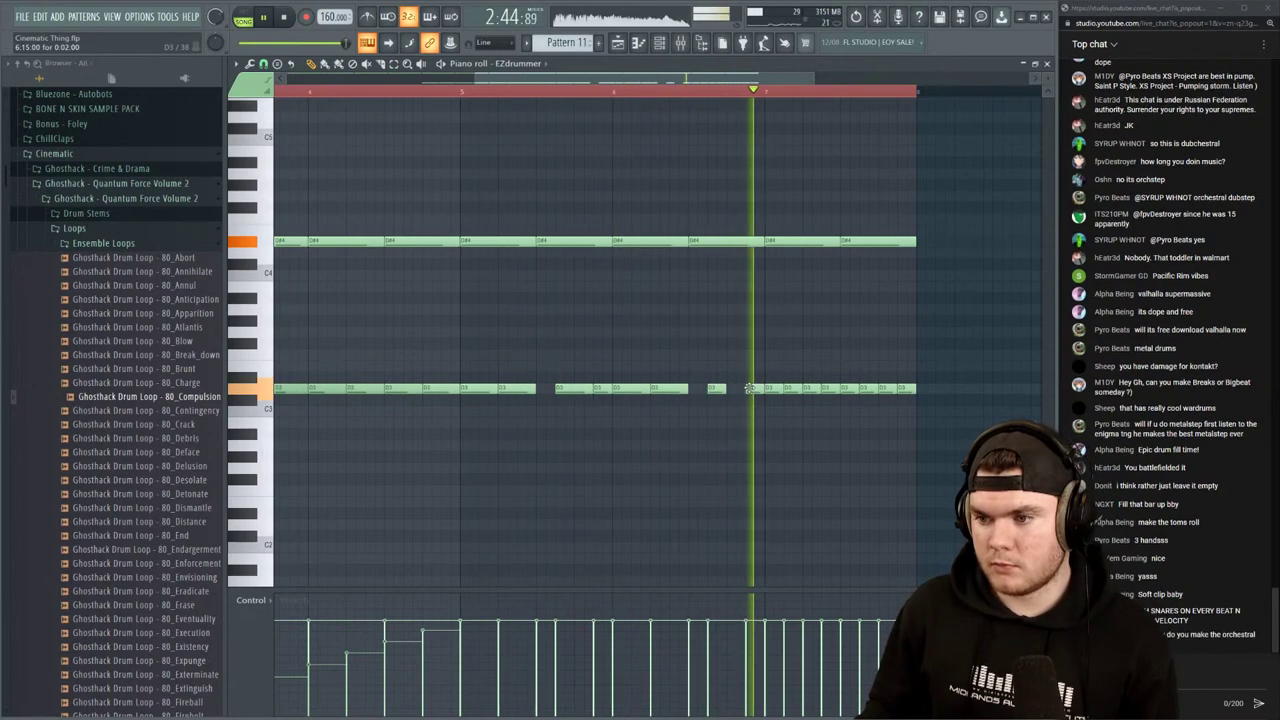
Select all D3 notes and draw a rising velocity ramp from bar 5 to near maximum at the end of bar 7
left_click(461, 92)
scroll(462, 91, "down", 3)
left_click_drag(812, 424, 368, 367)
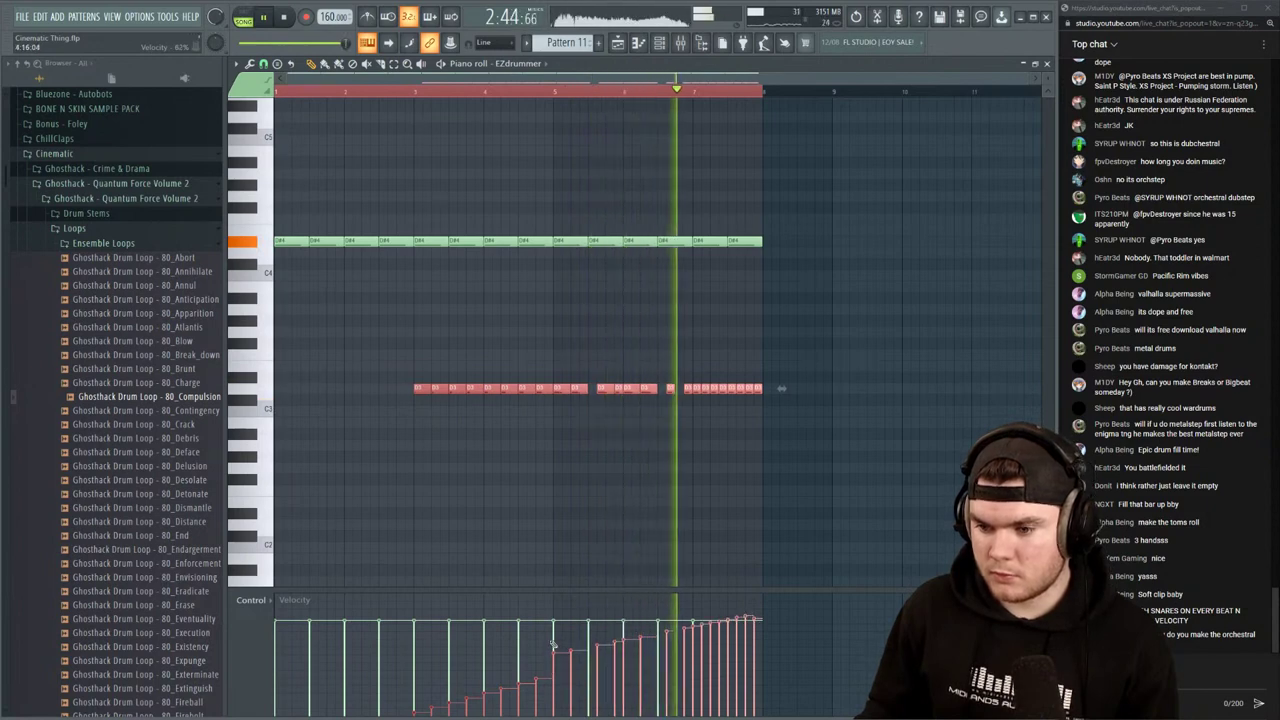
left_click_drag(553, 643, 766, 598)
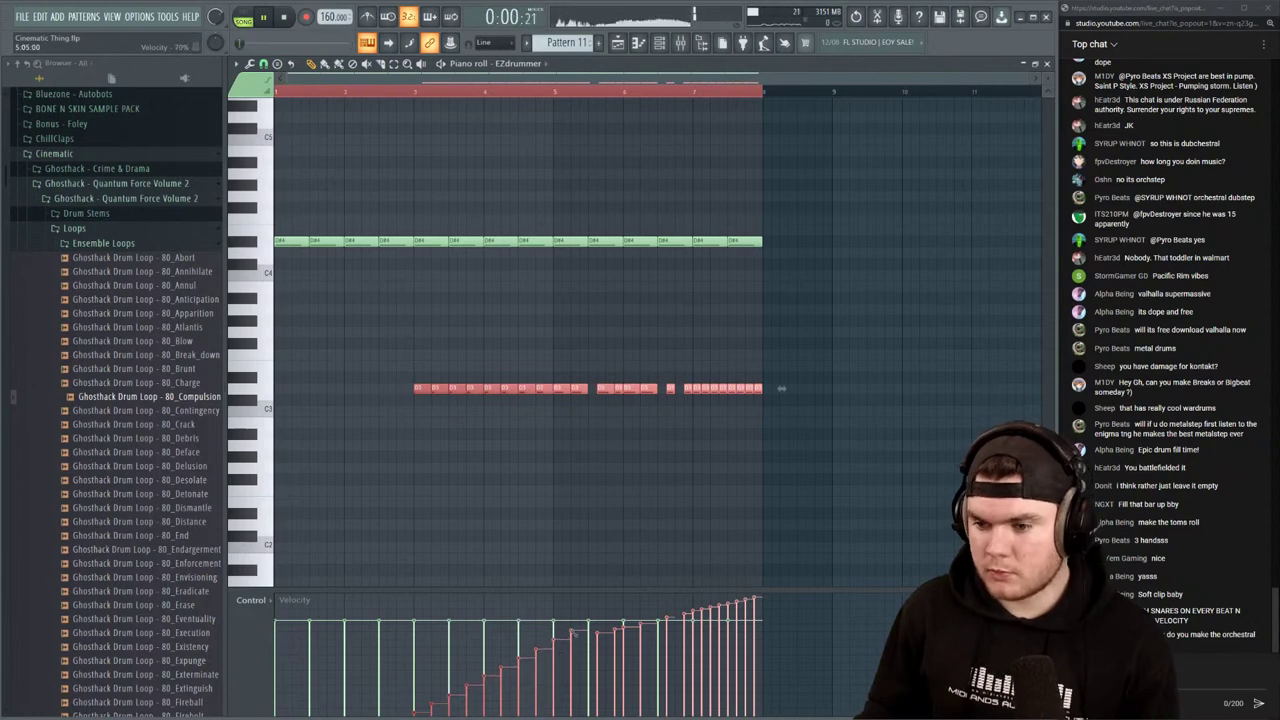
left_click(432, 91)
left_click(575, 284, "ctrl")
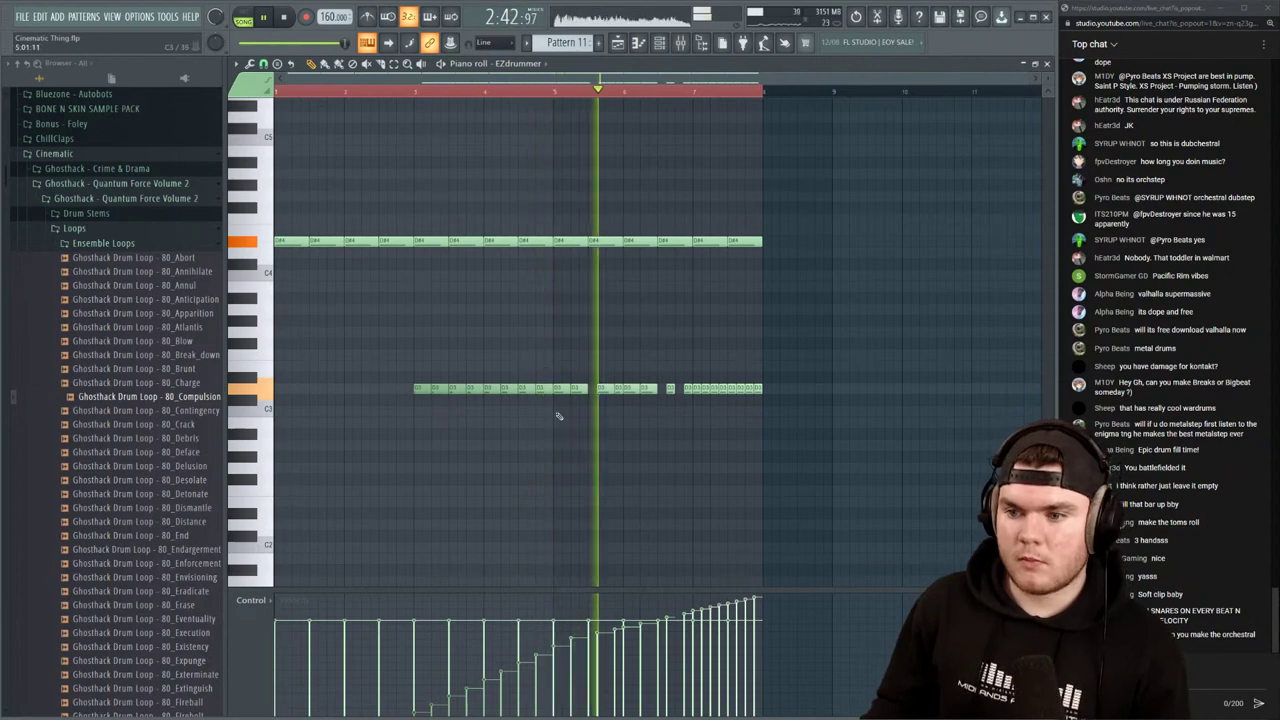
Add eighth-bar C3 notes across bars 5 and 6, and a twice-as-fast C3 roll in bar 7
scroll(558, 100, "up", 3)
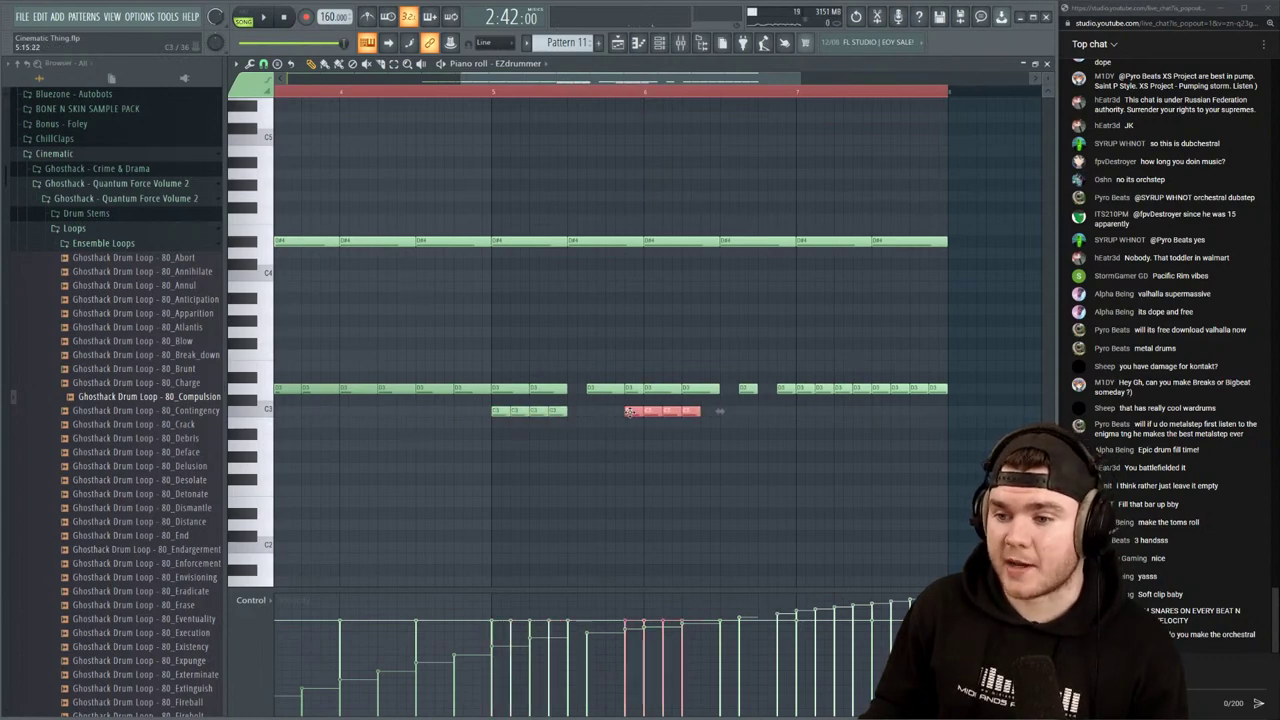
key("space")
left_click(672, 435)
right_click(672, 434)
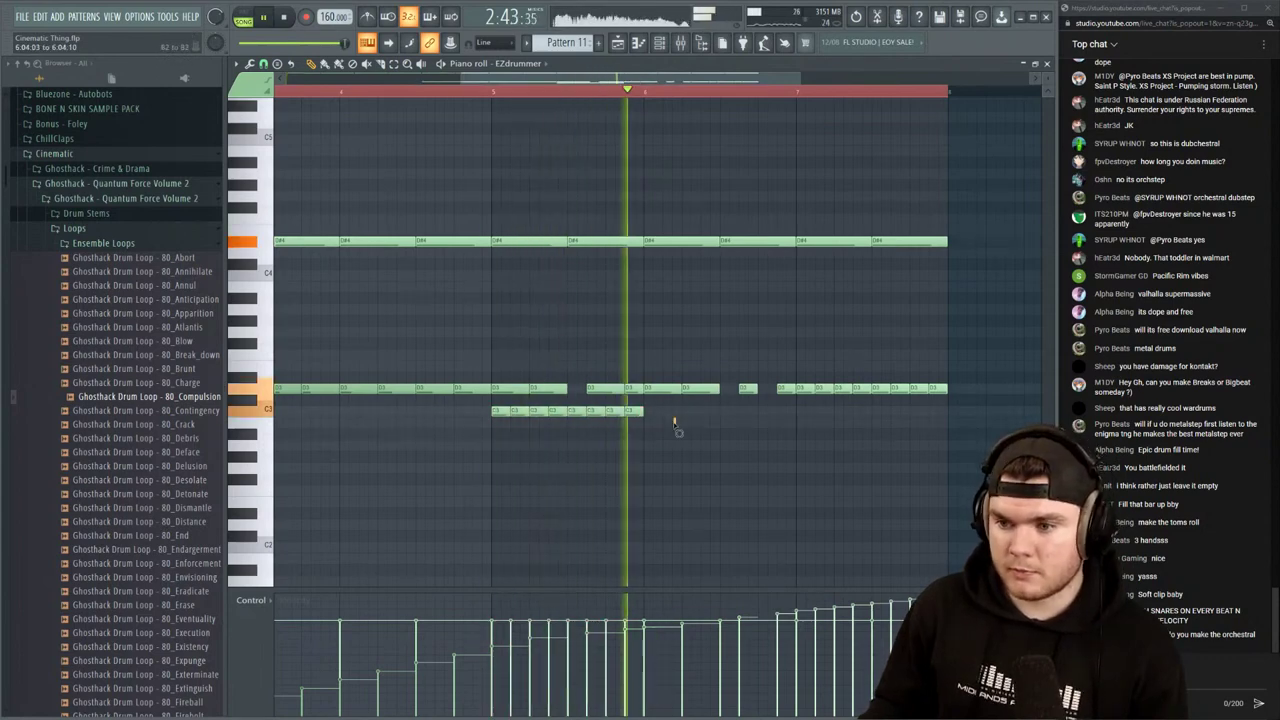
left_click_drag(676, 430, 716, 411)
key("space")
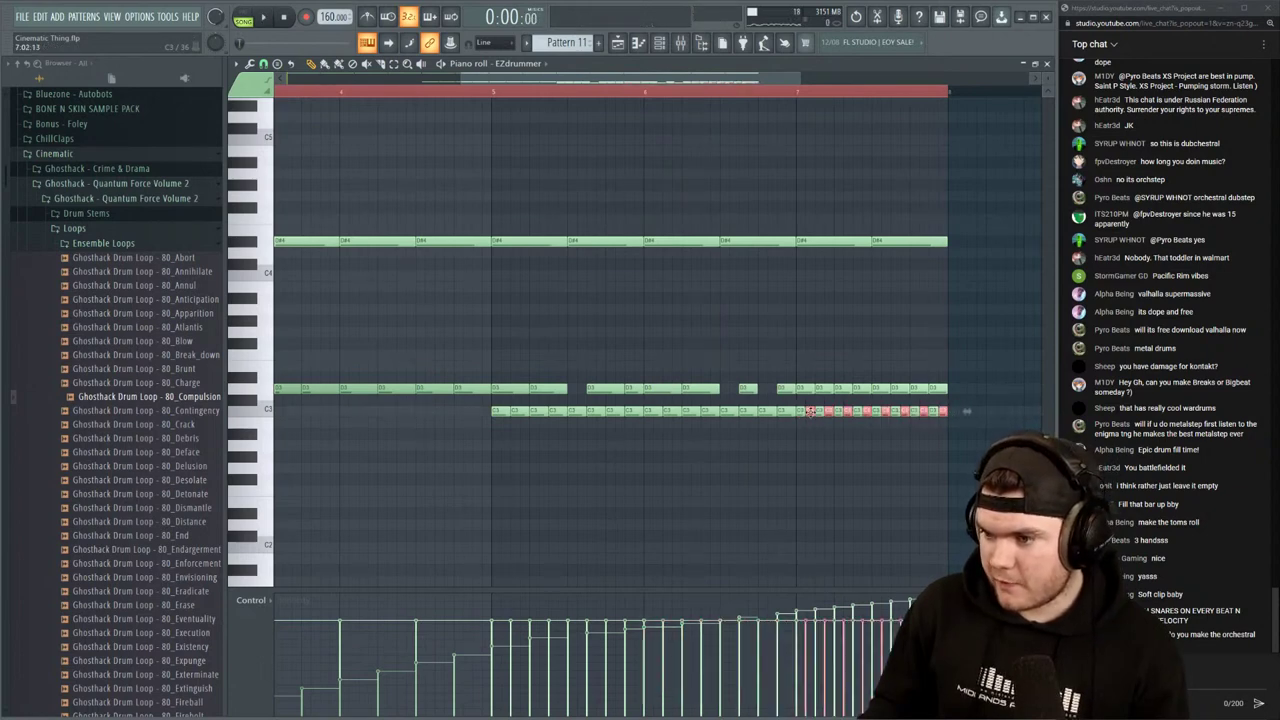
Select the C3 notes in bars 5 to 7, draw a rising velocity ramp over them and play the build-up
scroll(493, 97, "down", 3)
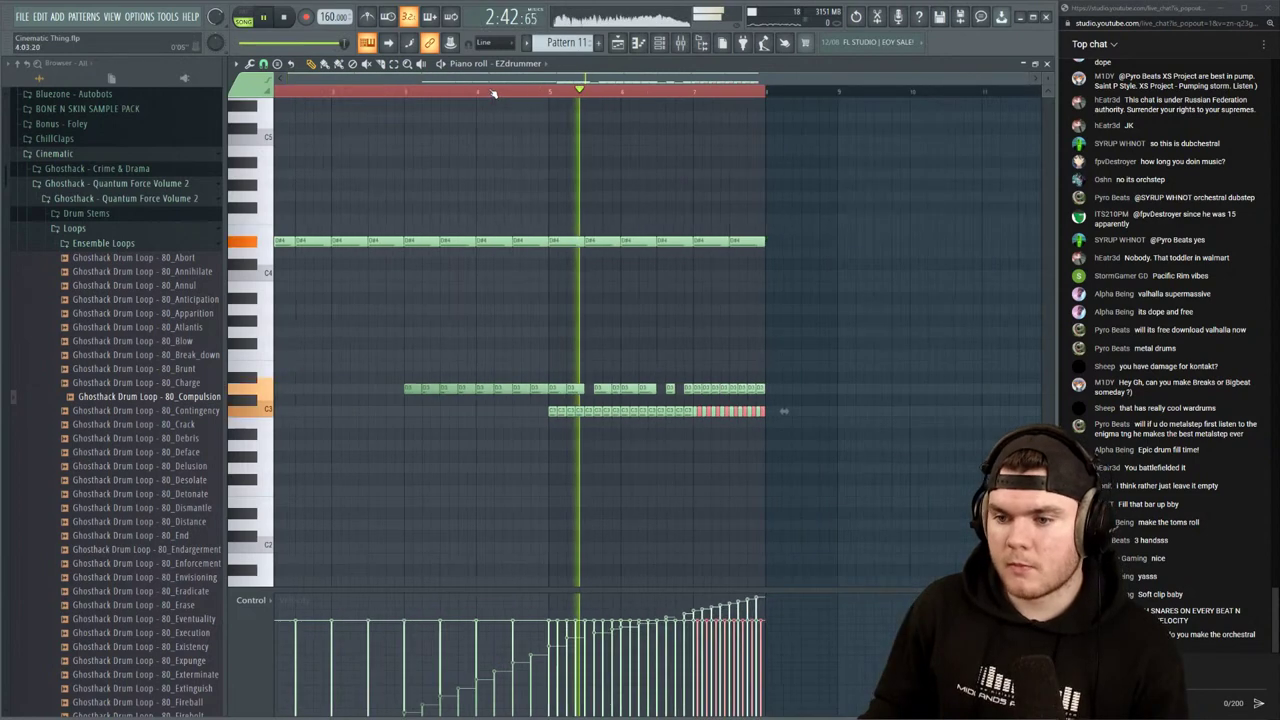
left_click_drag(839, 470, 540, 411)
left_click(654, 446, "ctrl")
key("space")
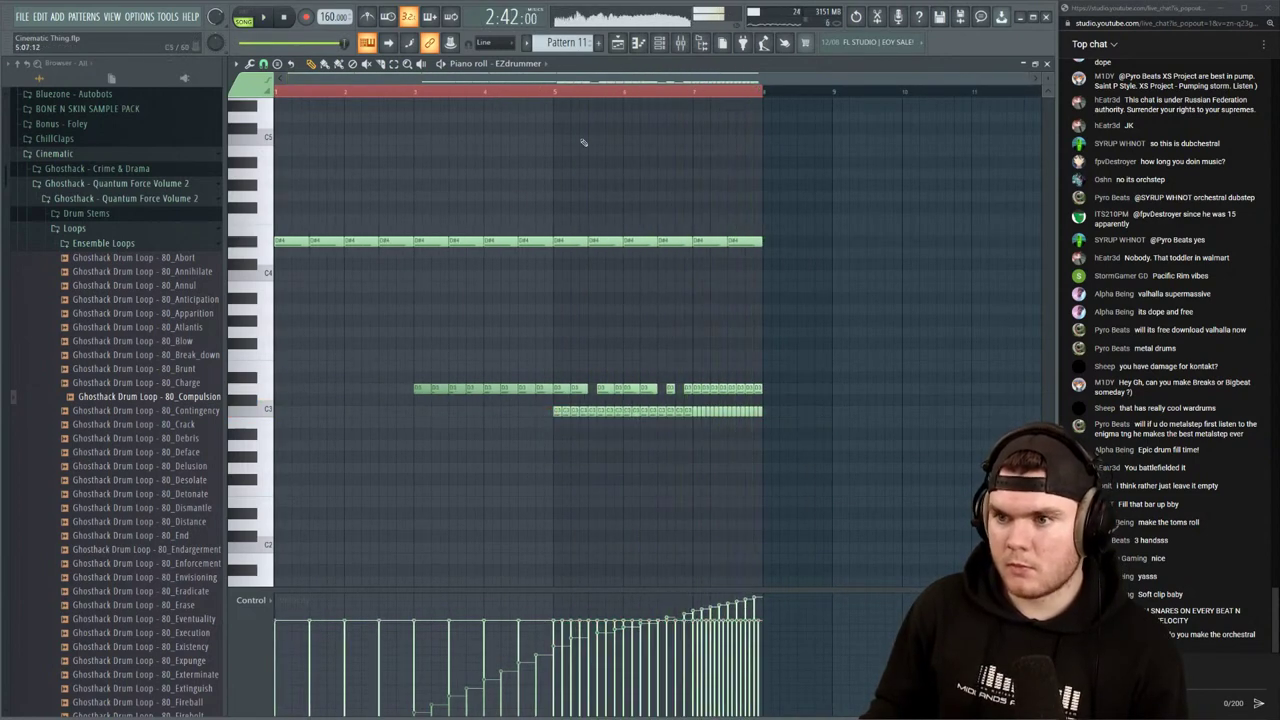
left_click_drag(814, 471, 549, 418)
key("space")
key("space")
left_click_drag(553, 660, 769, 602)
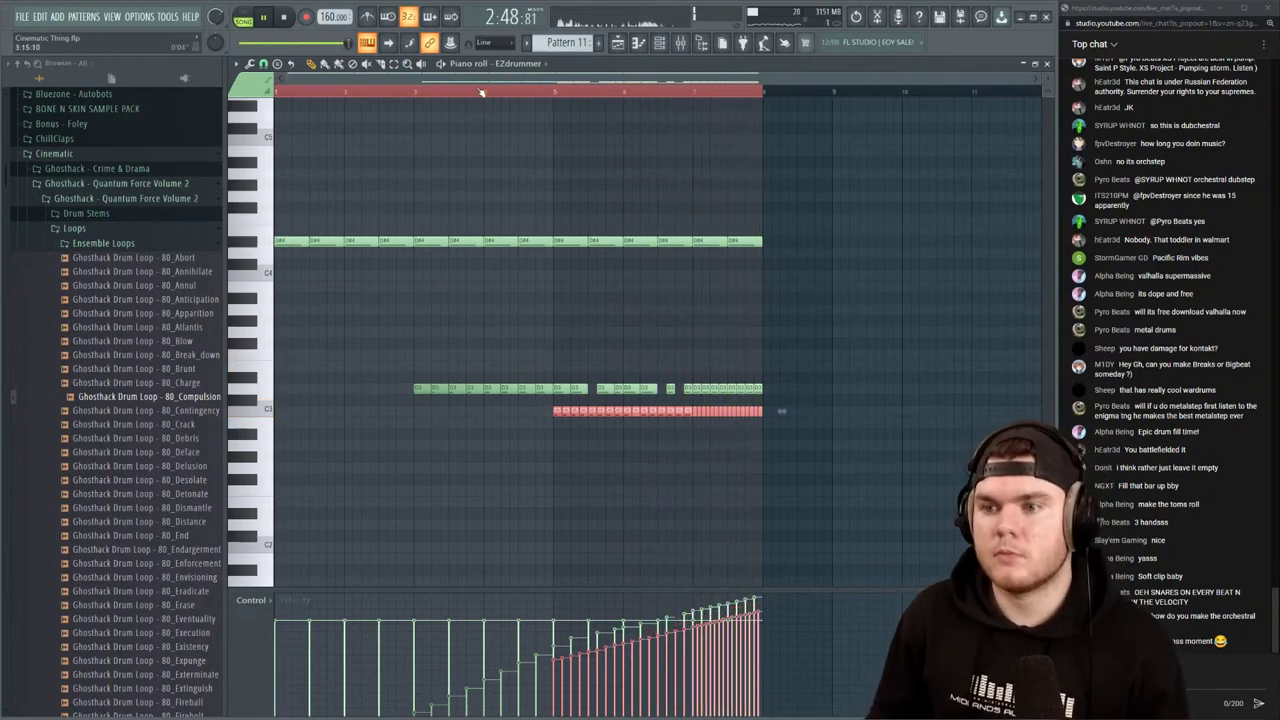
left_click(477, 90)
Audition the higher drum keys, place a B4 note about three bars long at bar 1 and play it
scroll(492, 140, "up", 3)
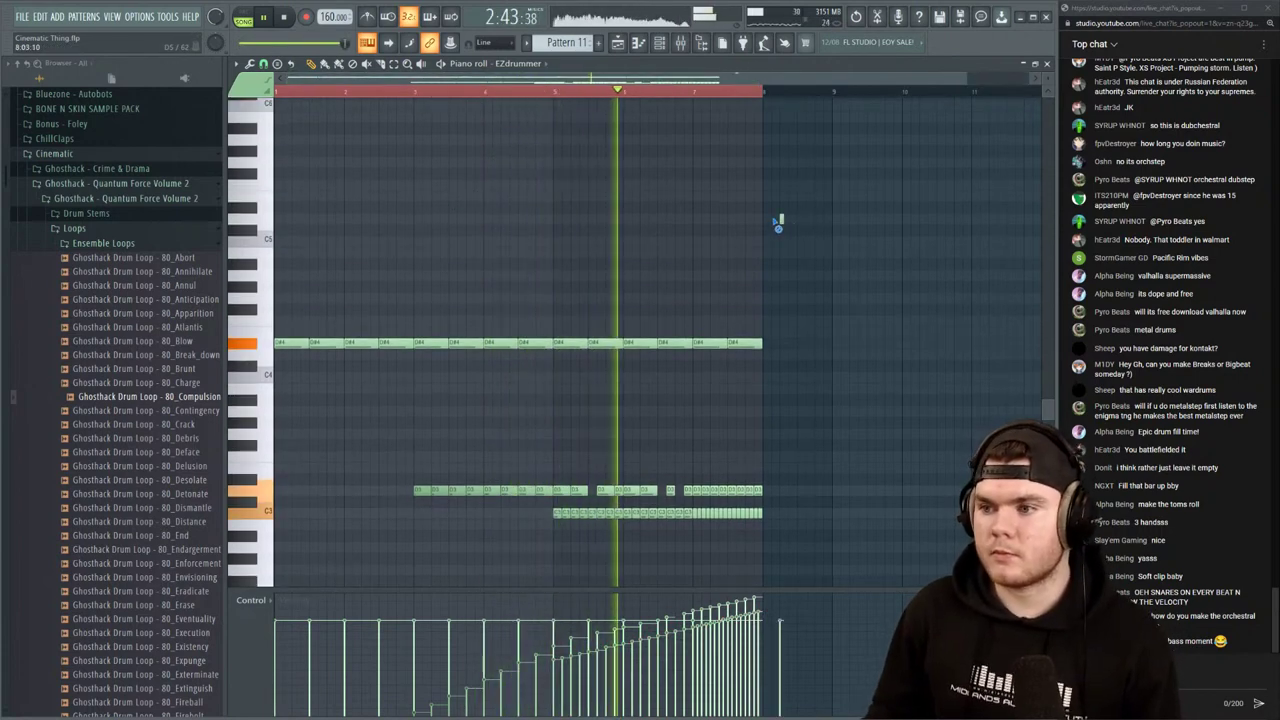
key("space")
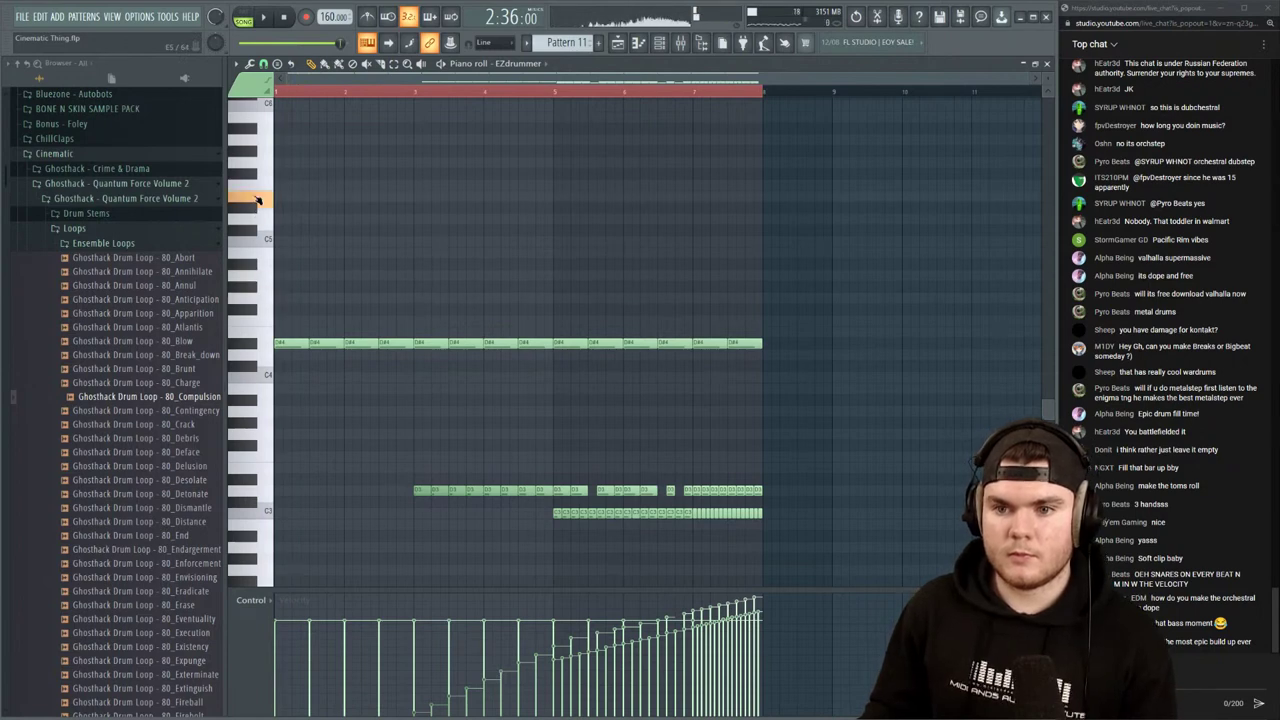
scroll(254, 323, "up", 3)
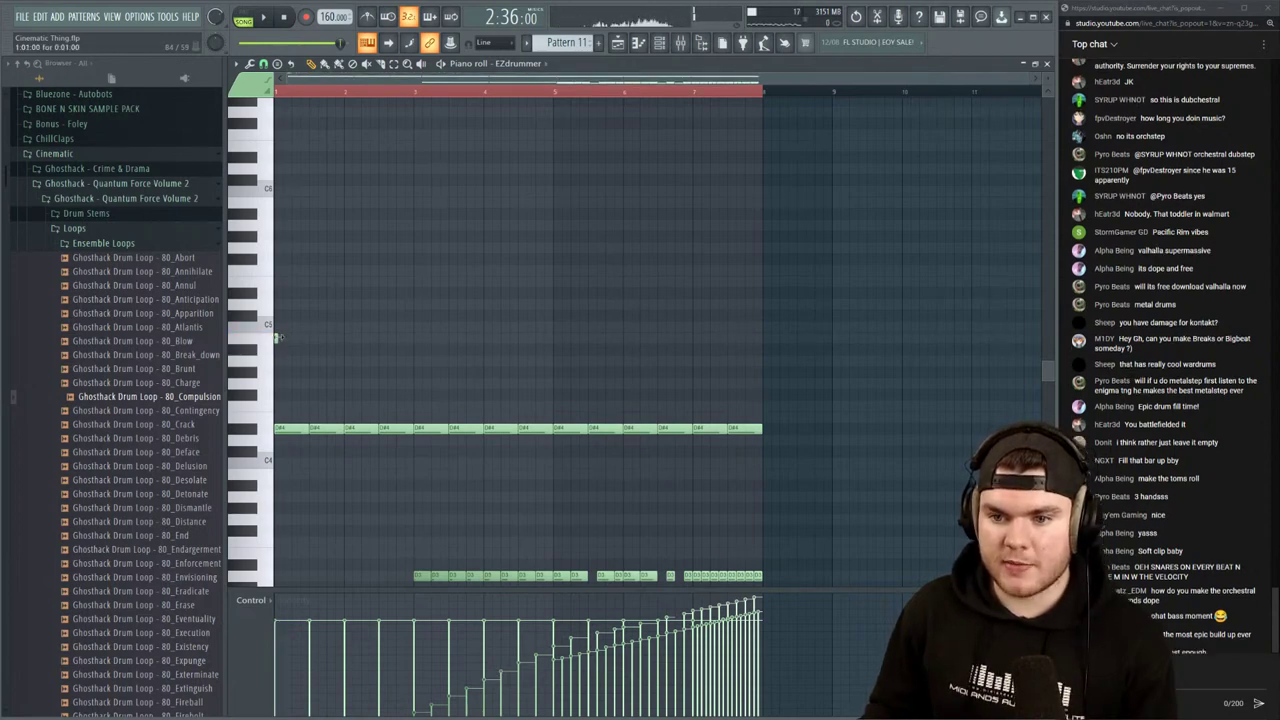
left_click(285, 340)
key("space")
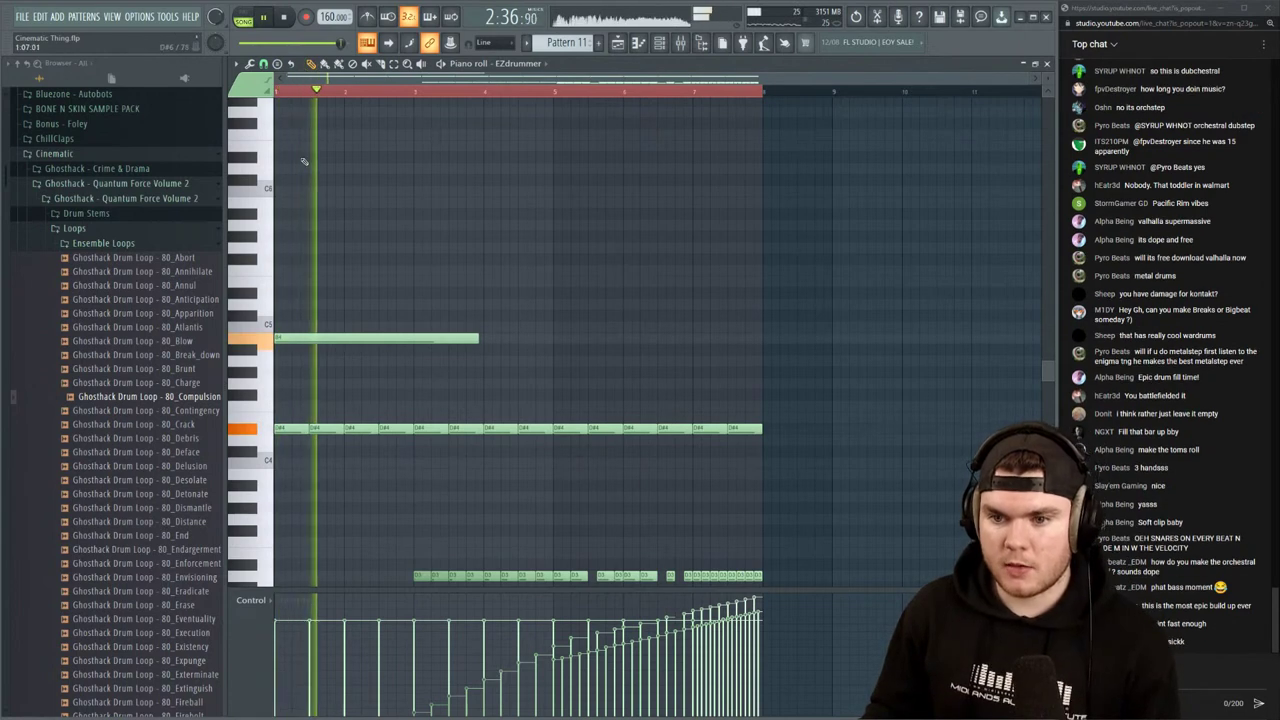
Raise the bar 1 B4 note's velocity to near maximum and place a matching B4 note at bar 5
left_click(337, 338)
key("space")
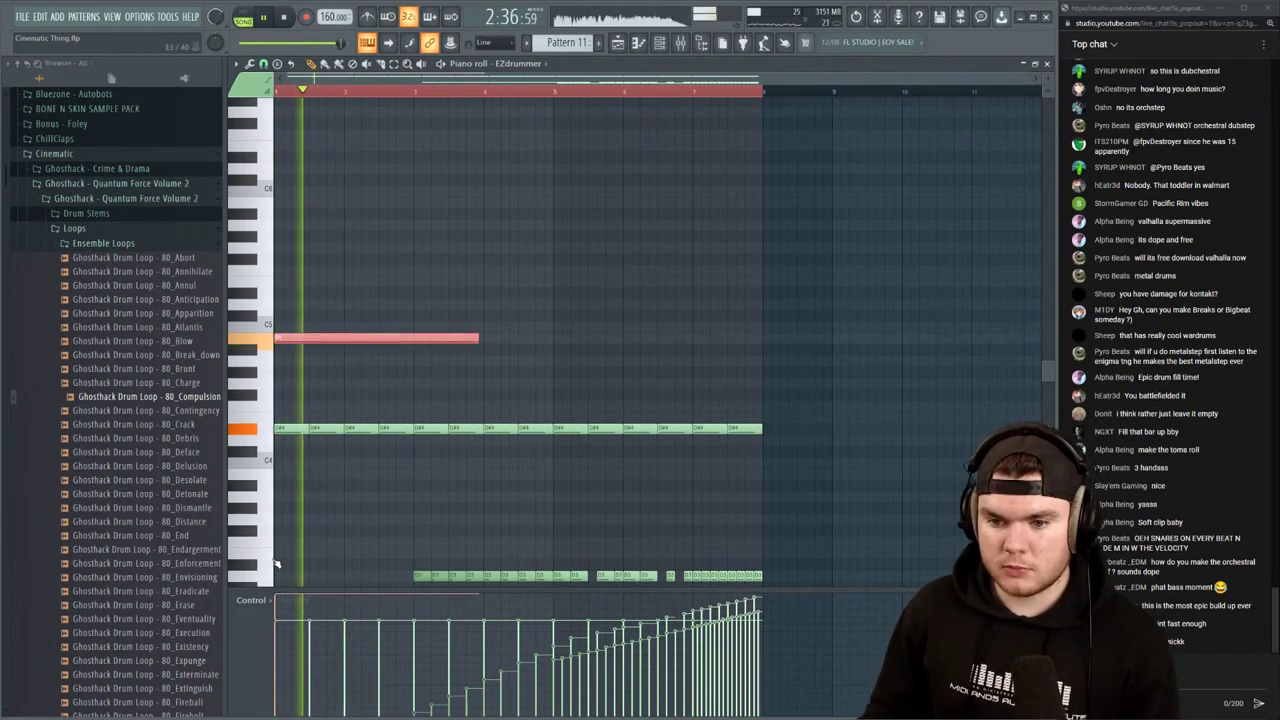
left_click(546, 290, "ctrl")
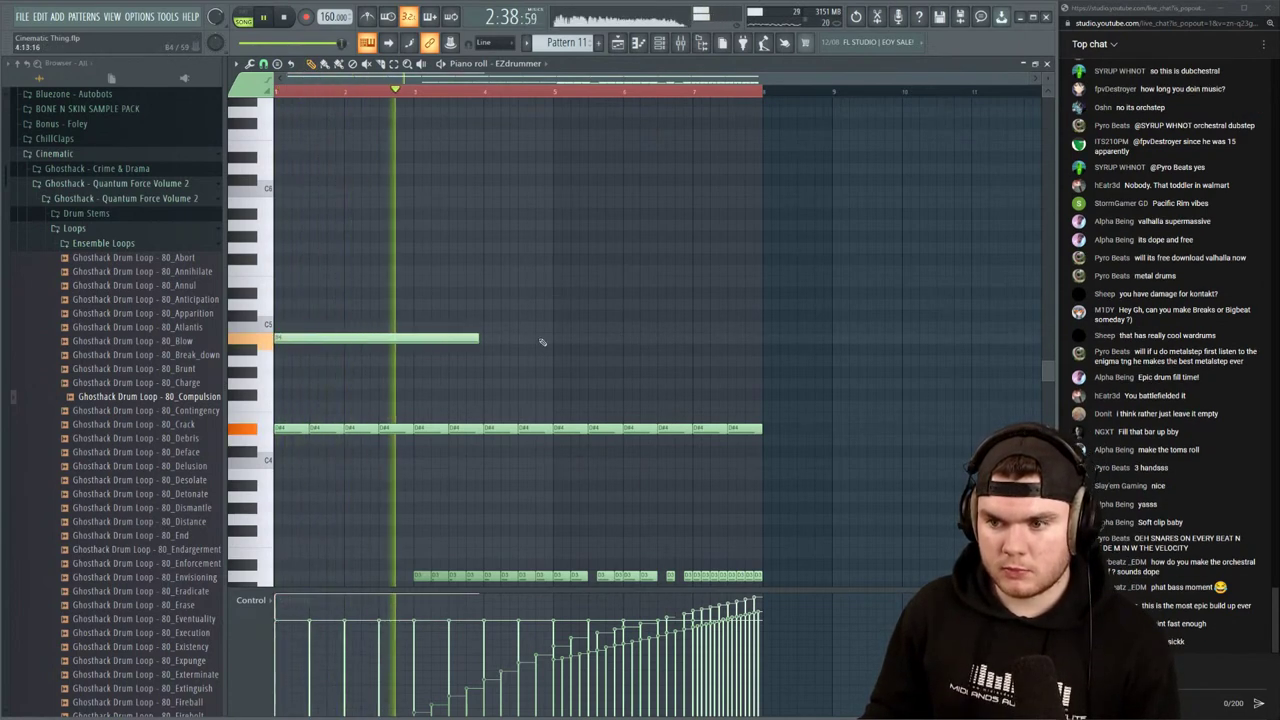
left_click(556, 338)
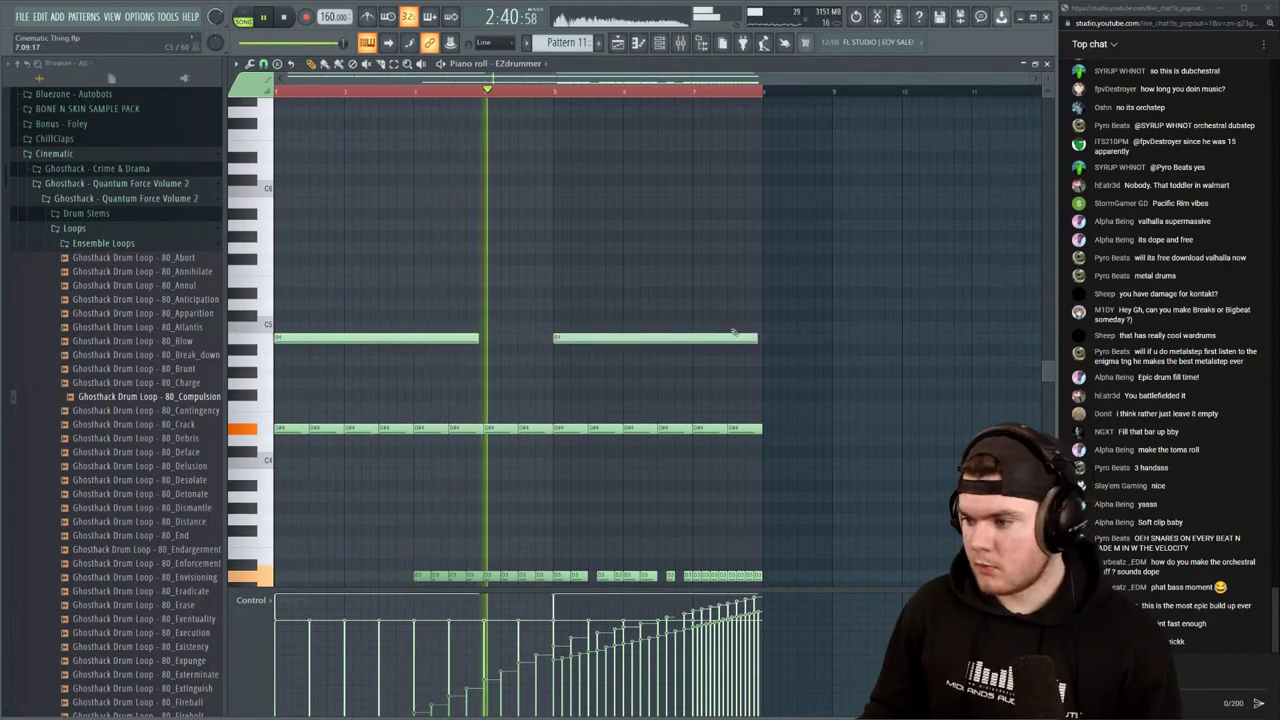
Delete the D#4 notes that coincide with the B4 hits at bars 5 and 1
right_click(569, 429)
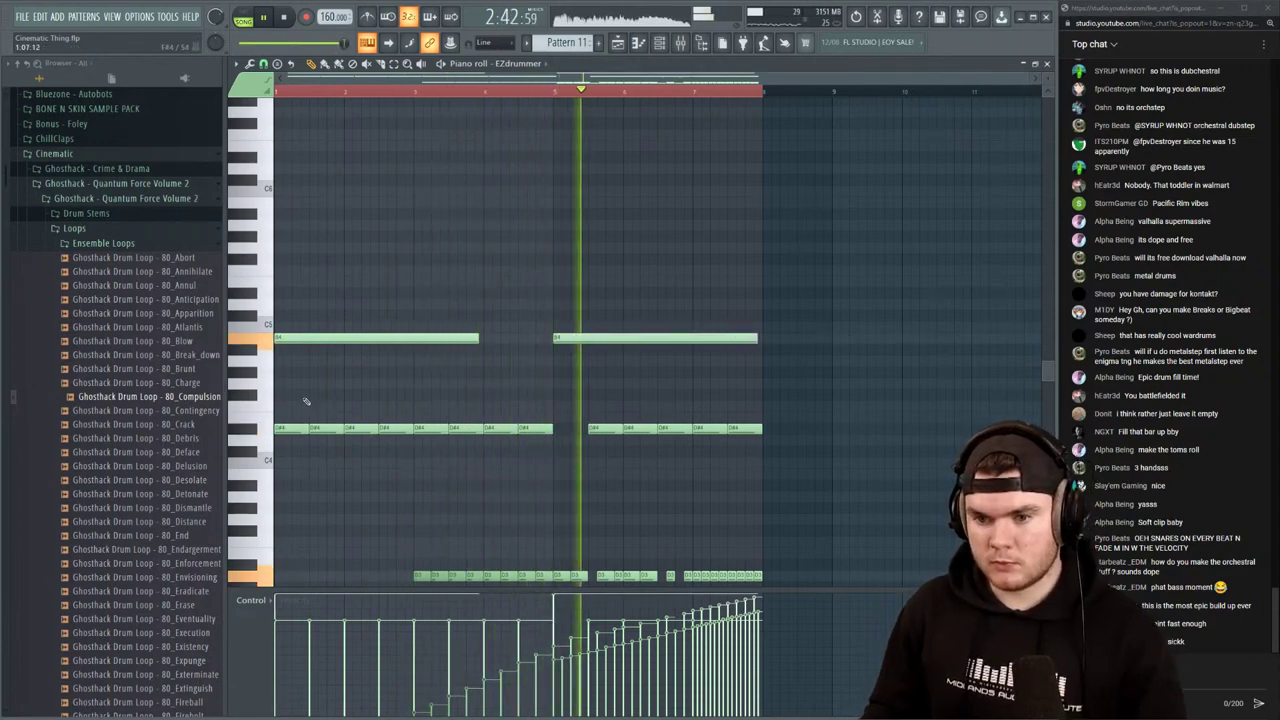
right_click(292, 429)
scroll(698, 393, "down", 3)
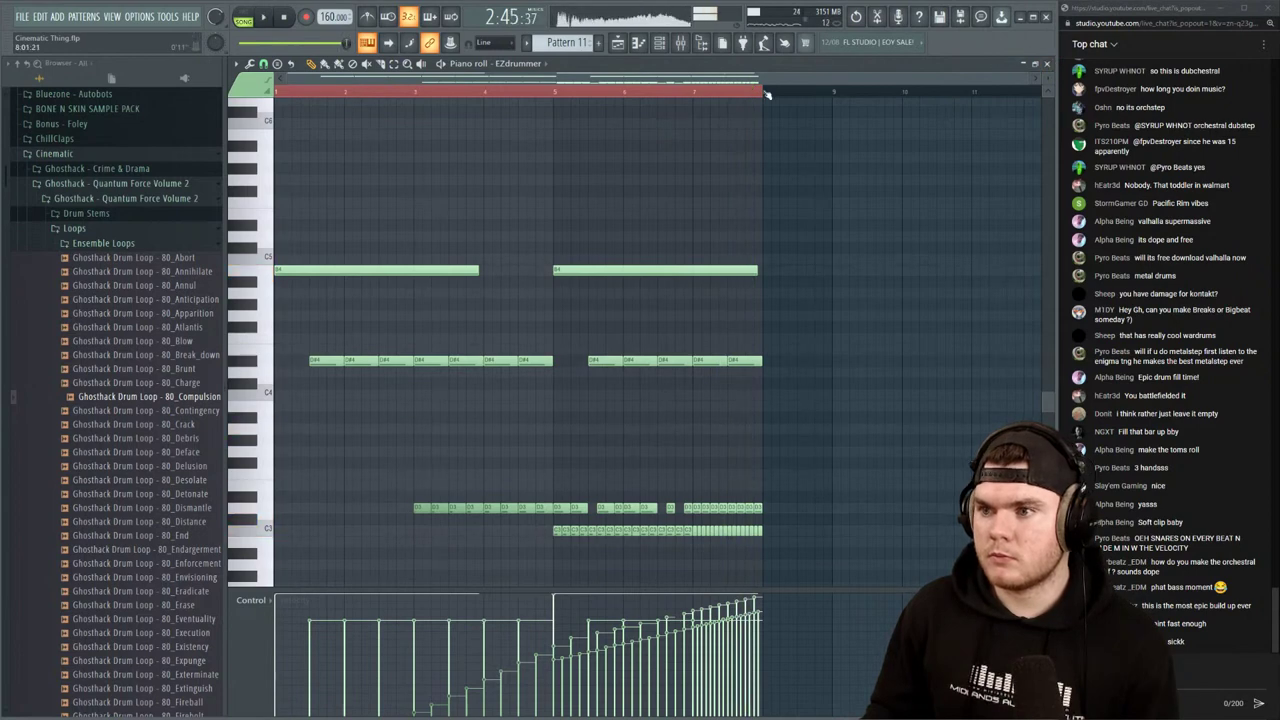
key("space")
Return to the playlist and select bars 111 and 112 as the playback loop
key("Escape")
key("Escape")
scroll(795, 98, "up", 2)
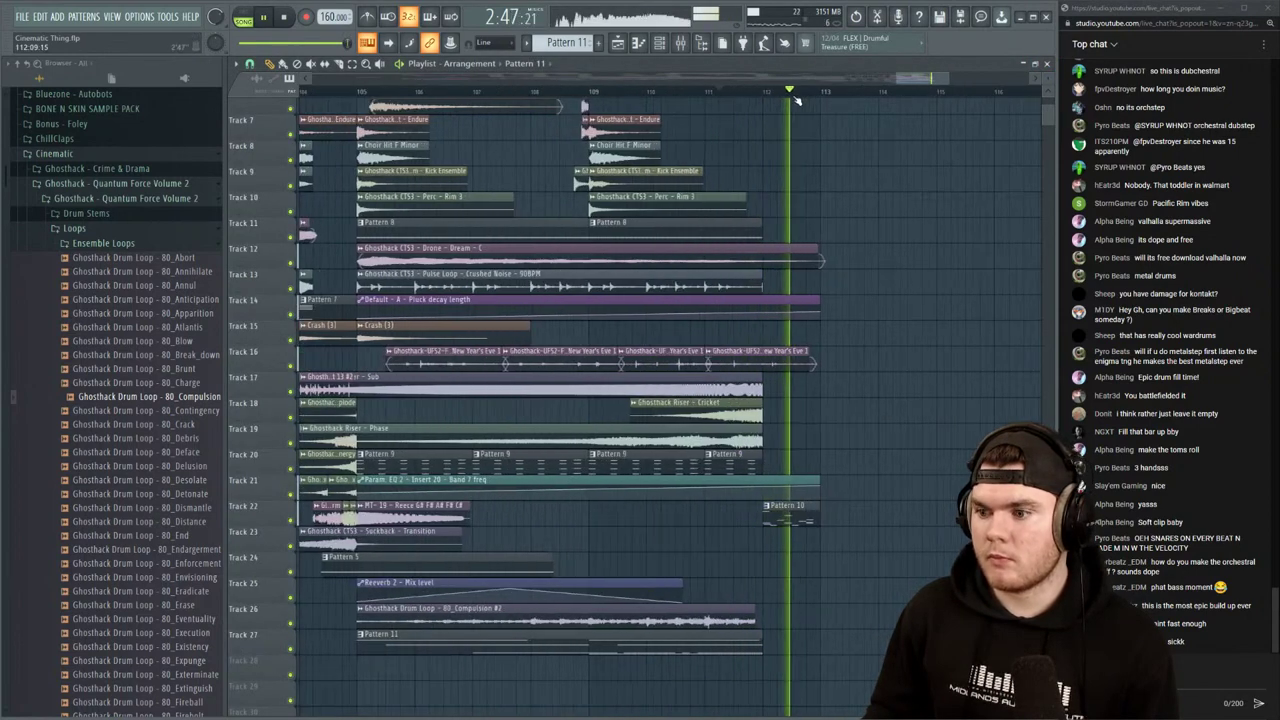
scroll(797, 100, "up", 2)
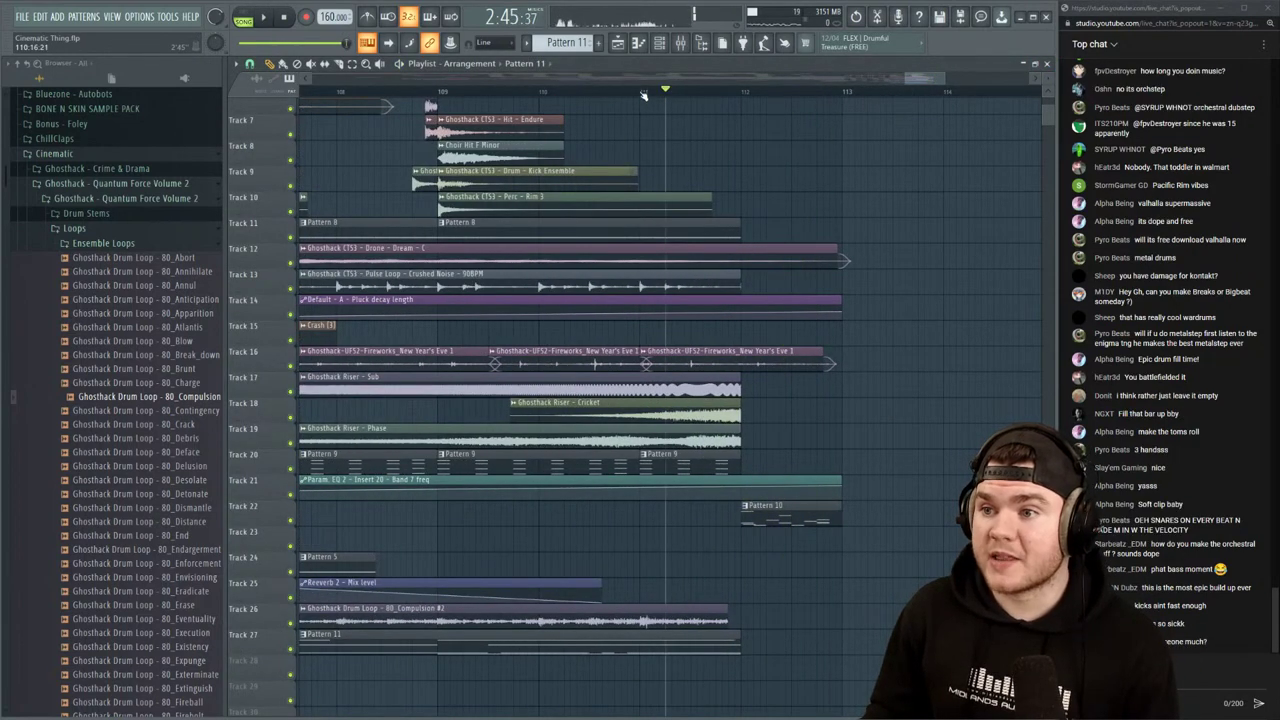
left_click_drag(643, 95, 831, 107)
Add the Vinyl effect in slot 6 of mixer Insert 41
left_click(683, 44)
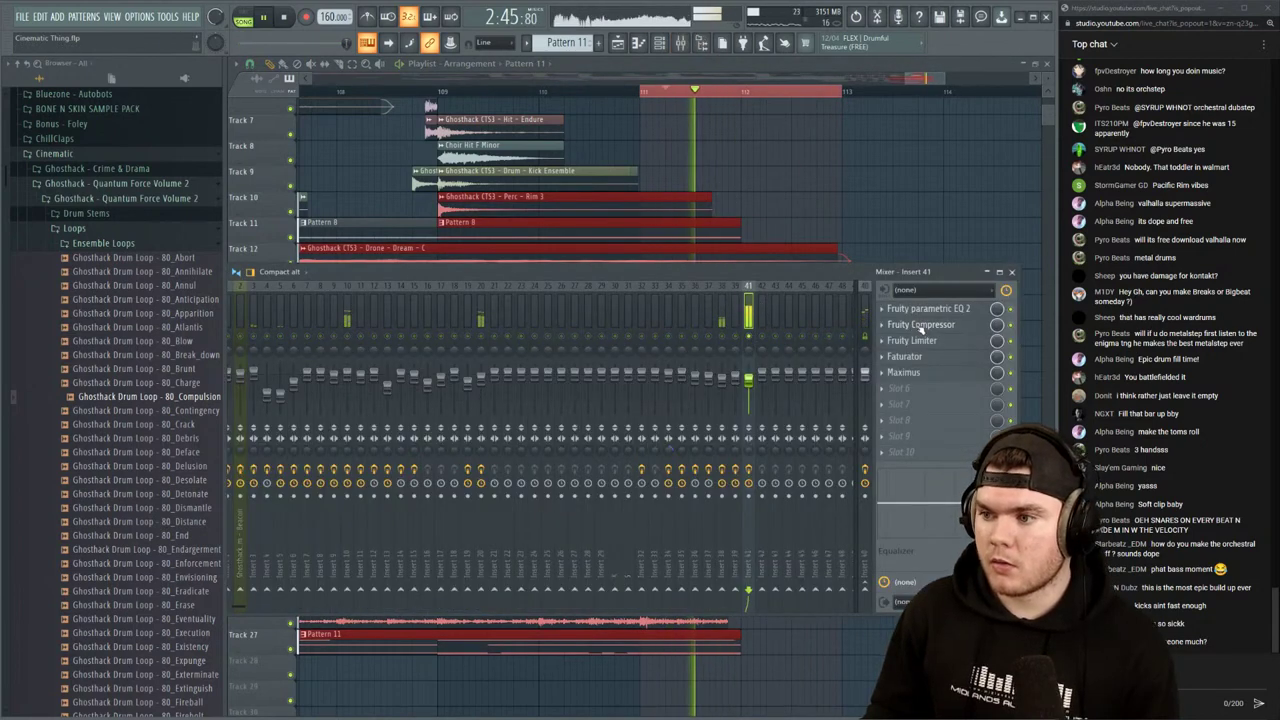
left_click(910, 388)
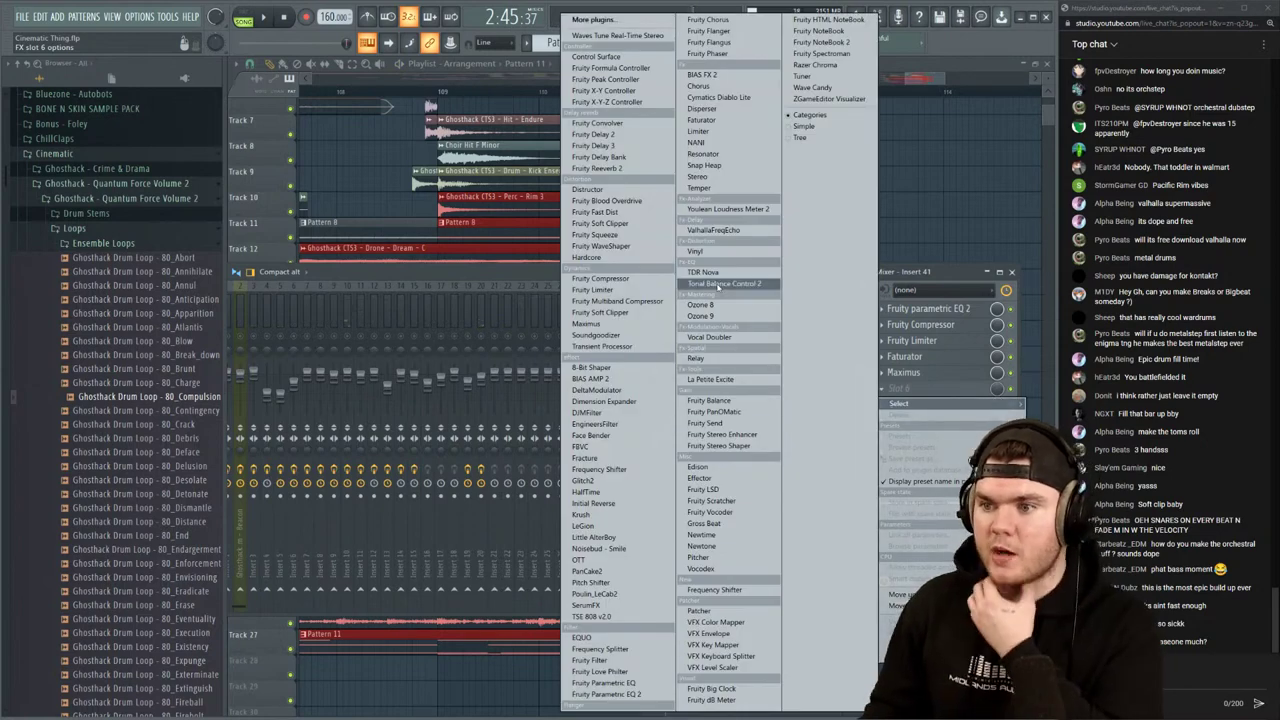
left_click(702, 252)
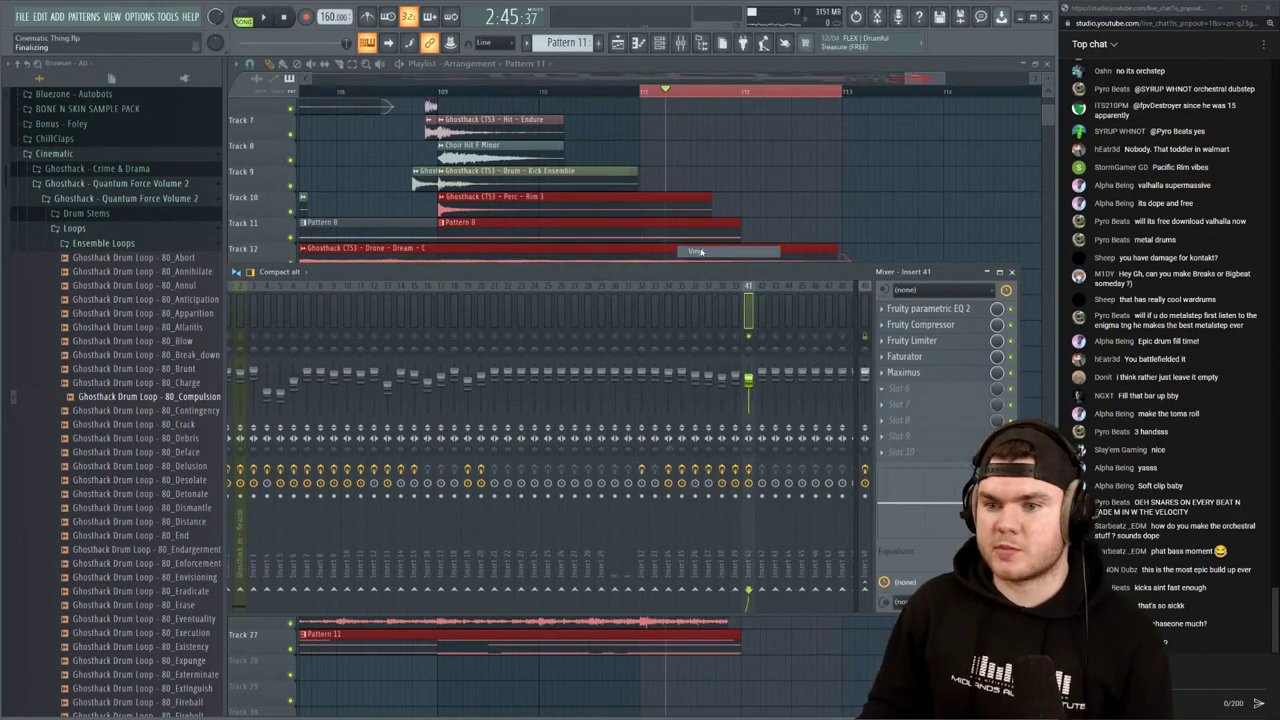
Set Vinyl's Dust and Warp to 0% and close the plugin windows
key("space")
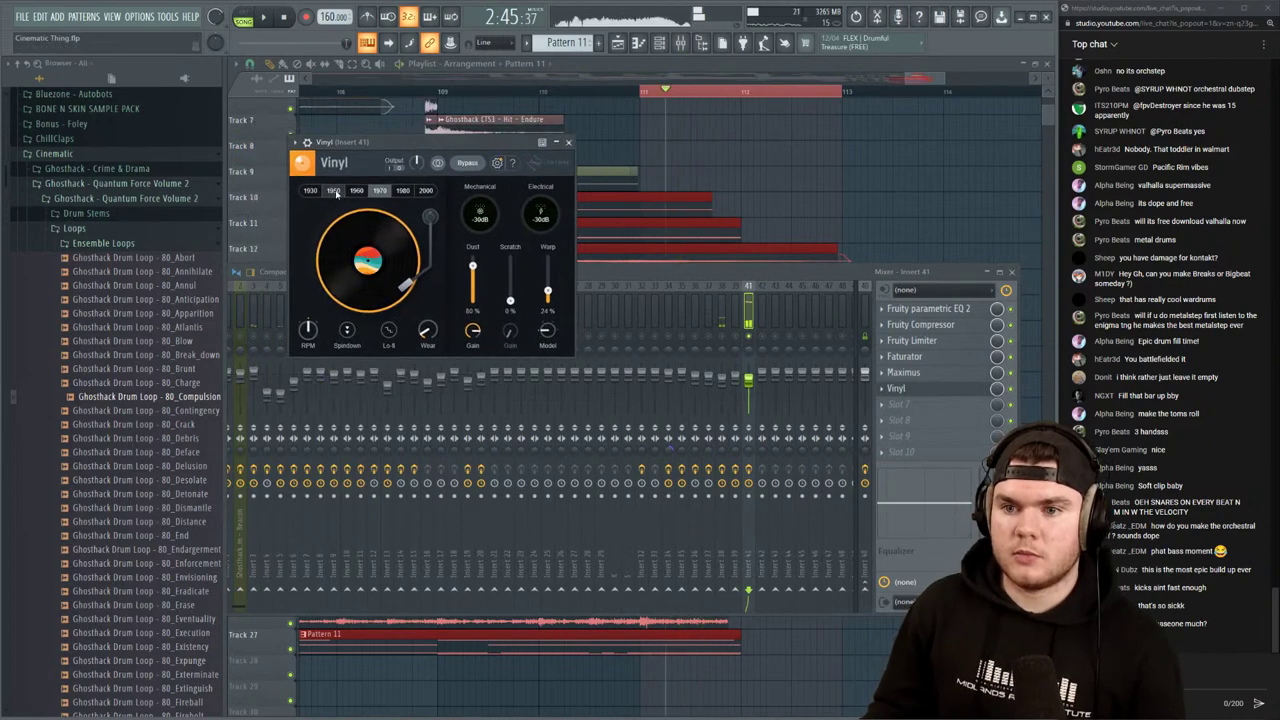
key("space")
left_click_drag(473, 267, 547, 301)
key("space")
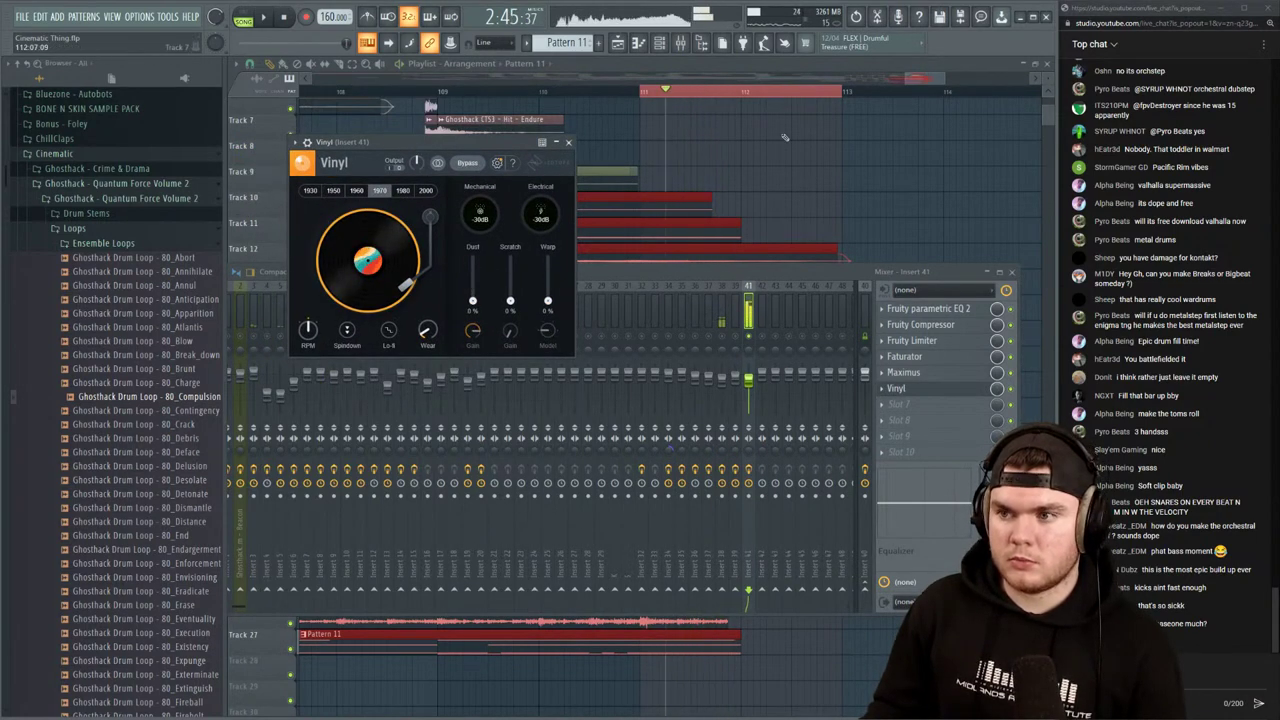
key("F12")
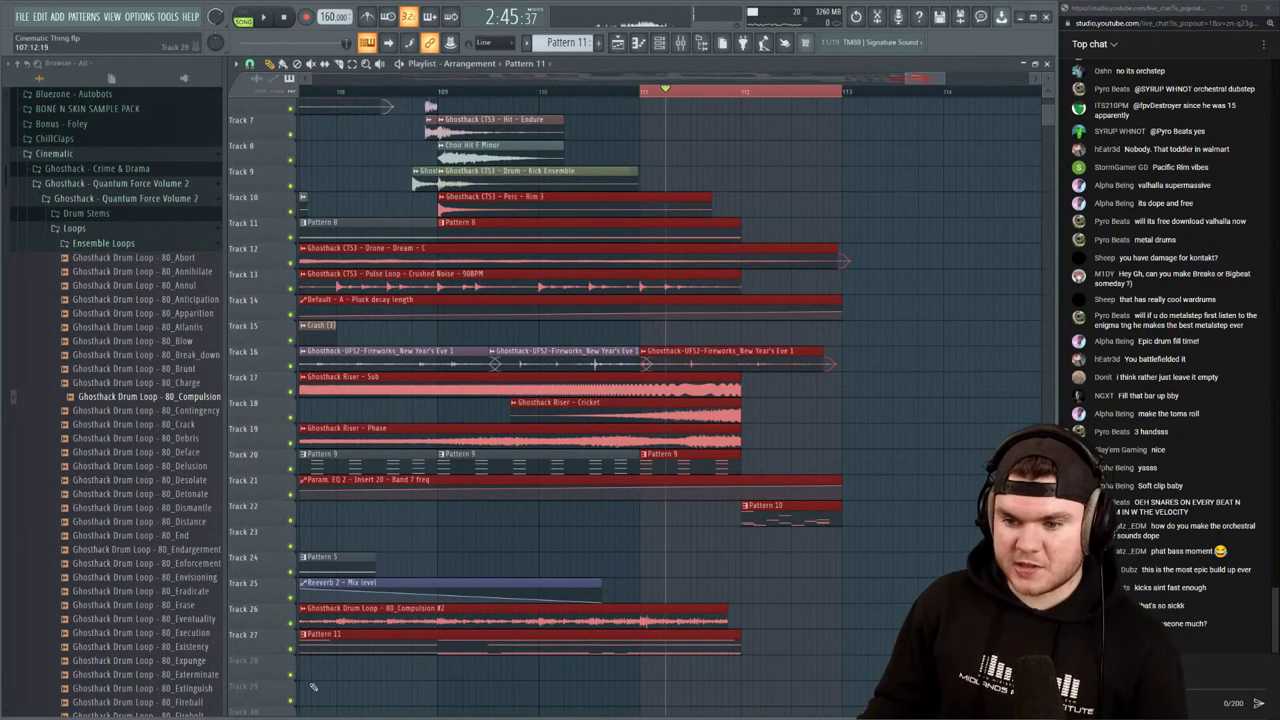
Solo Track 27, move the Pattern 10 clip onto it at bar 112, and play from bar 111
right_click(291, 648)
left_click_drag(875, 541, 806, 514)
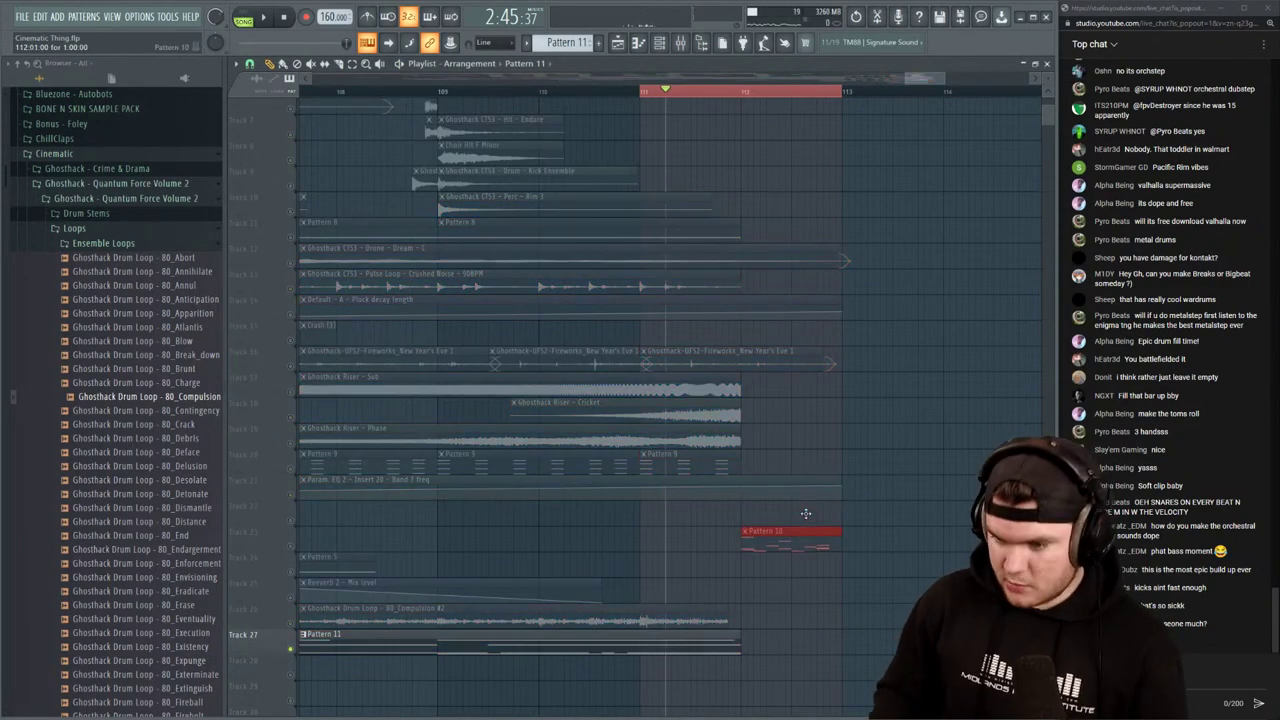
key("space")
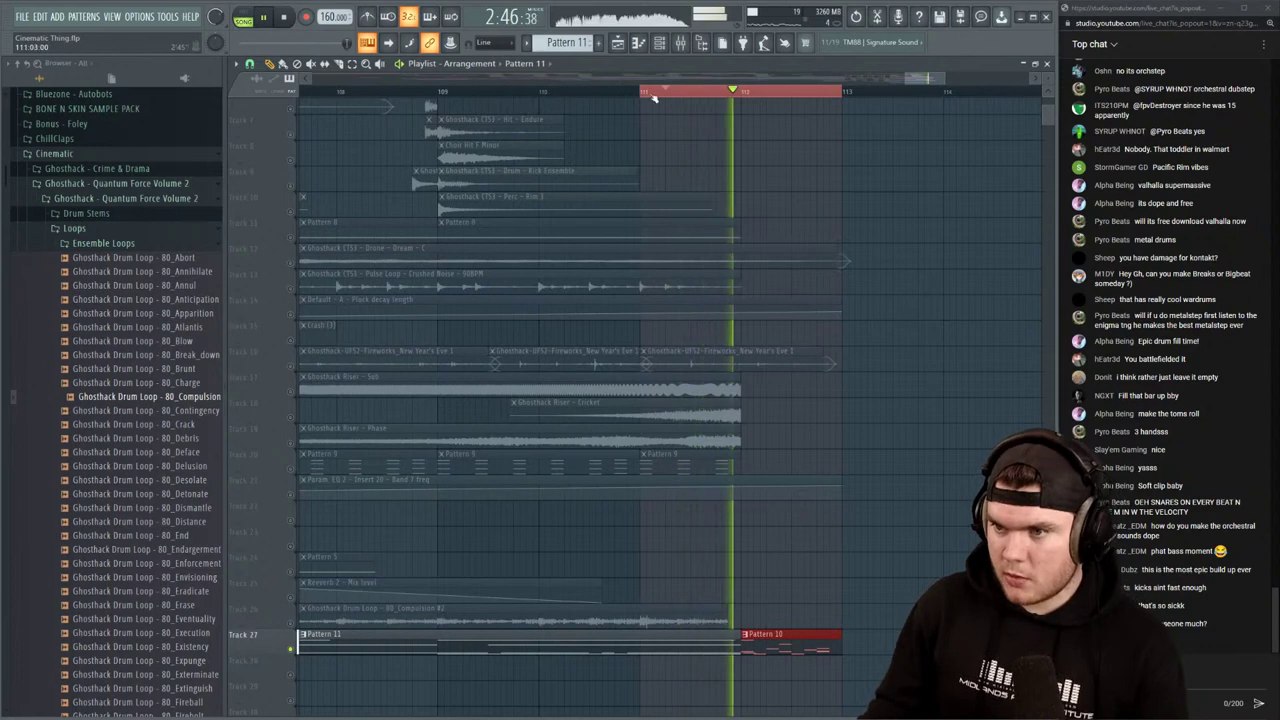
left_click(643, 91)
key("space")
Reopen Vinyl on mixer Insert 41 and set its year to 1980
key("F9")
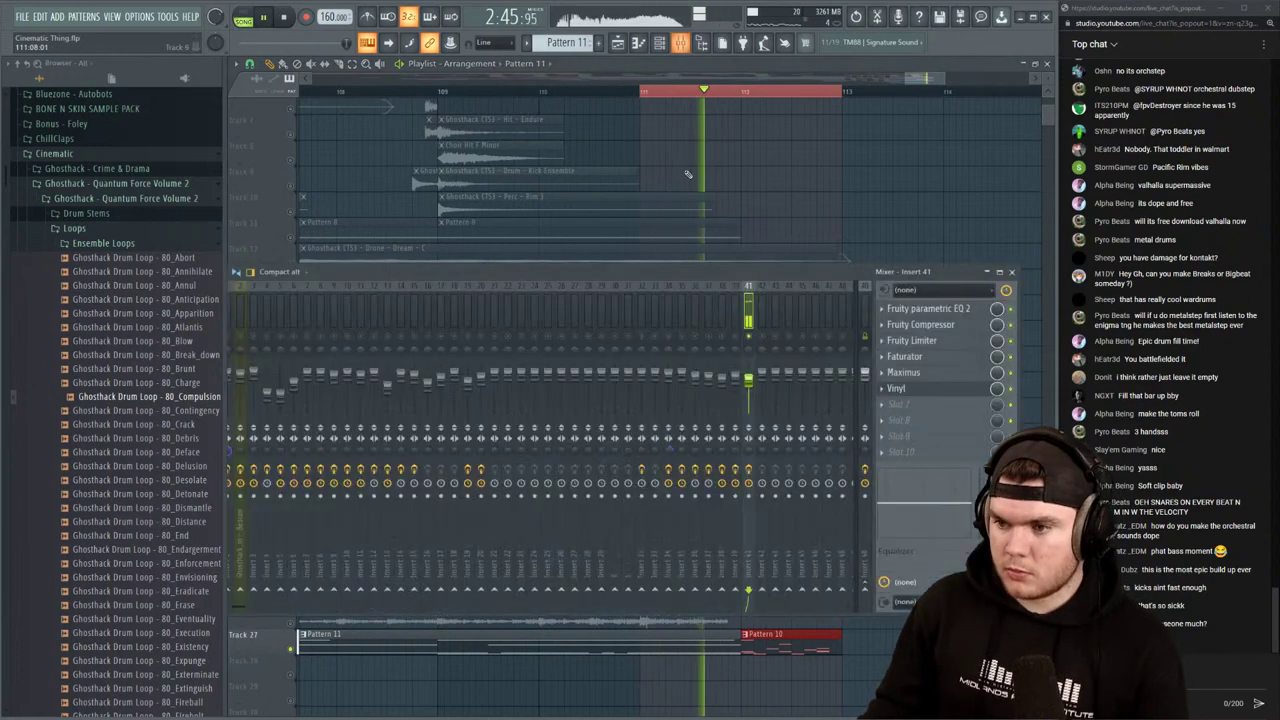
left_click(904, 389)
left_click(403, 191)
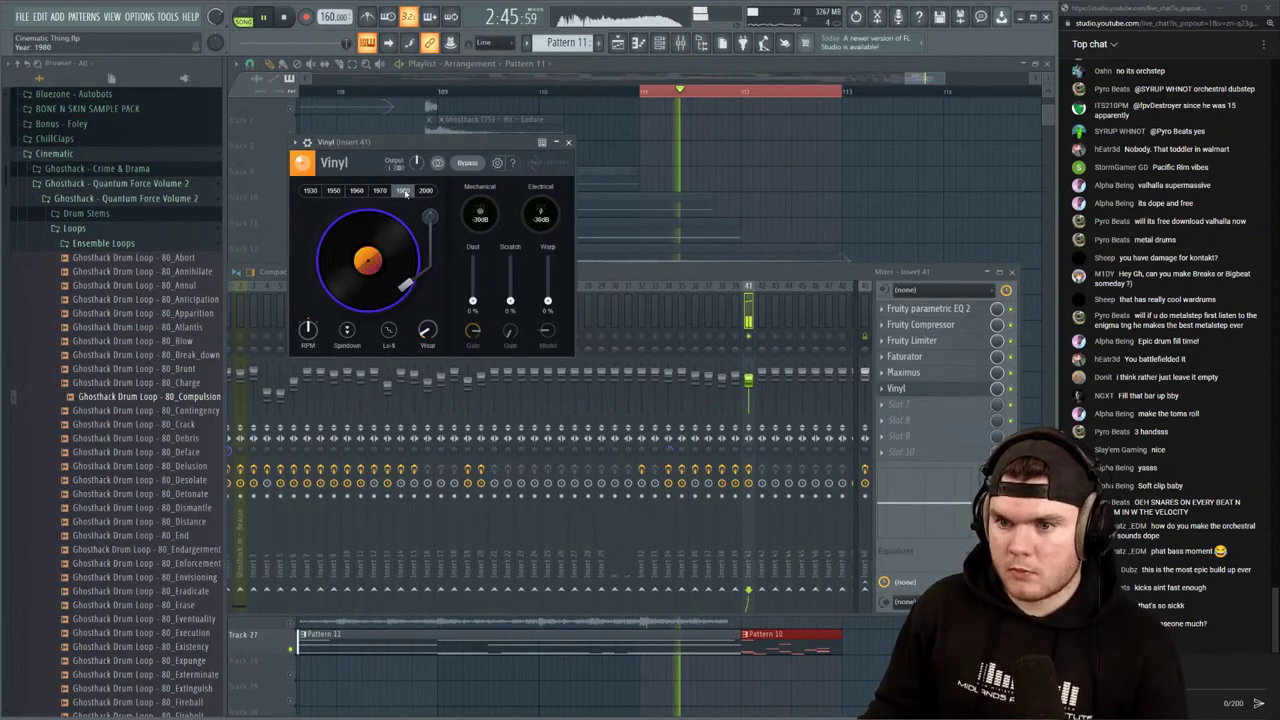
Set Vinyl's year to 2000, Wear to 0% and Warp to about 13%, comparing the fill at different effect mix levels
left_click(426, 191)
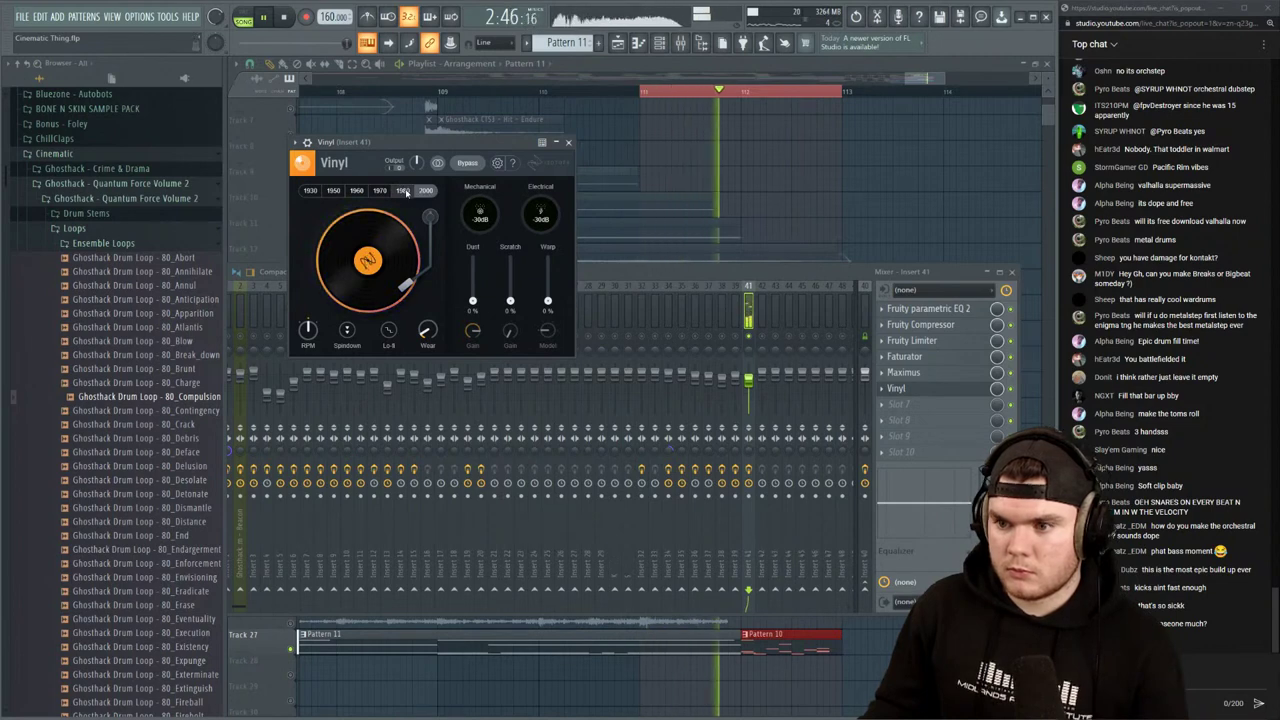
left_click_drag(997, 389, 997, 420)
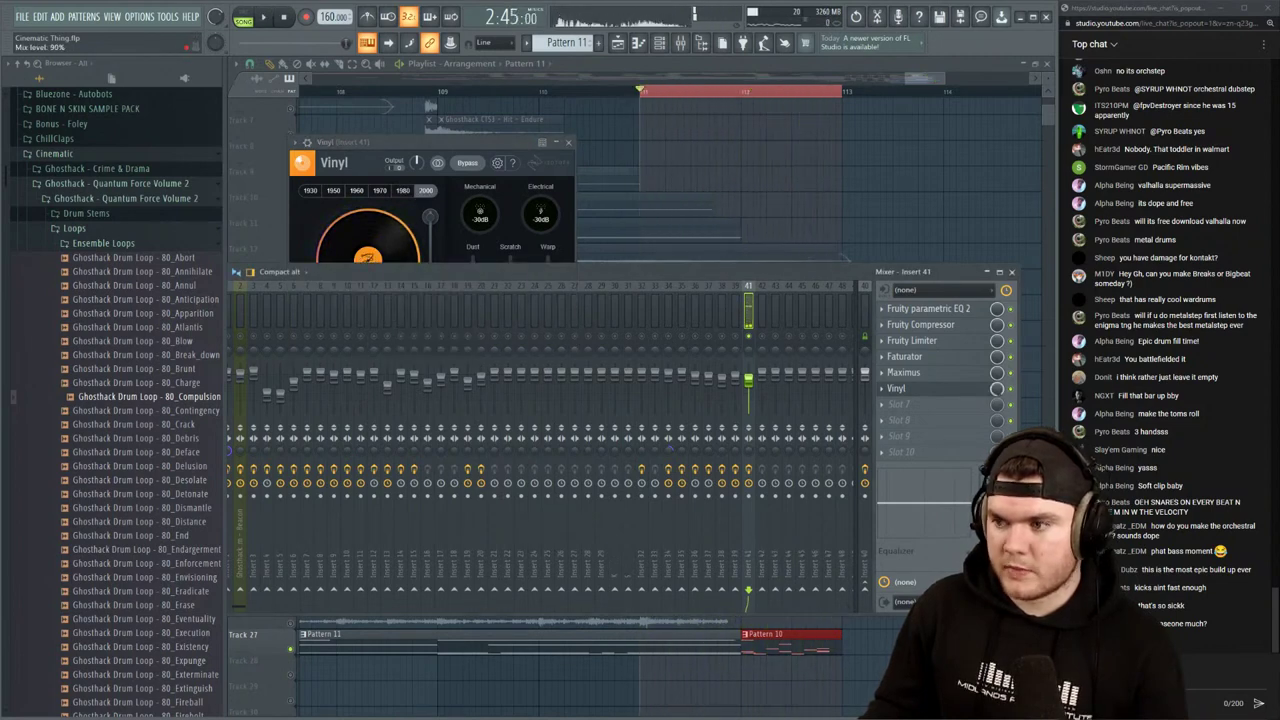
left_click(474, 148)
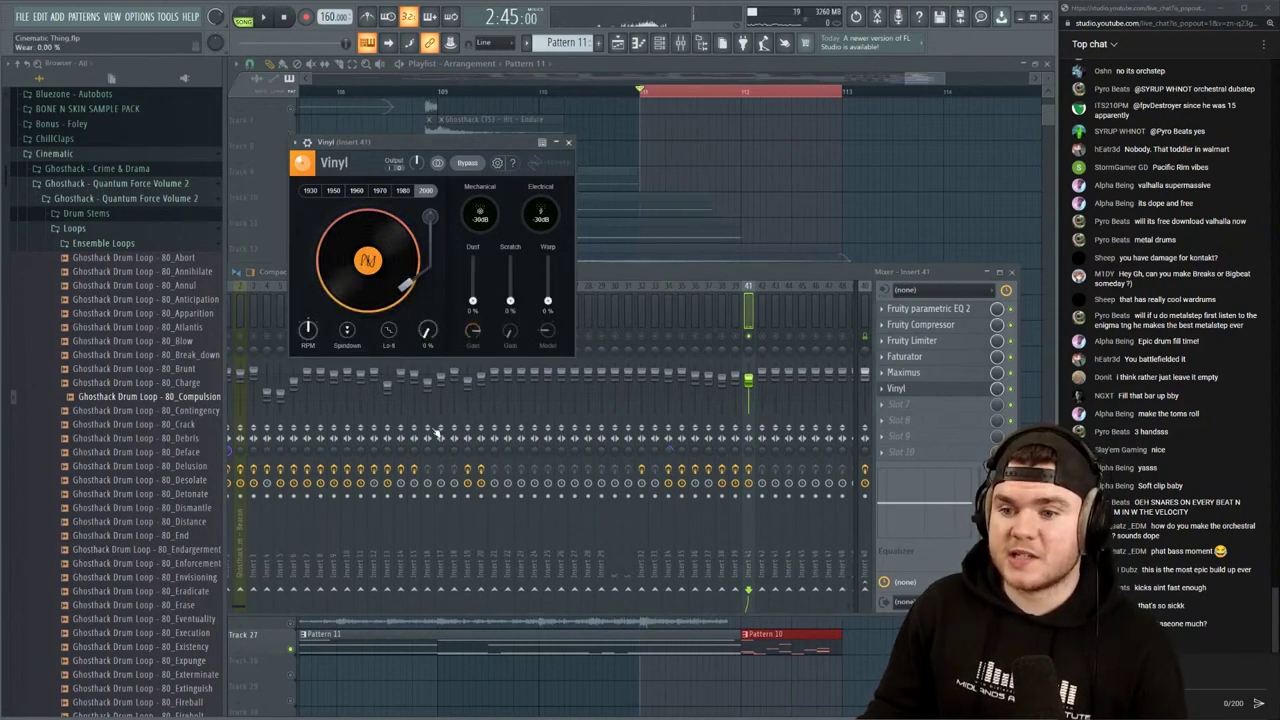
key("space")
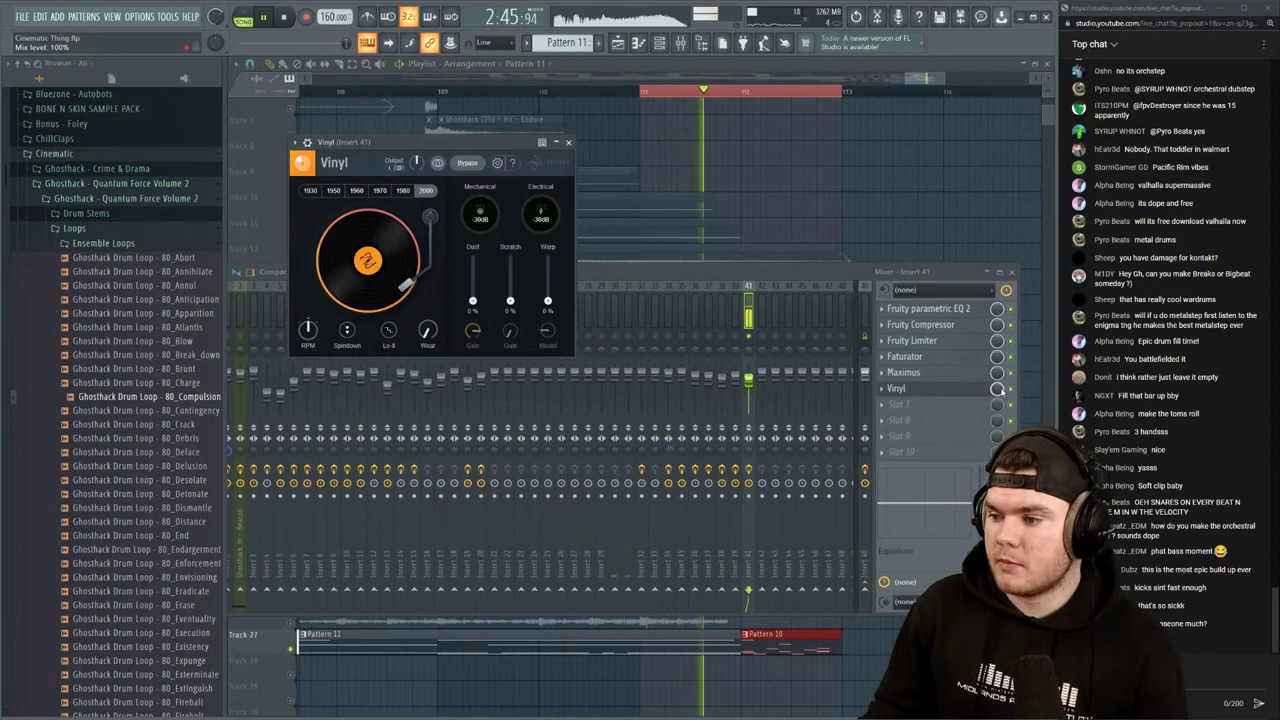
left_click_drag(997, 389, 997, 420)
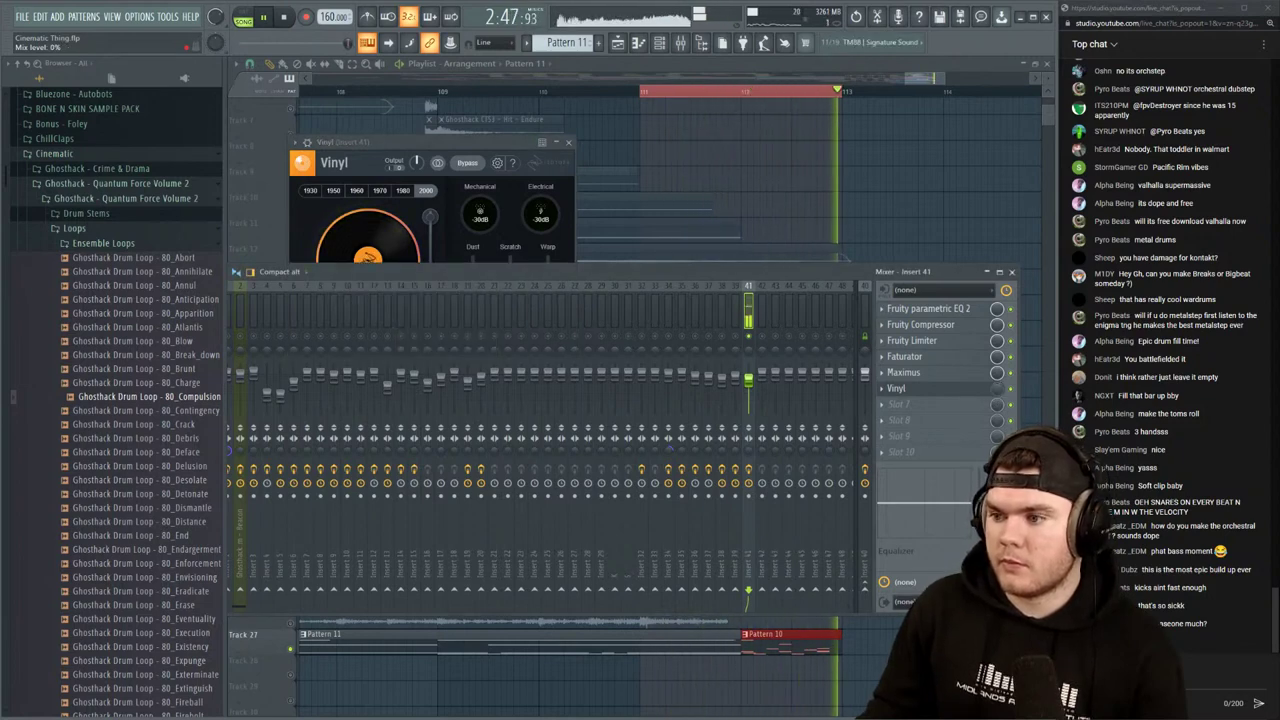
left_click(462, 143)
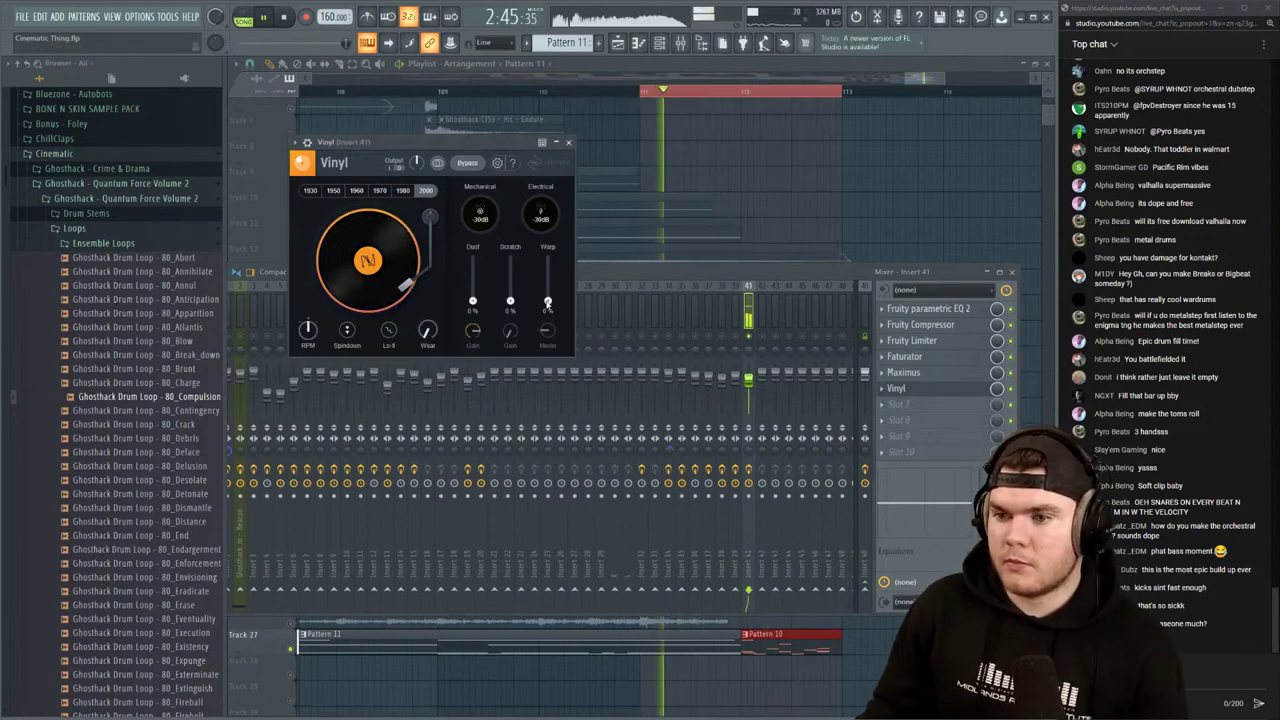
left_click_drag(548, 302, 548, 298)
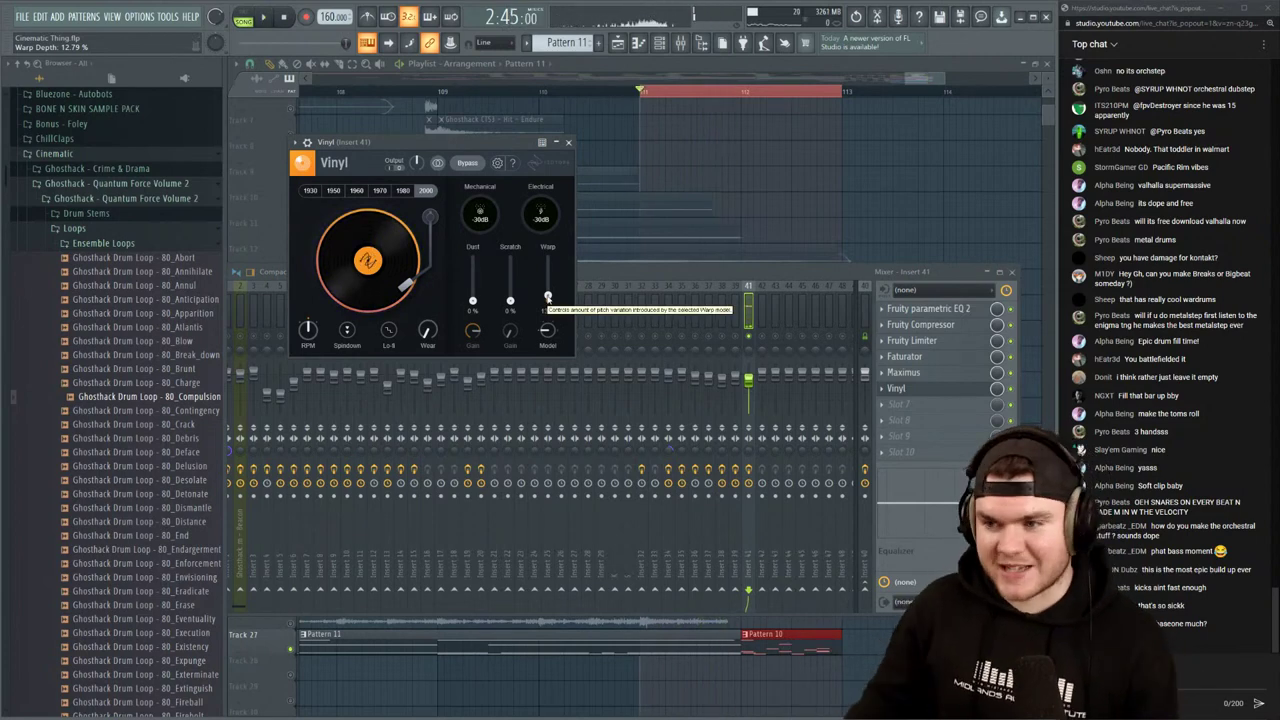
Create an automation clip for Vinyl's mix level on Insert 41 and play it with Tracks 27 and 28 soloed
left_click(895, 388)
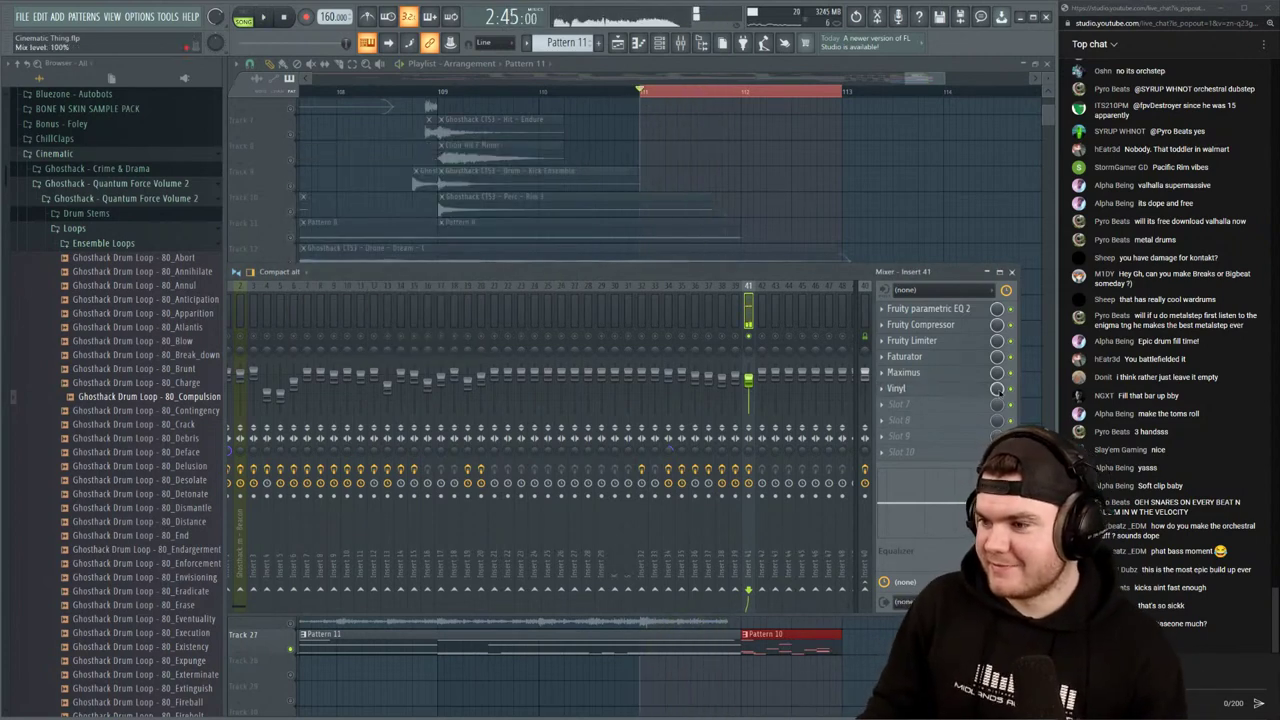
left_click(1036, 451)
key("F9")
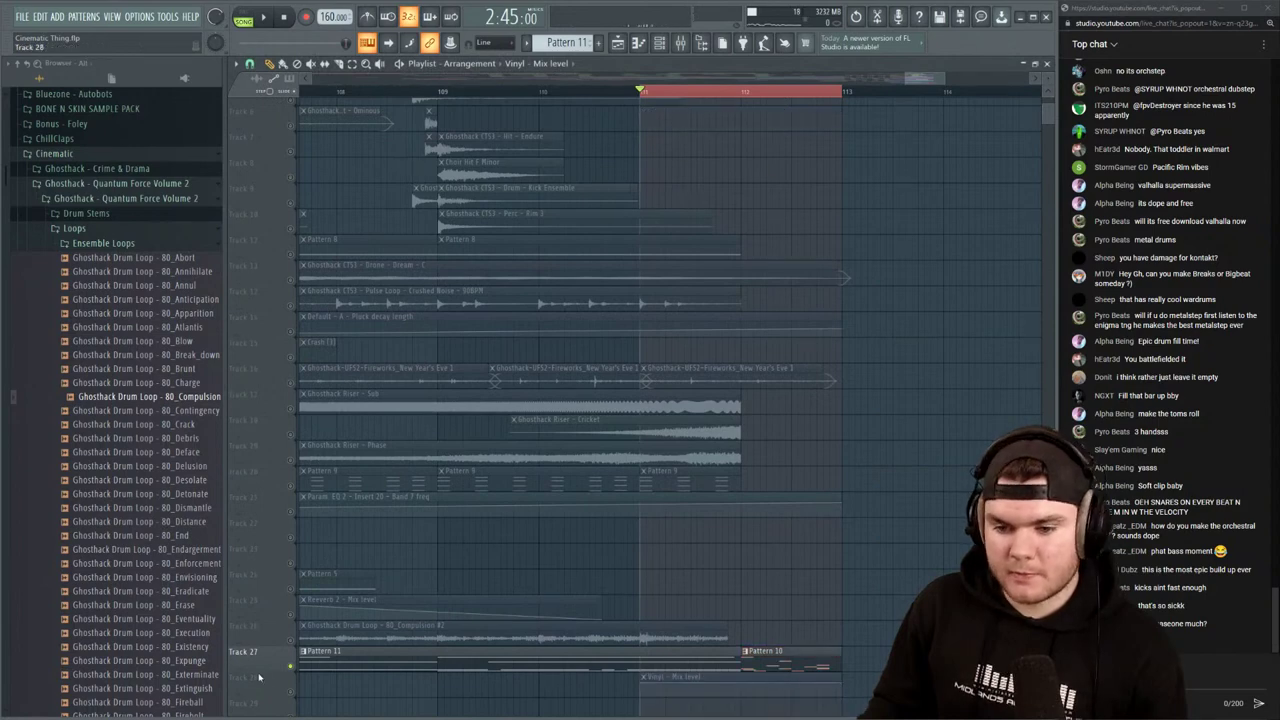
scroll(533, 558, "down", 3)
key("space")
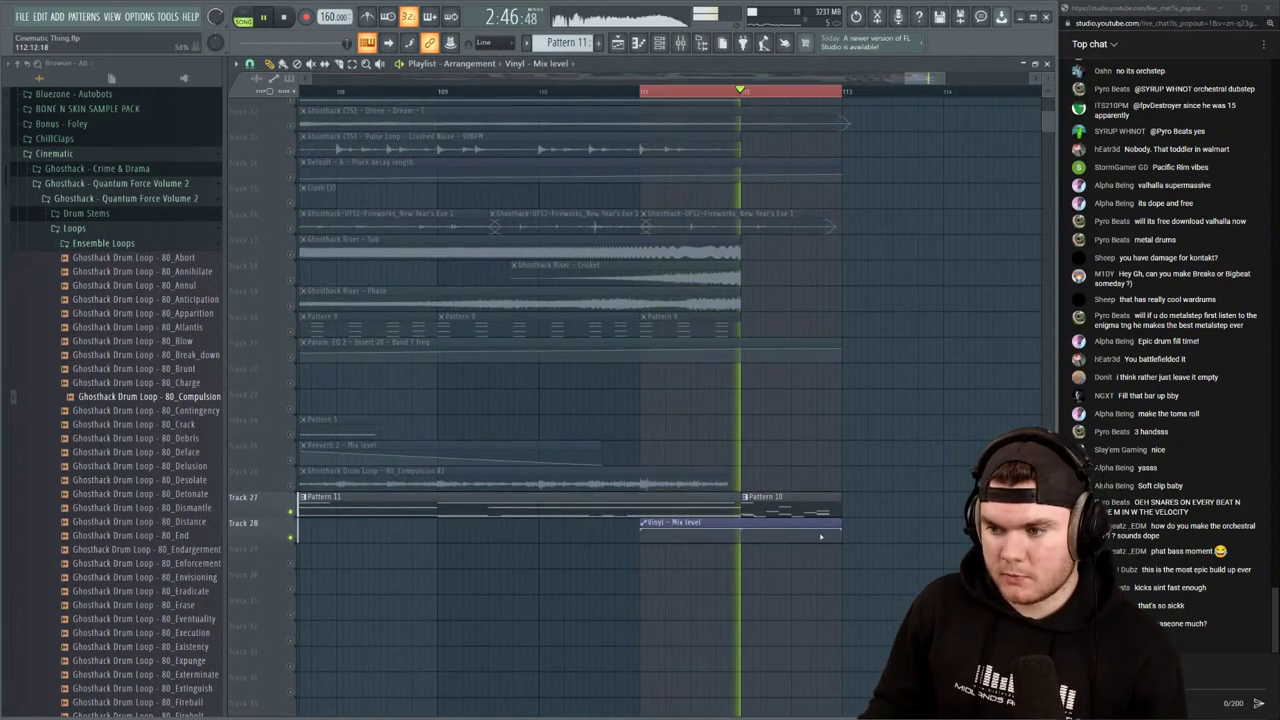
Shape the Vinyl mix level clip on Track 28 to hold level, then fall to its minimum near the end
left_click_drag(842, 532, 837, 544)
right_click(760, 542)
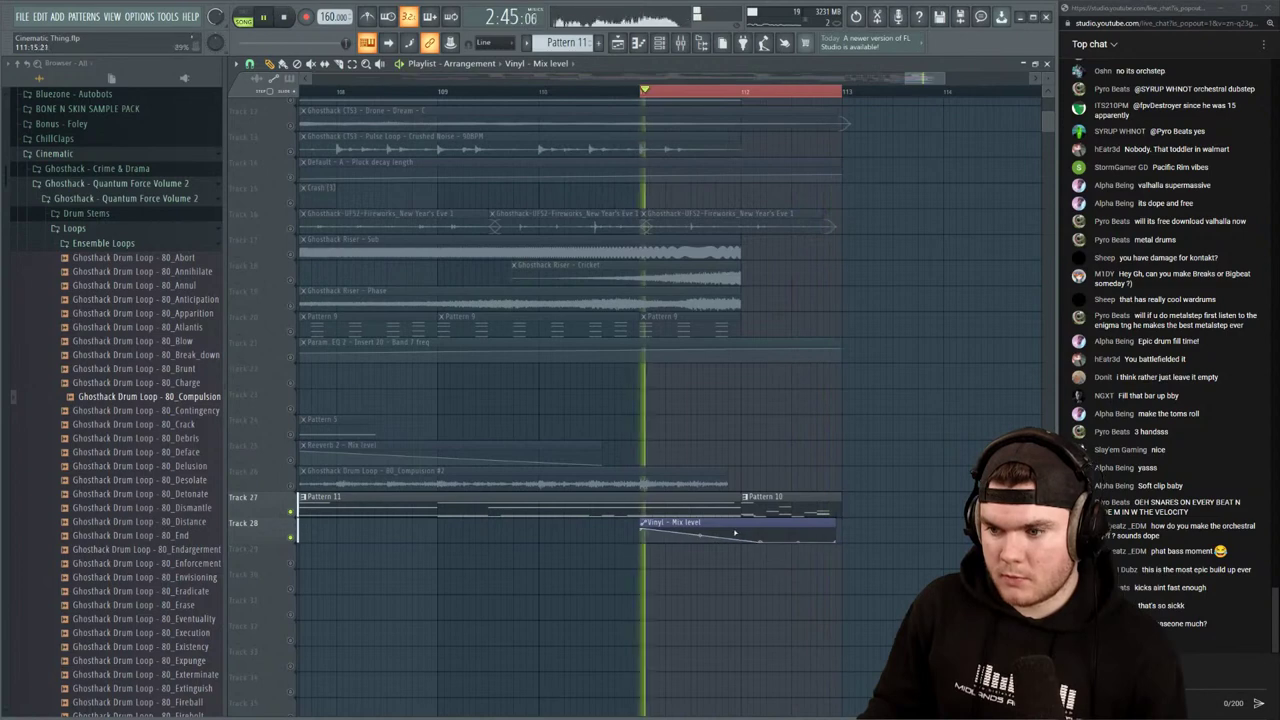
right_click(716, 529)
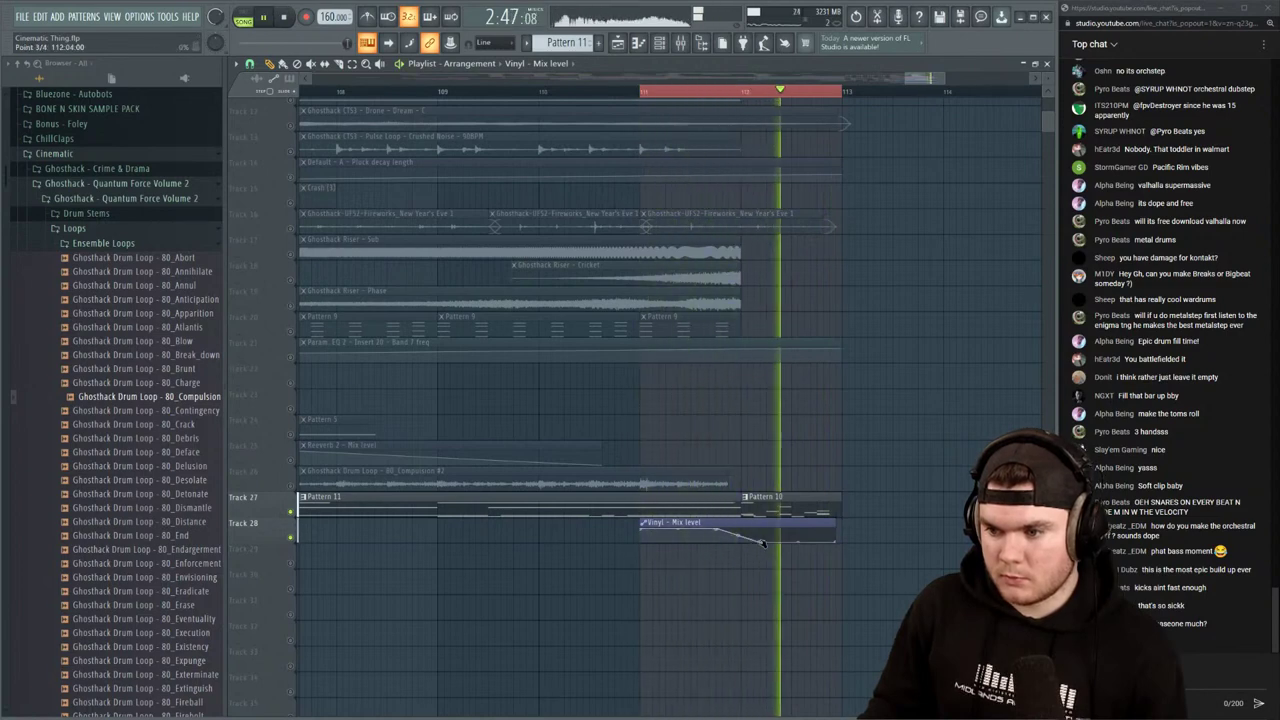
left_click_drag(761, 542, 777, 545)
key("space")
right_click(776, 542)
left_click(795, 509)
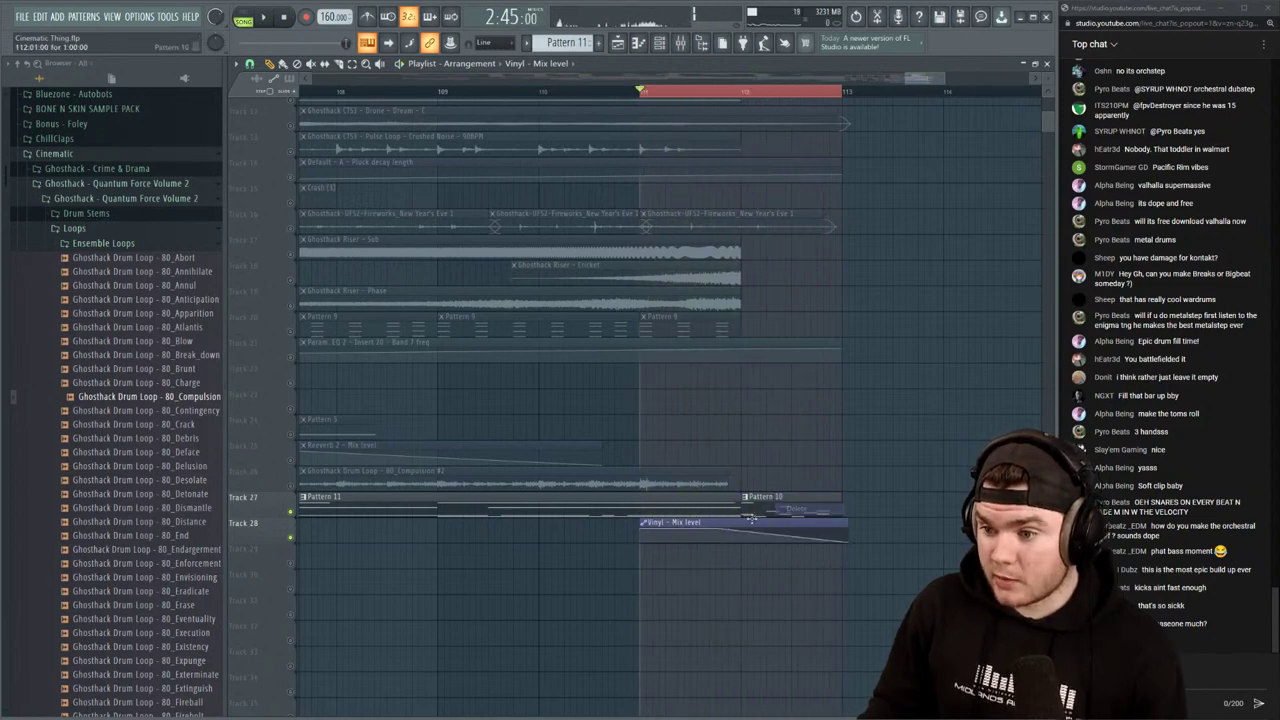
Start the mix level drop at bar 112, end it at 0% on bar 113, and curve the segment between them
key("space")
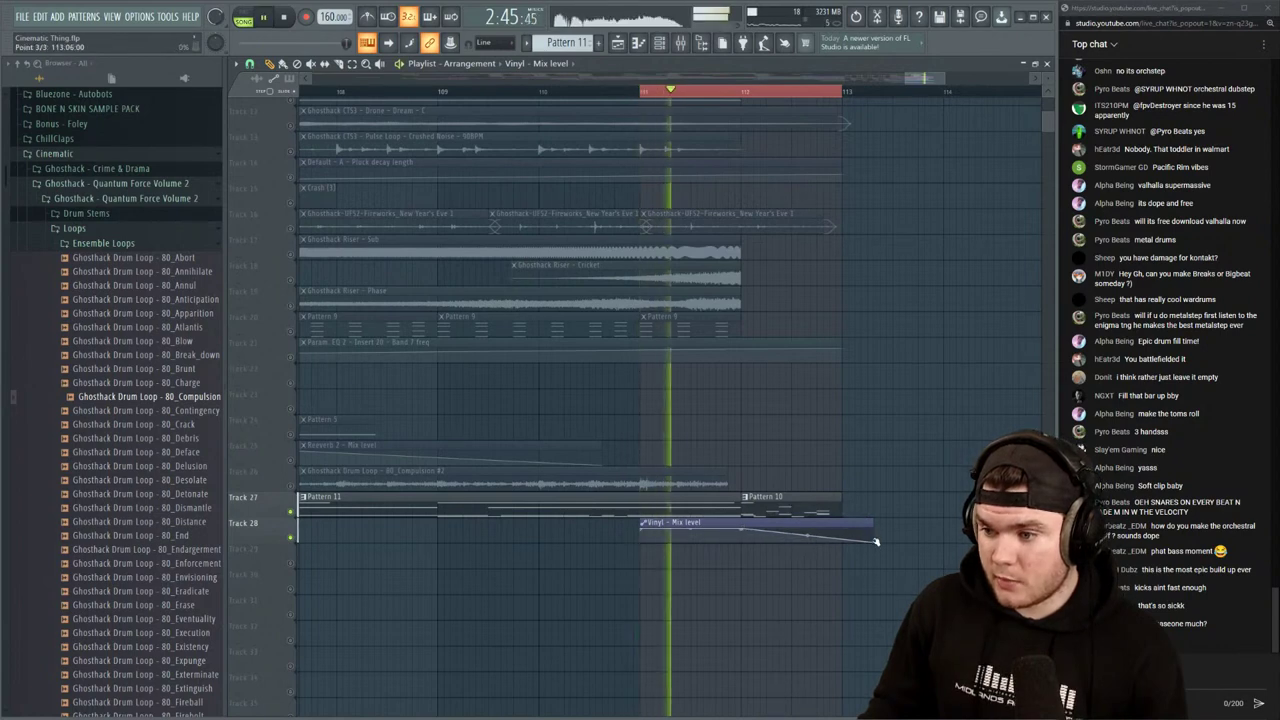
left_click_drag(872, 533, 842, 540)
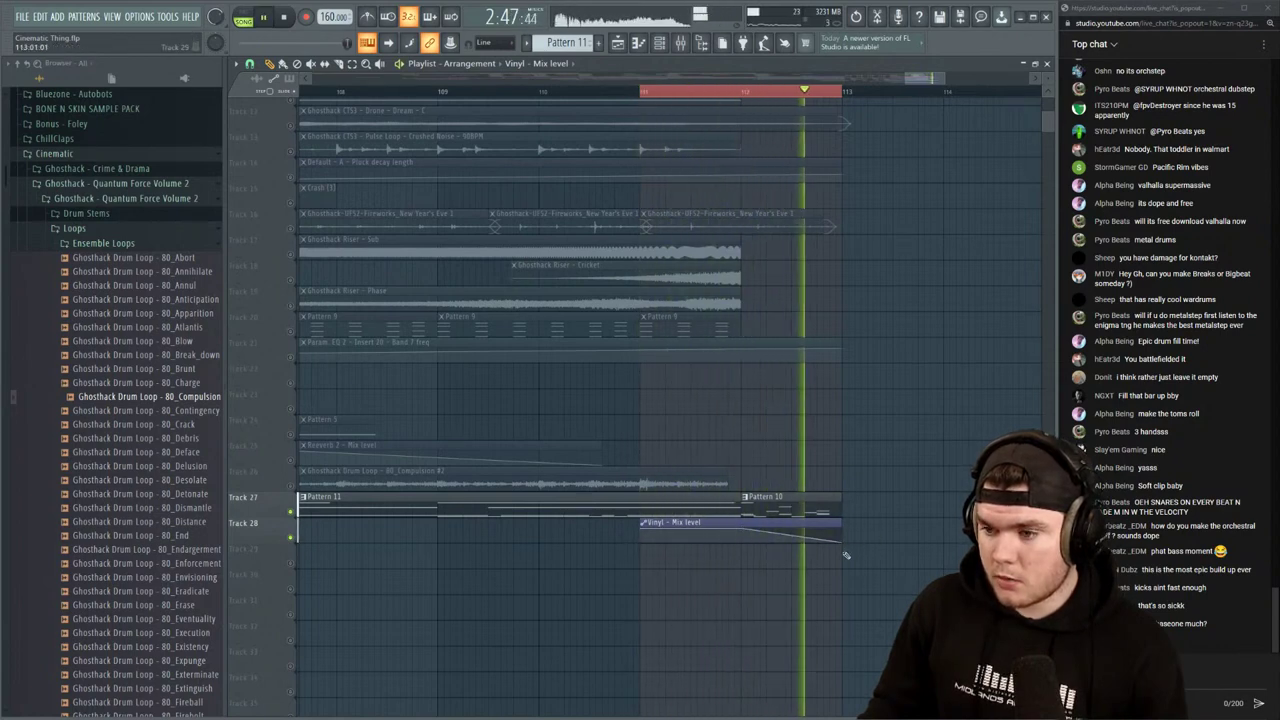
key("space")
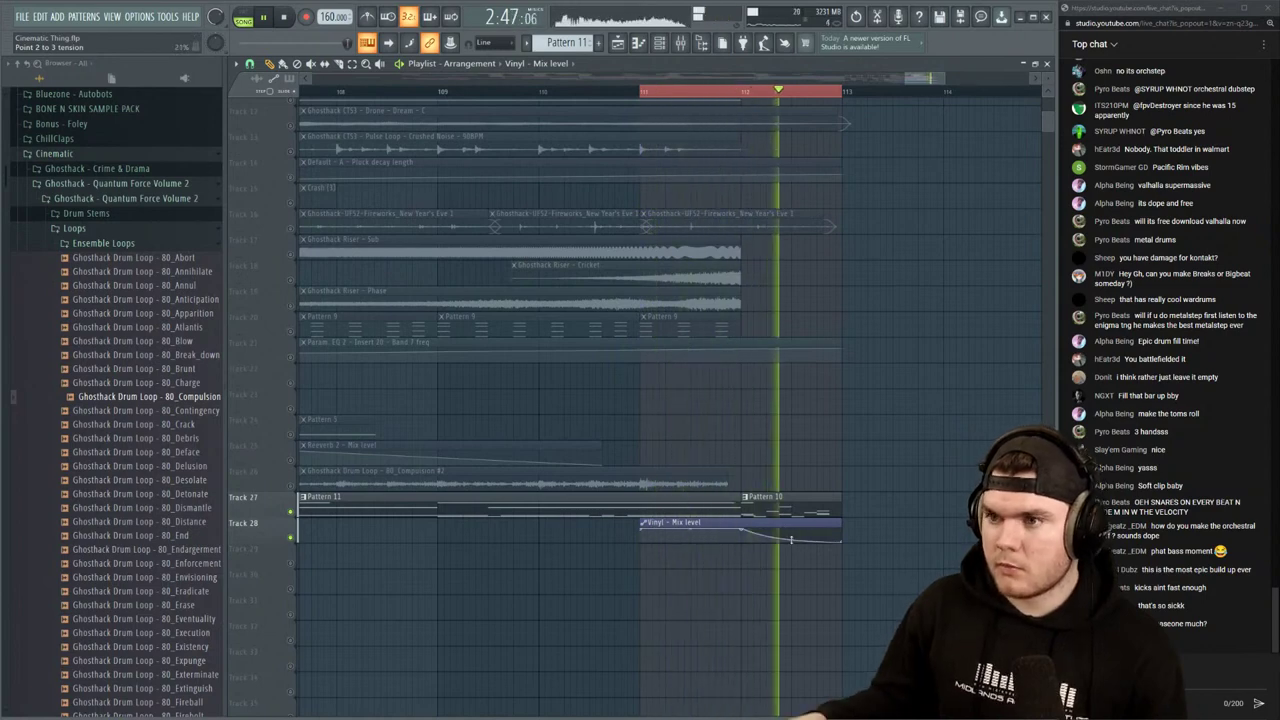
key("space")
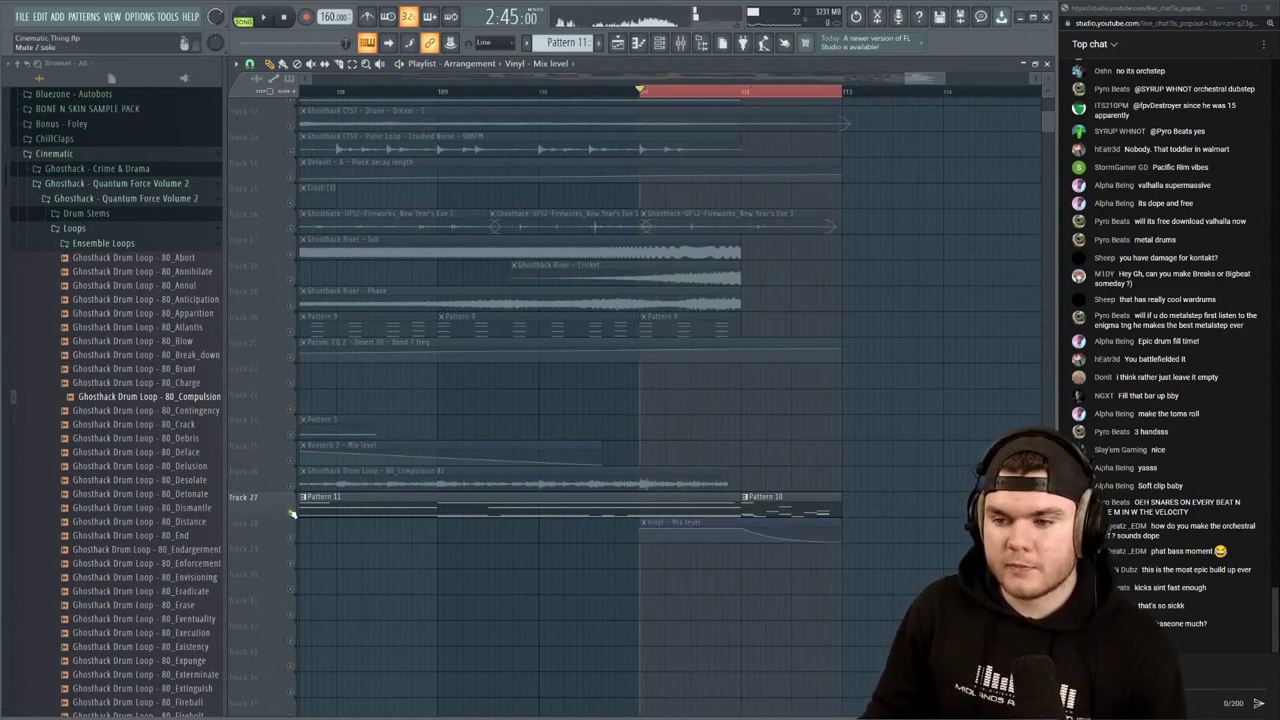
Unsolo the tracks, clear the time selection, and place a one-bar Vinyl mix level clip at bar 105 on Track 28
right_click(292, 513)
left_click_drag(643, 93, 650, 106)
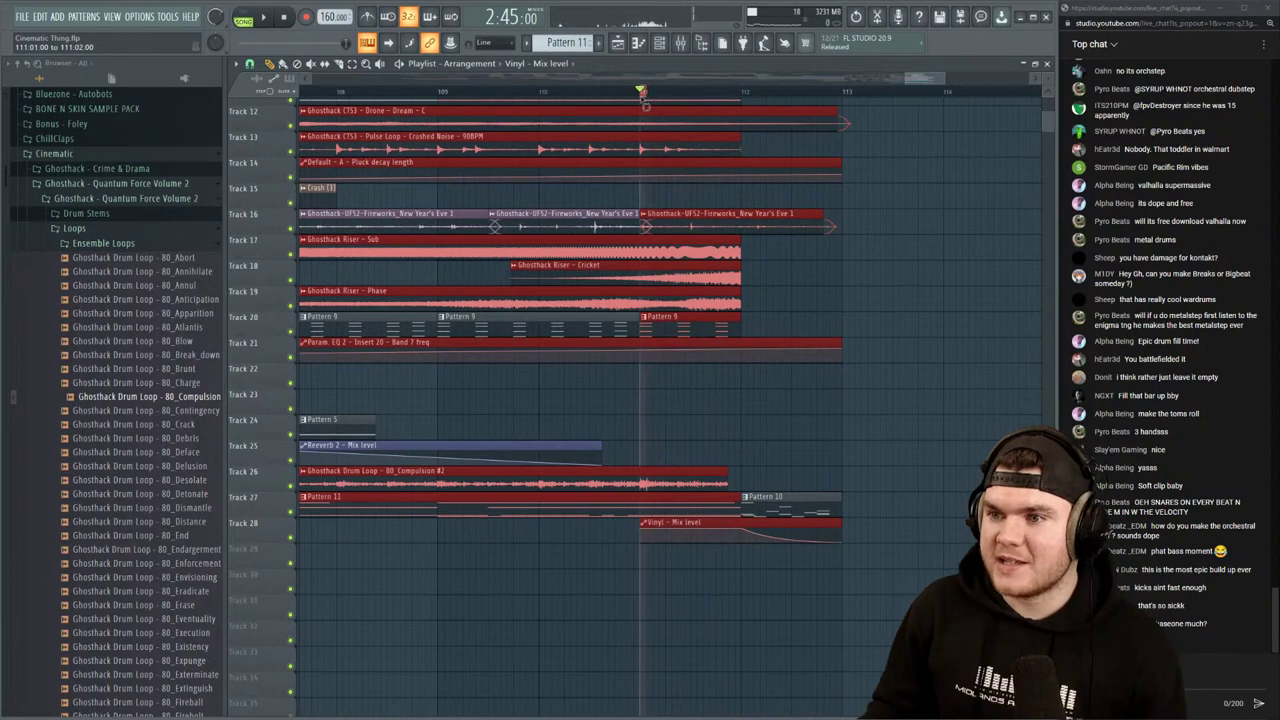
scroll(648, 100, "down", 5)
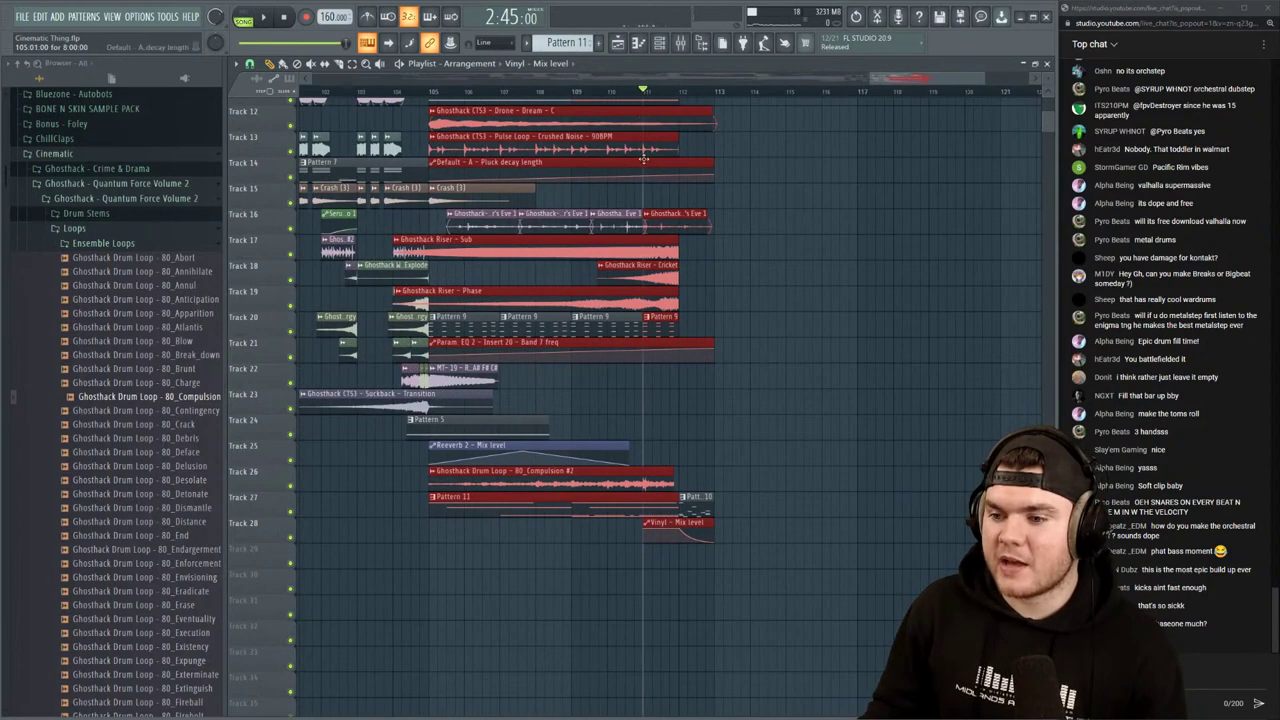
left_click(764, 345)
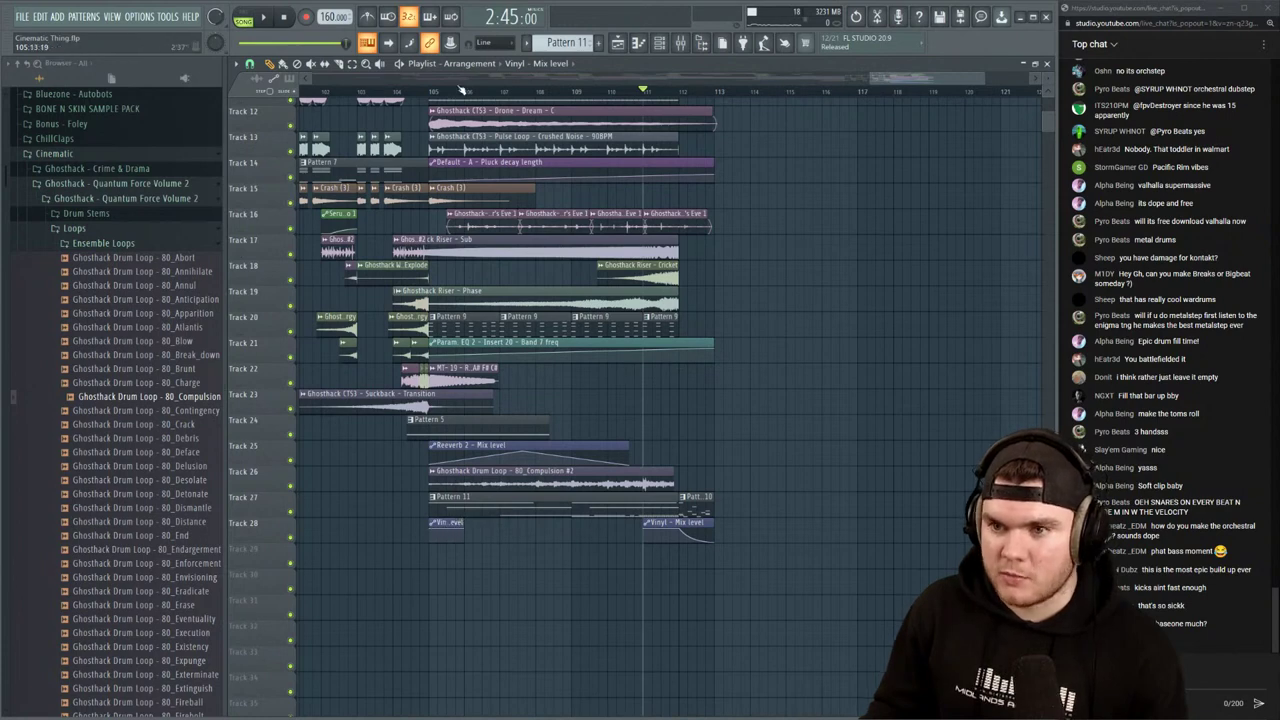
Play the full build-up with all tracks from just before bar 104, checking the mixer levels
key("space")
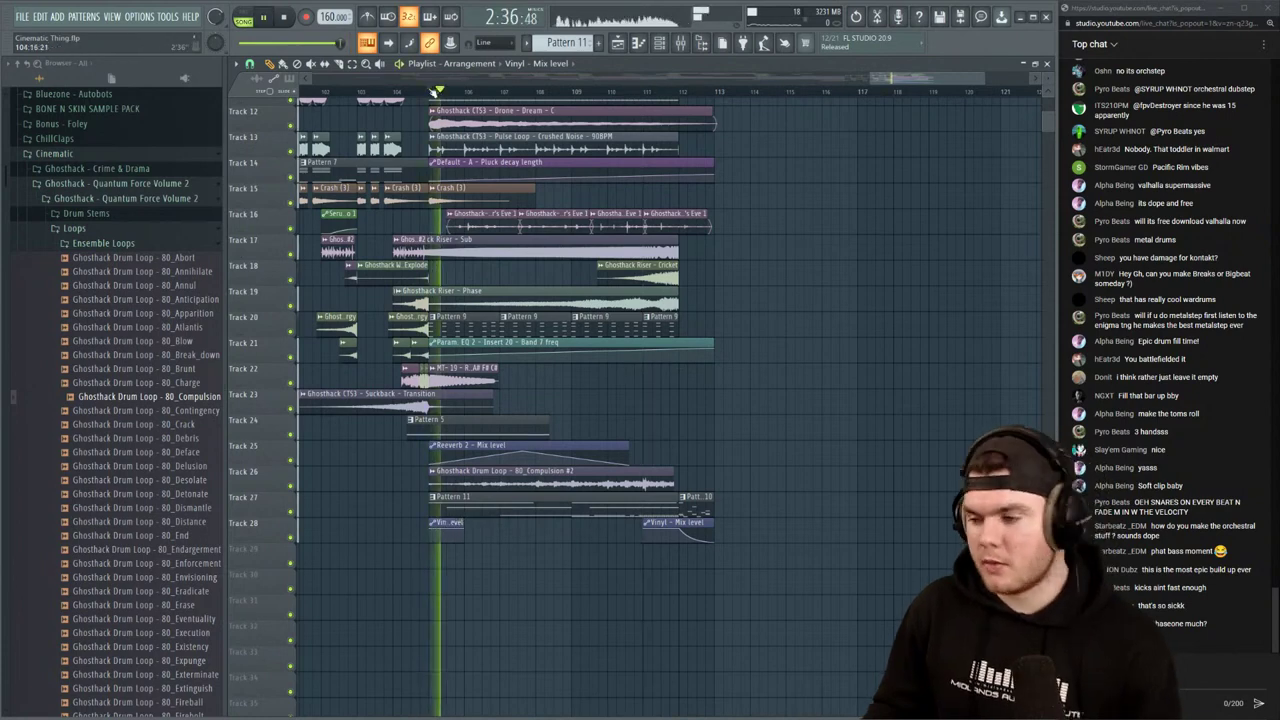
left_click(401, 88)
key("F9")
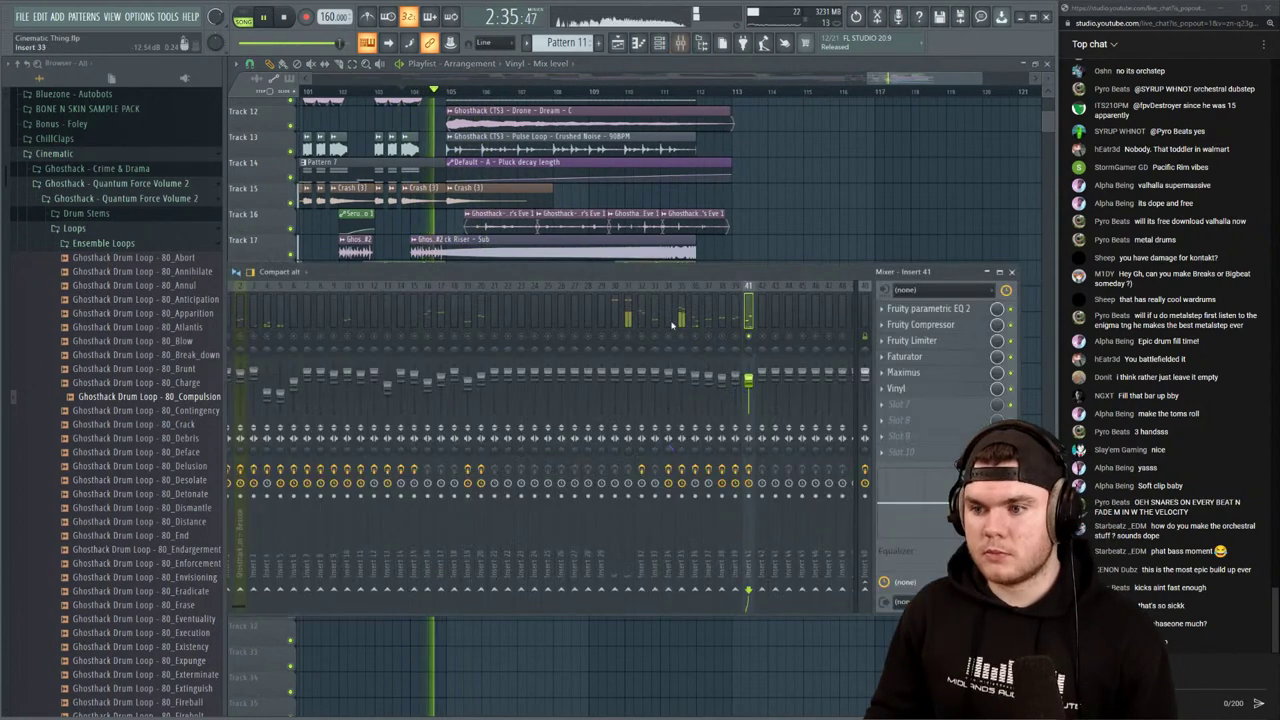
key("space")
key("F9")
scroll(791, 183, "up", 5)
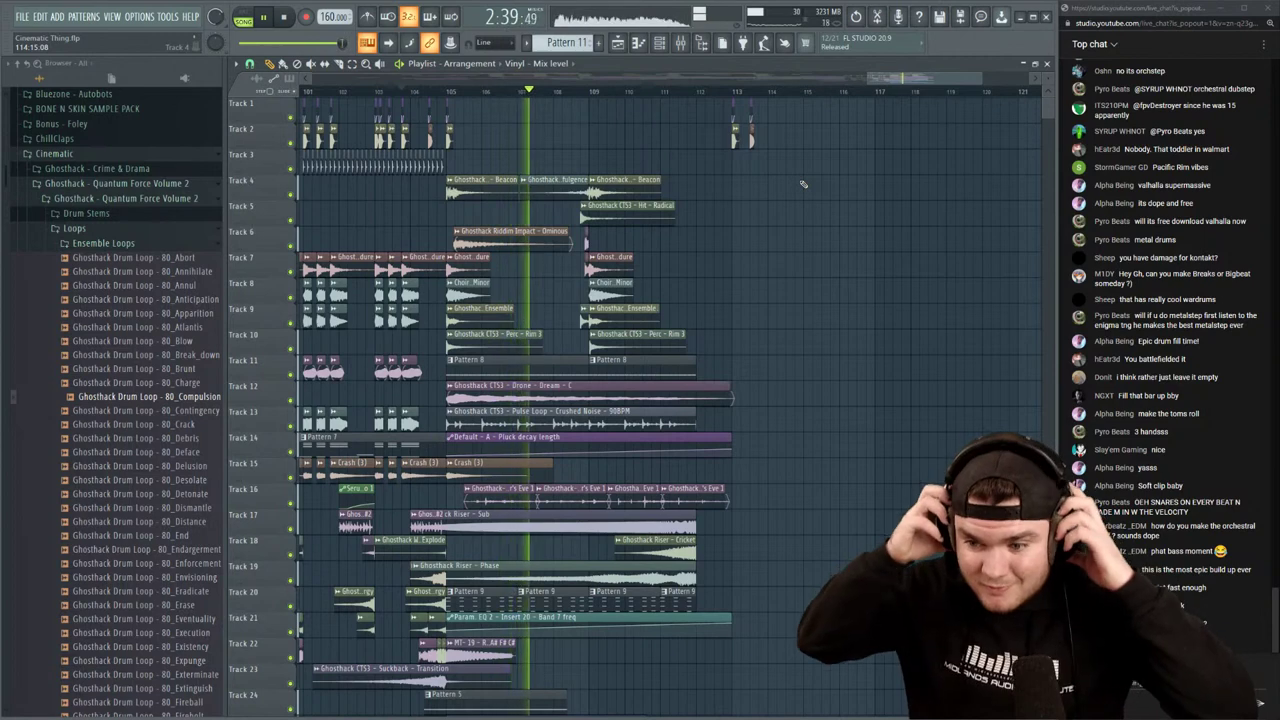
scroll(801, 195, "down", 3)
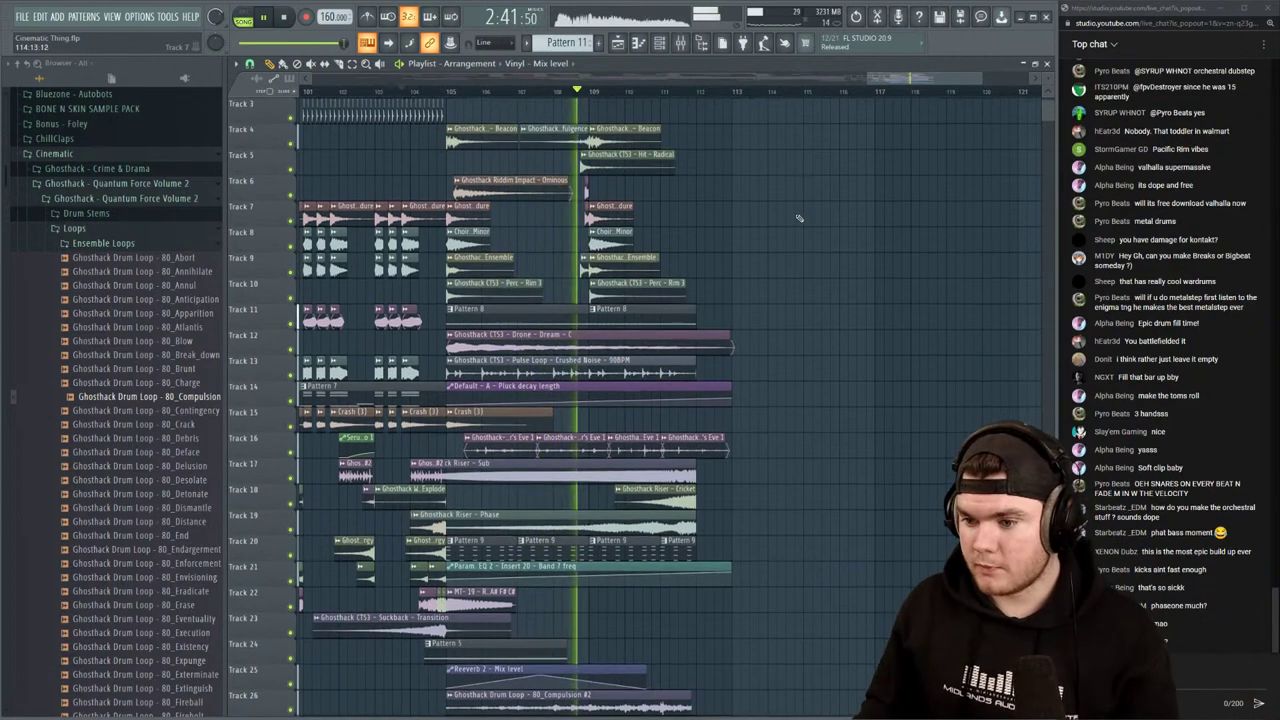
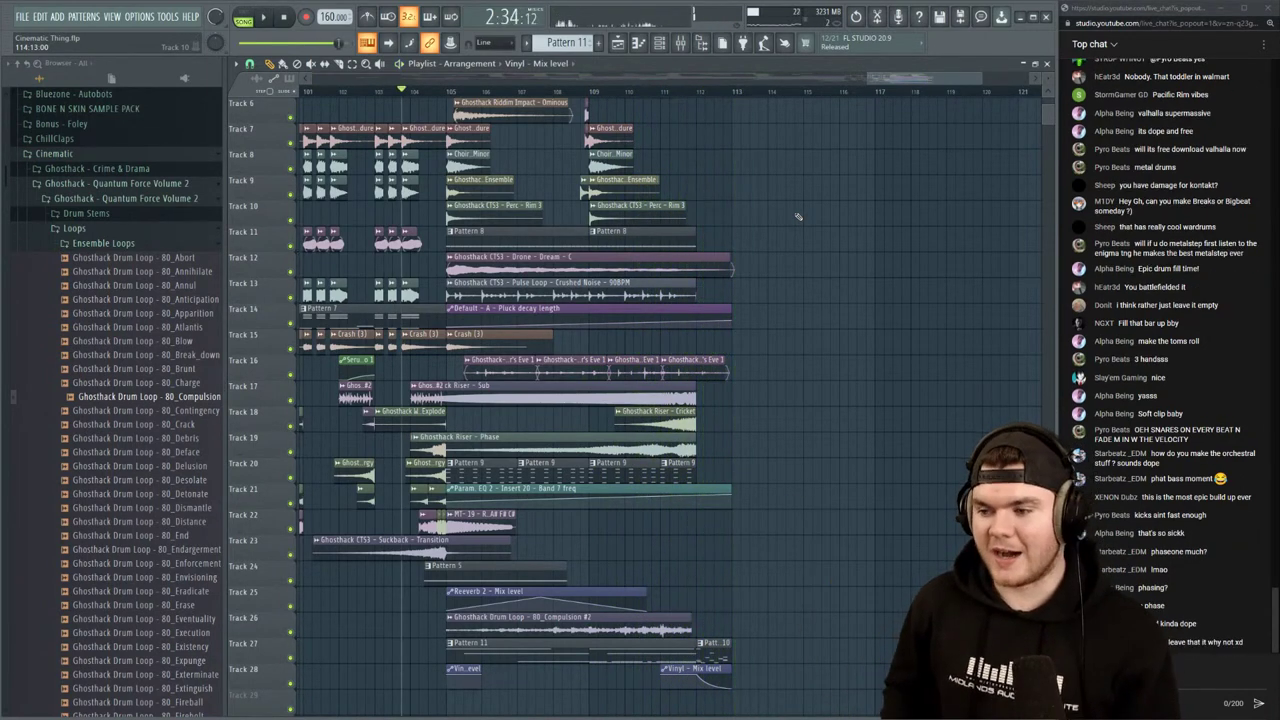
Play the arrangement from bar 97 to hear the section ahead of the build-up
scroll(798, 216, "up", 5)
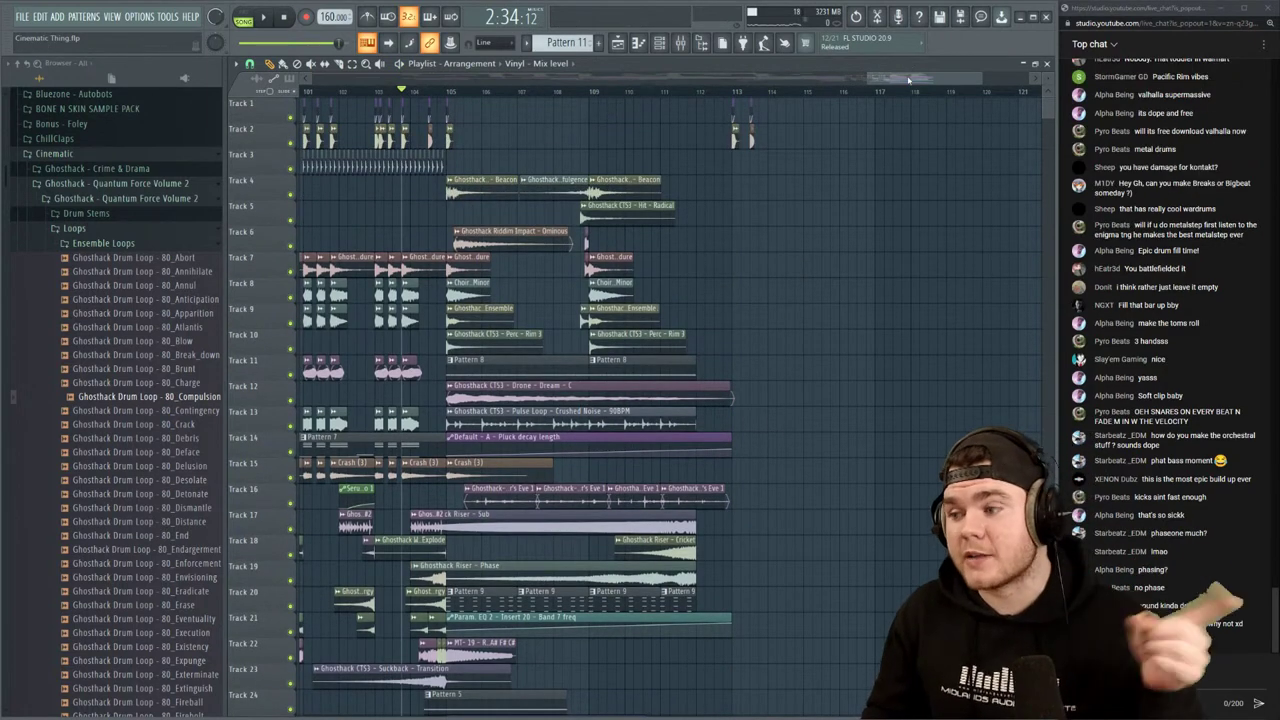
left_click_drag(908, 80, 873, 91)
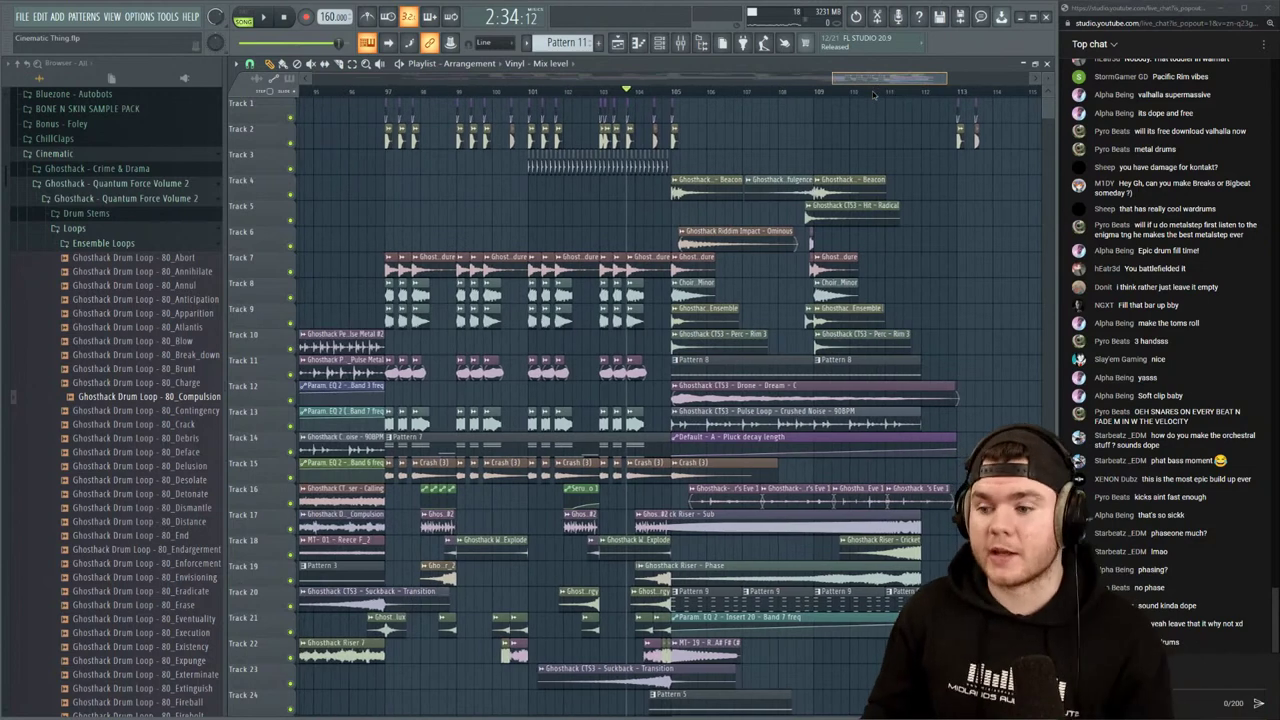
scroll(855, 95, "down", 3)
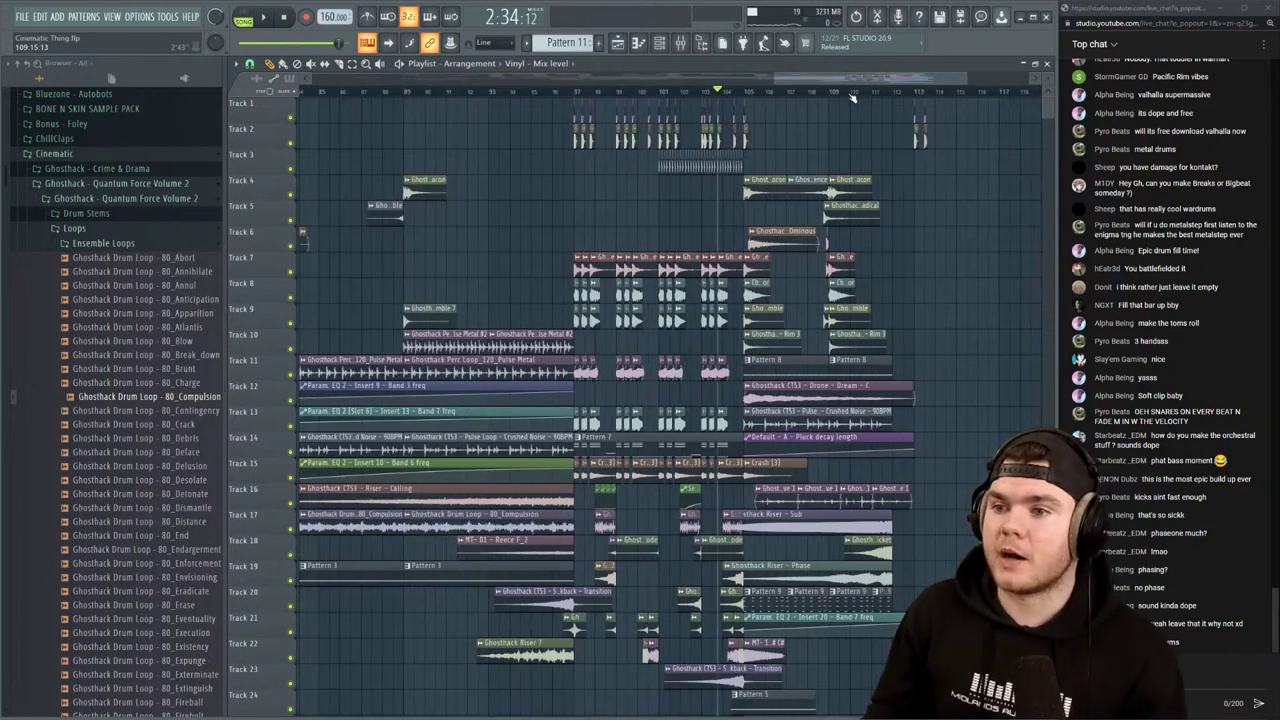
left_click(557, 91)
key("space")
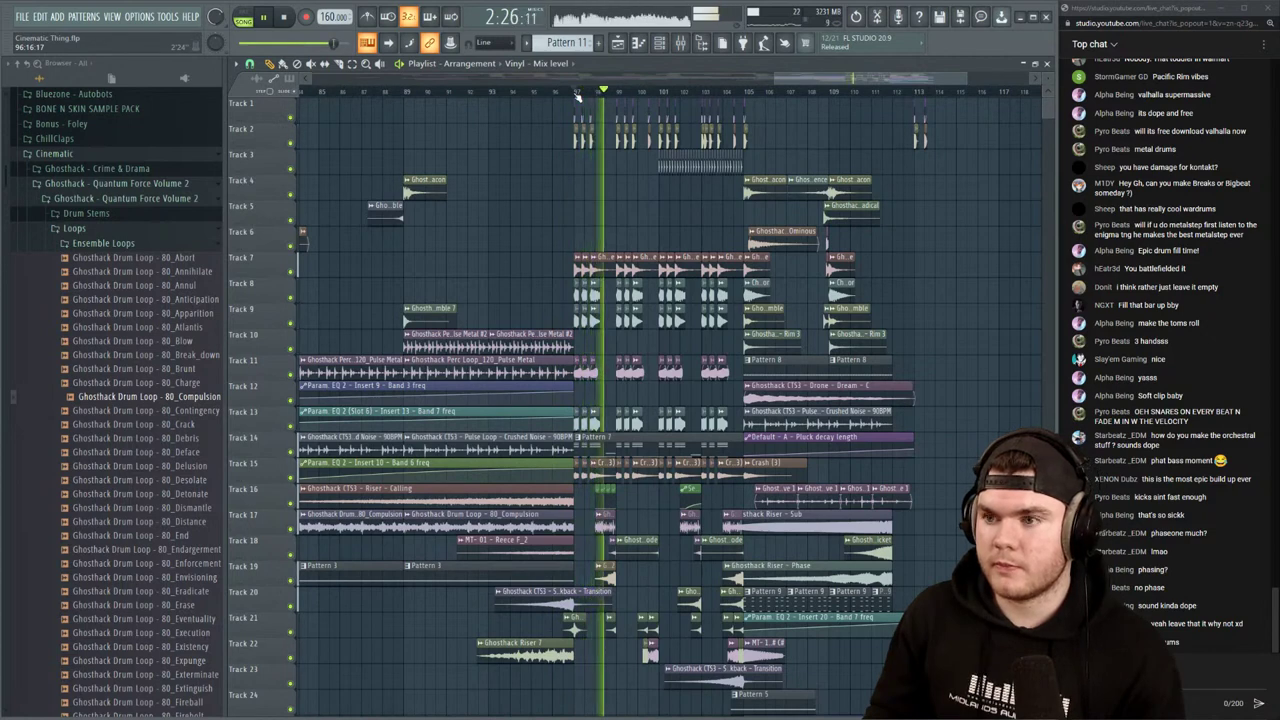
Open the Crash (3) clip's settings, solo its mixer Insert 20, and play from bar 97
double_click(602, 464)
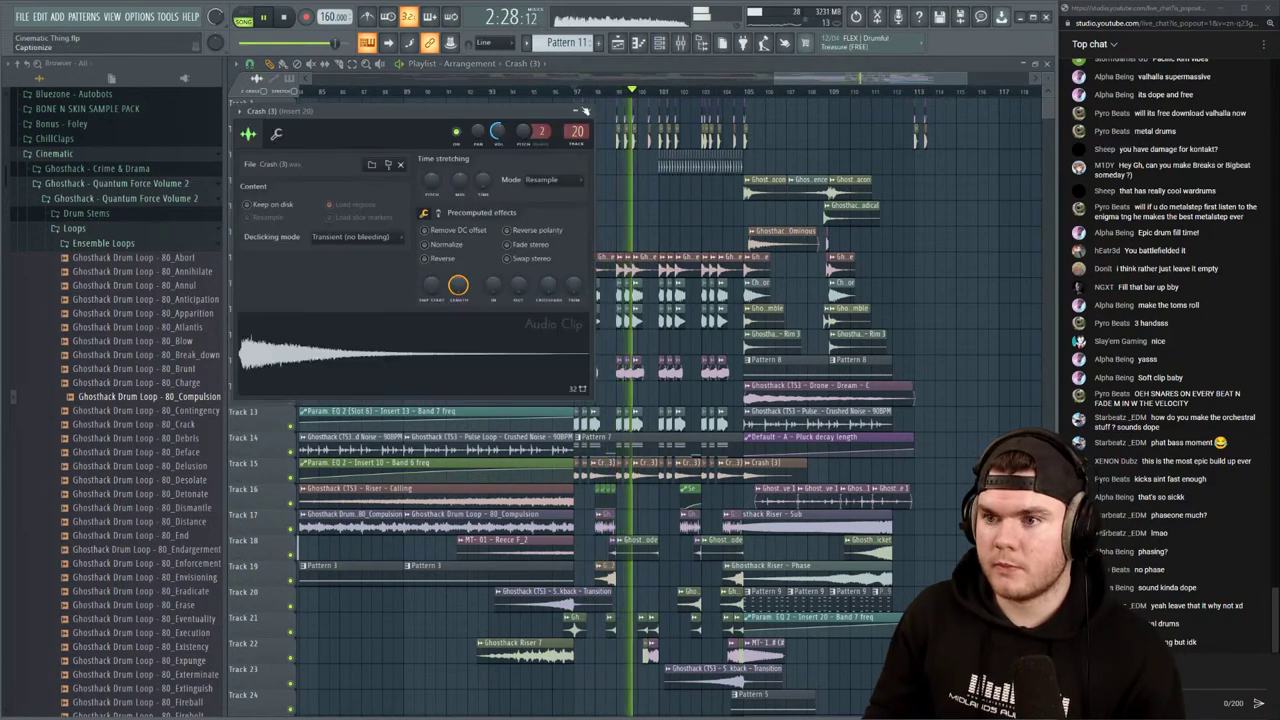
key("space")
left_click(679, 43)
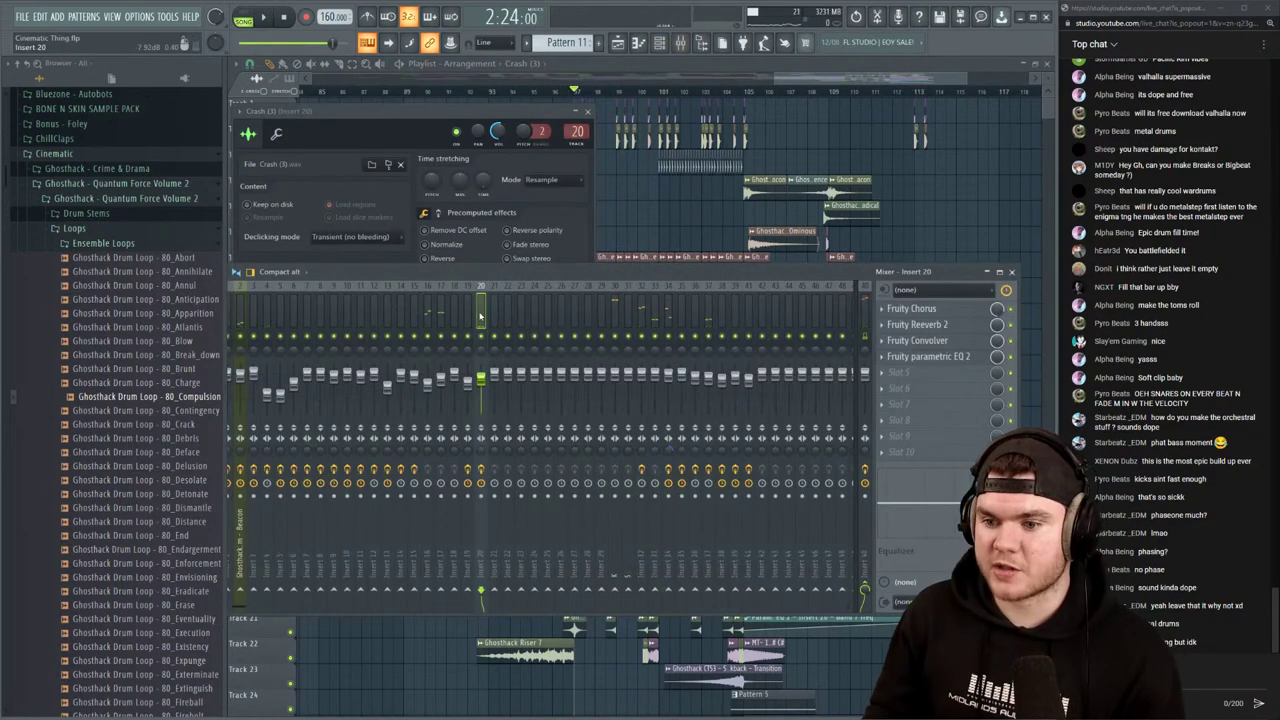
right_click(488, 340)
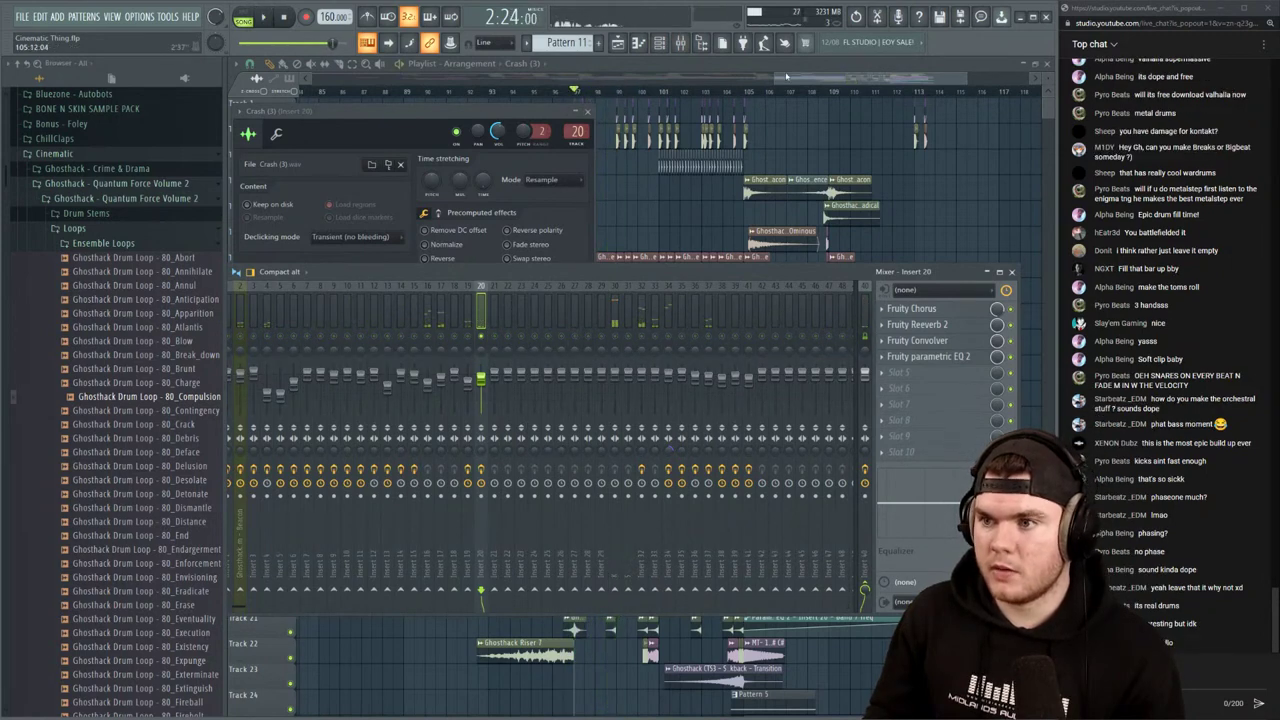
key("F12")
key("space")
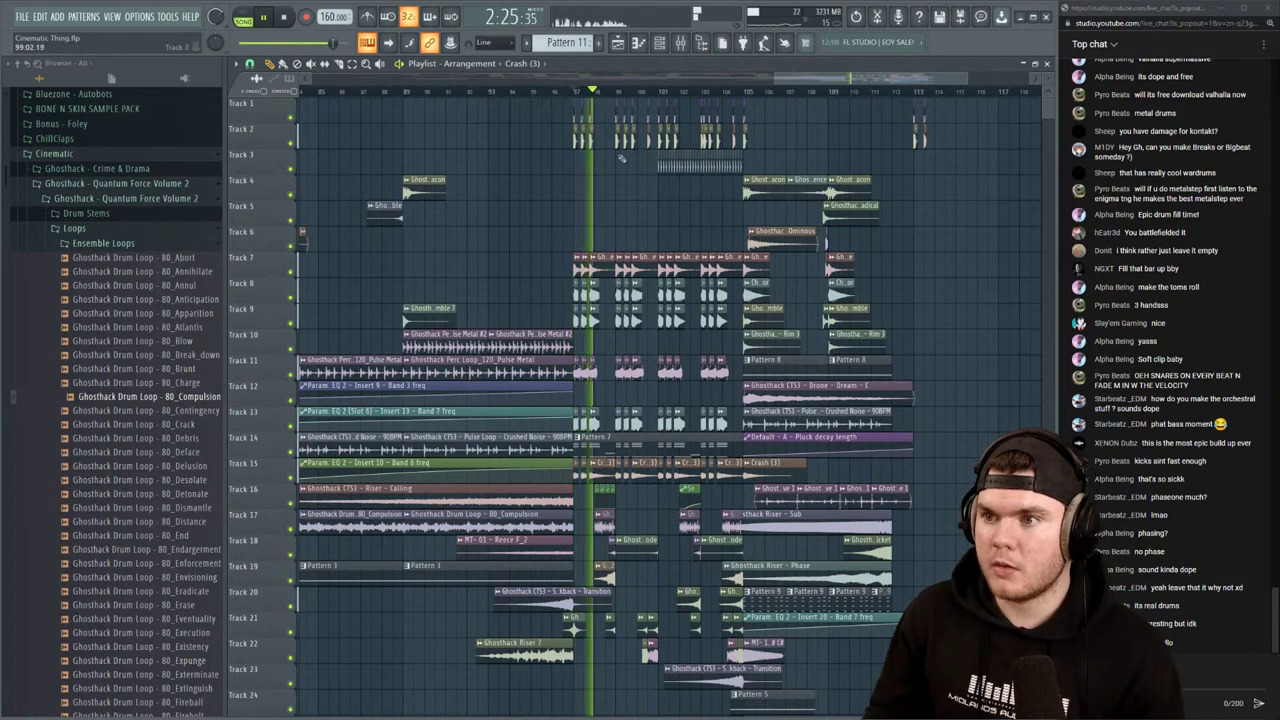
key("space")
Play the soloed crash from bar 97 and inspect the Fruity parametric EQ 2 on its mixer Insert 20
key("F9")
key("space")
key("space")
key("F9")
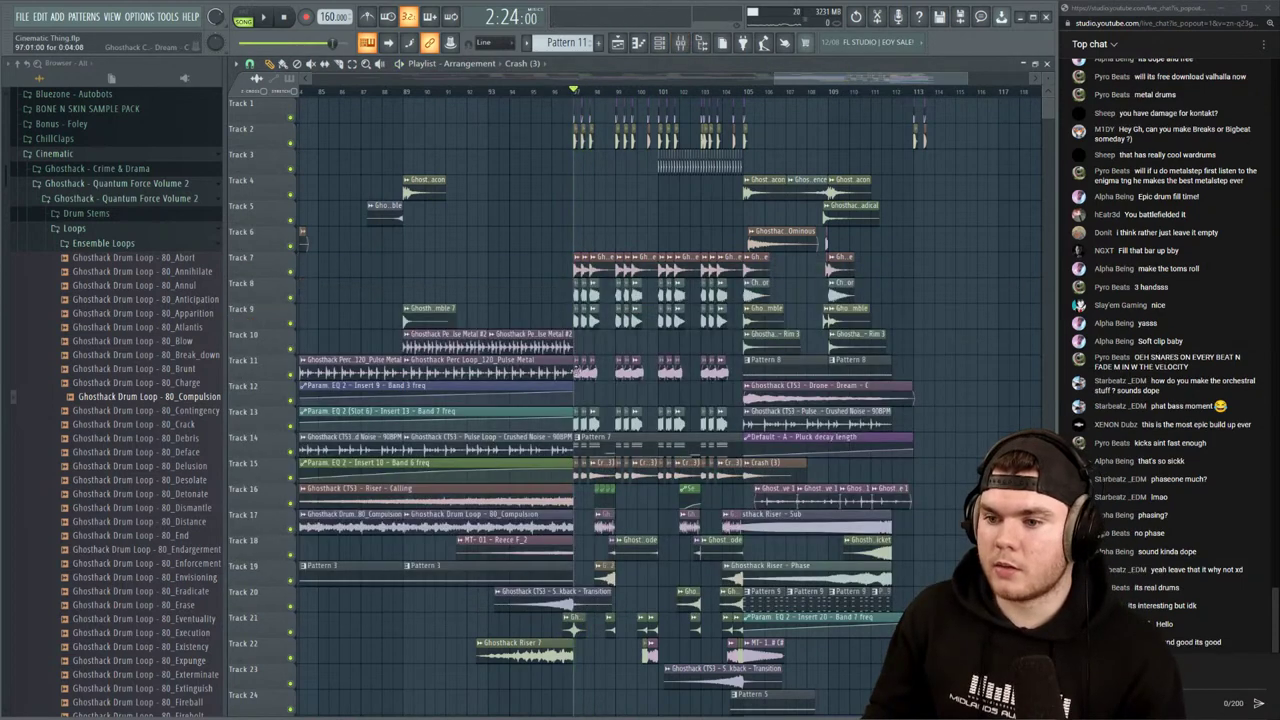
double_click(578, 473)
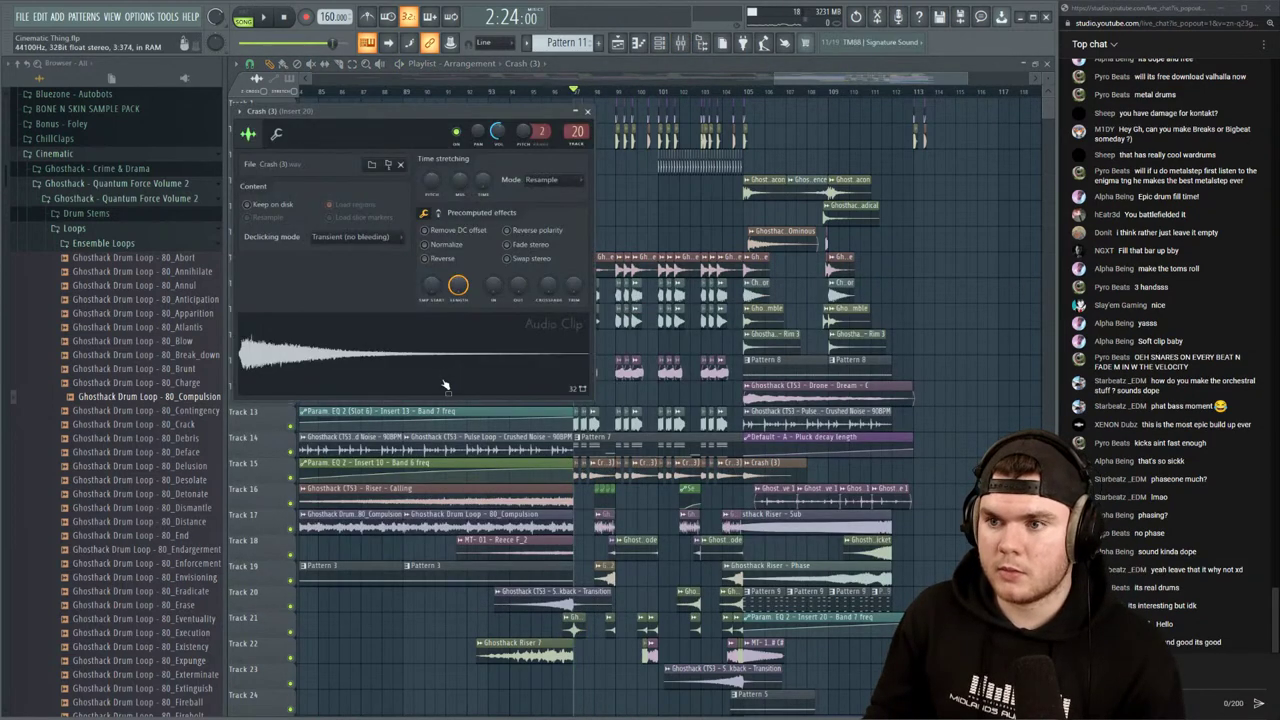
left_click(680, 44)
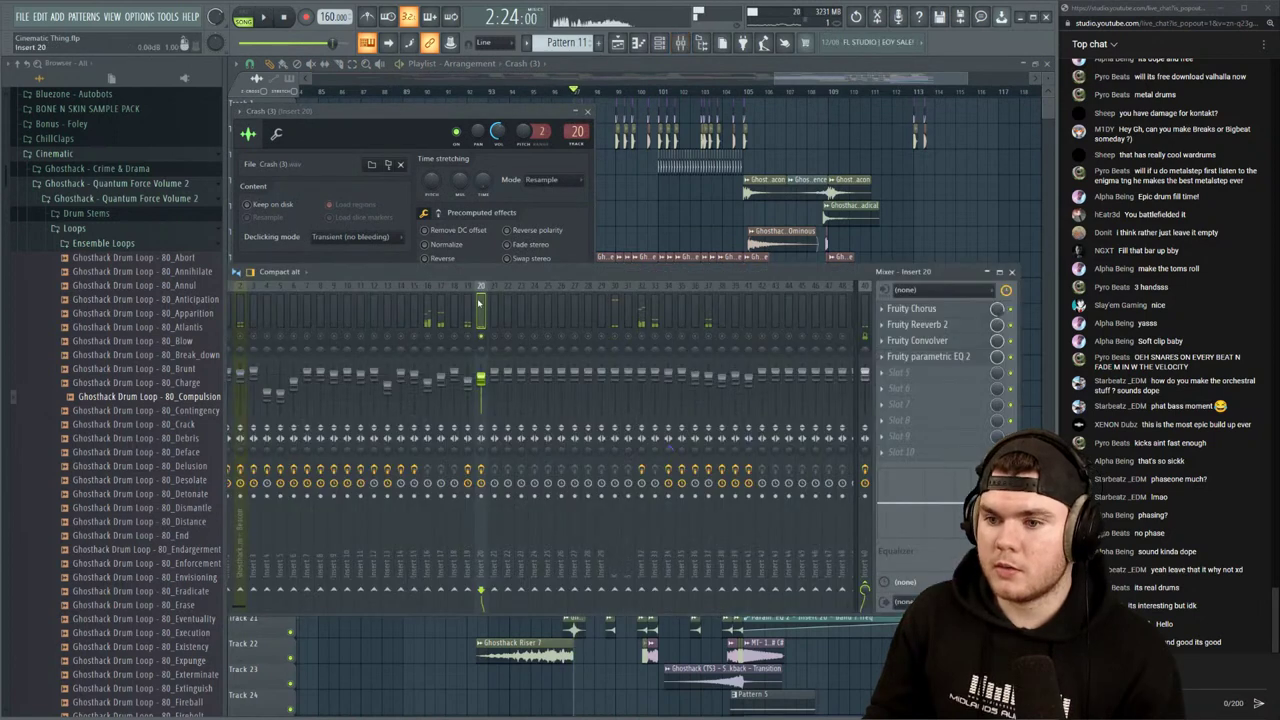
left_click(940, 356)
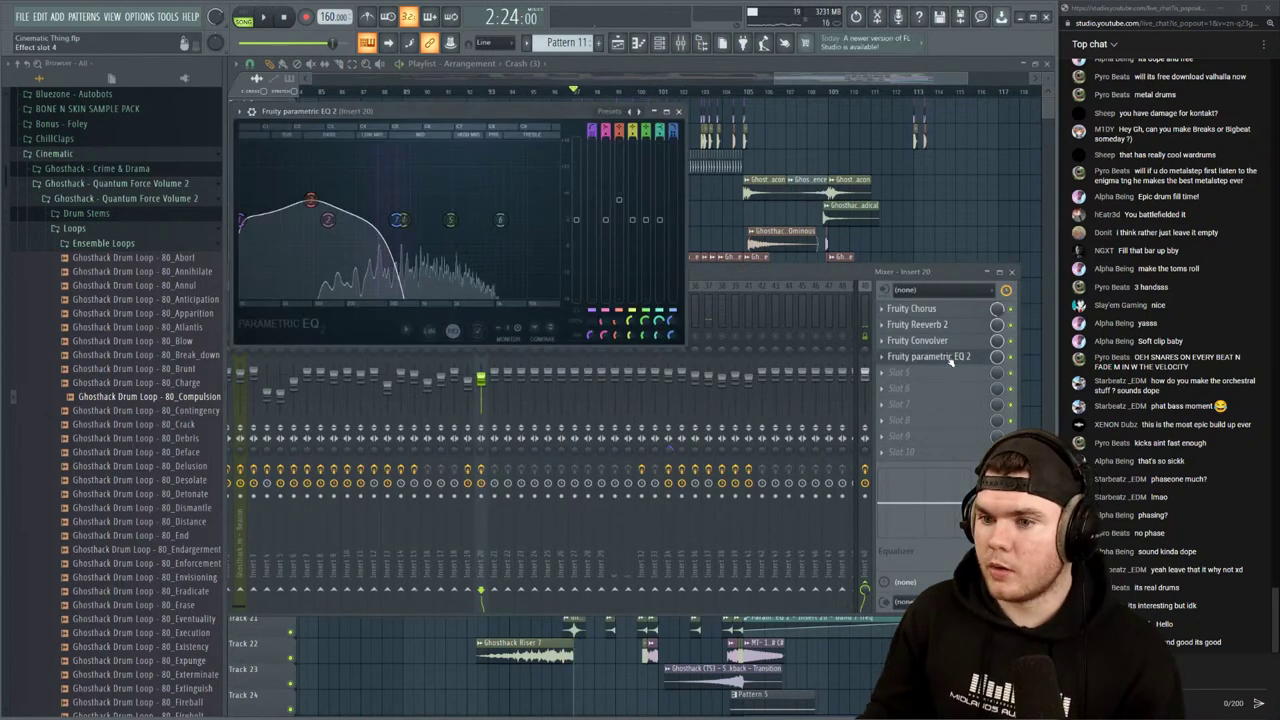
key("space")
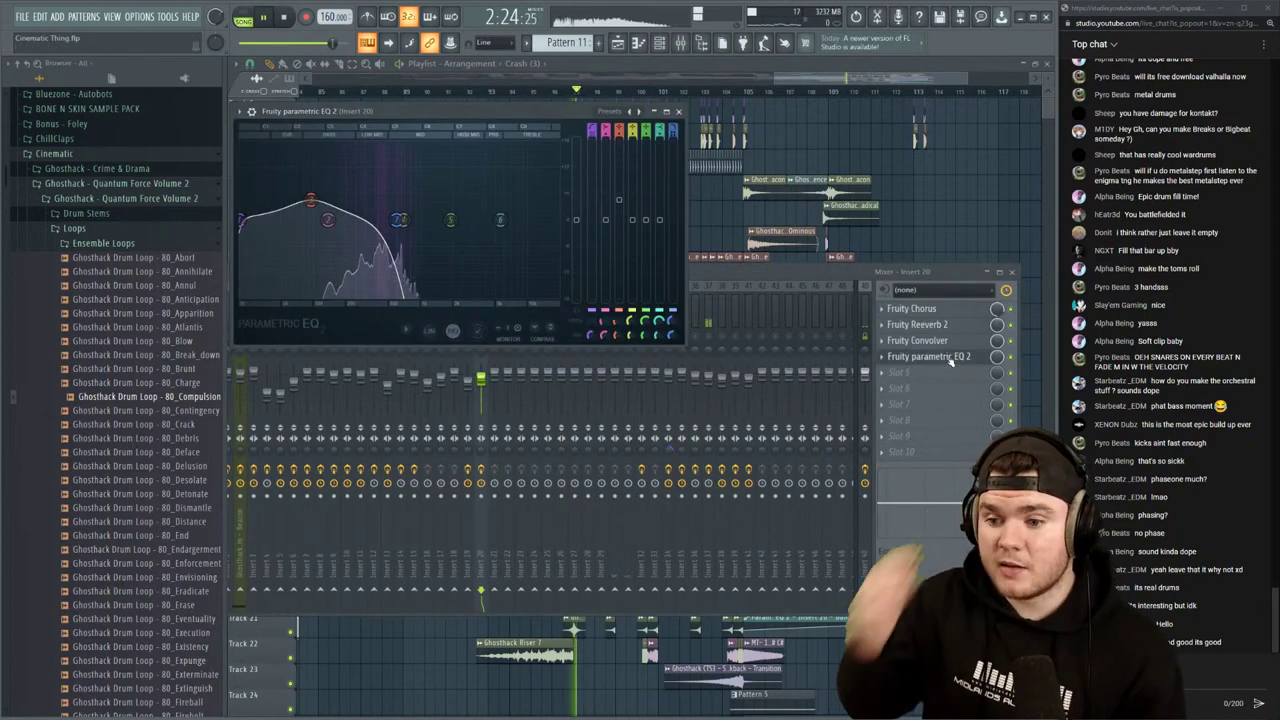
left_click(935, 356)
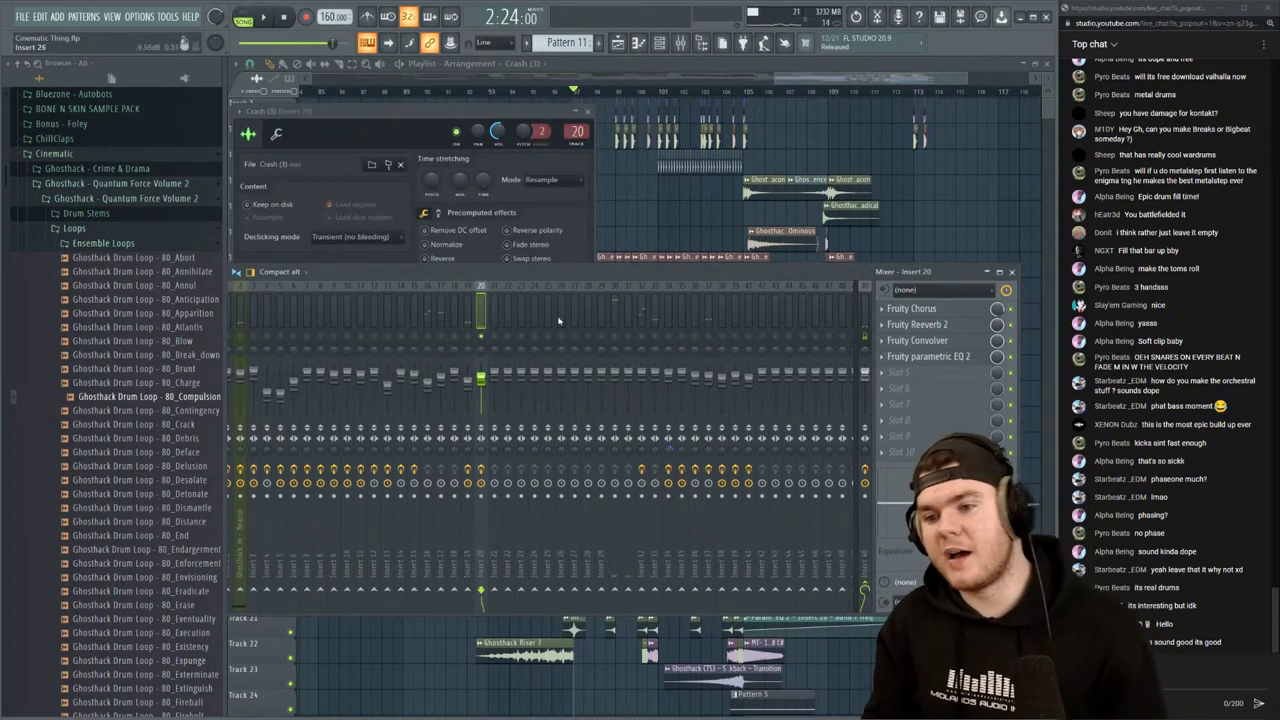
Reassign the Crash (3) clip to mixer Insert 21 and route that insert to Insert 40
left_click(493, 316)
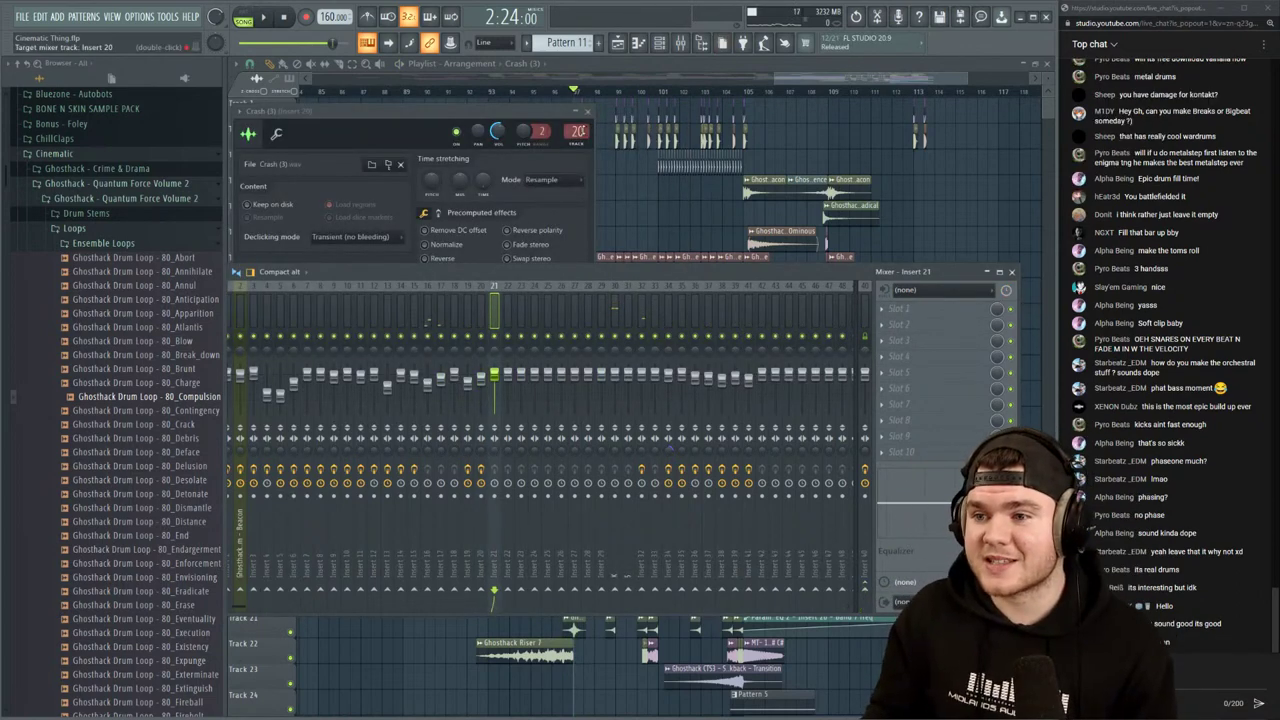
key("space")
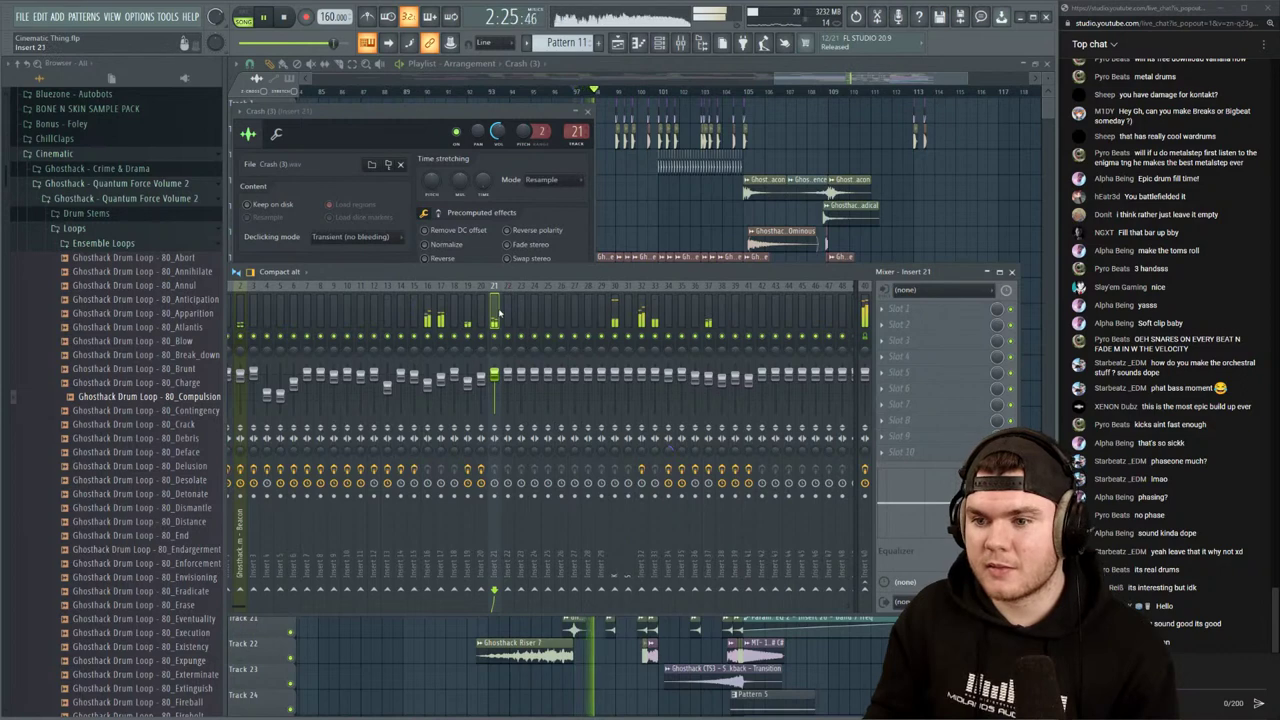
key("space")
right_click(861, 594)
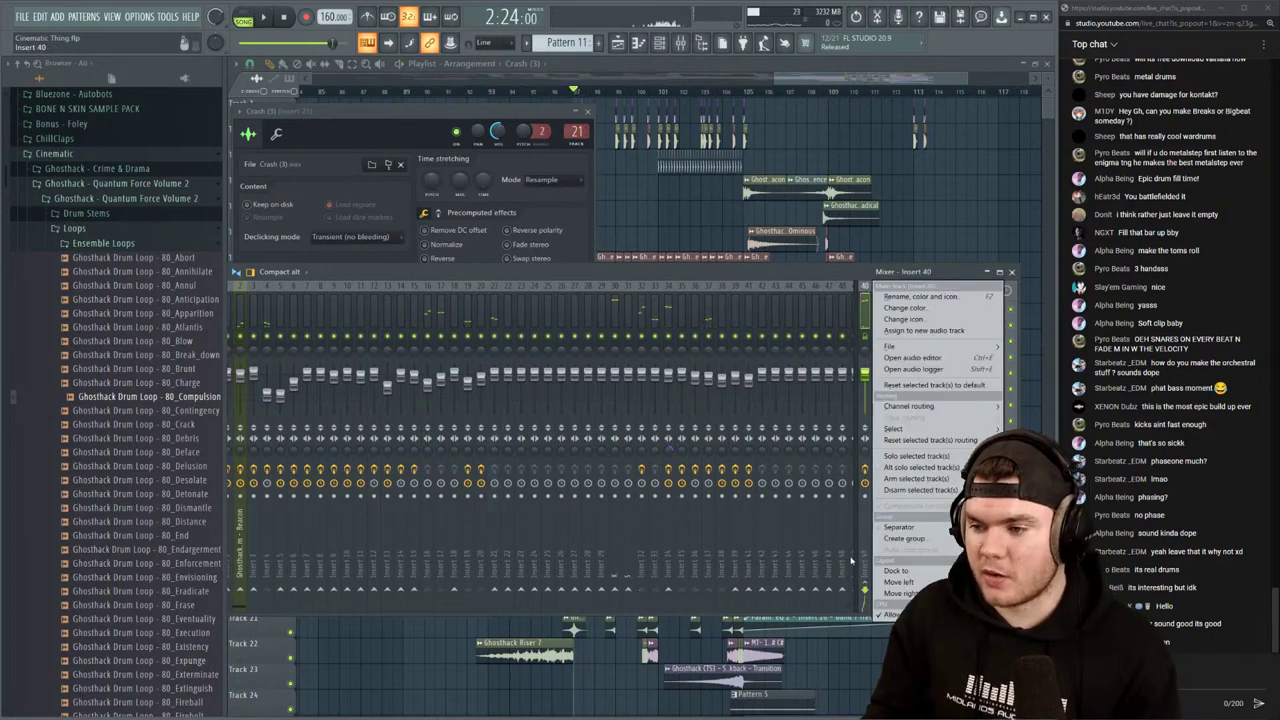
left_click(493, 317)
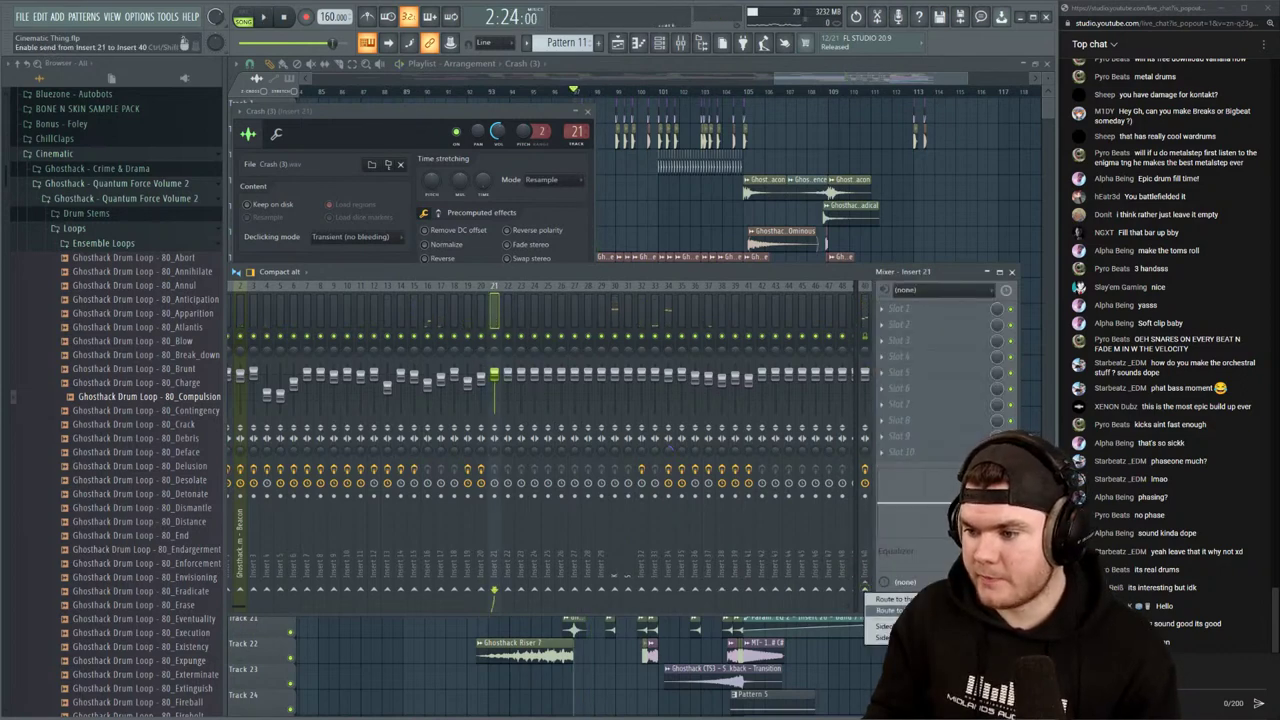
key("space")
left_click(853, 68)
key("space")
Audition the soloed Track 7 clip from bar 28 and the soloed Track 15 clip from bar 52
scroll(836, 93, "down", 6)
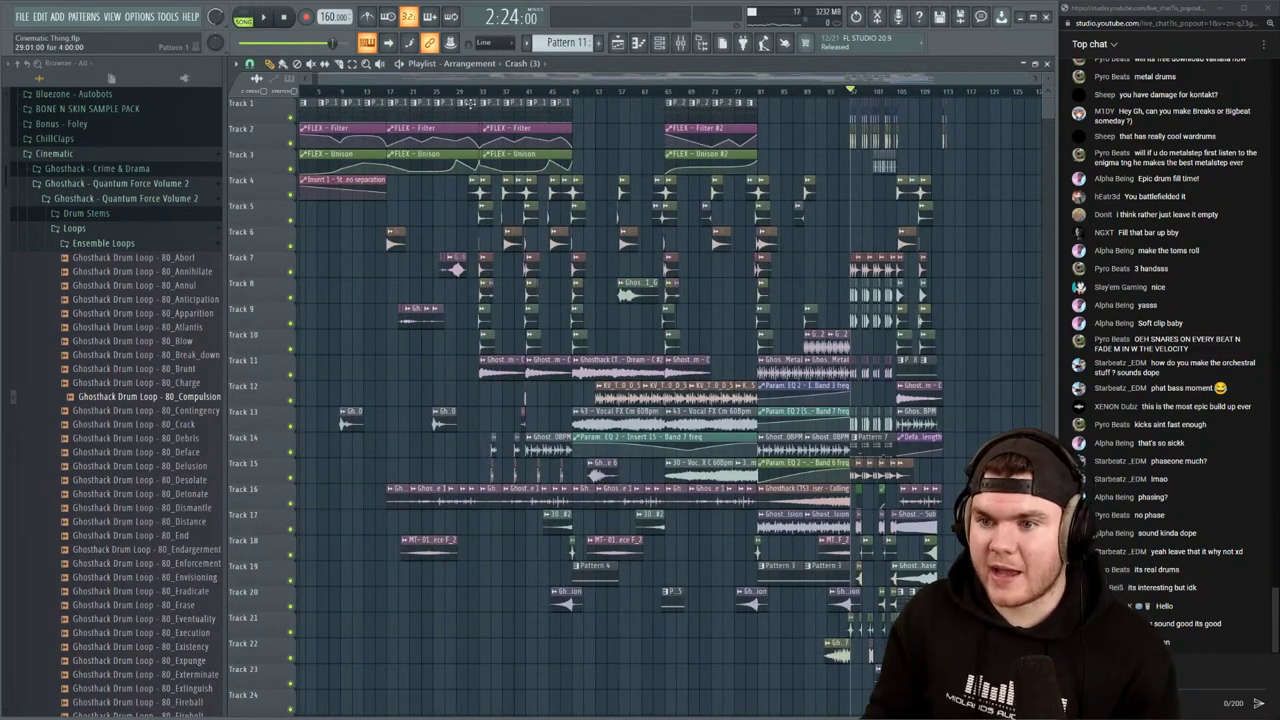
right_click(297, 277)
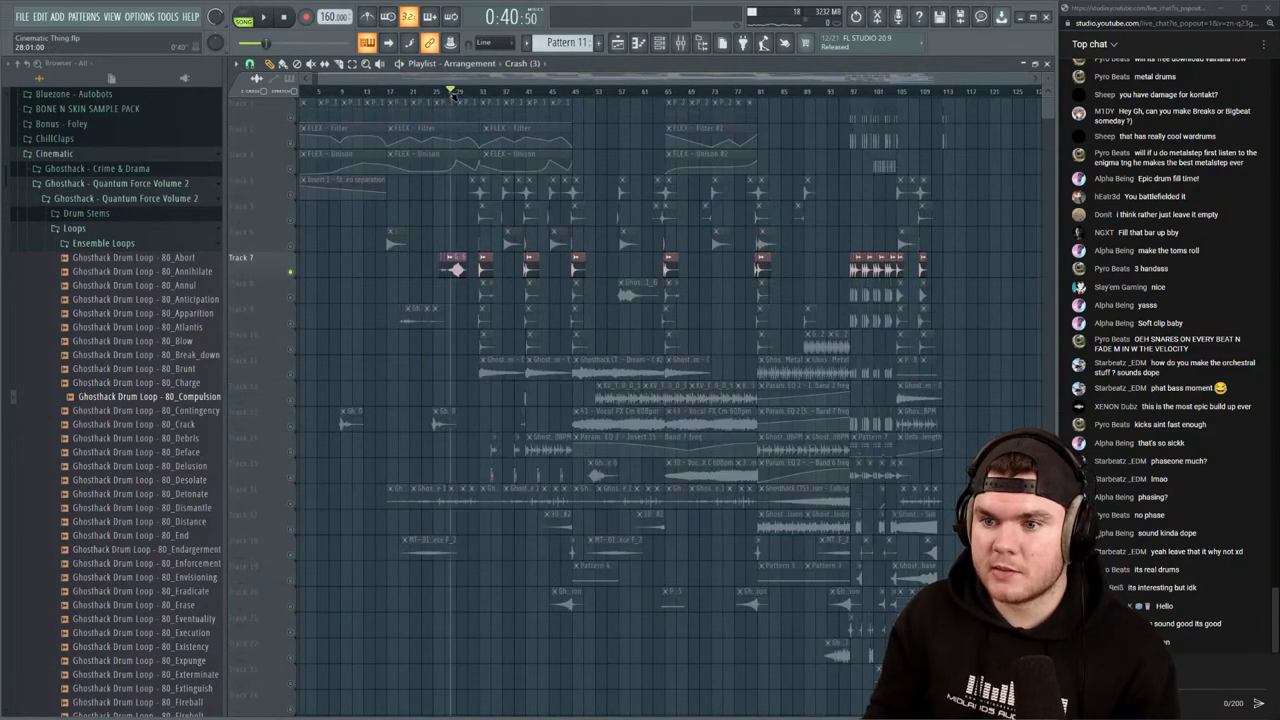
key("space")
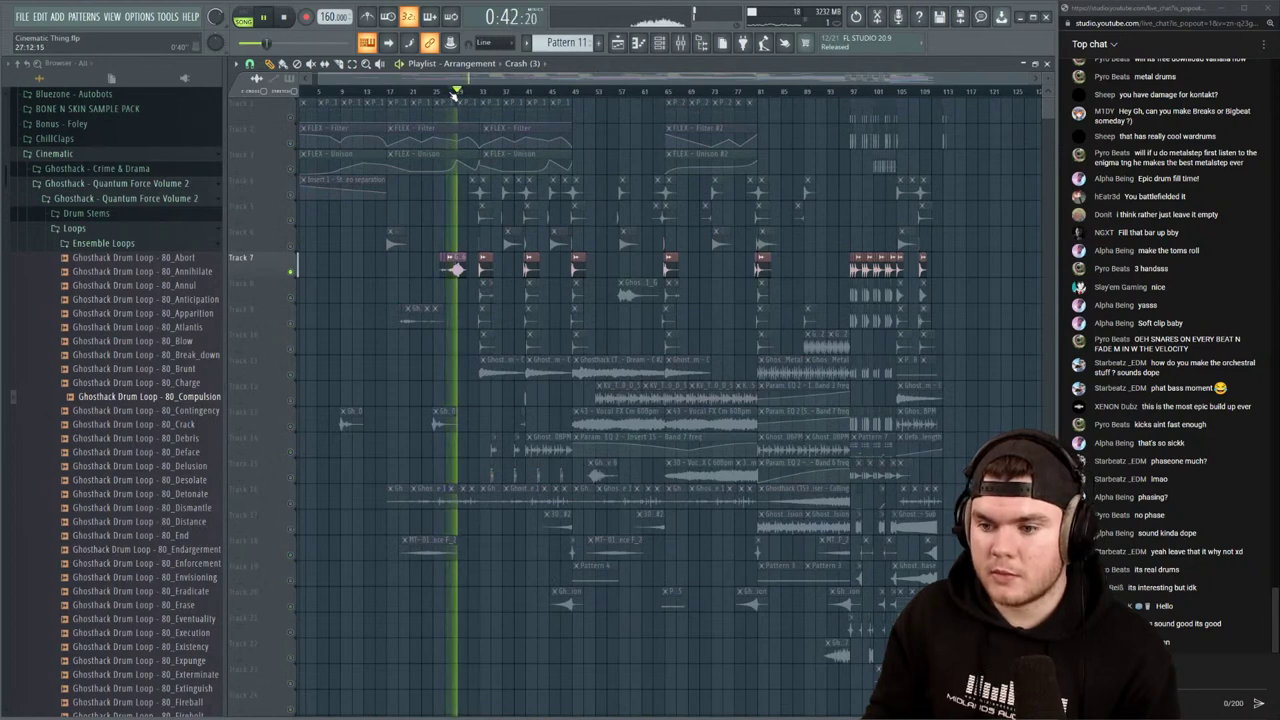
right_click(291, 478)
left_click(592, 91)
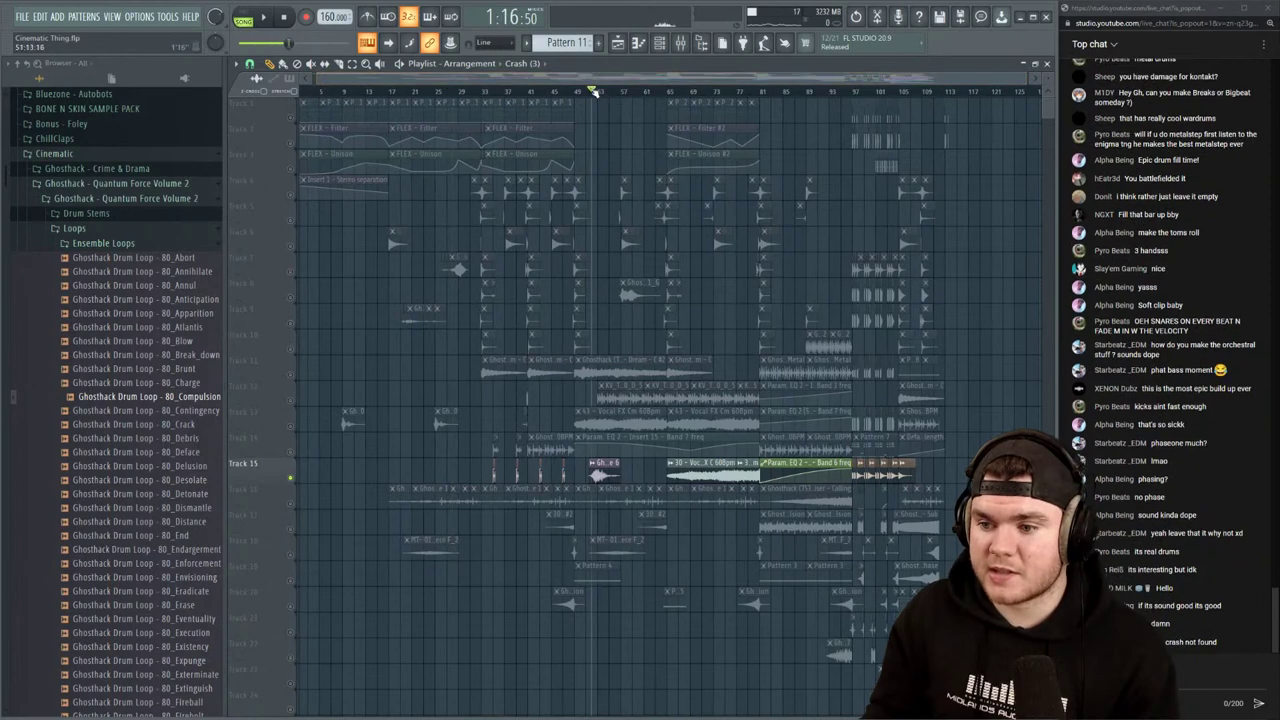
key("space")
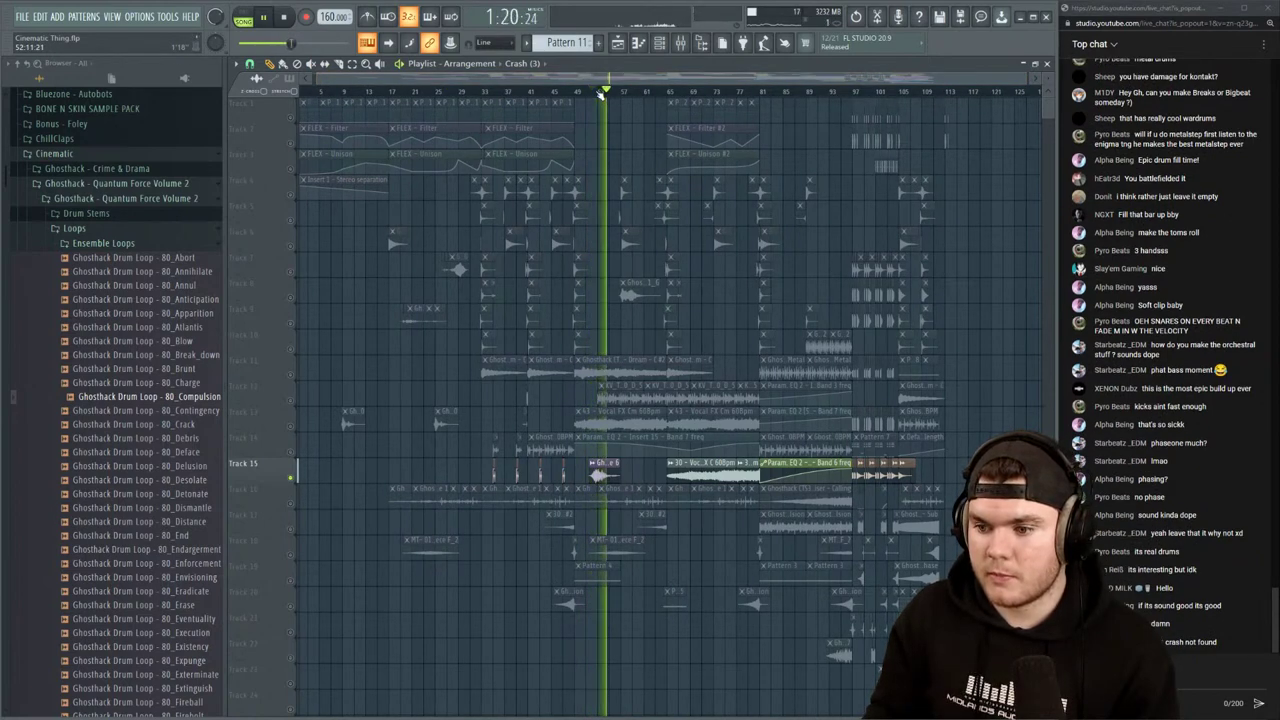
key("space")
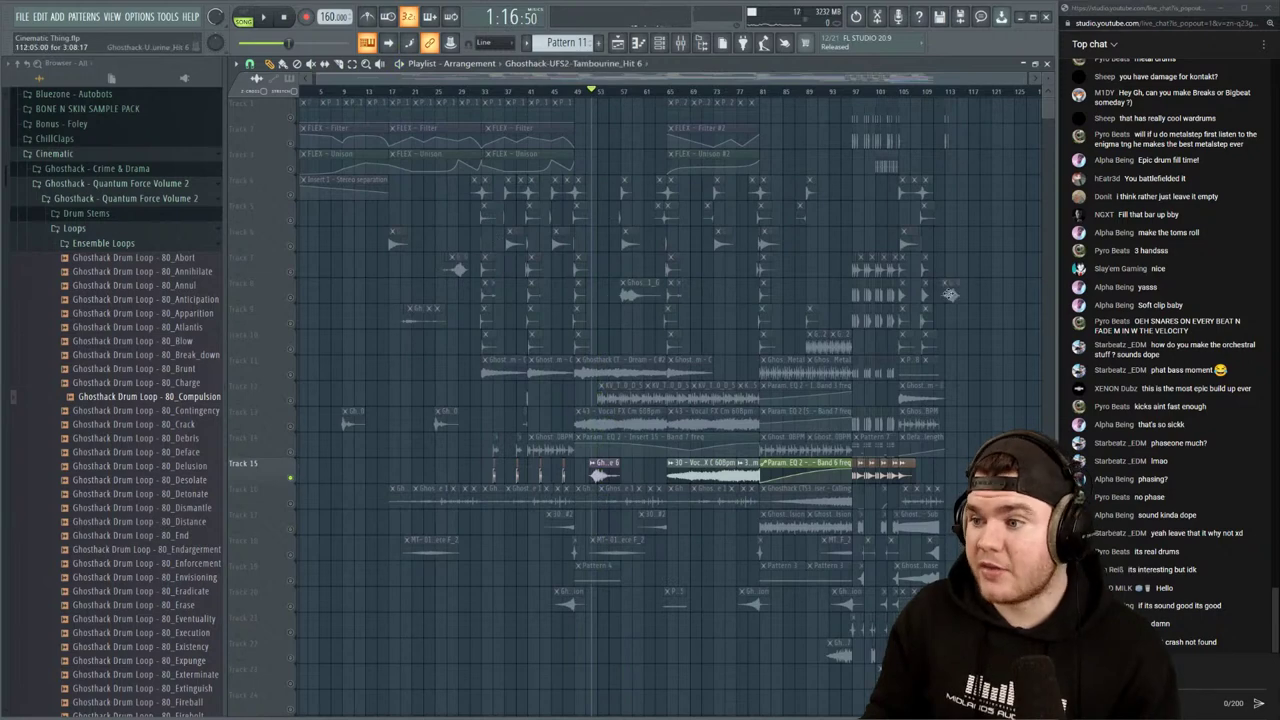
Unsolo the tracks, place a Tambourine_Hit 6 clip on Track 18 starting at bar 106, and play the build-up from bar 103
right_click(291, 300)
right_click(291, 299)
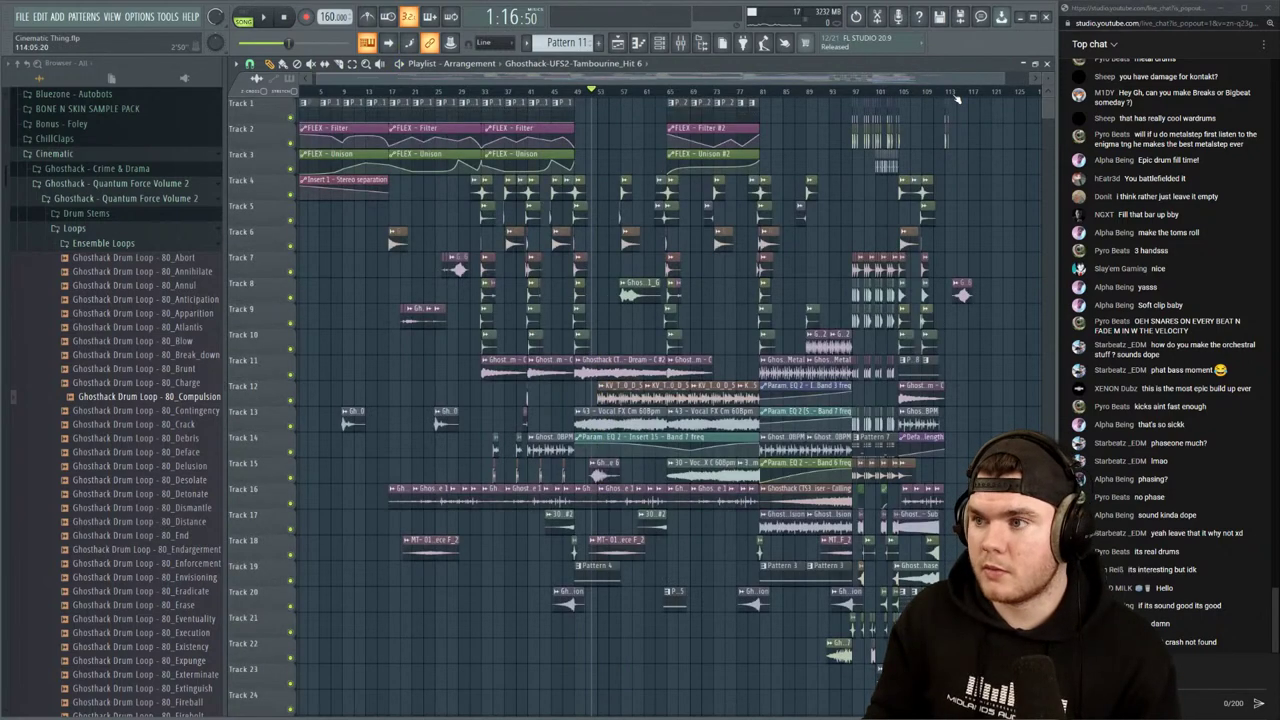
left_click(887, 91)
key("space")
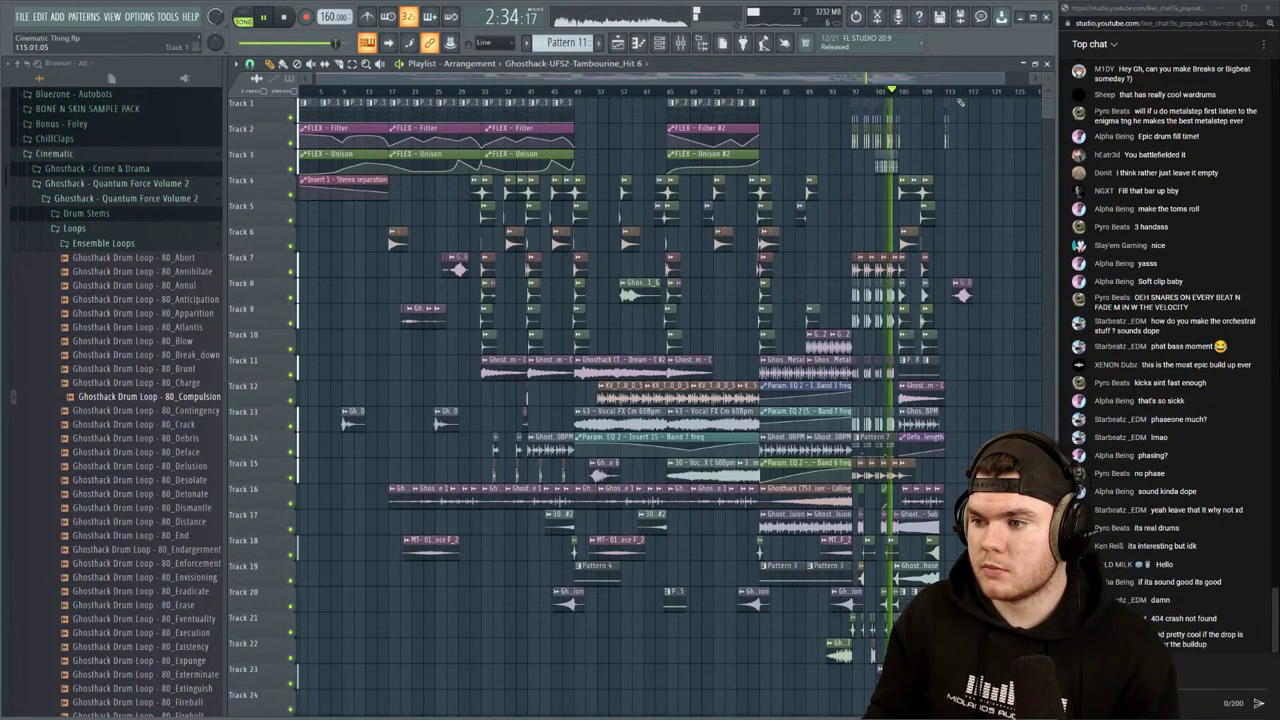
scroll(975, 200, "up", 6)
left_click_drag(990, 282, 683, 553)
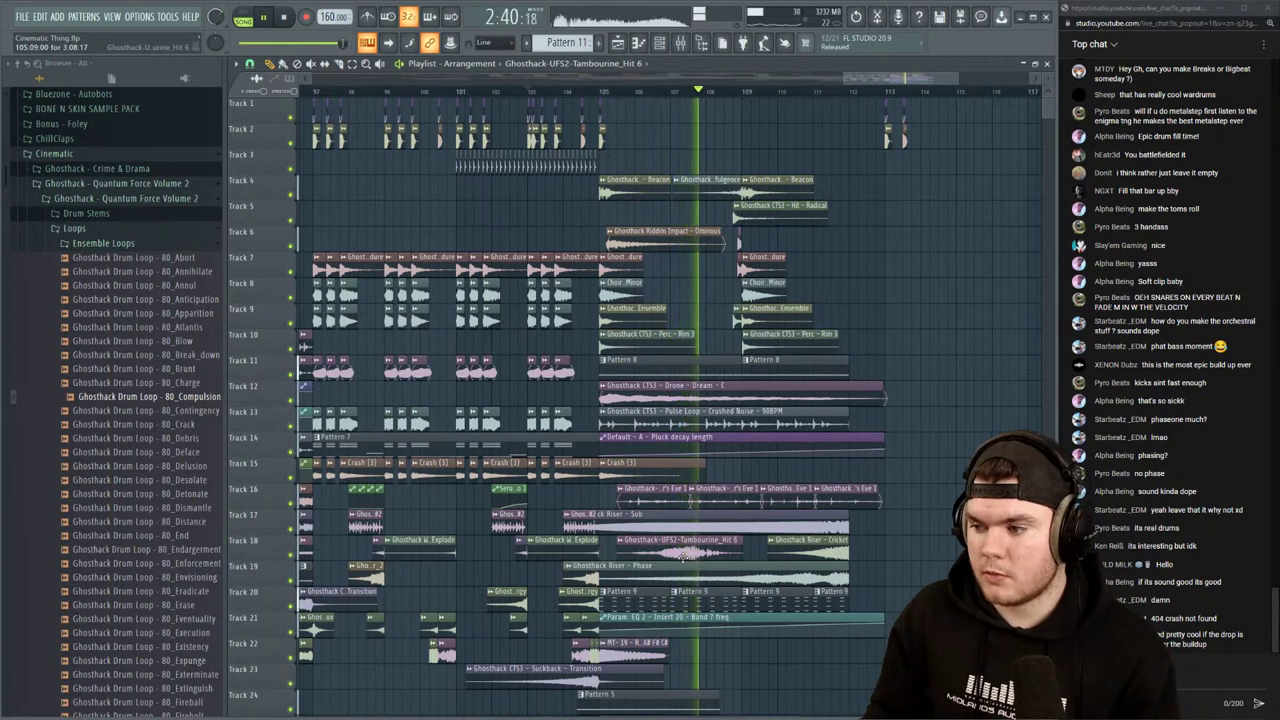
left_click_drag(688, 552, 706, 552)
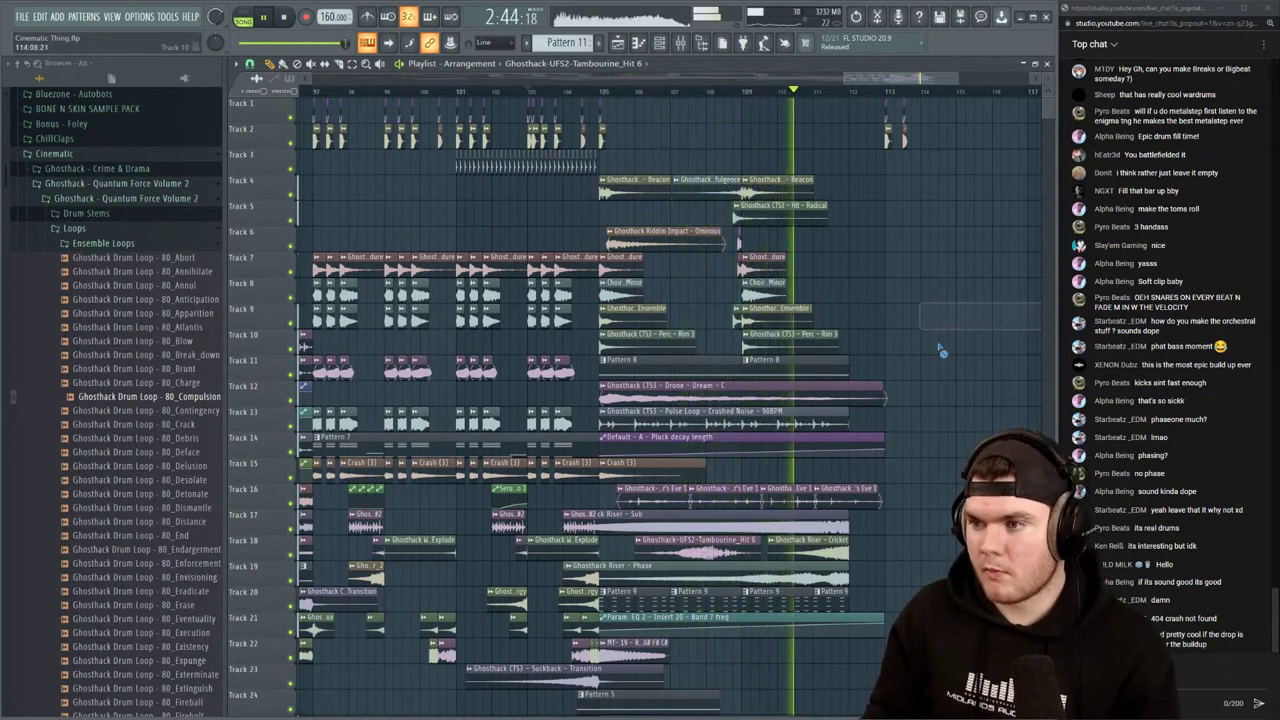
scroll(846, 93, "down", 3)
scroll(850, 93, "up", 3)
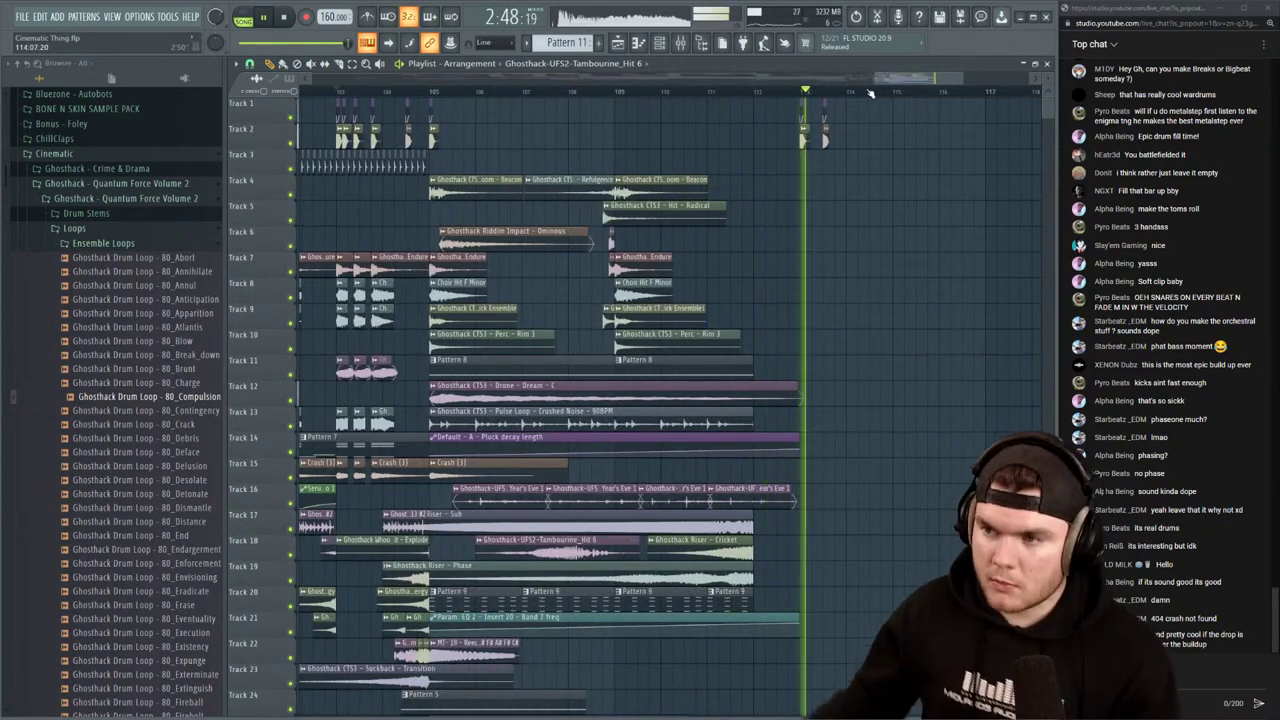
key("space")
scroll(836, 93, "down", 3)
scroll(836, 93, "up", 3)
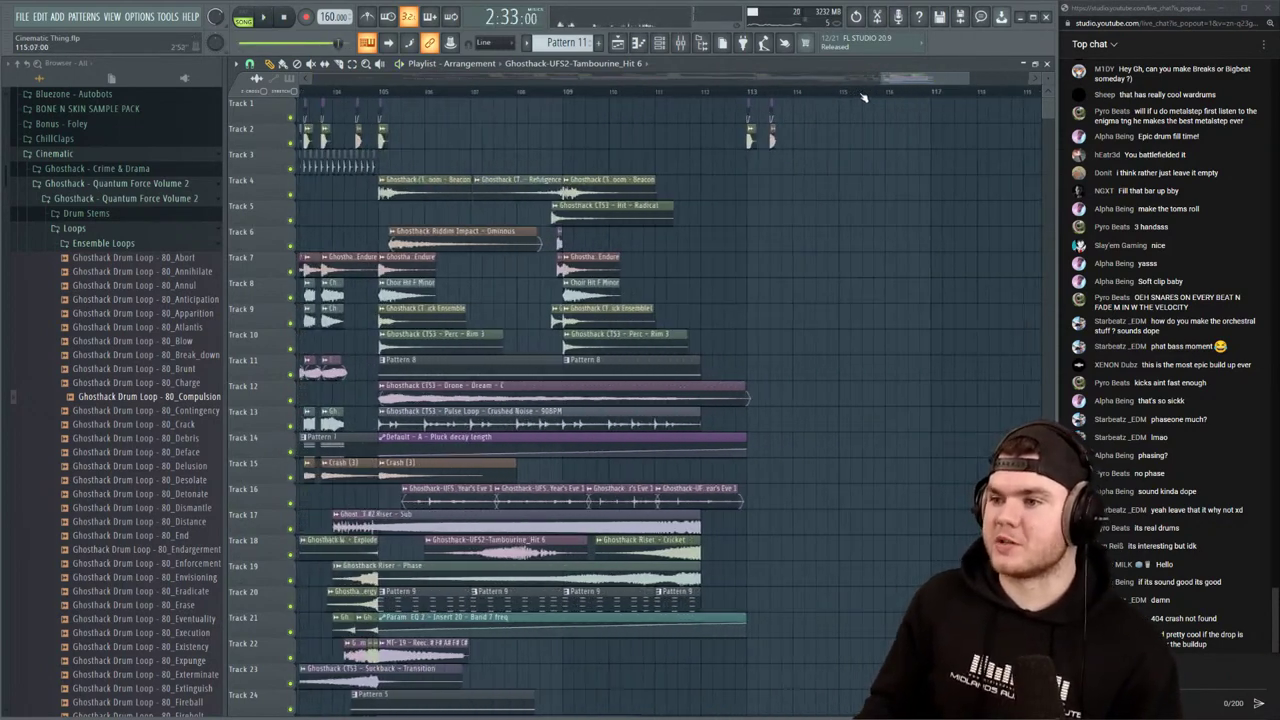
Play the arrangement from bar 97, and play the end of the build-up from bar 111
scroll(776, 93, "down", 3)
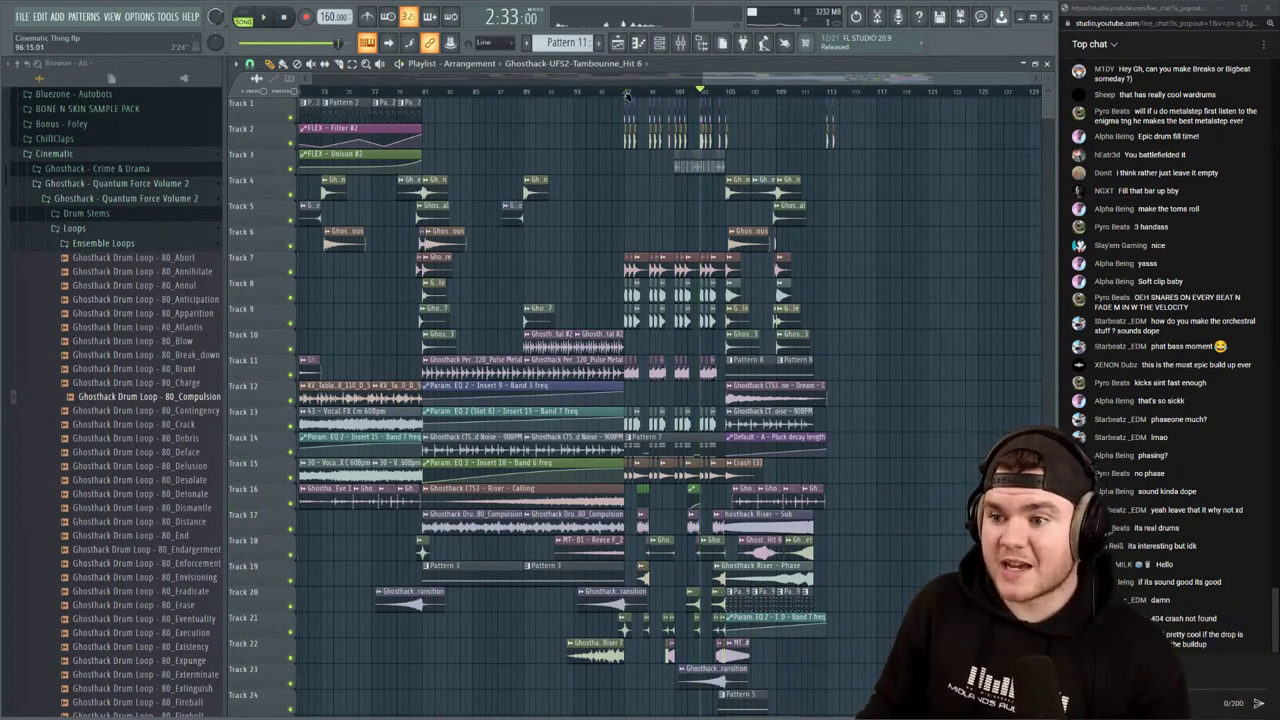
scroll(648, 97, "up", 3)
key("space")
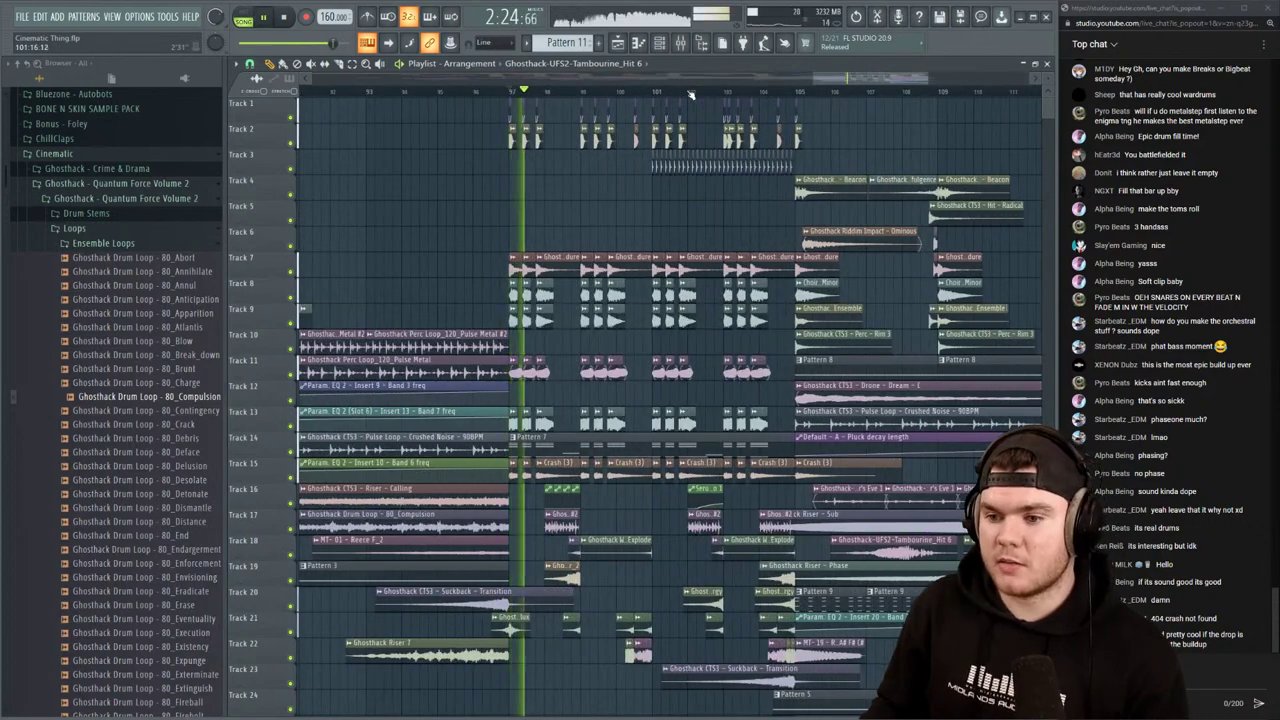
scroll(700, 93, "down", 3)
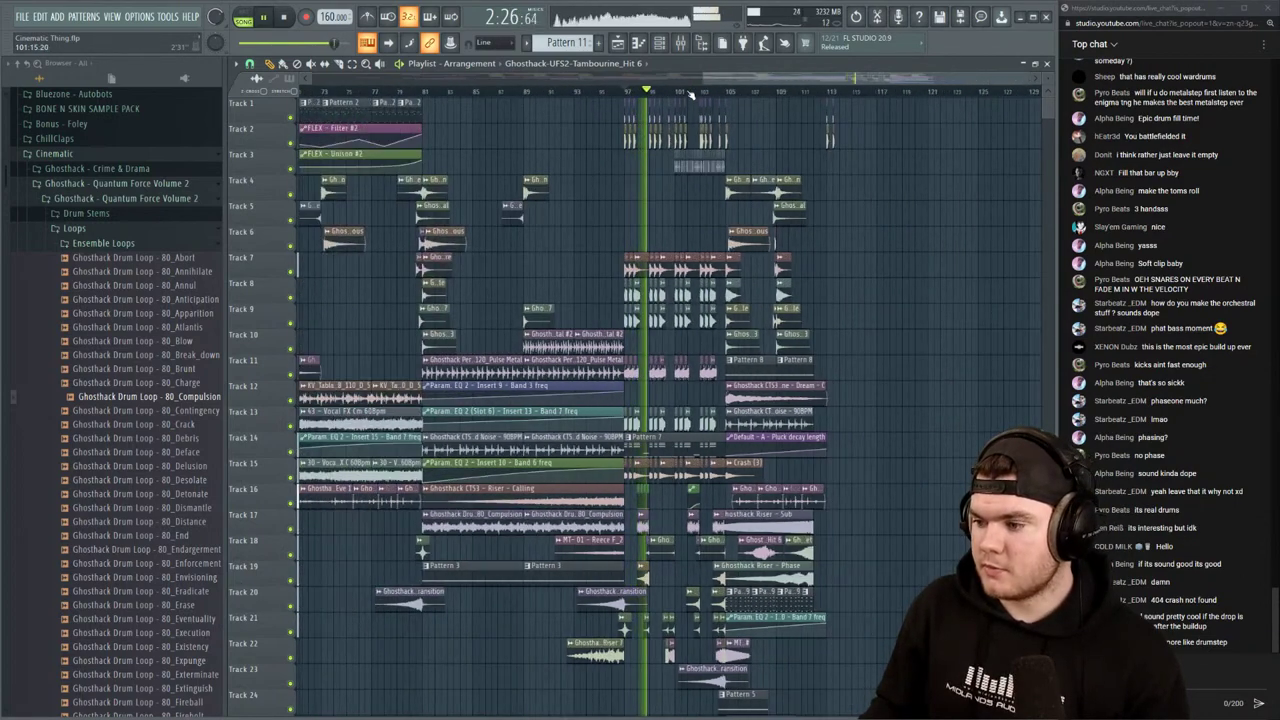
key("space")
scroll(822, 96, "up", 2)
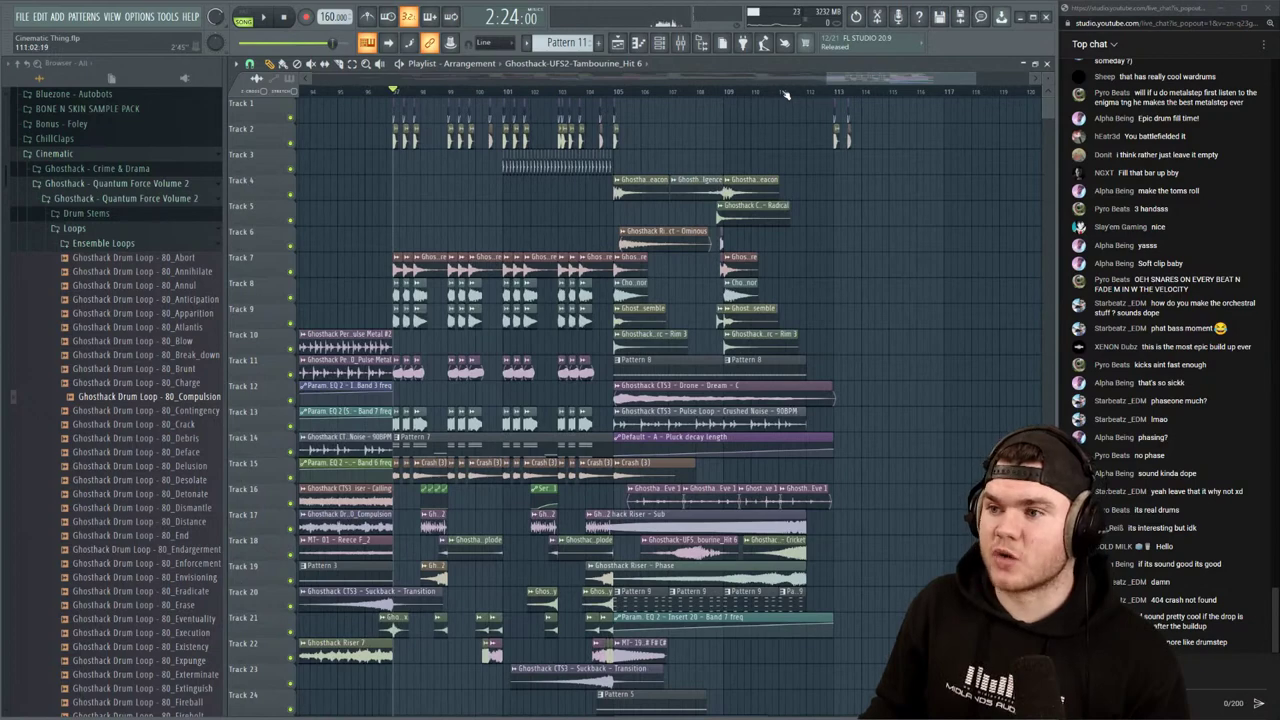
key("space")
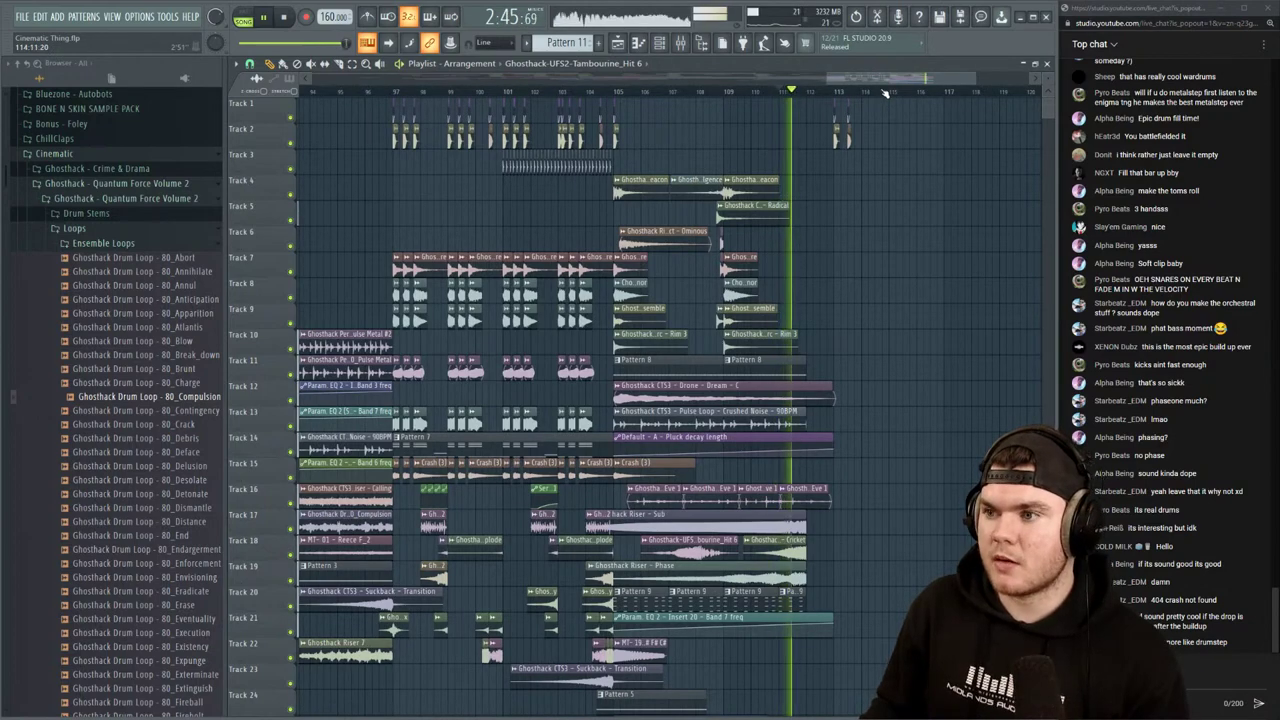
scroll(871, 93, "up", 3)
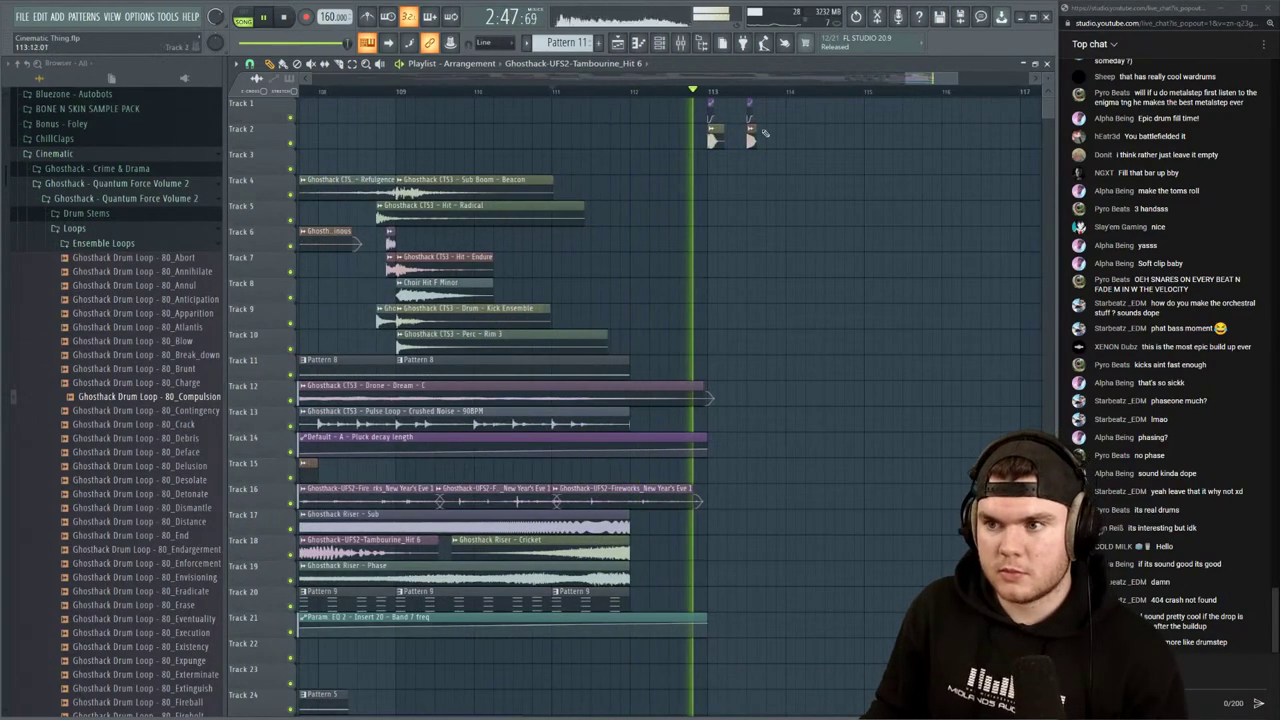
scroll(678, 101, "down", 1)
key("space")
scroll(700, 200, "up", 1)
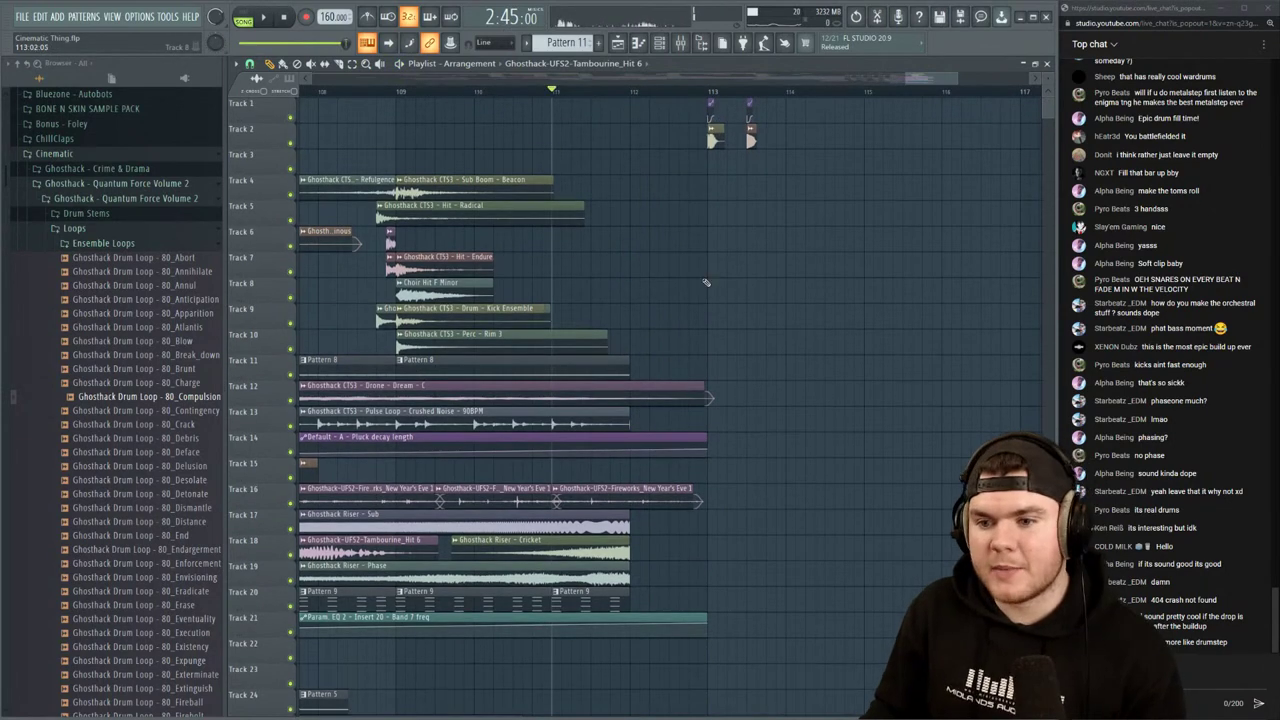
Place a one-bar Suckback - Endeavor_2 clip on Track 19 at bar 112 and play the fill from there
scroll(630, 100, "down", 2, "ctrl")
scroll(700, 250, "down", 5)
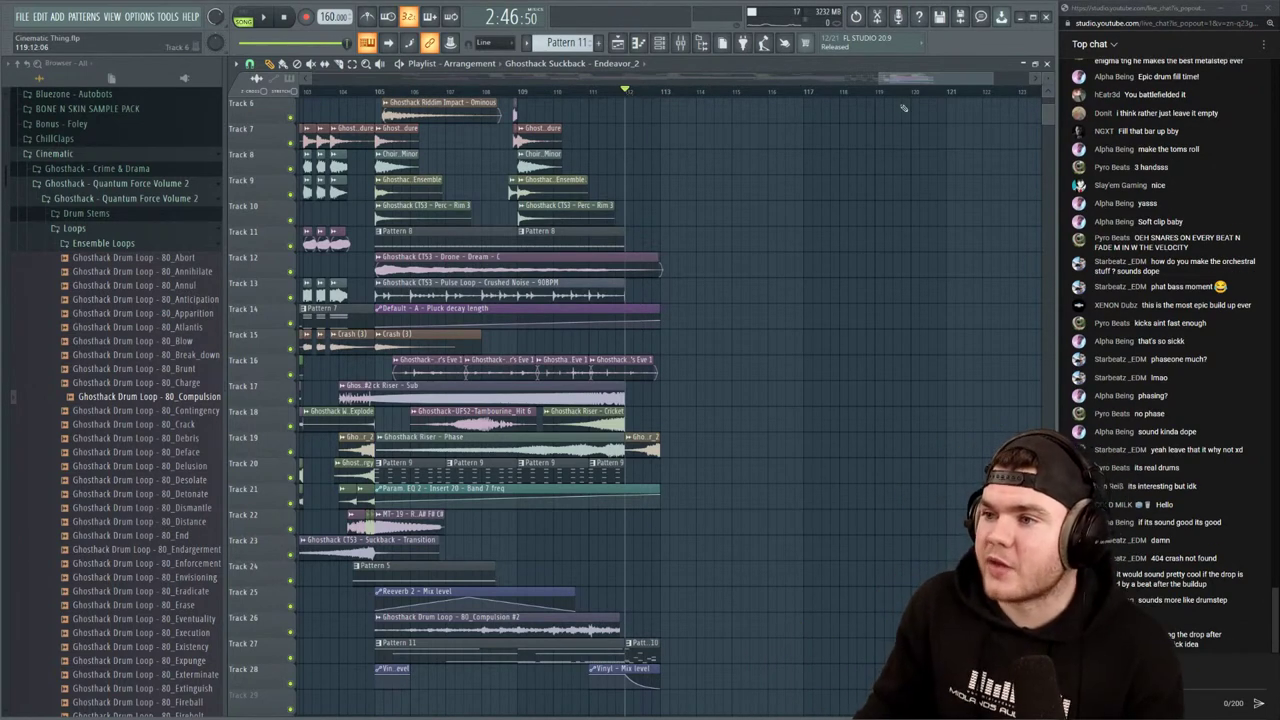
key("space")
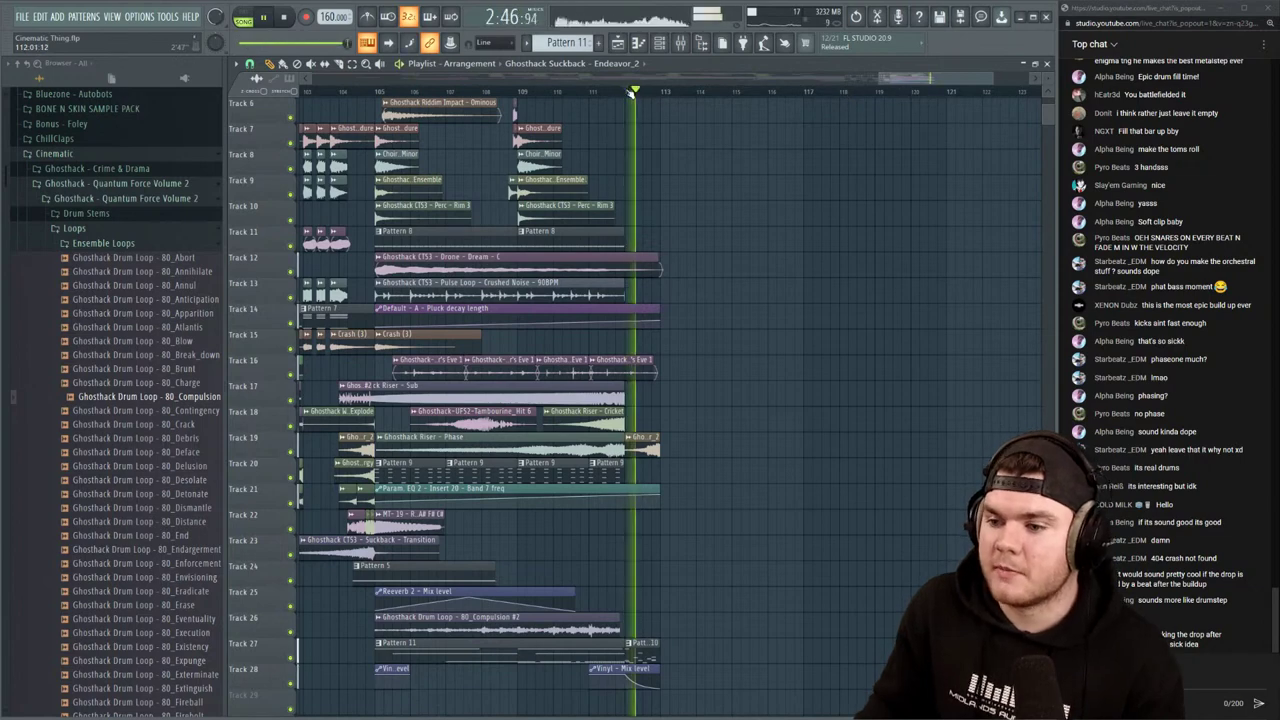
left_click_drag(739, 93, 897, 93)
key("space")
key("space")
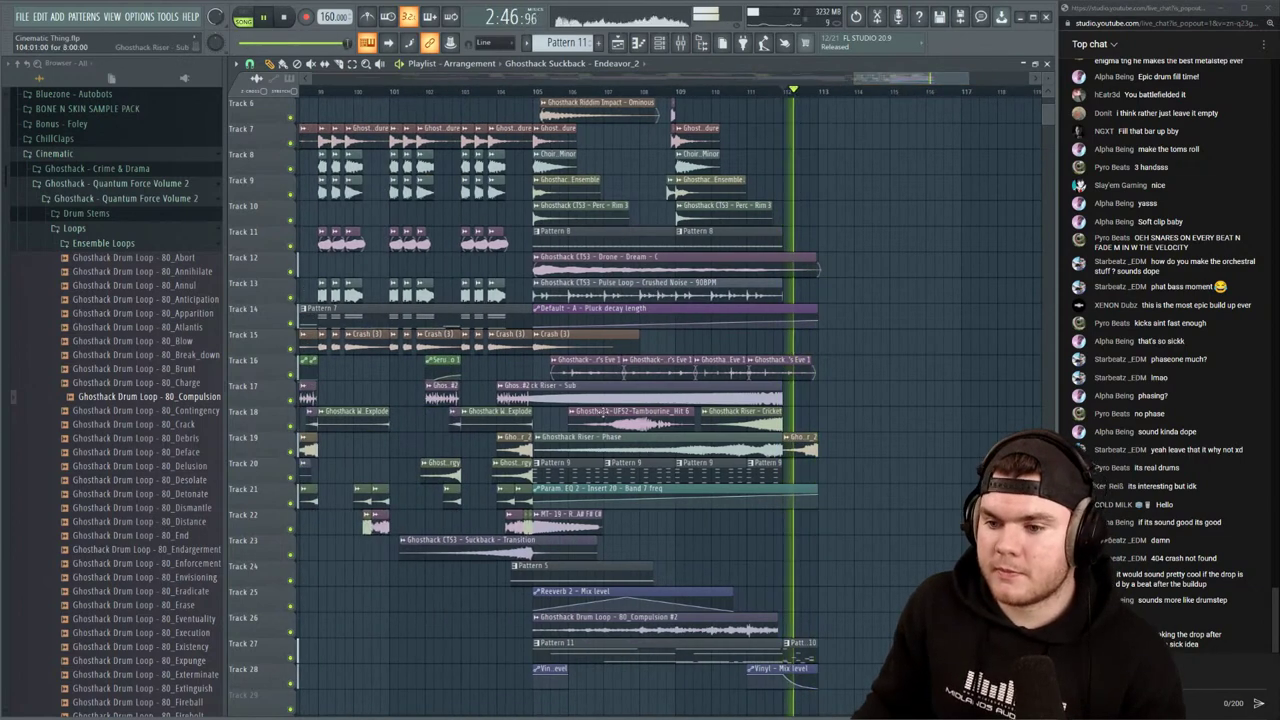
Place a half-bar Whoosh - Flux clip on Track 22 ending at bar 113 and play the fill with it
left_click_drag(812, 518, 811, 536)
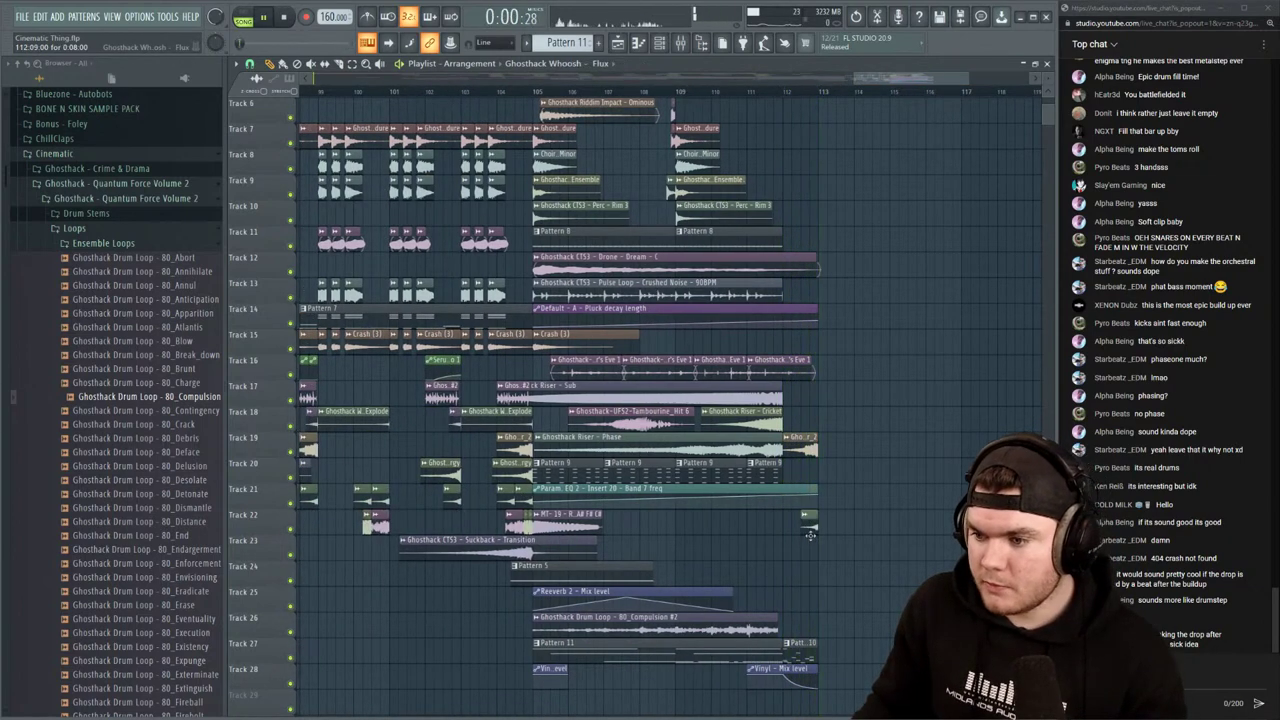
left_click(801, 91)
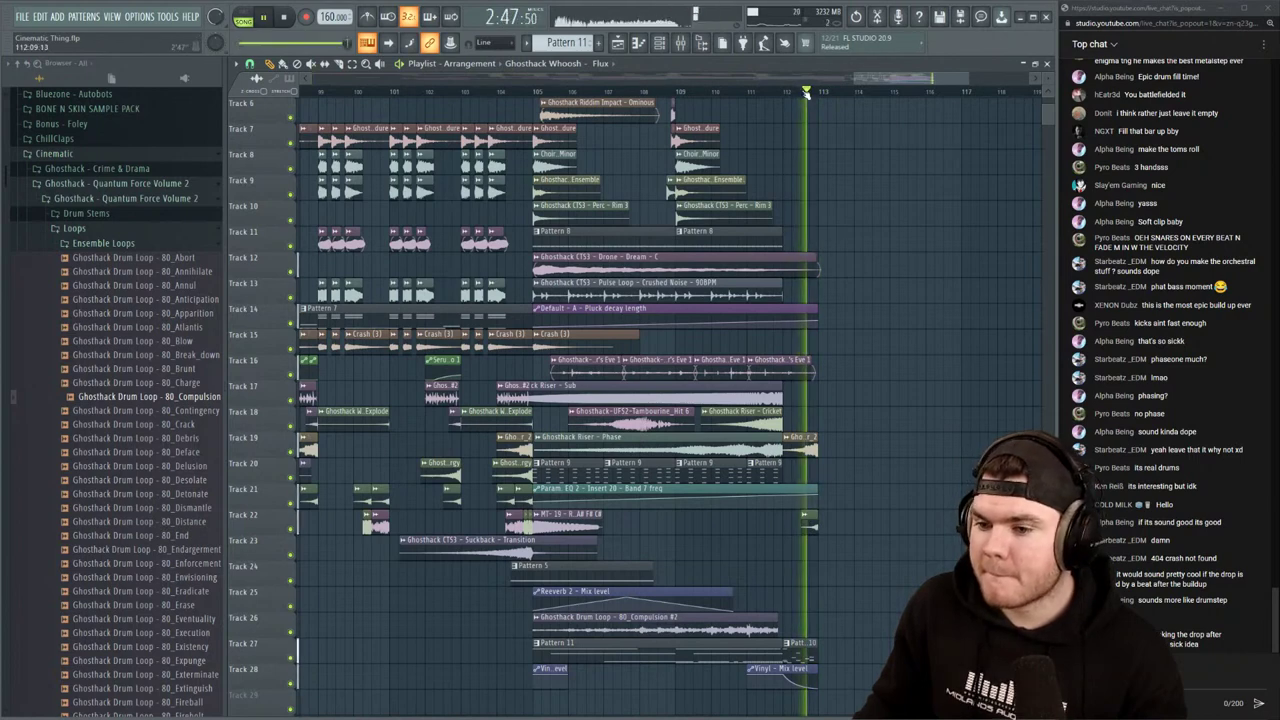
left_click(783, 91)
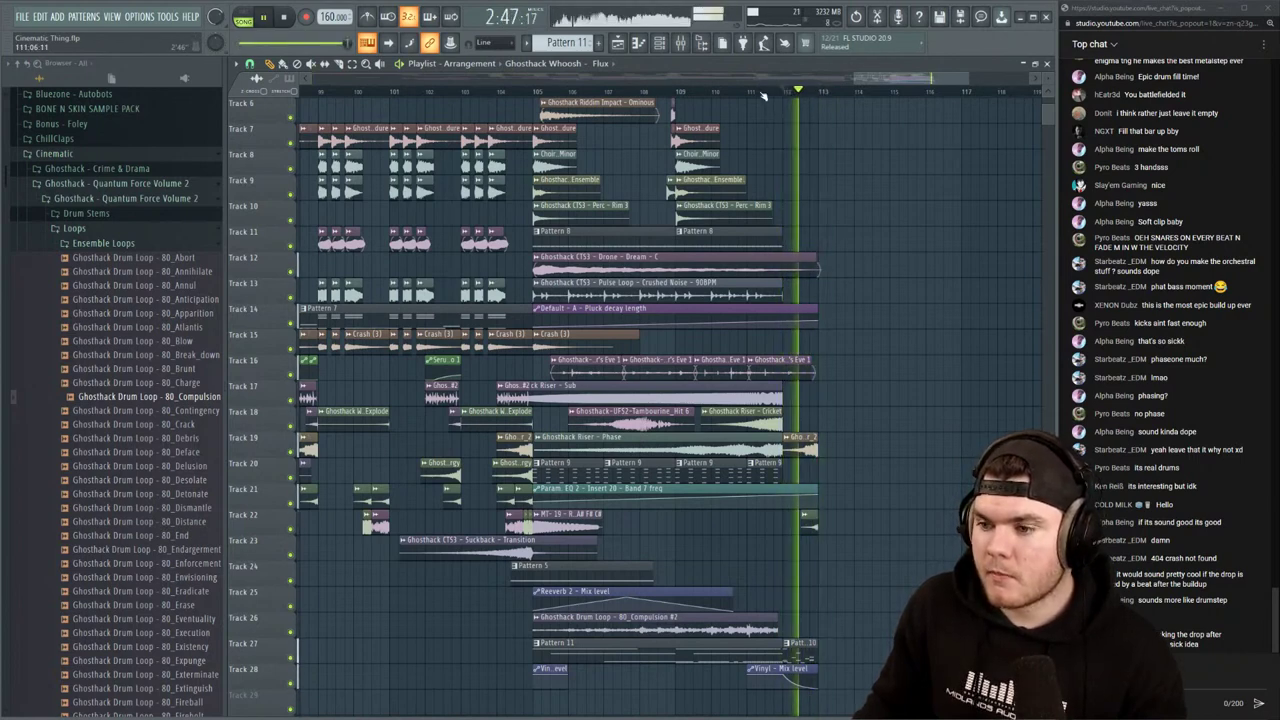
Copy the Suckback - Transition clip on Track 23 so its swell peaks at bar 112, and trim it to end at bar 113
left_click_drag(519, 547, 773, 551)
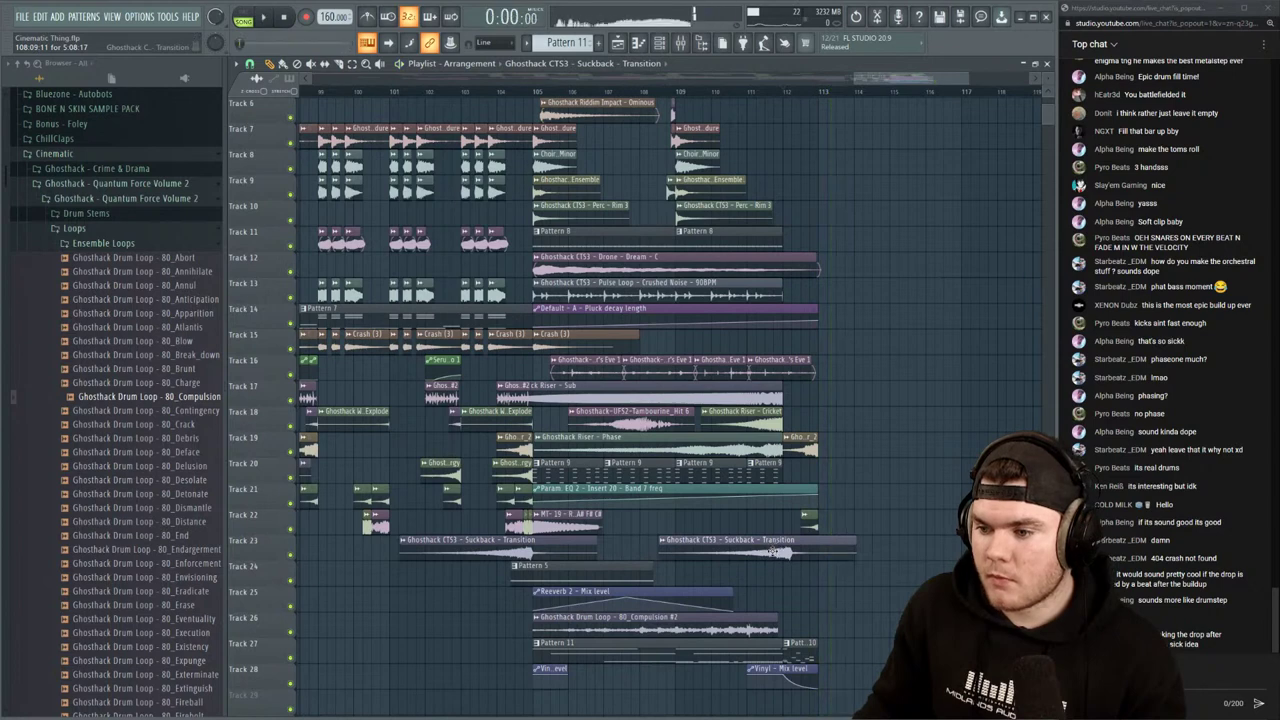
left_click(724, 91)
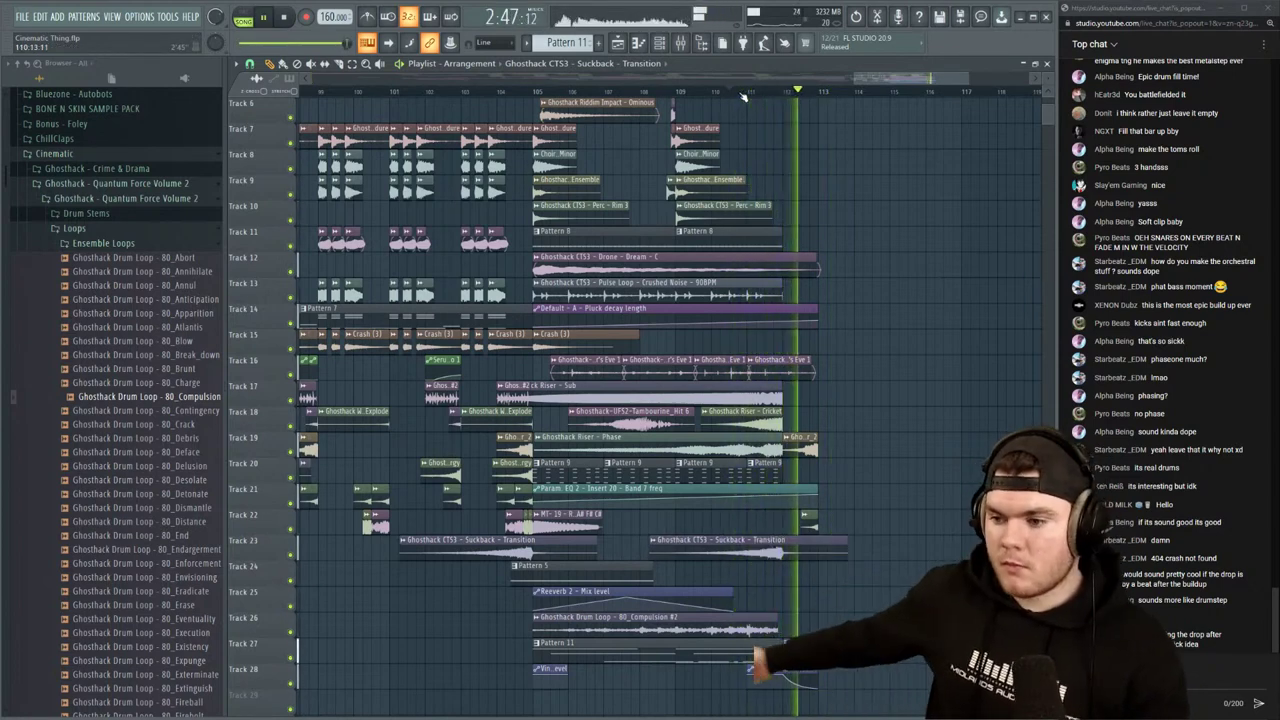
left_click(728, 91)
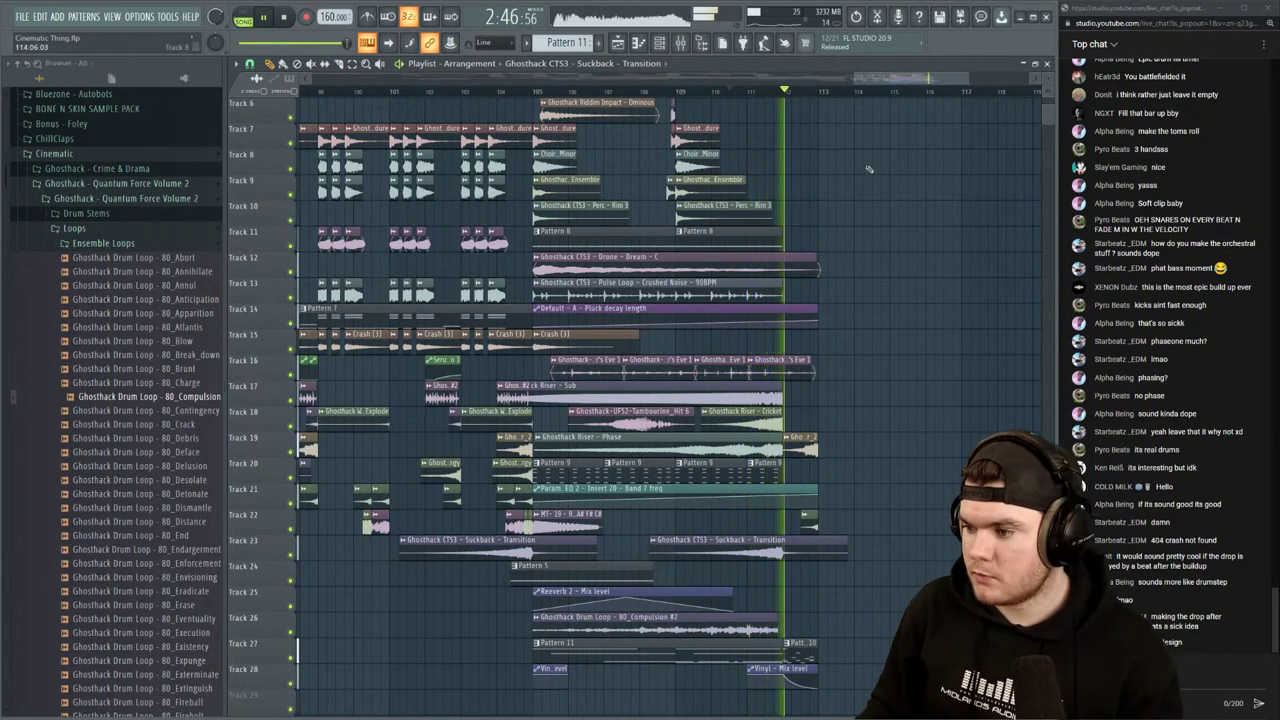
scroll(930, 95, "up", 1)
scroll(930, 97, "up", 3)
key("space")
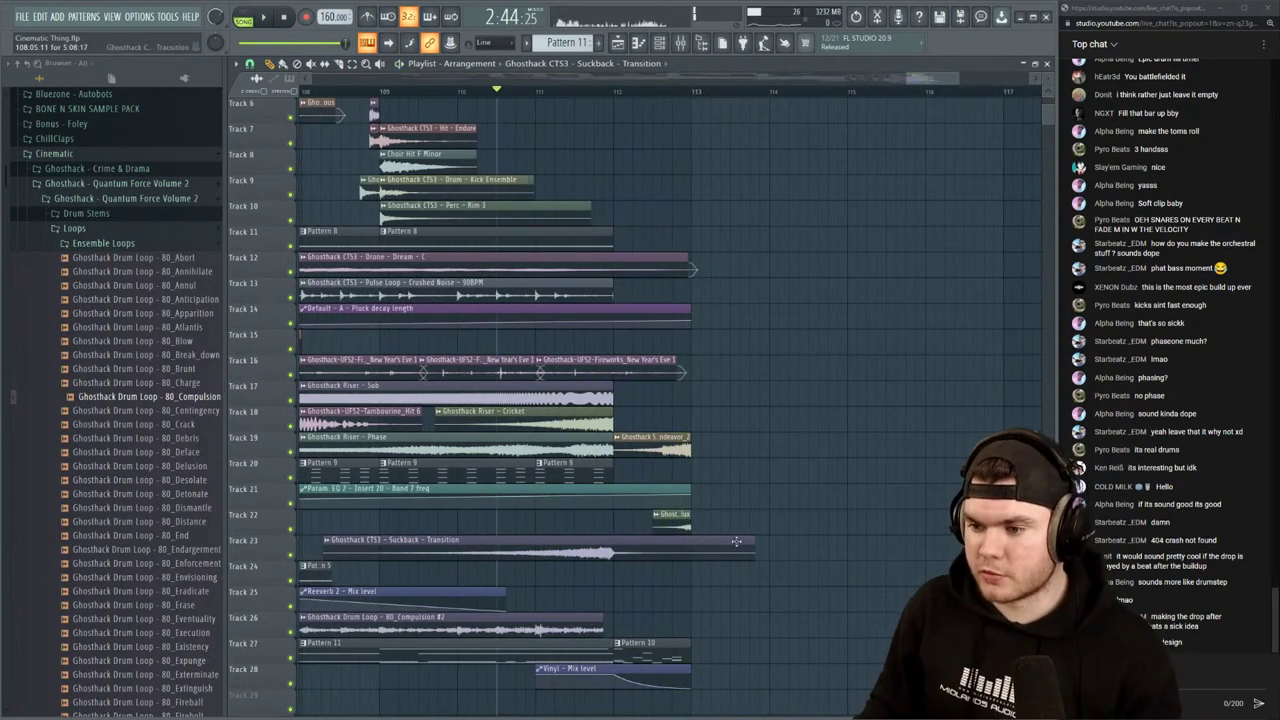
scroll(845, 490, "up", 3)
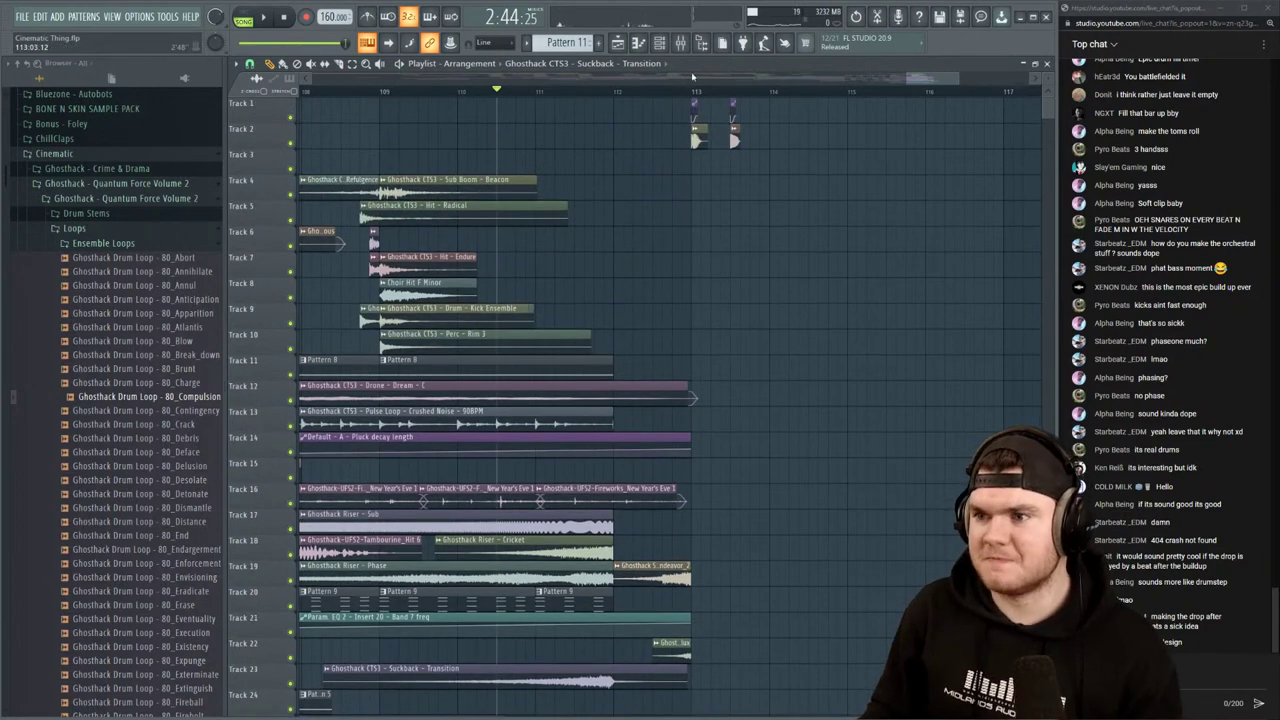
Add an Advent Kick 3 clip on beat 4 of bar 113 on Track 2, with snares halfway through bars 114 and 115
scroll(799, 90, "up", 5)
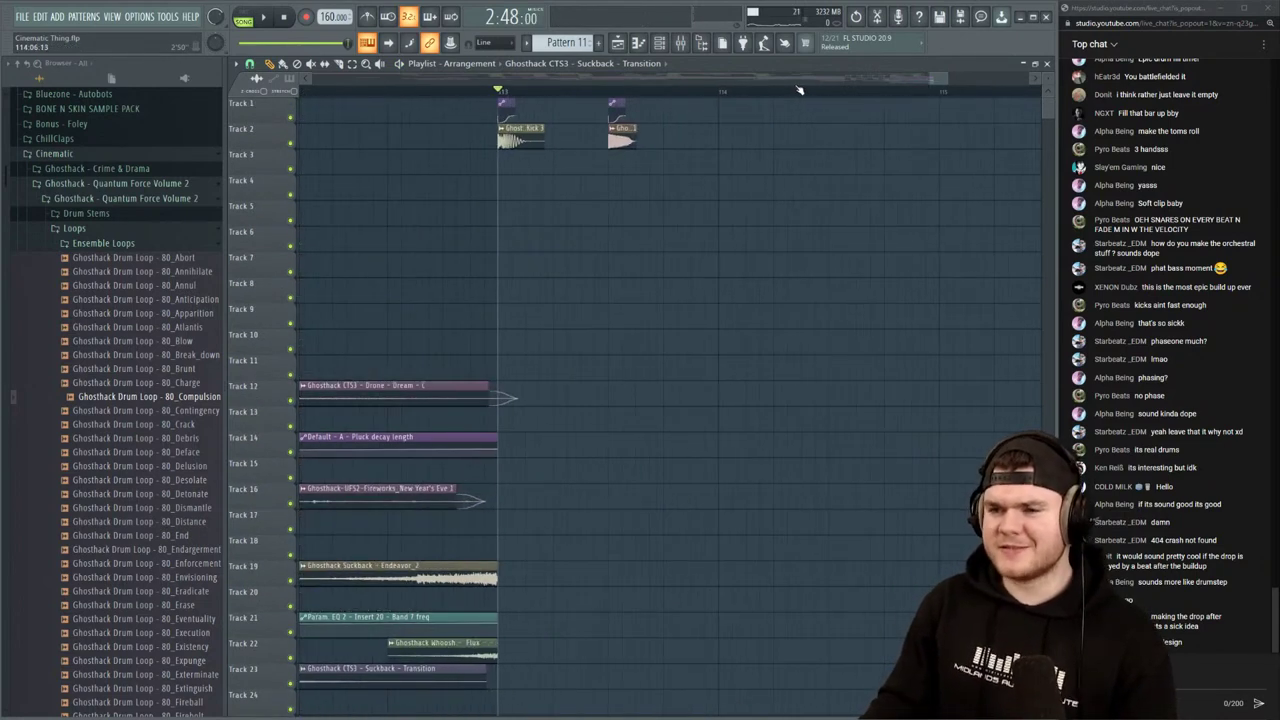
key("space")
left_click(526, 134)
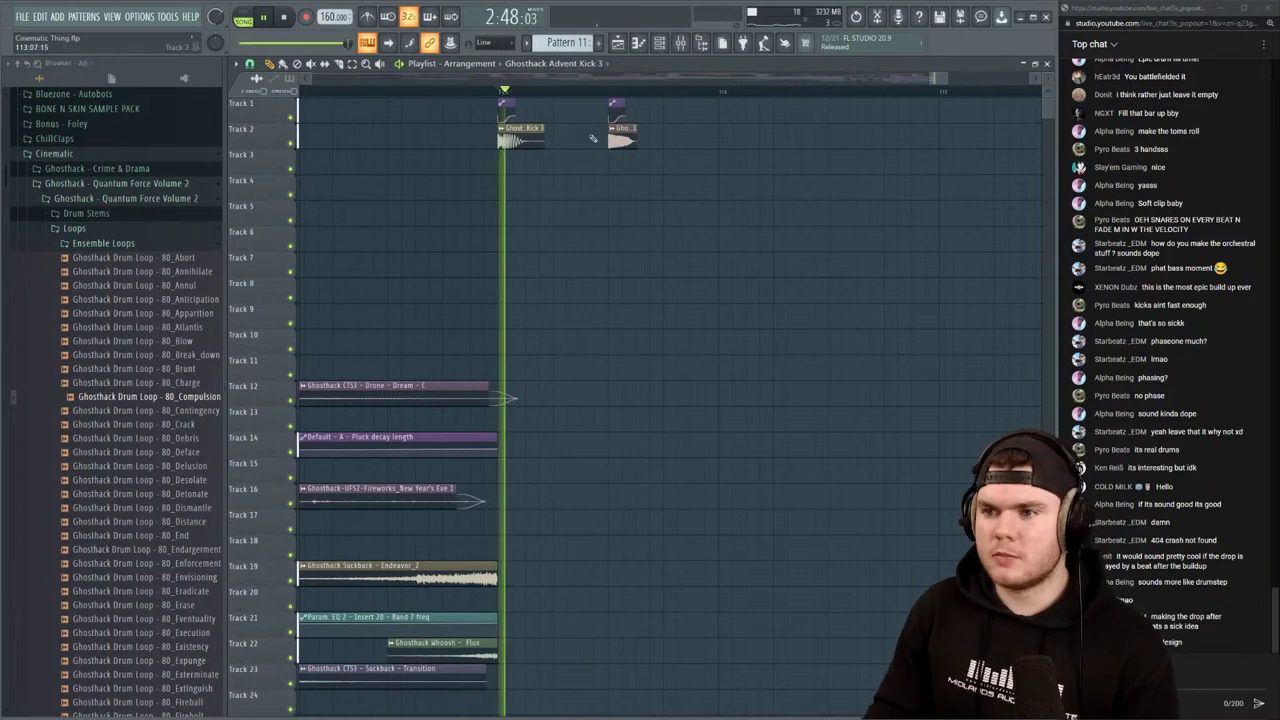
left_click(671, 140)
scroll(675, 92, "down", 3)
scroll(675, 92, "down", 1)
left_click(649, 132)
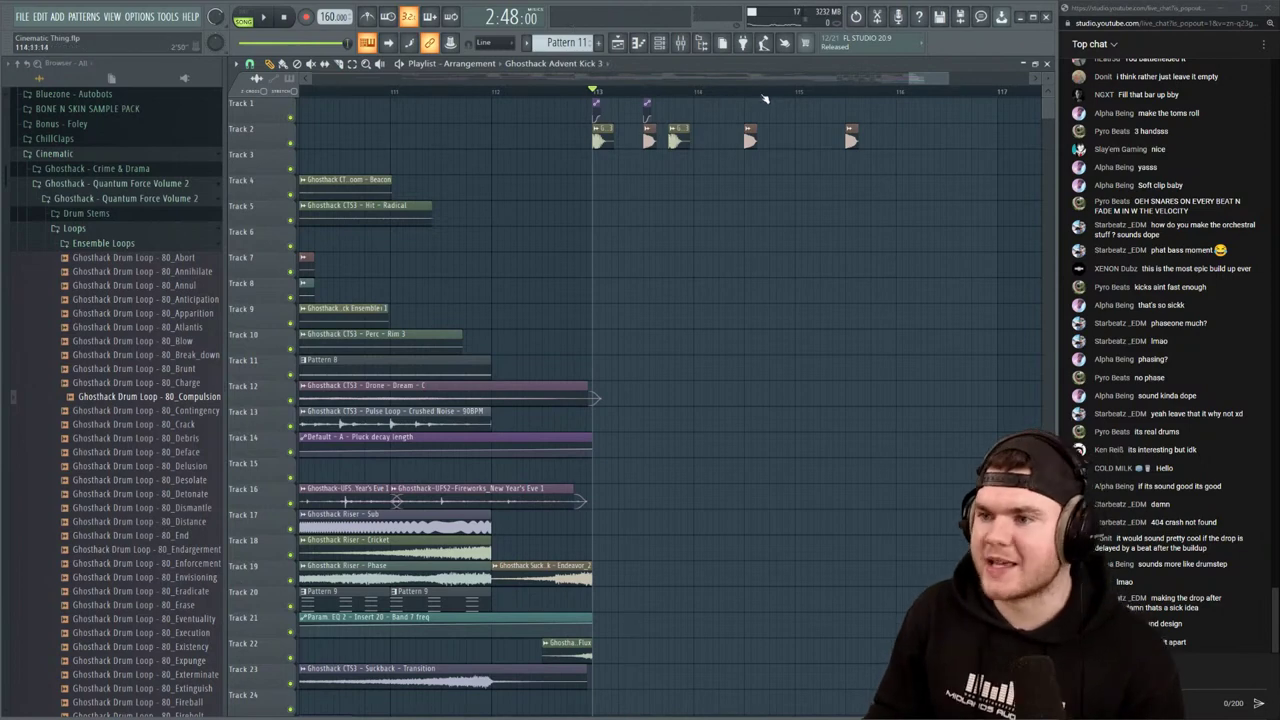
Play the drop drums from bar 113 and add a Limiter gain automation clip on Track 1 above that bar's second kick
scroll(843, 97, "up", 3)
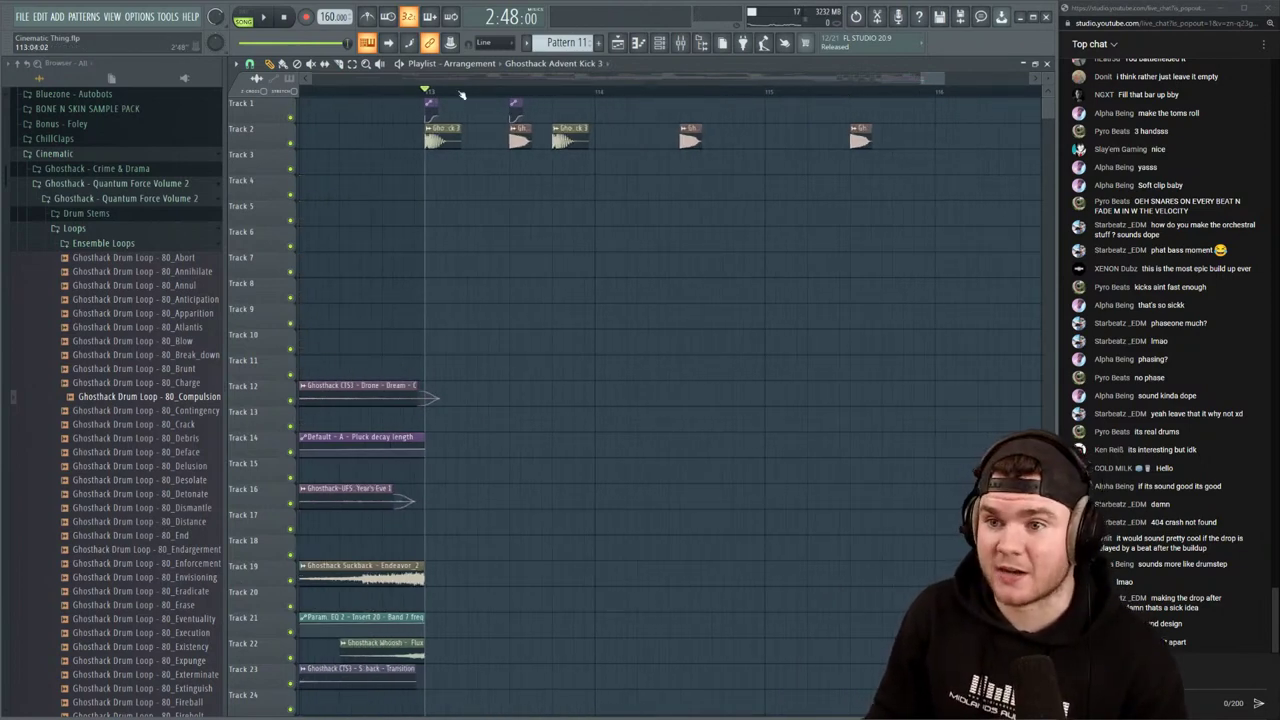
key("space")
scroll(466, 100, "down", 2)
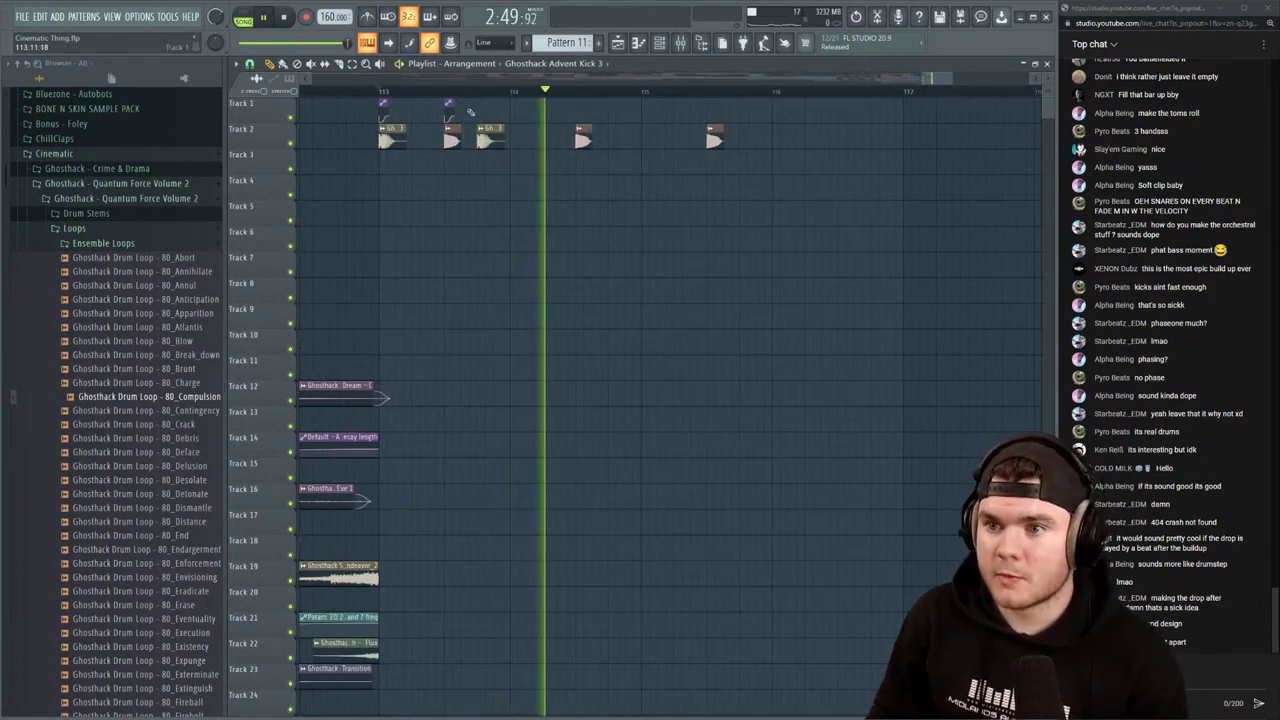
key("space")
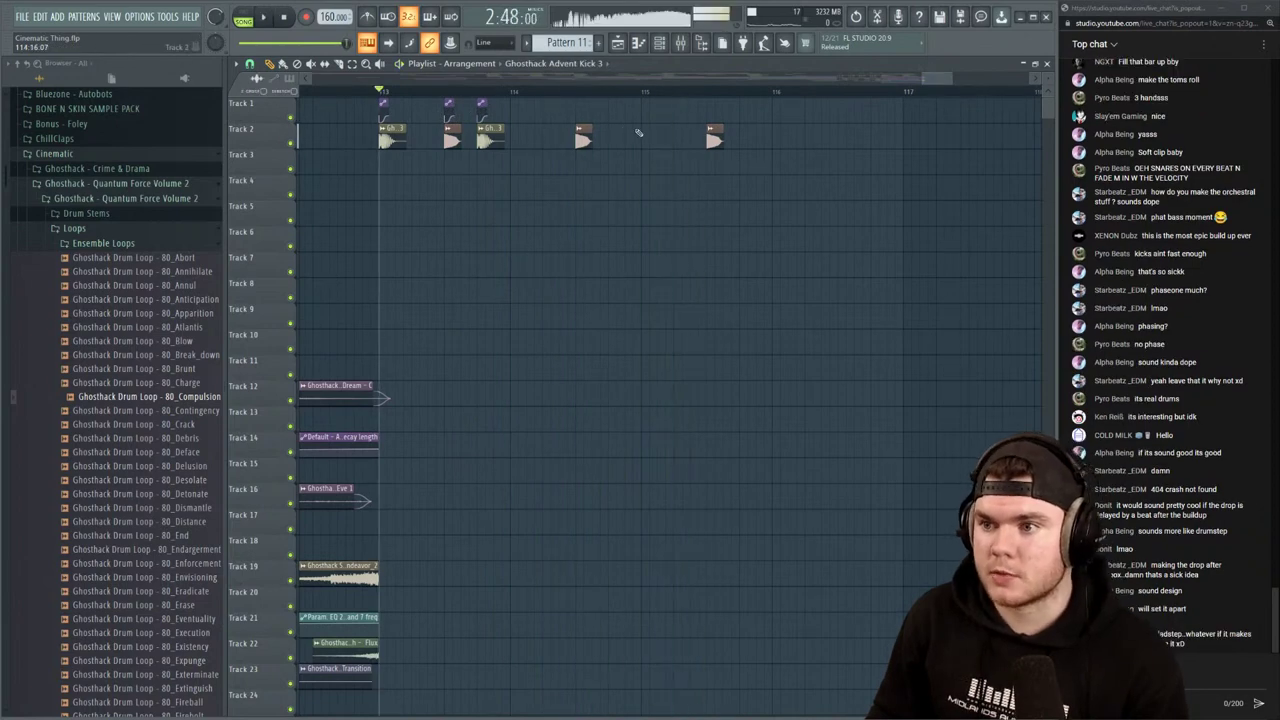
Place Advent Kick 3 clips on Track 2 at the start and on beat 4 of bar 115
left_click(650, 103)
key("space")
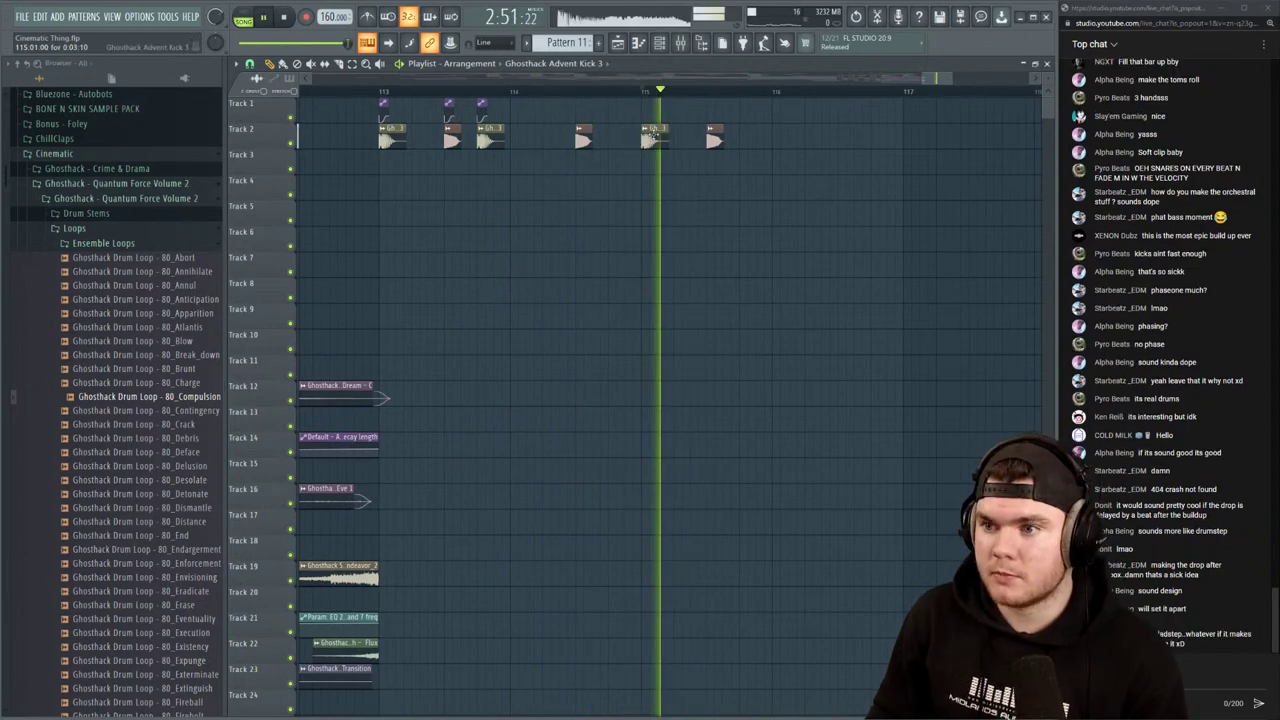
left_click(752, 132)
key("space")
key("space")
Copy the Limiter gain automation above both bar 115 kicks on Track 1, and add an H Snare 1 clip halfway through bar 116
left_click(483, 104)
left_click(647, 106)
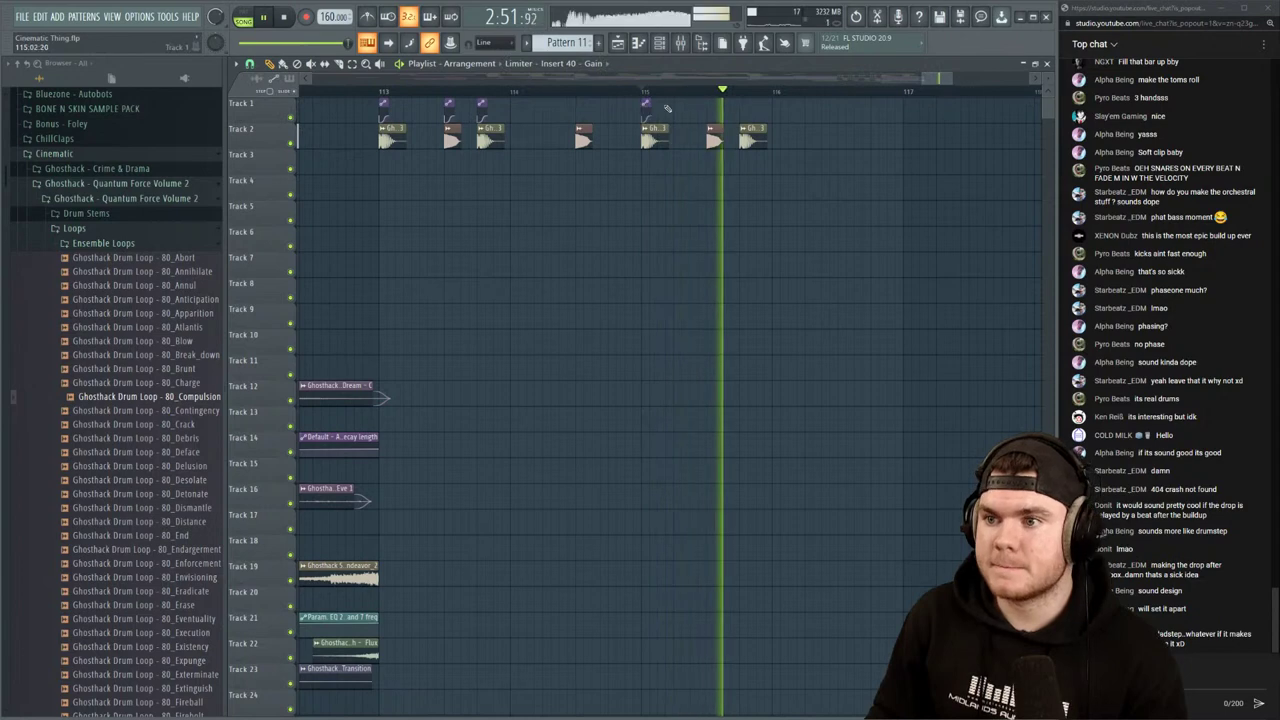
left_click(744, 107)
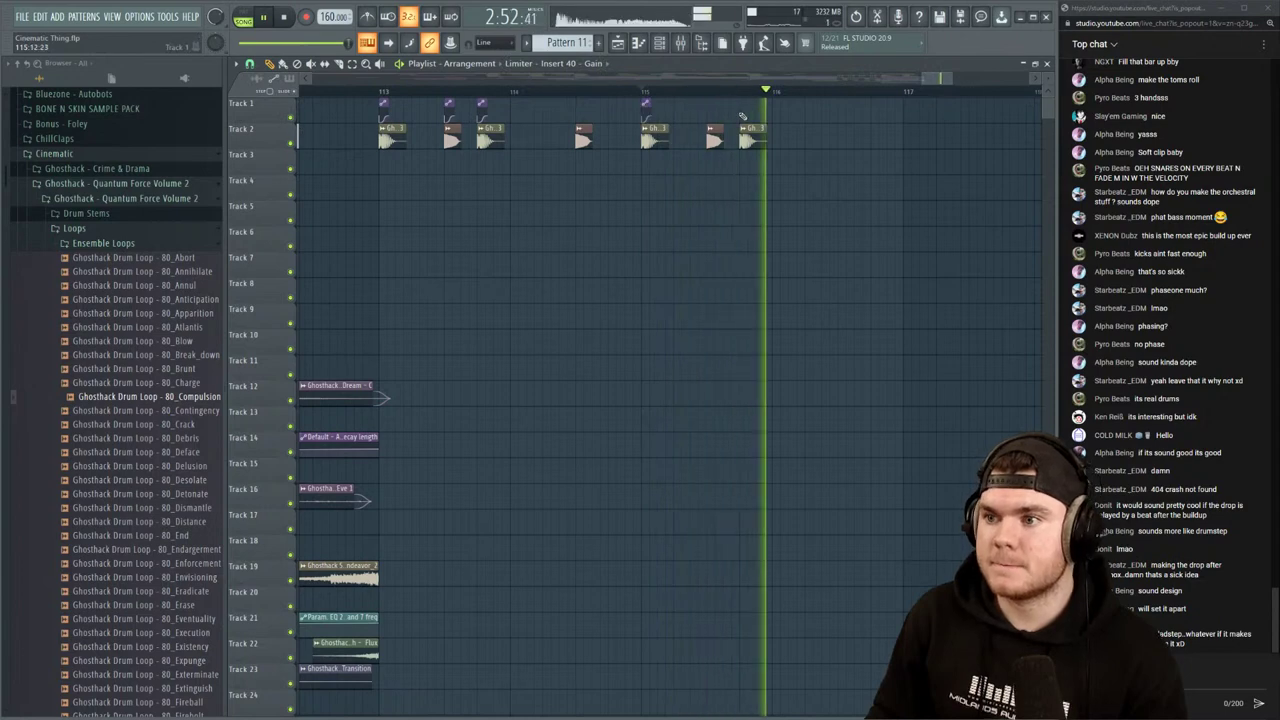
key("space")
left_click(838, 128)
key("space")
Play the drop's kick and snare pattern from bar 113
scroll(808, 95, "down", 4)
left_click(690, 94)
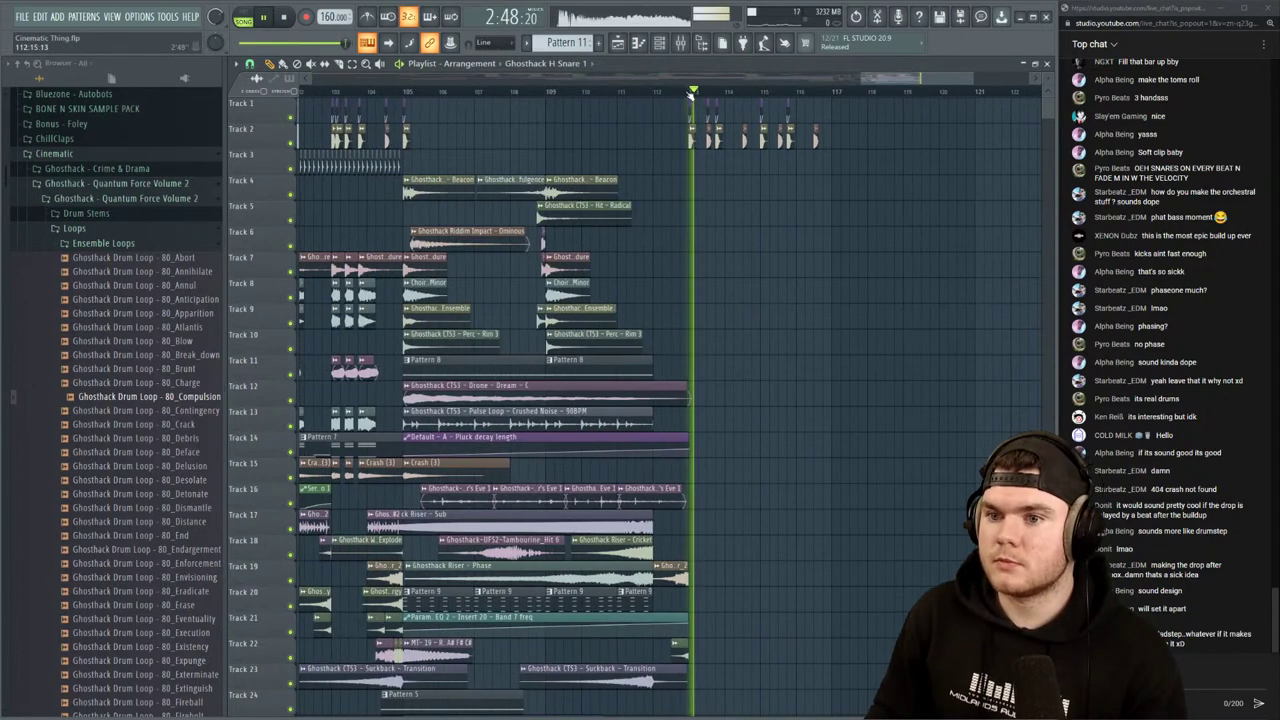
scroll(803, 100, "up", 1)
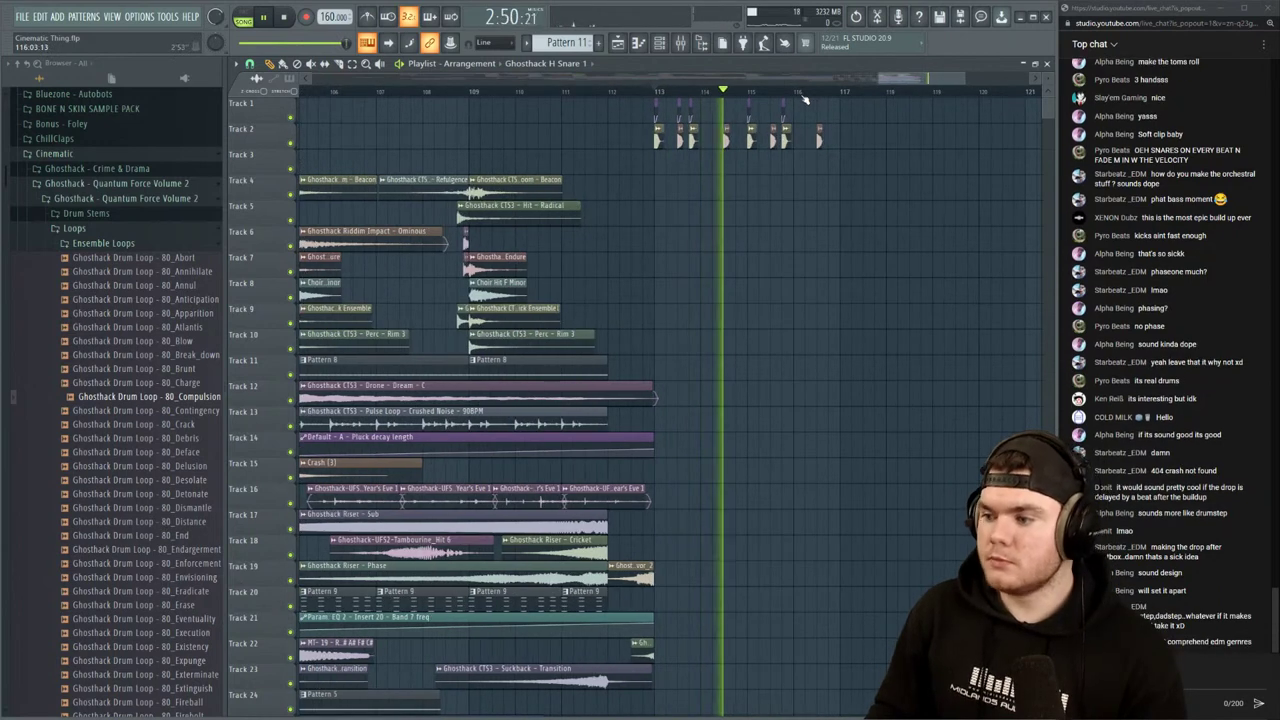
scroll(803, 100, "up", 2)
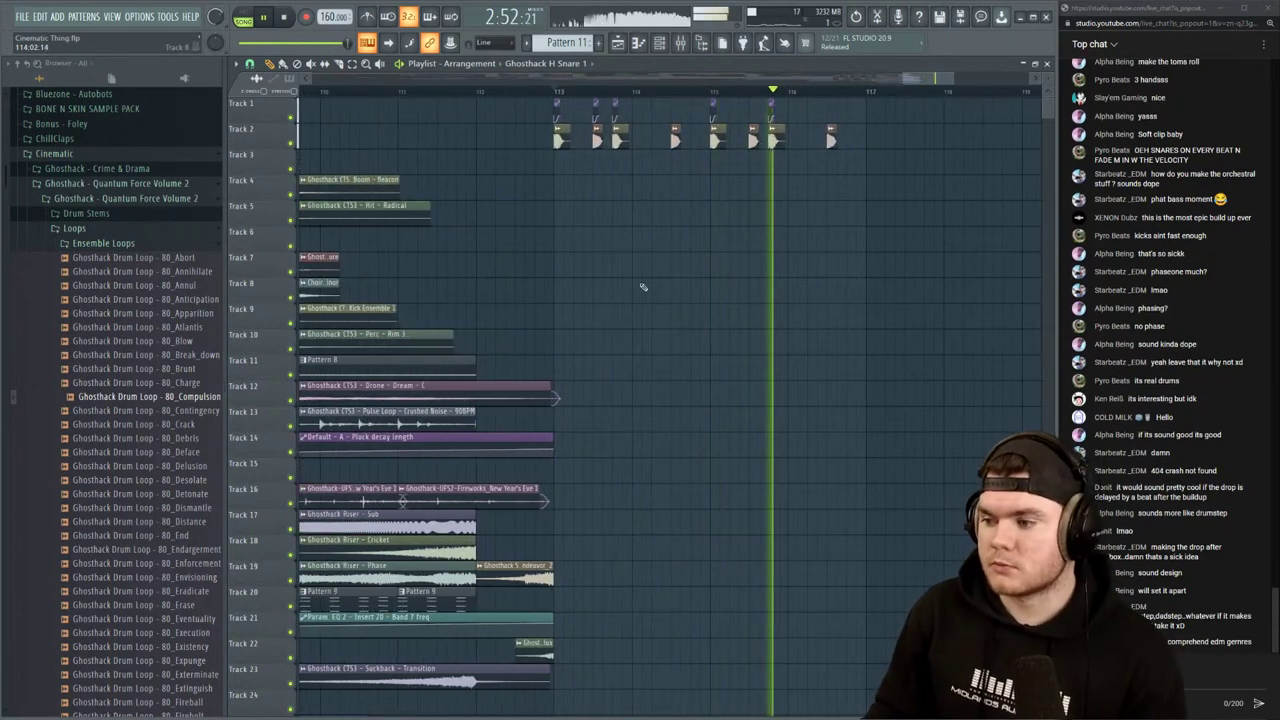
key("space")
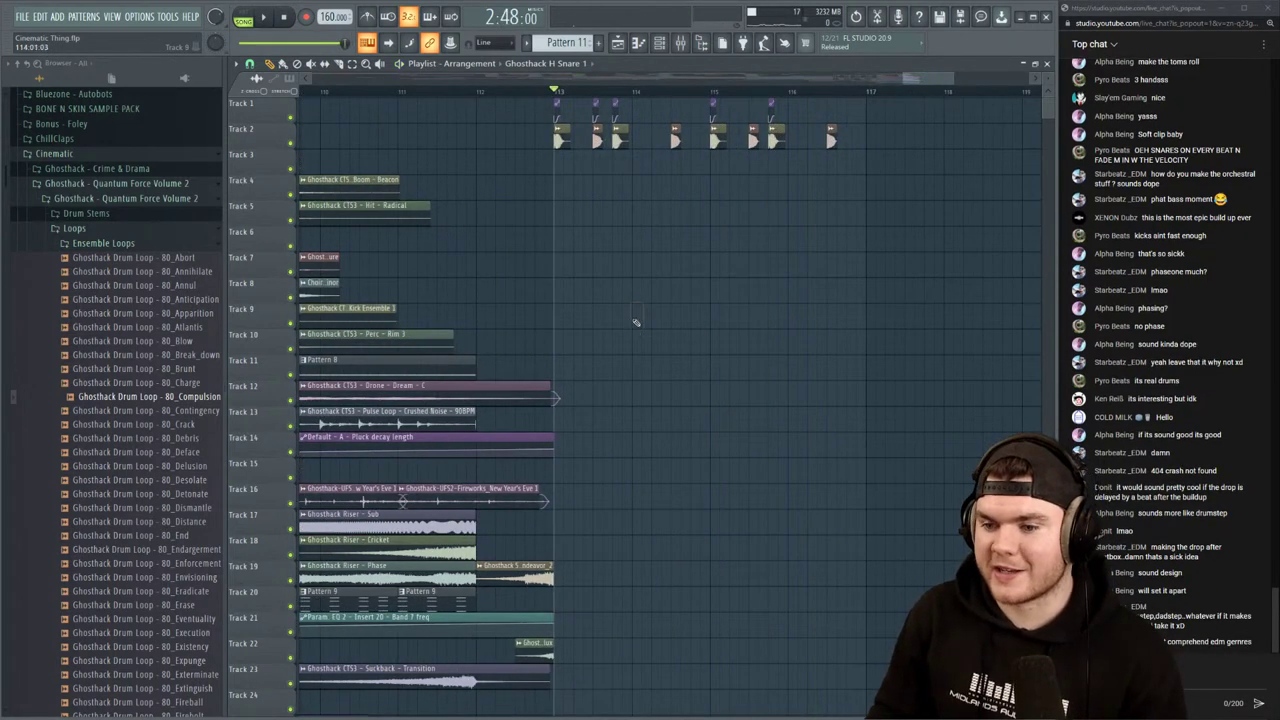
Place a copy of the Pattern 11 clip on Track 3 starting at bar 113
scroll(595, 93, "down", 2)
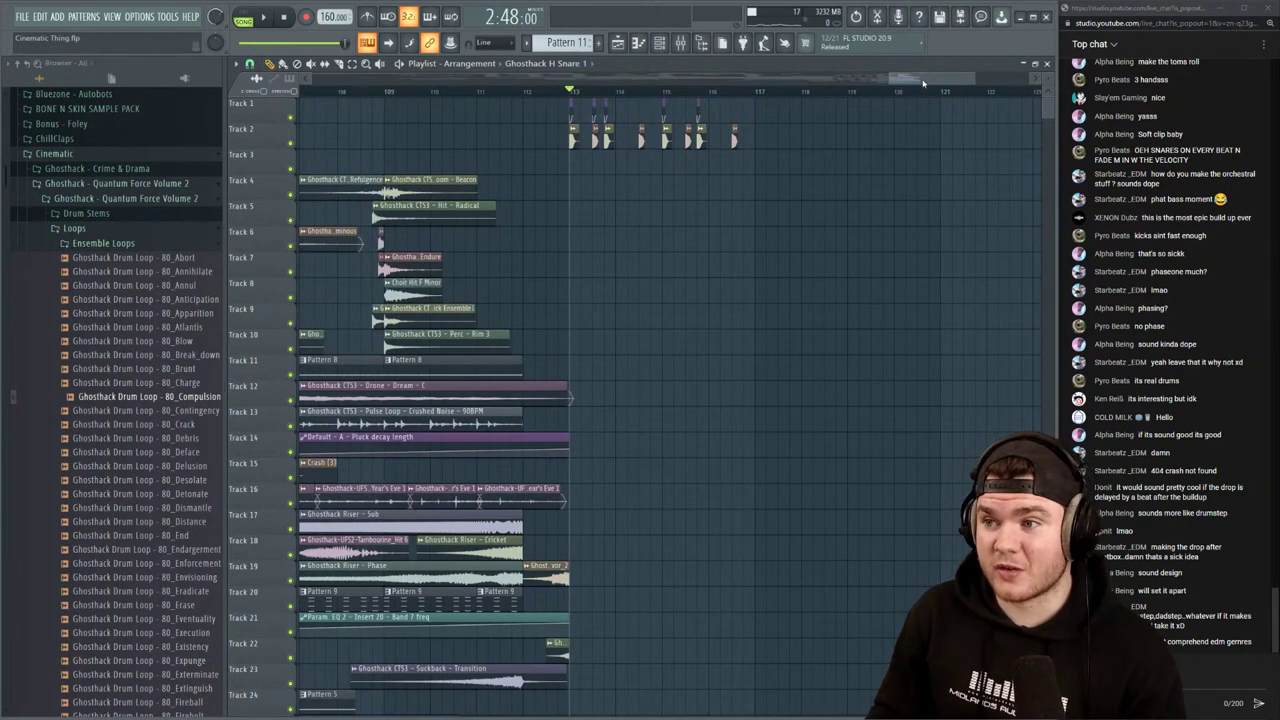
left_click_drag(923, 83, 915, 92)
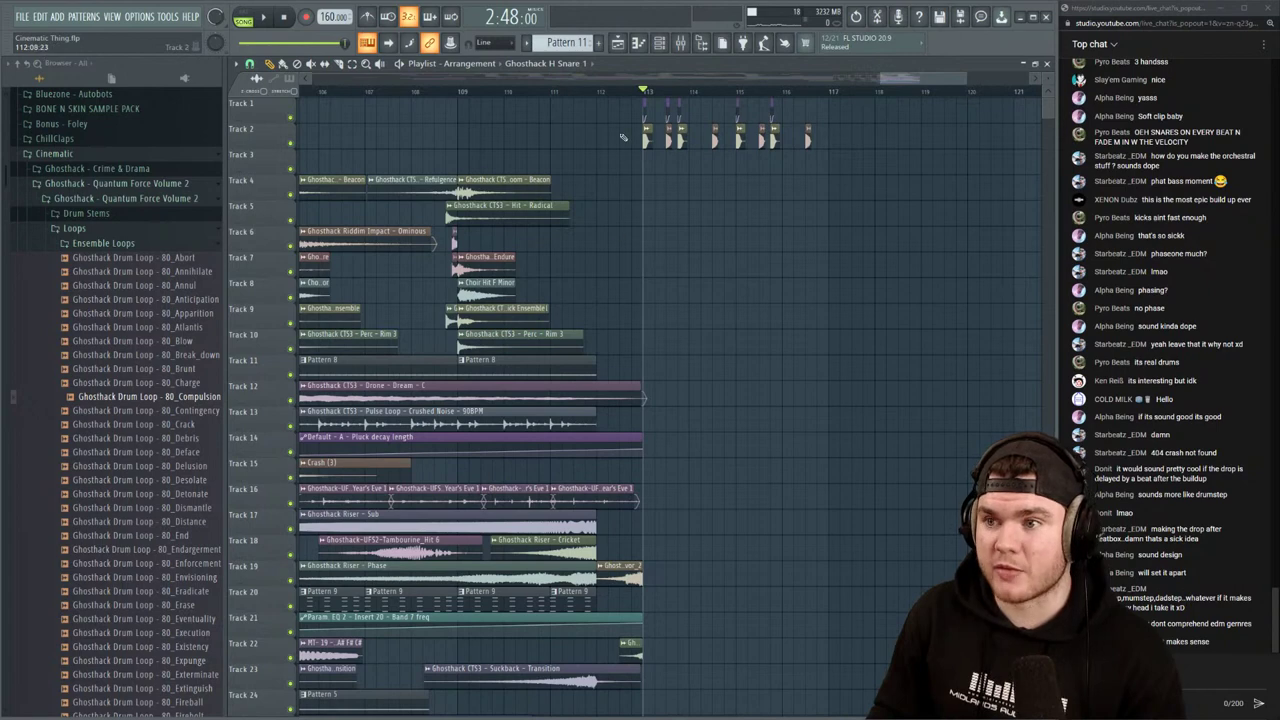
scroll(636, 97, "down", 2)
scroll(751, 486, "down", 4)
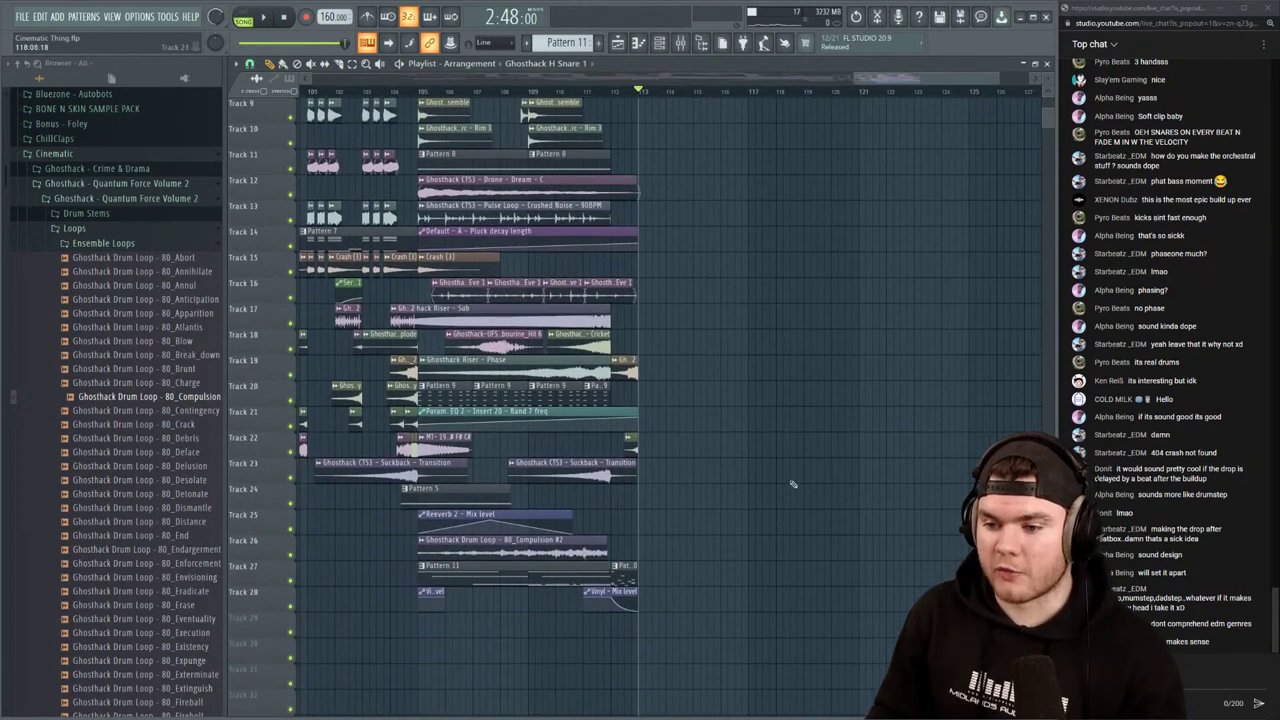
scroll(781, 471, "up", 2)
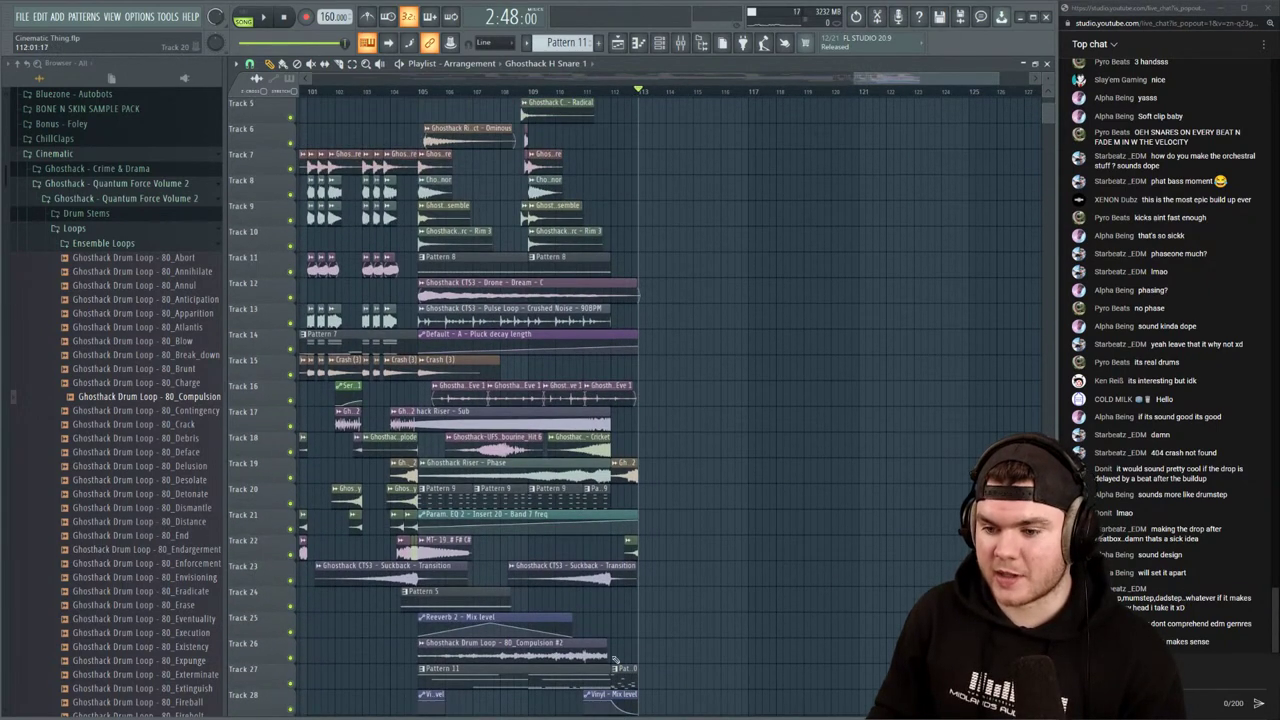
scroll(851, 457, "up", 2)
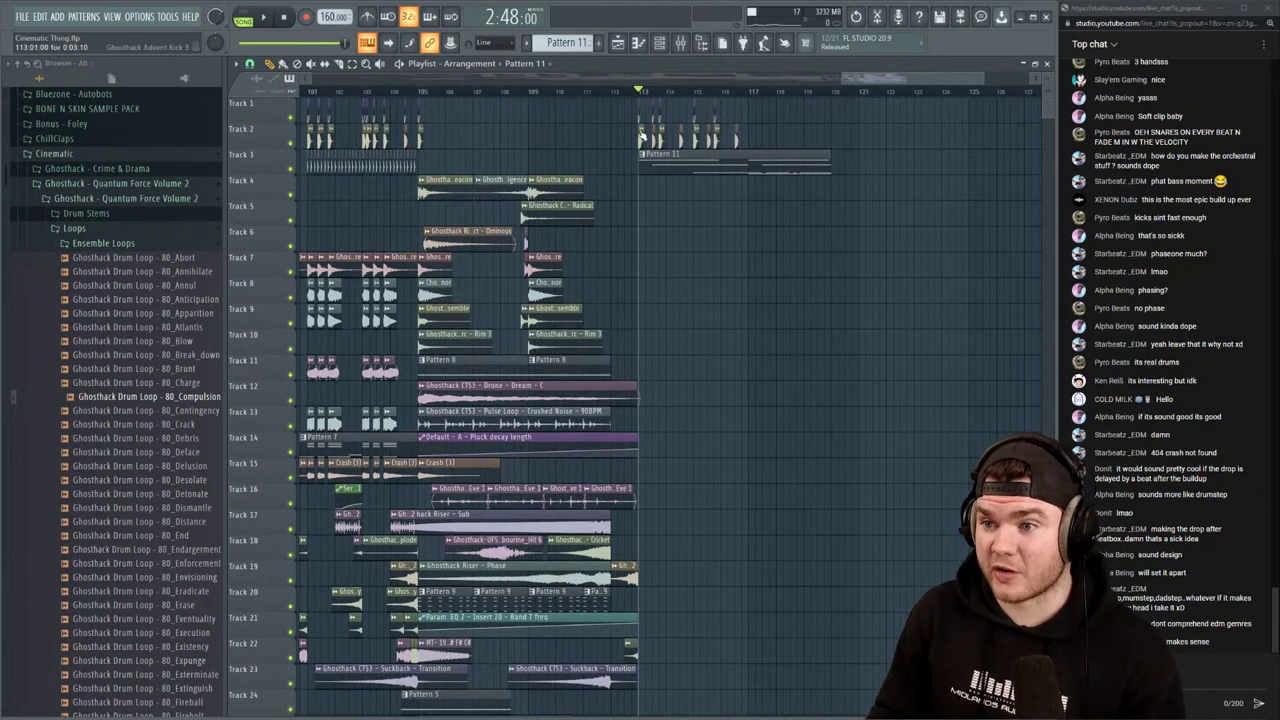
scroll(673, 97, "up", 4)
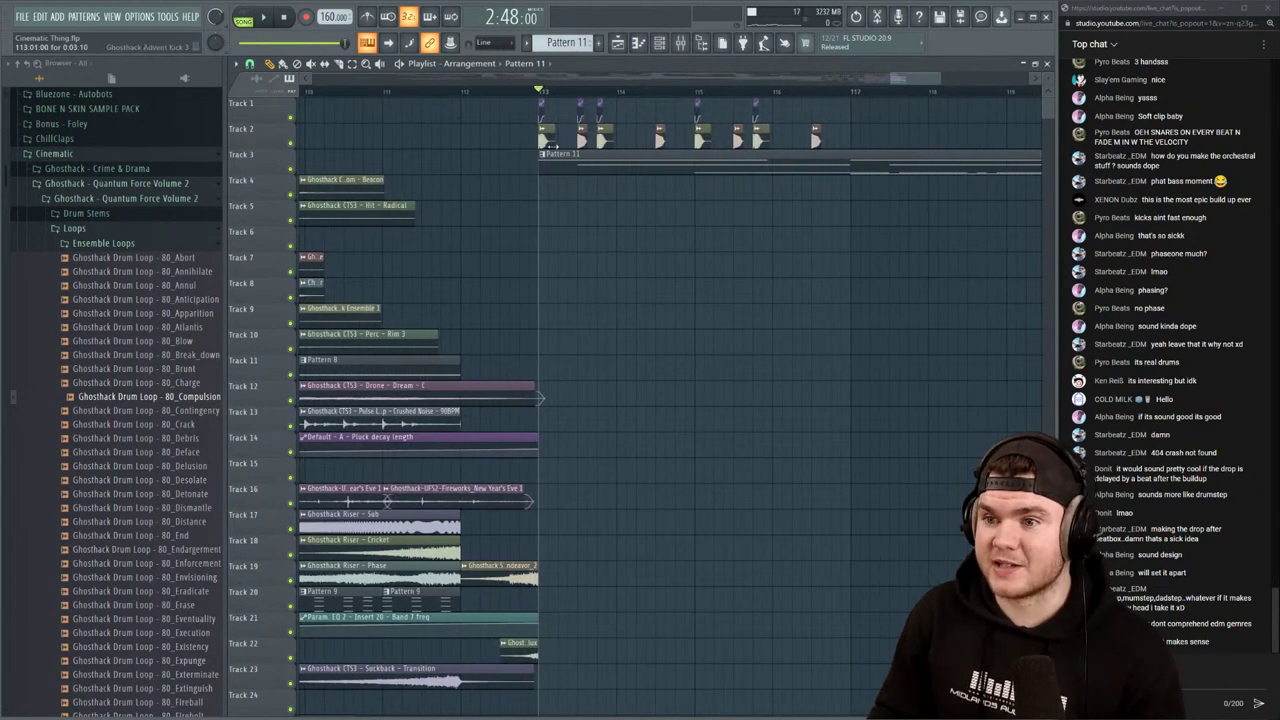
left_click_drag(918, 78, 927, 78)
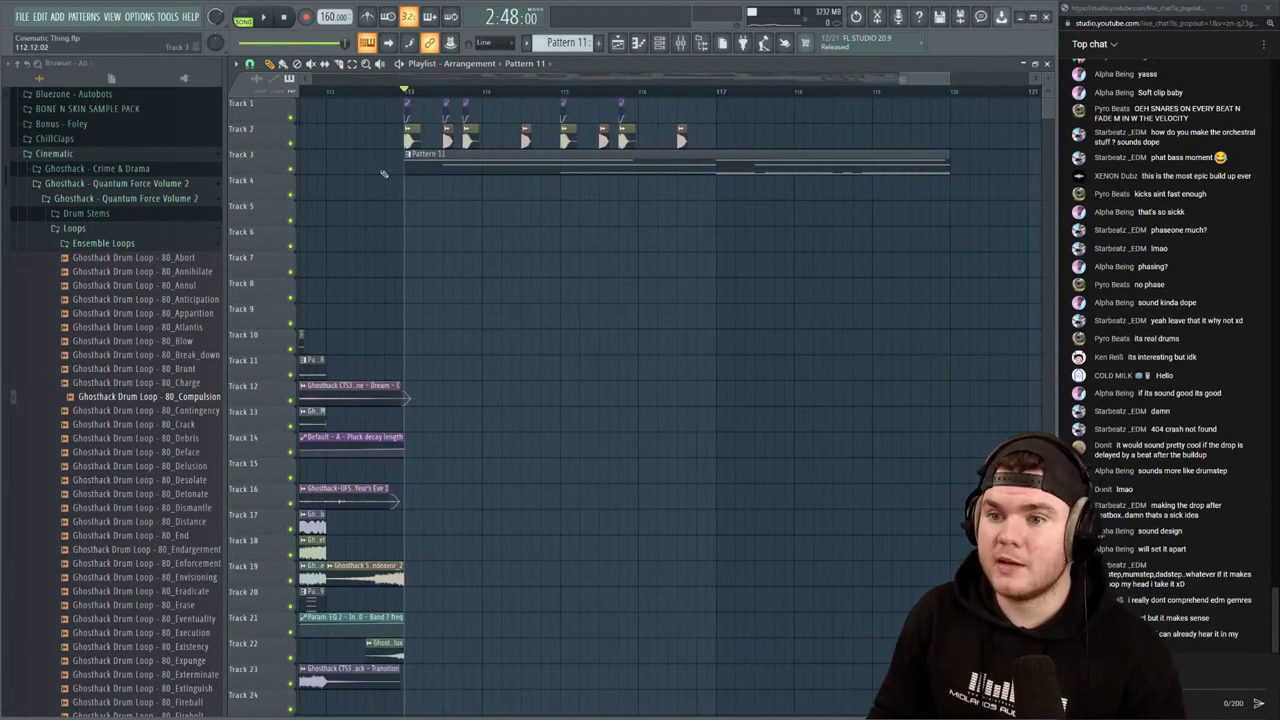
Make the Track 3 pattern clip unique as Pattern 12 and open its EZdrummer notes in the piano roll
left_click(95, 244)
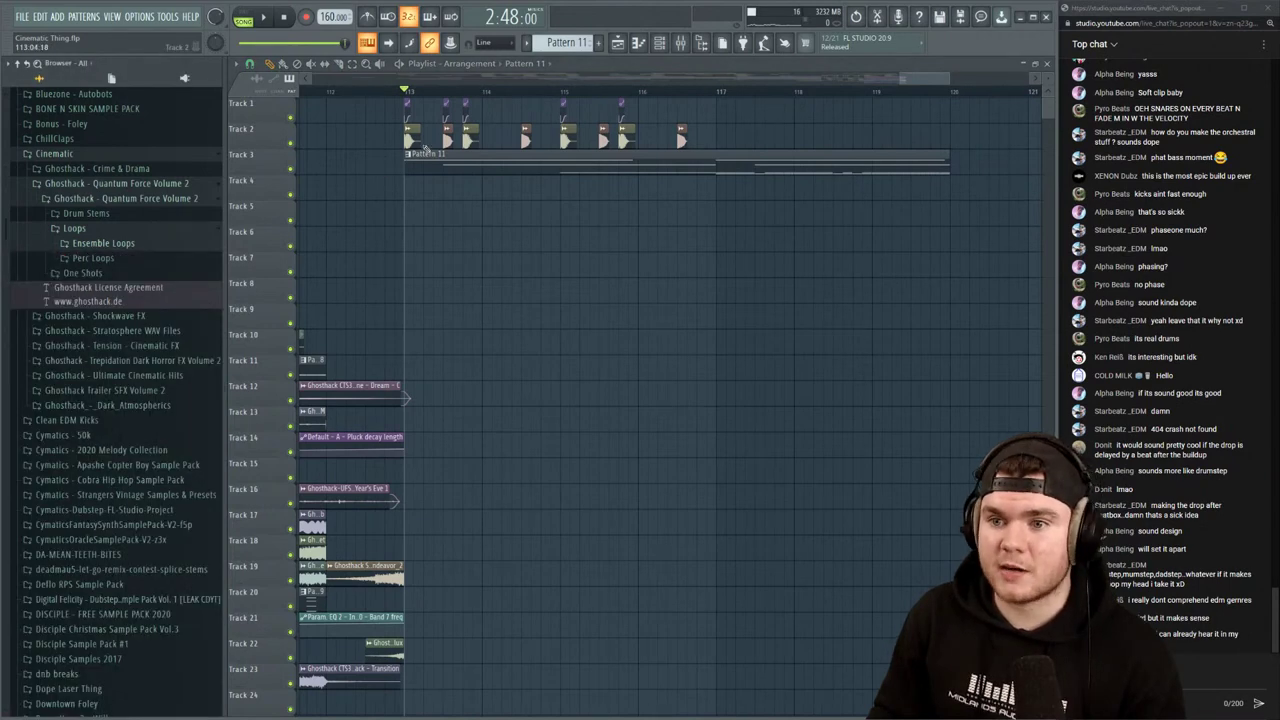
left_click(407, 157)
left_click(460, 234)
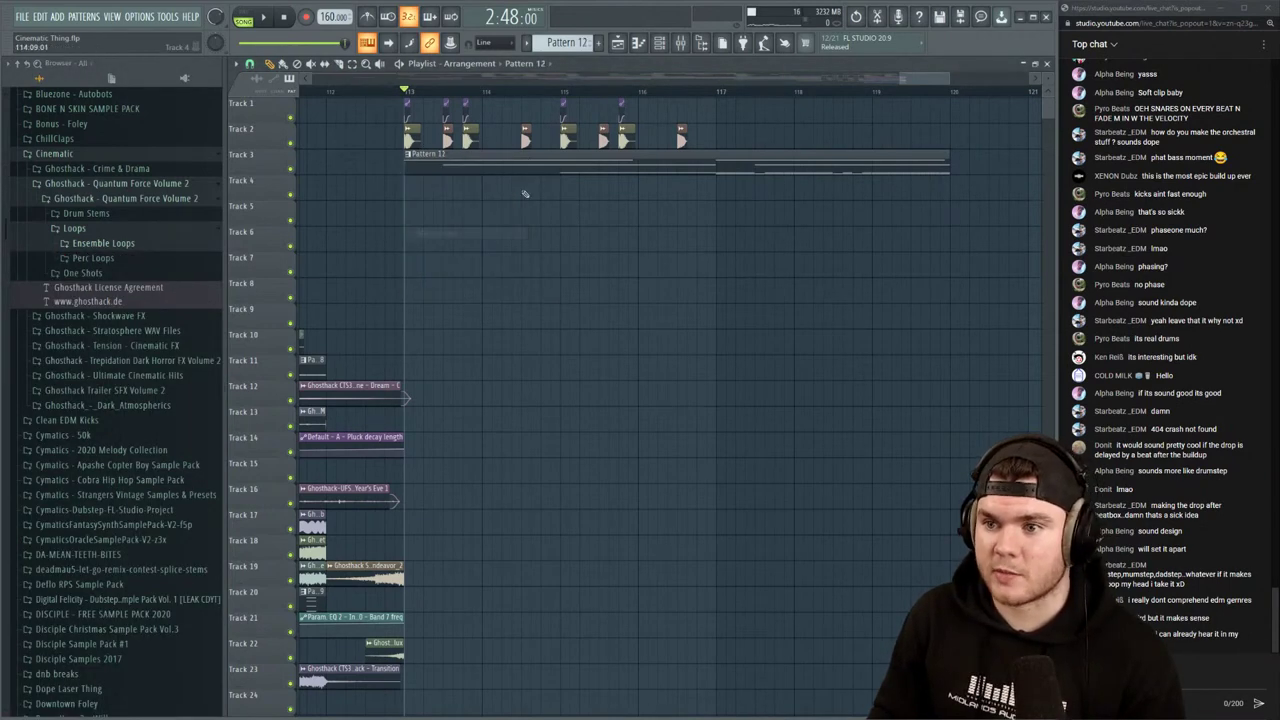
double_click(537, 162)
left_click_drag(690, 82, 420, 86)
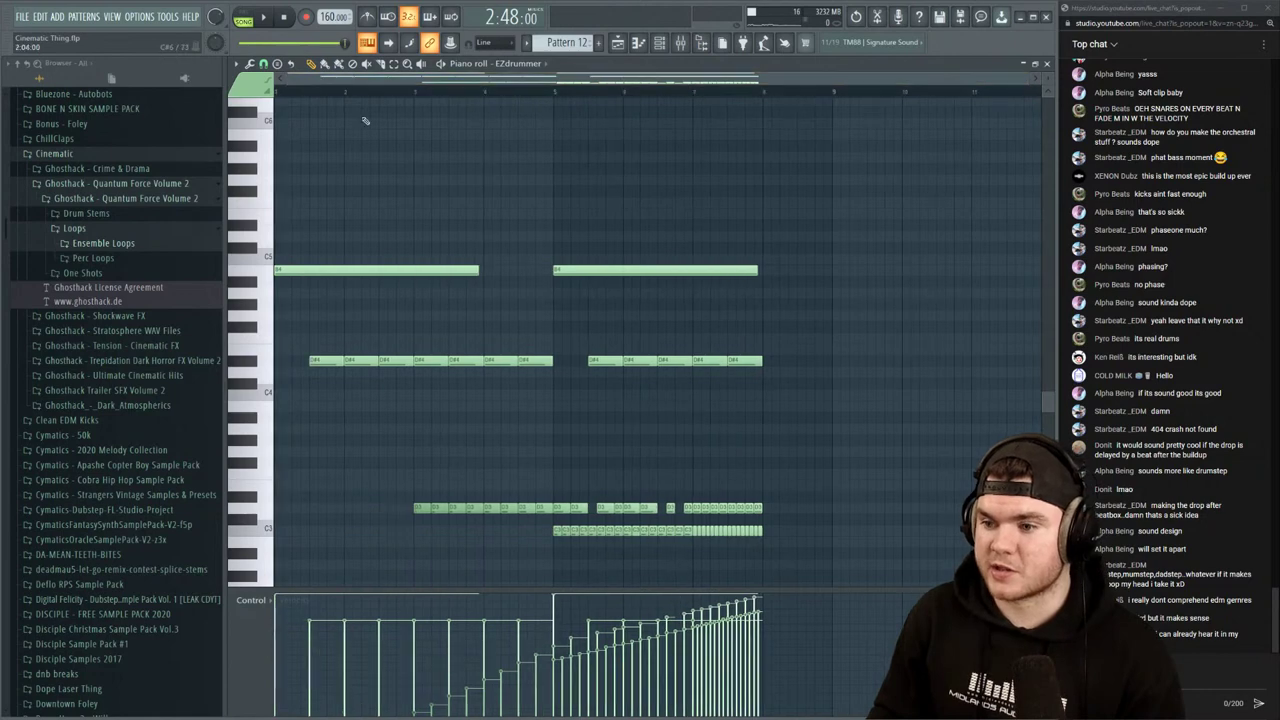
Delete the drum hits and the second long note from Pattern 12, keeping only the first B4 note
scroll(760, 290, "down", 3)
left_click_drag(893, 467, 205, 342)
key("Delete")
scroll(470, 392, "down", 5)
scroll(470, 392, "up", 8)
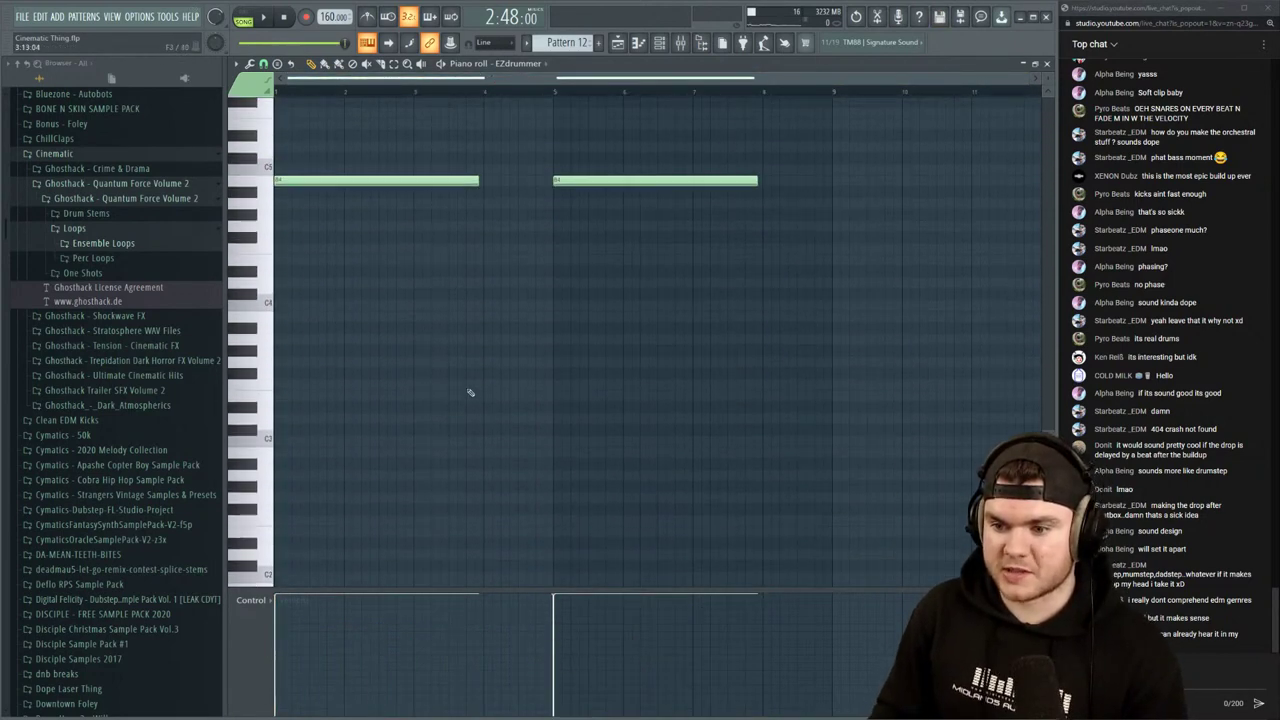
right_click(640, 423)
scroll(310, 91, "up", 3)
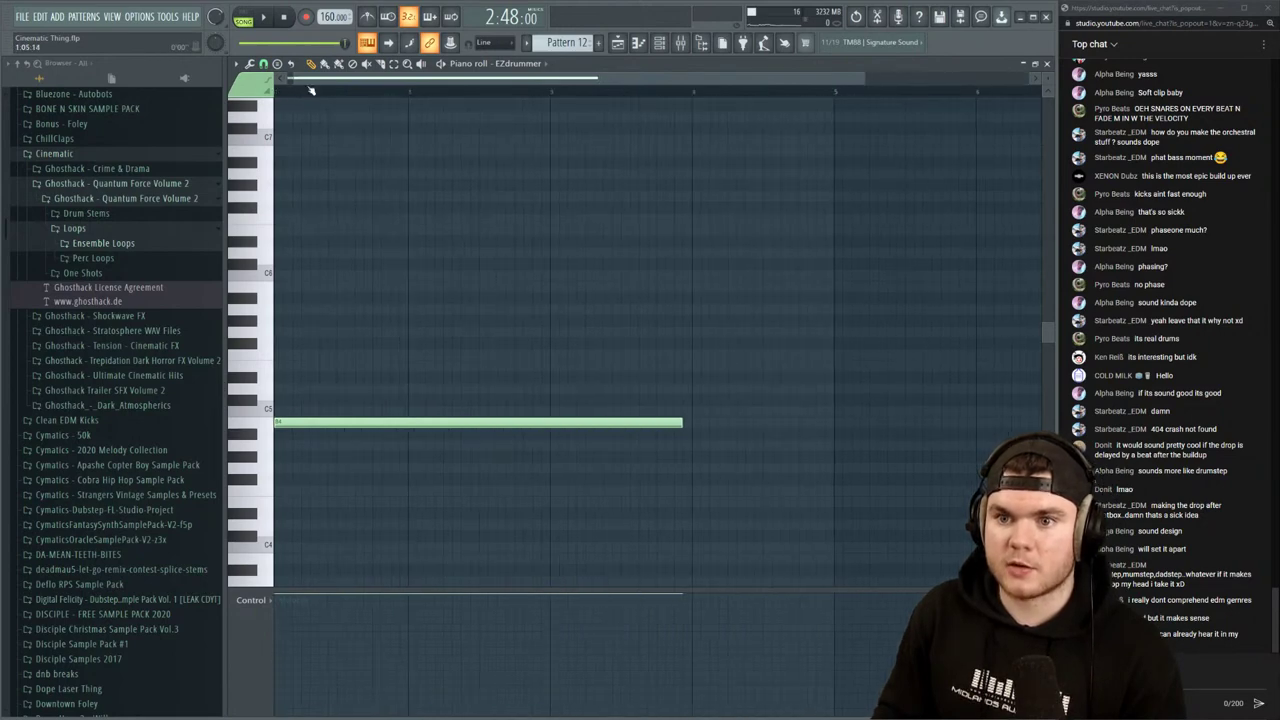
Shorten Pattern 12's only note to 0:04:00, audition it at other EZdrummer pitches, and delete it
key("space")
scroll(574, 275, "down", 1)
scroll(574, 275, "down", 1)
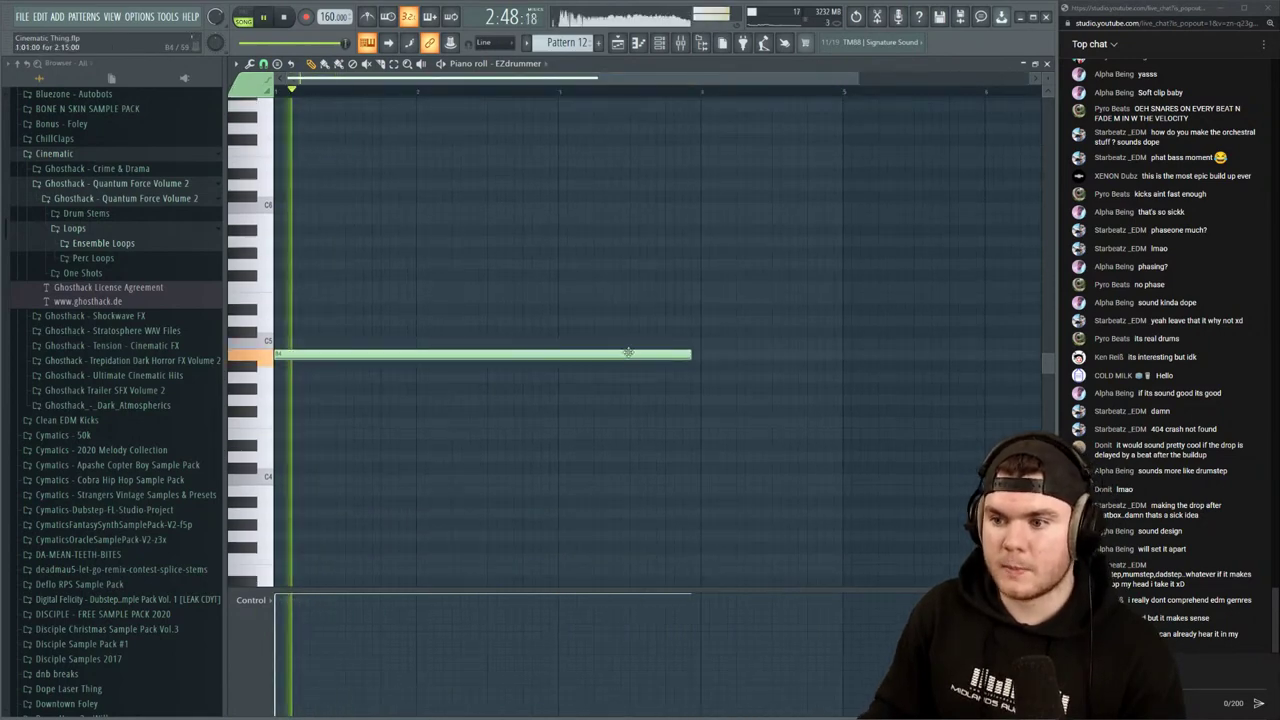
key("space")
left_click_drag(692, 355, 286, 410)
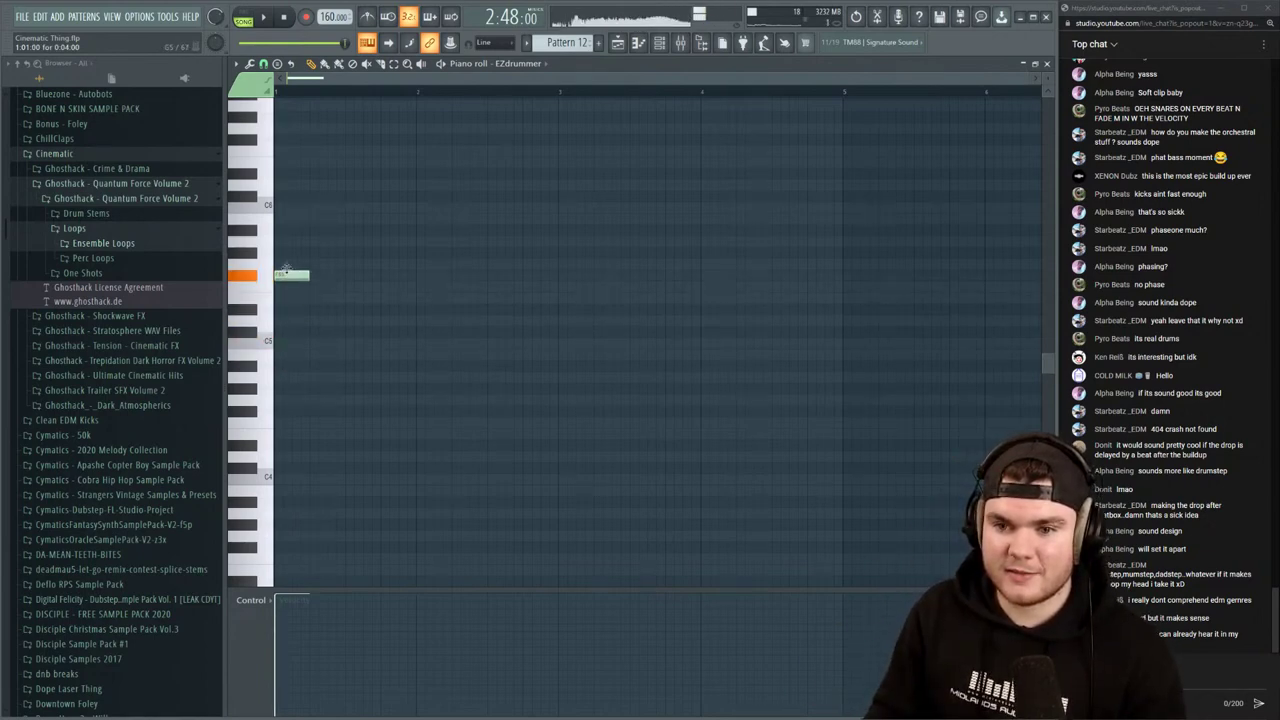
left_click_drag(280, 309, 277, 322)
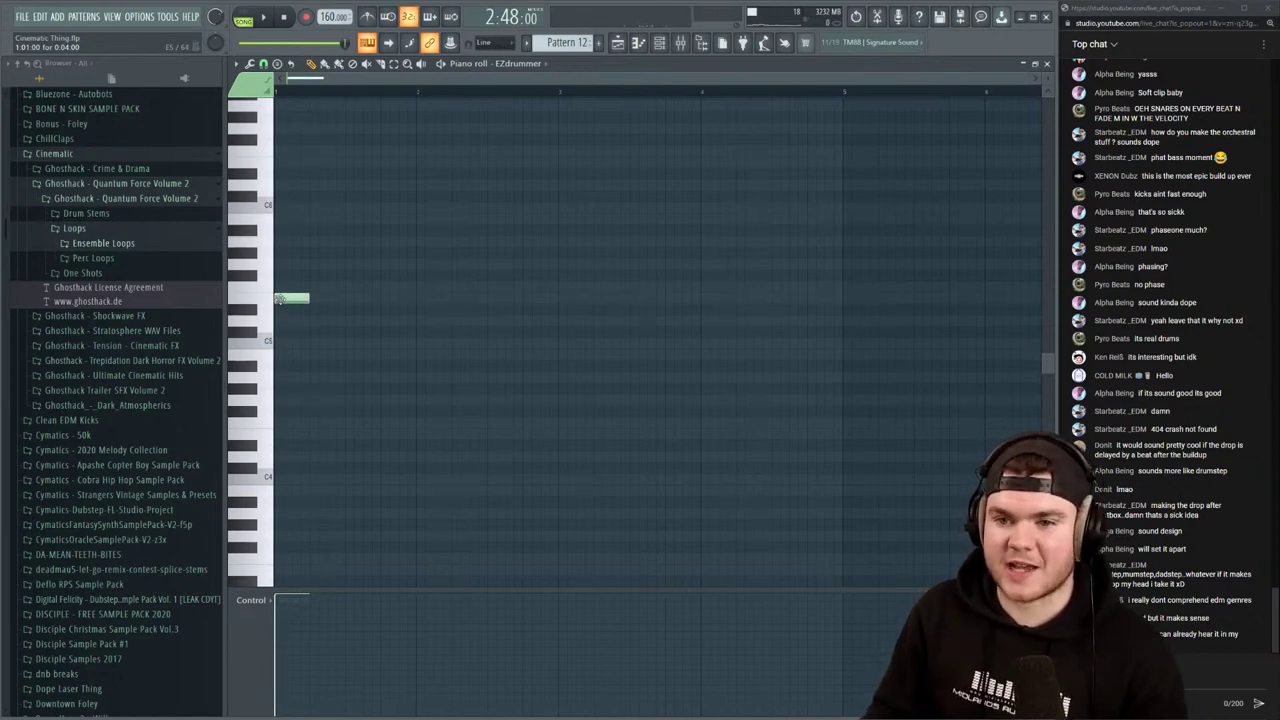
left_click_drag(265, 257, 250, 183)
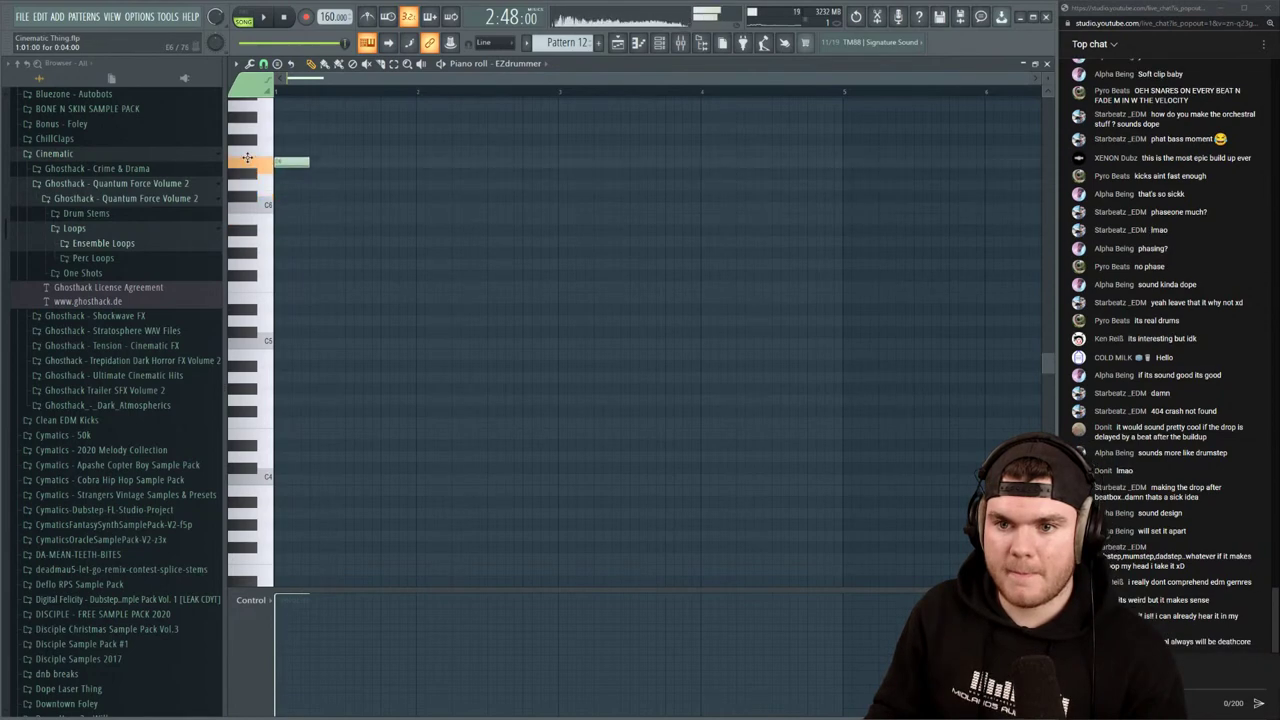
scroll(331, 145, "up", 3)
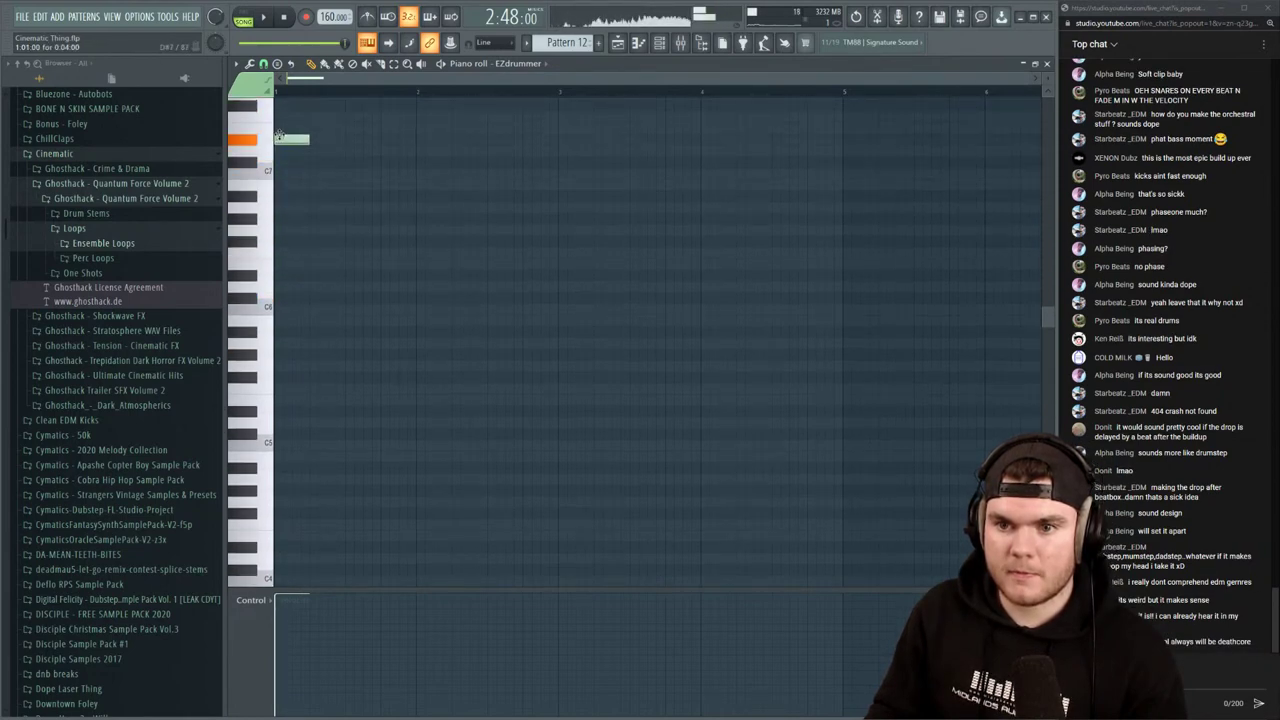
scroll(288, 234, "down", 3)
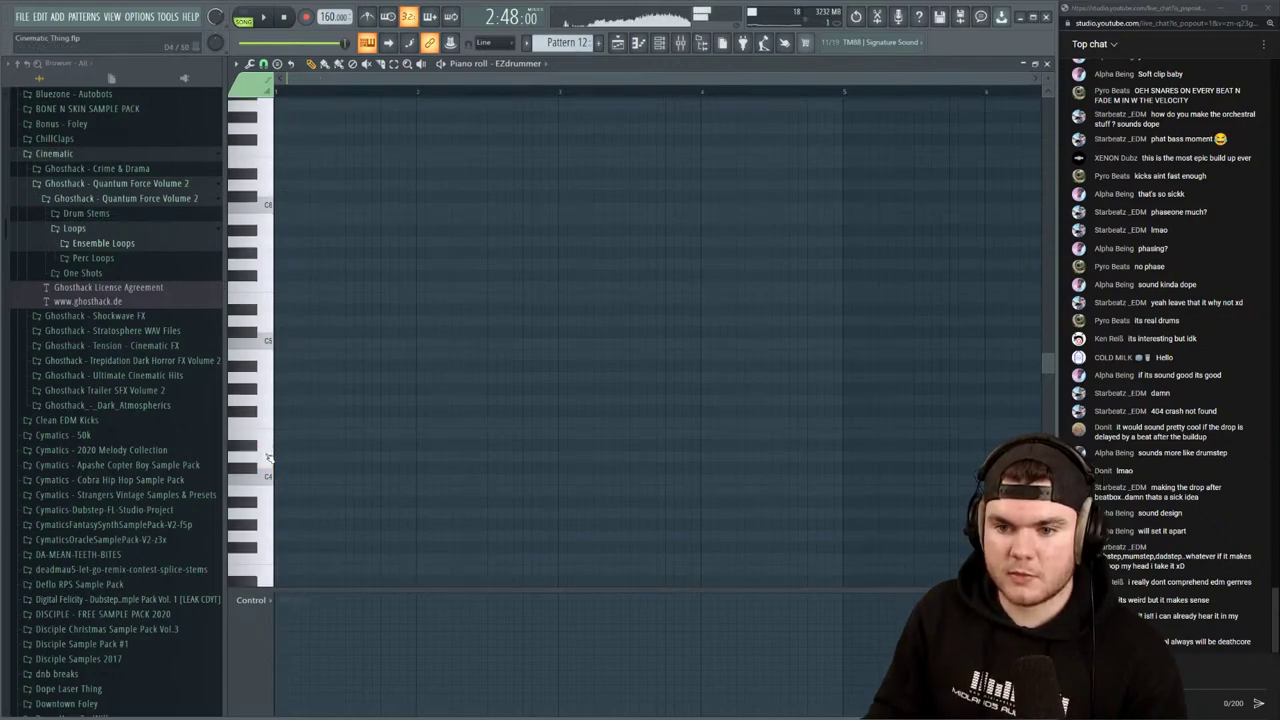
Place a D4 note at 1.01.00, lengthen it to 0:15:00, and play it back with the drop
scroll(275, 445, "down", 4)
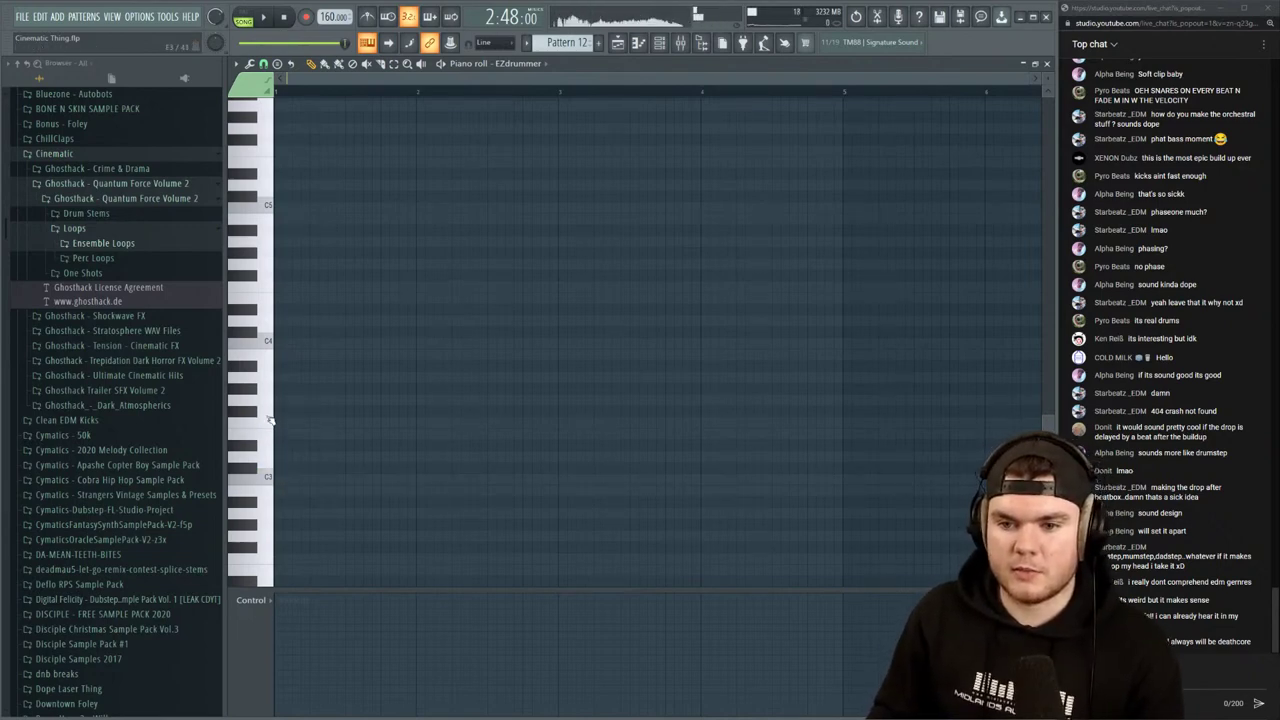
left_click(285, 323)
key("space")
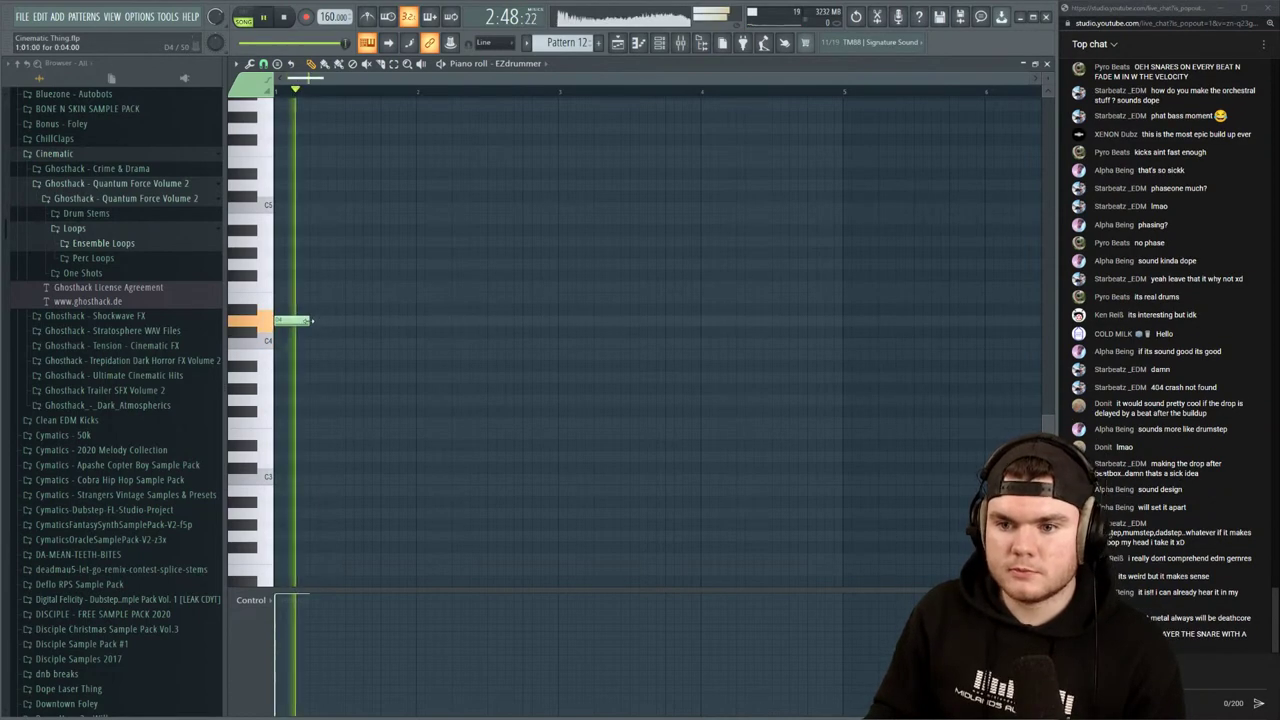
left_click_drag(308, 321, 405, 321)
key("space")
key("space")
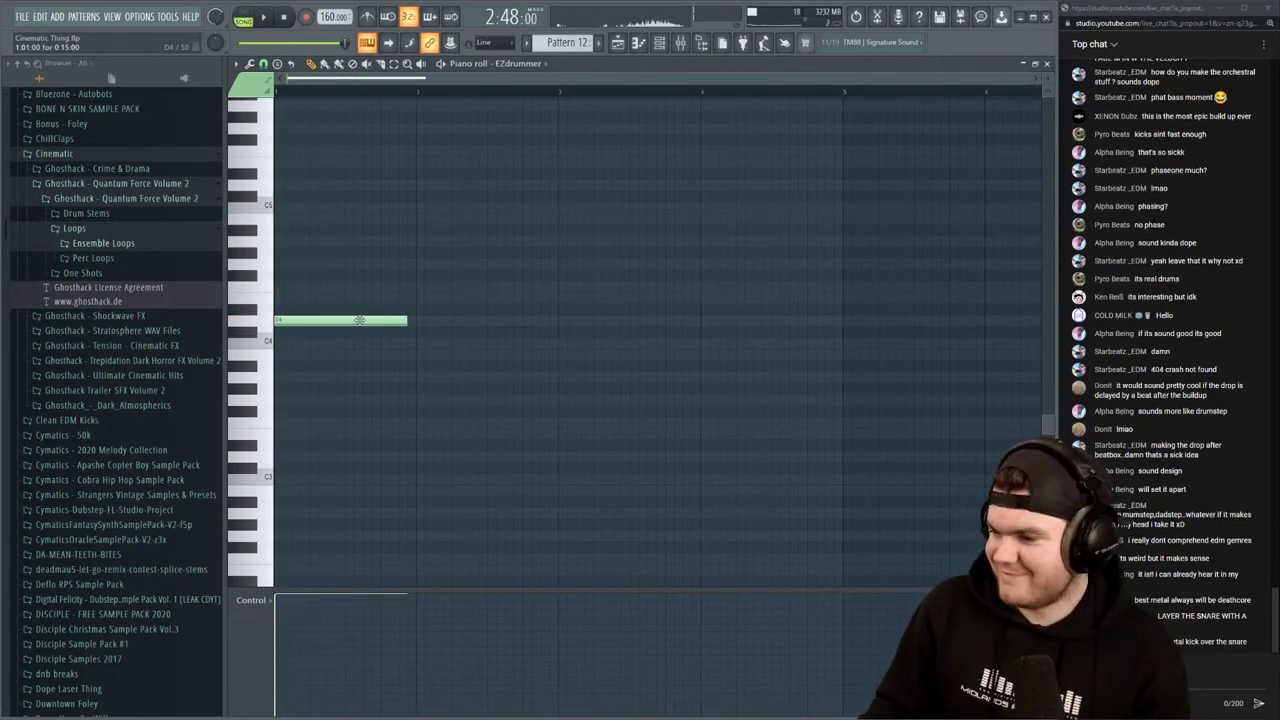
key("space")
key("space")
key("space")
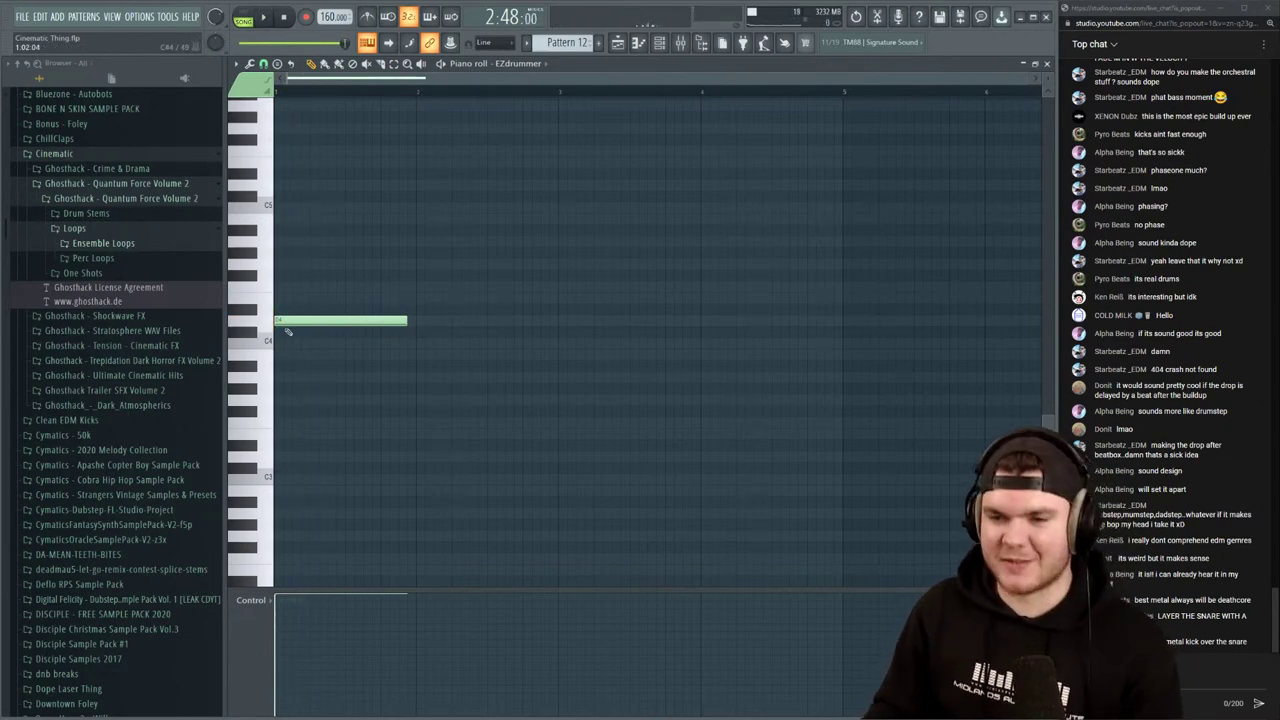
key("space")
key("space")
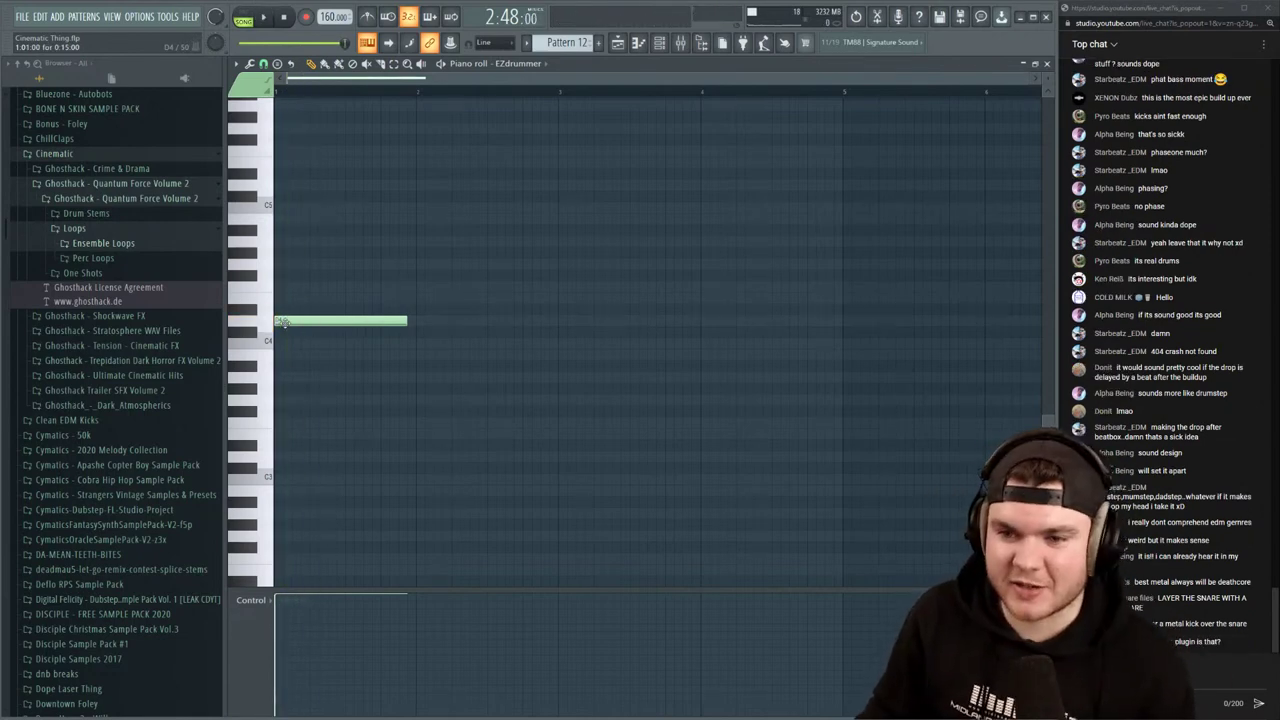
Lower the long opening note to C#4 and play it back
mouse_move(283, 322)
left_mouse_down()
mouse_move(281, 295)
mouse_move(279, 331)
left_mouse_up()
key("space")
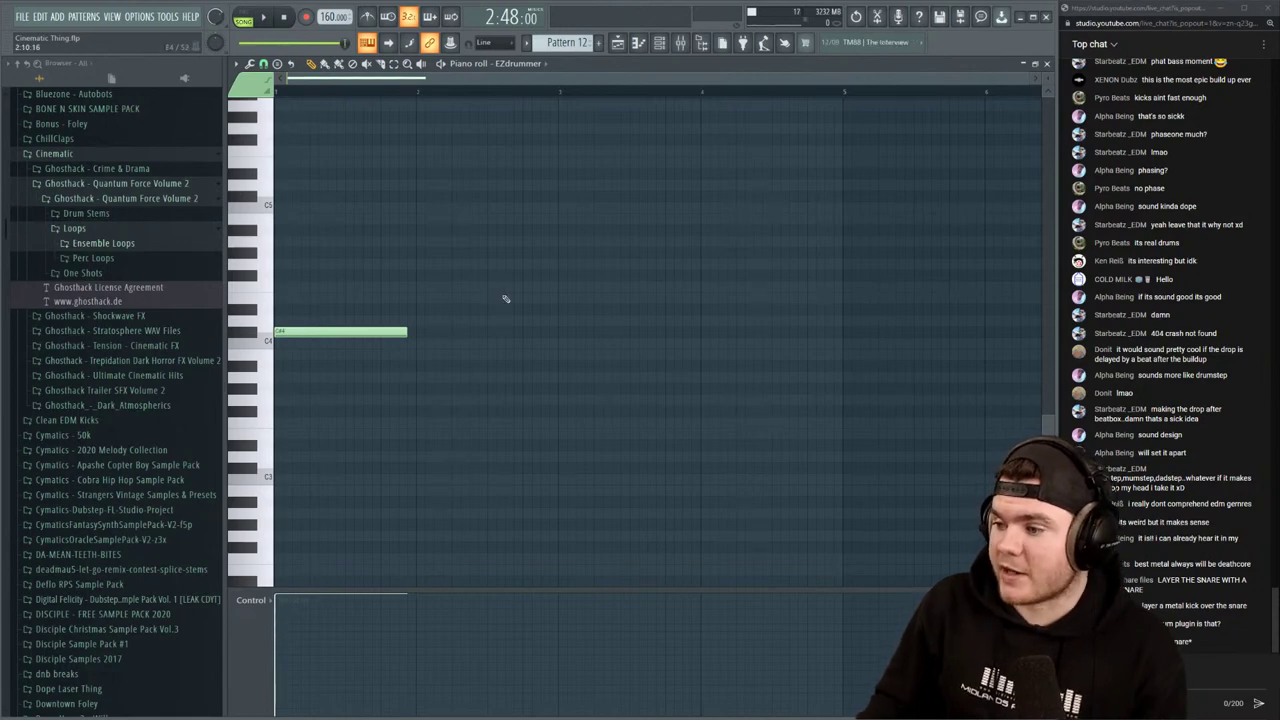
key("space")
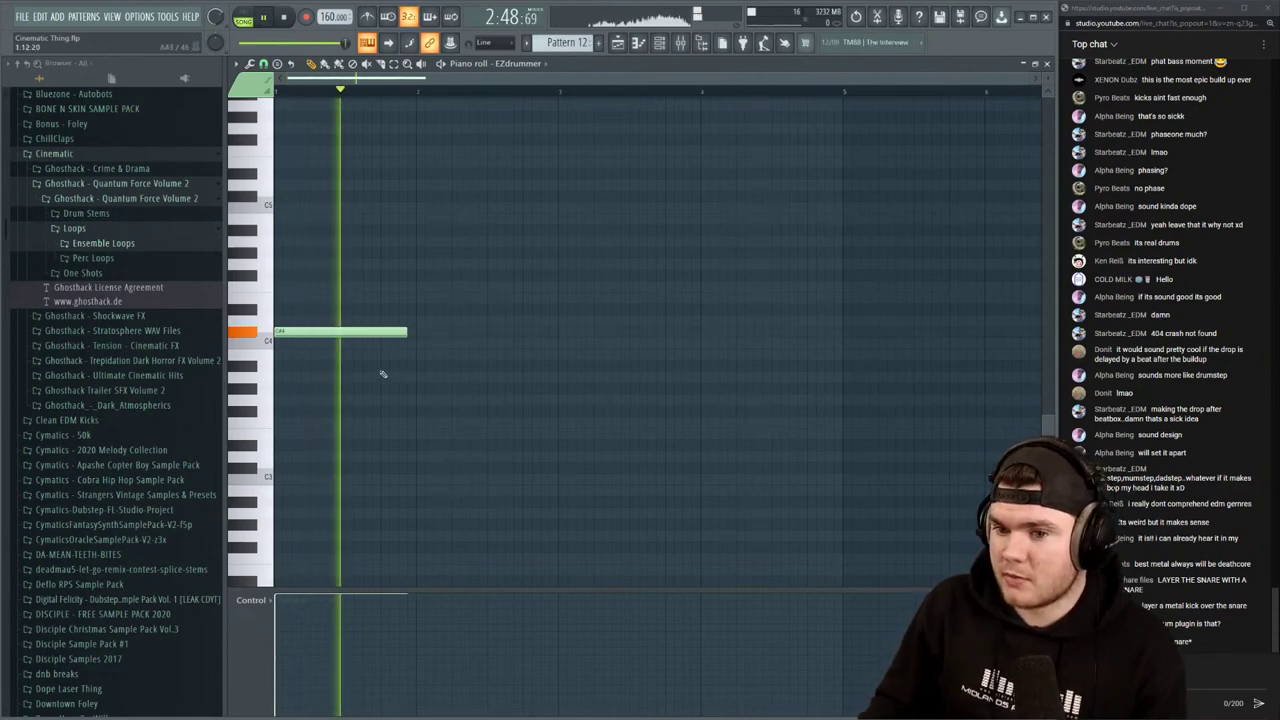
Try a second note at 1.09.00 on C3 and E3, shortened to half a bar, and remove it
left_click(350, 478)
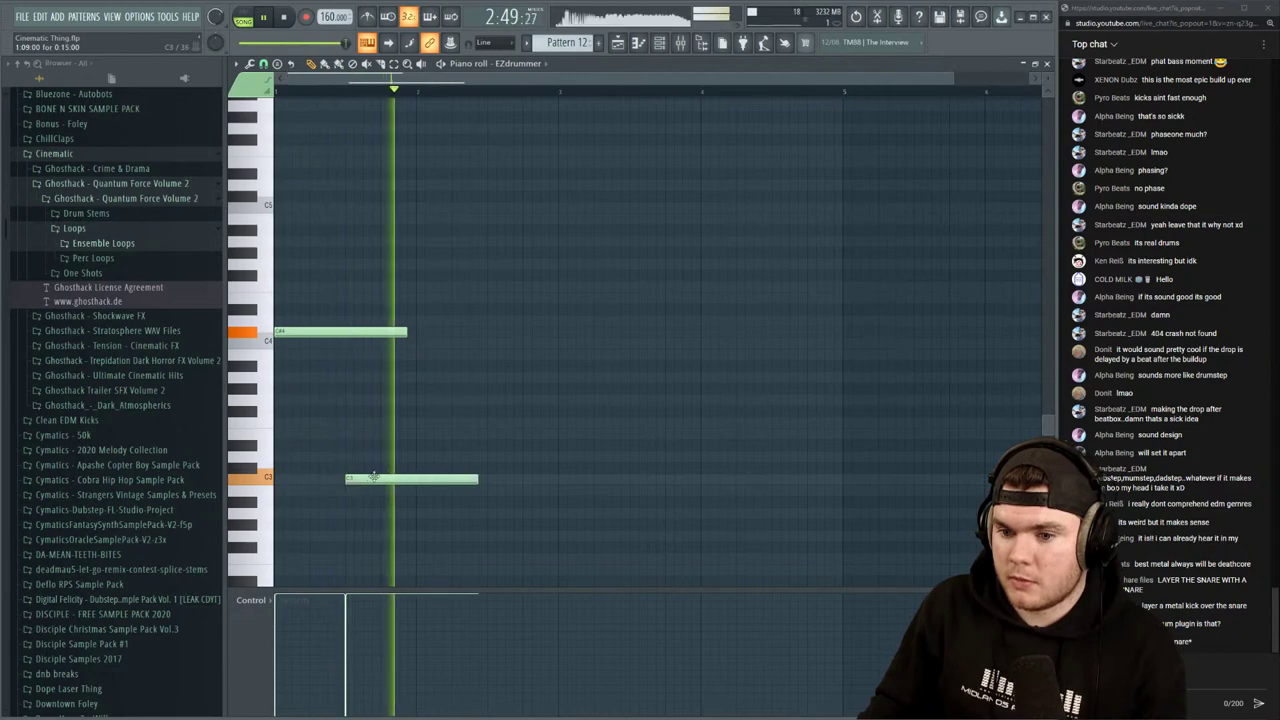
key("space")
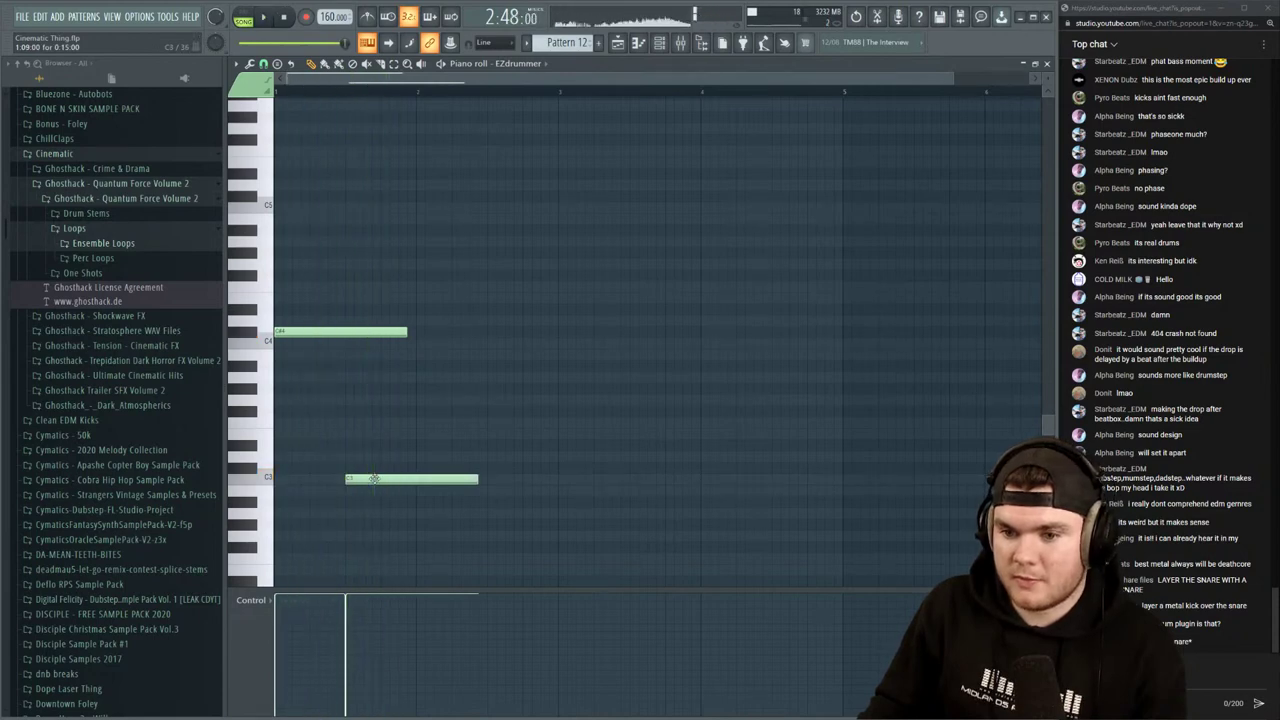
left_click_drag(372, 479, 370, 432)
key("space")
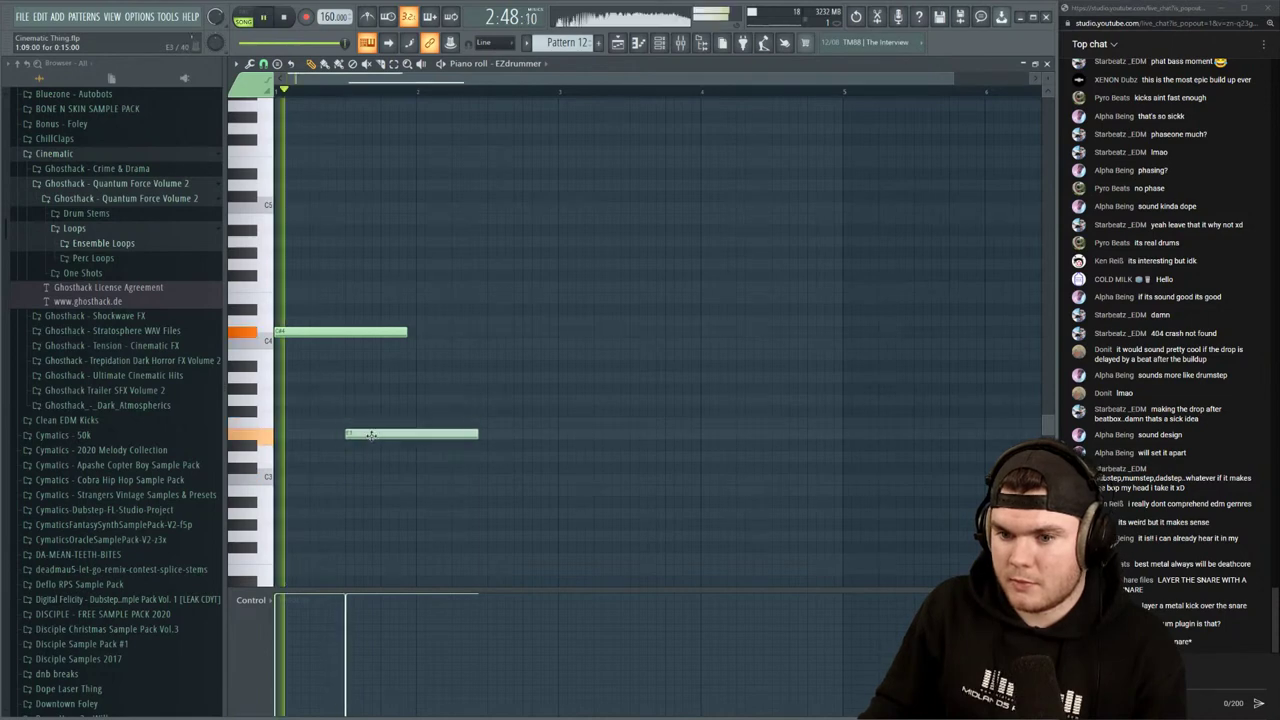
left_click_drag(477, 433, 416, 434)
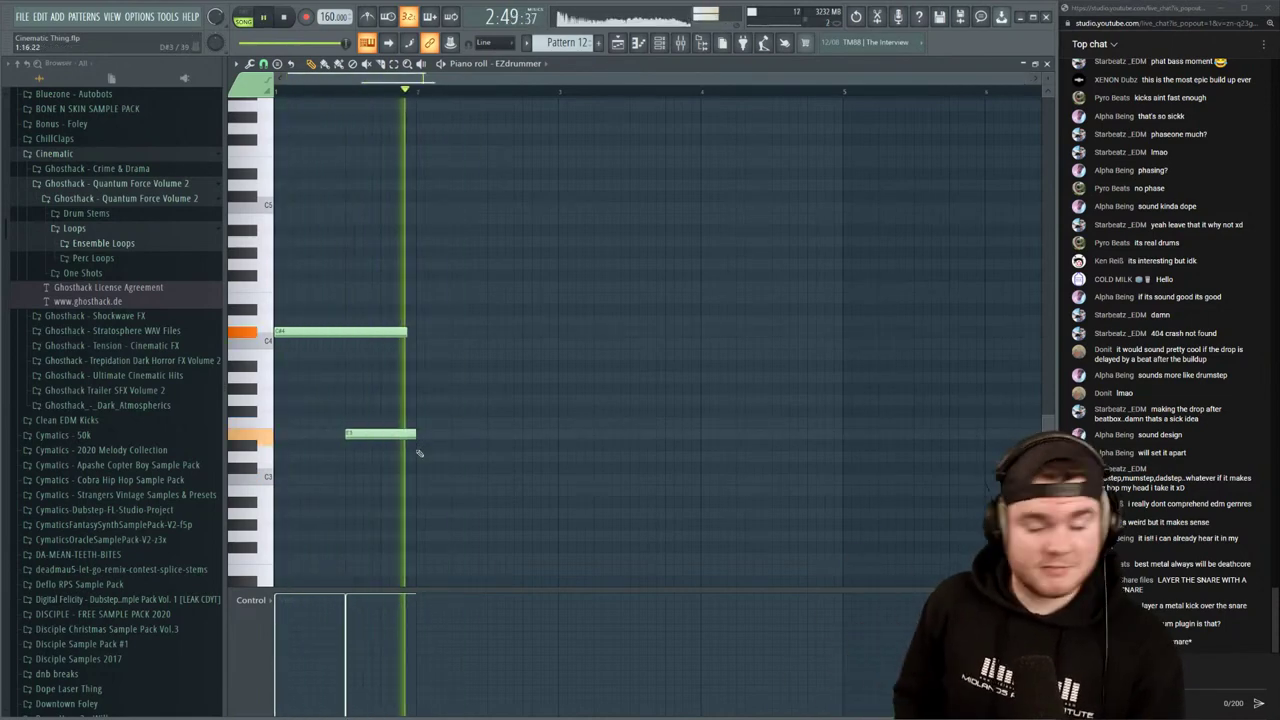
key("space")
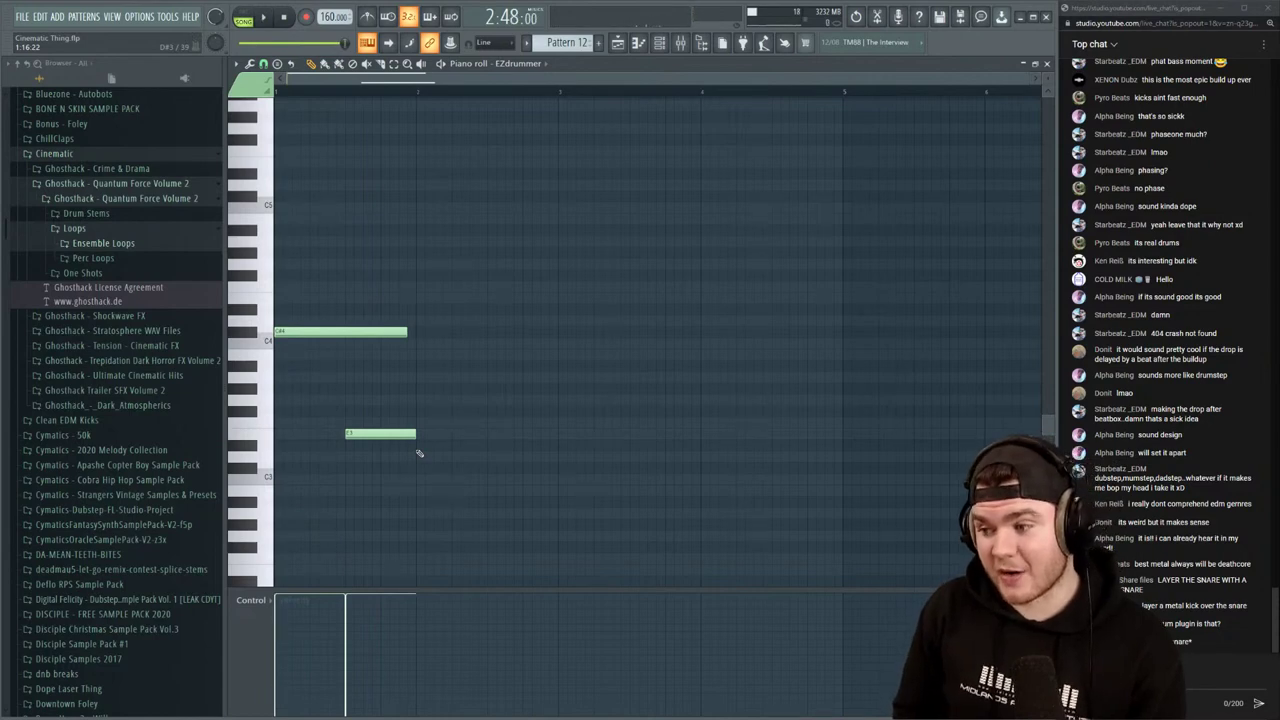
key("space")
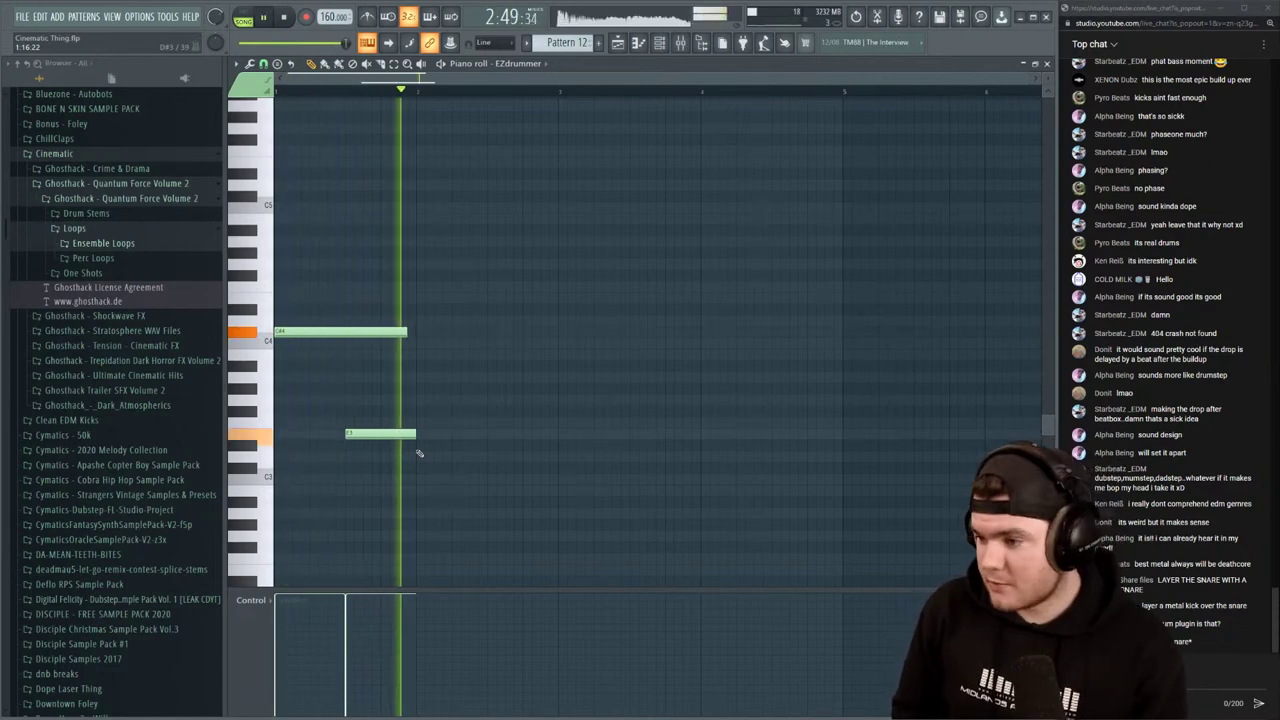
right_click(400, 433)
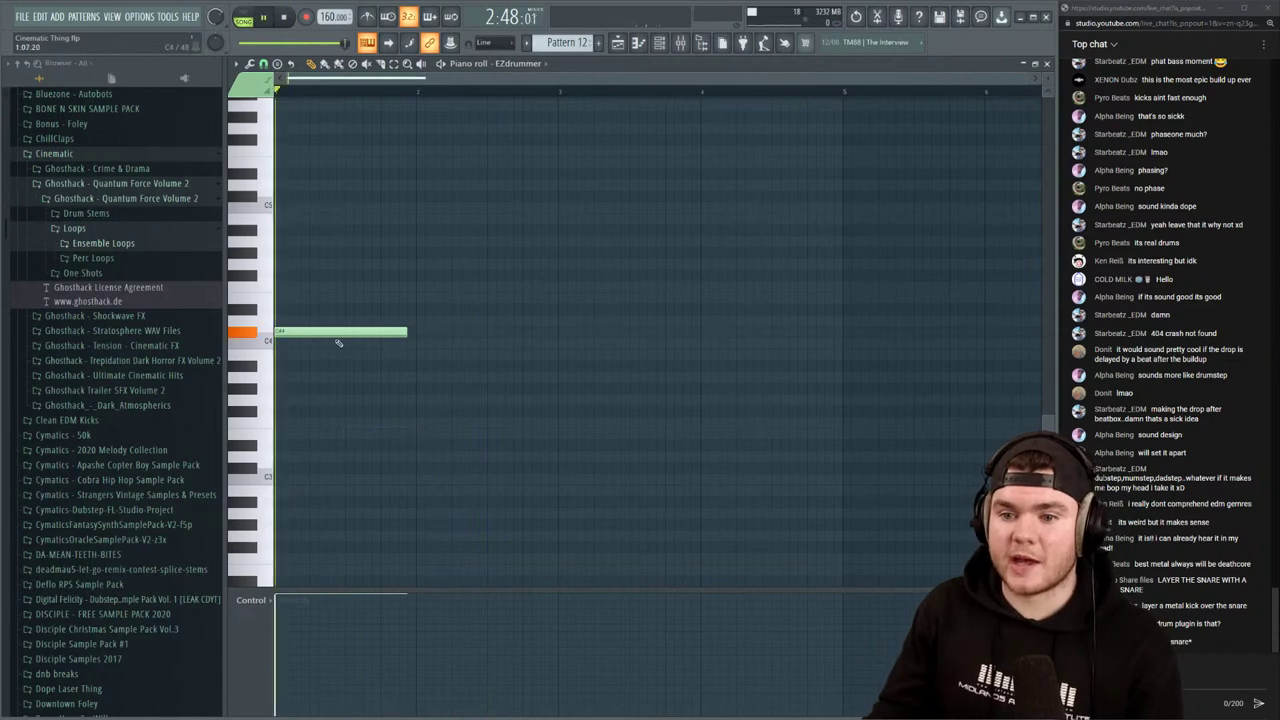
key("space")
Add two 0:08:00 notes on D#4 at 1.05.00 and 1.13.00, and play them back
left_click(323, 298)
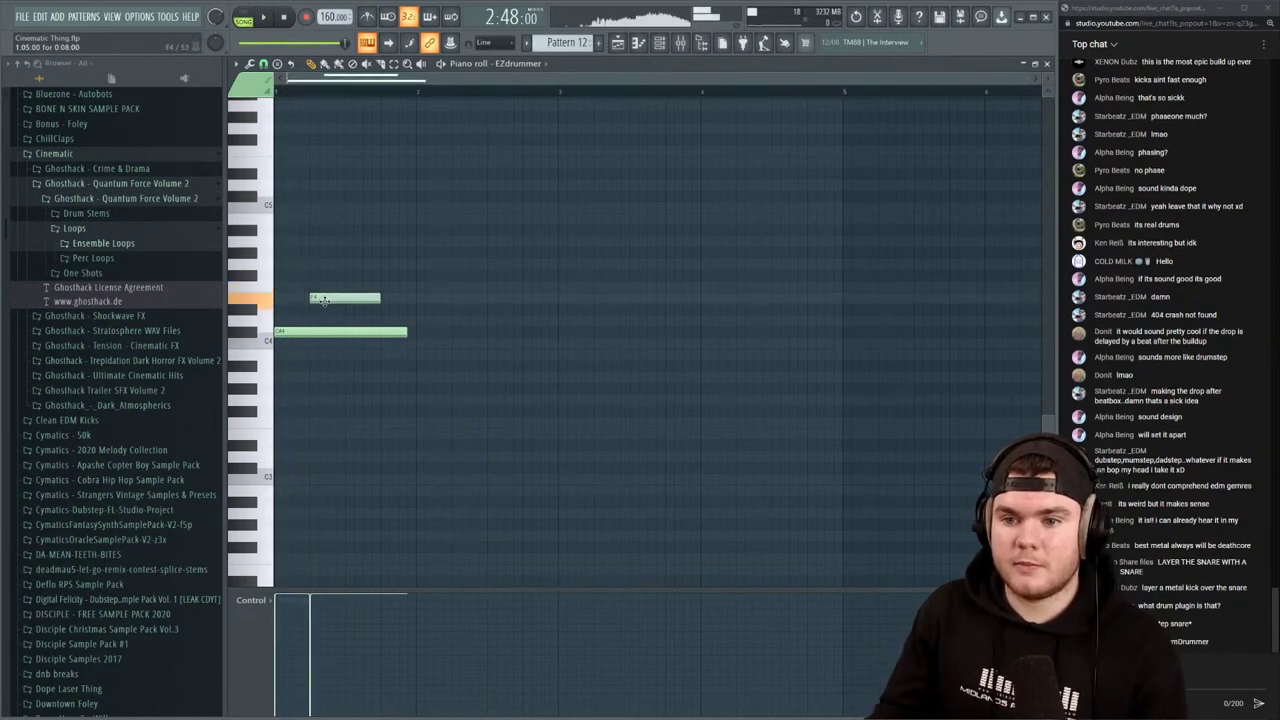
mouse_move(323, 295)
left_mouse_down()
mouse_move(321, 274)
mouse_move(321, 305)
left_mouse_up()
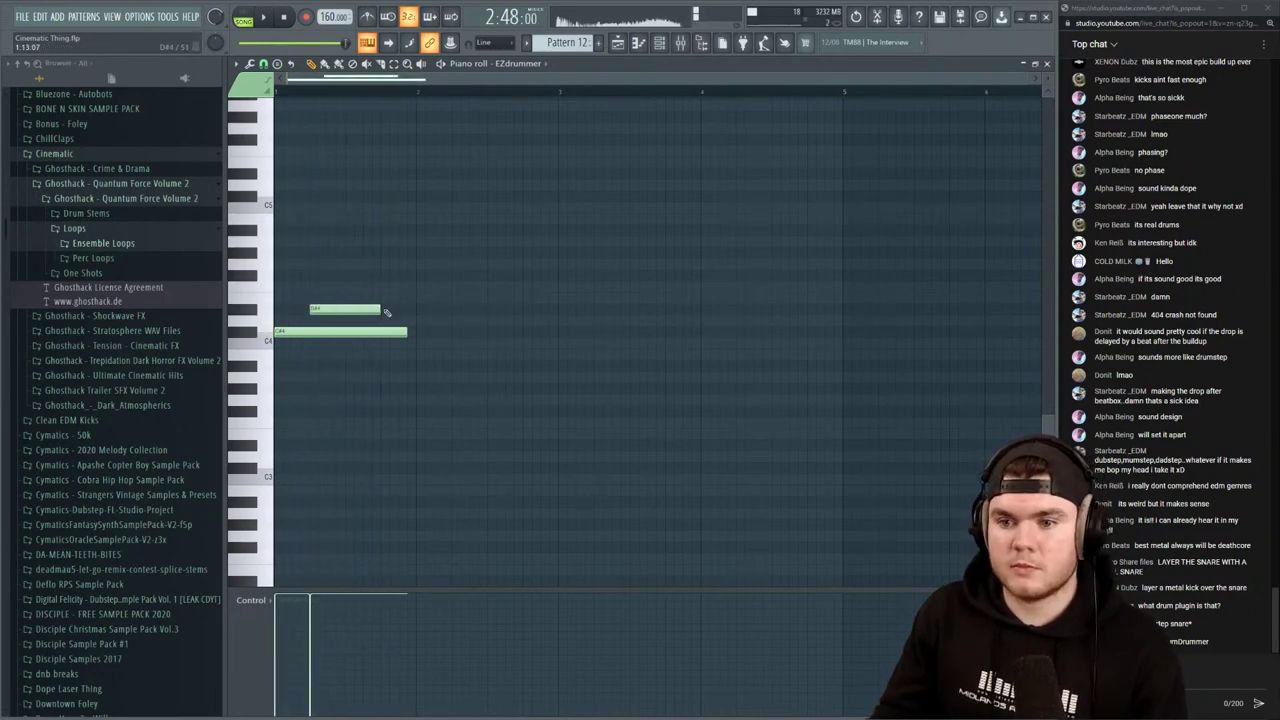
left_click_drag(386, 308, 437, 308)
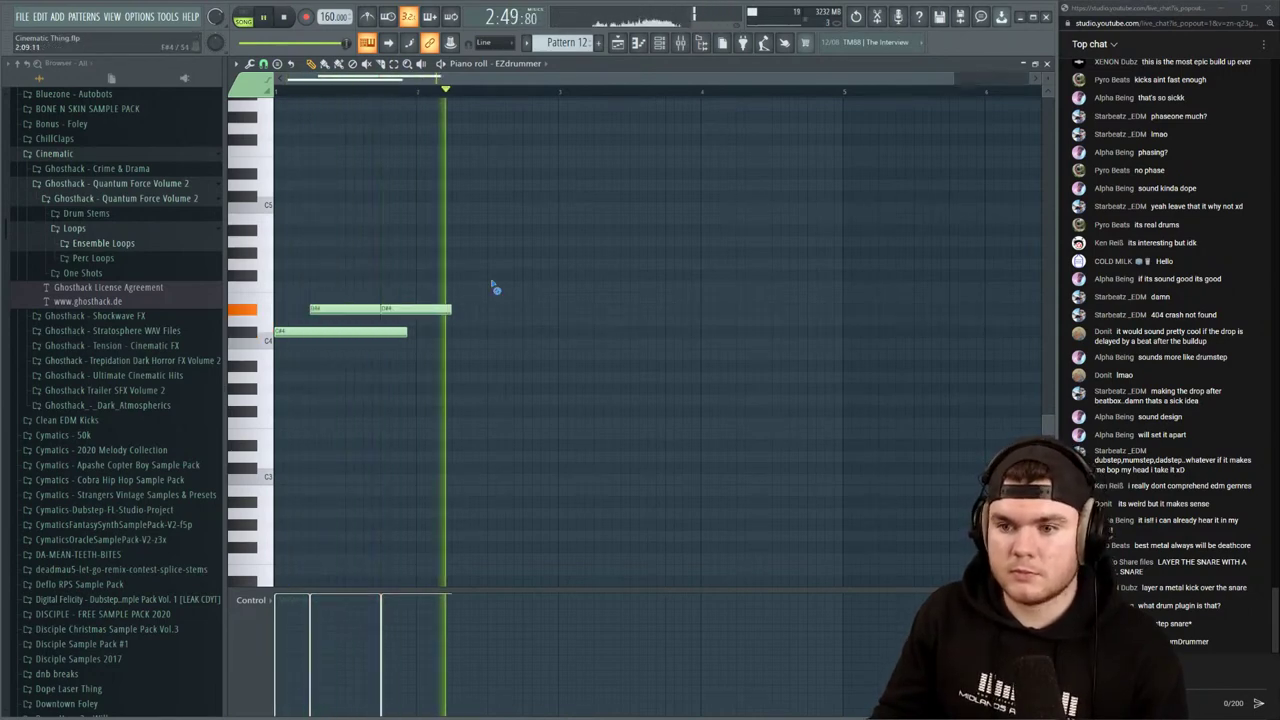
key("space")
key("space")
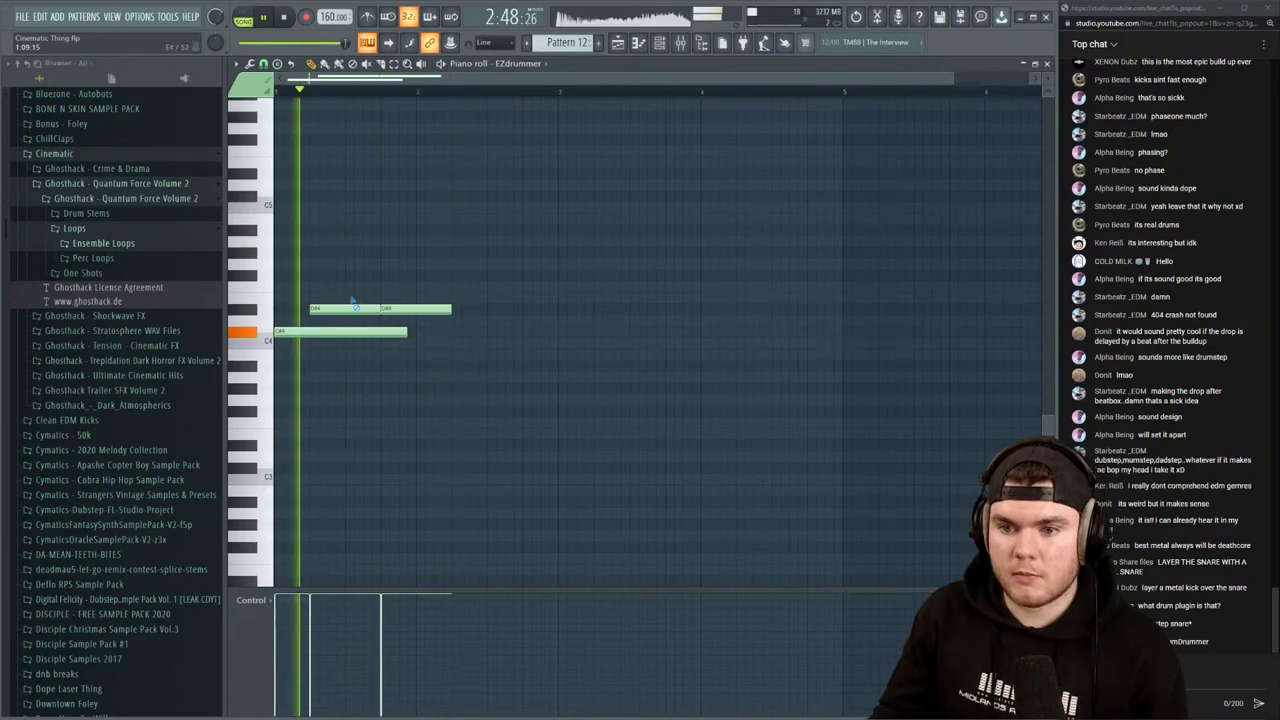
Raise the note at 1.13.00 to G4 and play the pattern
right_click(406, 310)
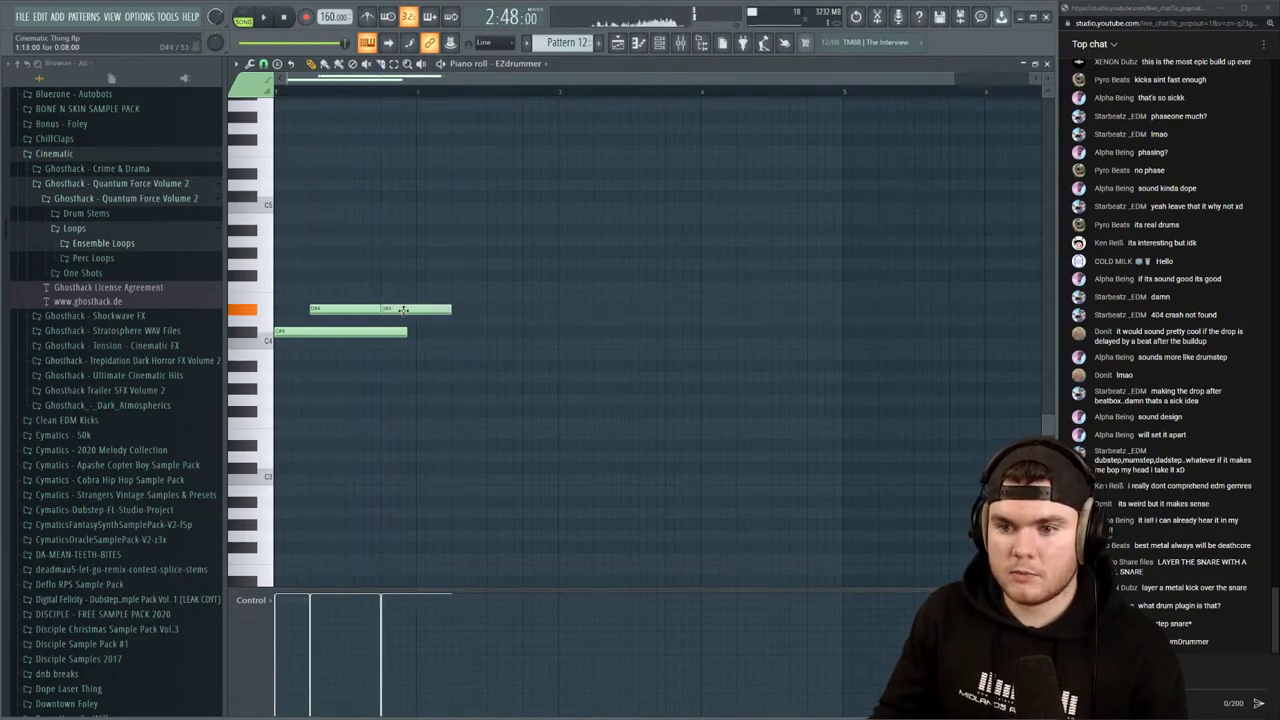
left_click_drag(403, 310, 402, 289)
left_click_drag(403, 282, 403, 259)
key("space")
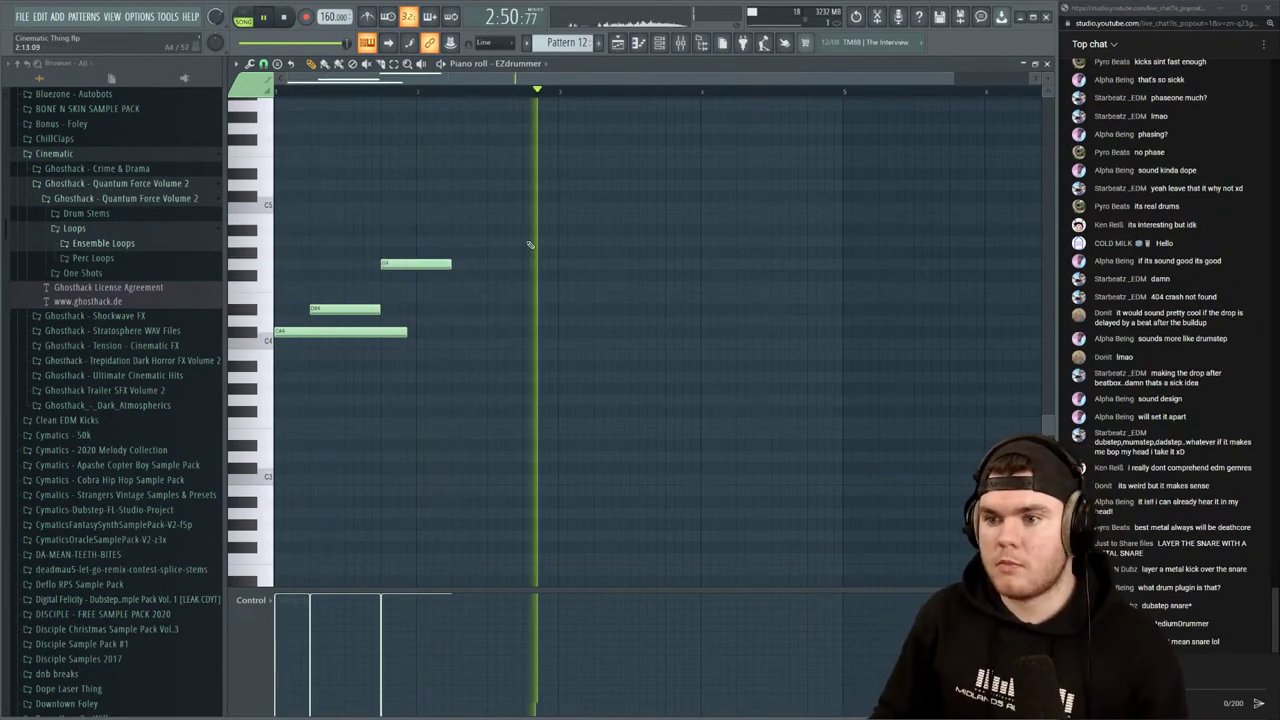
Add a 0:08:00 note on E4 at 3.01.00 and another on C5 at 3.13.00
left_click(584, 240)
key("space")
left_click_drag(584, 238, 583, 283)
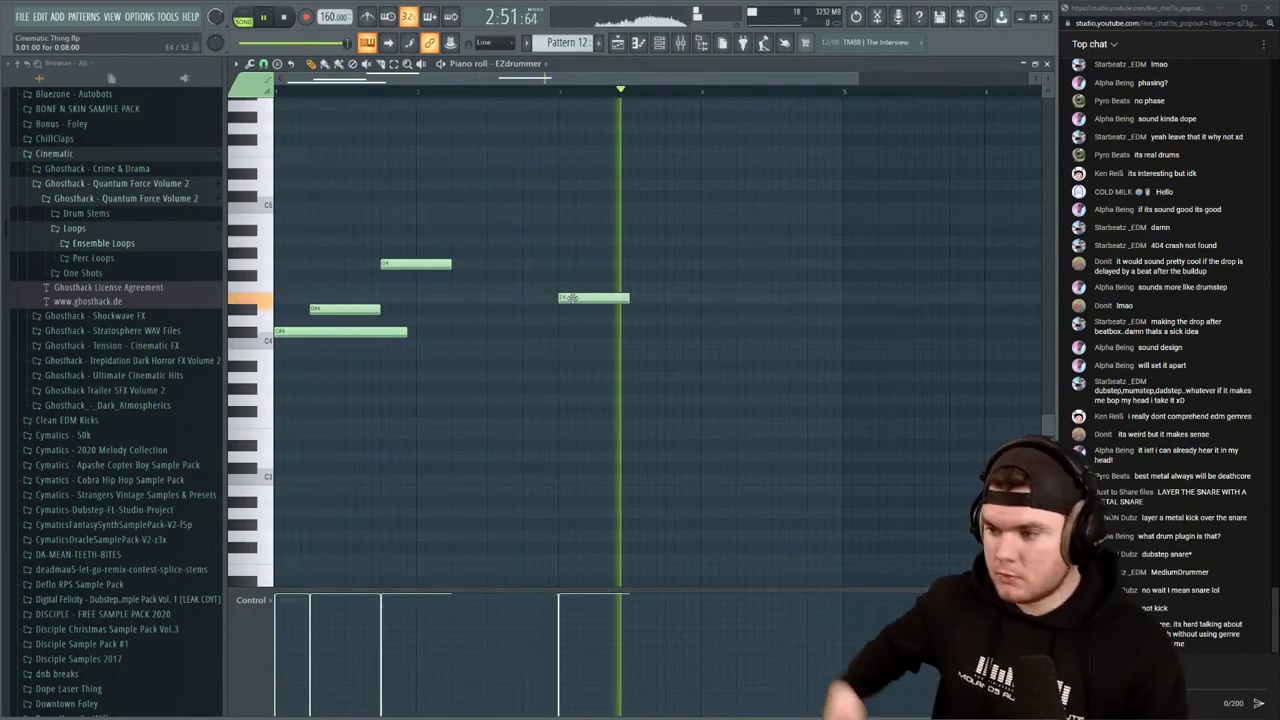
key("space")
left_click(674, 286)
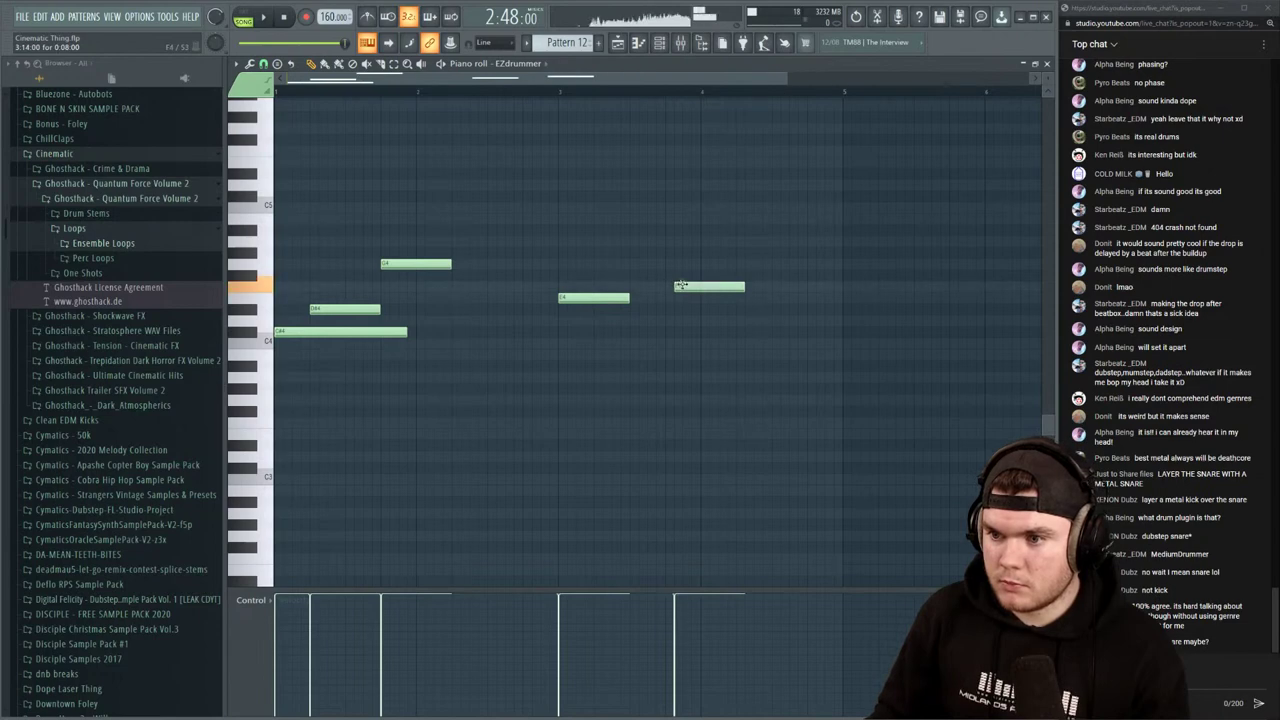
left_click_drag(680, 286, 676, 273)
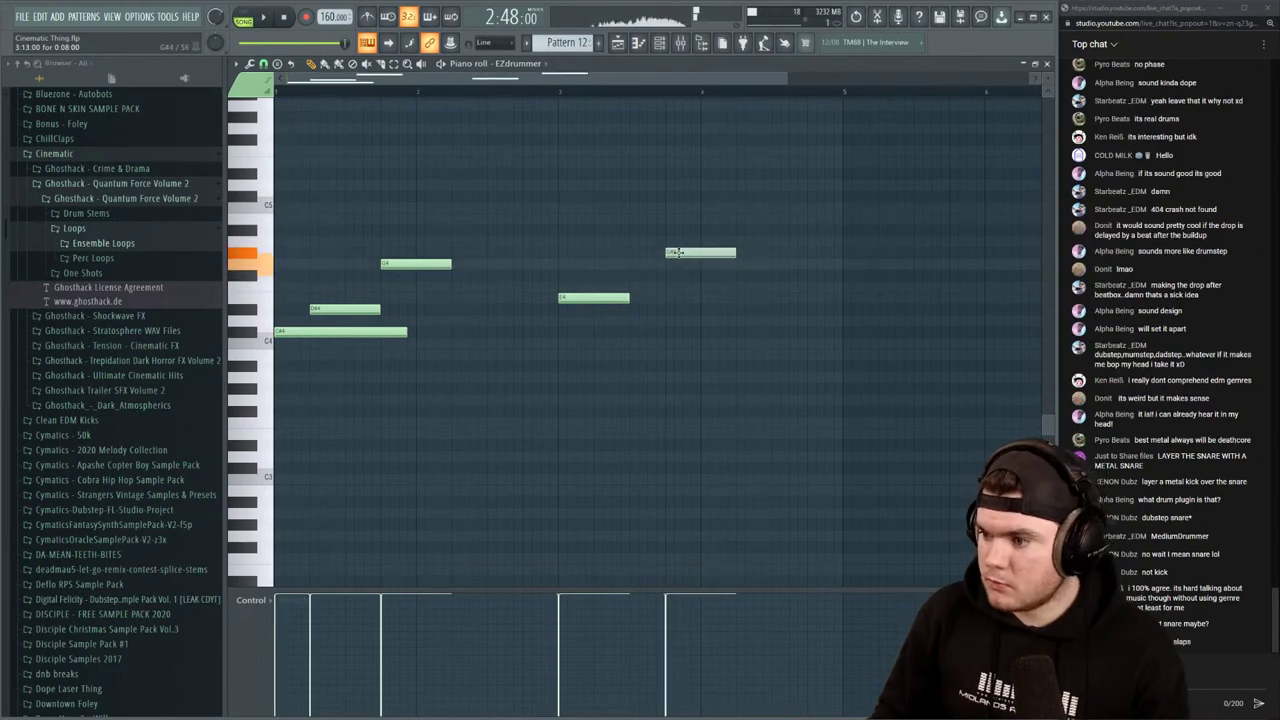
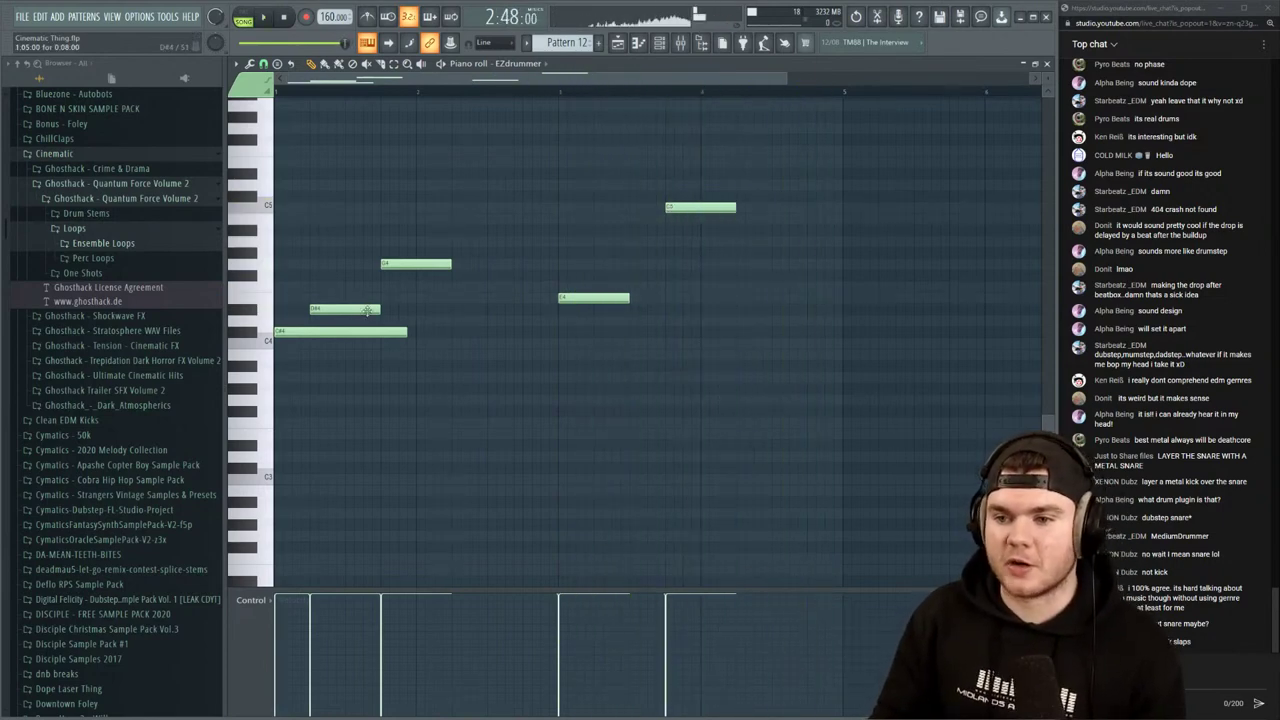
Continue the D#4 row with 0:08:00 notes every half bar from 2.05.00 to 4.13.00, and play the pattern back
key("space")
left_click(455, 310)
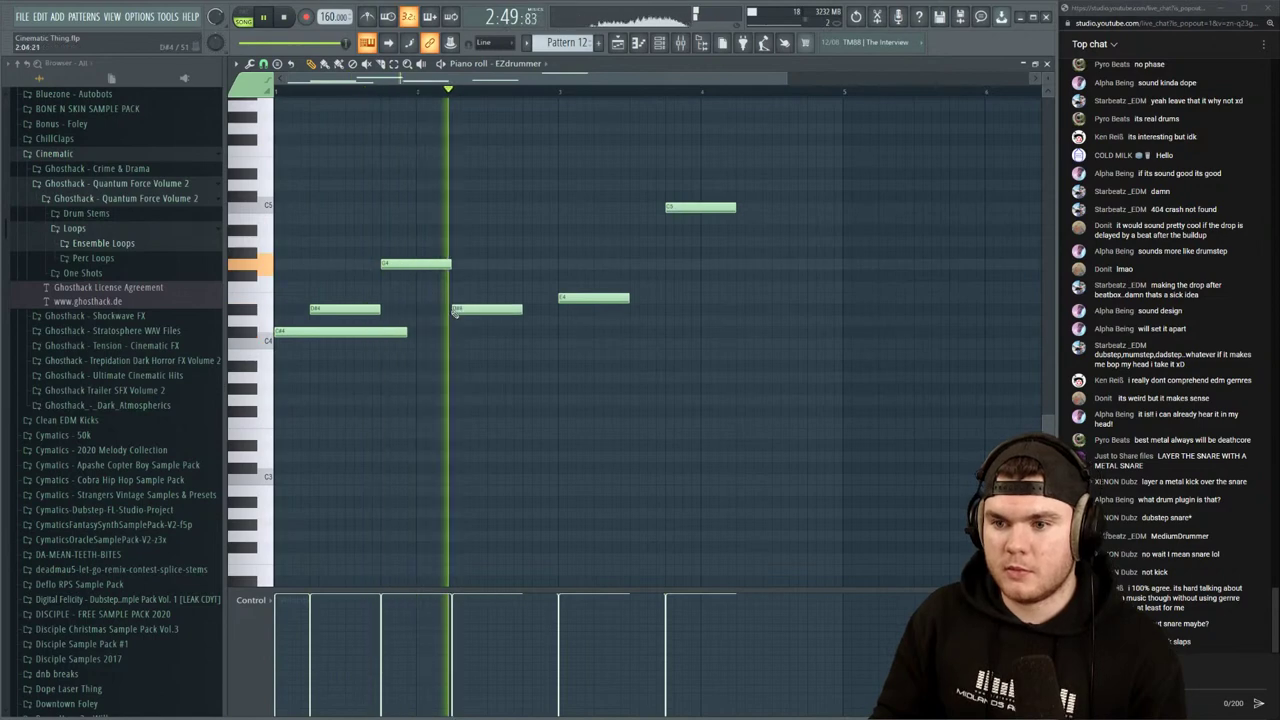
left_click(531, 321)
left_click(550, 331)
right_click(557, 320)
key("space")
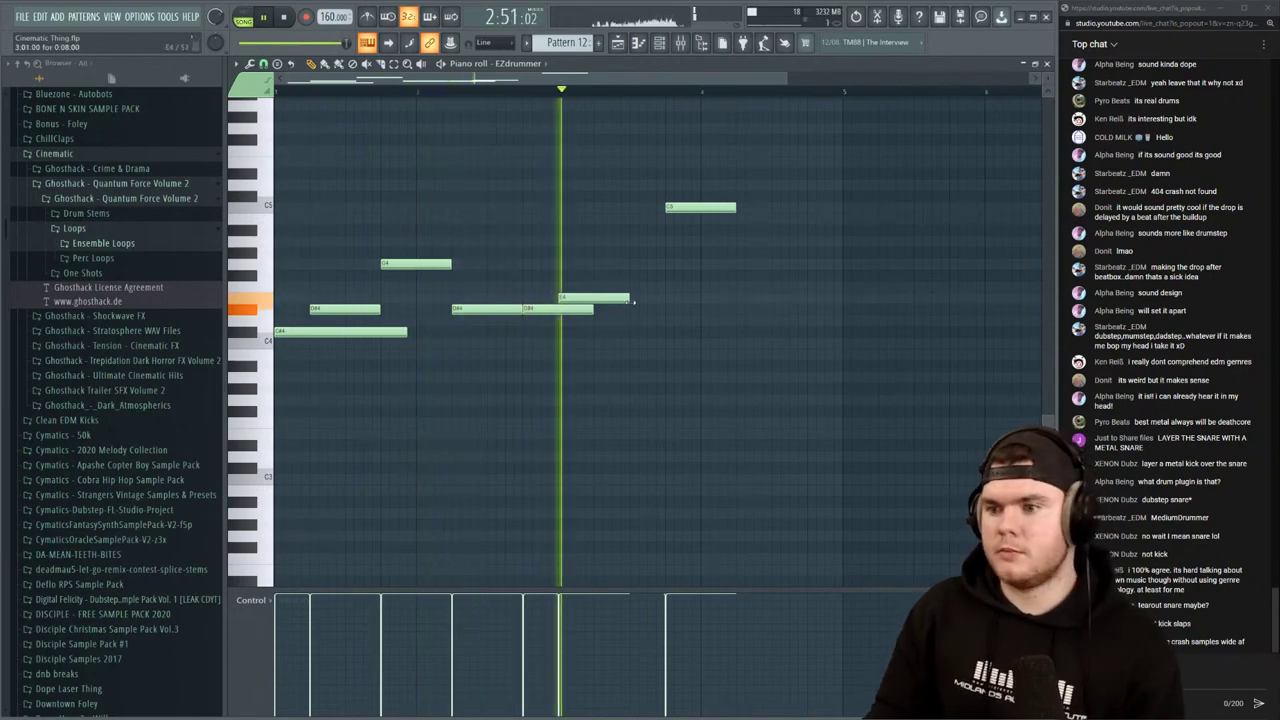
left_click(645, 309)
key("space")
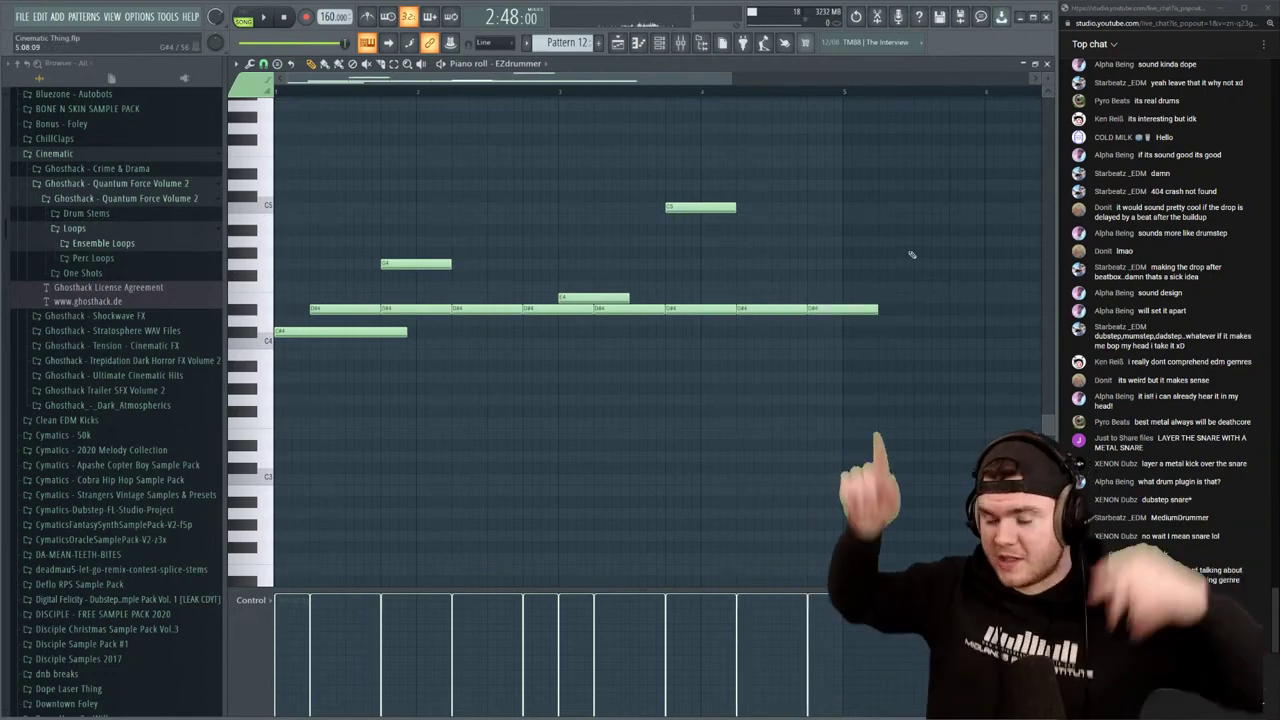
key("space")
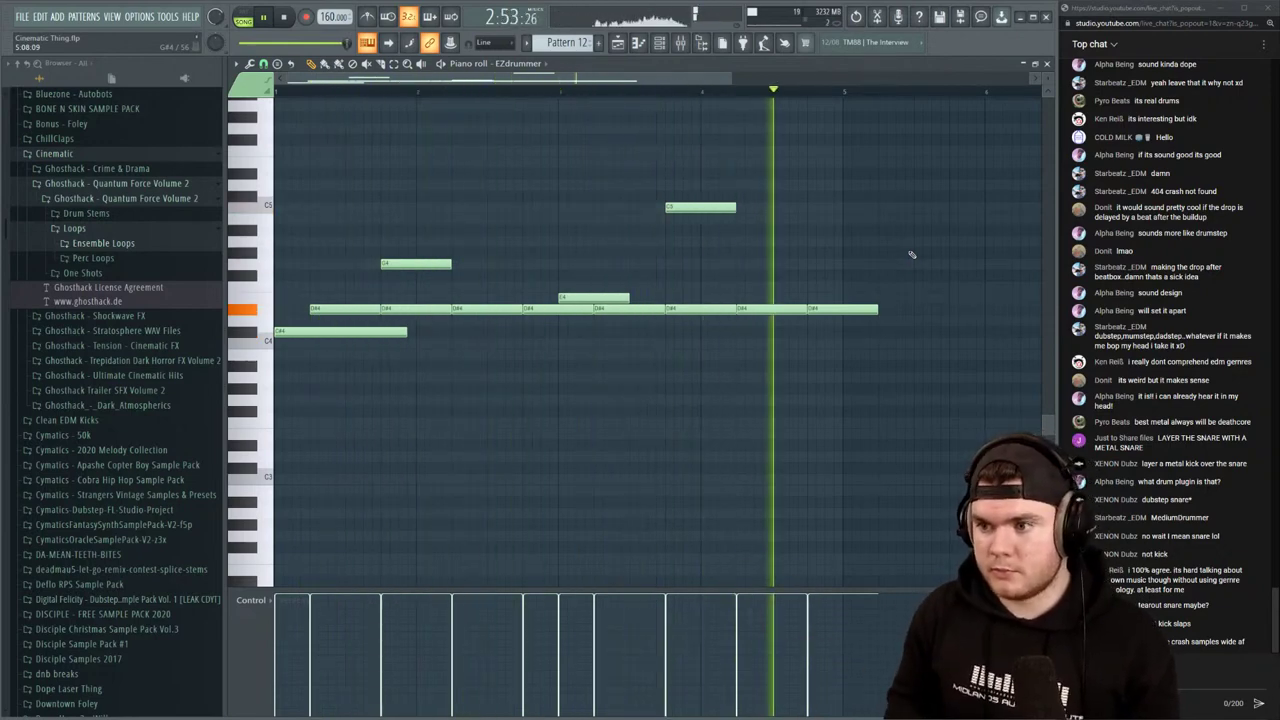
key("space")
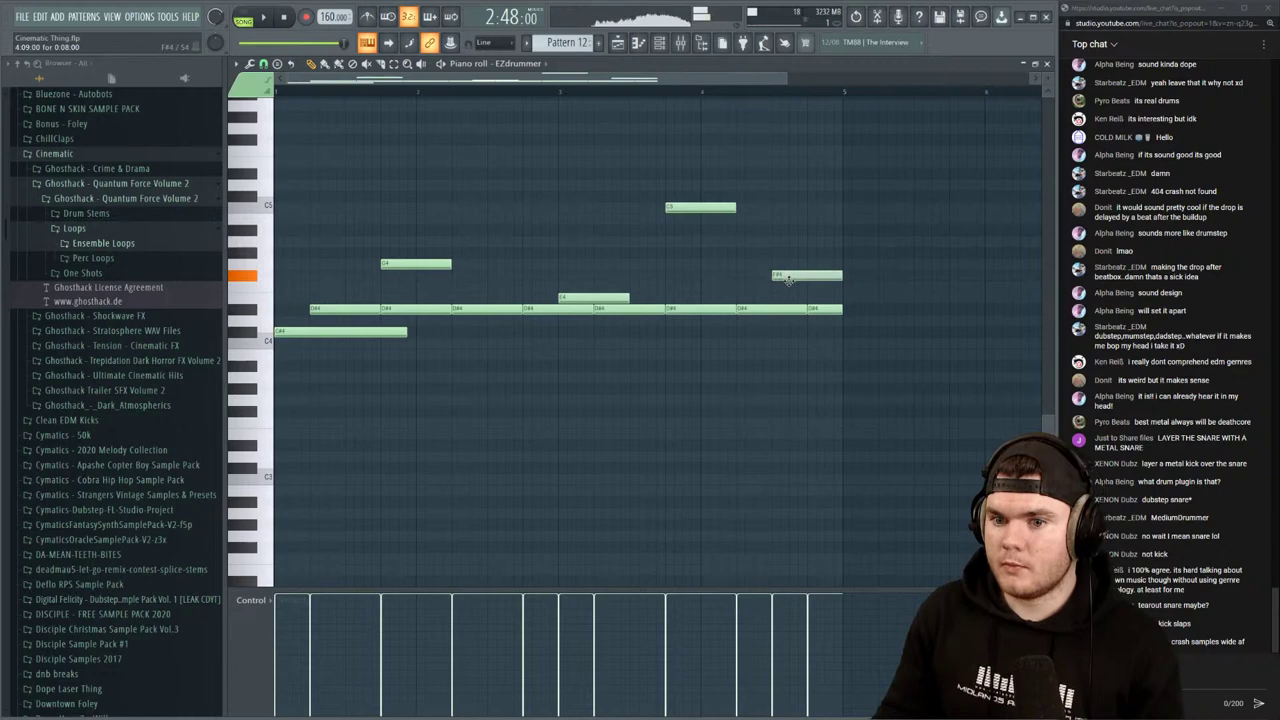
End the pattern with an F4 note at 4.13.00 in place of the last D#4 note, and play it back
key("space")
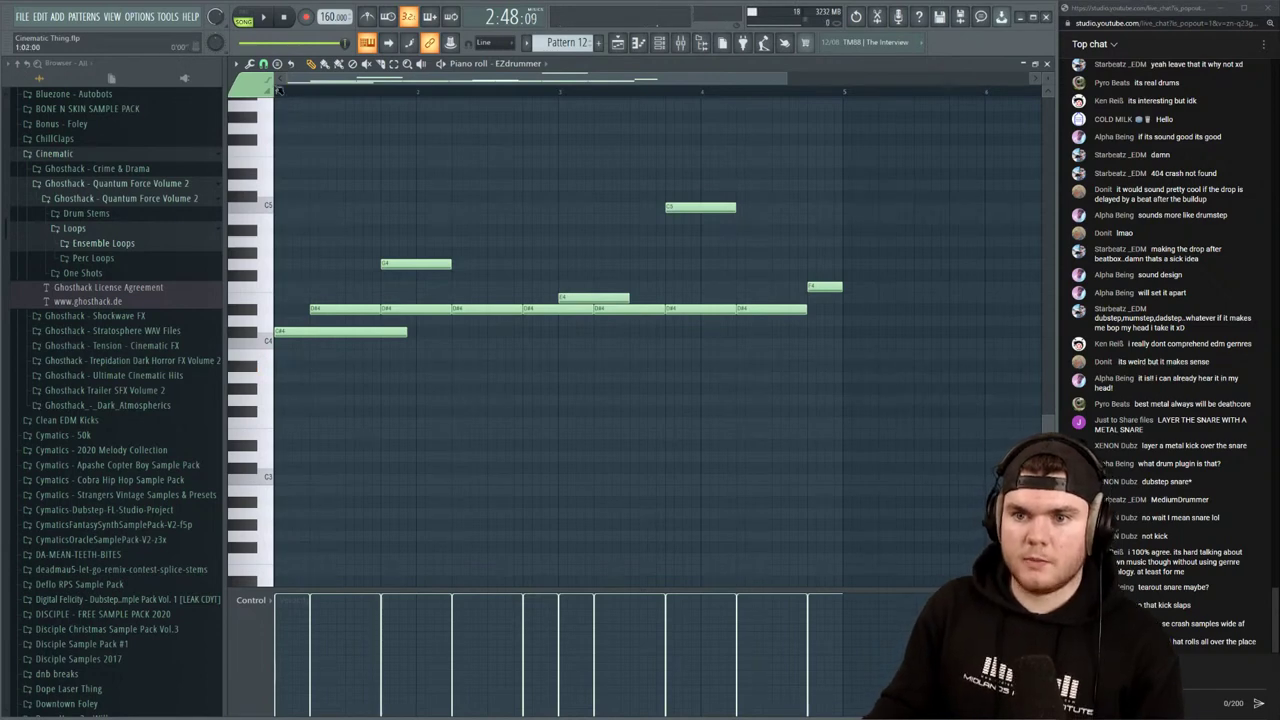
key("space")
Add 0:04:00 notes on F#3 at 1.01.00 and on G#3 at 1.05.00, and play them back
scroll(304, 357, "up", 2)
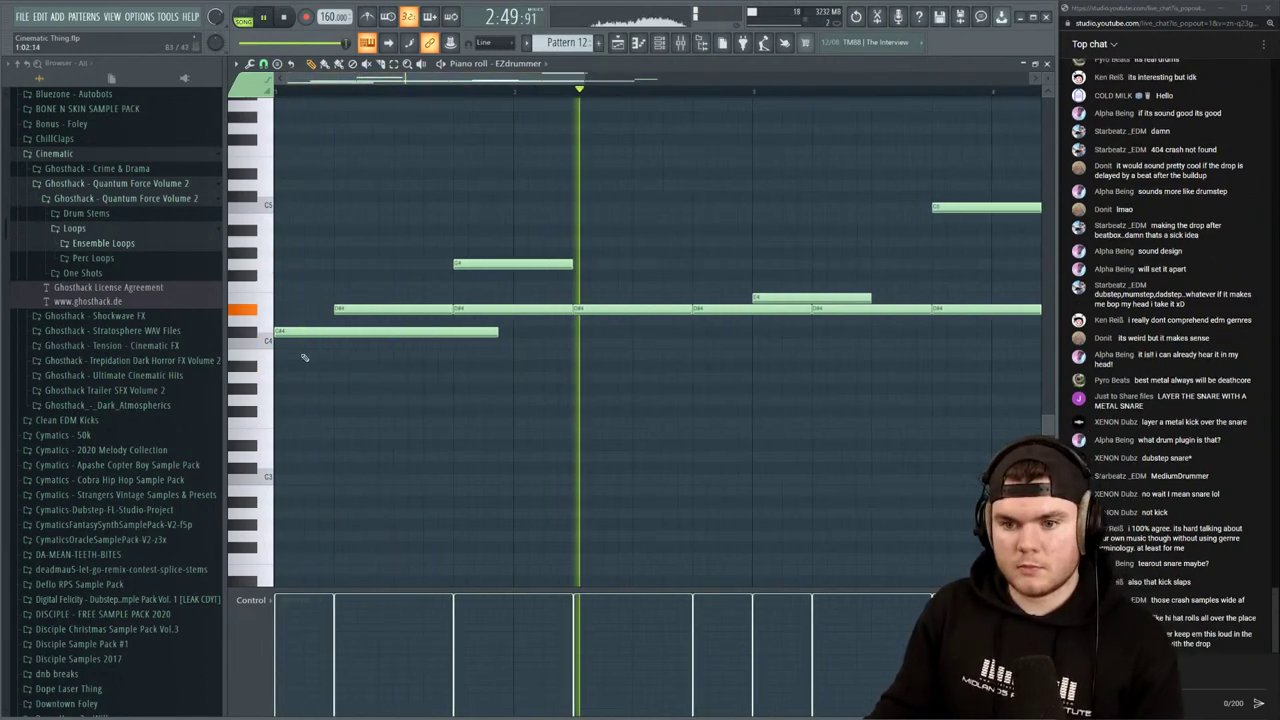
key("space")
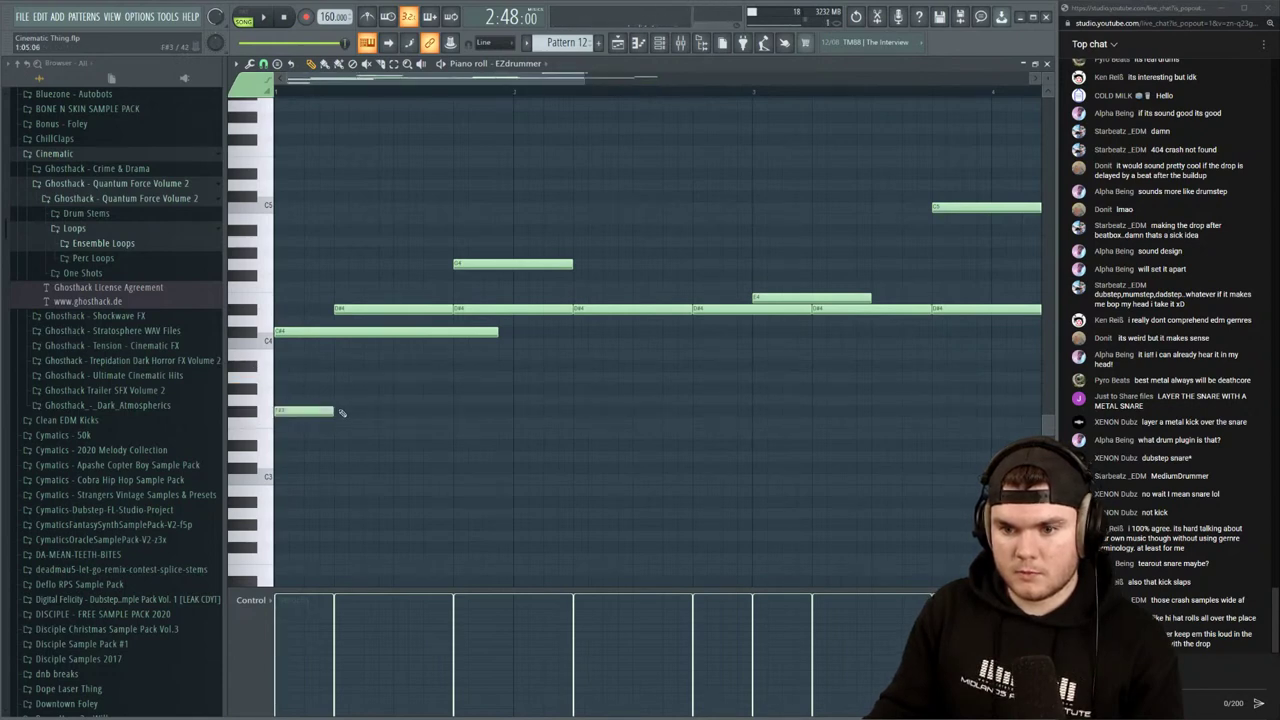
key("space")
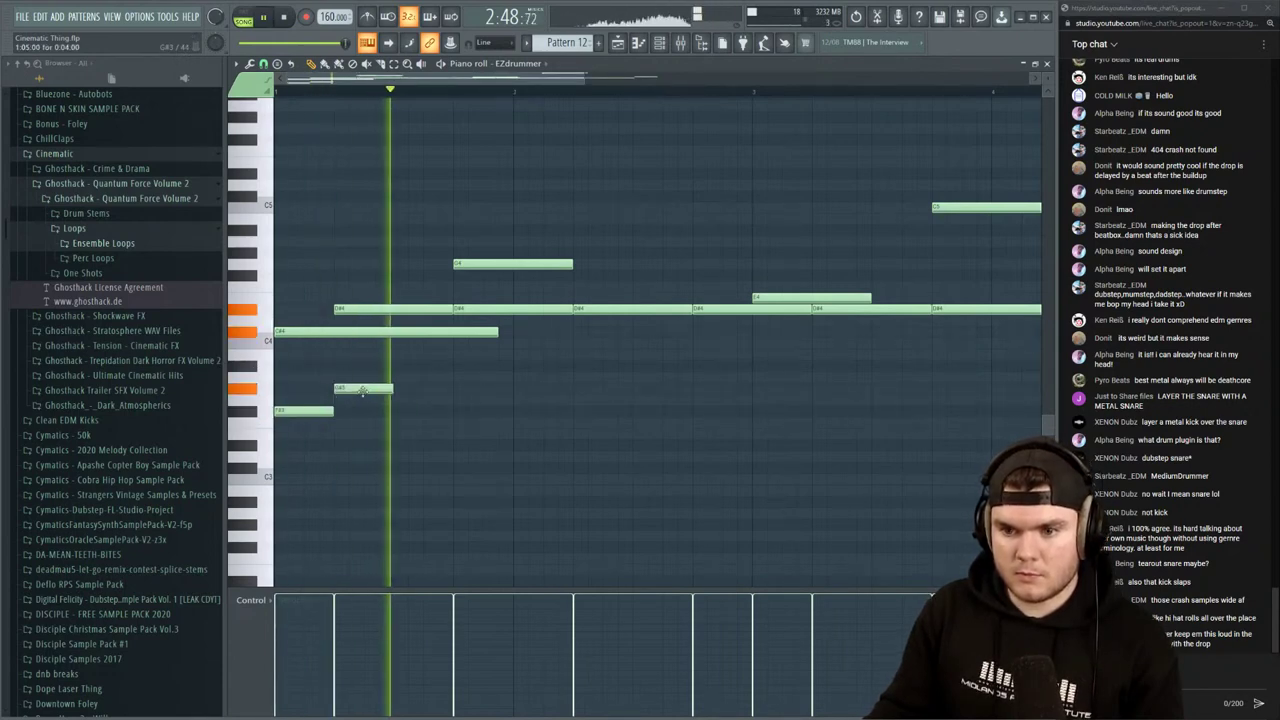
key("space")
Shorten the F#3 and G#3 notes to 0:02:00 back to back, copy the pair to 1.05.00, and play it
left_click_drag(422, 438, 315, 376)
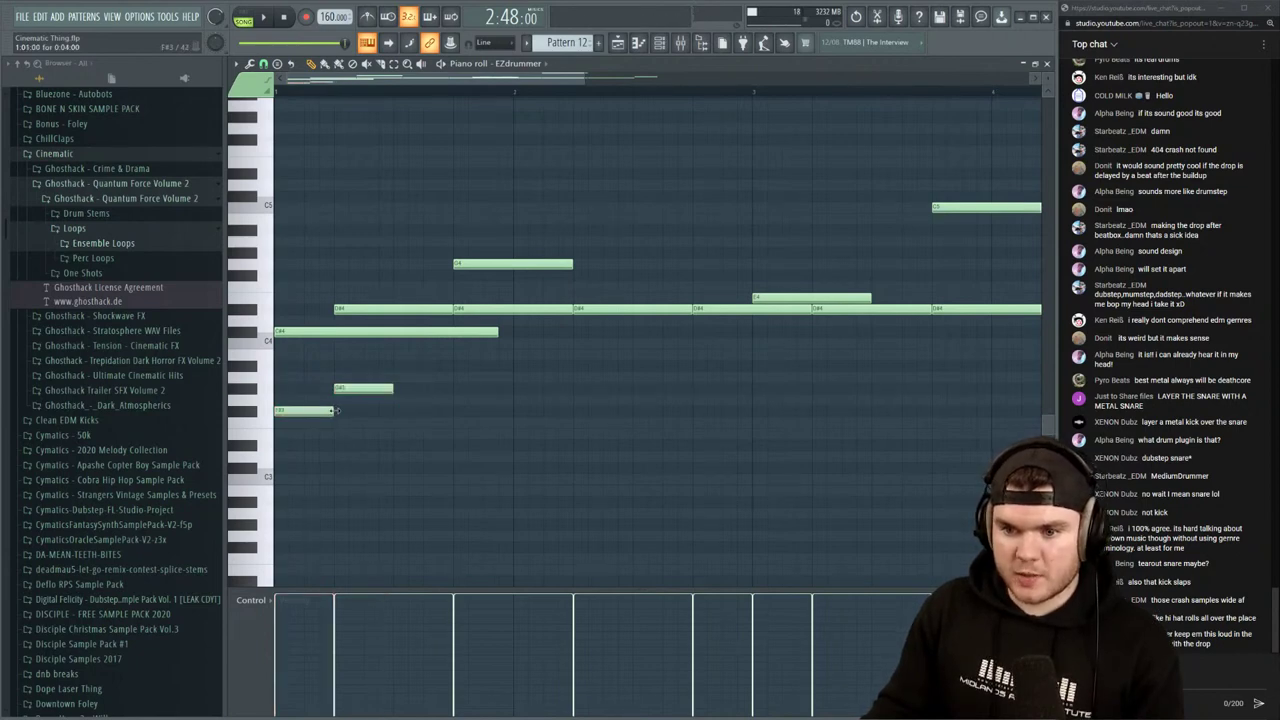
left_click_drag(423, 434, 309, 381)
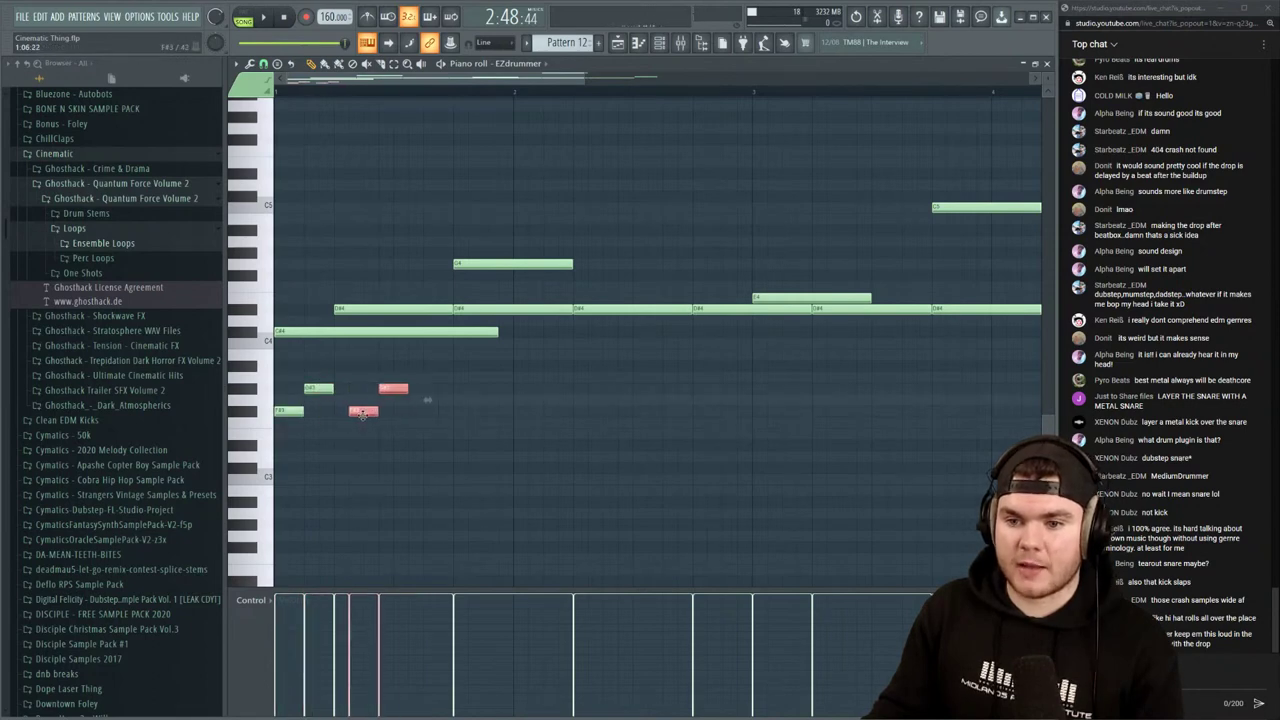
left_click_drag(363, 413, 348, 413)
key("space")
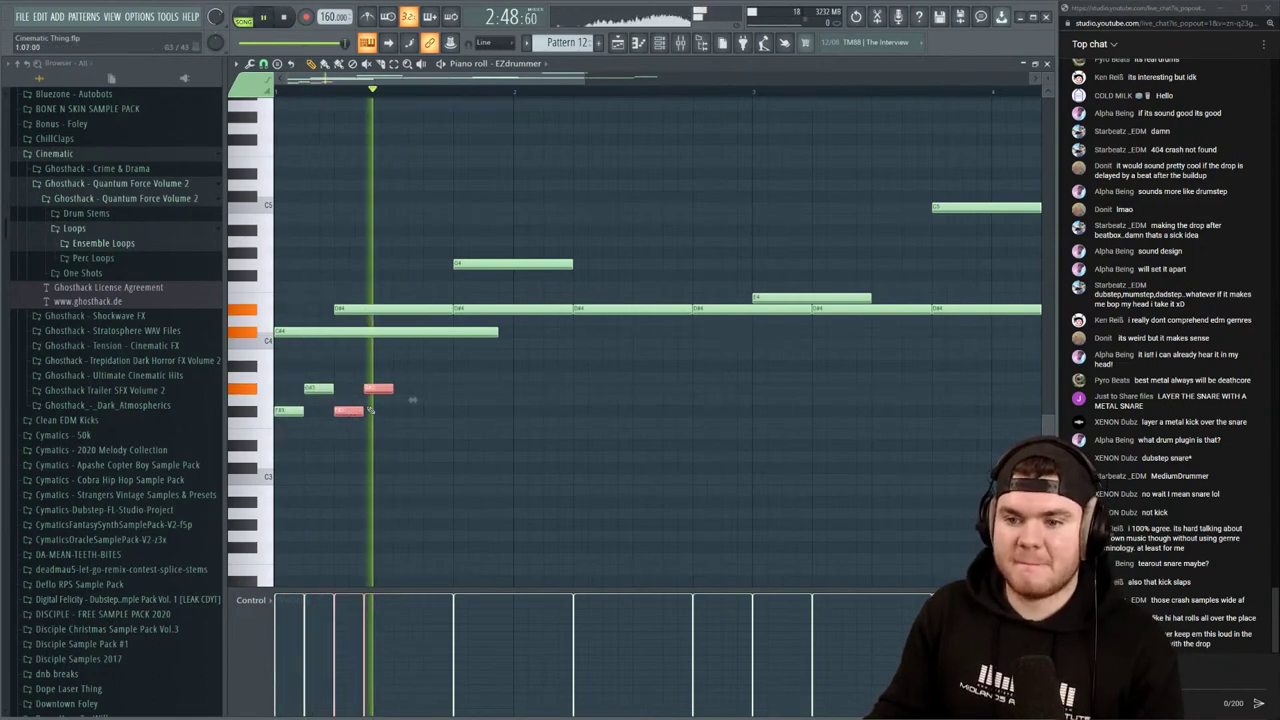
Copy the four alternating F#3 and G#3 notes to 1.09.00 to fill bar 1, and restart playback
left_click_drag(443, 449, 294, 361)
left_click_drag(290, 411, 408, 411)
key("space")
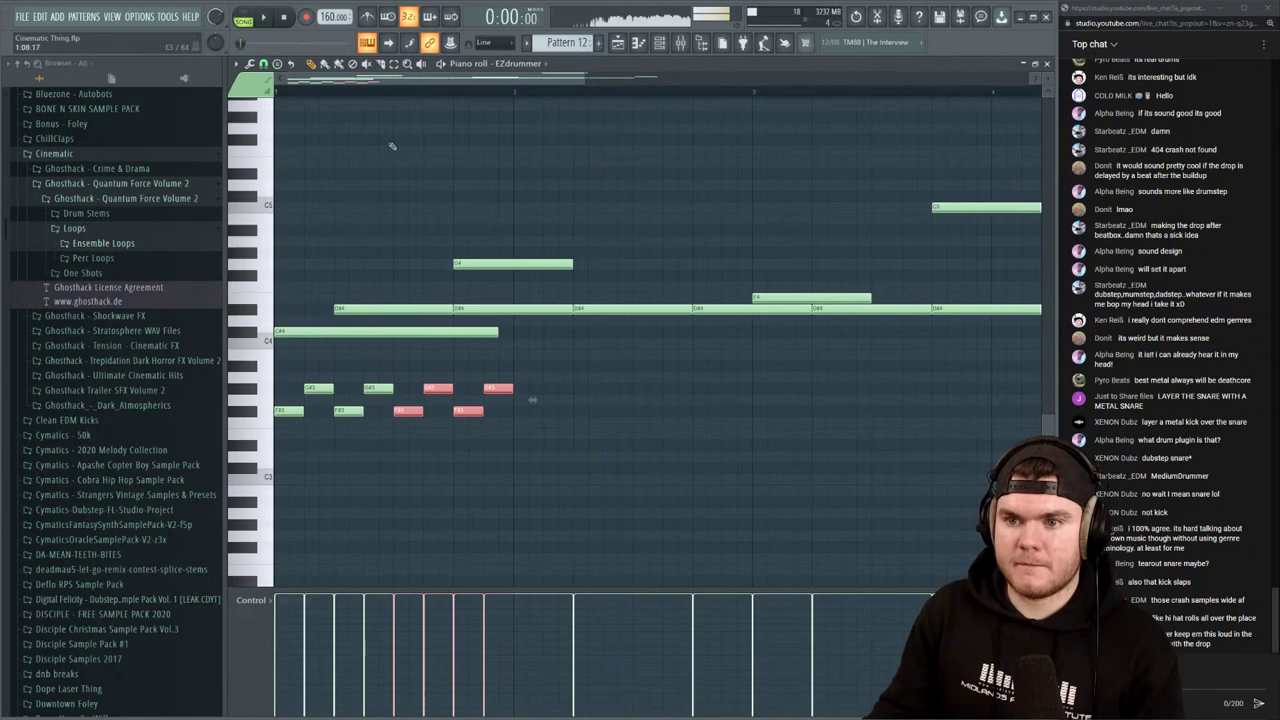
Repeat bar 1's alternating F#3 and G#3 notes through bars 2 to 4 and deselect them
scroll(281, 90, "down", 2)
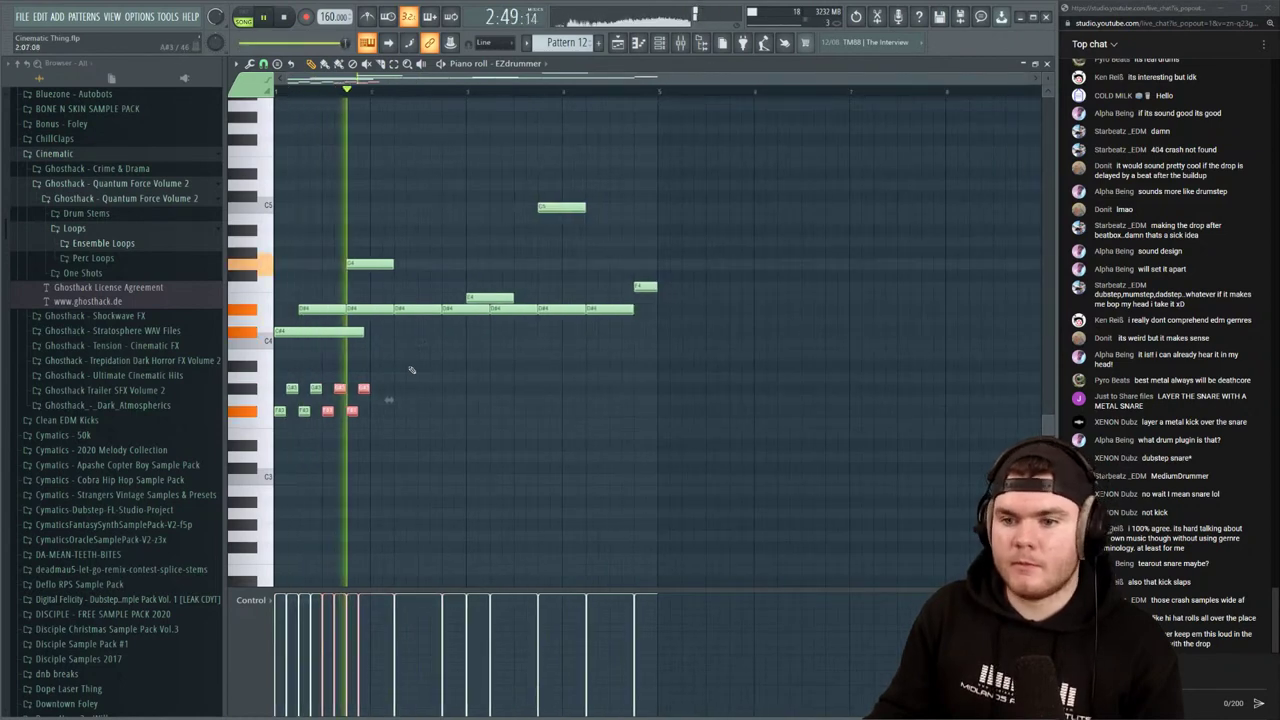
left_click_drag(417, 438, 259, 373)
key("ctrl+b")
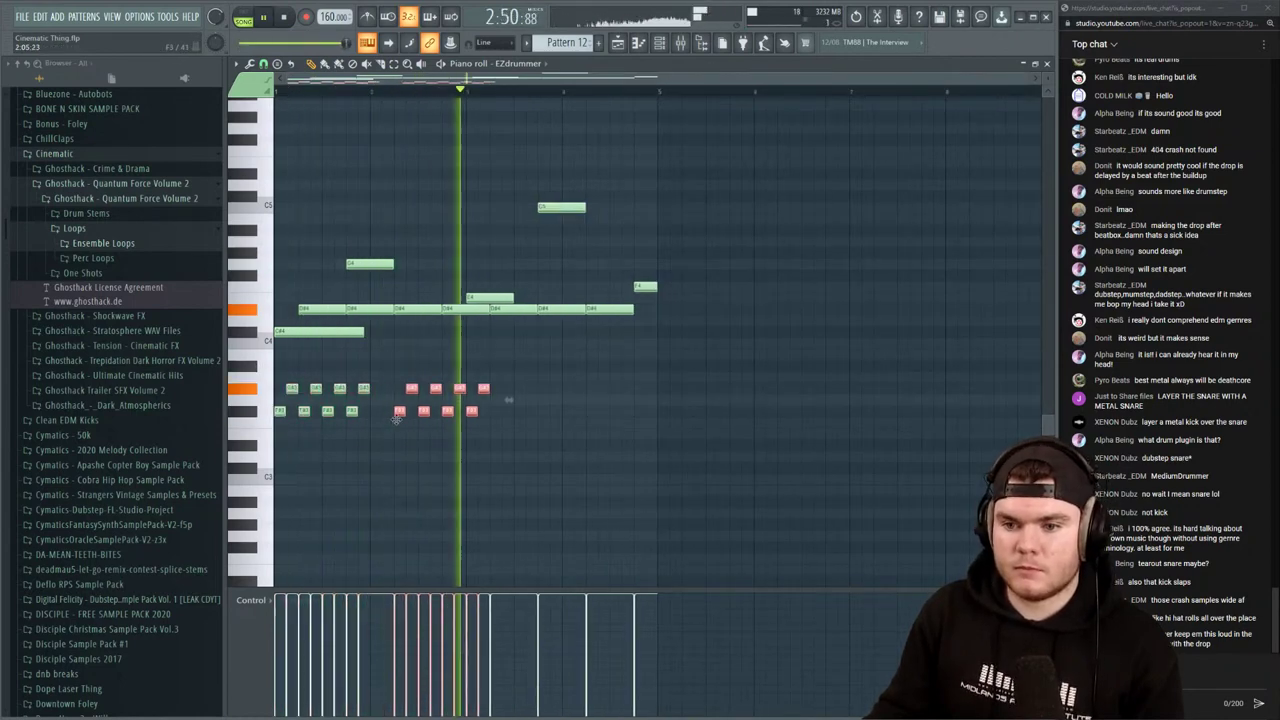
key("space")
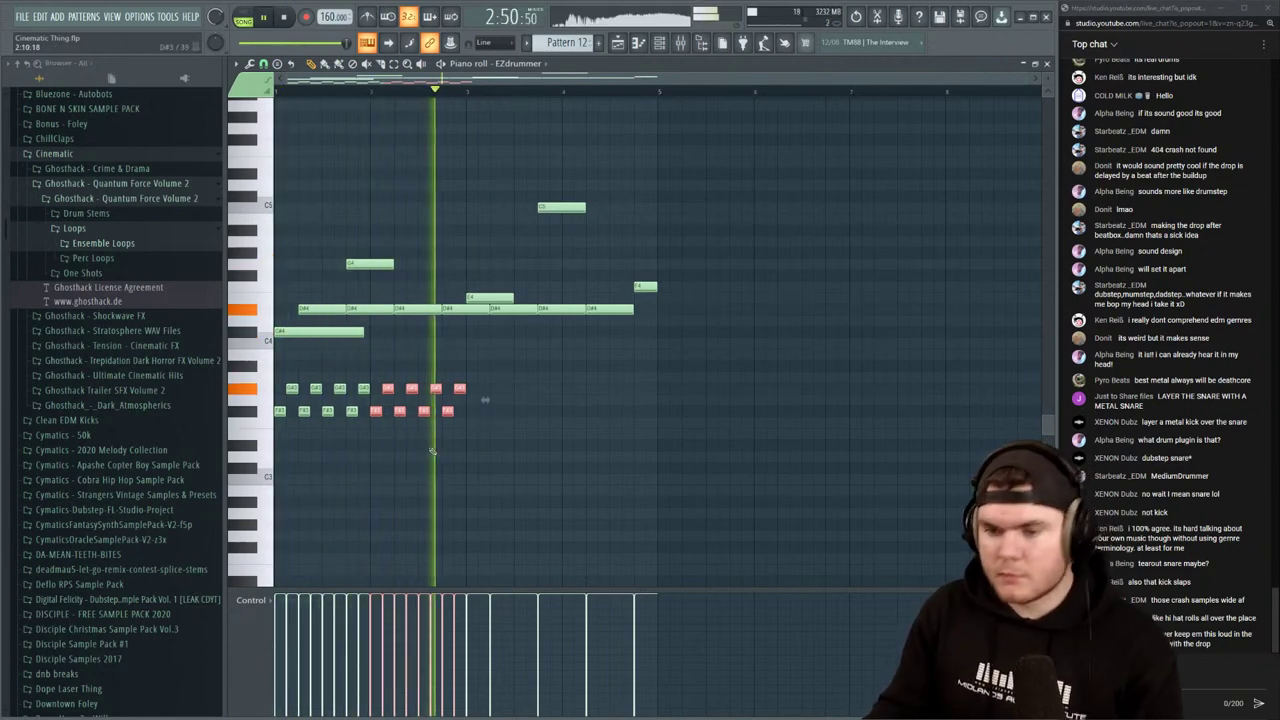
left_click_drag(520, 460, 496, 412)
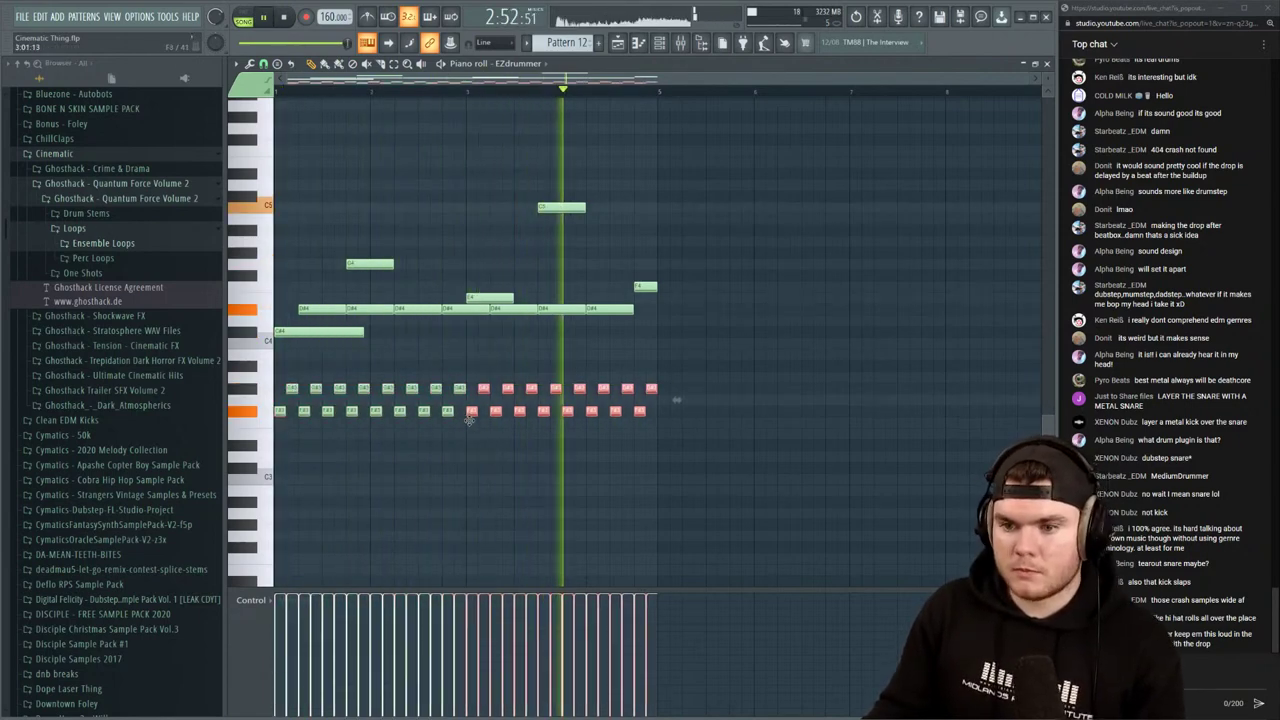
left_click(420, 174)
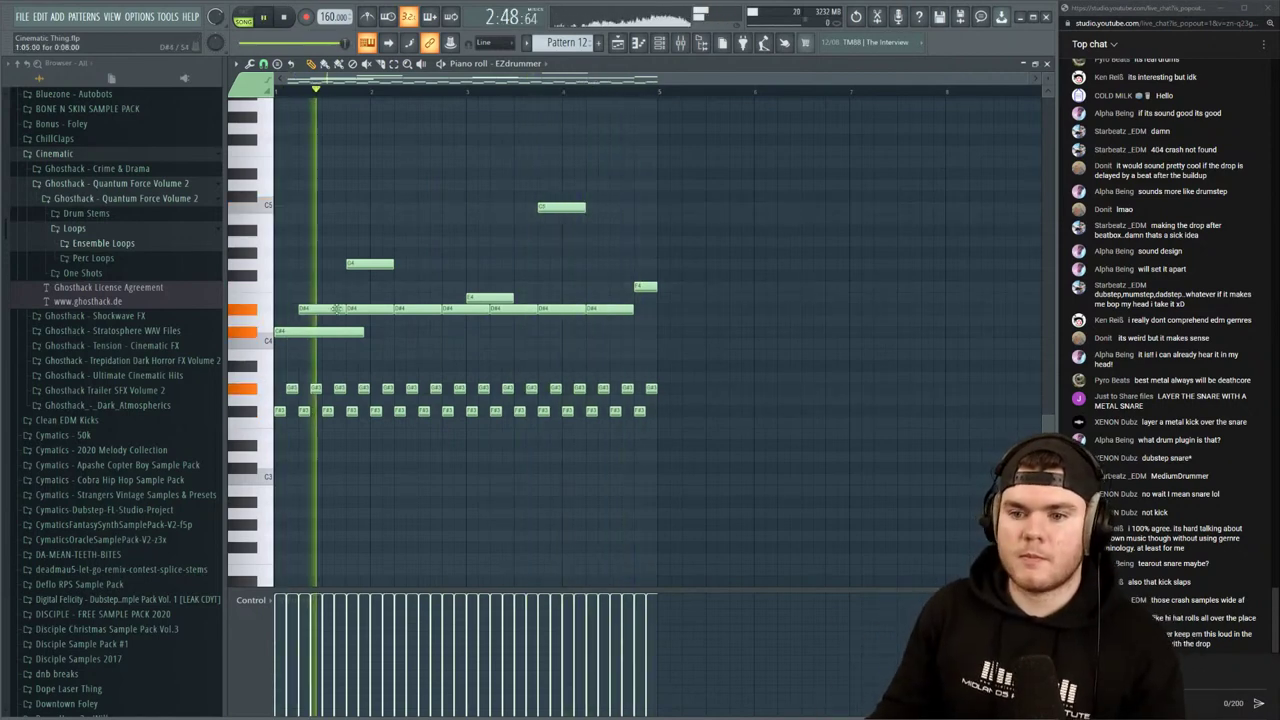
Delete the G#3 notes at 1.11.00 and 3.11.00 and play the pattern back
right_click(340, 388)
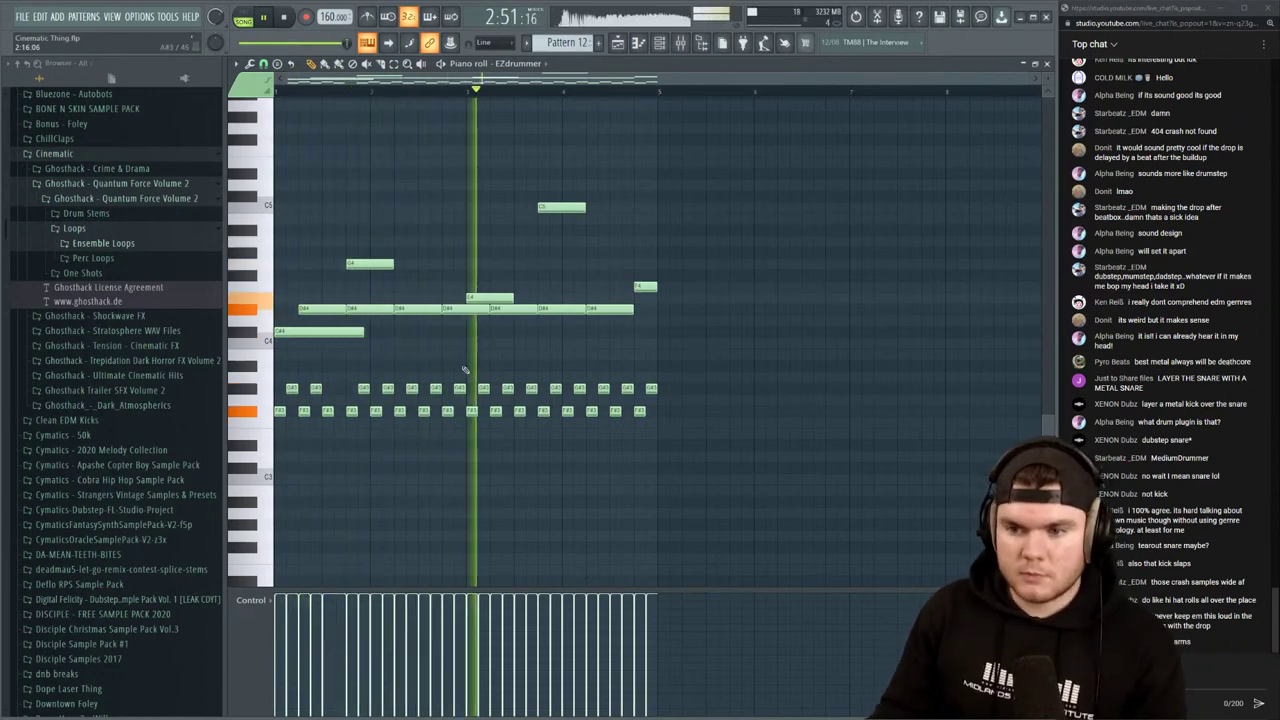
key("space")
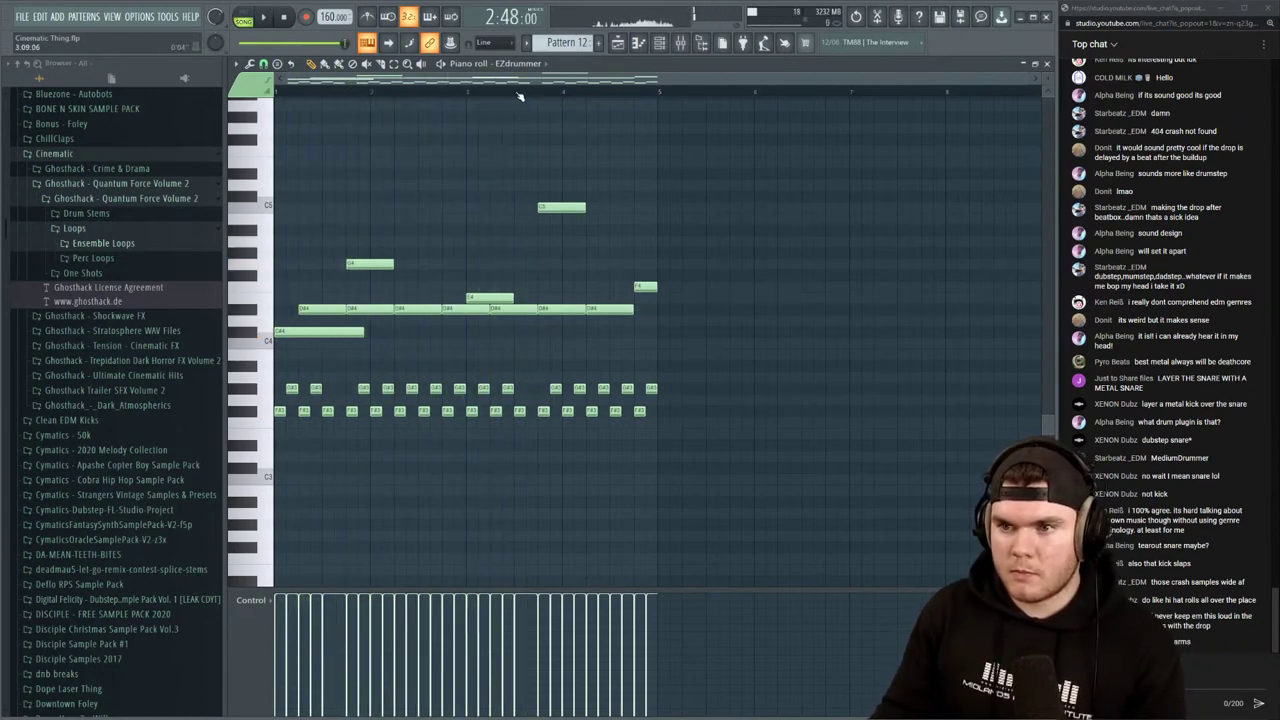
left_click(519, 92)
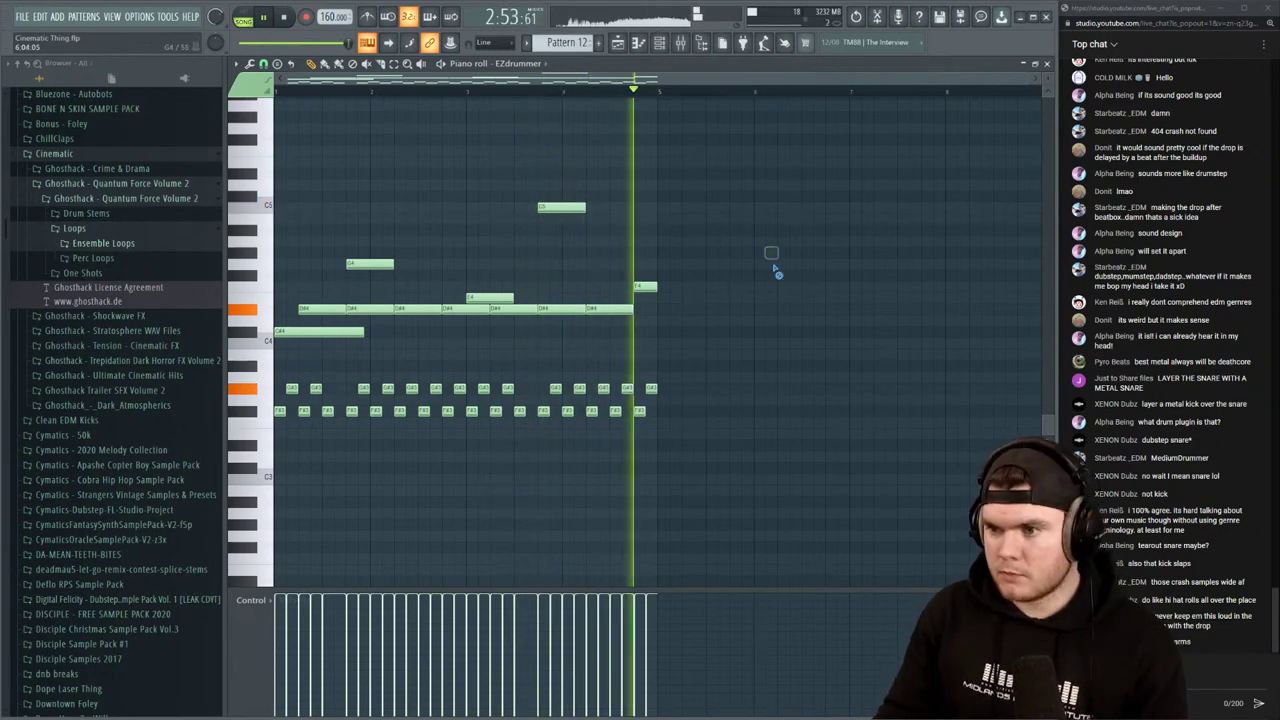
key("space")
Shorten the G#3 note at 4.11.00 to 0:01:00, add an F#3 note at 4.12.00, and play bar 4
left_click(565, 93)
scroll(618, 200, "up", 5)
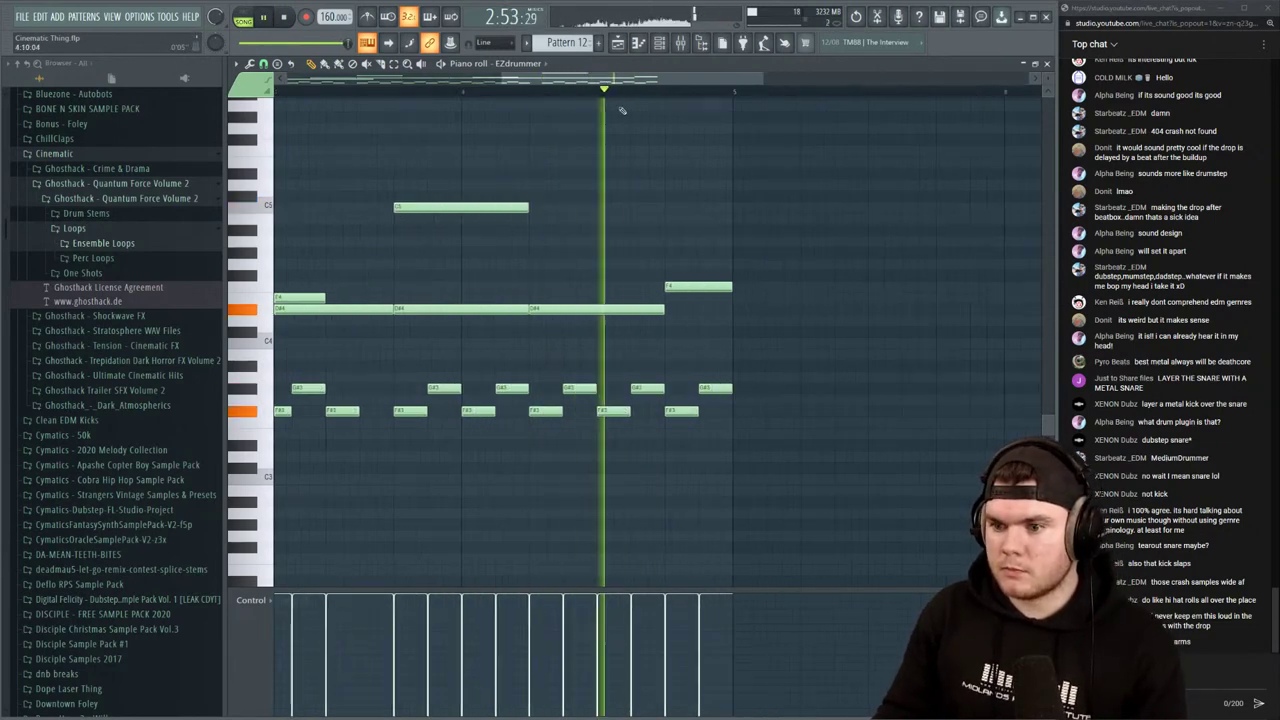
key("space")
key("space")
key("space")
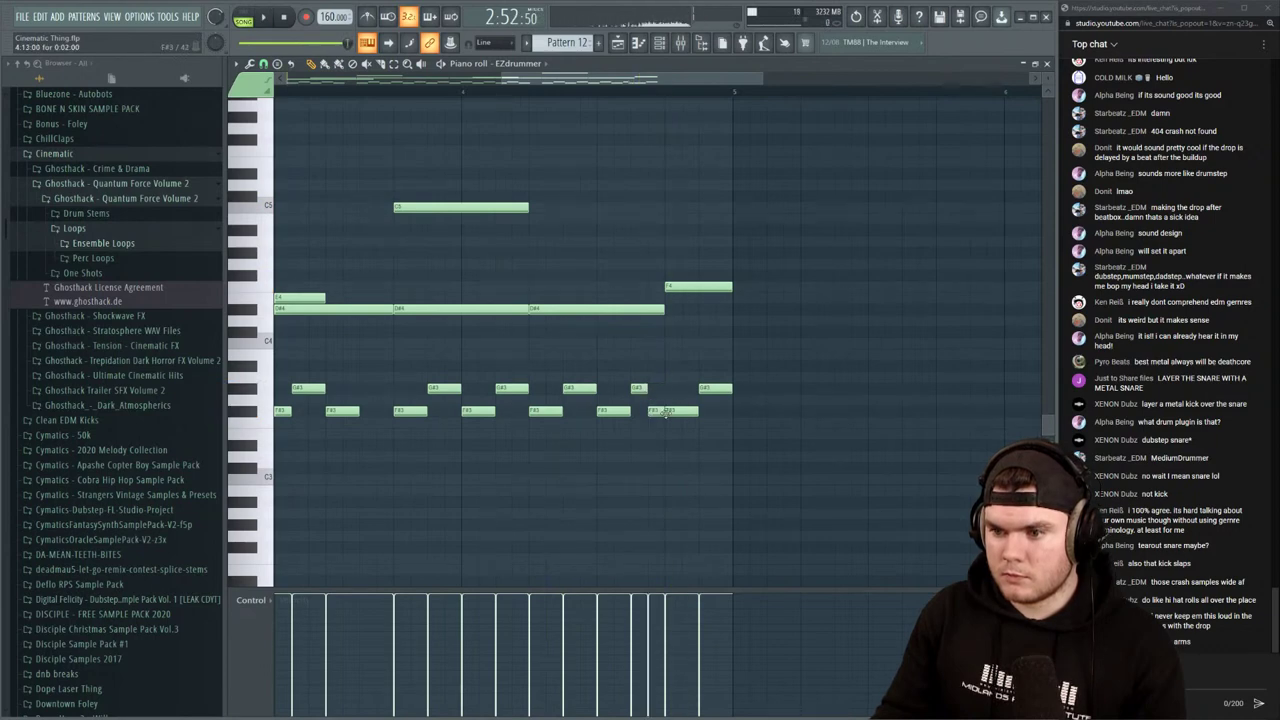
key("space")
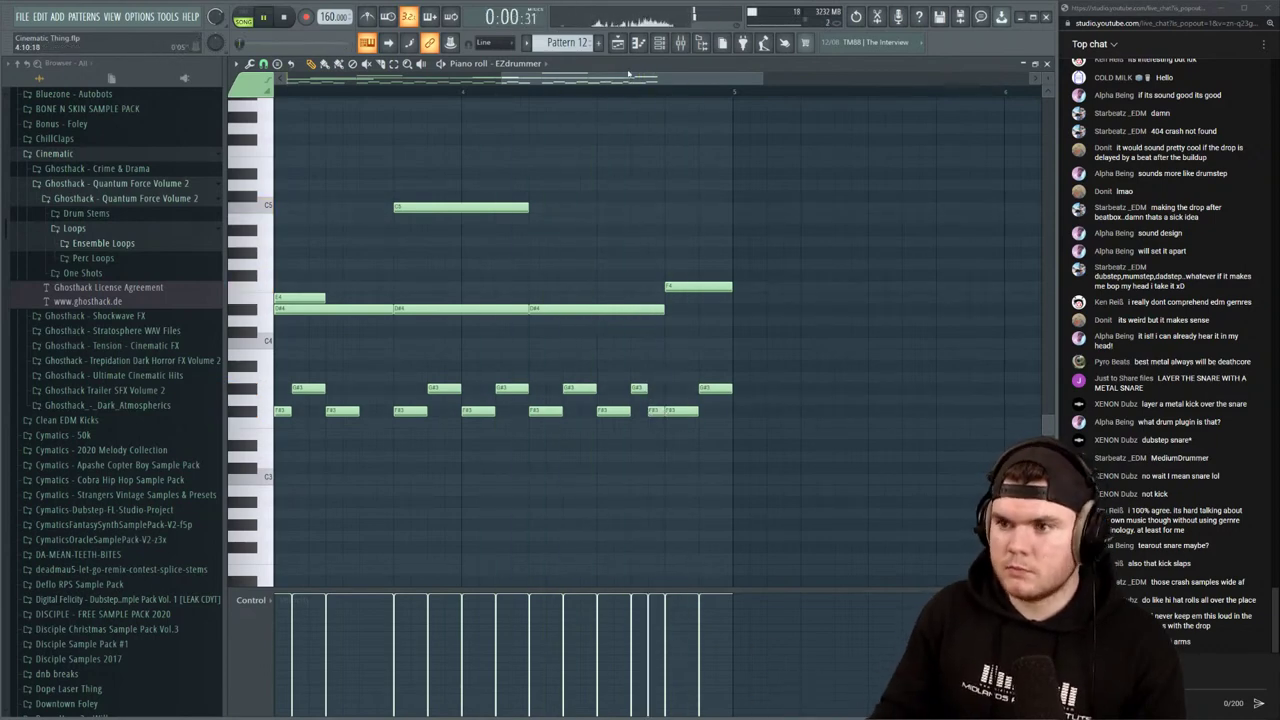
Move all the G#3 notes down to F#3, lower their velocities, and play the pattern
scroll(617, 96, "down", 5)
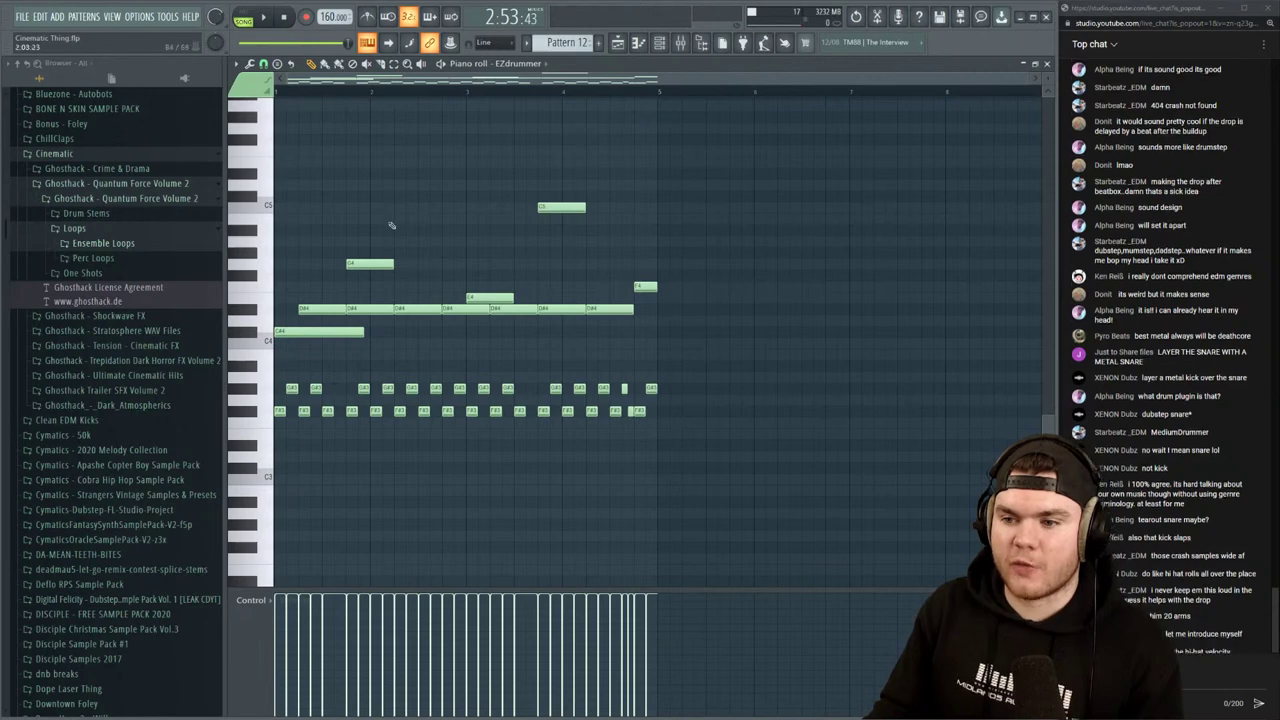
left_click_drag(692, 395, 288, 393)
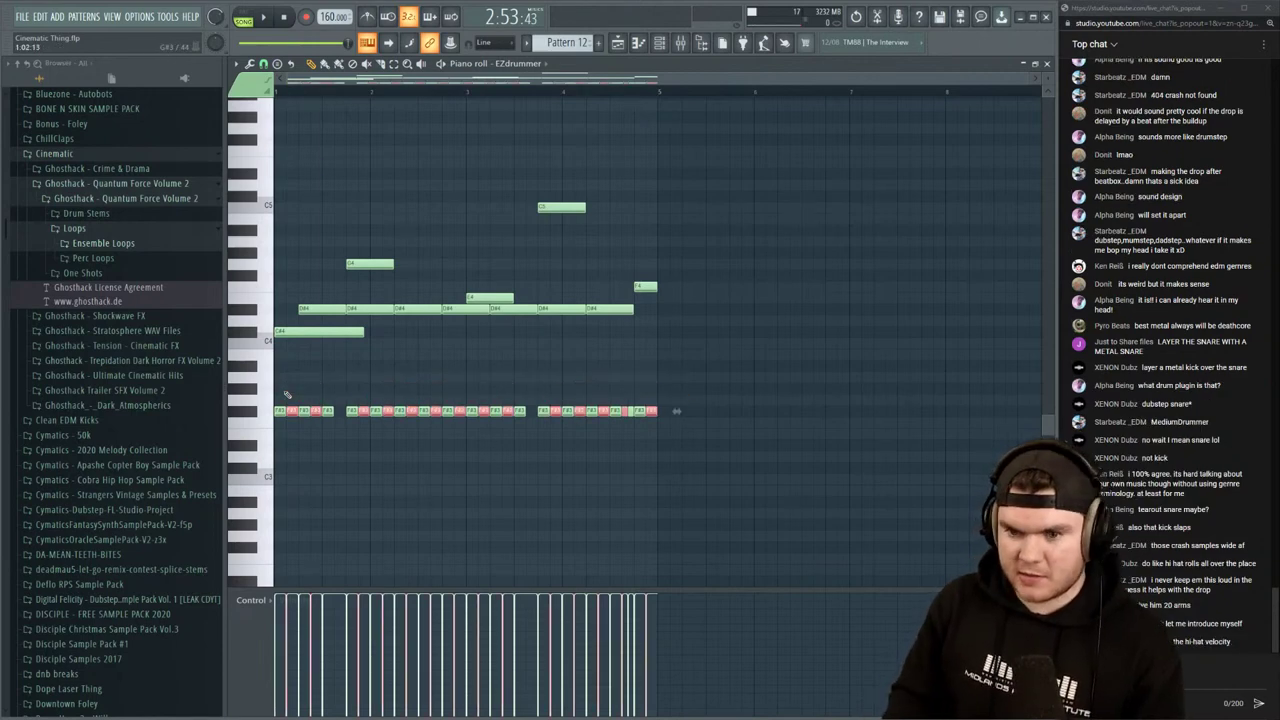
key("space")
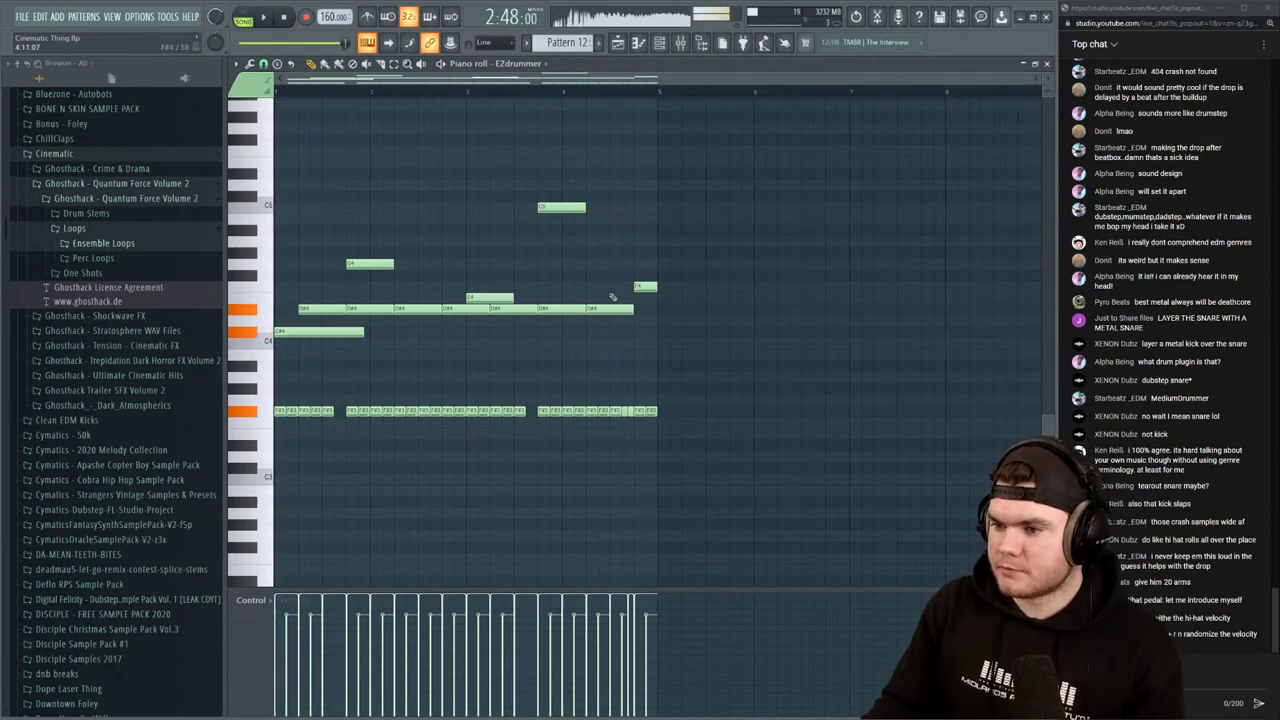
Select the whole row of F#3 notes across the four bars
left_click_drag(716, 430, 270, 404)
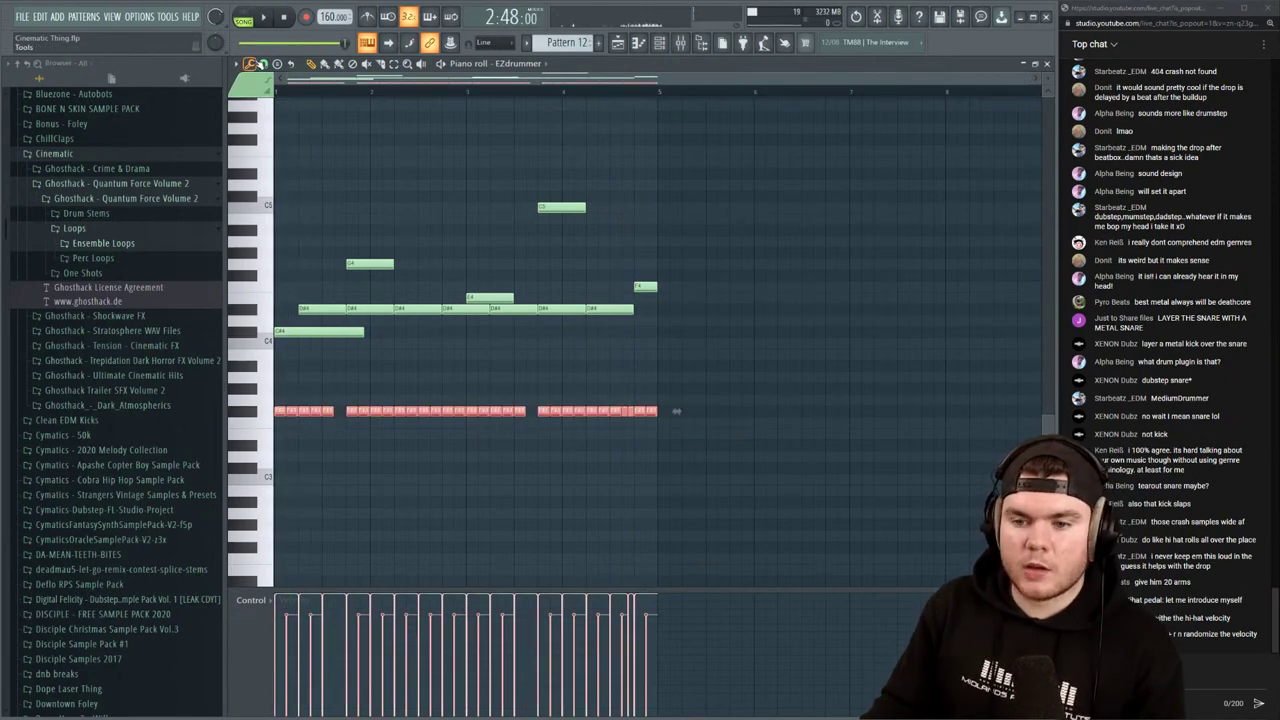
key("ctrl+r")
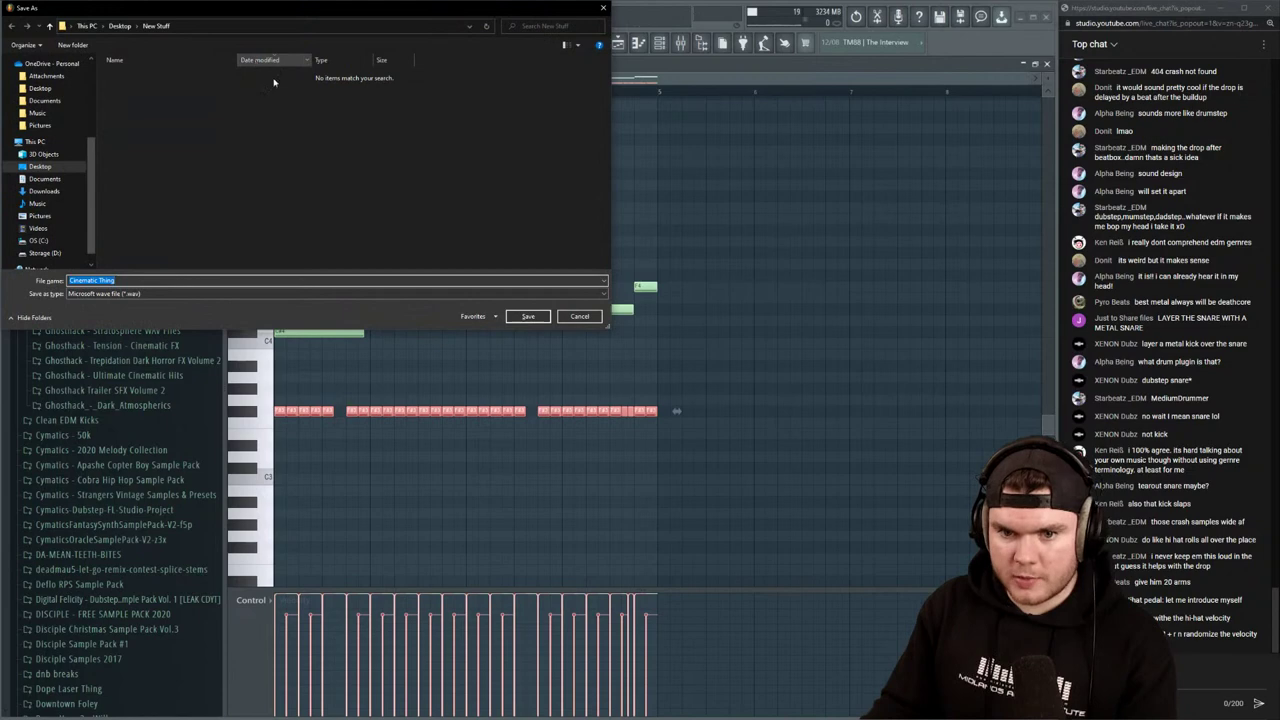
left_click(586, 314)
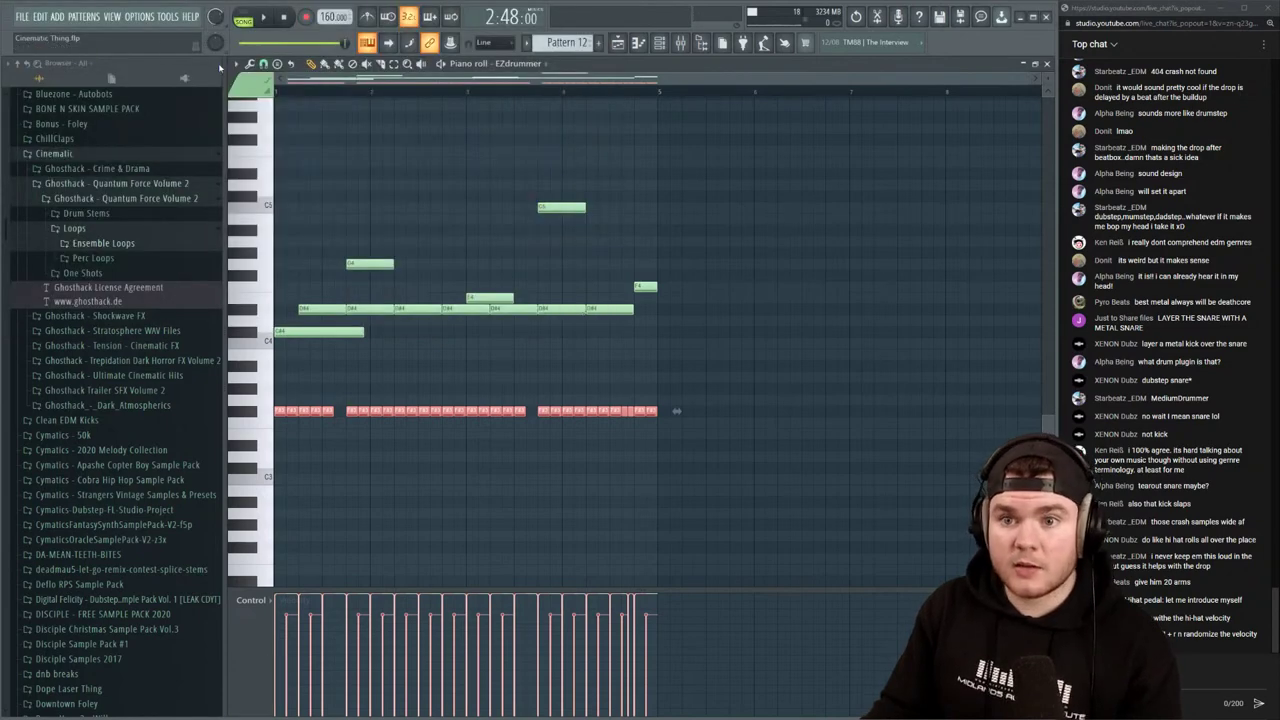
left_click(22, 16)
left_click(31, 72)
Randomize the selected F#3 notes' velocity levels with a setting of -28%, accept it, and play the pattern
left_click(236, 65)
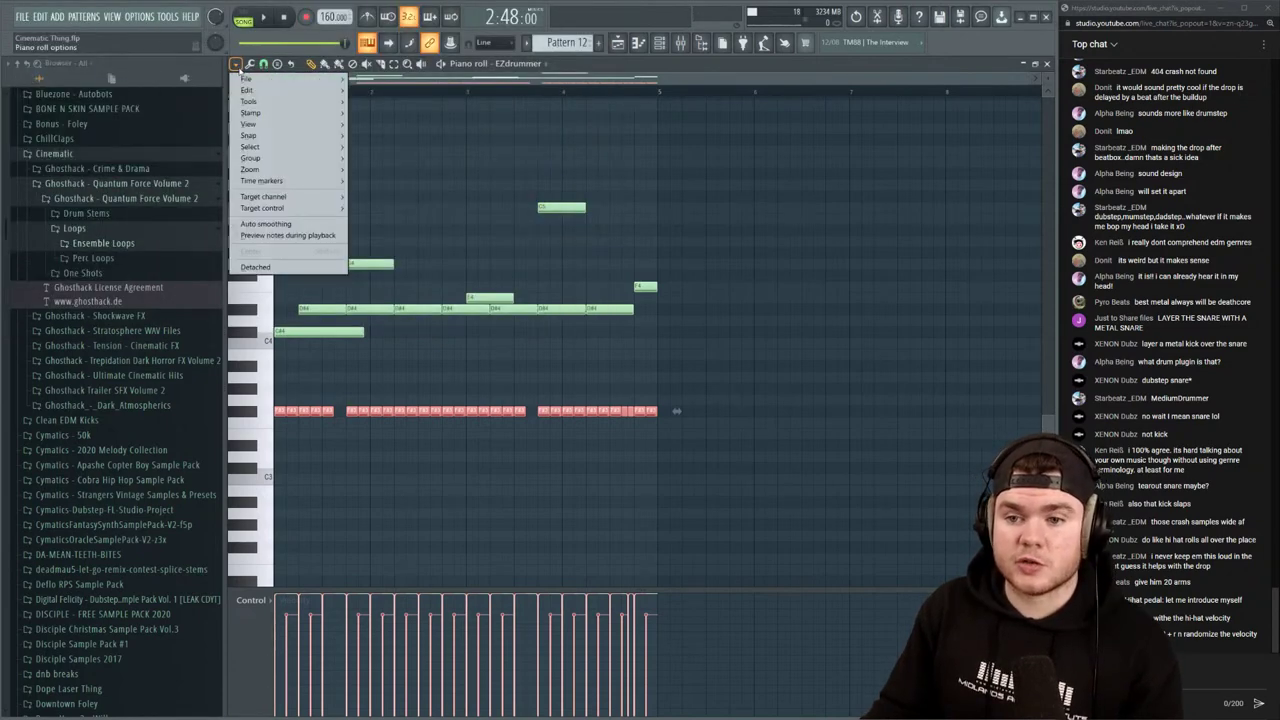
mouse_move(280, 147)
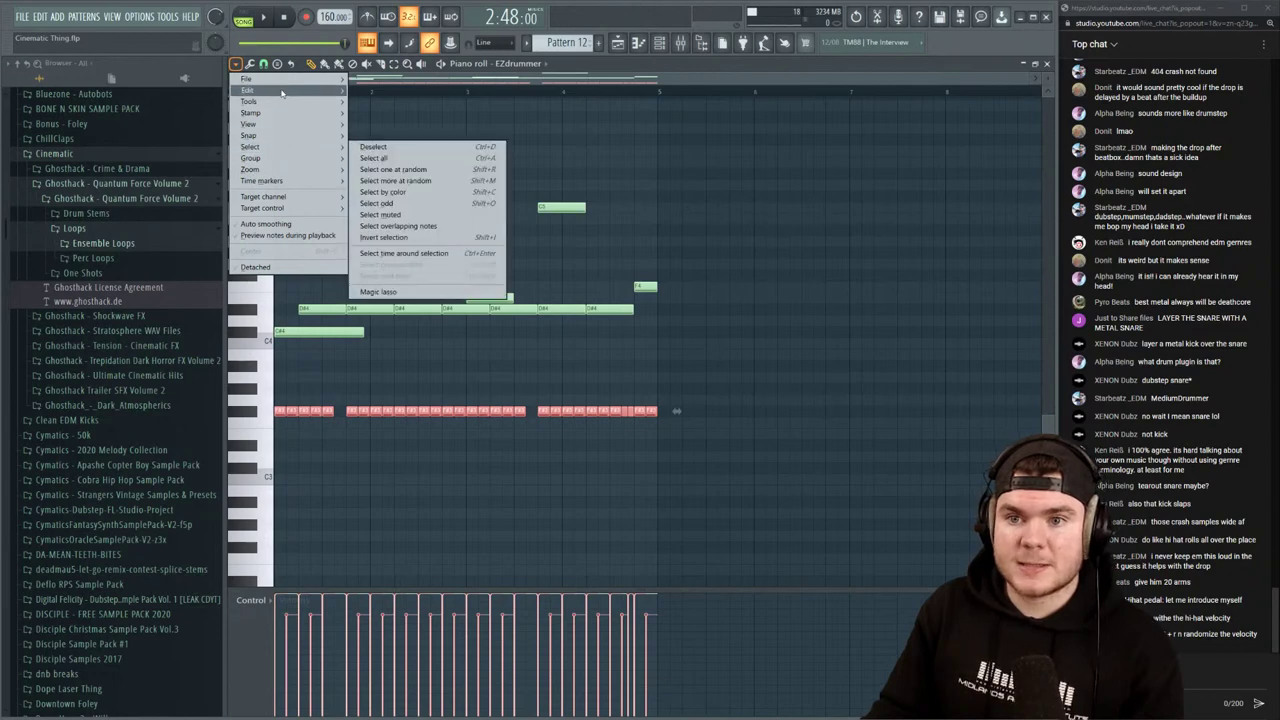
mouse_move(270, 101)
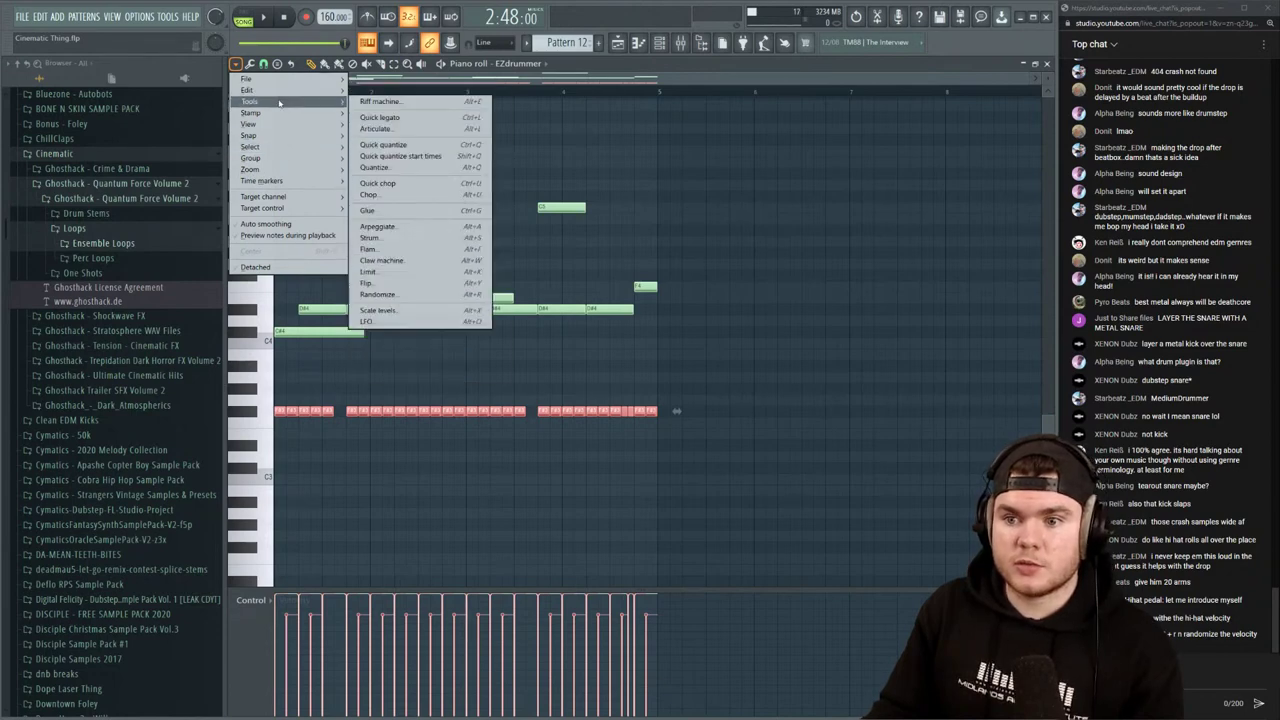
left_click(427, 296)
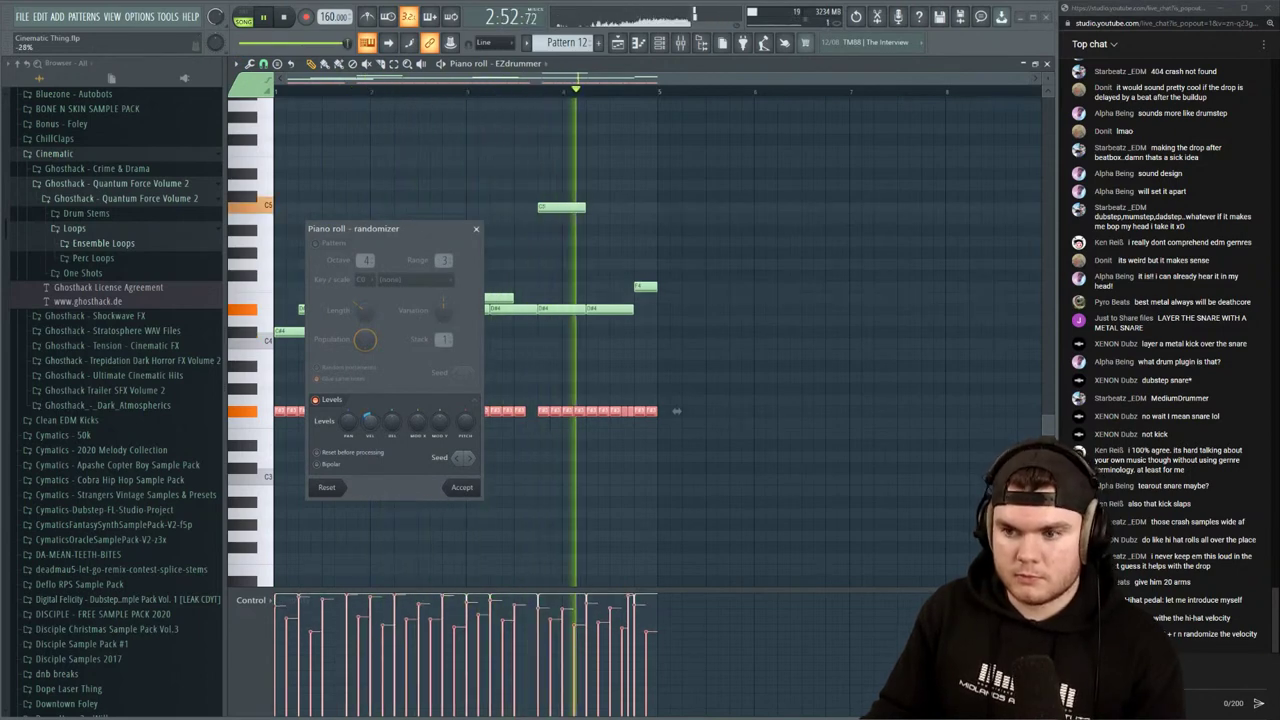
key("space")
left_click(463, 488)
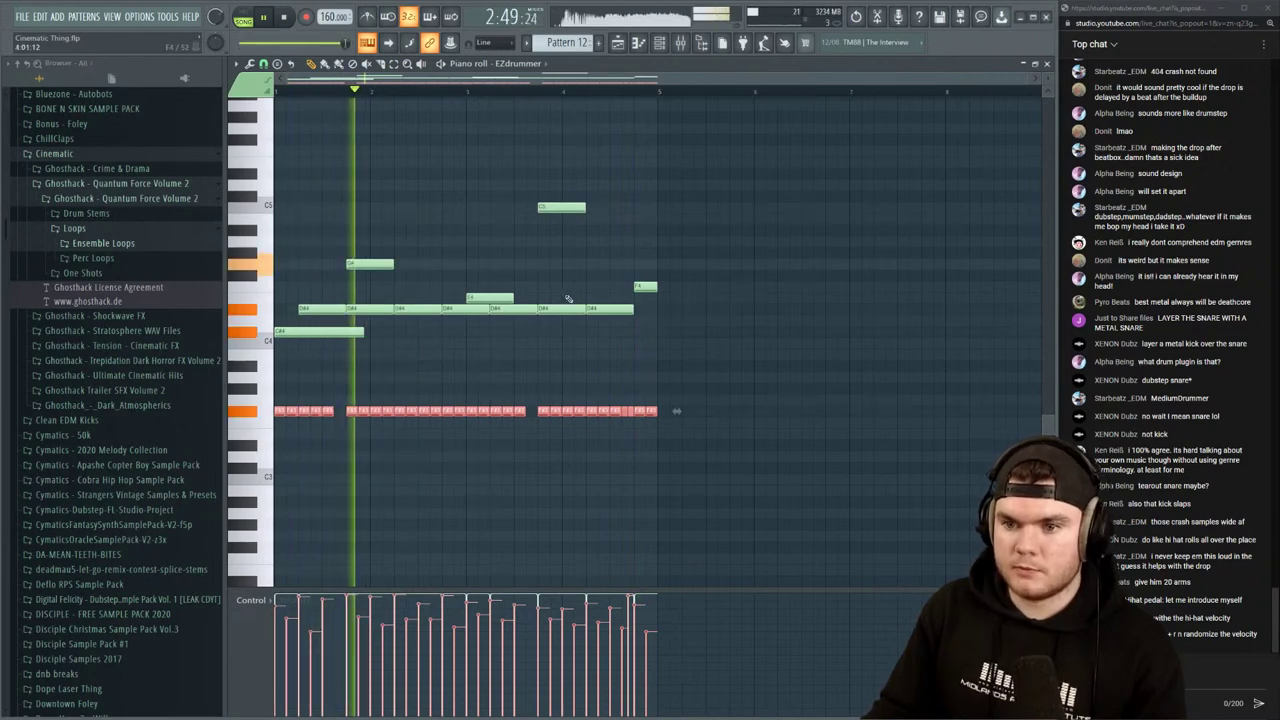
Close the piano roll and play the drop in the playlist from bar 113
left_click(1047, 63)
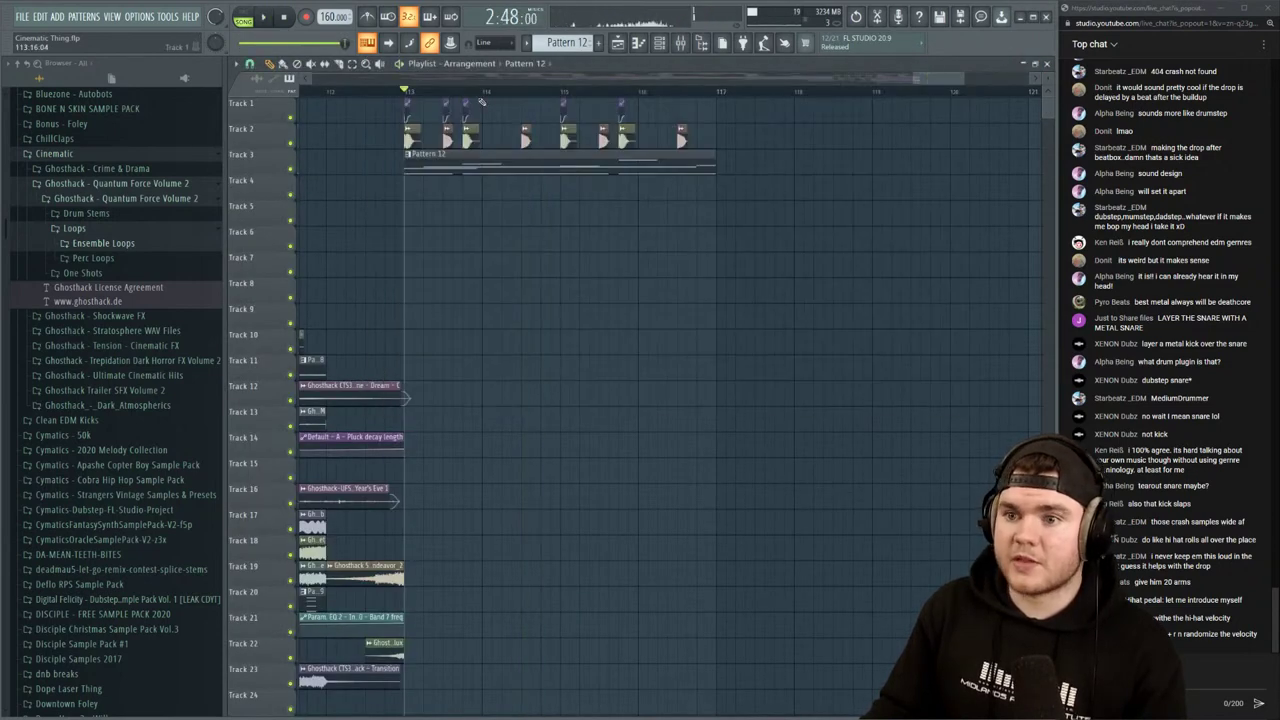
scroll(419, 91, "down", 2)
left_click(411, 90)
key("space")
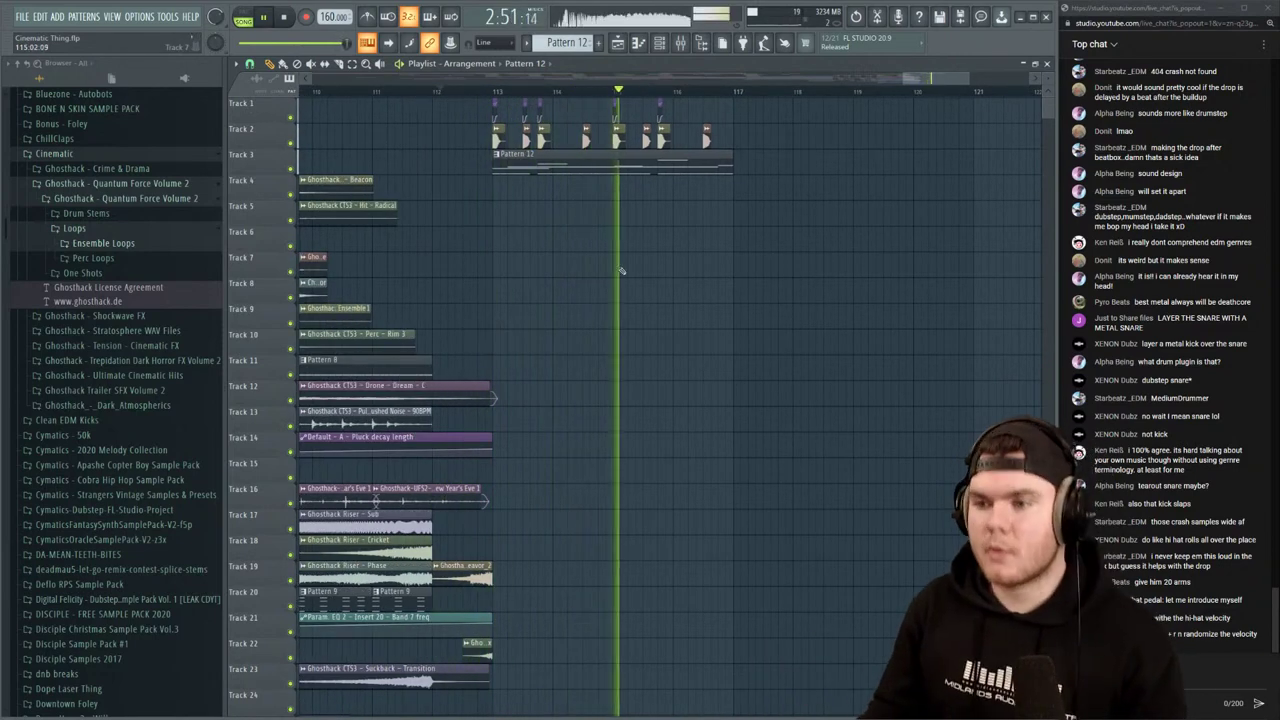
Duplicate all drop clips on tracks 1 to 3 from bars 113–116 to bar 117
left_click(830, 260)
right_click(886, 257)
left_click_drag(806, 190, 504, 107)
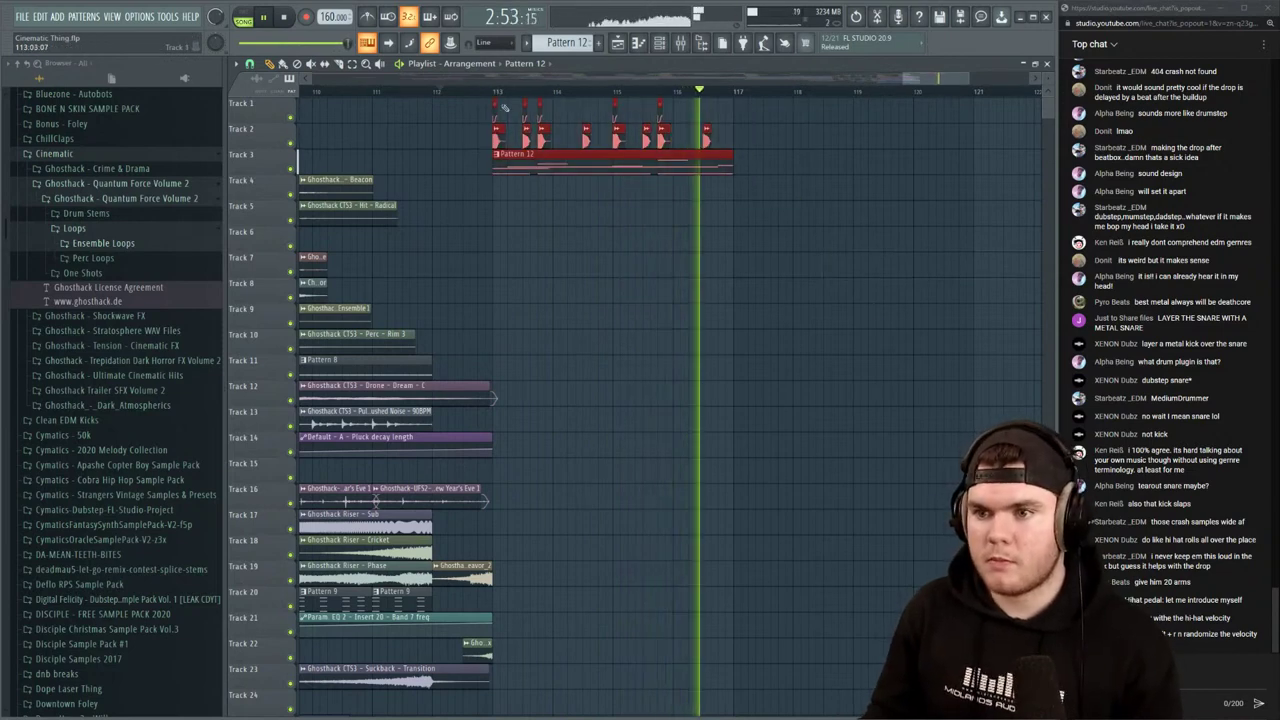
key("ctrl+b")
key("space")
Play the copied section from bar 117 and move its second kick with the limiter automation clip to 118.01.00
left_click(737, 91)
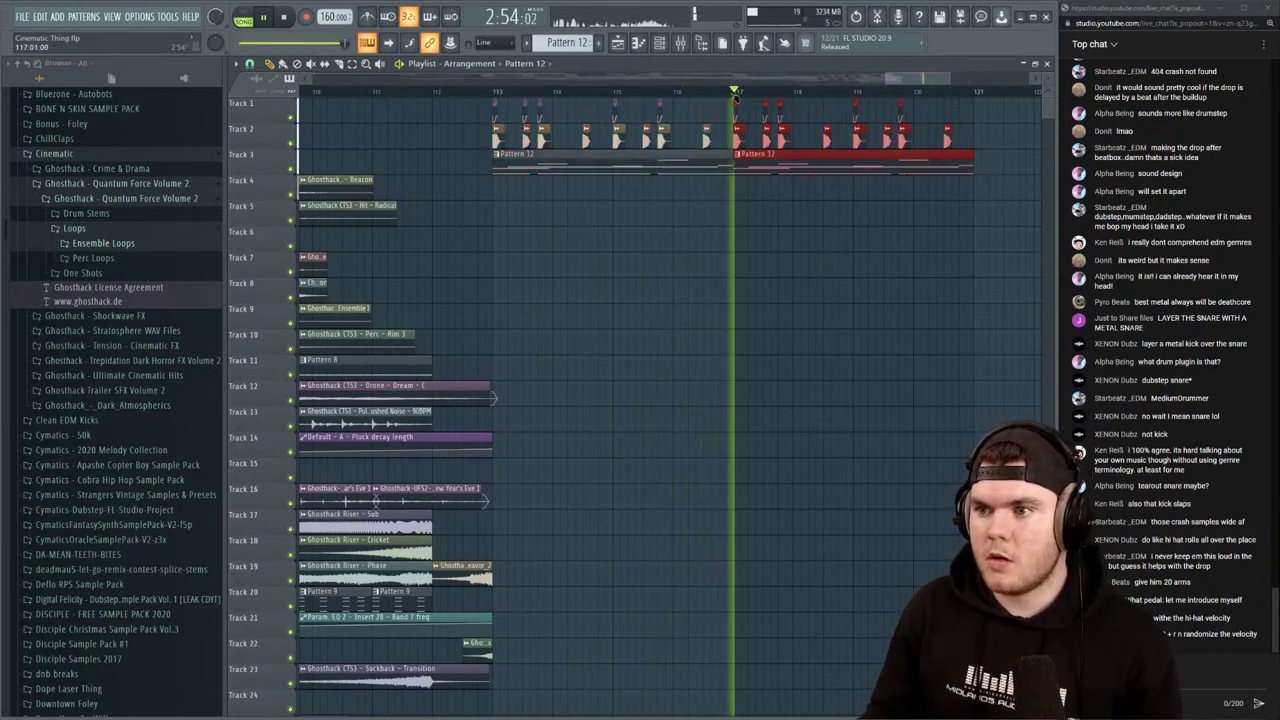
scroll(834, 220, "right", 3)
left_click(834, 218)
right_click(834, 216)
key("space")
scroll(489, 91, "up", 2)
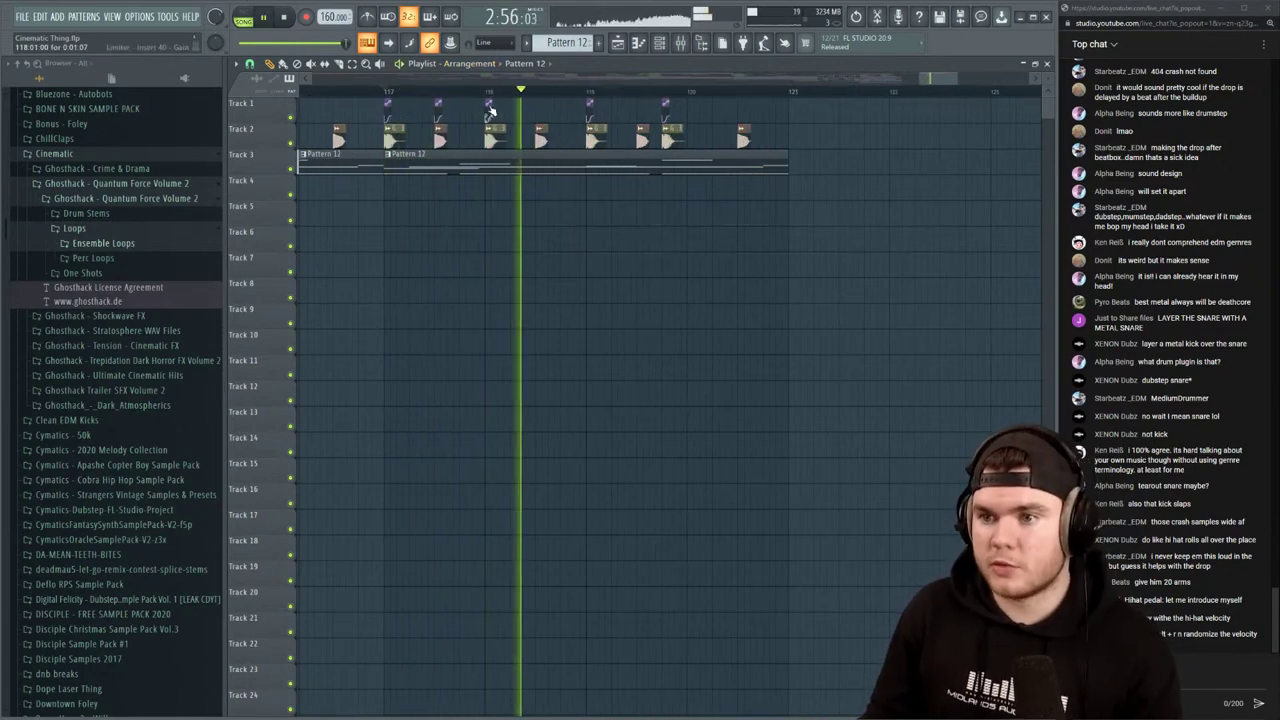
Move the last kick and its limiter automation to 120.01.00, add limiter clips over the snares in bars 118 and 119, and play bar 120
key("space")
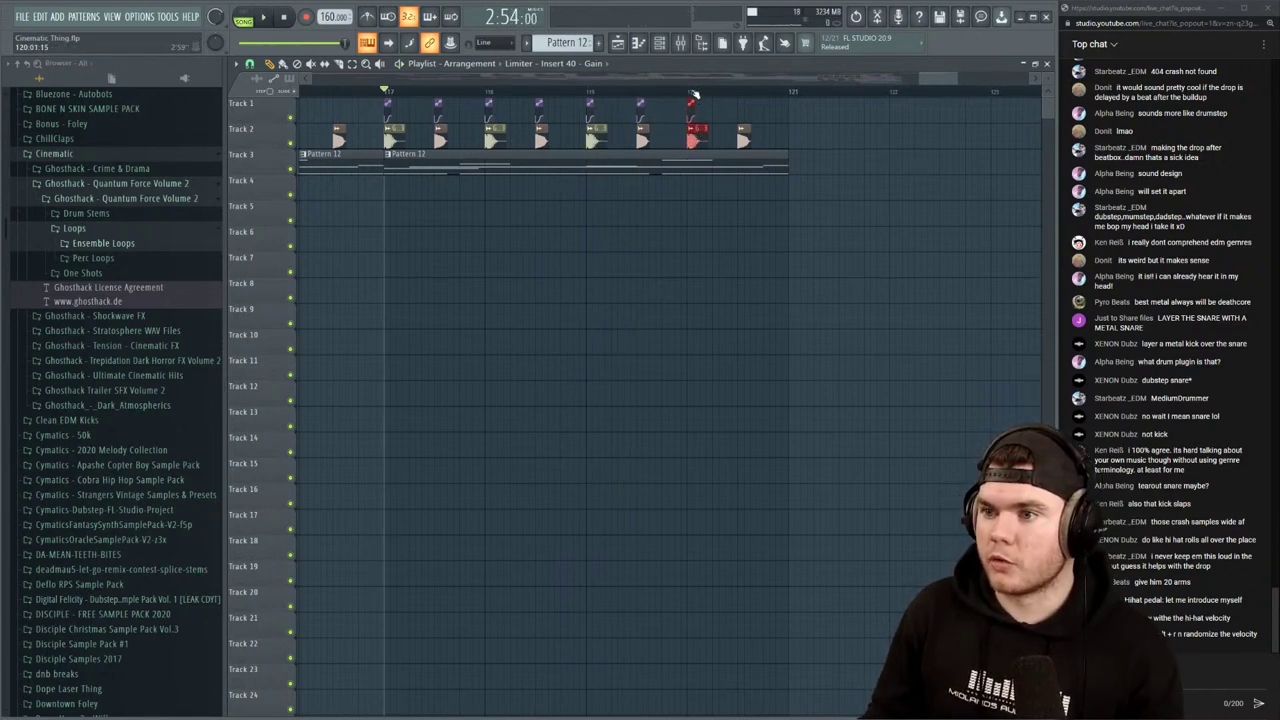
left_click(690, 92)
key("space")
key("space")
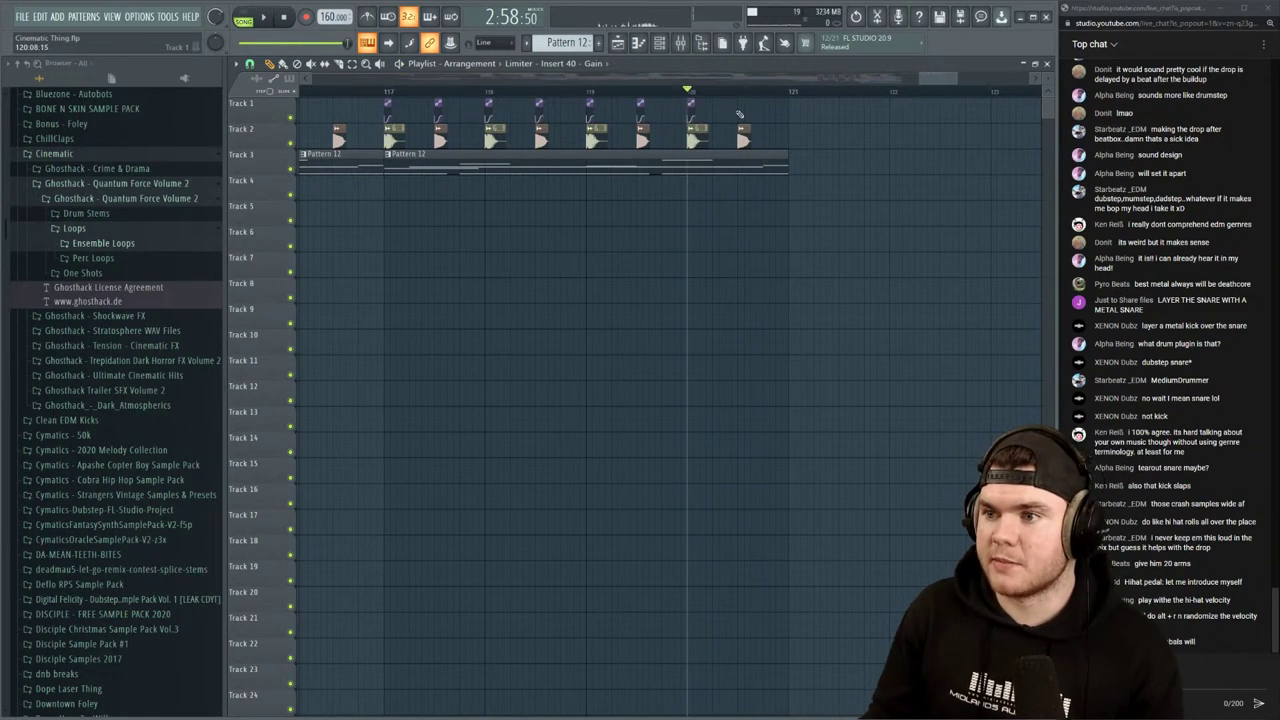
Add a short extra kick at 120.06.00 and a limiter automation clip over the final snare, playing bar 120 to check
left_click_drag(697, 130, 732, 132)
key("space")
key("space")
key("space")
key("space")
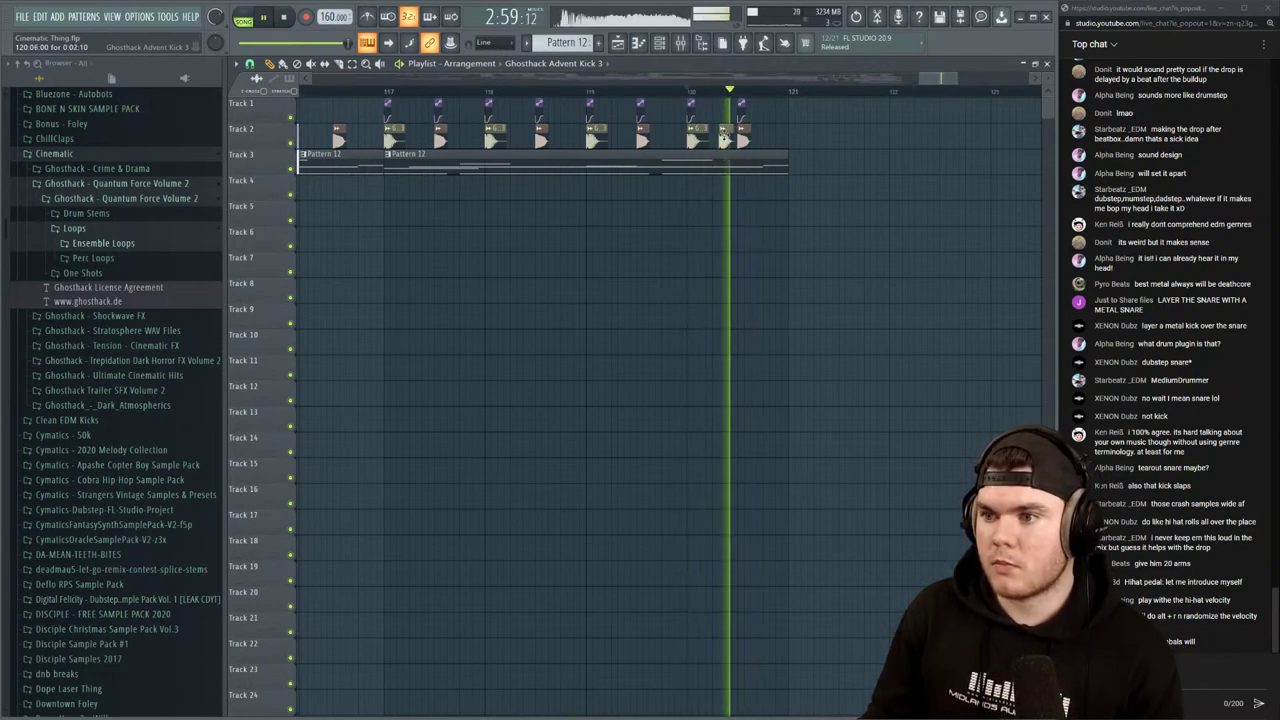
key("space")
Make the Pattern 12 clip at bar 117 unique and shift its G4 note to the start of bar 2 in the piano roll
scroll(690, 140, "down", 3)
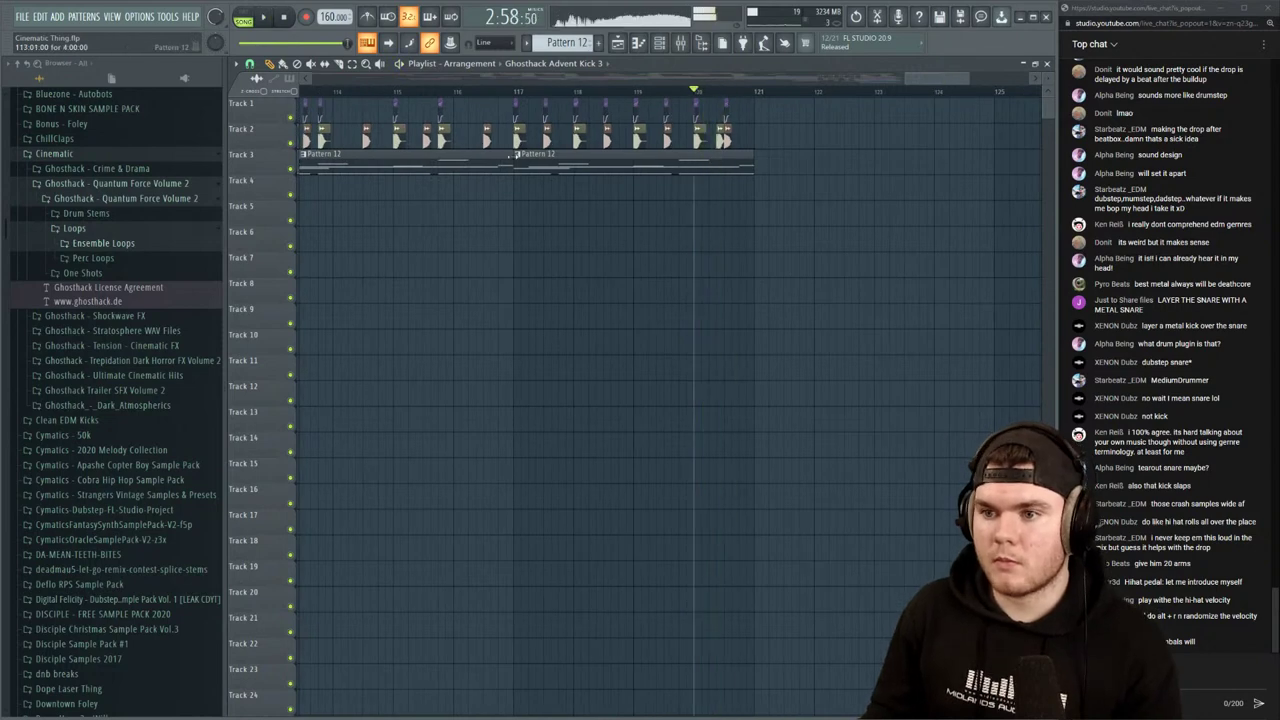
right_click(519, 156)
left_click(552, 233)
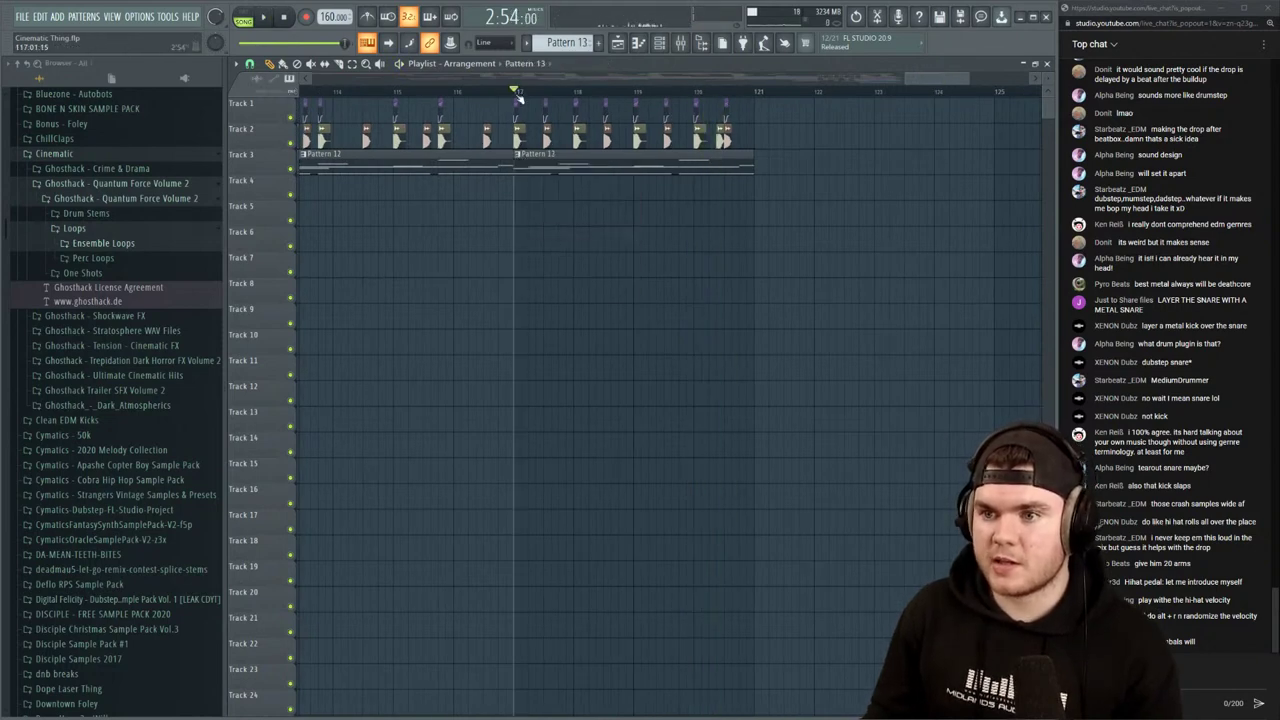
double_click(528, 167)
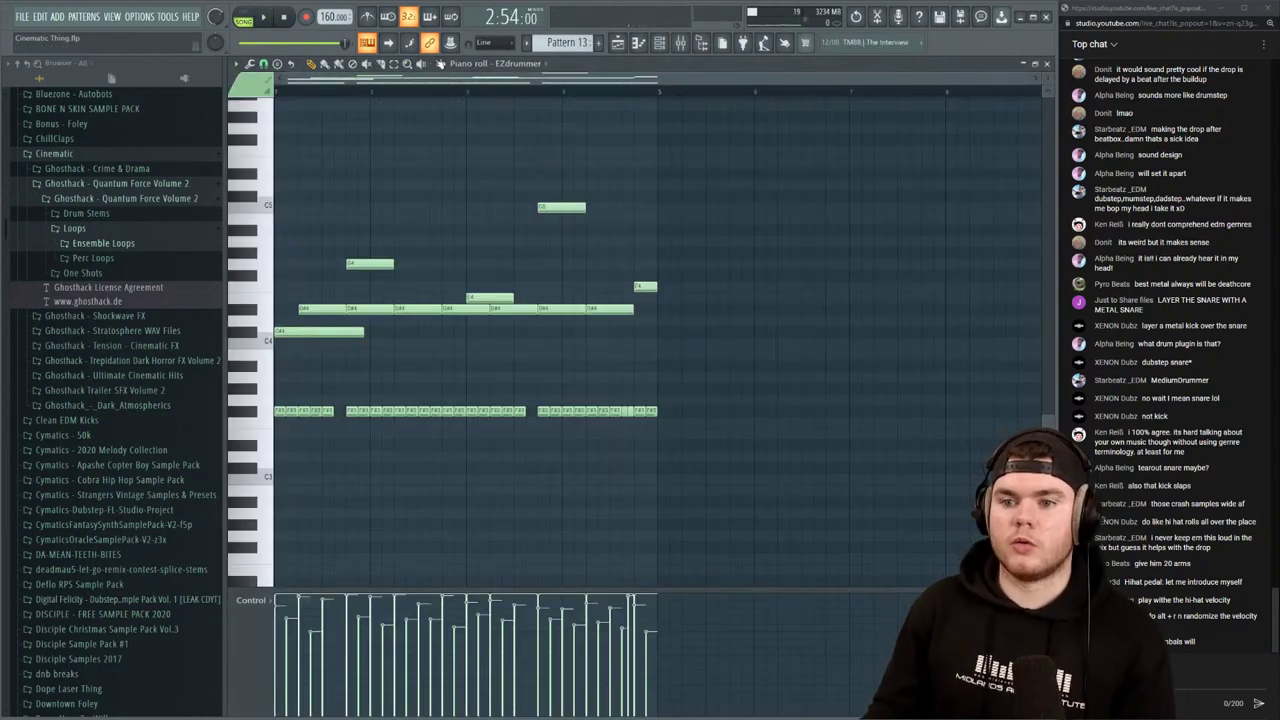
left_click_drag(367, 264, 391, 264)
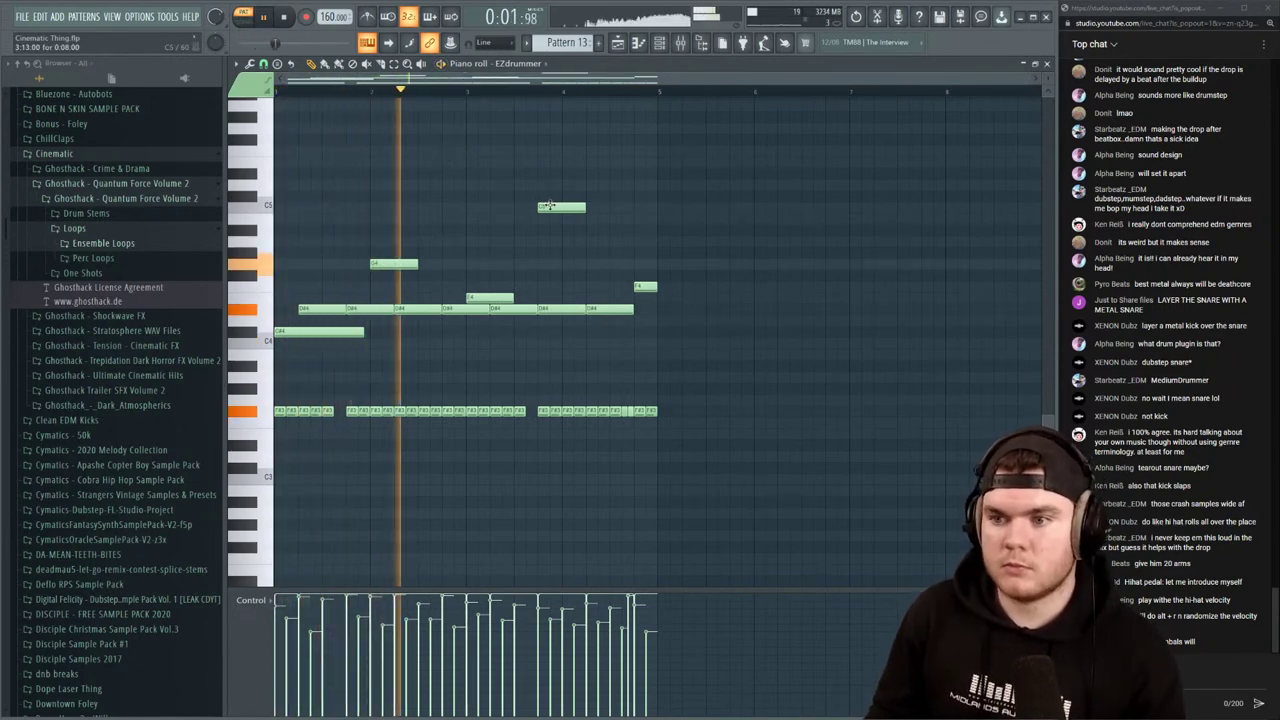
mouse_move(549, 207)
left_mouse_down()
mouse_move(573, 207)
mouse_move(549, 207)
left_mouse_up()
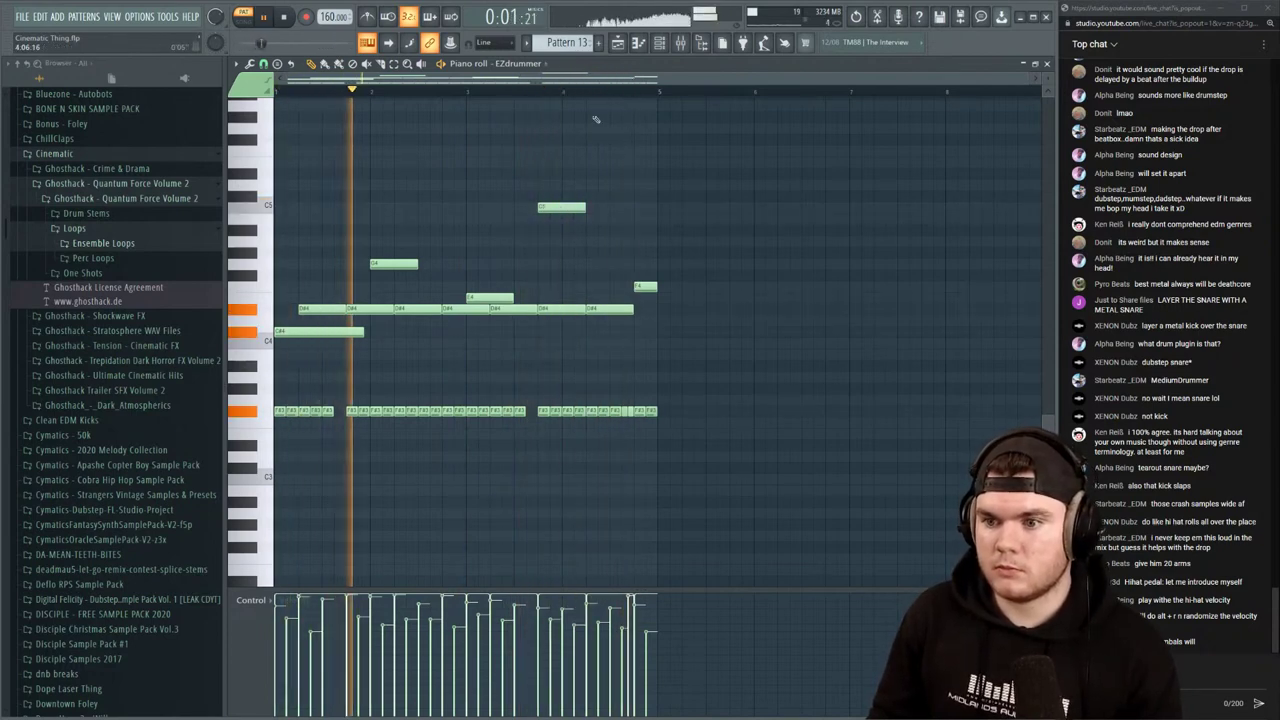
Delete the F#3 notes beneath the C5 note across the end of bar 3 and start of bar 4
right_click(547, 410)
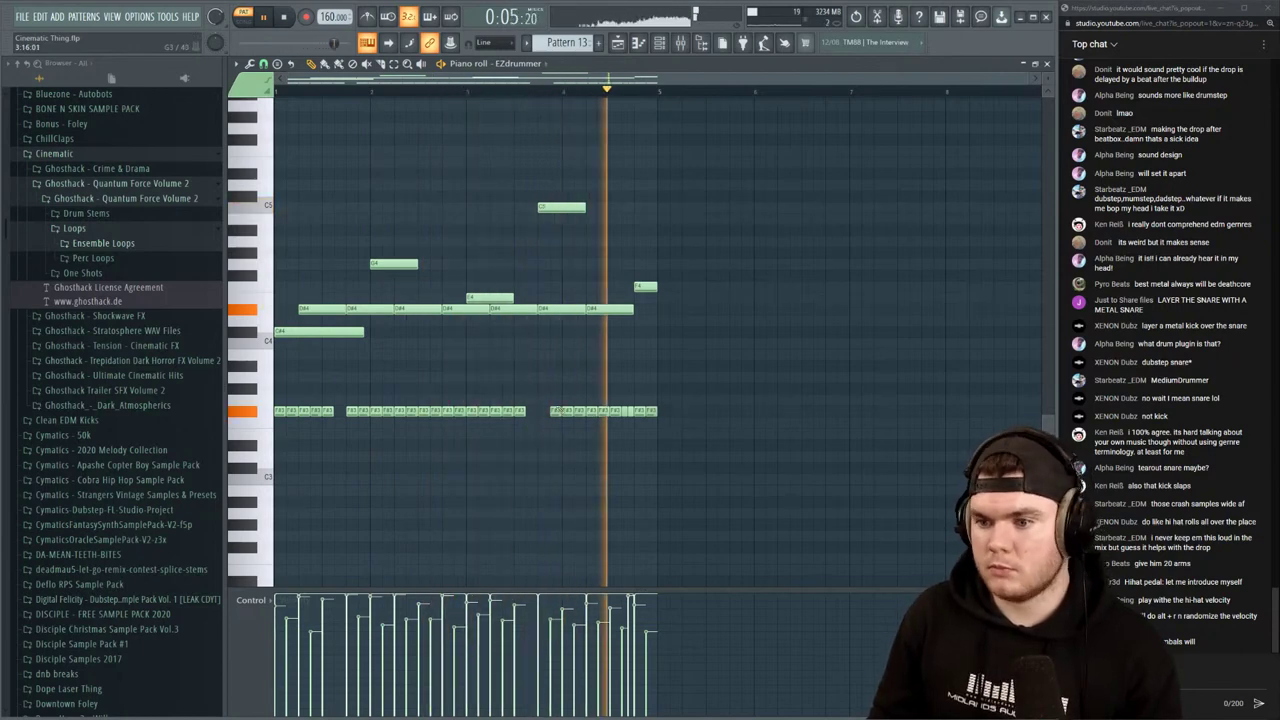
key("space")
right_click(569, 411)
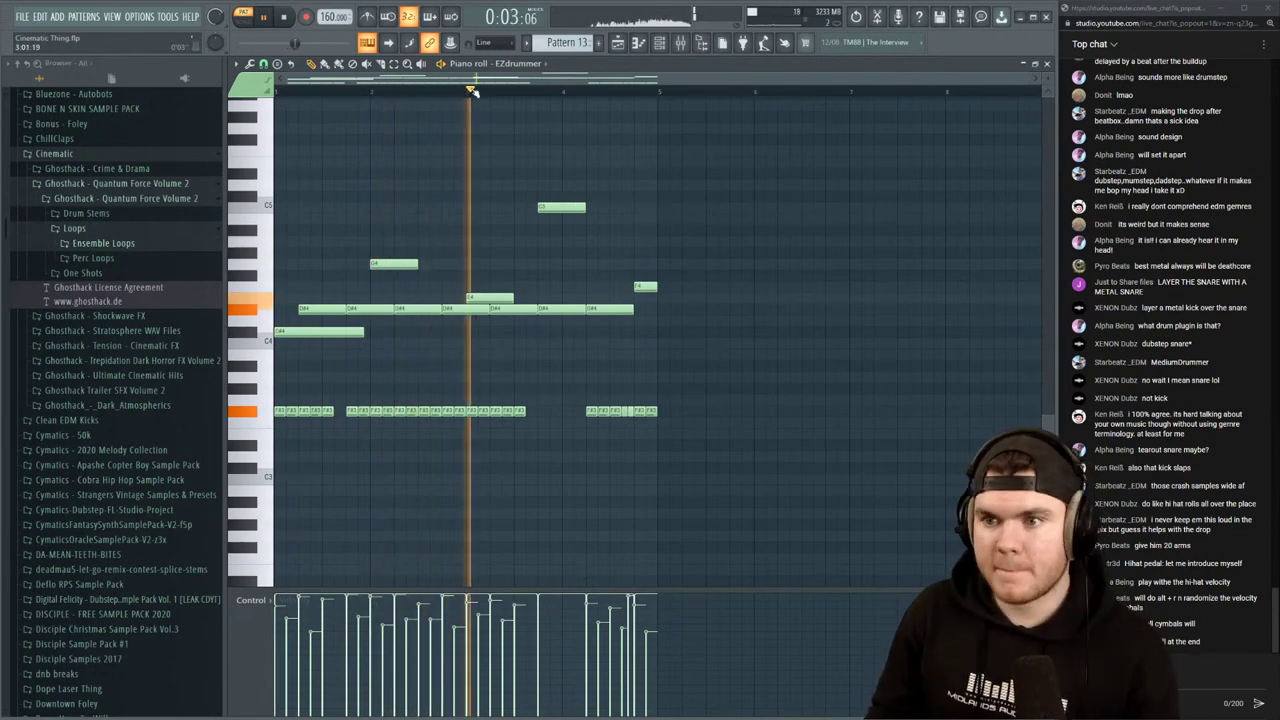
scroll(469, 82, "up", 2)
left_click_drag(466, 80, 319, 92)
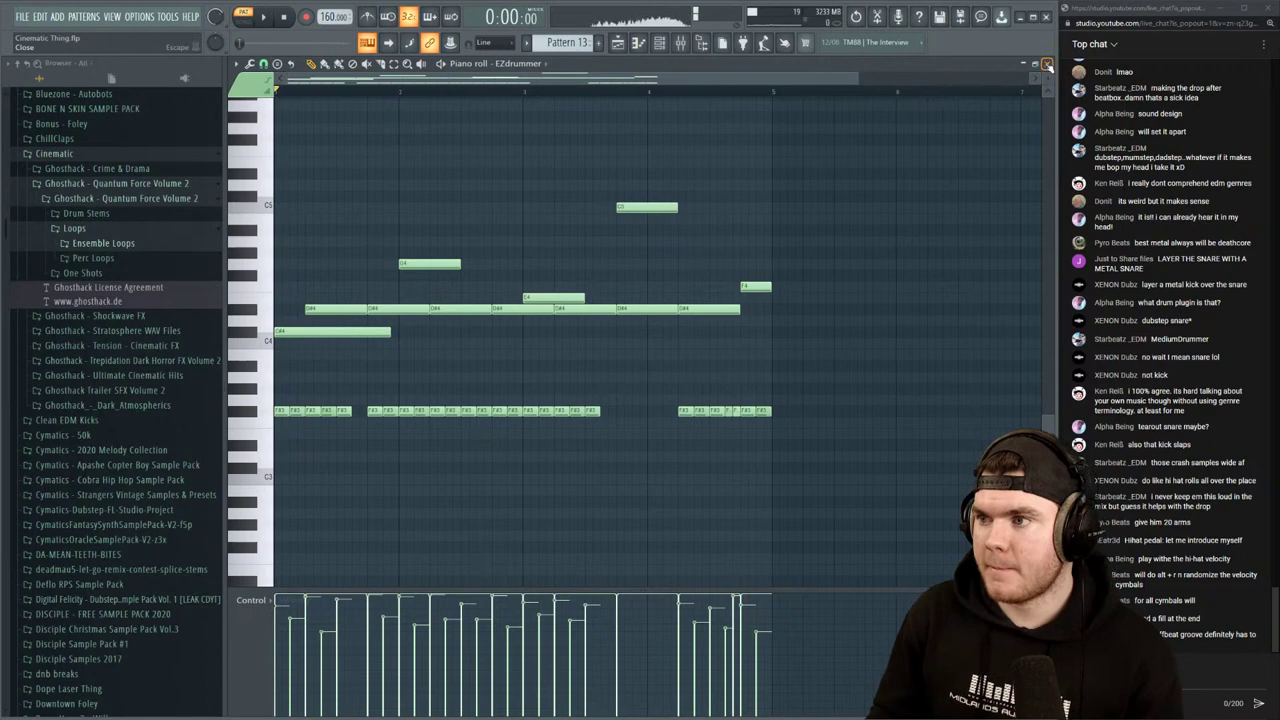
Close the piano roll and play the varied repeat in the playlist from bar 117
left_click(1047, 64)
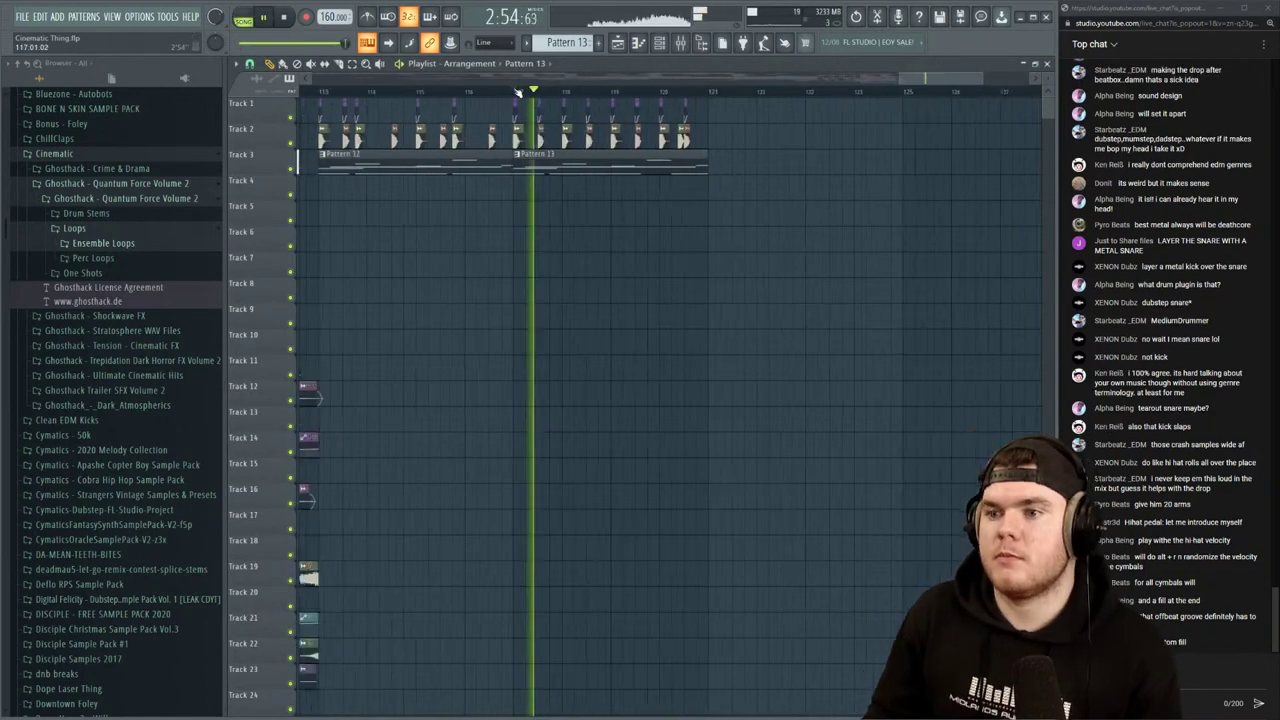
scroll(518, 91, "down", 3)
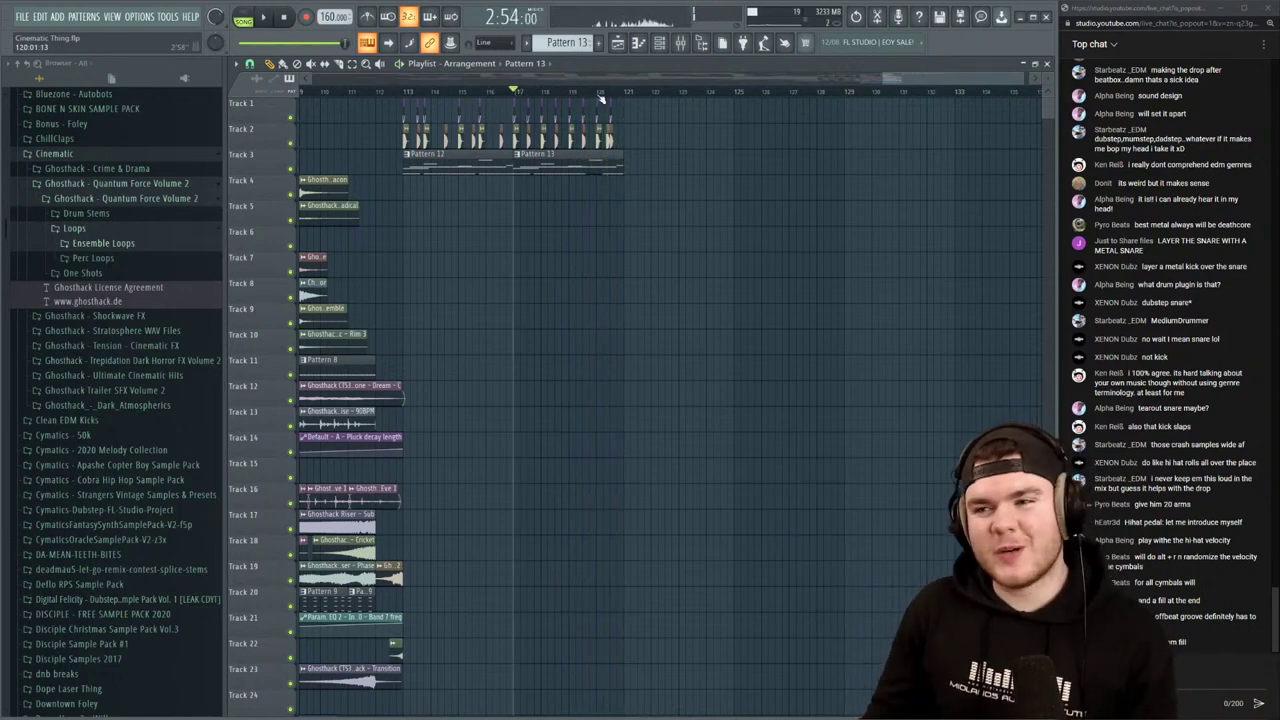
key("space")
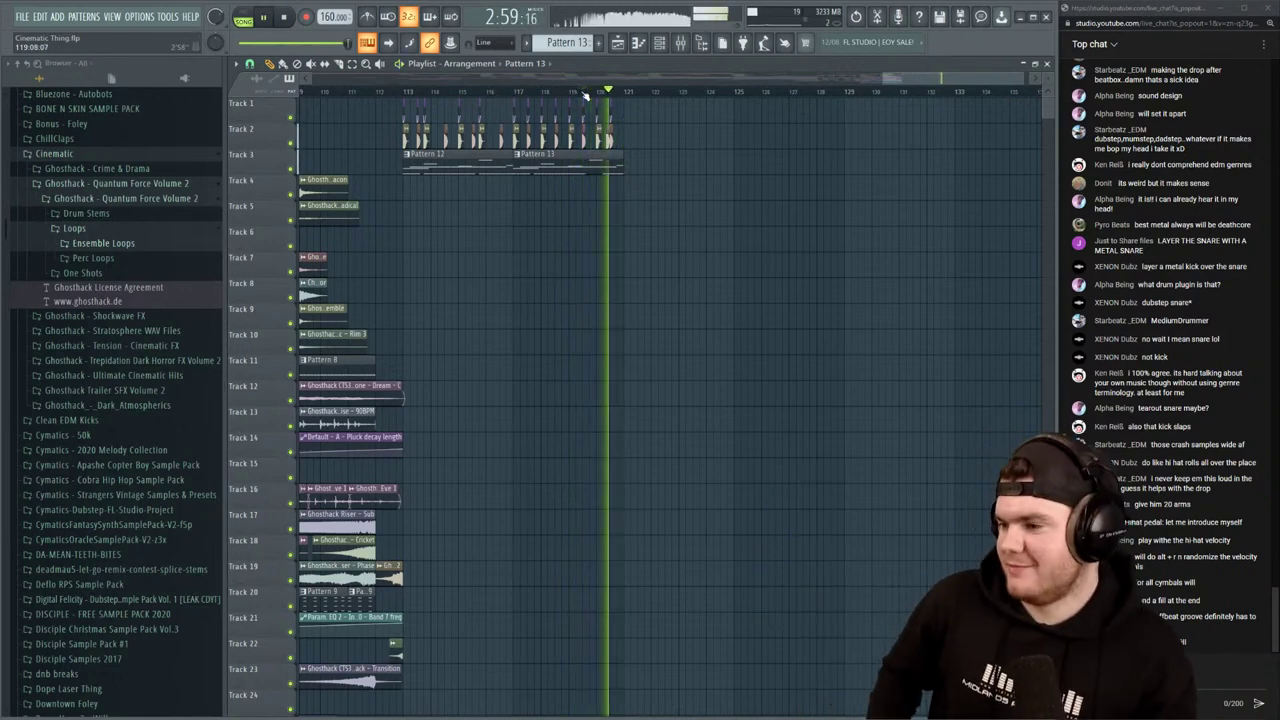
key("space")
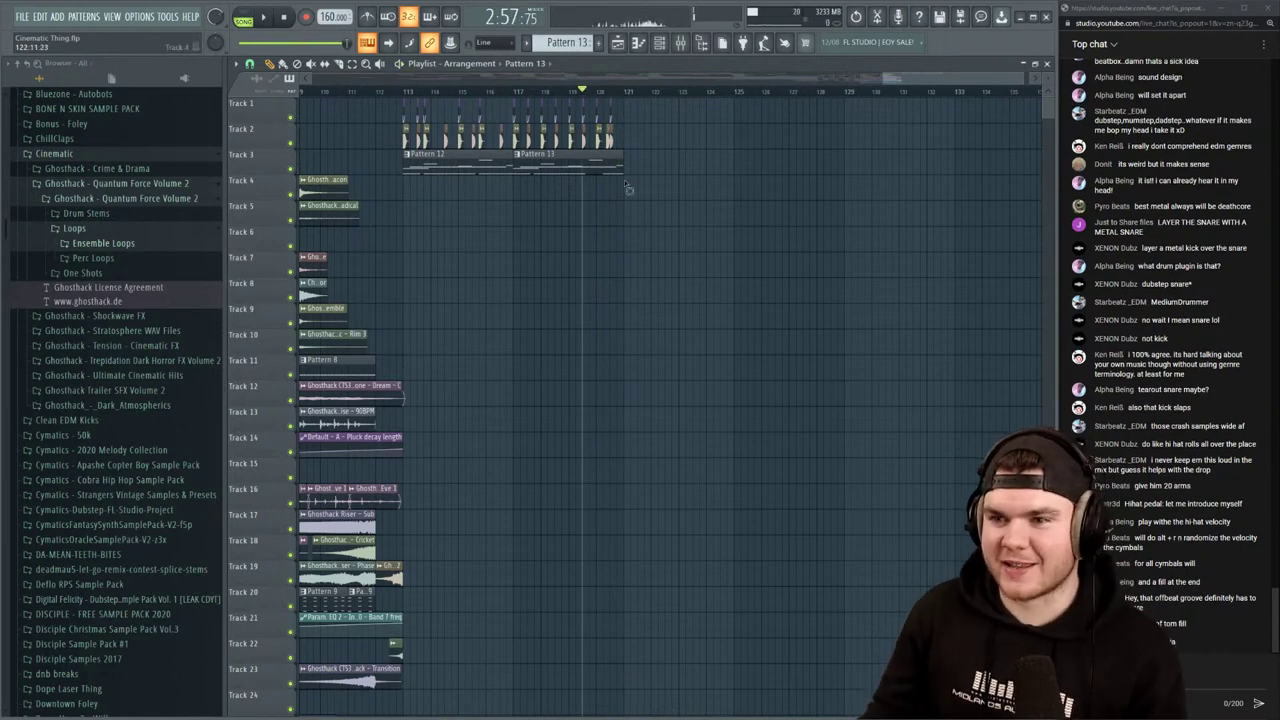
Move the Pattern 12 and Pattern 13 clips down to empty track 41 and merge that track's pattern clips
left_click_drag(627, 186, 461, 159)
key("shift+Down")
key("shift+Down")
key("shift+Down")
key("shift+Down")
key("shift+Down")
key("shift+Down")
key("shift+Down")
key("shift+Down")
key("shift+Down")
key("shift+Down")
key("shift+Down")
key("shift+Down")
key("shift+Down")
key("shift+Down")
key("shift+Down")
key("shift+Down")
key("shift+Down")
key("shift+Down")
key("shift+Down")
key("shift+Down")
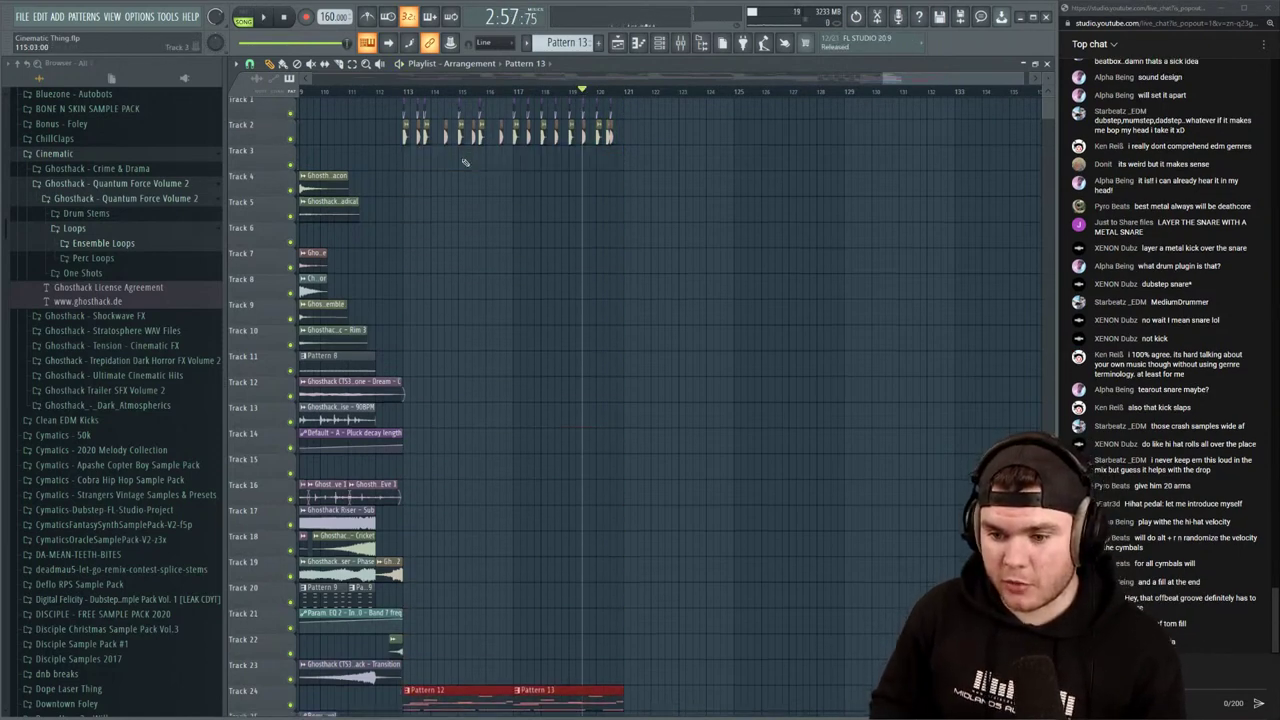
scroll(502, 199, "down", 3)
right_click(282, 488)
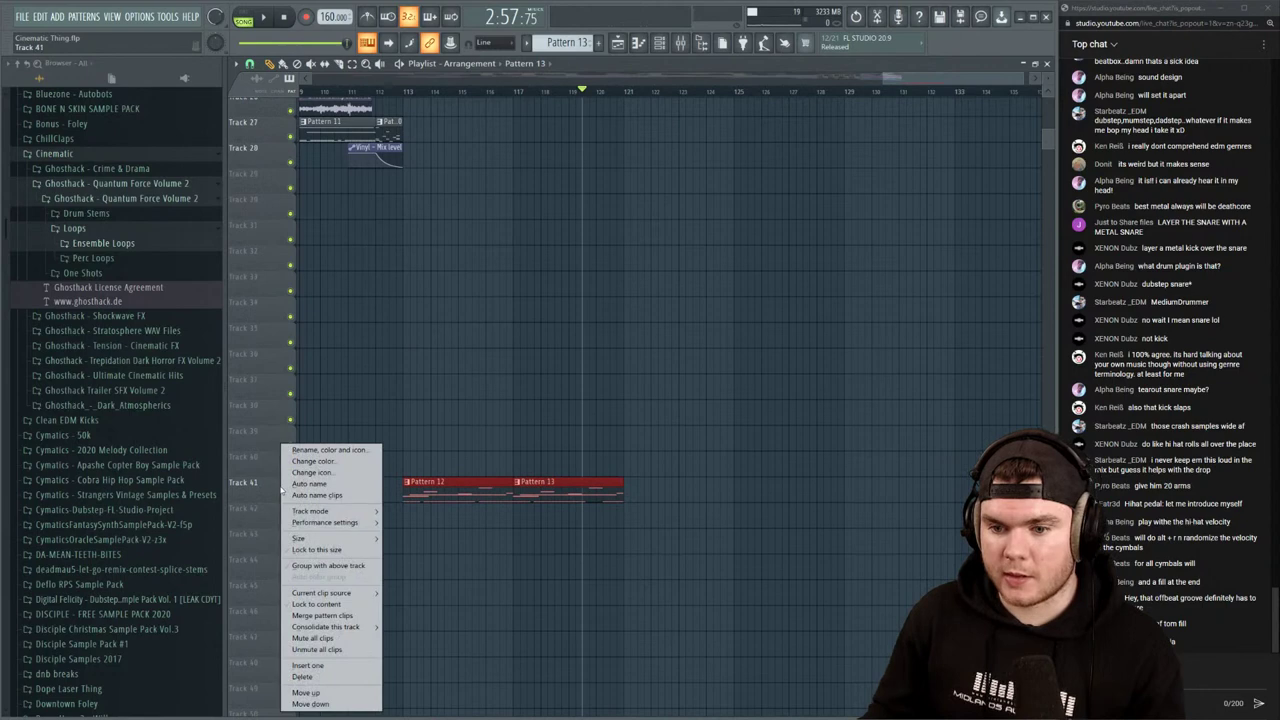
left_click(345, 616)
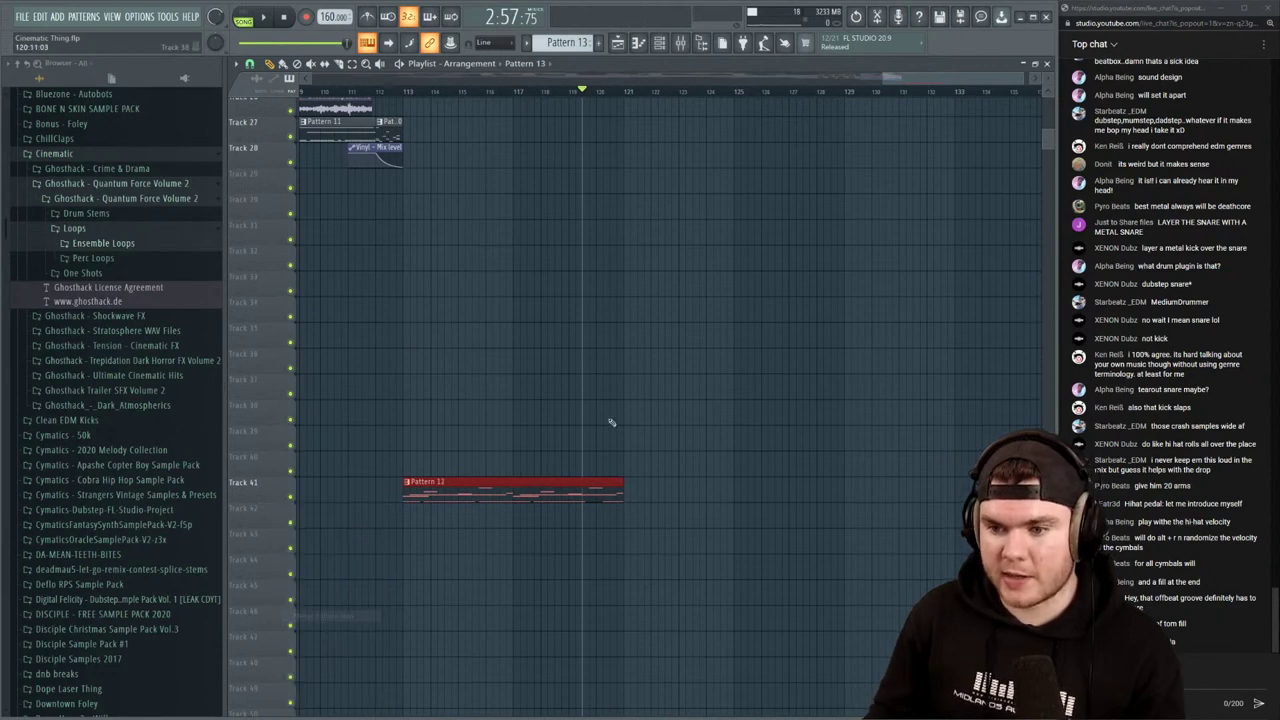
Move the merged pattern clip back up to track 3, starting at bar 113
key("shift+Up")
key("shift+Up")
key("shift+Up")
key("shift+Up")
key("shift+Up")
key("shift+Up")
key("shift+Up")
key("shift+Up")
key("shift+Up")
key("shift+Up")
key("shift+Up")
key("shift+Up")
key("shift+Up")
key("shift+Up")
key("shift+Up")
key("shift+Up")
key("shift+Up")
key("shift+Up")
key("shift+Up")
key("shift+Up")
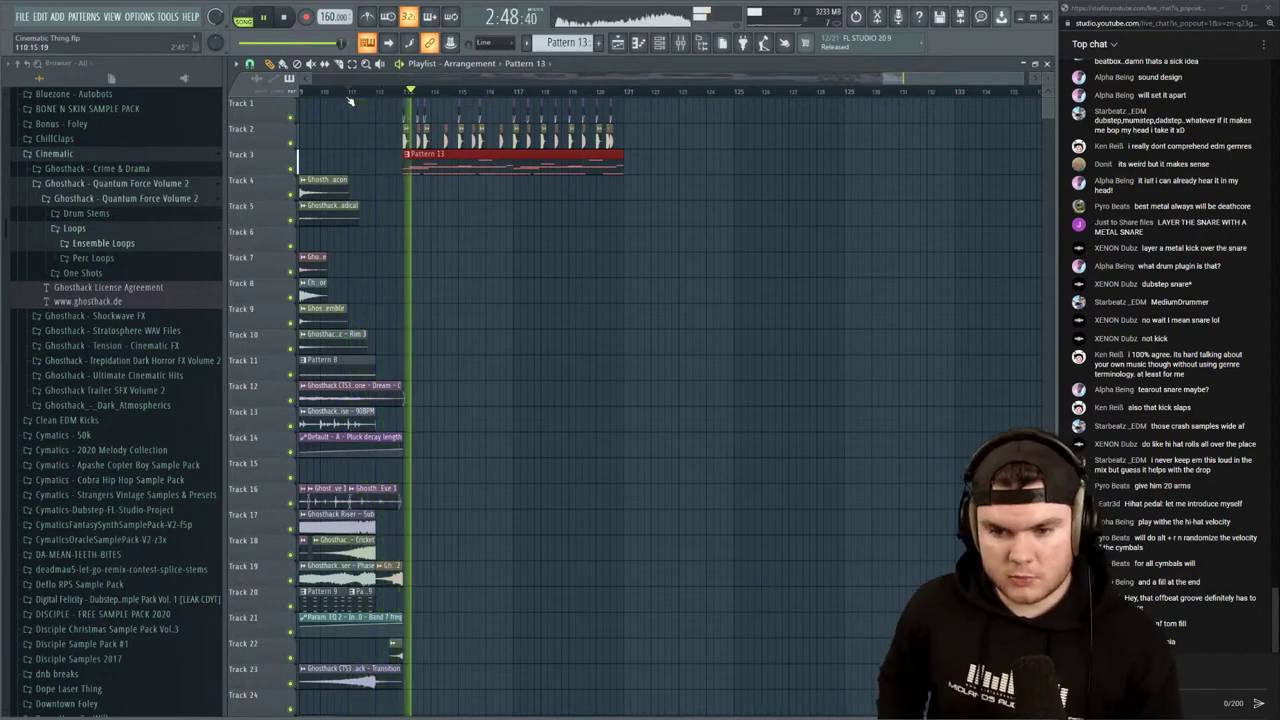
Collapse the Loops and Ghosthack - Quantum Force Volume 2 folders in the sample browser
left_click(65, 230)
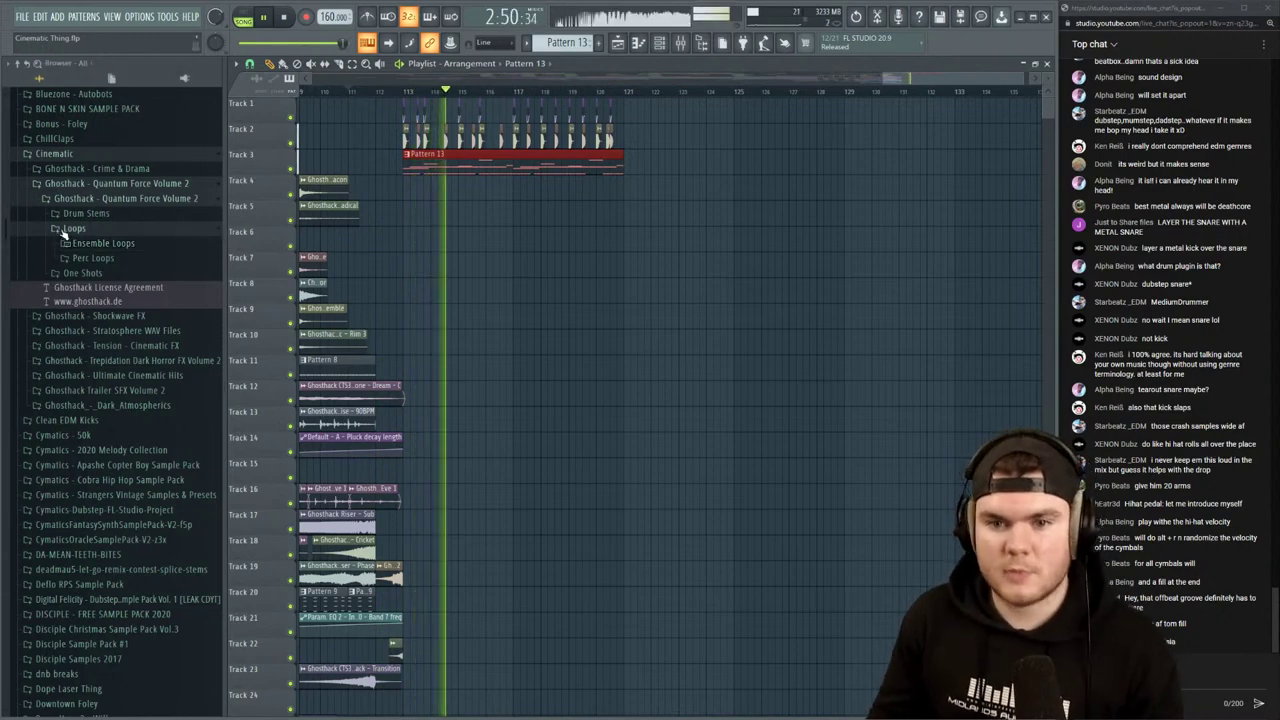
left_click(77, 199)
left_click(80, 185)
Play the earlier section from bar 97 and preview its Ghosthack Braam - Bite_F clip on track 13
scroll(554, 94, "up", 3)
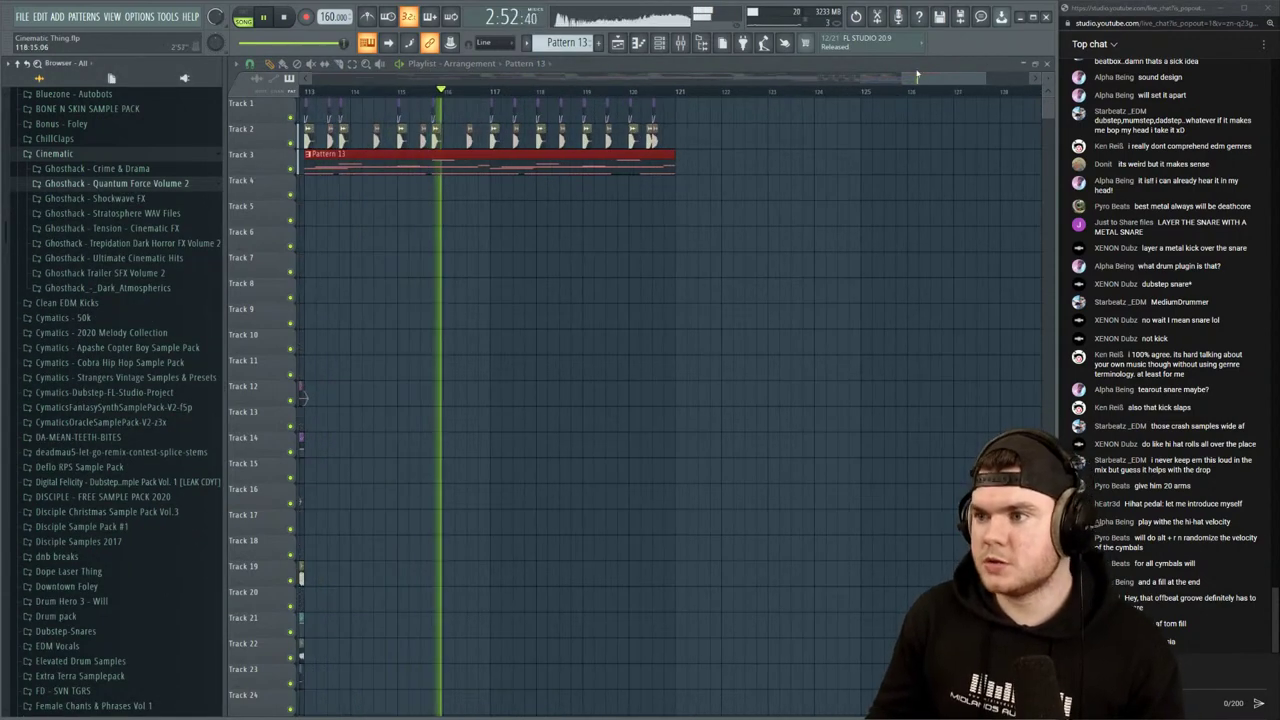
left_click_drag(913, 79, 862, 80)
scroll(858, 95, "down", 3)
scroll(858, 95, "down", 1)
key("space")
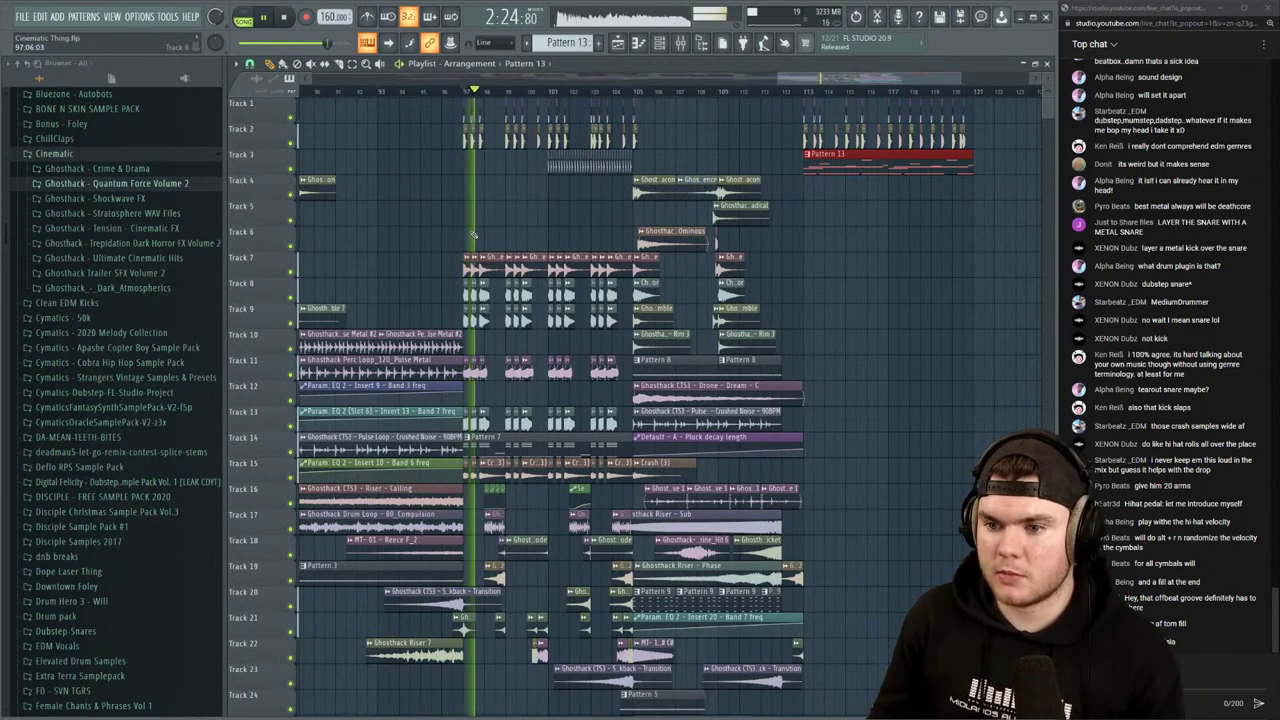
left_click(484, 415)
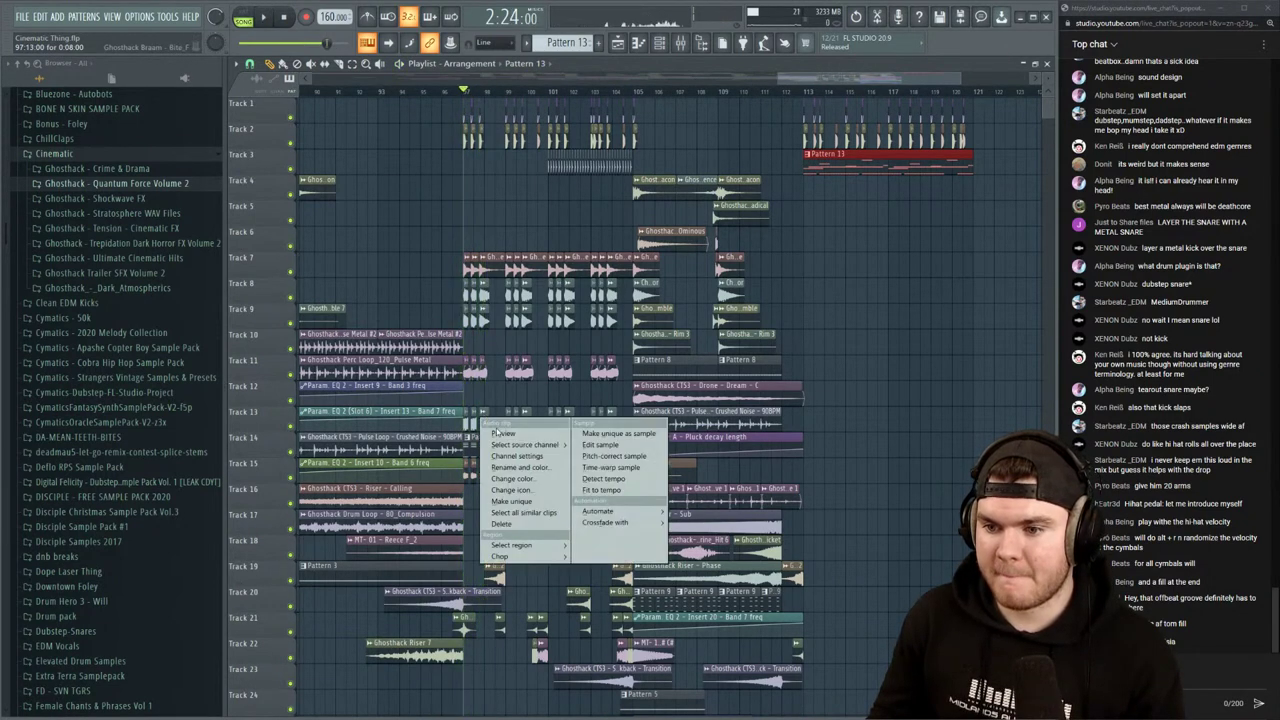
left_click(497, 432)
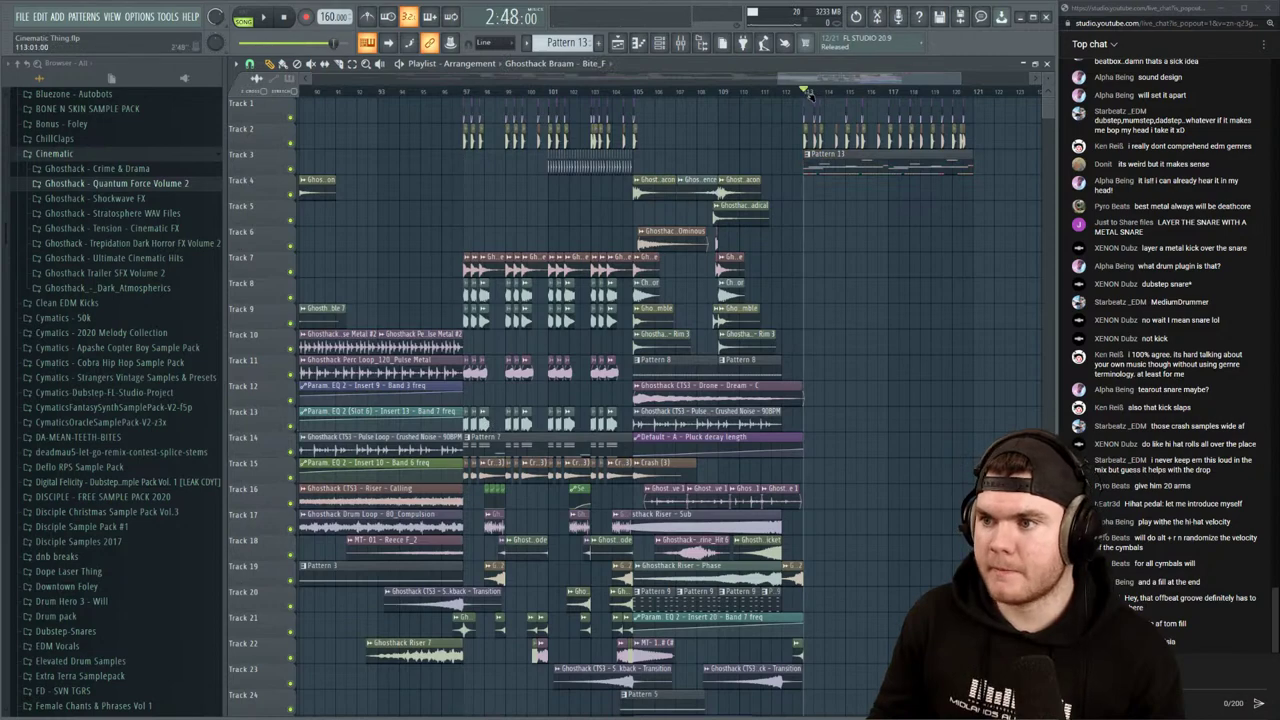
Place Ghosthack Braam - Bite_F clips on track 4 with the kicks at 113.13.00, 115.01.00 and 115.13.00
scroll(889, 94, "up", 4)
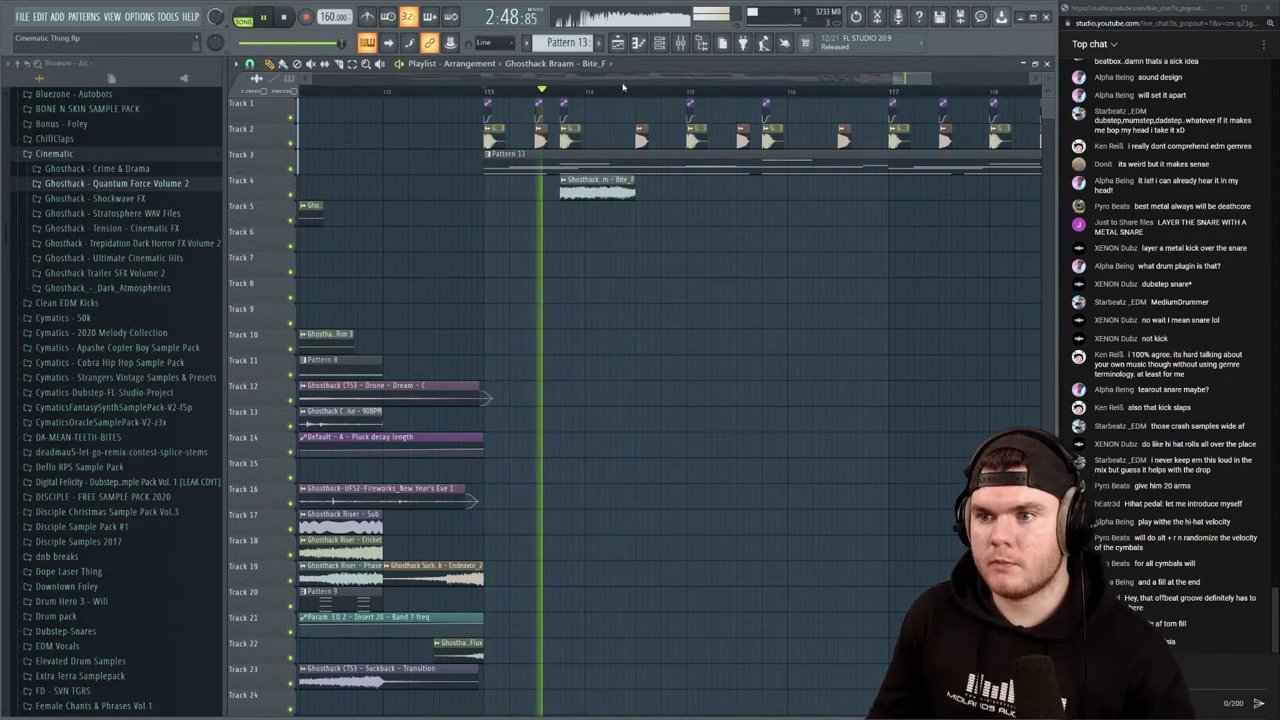
scroll(596, 91, "down", 3)
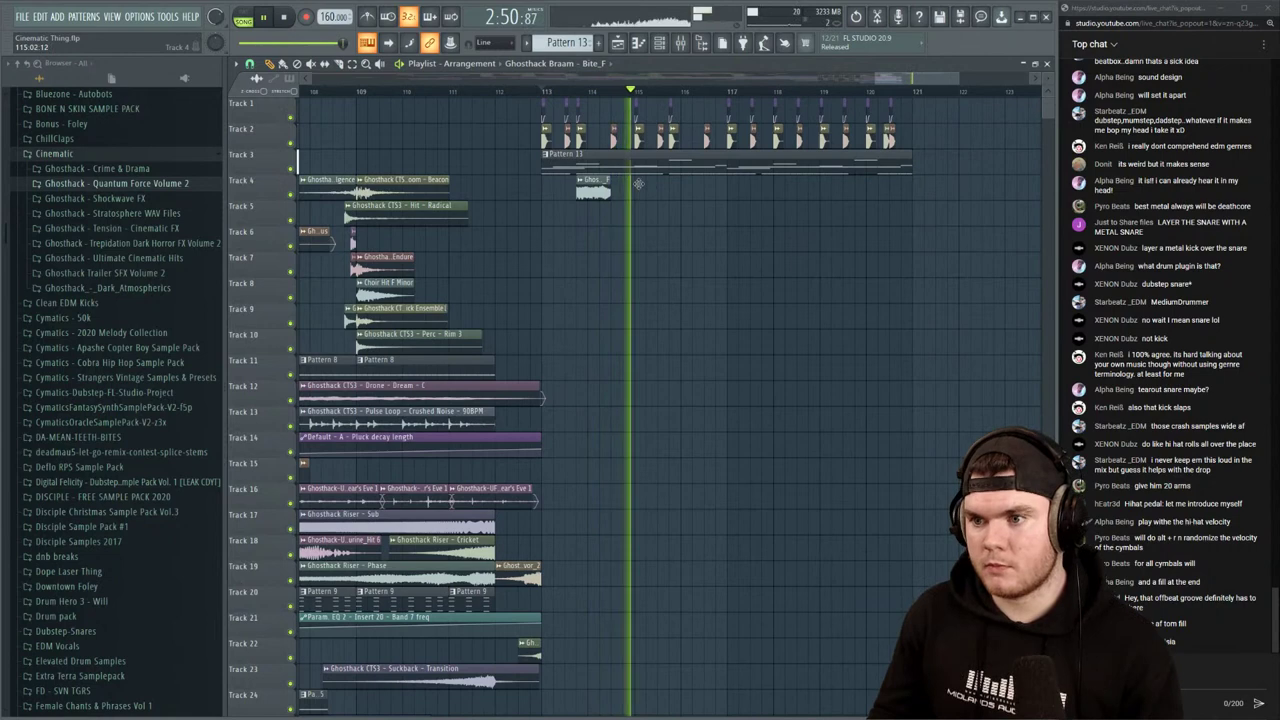
left_click(677, 187)
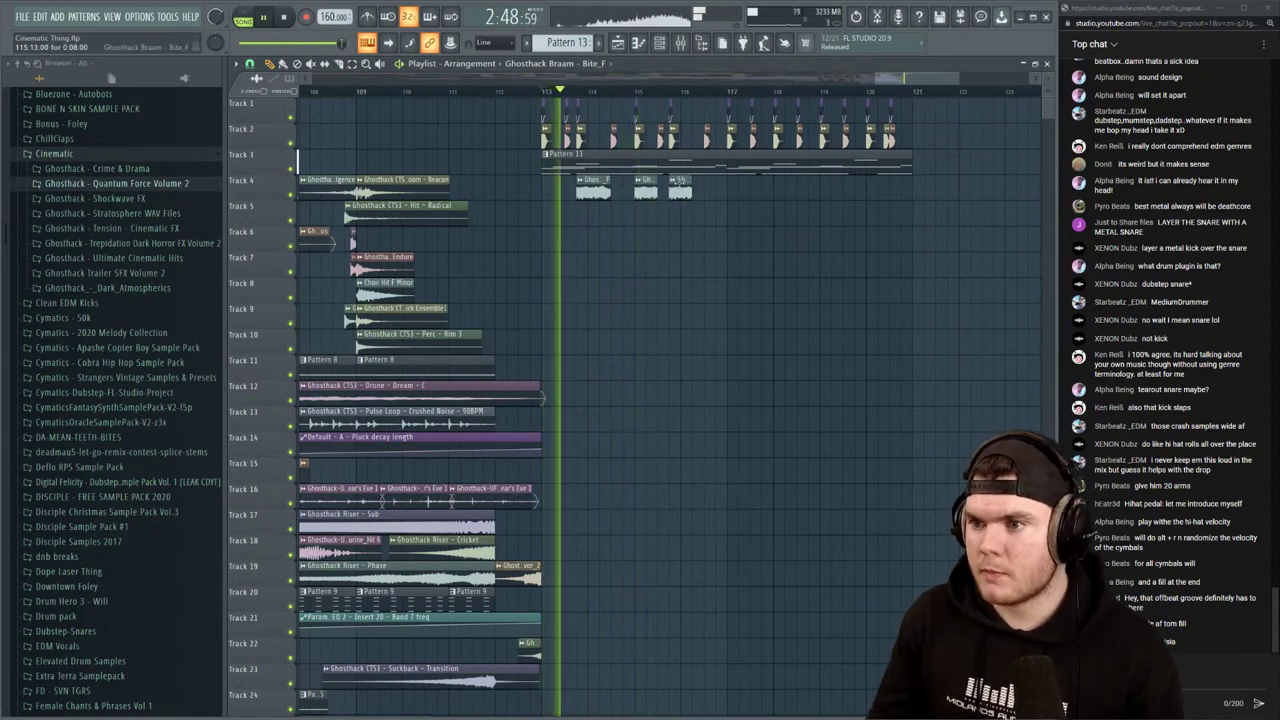
Lengthen the braam clip at 115.13.00 to match the first one and play the section from bar 113
scroll(692, 97, "up", 4)
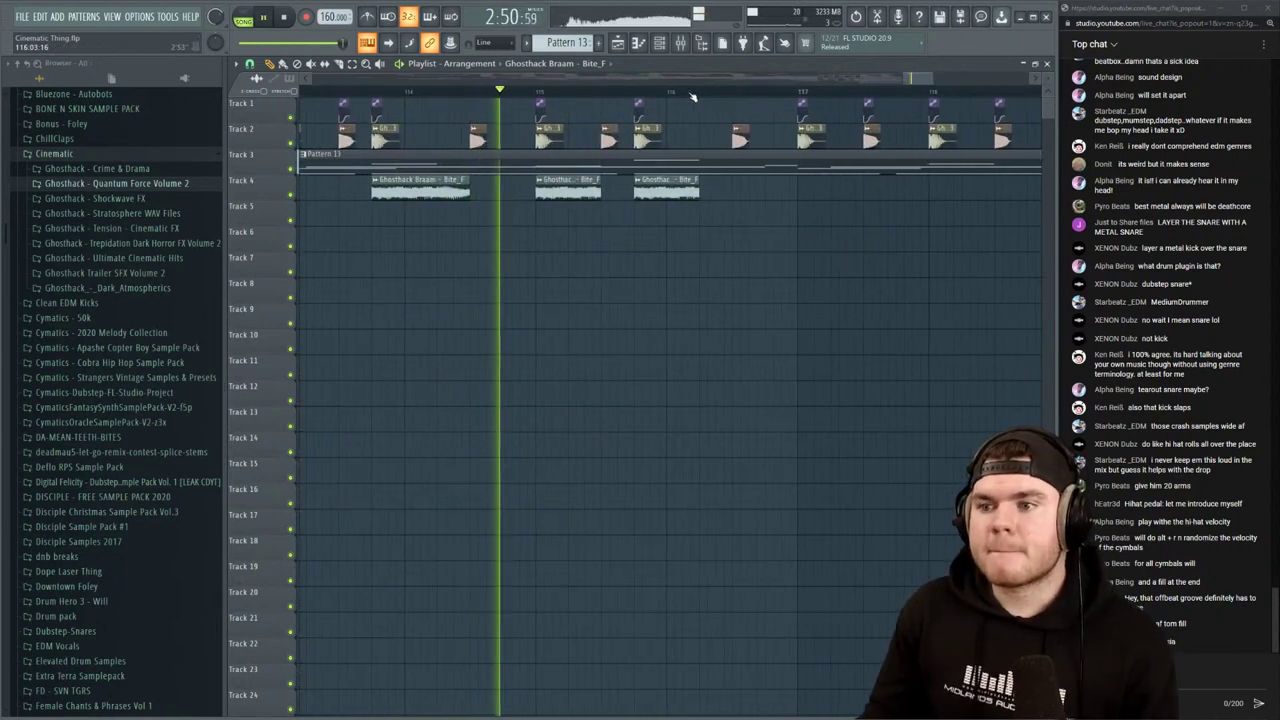
scroll(692, 97, "down", 4)
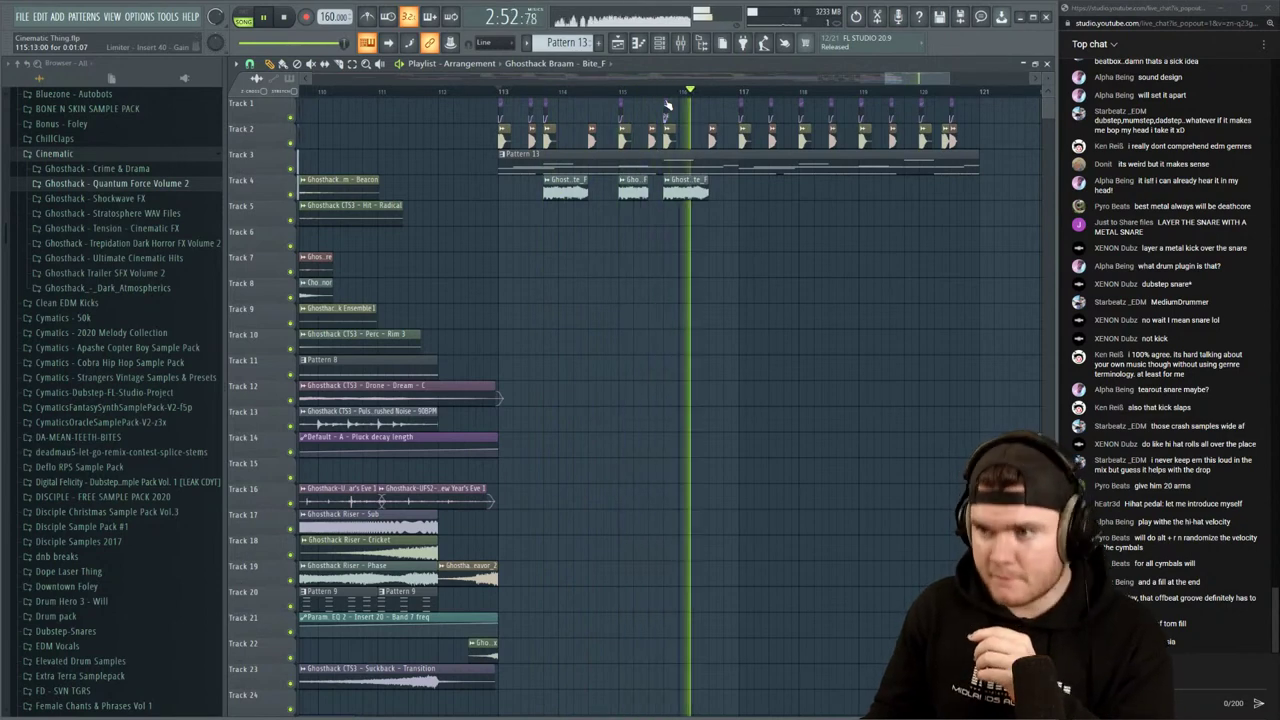
key("space")
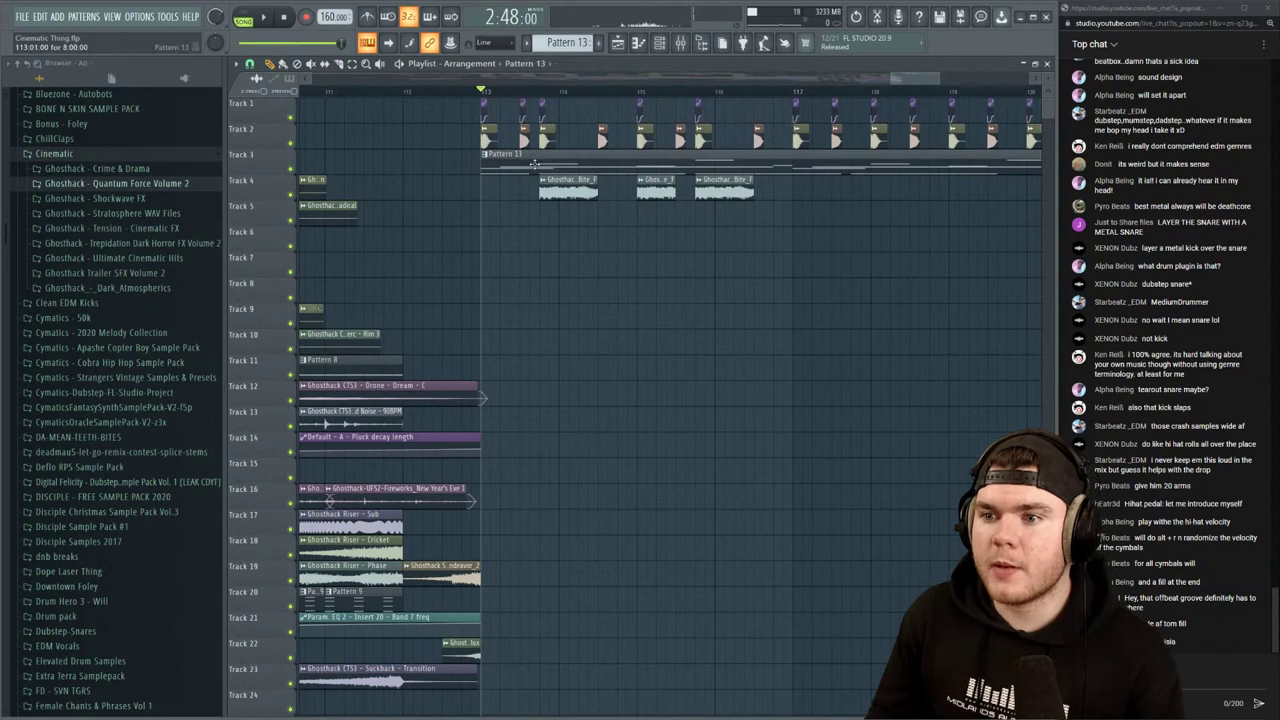
Open Pattern 13 in the piano roll and delete the F#3 notes from bar 1 to mid-bar 4 during playback
double_click(750, 155)
scroll(648, 82, "down", 4)
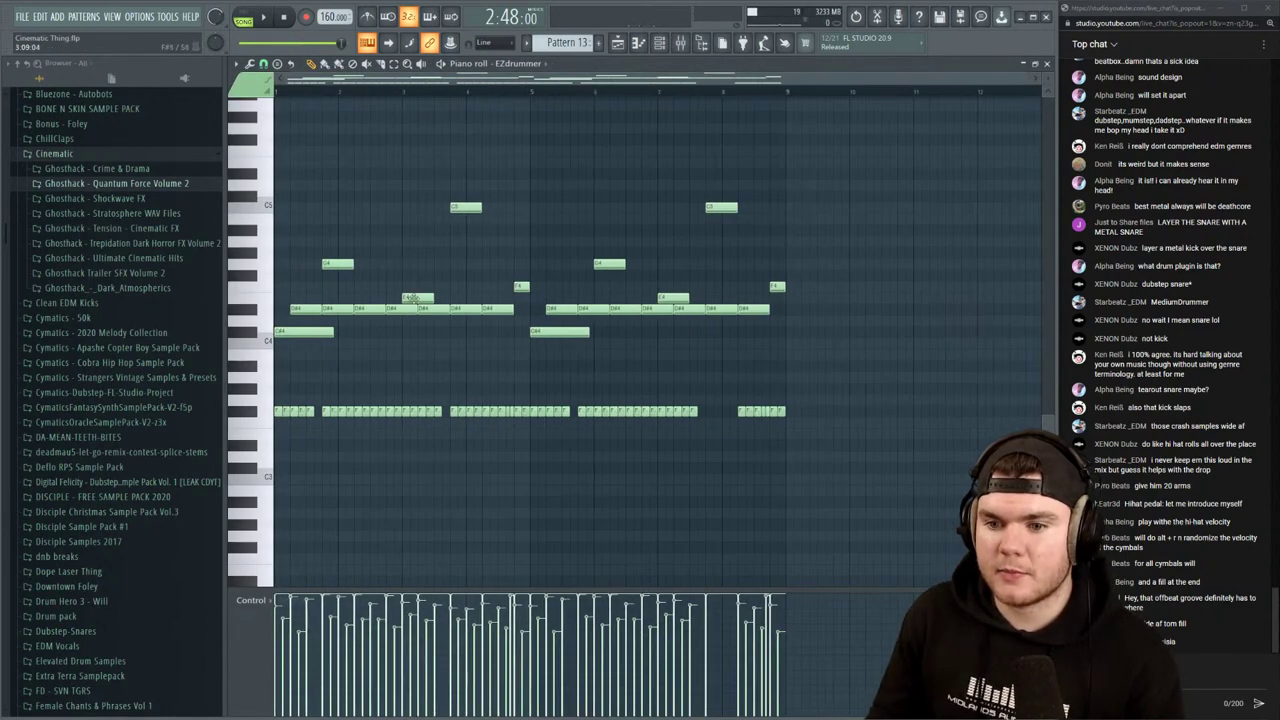
key("space")
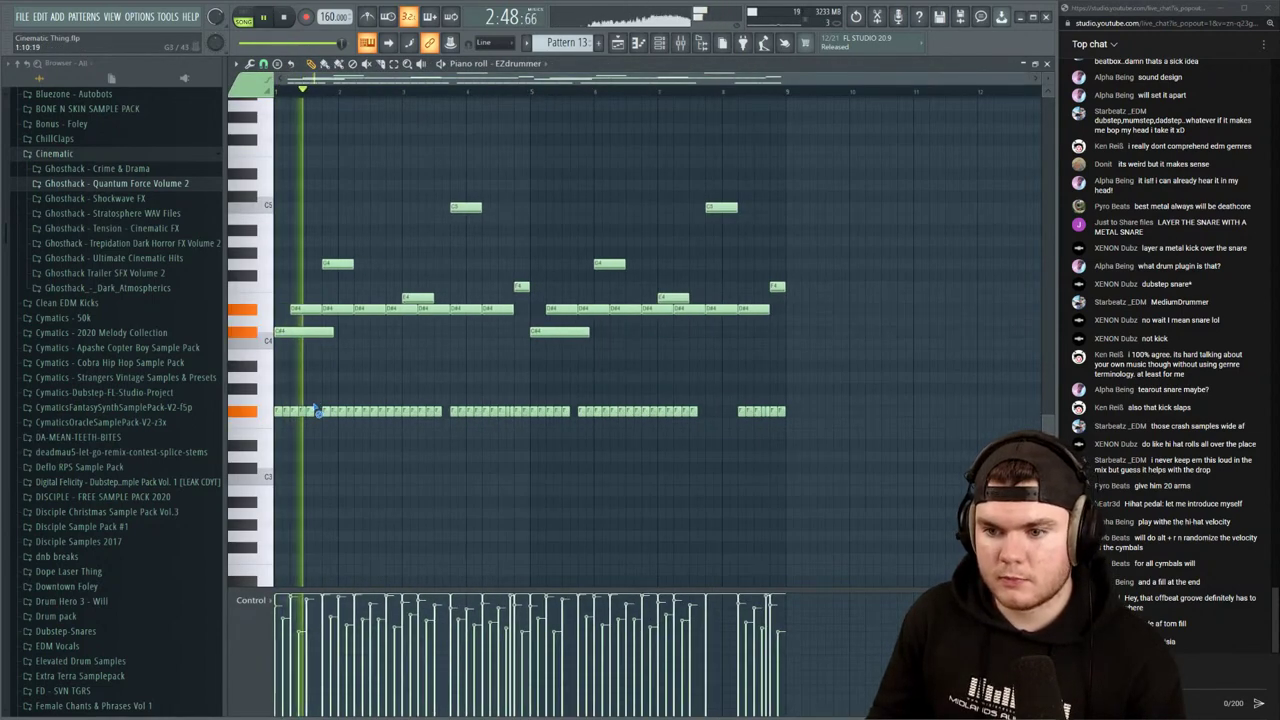
right_click(326, 412)
right_click(340, 412)
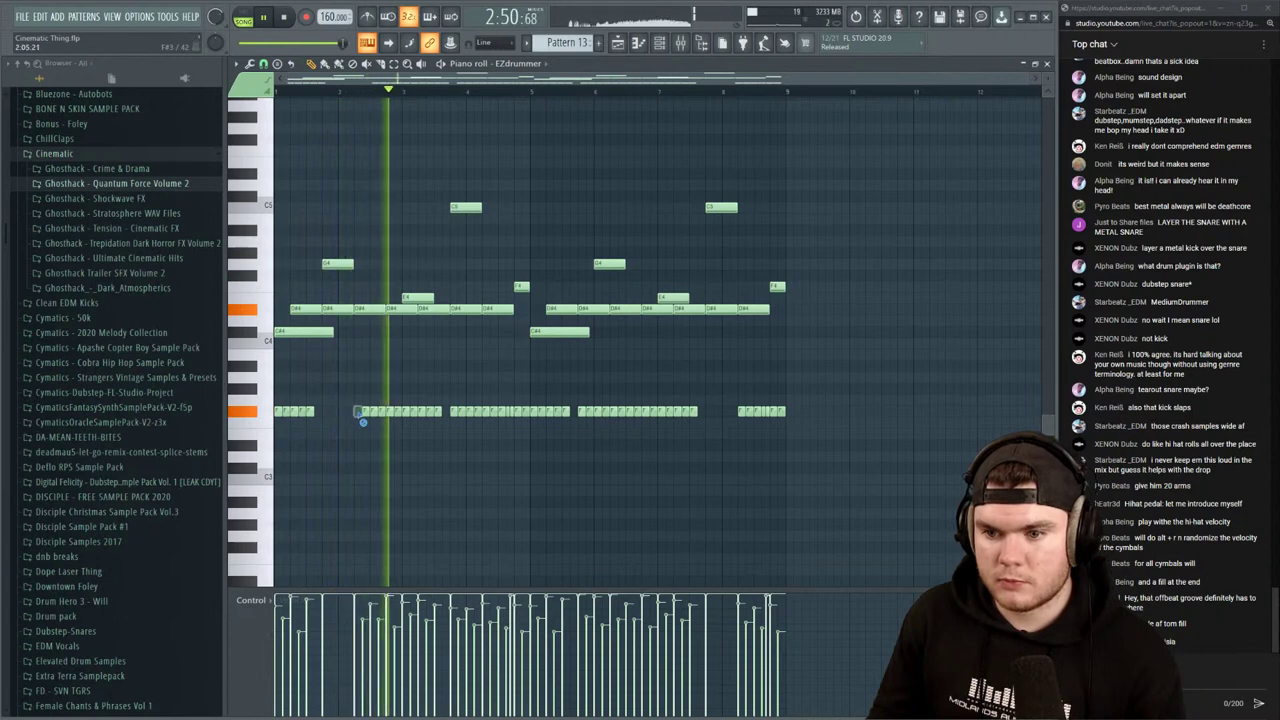
right_click(372, 414)
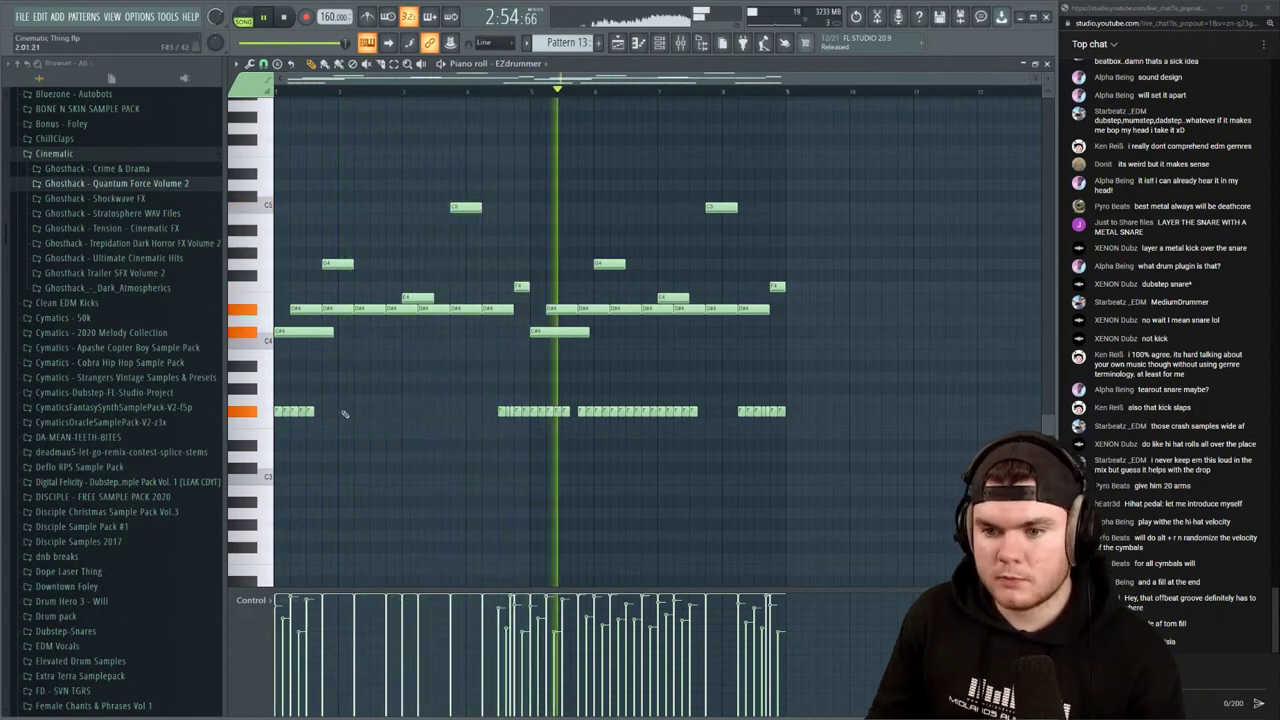
right_click(310, 412)
left_click(495, 93)
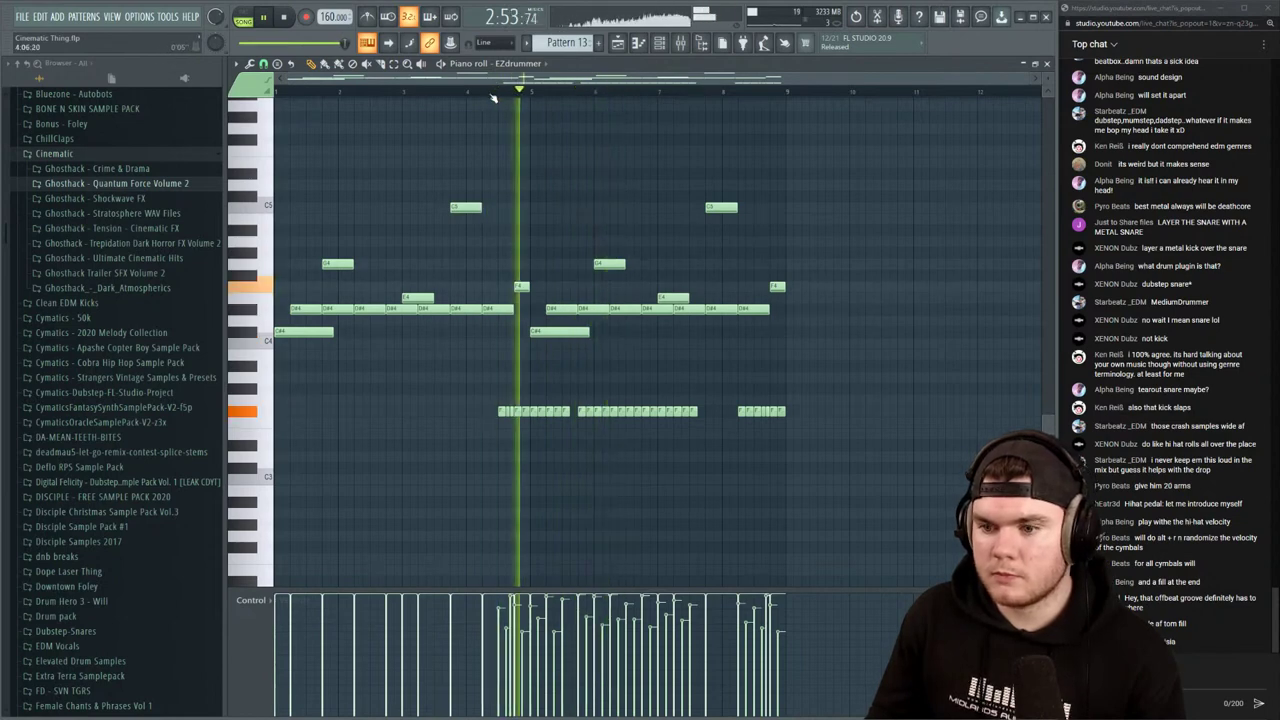
Close the piano roll, mute track 3 with Pattern 13 and play the drop from bar 113
key("space")
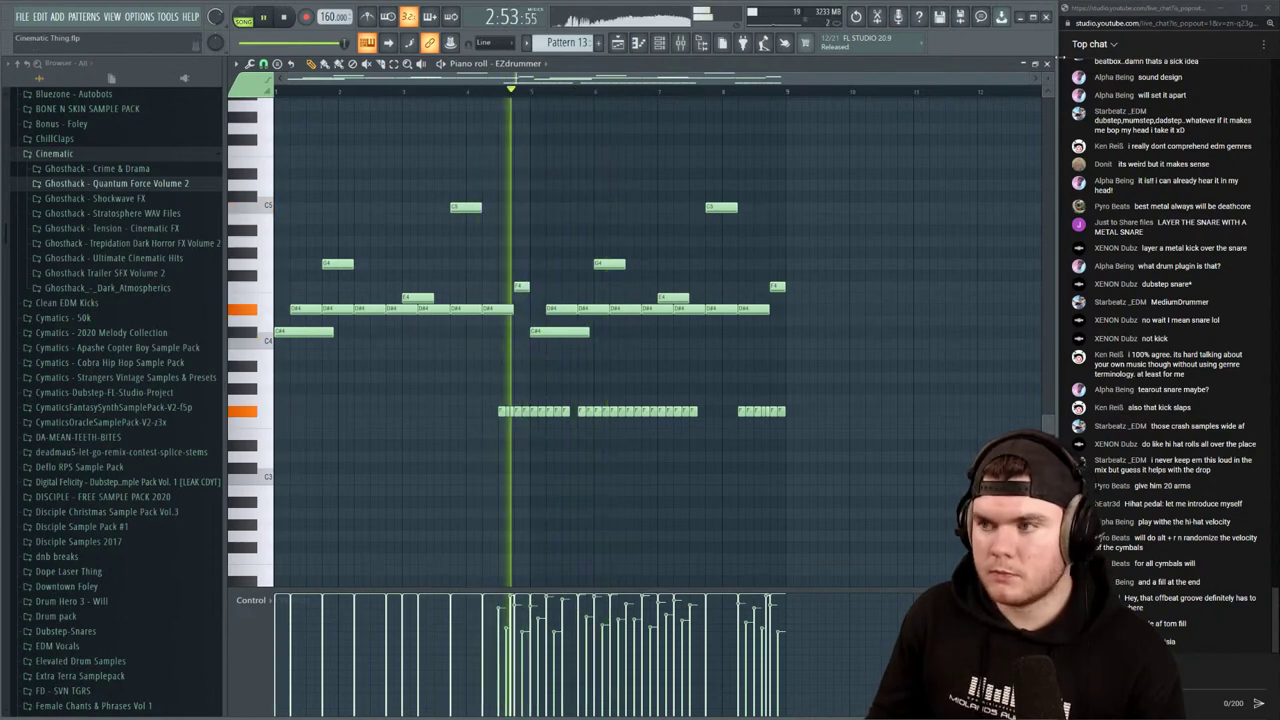
left_click(1047, 64)
left_click(955, 93)
key("space")
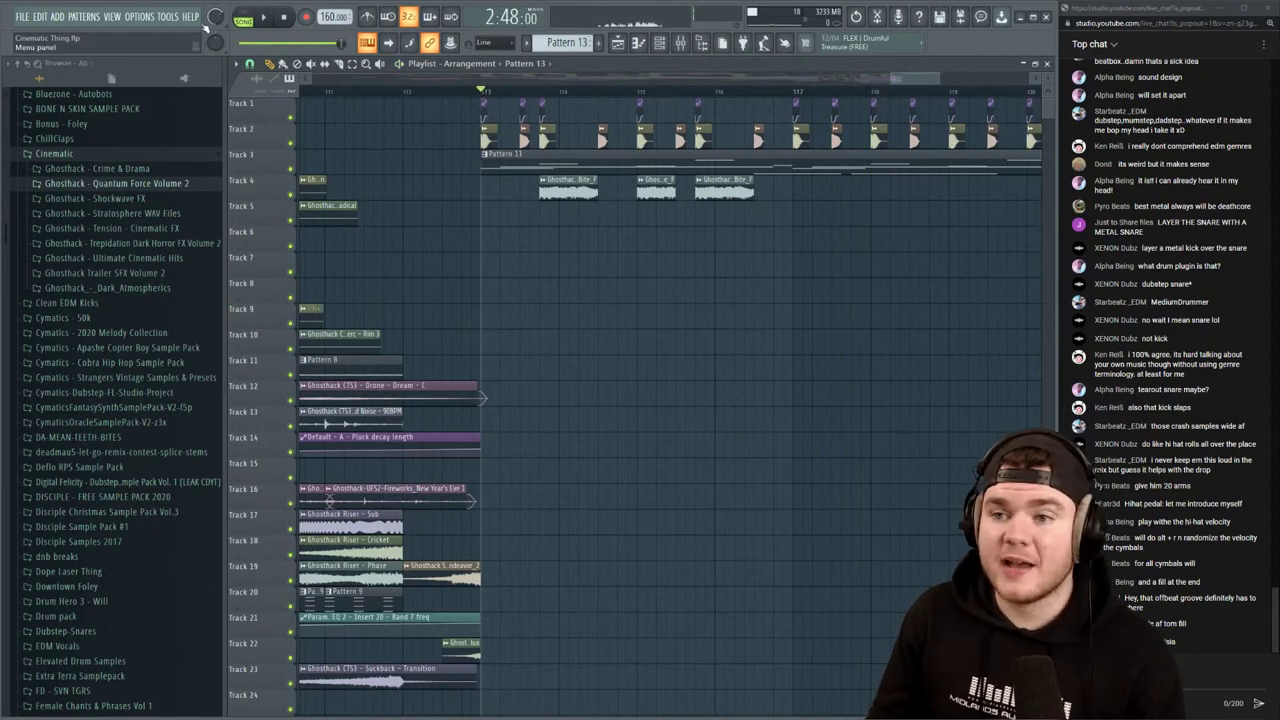
scroll(533, 91, "down", 2)
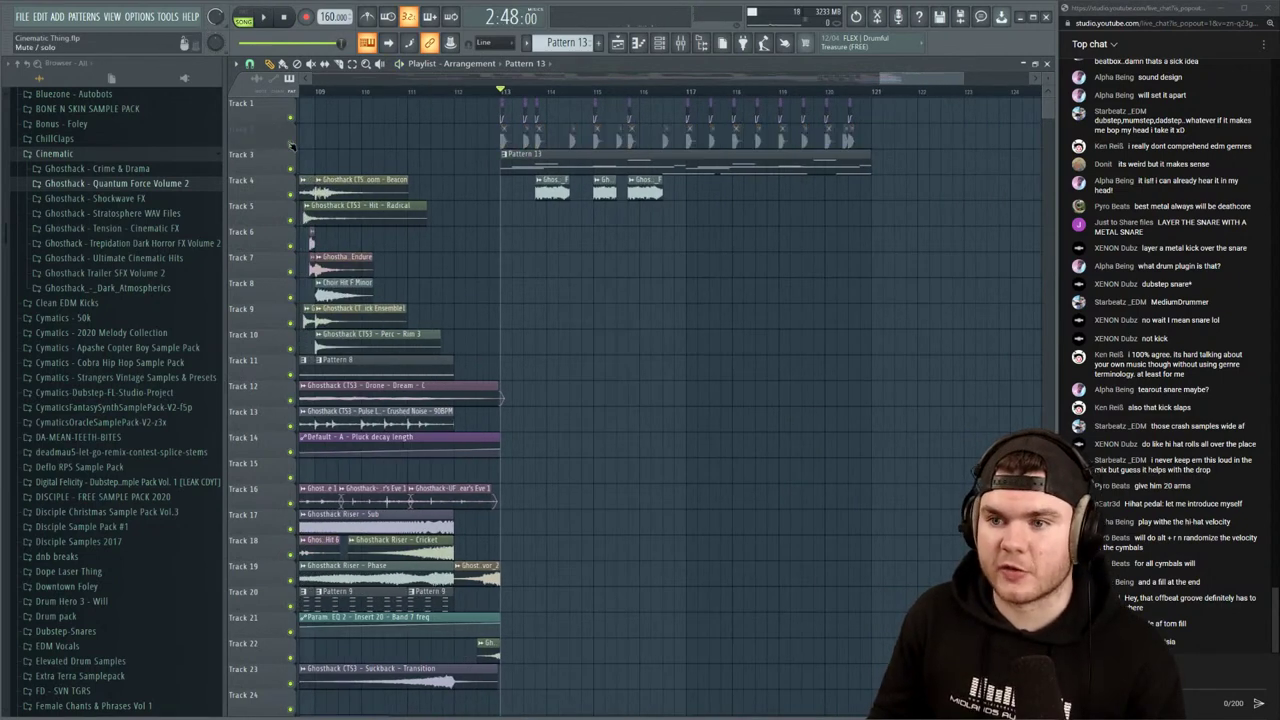
key("space")
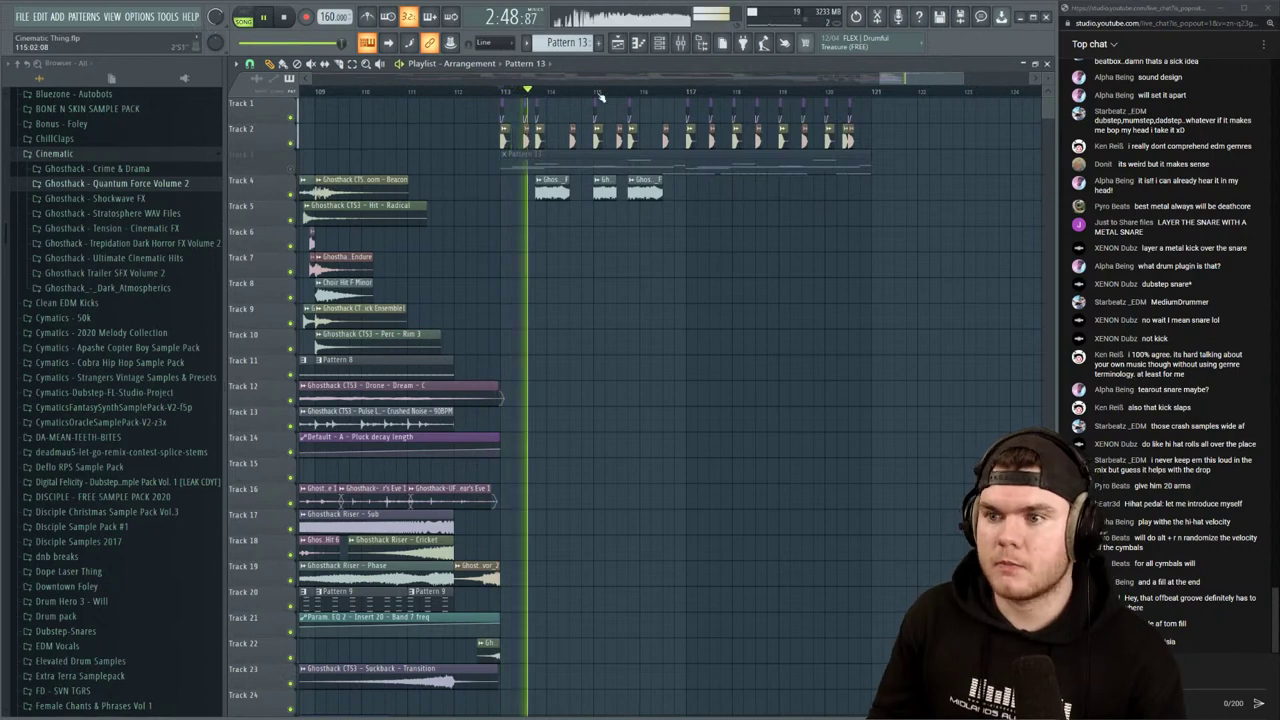
scroll(630, 97, "up", 2)
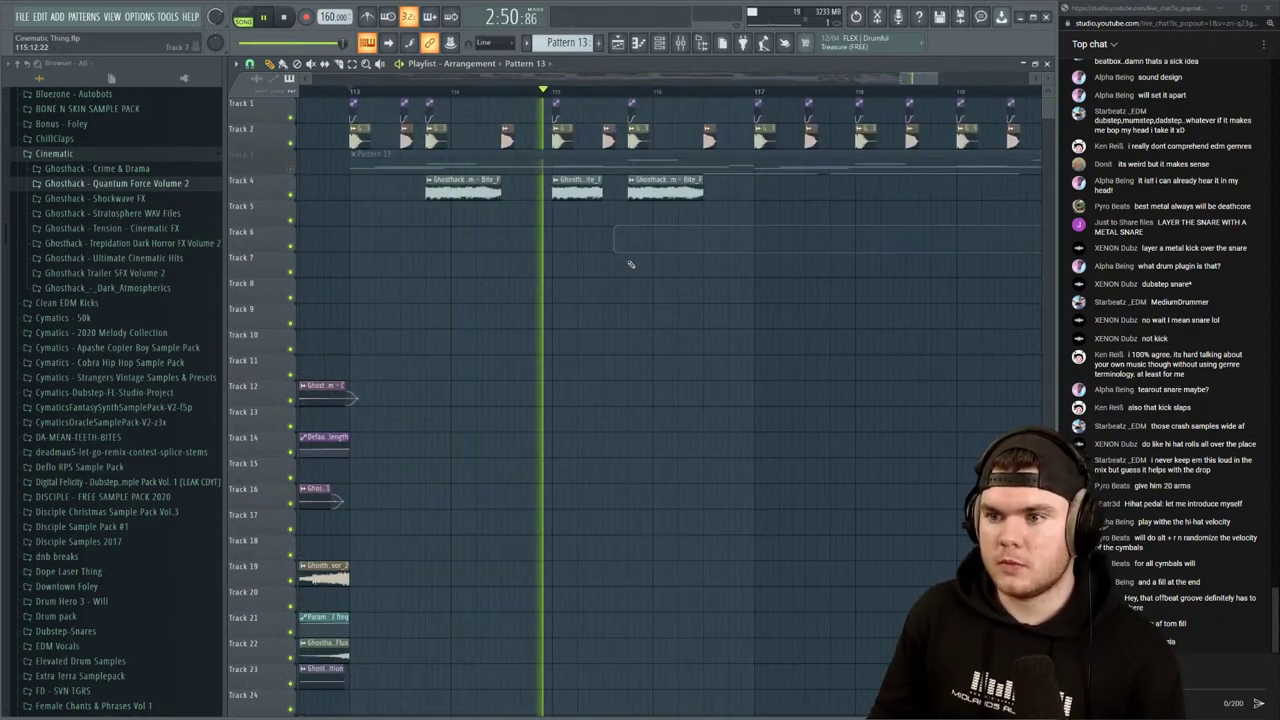
Make the braam clip at 115.01.00 unique, raise its pitch using a 1-semitone range and play the drop
key("space")
right_click(559, 180)
left_click(586, 269)
left_click(580, 182)
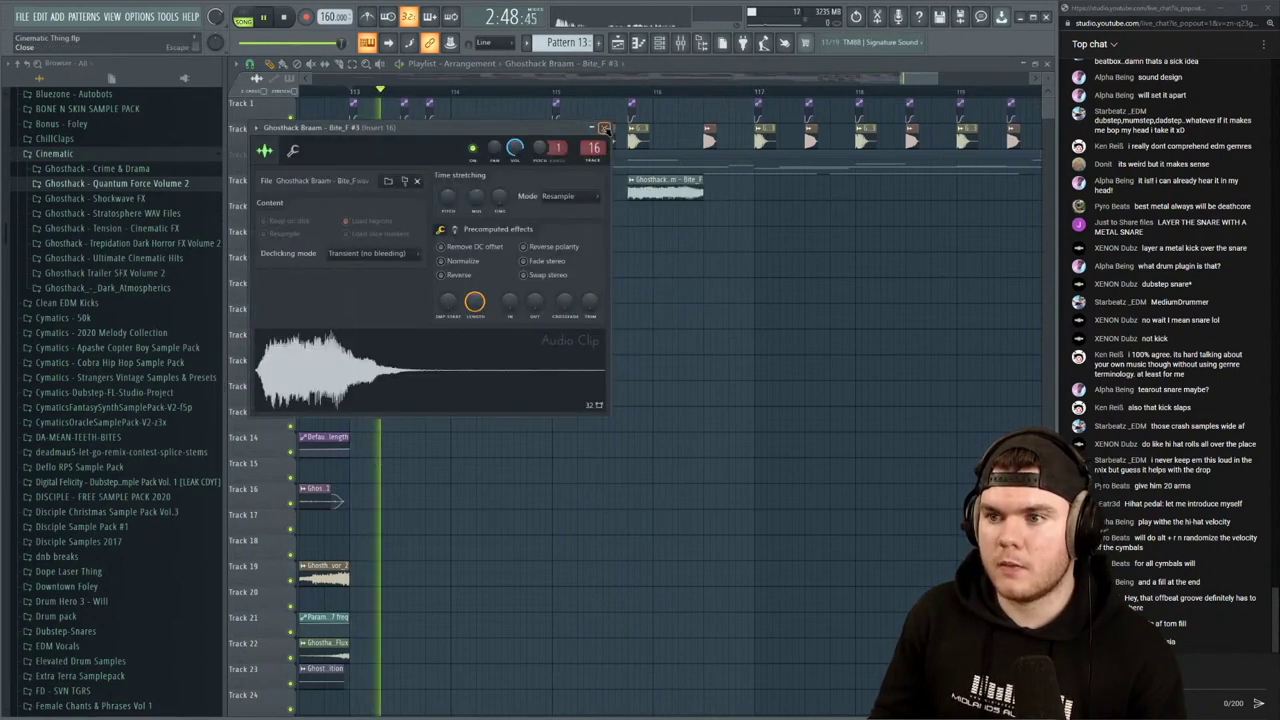
left_click(605, 129)
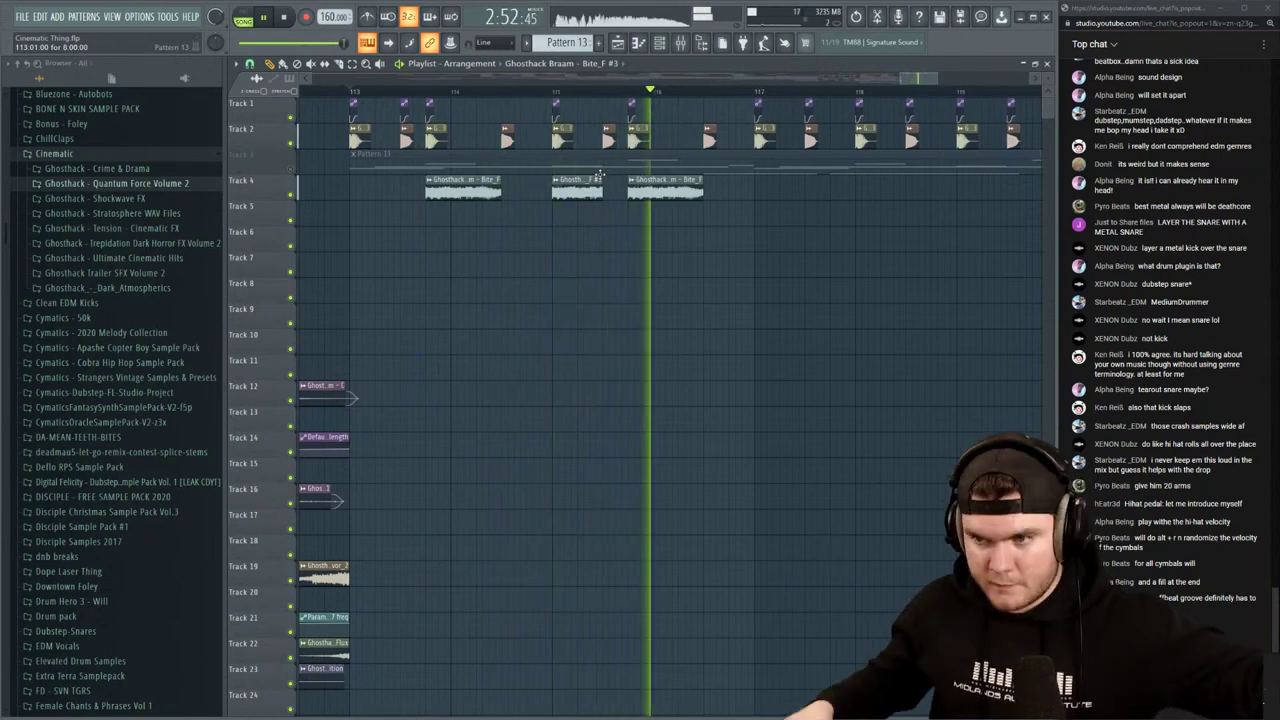
scroll(593, 97, "down", 1)
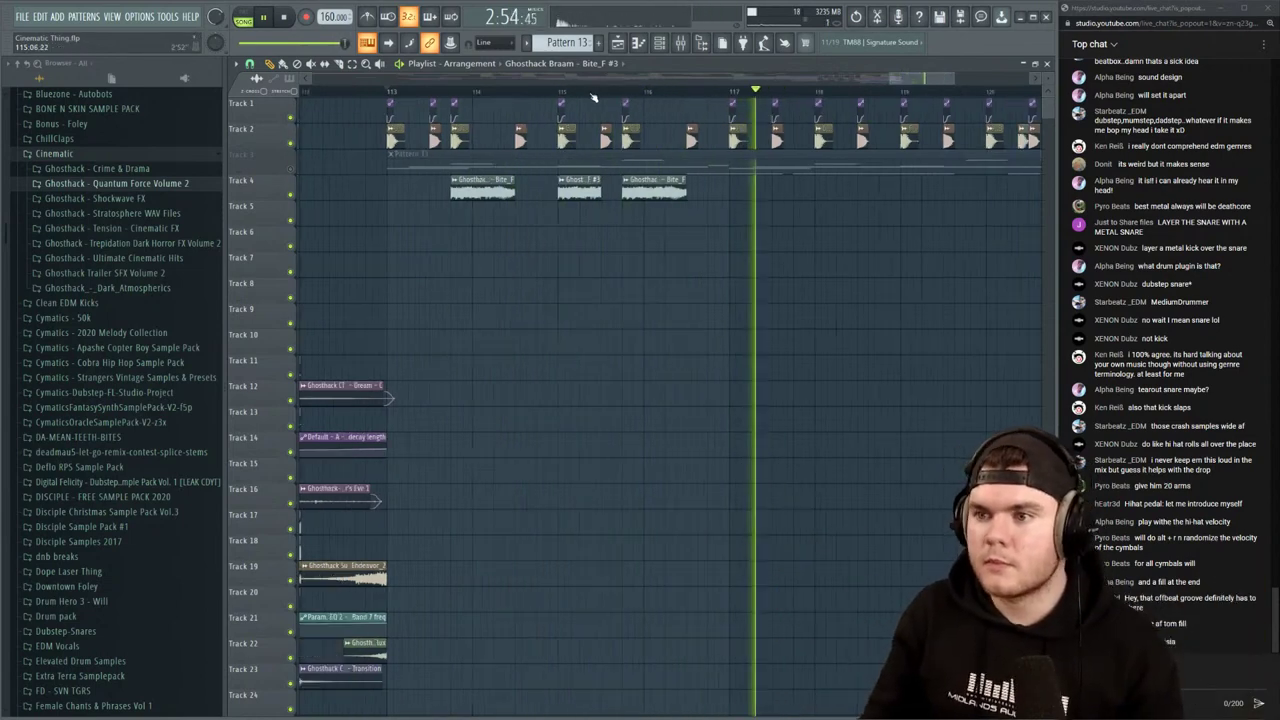
scroll(596, 99, "down", 5)
scroll(655, 97, "up", 3)
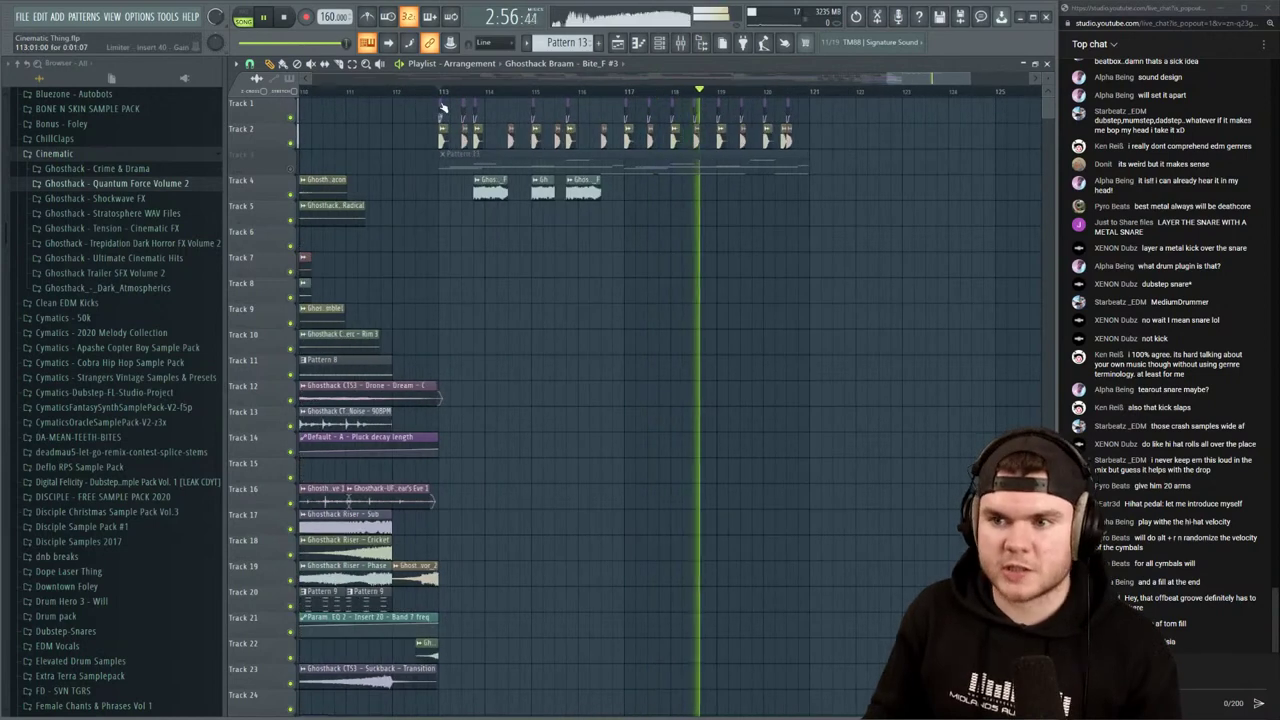
left_click(472, 93)
scroll(472, 93, "up", 3)
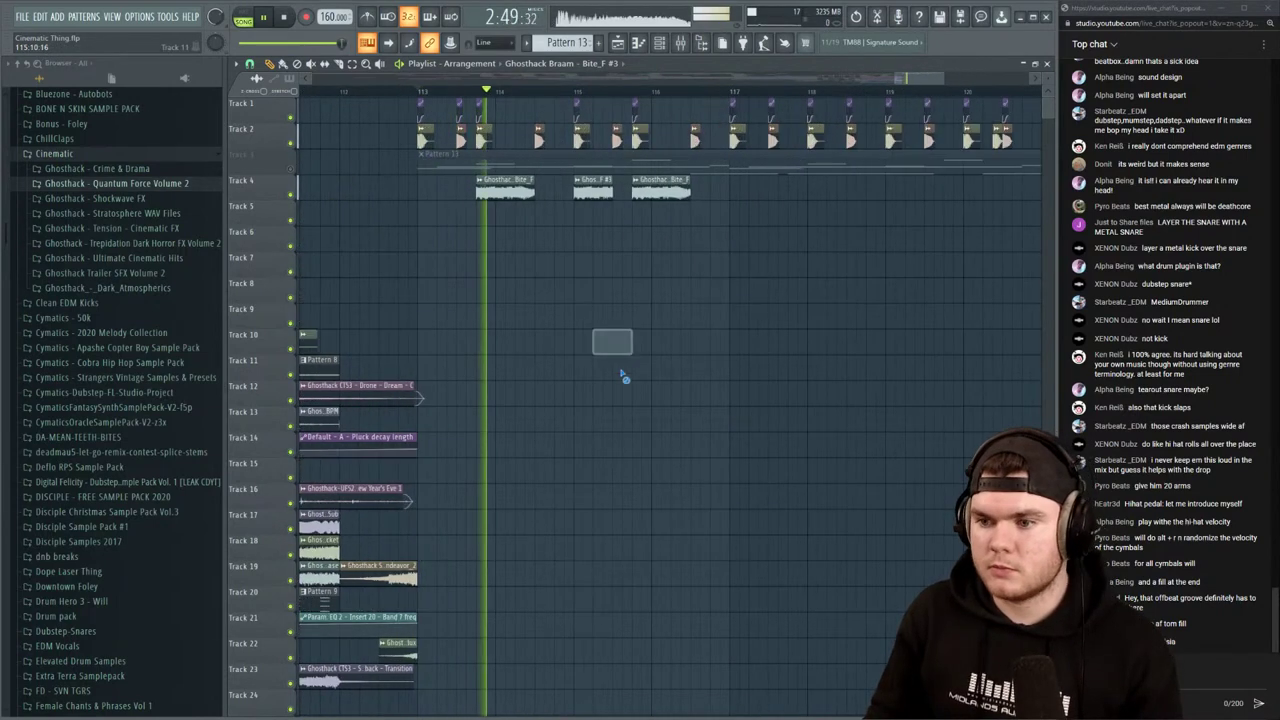
Try layering Ghosthack CTS3 - Drone - Dream - C clips on track 5 at 113.13.00 and 115.13.00
key("space")
double_click(500, 192)
left_click(653, 178)
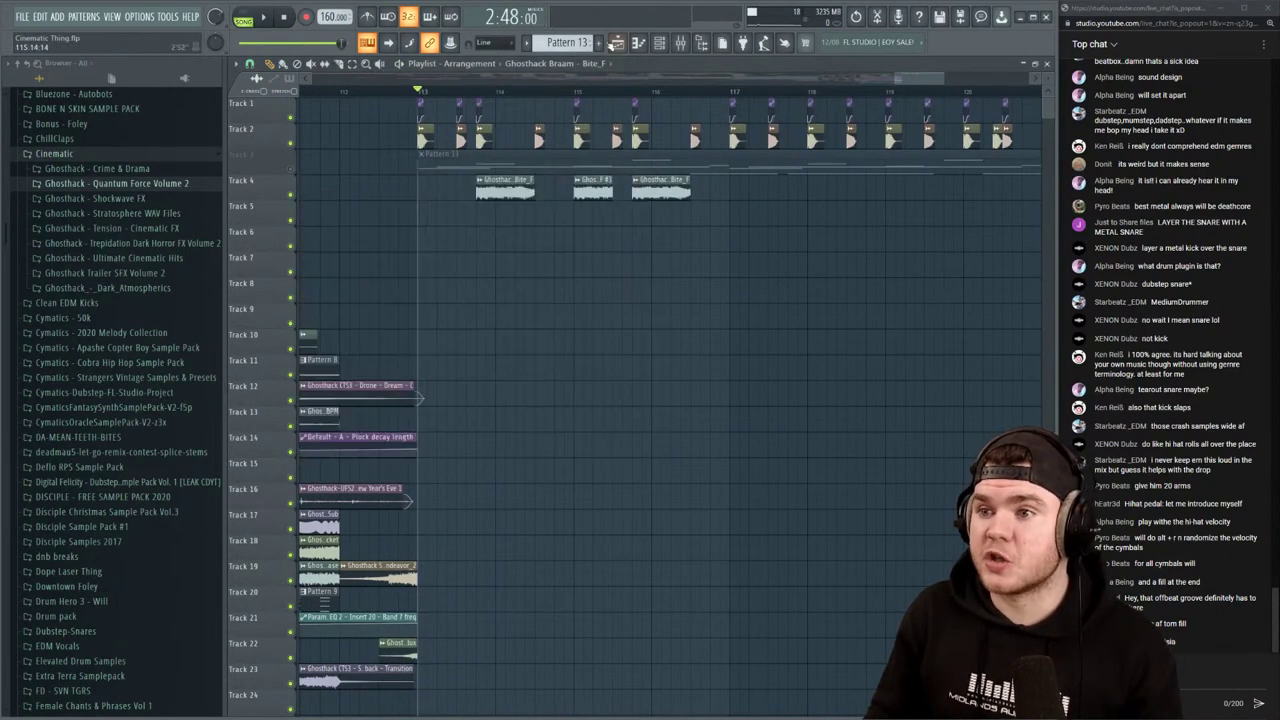
scroll(596, 88, "down", 5)
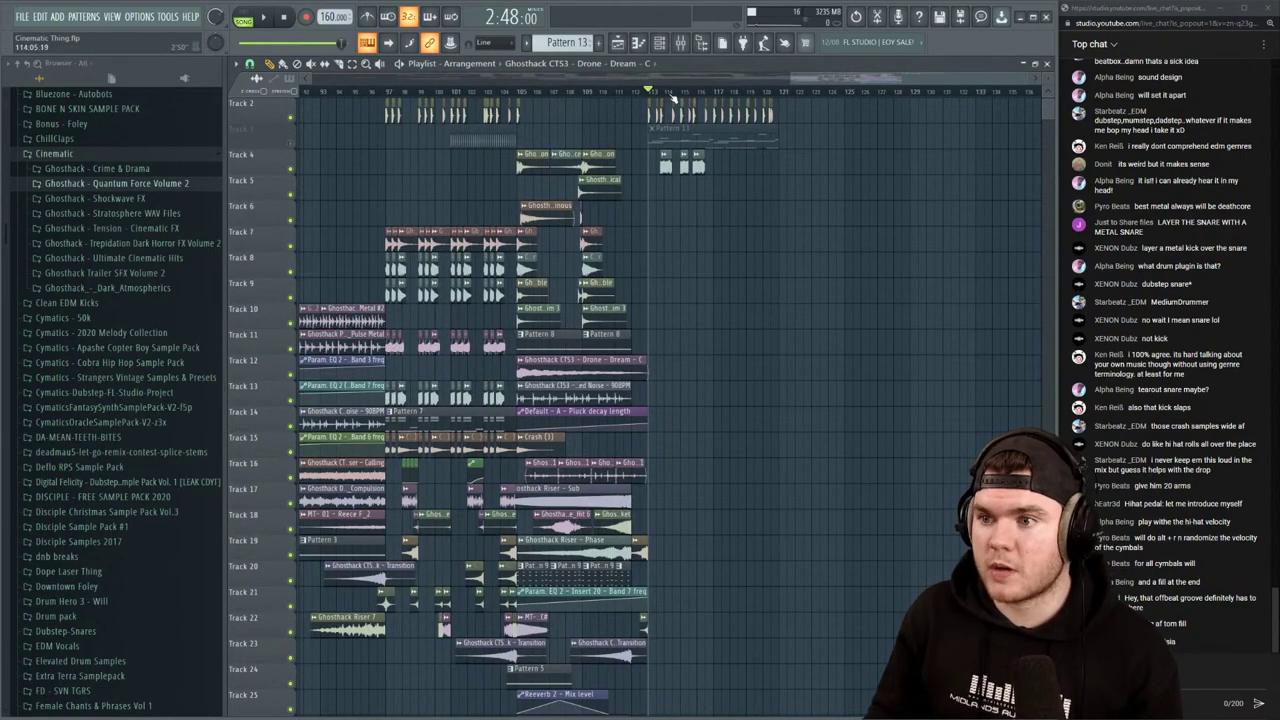
scroll(672, 98, "up", 5)
left_click_drag(627, 180, 845, 180)
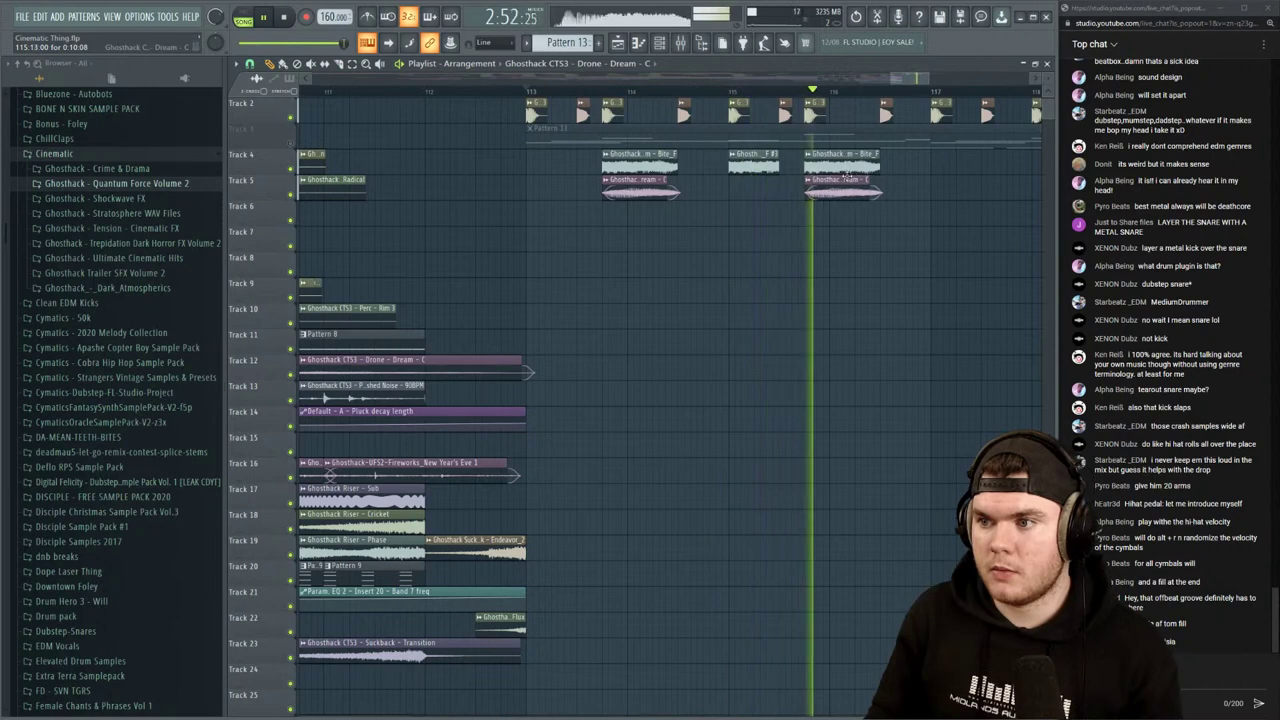
Layer Choir Hit F Minor clips on track 5 under the braams at 113.13.00, 115.01.00 and 115.13.00
scroll(653, 121, "down", 5)
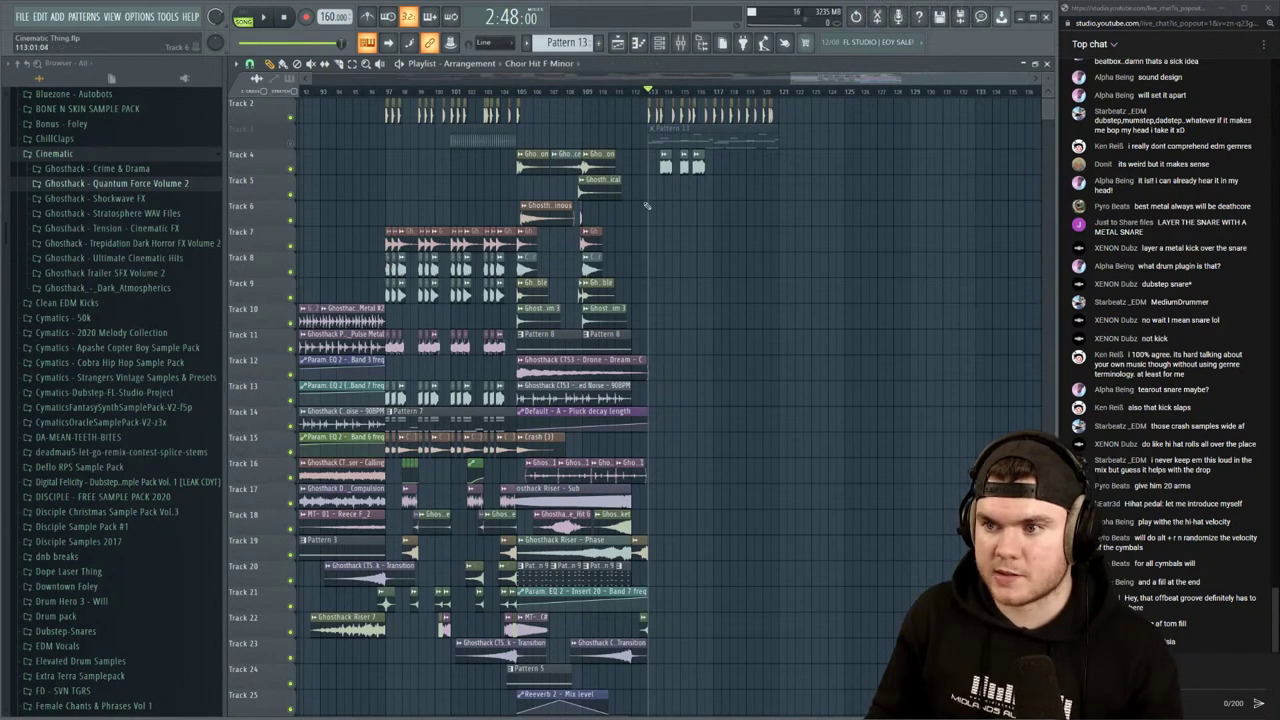
scroll(669, 115, "up", 5)
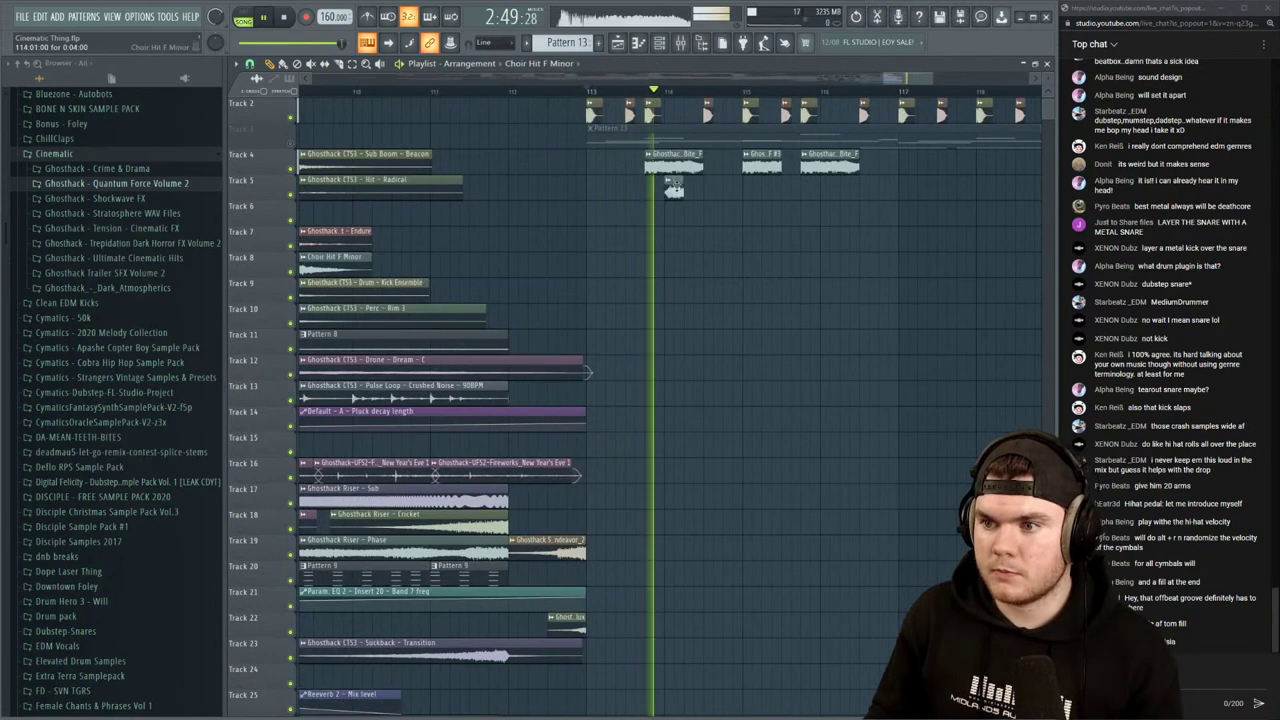
left_click_drag(661, 182, 701, 182)
left_click(750, 183)
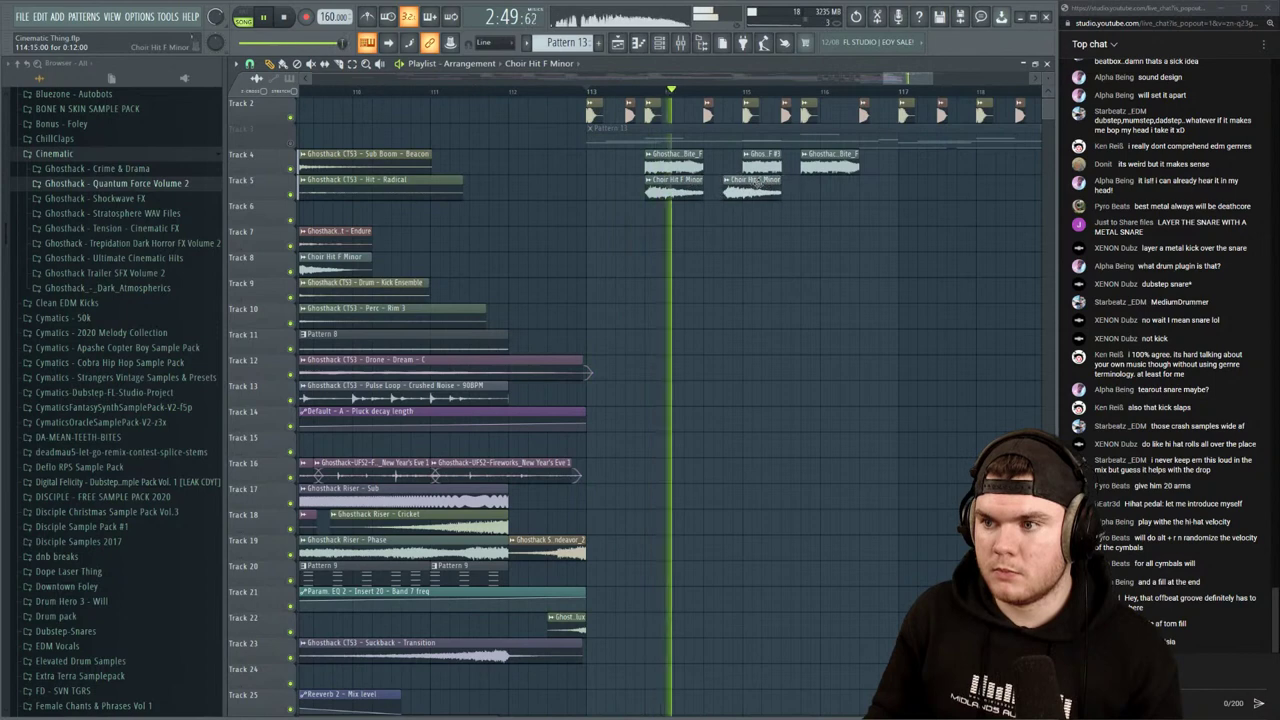
left_click(818, 182)
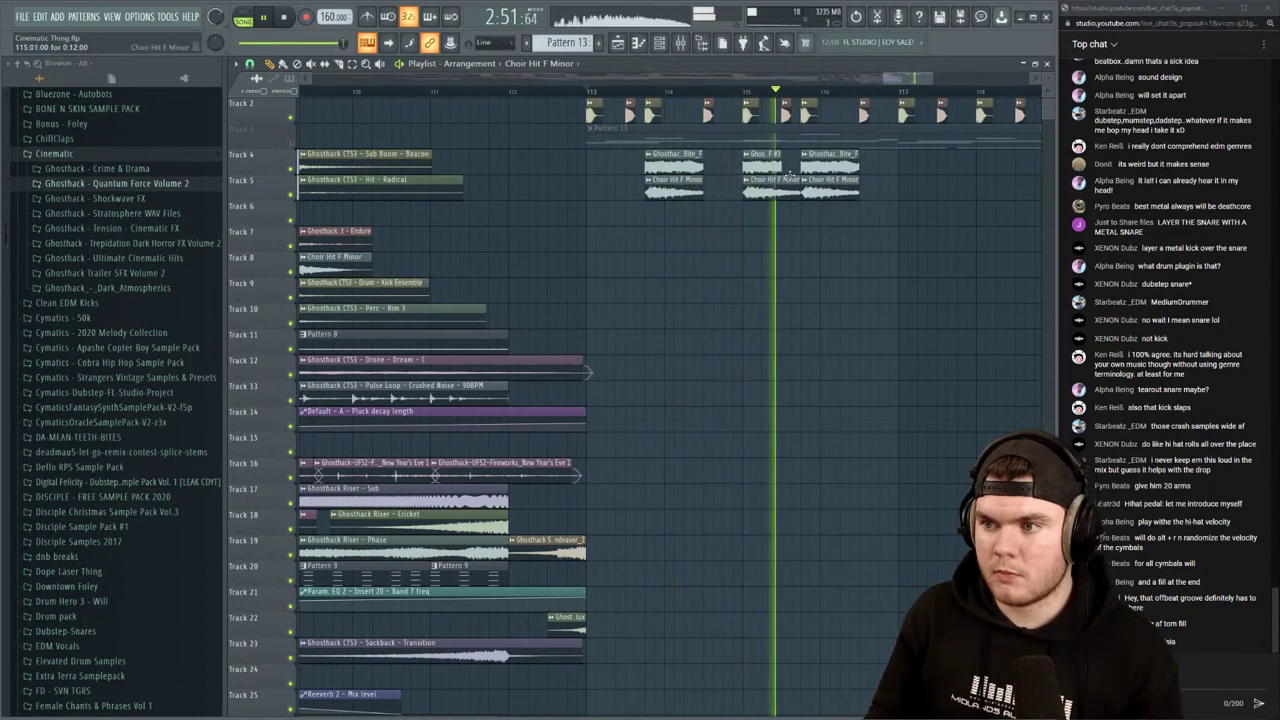
key("space")
Make the choir clip at 115.01.00 unique, raise its pitch with a 1-semitone range and trim it to the braam's length
left_click(749, 182)
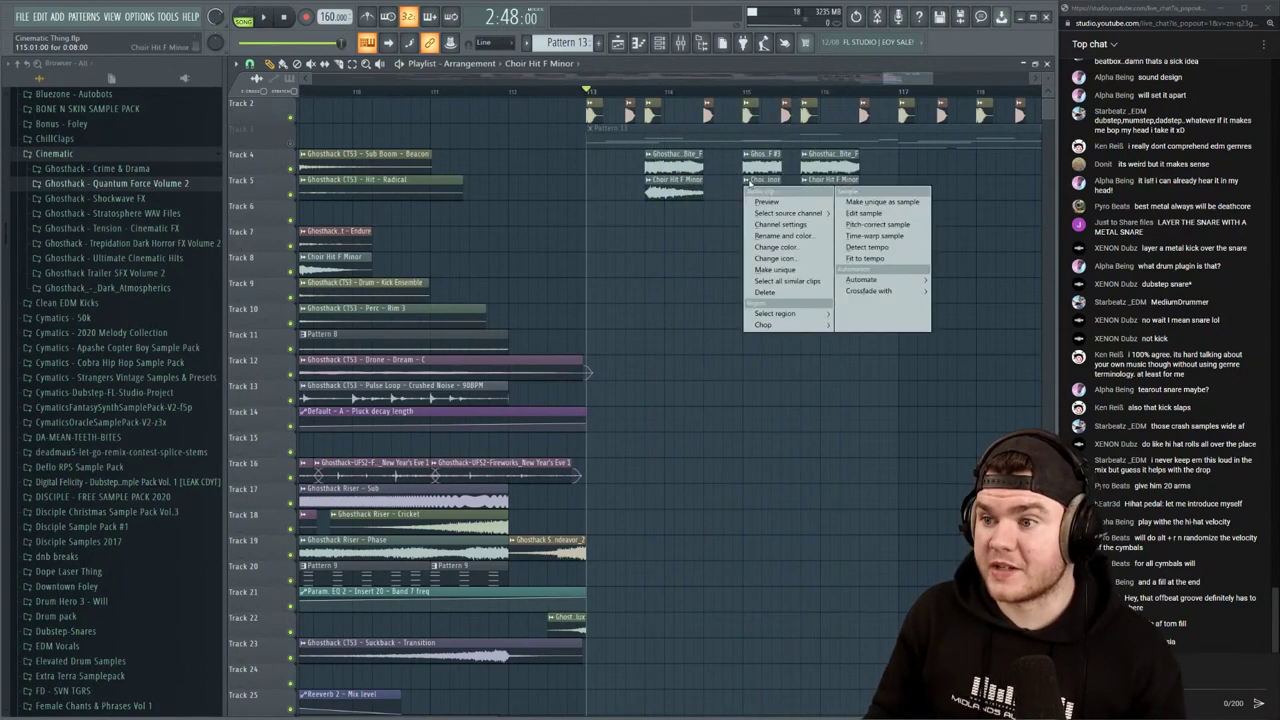
left_click(775, 269)
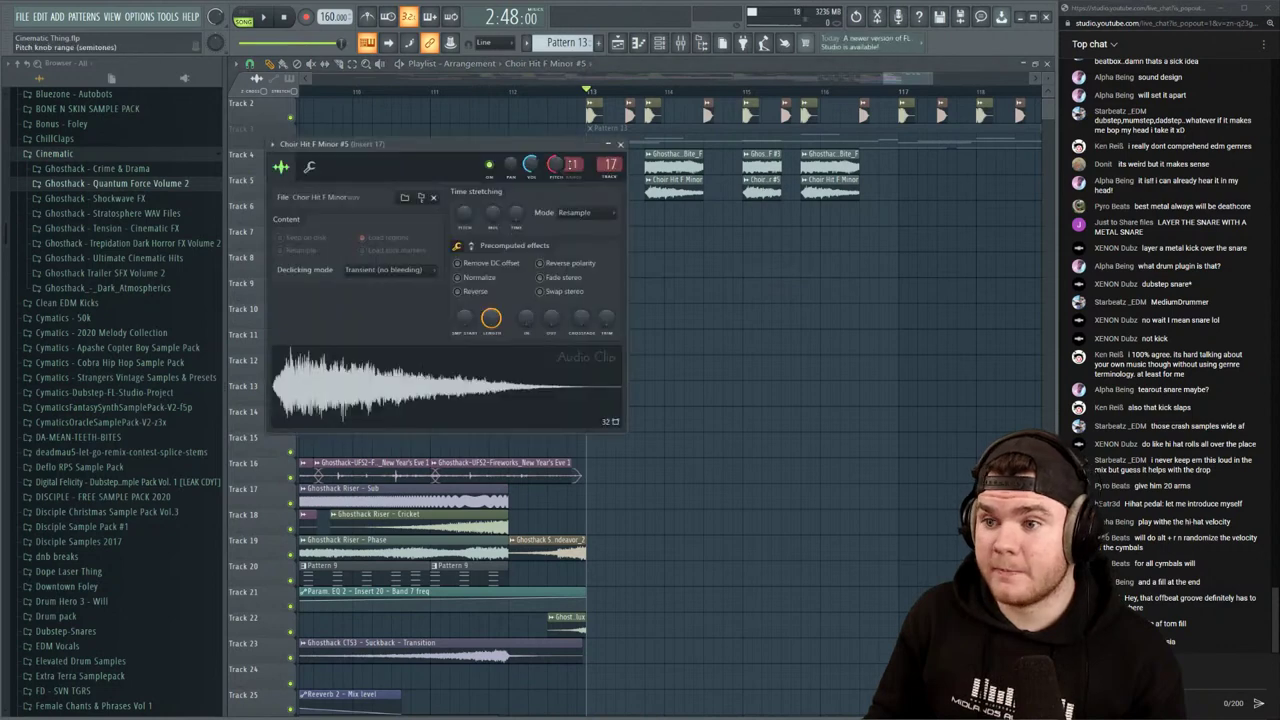
scroll(780, 91, "up", 4)
left_click(787, 179)
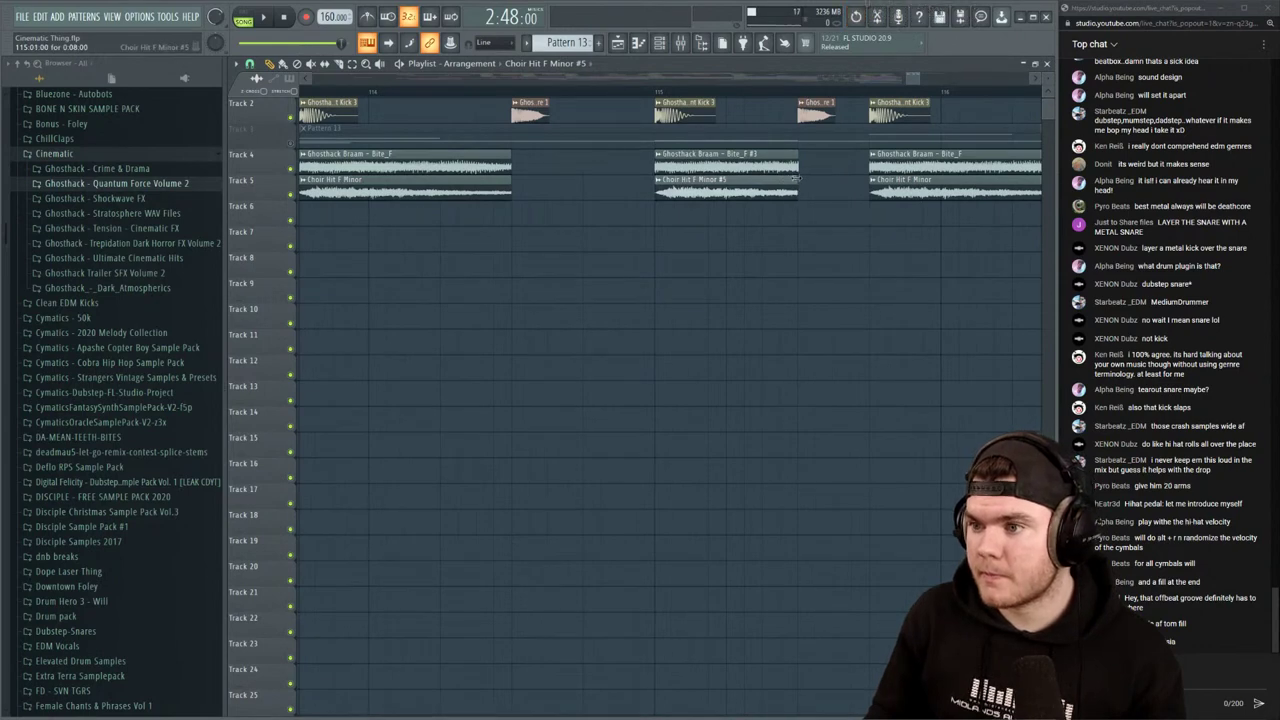
left_click(659, 93)
key("space")
Listen to the section from bar 97 and place its Choir Hit F Minor #2 clip on track 6 at 113.13.00
scroll(657, 96, "down", 7)
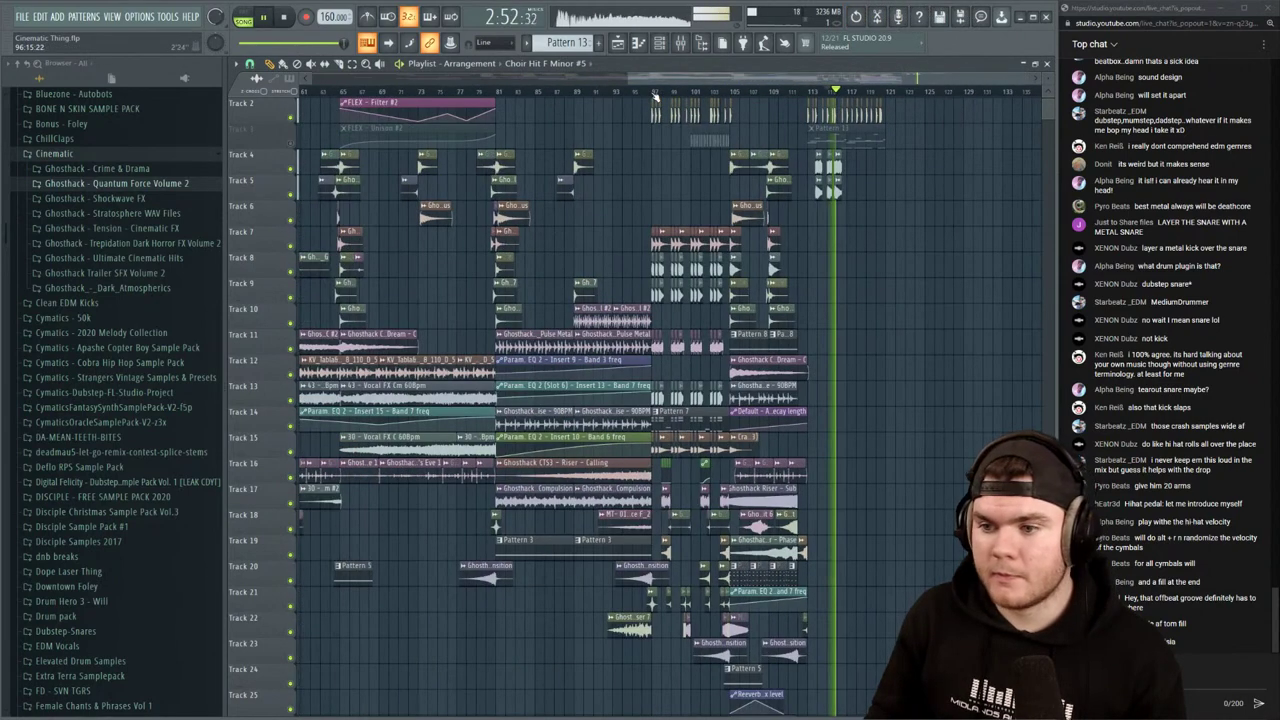
scroll(656, 97, "up", 4)
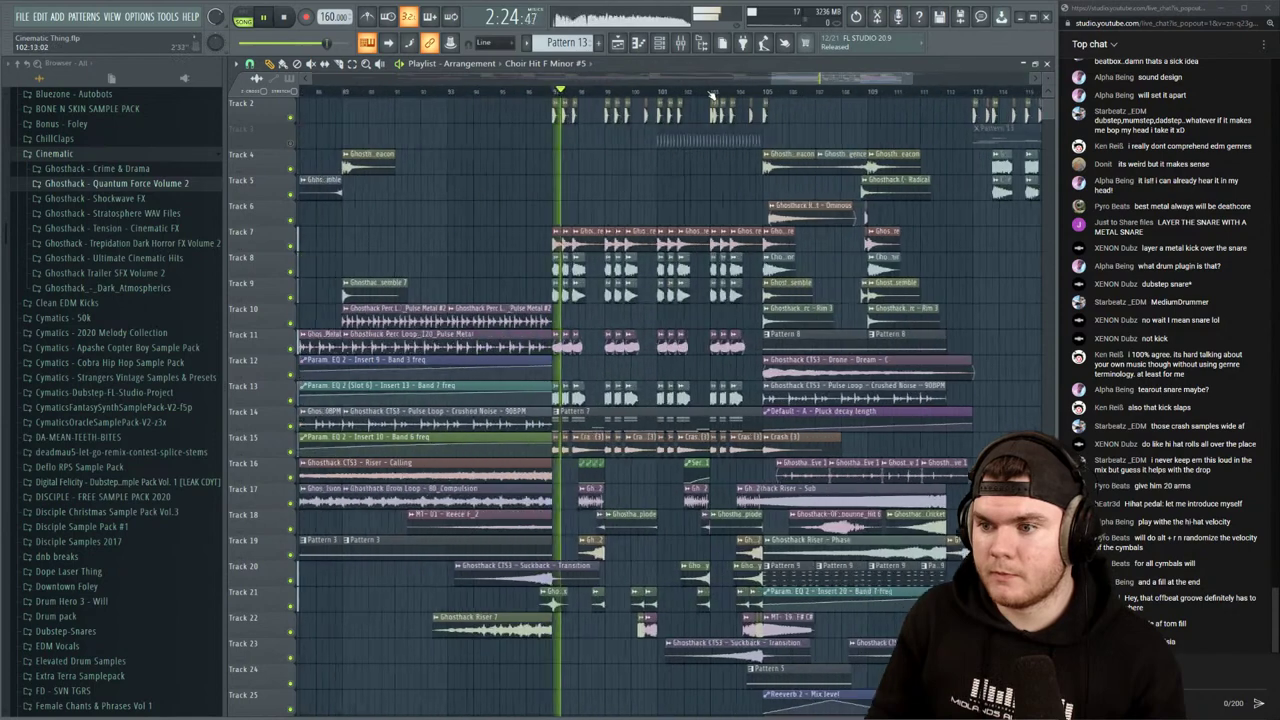
key("space")
left_click_drag(813, 77, 854, 78)
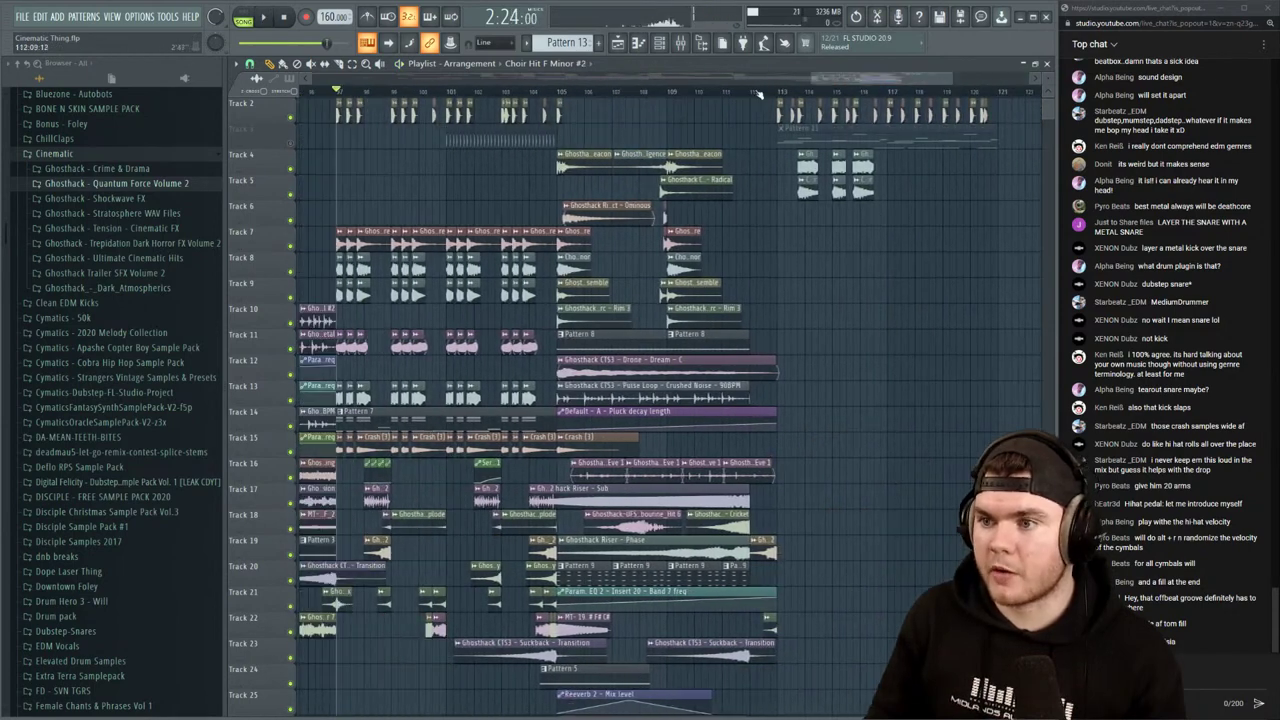
scroll(857, 94, "up", 5)
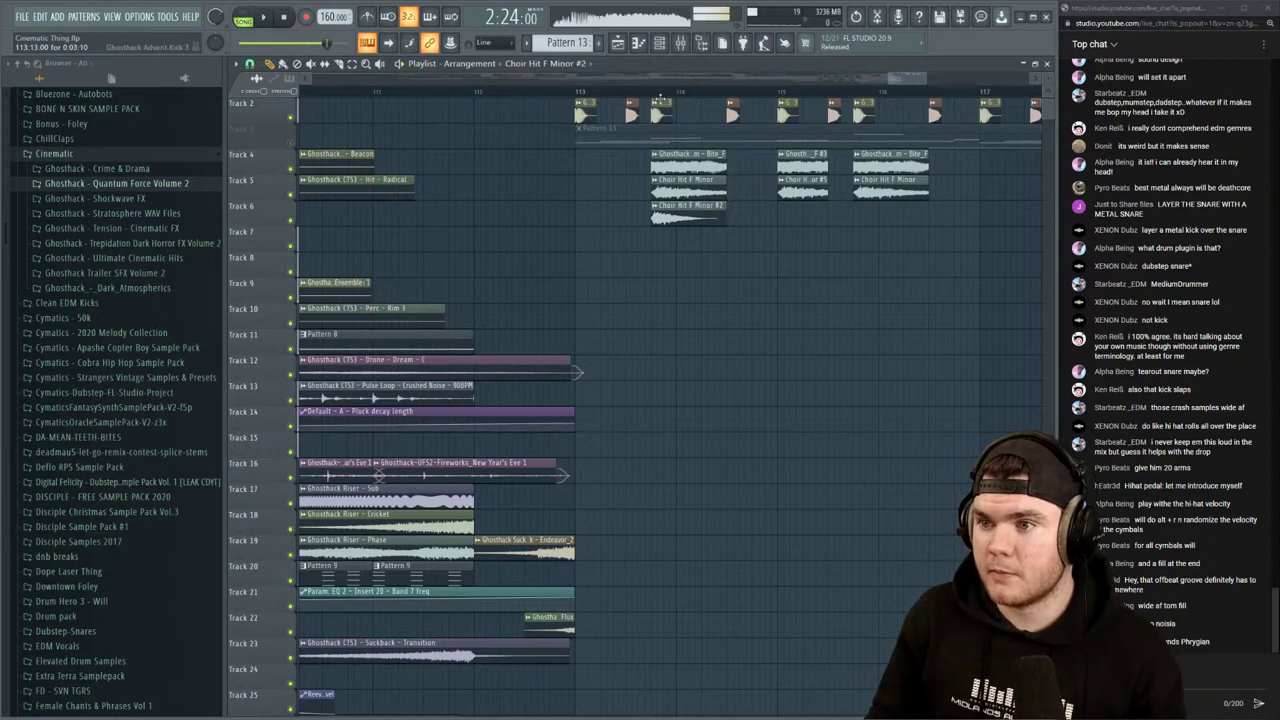
Solo track 6 and add Choir Hit F Minor #2 clips at 115.01.00 and 115.13.00
key("space")
right_click(290, 220)
key("space")
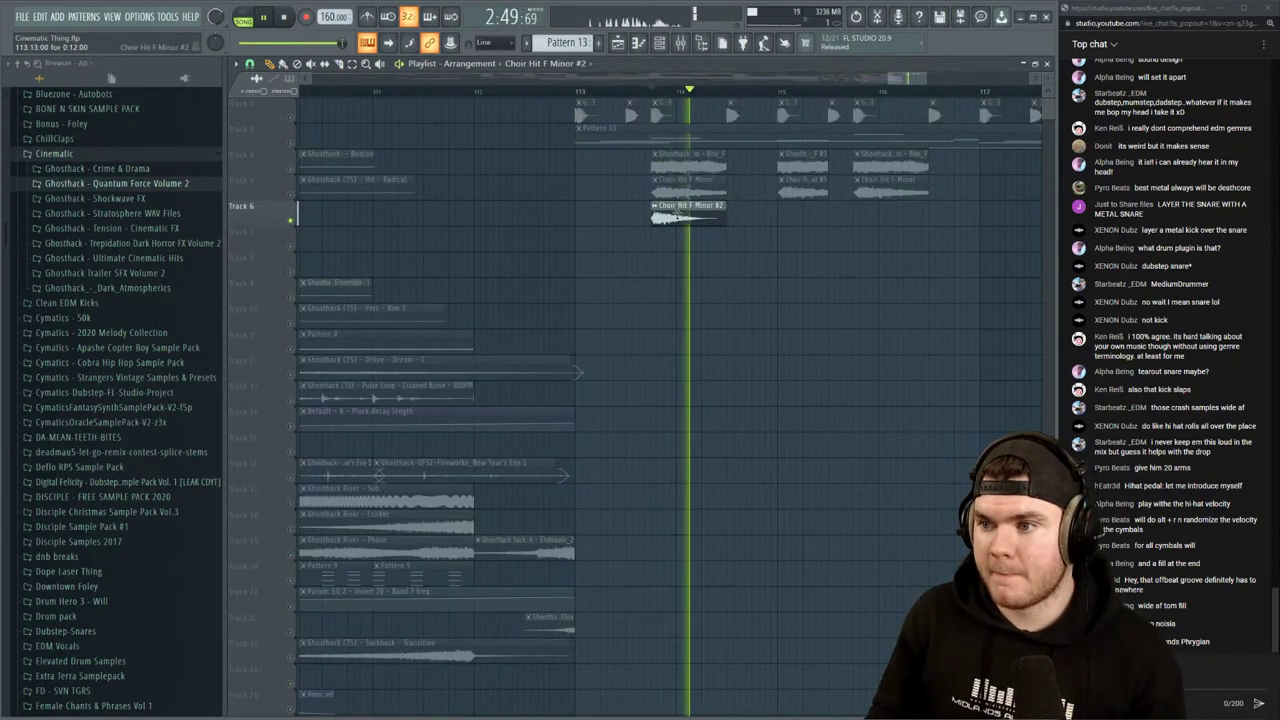
left_click(877, 211)
left_click(781, 214)
key("space")
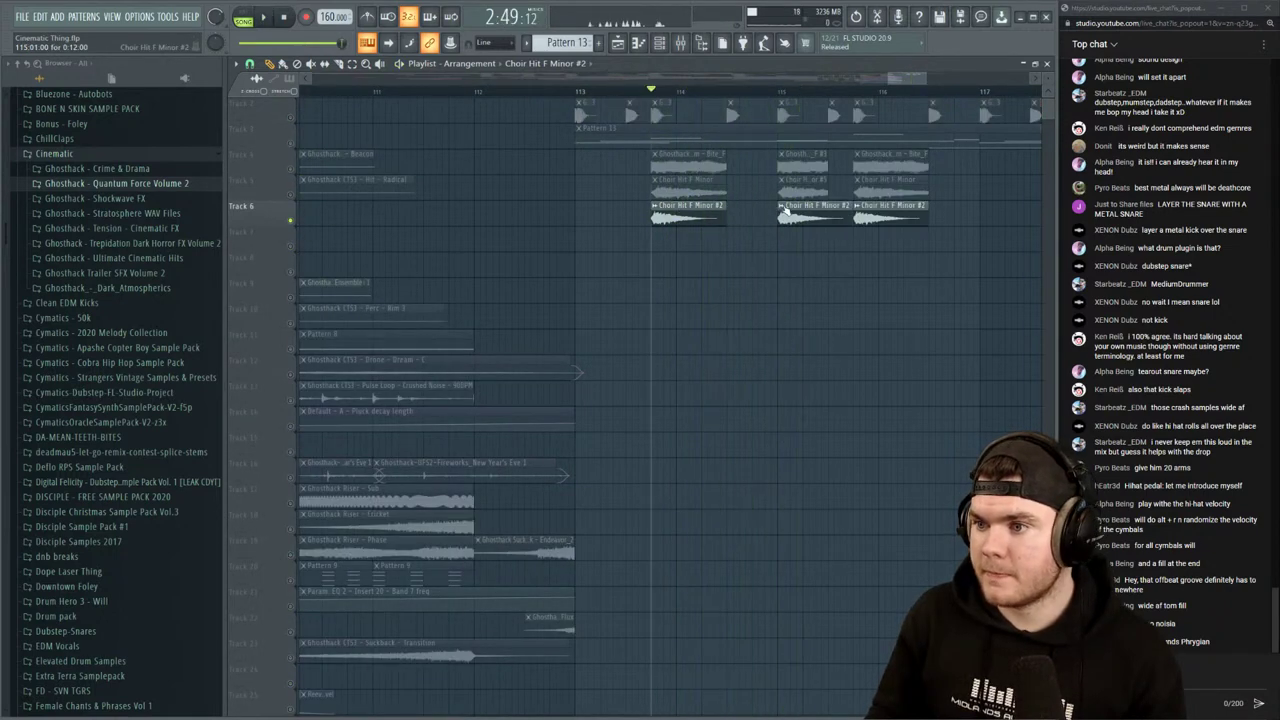
Make the track 6 choir clip at 115.01.00 unique, adjust its channel pitch and shorten it to match the clips above
left_click(783, 207)
left_click(810, 295)
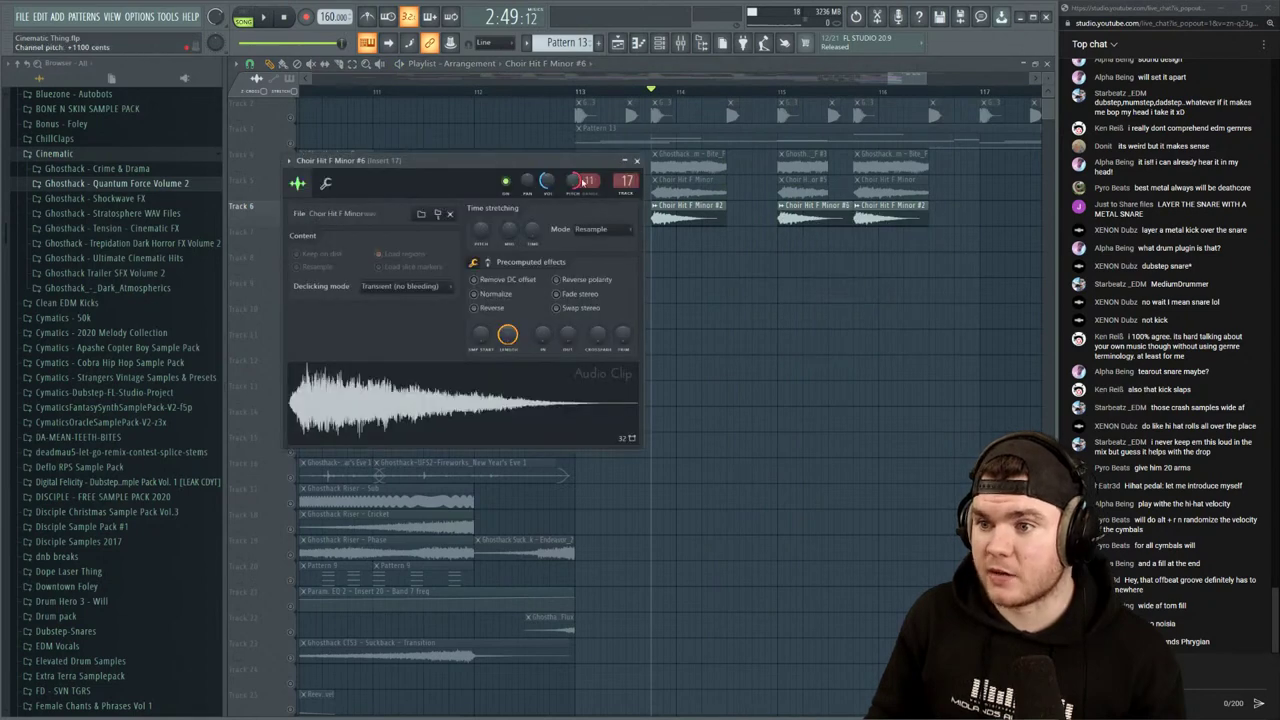
left_click_drag(585, 182, 585, 172)
left_click(637, 160)
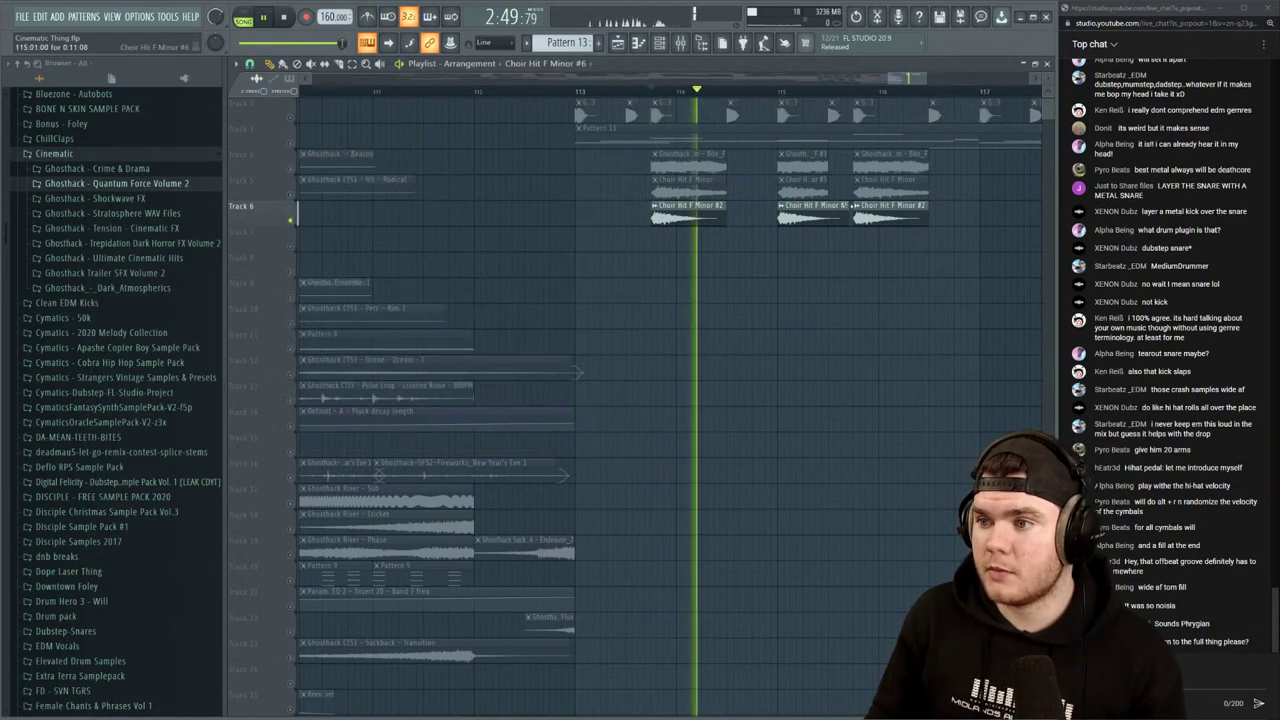
Unsolo track 6 and play the drop, followed by the earlier build-up from about bar 95
right_click(294, 222)
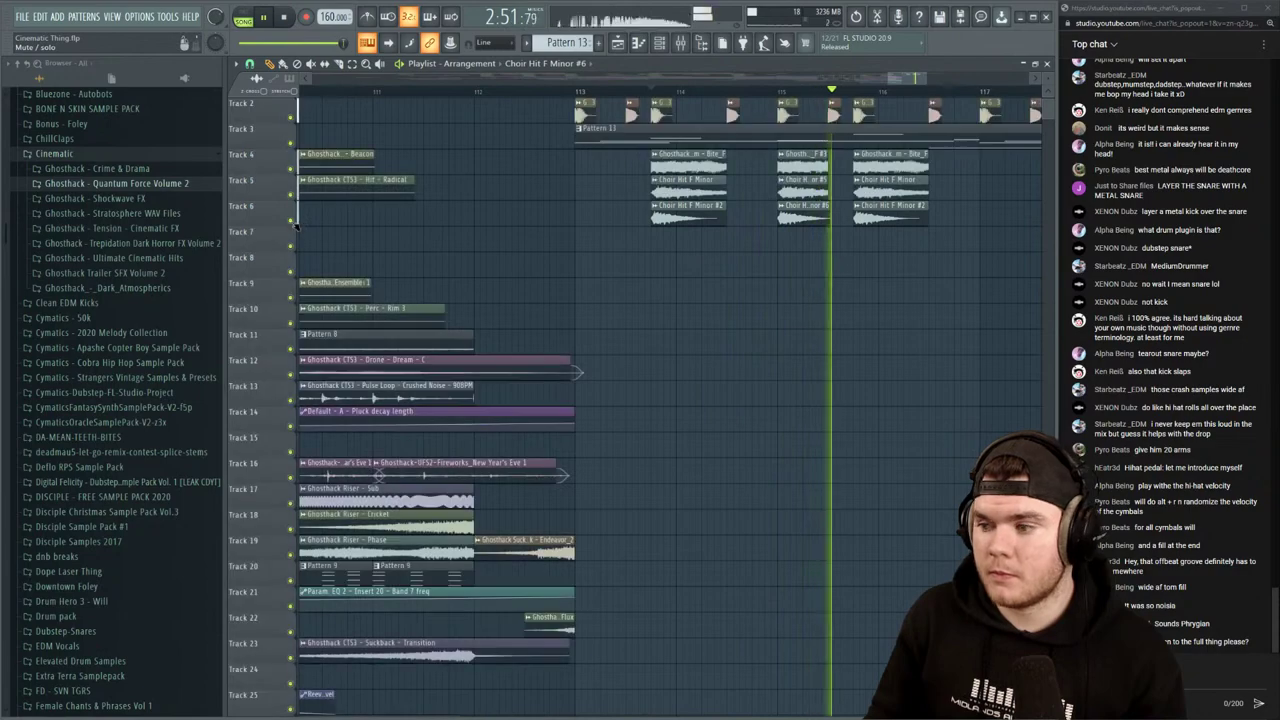
scroll(656, 92, "down", 6)
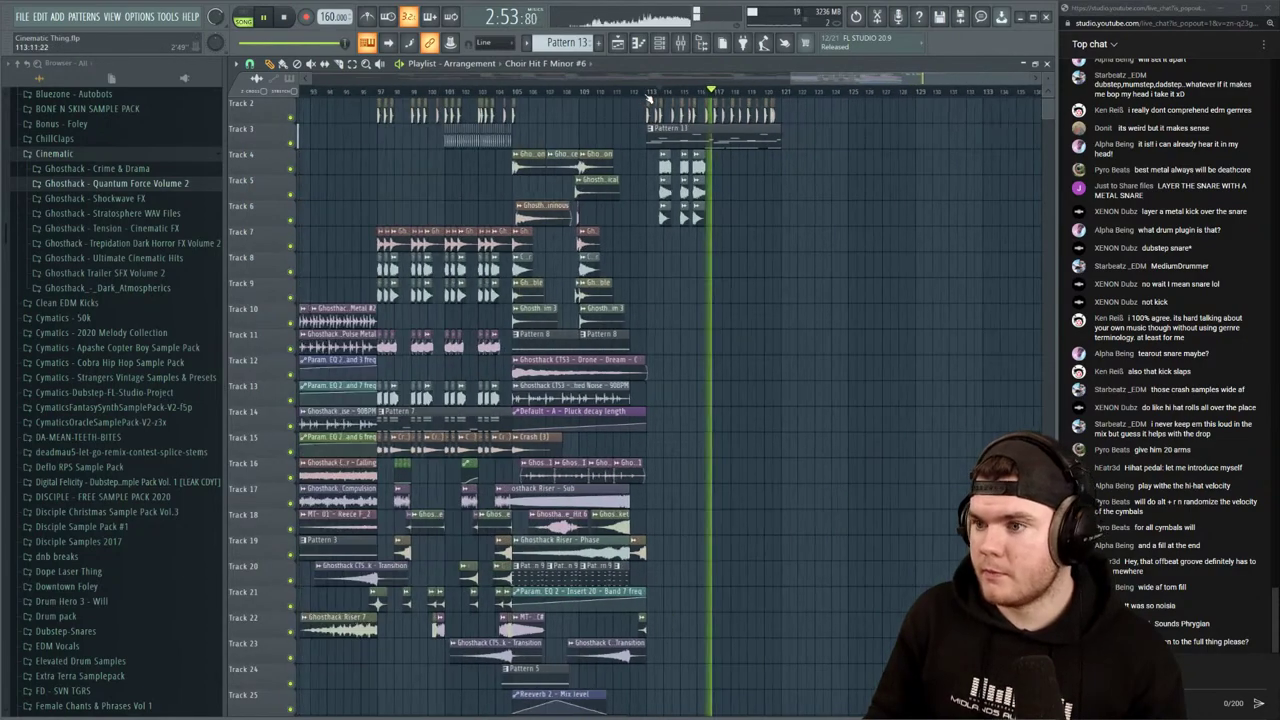
key("space")
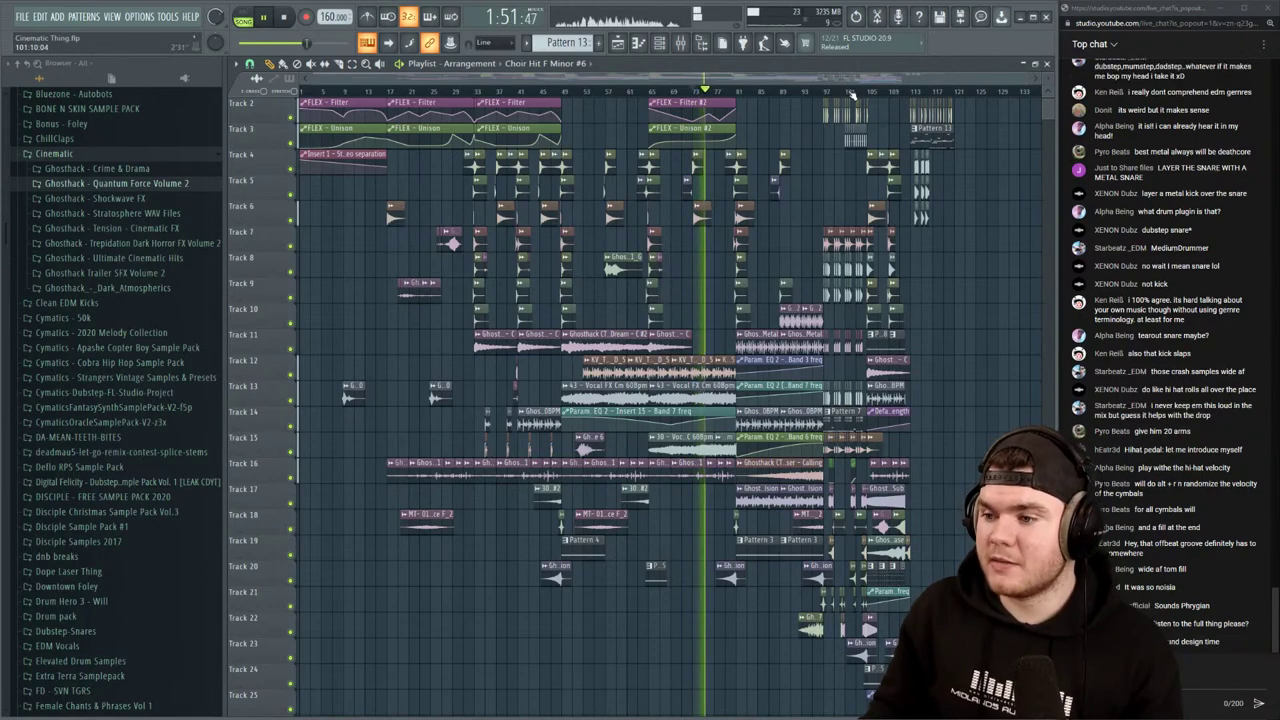
scroll(851, 93, "up", 3)
left_click(735, 92)
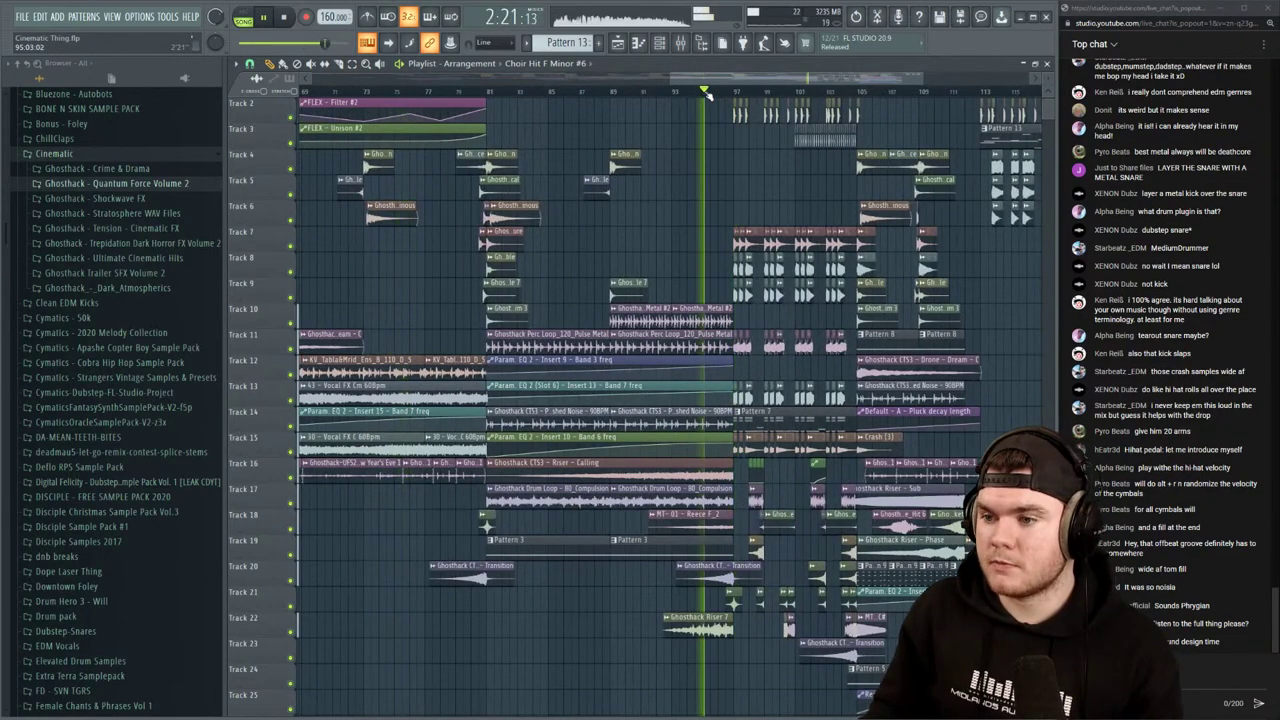
scroll(710, 93, "up", 3)
scroll(768, 92, "down", 5)
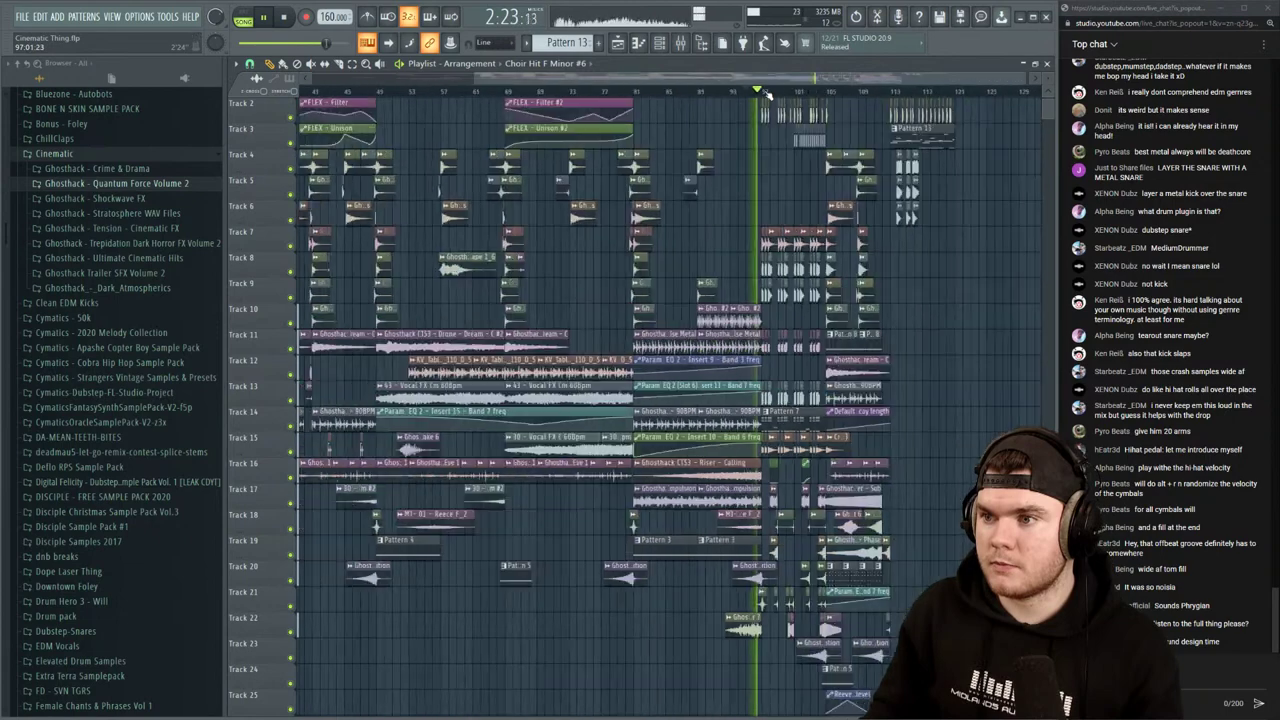
Select all playlist clips, stop playback and load a Fruity Limiter ahead of Maximus on the mixer's Master track
key("ctrl+a")
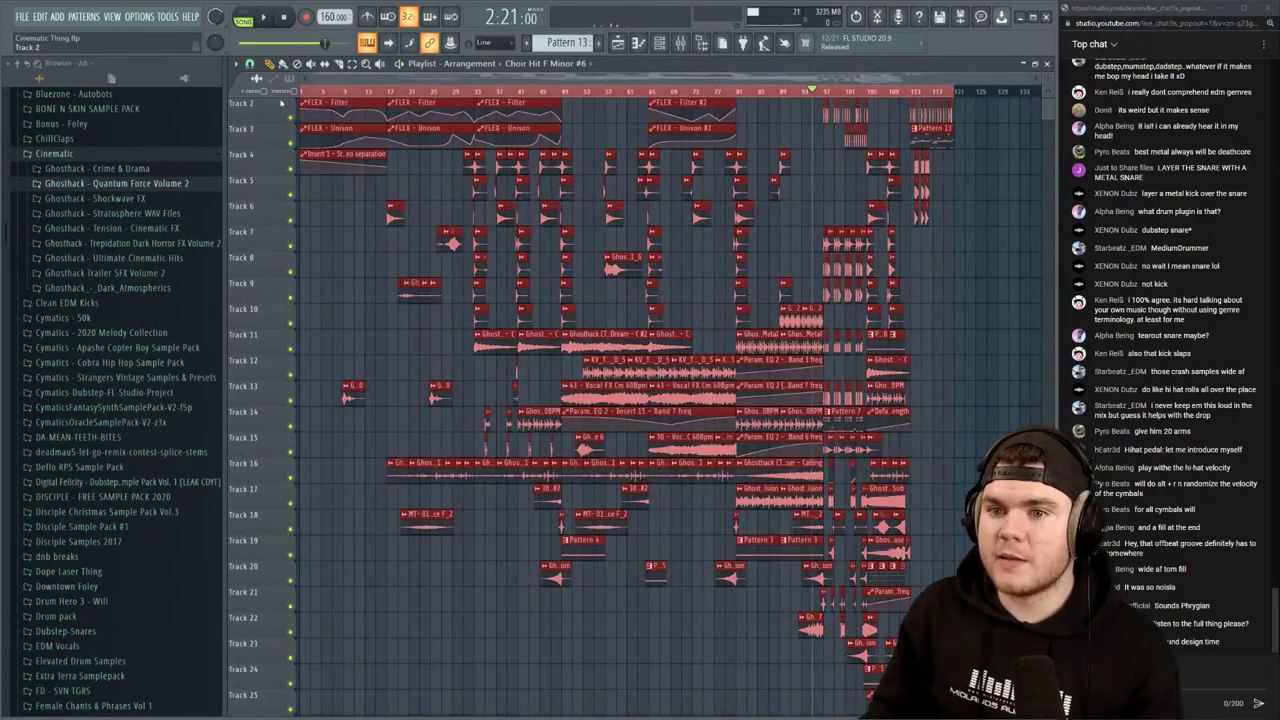
key("space")
left_click(680, 42)
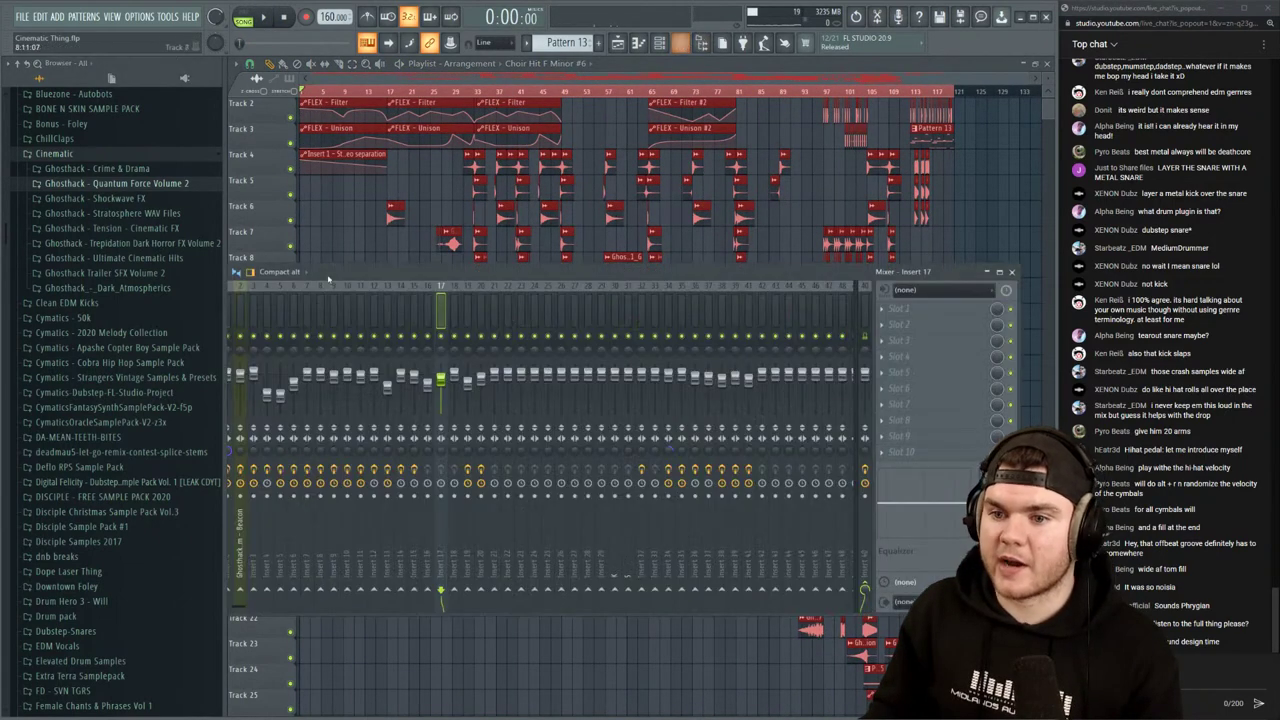
left_click_drag(1020, 301, 822, 302)
left_click_drag(350, 272, 510, 287)
left_click(364, 327)
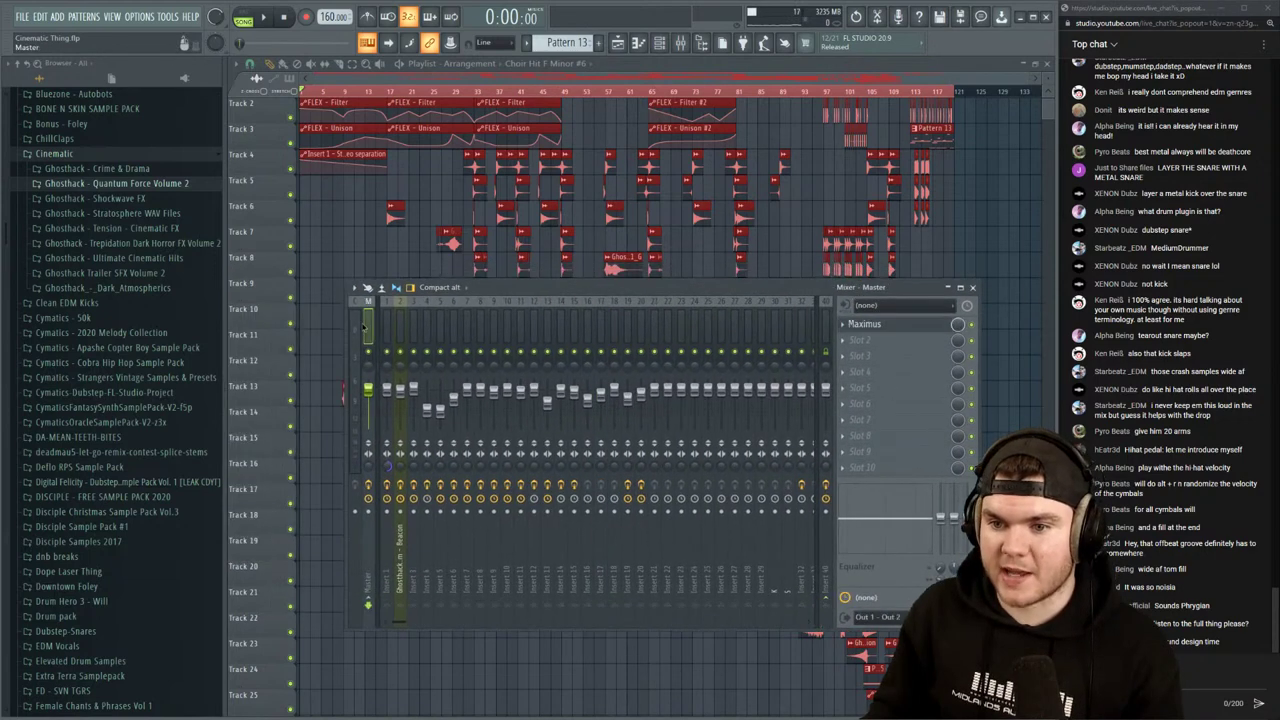
left_click(905, 338)
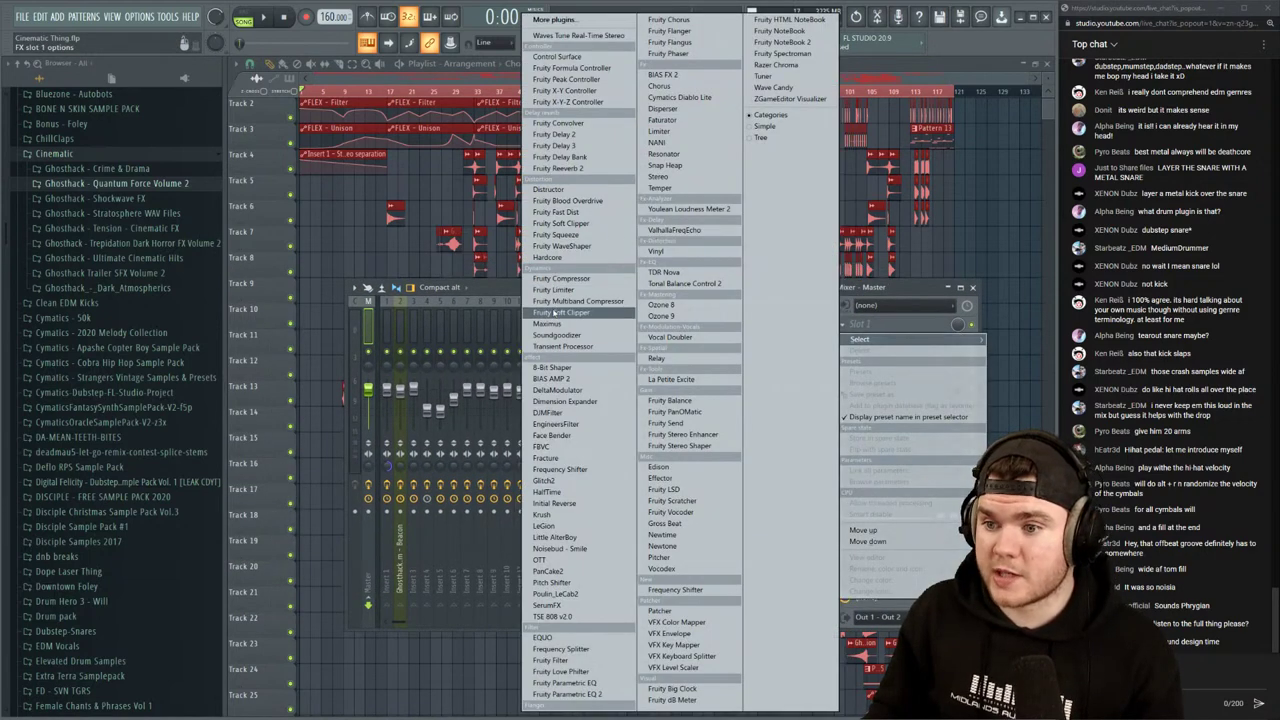
left_click(556, 291)
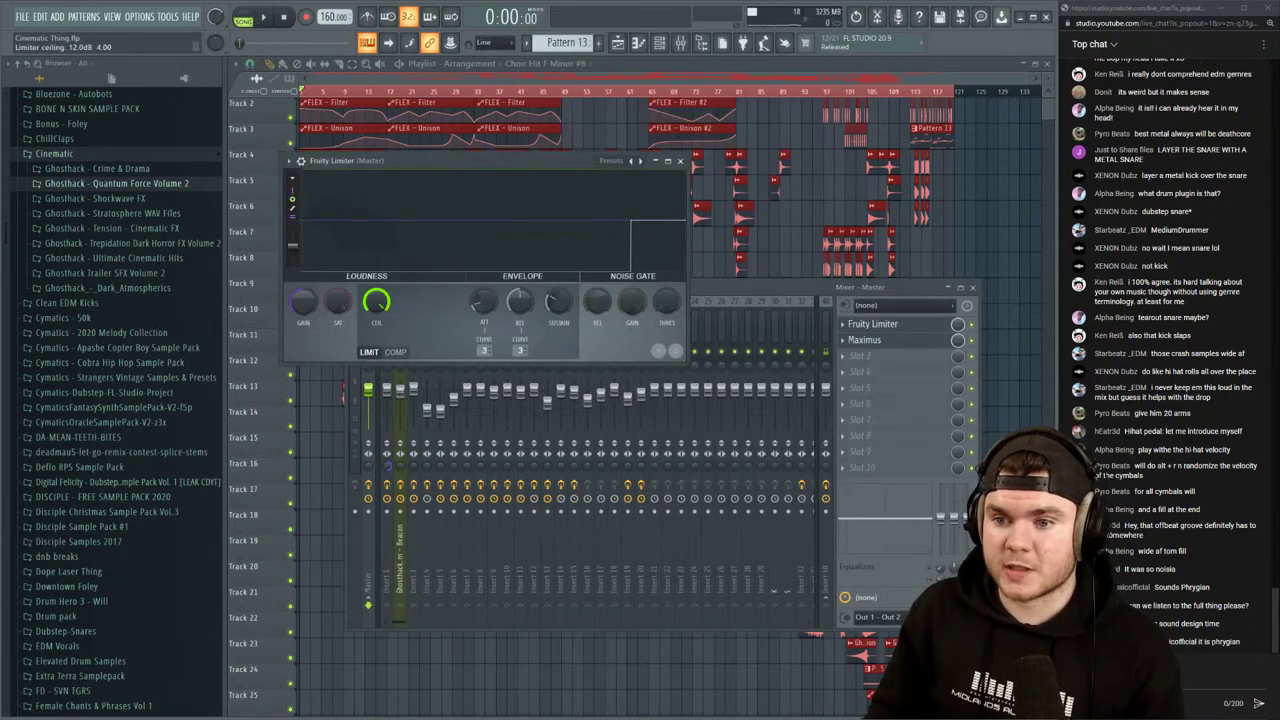
Create an automation clip for the master Limiter's gain on track 29, spanning the whole arrangement, and deselect the clips
right_click(322, 305)
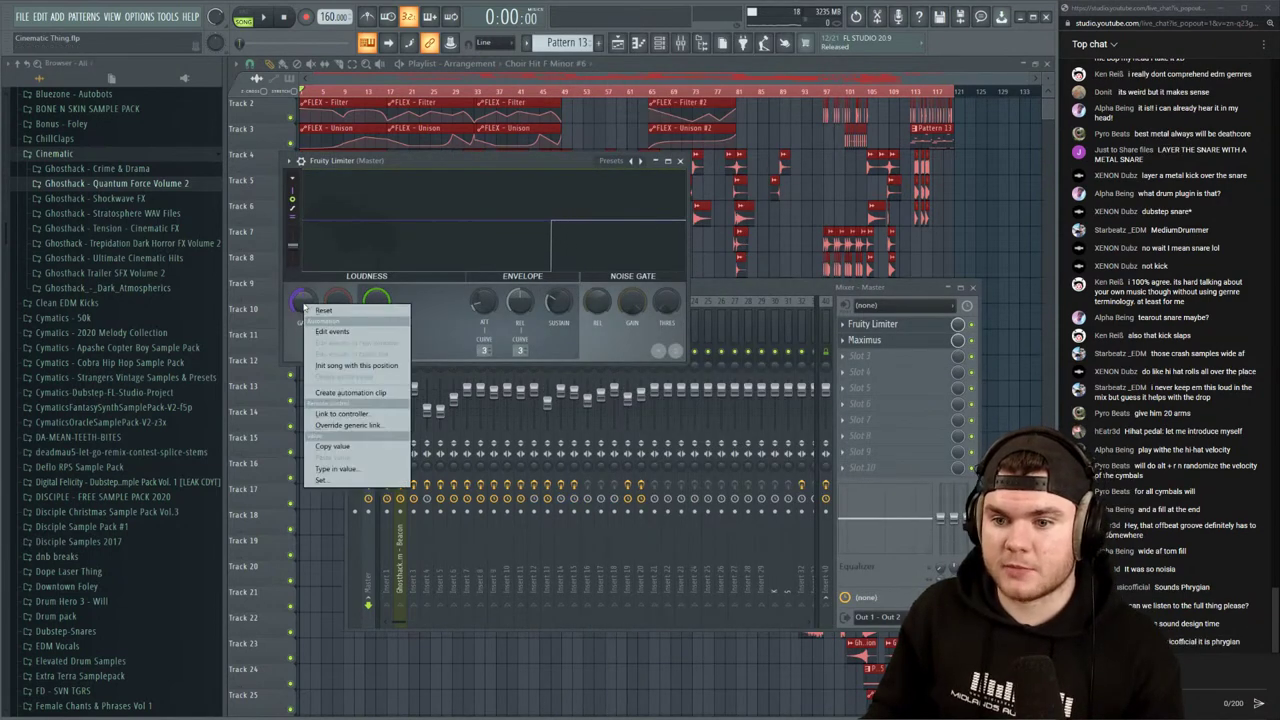
left_click(340, 367)
left_click(739, 76)
scroll(900, 480, "down", 4)
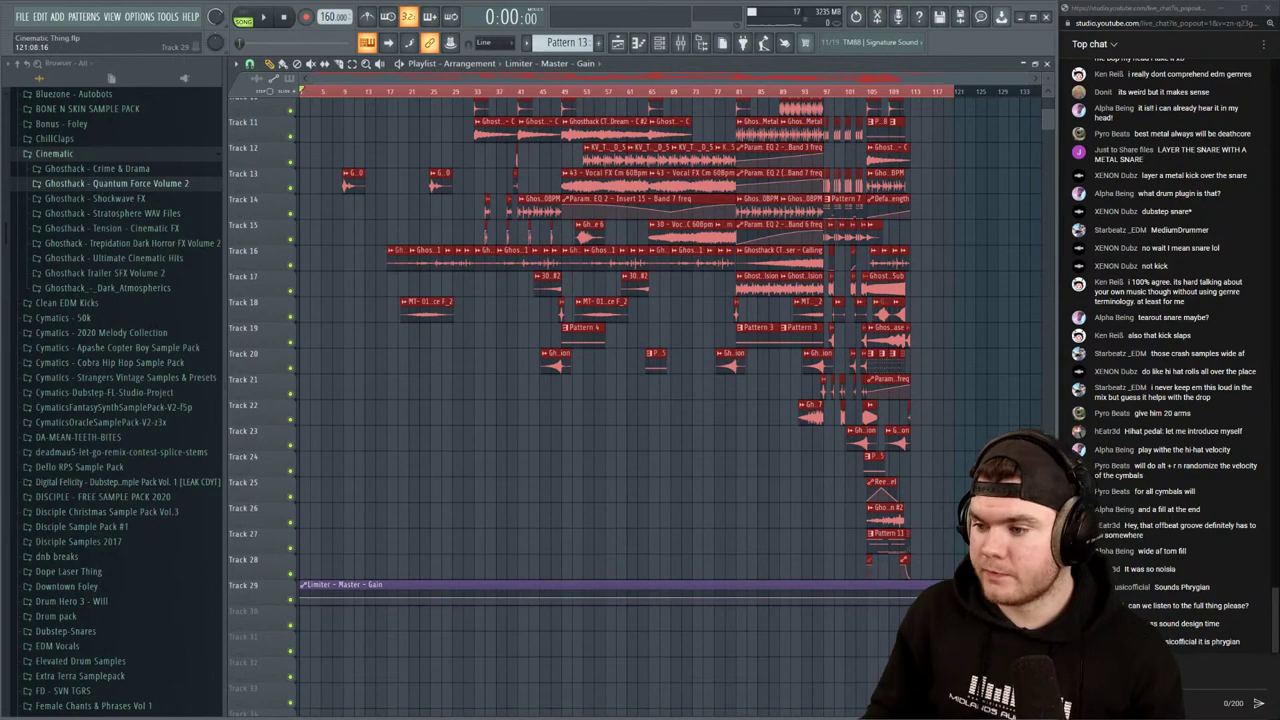
right_click(955, 598)
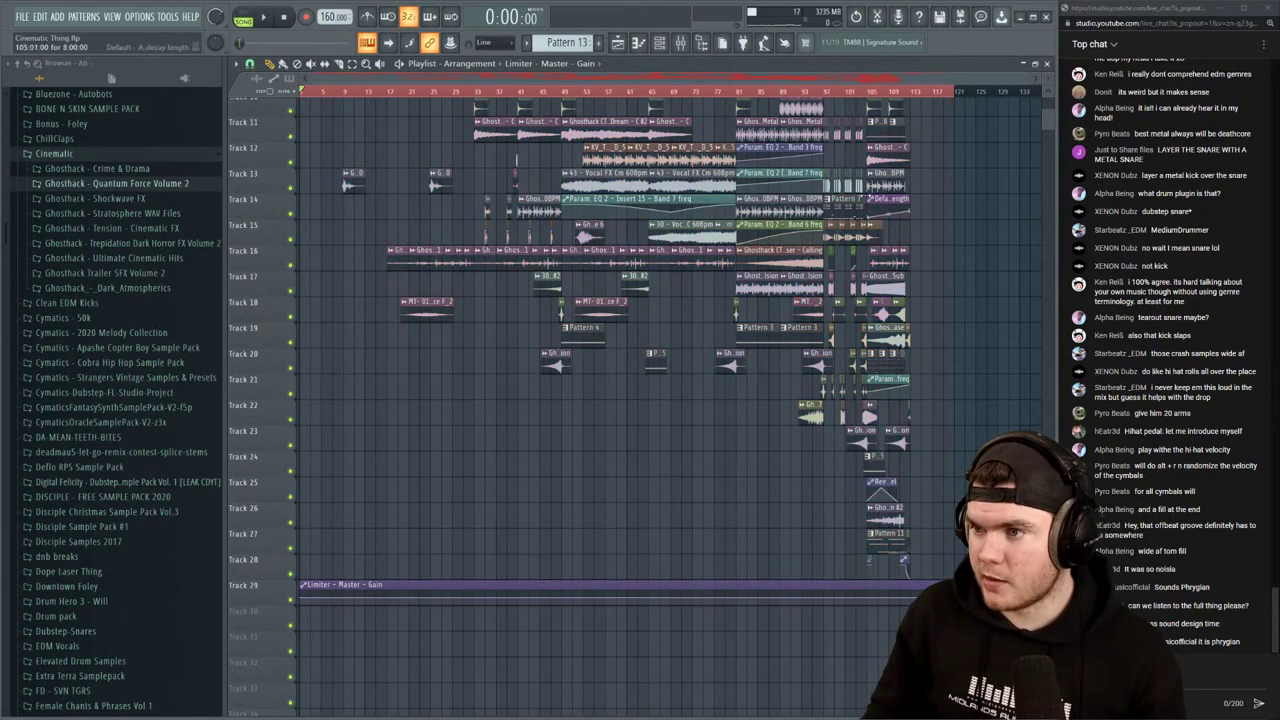
Add a point at 97.01.00 to the master Limiter gain automation and paste the copied value onto it
left_click(825, 93)
scroll(825, 93, "up", 5)
right_click(825, 598)
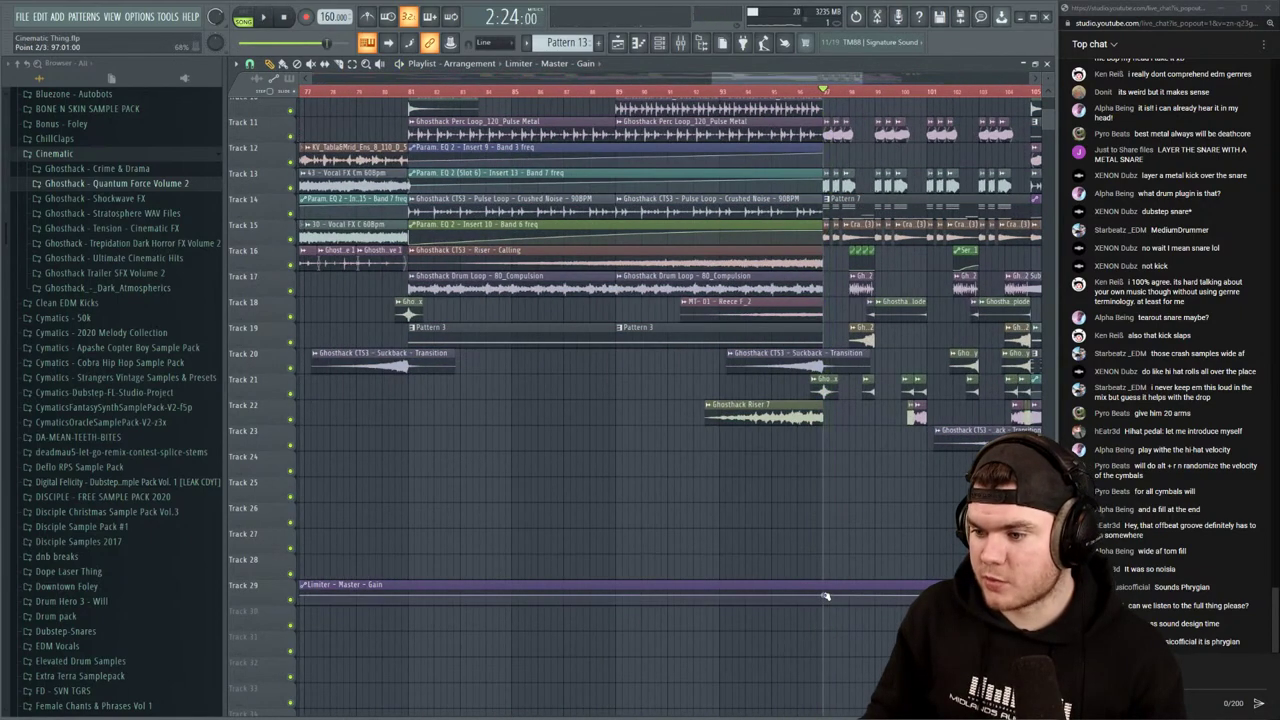
right_click(825, 598)
left_click(868, 693)
Play briefly from bar 97, raise the gain automation's start point and give the 97.01.00 point the Single curve 3 mode
key("space")
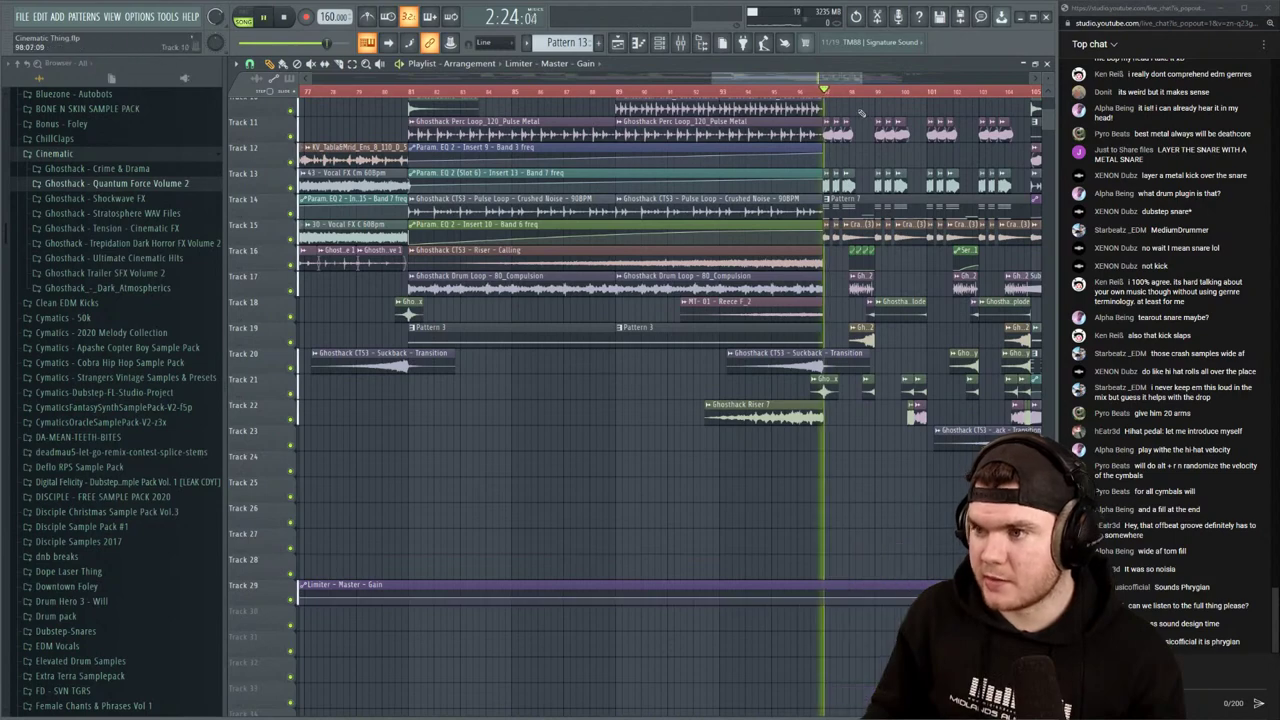
scroll(825, 560, "down", 5)
key("space")
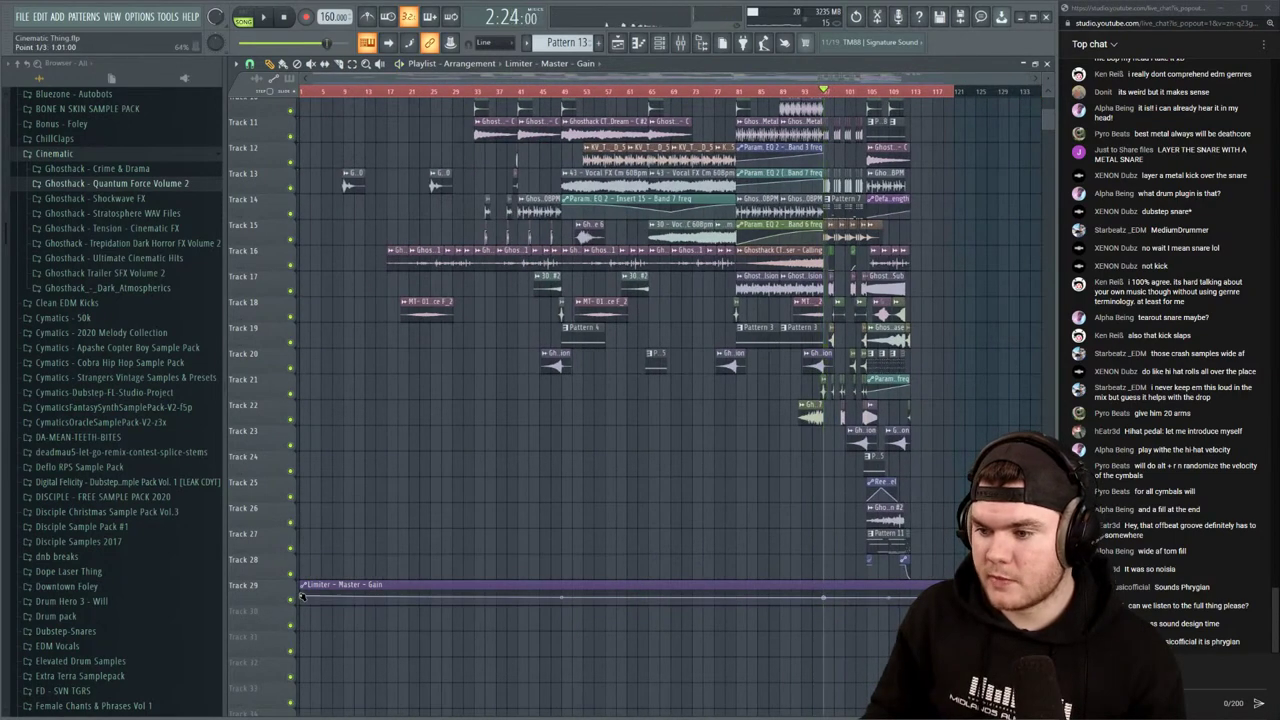
right_click(824, 598)
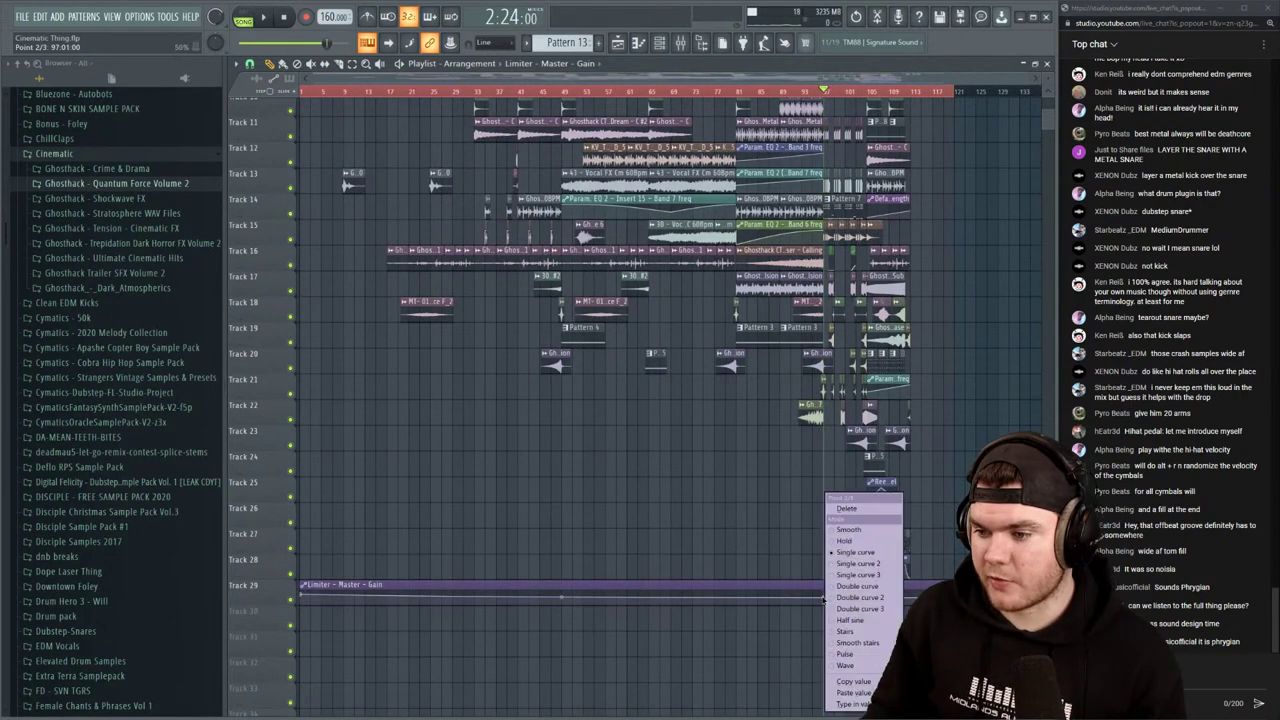
left_click(873, 576)
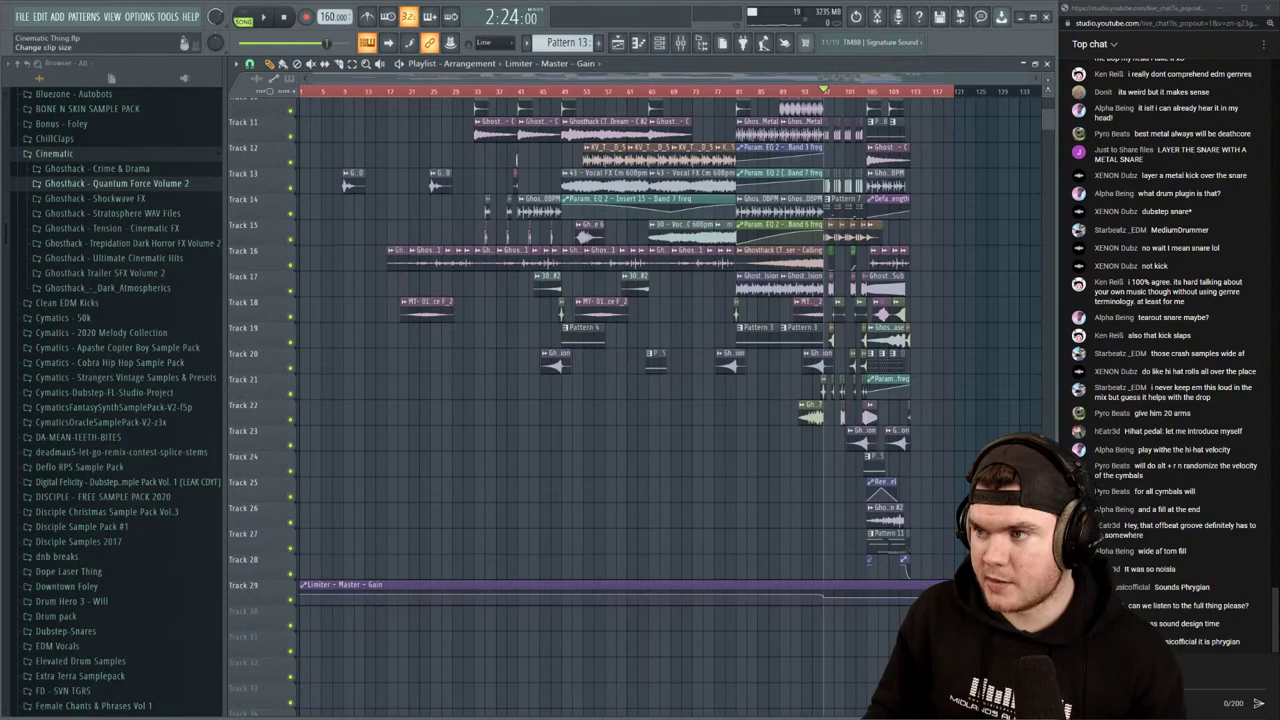
Compare loudness at points between about bars 65 and 105 and set the gain automation's start point to about 66%
scroll(895, 244, "up", 8)
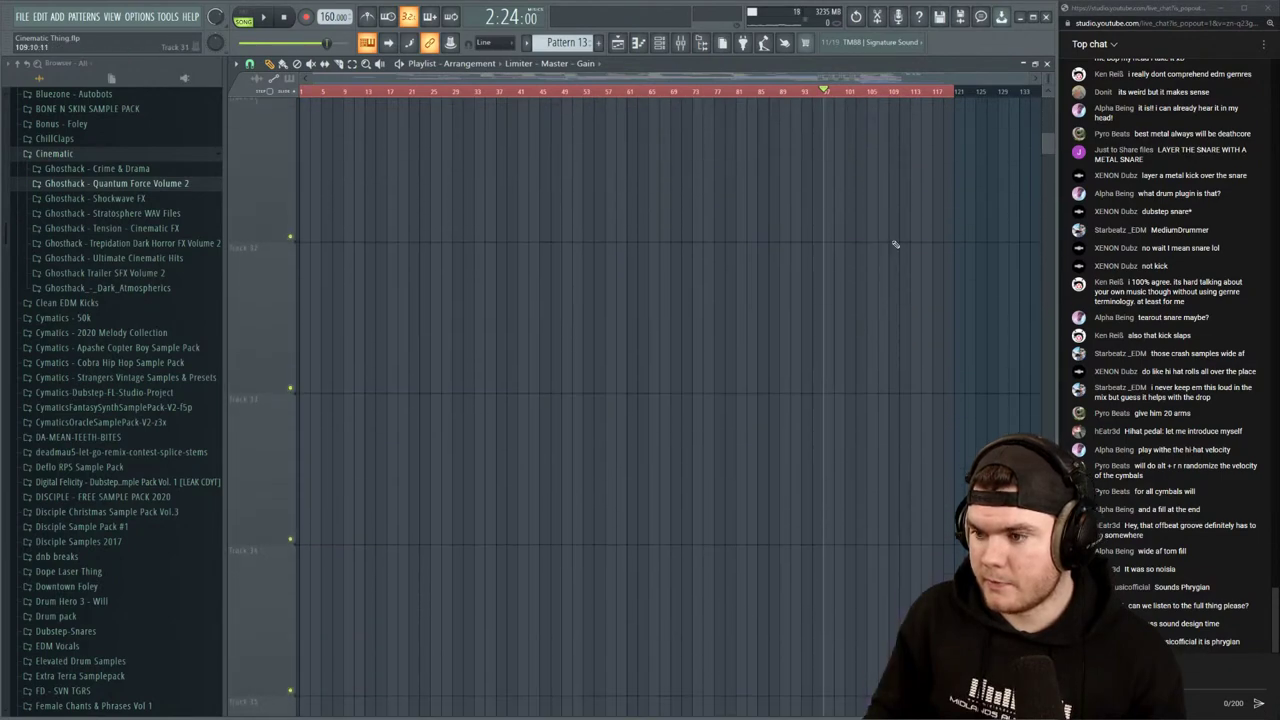
scroll(895, 244, "up", 4)
left_click(763, 91)
key("space")
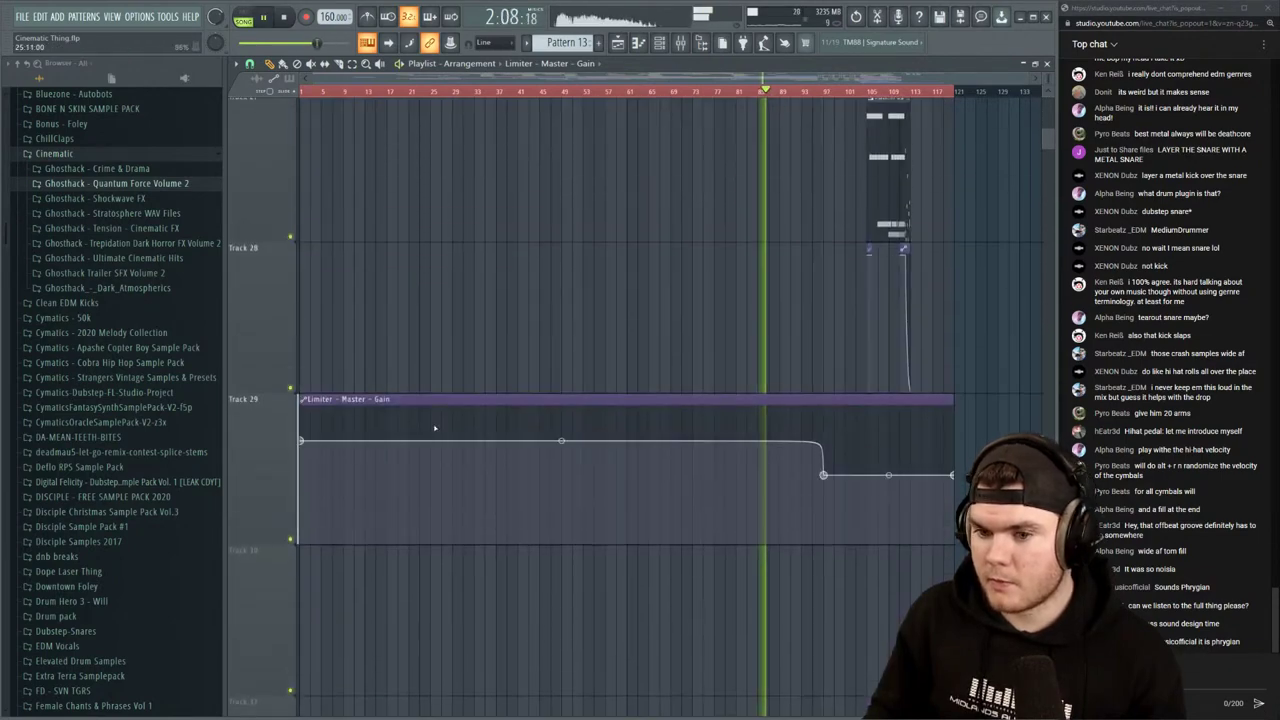
left_click(652, 95)
left_click(870, 92)
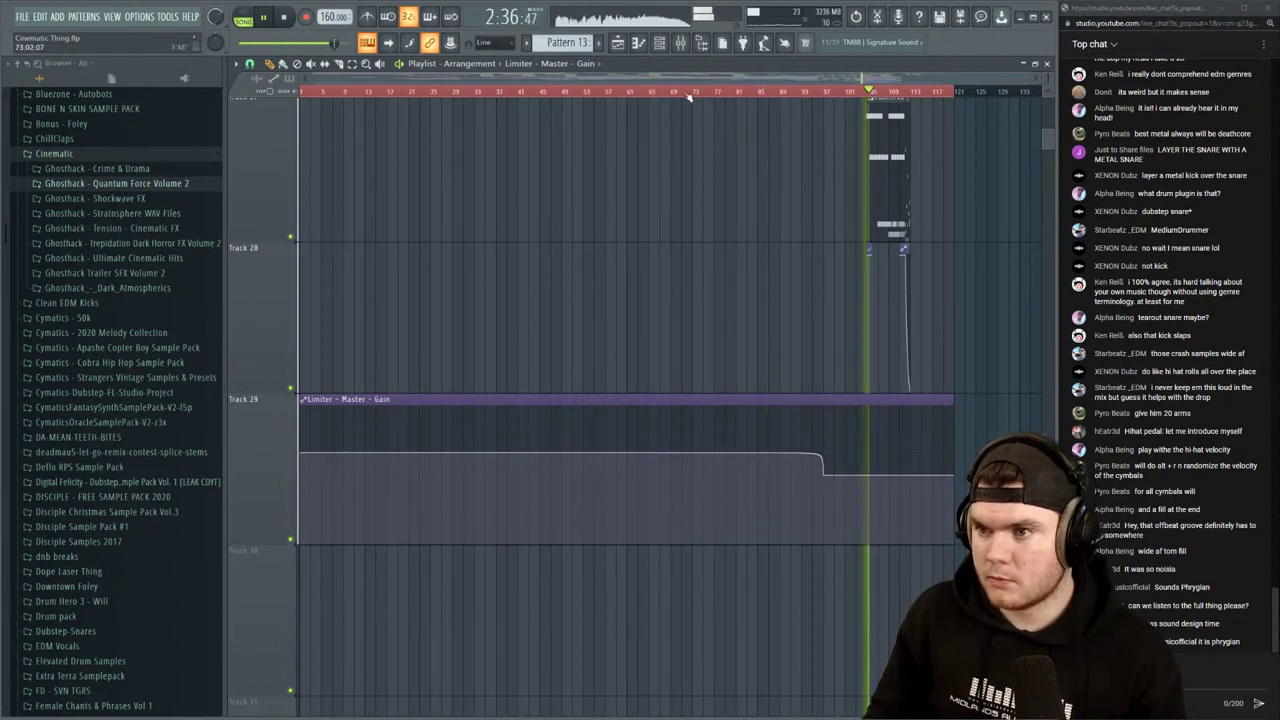
left_click(812, 93)
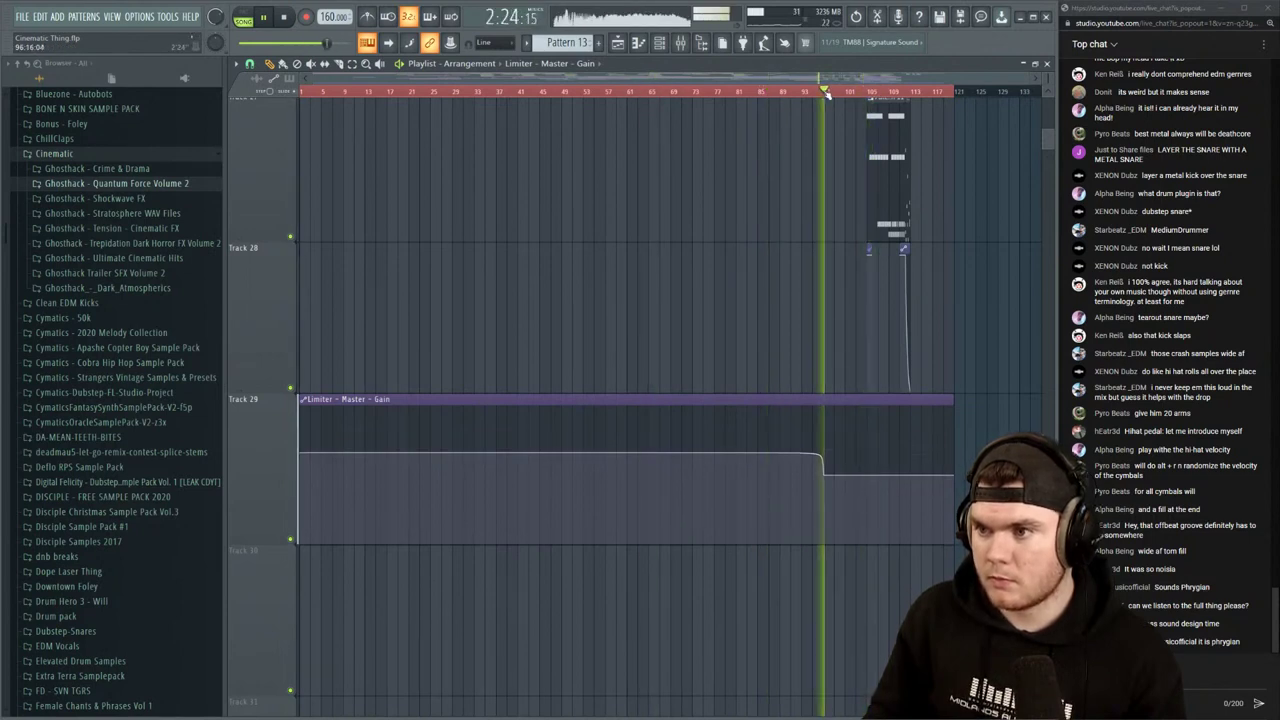
left_click(681, 93)
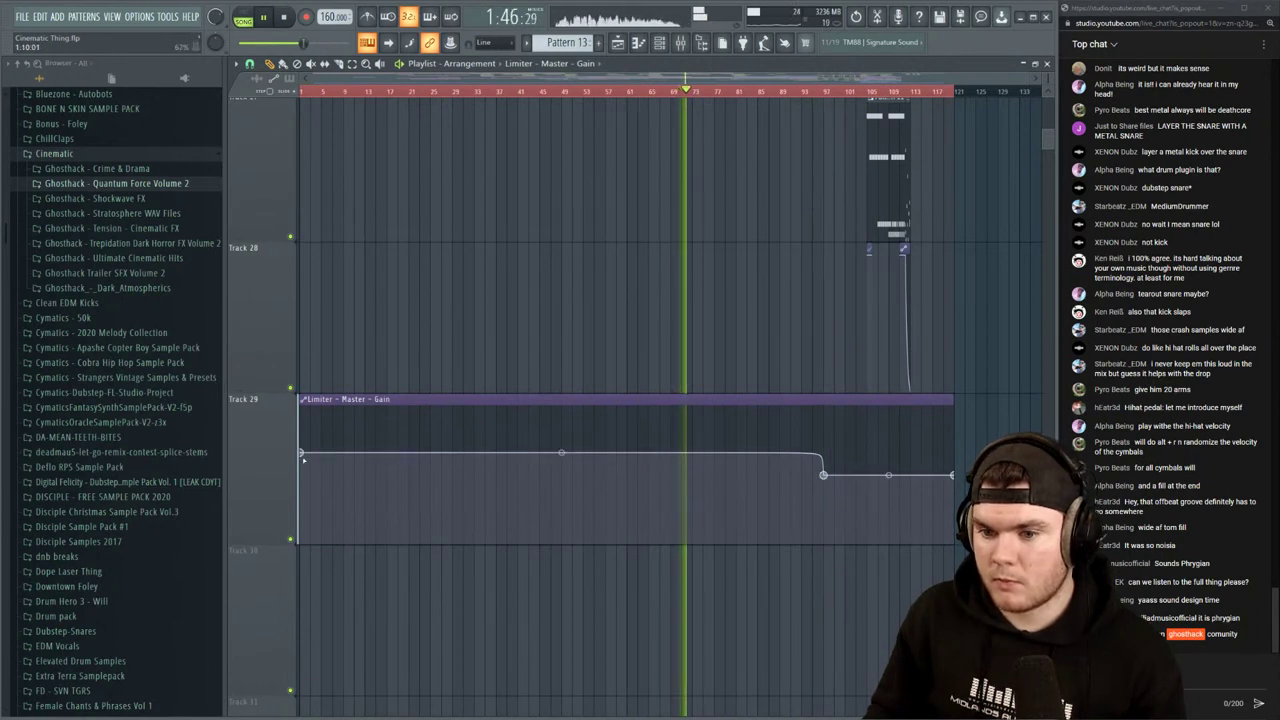
left_click_drag(302, 458, 302, 456)
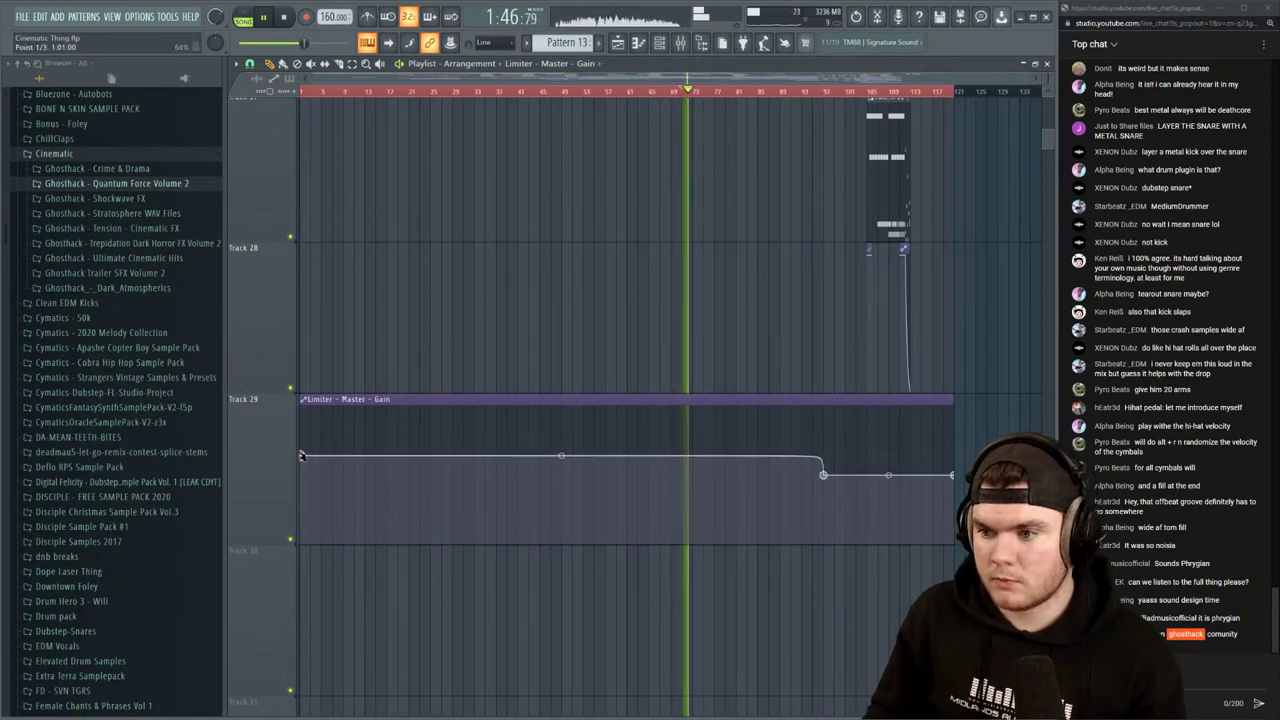
Listen from about bar 89, adjust the curve tension before the bar 97 gain drop and lower the start point slightly
left_click(786, 92)
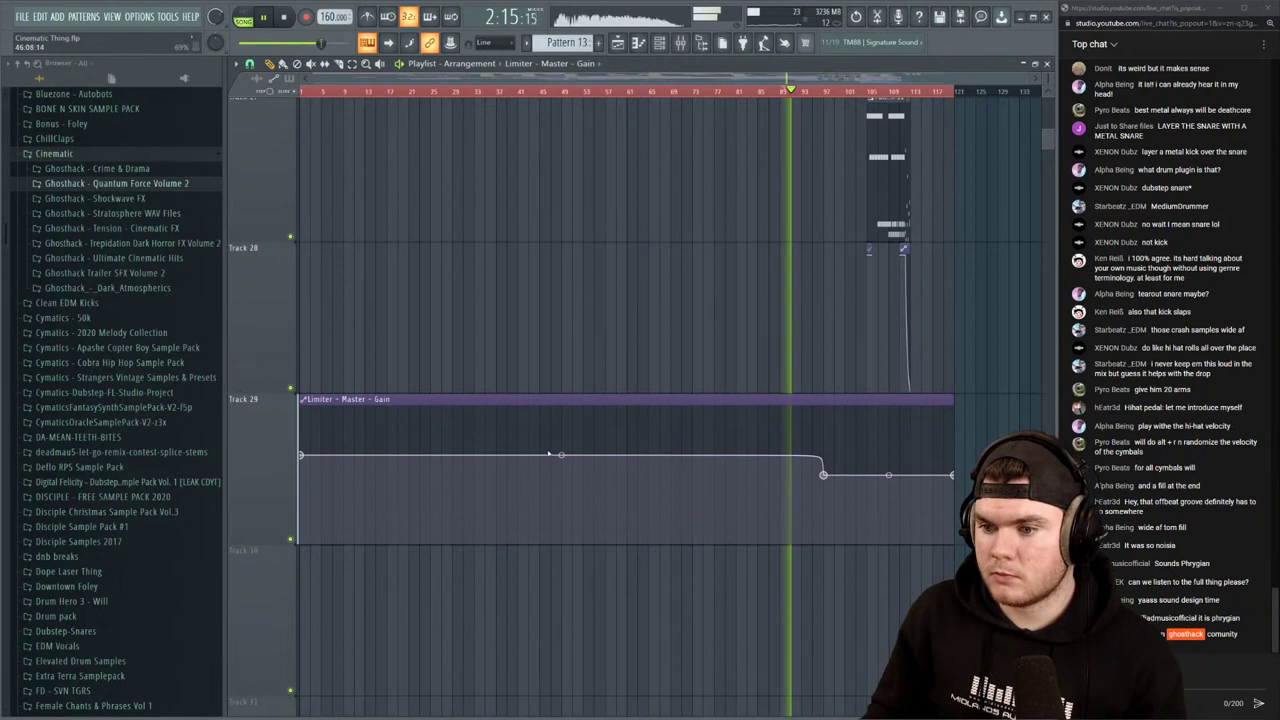
left_click_drag(561, 456, 561, 460)
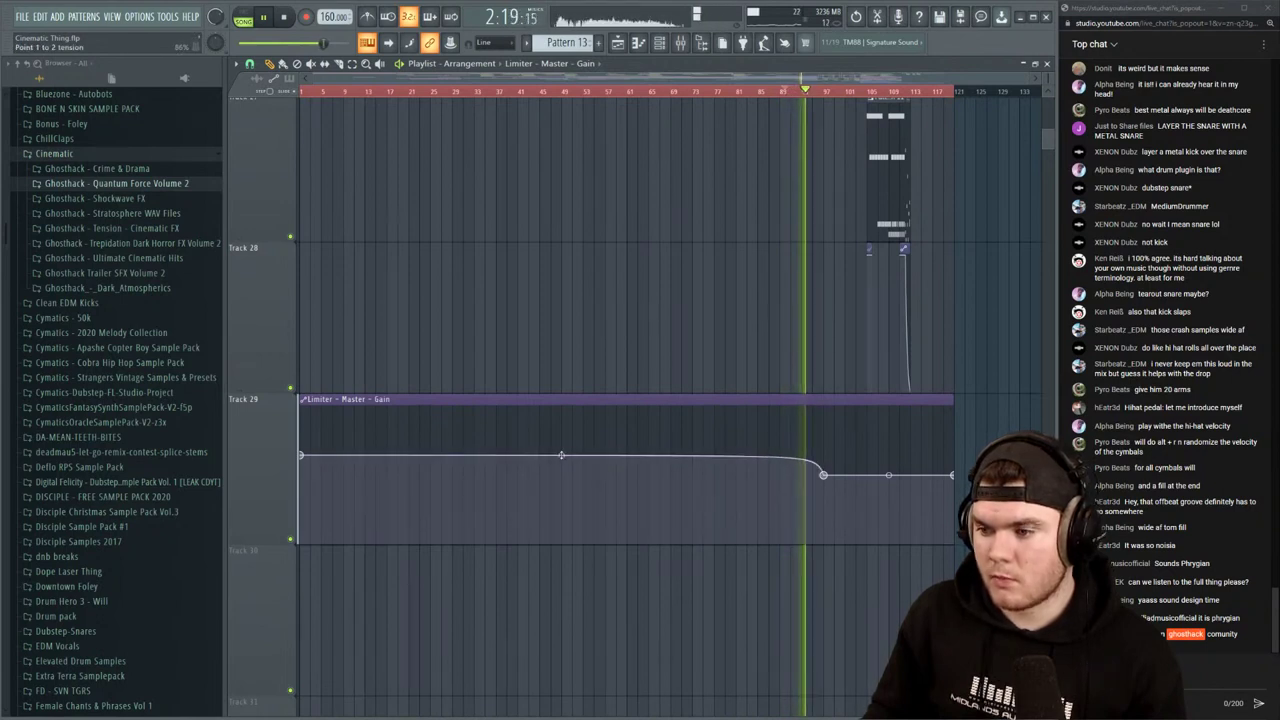
left_click_drag(561, 456, 561, 466)
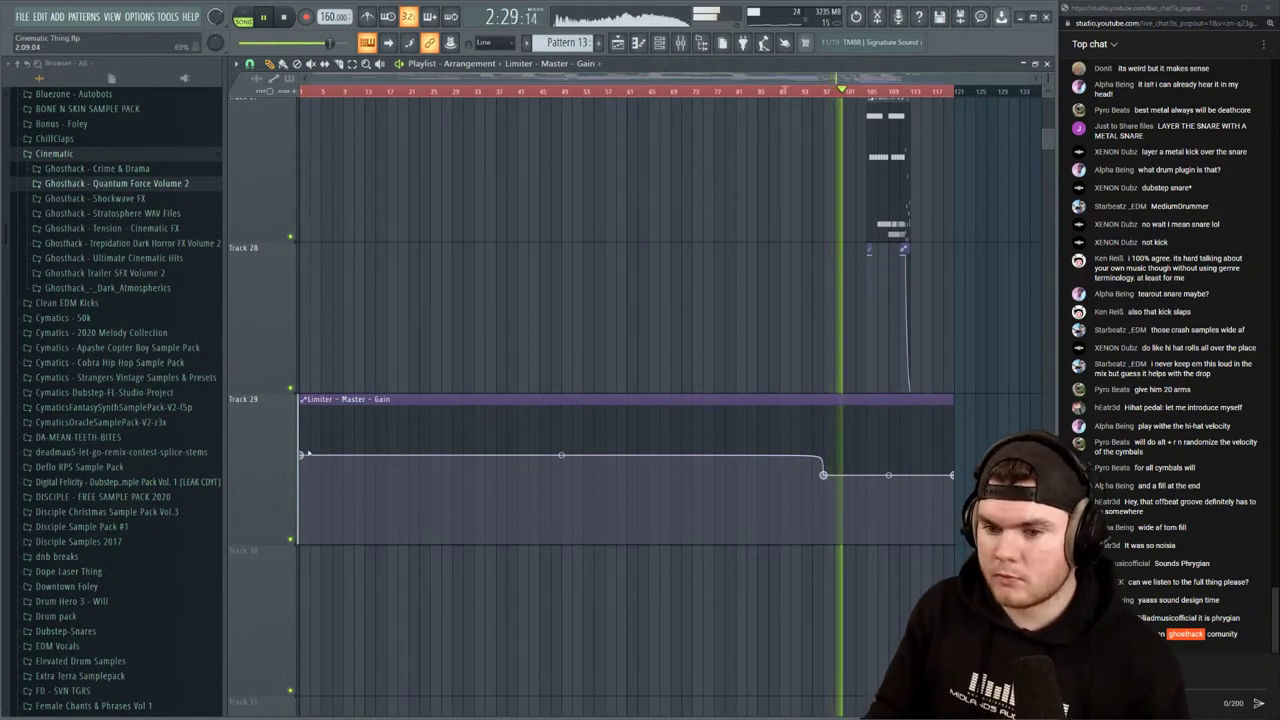
left_click_drag(303, 456, 302, 457)
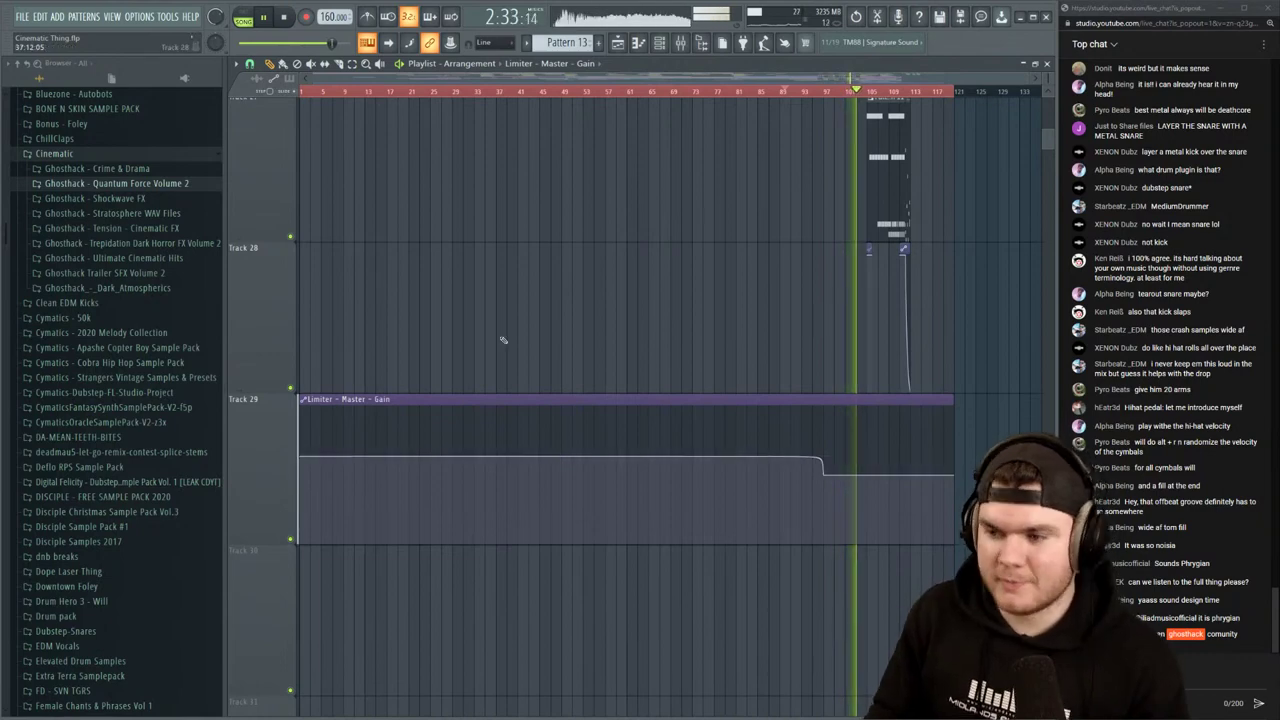
Show the upper playlist tracks and play the arrangement from about bar 32
left_click(743, 93)
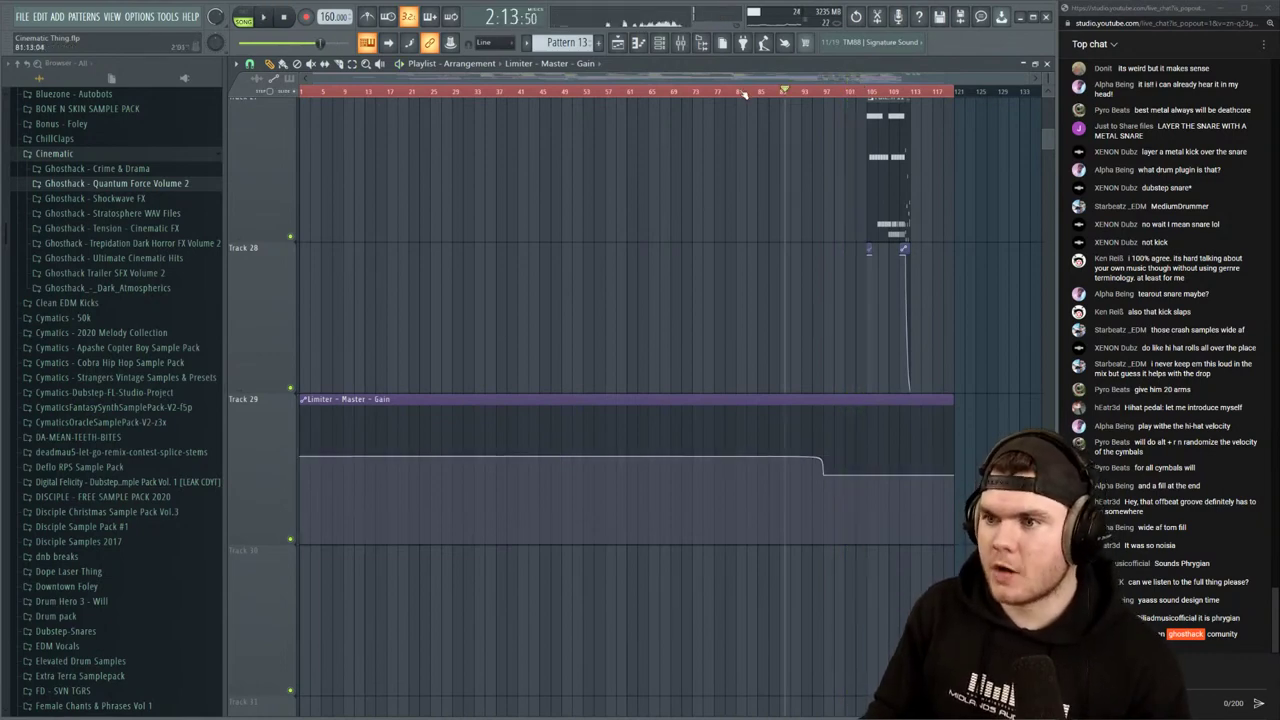
left_click_drag(1048, 138, 1048, 105)
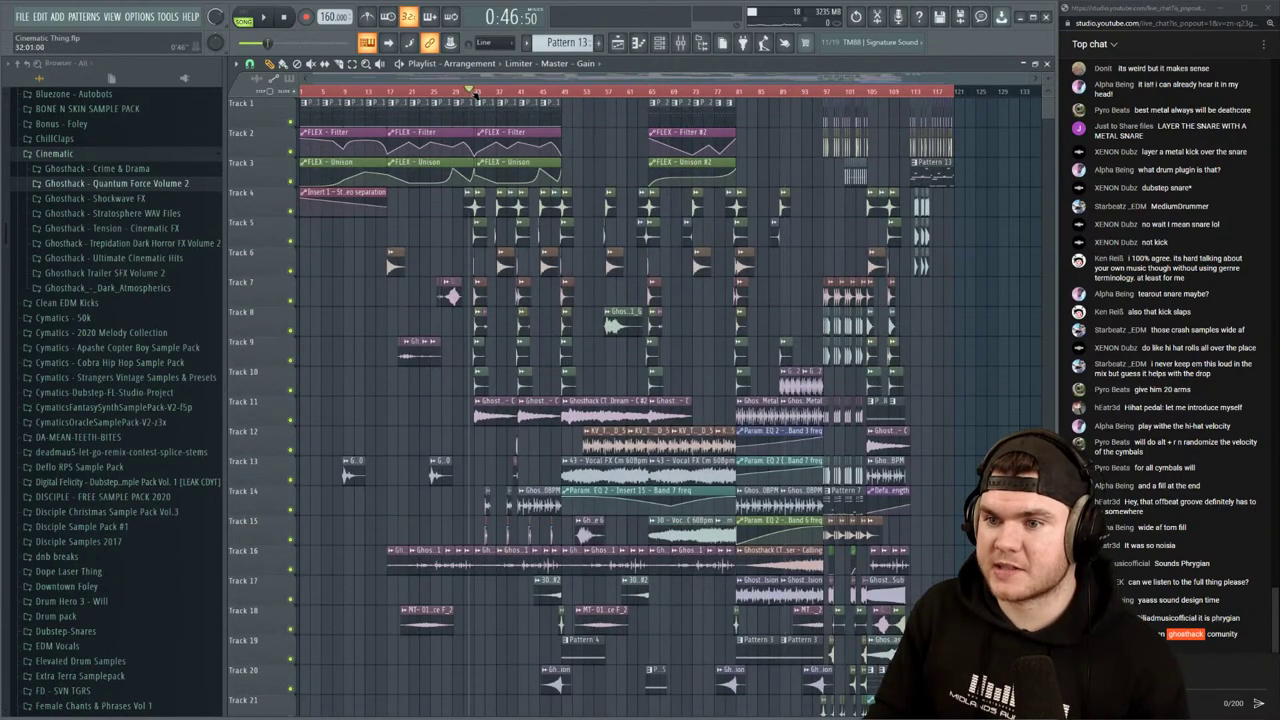
key("space")
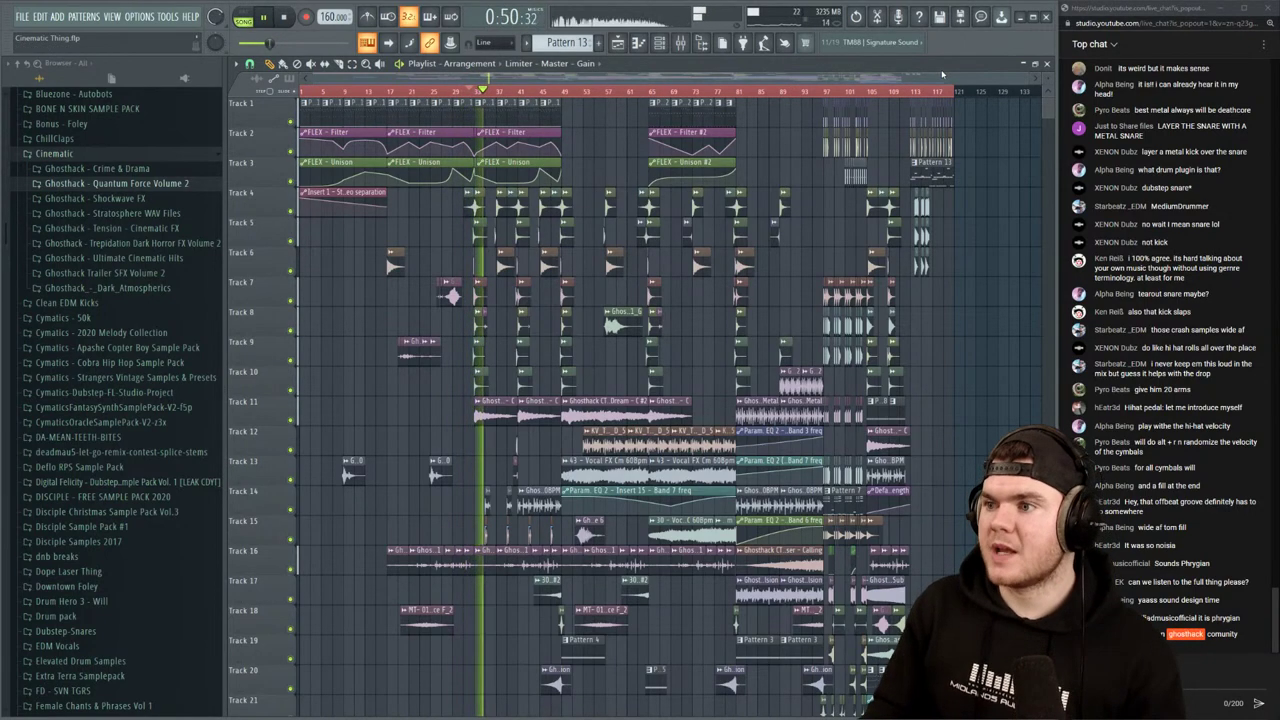
Create an empty Pattern 15, show the Unsorted channels in the channel rack and add a Harmor channel
scroll(957, 95, "up", 5)
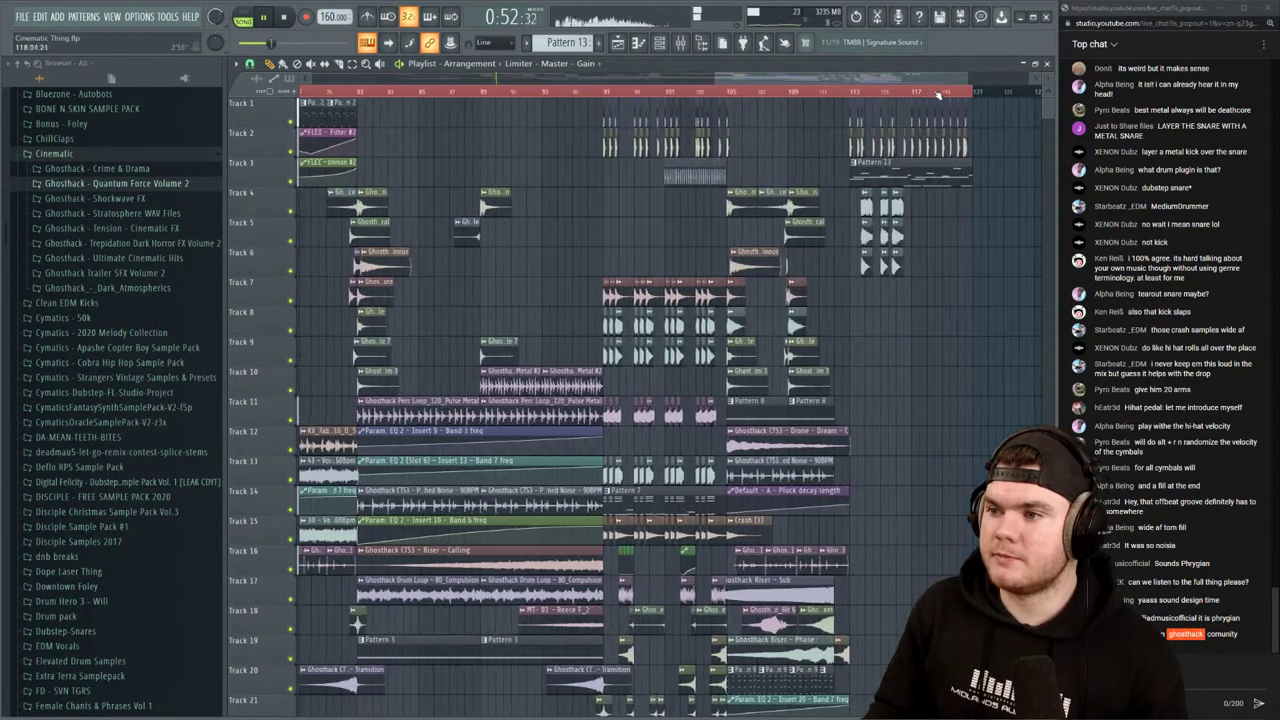
scroll(965, 93, "up", 3)
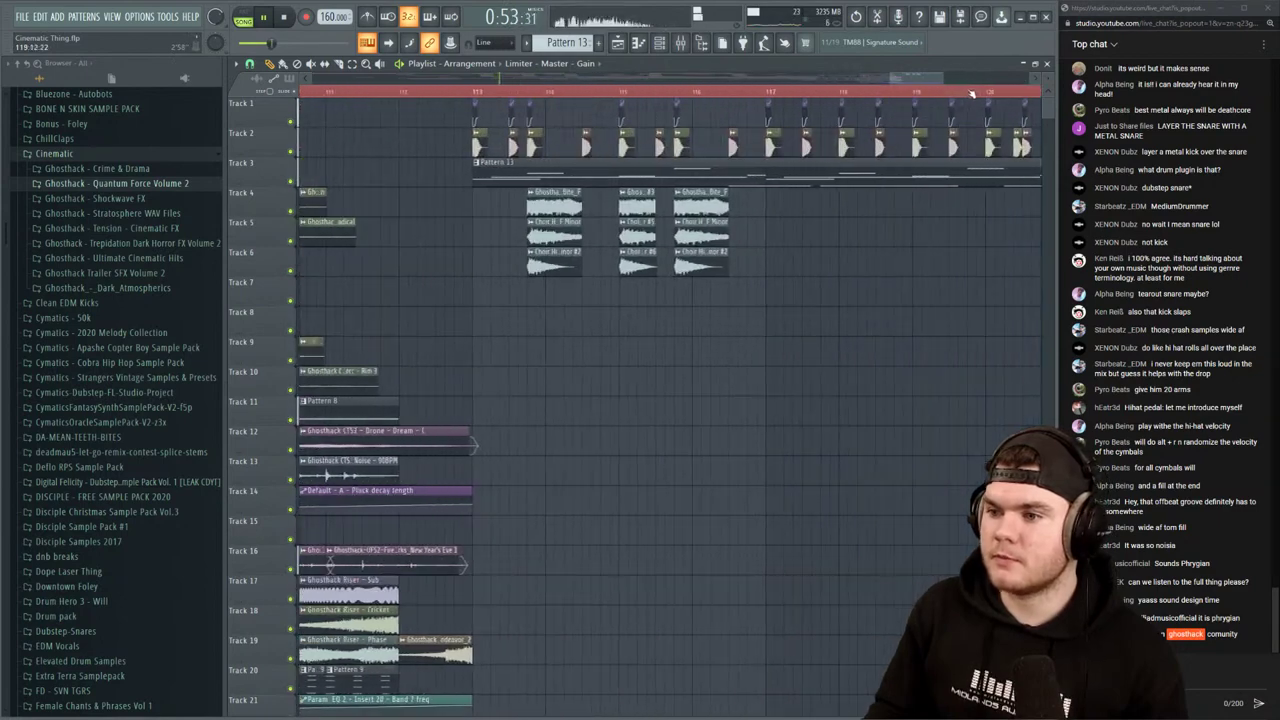
left_click(659, 43)
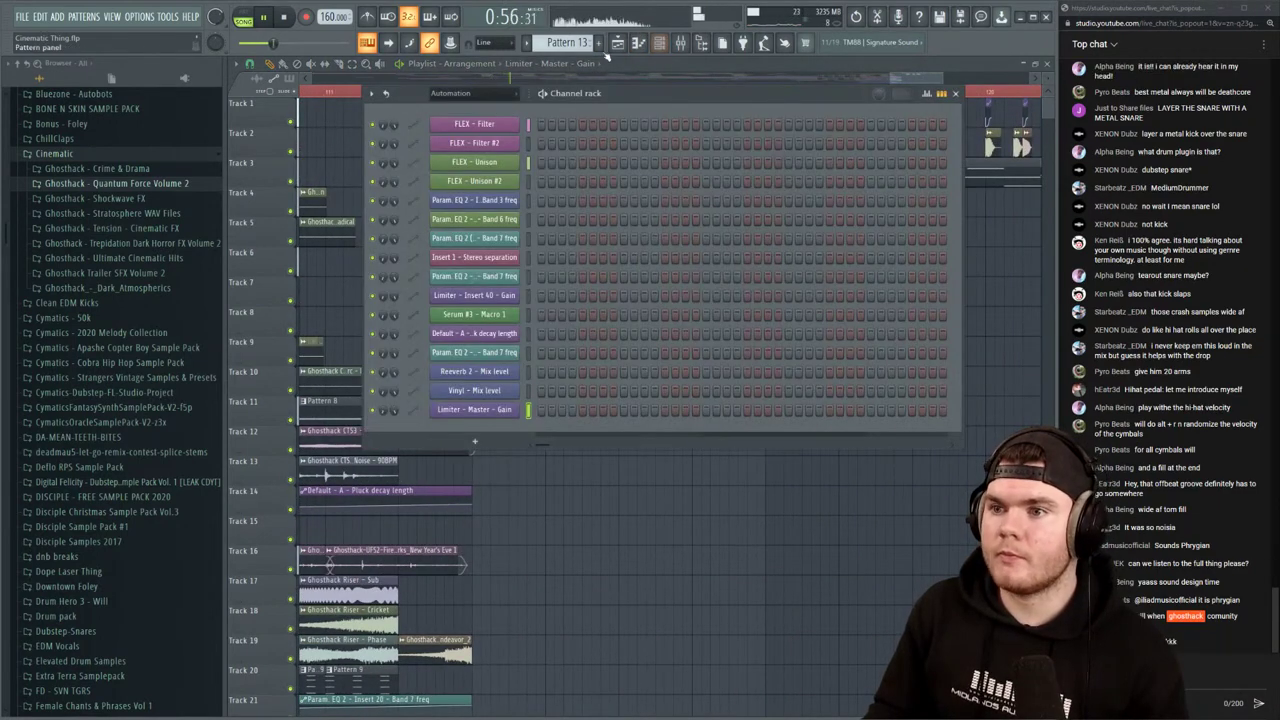
key("F4")
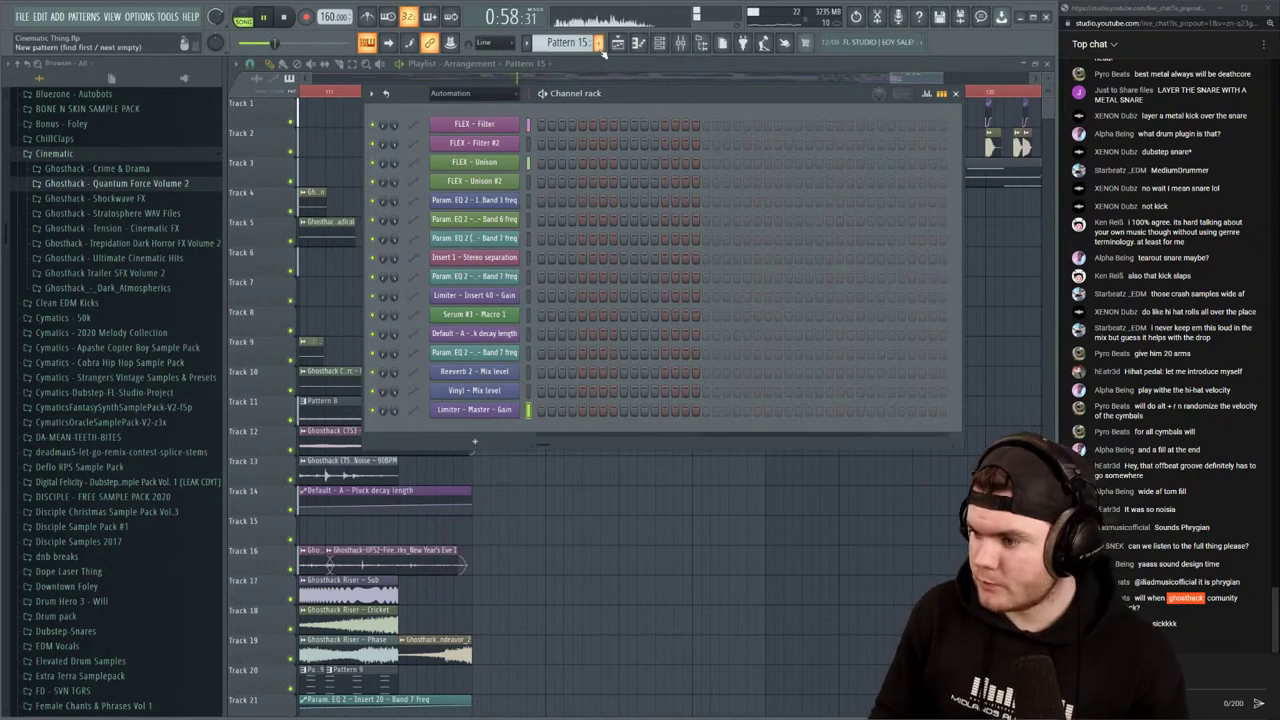
left_click(445, 93)
left_click(448, 146)
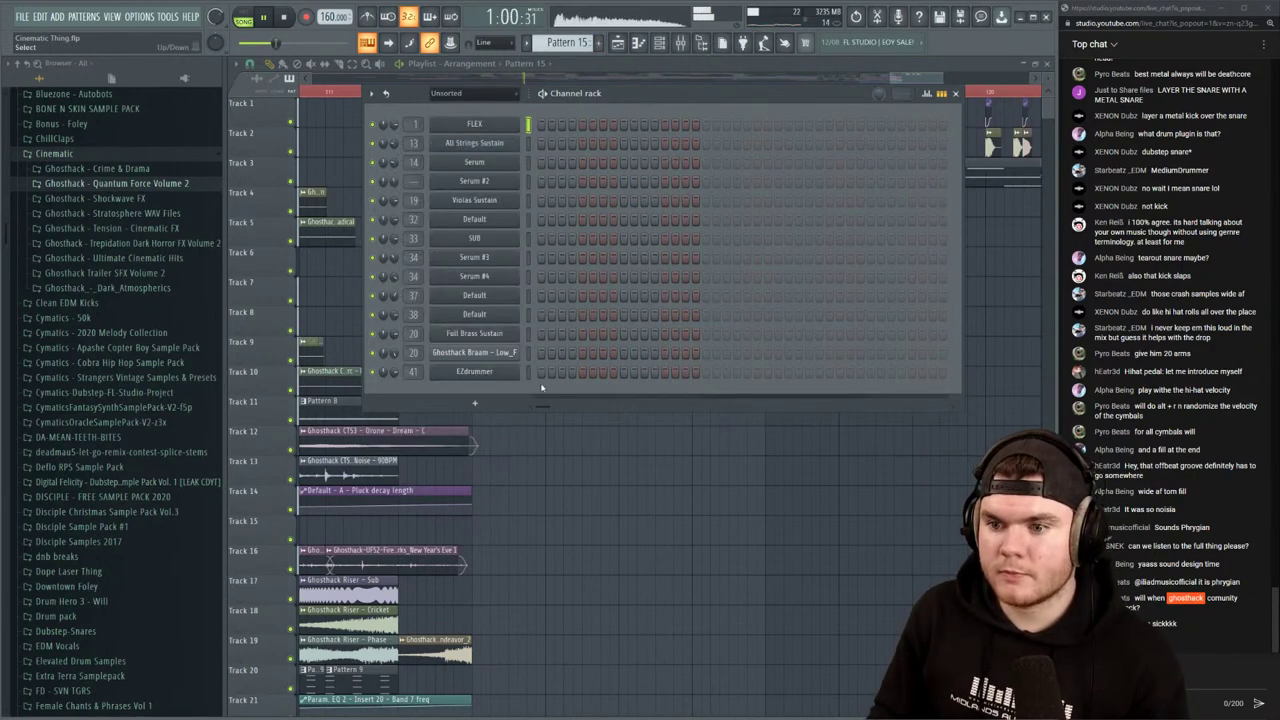
left_click(475, 399)
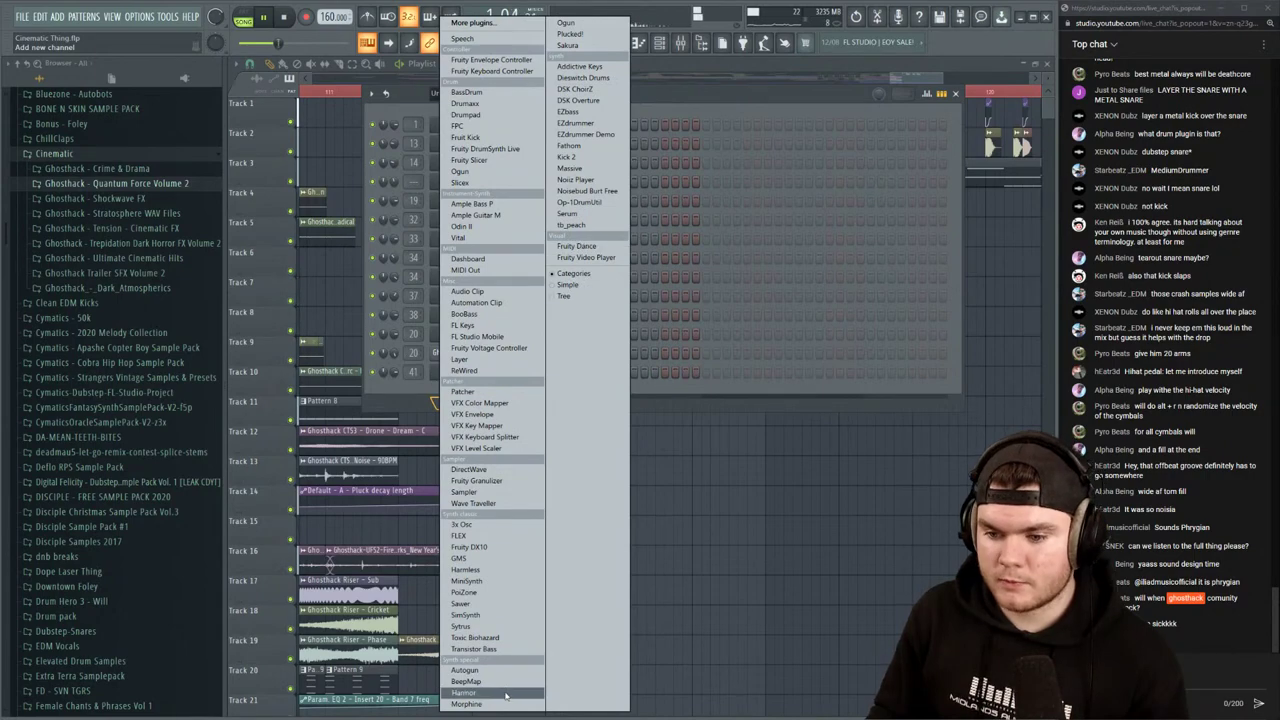
left_click(463, 692)
Look over the whole arrangement during playback, from the upper tracks to the master limiter gain automation and the drop at bar 113
key("F5")
scroll(691, 95, "down", 10)
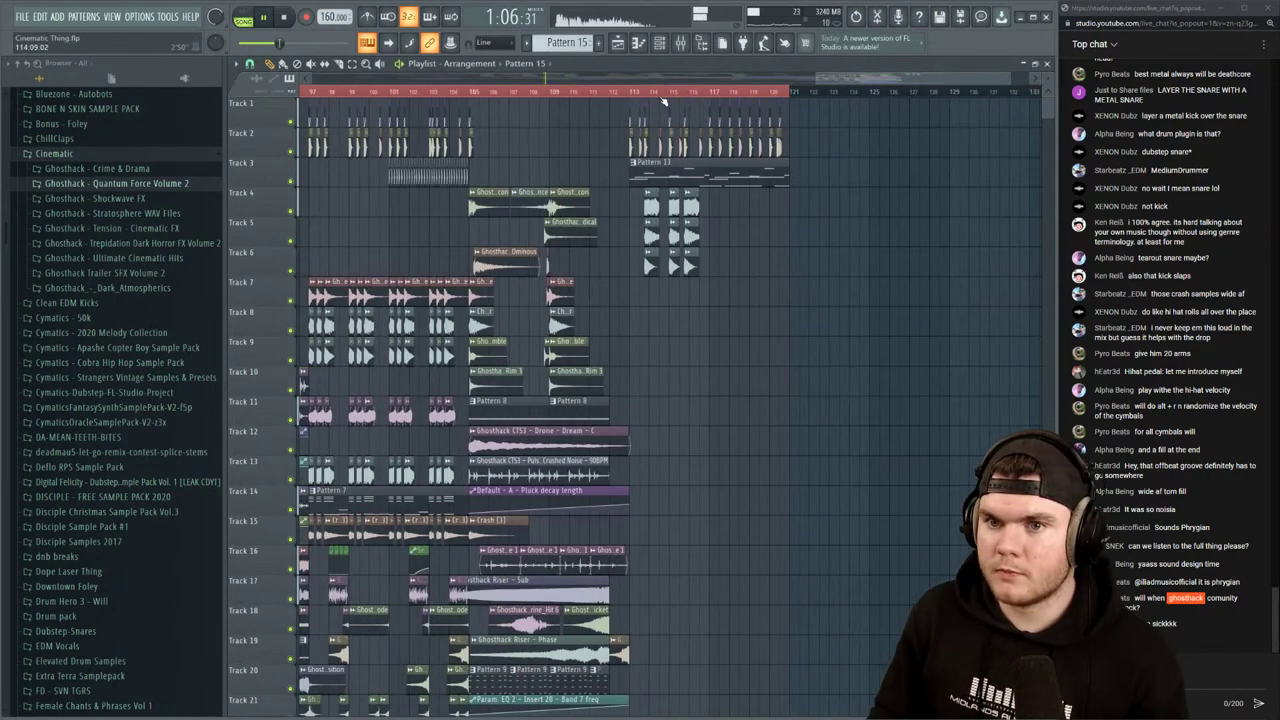
scroll(683, 148, "down", 8)
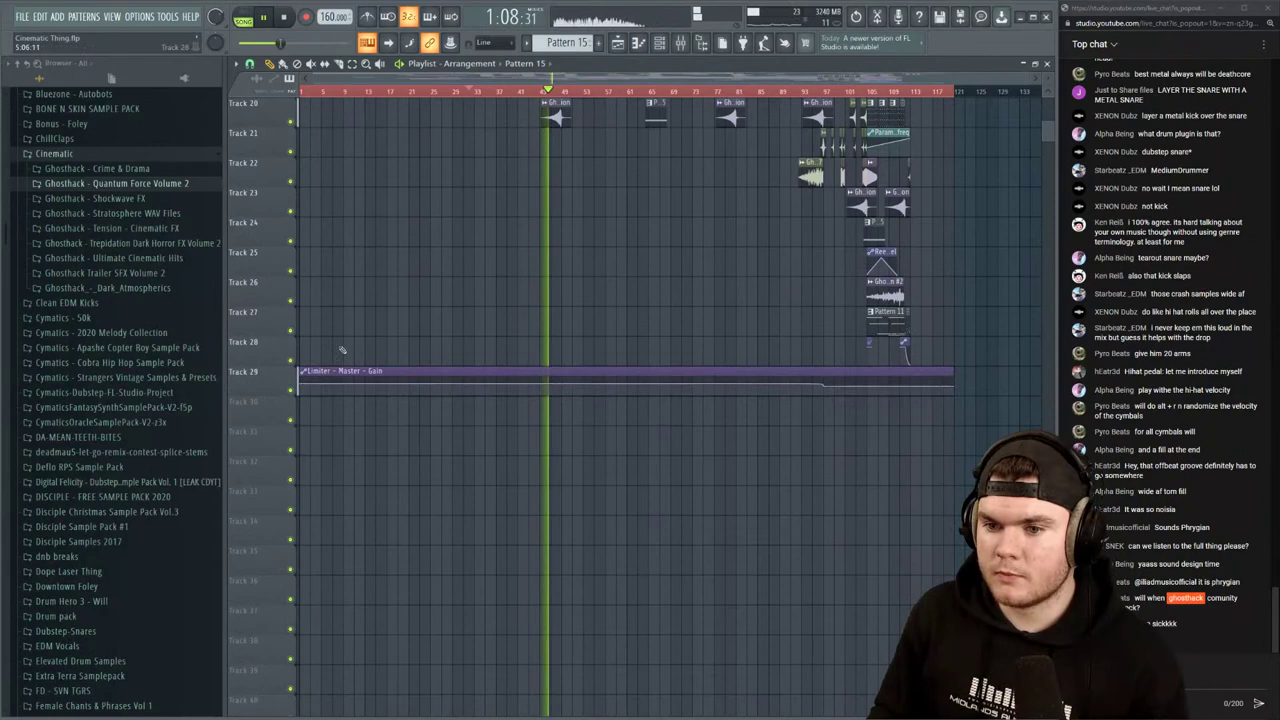
scroll(299, 238, "up", 6)
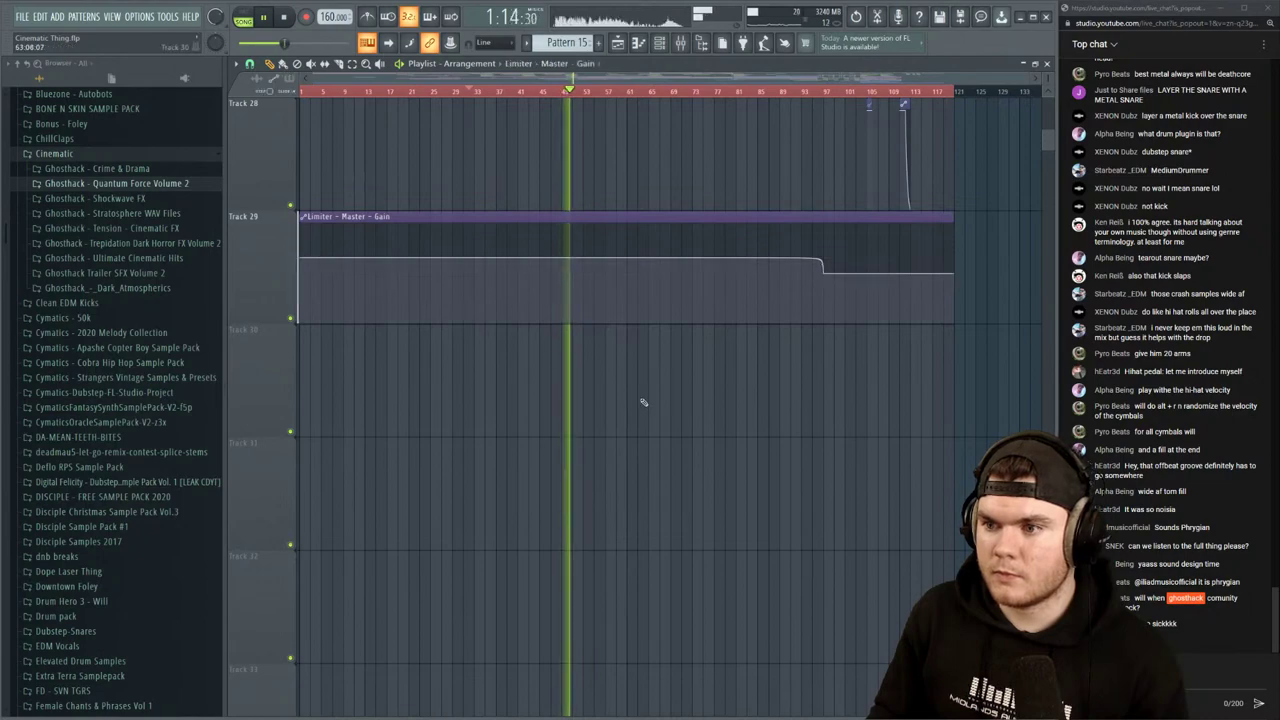
scroll(600, 300, "up", 7)
scroll(672, 408, "up", 6)
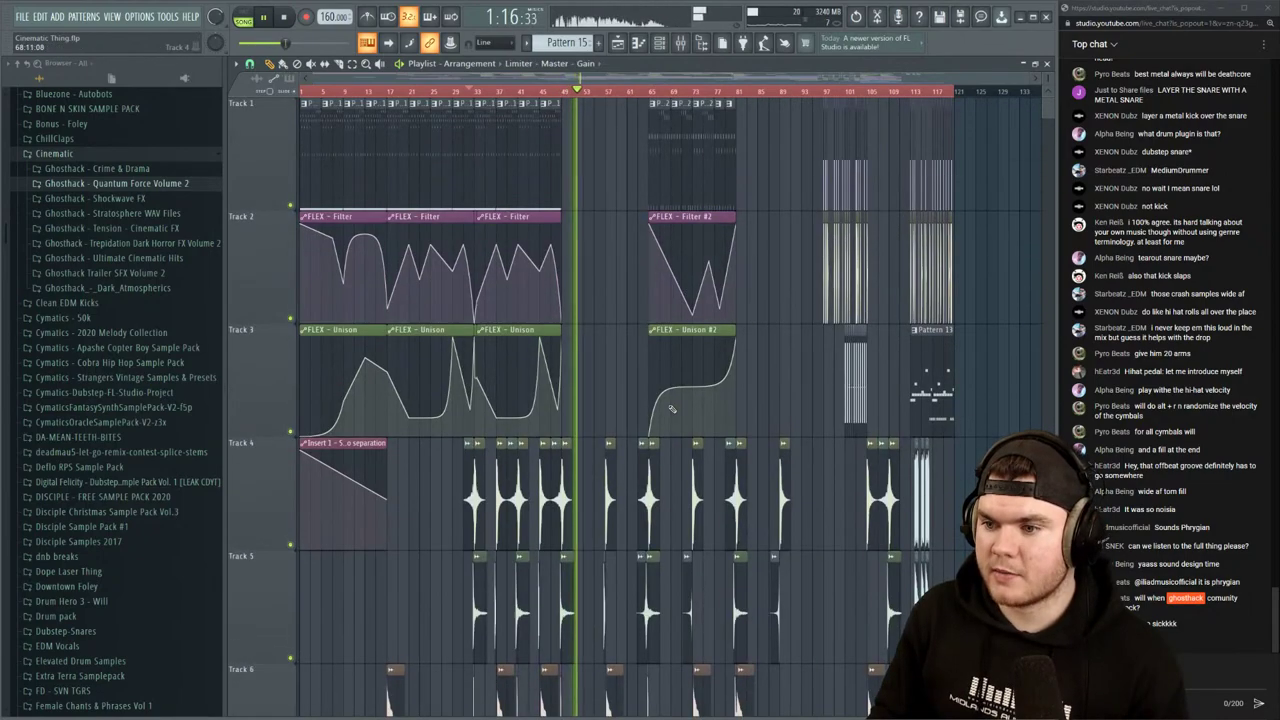
scroll(660, 400, "down", 8)
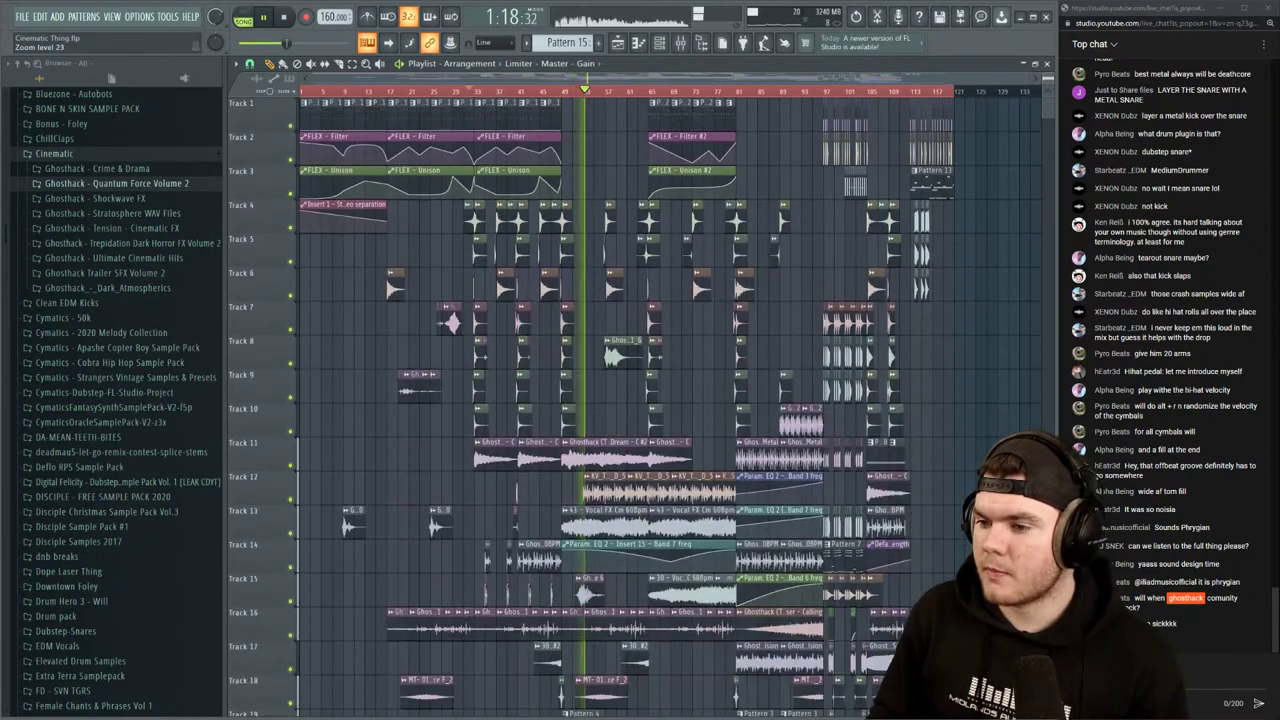
scroll(660, 400, "up", 8)
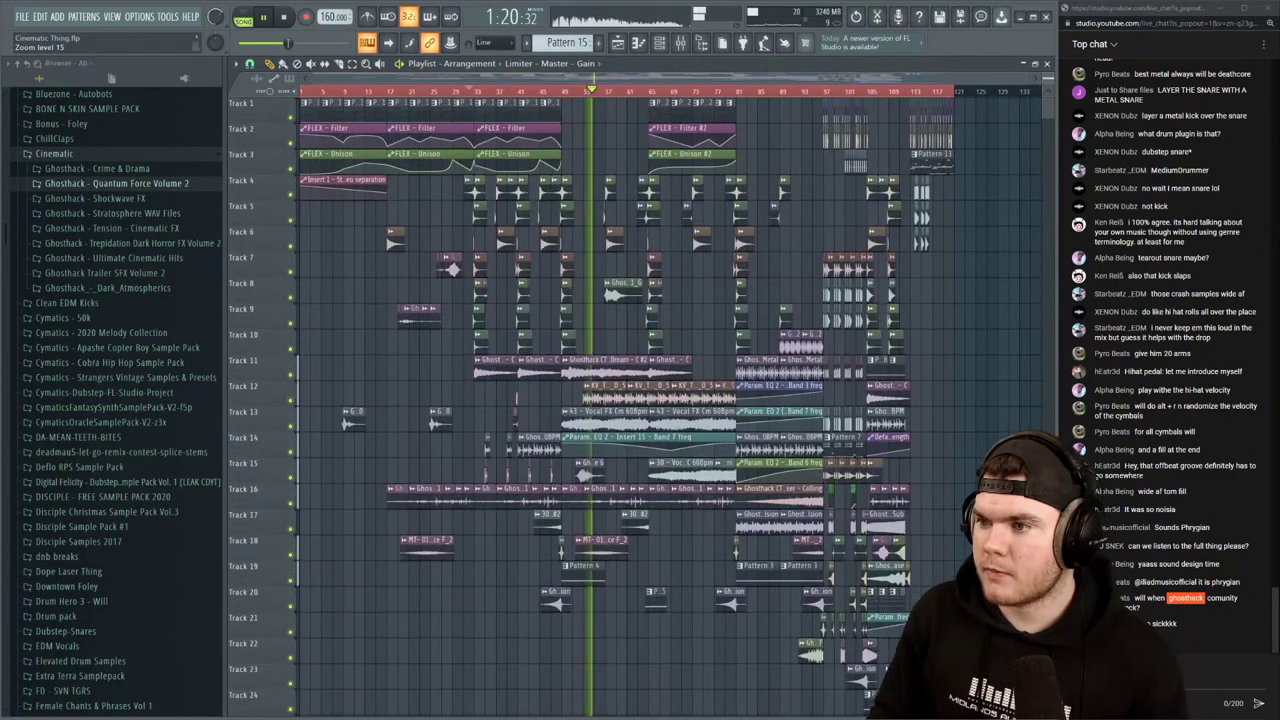
scroll(950, 95, "up", 4)
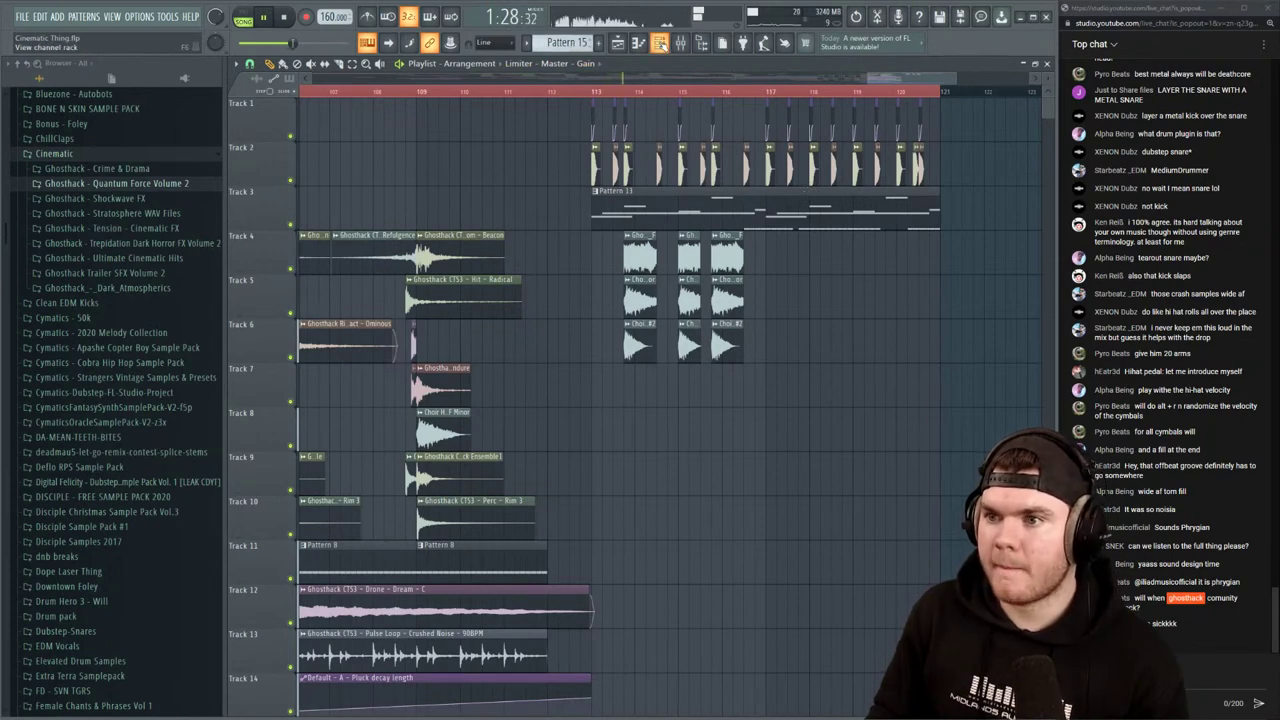
Draw a two-bar E3 note at the start of Harmor's piano roll in Pattern 15 and return to the playlist
left_click(660, 42)
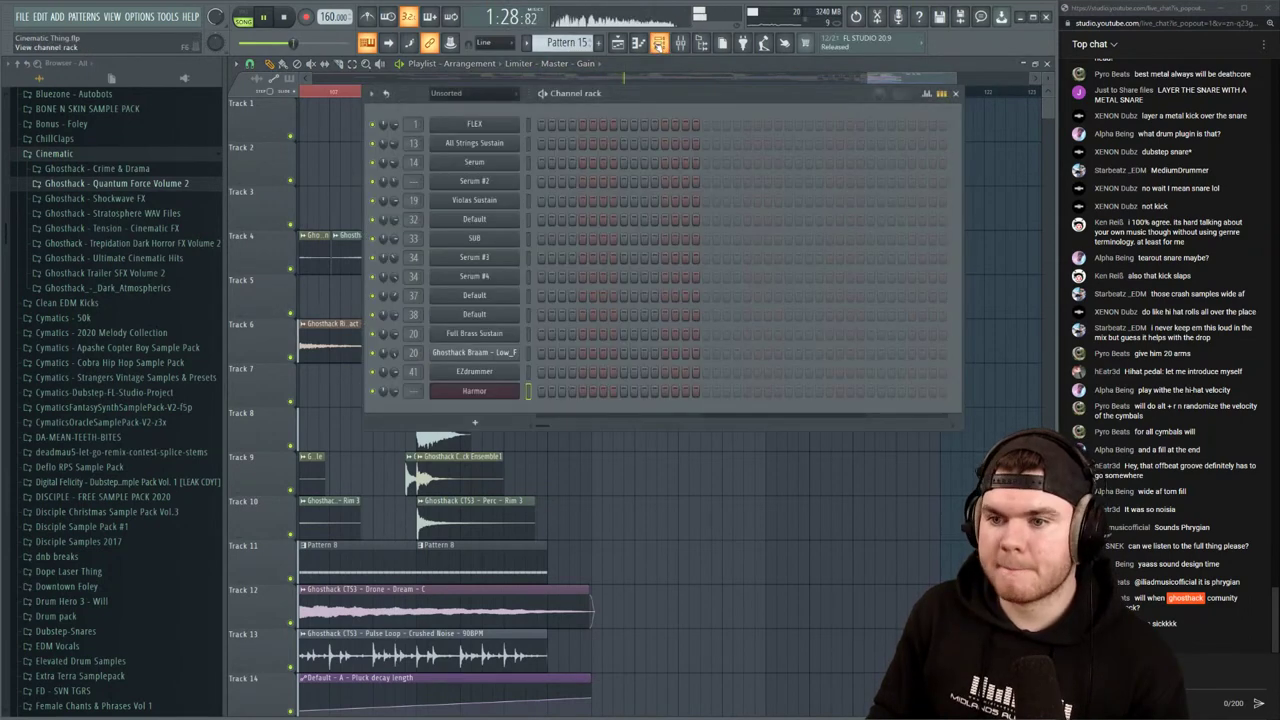
right_click(519, 397)
left_click(530, 392)
scroll(430, 322, "down", 3)
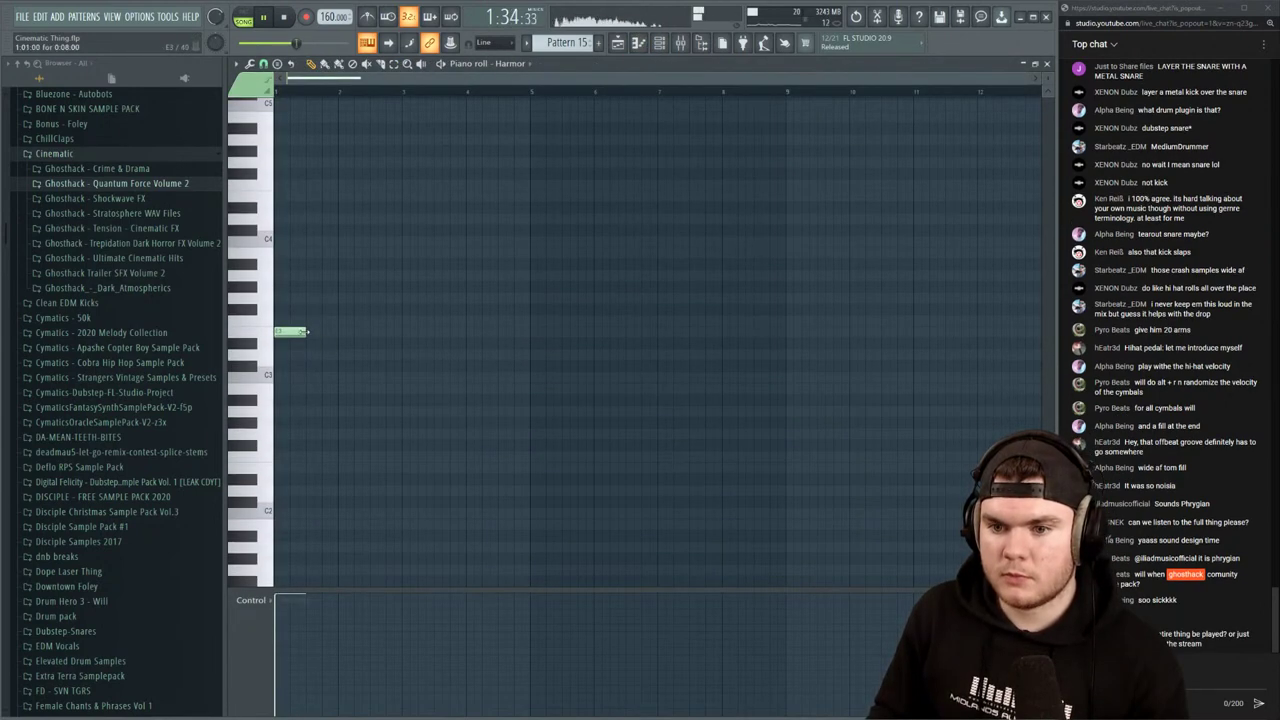
left_click_drag(307, 331, 393, 344)
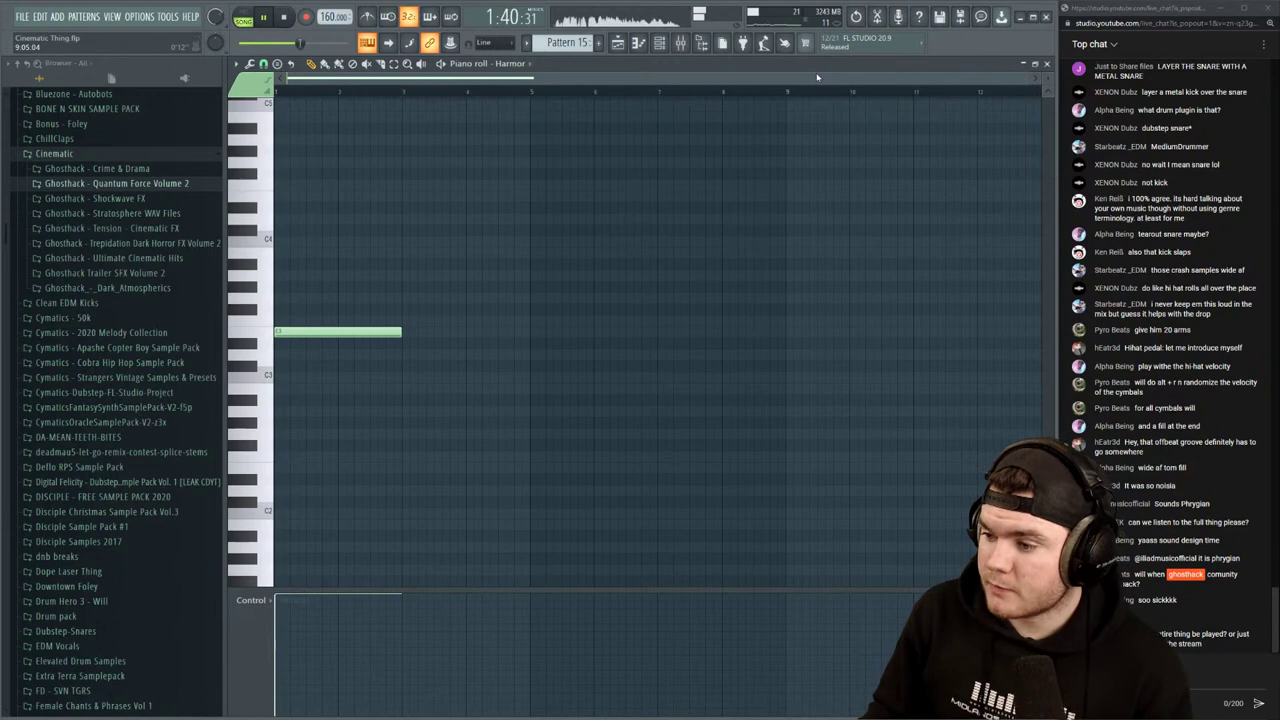
left_click(1047, 65)
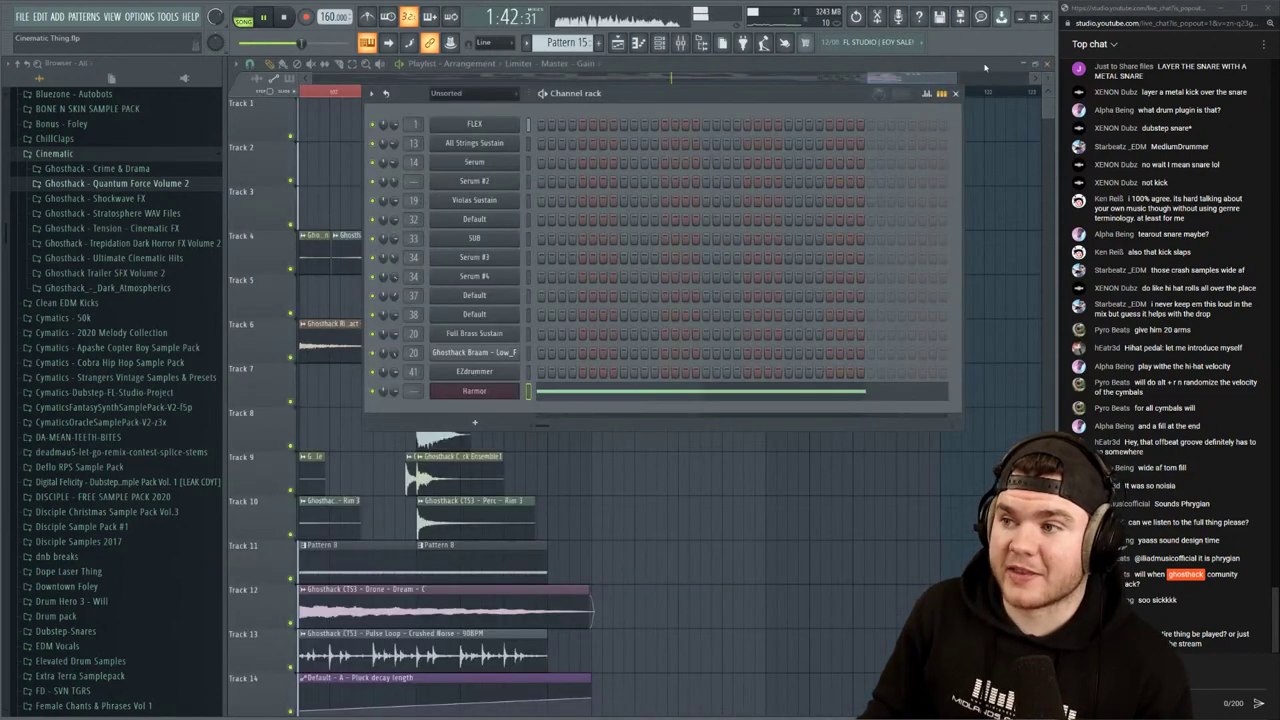
left_click(946, 93)
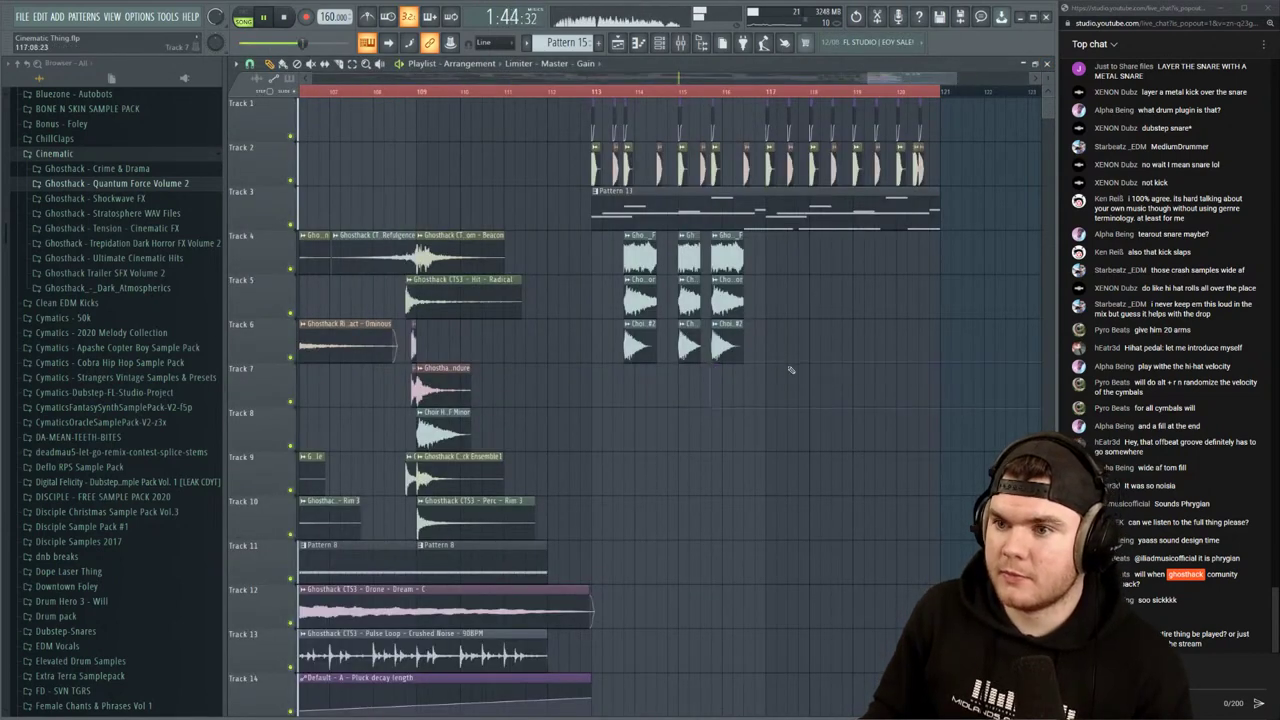
left_click(565, 66)
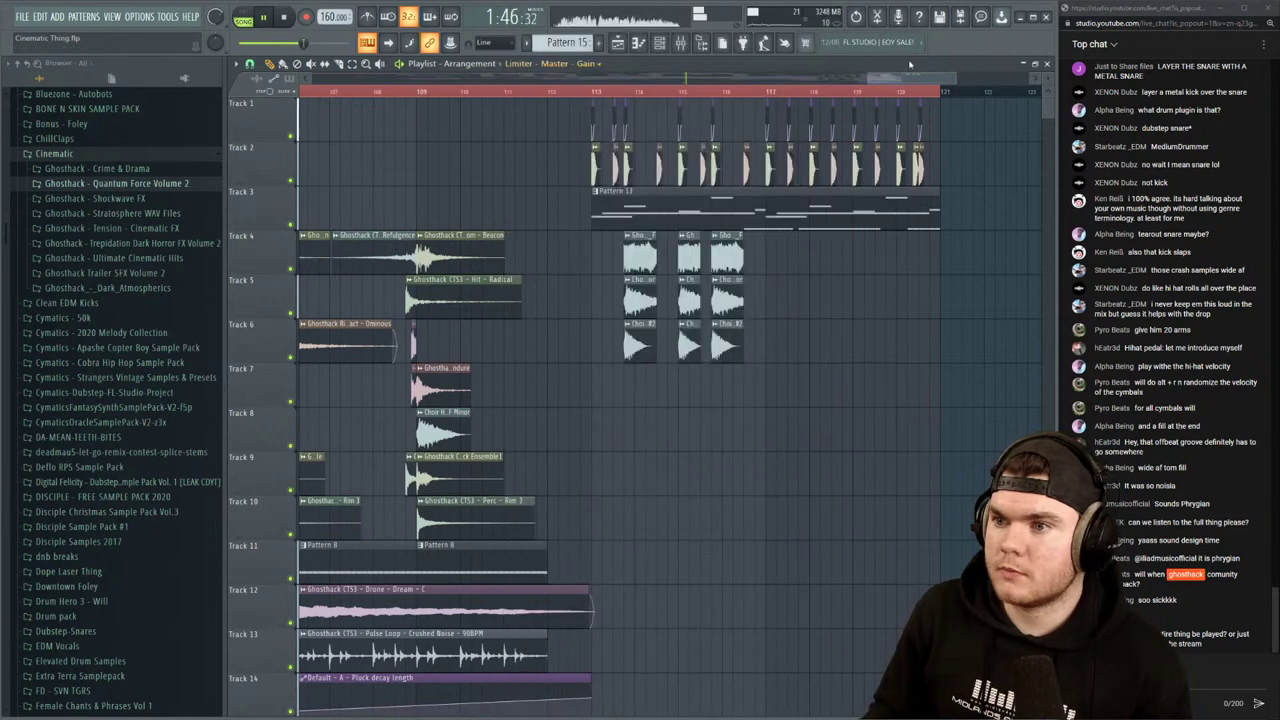
Place Pattern 15 on Track 7 at bar 113 and move its Harmor note to start at bar 2
left_click_drag(669, 397, 636, 392)
scroll(649, 153, "up", 3)
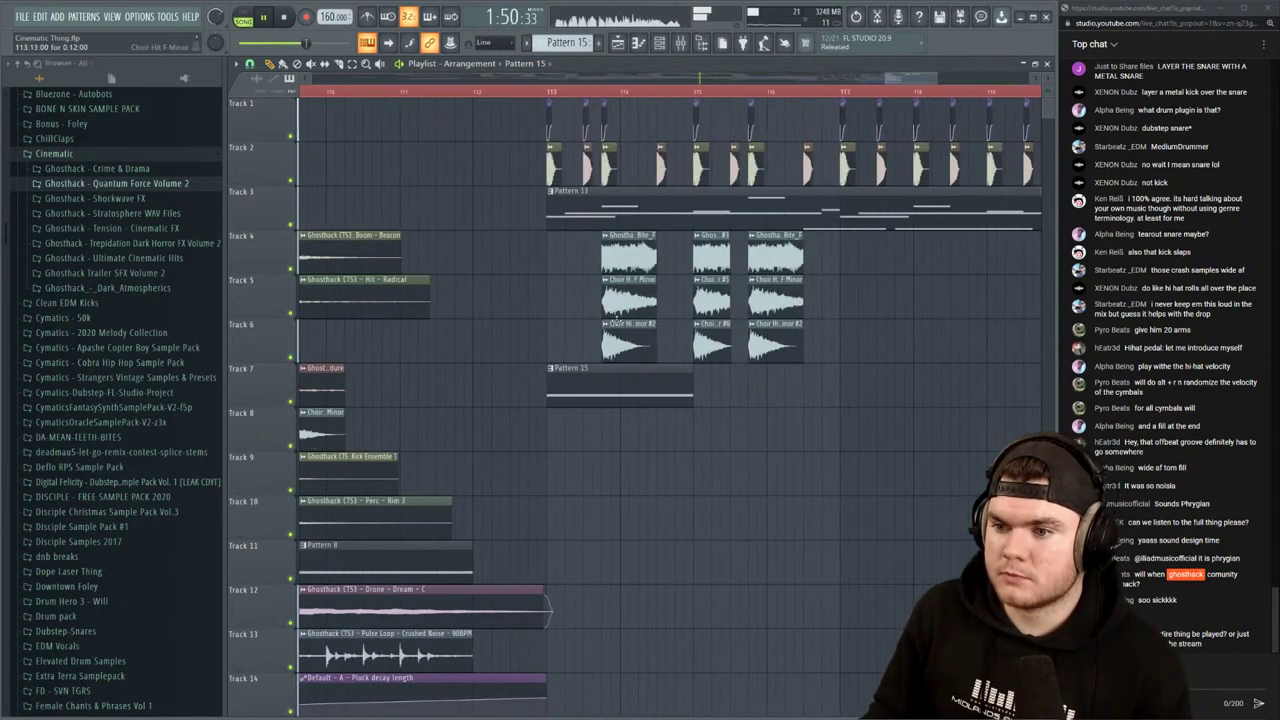
double_click(604, 395)
left_click_drag(338, 332, 410, 331)
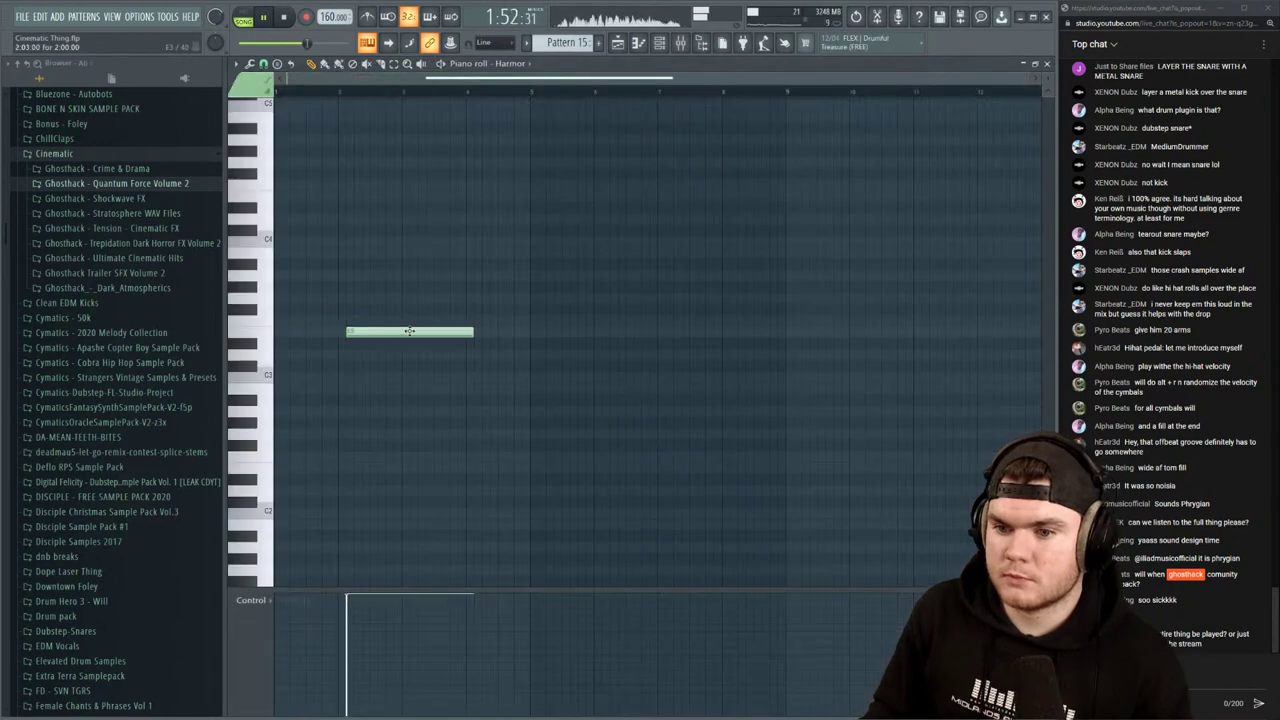
left_click(1040, 64)
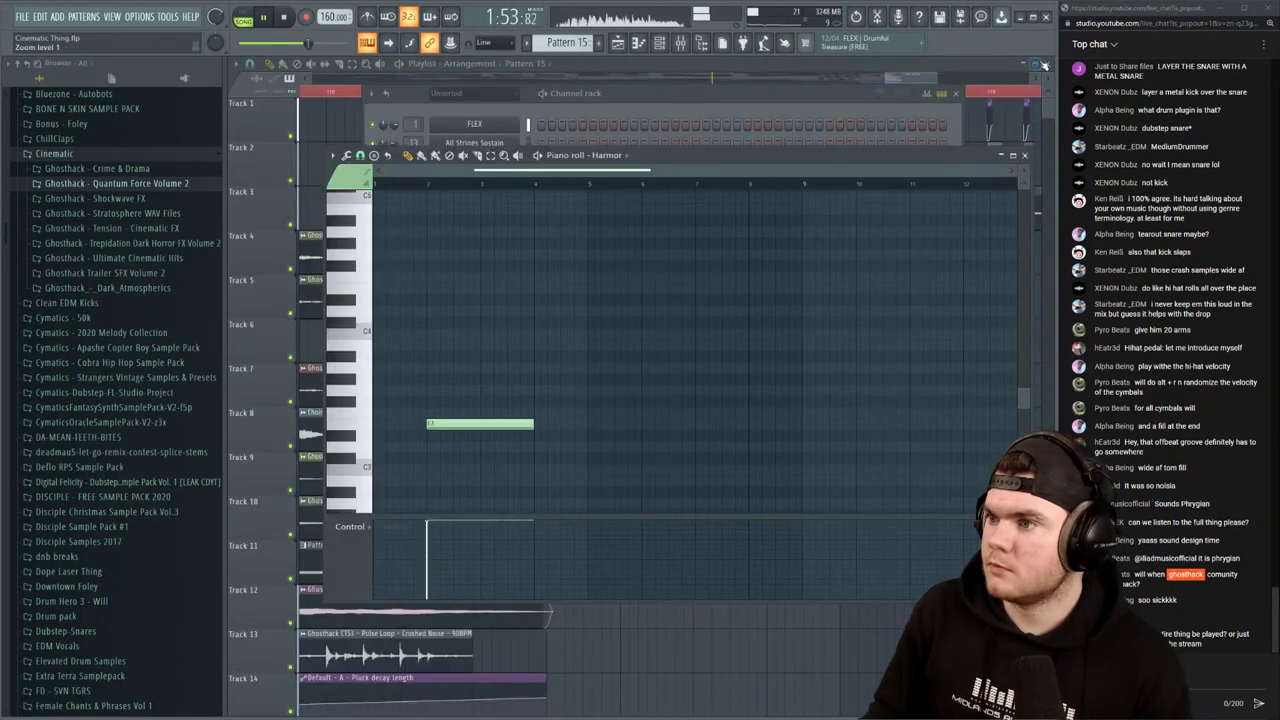
left_click(1025, 156)
left_click(955, 93)
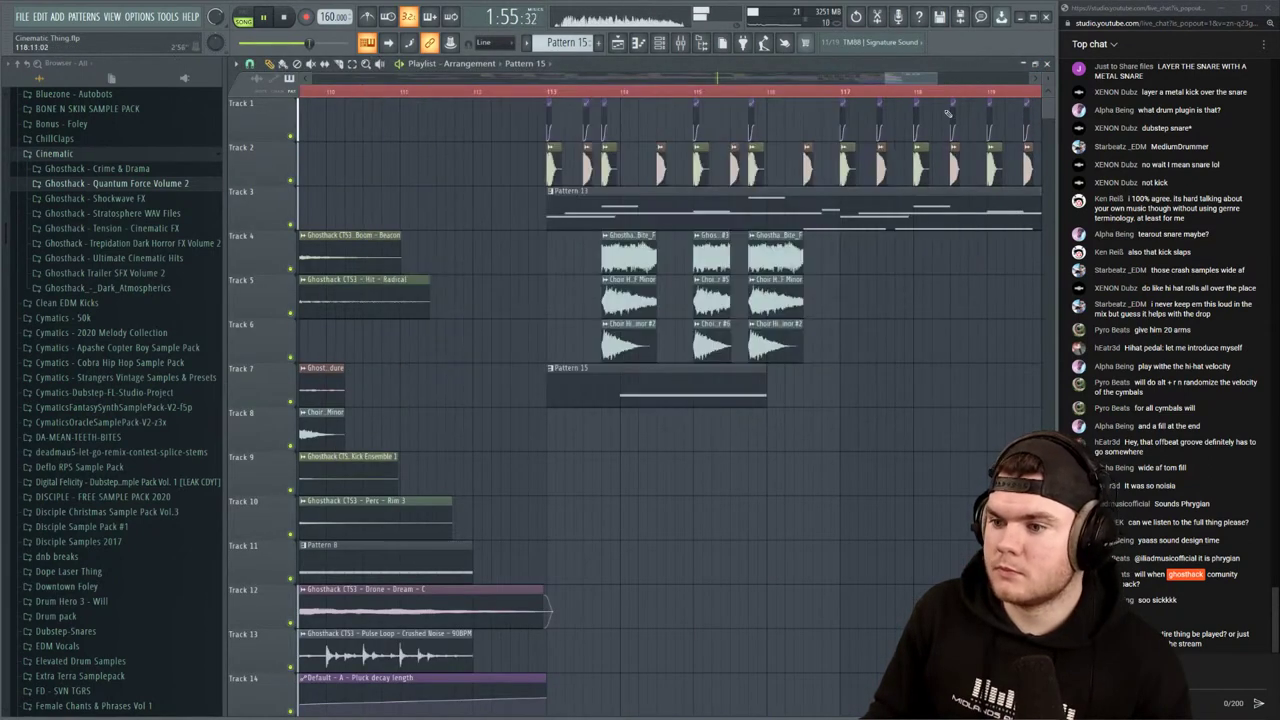
Shift Pattern 15's E3 note earlier to 1:13:00 and shorten it to 0:12:00, matching the first choir hit
double_click(622, 403)
left_click_drag(657, 174, 598, 176)
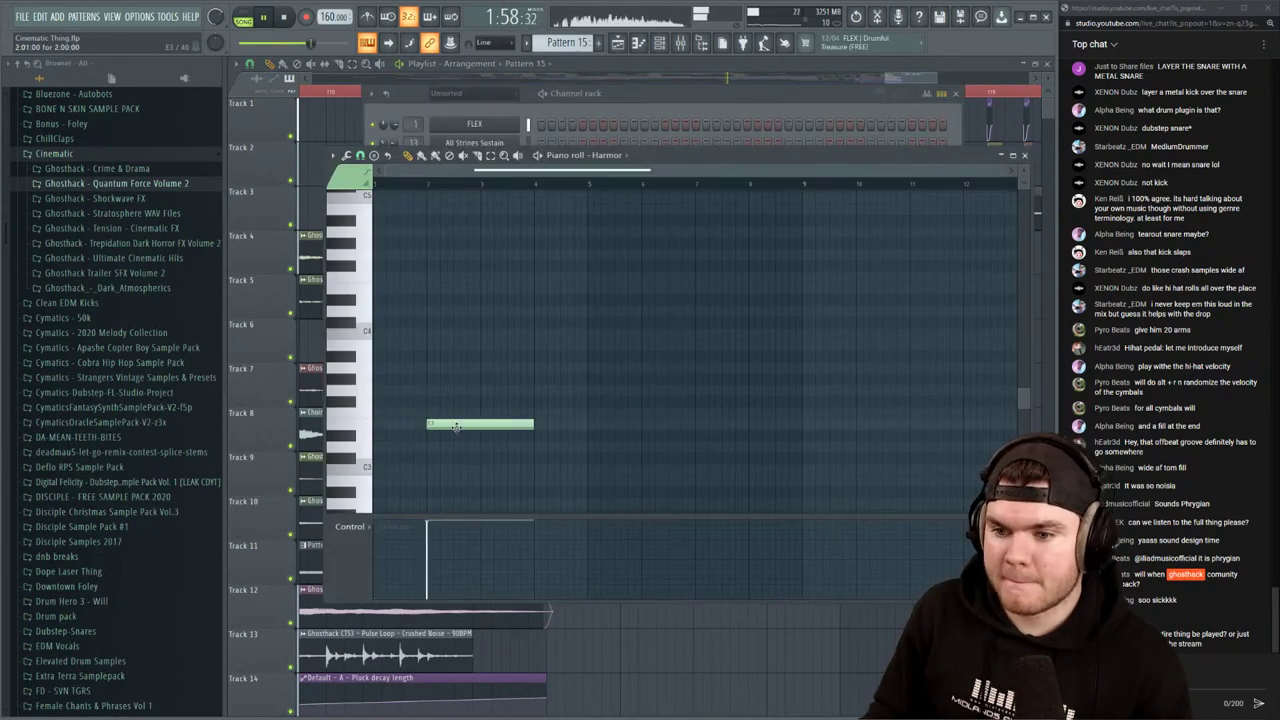
left_click_drag(475, 428, 453, 430)
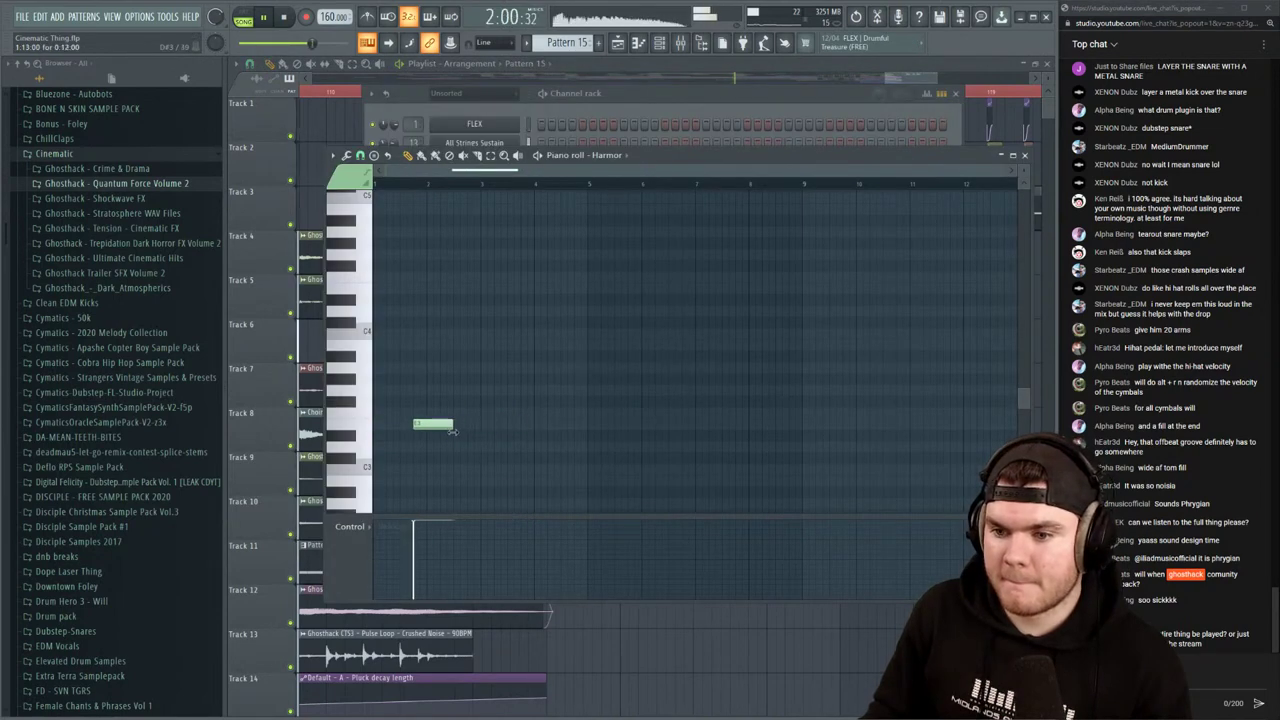
left_click(691, 77)
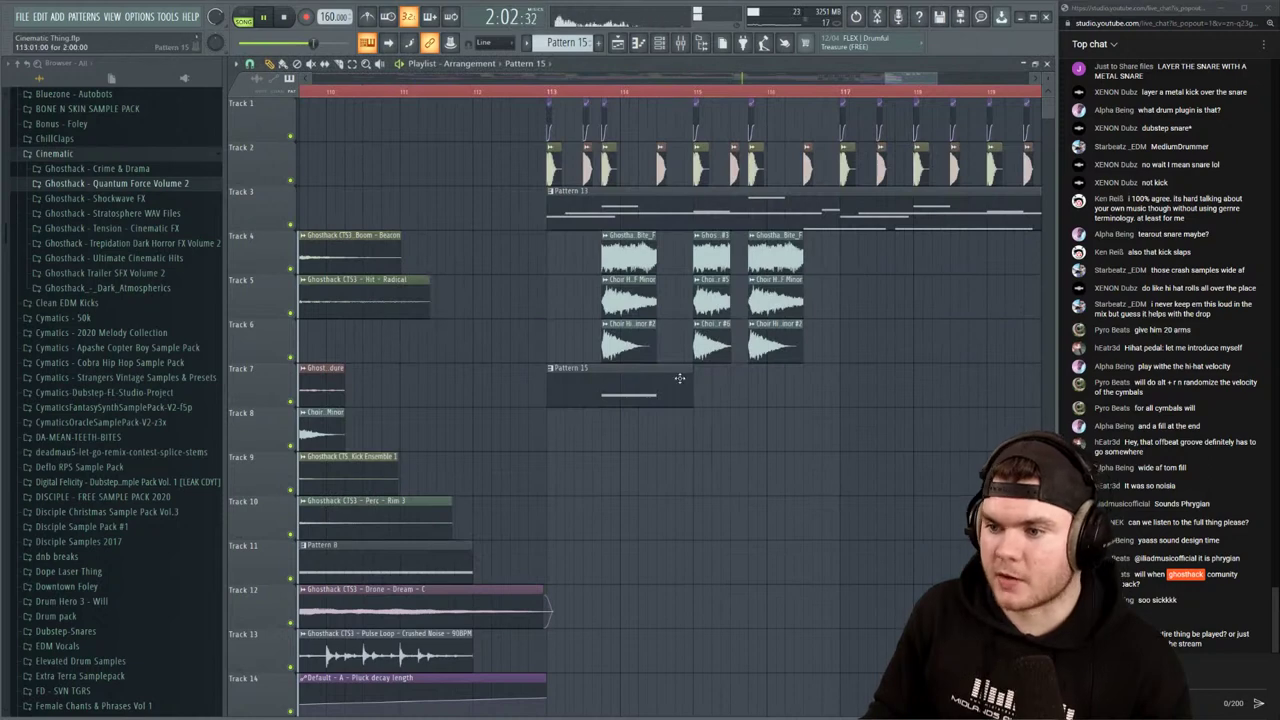
Extend the Pattern 15 clip to four bars and add a short F3 note and a second E3 note to it
left_click_drag(699, 374, 796, 369)
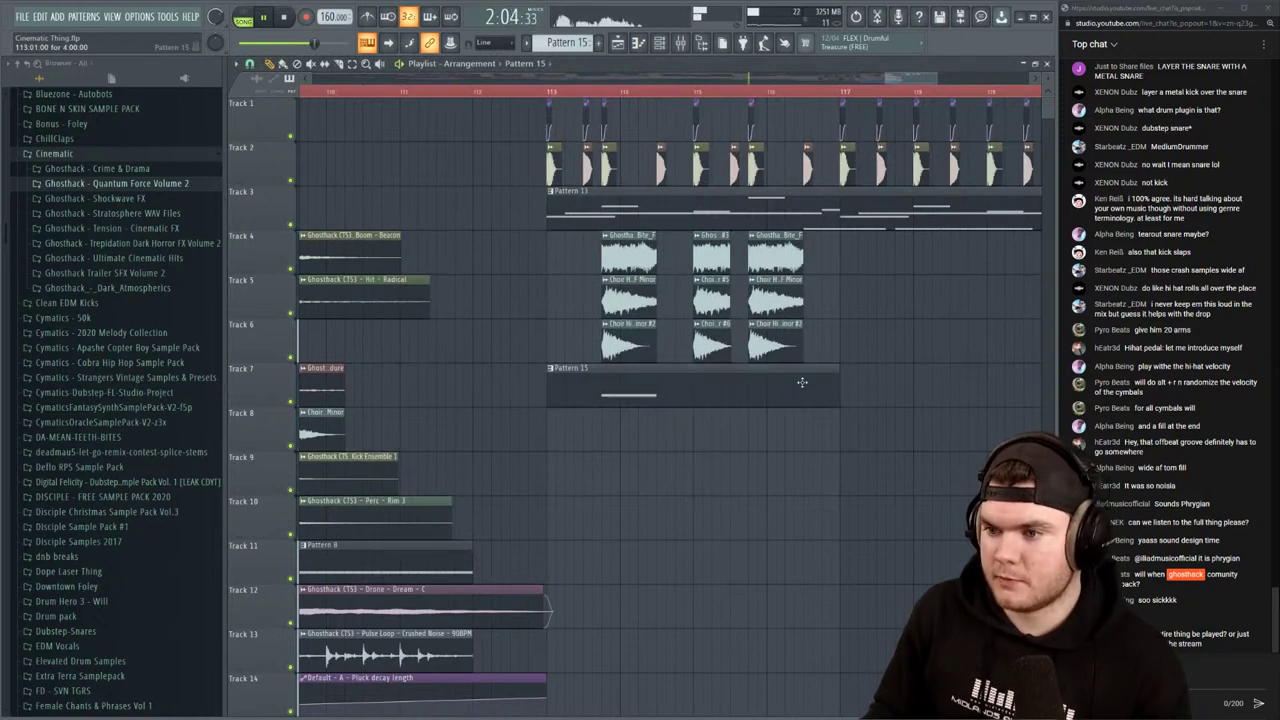
double_click(802, 382)
left_click(418, 423)
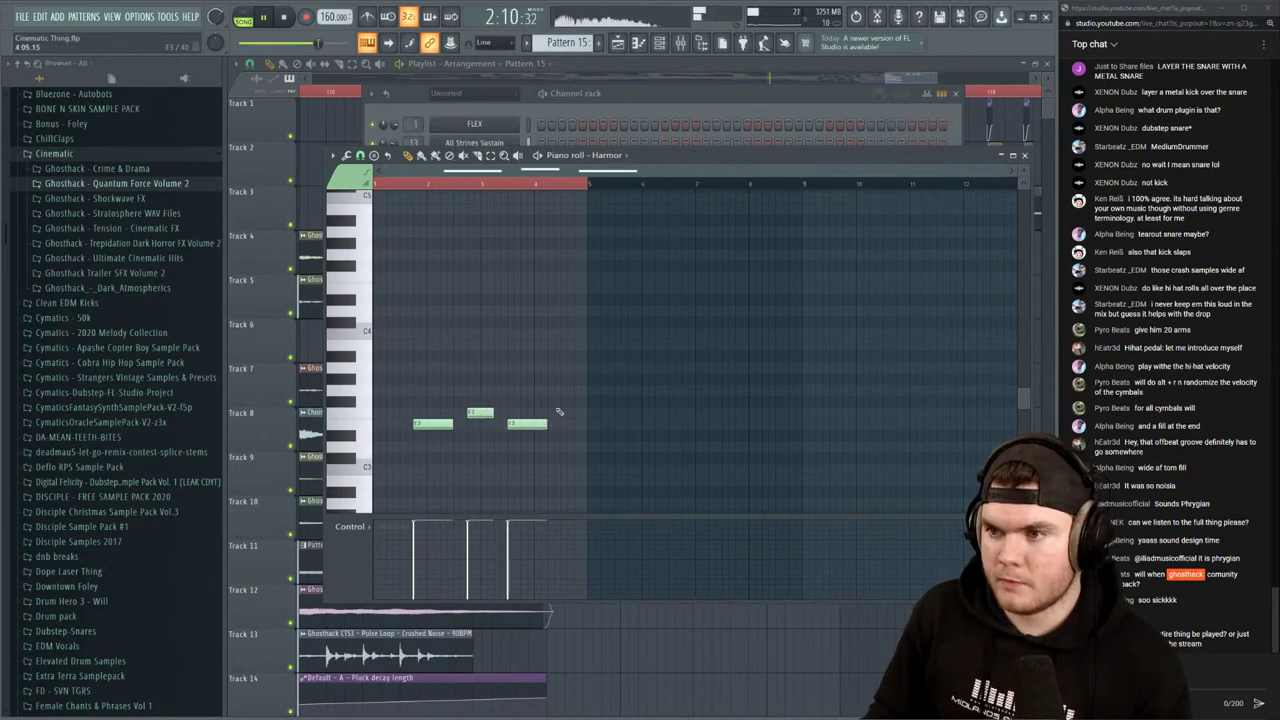
left_click(754, 79)
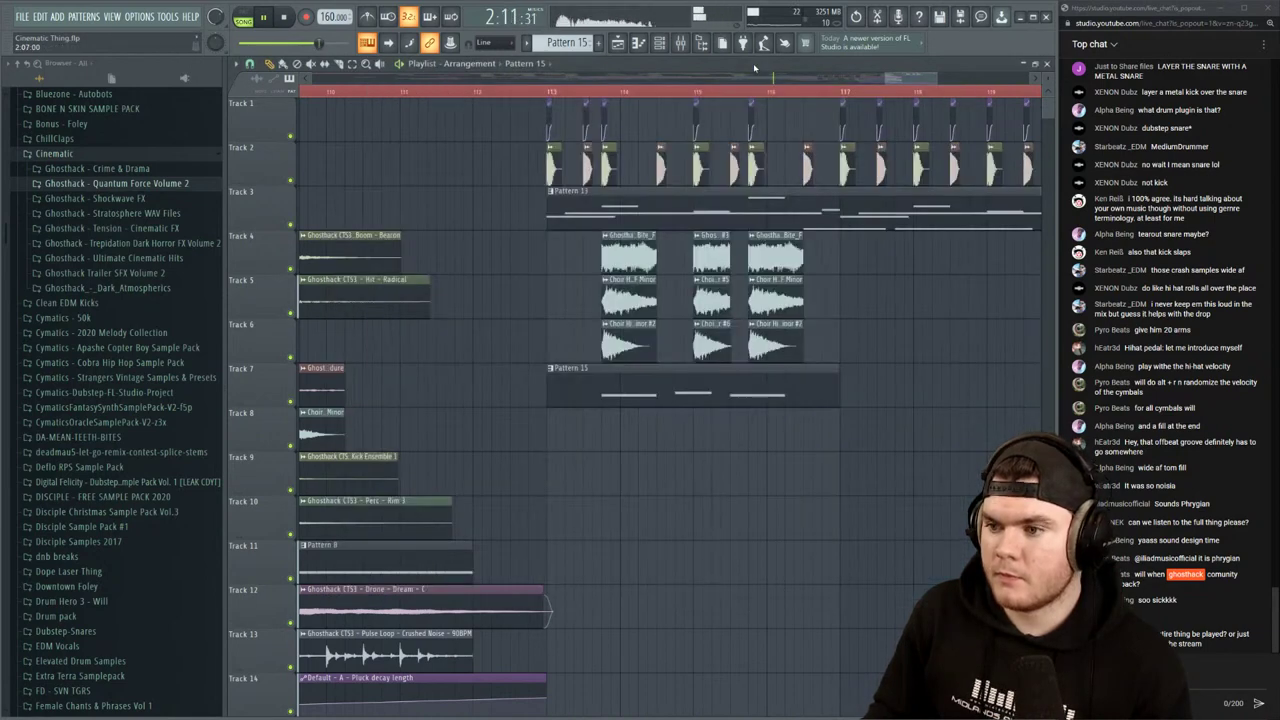
Move Pattern 15's second and third notes one beat later to line up with the choir hits
double_click(748, 400)
scroll(617, 173, "up", 3)
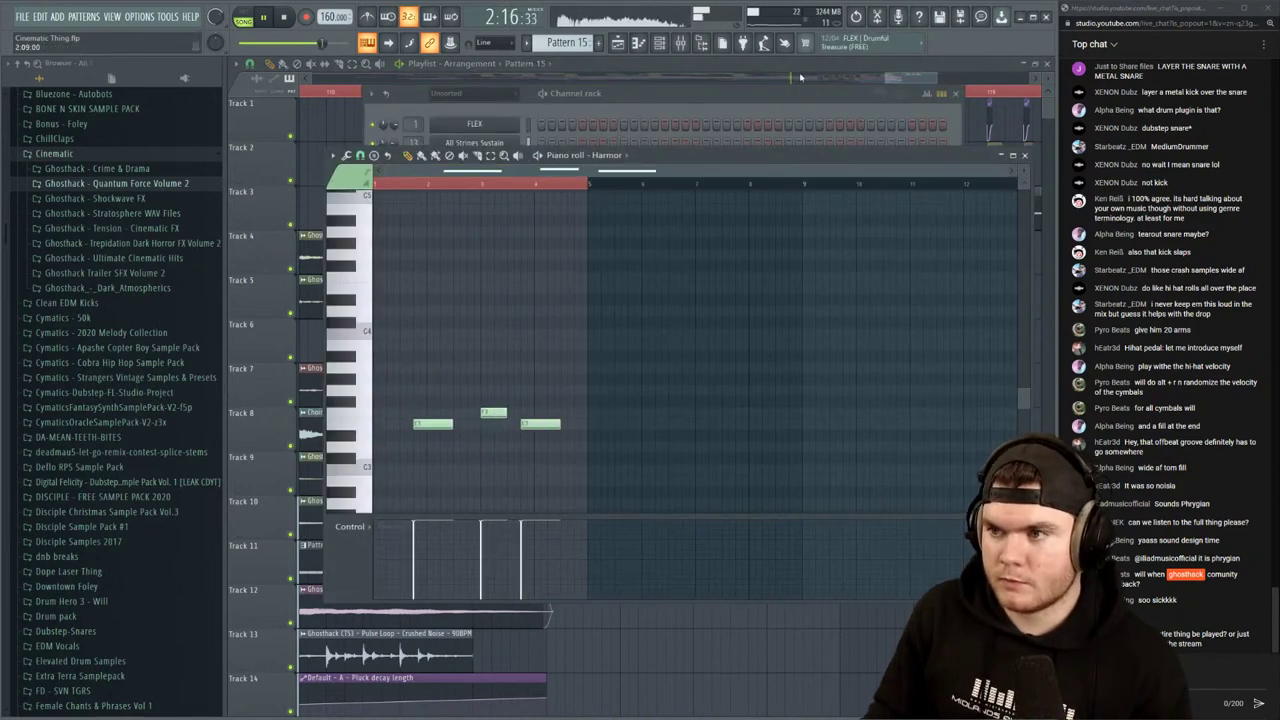
left_click(800, 77)
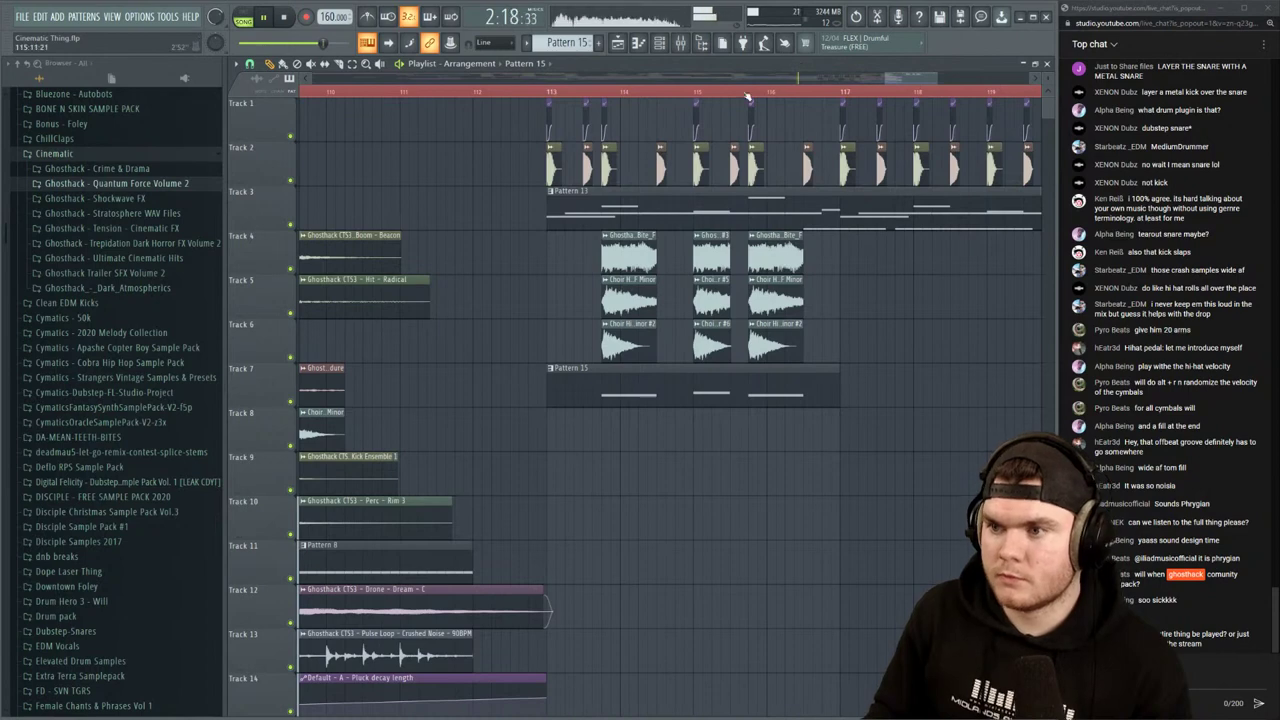
Transpose all three Harmor notes of Pattern 15 up one octave in the piano roll
scroll(748, 96, "down", 4)
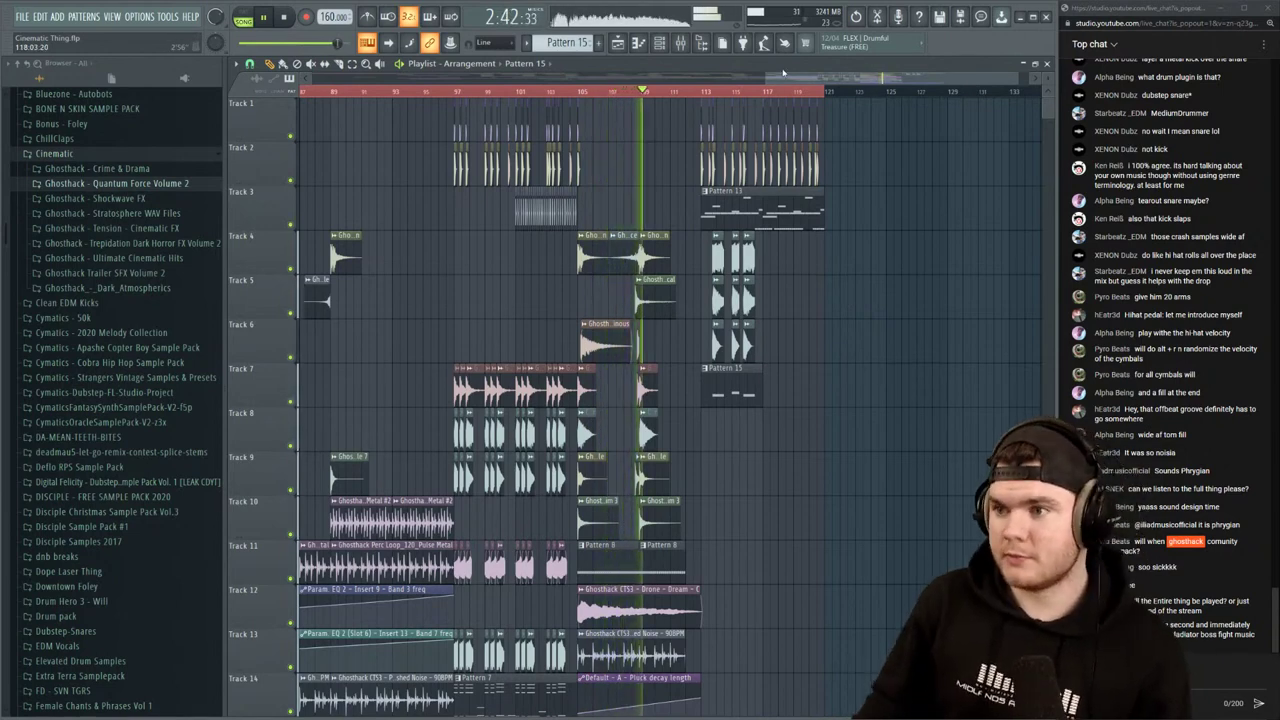
scroll(797, 95, "up", 3)
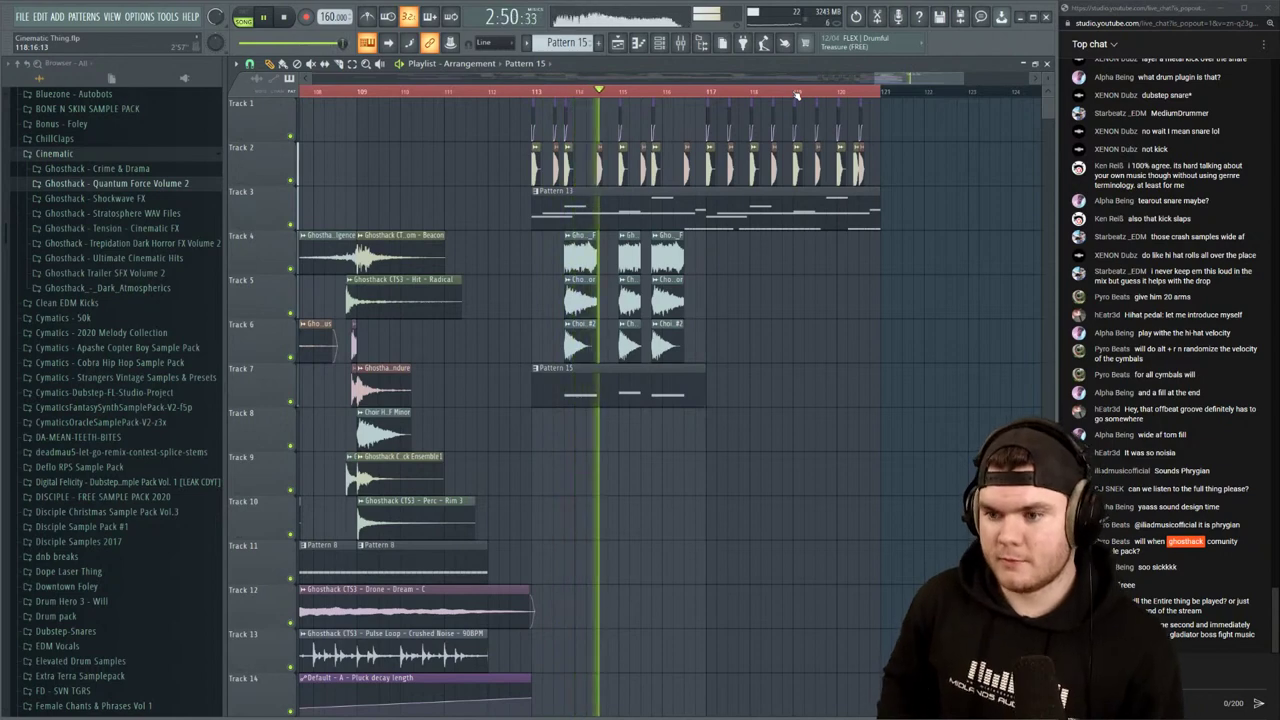
key("F7")
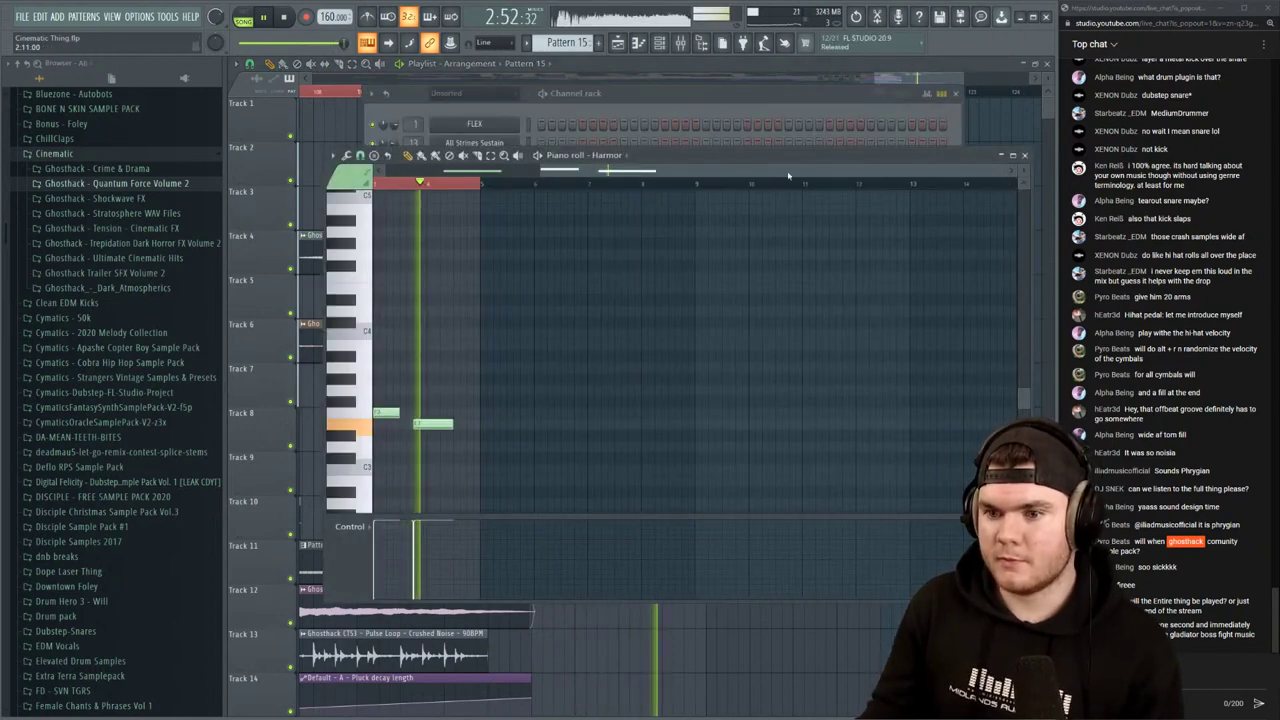
left_click(1024, 155)
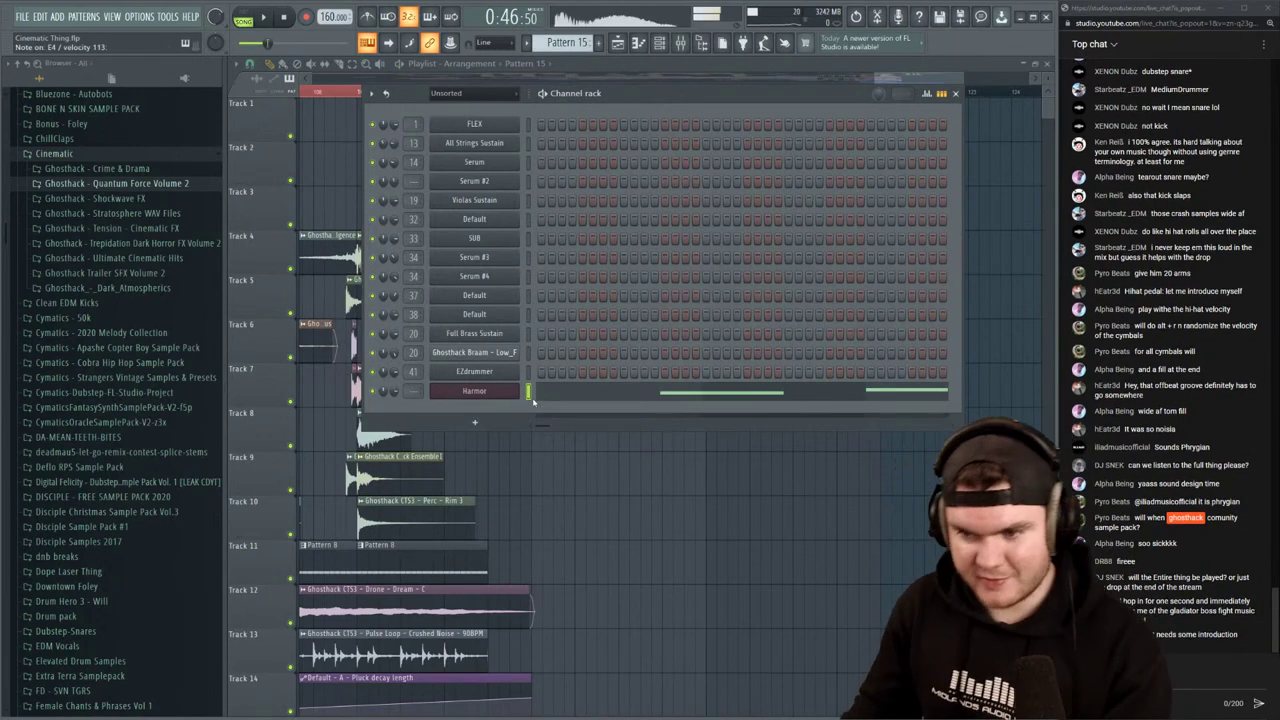
left_click(533, 400)
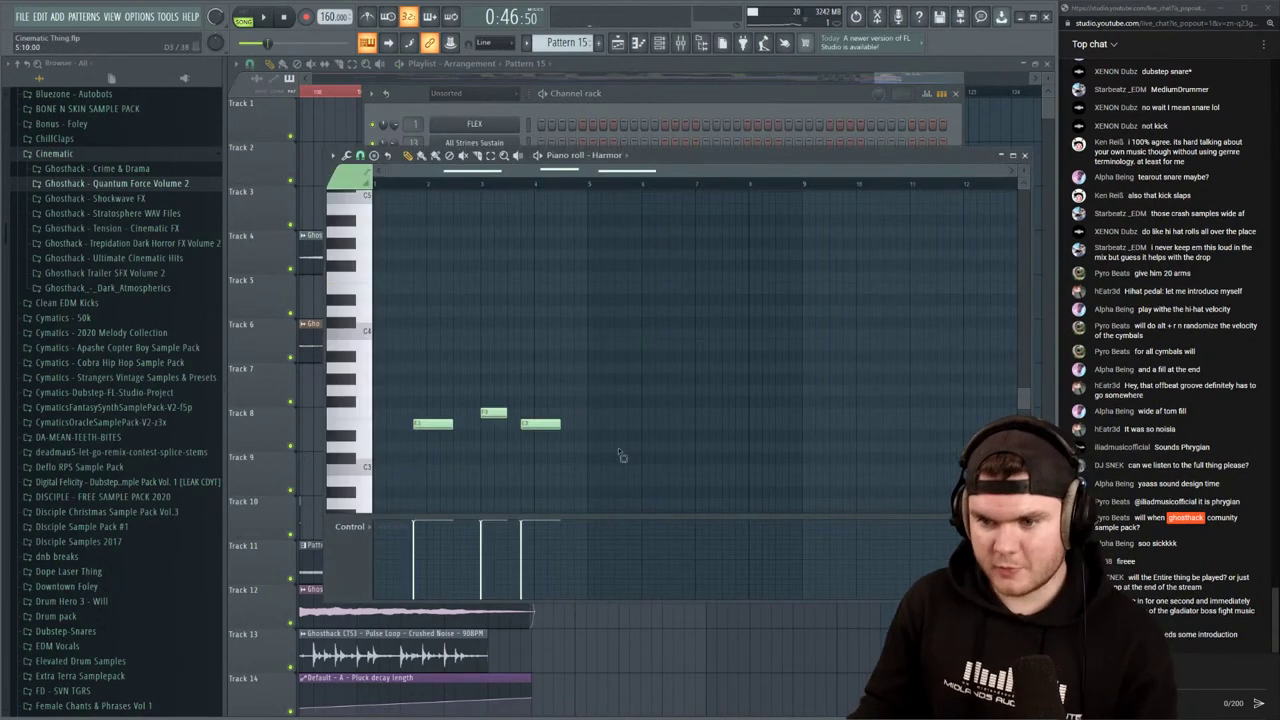
left_click_drag(620, 458, 377, 363)
key("ctrl+Up")
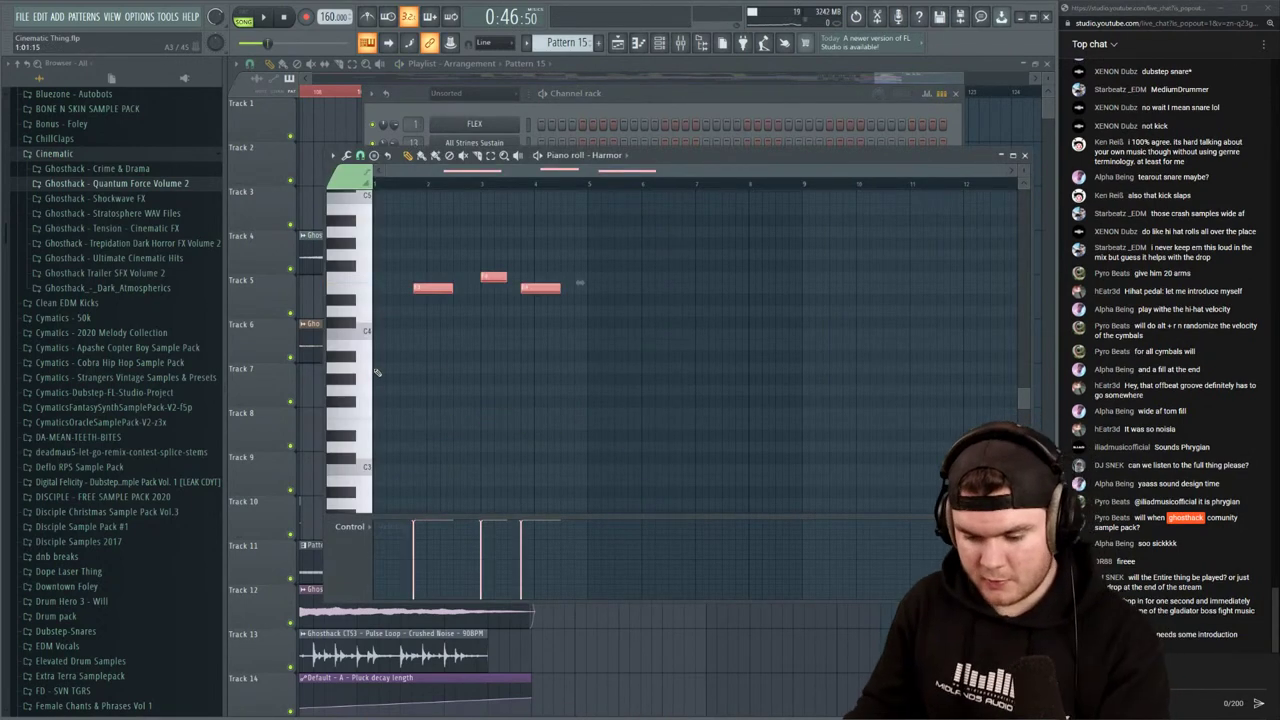
left_click(1024, 155)
Open the Harmor synth and load its Default preset
left_click(486, 393)
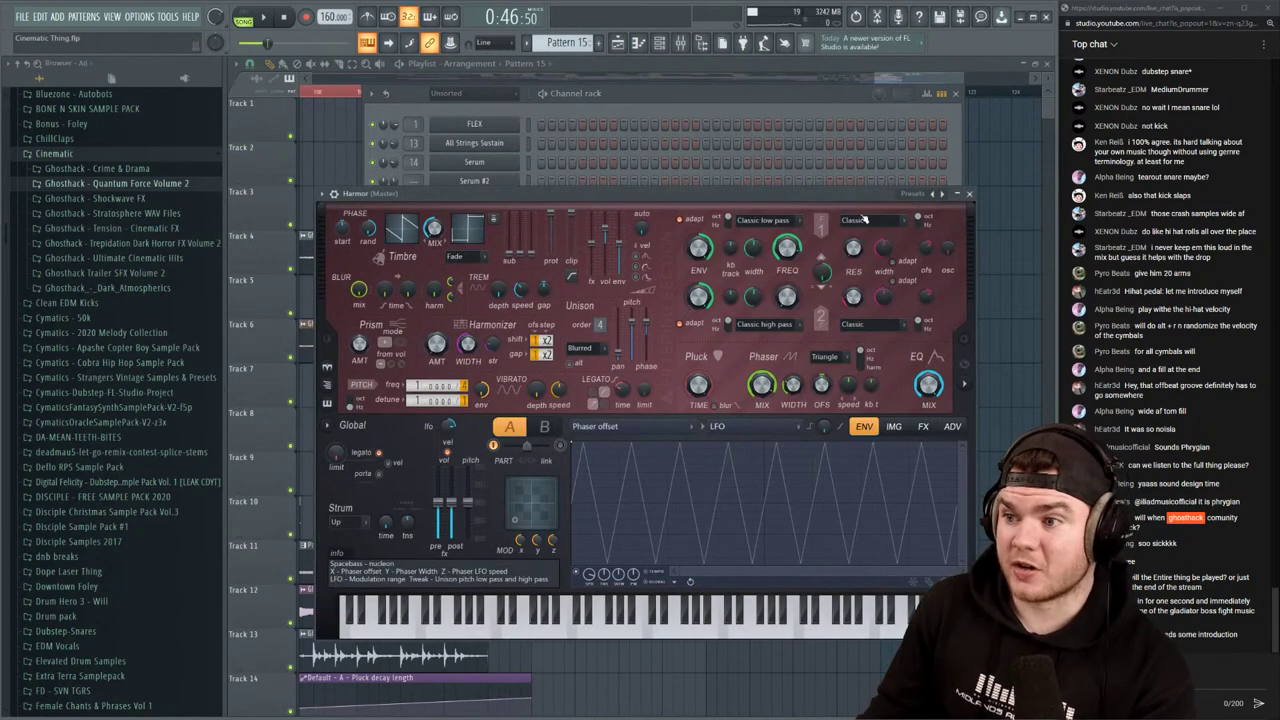
left_click(918, 199)
left_click(910, 80)
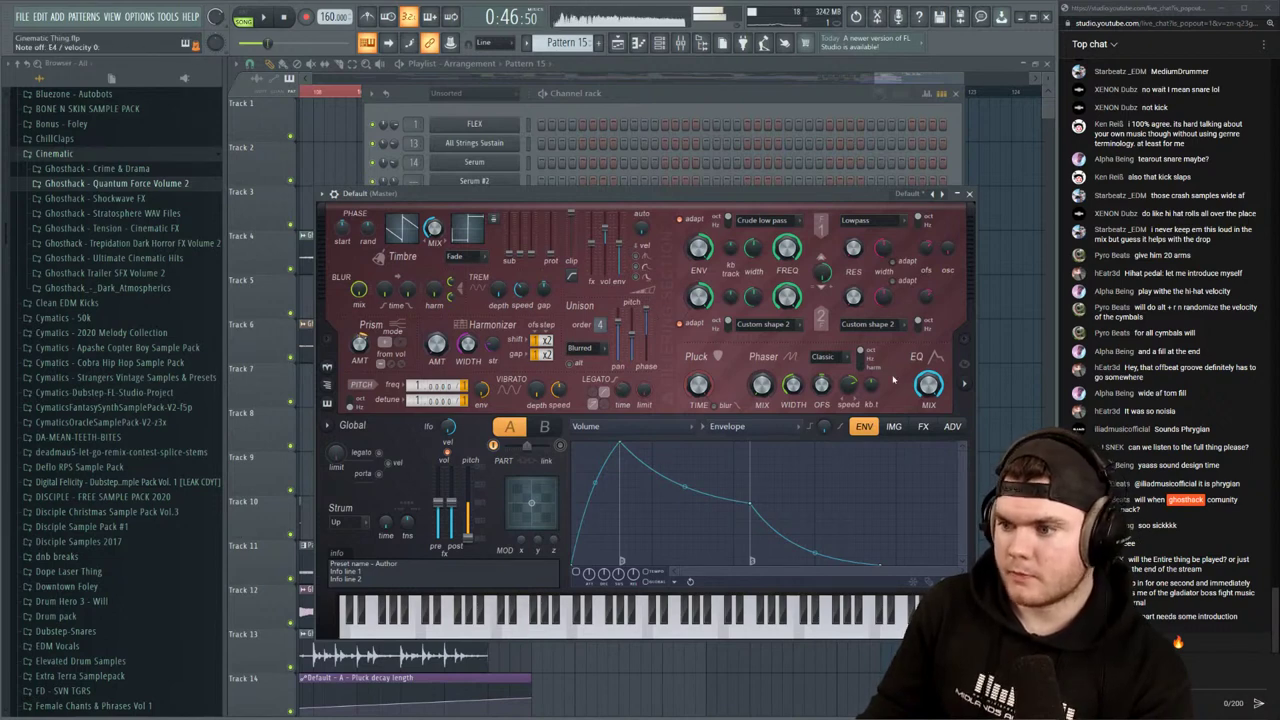
Select Harmor's Harmonic prism map and load a preset shape with oscillations that grow along the curve
left_click(893, 426)
left_click(865, 427)
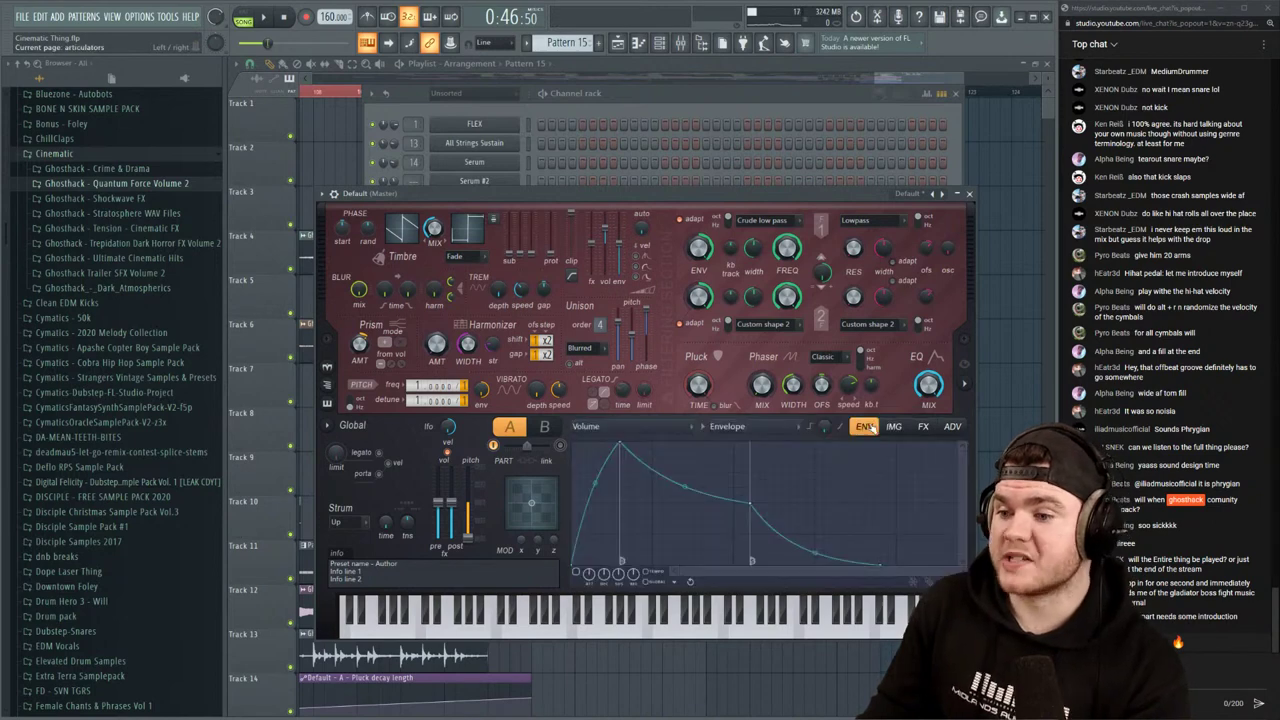
left_click(594, 428)
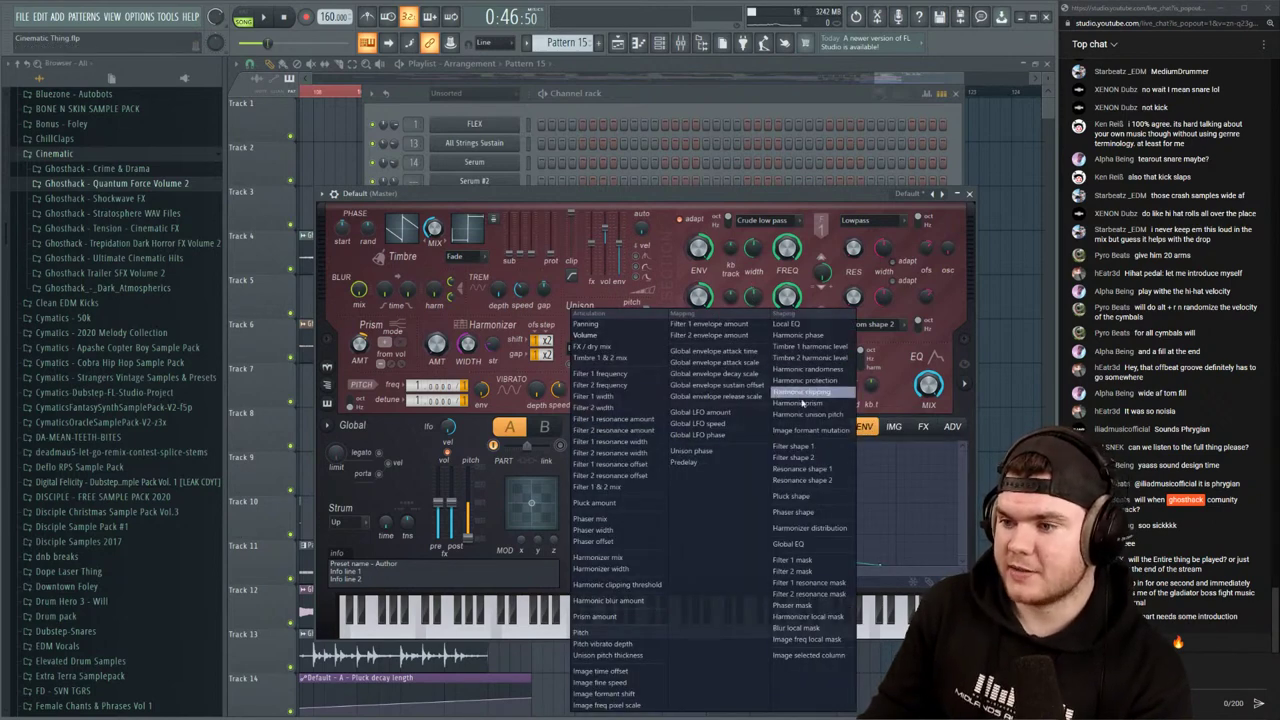
left_click(800, 402)
left_click(576, 580)
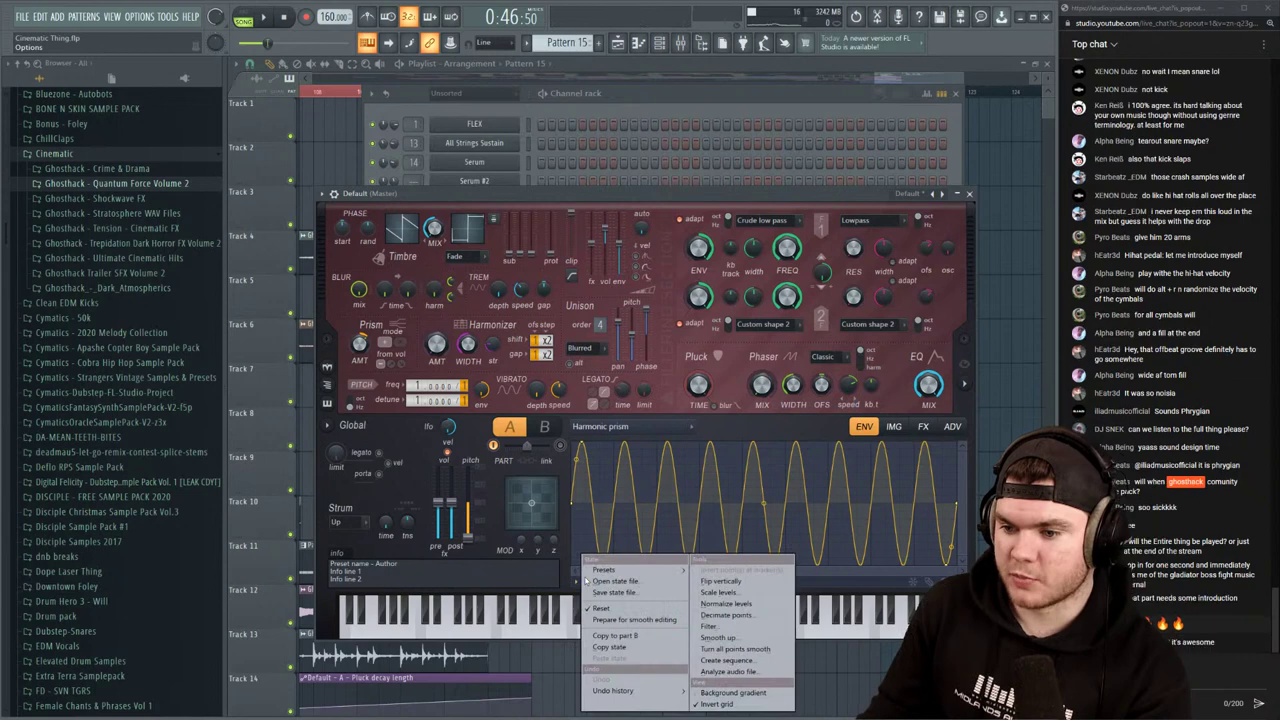
mouse_move(605, 569)
left_click(765, 47)
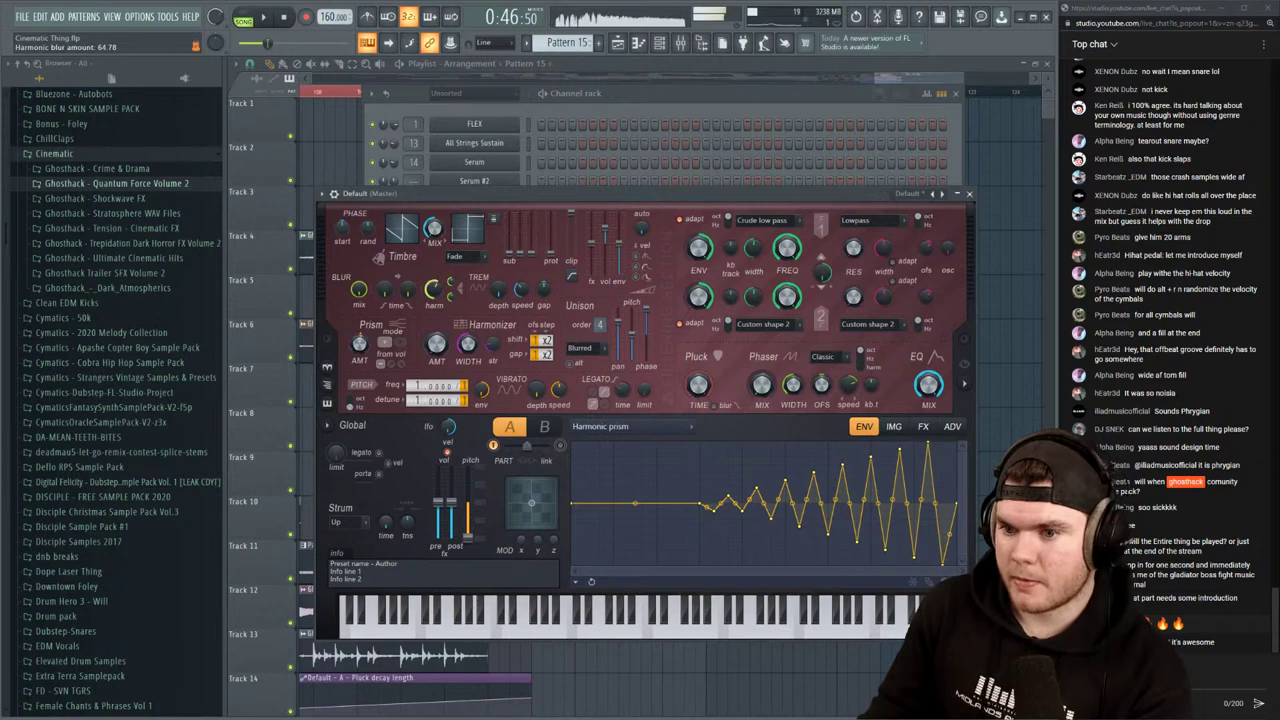
Set Harmor's distortion type to Log with an amount of about 51%
left_click(923, 426)
left_click(671, 461)
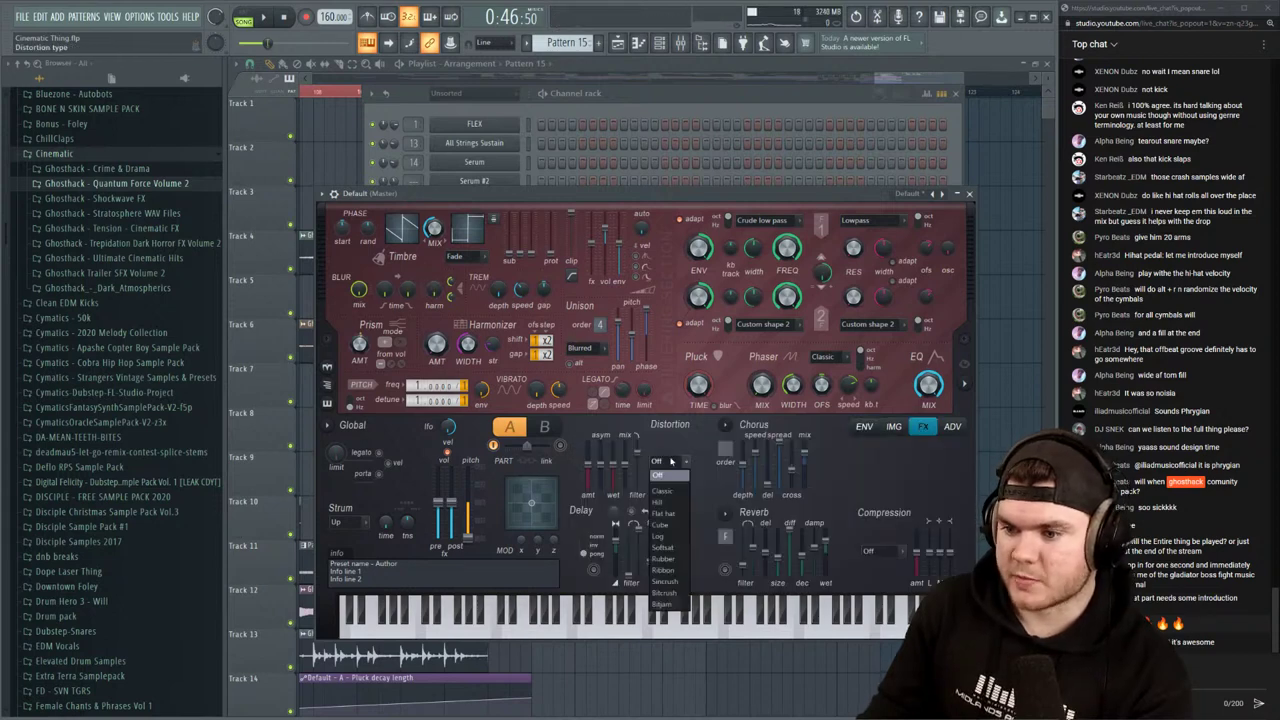
left_click(659, 536)
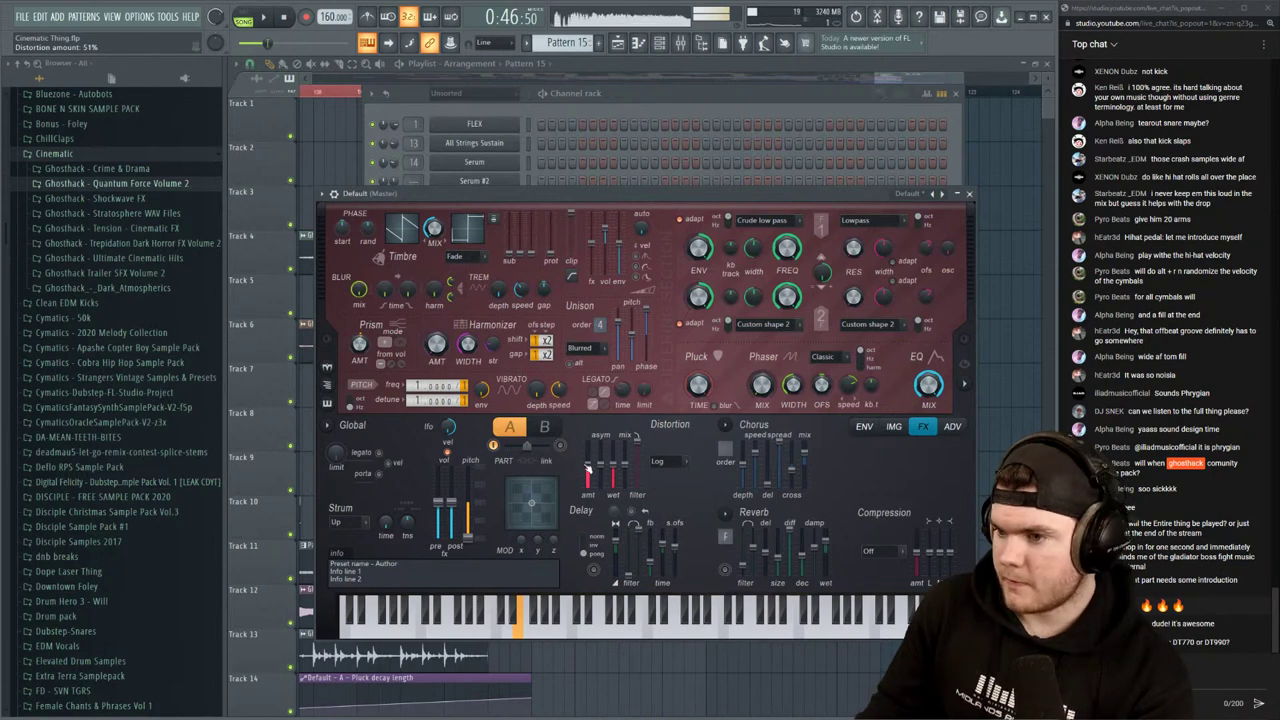
Set Harmor's phaser mix to 100% and expand its visual feedback panel, repositioning the plugin window to fit
left_click_drag(740, 203, 711, 186)
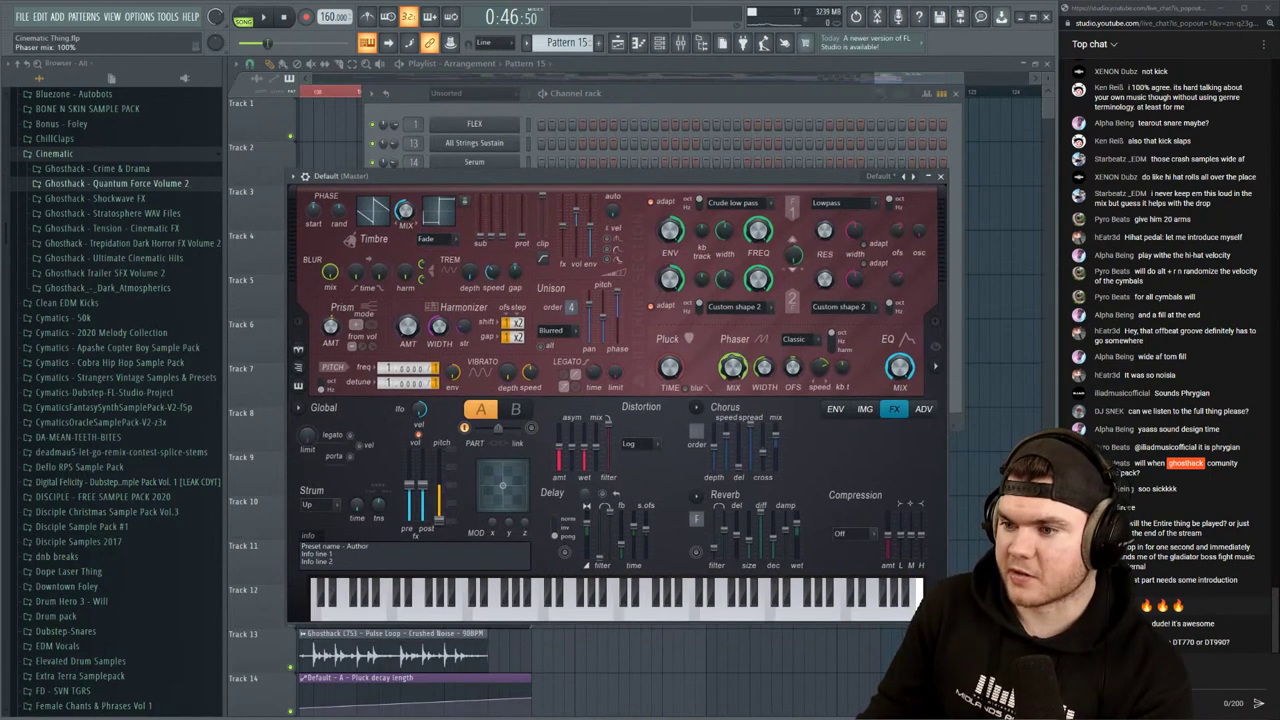
key("c")
left_click(938, 367)
left_click_drag(939, 175, 874, 131)
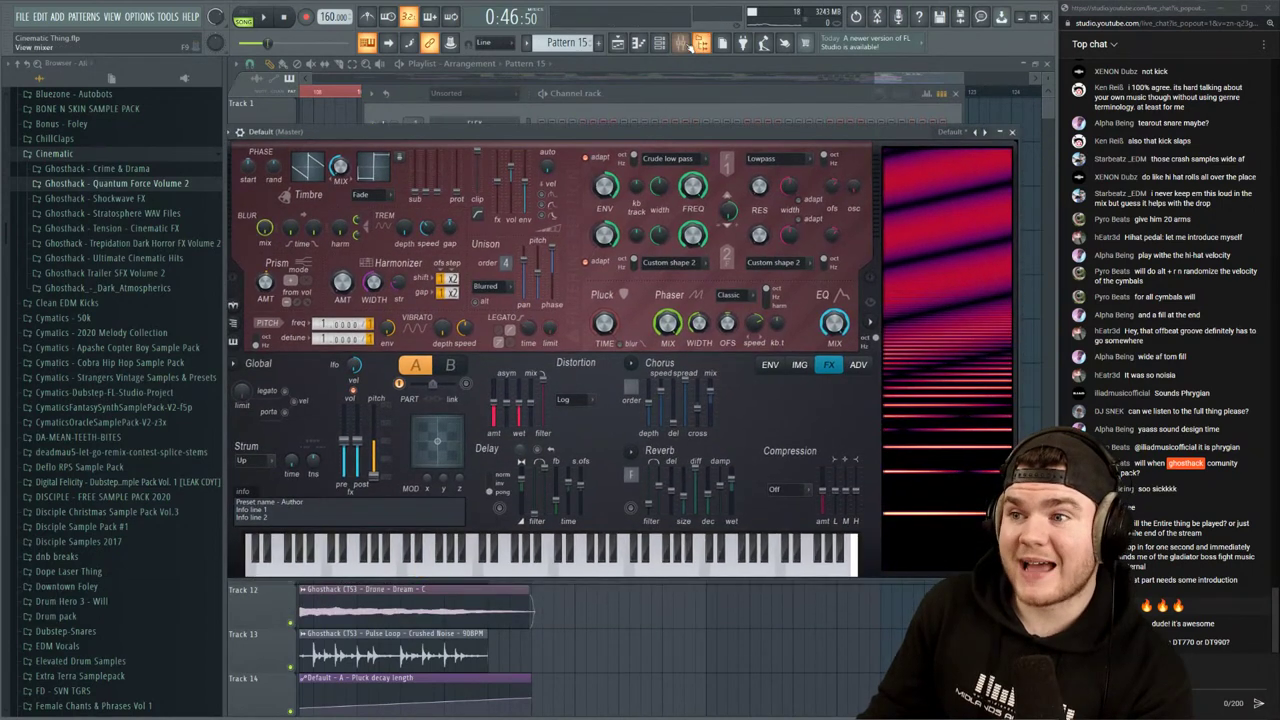
Route the new Harmor channel to mixer track 22
left_click(680, 42)
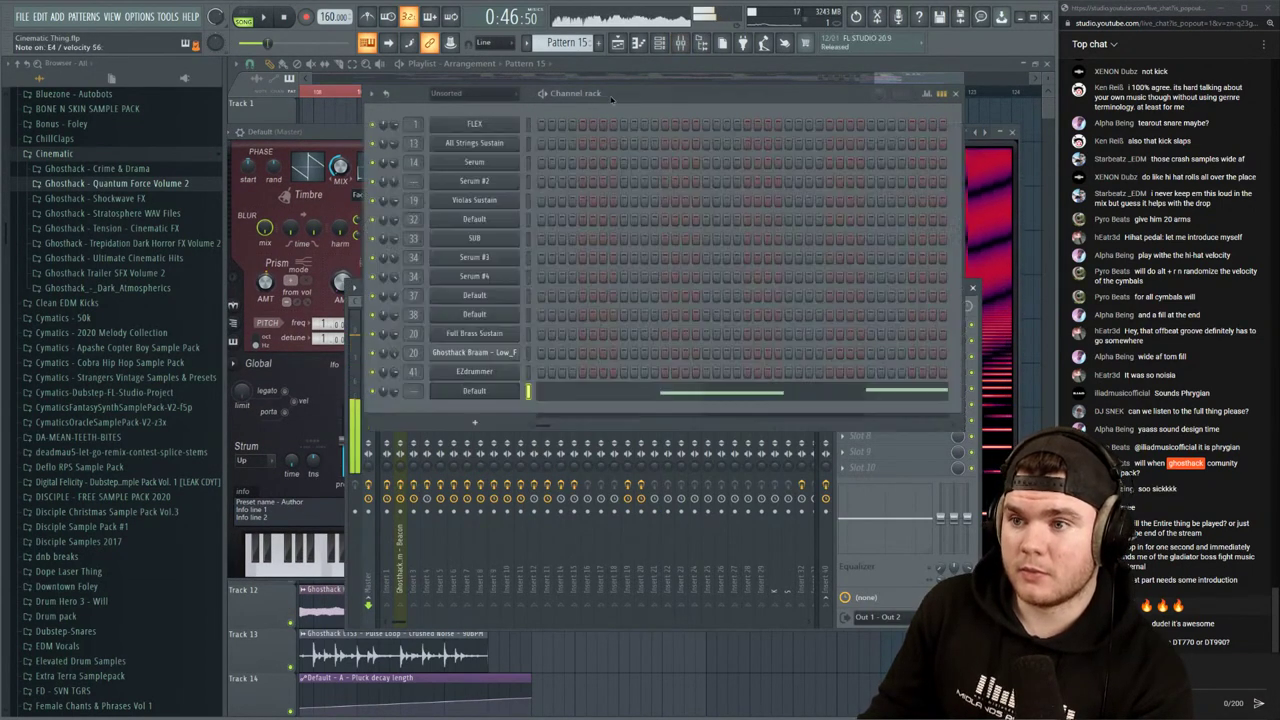
key("F6")
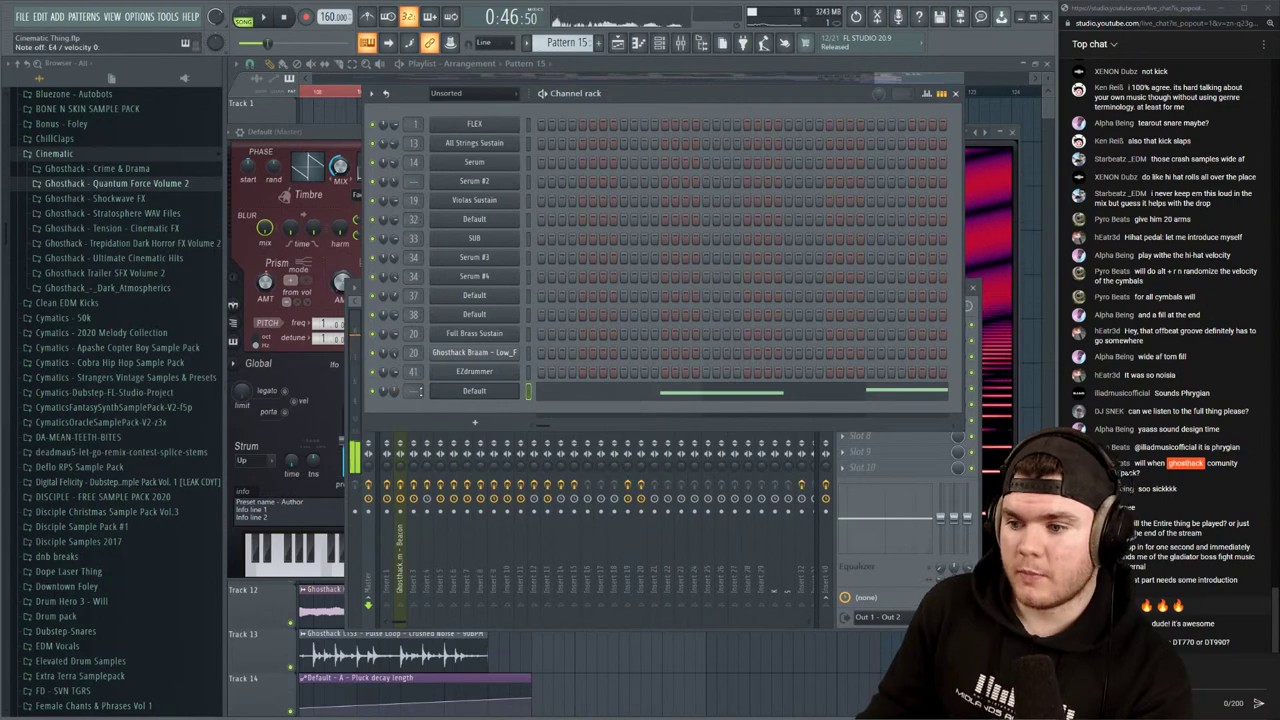
mouse_move(413, 391)
left_mouse_down()
mouse_move(413, 345)
mouse_move(413, 387)
left_mouse_up()
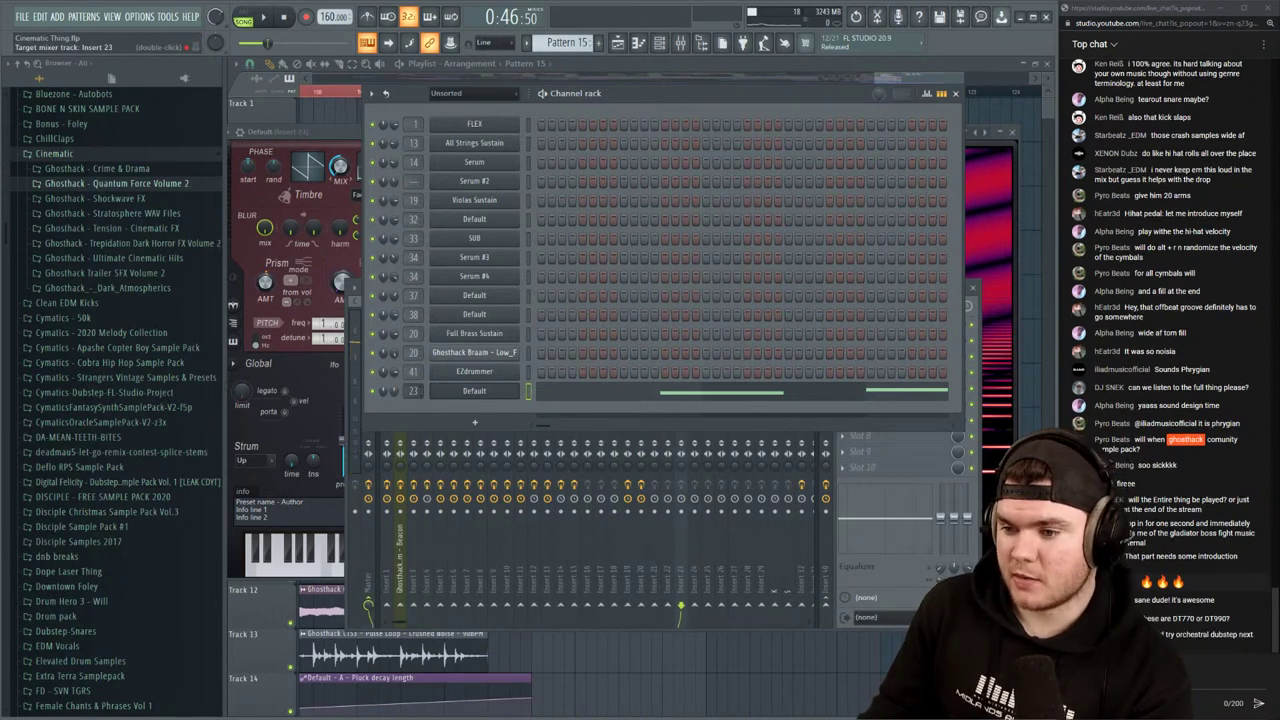
left_click(672, 572)
left_click(649, 101)
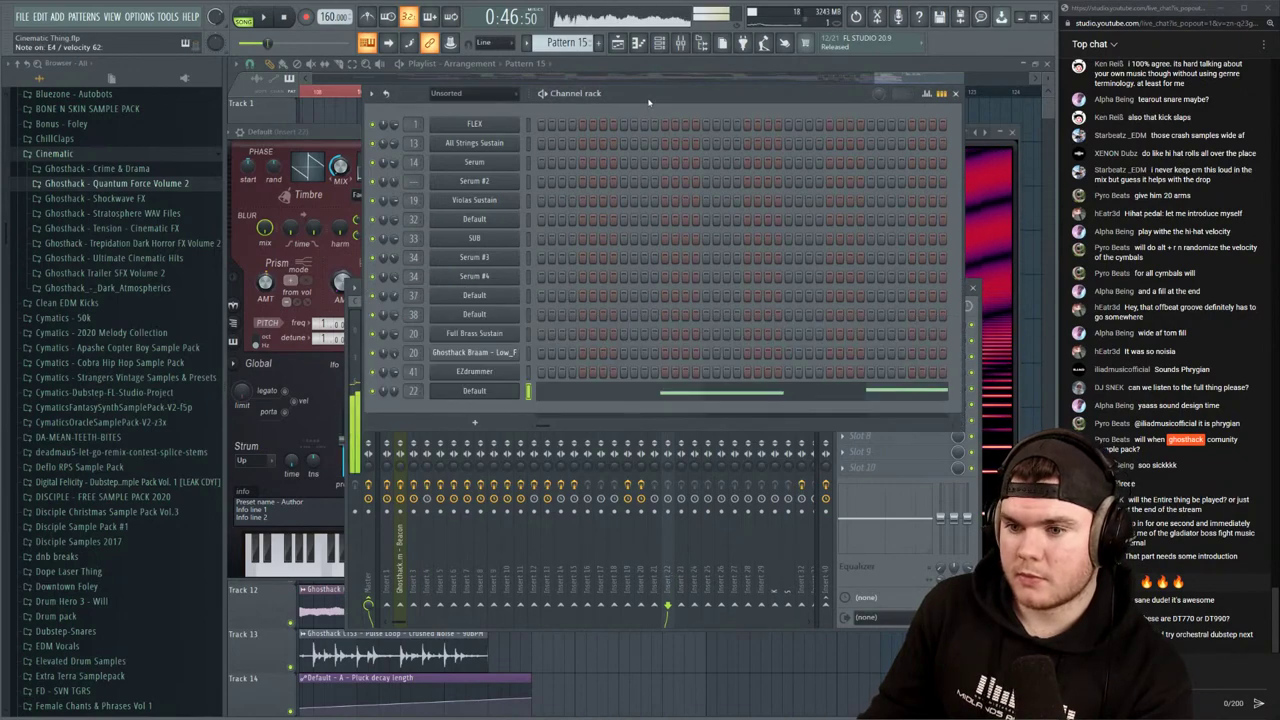
Look through all channels in the channel rack and return to the Unsorted filter
left_click(446, 93)
left_click(460, 106)
scroll(478, 135, "down", 15)
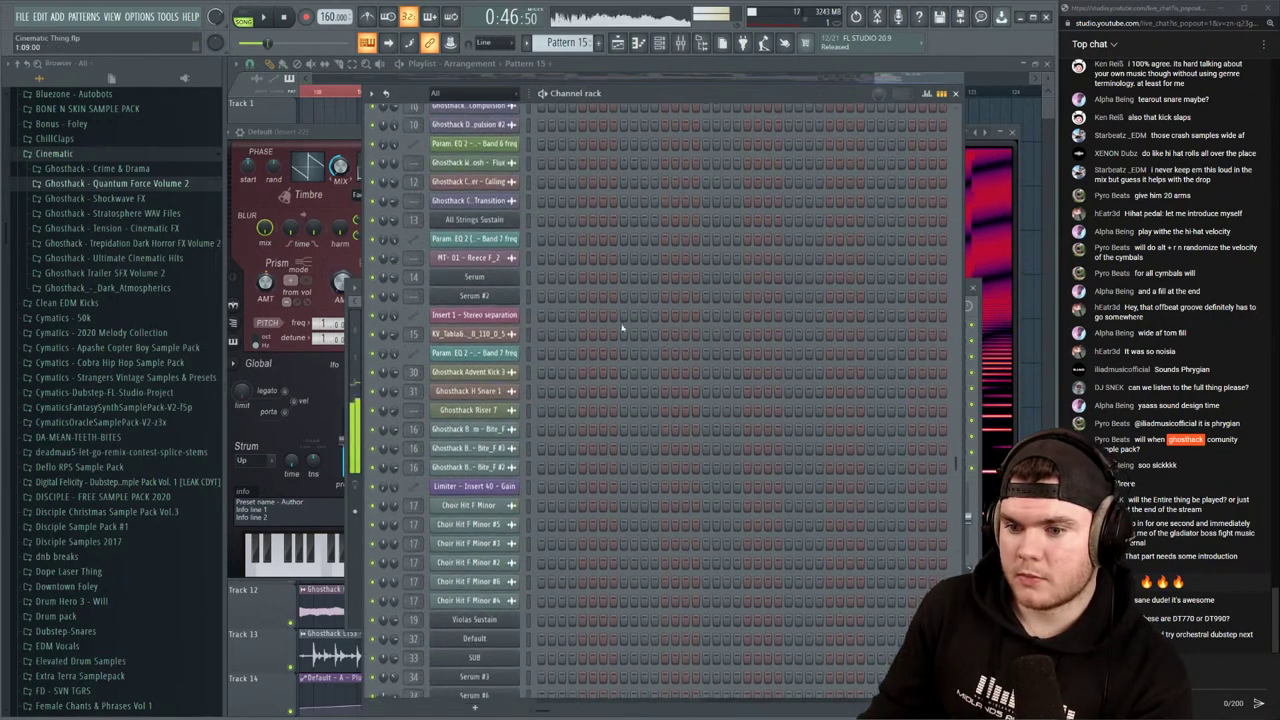
left_click(490, 93)
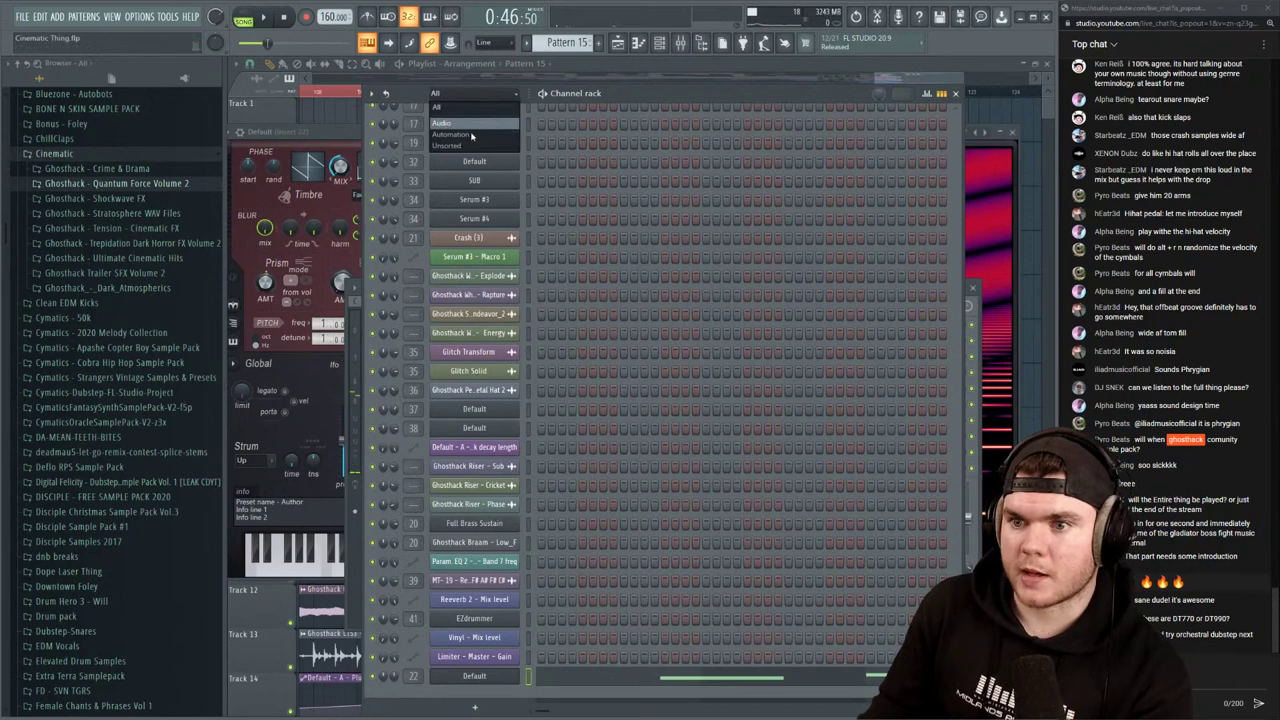
left_click(487, 146)
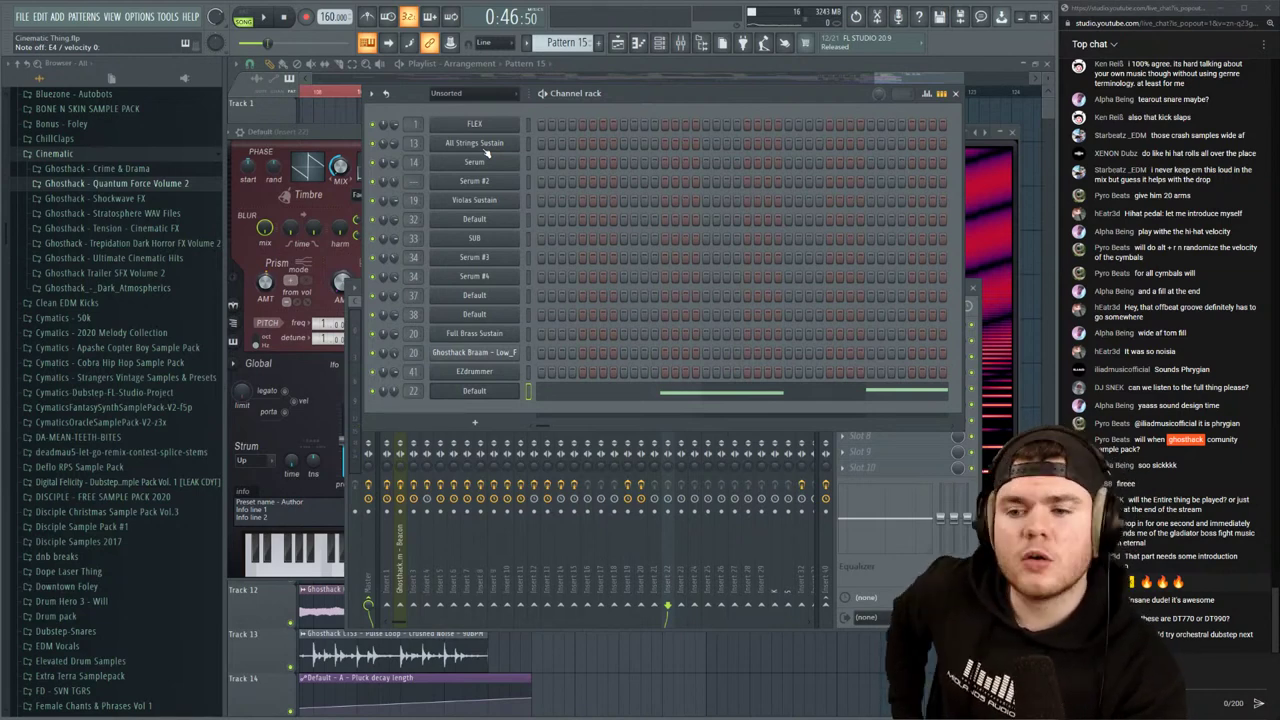
Load the Thicc Rack 1 mixer track state onto mixer track 22
left_click(348, 420)
left_click_drag(613, 288, 607, 289)
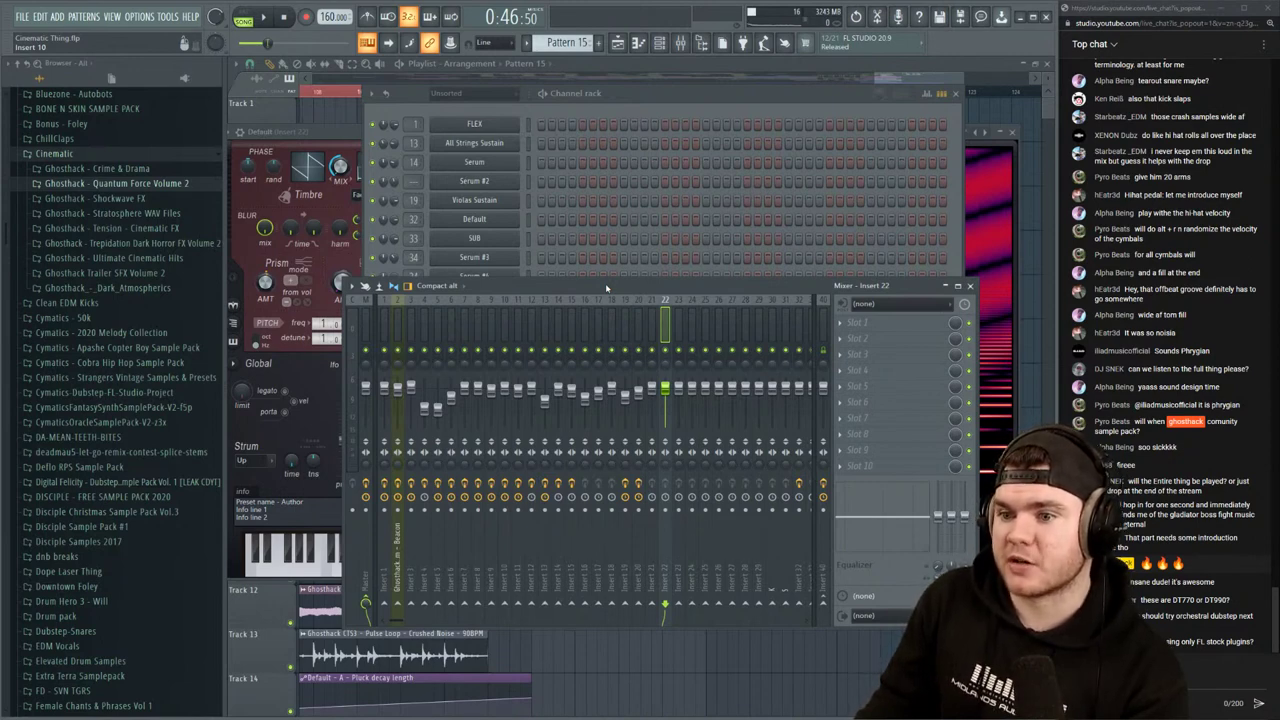
left_click_drag(665, 387, 665, 401)
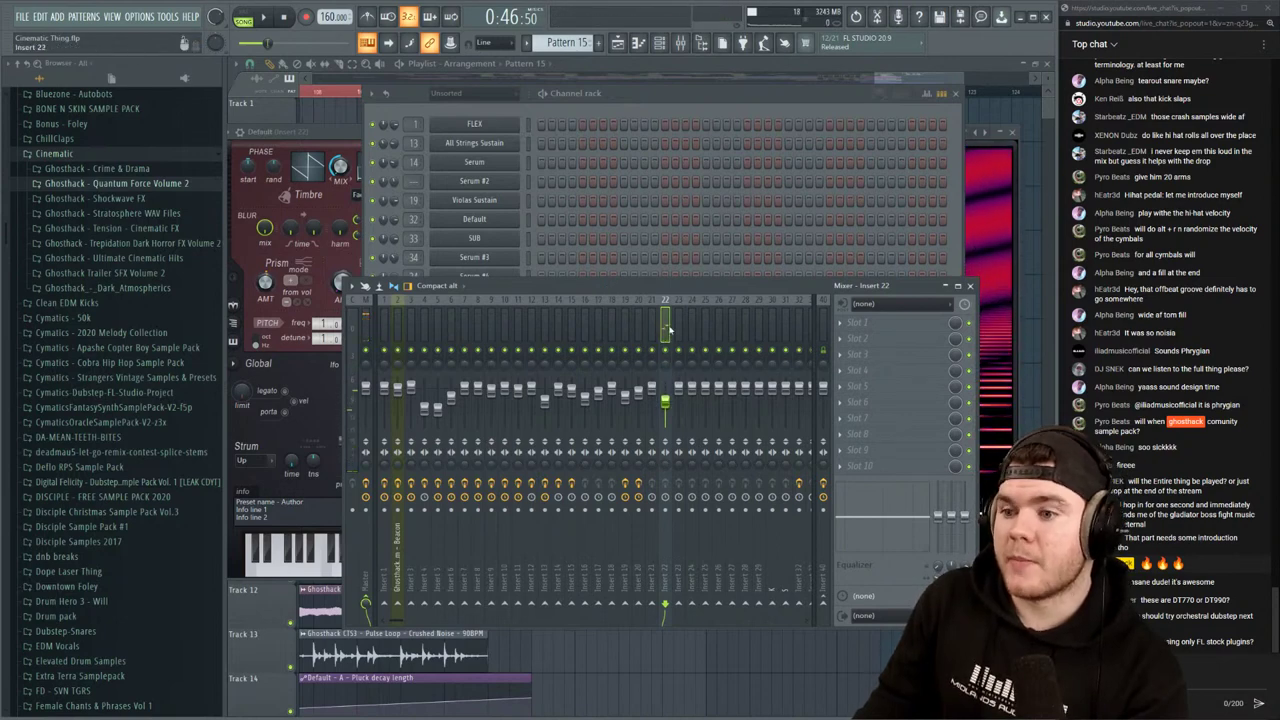
right_click(669, 329)
mouse_move(740, 360)
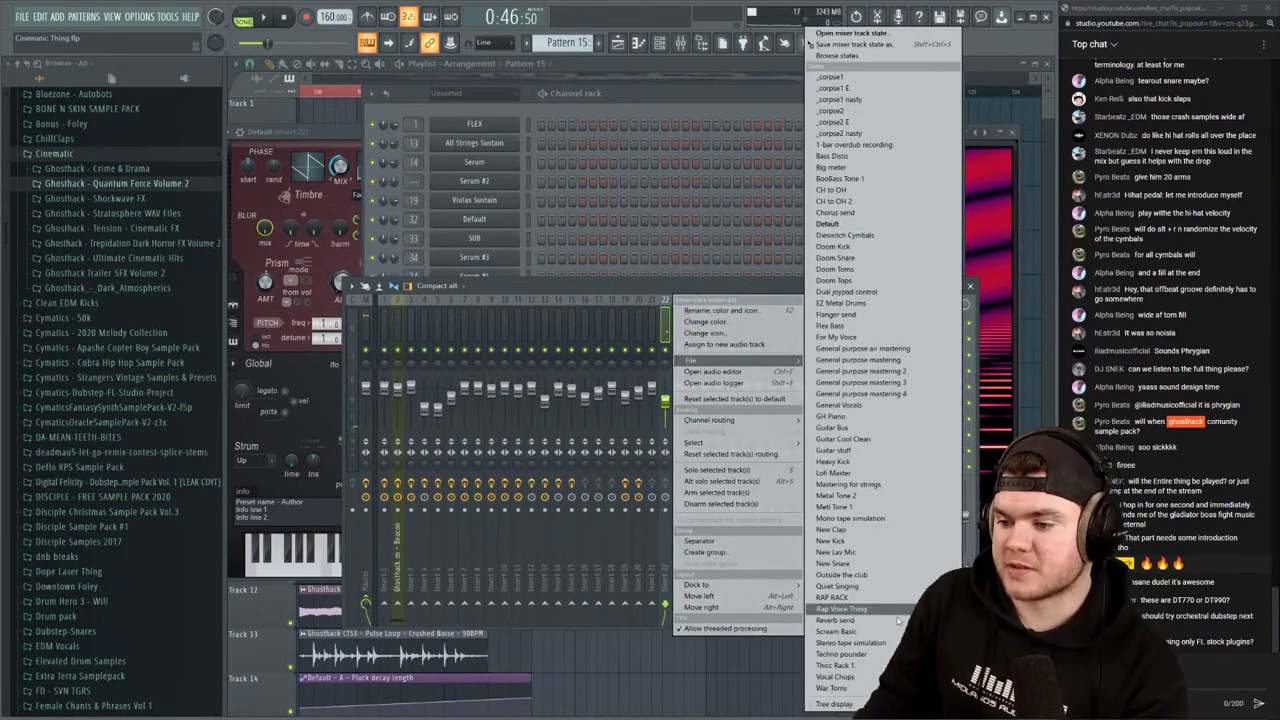
left_click(873, 666)
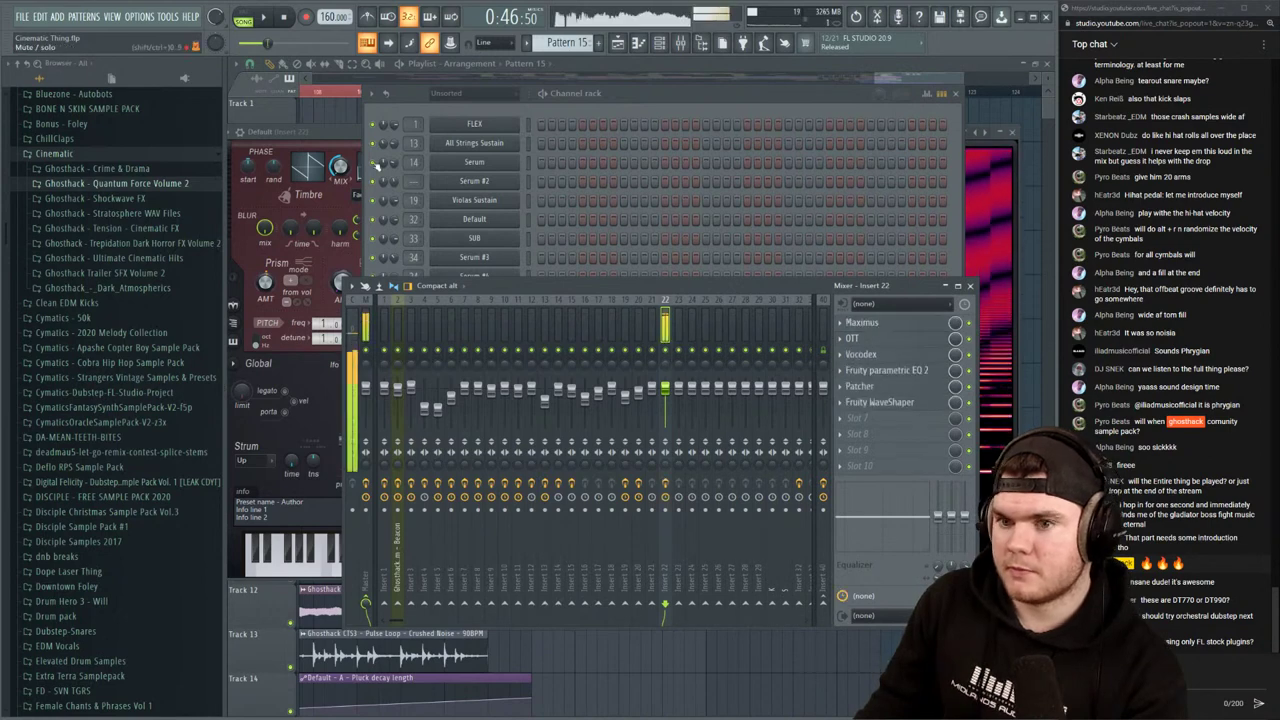
Lower the Harmor channel's volume to about 35% and mixer track 22's level to about 77%
left_click(634, 94)
left_click_drag(394, 391, 394, 418)
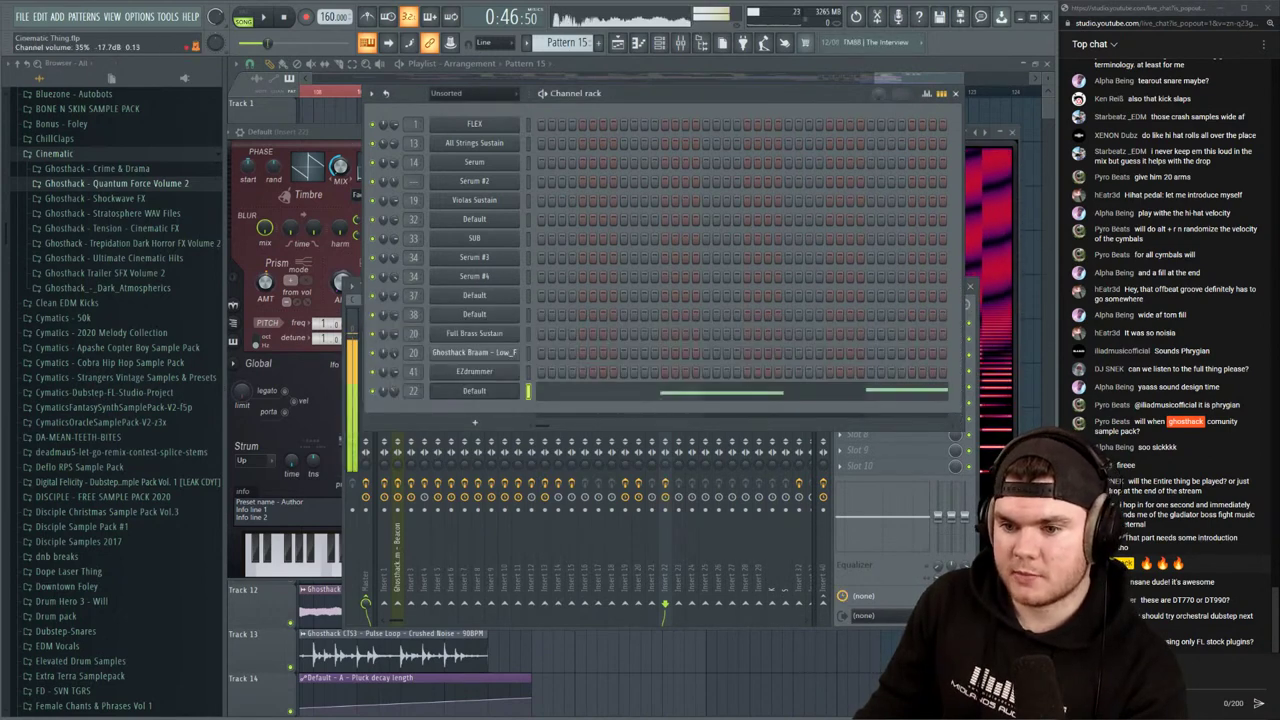
left_click(676, 503)
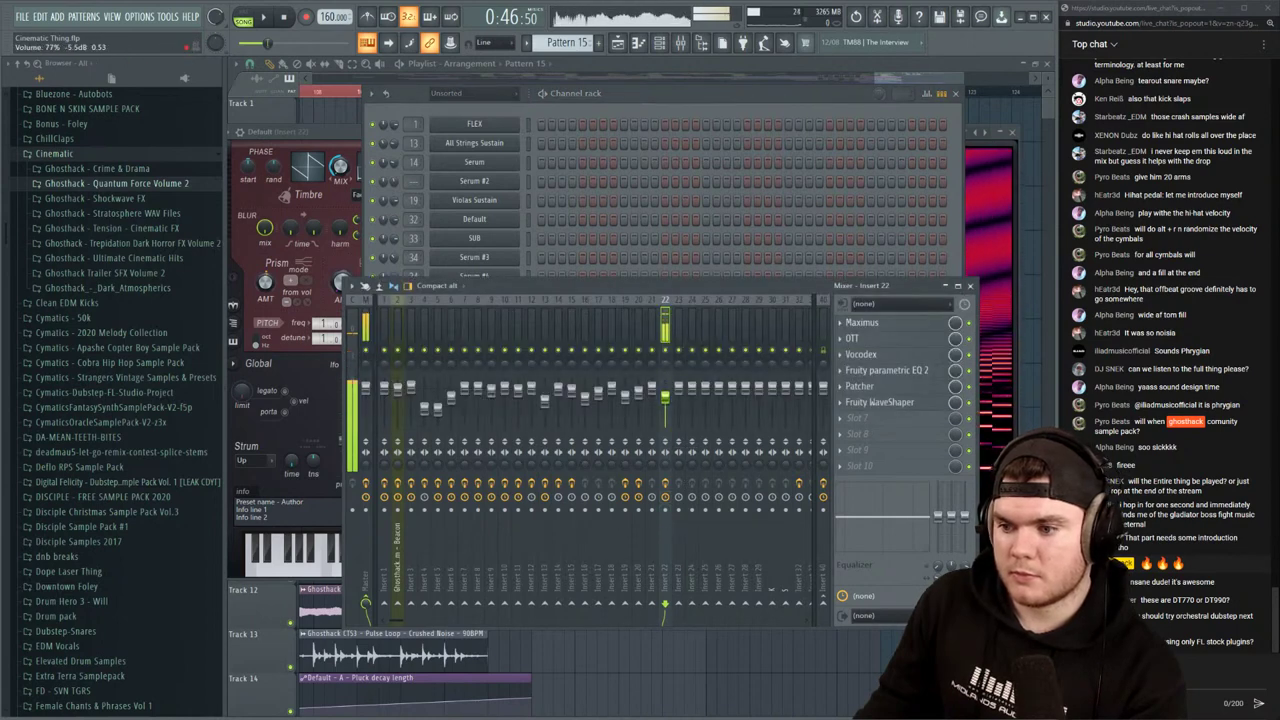
Route mixer track 22 only to the separately docked track and move it along the mixer to position 41
right_click(823, 603)
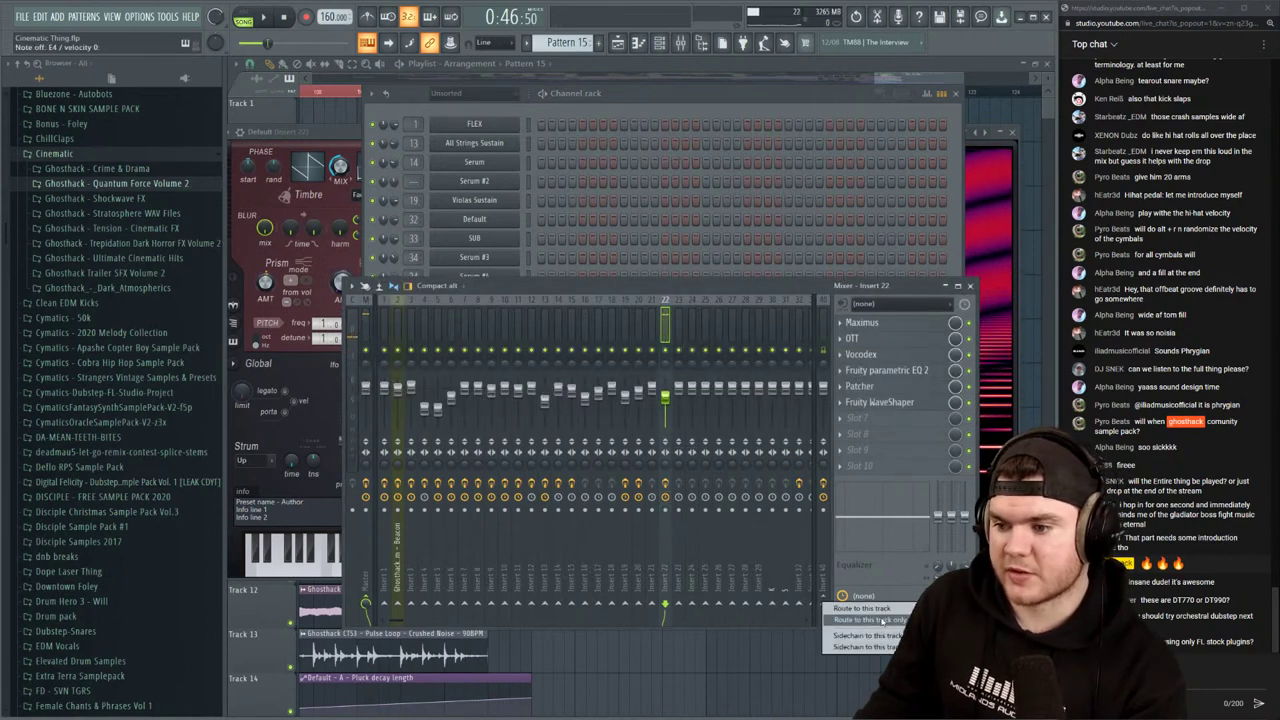
left_click(882, 619)
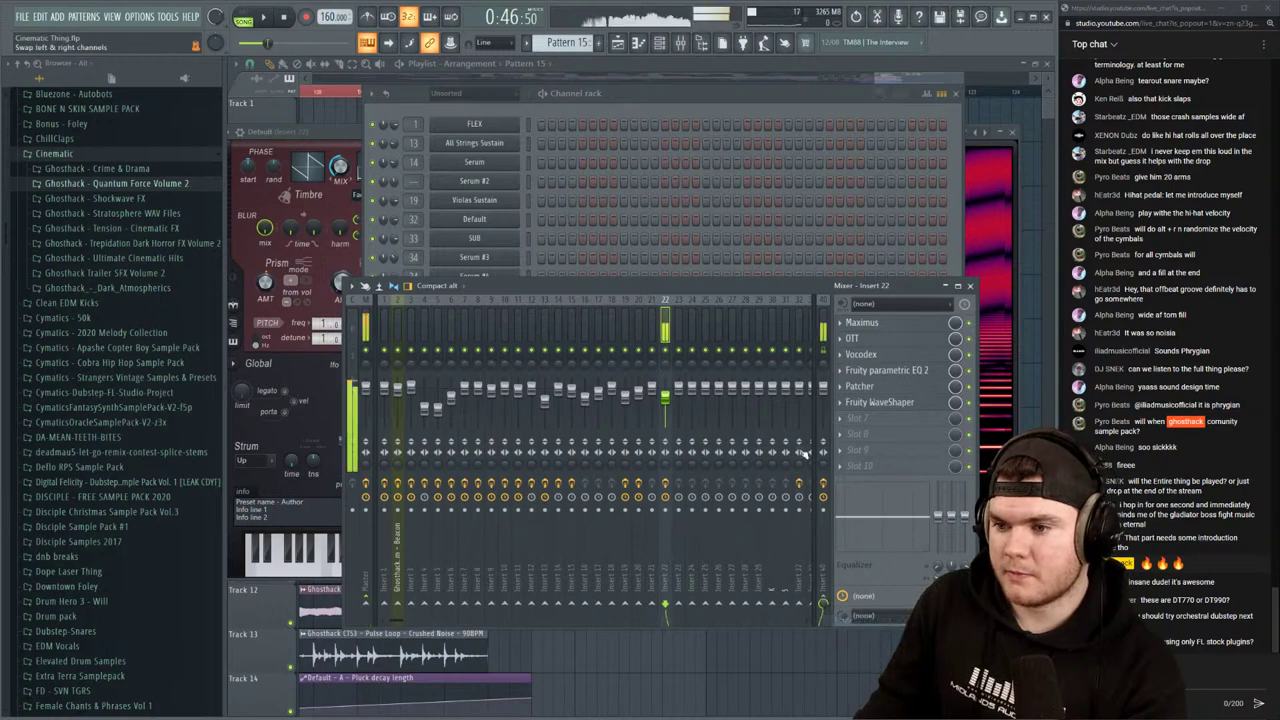
key("alt+Right")
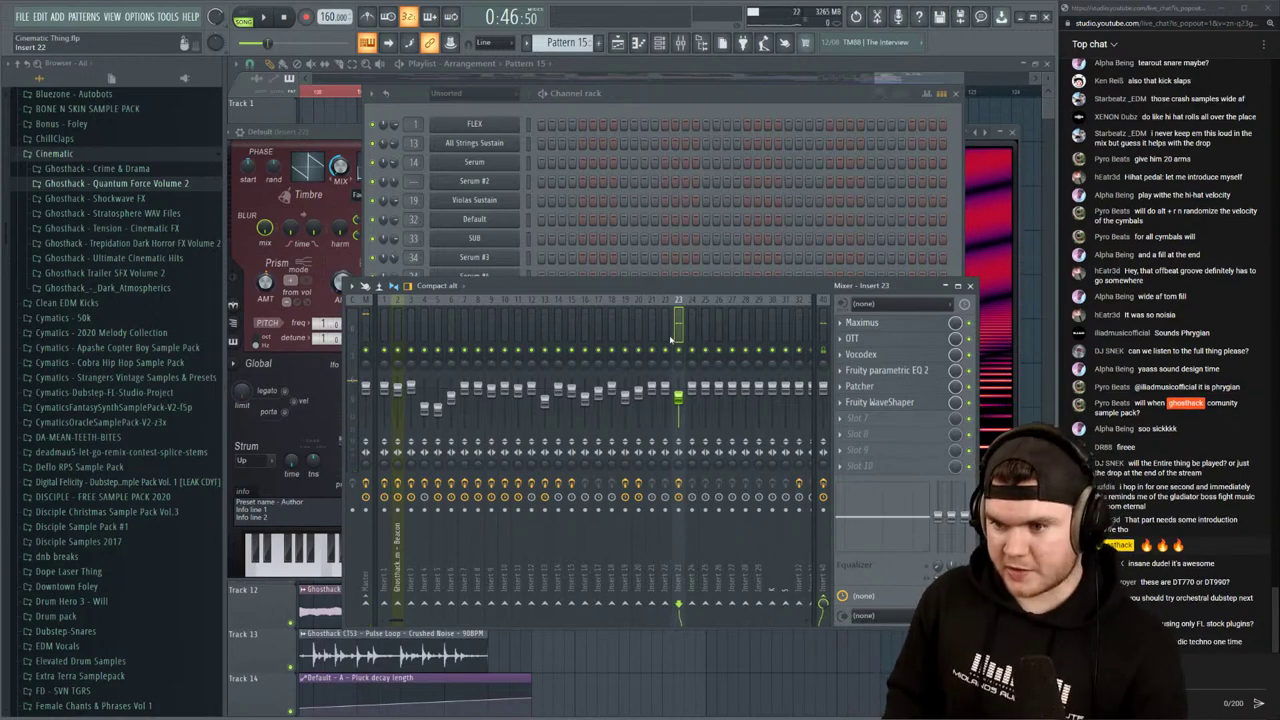
key("alt+Right")
key("alt+Right")
key("alt+Right")
key("alt+Right")
key("alt+Right")
key("alt+Right")
key("alt+Right")
key("alt+Right")
key("alt+Right")
key("alt+Right")
key("alt+Right")
key("alt+Right")
key("alt+Right")
key("alt+Right")
key("alt+Right")
key("alt+Right")
key("alt+Right")
key("alt+Right")
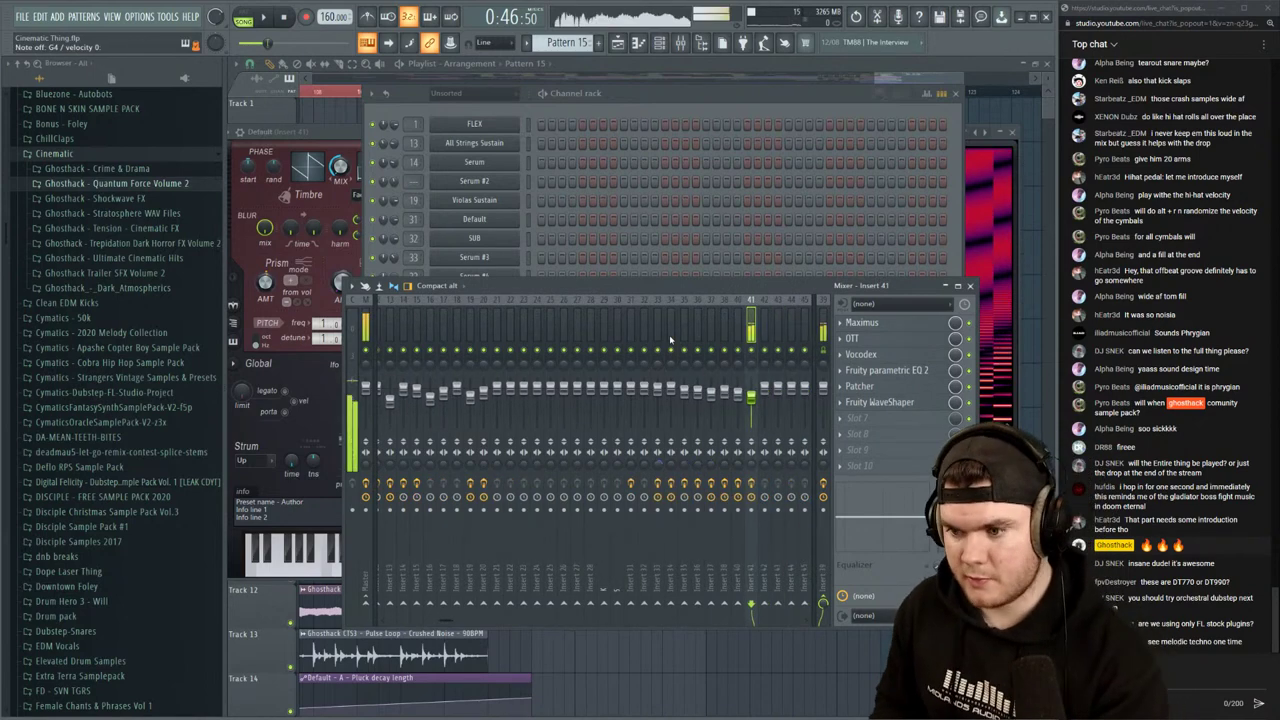
Open the editor of the Harmor channel routed to track 41 and try a harmonizer mix of about 55% in part A
left_click(540, 94)
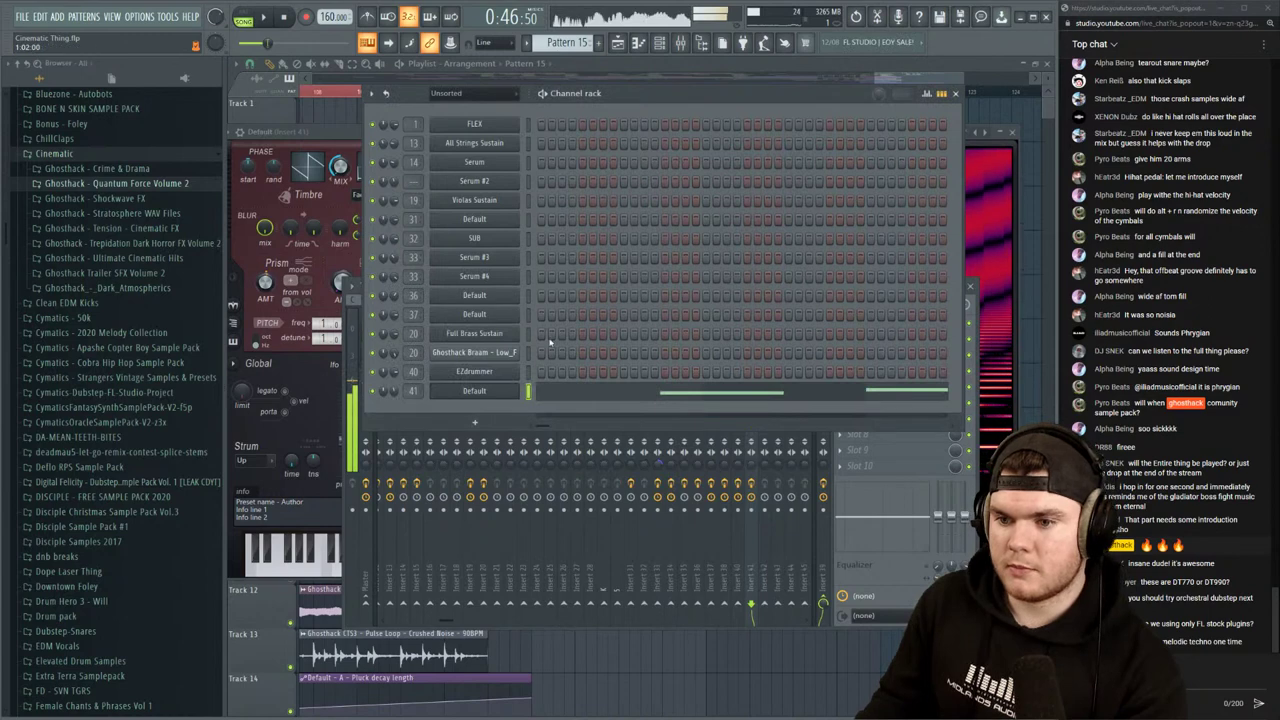
left_click(476, 389)
left_click(476, 389)
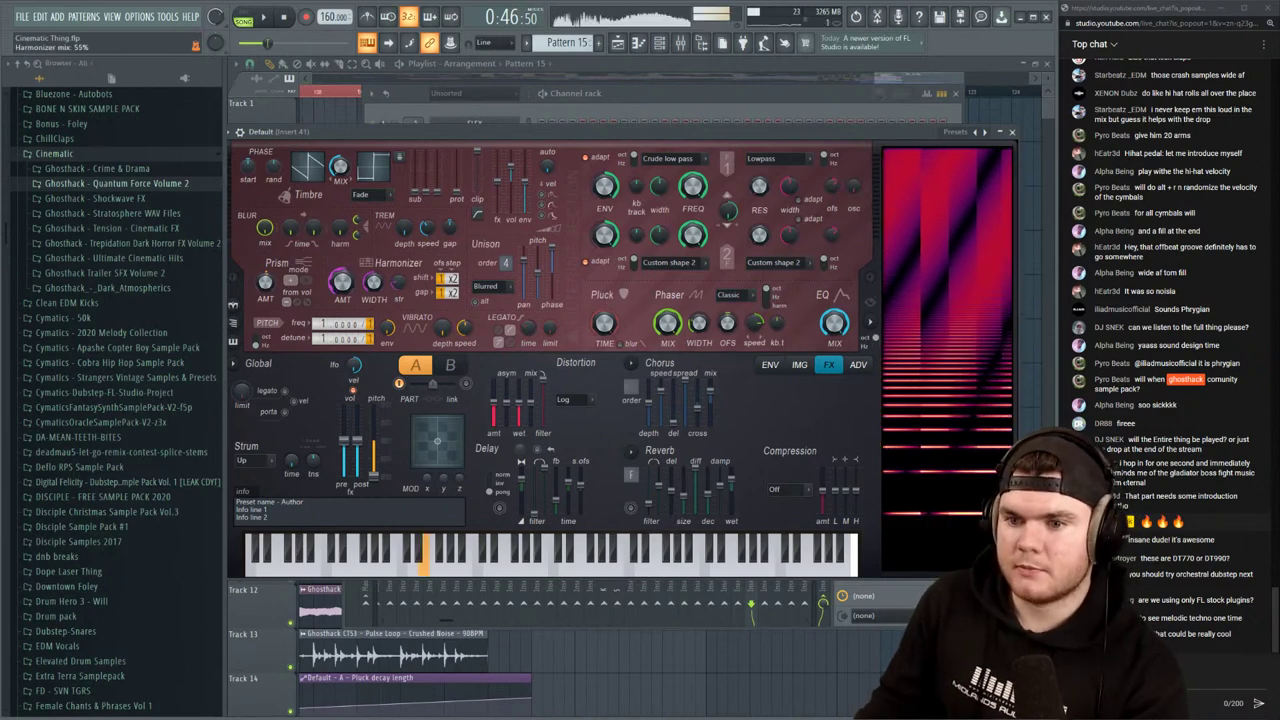
left_click_drag(342, 283, 342, 281)
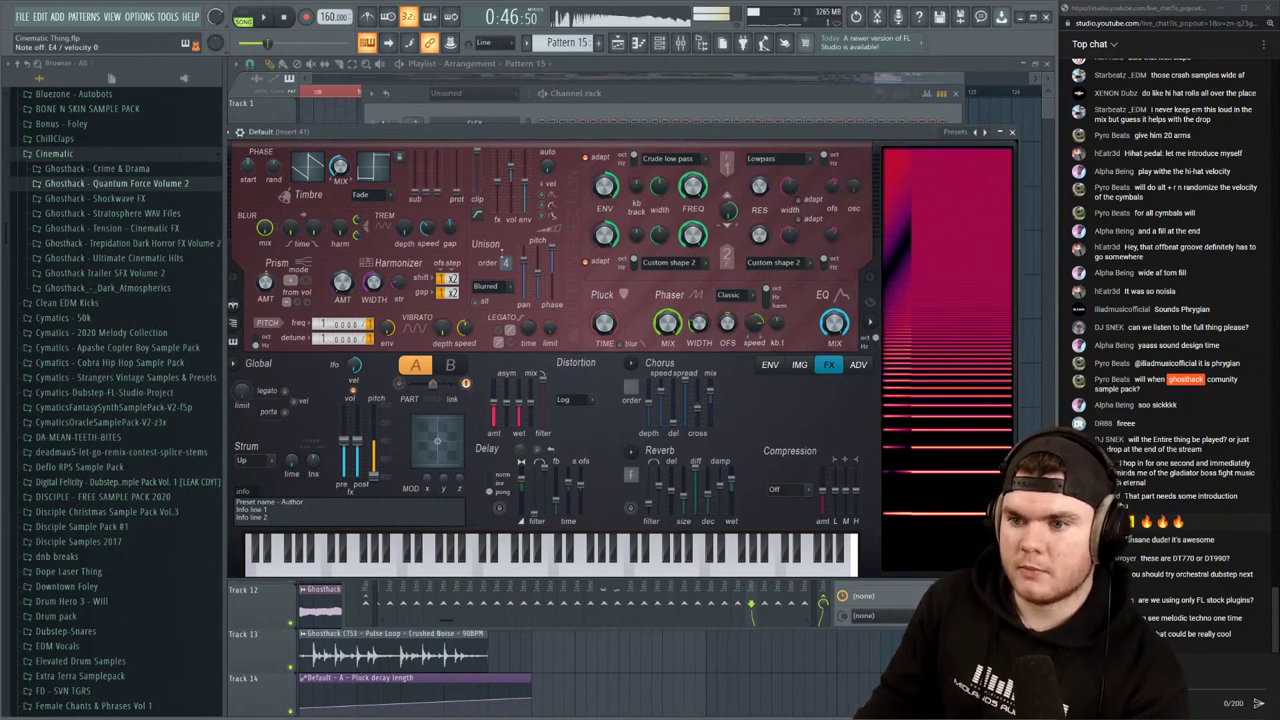
In Harmor's part B, raise the phaser mix to full, set its width to about 79% and change its type to Deeper
left_click(450, 365)
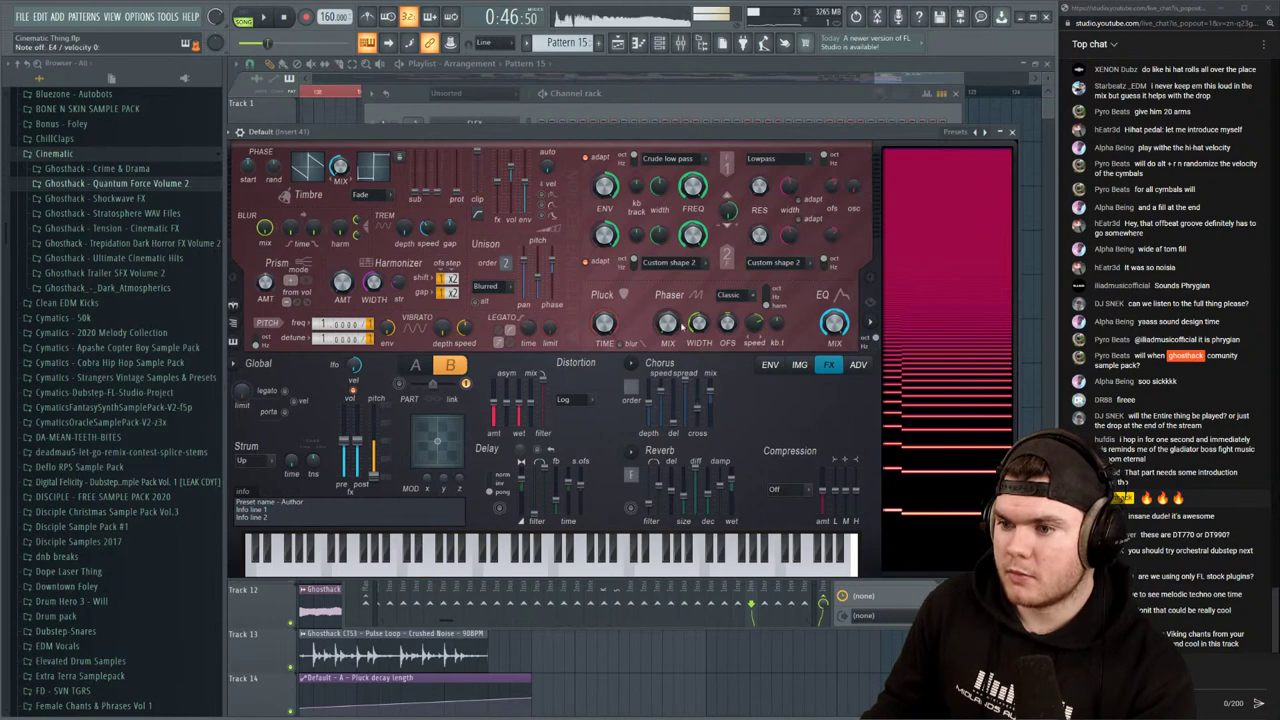
left_click_drag(664, 326, 664, 310)
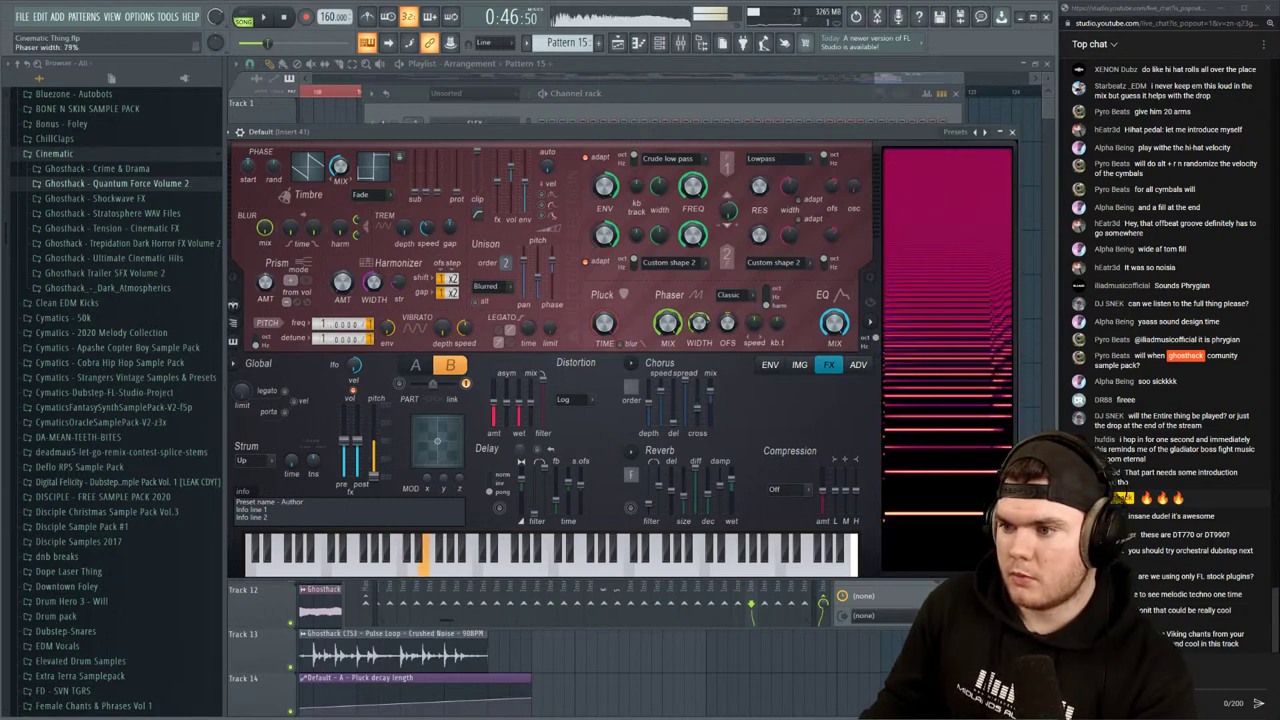
mouse_move(699, 322)
left_mouse_down()
mouse_move(699, 400)
mouse_move(699, 326)
left_mouse_up()
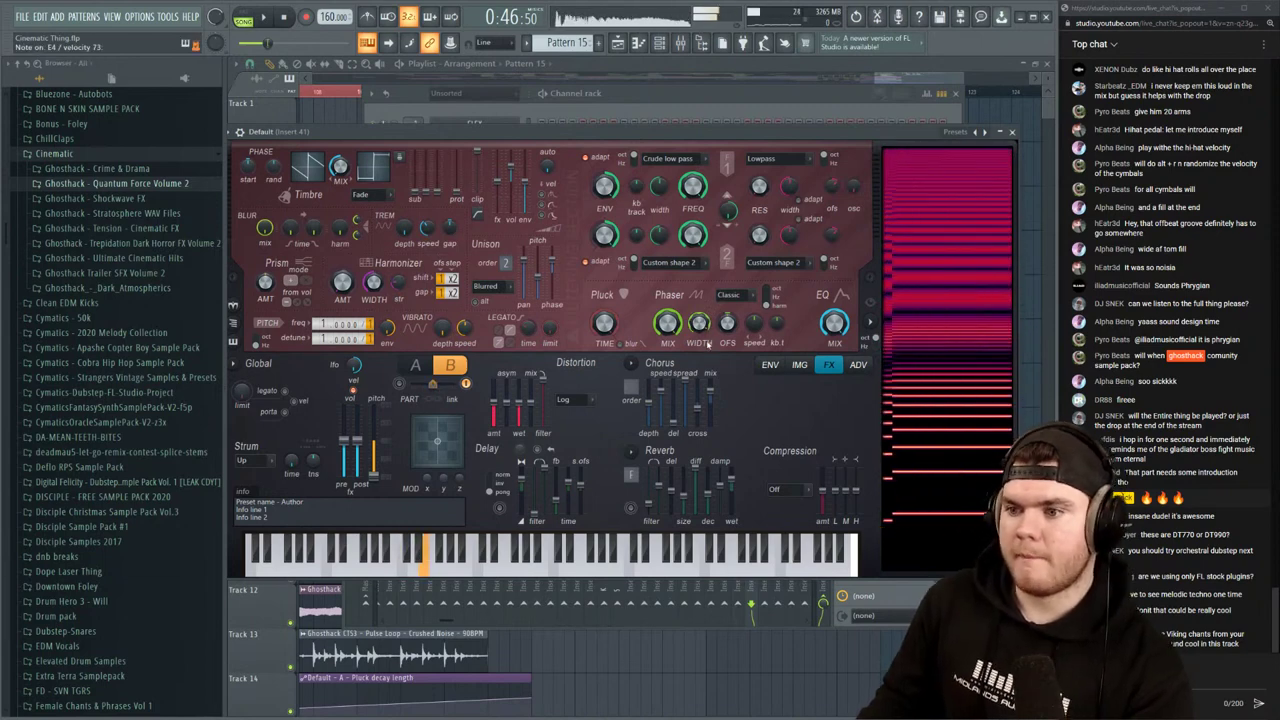
left_click_drag(699, 322, 699, 345)
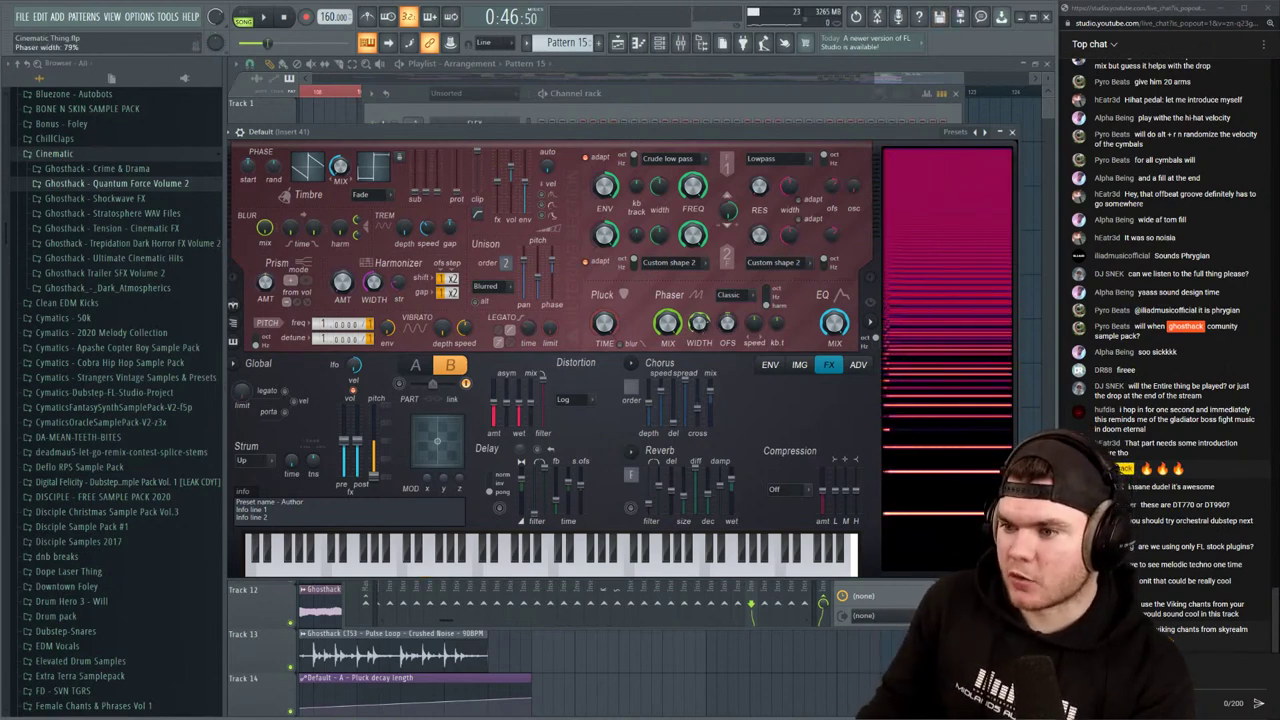
left_click_drag(727, 322, 727, 310)
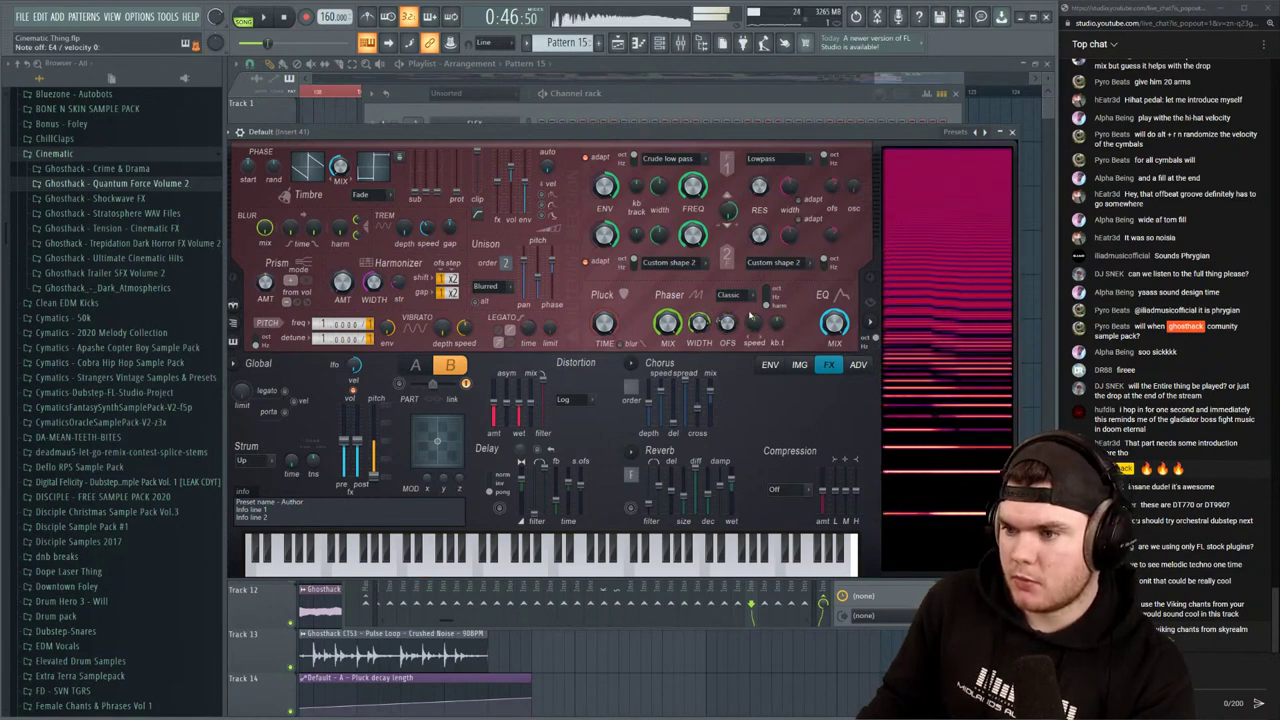
left_click(729, 294)
left_click(730, 346)
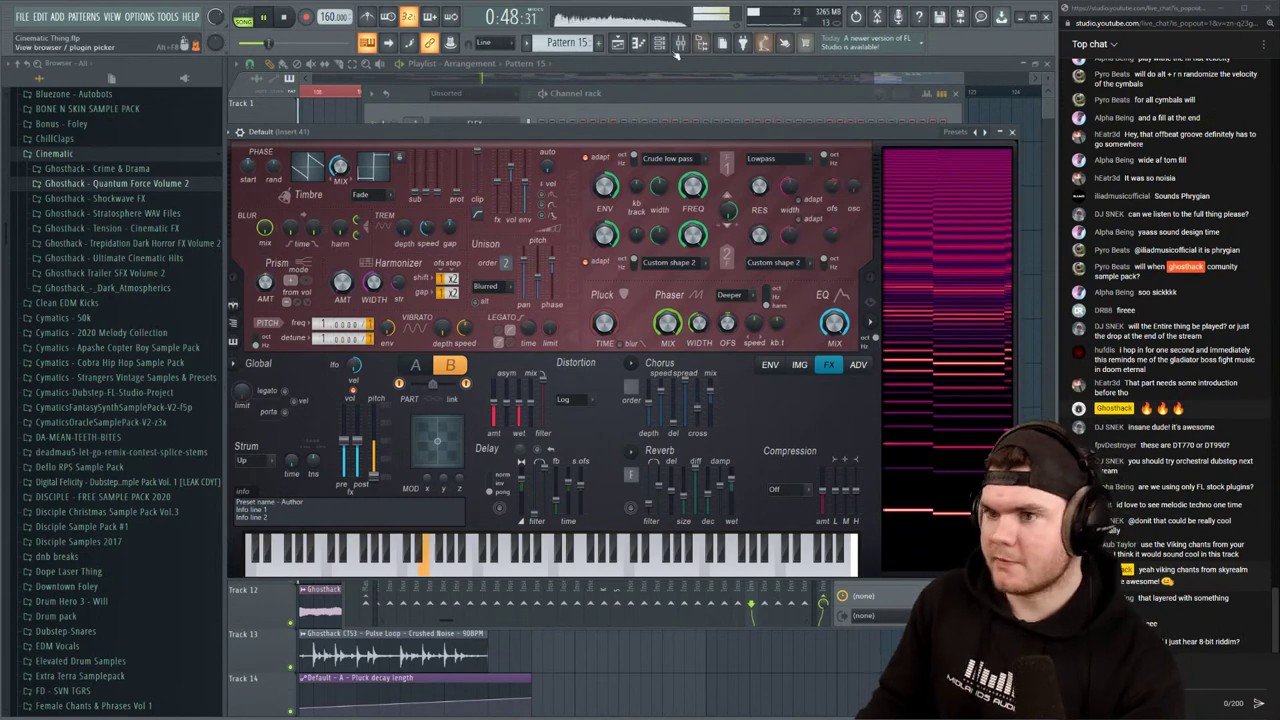
Play the drop from bar 113 and raise mixer track 41's level slightly
left_click(580, 64)
key("space")
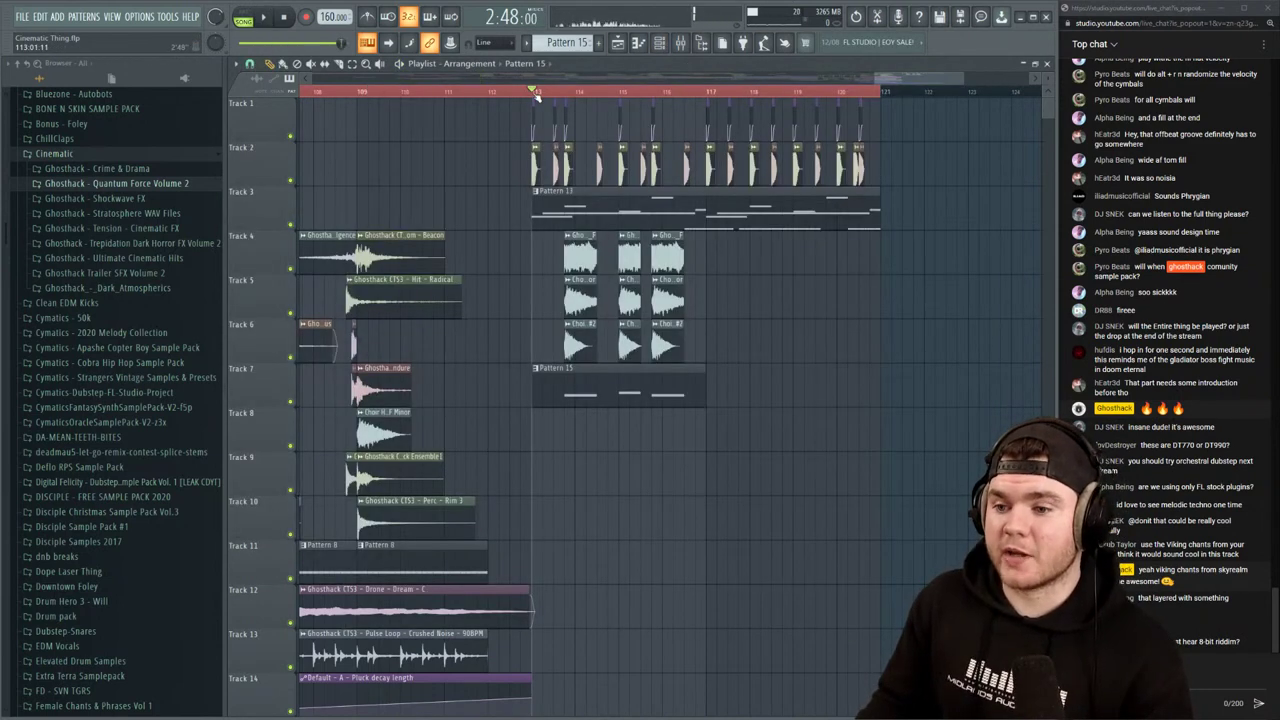
key("space")
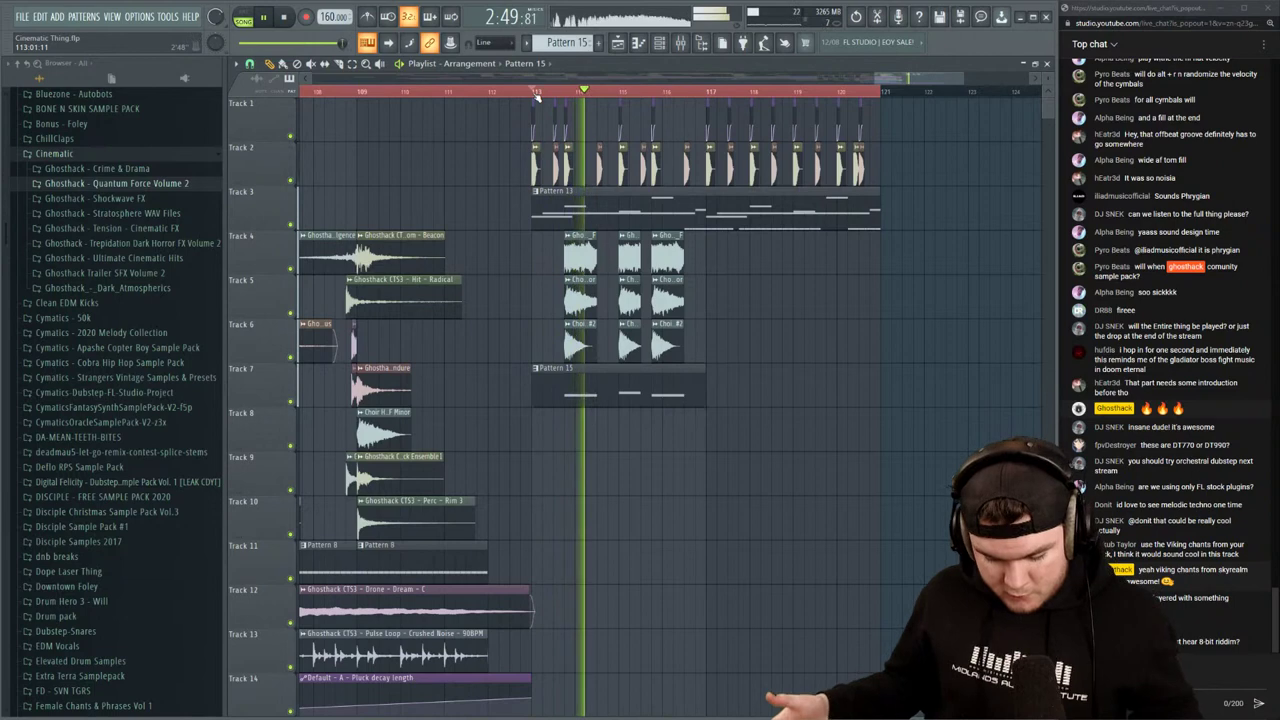
left_click(664, 45)
key("F9")
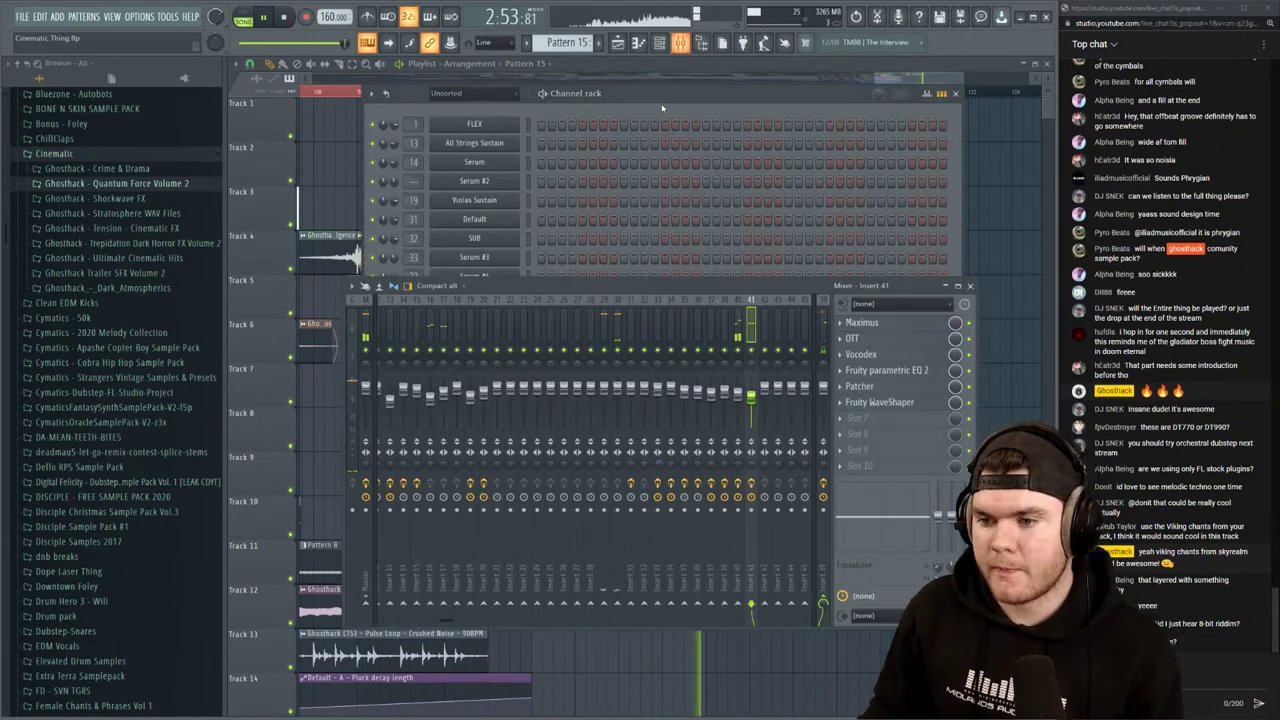
key("space")
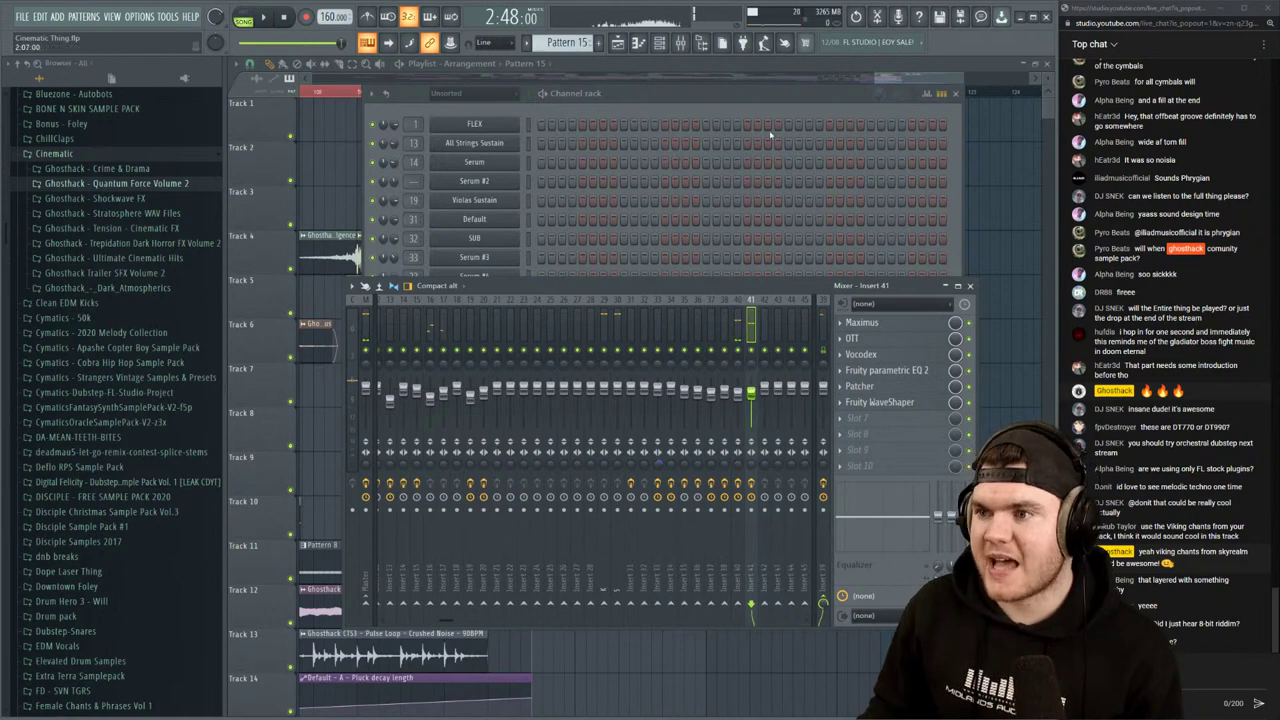
Replay the drop from the playlist and check the levels in the mixer and the channel rack
key("F12")
key("space")
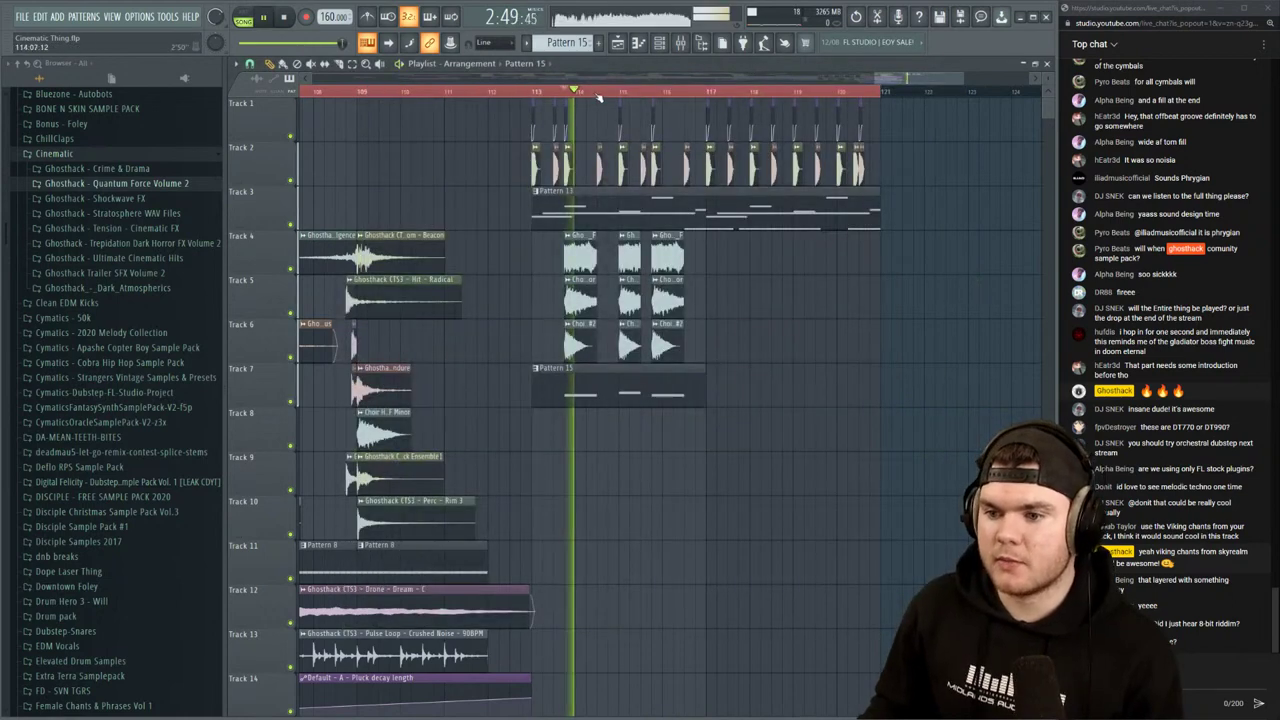
key("F9")
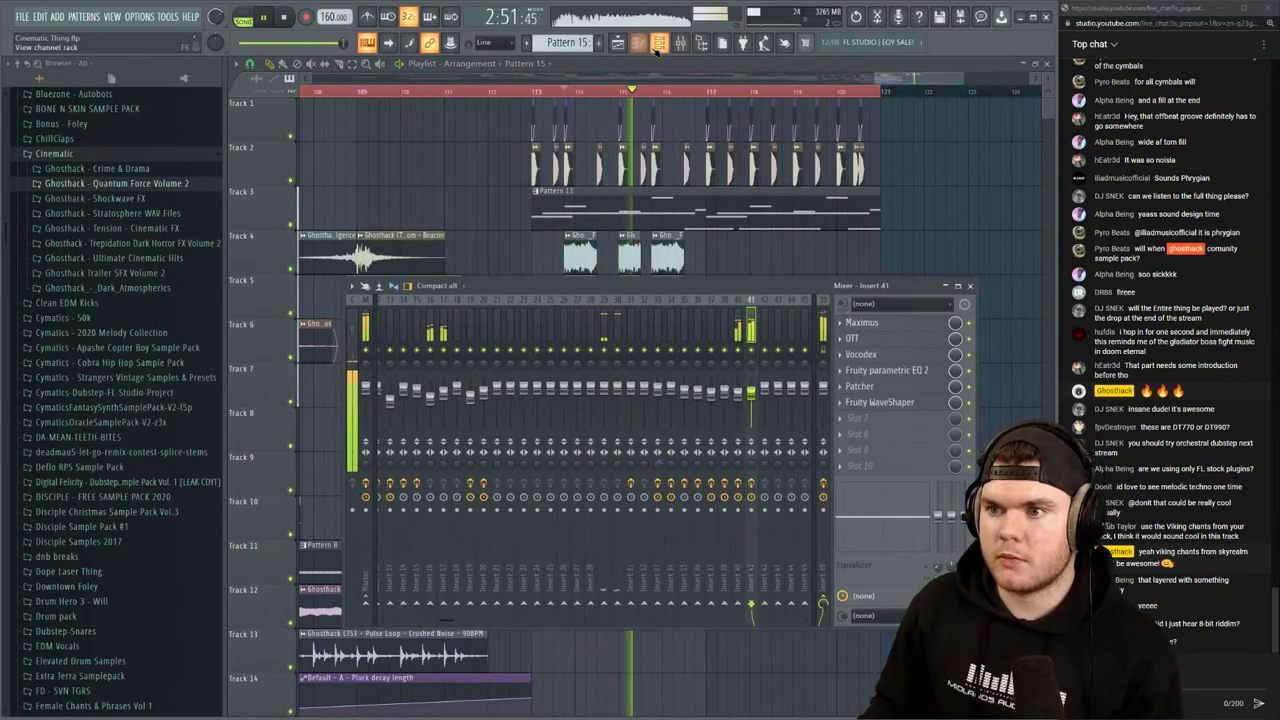
key("F6")
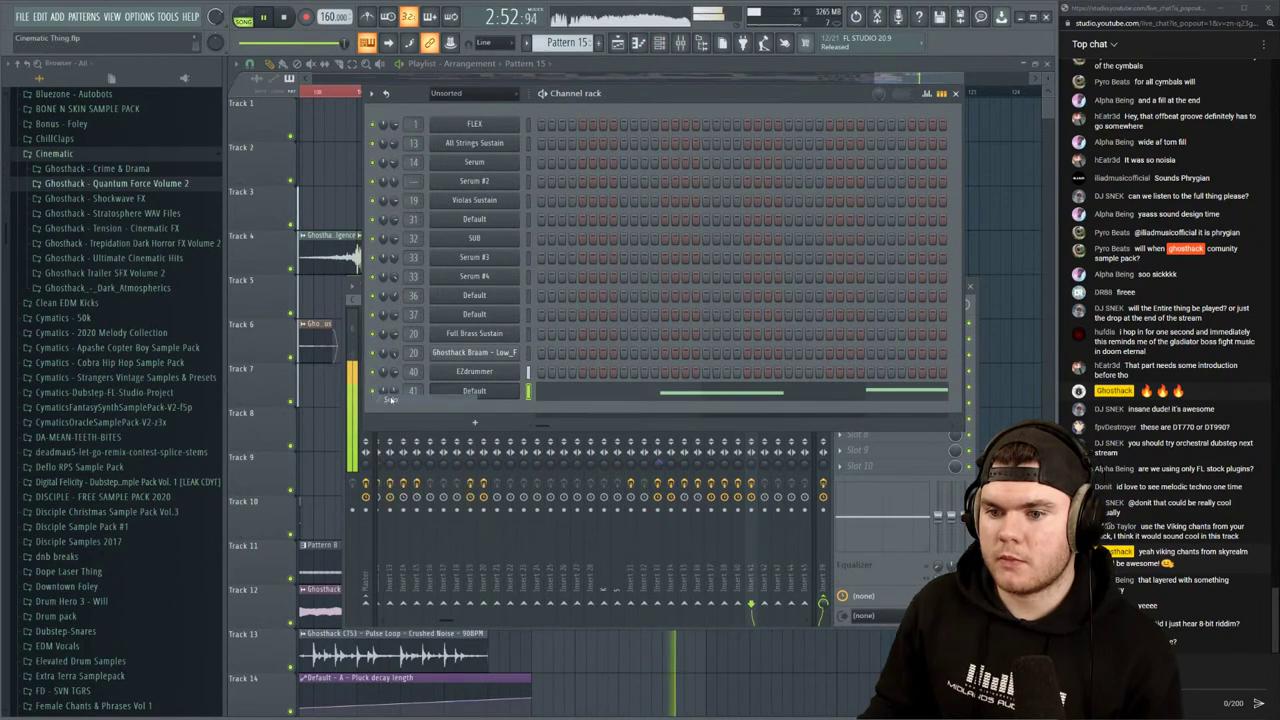
Reopen the Harmor channel's editor, view part B and set the part A & B mix to 54%
left_click(470, 391)
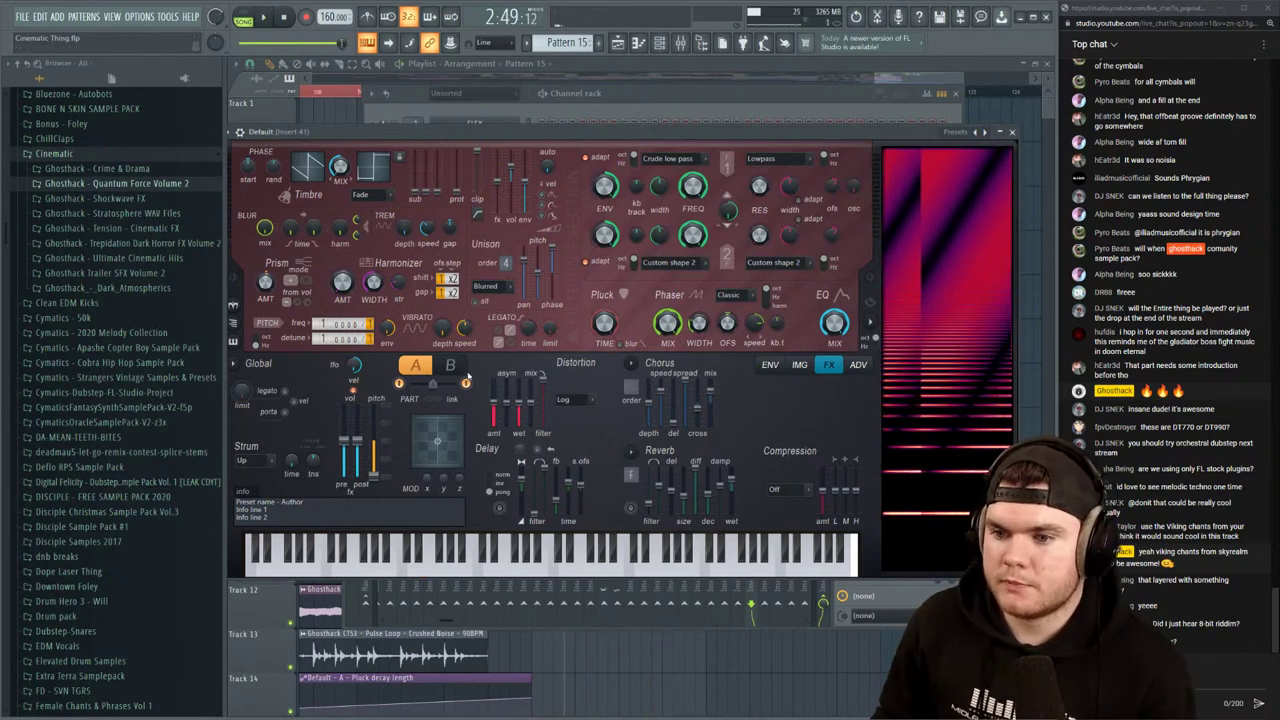
left_click(450, 365)
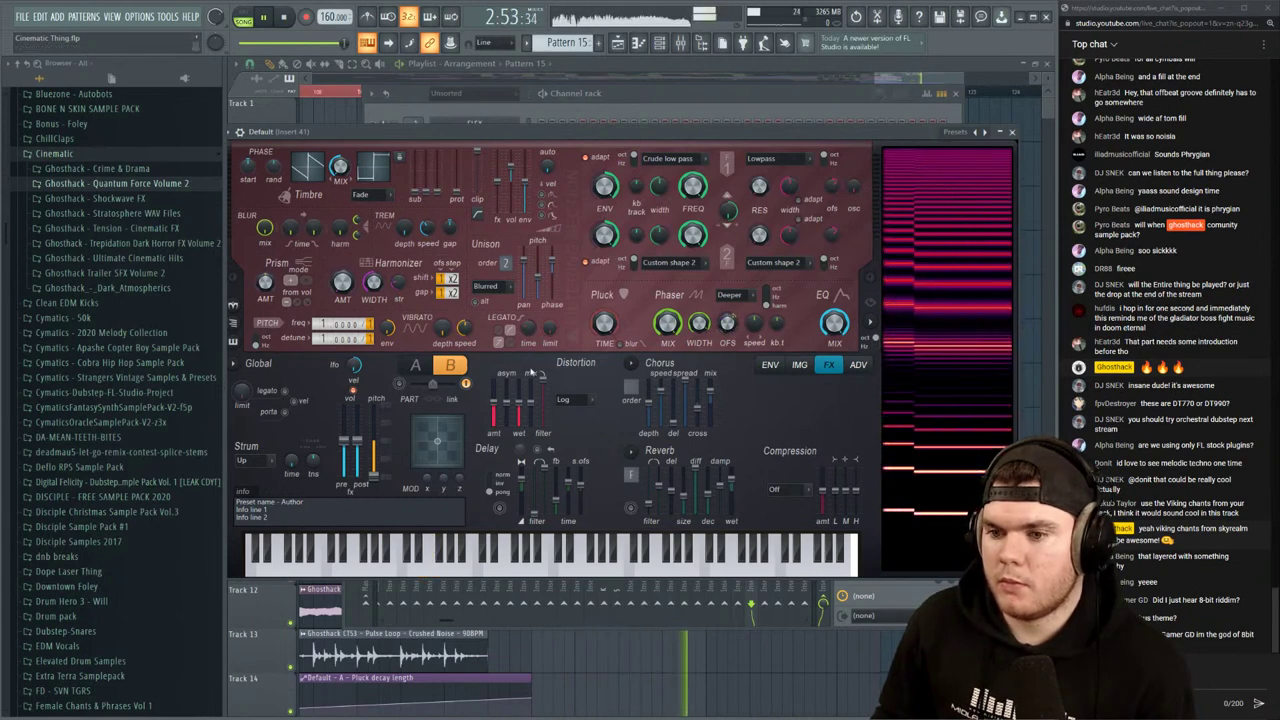
key("space")
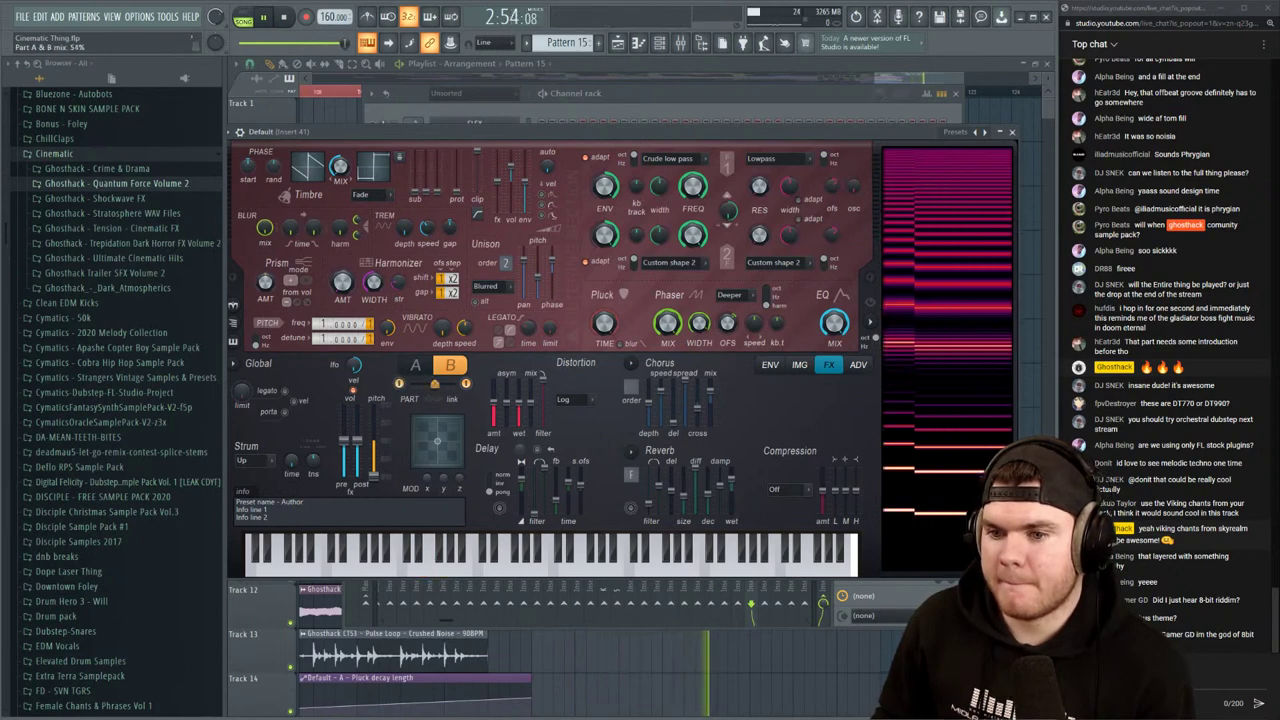
Set part A's tremolo depth to about 51% and copy the tremolo depth, speed and gap to part B
left_click(420, 365)
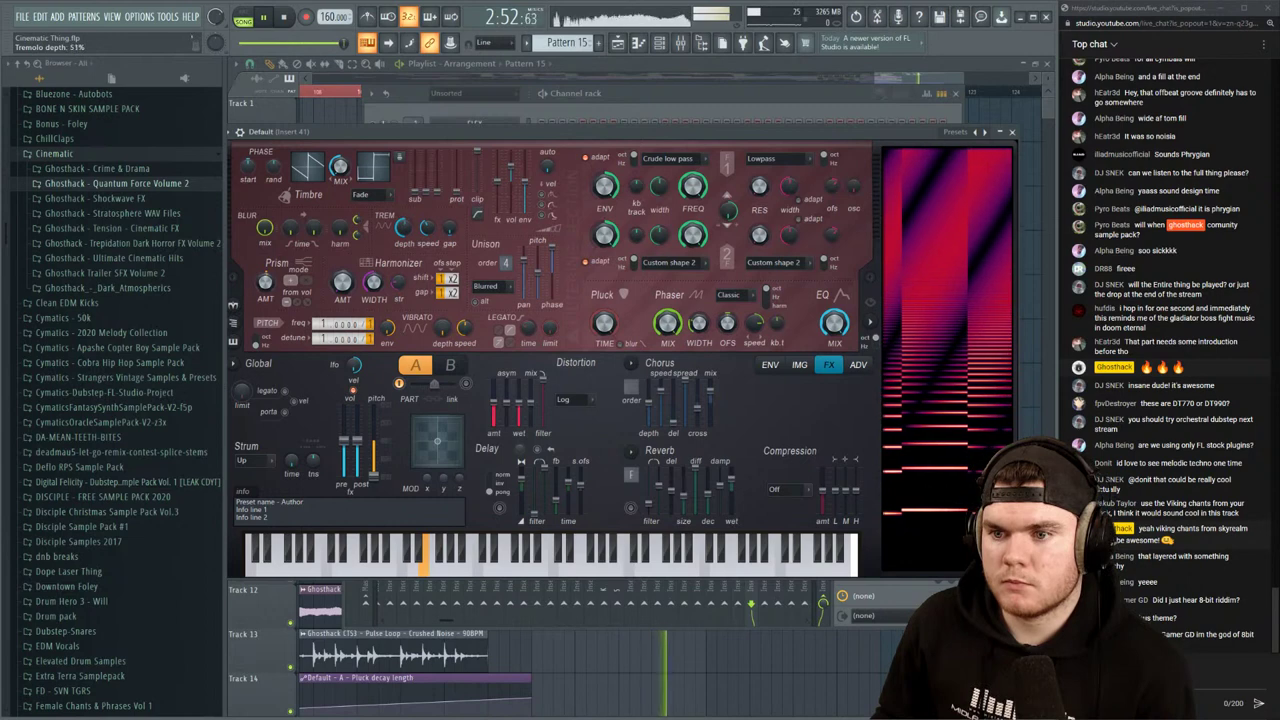
right_click(403, 229)
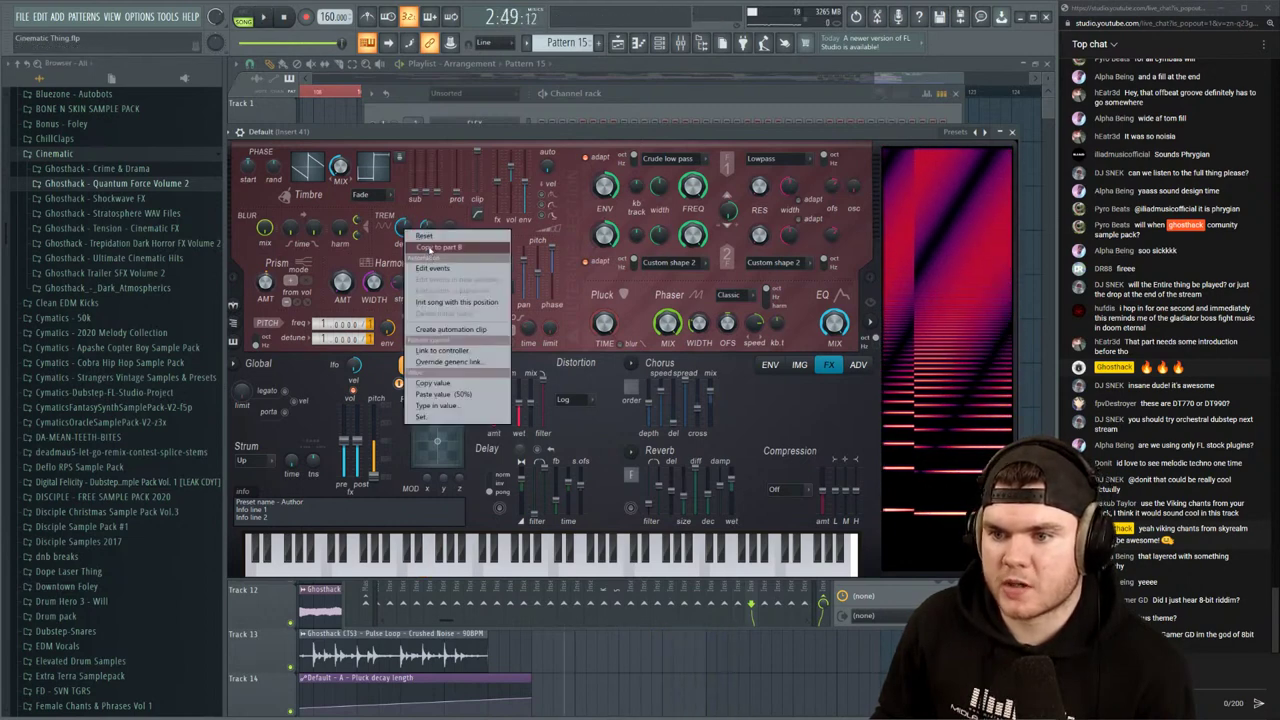
left_click(430, 249)
right_click(431, 233)
left_click(446, 250)
right_click(448, 230)
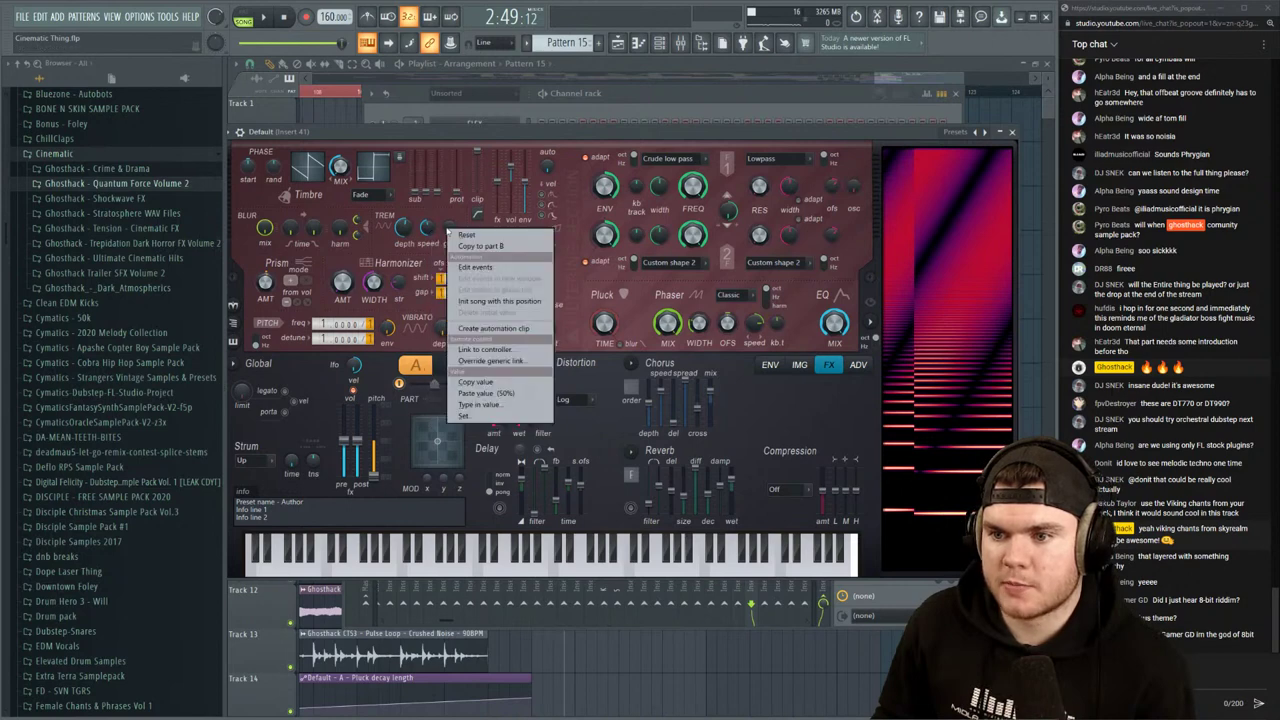
left_click(482, 246)
Listen to the layer during playback, close Harmor's editor and end the solo on its channel
key("space")
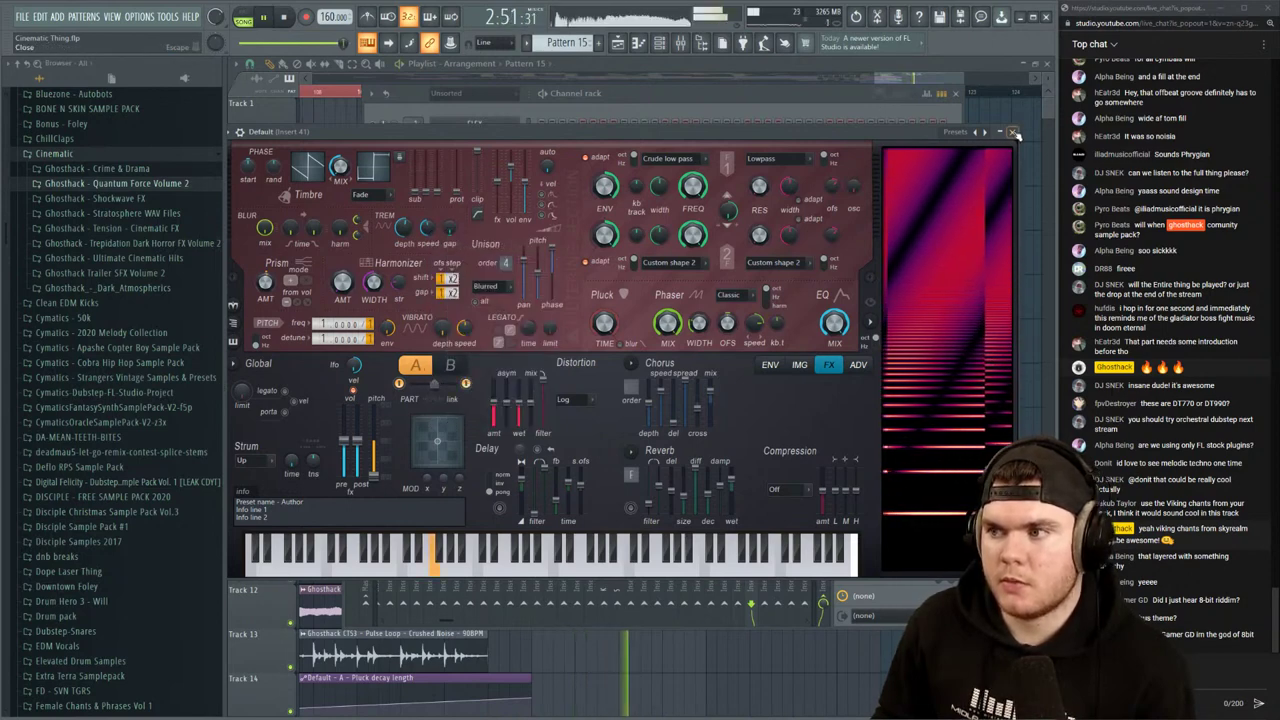
left_click(1012, 133)
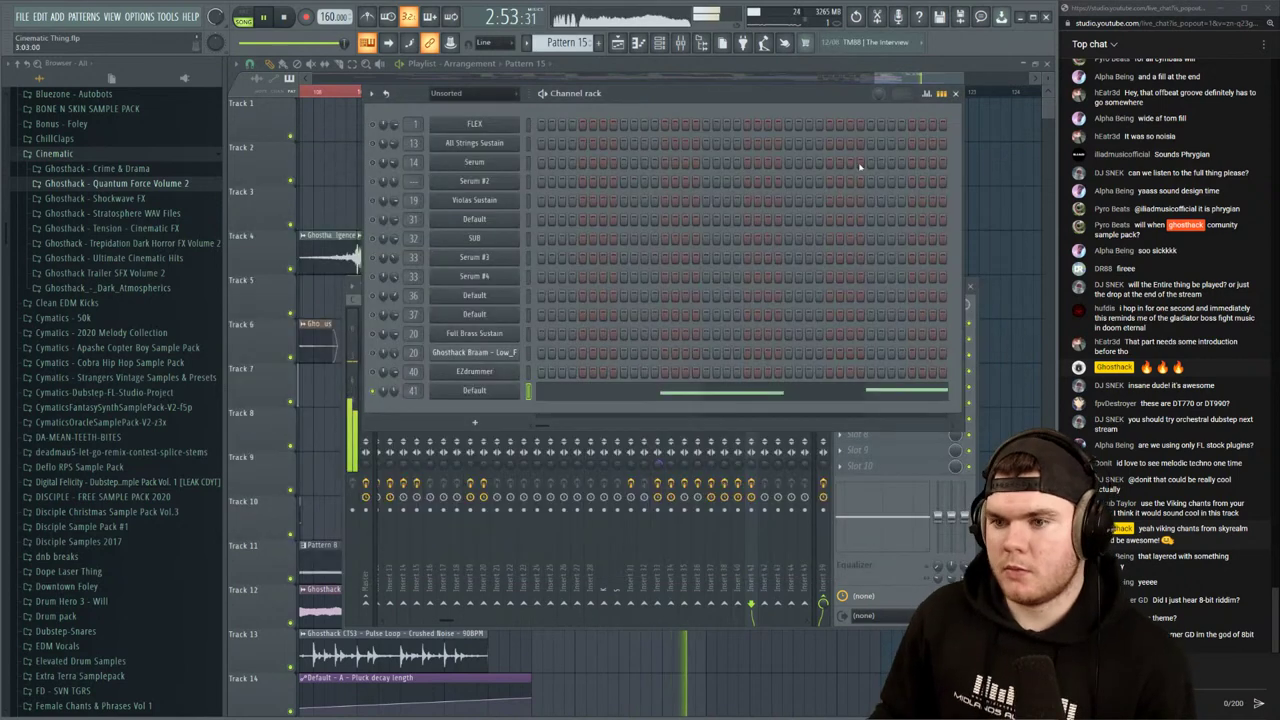
right_click(374, 389)
left_click(382, 393)
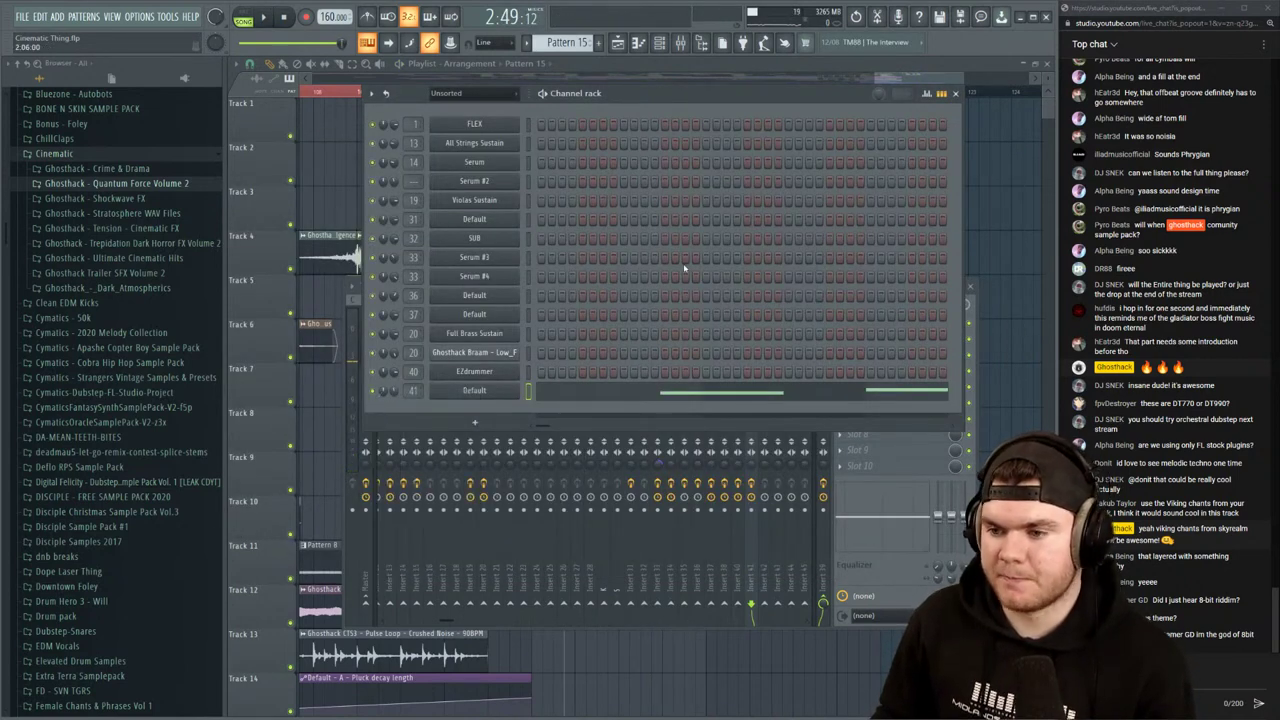
Bring the playlist into view and replay the drop from bar 113 to hear the Harmor layer with the choir hits
left_click(717, 65)
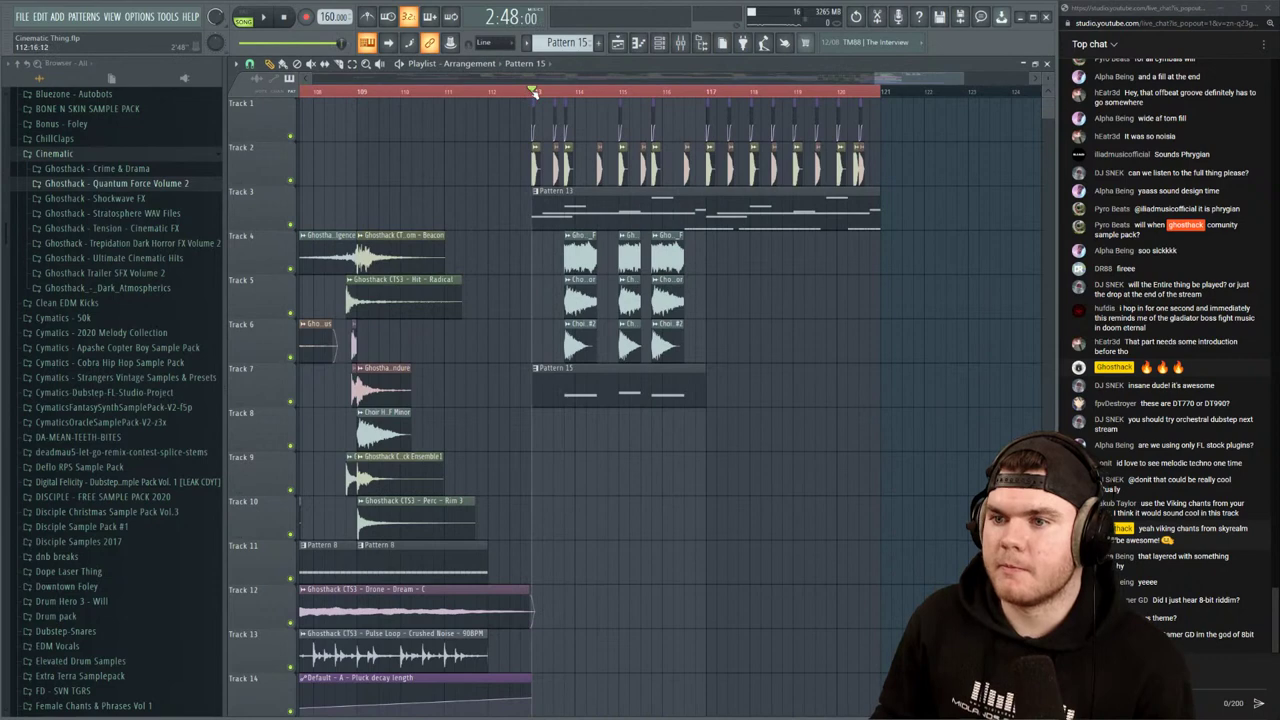
key("space")
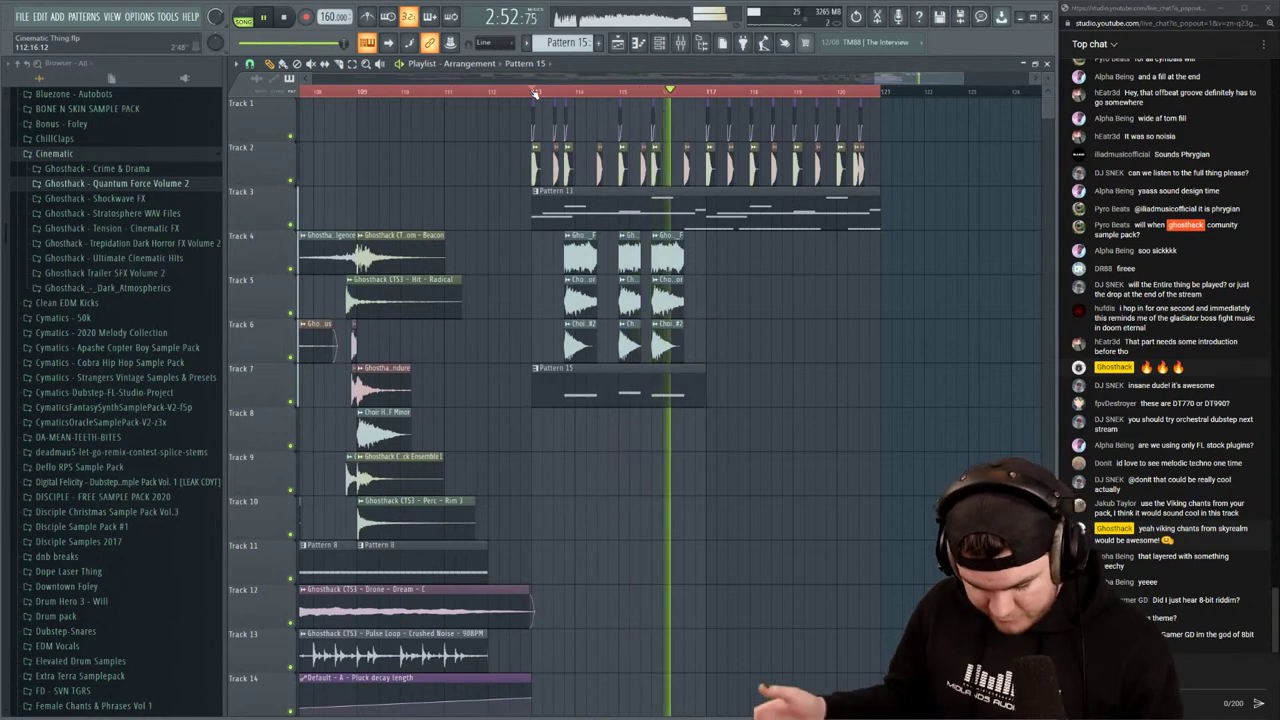
key("space")
key("space")
left_click(577, 92)
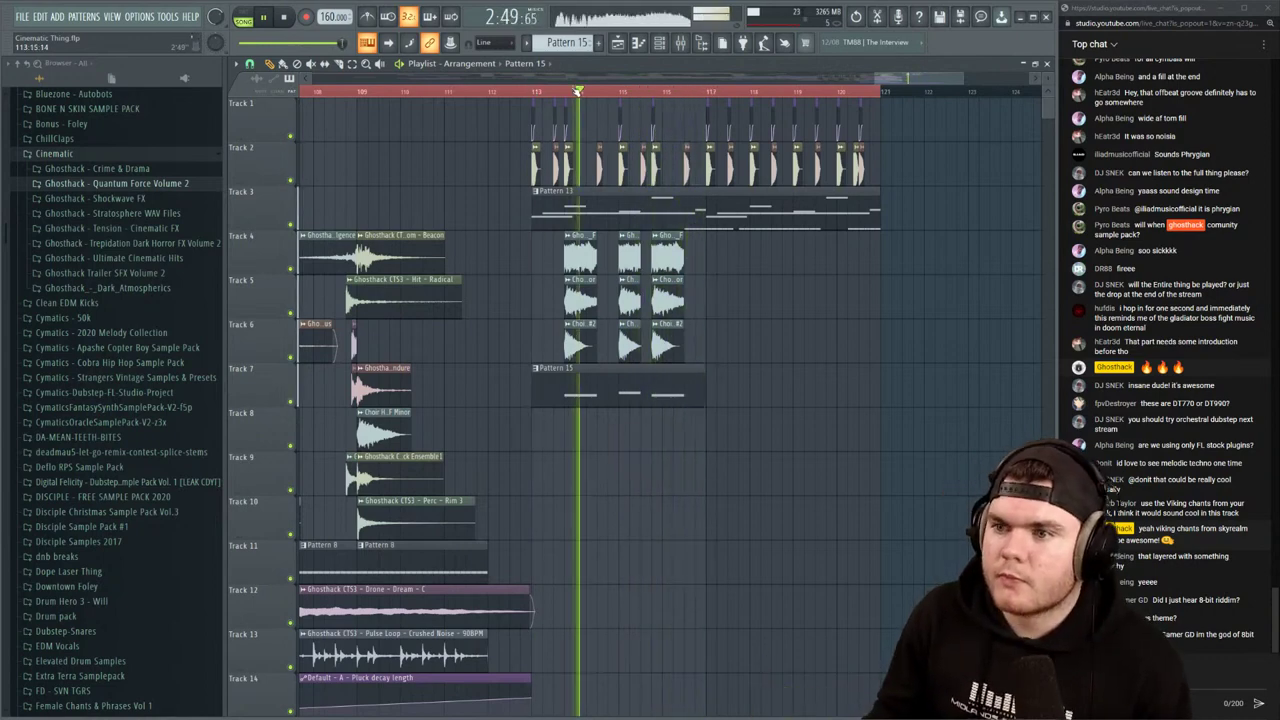
Open the Full Brass Sustain piano roll in Pattern 15 and enter E4, F4 and E4 notes matching the three ghost notes
key("F6")
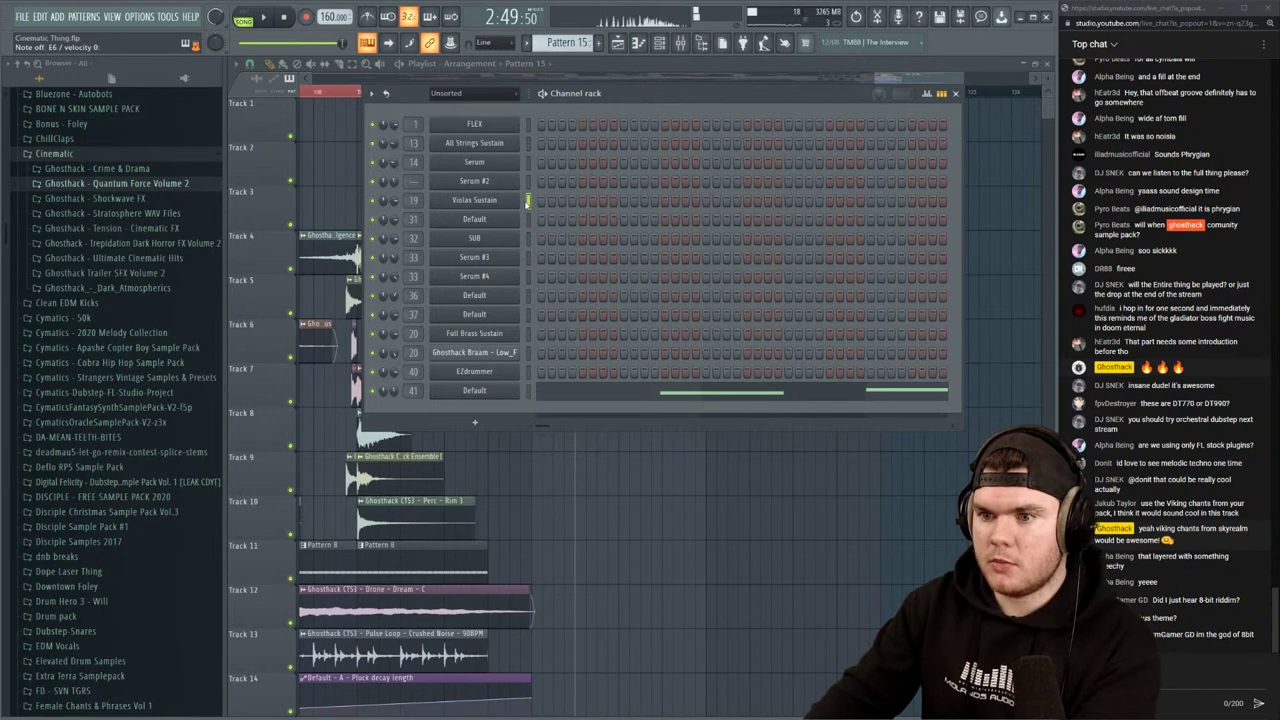
right_click(530, 327)
left_click(560, 335)
key("space")
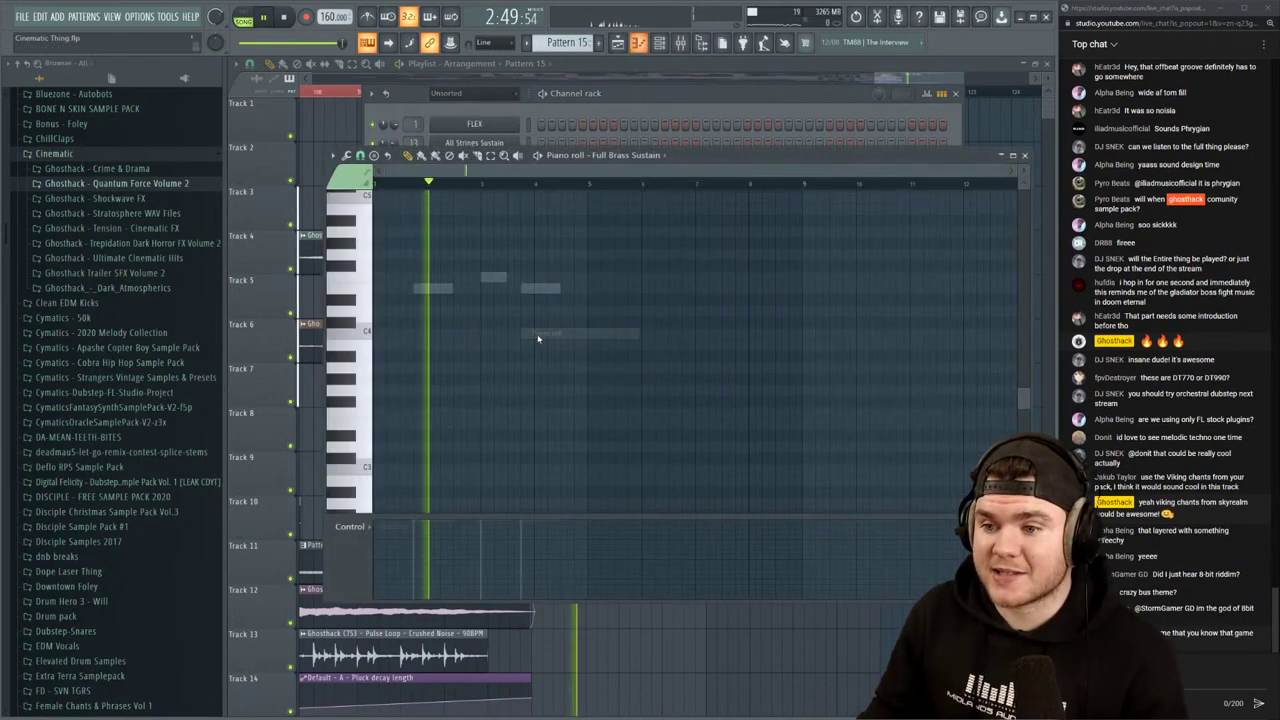
key("space")
left_click(416, 288)
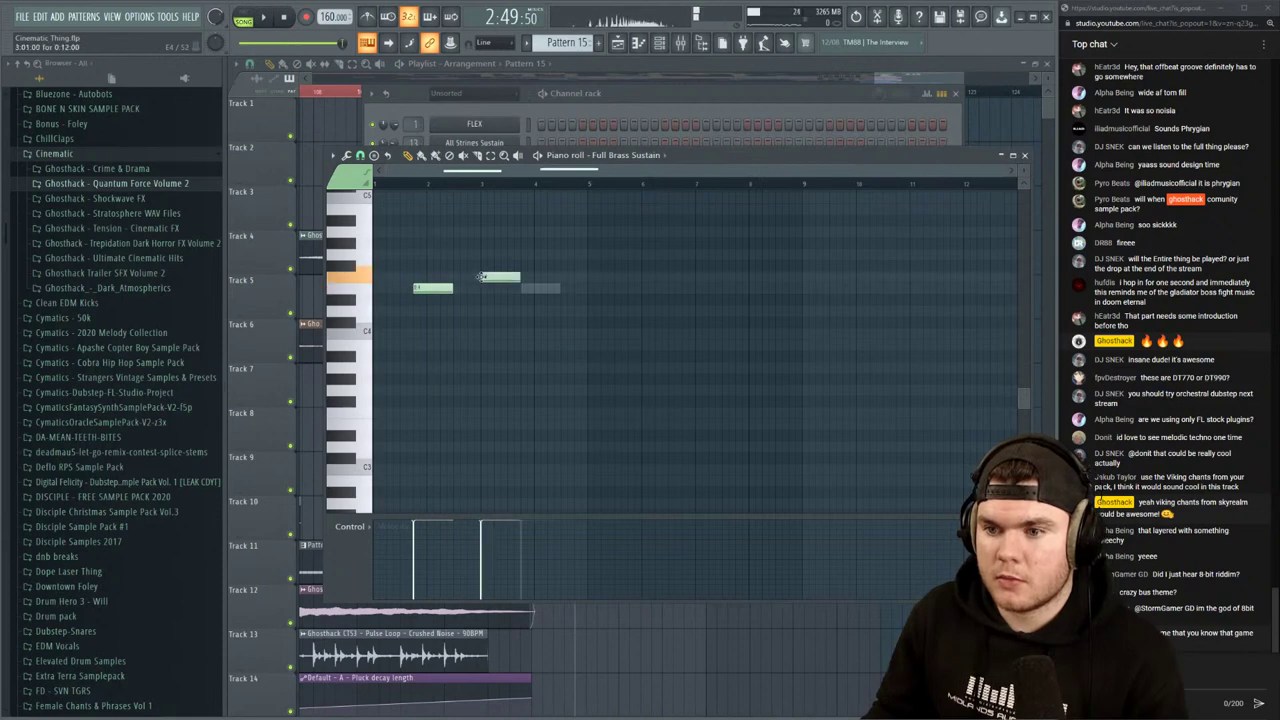
key("space")
left_click(517, 288)
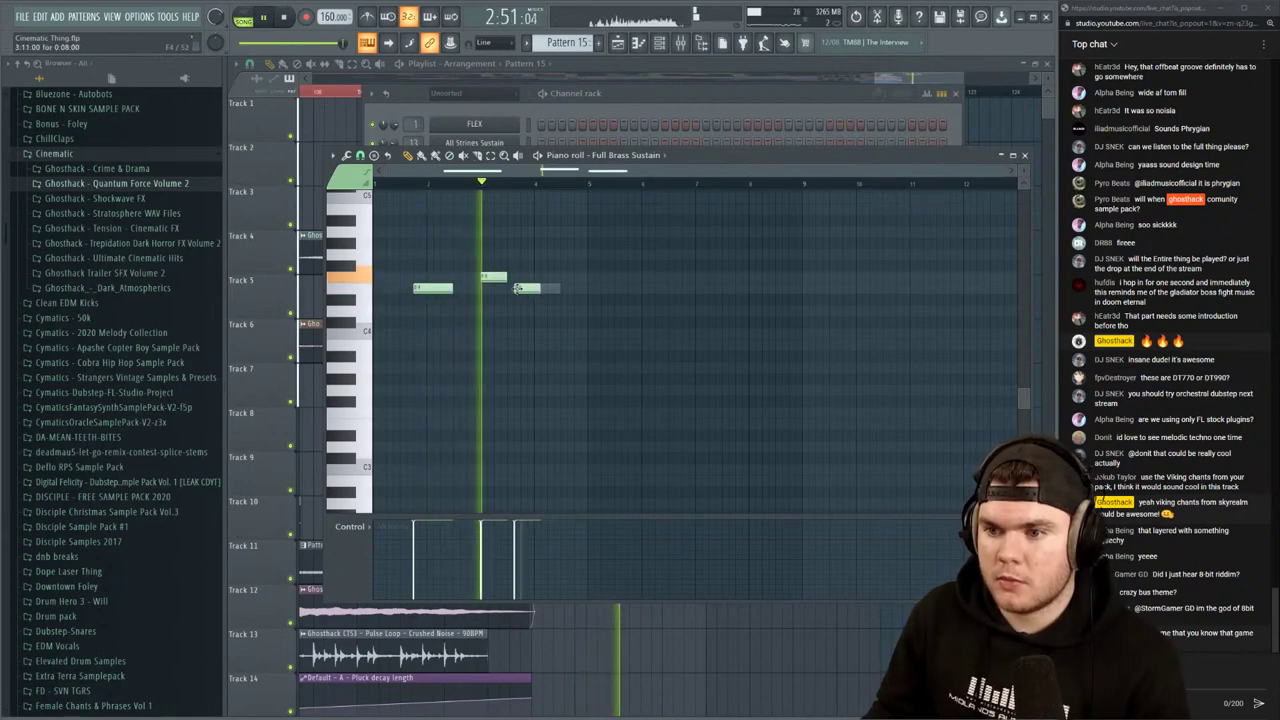
left_click_drag(517, 289, 556, 286)
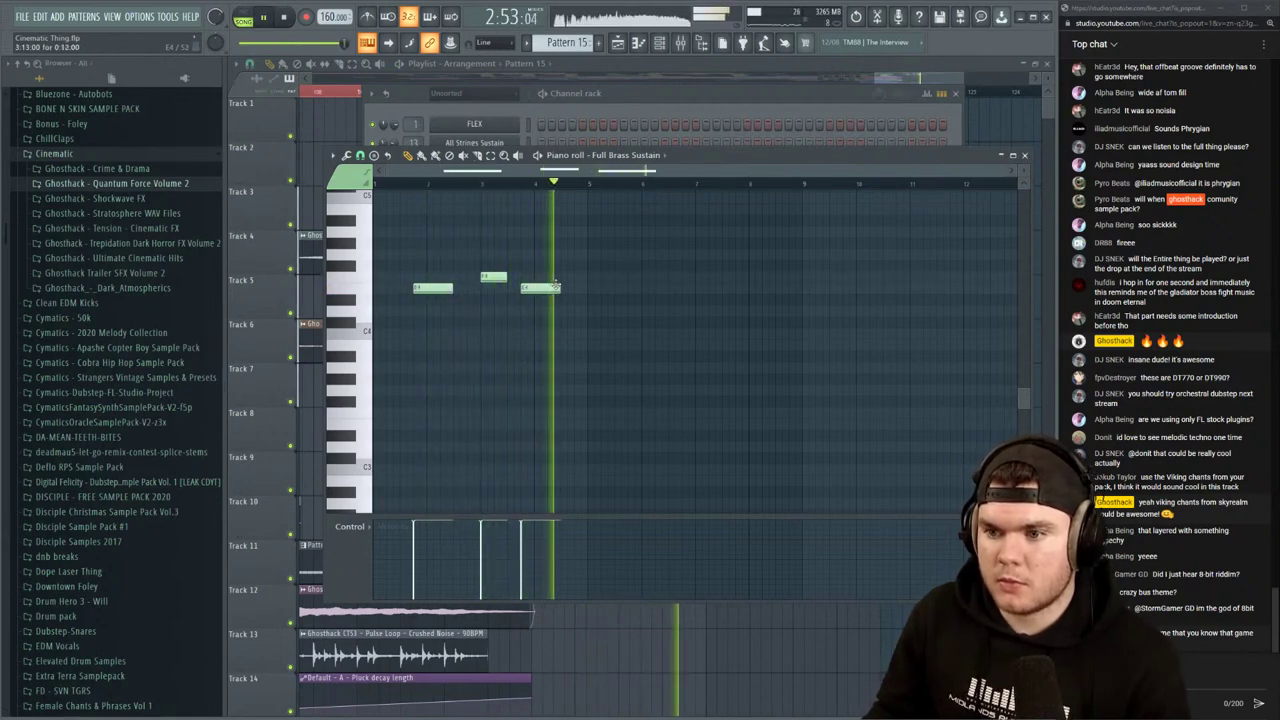
Transpose all three brass notes down an octave to E3, F3 and E3 and listen to them
key("ctrl+a")
key("space")
key("ctrl+Down")
key("space")
scroll(445, 271, "down", 1)
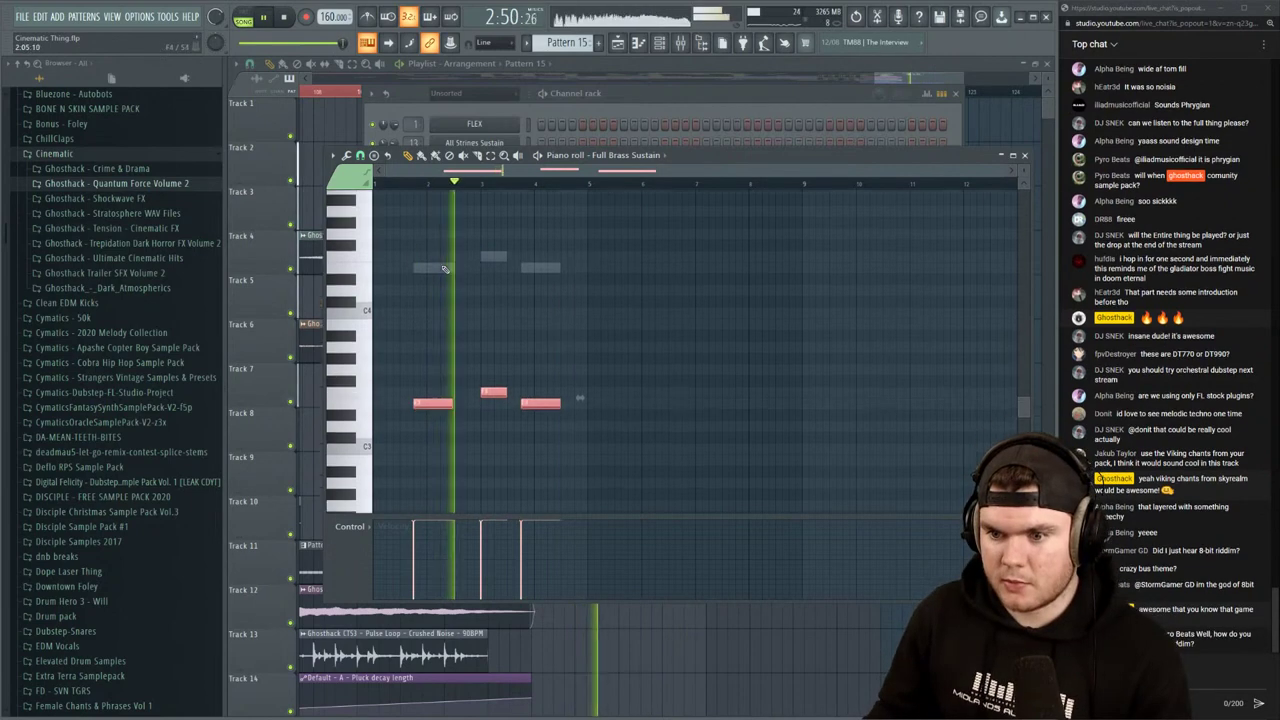
scroll(445, 269, "down", 2)
left_click(612, 290, "ctrl")
scroll(480, 190, "up", 3)
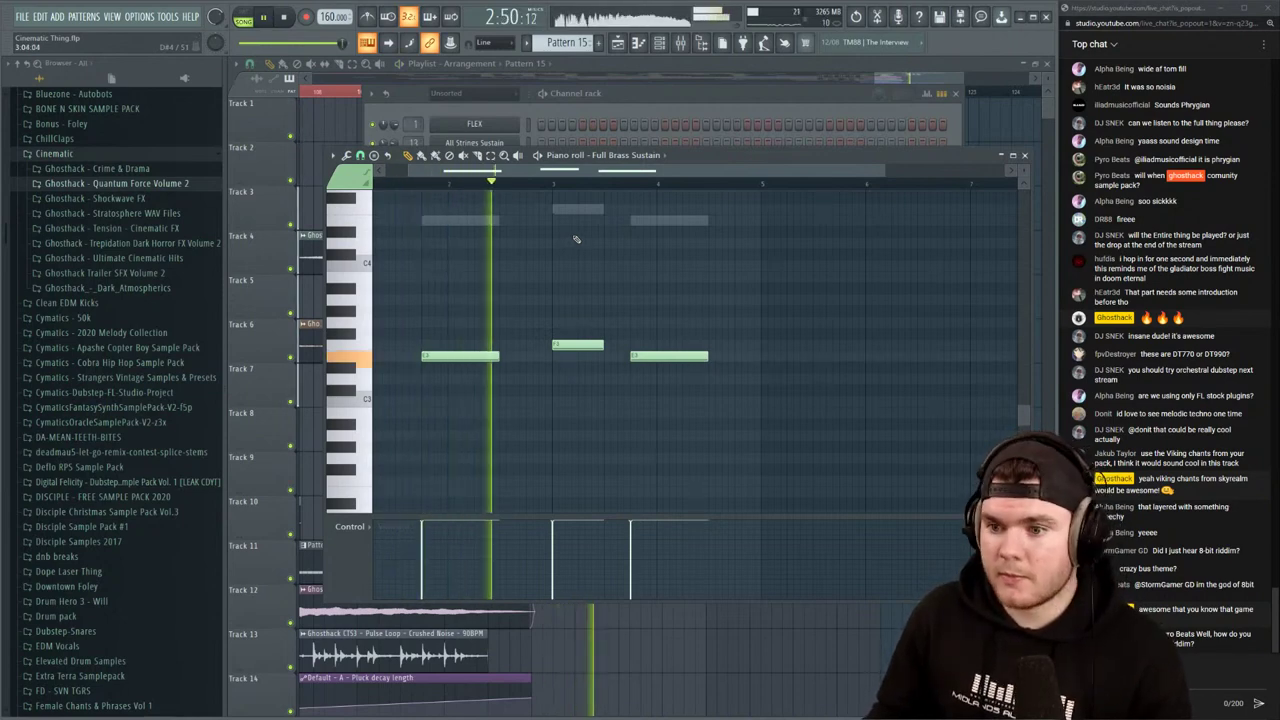
Lower the three brass notes another octave to E2, F2 and E2 and replay the drop
left_click_drag(750, 405, 443, 273)
scroll(443, 273, "down", 3)
key("ctrl+Down")
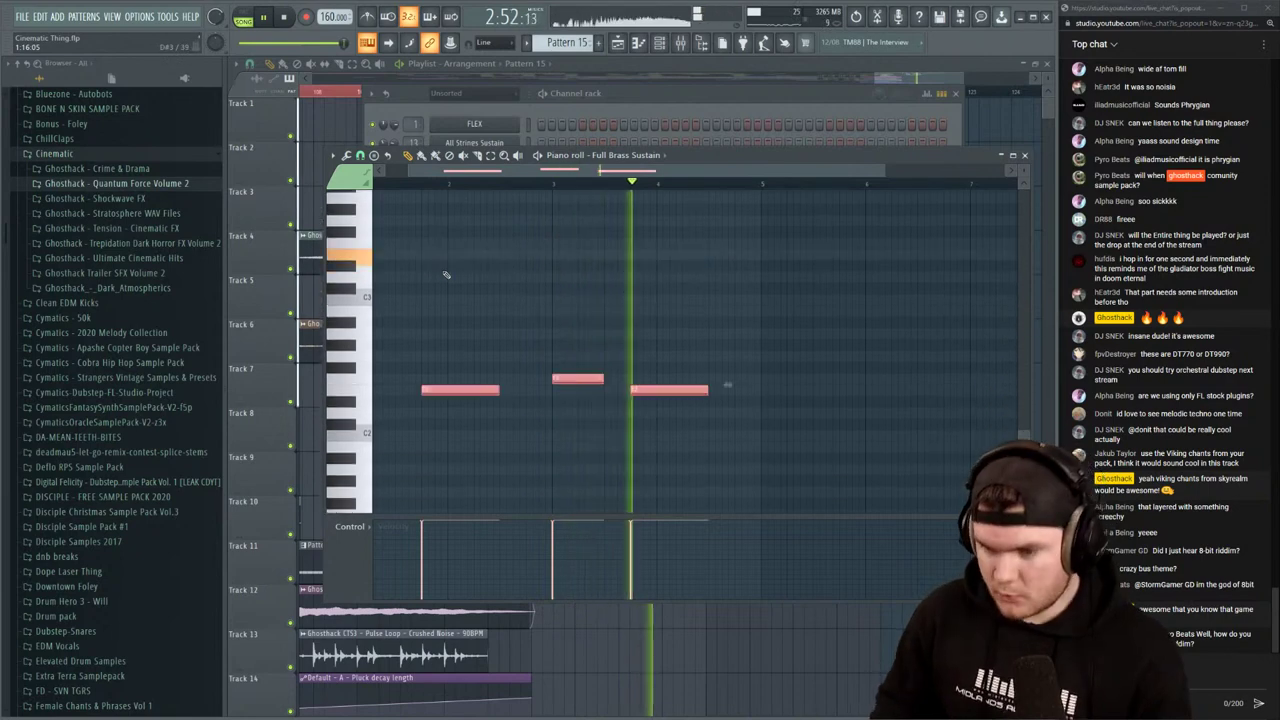
key("space")
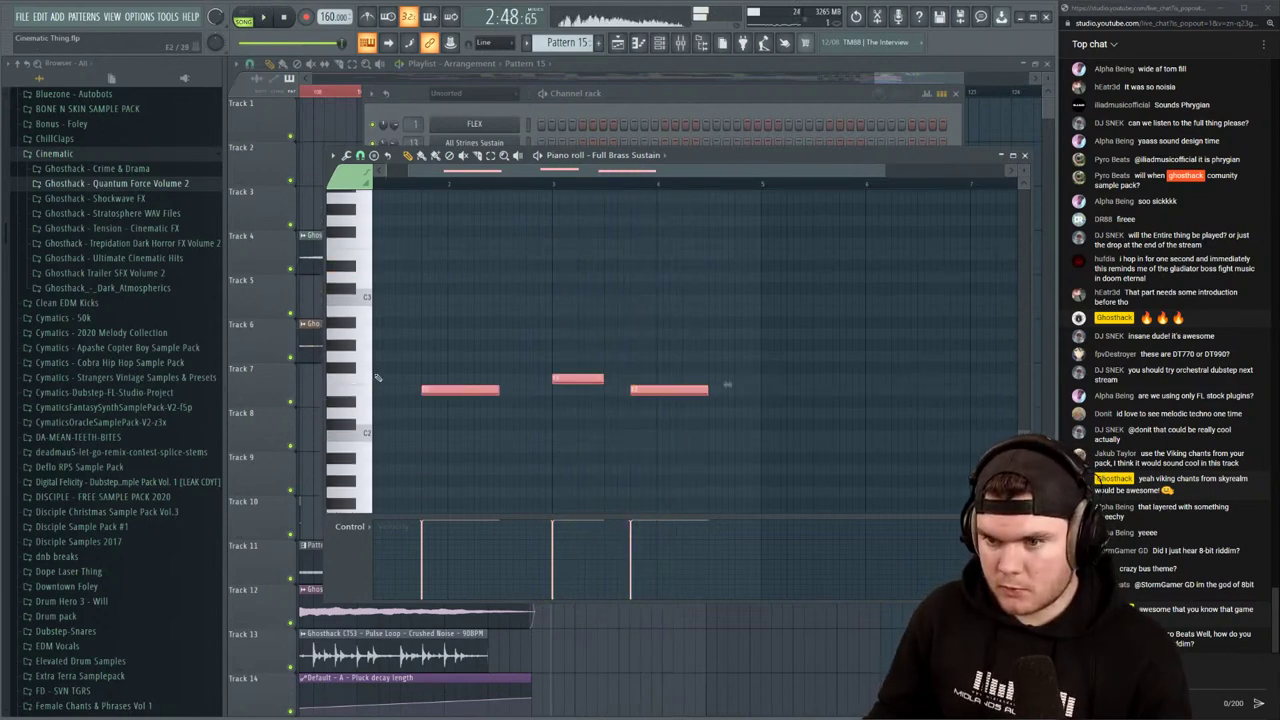
key("space")
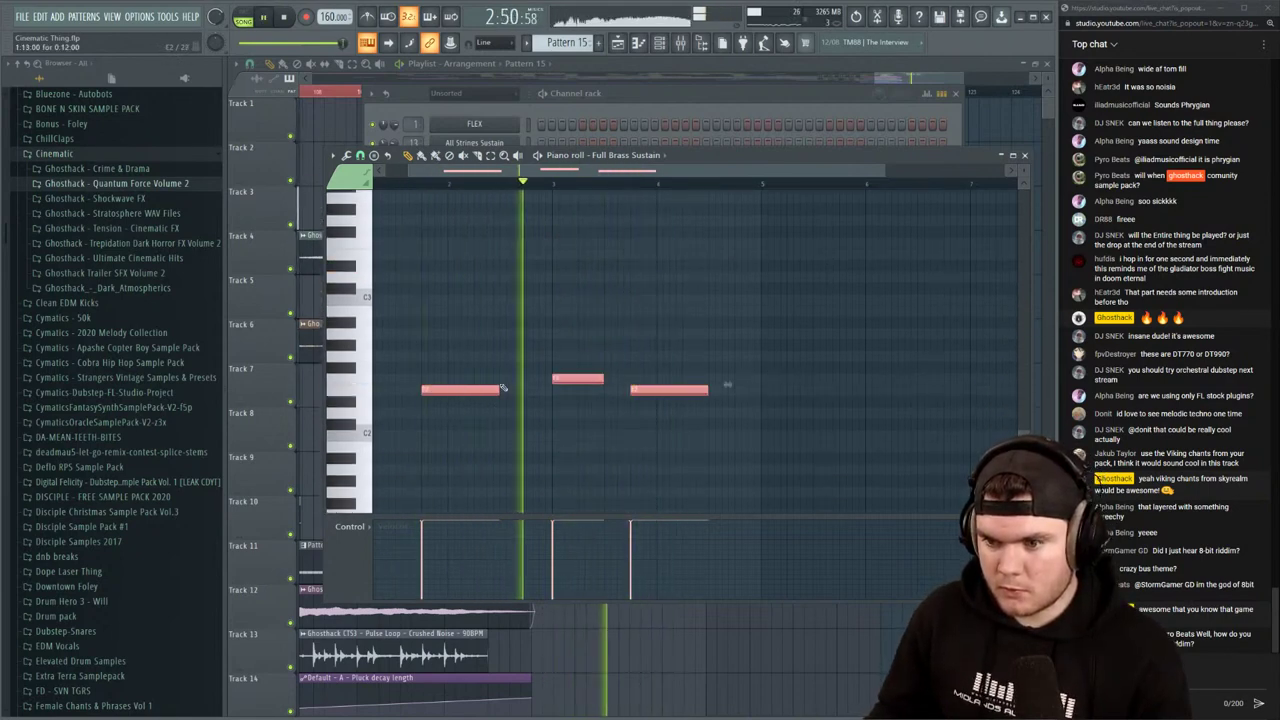
Shorten all three brass notes by about four steps, deselect them and replay from the first note
left_click_drag(499, 389, 475, 402)
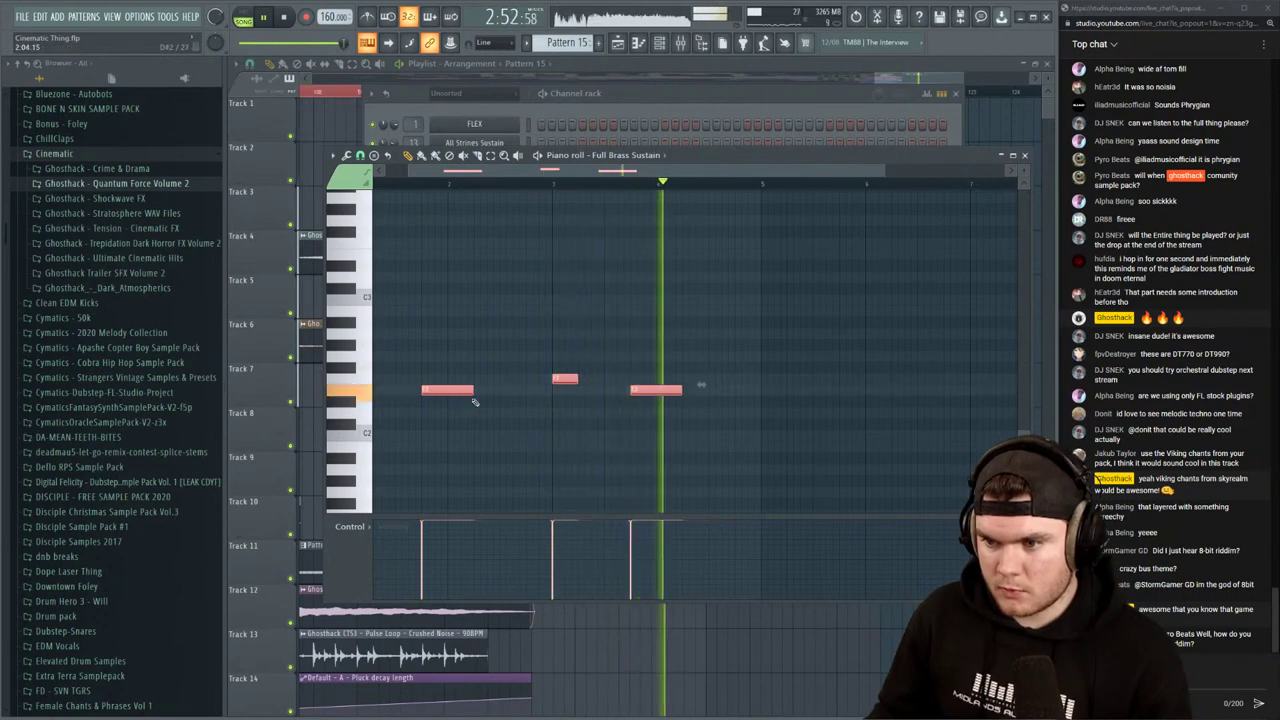
left_click(584, 267, "ctrl")
left_click(431, 185)
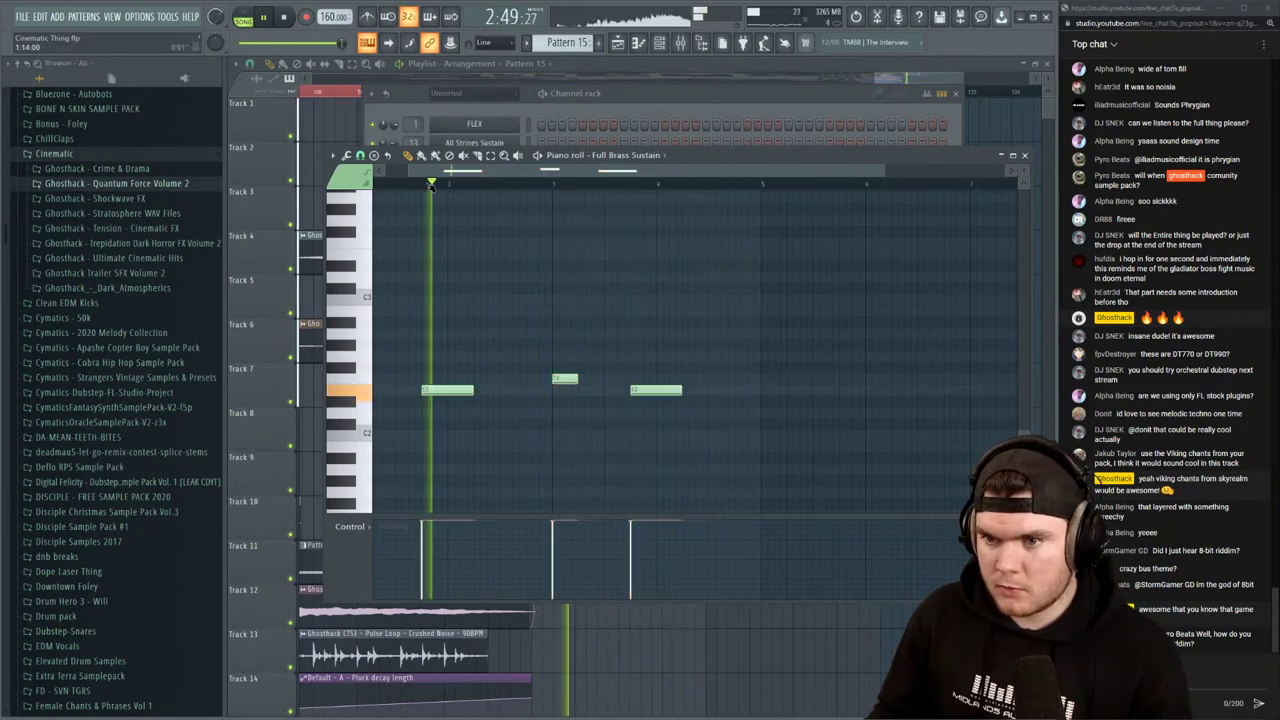
Duplicate the low brass notes an octave higher at E3, F3 and E3 and listen from the first hit
scroll(480, 375, "up", 1)
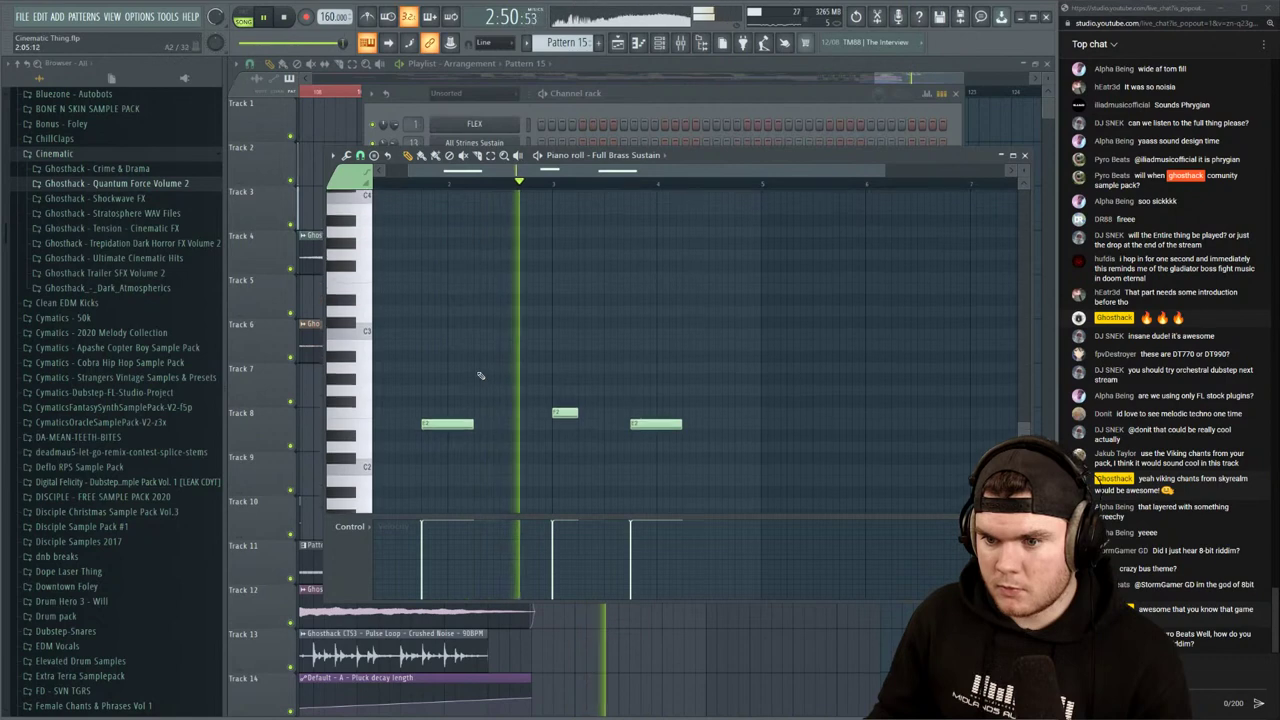
scroll(480, 376, "up", 1)
left_click_drag(694, 472, 434, 316)
left_click(424, 186)
left_click(424, 186)
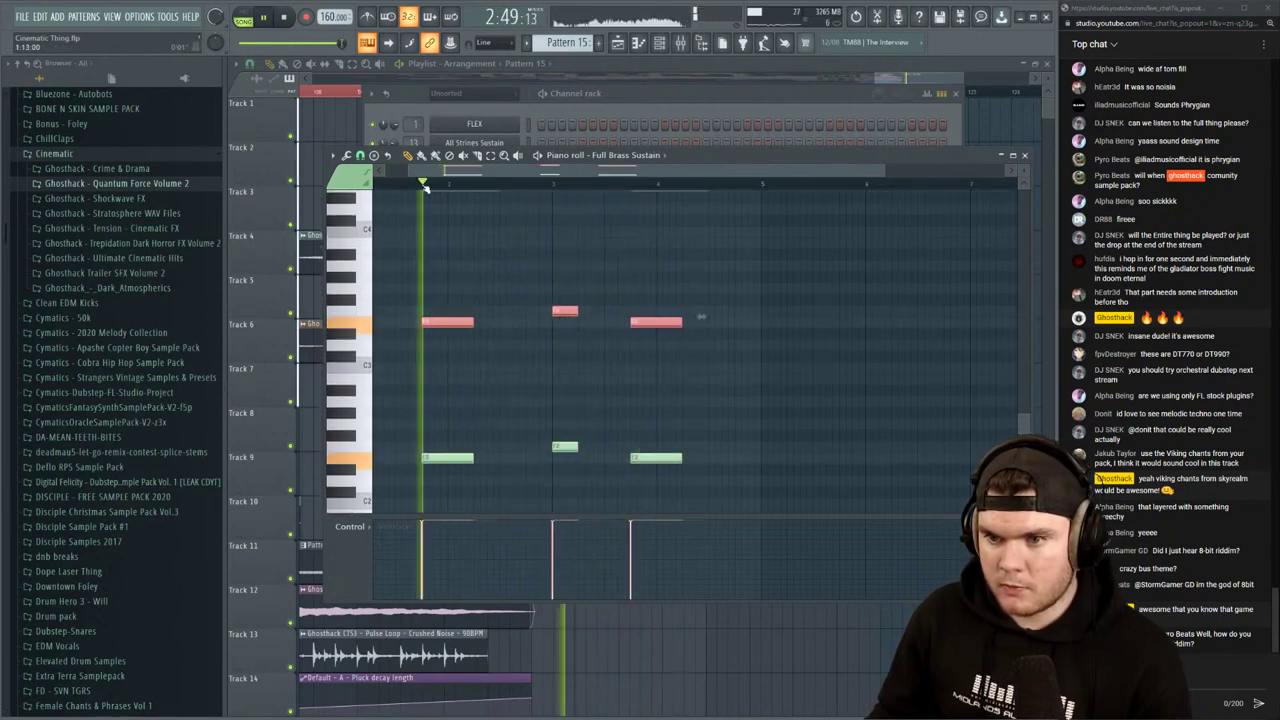
left_click_drag(772, 262, 853, 248)
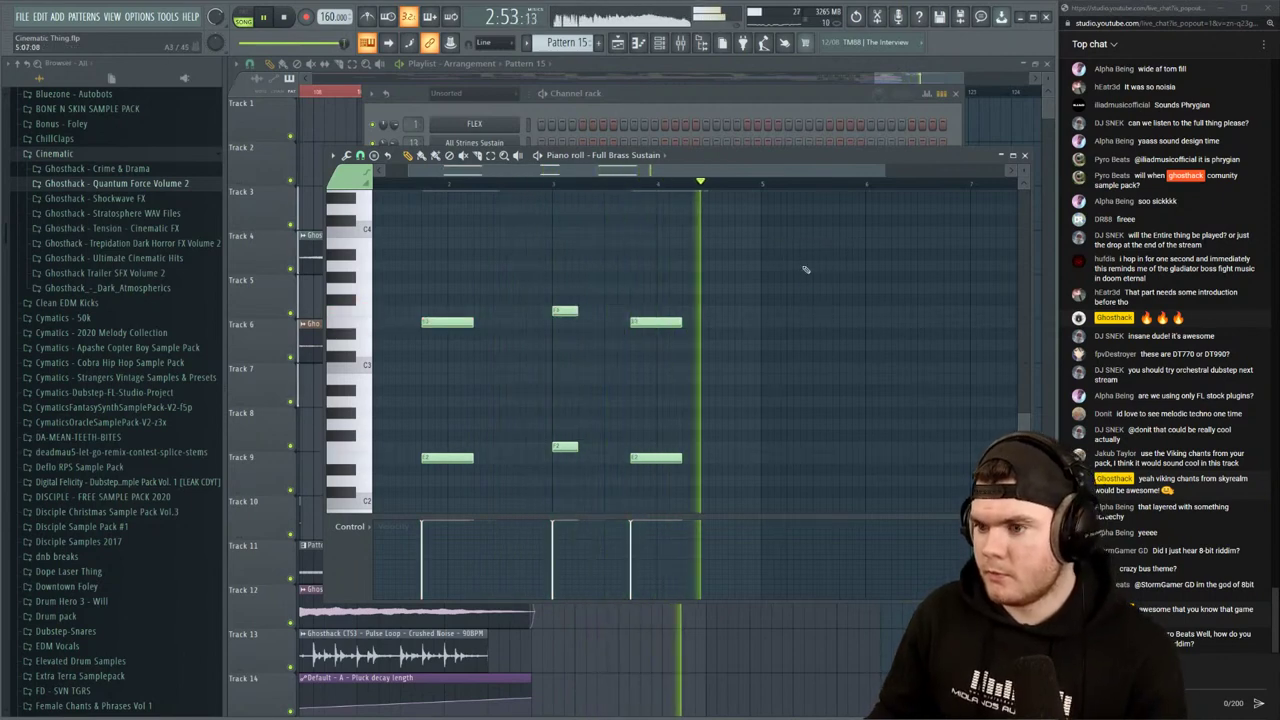
Try to move the E3, F3 and E3 brass notes up an octave and listen to them
key("space")
scroll(690, 360, "up", 2)
left_click_drag(702, 440, 387, 341)
left_click_drag(452, 388, 452, 237)
key("space")
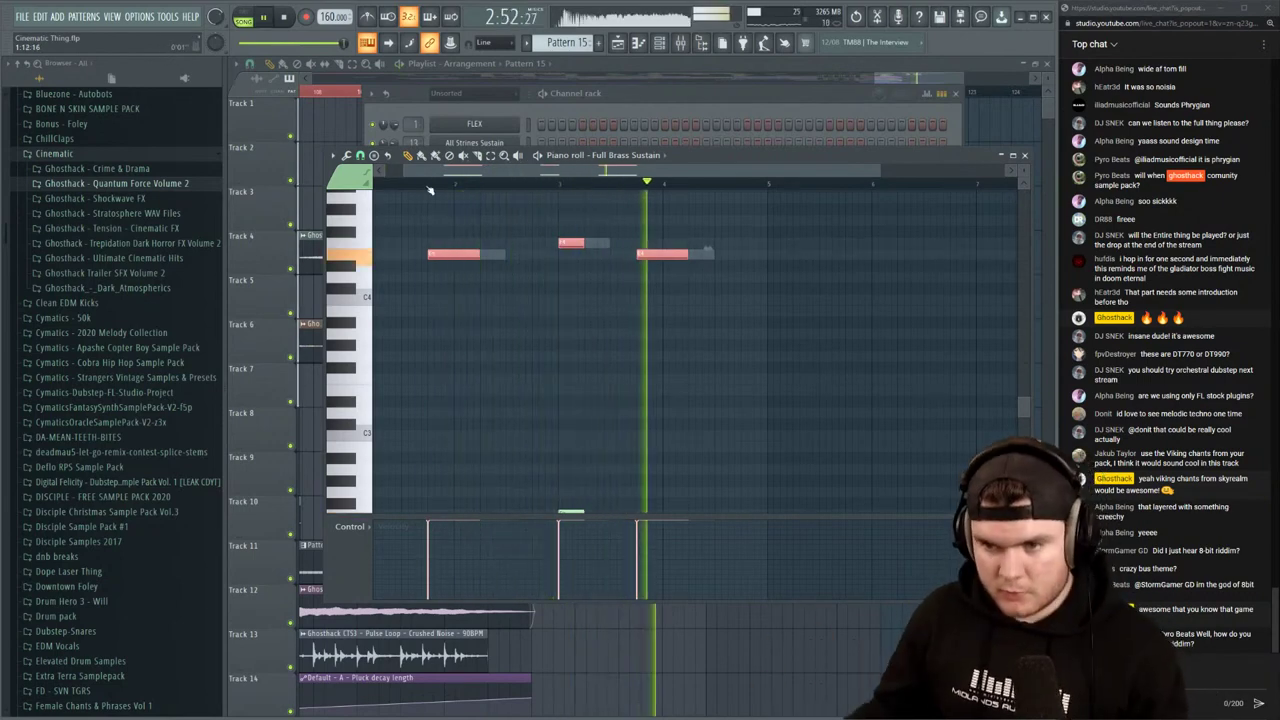
key("space")
key("ctrl+Down")
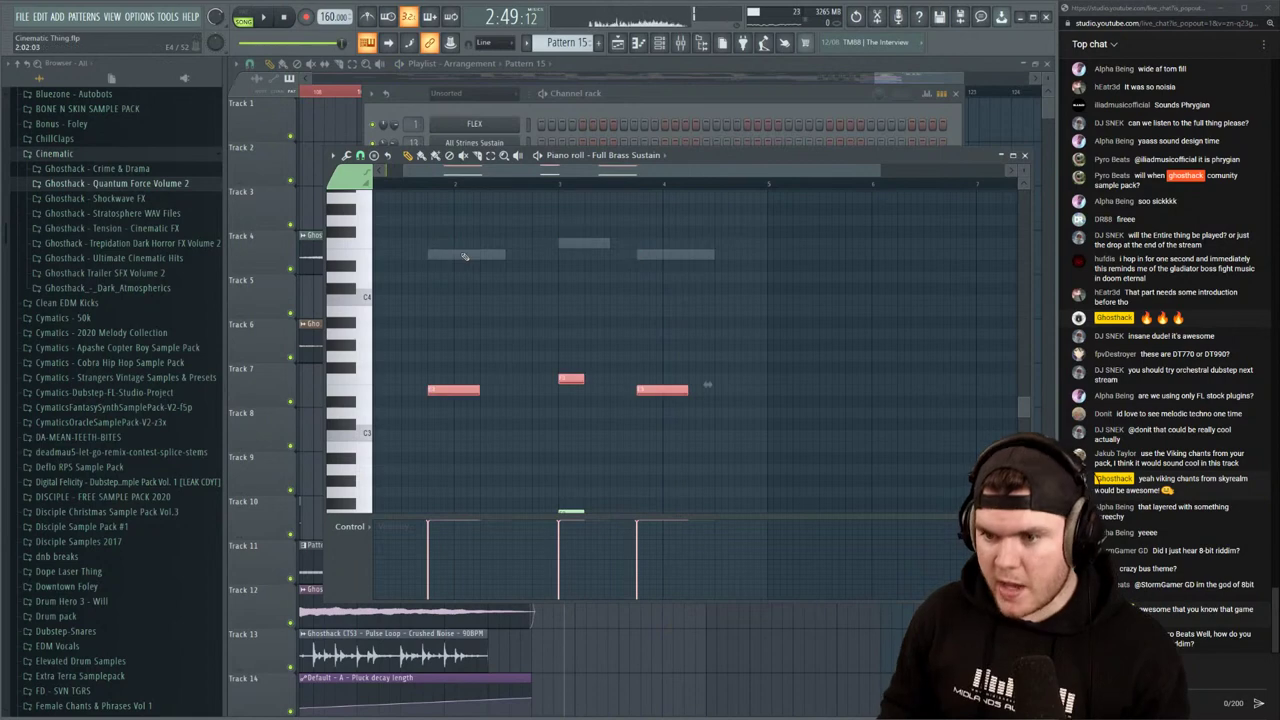
Copy the E3, F3 and E3 brass notes up an octave, extend them to the ghost notes' lengths and set velocity to 74%
scroll(452, 357, "down", 1)
scroll(449, 358, "up", 1)
mouse_move(447, 388)
left_mouse_down()
mouse_move(483, 291)
mouse_move(446, 247)
left_mouse_up()
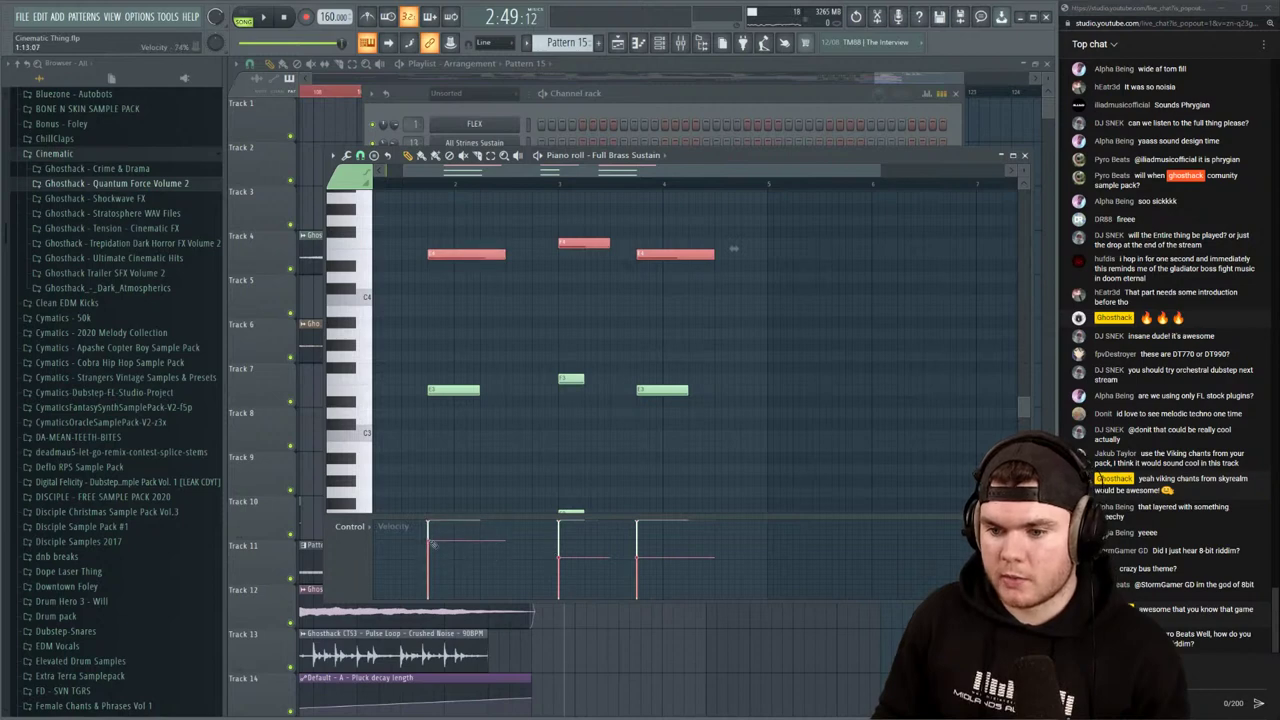
key("space")
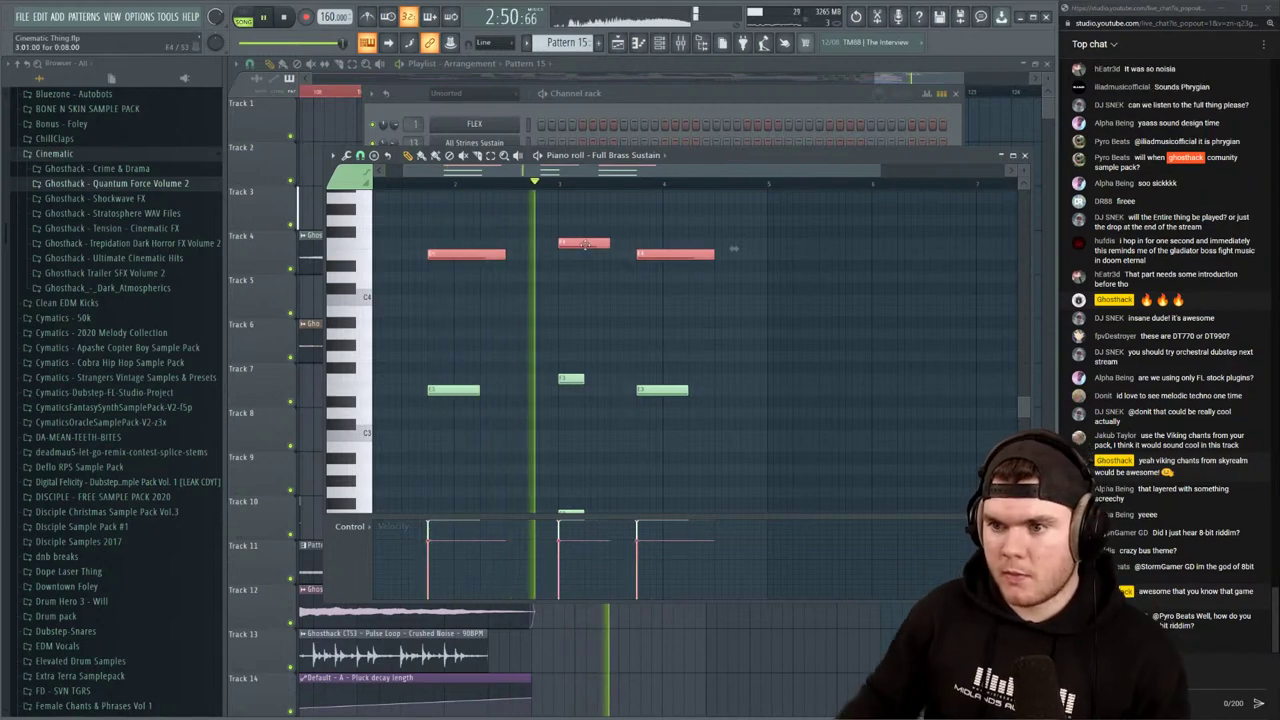
key("space")
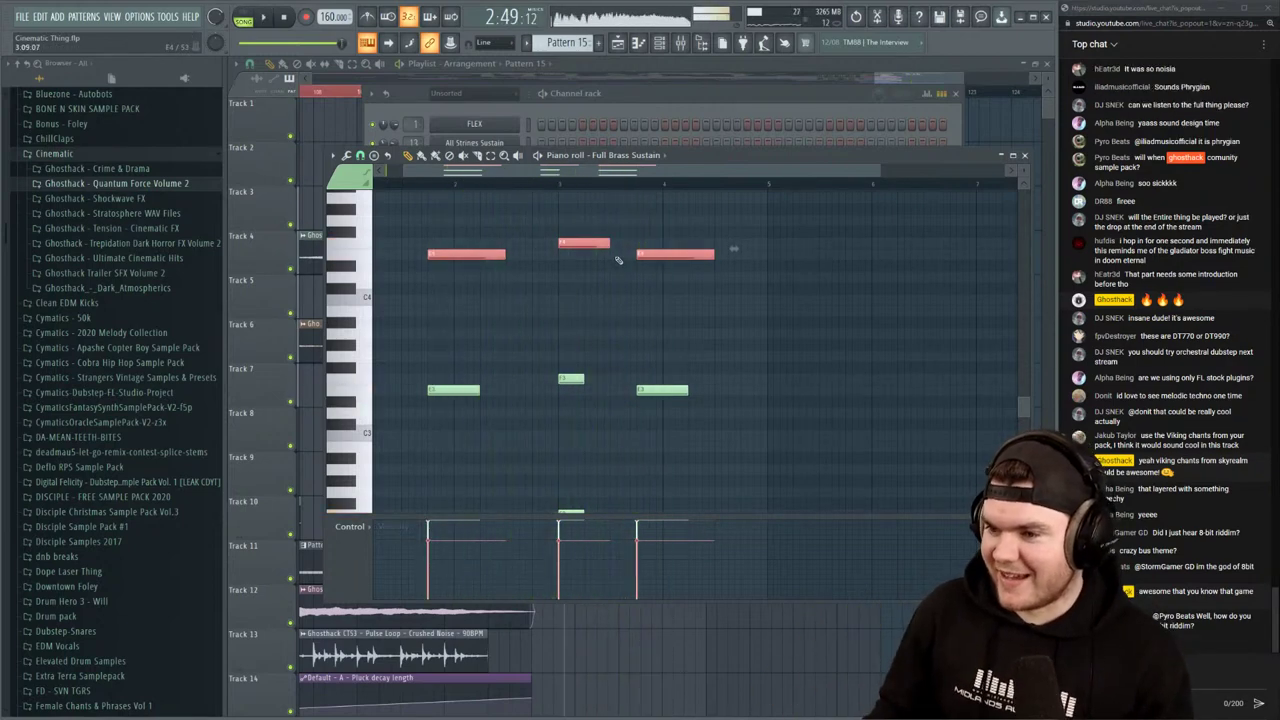
Shorten the top E4, F4 and E4 brass notes by about three steps while listening, and close the brass piano roll
left_click_drag(743, 292, 482, 227)
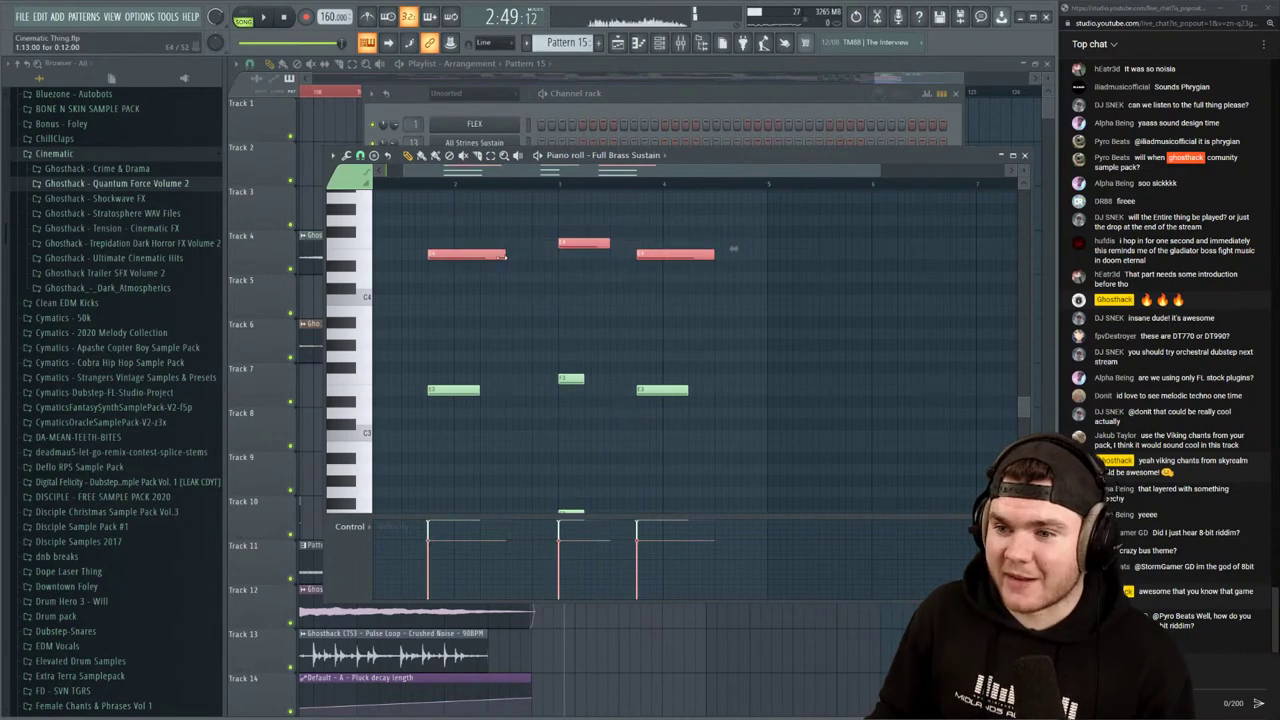
left_click(427, 185)
key("space")
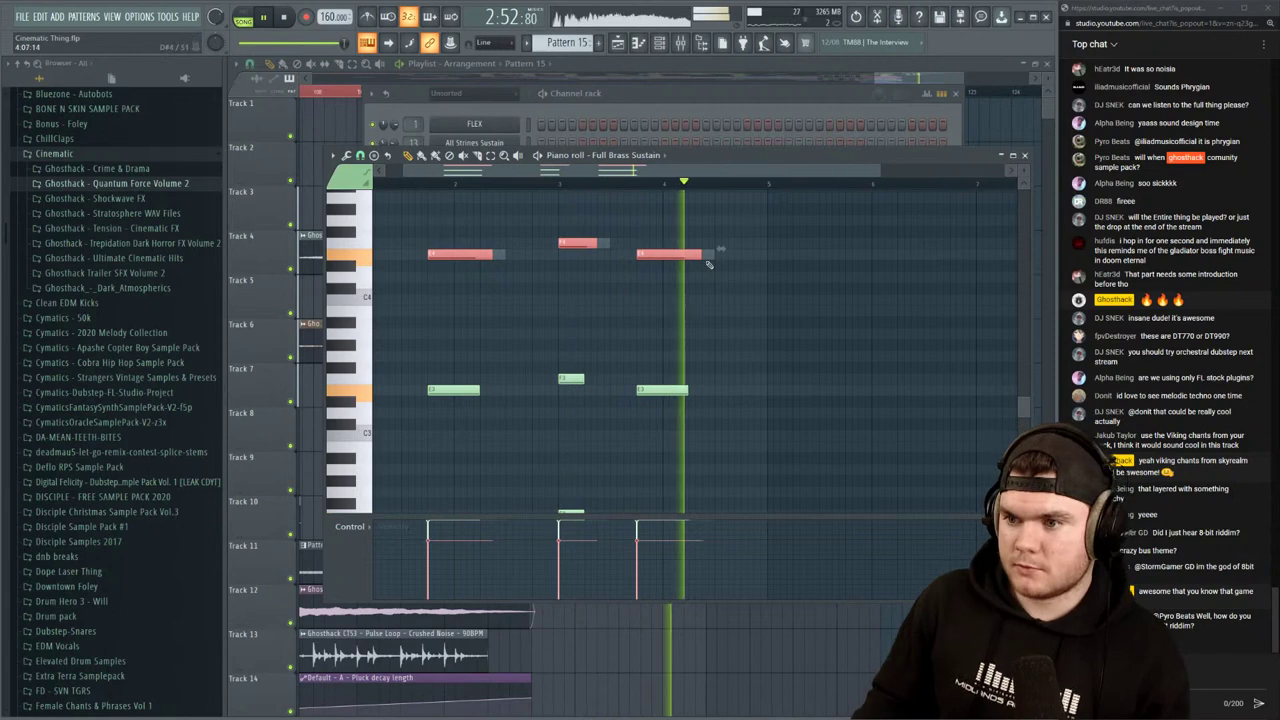
key("space")
left_click_drag(700, 257, 693, 259)
key("space")
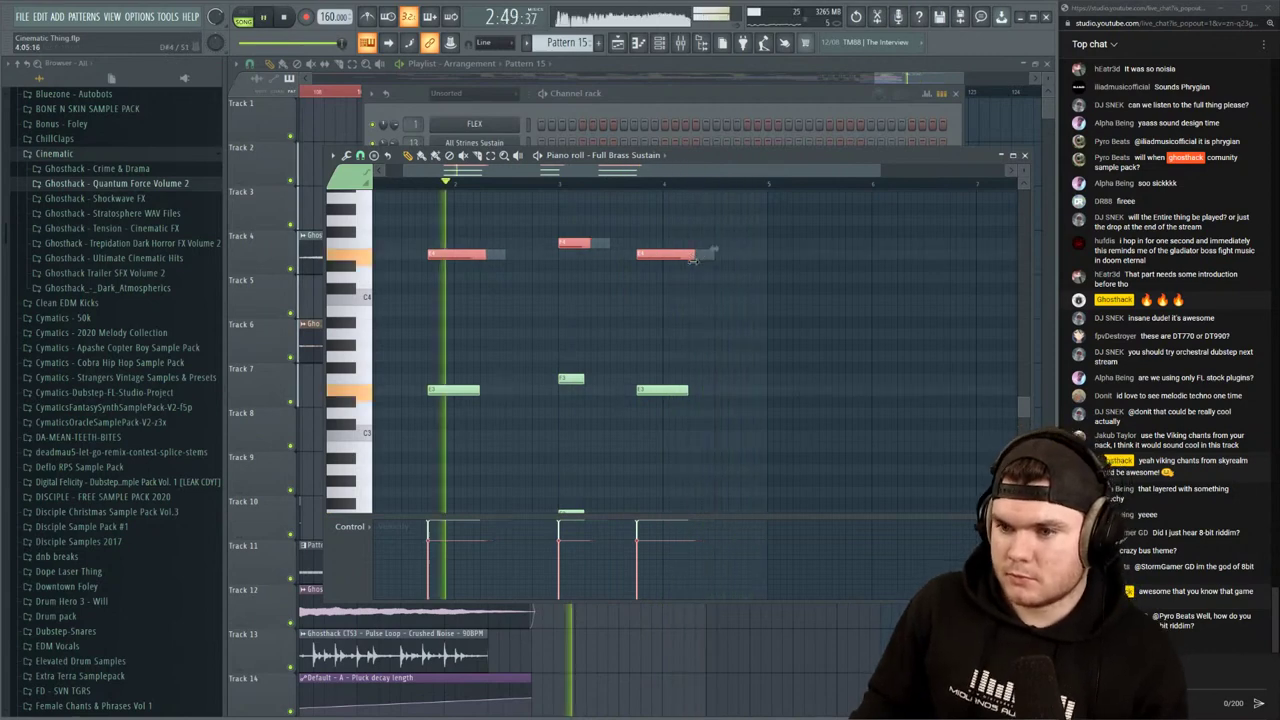
left_click(1024, 157)
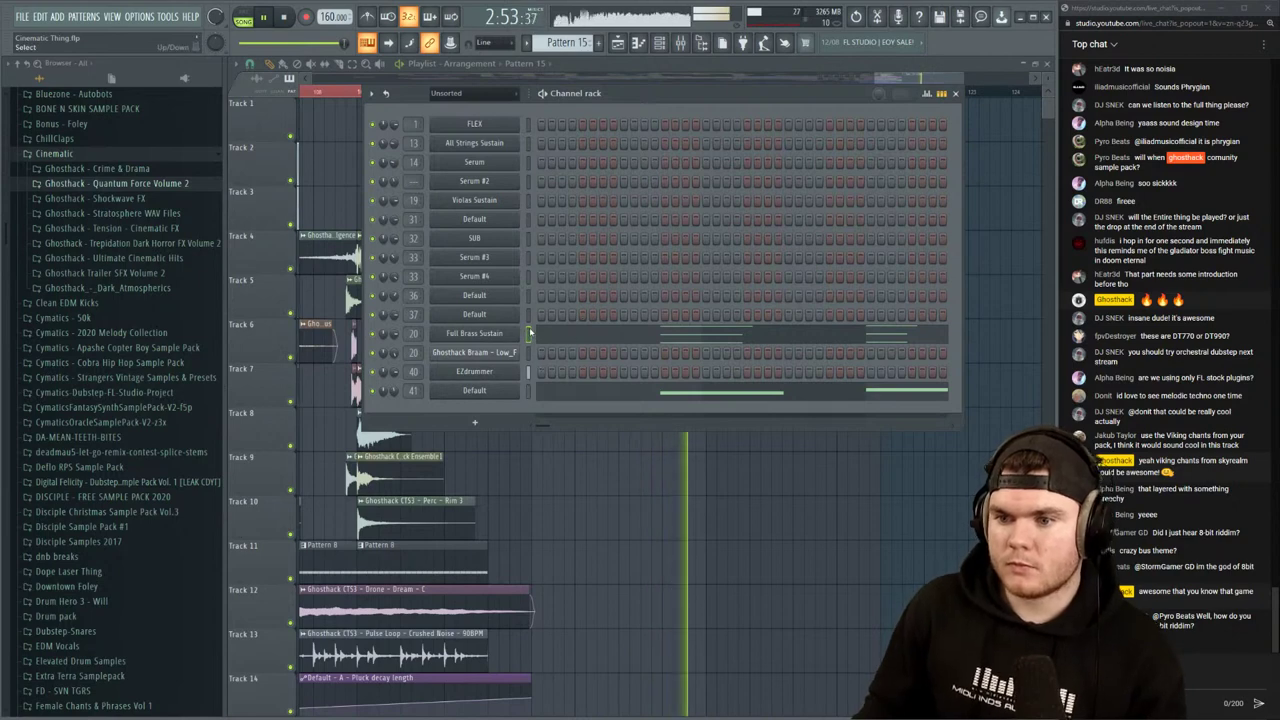
key("space")
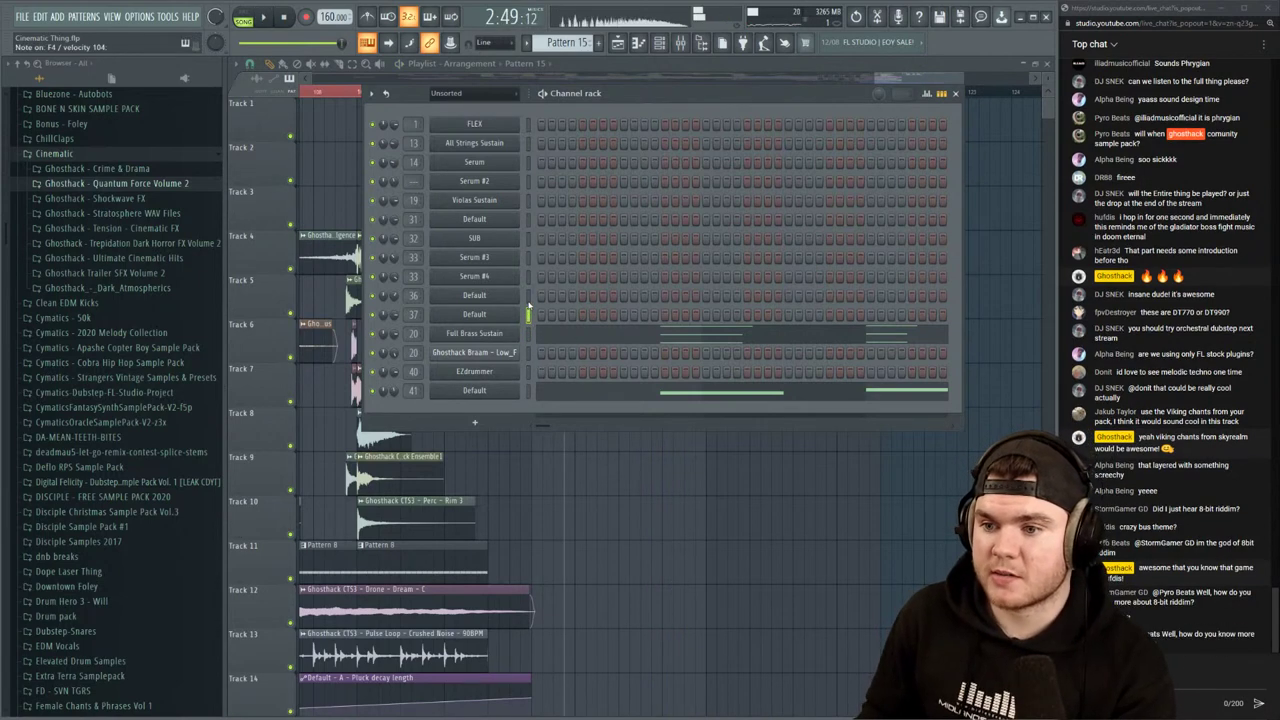
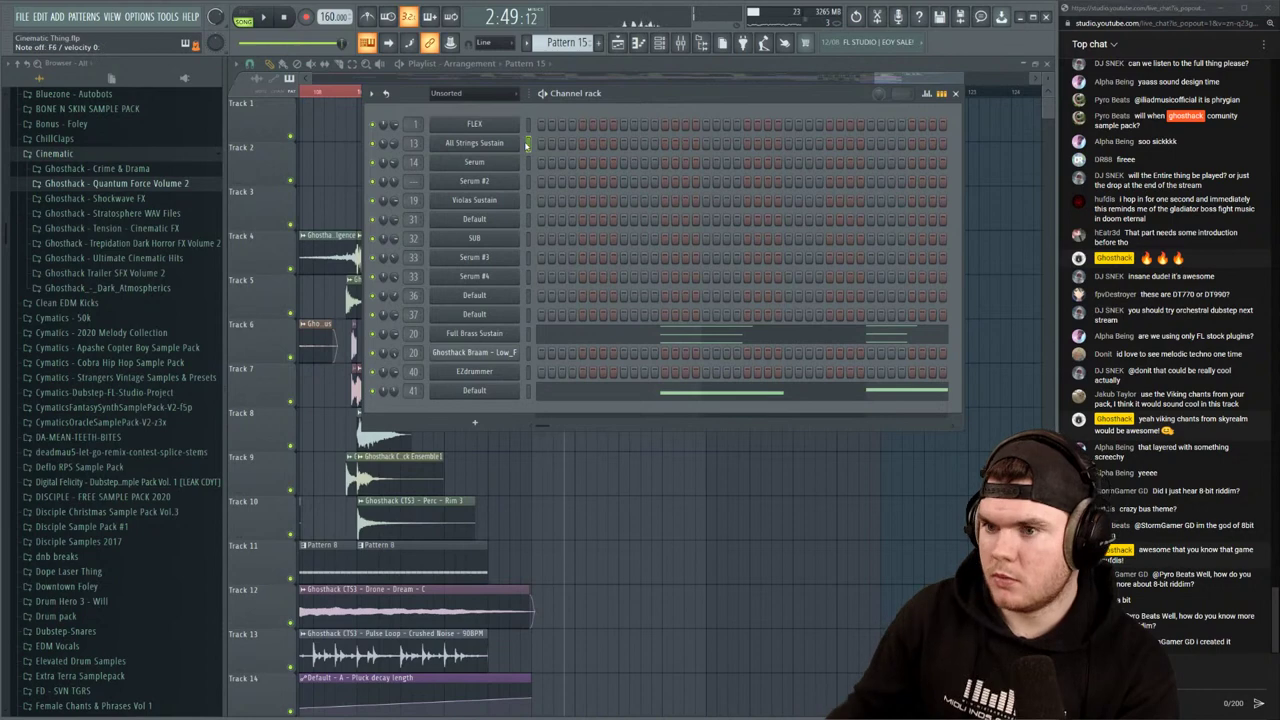
Open the Violas Sustain piano roll and add a note at the first hit's start, raised to E5
right_click(514, 201)
left_click(528, 201)
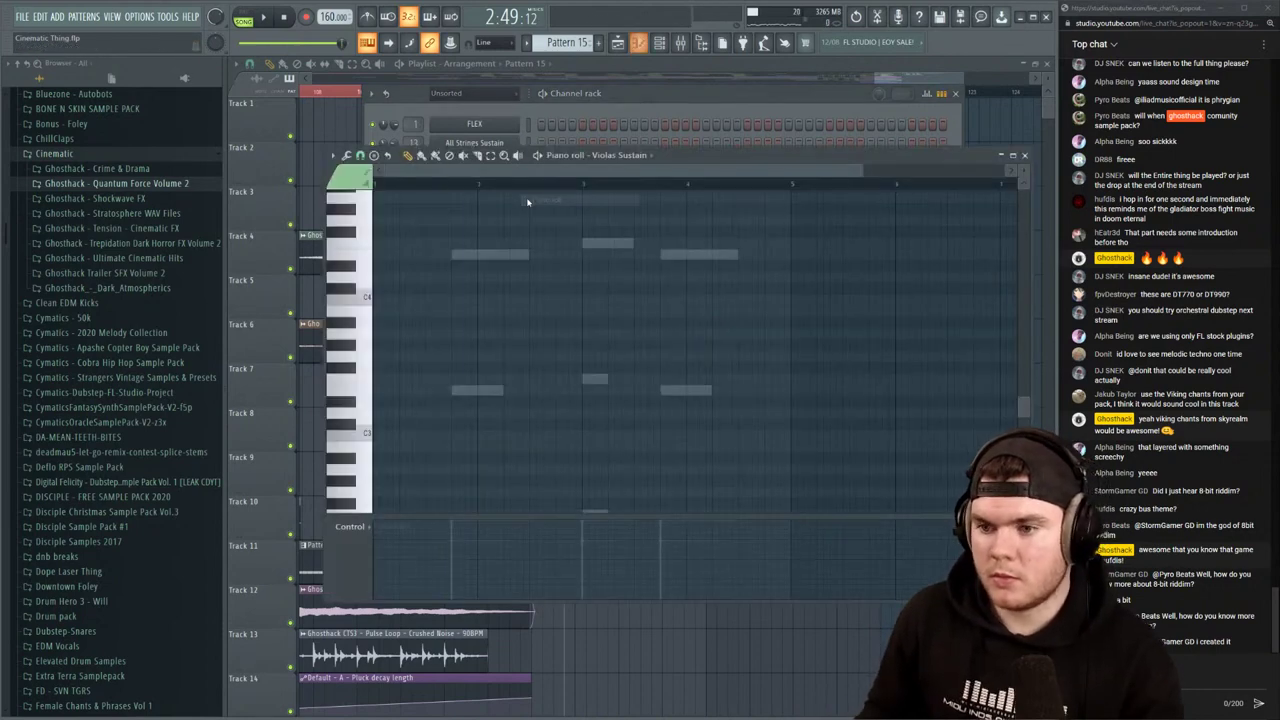
key("space")
scroll(557, 317, "up", 4)
key("space")
scroll(540, 320, "down", 2)
left_click(470, 323)
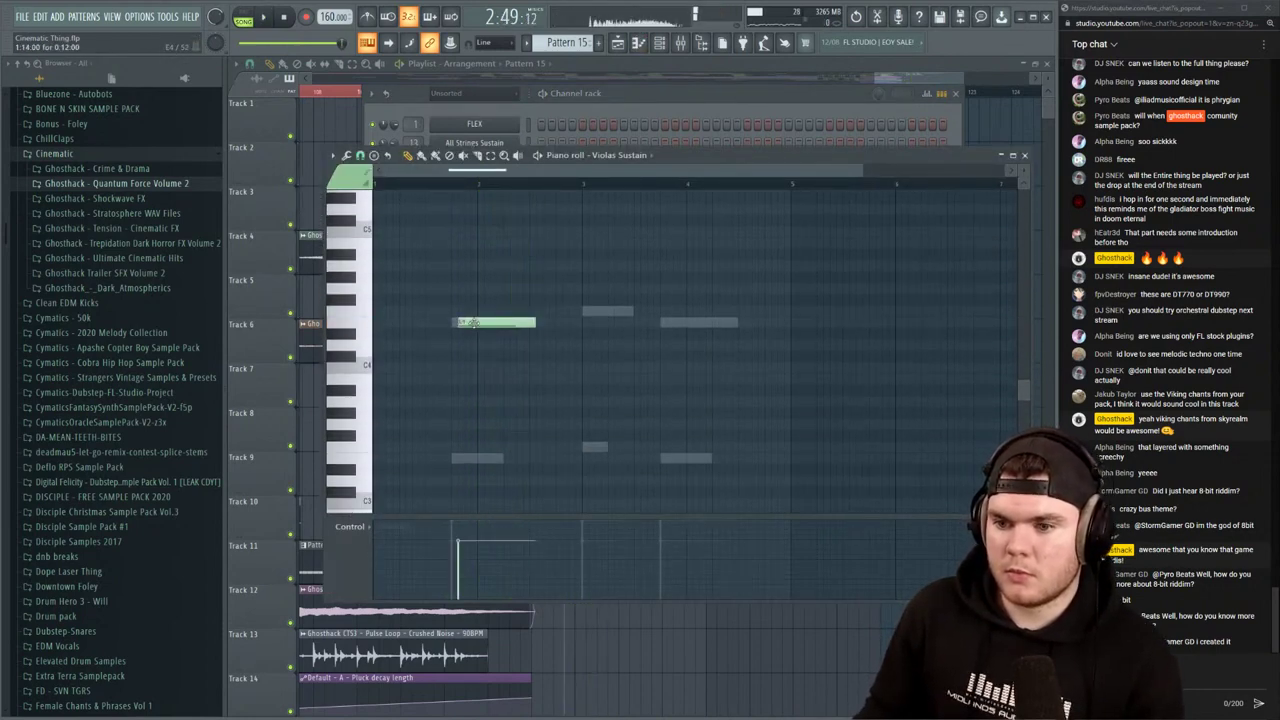
left_click_drag(491, 338, 466, 308)
key("space")
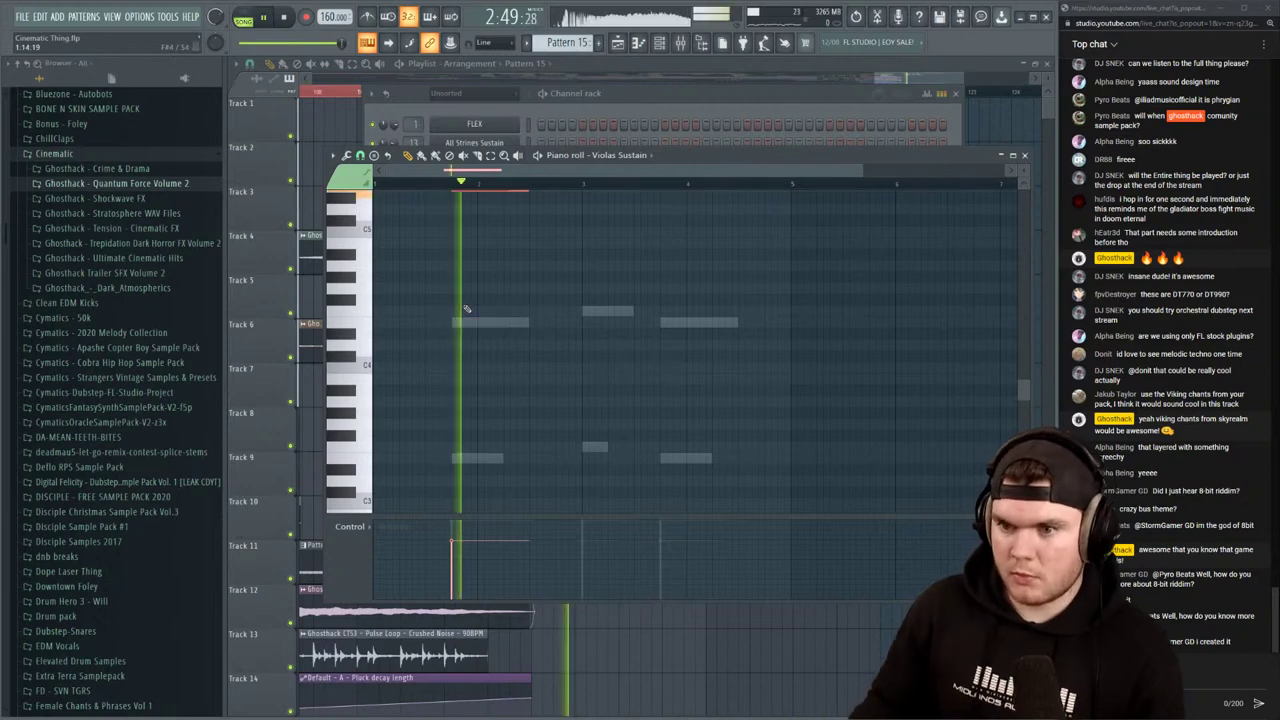
Raise the viola note another octave to E6
left_click(370, 325)
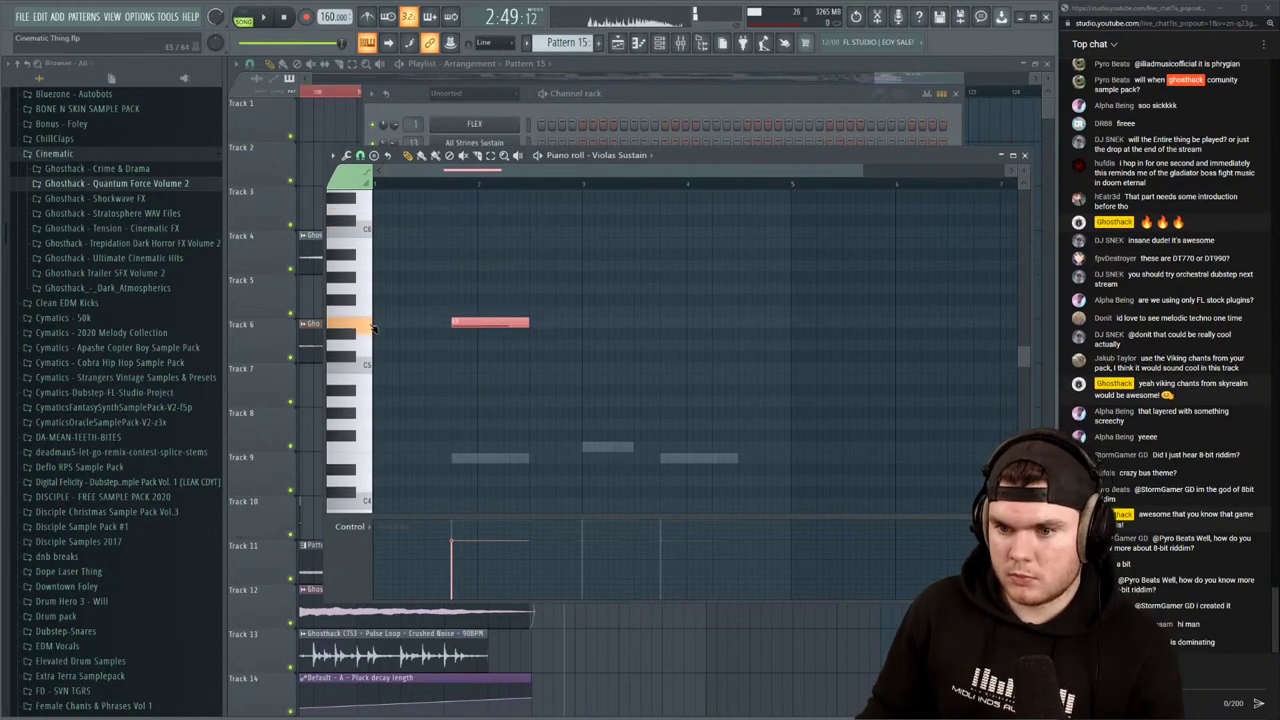
scroll(376, 318, "up", 3)
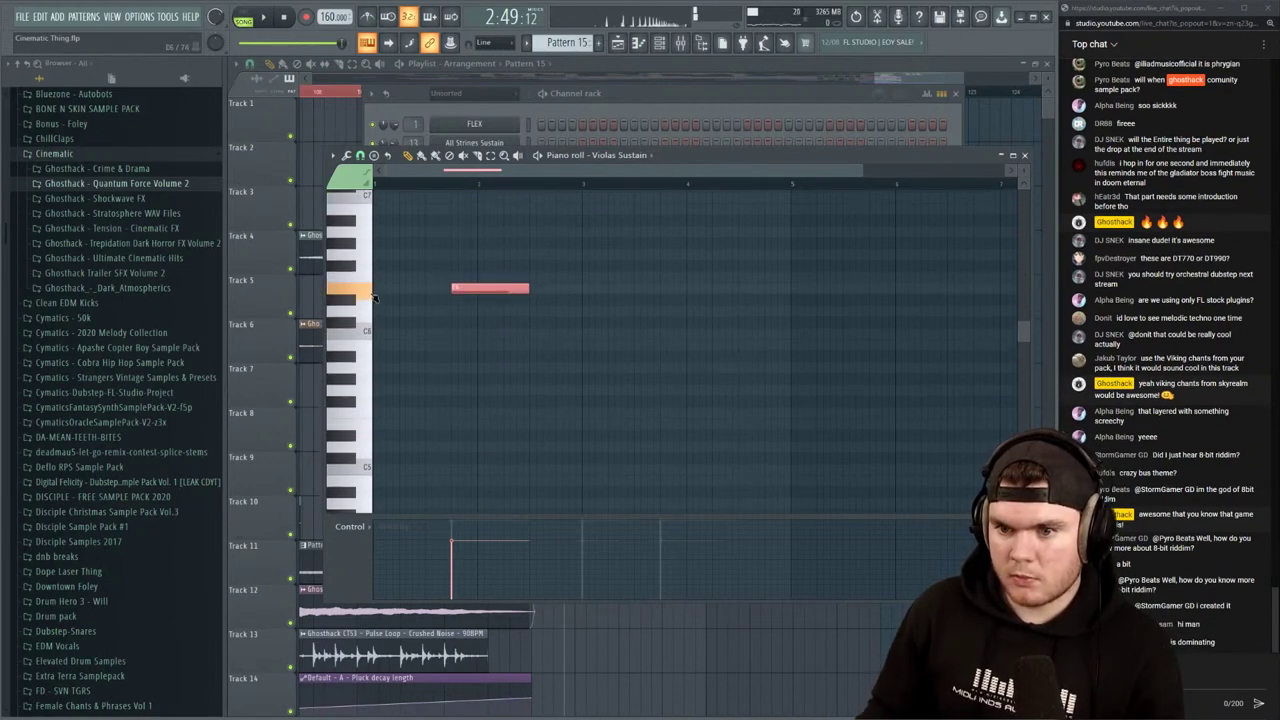
scroll(376, 292, "up", 3)
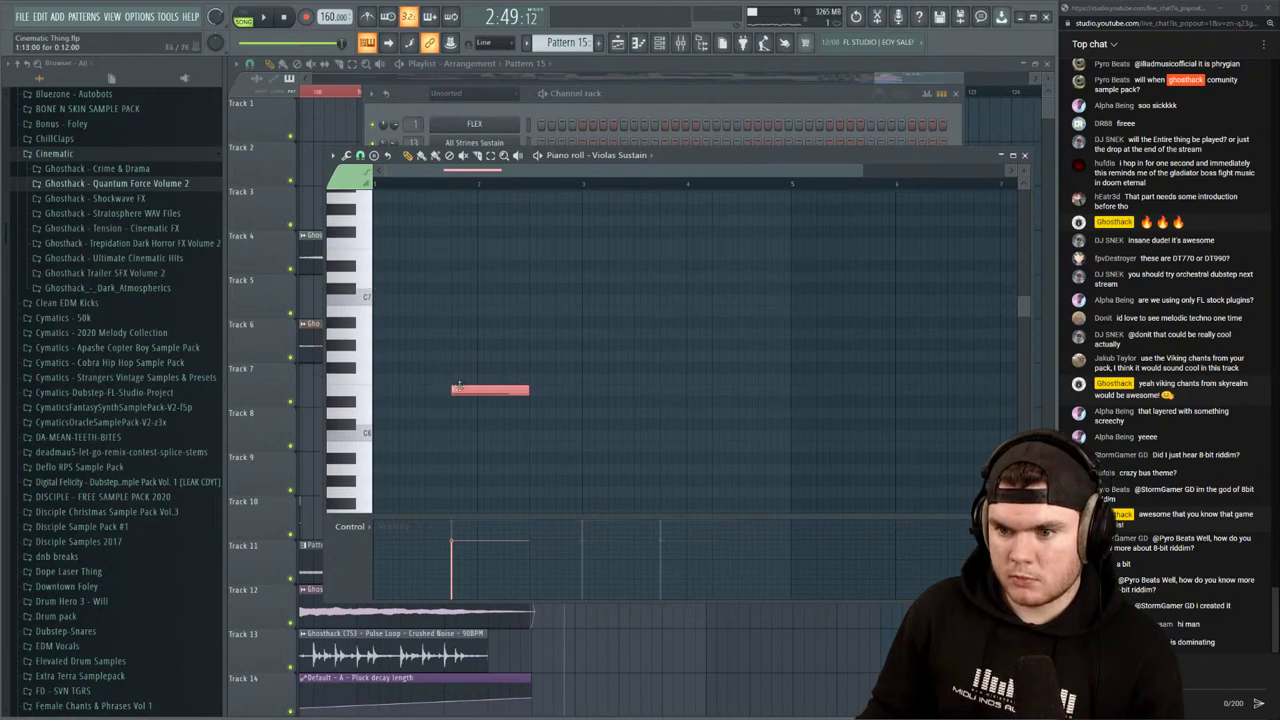
Add an E7 note above the E6 viola note, raise both notes' velocity to maximum and listen
left_click(455, 256)
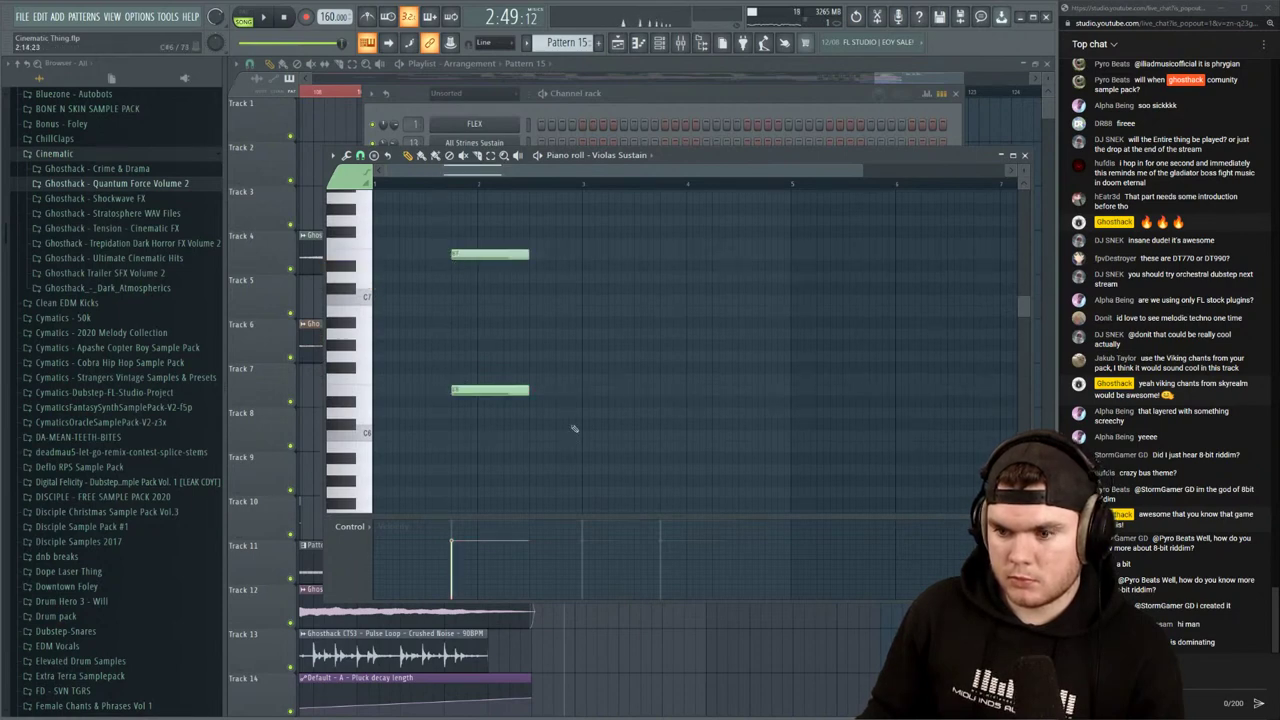
left_click_drag(576, 441, 451, 237)
key("space")
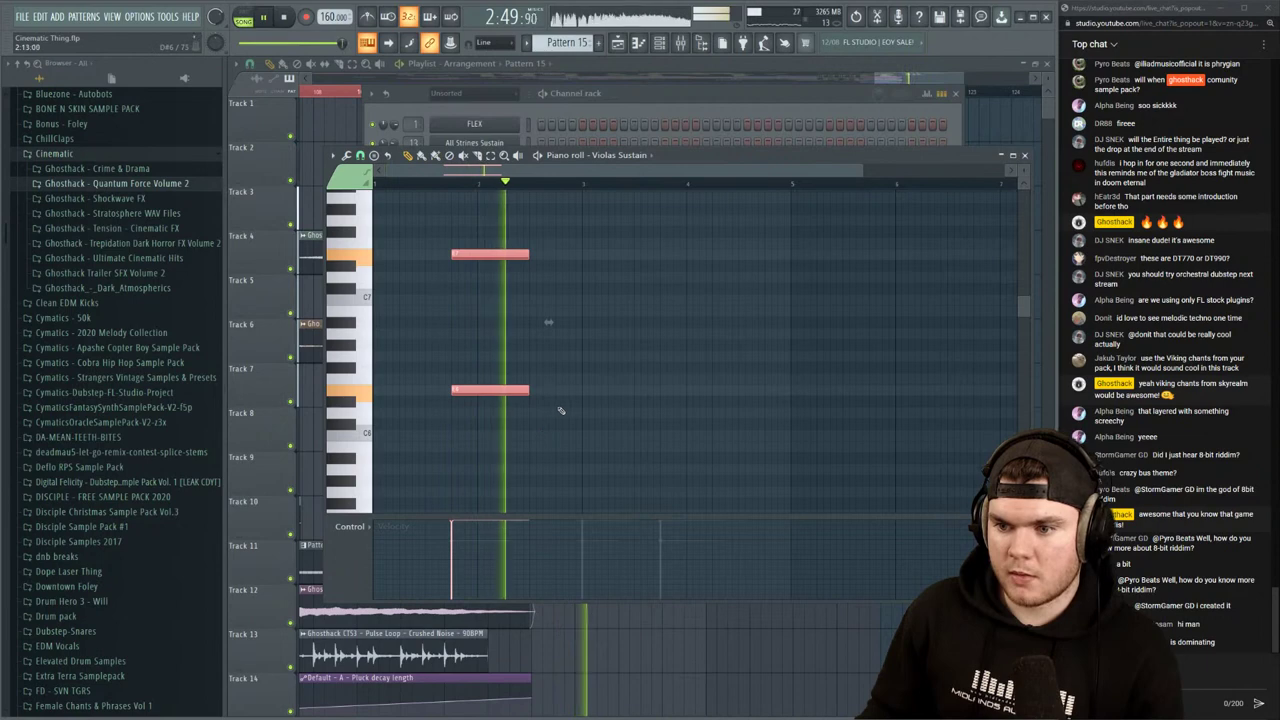
scroll(597, 387, "down", 2)
scroll(597, 387, "up", 1)
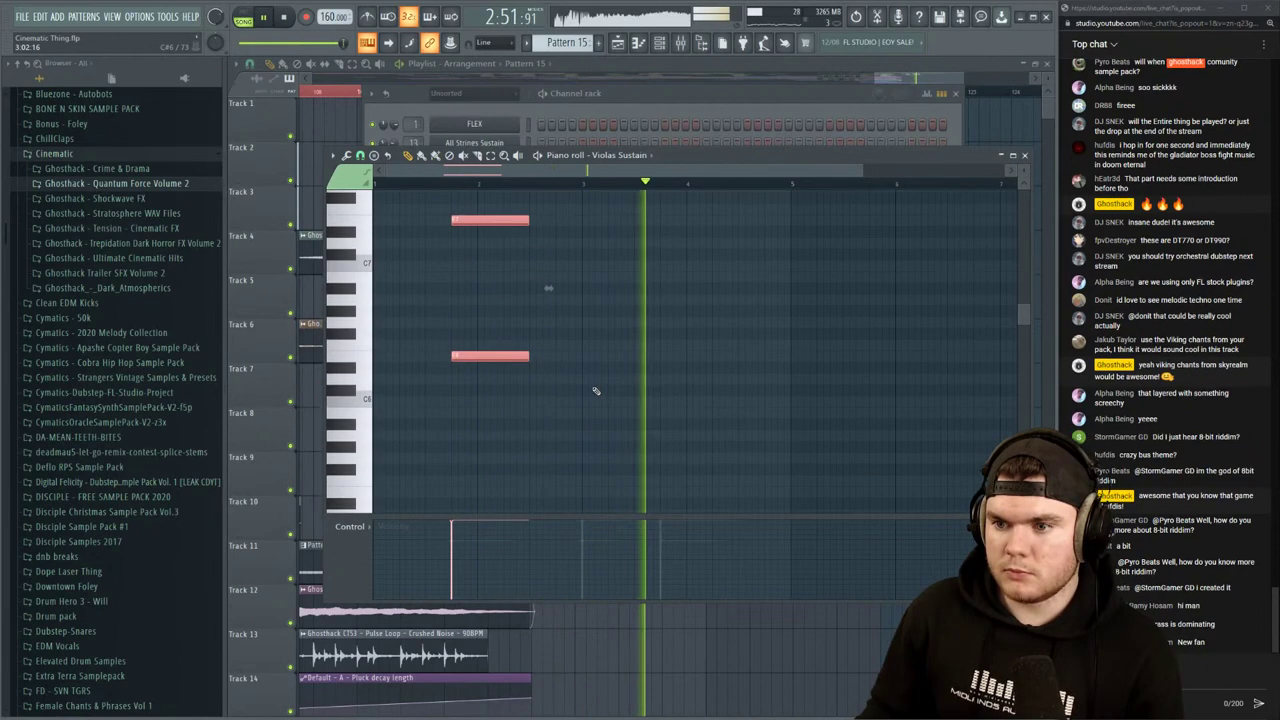
Copy the E6 and E7 viola pair to bar 3 as shorter F6 and F7 notes, and to bar 4 as E6 and E7
key("space")
left_click_drag(507, 221, 651, 211)
key("space")
key("space")
key("space")
scroll(621, 190, "up", 3)
key("space")
key("space")
scroll(634, 192, "down", 4)
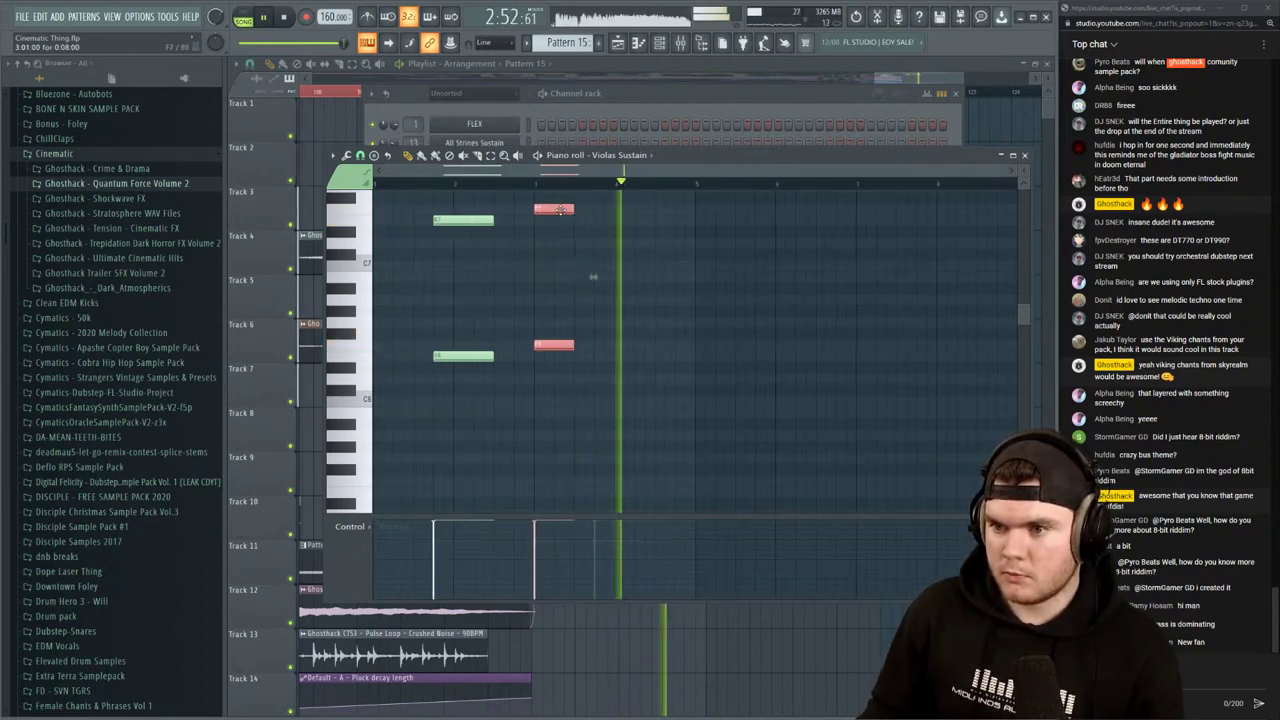
left_click_drag(570, 209, 652, 220)
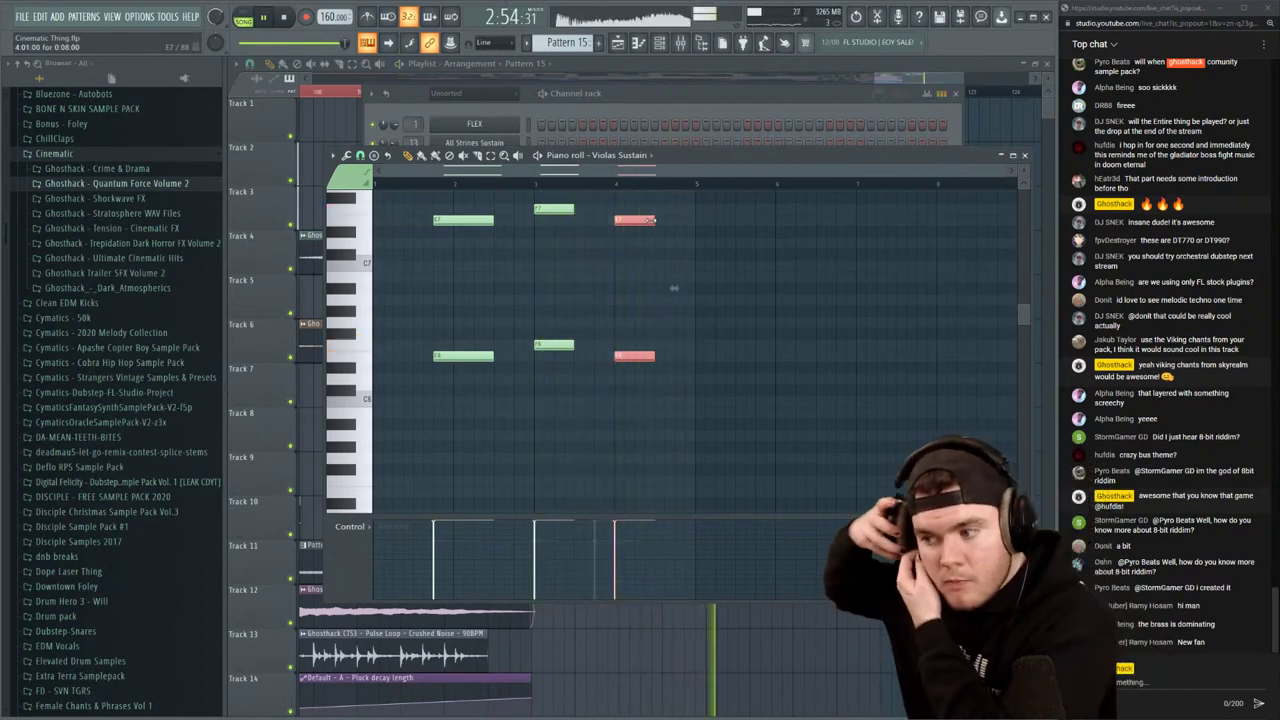
key("space")
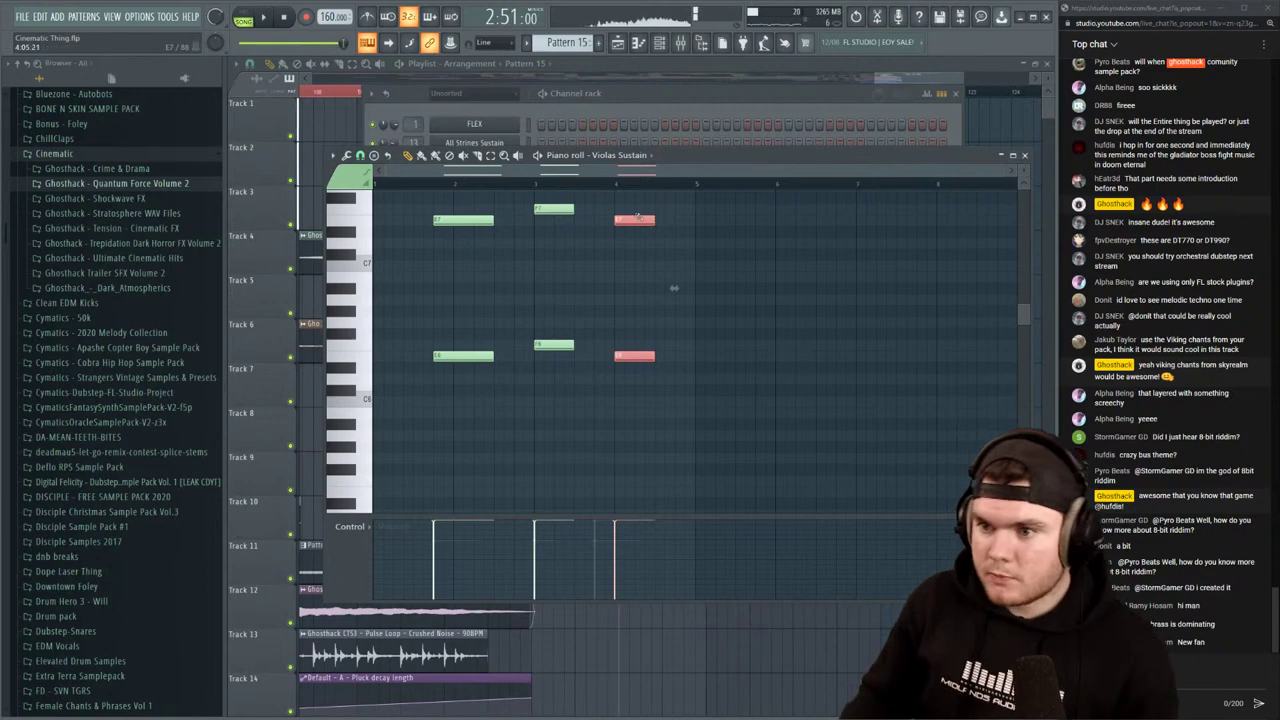
Switch to the Full Brass Sustain piano roll through the ghost notes and play the hits
scroll(752, 249, "down", 11)
double_click(604, 257)
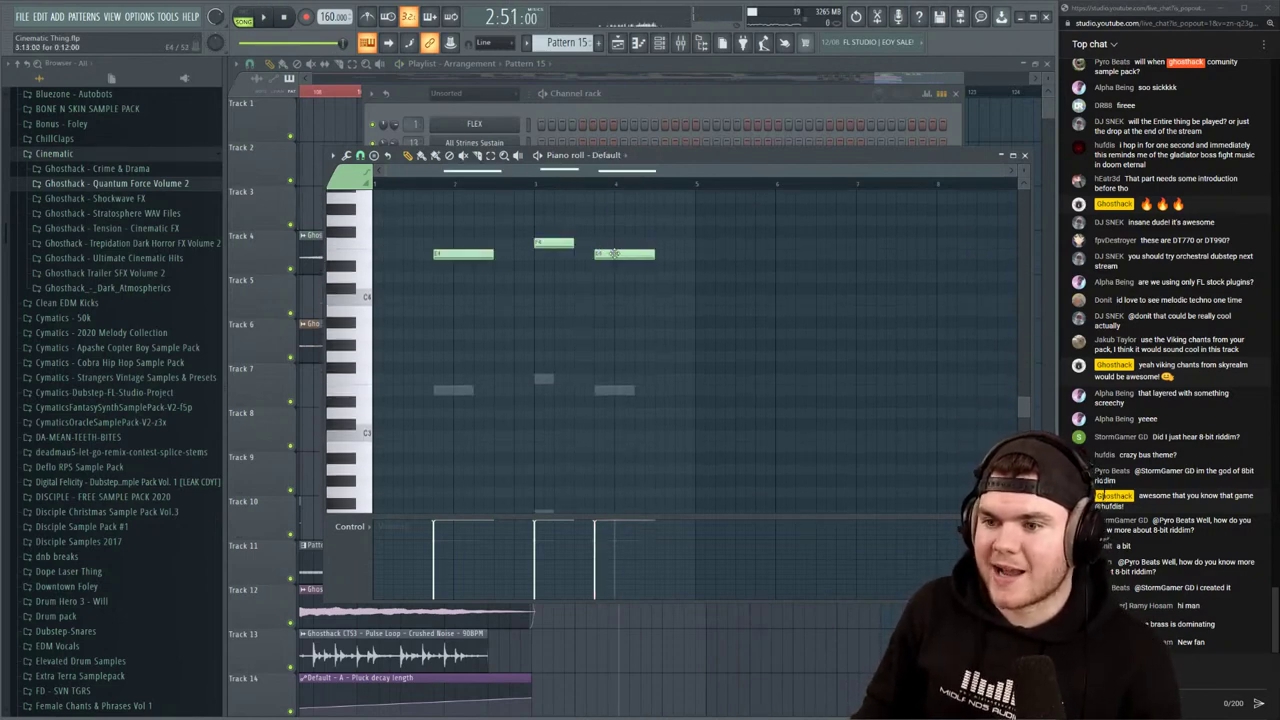
double_click(605, 391)
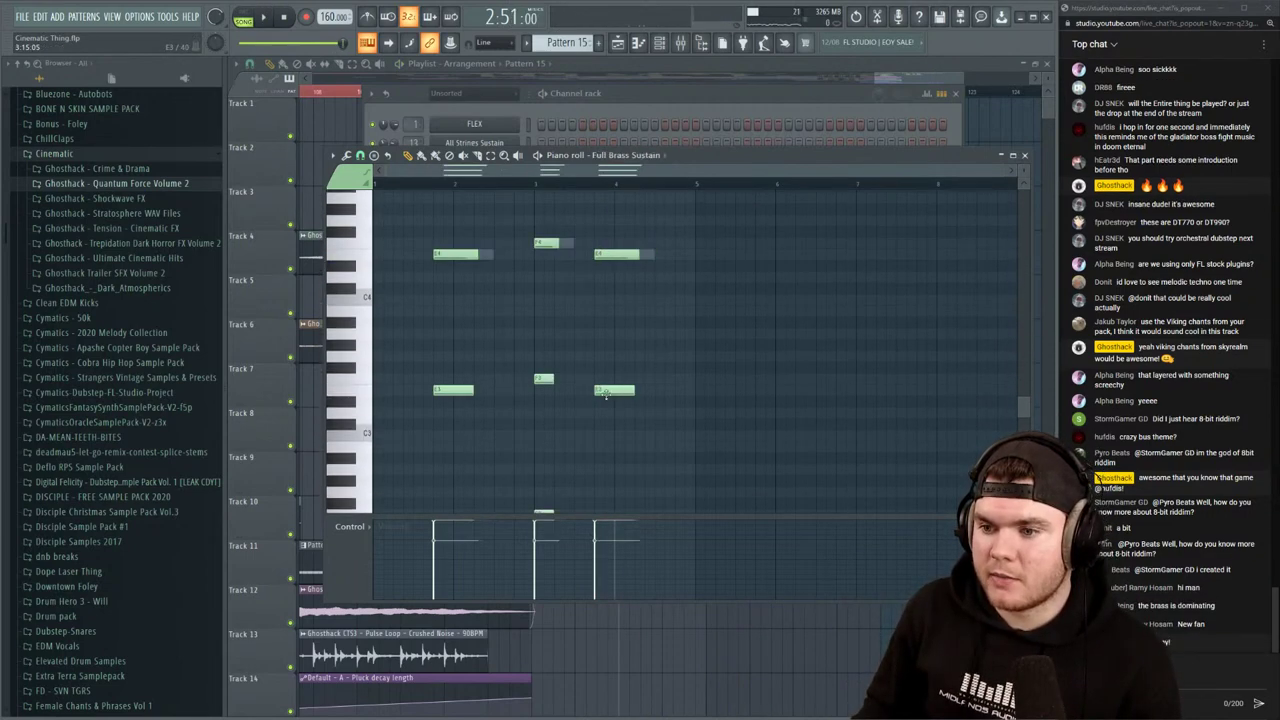
key("space")
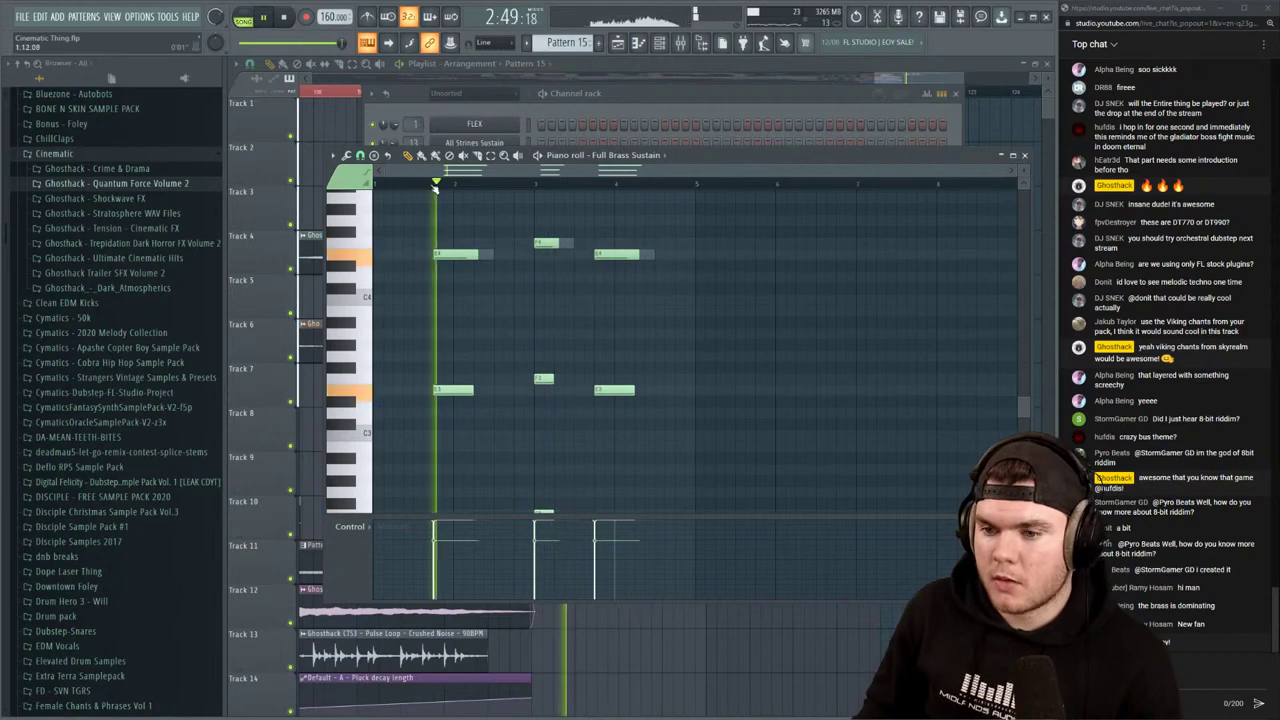
Lower the velocity of the brass notes in octaves 2 and 3 to the top octave's level while listening, and close the piano roll
scroll(452, 213, "down", 5)
scroll(452, 213, "down", 2)
key("space")
left_click_drag(697, 440, 414, 226)
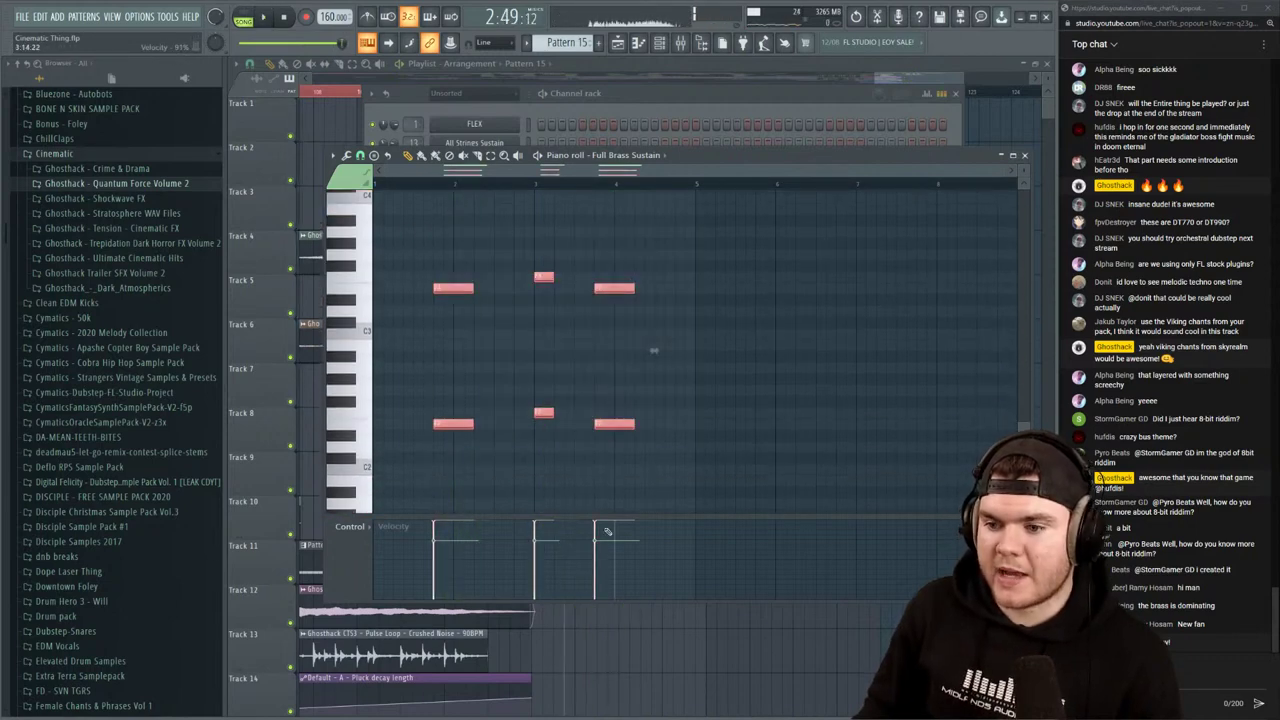
key("space")
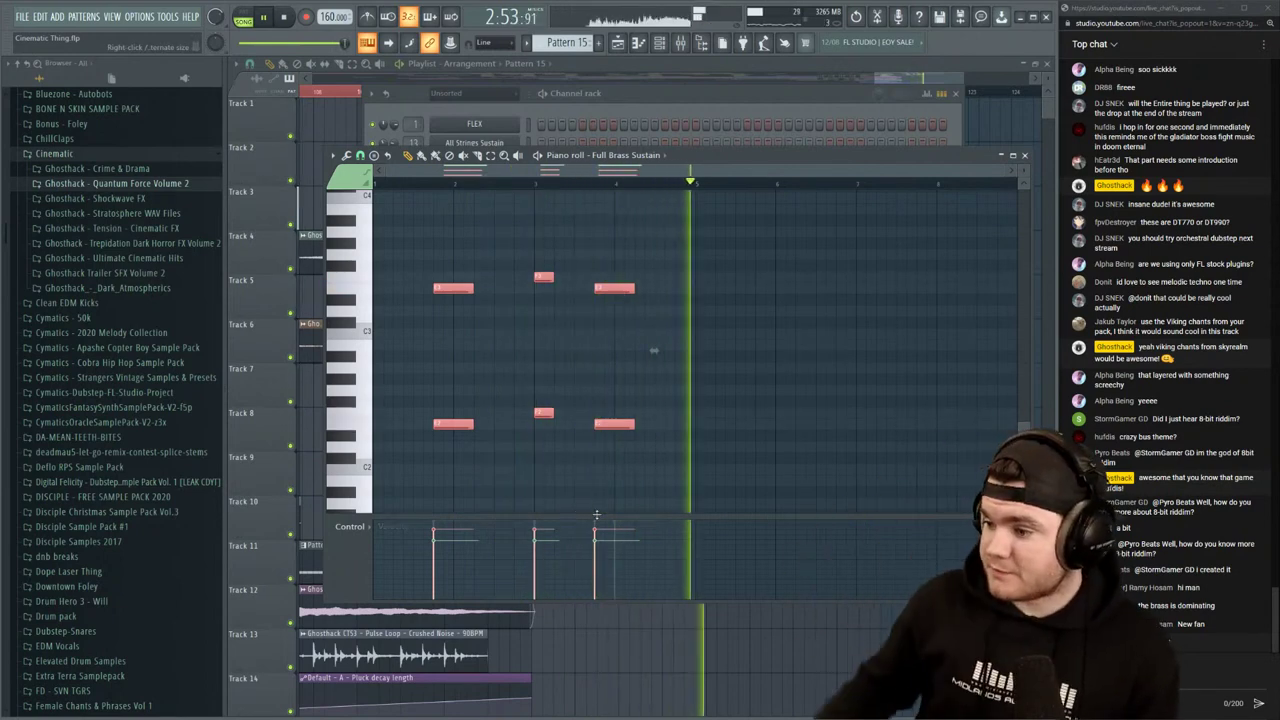
key("space")
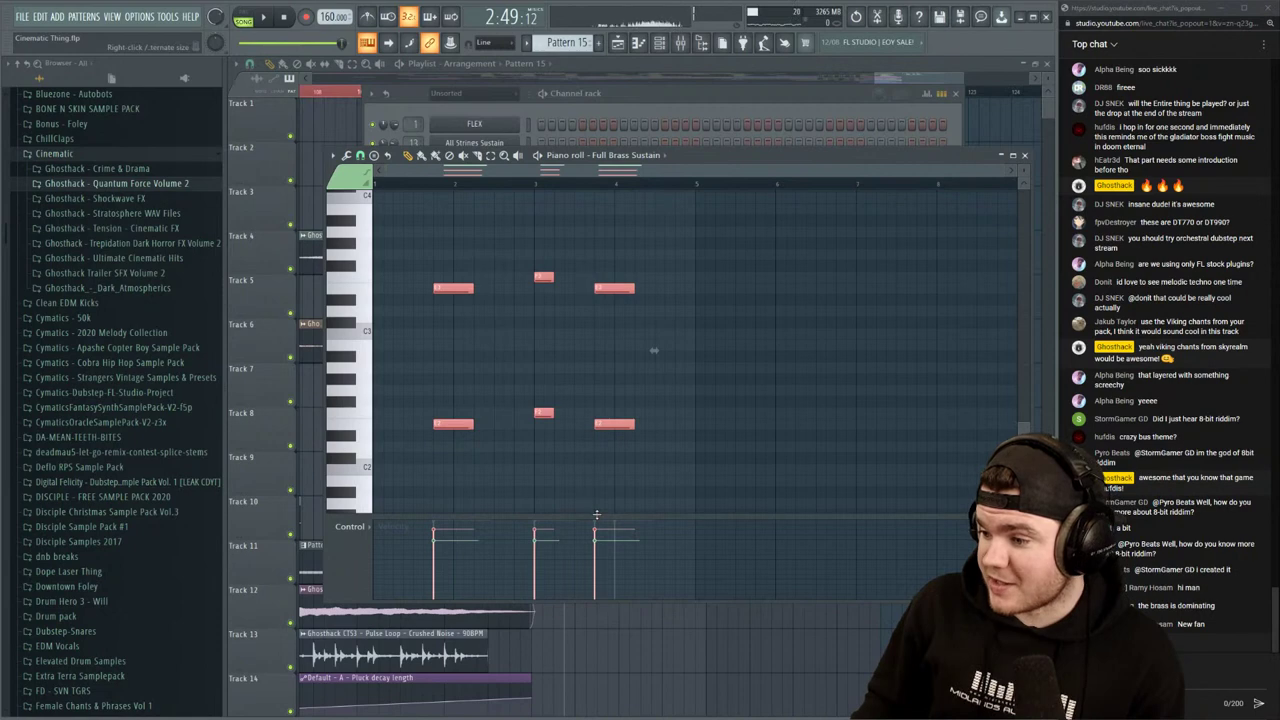
key("space")
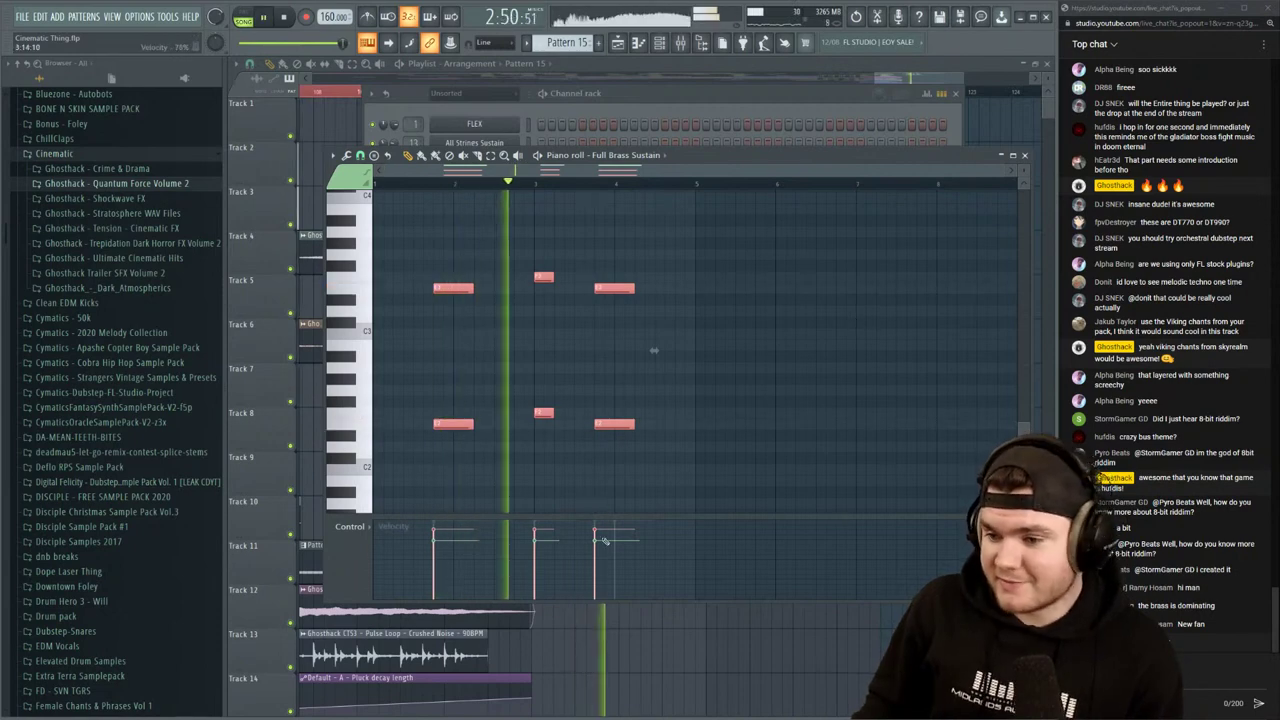
left_click_drag(606, 541, 433, 540)
left_click(870, 288)
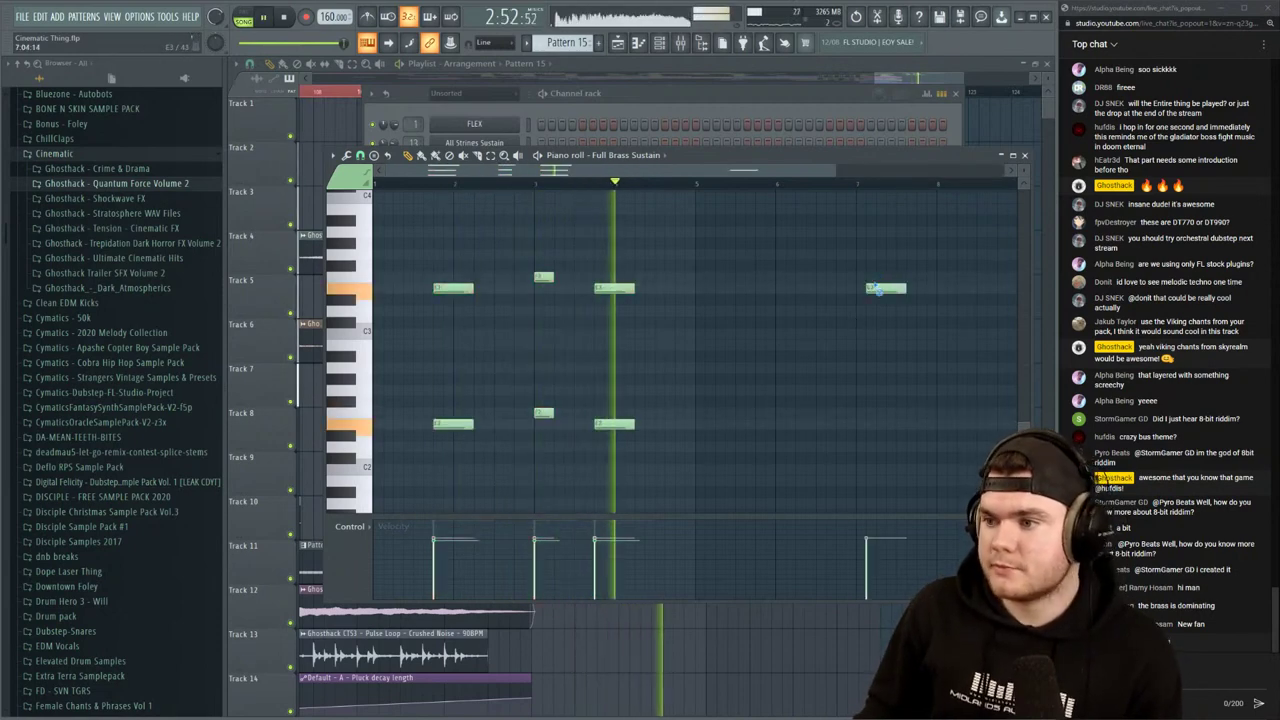
right_click(886, 289)
left_click(1025, 156)
key("space")
Play the drop with the mixer open and examine the level and effects of insert 20
left_click(681, 43)
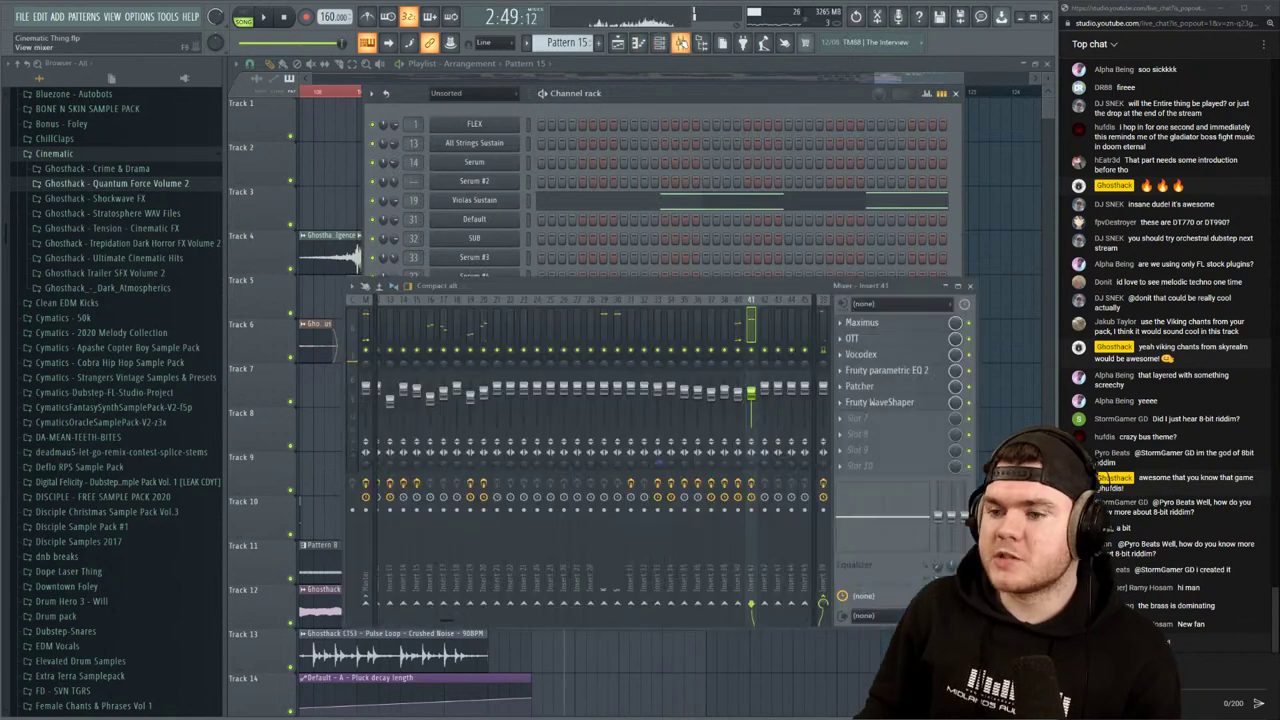
key("space")
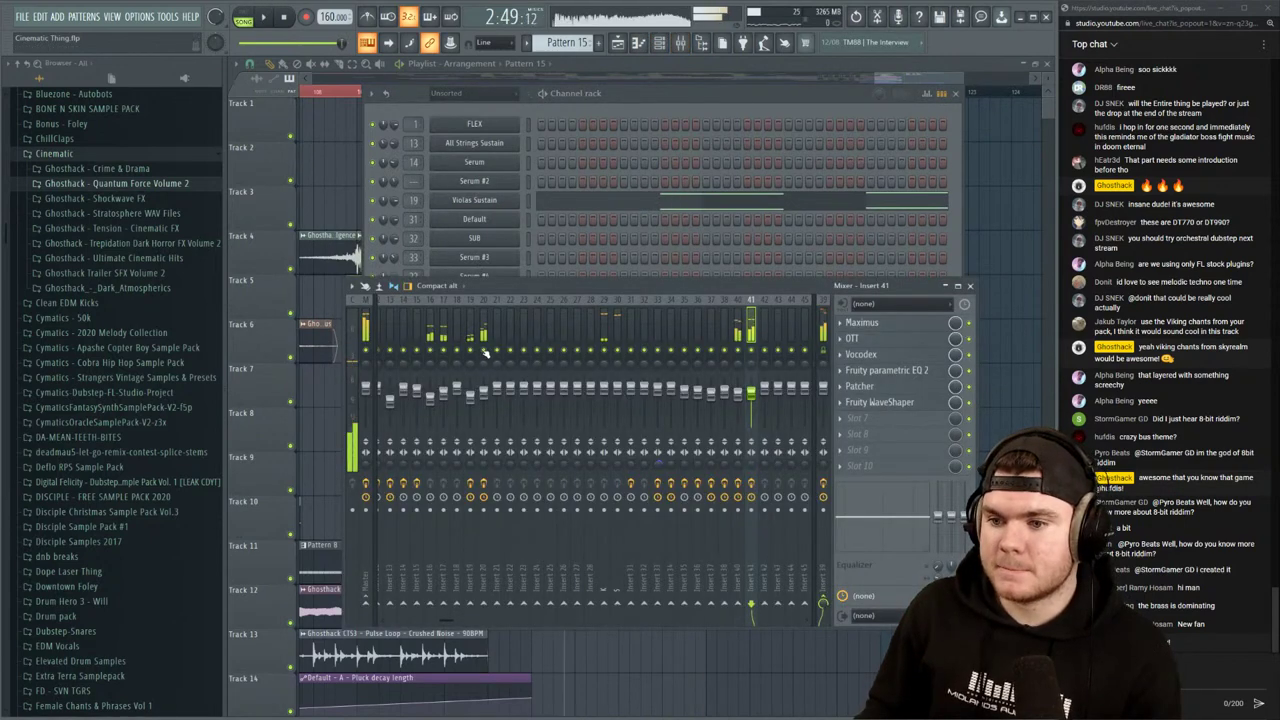
left_click(482, 336)
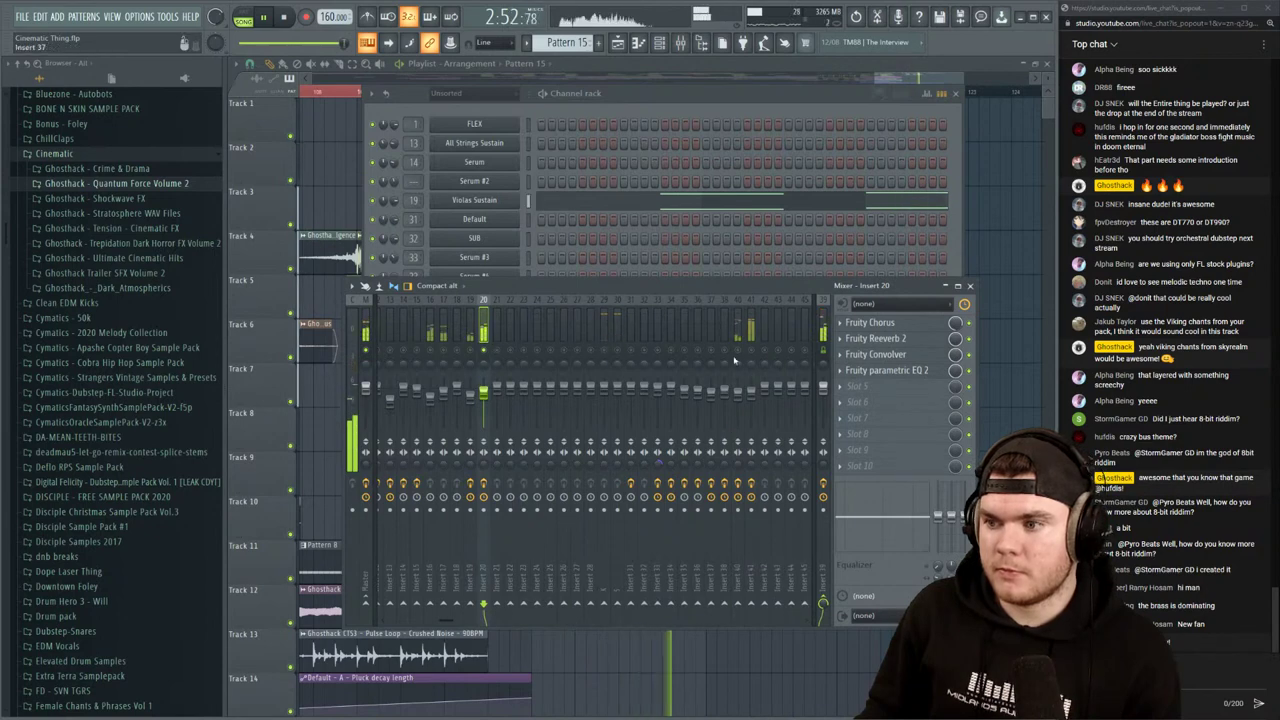
key("space")
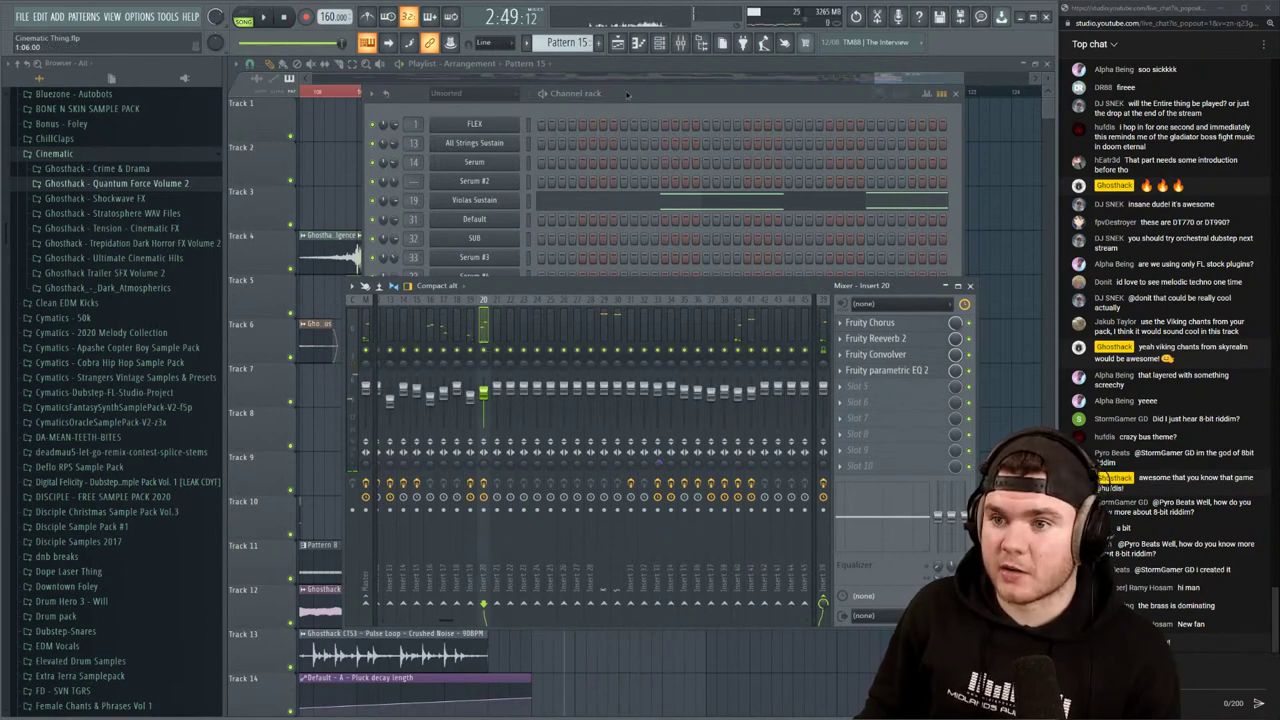
left_click(627, 93)
key("space")
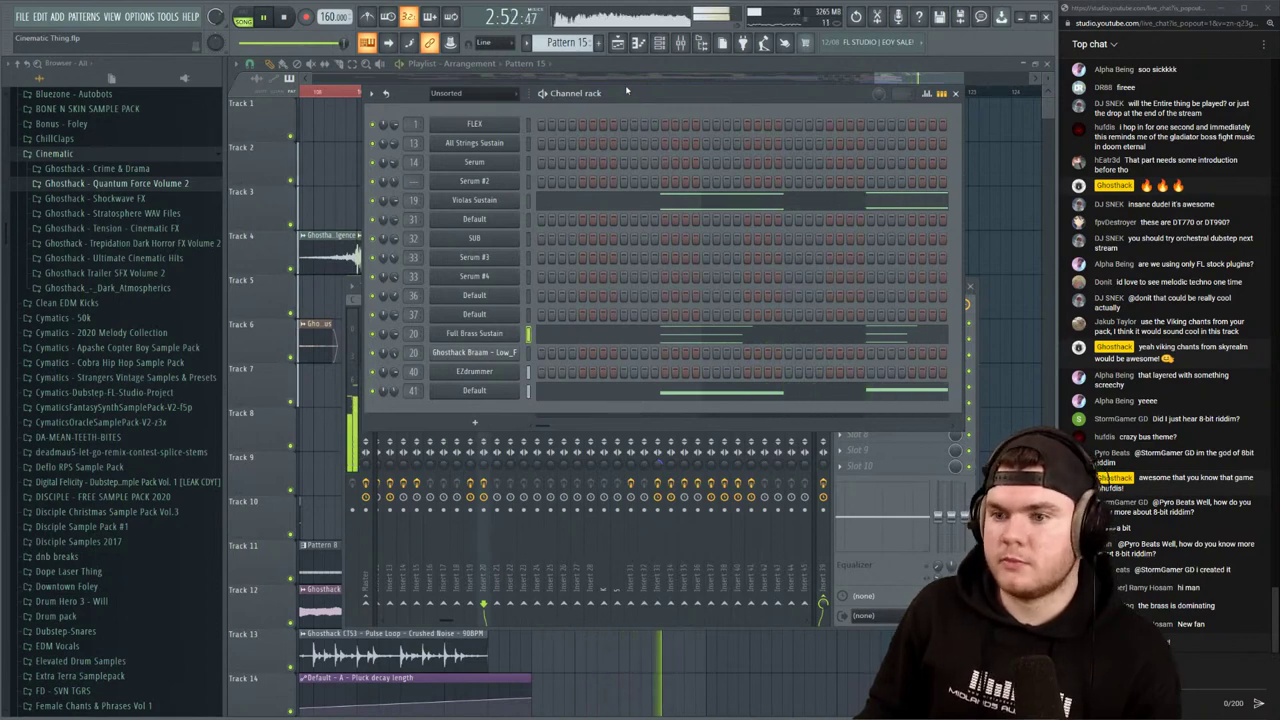
In insert 41's Fruity parametric EQ 2, lower the high-pass cutoff slightly and set the low-mid peaking cut to -5.0 dB at 176 Hz
left_click(484, 558)
left_click(752, 323)
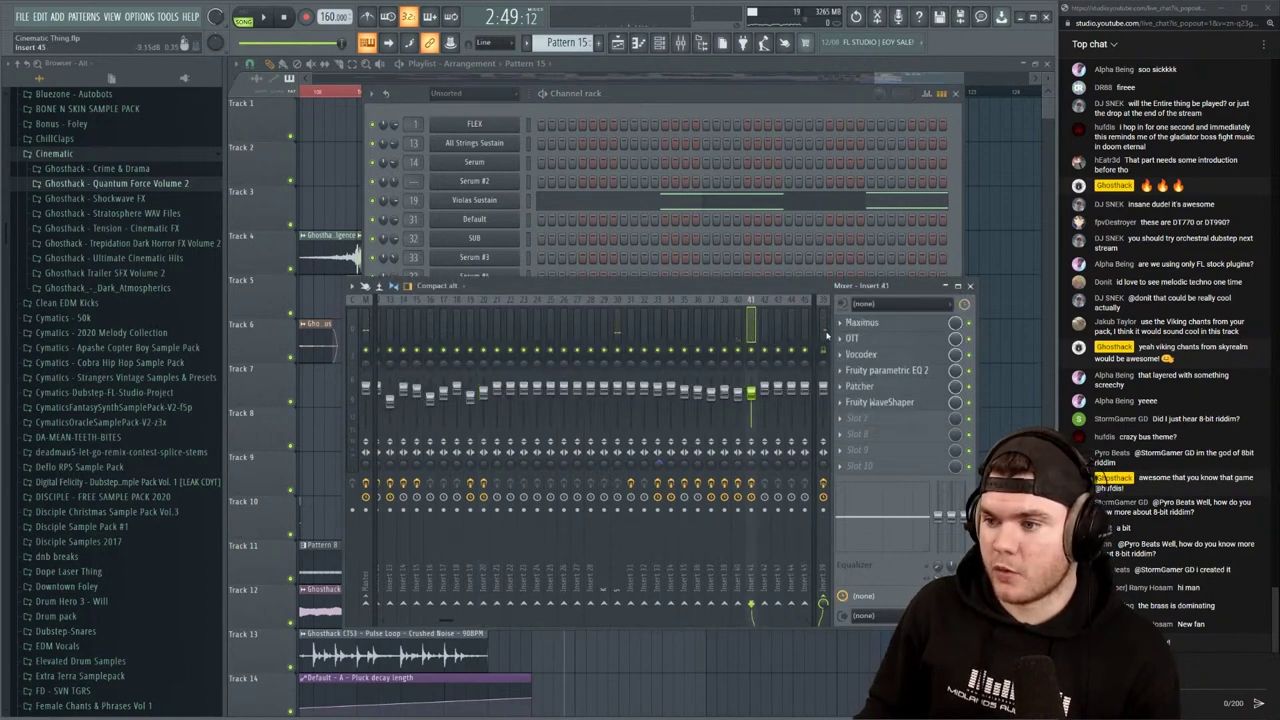
left_click(887, 370)
key("space")
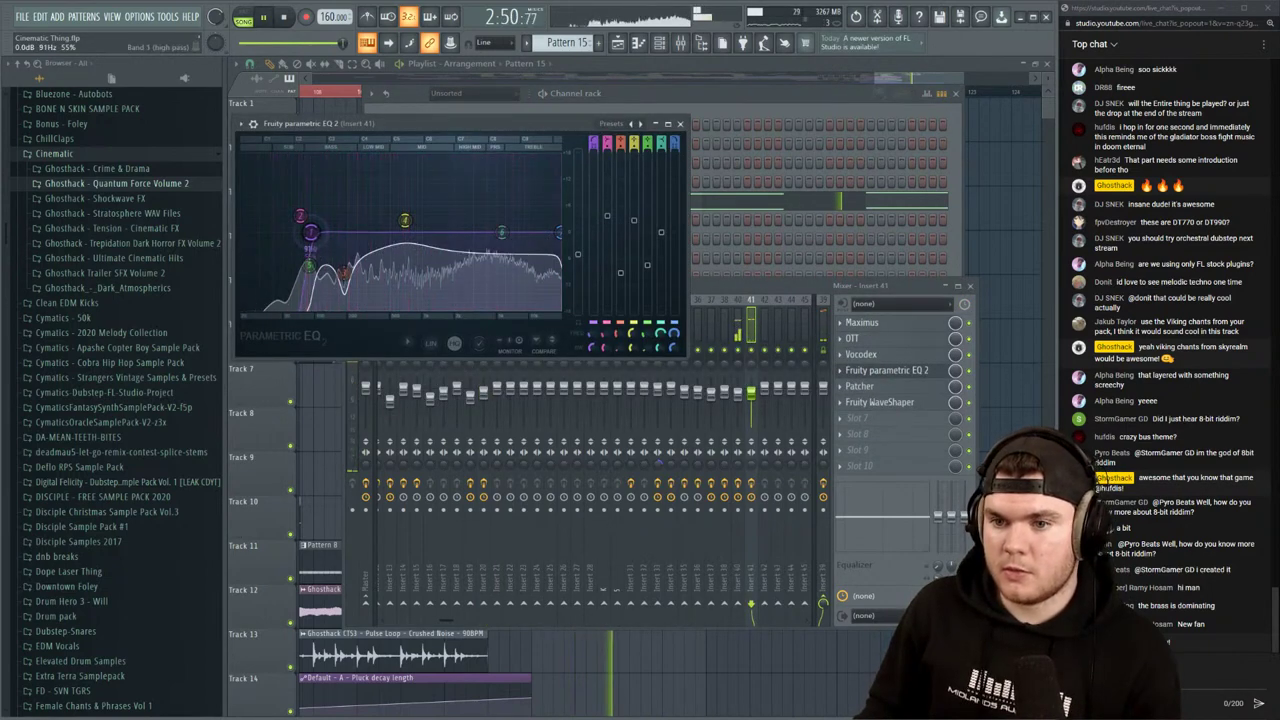
left_click_drag(311, 232, 306, 232)
mouse_move(344, 272)
left_mouse_down()
mouse_move(345, 283)
mouse_move(342, 254)
left_mouse_up()
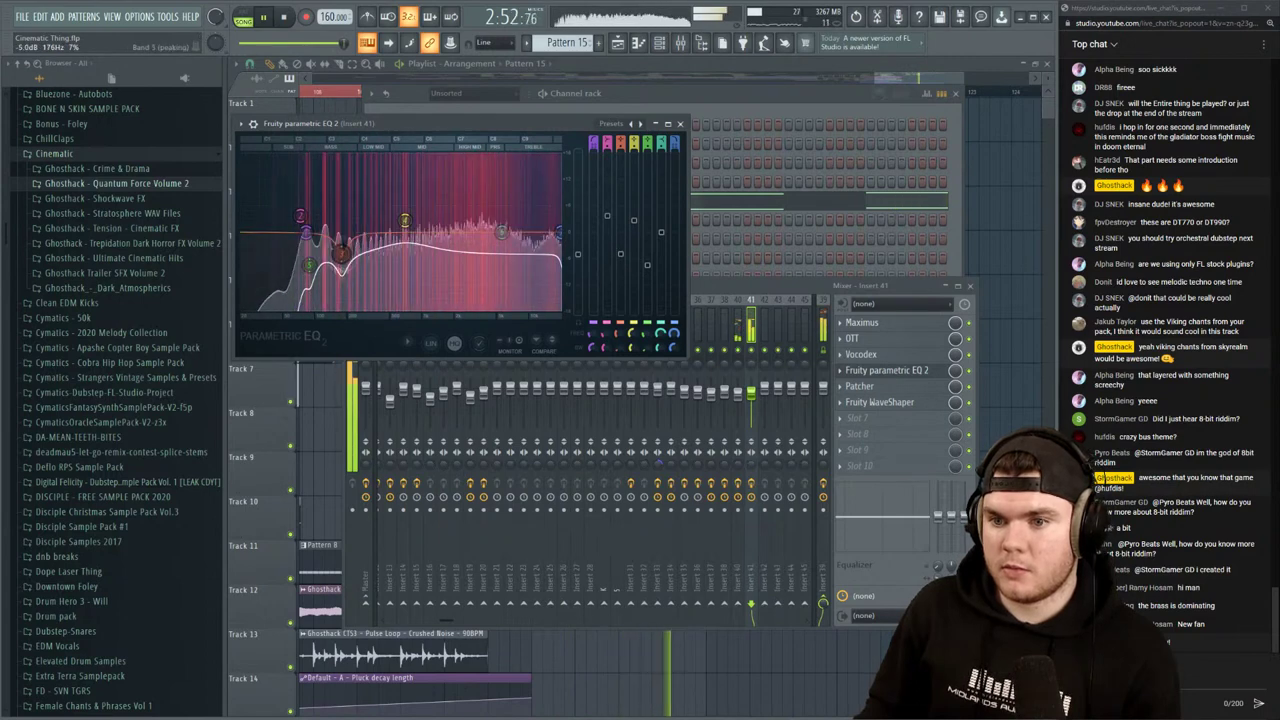
key("space")
left_click(681, 124)
Open the SUB channel's piano roll and place an E3 note at the start of the first hit
left_click(666, 100)
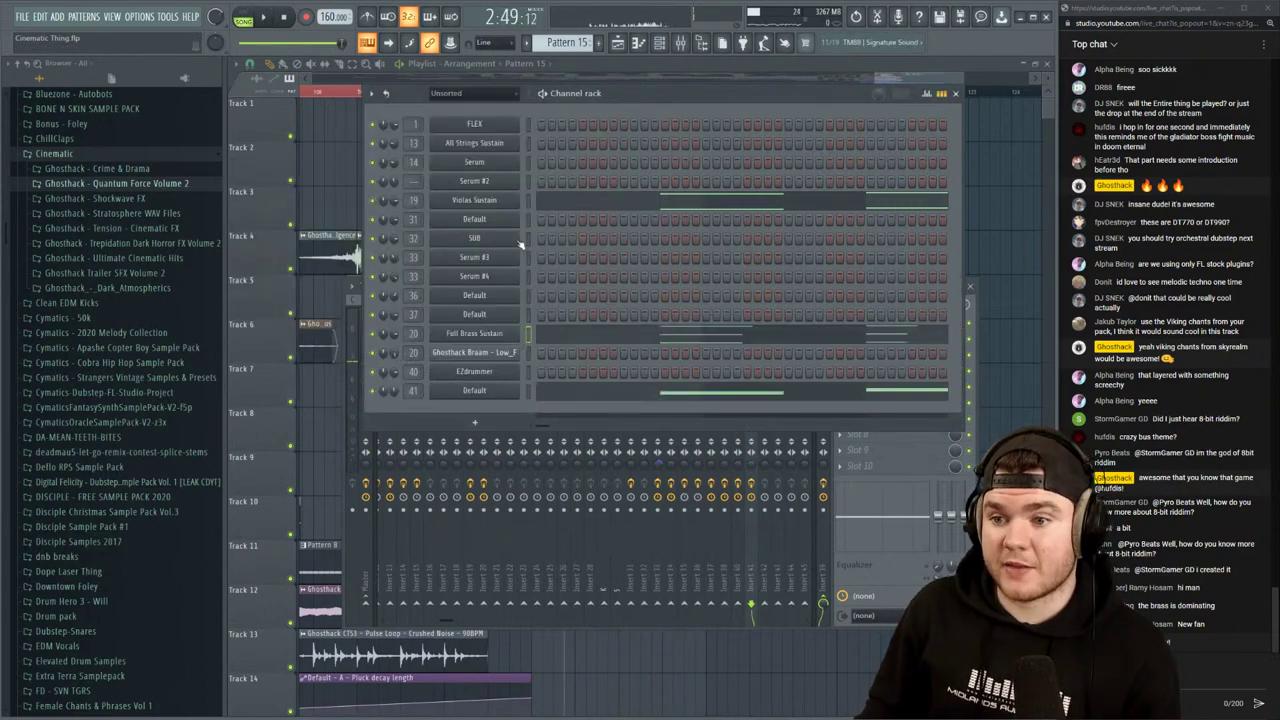
right_click(520, 244)
left_click(543, 275)
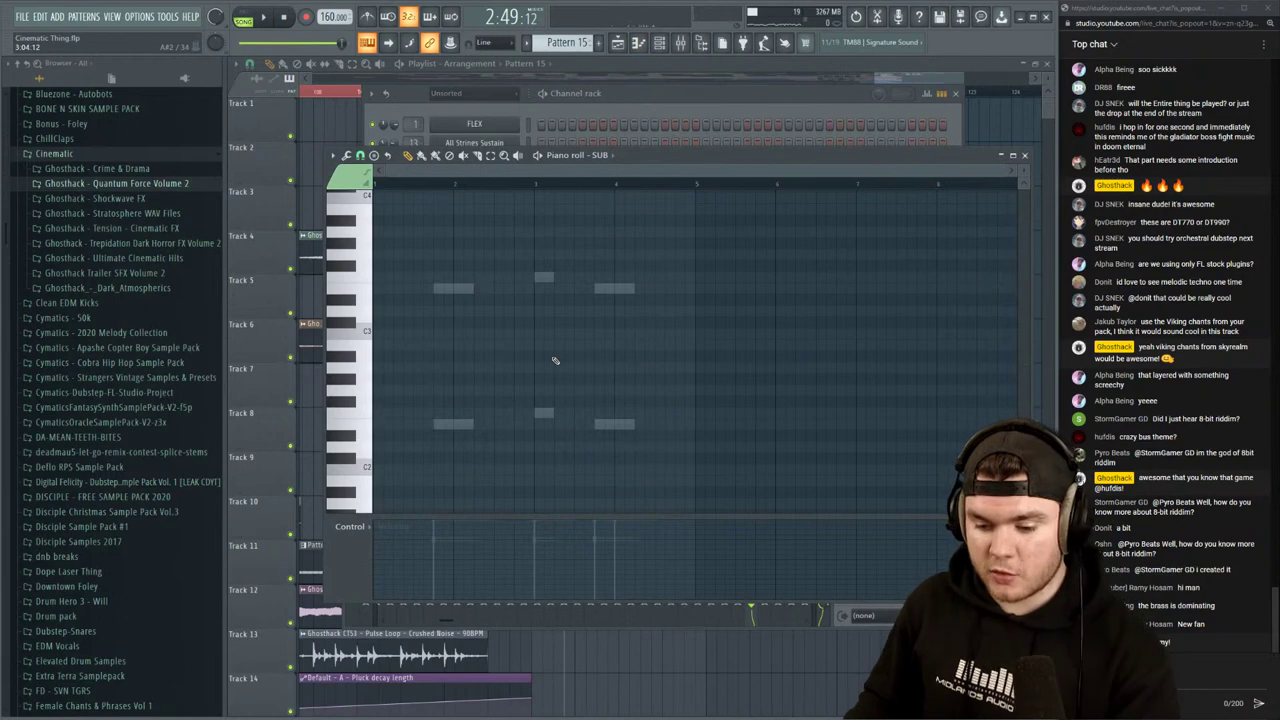
scroll(534, 393, "down", 4)
scroll(534, 393, "up", 4)
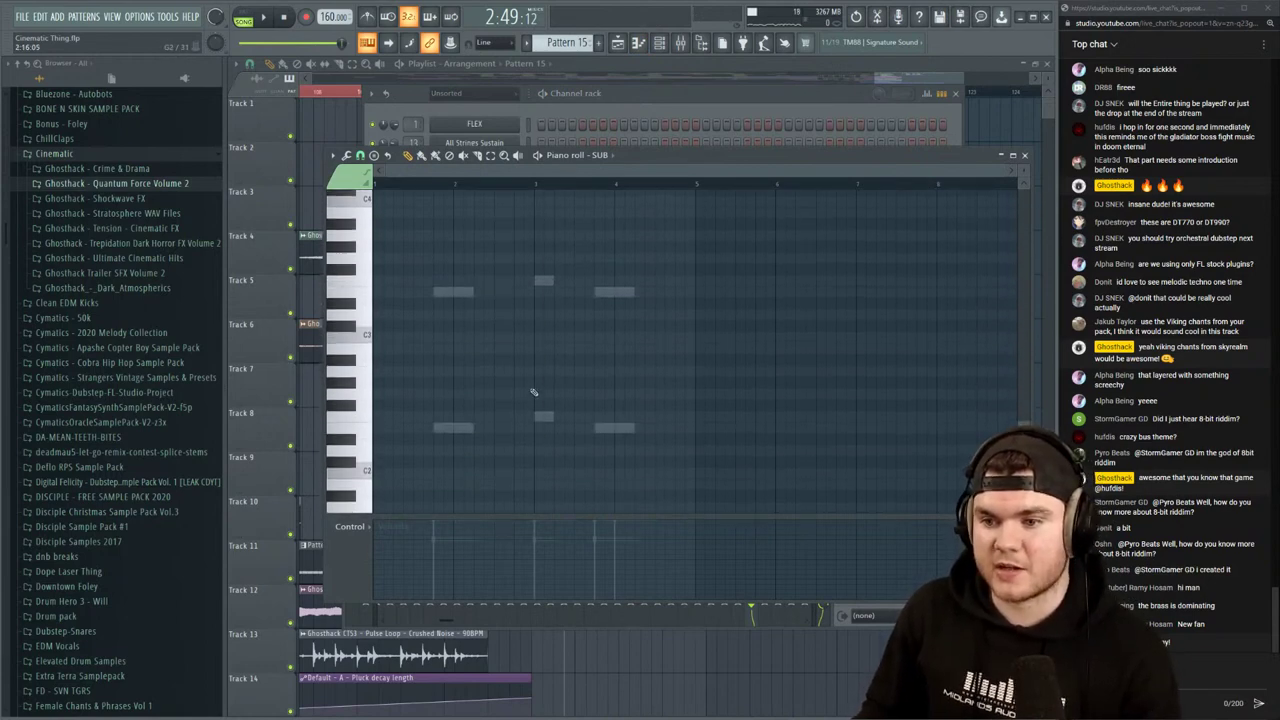
left_click(465, 290)
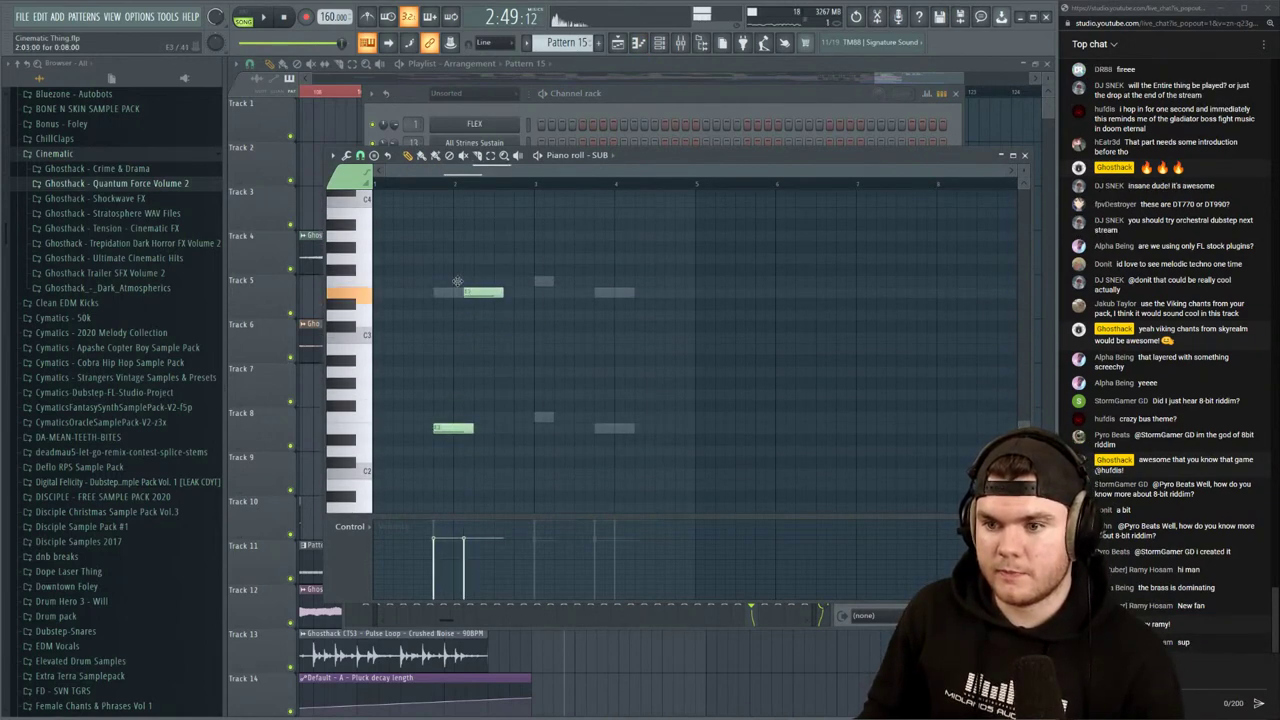
left_click_drag(445, 428, 446, 290)
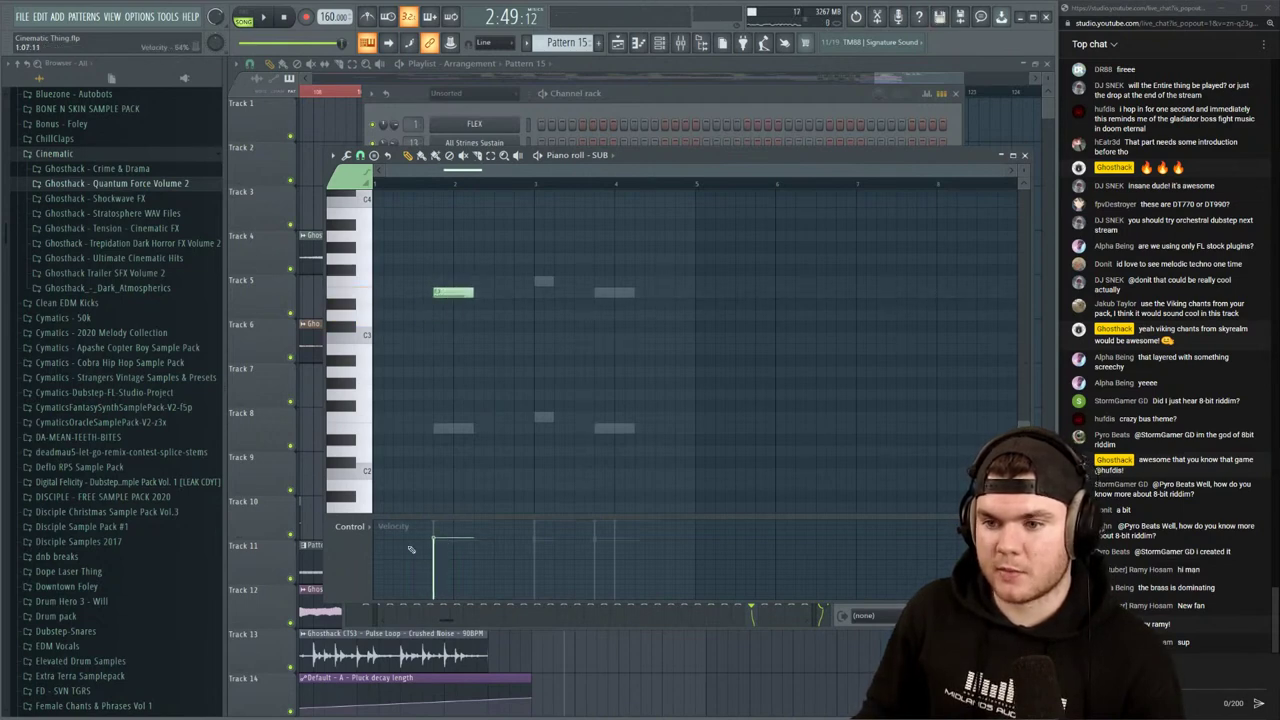
scroll(460, 400, "up", 4)
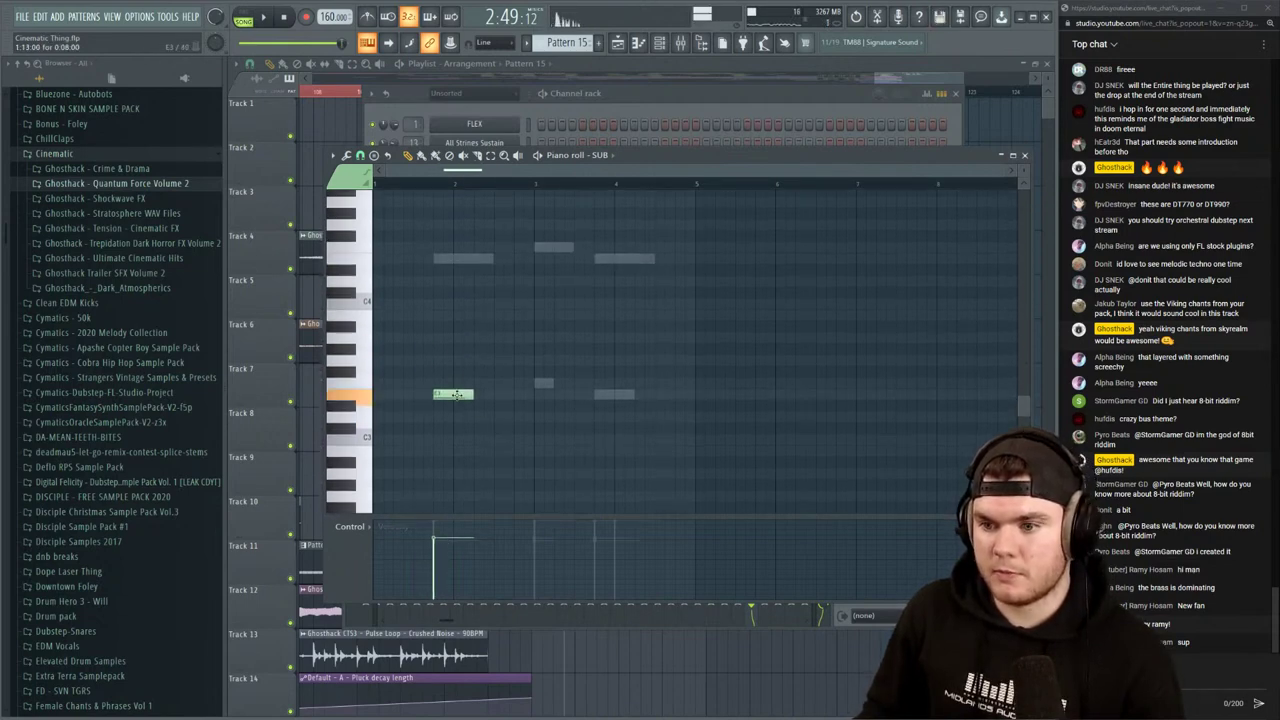
Add an F3 and an E3 sub note at the second and third hits, and lengthen the first E3 to the long ghost note's end
left_click(543, 384)
key("space")
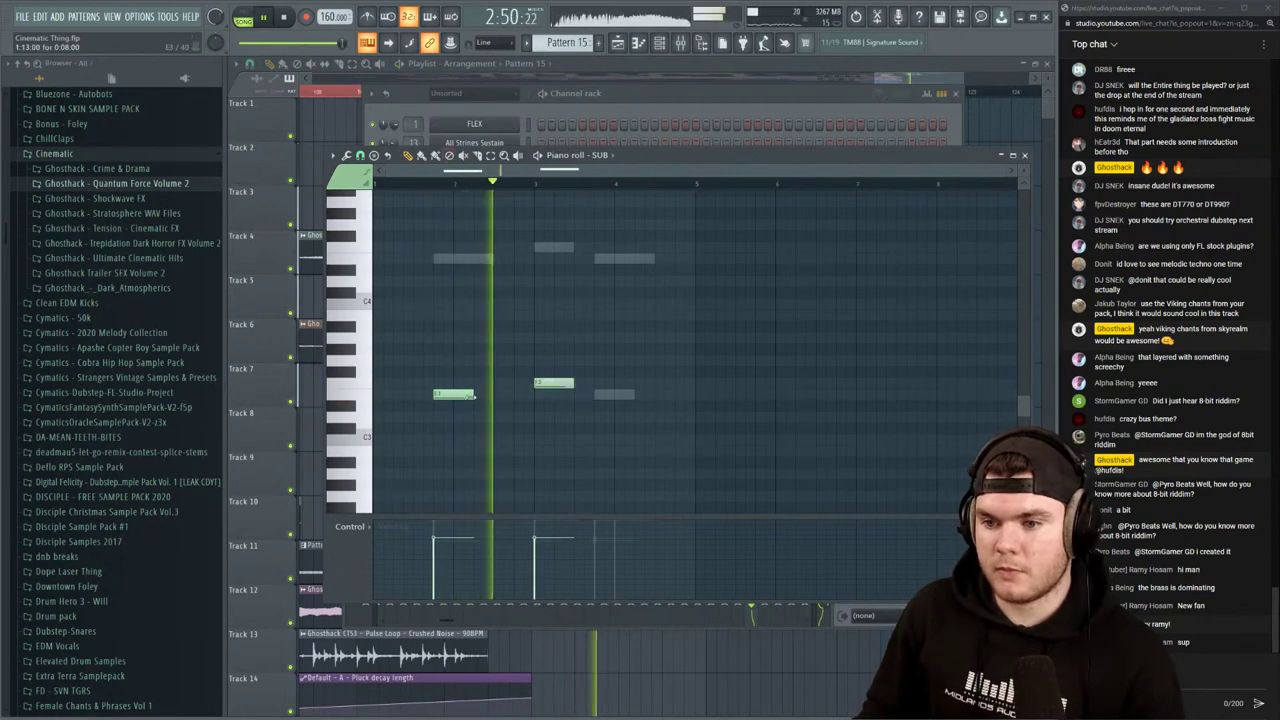
left_click_drag(471, 394, 489, 395)
key("space")
key("space")
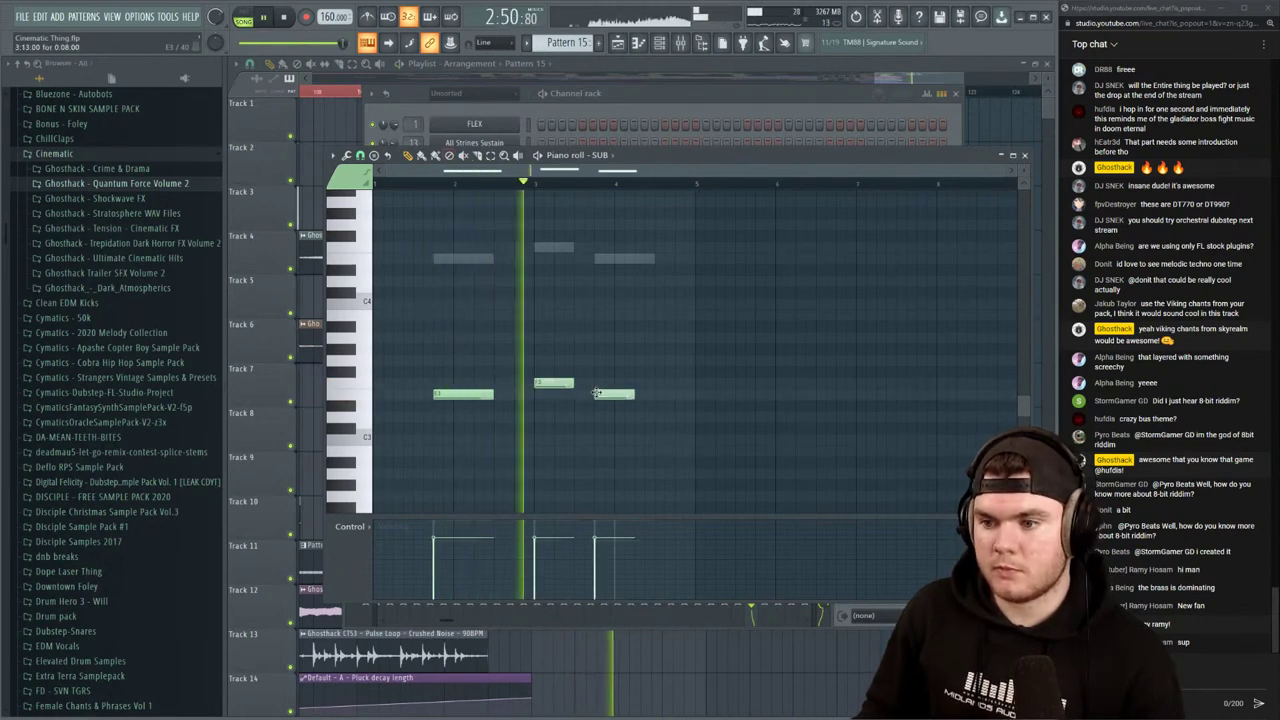
left_click(602, 394)
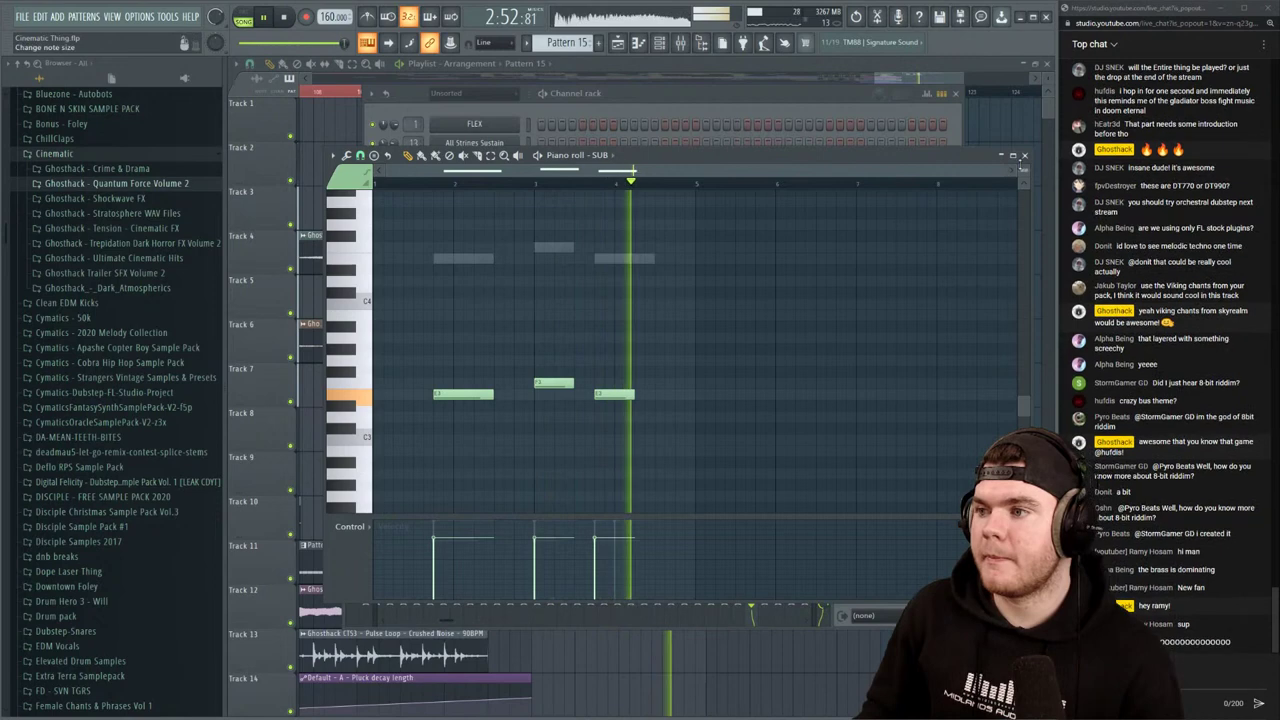
left_click(1024, 156)
Add a 3x Osc channel and set its oscillator 1 to the noise waveform
left_click(475, 422)
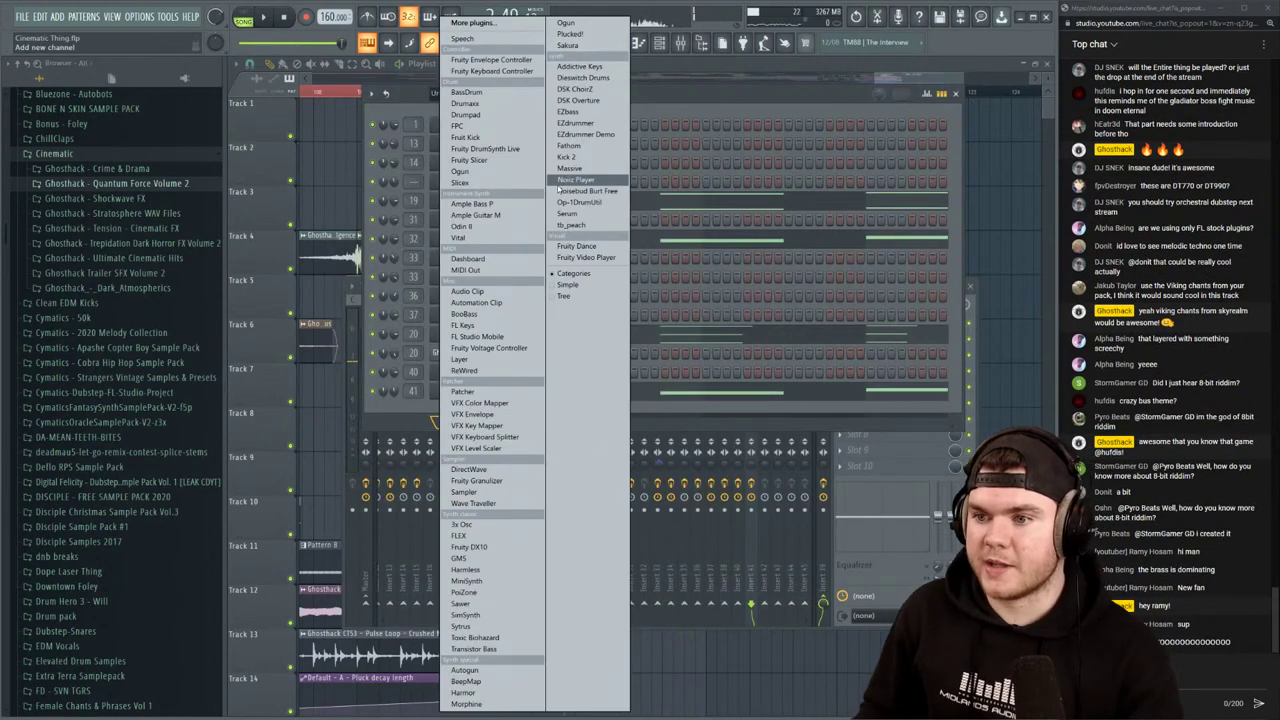
left_click(469, 524)
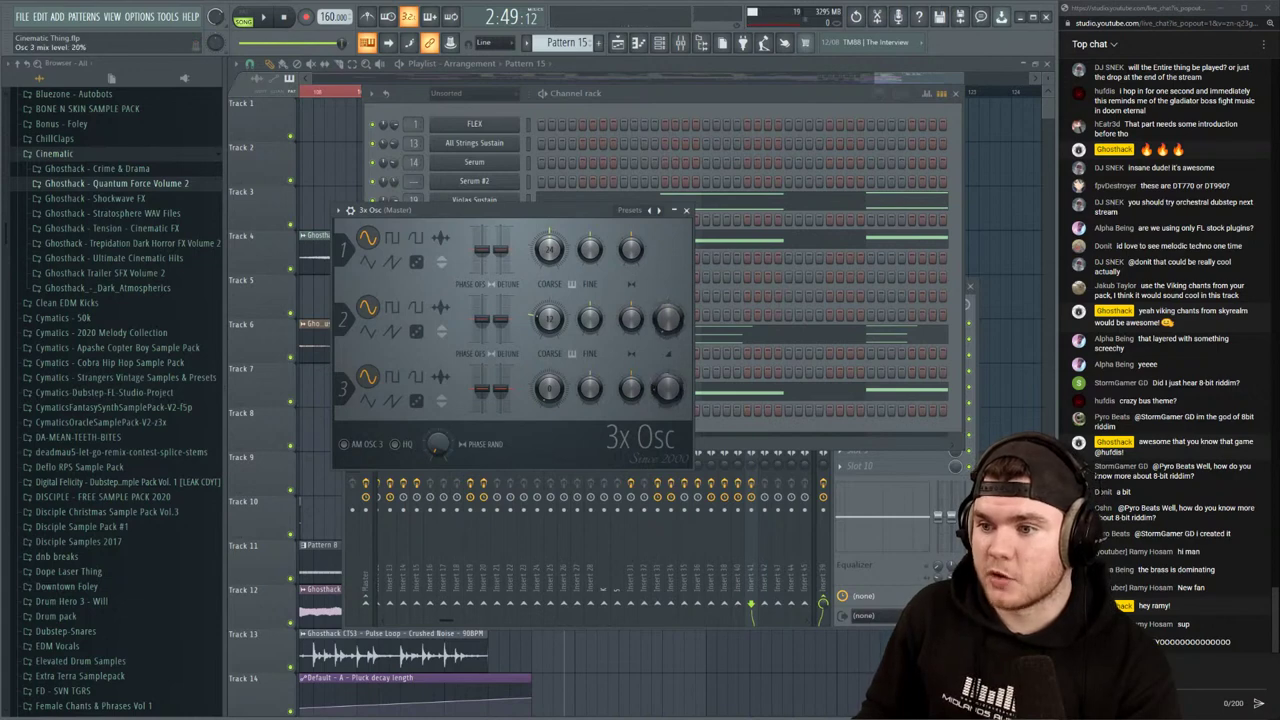
left_click(416, 262)
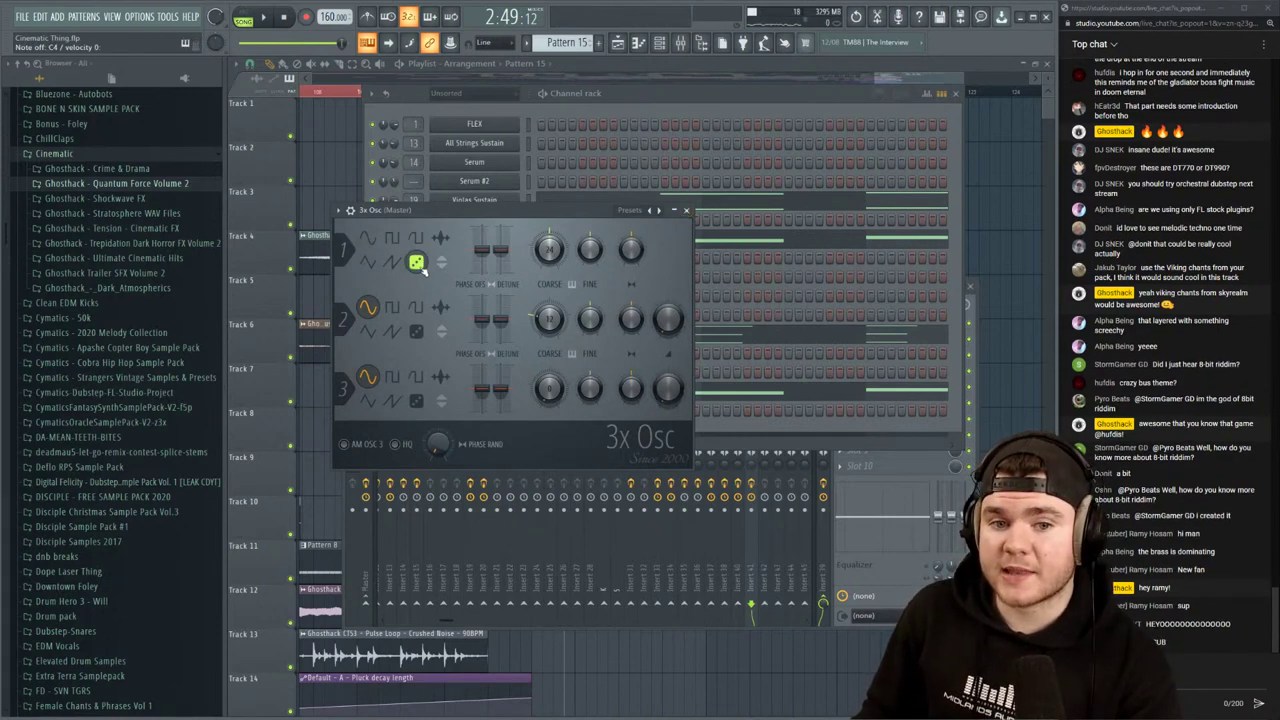
left_click(685, 211)
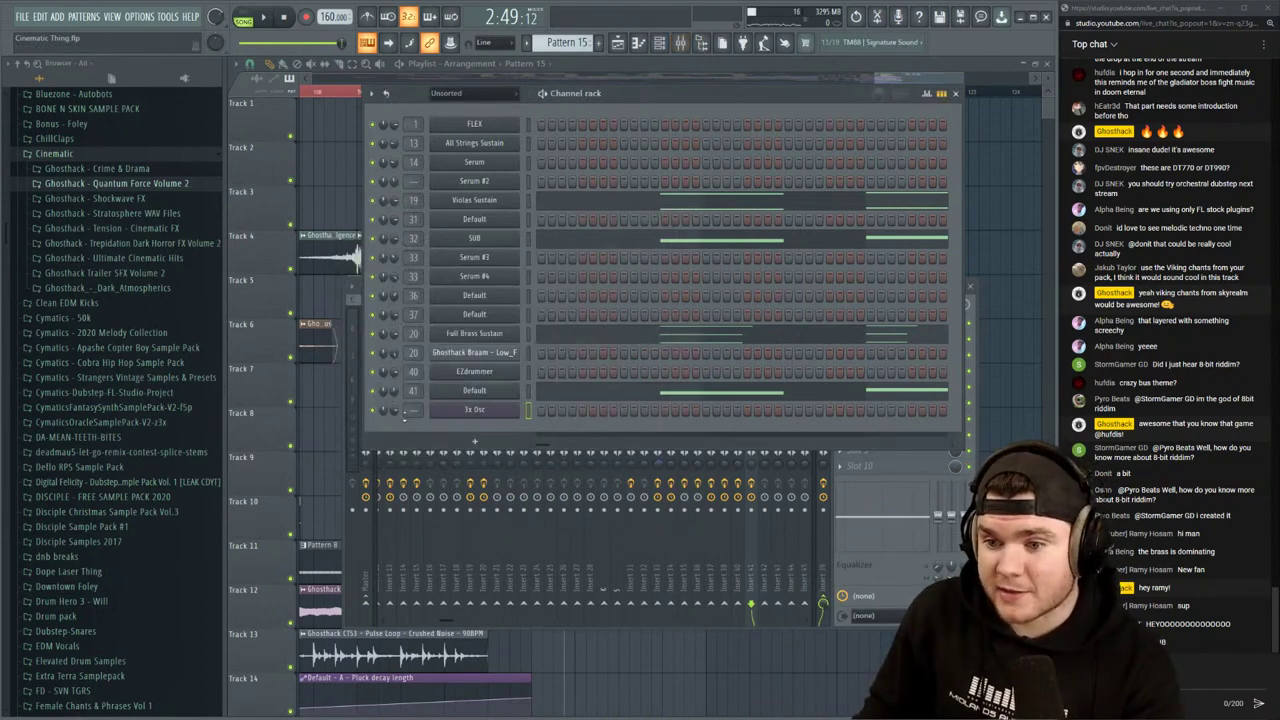
Route the 3x Osc channel to mixer insert 42 and load Fruity parametric EQ 2 in the insert's slot 1
left_click_drag(408, 413, 408, 325)
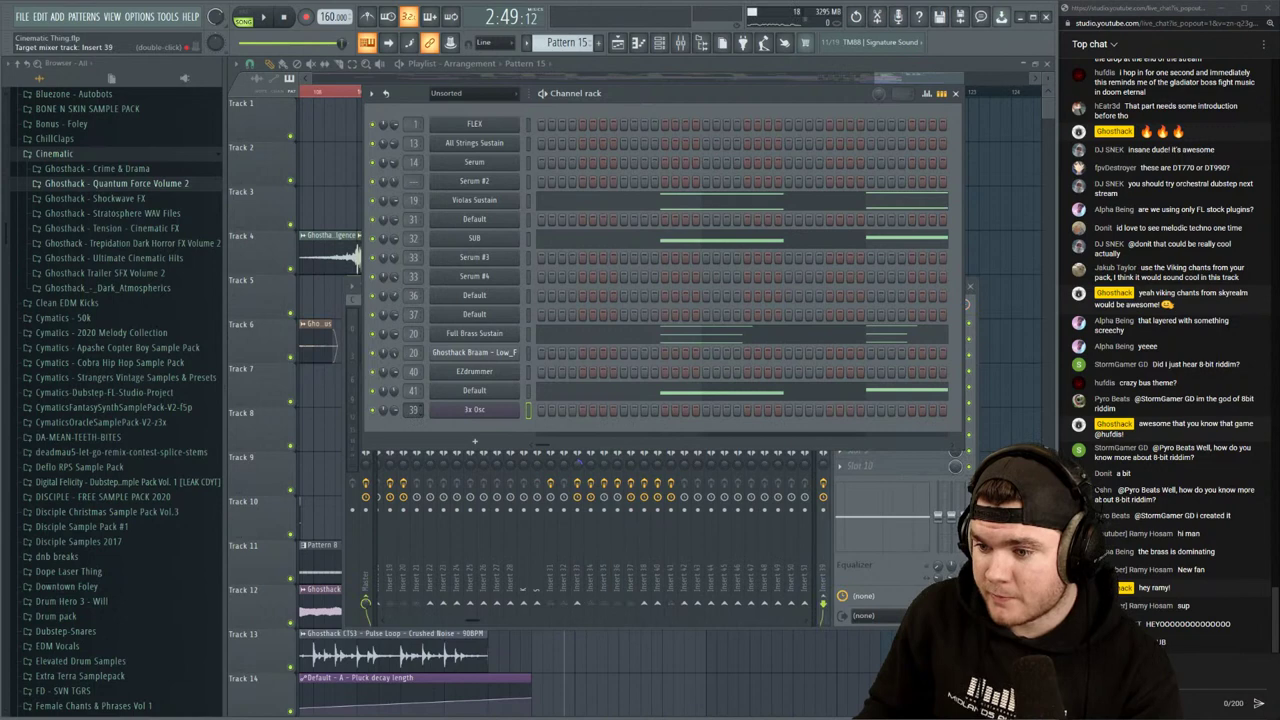
left_click_drag(413, 410, 413, 402)
left_click(856, 492)
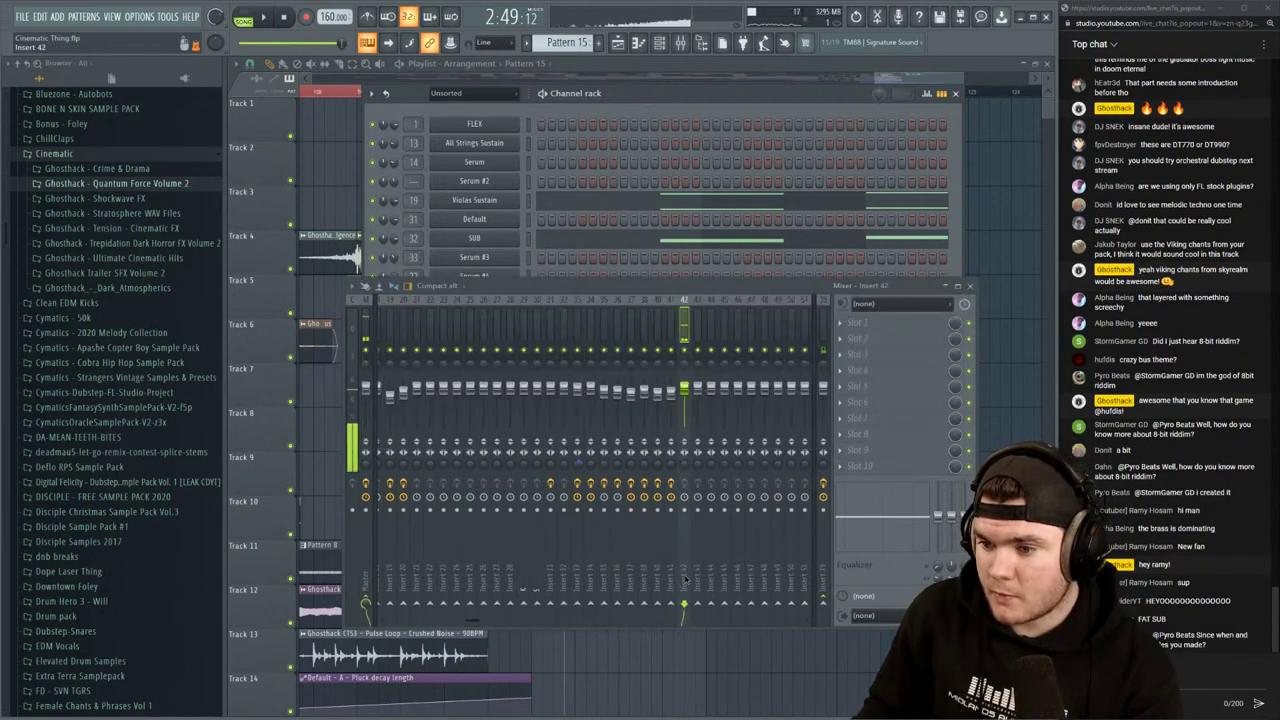
left_click(849, 323)
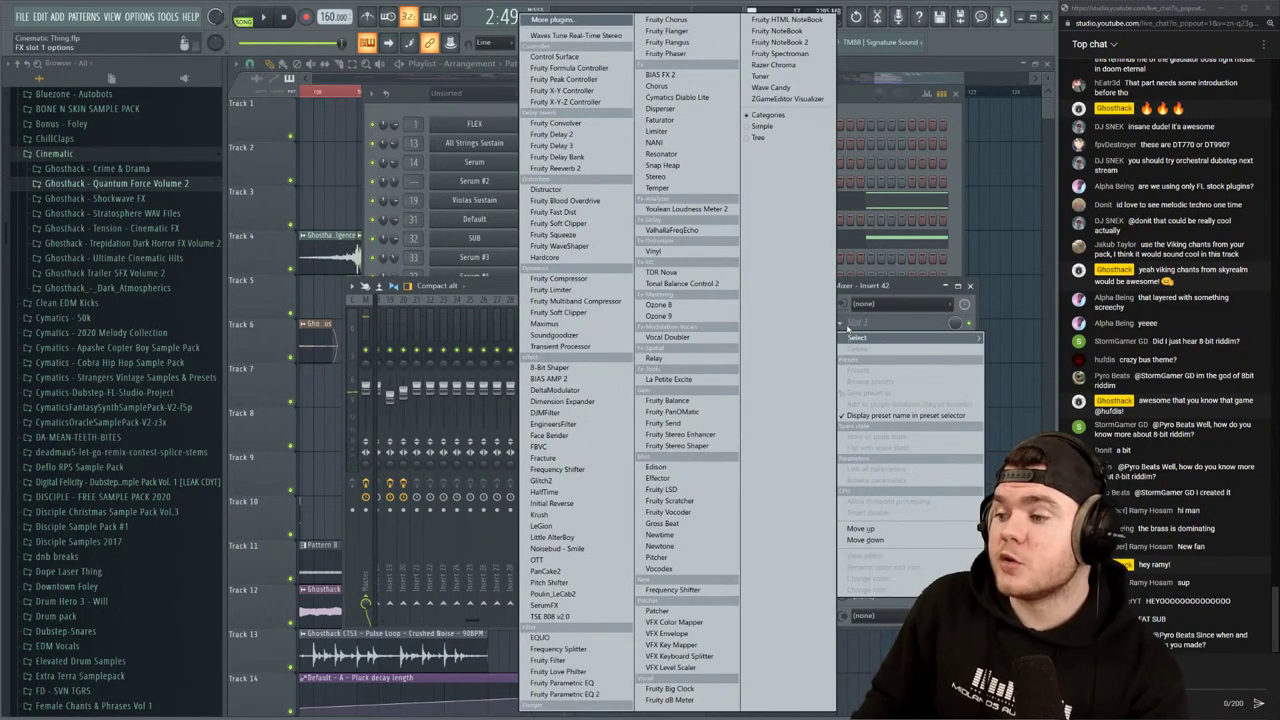
left_click(565, 693)
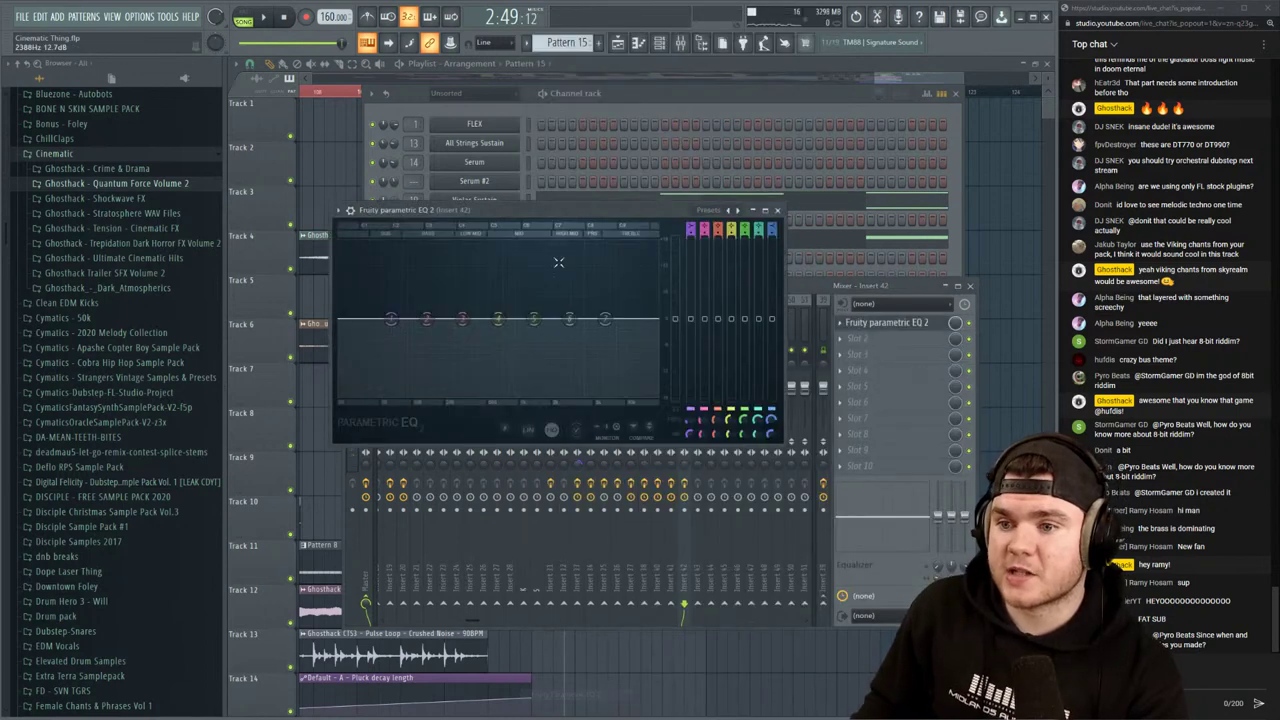
Load a low-and-high-cut EQ preset on insert 42, adding about -0.9 dB at 5725 Hz on band 6 and -3.3 dB at 3205 Hz on band 4
left_click_drag(717, 214, 712, 187)
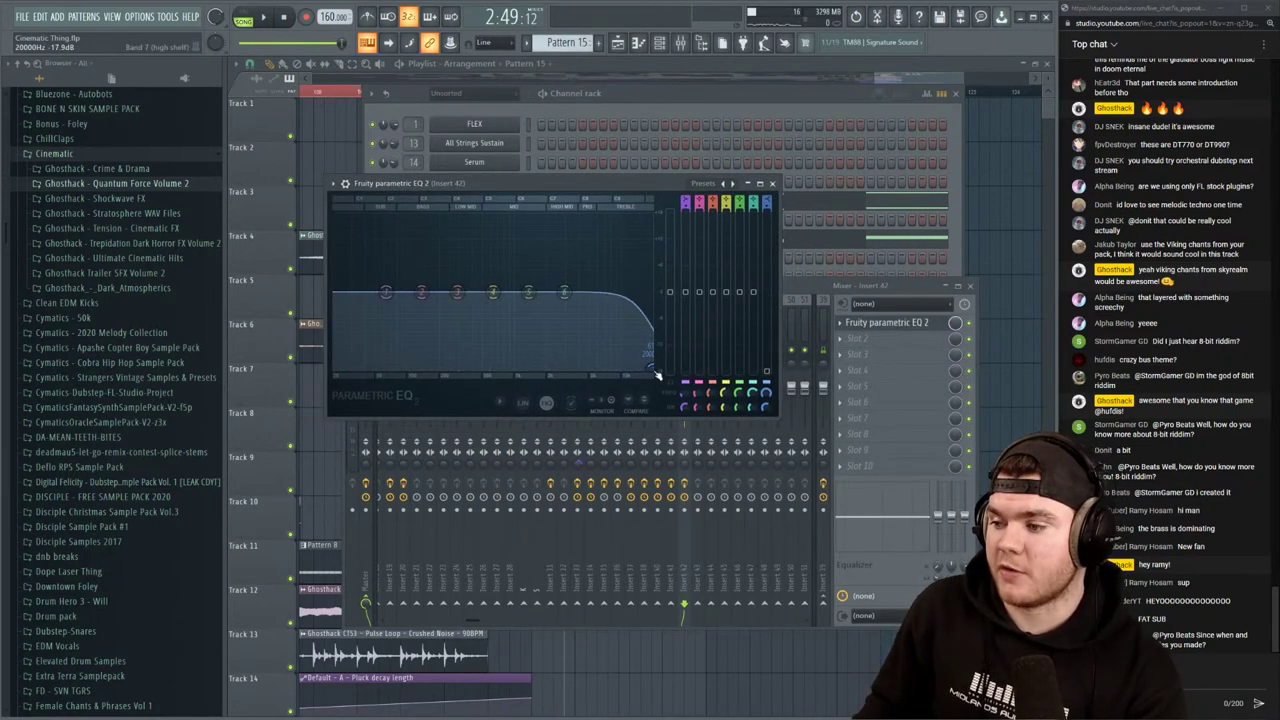
left_click(701, 184)
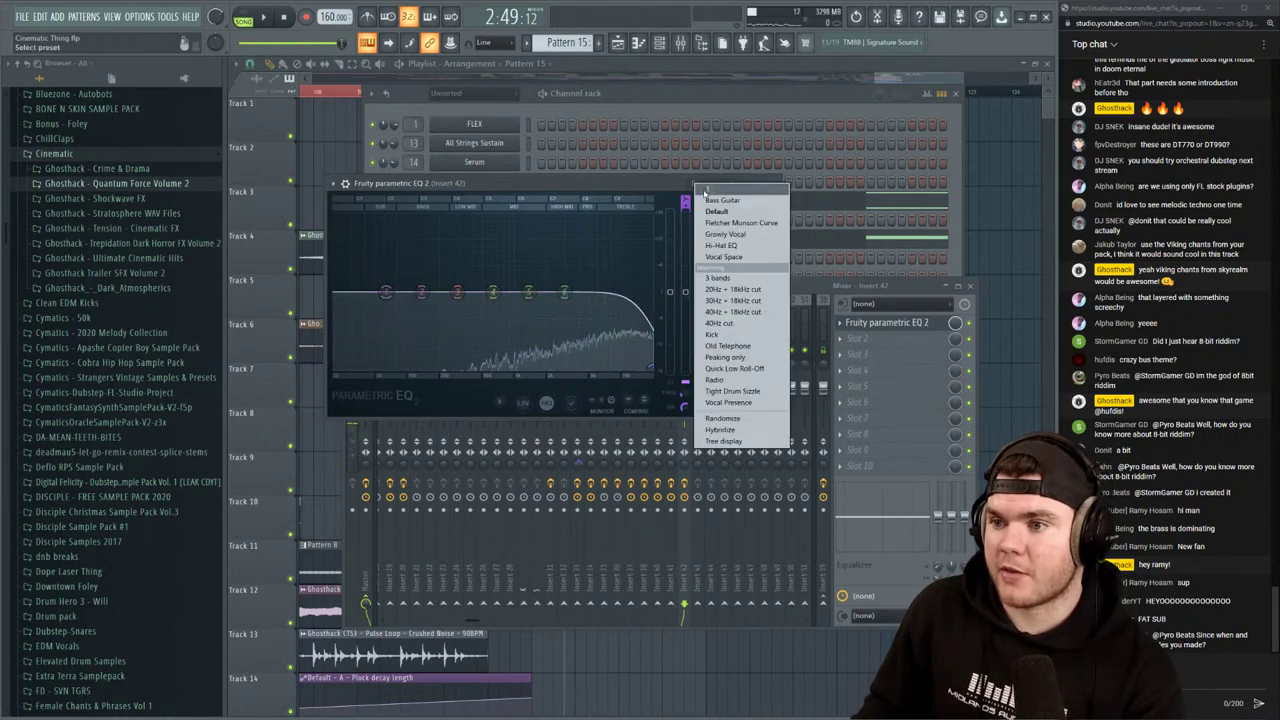
left_click(743, 213)
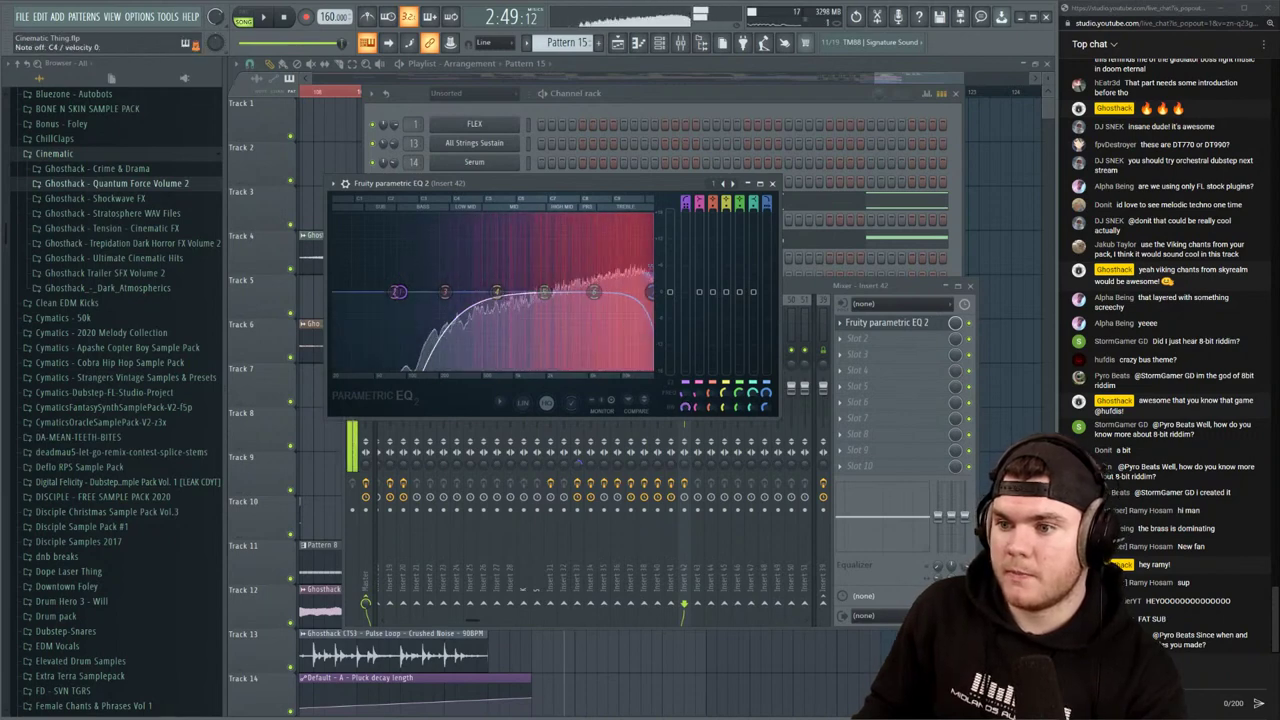
left_click_drag(650, 291, 611, 315)
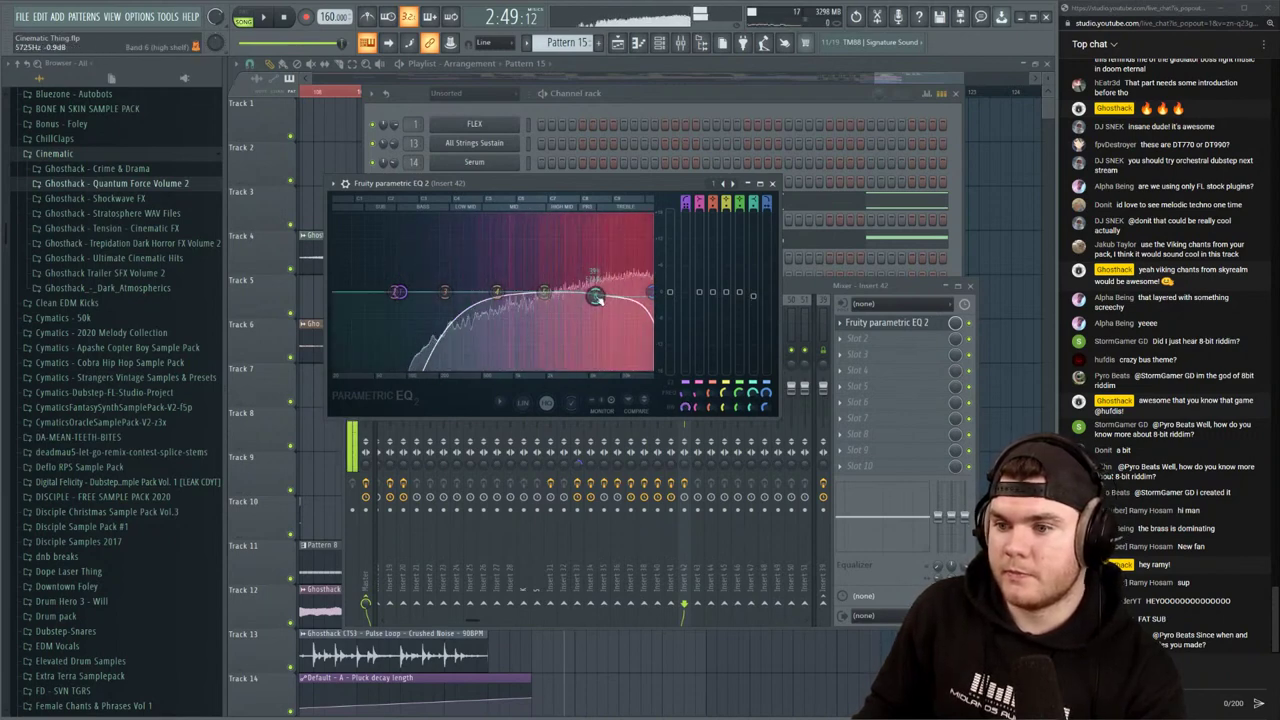
left_click_drag(500, 292, 567, 314)
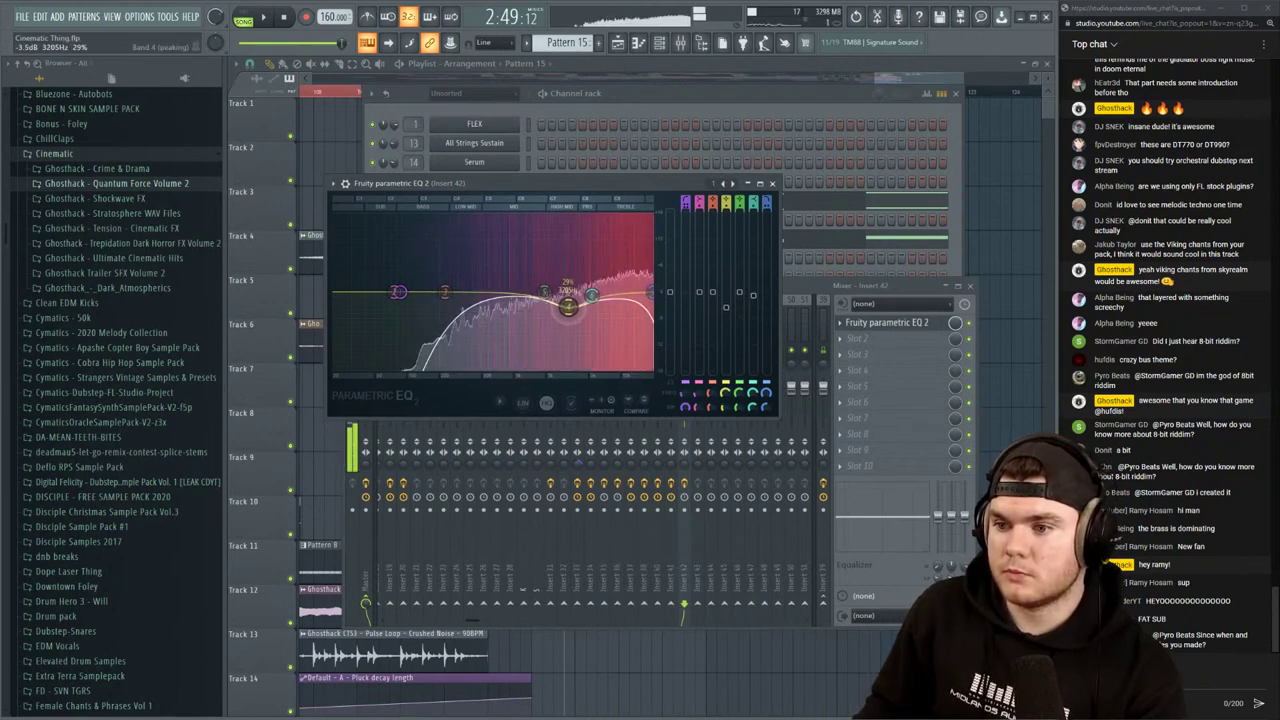
Close the EQ and route insert 42 only to the bus track that insert 41 feeds, lowering its fader slightly
left_click(886, 322)
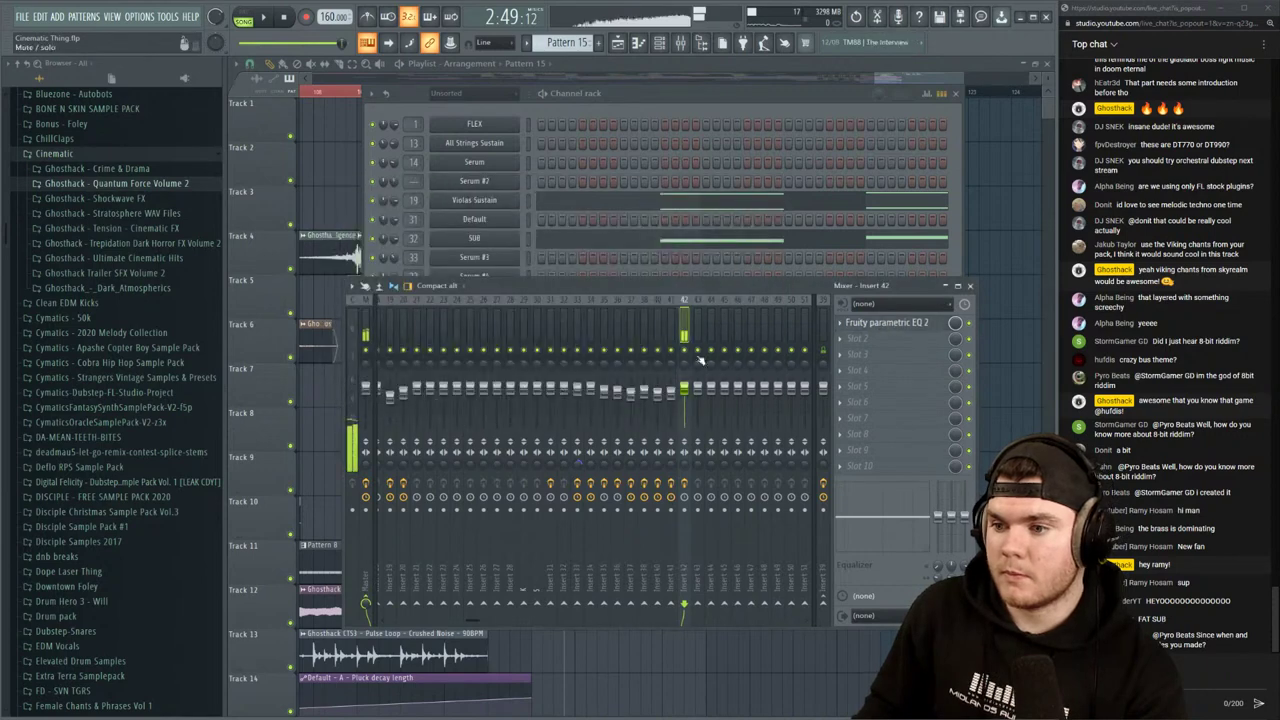
right_click(823, 603)
left_click(865, 622)
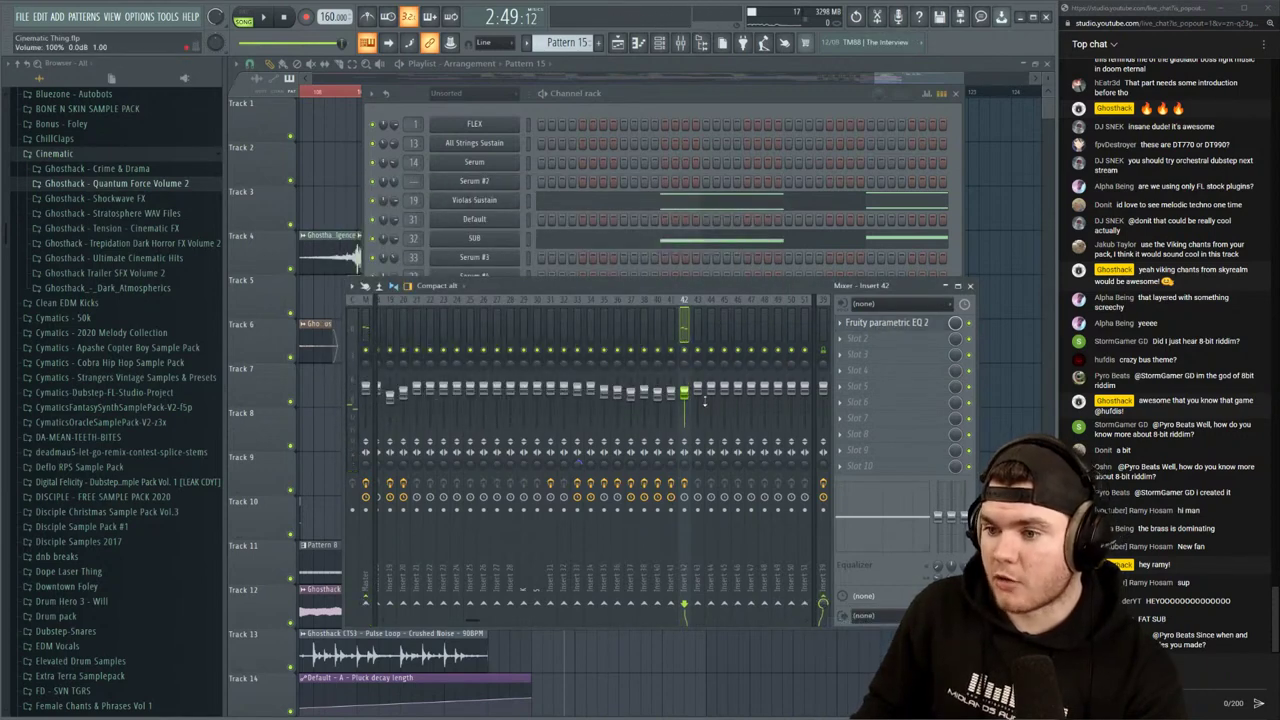
Copy the SUB channel's notes and paste them into the 3x Osc channel in Pattern 15
left_click(691, 112)
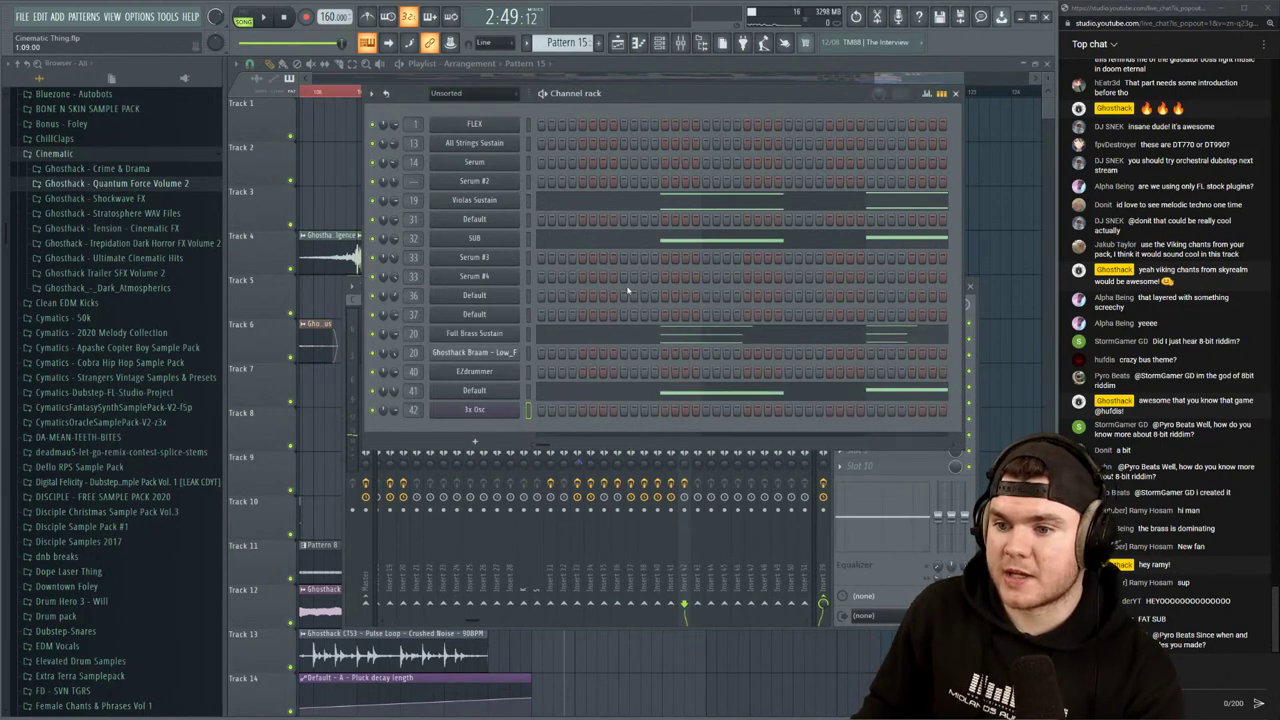
right_click(496, 240)
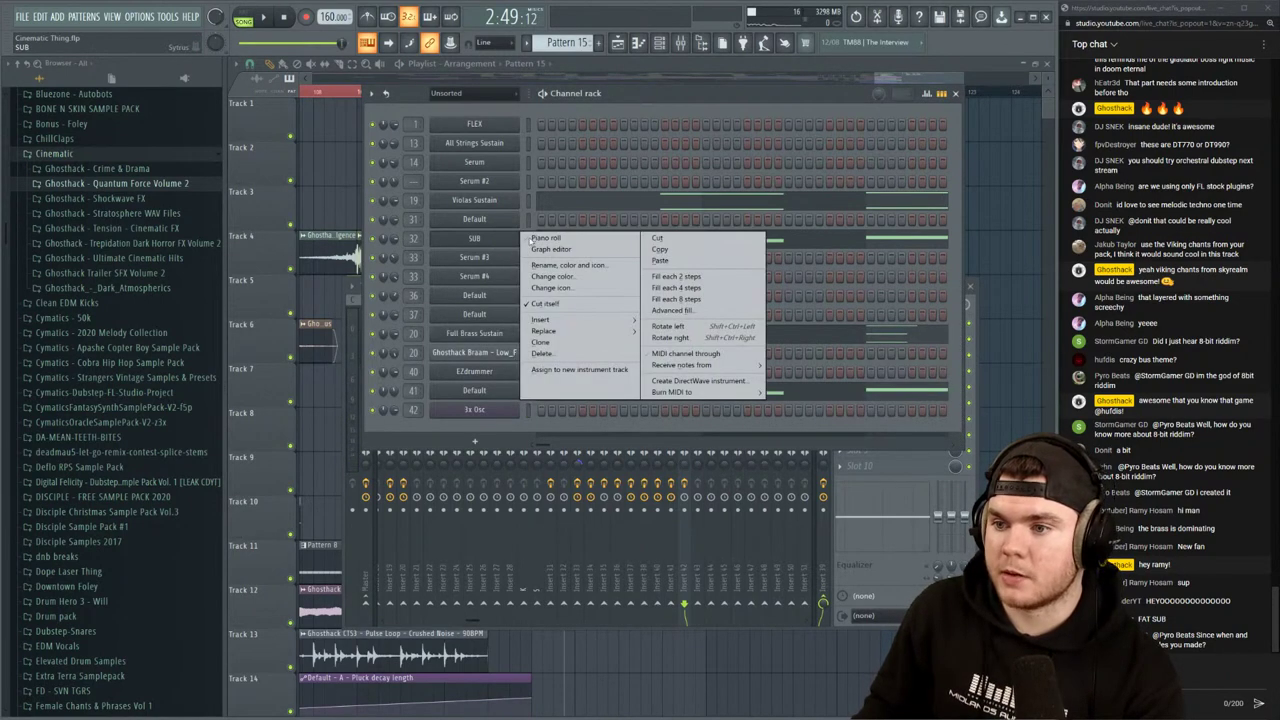
left_click(672, 250)
right_click(504, 411)
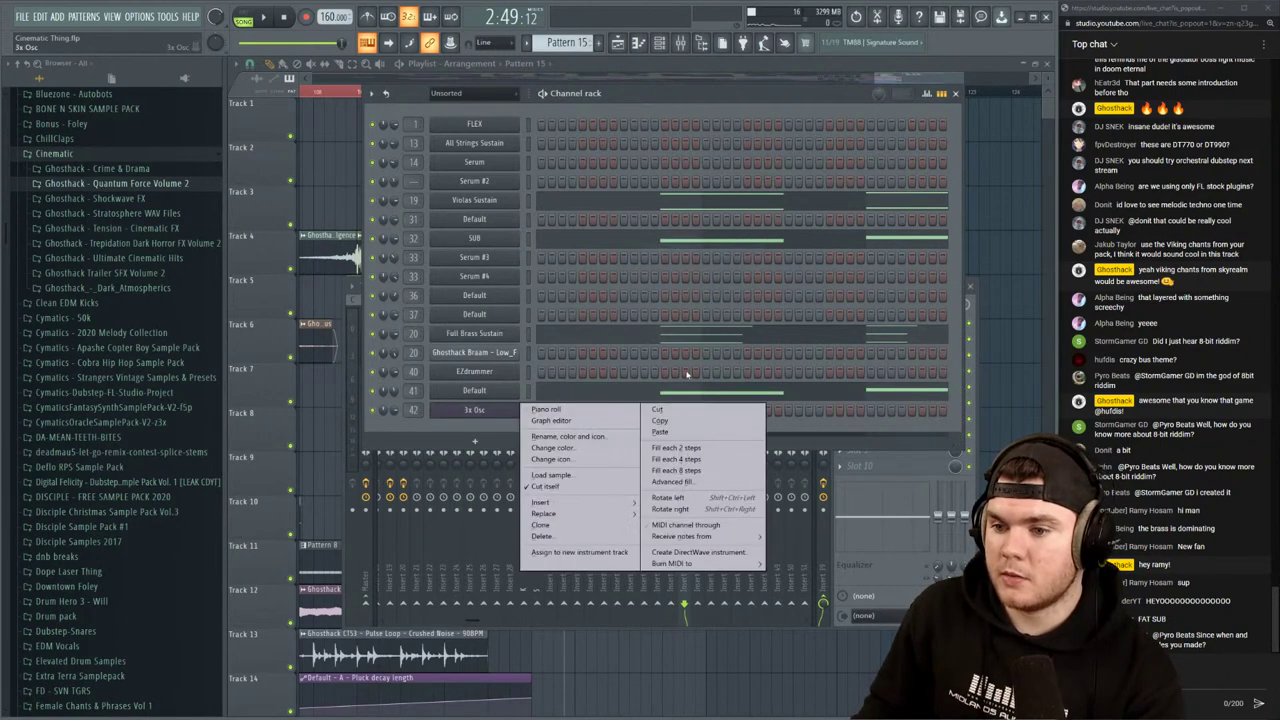
left_click(664, 432)
Play the drop and lower insert 42's volume to 64% (-8.8 dB), then restart playback
key("space")
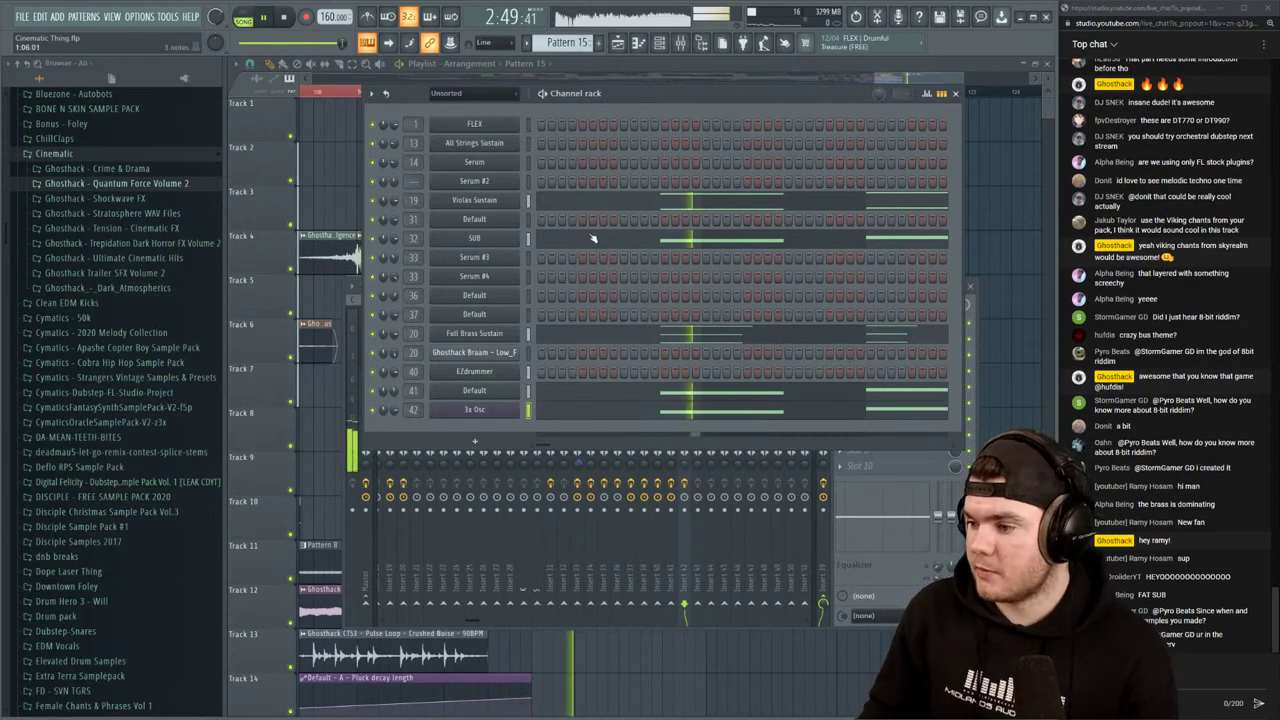
left_click(687, 549)
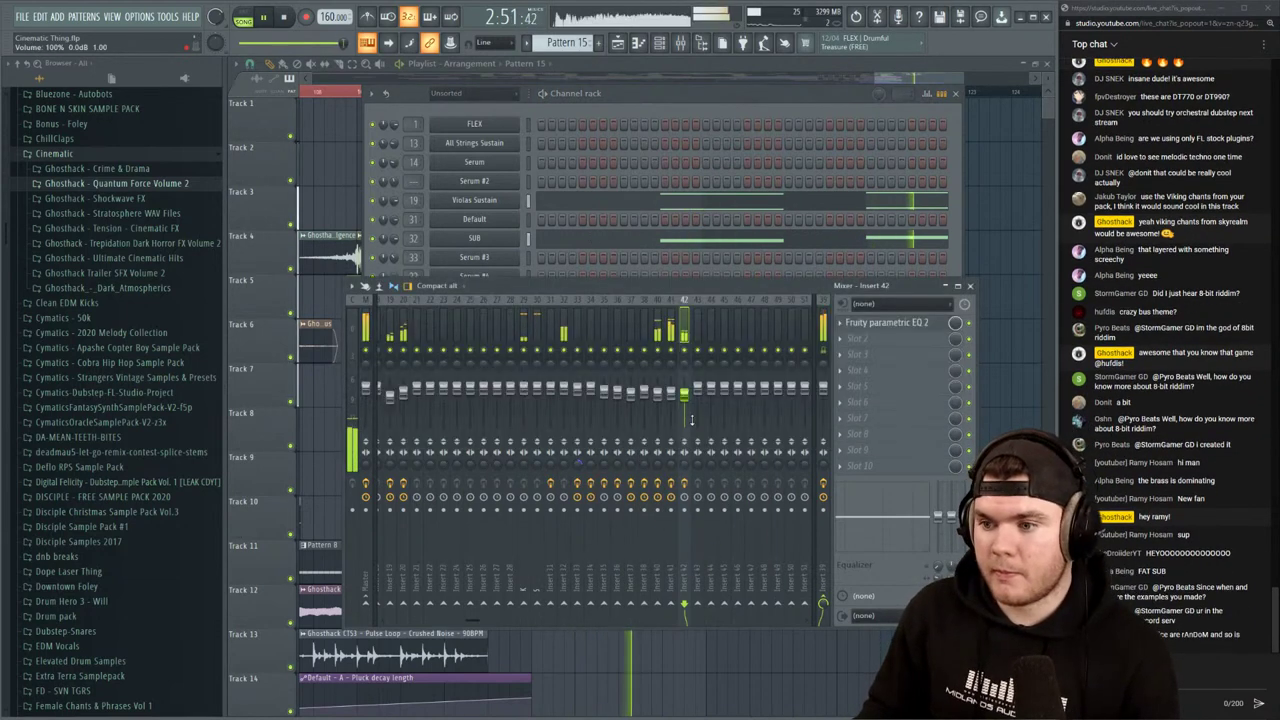
left_click_drag(684, 388, 684, 407)
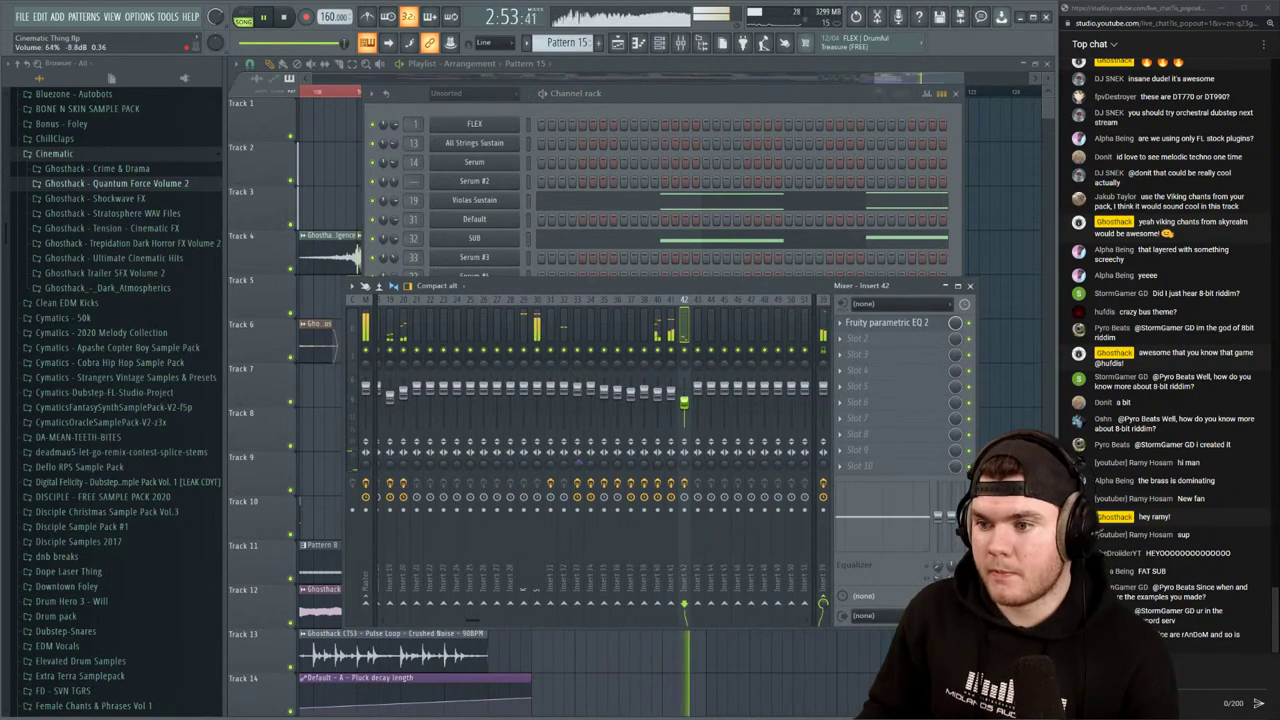
key("space")
key("space")
Lengthen the last E3 note in both the 3x Osc and SUB piano rolls to the end of the ghost note
left_click(717, 214)
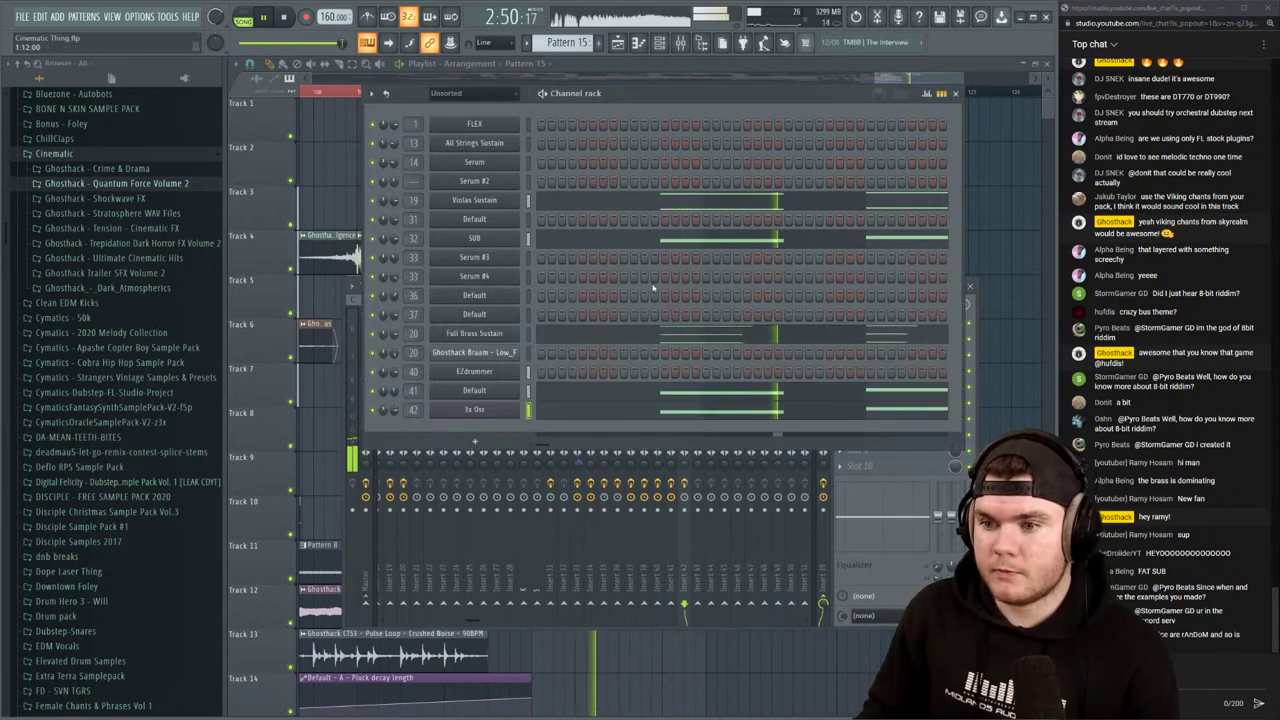
left_click(613, 410)
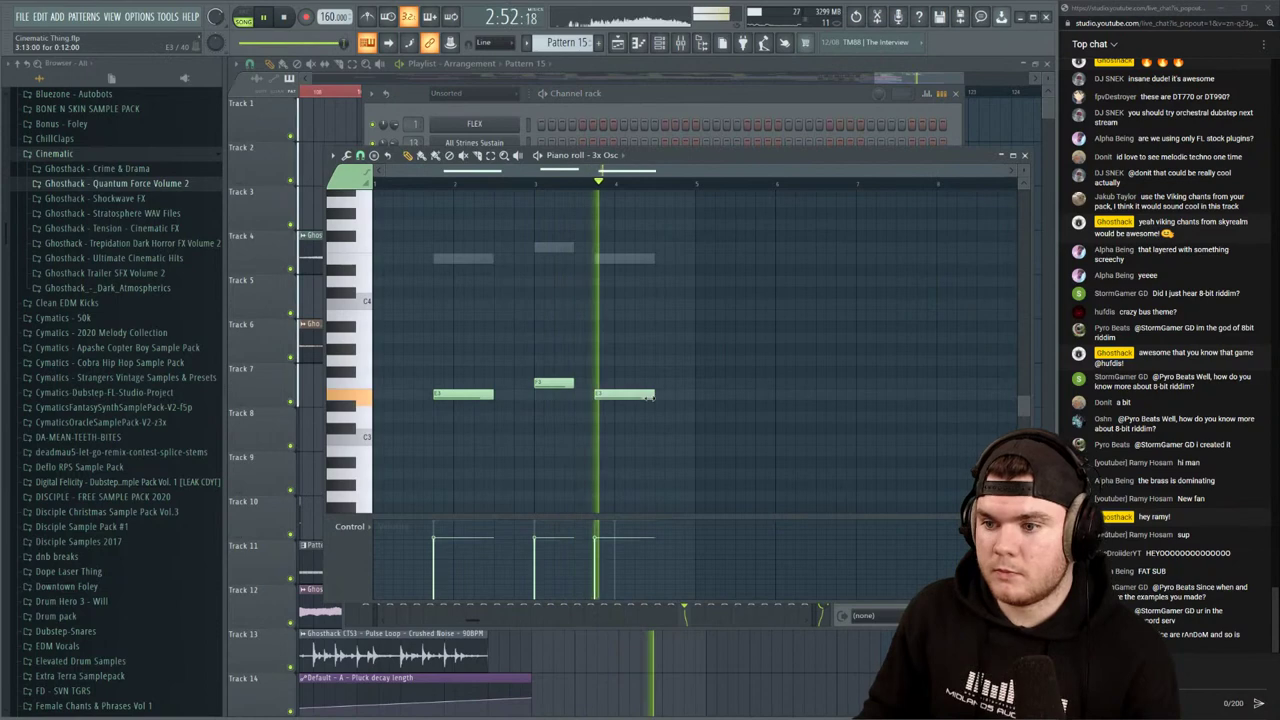
left_click(1024, 156)
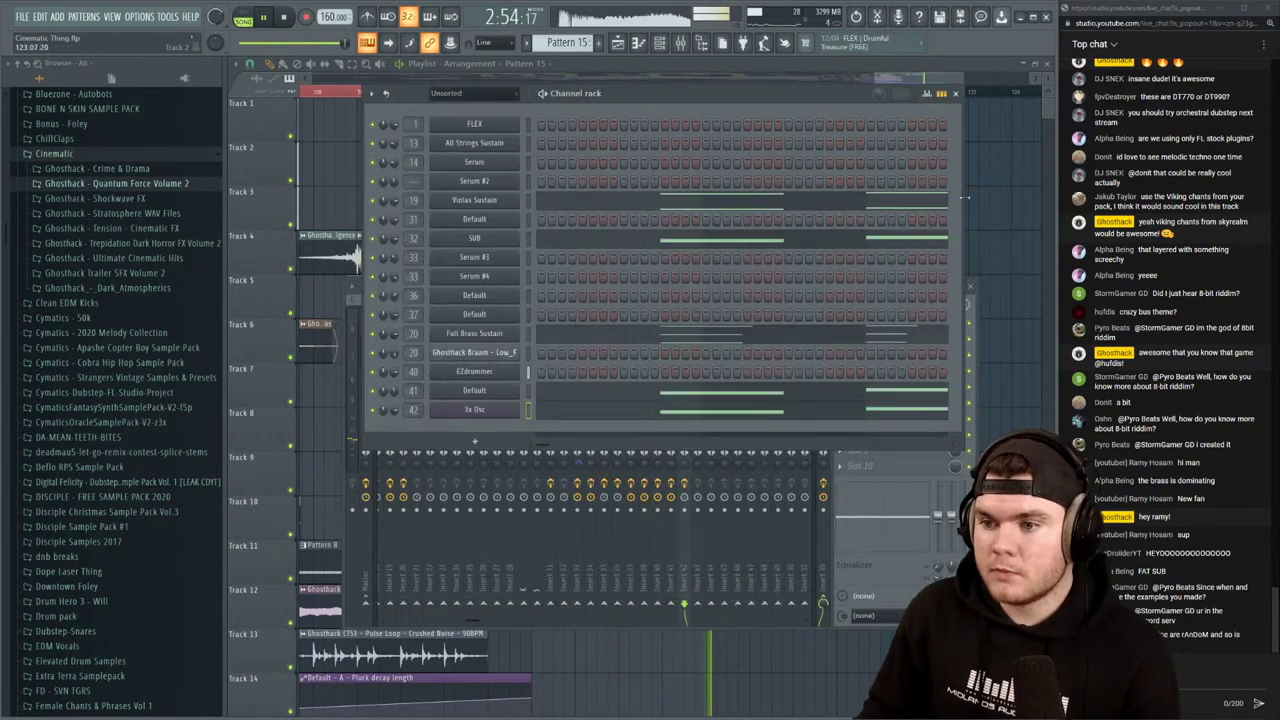
left_click(592, 237)
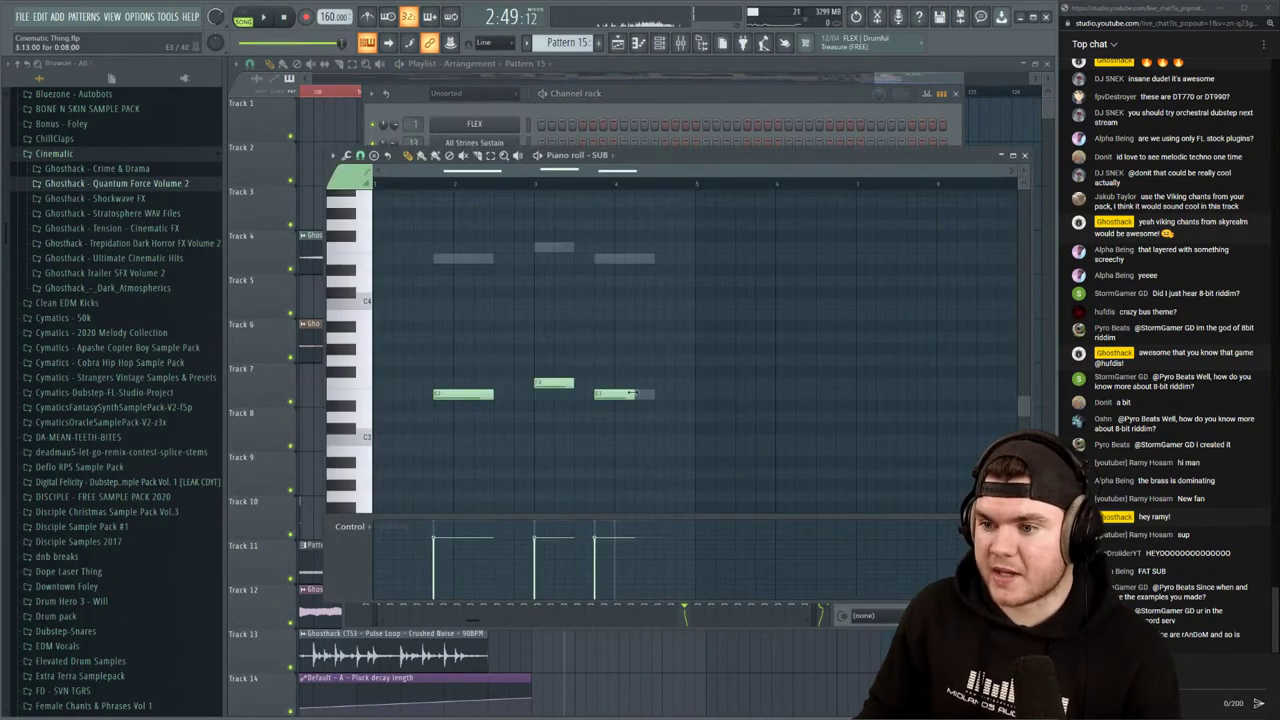
key("space")
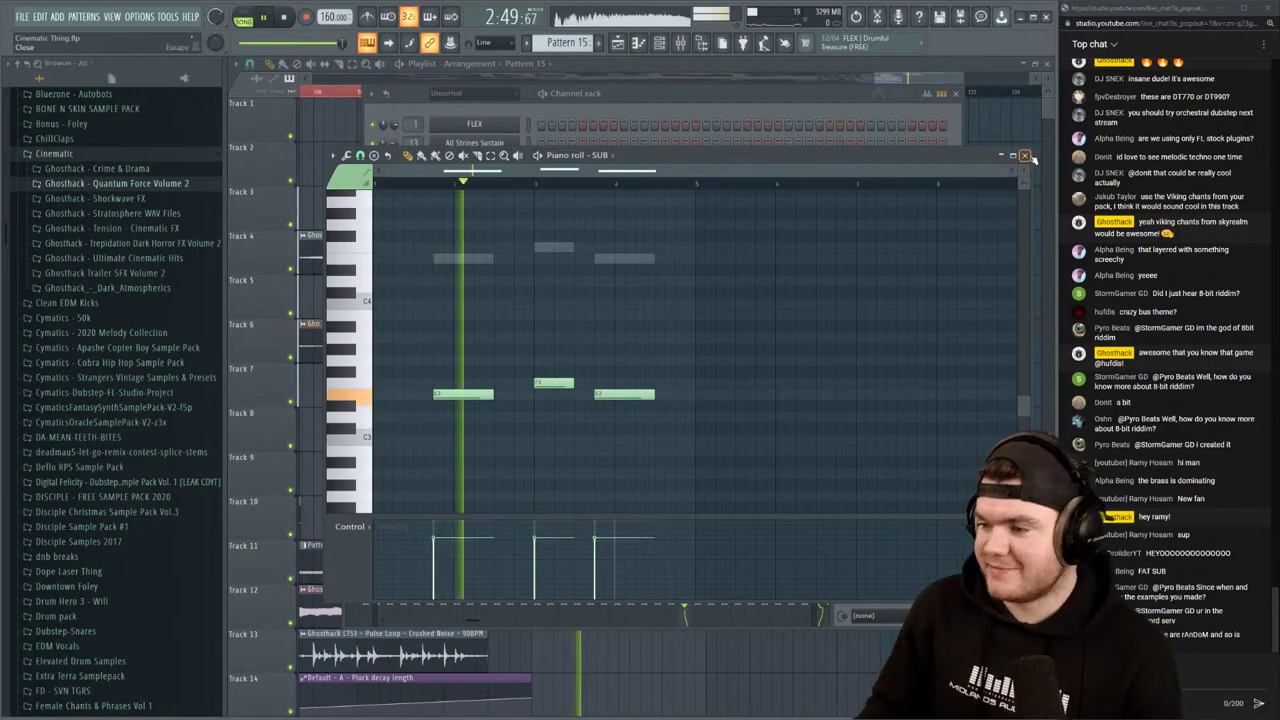
left_click(1024, 156)
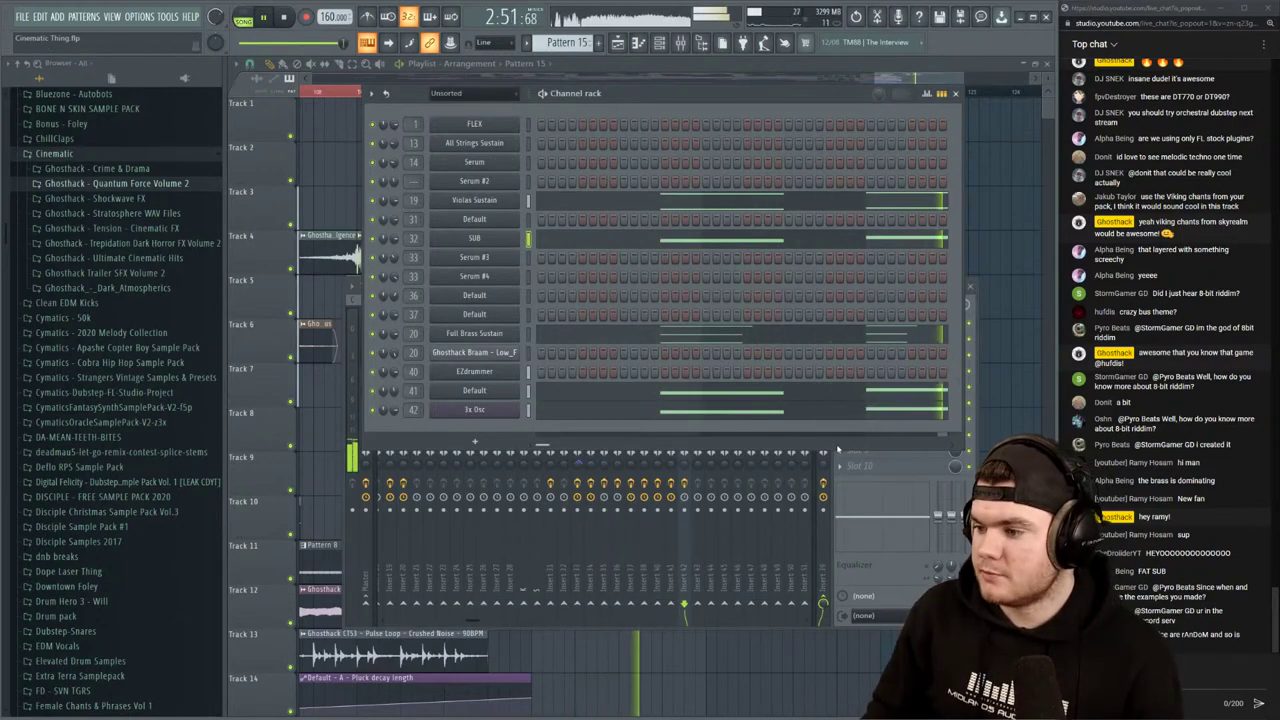
Lower insert 42's volume slightly further during playback and stop the song
left_click(694, 553)
left_click_drag(689, 404, 689, 409)
key("space")
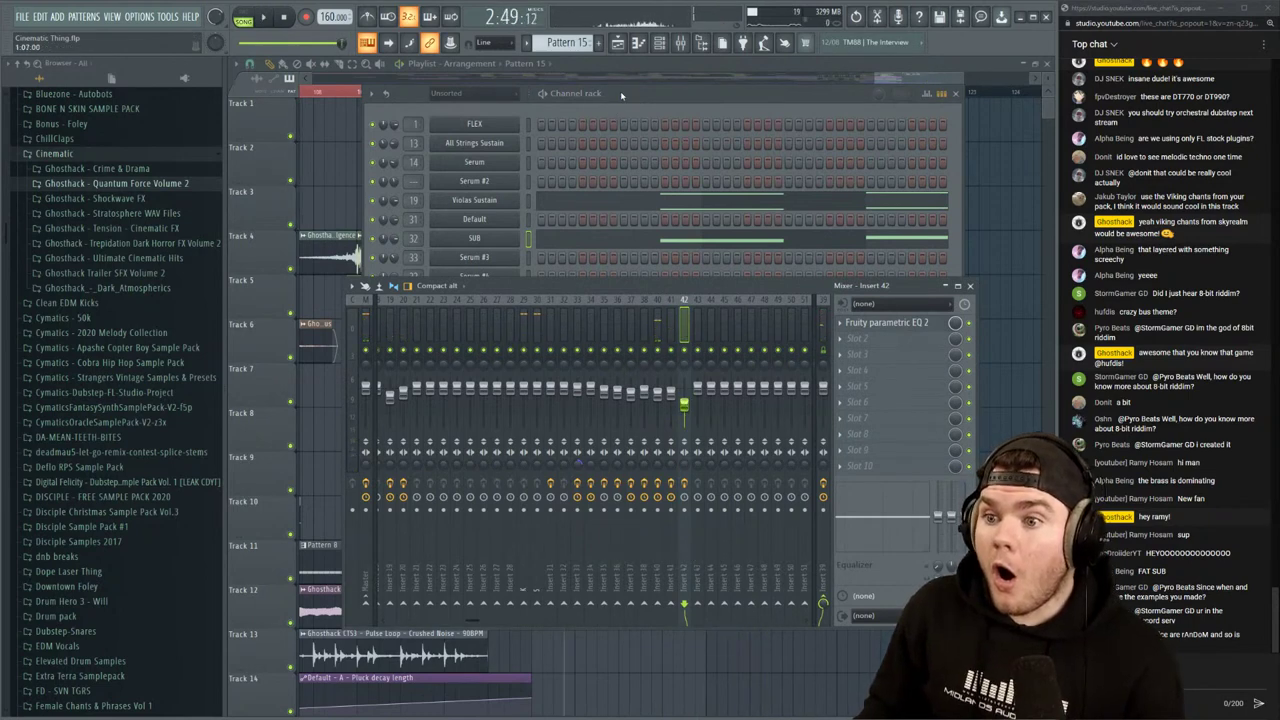
Review the 3x Osc noise oscillator settings, return to the arrangement and play the drop
left_click(621, 95)
left_click(493, 408)
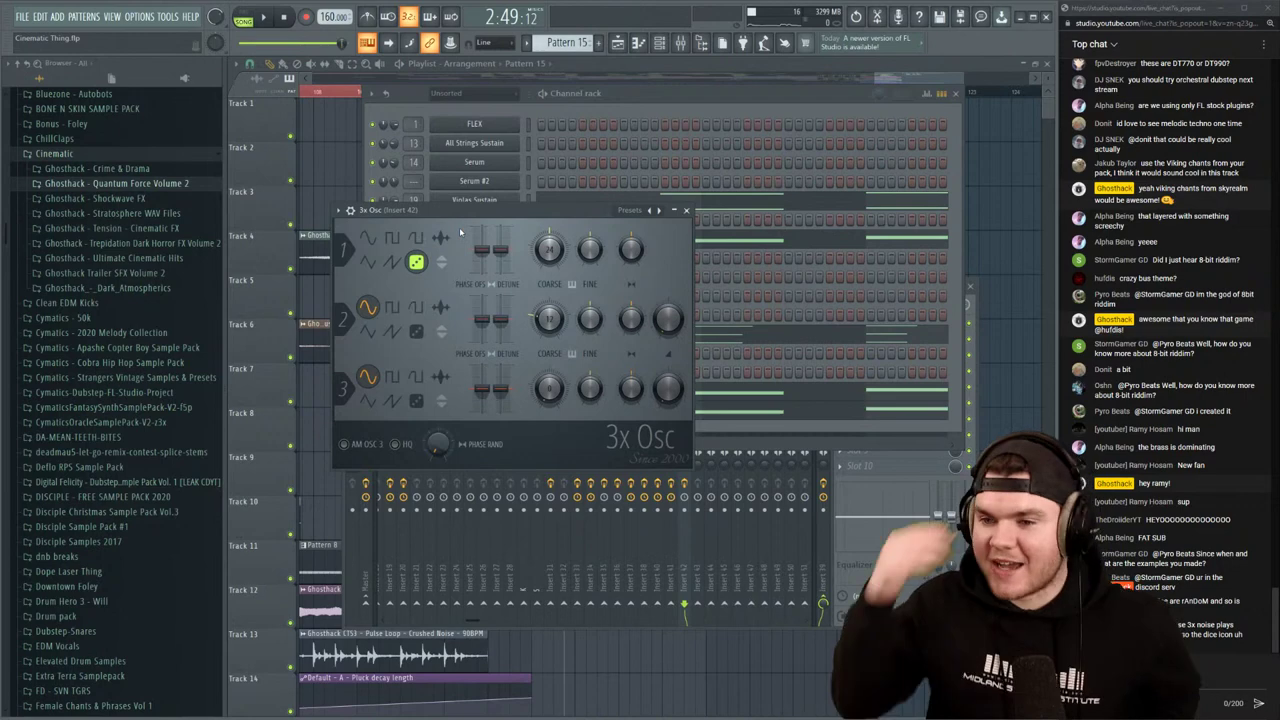
left_click(685, 211)
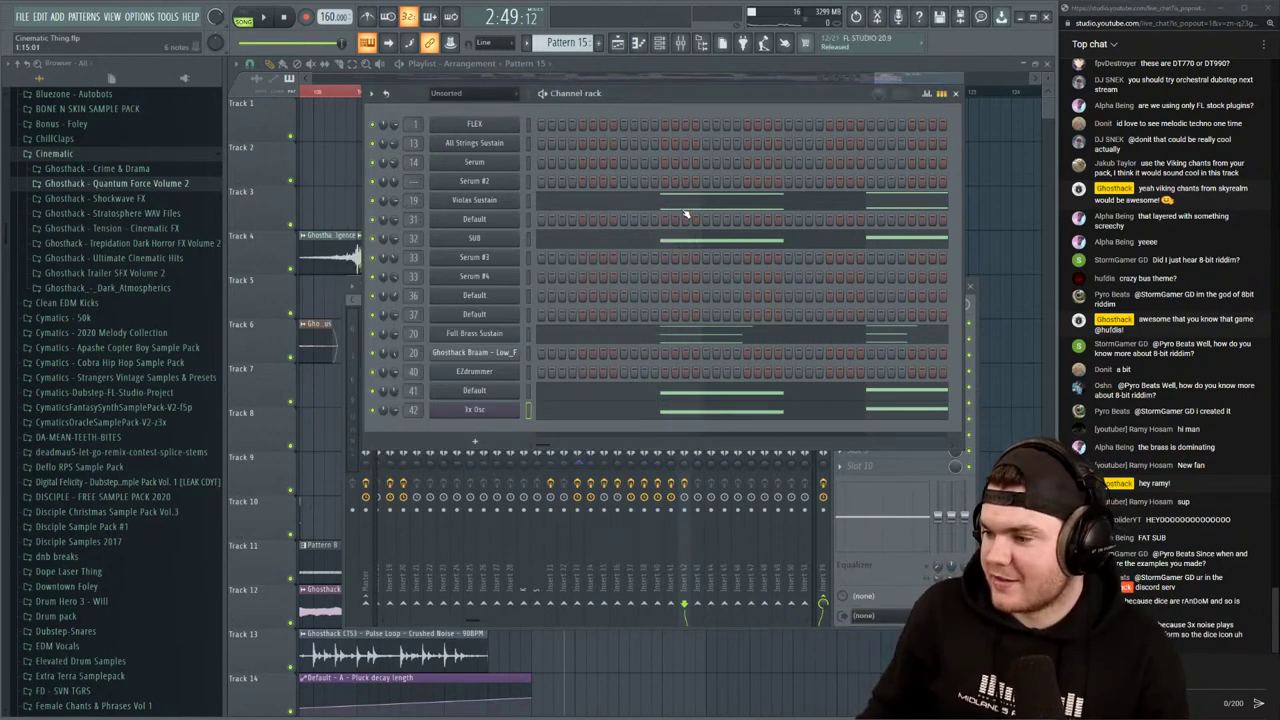
left_click(643, 67)
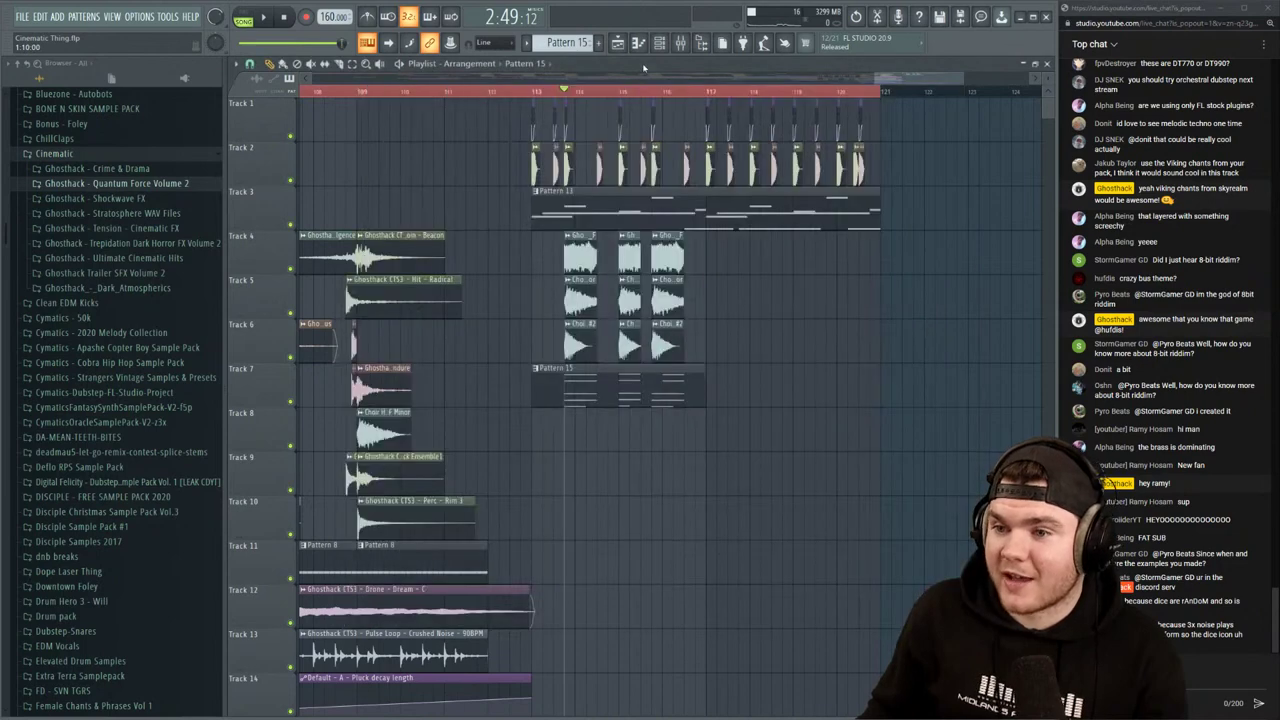
key("space")
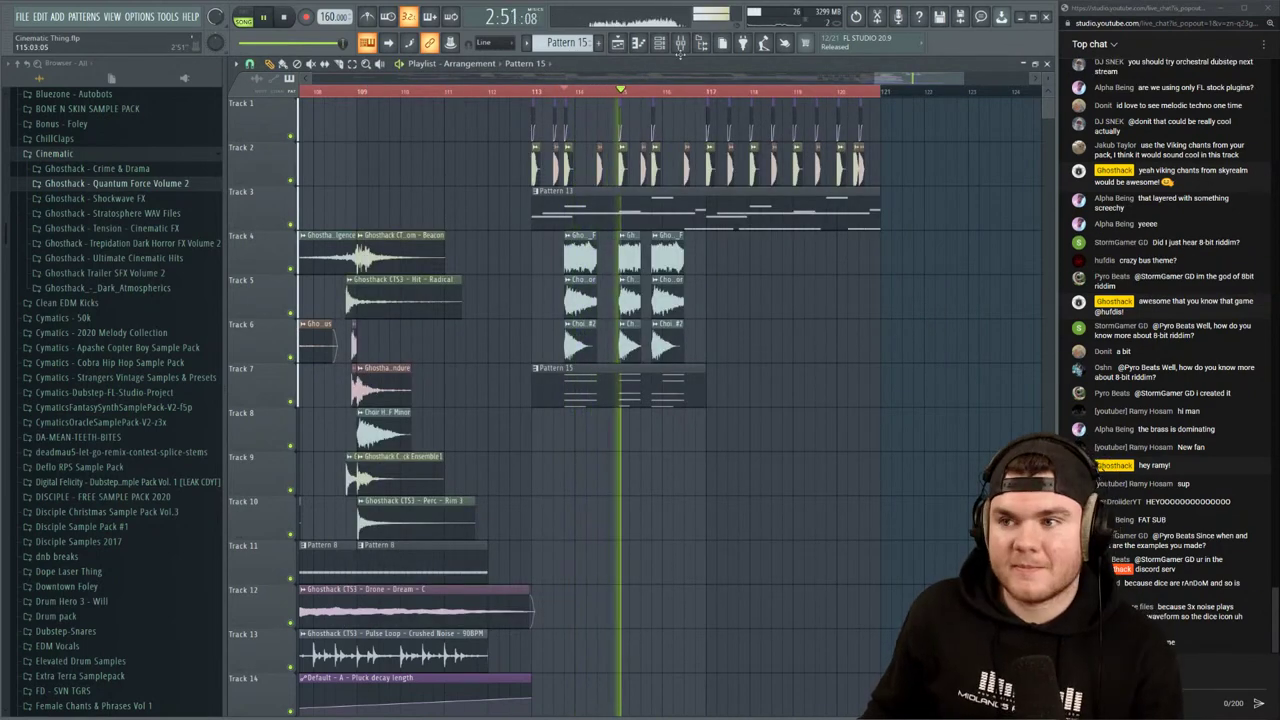
Reset the band 4 peaking cut to 0 dB in insert 42's Fruity parametric EQ 2 and stop playback
key("F9")
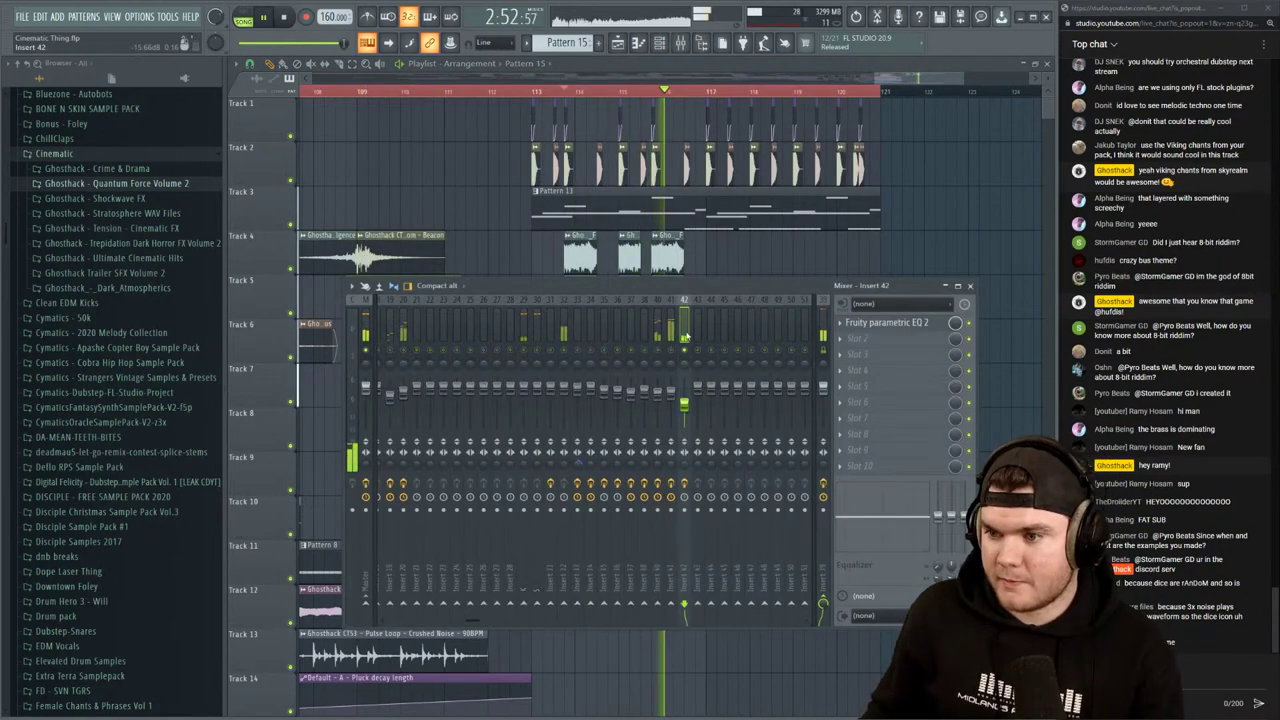
left_click(886, 322)
key("space")
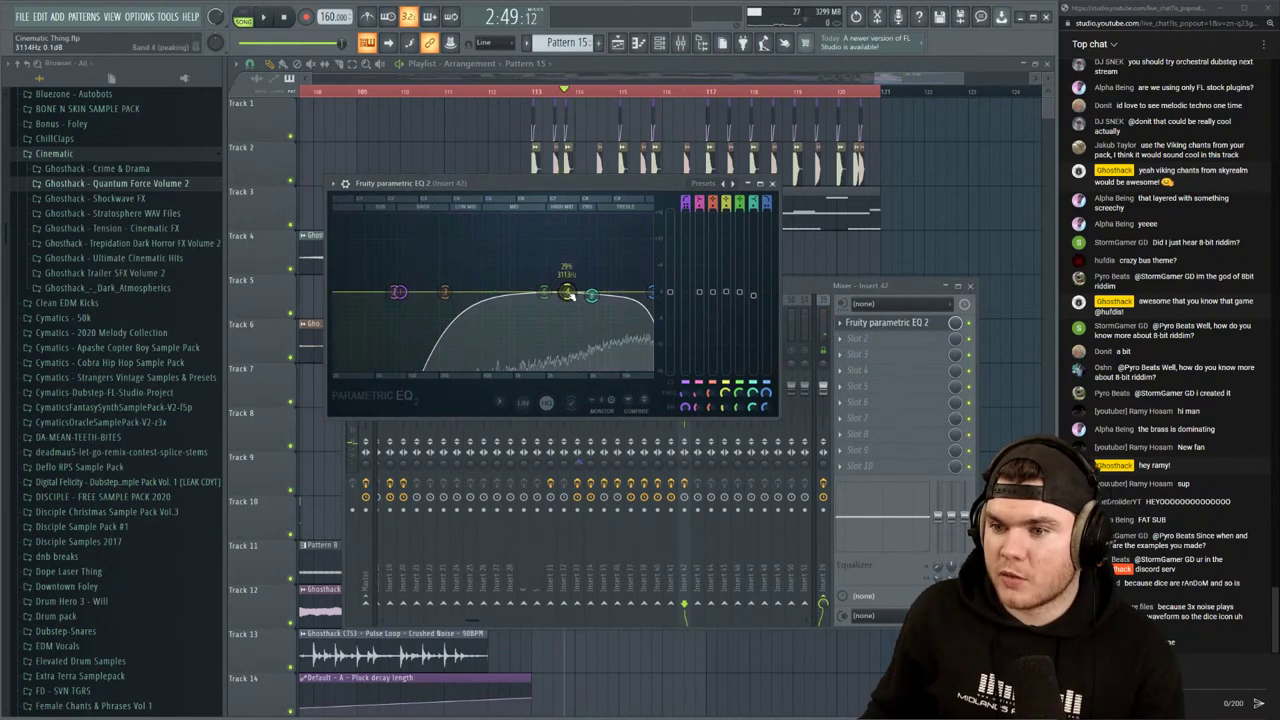
Insert Faturator before the EQ on insert 42, audition it in the drop, and bypass it to compare
left_click(871, 321)
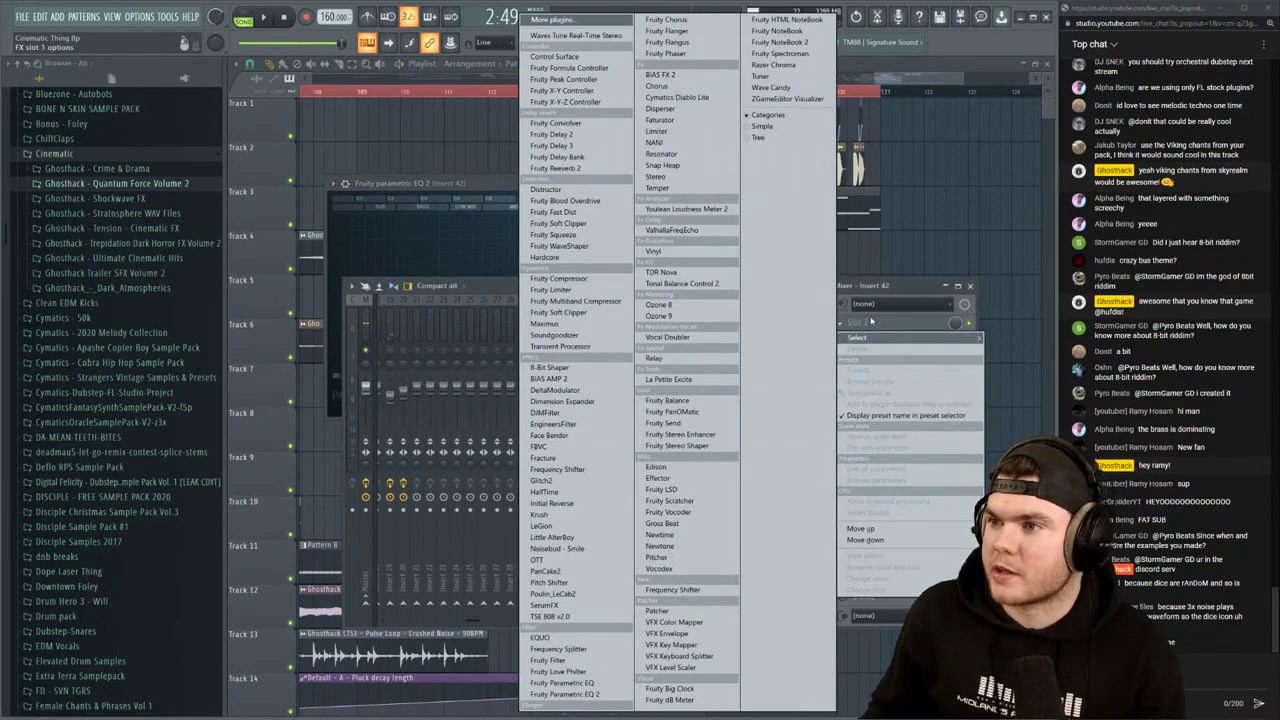
left_click(678, 121)
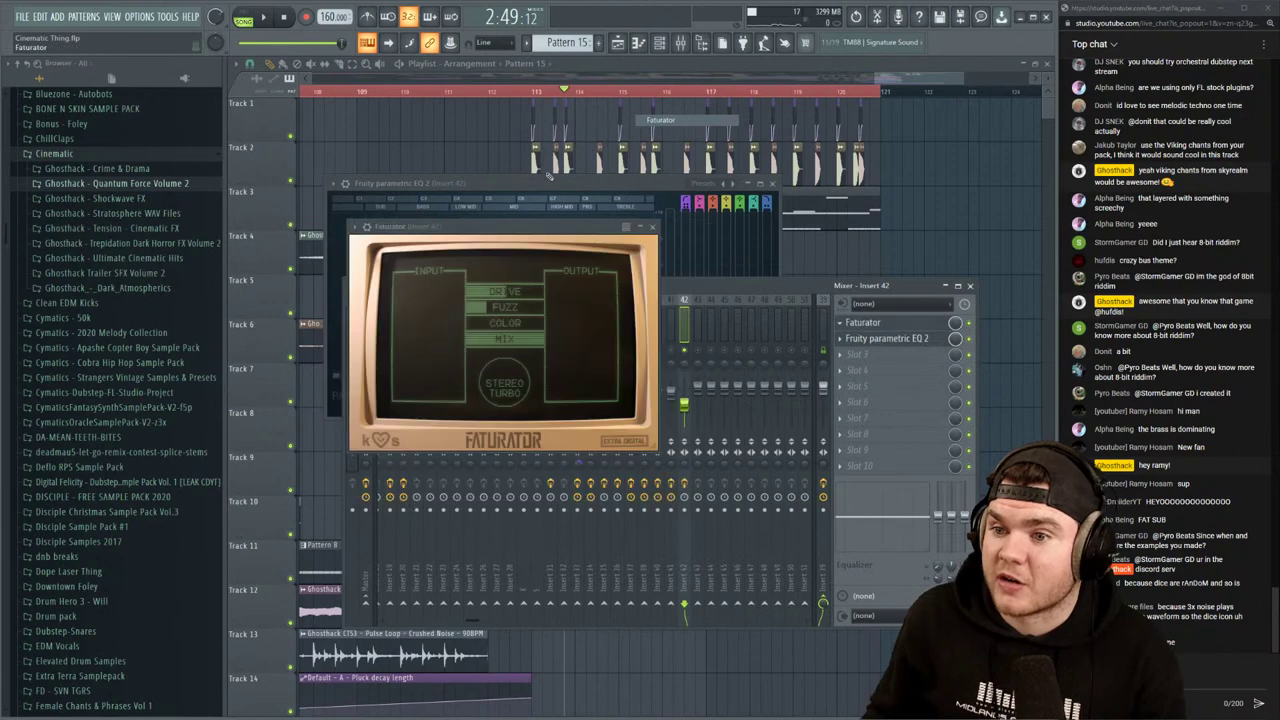
key("space")
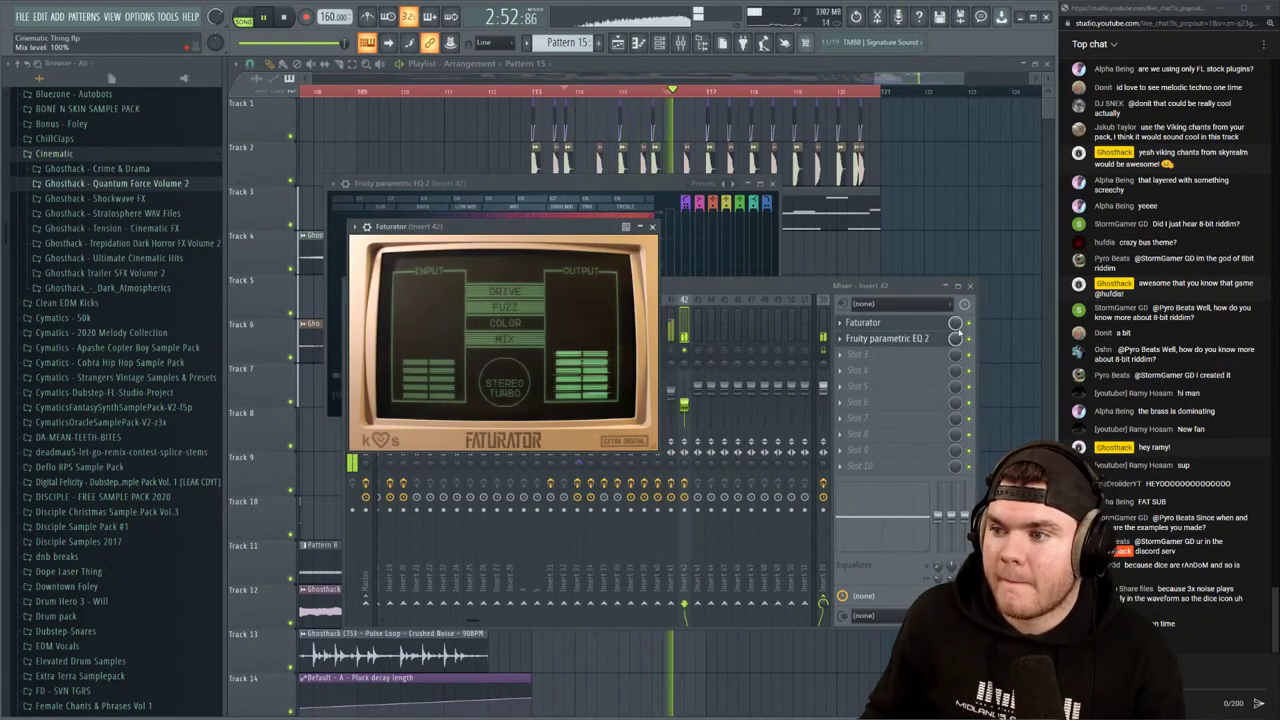
left_click(970, 323)
key("space")
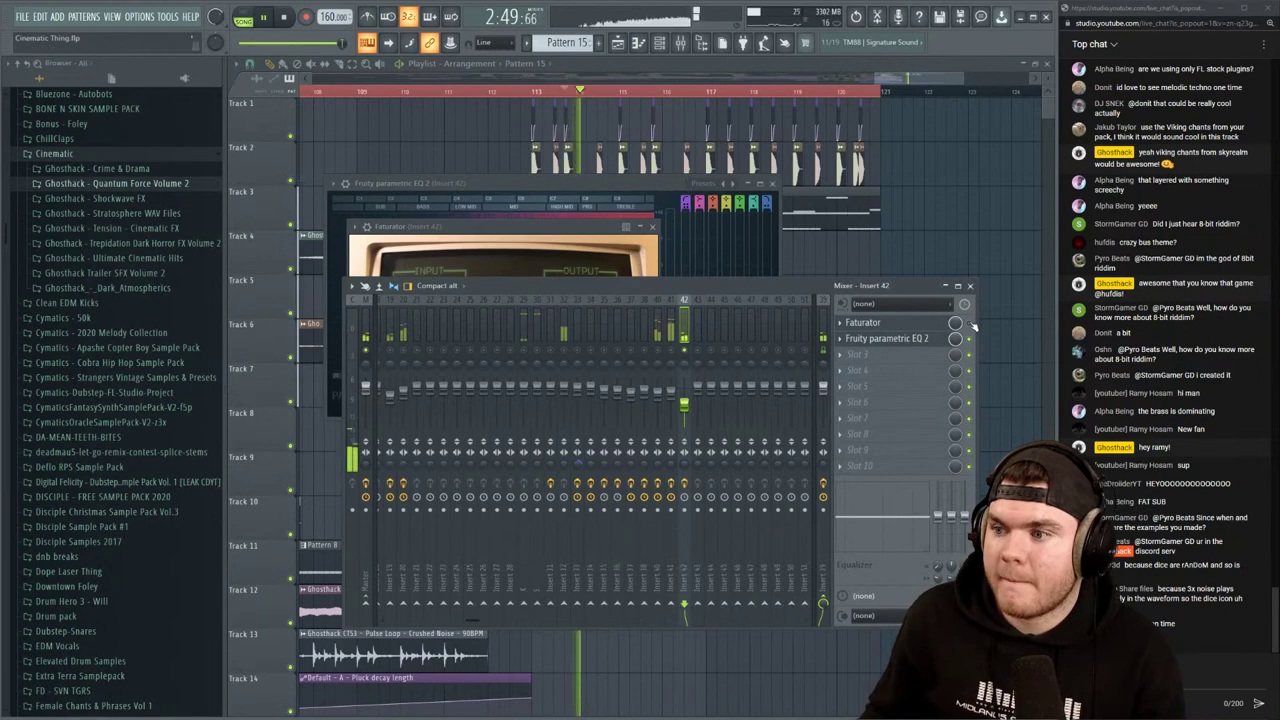
Add a new Fruity parametric EQ 2 in the slot before Faturator on insert 42 and play the drop
left_click(875, 323)
left_click(881, 339)
left_click(877, 323)
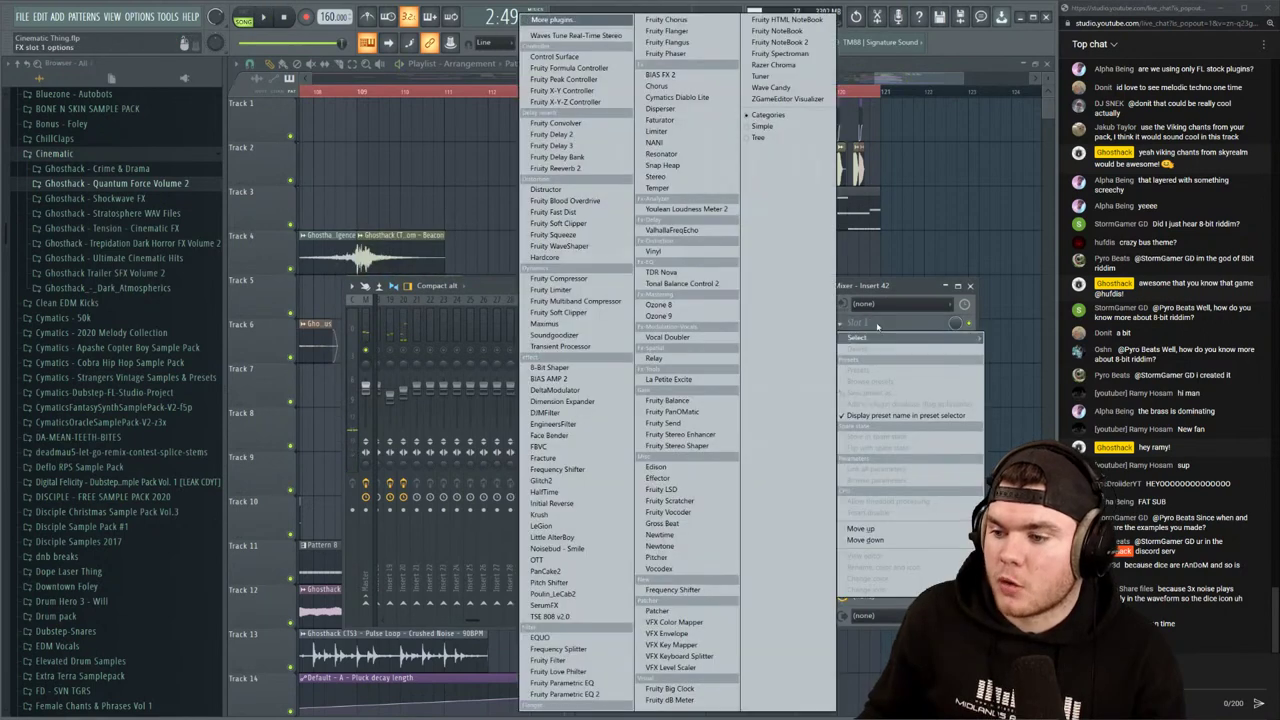
left_click(587, 695)
key("space")
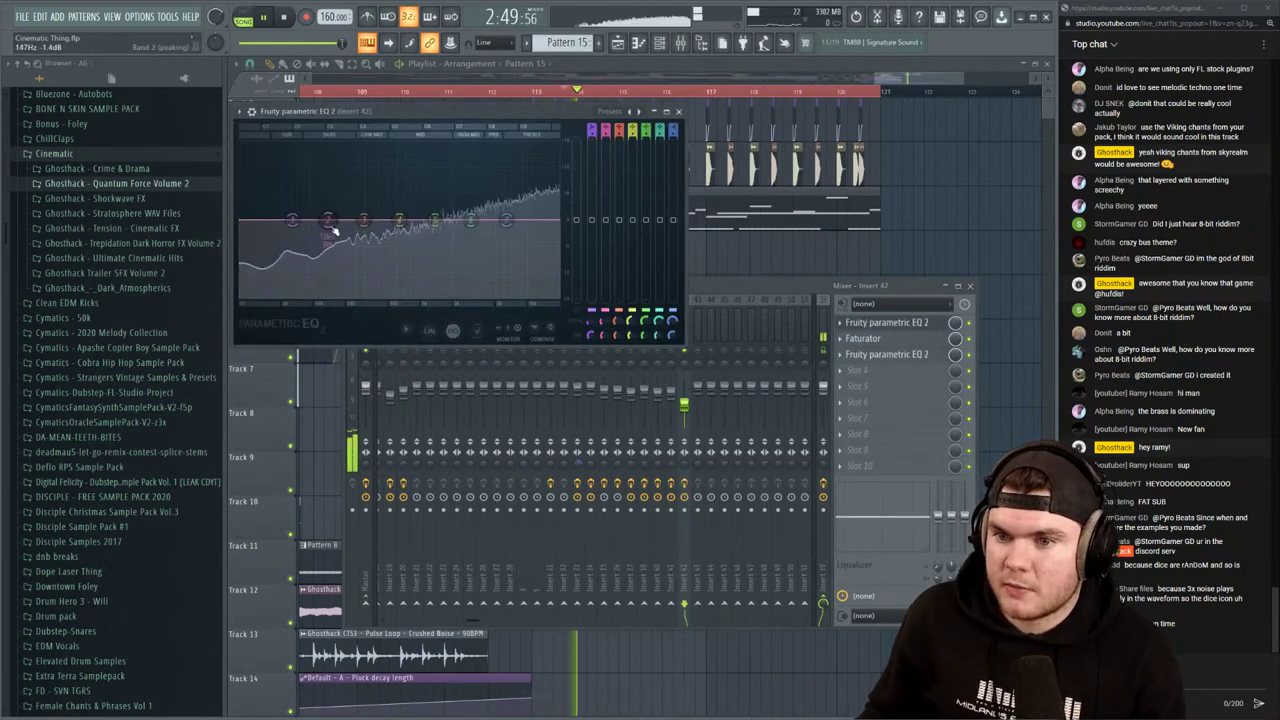
Boost the lows with bands 1 and 2 of the new EQ, setting band 2's low shelf to 4.5 dB at 918 Hz, and audition it
left_click_drag(292, 220, 420, 197)
key("space")
key("space")
key("space")
key("space")
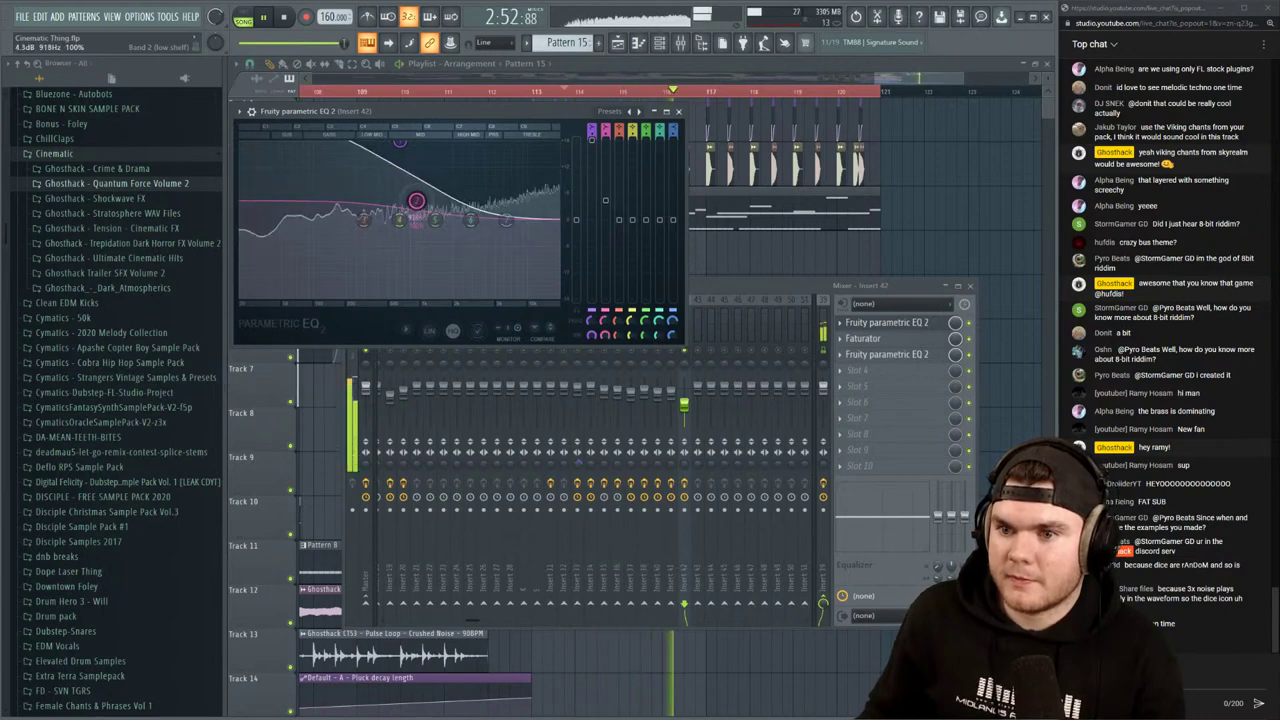
key("space")
Raise the band 1 high pass in the EQ after Faturator to 129 Hz while auditioning the noise layer
left_click(913, 354)
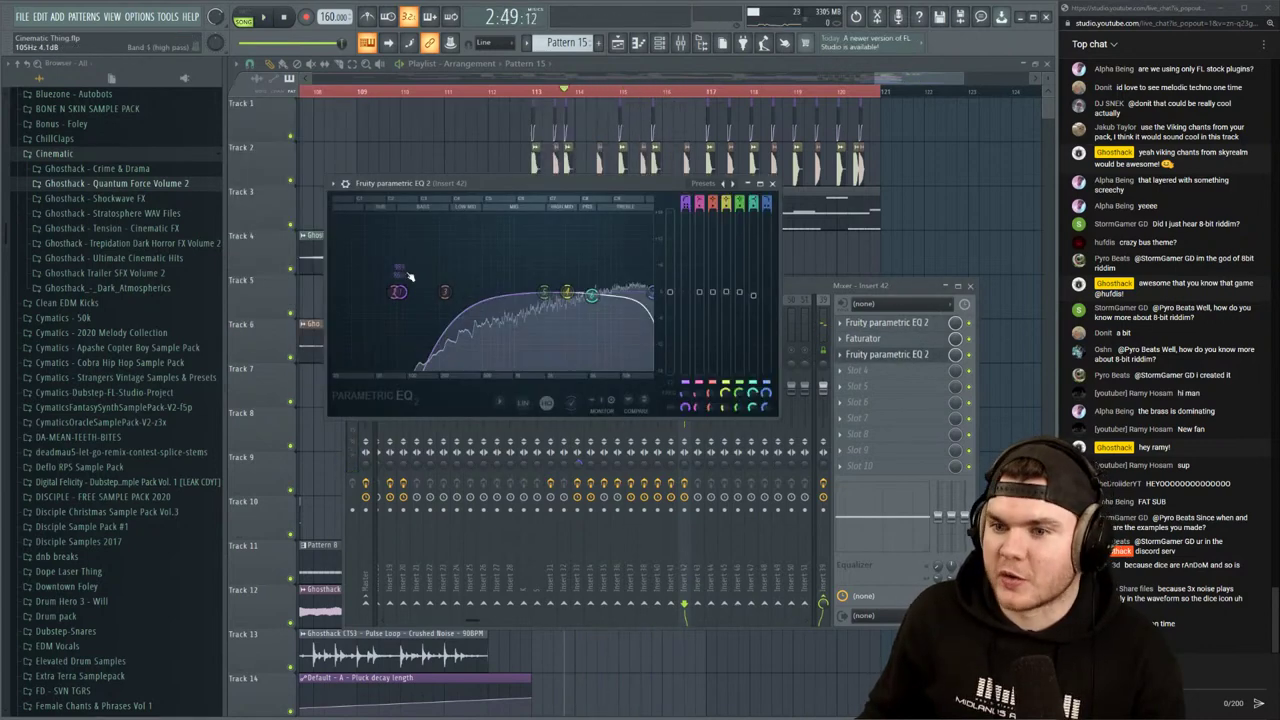
key("space")
mouse_move(403, 292)
left_mouse_down()
mouse_move(426, 292)
mouse_move(410, 292)
left_mouse_up()
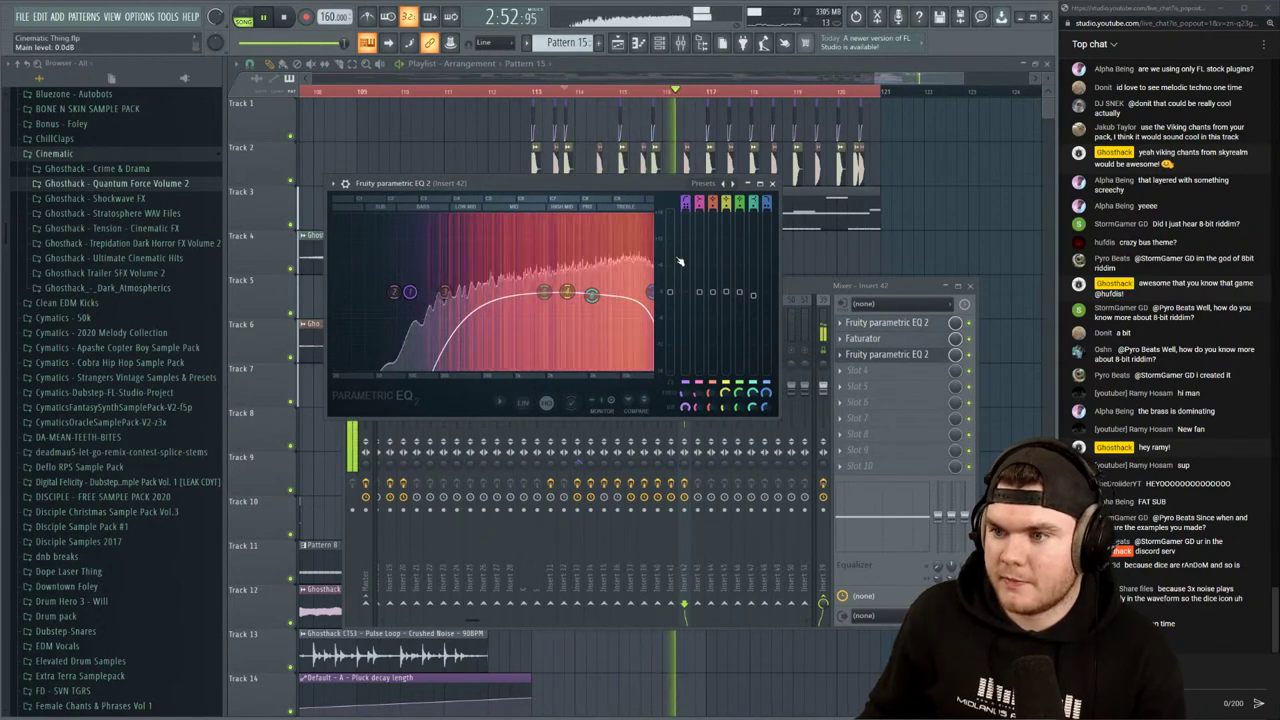
key("space")
key("space")
mouse_move(410, 292)
left_mouse_down()
mouse_move(433, 292)
mouse_move(419, 292)
left_mouse_up()
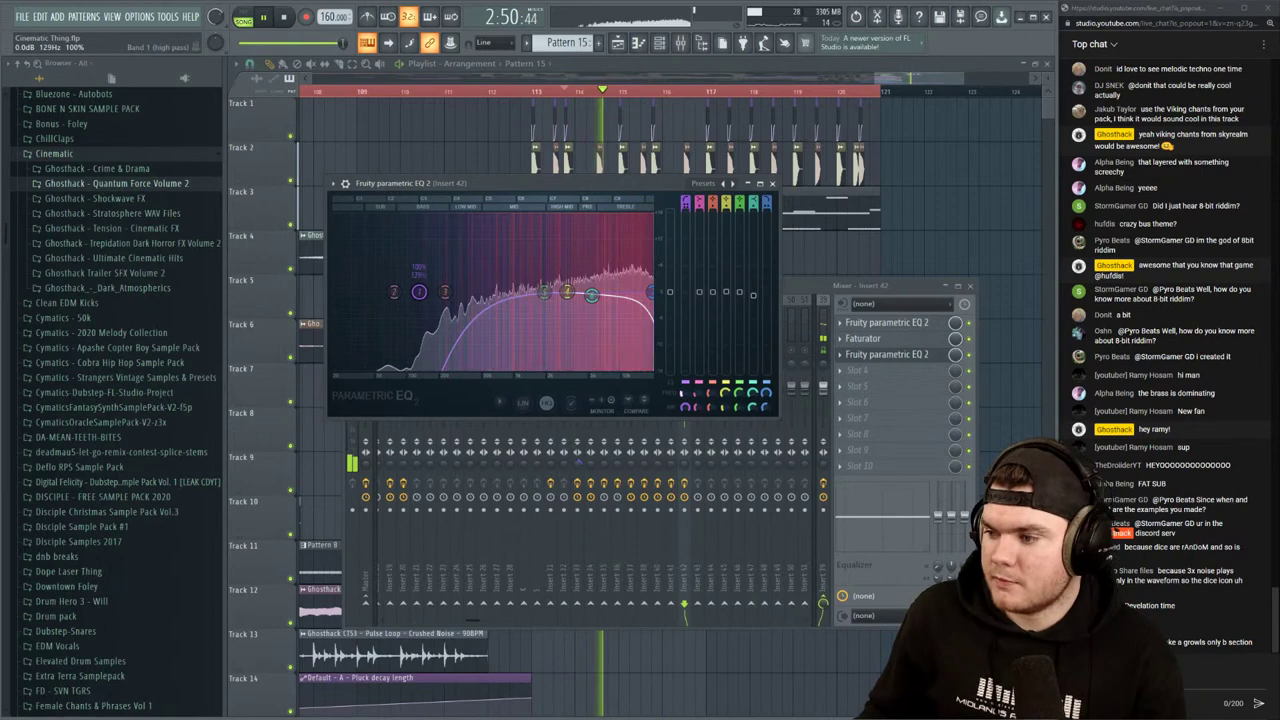
mouse_move(566, 292)
left_mouse_down()
mouse_move(559, 305)
mouse_move(566, 292)
left_mouse_up()
key("space")
Close the EQ, unsolo insert 42 and lower its volume to 49% (-13.1 dB) against the full mix
left_click(907, 353)
key("space")
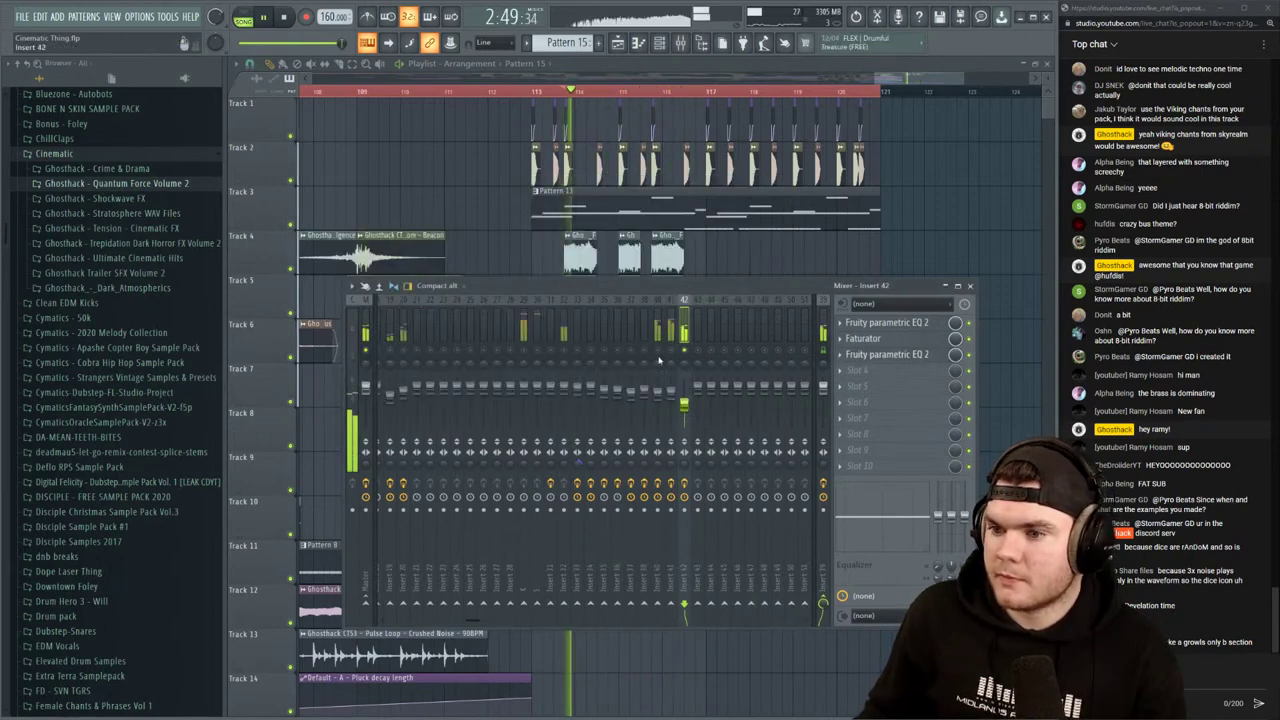
key("space")
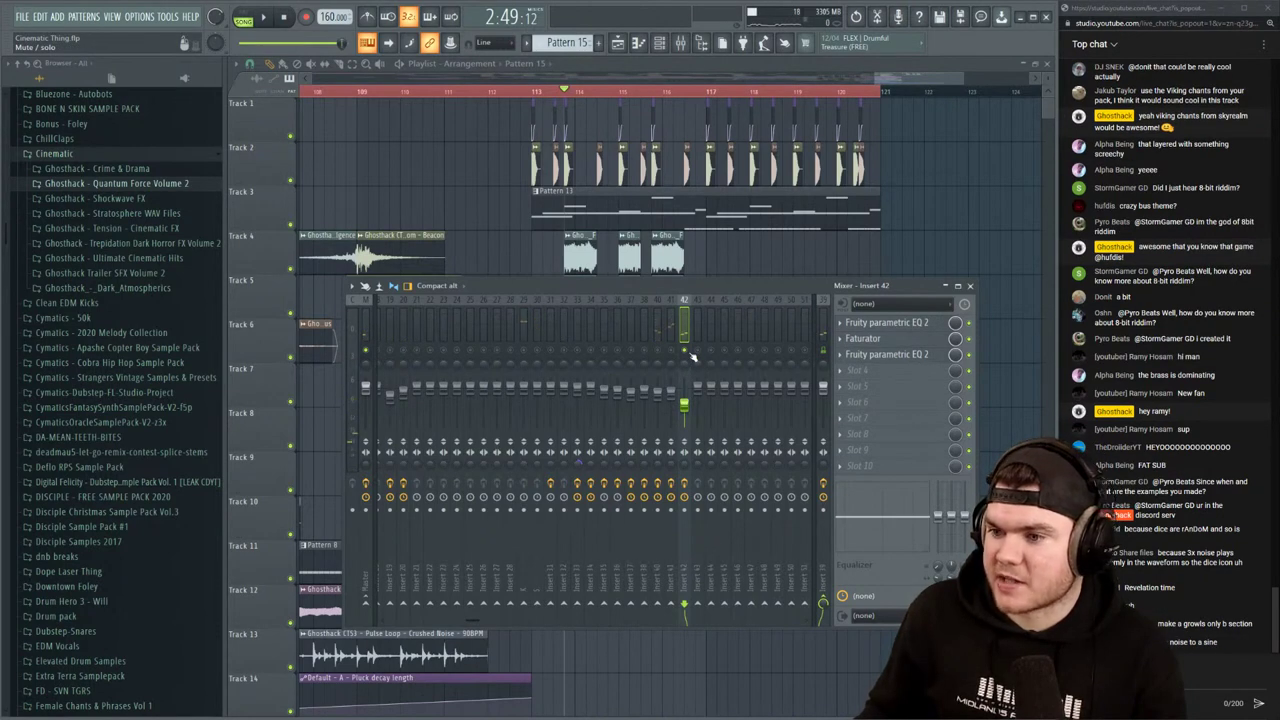
right_click(689, 352)
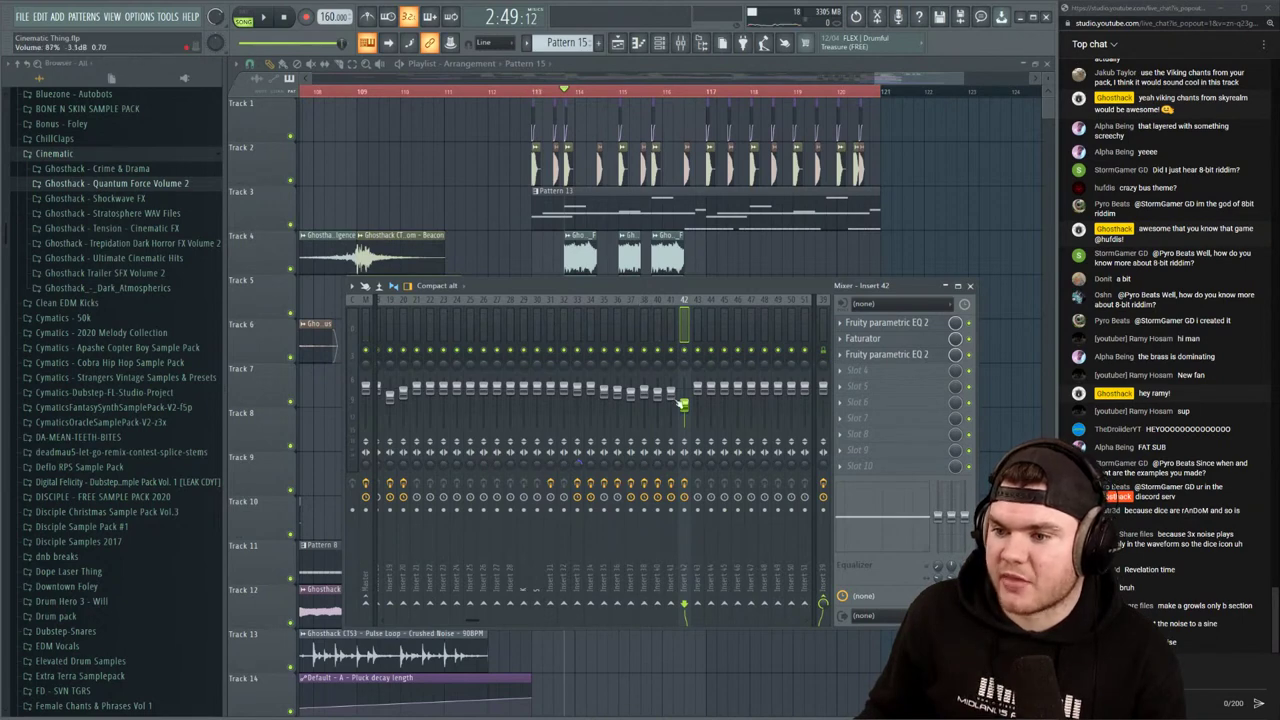
key("space")
left_click_drag(683, 405, 686, 410)
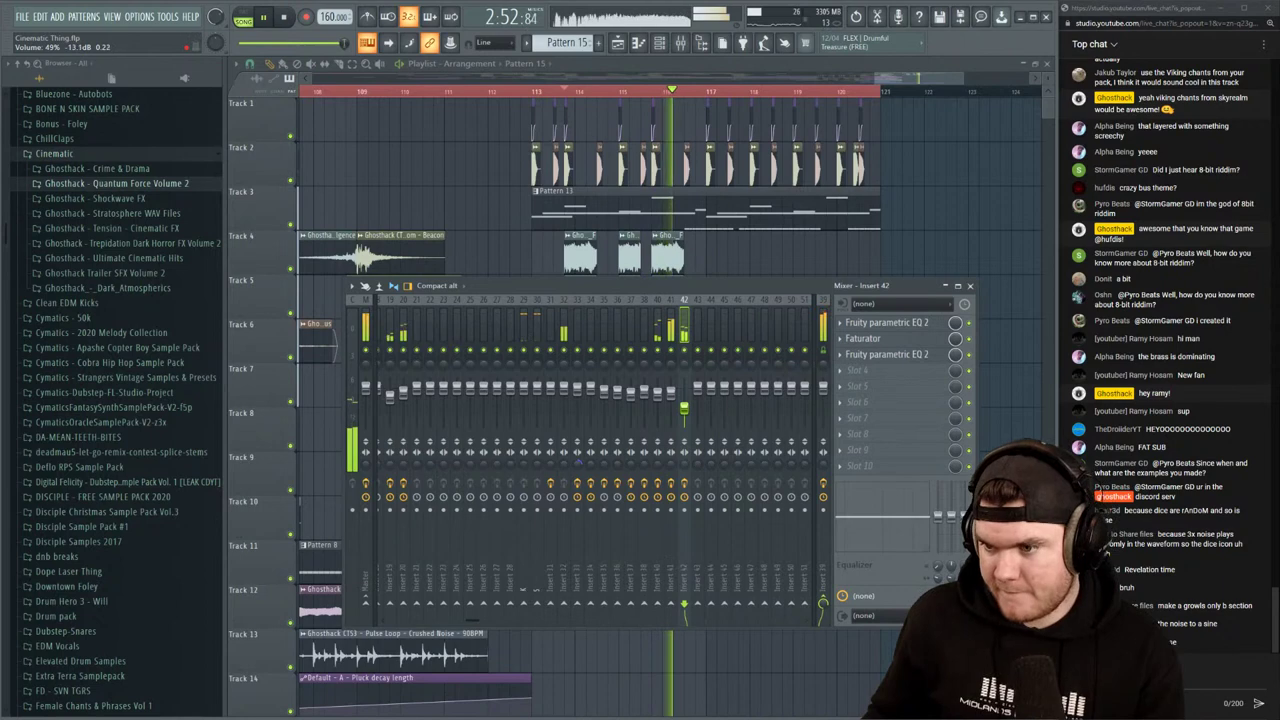
Return to the arrangement and replay the drop from bar 113
left_click(765, 62)
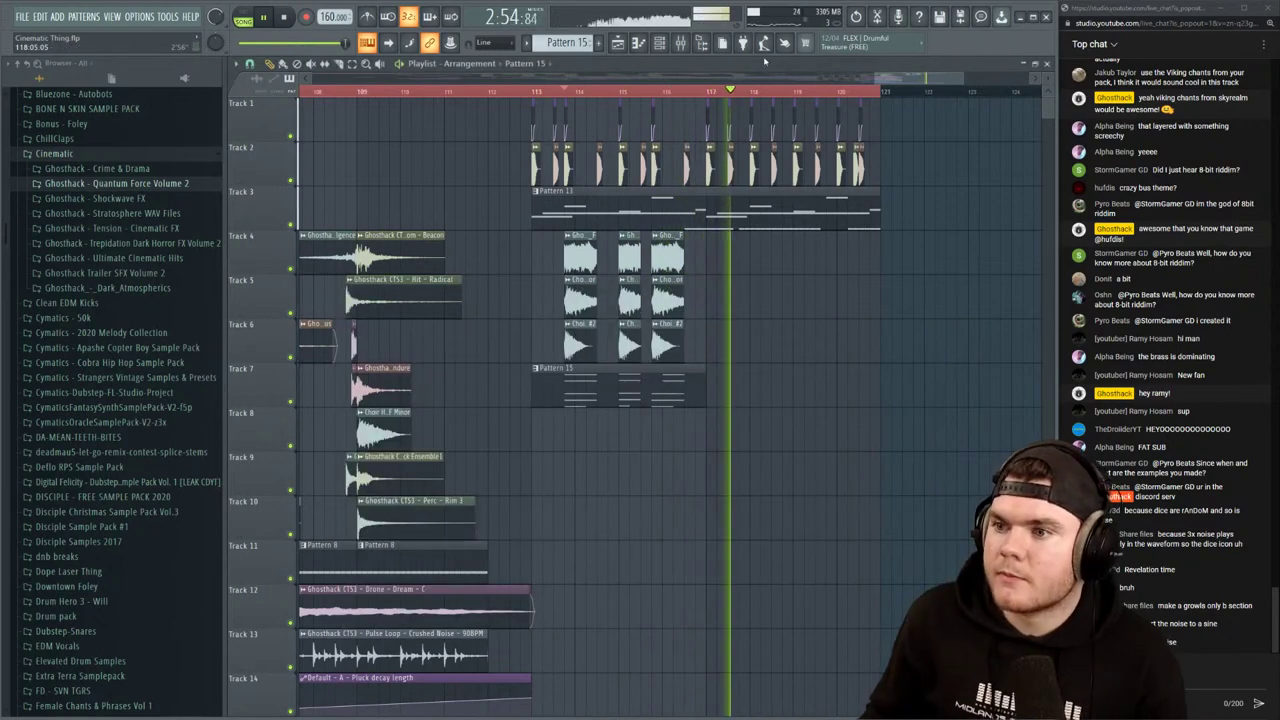
key("space")
left_click(535, 93)
key("space")
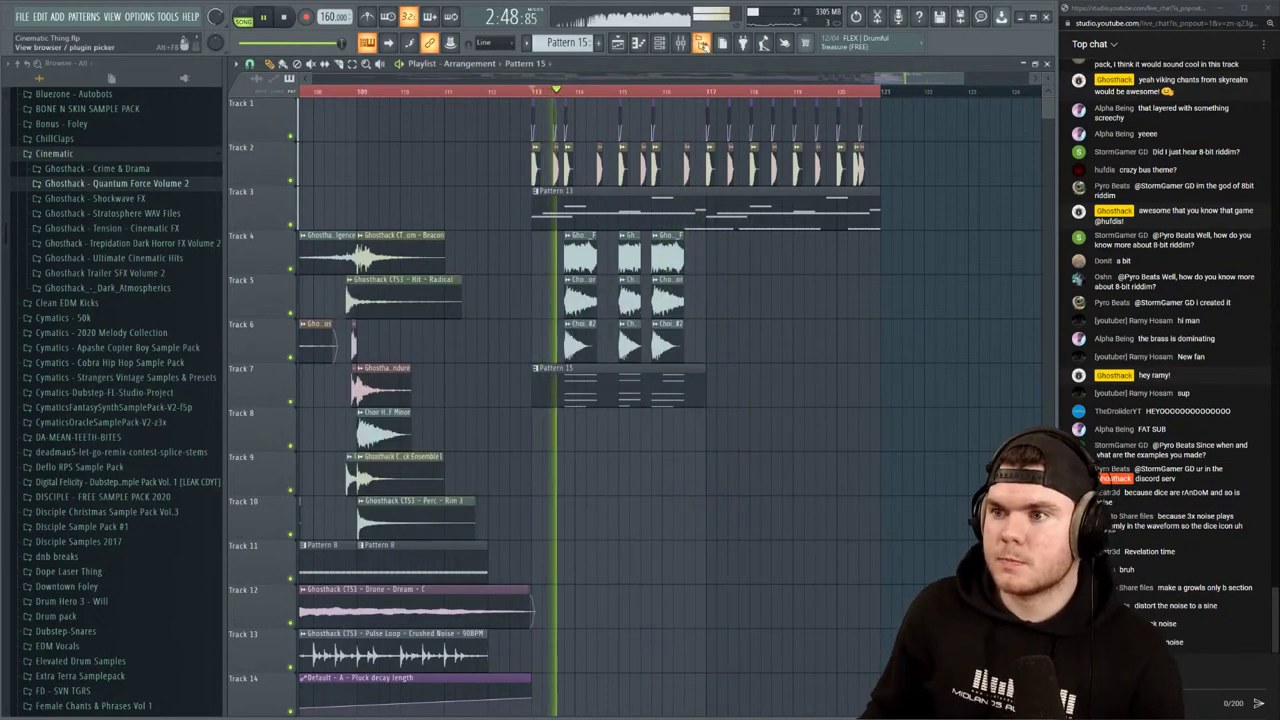
Solo insert 41 in the mixer and review its Harmor channel's settings while playing the drop
left_click(680, 42)
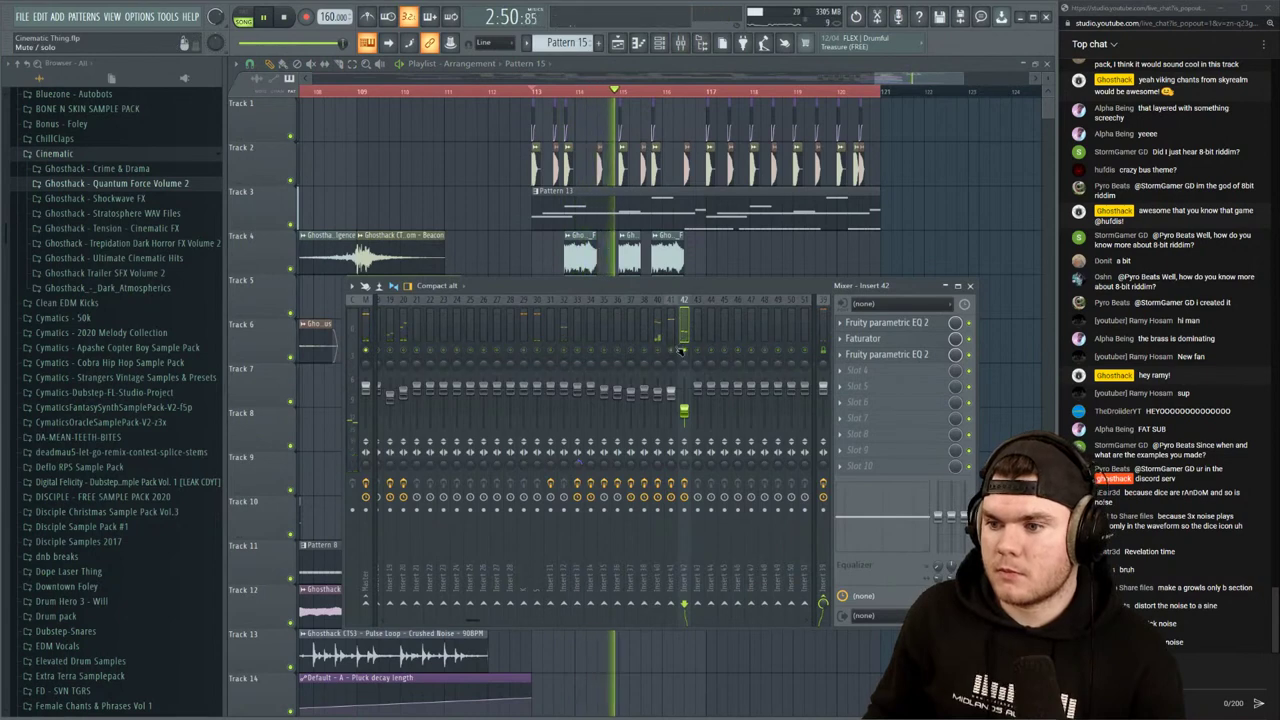
right_click(671, 350)
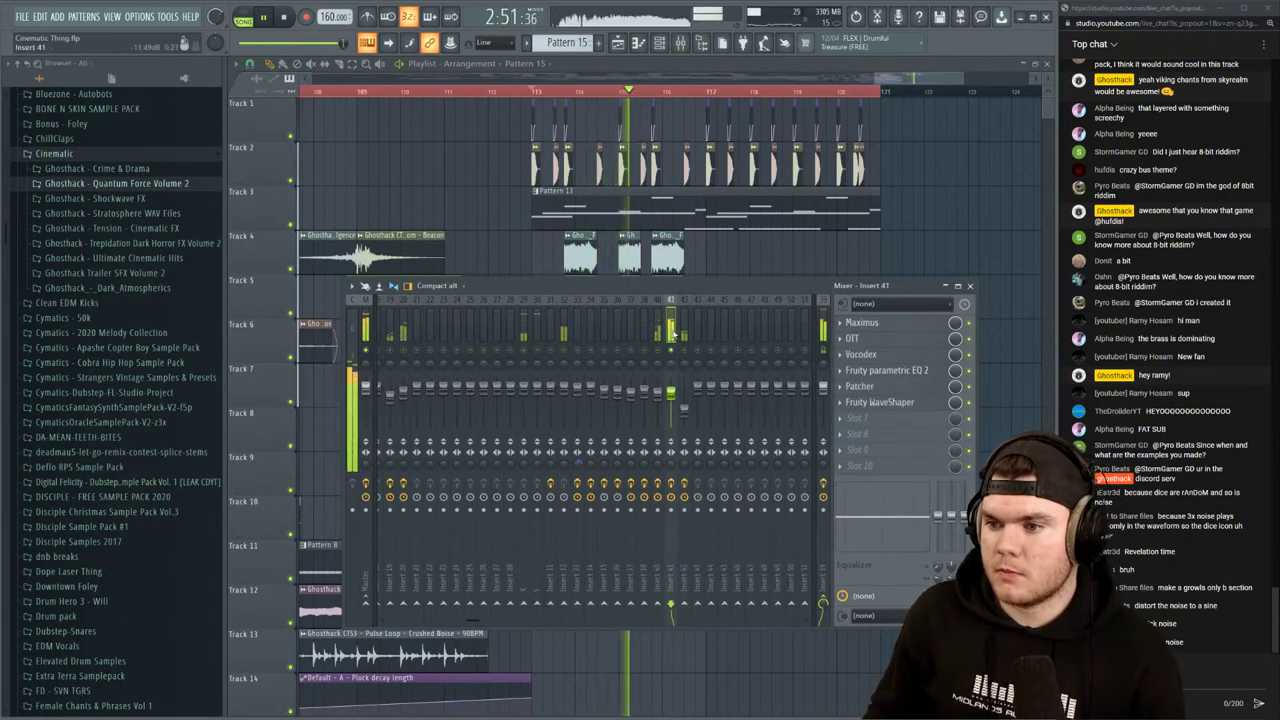
left_click(660, 44)
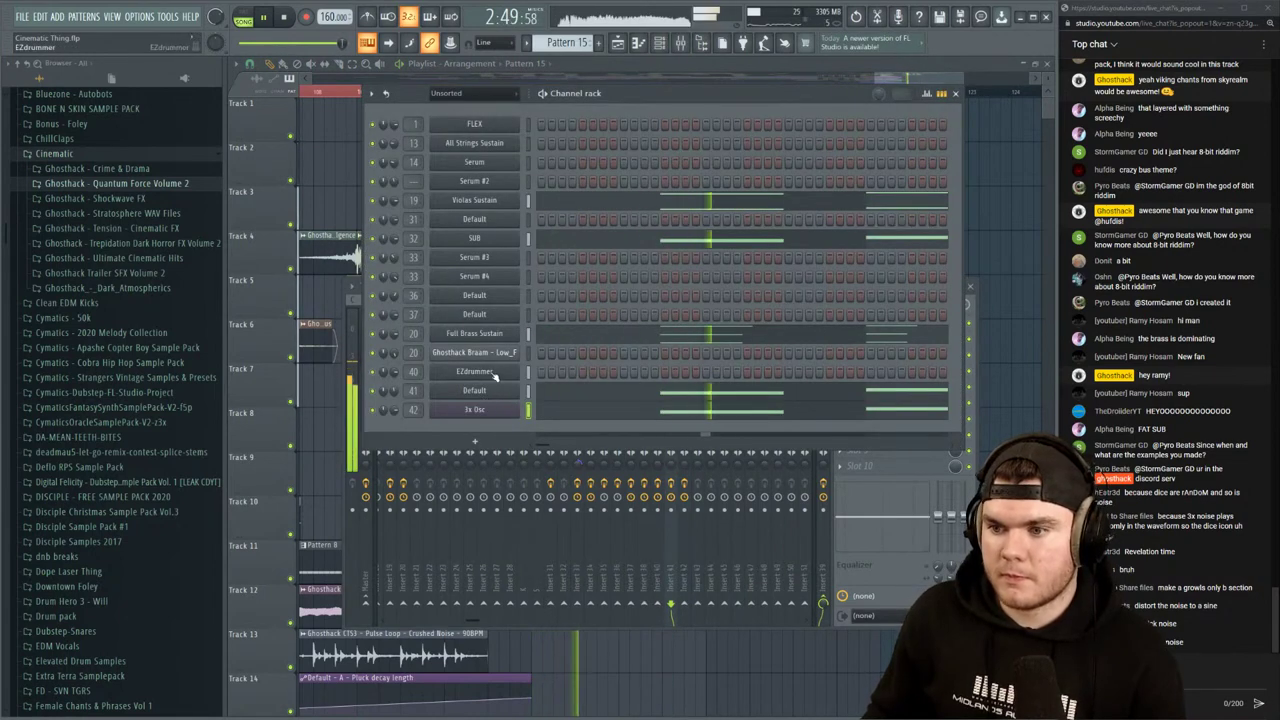
key("space")
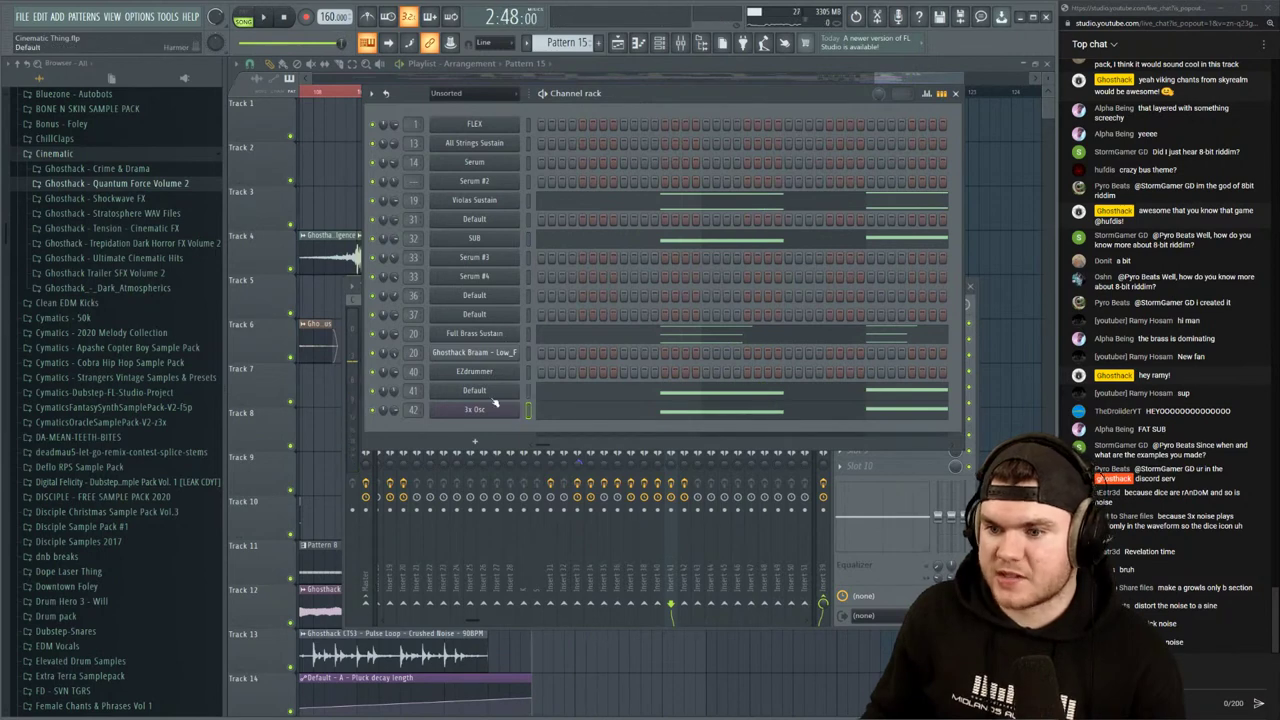
left_click(503, 393)
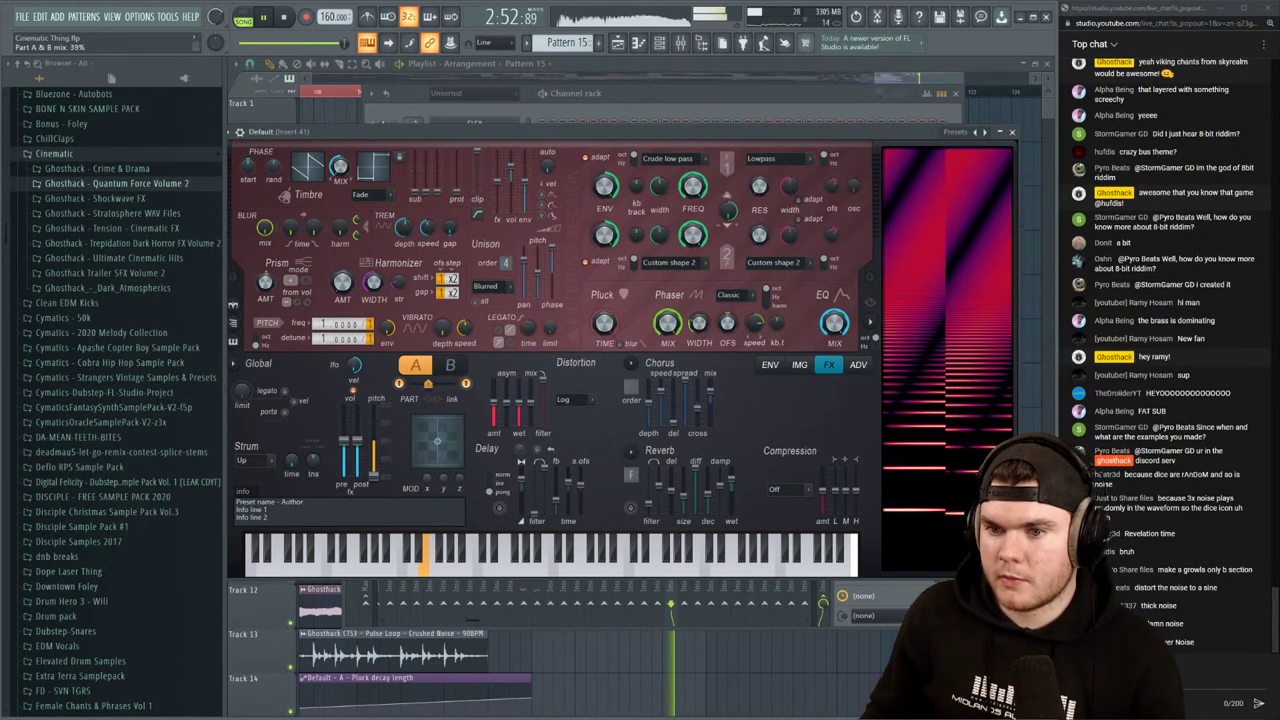
key("space")
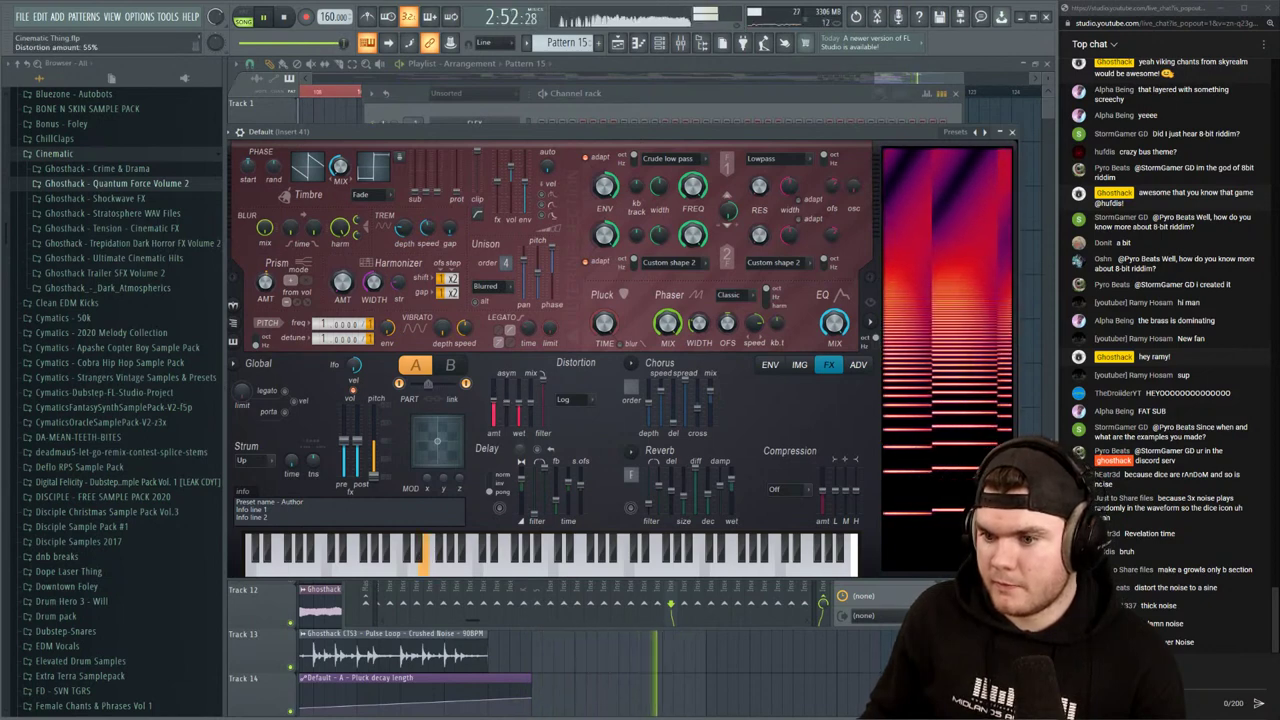
left_click(1012, 132)
key("space")
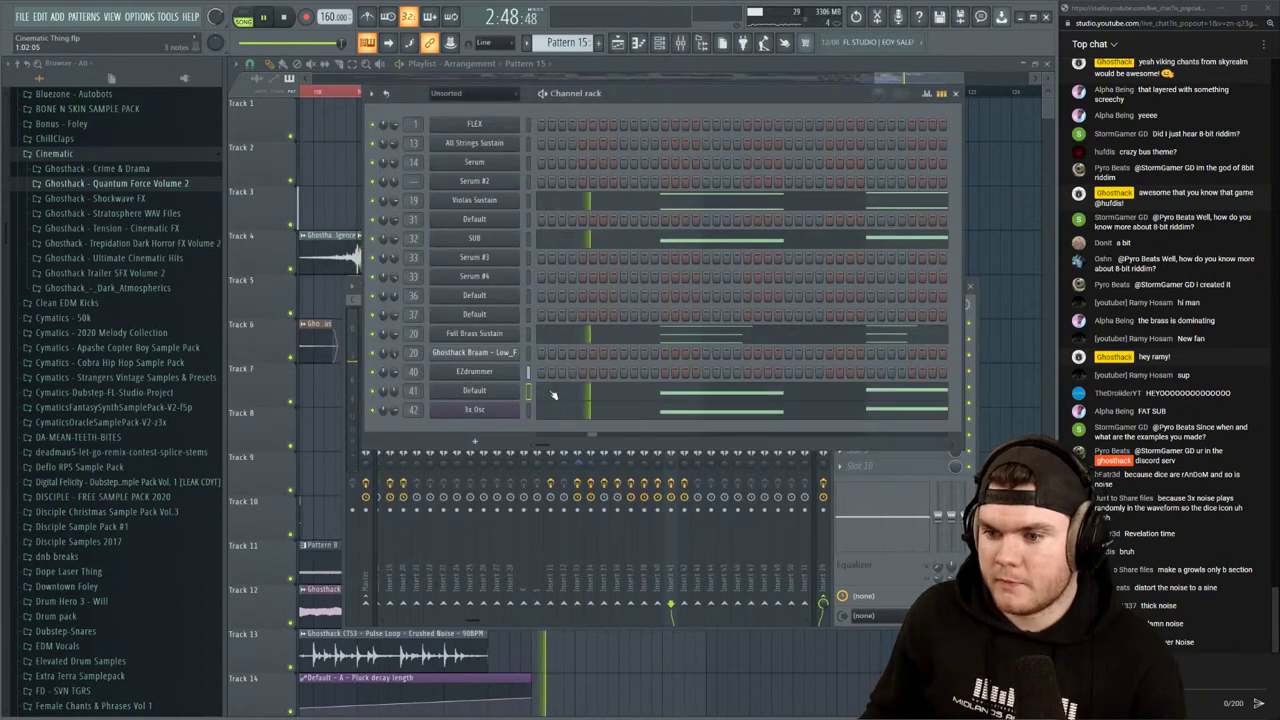
Raise insert 41's volume slightly in the mixer during playback and stop the song
left_click(693, 531)
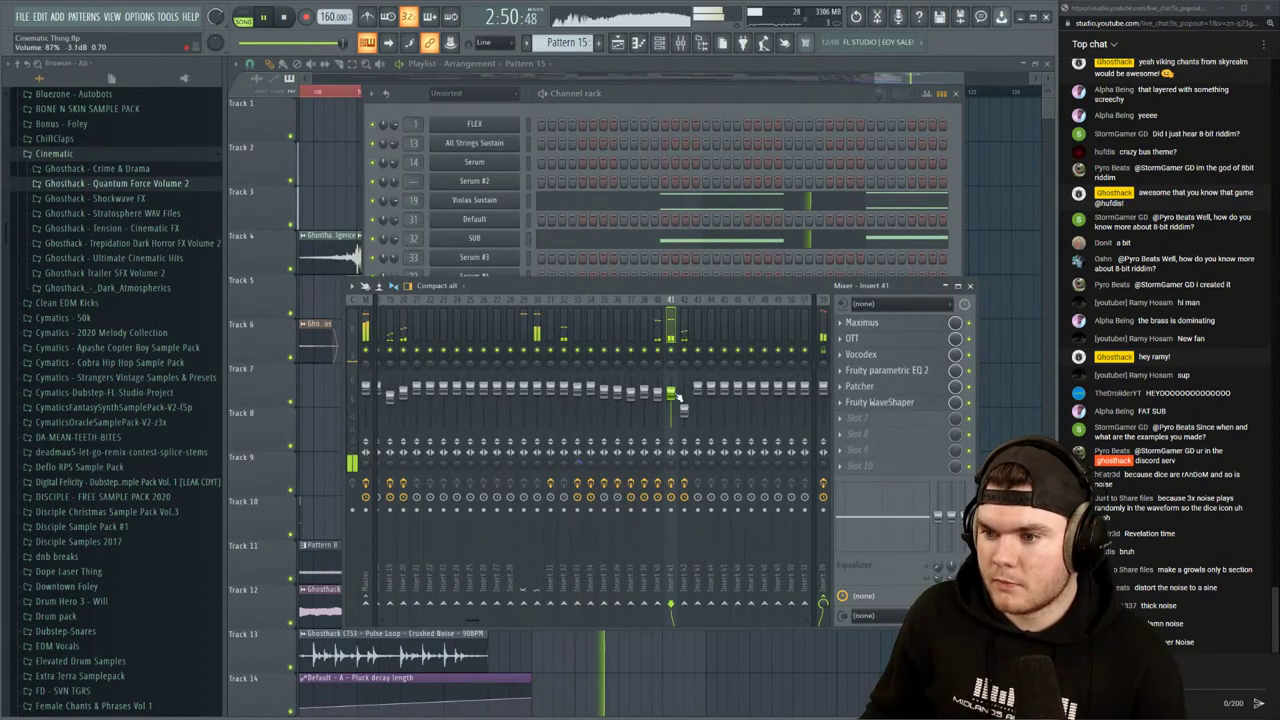
left_click_drag(671, 394, 671, 390)
left_click(635, 102)
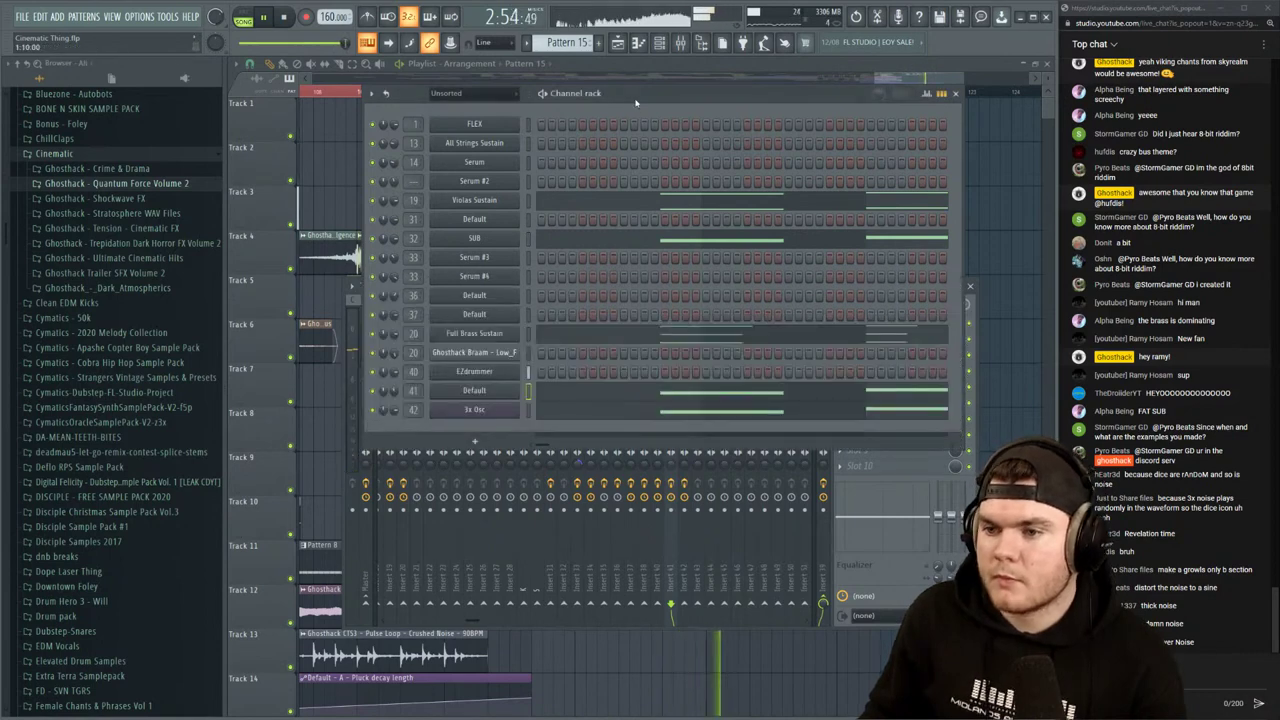
key("space")
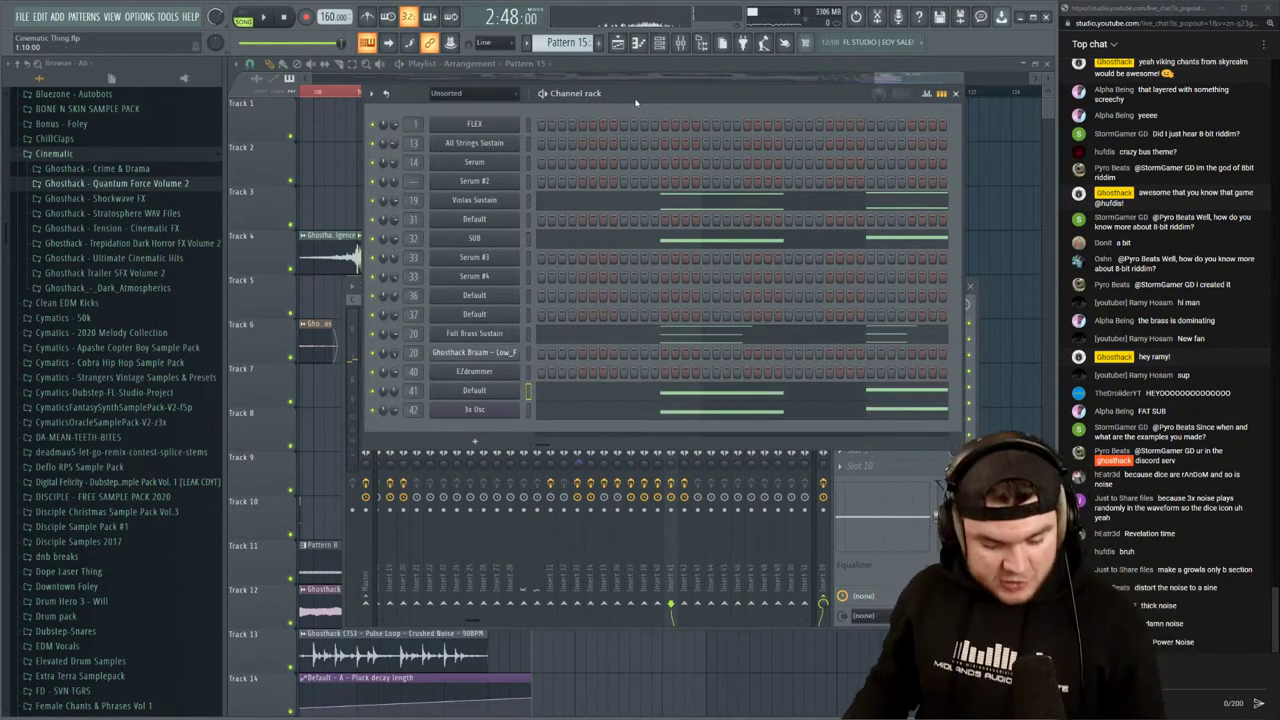
Bring the arrangement forward and audition the lead-in to the drop from around bar 111
left_click(593, 64)
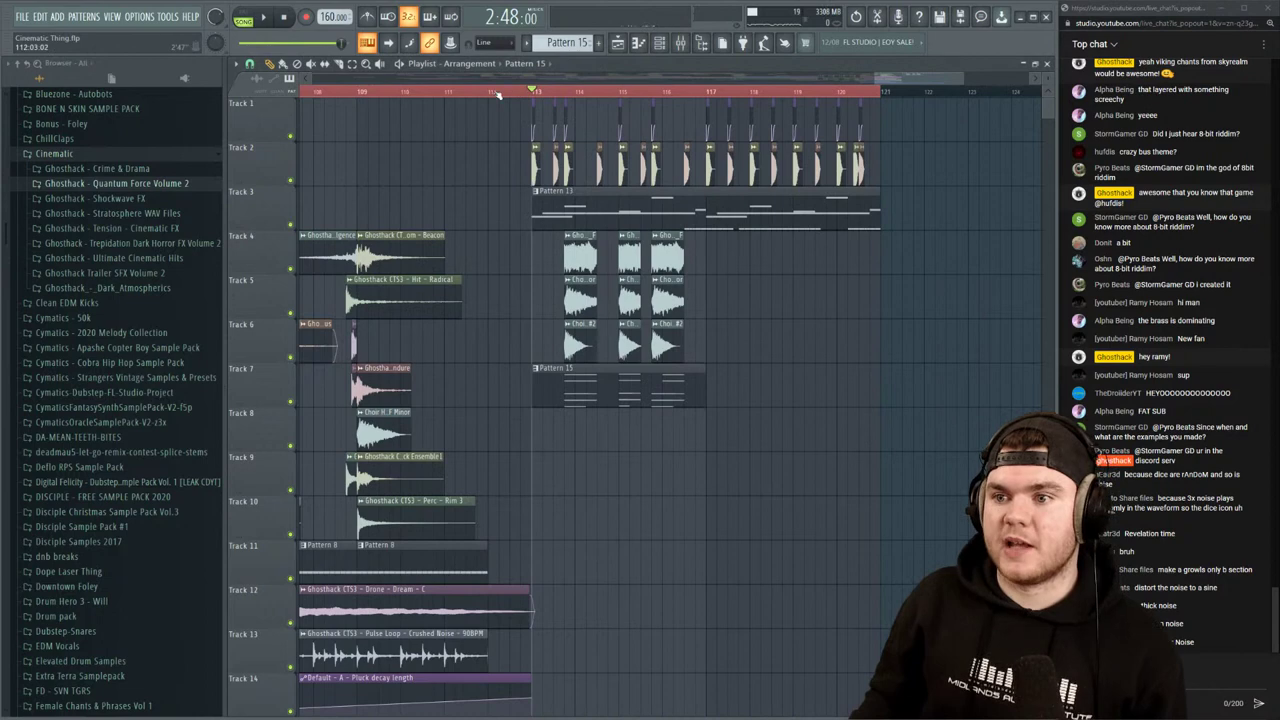
key("space")
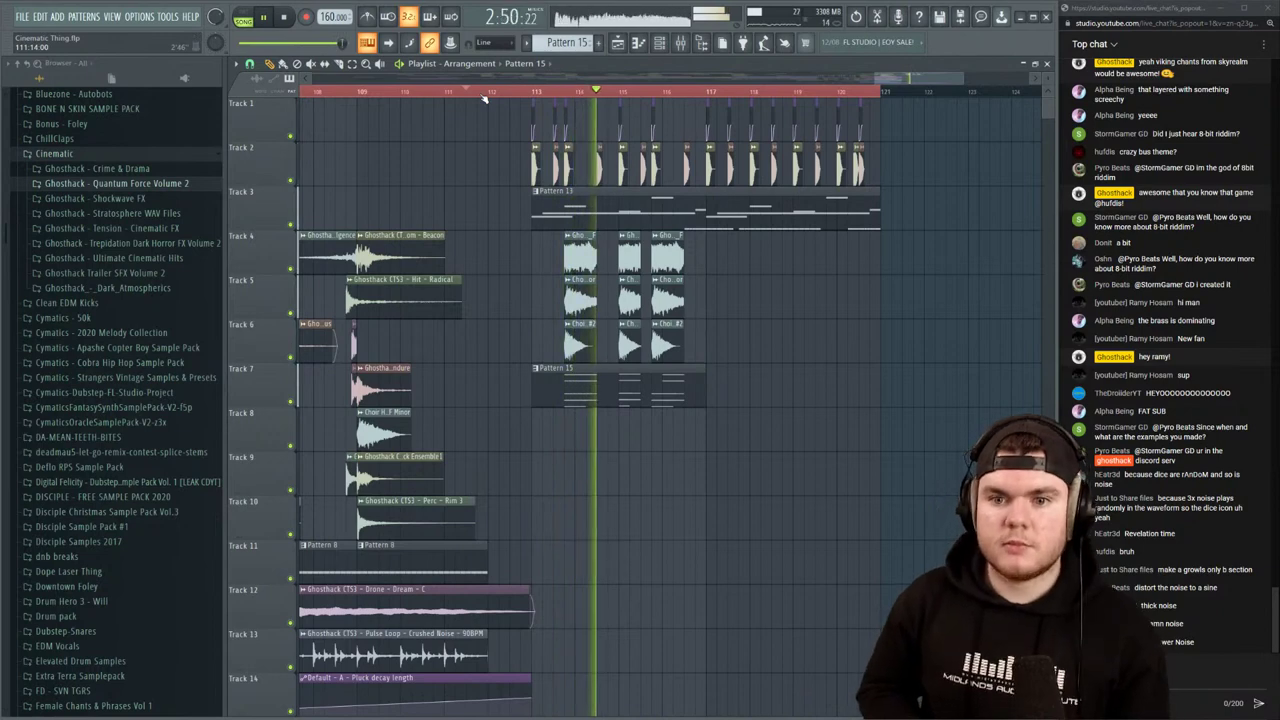
key("space")
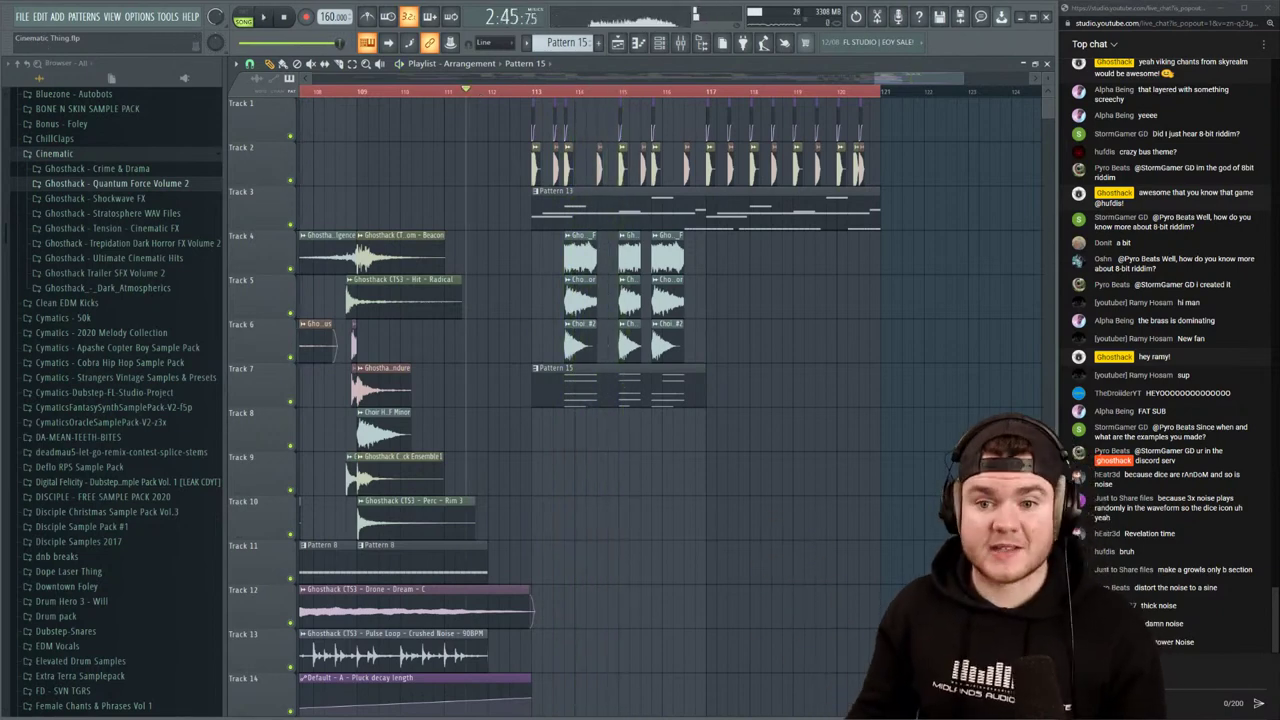
Find the Harmor Sine Demons 2 sample in the Random Crap folder and place it on Track 8 at bar 113
left_click(69, 160)
scroll(125, 290, "down", 20)
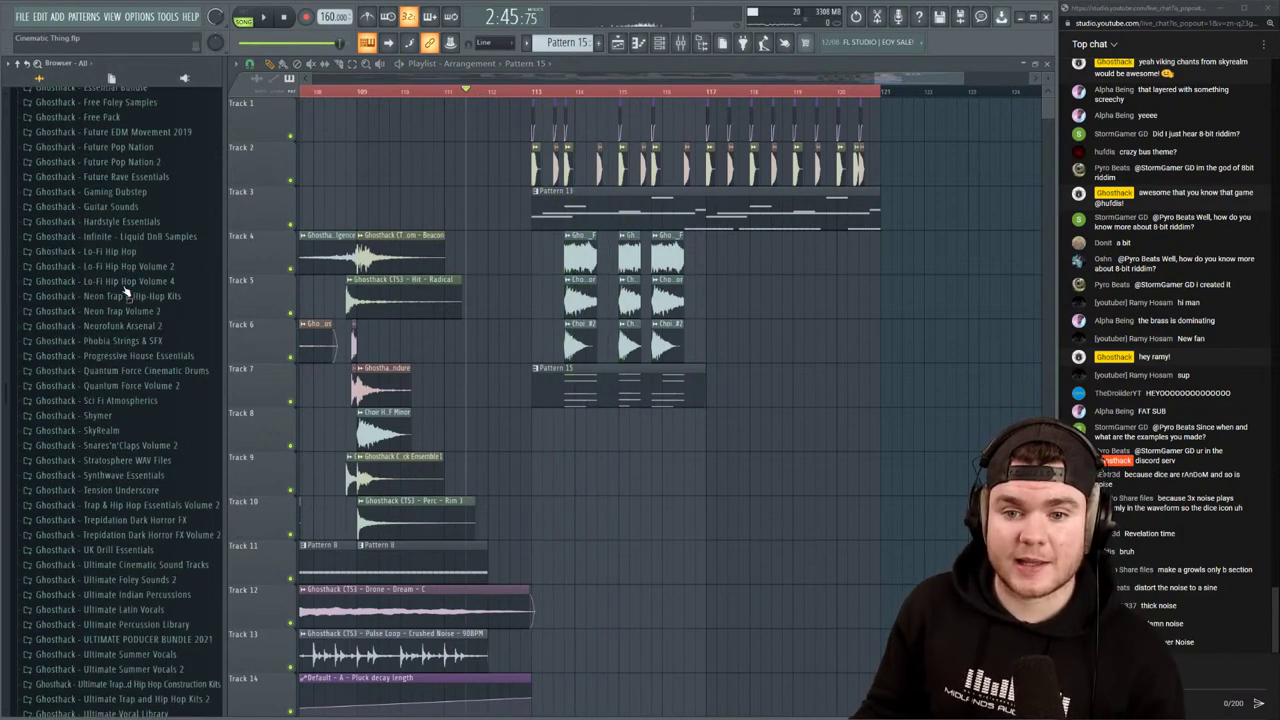
scroll(125, 290, "up", 10)
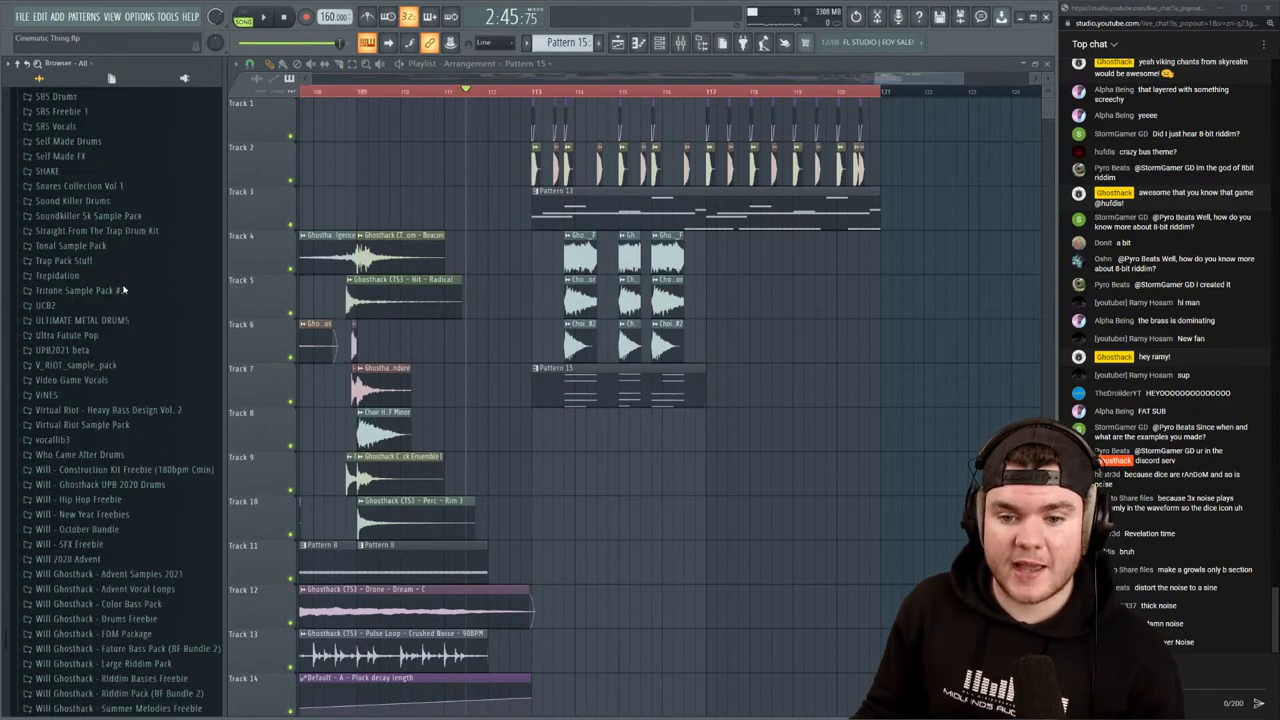
left_click(97, 243)
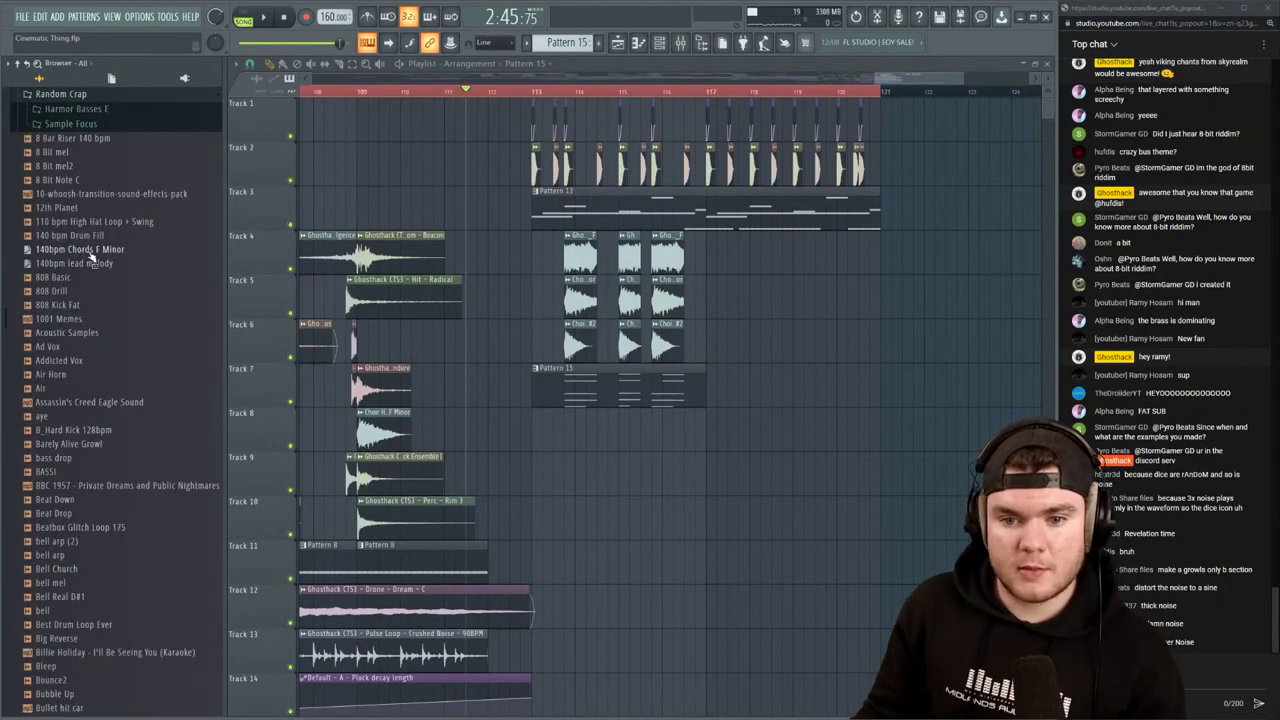
scroll(125, 270, "down", 15)
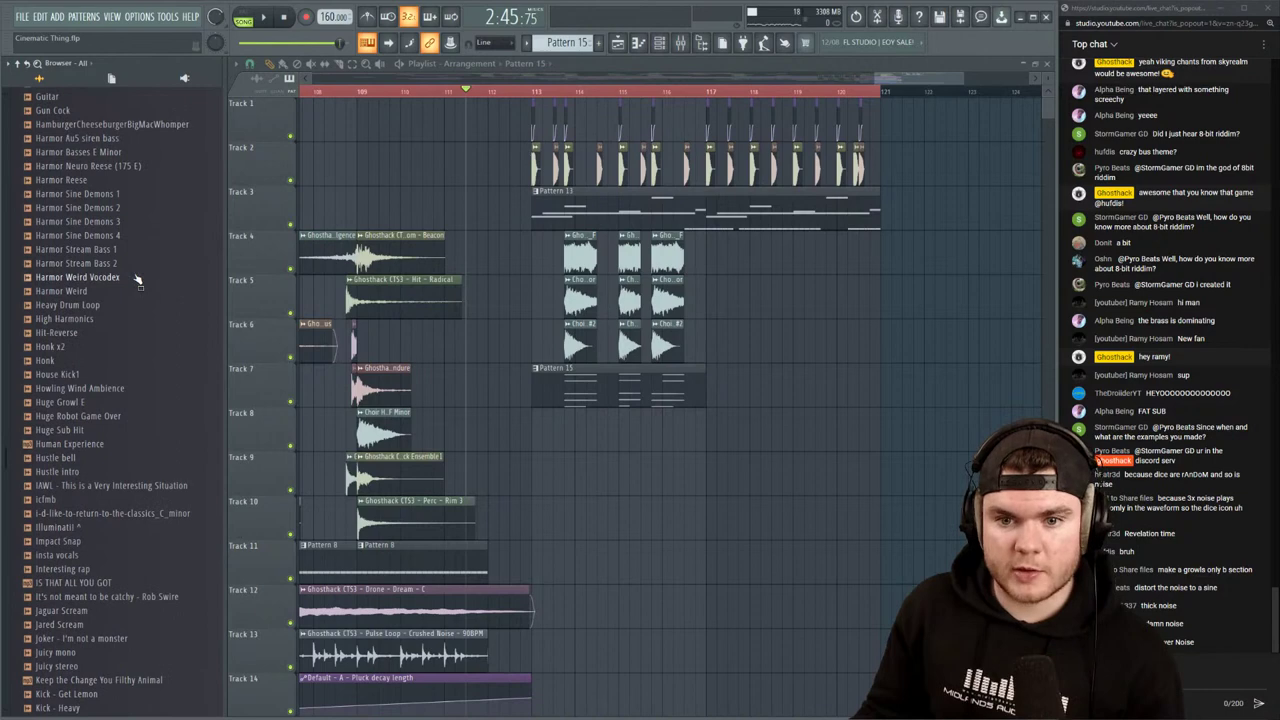
scroll(140, 282, "up", 3)
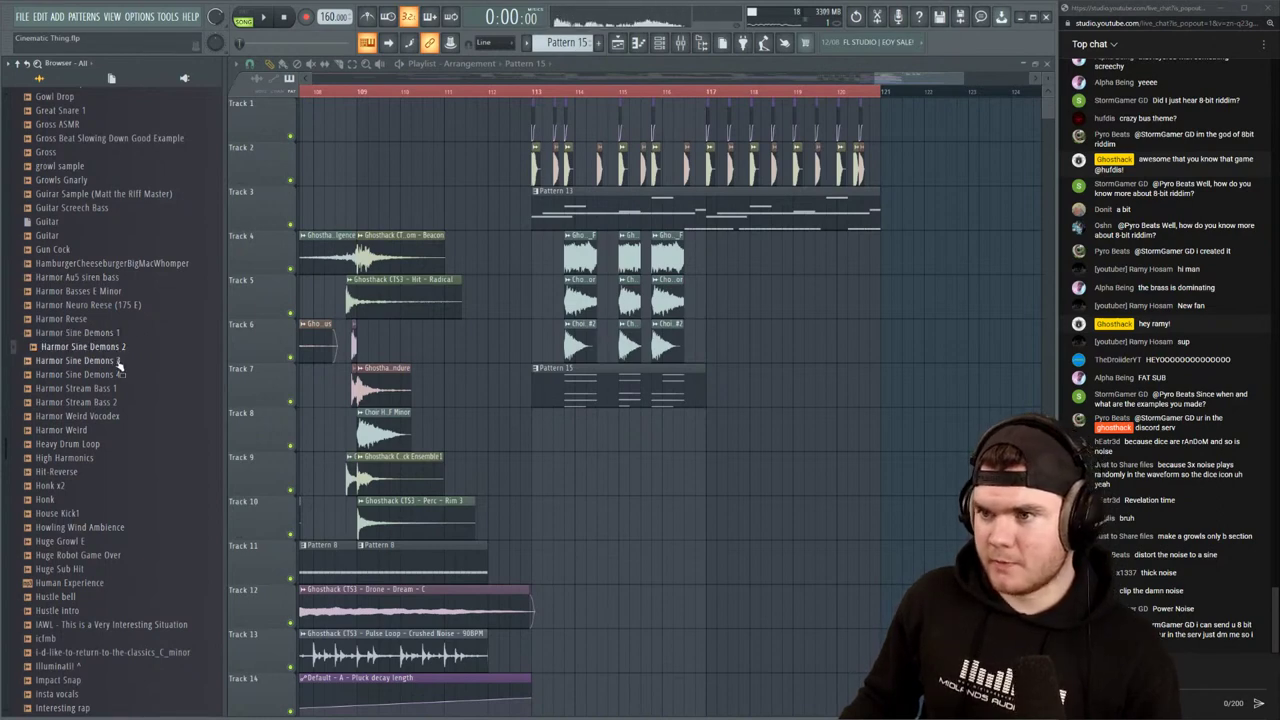
left_click_drag(117, 346, 560, 440)
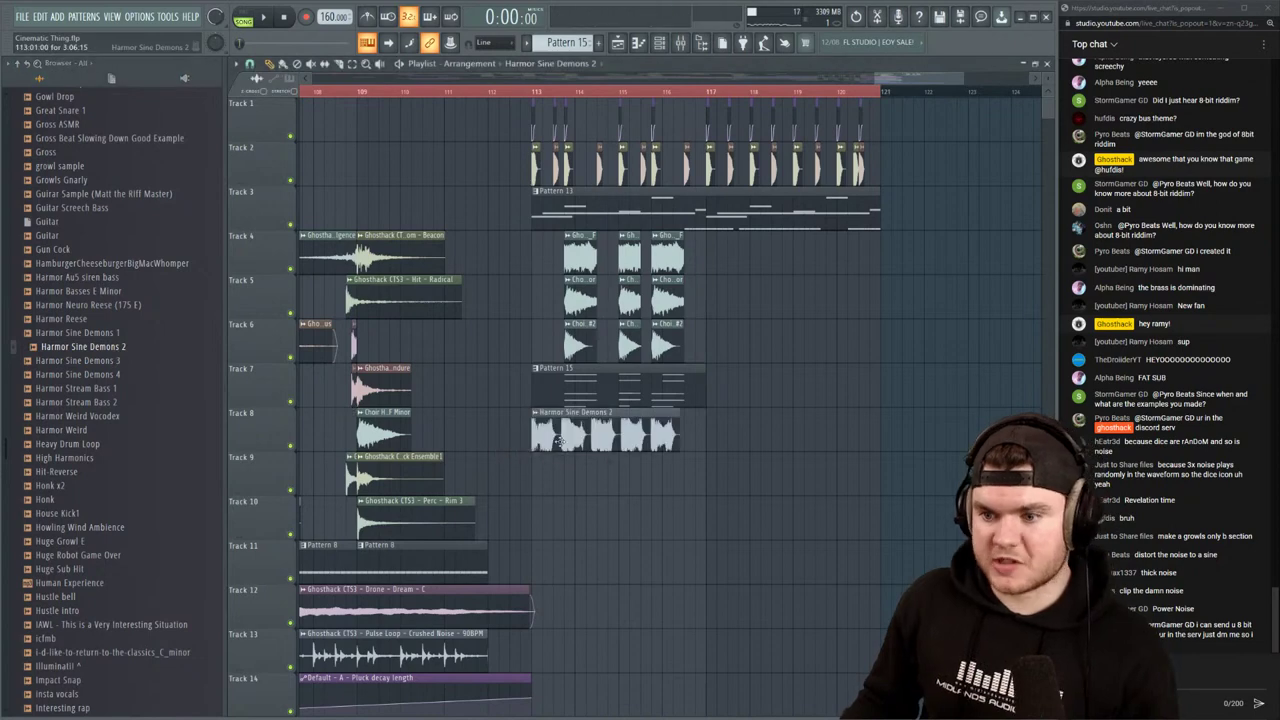
Solo Track 8, unmute Tracks 1 and 2, and audition the new sample with them in the drop
key("space")
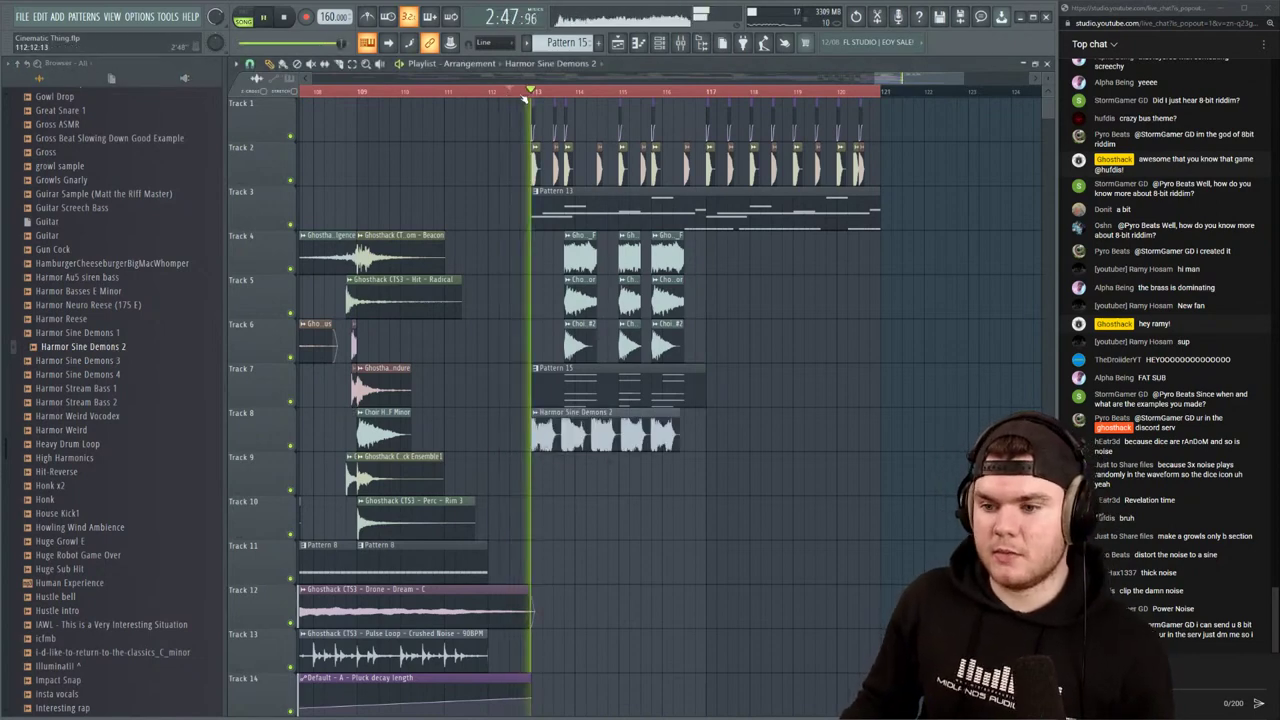
right_click(291, 446)
key("space")
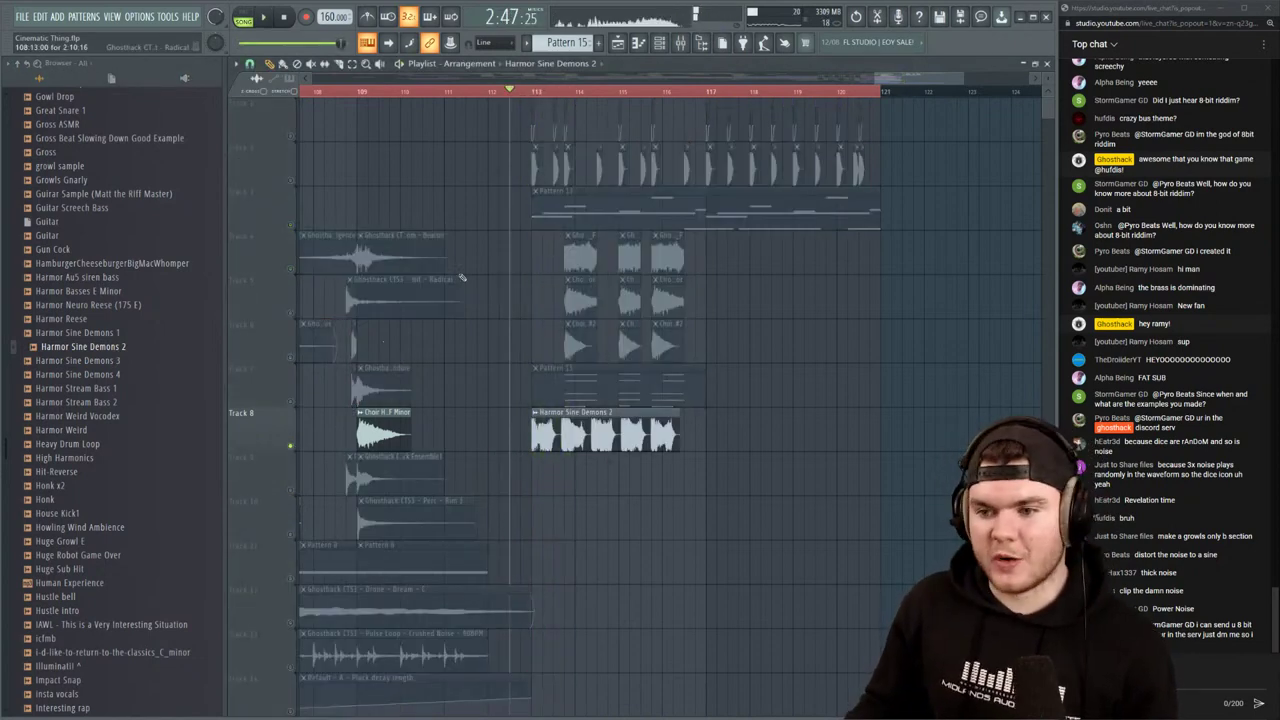
key("space")
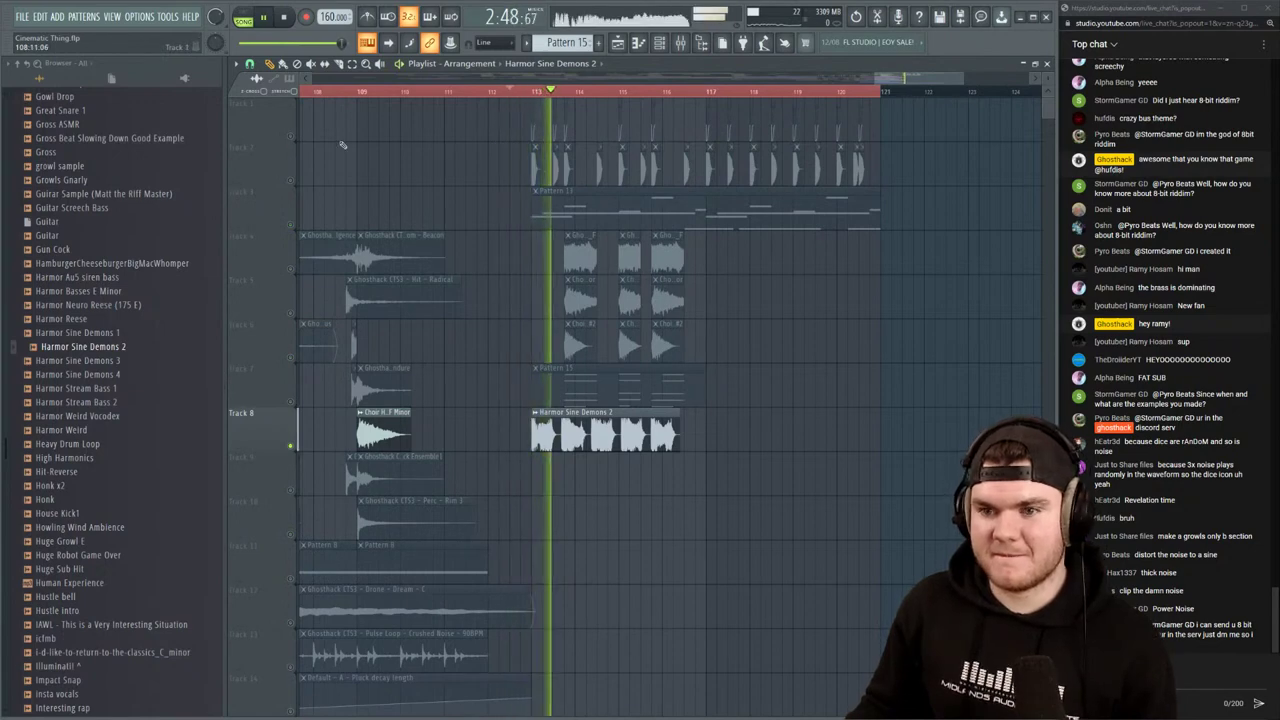
left_click(292, 181)
left_click(292, 137)
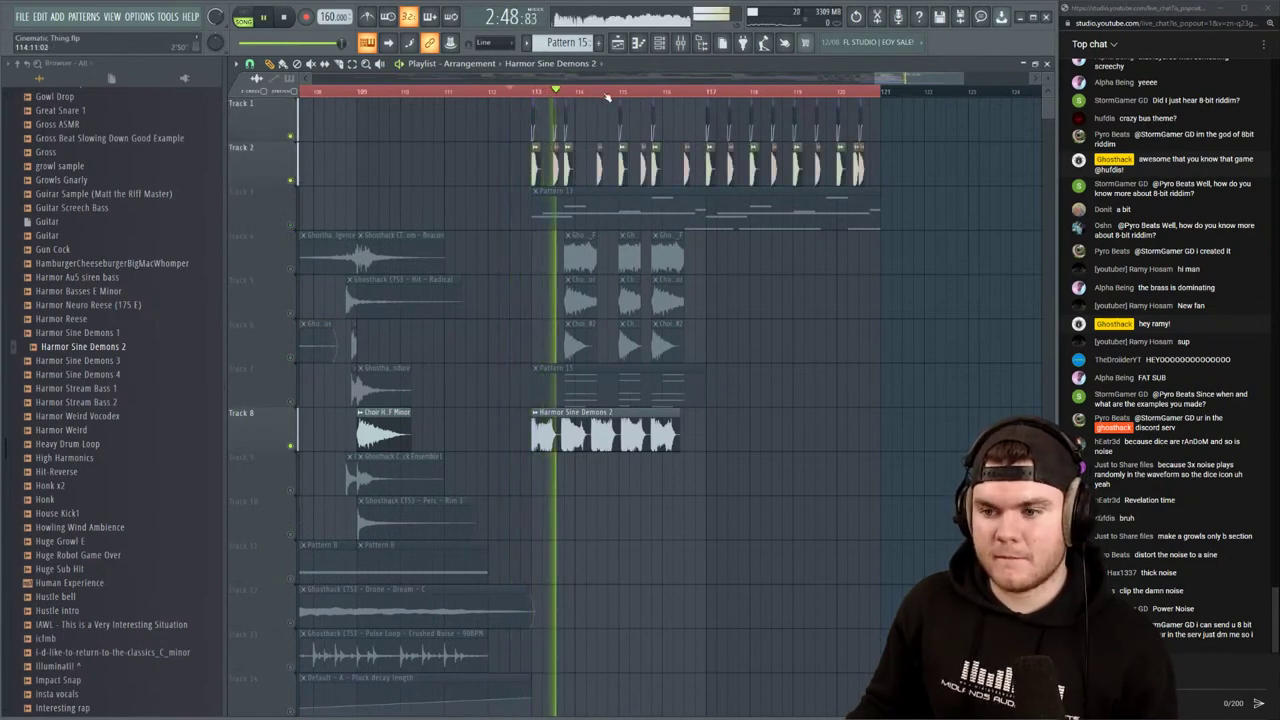
Shorten the Harmor Sine Demons 2 clip on Track 8 to a single growl, slip its audio, and audition it
scroll(607, 96, "up", 3)
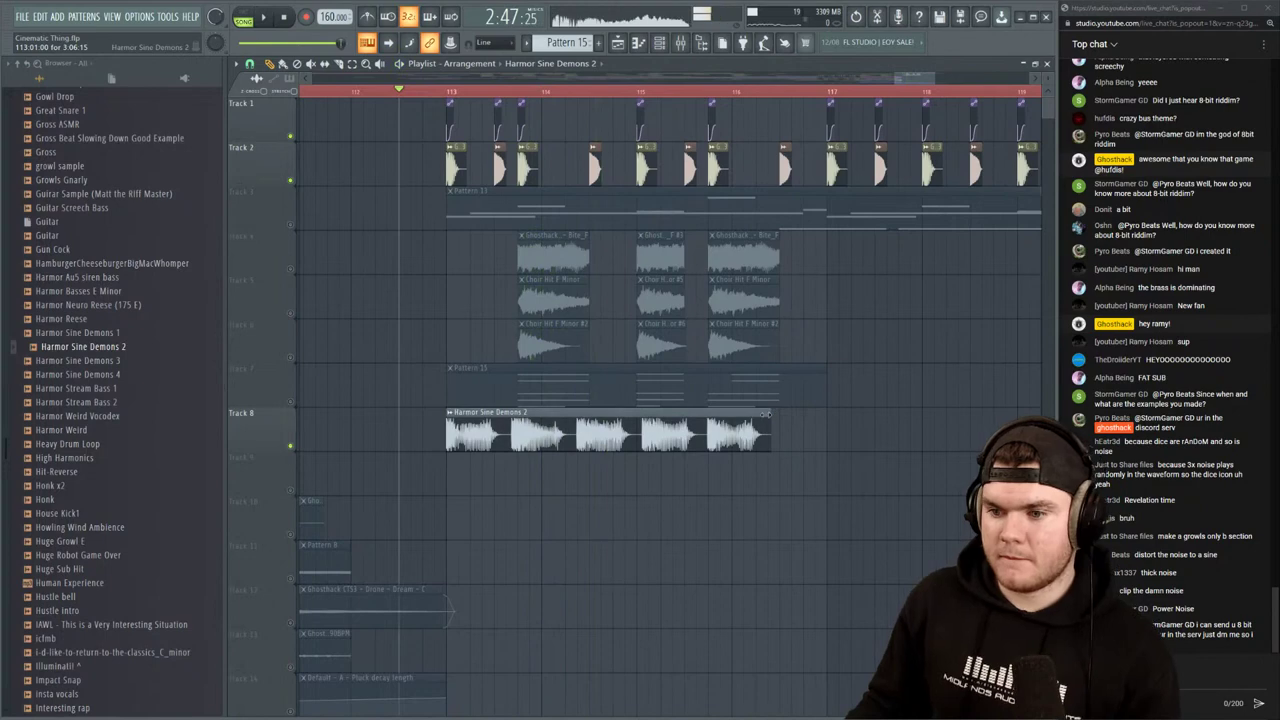
left_click_drag(770, 414, 511, 413)
scroll(480, 425, "up", 5)
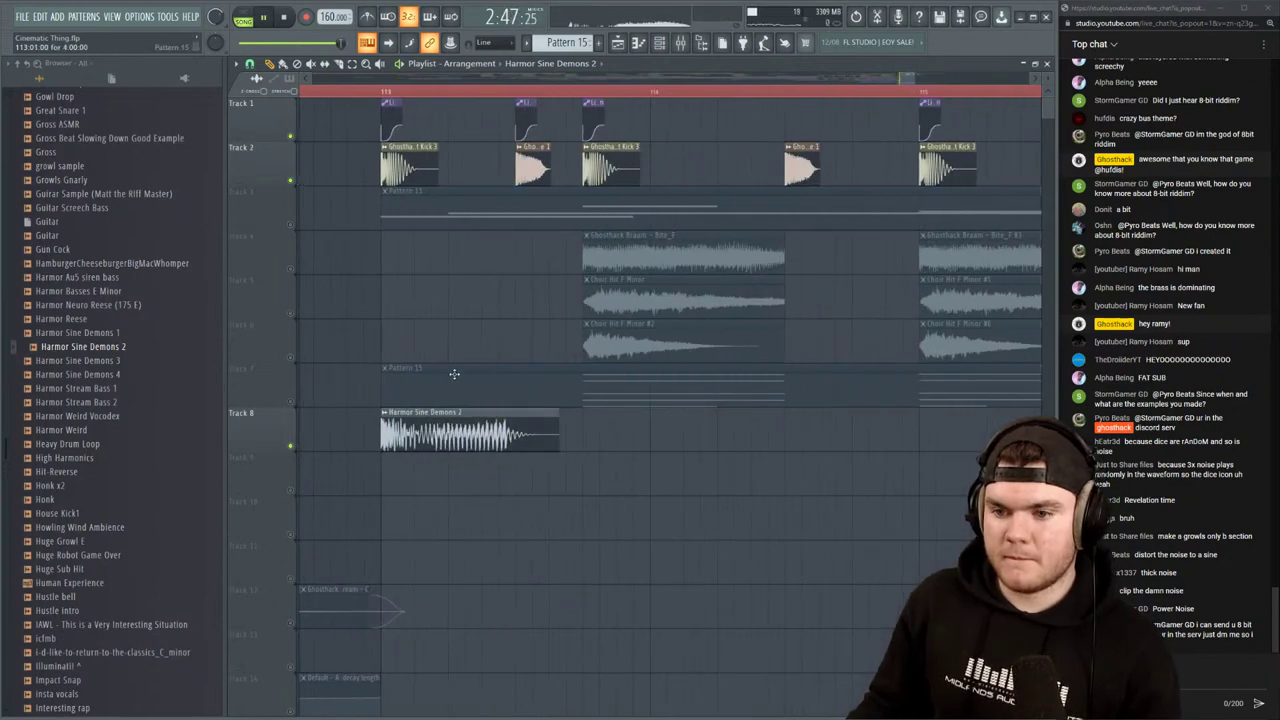
double_click(451, 427)
key("Escape")
key("s")
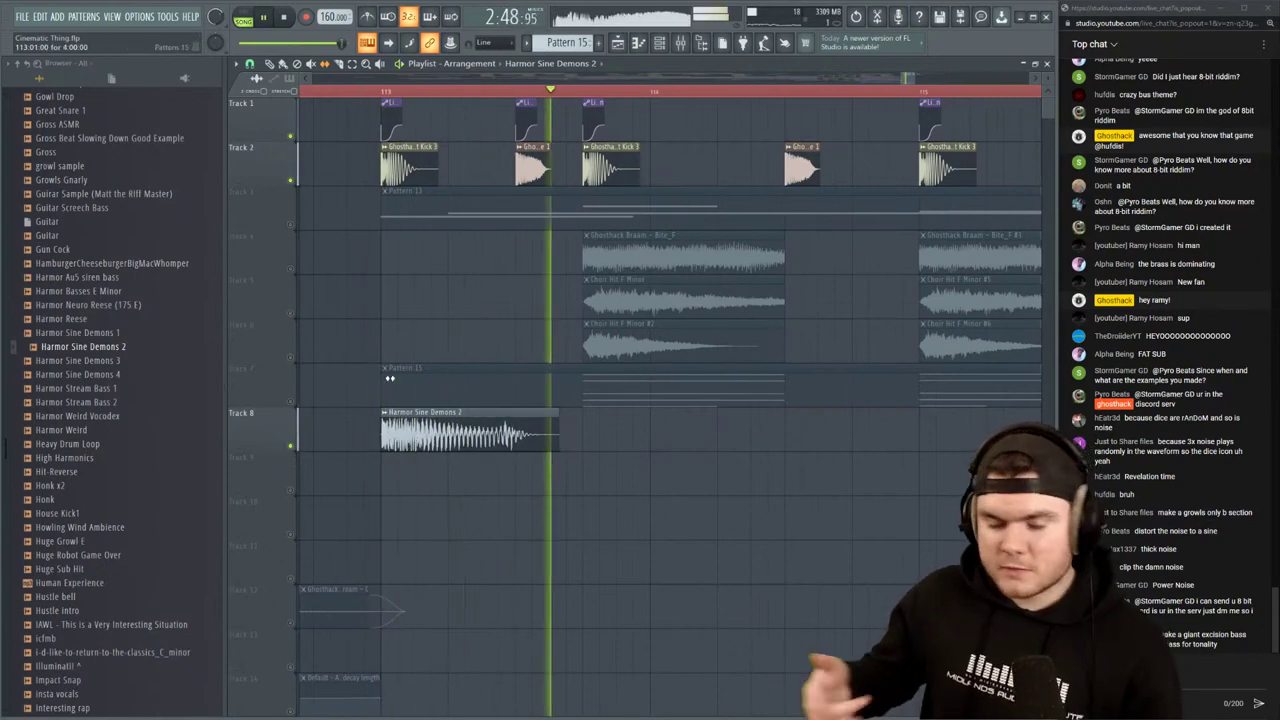
key("space")
Set the playback position to bar 113, slip the Track 8 clip's audio again, and audition the growl
left_click_drag(374, 445, 316, 442)
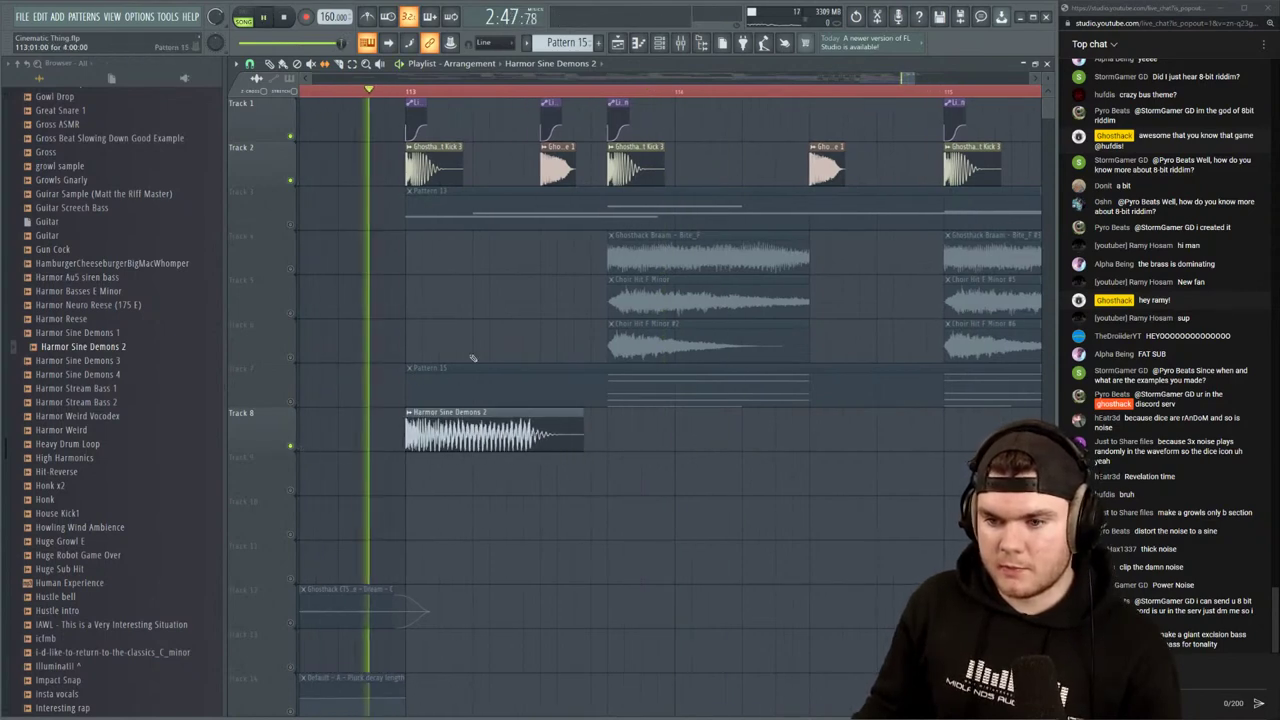
left_click(409, 92)
key("space")
left_click_drag(493, 429, 411, 434)
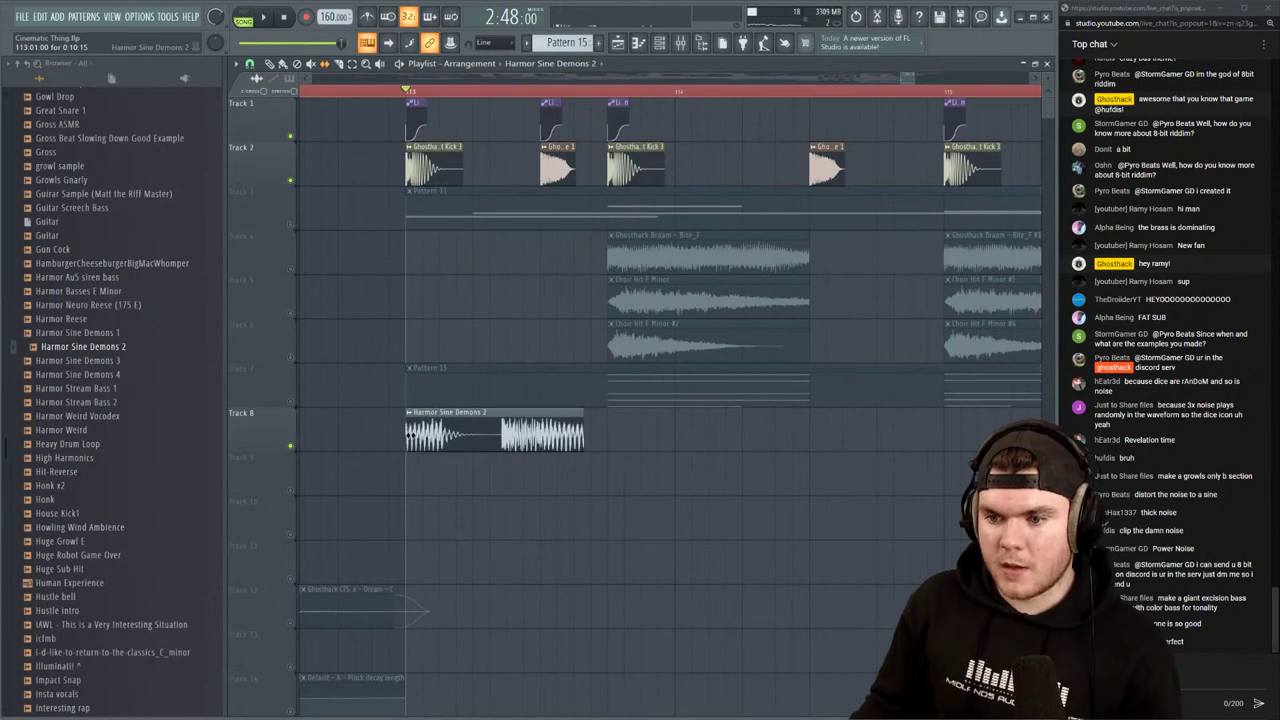
key("space")
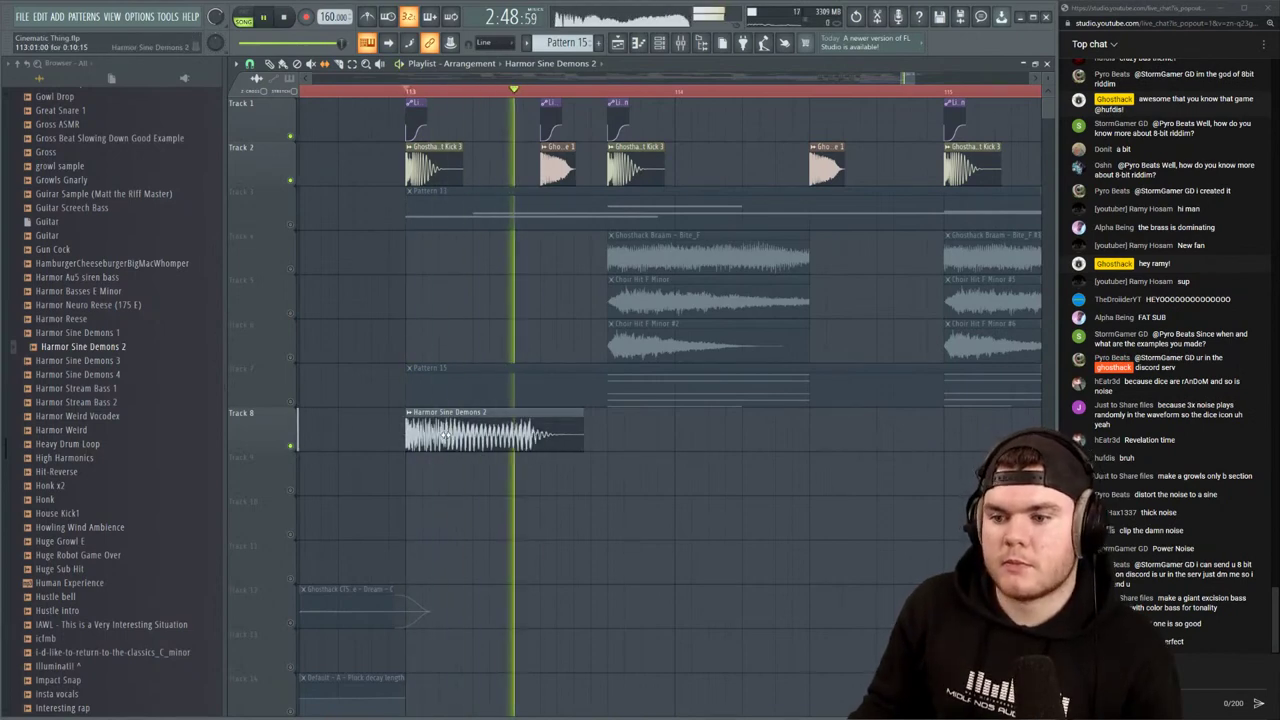
Try several other growl offsets inside the Harmor Sine Demons 2 clip, auditioning each one from bar 113
left_click_drag(303, 442, 309, 446)
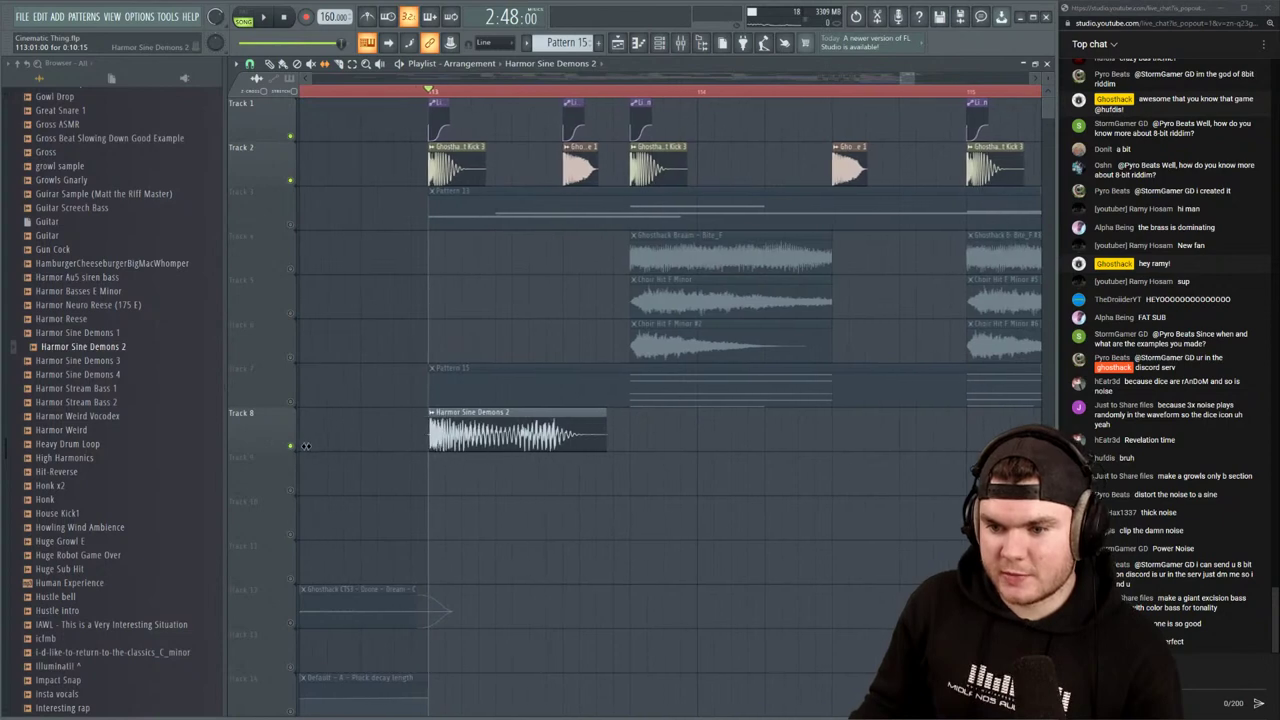
key("space")
key("space")
key("space")
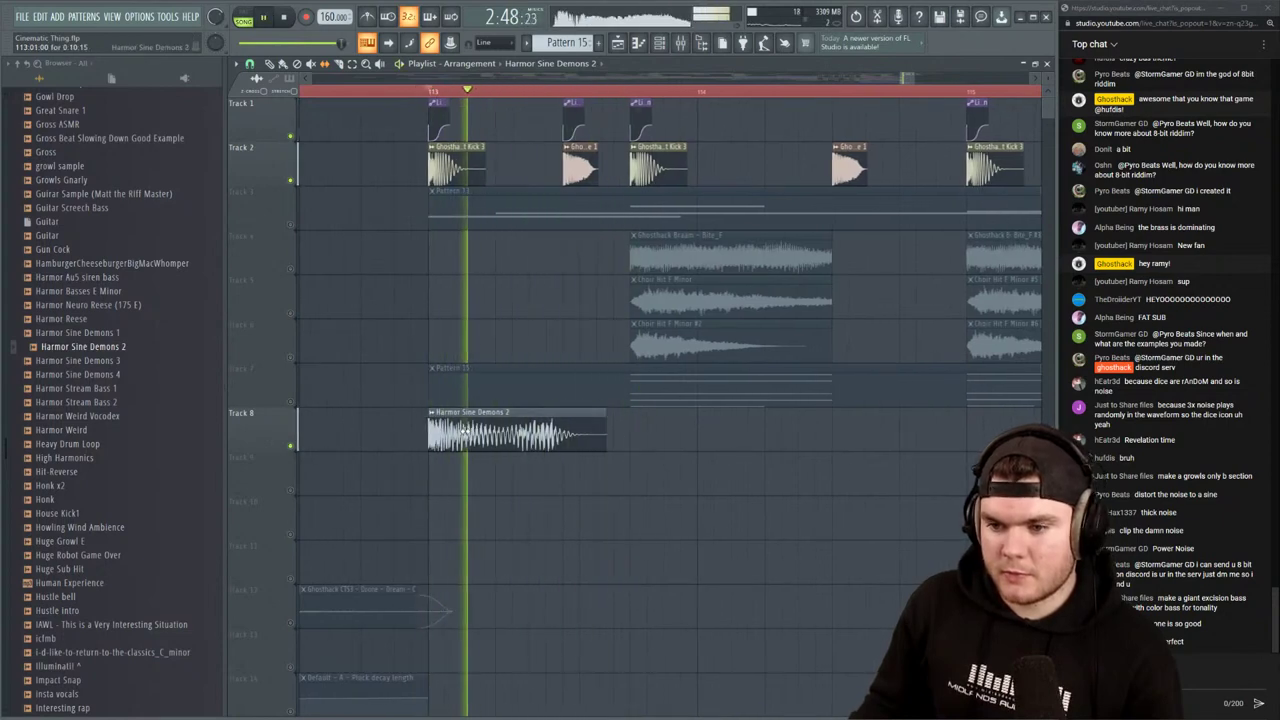
key("space")
left_click_drag(490, 434, 369, 438)
left_click_drag(880, 421, 1036, 422)
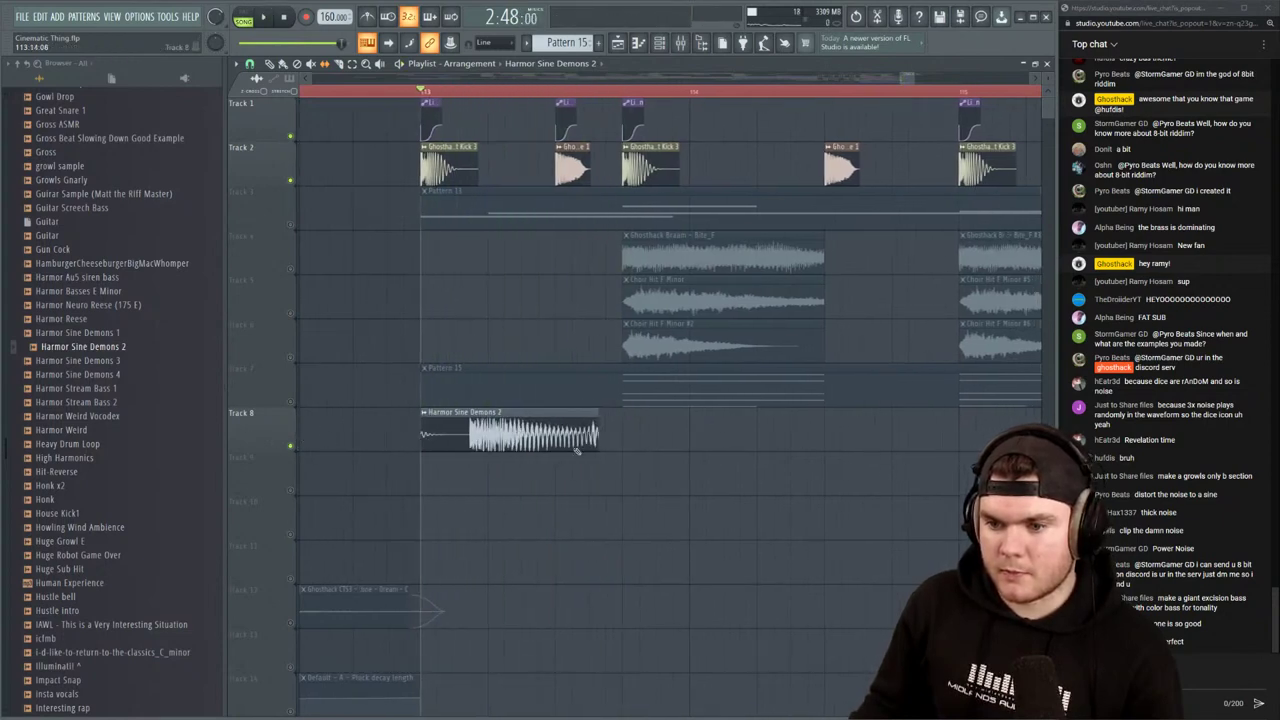
left_click_drag(589, 443, 862, 407)
key("space")
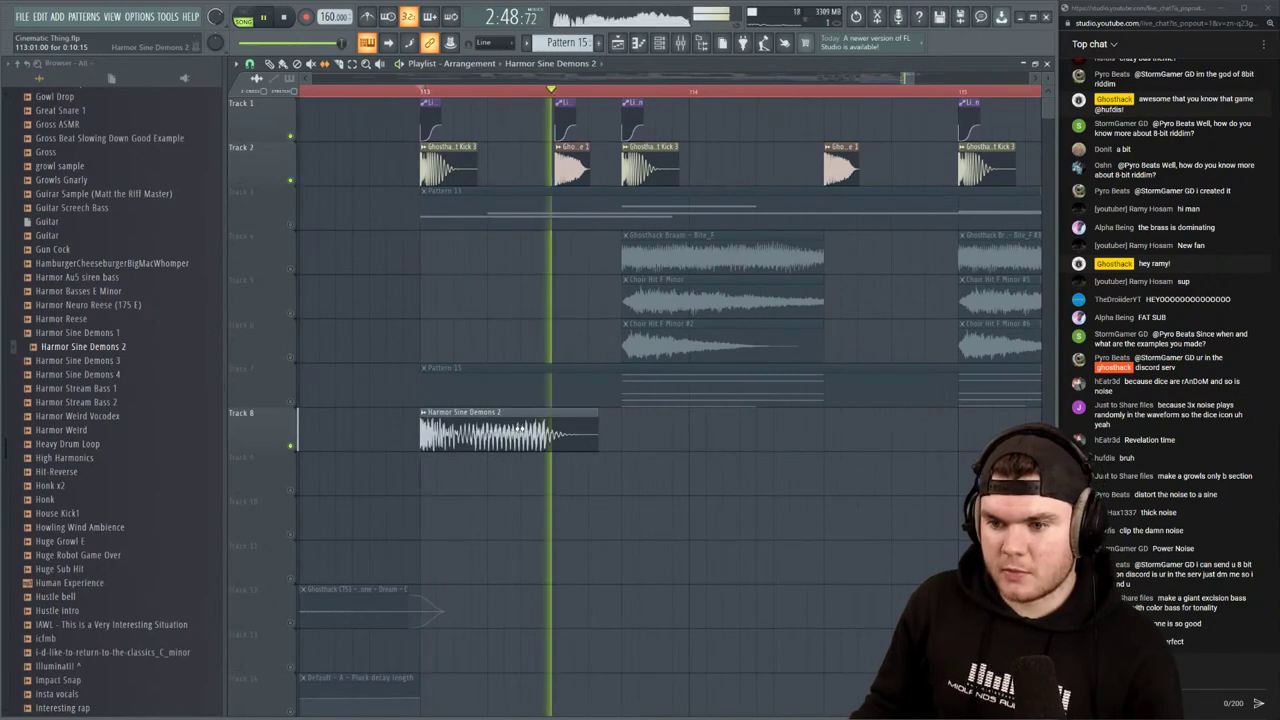
key("space")
Slip the Harmor Sine Demons 2 audio so a full growl starts at bar 113, and audition it against the drums
left_click_drag(494, 431, 360, 443)
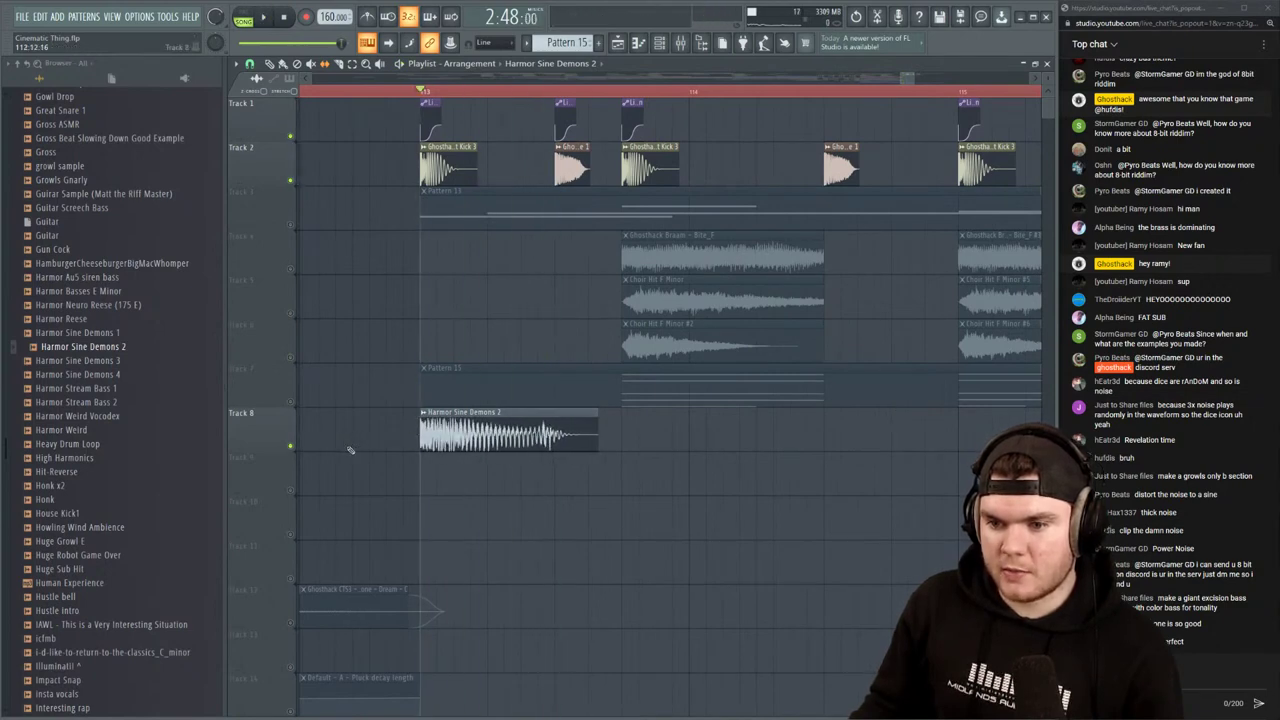
key("space")
key("space")
key("space")
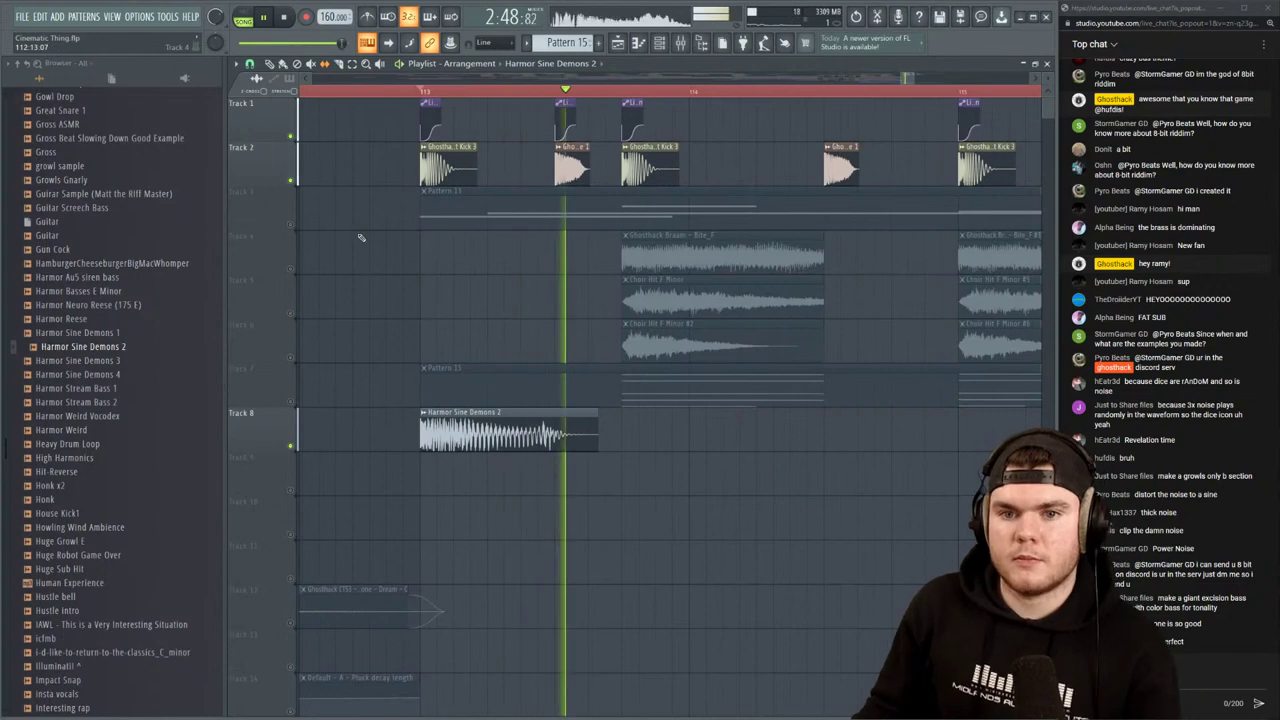
key("space")
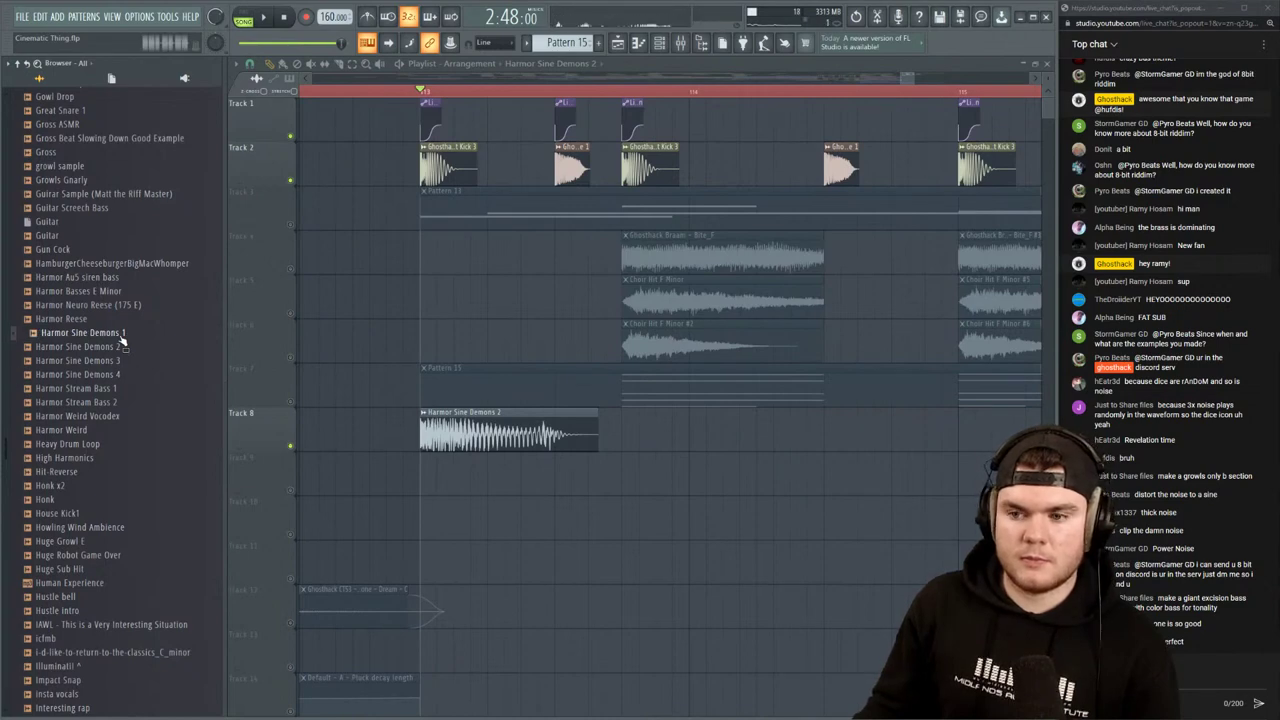
Place Harmor Sine Demons 1 on Track 9, trim it to a four-step clip starting at 113:09, and unmute the track
left_click_drag(120, 338, 490, 470)
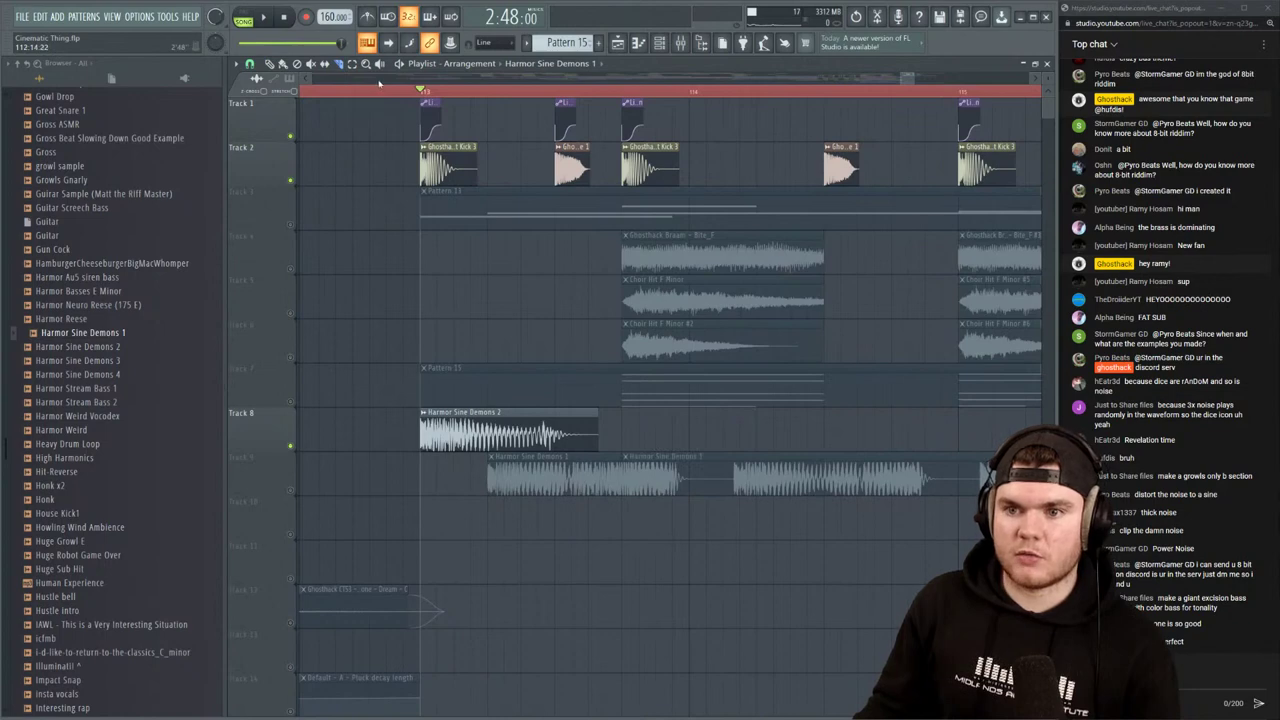
right_click(661, 462)
key("space")
left_click(290, 490)
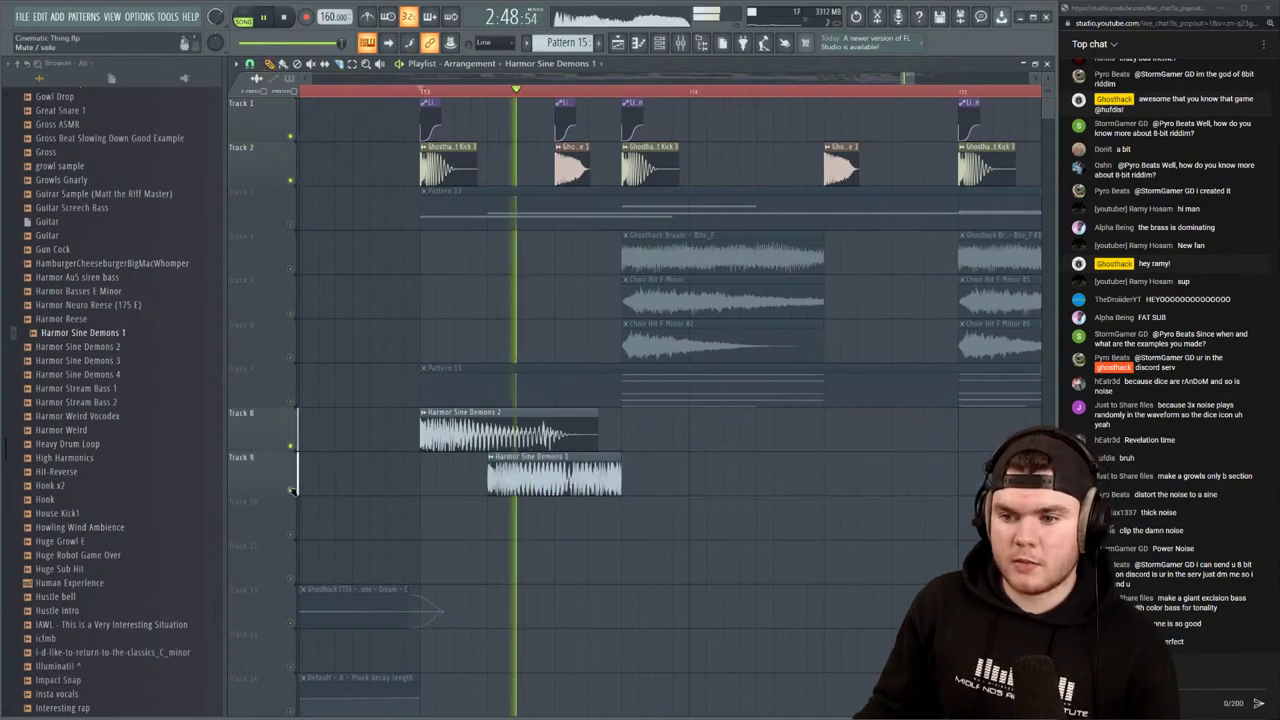
key("space")
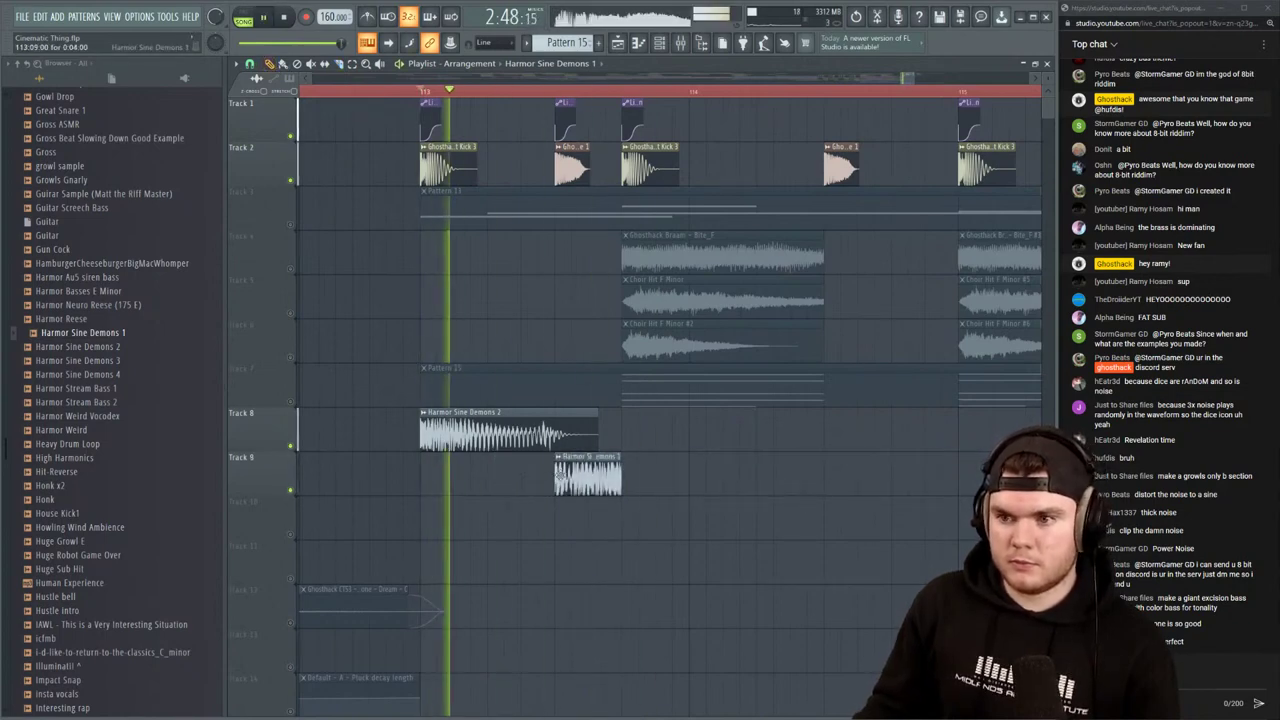
Slip the audio inside the short Harmor Sine Demons 1 clip on Track 9 and audition it after the first growl
left_click(325, 65)
mouse_move(595, 484)
left_mouse_down()
mouse_move(406, 485)
mouse_move(600, 480)
left_mouse_up()
key("space")
key("space")
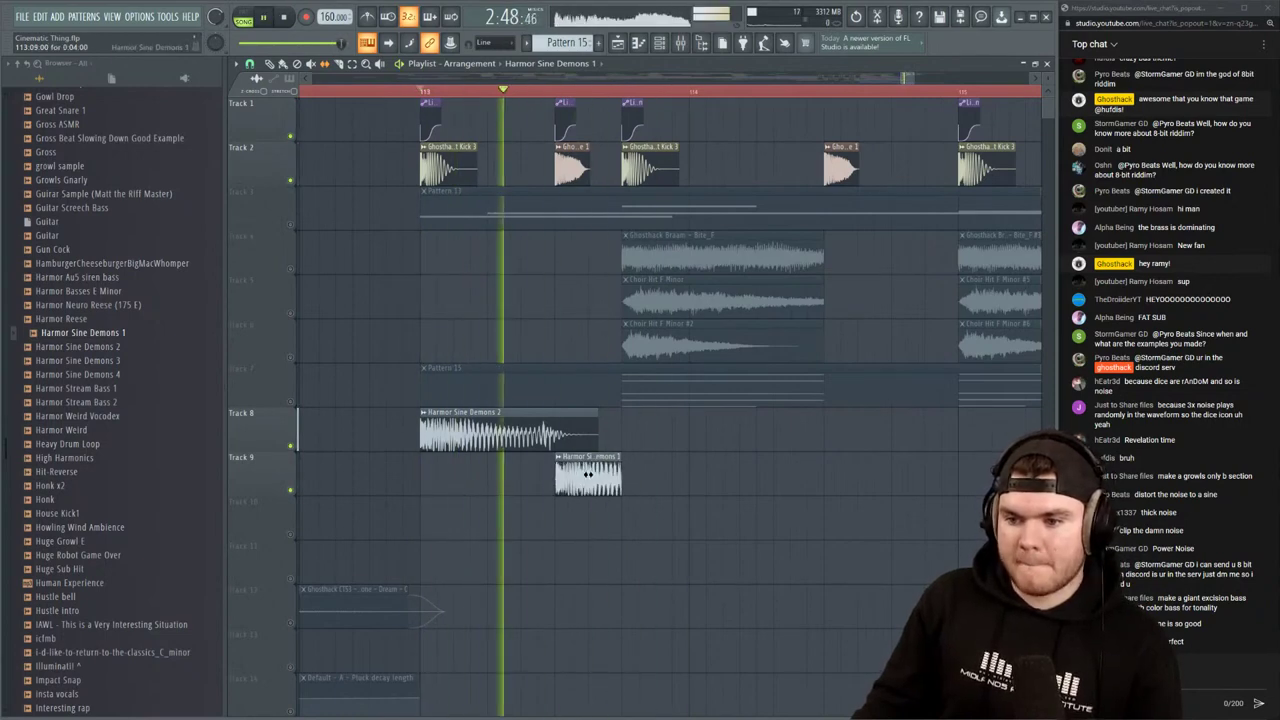
key("space")
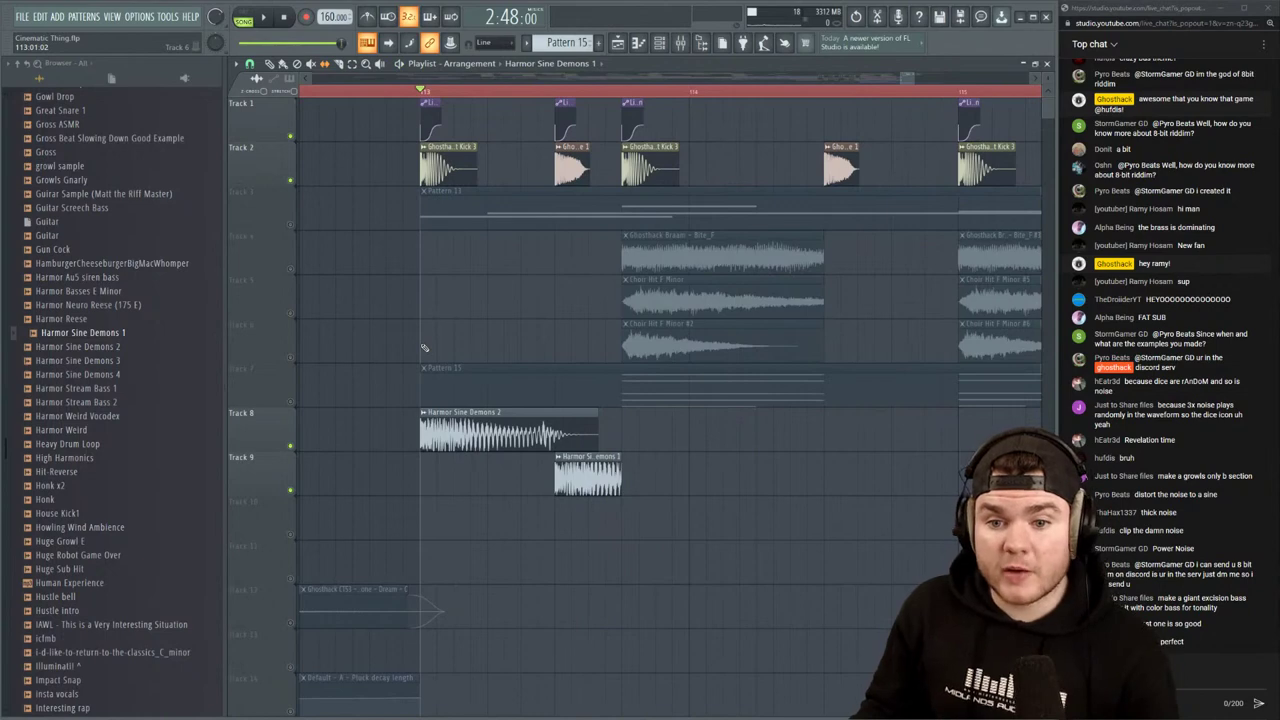
Unmute Tracks 3 to 7 and audition both Harmor growls together with the choir, braam and pattern layers
left_click(291, 357)
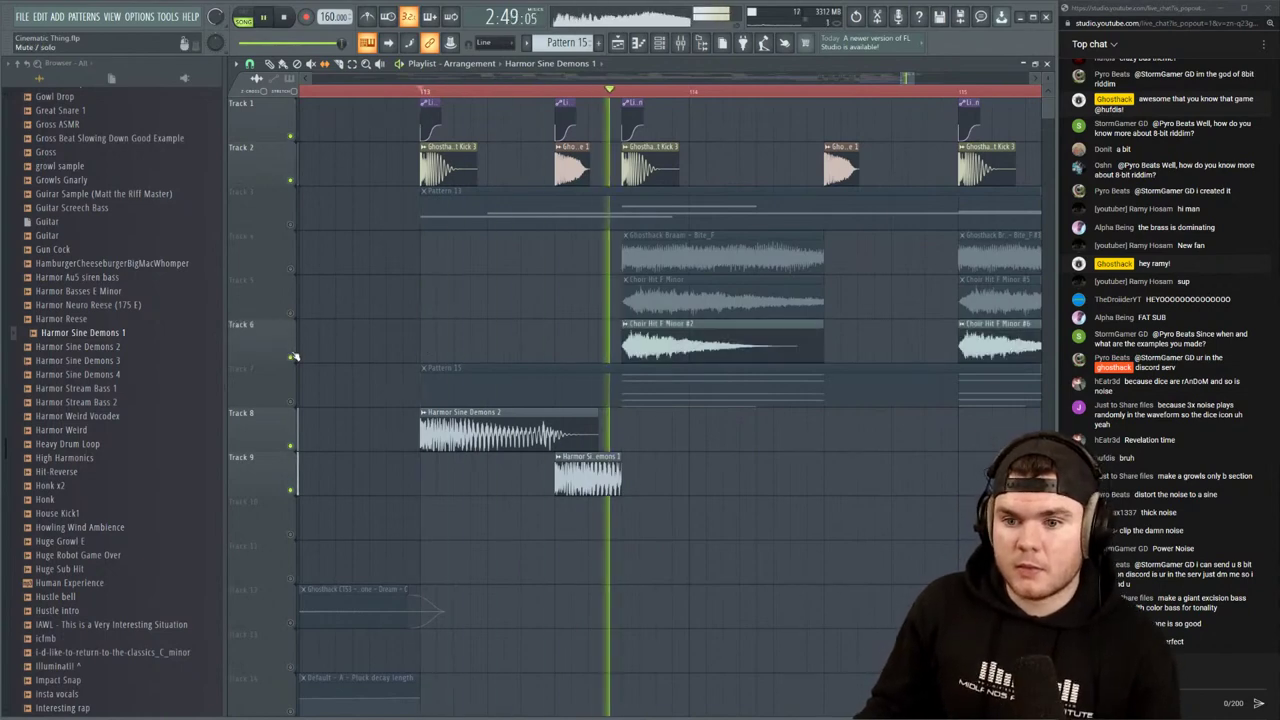
key("space")
left_click(291, 313)
left_click(291, 269)
key("space")
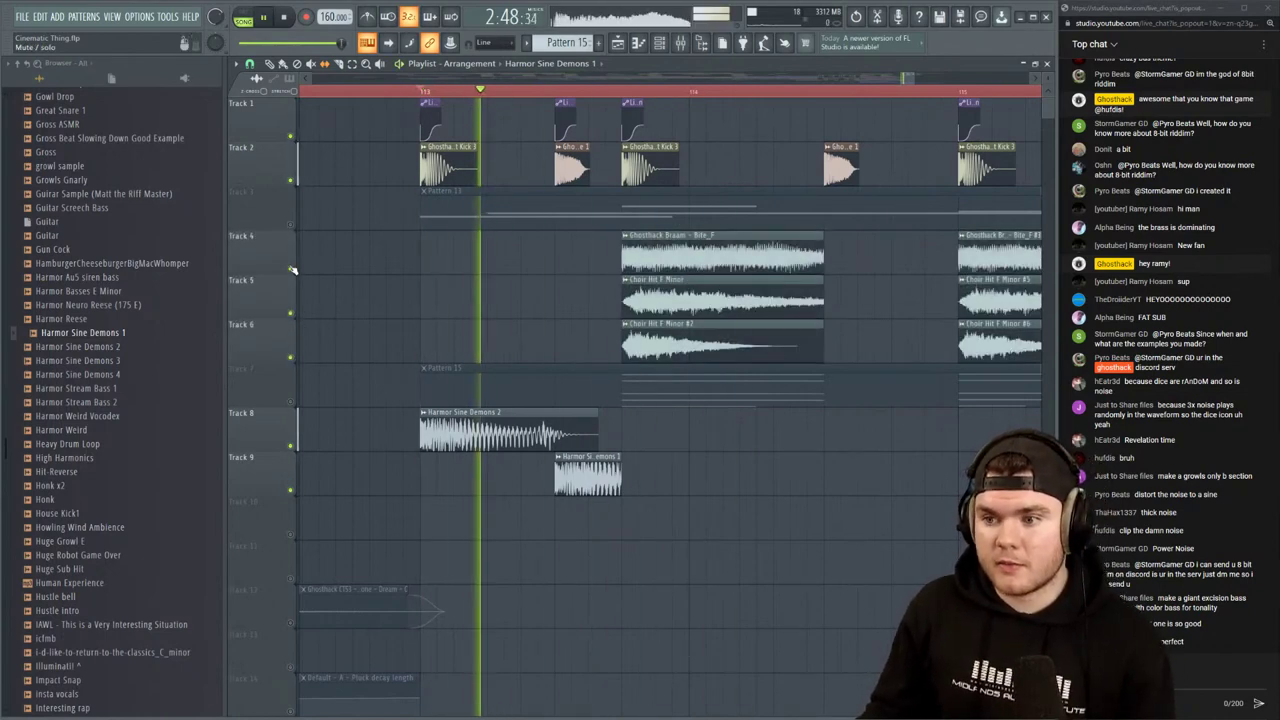
left_click(291, 402)
key("space")
key("space")
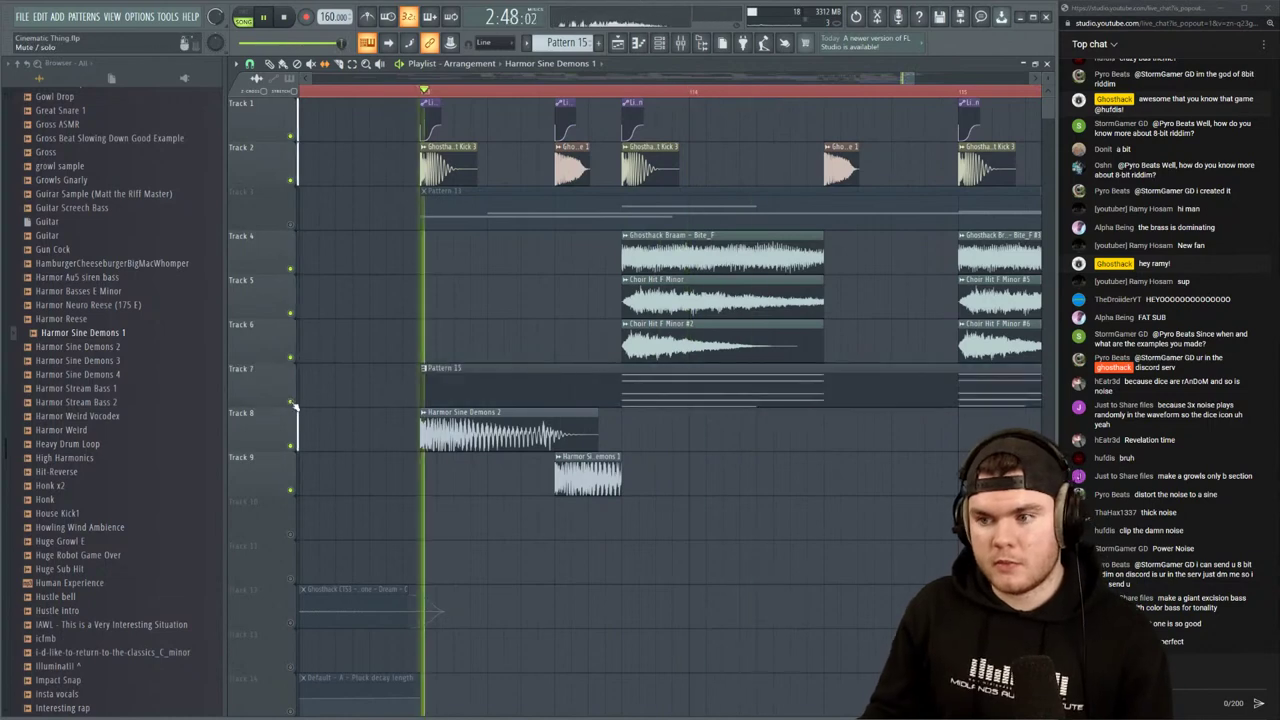
left_click(291, 224)
key("space")
key("space")
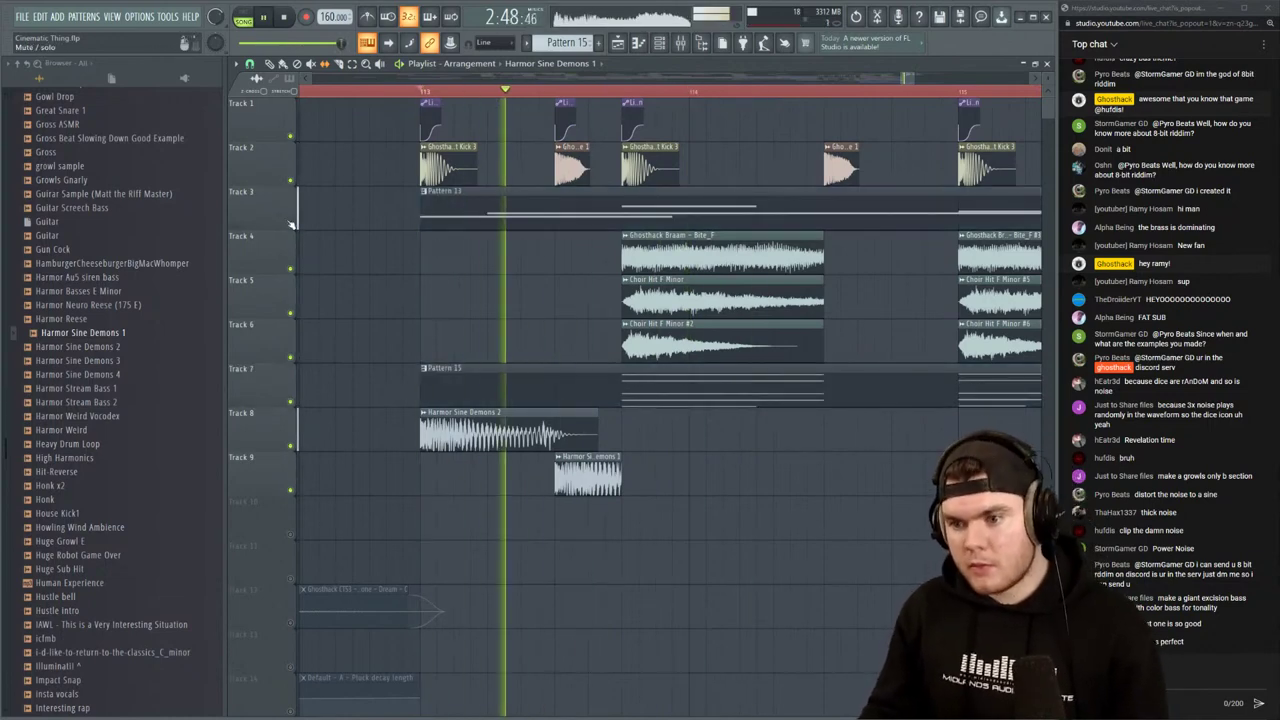
key("space")
key("space")
key("space")
key("space")
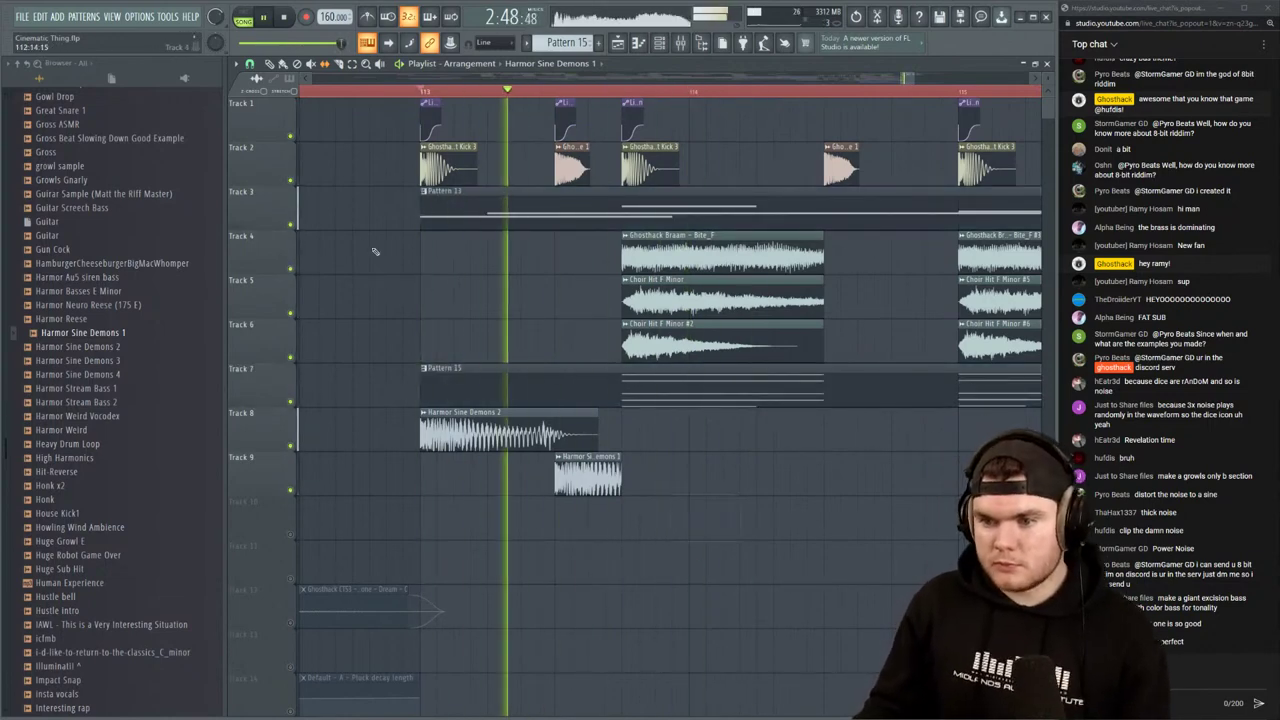
Slice the Harmor Sine Demons 2 clip on Track 8 at 113:05, delete the remainder, and audition the shortened growl
left_click(340, 63)
key("space")
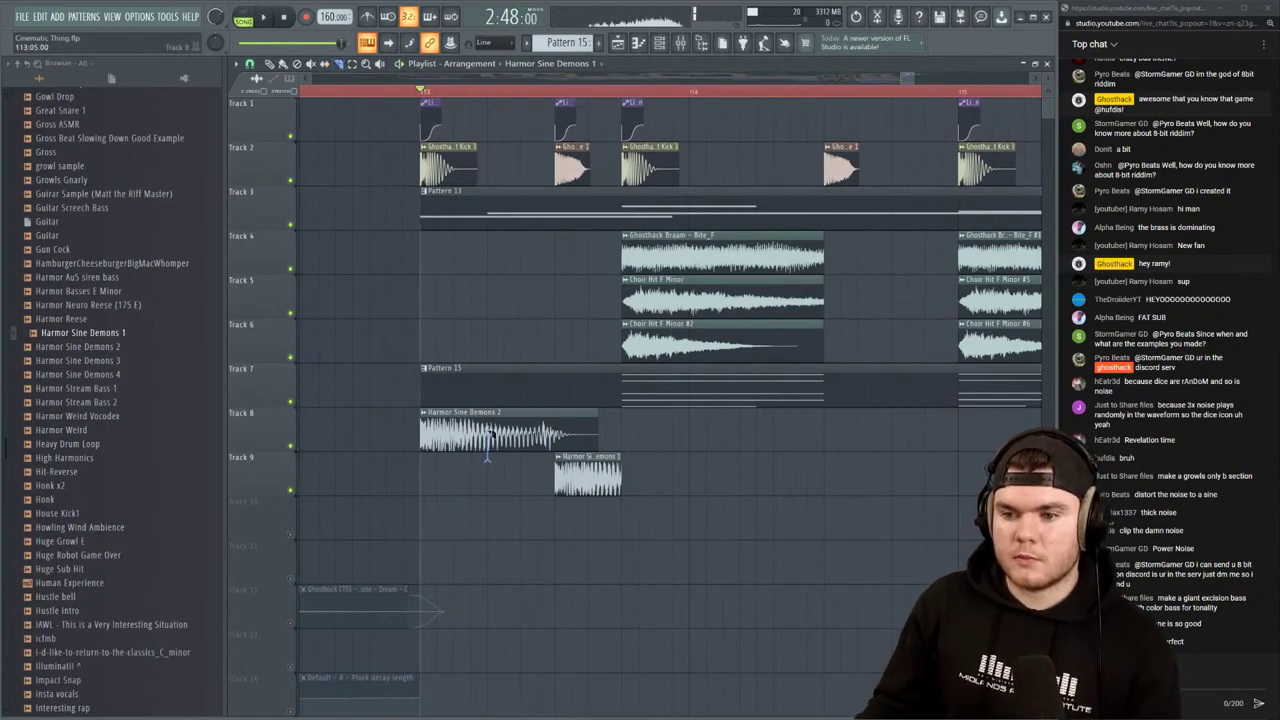
left_click(487, 440)
key("space")
key("space")
left_click(268, 63)
right_click(566, 430)
key("space")
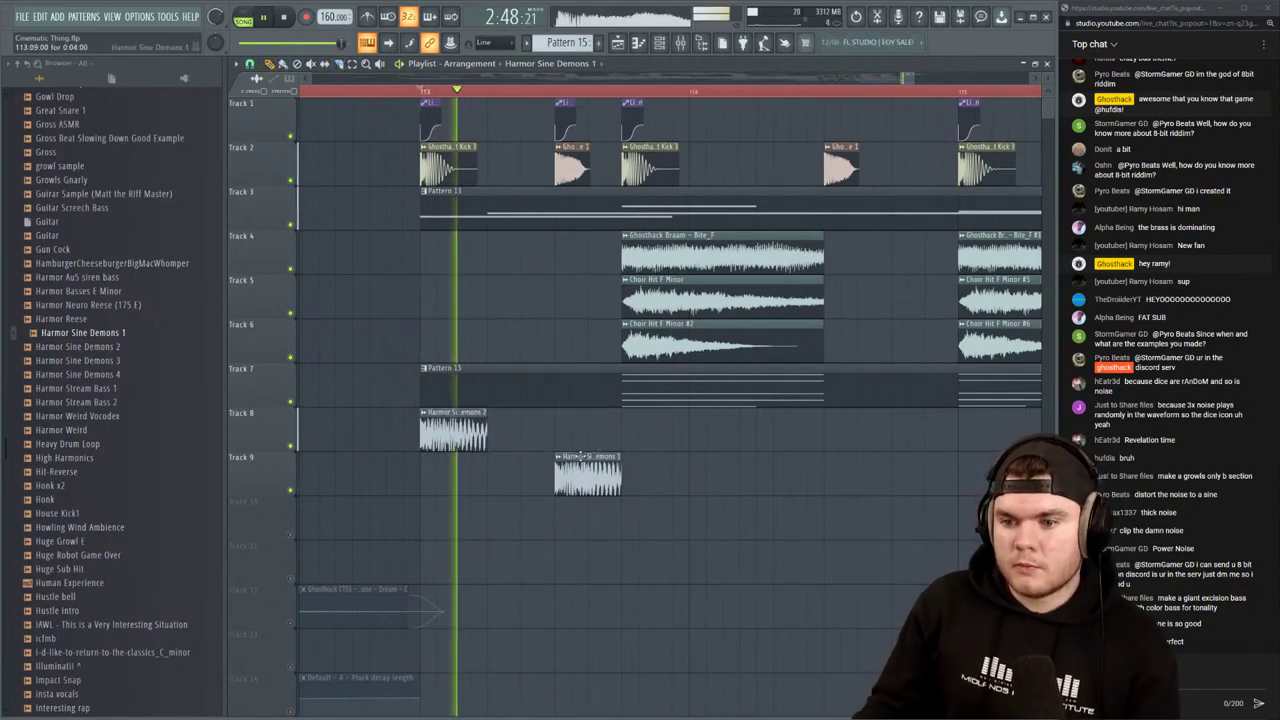
Extend the start of the Harmor Sine Demons 1 clip on Track 9 back to 113:05 and audition it
key("space")
key("space")
mouse_move(609, 453)
left_mouse_down()
mouse_move(541, 453)
mouse_move(620, 470)
left_mouse_up()
key("space")
key("space")
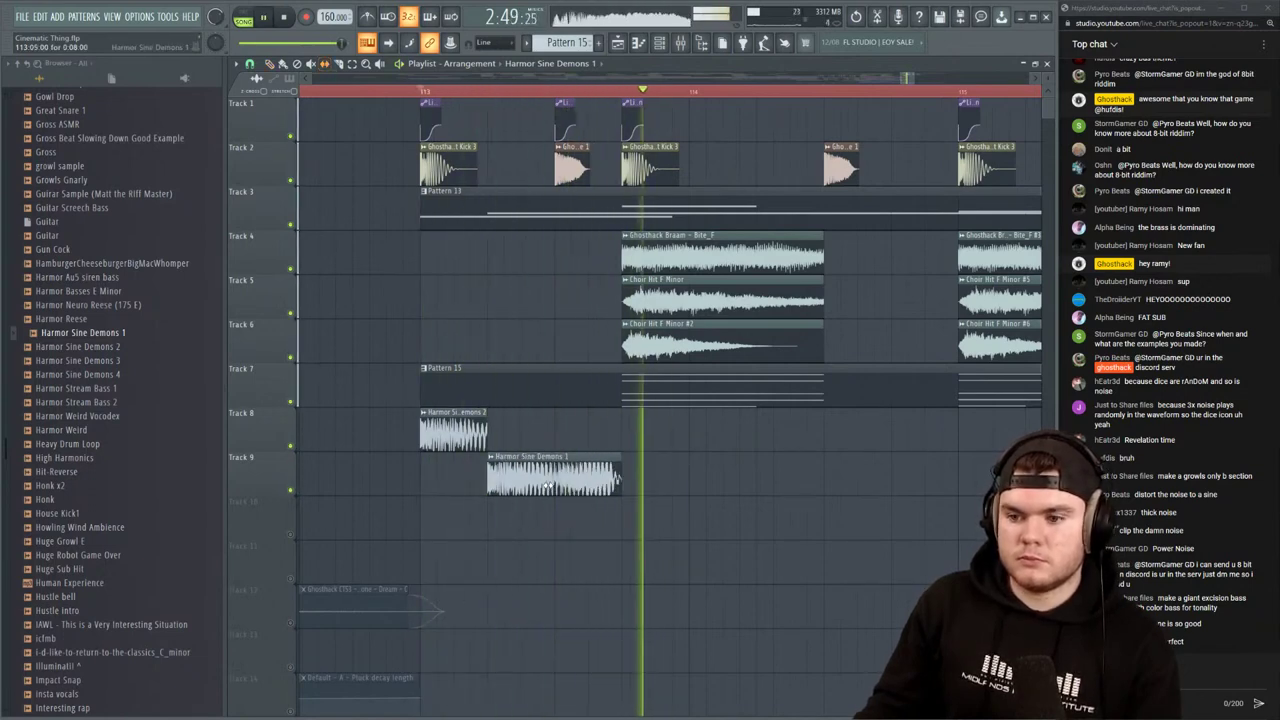
Slip the audio of the extended Harmor Sine Demons 1 clip, and slice the clip in two at 113:09
key("space")
key("space")
key("space")
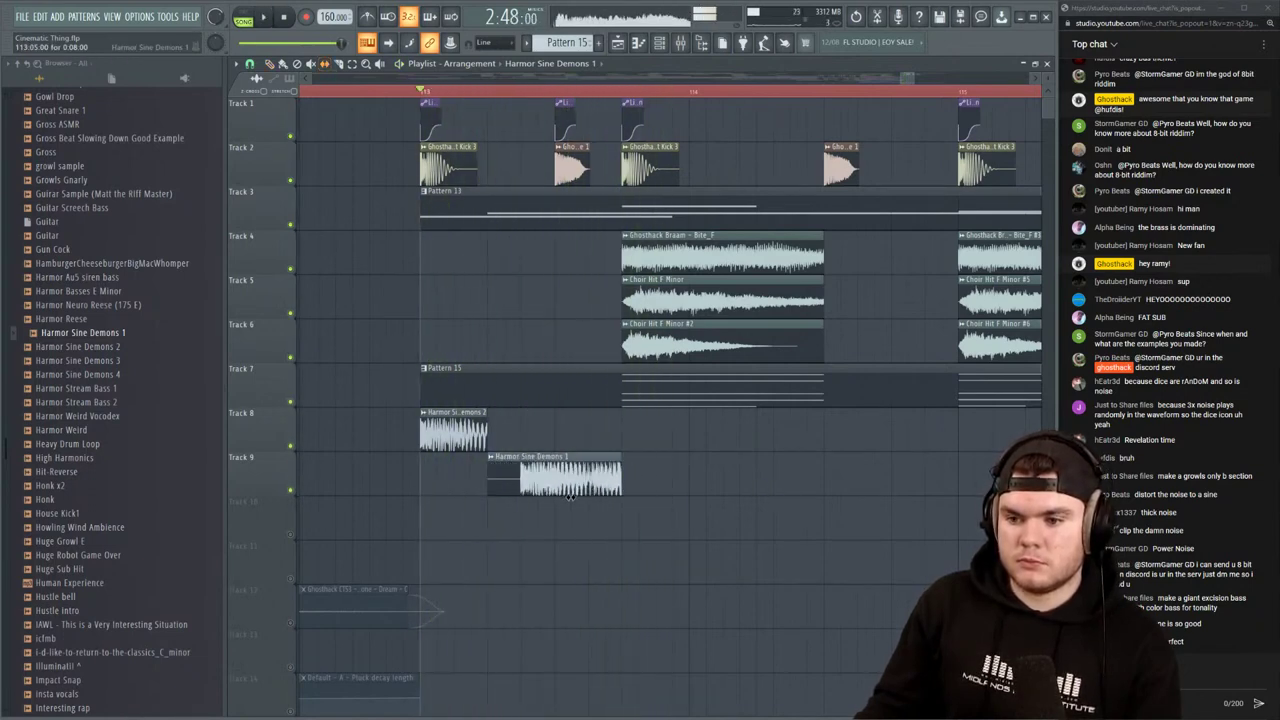
key("space")
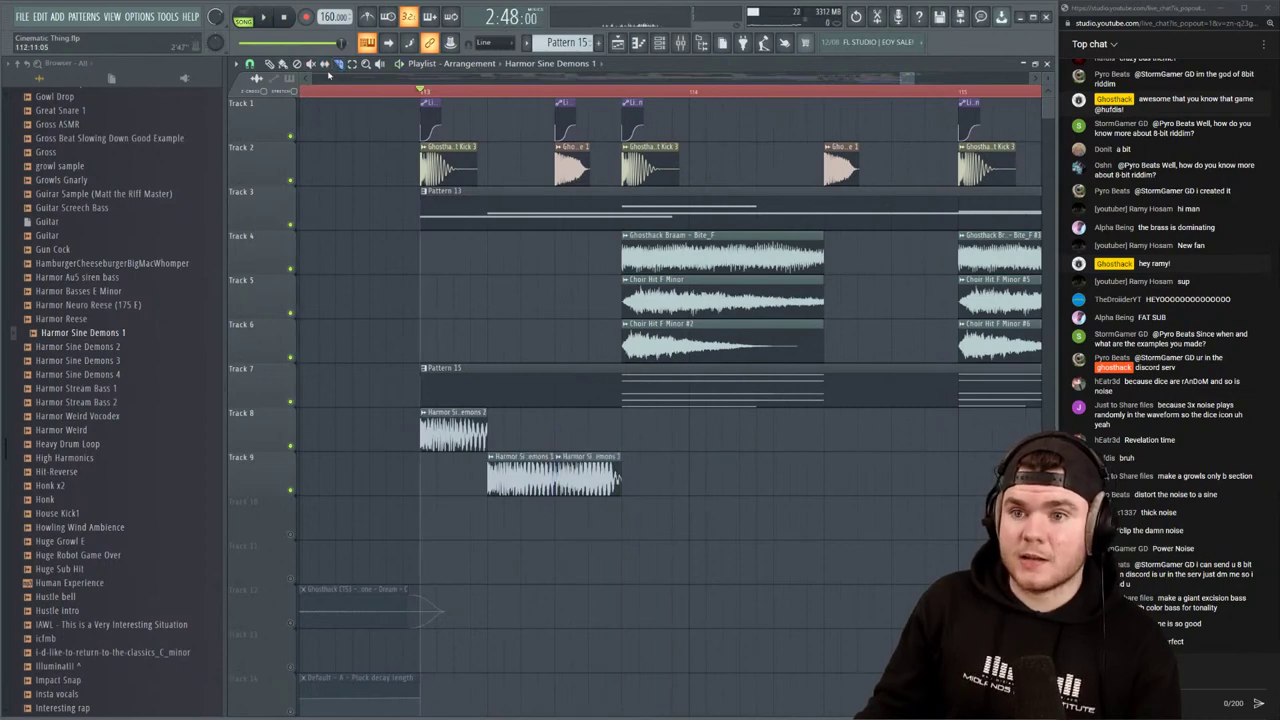
Slip the audio of the first Harmor Sine Demons 1 piece at 113:05, auditioning different offsets
key("space")
key("space")
key("space")
key("space")
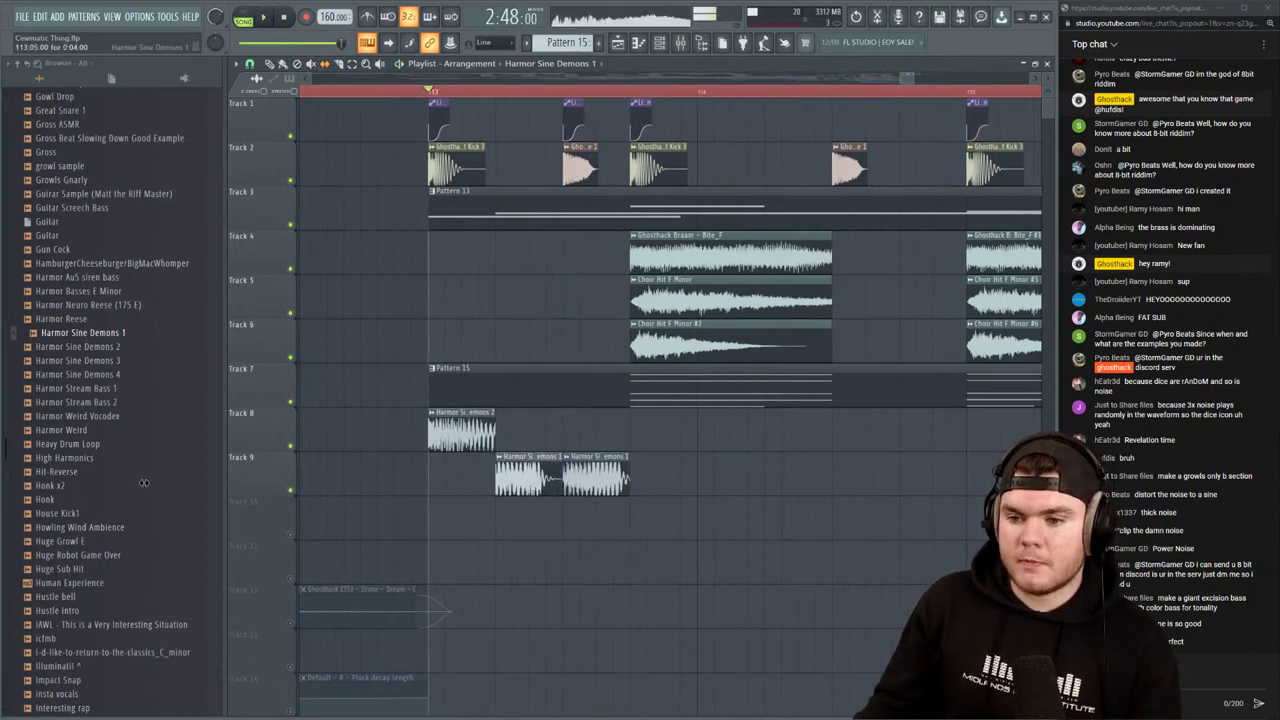
key("space")
key("space")
Listen through the drop from bar 113 past bar 115 and return playback to bar 113
key("space")
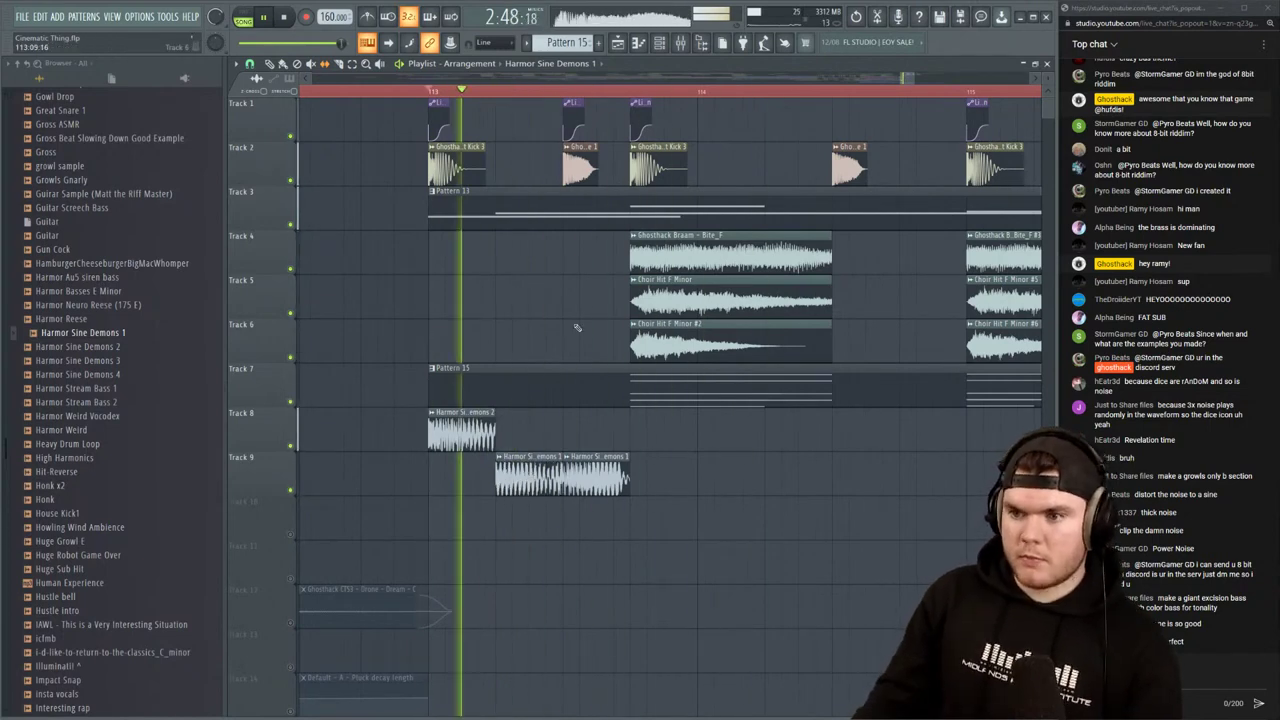
scroll(614, 96, "up", 3)
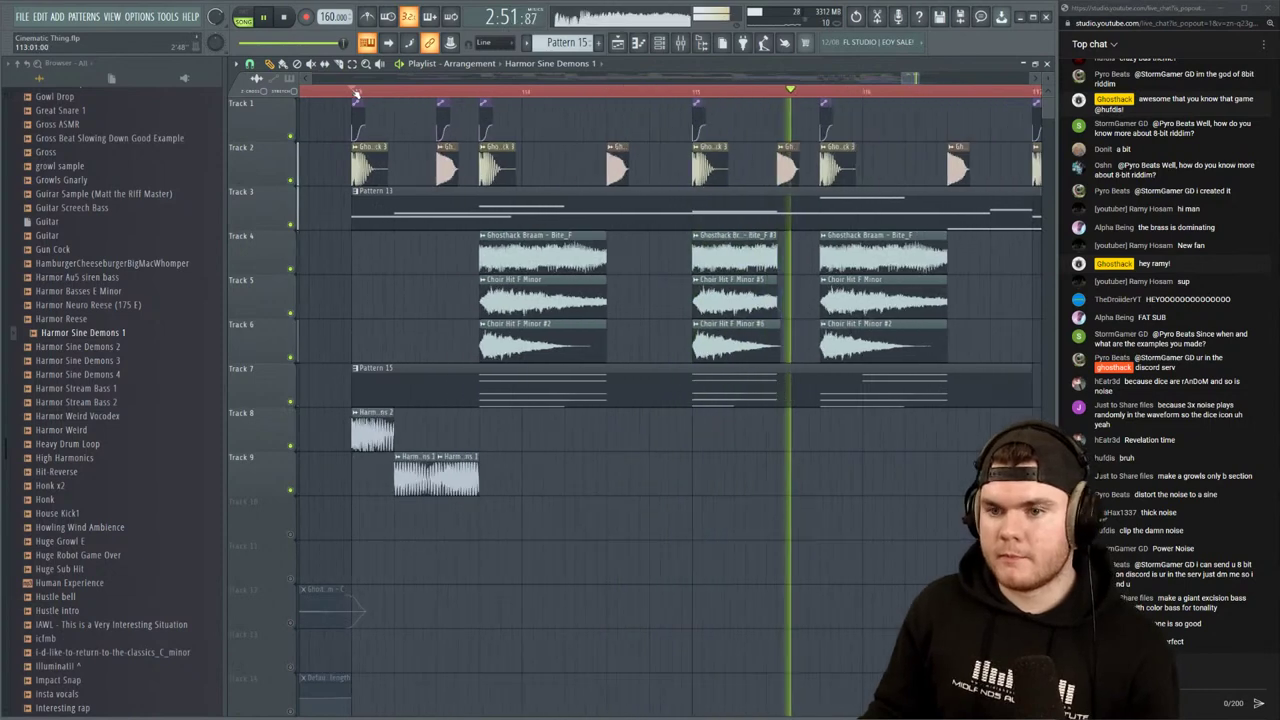
left_click(356, 92)
key("space")
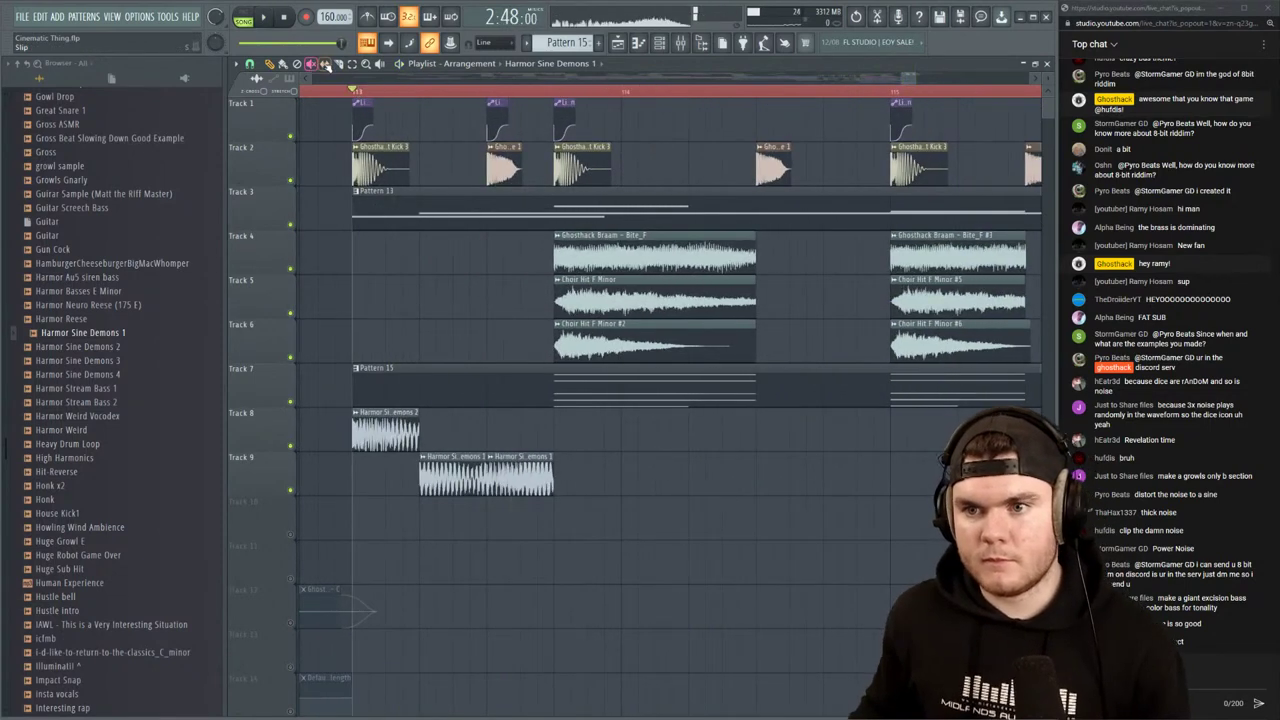
Slip the first Track 9 piece so its growl fades out before the snare at 113:09, and audition the change
left_click(324, 64)
key("space")
key("space")
key("space")
left_click_drag(445, 457, 355, 507)
key("space")
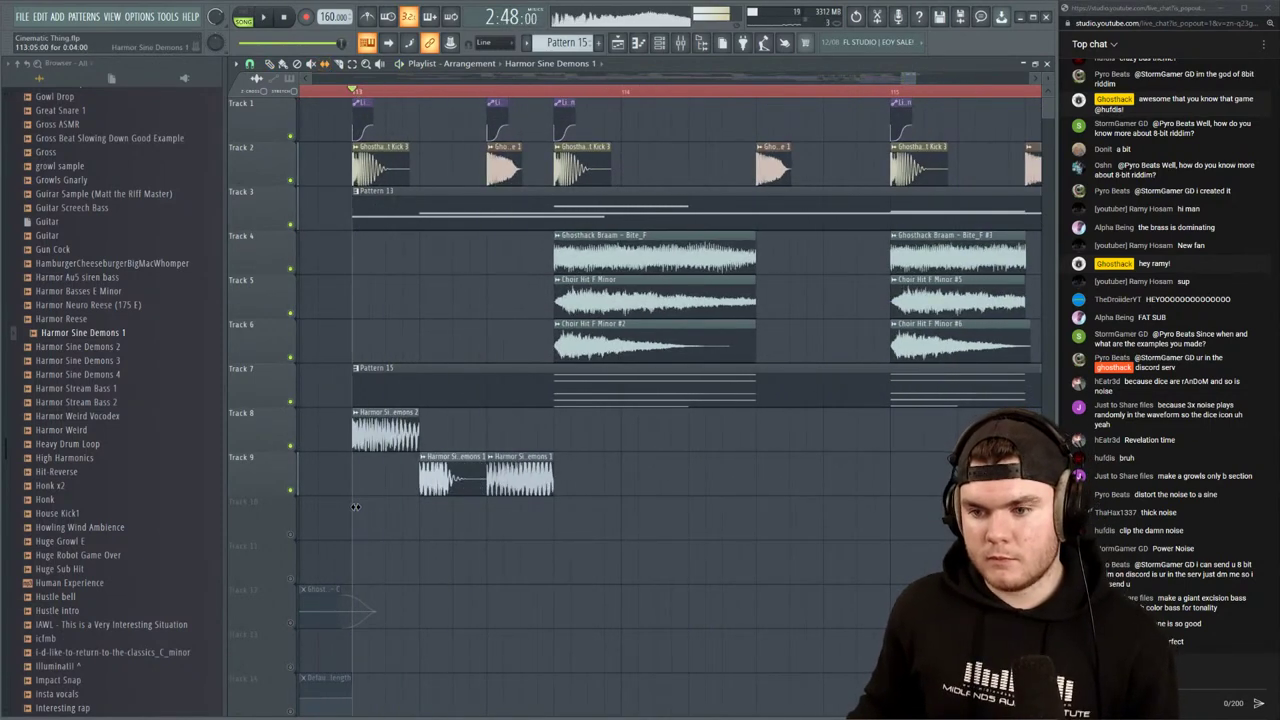
key("space")
key("space")
key("space")
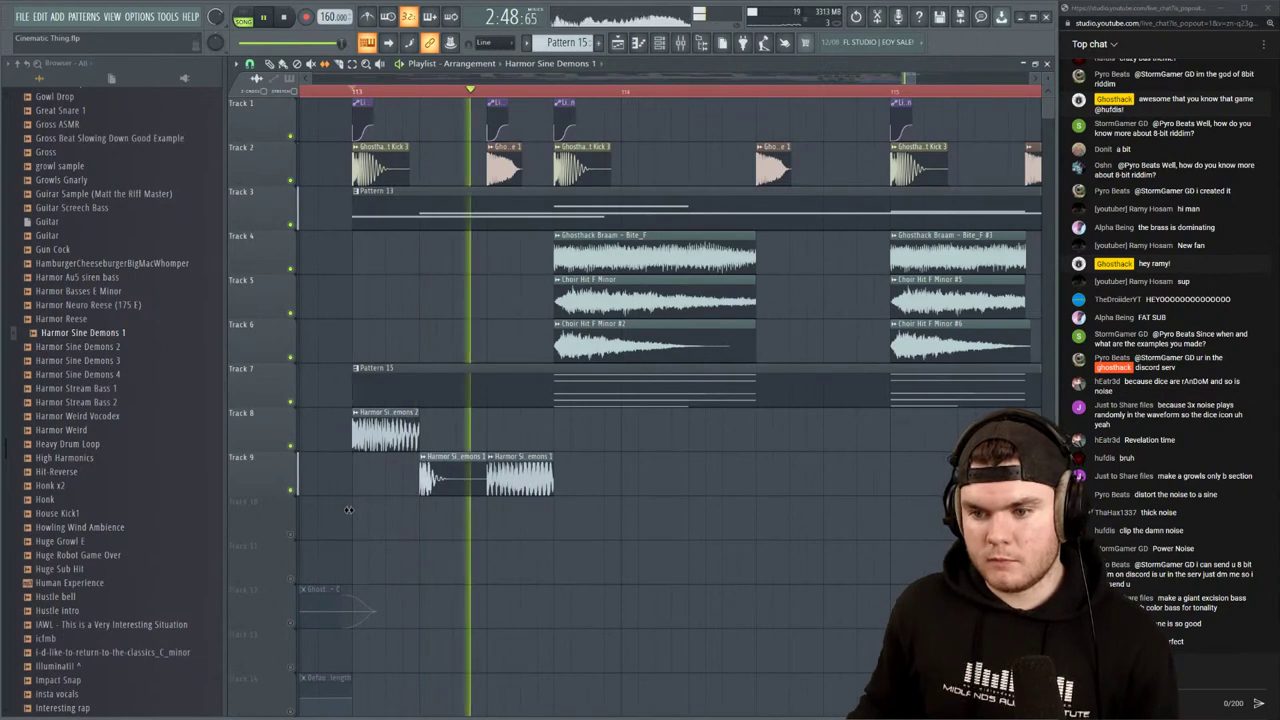
Trim the end of the first Harmor Sine Demons 1 piece to 113:07, leaving a gap before the second piece
key("space")
key("space")
scroll(451, 98, "up", 4)
key("space")
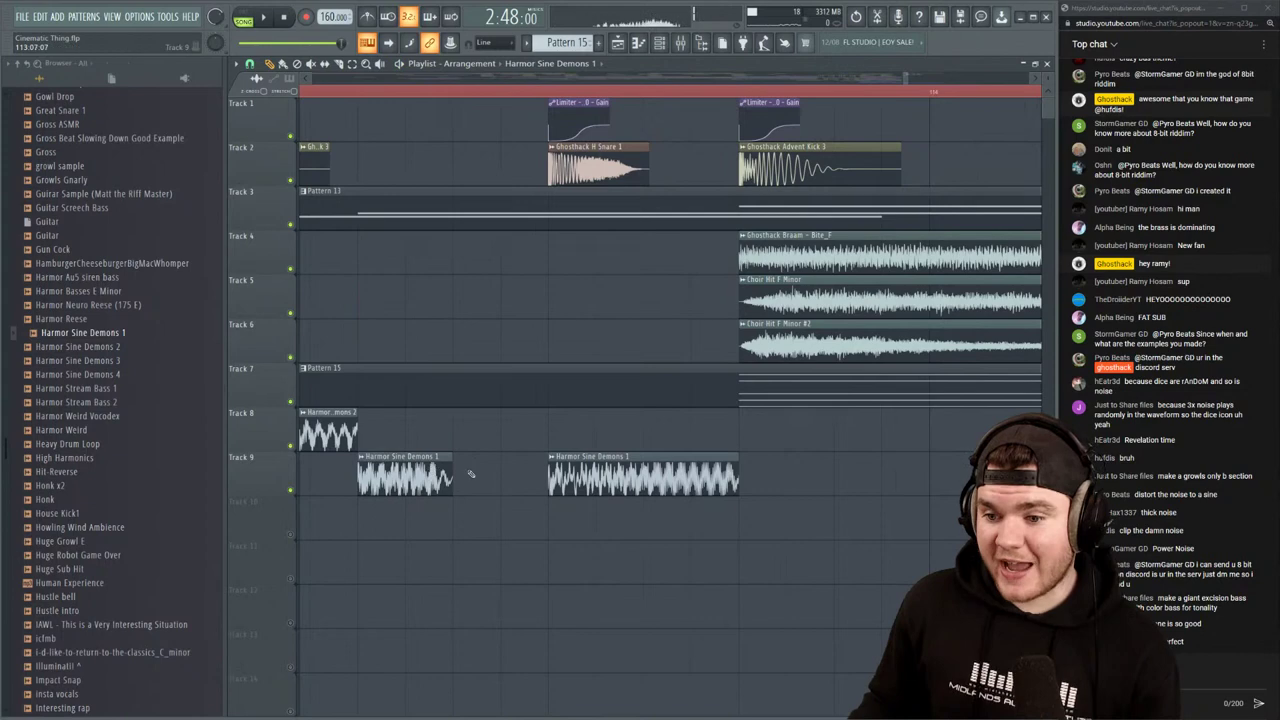
Place a copy of the shortened Harmor Sine Demons 1 piece in the Track 9 gap at 113:07 and audition the phrase
key("space")
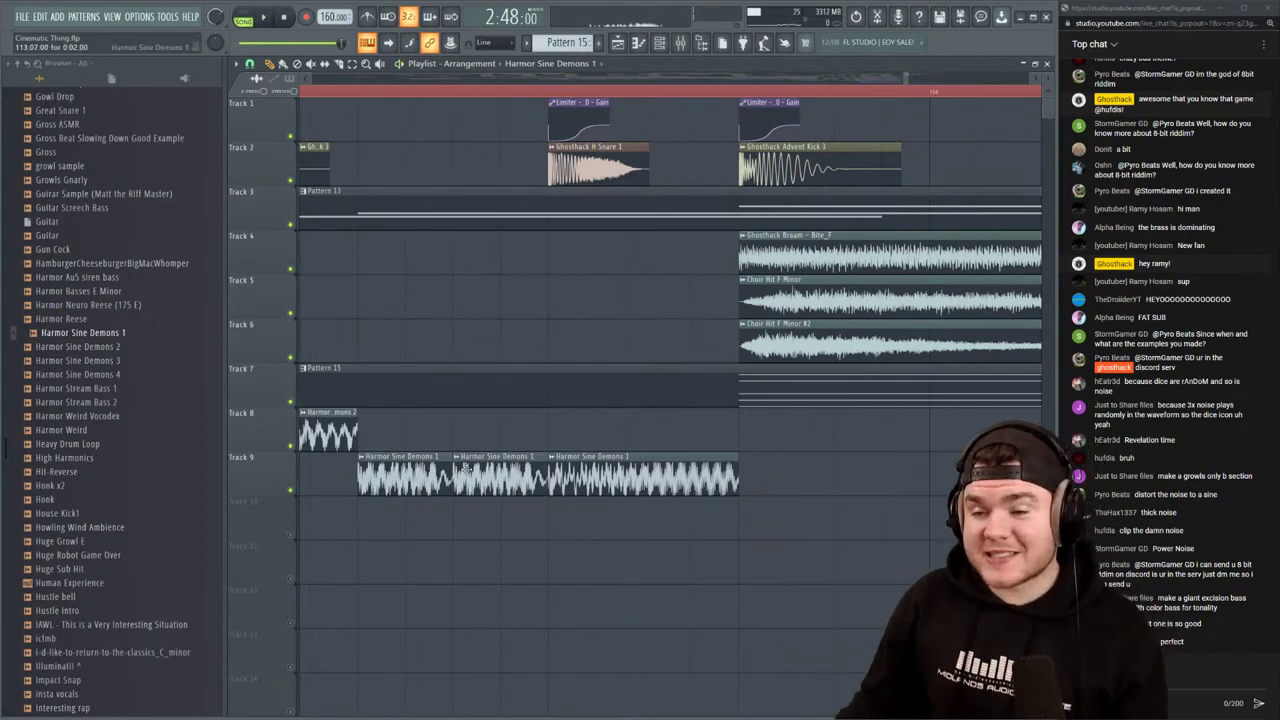
scroll(430, 93, "down", 4)
key("space")
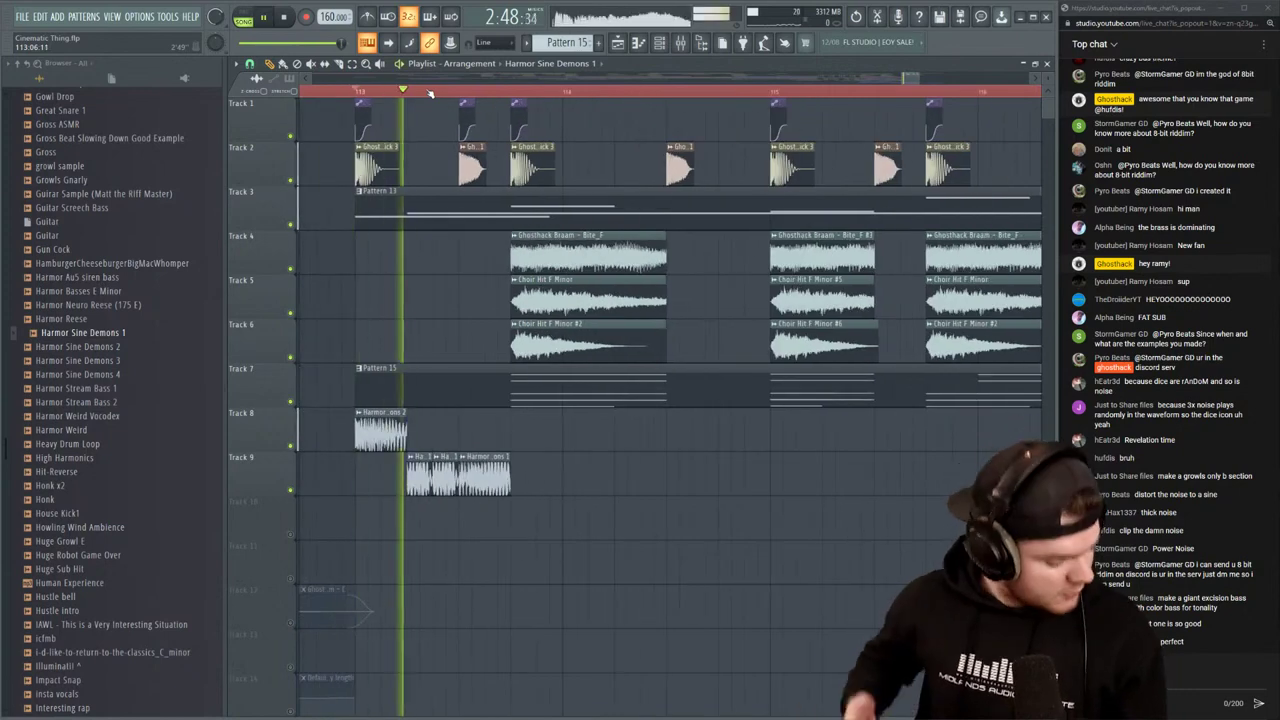
key("space")
scroll(406, 93, "up", 4)
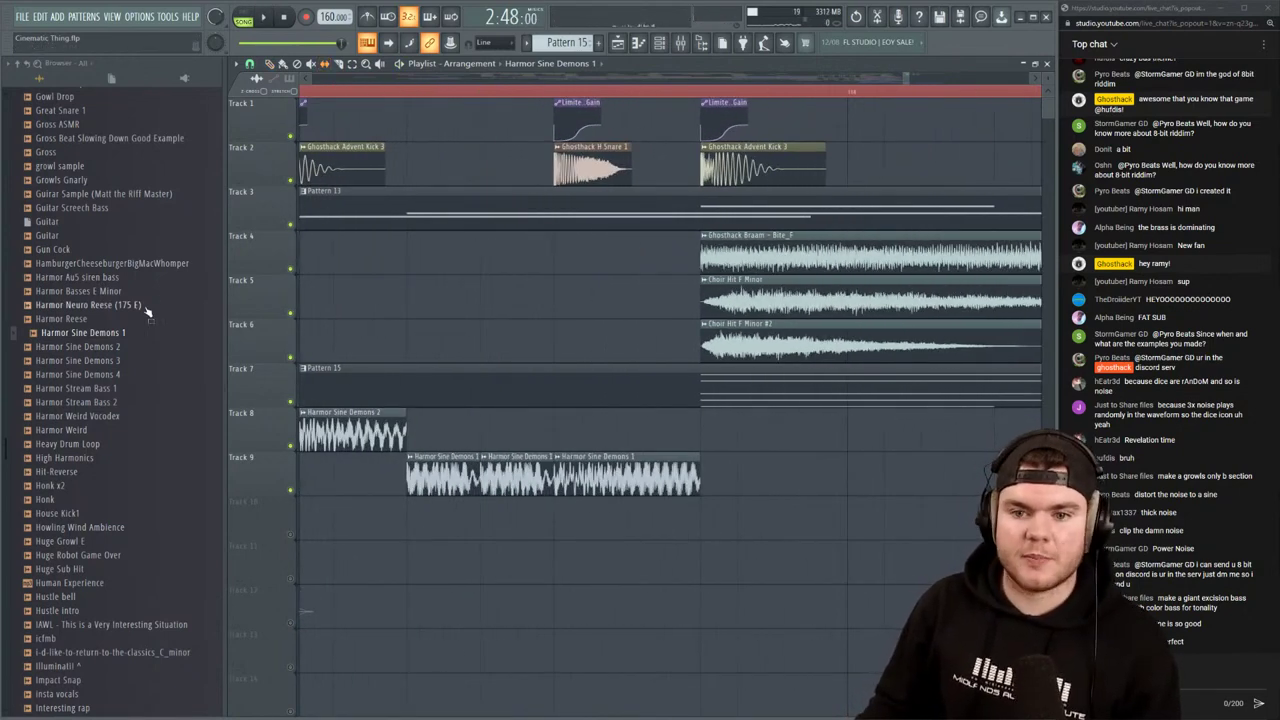
Select the two short Harmor Sine Demons 1 pieces on Track 9, slip their audio together, and audition the growl phrase
left_click_drag(493, 508, 440, 474)
key("space")
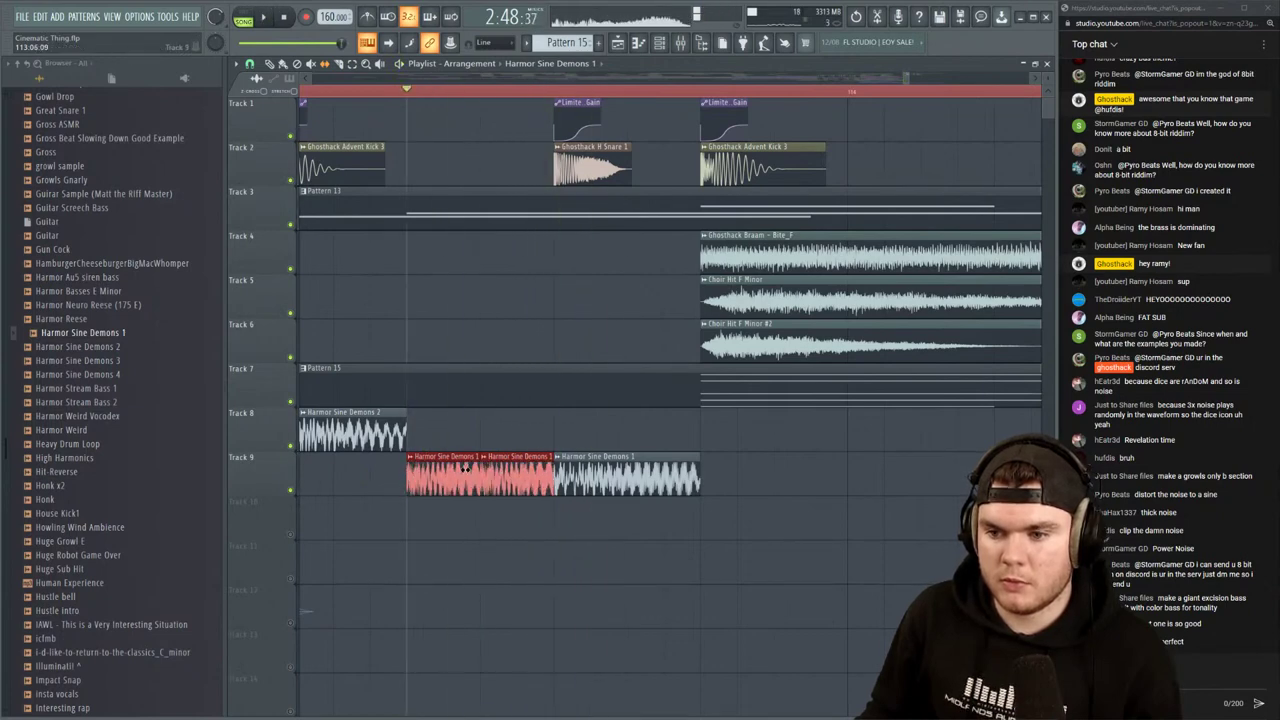
key("space")
scroll(495, 93, "down", 1)
key("space")
key("space")
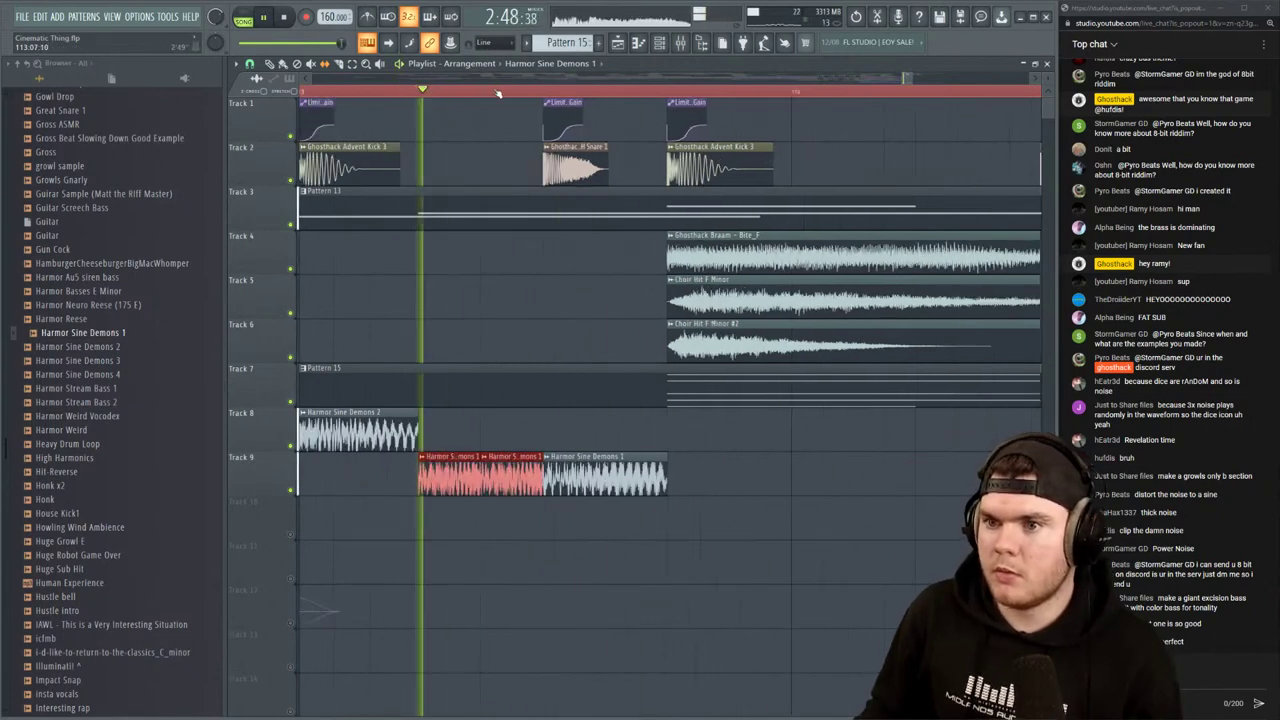
scroll(497, 93, "down", 5)
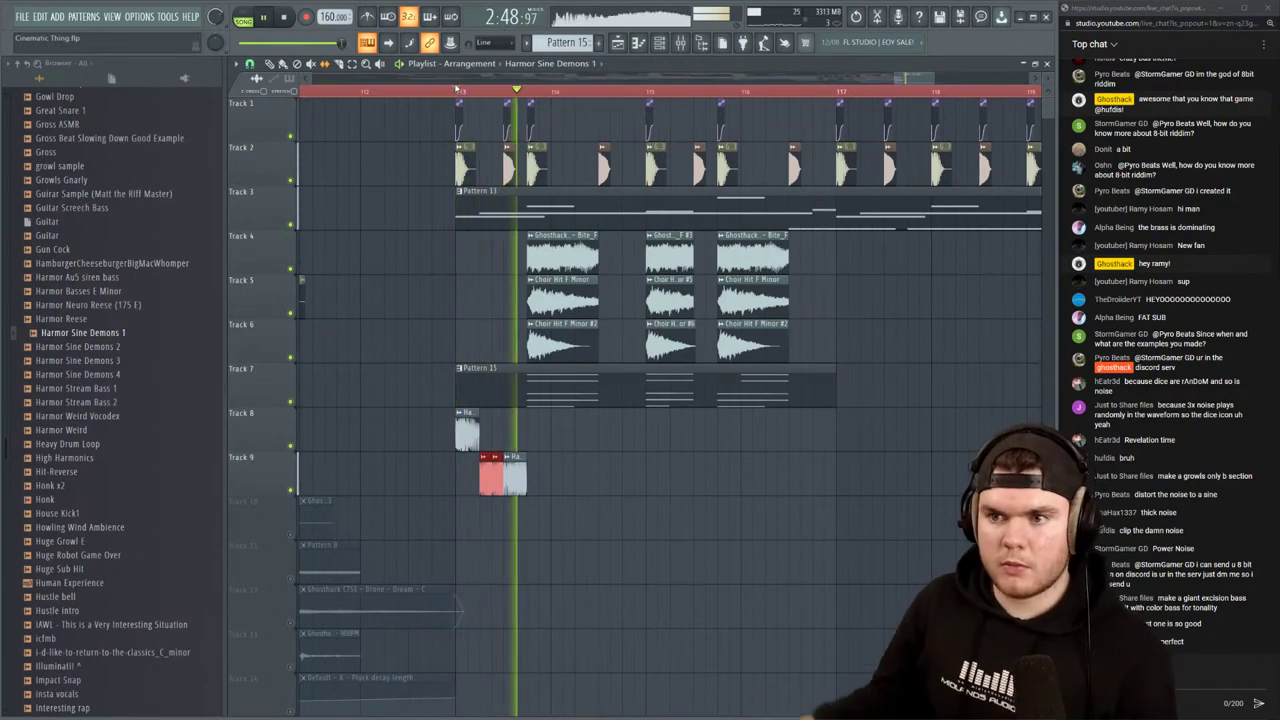
key("space")
Route the Harmor Sine Demons 2 and Harmor Sine Demons 1 channels together to the empty mixer track Insert 43
left_click(680, 43)
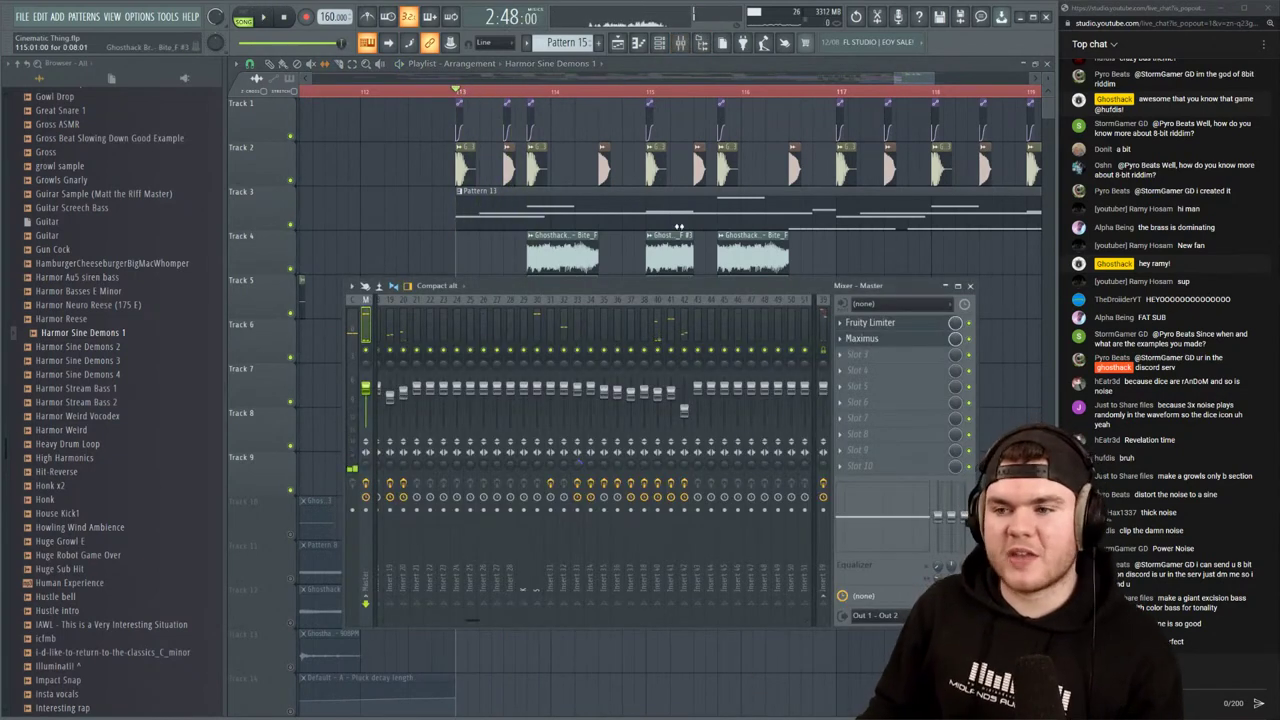
left_click(698, 330)
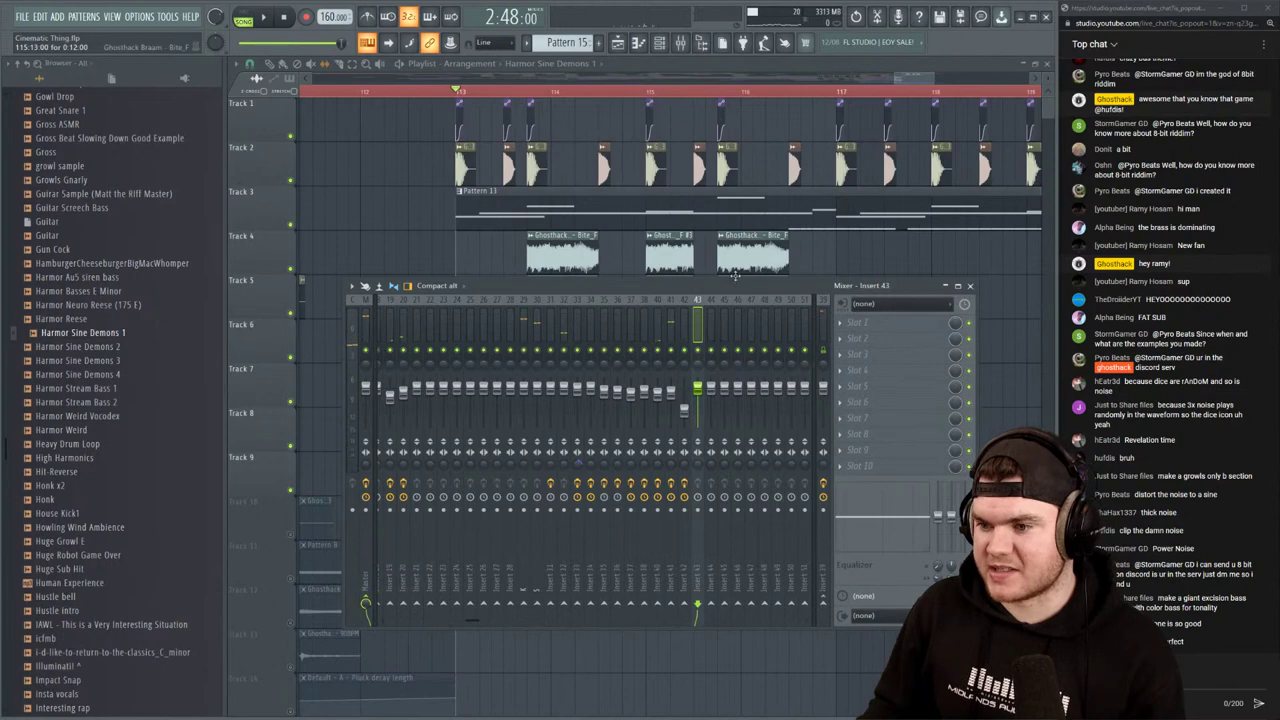
left_click(680, 43)
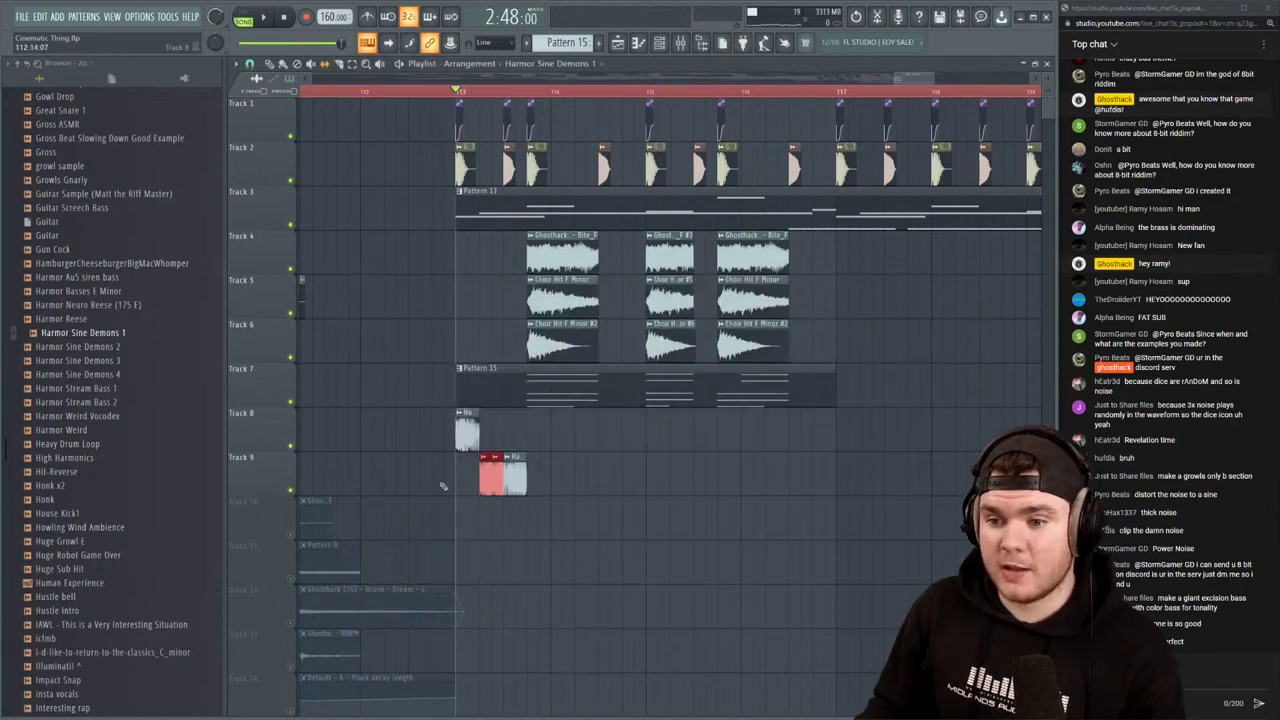
double_click(470, 438)
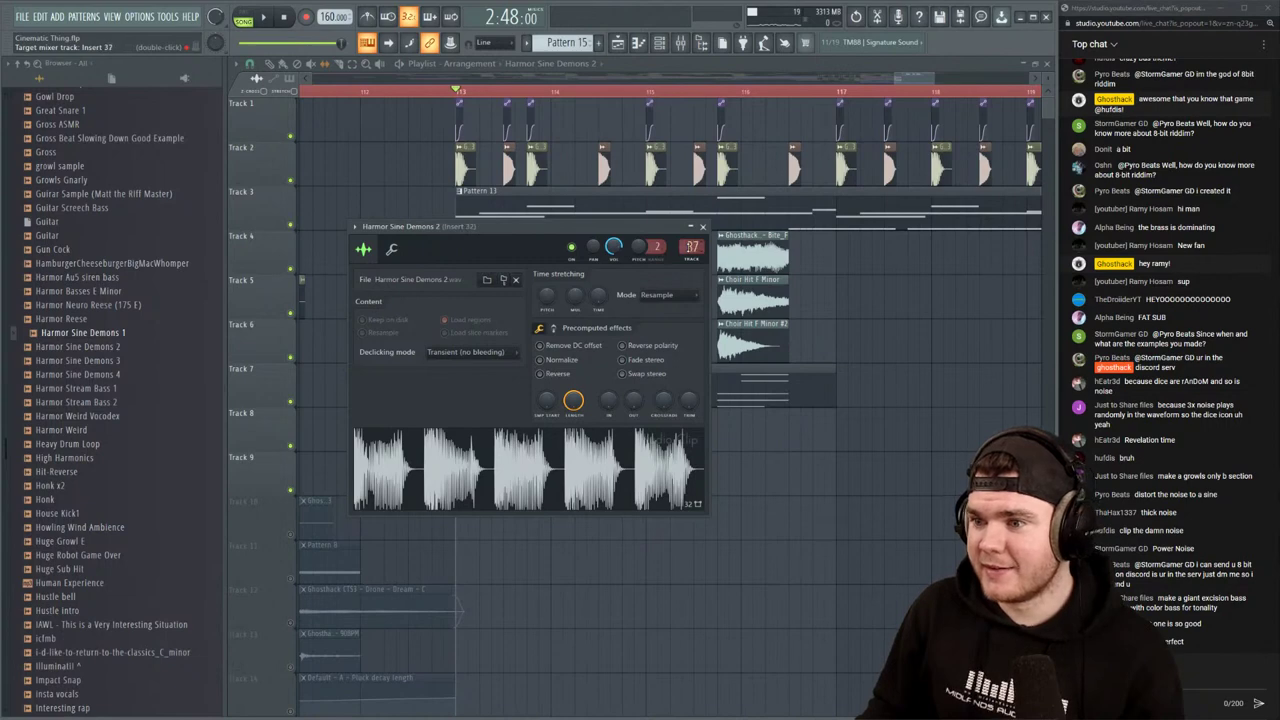
left_click(681, 43)
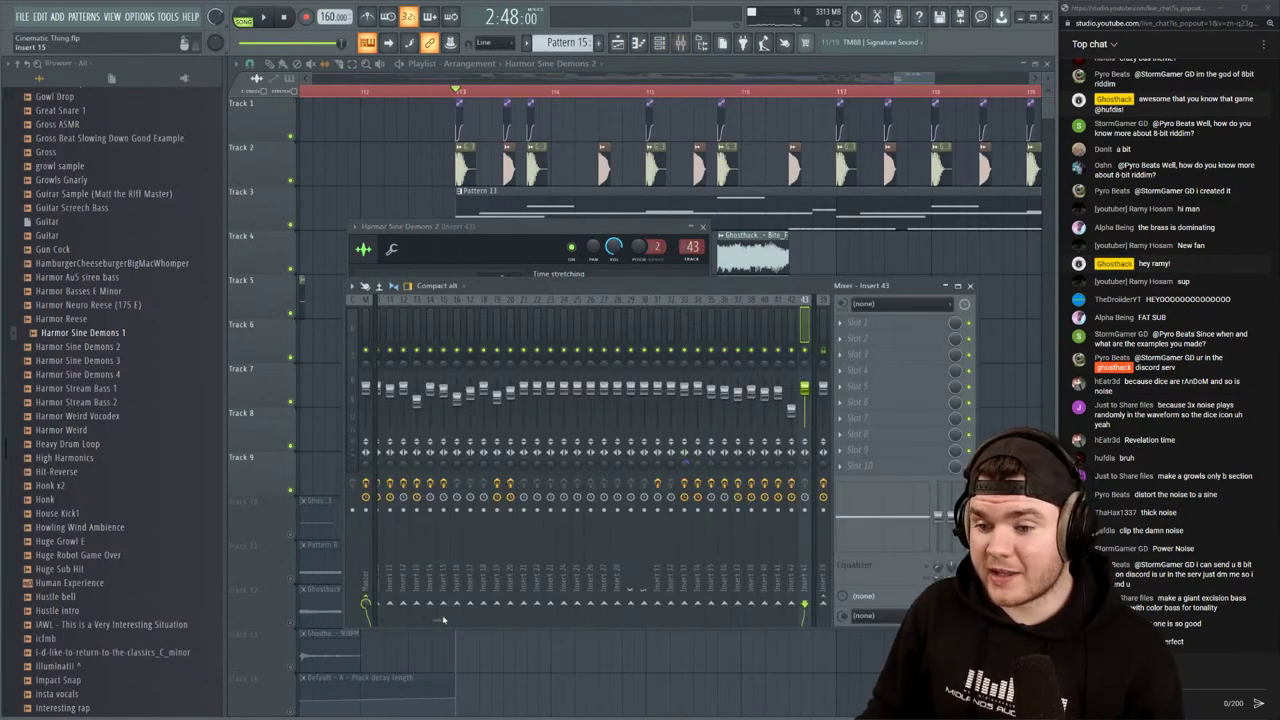
left_click_drag(443, 620, 484, 621)
left_click(705, 67)
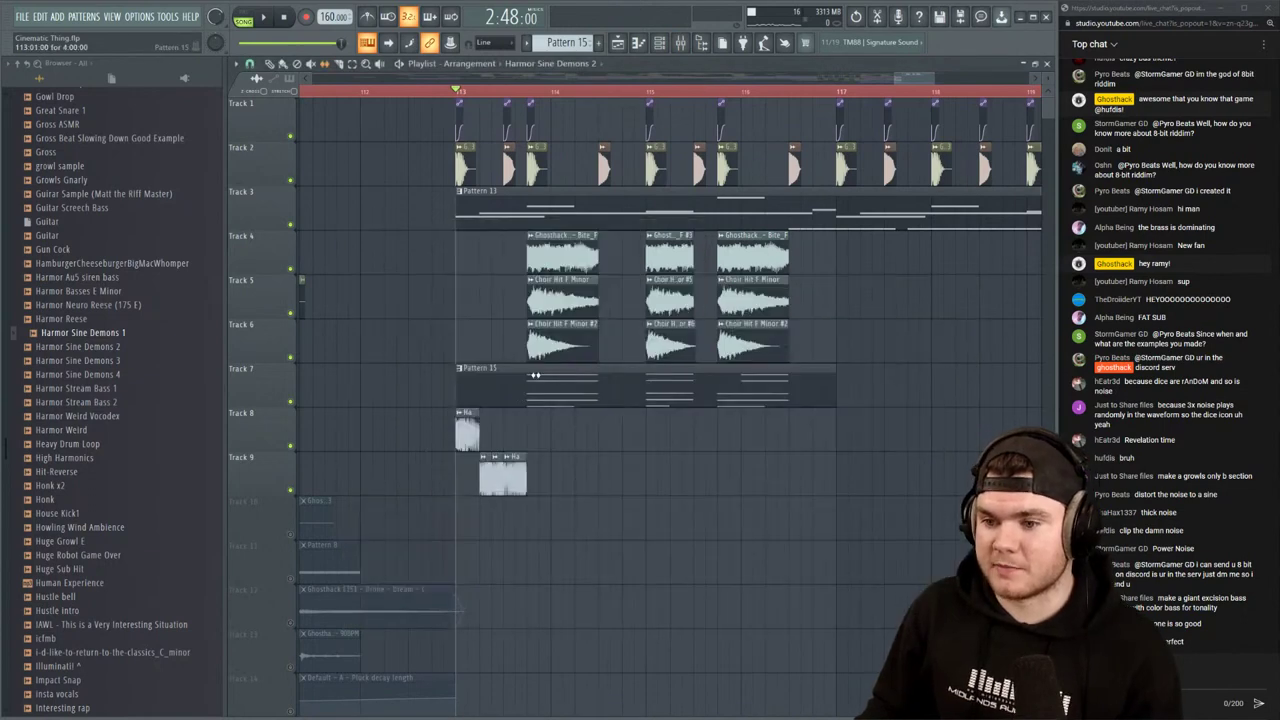
double_click(498, 463)
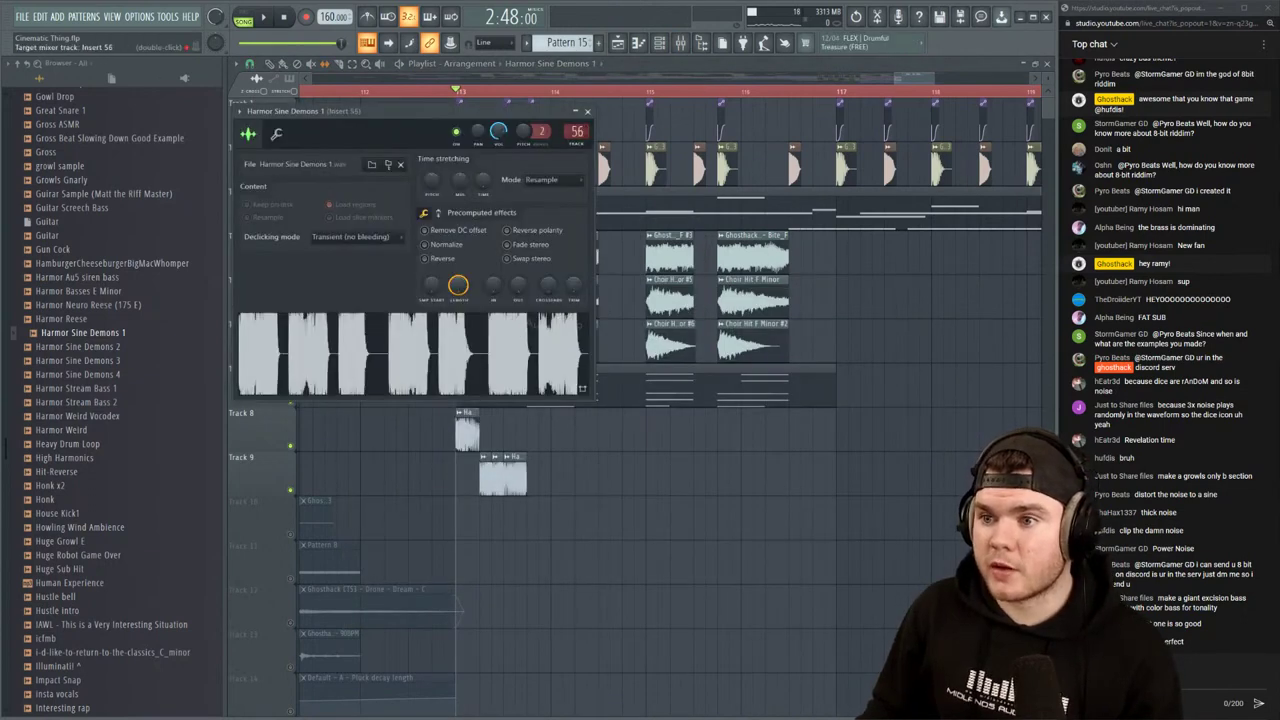
left_click(587, 111)
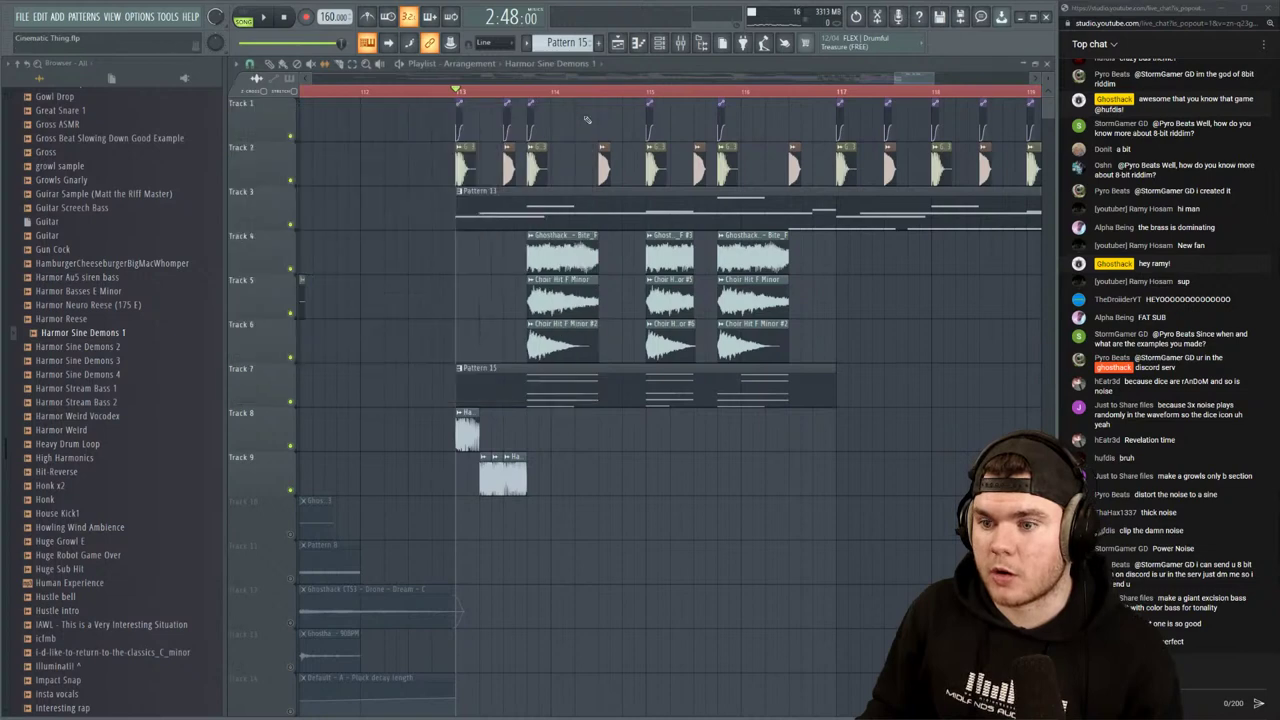
Solo Tracks 8 and 9 and audition the growl phrase on its own from bar 113
right_click(290, 446)
key("space")
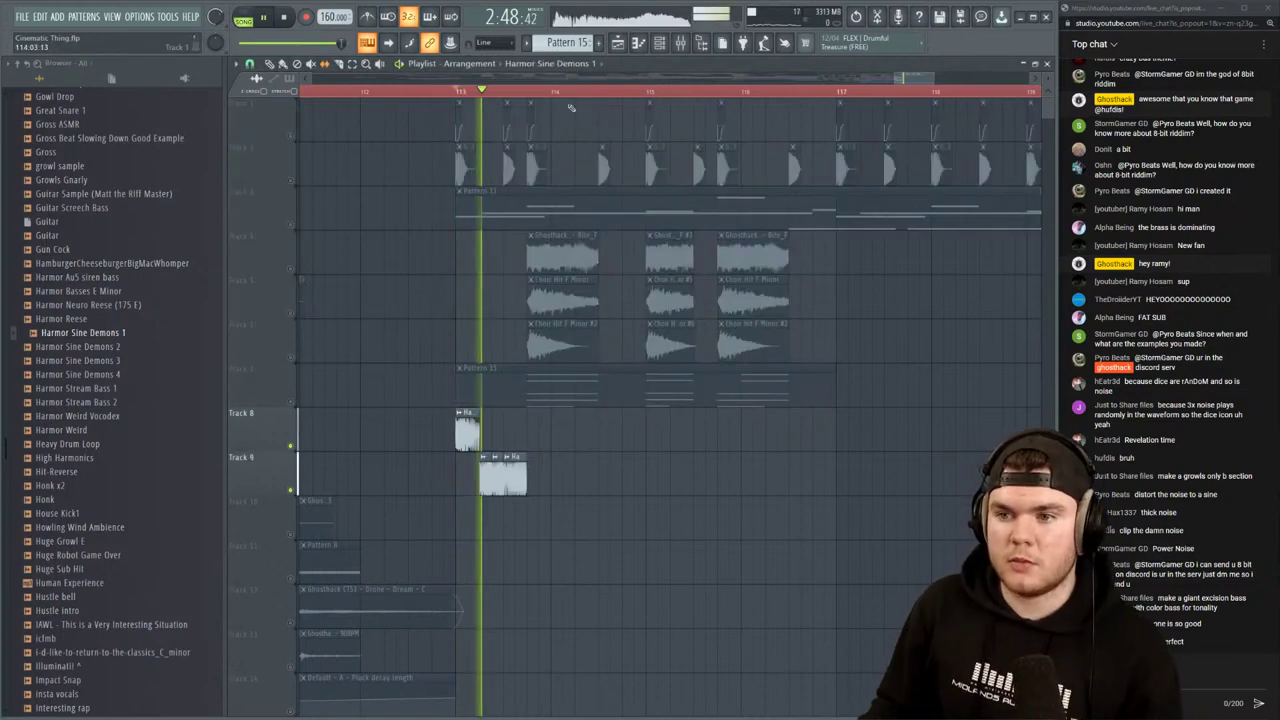
key("space")
key("space")
scroll(510, 90, "up", 4)
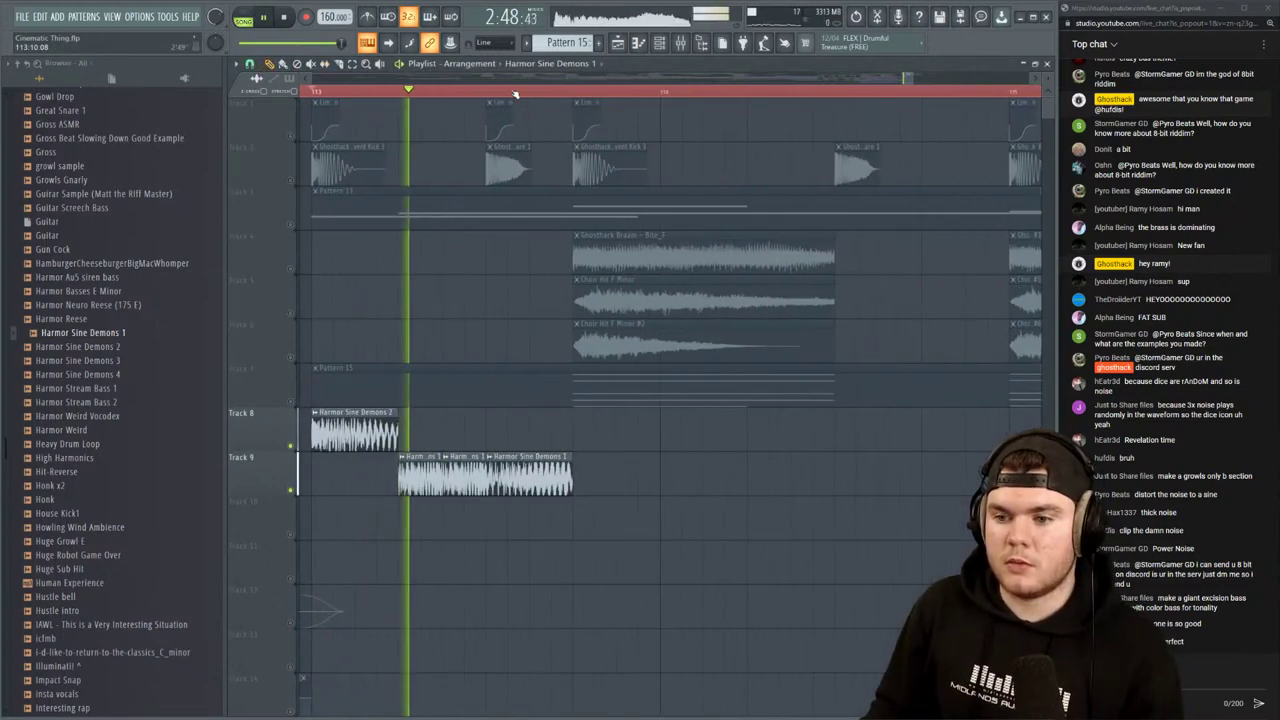
Move the three Harmor Sine Demons 1 pieces from Track 9 up to Track 8, directly after Harmor Sine Demons 2
left_click_drag(624, 480, 417, 438)
key("space")
key("space")
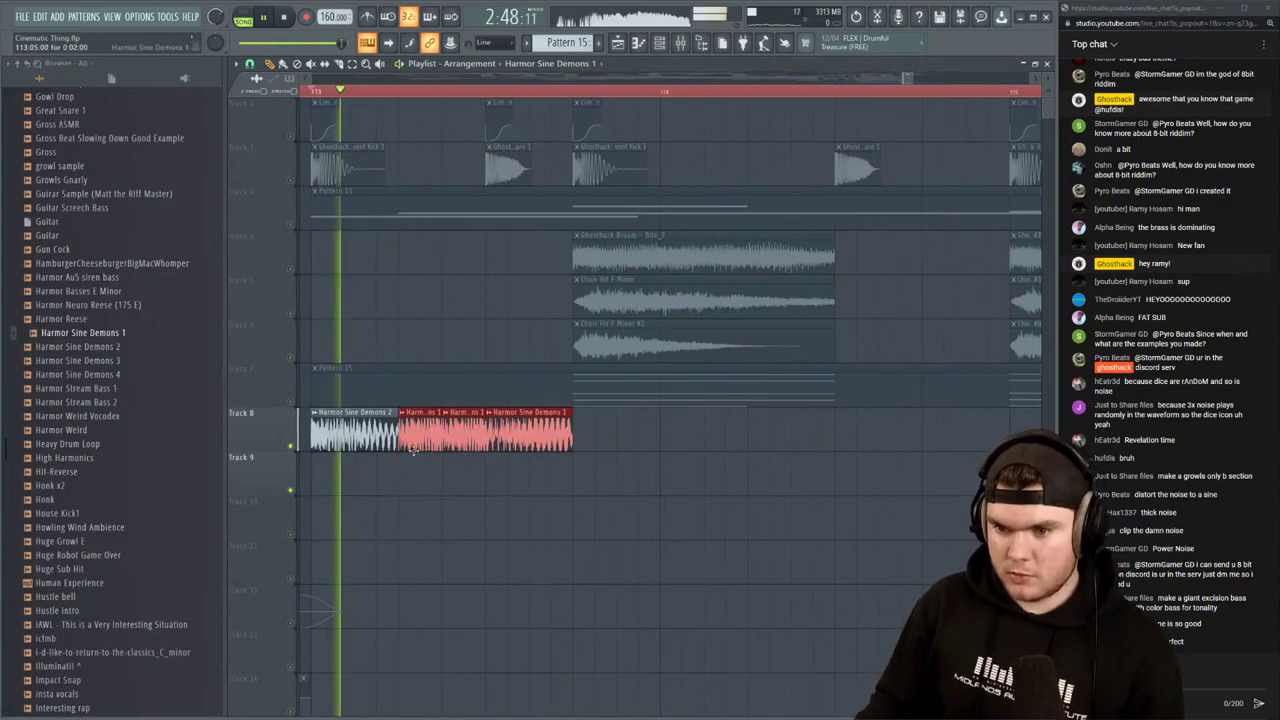
Select the first two Harmor Sine Demons 1 pieces on Track 8 and trim both to a length of 0:01:19, leaving small gaps
left_click_drag(461, 475, 440, 436)
key("space")
scroll(436, 97, "up", 1)
scroll(436, 97, "up", 2)
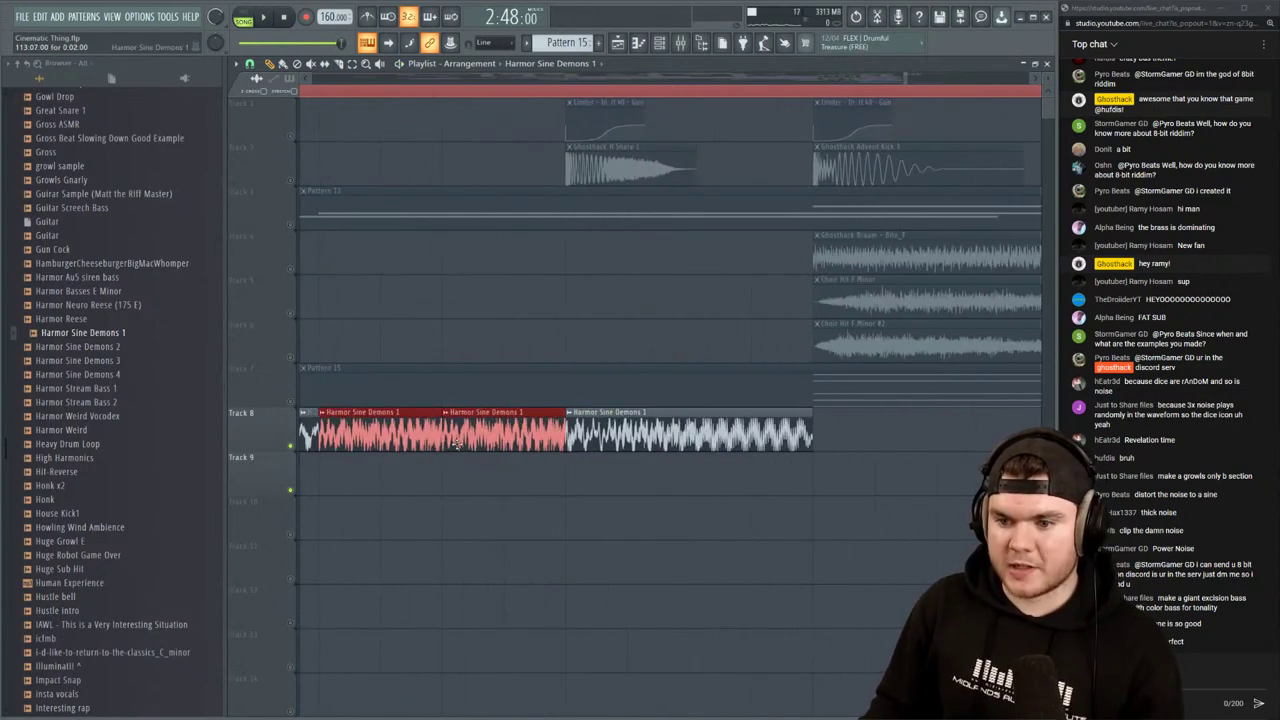
key("space")
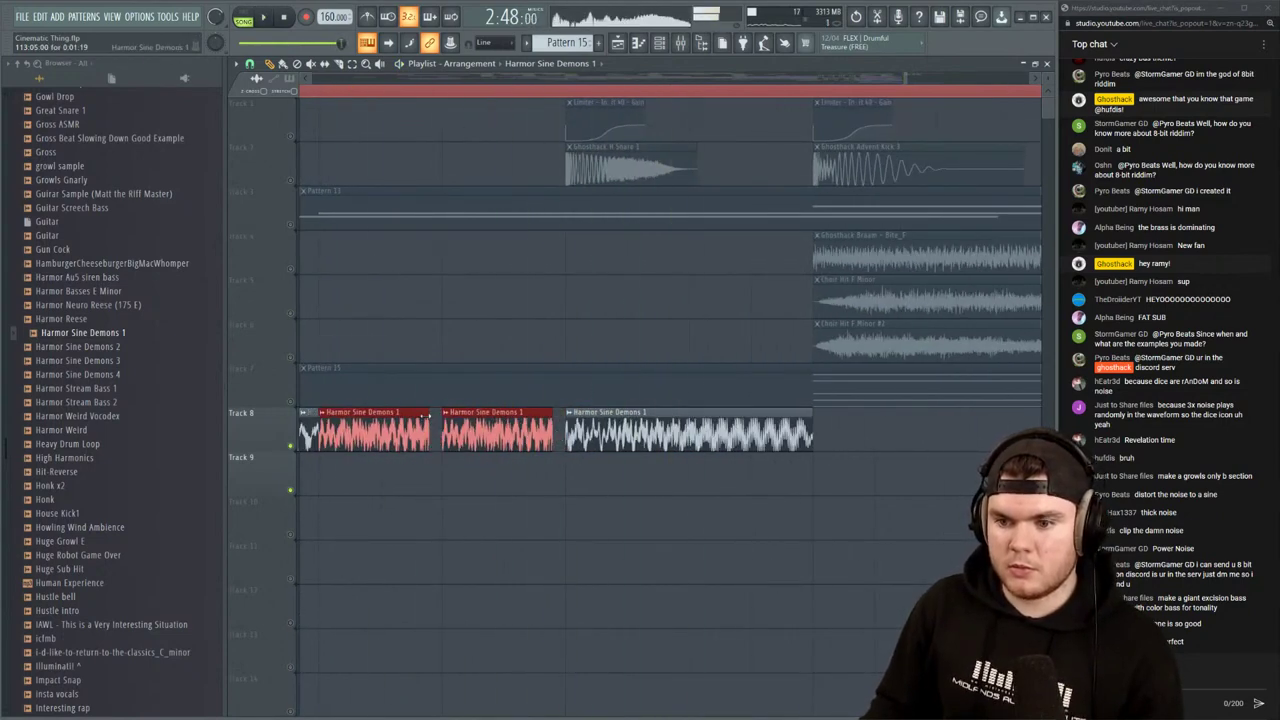
key("space")
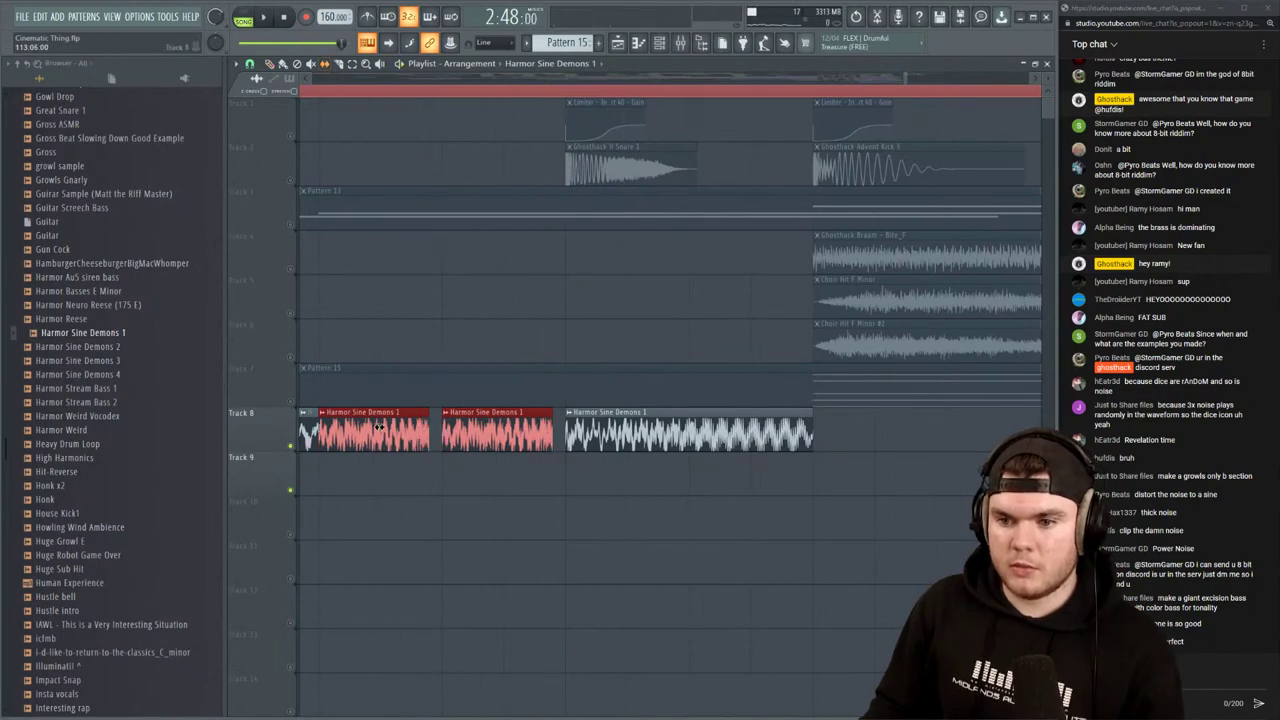
Slip the audio inside the two trimmed Harmor Sine Demons 1 pieces slightly and replay the soloed phrase from bar 113
key("space")
left_click_drag(388, 426, 394, 426)
key("space")
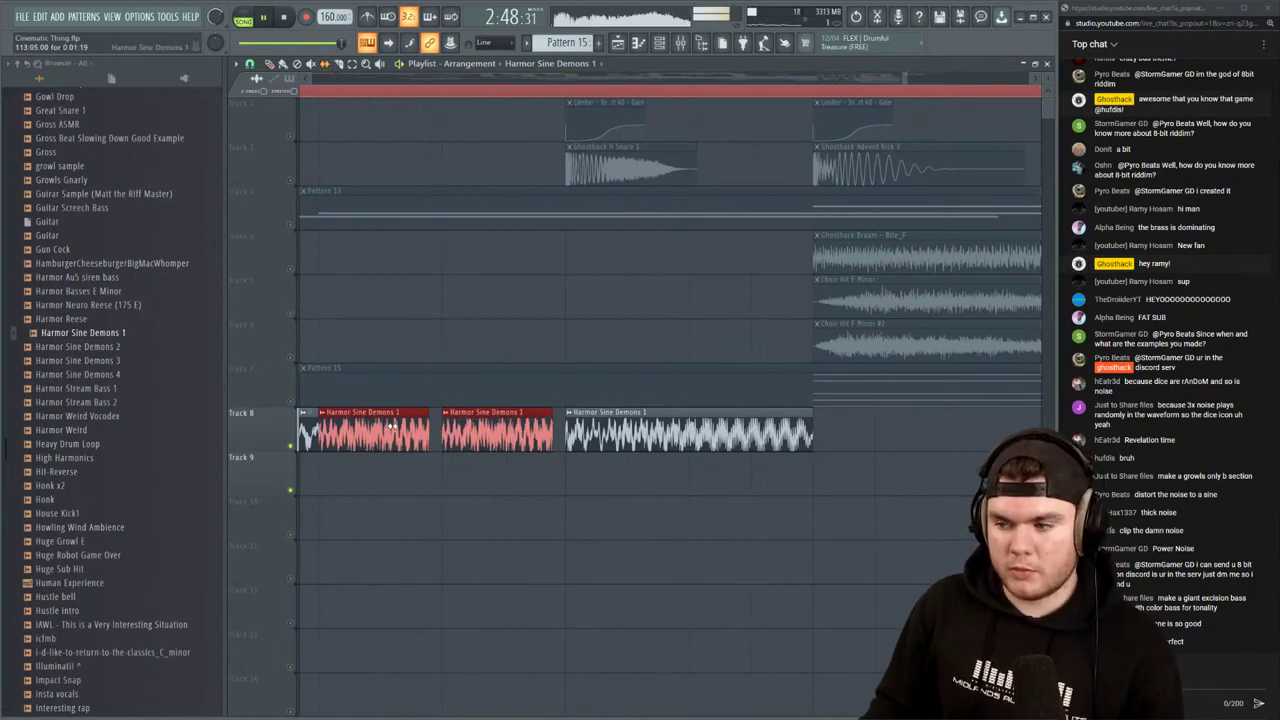
scroll(464, 90, "down", 5)
key("space")
key("space")
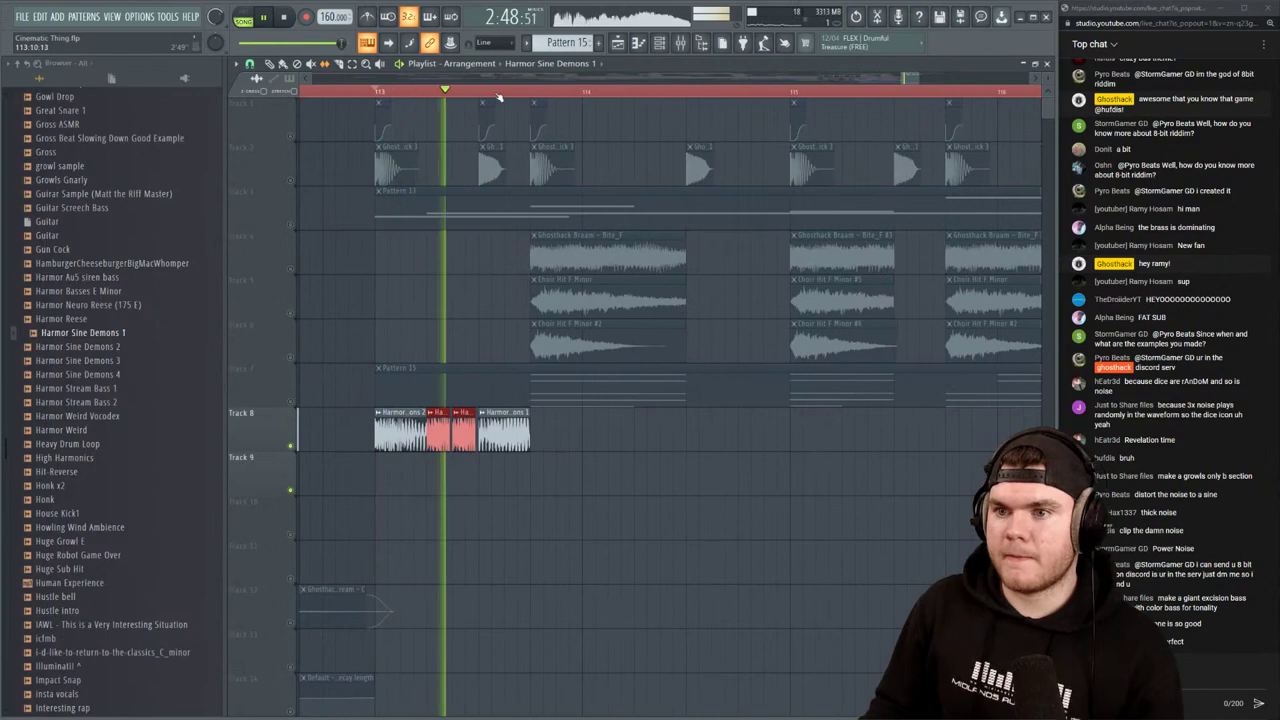
Add Fruity Parametric EQ 2 to Insert 43's first effect slot and load a preset with a high-pass first band
key("F9")
left_click(890, 322)
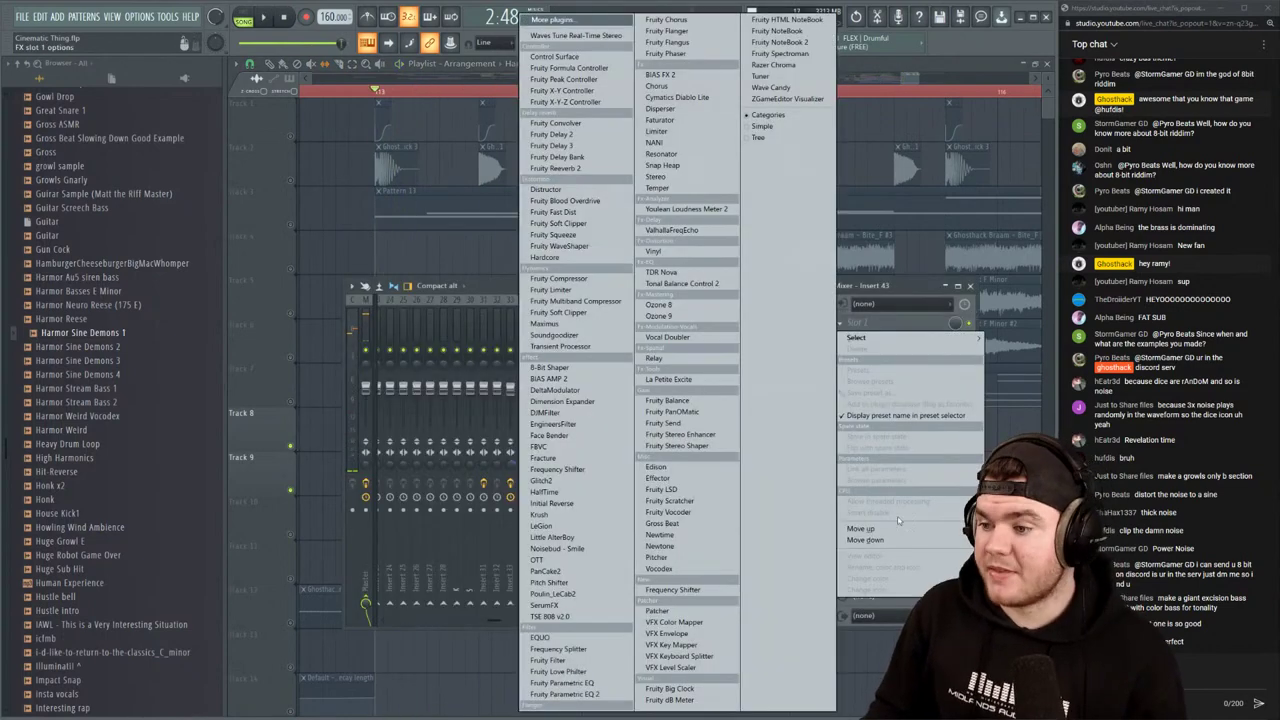
left_click(560, 694)
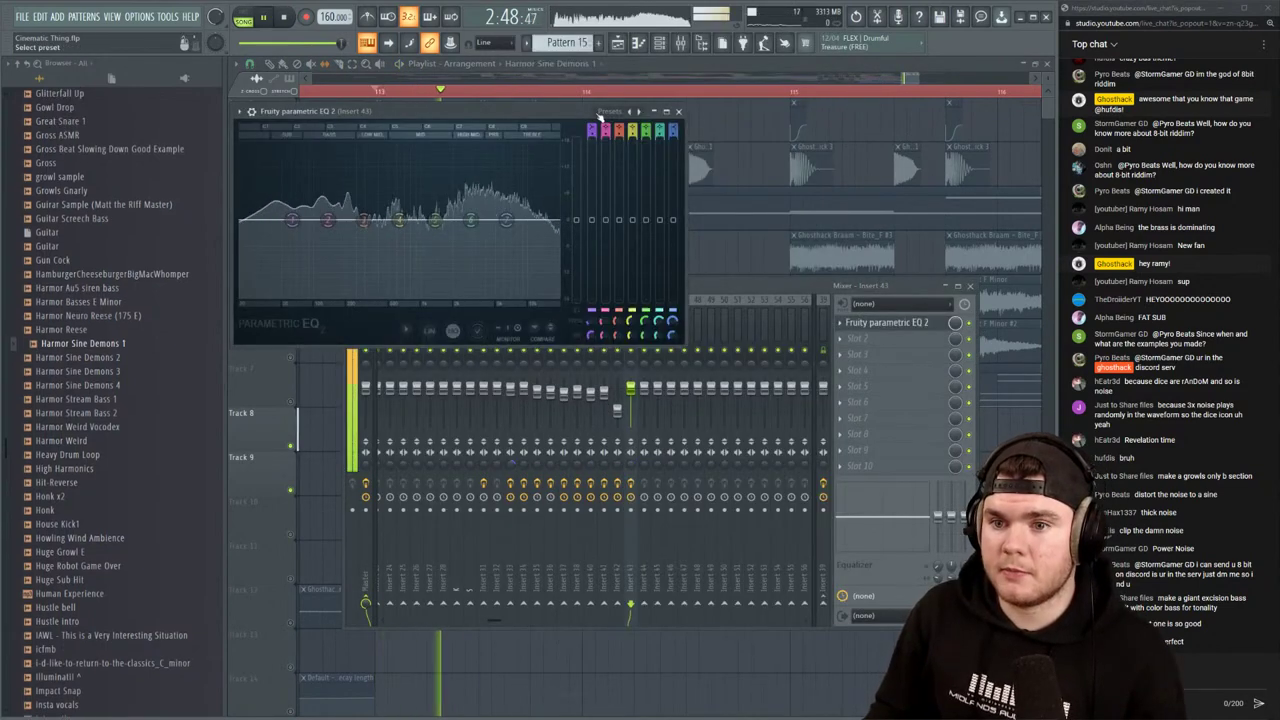
left_click(609, 118)
left_click(639, 218)
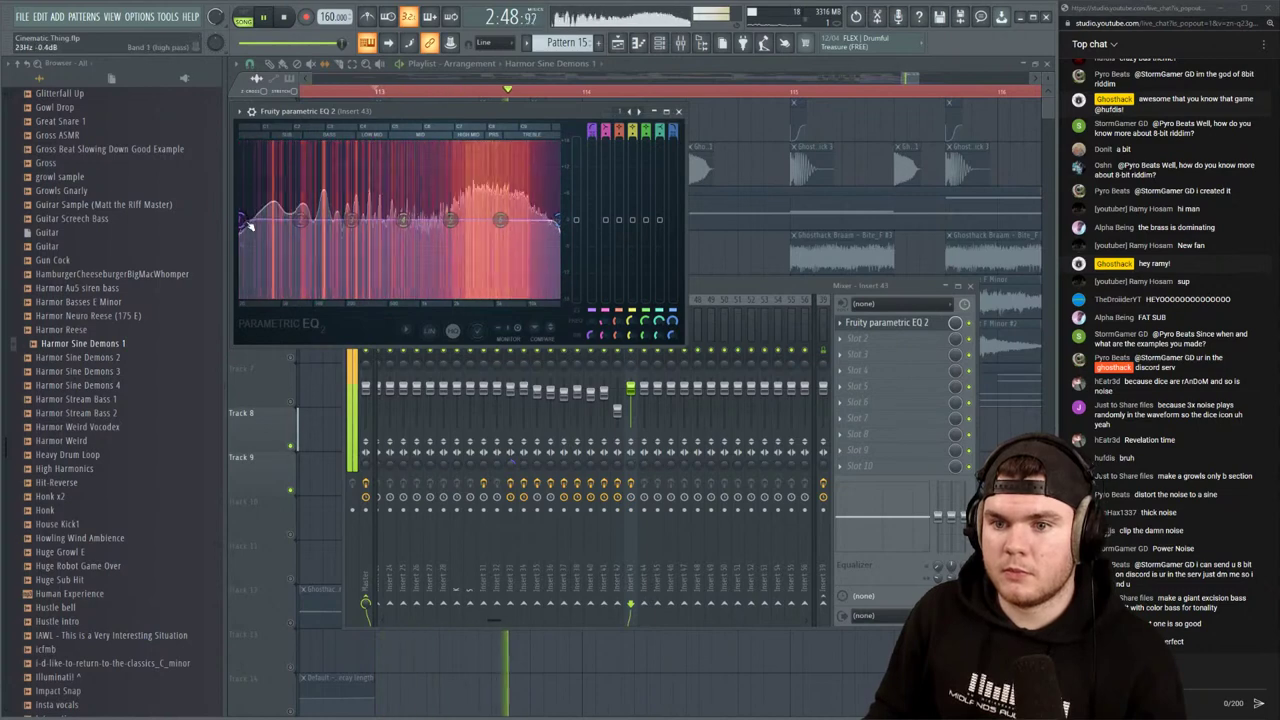
Raise the EQ's band 1 high-pass on Insert 43 to 96 Hz while the growls play
left_click_drag(297, 219, 308, 219)
key("space")
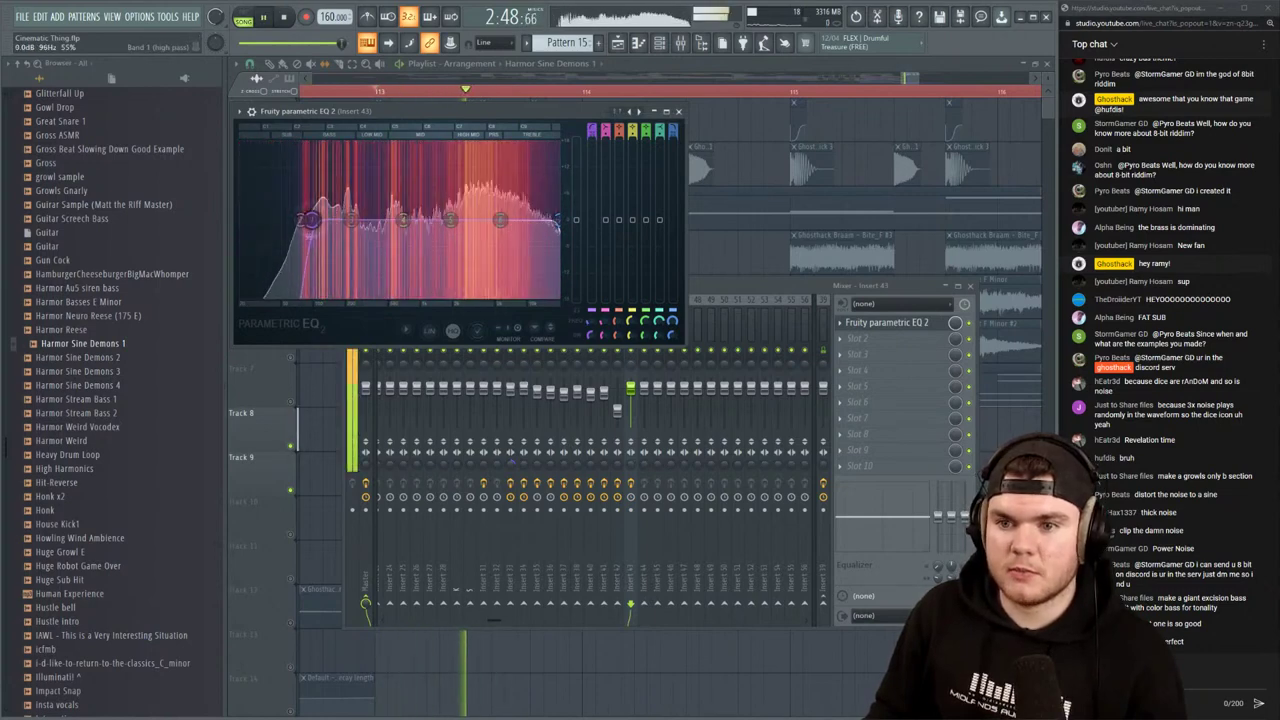
key("space")
key("space")
key("space")
Shape the EQ's treble on Insert 43 with a slight dip on band 5 and a slight boost on band 6
left_click_drag(451, 220, 490, 227)
key("space")
key("space")
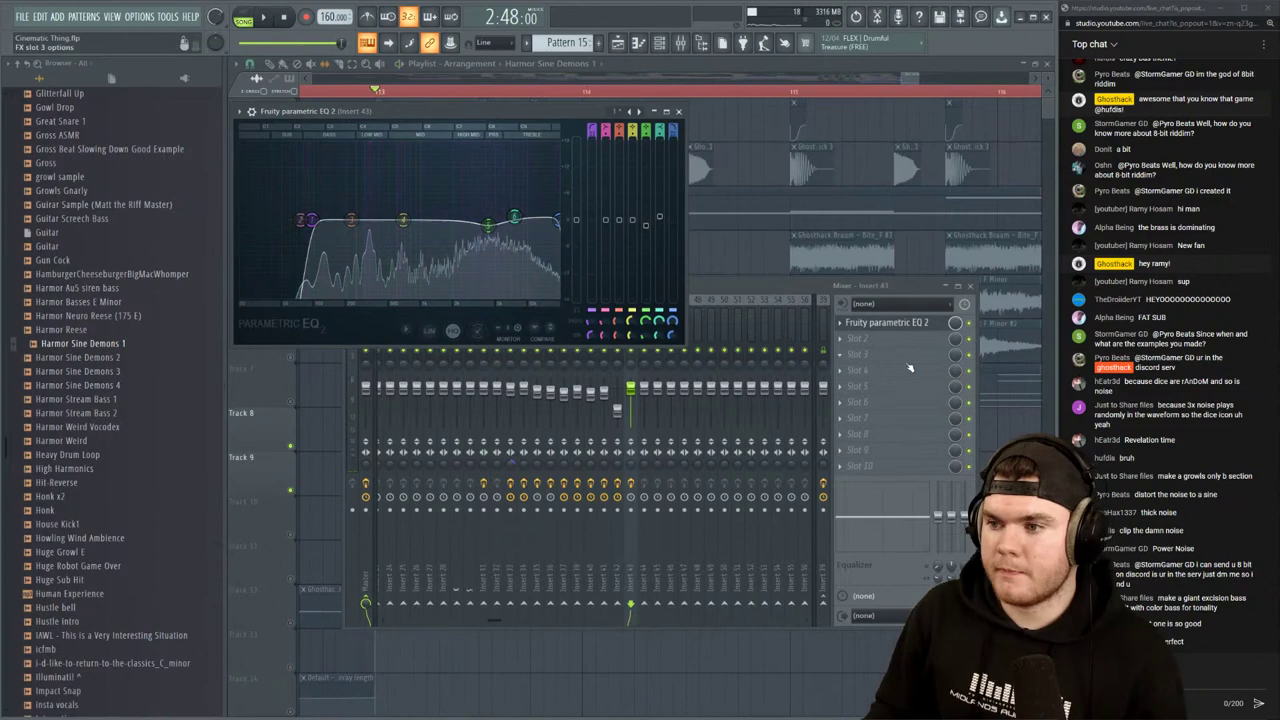
Lower Insert 43's volume to about 87% and route the insert only to the separately docked mixer track
left_click(879, 330)
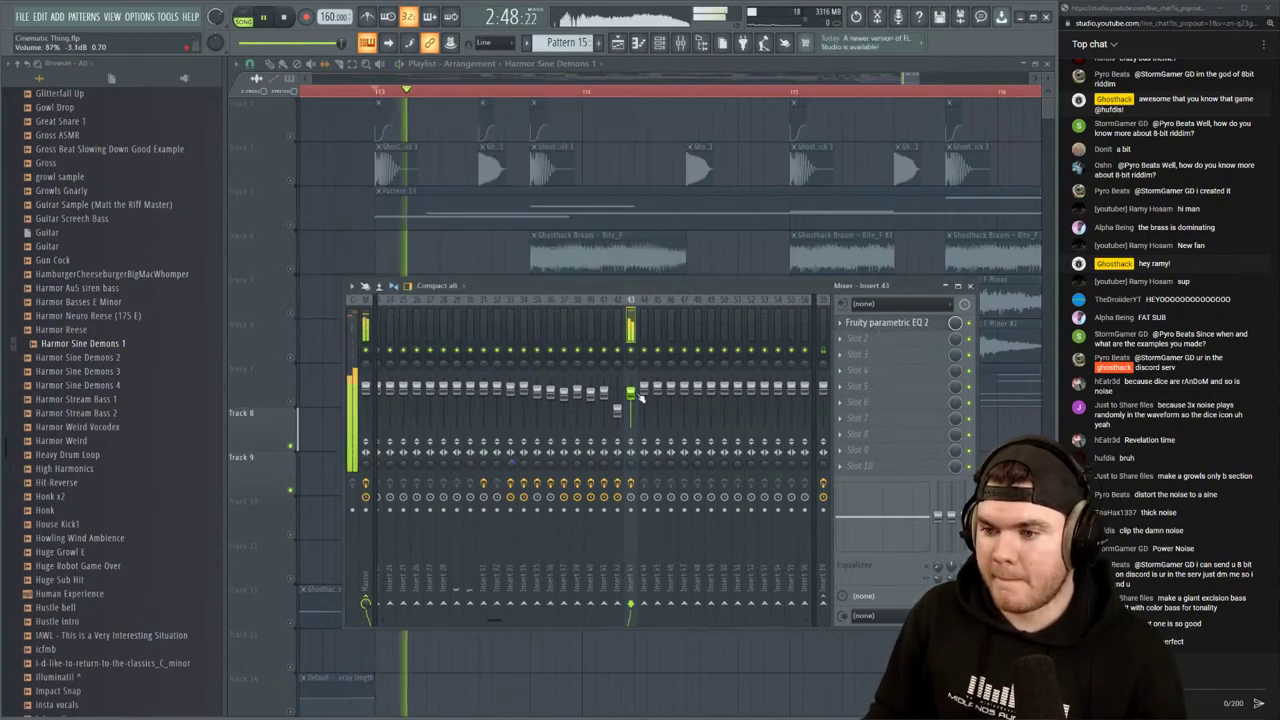
right_click(822, 604)
left_click(640, 333)
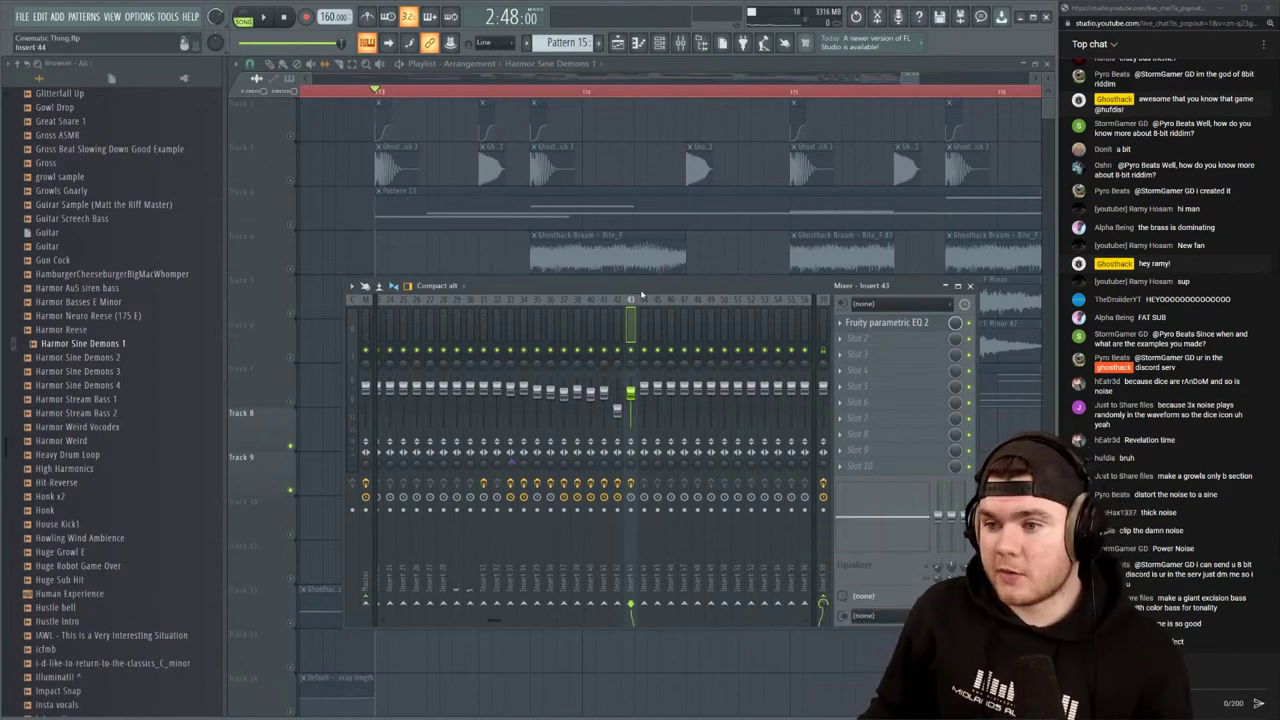
key("space")
key("space")
Cut EQ band 3 on Insert 43 by 4.3 dB at 122 Hz and set the insert's volume to about 89%
left_click(880, 322)
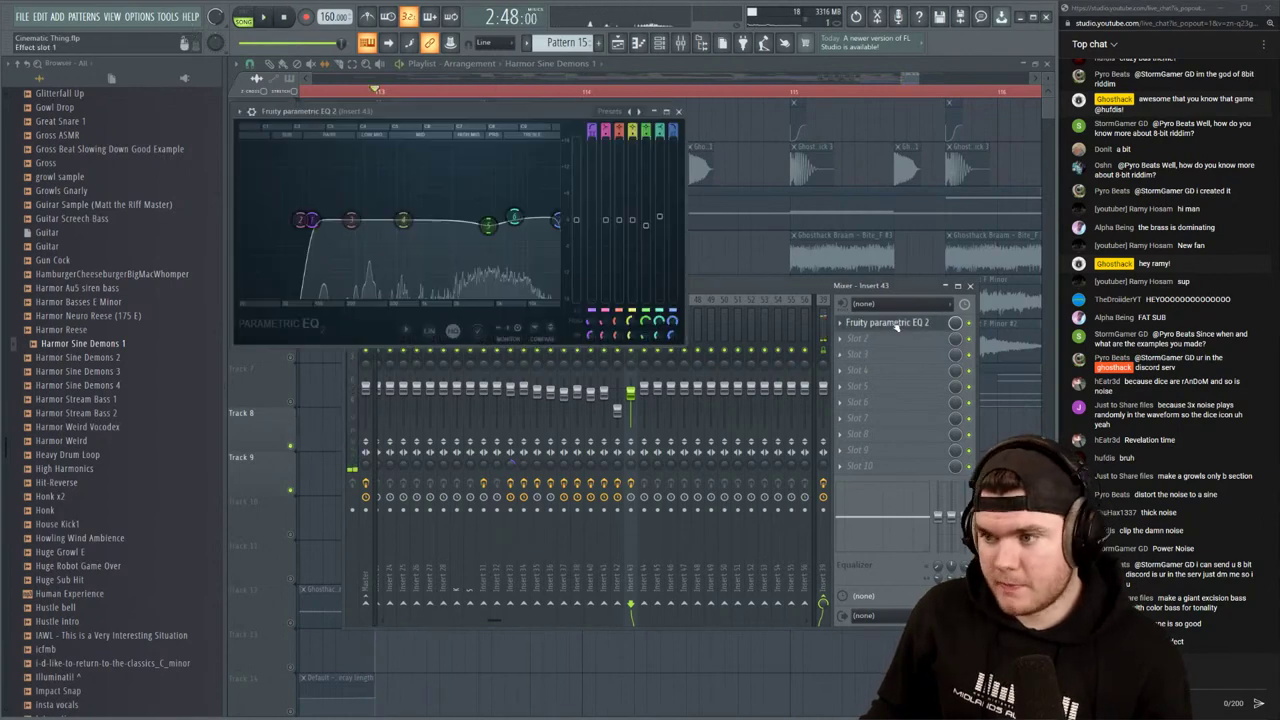
key("space")
left_click_drag(350, 220, 322, 180)
key("space")
key("space")
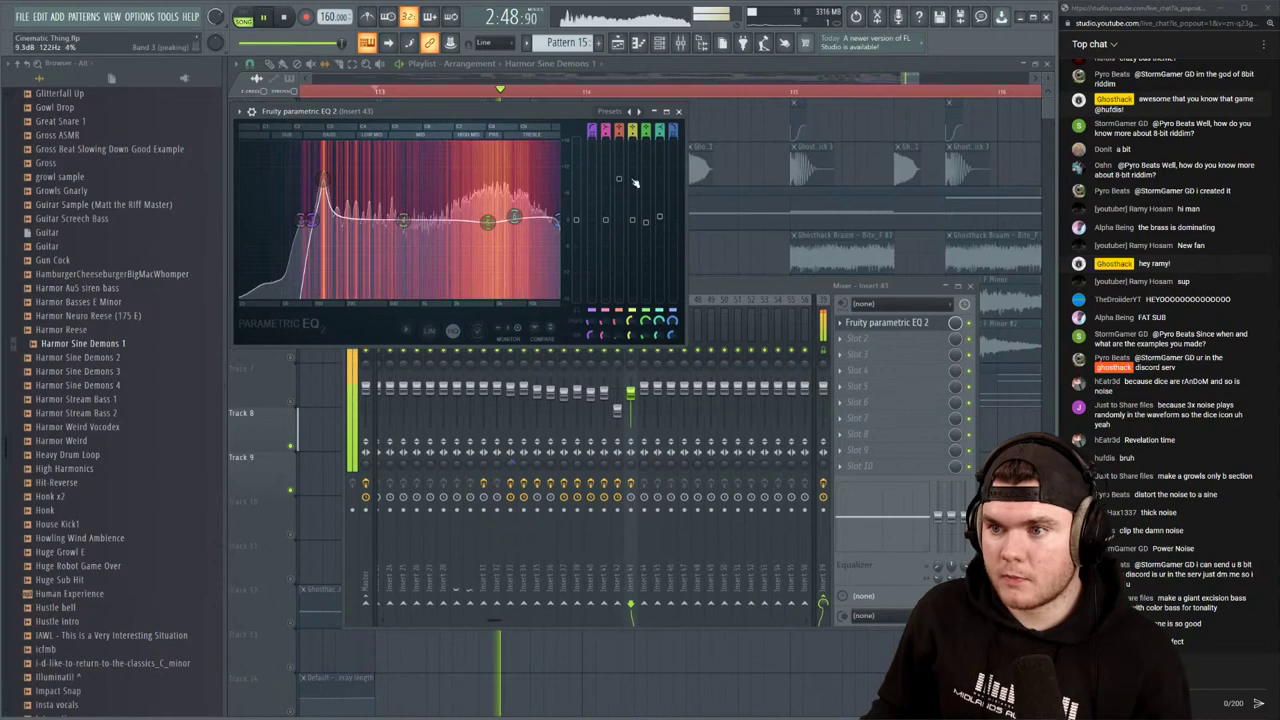
left_click_drag(619, 180, 608, 240)
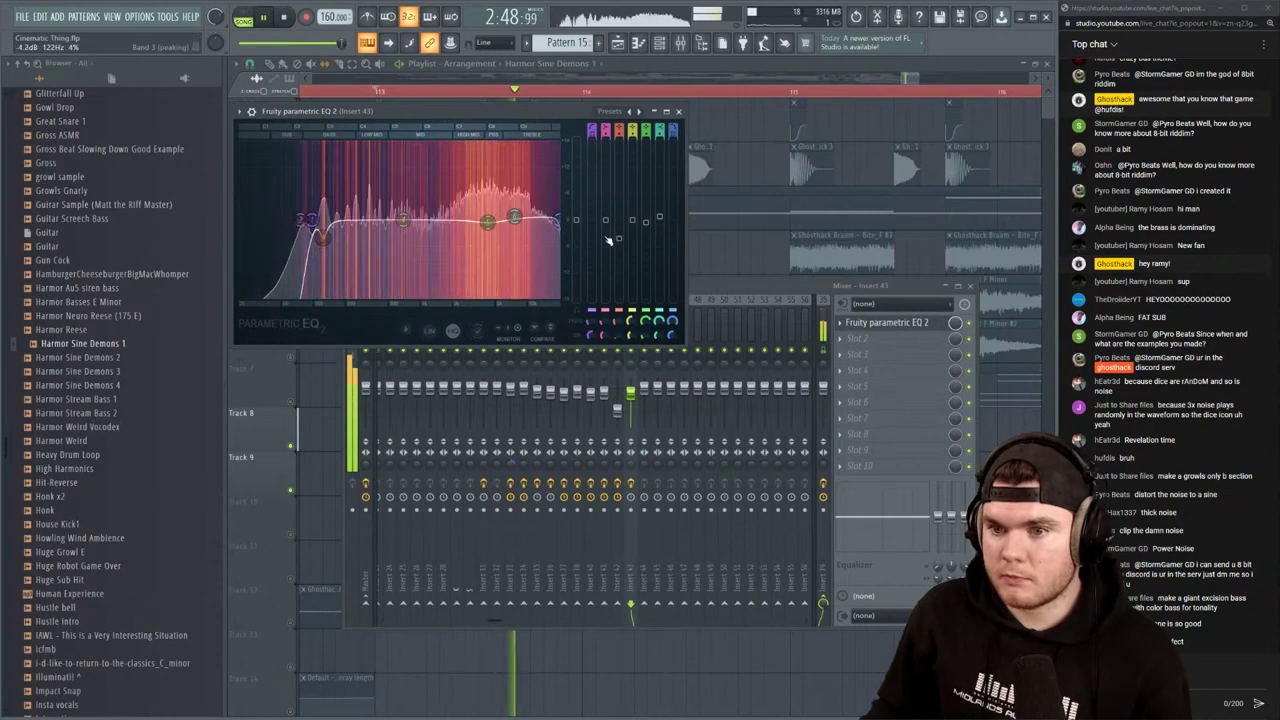
left_click(880, 322)
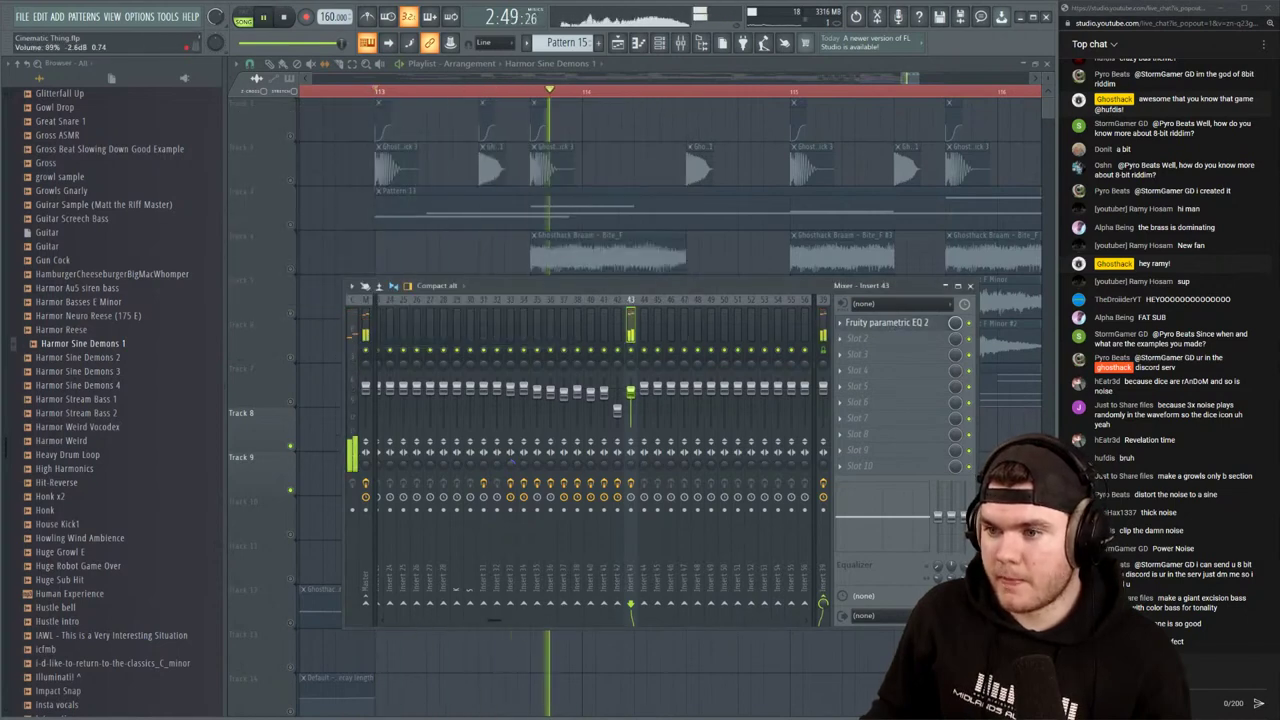
key("F9")
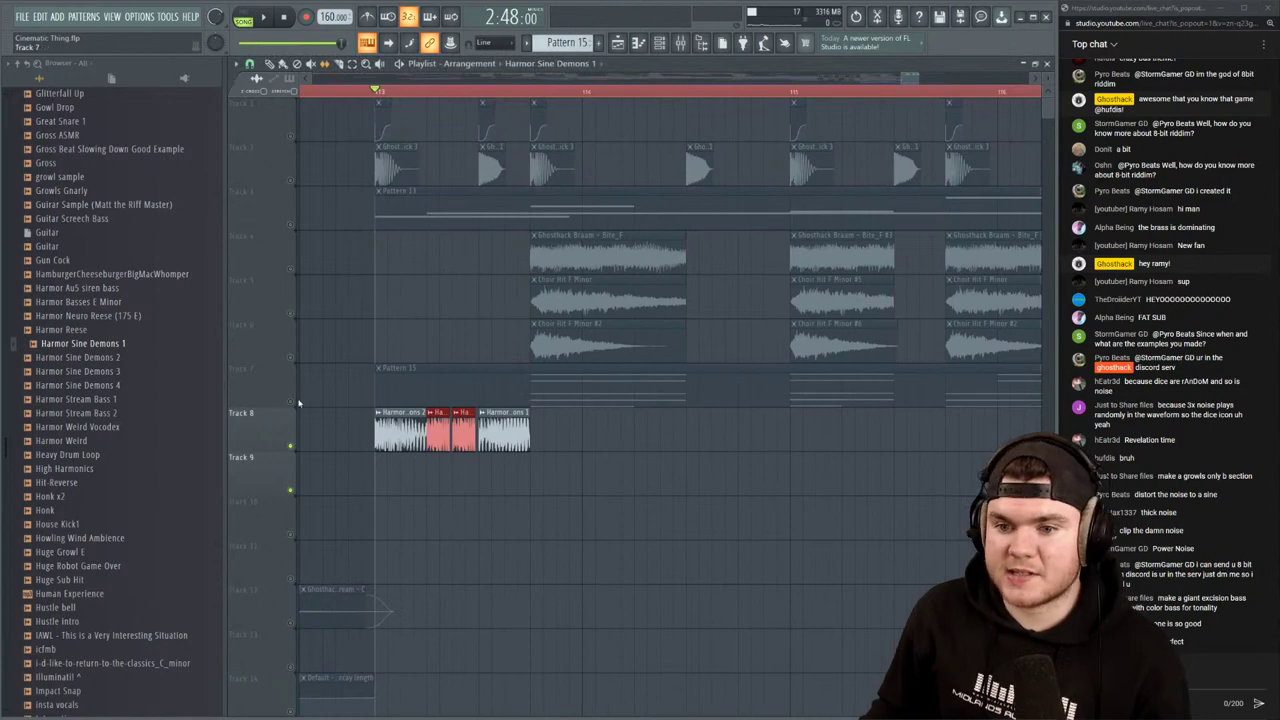
Unmute Track 7 and open its Pattern 15 in the channel rack
left_click(291, 402)
double_click(452, 390)
left_click(1024, 157)
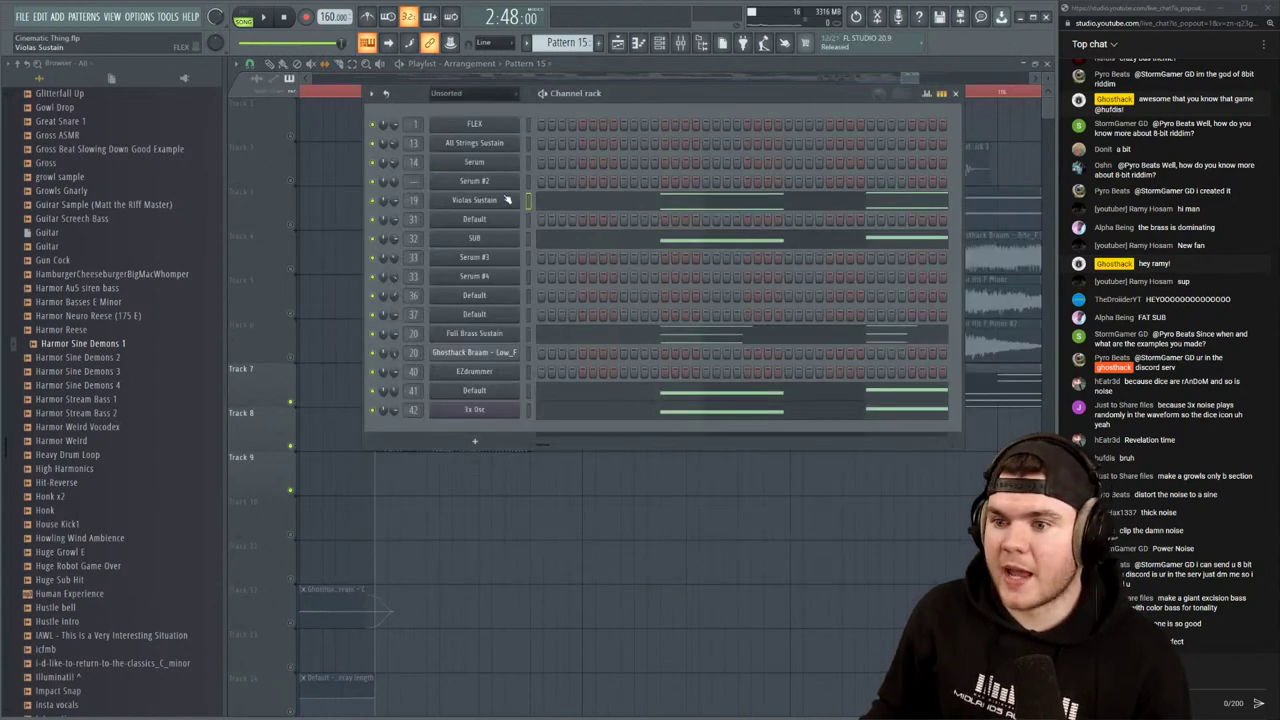
Inspect the notes of the Default channel on mixer track 41 in the maximized piano roll
left_click(561, 391)
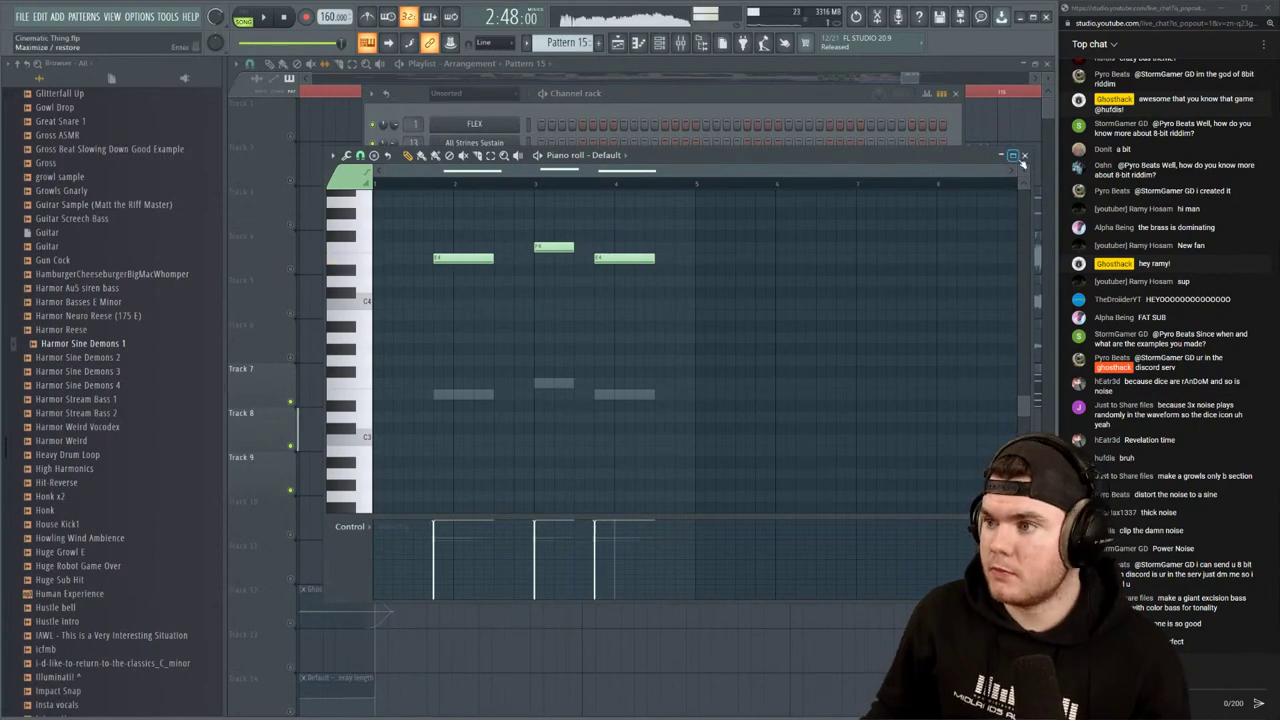
left_click(1019, 158)
left_click(1046, 64)
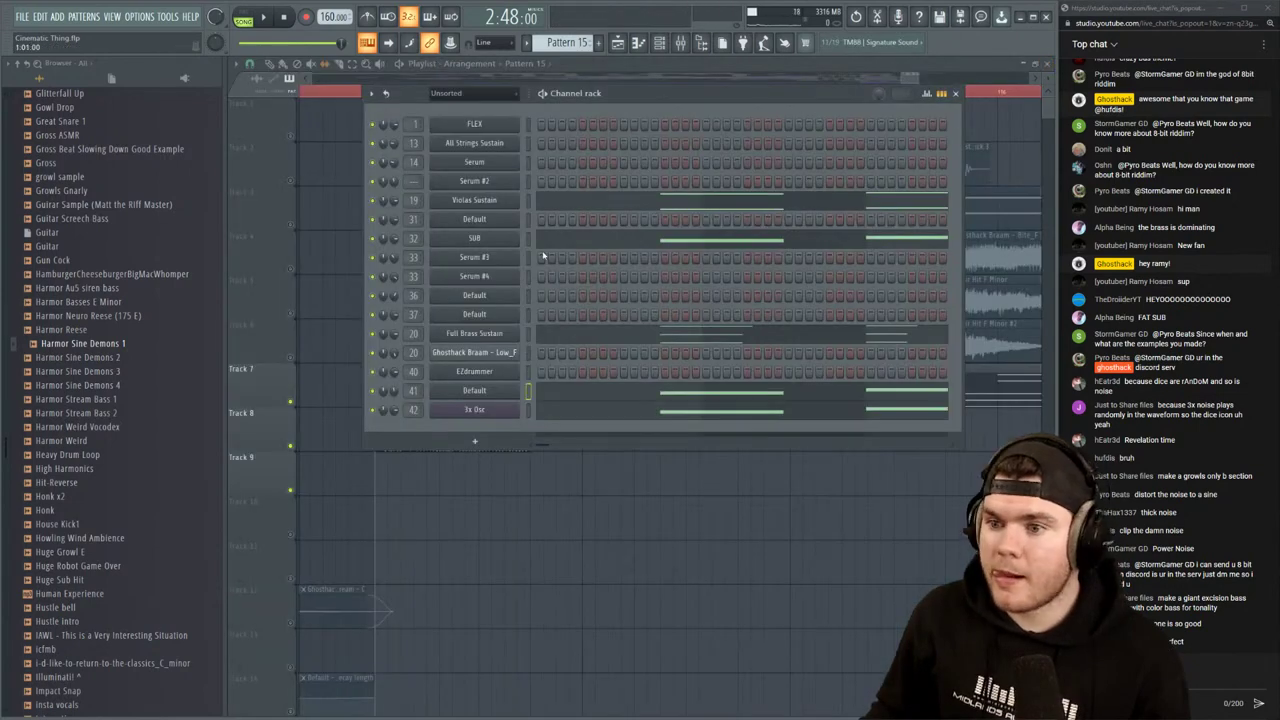
In the SUB channel of Pattern 15, add a four-step E3 note at bar 1's start followed by two two-step B3 notes
left_click(565, 245)
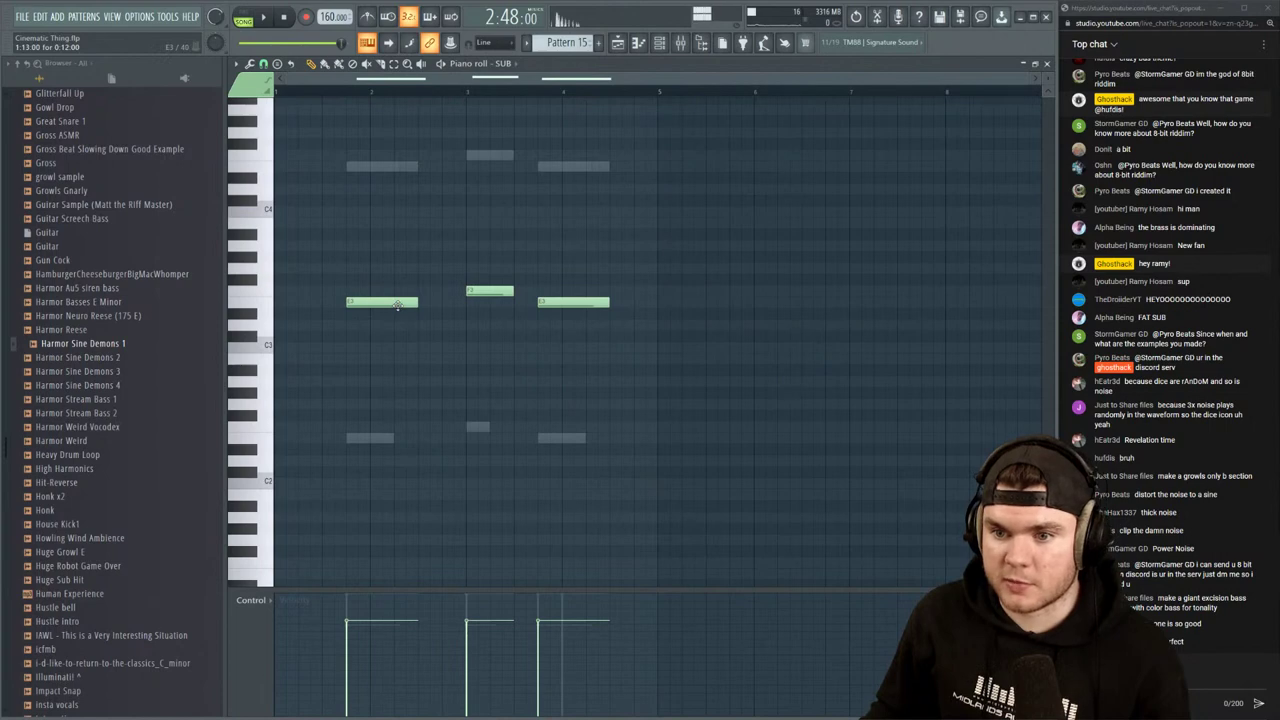
left_click(288, 302)
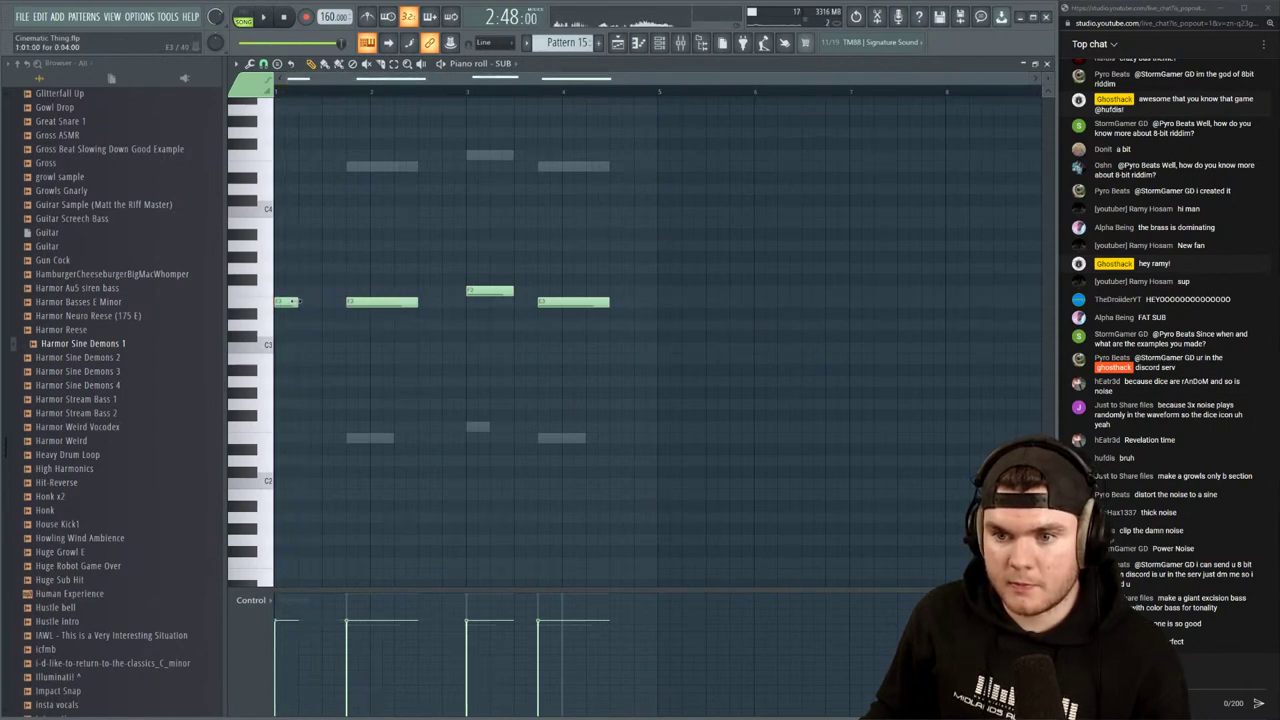
scroll(310, 86, "up", 3)
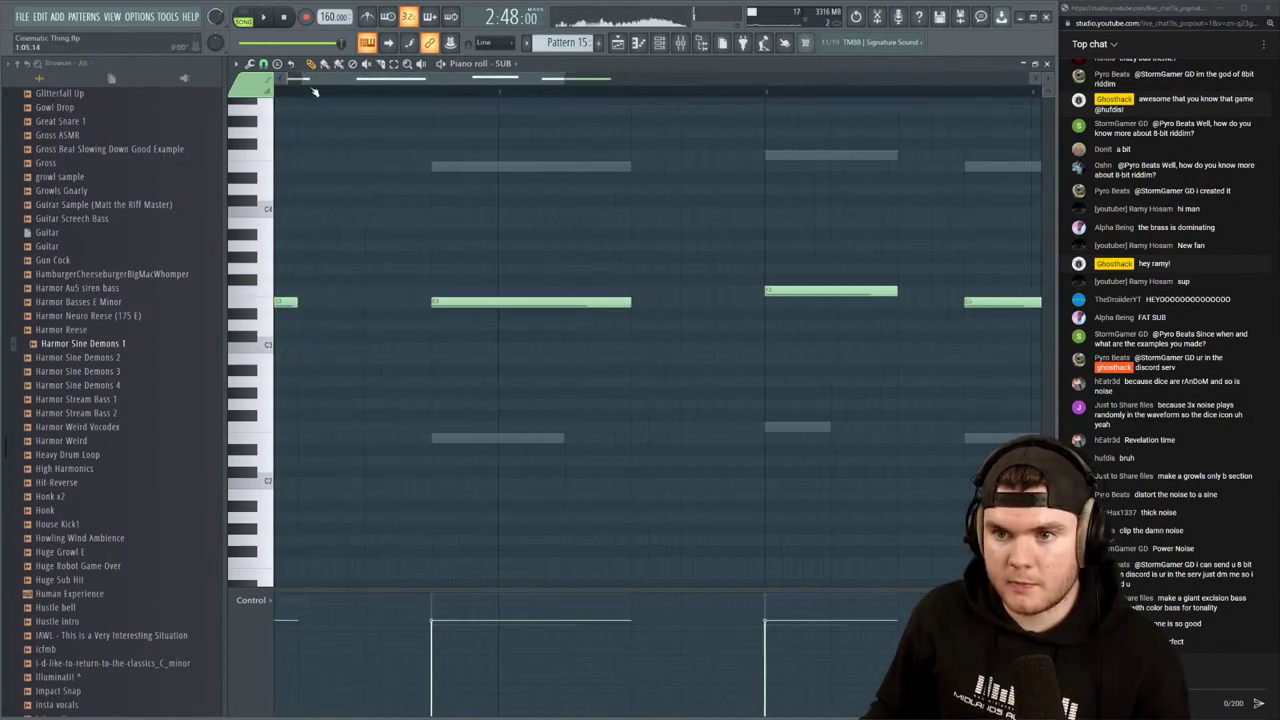
left_click(359, 226)
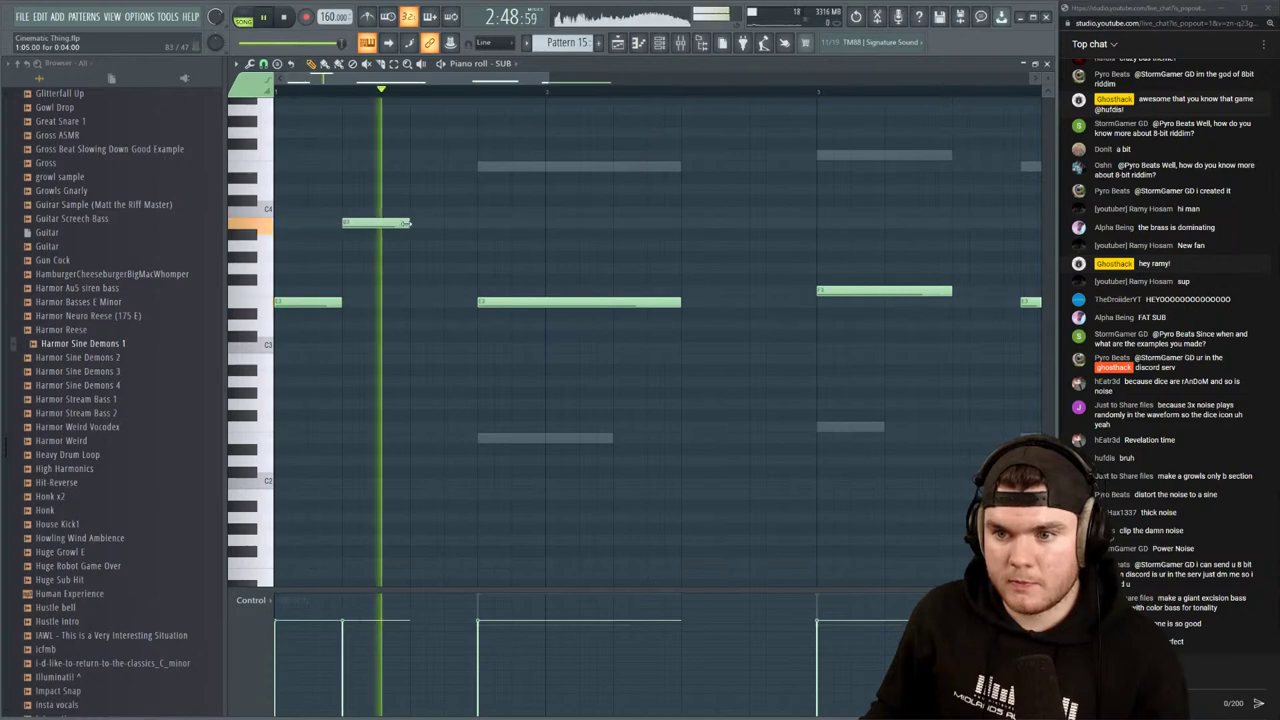
left_click_drag(408, 223, 378, 226)
left_click(397, 225)
key("space")
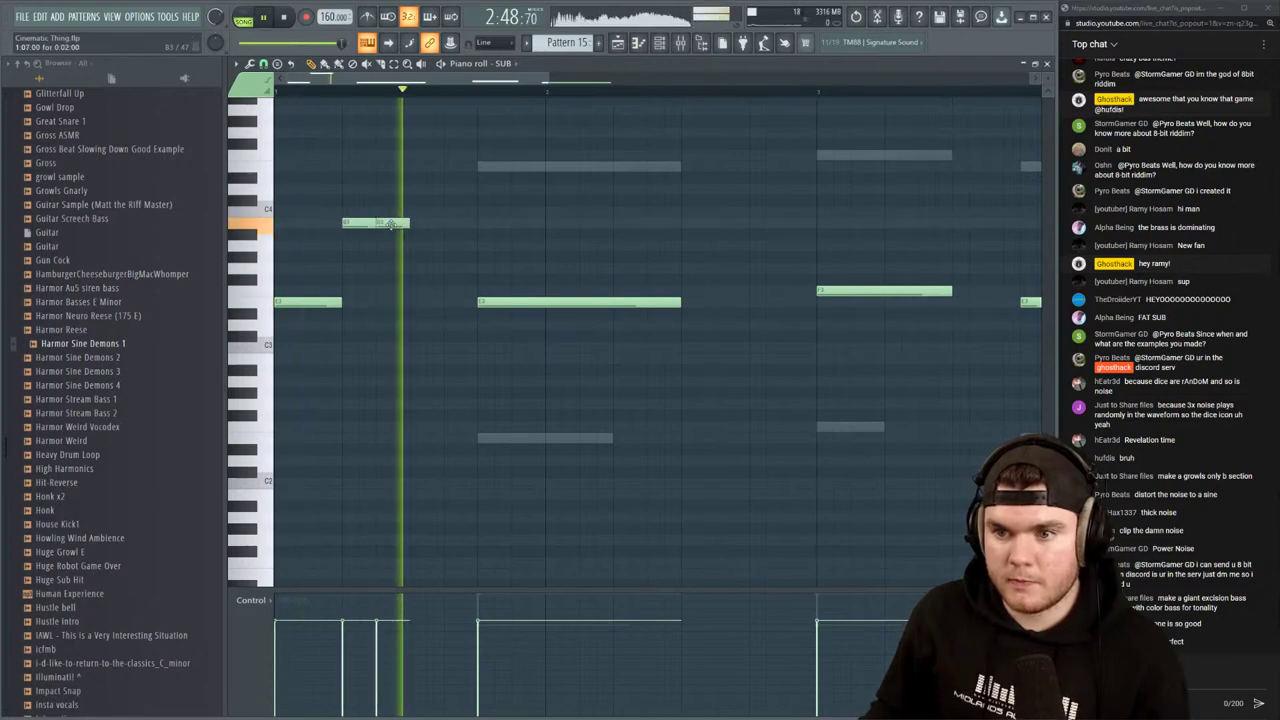
key("space")
Add a one-step F4 slide note at the start of each of the two B3 notes and play them back
scroll(453, 185, "up", 2)
scroll(453, 185, "up", 1)
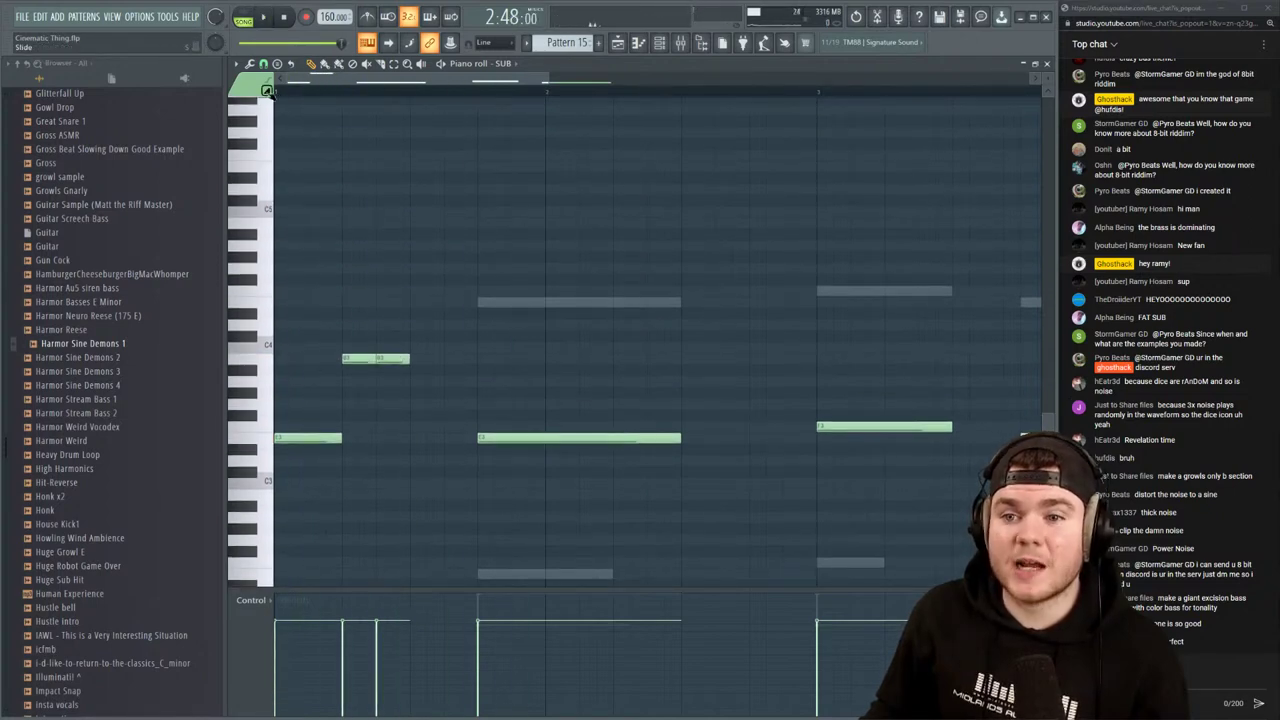
left_click(377, 292)
key("space")
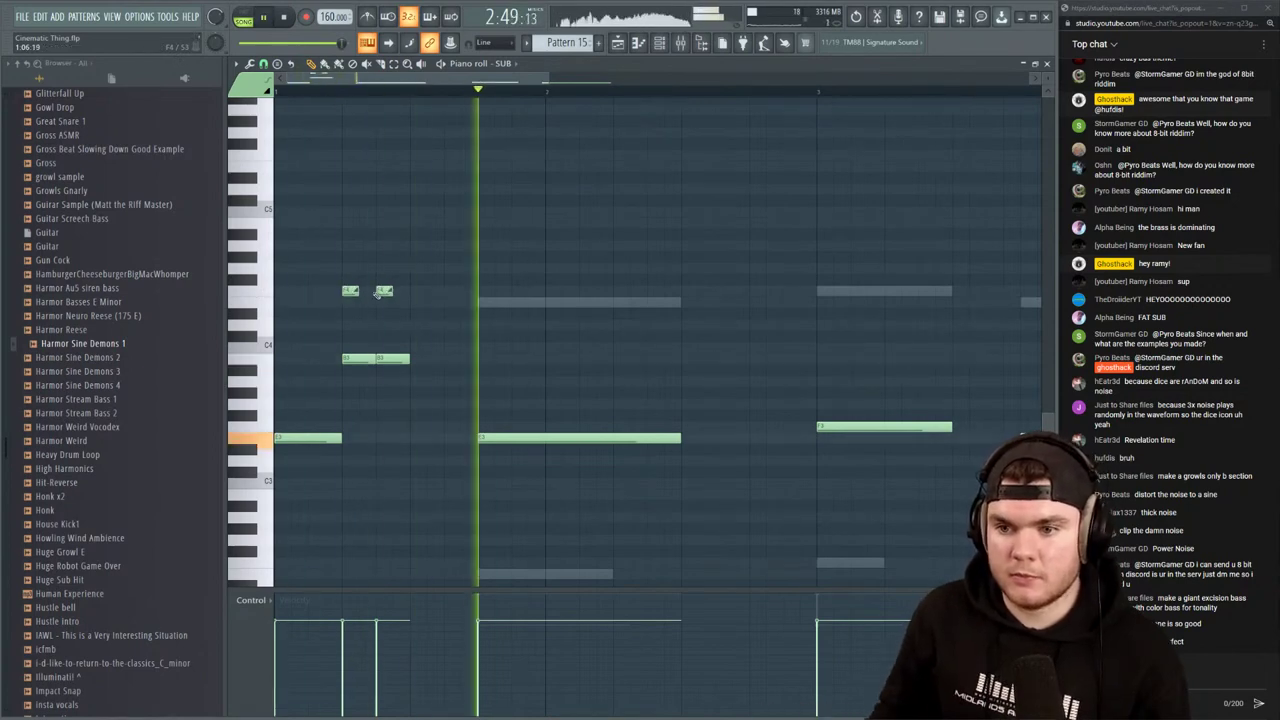
key("space")
Transpose the two short SUB notes down to E3 and their slide notes down to B3
left_click_drag(421, 402, 337, 271)
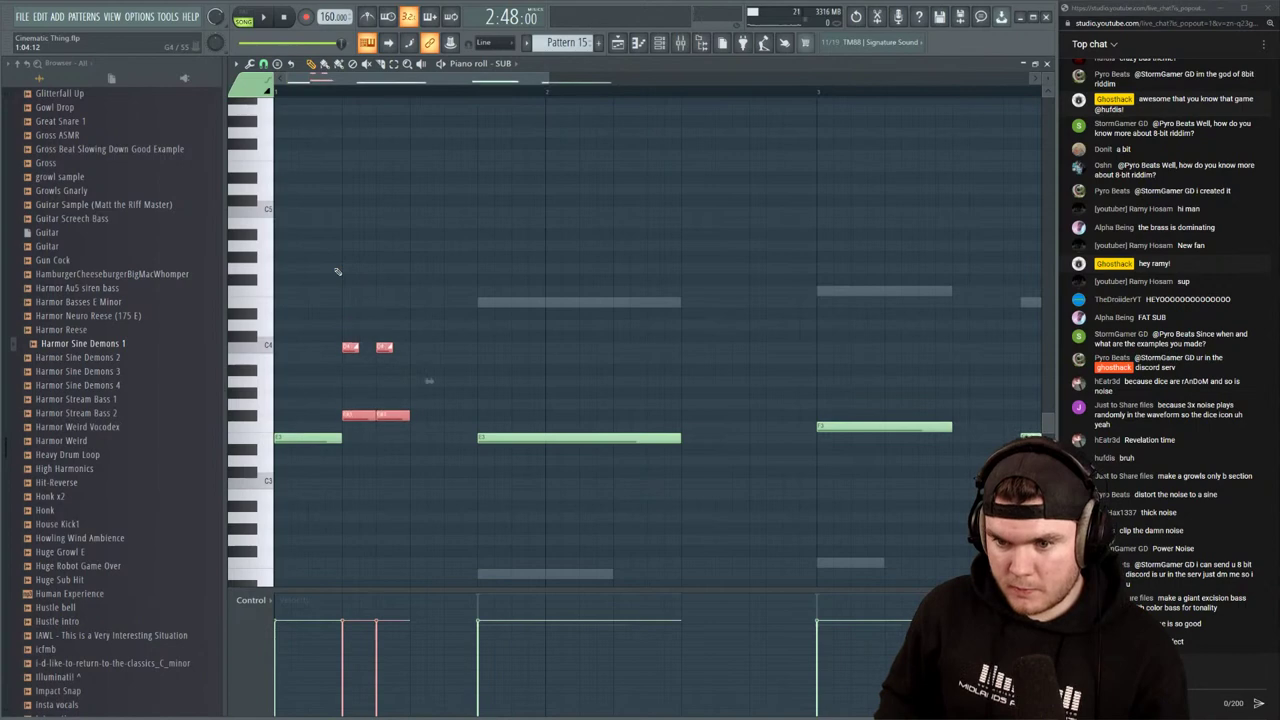
key("space")
left_click_drag(415, 395, 333, 366)
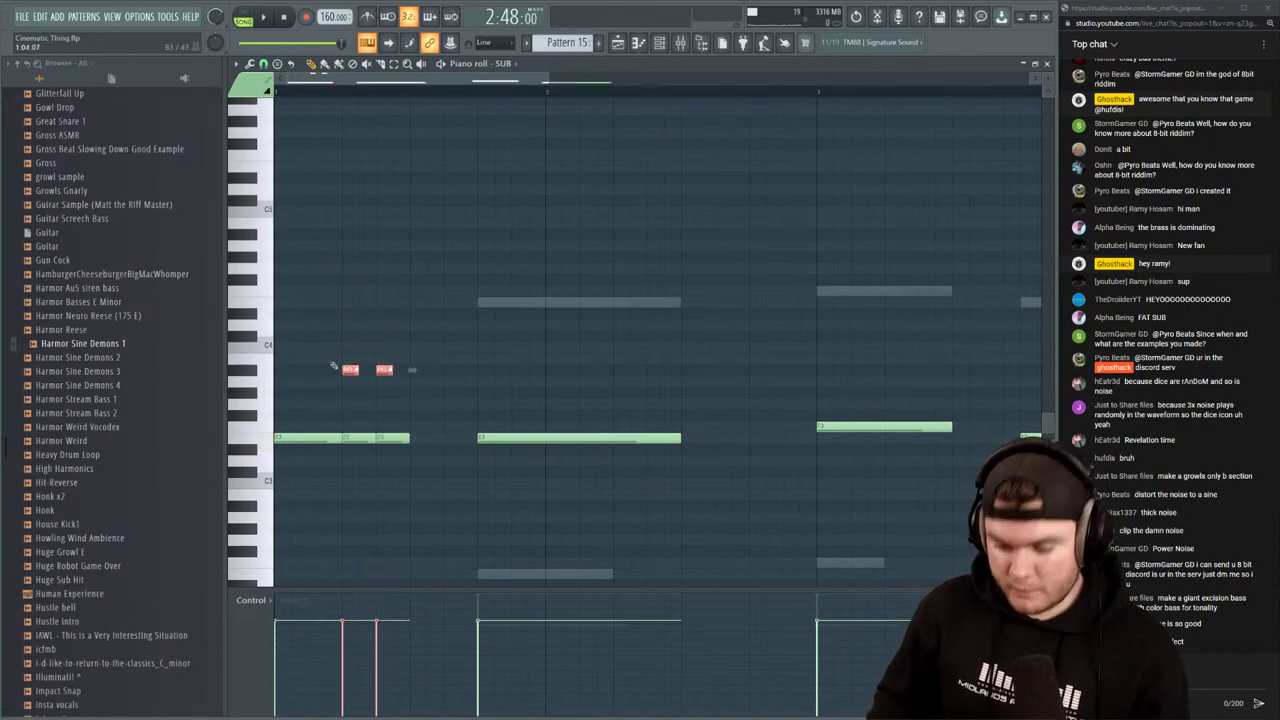
key("space")
left_click(436, 292, "ctrl")
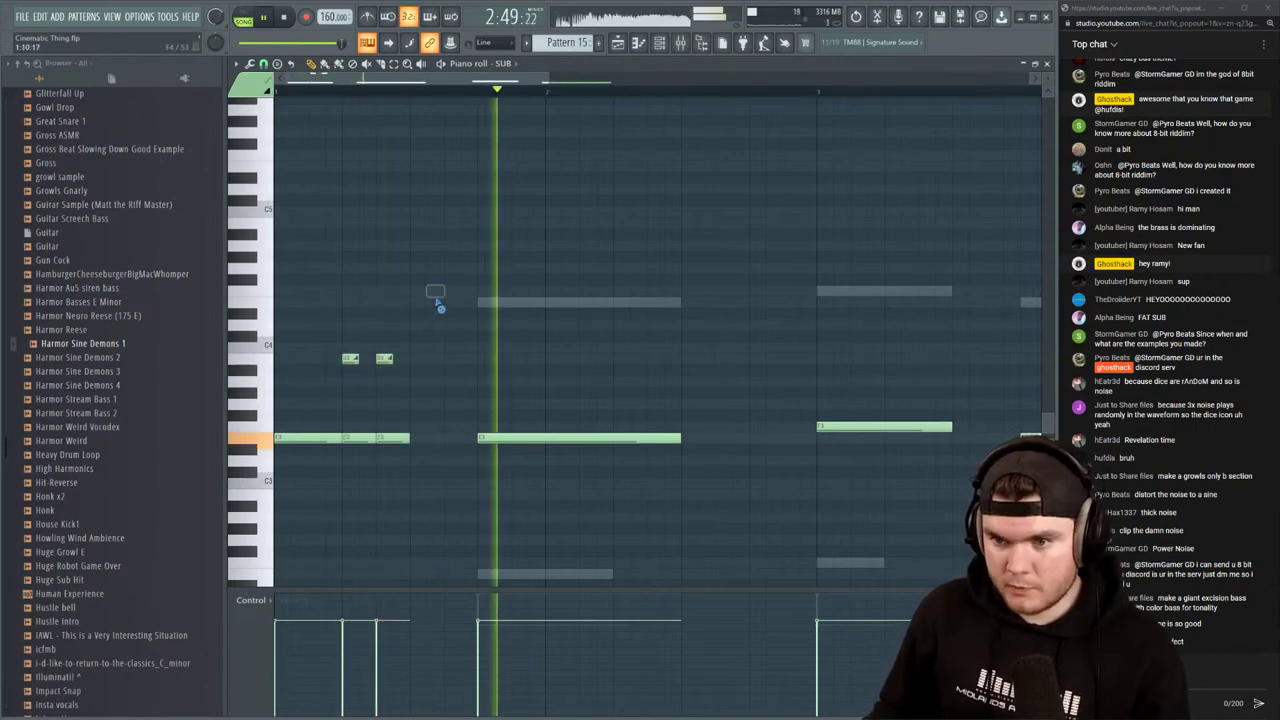
key("space")
Lengthen both B3 slide notes to two steps so they span the E3 notes beneath, and play the SUB line back
scroll(359, 137, "up", 3)
key("space")
left_click_drag(326, 334, 460, 392)
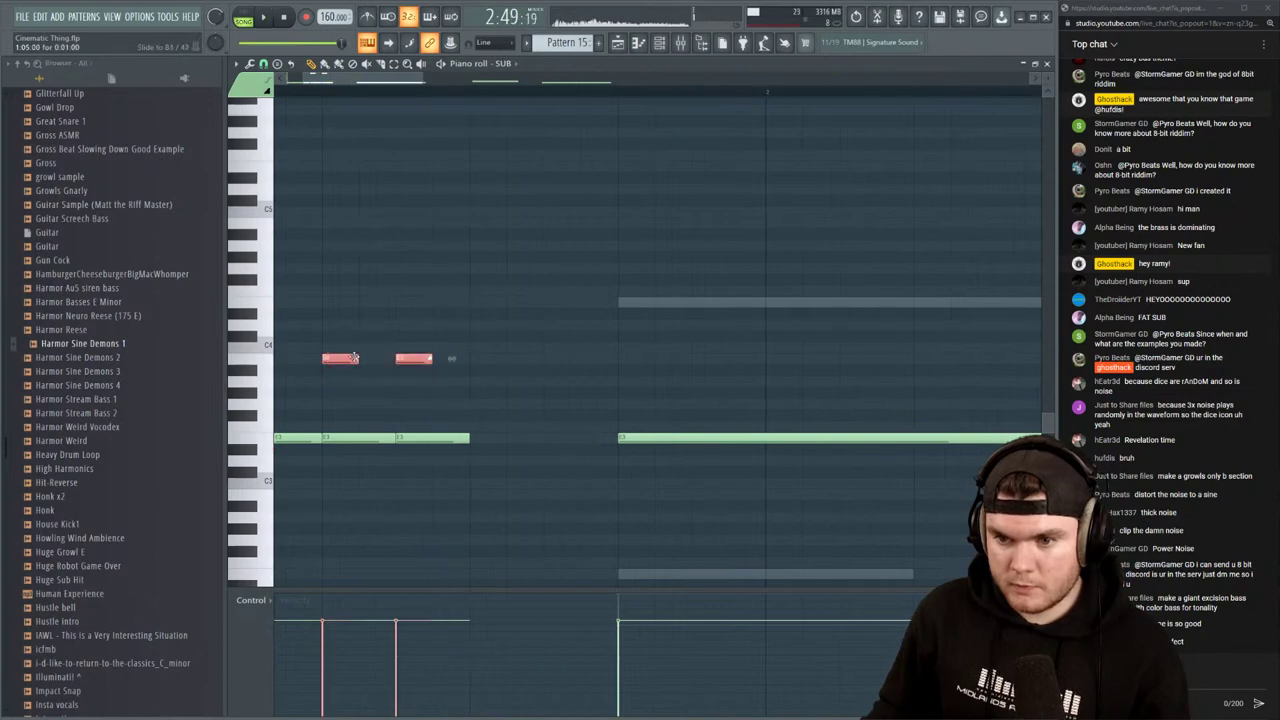
key("space")
left_click_drag(357, 358, 395, 358)
key("space")
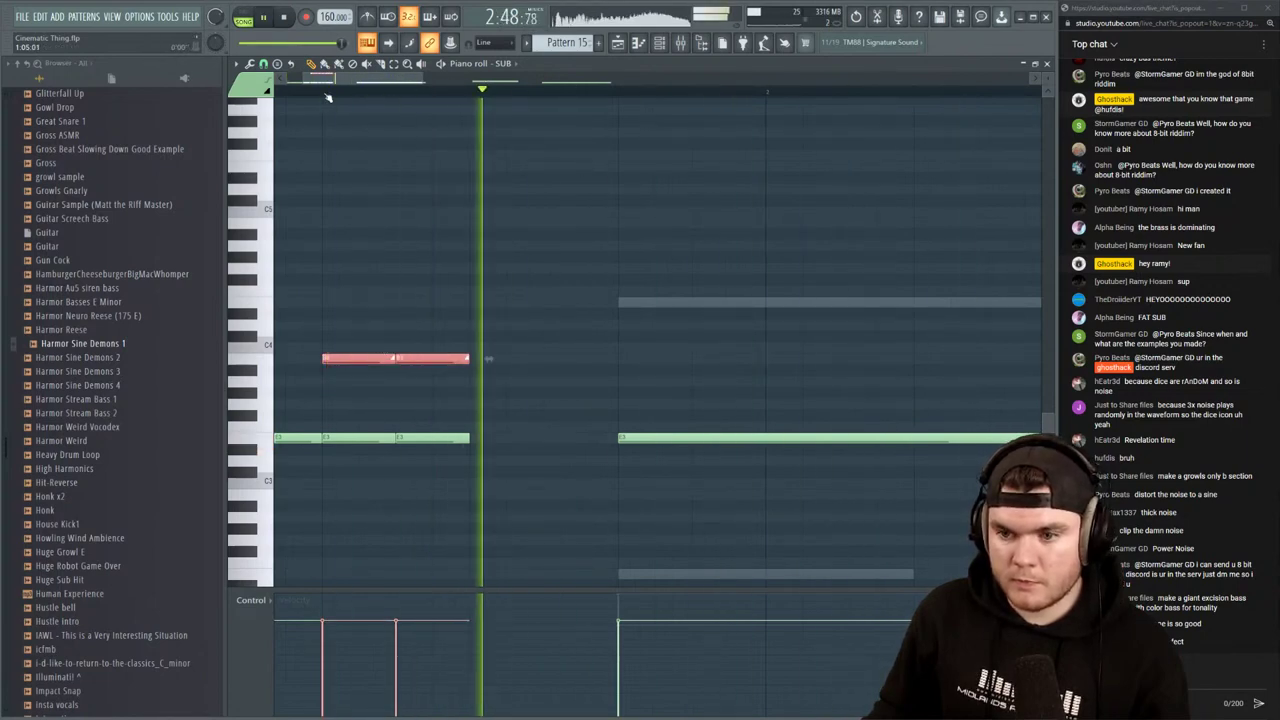
scroll(327, 94, "down", 4)
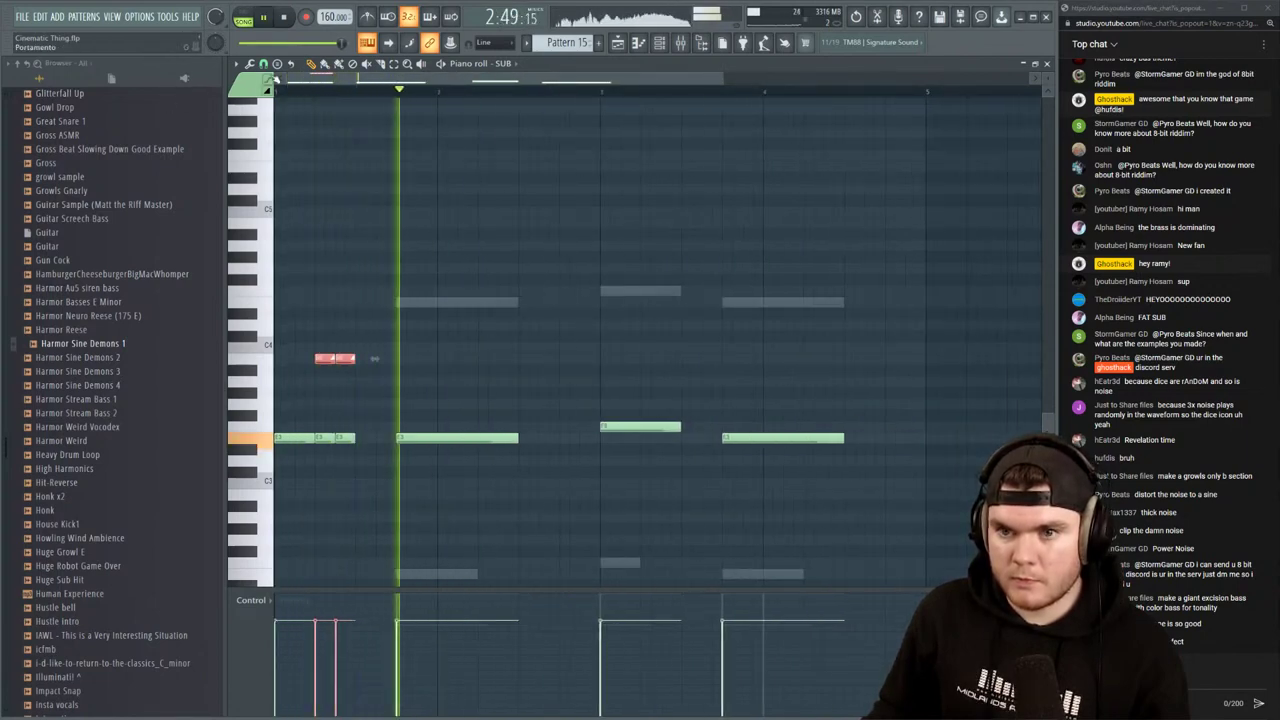
key("space")
key("space")
left_click(367, 326, "ctrl")
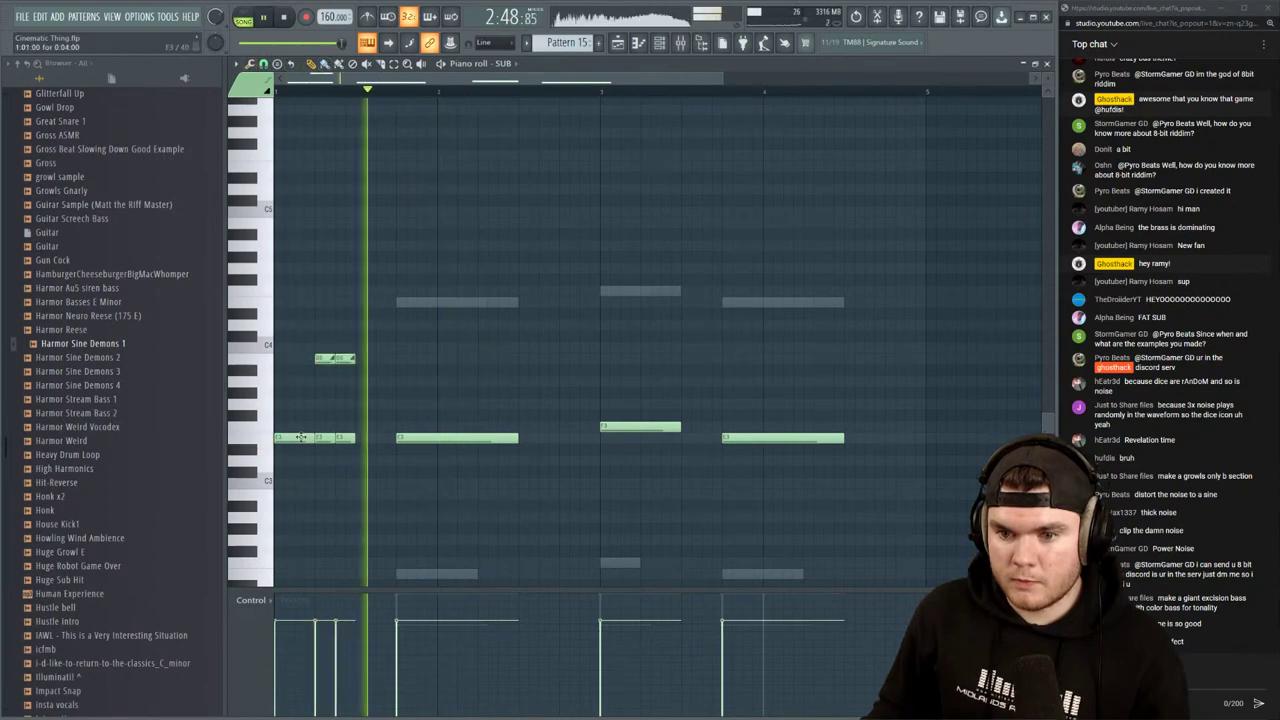
key("space")
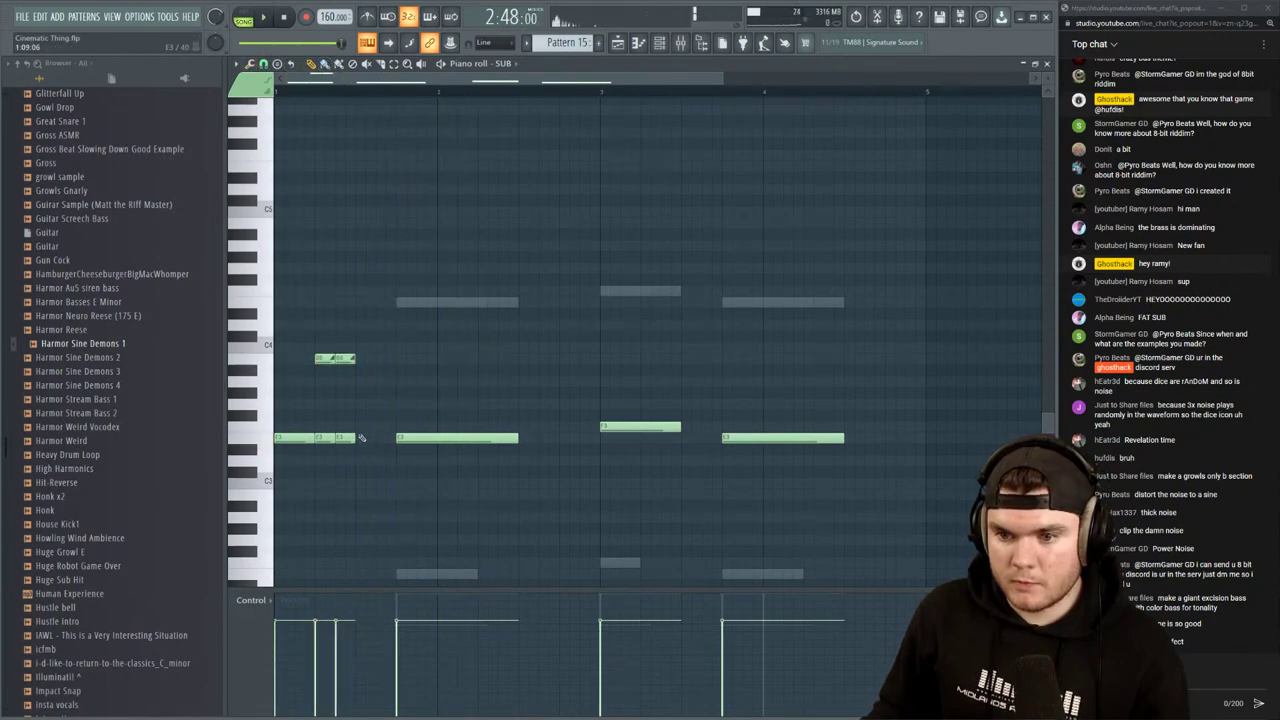
Add a four-step note filling the gap before the first long SUB note, raise it an octave to E4, and play the line back
left_click(363, 438)
key("space")
left_click_drag(374, 451, 368, 433)
key("ctrl+Up")
key("space")
key("space")
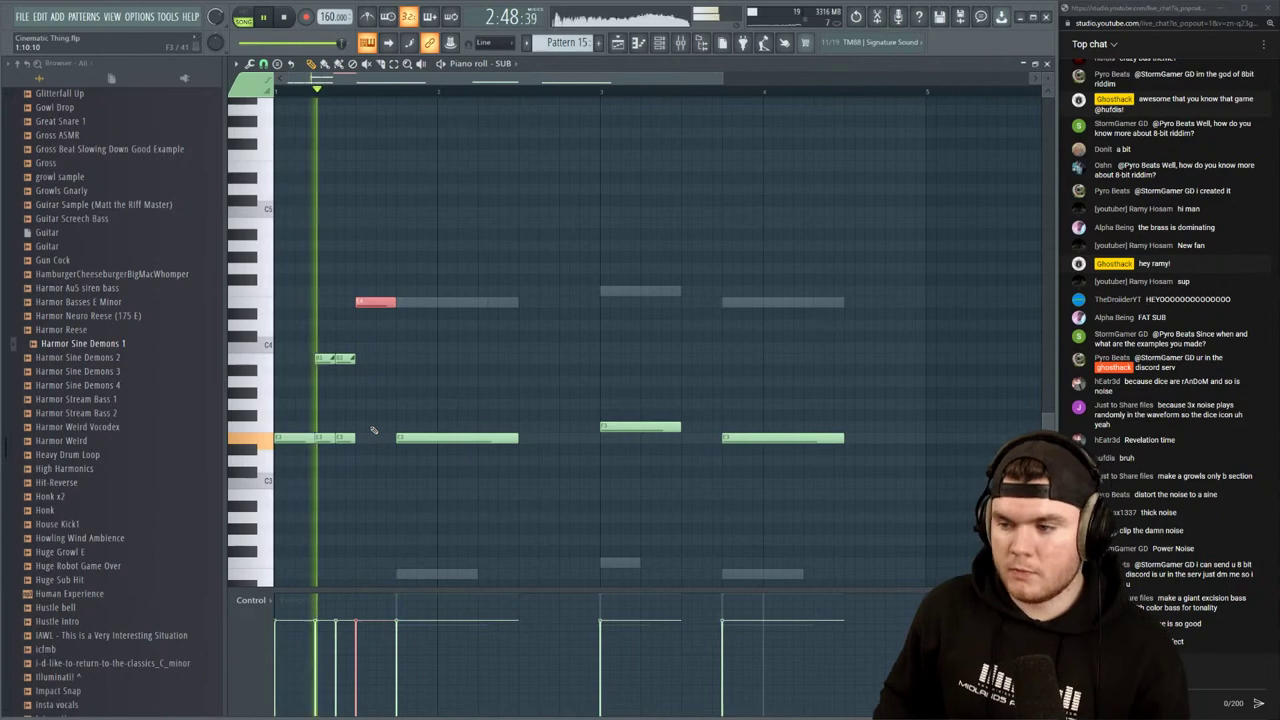
key("space")
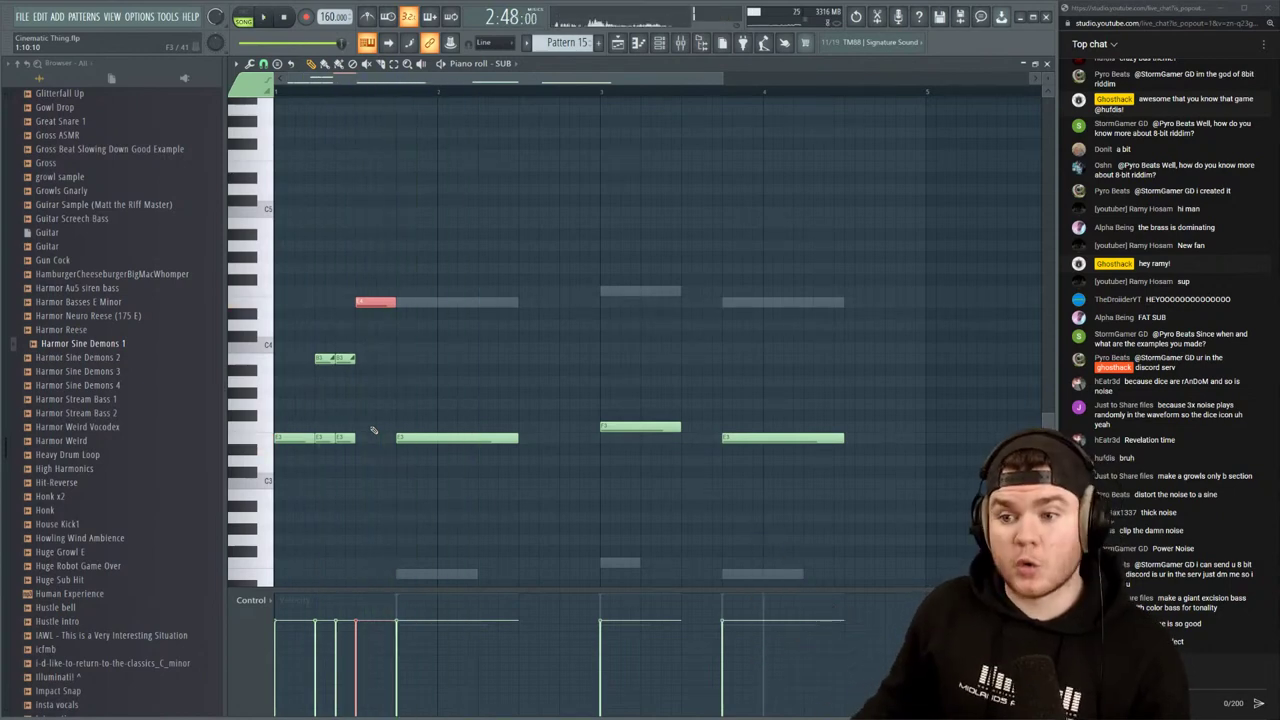
key("space")
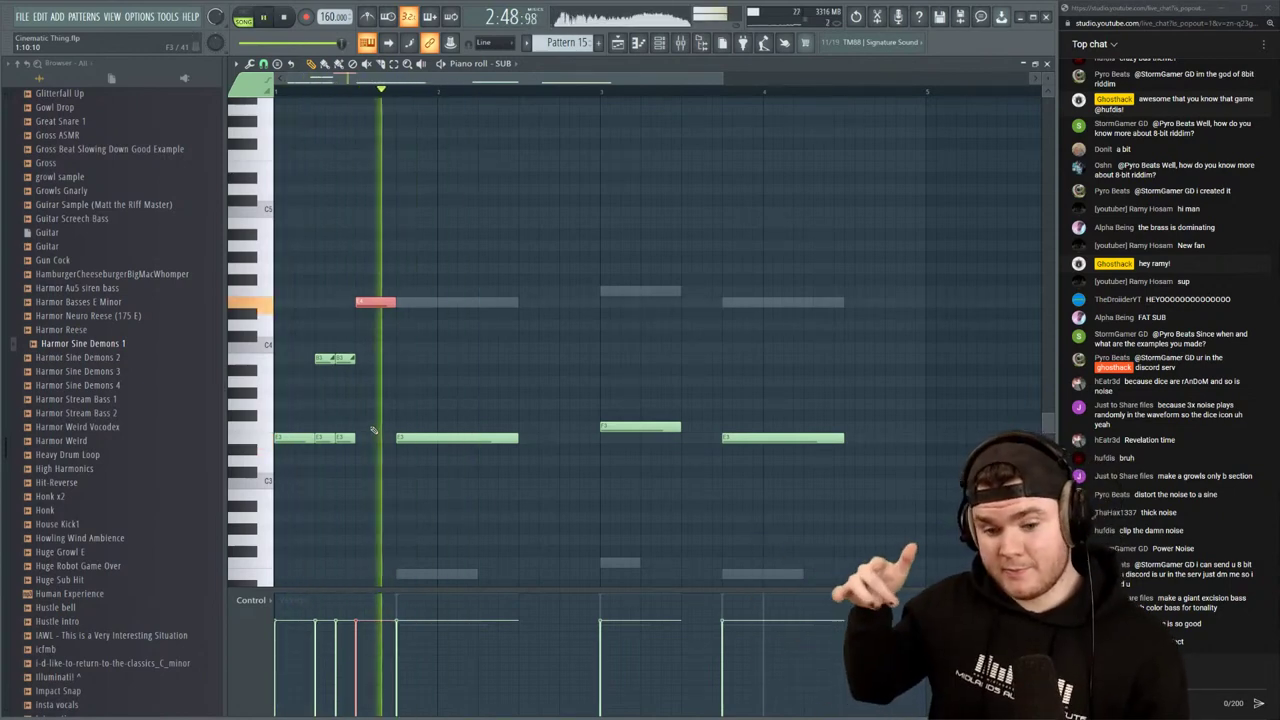
key("space")
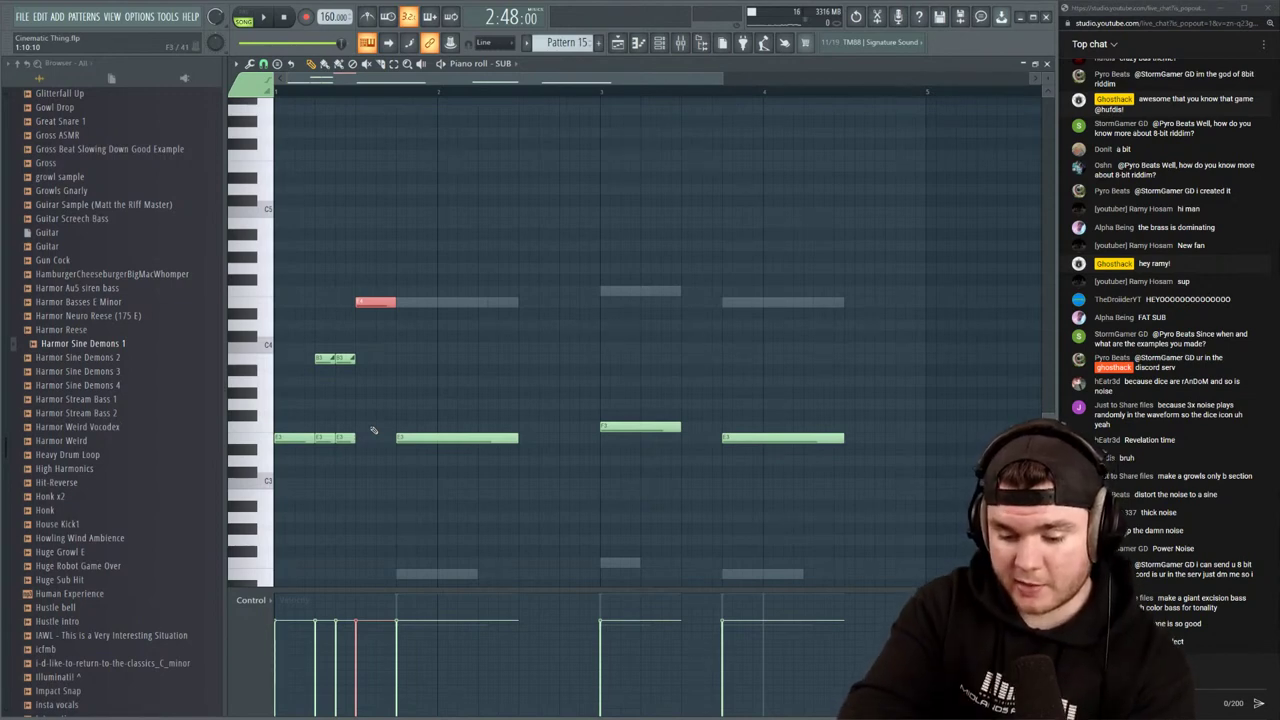
key("space")
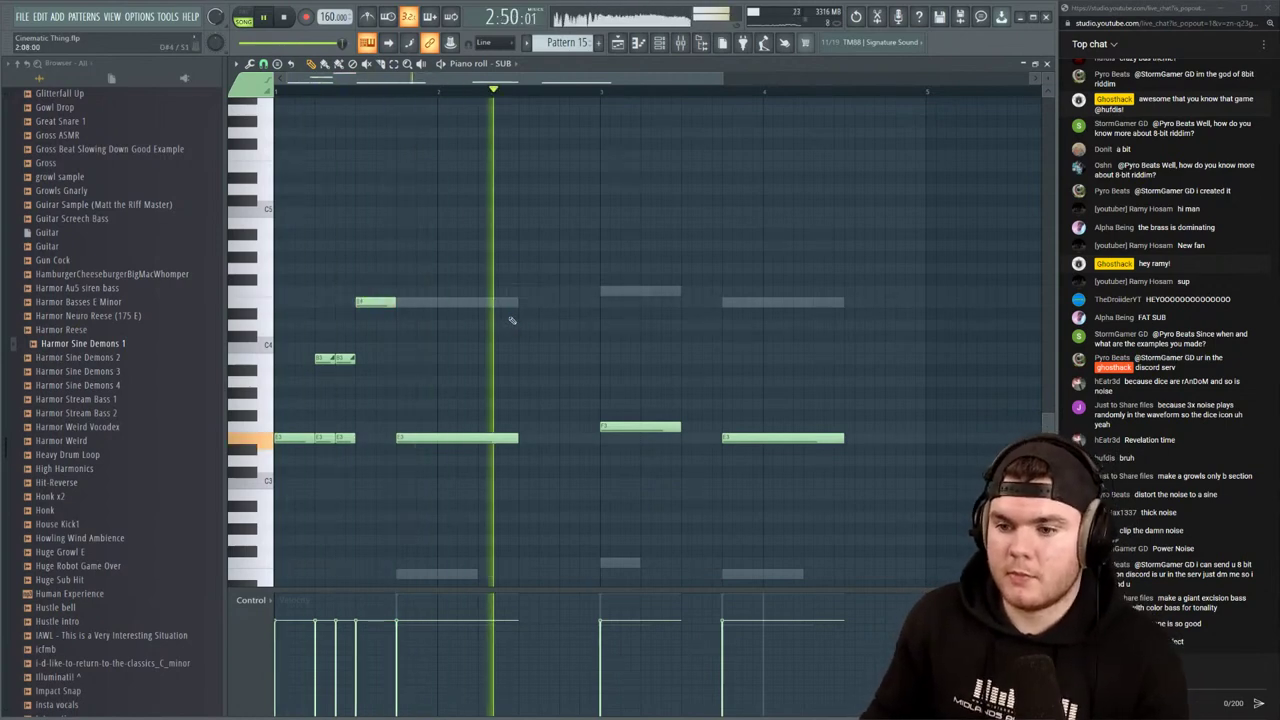
Return to the playlist and toggle Track 8's solo state so that all playlist tracks are active
left_click(1049, 64)
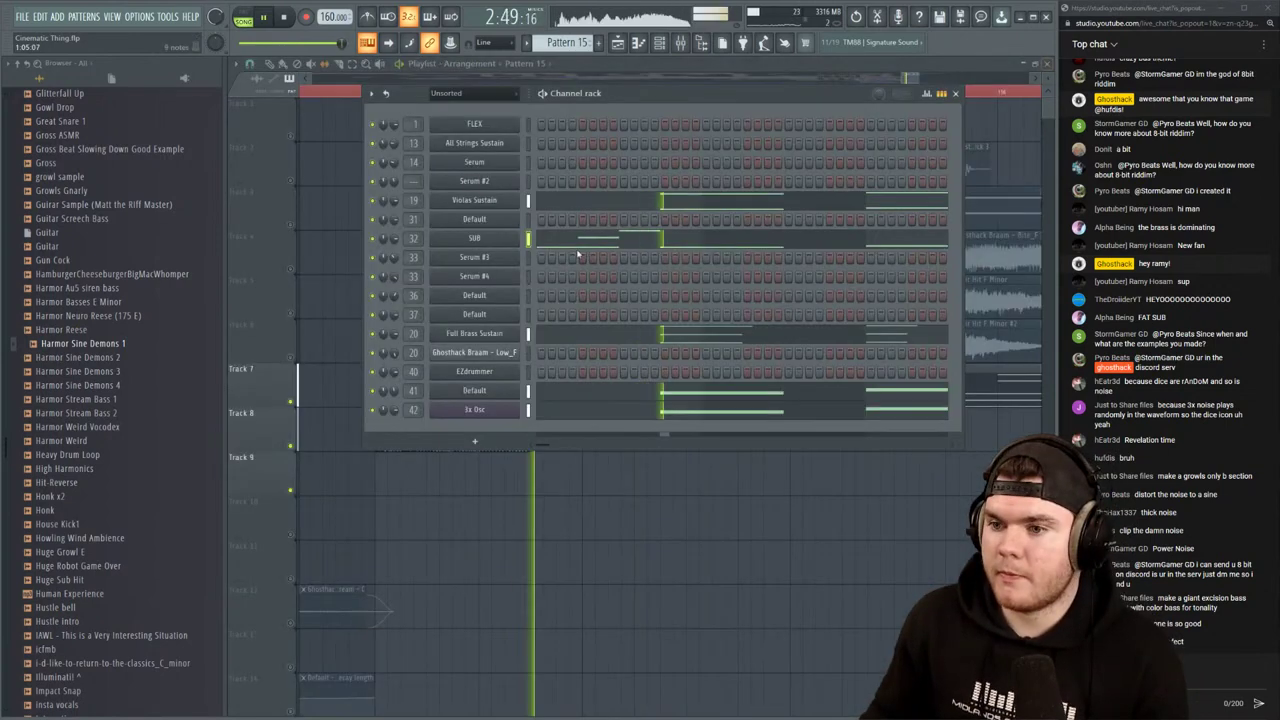
key("space")
left_click(681, 42)
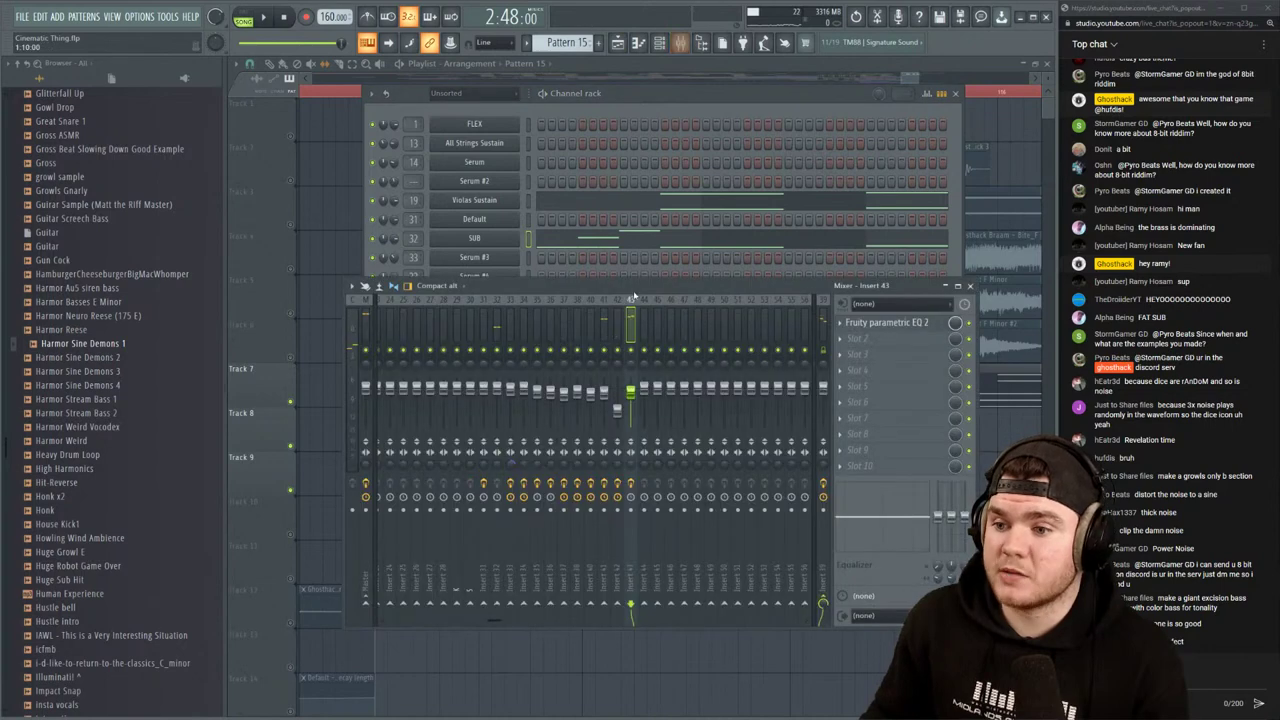
right_click(291, 446)
right_click(291, 446)
Play the arrangement from around bar 111 and replay the bar 113 phrase to check the SUB notes in context
scroll(387, 95, "down", 2)
left_click(346, 92)
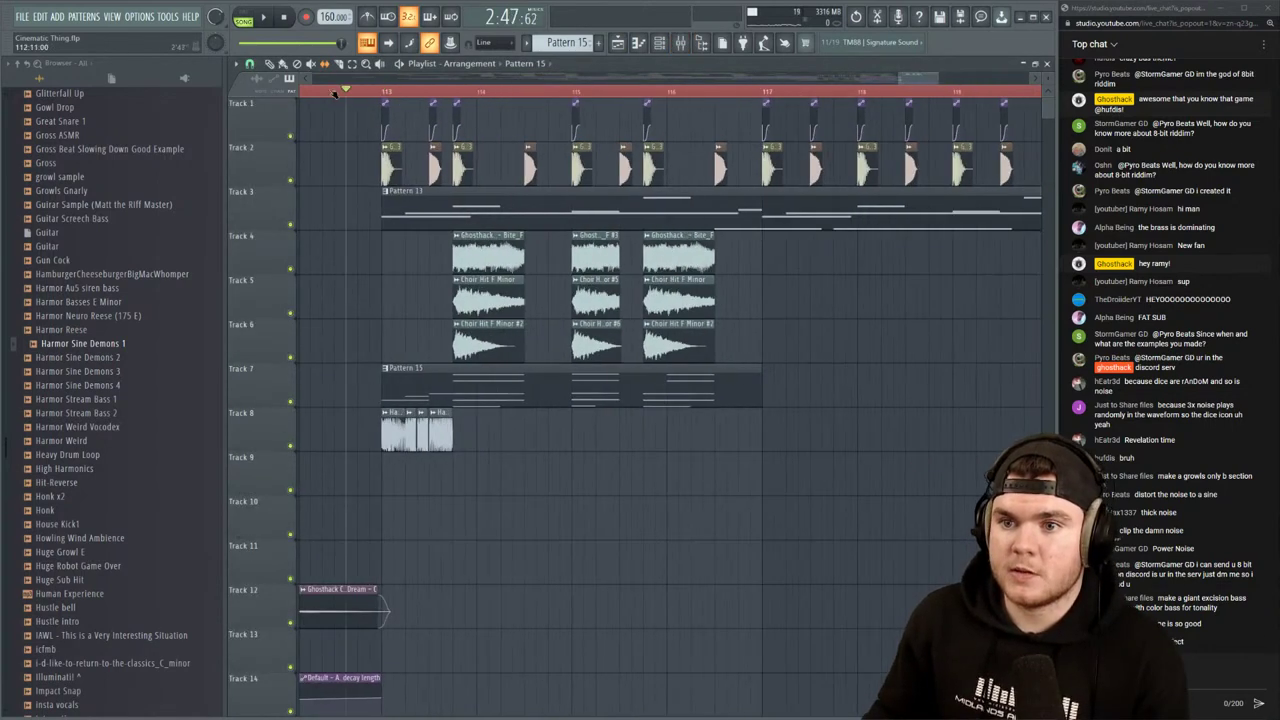
left_click_drag(335, 93, 378, 94)
key("space")
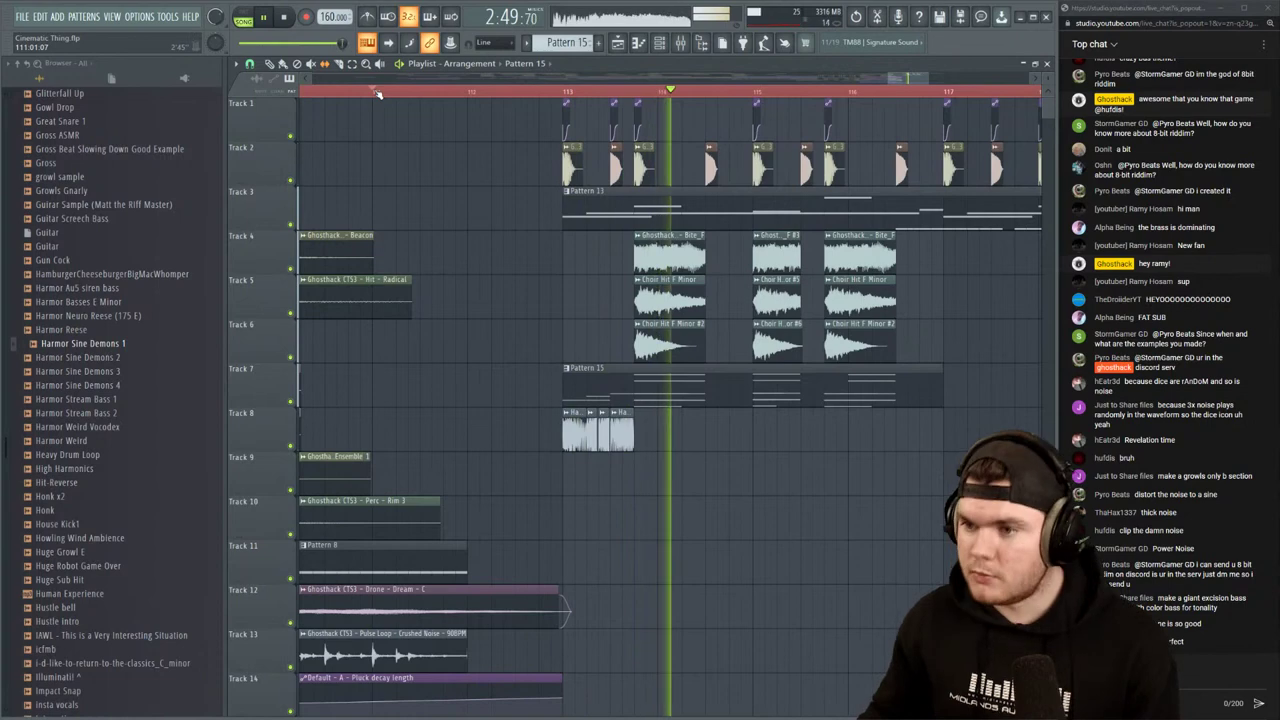
scroll(420, 92, "down", 2)
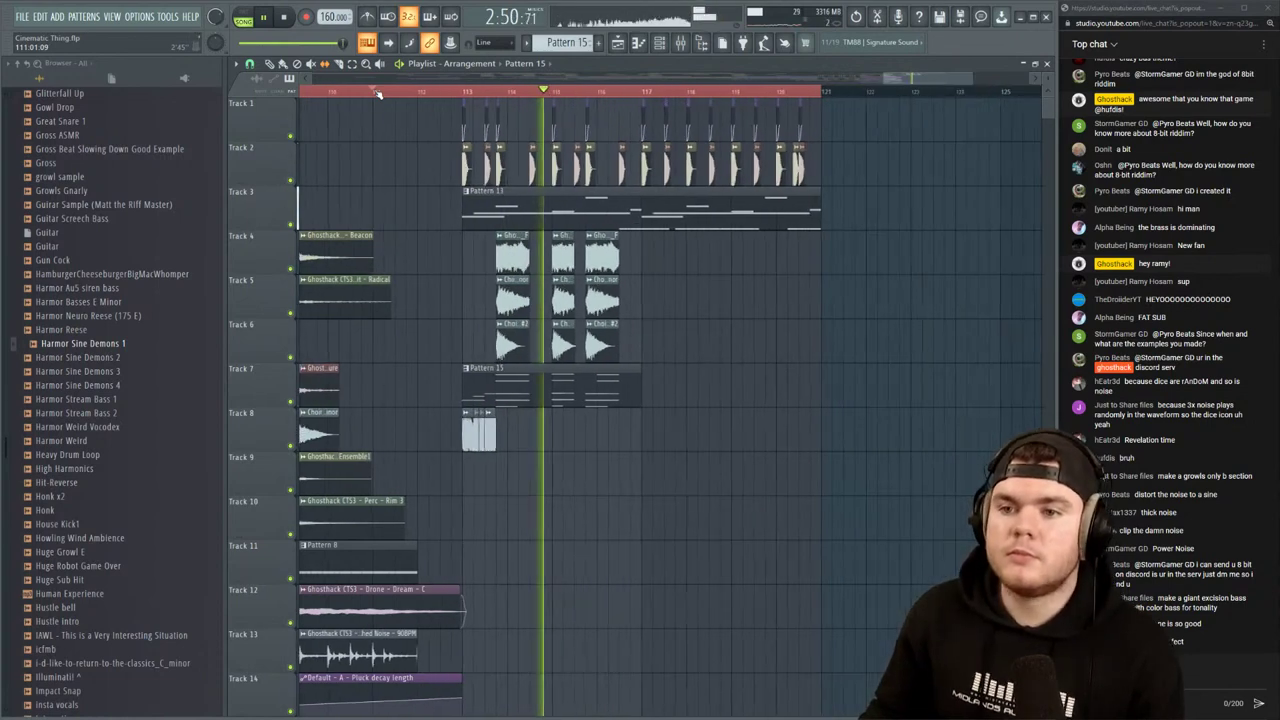
scroll(465, 92, "up", 2)
left_click(467, 92)
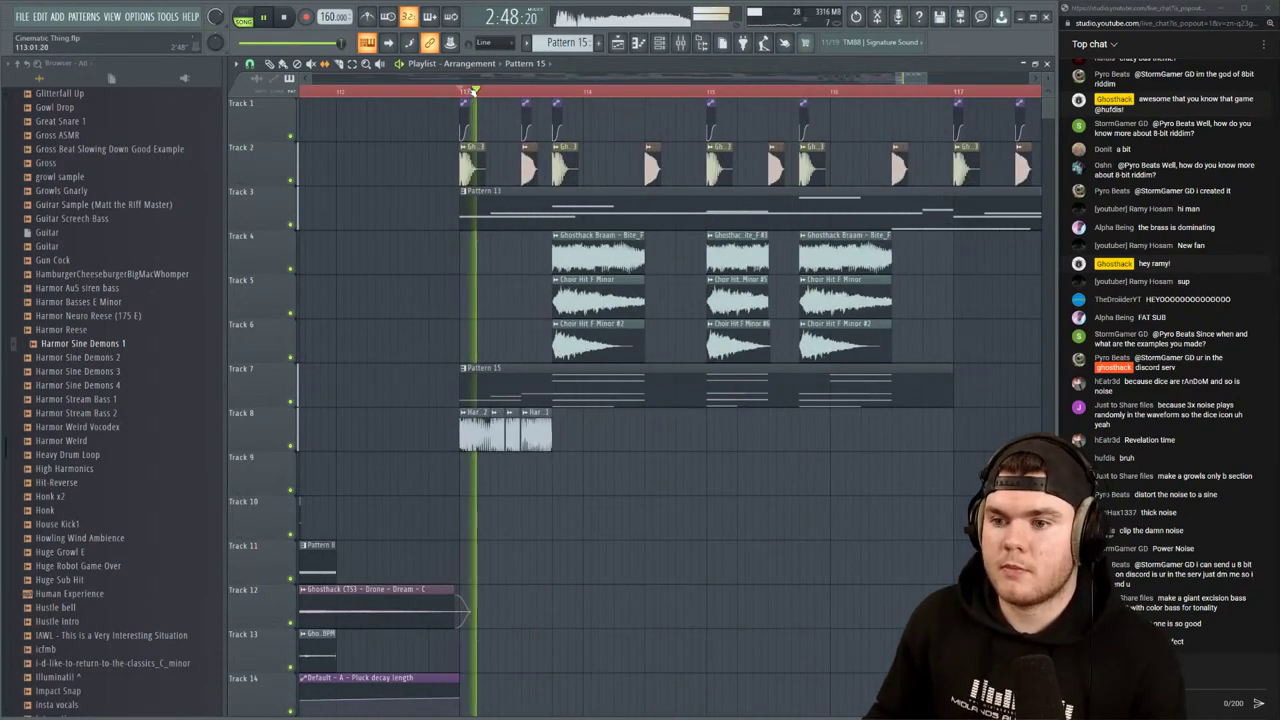
left_click(530, 93)
scroll(530, 94, "up", 2)
left_click(522, 93)
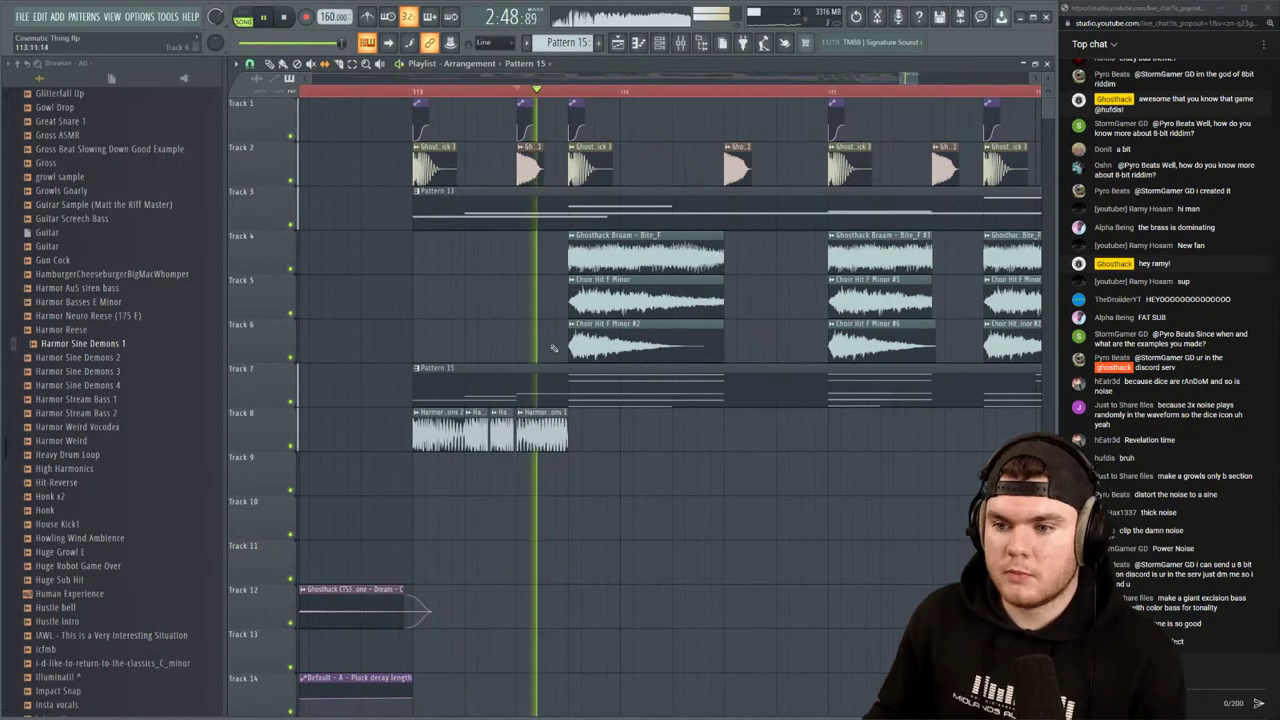
key("space")
Lower the SUB note just before the first long note by an octave to E3 and replay from bar 1
double_click(548, 391)
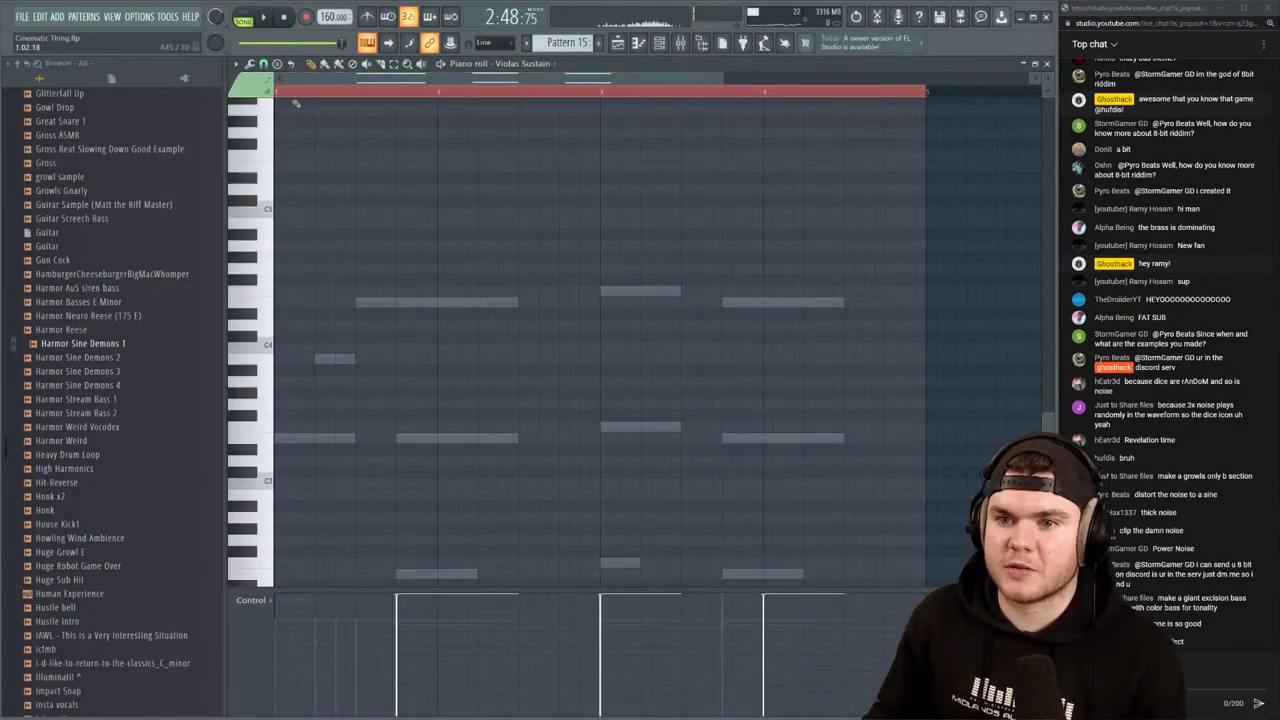
double_click(374, 302)
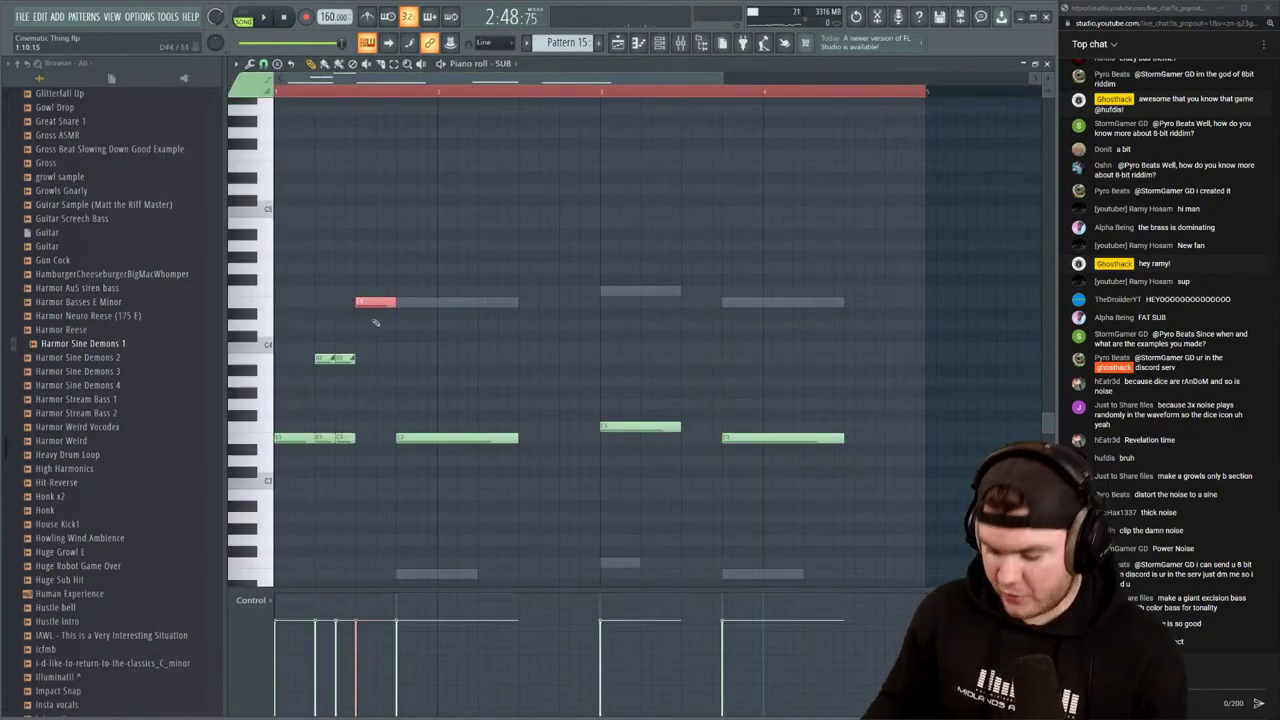
key("ctrl+Down")
key("space")
key("space")
key("space")
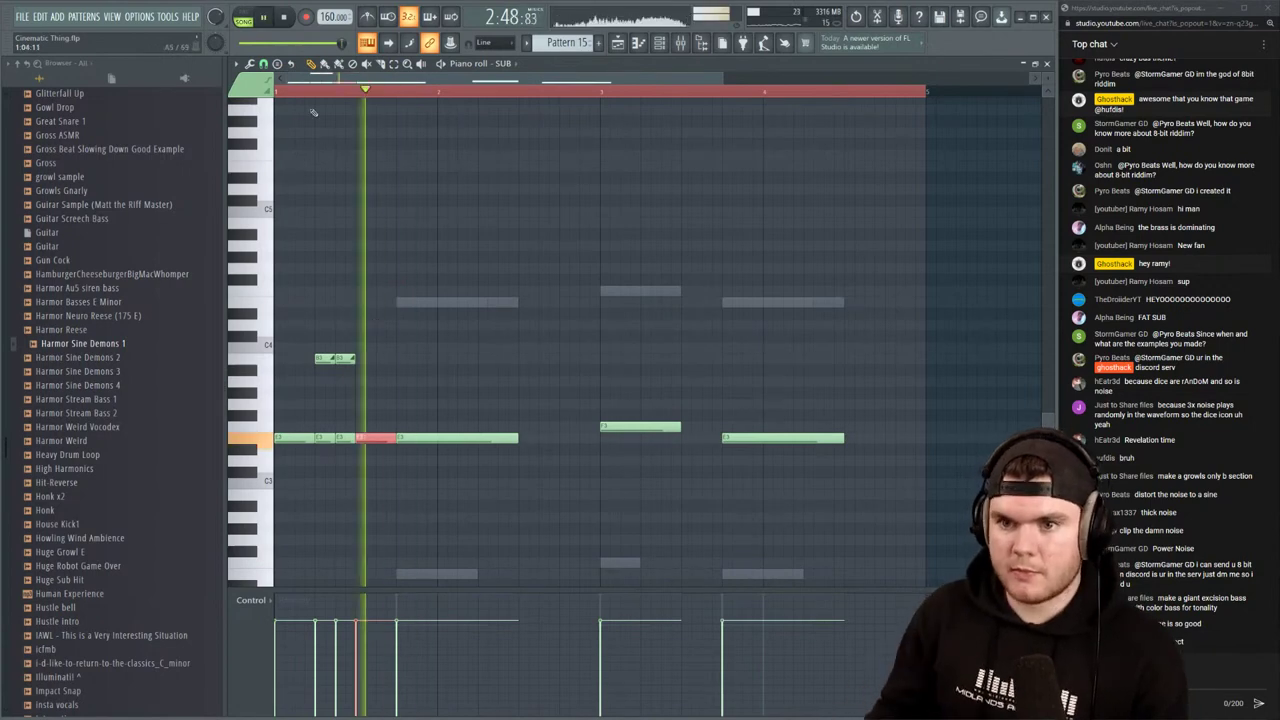
left_click(277, 92)
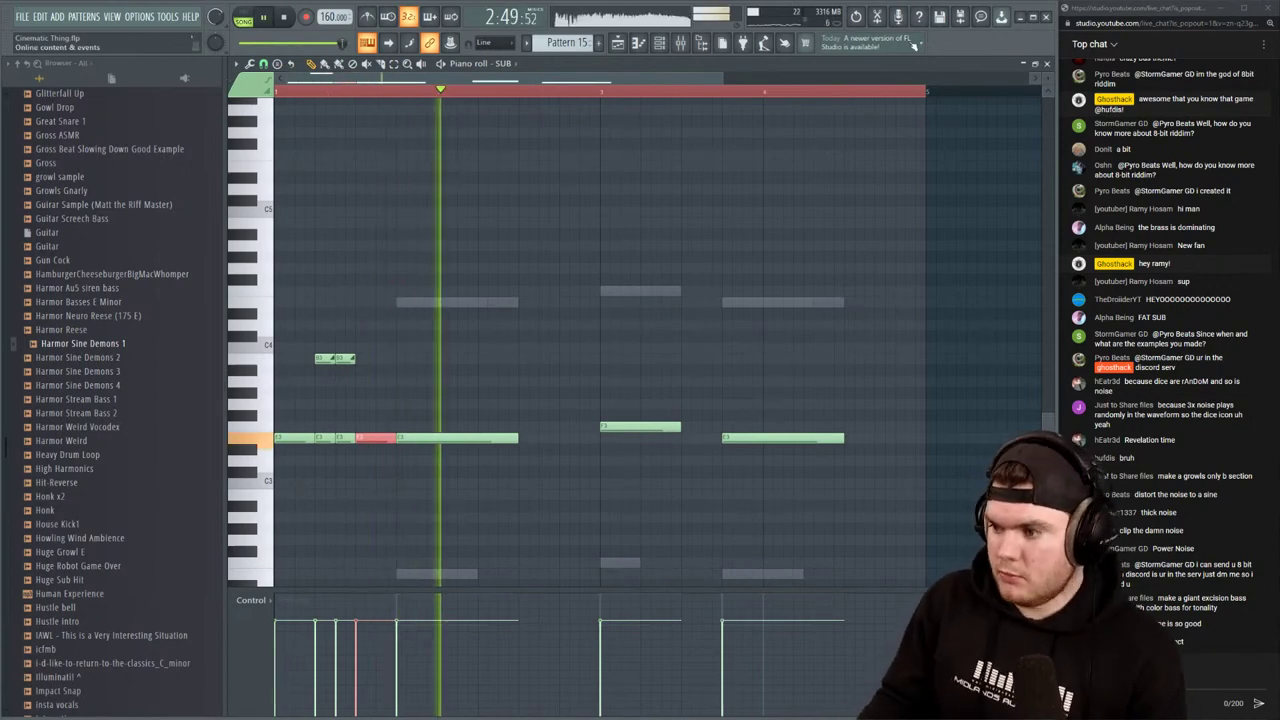
Leave the SUB piano roll, create a new empty Pattern 16, and add a FLEX instrument channel
left_click(1047, 64)
key("space")
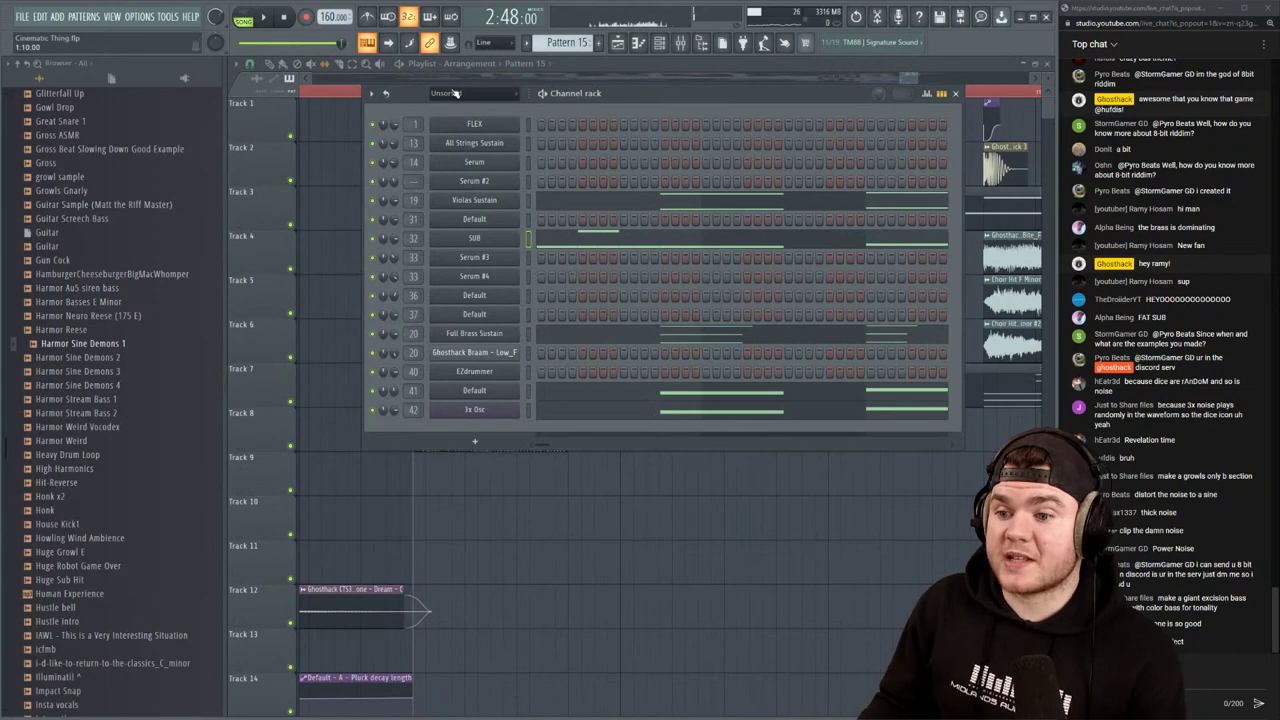
left_click(599, 44)
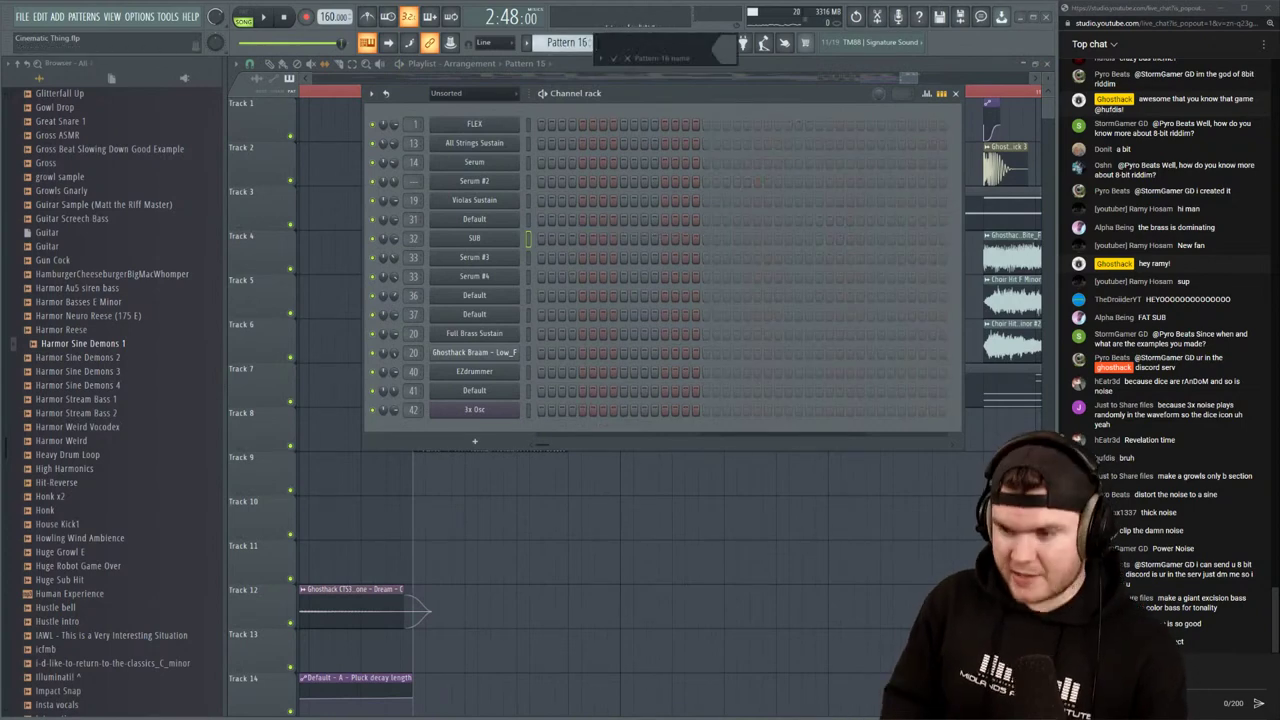
key("Return")
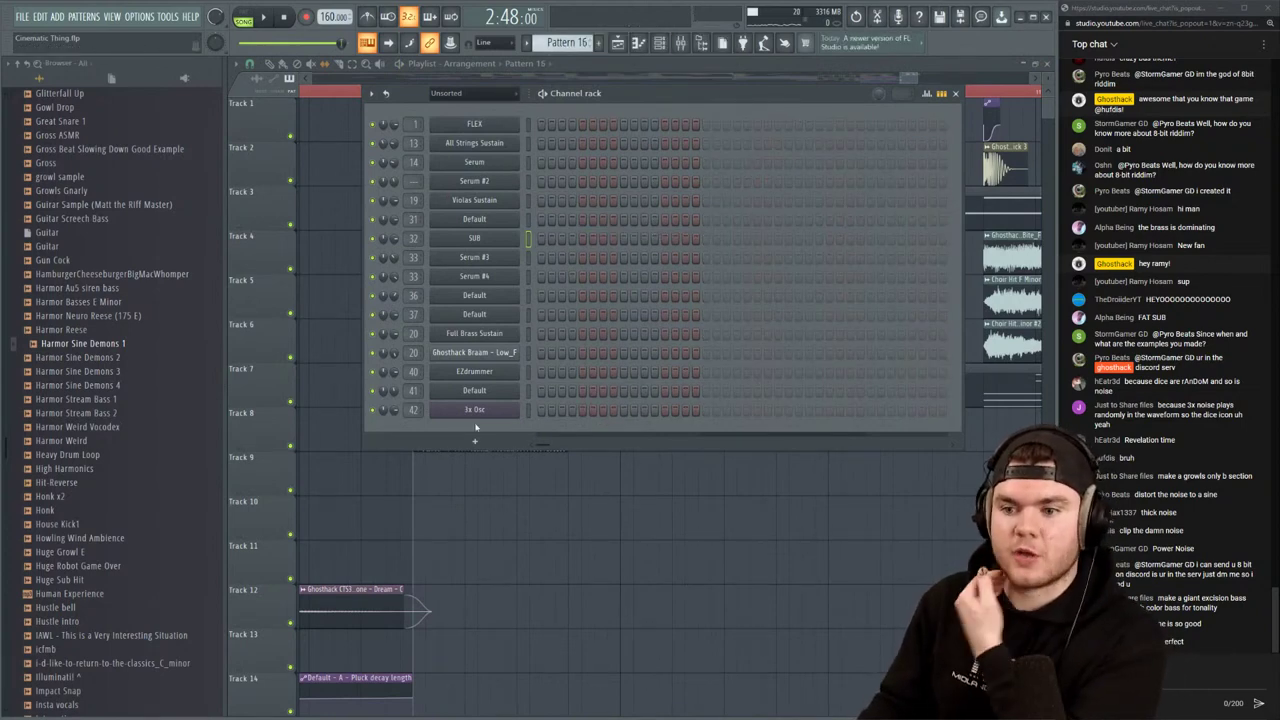
left_click(475, 440)
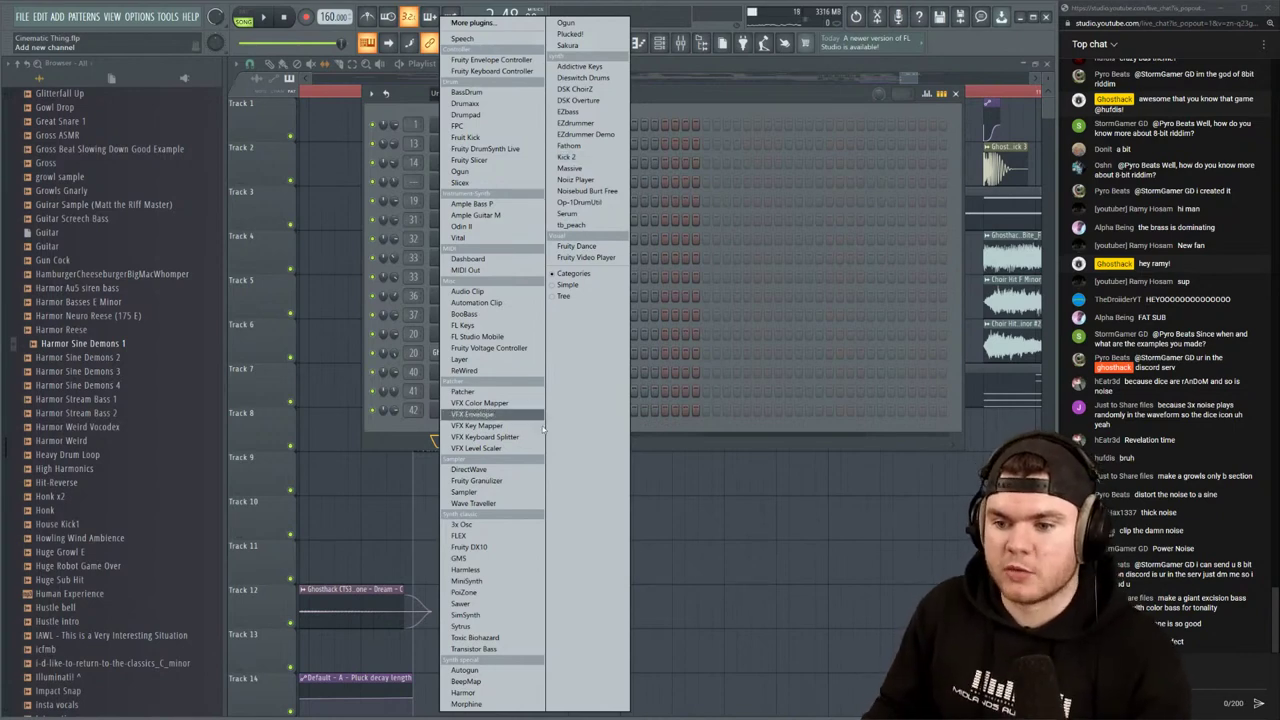
left_click(462, 536)
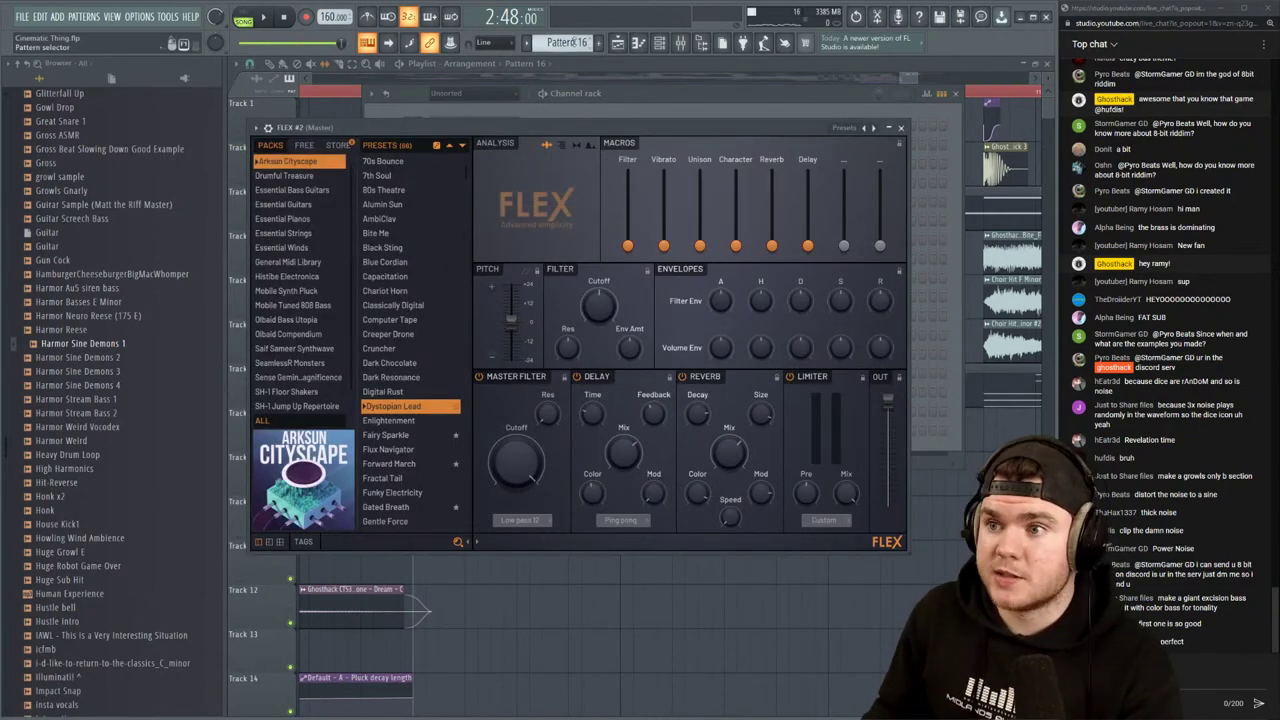
Audition the Essential Strings pack in FLEX against the arrangement and load the All Strings Sustain preset
left_click(704, 42)
left_click_drag(328, 132, 420, 126)
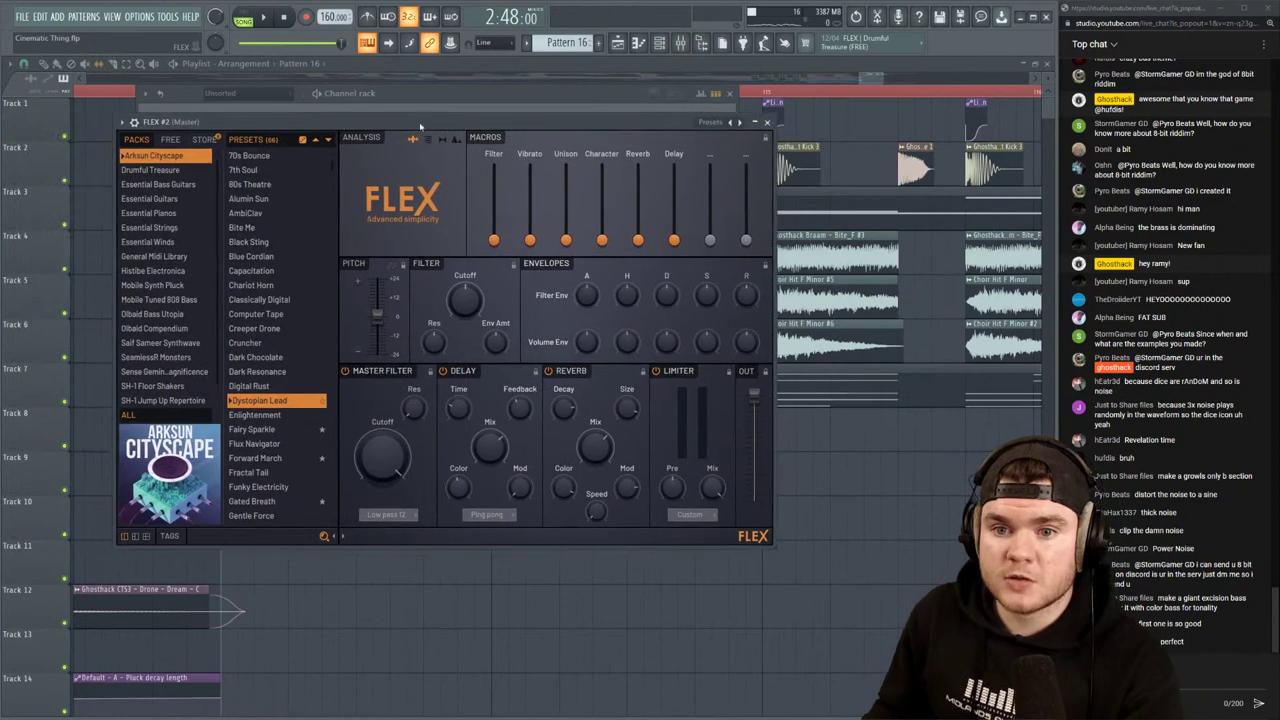
left_click(179, 228)
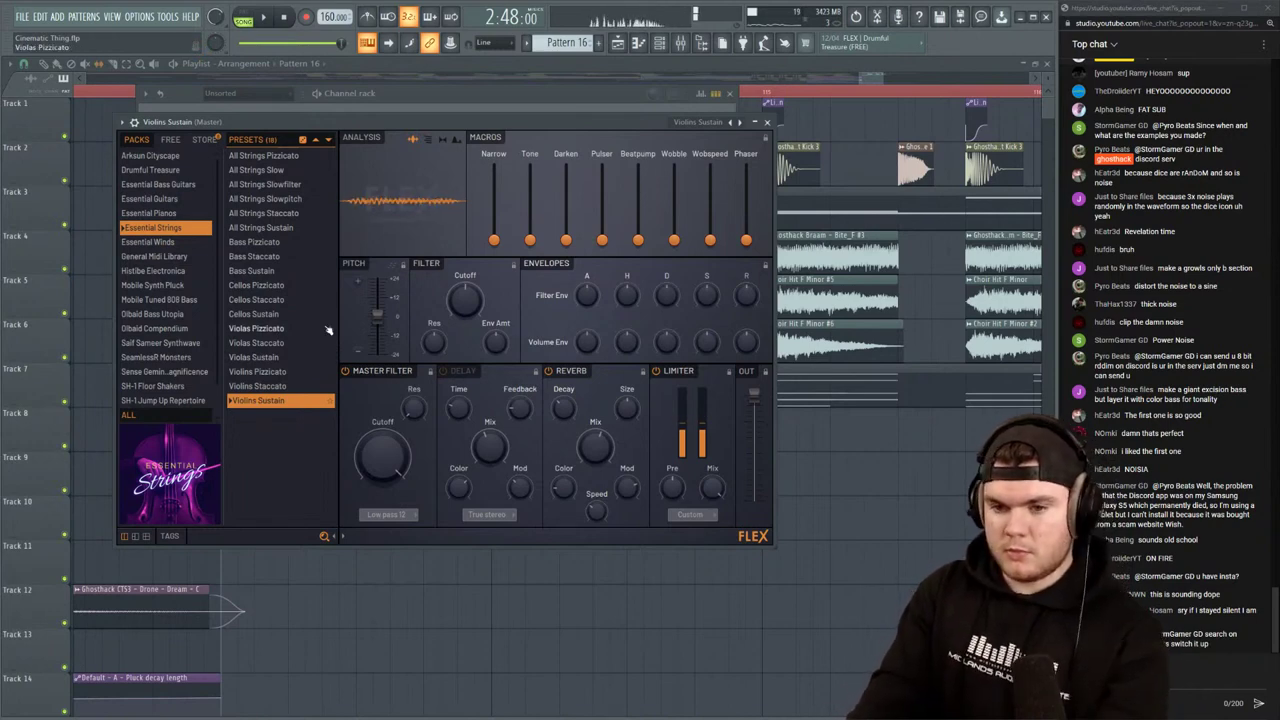
key("space")
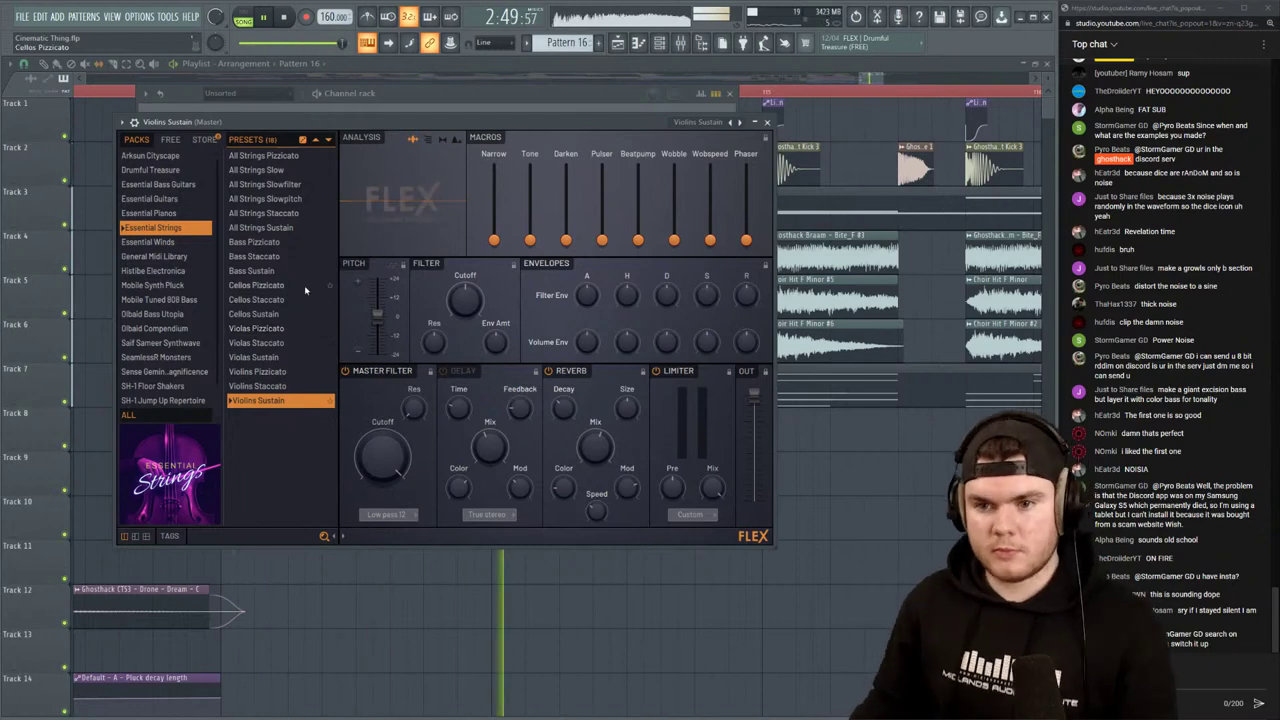
key("space")
left_click(265, 228)
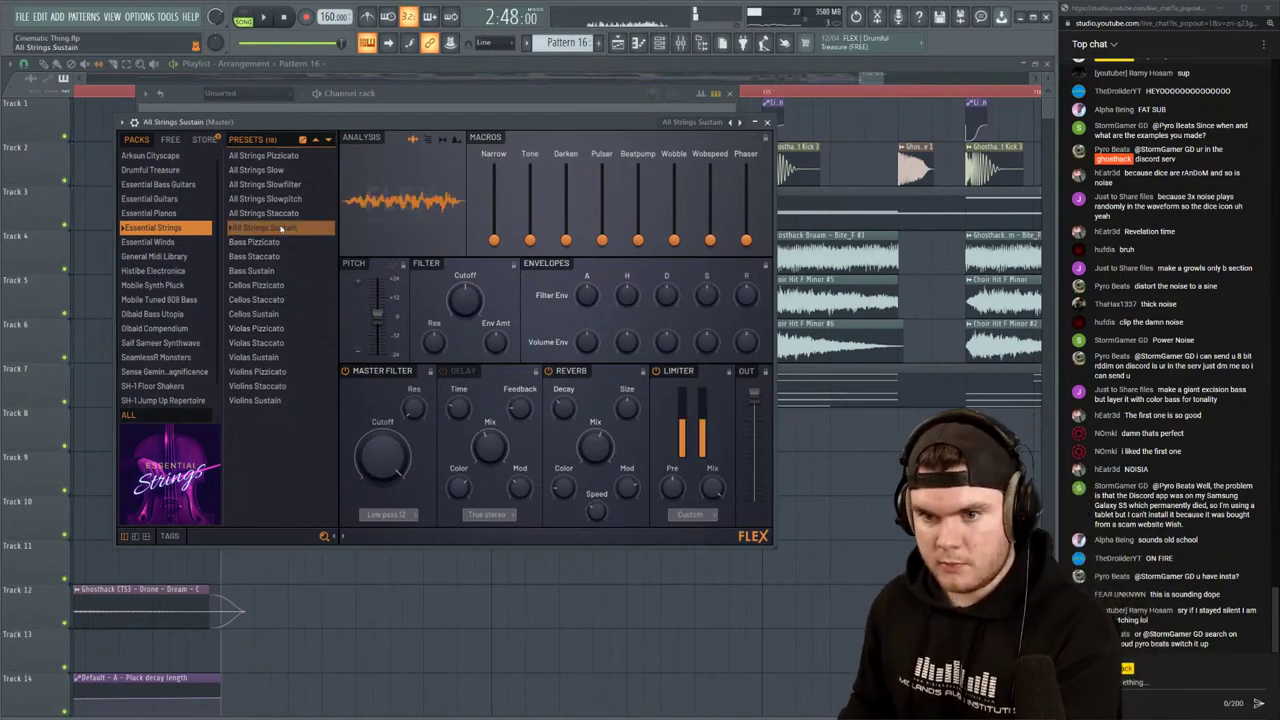
left_click(764, 122)
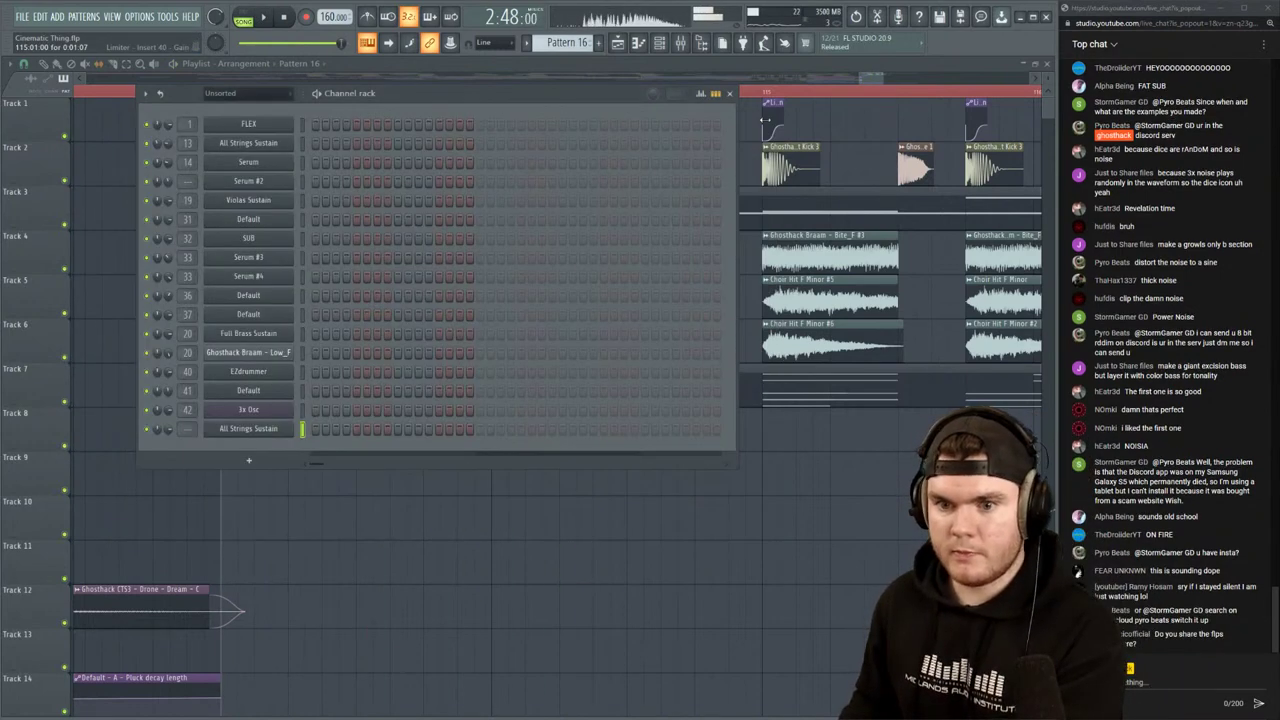
Place four-step E6 and E5 notes at the start of bar 1 in the strings channel's piano roll and play them
right_click(290, 427)
left_click(310, 430)
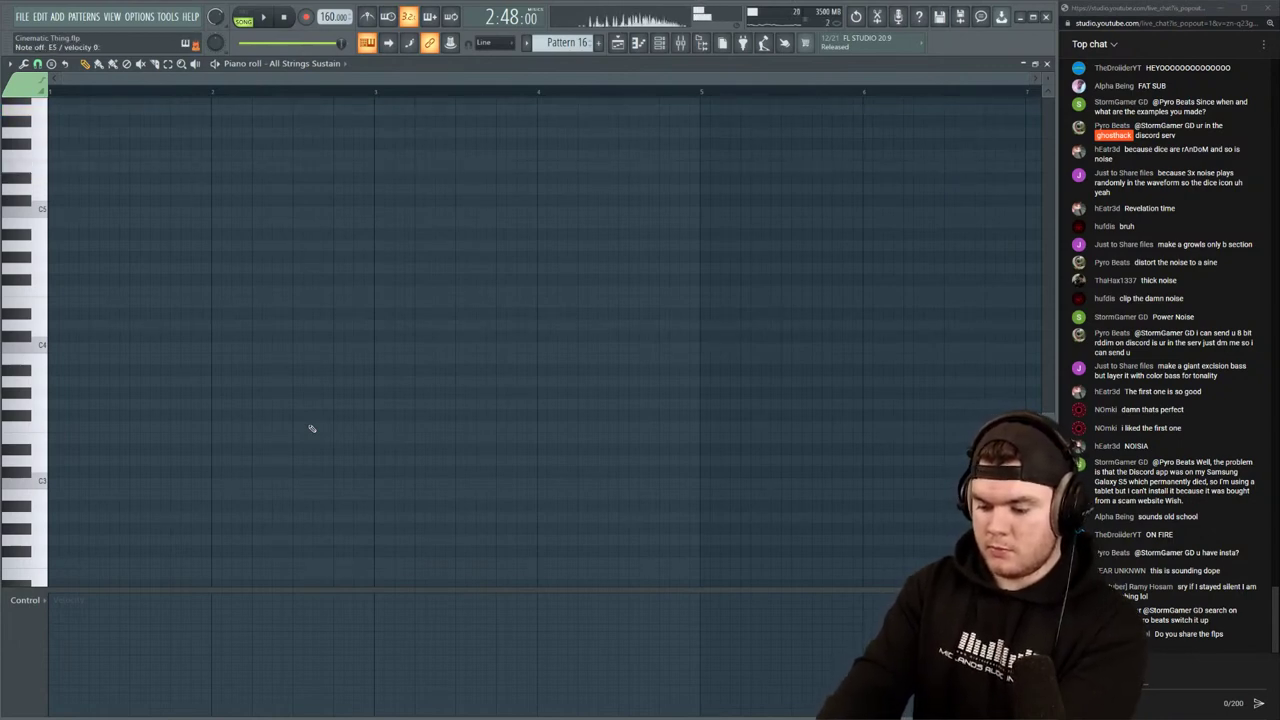
scroll(199, 268, "up", 5)
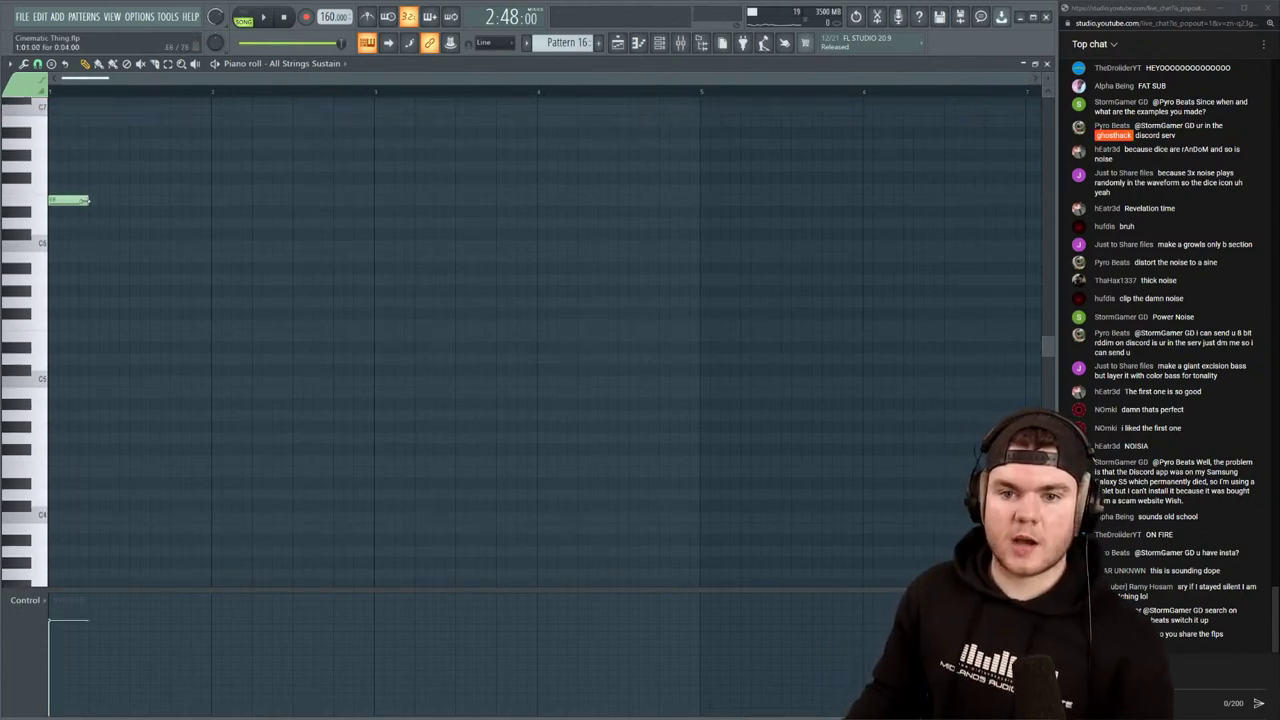
scroll(86, 263, "down", 2)
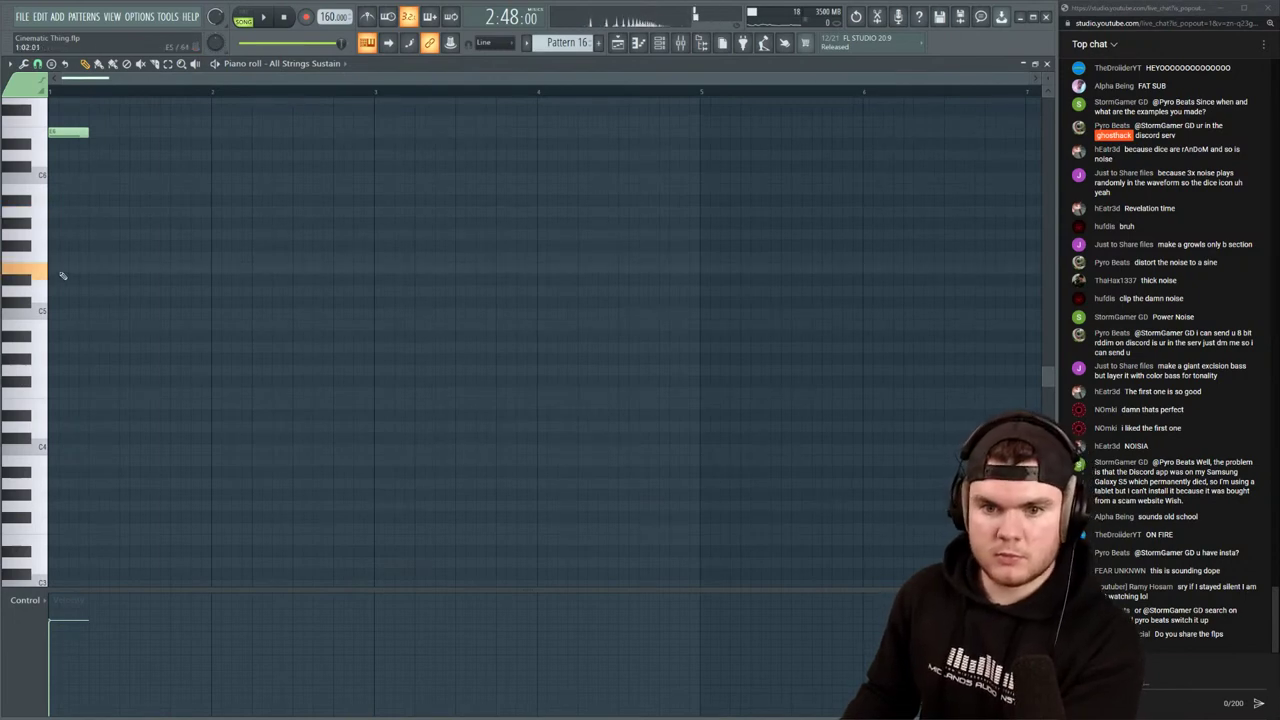
scroll(96, 200, "up", 3)
key("space")
left_click(215, 65)
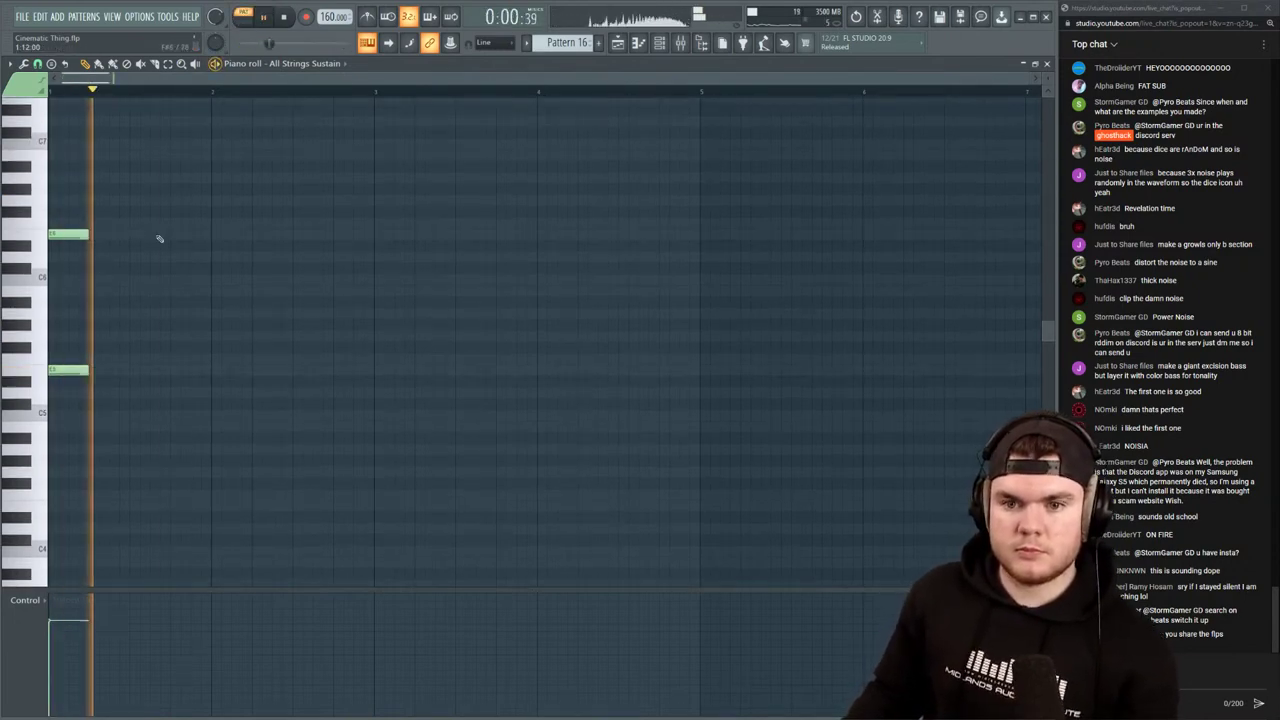
Copy the E octave pair to step 9 of bar 1, adding B5 to the first chord and C6 to the second
left_click_drag(163, 397, 51, 171)
left_click_drag(62, 235, 135, 237)
key("space")
left_click(58, 291)
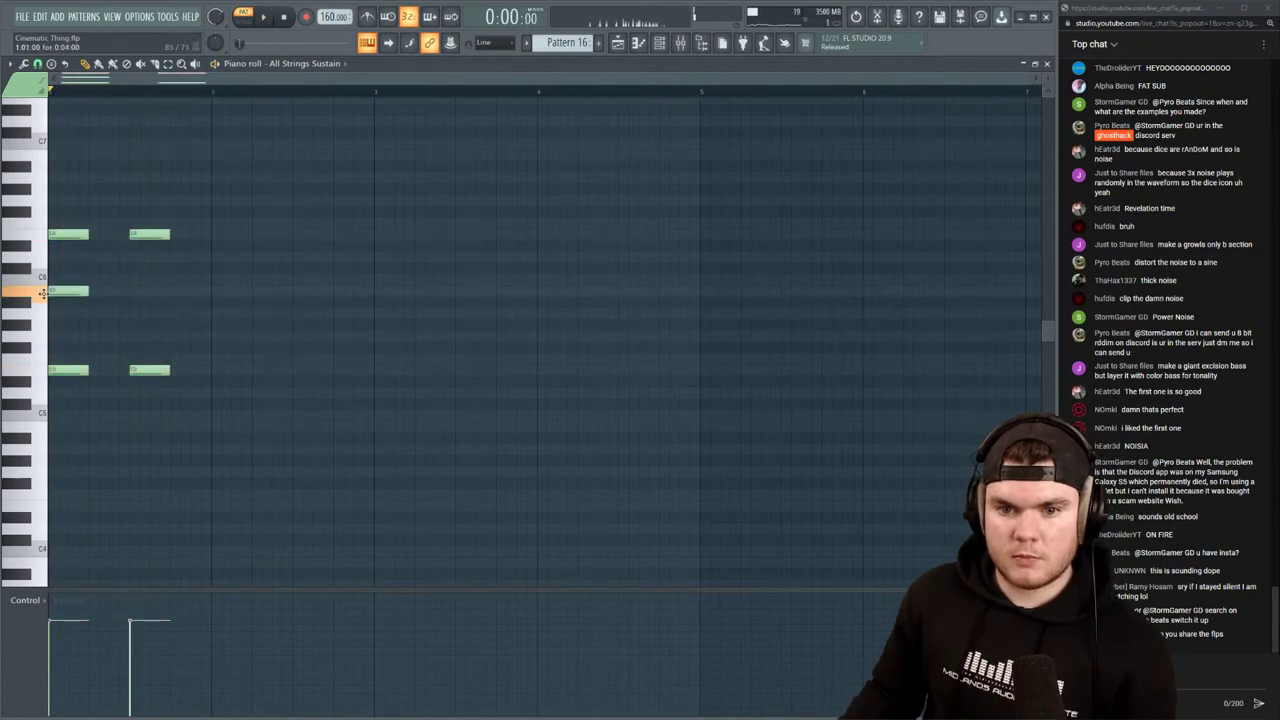
key("space")
left_click(148, 280)
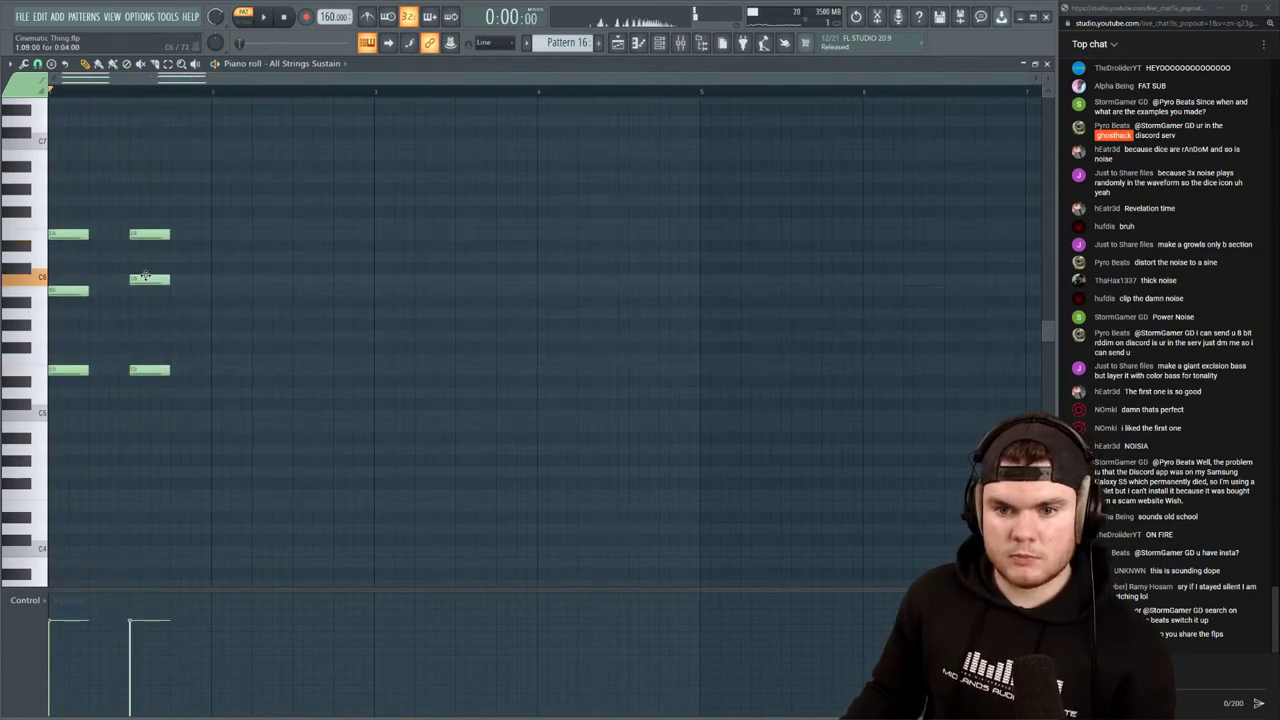
key("space")
Copy both chords into bar 2, lower the last chord's middle note to A5, and play the progression
mouse_move(203, 387)
left_mouse_down()
mouse_move(57, 207)
mouse_move(230, 251)
left_mouse_up()
key("space")
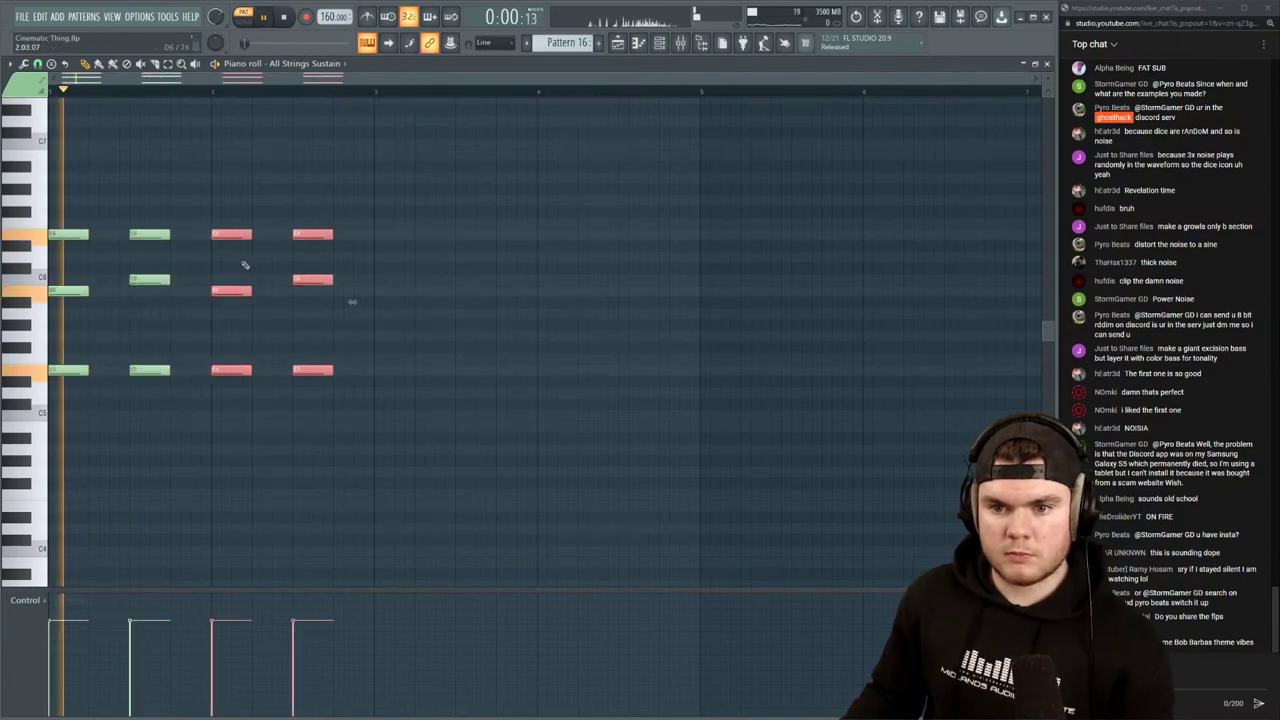
left_click(308, 292)
left_click_drag(308, 280, 308, 313)
key("space")
key("space")
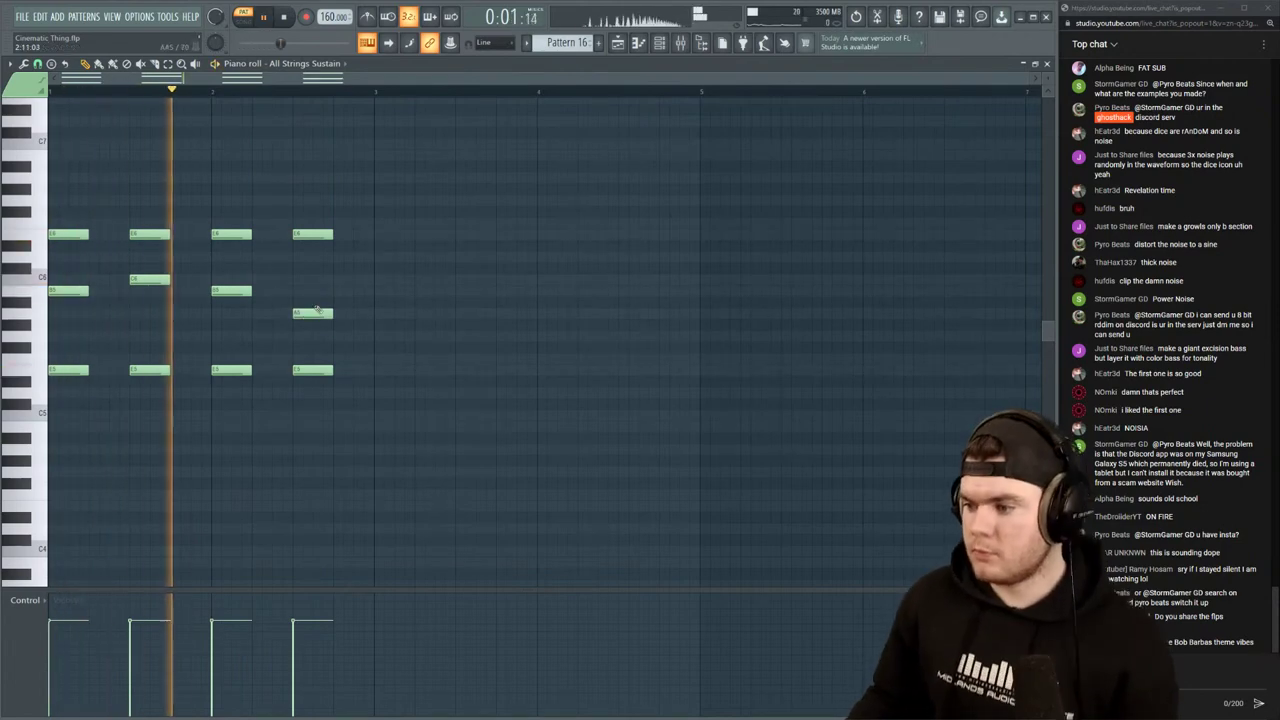
Duplicate the entire four-chord progression into bars 3 and 4 and play it back
key("ctrl+a")
key("space")
key("space")
left_click_drag(84, 236, 400, 229)
key("space")
key("space")
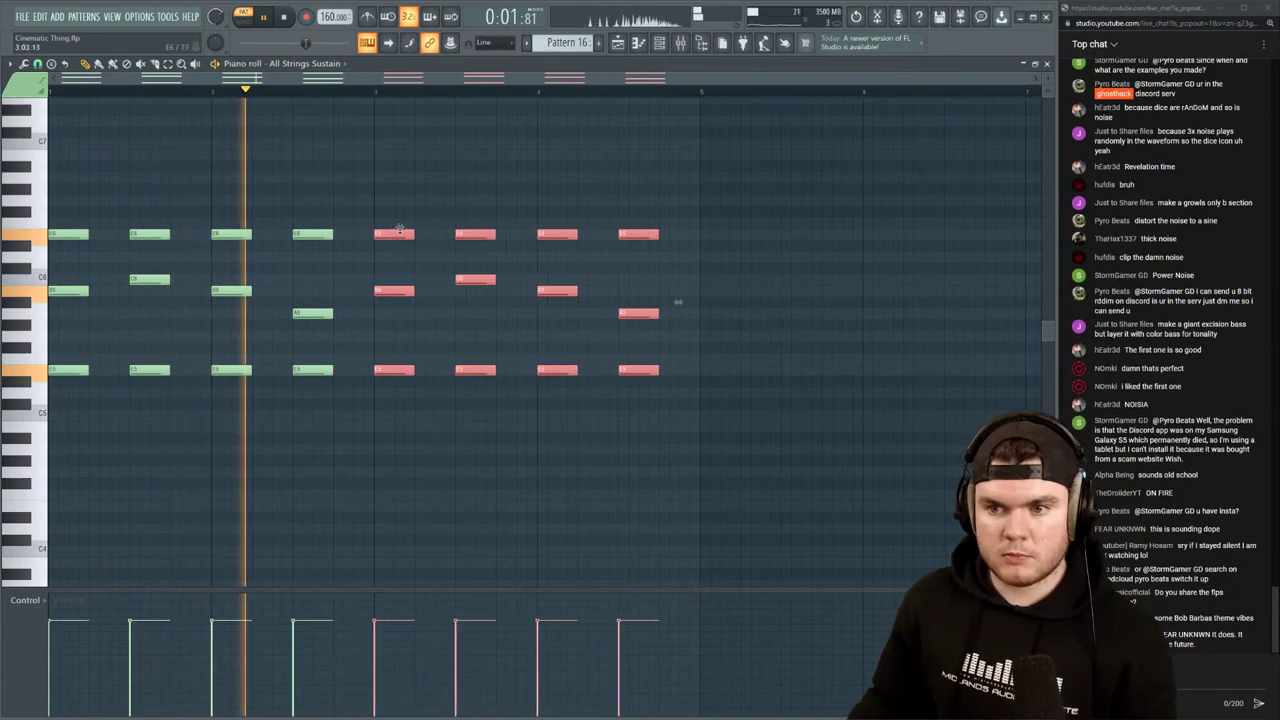
Switch the FLEX strings channel to the All Strings Staccato preset and listen to the pattern
left_click(1046, 64)
left_click(284, 426)
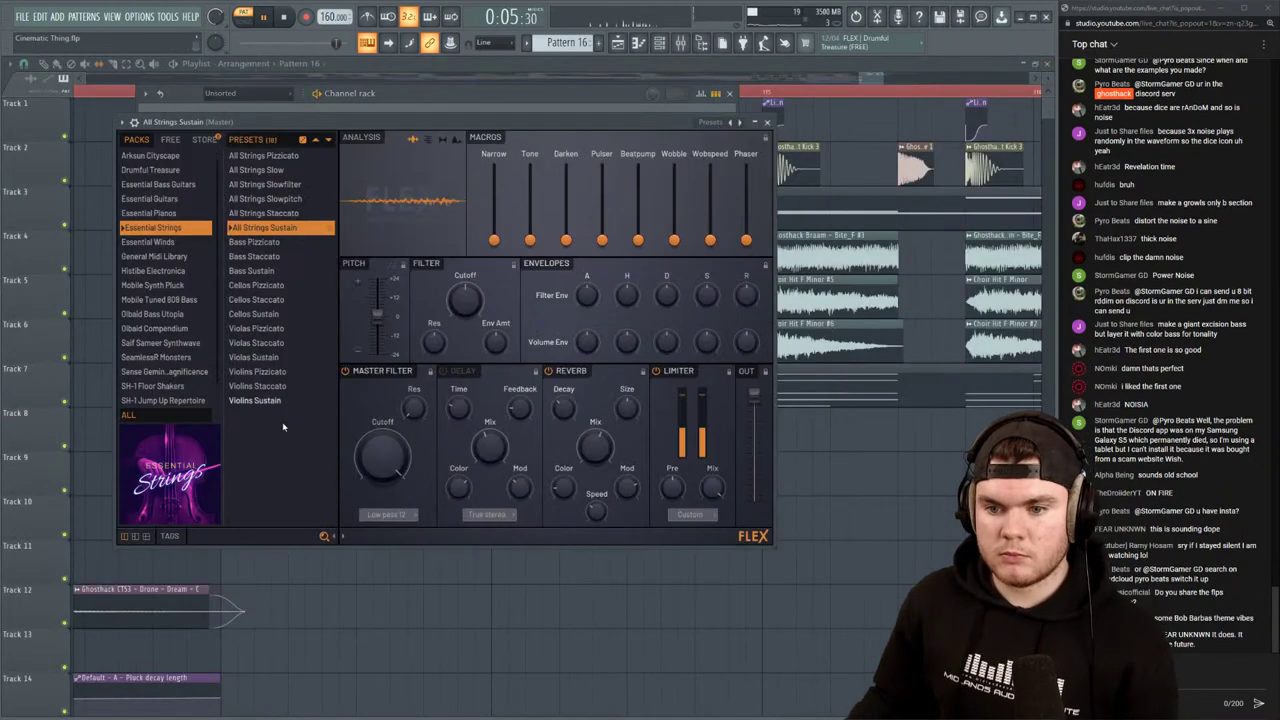
left_click(289, 214)
key("space")
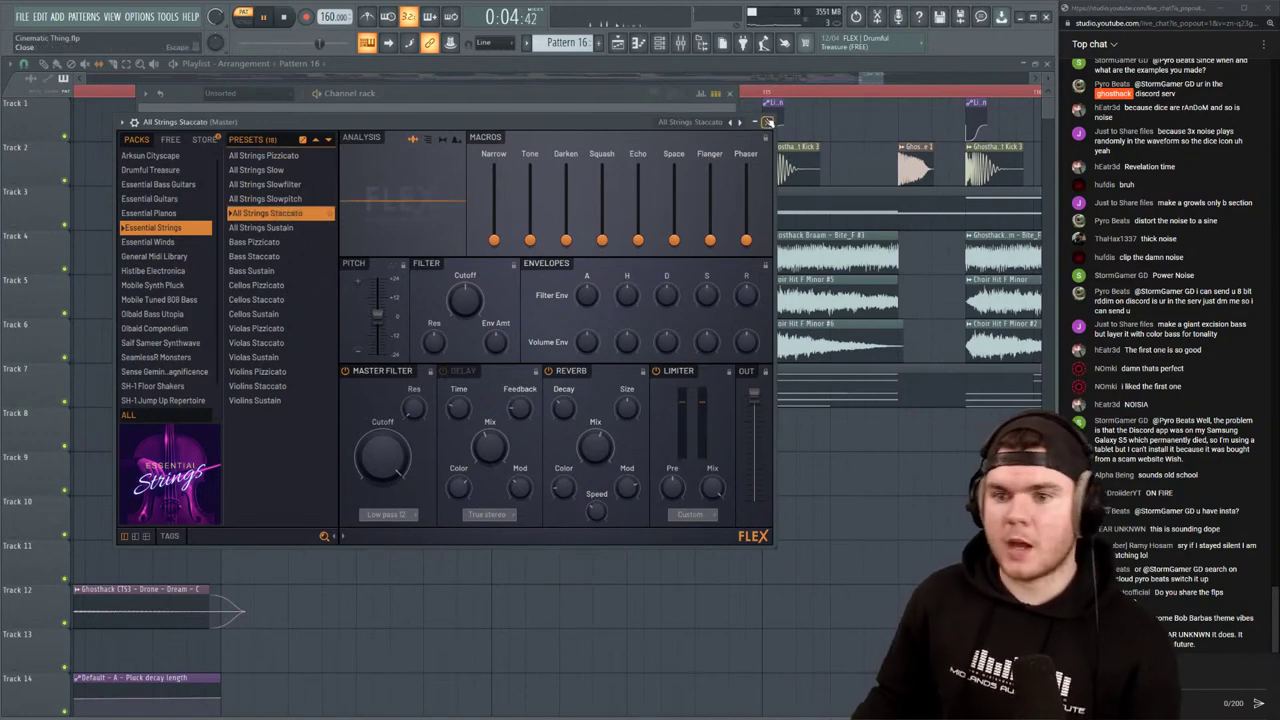
left_click(767, 121)
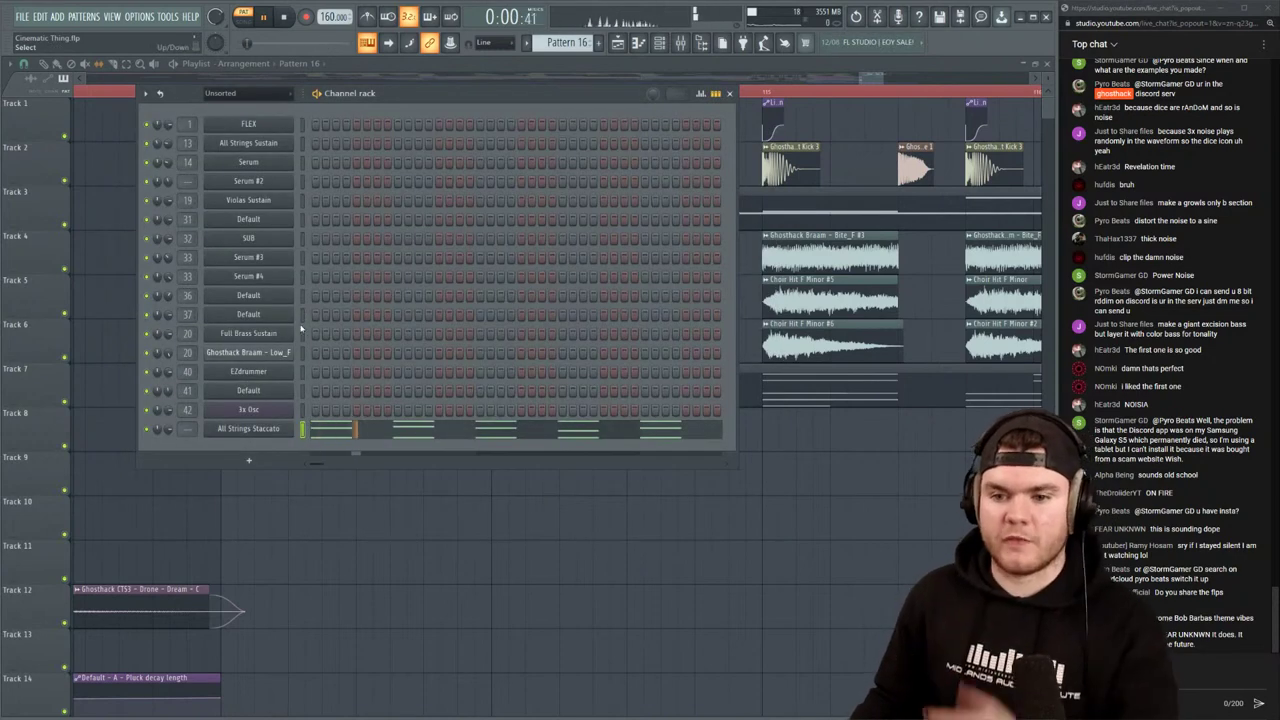
Place Pattern 16 on Track 9 of the playlist at bar 113 and play it with the arrangement
key("F6")
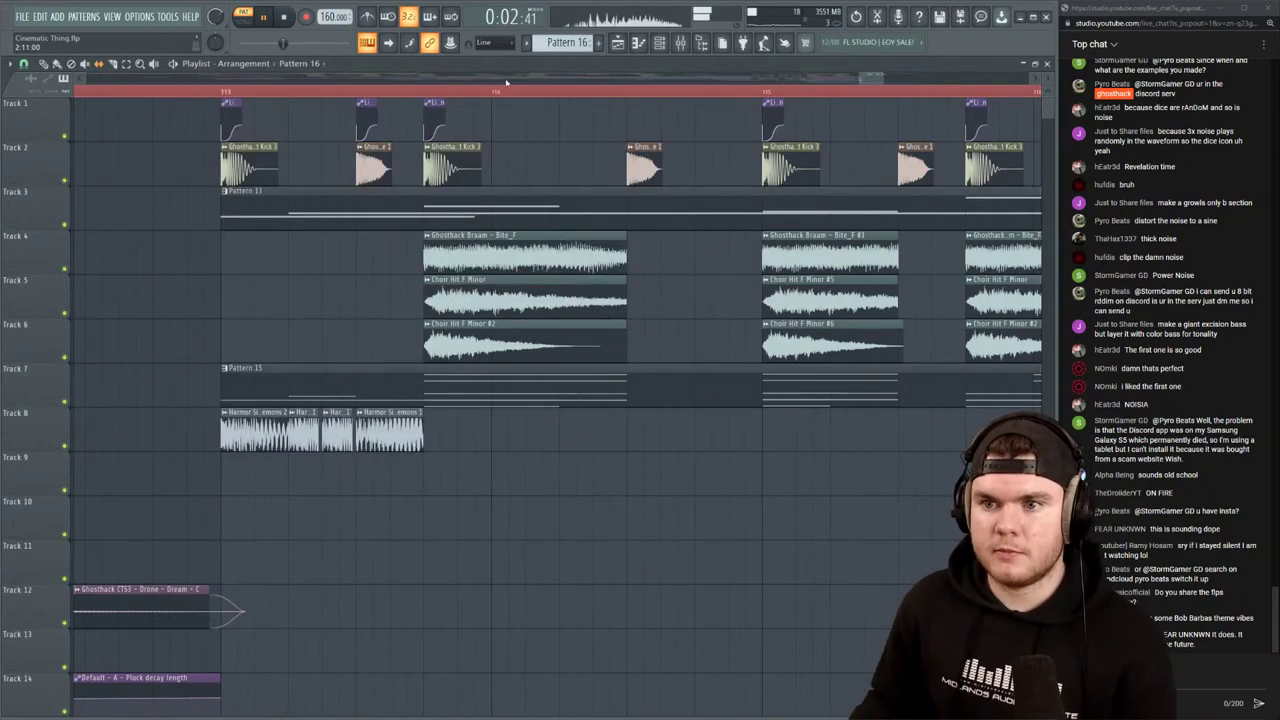
left_click(229, 91)
scroll(228, 94, "down", 3)
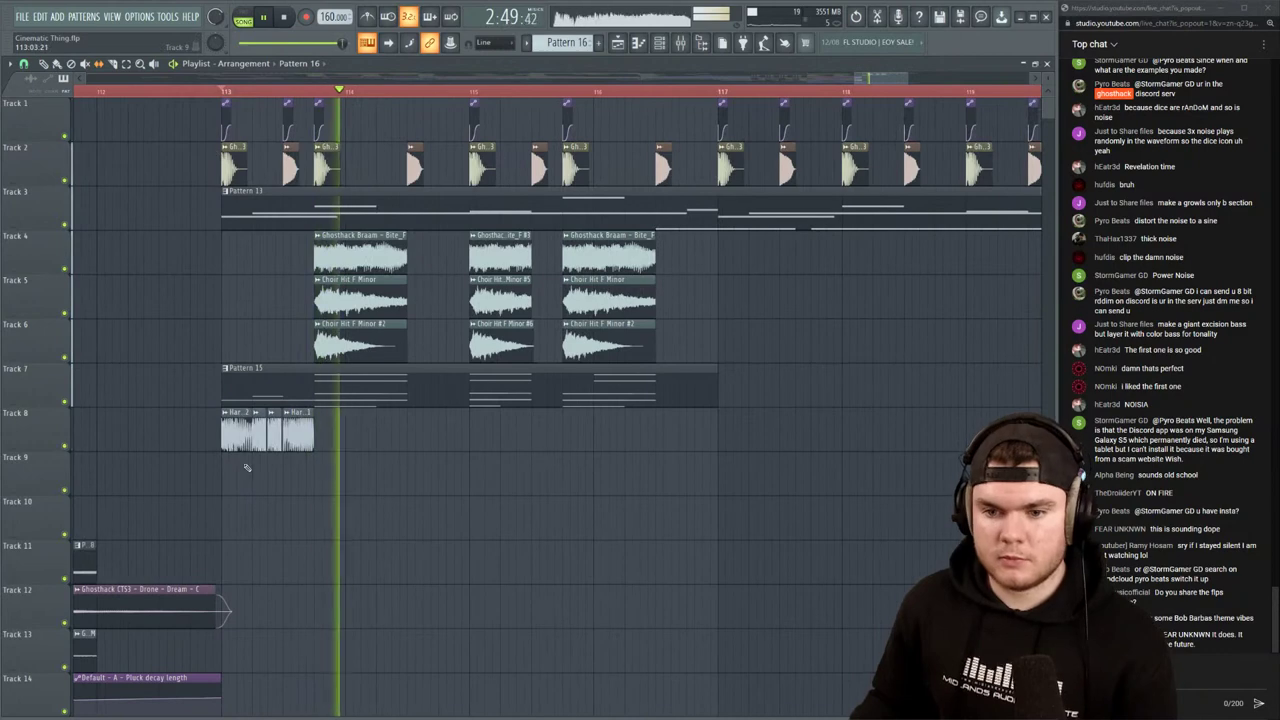
key("space")
left_click(226, 469)
key("space")
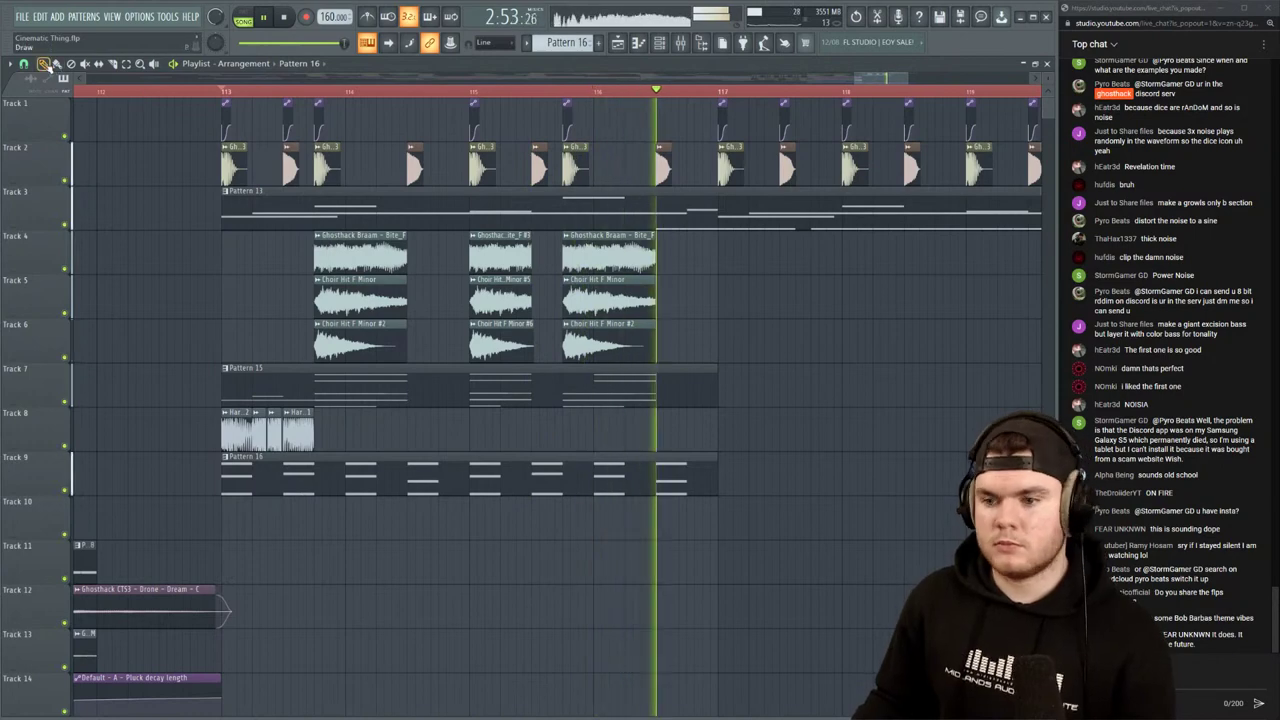
key("space")
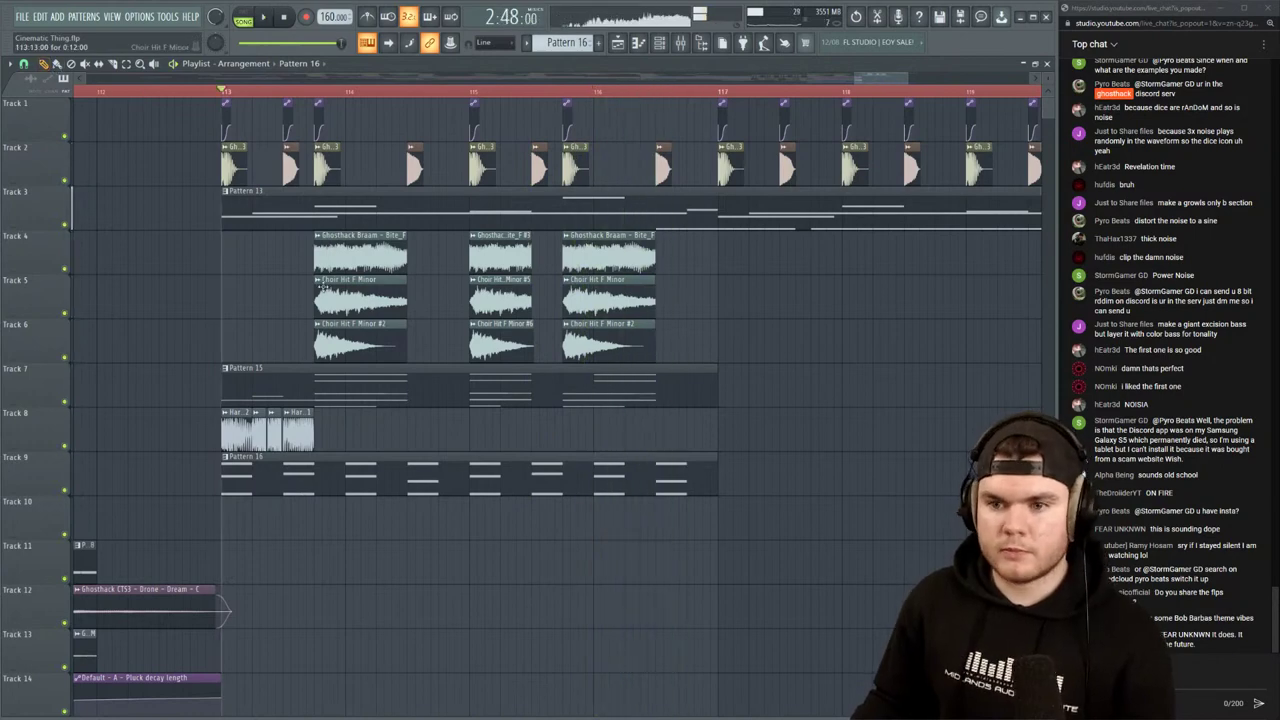
Solo Tracks 4 and 9 to hear the braam hits together with the staccato strings
right_click(65, 269)
left_click(64, 490)
key("space")
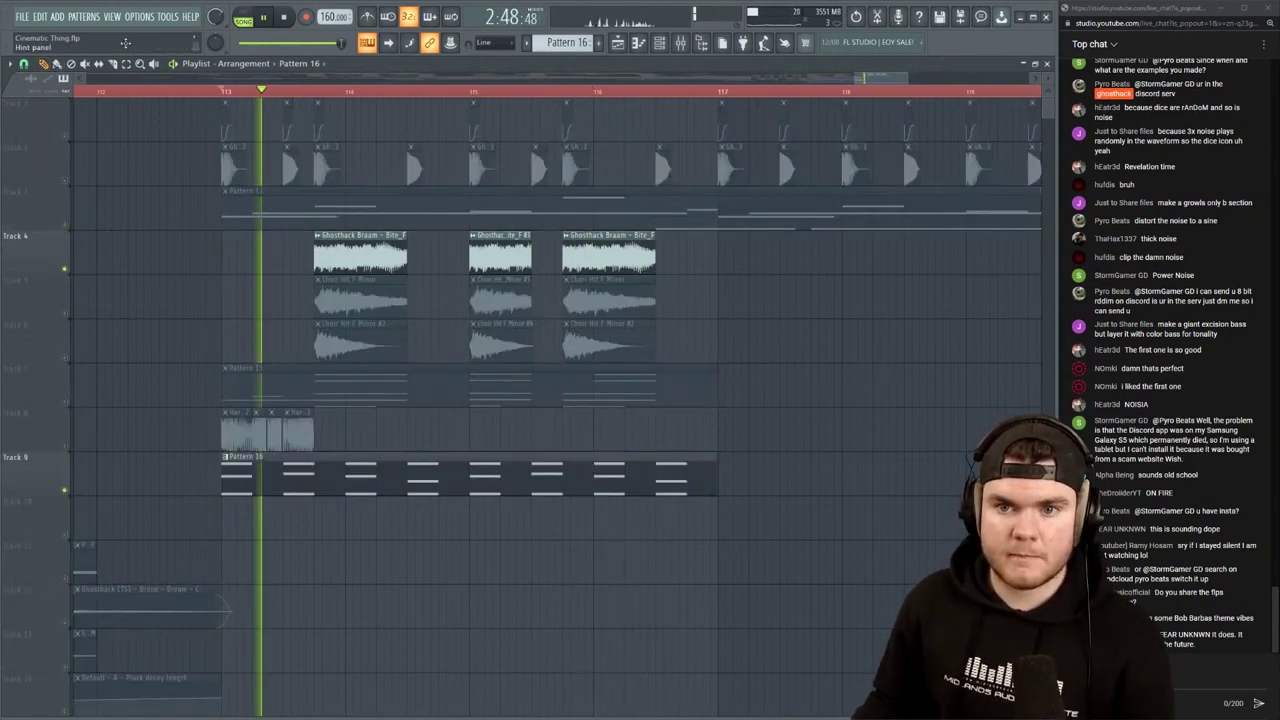
Raise the top and bottom notes of both bar 3 string chords in Pattern 16 to F6 and F5
double_click(408, 470)
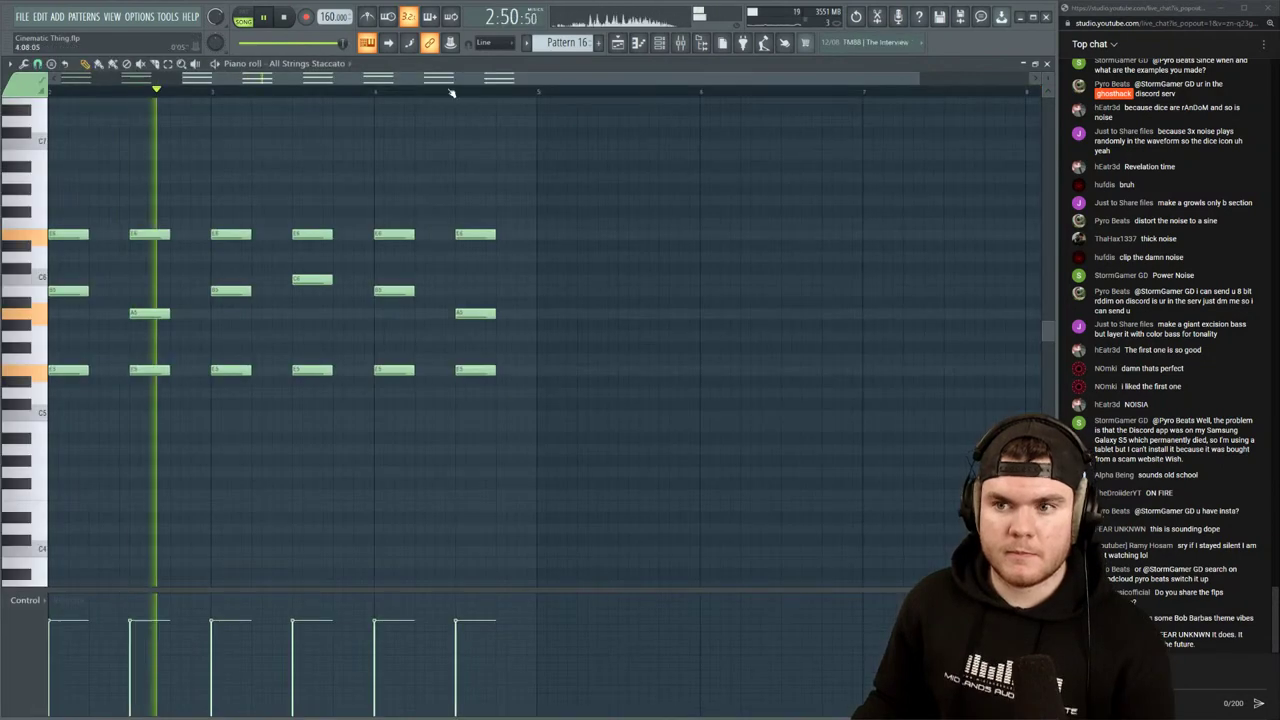
scroll(410, 123, "up", 2)
key("space")
left_click_drag(281, 268, 281, 257)
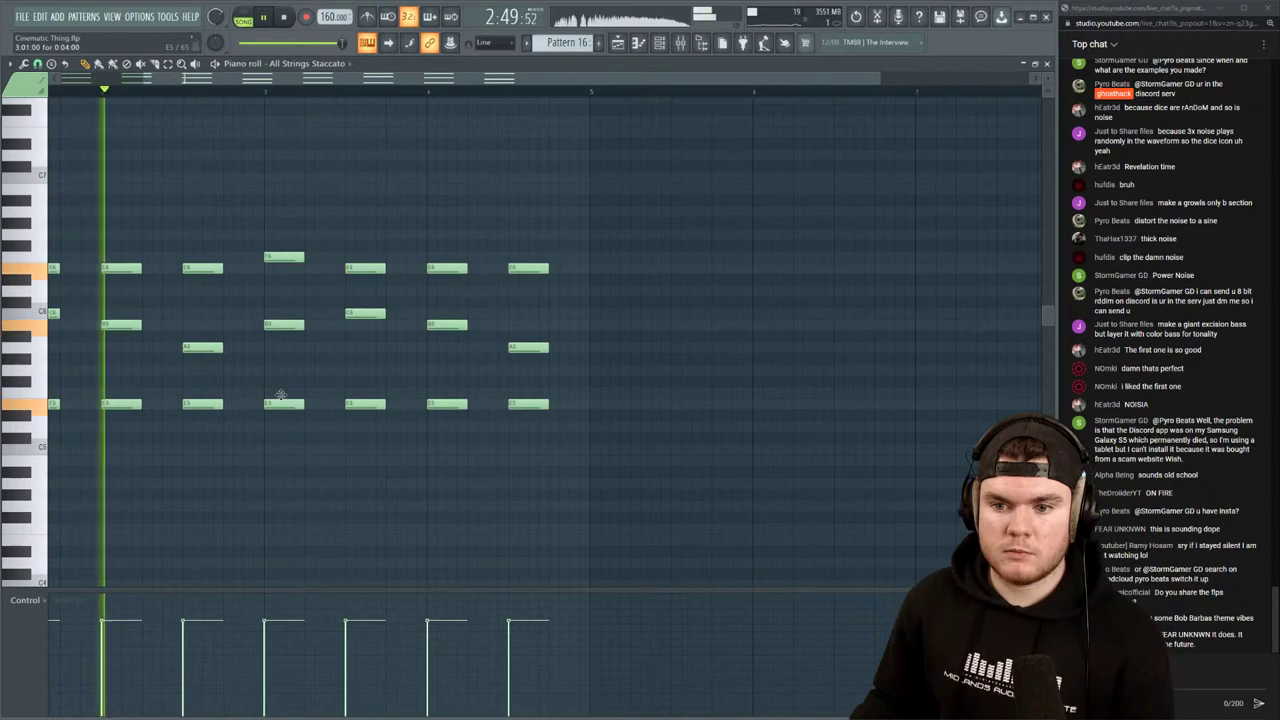
left_click_drag(281, 403, 357, 391)
left_click_drag(370, 267, 370, 257)
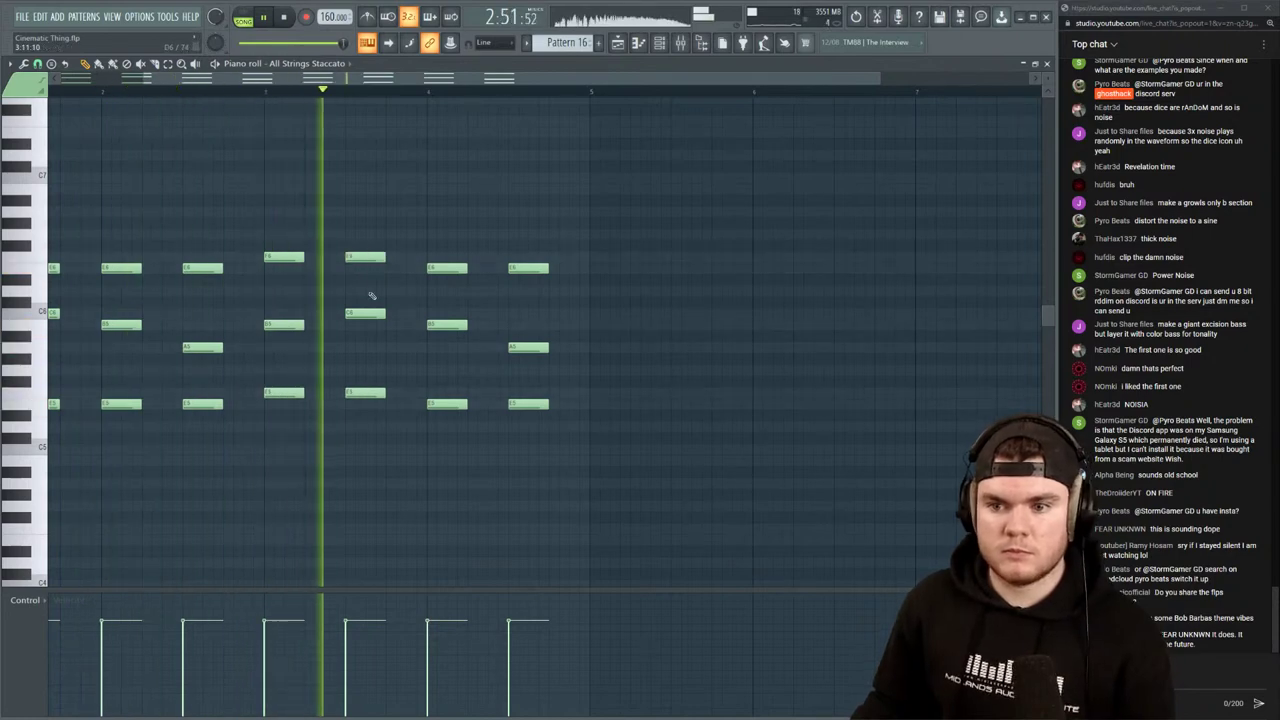
Raise the middle notes of the two bar 3 chords to C6 and D6, replaying to check the harmony
key("space")
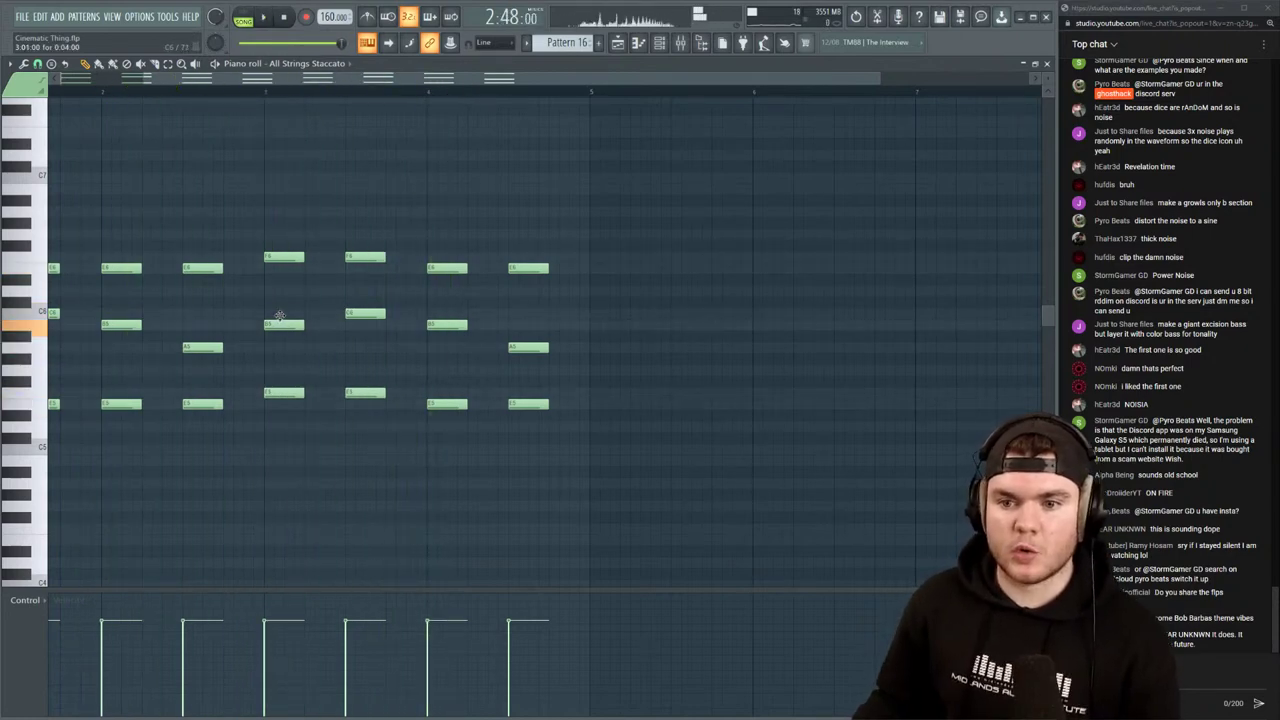
key("space")
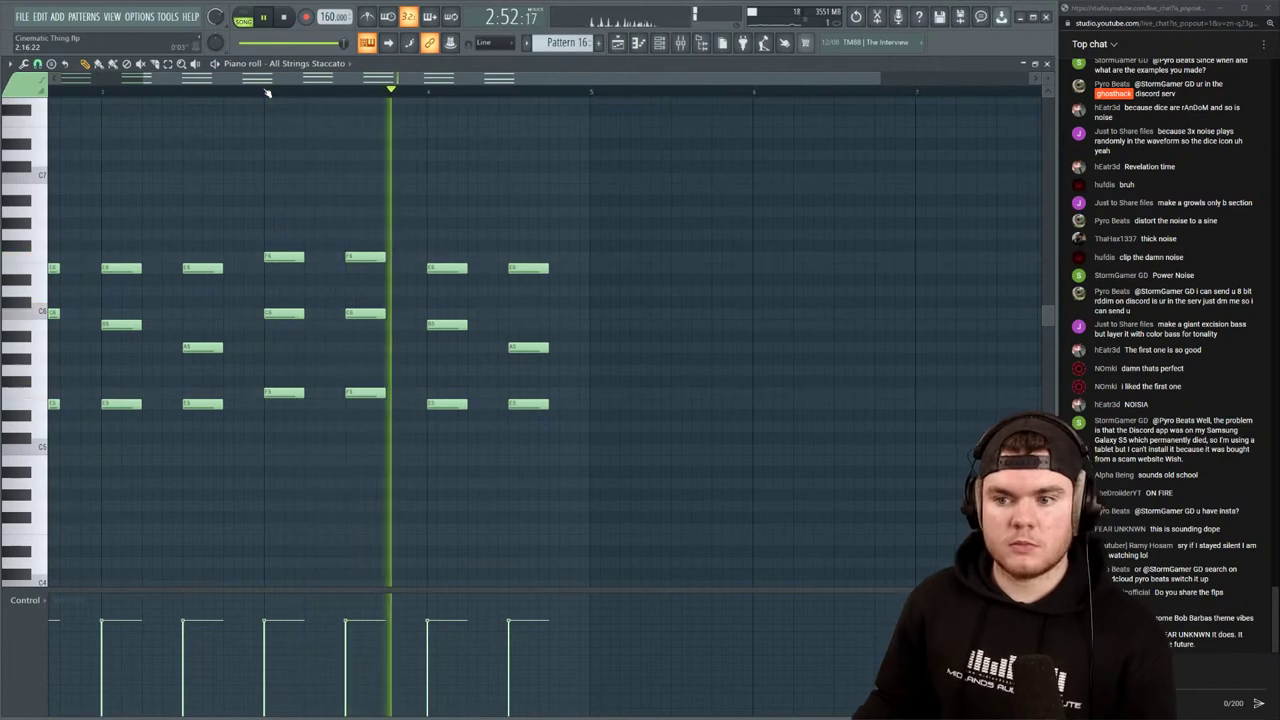
mouse_move(366, 314)
left_mouse_down()
mouse_move(364, 347)
mouse_move(355, 314)
left_mouse_up()
key("space")
key("space")
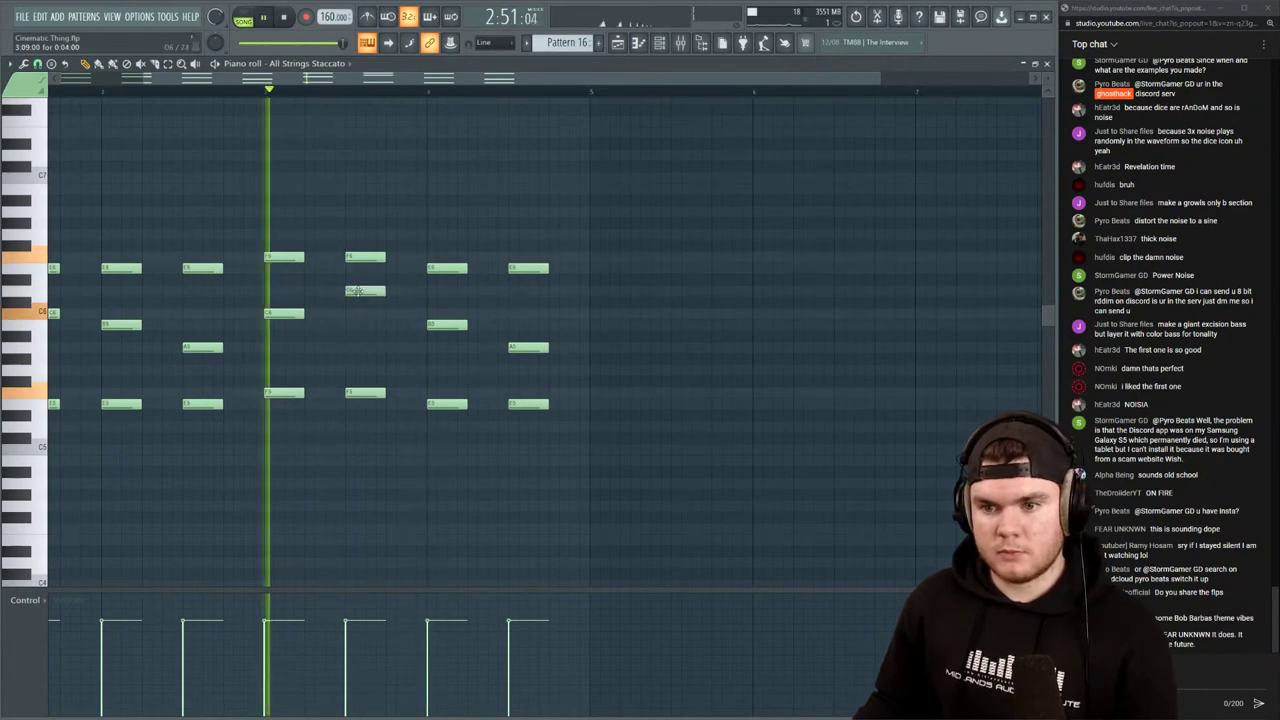
key("space")
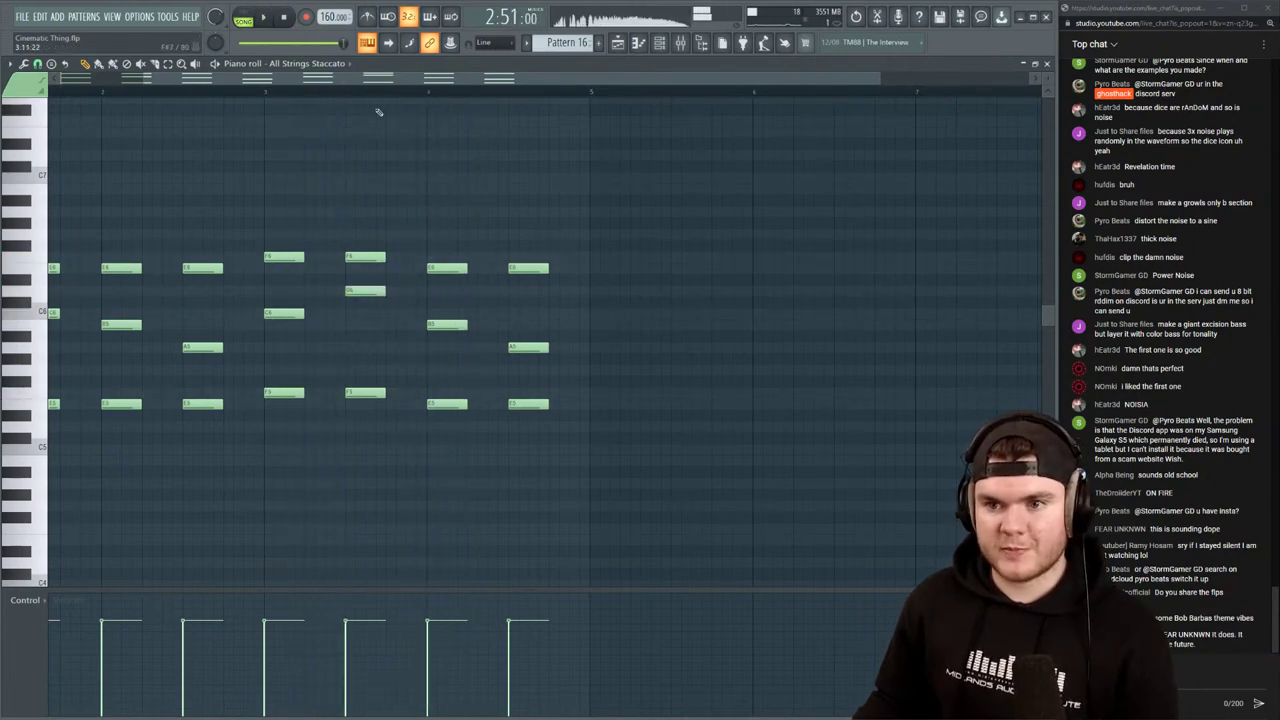
key("space")
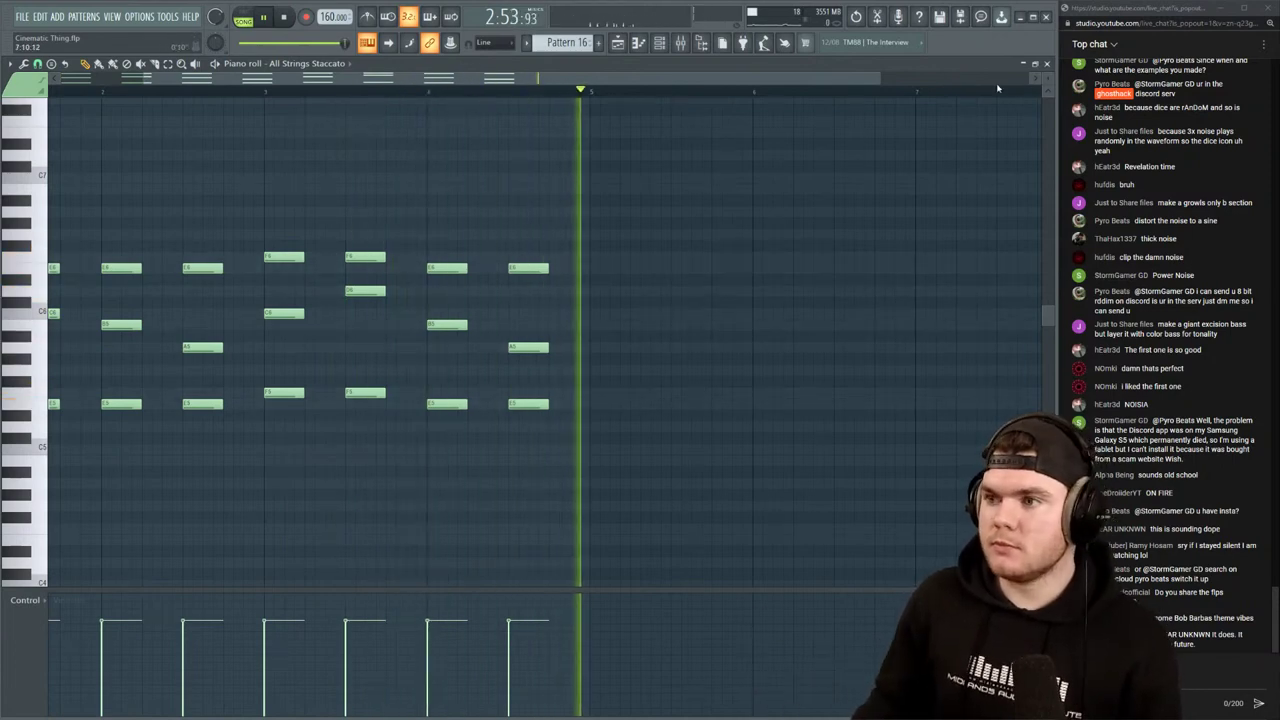
Raise the middle note of the last bar 4 string chord to B5, lower that of the first bar 4 chord to A5, and replay
key("space")
key("space")
left_click_drag(518, 346, 523, 323)
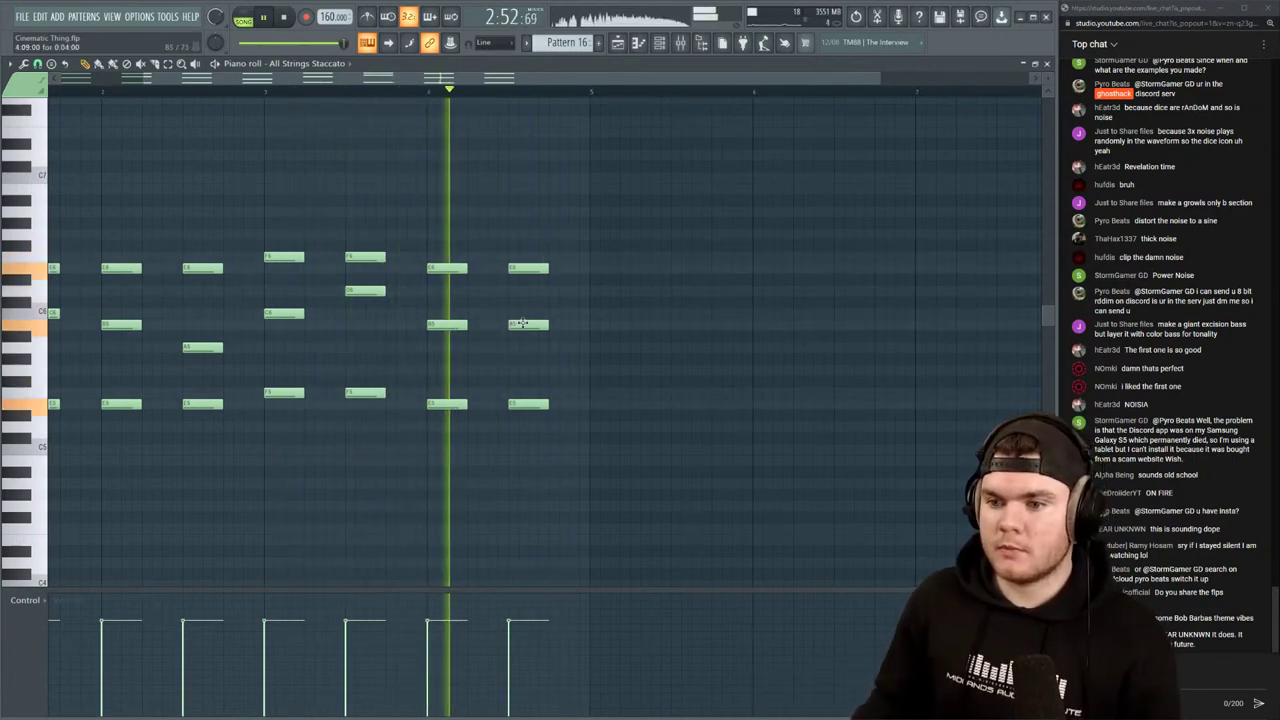
scroll(735, 98, "down", 1)
key("space")
key("space")
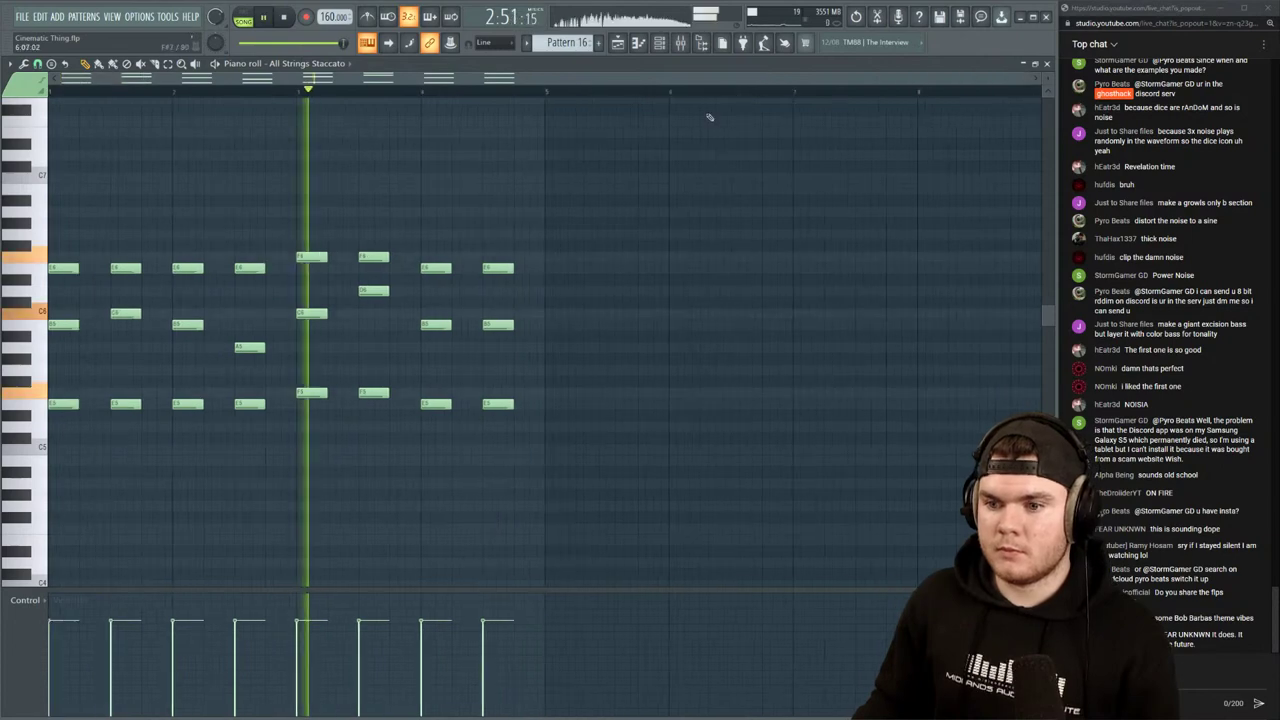
left_click_drag(441, 325, 438, 347)
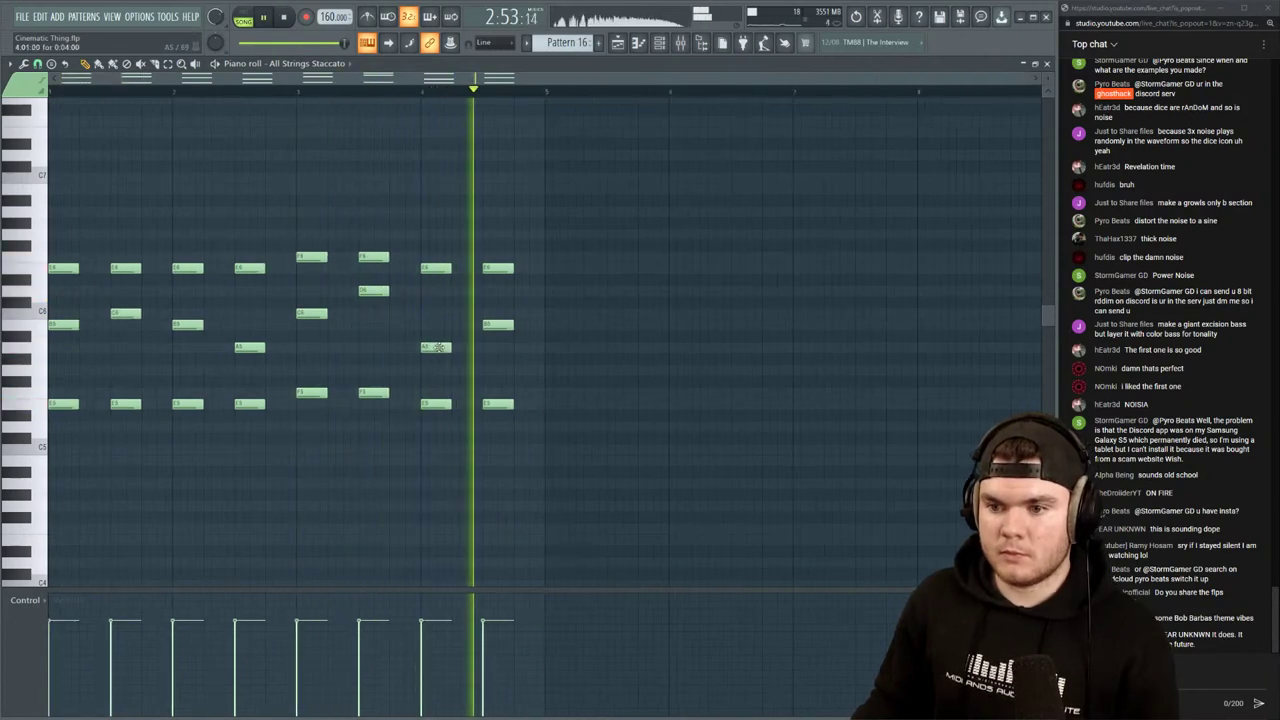
key("space")
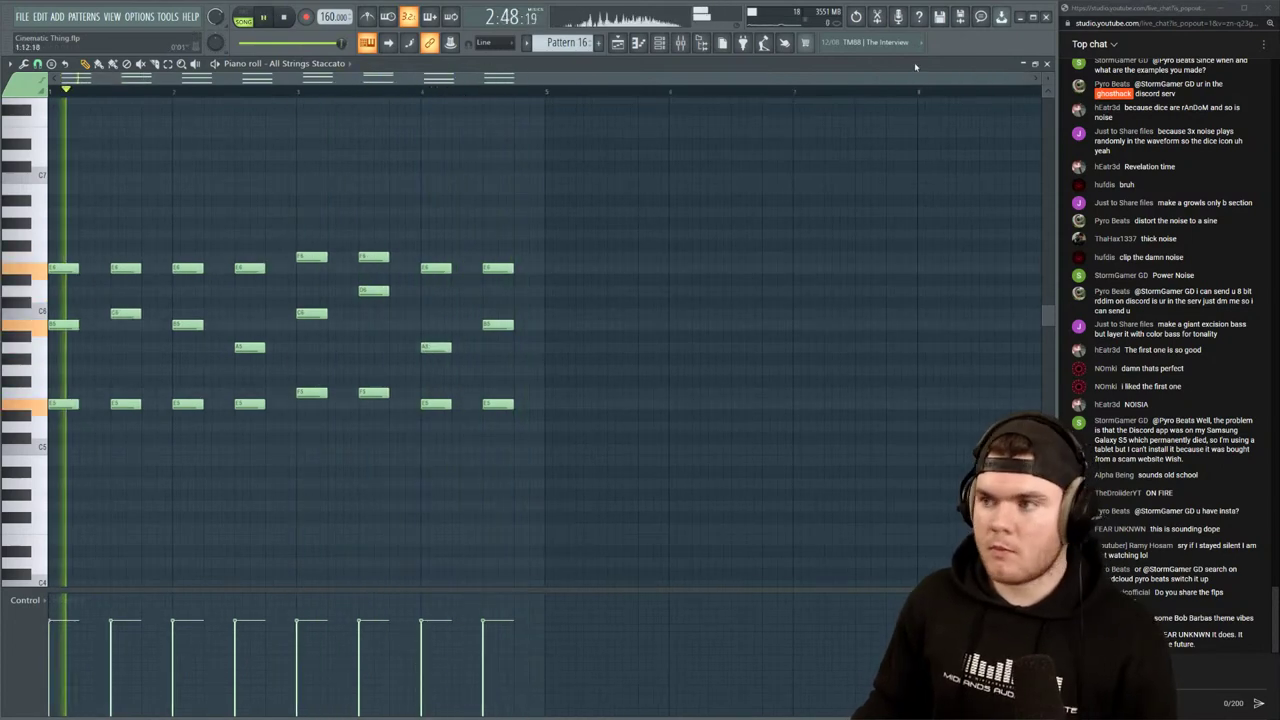
Clone the All Strings Staccato channel
left_click(1047, 64)
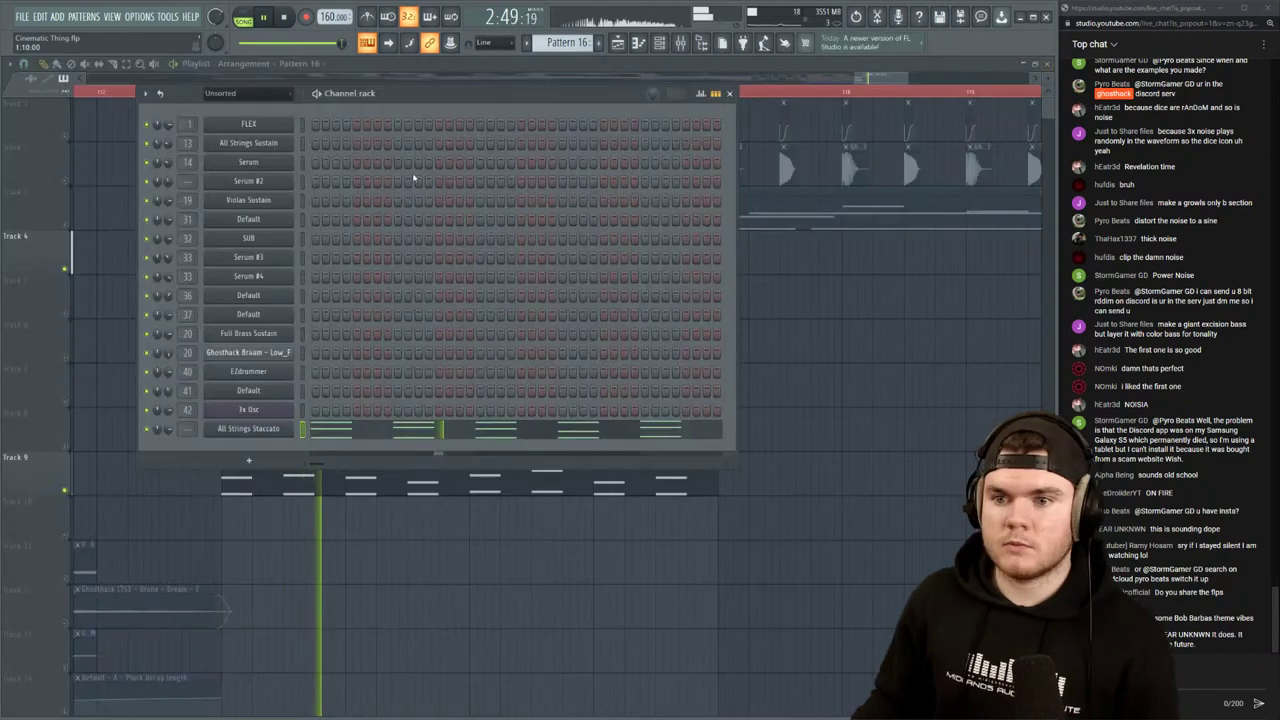
right_click(262, 434)
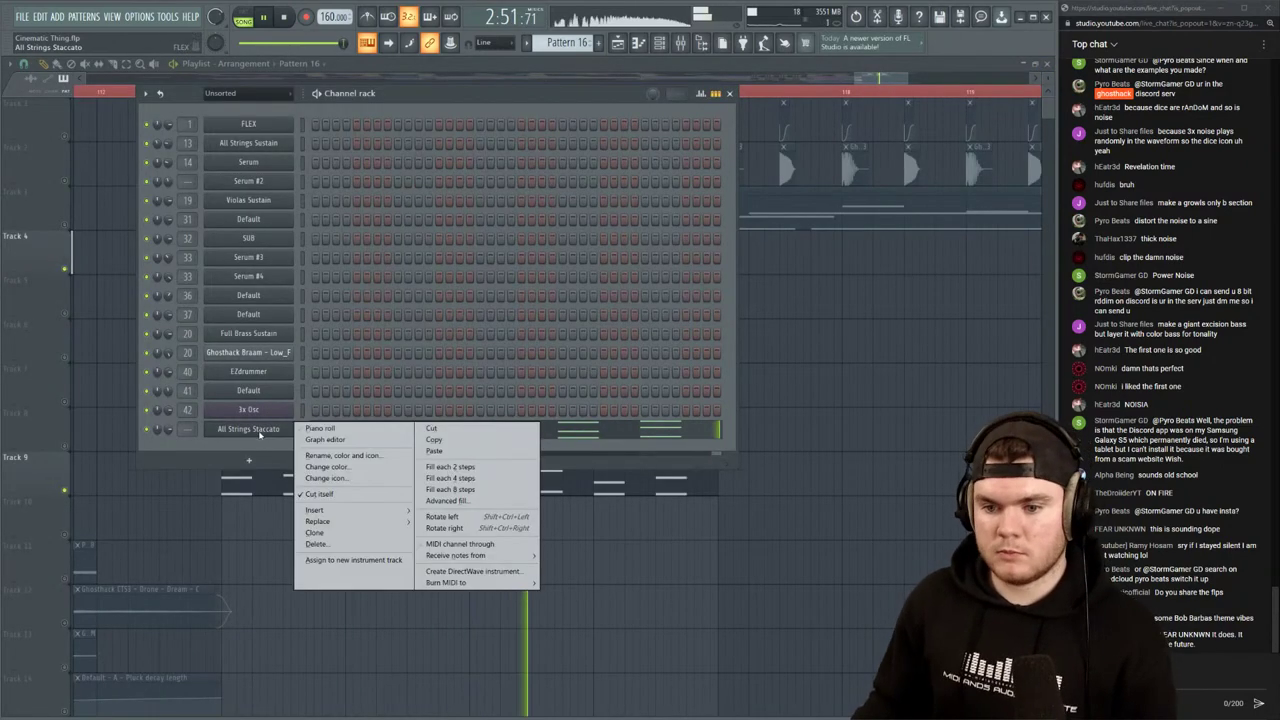
left_click(343, 533)
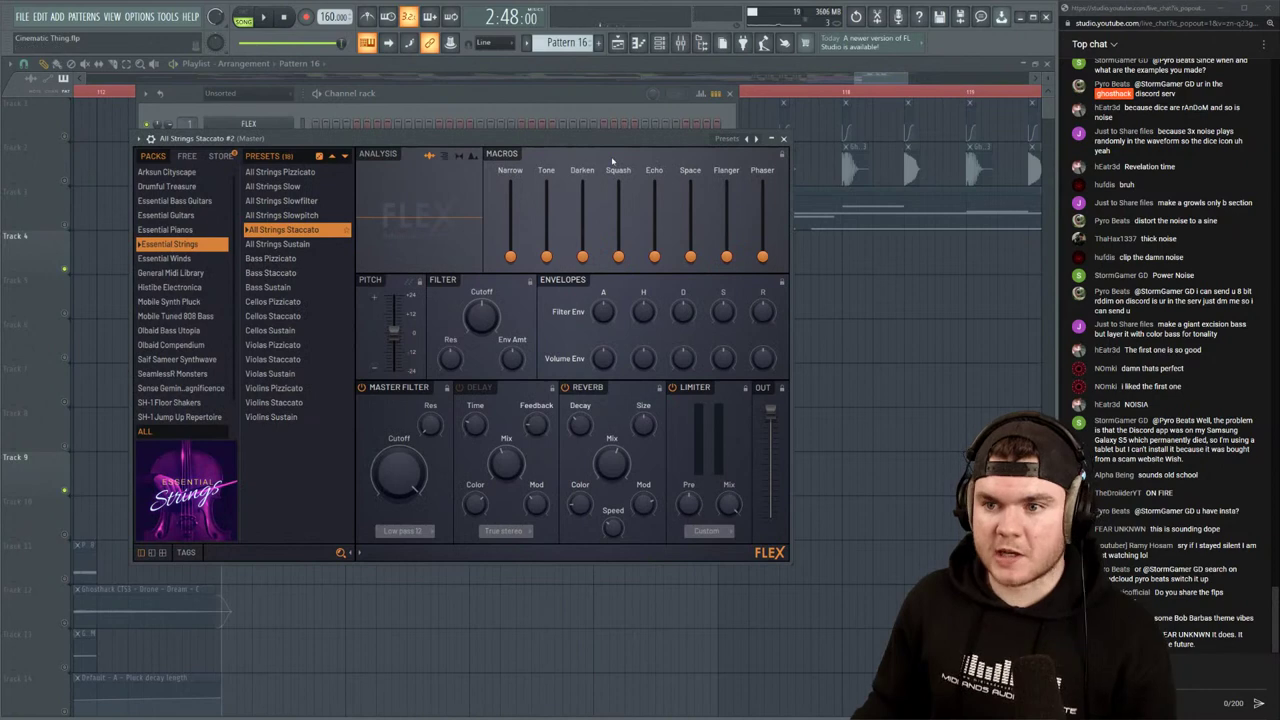
Move the middle note of the first bar 4 chord in All Strings Staccato back up to B5 and replay
left_click(575, 96)
left_click(541, 436)
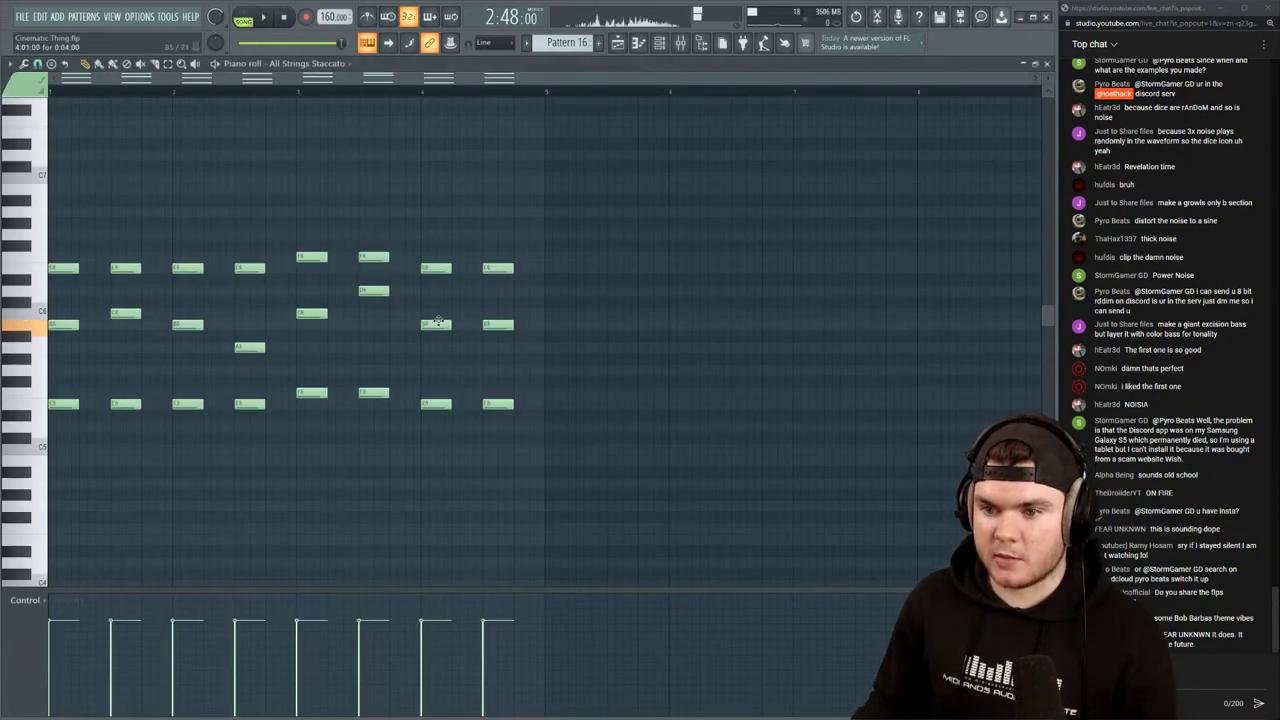
key("space")
left_click(1046, 63)
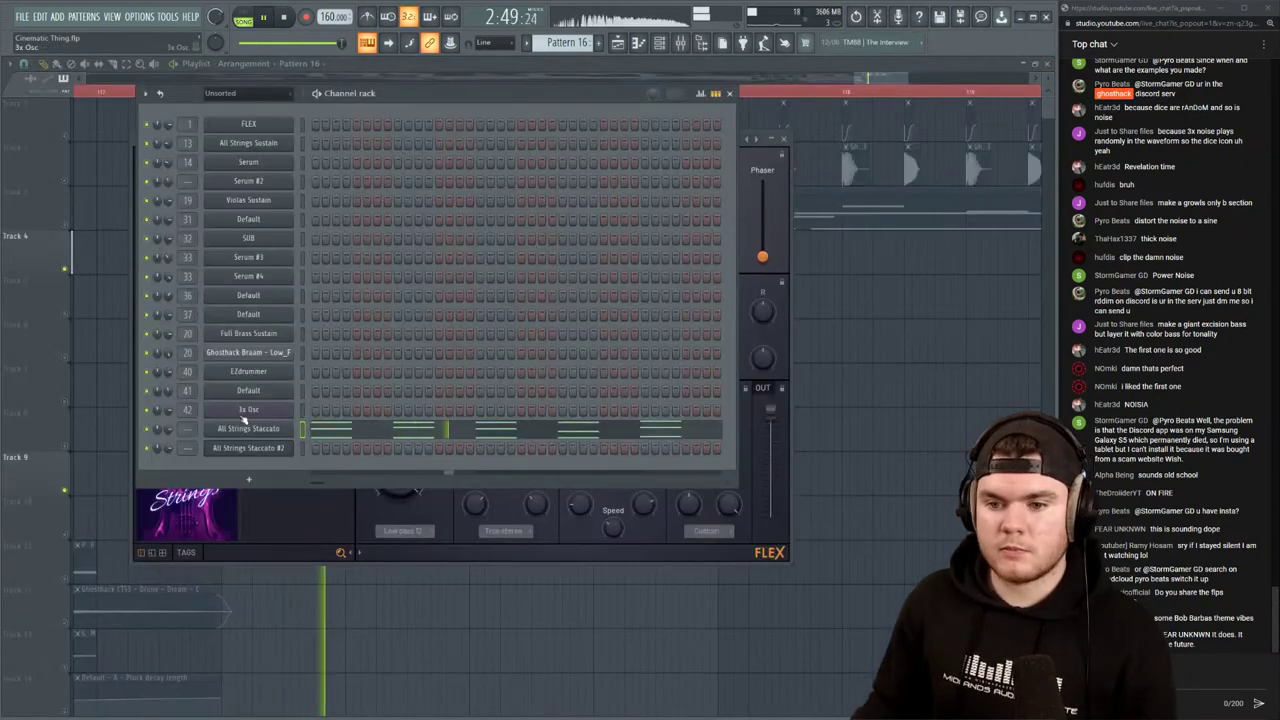
Load the All Strings Sustain preset from Essential Strings in the cloned FLEX channel
left_click(260, 450)
left_click(262, 450)
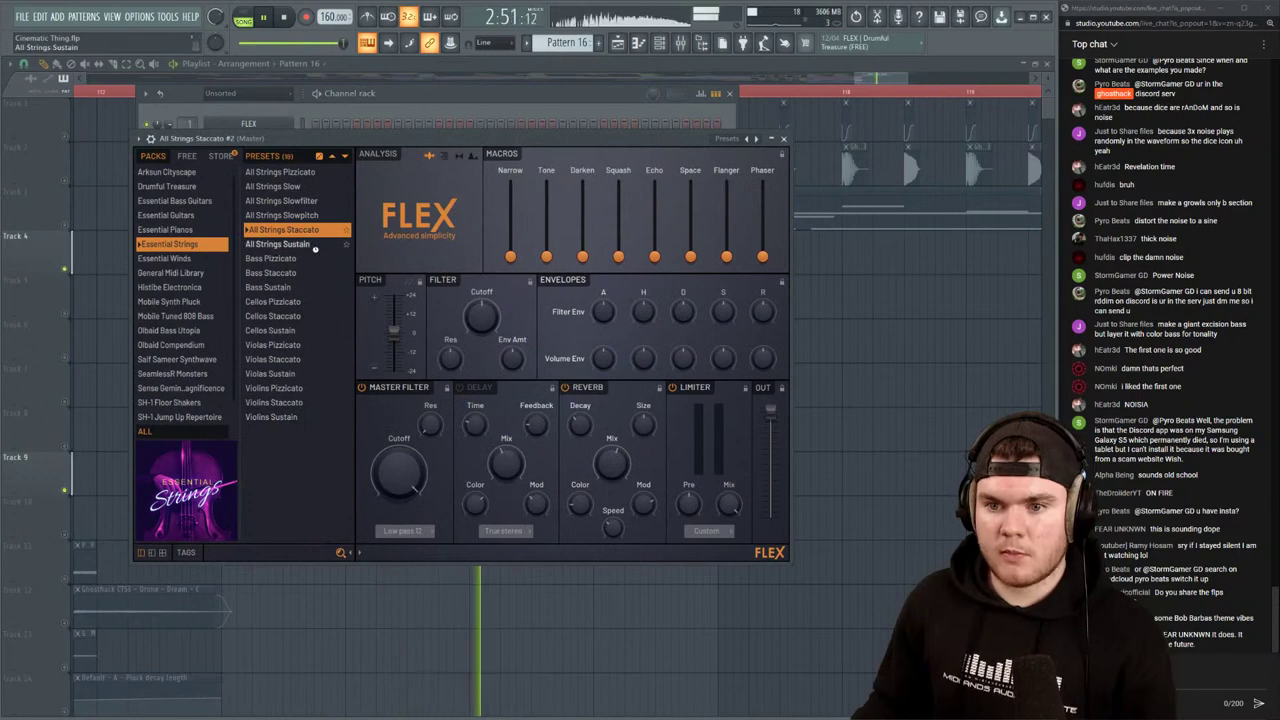
left_click(783, 138)
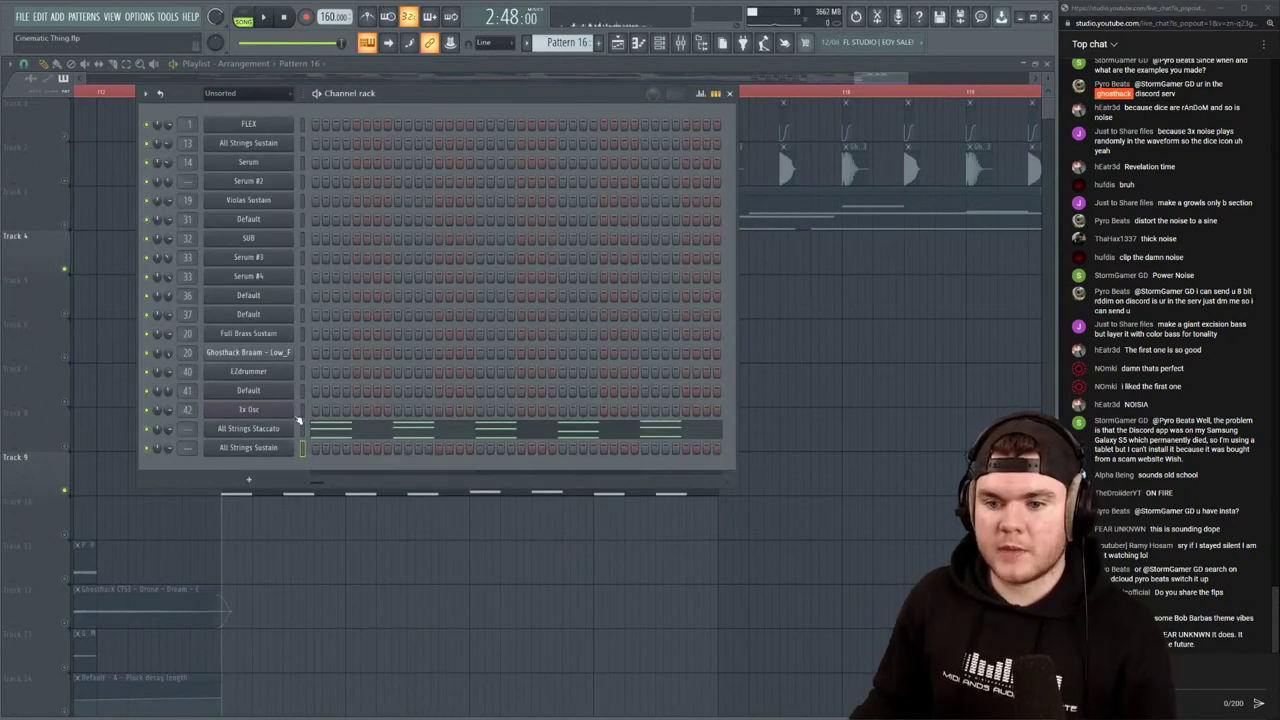
Copy the All Strings Staccato chord notes into the All Strings Sustain channel, play both layers and check the sustain channel's settings
right_click(268, 431)
left_click(434, 440)
right_click(268, 448)
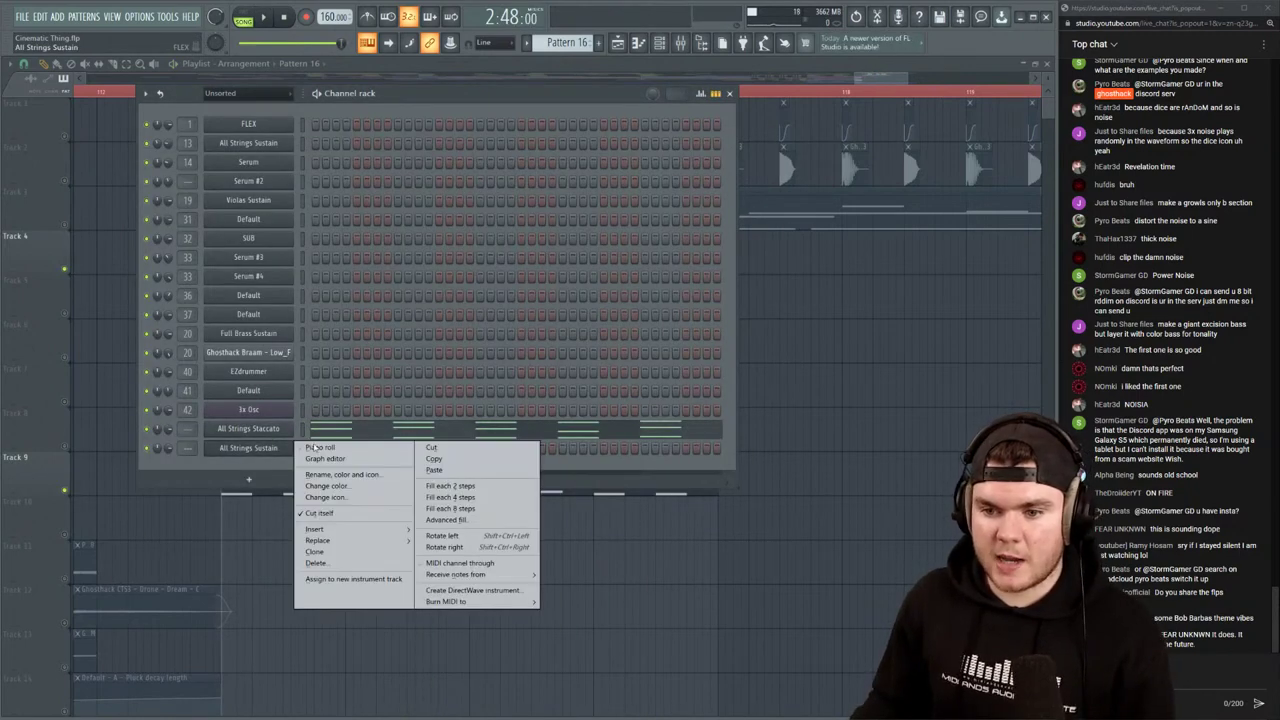
left_click(440, 470)
key("space")
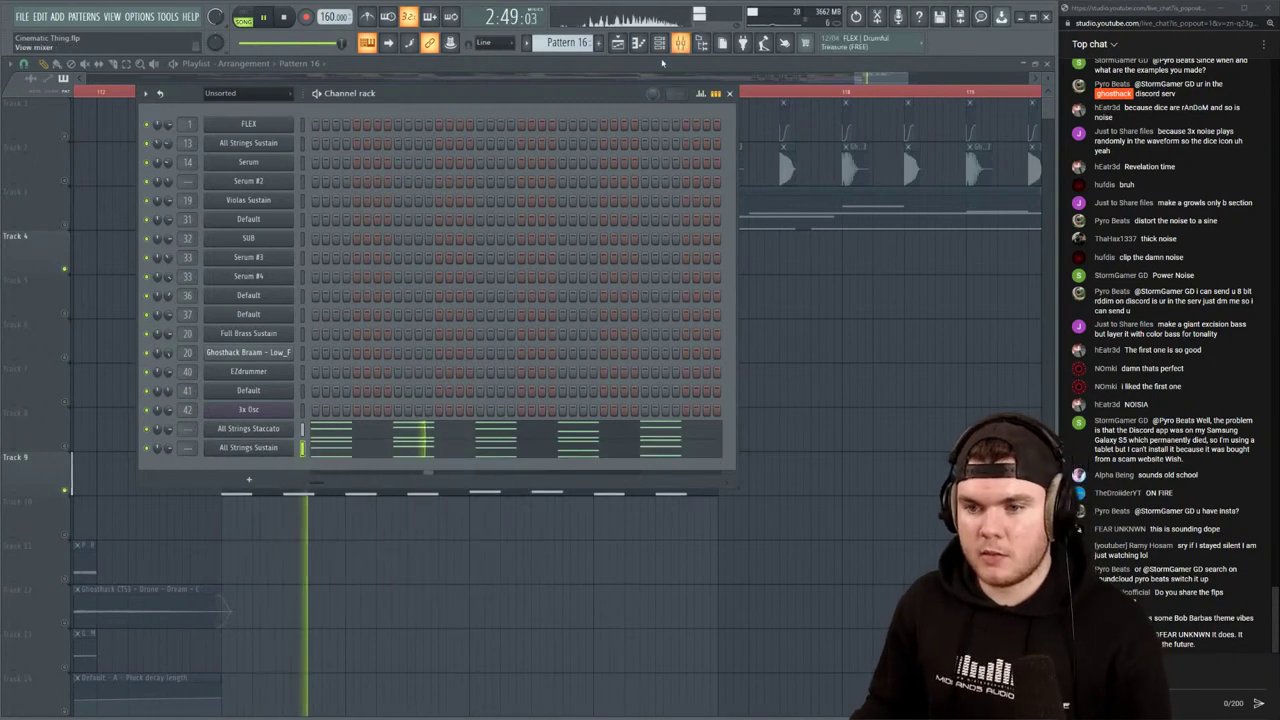
left_click(248, 447)
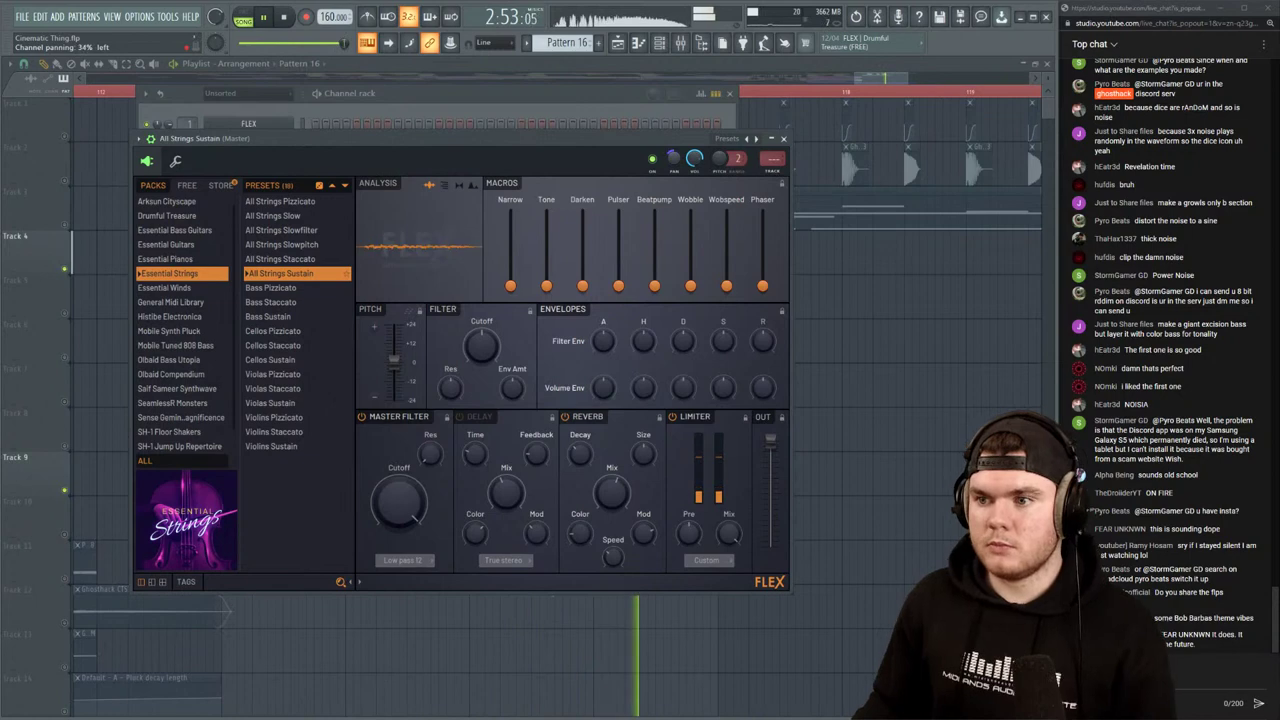
left_click(784, 140)
Transpose all All Strings Sustain notes in Pattern 16 up one octave and replay the progression
left_click(371, 449)
scroll(500, 434, "up", 1)
key("ctrl+a")
key("ctrl+Up")
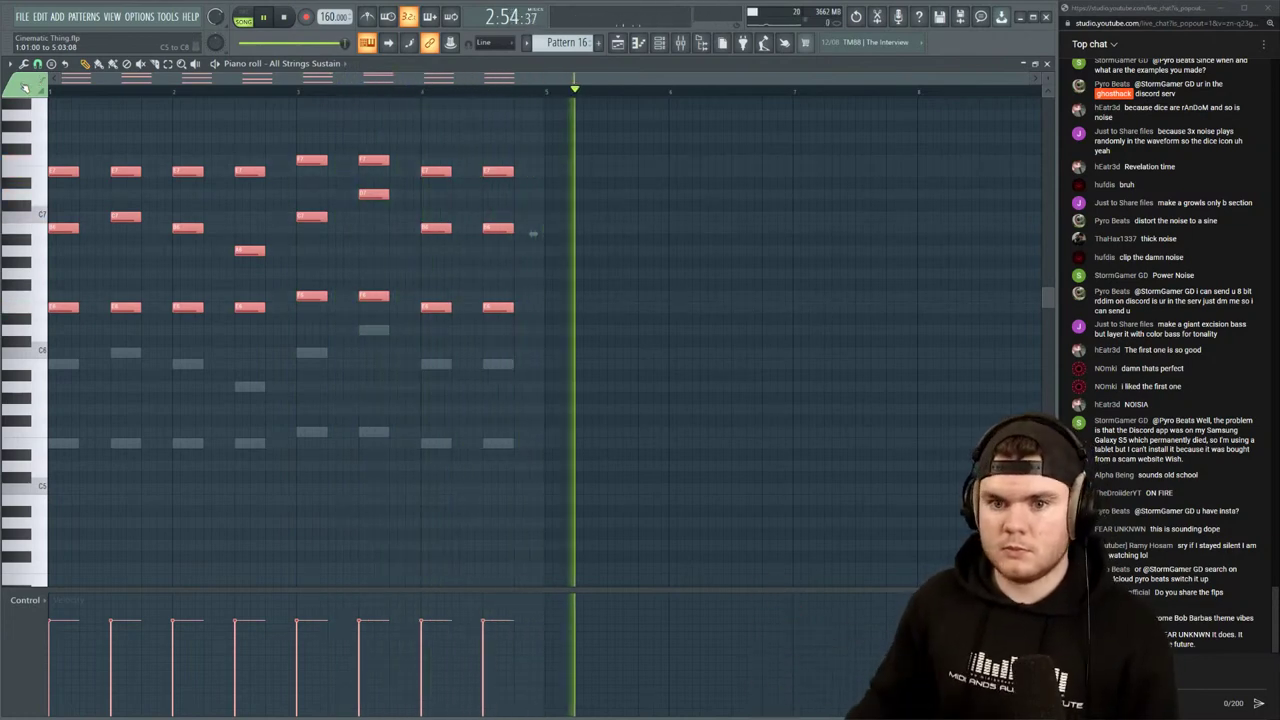
key("space")
key("space")
key("space")
key("space")
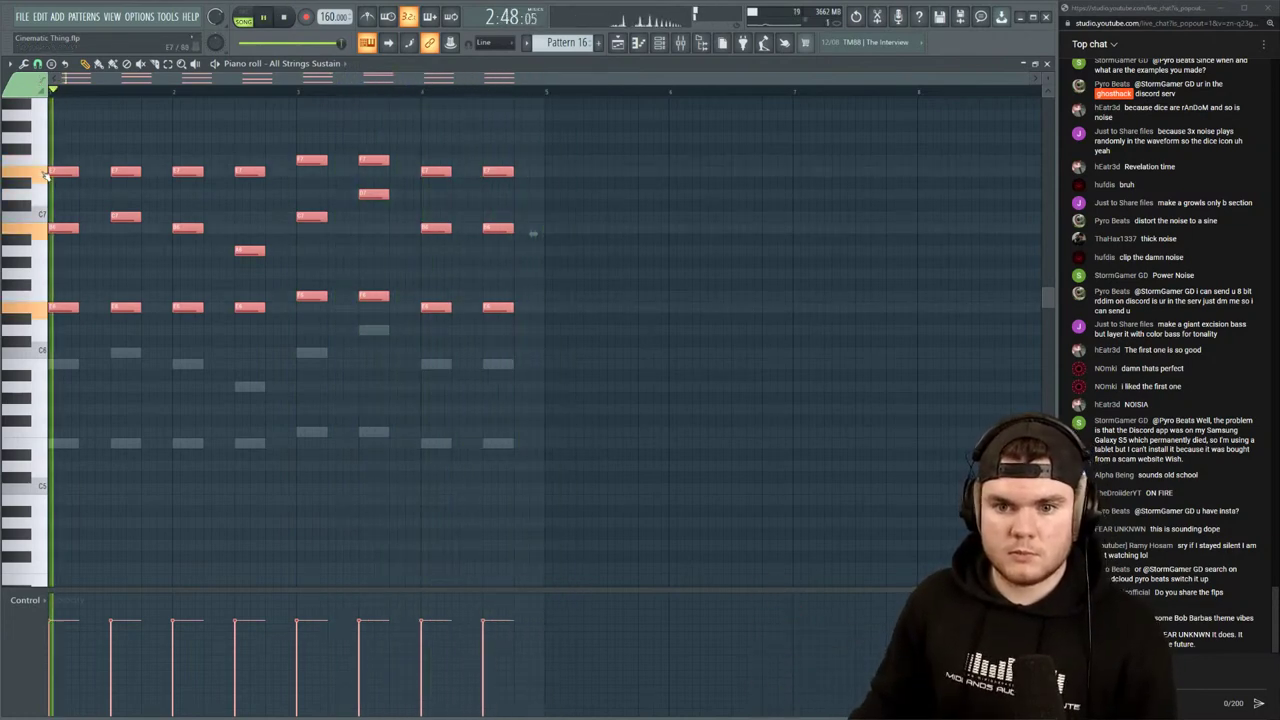
Try the middle notes of the All Strings Sustain chords one octave lower, then restore their octave
left_click_drag(549, 277, 67, 214)
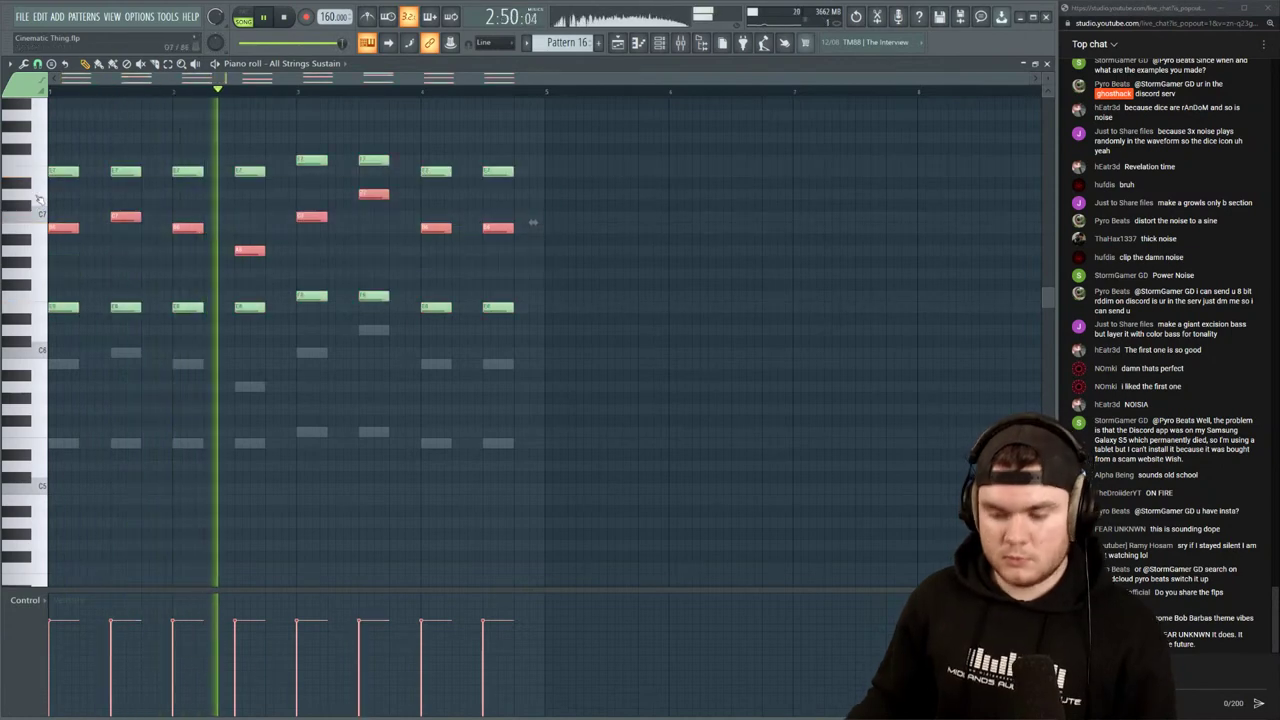
key("shift+Down")
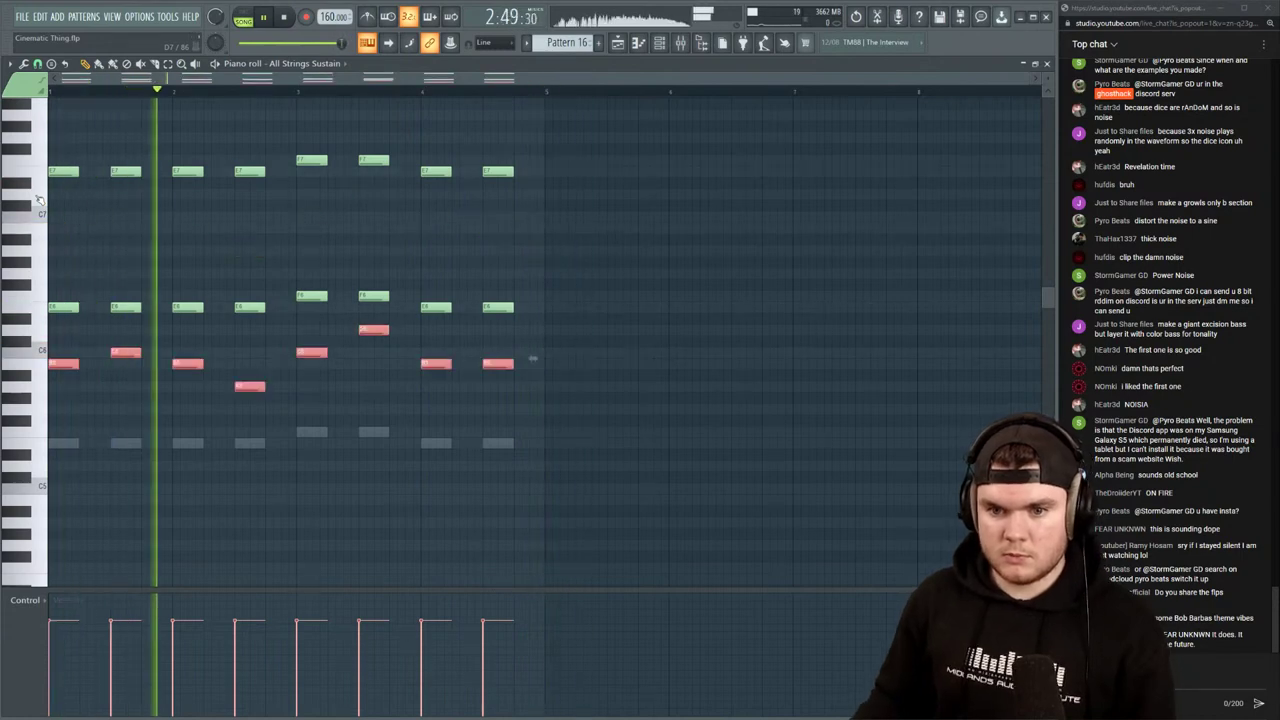
key("shift+Up")
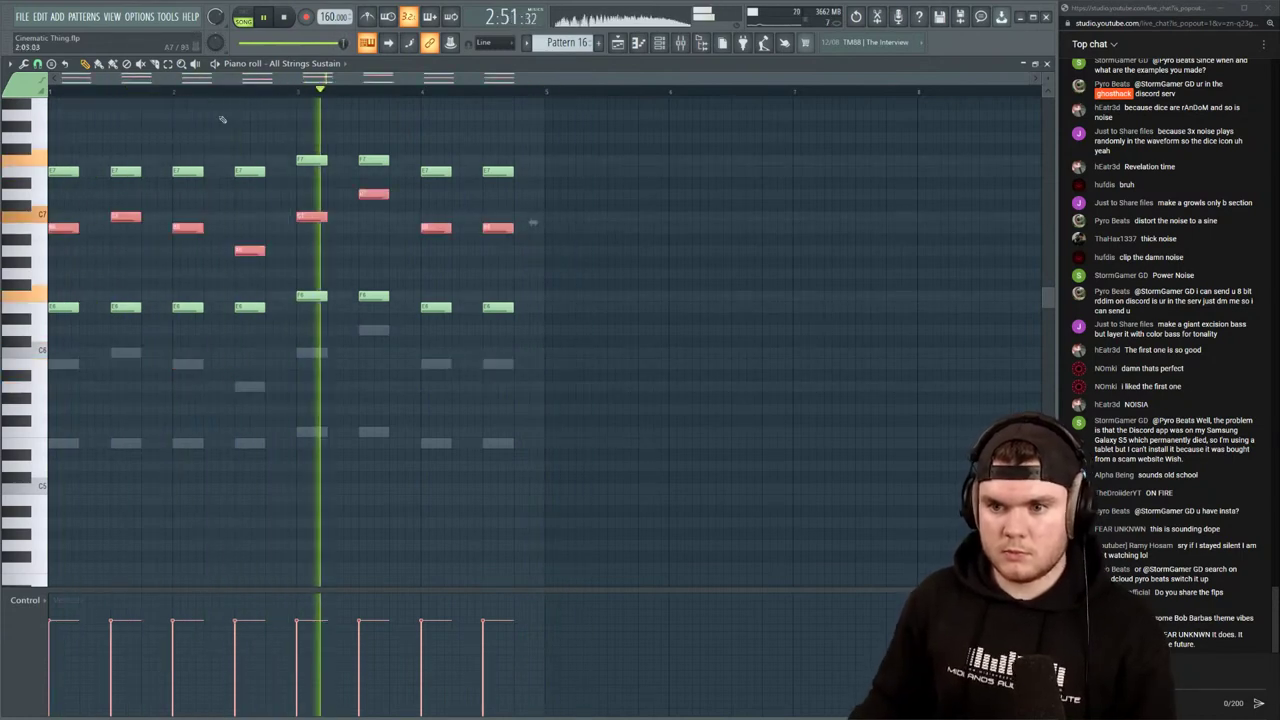
Delete the top notes of the All Strings Sustain chords and duplicate the E6 and F6 notes one octave lower
left_click_drag(543, 197, 60, 135)
key("Delete")
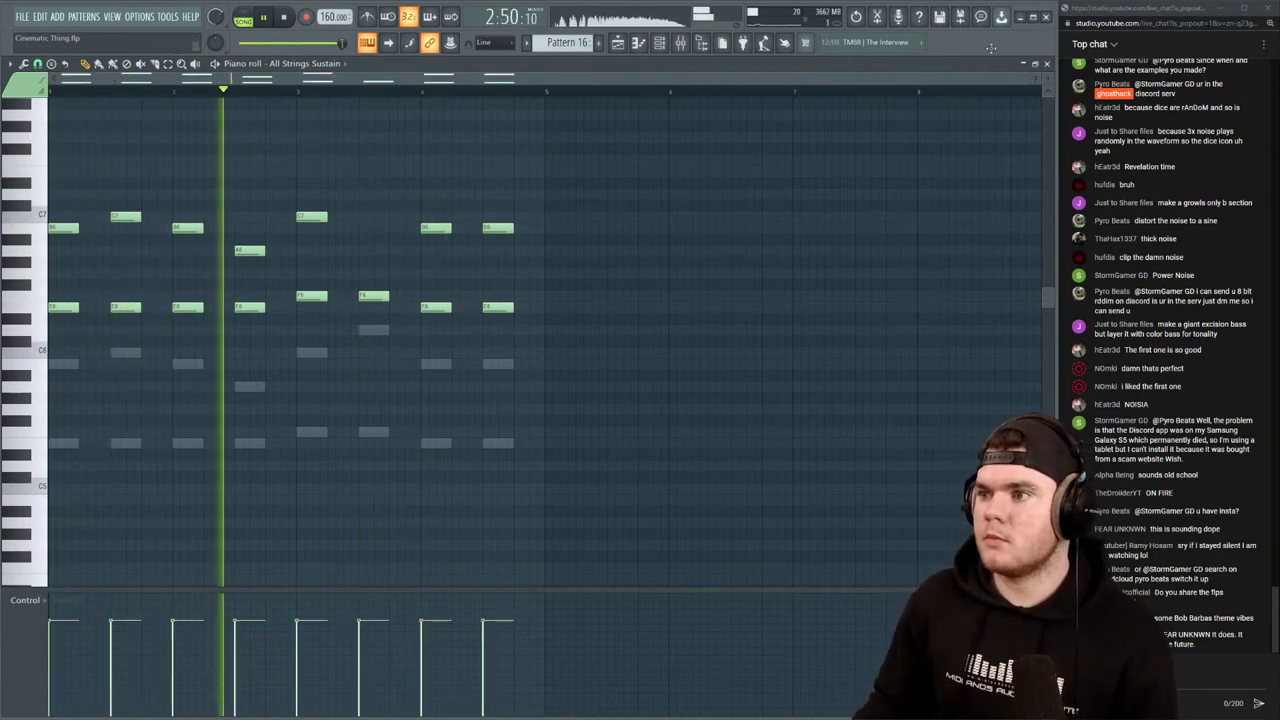
mouse_move(553, 357)
left_mouse_down()
mouse_move(44, 296)
mouse_move(120, 345)
mouse_move(68, 442)
left_mouse_up()
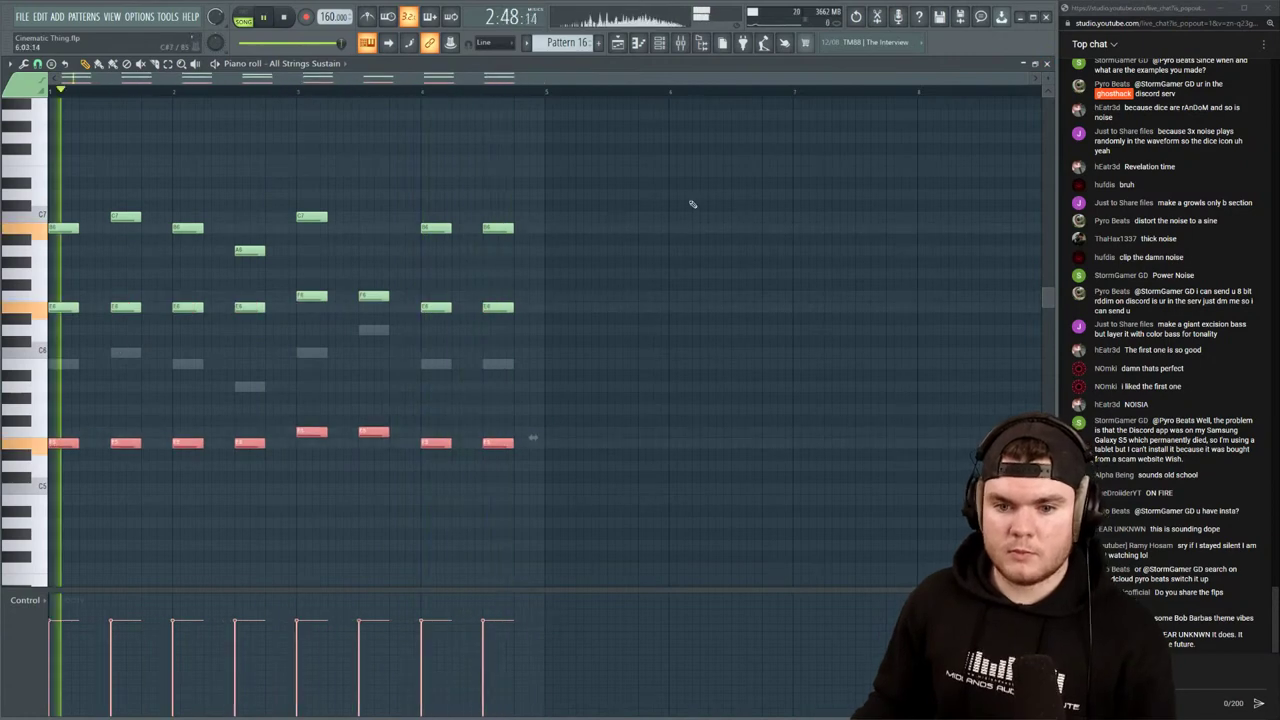
left_click(1047, 64)
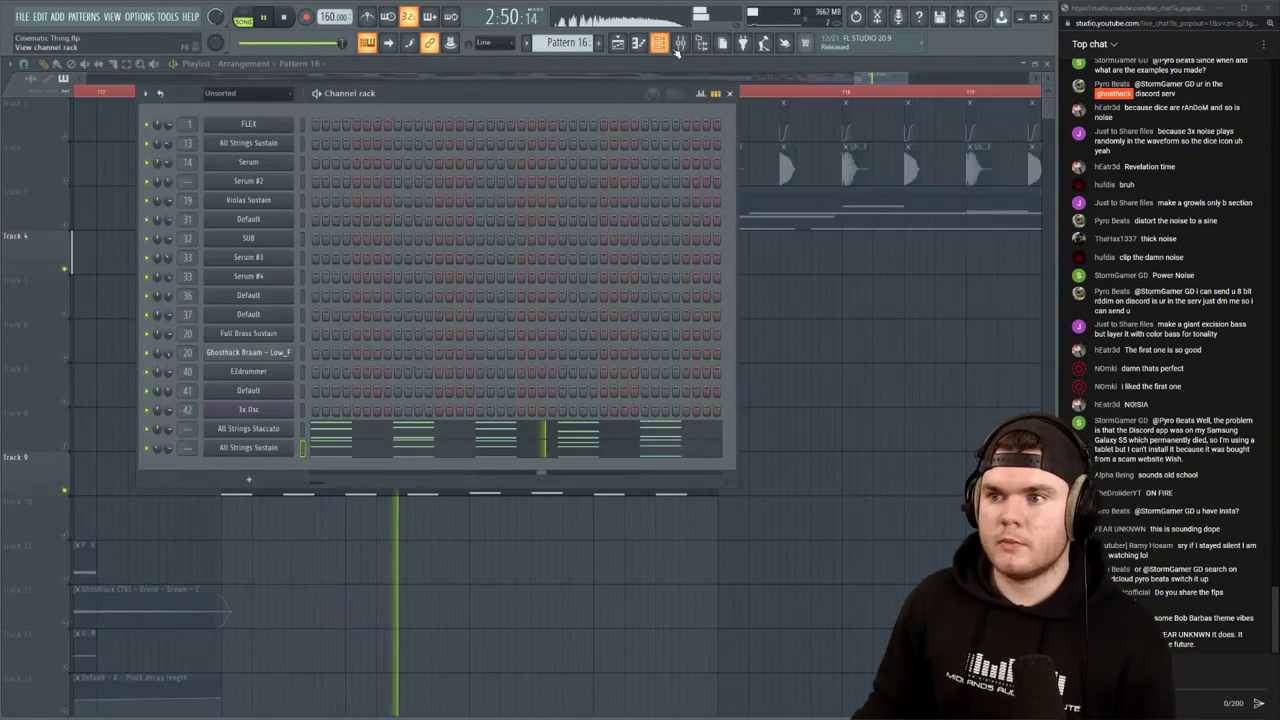
Route the All Strings Staccato and All Strings Sustain channels to mixer Insert 22 and play them
key("F9")
left_click_drag(519, 97, 527, 69)
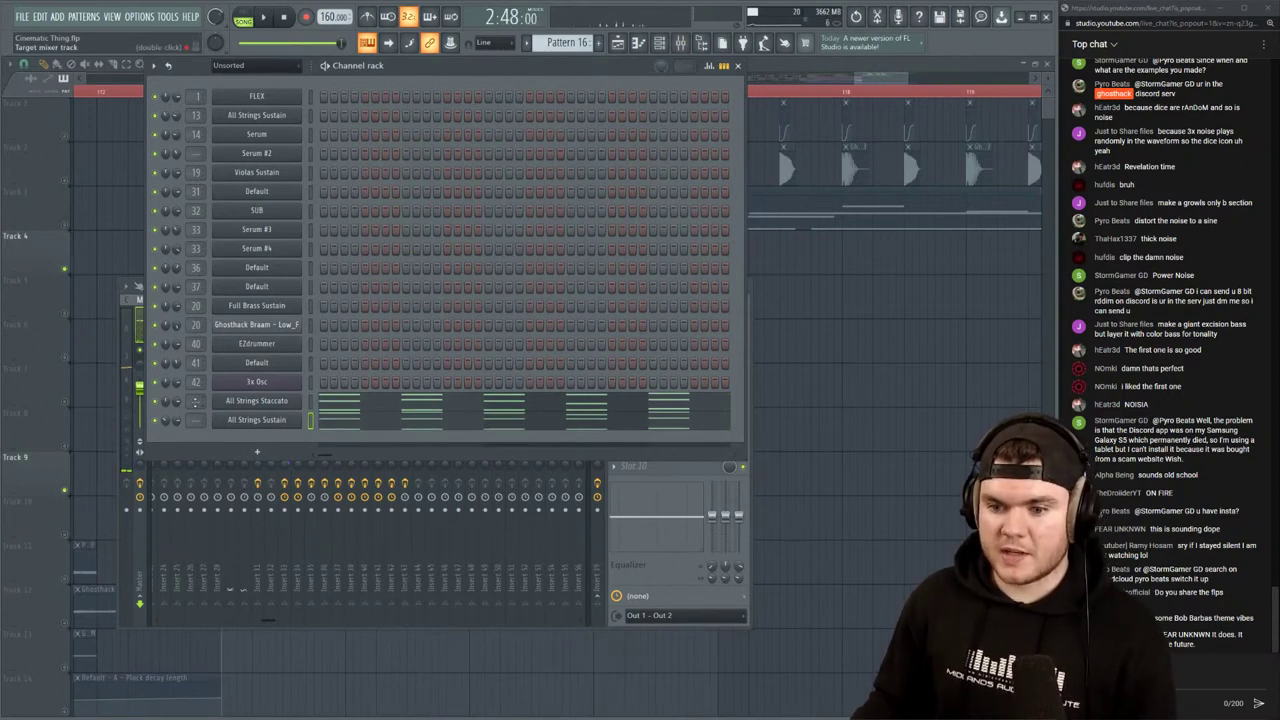
left_click_drag(195, 401, 195, 376)
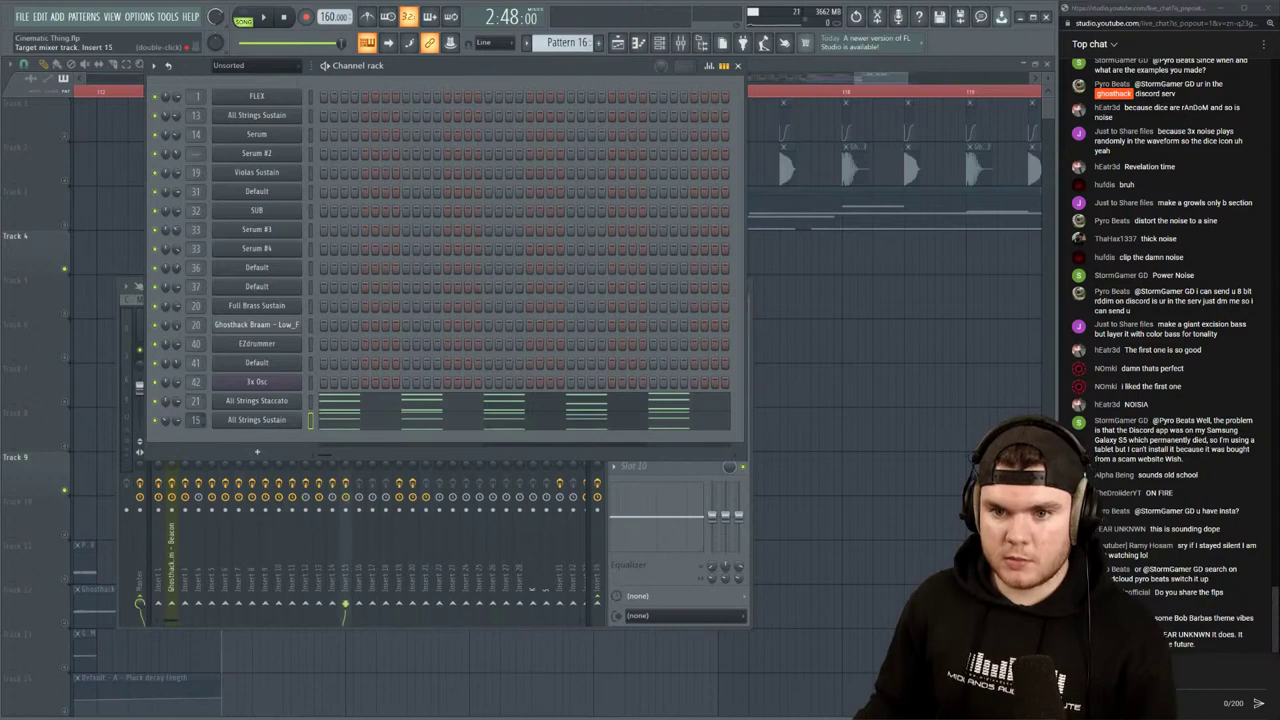
left_click(427, 555)
key("space")
left_click(455, 65)
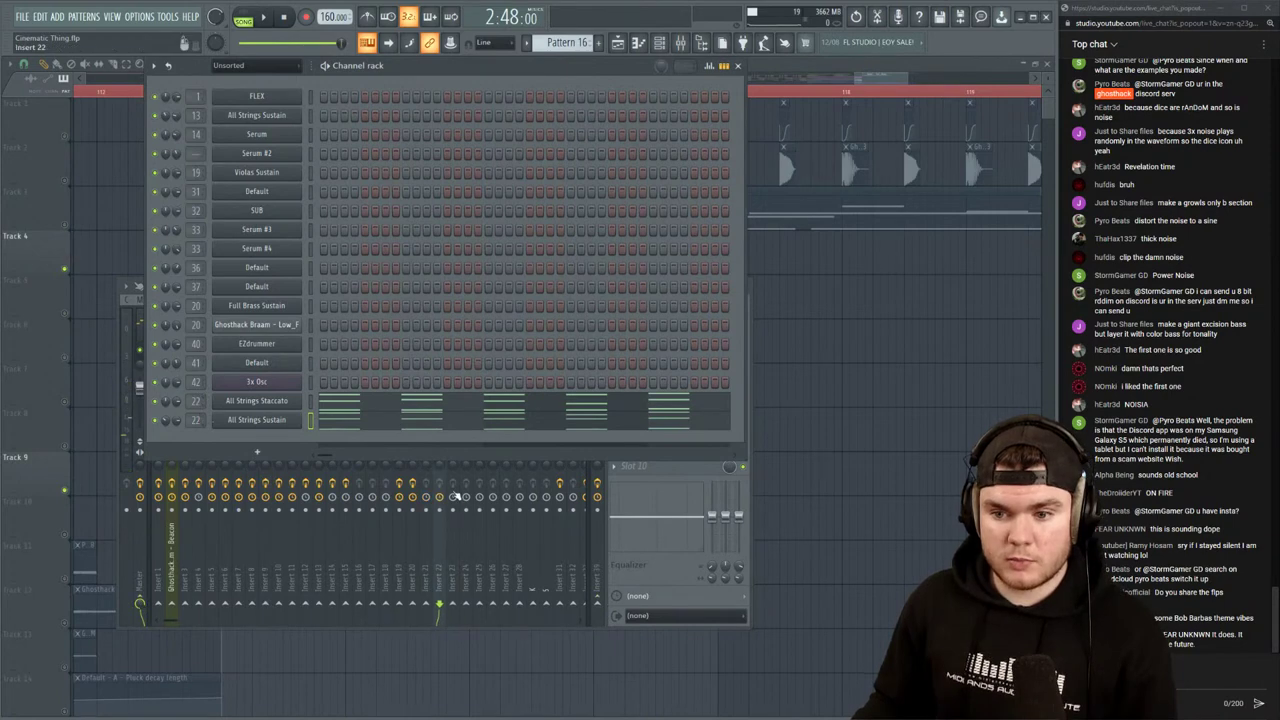
left_click(439, 541)
key("space")
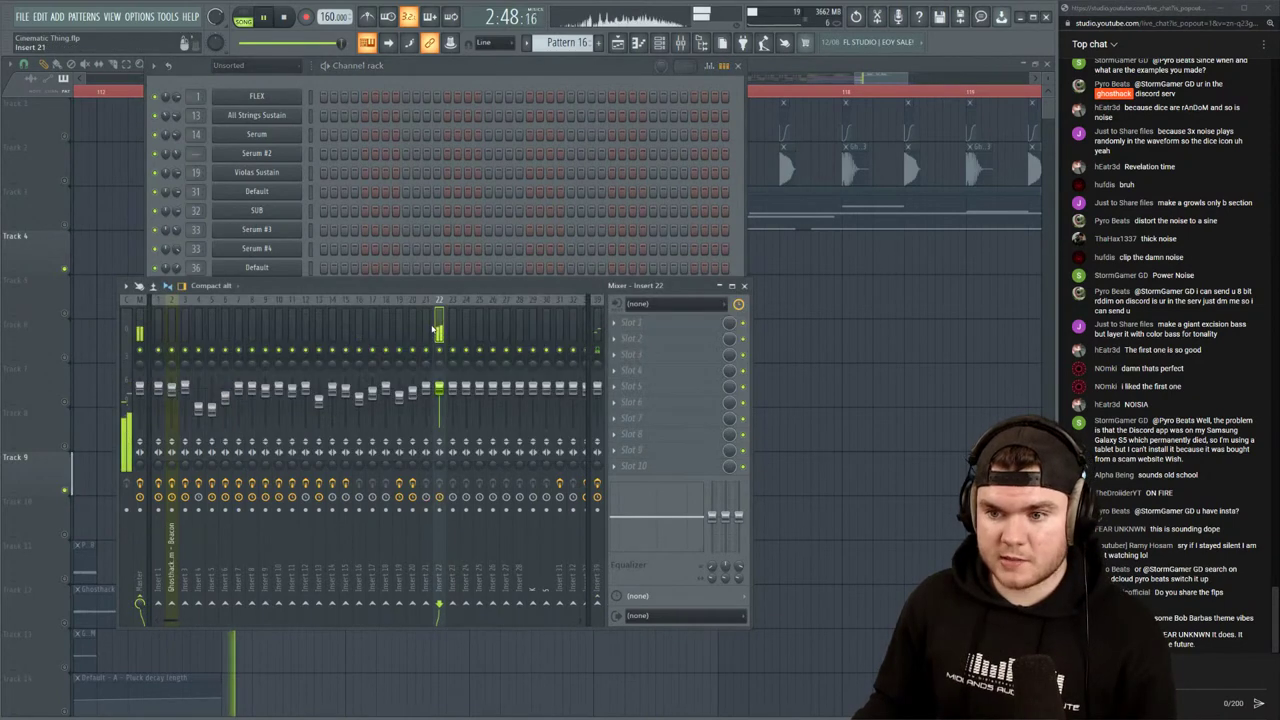
Add Fruity Parametric EQ 2 to Insert 22 and roll off the strings' low end with a band 1 high-pass
left_click(675, 320)
left_click(846, 694)
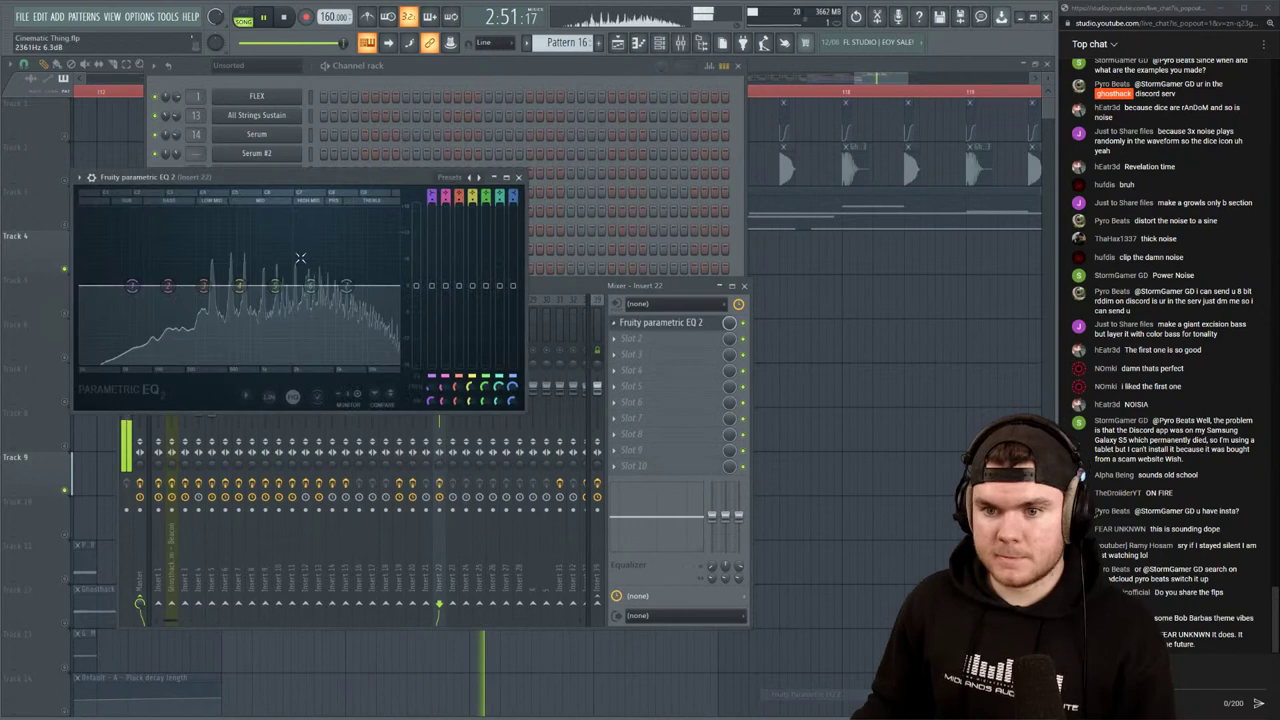
left_click_drag(134, 287, 184, 360)
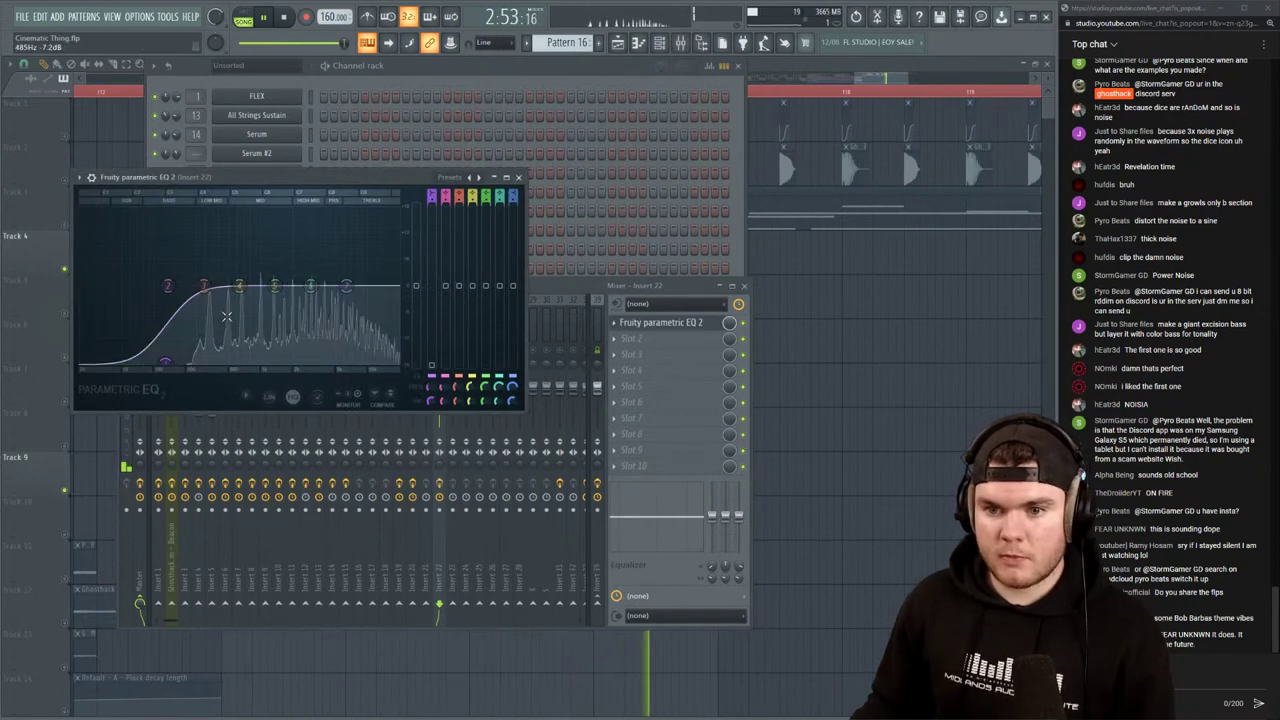
left_click(700, 322)
Add Fruity Reeverb 2 after the EQ on Insert 22, adjusting its wet level and setting the room size to about 56
left_click(651, 340)
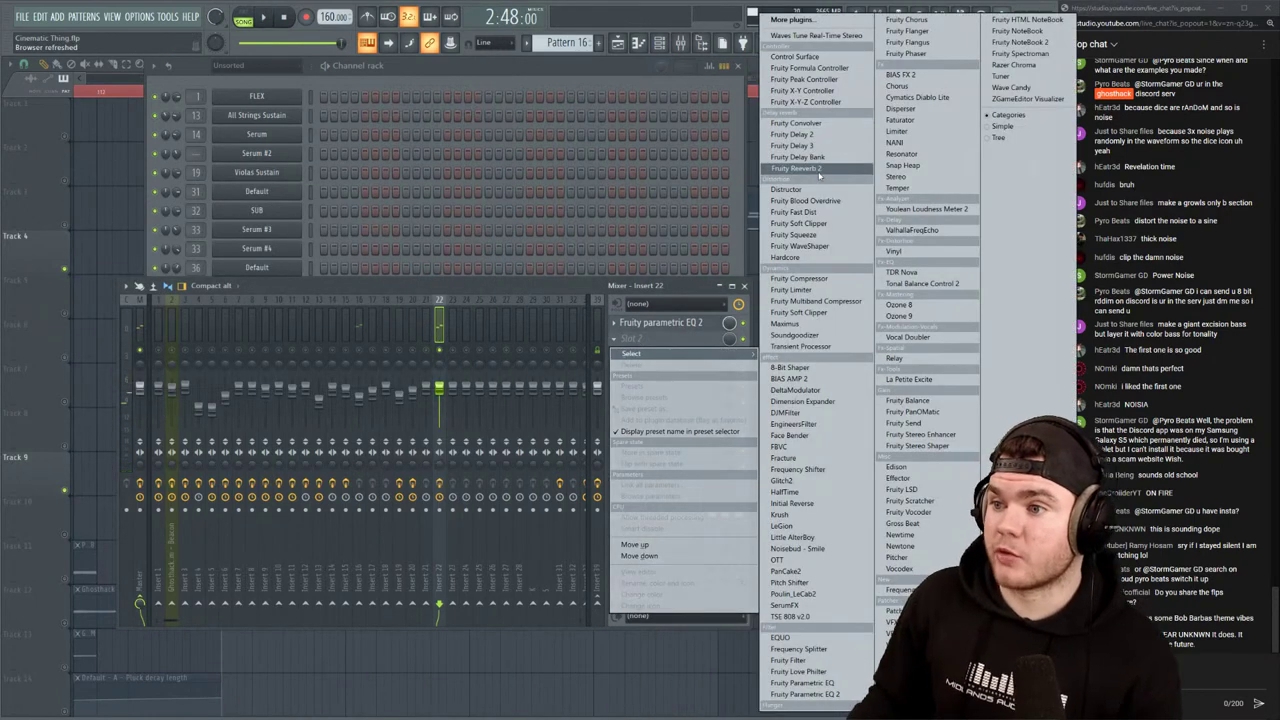
left_click(815, 170)
left_click_drag(416, 233, 416, 214)
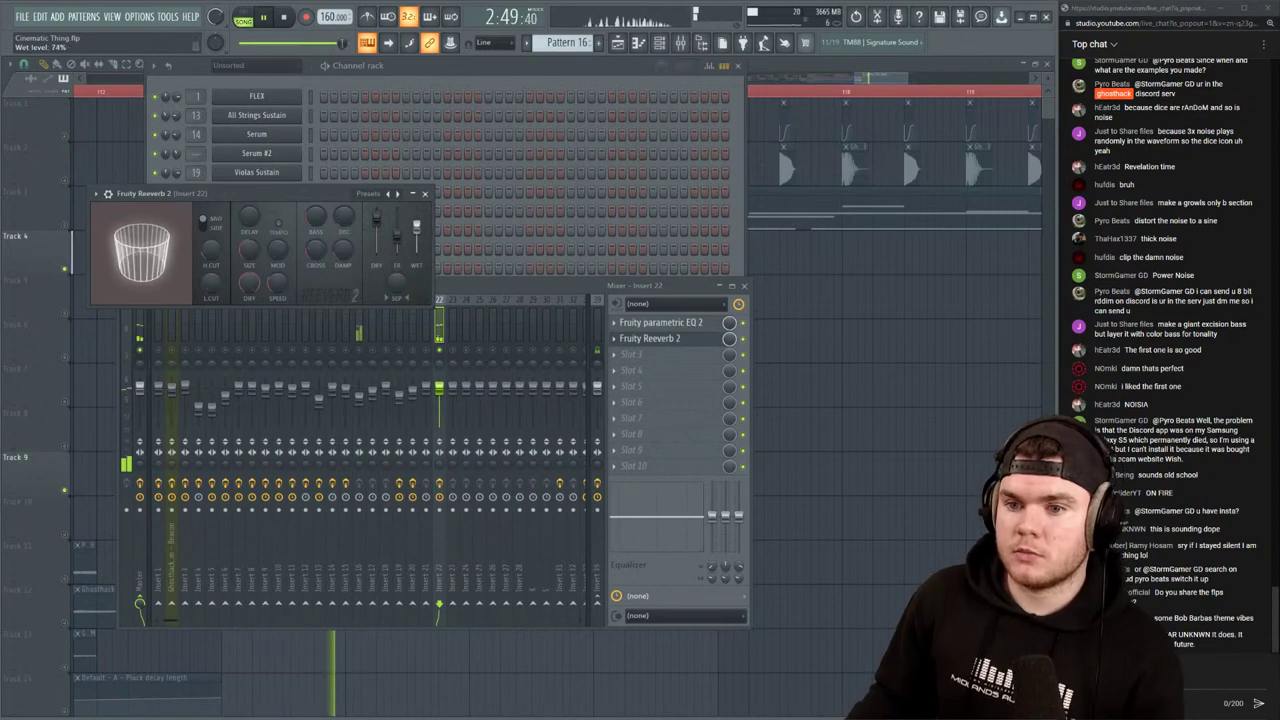
right_click(343, 218)
left_click(347, 224)
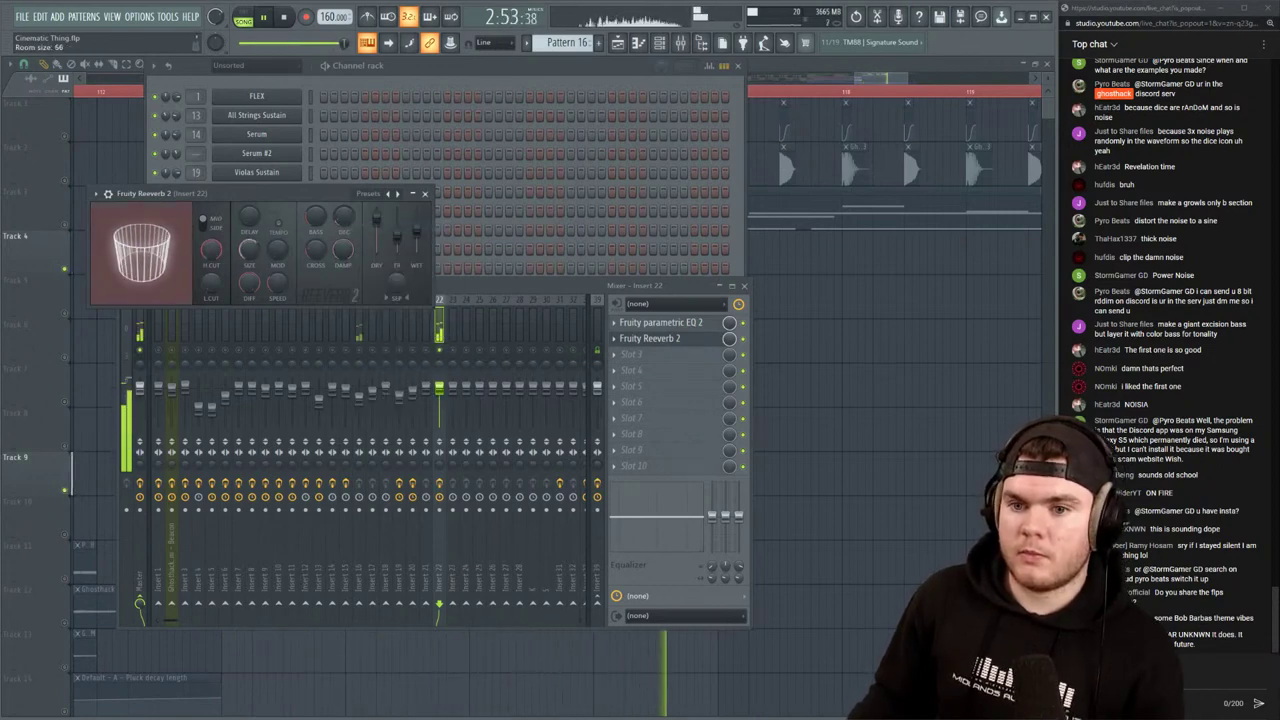
left_click_drag(245, 258, 245, 251)
left_click(677, 340)
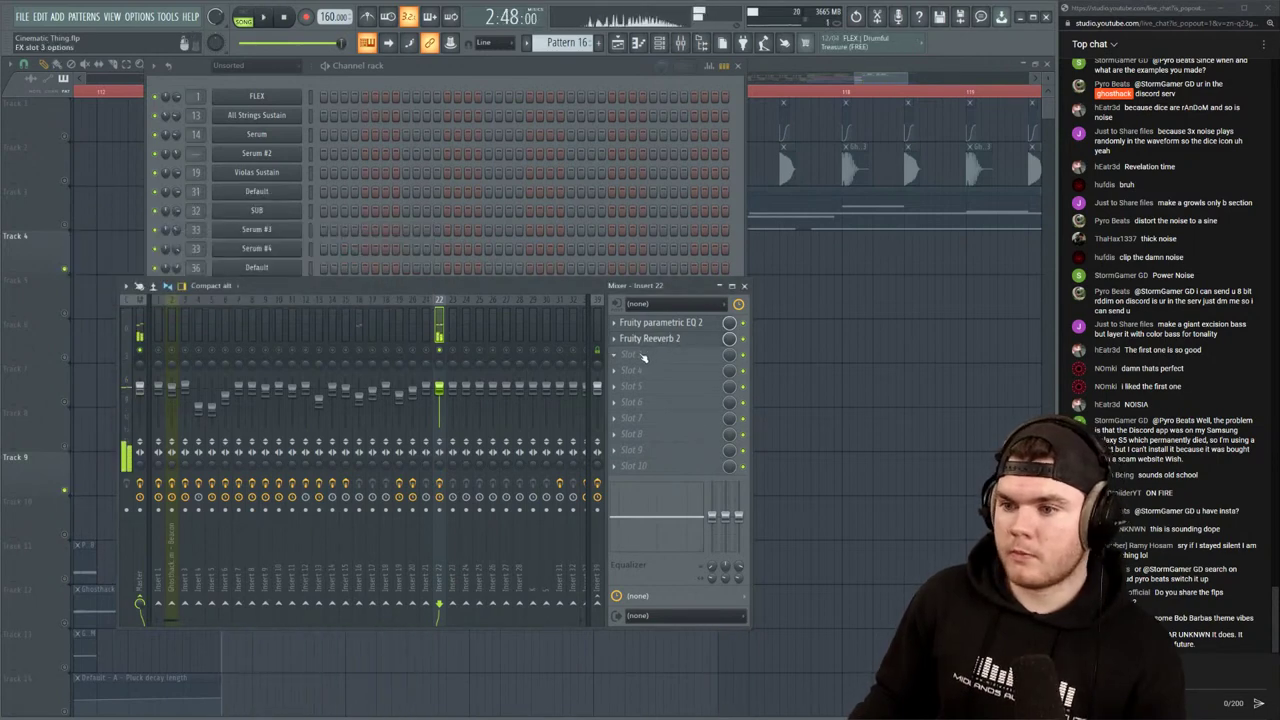
Add Fruity Delay 3 between the EQ and reverb on Insert 22 with the output wet level at 47.6%
left_click(640, 340)
left_click(822, 147)
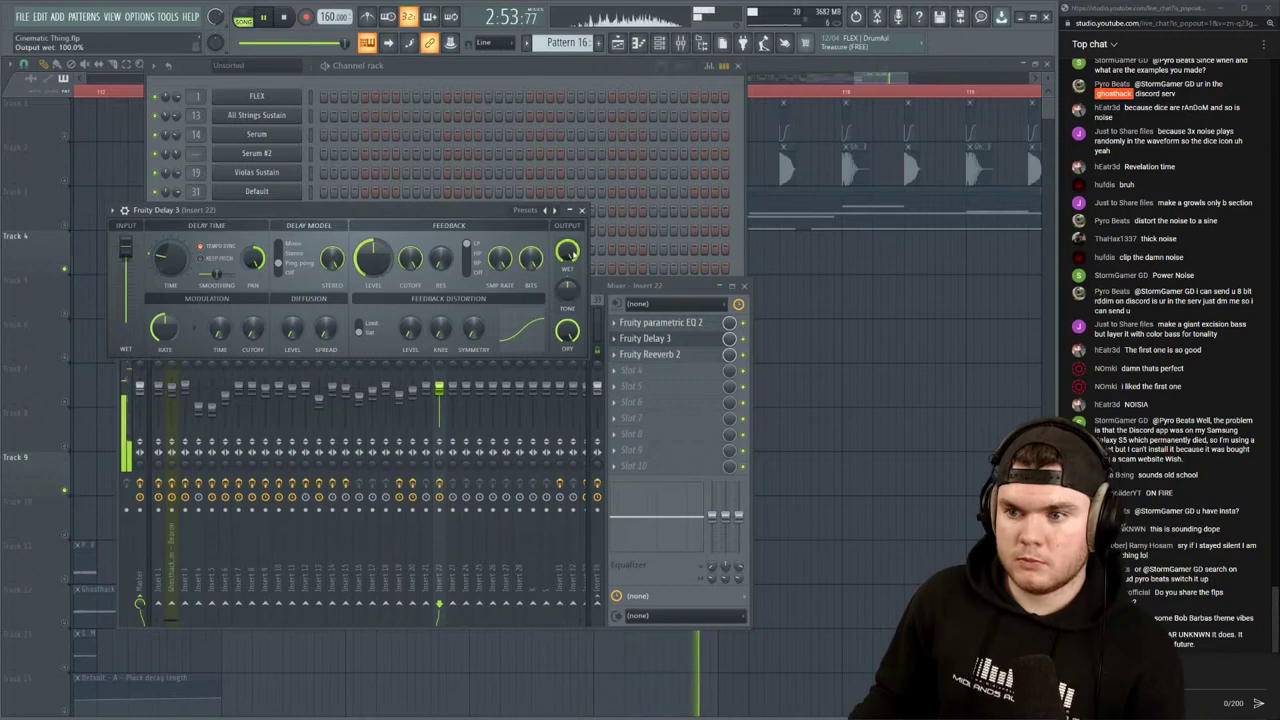
mouse_move(567, 250)
left_mouse_down()
mouse_move(567, 278)
mouse_move(567, 262)
left_mouse_up()
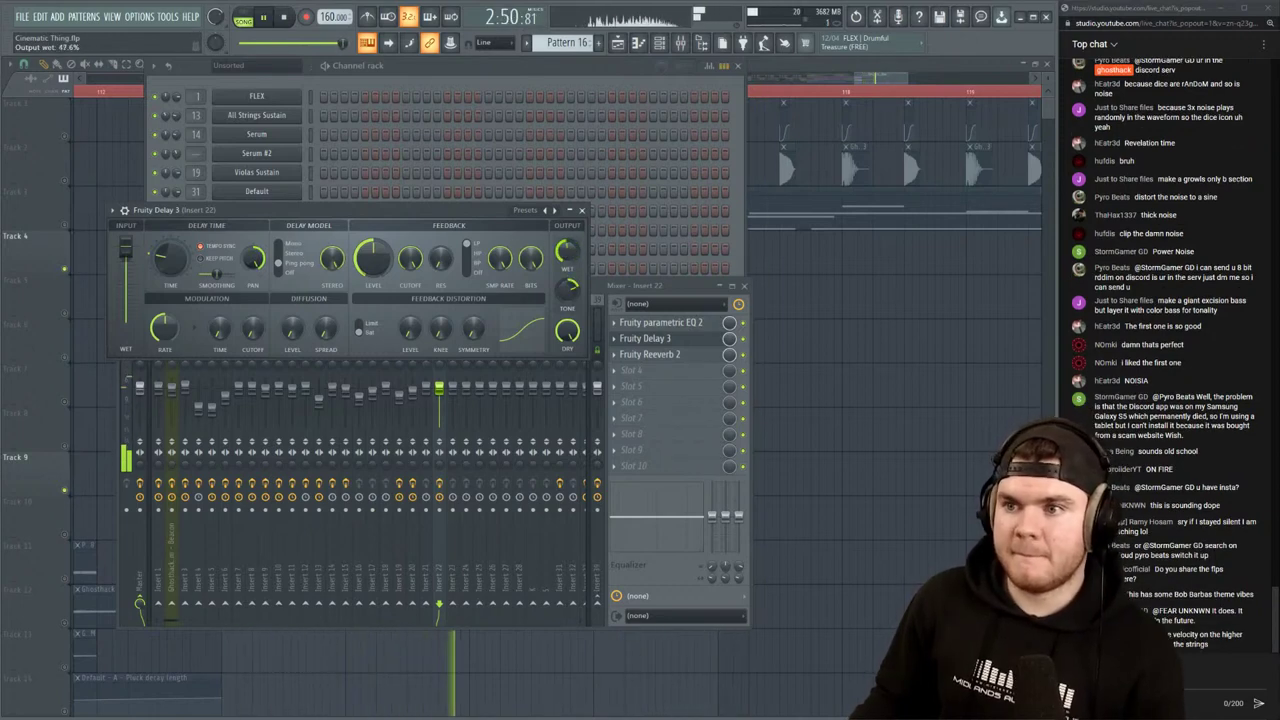
left_click(665, 339)
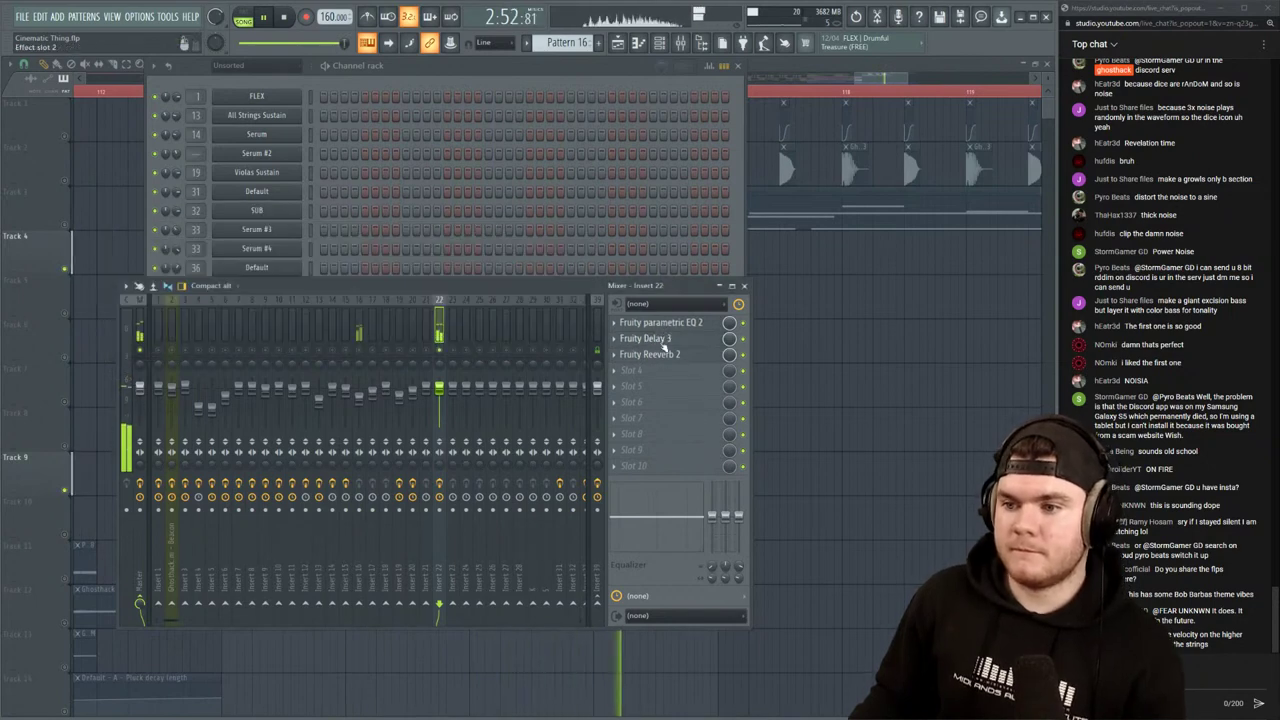
Dip band 4 of Insert 22's parametric EQ just above the low cut to thin the strings' low mids
left_click(677, 323)
left_click_drag(240, 280, 222, 306)
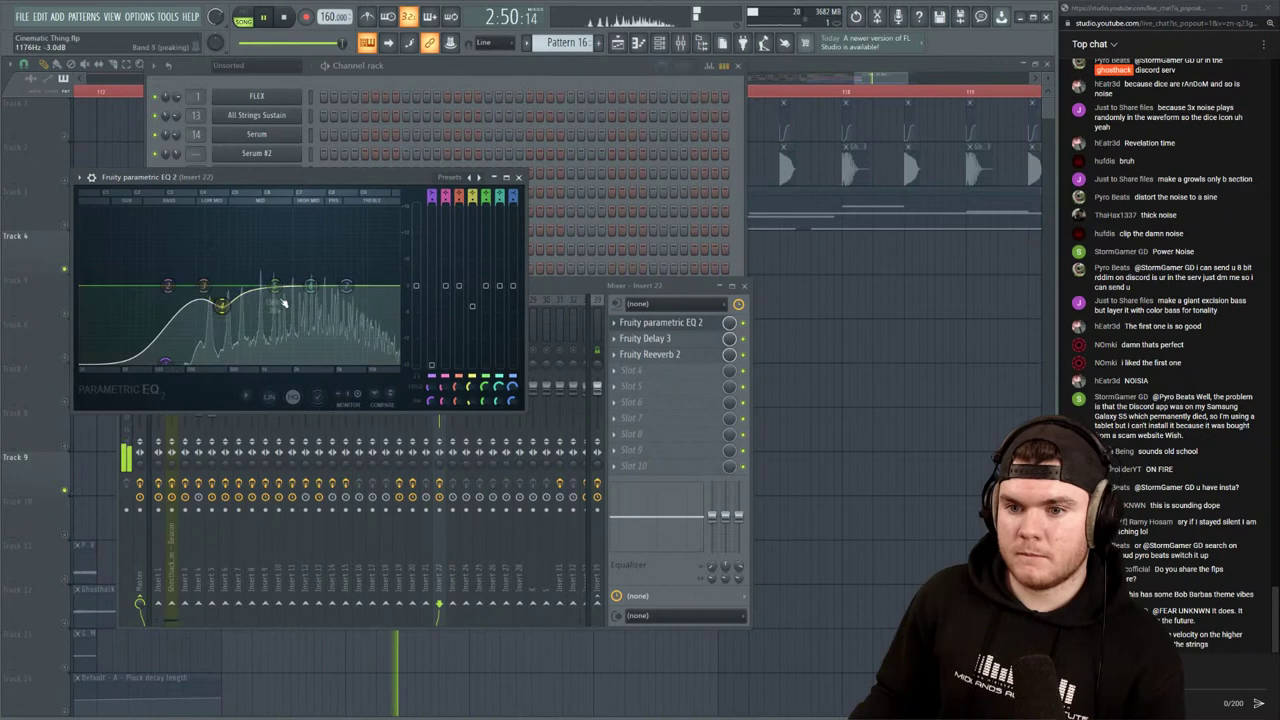
Lower an upper-midrange band slightly in the Fruity parametric EQ 2 on mixer Insert 22
left_click_drag(311, 286, 314, 299)
left_click(685, 339)
key("space")
Insert the Stereo effect in slot 2 of Insert 22, between Fruity parametric EQ 2 and Fruity Delay 3, and audition it
left_click(666, 338)
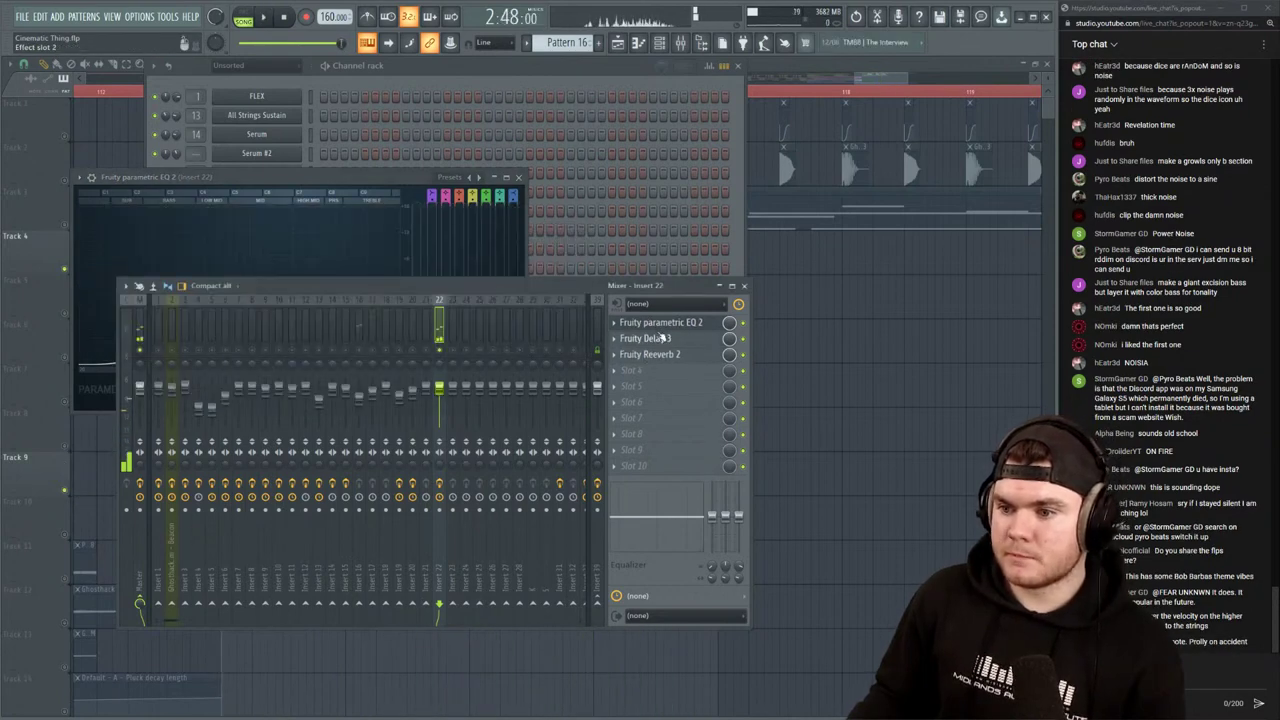
left_click(666, 338)
left_click(662, 324)
left_click(659, 336)
key("space")
key("space")
left_click(648, 341)
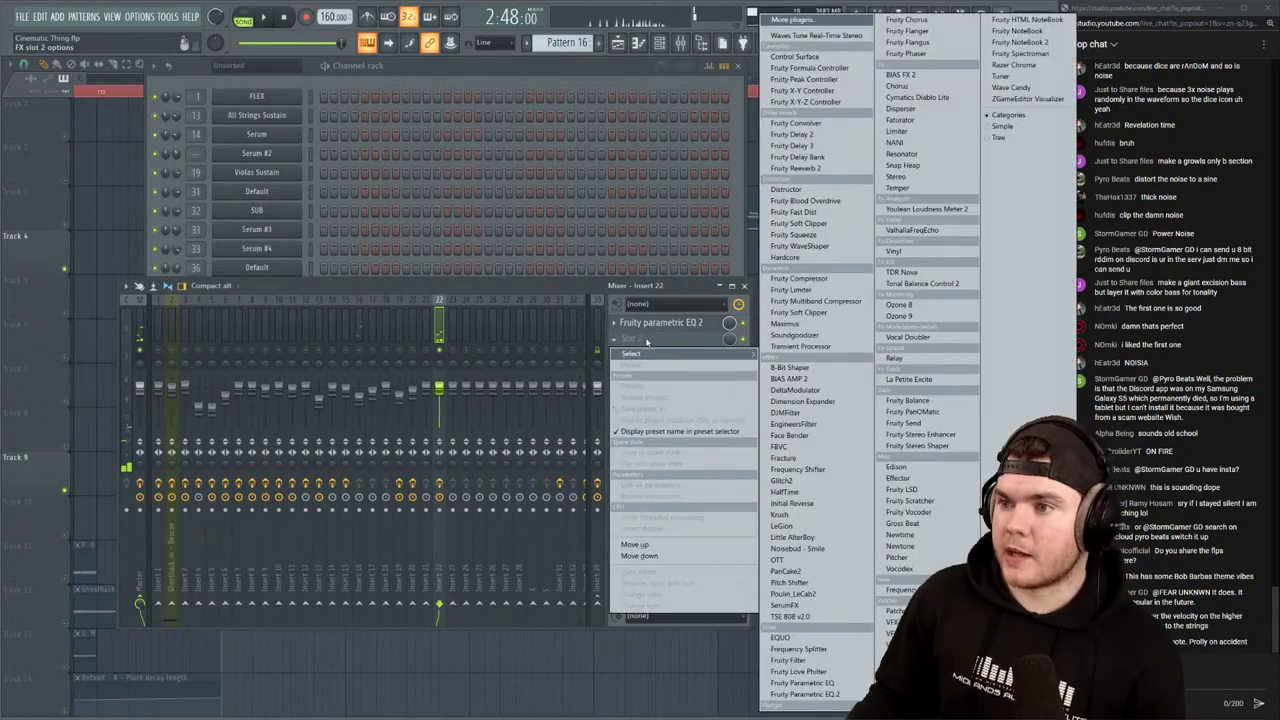
left_click(932, 178)
key("space")
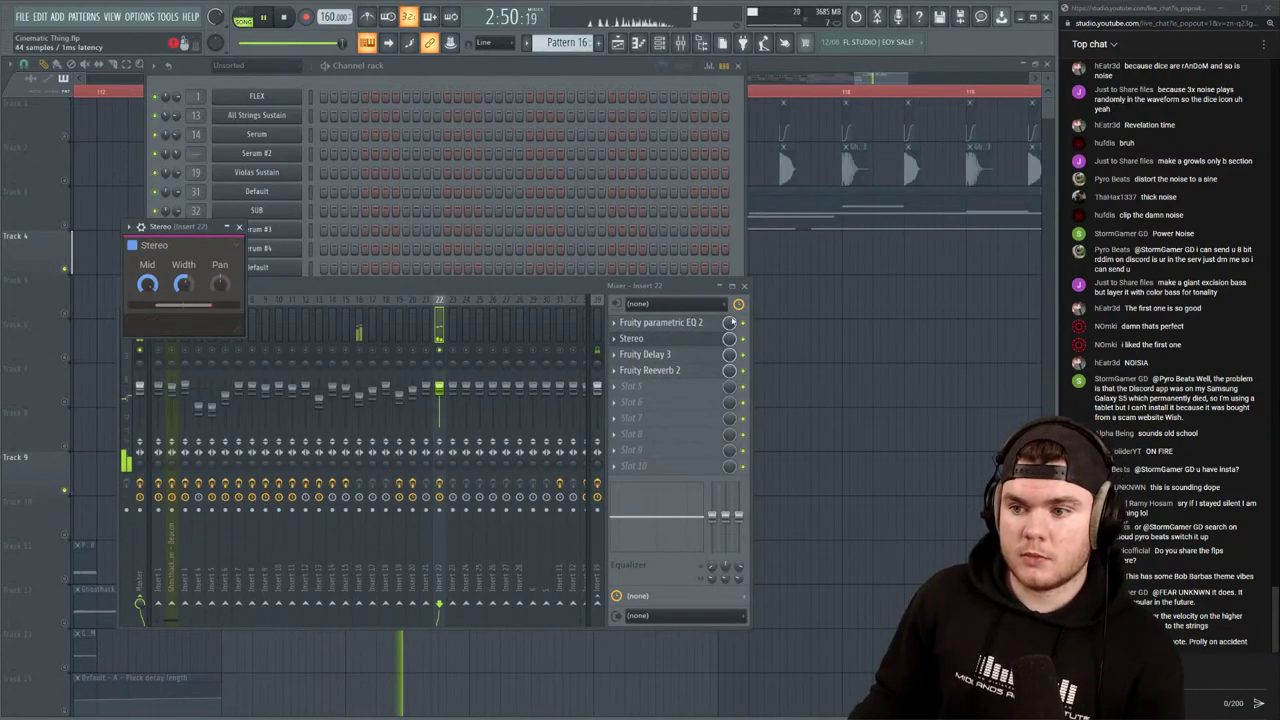
left_click(657, 341)
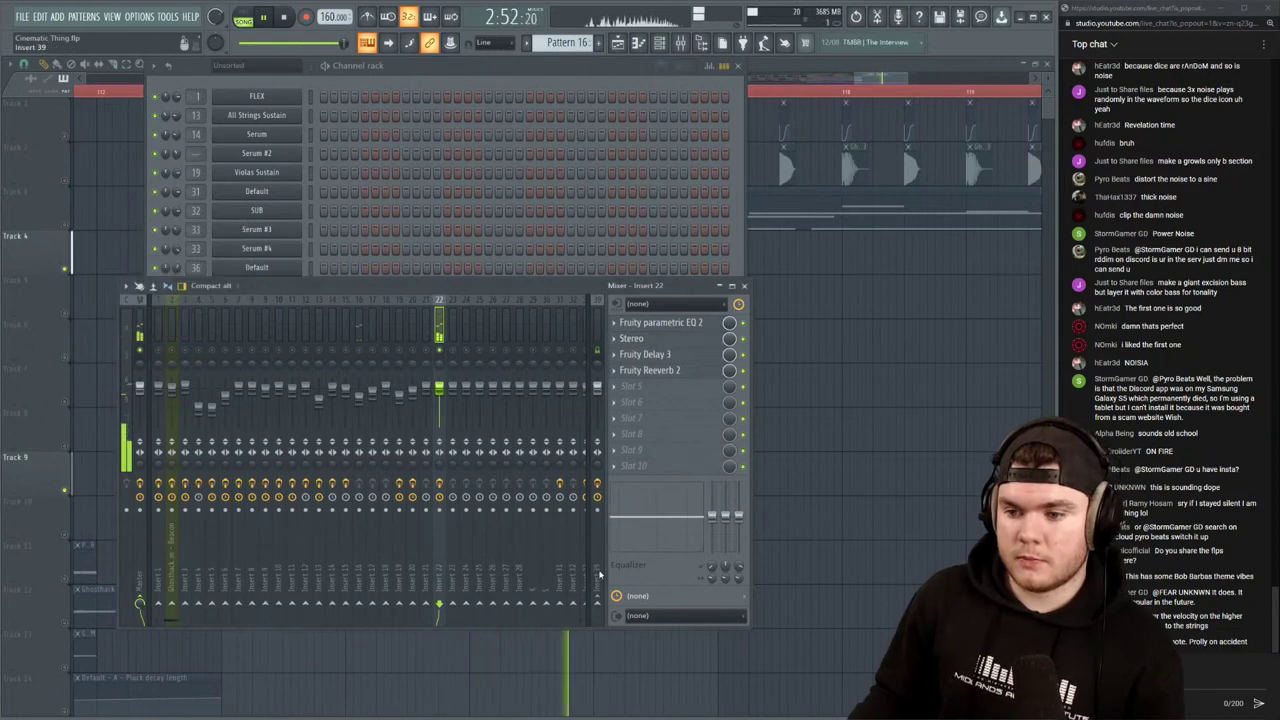
Route mixer Insert 22 only to Insert 39 instead of the master
right_click(597, 603)
left_click(628, 627)
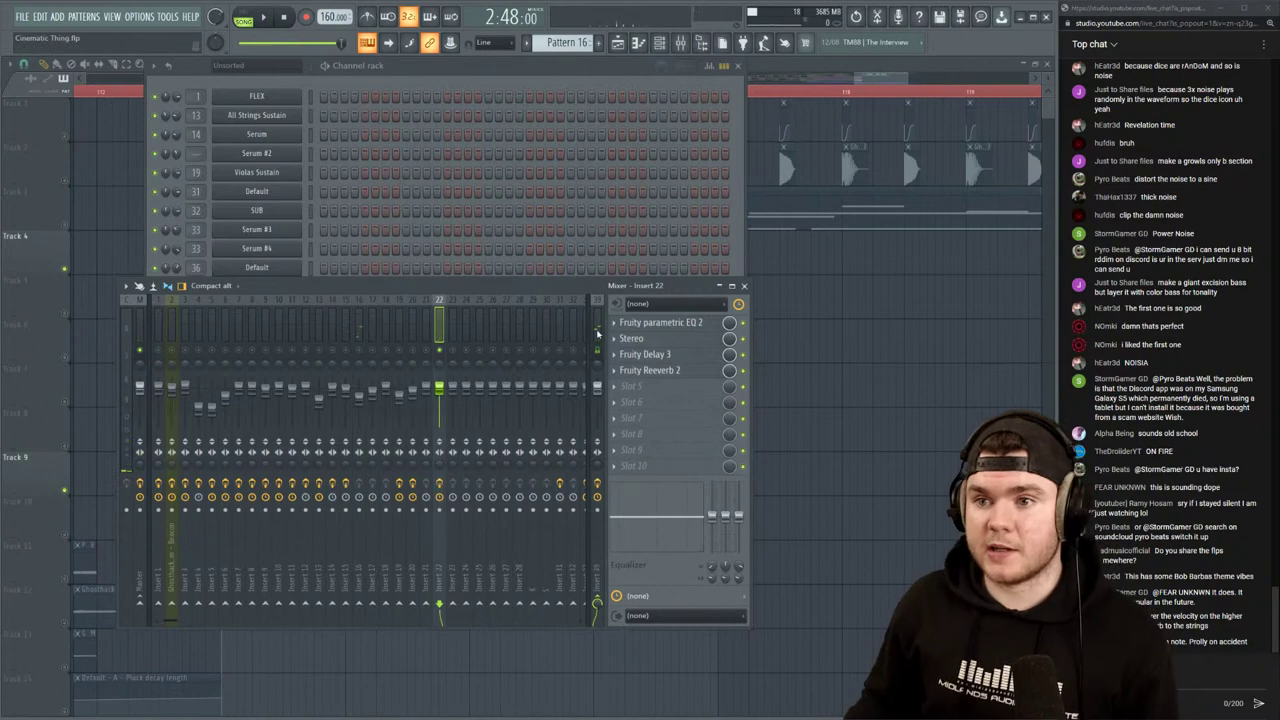
Add a D7 top note to the sixth chord of All Strings Sustain in Pattern 16 and play the result
left_click(511, 82)
left_click(431, 413)
scroll(402, 152, "down", 2)
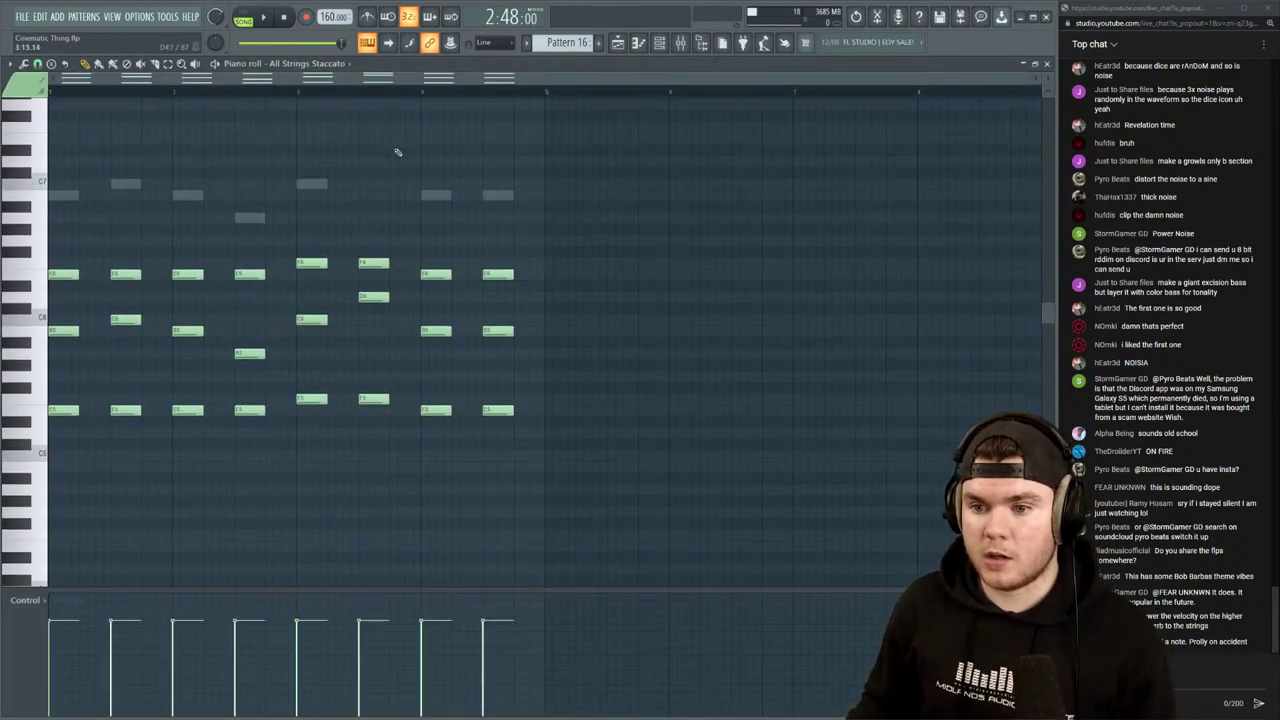
scroll(391, 126, "up", 1)
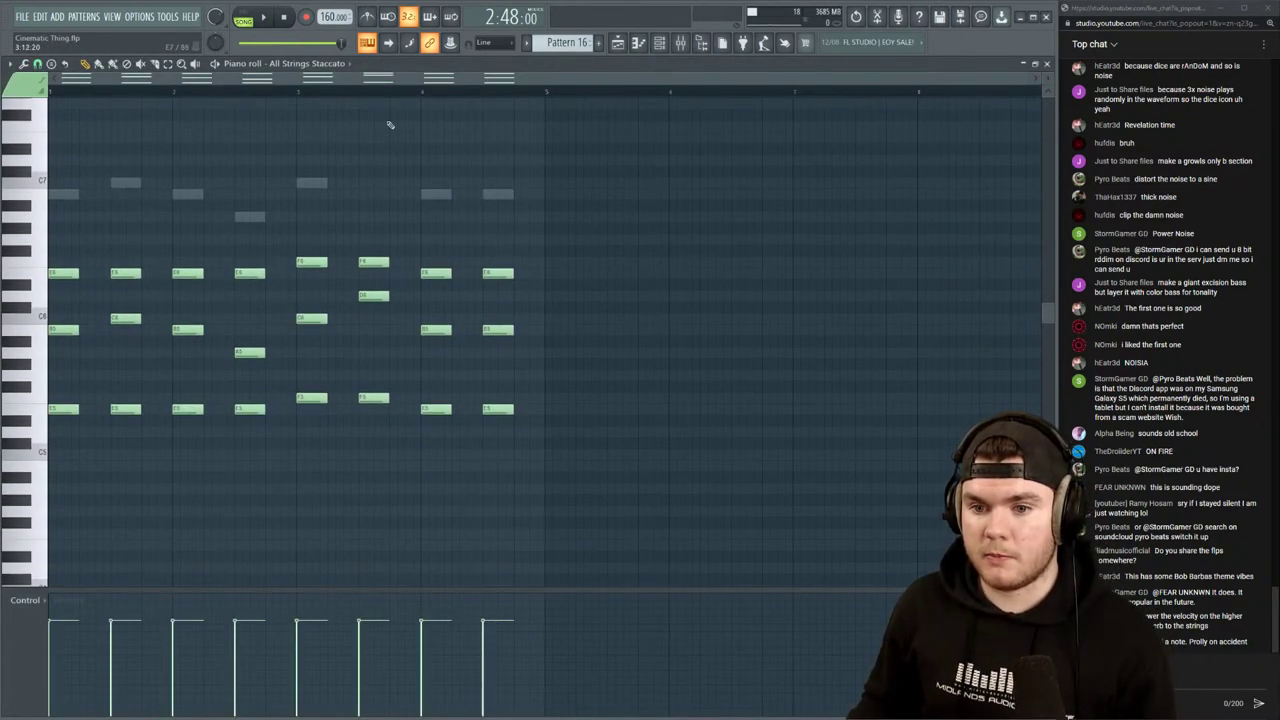
double_click(309, 184)
scroll(300, 260, "up", 2)
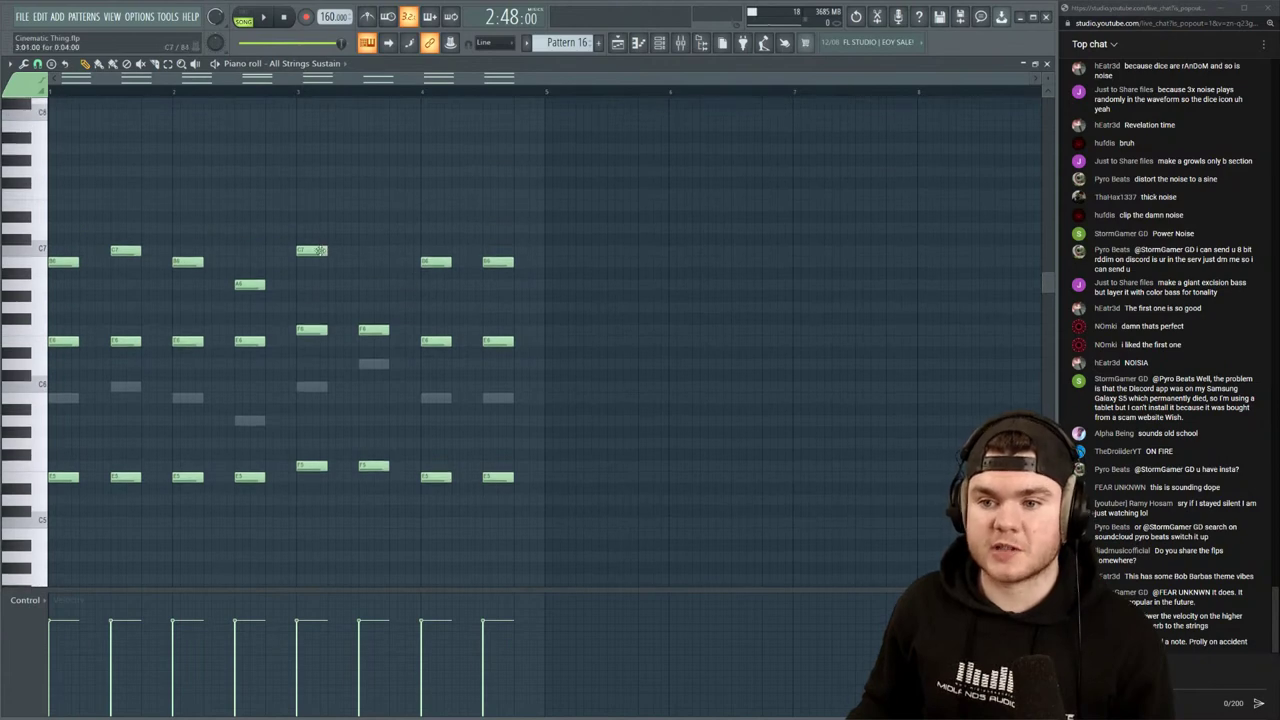
key("space")
left_click(373, 250)
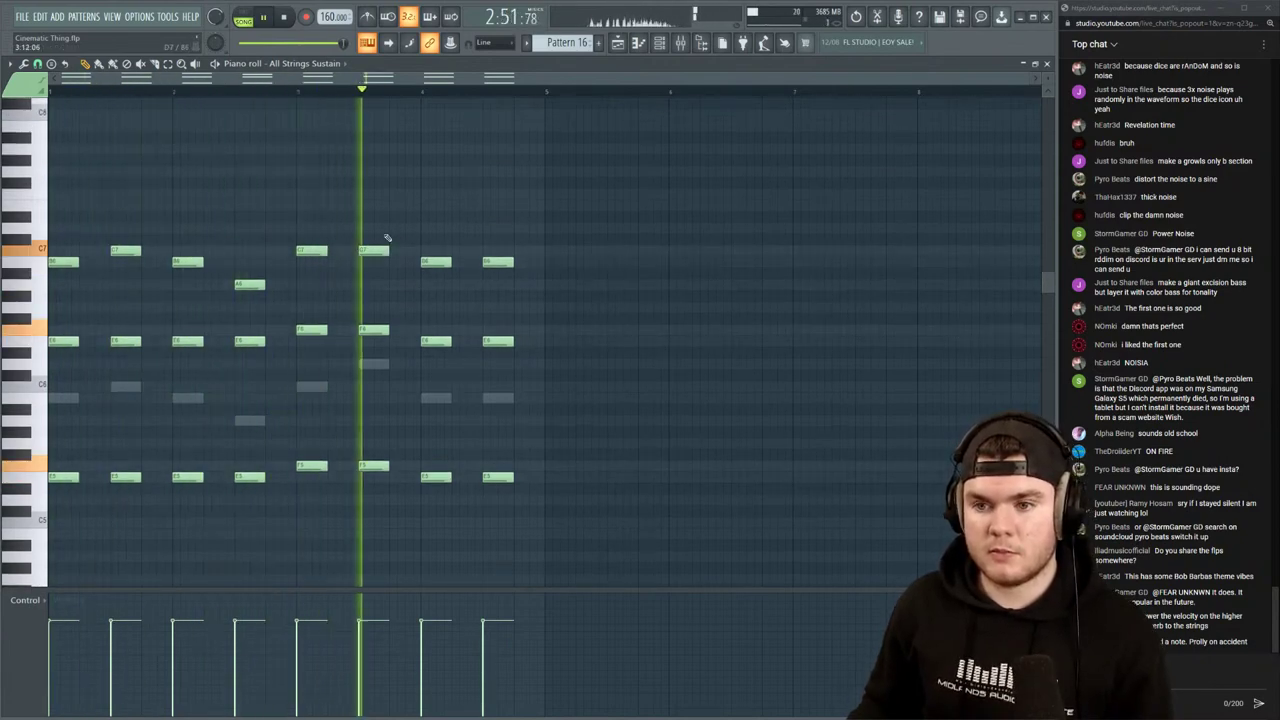
key("space")
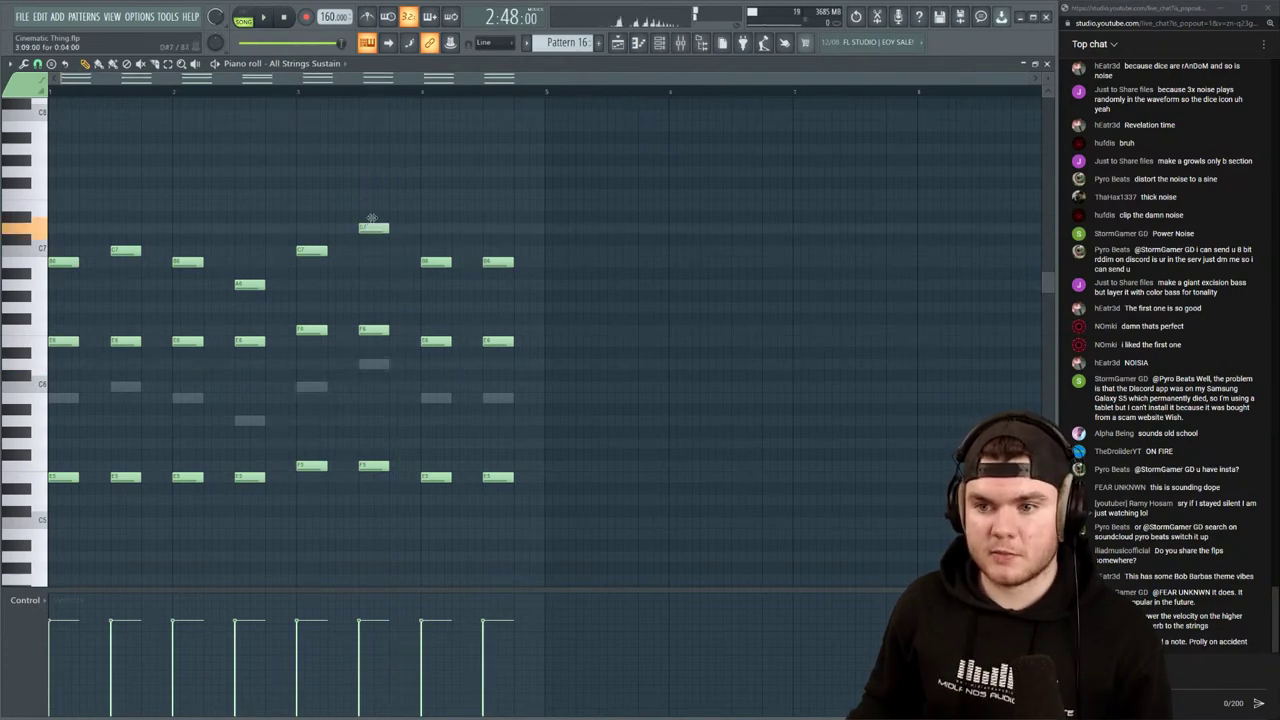
key("space")
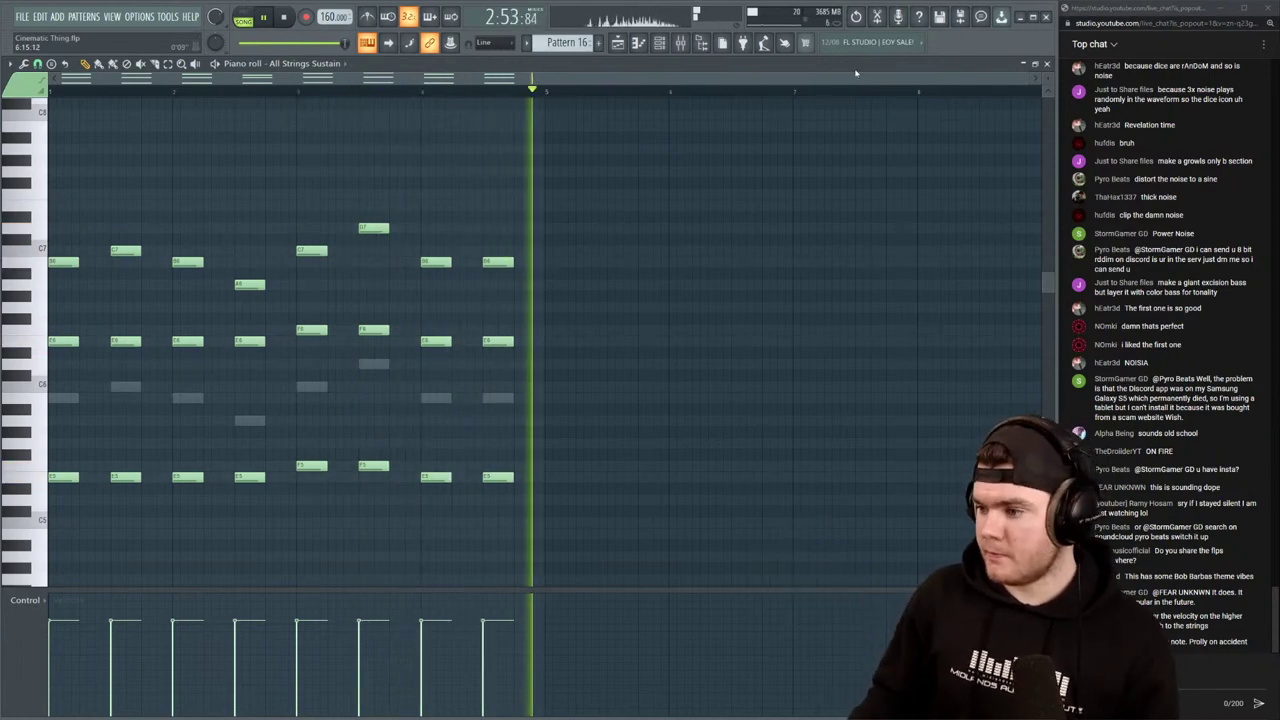
key("space")
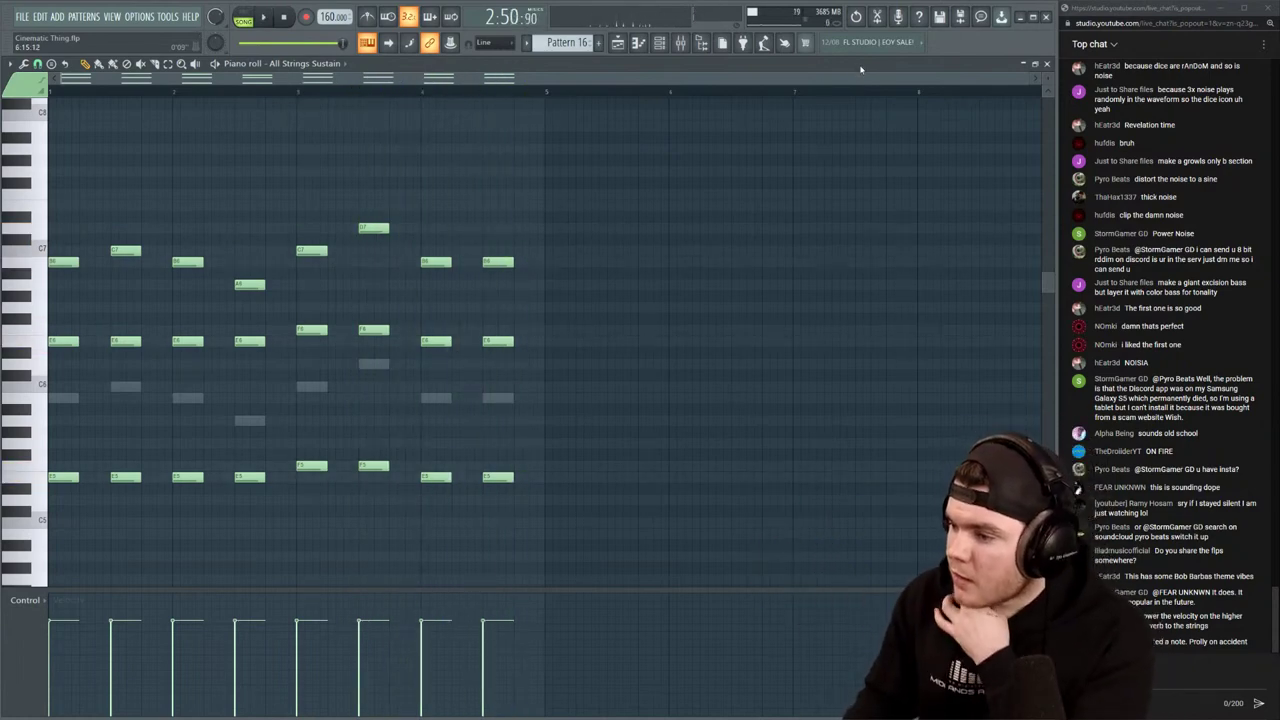
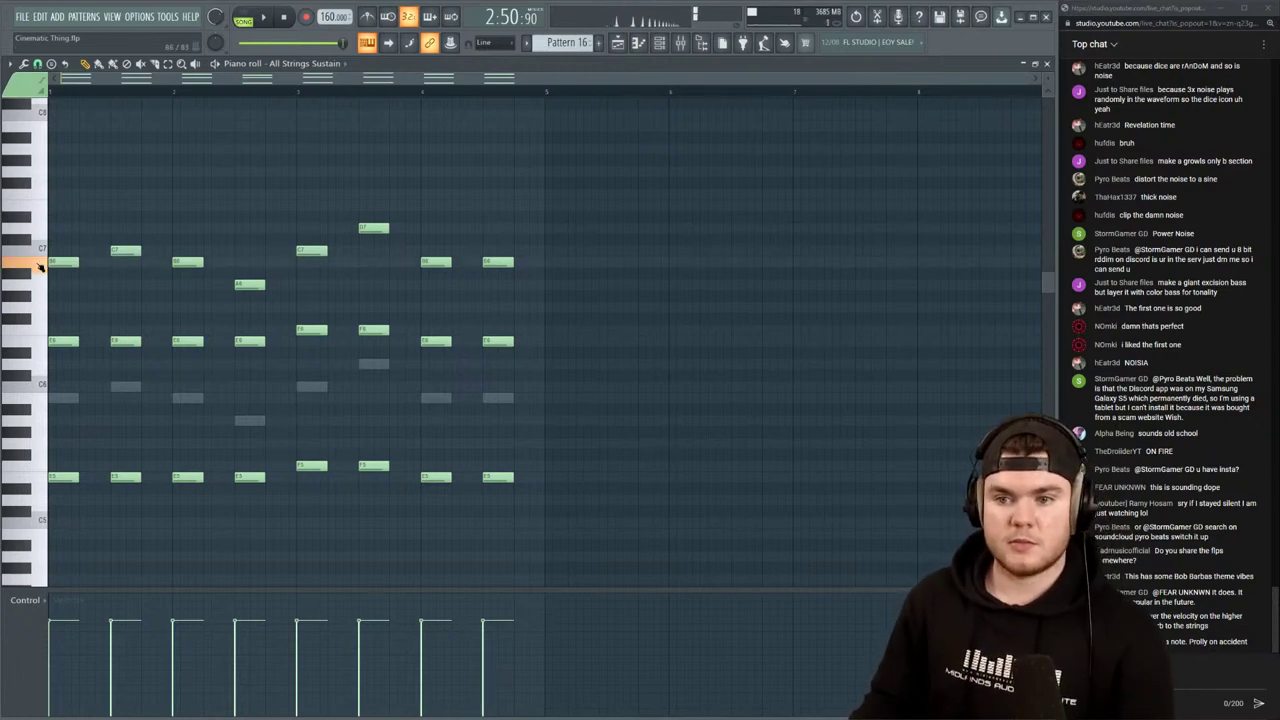
Reduce the velocity of the top row of All Strings Sustain notes slightly and listen to the chords
left_click_drag(533, 296, 46, 143)
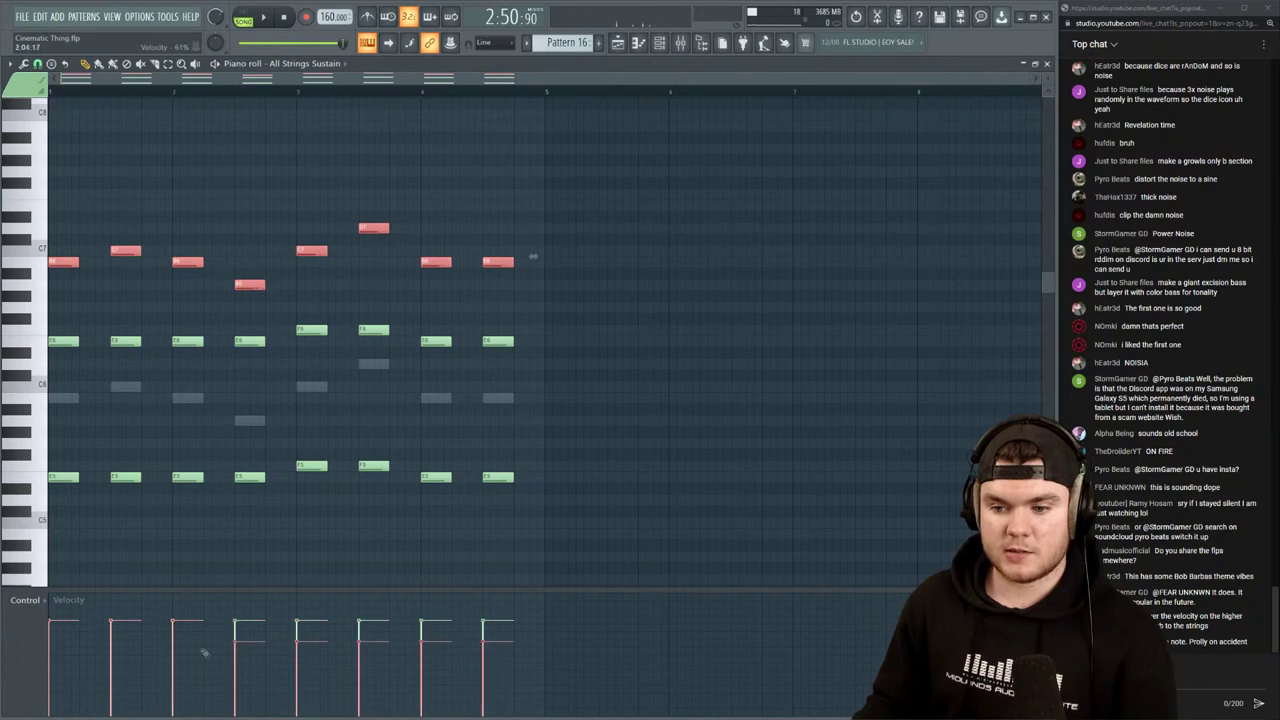
key("space")
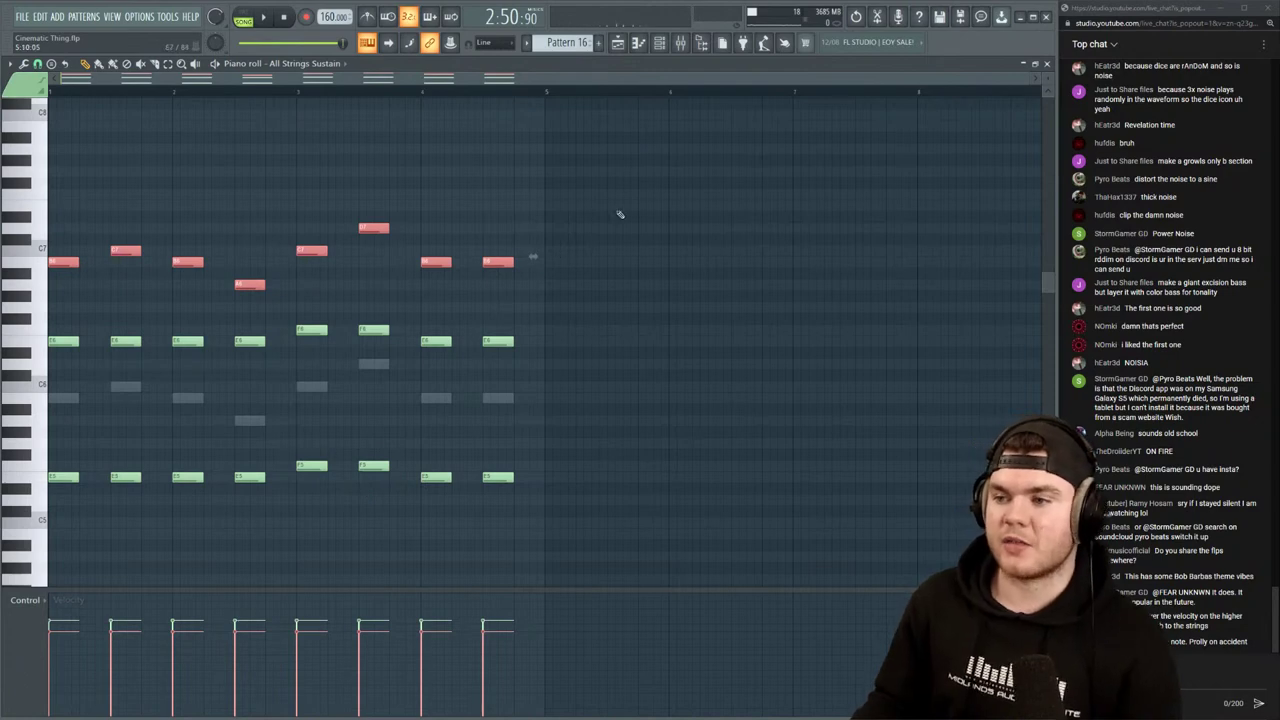
key("space")
left_click(660, 194)
right_click(660, 194)
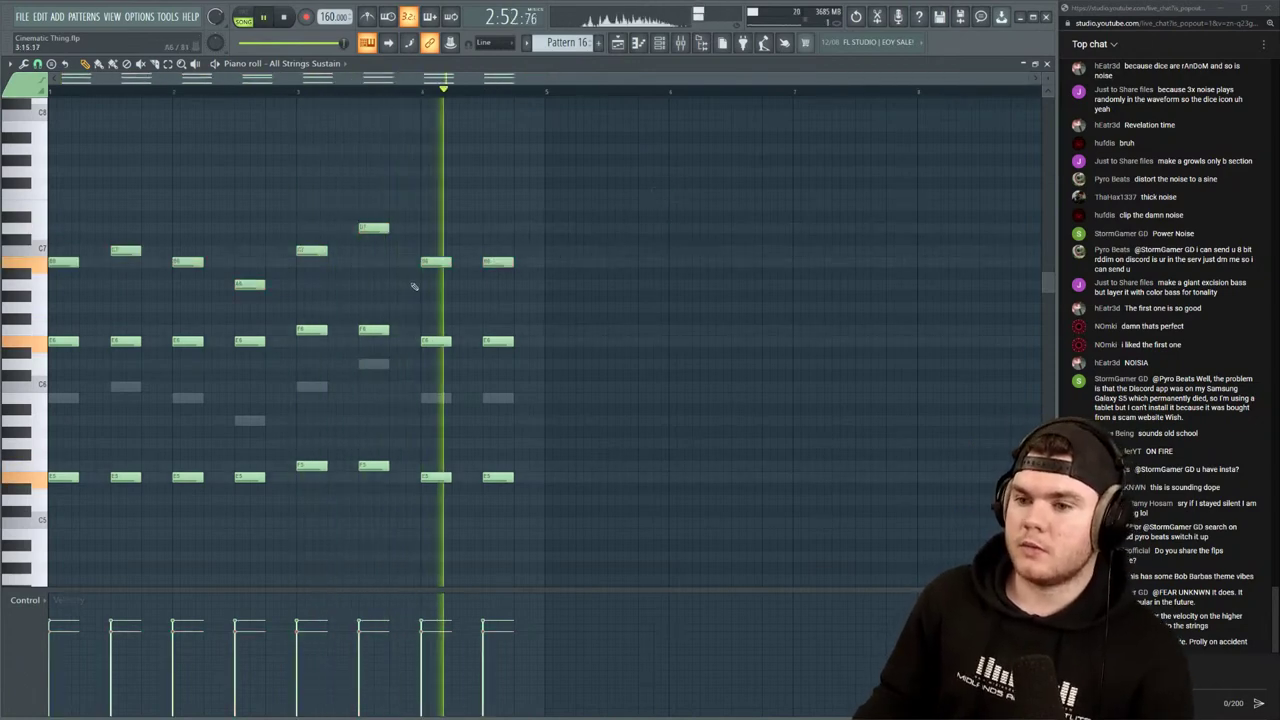
key("space")
key("space")
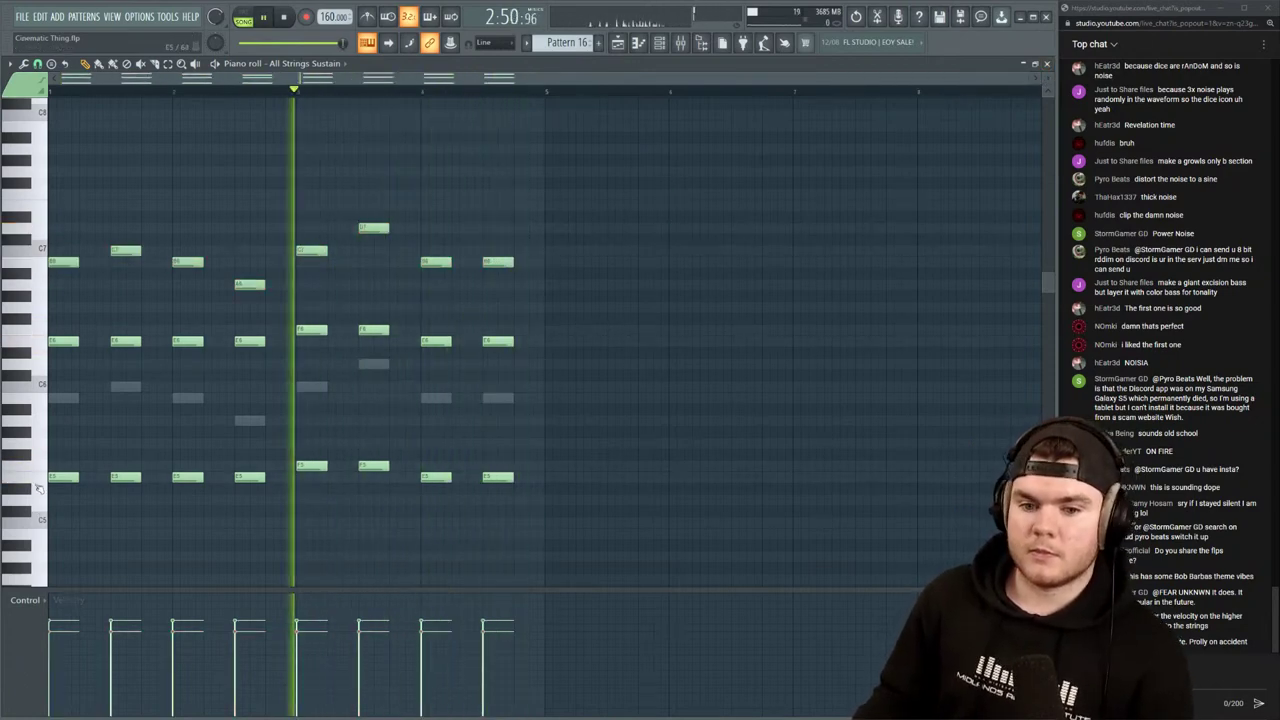
key("space")
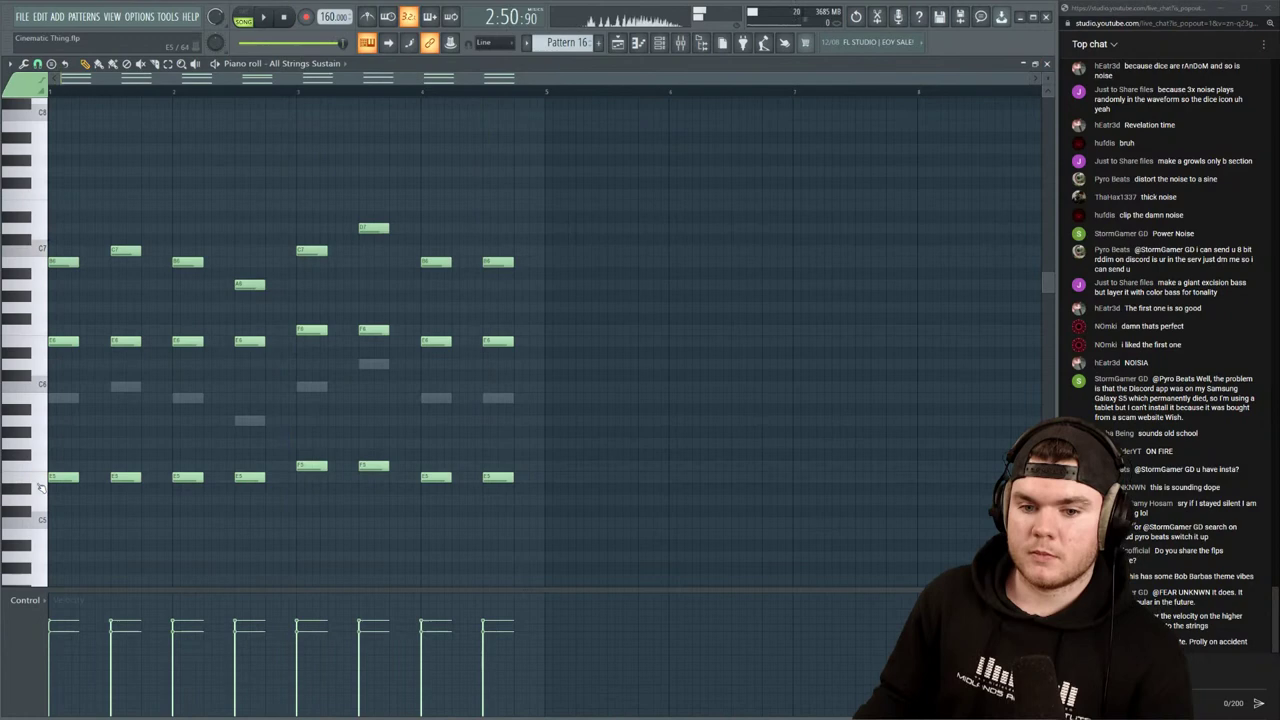
Set the velocity of the lowest row of All Strings Staccato notes in Pattern 16 to about 70%
double_click(60, 398)
left_click_drag(543, 500, 49, 442)
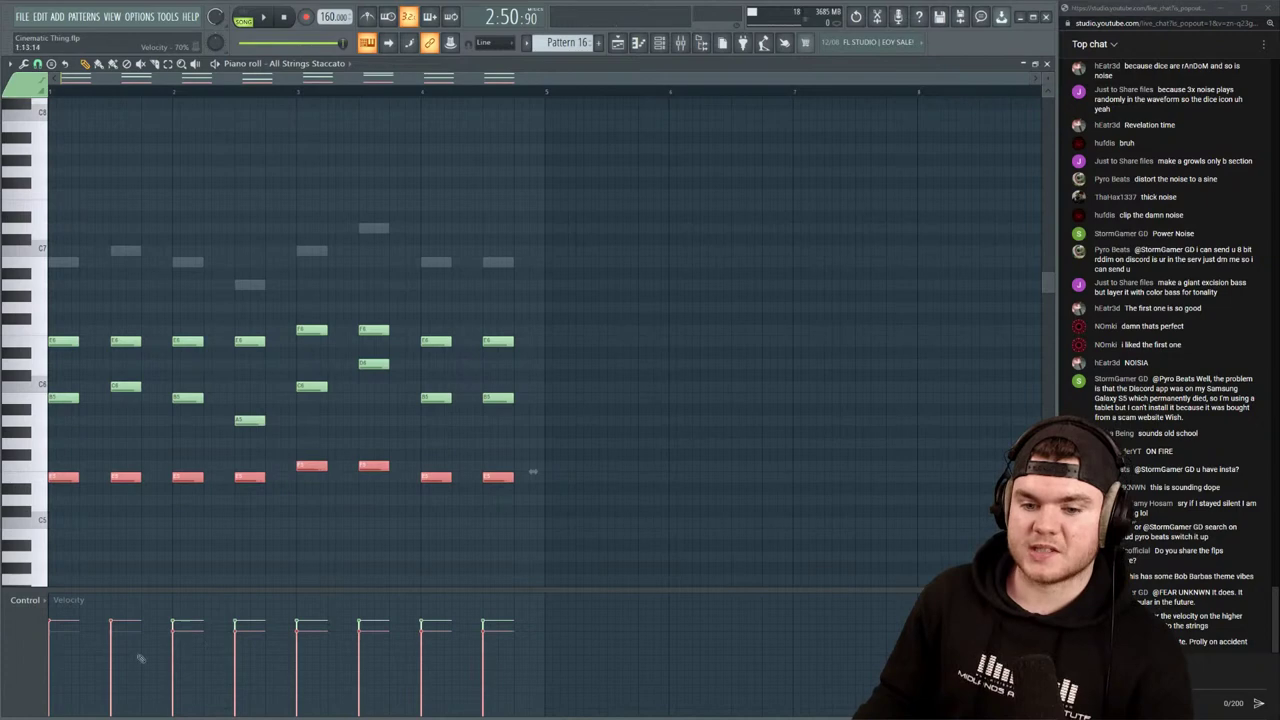
key("space")
Return to the playlist, unsolo the tracks, and play the full arrangement from bar 113
left_click(1047, 64)
left_click(818, 66)
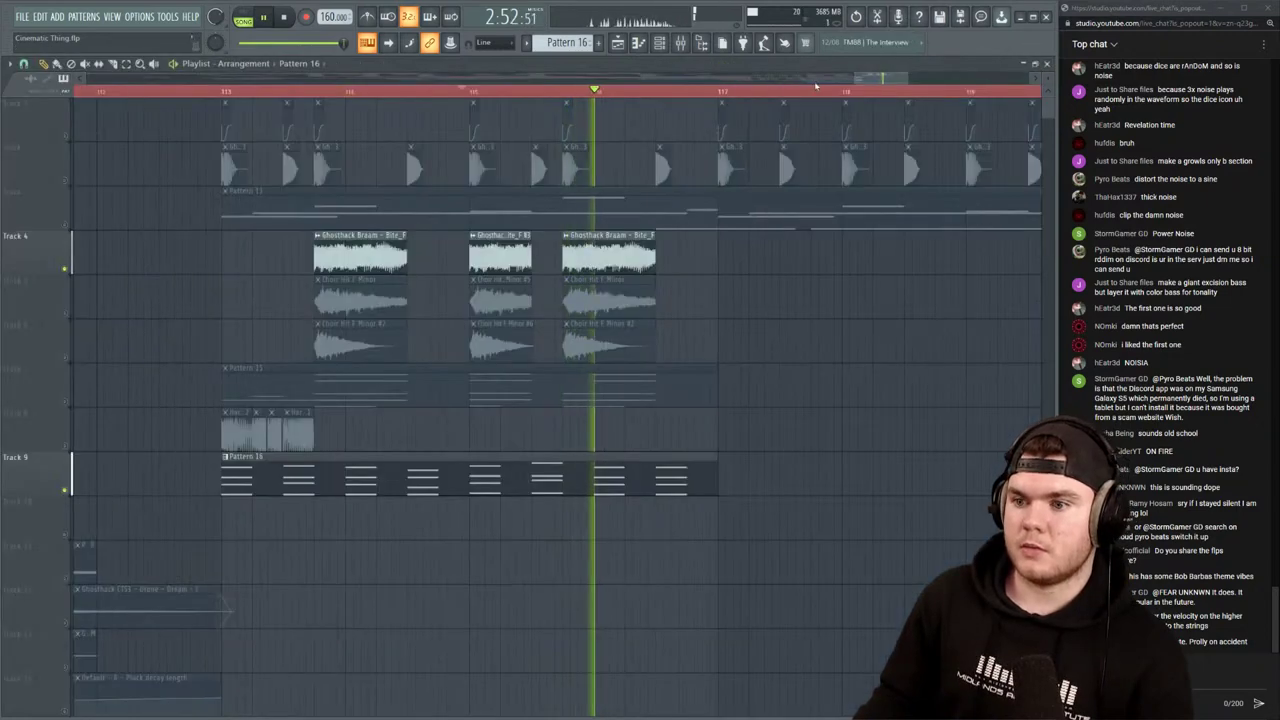
right_click(66, 269)
right_click(66, 269)
key("space")
key("space")
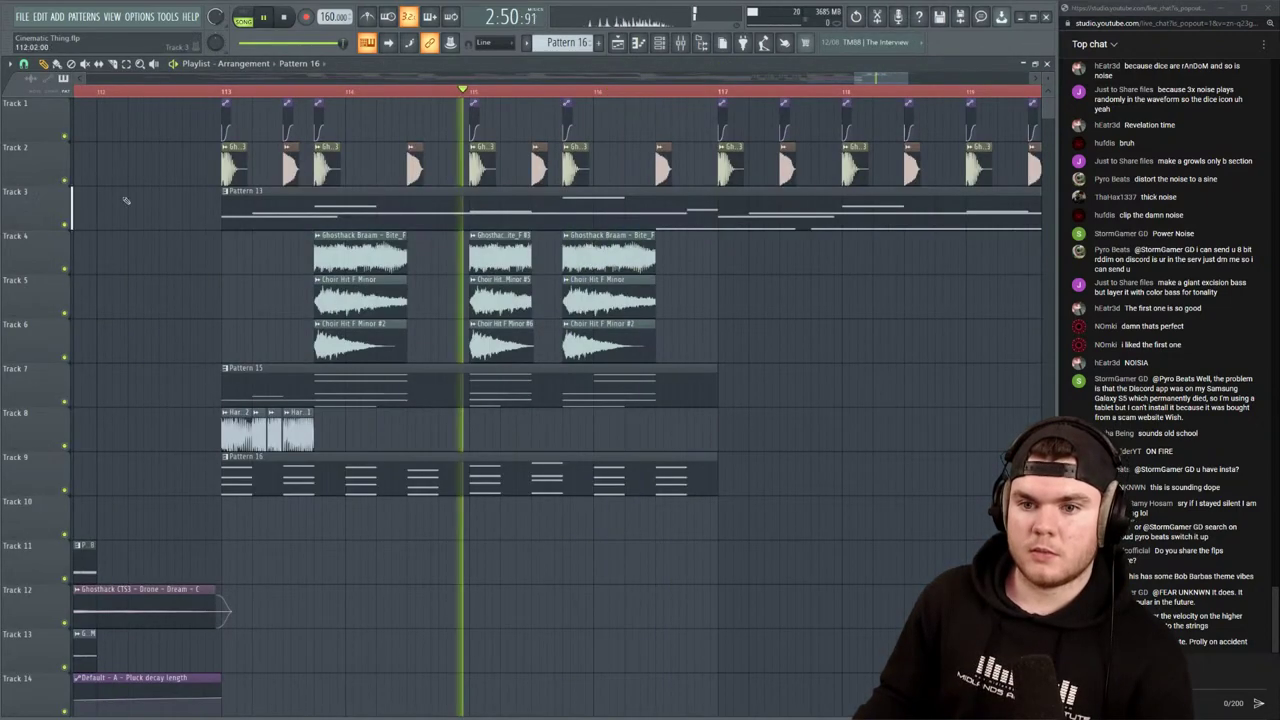
left_click(222, 92)
Toggle solo on mixer Insert 22 during playback to compare the strings alone with the full mix
key("F9")
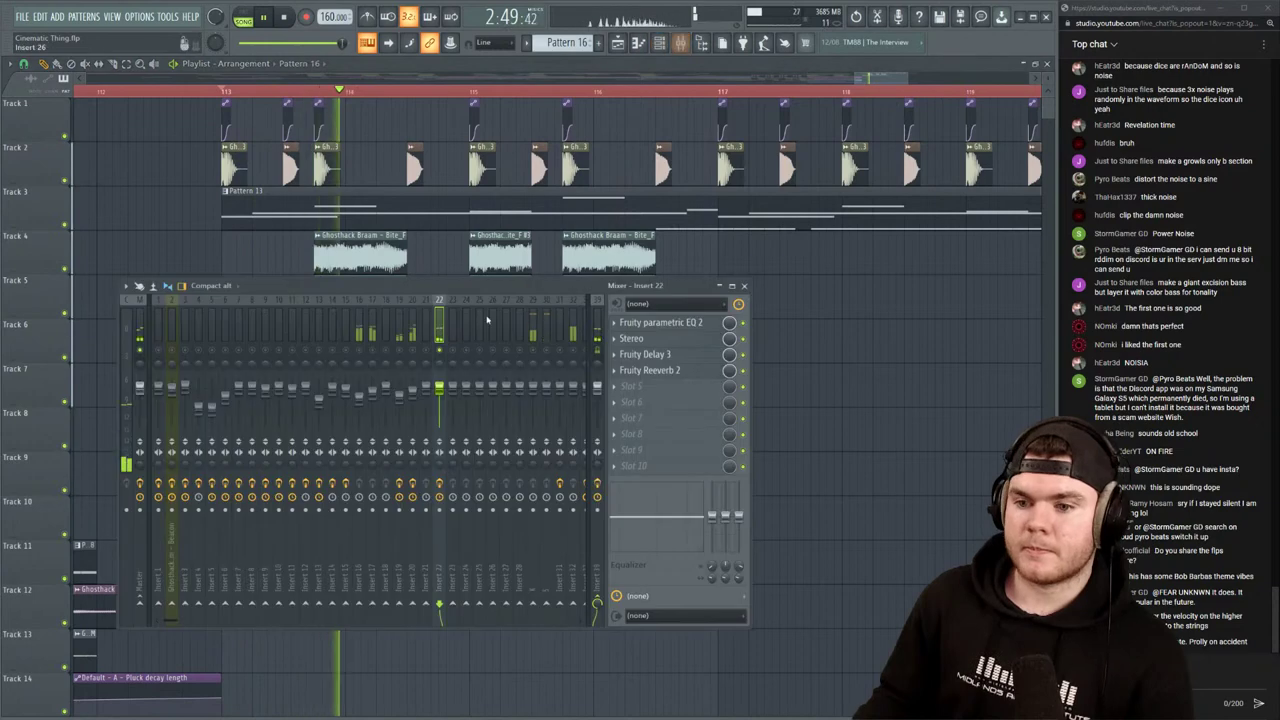
right_click(439, 349)
right_click(439, 349)
key("space")
right_click(439, 349)
key("space")
key("F9")
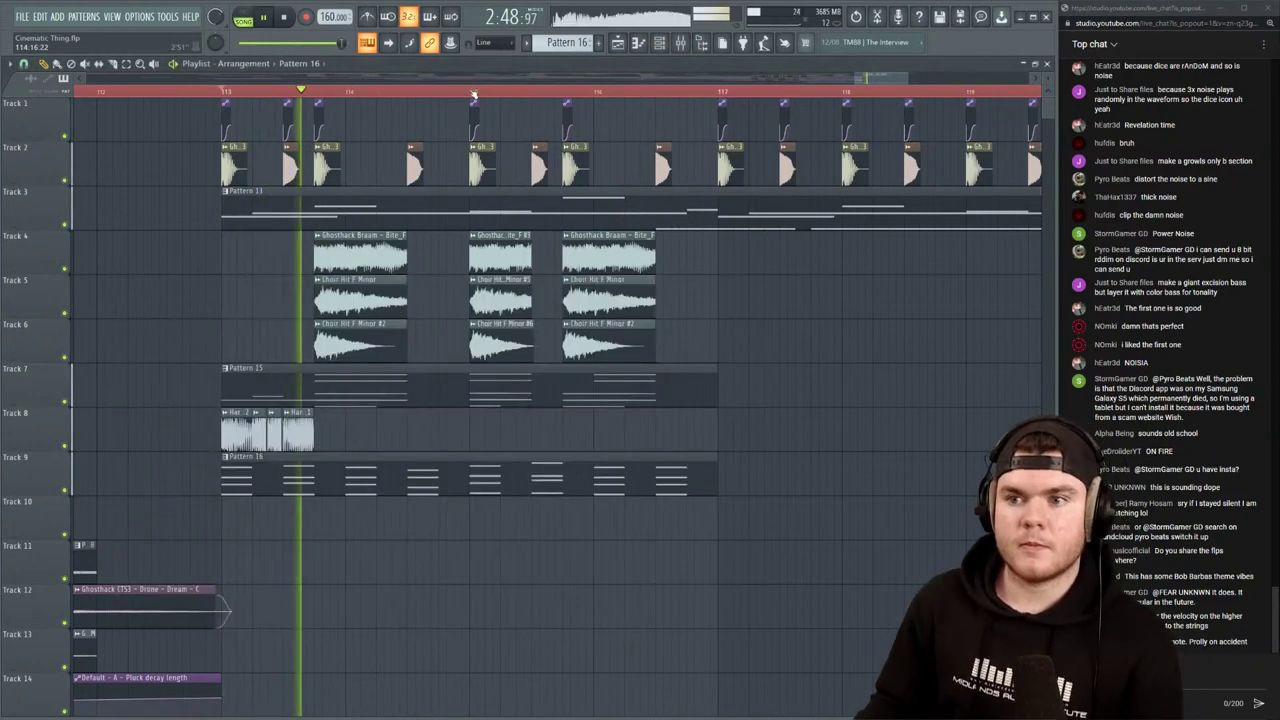
Place a second Pattern 16 clip on Track 9 at bar 117 and make it a unique pattern
scroll(474, 94, "down", 4)
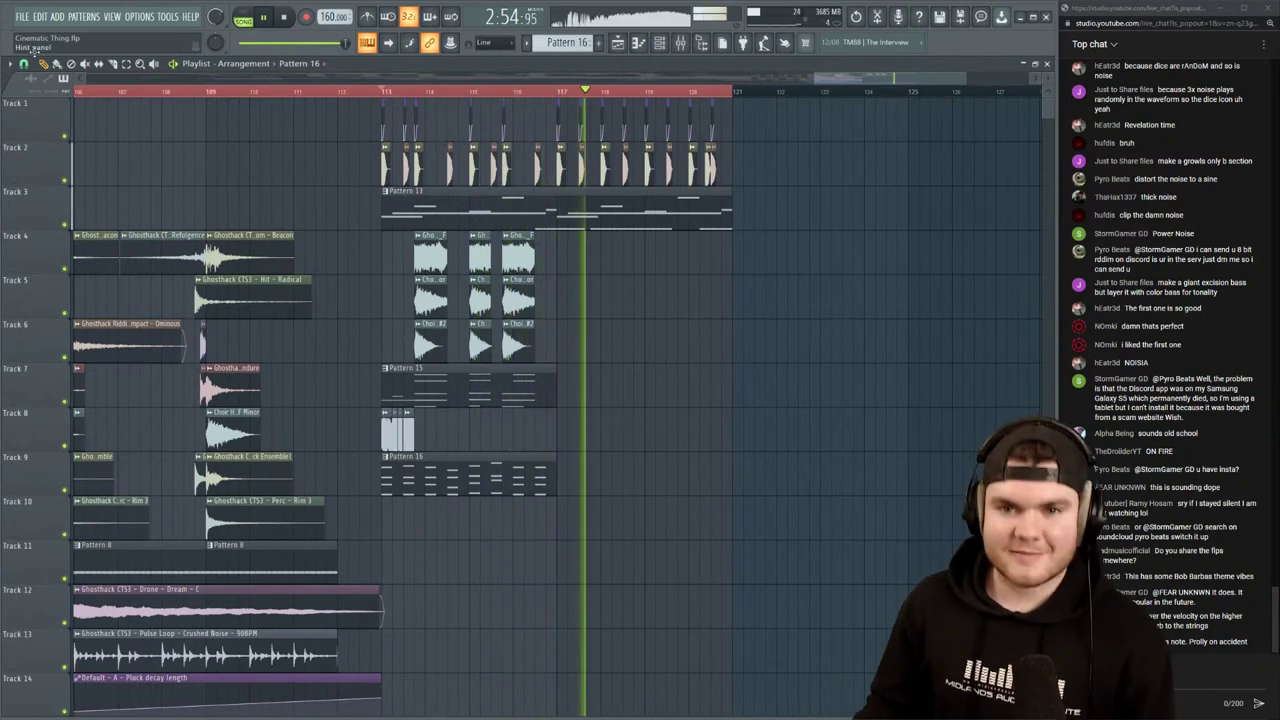
key("space")
left_click(590, 482)
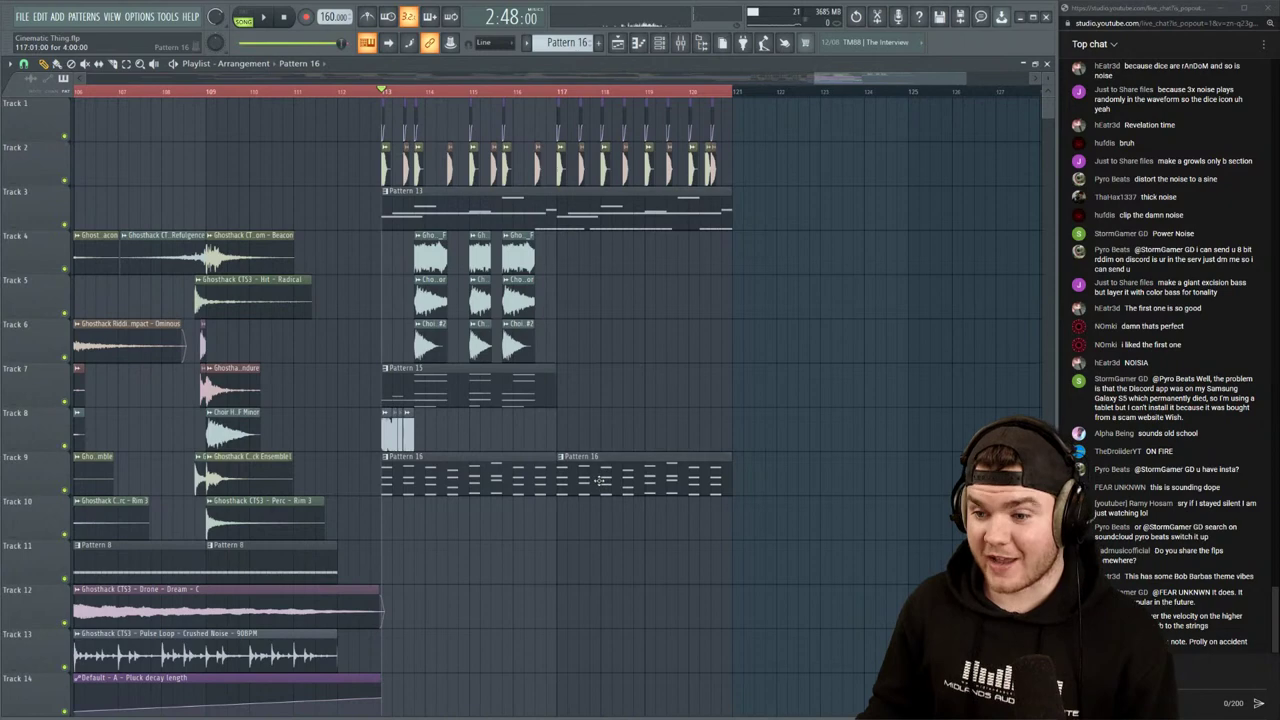
right_click(564, 466)
left_click(590, 535)
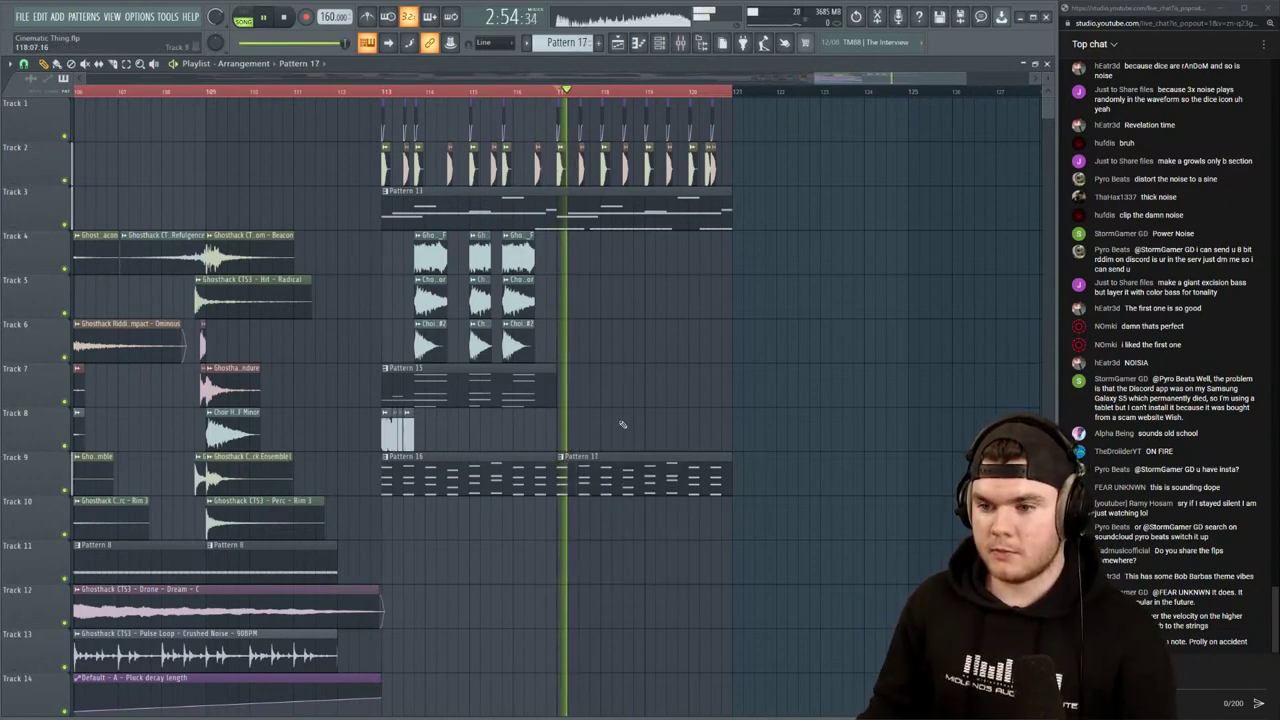
Open the All Strings Staccato notes of Pattern 17 in the piano roll and listen to the part
double_click(620, 470)
left_click_drag(549, 76, 400, 78)
scroll(263, 223, "down", 2)
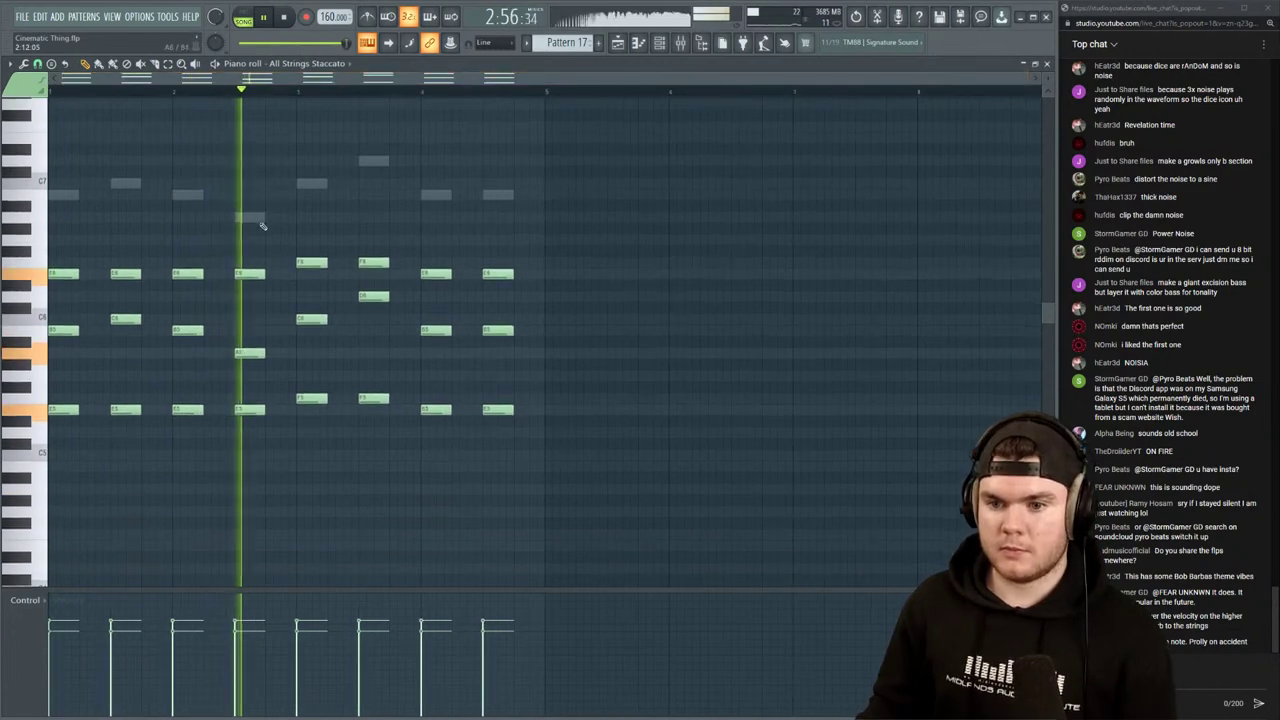
left_click_drag(305, 402, 305, 412)
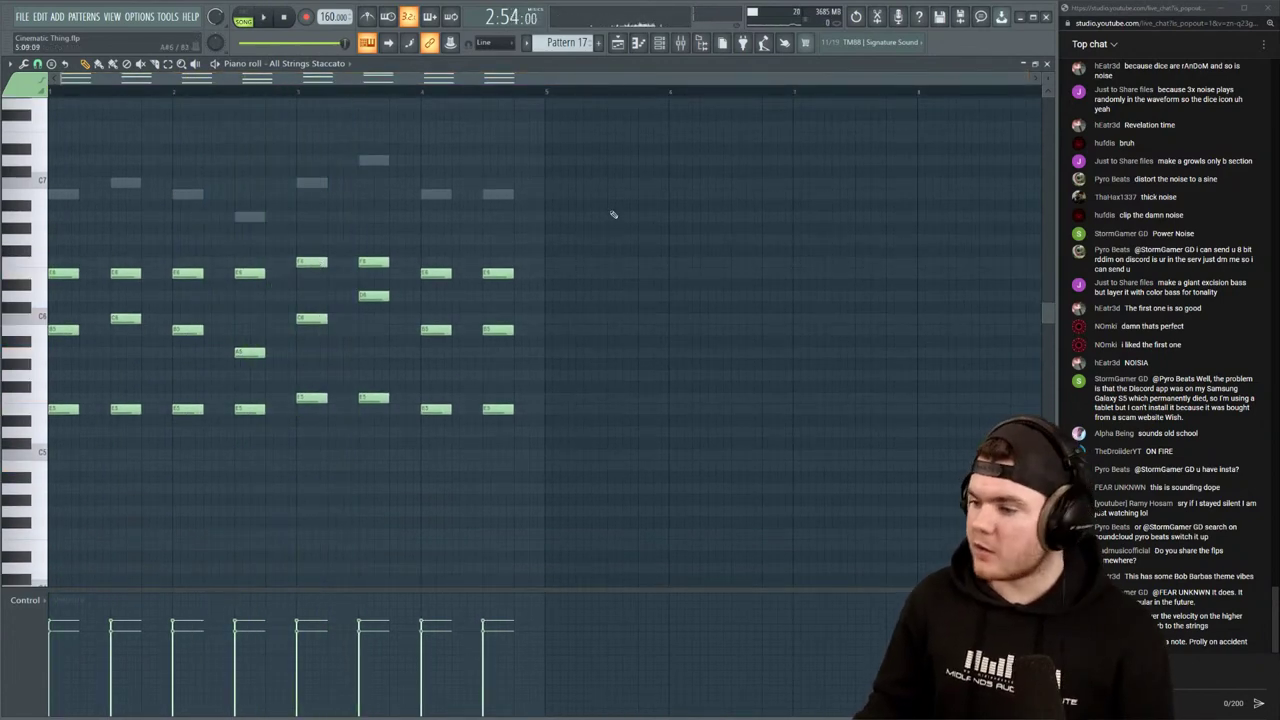
key("space")
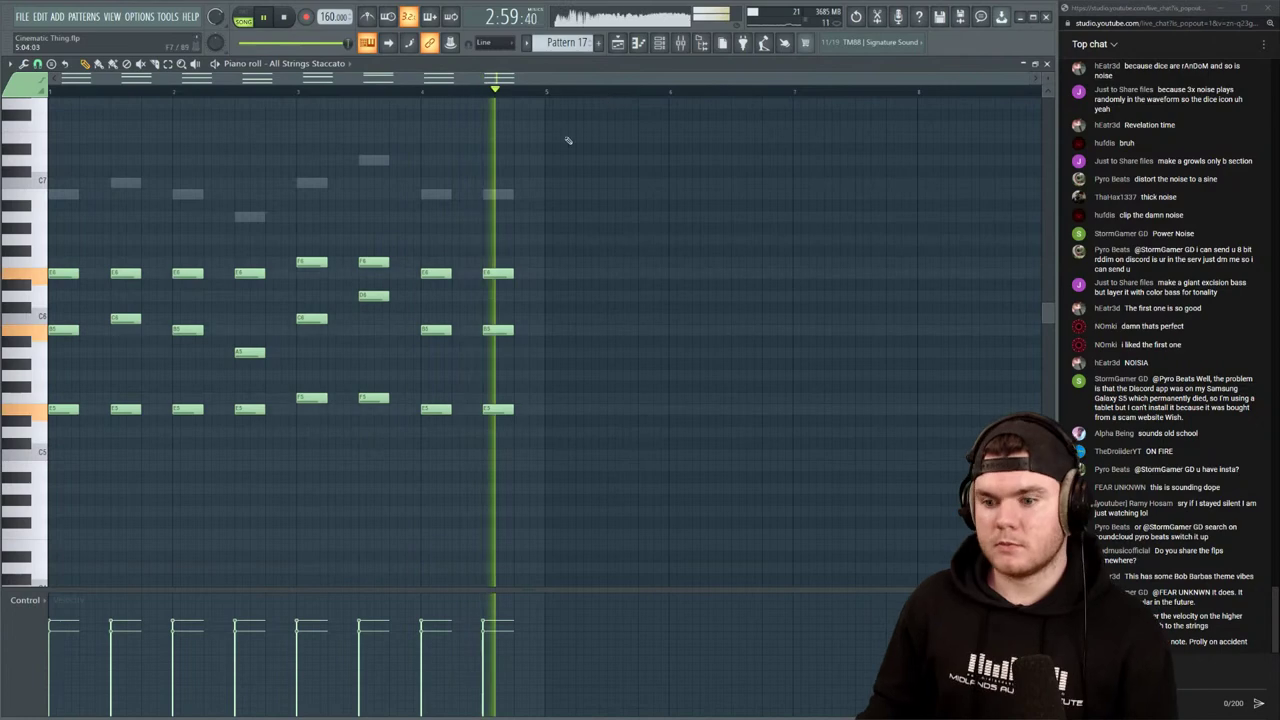
key("space")
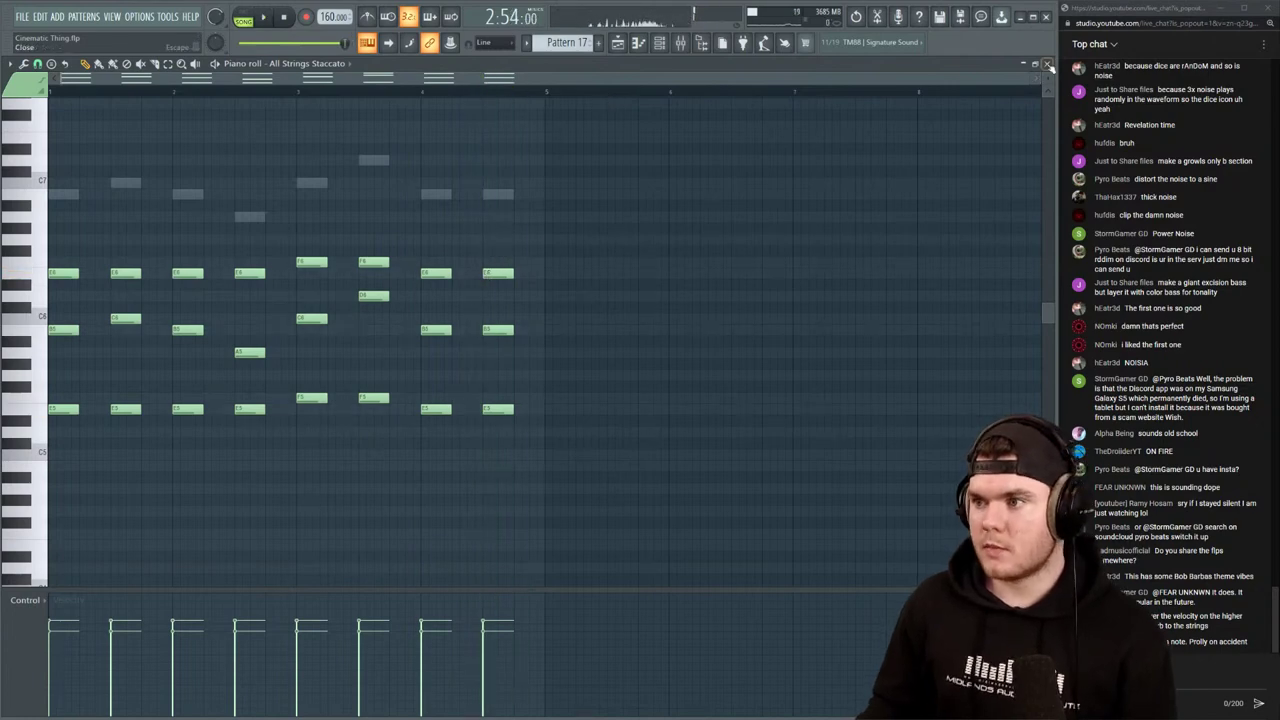
Delete all All Strings Sustain notes from Pattern 17 and play back the remaining staccato part
left_click(1047, 64)
left_click(348, 420)
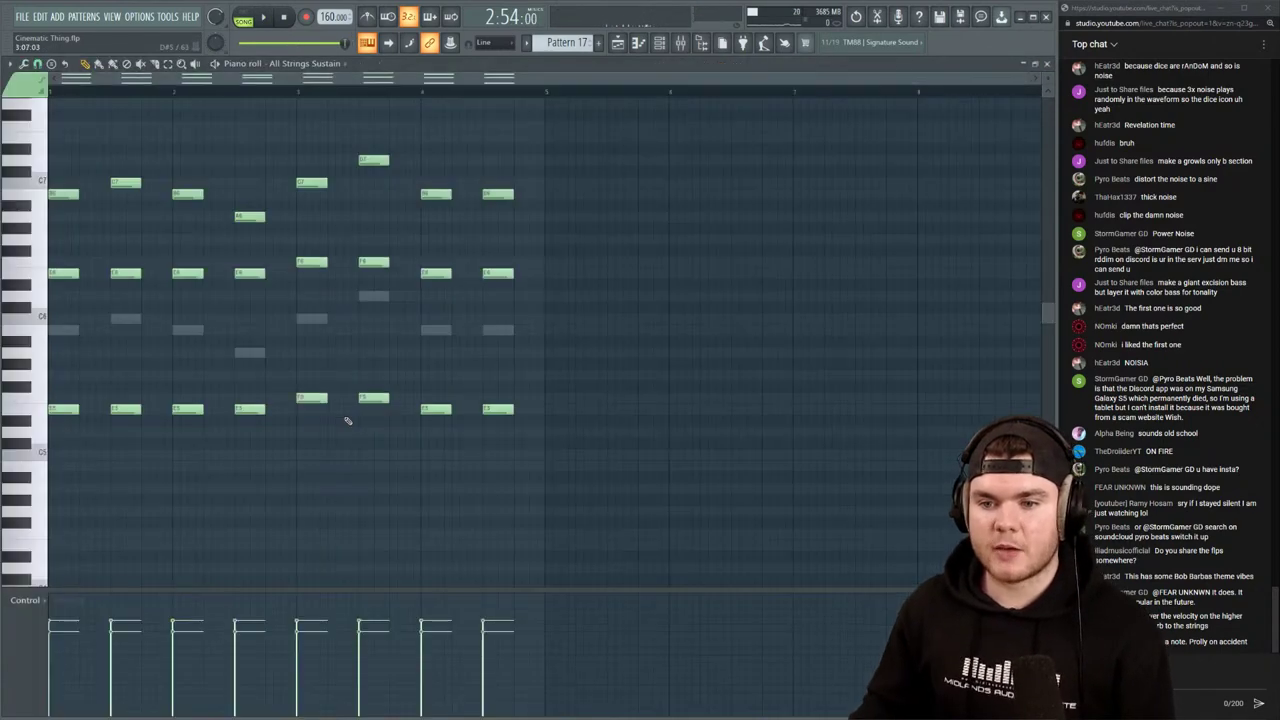
left_click_drag(77, 143, 580, 469)
scroll(531, 290, "up", 1)
key("Delete")
key("space")
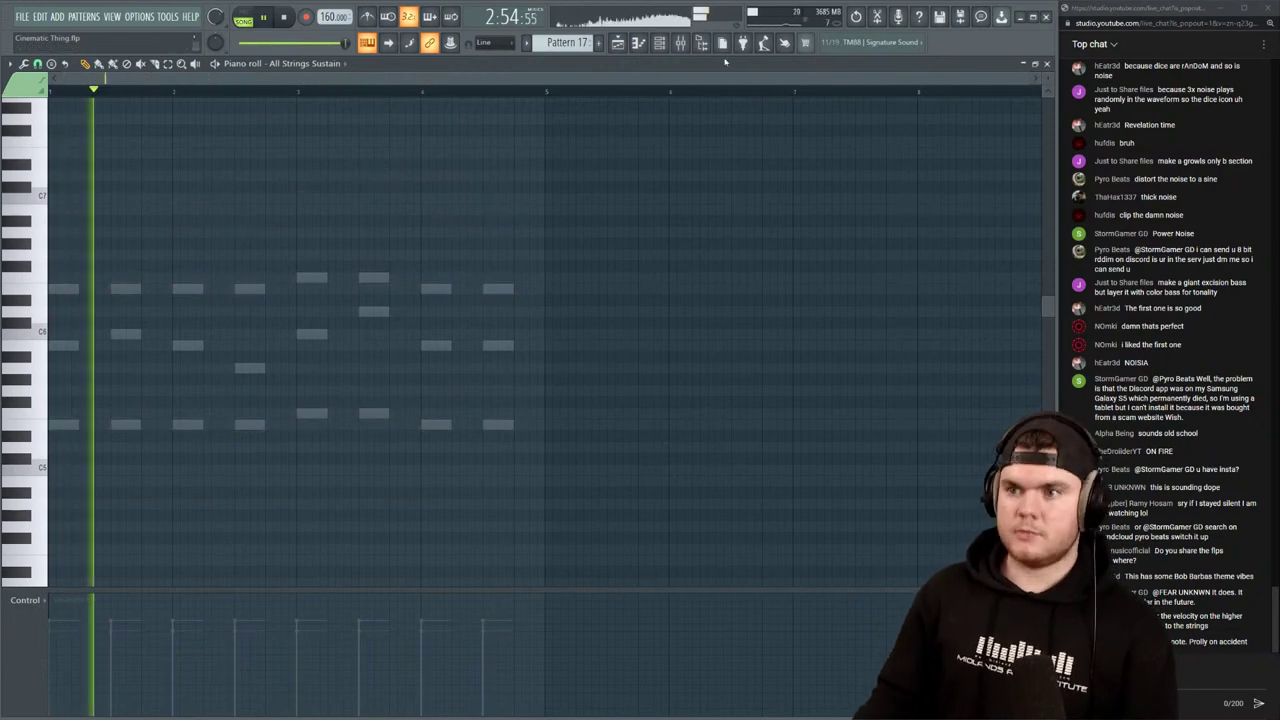
Return to the playlist and play the arrangement from bar 113 to check both string patterns
left_click(1047, 64)
left_click(940, 225)
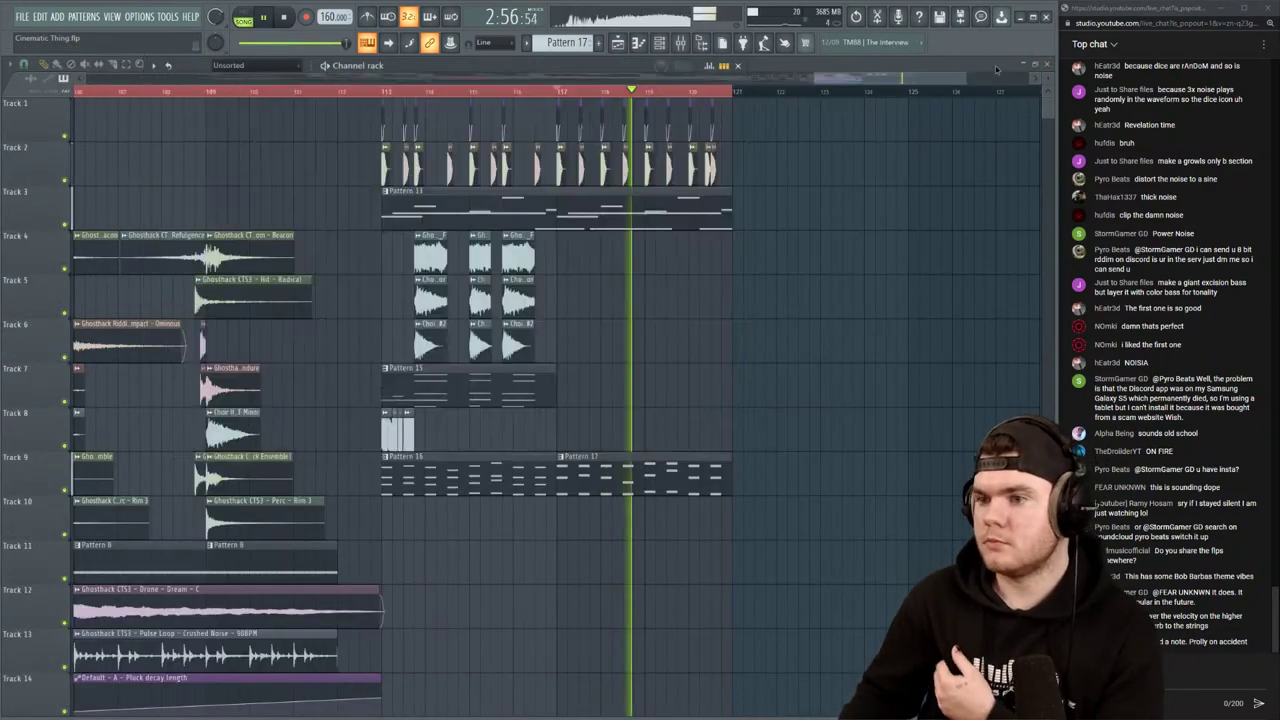
left_click(937, 236)
right_click(937, 236)
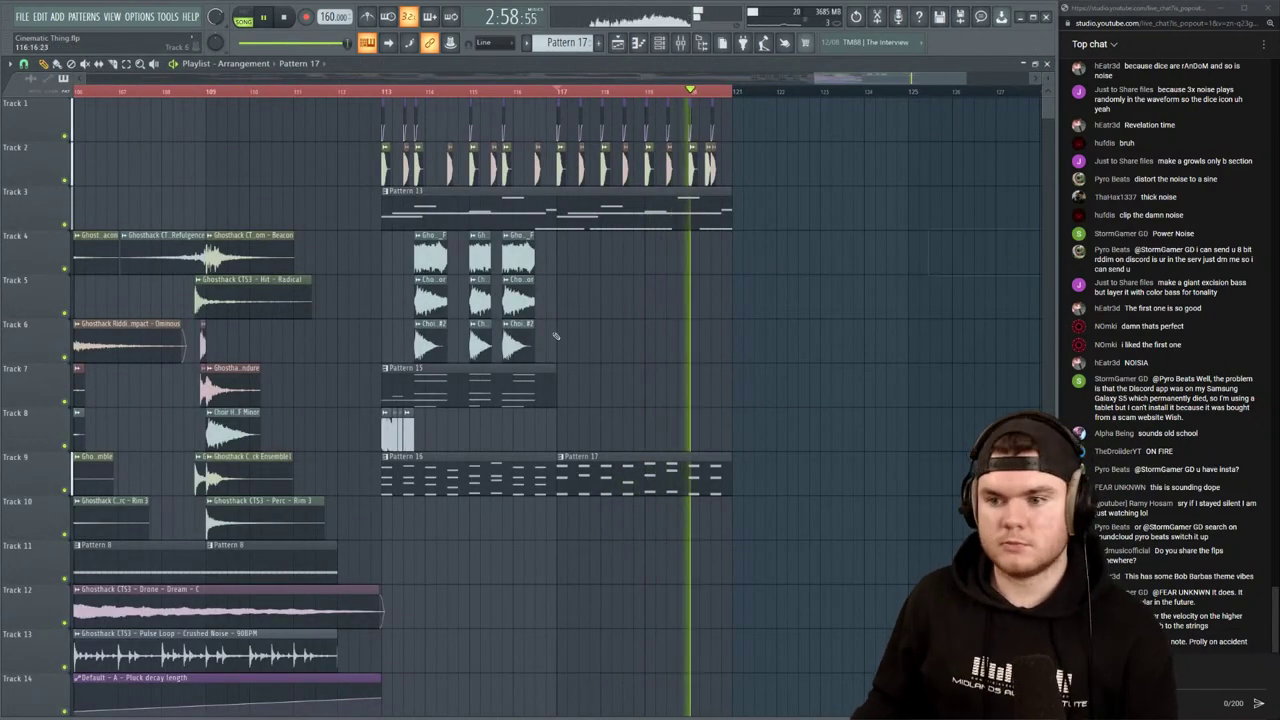
left_click(384, 93)
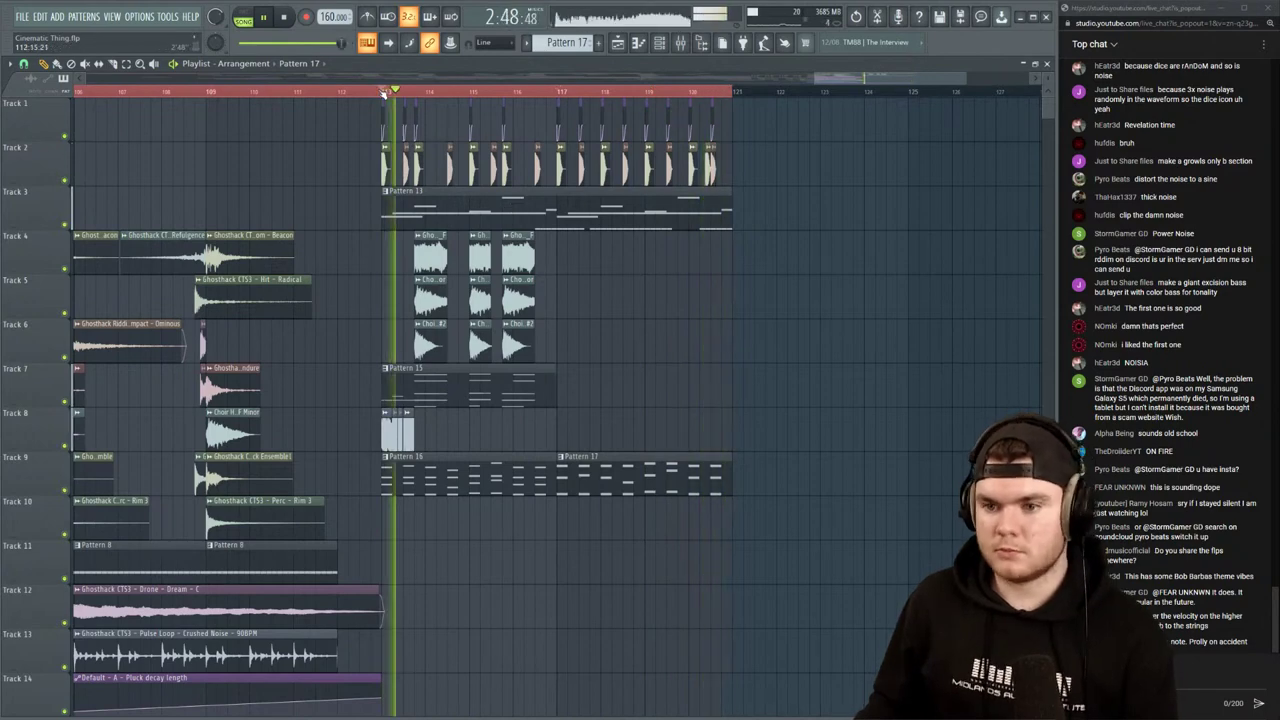
Listen to the section from bar 113 with its drums, braams and string patterns, and stop the playback
scroll(420, 92, "up", 3)
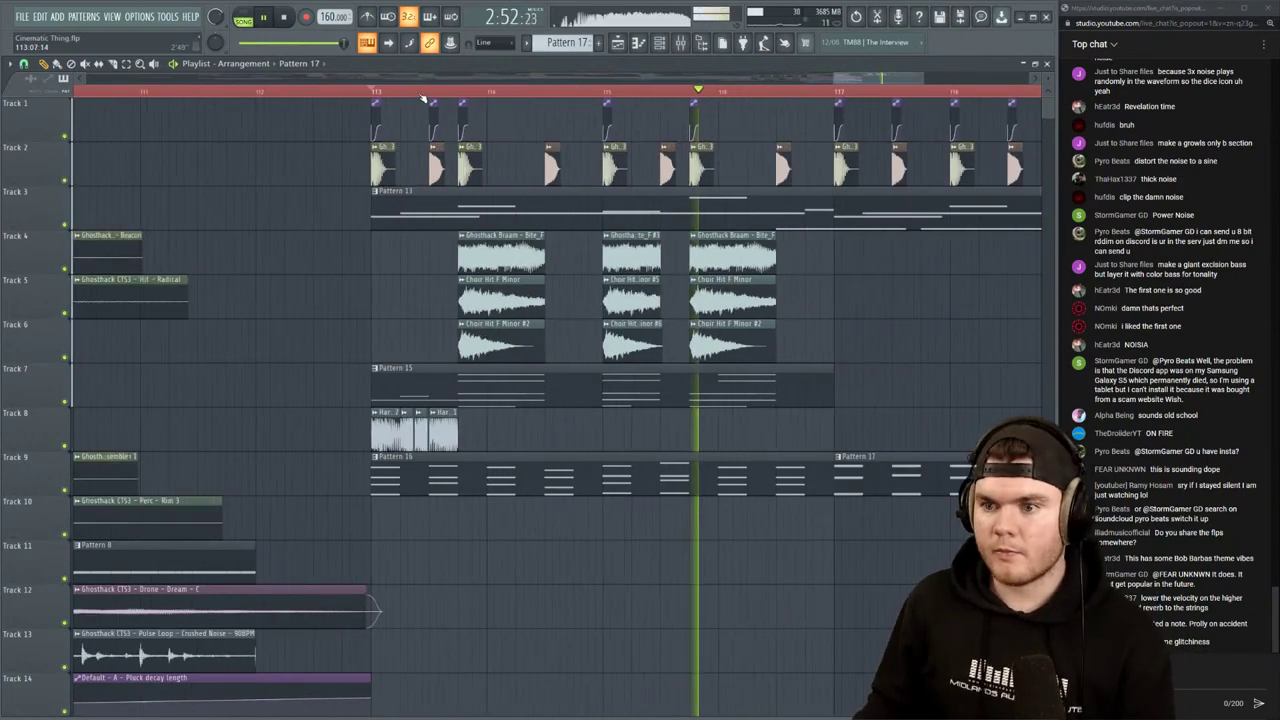
scroll(430, 93, "down", 3)
scroll(445, 94, "up", 2)
key("space")
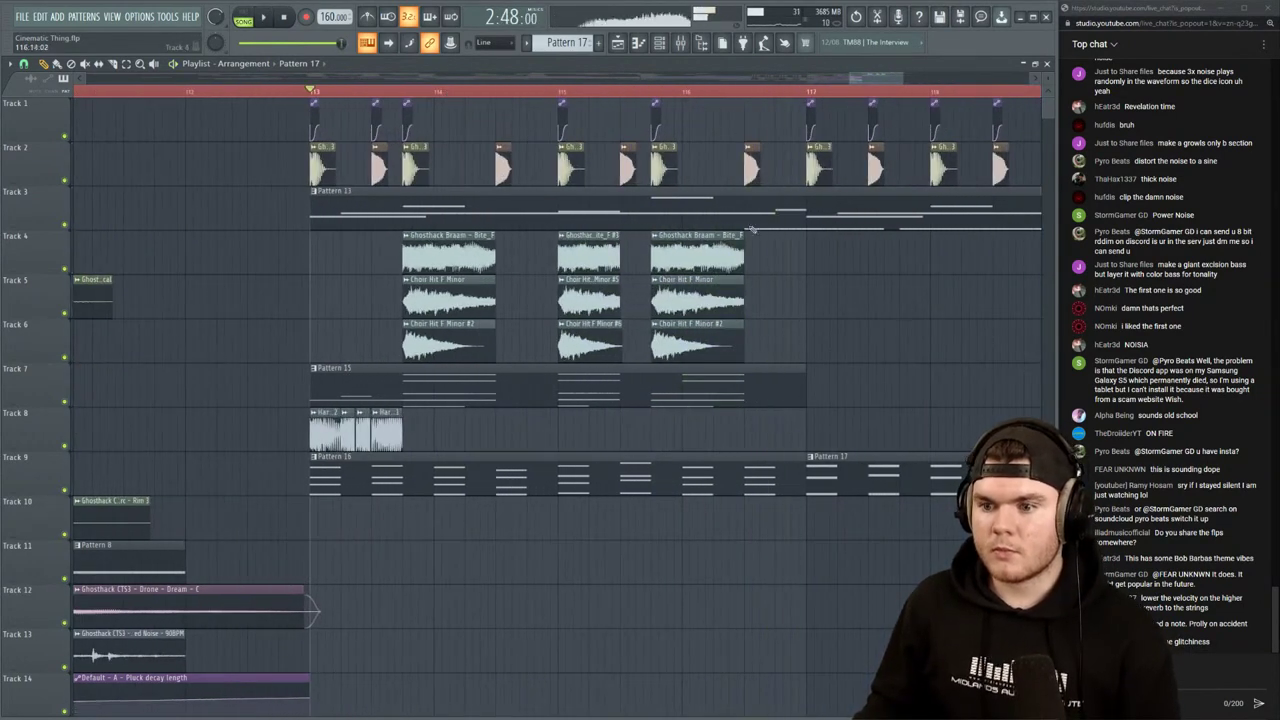
scroll(424, 92, "down", 3)
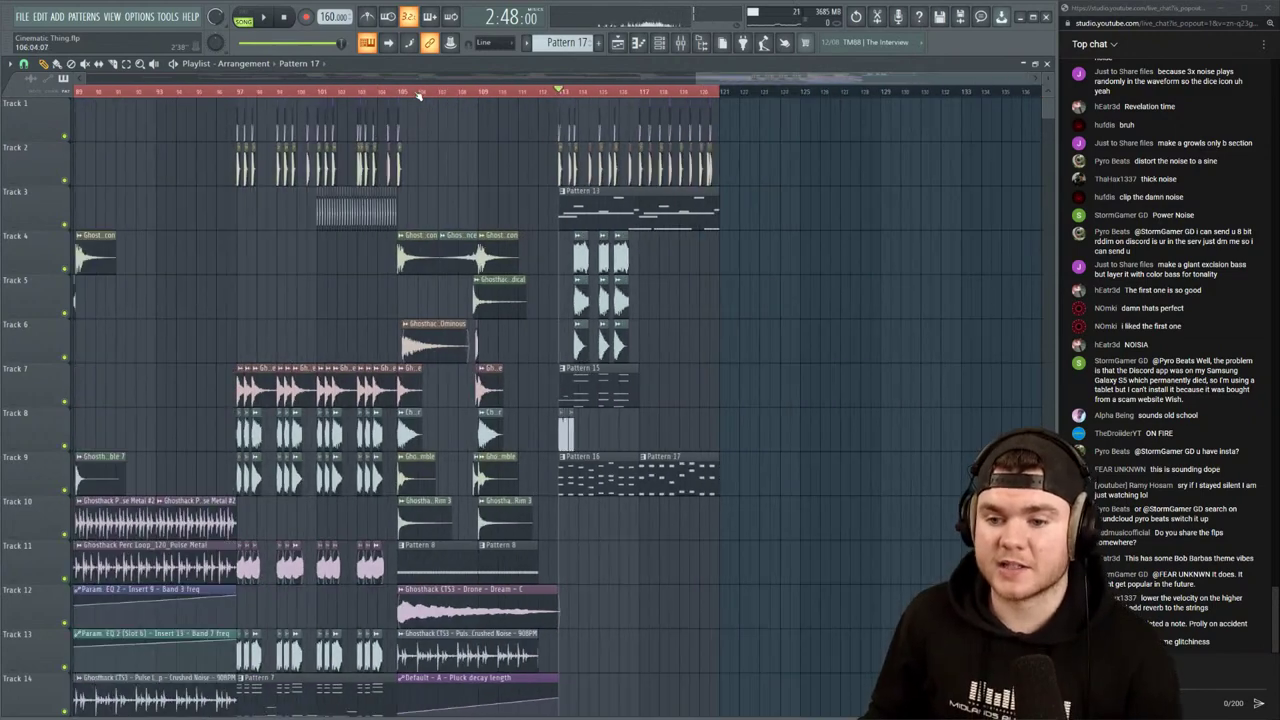
scroll(573, 88, "up", 5)
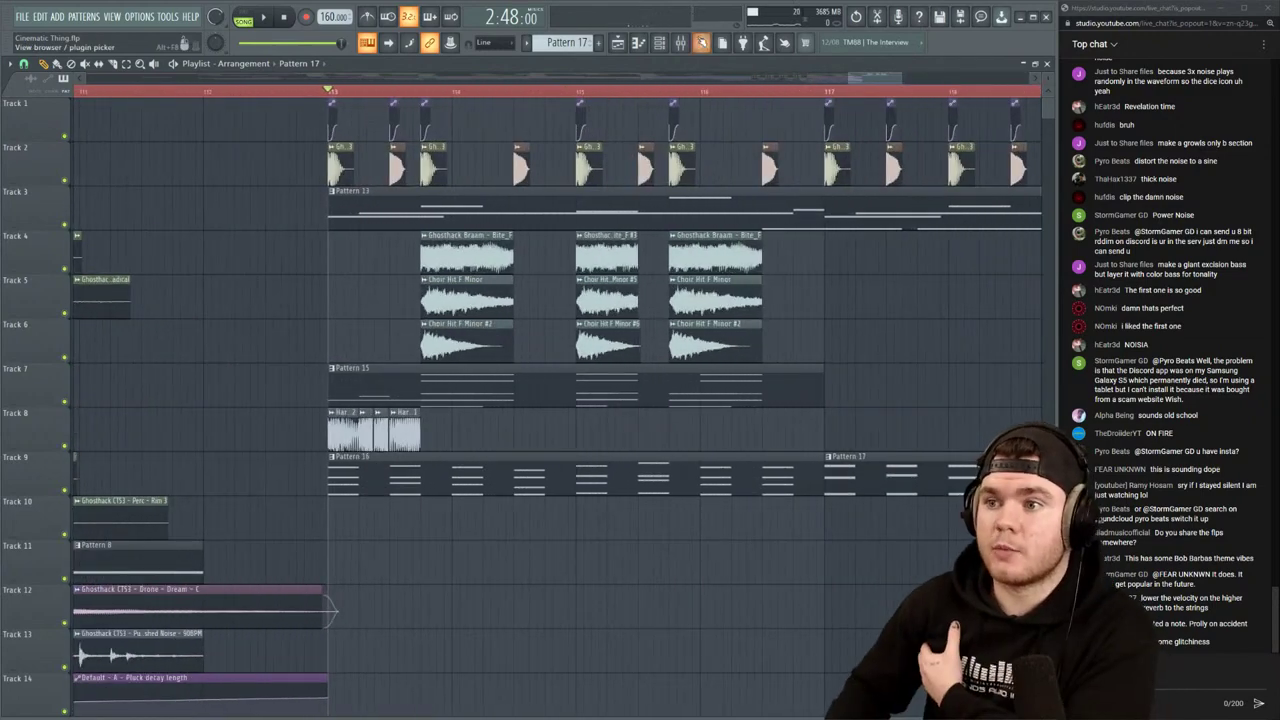
Show the sample browser and expand the Glitch Basses folder
left_click(700, 42)
scroll(108, 370, "up", 20)
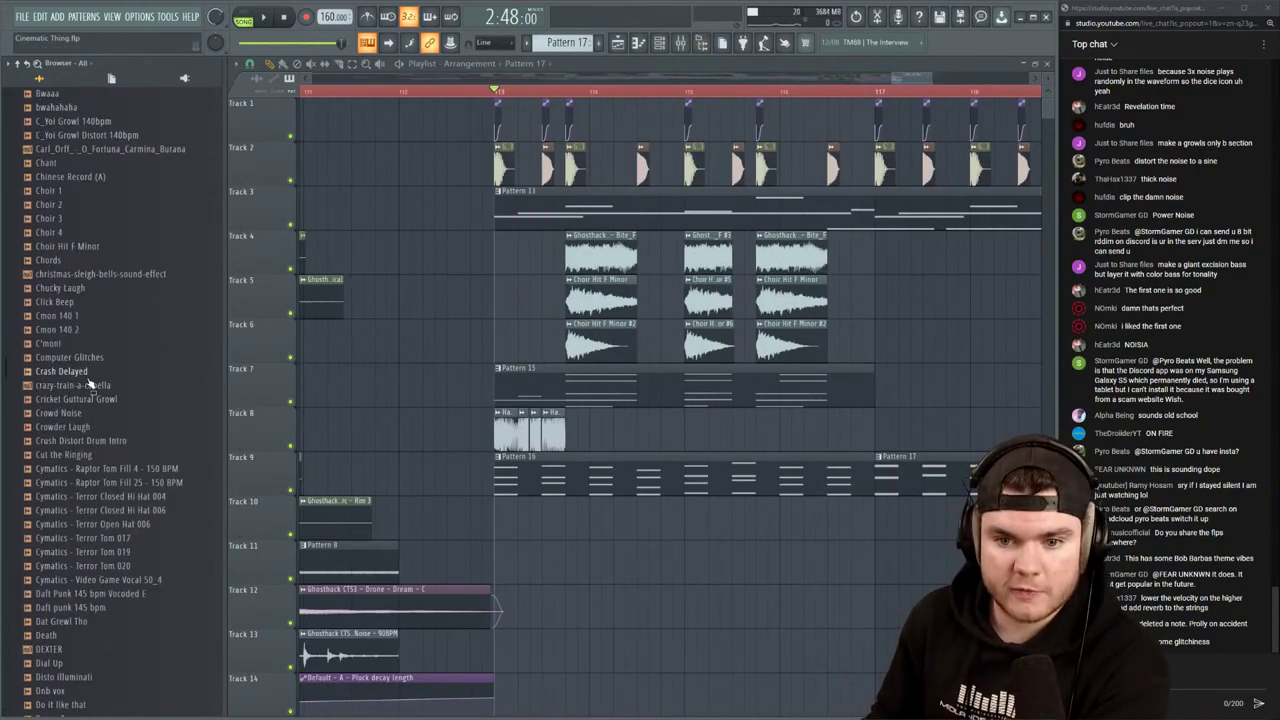
left_click(88, 521)
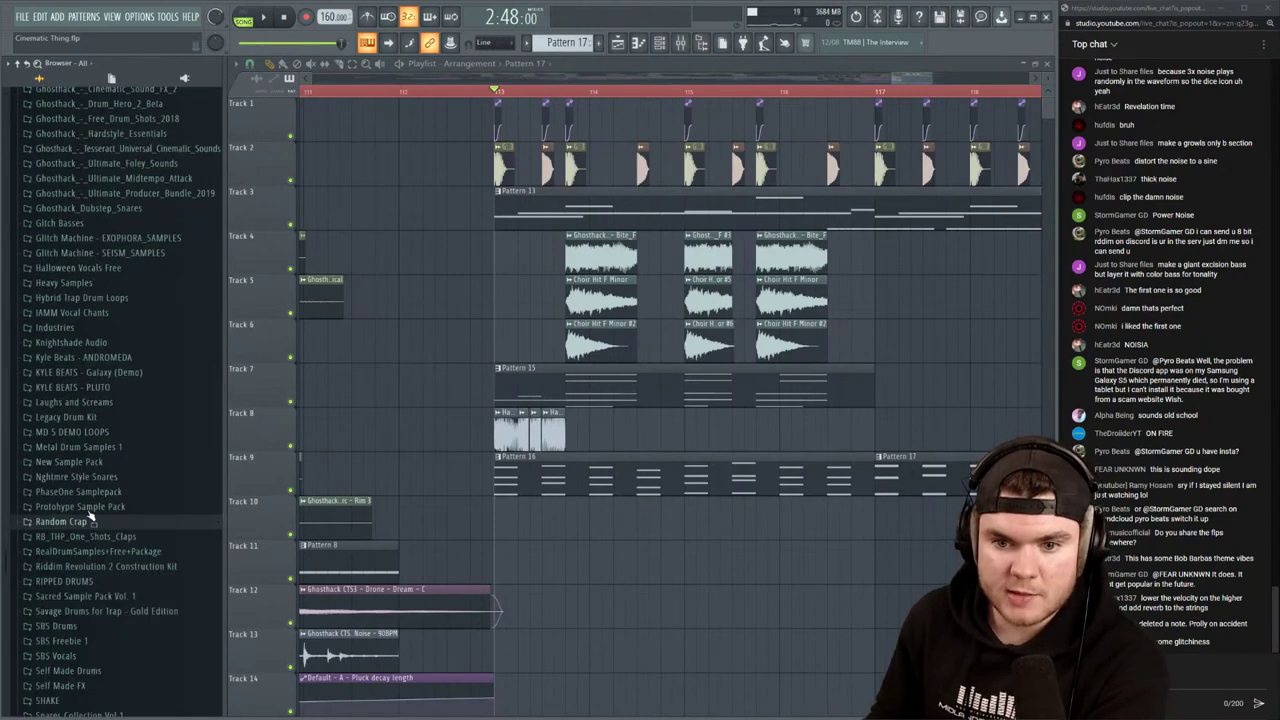
left_click(60, 223)
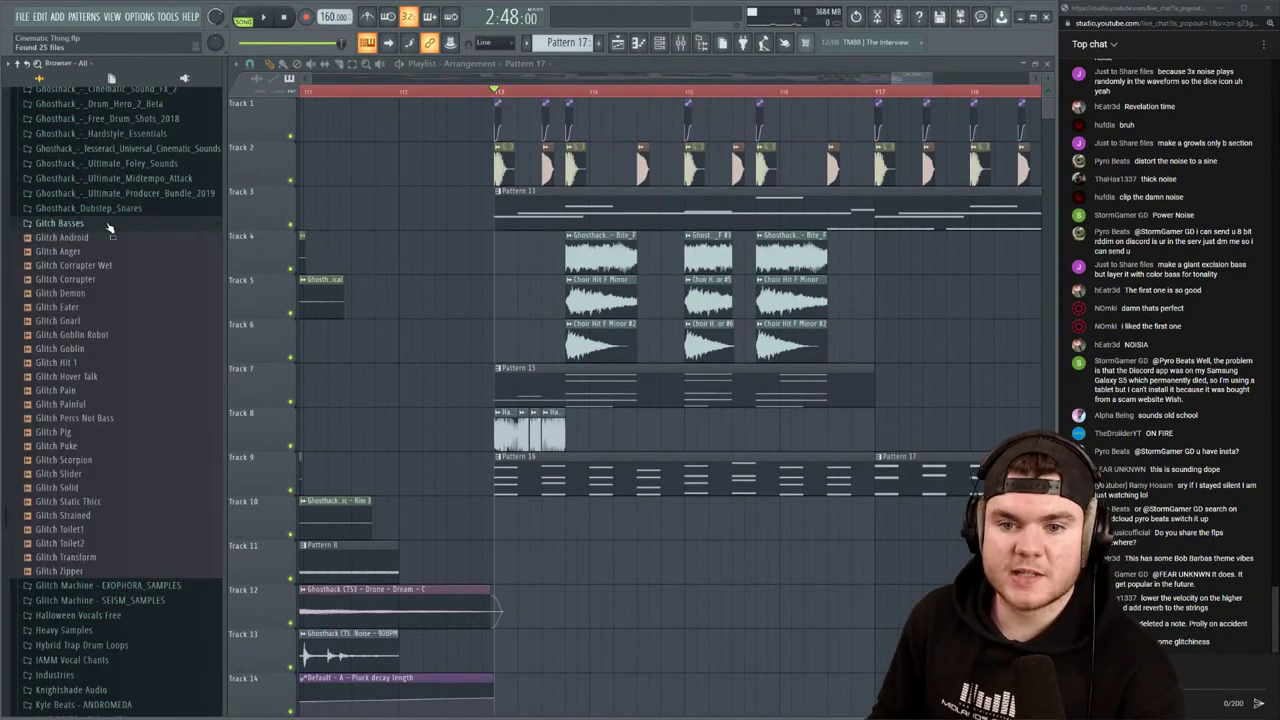
key("F9")
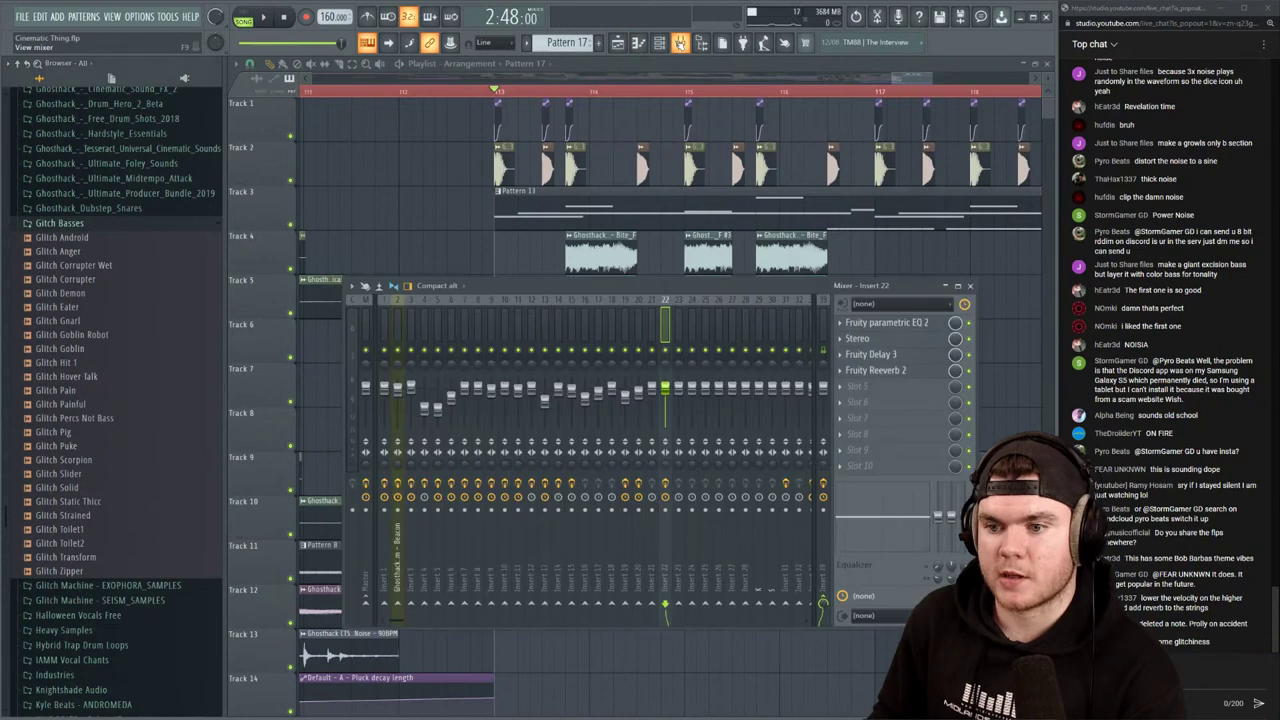
left_click(867, 434)
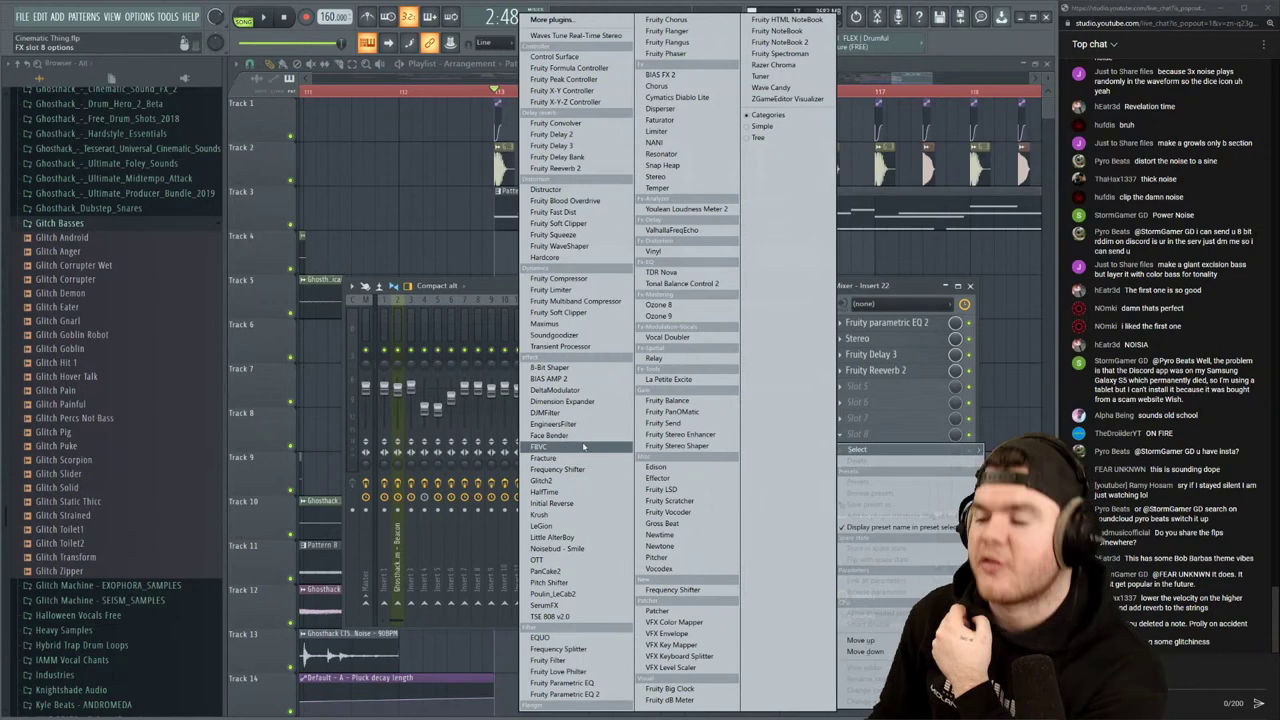
left_click(897, 295)
left_click(783, 47)
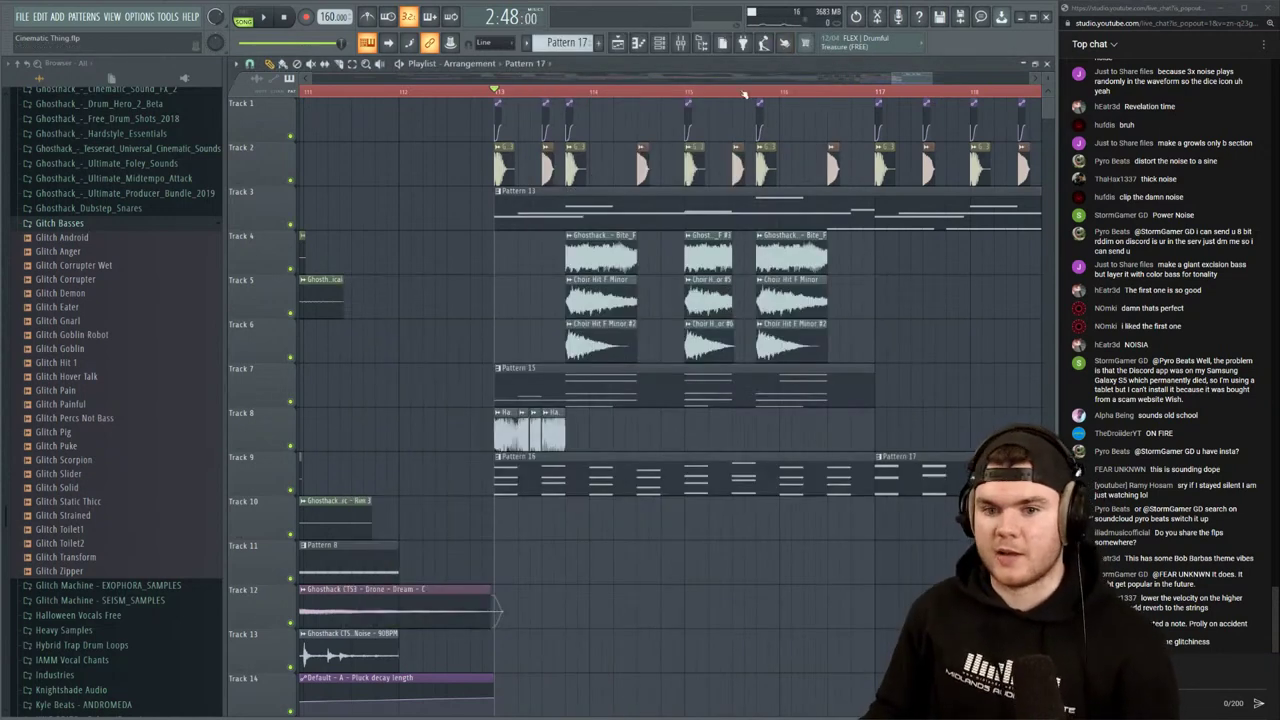
Audition the Glitch Basses samples on their own and over the arrangement playing from bar 113
left_click(93, 377)
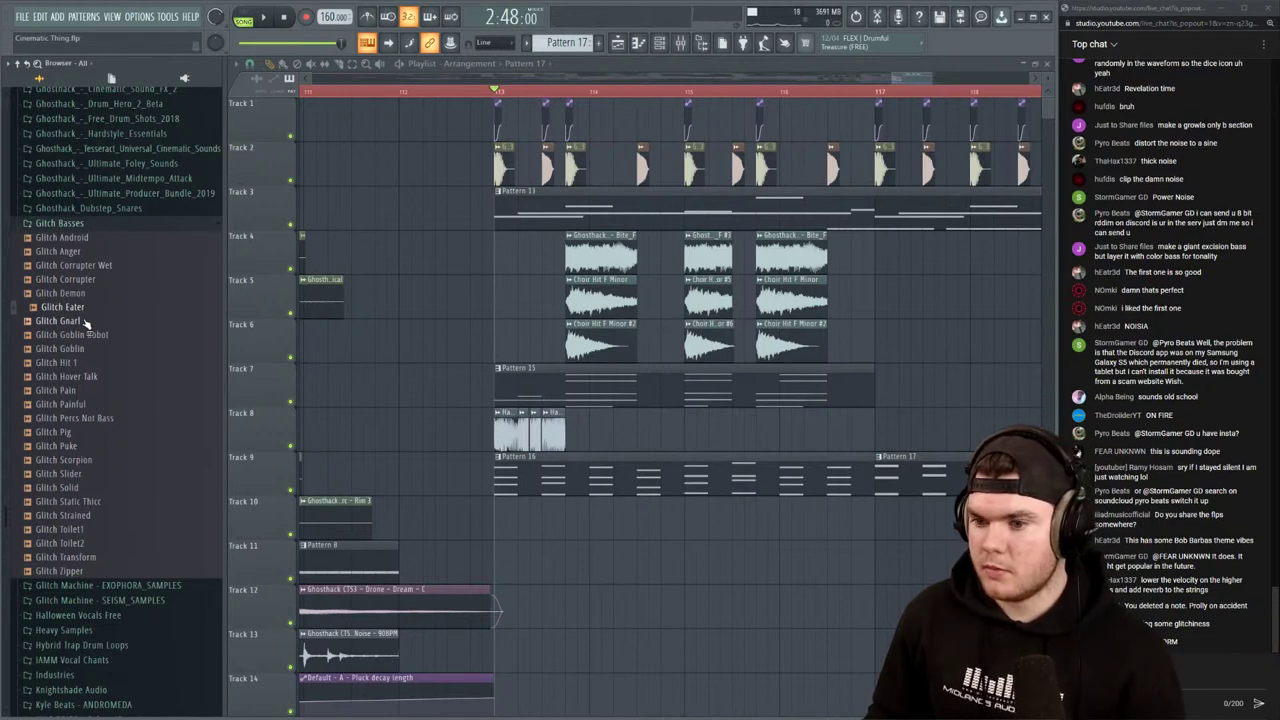
key("space")
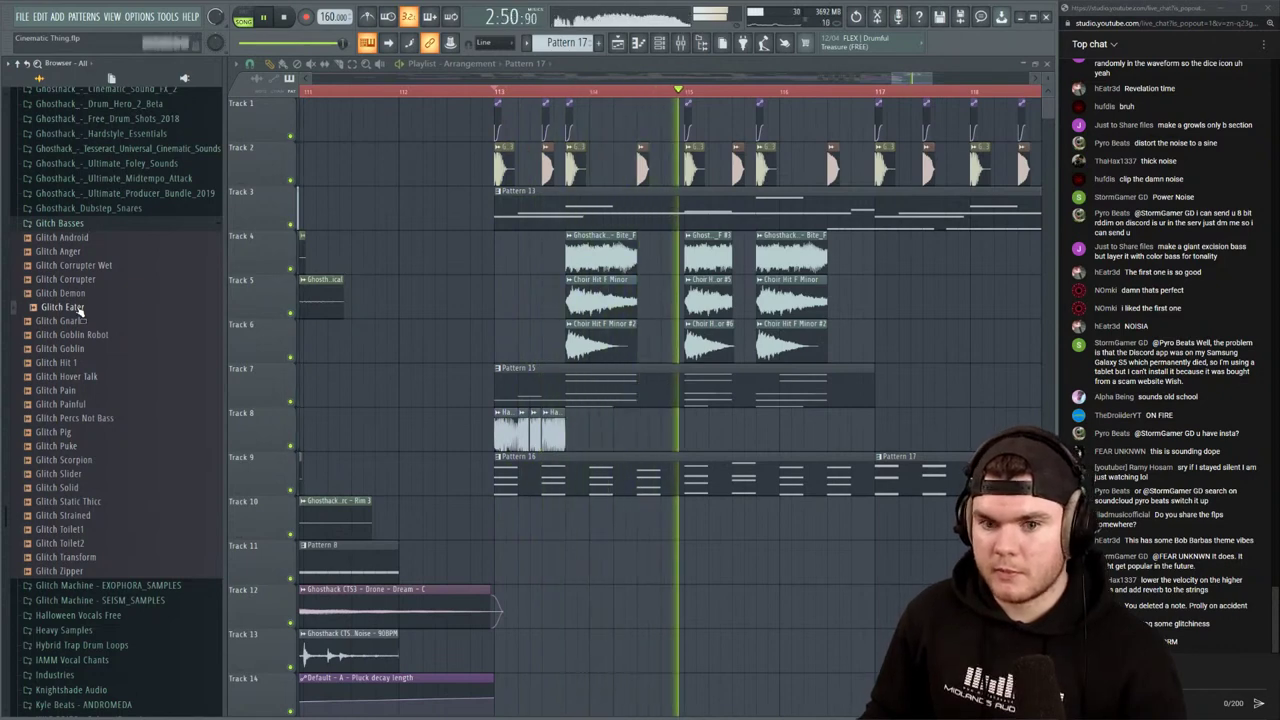
key("space")
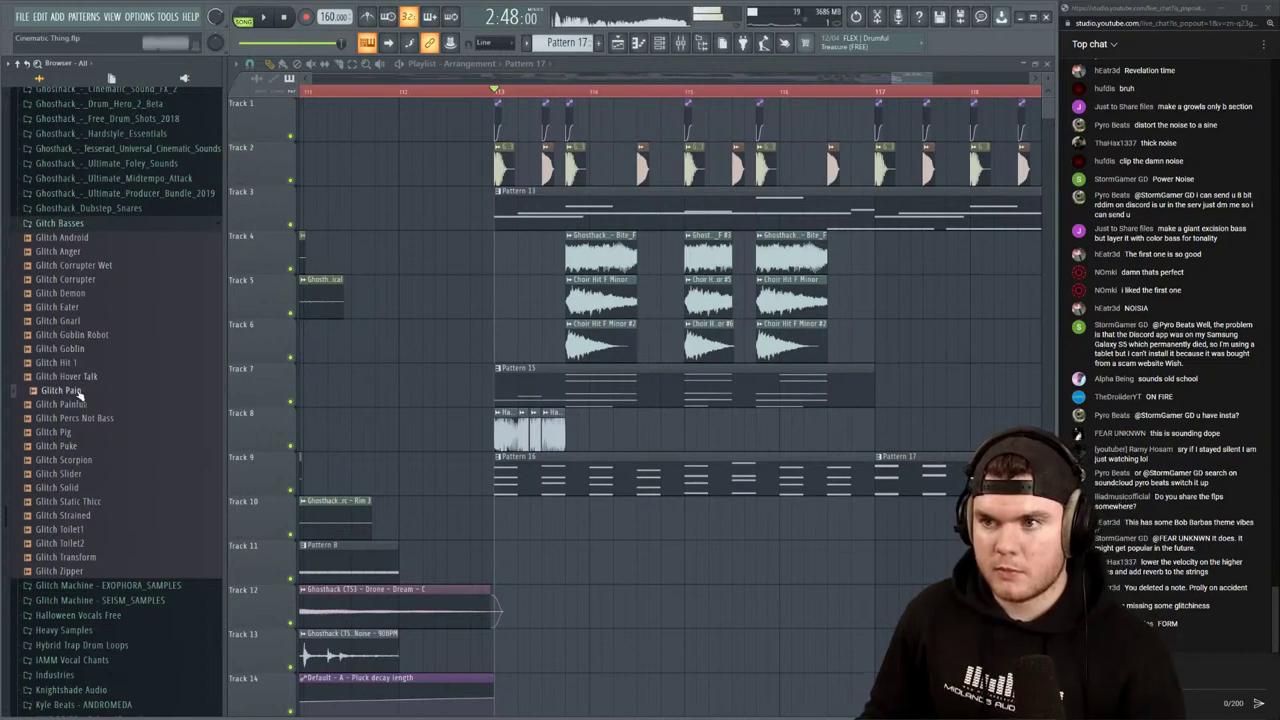
Place the Glitch Pain sample on Track 10 halfway through bar 114 and cut it off at bar 115
left_click_drag(80, 397, 746, 523)
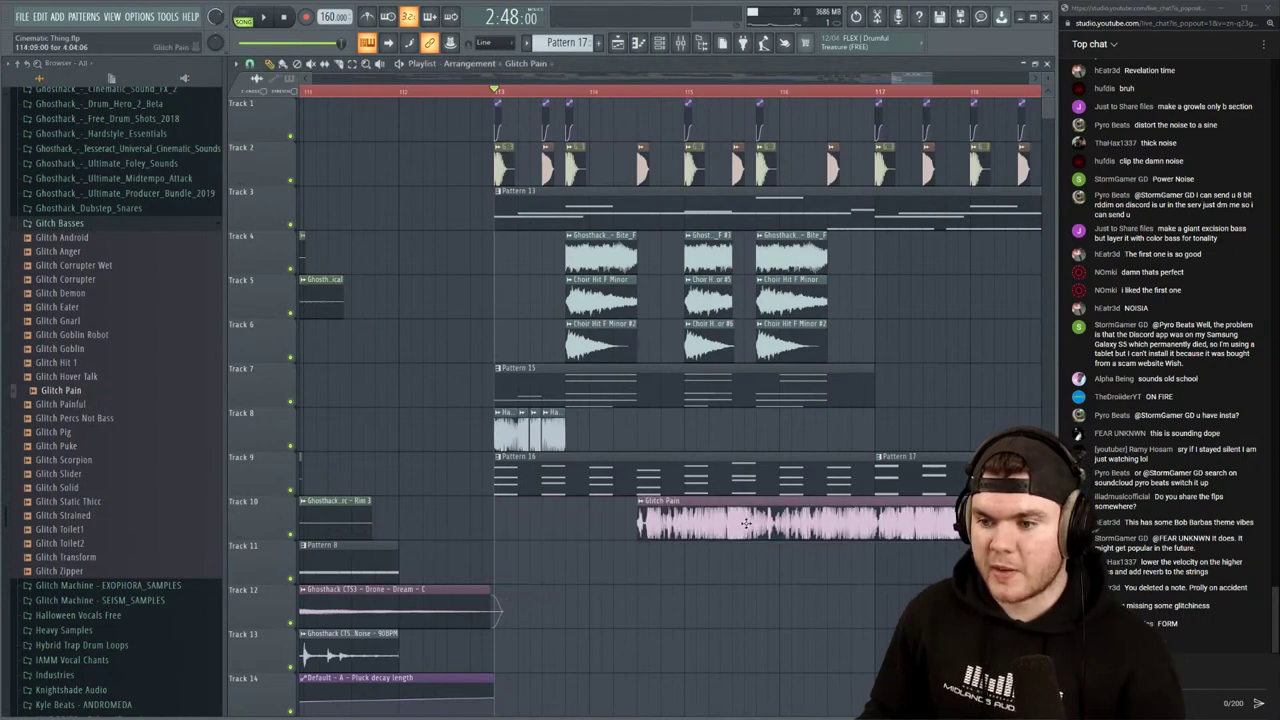
key("space")
right_click(697, 511)
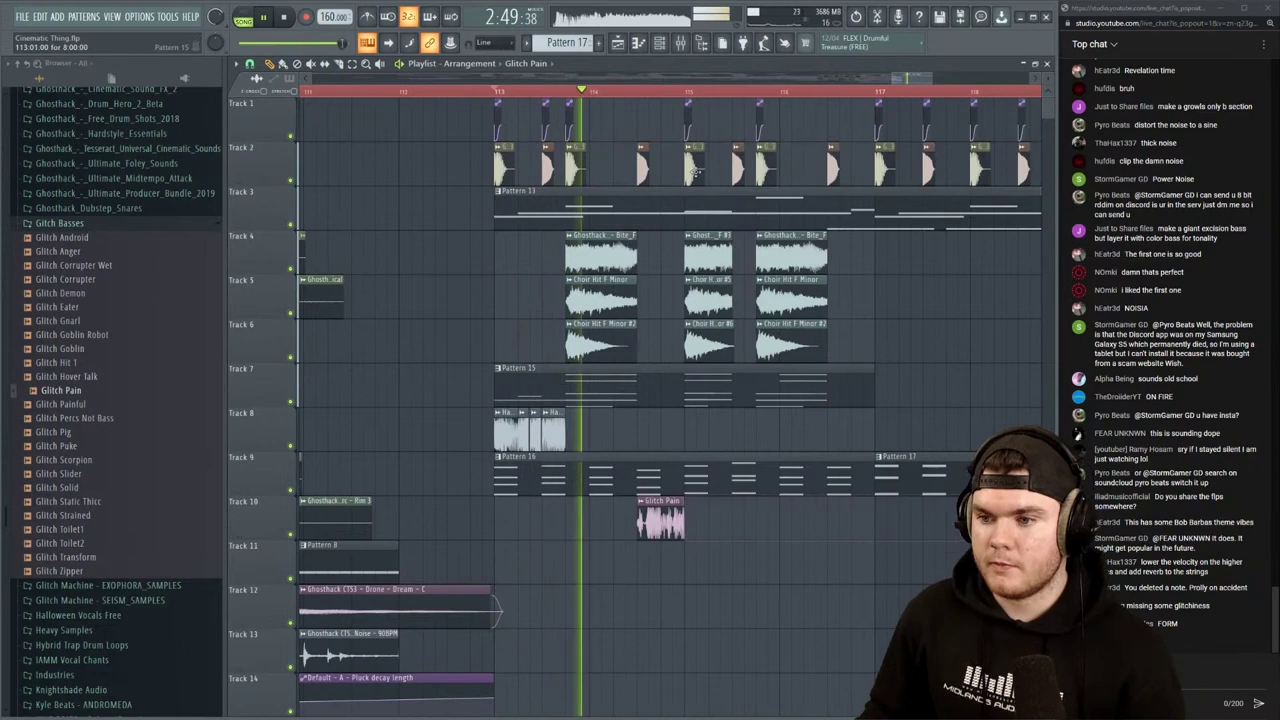
Slip the audio inside the Glitch Pain clip to a different section of the sample, checking it with Track 10 soloed
scroll(699, 91, "up", 3)
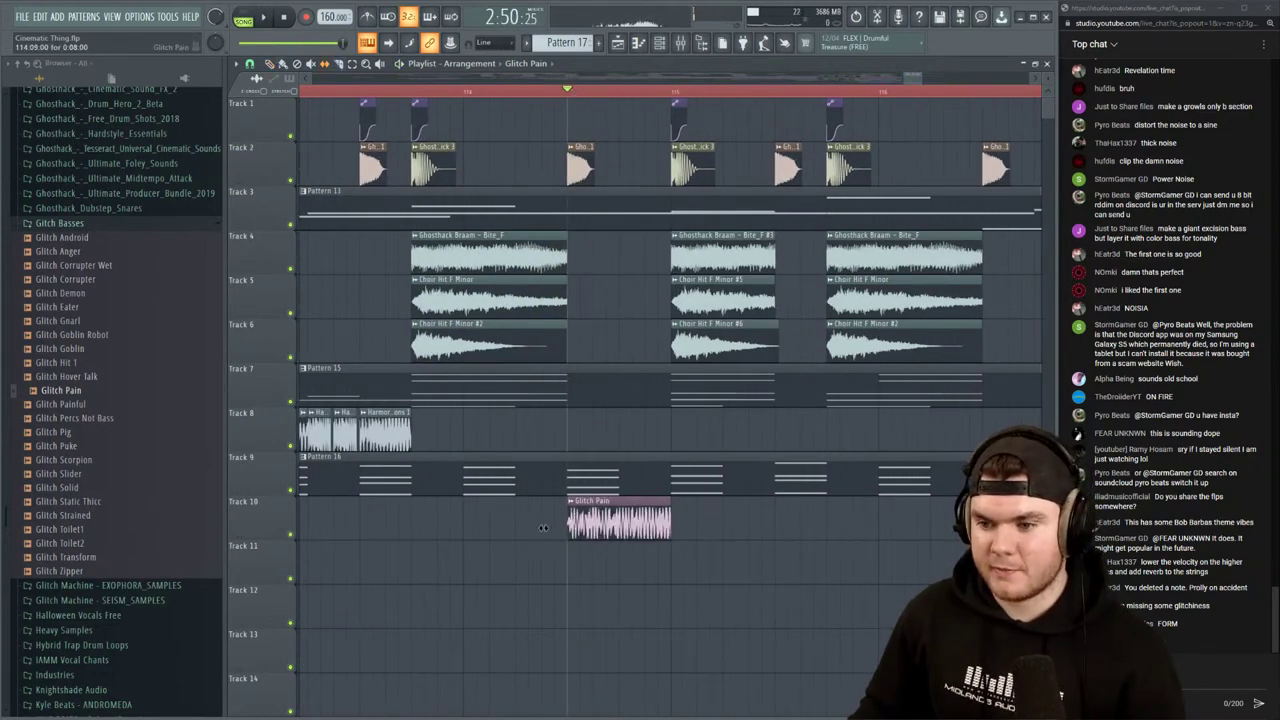
left_click_drag(543, 528, 528, 528)
key("space")
key("space")
right_click(291, 535)
key("space")
key("space")
left_click_drag(635, 531, 595, 532)
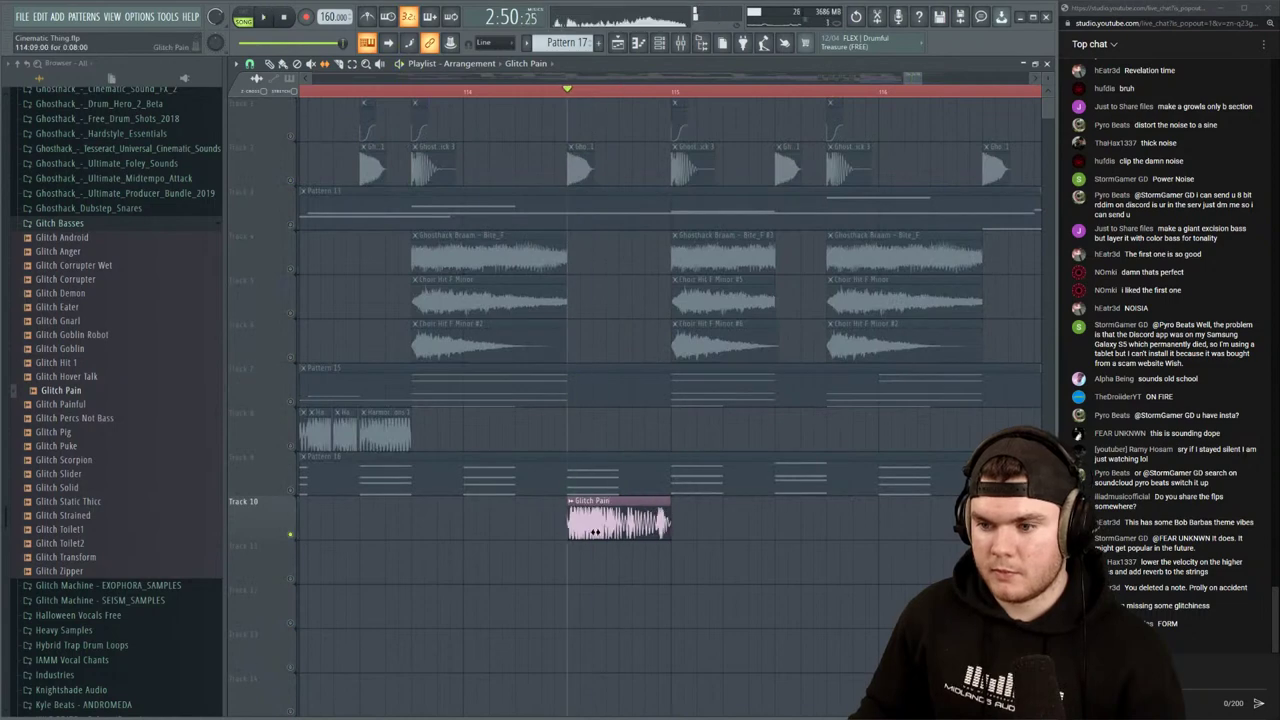
key("space")
key("space")
key("space")
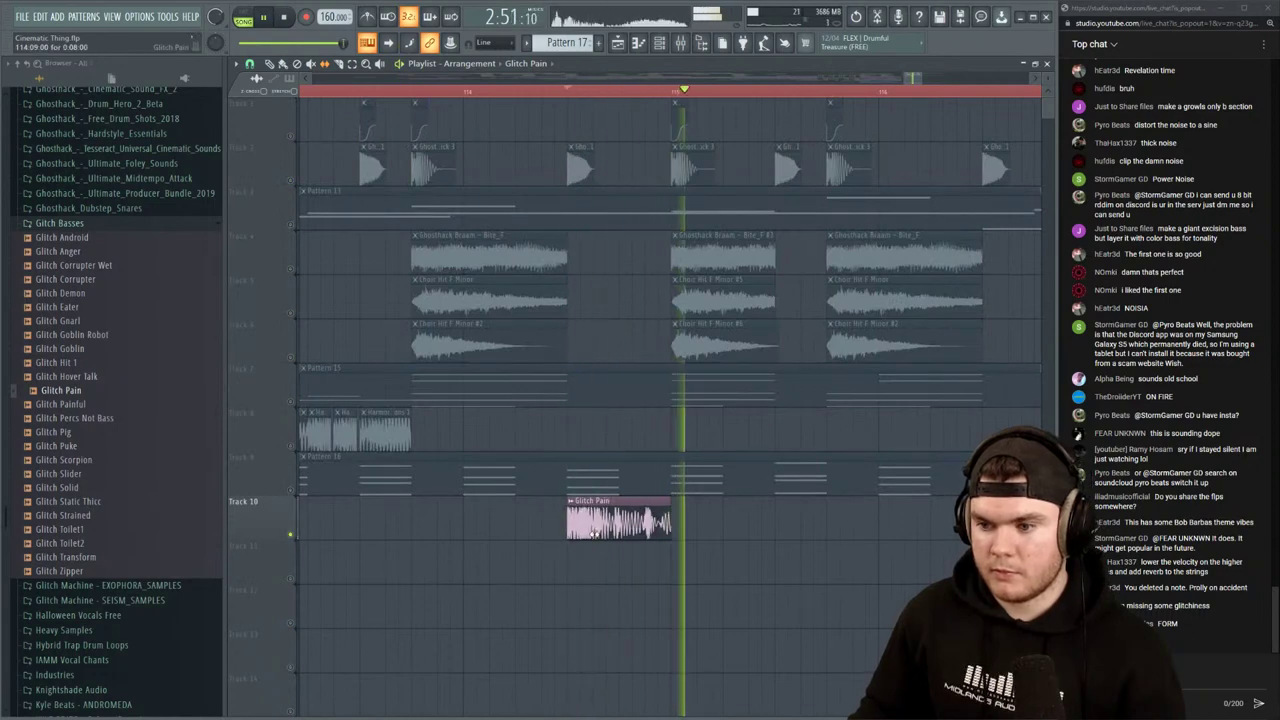
Unsolo Track 10 and play the slipped Glitch Pain clip in the full mix from 113:13
right_click(291, 535)
key("space")
left_click(415, 90)
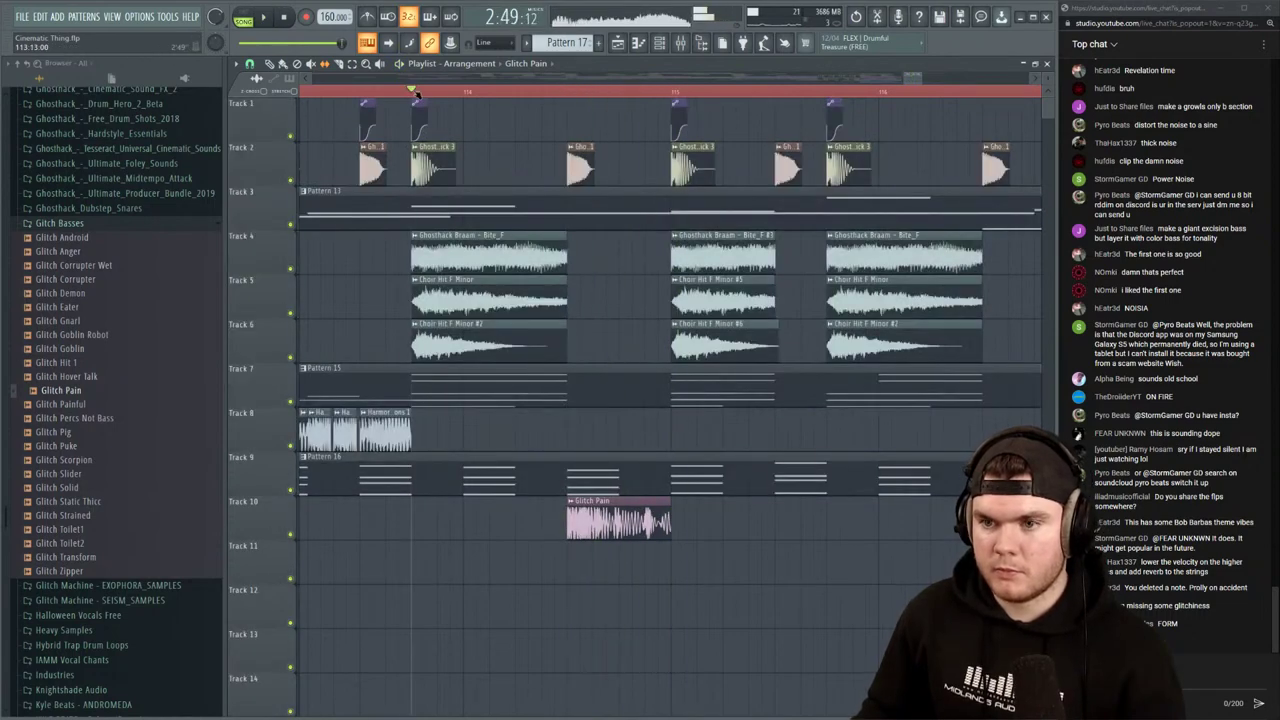
key("space")
key("space")
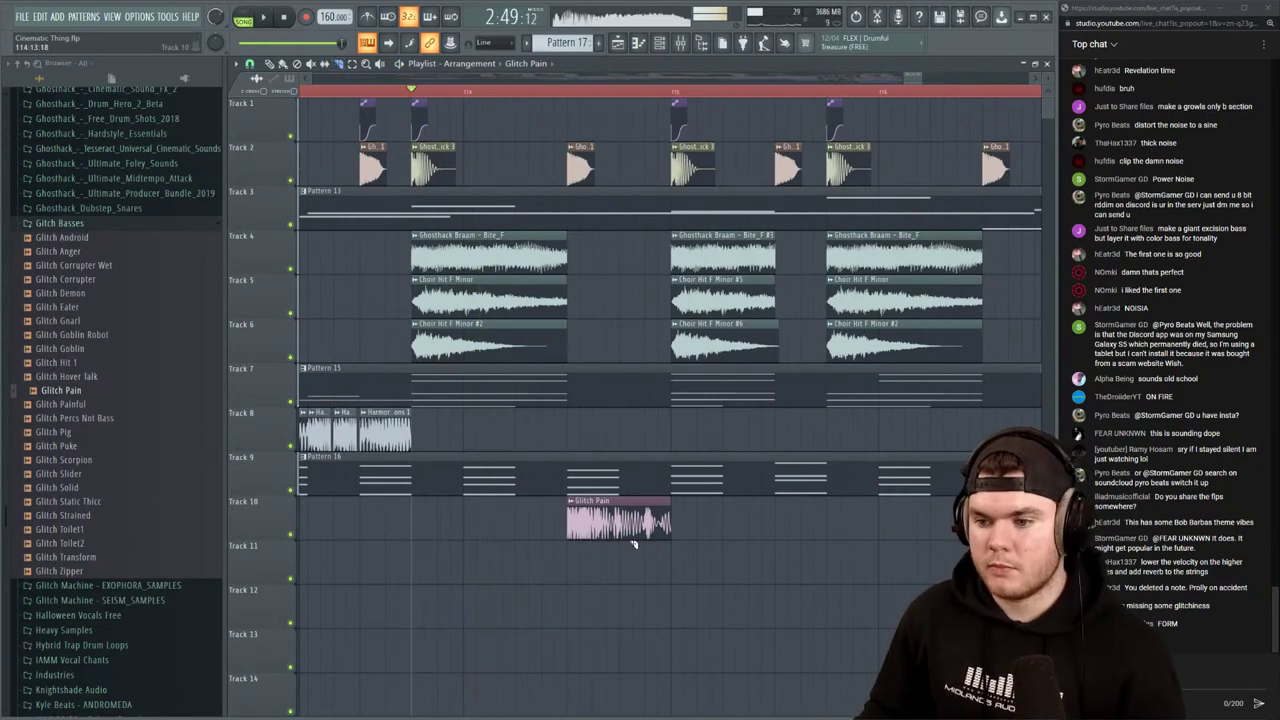
Slice the Glitch Pain clip into two equal halves at 114:13
left_click_drag(632, 544, 631, 494)
key("space")
left_click(325, 64)
key("space")
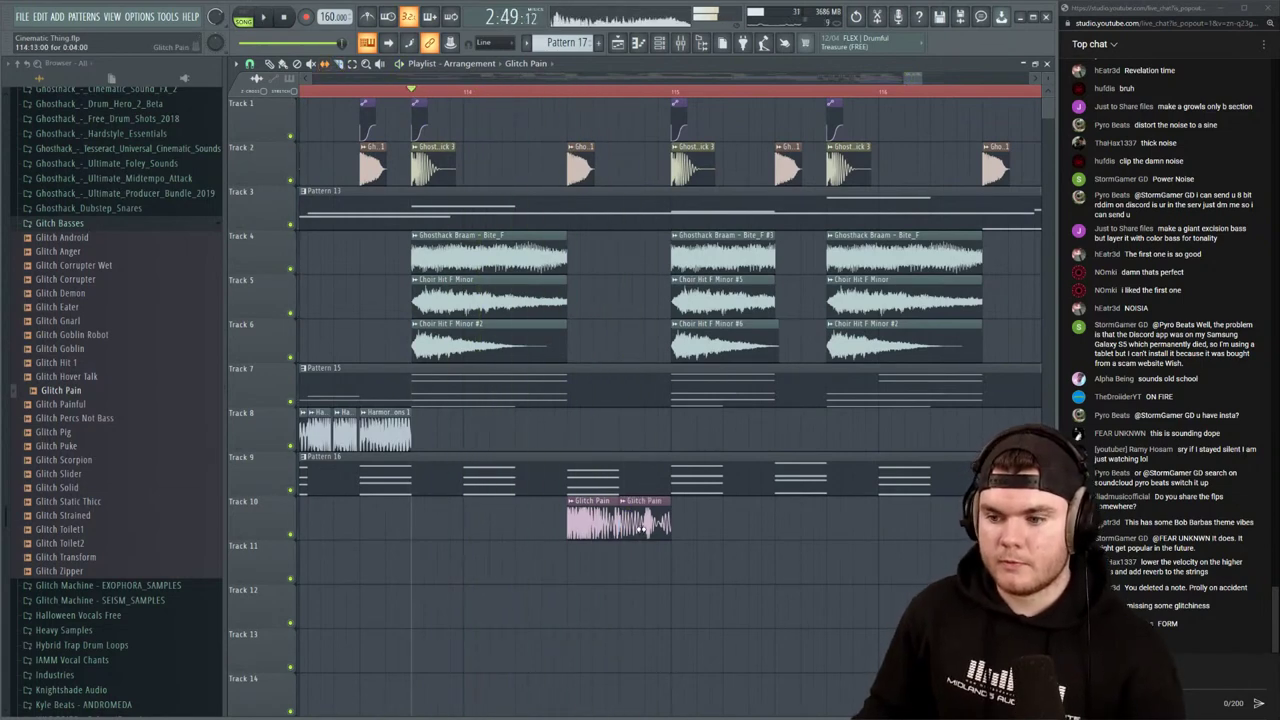
Slip the audio of the second Glitch Pain slice to another part of the sample, auditioning the result with Track 10 soloed
key("space")
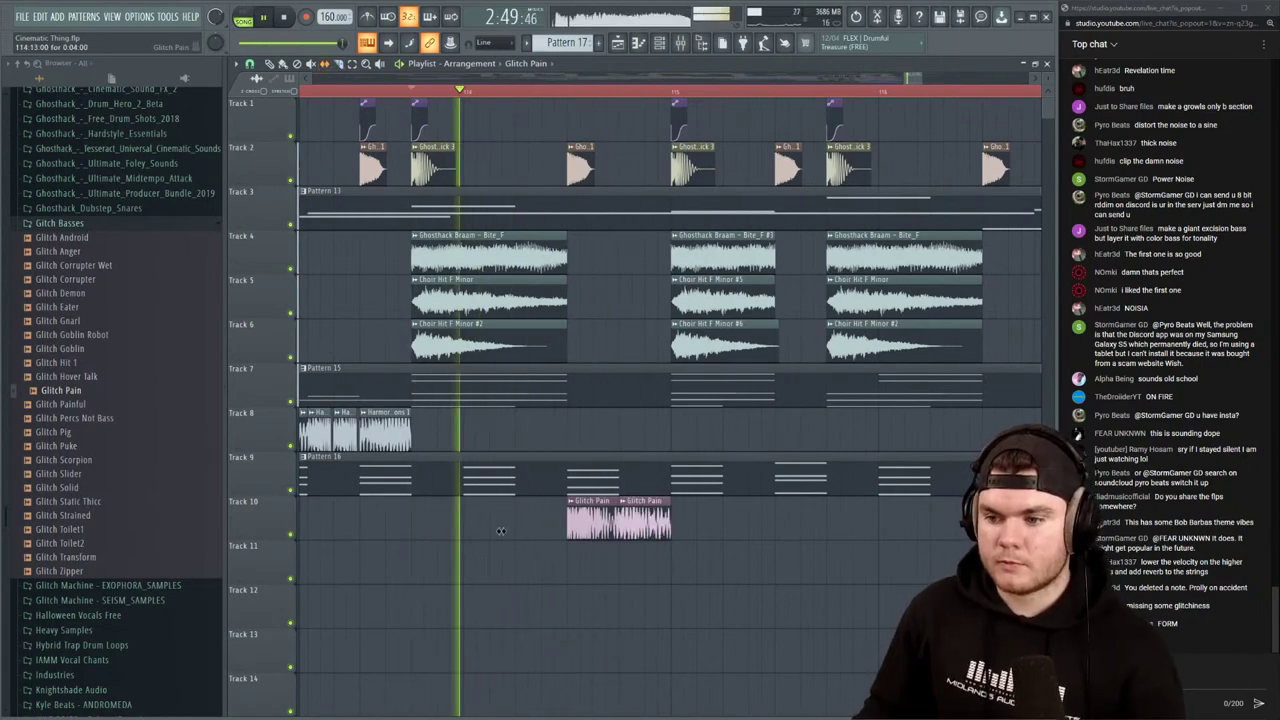
right_click(290, 535)
key("space")
left_click(569, 92)
key("space")
key("space")
key("space")
left_click_drag(645, 528, 517, 531)
key("space")
key("space")
key("space")
key("space")
key("space")
key("space")
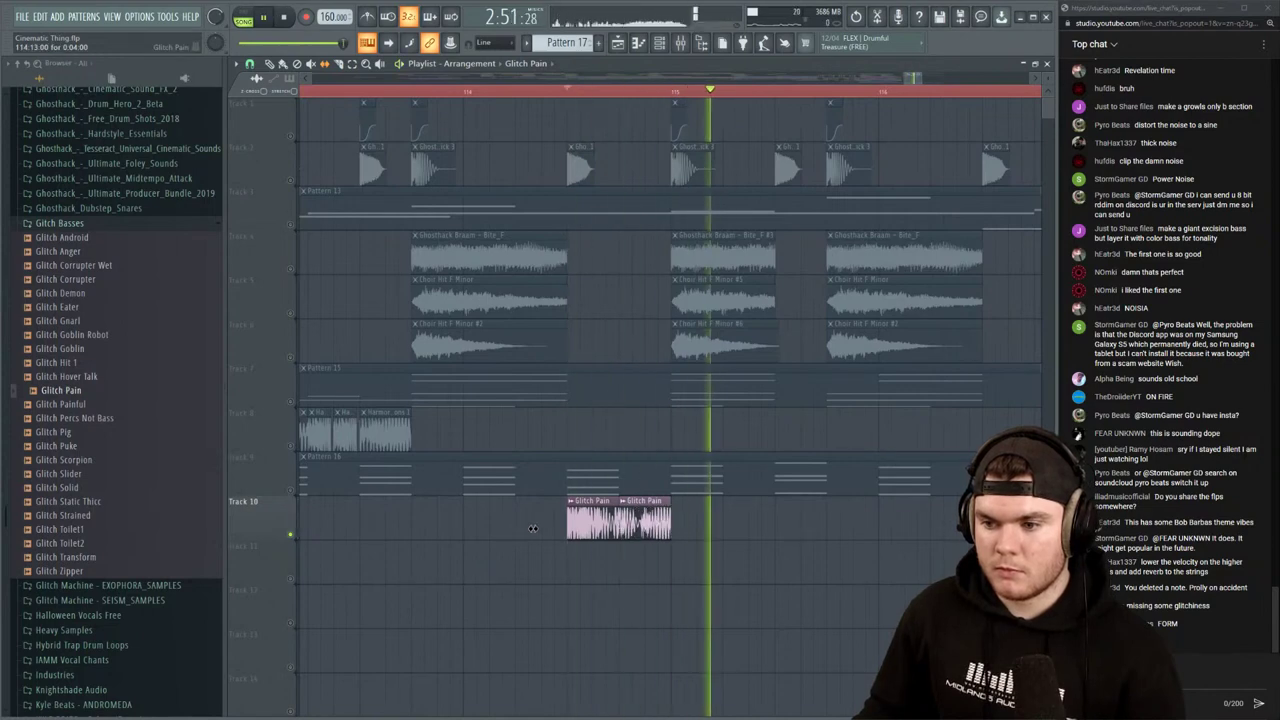
key("space")
key("space")
key("space")
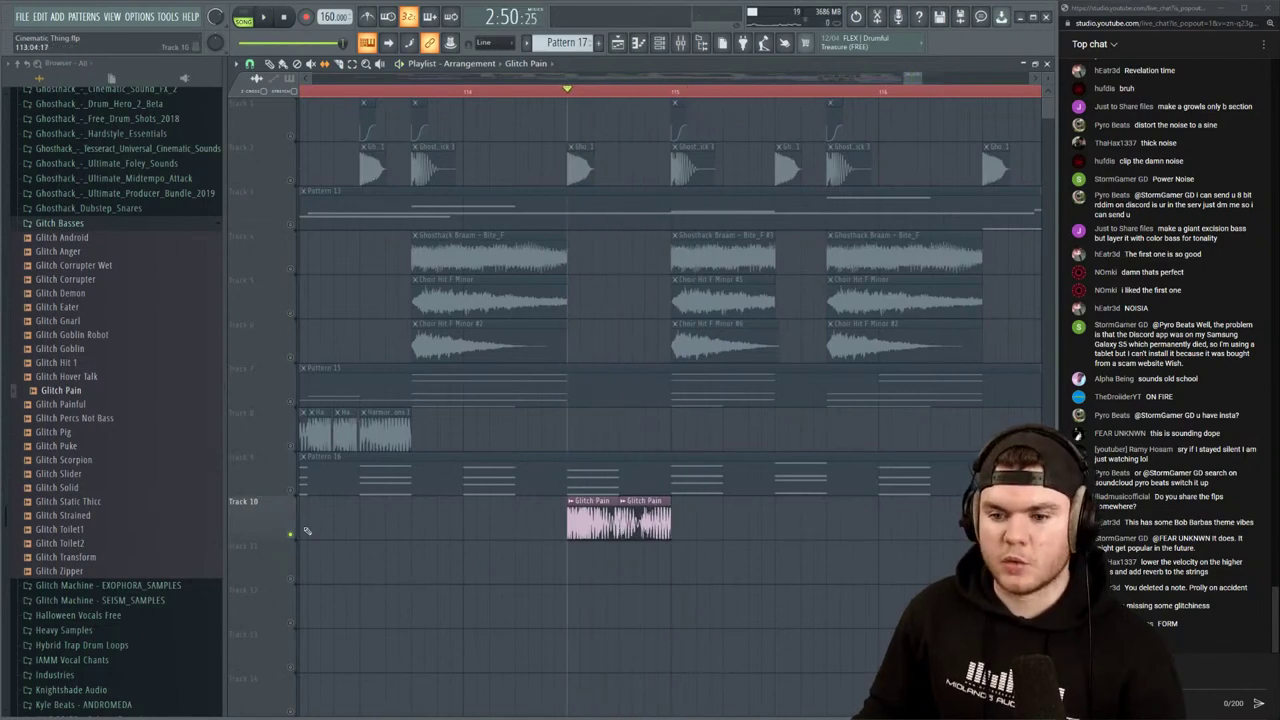
Unsolo Track 10 and listen to both Glitch Pain slices in the full mix
key("space")
left_click(429, 91)
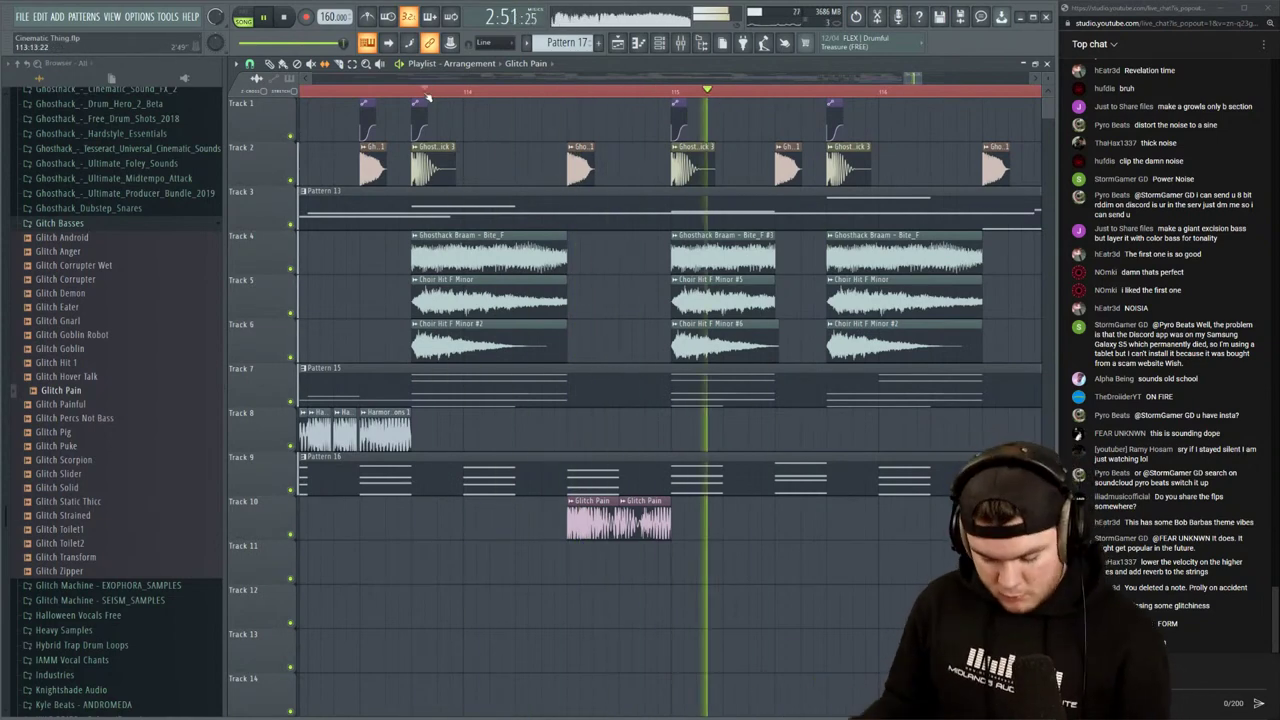
key("space")
key("space")
Shorten the end of the first Glitch Pain slice to leave a small gap before the second, and play it back
scroll(634, 95, "up", 3)
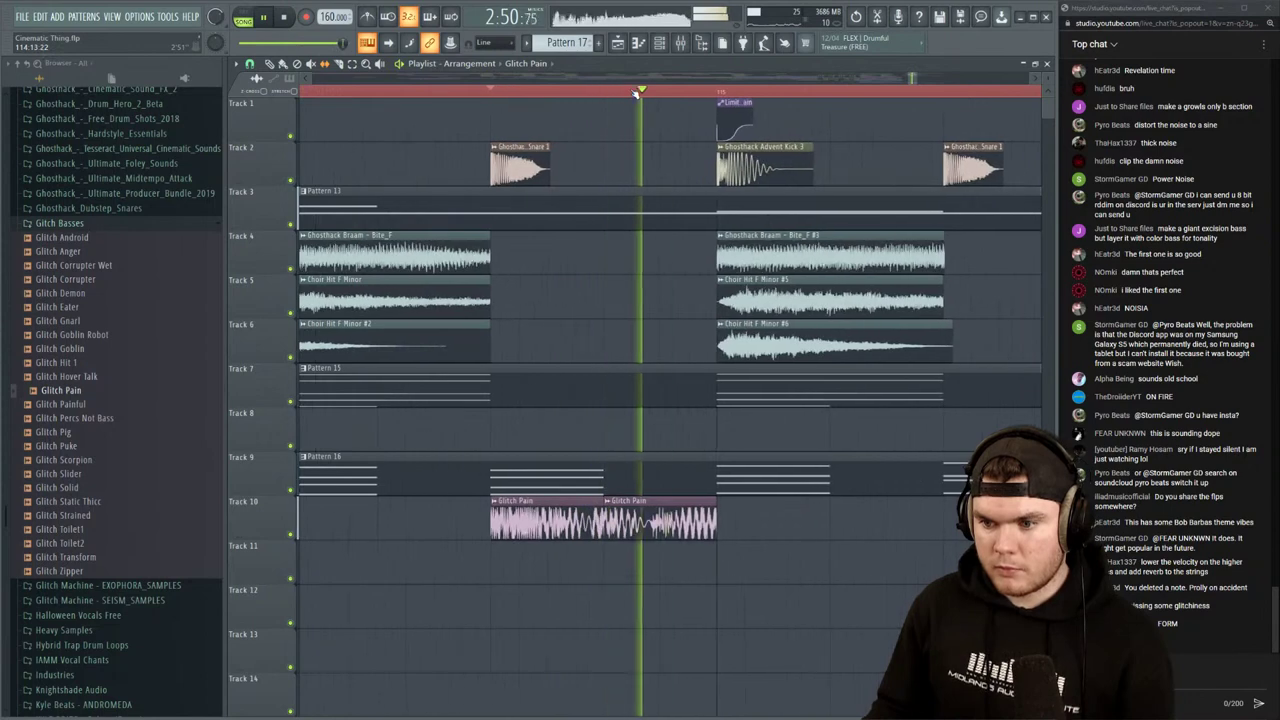
key("space")
key("space")
key("space")
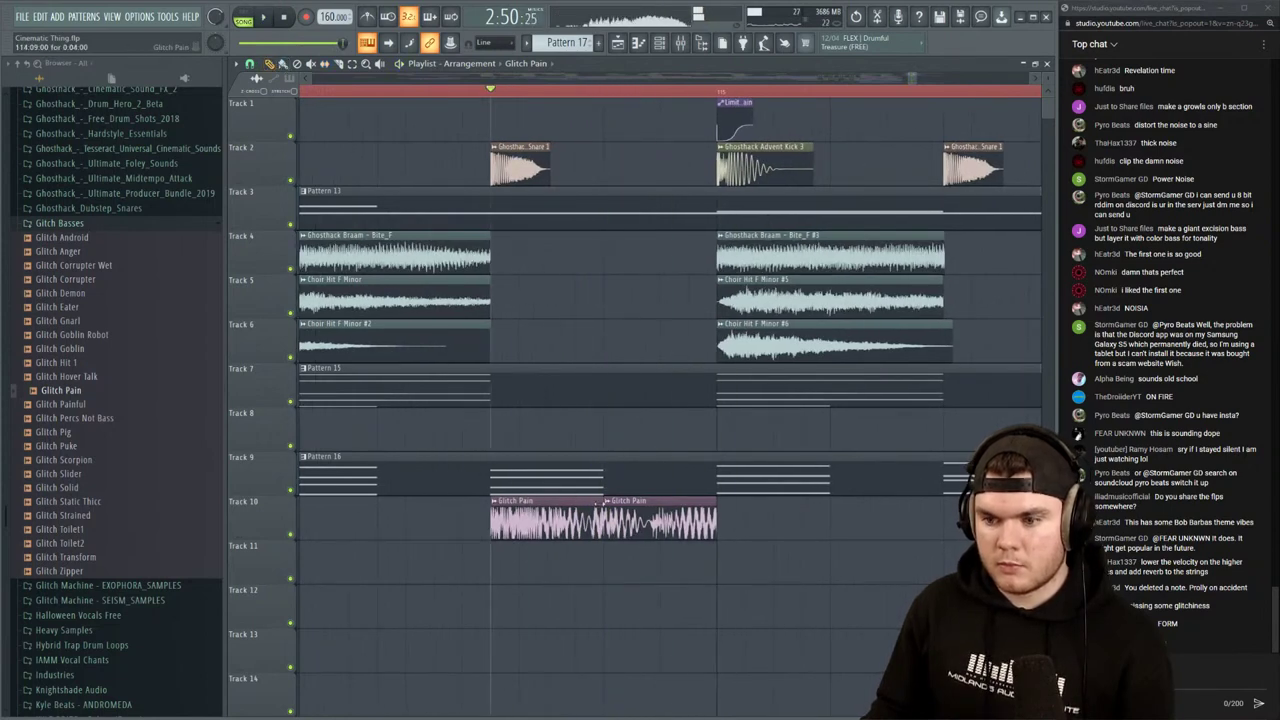
key("space")
key("space")
key("space")
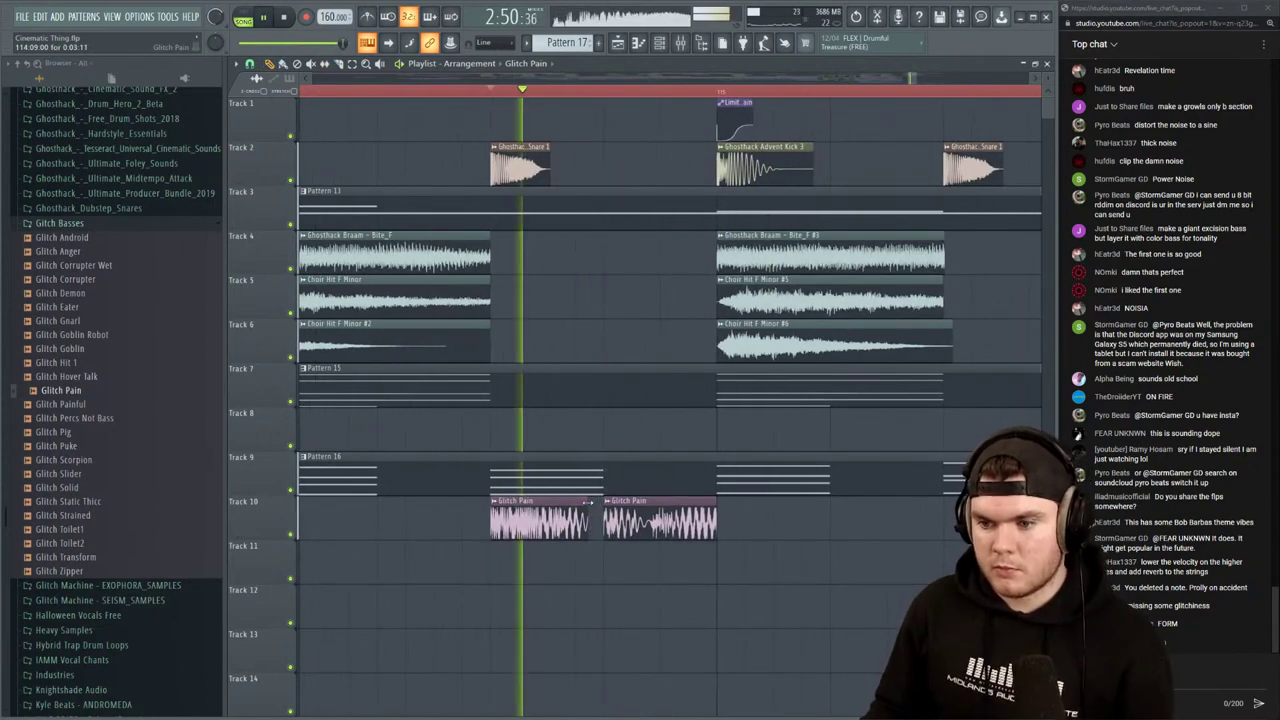
key("space")
key("space")
key("space")
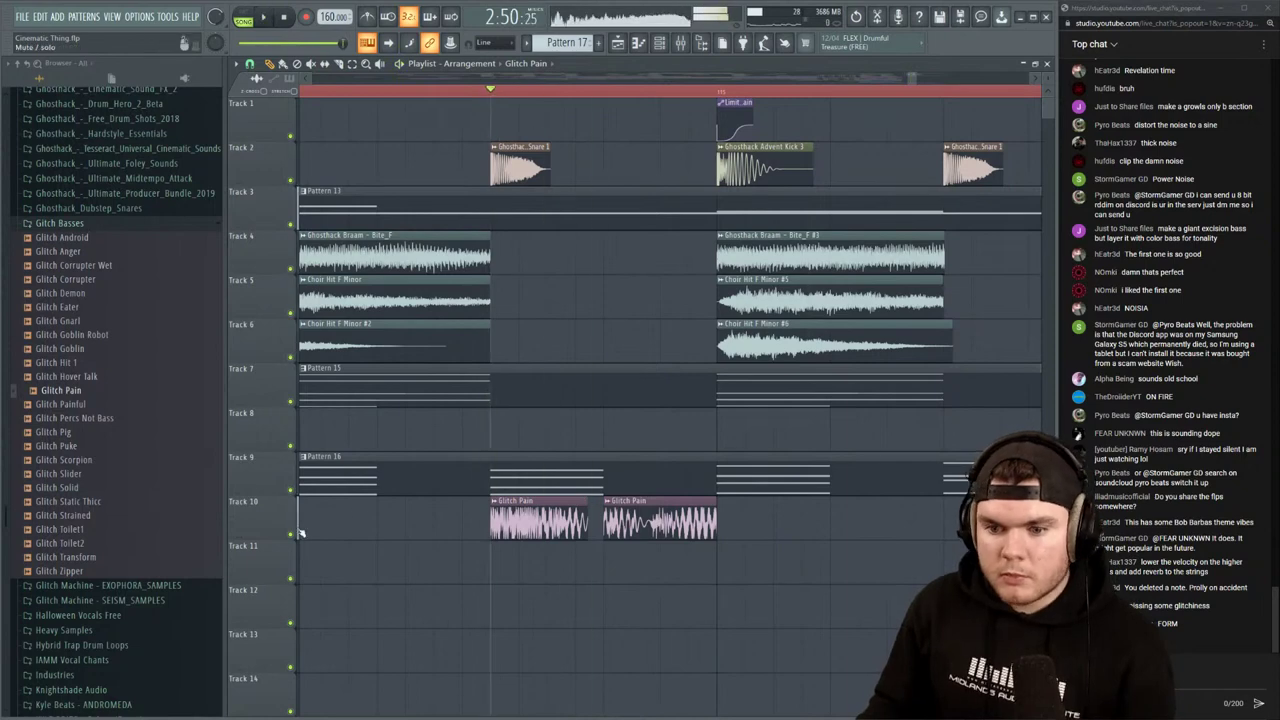
Solo Track 10 and listen to the gapped Glitch Pain slices by themselves
right_click(296, 533)
key("space")
right_click(292, 534)
key("space")
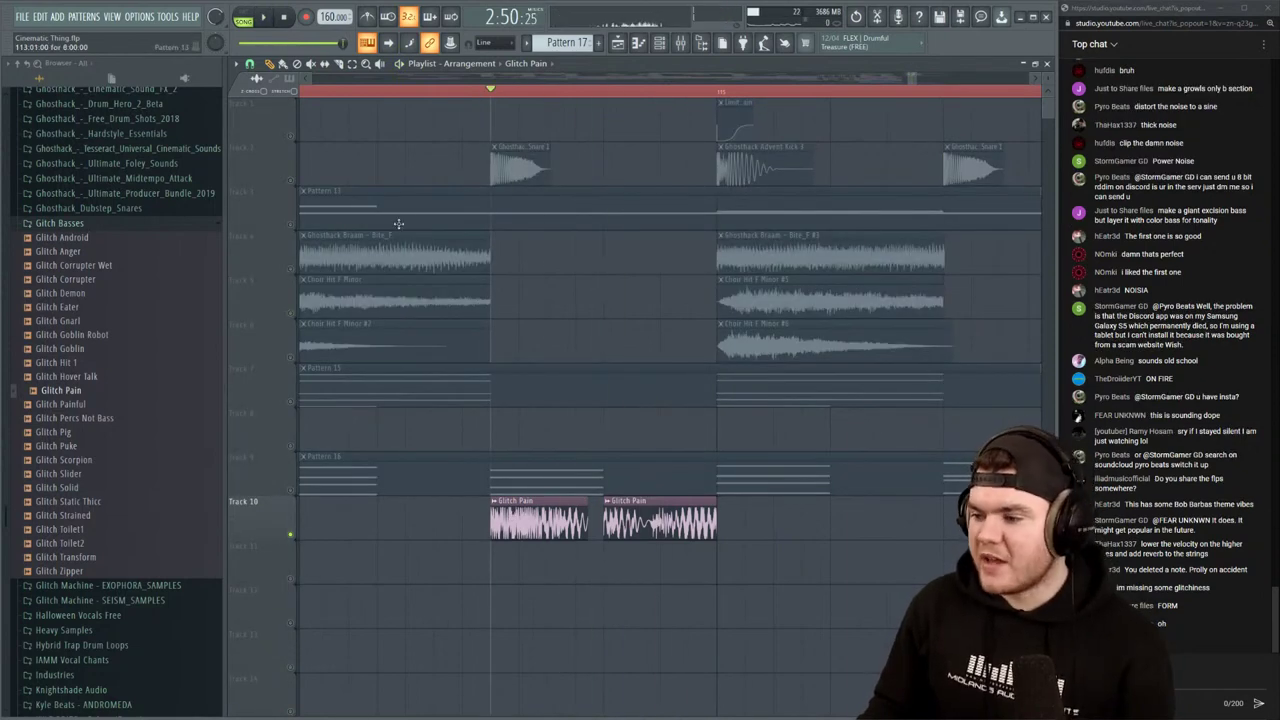
key("space")
Enable Tracks 8 and 7 alongside the soloed Track 10 and play the combined bass parts from bar 113
scroll(390, 92, "down", 5)
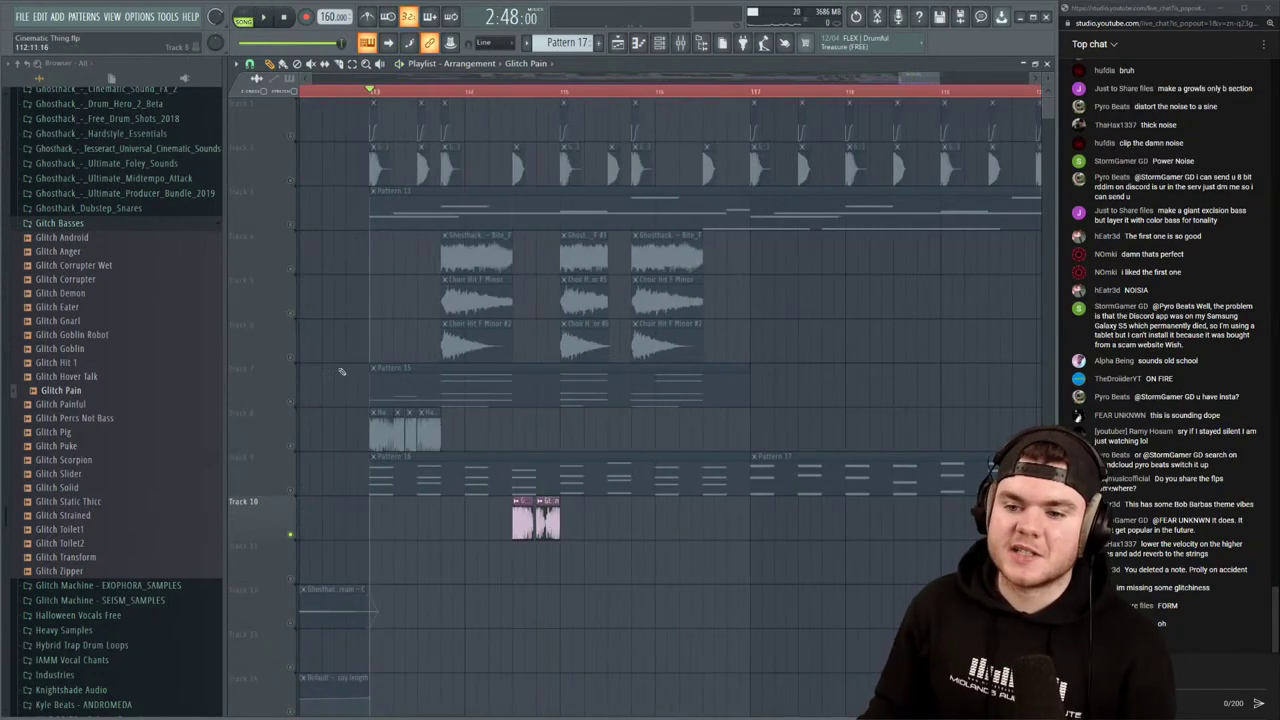
key("space")
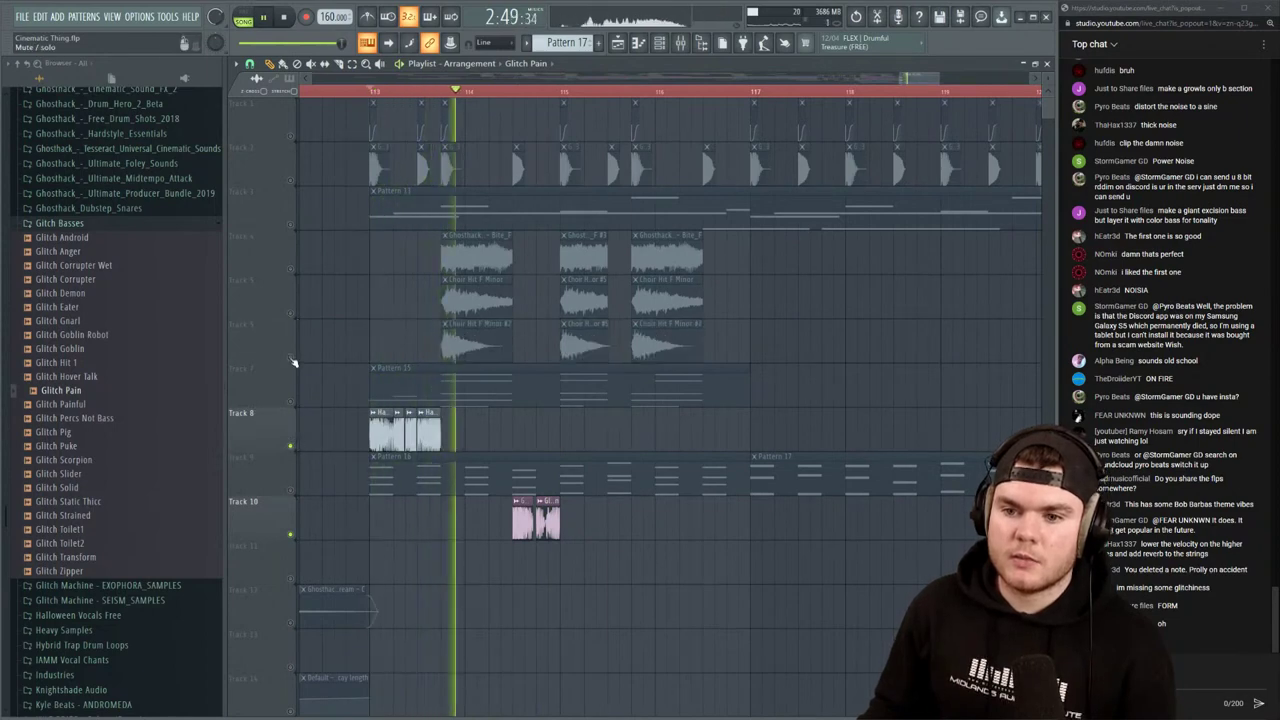
key("space")
key("space")
left_click(291, 401)
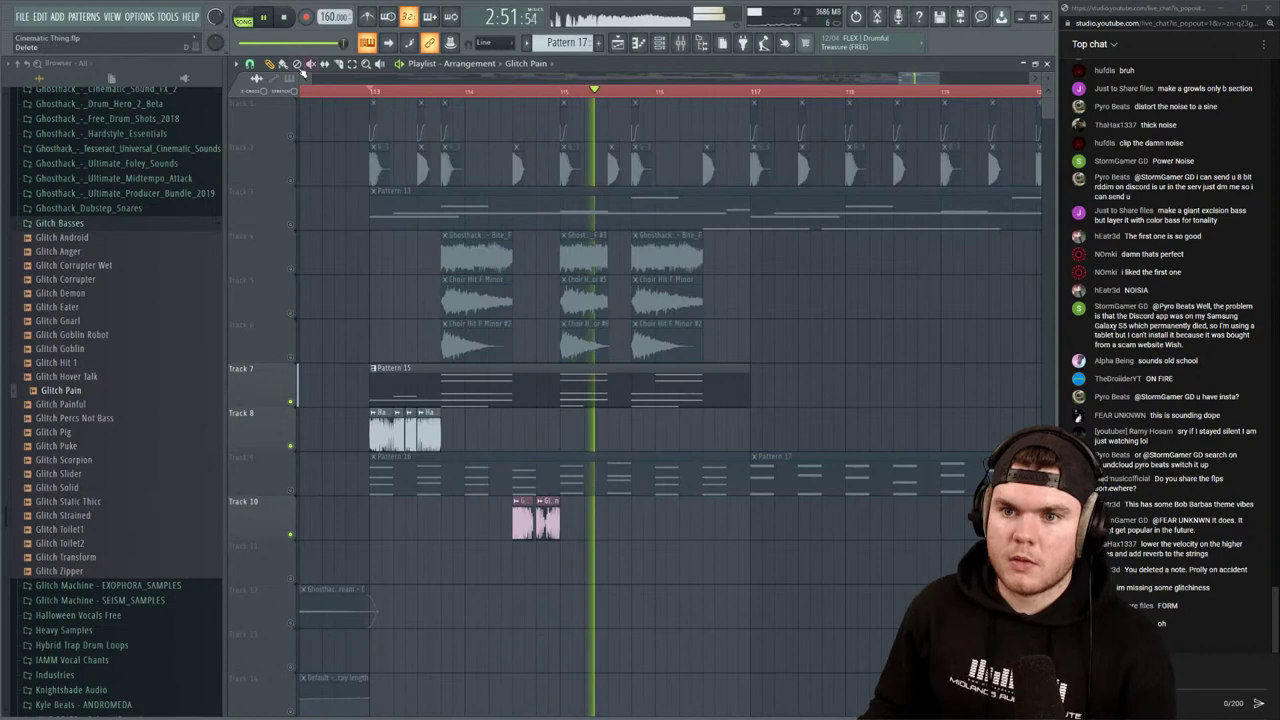
key("space")
key("space")
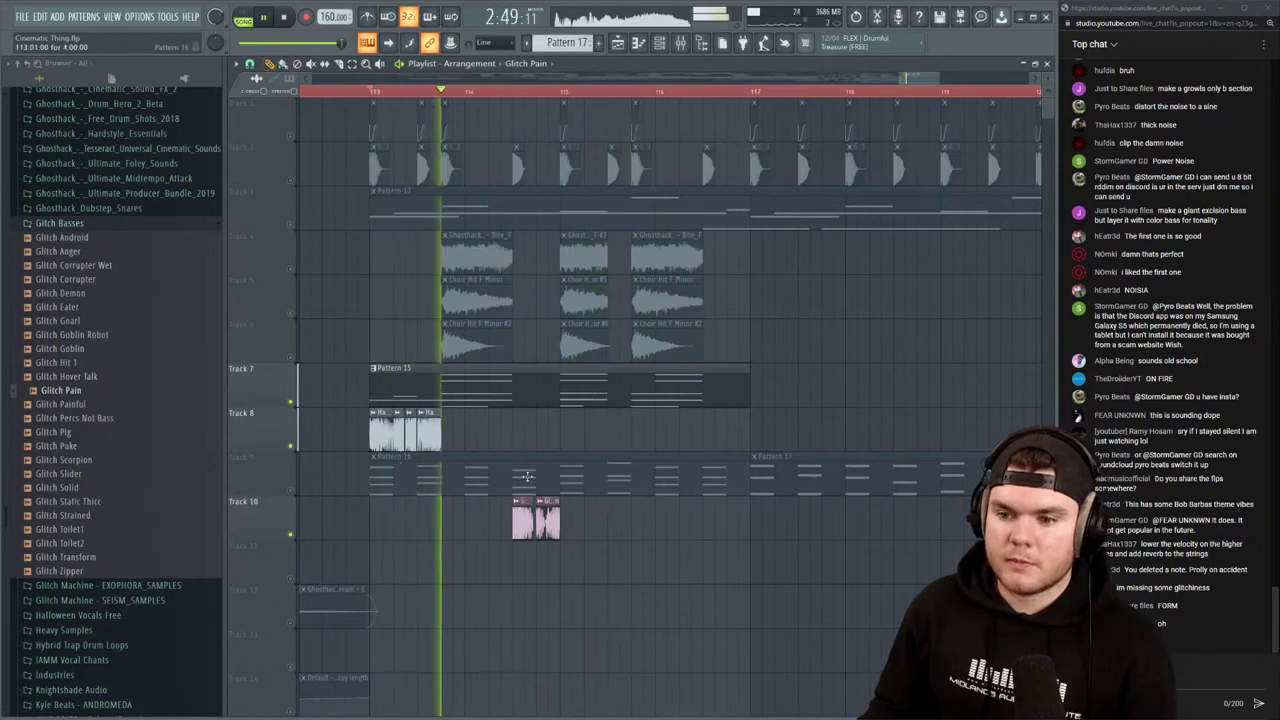
Open the Glitch Pain clip's channel settings and route it to mixer insert 44
double_click(521, 516)
left_click(684, 46)
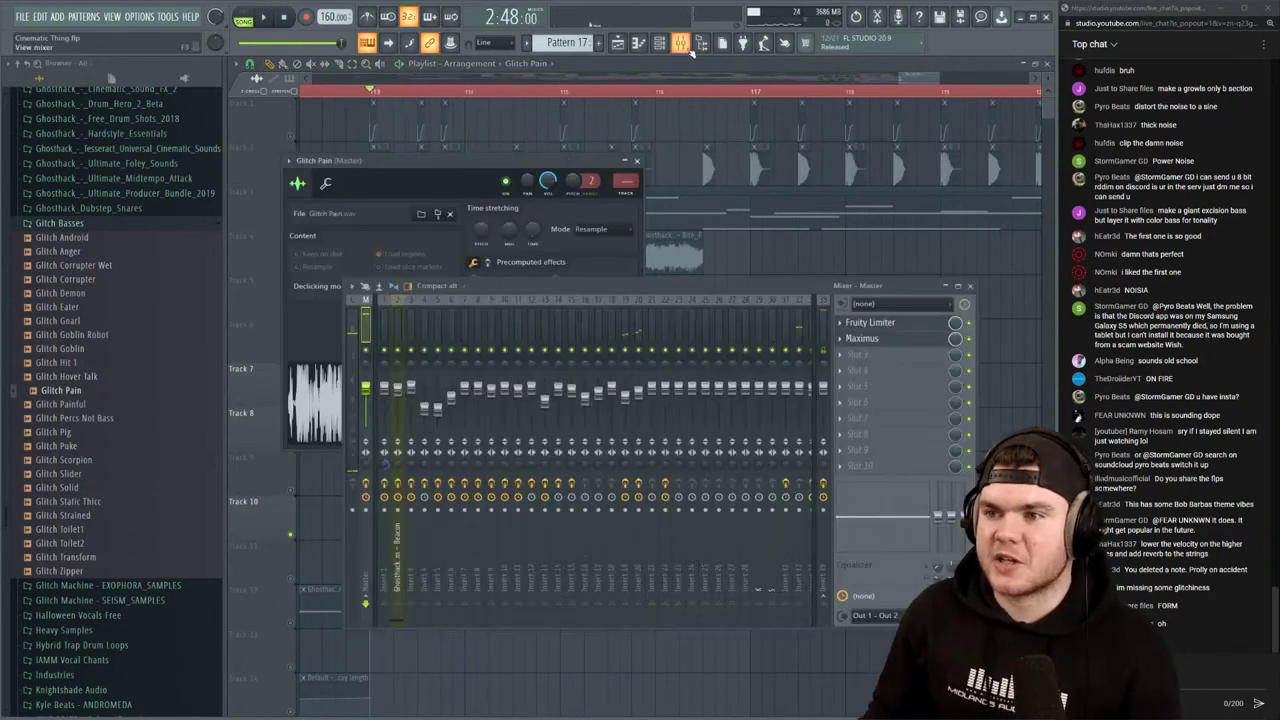
scroll(629, 182, "up", 18)
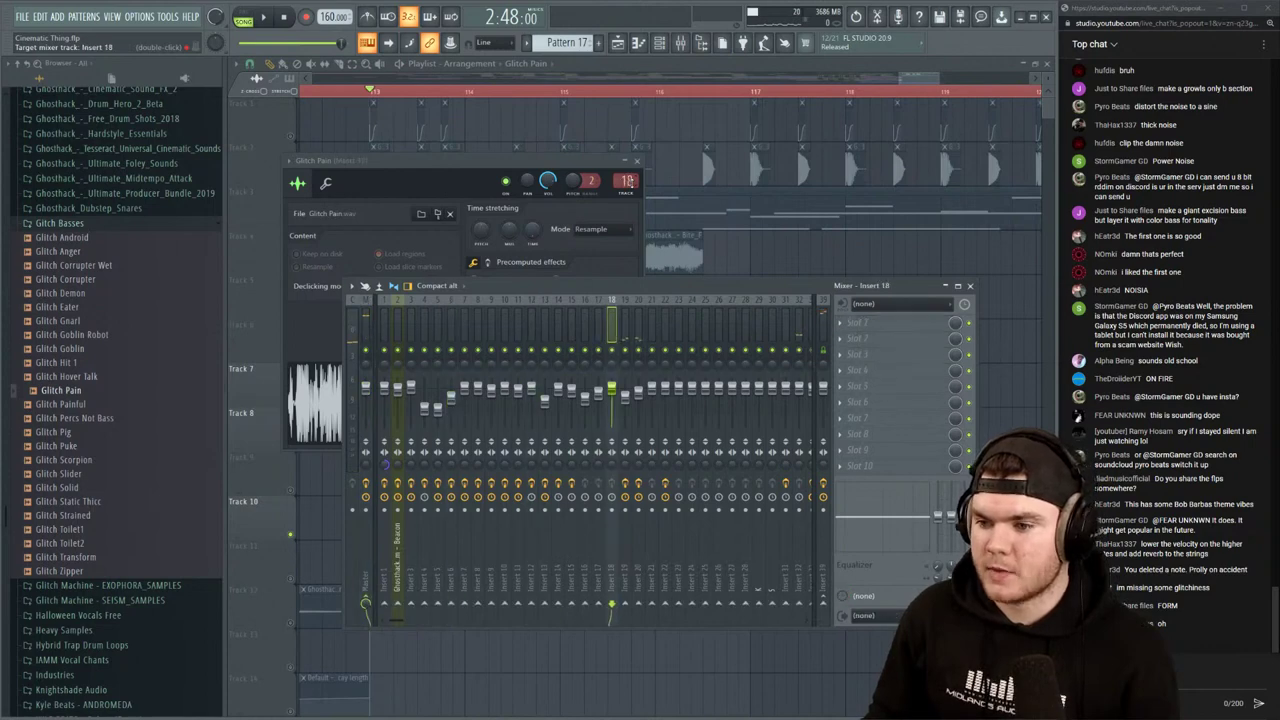
scroll(627, 182, "up", 20)
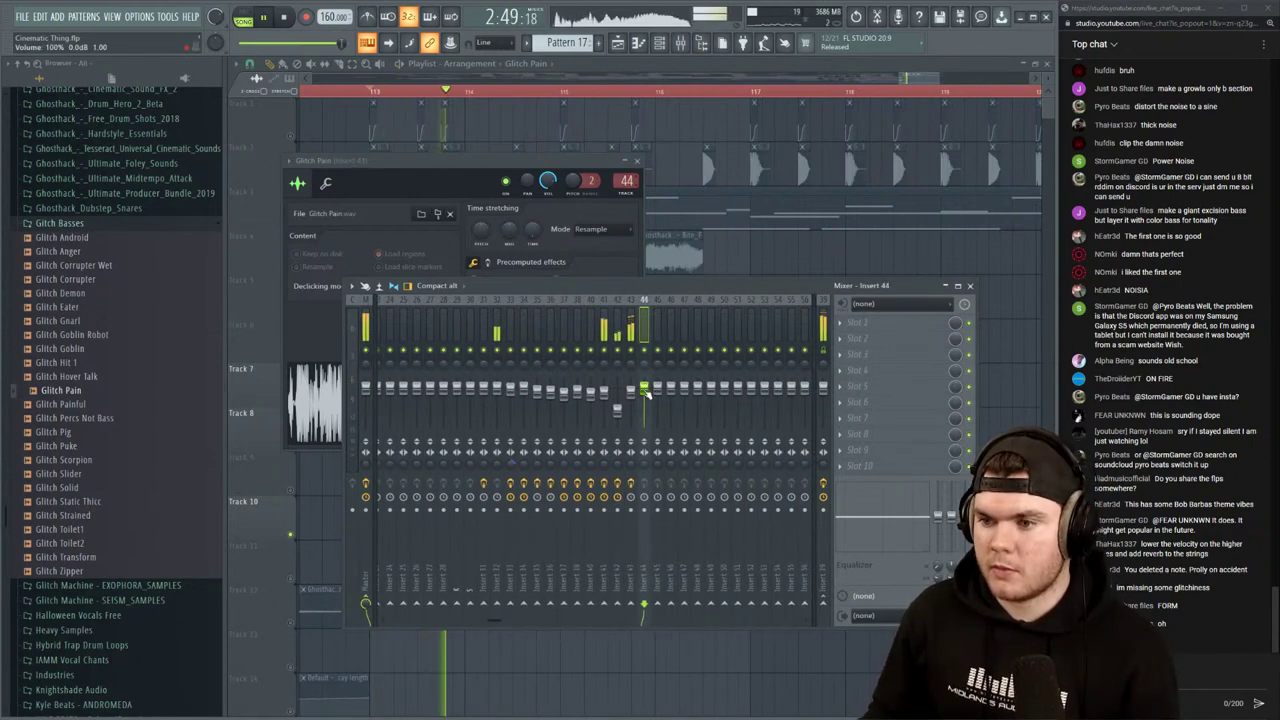
Lower insert 44's volume to 88% (-2.8 dB) and route it to the docked track beside the inserts instead of the master
left_click_drag(645, 391, 645, 395)
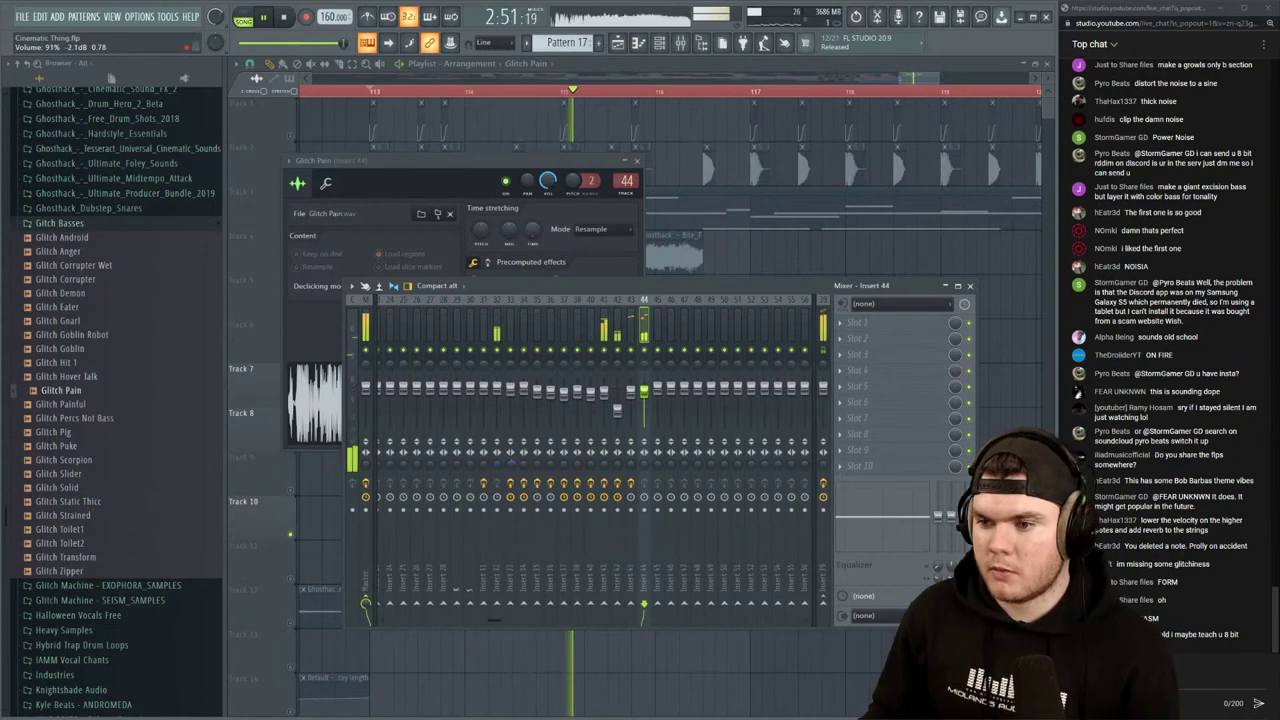
left_click(822, 603)
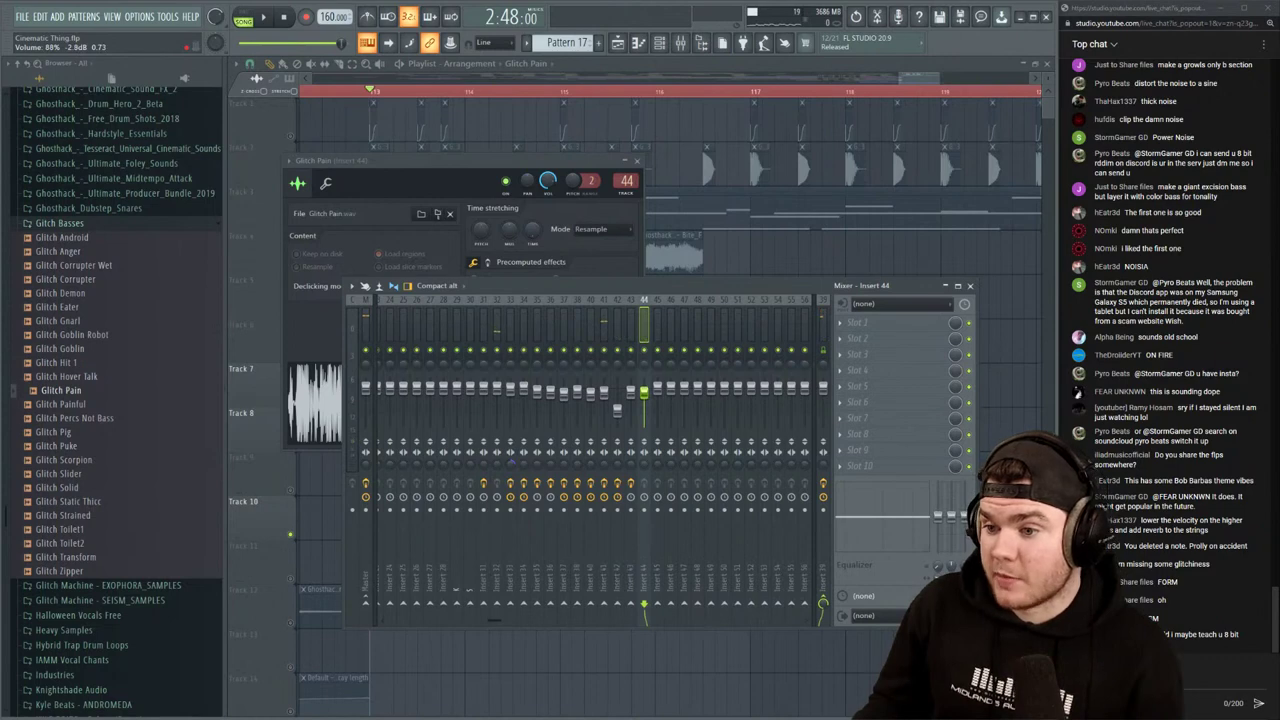
left_click(655, 65)
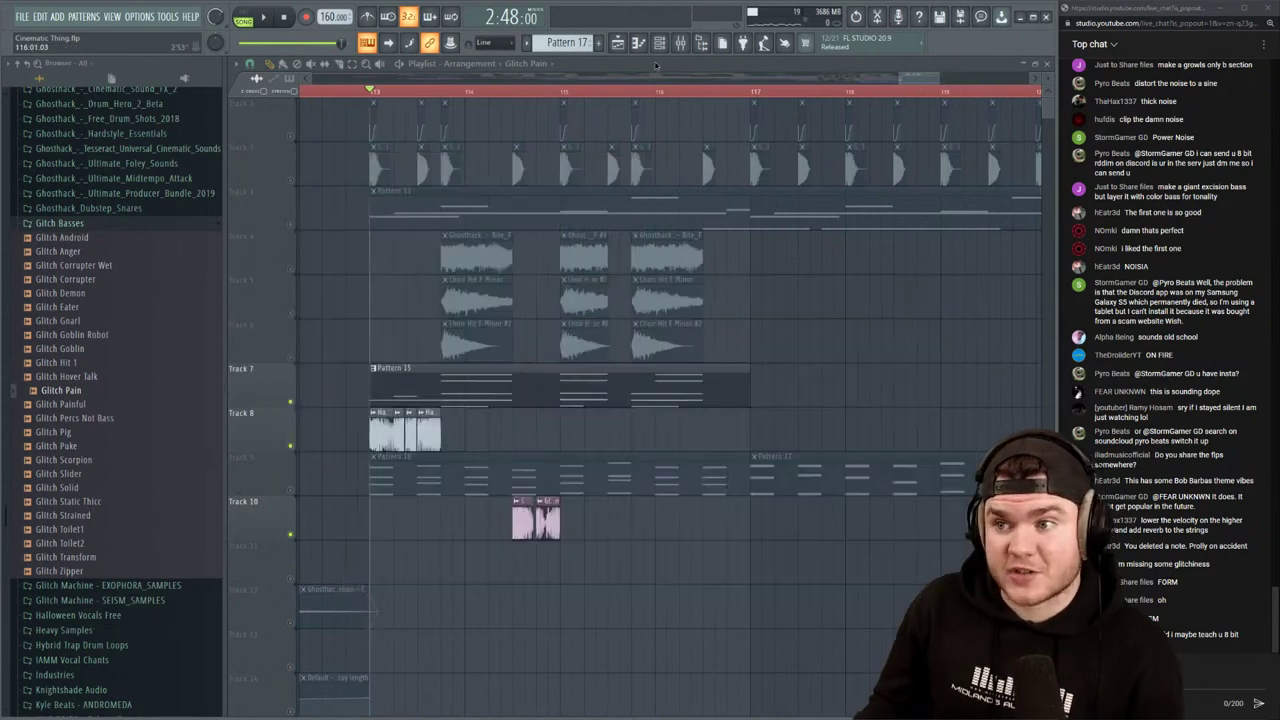
Unsolo the bass tracks and move both Glitch Pain slices from Track 10 up to Track 8 at the same position
right_click(290, 446)
right_click(290, 446)
key("space")
left_click_drag(638, 576, 530, 430)
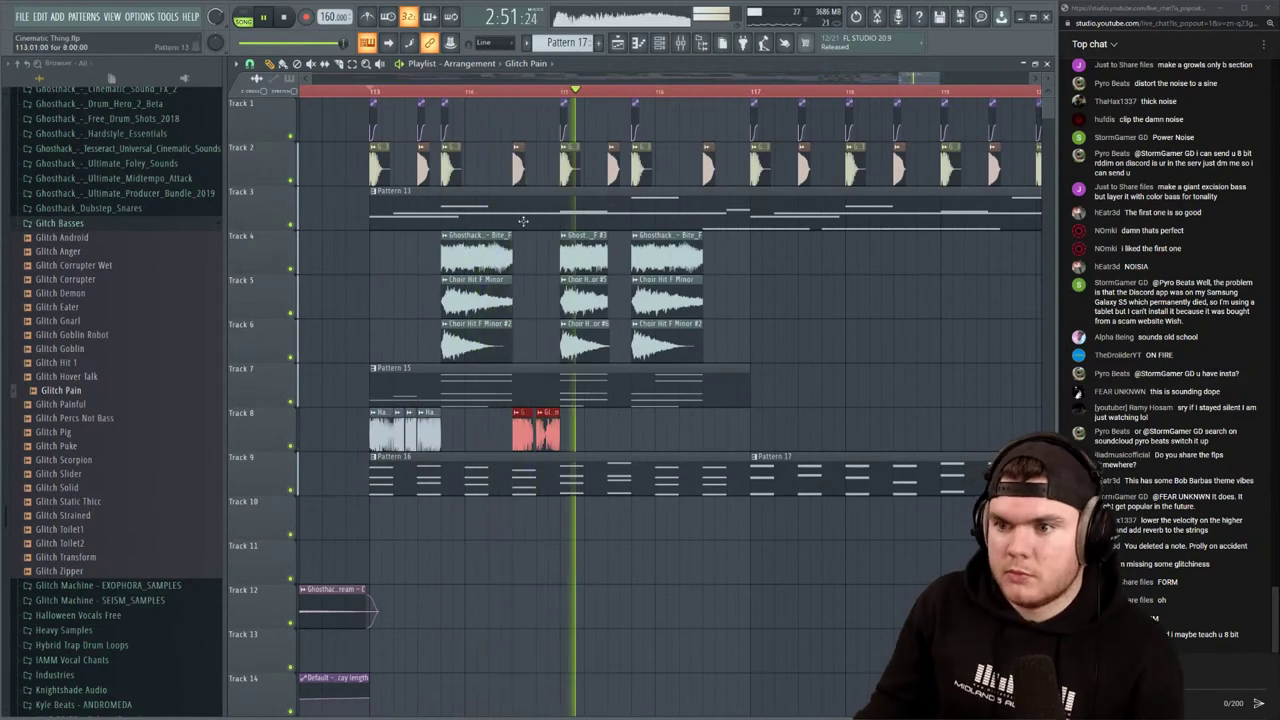
key("space")
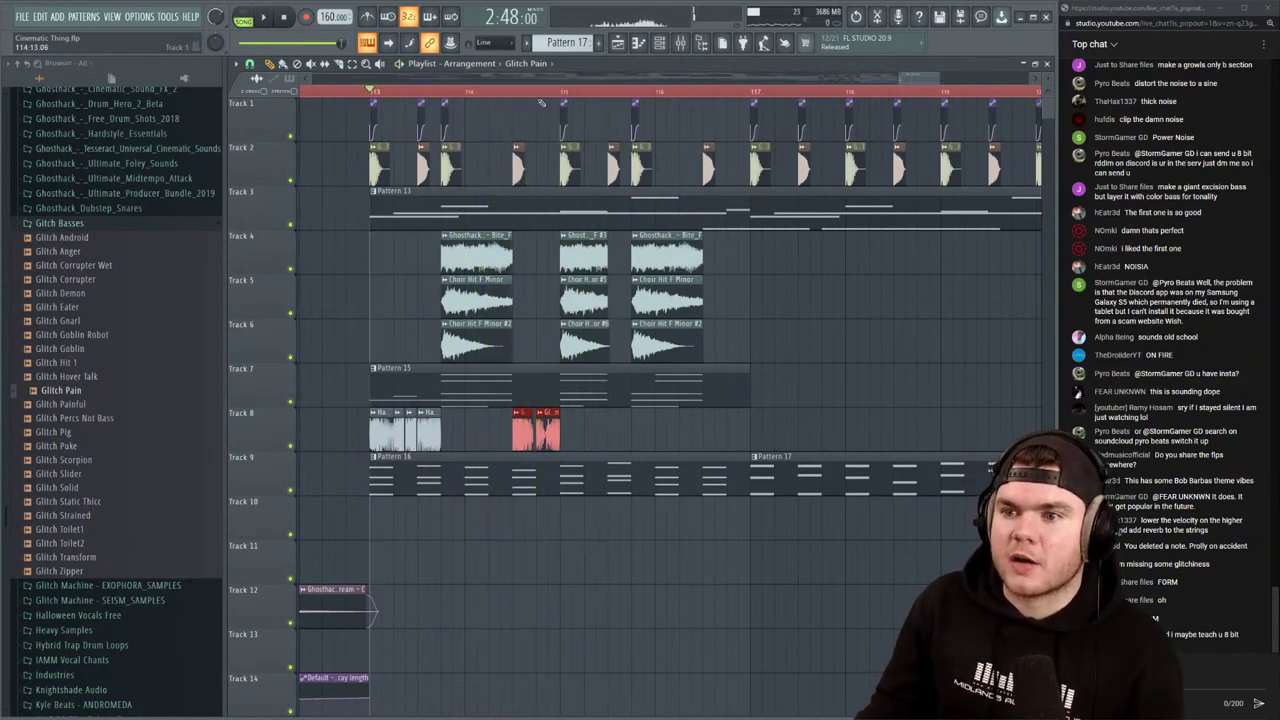
Play the section from bar 113 in the full mix and check insert 43 and 44 levels in the mixer
key("space")
key("space")
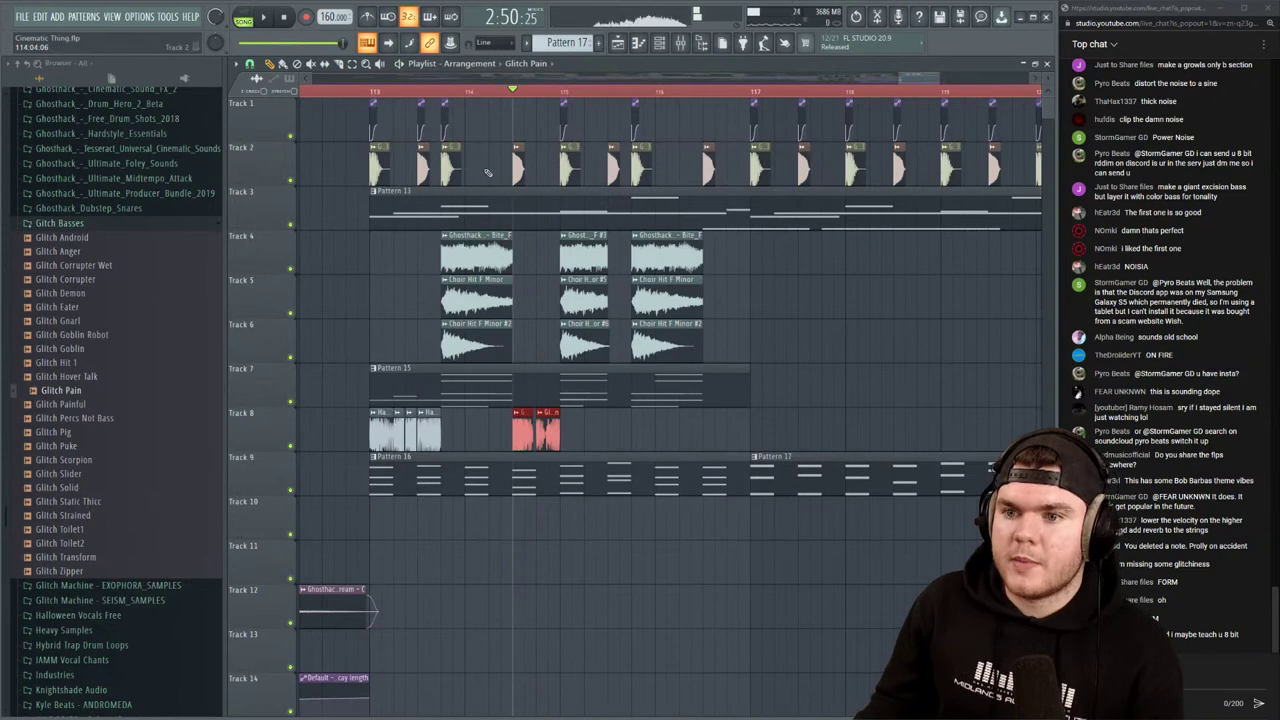
key("space")
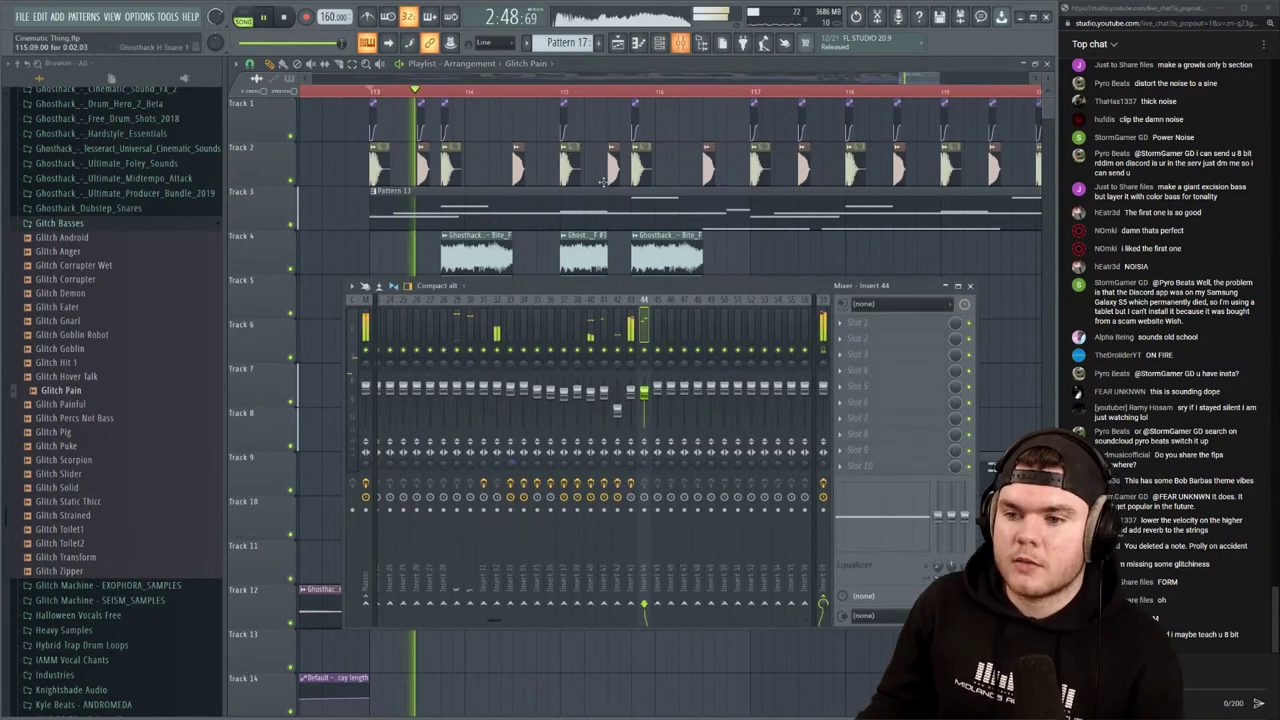
key("F9")
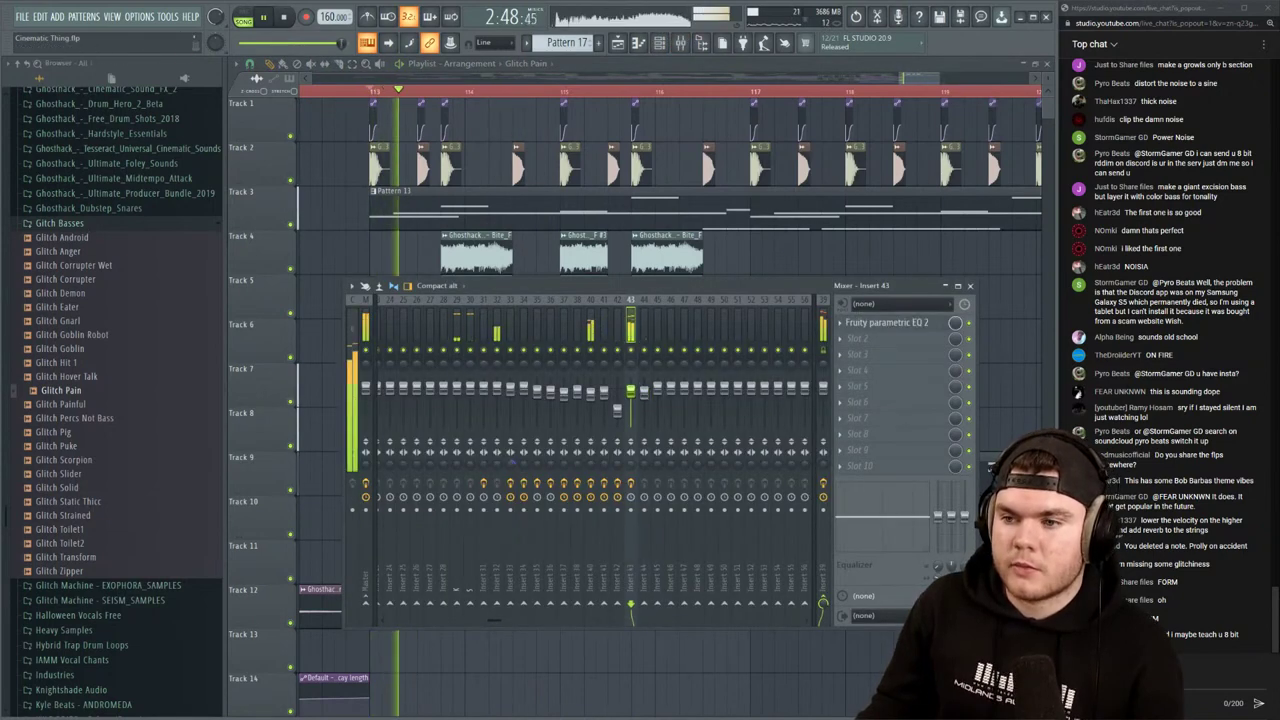
key("F9")
key("space")
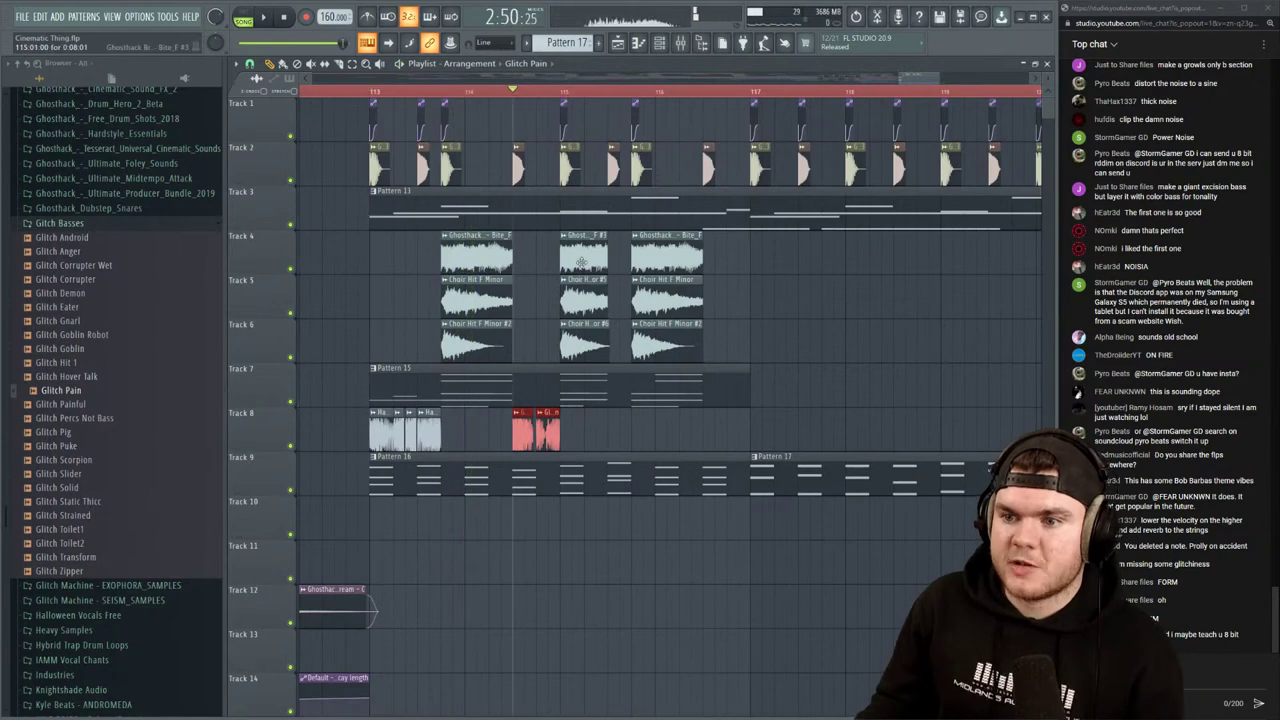
In Pattern 15's SUB part, add a four-step E3 note at 2:09:00 under the Glitch Pain fill
double_click(544, 376)
left_click(1047, 64)
key("space")
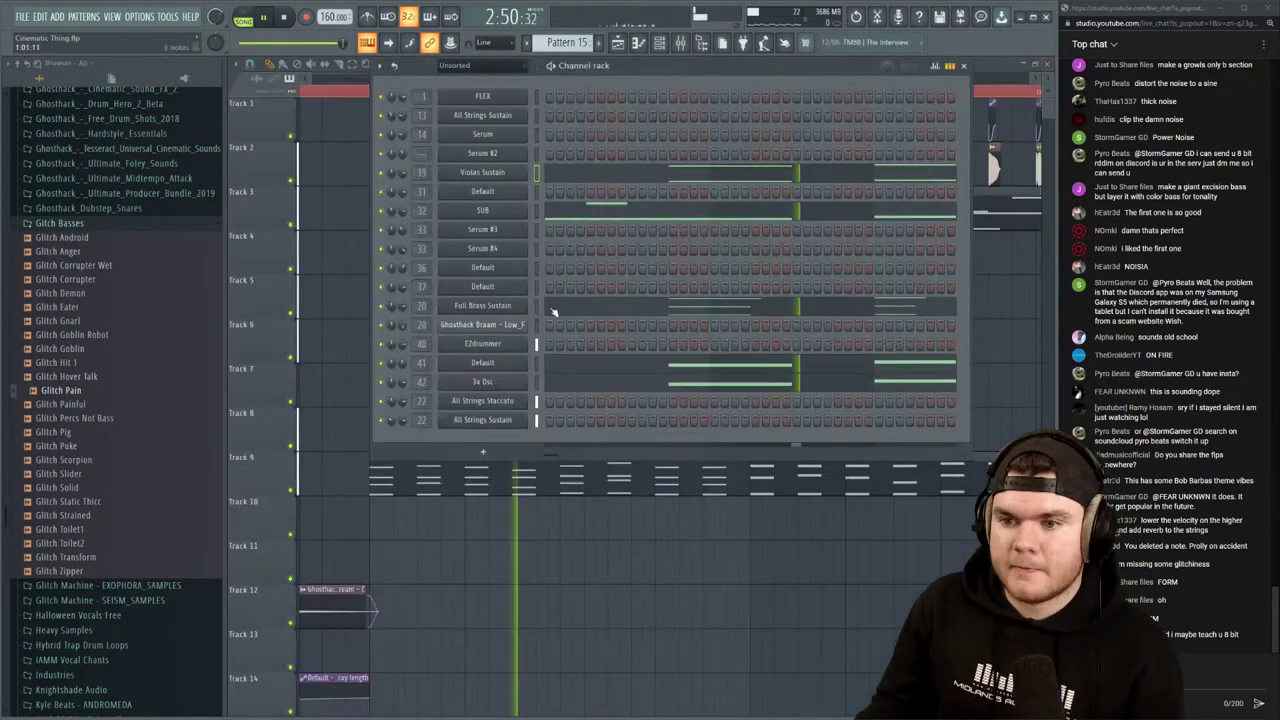
double_click(558, 207)
scroll(530, 300, "down", 4)
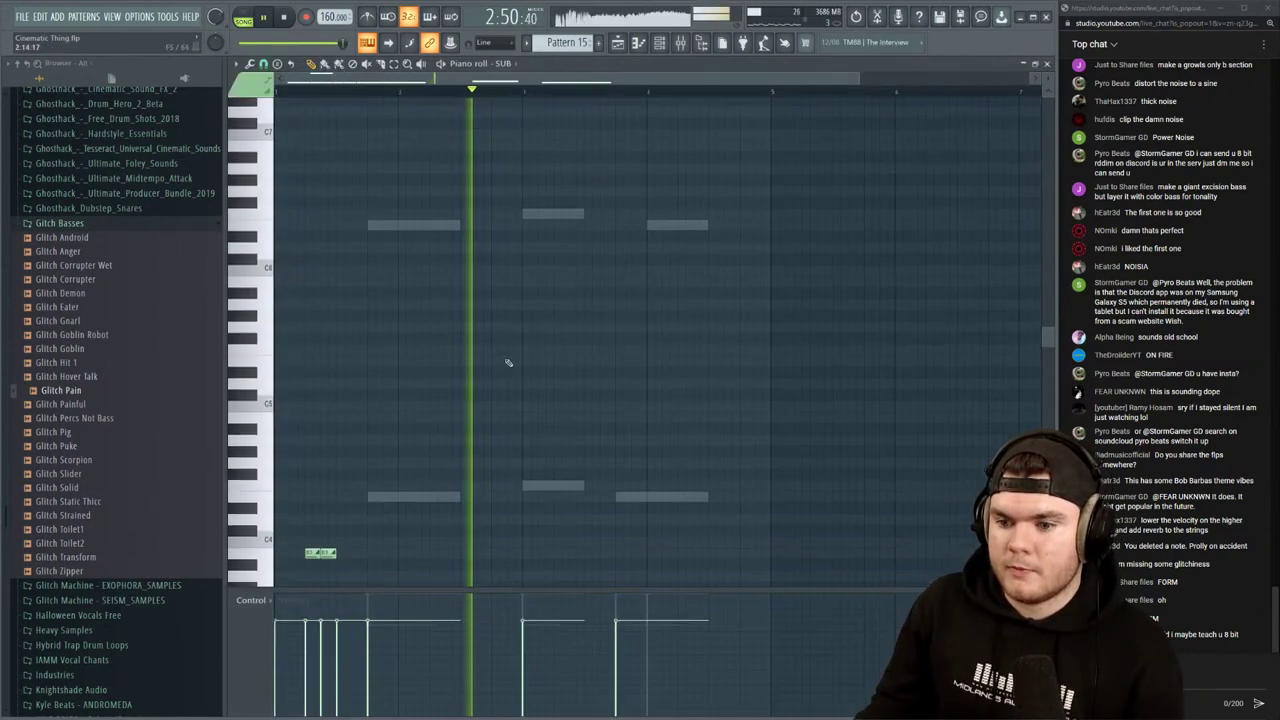
key("space")
scroll(480, 440, "down", 2)
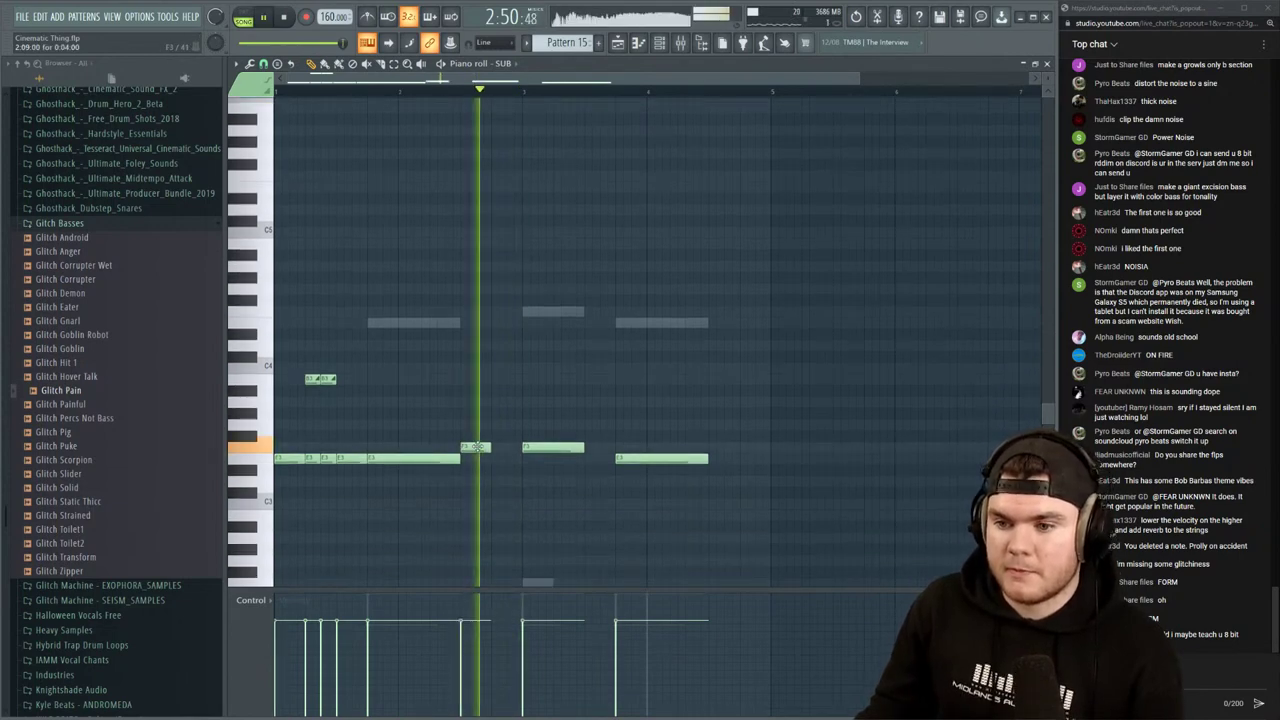
left_click_drag(477, 448, 477, 458)
key("space")
key("space")
Shorten the new E3 sub note to two steps and add two short E3 notes before bar 3
scroll(516, 92, "up", 3)
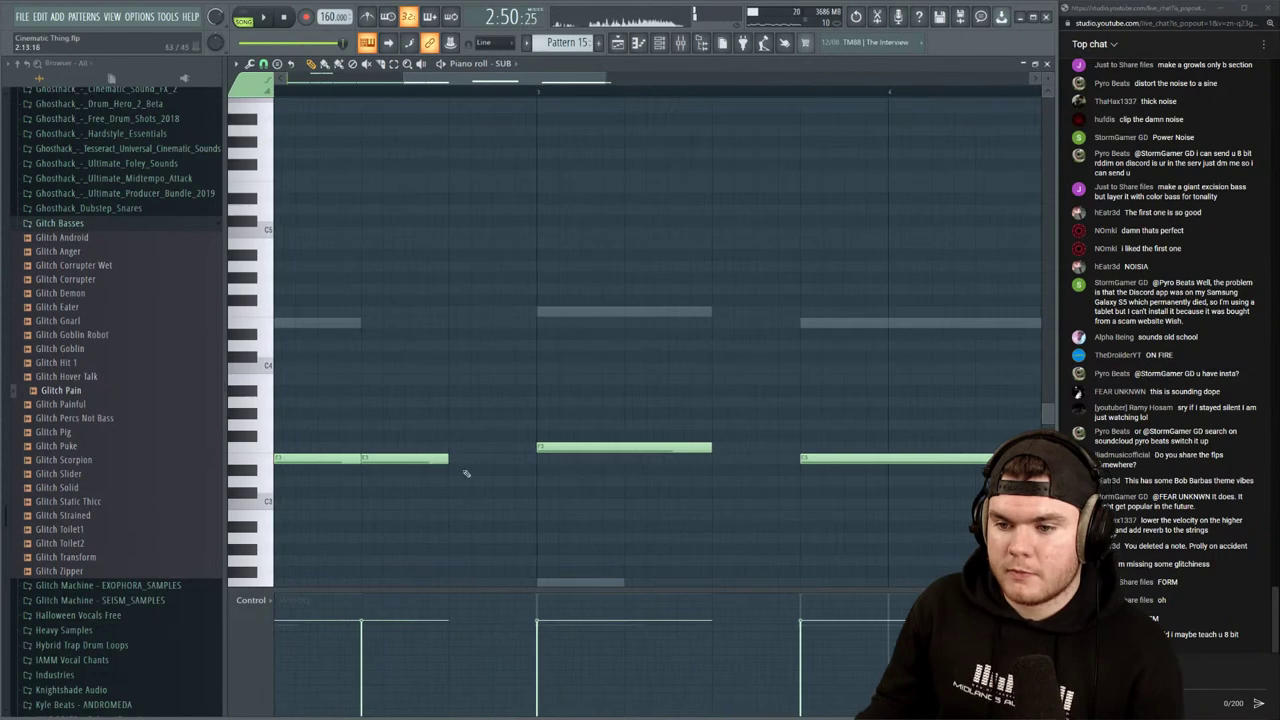
left_click_drag(446, 457, 396, 457)
key("space")
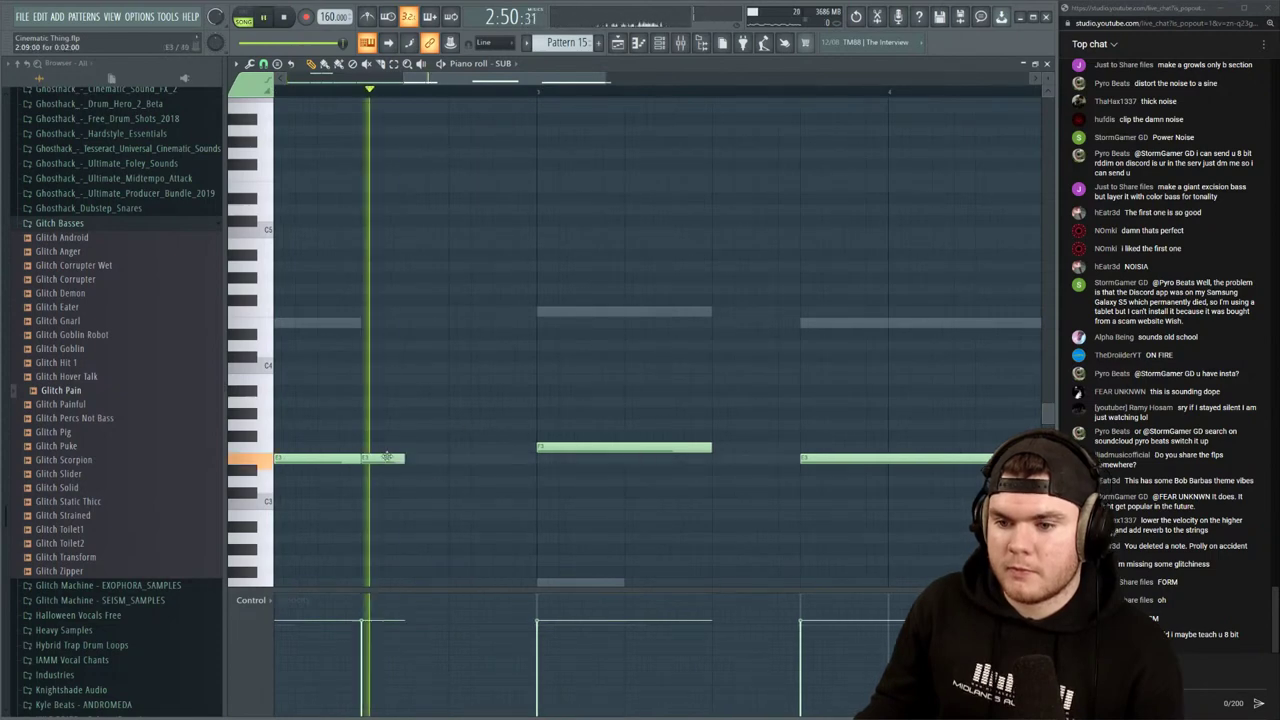
key("space")
left_click(452, 458)
key("space")
Slightly lengthen the E3 sub notes of the fill and play them back
left_click_drag(534, 446, 407, 471)
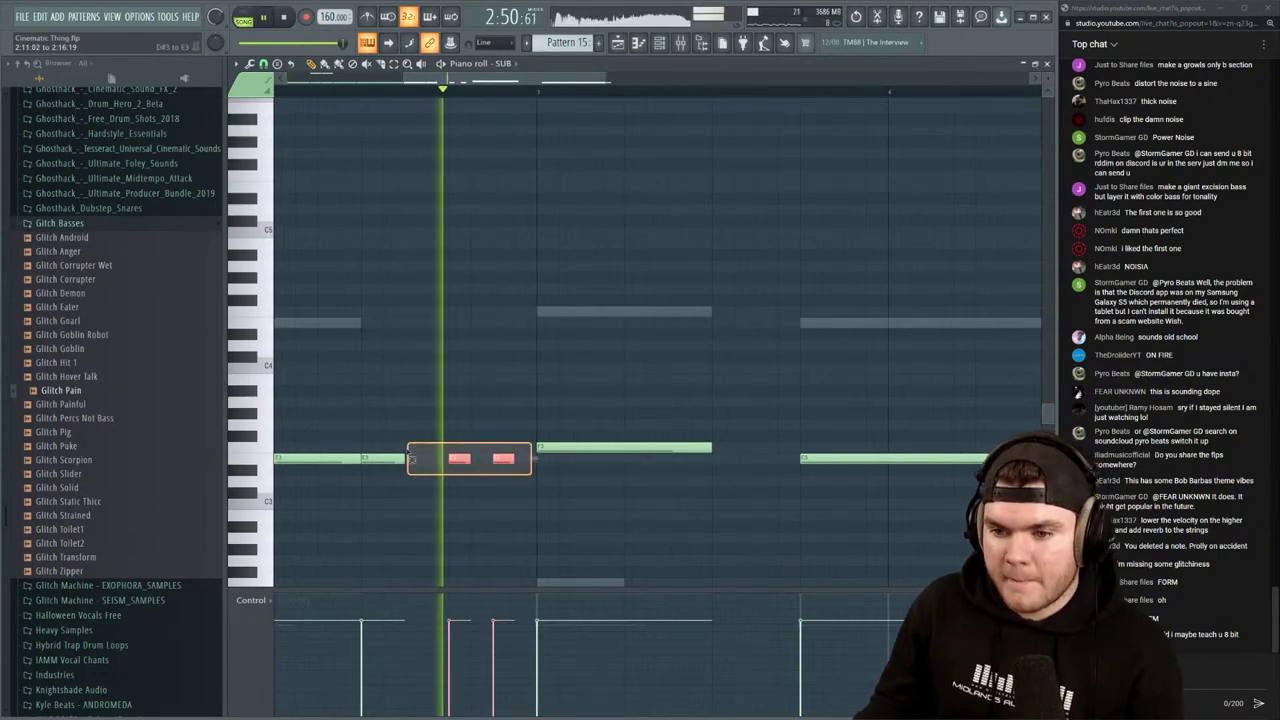
left_click_drag(523, 471, 411, 457)
key("space")
key("space")
key("space")
left_click(366, 92)
key("space")
Lengthen the fill's first E3 sub note to 0:02:19, delete any stray high note, and return to the playlist
left_click(385, 243)
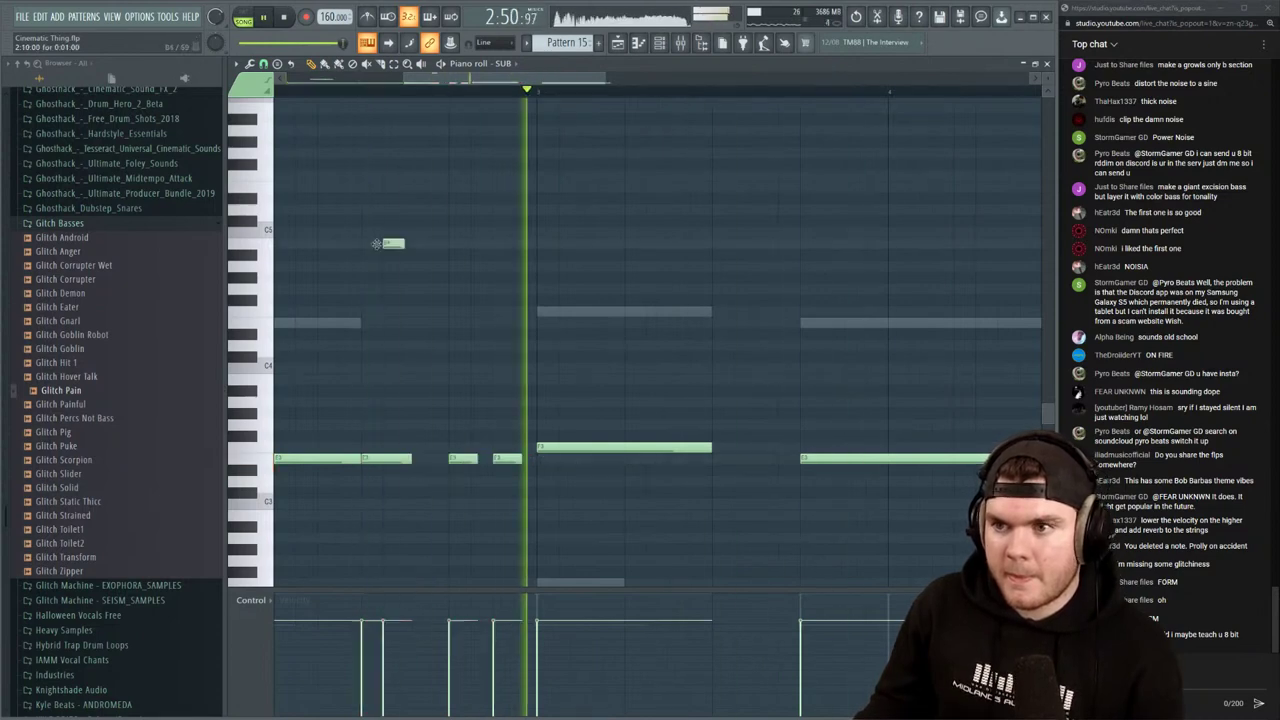
right_click(388, 244)
key("space")
left_click_drag(412, 457, 422, 457)
key("space")
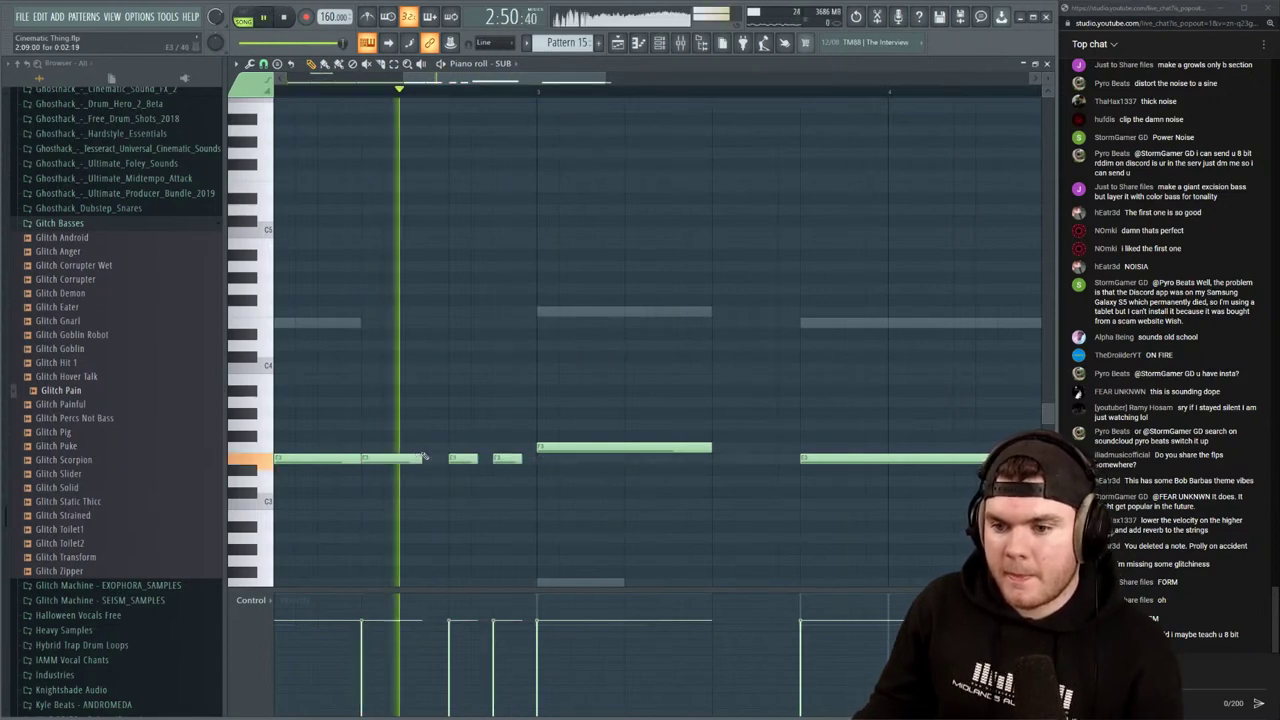
left_click(475, 207)
right_click(475, 207)
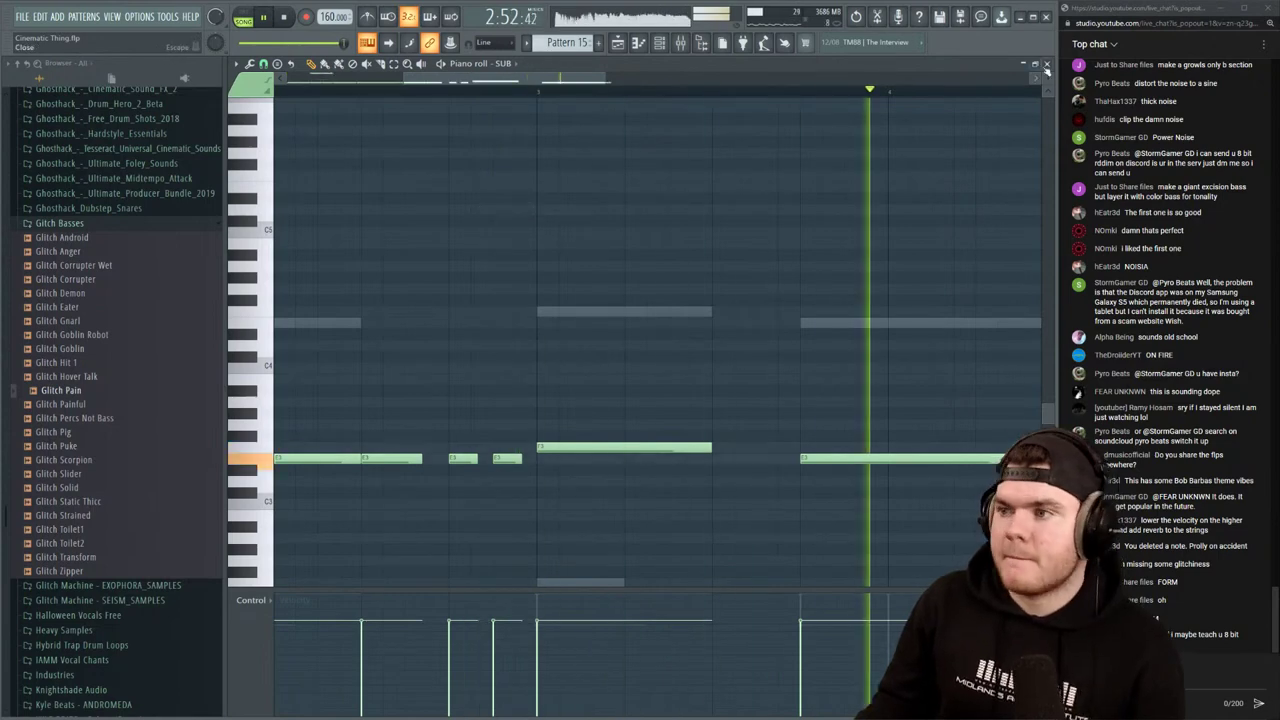
left_click(1047, 64)
left_click(965, 64)
Play the Glitch Pain fill with its new sub notes, including the lead-in from bar 113
left_click(512, 91)
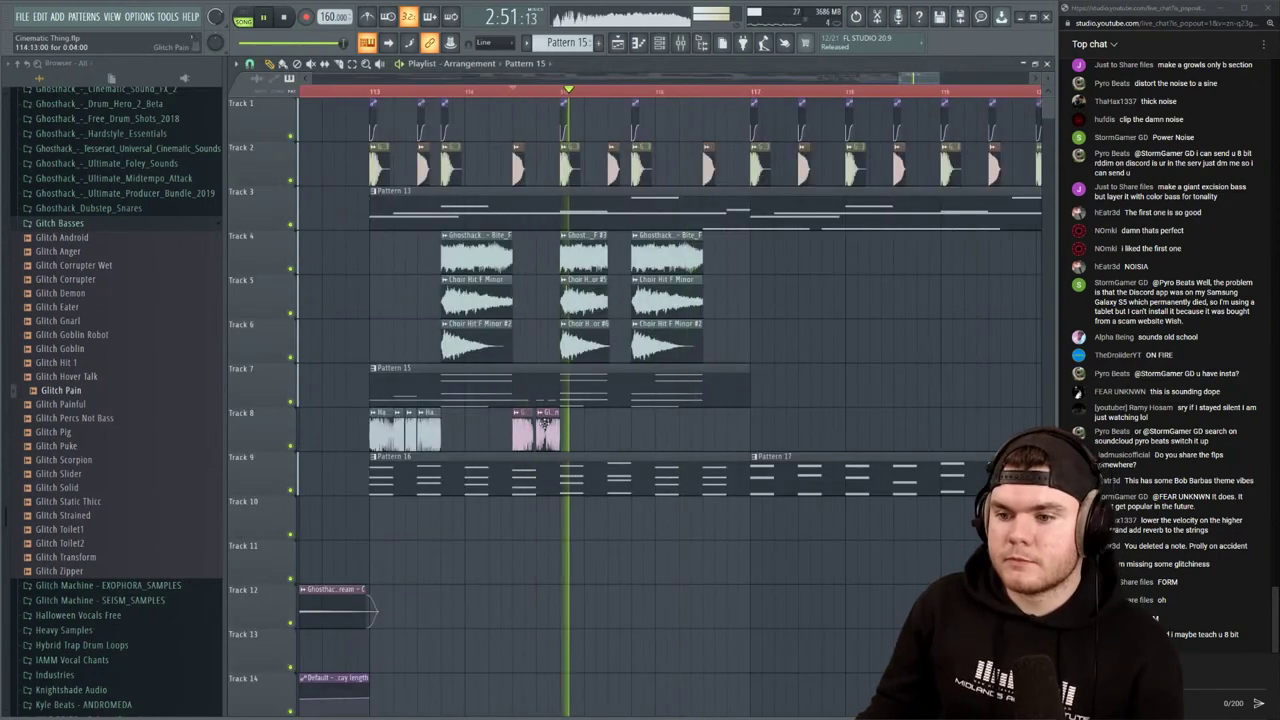
key("space")
left_click(396, 92)
key("space")
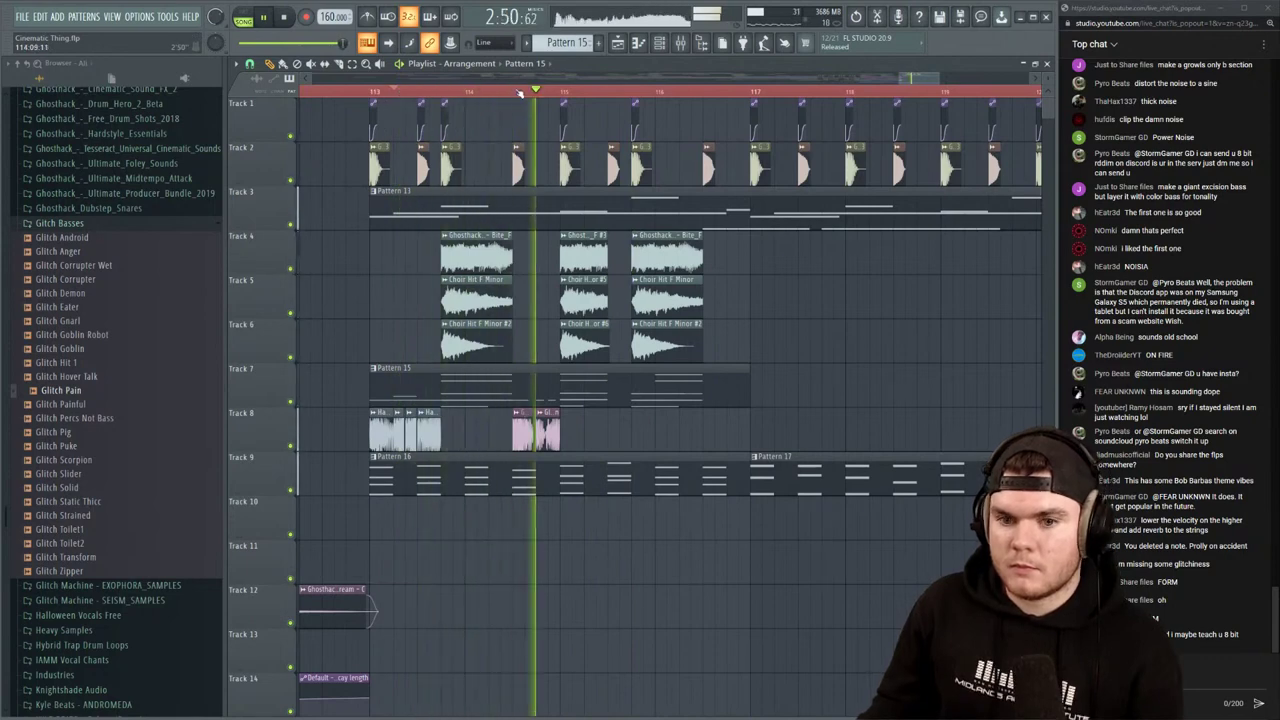
key("space")
Solo insert 44, narrow its stereo separation to about 41% merged, and restore the full mix
left_click(681, 44)
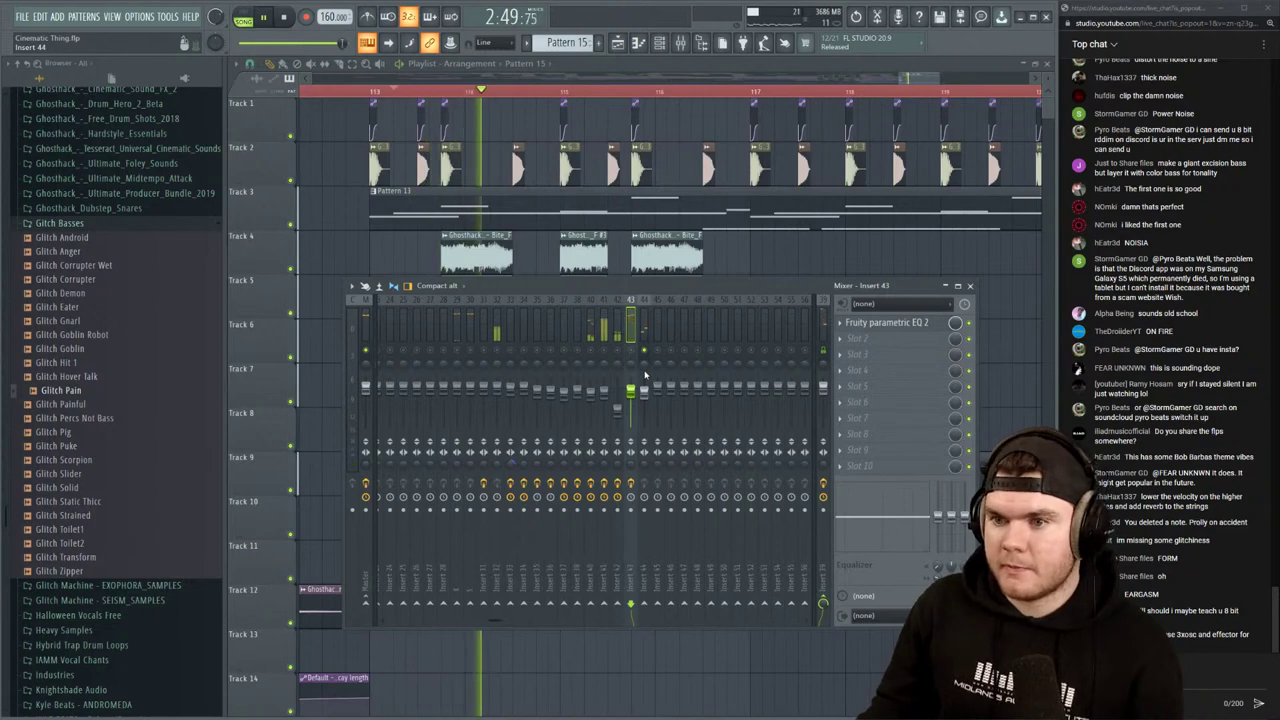
left_click(645, 375)
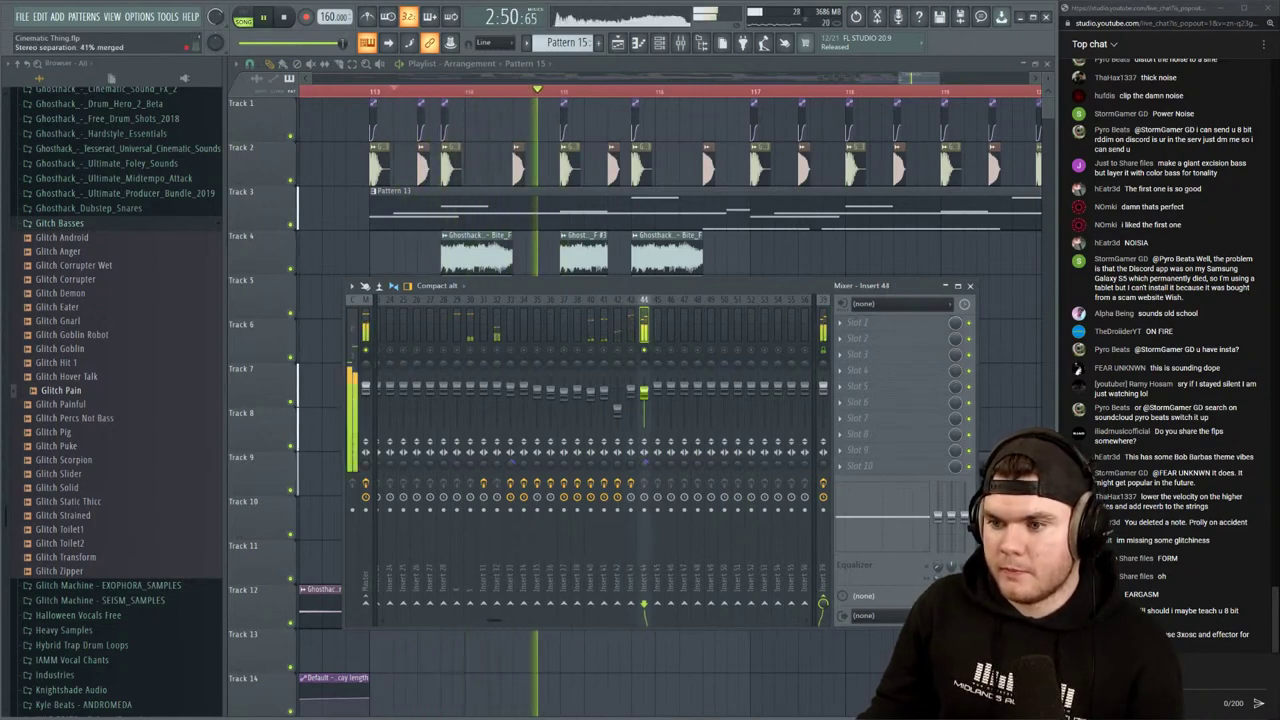
key("space")
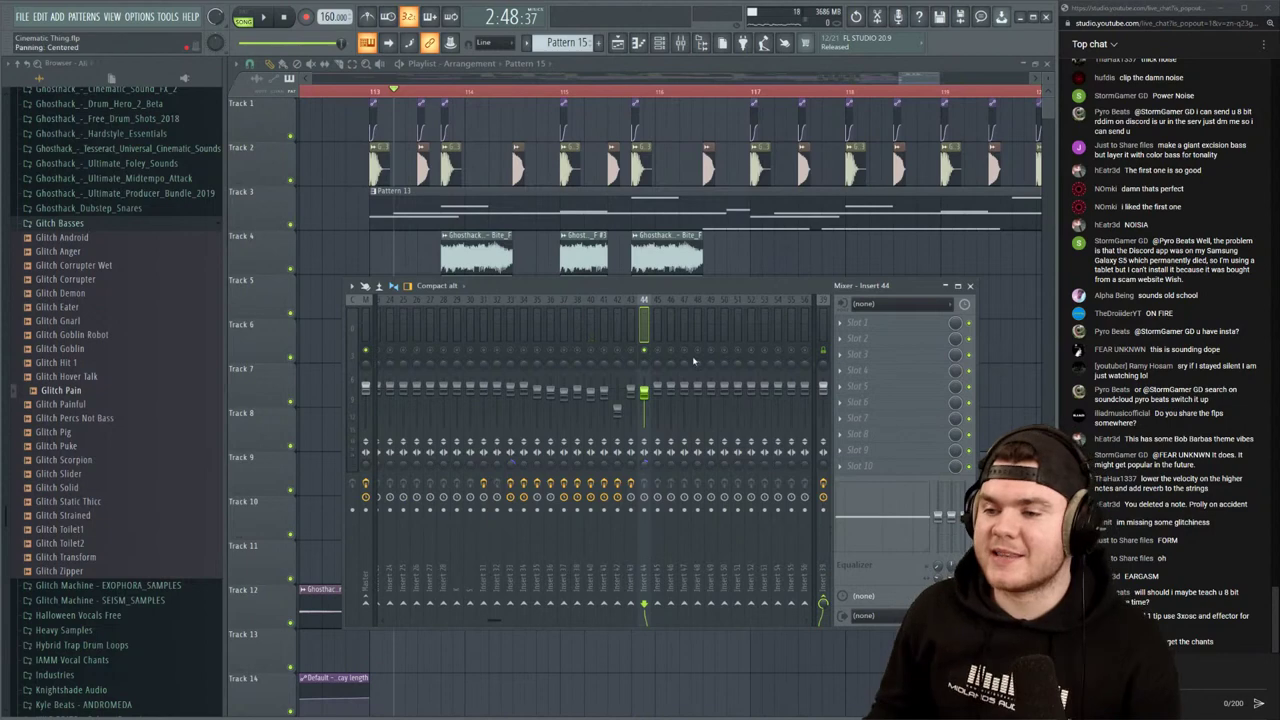
right_click(652, 352)
key("F9")
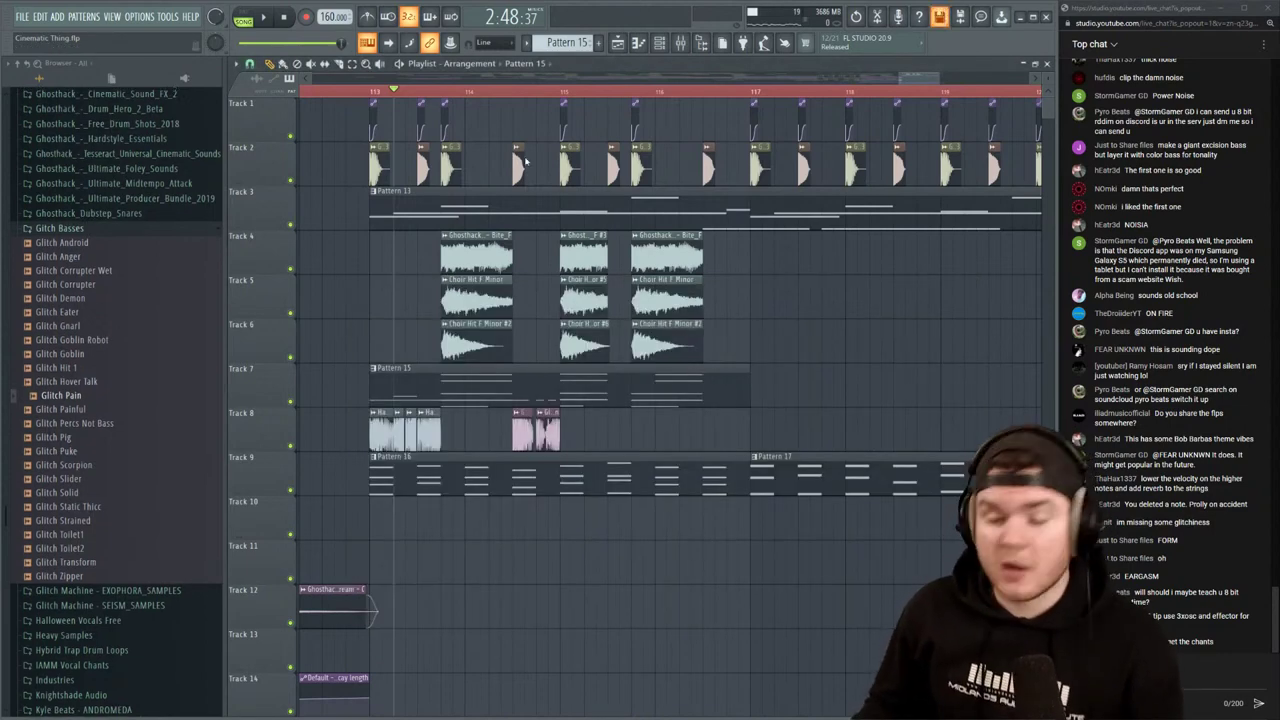
Collapse the Glitch Basses folder and find the Yells samples in Ghosthack - SkyRealm's Viking Vocal Builder folder
left_click(89, 225)
scroll(97, 265, "up", 10)
scroll(107, 282, "up", 10)
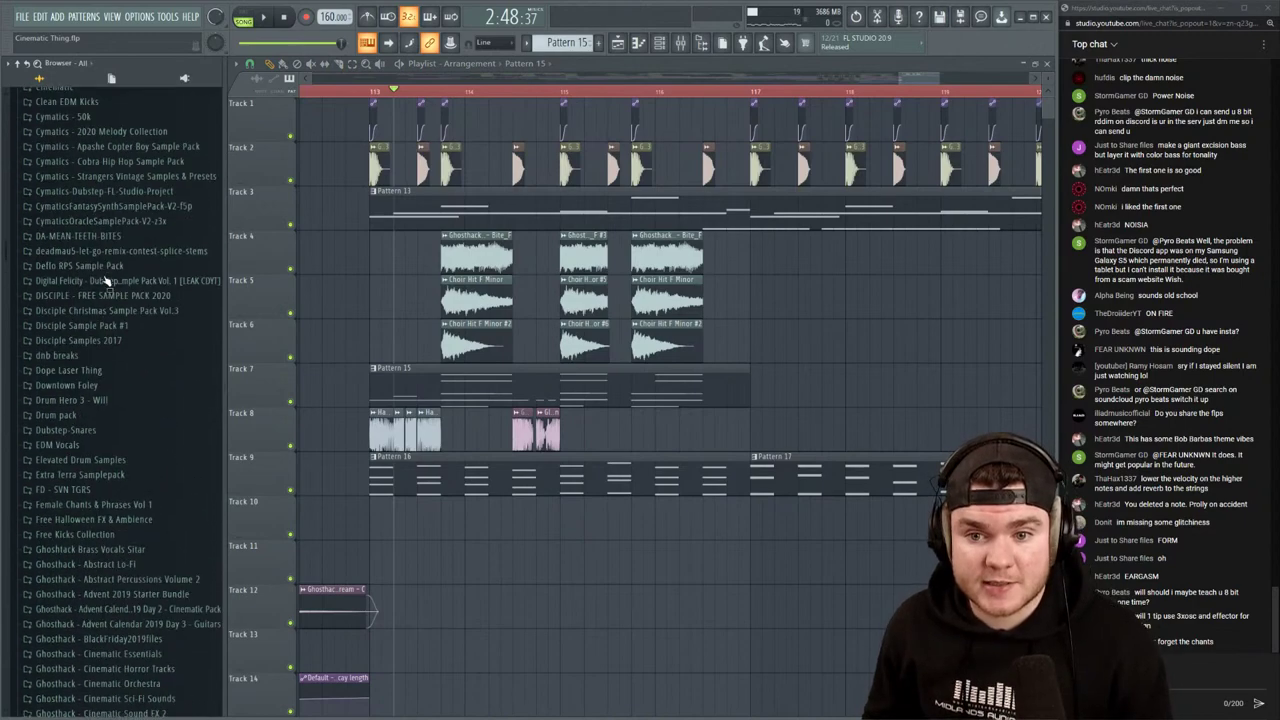
scroll(120, 500, "up", 6)
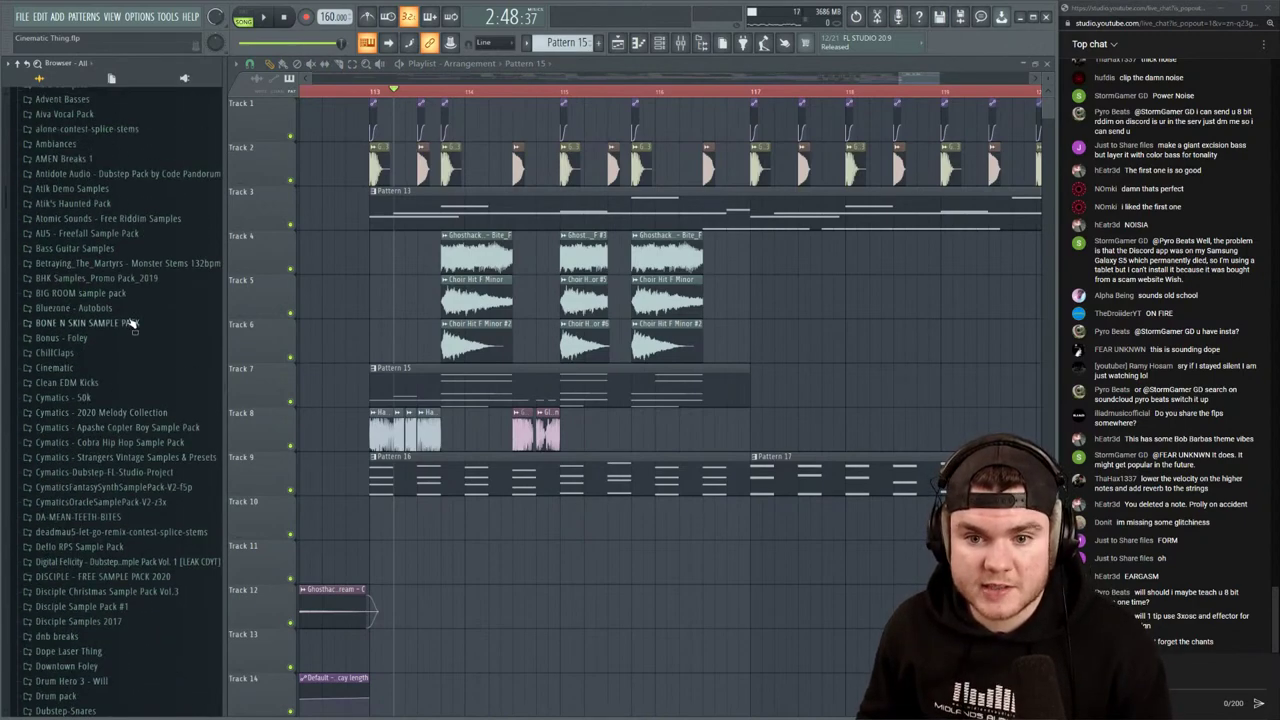
scroll(135, 357, "down", 20)
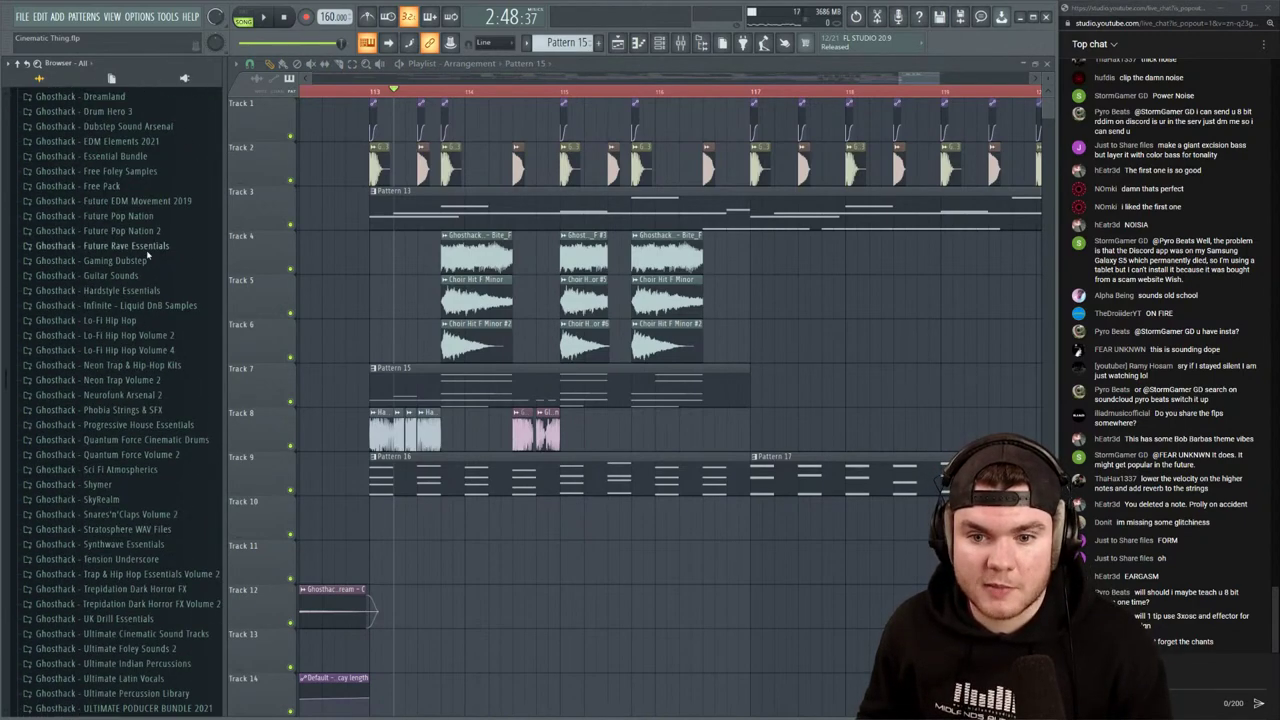
scroll(147, 255, "up", 3)
left_click(90, 221)
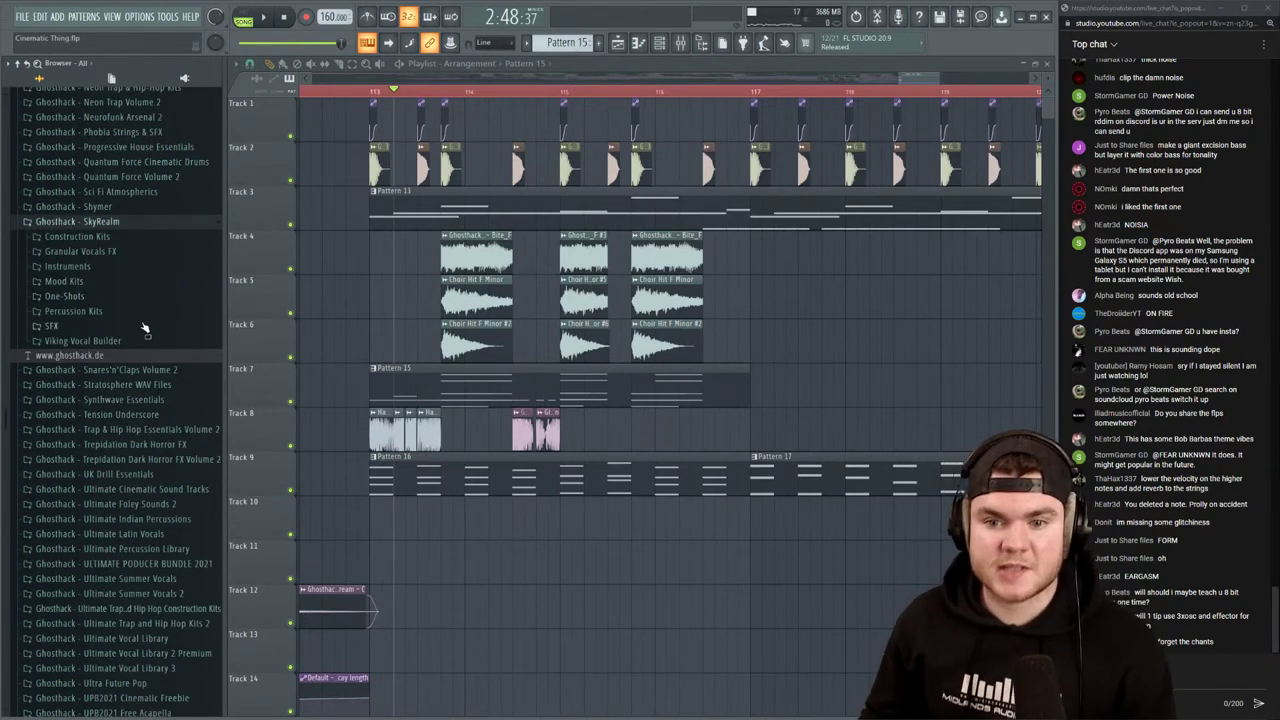
left_click(90, 341)
scroll(140, 277, "down", 3)
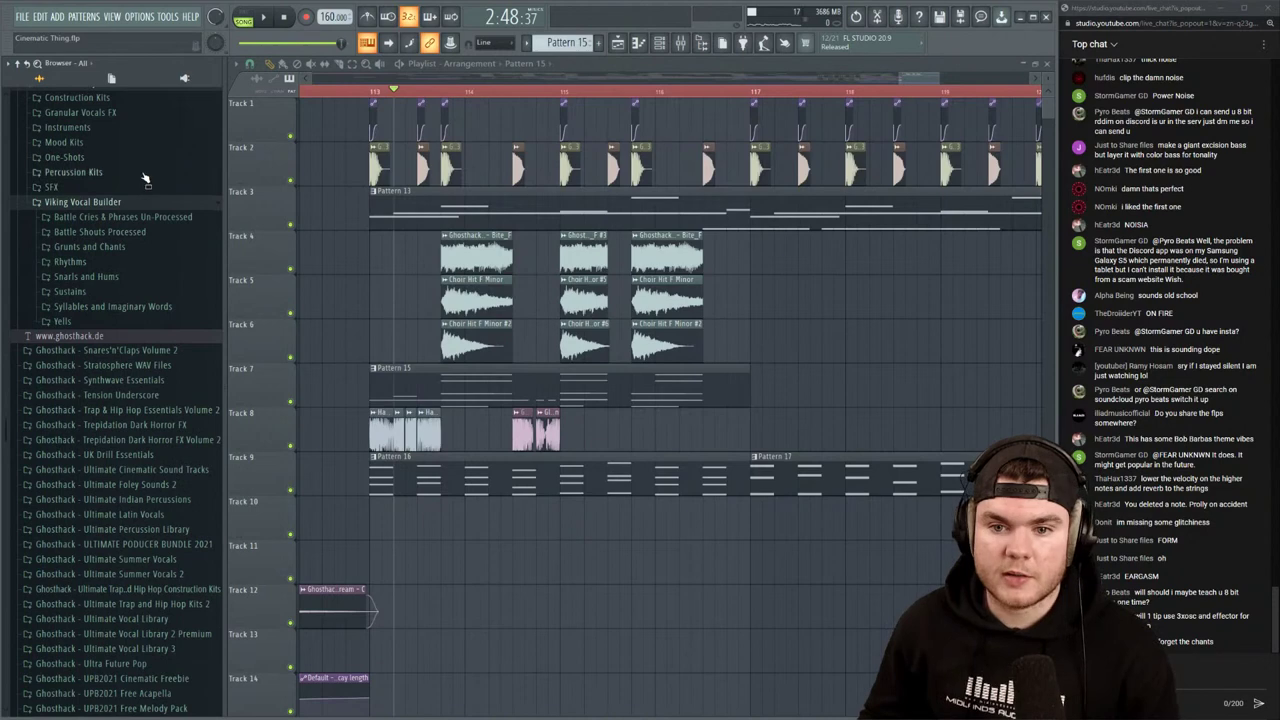
left_click(56, 323)
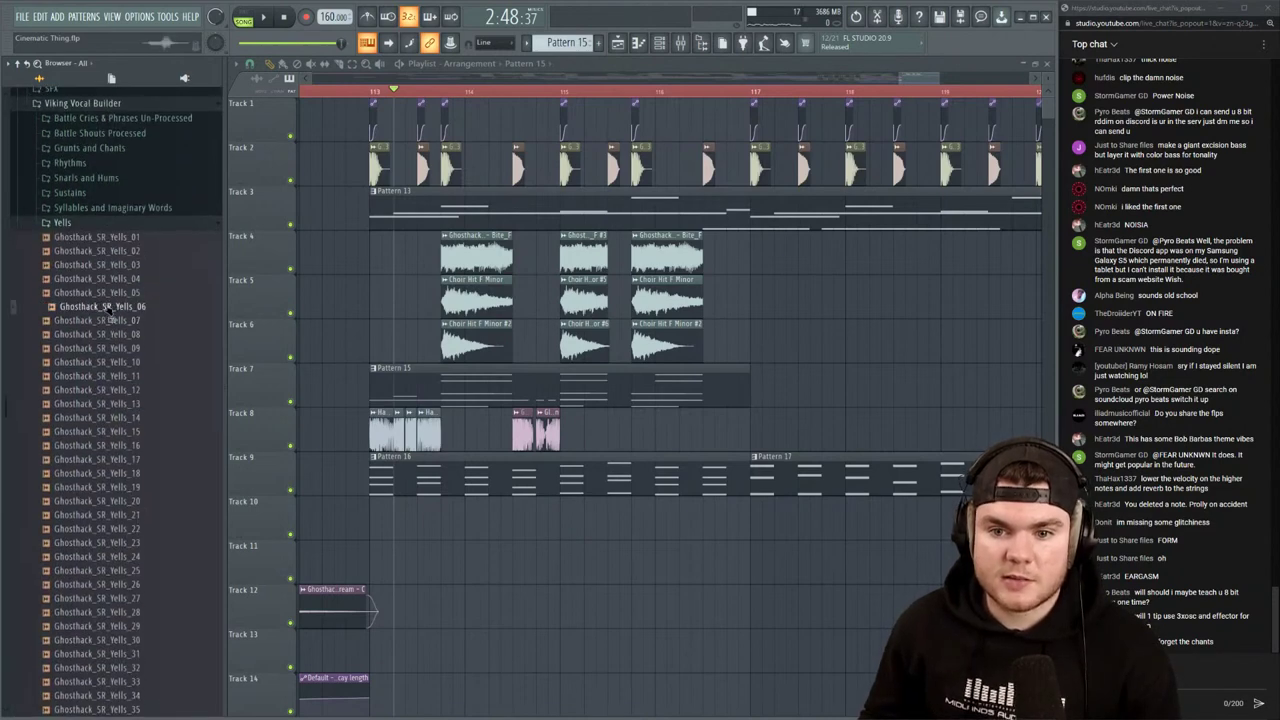
Audition samples across the Yells folder, from Yells_02 up to the low thirties, and collapse the folder
left_click(130, 376)
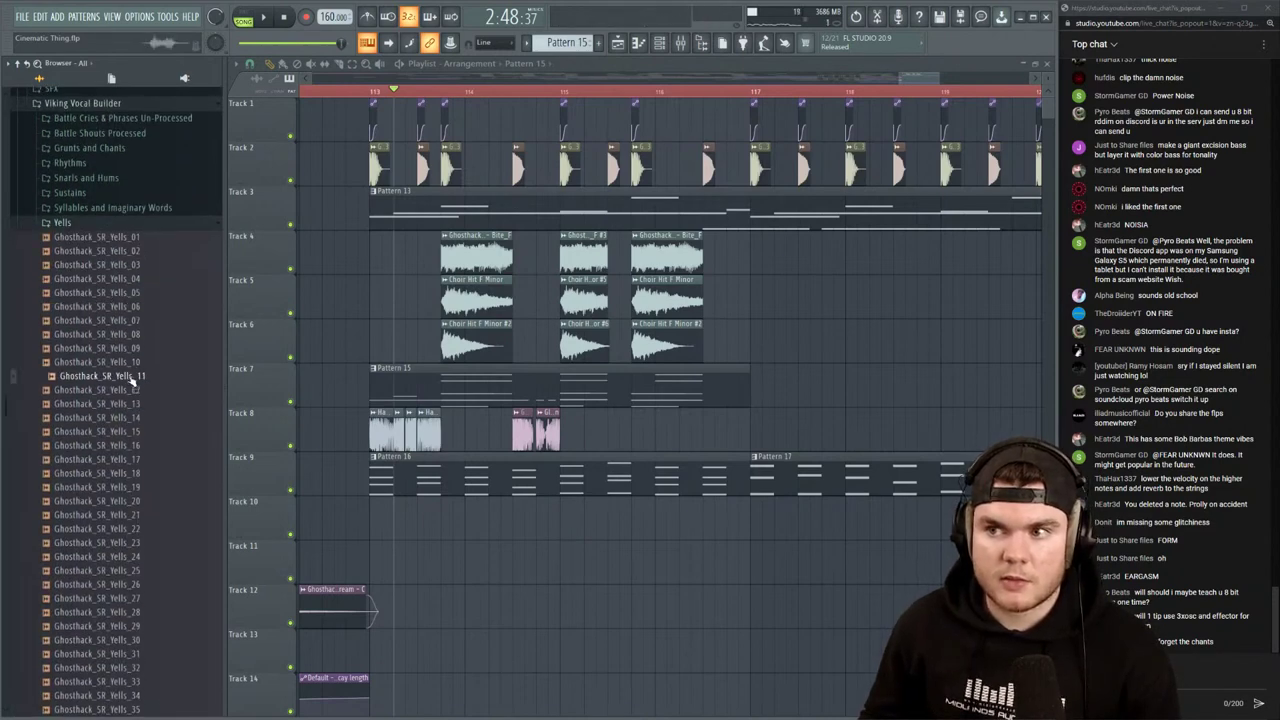
left_click(121, 459)
left_click(141, 542)
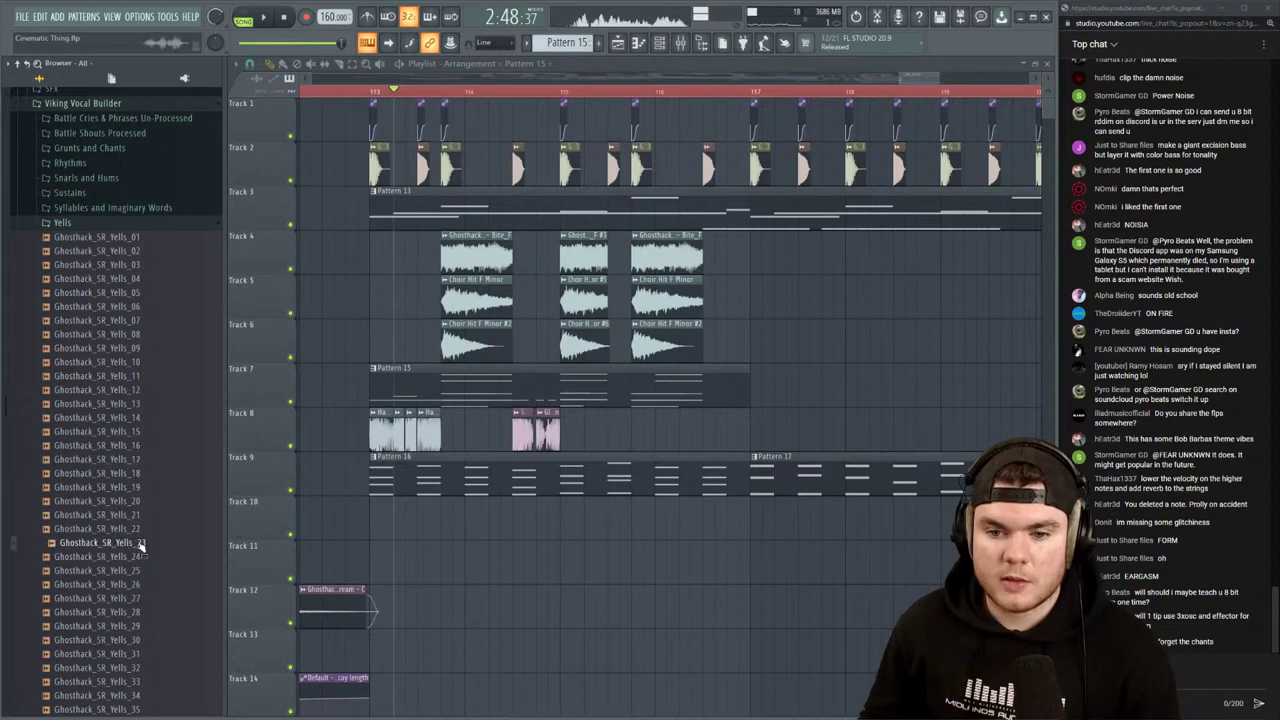
left_click(137, 625)
scroll(140, 560, "down", 3)
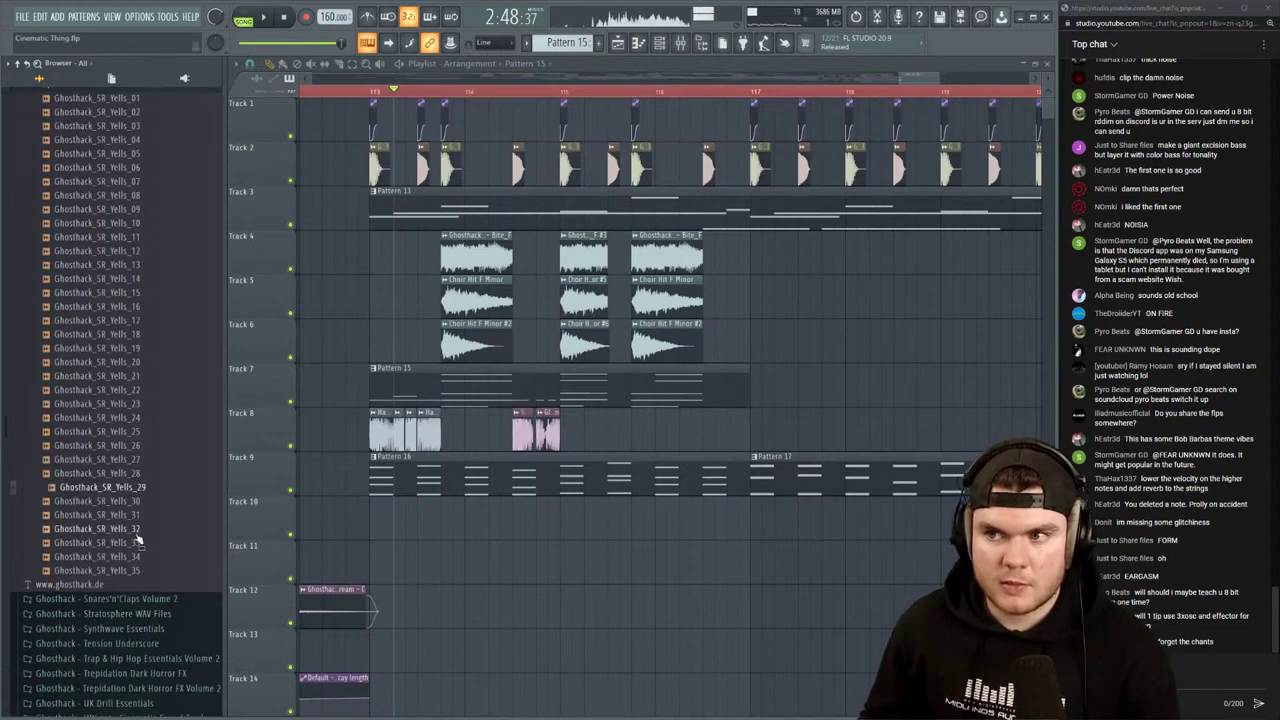
left_click(138, 533)
scroll(138, 536, "up", 6)
left_click(141, 389)
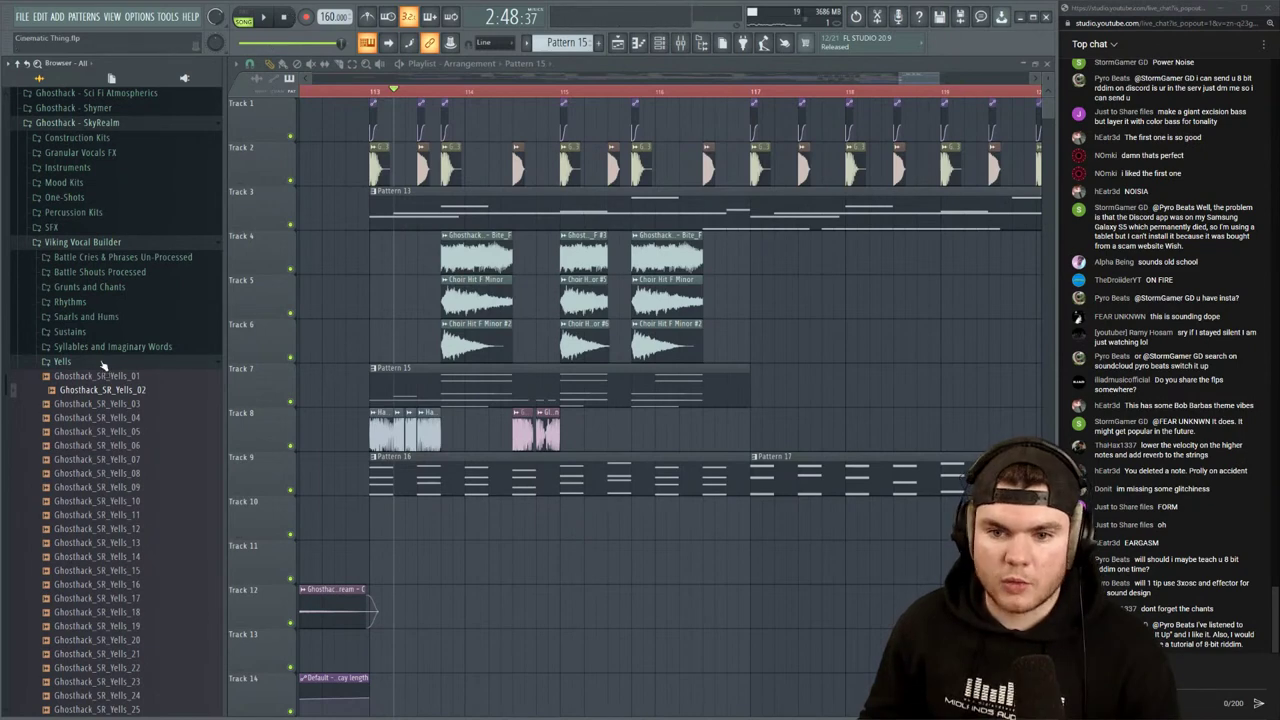
left_click(99, 363)
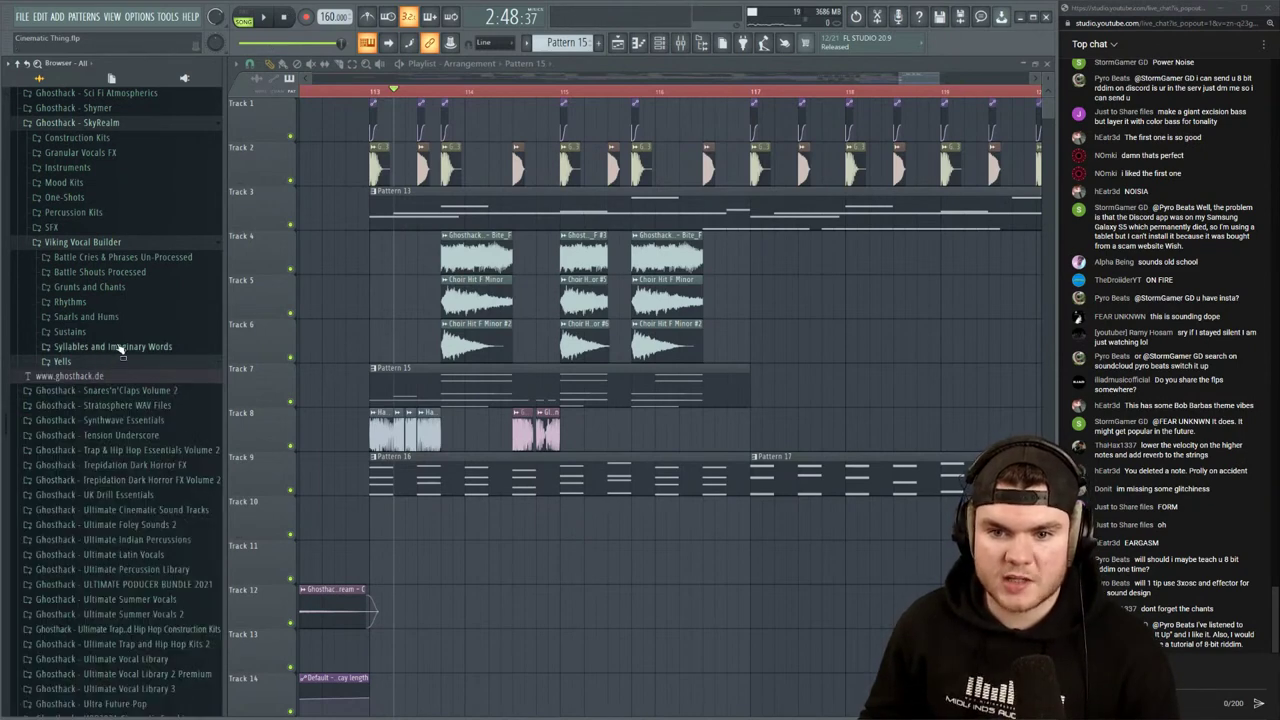
Audition several samples in the Snarls and Hums folder, including 07 and 11, and collapse the folder
left_click(90, 316)
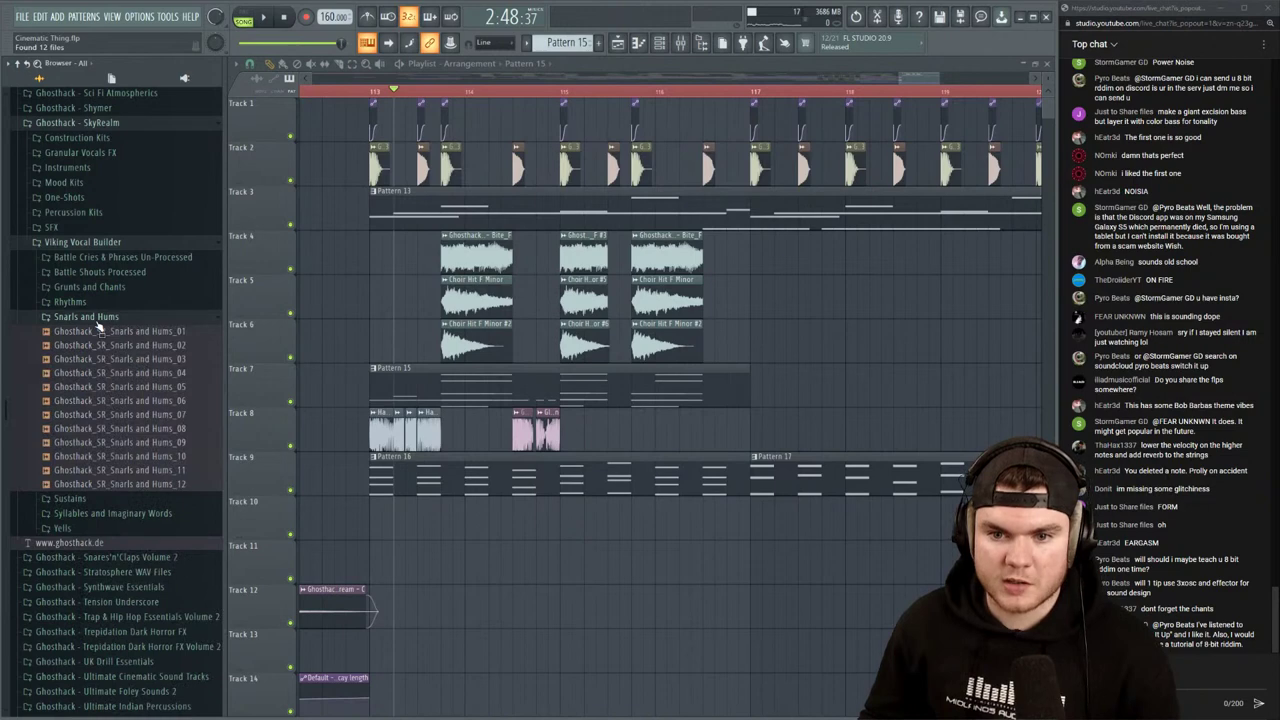
left_click(161, 347)
left_click(165, 388)
left_click(165, 416)
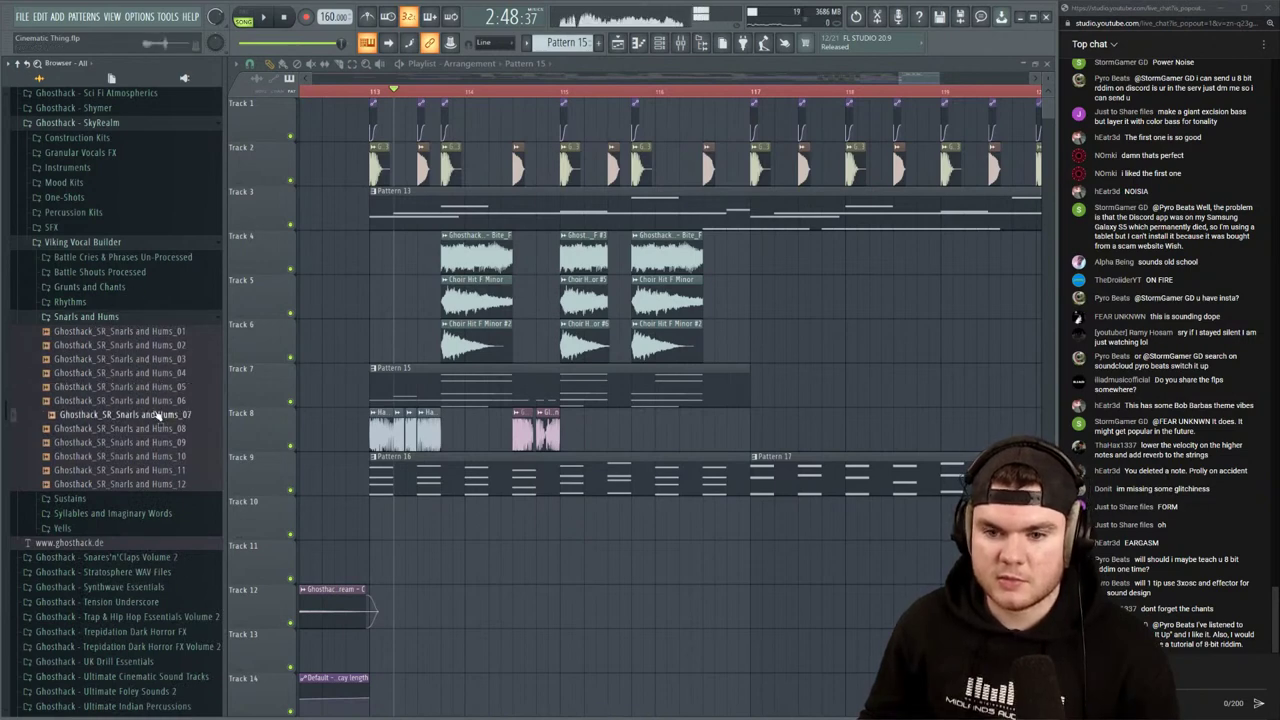
left_click(170, 458)
left_click(168, 471)
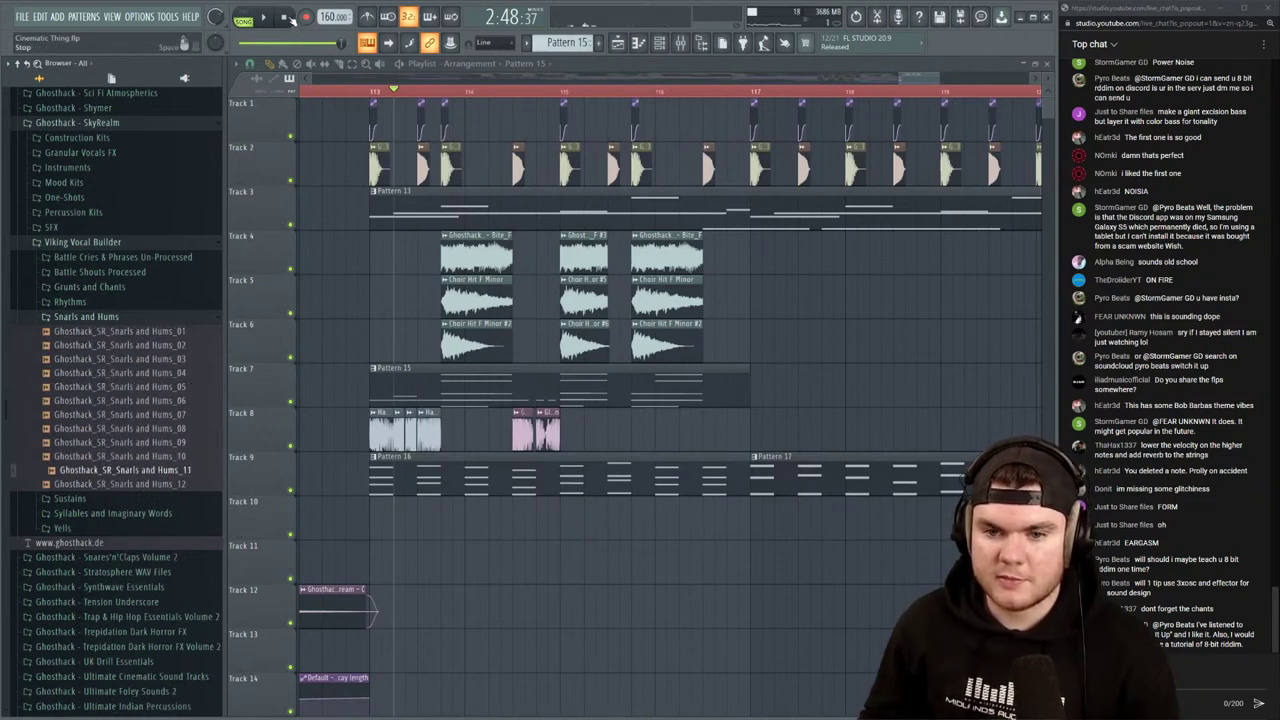
left_click(85, 317)
Audition the Vocal Rhythms samples in the Rhythms folder, including 07, 10 and 12 through 14, and collapse the folder
left_click(70, 301)
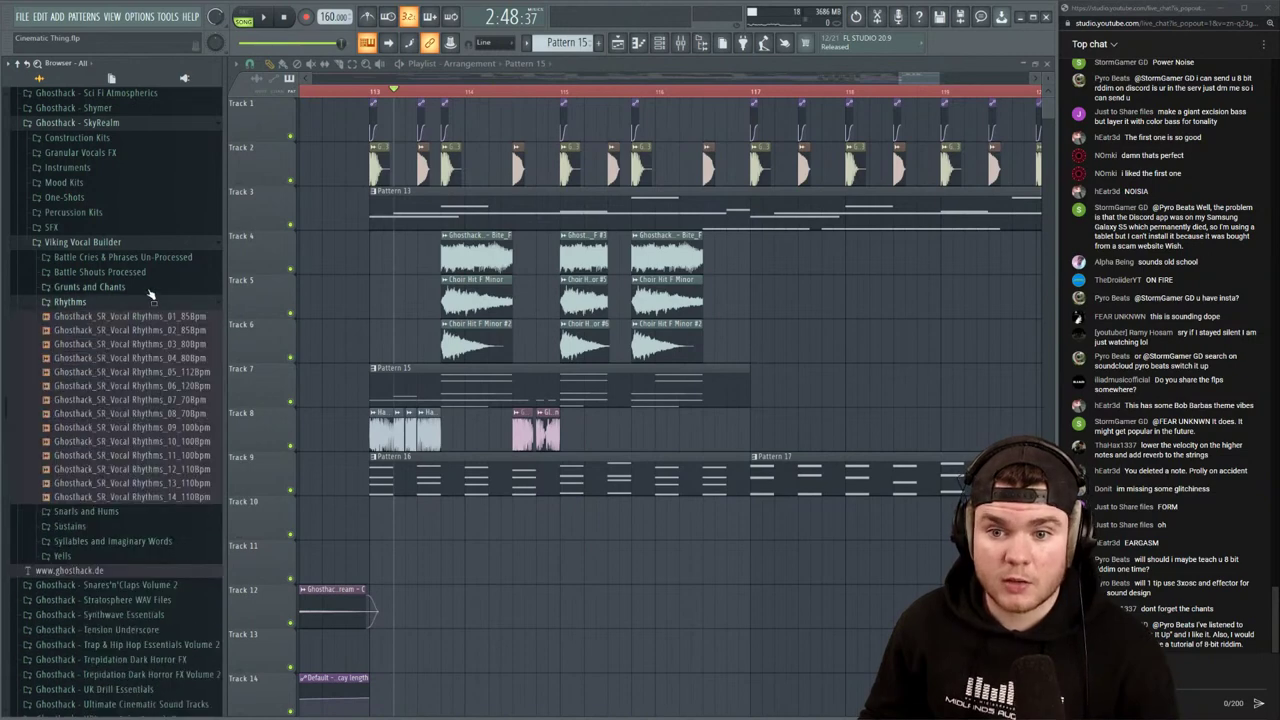
left_click(145, 358)
left_click(155, 401)
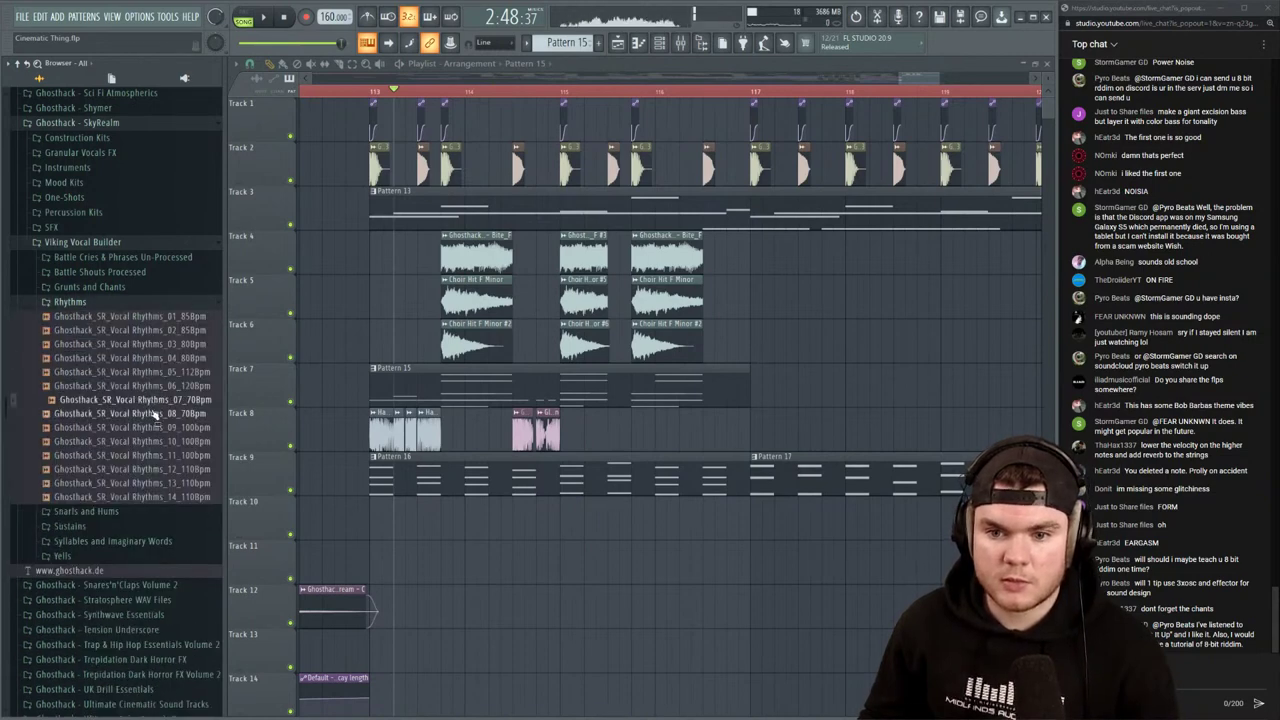
left_click(169, 441)
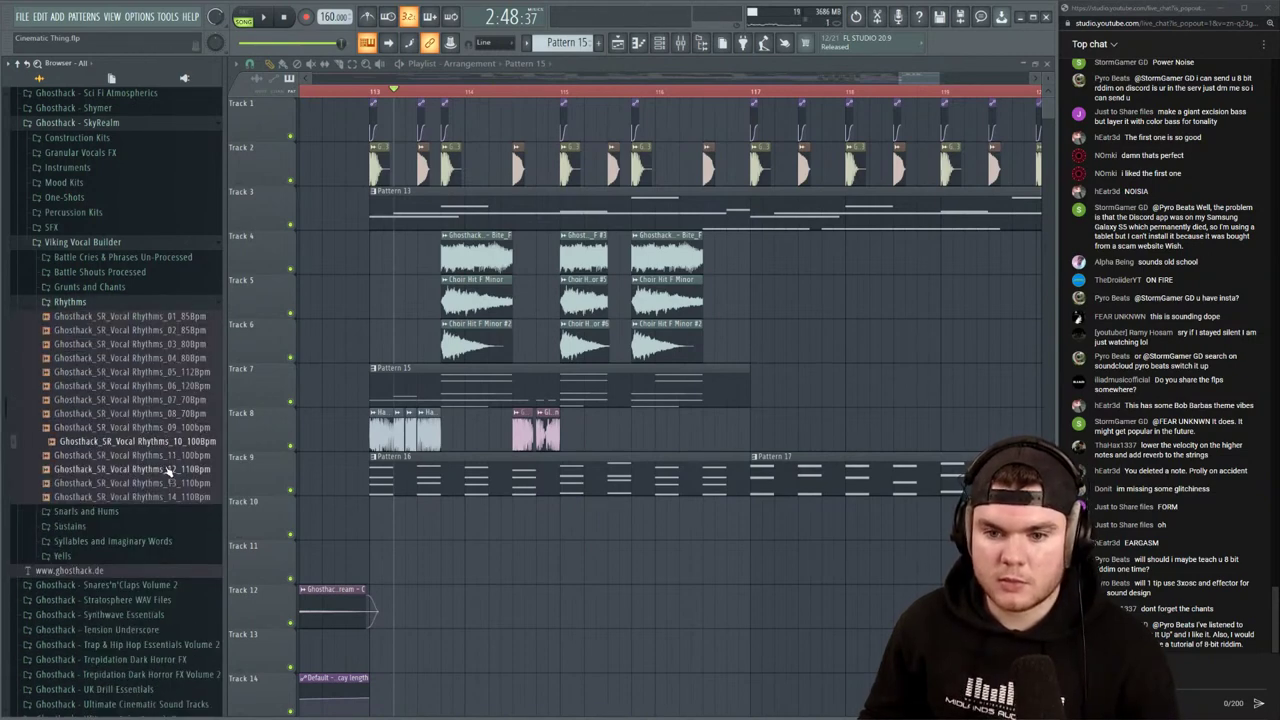
left_click(170, 469)
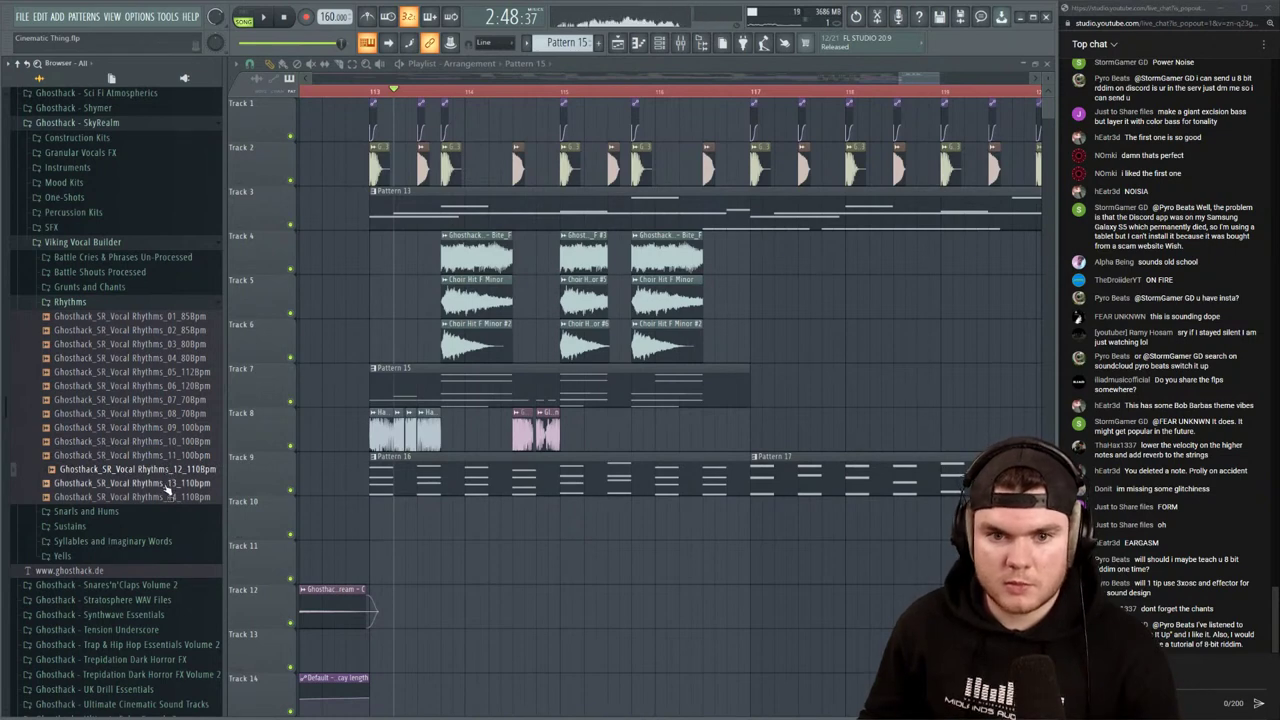
left_click(169, 483)
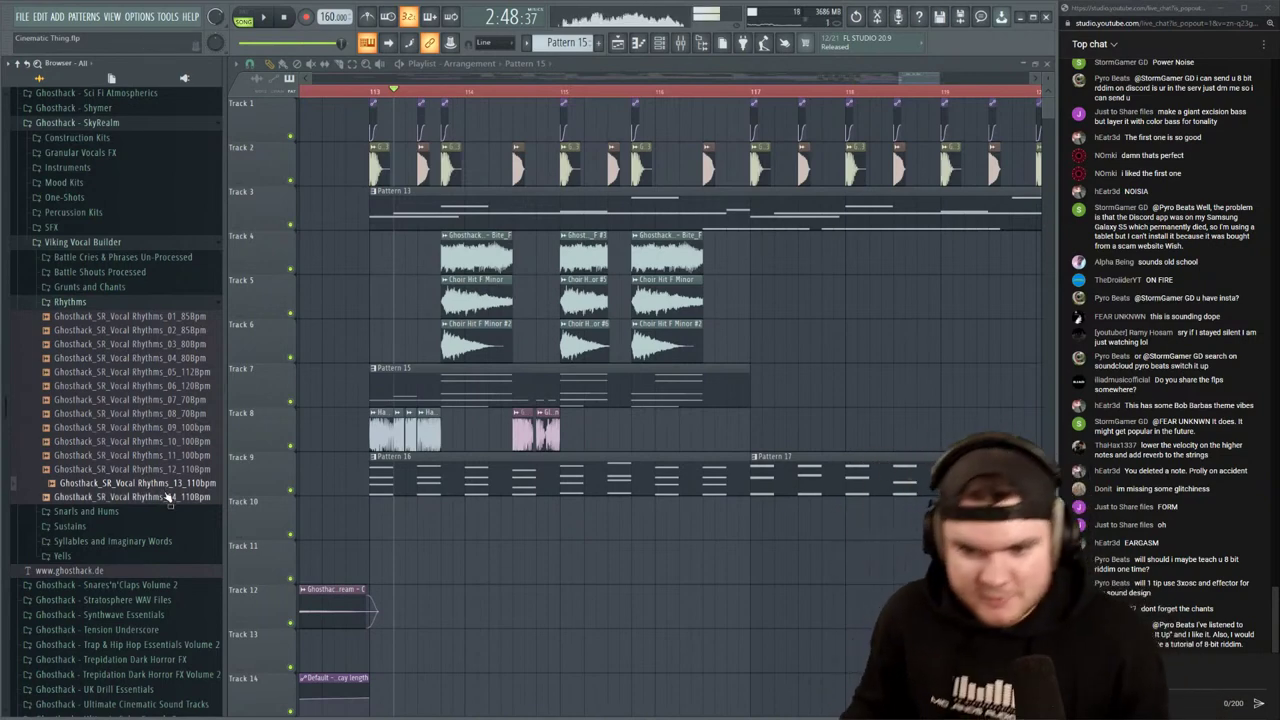
left_click(169, 497)
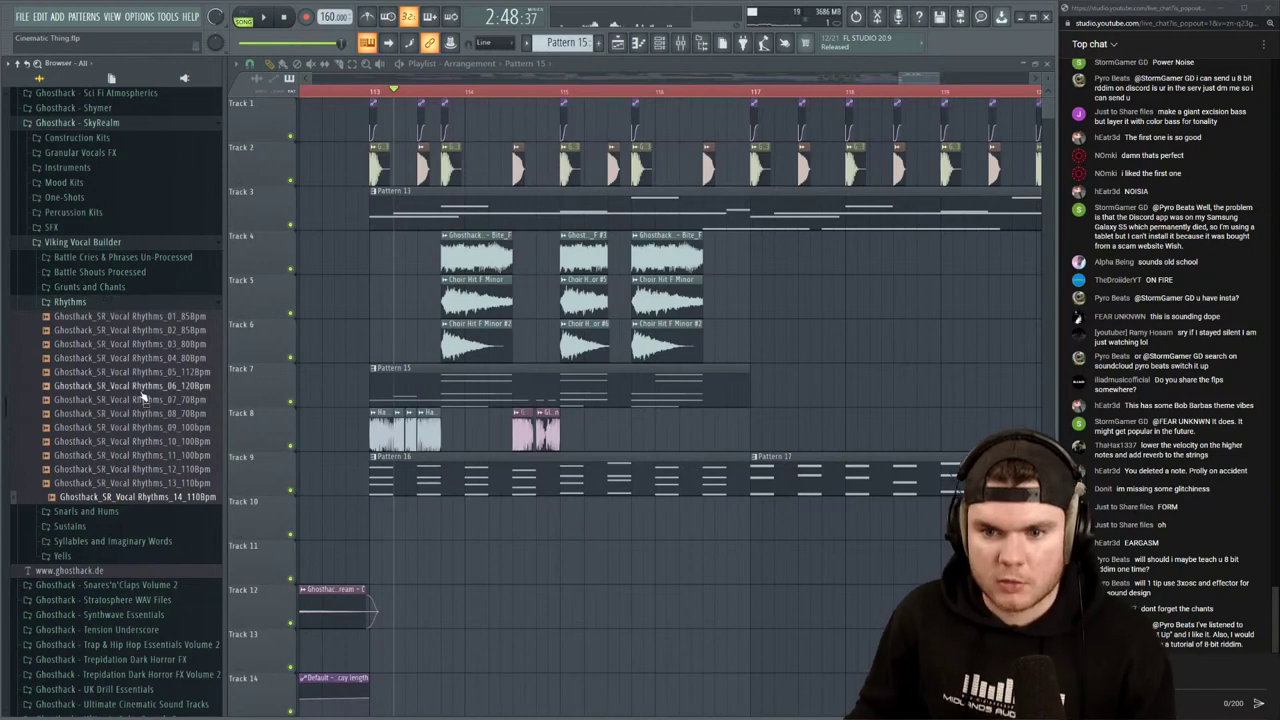
left_click(98, 302)
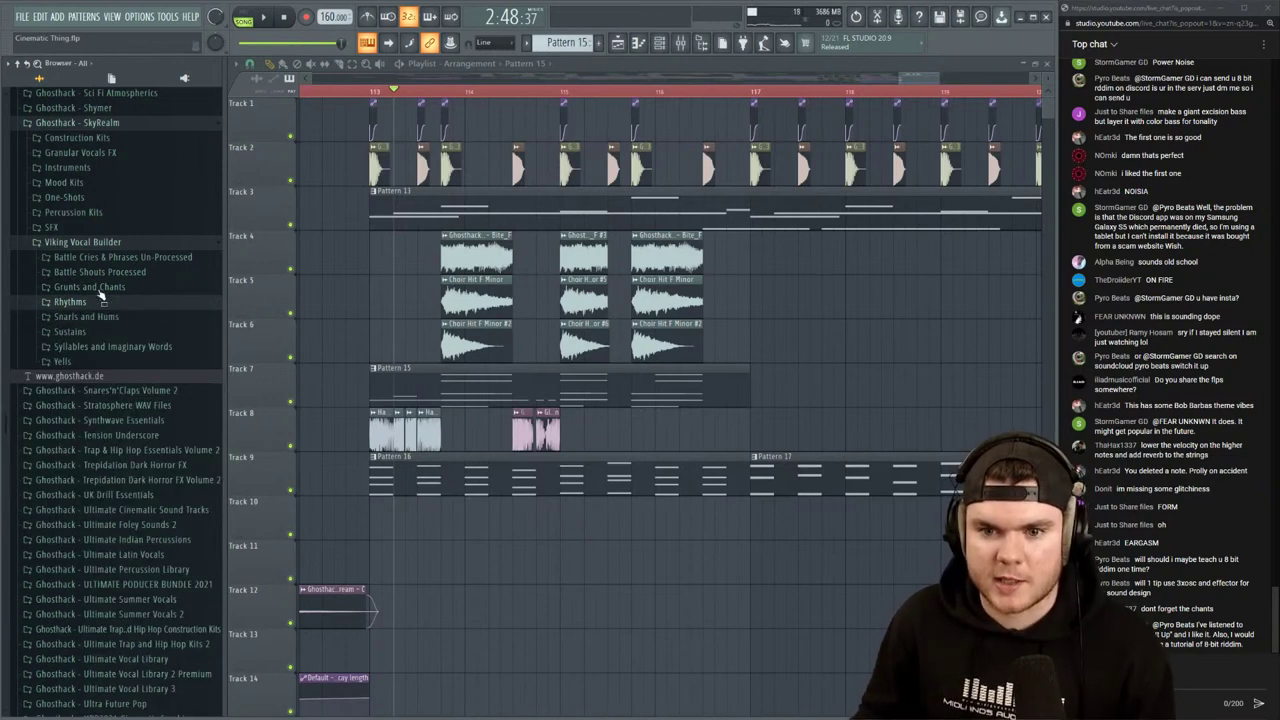
Audition samples in the Grunts and Chants folder, including 24 and 104
left_click(100, 287)
scroll(104, 300, "down", 5)
left_click(105, 345)
scroll(152, 438, "down", 10)
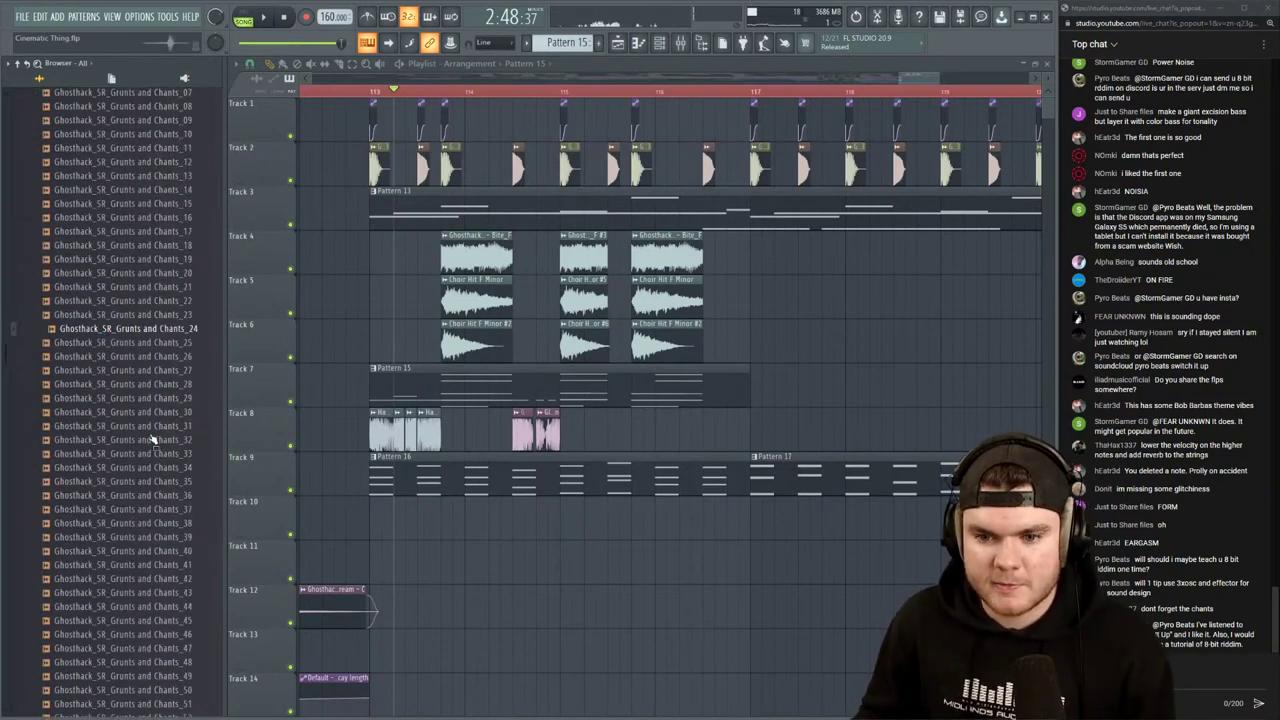
left_click(152, 436)
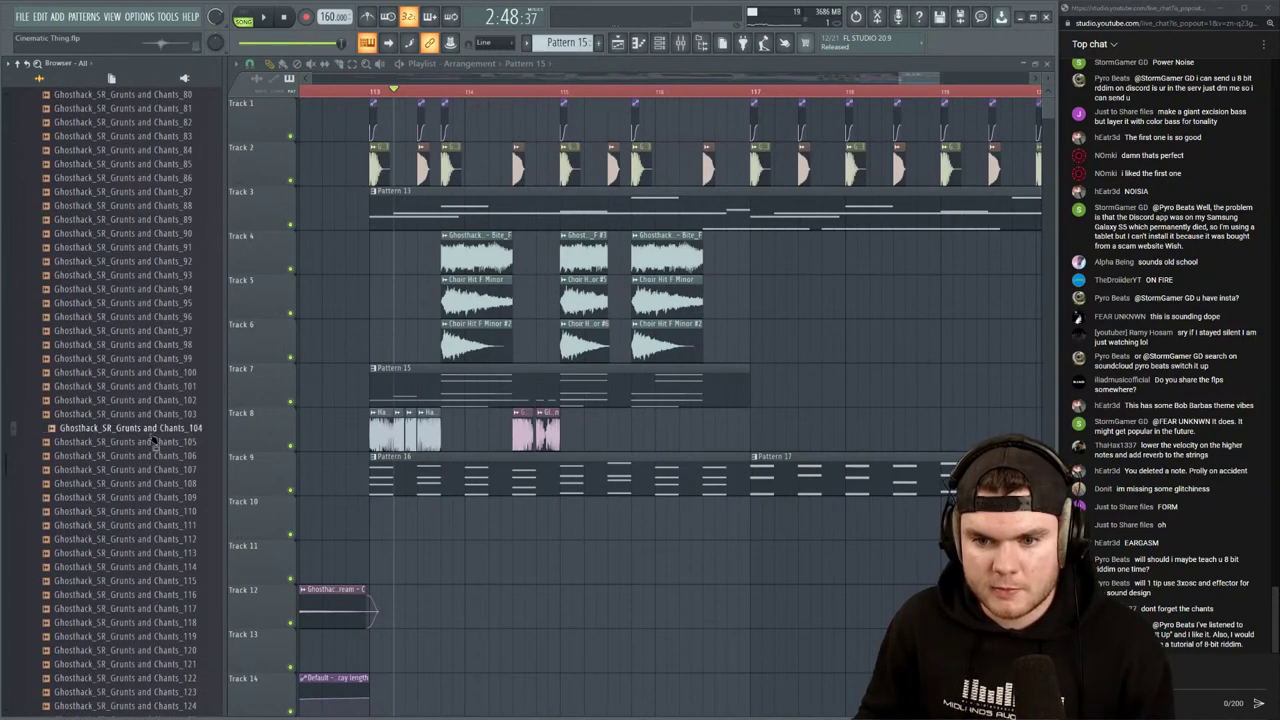
scroll(152, 440, "down", 5)
scroll(152, 438, "up", 15)
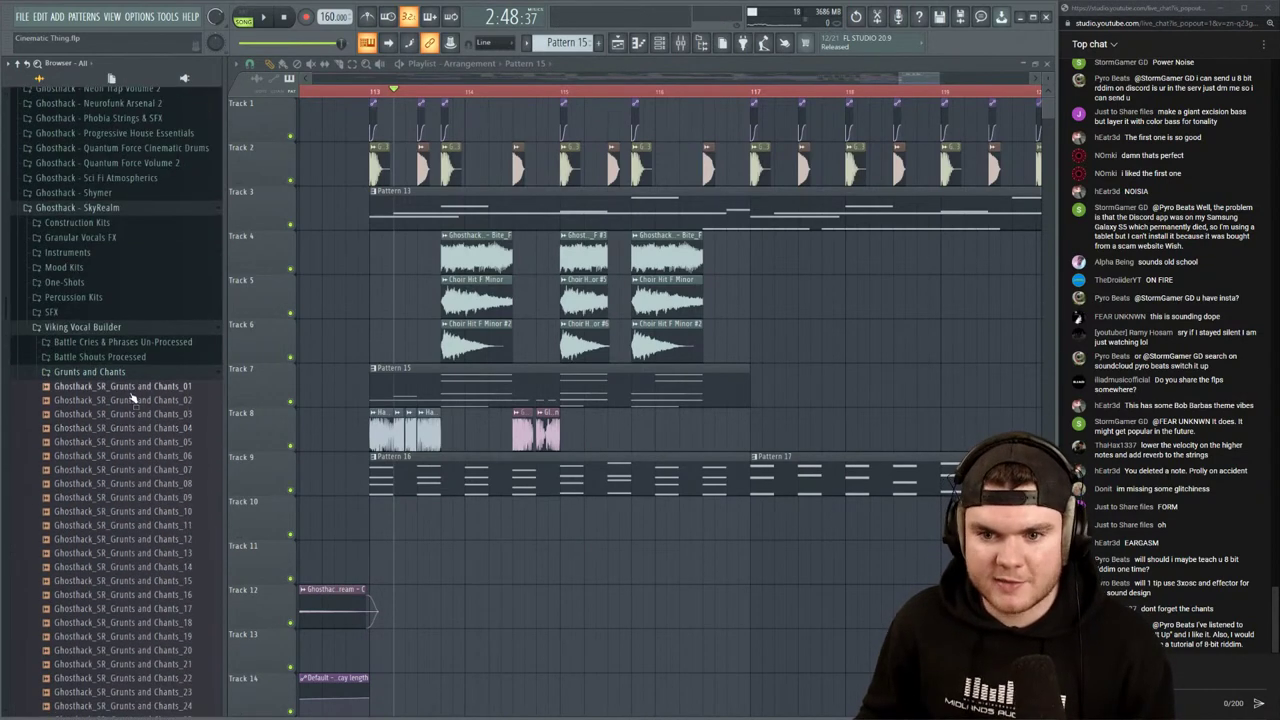
Audition the Battle Shouts Processed samples, including 09, 17, 21, 25 and 28, and briefly play the arrangement for comparison
left_click(110, 357)
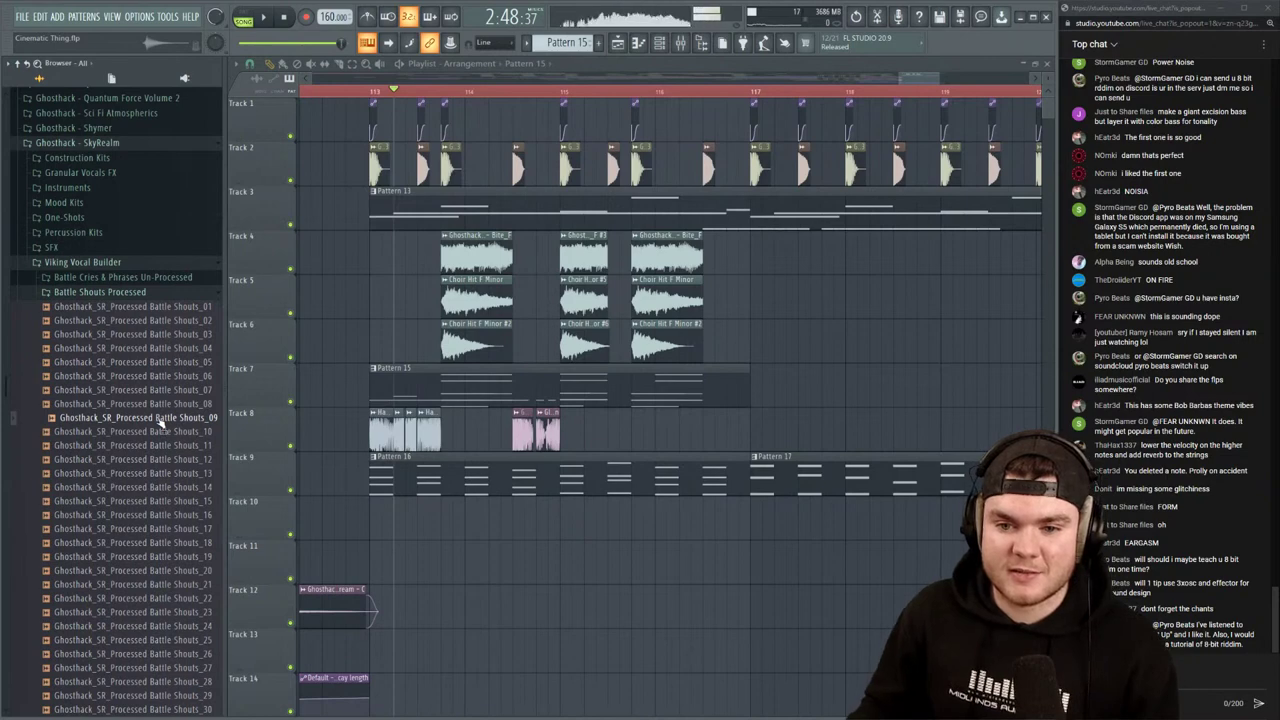
scroll(160, 424, "down", 5)
scroll(160, 400, "up", 2)
left_click(158, 392)
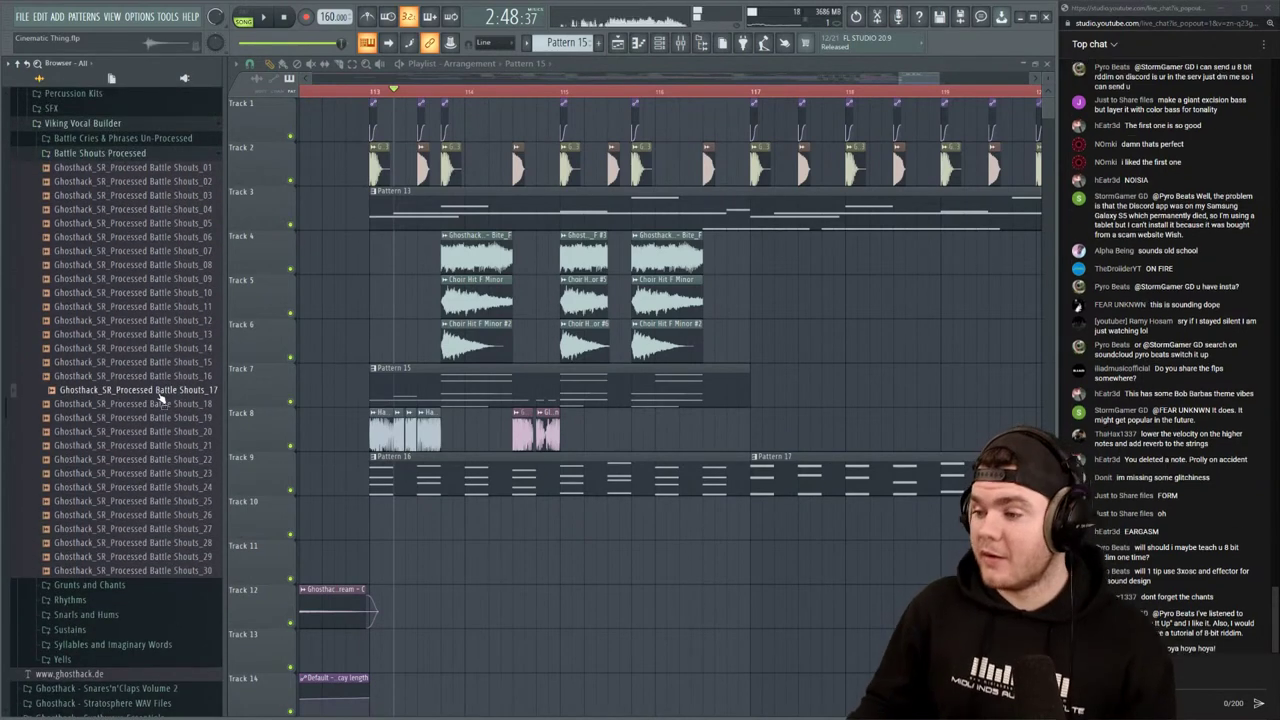
left_click(152, 447)
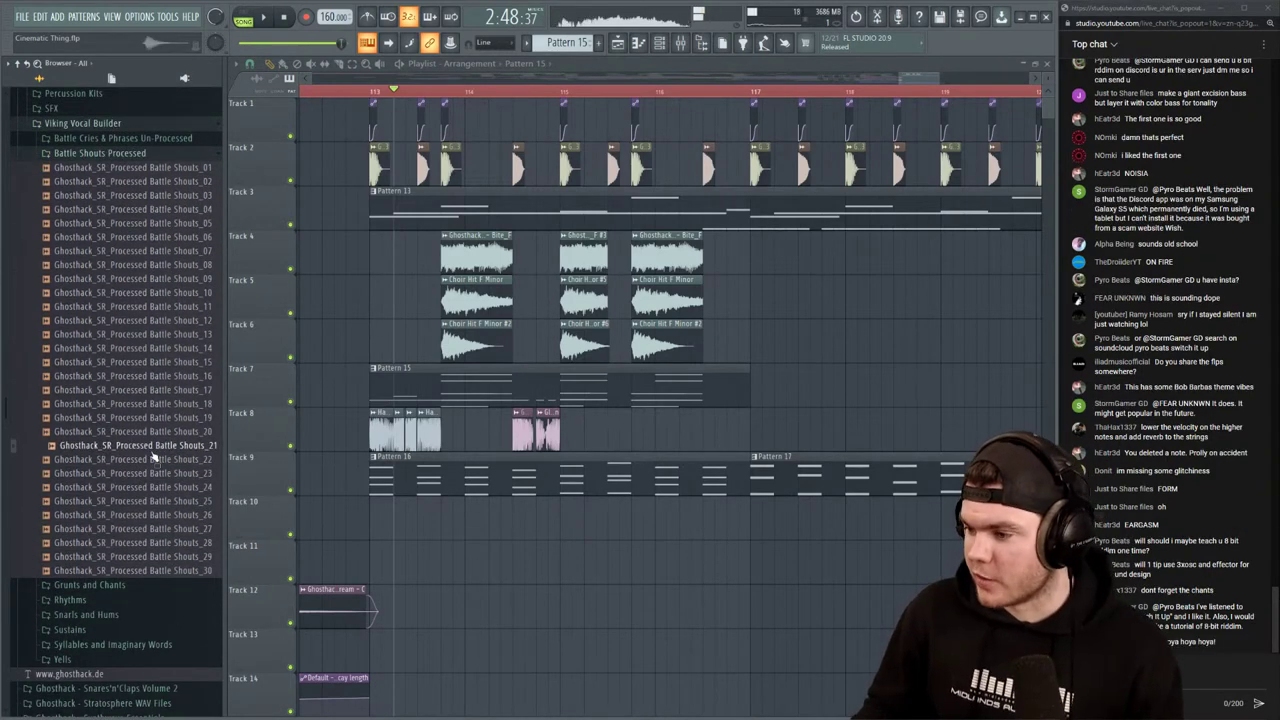
left_click(152, 503)
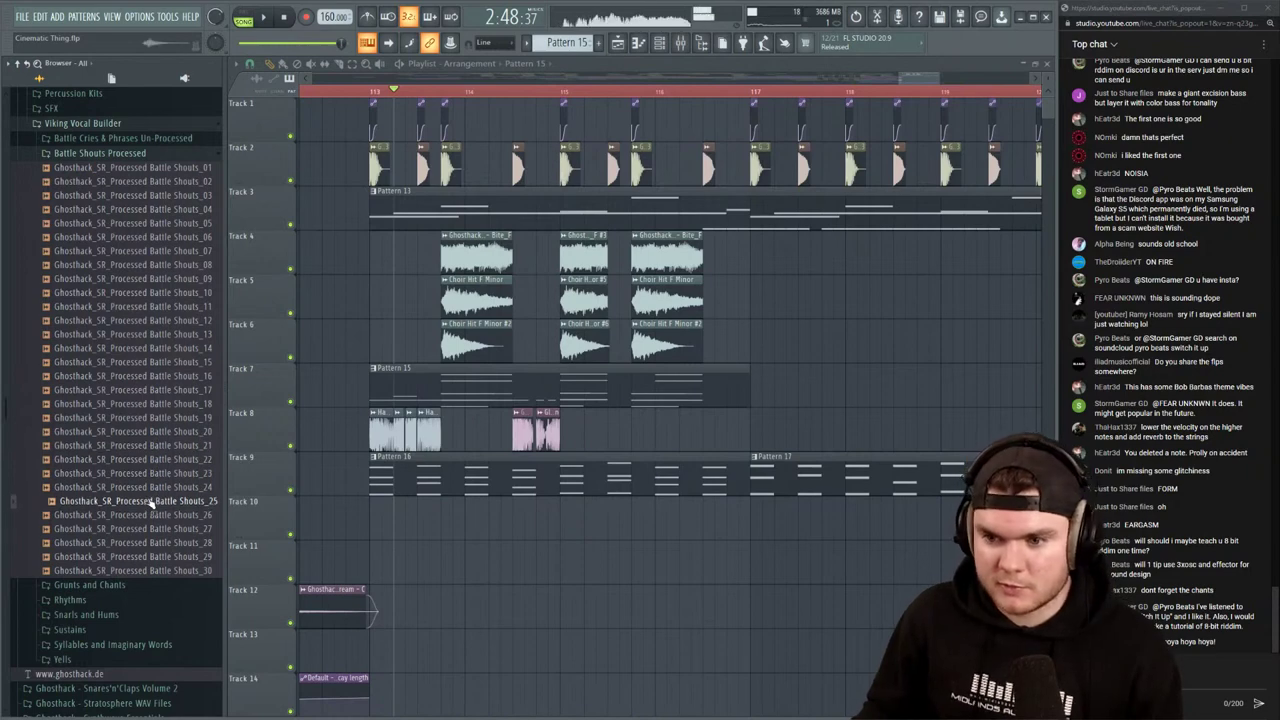
key("space")
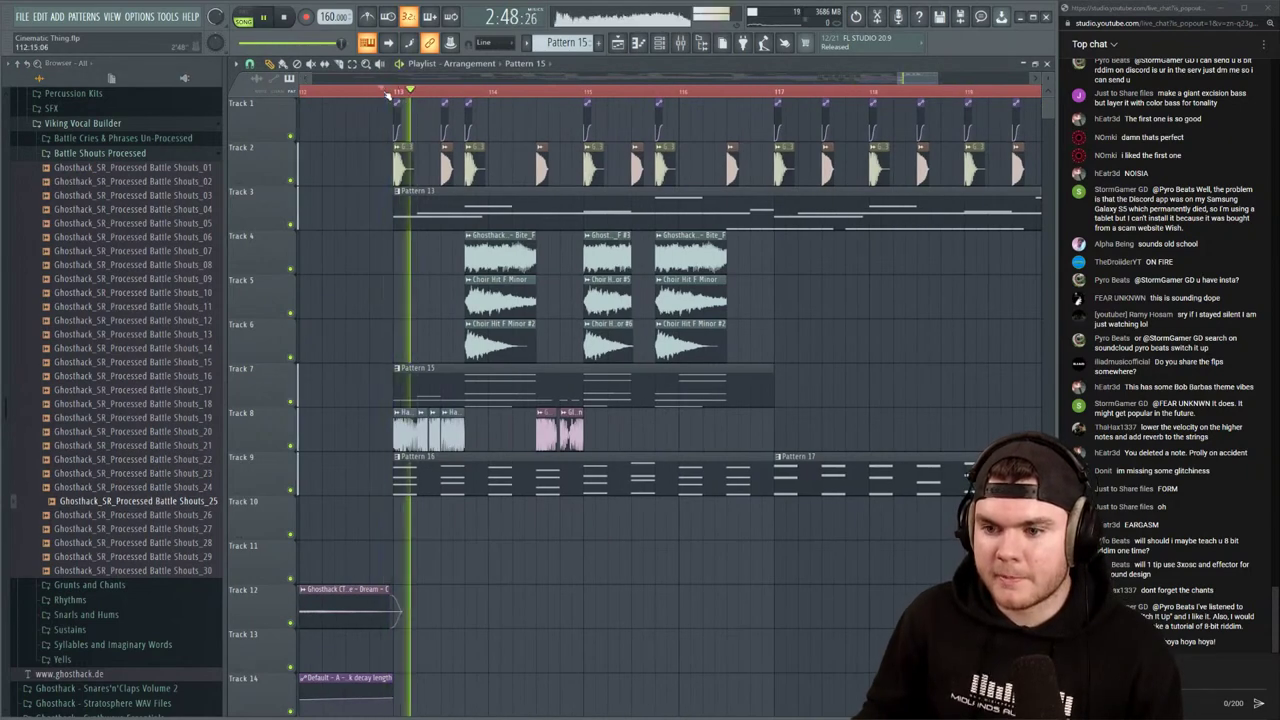
key("space")
left_click(199, 543)
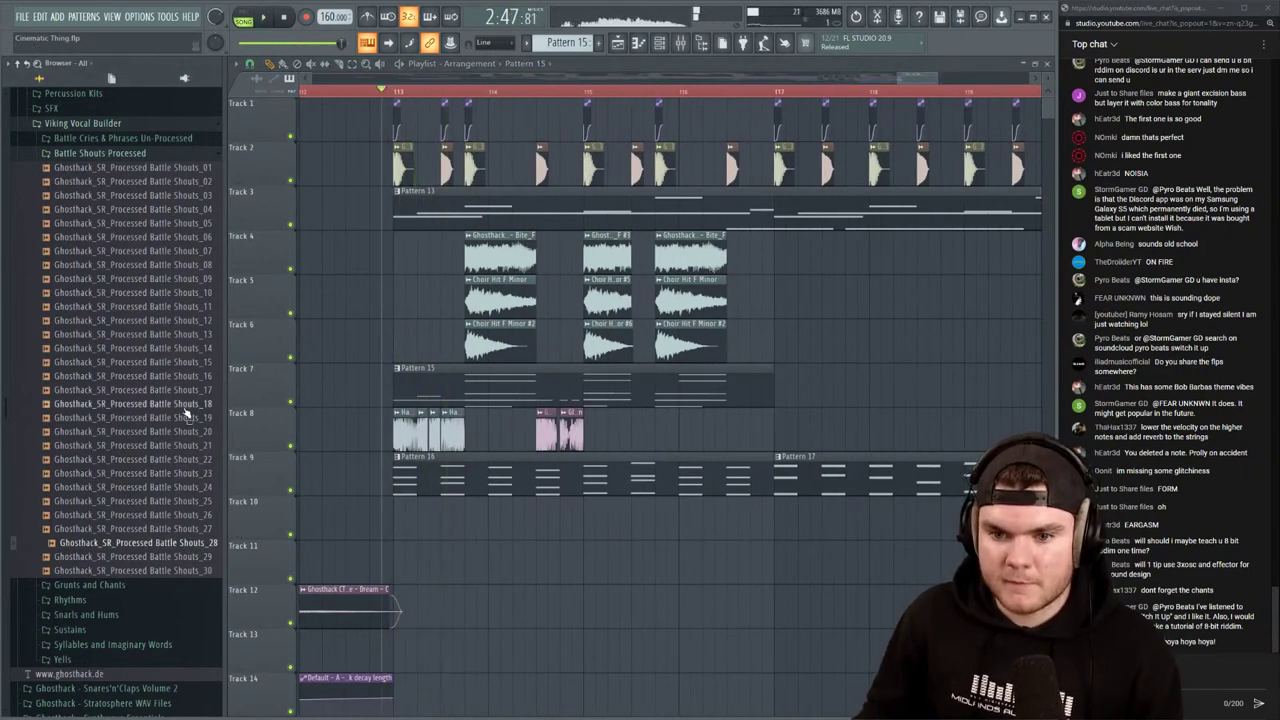
Place Ghosthack_SR_Processed Battle Shouts_18 on Track 10 so its peak lands on bar 113, and play it in context
left_click(150, 404)
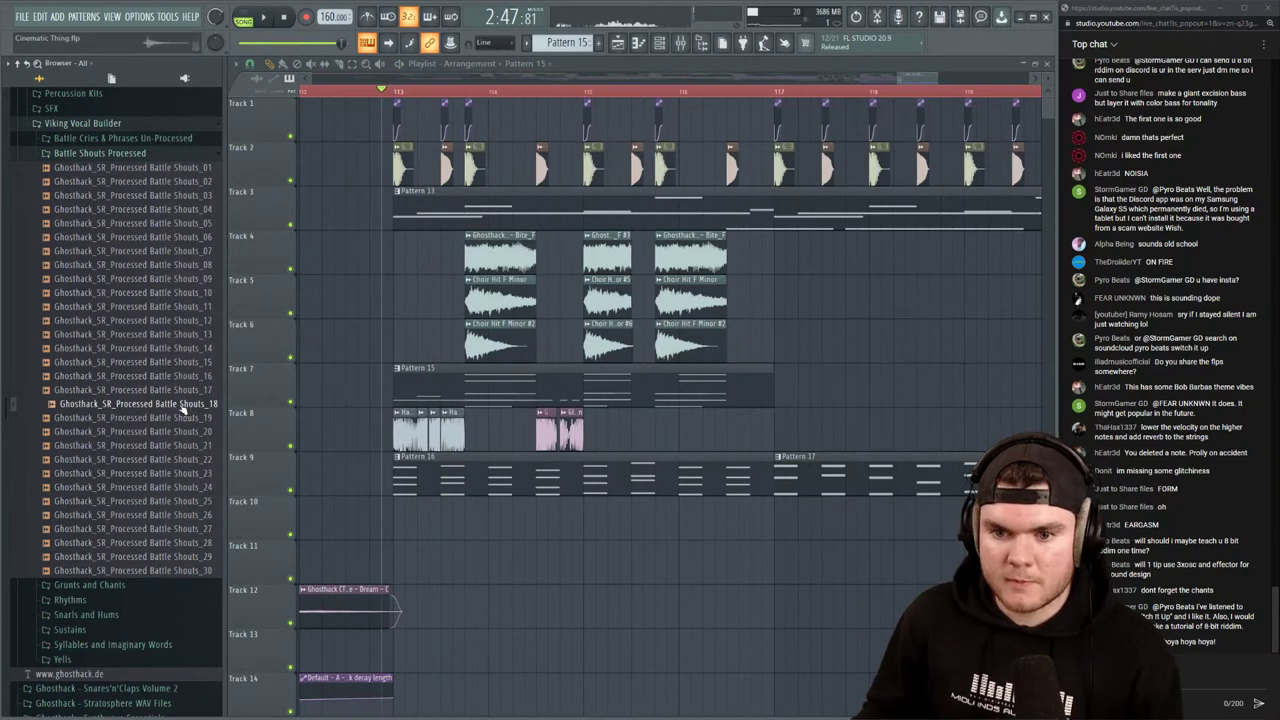
mouse_move(183, 410)
left_mouse_down()
mouse_move(441, 558)
mouse_move(434, 513)
left_mouse_up()
key("space")
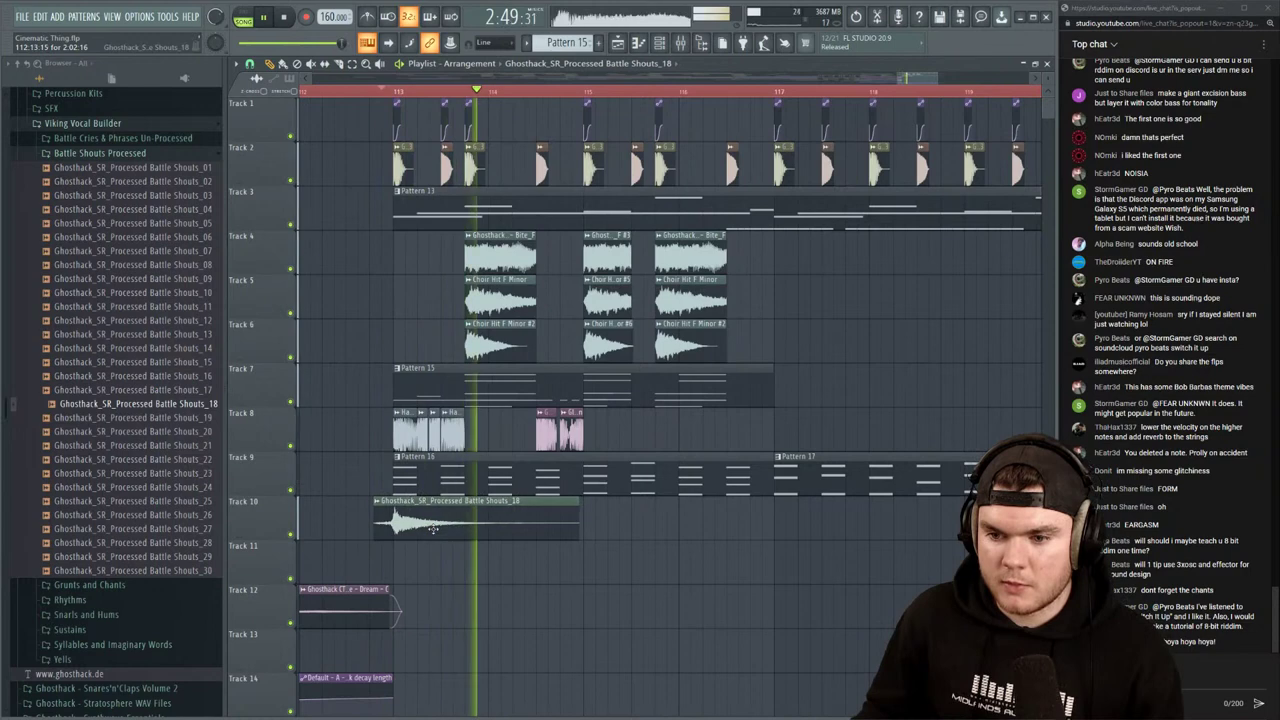
key("space")
key("space")
Play the arrangement from bar 111 through the new battle shout and the section after bar 113
scroll(399, 93, "down", 5)
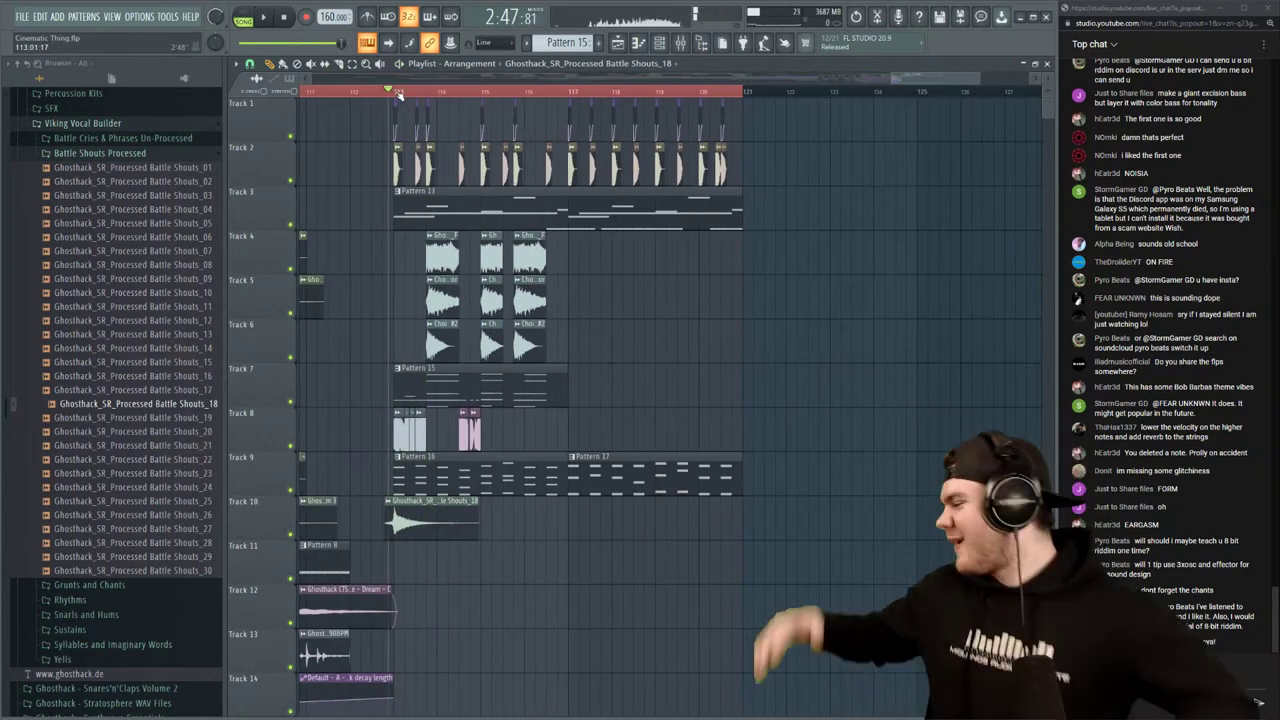
left_click(307, 93)
key("space")
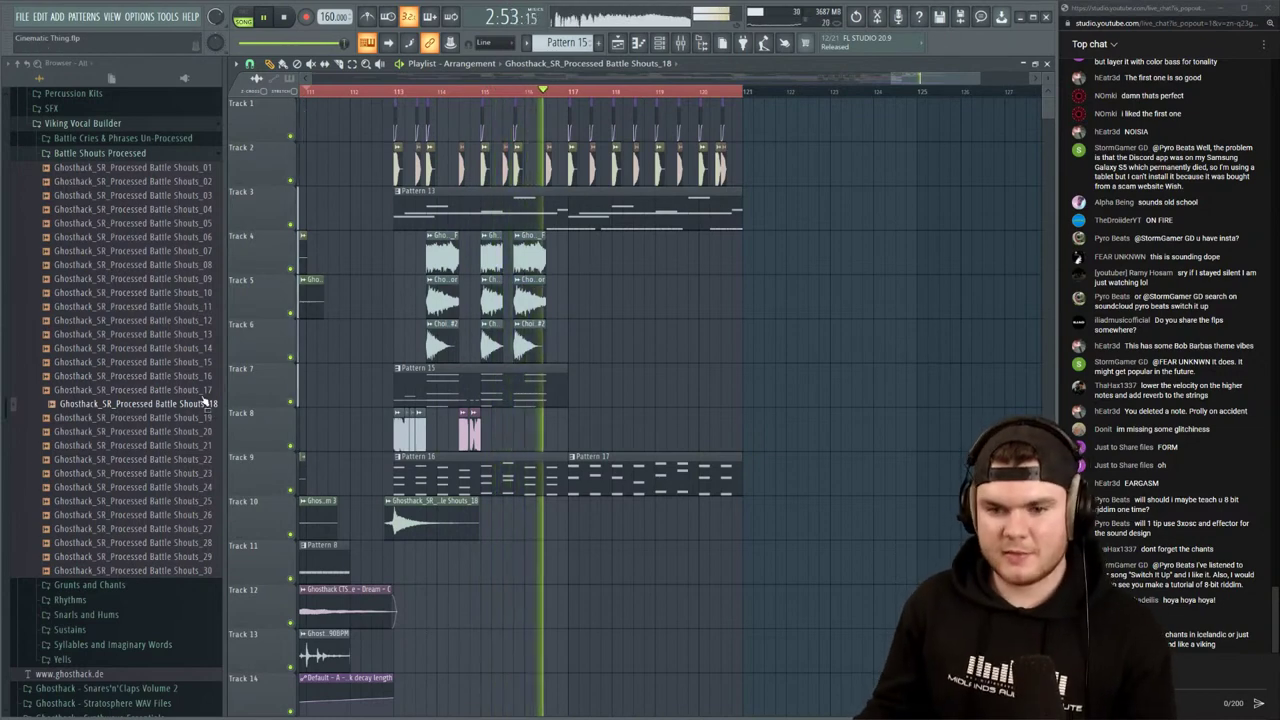
key("space")
Audition more Battle Shouts Processed samples, including 15, 10, 04, 23, 29, 30 and 28
left_click(173, 365)
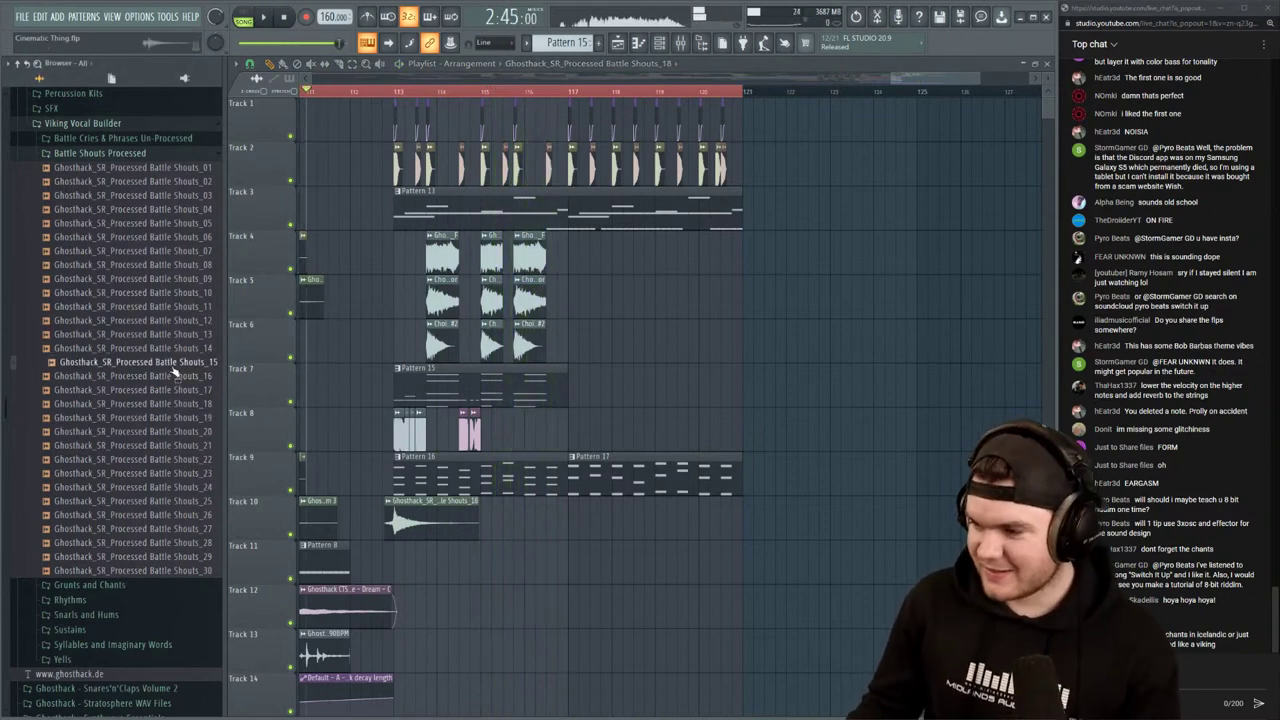
left_click(175, 326)
left_click(174, 298)
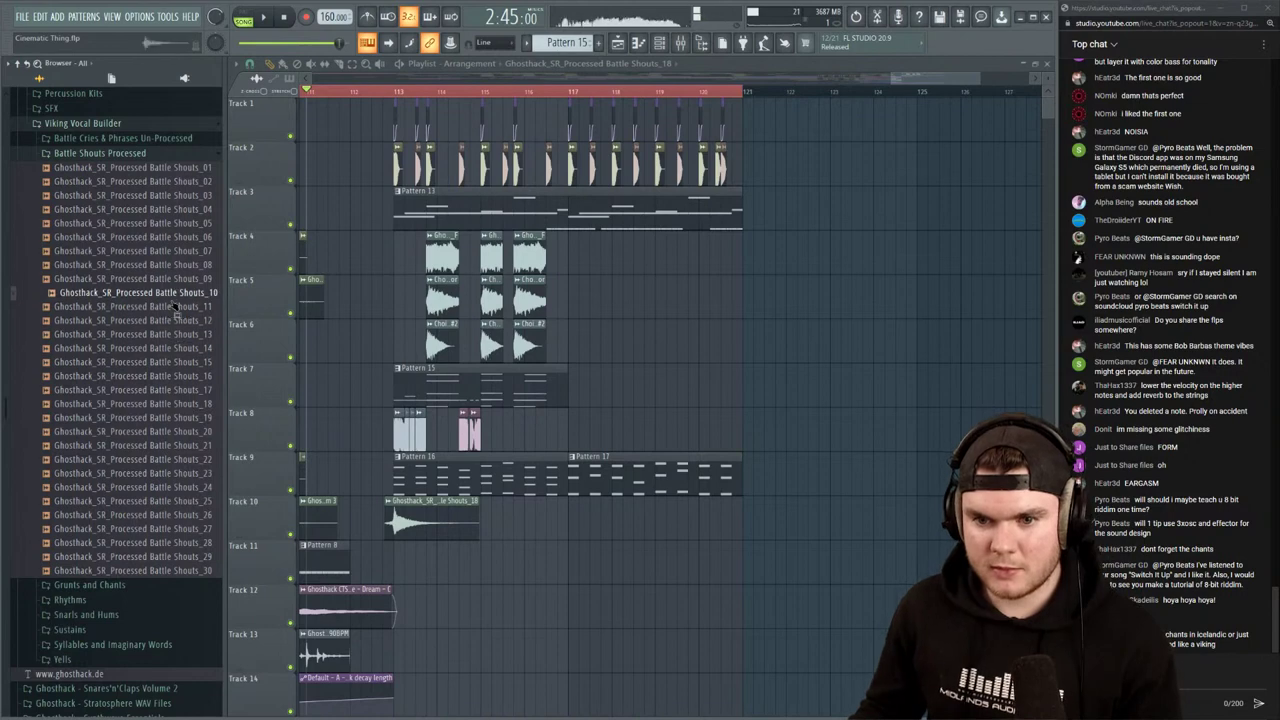
left_click(175, 253)
left_click(177, 210)
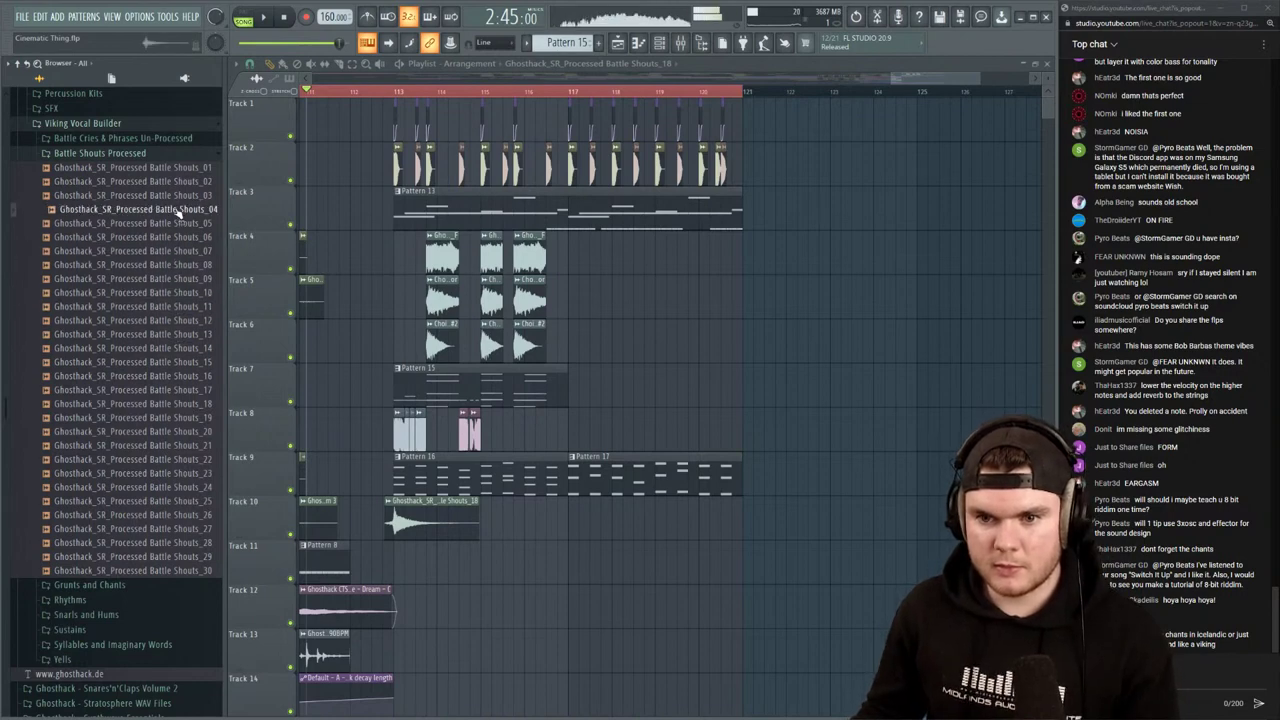
left_click(176, 182)
left_click(166, 473)
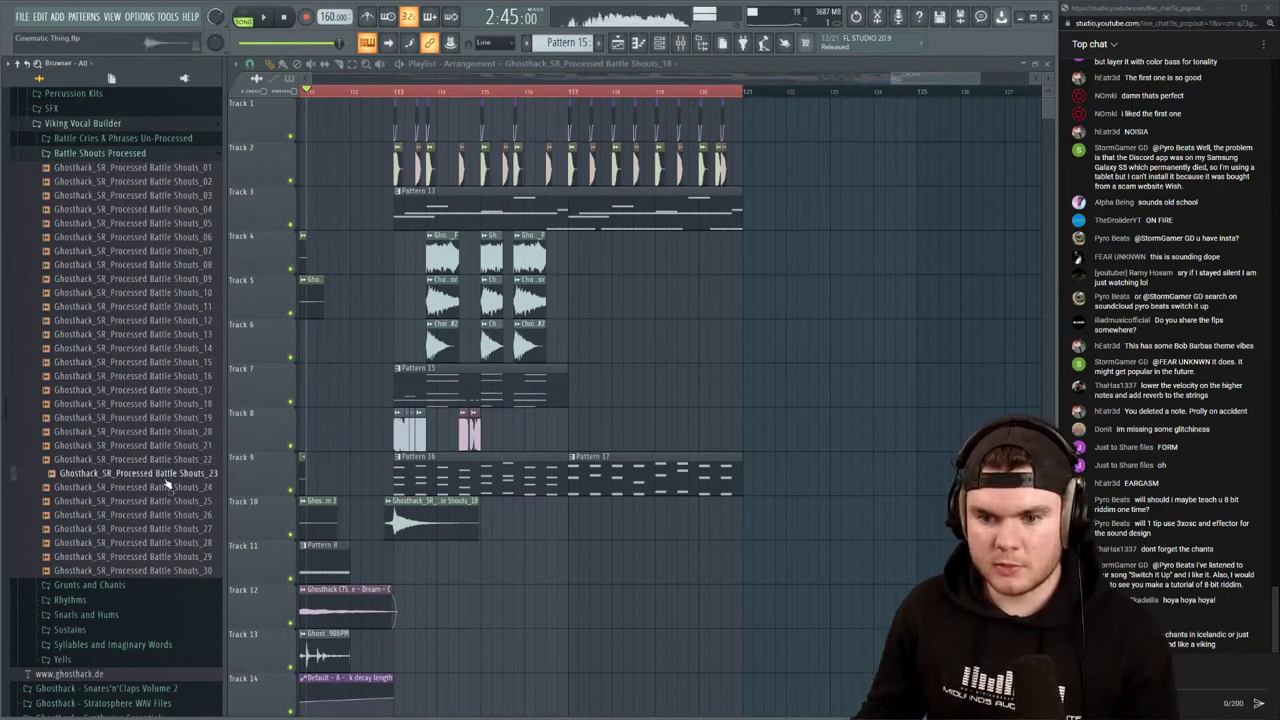
left_click(168, 516)
left_click(172, 557)
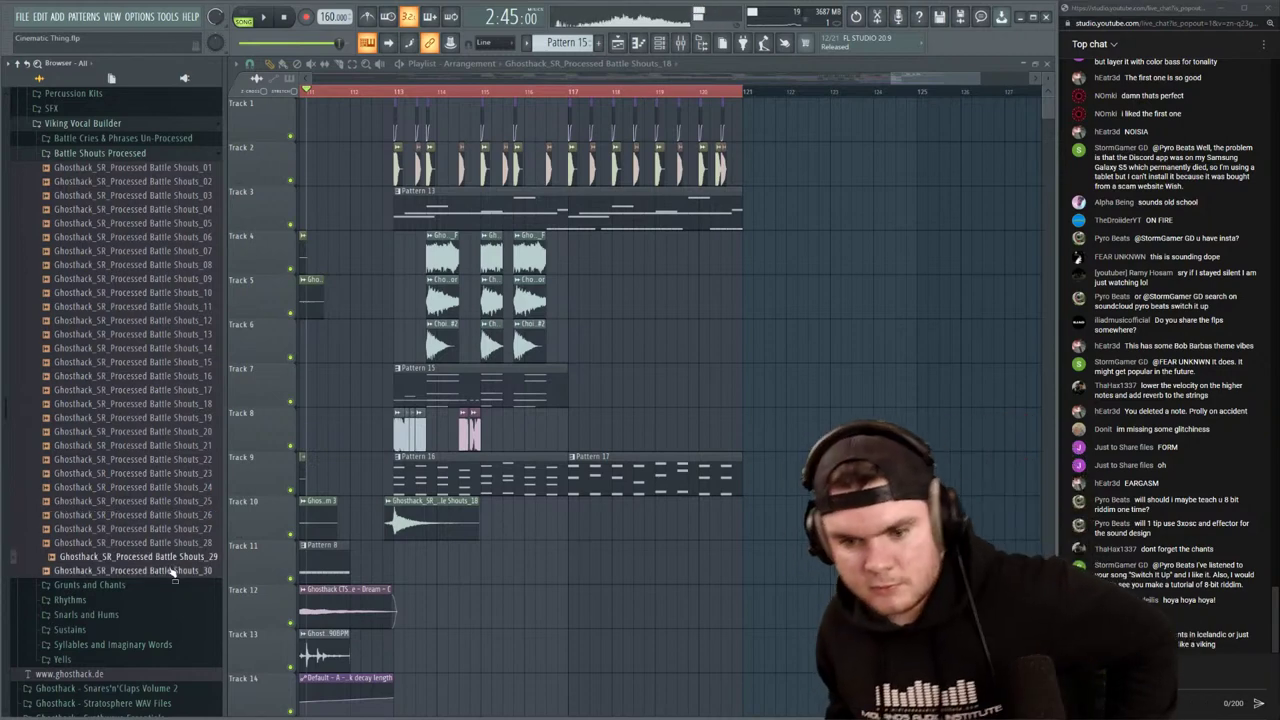
left_click(172, 571)
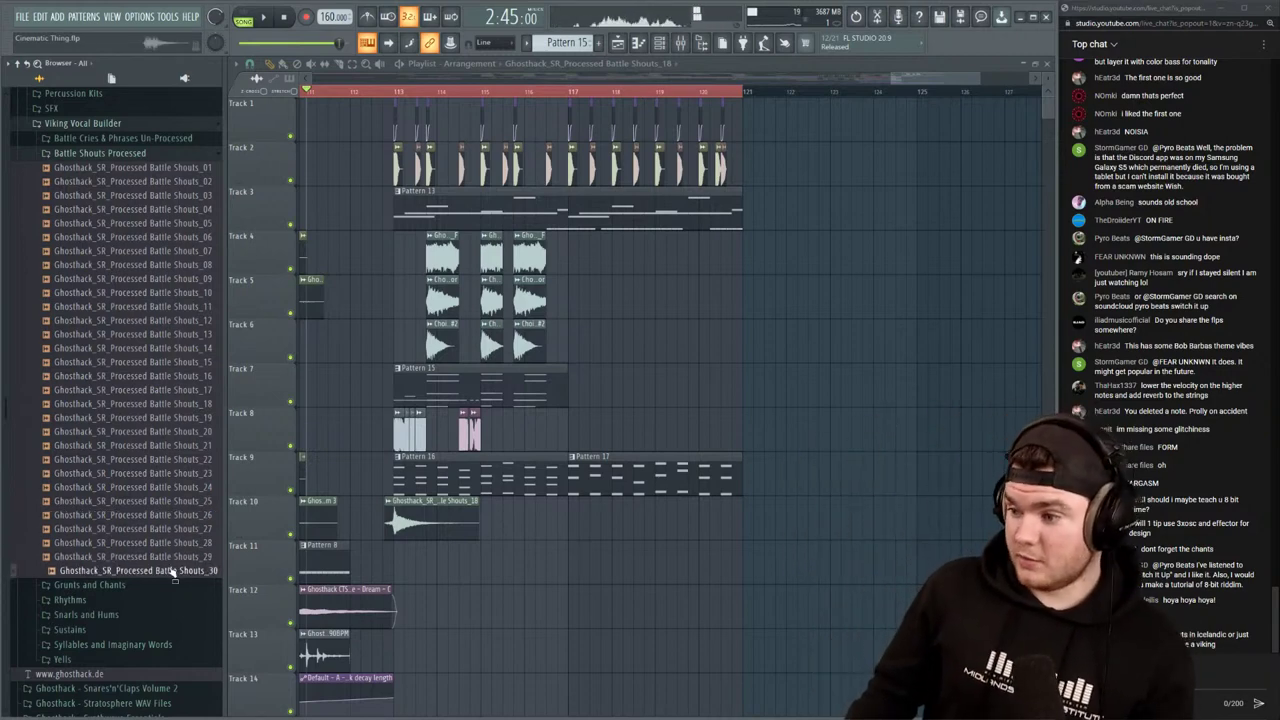
left_click(172, 543)
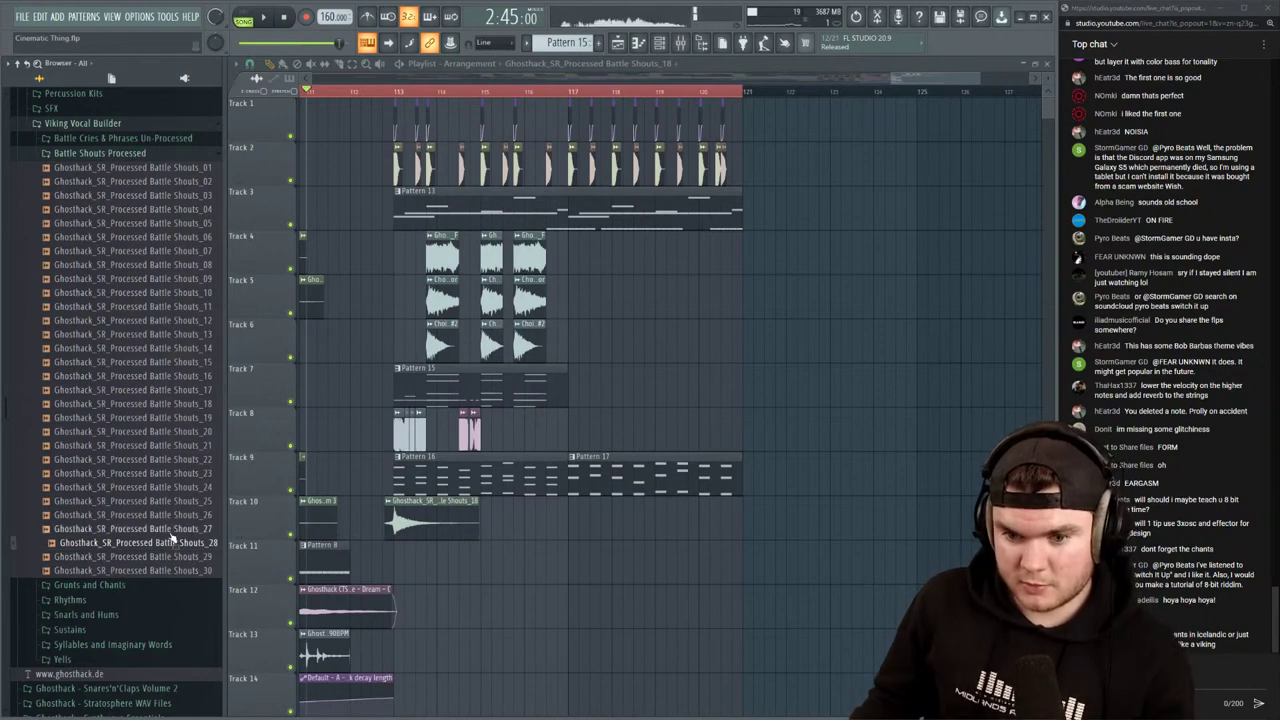
left_click(172, 533)
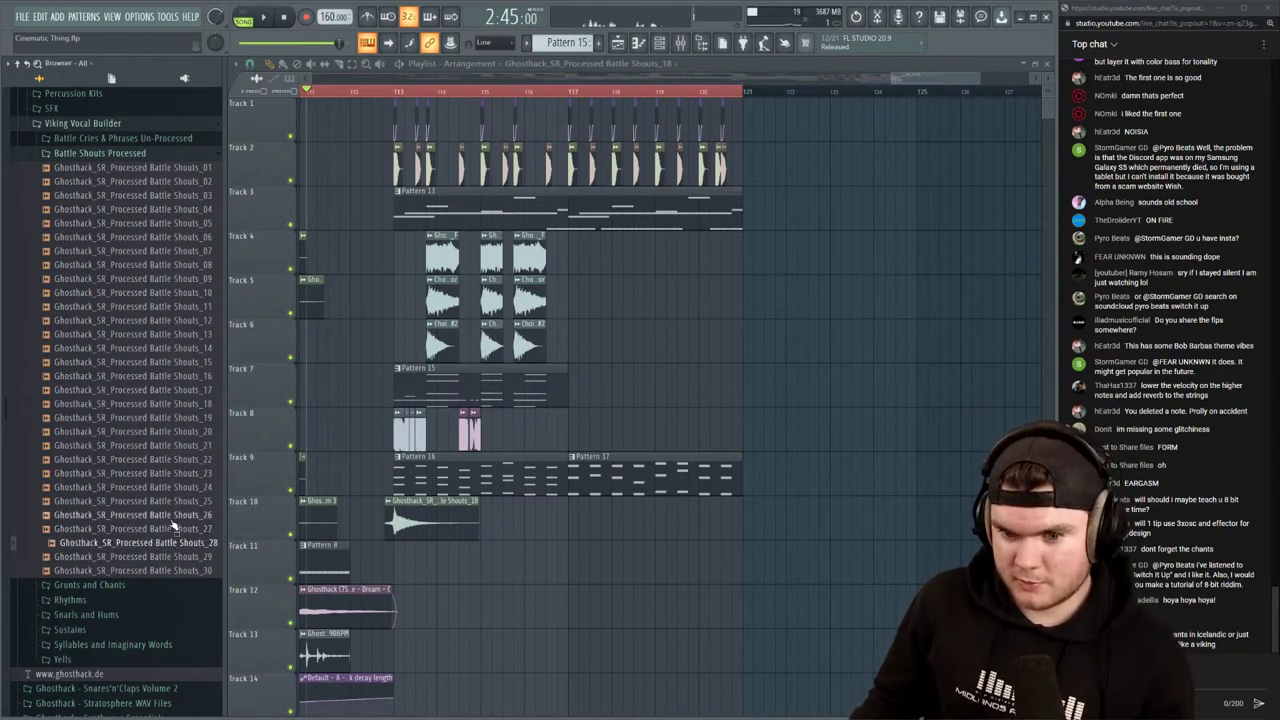
Place Ghosthack_SR_Processed Battle Shouts_26 on Track 10 with its peak near bar 117, and play it in context
left_click(173, 517)
left_click_drag(173, 514, 604, 524)
key("space")
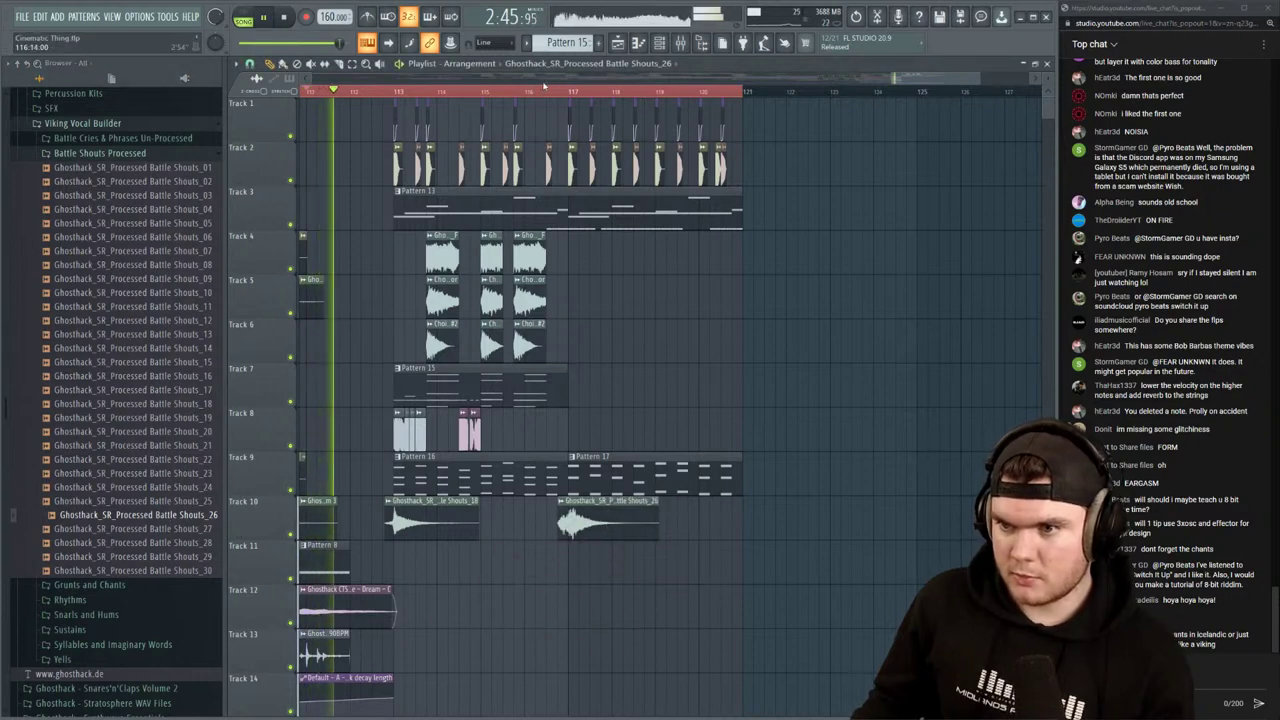
left_click(542, 91)
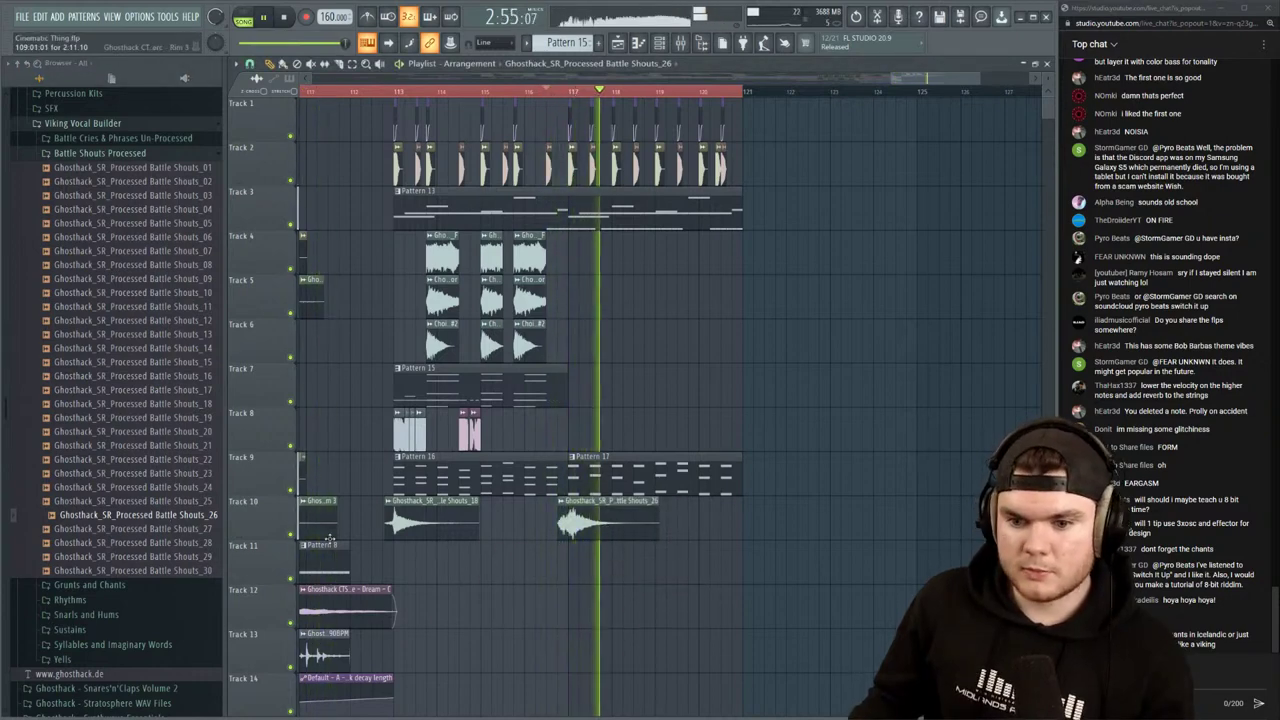
key("space")
Try Ghosthack_SR_Processed Battle Shouts_25 in place of the shout near bar 117 and play it in context
left_click(205, 502)
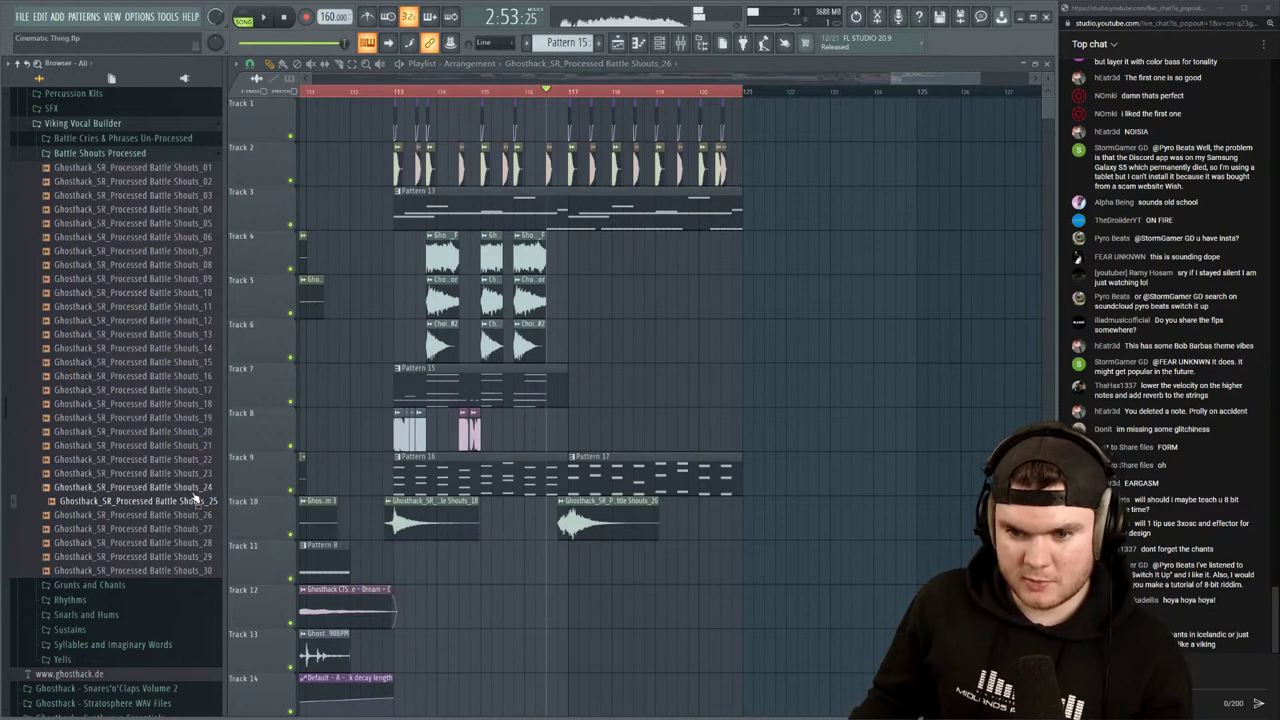
left_click_drag(195, 505, 580, 505)
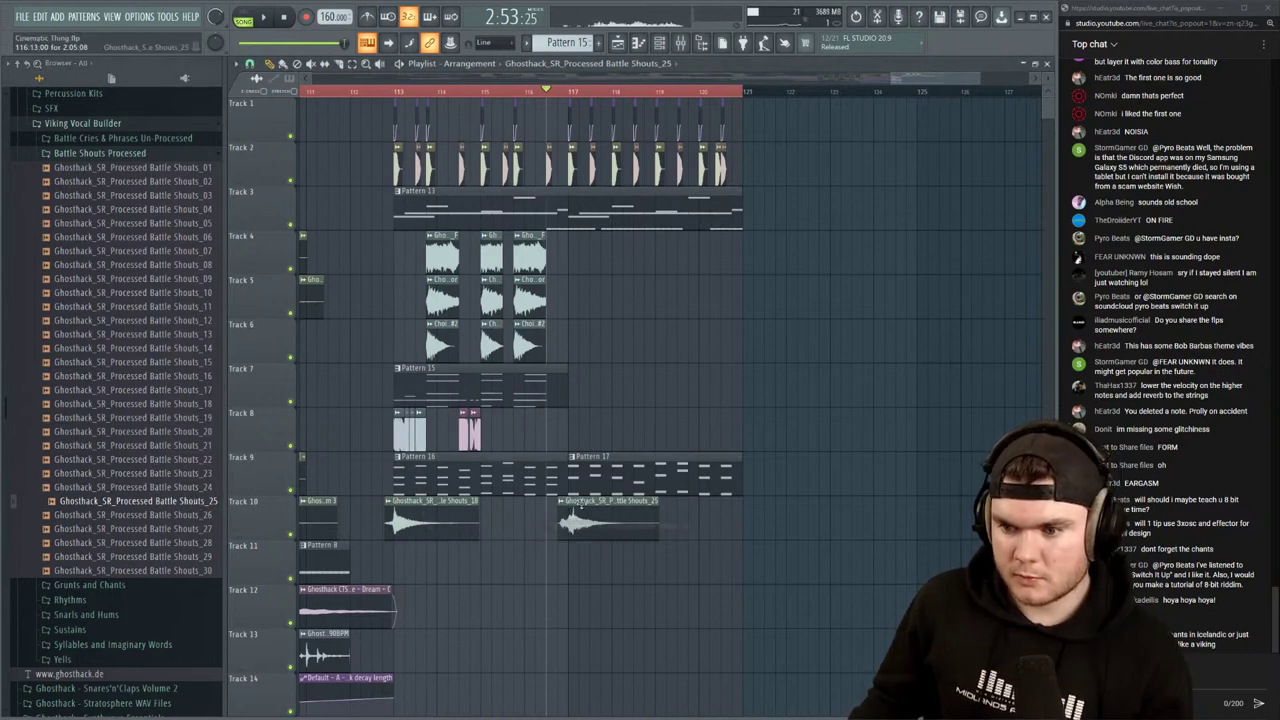
key("space")
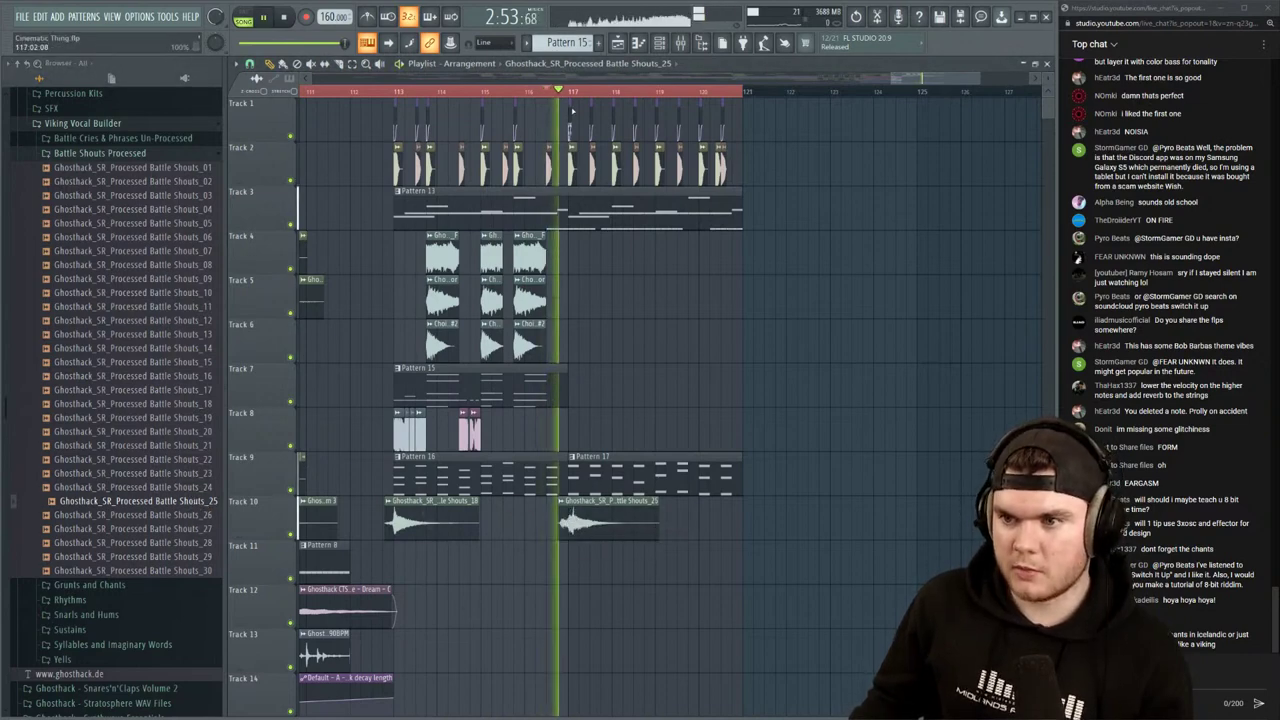
left_click(372, 93)
scroll(467, 95, "up", 3)
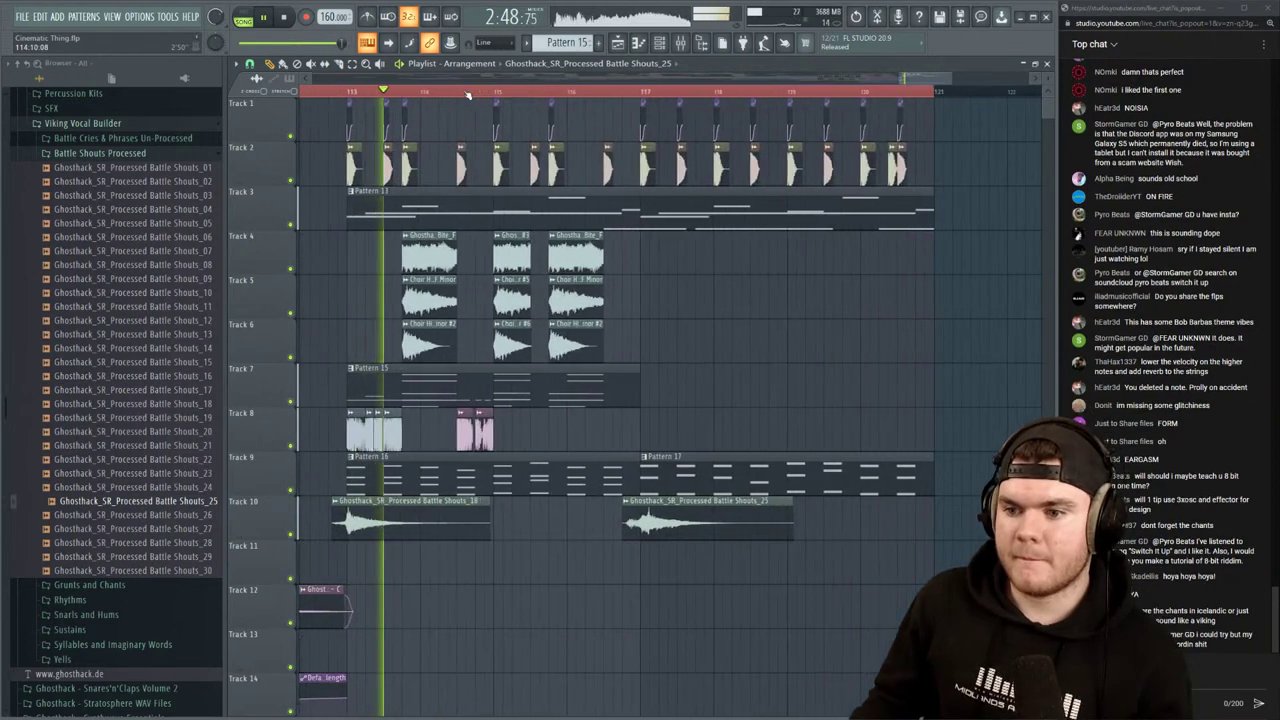
key("space")
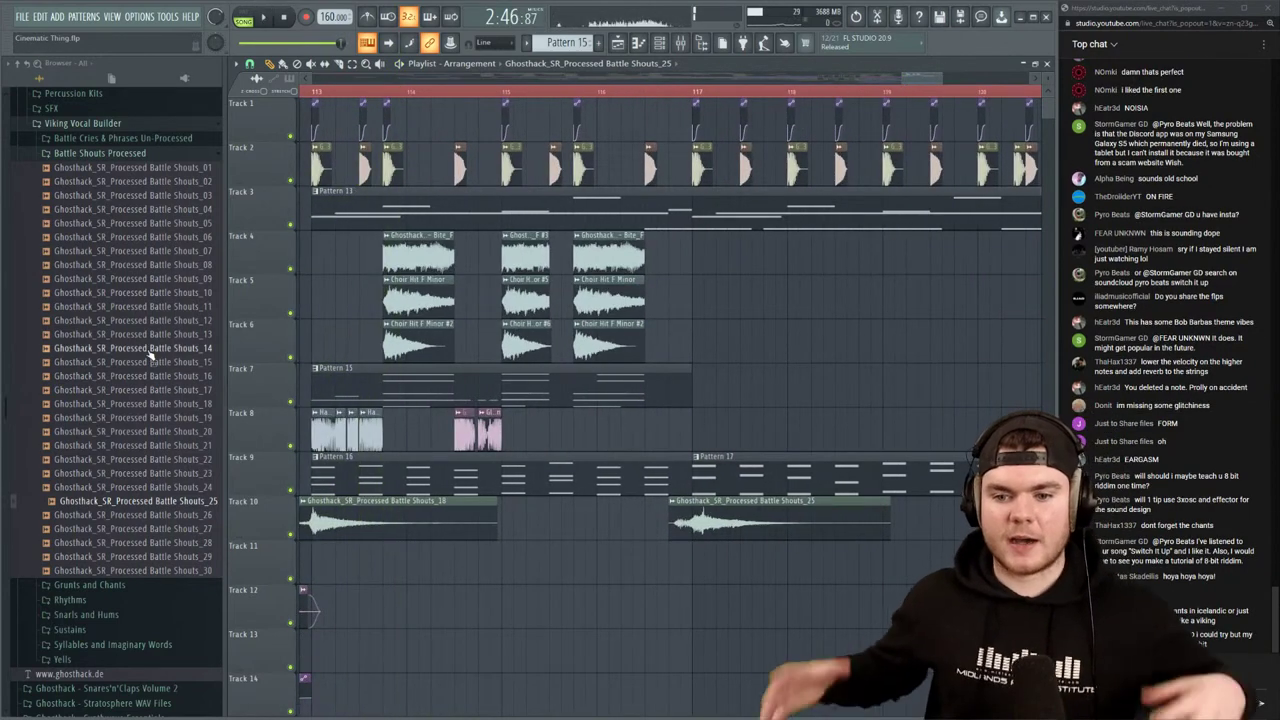
Audition Battle Shouts 24 down to 21 and replace the shout near bar 117 with Ghosthack_SR_Processed Battle Shouts_21
left_click(140, 488)
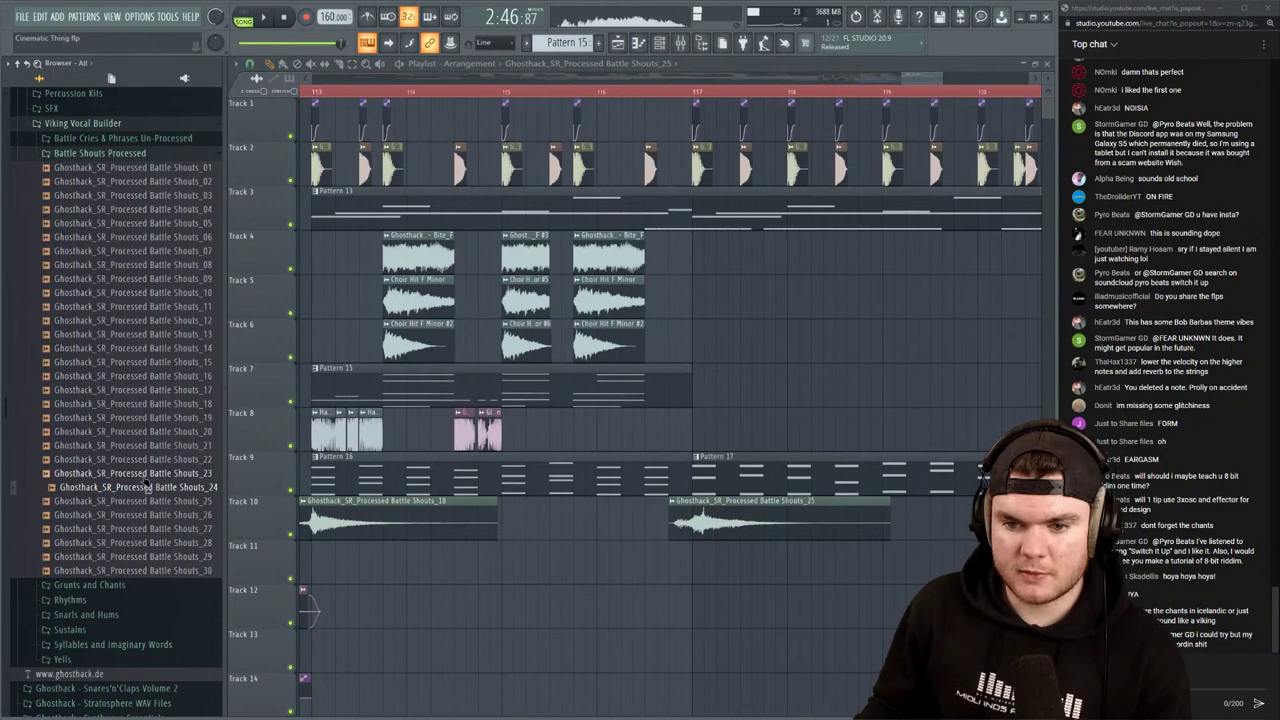
left_click(145, 473)
left_click(147, 459)
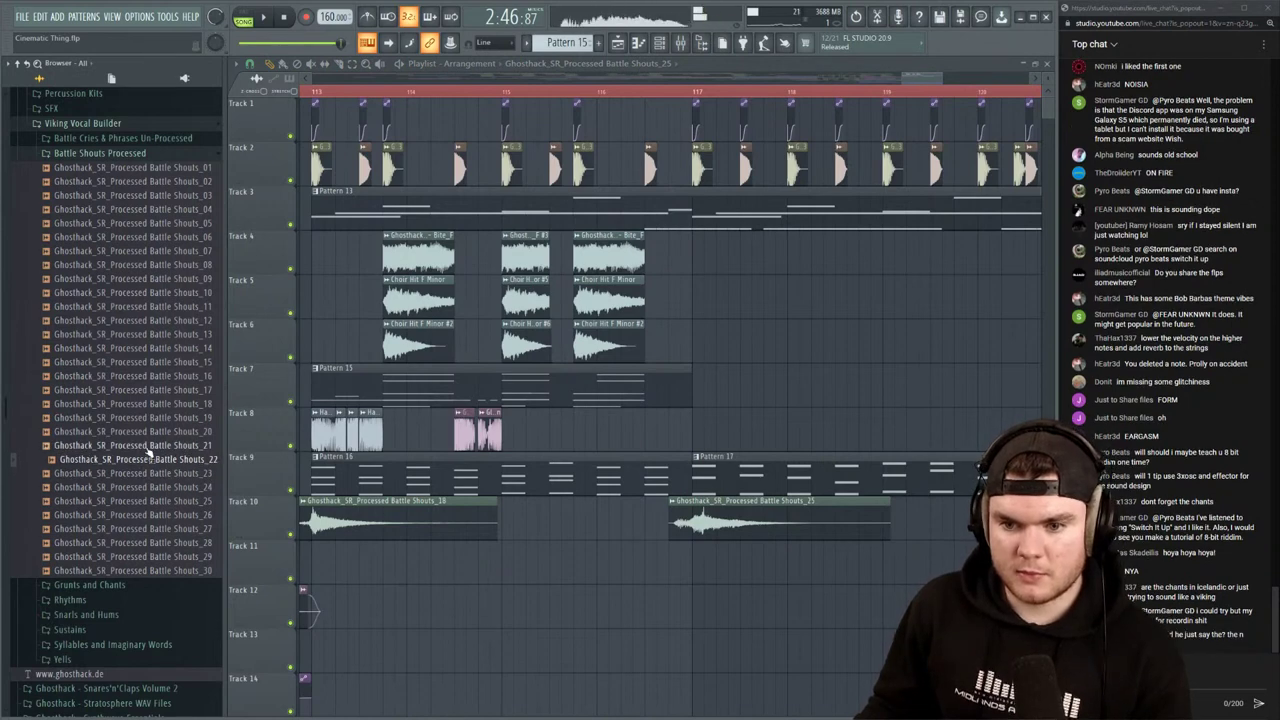
left_click(147, 447)
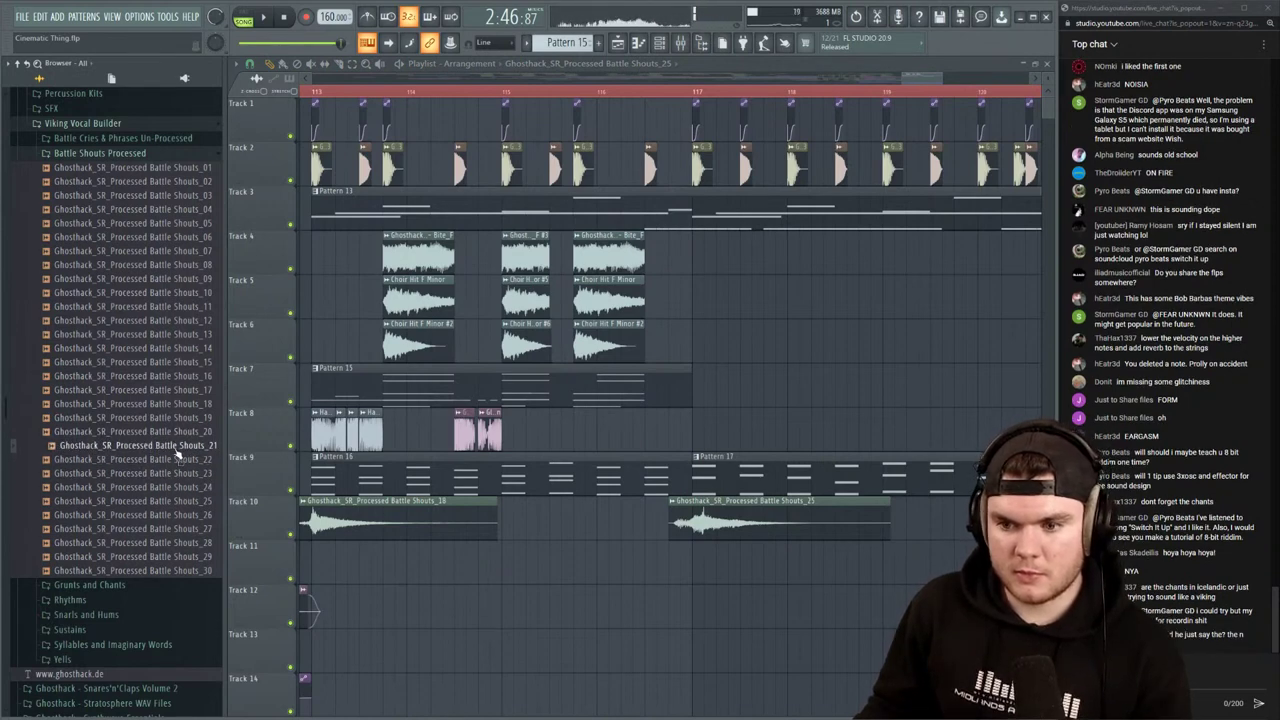
left_click_drag(176, 450, 743, 516)
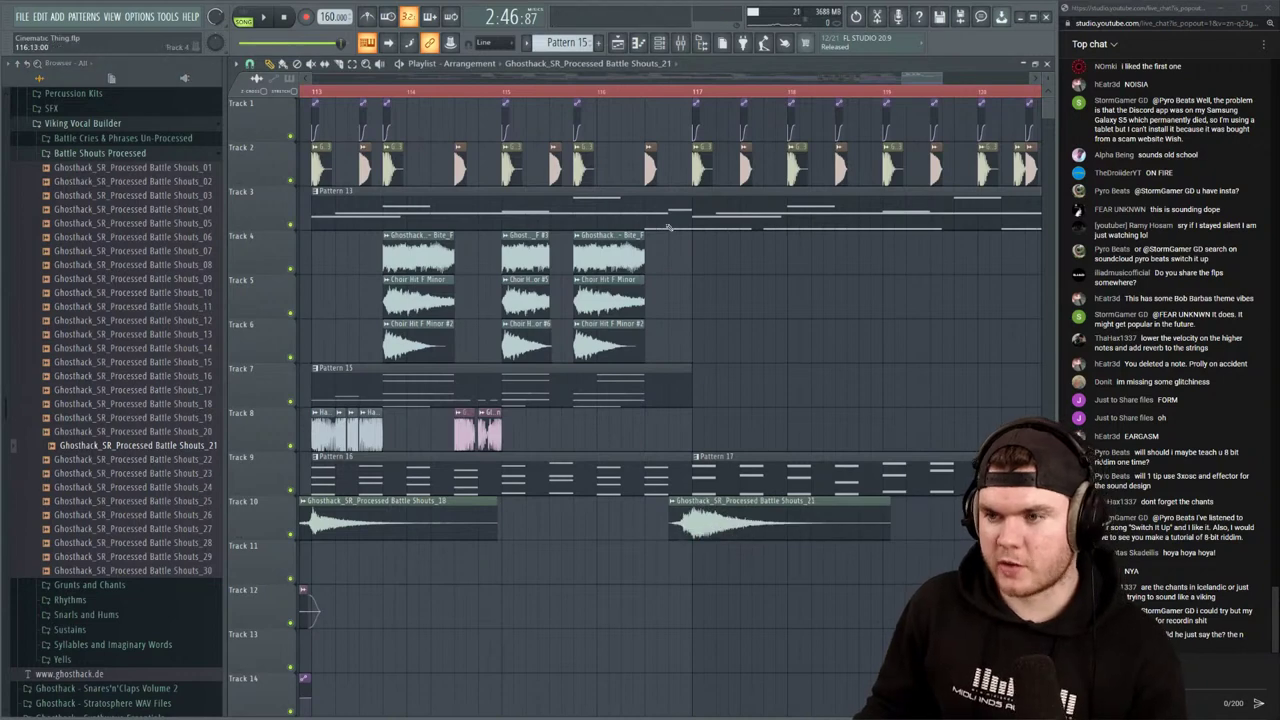
Play the arrangement from bar 112 through both battle shouts on Track 10
scroll(633, 99, "down", 3)
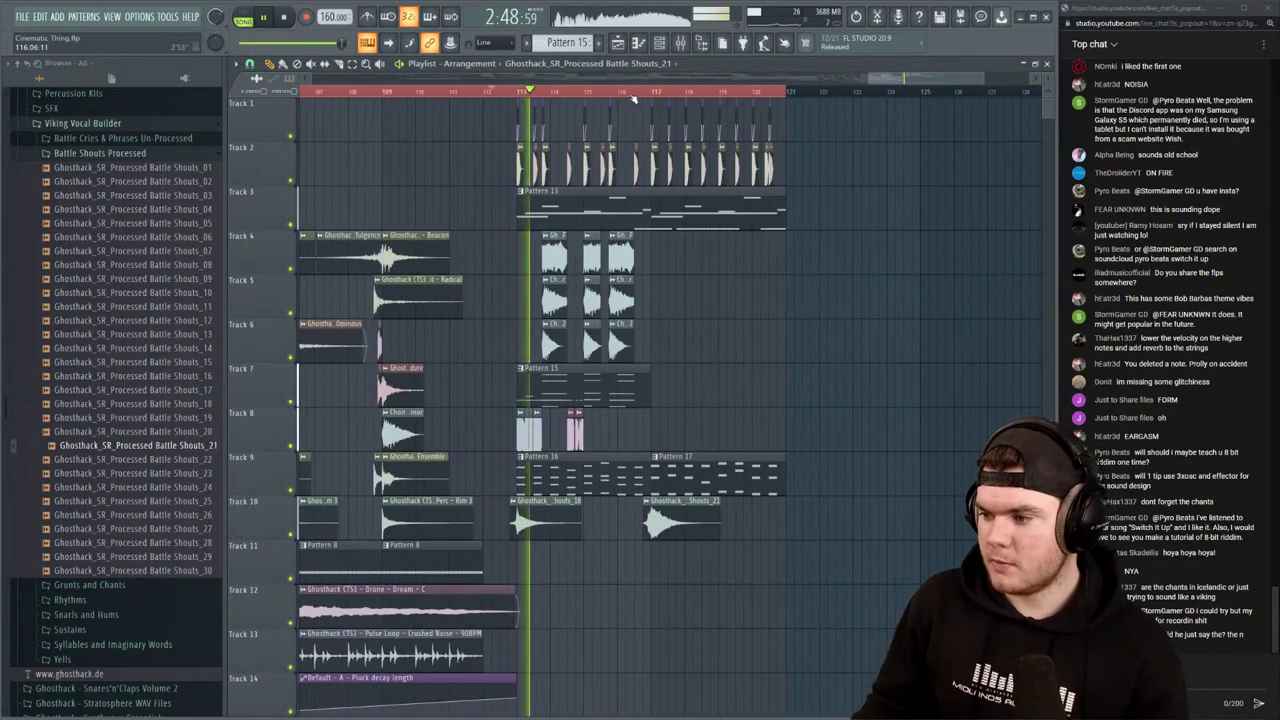
key("space")
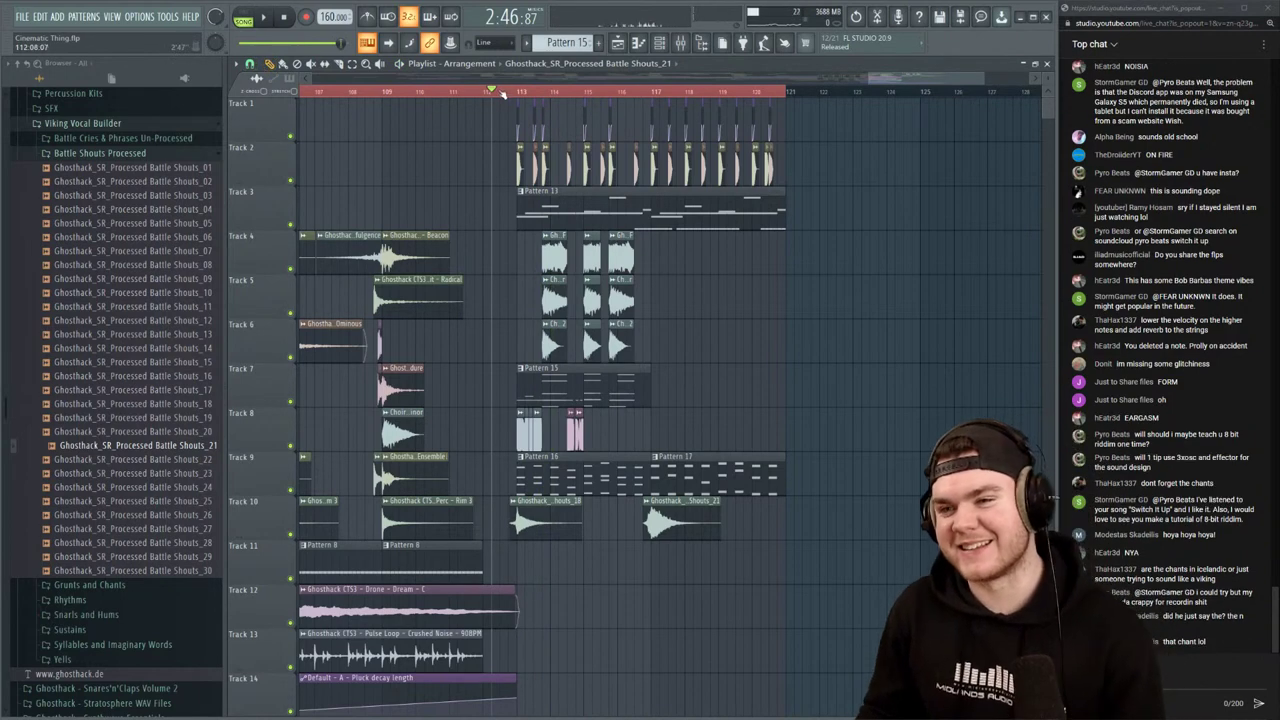
key("space")
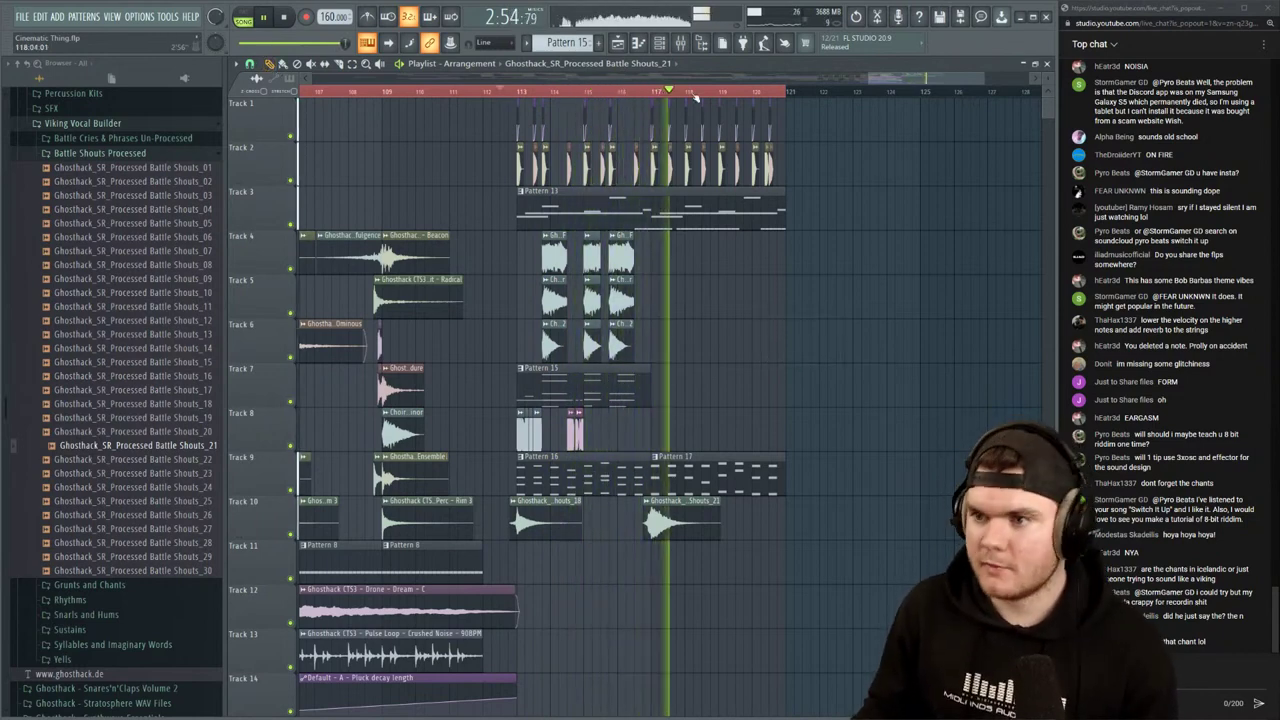
scroll(695, 96, "up", 3)
scroll(695, 96, "down", 3)
key("space")
Check the Battle Shouts_21 clip's settings and select the empty Insert 23 in the mixer
double_click(655, 526)
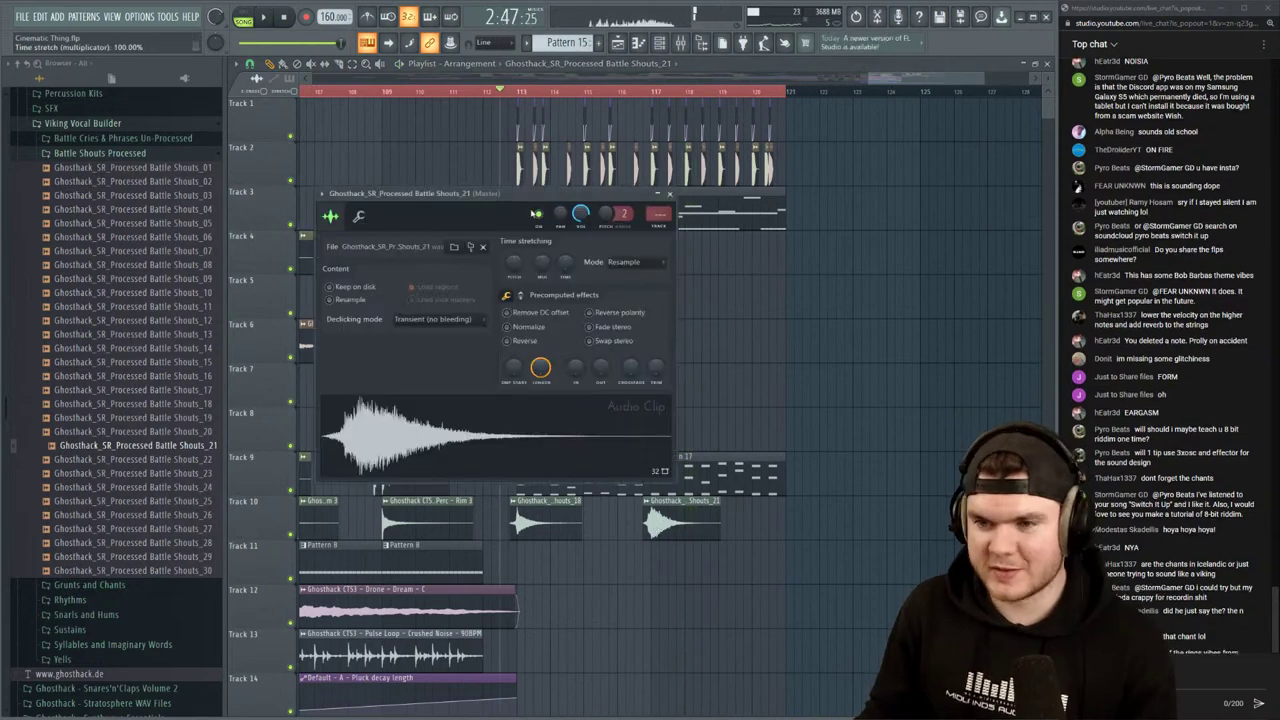
key("space")
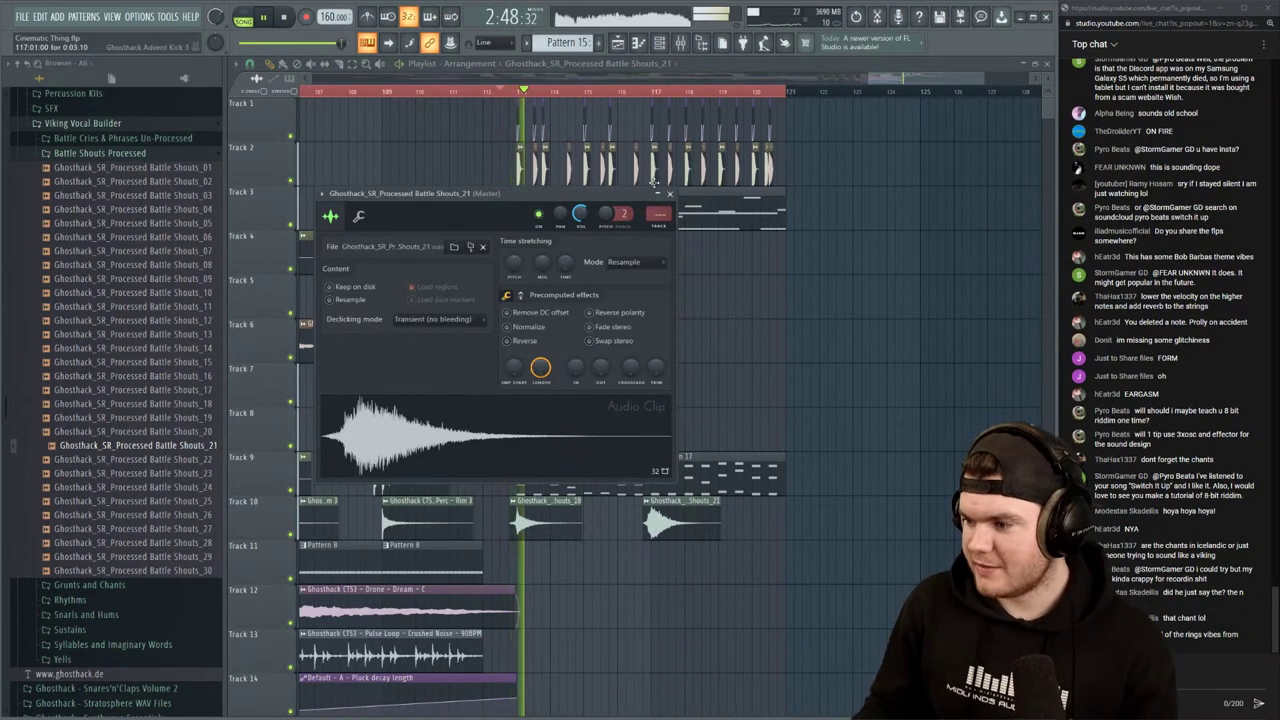
left_click(669, 193)
key("space")
key("F9")
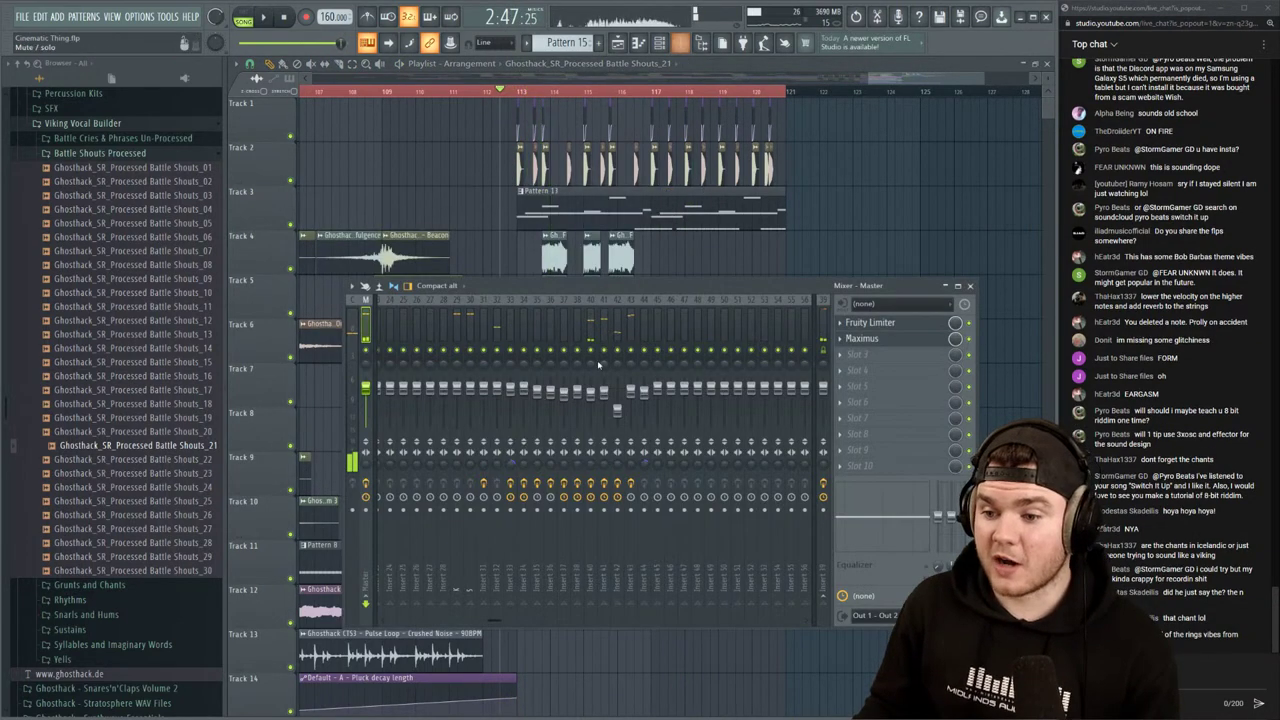
left_click(657, 322)
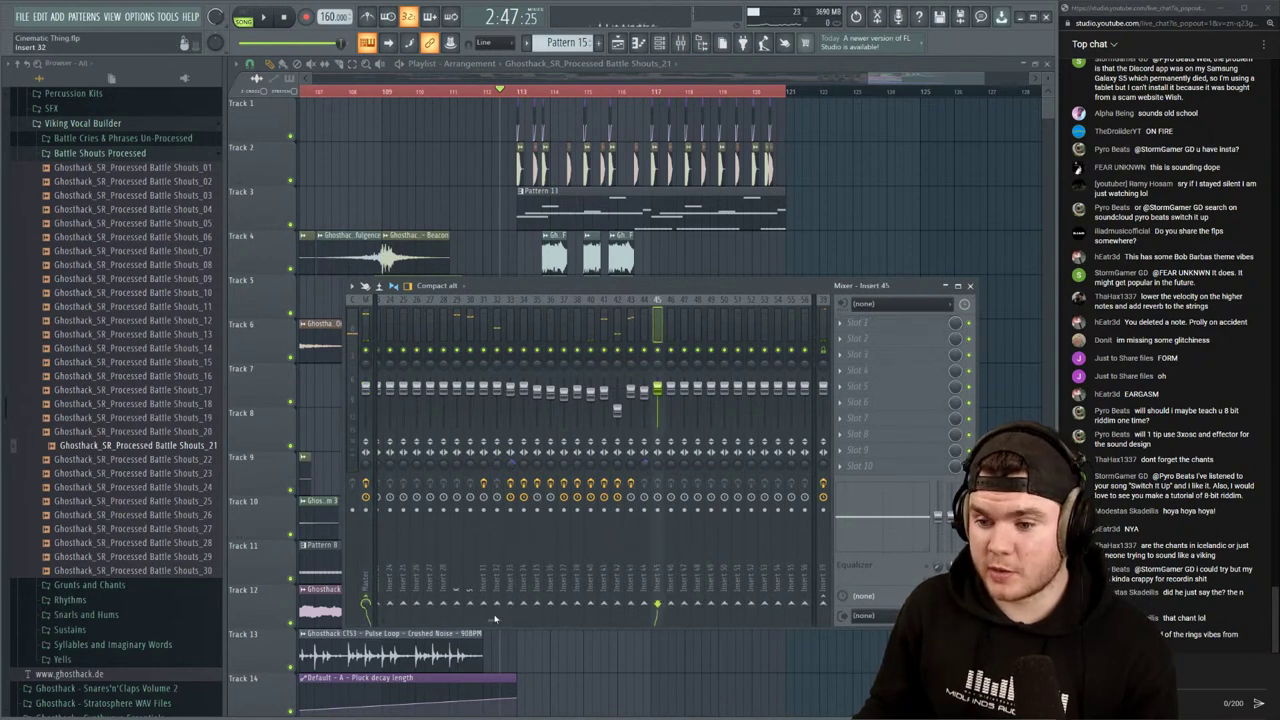
scroll(611, 337, "up", 5)
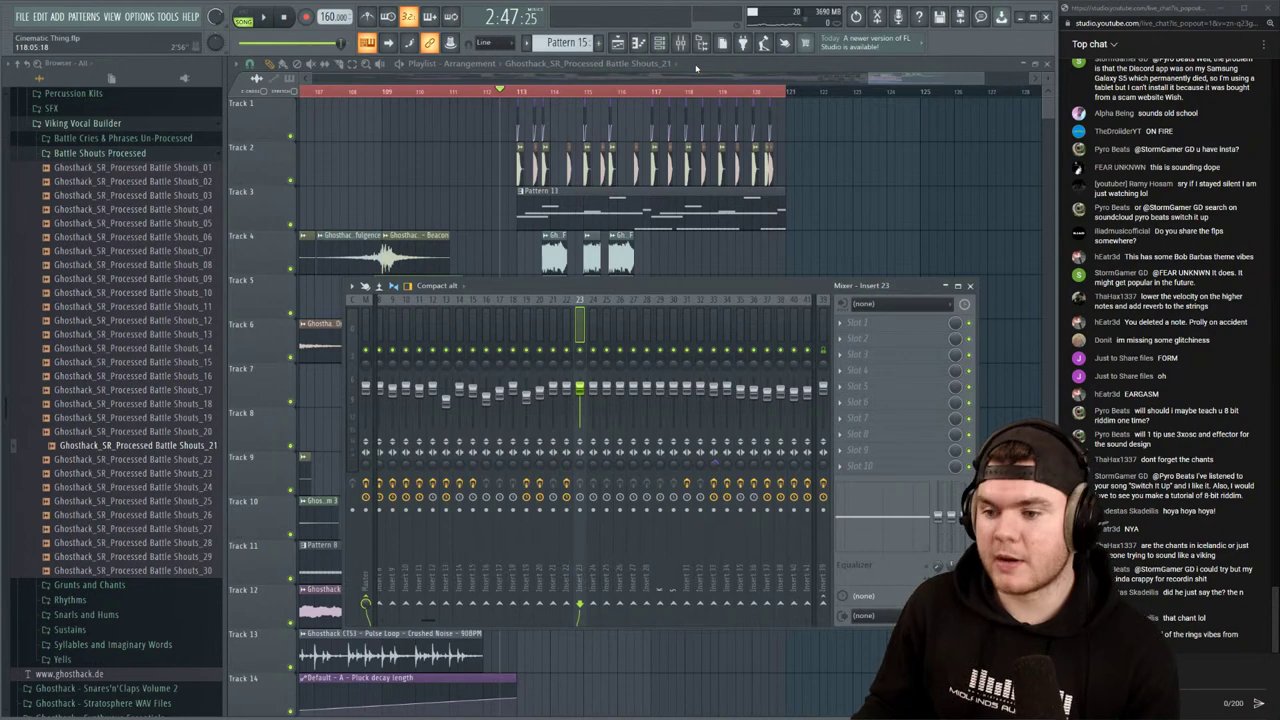
key("F9")
Route the Battle Shouts_18 clip at bar 113 to mixer Insert 23
double_click(547, 513)
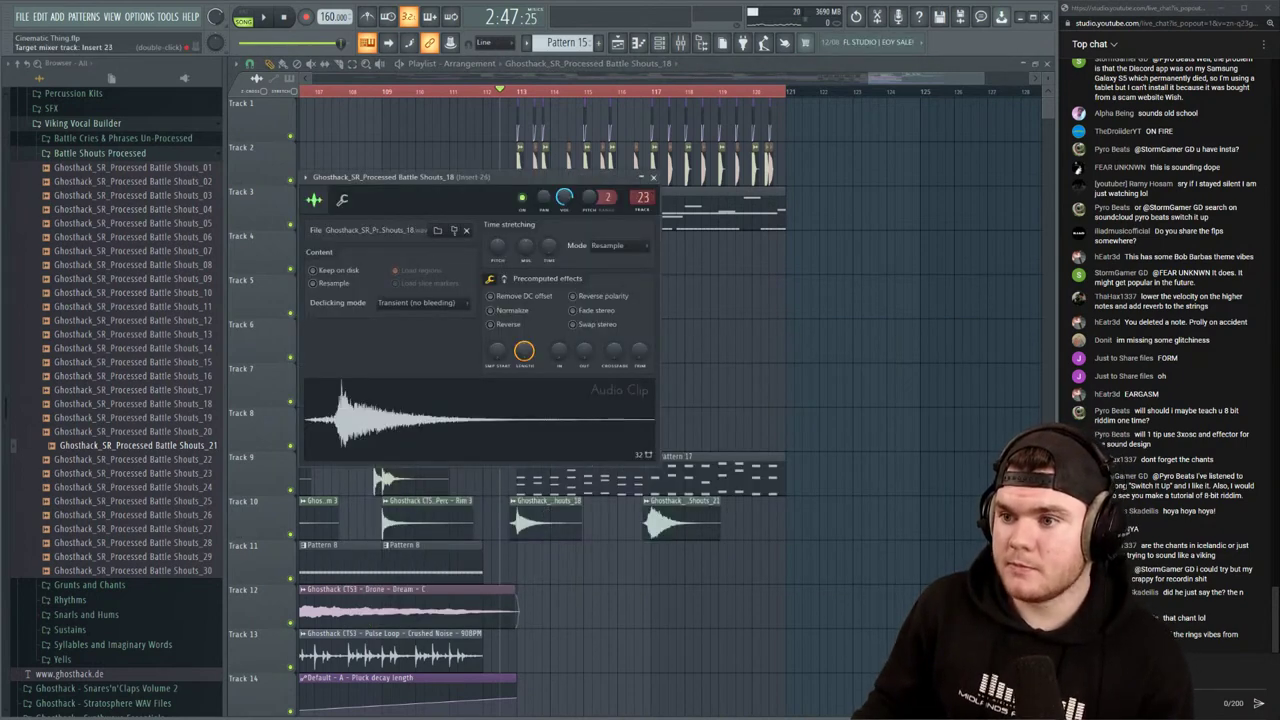
key("space")
left_click(653, 177)
Route the Battle Shouts_21 clip at bar 117 to mixer Insert 23 and close its settings
double_click(670, 515)
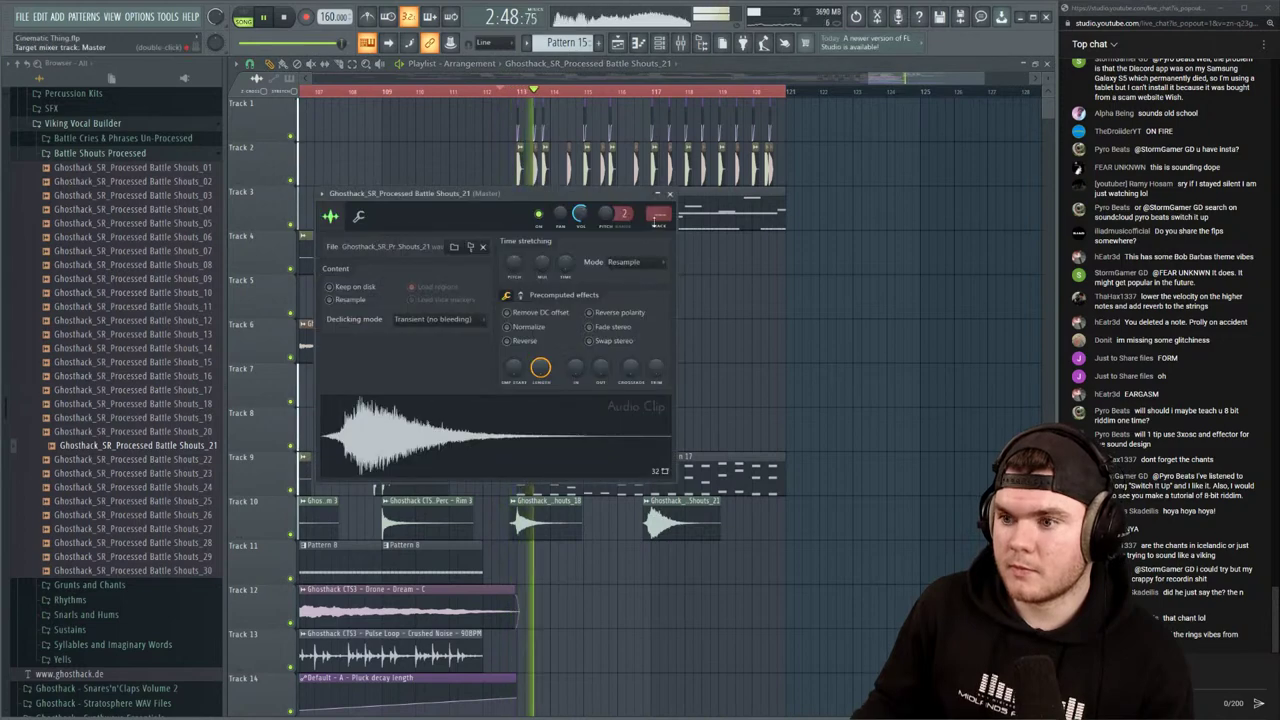
key("space")
key("space")
left_click_drag(654, 221, 659, 213)
key("space")
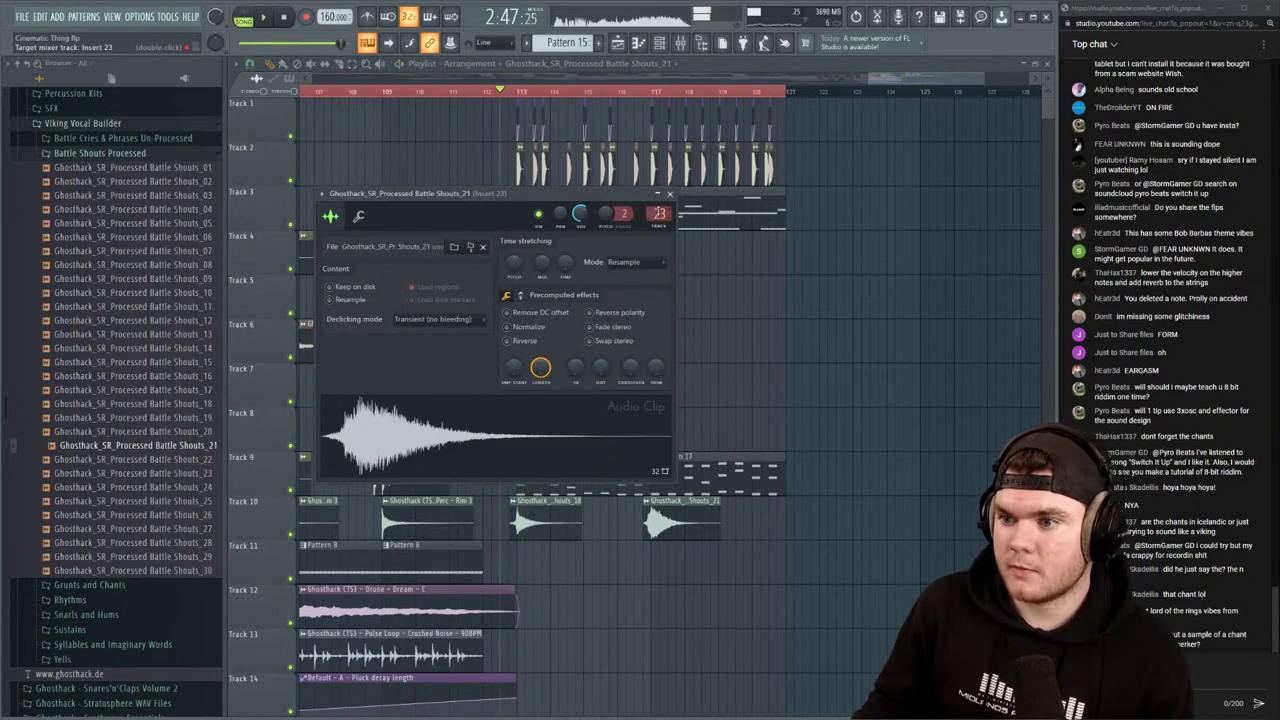
key("space")
left_click(669, 194)
key("space")
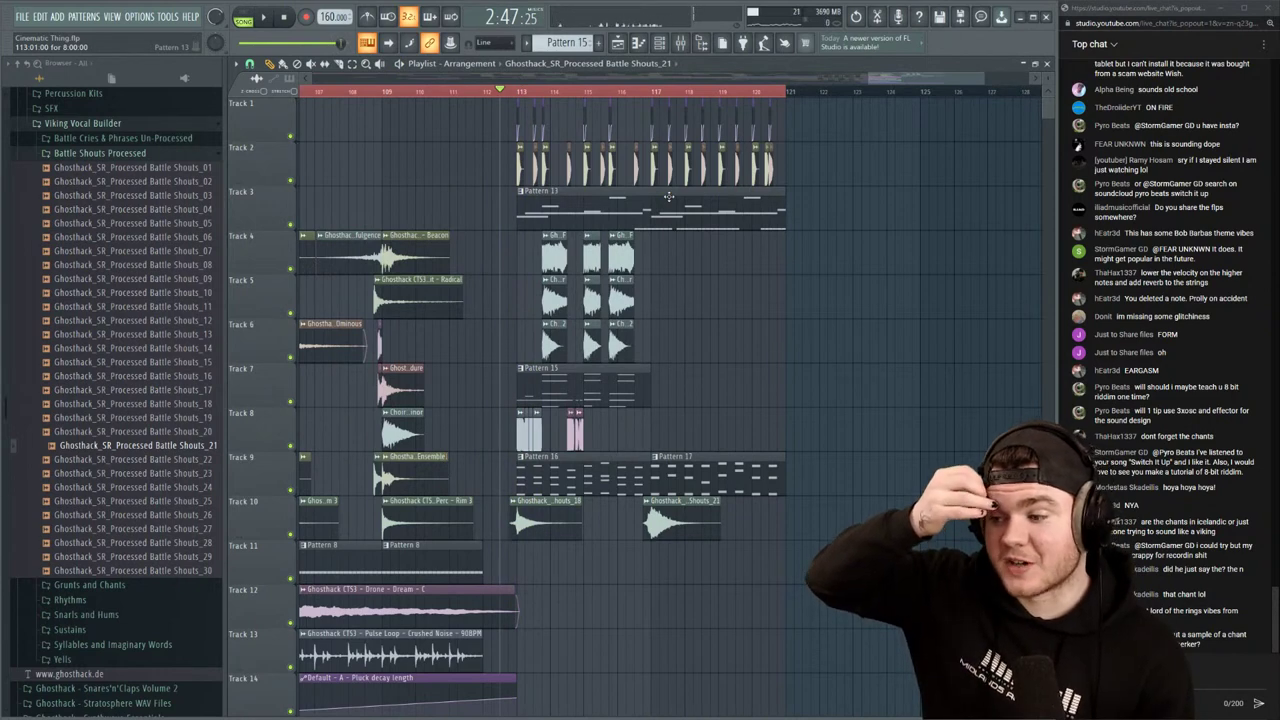
Lower Insert 23's volume slightly in the mixer and solo it while playing the battle shouts
left_click(690, 46)
key("space")
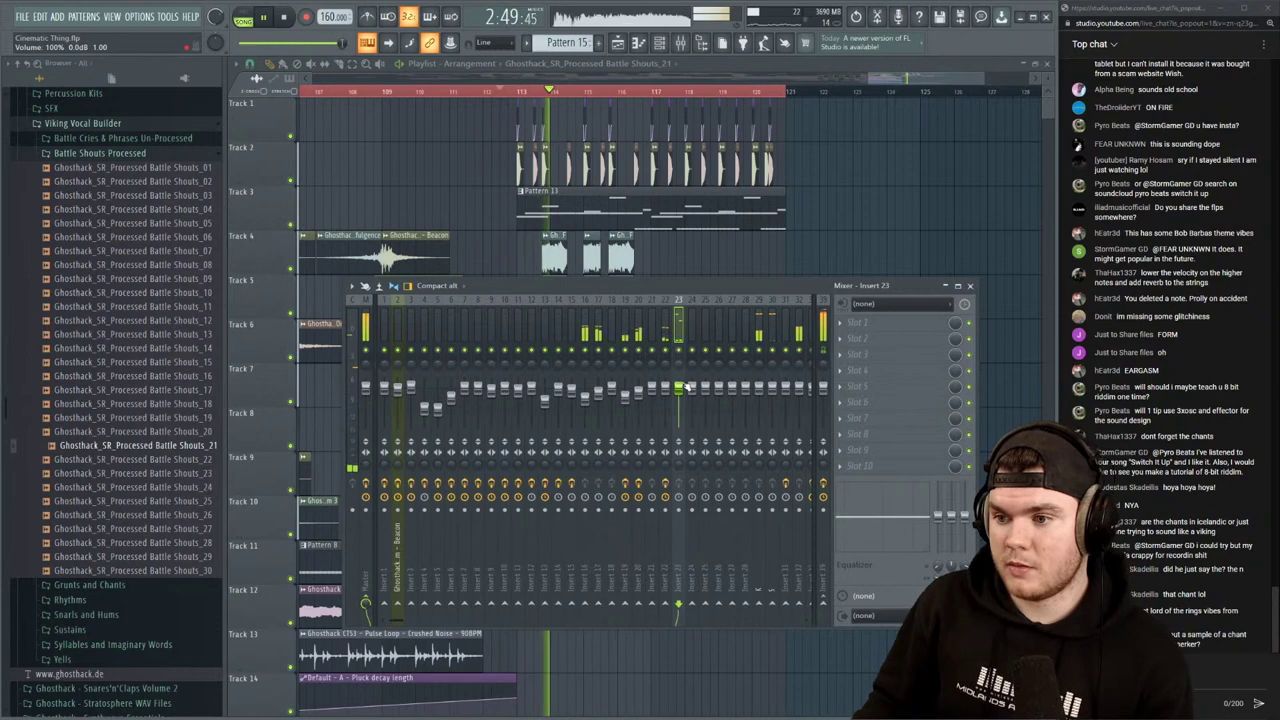
key("space")
key("space")
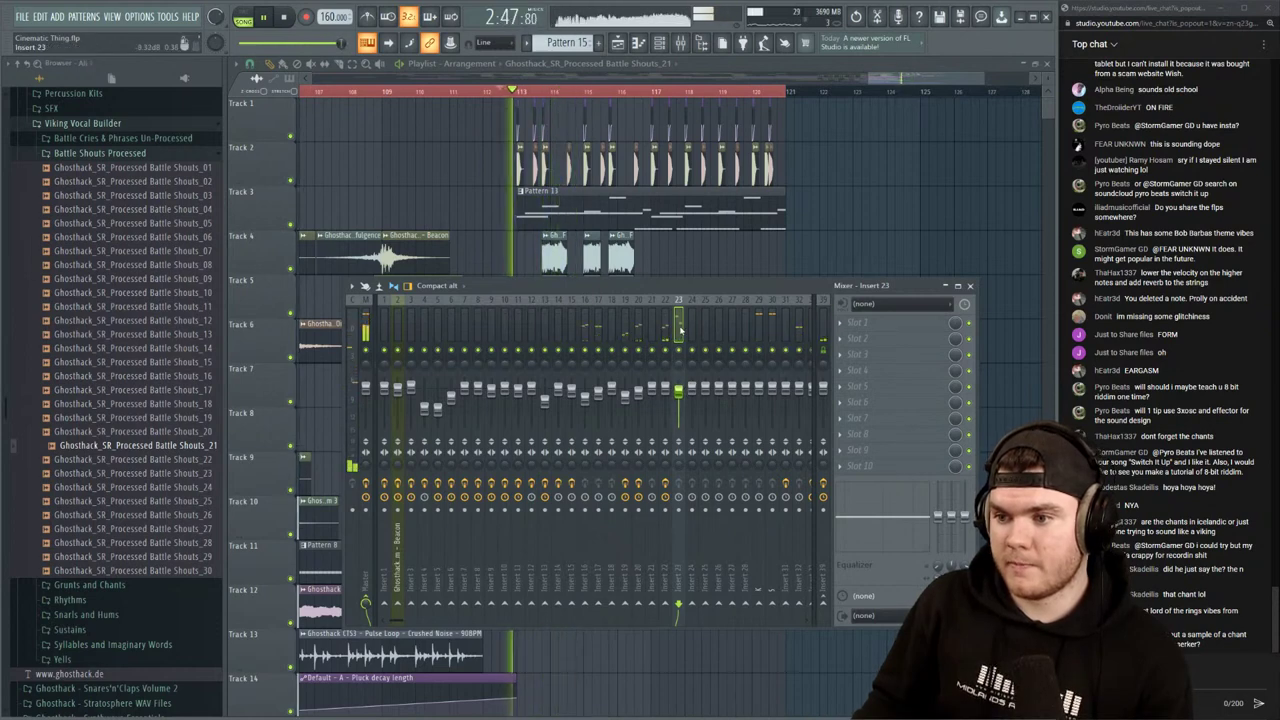
right_click(678, 350)
key("space")
key("space")
Add Fruity Parametric EQ to the first effect slot of Insert 23
left_click(845, 323)
mouse_move(857, 338)
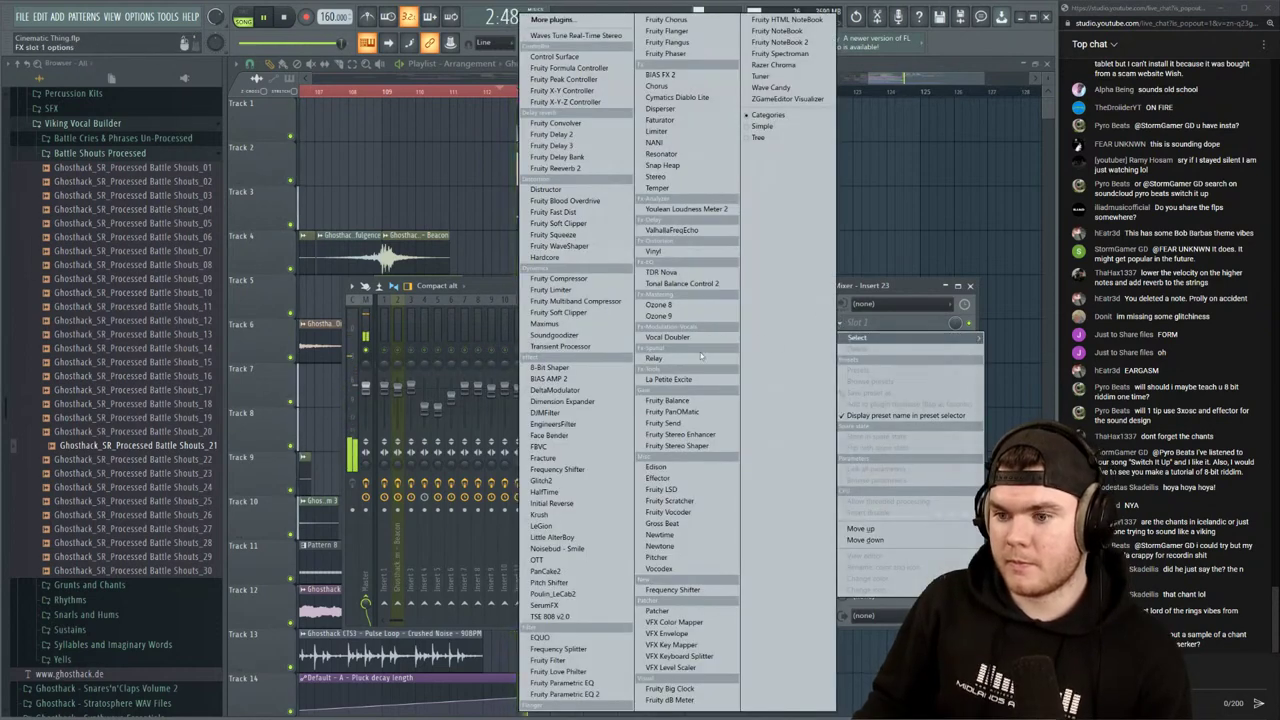
left_click(570, 683)
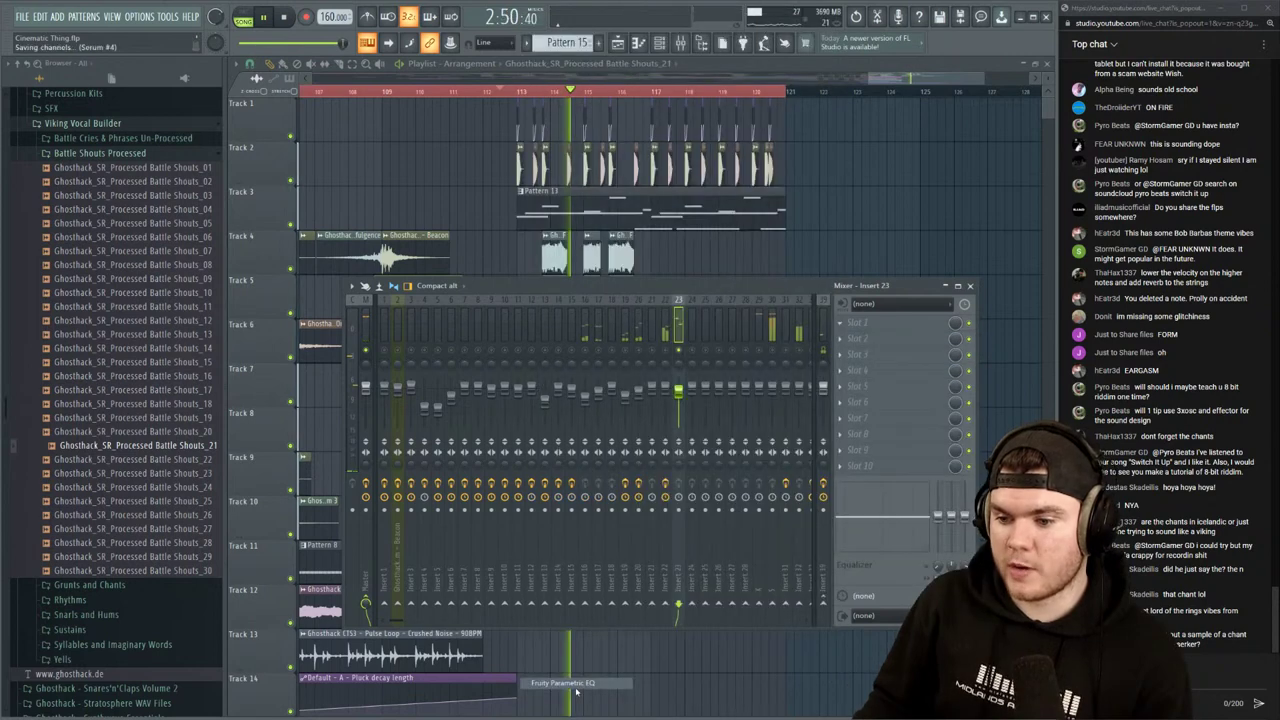
Replace the Fruity Parametric EQ in Insert 23's first effect slot with Fruity Parametric EQ 2
key("space")
left_click(843, 323)
mouse_move(857, 338)
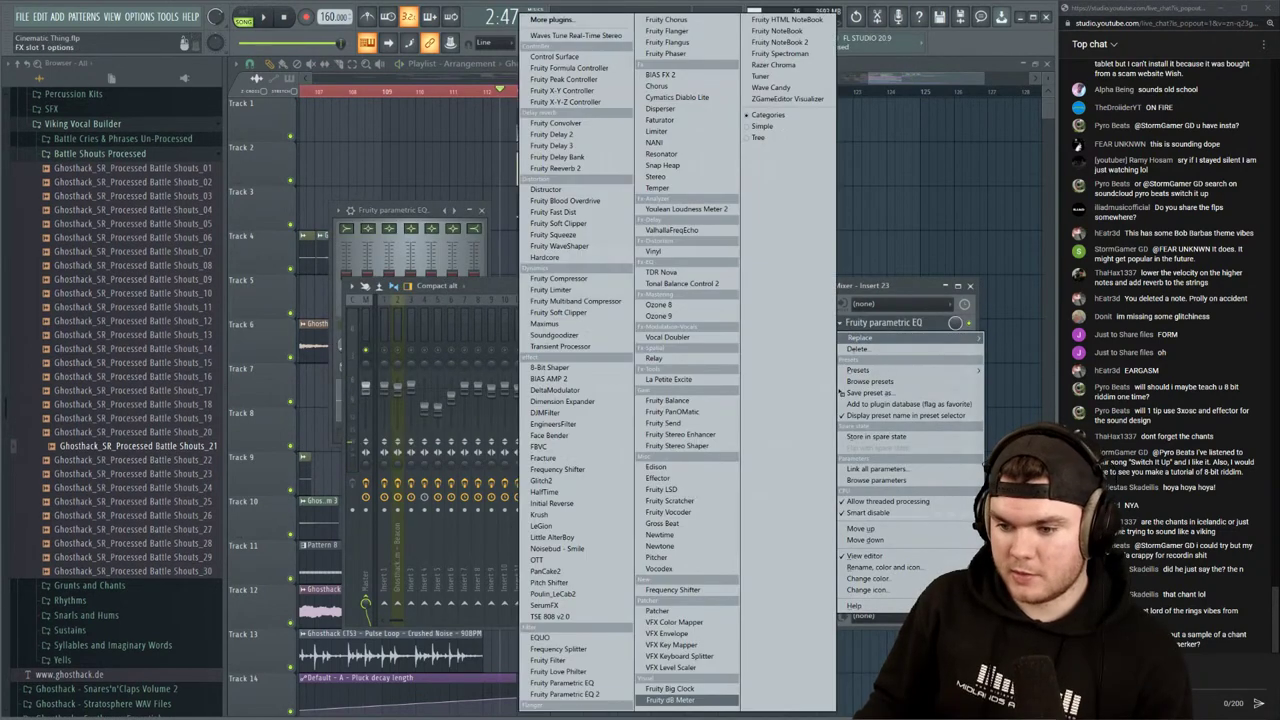
left_click(606, 697)
Load the 20Hz + 18kHz cut preset in Fruity Parametric EQ 2 and raise its low-cut frequency while playing the shouts
left_click(709, 211)
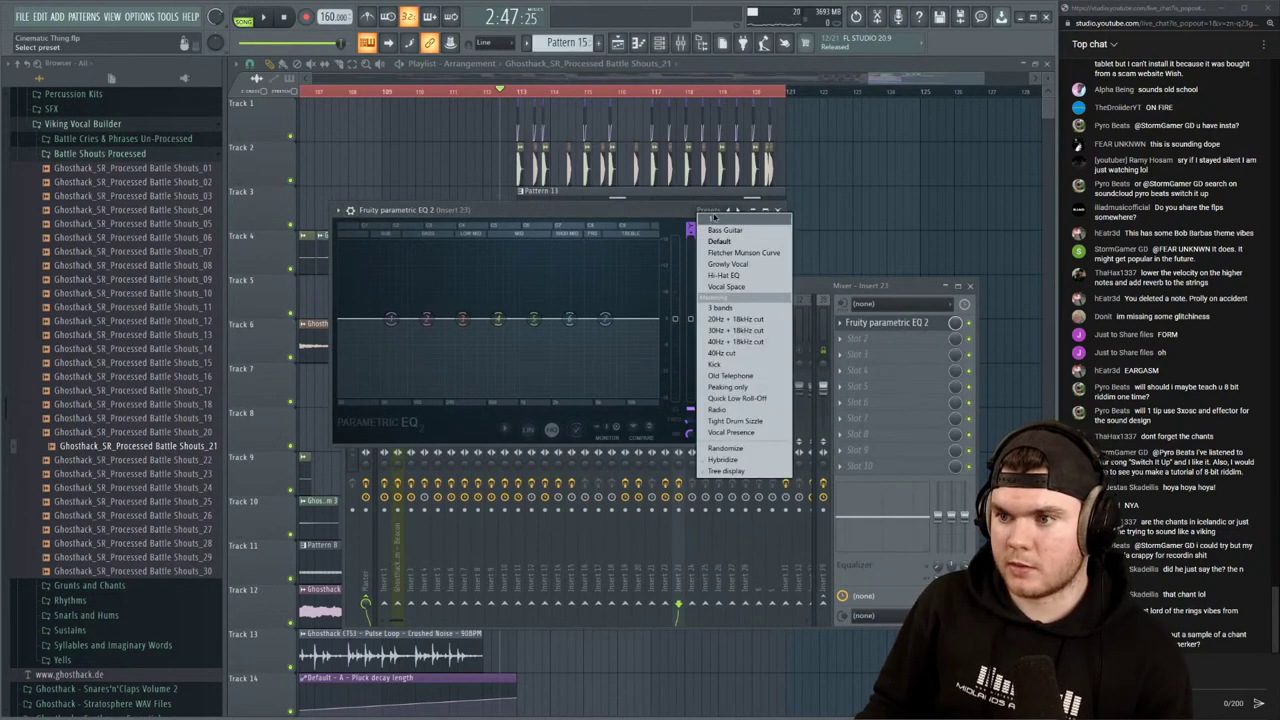
left_click(740, 318)
key("space")
key("space")
key("space")
left_click_drag(341, 319, 424, 319)
scroll(424, 319, "up", 3)
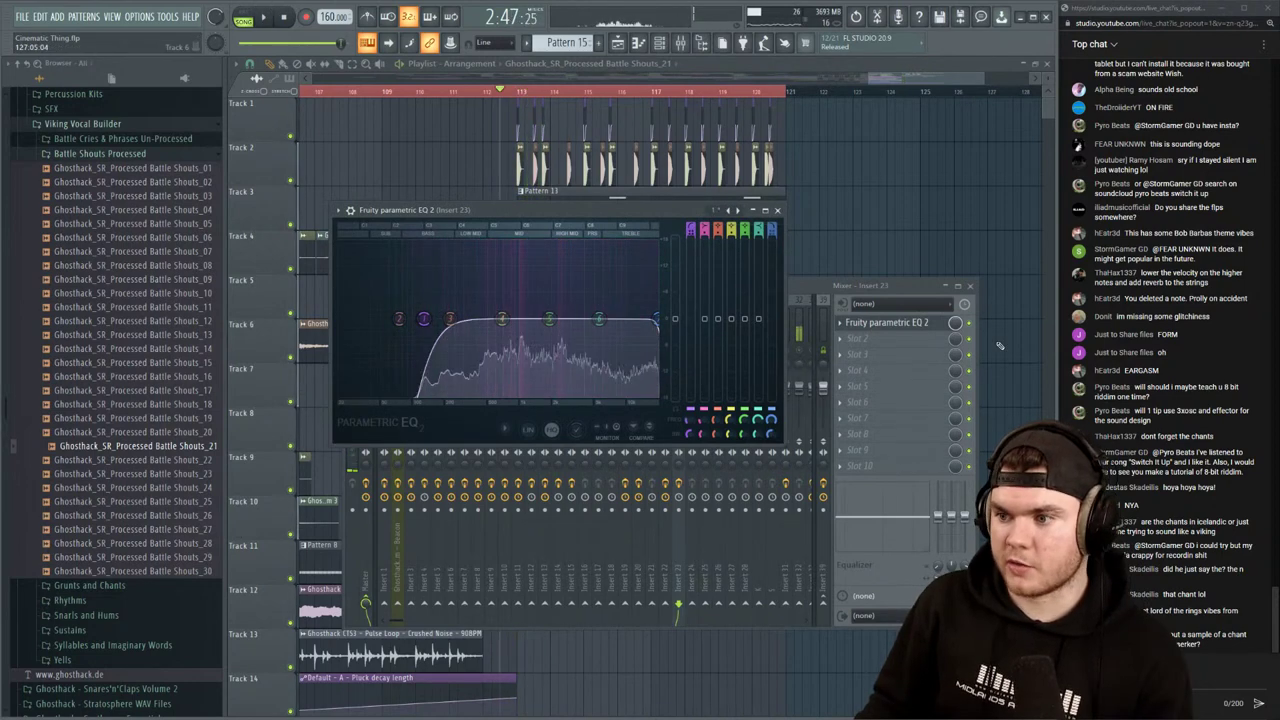
Add HalfTime to the third effect slot of Insert 23 and set its mix to 43%
left_click(886, 322)
left_click(870, 354)
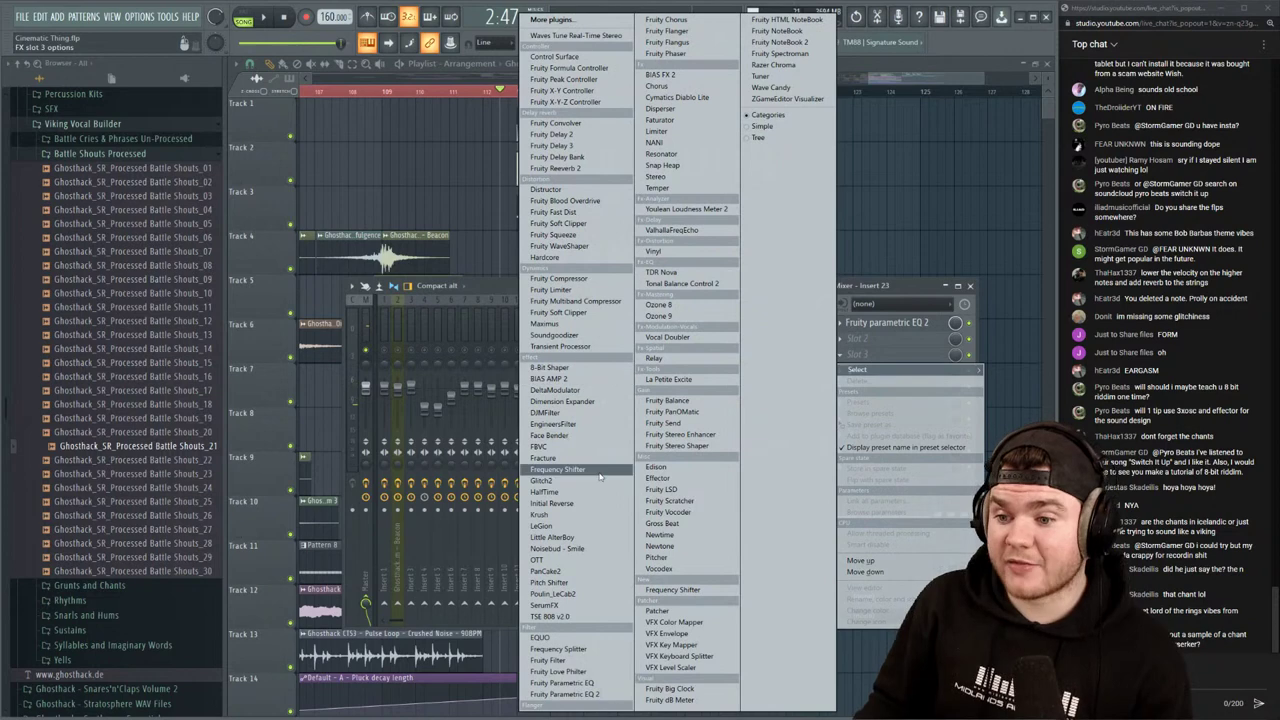
left_click(545, 492)
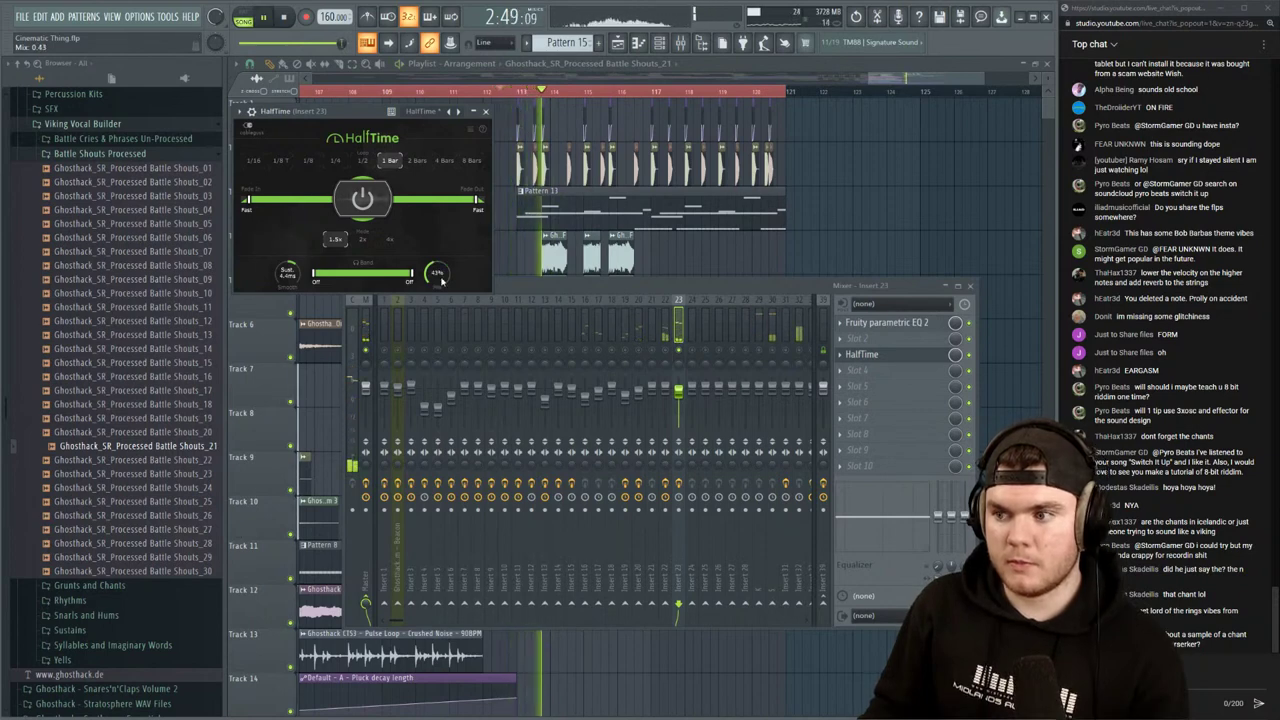
key("space")
Move HalfTime above Fruity Parametric EQ 2 in Insert 23's effect chain and open the EQ
left_click_drag(873, 355, 872, 326)
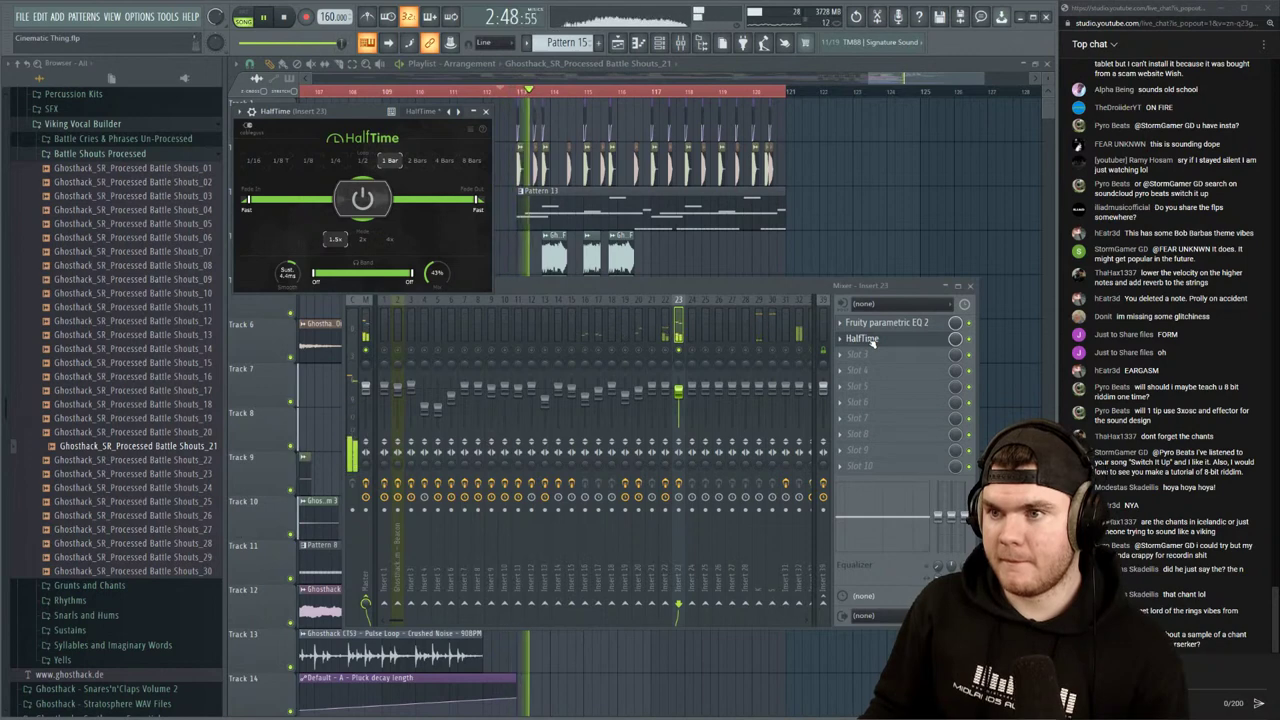
left_click(872, 342)
left_click(872, 339)
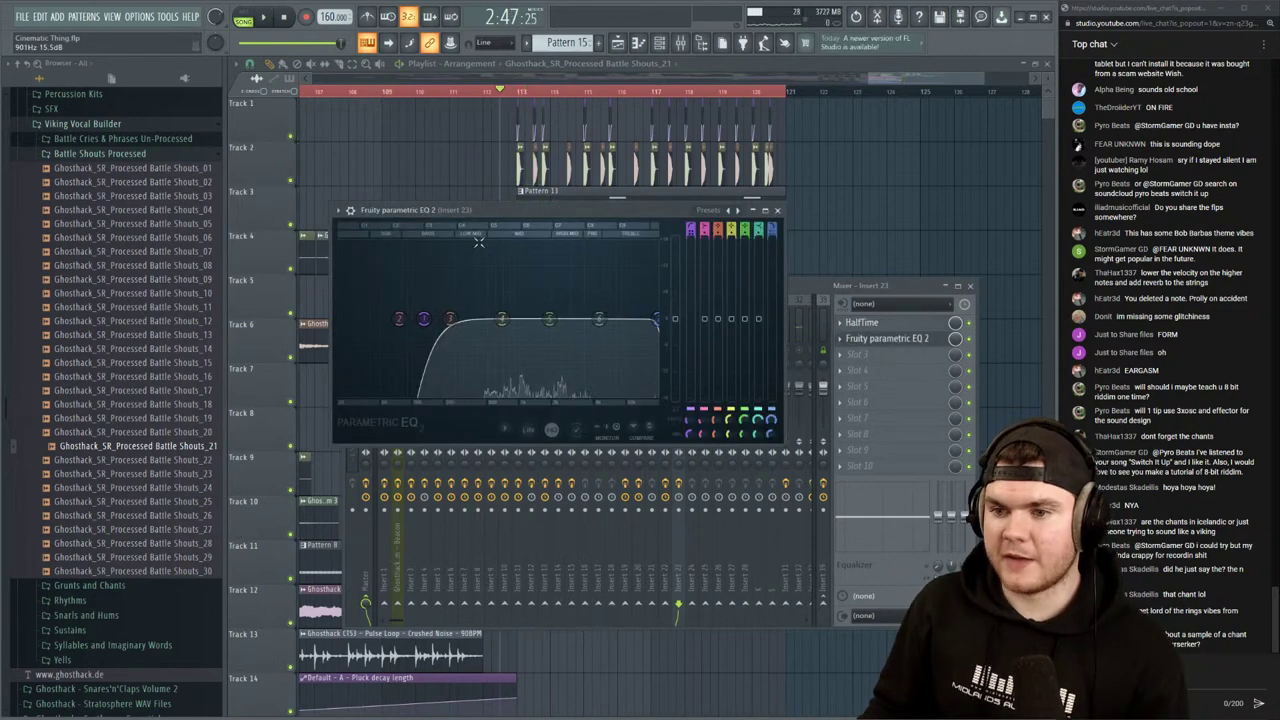
Lower the low-cut band of Fruity Parametric EQ 2 to about 101 Hz during playback, then close the EQ
key("space")
mouse_move(427, 316)
left_mouse_down()
mouse_move(387, 318)
mouse_move(413, 318)
left_mouse_up()
key("space")
key("space")
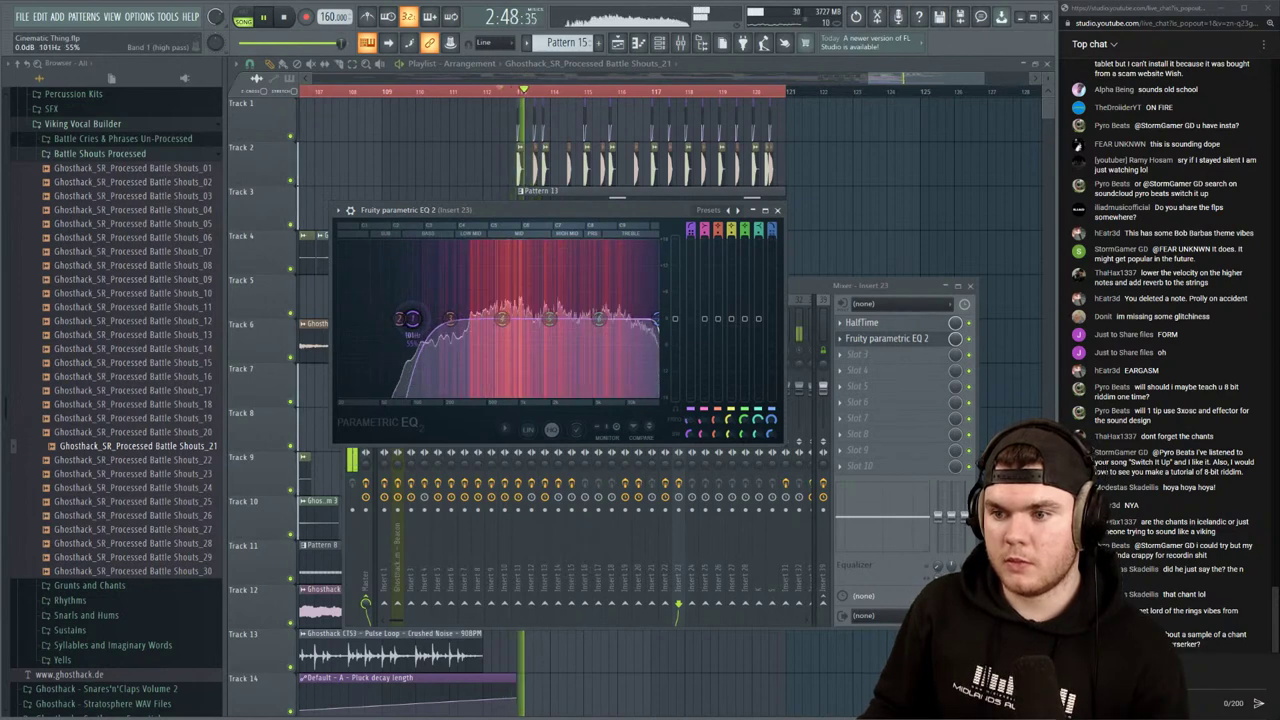
left_click(877, 339)
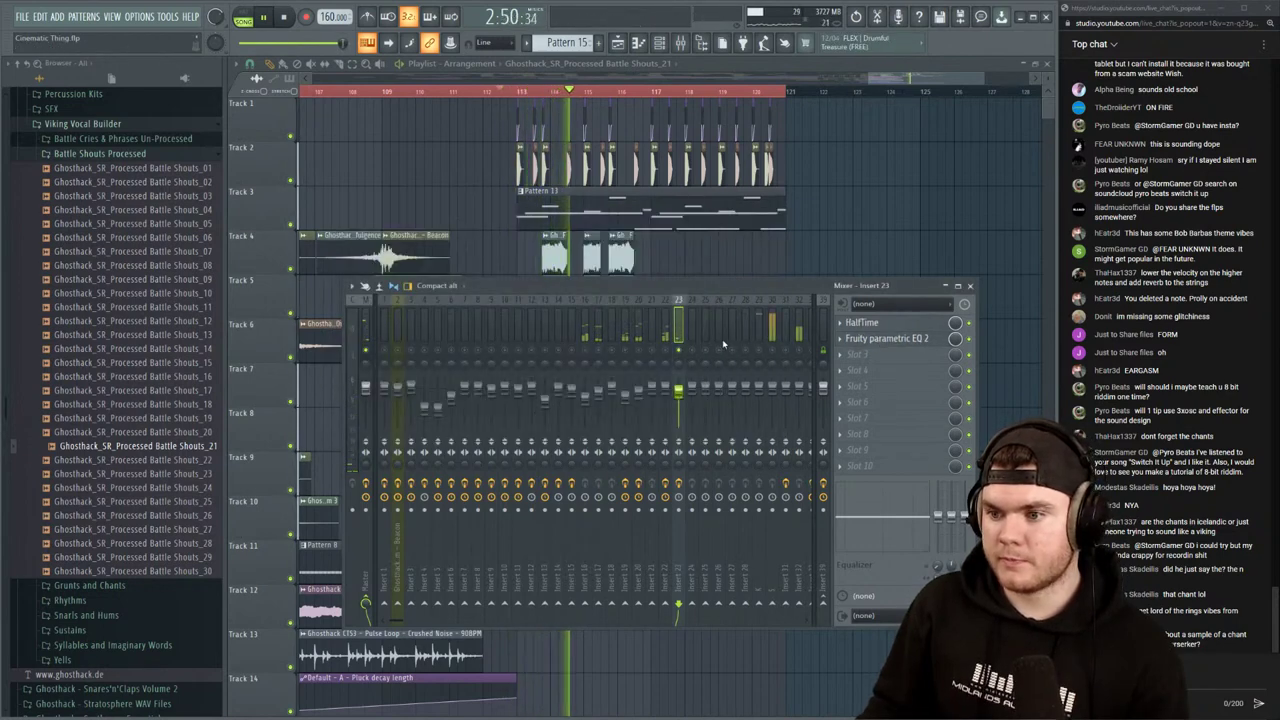
key("space")
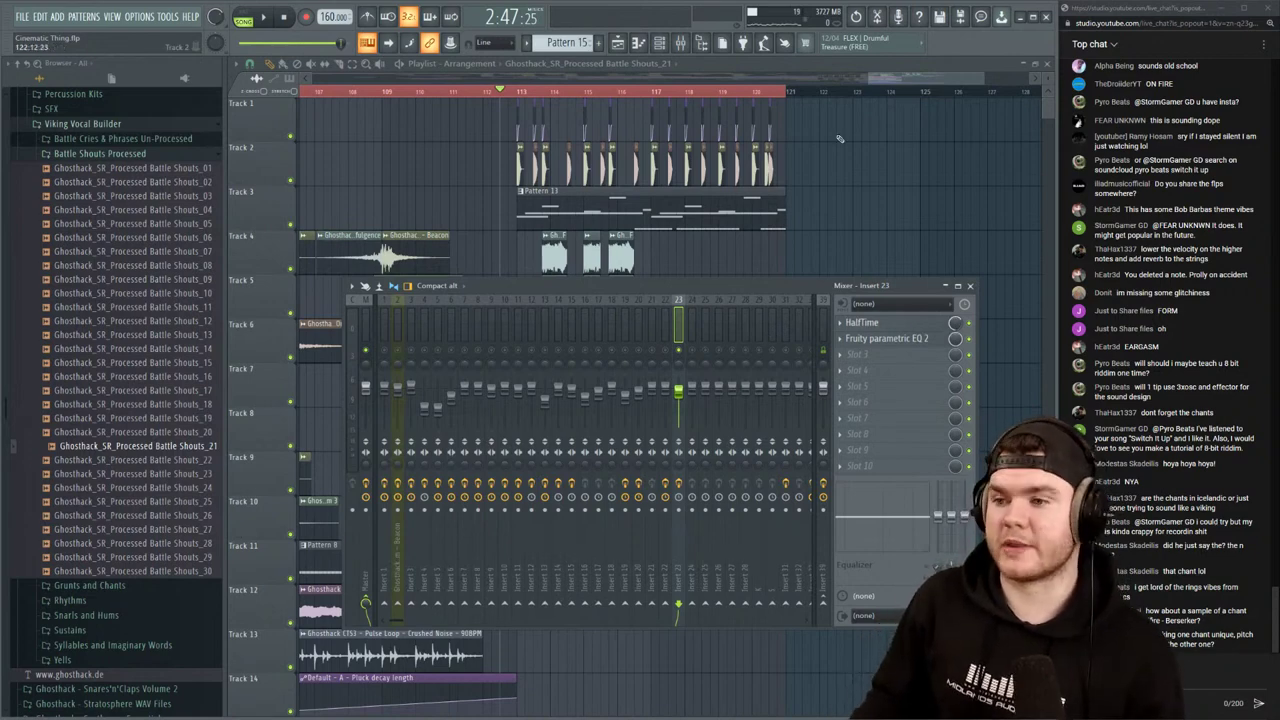
Play the arrangement shortly before bar 117 and check the settings of the Battle Shouts_21 clip
key("F9")
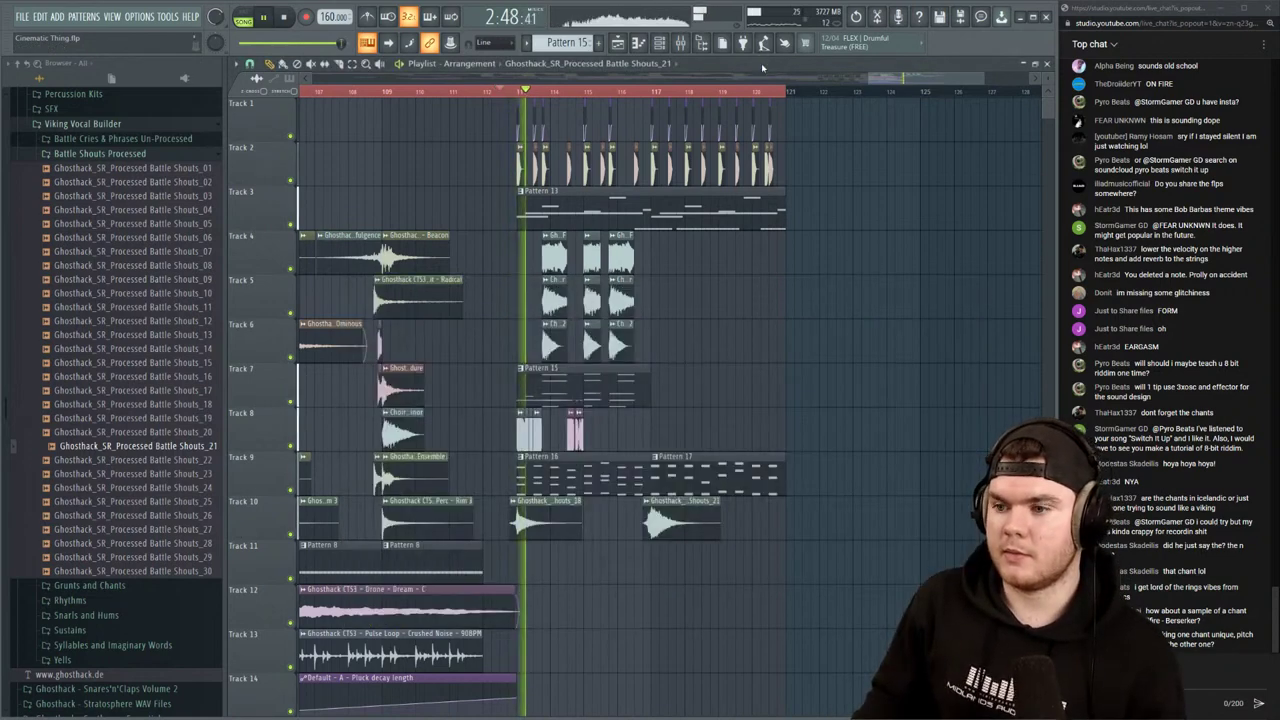
key("space")
left_click(636, 92)
key("space")
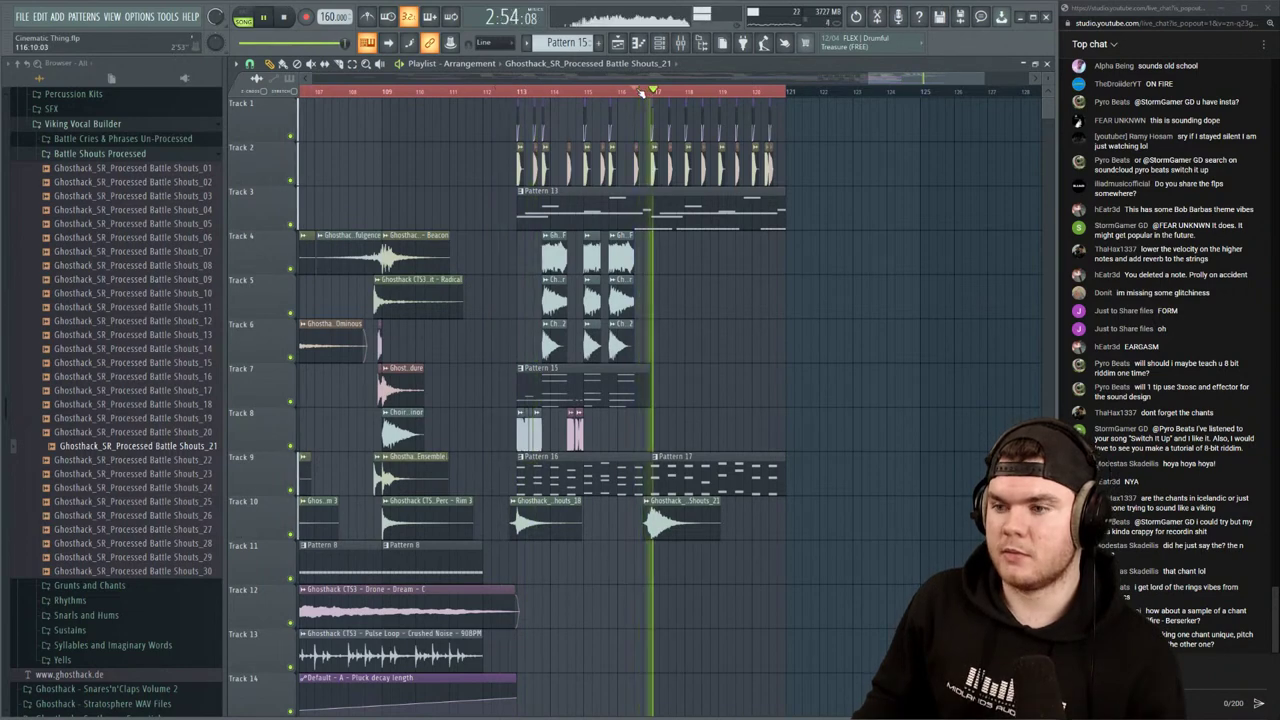
key("space")
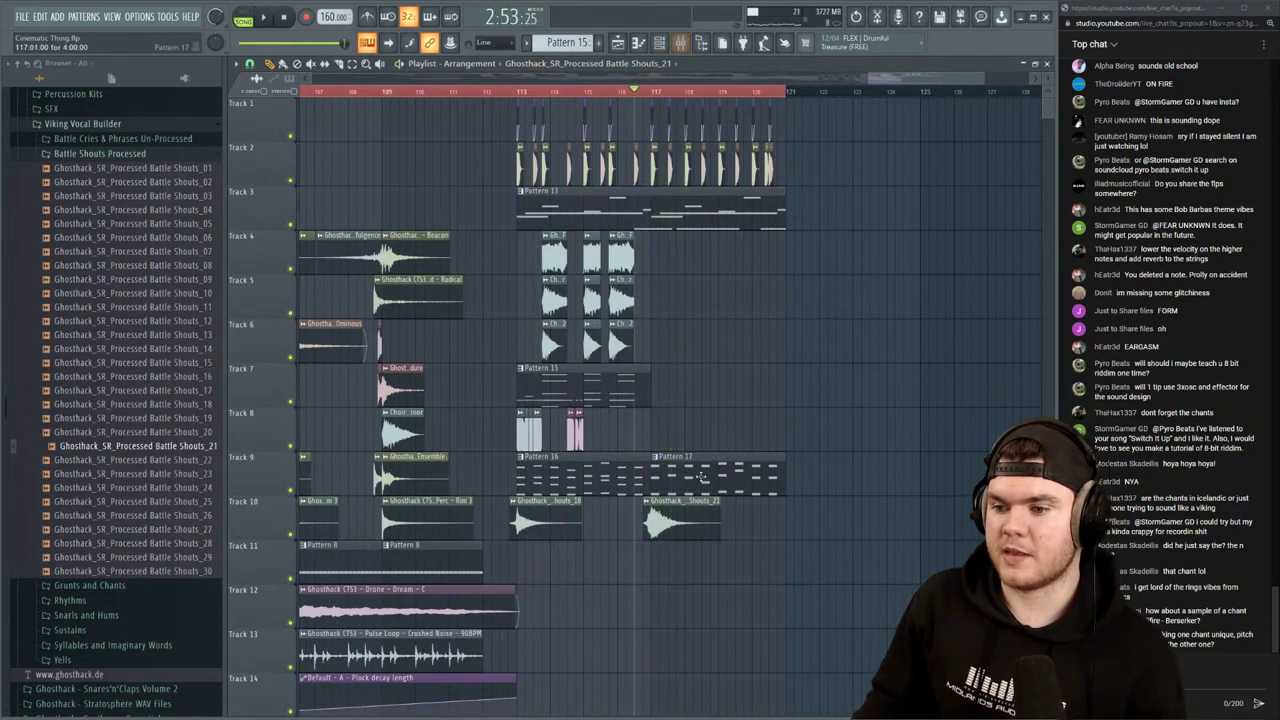
double_click(678, 522)
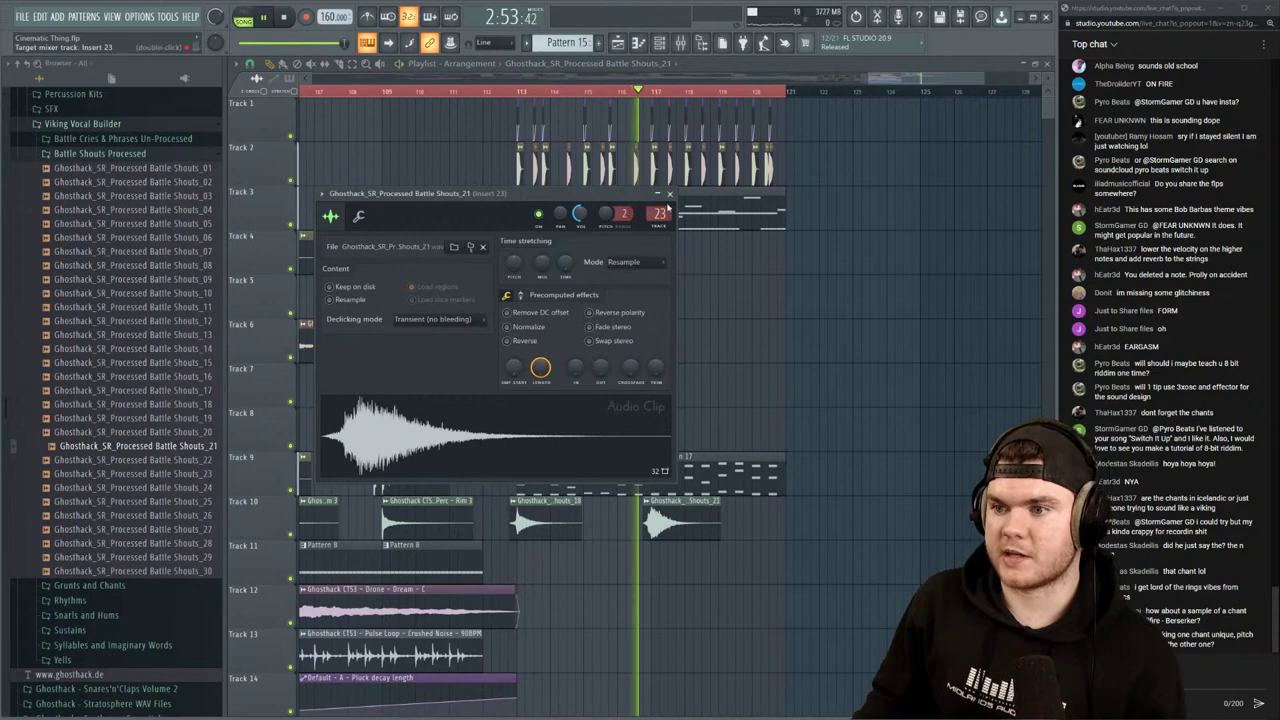
left_click(669, 194)
Return the playback position to bar 113, unsolo Insert 23 in the mixer and close the mixer
left_click(527, 91)
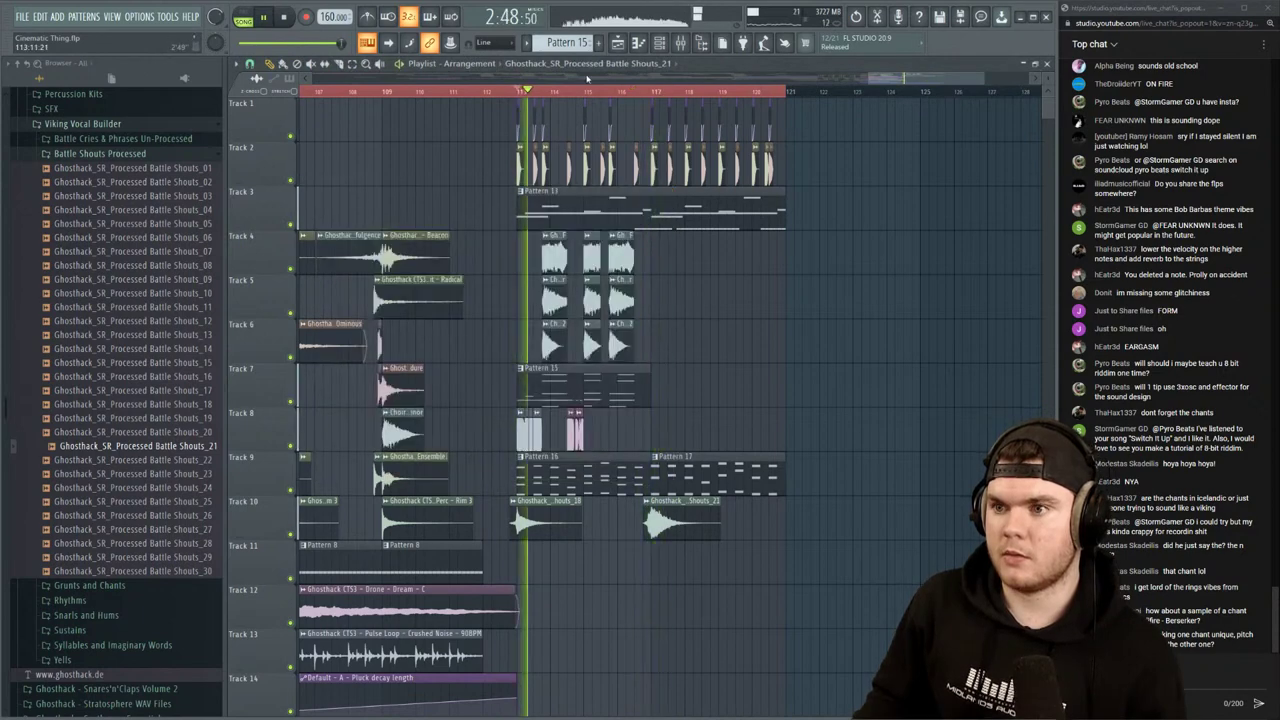
key("F9")
key("space")
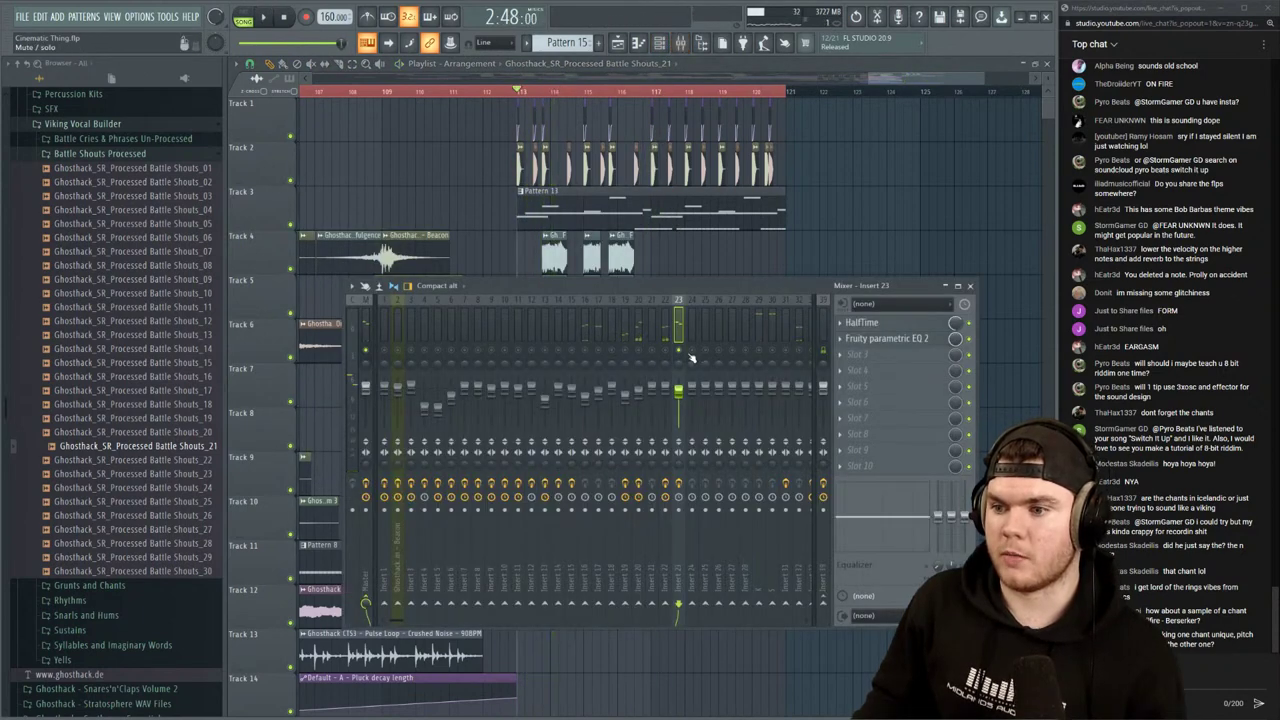
key("space")
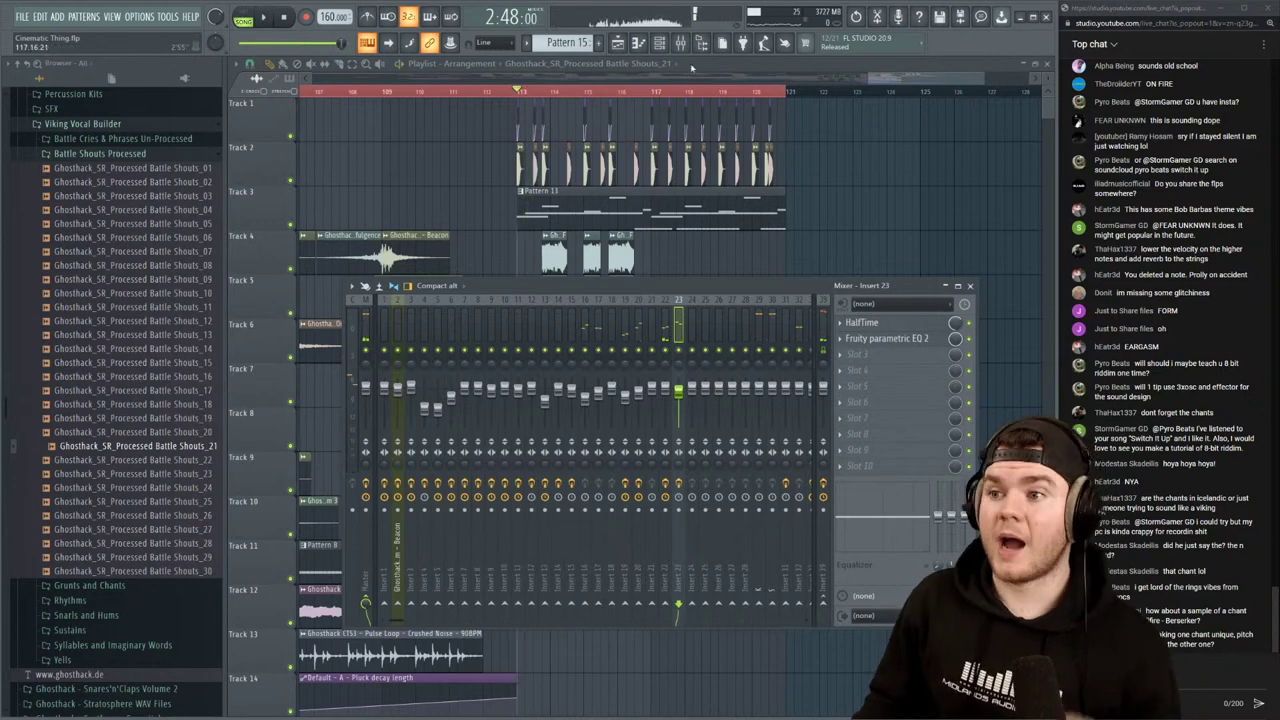
key("F9")
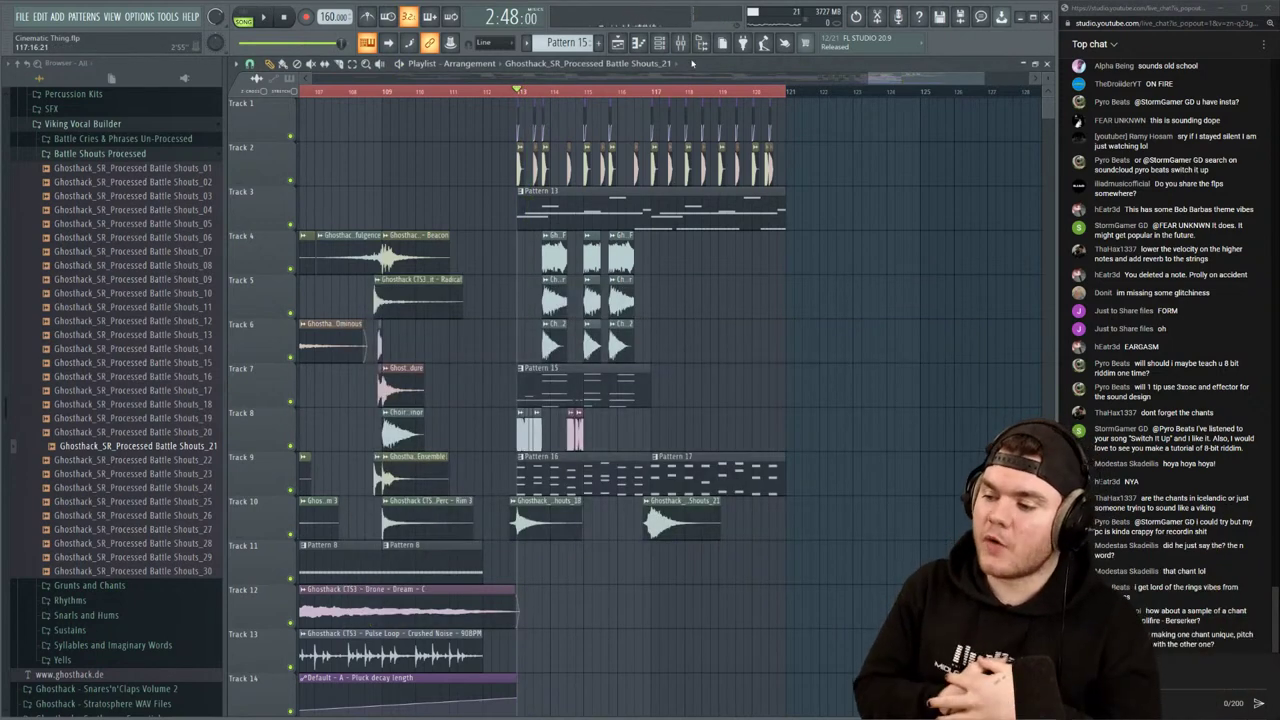
Play the section from bar 113 with all mixer tracks active to judge the processed shouts
key("space")
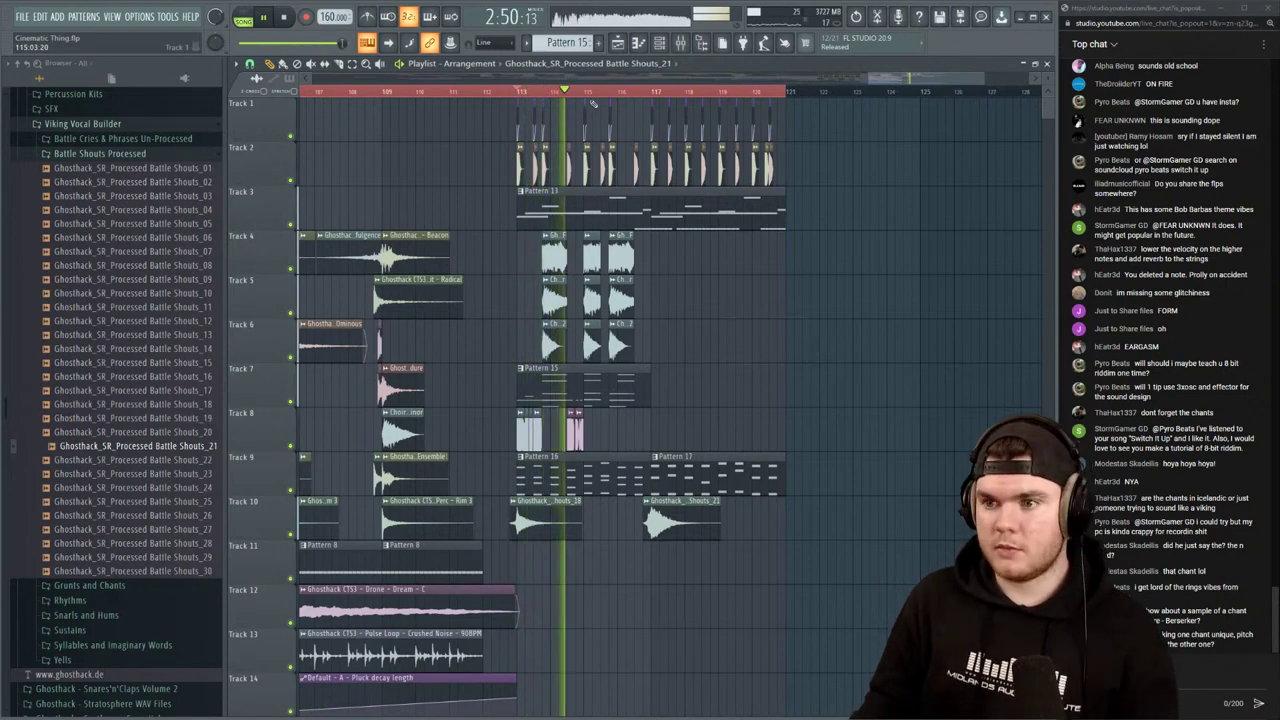
scroll(598, 100, "up", 2)
scroll(598, 100, "up", 3)
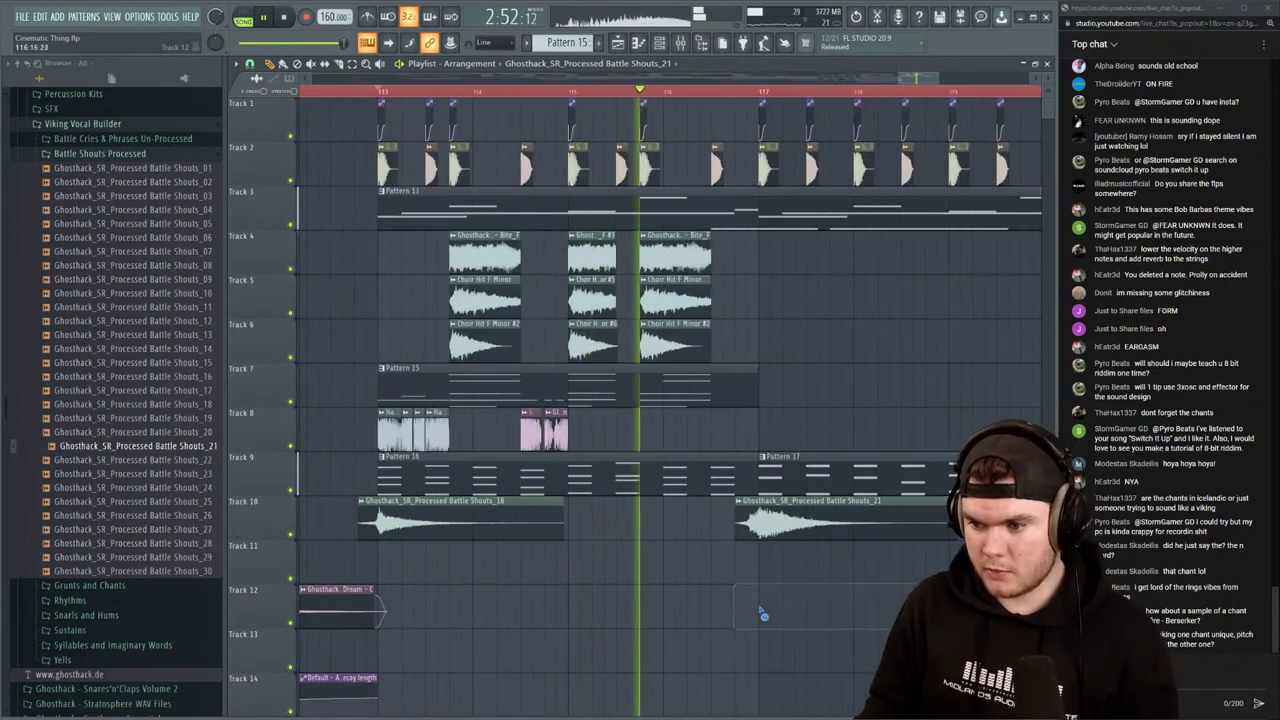
key("space")
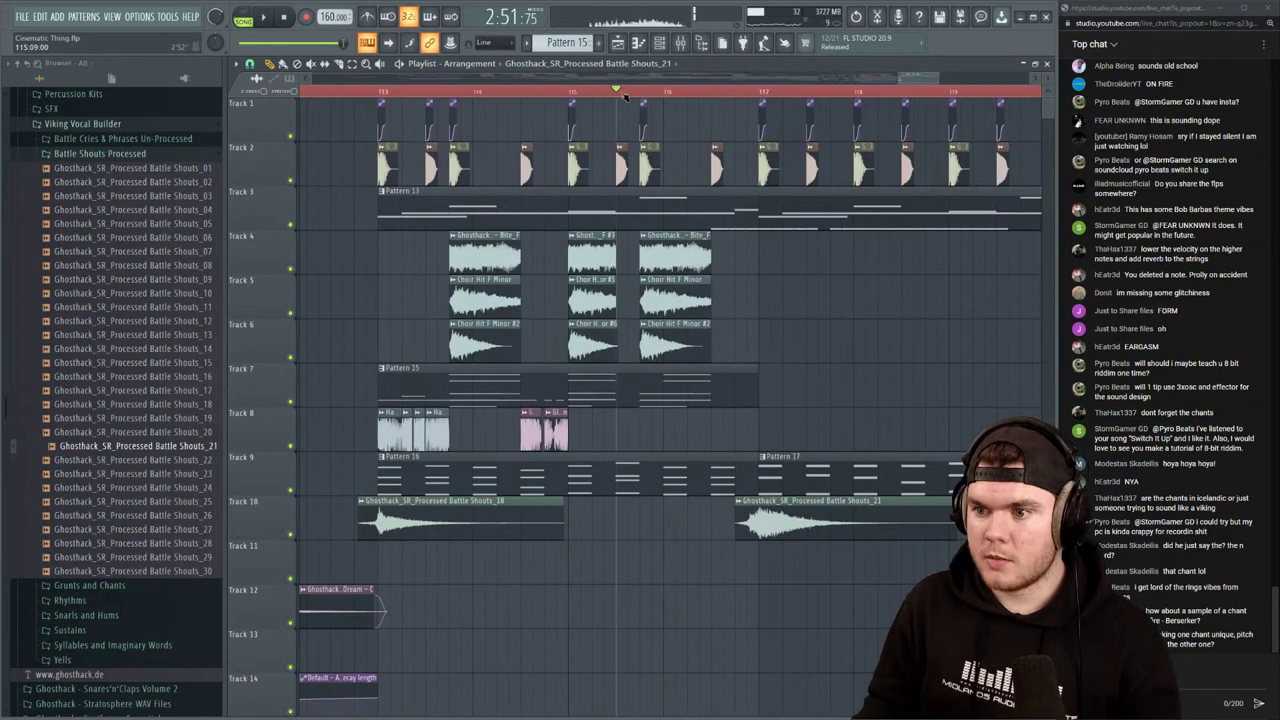
Collapse the Viking Vocal Builder and SkyRealm folders in the browser and open the Glitch Basses sample folder
left_click(114, 157)
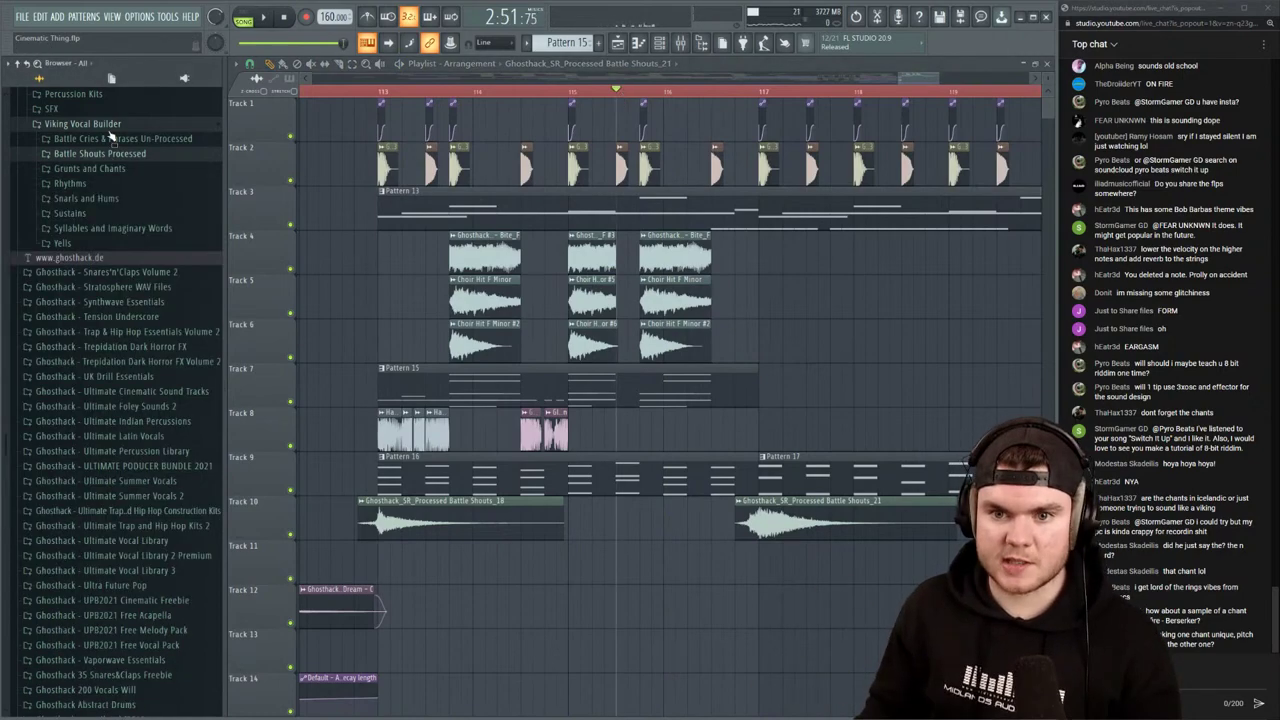
left_click(110, 129)
scroll(111, 172, "up", 6)
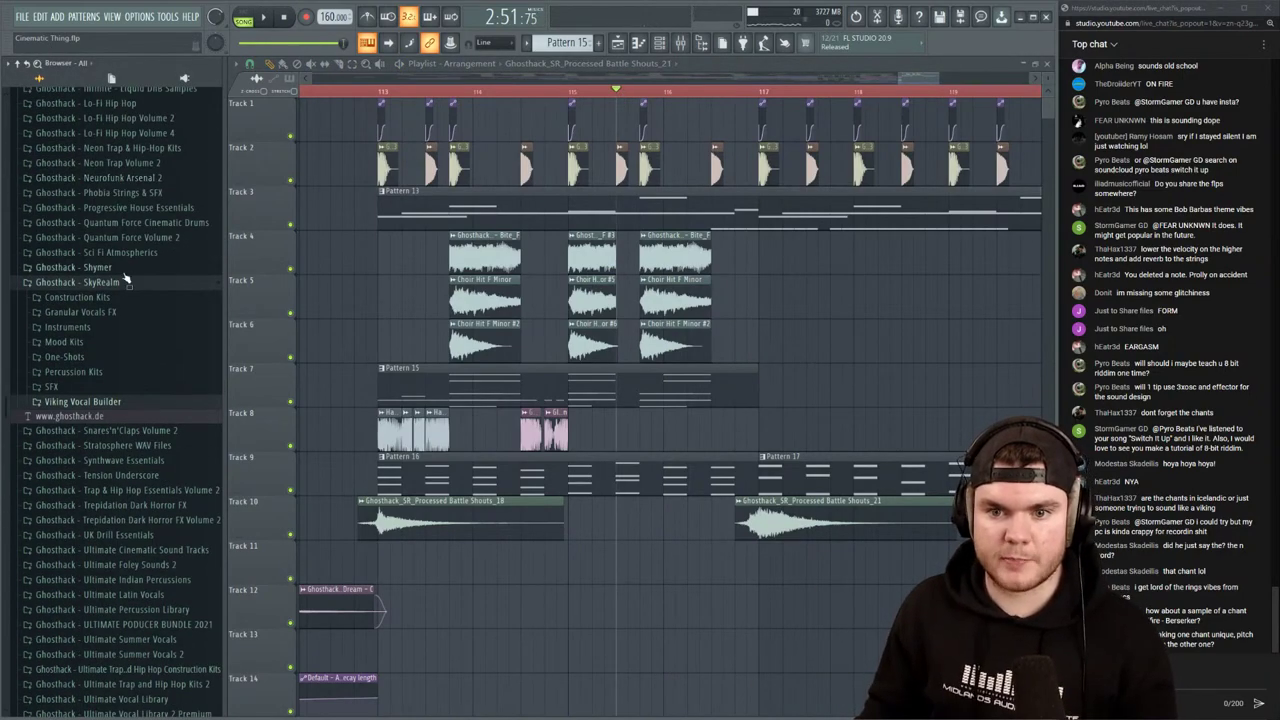
left_click(100, 279)
scroll(109, 272, "down", 15)
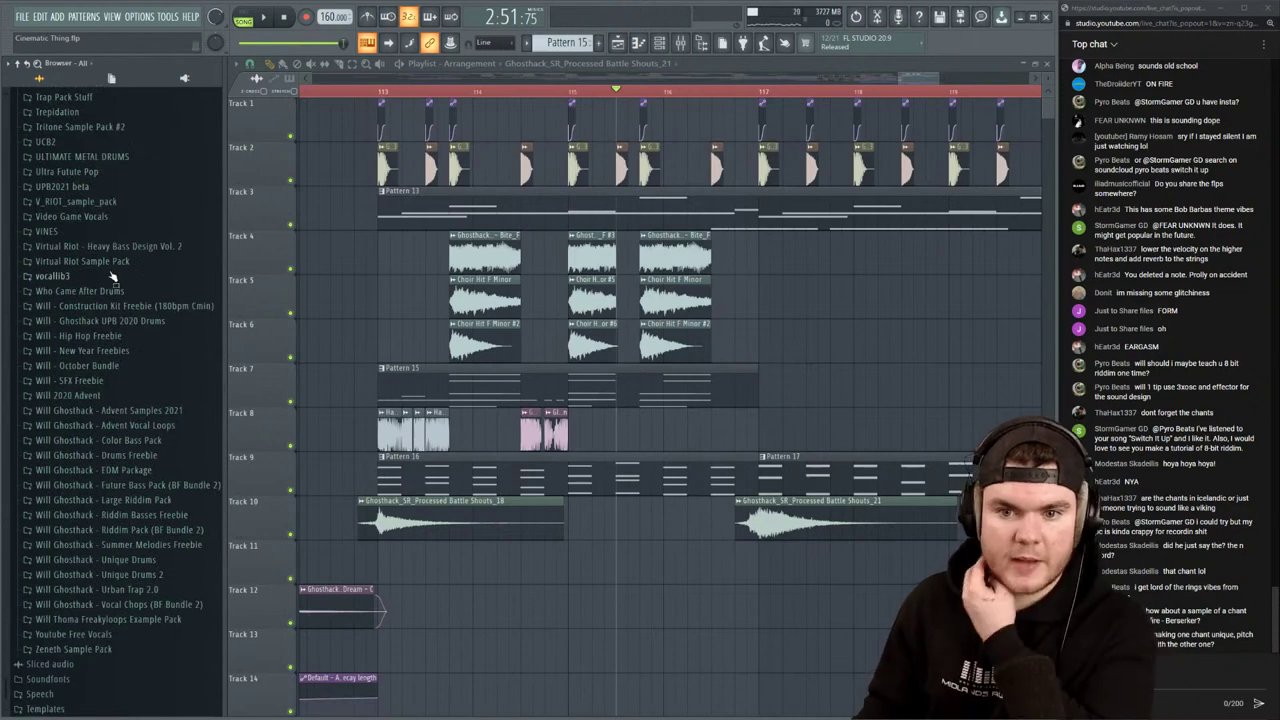
scroll(120, 280, "up", 10)
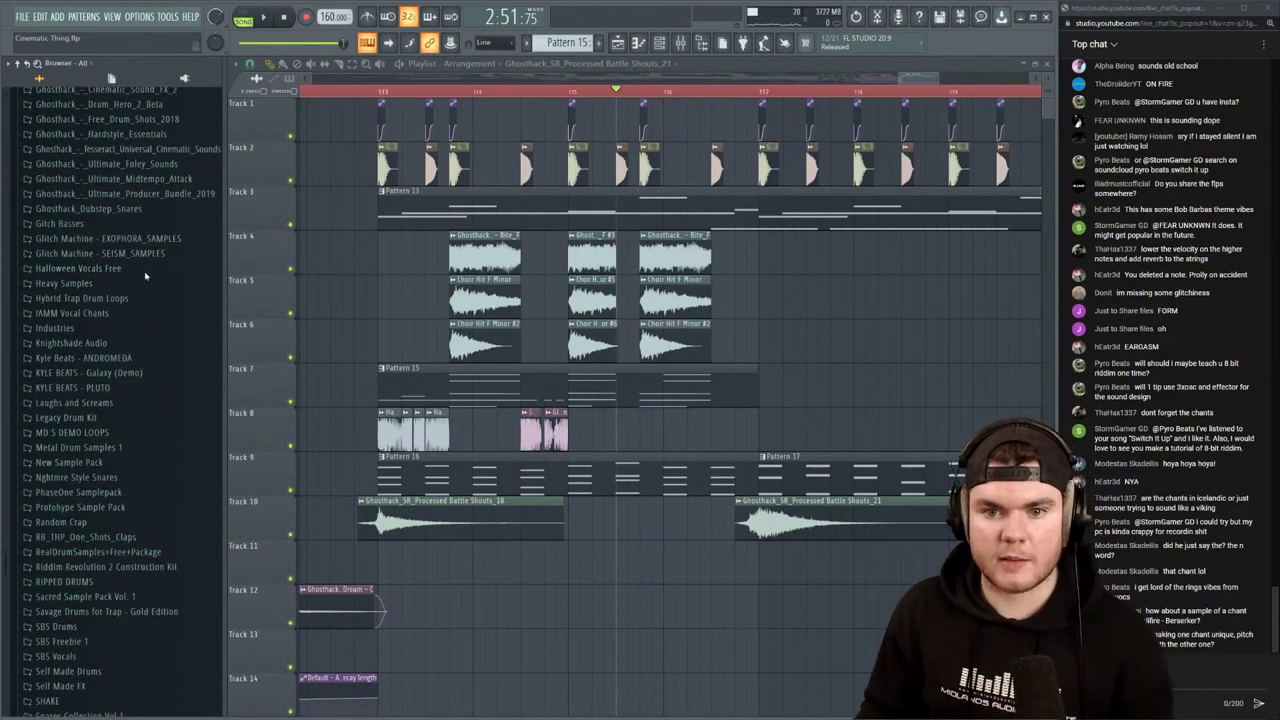
left_click(106, 226)
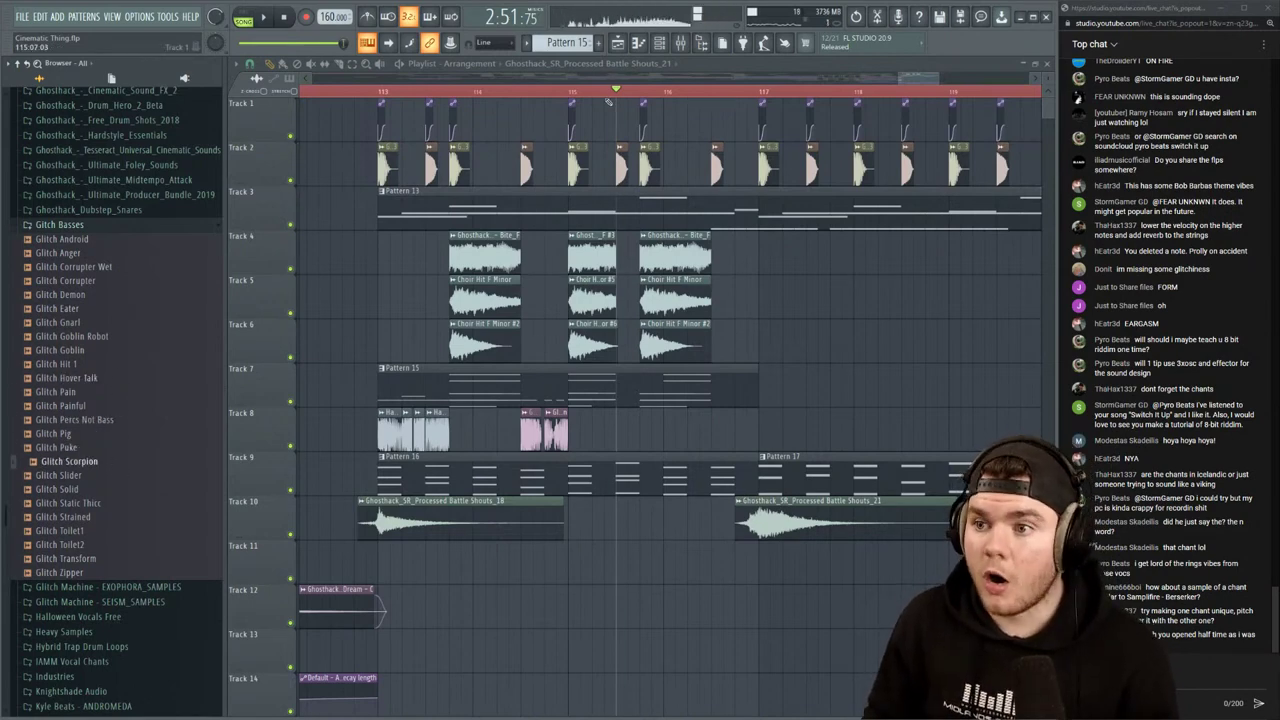
Play the earlier section from about bar 102 and examine its lower tracks for reusable glitch fills
scroll(618, 160, "down", 6)
scroll(616, 150, "up", 4)
scroll(611, 95, "down", 4)
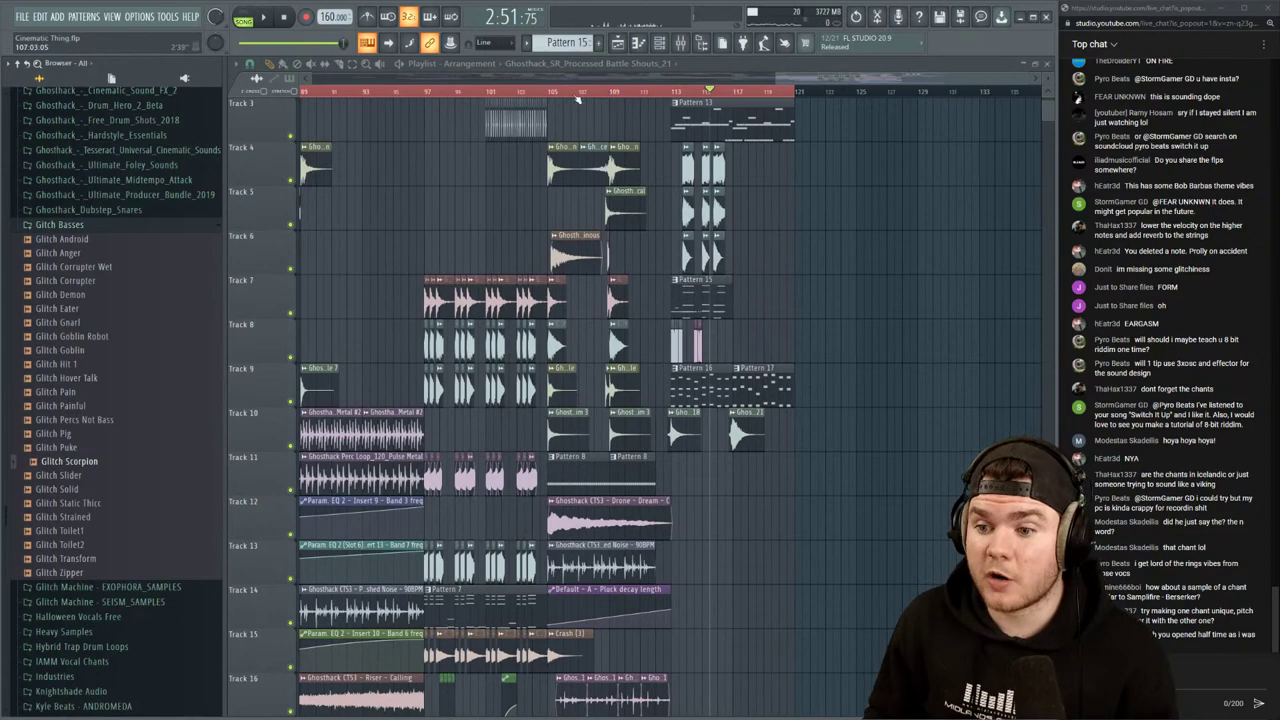
scroll(520, 300, "down", 5)
key("space")
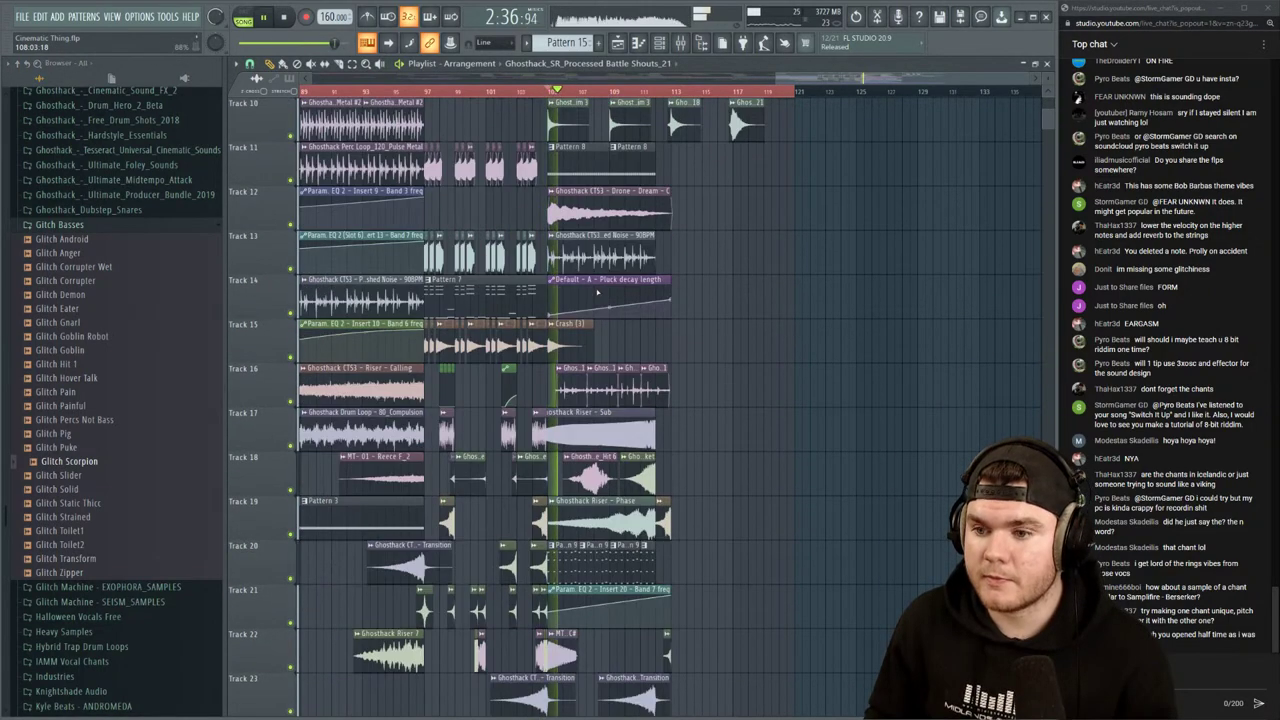
left_click(503, 92)
scroll(503, 92, "up", 4)
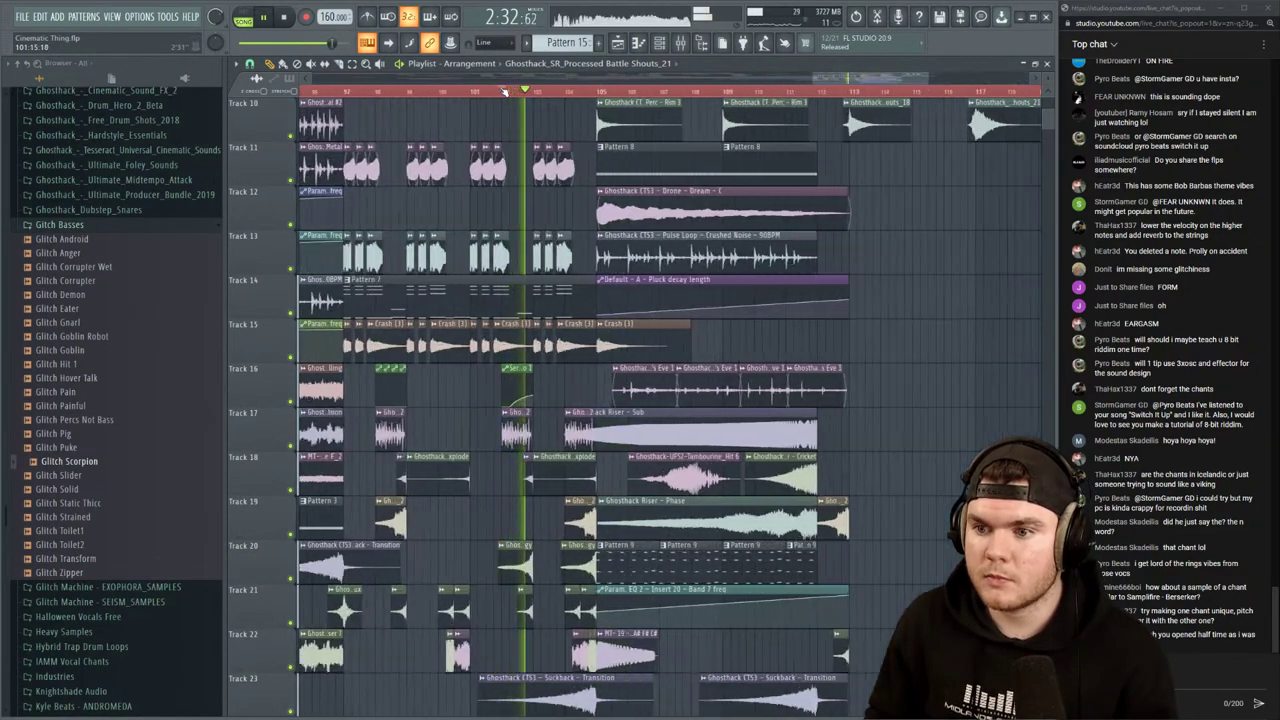
scroll(560, 350, "down", 2)
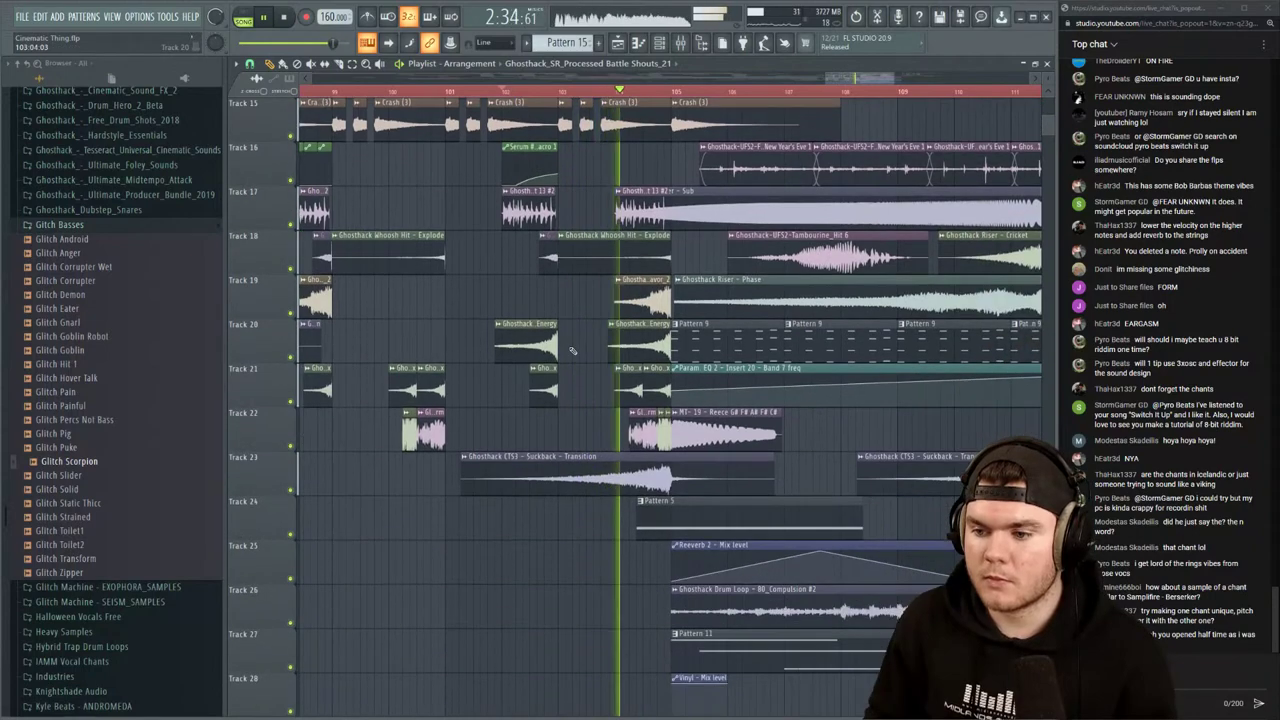
scroll(583, 348, "up", 2)
key("space")
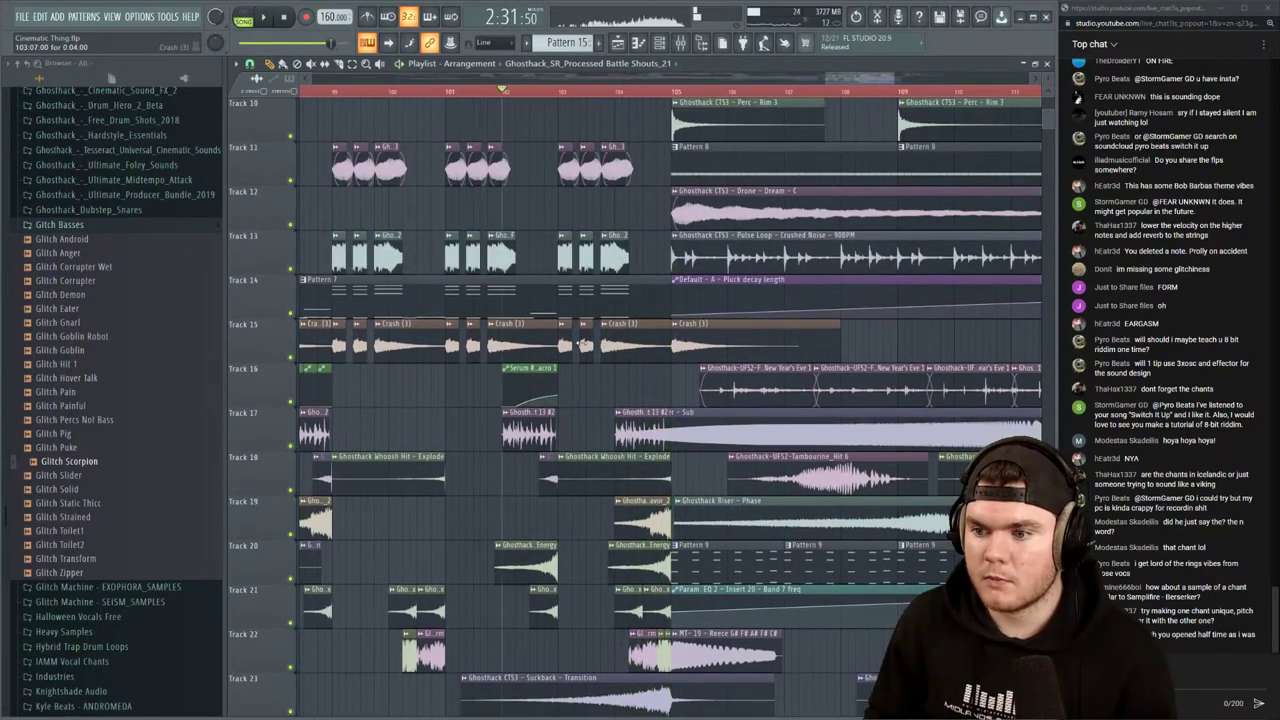
key("space")
scroll(581, 343, "down", 3)
scroll(581, 343, "down", 2)
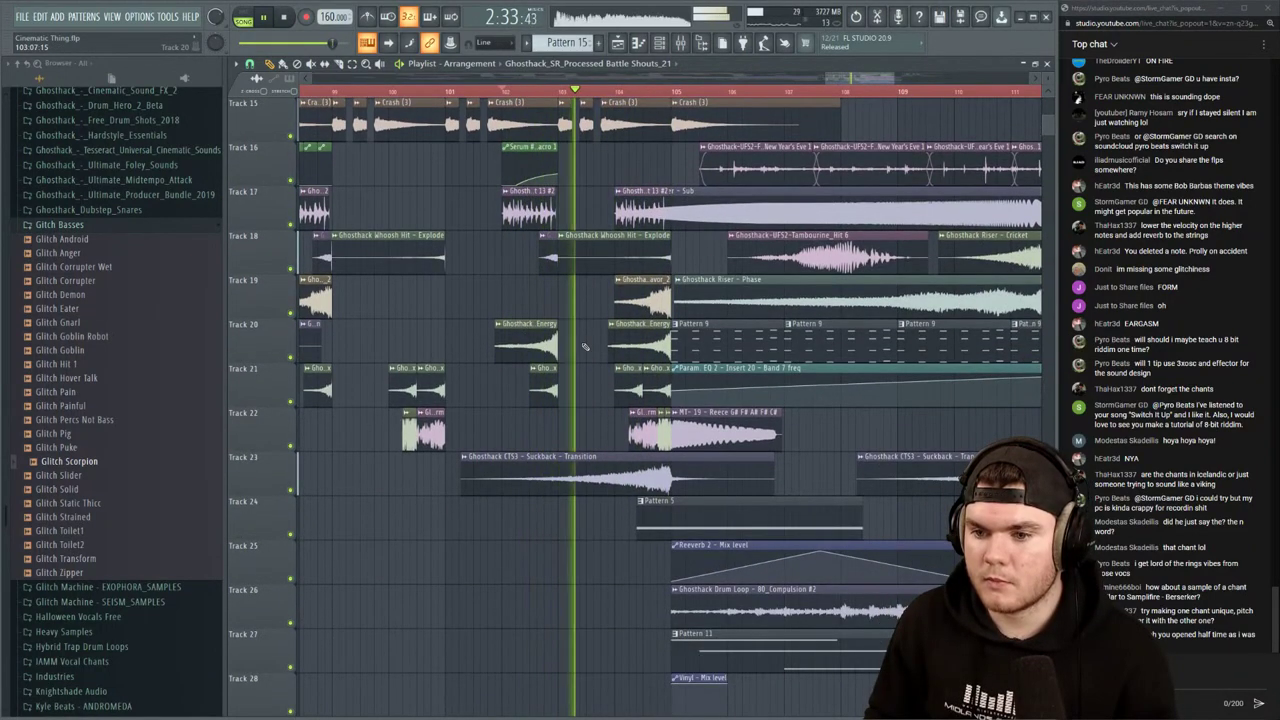
Copy the two groups of glitch clips on Track 22 between bars 100 and 105 to Track 8 after bar 117
left_click_drag(398, 428, 709, 611)
key("space")
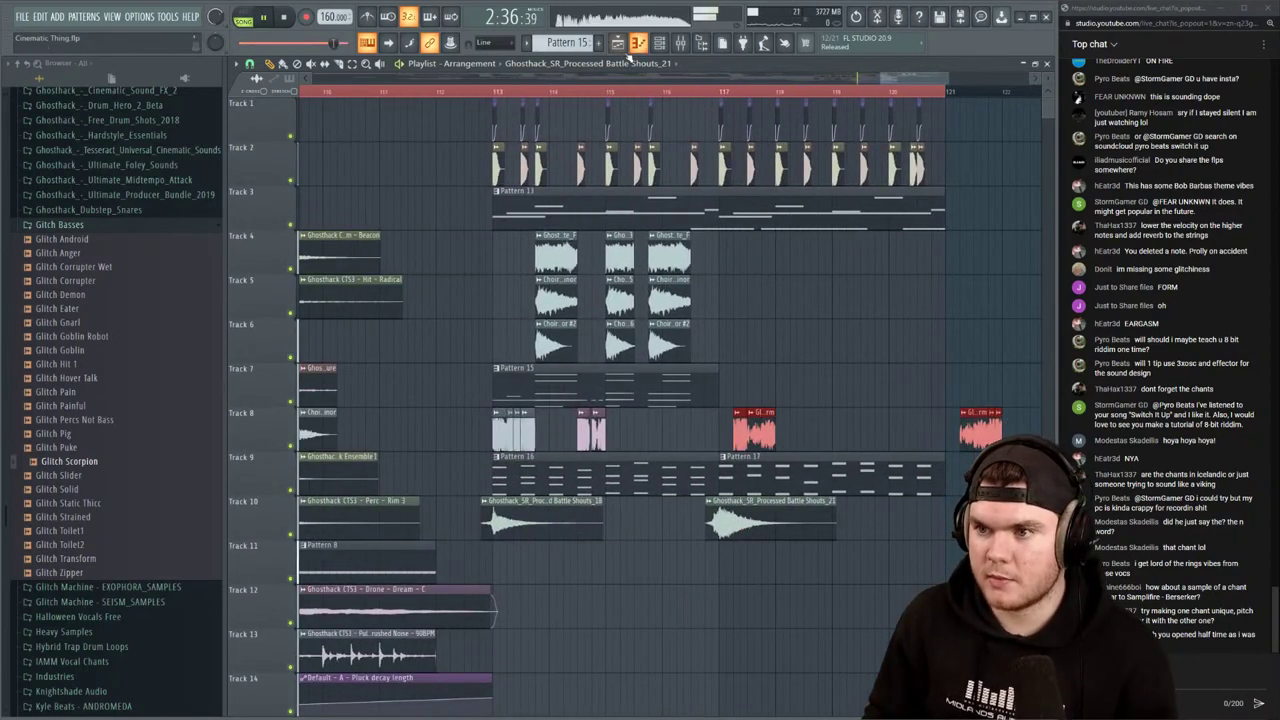
left_click(811, 329, "ctrl")
key("space")
Try the Glitch Solid clip on Track 8 halfway through bar 115 and play it back
left_click_drag(742, 430, 645, 430)
key("space")
key("space")
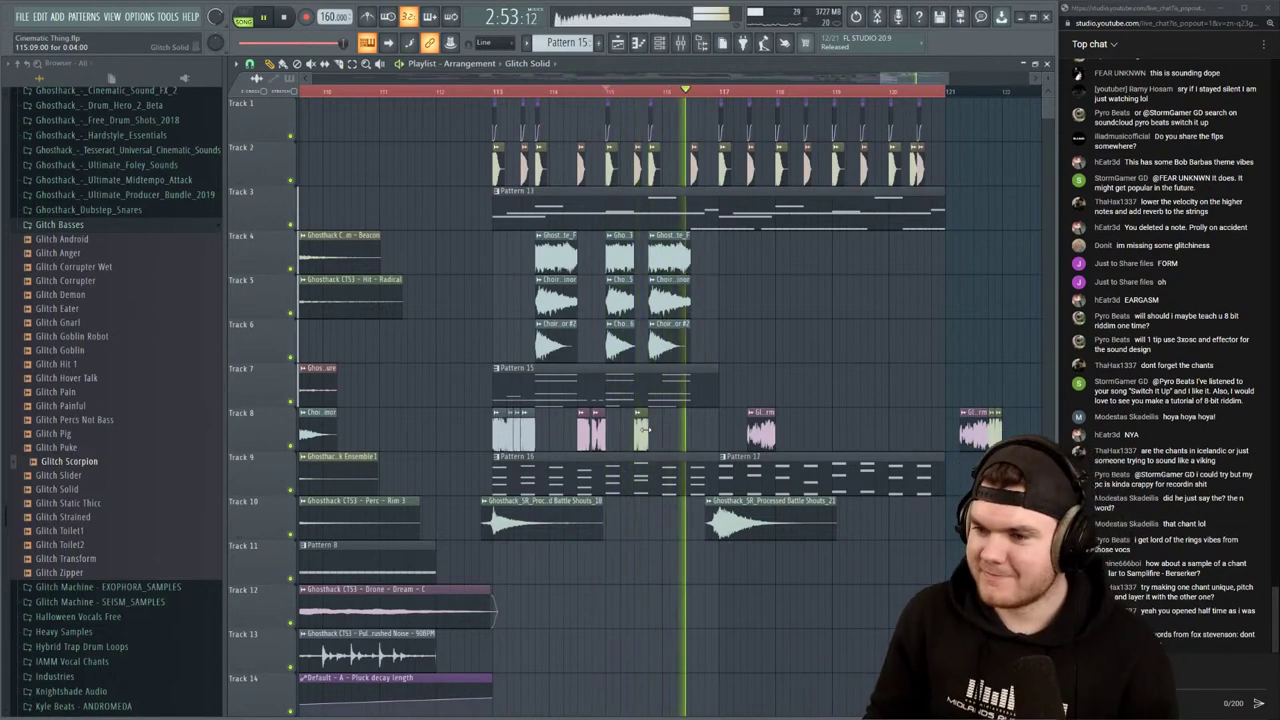
key("space")
key("space")
Place the Glitch Transform clip on Track 8 halfway through bar 115 instead of Glitch Solid and play it back
left_click_drag(662, 430, 634, 431)
key("space")
key("space")
key("space")
key("space")
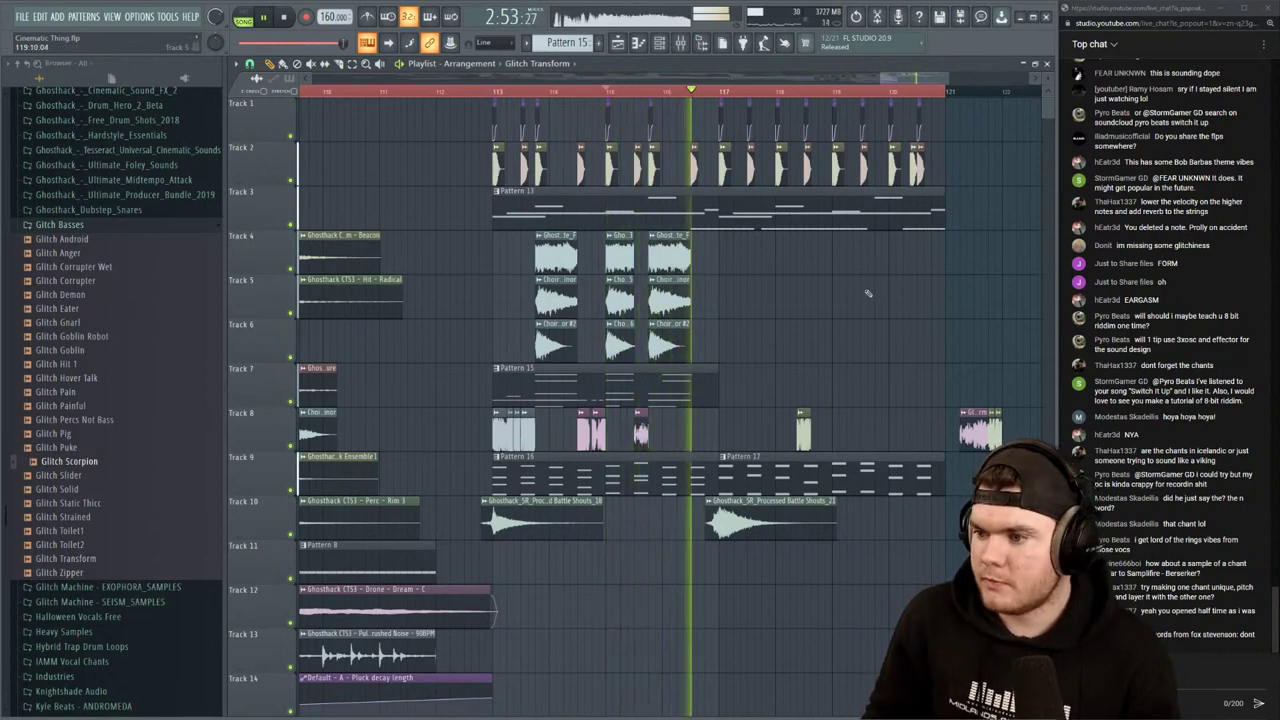
Play the copied glitch clips on Track 8 past bar 121 to judge them
key("space")
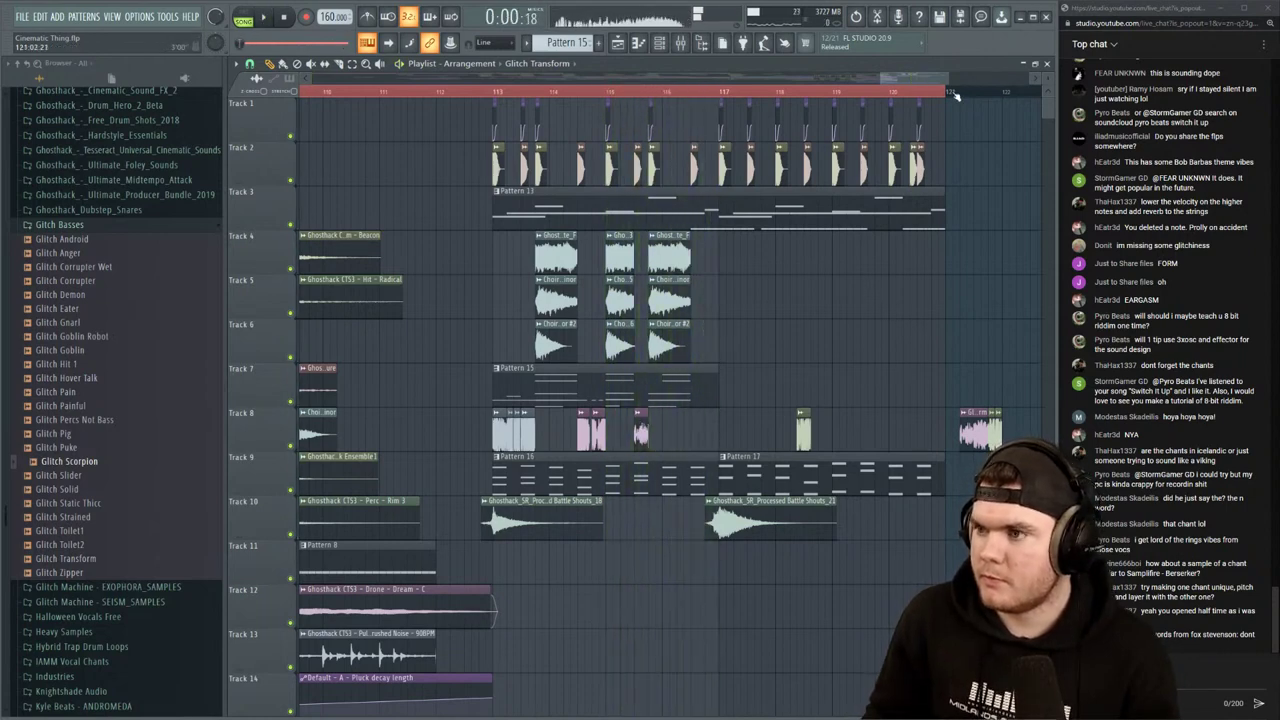
double_click(956, 94)
key("space")
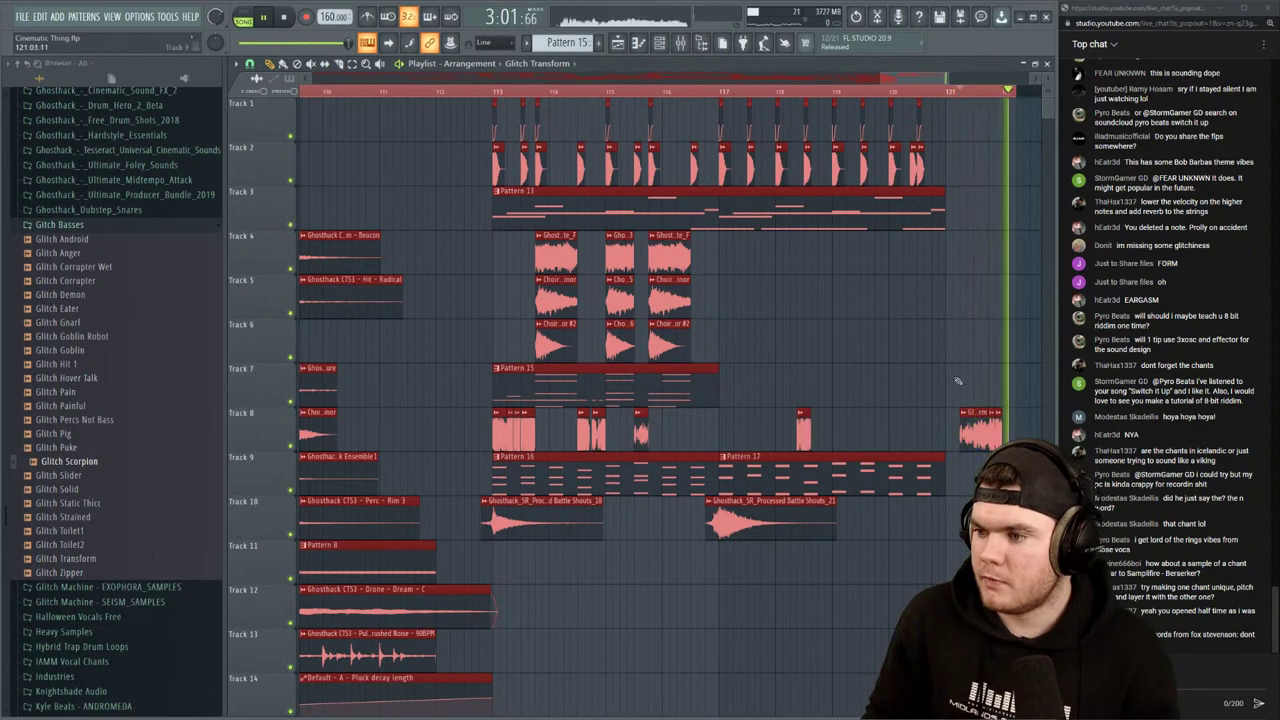
Move the spare Glitch Solid clip to Track 10 halfway through bar 115, aligned with Glitch Transform, and play from bar 113
left_click(806, 370, "ctrl")
left_click_drag(803, 425, 967, 390)
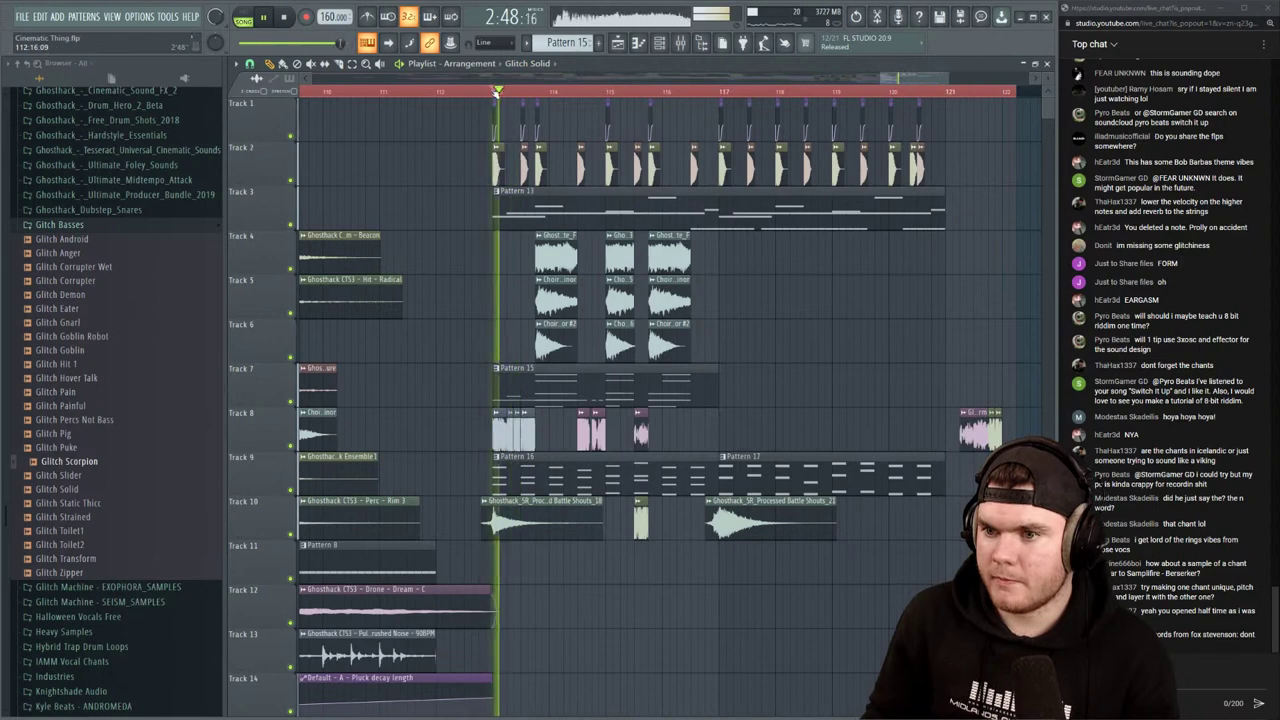
key("space")
key("space")
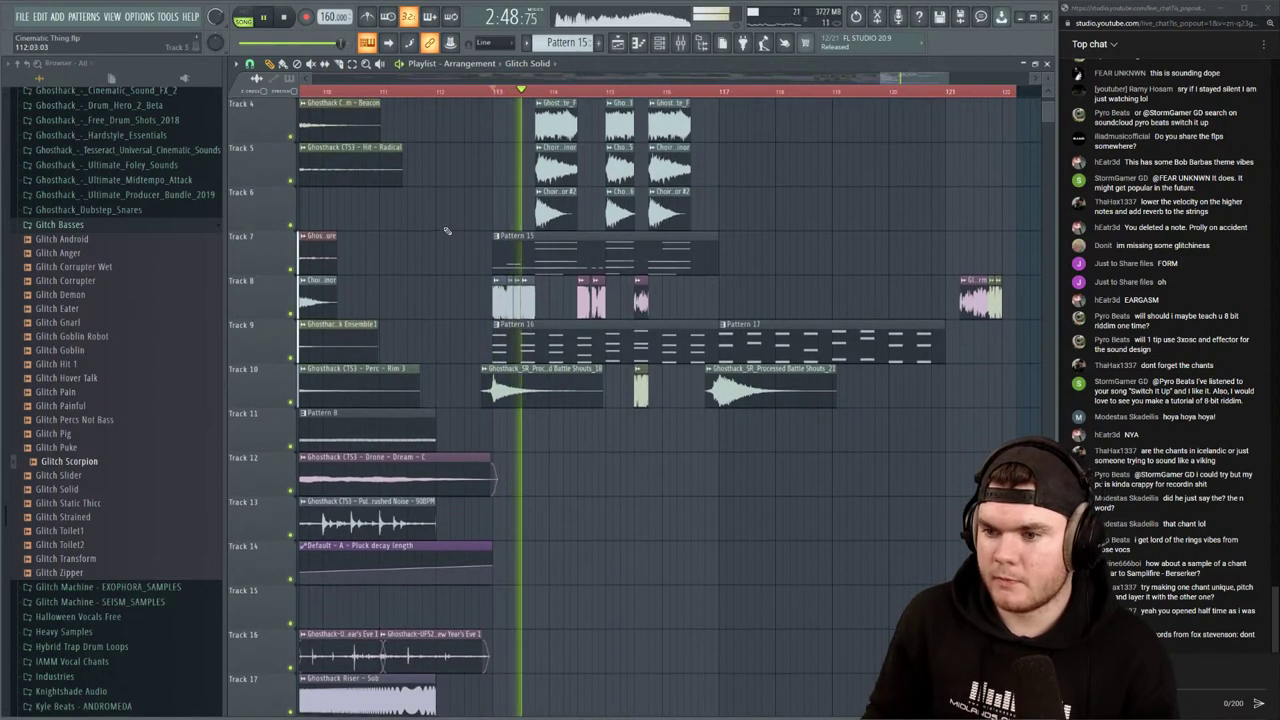
Shift Patterns 16 and 17 and the battle shouts down one track, place Glitch Solid on Track 9 under Glitch Transform, and play it back
scroll(440, 228, "down", 3)
left_click_drag(992, 398, 485, 340)
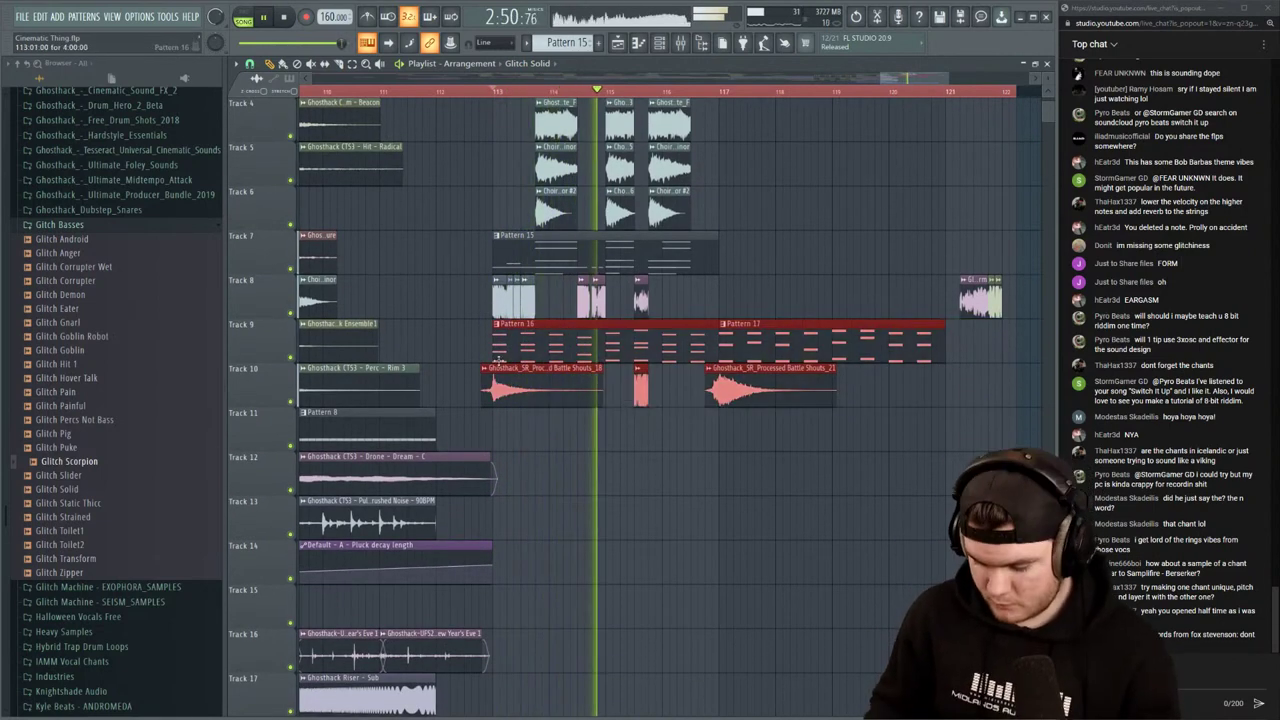
left_click_drag(561, 370, 561, 411)
left_click_drag(677, 455, 647, 440)
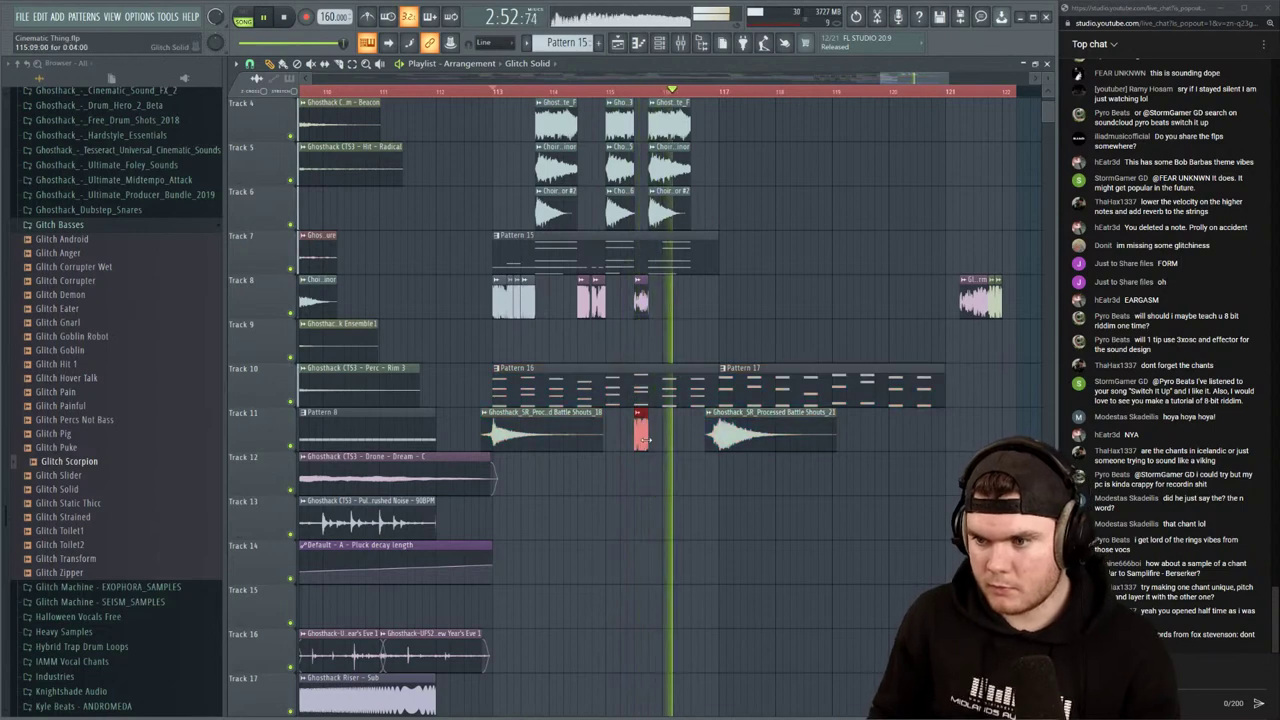
key("shift+Up")
key("shift+Up")
key("space")
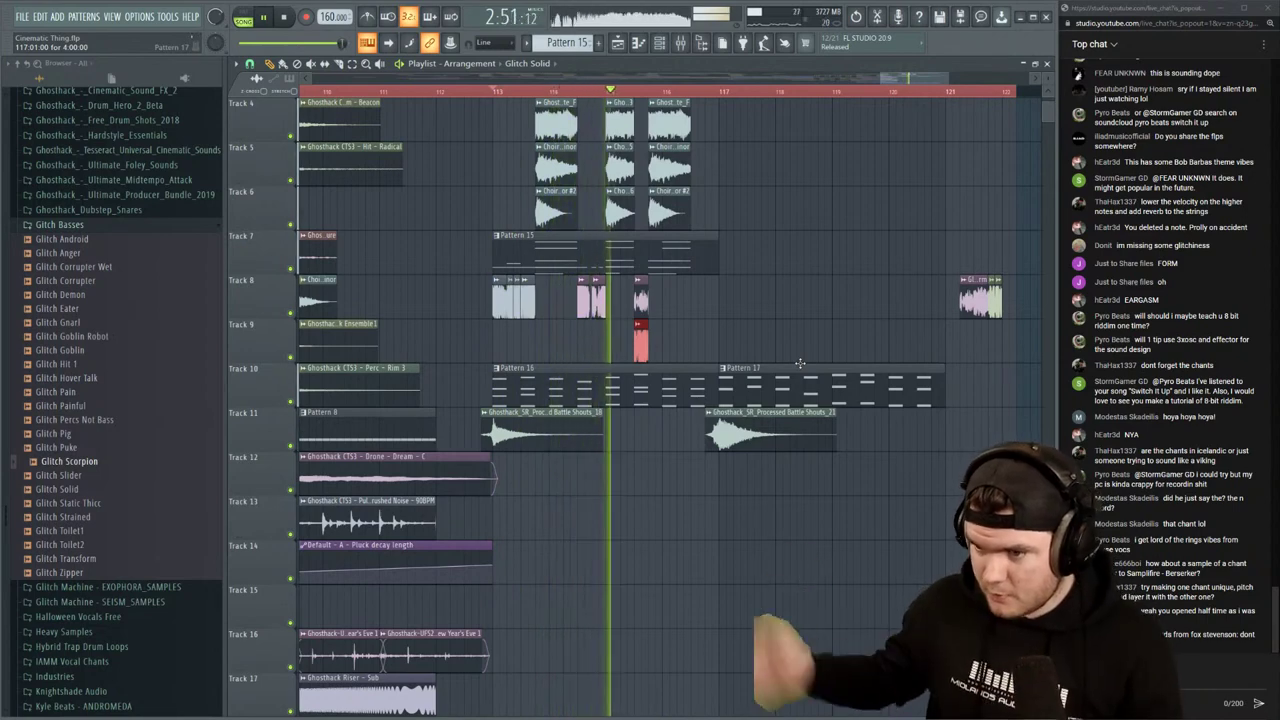
left_click(800, 290)
key("space")
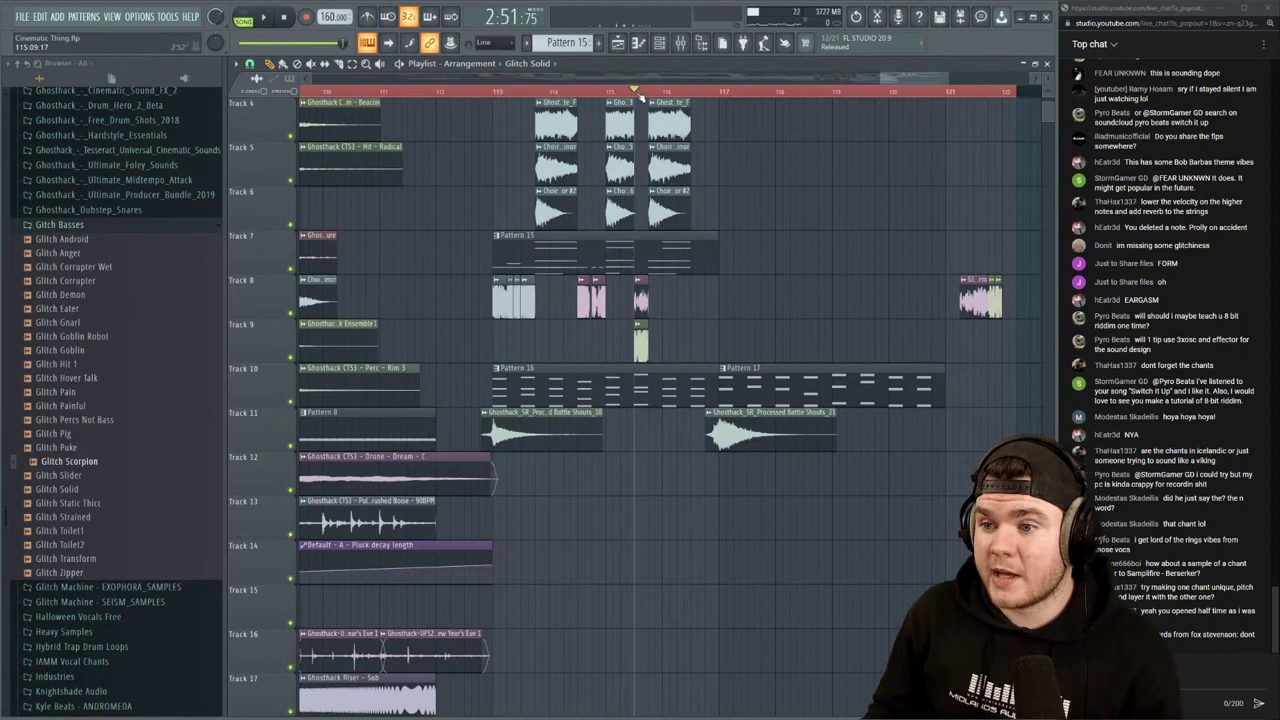
Make the Glitch Transform clip on Track 8 in bar 115 unique, pan its channel 67% left, and audition it
scroll(640, 100, "up", 5)
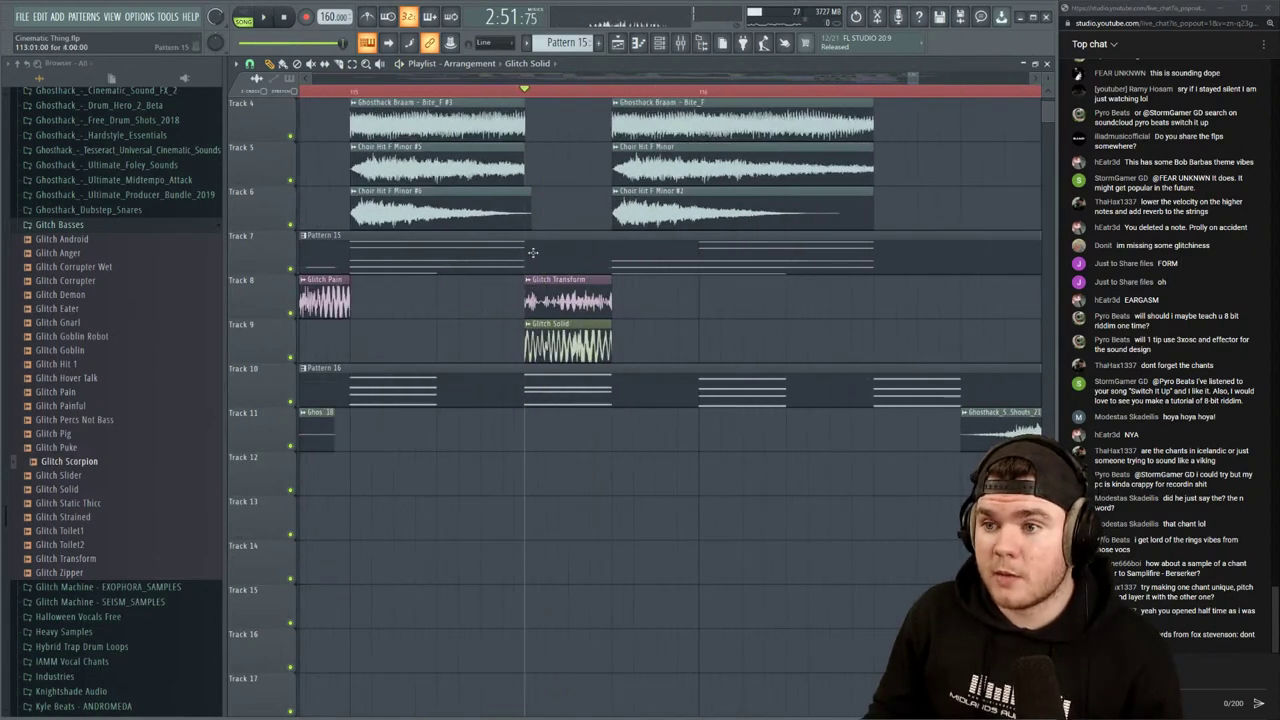
scroll(595, 95, "down", 5)
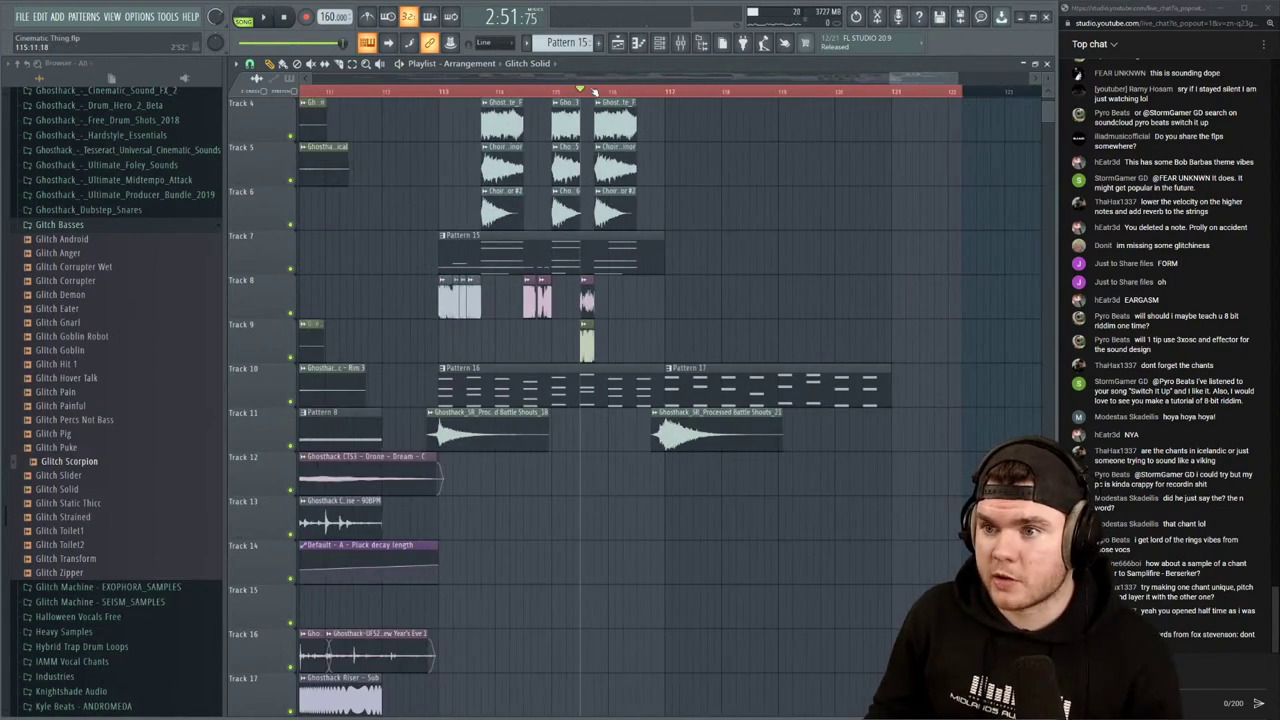
scroll(594, 91, "up", 5)
right_click(533, 282)
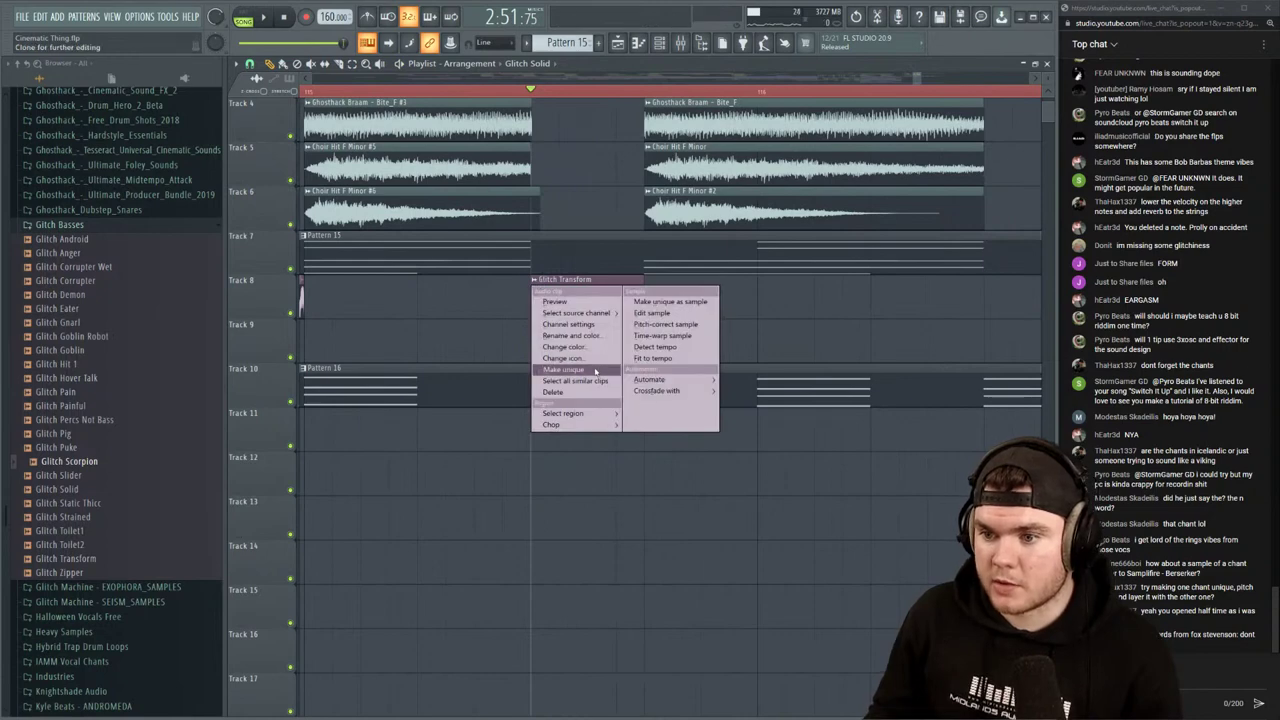
left_click(595, 370)
double_click(588, 307)
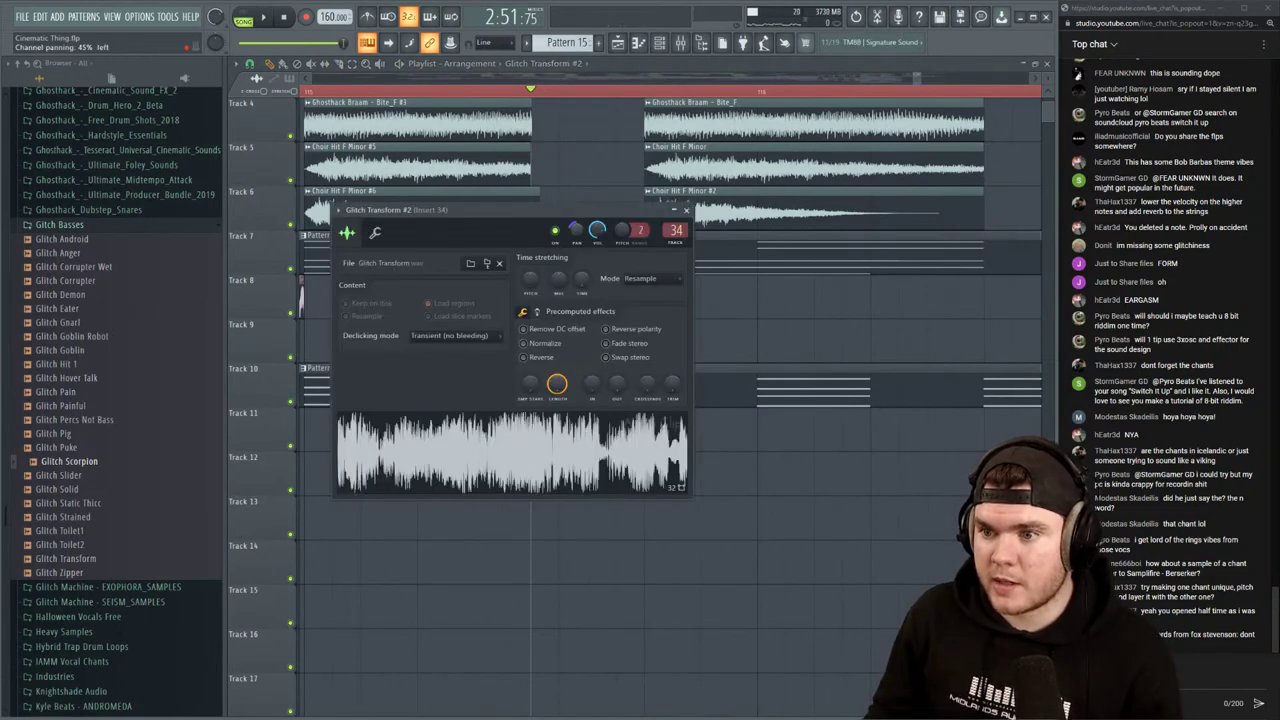
key("space")
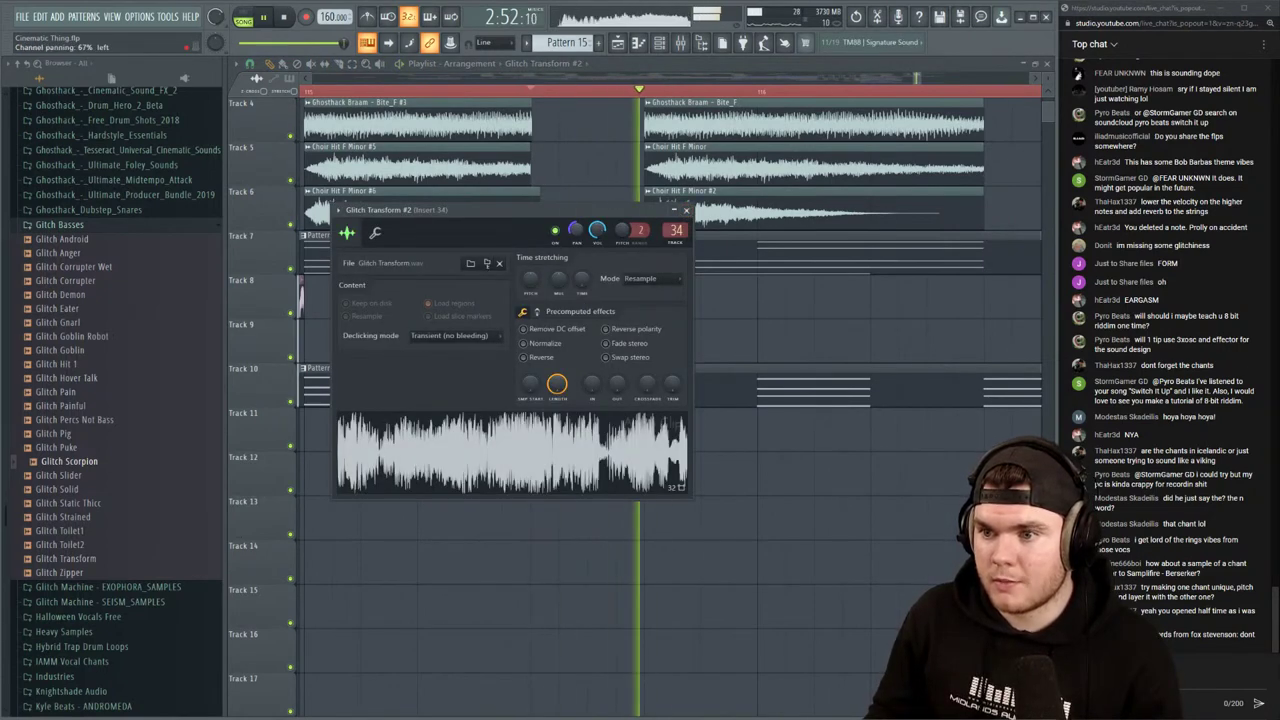
key("space")
left_click(686, 210)
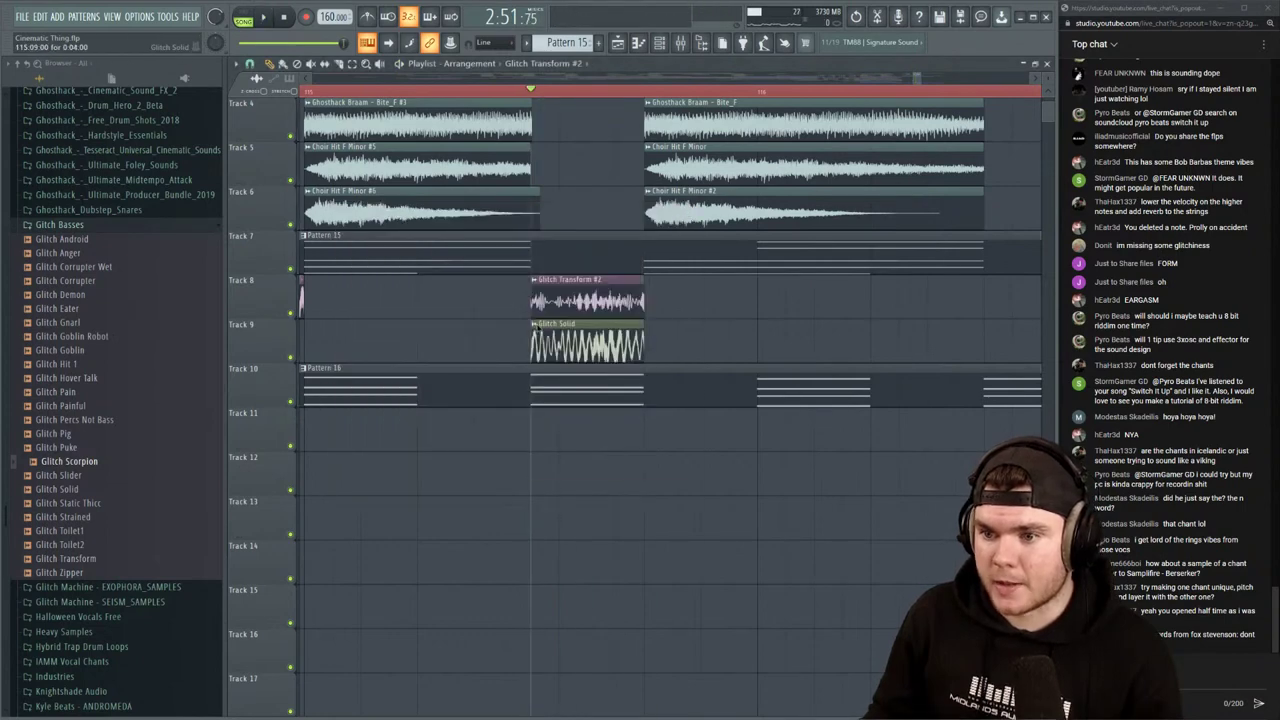
Make the Glitch Solid clip on Track 9 unique, pan its channel to the right, and audition it
right_click(535, 328)
left_click(572, 413)
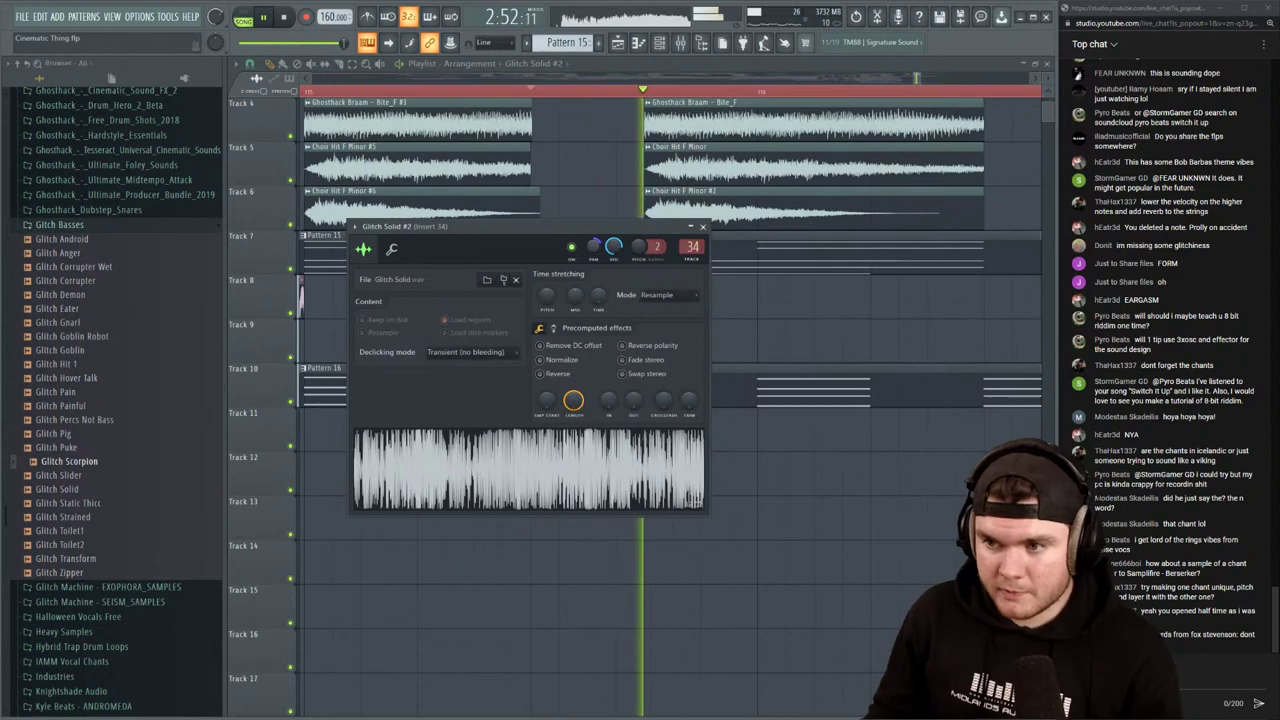
key("space")
left_click(703, 226)
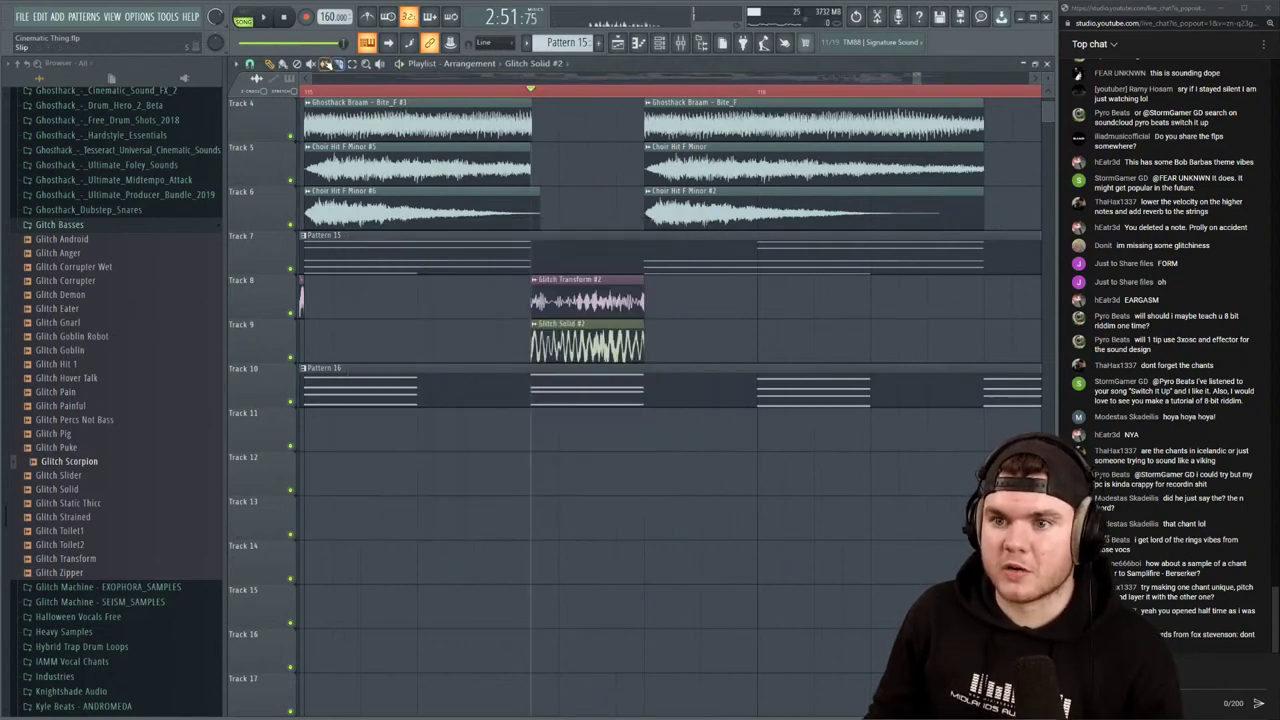
Slip the audio inside the unique Glitch Solid clip on Track 9 and play back the layered fill
key("space")
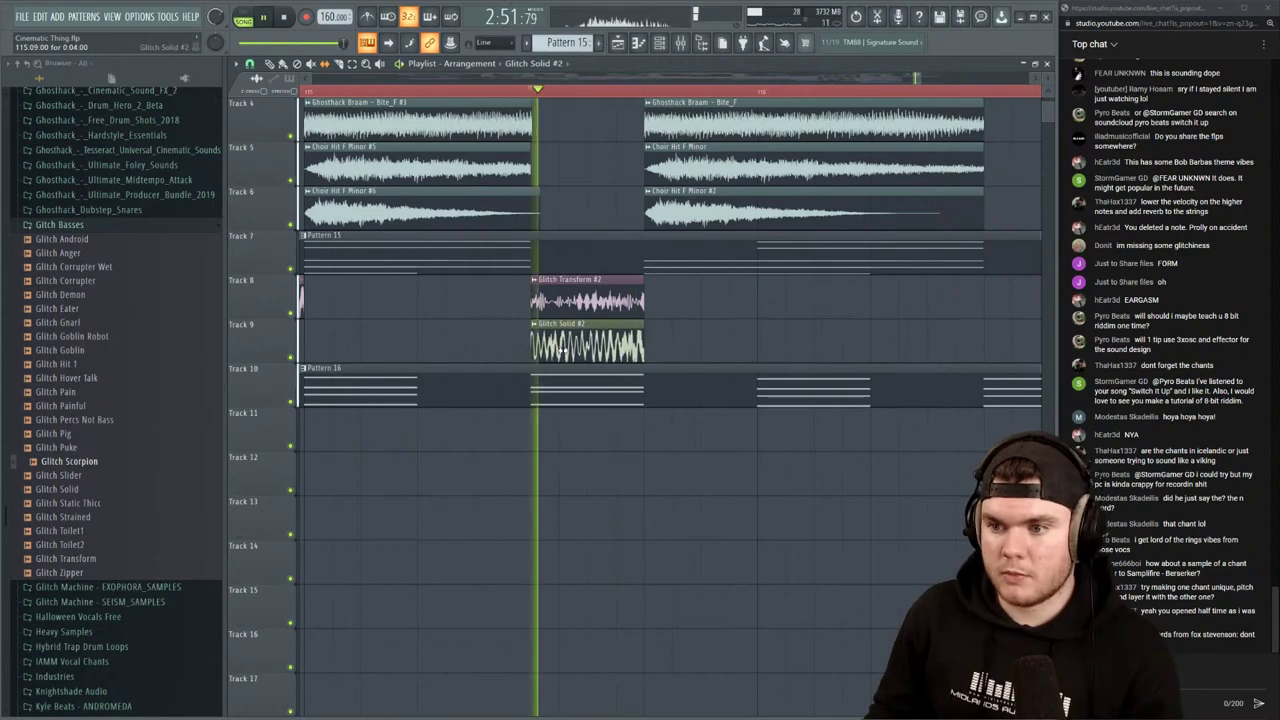
key("space")
key("space")
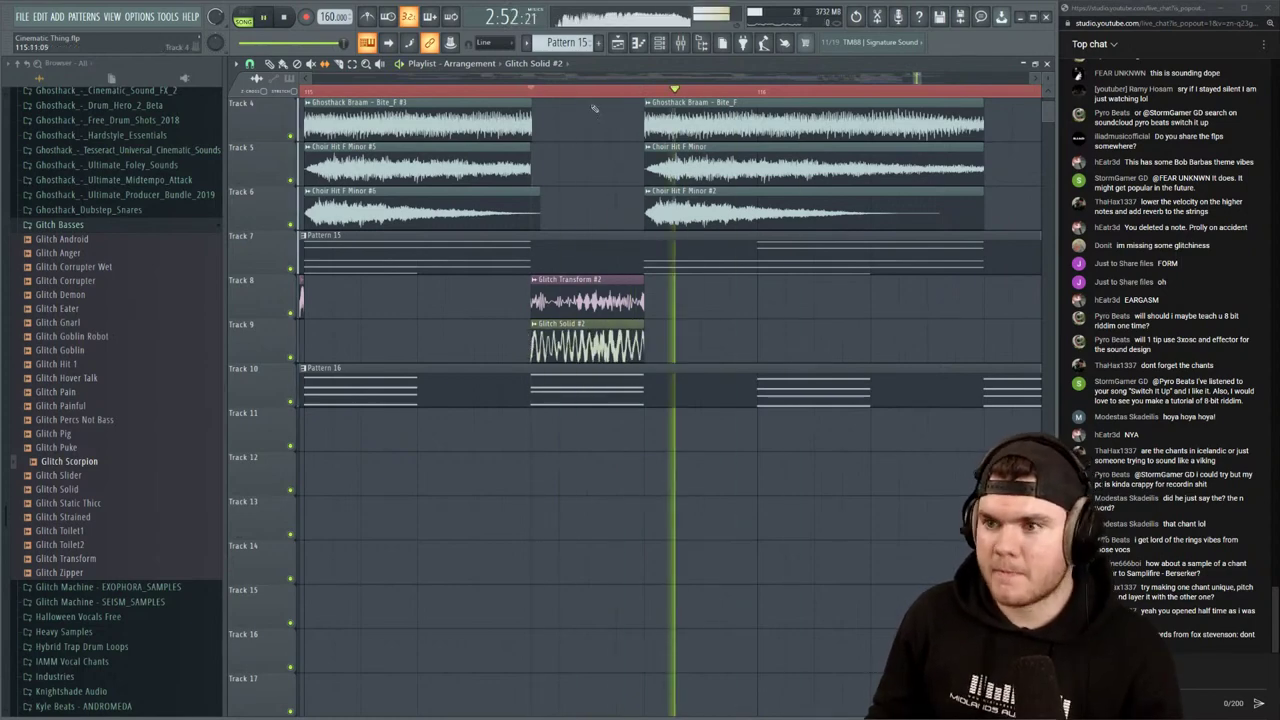
scroll(400, 98, "down", 4)
key("space")
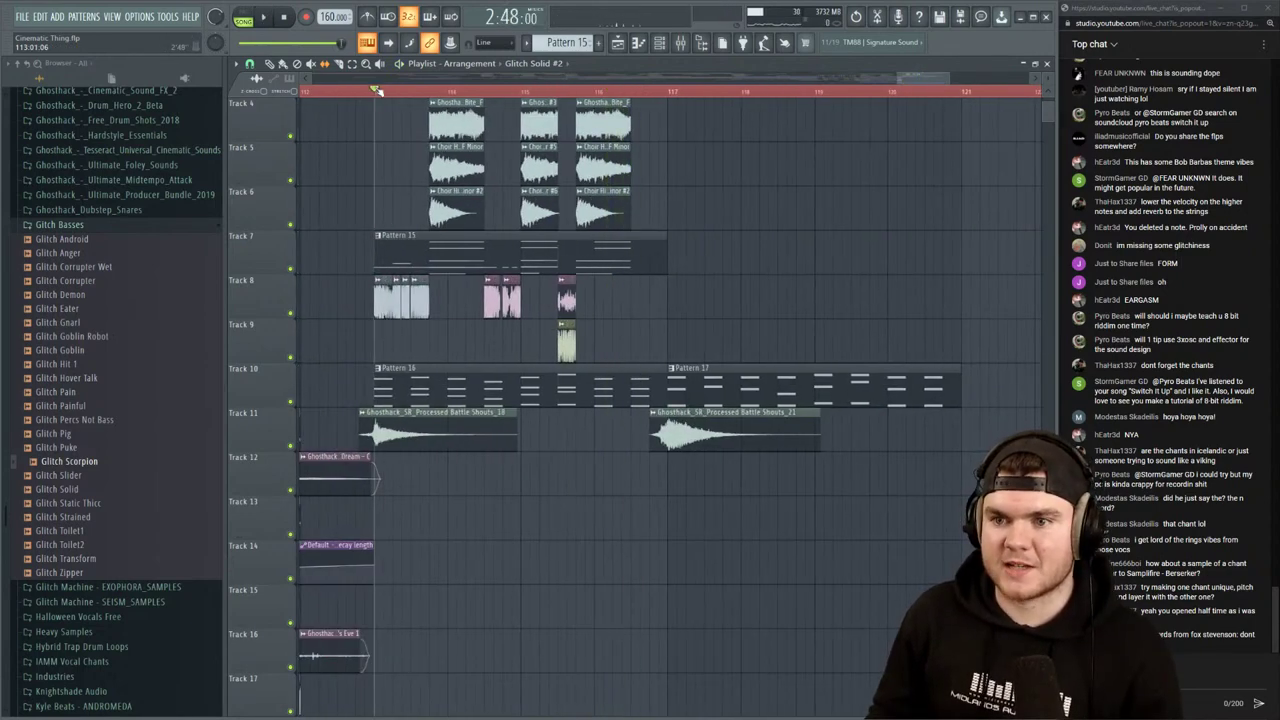
Play the section from bar 113 with Tracks 1 to 3 muted, and unmute them once it has been heard
key("space")
scroll(370, 178, "up", 3)
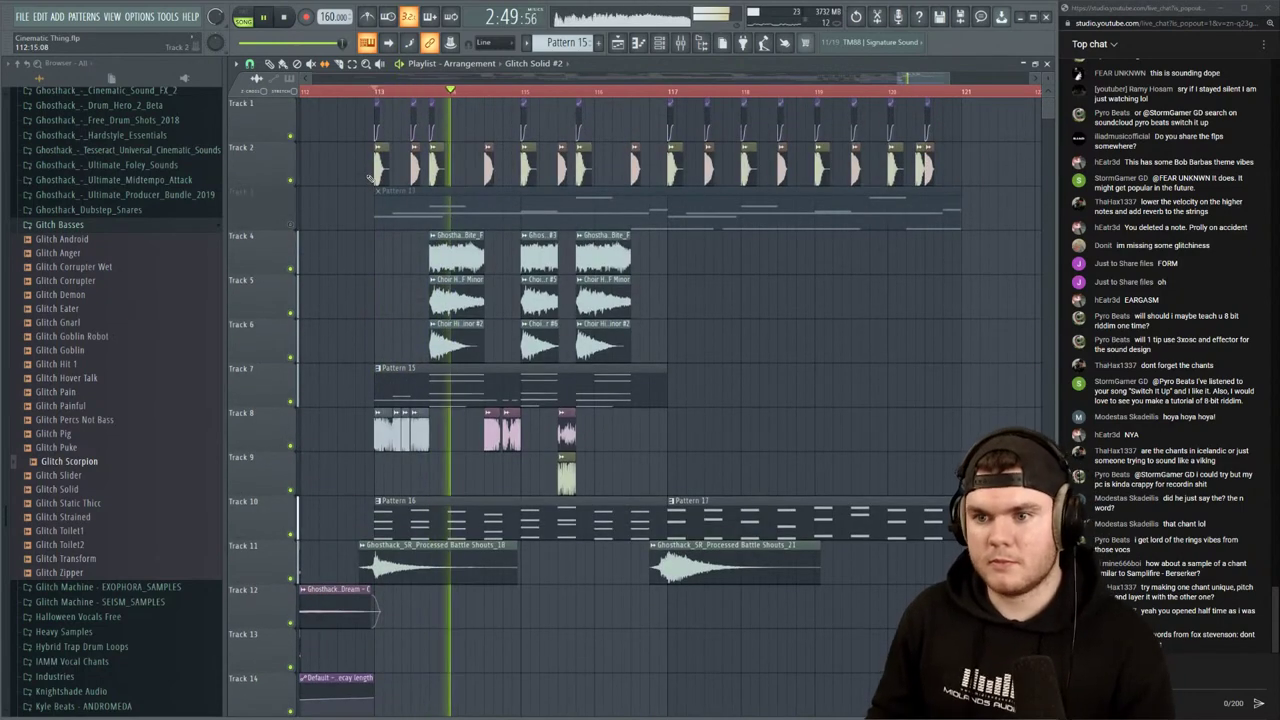
left_click_drag(291, 180, 292, 137)
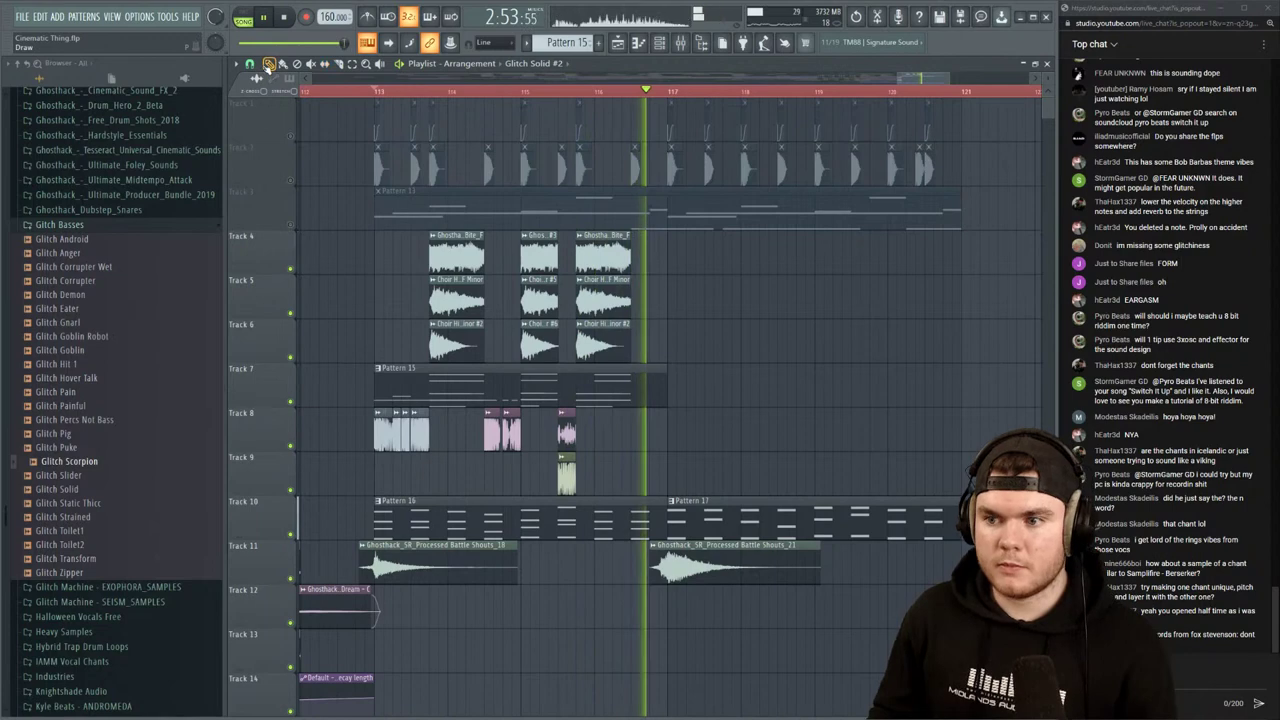
key("space")
left_click_drag(291, 224, 291, 137)
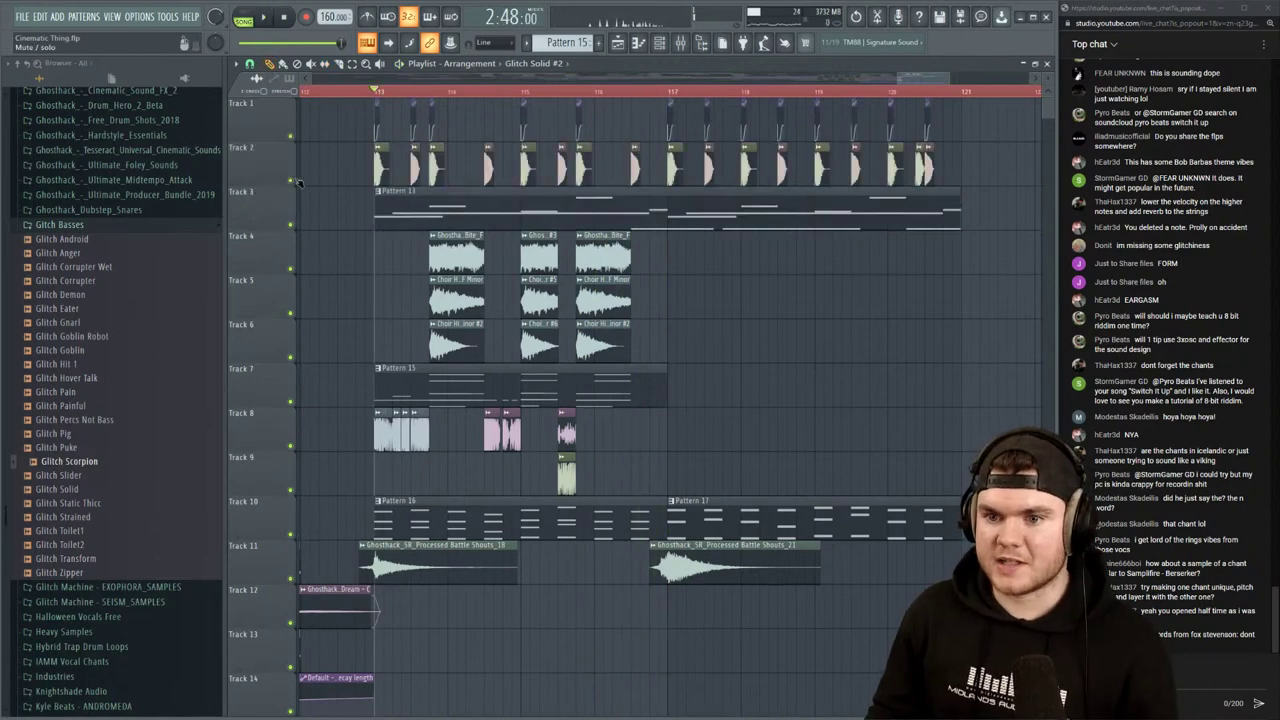
Play the passage from bar 116 with all tracks active
left_click(603, 91)
key("space")
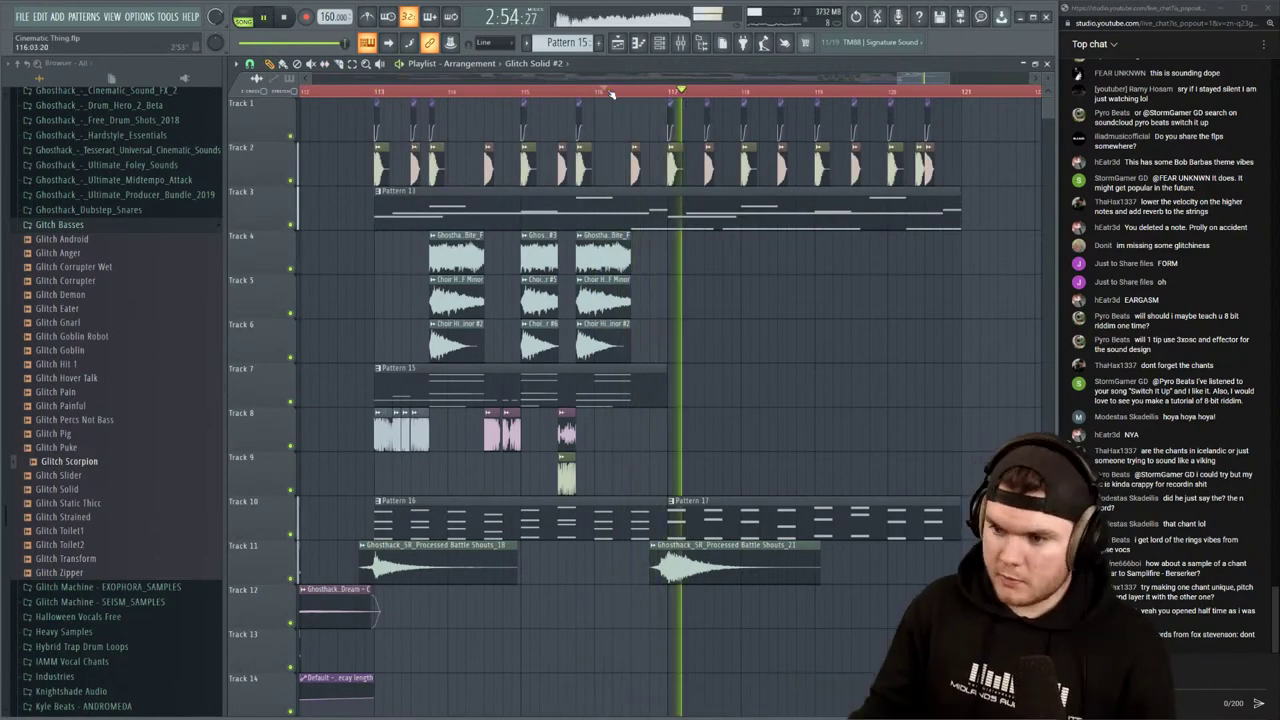
key("space")
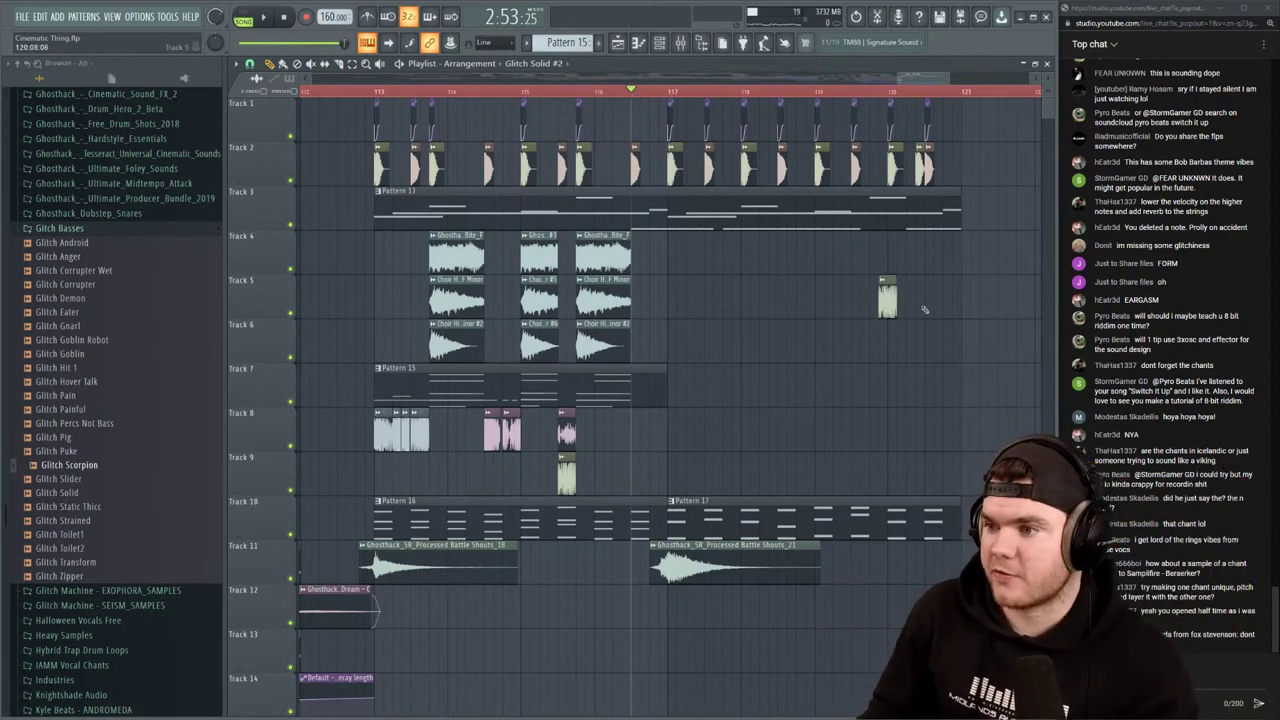
Create an empty Pattern 18 and filter the channel rack to the Unsorted instrument channels
left_click(659, 42)
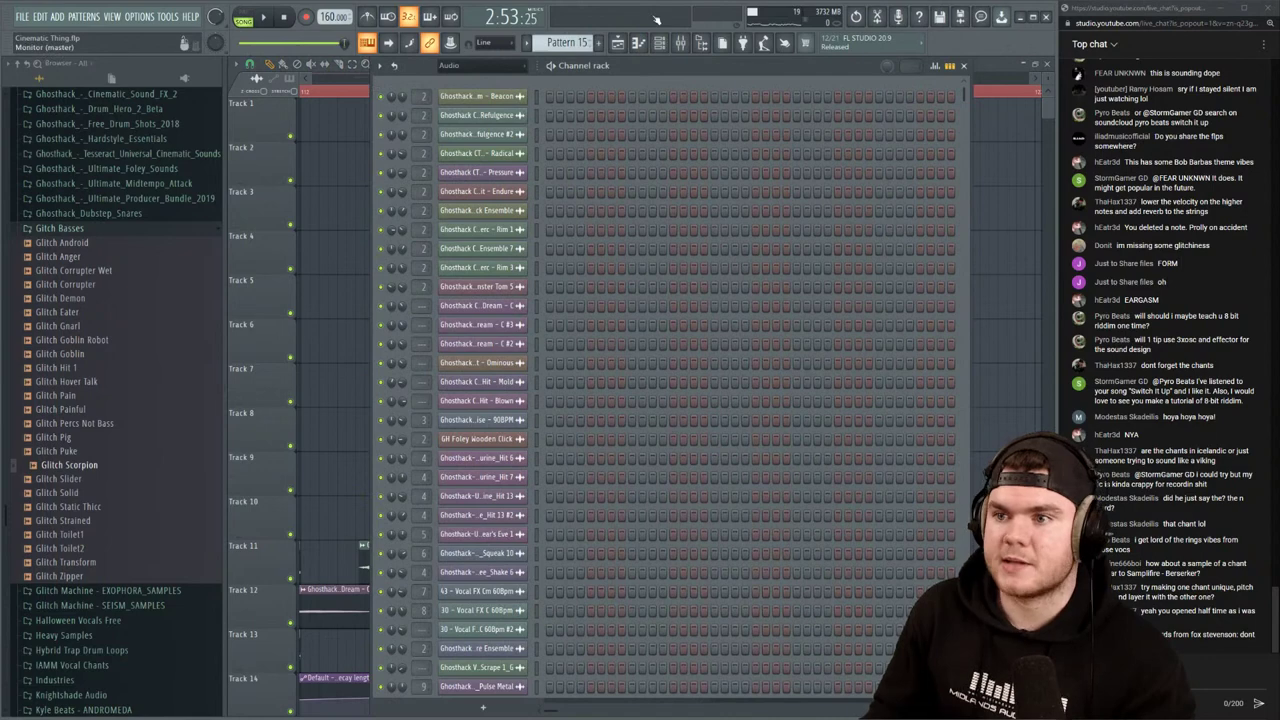
left_click(598, 43)
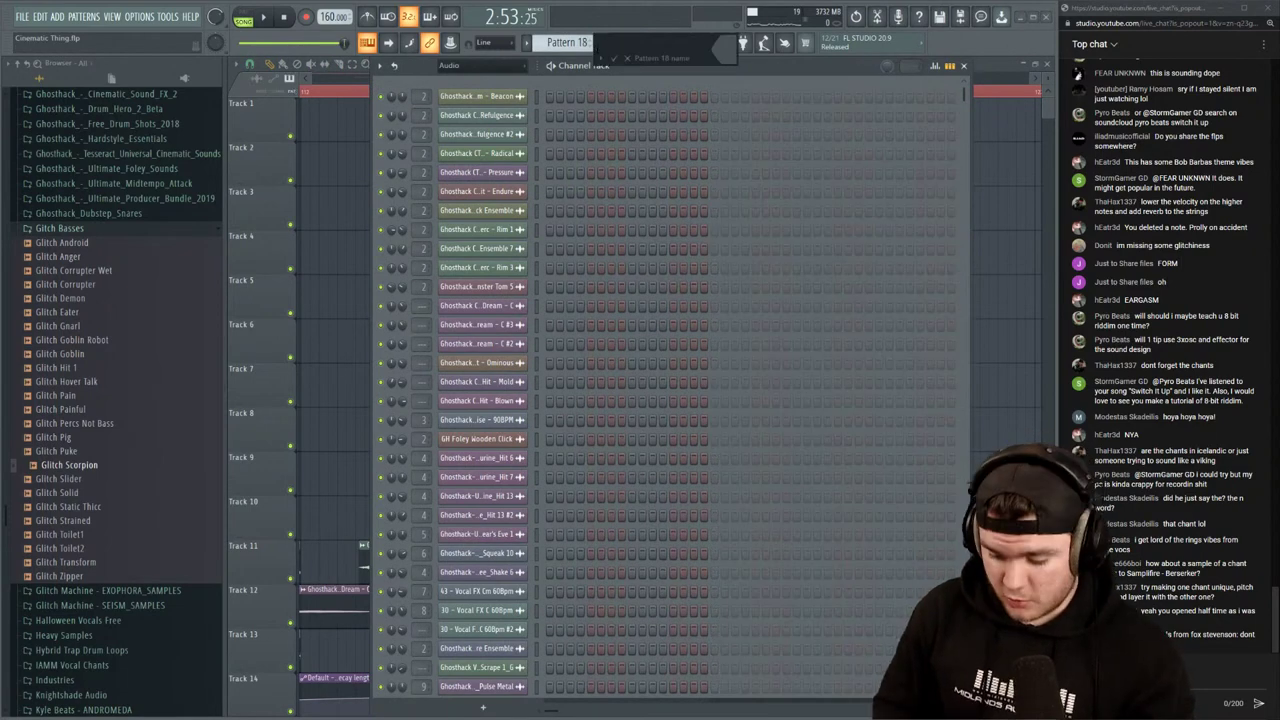
left_click(492, 68)
left_click(477, 118)
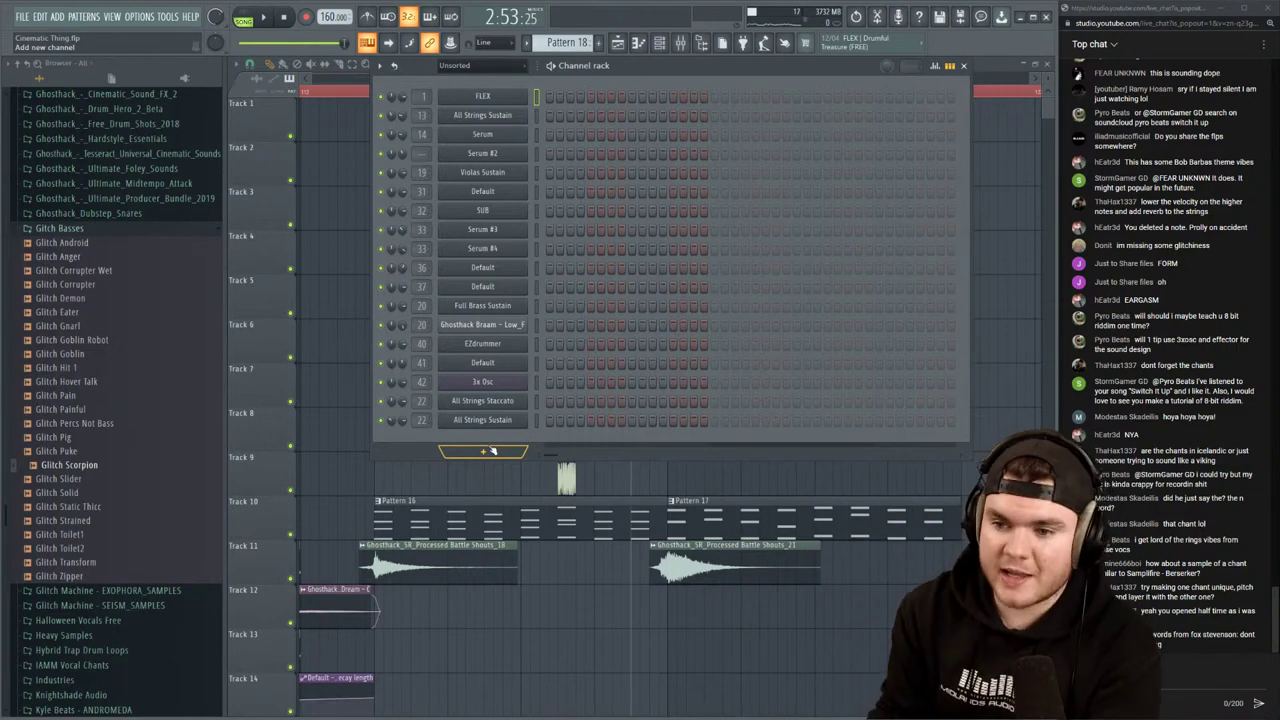
Add a Harmor channel to the rack and load its Default preset
left_click(100, 226)
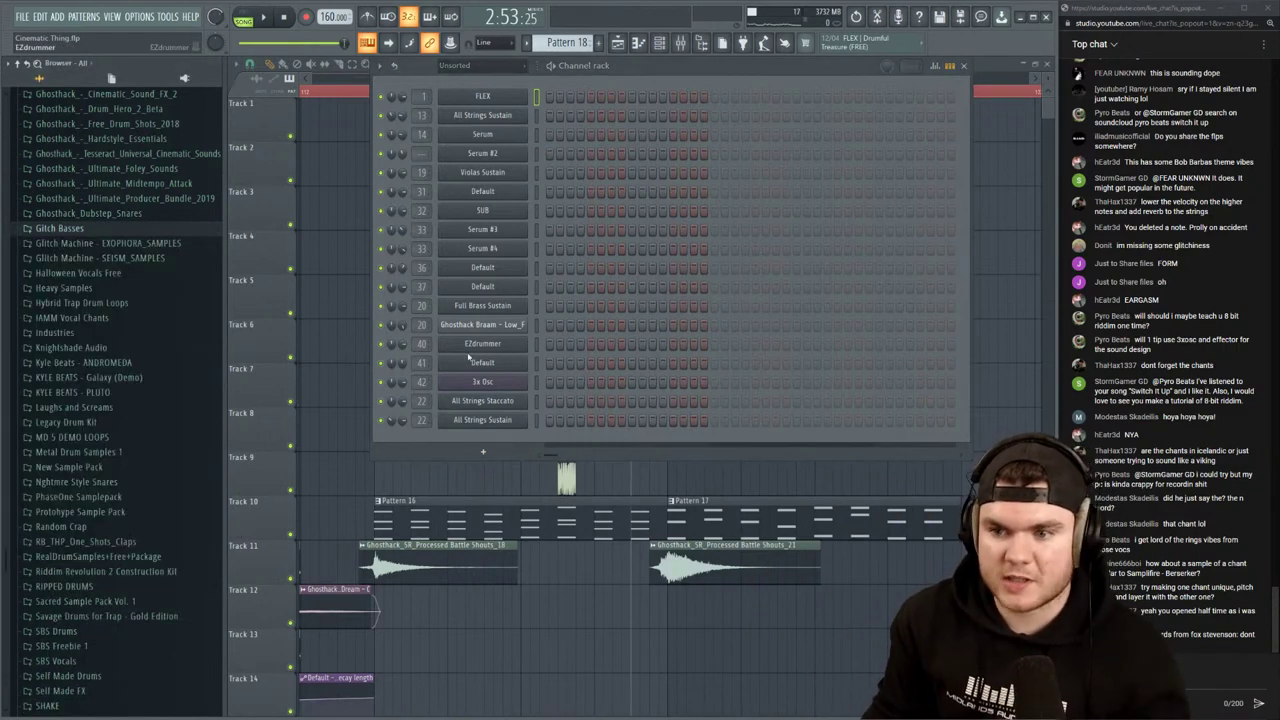
left_click(483, 451)
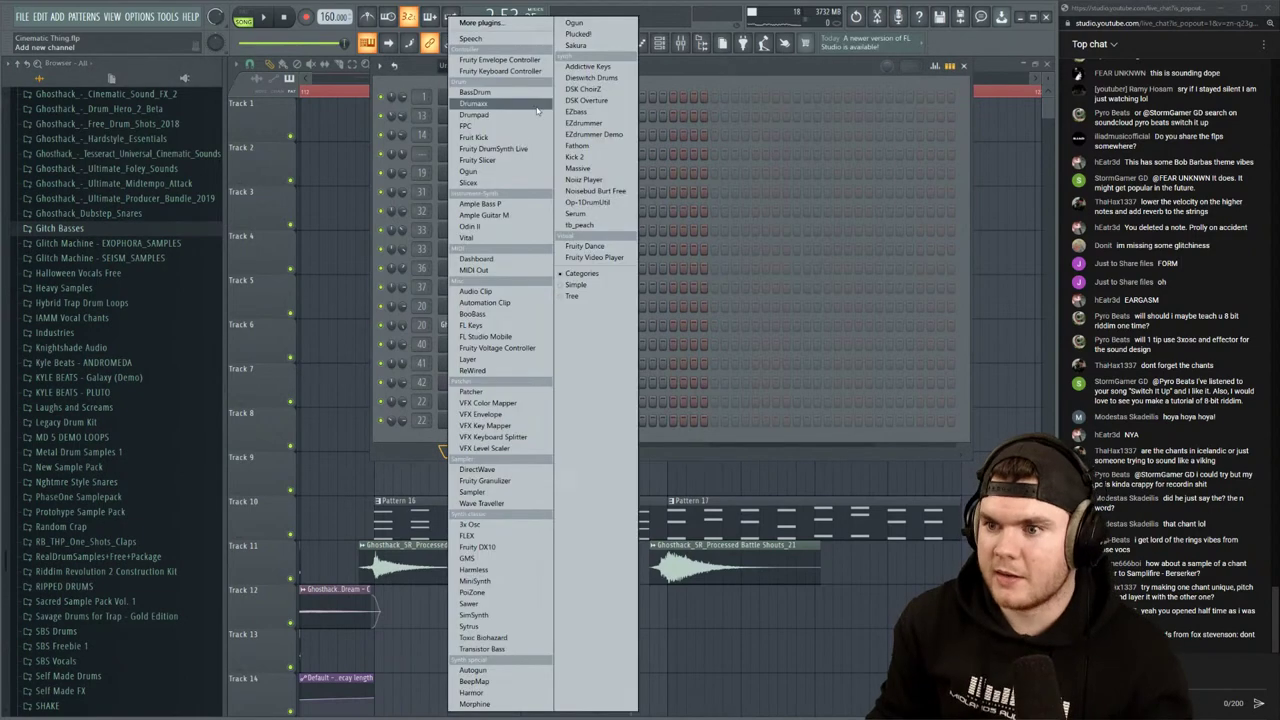
left_click(472, 692)
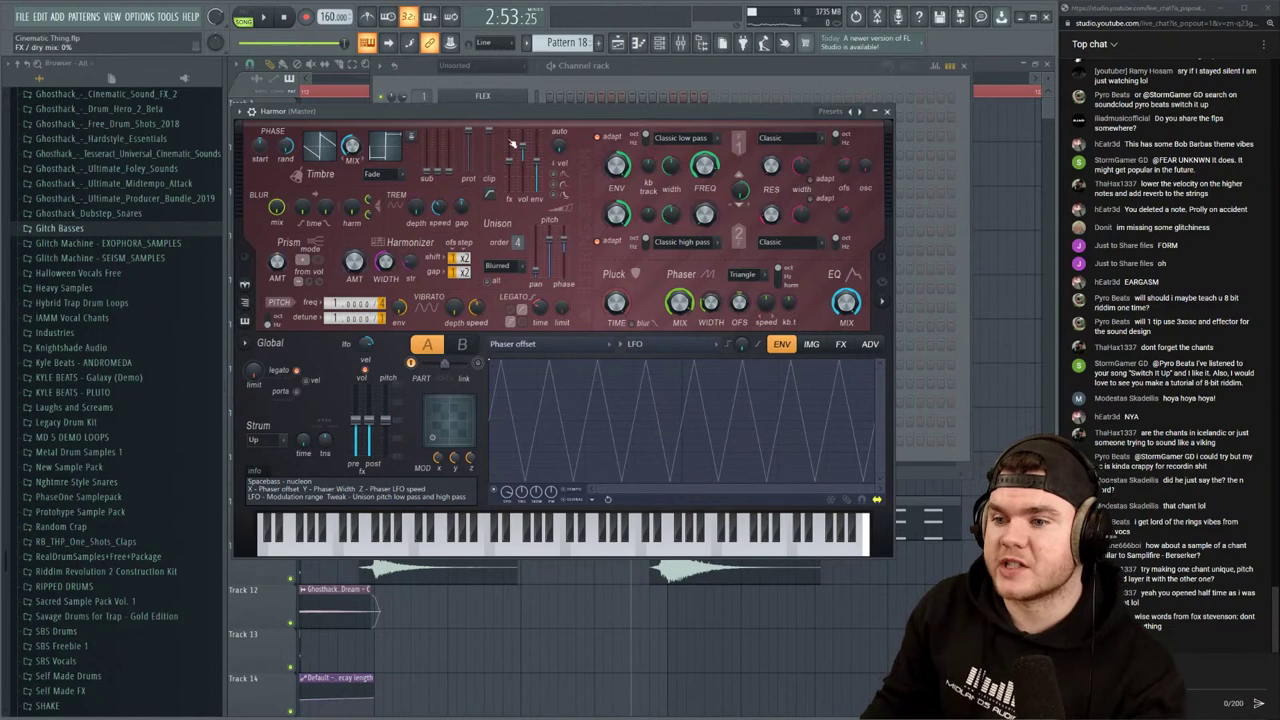
left_click(831, 111)
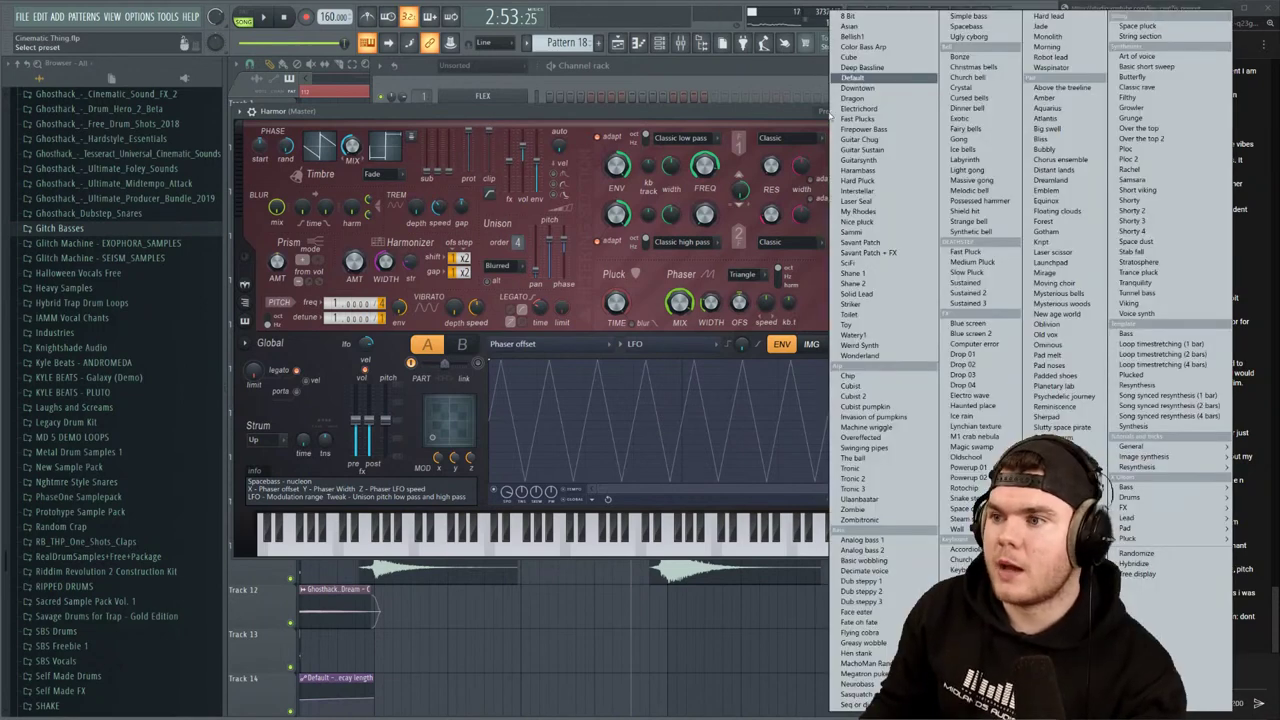
left_click(851, 83)
mouse_move(783, 115)
left_mouse_down()
mouse_move(803, 112)
mouse_move(786, 126)
left_mouse_up()
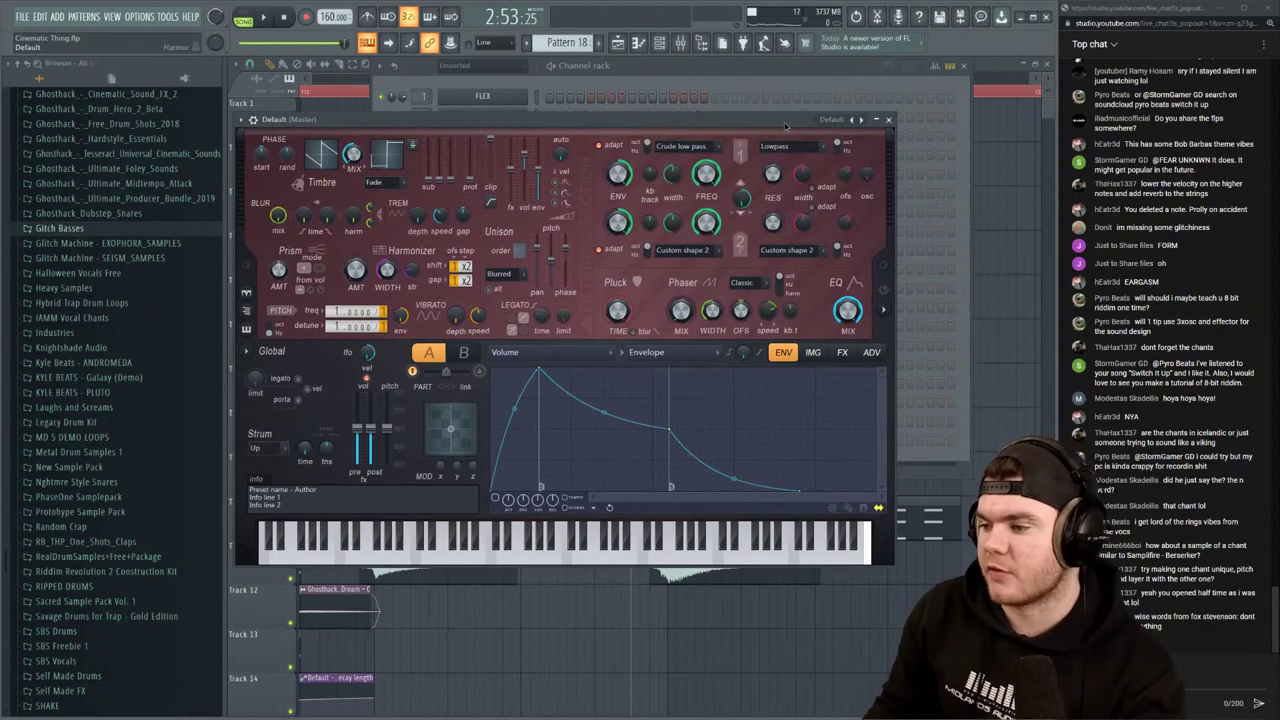
Play the arrangement from halfway through bar 116, close the synth window, and open the Harmor channel's piano roll for Pattern 18
left_click(263, 17)
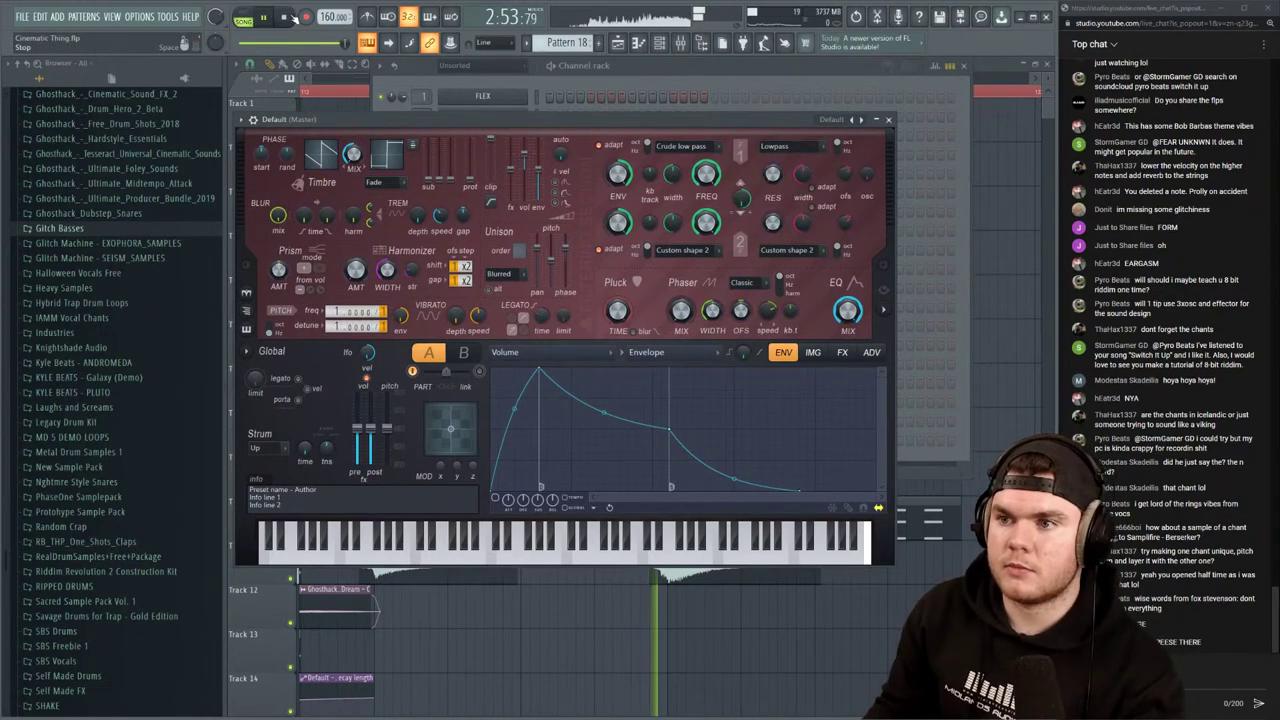
left_click(287, 18)
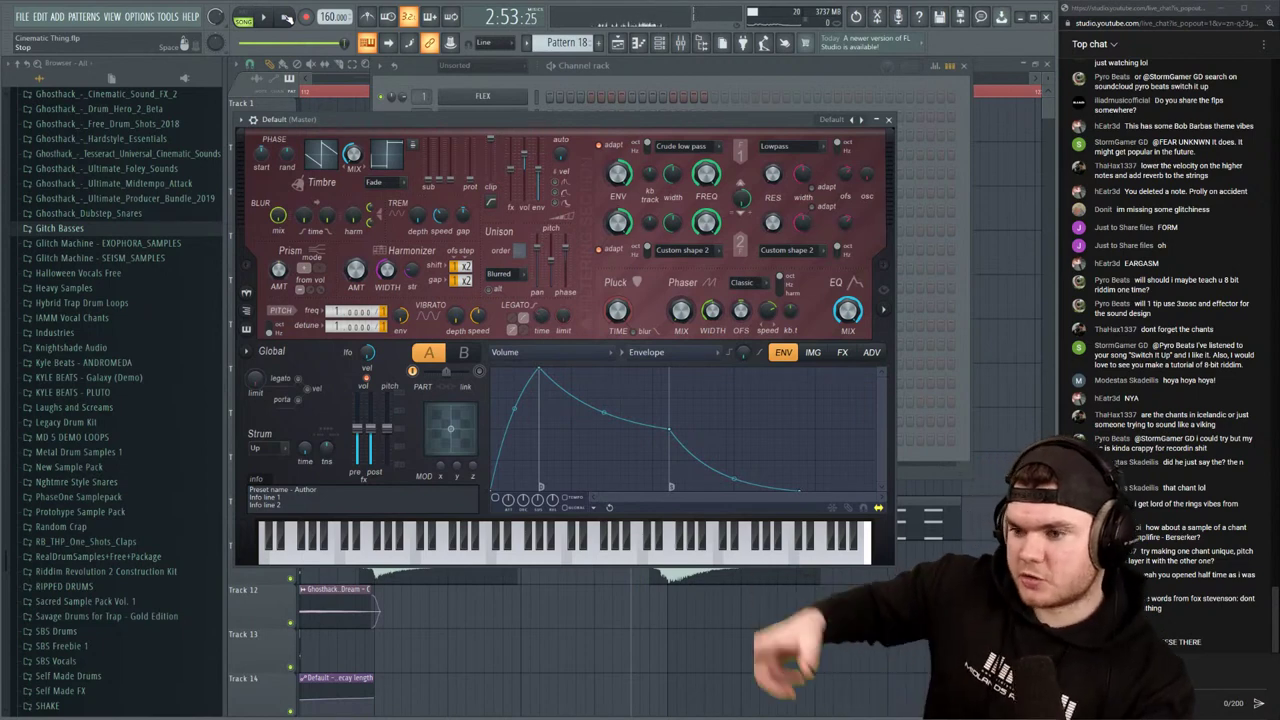
left_click(888, 119)
right_click(529, 447)
left_click(560, 440)
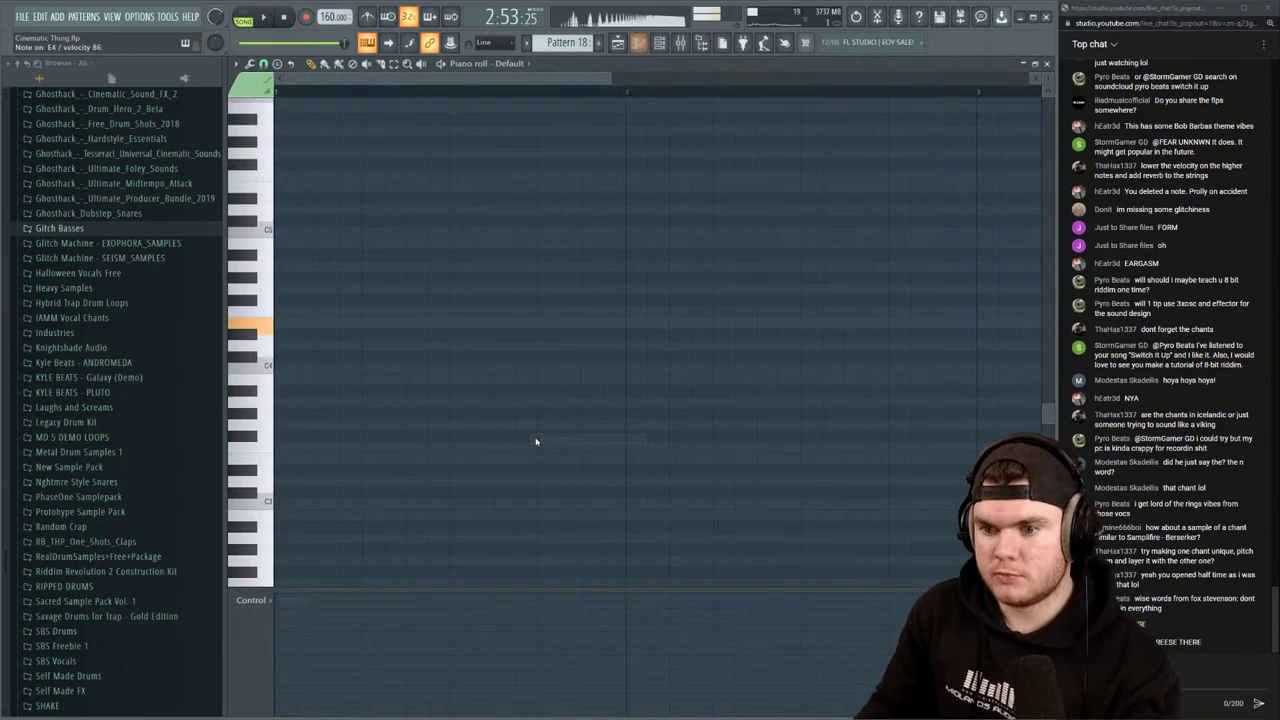
left_click(310, 323)
left_click_drag(335, 323, 687, 323)
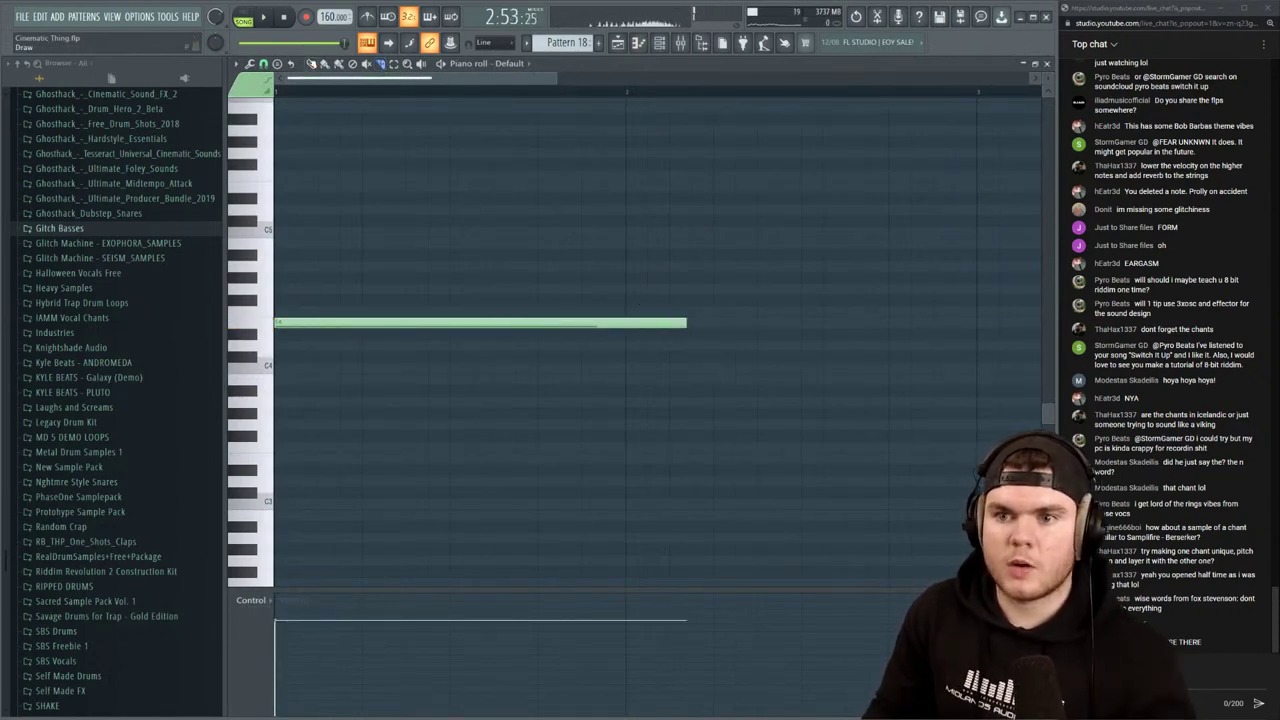
left_click(311, 65)
right_click(435, 323)
left_click(1047, 64)
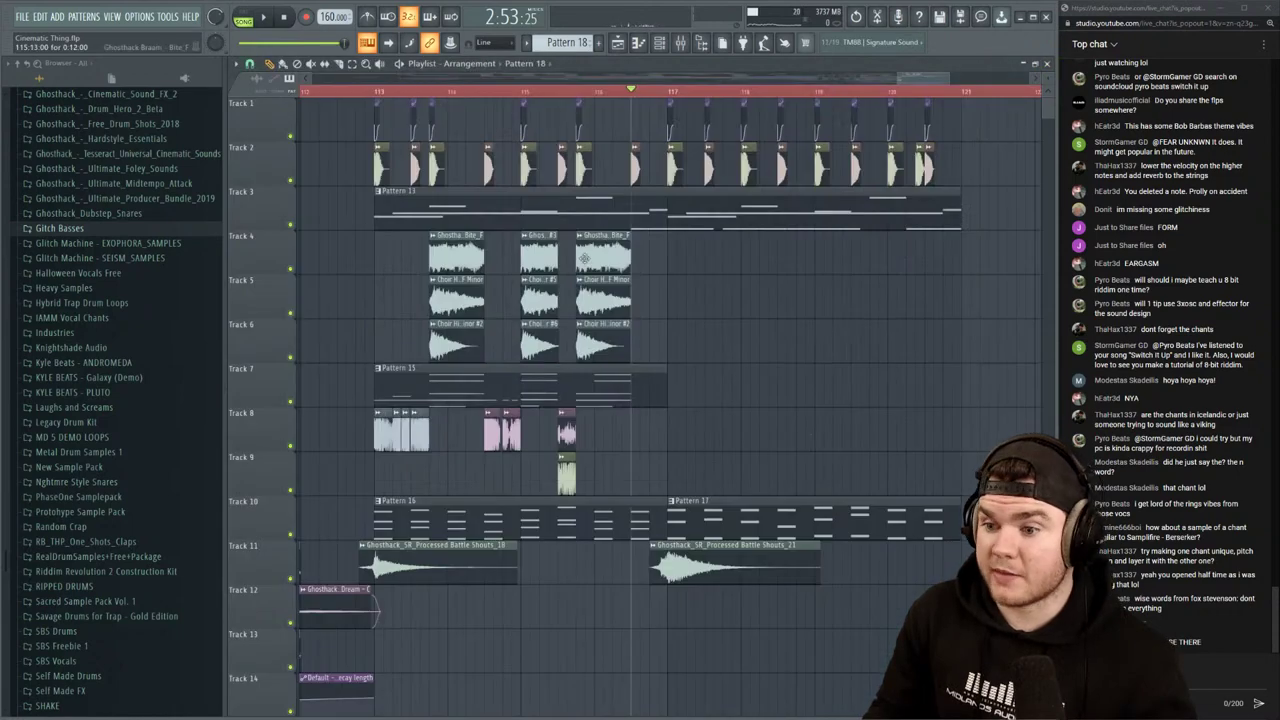
Switch to Pattern 15, play it in pattern mode, and open the new Harmor channel's piano roll for it
double_click(612, 380)
left_click(1047, 66)
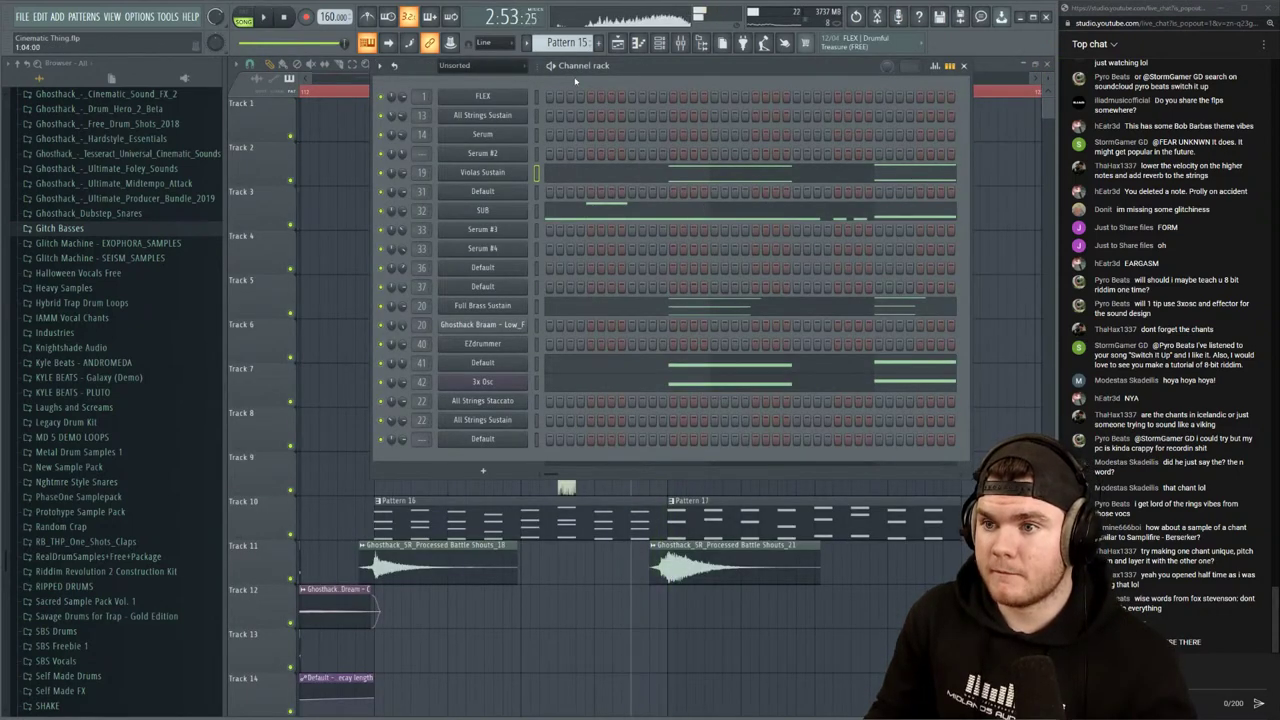
key("l")
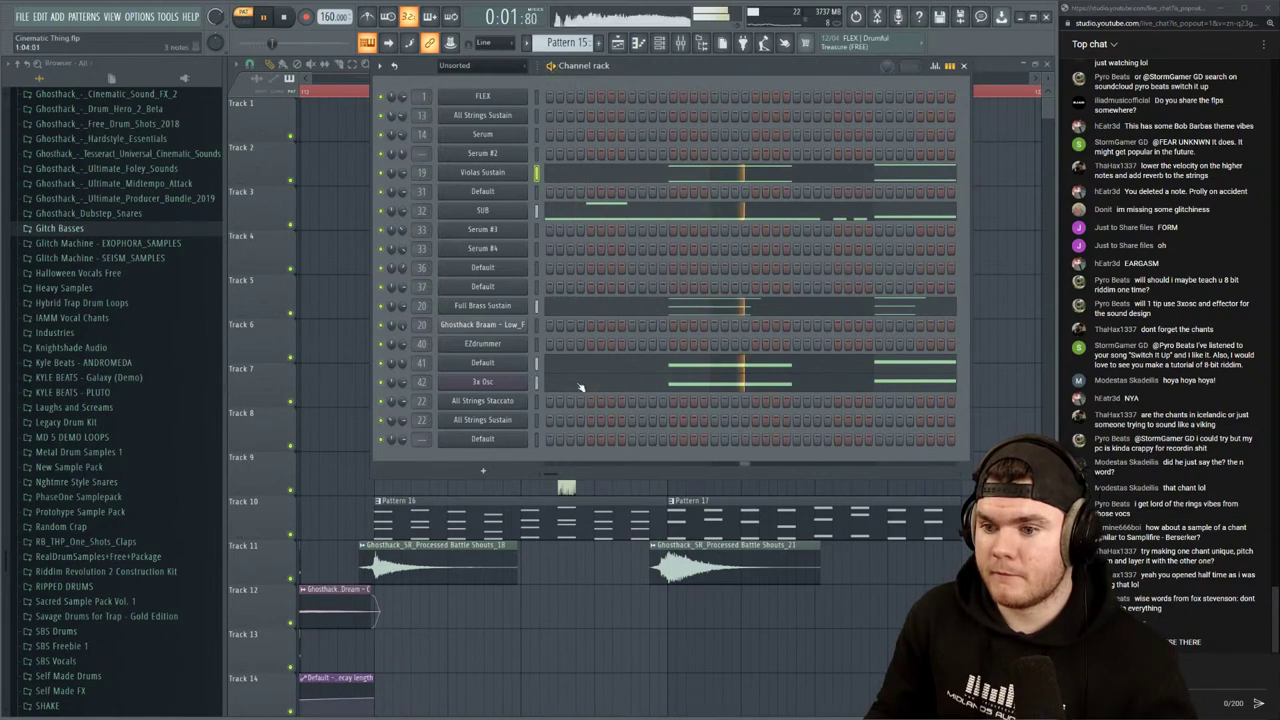
right_click(535, 440)
left_click(550, 440)
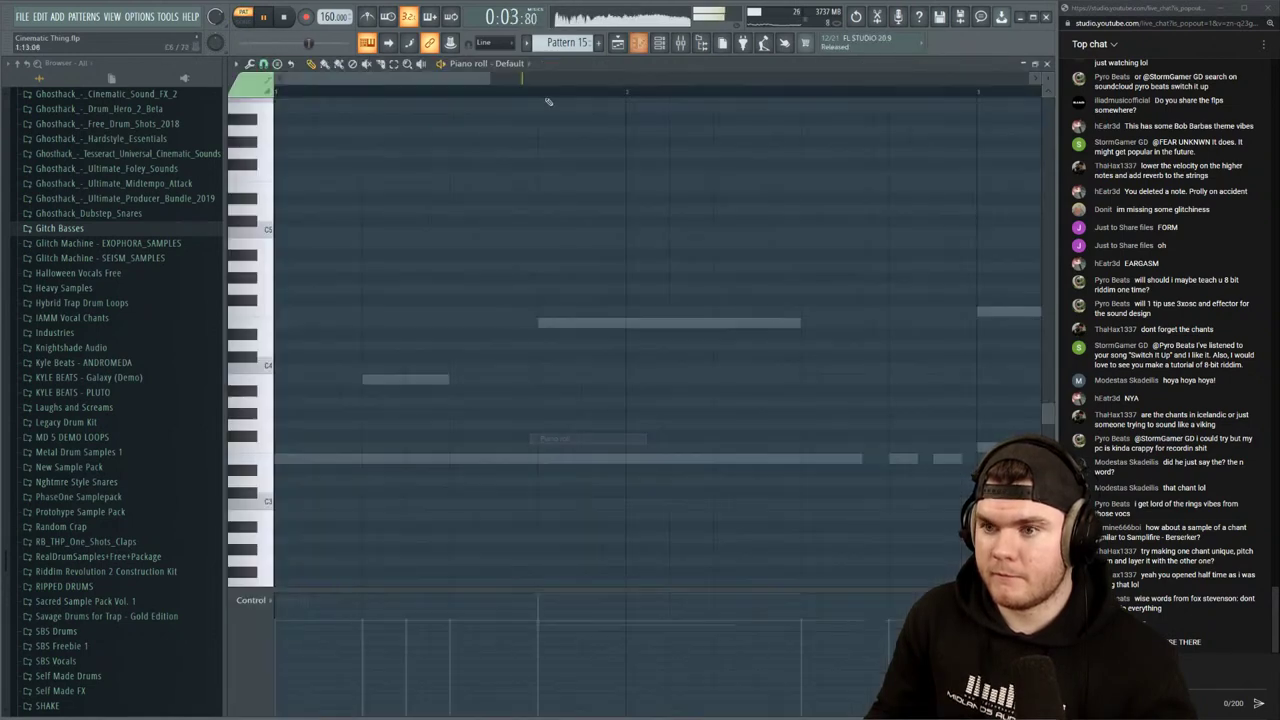
key("space")
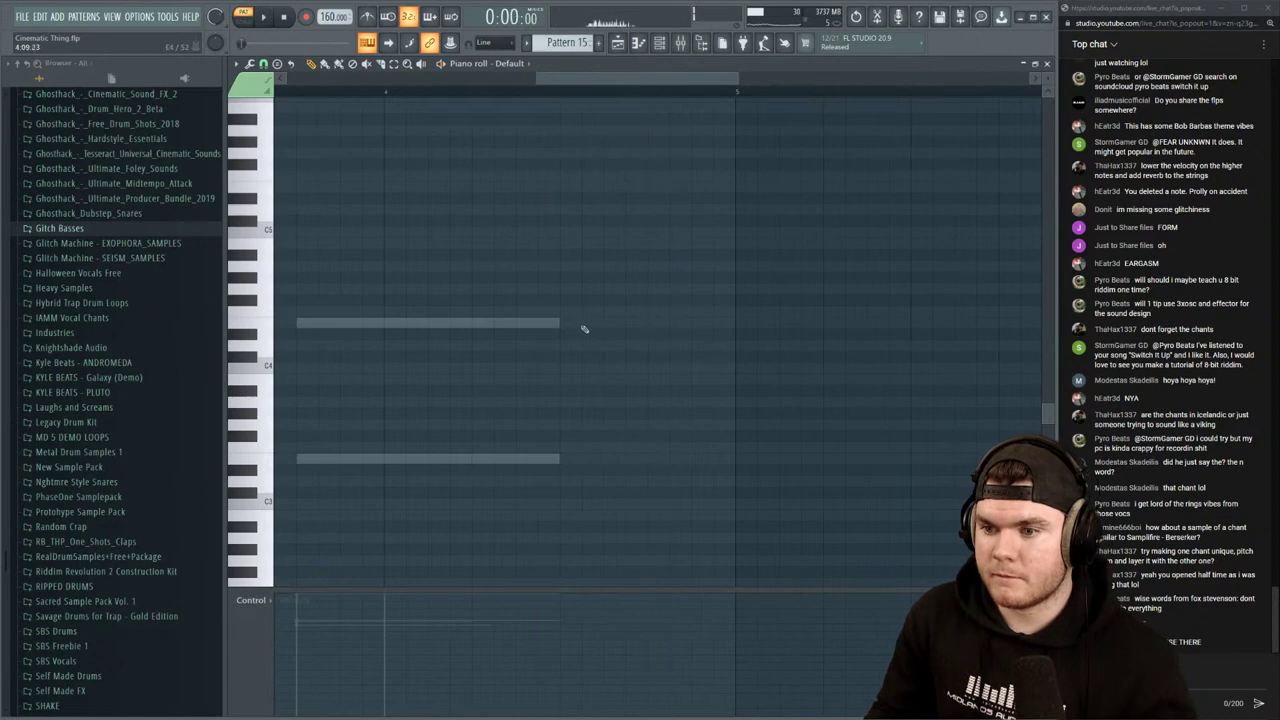
Draw an E4 note filling the second half of bar 4, starting where the last ghost notes end
left_click(594, 322)
key("space")
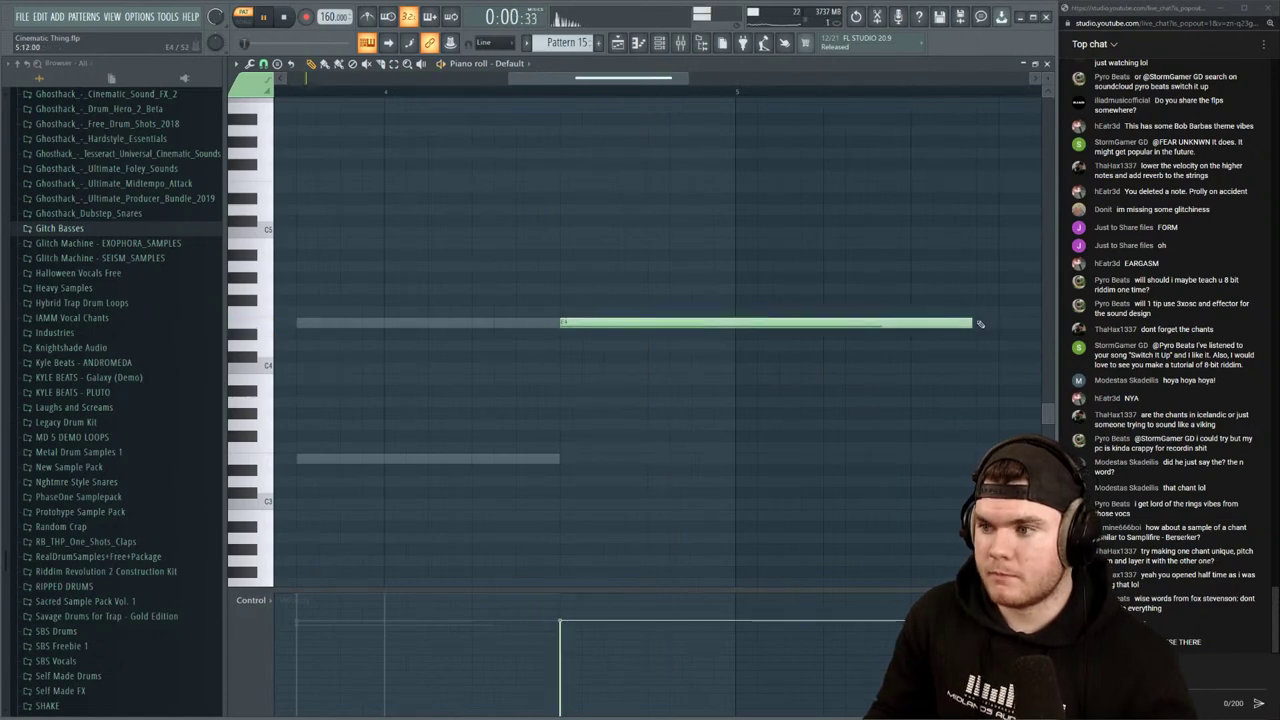
left_click_drag(972, 323, 716, 332)
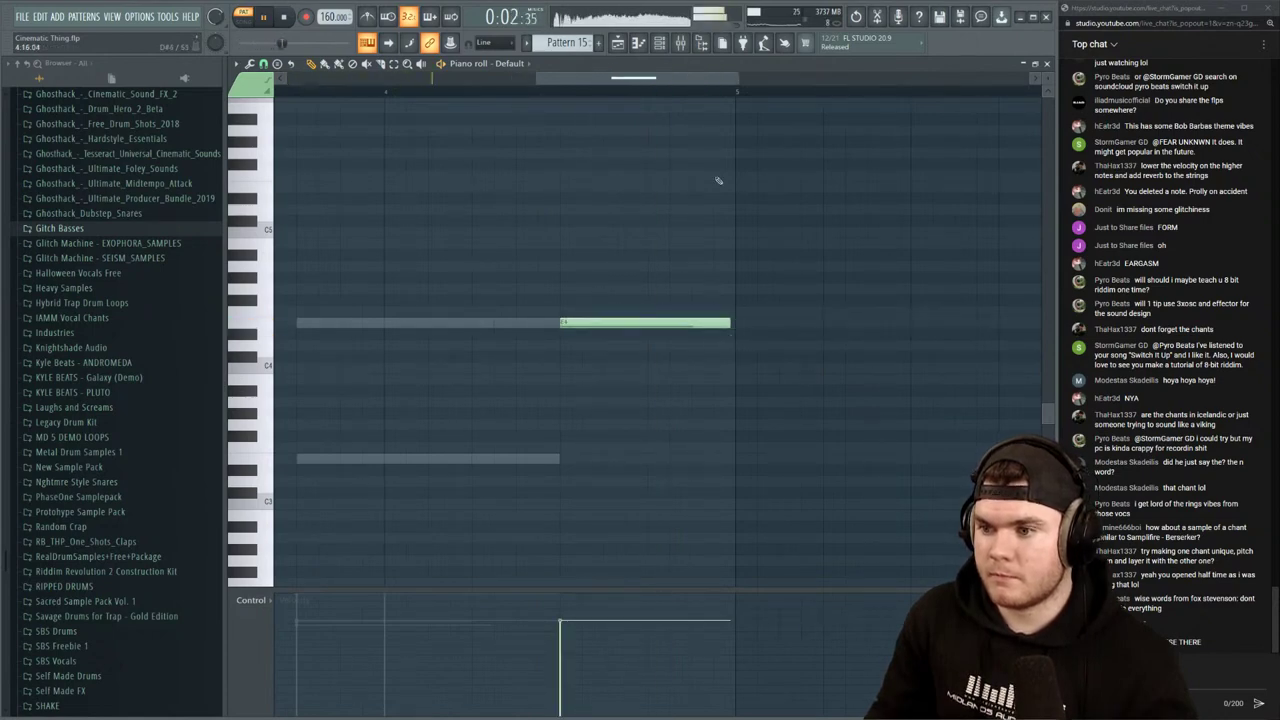
scroll(705, 96, "down", 3)
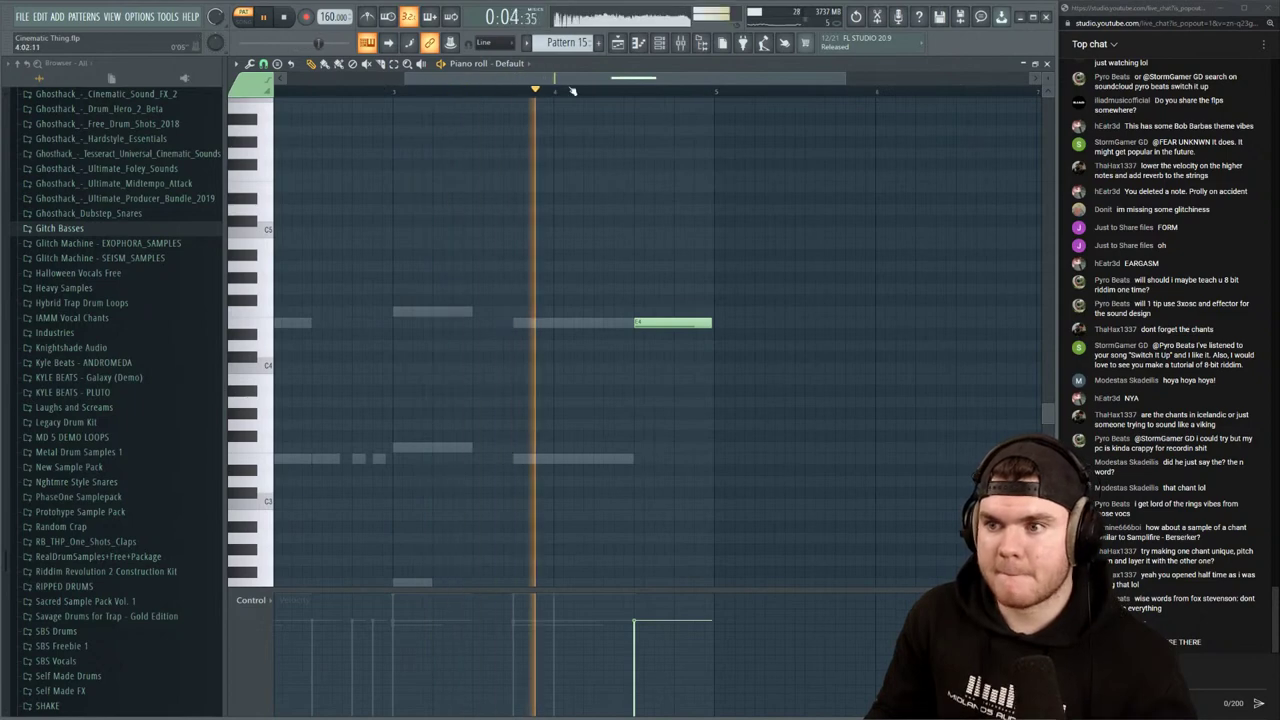
left_click(714, 330)
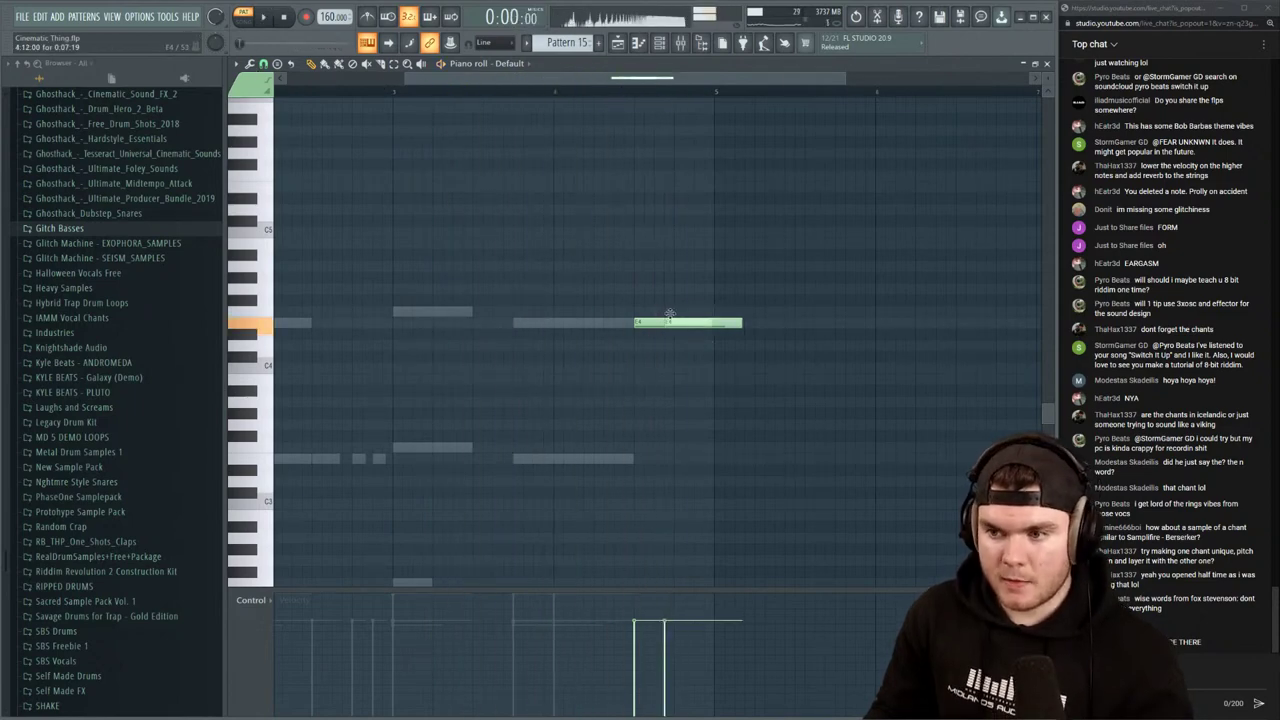
Transpose the new Harmor note down one octave to E3 and play the pattern's second half of bar 4
key("space")
key("ctrl+a")
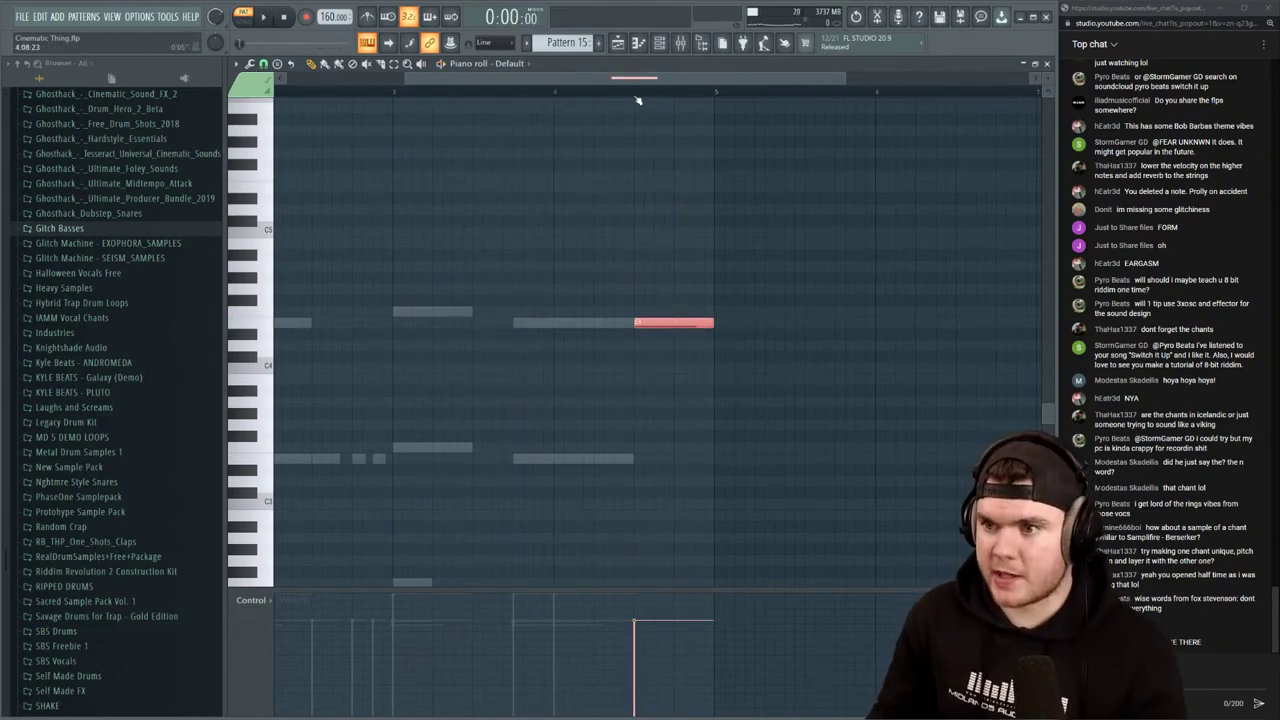
key("space")
key("ctrl+Down")
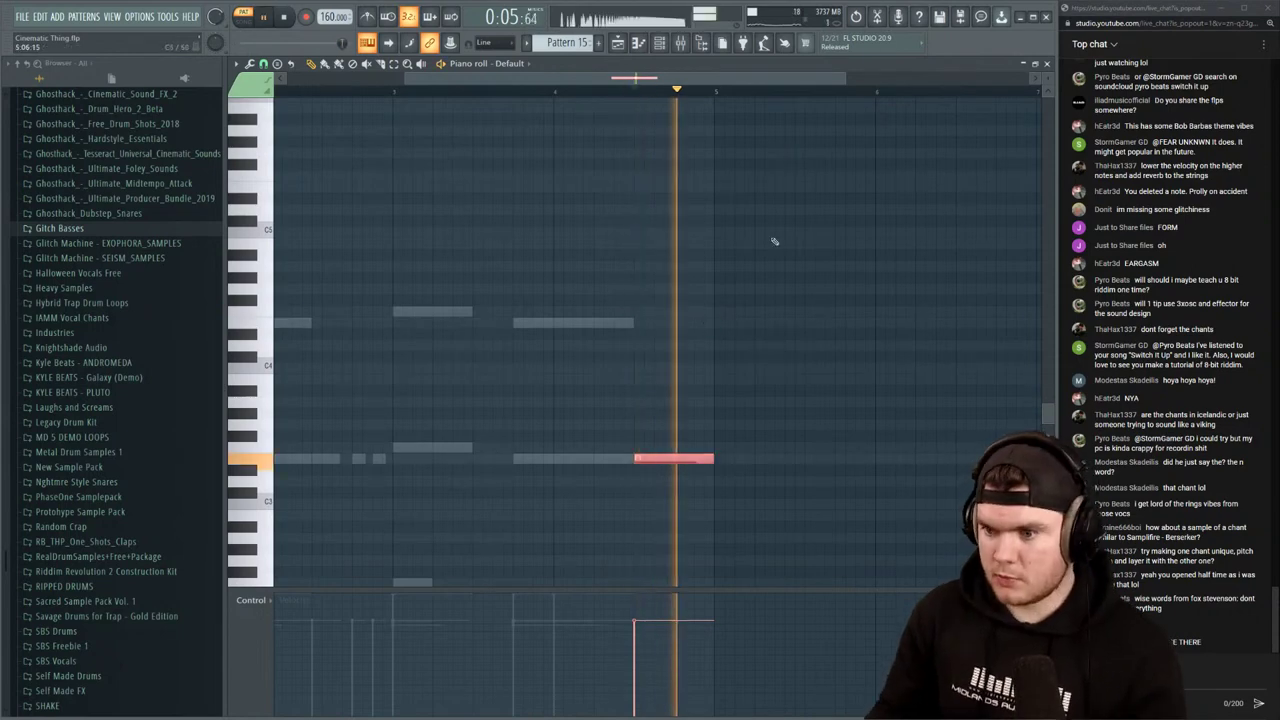
key("space")
Lower the Harmor synth's global pitch slider and show its visual feedback display with the browser hidden
key("F7")
left_click(518, 439)
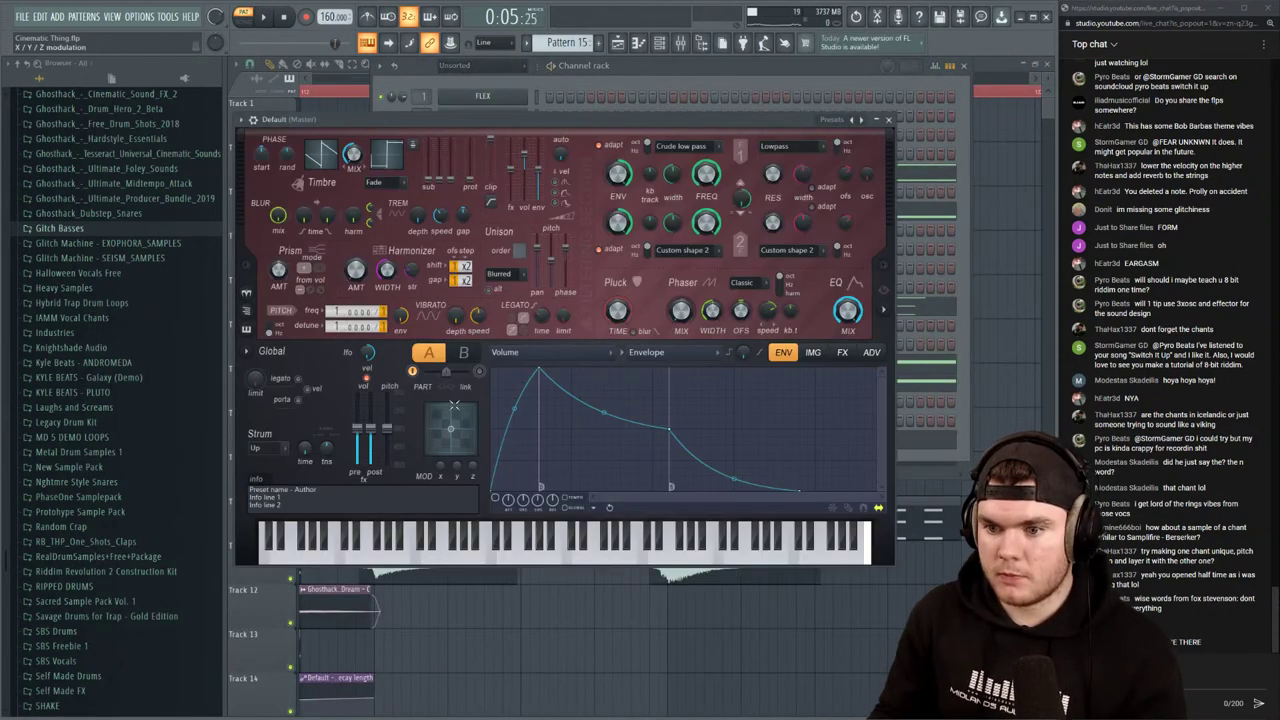
left_click_drag(387, 428, 387, 450)
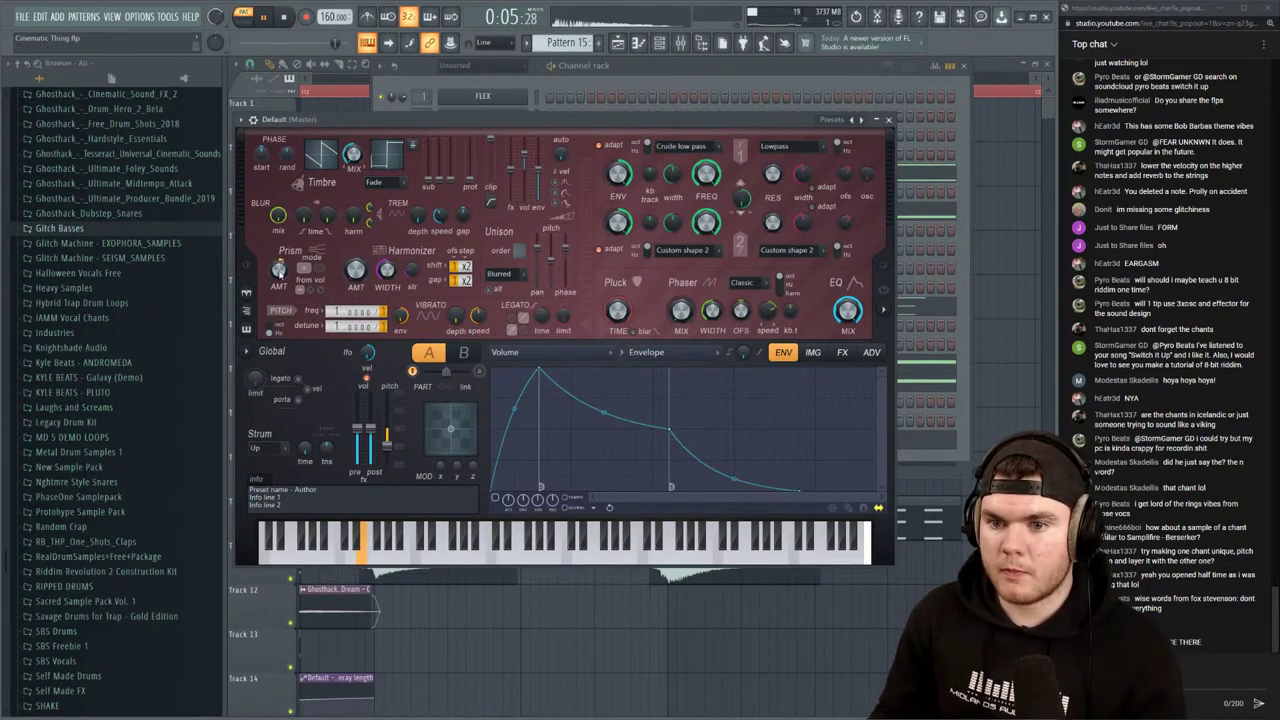
left_click(884, 310)
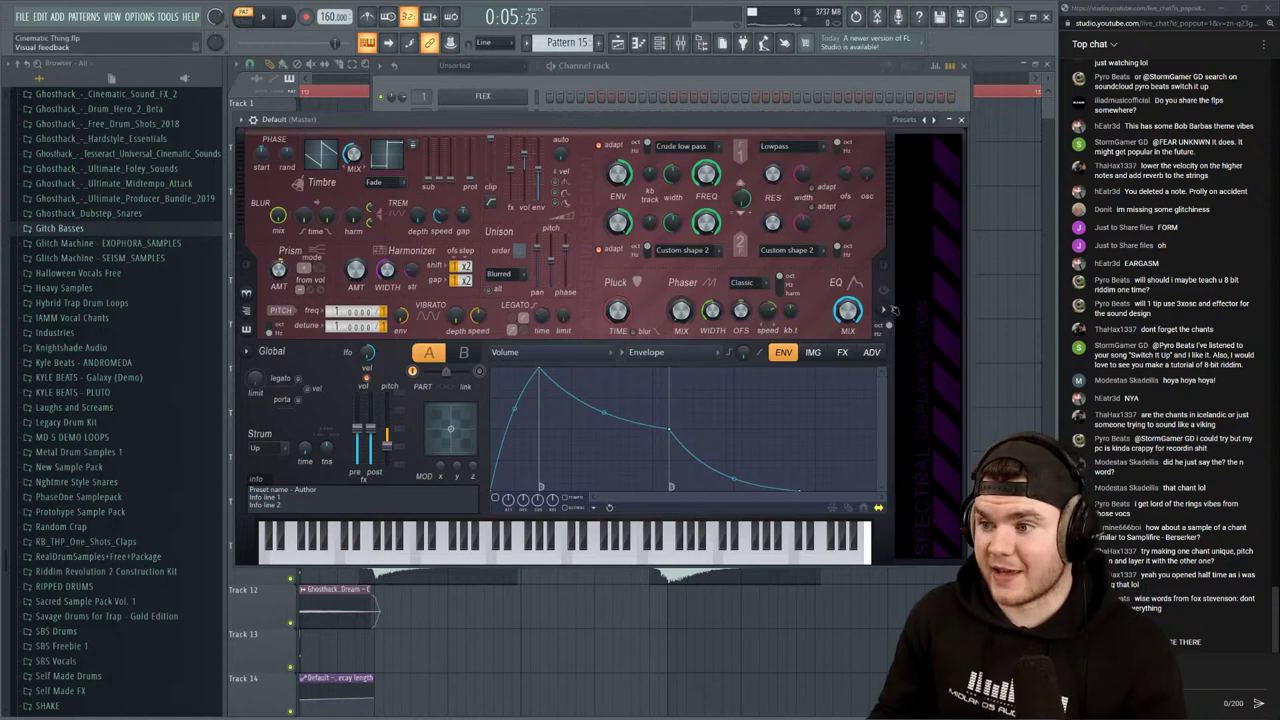
left_click(701, 43)
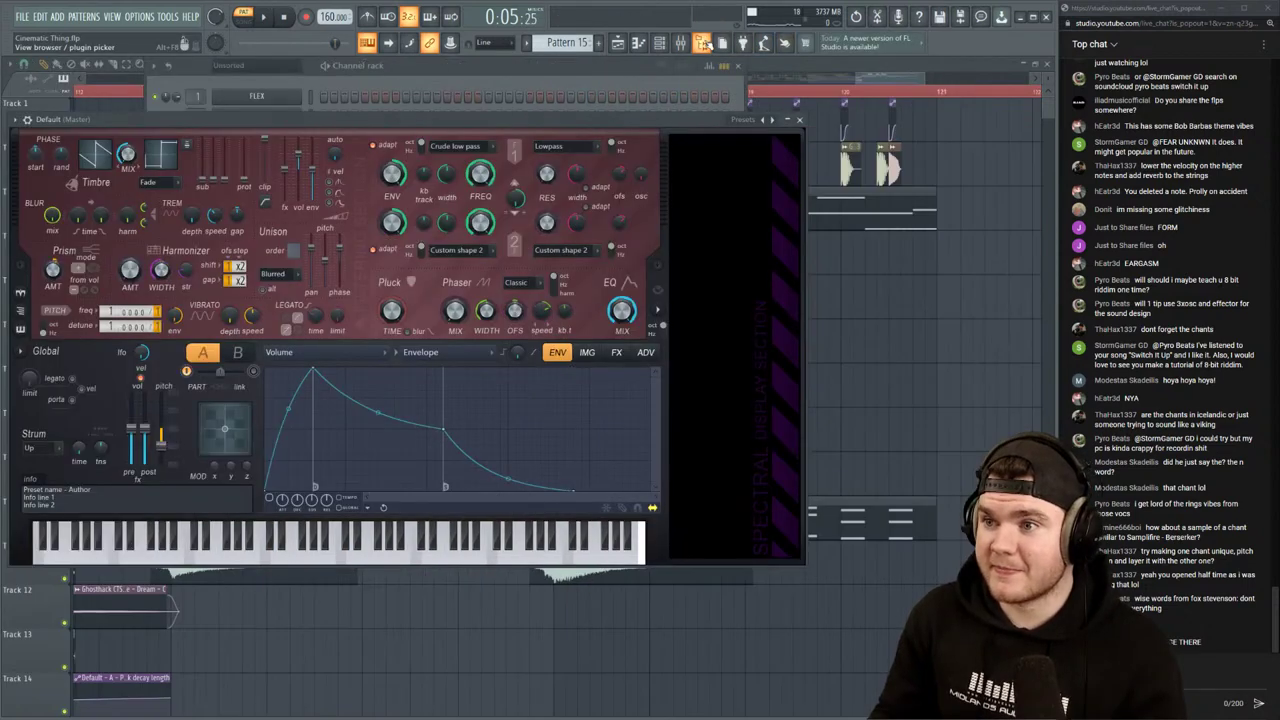
Try Harmor's prism amount at 83% and return it to its original setting
left_click_drag(53, 274, 53, 235)
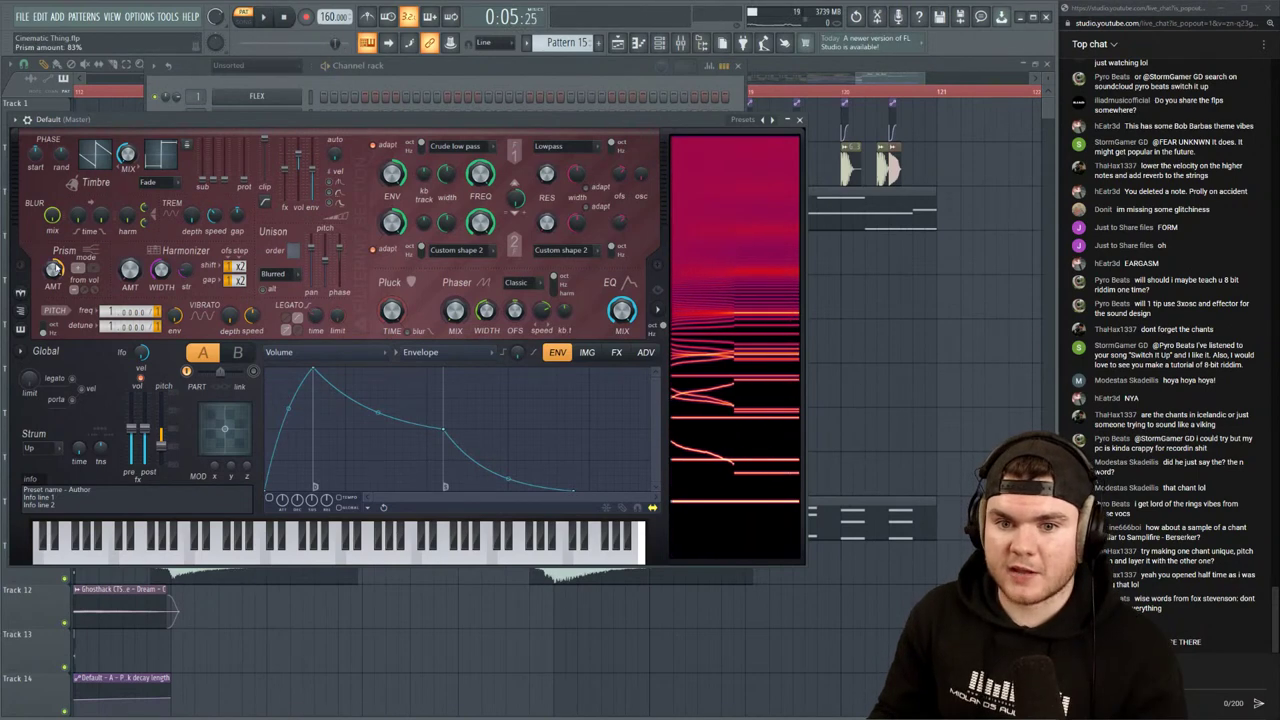
left_click_drag(55, 268, 55, 307)
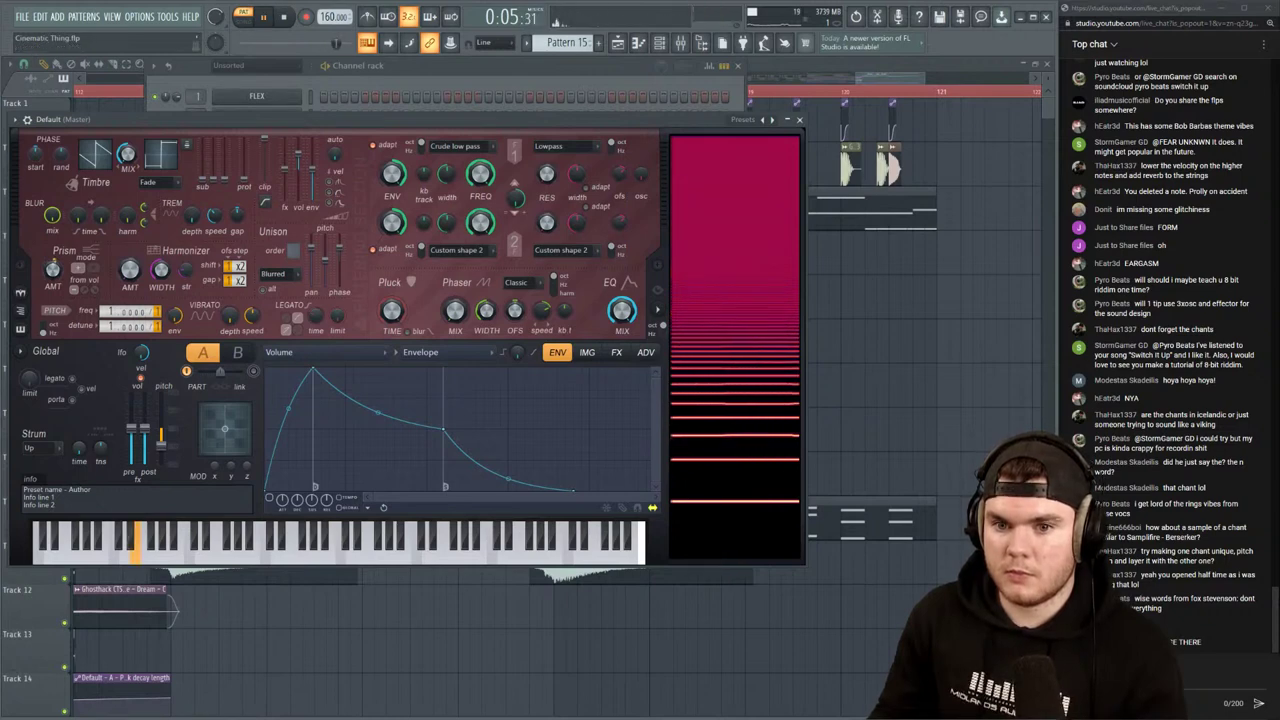
Set Harmor's unison order to 2 and its distortion type to Log
key("space")
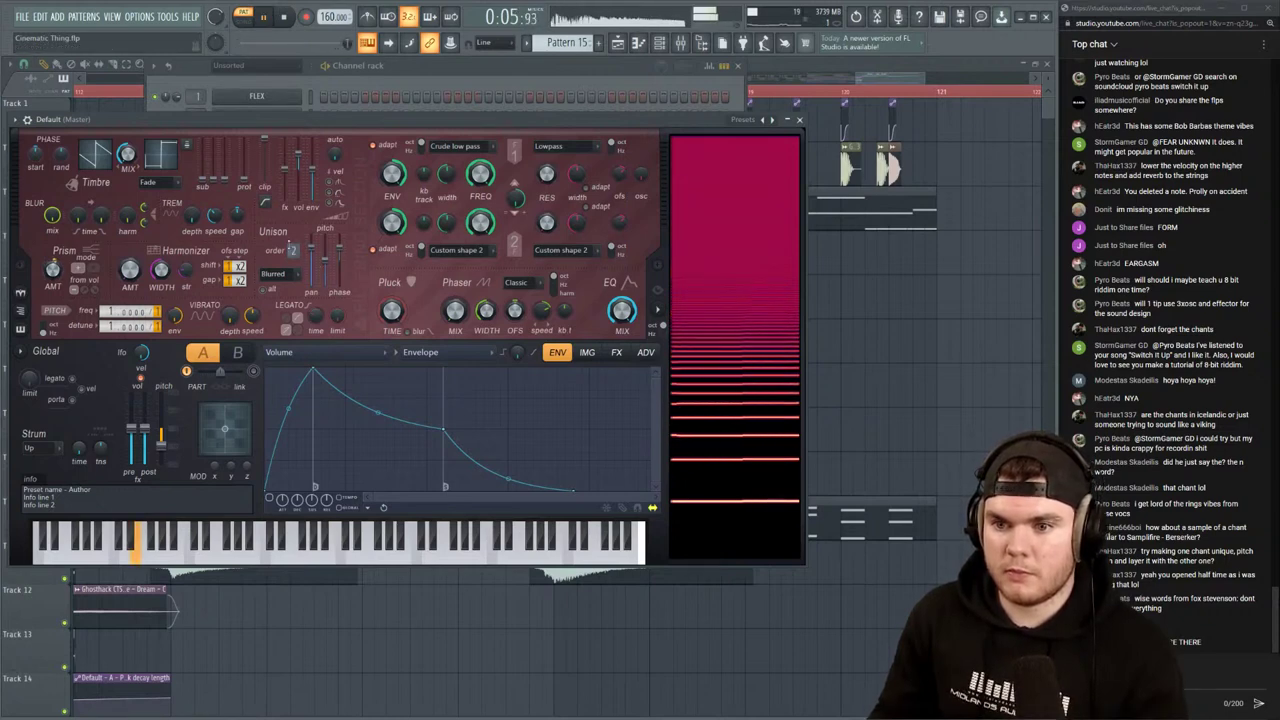
left_click(616, 352)
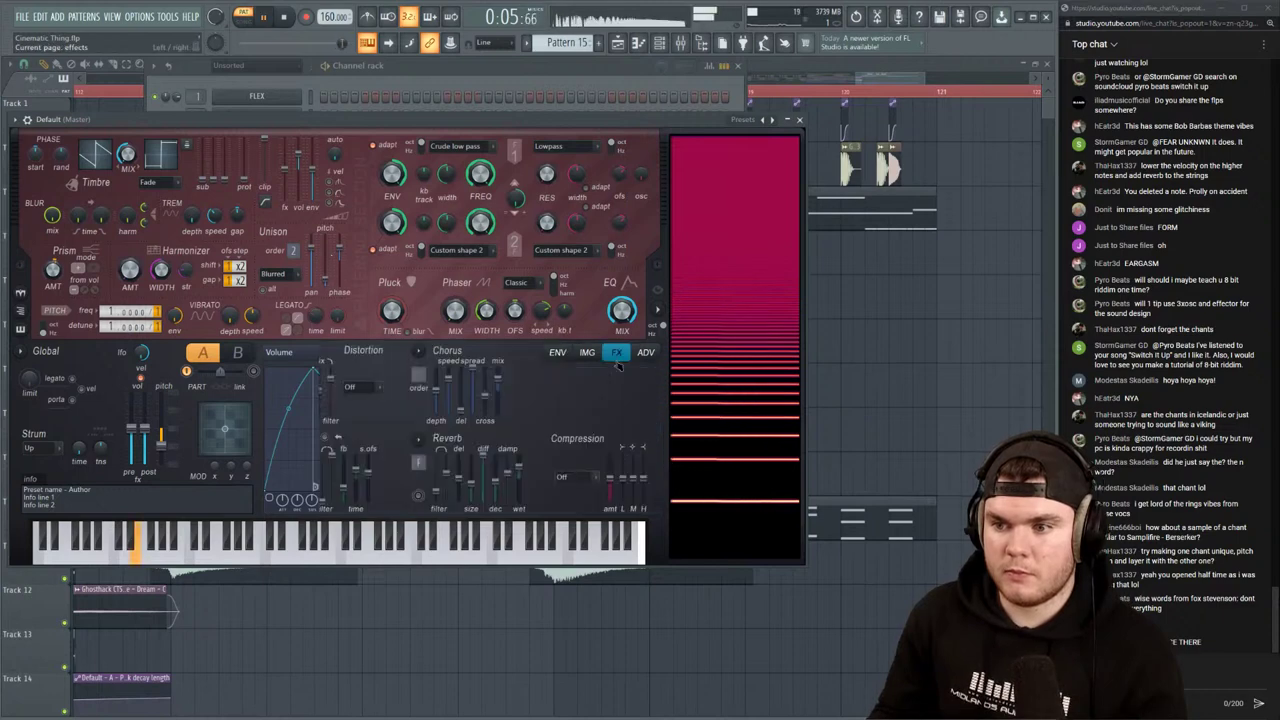
left_click(385, 387)
left_click(362, 464)
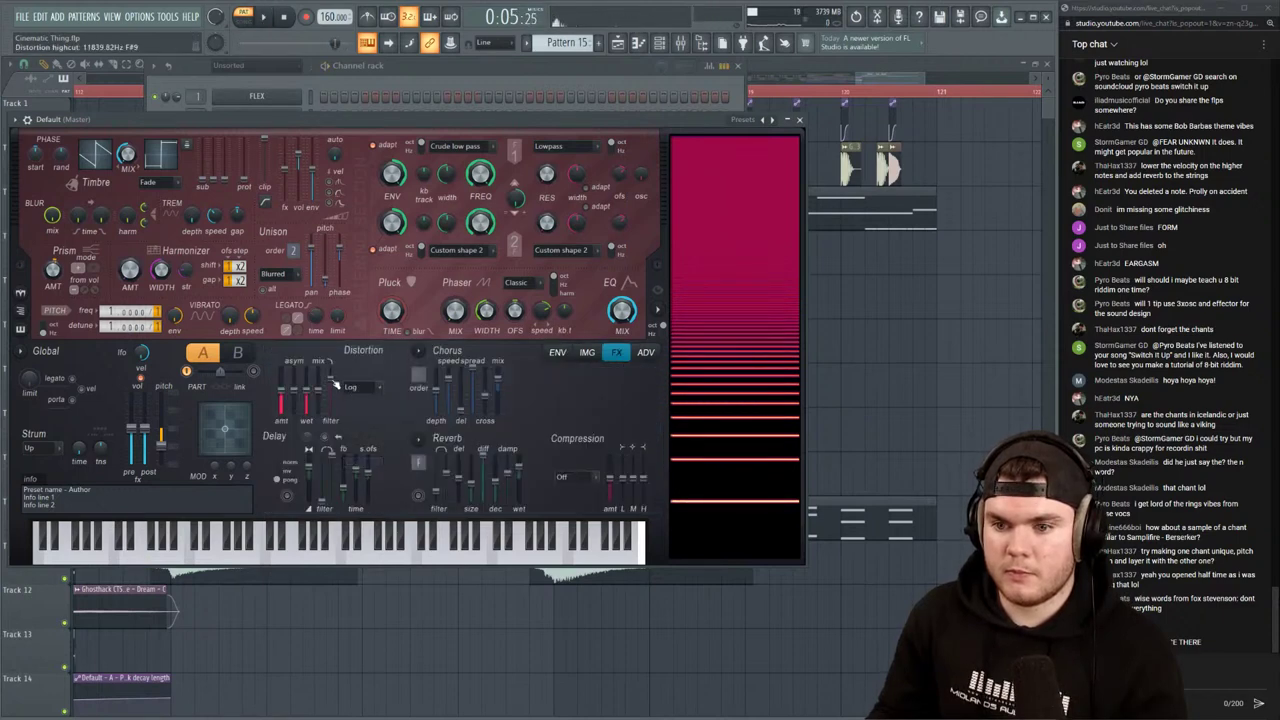
Compare unison orders during playback, keep order 2, and lower the unison pitch spread
key("space")
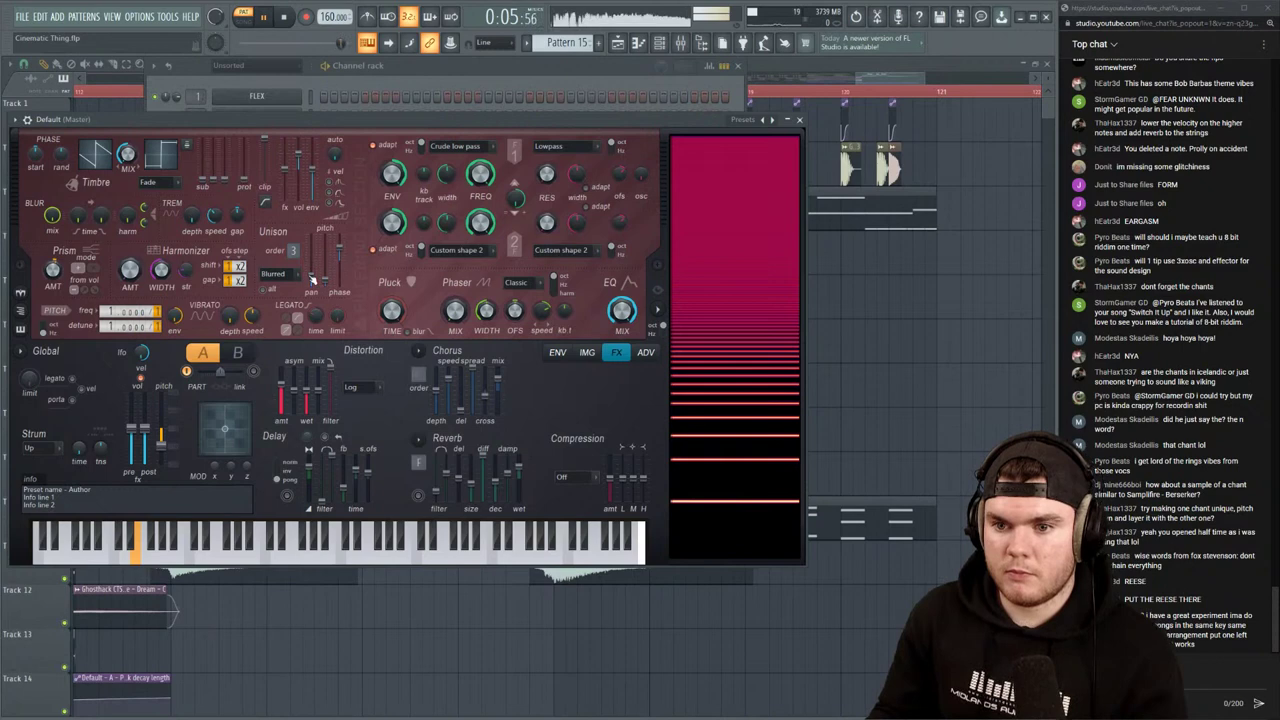
scroll(292, 251, "down", 1)
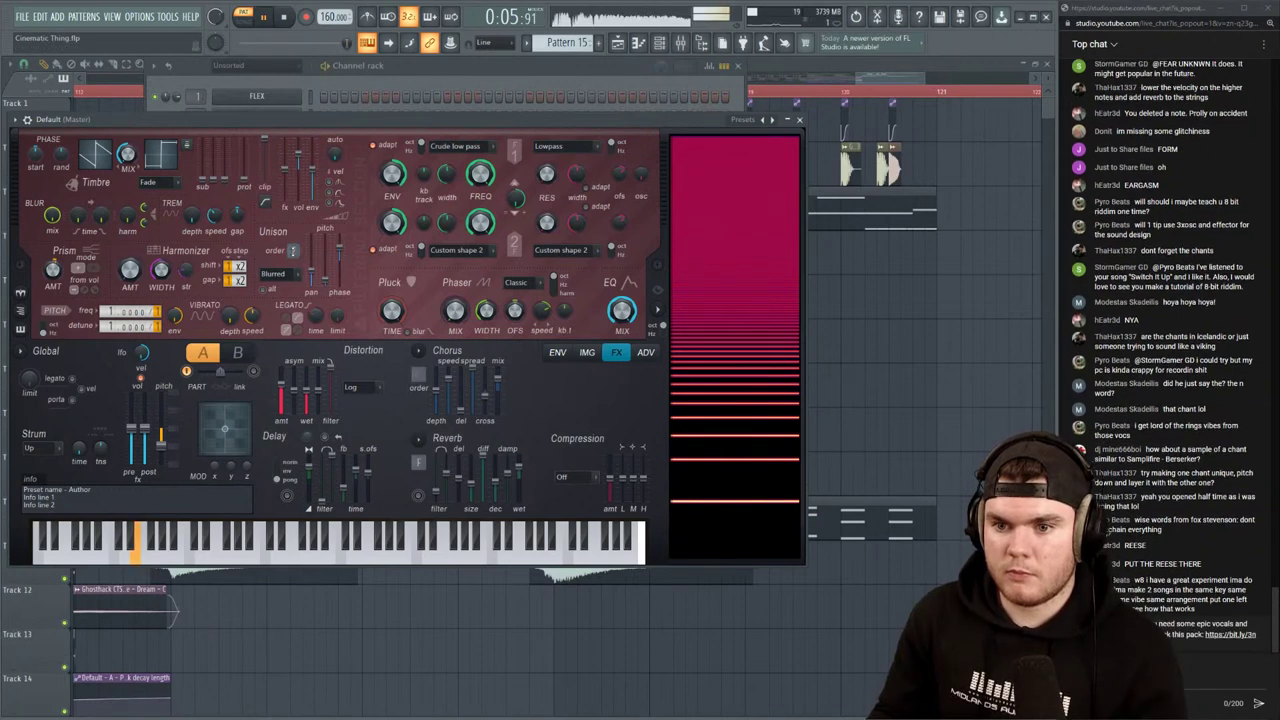
left_click_drag(329, 263, 329, 267)
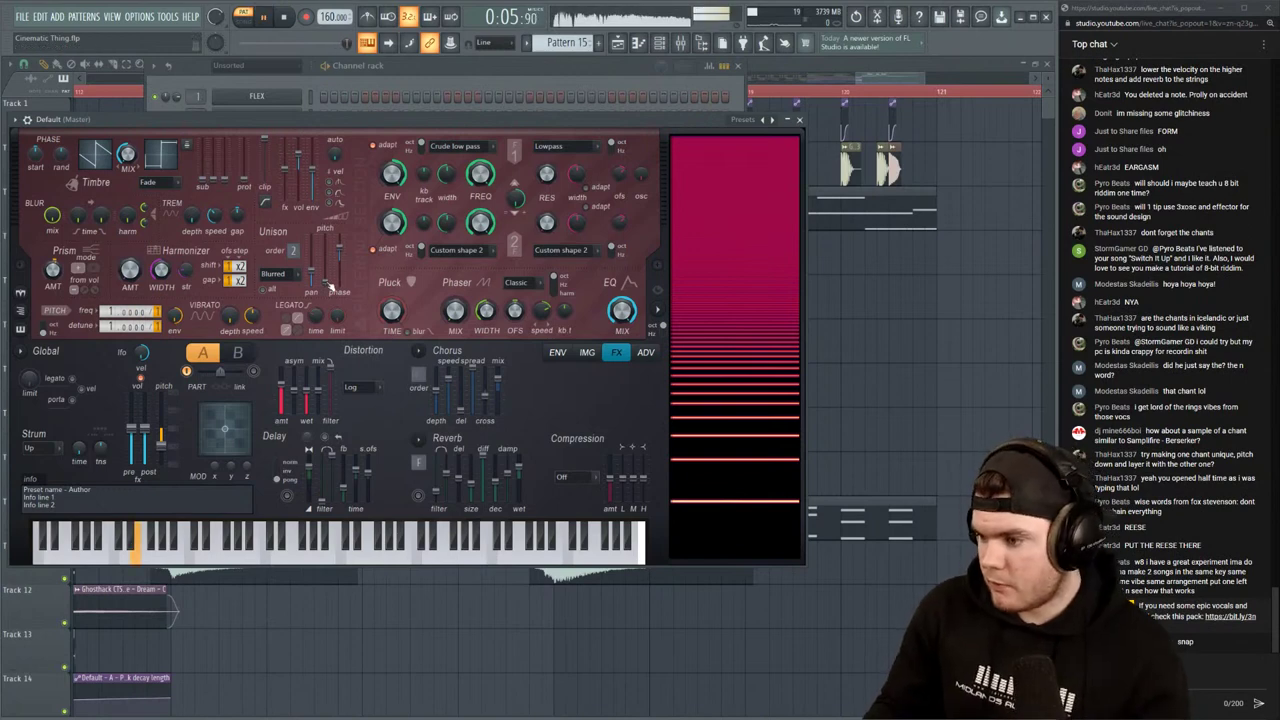
key("space")
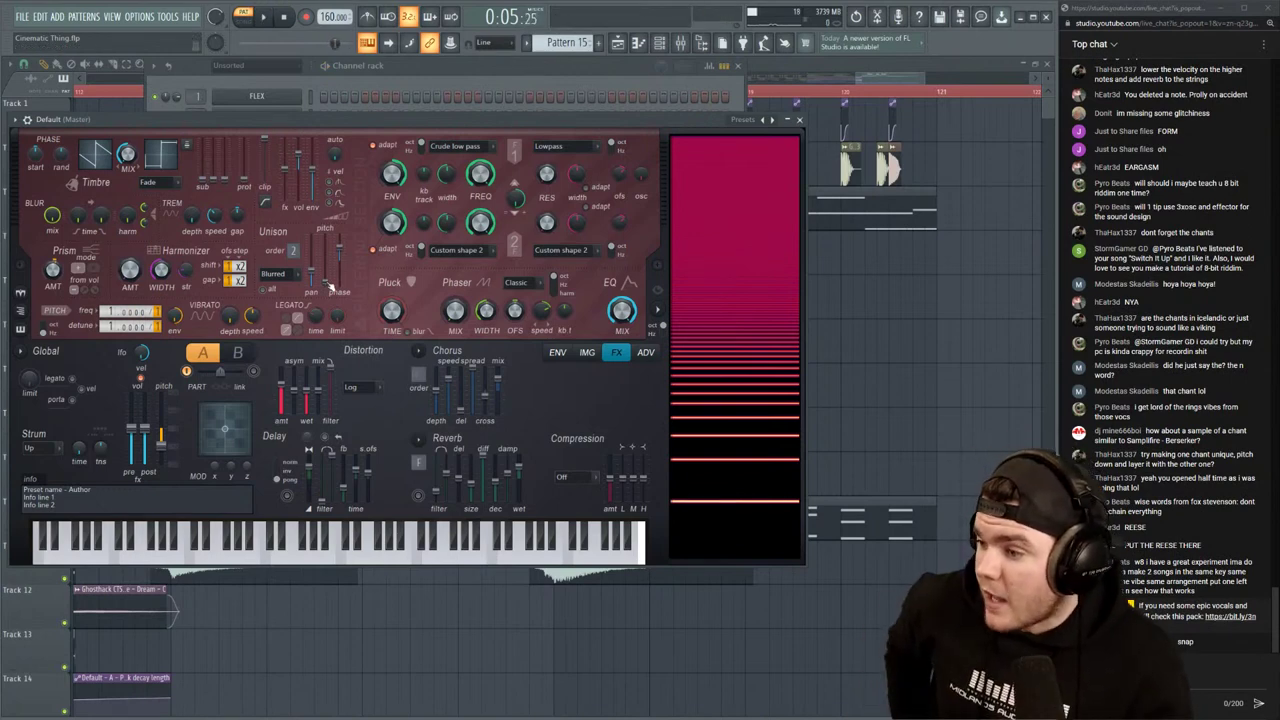
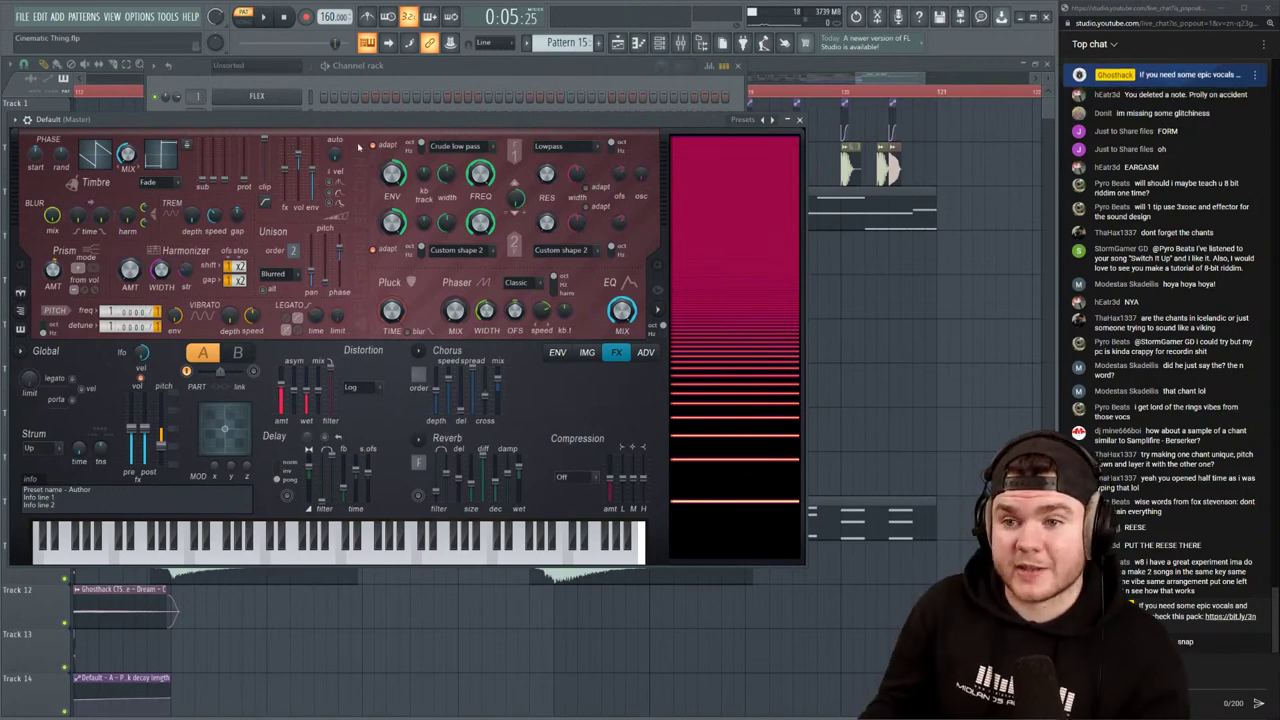
Move the Harmor window slightly and replay Pattern 15 to audition the distorted unison sound
mouse_move(350, 113)
left_mouse_down()
mouse_move(389, 136)
mouse_move(370, 121)
left_mouse_up()
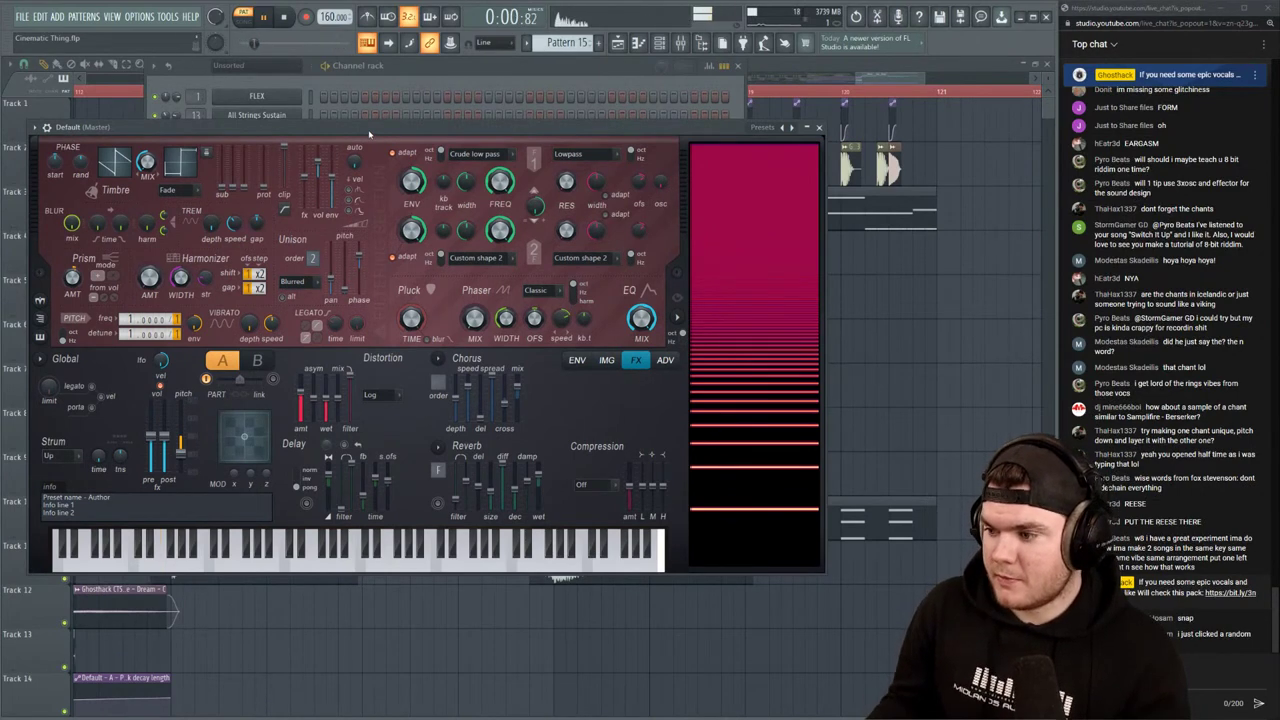
key("space")
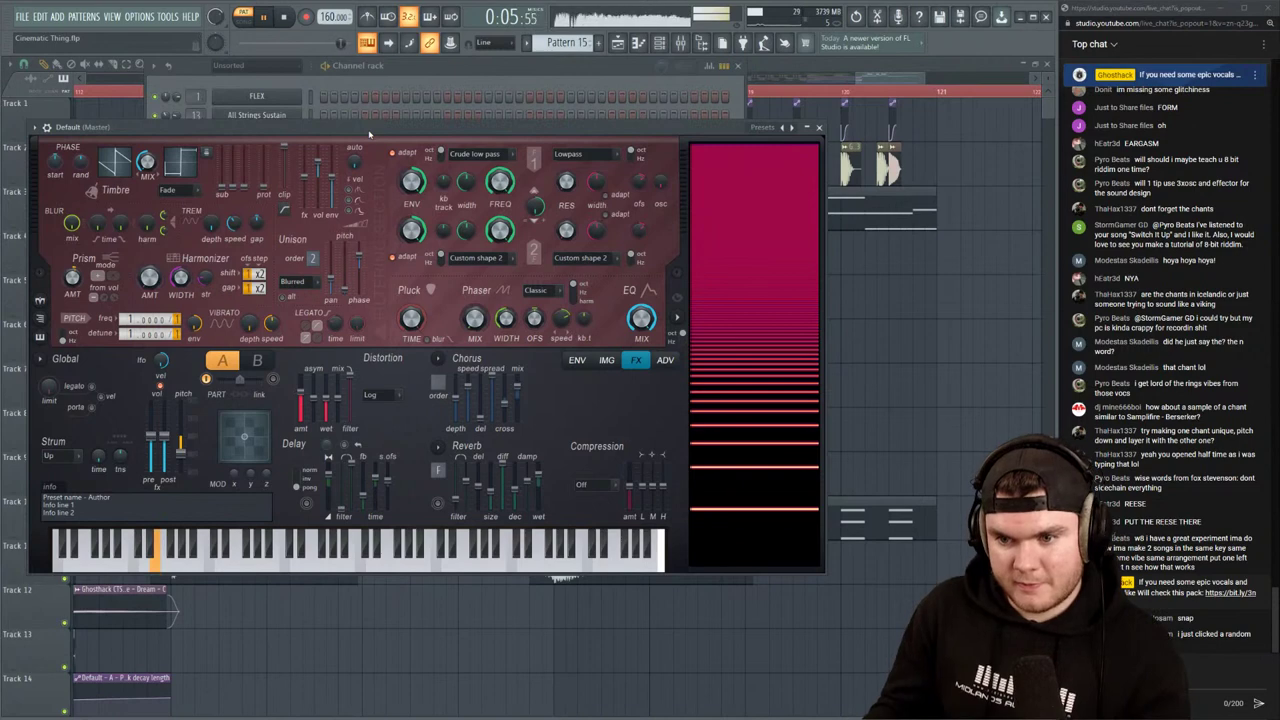
key("space")
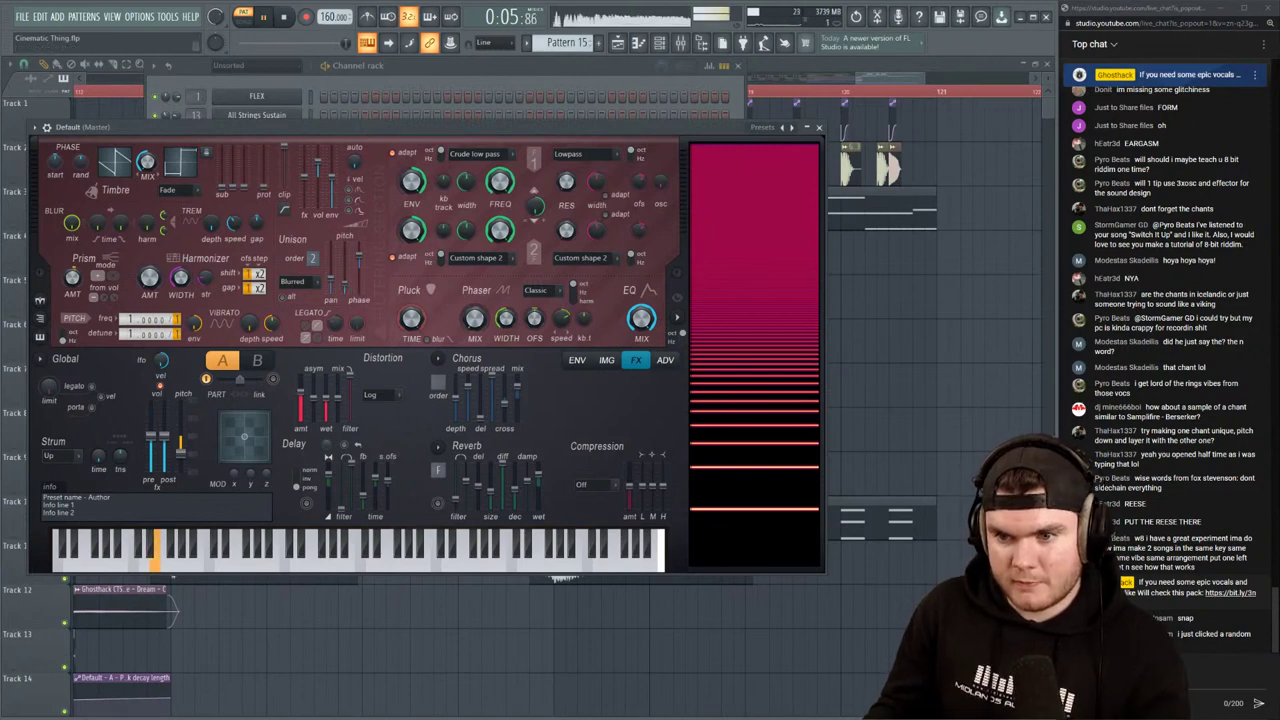
key("space")
left_click_drag(78, 283, 78, 285)
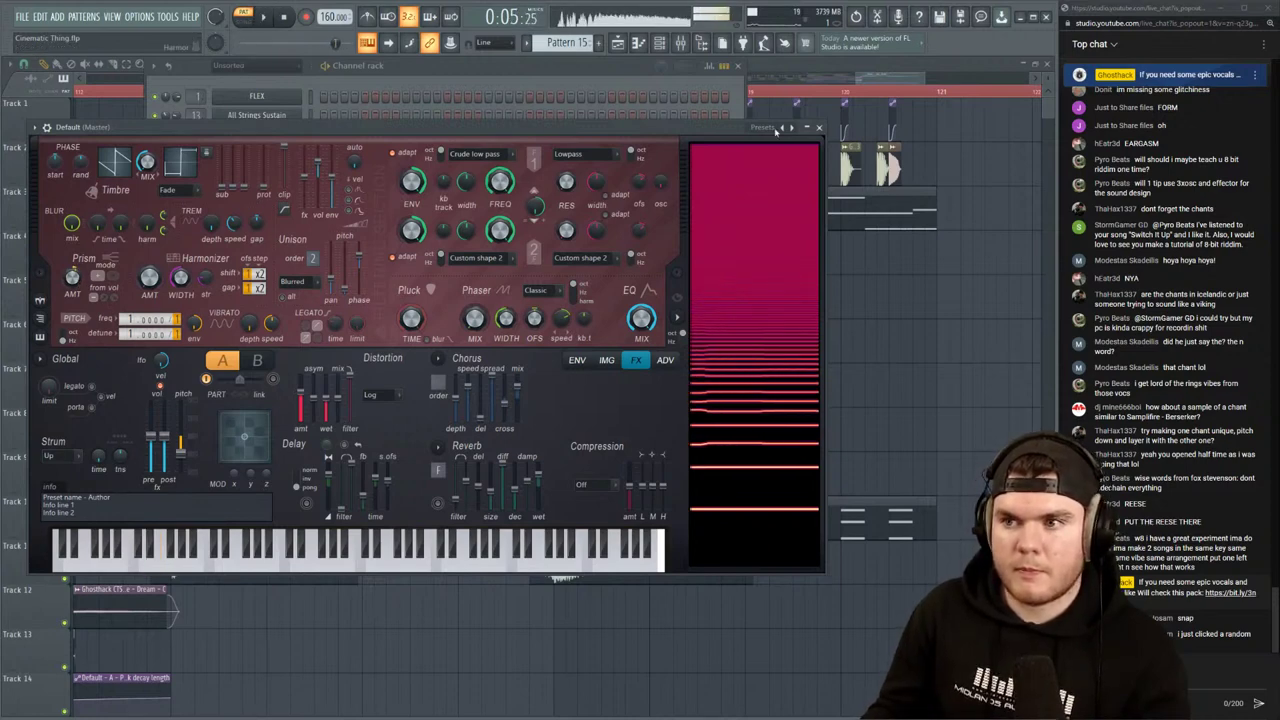
key("space")
Show Harmor's Pitch envelope for part A and add a lower end point to create a downward slope
left_click(577, 361)
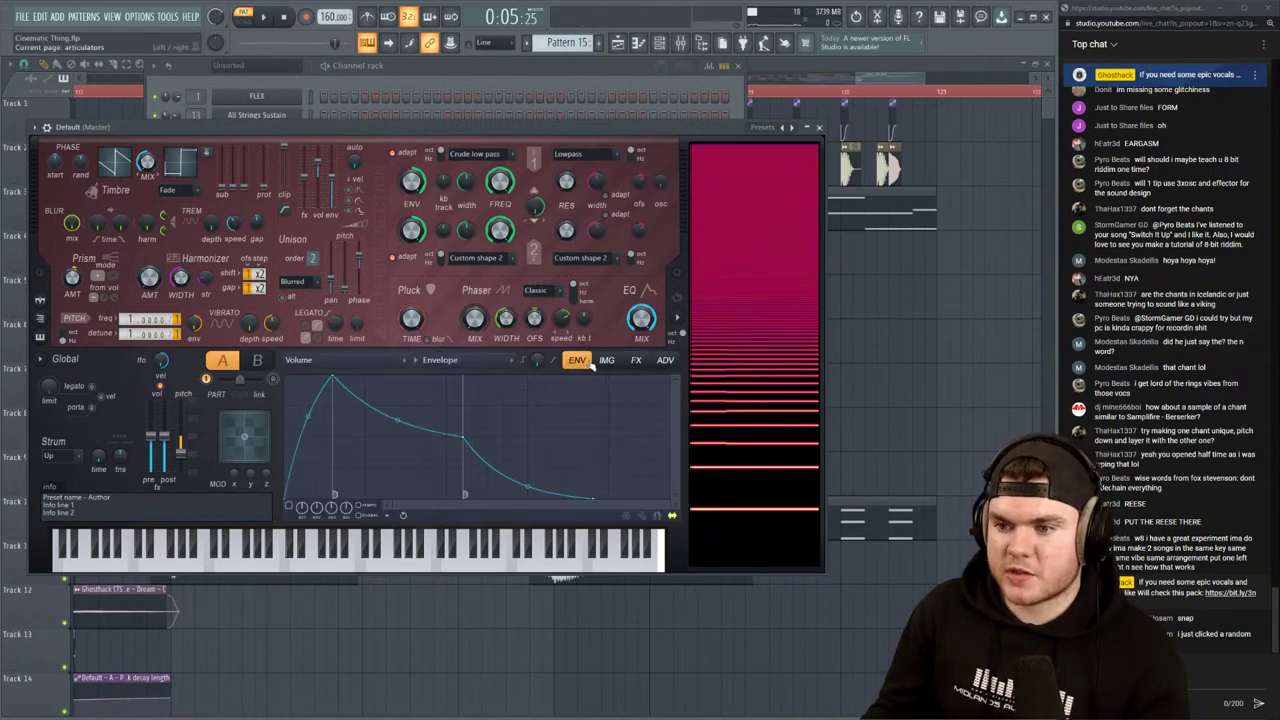
left_click(310, 360)
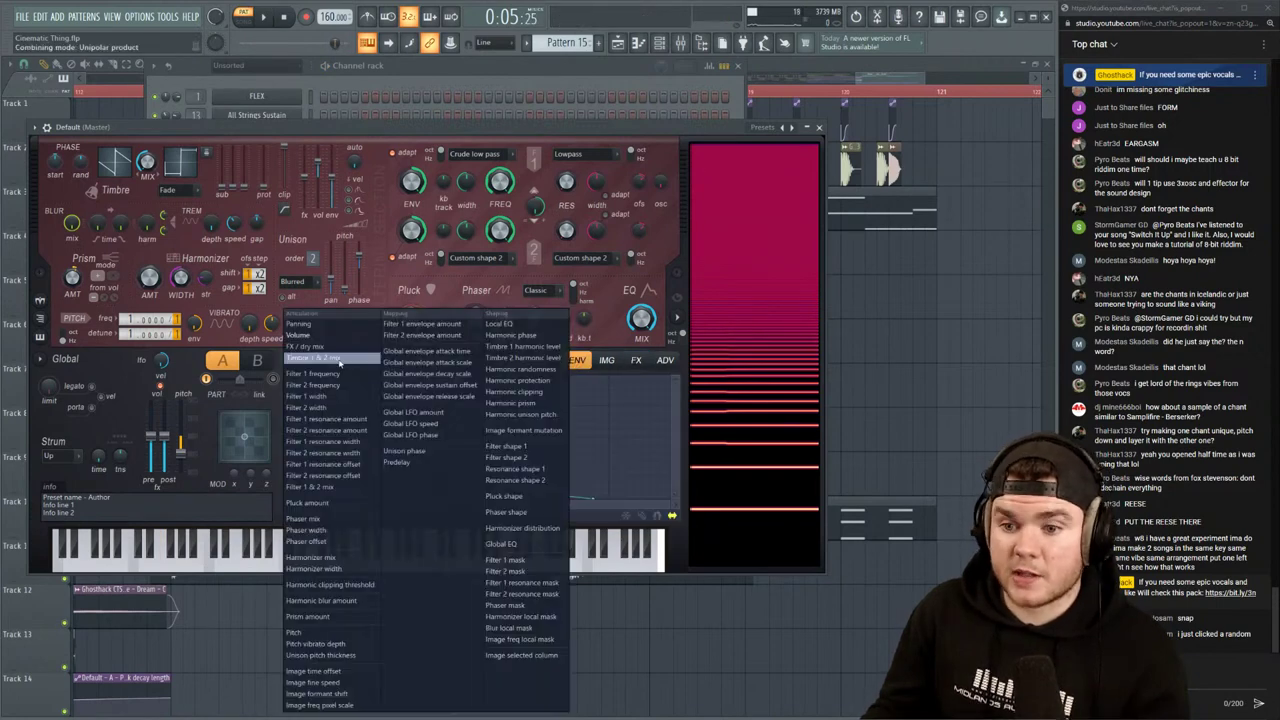
left_click(294, 632)
right_click(528, 463)
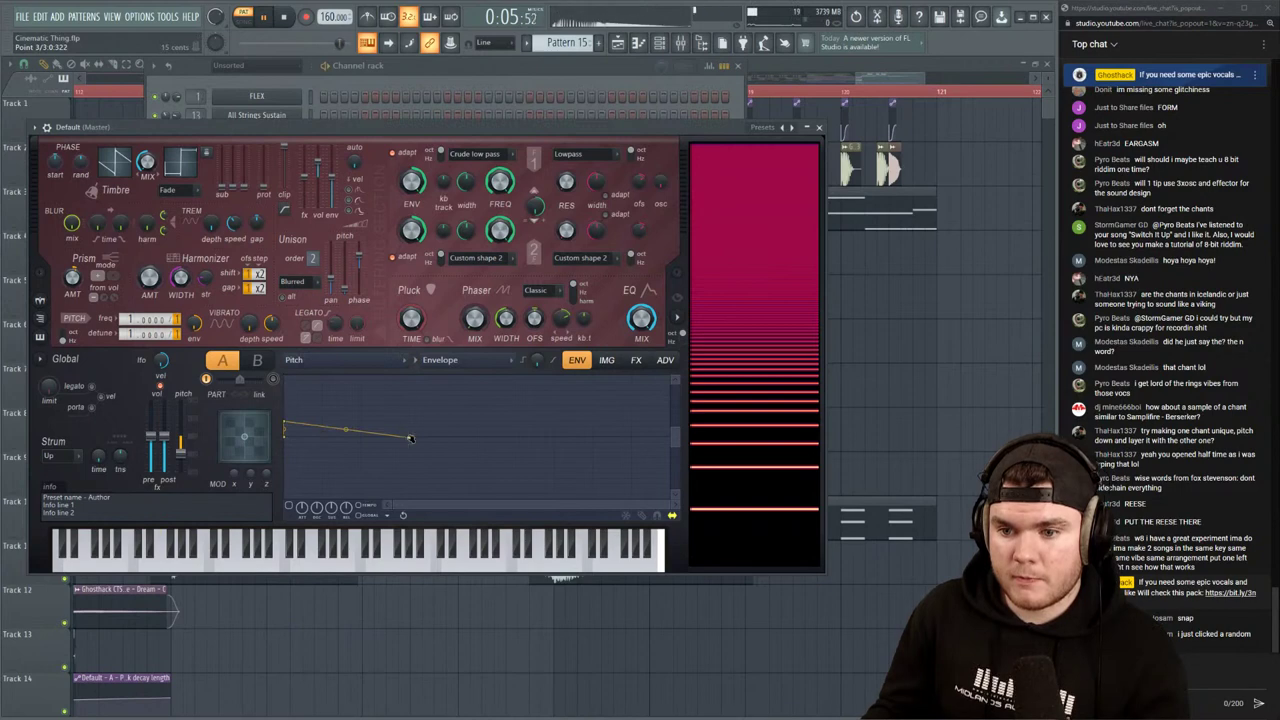
Enable the pitch envelope and pull its end point down for a steeper pitch fall while playing the pattern
key("space")
left_click(289, 507)
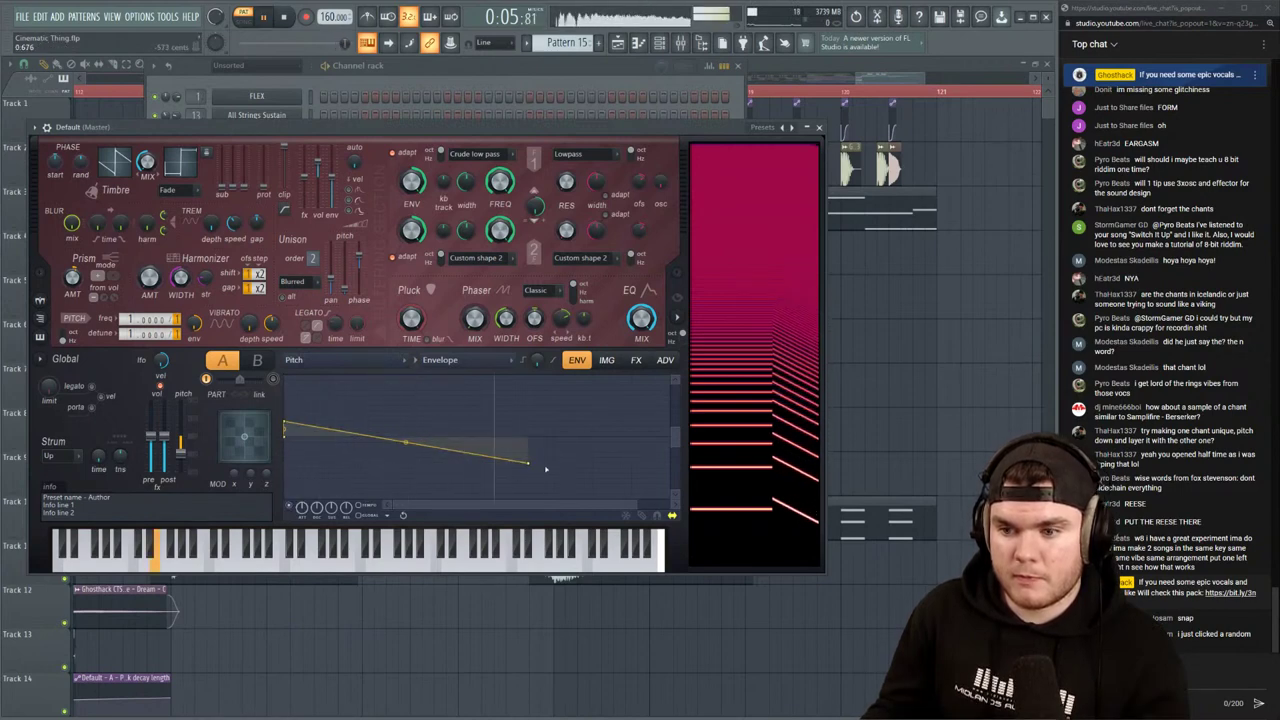
left_click_drag(528, 463, 672, 506)
key("space")
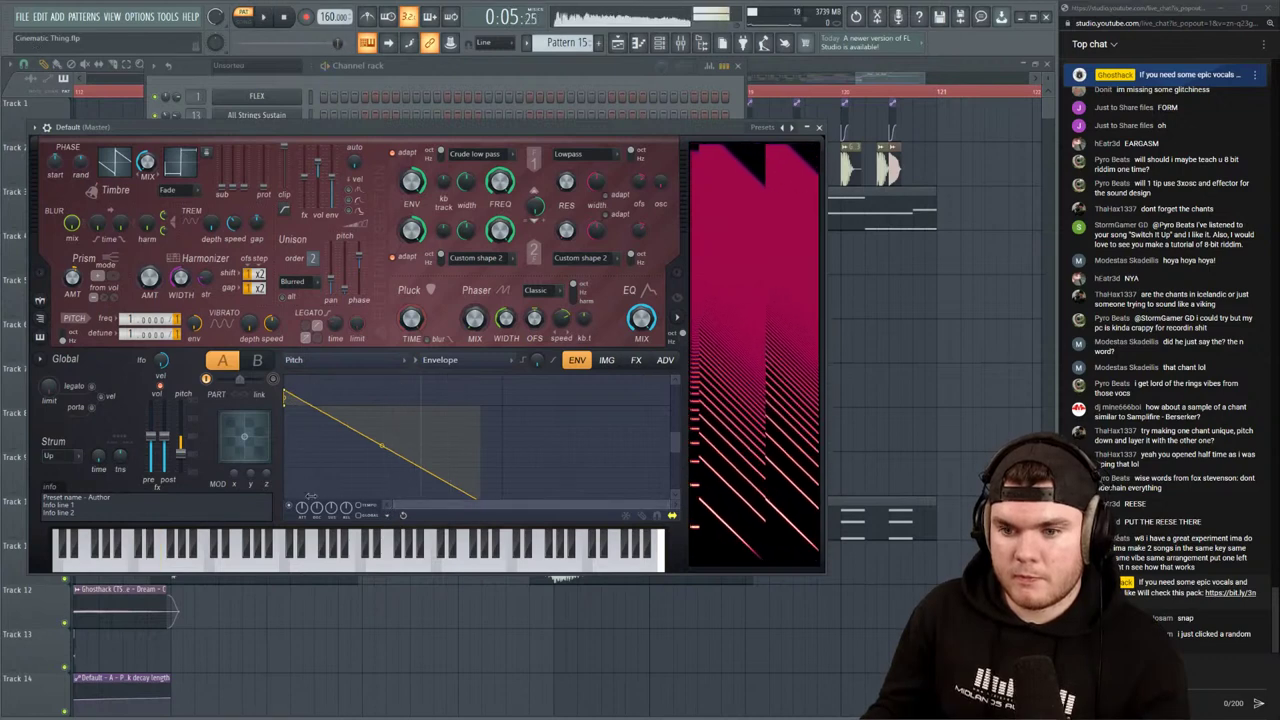
Reset the pitch envelope's start point and raise its end point close to that level for a much gentler, slightly longer pitch fall
key("space")
right_click(286, 391)
left_click(299, 408)
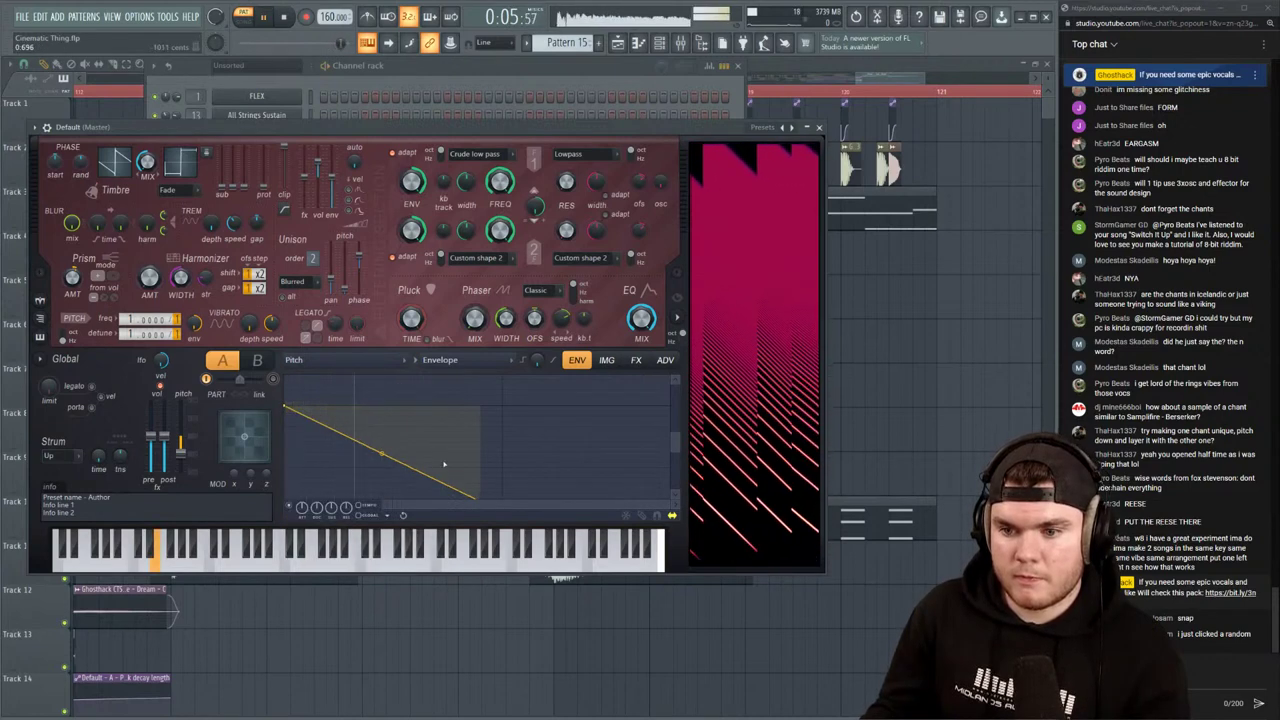
left_click_drag(675, 452, 672, 548)
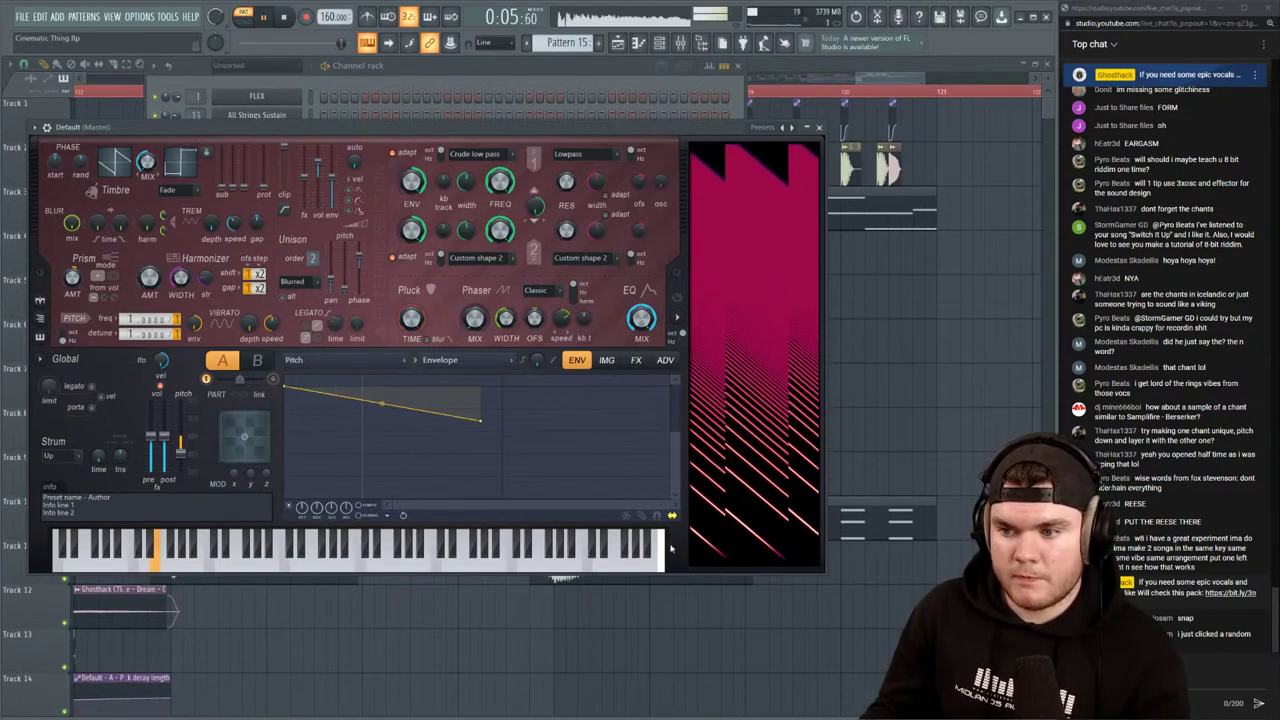
left_click_drag(482, 450, 503, 449)
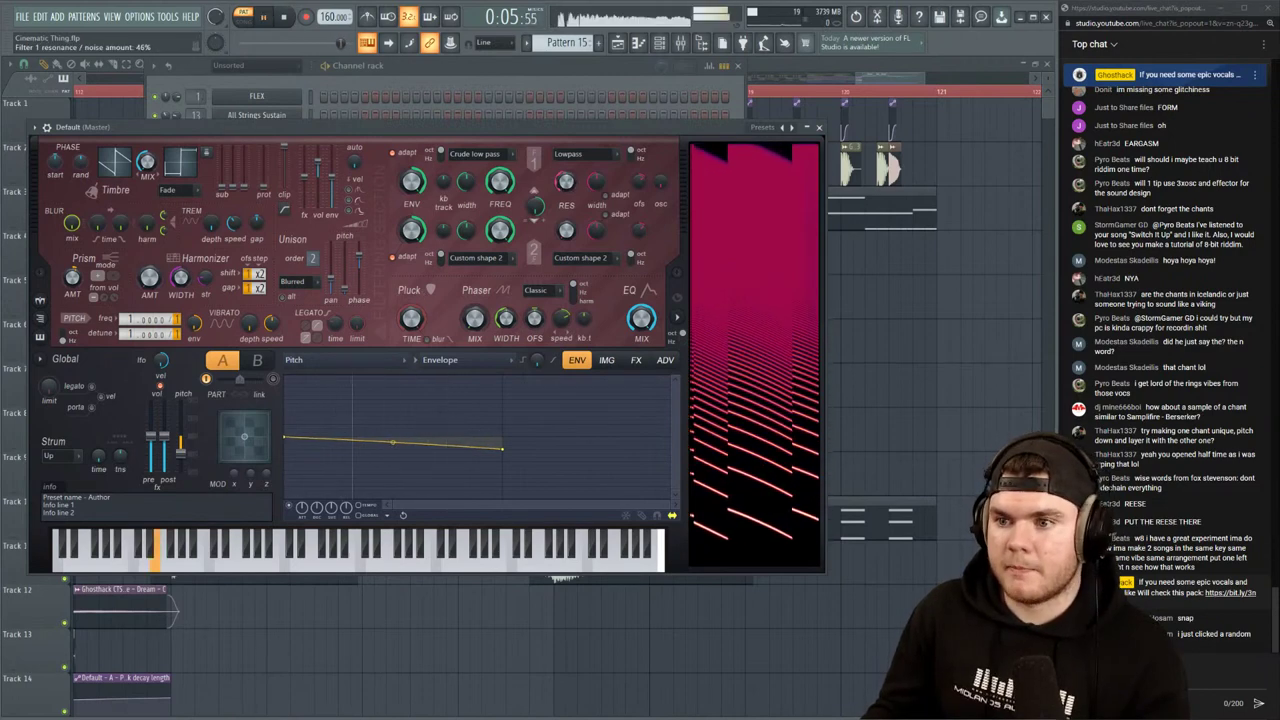
Change filter 1's resonance type from Lowpass to Noise and adjust its width and amount during playback
left_click(590, 154)
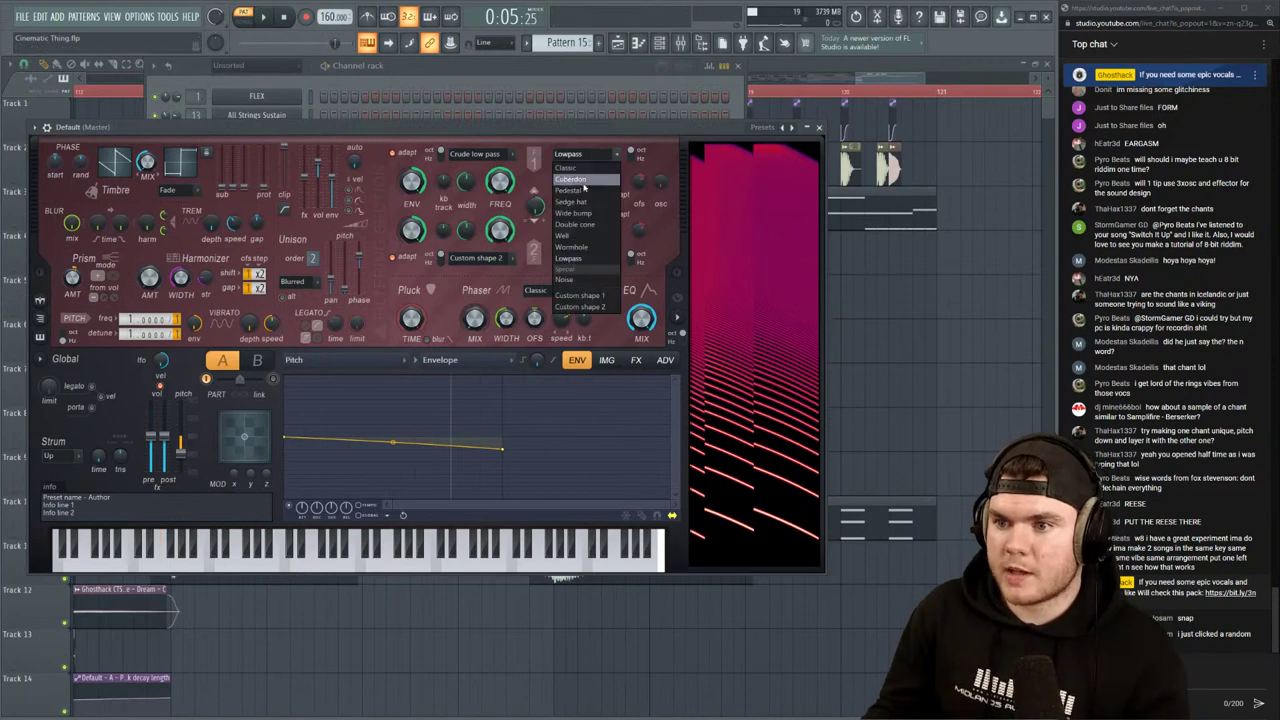
left_click(586, 278)
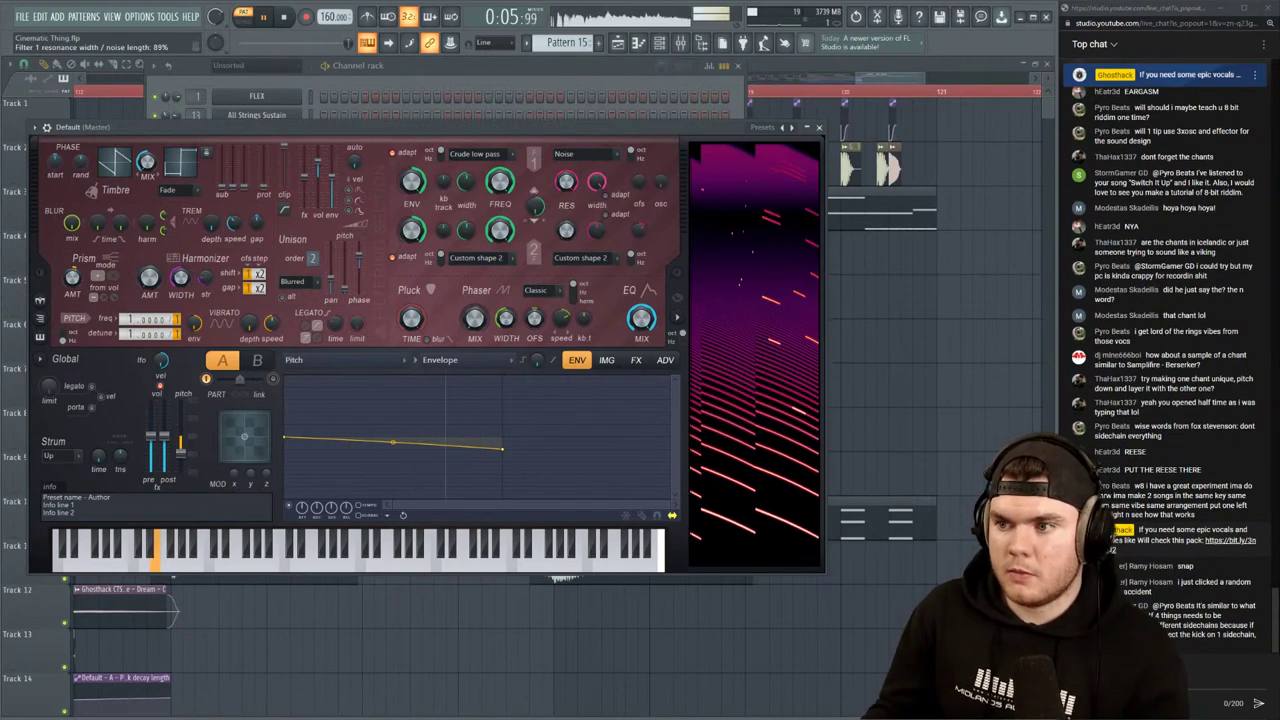
left_click_drag(597, 182, 597, 165)
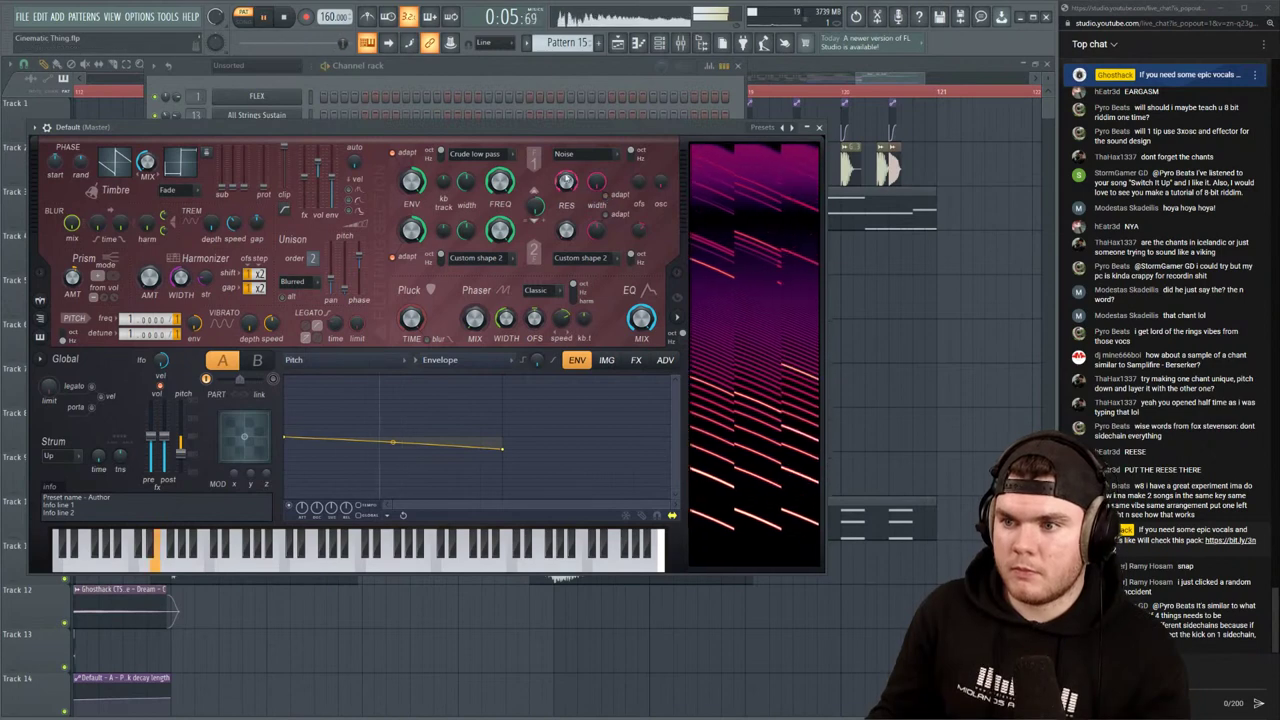
left_click_drag(566, 181, 565, 188)
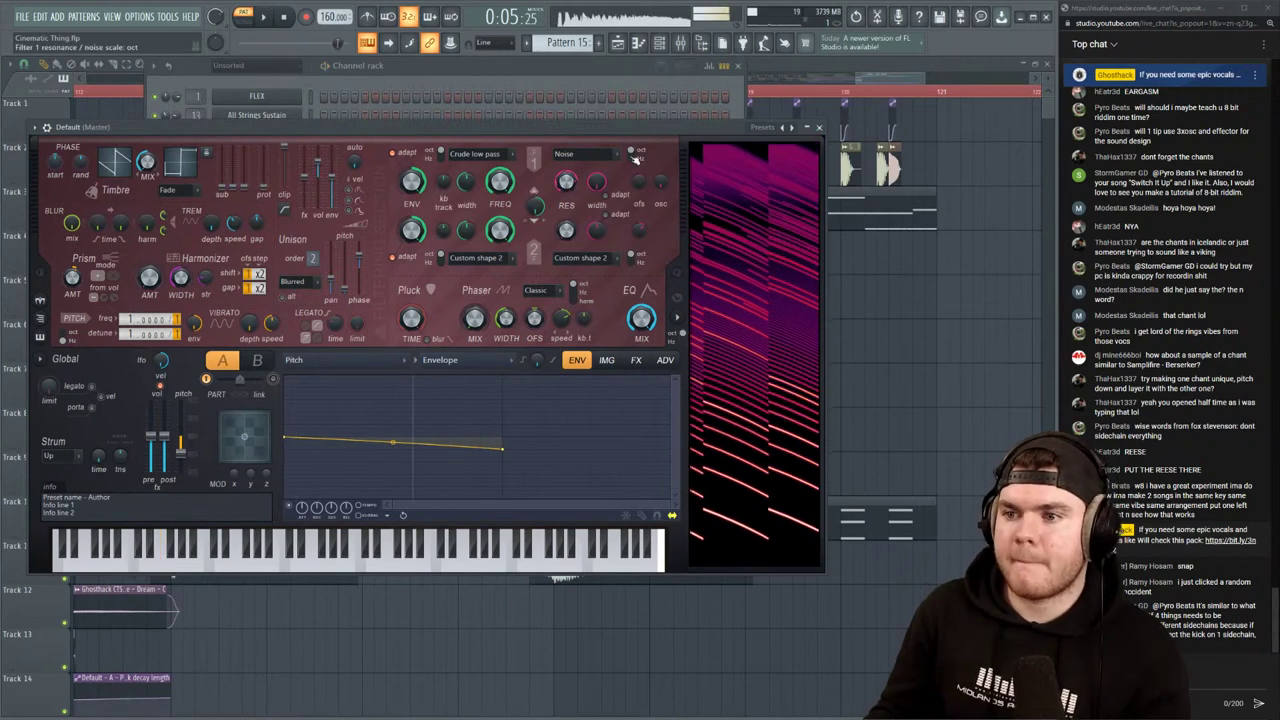
Raise the pitch envelope's end point further for a subtler pitch fall, auditioning Pattern 15 between adjustments
key("space")
key("space")
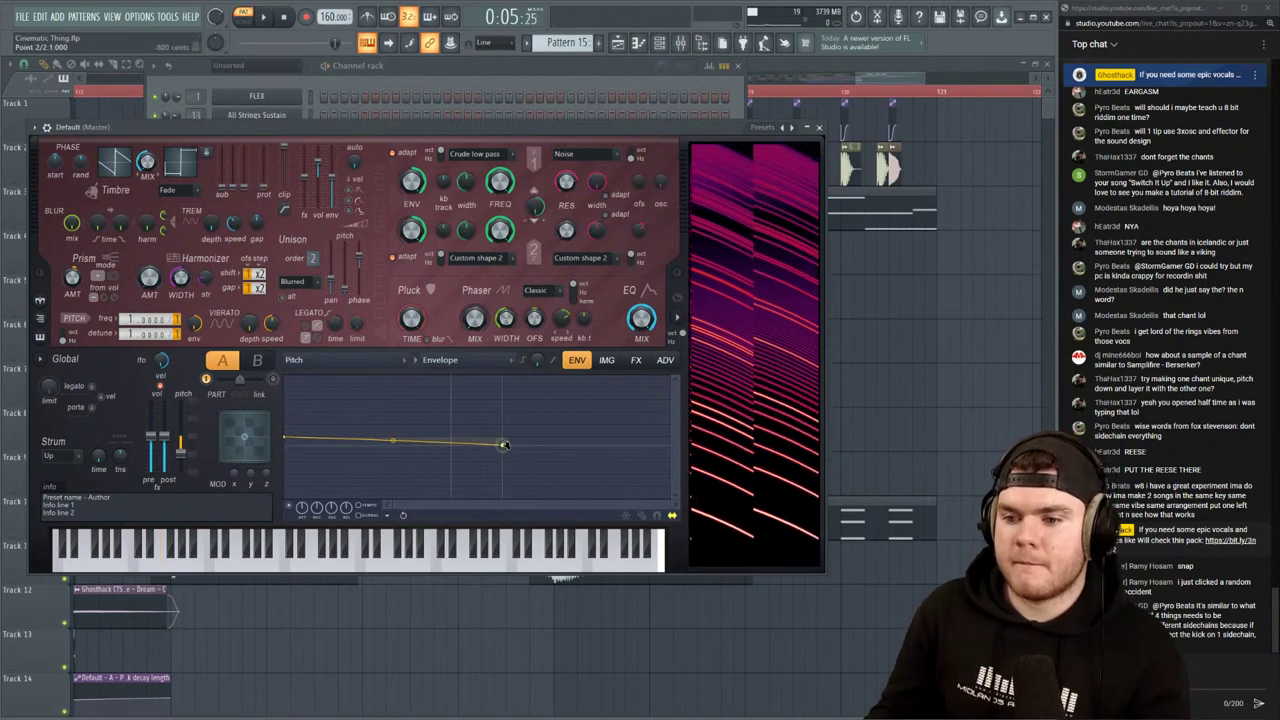
key("space")
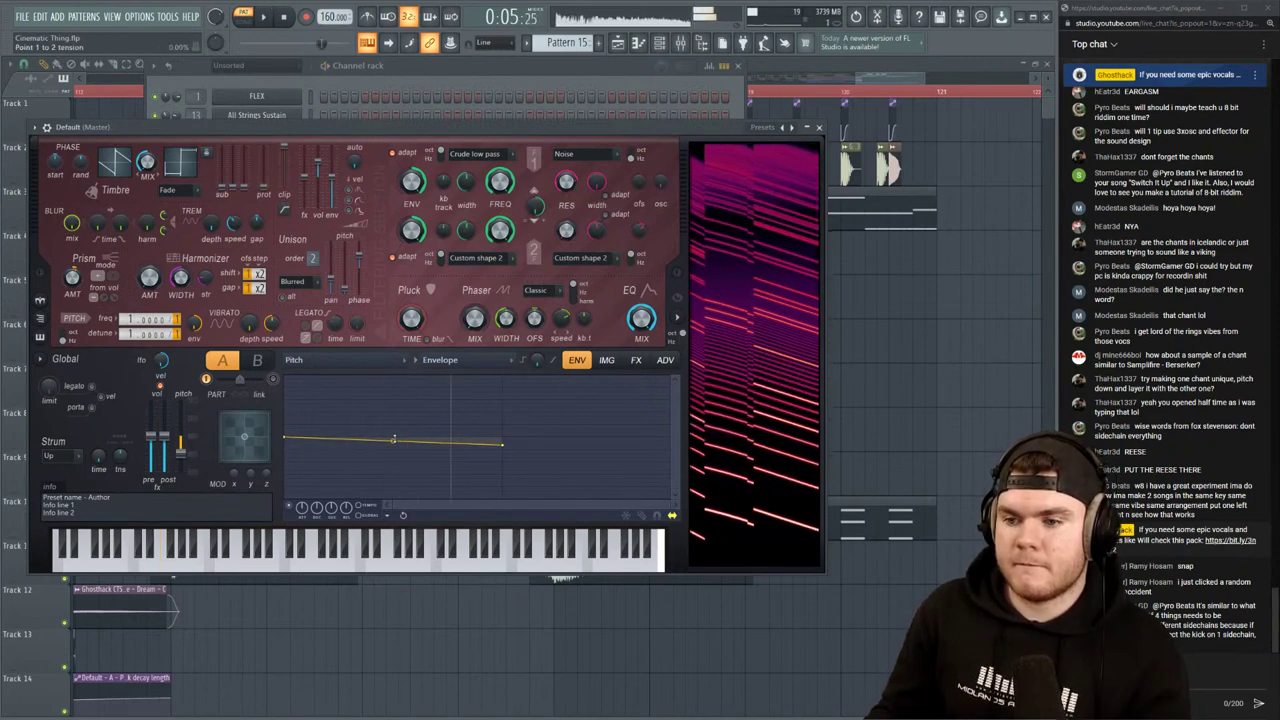
key("space")
key("space")
left_click_drag(503, 446, 505, 443)
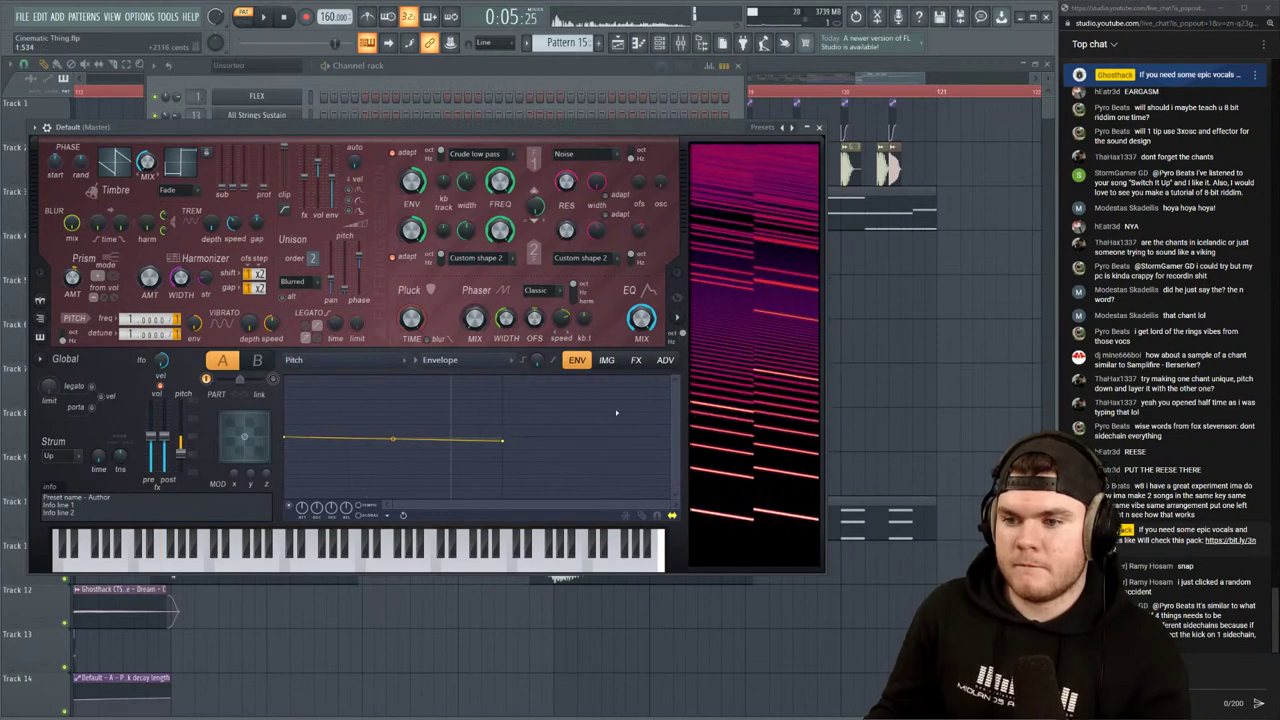
key("space")
Show part A's Local EQ, add a point near its low end, and pull the first point down to cut the lowest harmonics
left_click(371, 361)
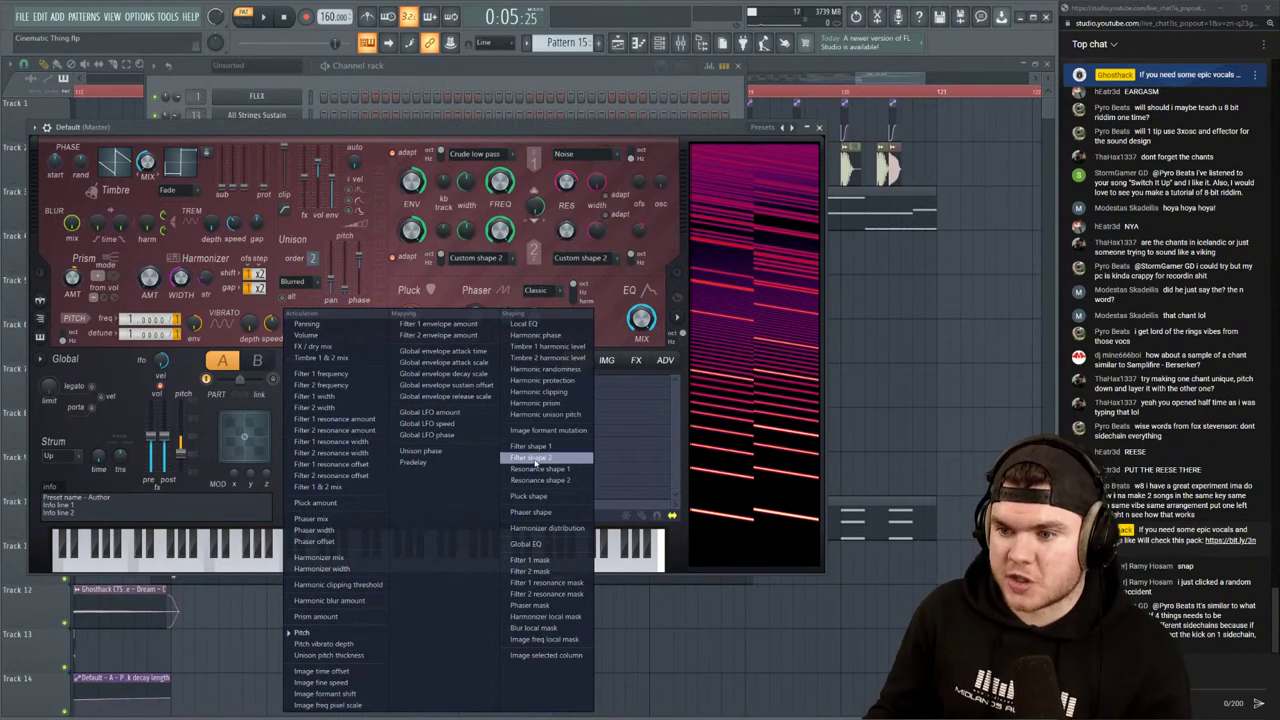
left_click(524, 323)
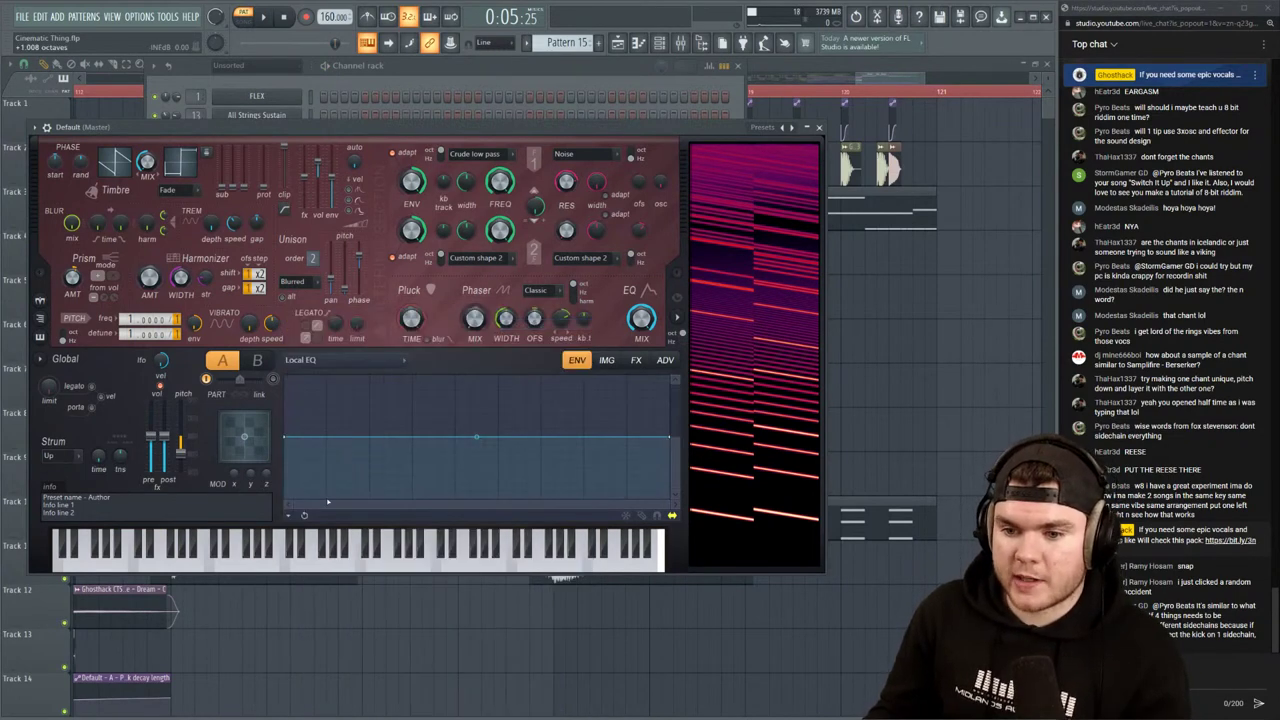
right_click(298, 437)
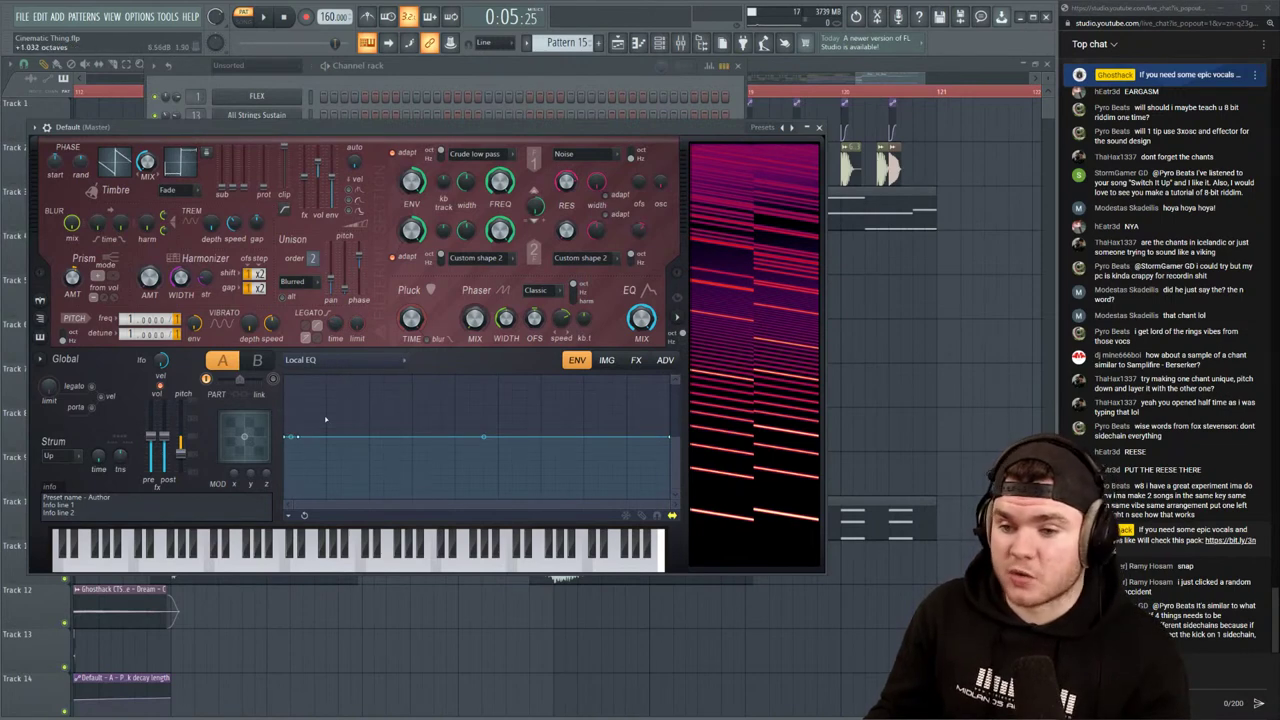
left_click_drag(288, 438, 279, 500)
key("space")
key("space")
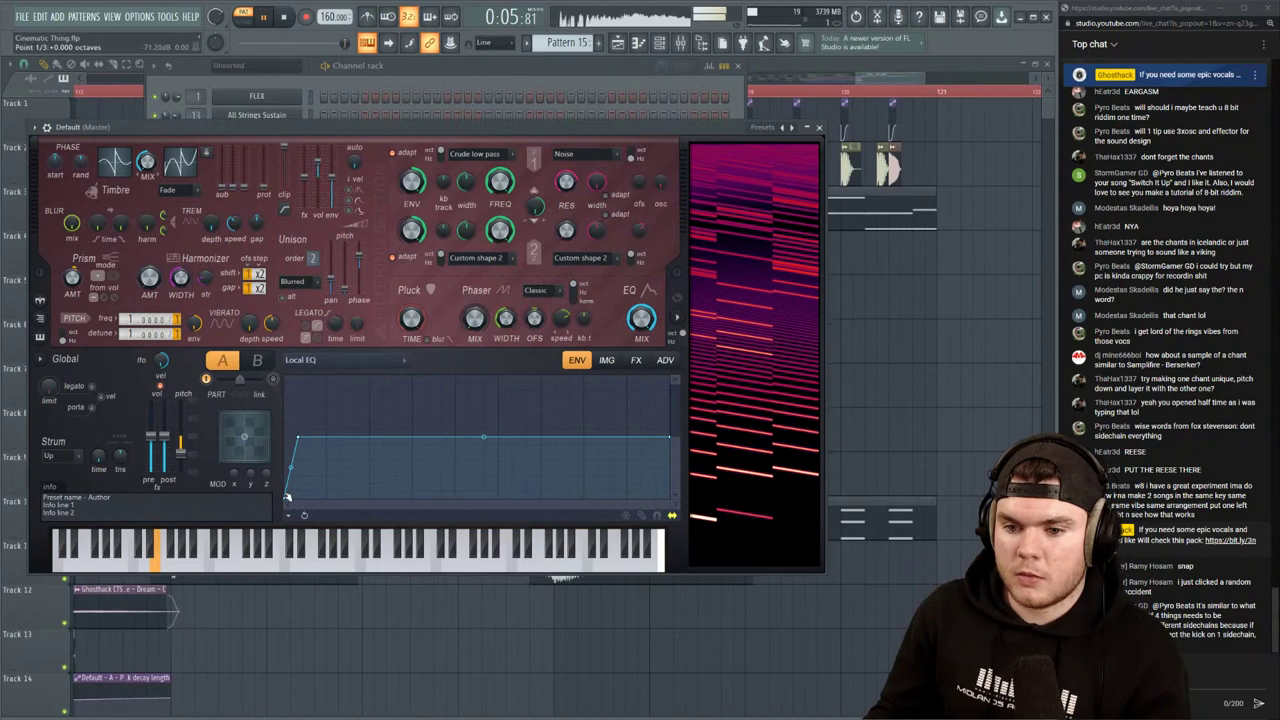
key("space")
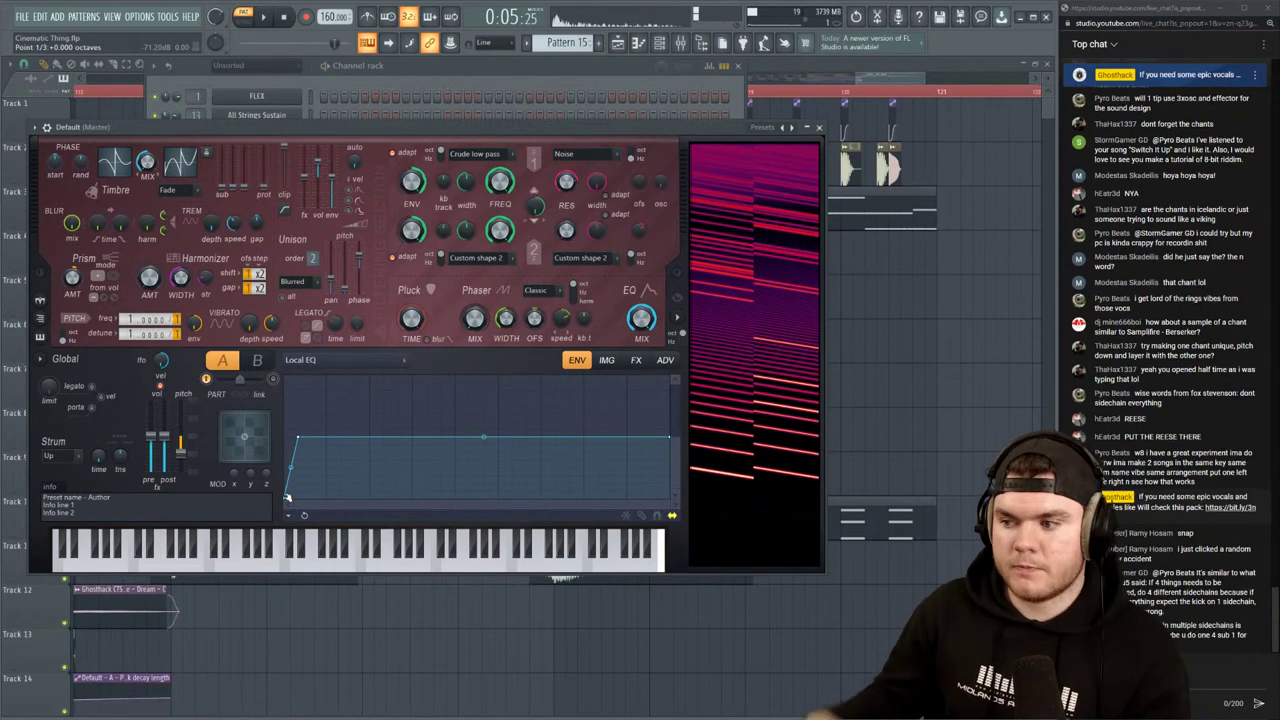
Raise the Local EQ's first point partway to restore some low end and replay the pattern
key("space")
left_click_drag(285, 497, 291, 443)
key("space")
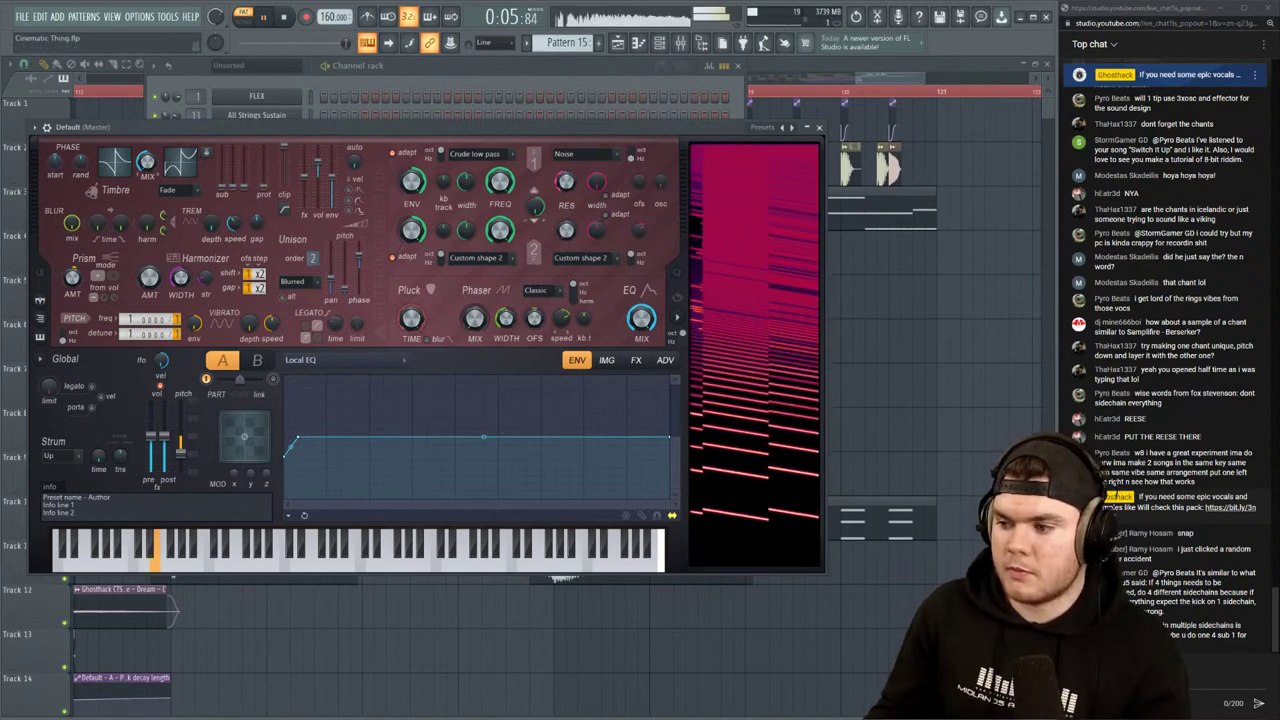
Set filter 1's noise amount to about 81% and audition the bass sound
key("space")
left_click_drag(566, 181, 566, 169)
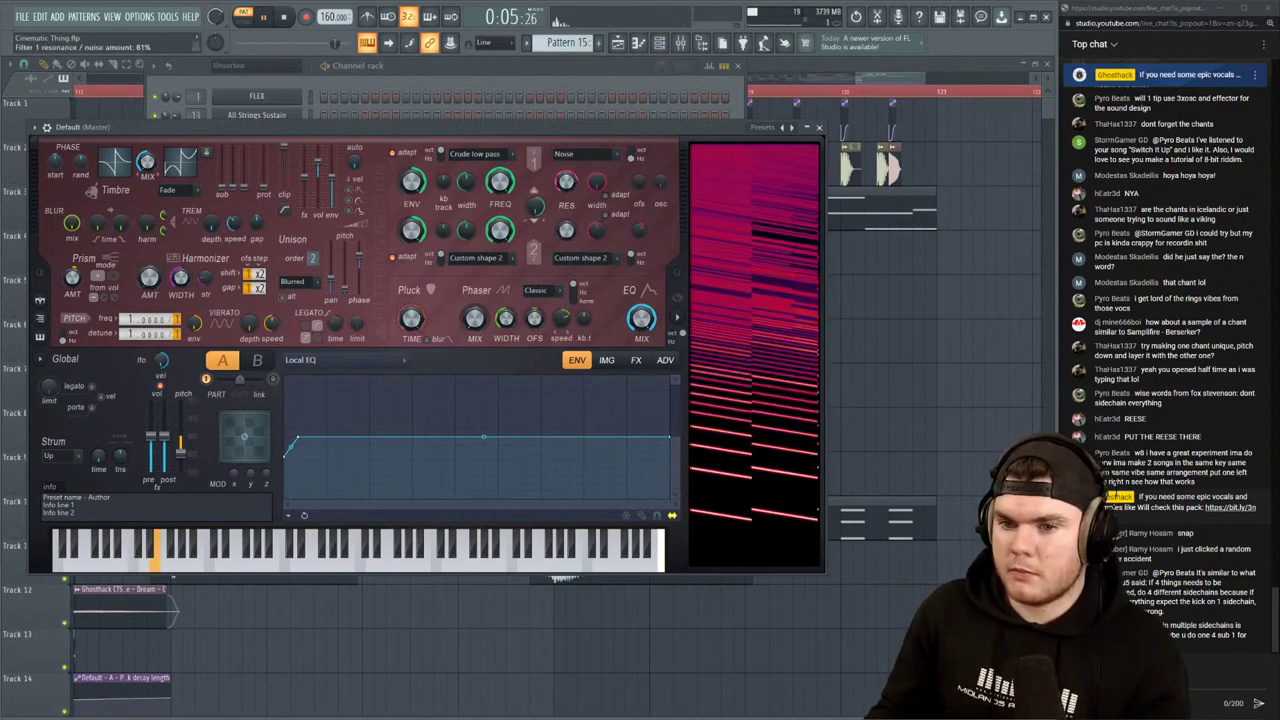
key("space")
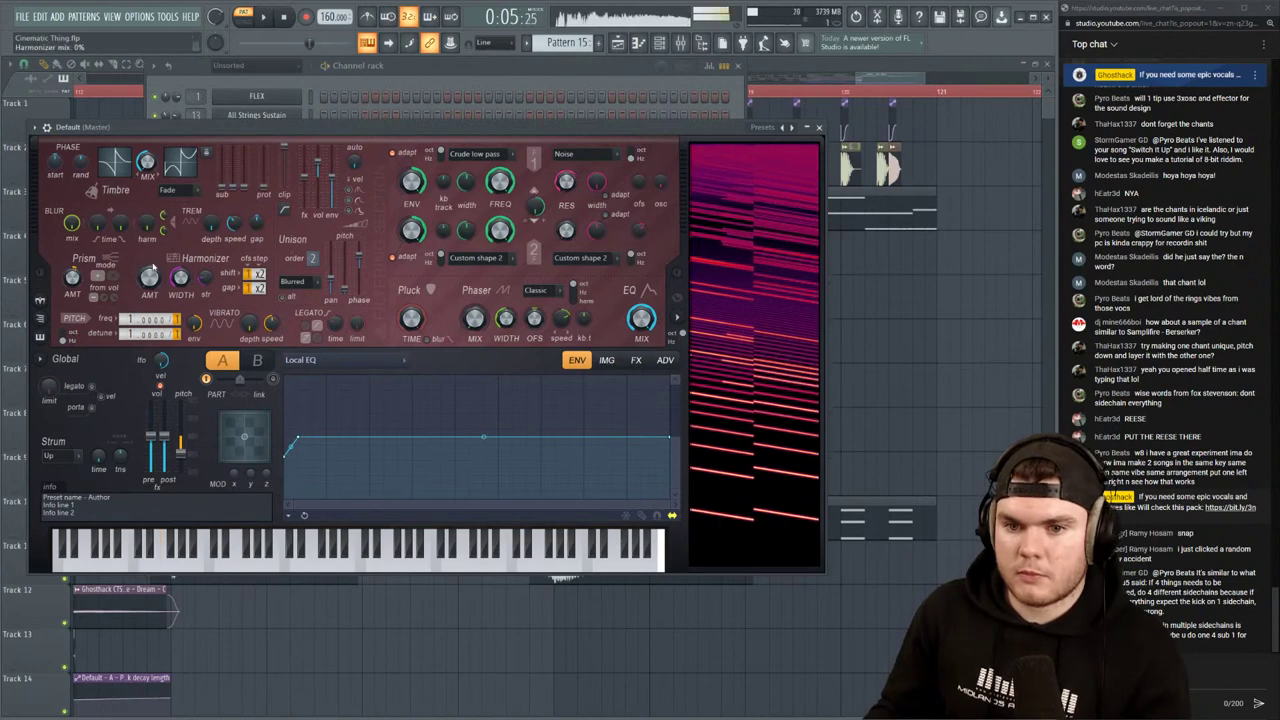
key("space")
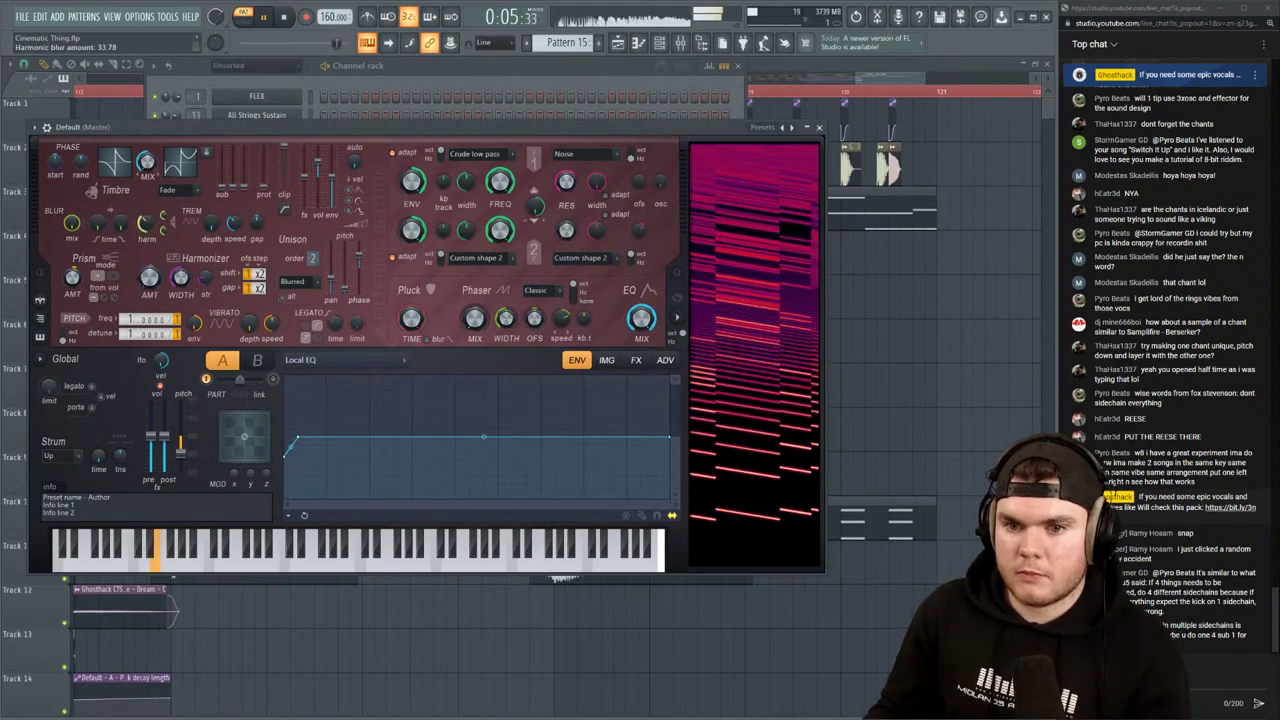
key("space")
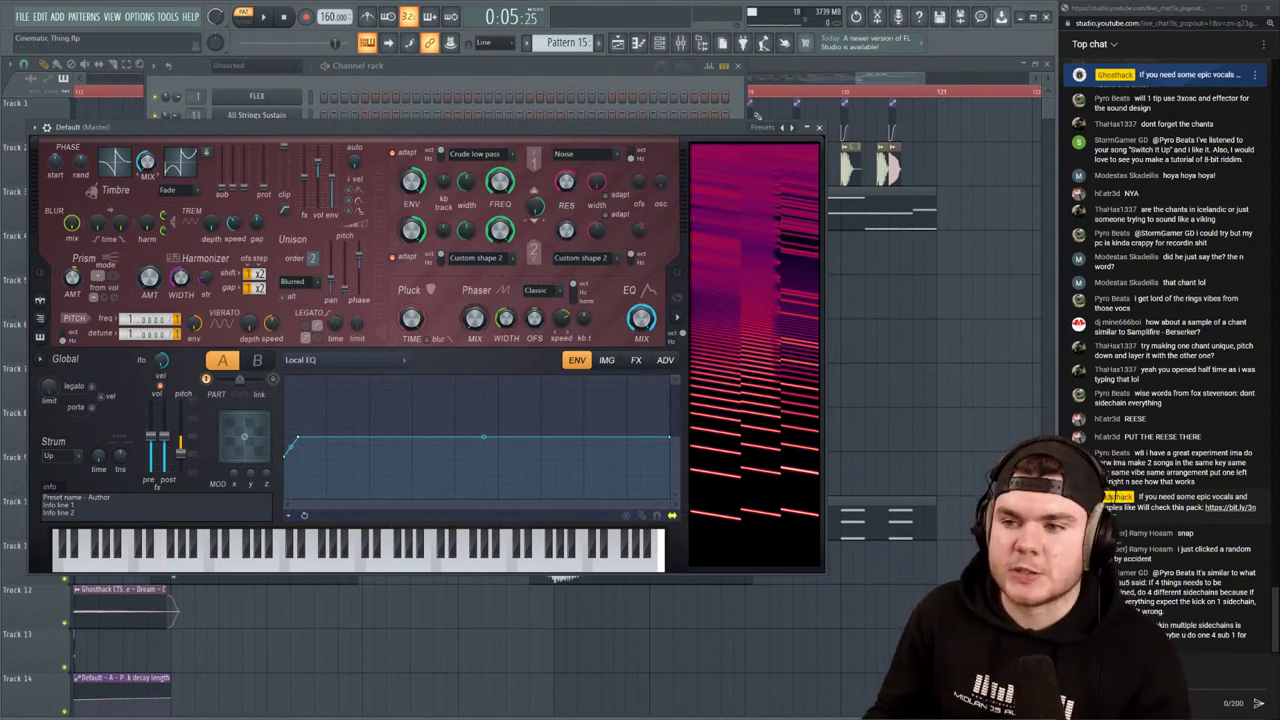
Close Harmor, show the mixer, and assign the last Default channel to mixer Insert 45
left_click(819, 127)
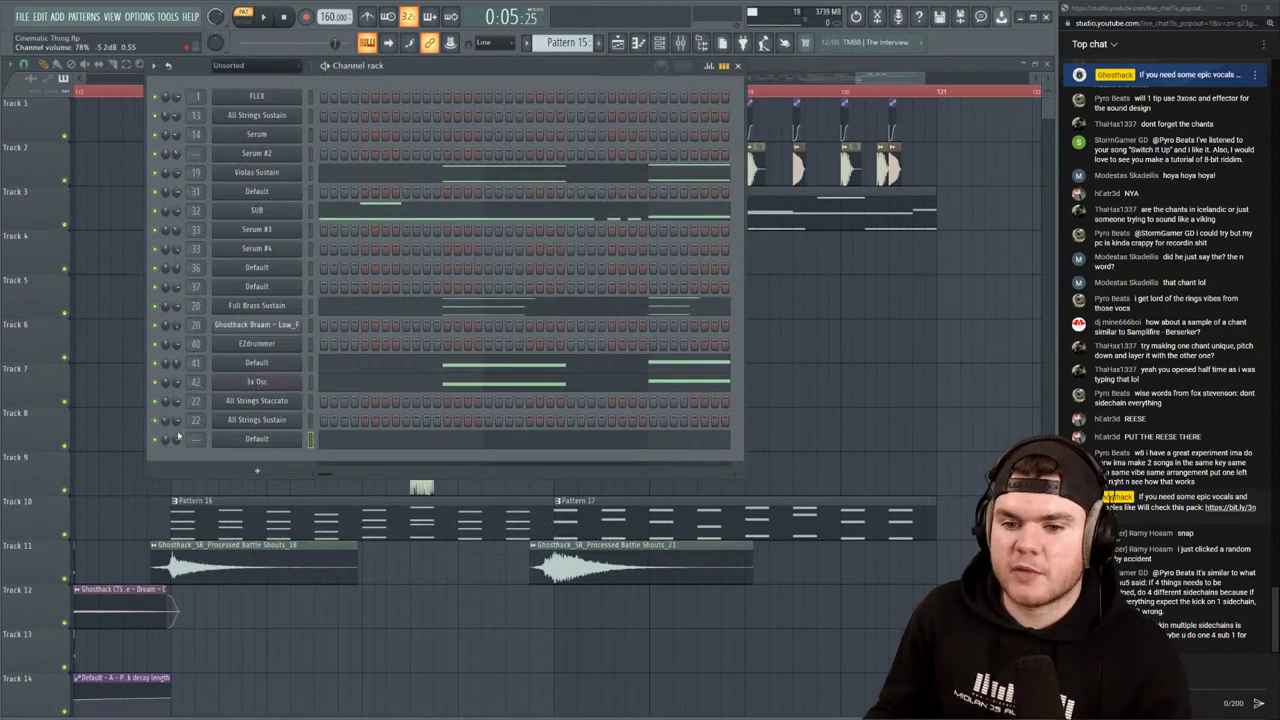
left_click(684, 41)
key("space")
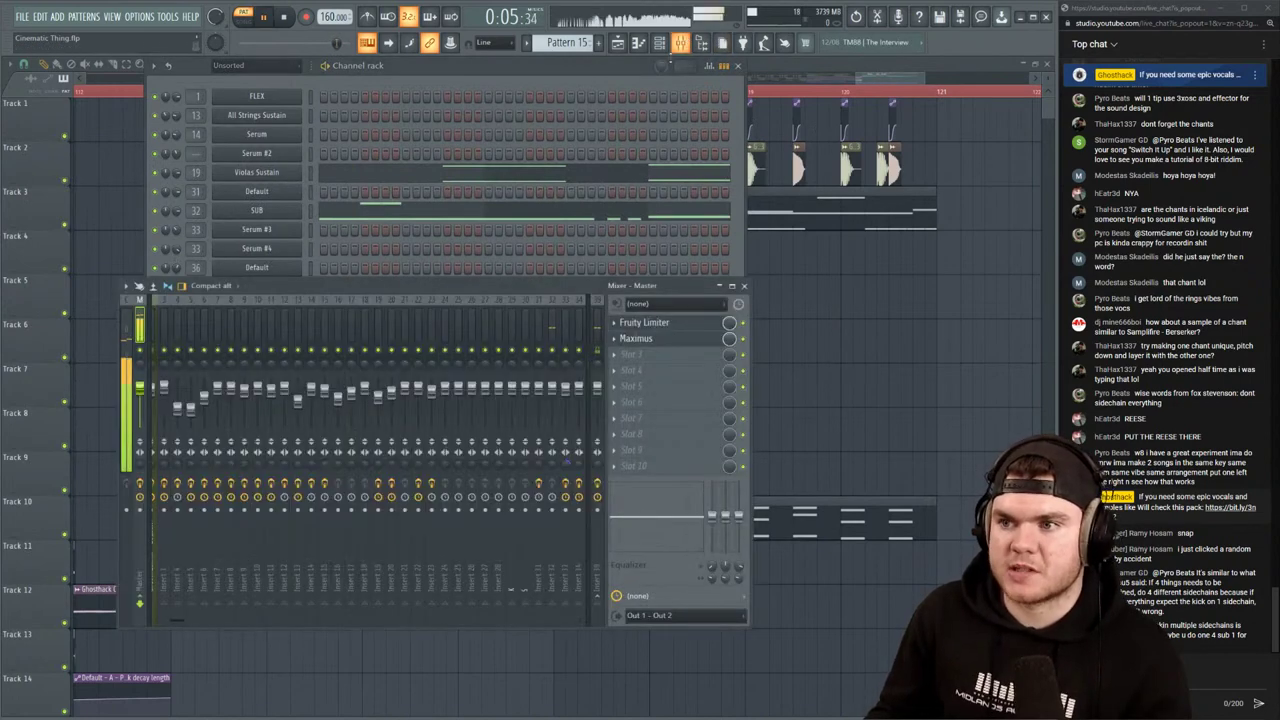
left_click(376, 113)
key("space")
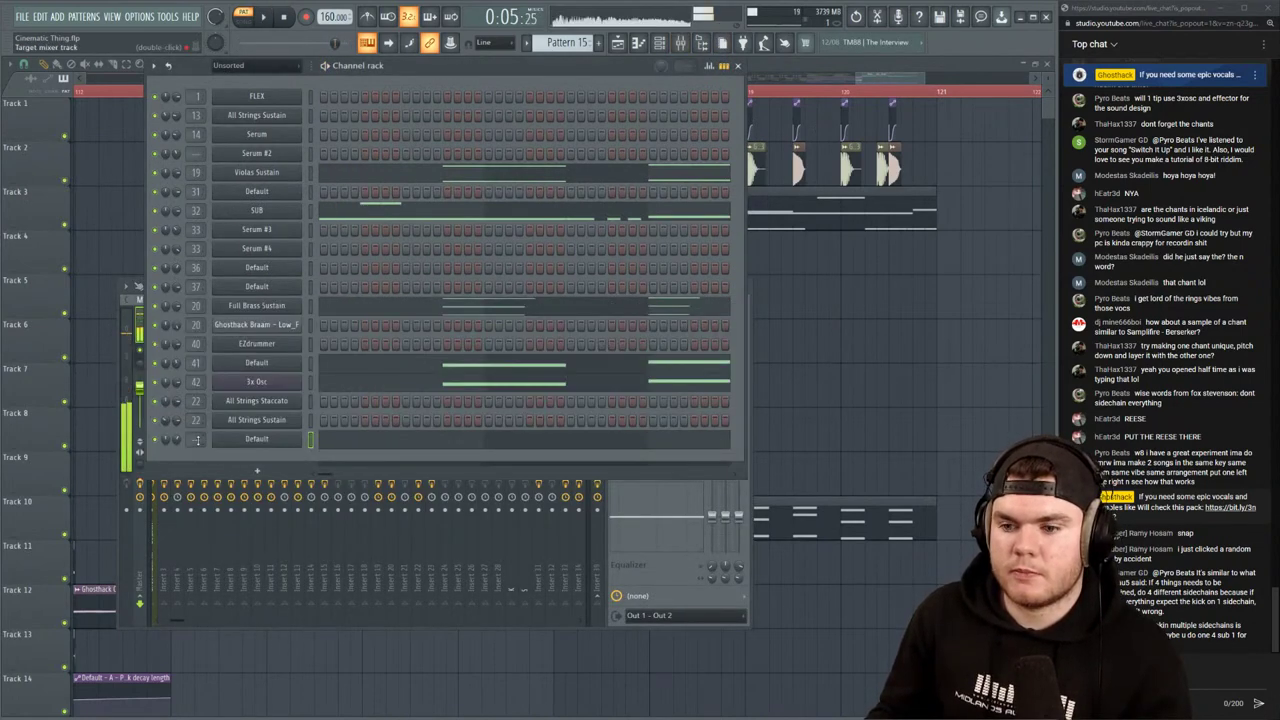
left_click_drag(199, 439, 199, 395)
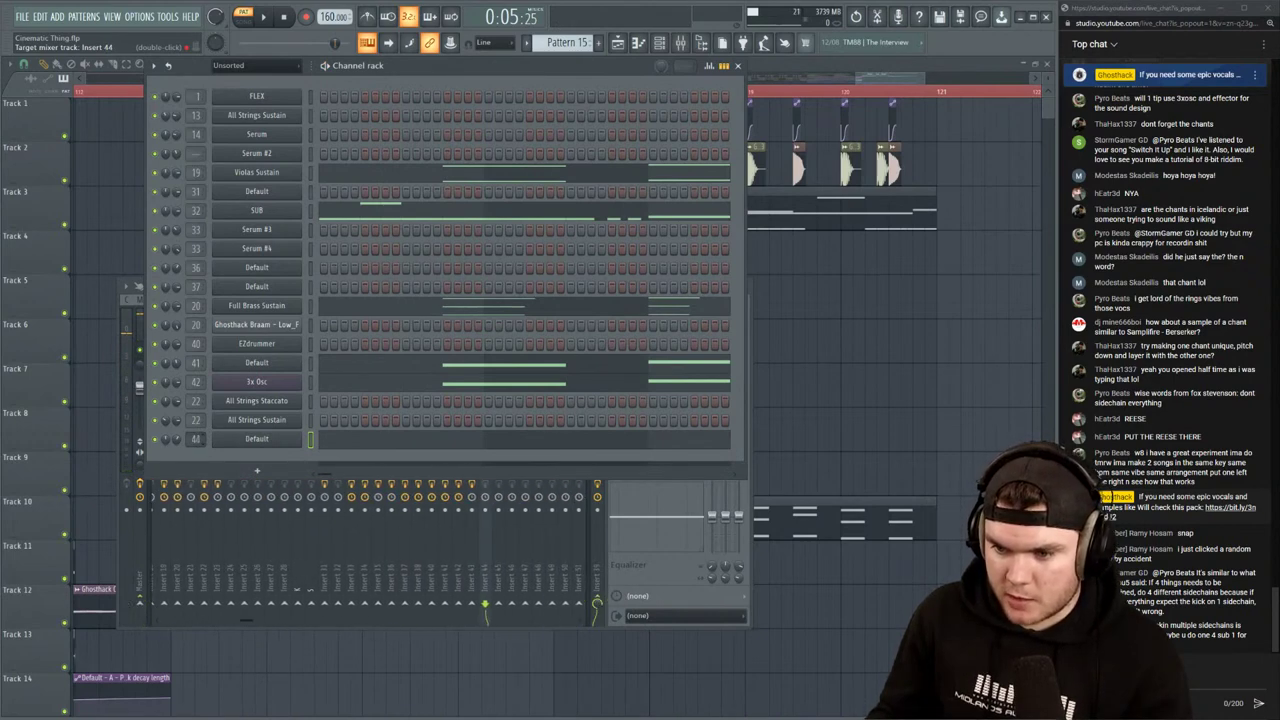
key("space")
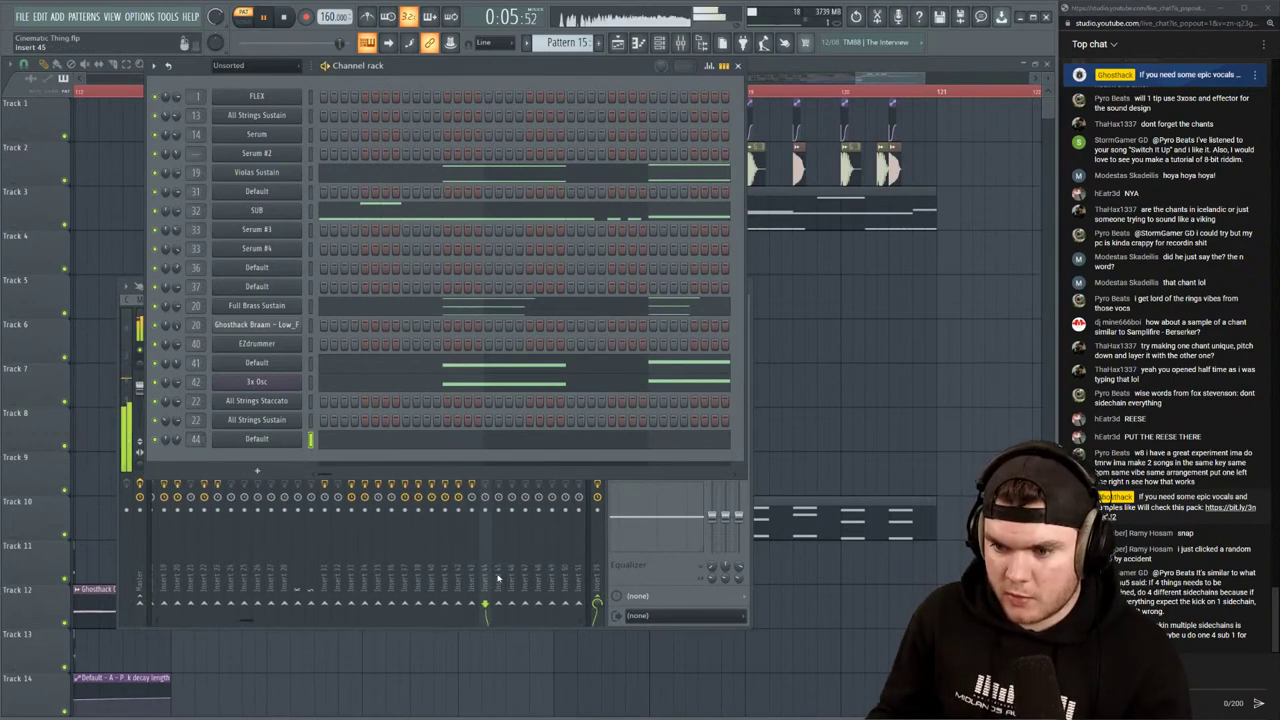
key("space")
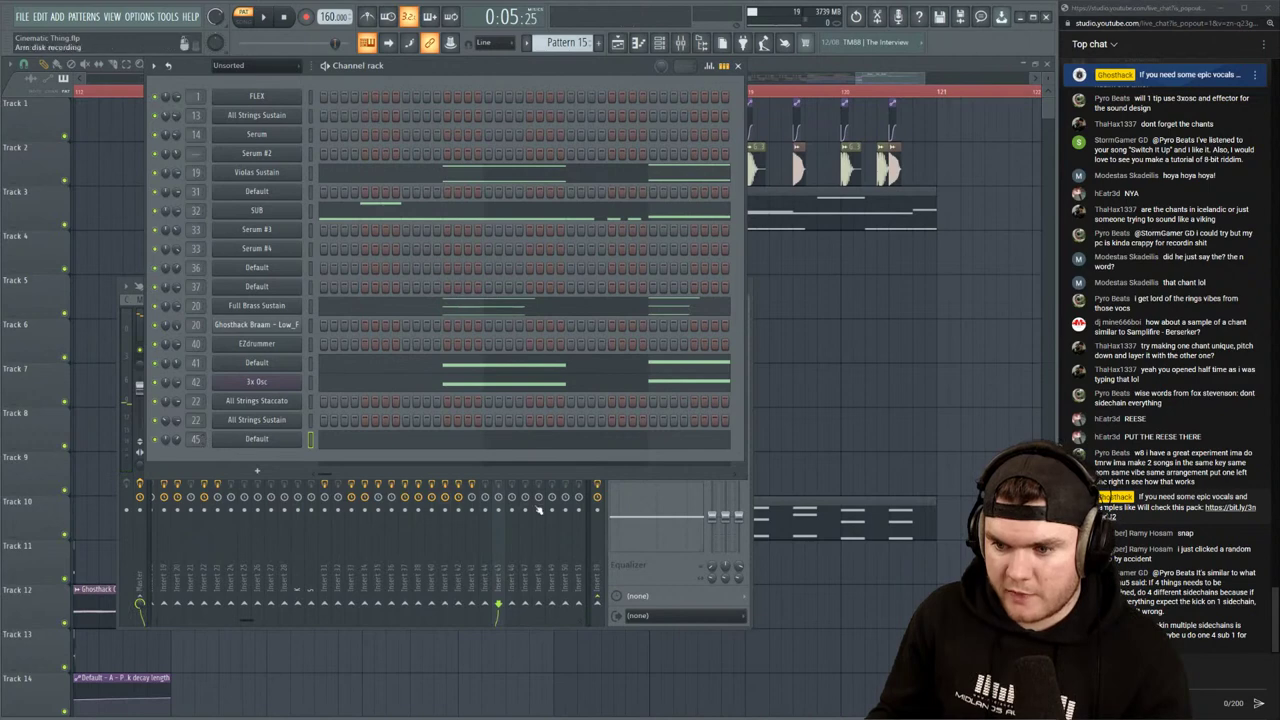
Select Insert 45 and route it only to Insert 39
key("space")
left_click(500, 543)
key("space")
right_click(598, 602)
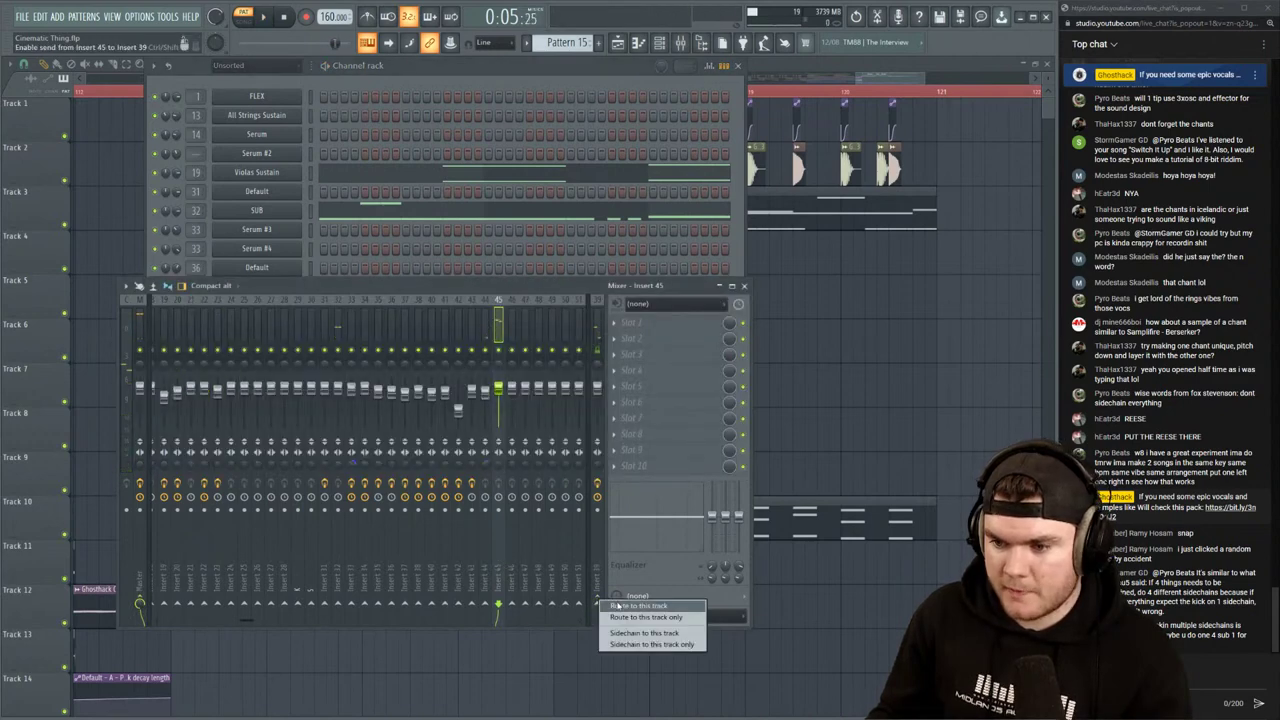
left_click(622, 619)
key("space")
key("space")
Load Fruity Chorus in Insert 45's first effect slot and lower its mix level to 46%
left_click(614, 323)
mouse_move(632, 336)
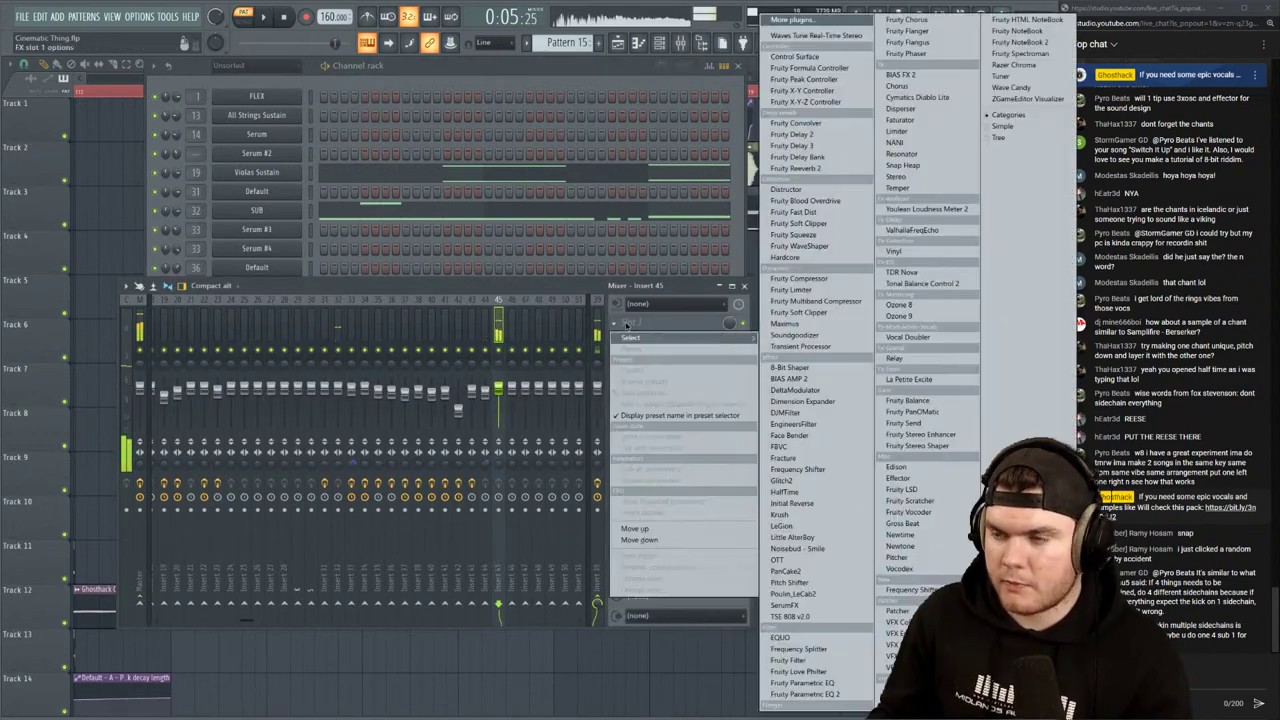
left_click(892, 21)
key("space")
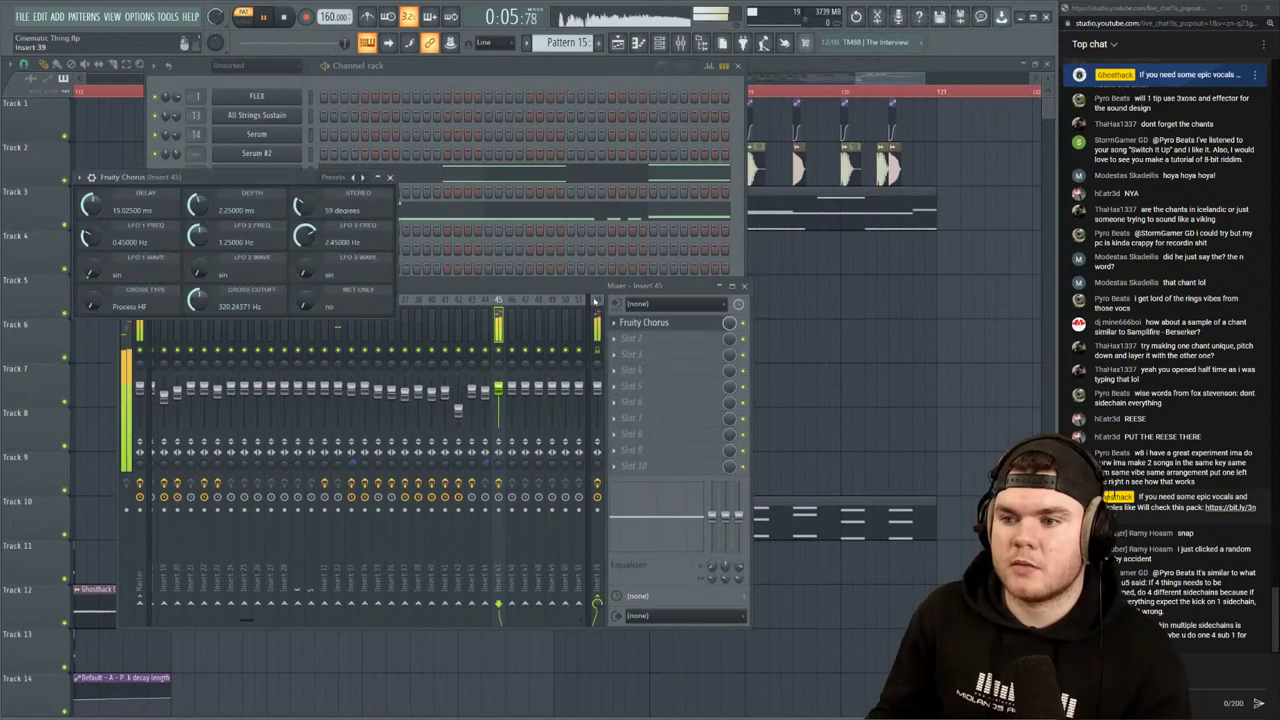
left_click_drag(729, 323, 729, 348)
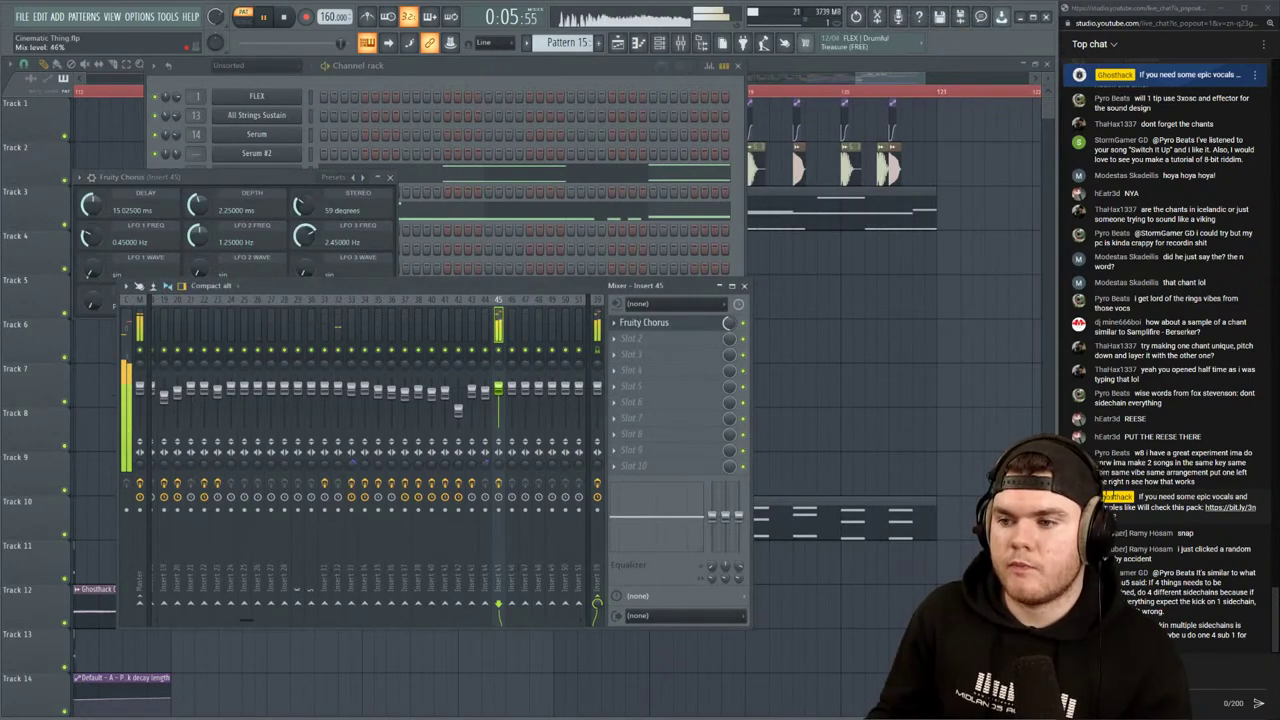
Reopen the Harmor channel to audition the bass with Pattern 15 playing and return to the mixer
left_click(500, 66)
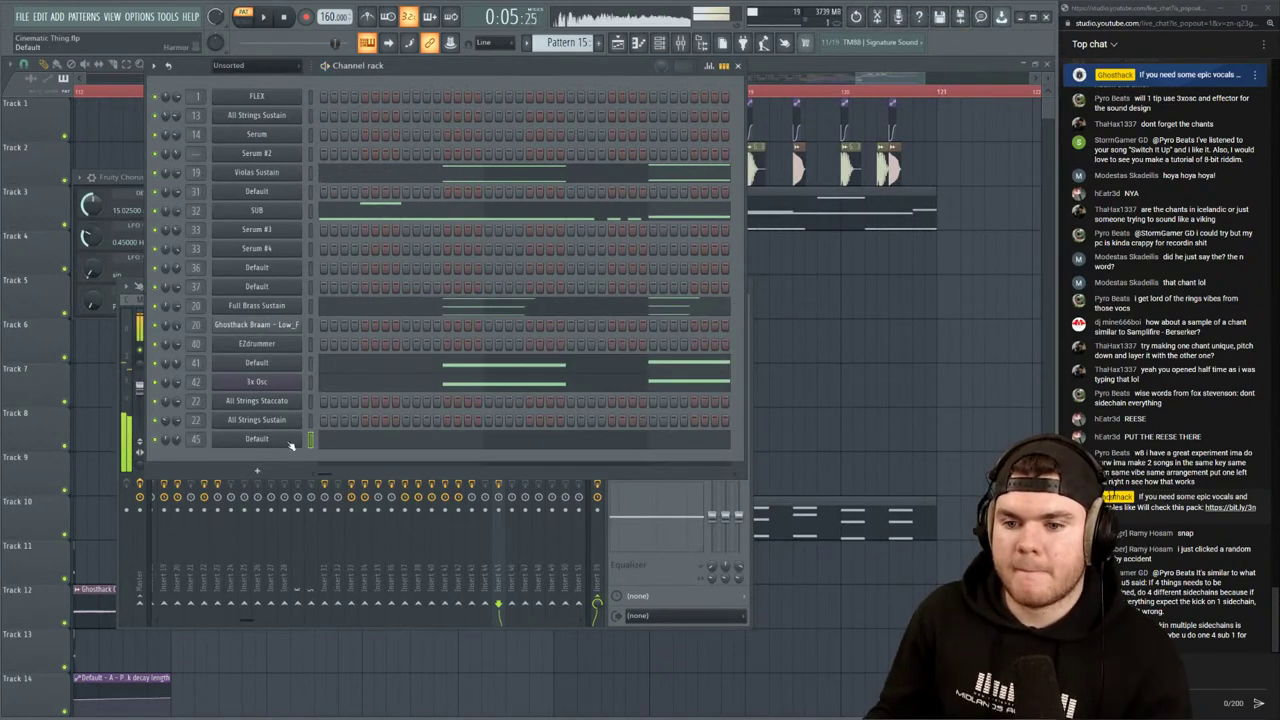
left_click(288, 441)
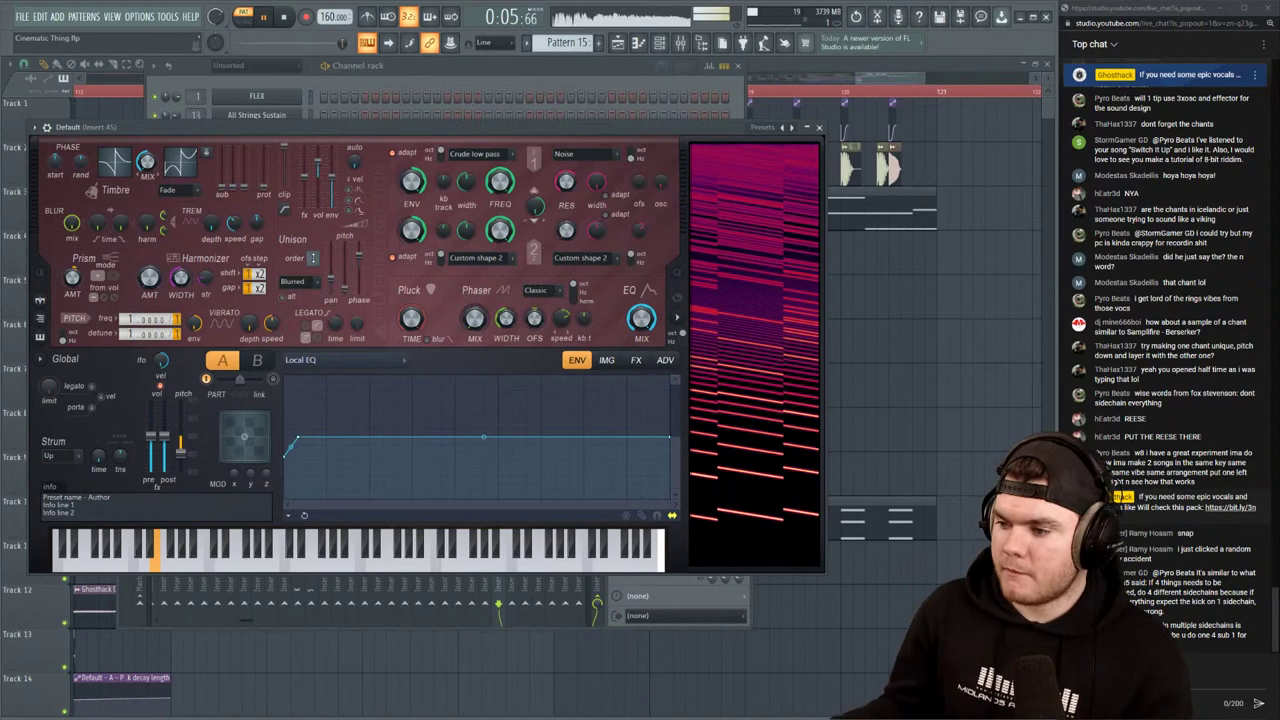
left_click(748, 592)
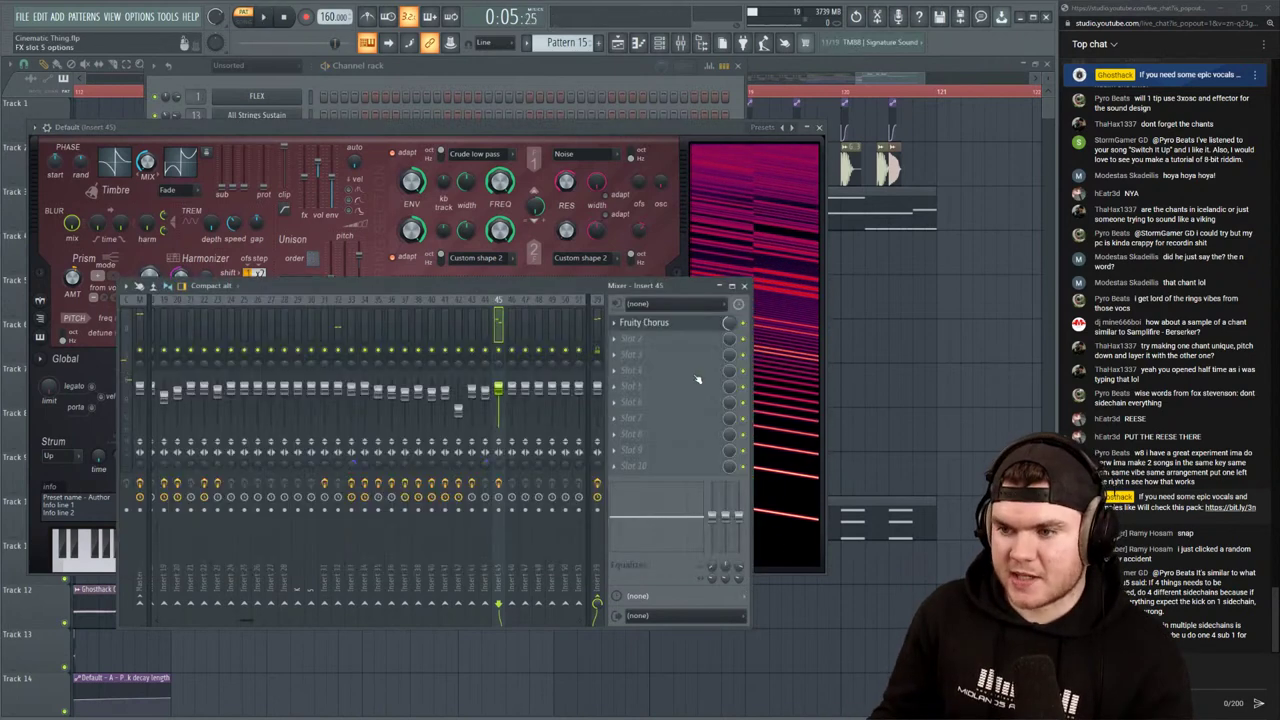
Replace Fruity Chorus with SerumFX in Insert 45's first effect slot
left_click(615, 323)
mouse_move(634, 338)
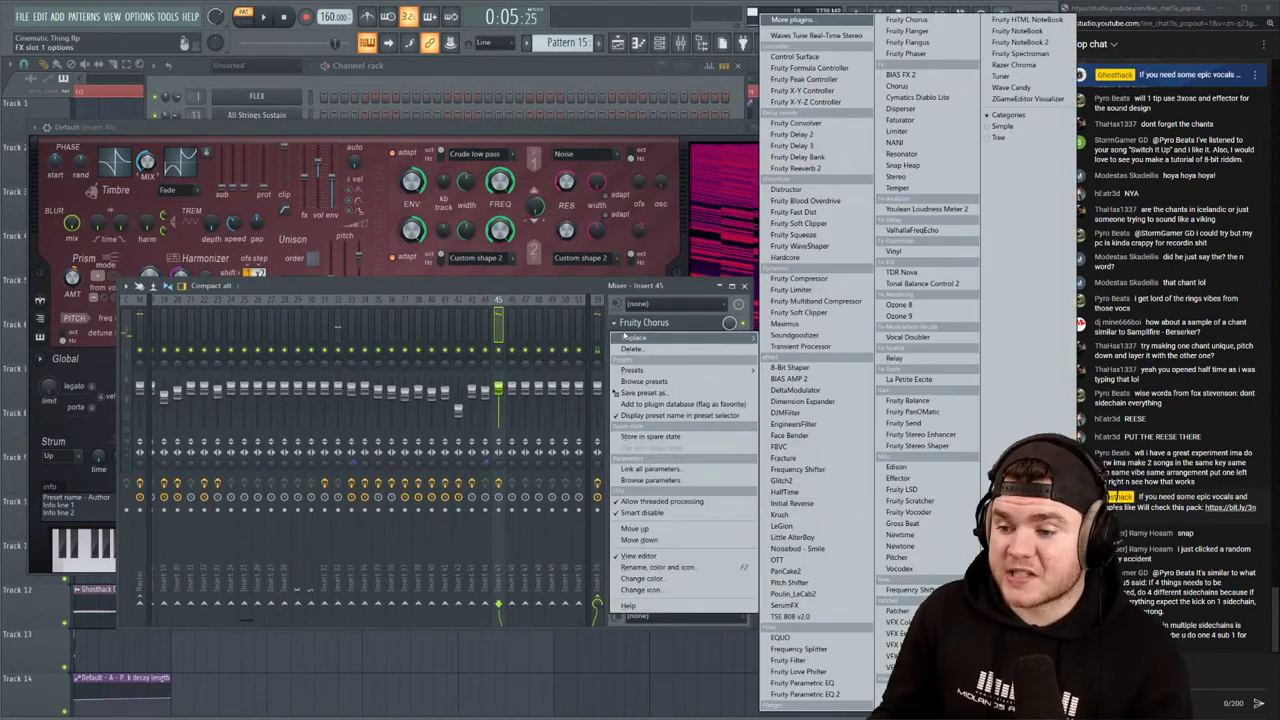
left_click(812, 605)
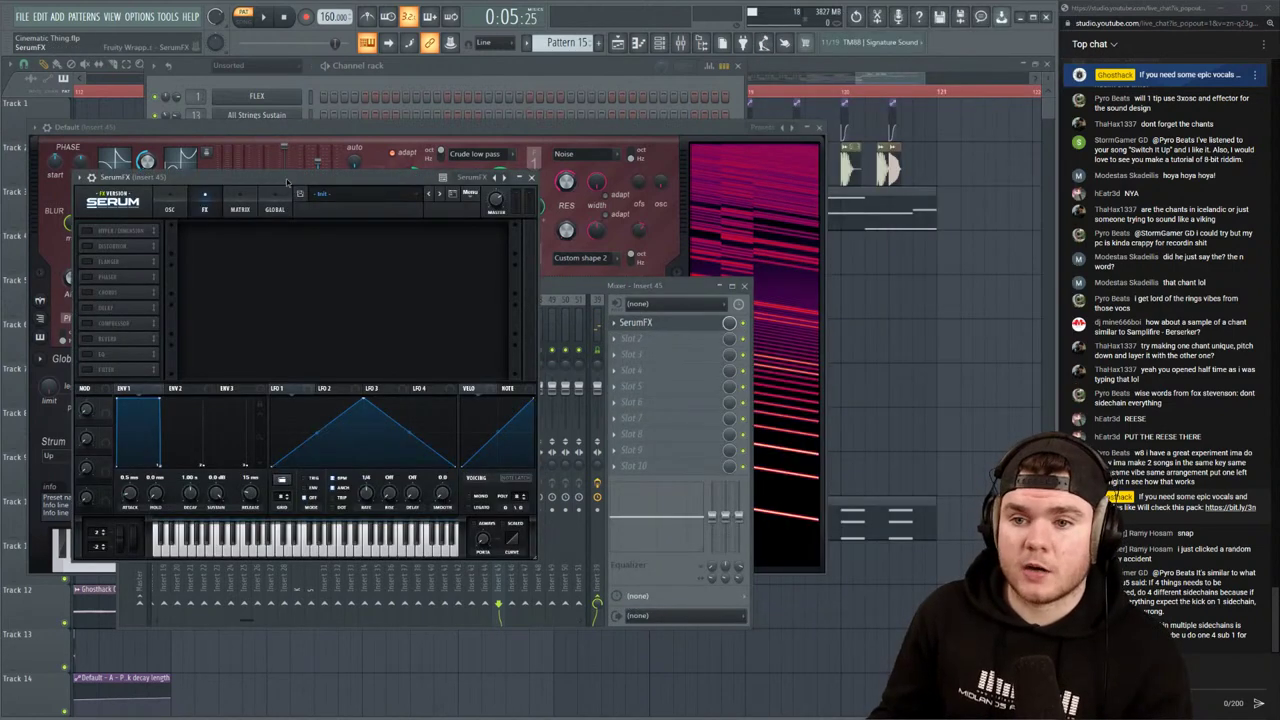
Enable SerumFX's Hyper/Dimension module with 7 unison voices and lower the Hyper mix to about 21% while auditioning the bass
left_click_drag(287, 182, 217, 155)
key("space")
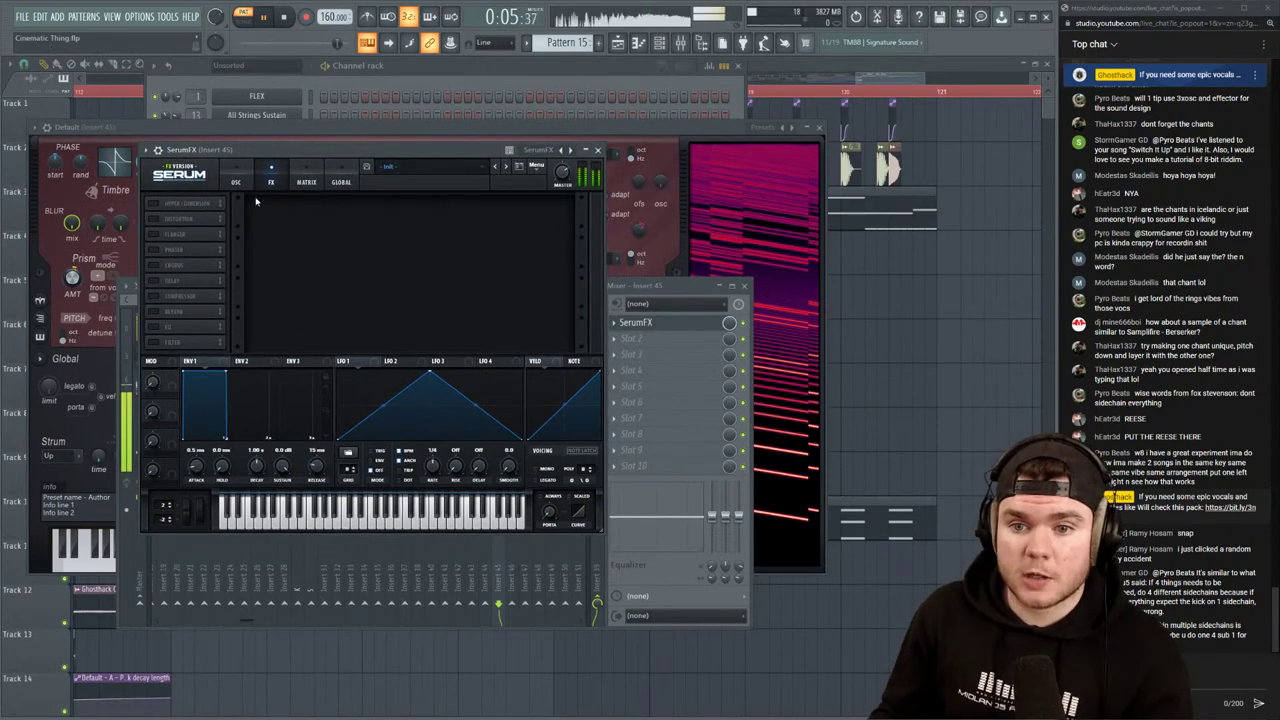
left_click(156, 206)
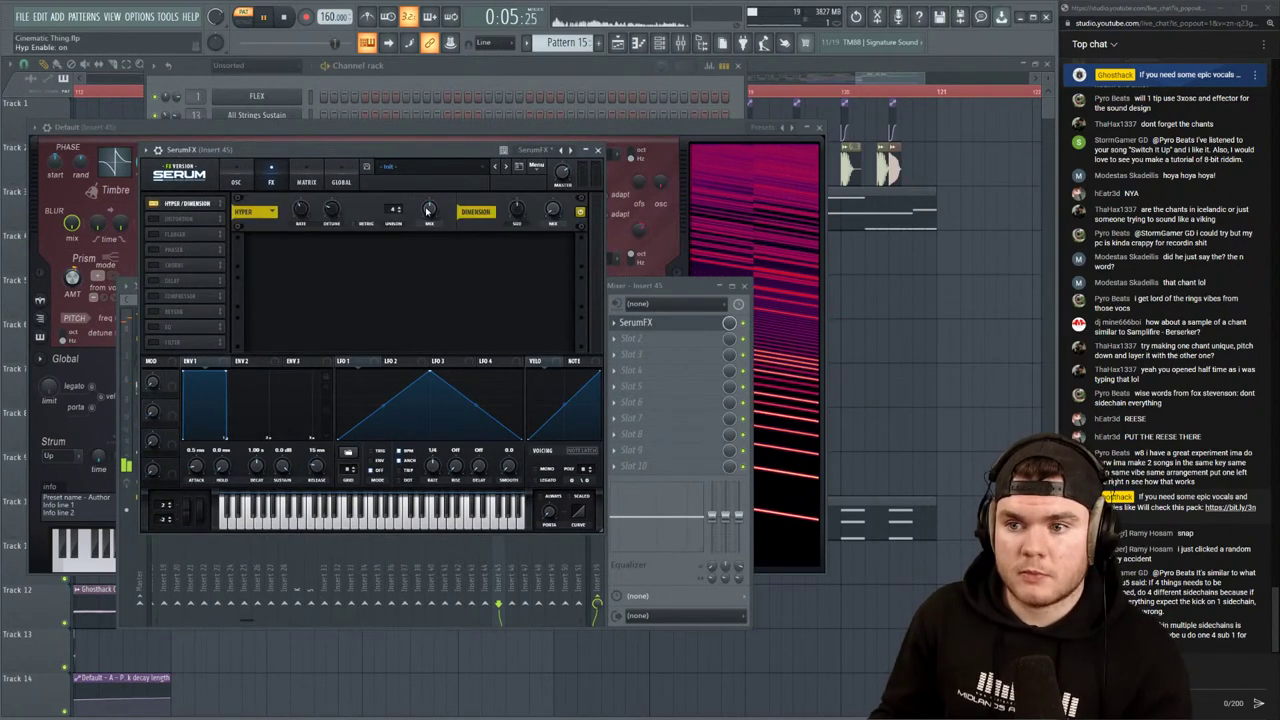
key("space")
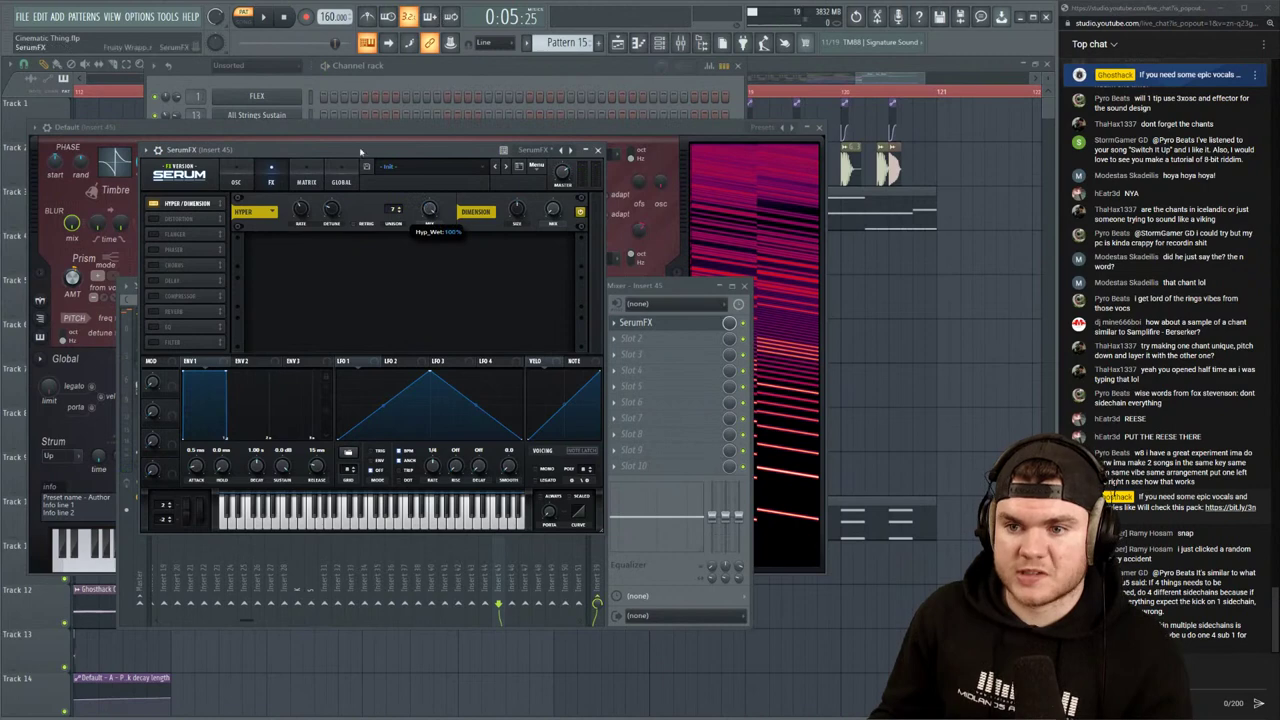
key("space")
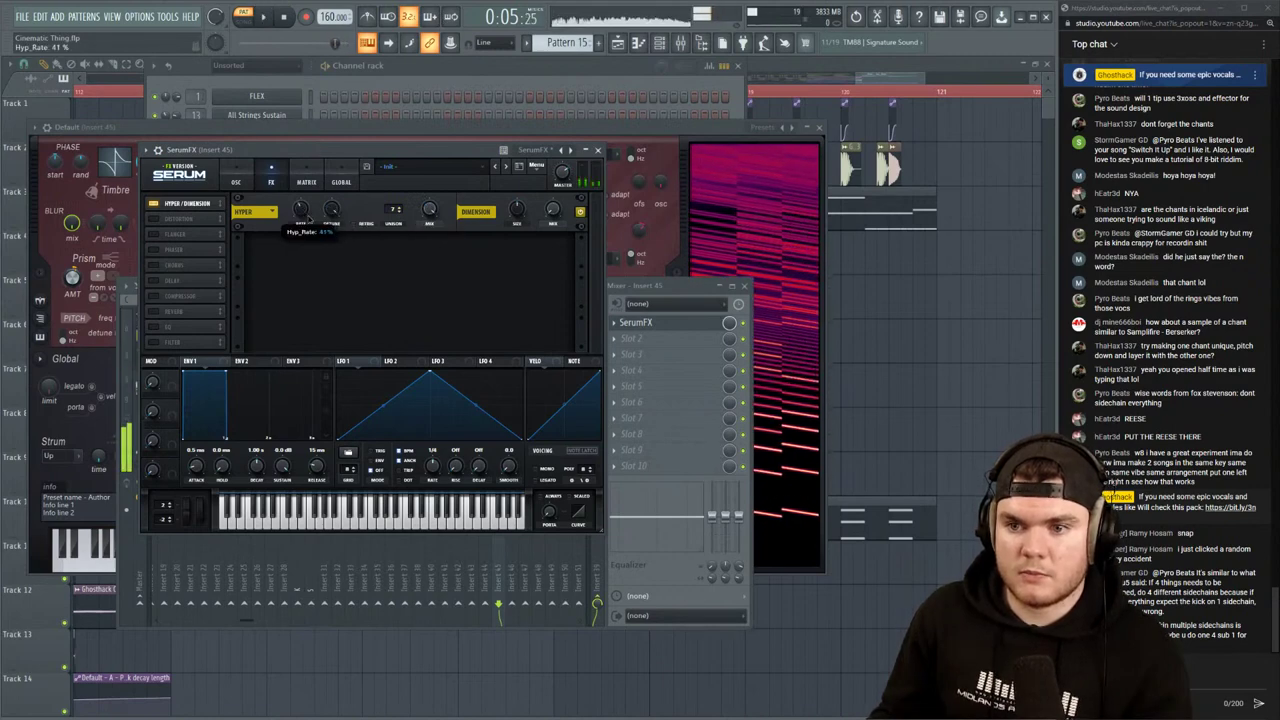
key("space")
key("space")
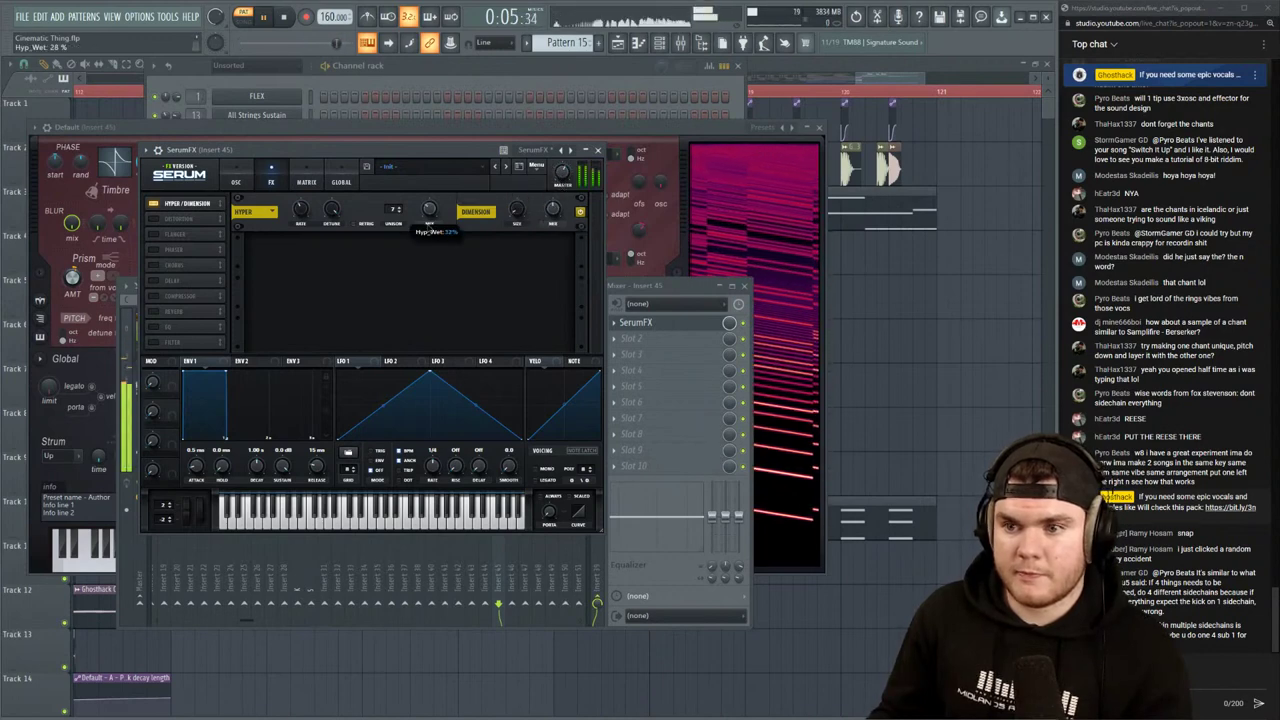
left_click_drag(429, 212, 431, 206)
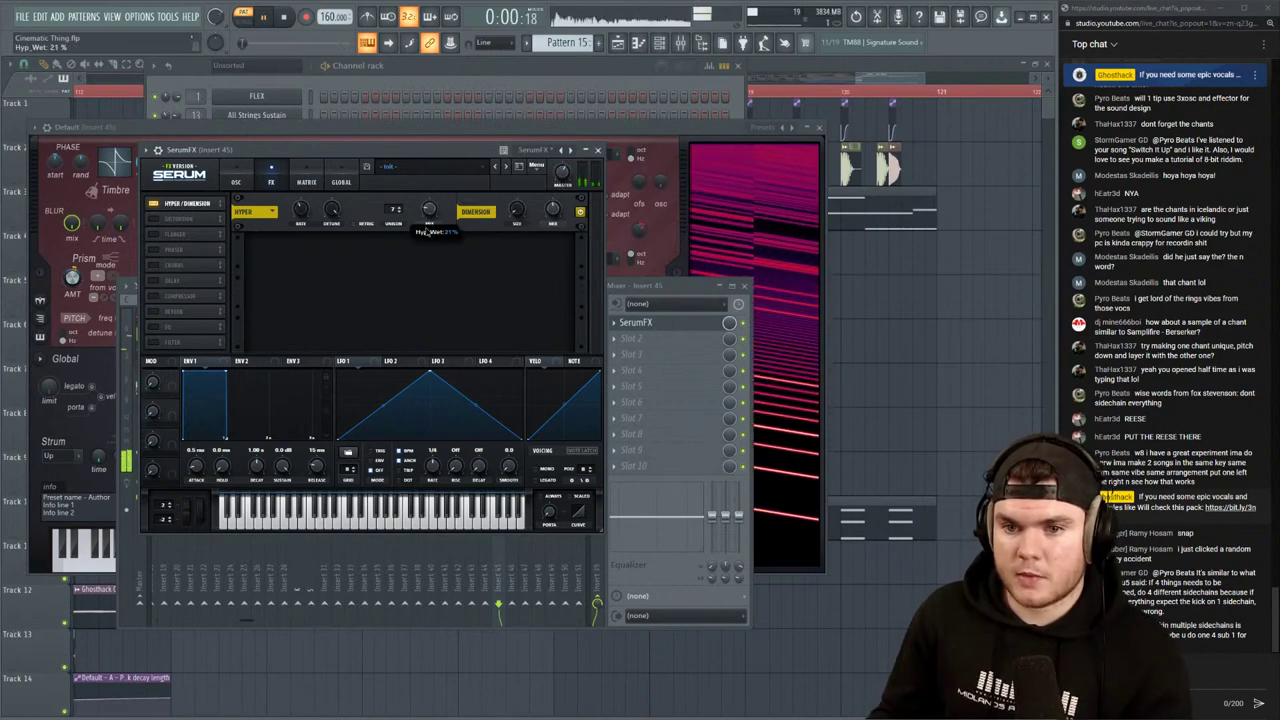
Enable SerumFX's Chorus module, keep its mode on Always, and play the bass through both effects
left_click(174, 265)
left_click(272, 252)
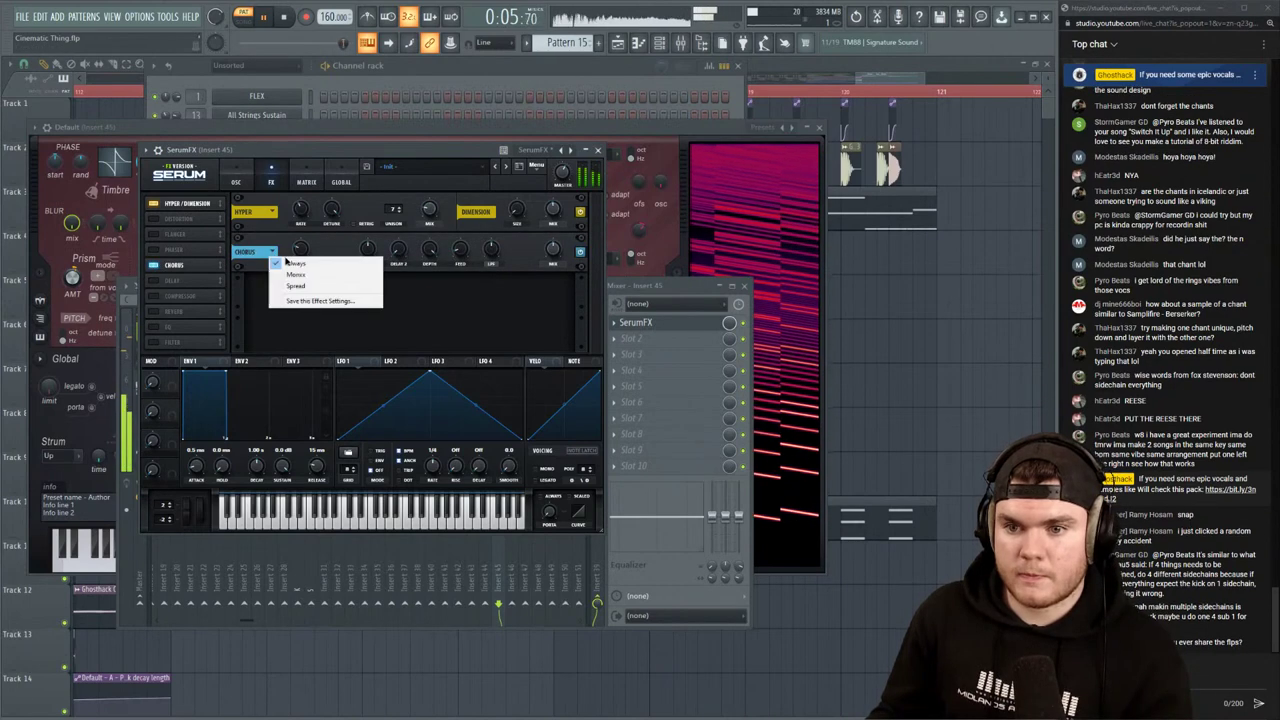
left_click(290, 262)
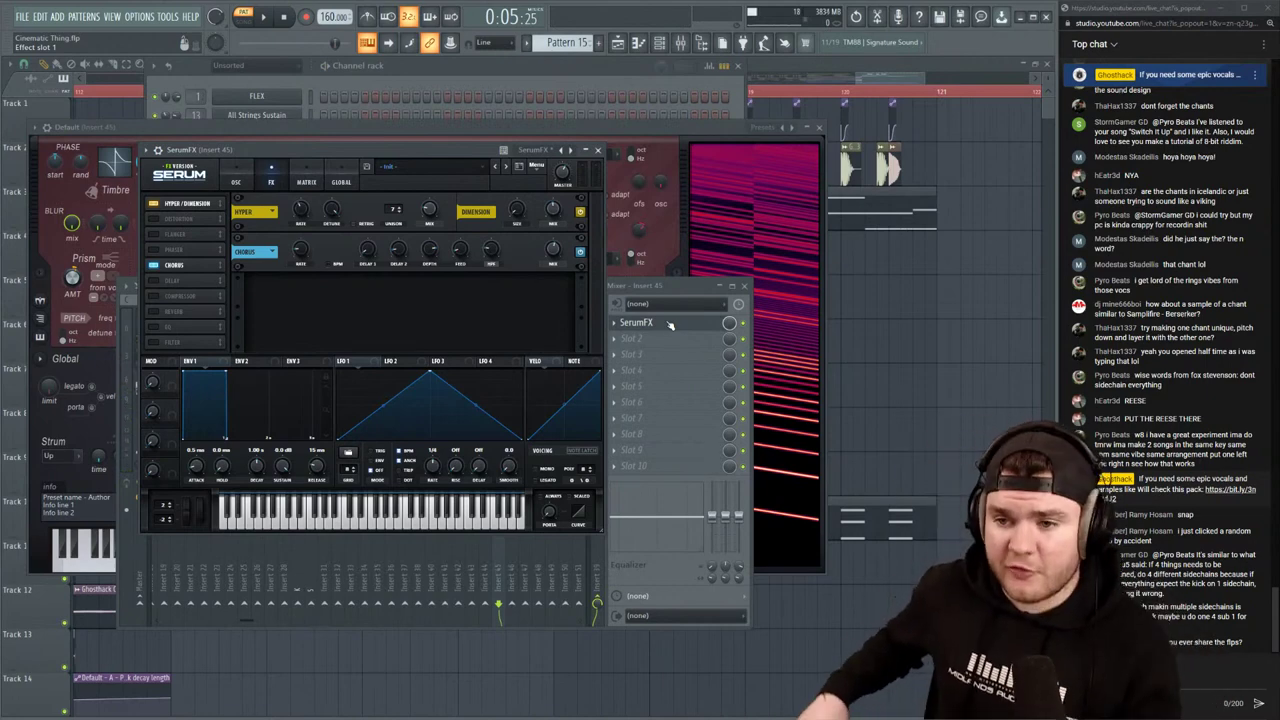
key("space")
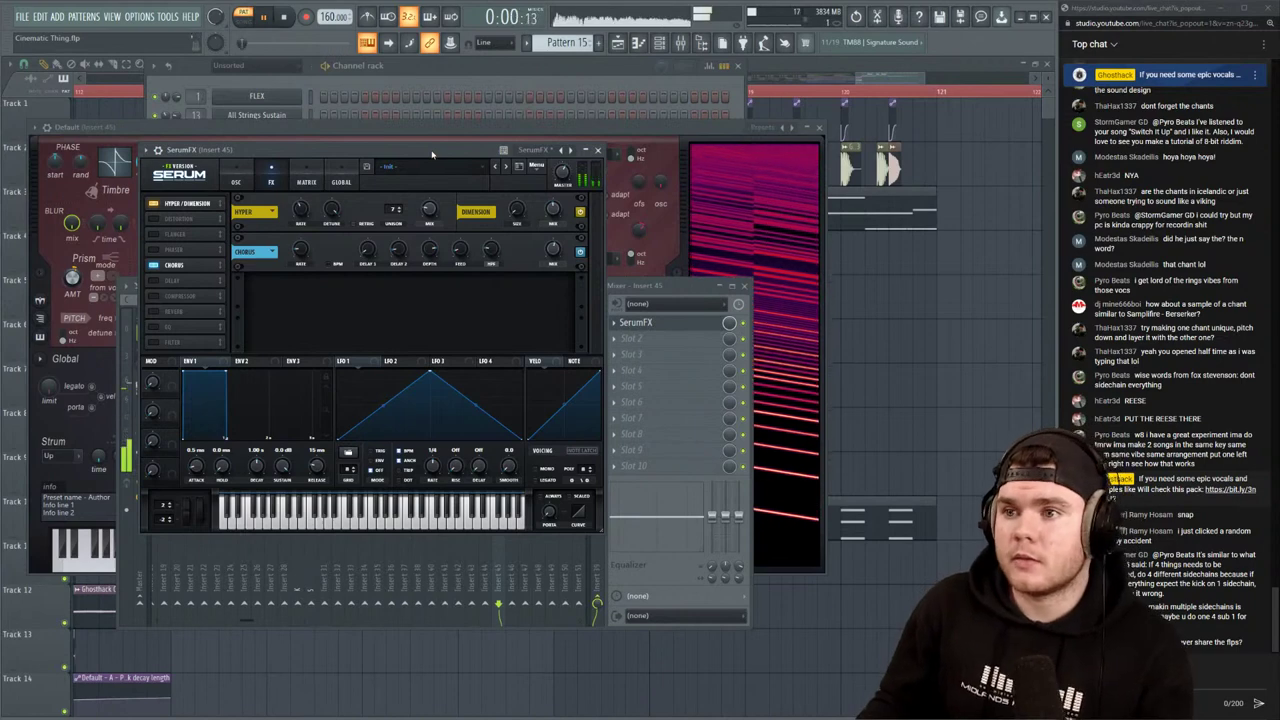
Return to the Harmor synth, change filter 1's type to Classic band pass, and restart playback
left_click(441, 128)
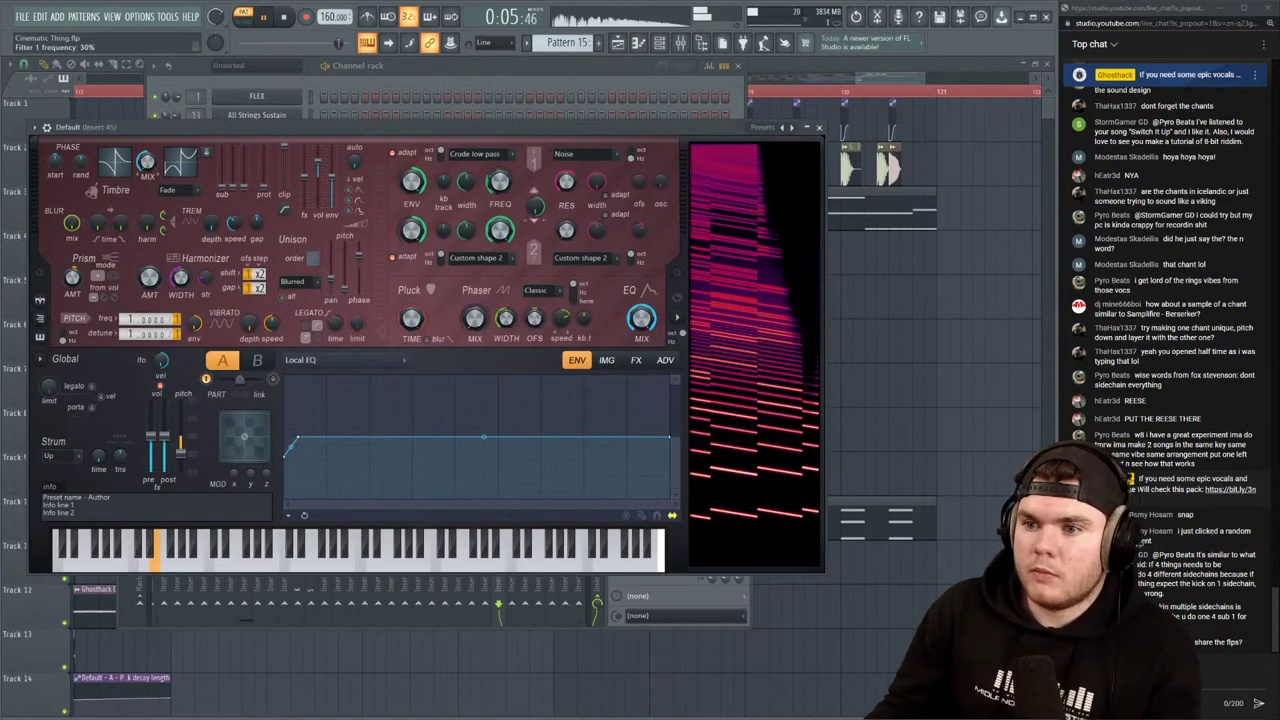
key("space")
left_click(487, 155)
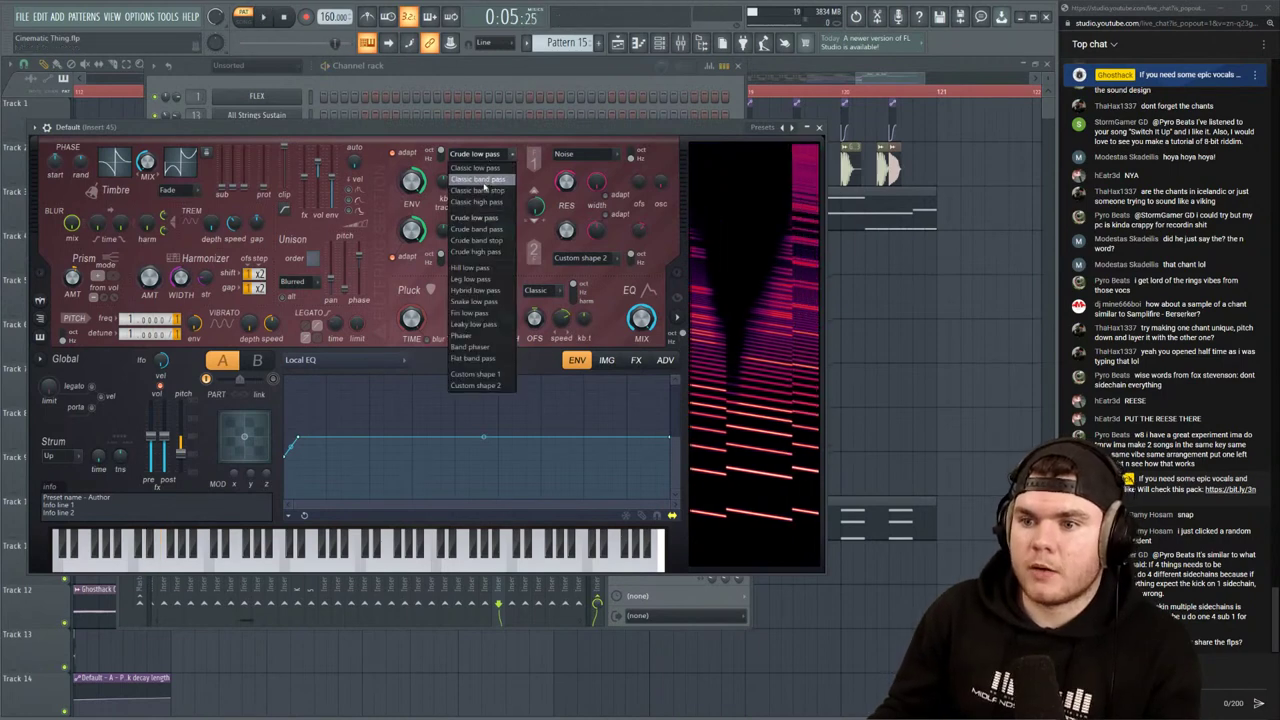
left_click(503, 178)
key("space")
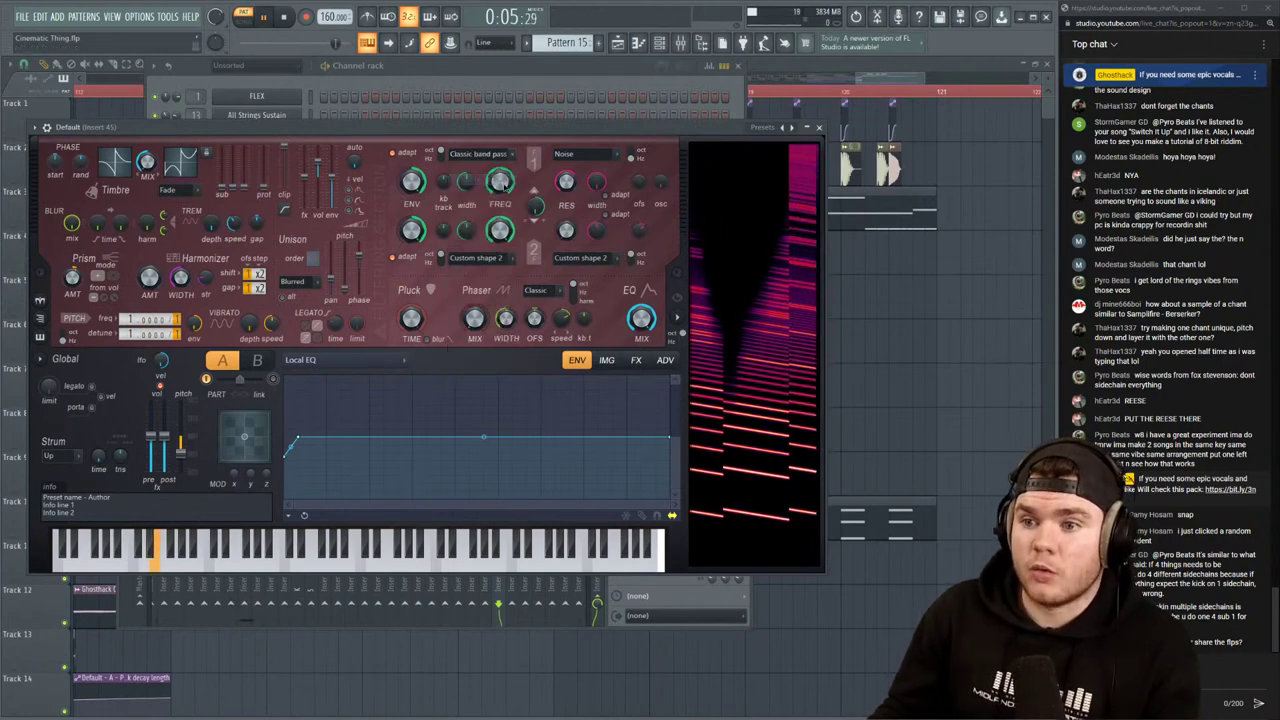
Sweep Harmor's filter 1 frequency down and up while playing notes to audition the band-pass movement
left_click_drag(499, 188, 499, 250)
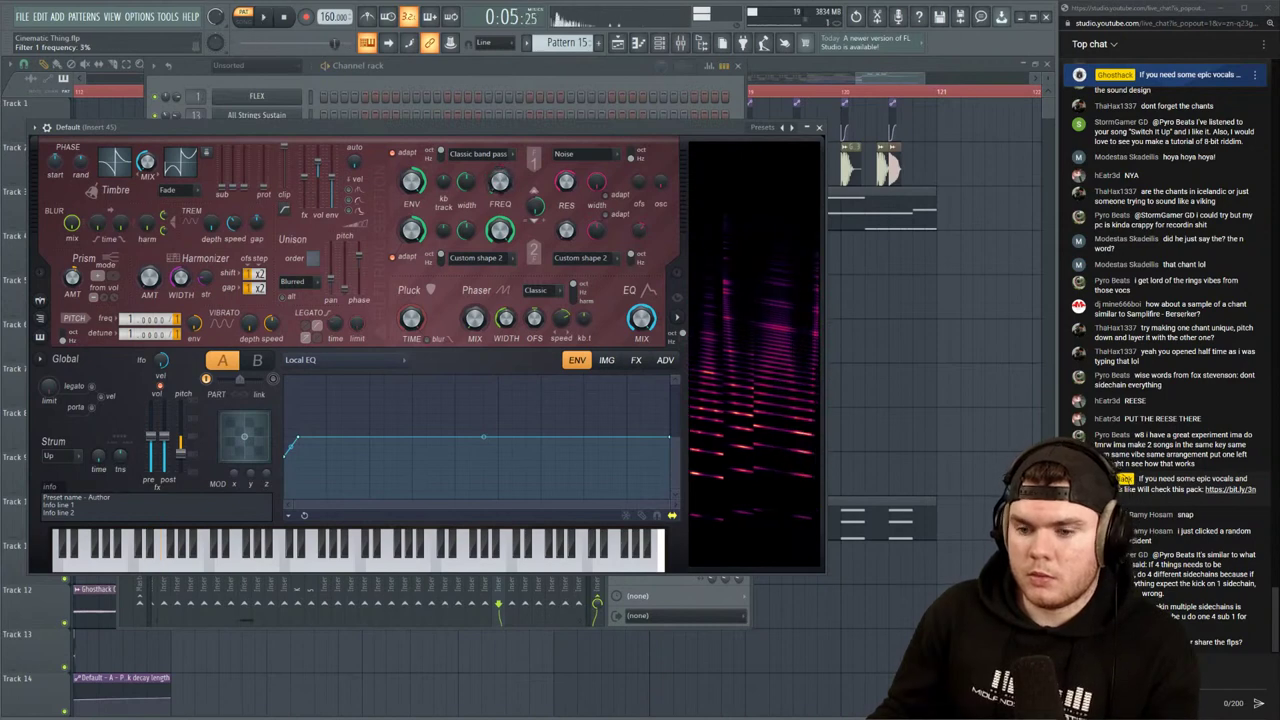
left_click_drag(499, 270, 499, 240)
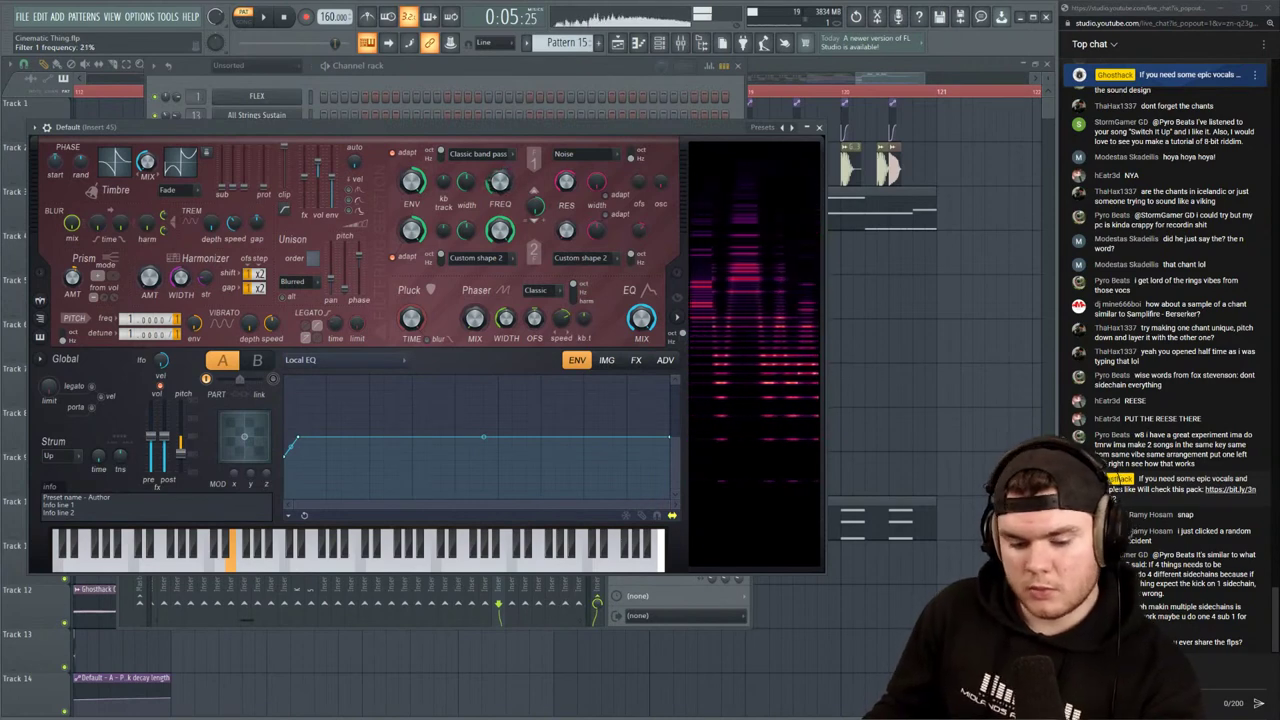
left_click_drag(499, 181, 499, 200)
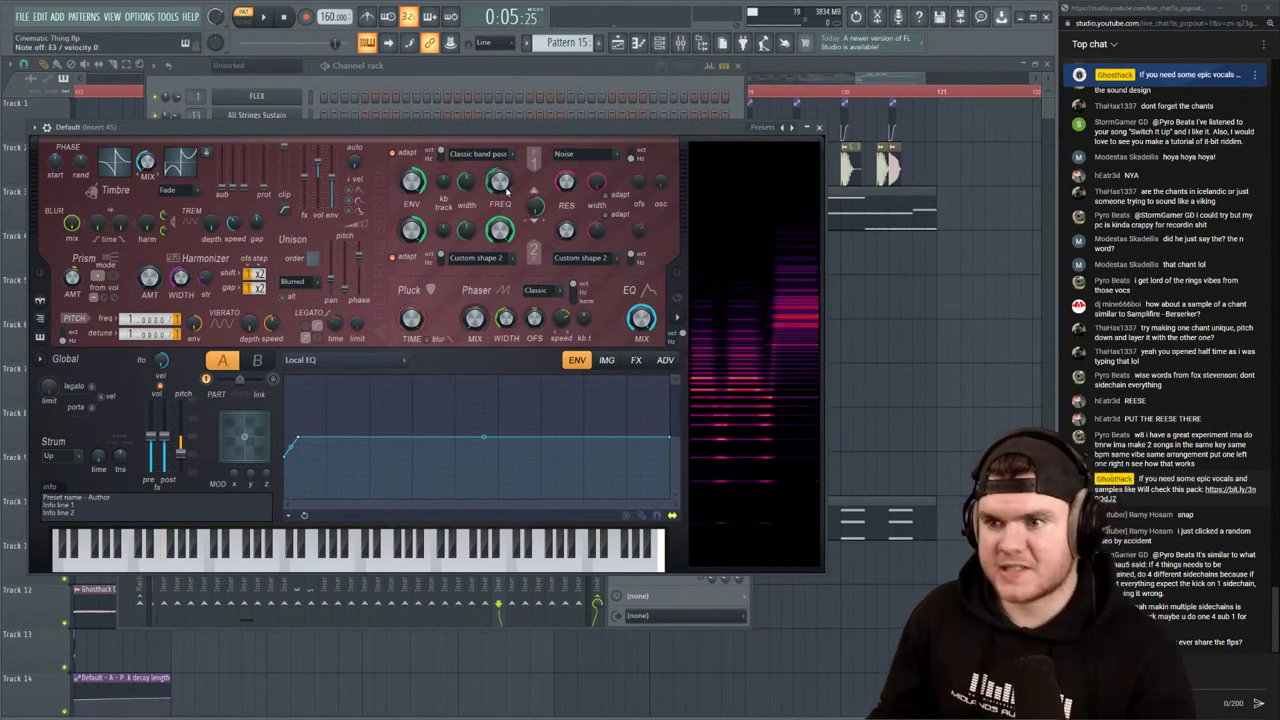
key("space")
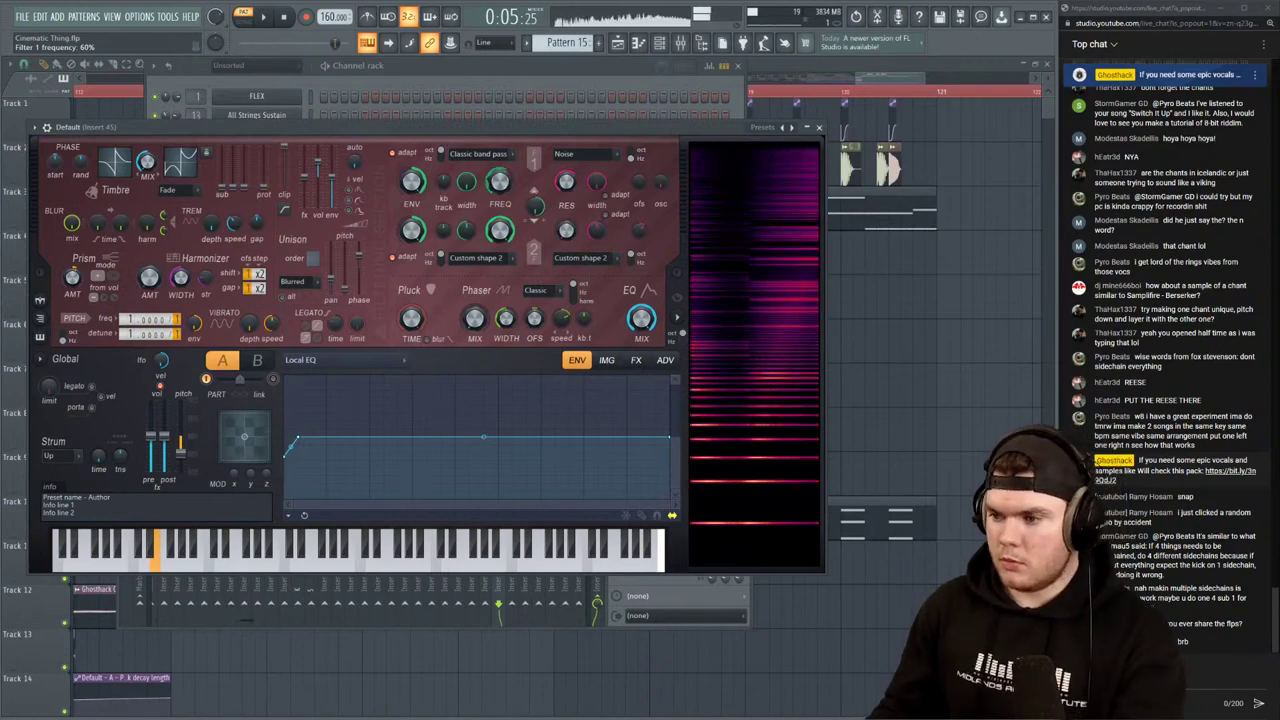
Return to the playlist in song mode and select the range from 116:09:00 to 117:01:00 for looped playback
key("F5")
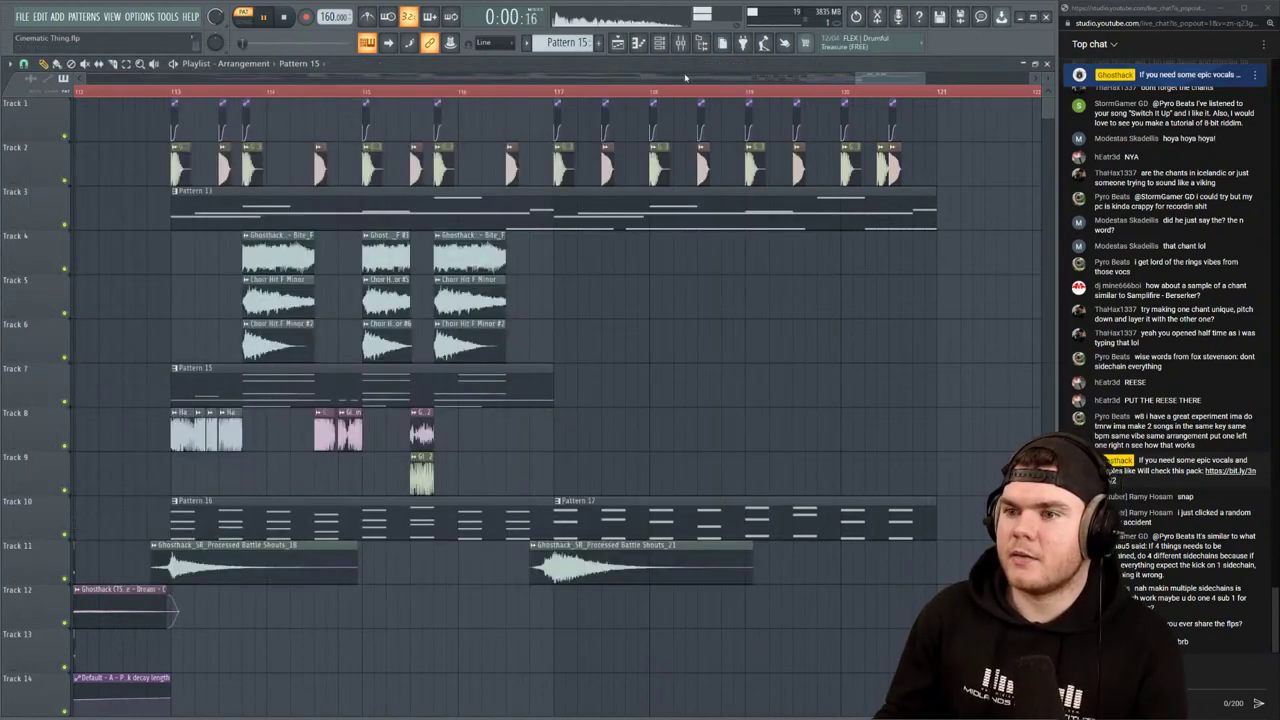
key("l")
left_click(402, 92)
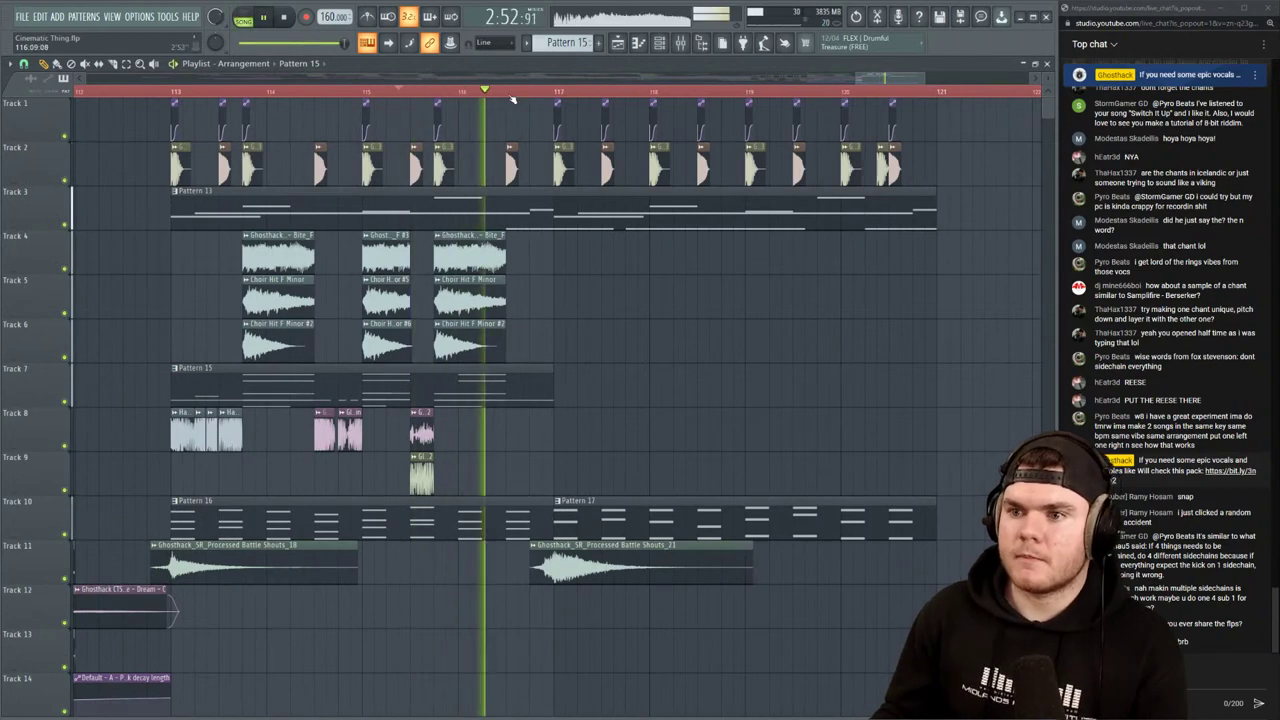
left_click_drag(511, 94, 553, 94)
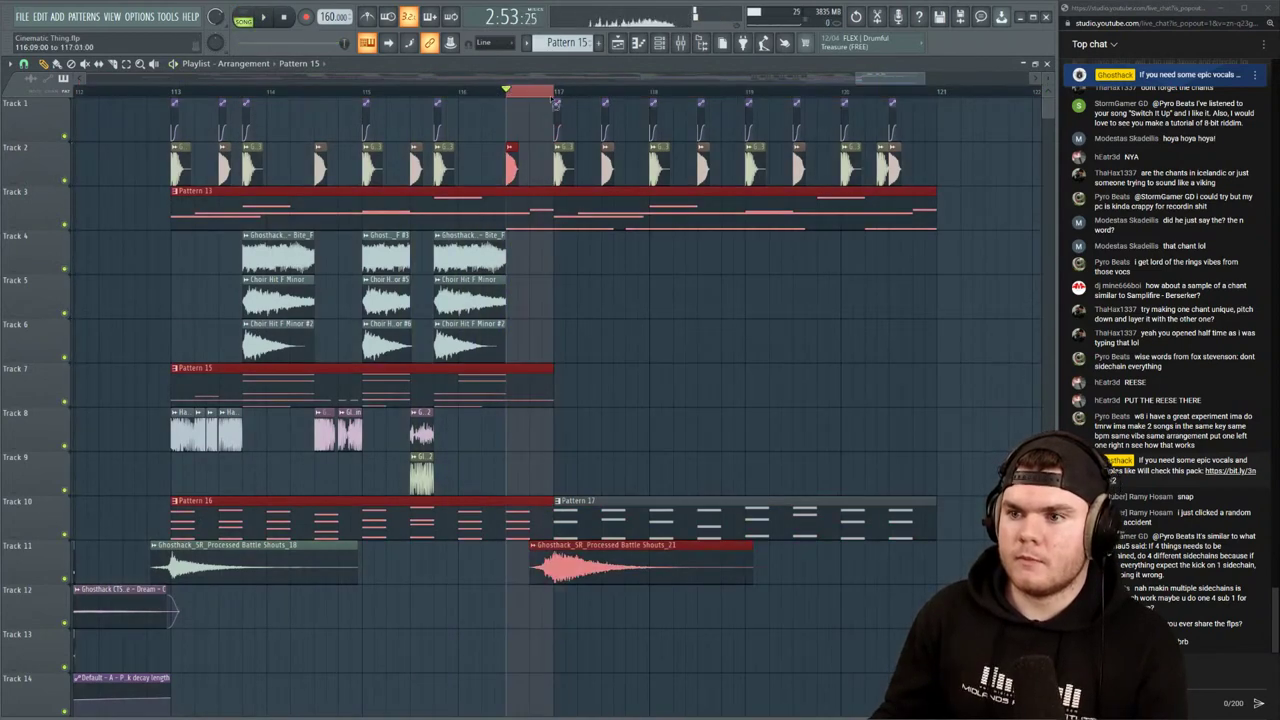
Reopen the Harmor channel on Insert 45 and sweep filter 1's frequency against the looping playlist selection
left_click(660, 42)
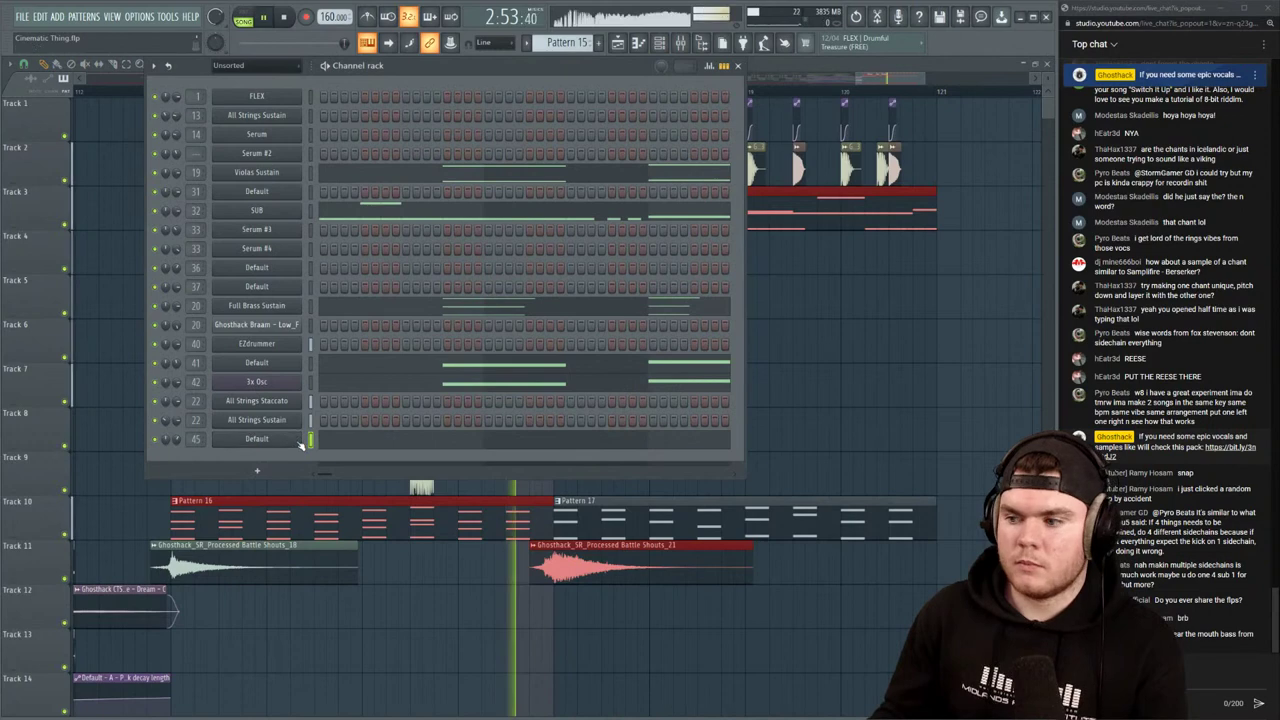
left_click(290, 439)
key("space")
key("space")
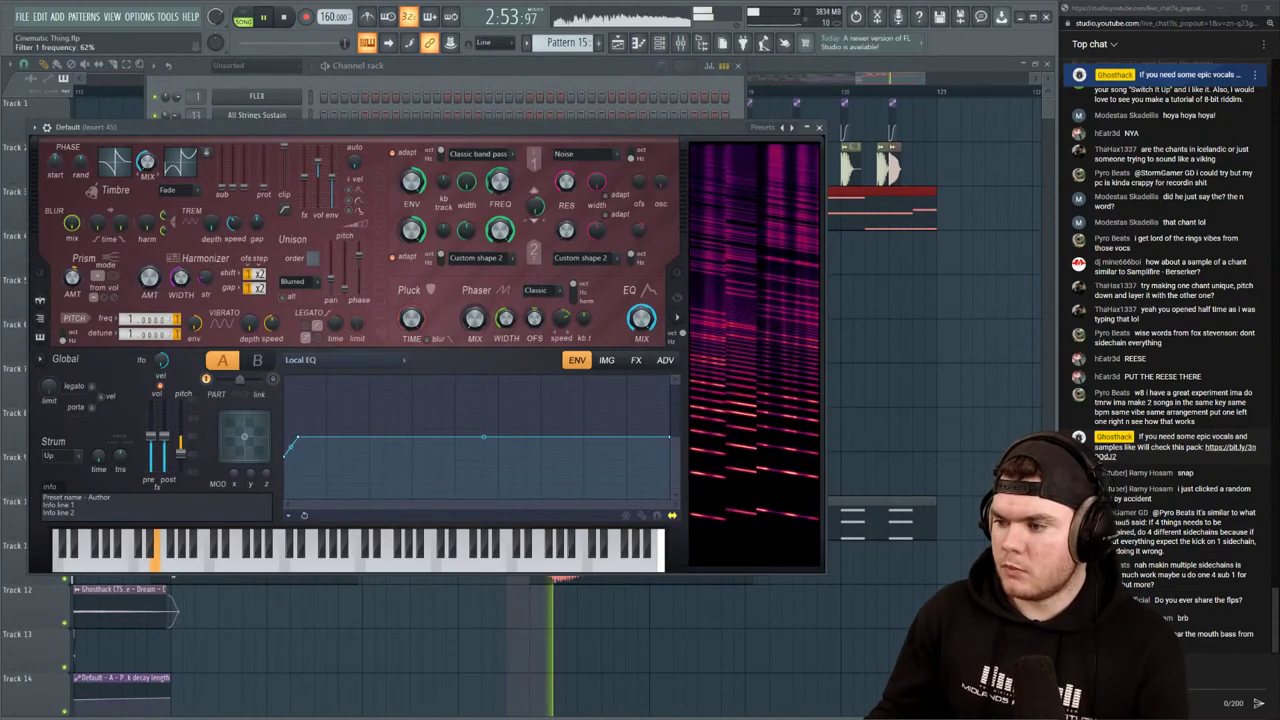
key("space")
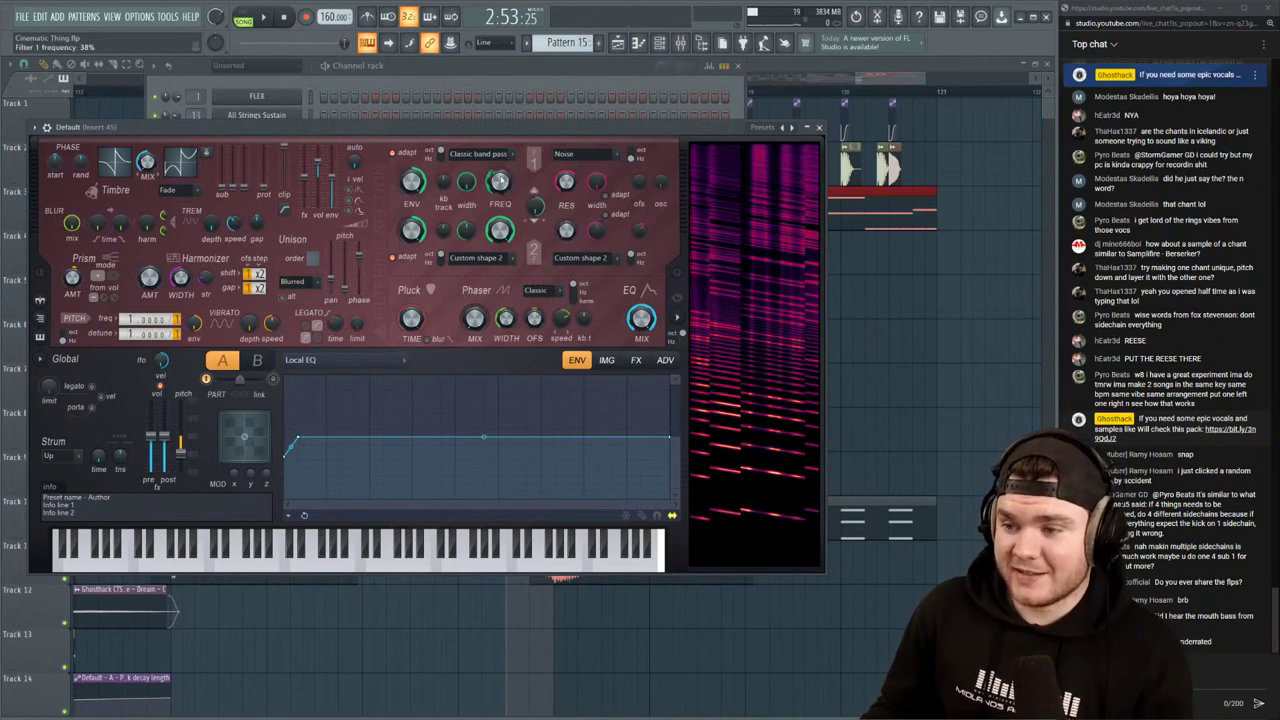
Create an automation clip for Harmor's filter 1 frequency over the selected range and return to the playlist
right_click(500, 182)
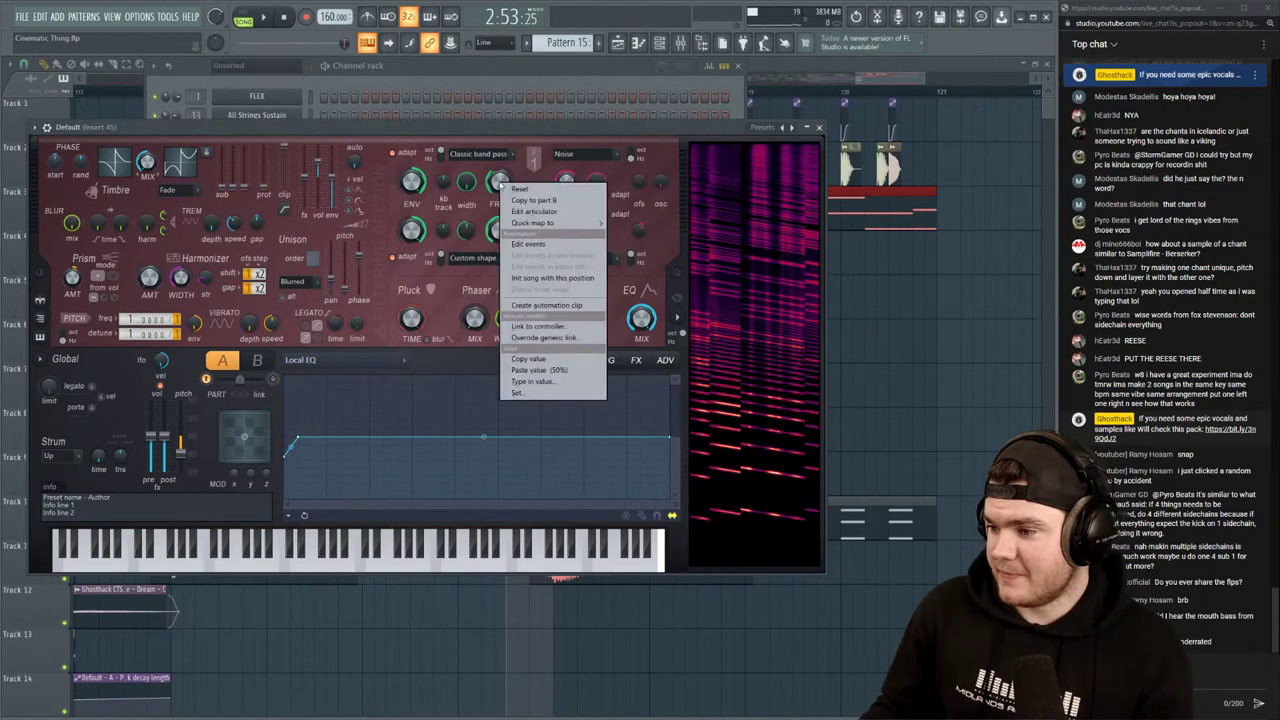
left_click(547, 305)
left_click(773, 69)
Move the filter 1 frequency automation clip from Track 1 down to Track 8, and mute Tracks 3 and 10
key("space")
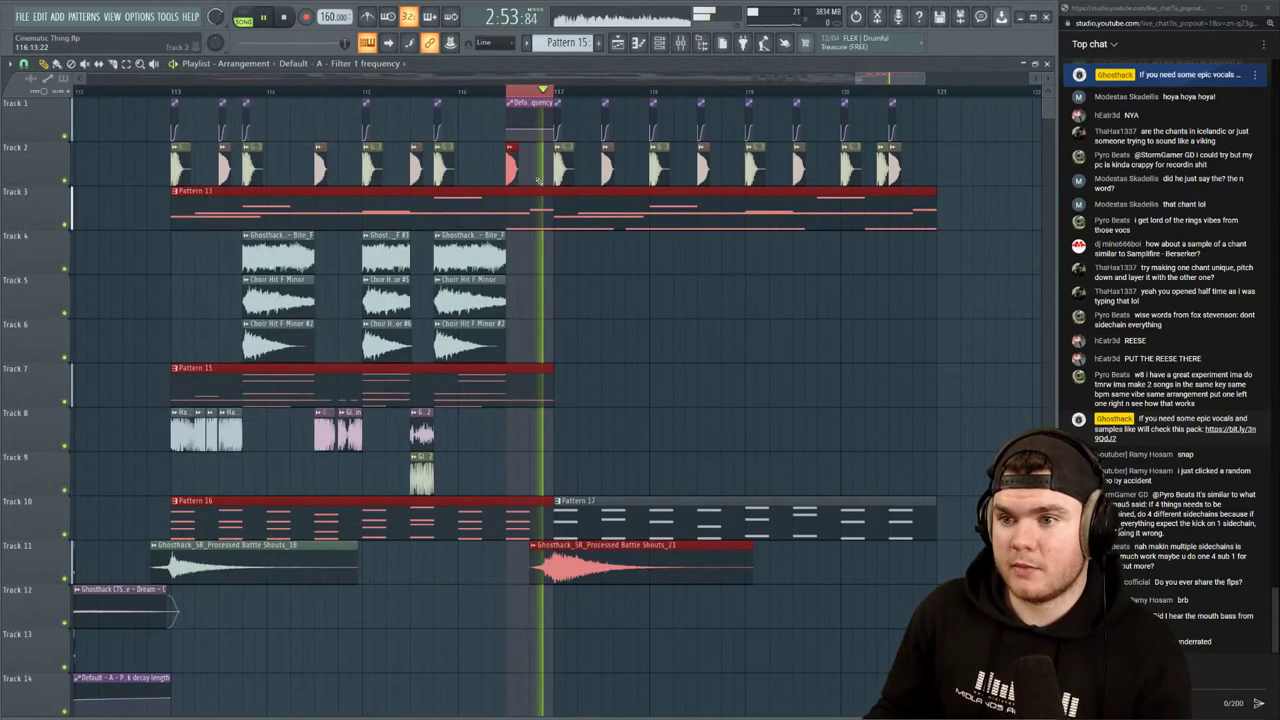
key("space")
left_click_drag(533, 103, 533, 435)
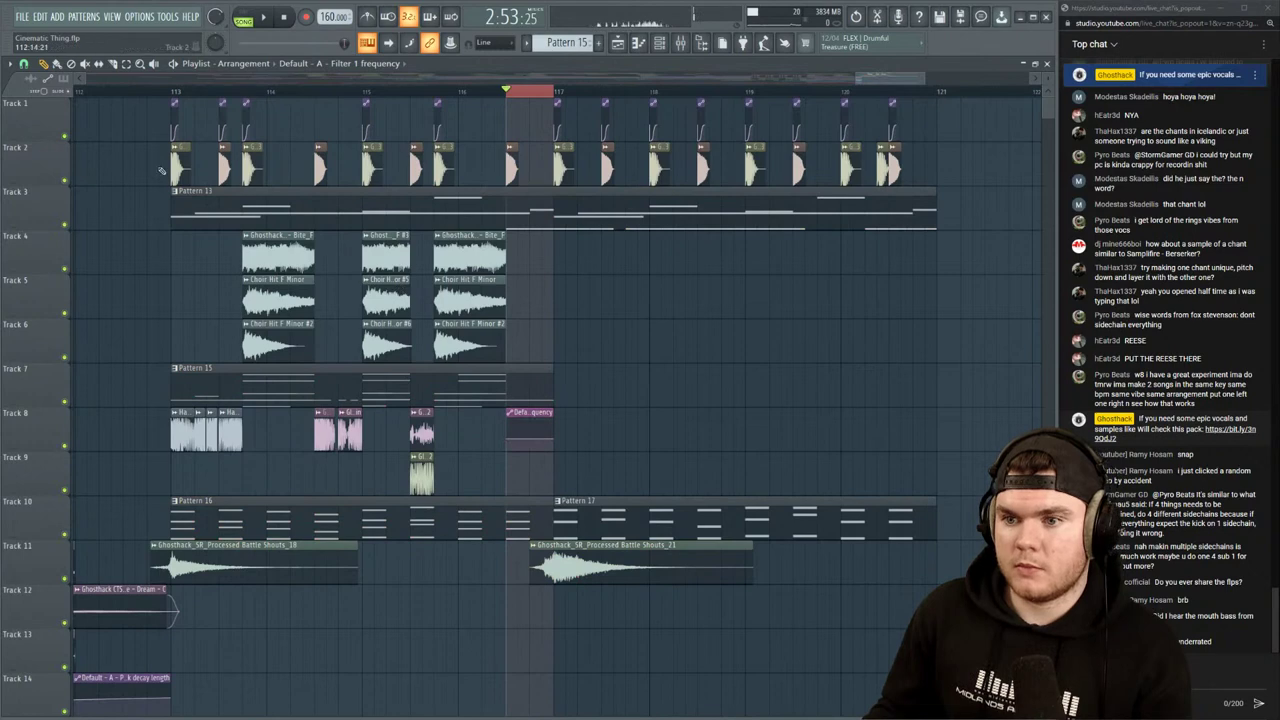
left_click(73, 225)
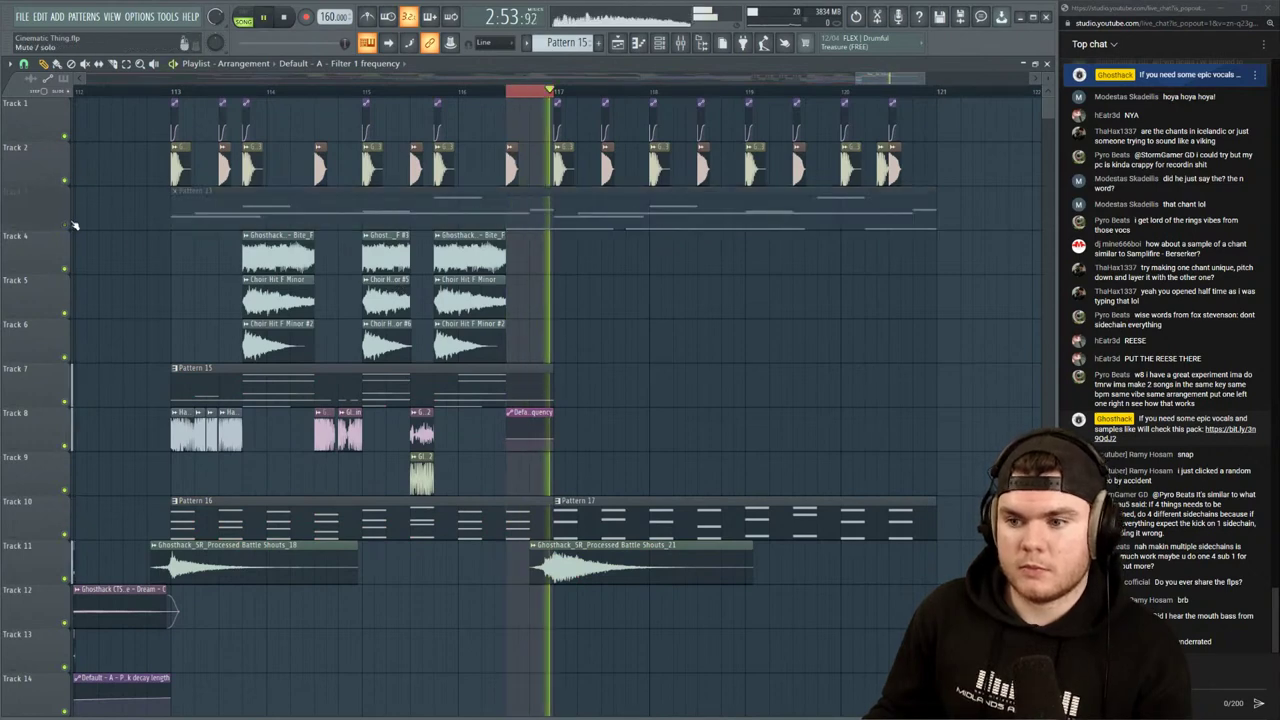
left_click(72, 533)
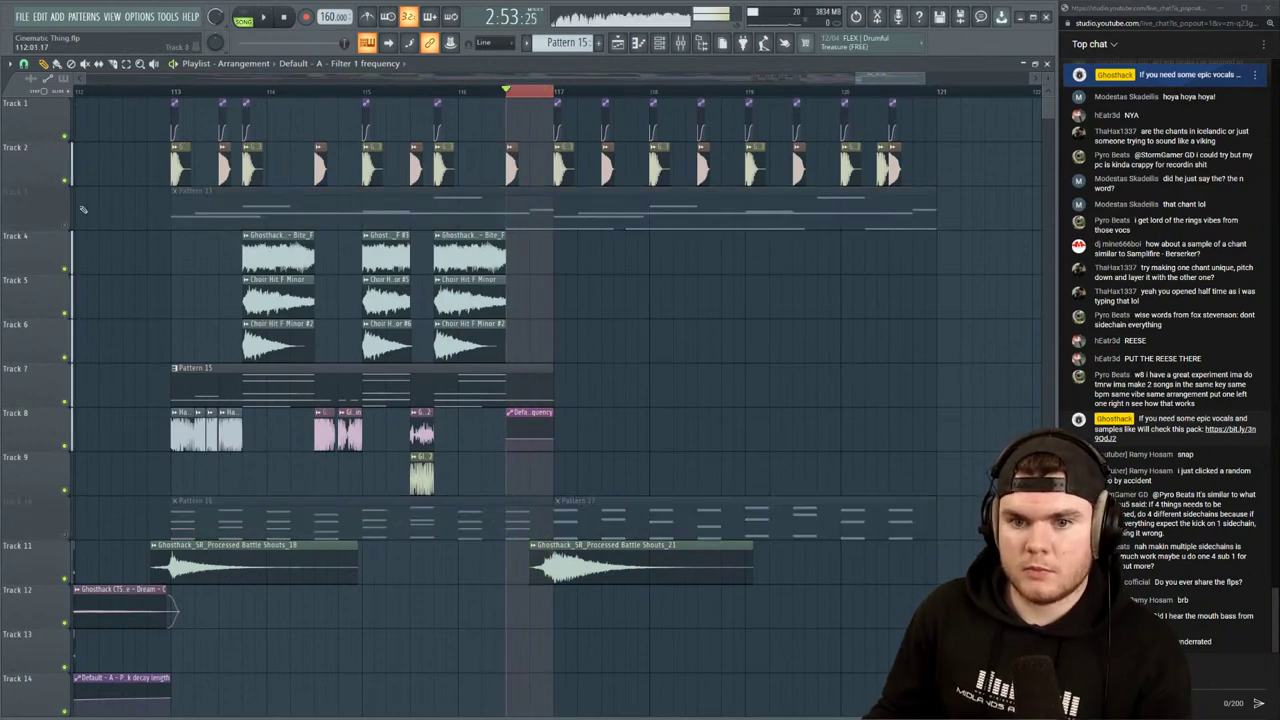
Add a Single curve control point to the filter 1 frequency clip and shape a peak of about 70% near its start
scroll(546, 98, "up", 3)
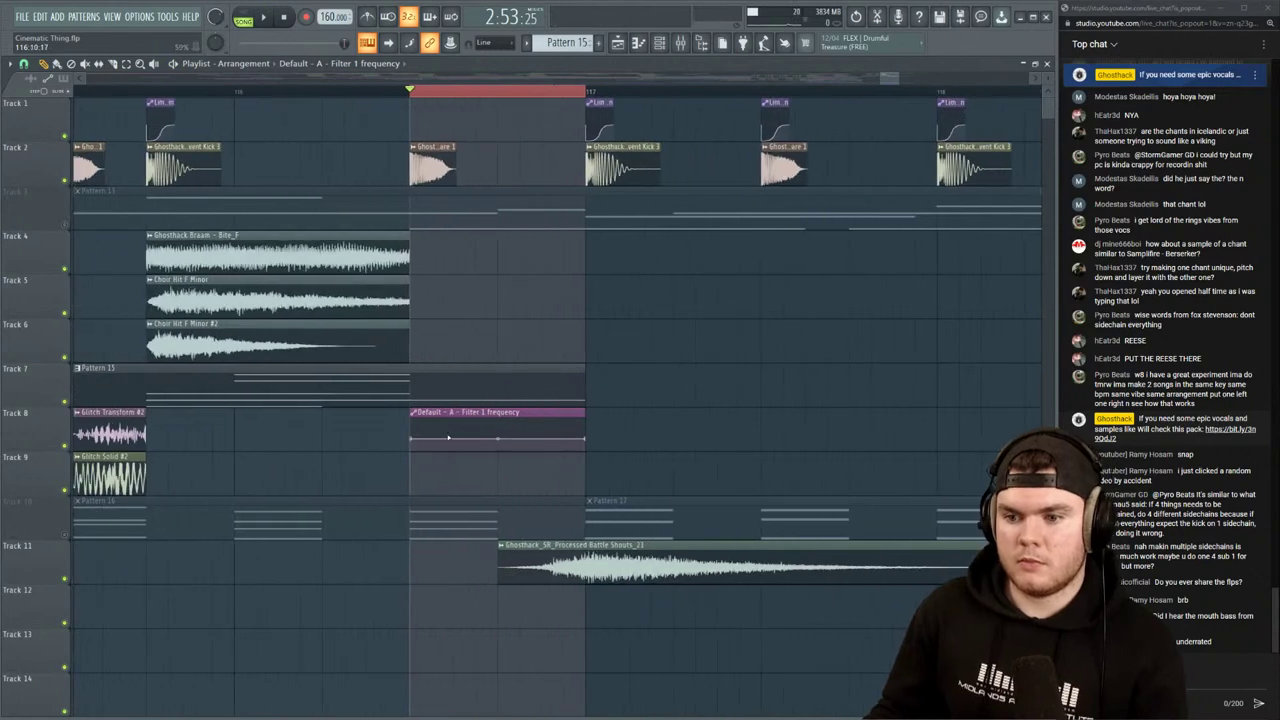
right_click(497, 437)
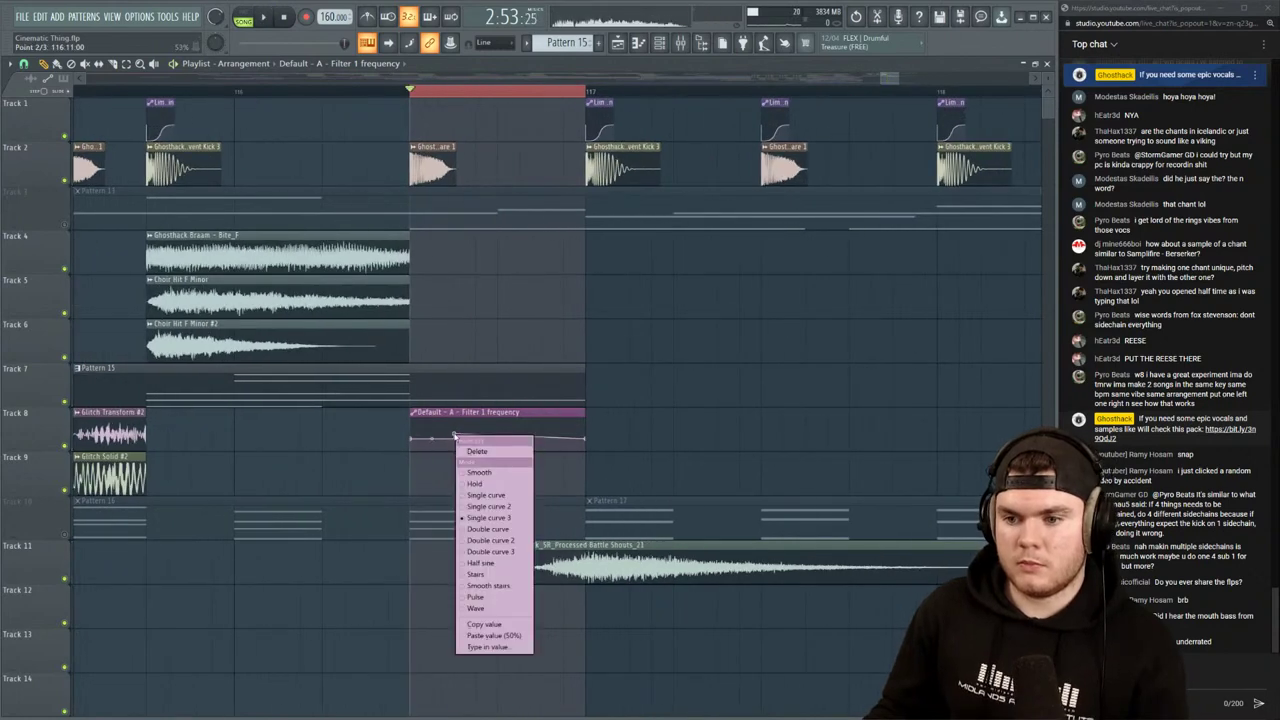
left_click(487, 495)
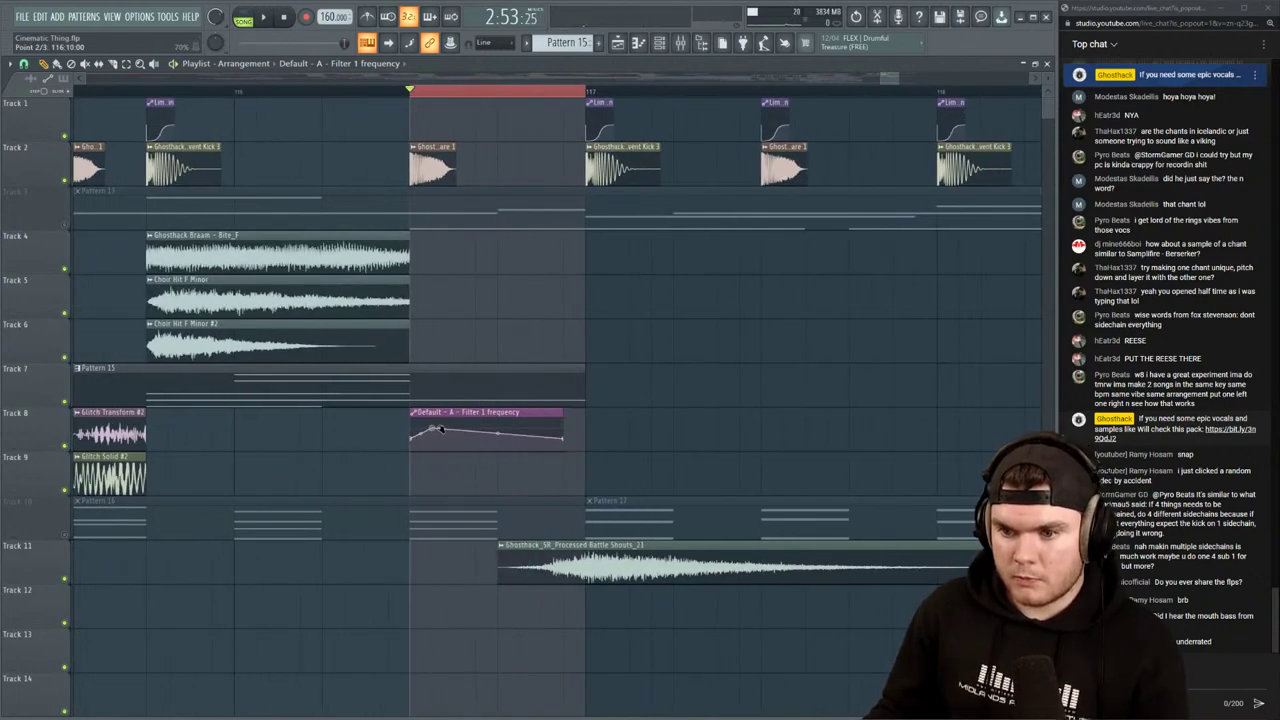
key("space")
key("space")
left_click_drag(433, 429, 446, 430)
key("space")
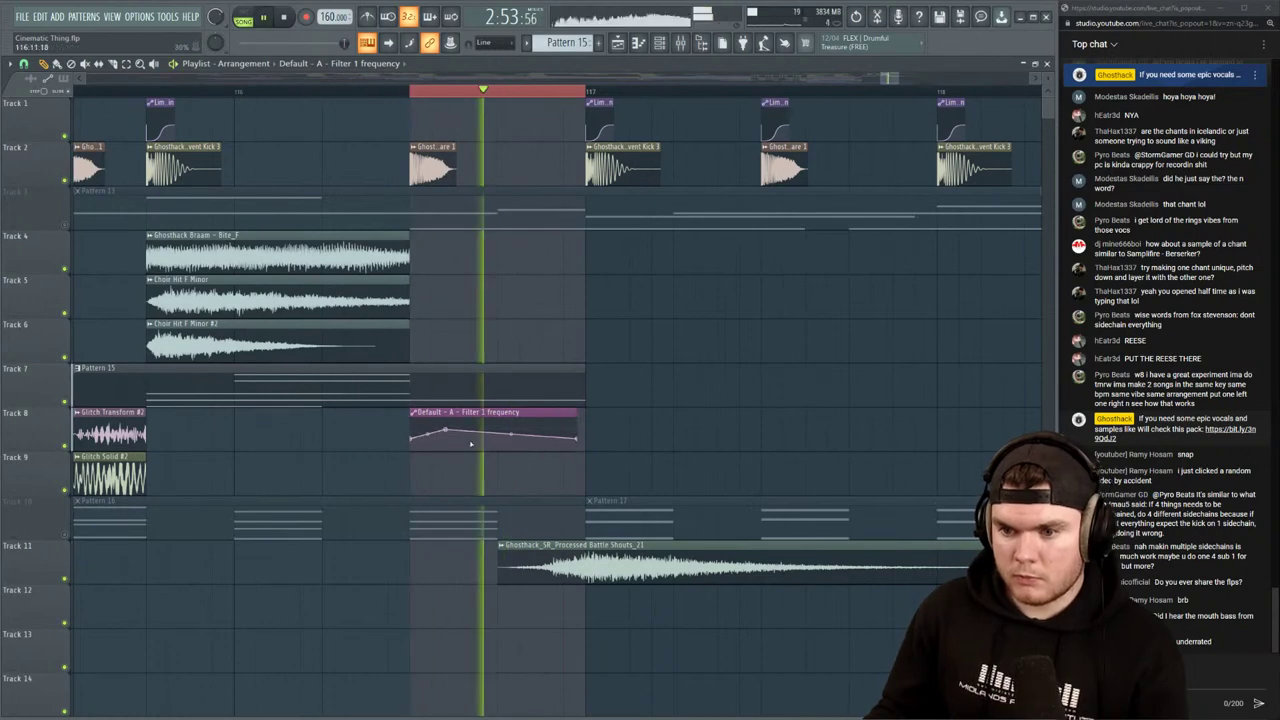
Add more points to the filter frequency clip, with a dip near 19% at 116:13:00, two further peaks, and a falling end at 117:01:00
right_click(499, 446)
key("space")
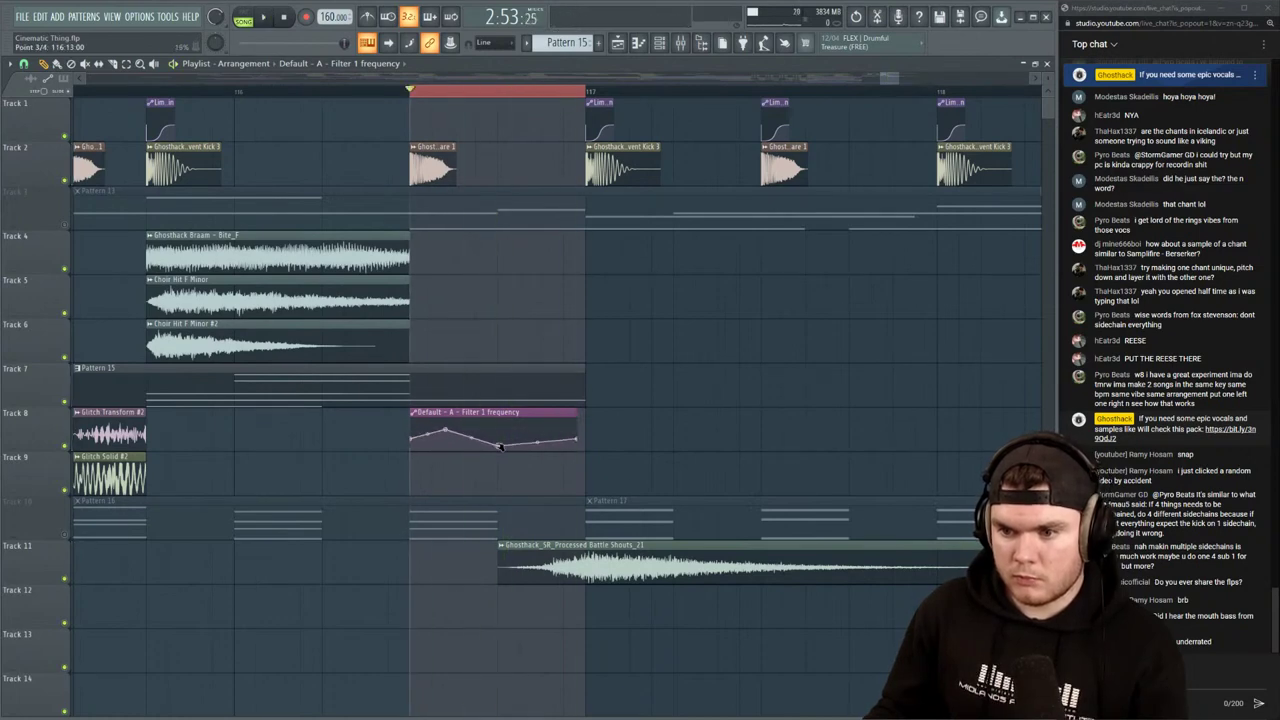
key("space")
right_click(520, 433)
key("space")
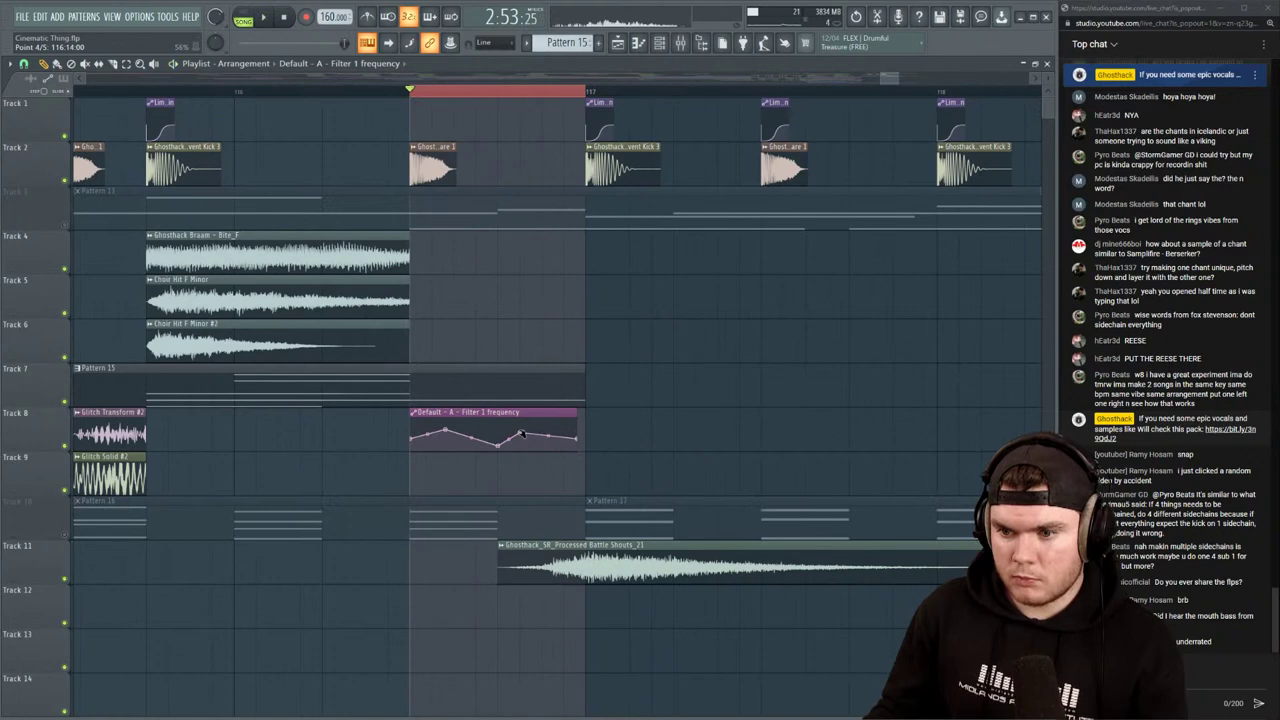
left_click_drag(511, 429, 508, 428)
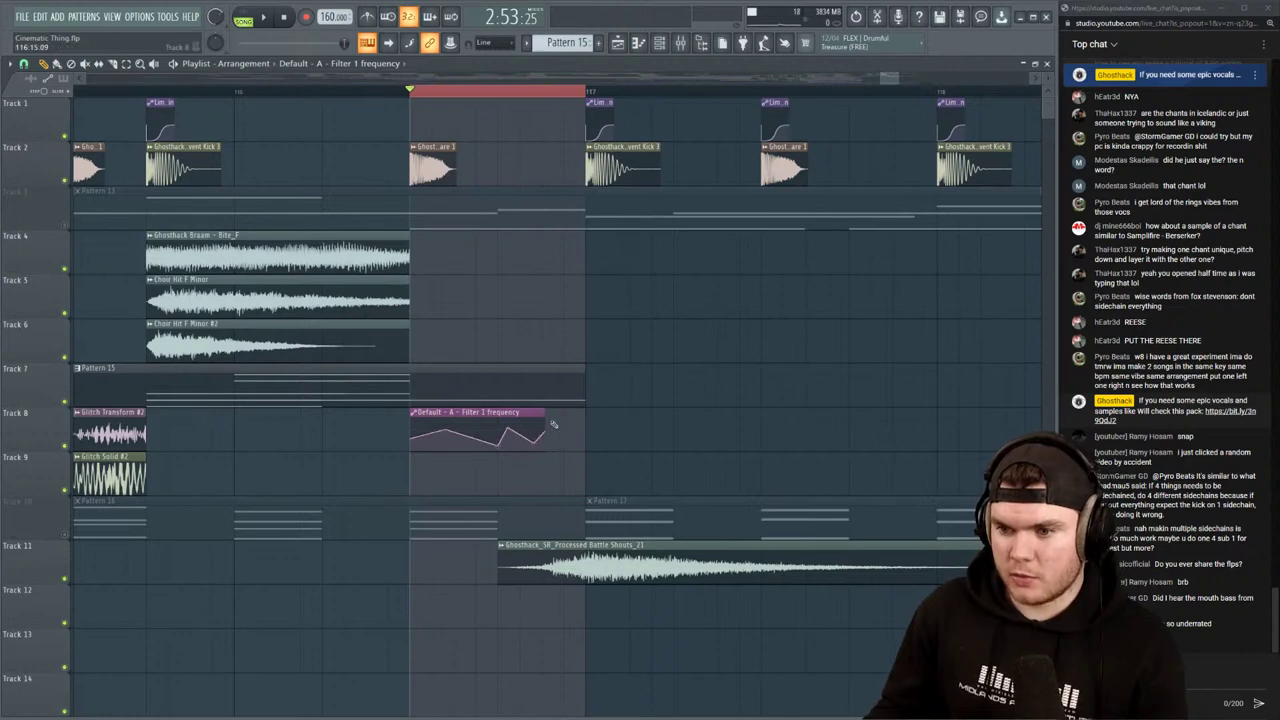
left_click_drag(553, 425, 578, 437)
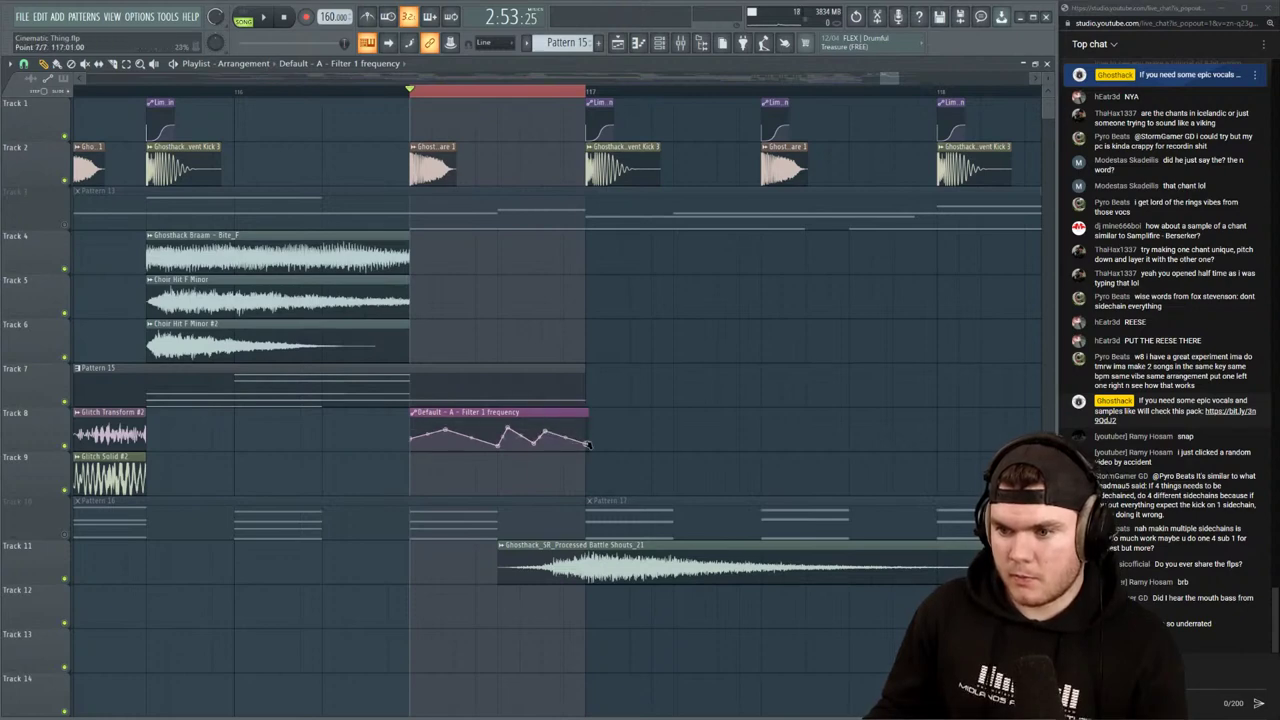
Adjust the timing of the second and third peaks in the filter 1 frequency clip while auditioning the looped range
key("space")
key("space")
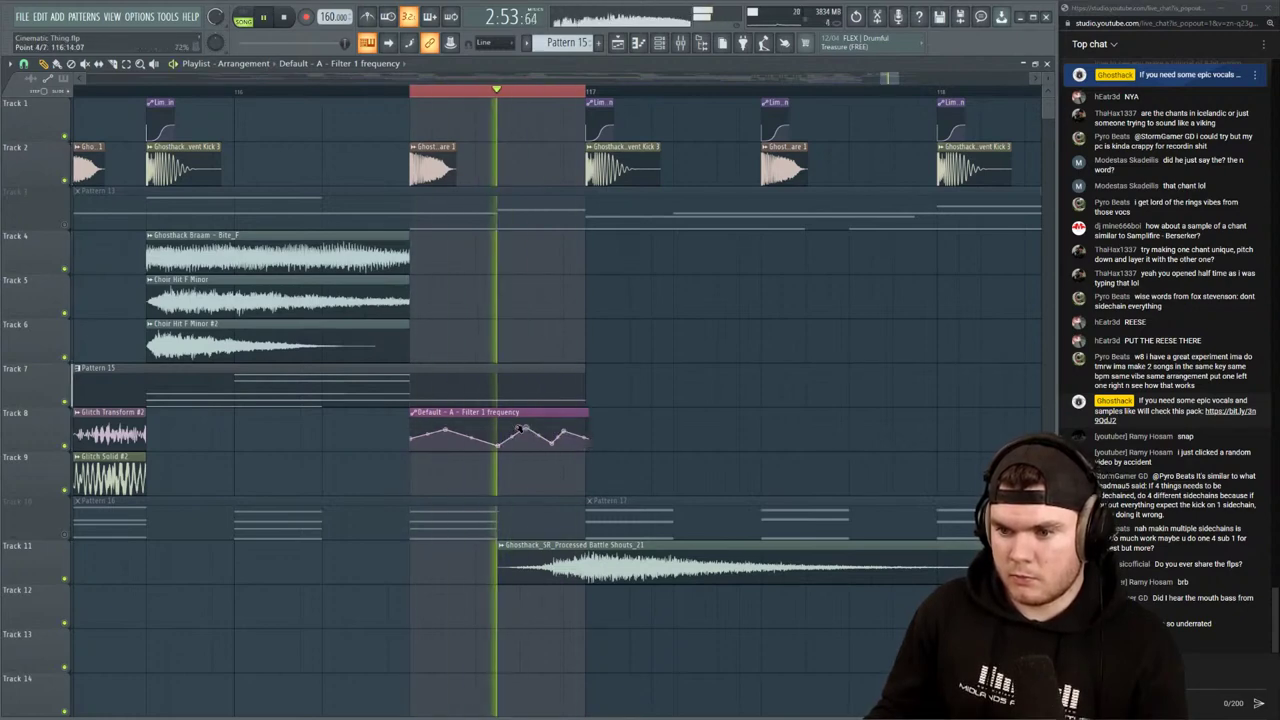
left_click_drag(510, 428, 515, 432)
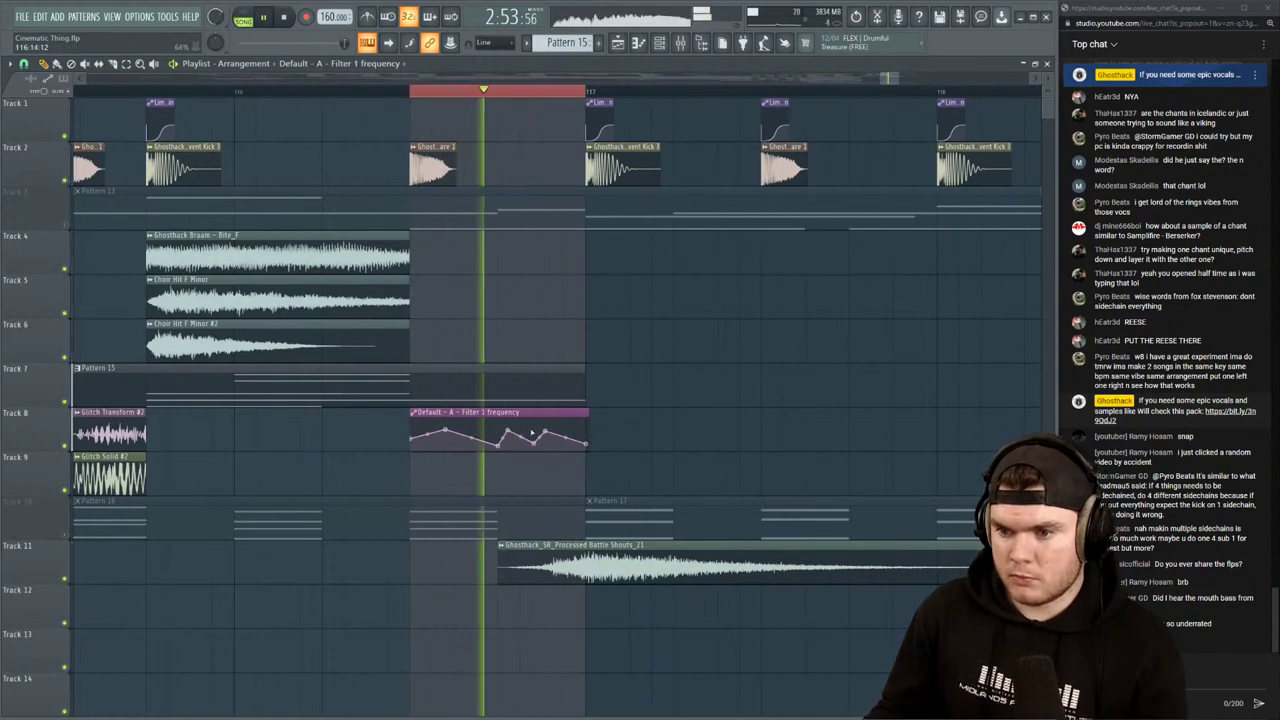
key("space")
key("space")
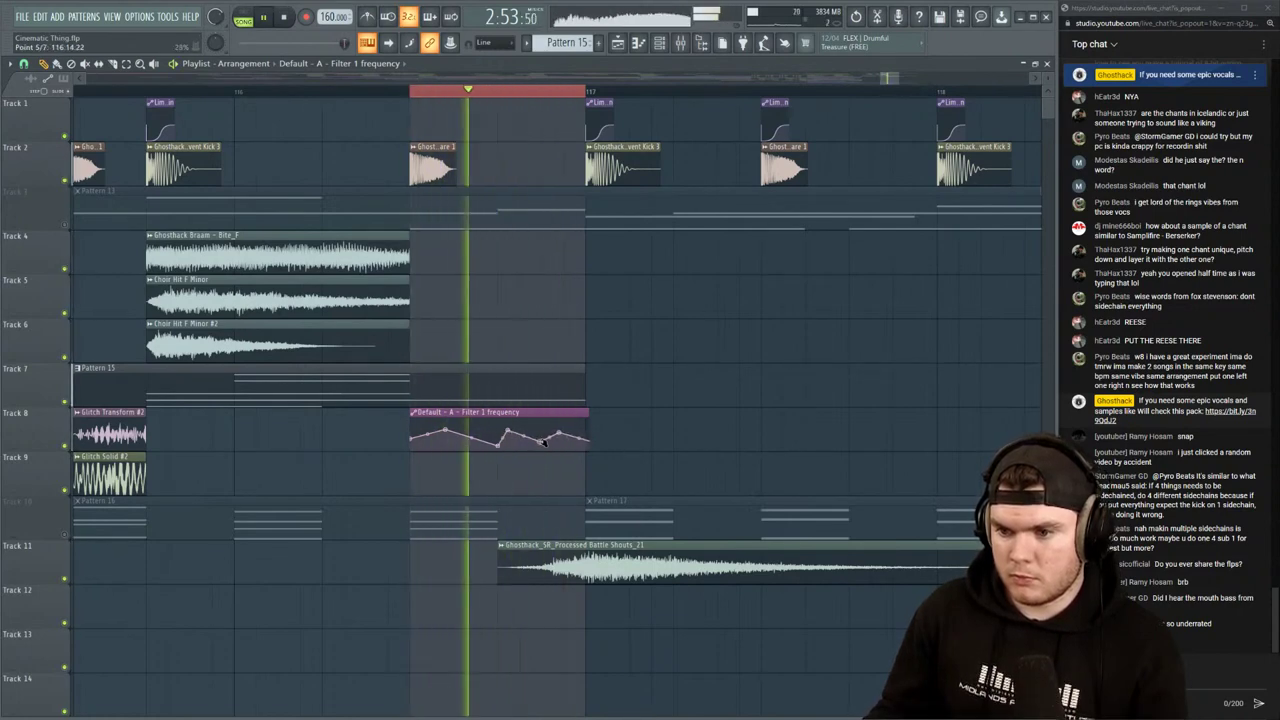
left_click_drag(555, 433, 526, 431)
key("space")
key("space")
key("space")
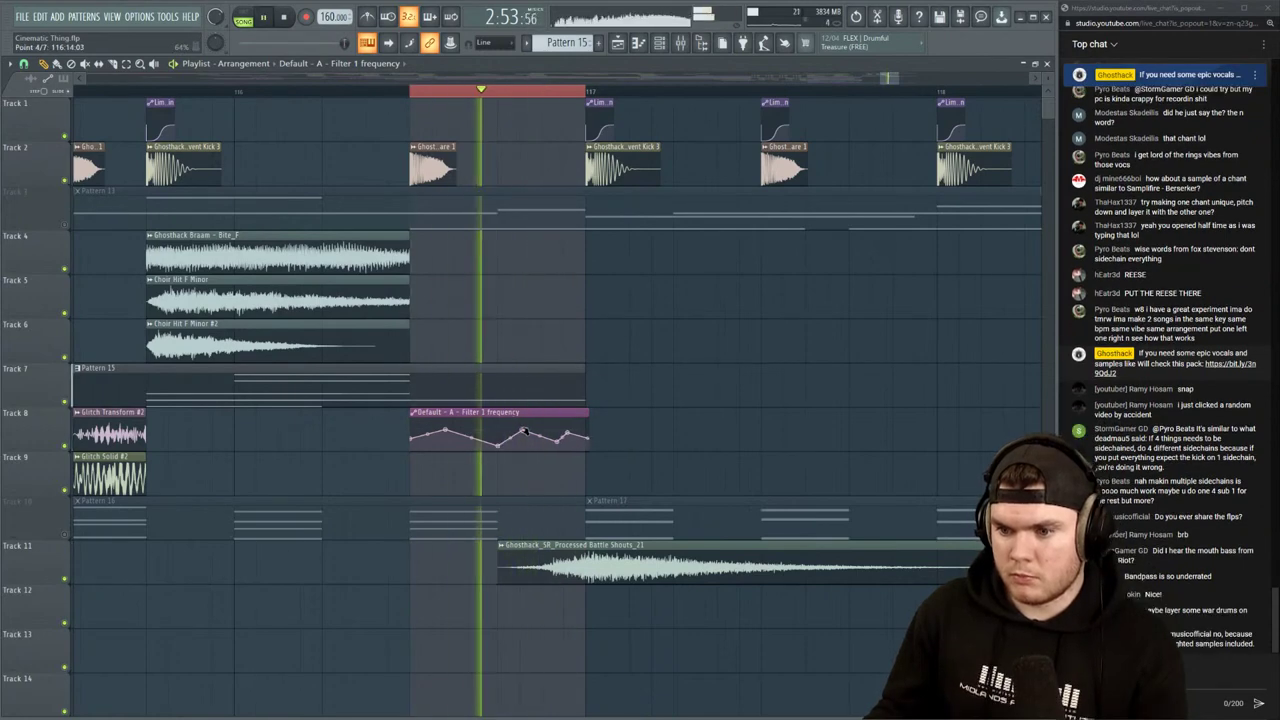
Trim the filter 1 frequency clip to end at bar 117 and place its second dip at 116:15:01, about 19%
key("space")
key("space")
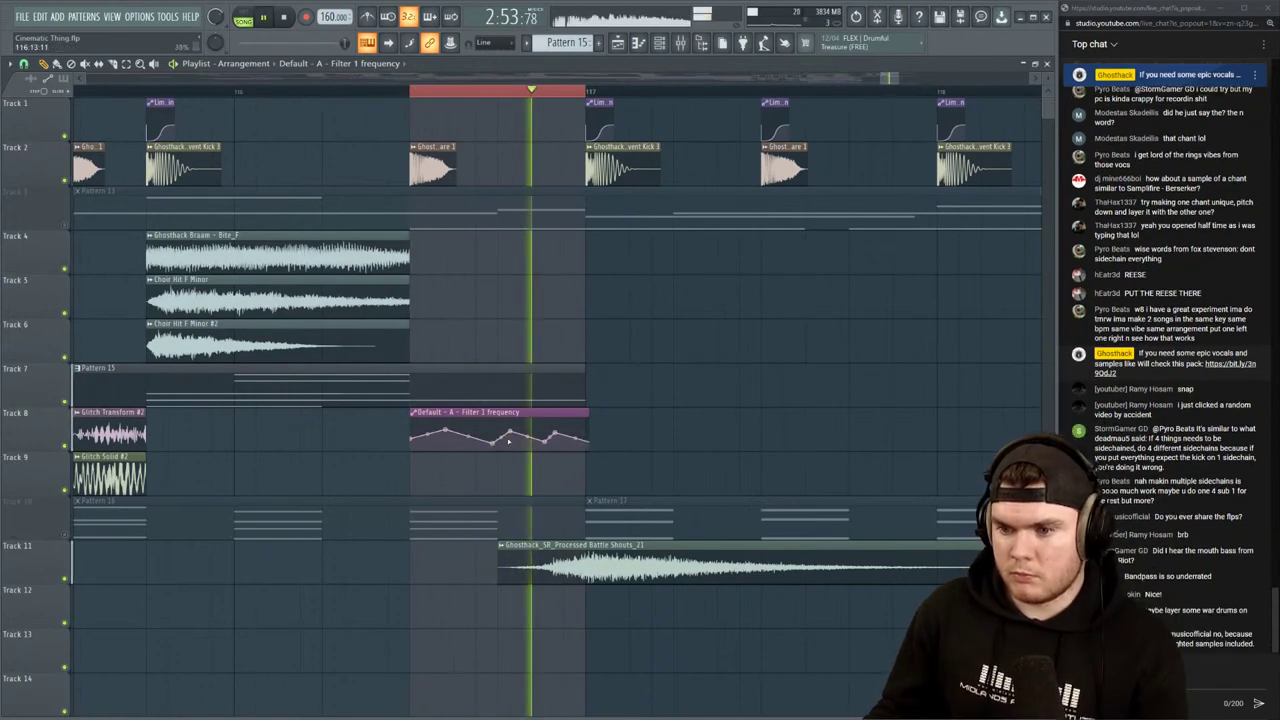
key("space")
key("space")
mouse_move(590, 412)
left_mouse_down()
mouse_move(612, 412)
mouse_move(588, 412)
left_mouse_up()
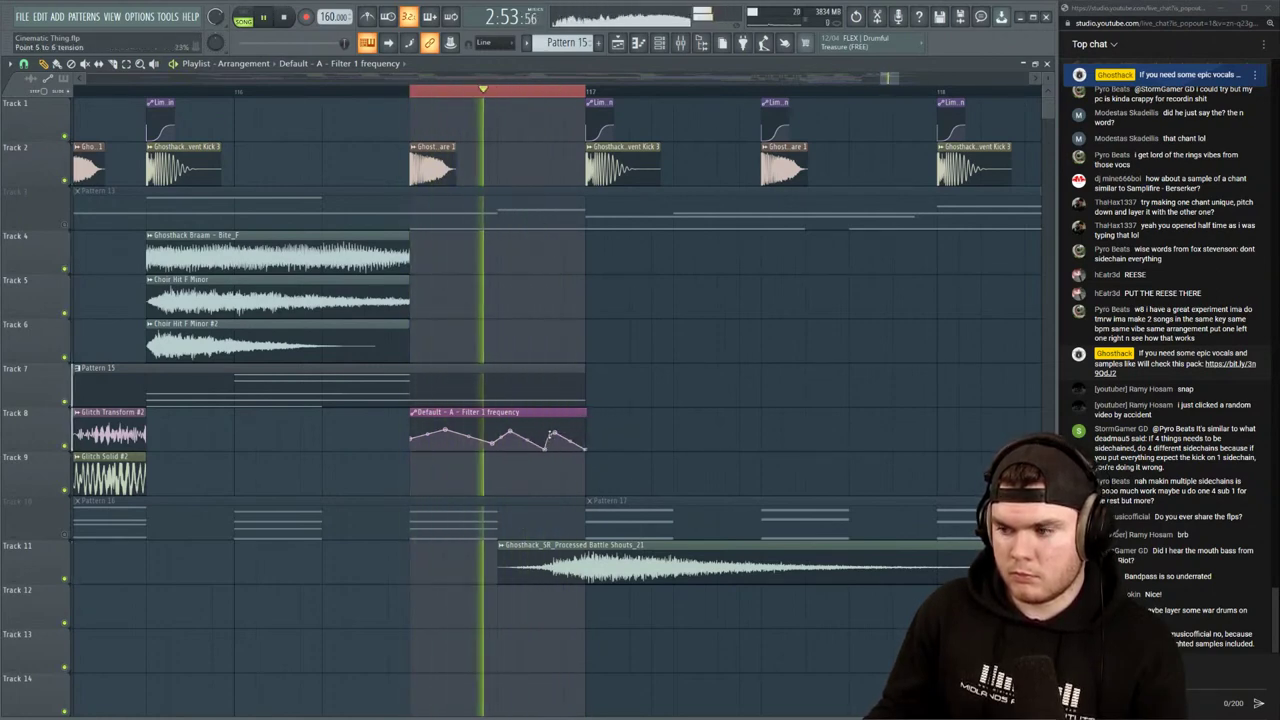
key("space")
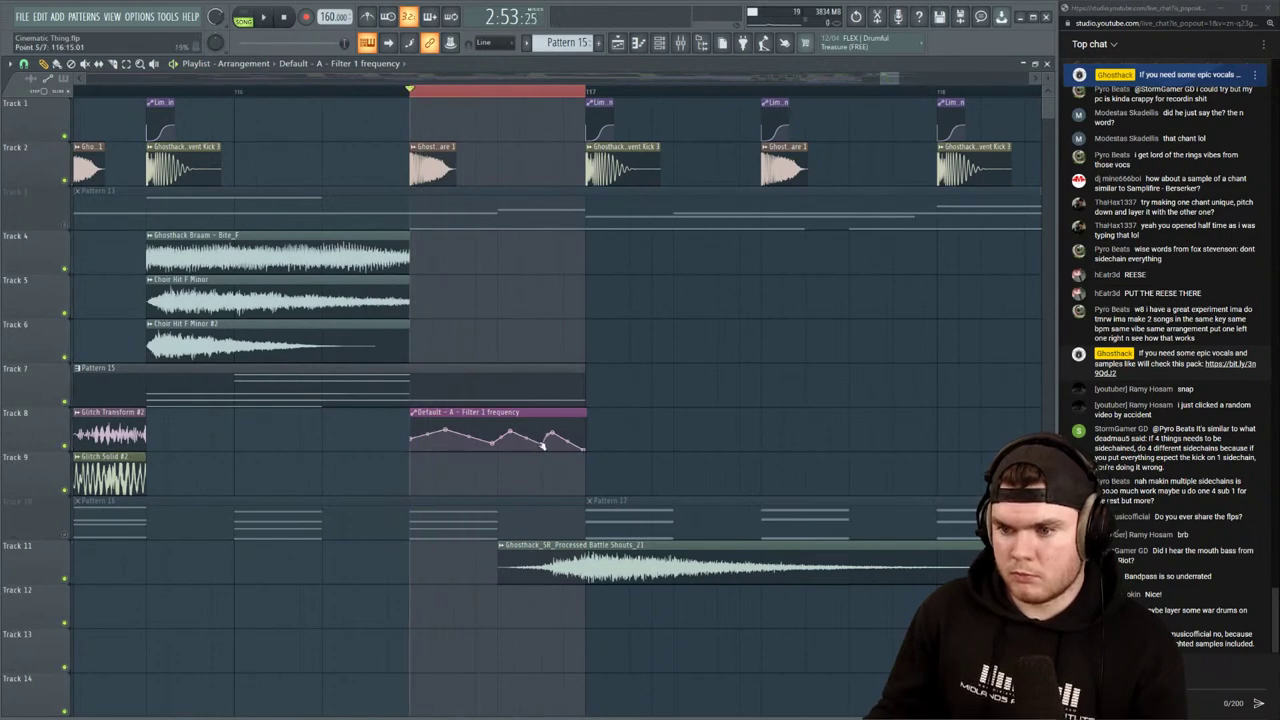
Curve the fall into the filter clip's second dip and lower the first dip at 116:12:18 to 0%
key("space")
right_click(544, 446)
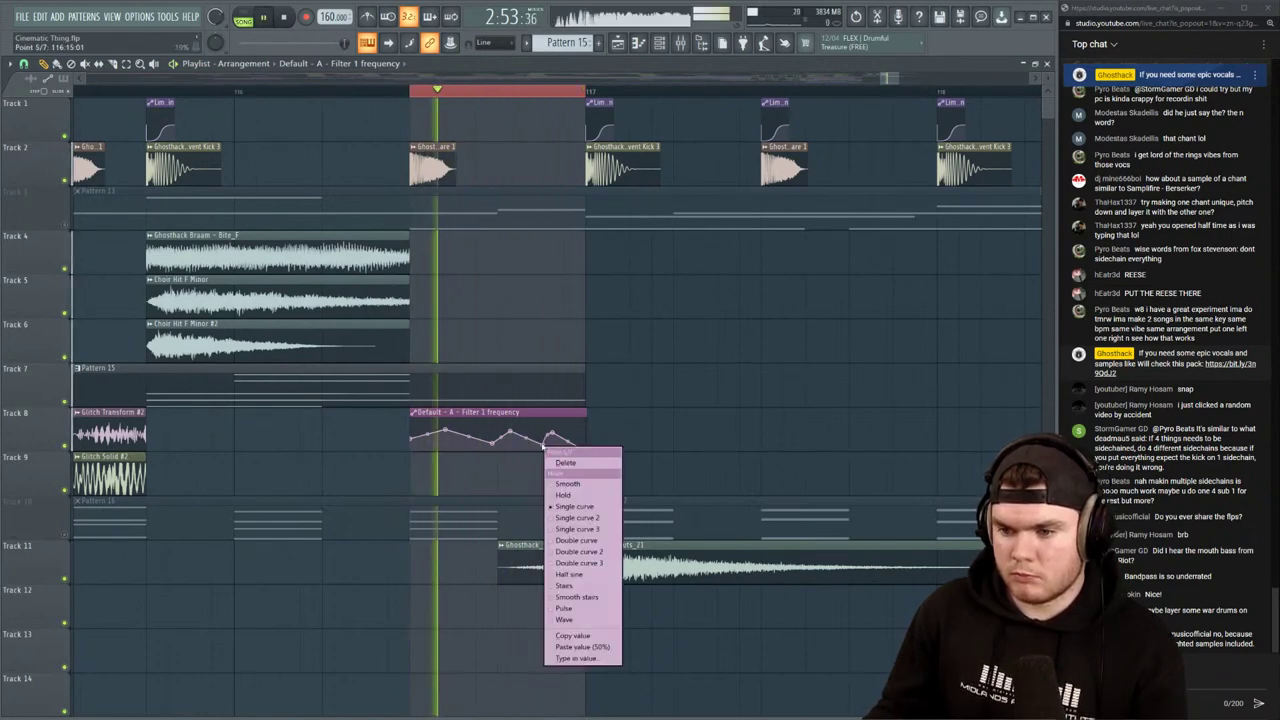
left_click(589, 496)
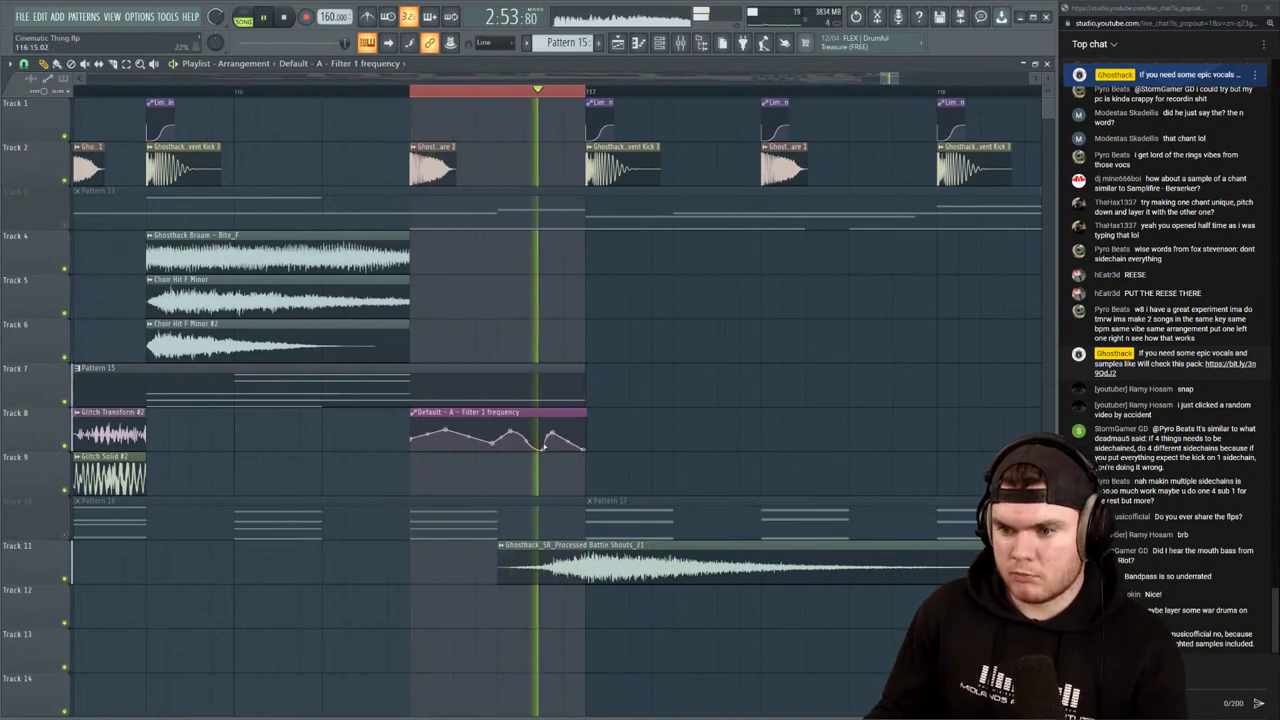
key("space")
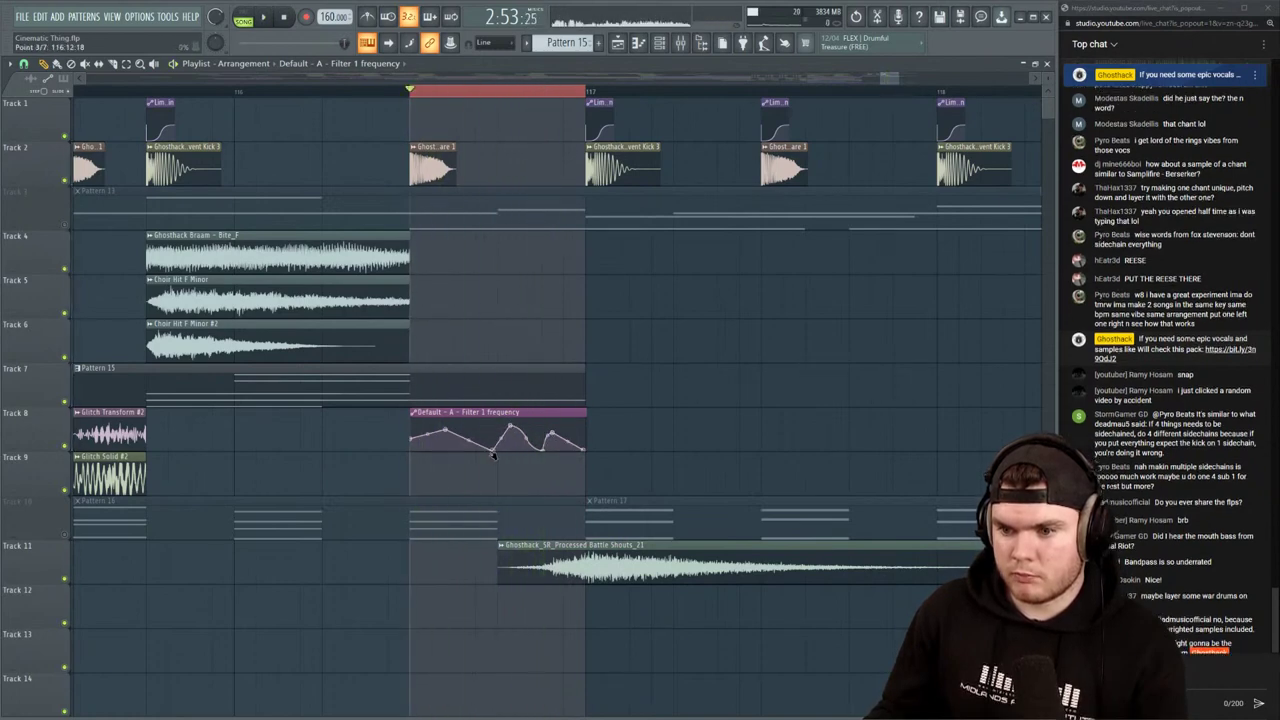
key("space")
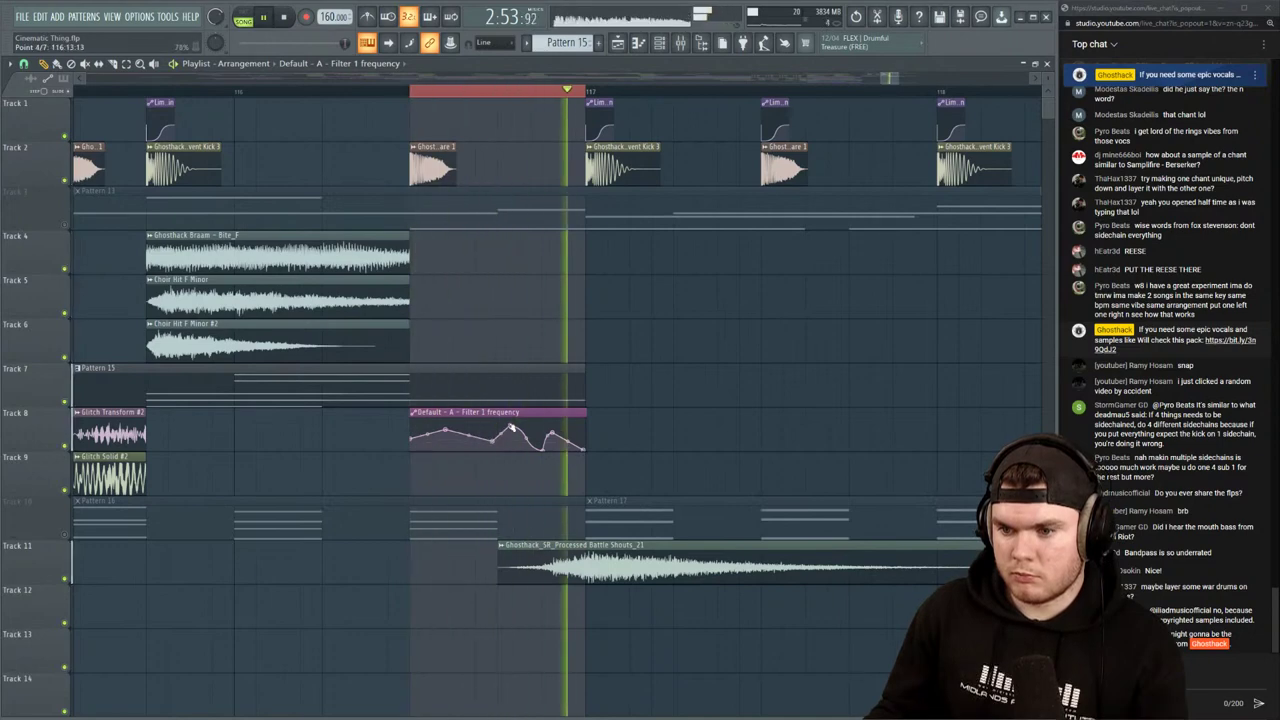
left_click_drag(512, 428, 493, 453)
key("space")
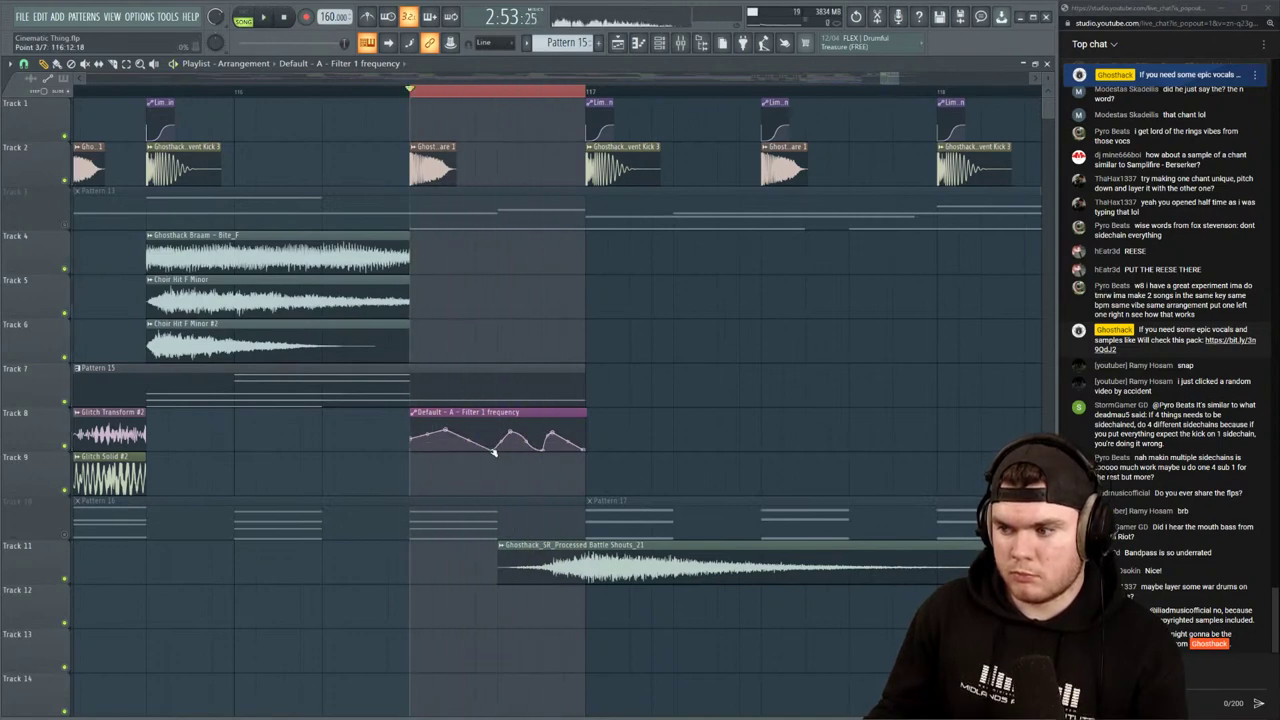
Bend the segments around the filter clip's last peak into rounded curves while auditioning the loop
key("space")
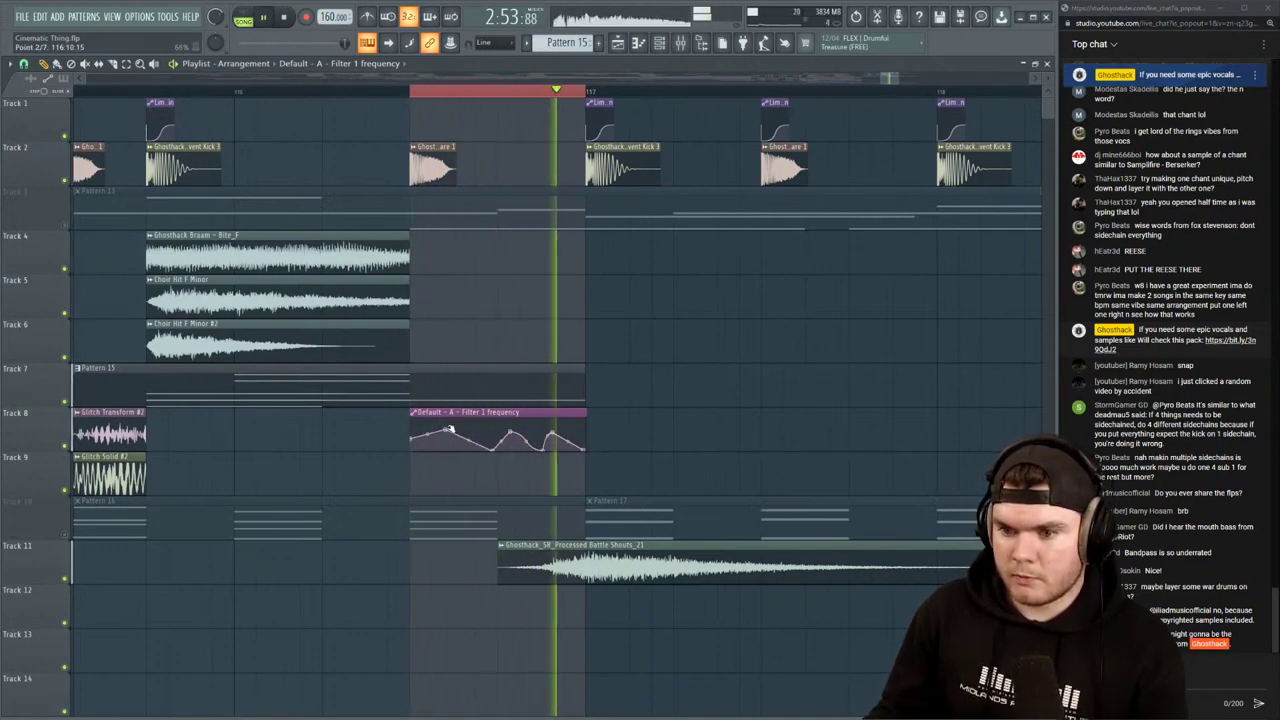
key("space")
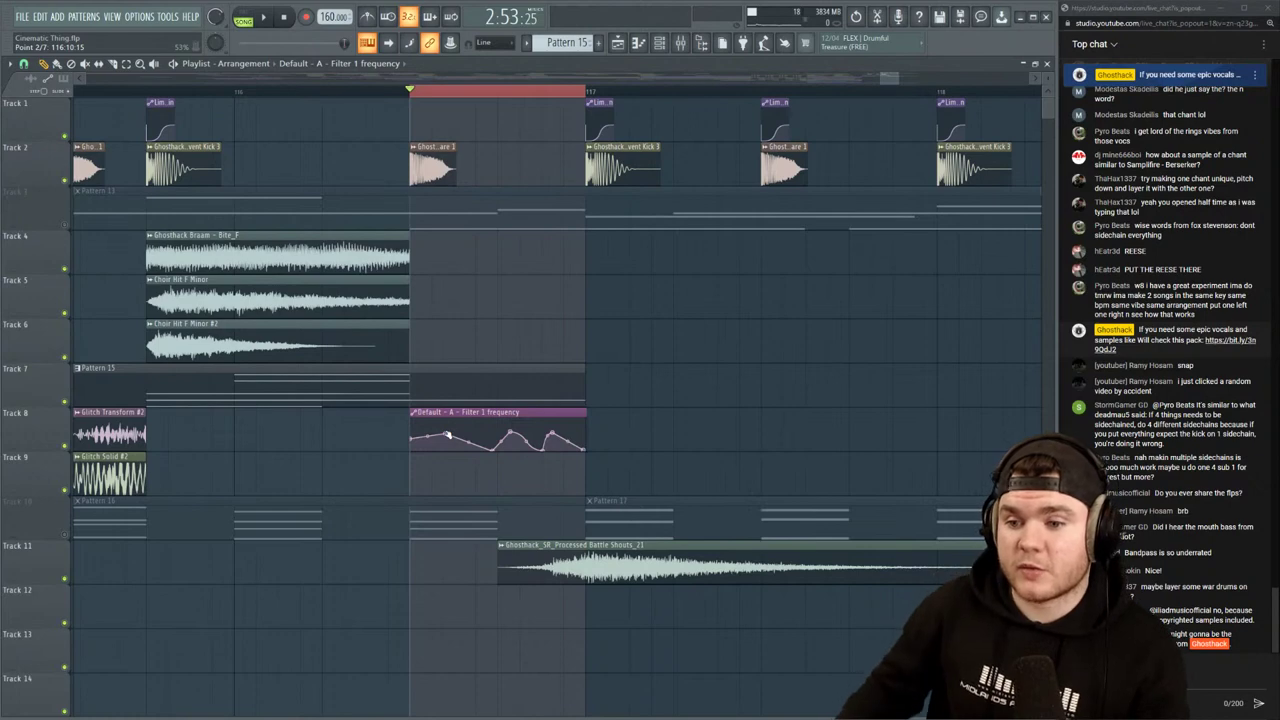
key("space")
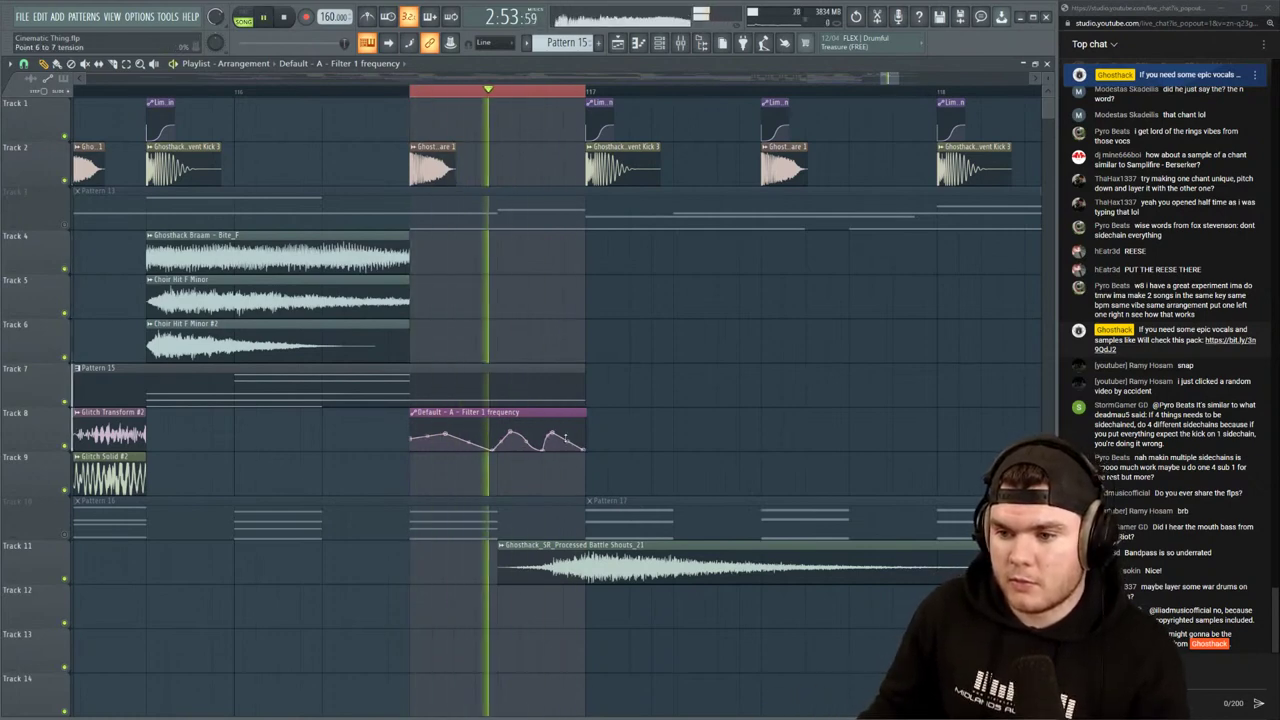
left_click_drag(566, 439, 556, 428)
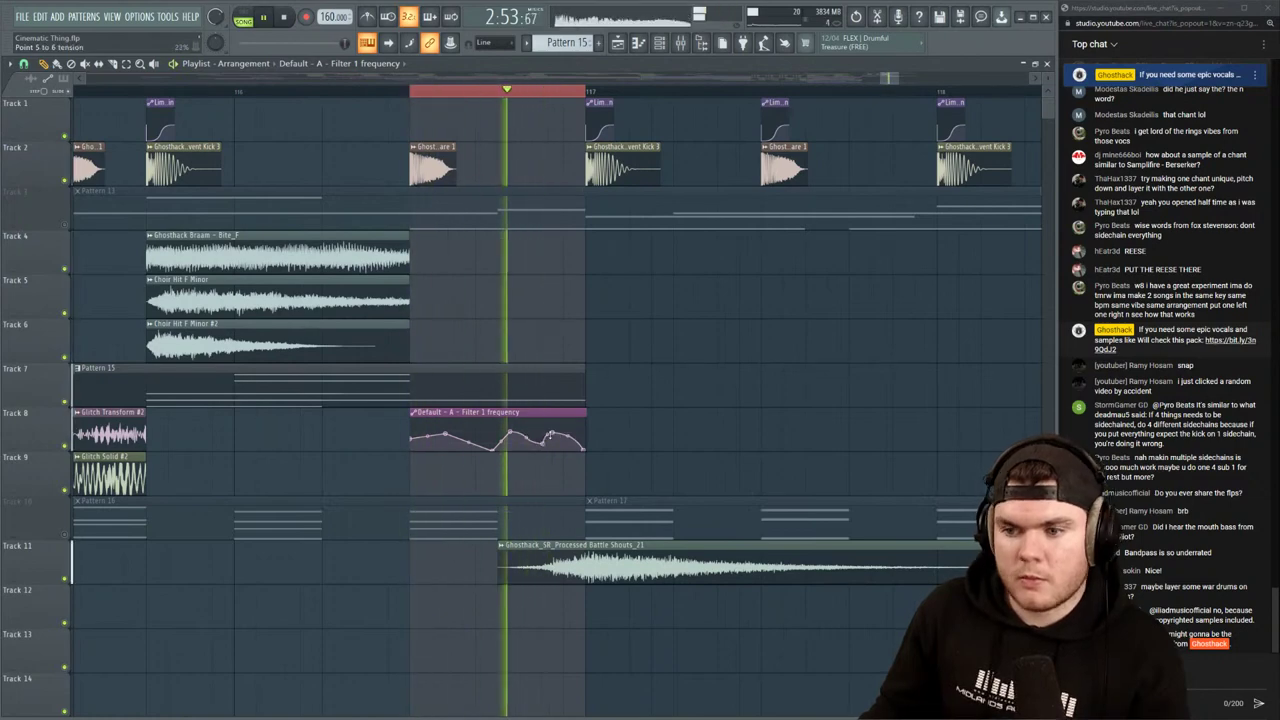
Clear the playlist time selection and play the filtered bass from 116:09:00
right_click(415, 93)
key("space")
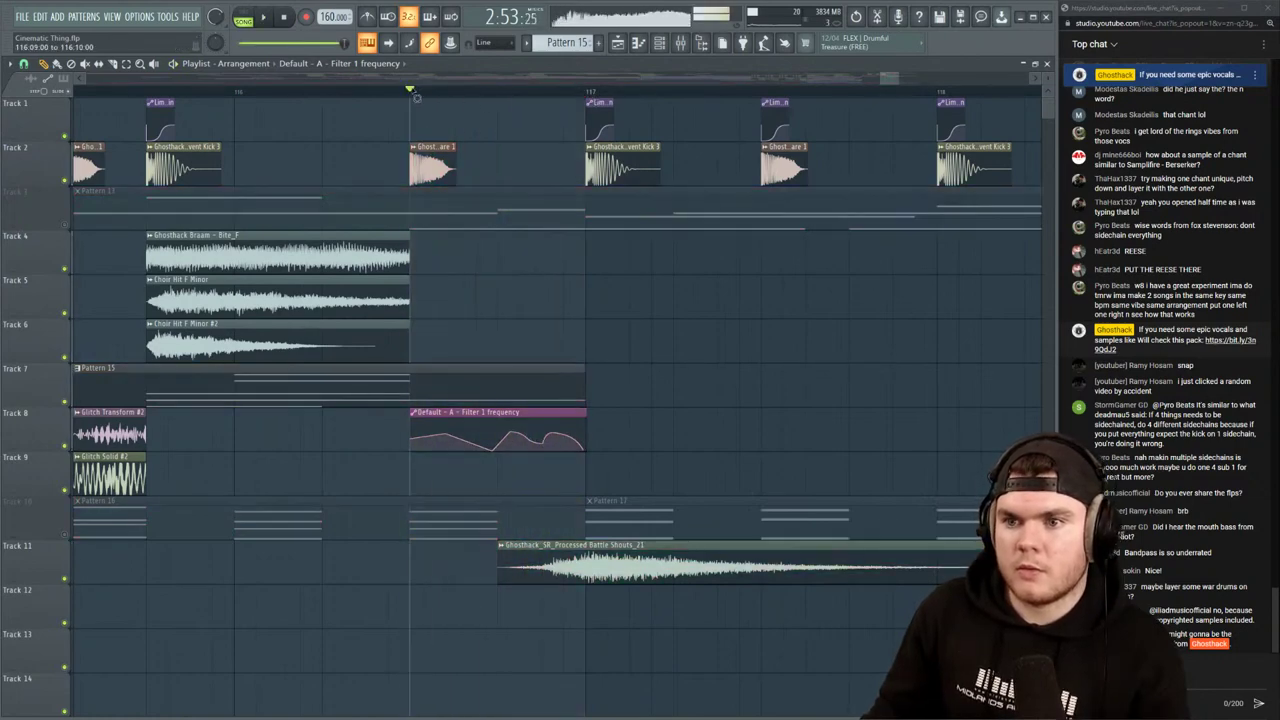
scroll(415, 93, "down", 4)
key("space")
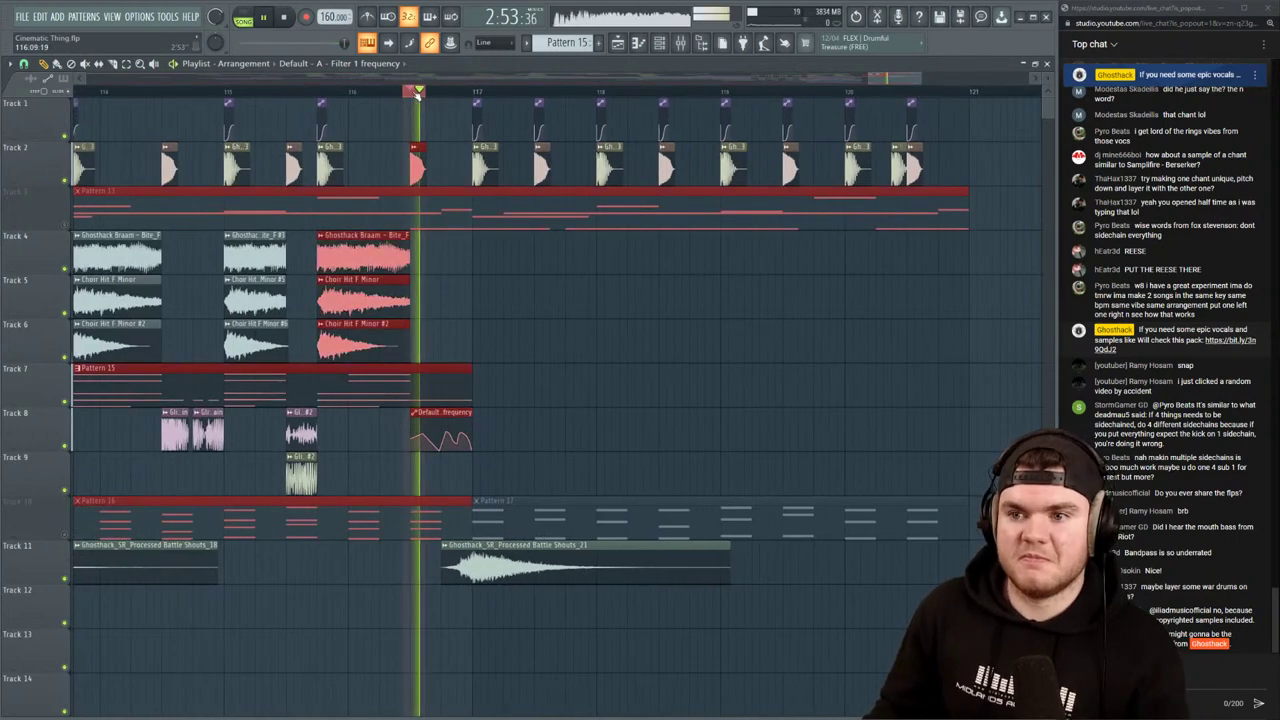
key("space")
key("space")
key("space")
left_click_drag(418, 94, 427, 95)
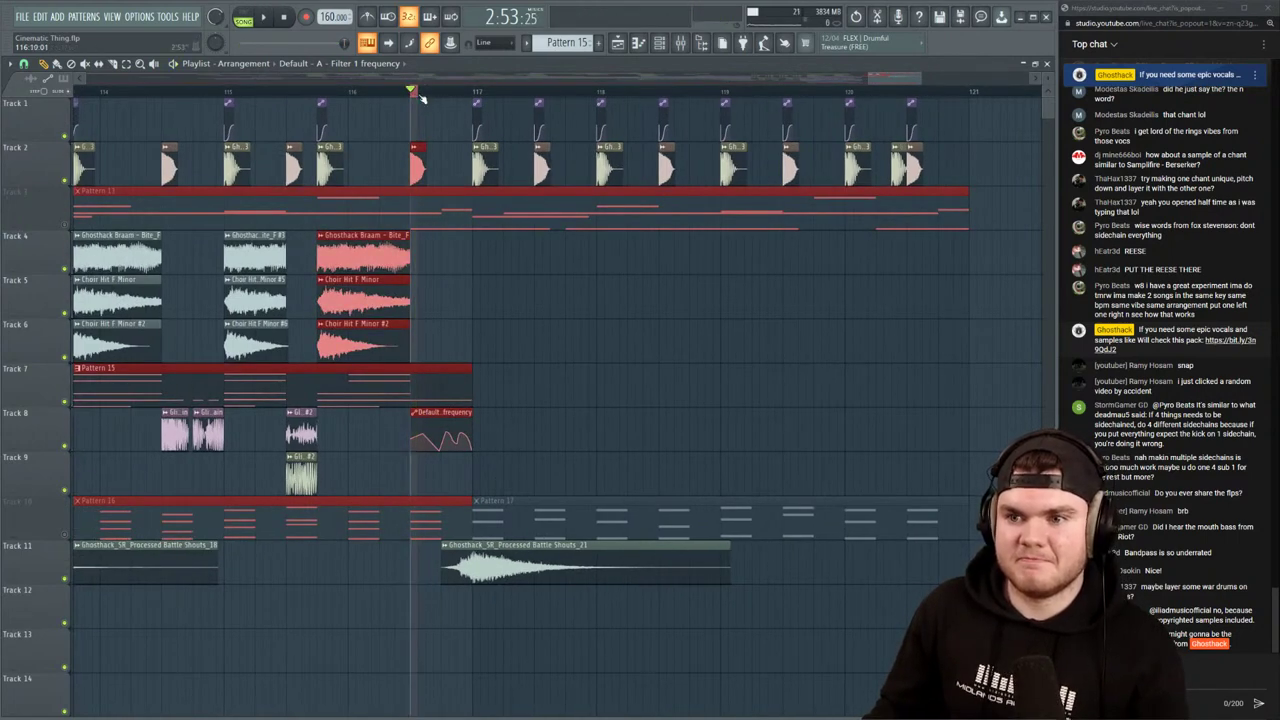
key("space")
key("space")
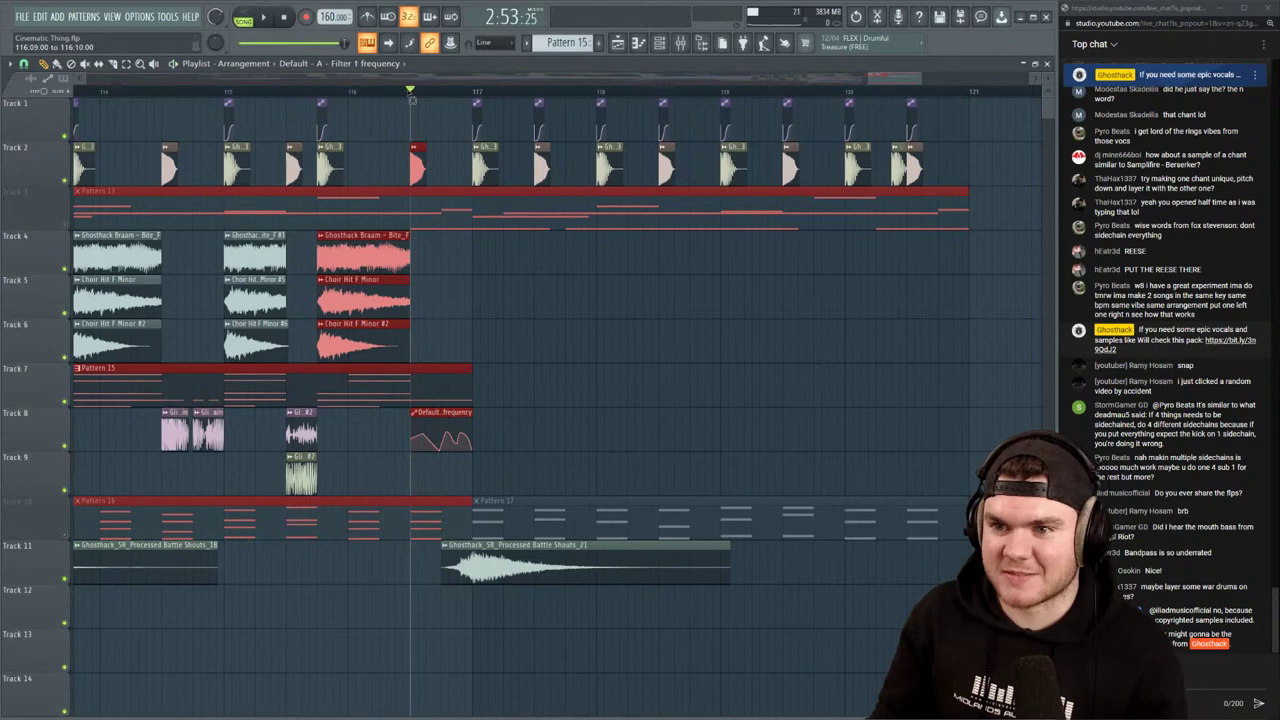
Listen to the section from bar 113, and again from the middle of bar 114
left_click_drag(180, 79, 177, 81)
key("space")
left_click(622, 340)
right_click(622, 342)
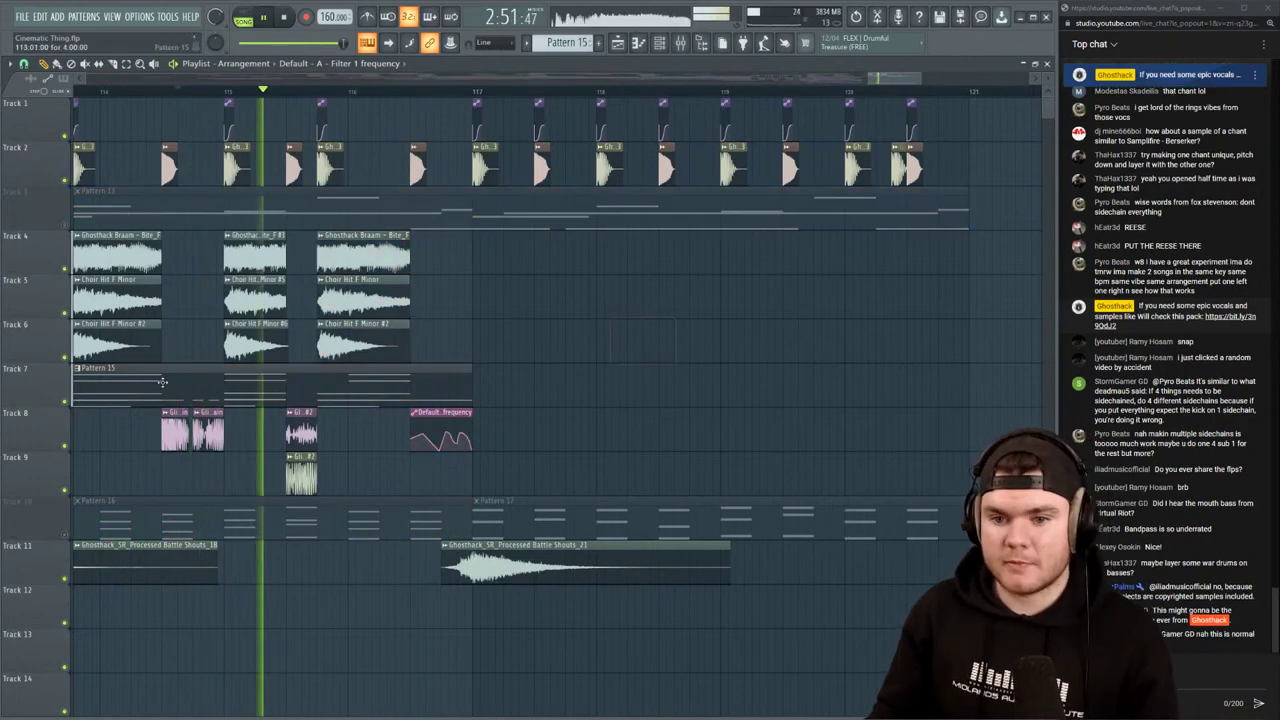
key("space")
left_click(161, 94)
key("space")
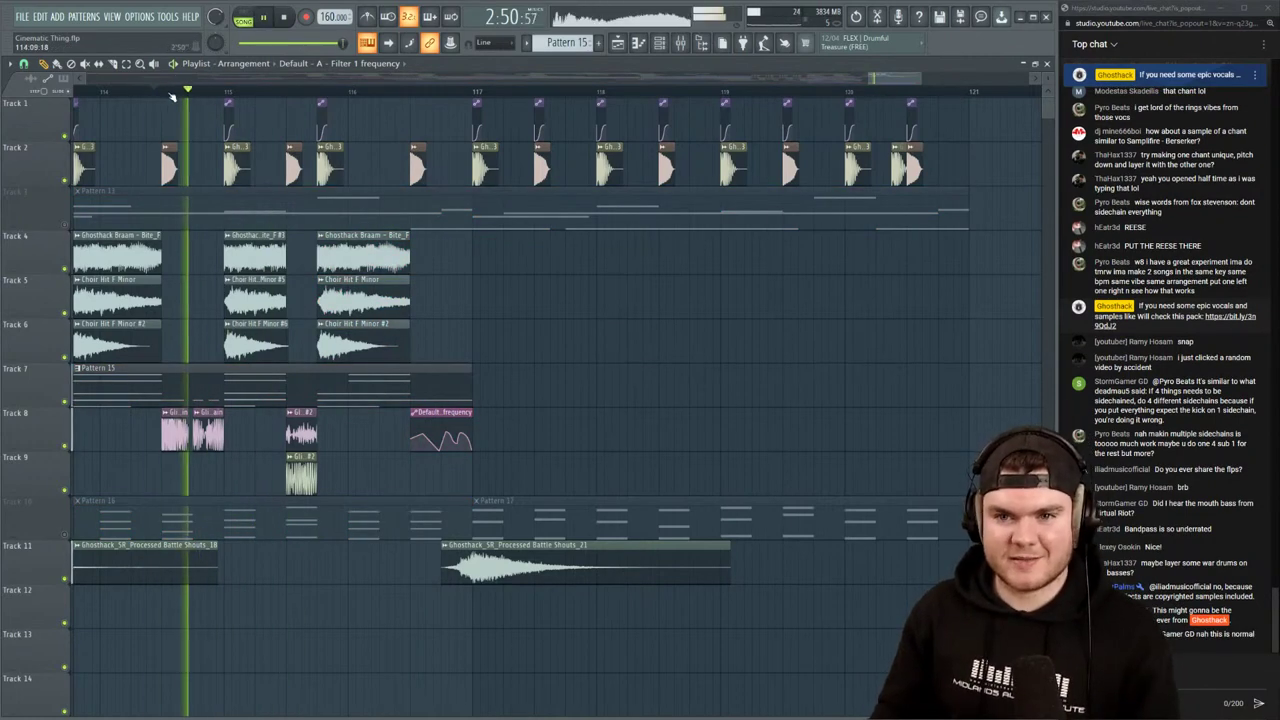
Unmute Tracks 3 and 10 and play the transition into bar 117 from 116:09:00 with them
key("space")
key("space")
key("space")
left_click(68, 186)
key("space")
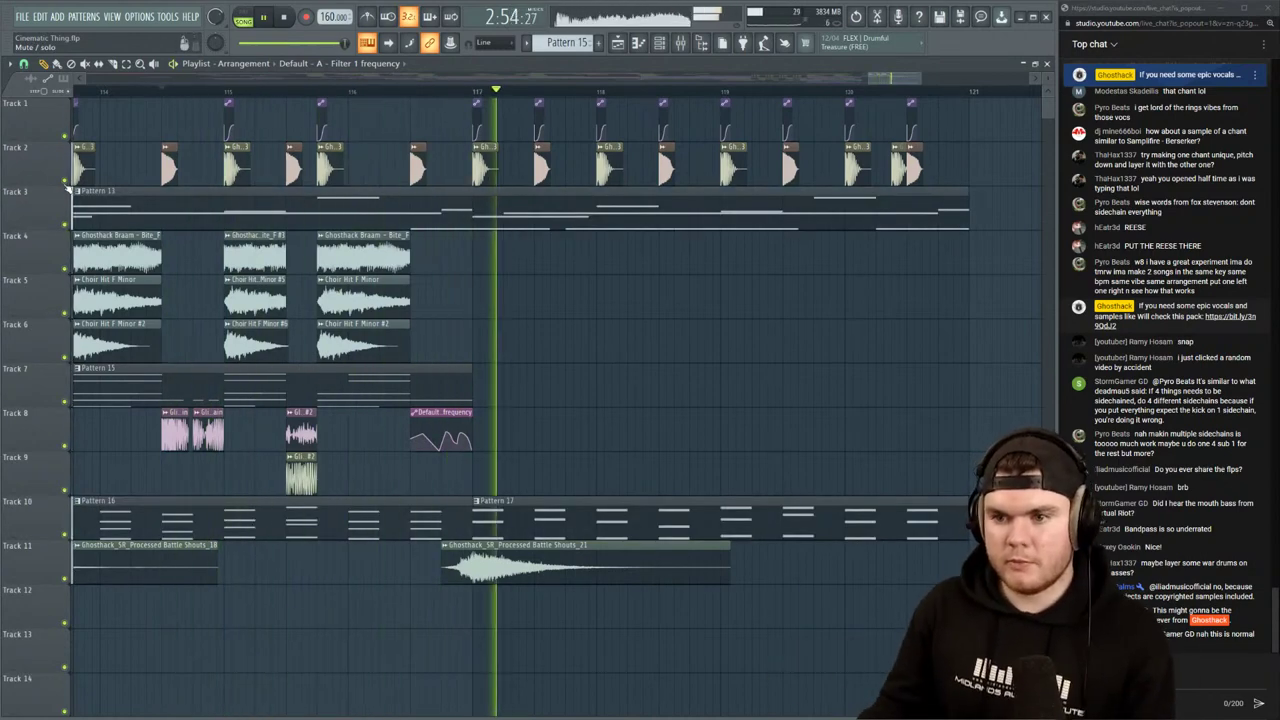
key("space")
left_click(413, 93)
key("space")
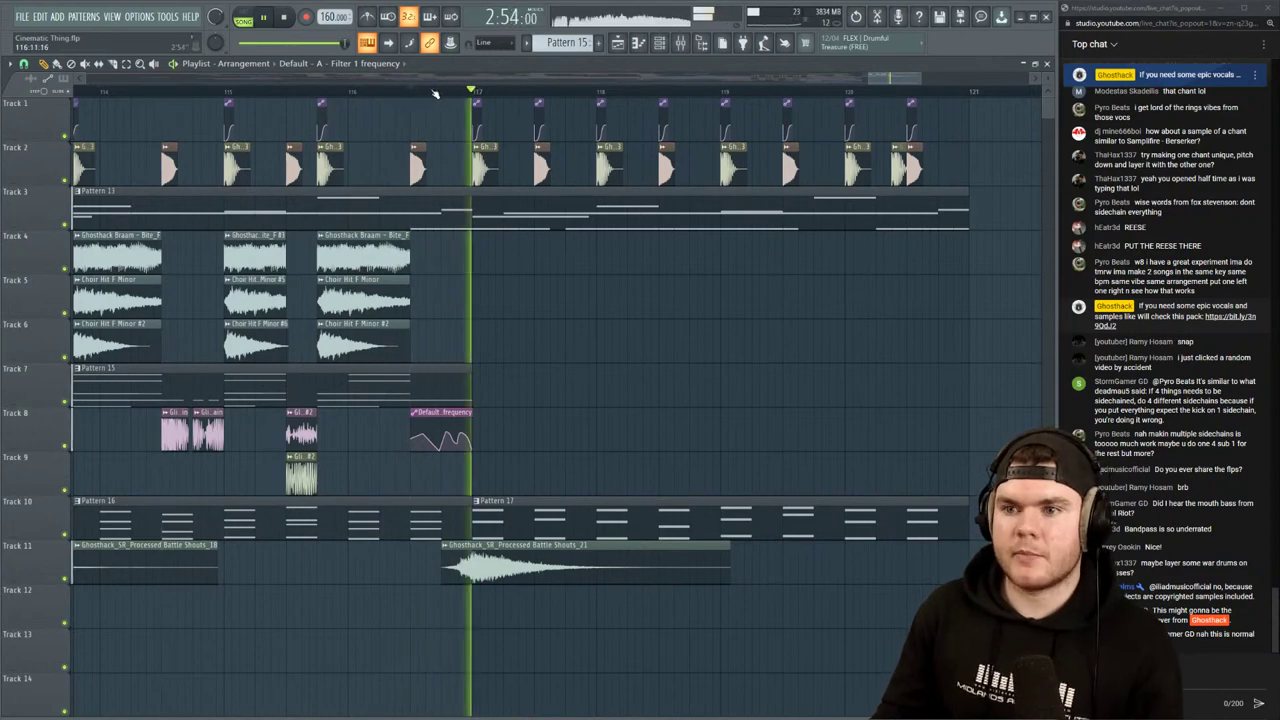
Select the playlist range from 116:09:00 to the start of bar 117 for looping
scroll(428, 92, "up", 3)
left_click(402, 93)
left_click_drag(402, 94, 527, 100)
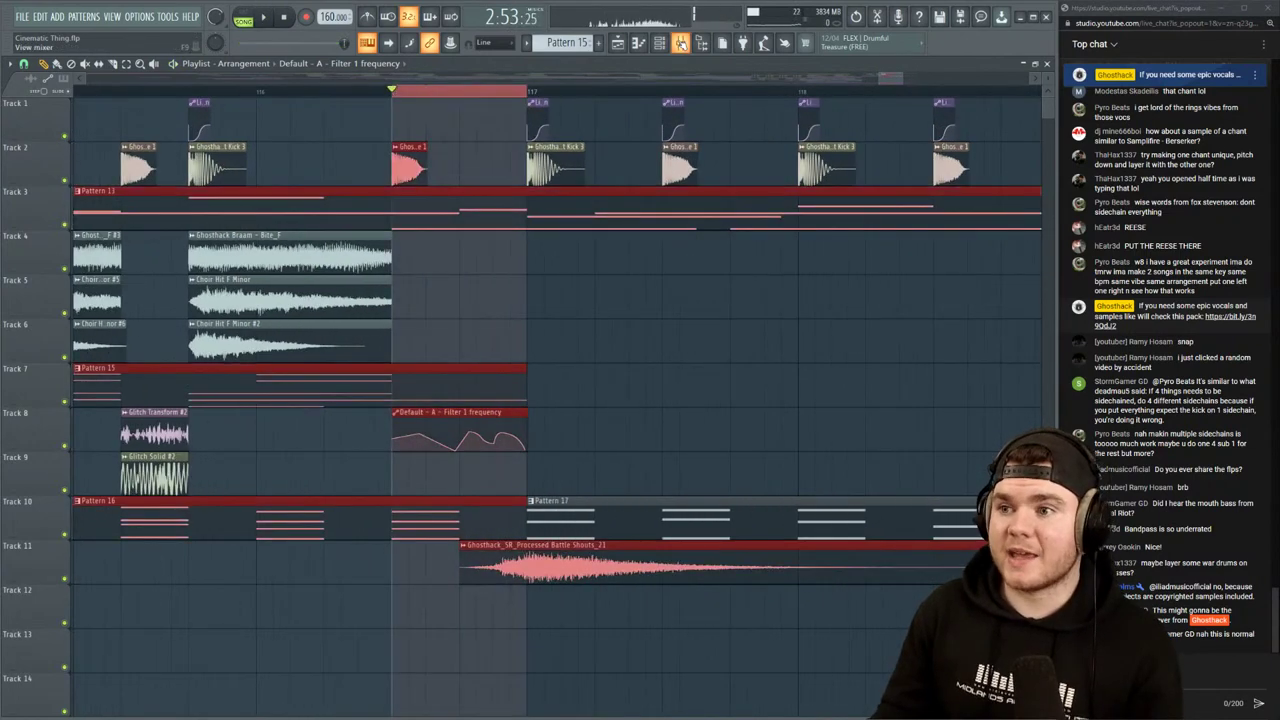
Inspect SerumFX on mixer Insert 45 and audition the looped range through it
key("F9")
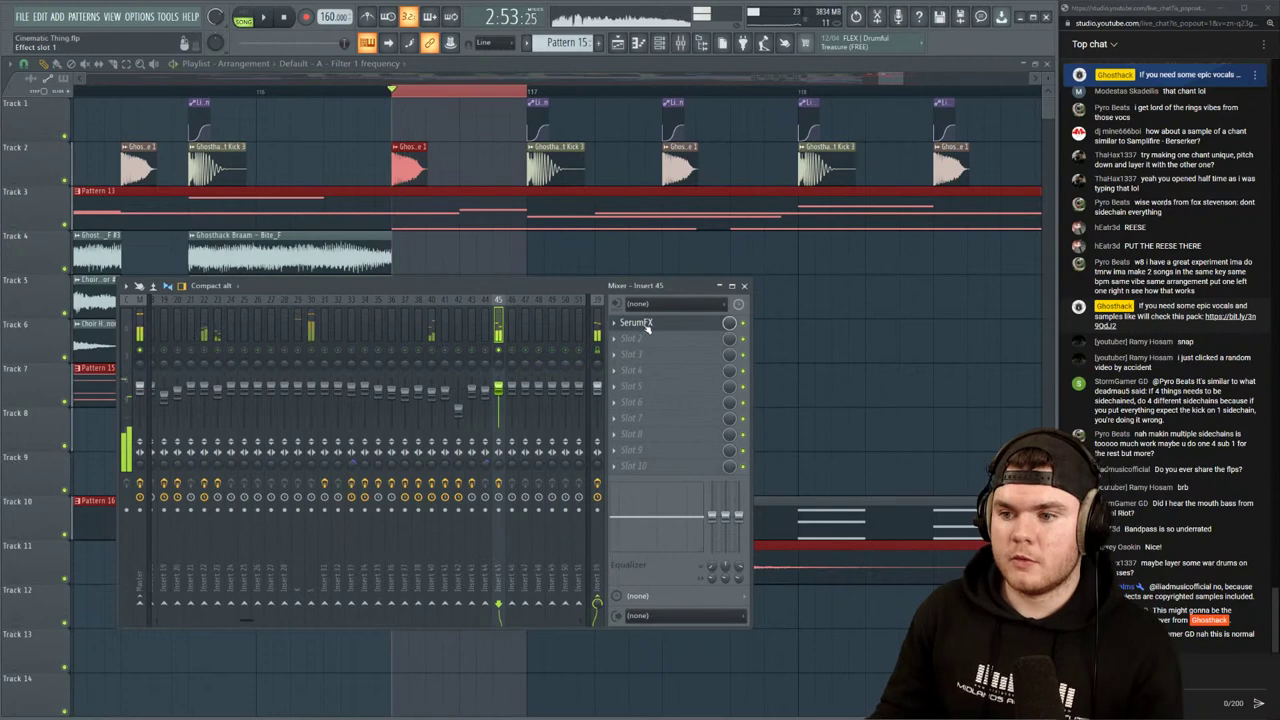
left_click(632, 340)
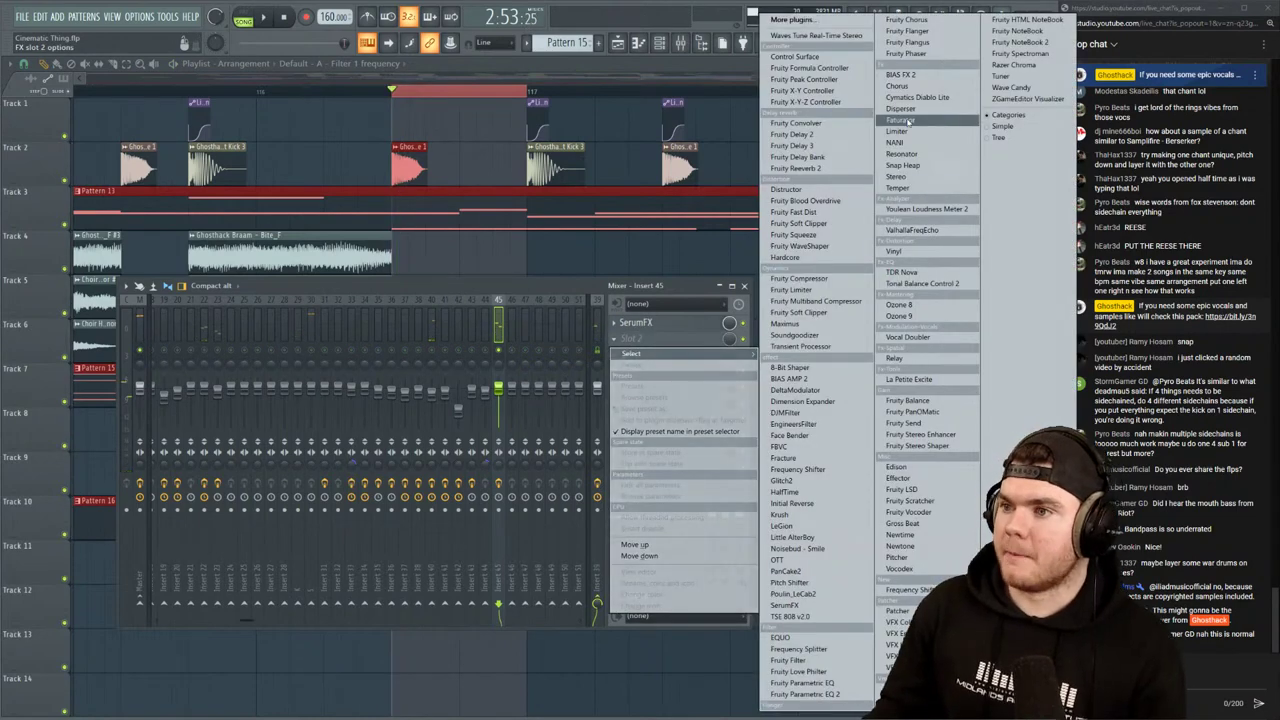
left_click(651, 318)
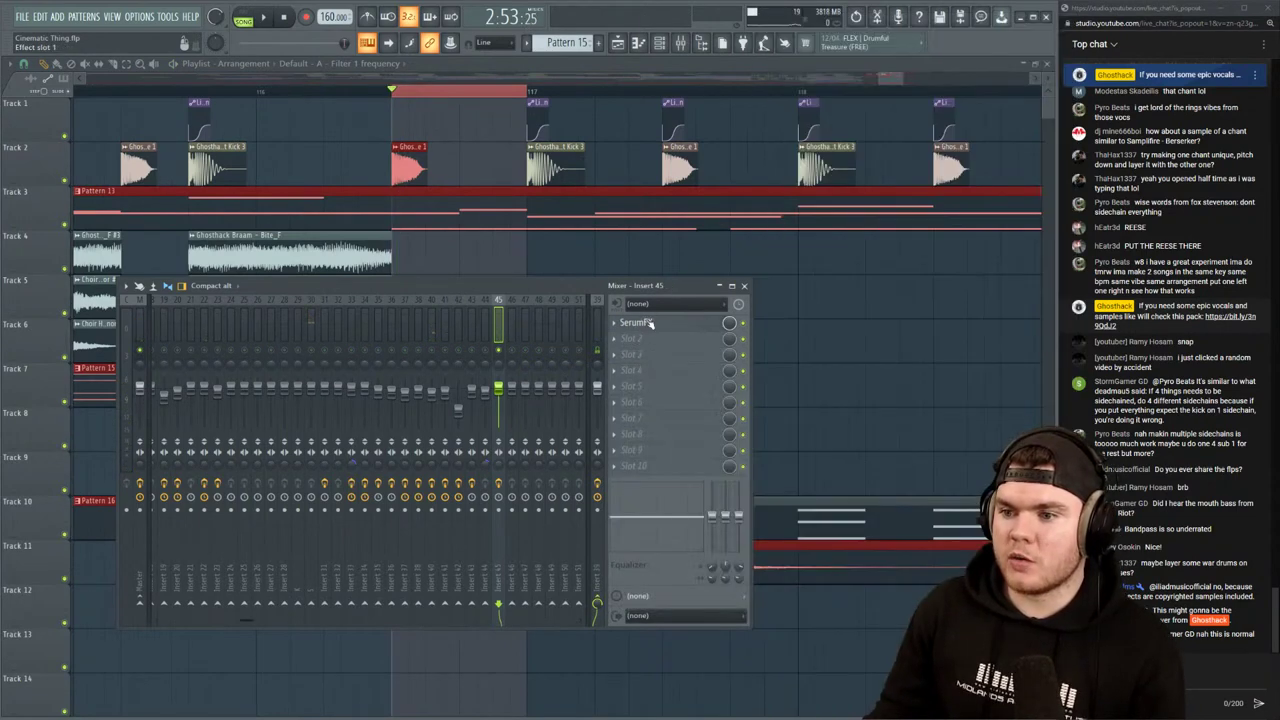
left_click(640, 322)
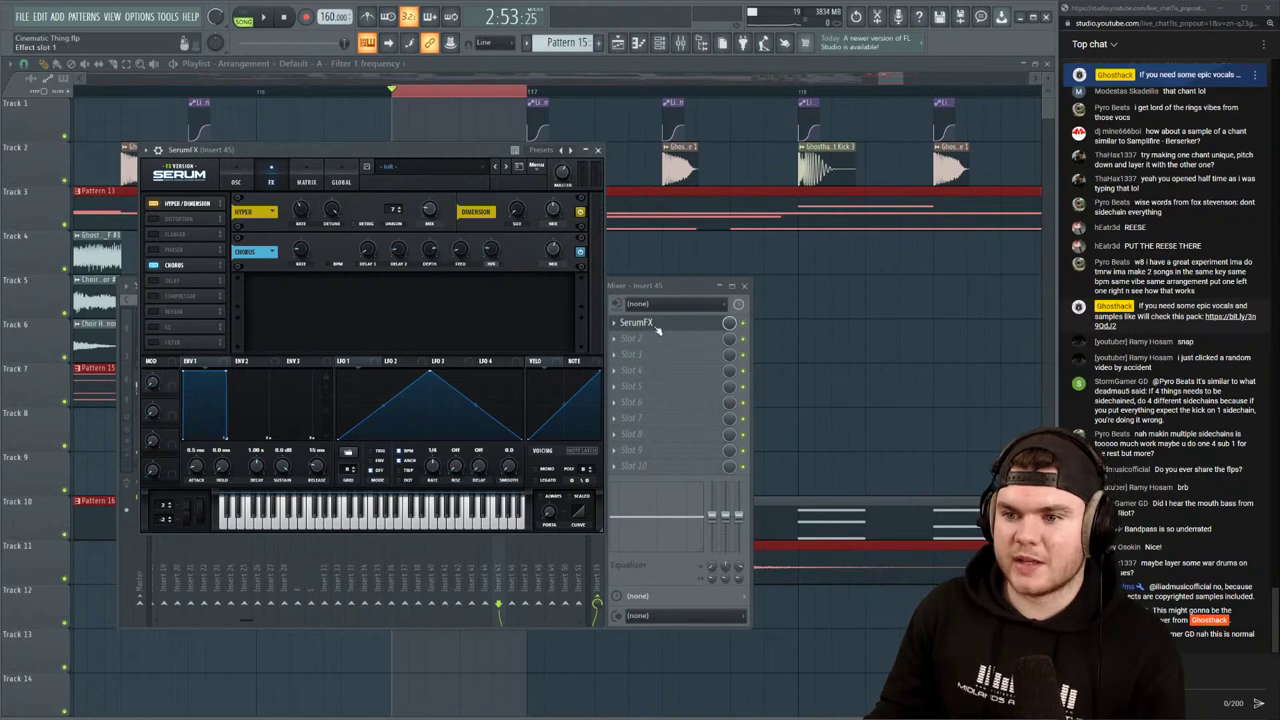
left_click(743, 323)
key("space")
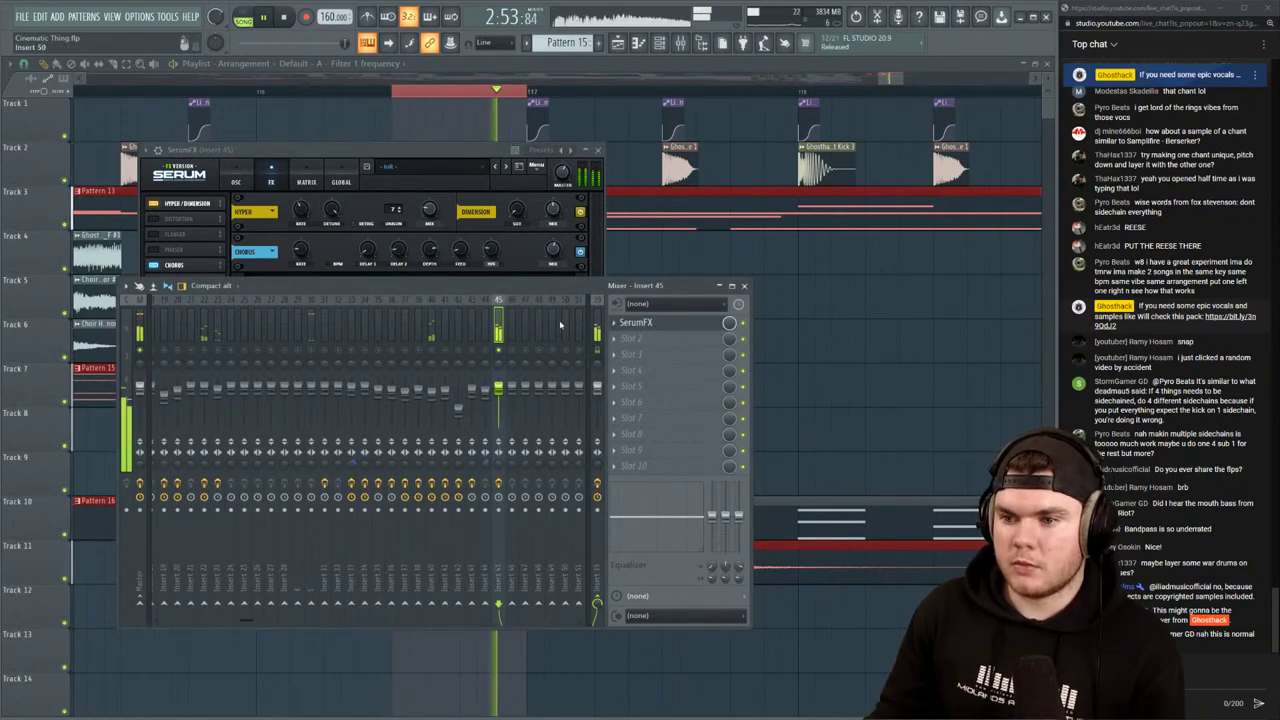
key("space")
Load the Thicc Rack 1 mixer track preset onto Insert 45 and play the loop through it
right_click(502, 325)
left_click(503, 324)
right_click(500, 325)
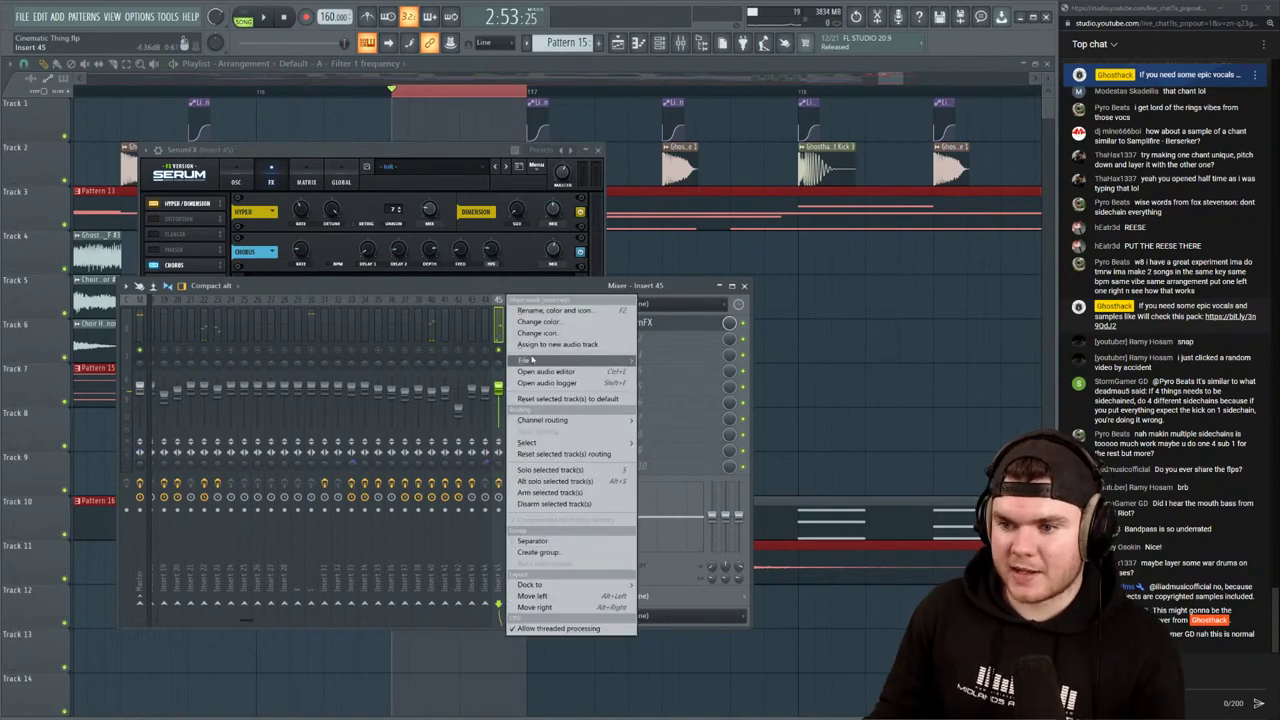
mouse_move(532, 360)
left_click(672, 665)
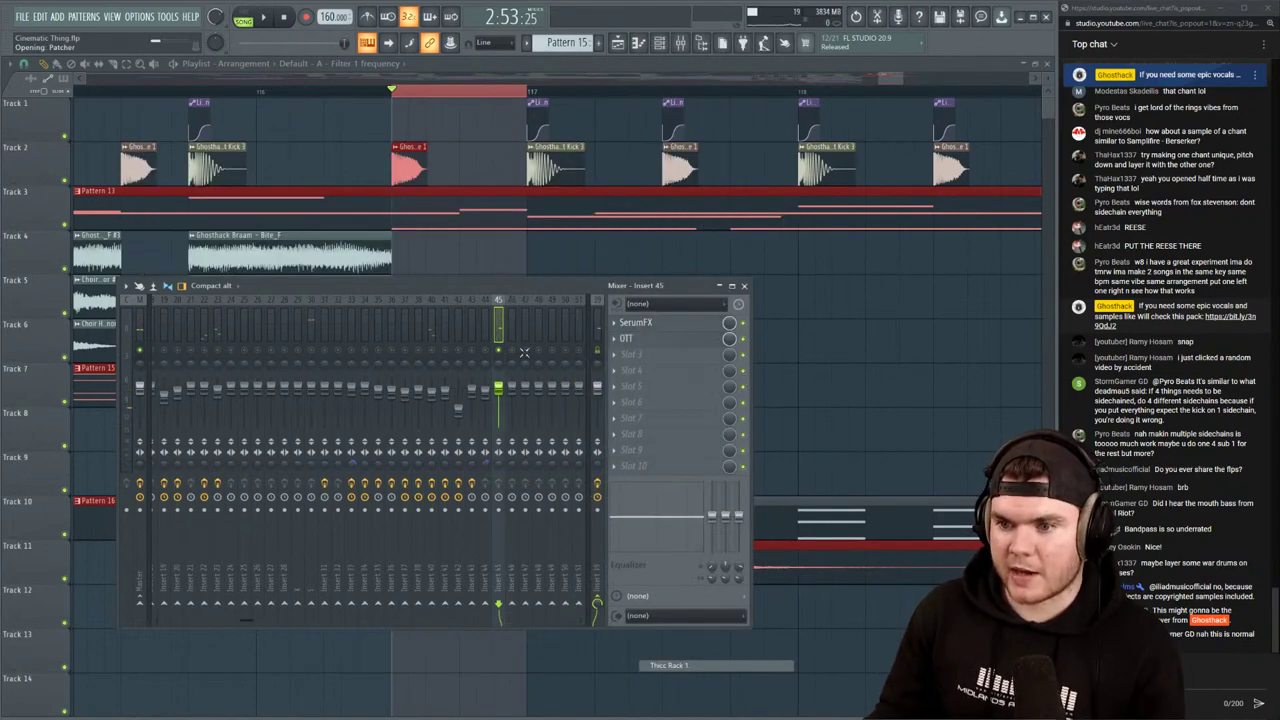
key("space")
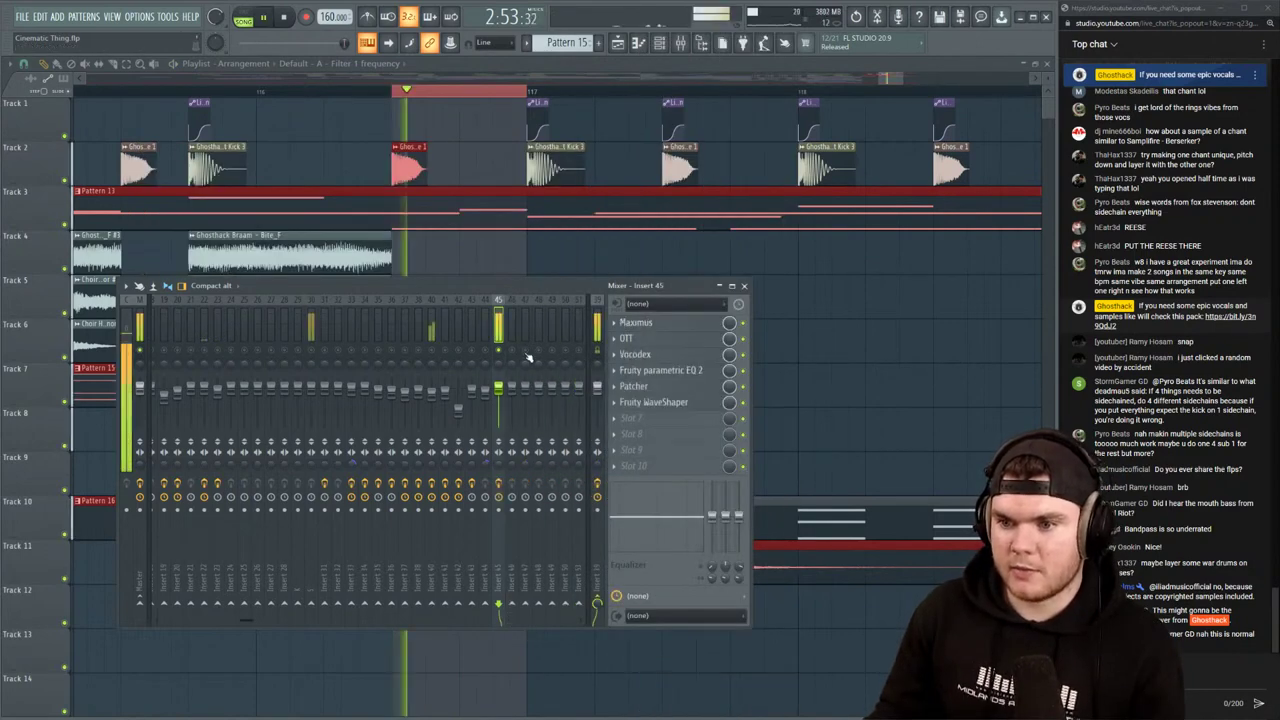
Show the Unsorted channels in the channel rack and set the volume of the Default channel routed to Insert 45 to about 27%
left_click(662, 44)
key("space")
left_click(254, 67)
left_click(243, 118)
key("space")
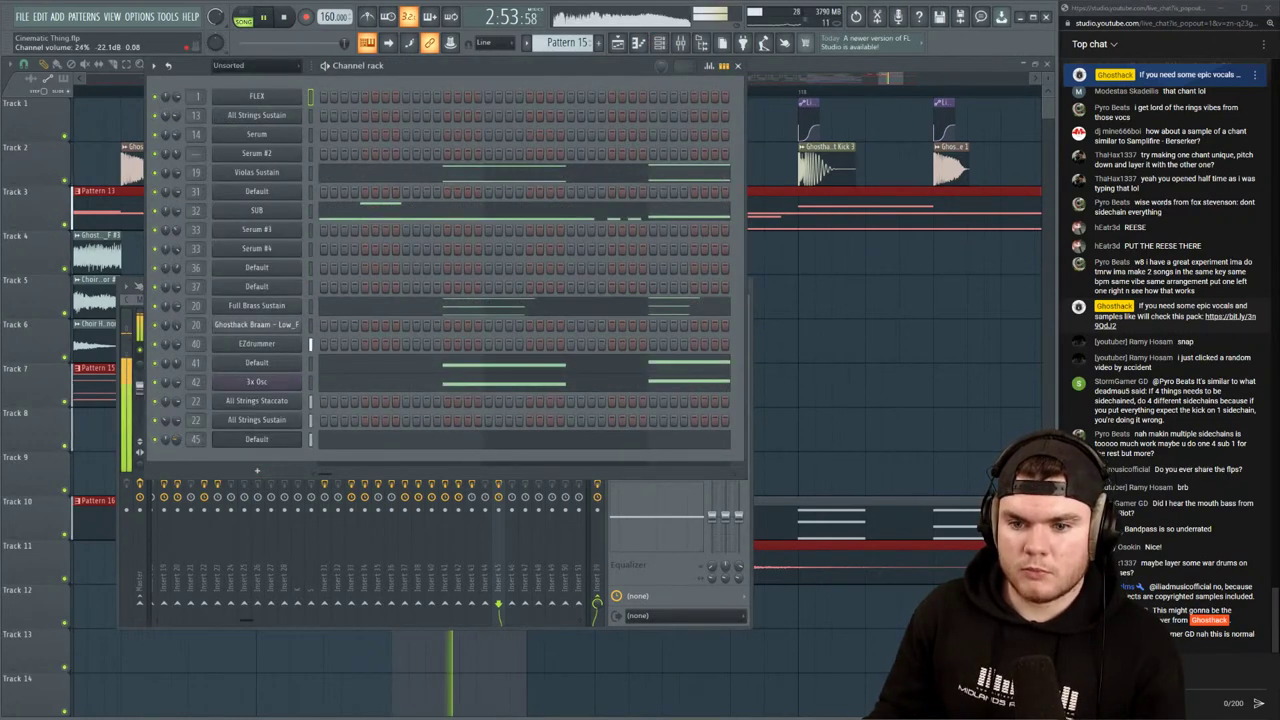
left_click_drag(176, 439, 176, 424)
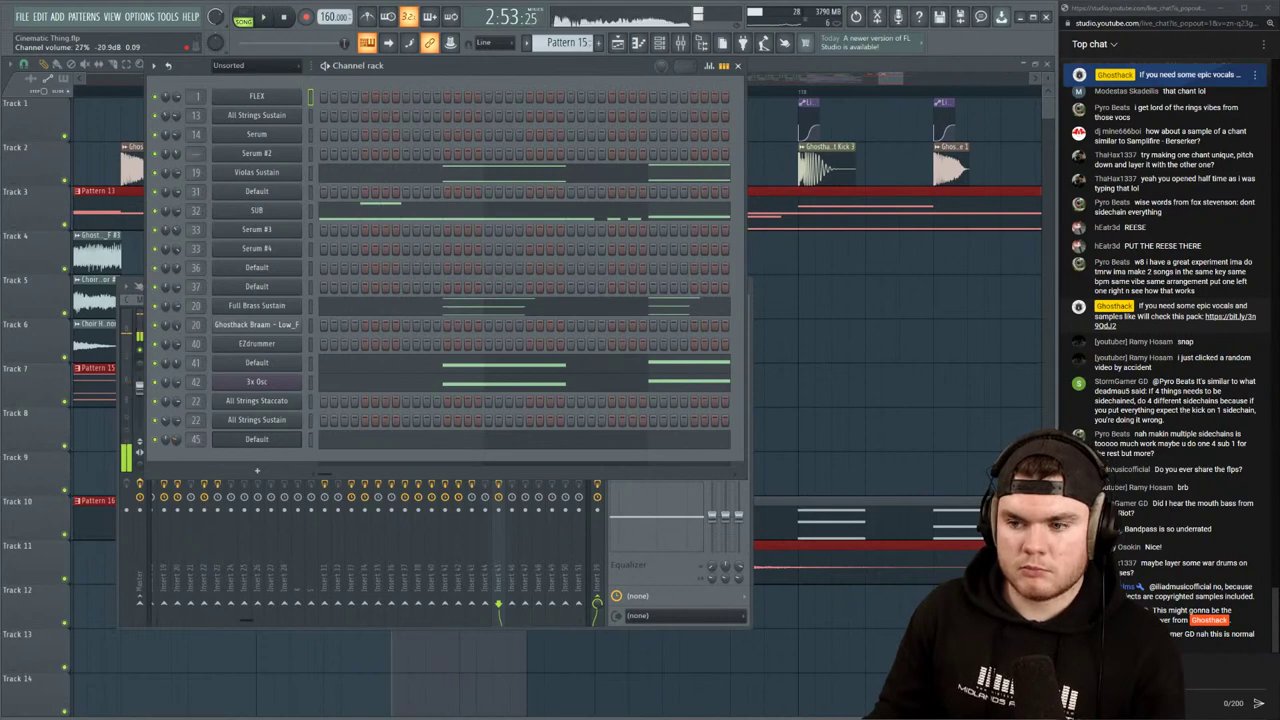
Insert SerumFX in the first effect slot of Insert 45, ahead of Maximus, and scale its interface to 125%
left_click(749, 484)
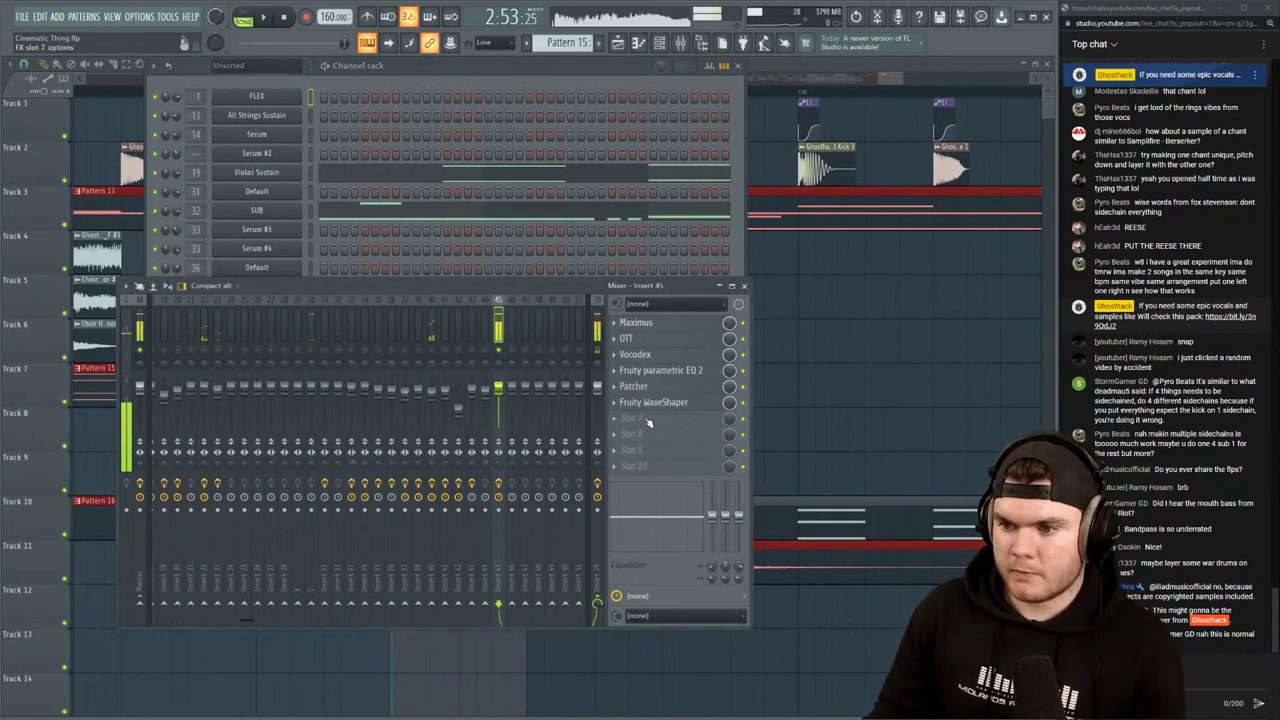
left_click_drag(648, 424, 648, 343)
left_click(647, 326)
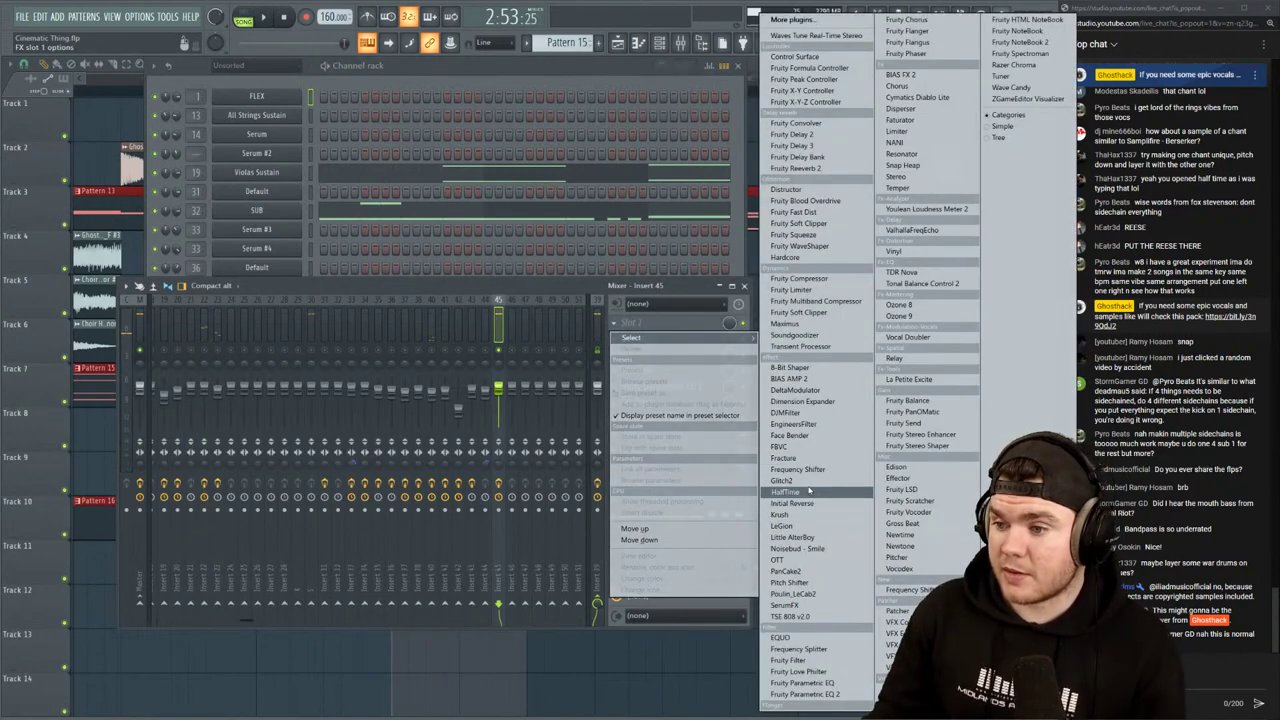
left_click(790, 606)
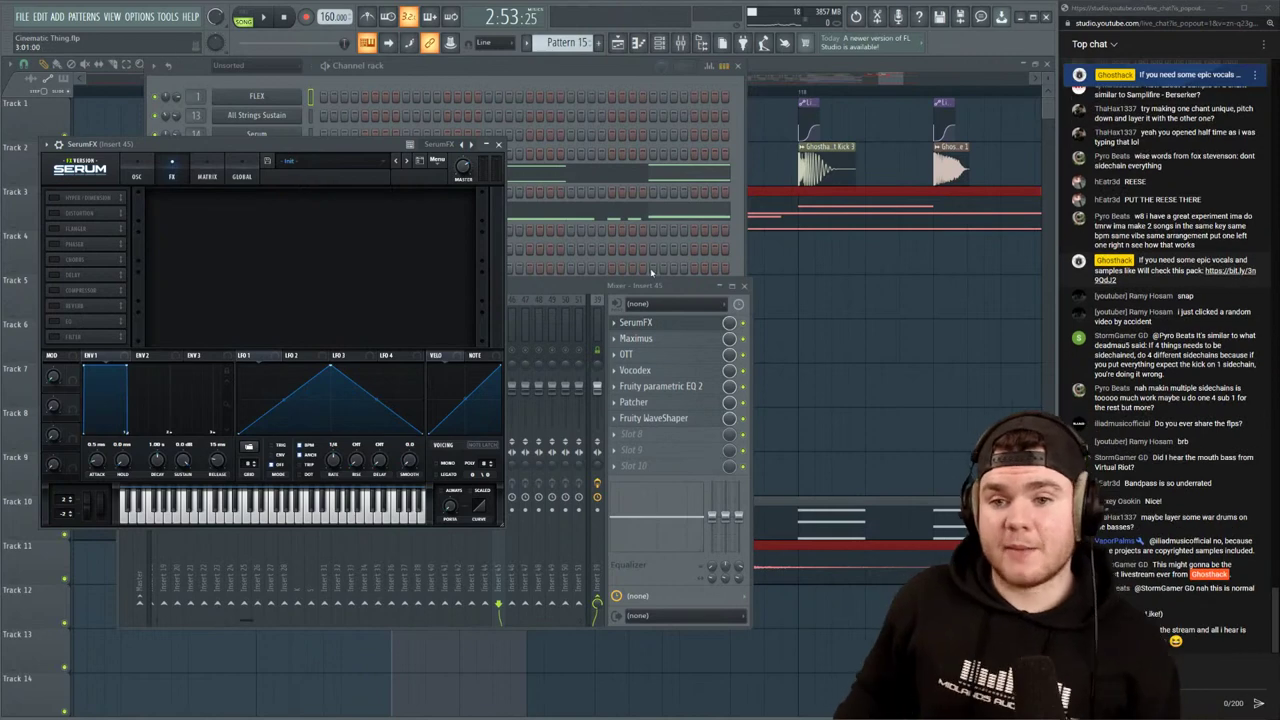
left_click(80, 168)
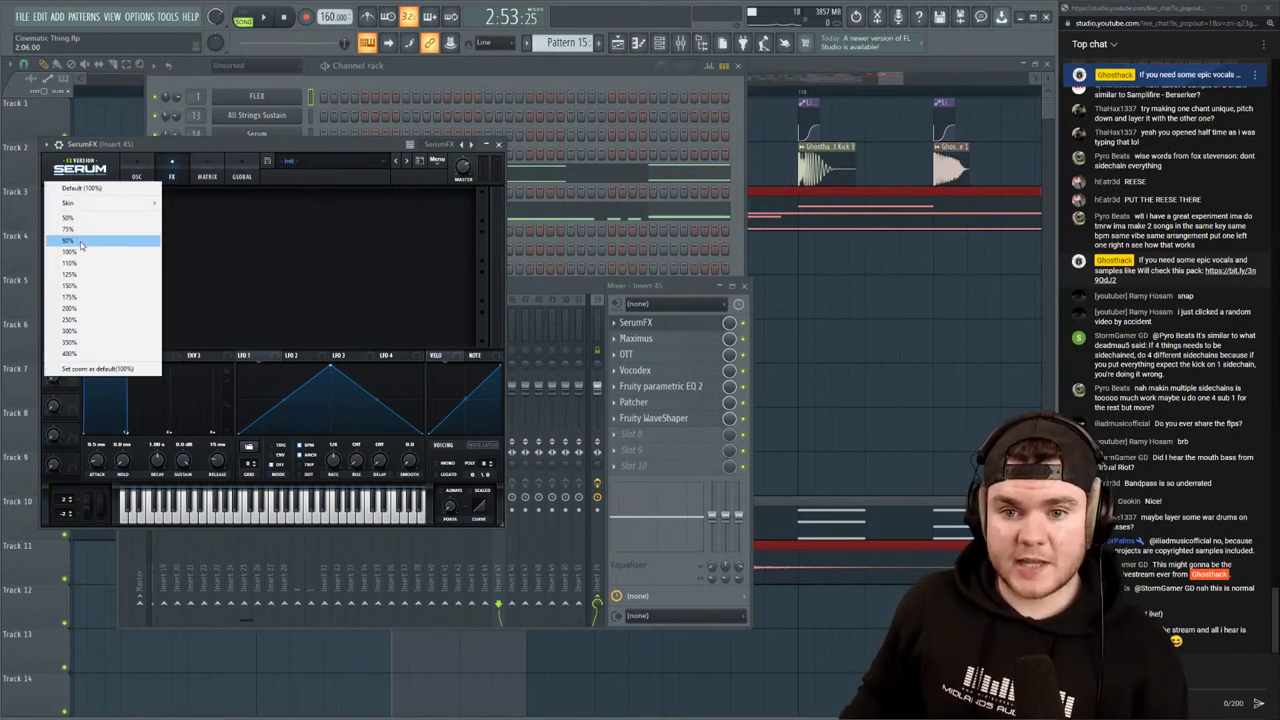
left_click(84, 275)
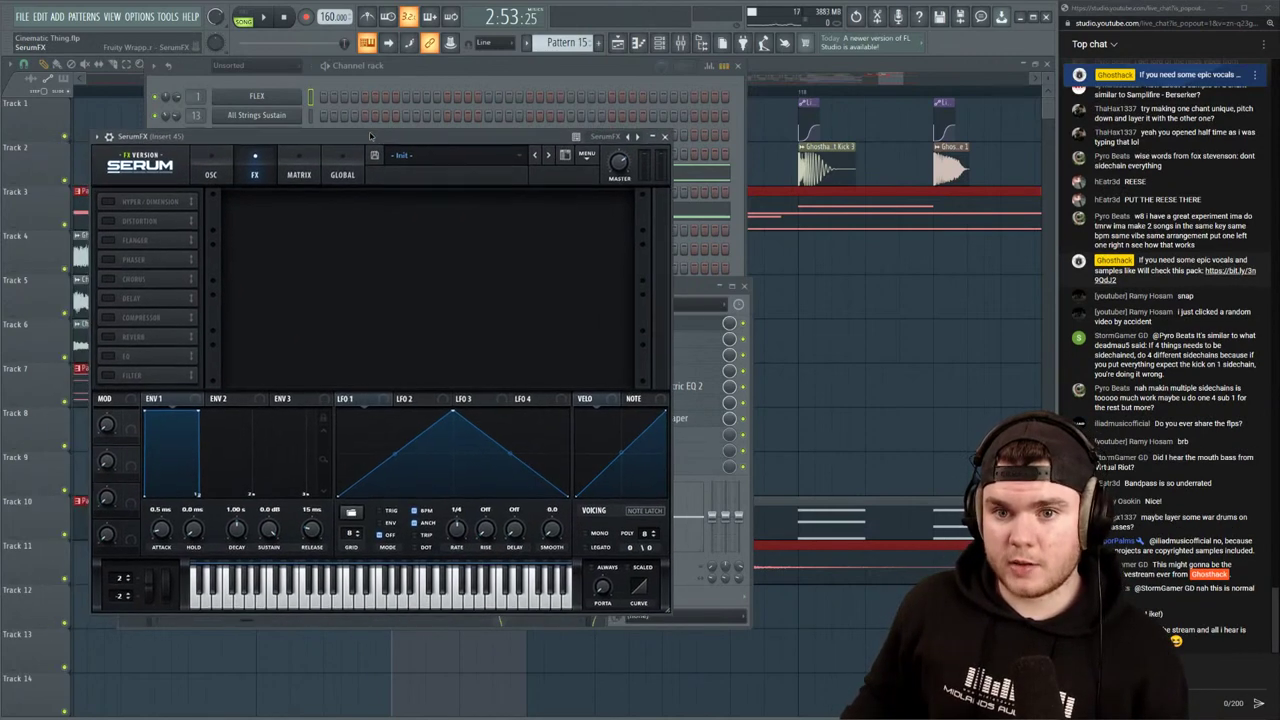
Play the looped range through SerumFX and enable its Hyper/Dimension effect
key("space")
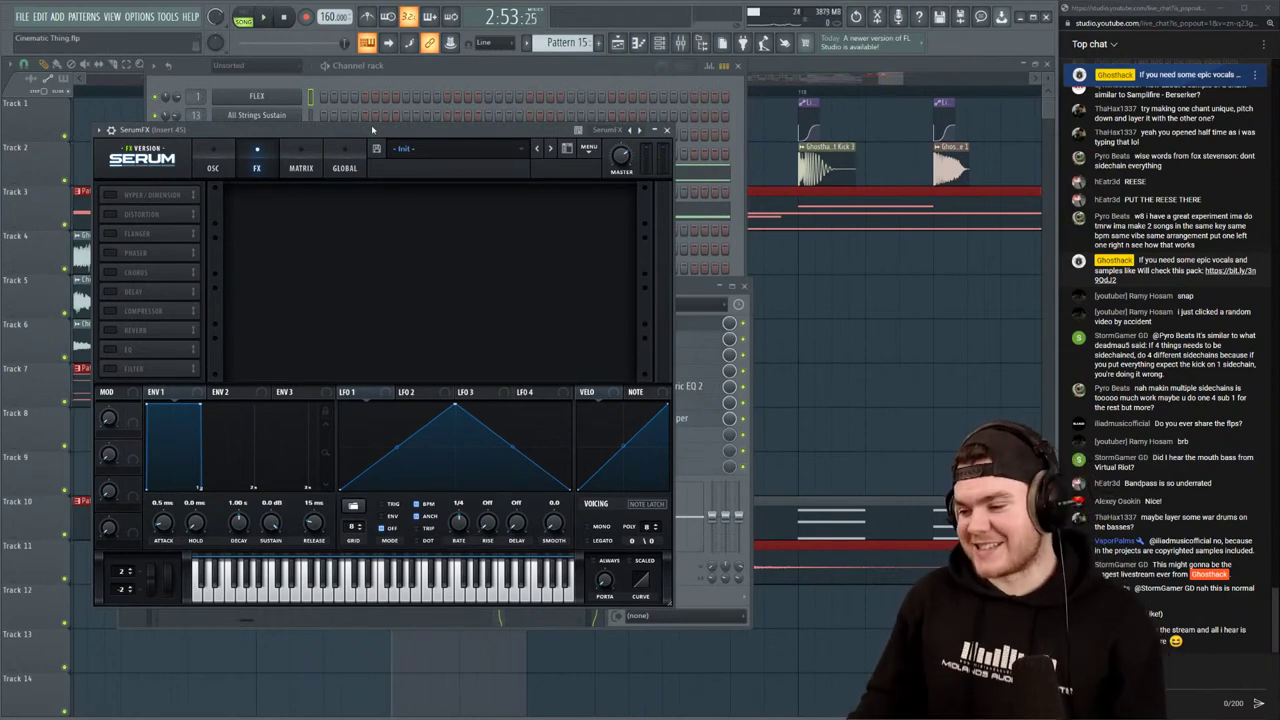
key("space")
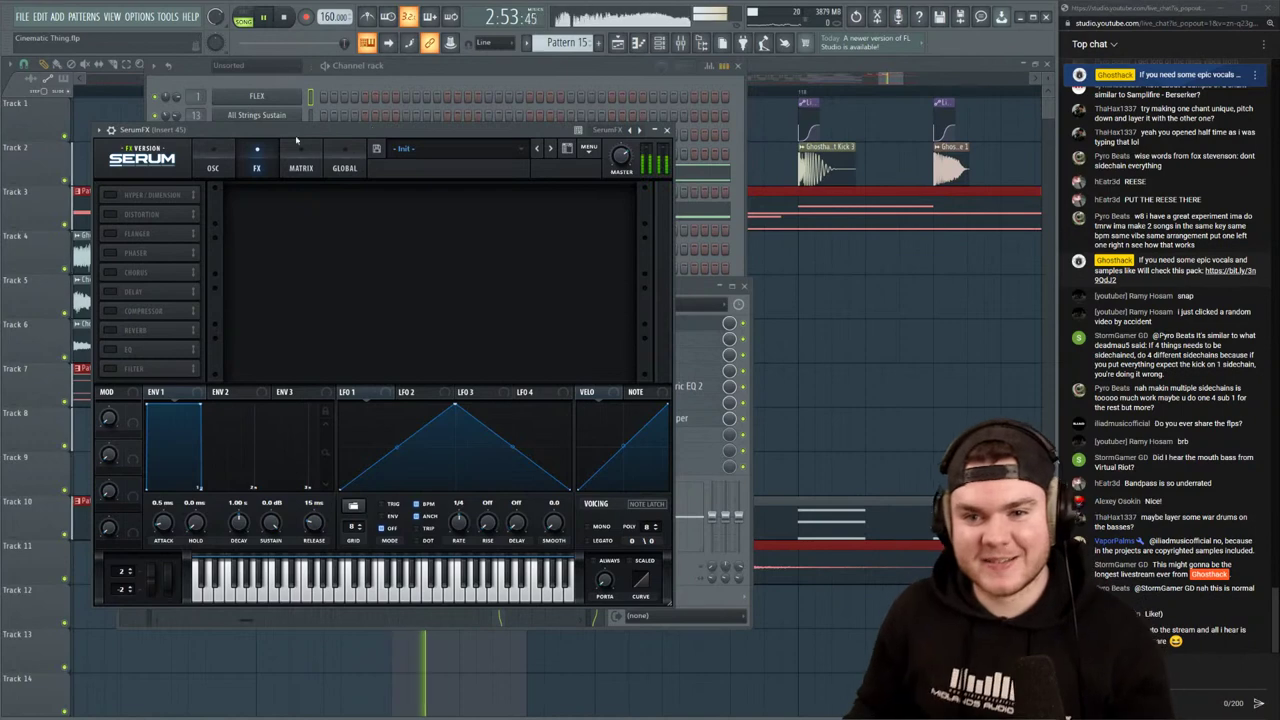
left_click(116, 194)
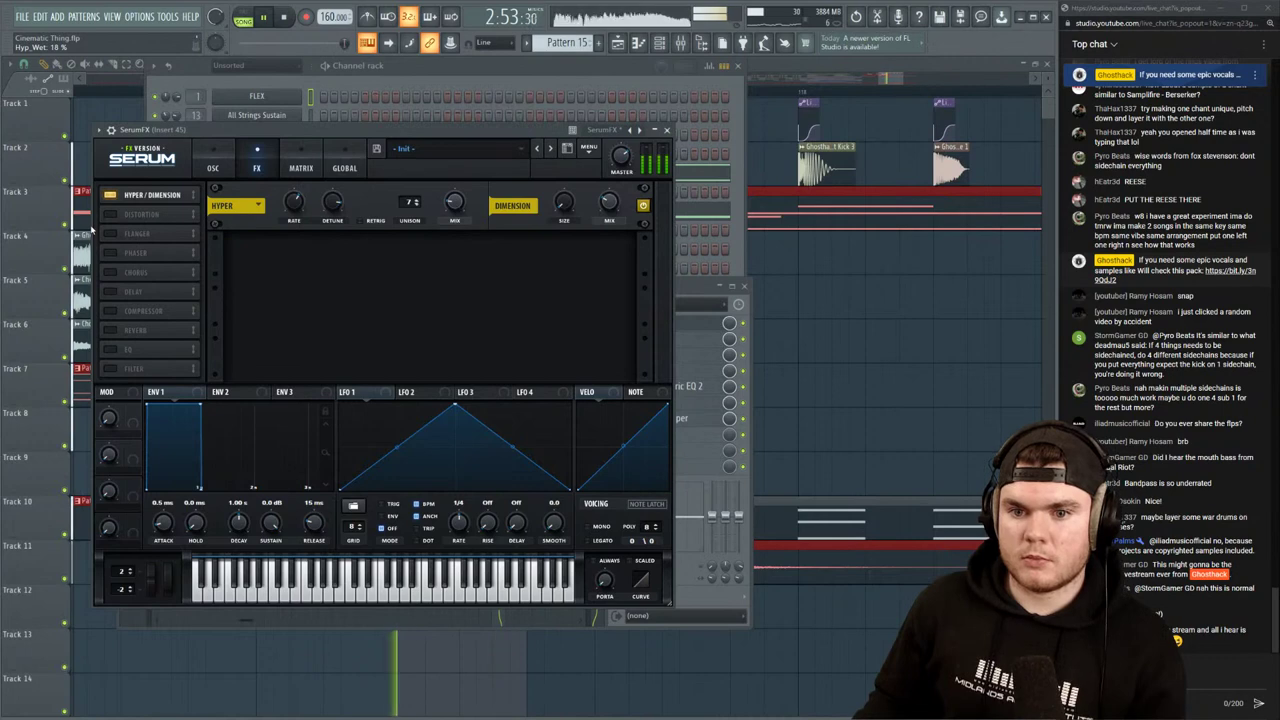
Enable Chorus in SerumFX on Insert 45 with the HPF filter and about 32% mix, and set the Hyper mix to about 2%
left_click(120, 273)
key("space")
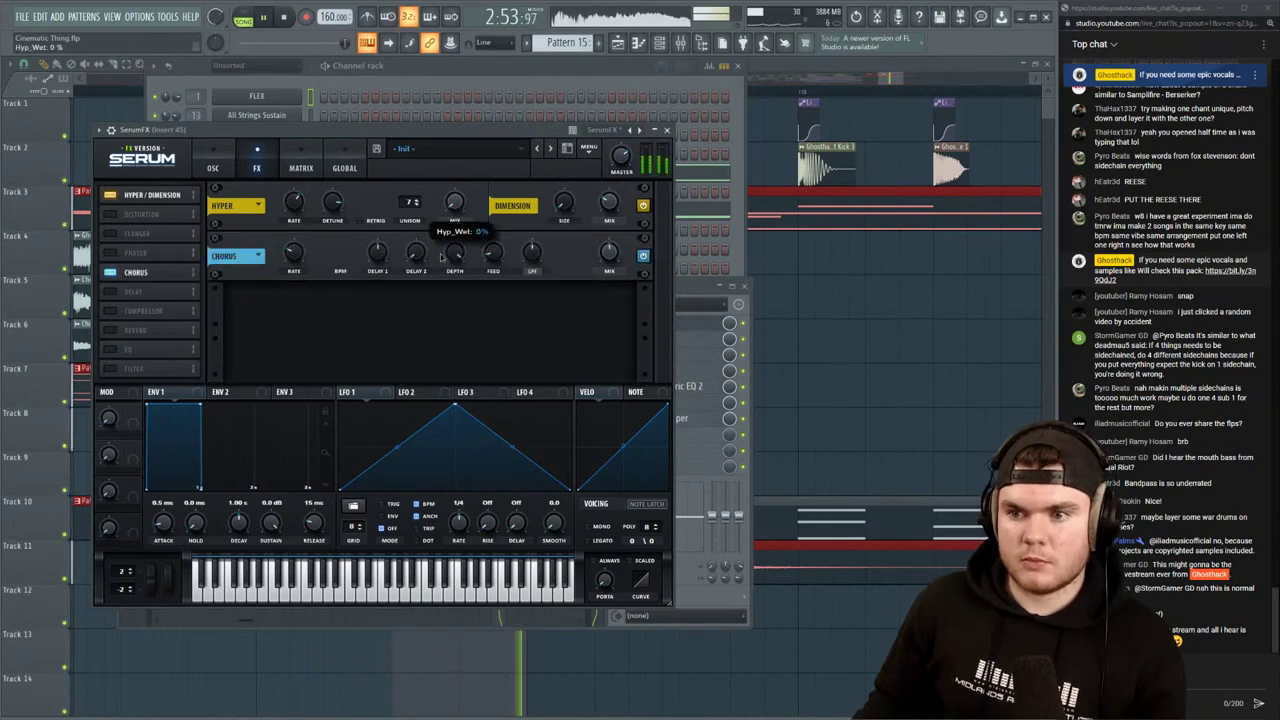
left_click(257, 257)
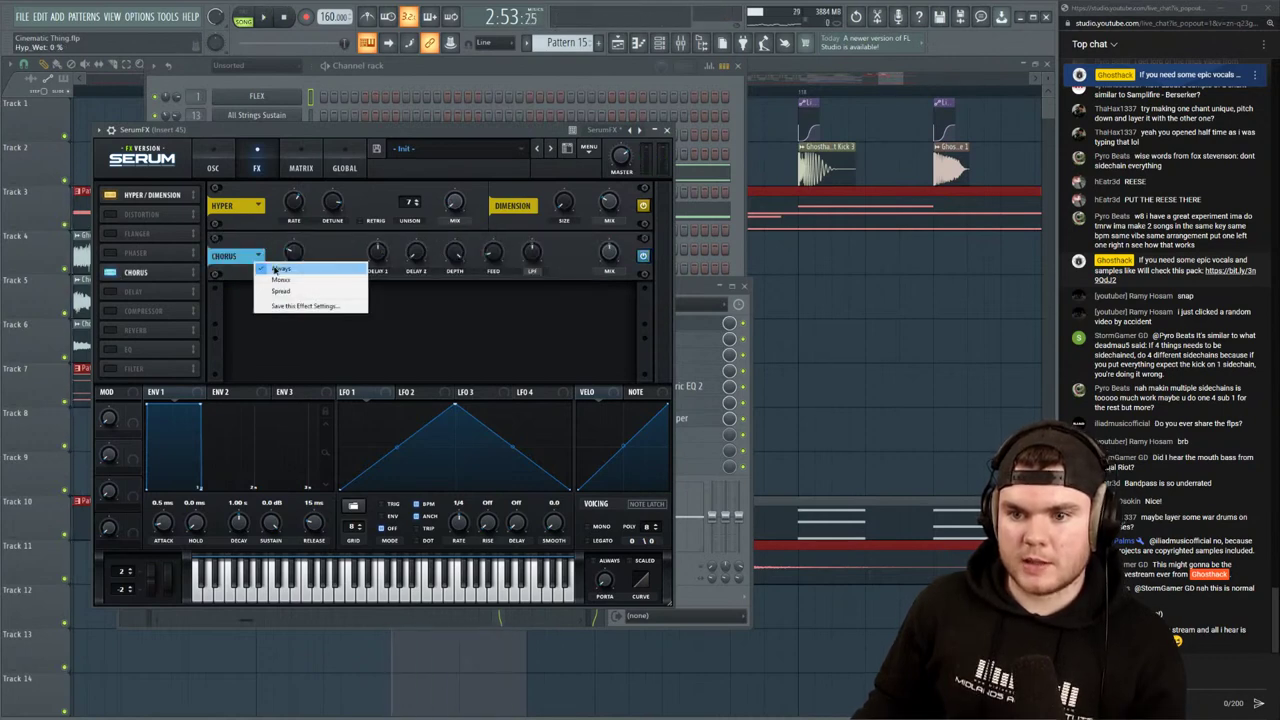
left_click(277, 269)
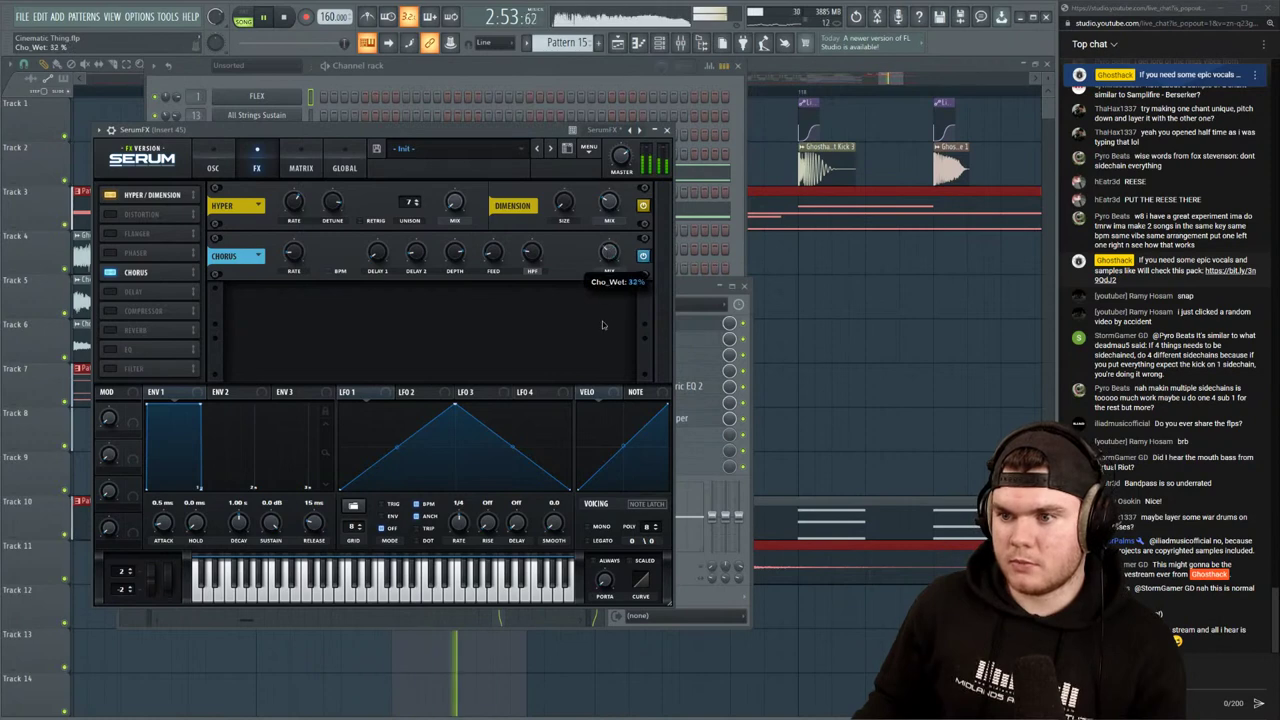
left_click_drag(602, 325, 487, 226)
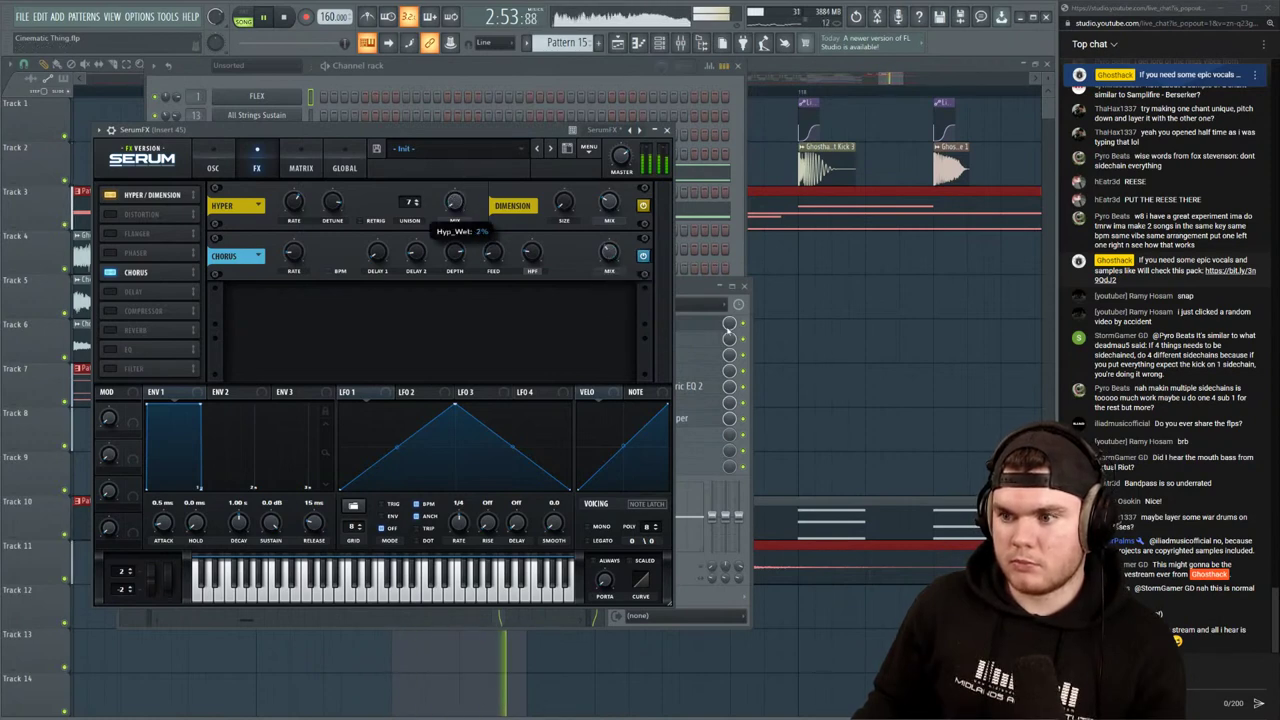
In Insert 45's Fruity parametric EQ 2, lower band 4, reduce band 3's cut slightly and raise the band 1 high-pass to 86 Hz
left_click(746, 331)
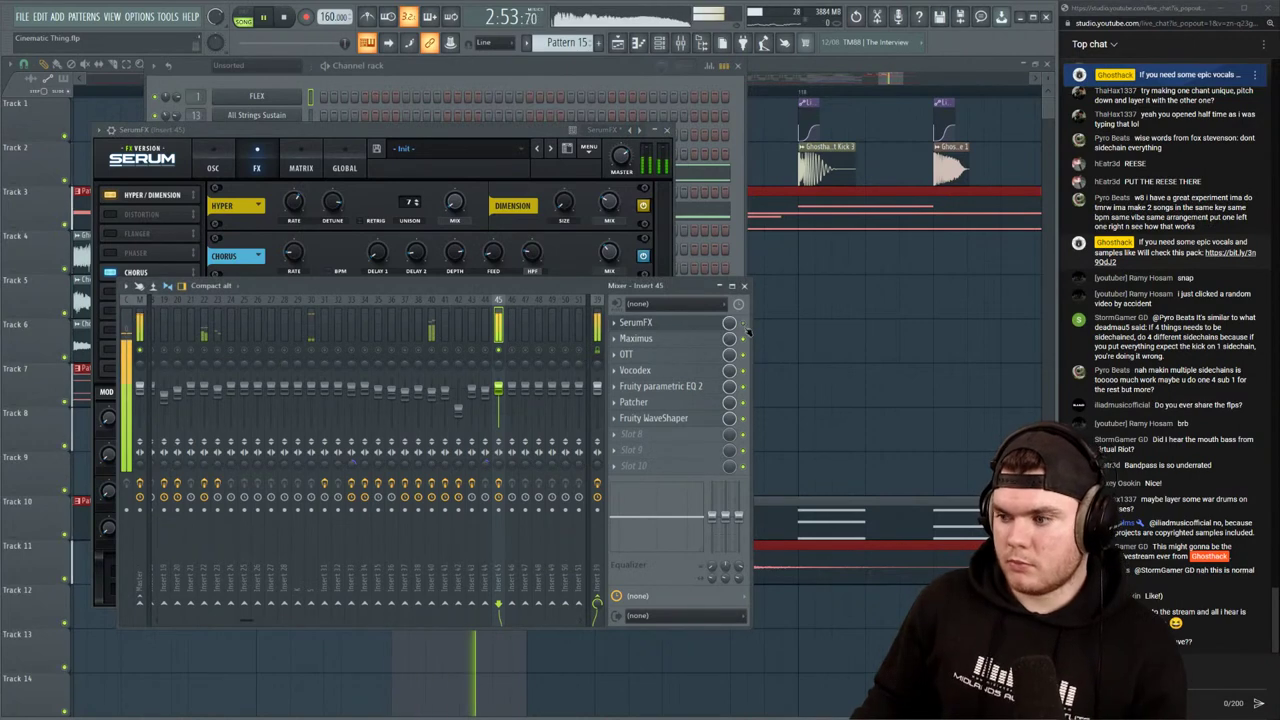
left_click(683, 385)
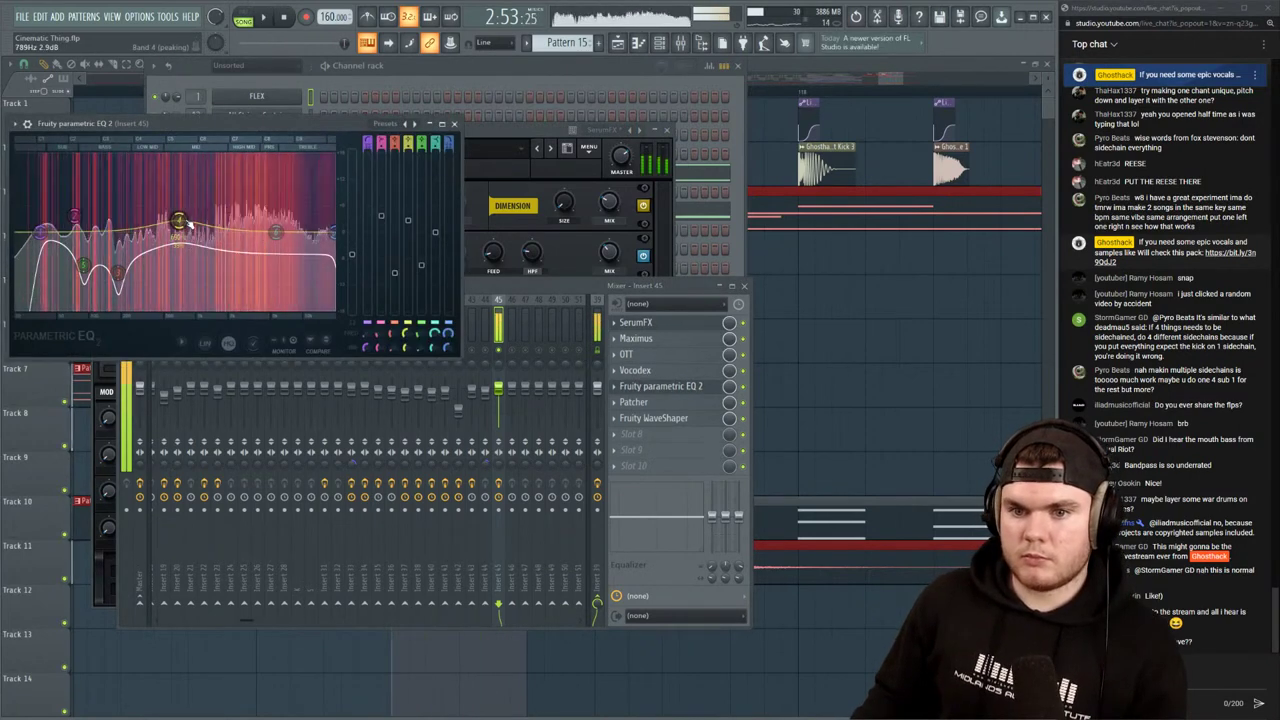
left_click_drag(176, 229, 179, 227)
left_click_drag(118, 272, 117, 264)
left_click_drag(40, 232, 82, 232)
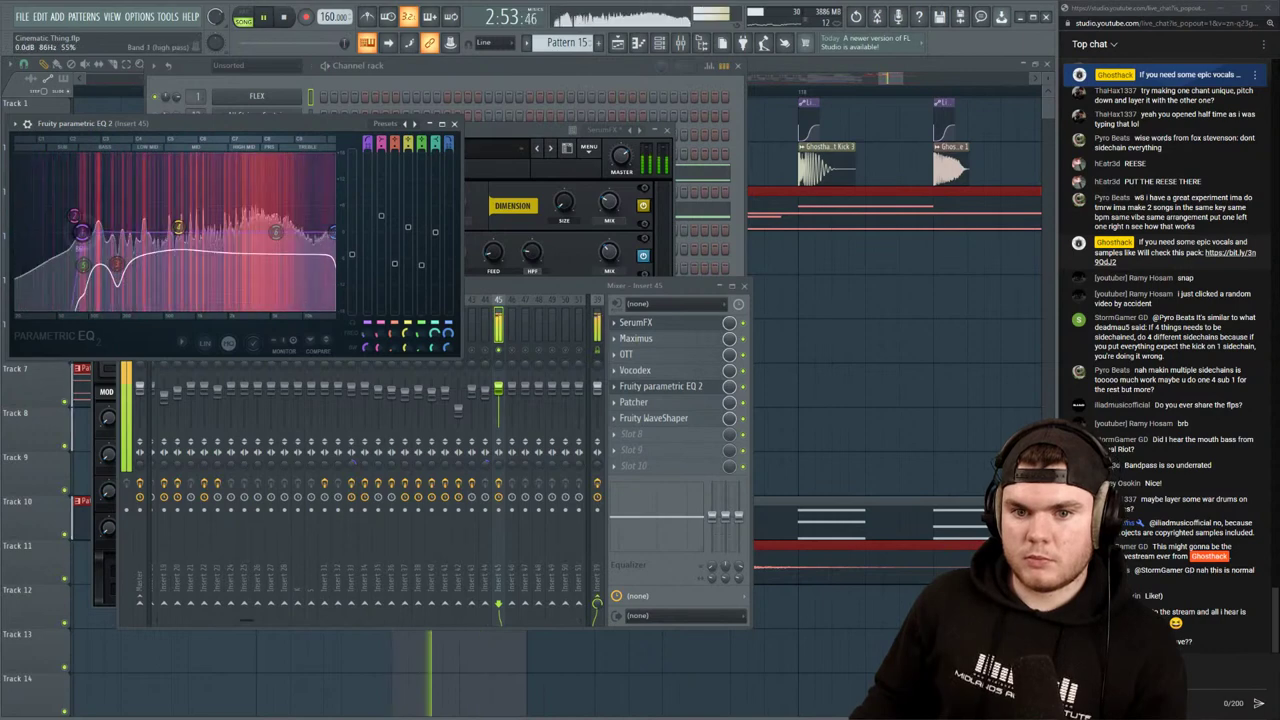
left_click(683, 386)
key("space")
Refine the start of the Filter 1 frequency automation clip on Track 8 while auditioning the looped half of bar 116
left_click(785, 68)
key("space")
key("space")
left_click(394, 448)
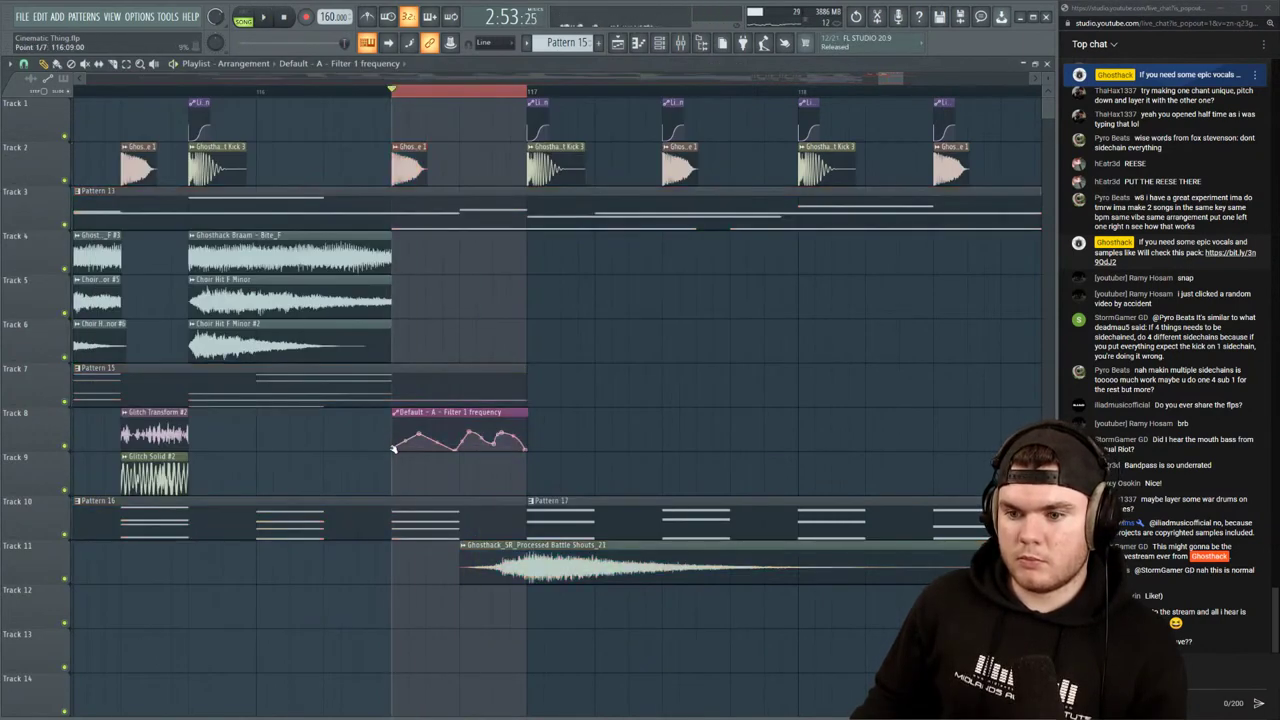
key("space")
key("space")
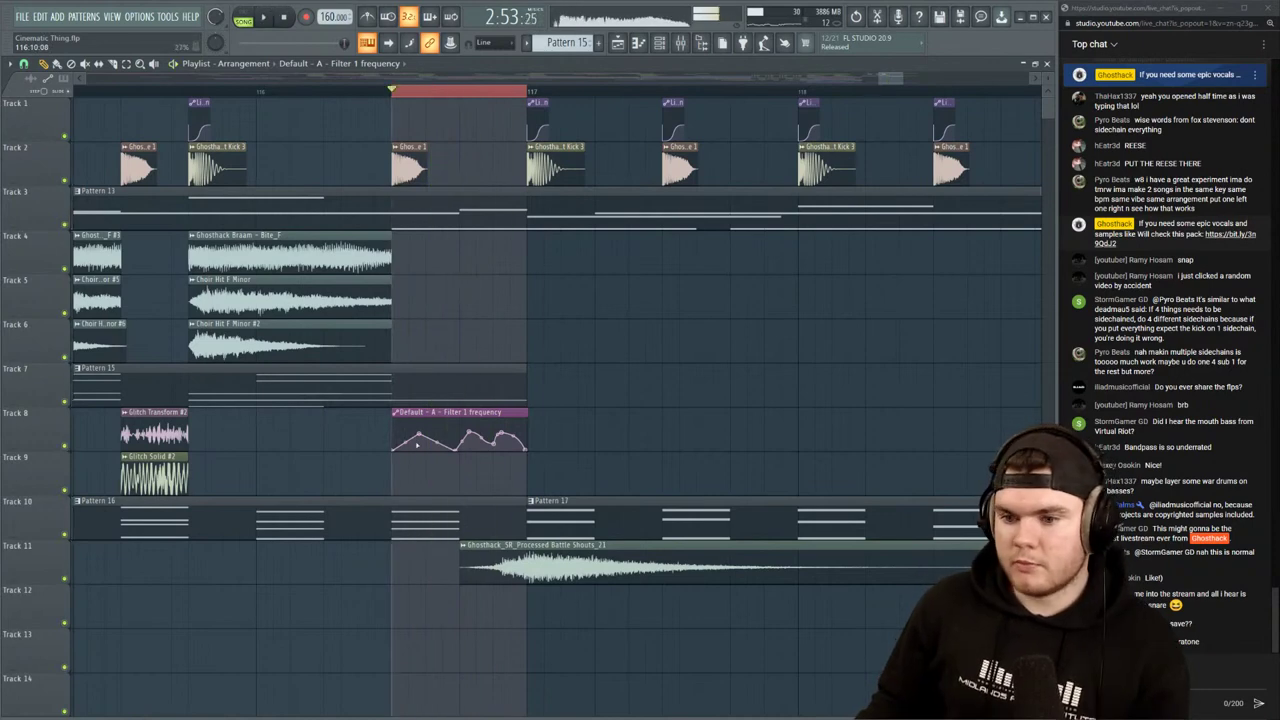
key("space")
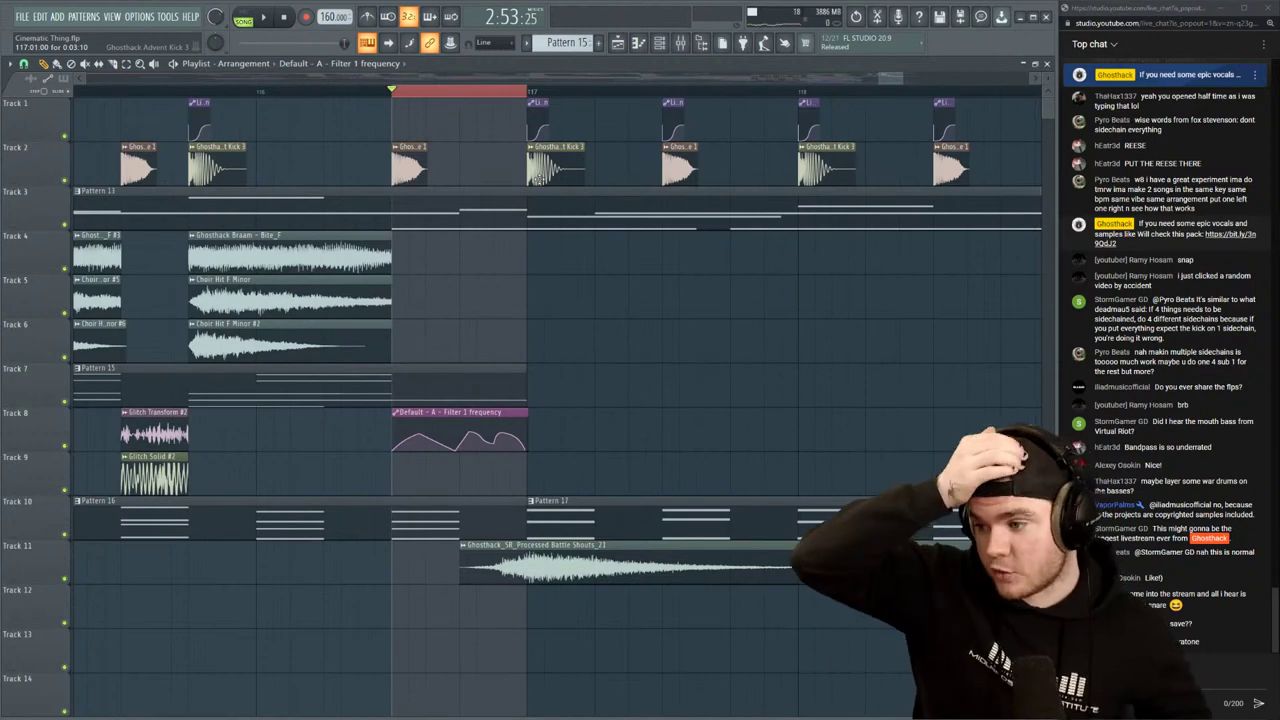
Clear the loop selection over the second half of bar 116 and play the song from there
right_click(400, 91)
key("space")
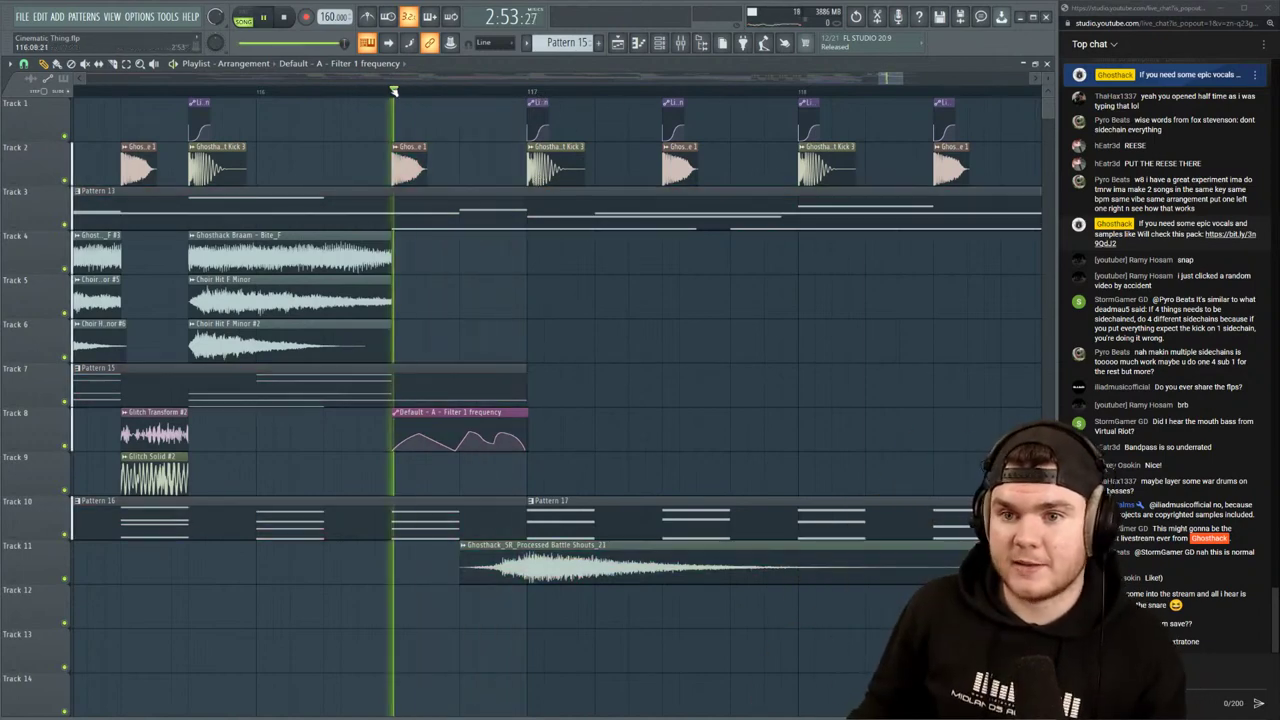
scroll(289, 107, "down", 2)
scroll(289, 107, "up", 2)
key("space")
key("space")
Lower the volume fader of Insert 45 slightly while playing back the section, and close the mixer
left_click(680, 43)
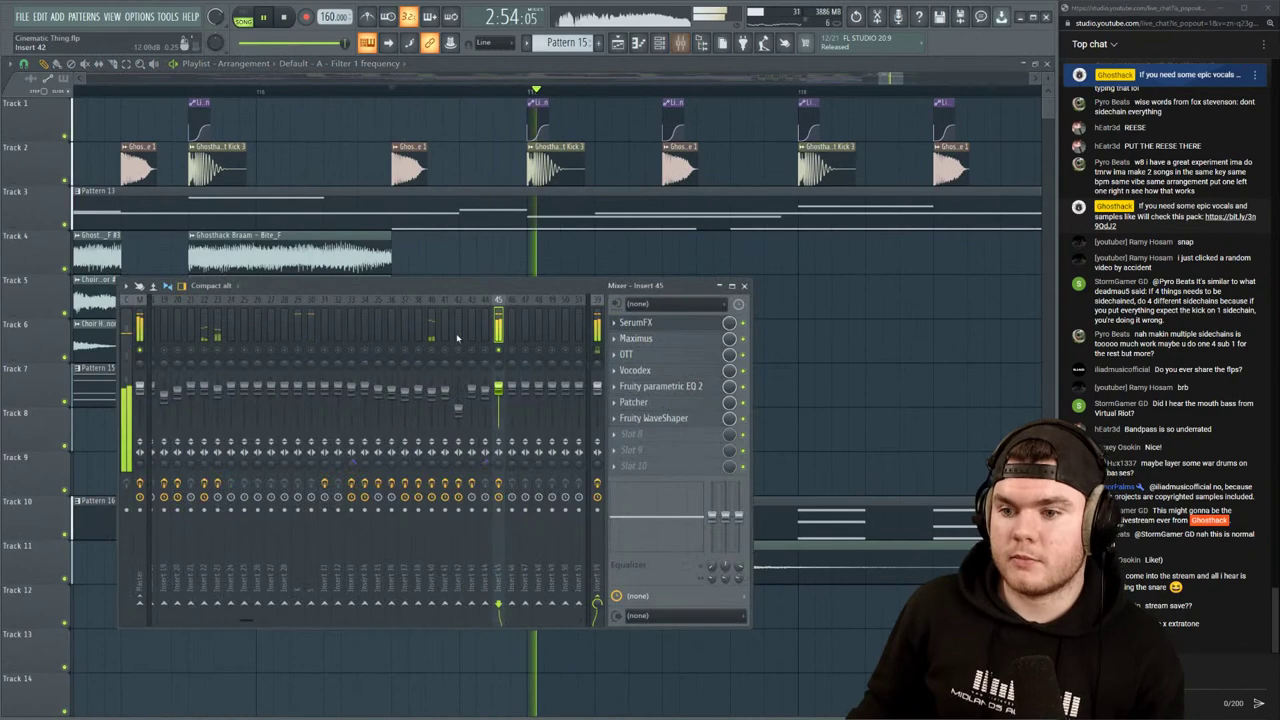
key("space")
key("space")
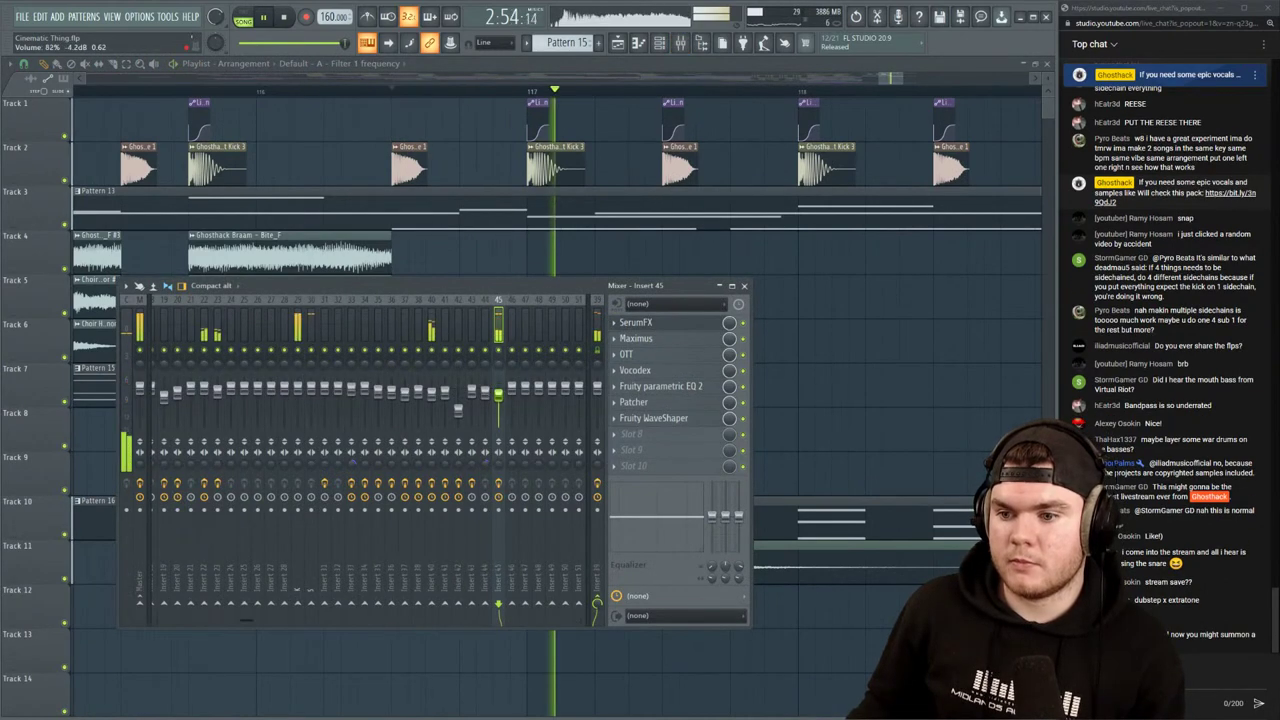
key("space")
key("space")
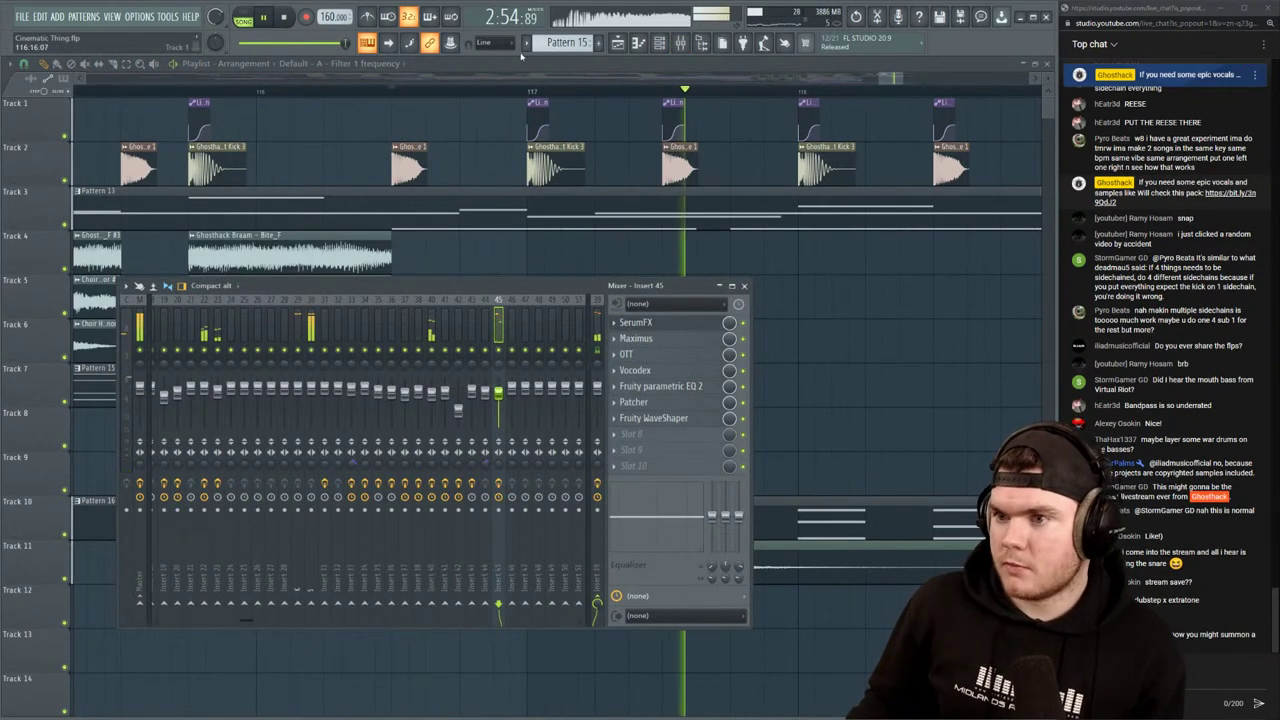
key("space")
key("F9")
Play the drop from bar 115 and place the playback position at 116:09:00
scroll(505, 96, "down", 4)
key("space")
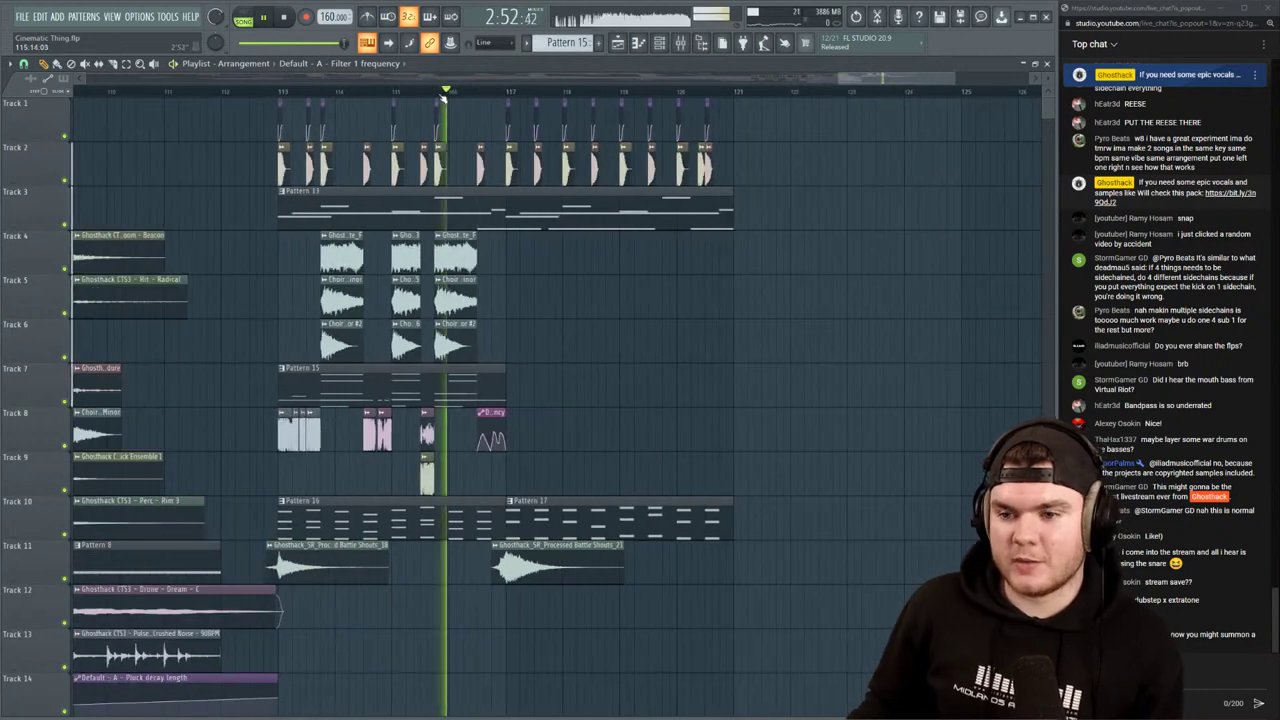
left_click(442, 94)
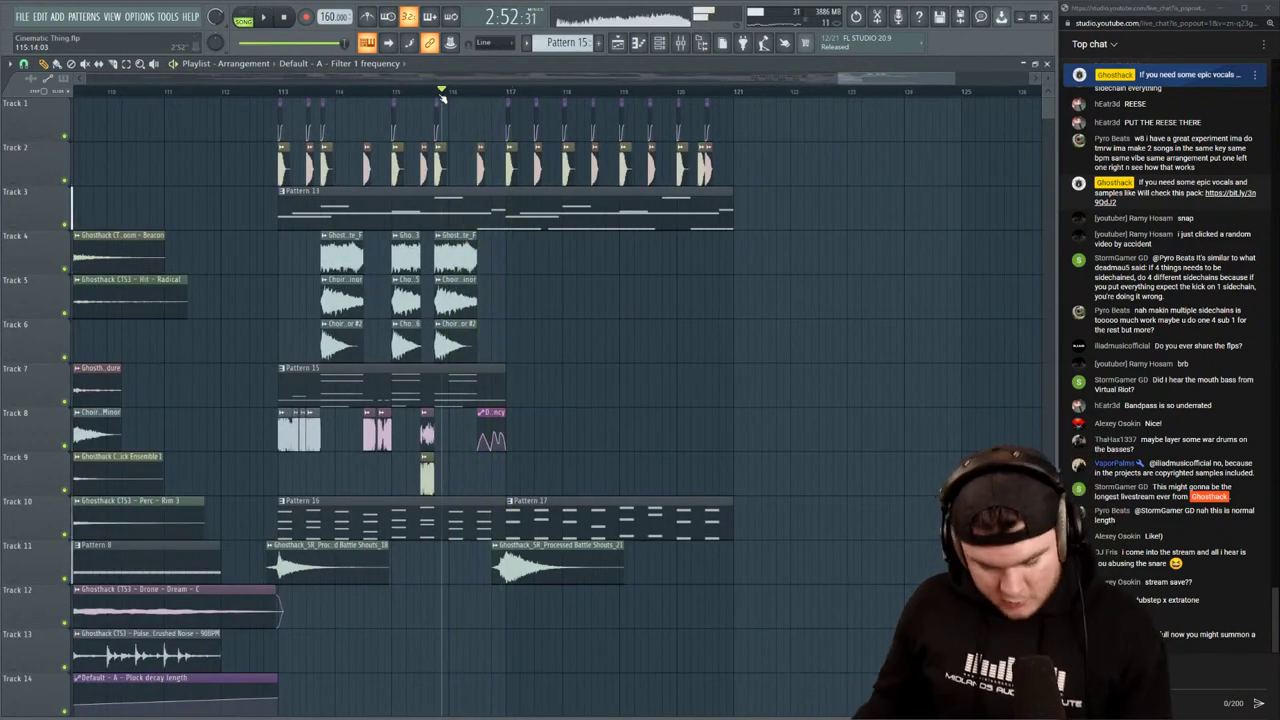
scroll(478, 93, "up", 4)
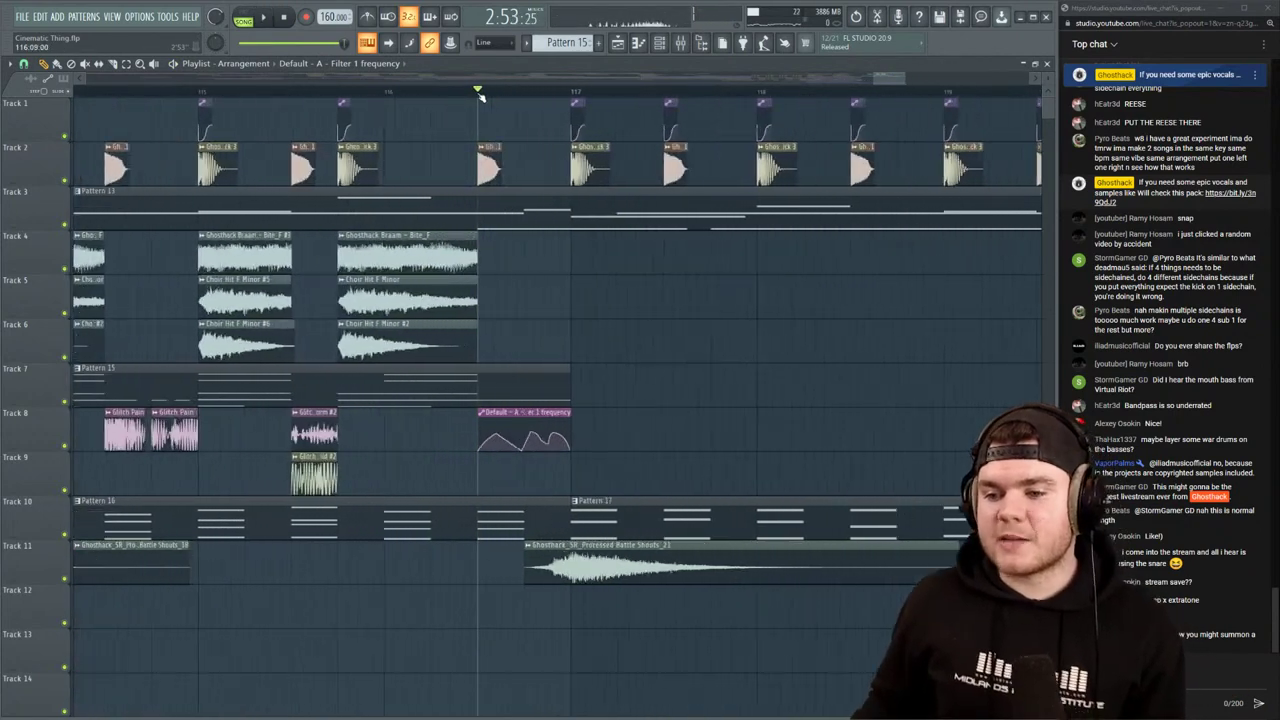
Solo Track 7 together with Track 8 in the playlist and play them back
right_click(65, 403)
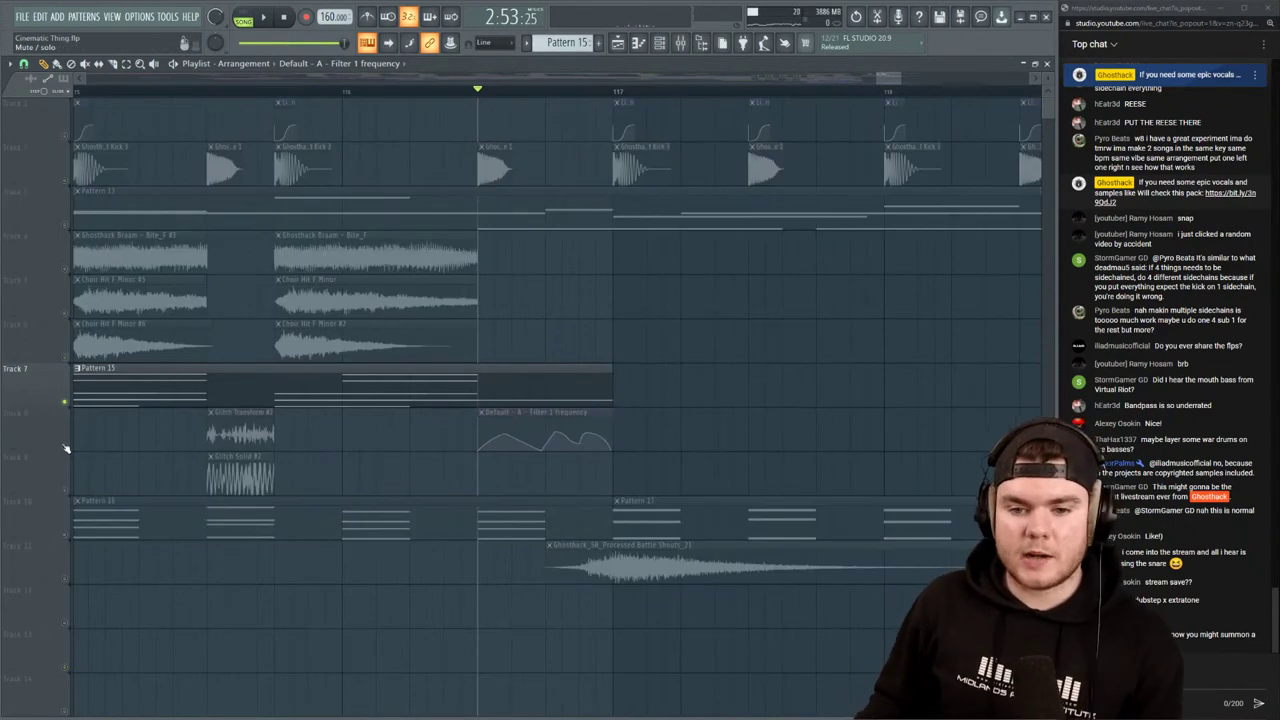
left_click(65, 447)
key("space")
Add Disperser to the effect chain of Insert 45 and place it directly before Fruity parametric EQ 2
left_click(681, 43)
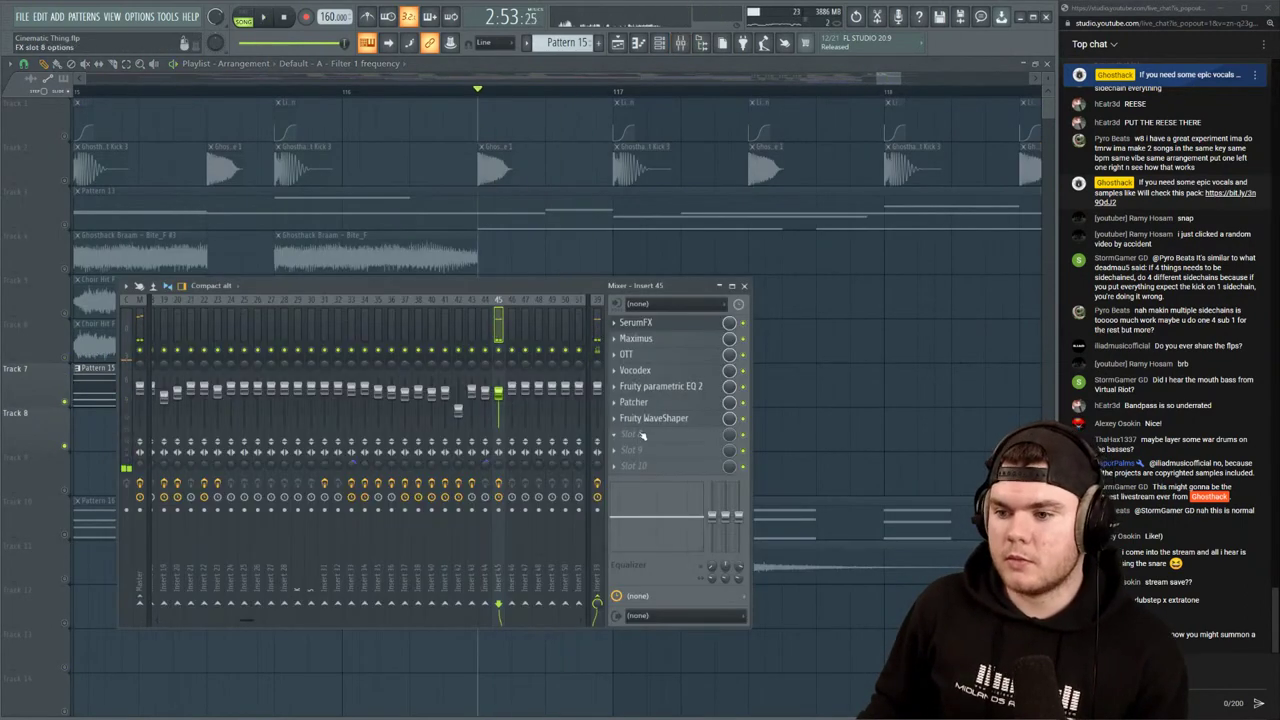
left_click(631, 434)
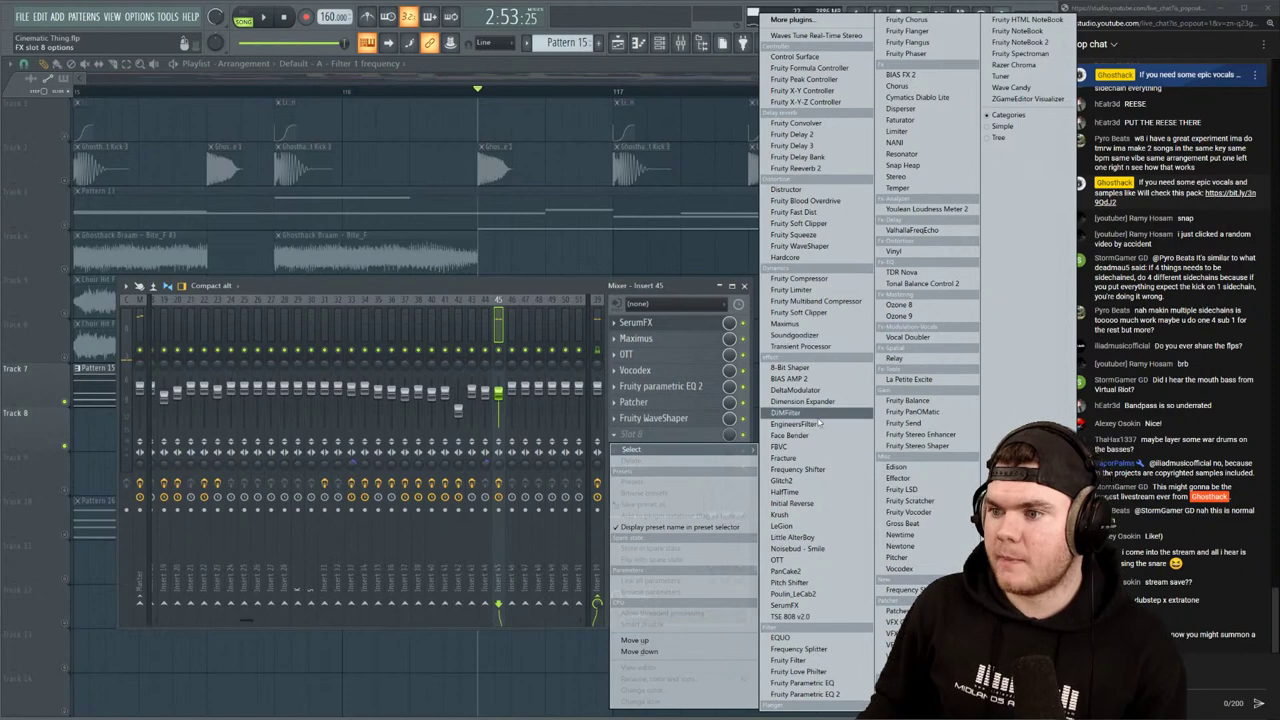
left_click(916, 110)
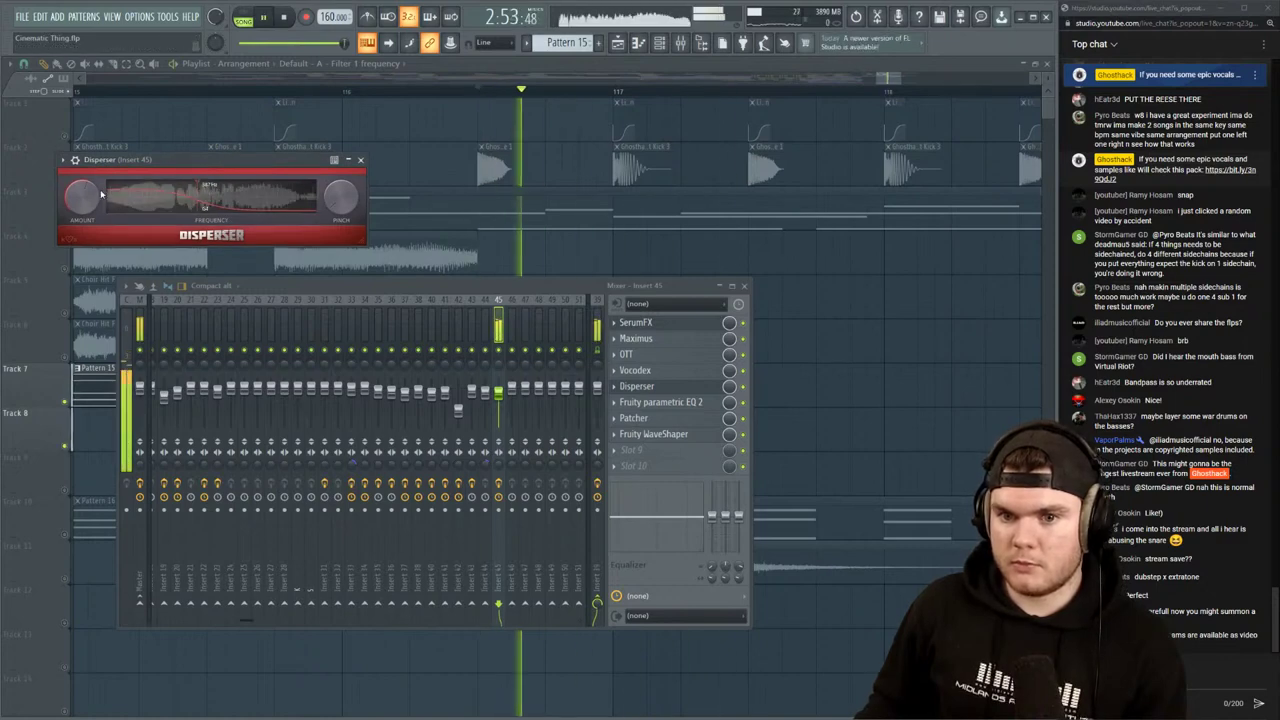
left_click(186, 161)
Audition Disperser on the bass by repeatedly playing the soloed section, also with only Insert 45 soloed in the mixer
key("space")
key("space")
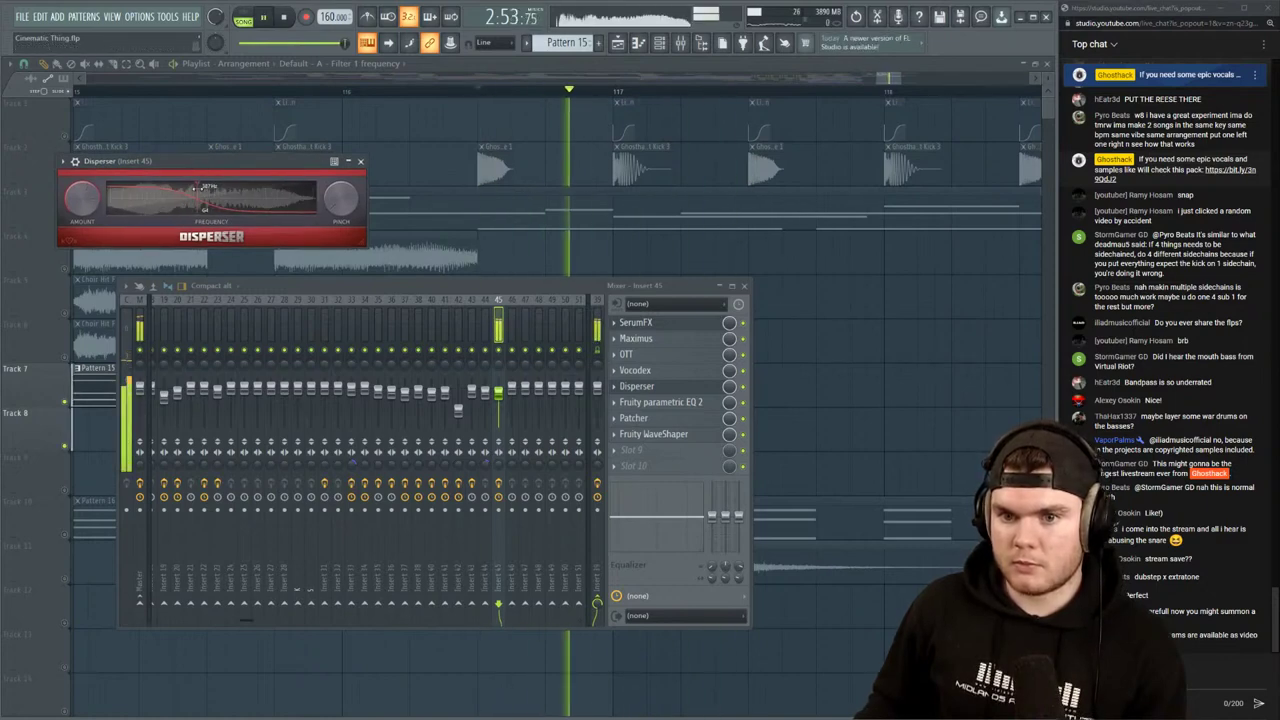
key("space")
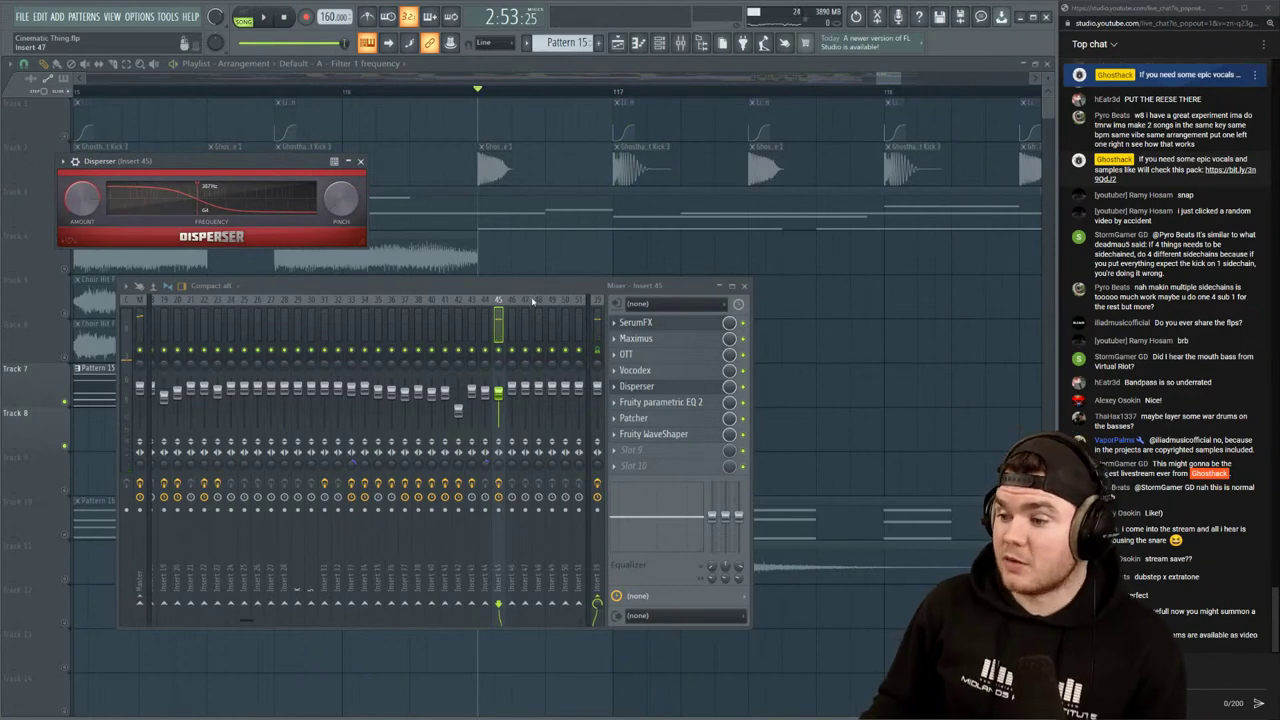
key("space")
key("space")
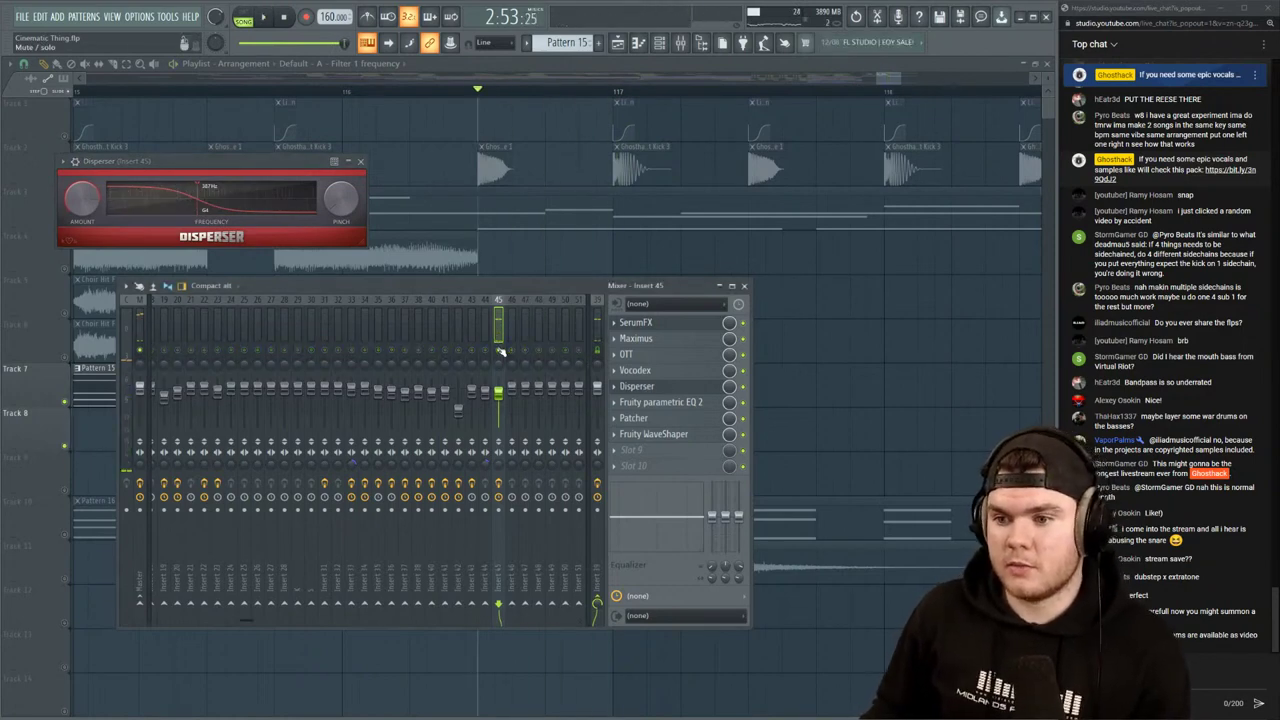
key("space")
Restore all mixer and playlist tracks from solo, close the mixer and play the full arrangement
key("F12")
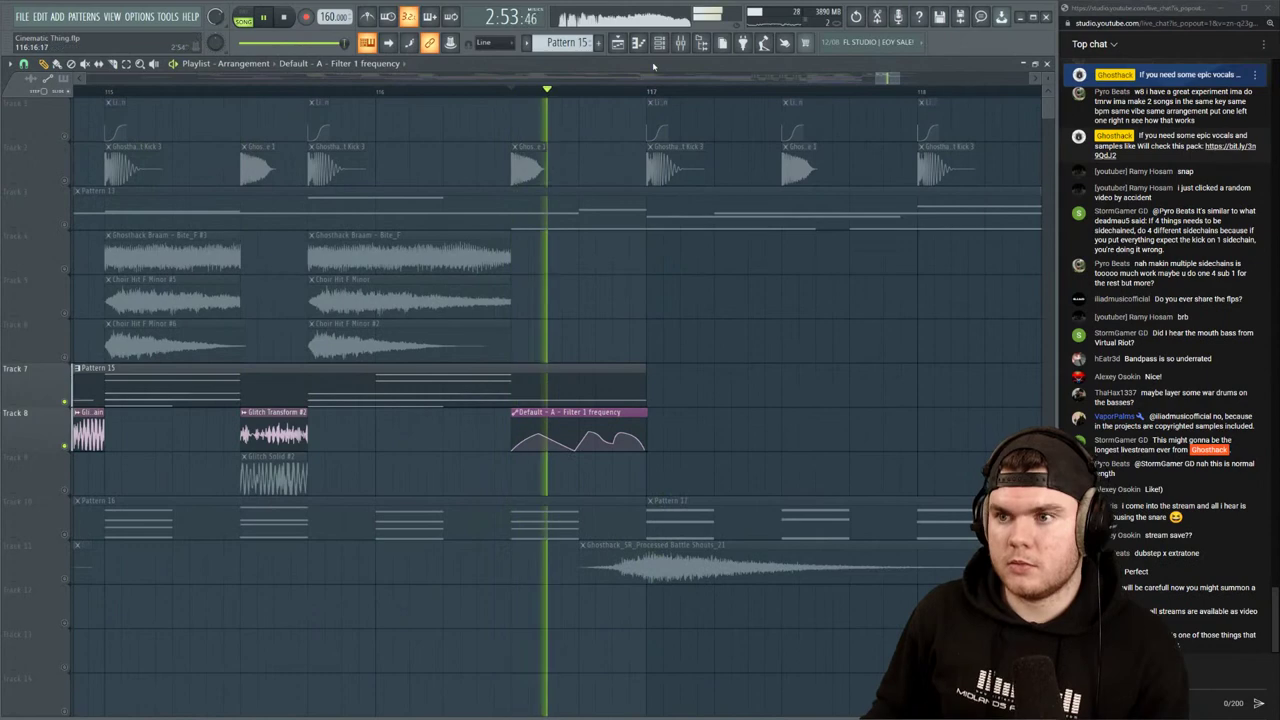
left_click(680, 44)
key("space")
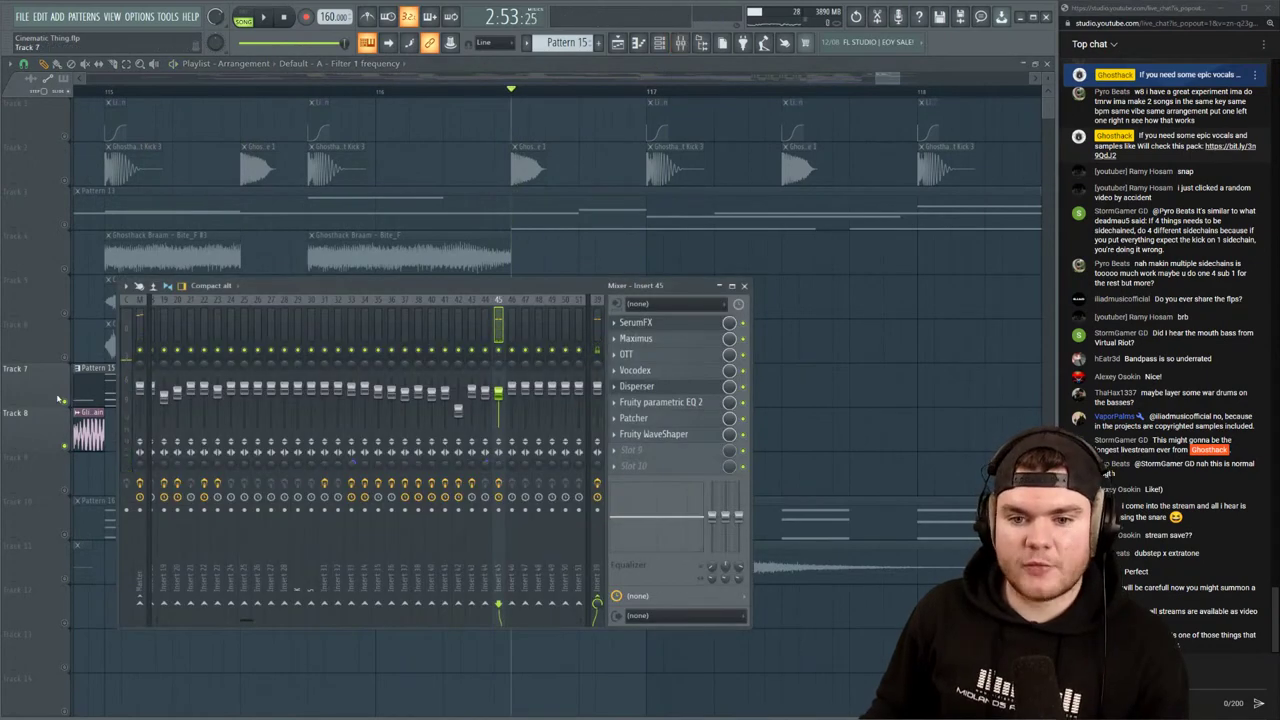
key("F9")
key("space")
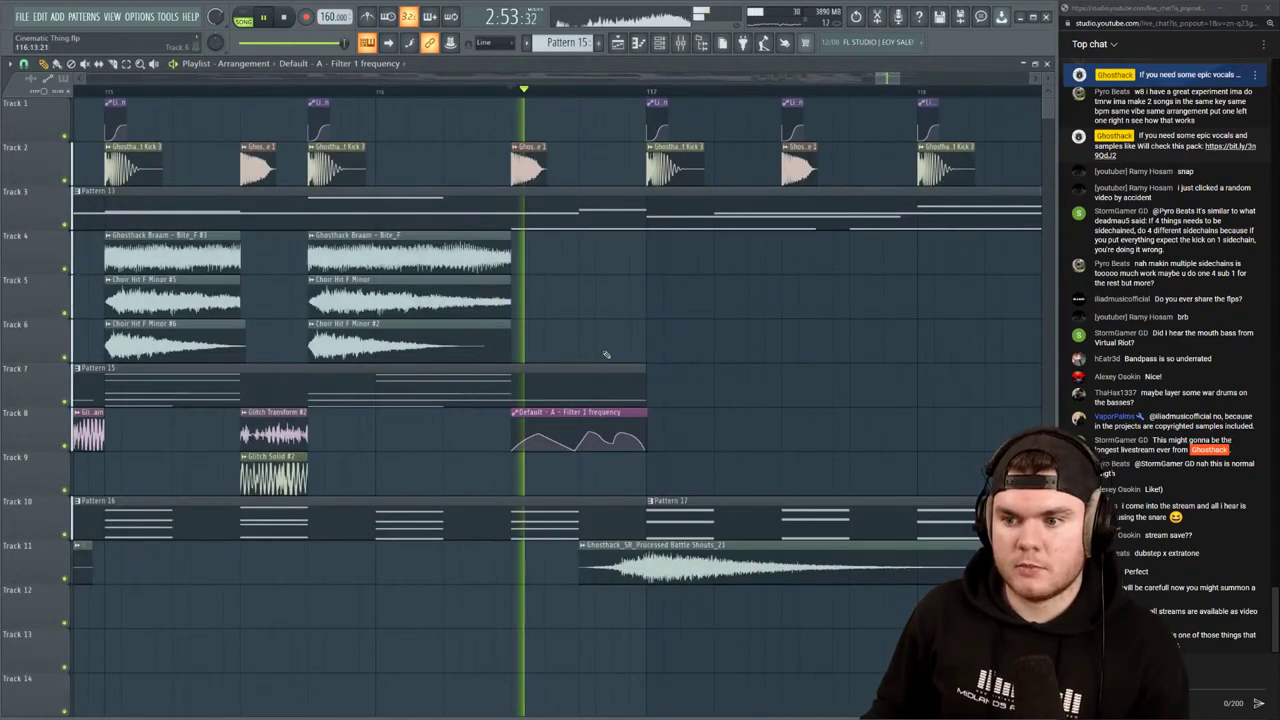
Reposition the points of the Filter 1 frequency automation clip and set the fourth point's mode to Double curve 3
key("space")
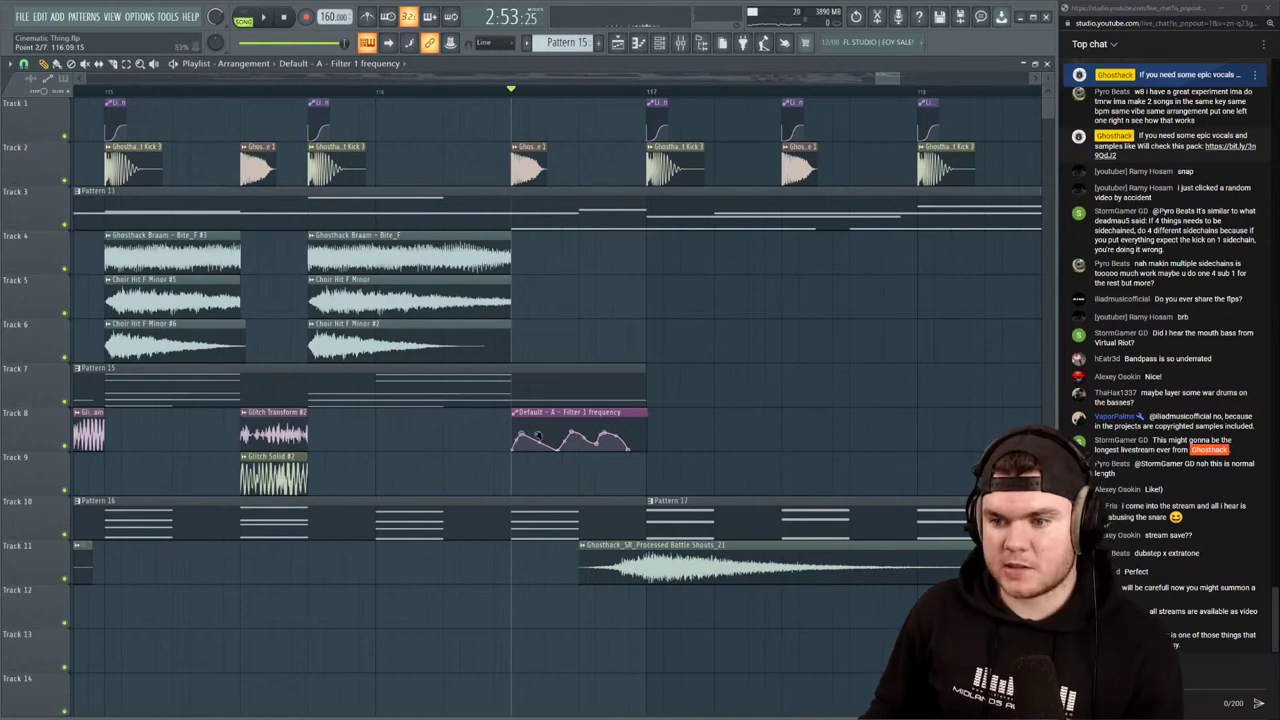
key("space")
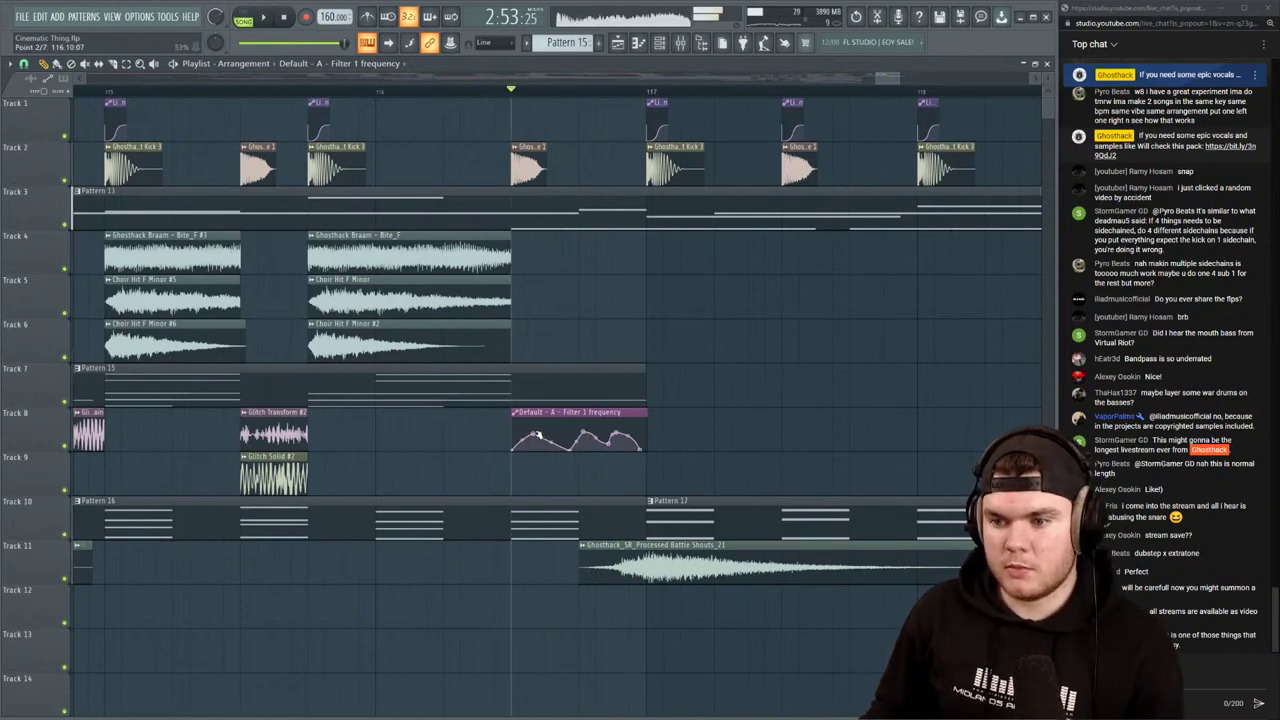
right_click(587, 437)
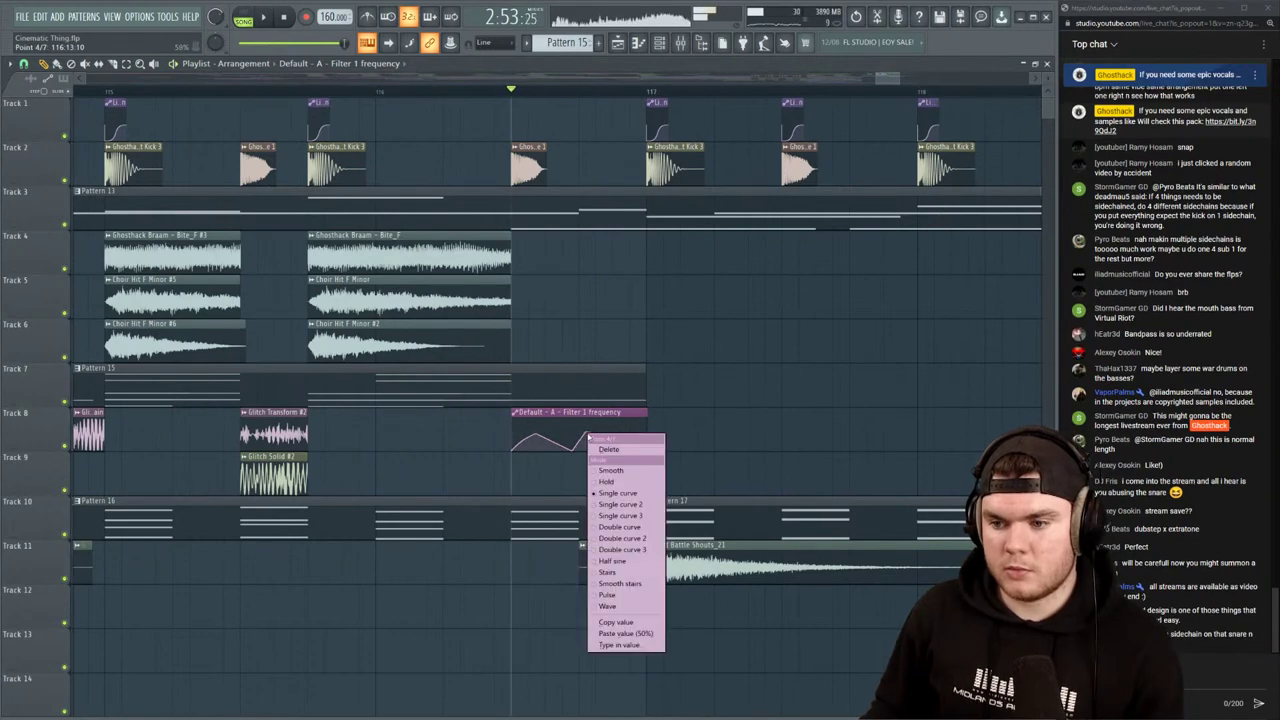
left_click(622, 550)
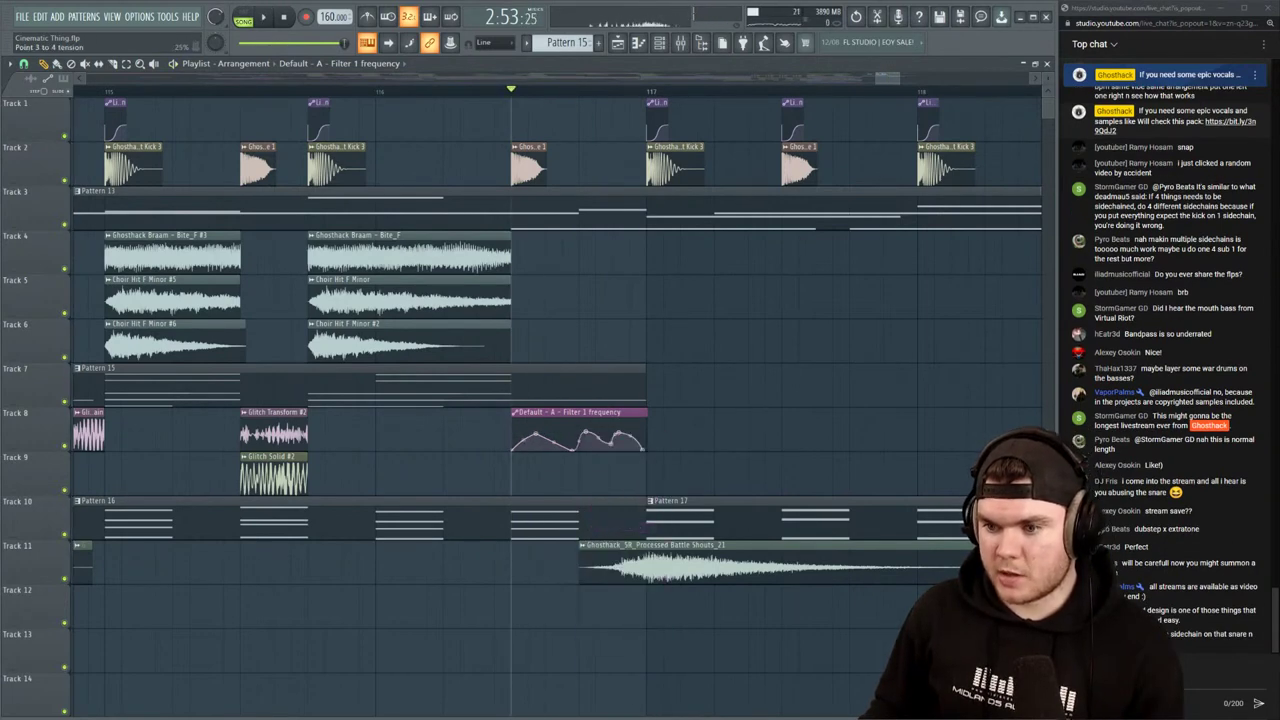
Fine-tune the dips of the Filter 1 frequency automation during playback, setting point 3 to about 5% at 116:12:14
key("space")
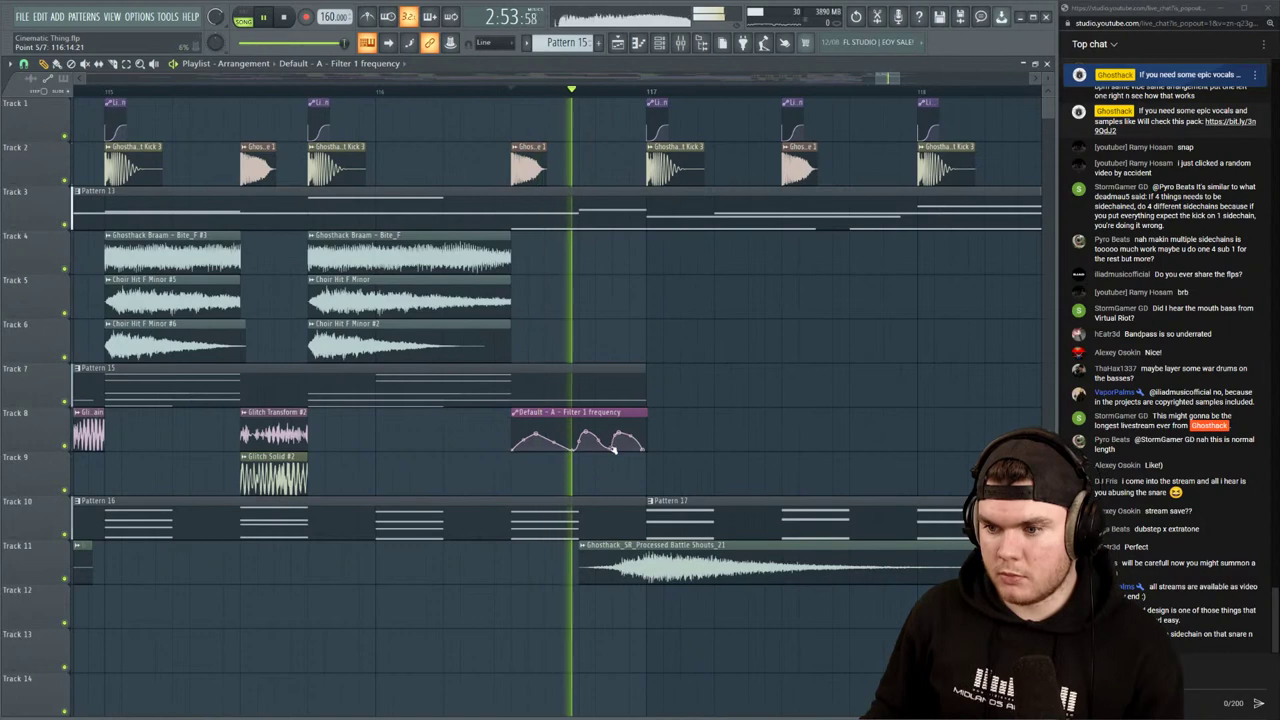
key("space")
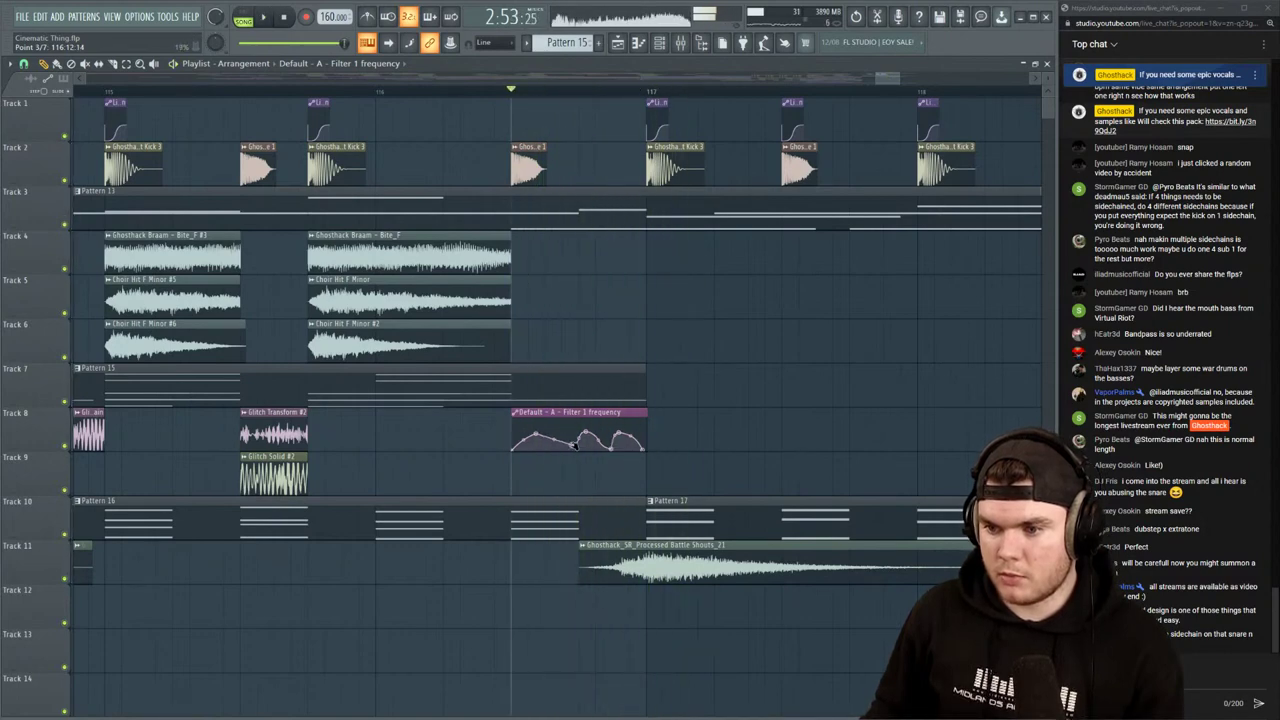
key("space")
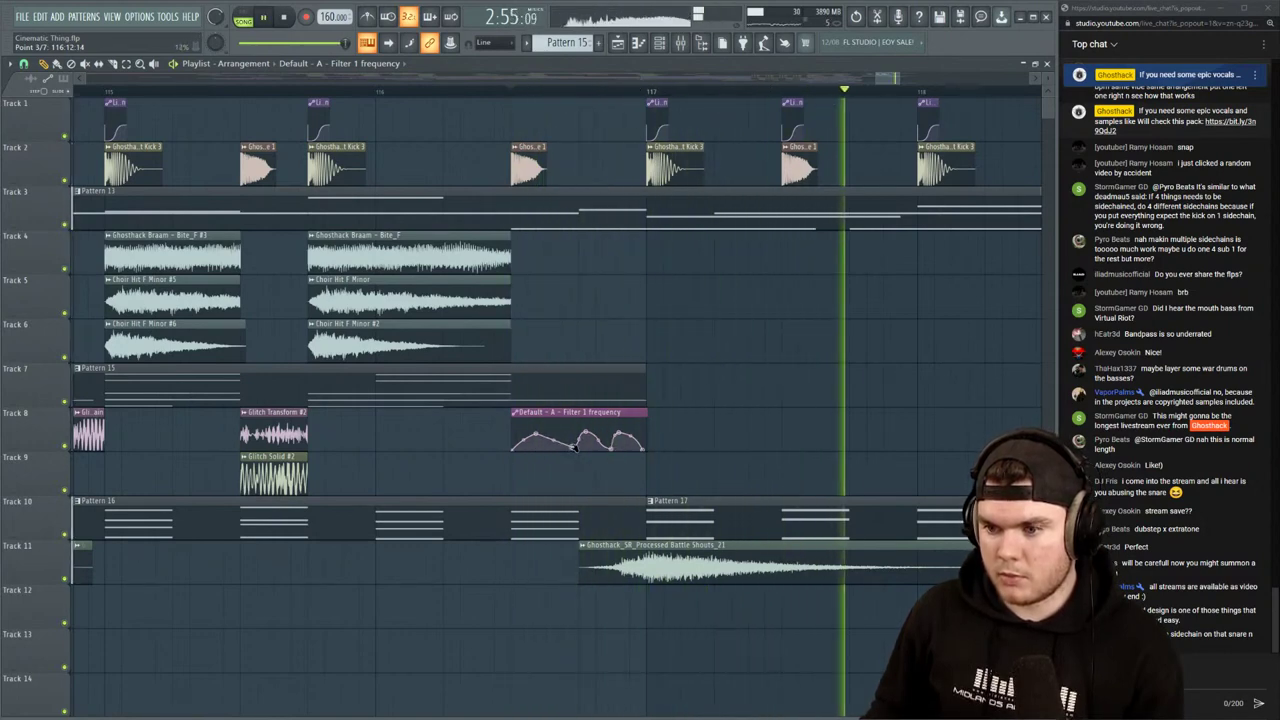
key("space")
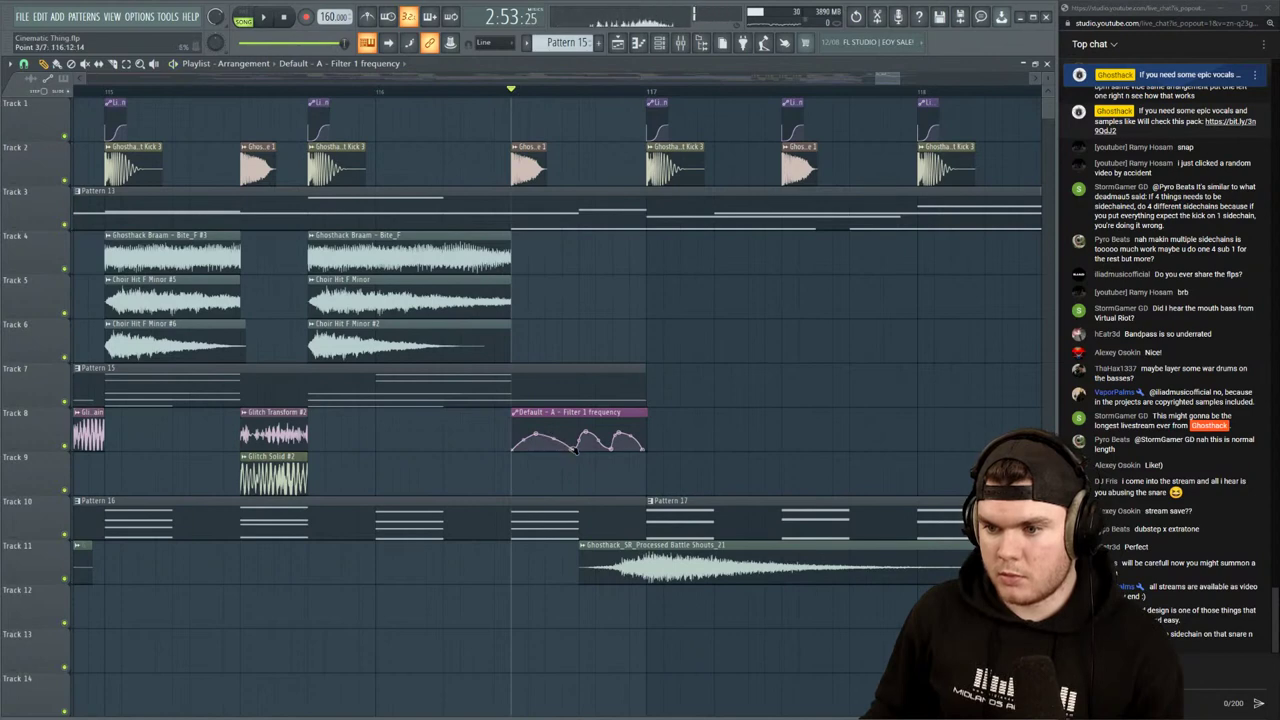
Place another Limiter Insert 40 gain automation clip on Track 1 above the snare at 116:09 and audition the passage around it
key("space")
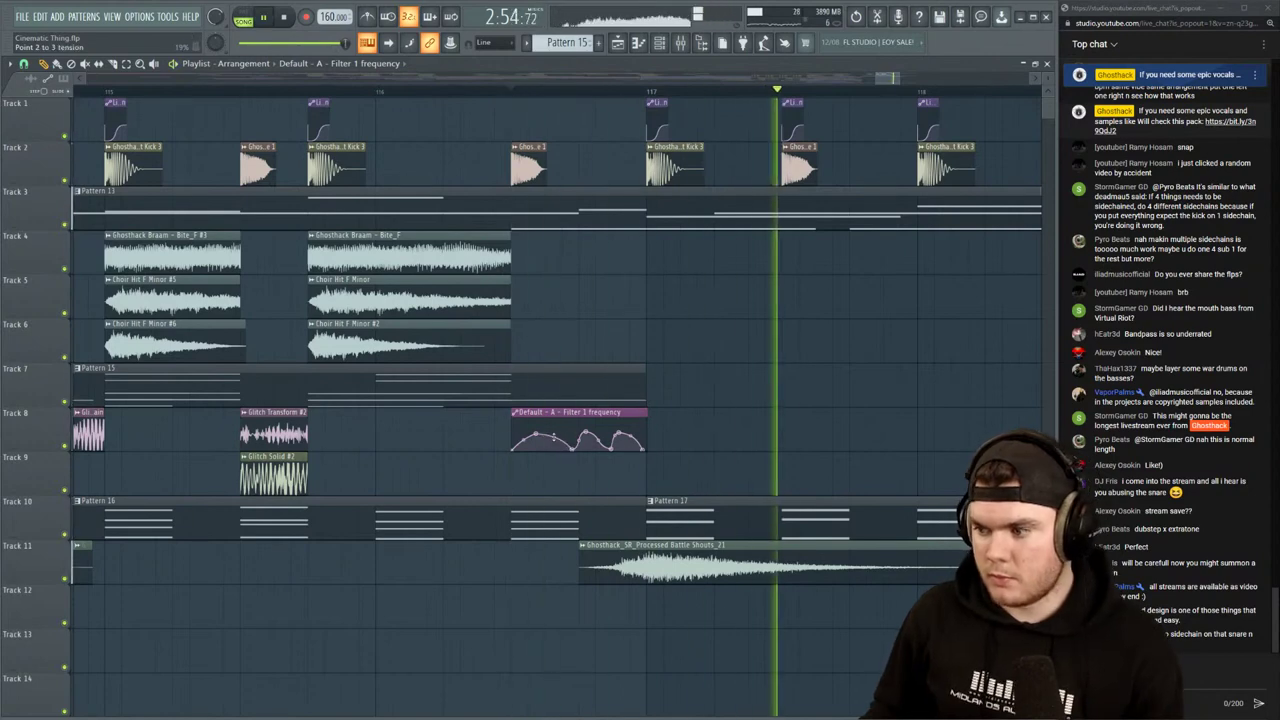
key("space")
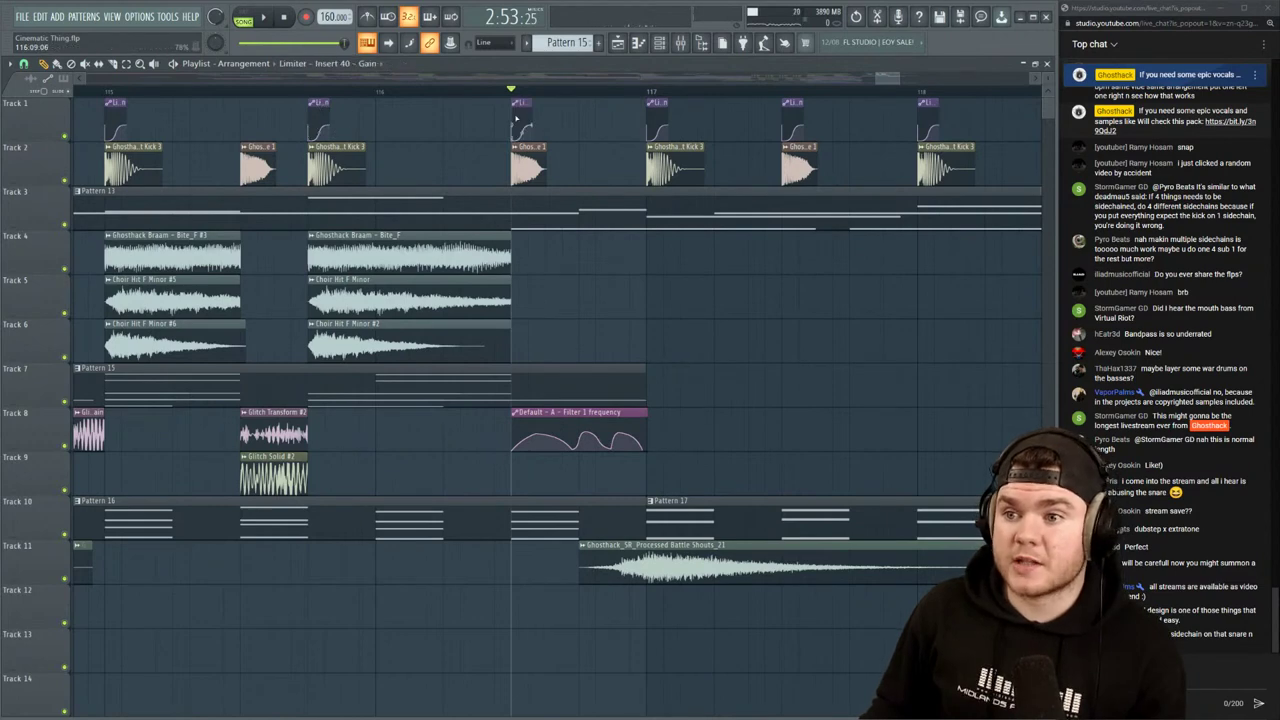
key("space")
left_click(308, 91)
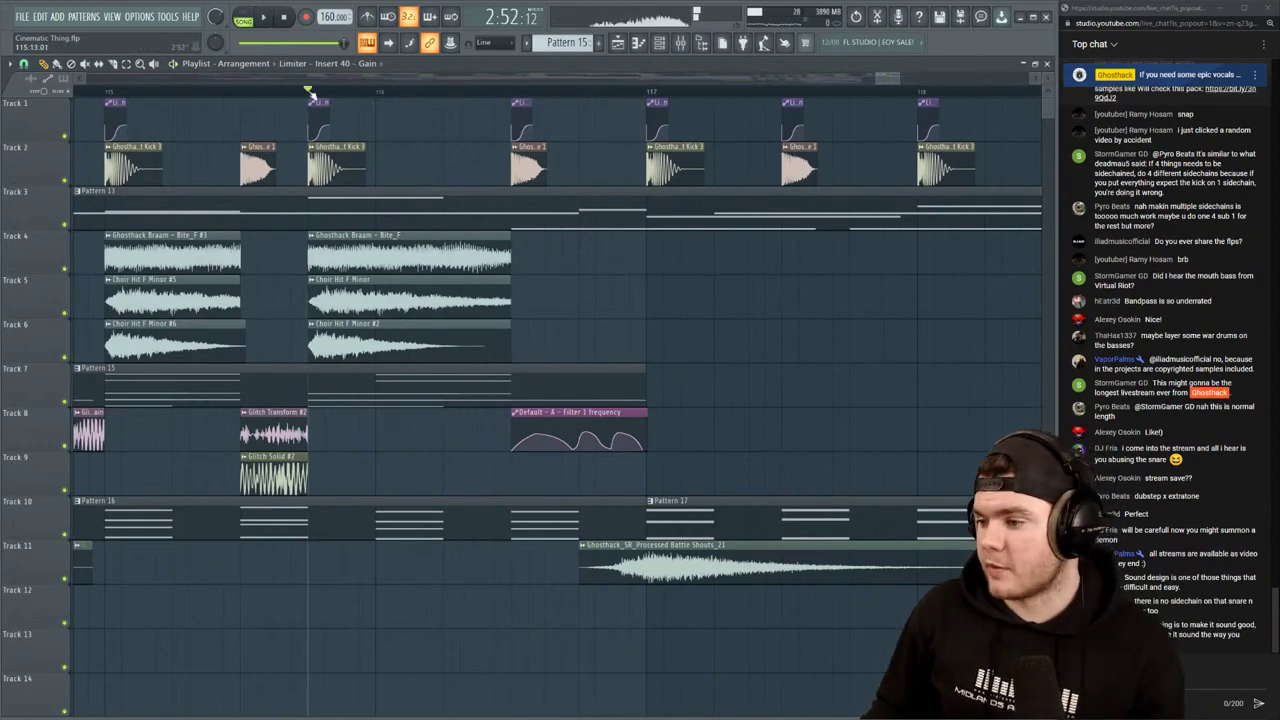
key("space")
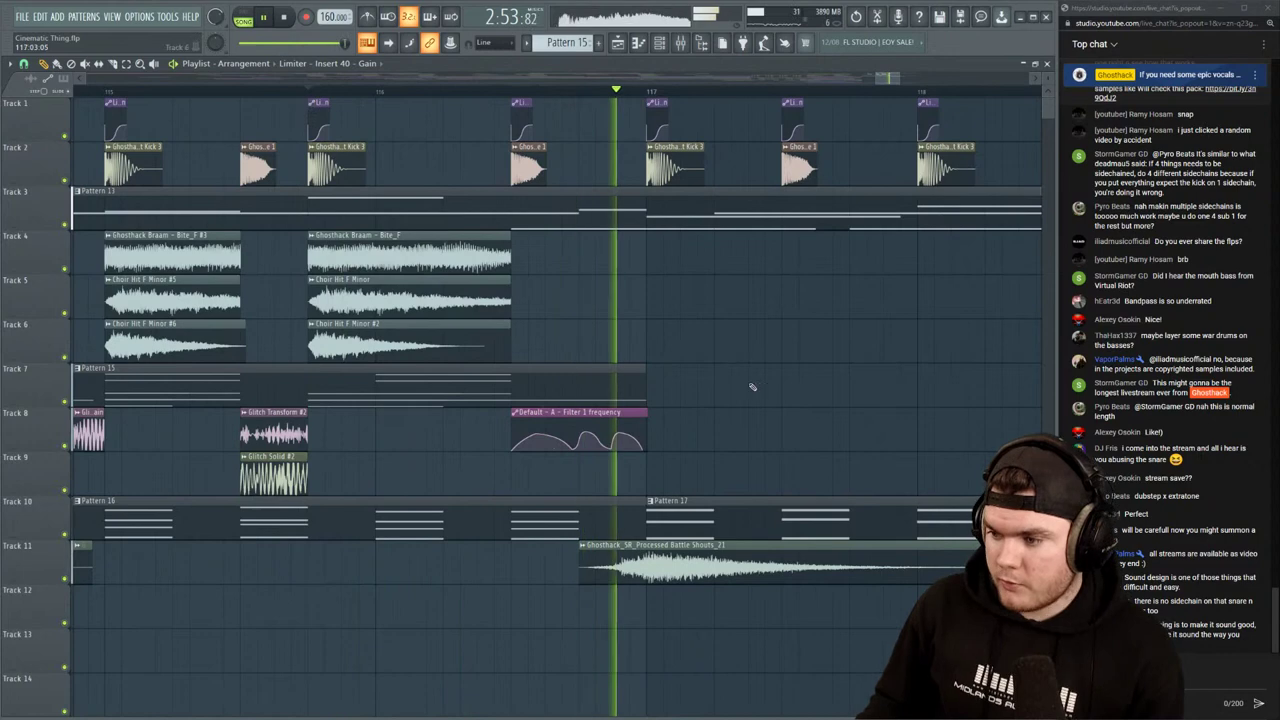
key("space")
left_click(513, 91)
key("space")
Raise the Band 1 high-pass cutoff in Insert 45's Fruity parametric EQ 2 and audition the range from 116:09 to 117
left_click(682, 43)
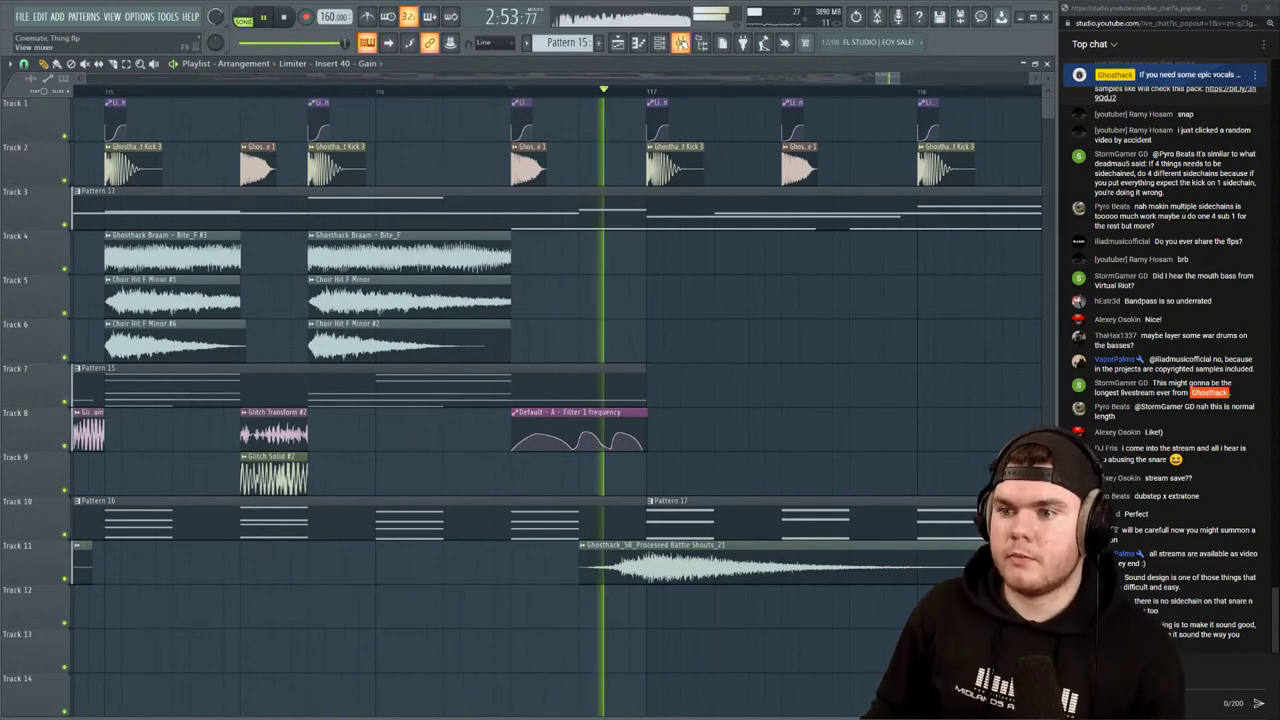
key("space")
left_click_drag(512, 92, 628, 98)
left_click(680, 44)
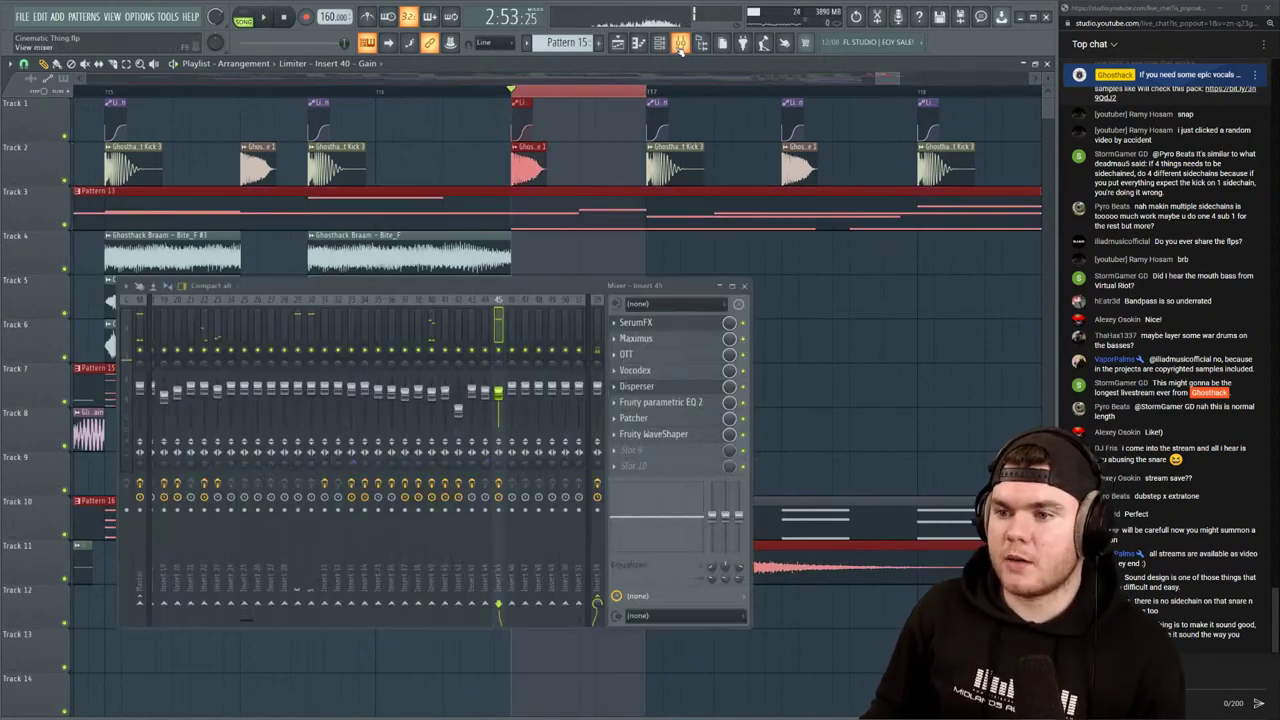
left_click(650, 402)
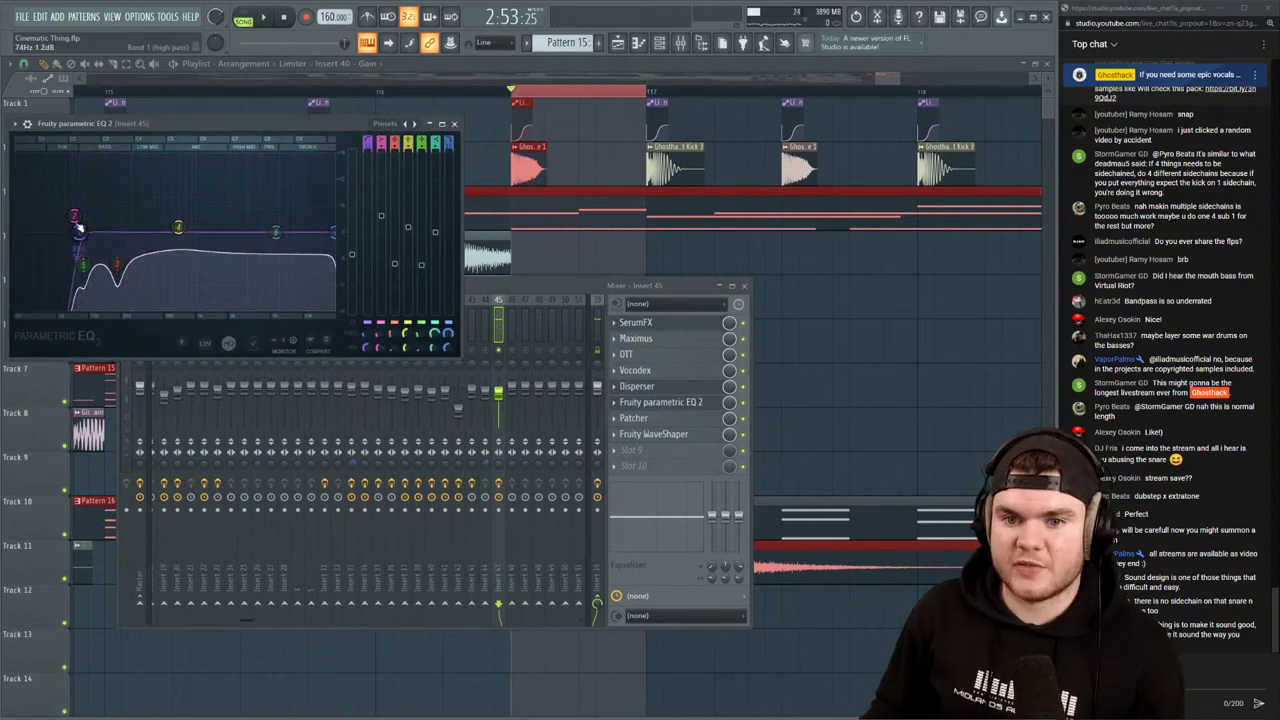
left_click_drag(75, 215, 57, 288)
key("space")
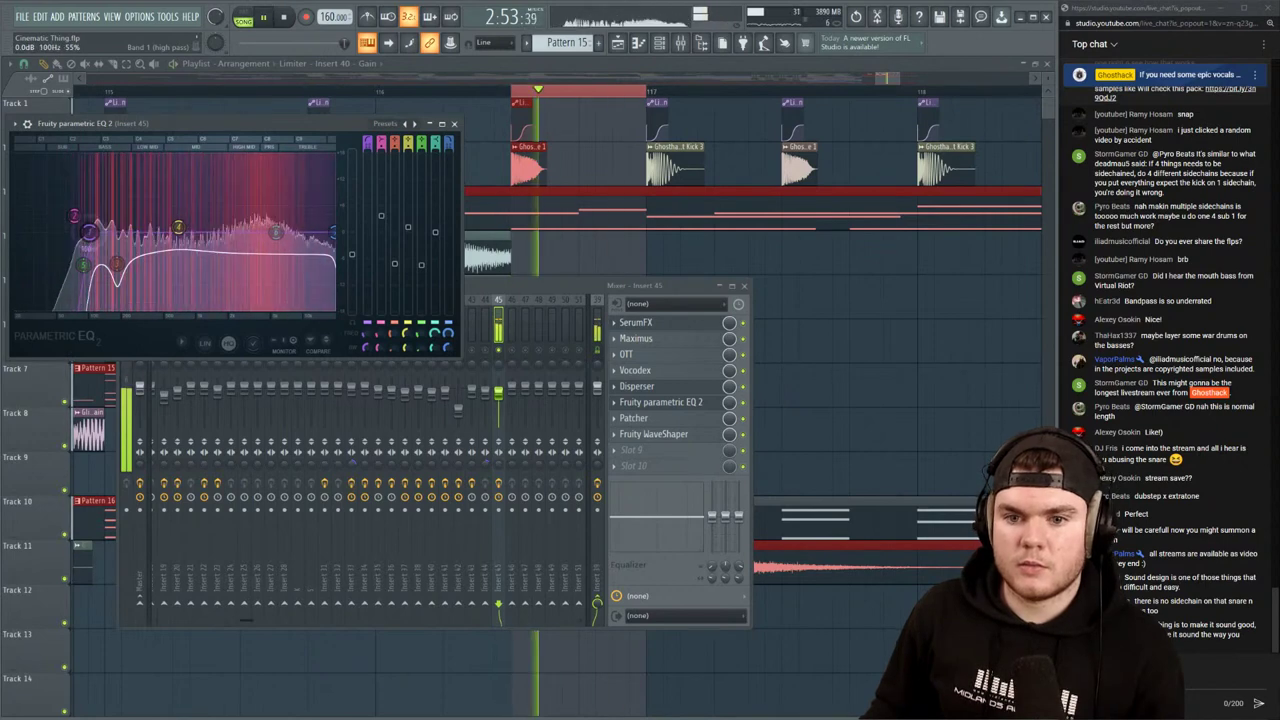
left_click(660, 402)
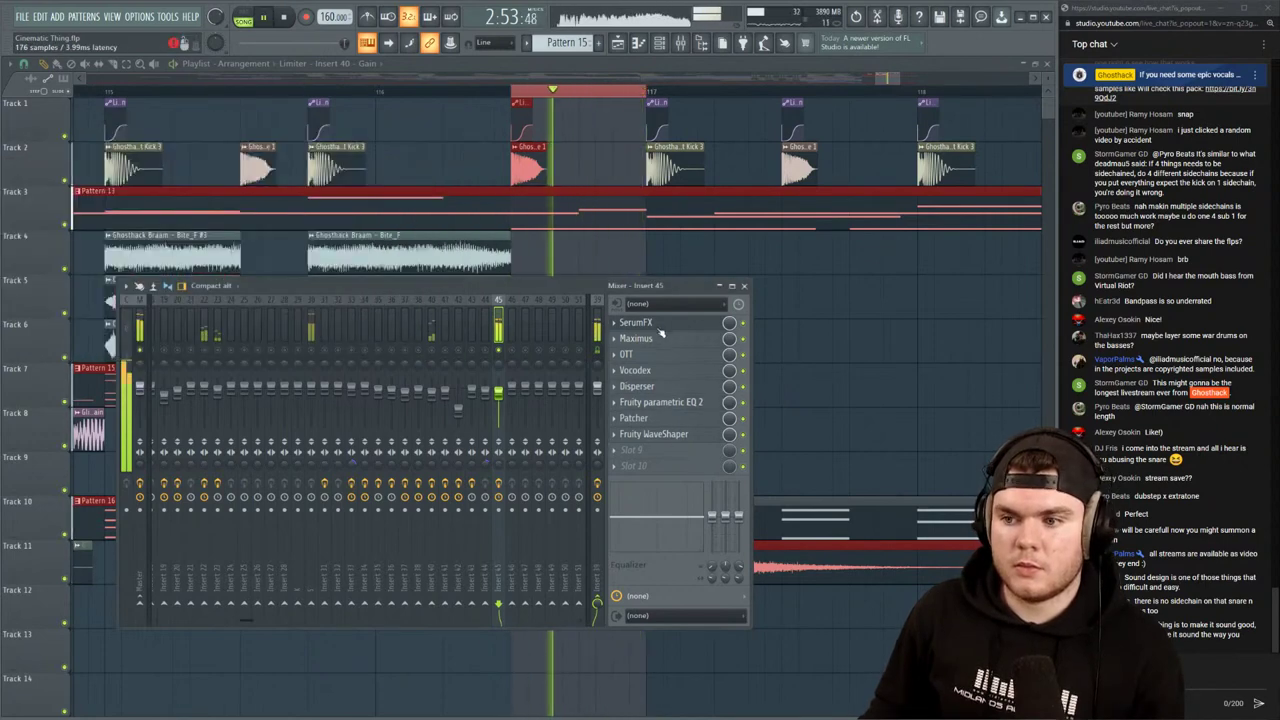
key("space")
Add a new Fruity parametric EQ 2 in Insert 45's first slot and load a preset with cut filters at both ends
left_click(649, 340)
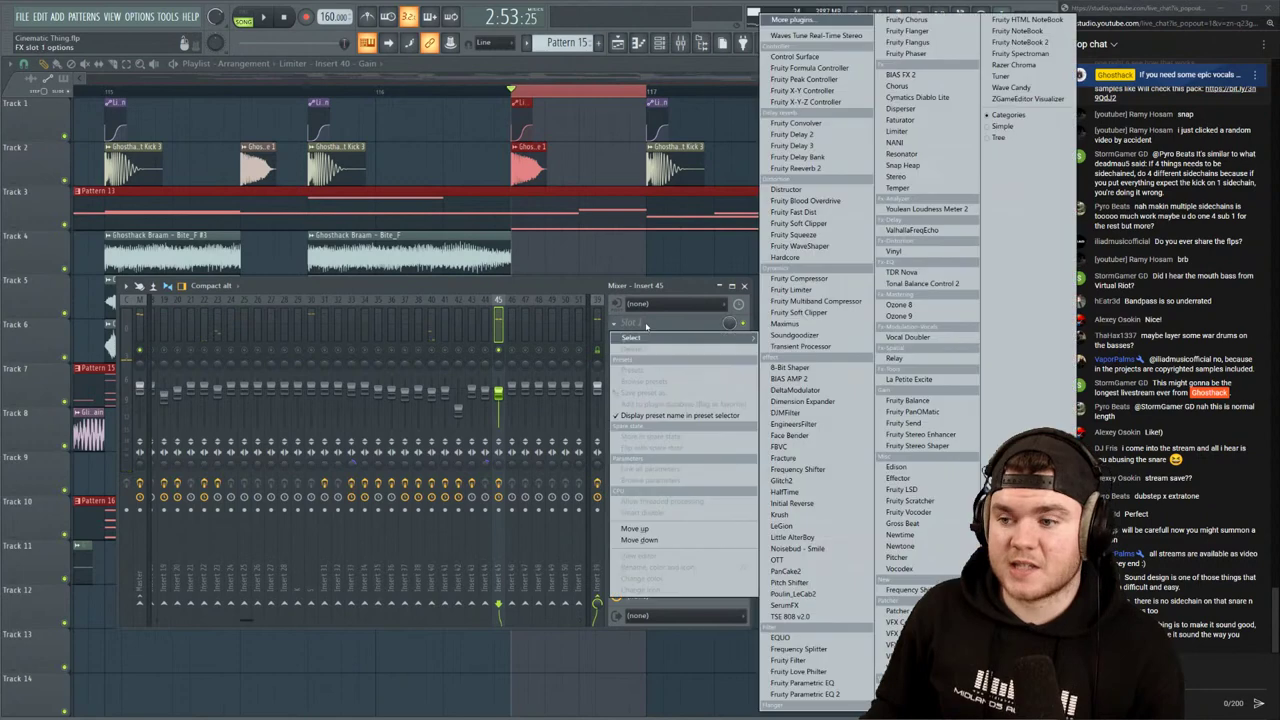
left_click(803, 693)
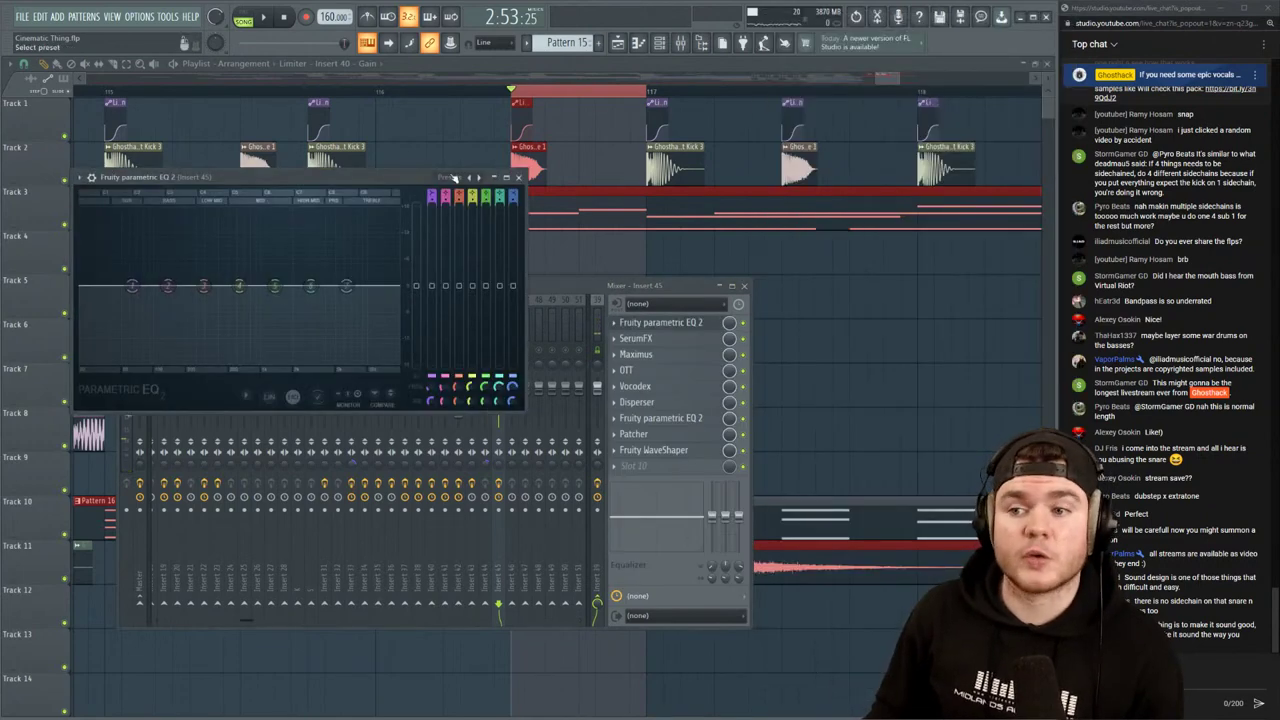
left_click(453, 177)
left_click(470, 203)
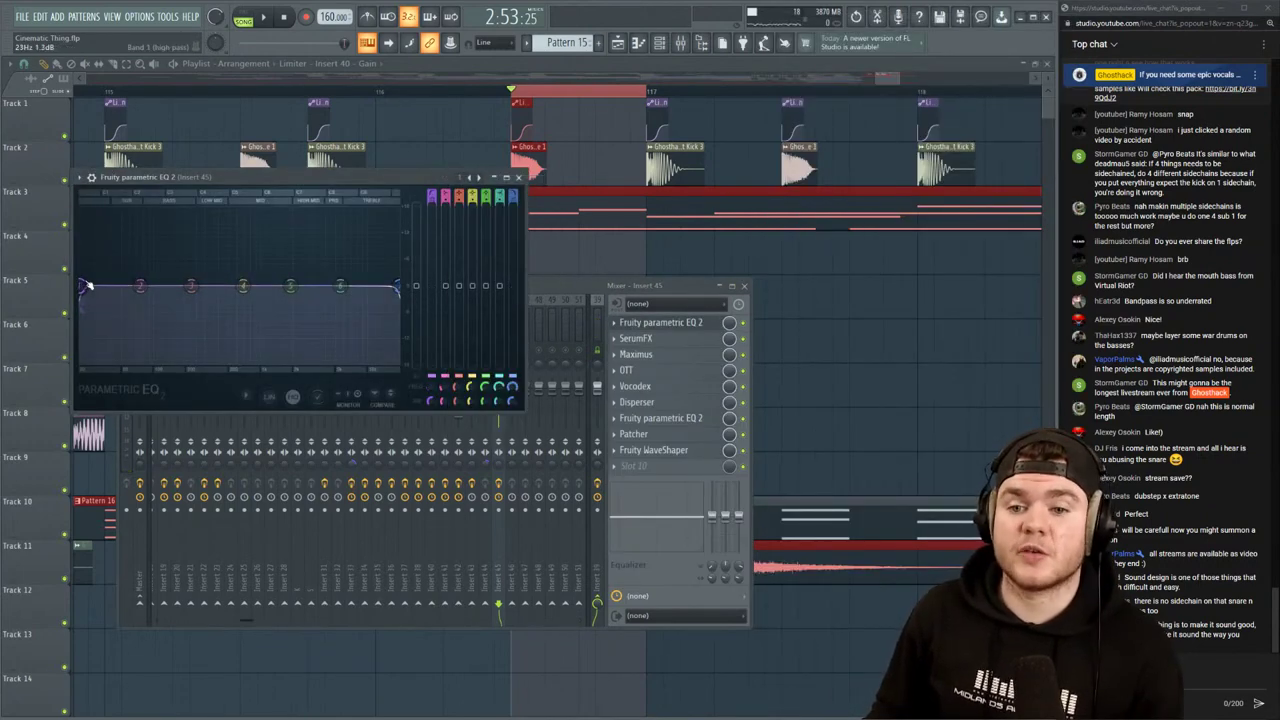
Try sweeping the new EQ's Band 1 high-pass cutoff up into the low mids during playback and return it to 20 Hz
mouse_move(228, 286)
left_mouse_down()
mouse_move(376, 287)
mouse_move(185, 287)
mouse_move(262, 286)
mouse_move(214, 286)
left_mouse_up()
key("space")
key("space")
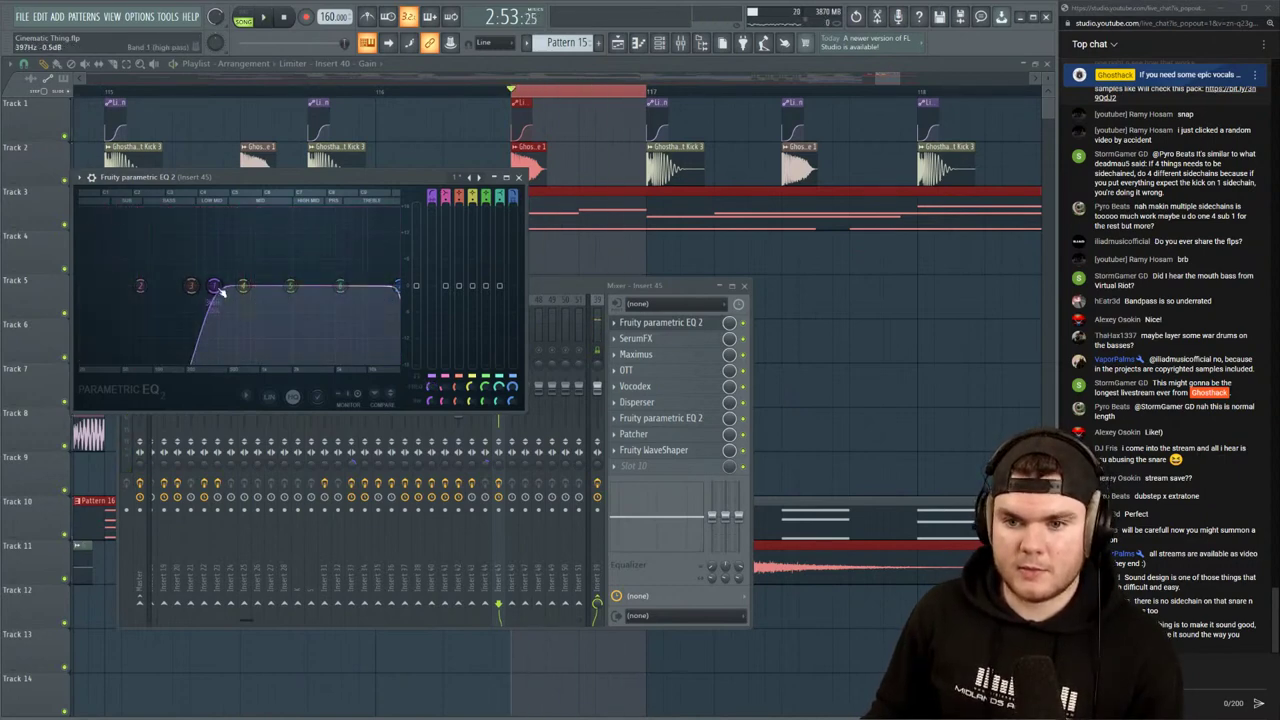
key("space")
left_click_drag(215, 287, 80, 287)
key("space")
key("space")
key("space")
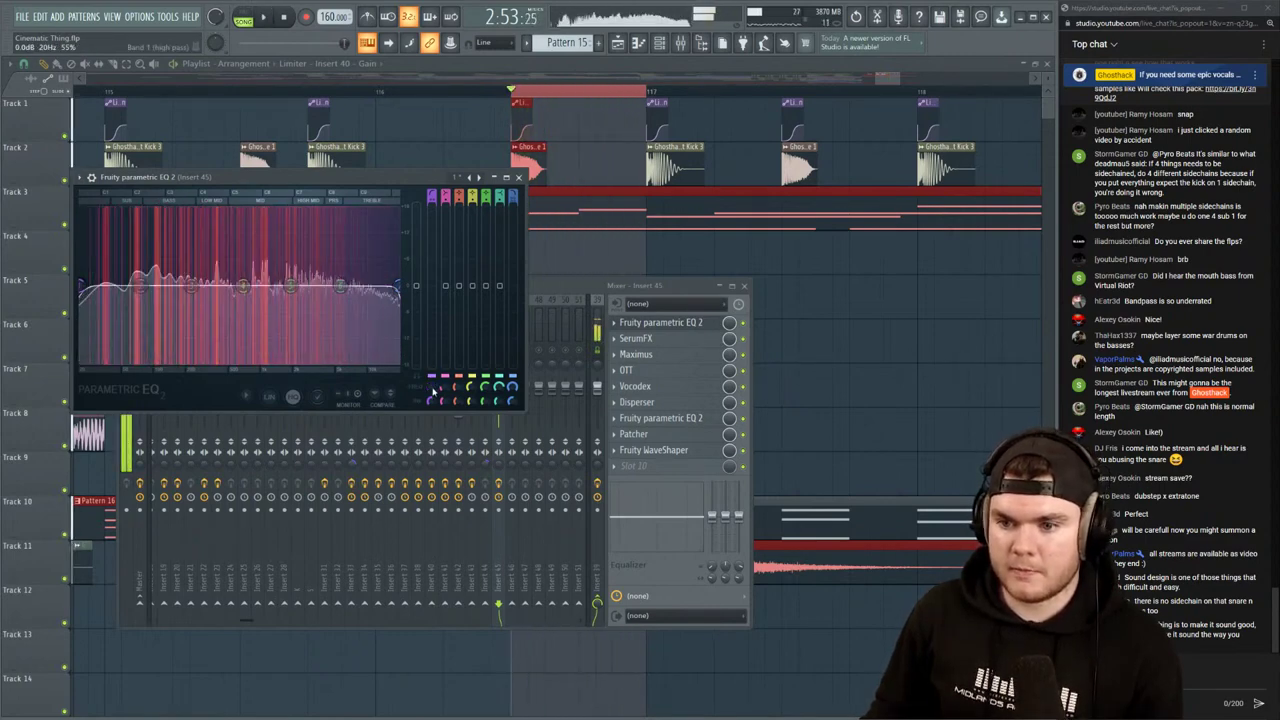
Create an automation clip for the new EQ's Band 1 frequency from 116:09 to 117 and shape it into a falling curve
right_click(433, 392)
left_click(480, 486)
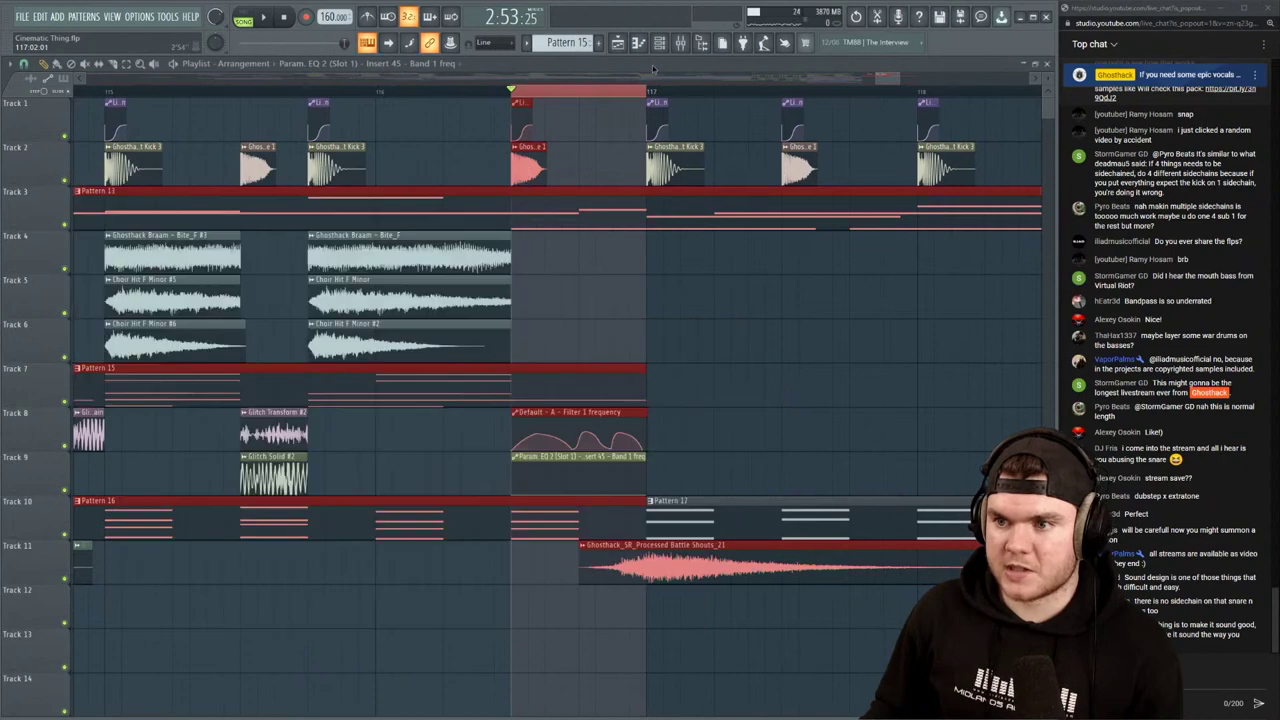
left_click_drag(524, 477, 578, 490)
key("space")
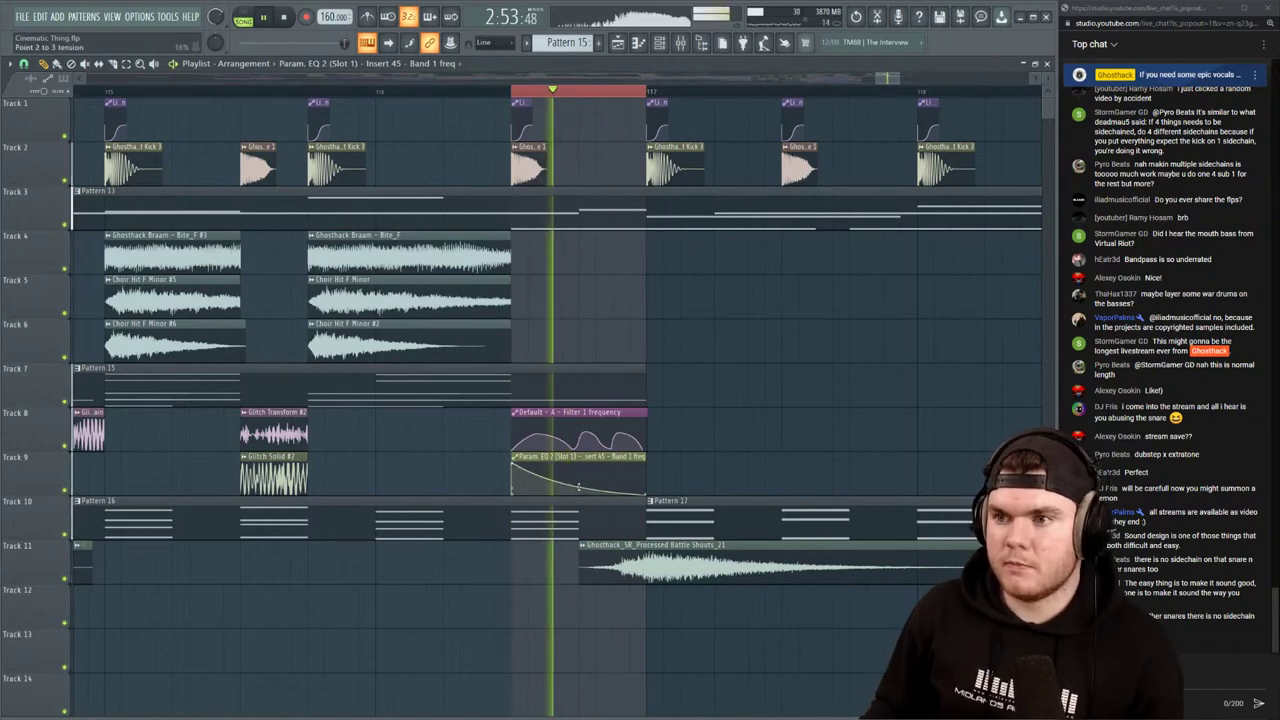
key("space")
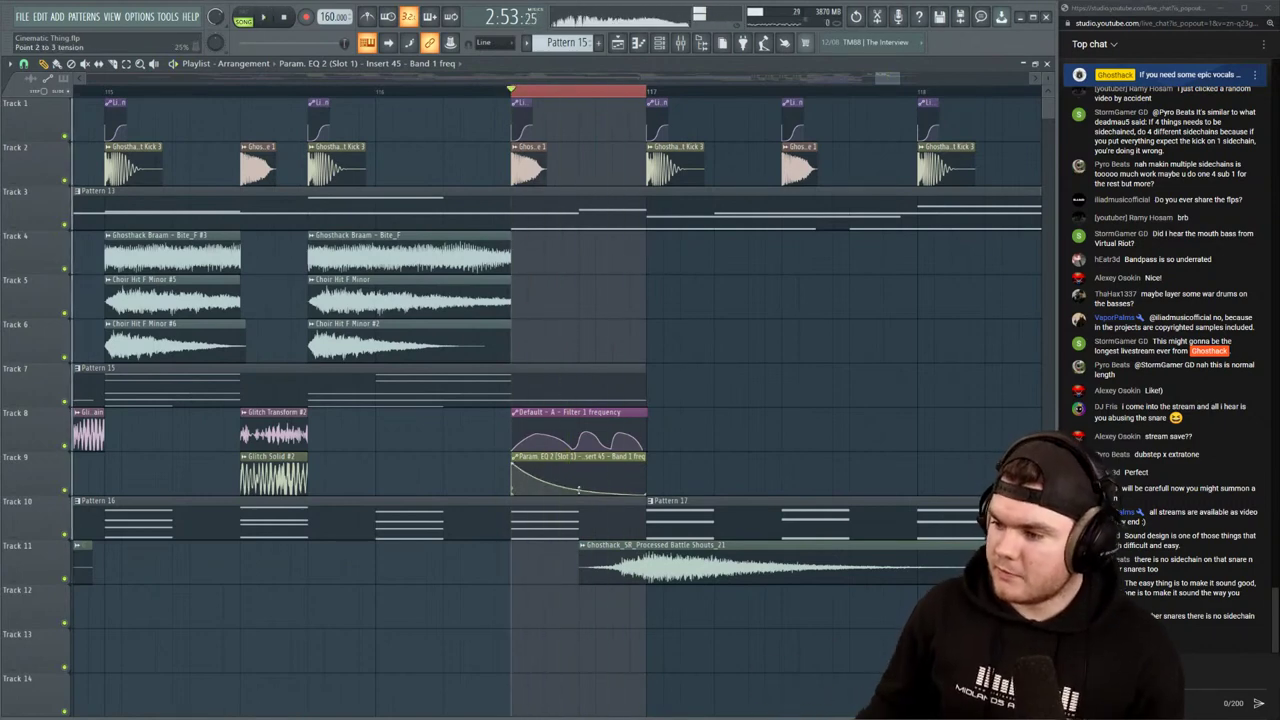
Audition the arrangement around bar 116 while checking the mixer levels and the channels used in Pattern 15
key("space")
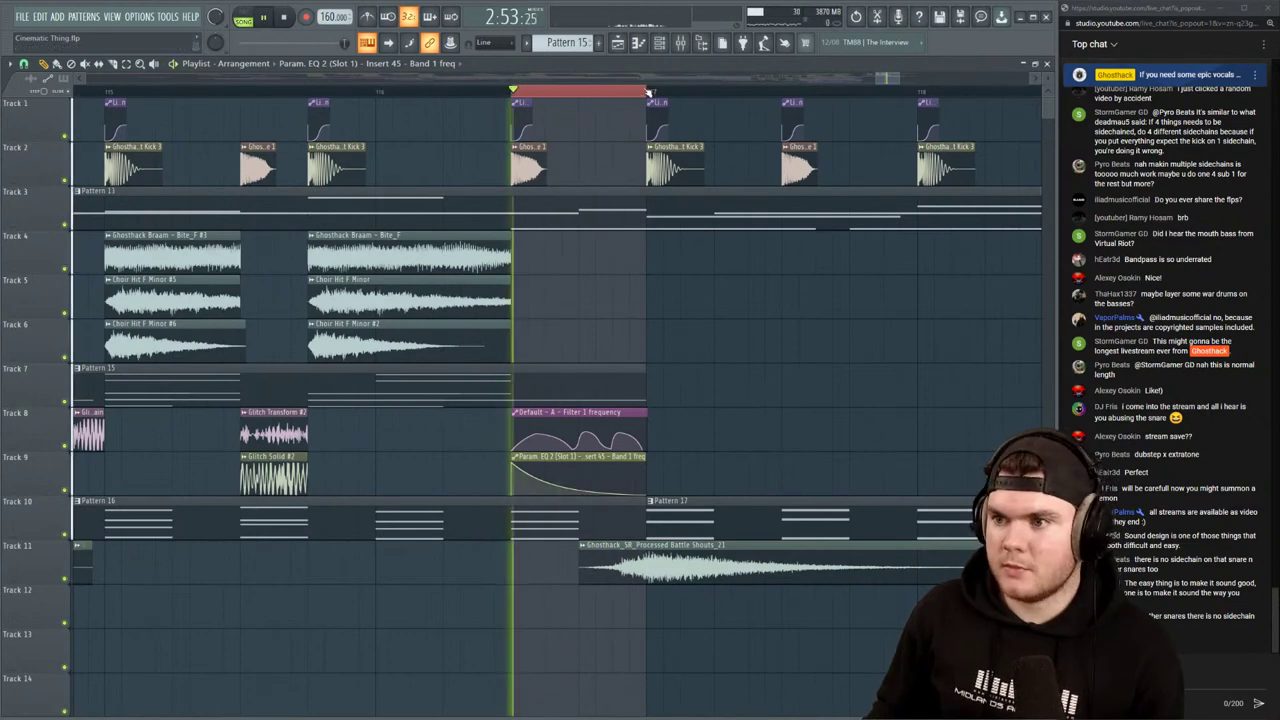
scroll(625, 92, "down", 4)
scroll(625, 92, "up", 1)
key("space")
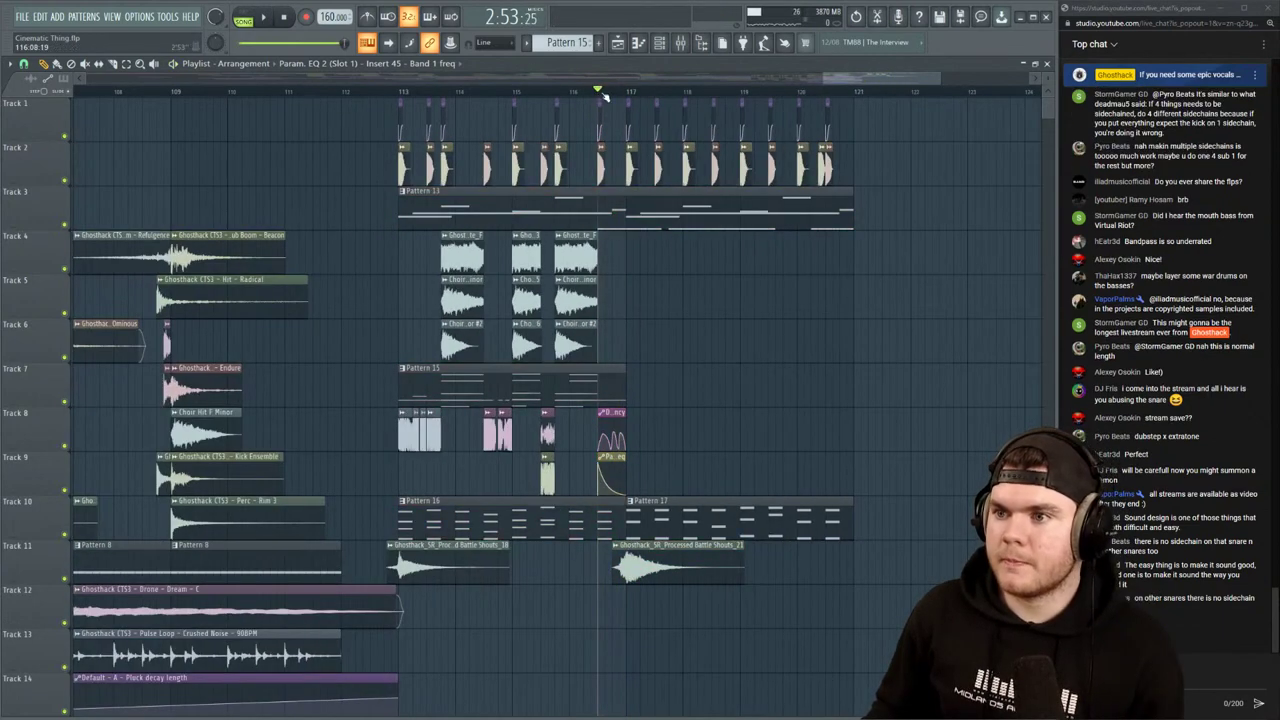
left_click(680, 43)
key("space")
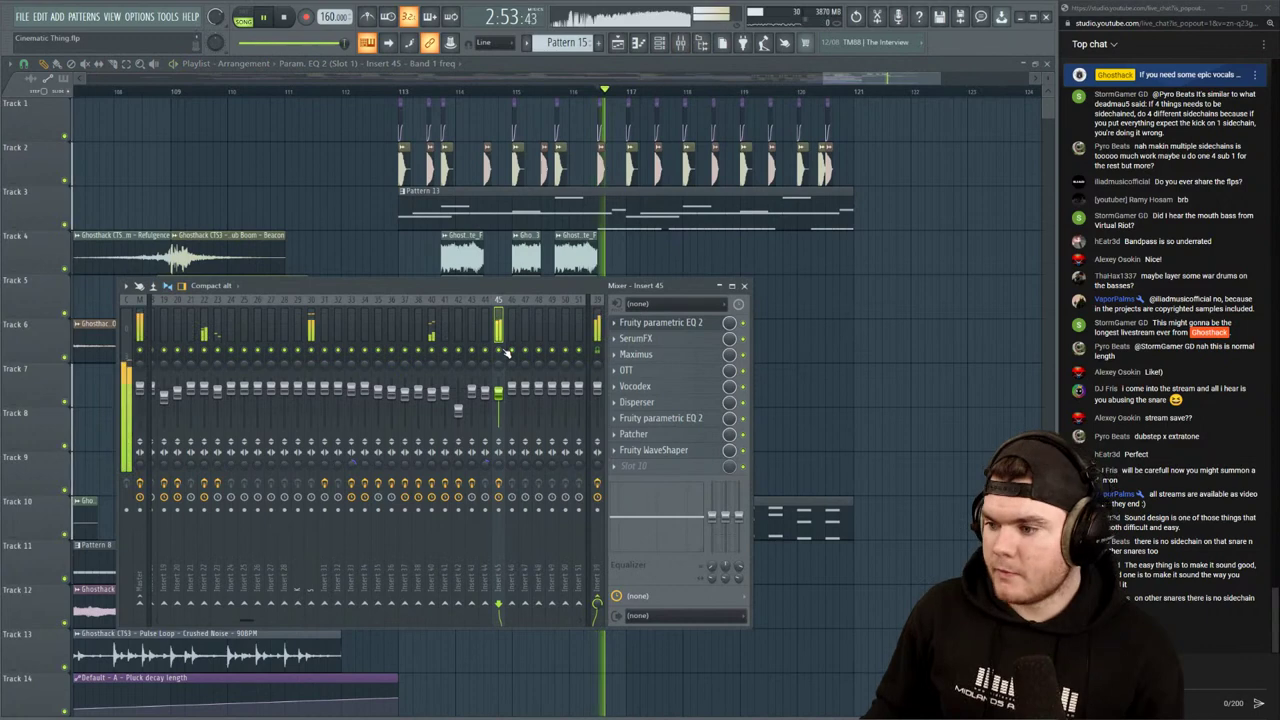
left_click(560, 92)
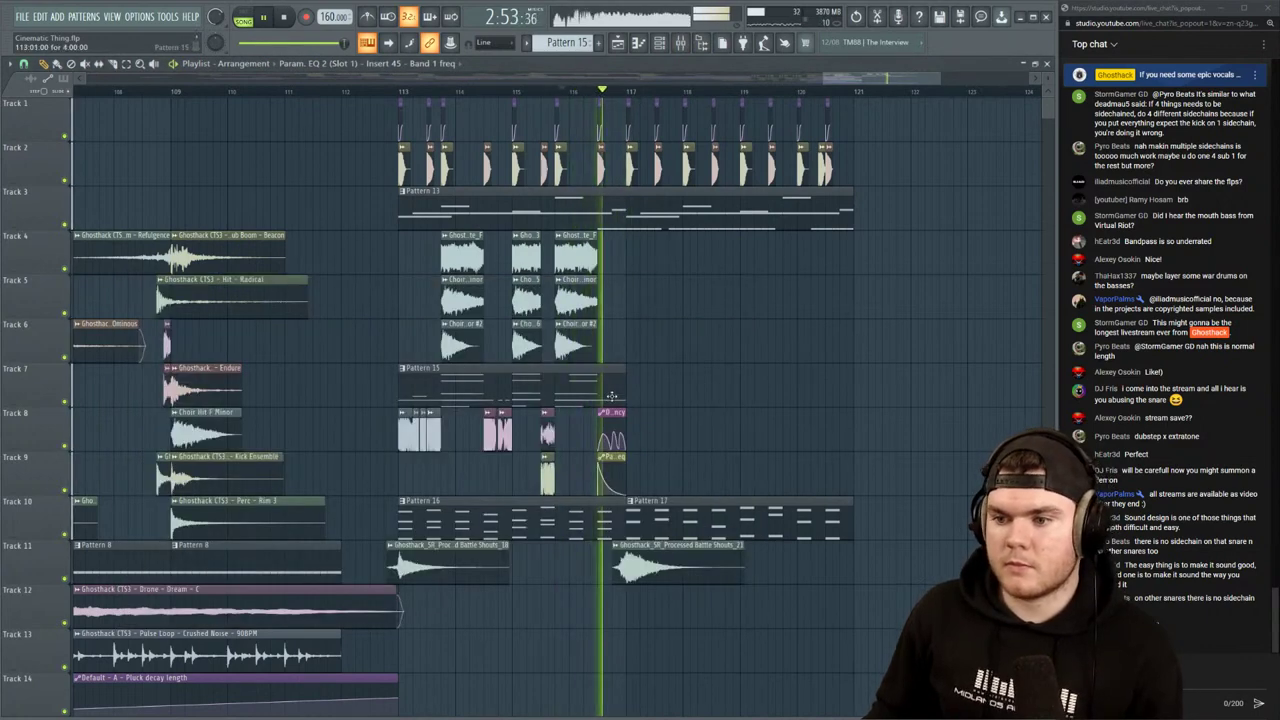
key("F7")
left_click(1047, 64)
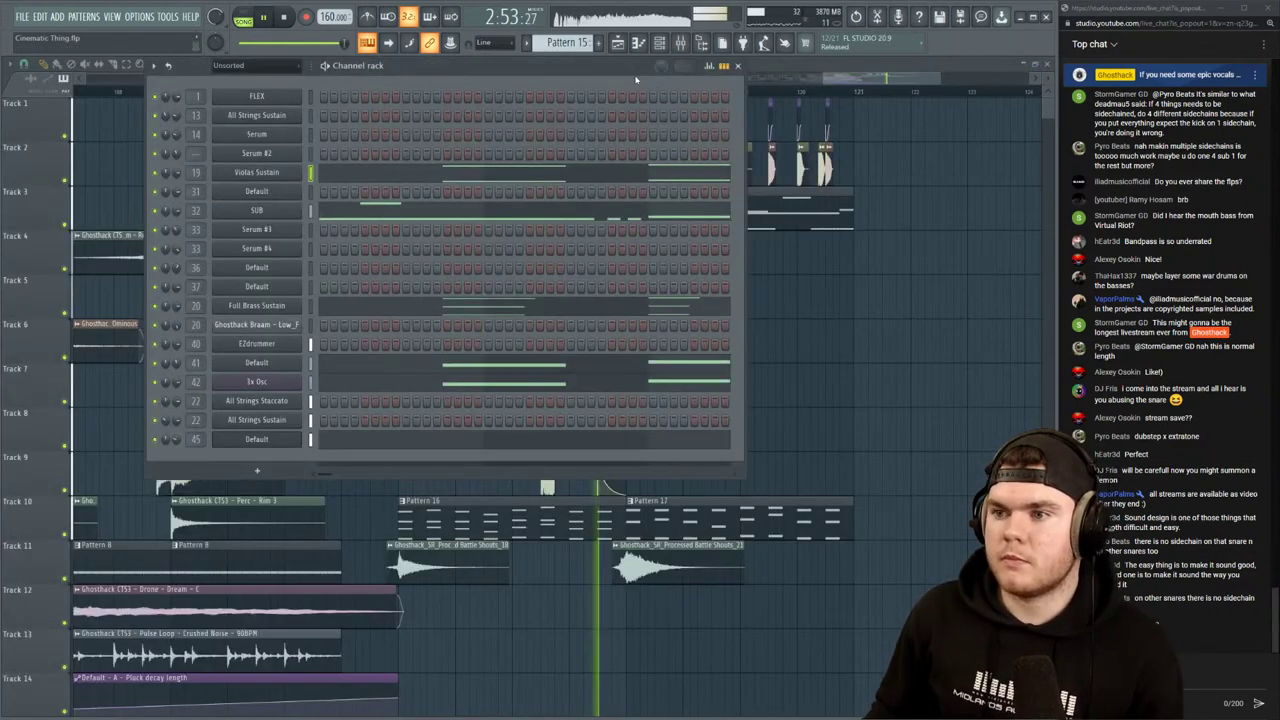
left_click(737, 65)
key("space")
Fine-tune the falling curve of the EQ Band 1 frequency clip and replay it repeatedly from 116:09
scroll(600, 97, "up", 5)
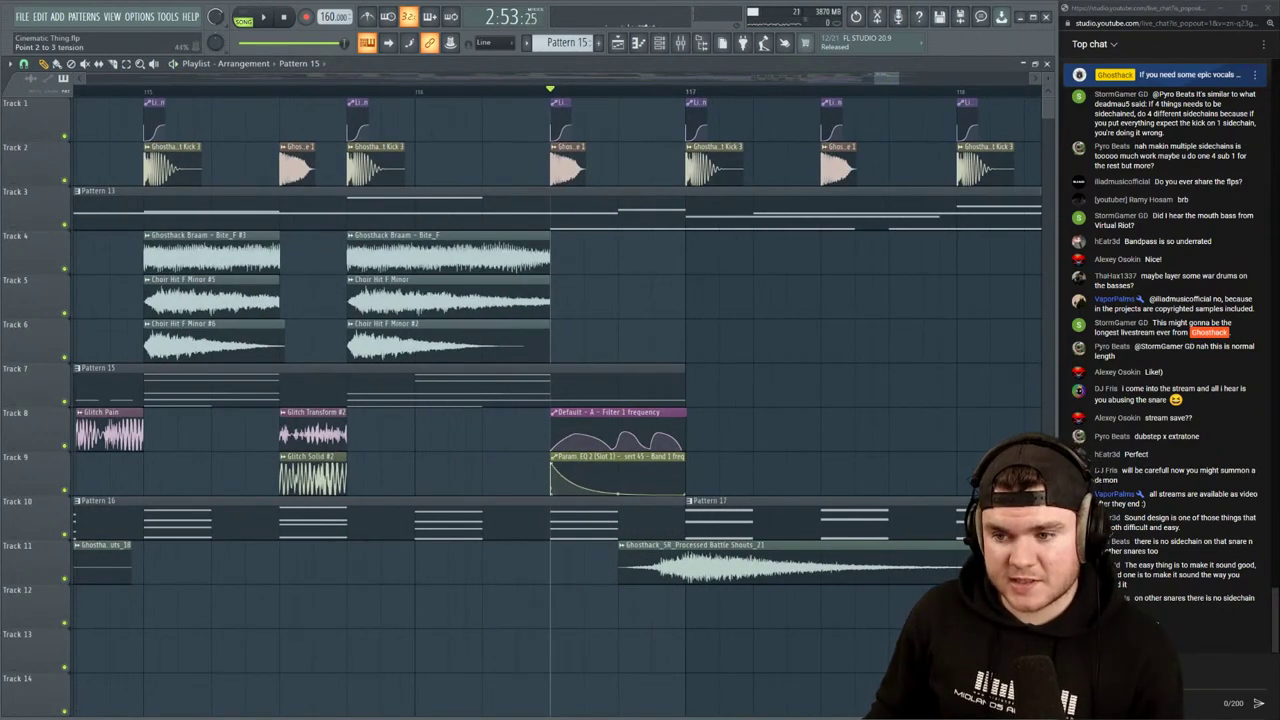
key("space")
left_click_drag(618, 494, 618, 492)
key("space")
key("space")
key("space")
key("space")
key("space")
key("space")
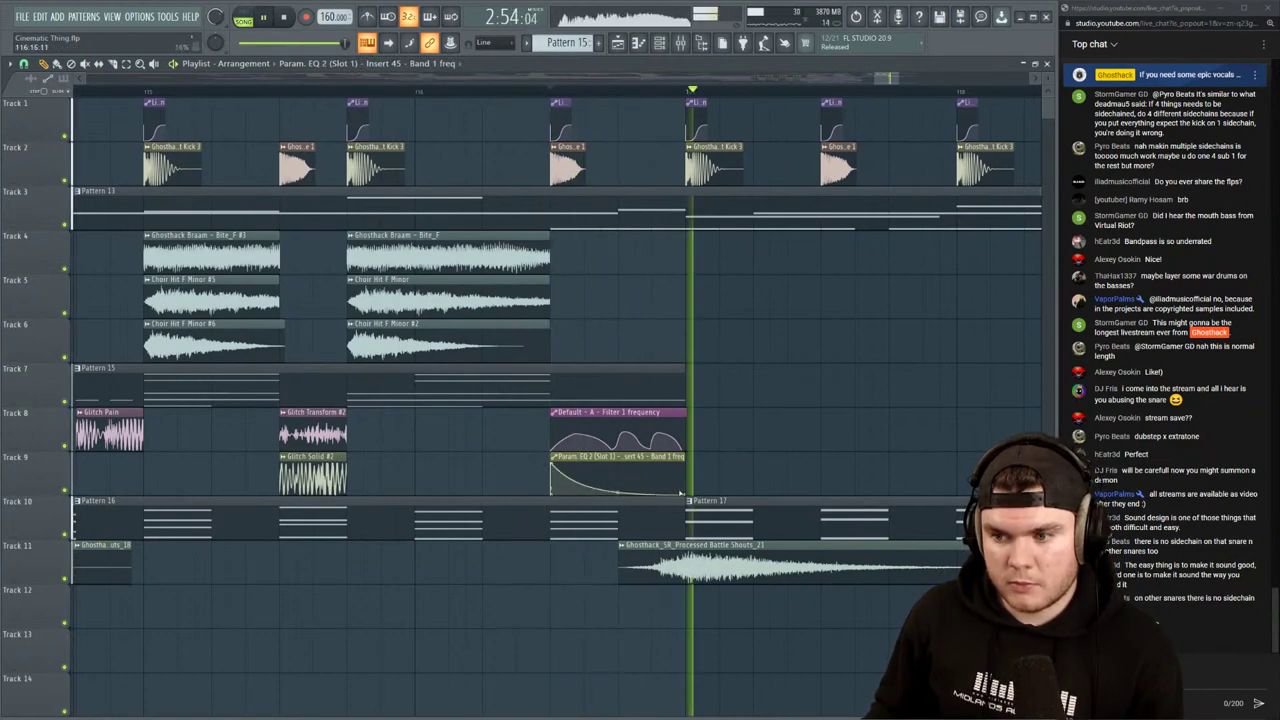
key("space")
key("space")
key("space")
Try an extra E4 note near the end of bar 4 in Pattern 15's Default channel 41, play it and delete it
scroll(615, 113, "down", 5)
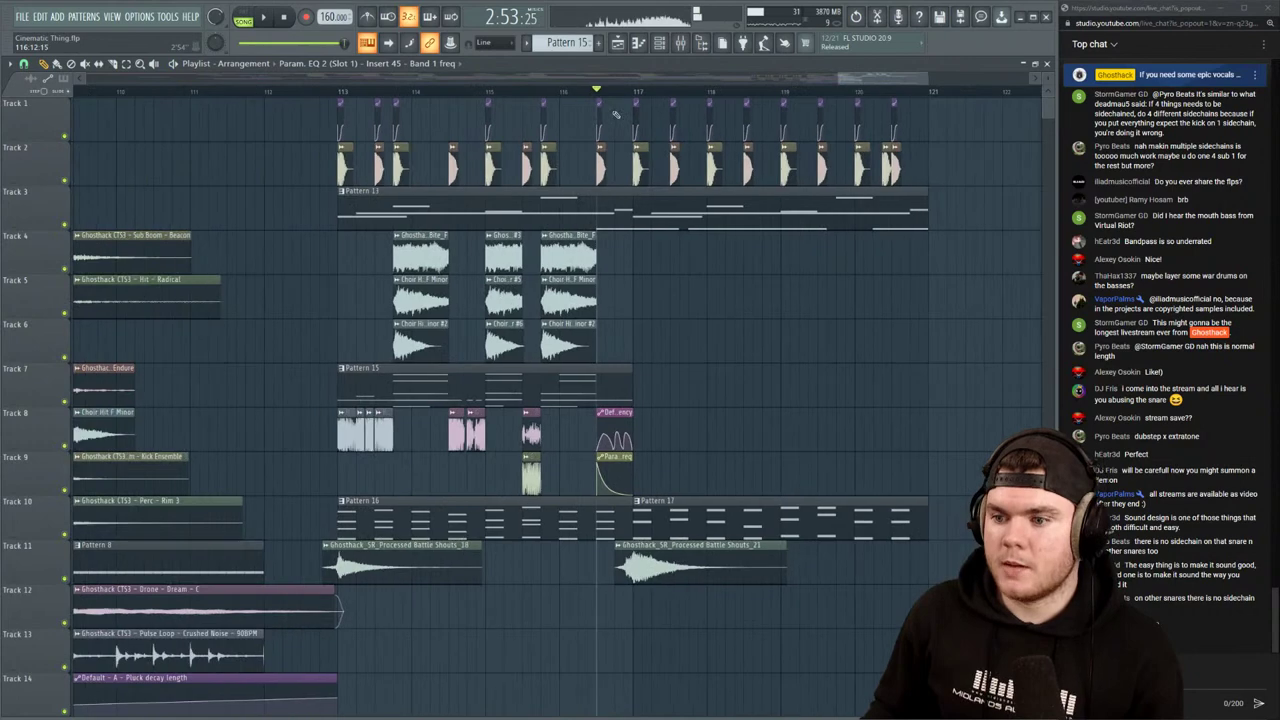
double_click(608, 376)
left_click(1048, 63)
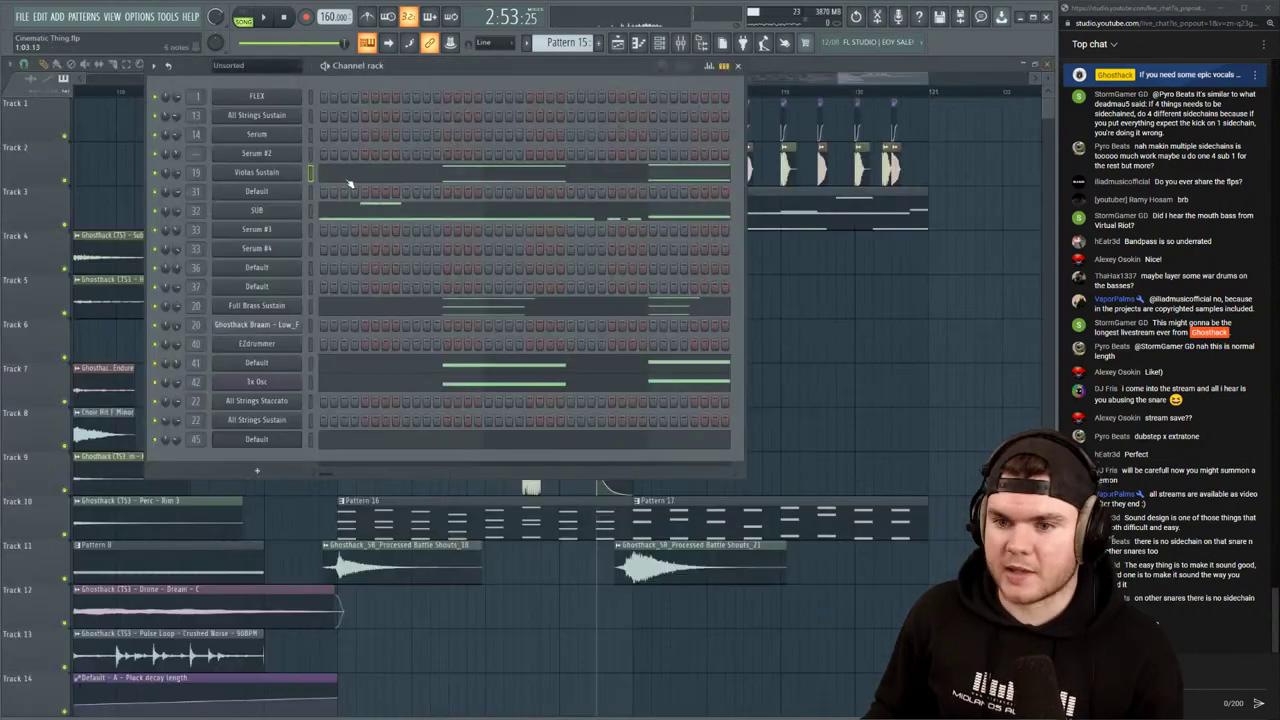
left_click(345, 372)
key("space")
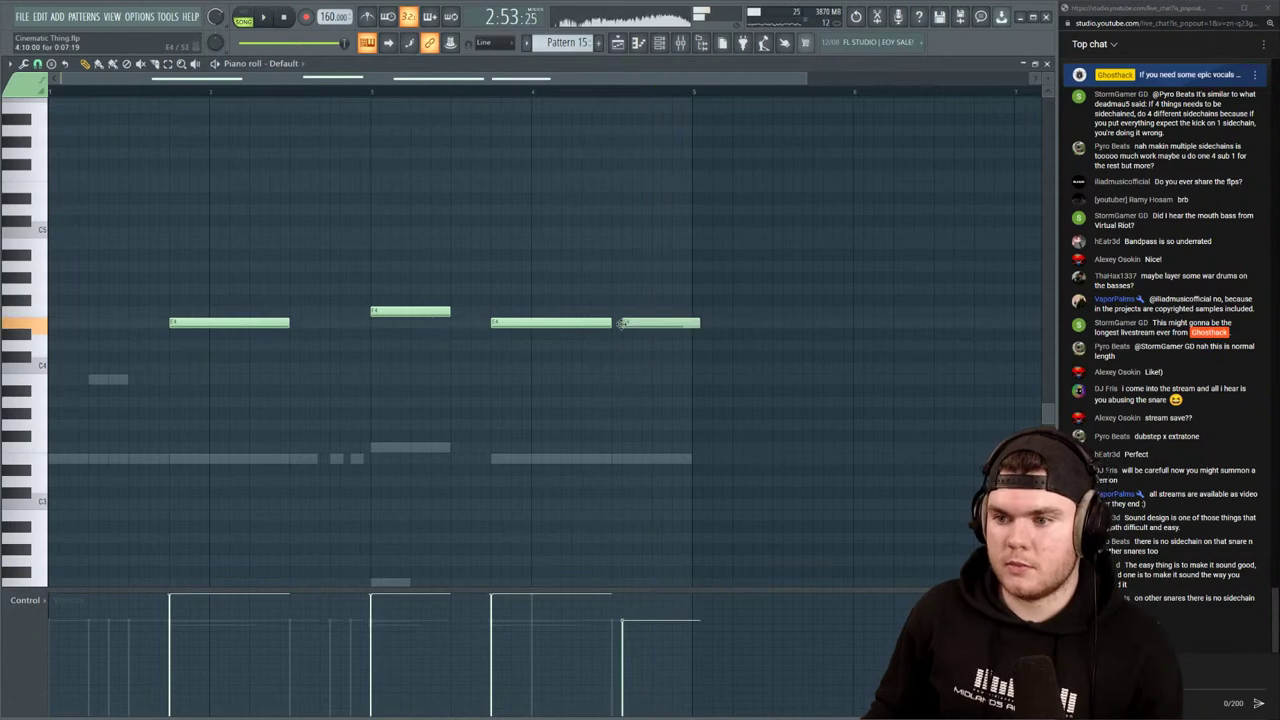
right_click(649, 323)
key("space")
left_click(1048, 63)
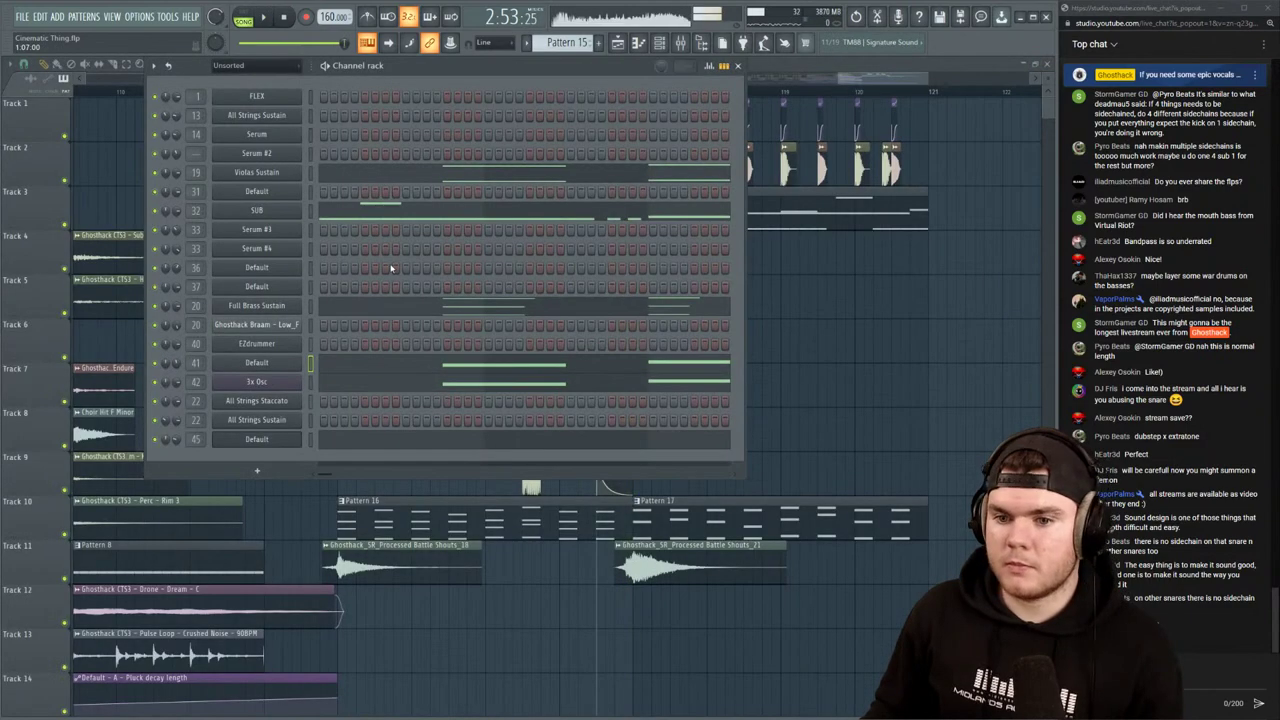
Add an E3 note at 4:09 directly after the last note in Pattern 15's 3x Osc piano roll and audition it
left_click(339, 382)
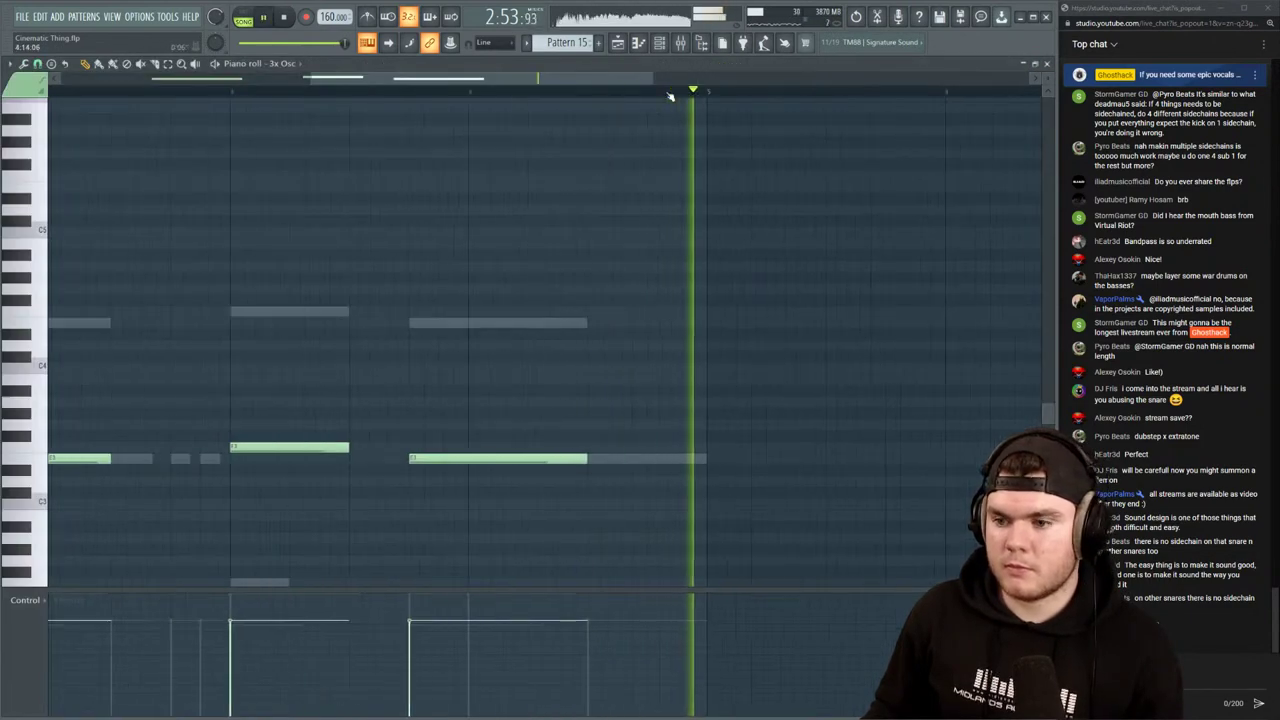
key("space")
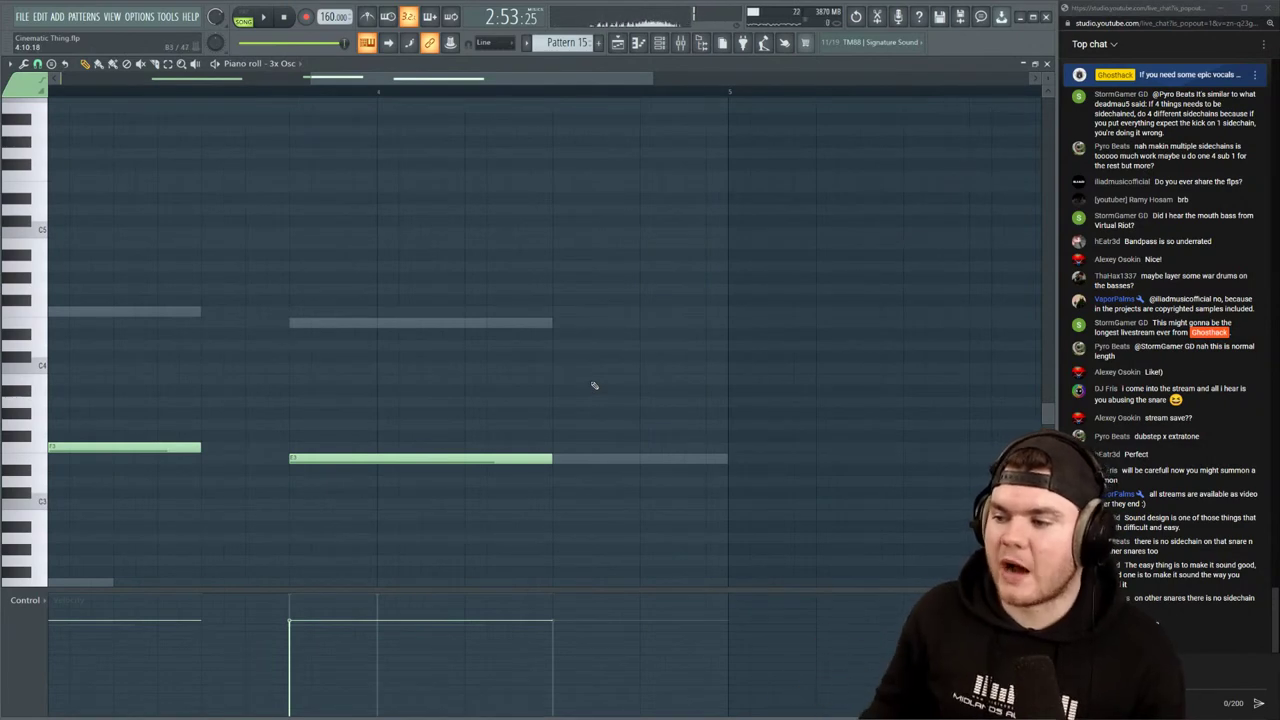
left_click(581, 368)
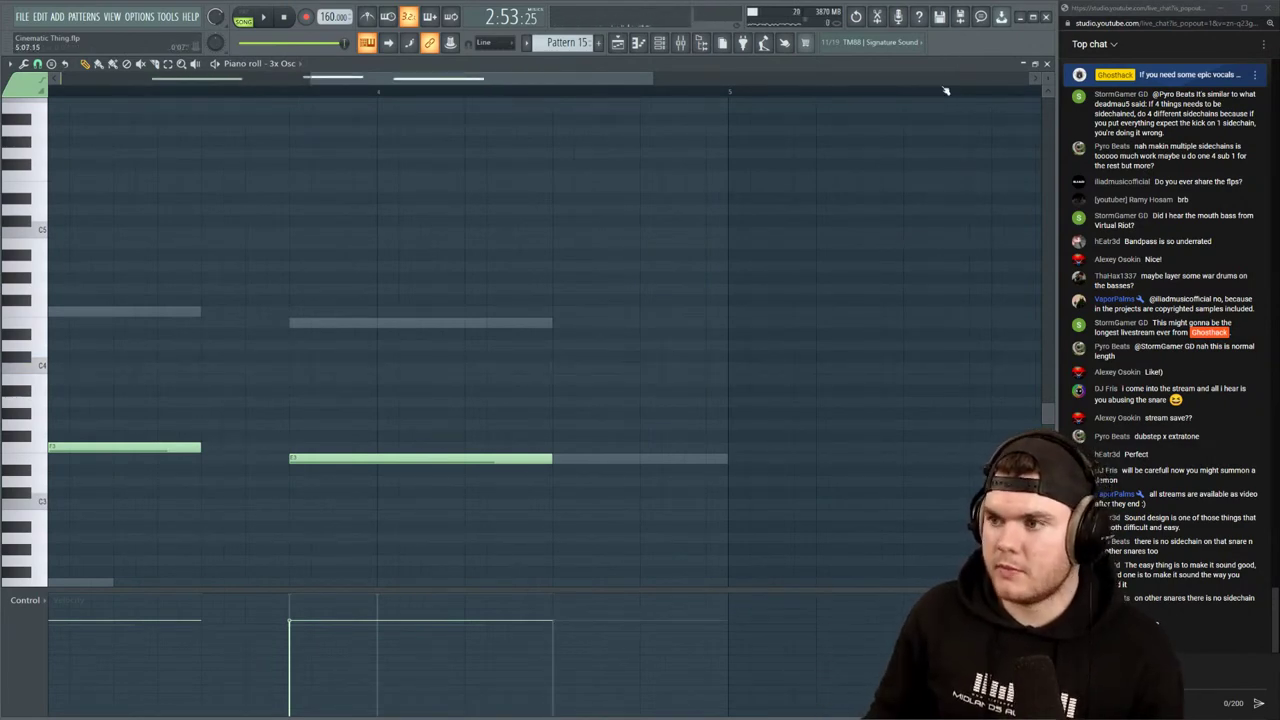
key("space")
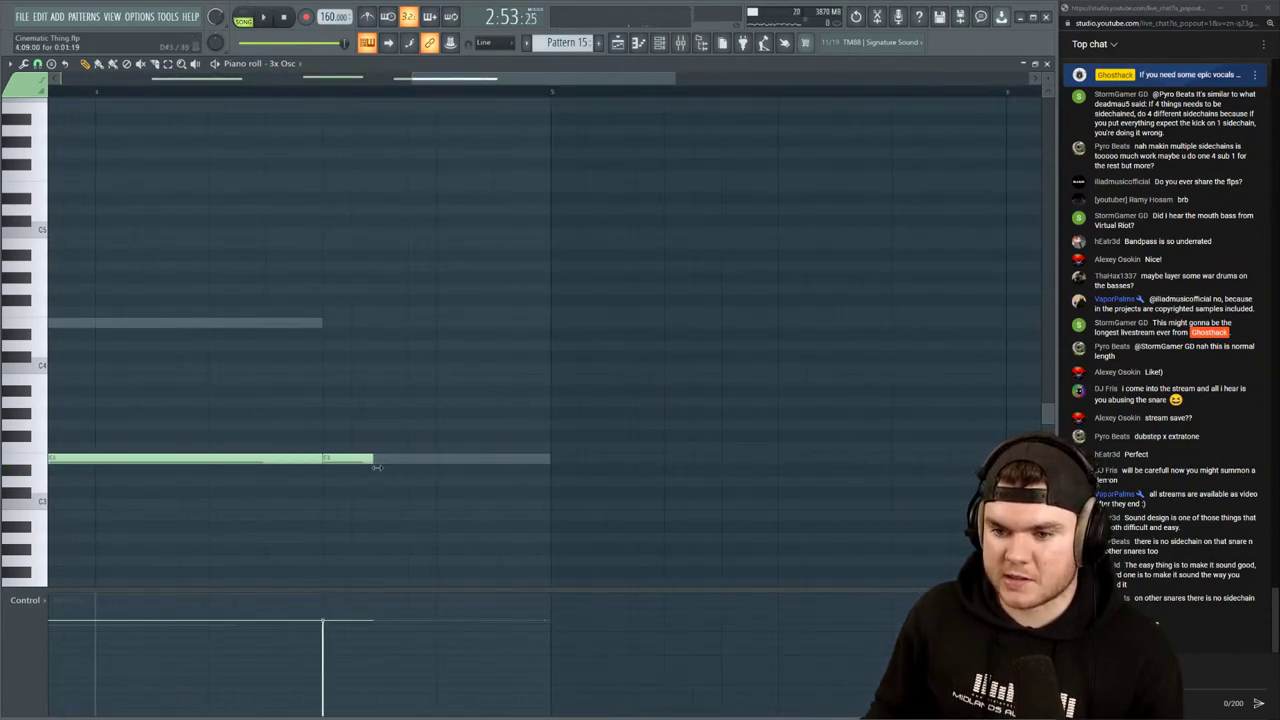
key("space")
Add two short E3 notes at 4:13 and 4:15 in the 3x Osc part, adjust the note lengths and replay
left_click(488, 460)
left_click_drag(500, 460, 475, 461)
key("space")
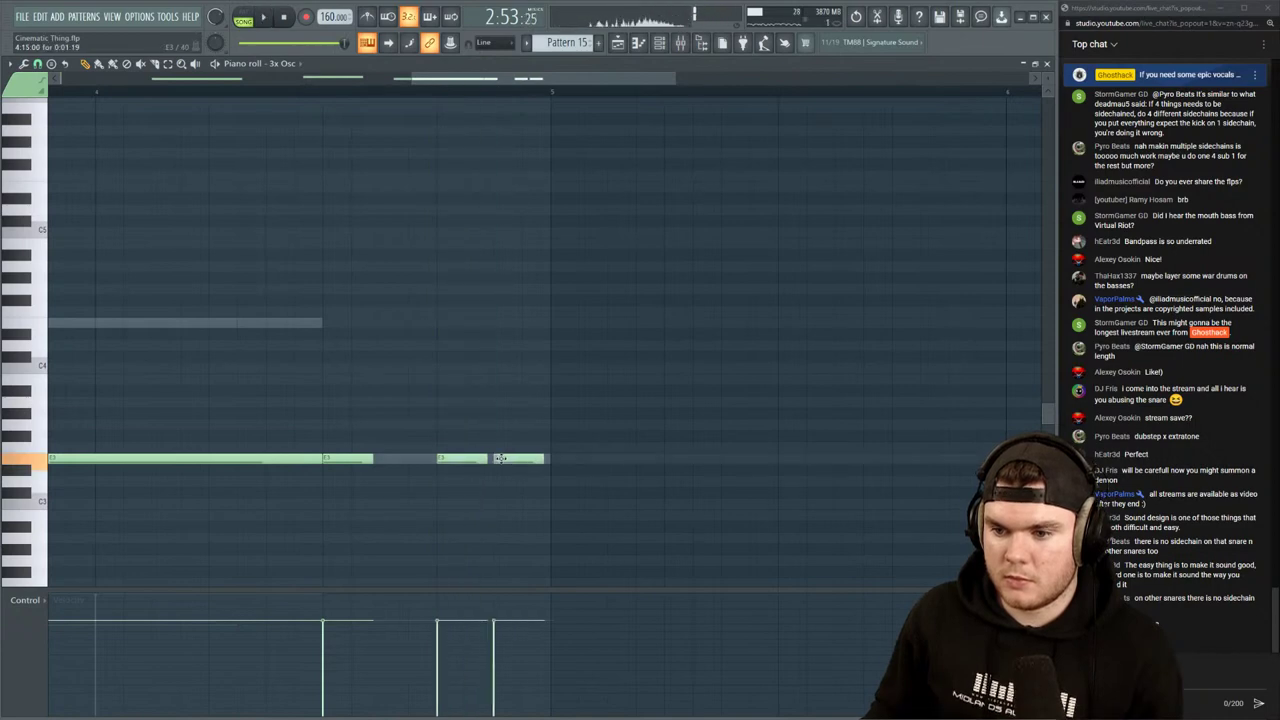
key("space")
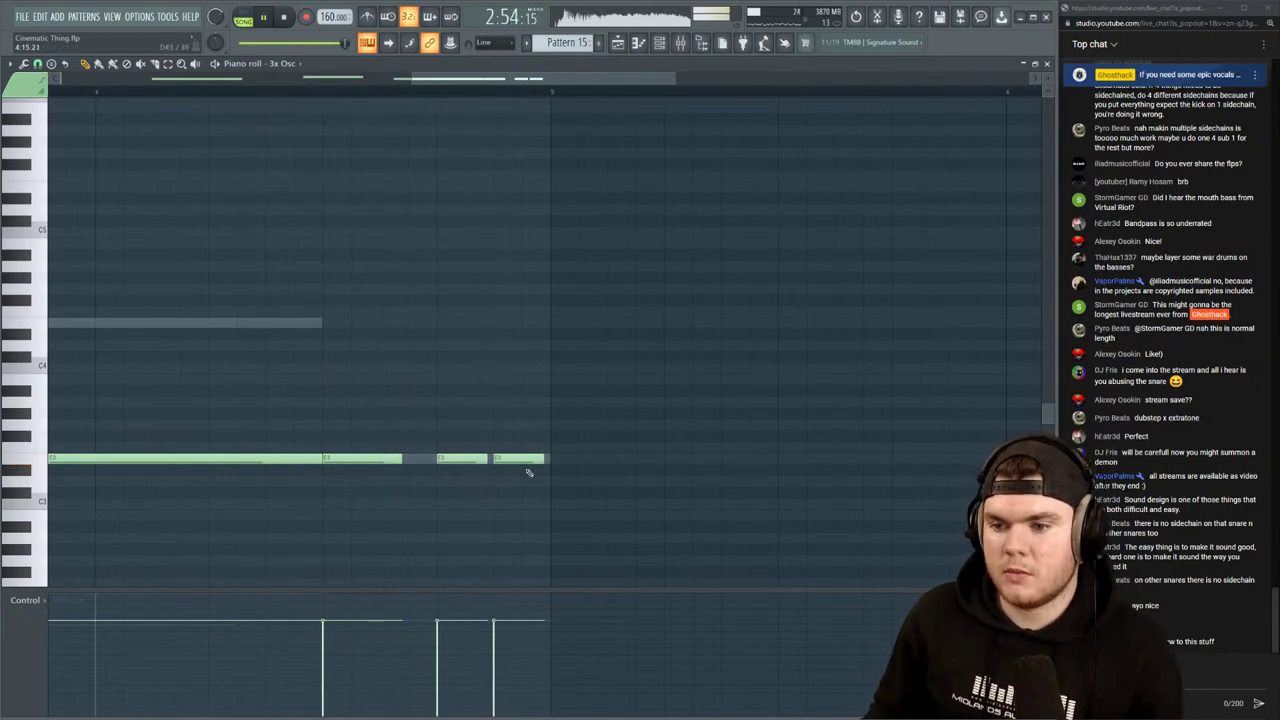
key("space")
left_click_drag(487, 459, 482, 459)
key("space")
key("space")
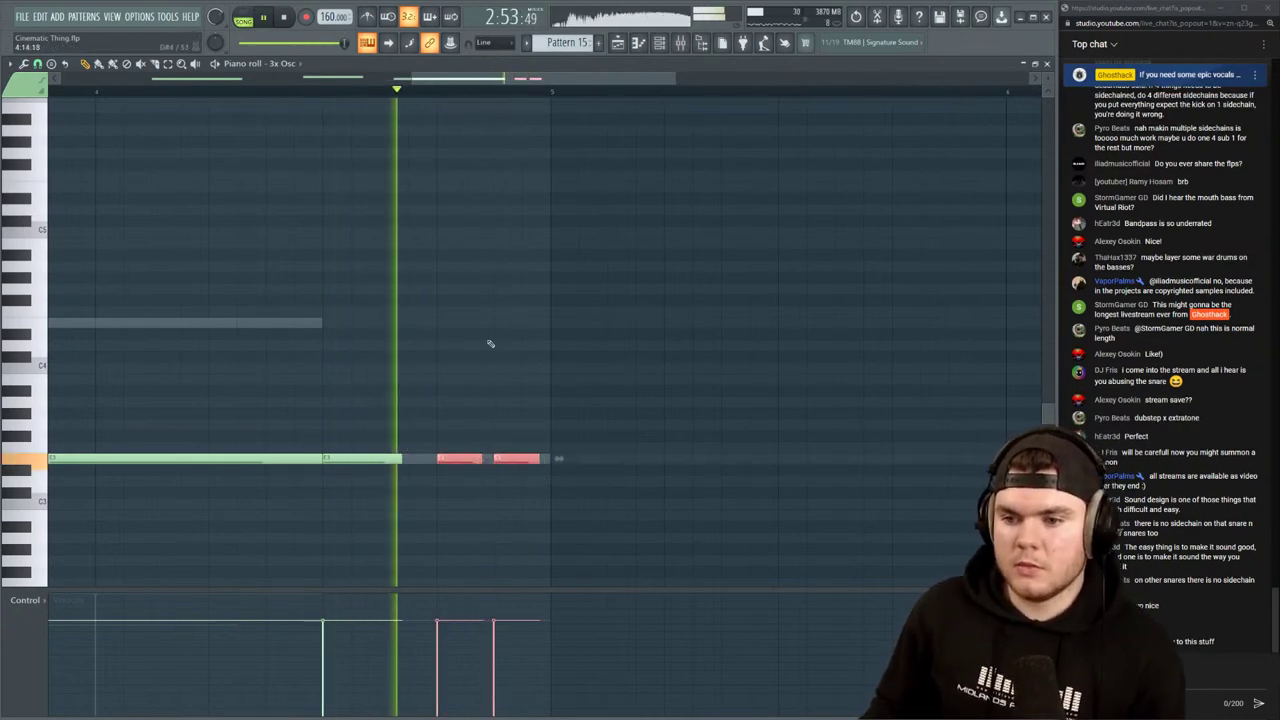
Solo the 3x Osc channel and replay its E3 notes at the end of bar 4 in Pattern 15
left_click(503, 324)
right_click(508, 325)
key("space")
left_click(1047, 64)
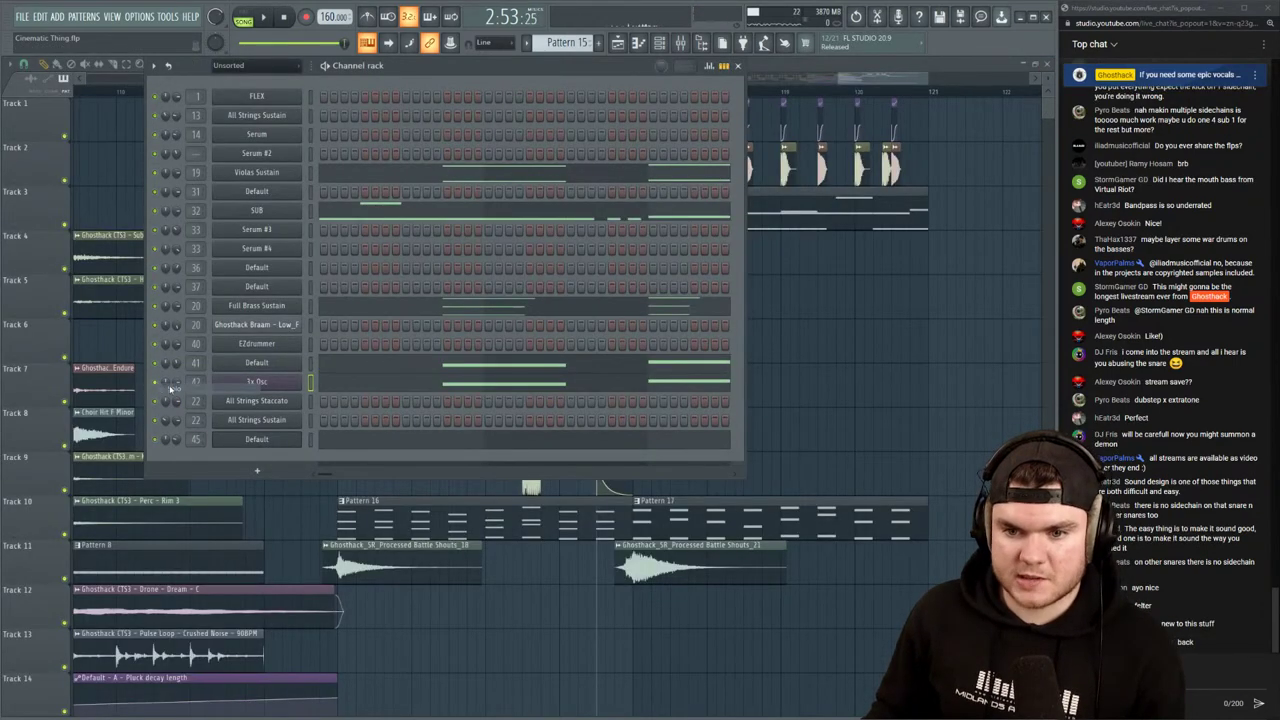
key("space")
left_click(353, 385)
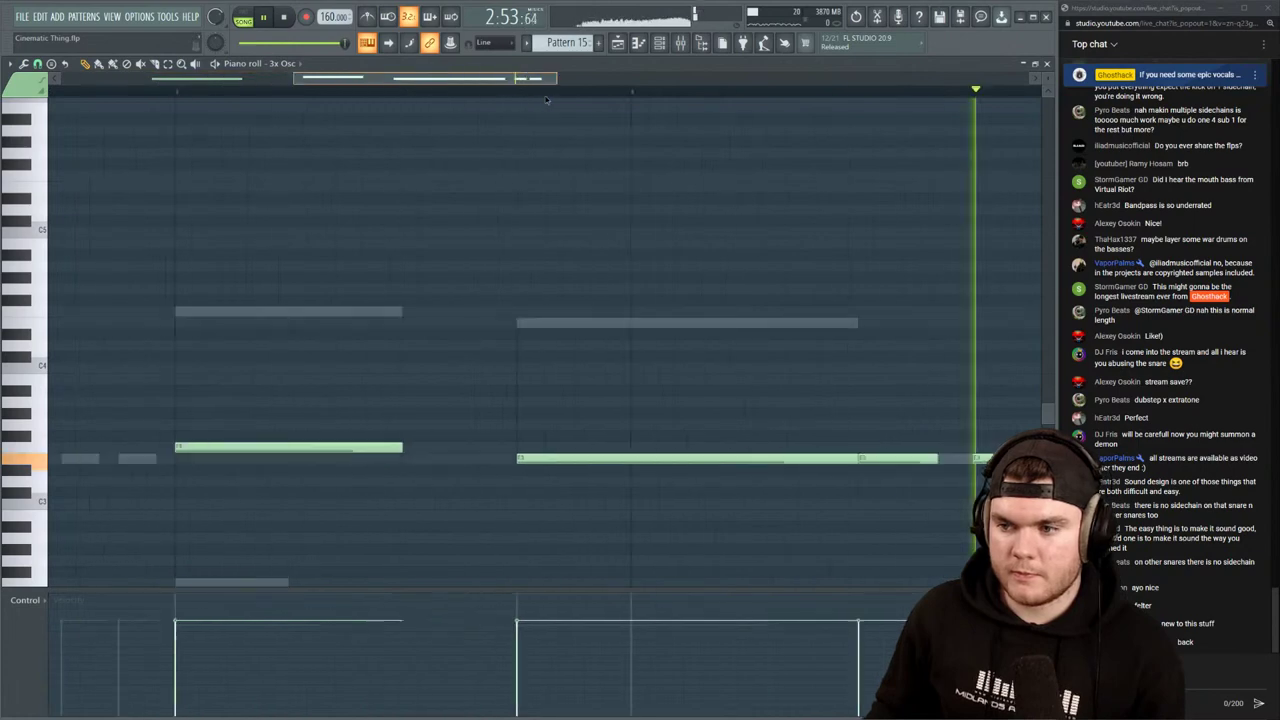
scroll(388, 89, "left", 2)
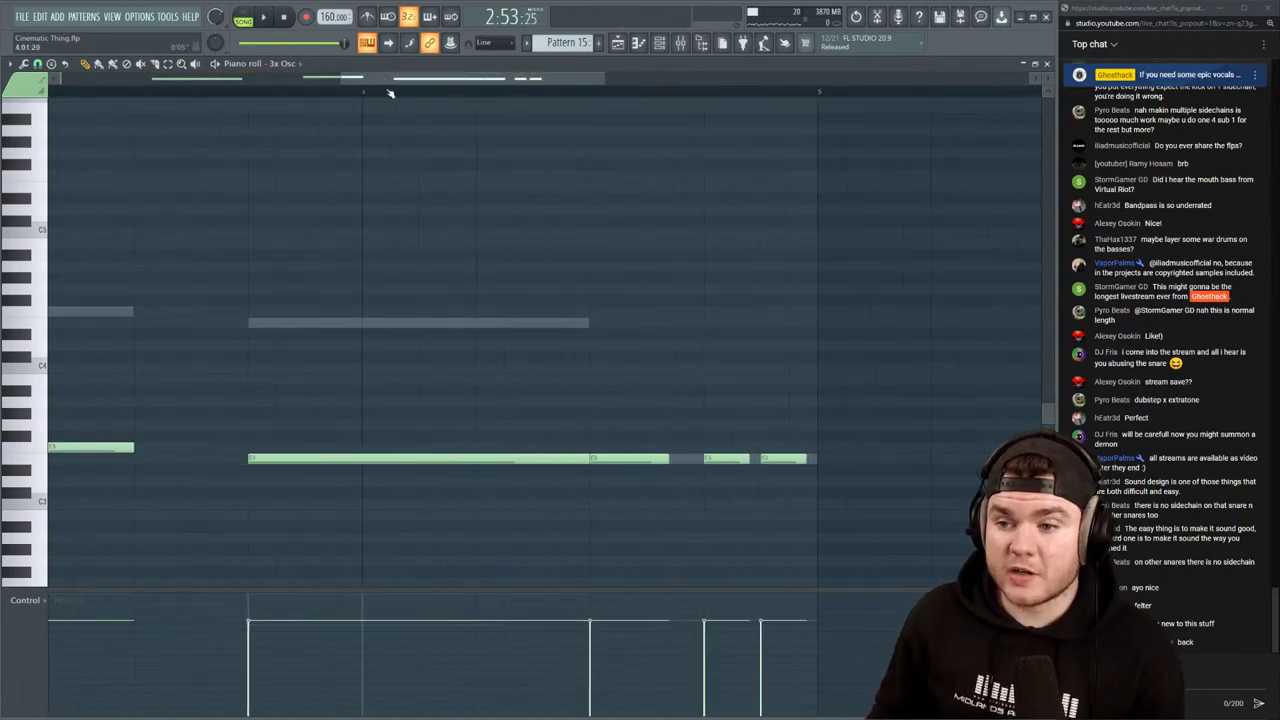
scroll(391, 94, "down", 1)
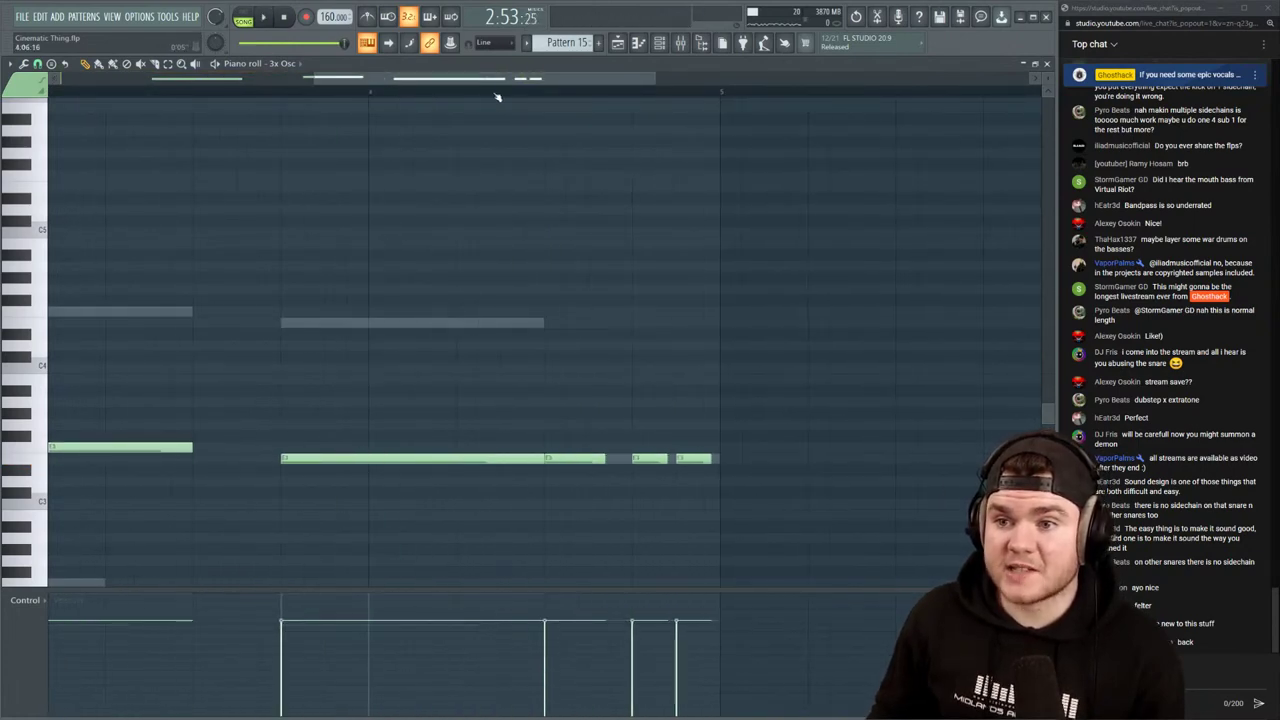
Add three short D4 slide notes at 4:11, 4:14 and 4:16 in the 3x Osc piano roll
left_click(606, 345)
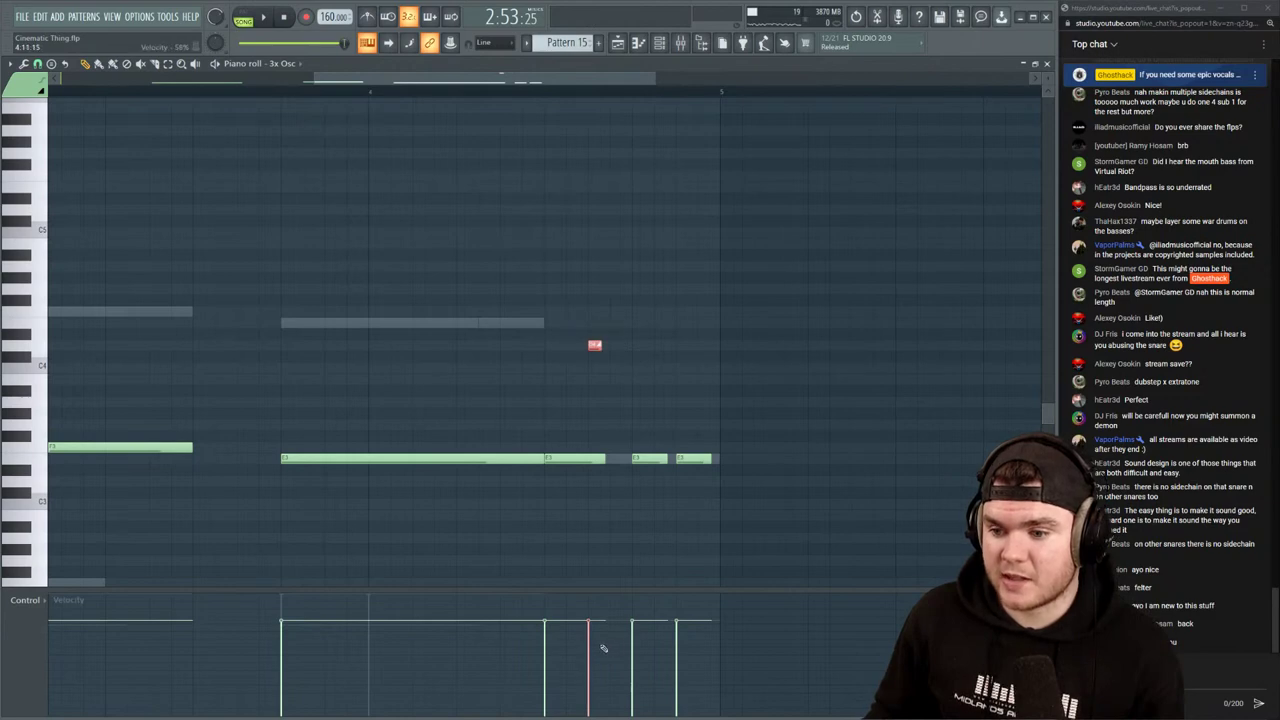
key("space")
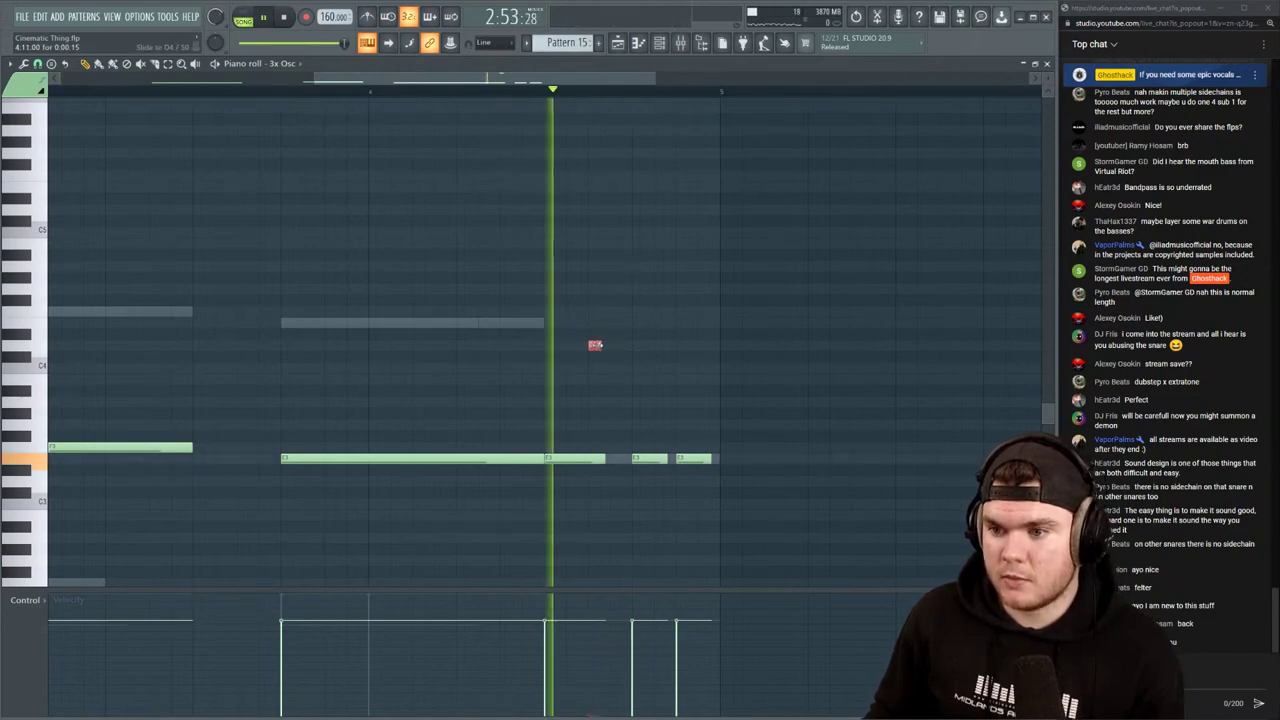
left_click(638, 345)
left_click_drag(638, 345, 655, 345)
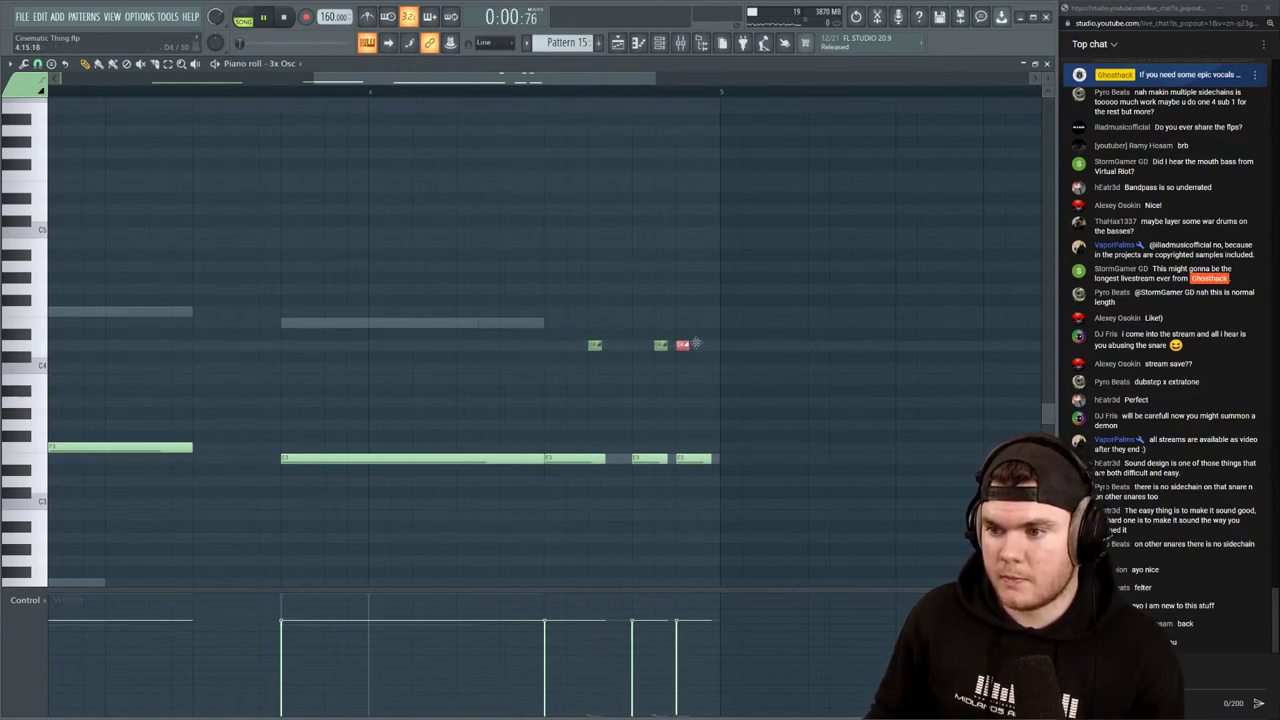
scroll(703, 97, "up", 2)
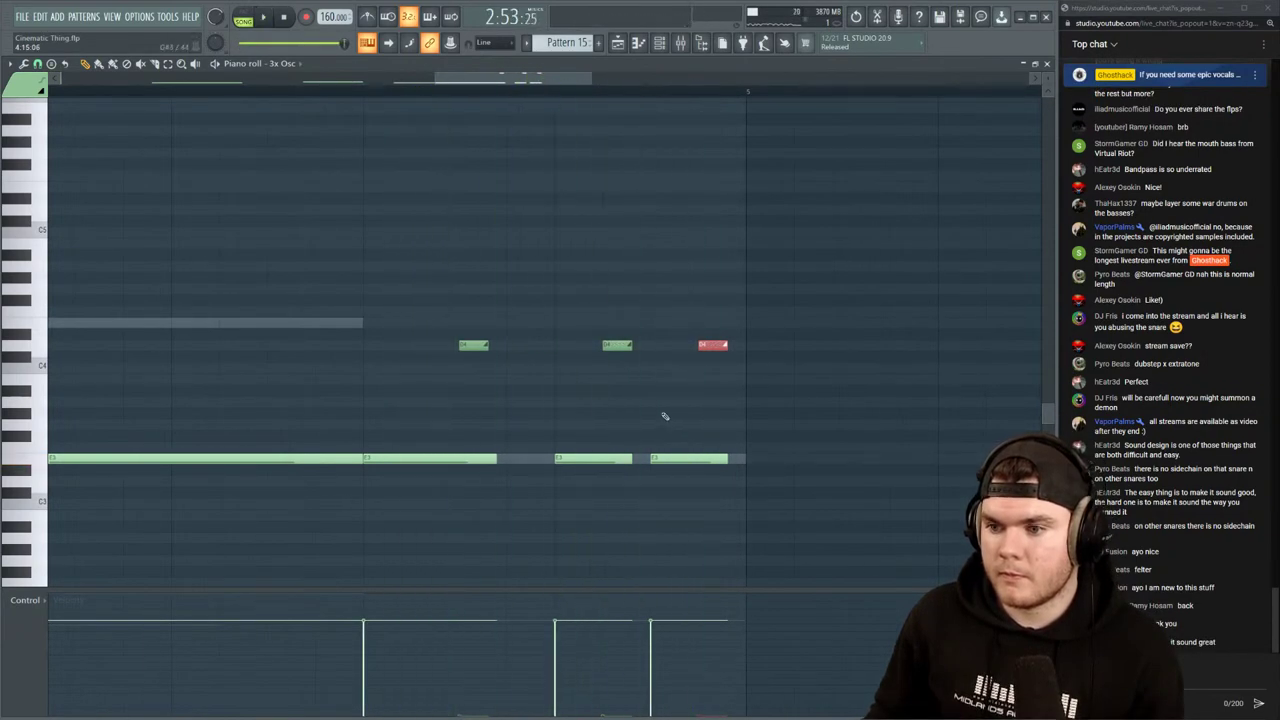
Shift the last two D4 slides slightly later, the final one ending at bar 5, and lengthen the two short E3 notes slightly
left_click_drag(625, 345, 720, 346)
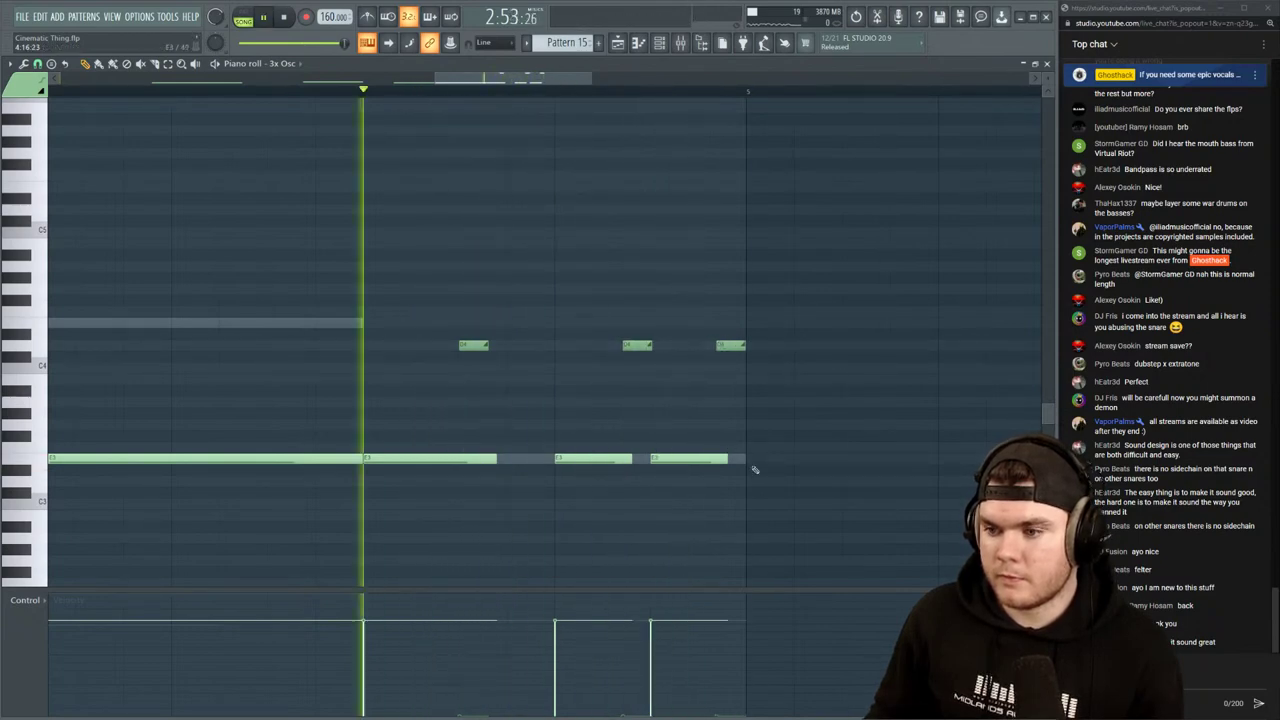
left_click_drag(751, 466, 618, 443)
left_click_drag(747, 459, 755, 459)
left_click(792, 391)
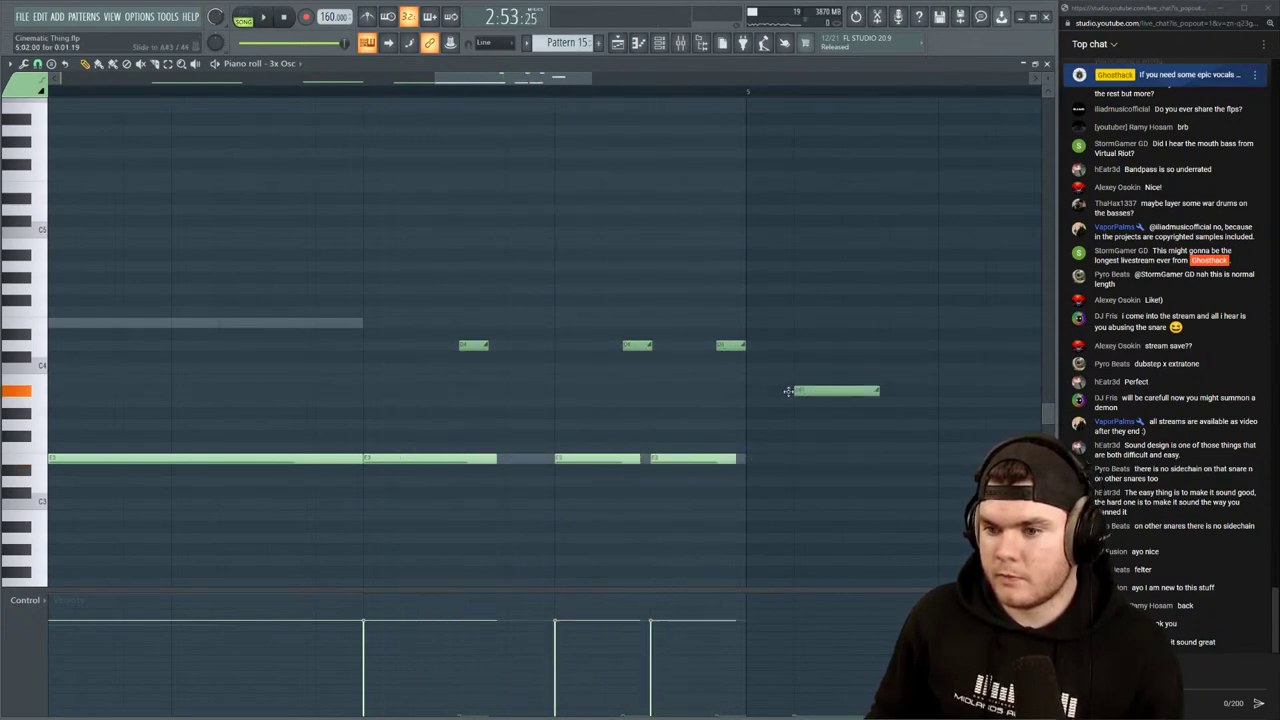
right_click(792, 391)
Extend the E3 note at 4:09 and the D4 slide at 4:11 to just before 4:13, replaying the result
key("space")
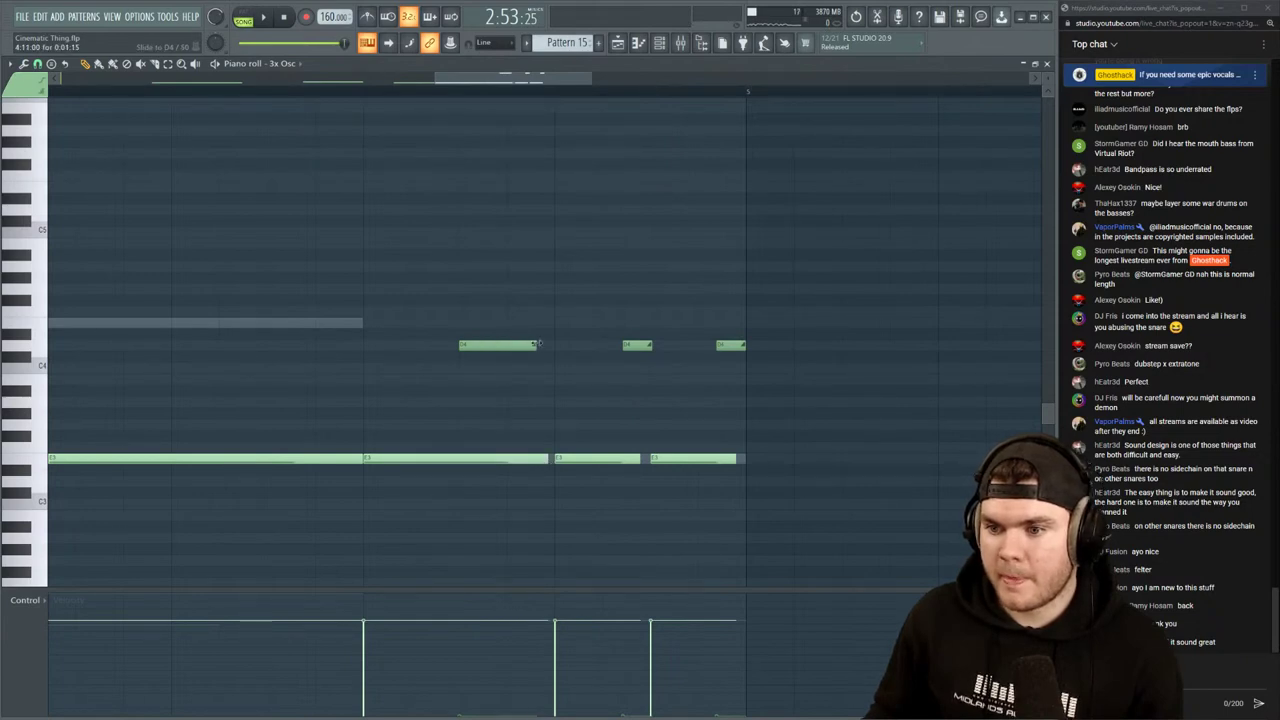
left_click_drag(538, 345, 548, 345)
key("space")
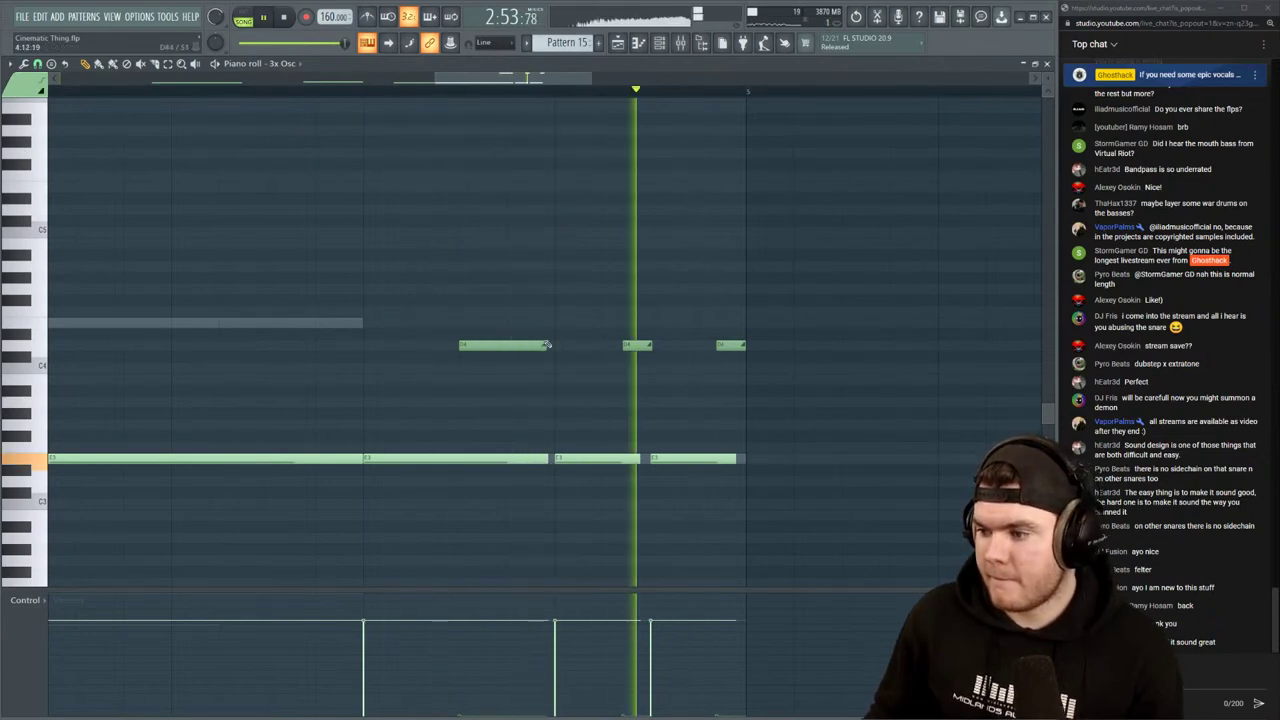
key("space")
key("space")
key("space")
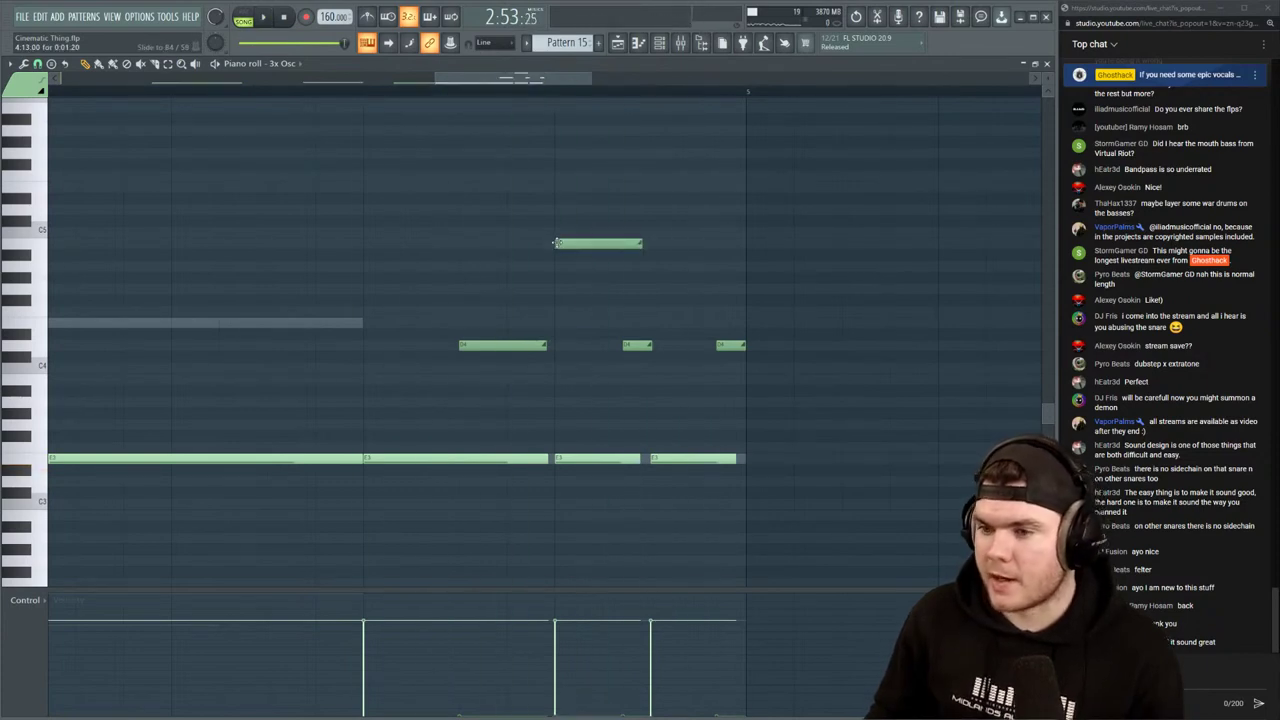
Add a short C4 slide note at 4:13 and replace the separate short E3 notes by extending the 4:09 E3 to the bar's end
key("space")
right_click(556, 243)
key("space")
key("space")
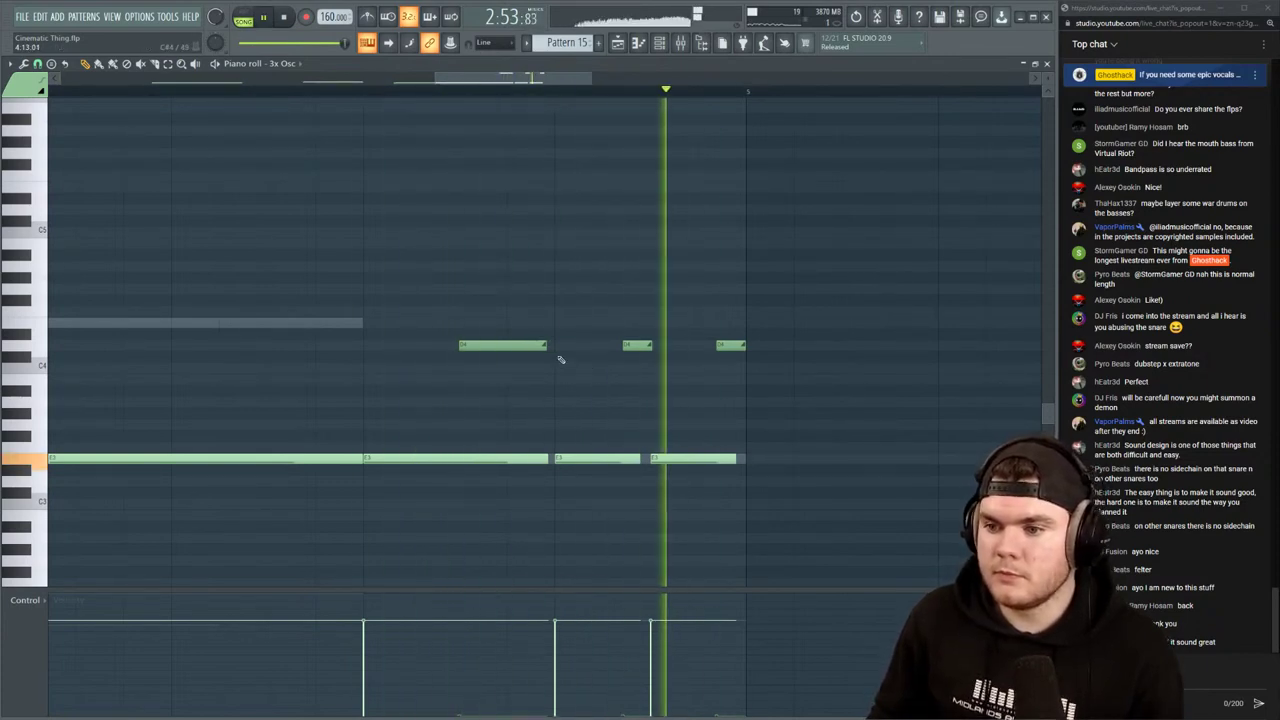
key("space")
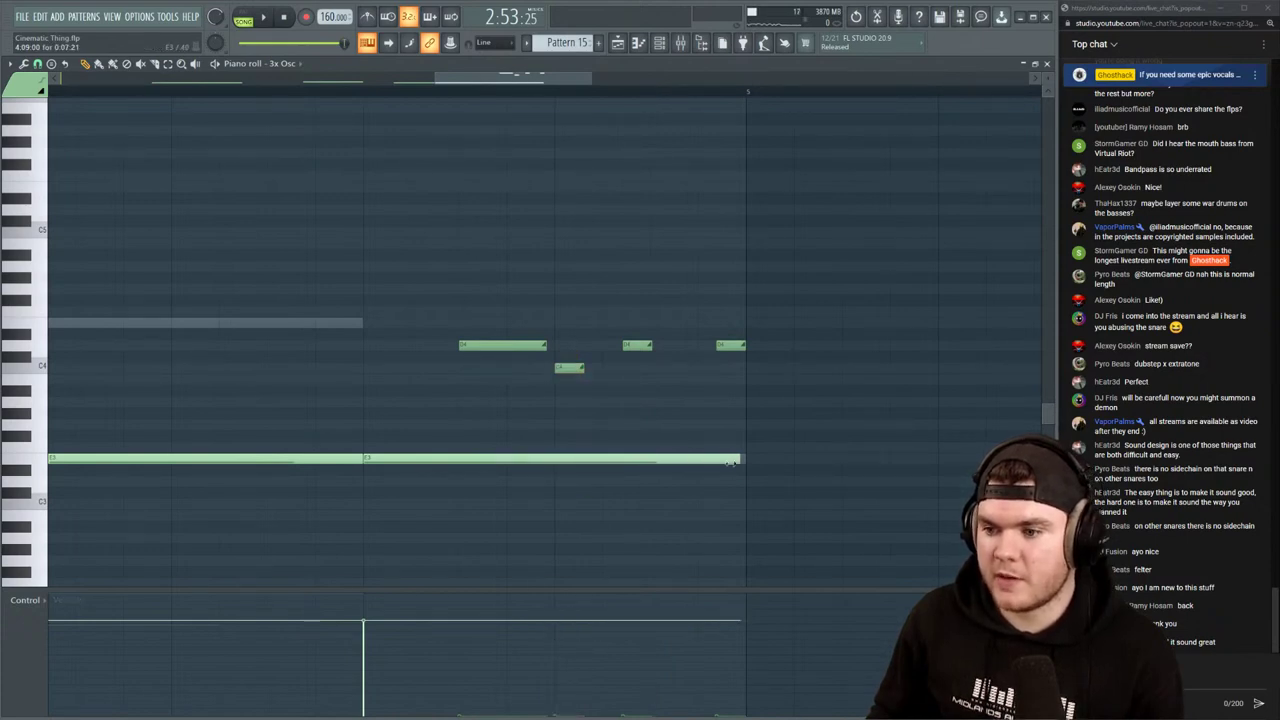
key("space")
key("space")
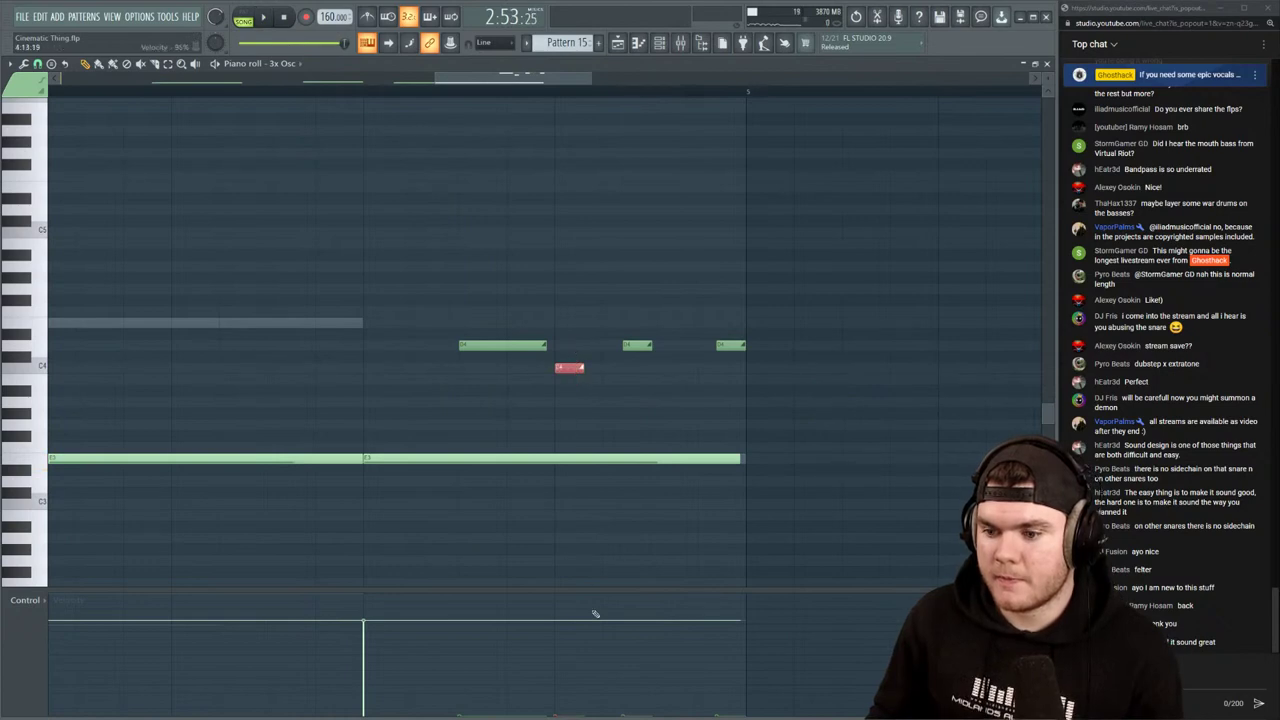
Raise the C4 slide's velocity, shorten it, and add a matching C4 slide at 4:15 in the 3x Osc part
key("space")
key("space")
key("space")
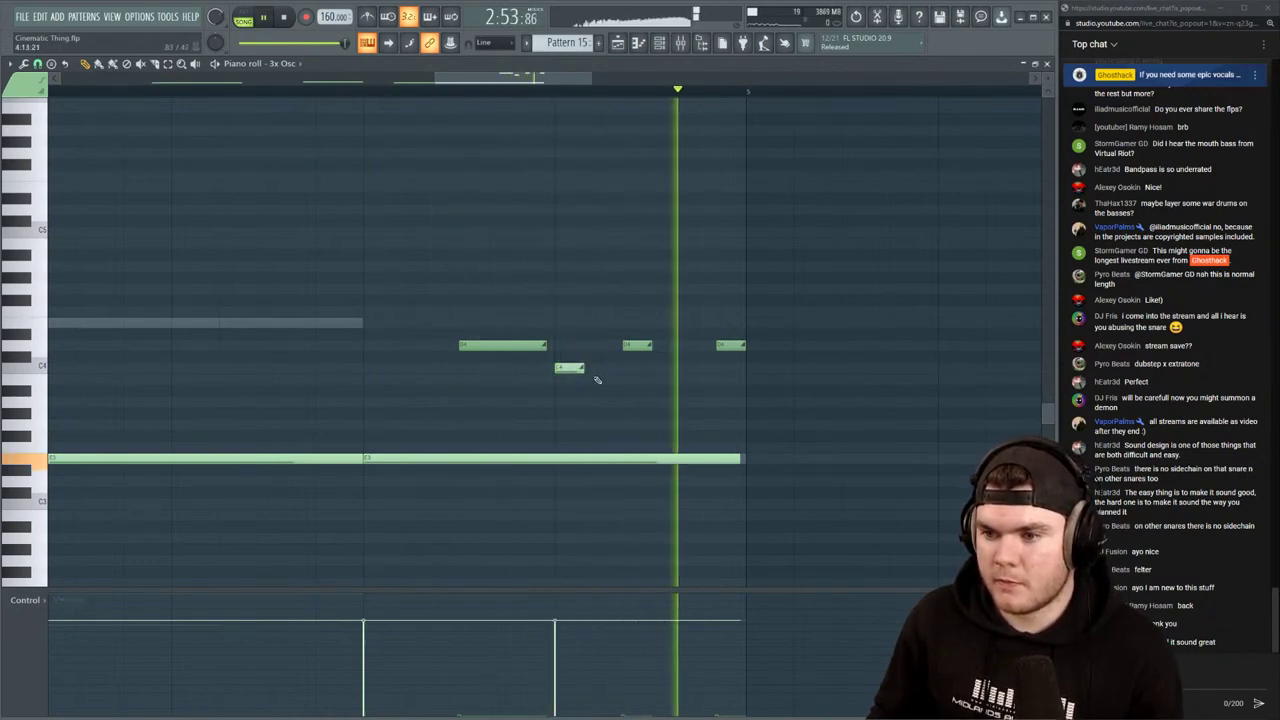
key("space")
key("space")
left_click(657, 368)
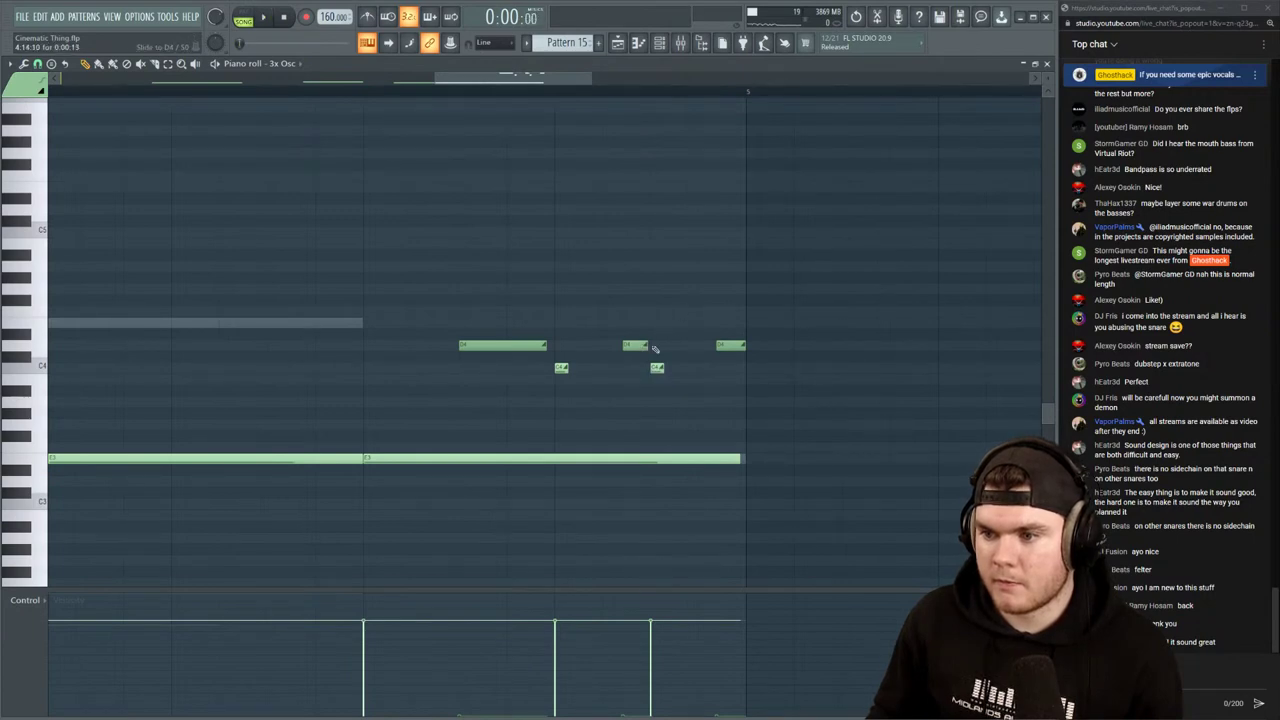
key("space")
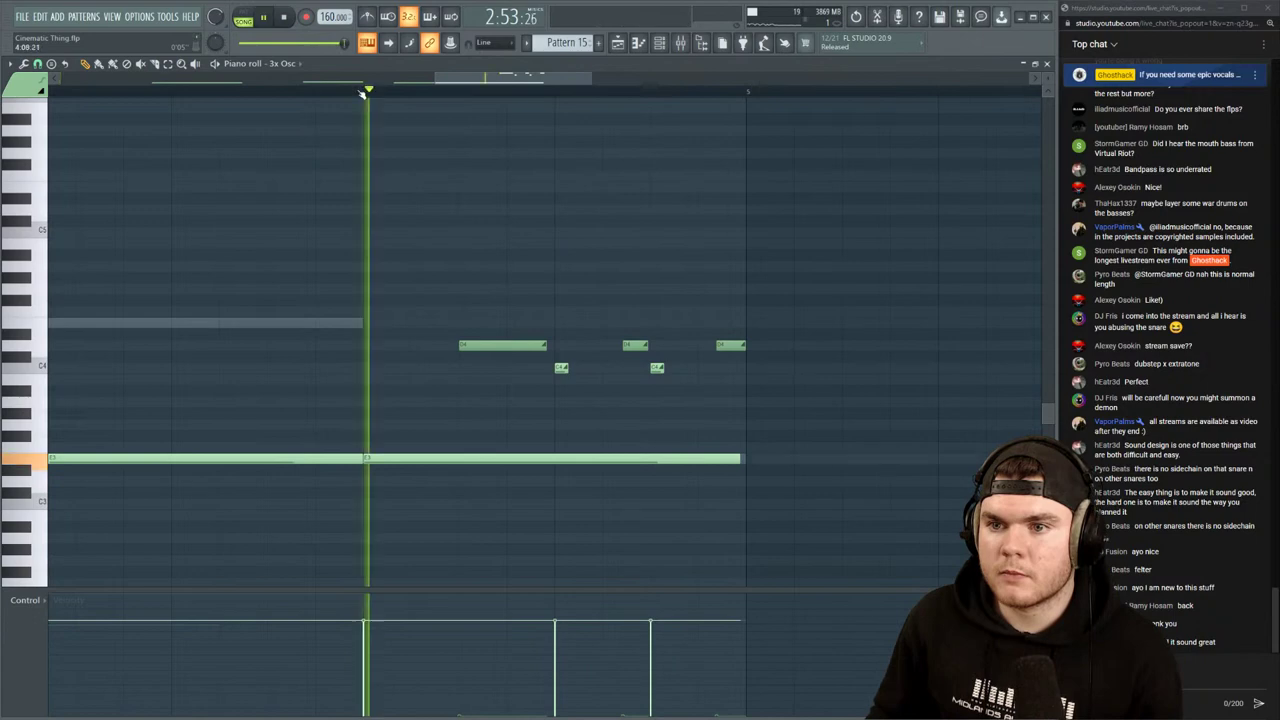
Replay the soloed 3x Osc part from a little before 4:09 to hear the slides in context
scroll(209, 97, "down", 3)
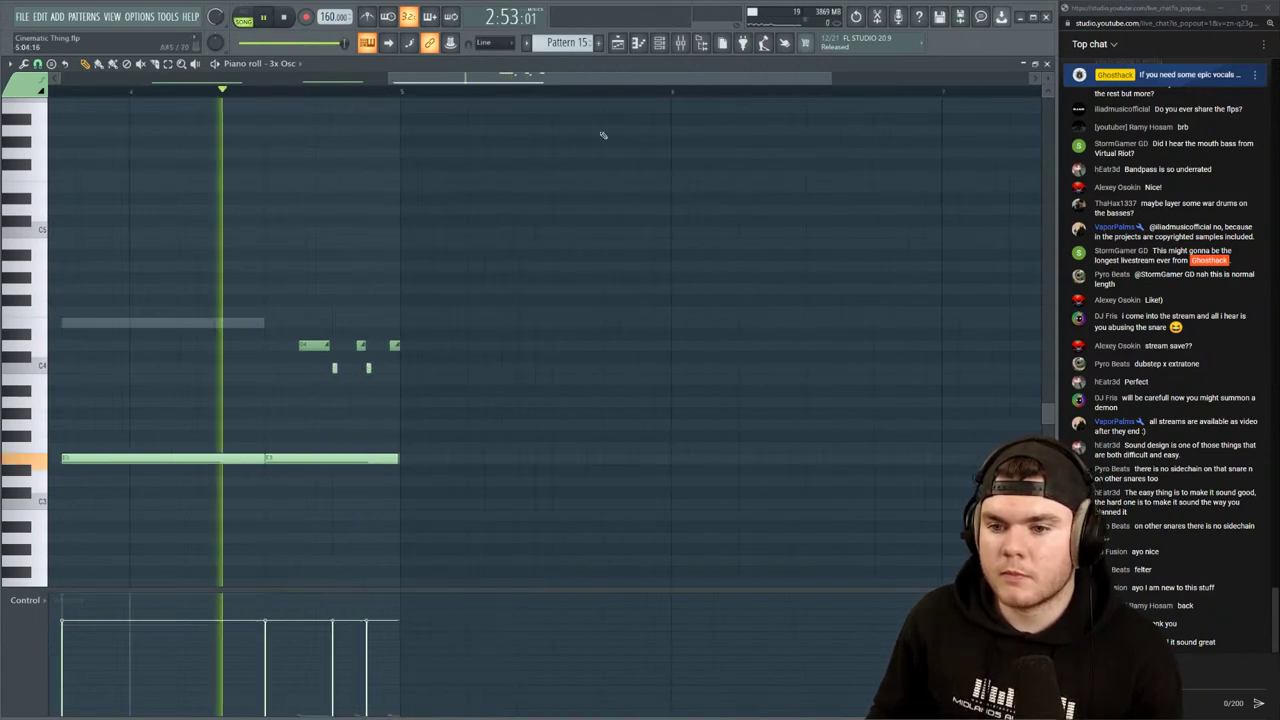
left_click(1047, 64)
key("space")
key("space")
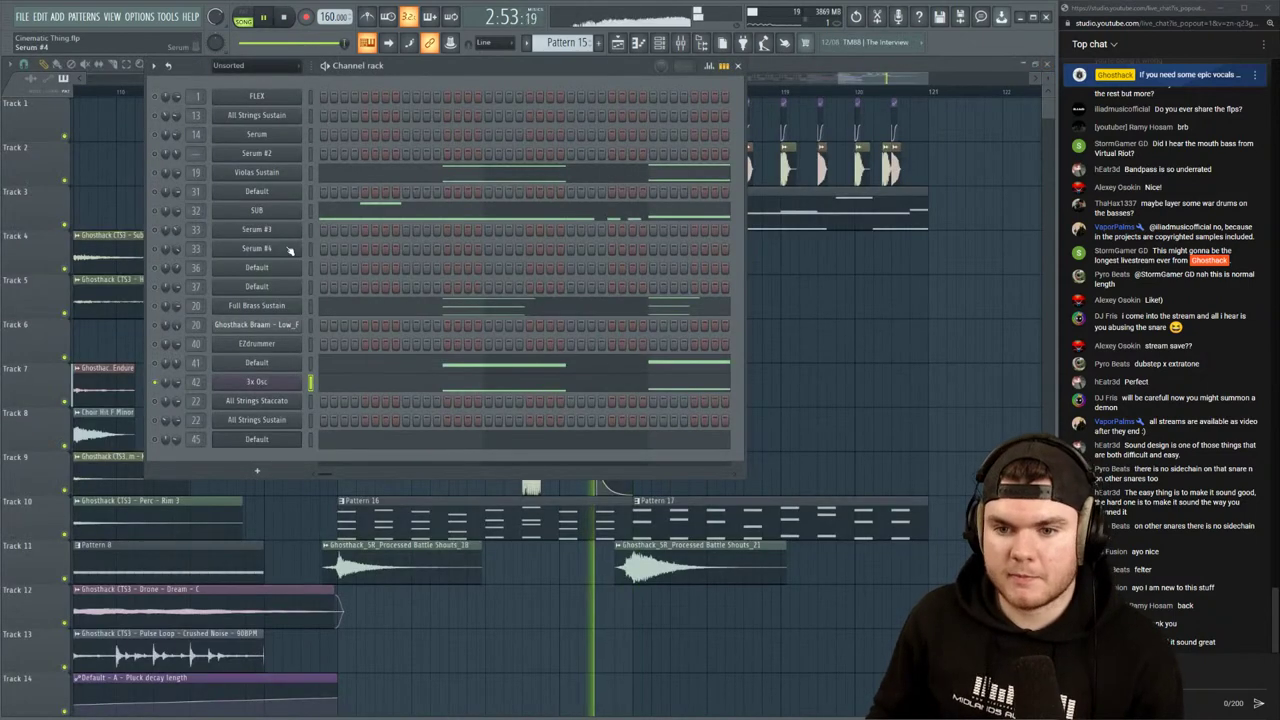
key("space")
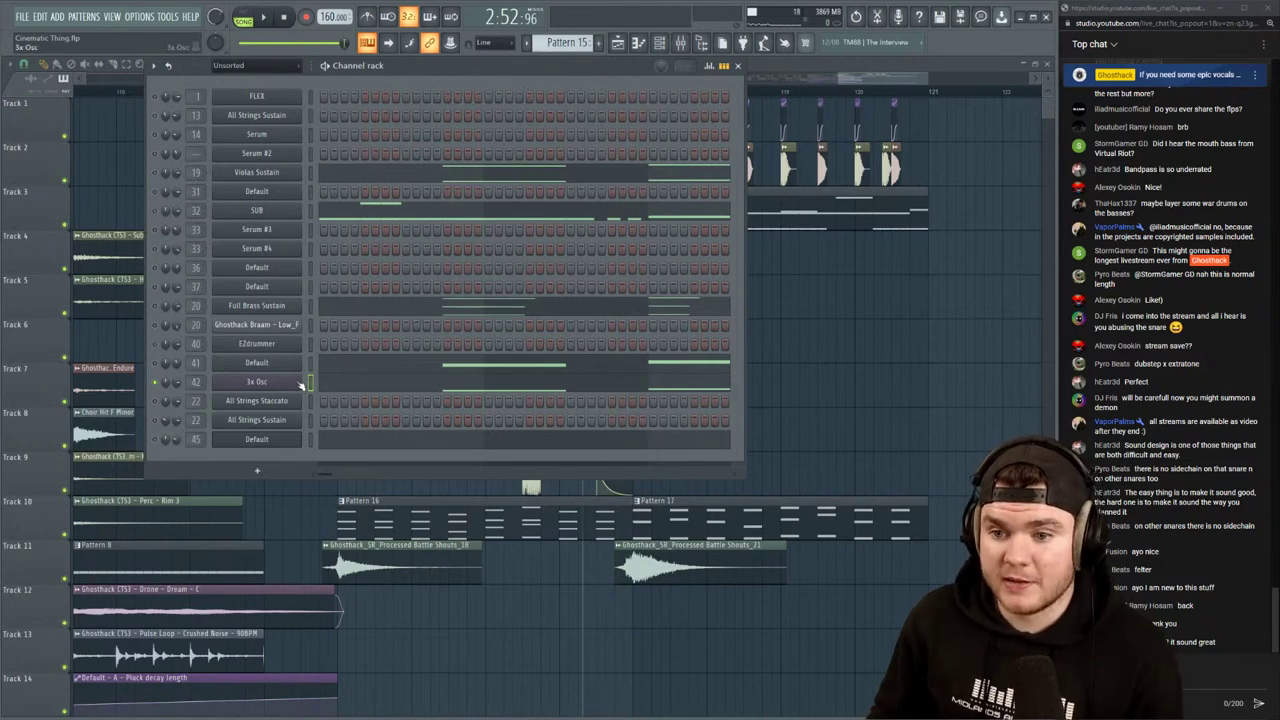
Transpose the five D4 and C4 slide notes at the end of bar 4 down five semitones to A3 and G3
left_click(338, 384)
scroll(491, 100, "down", 2)
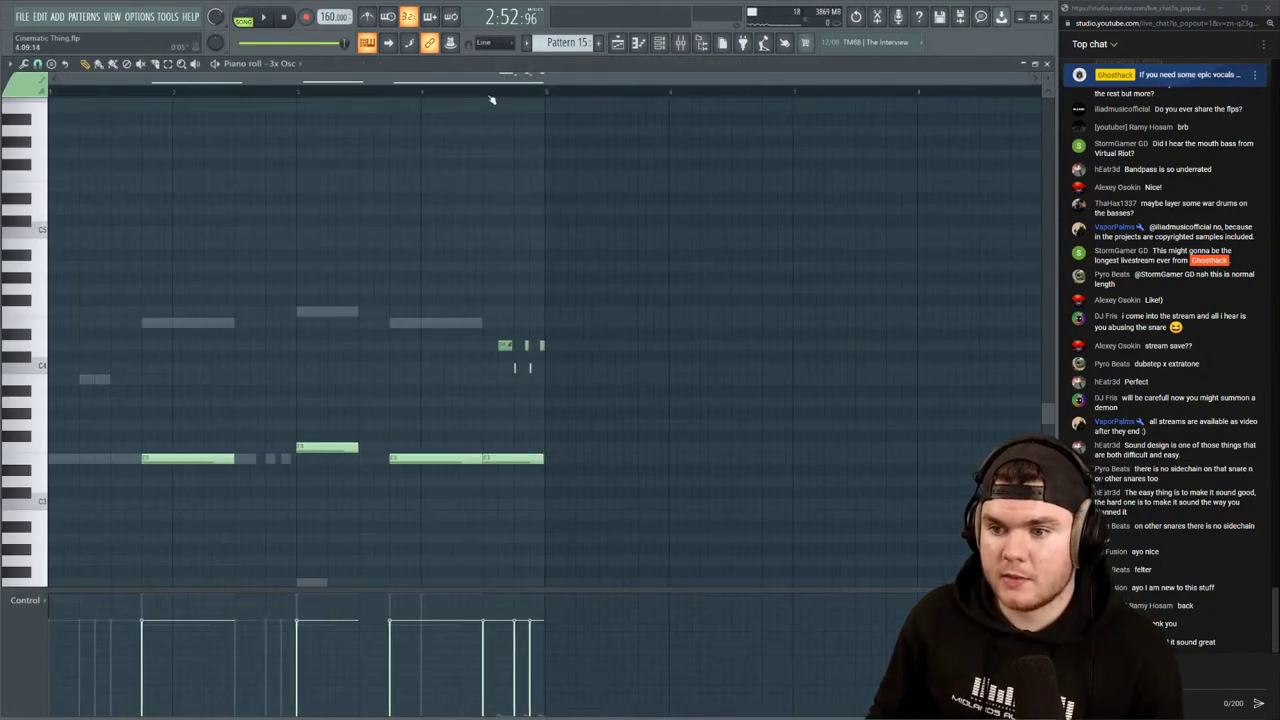
left_click_drag(561, 369, 508, 318)
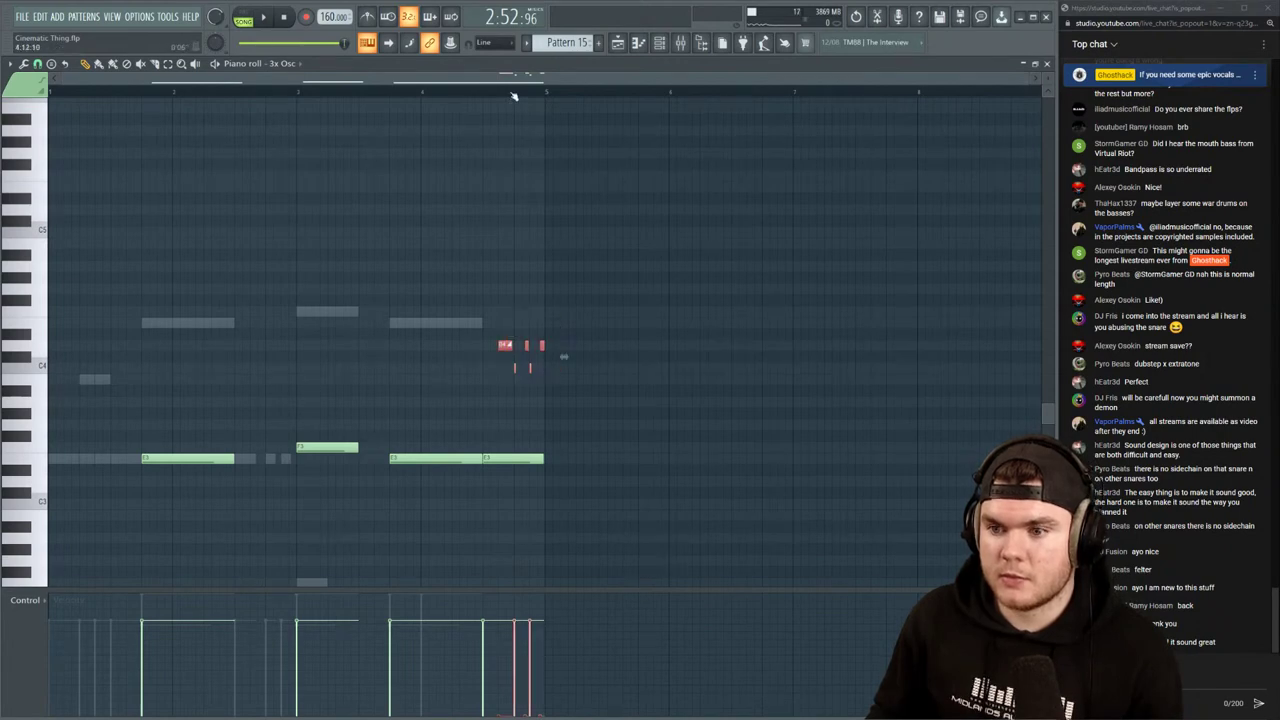
scroll(513, 95, "up", 3)
key("Down")
key("Down")
key("Down")
key("Down")
key("Down")
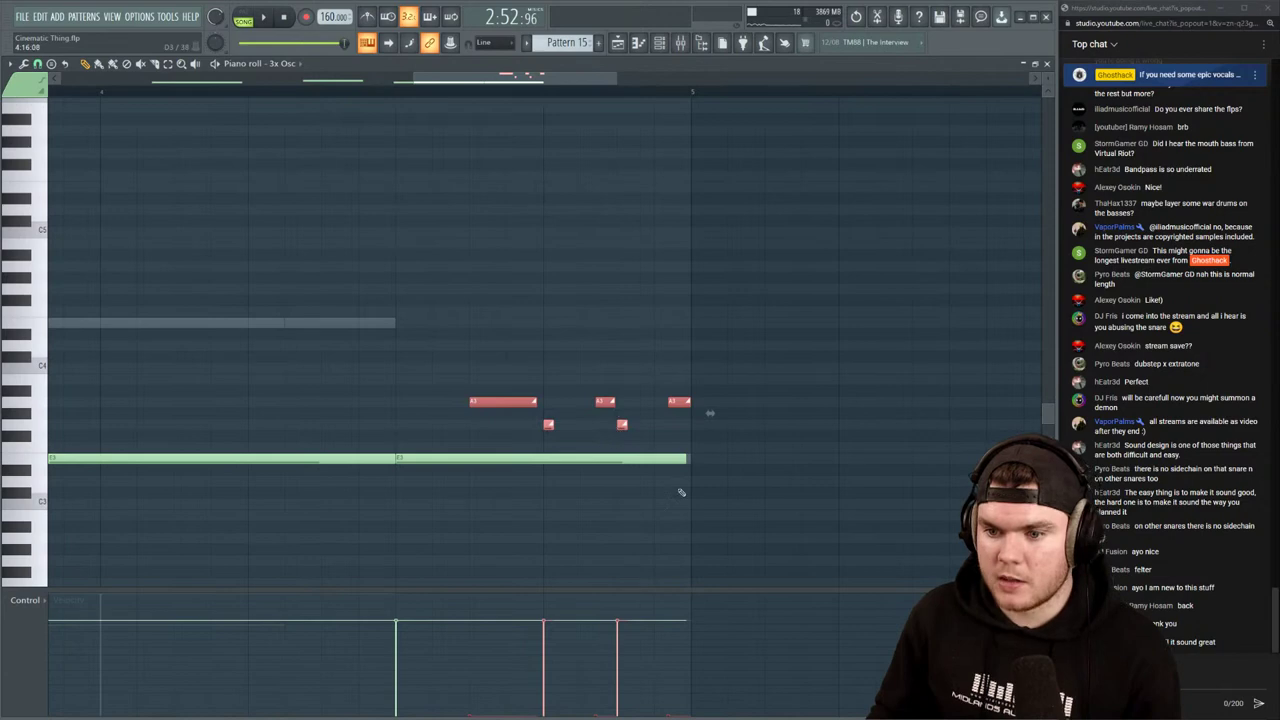
Copy the E3 note at 4:09 and the five slide notes from 3x Osc into the SUB channel's piano roll
left_click_drag(774, 521, 410, 284)
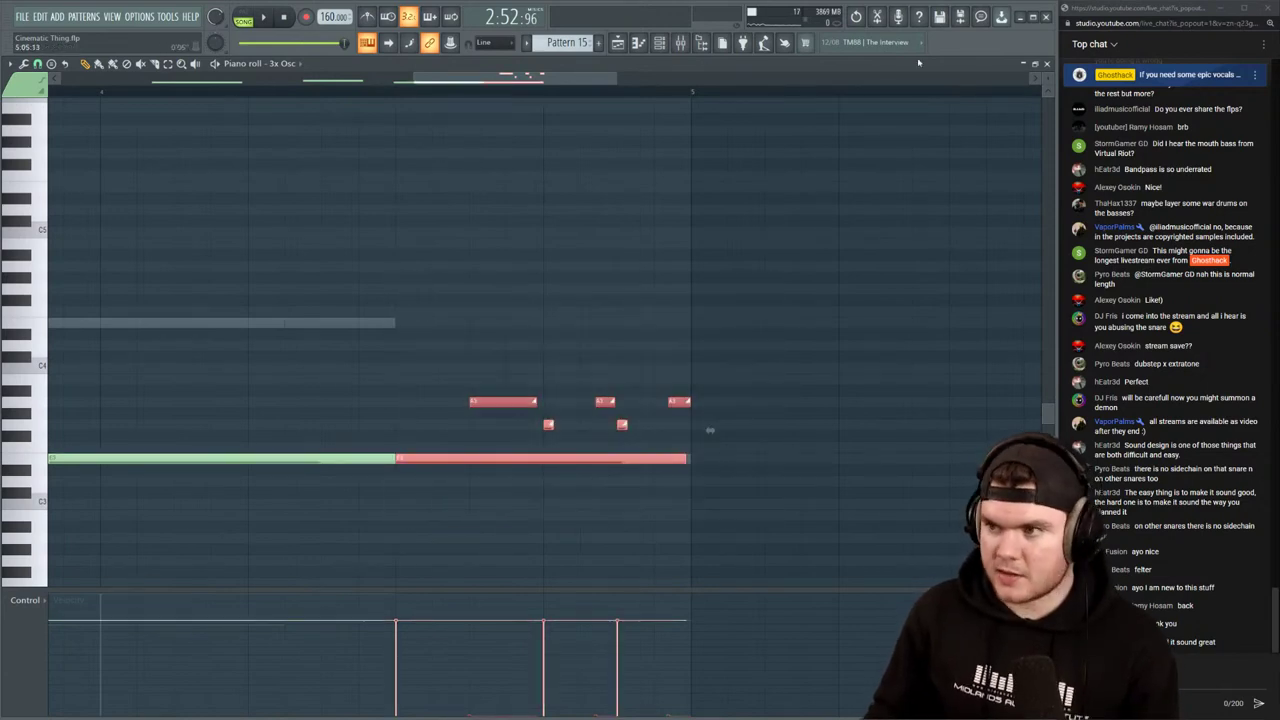
left_click(1047, 63)
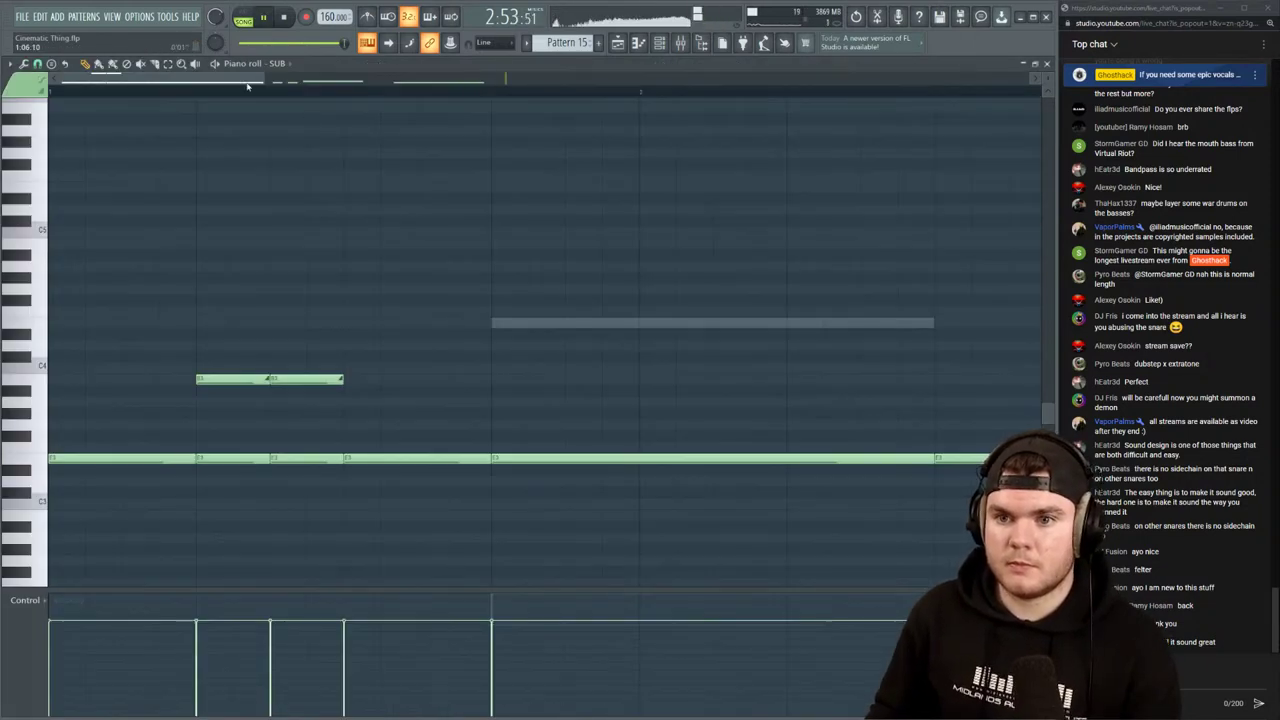
left_click_drag(248, 80, 606, 82)
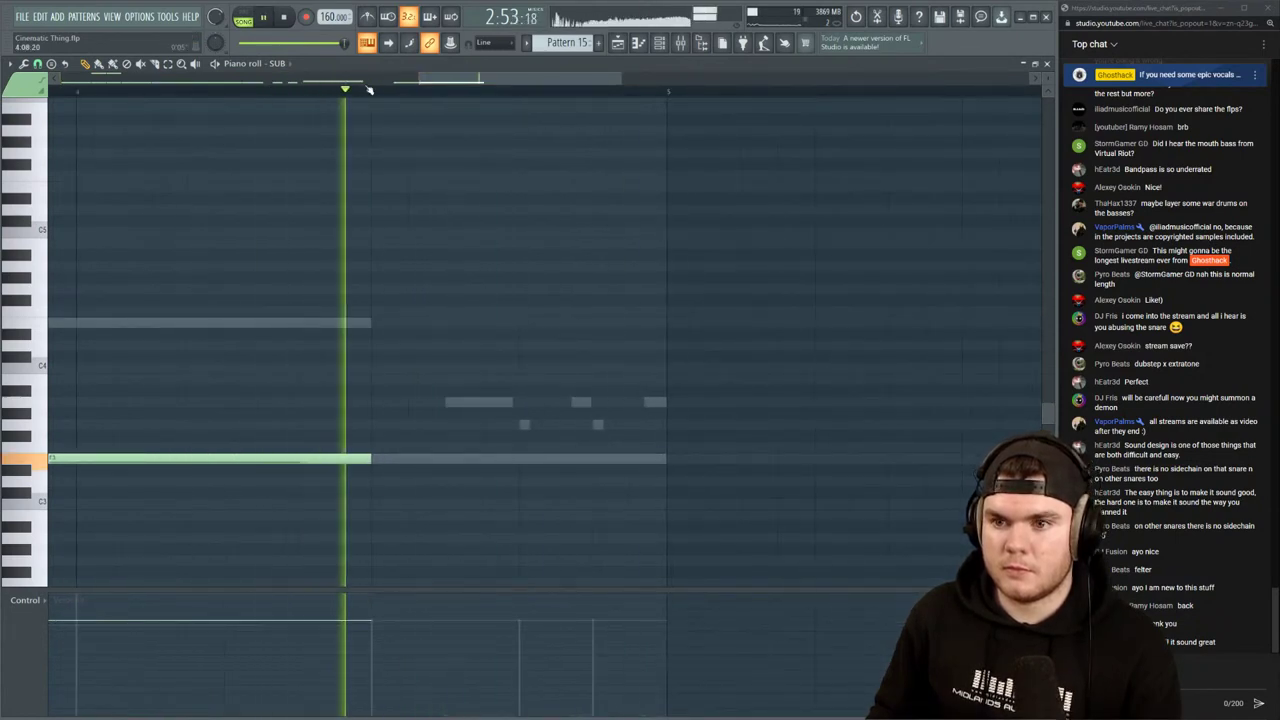
key("ctrl+v")
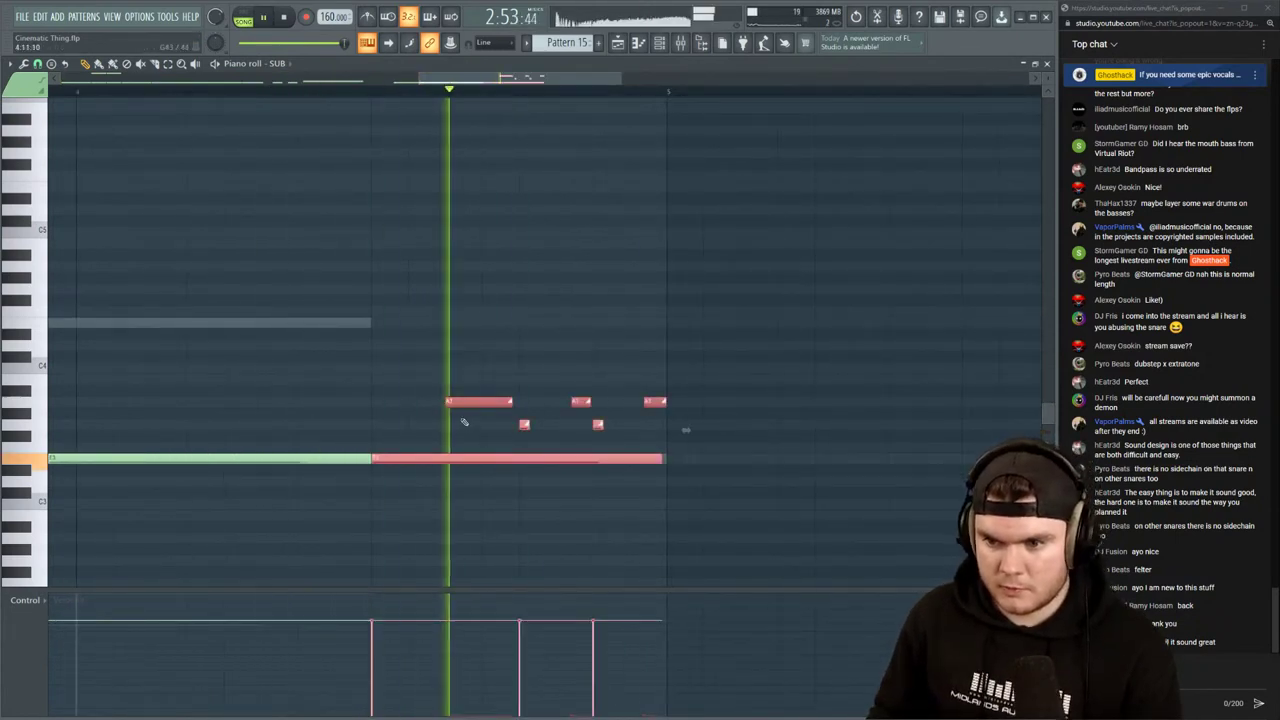
Lower the pasted A3 and G3 slide notes in the SUB part so that all of them sit on E3
left_click_drag(701, 431, 457, 382)
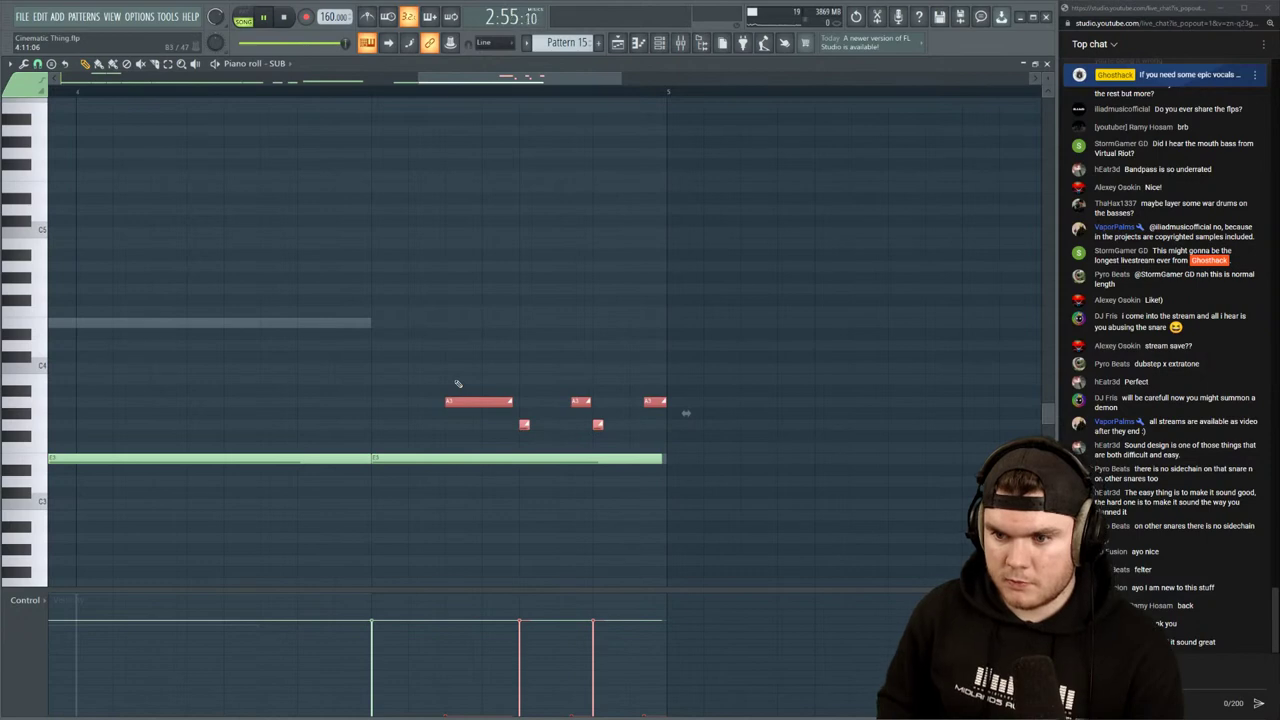
key("Down")
key("Down")
key("Down")
left_click_drag(674, 510, 514, 479)
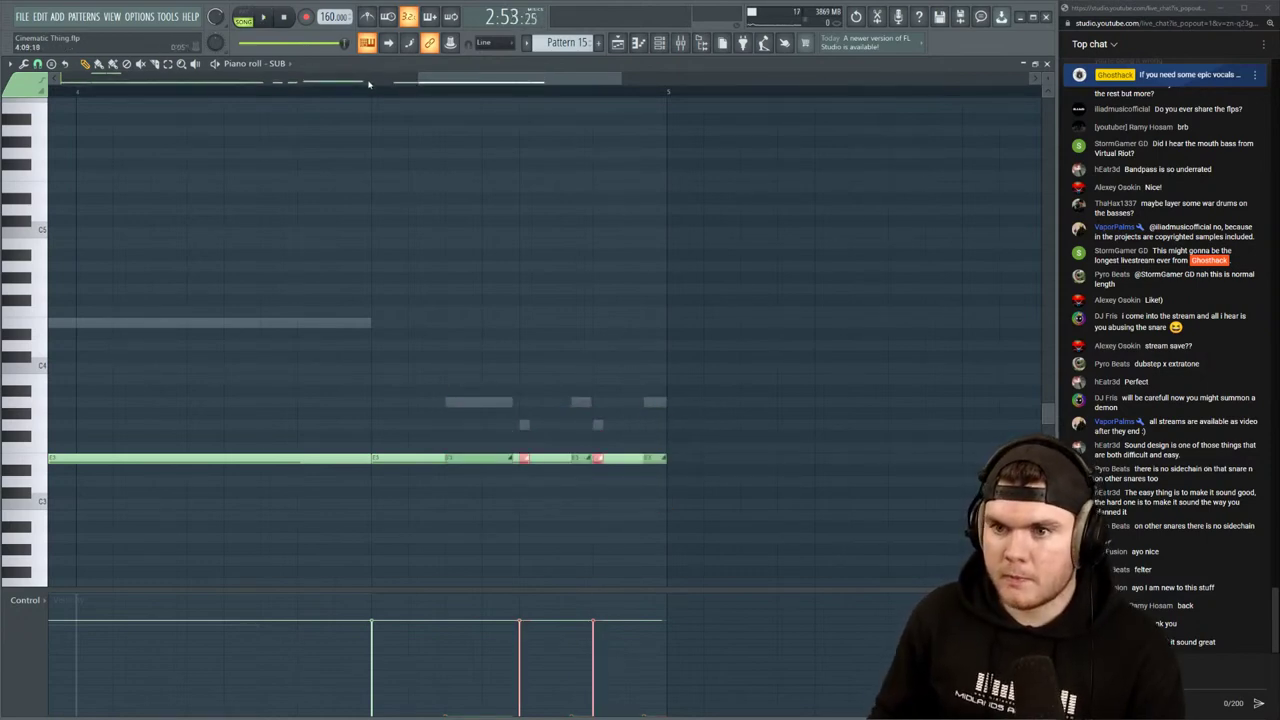
Play the end of bar 4 from the SUB piano roll, delete the stray test note, and replay from 116:09 in the playlist
key("space")
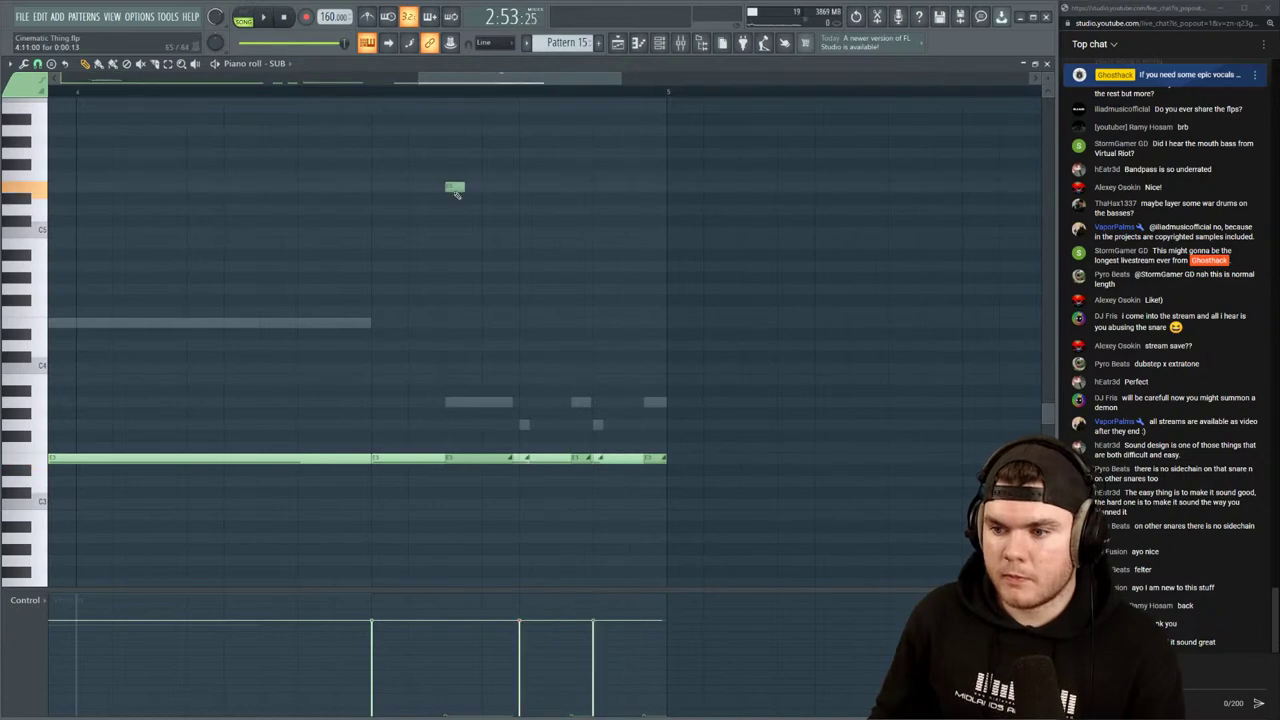
right_click(456, 191)
key("space")
key("space")
left_click(1047, 64)
left_click(984, 67)
key("space")
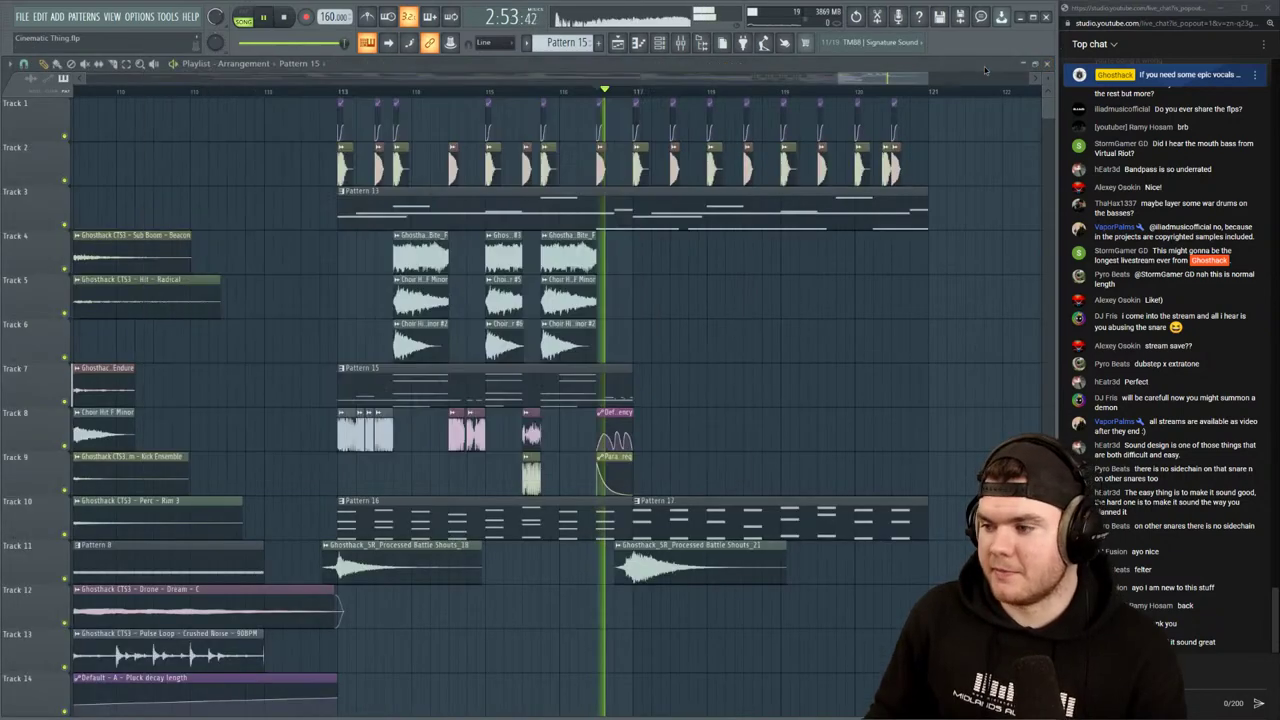
key("space")
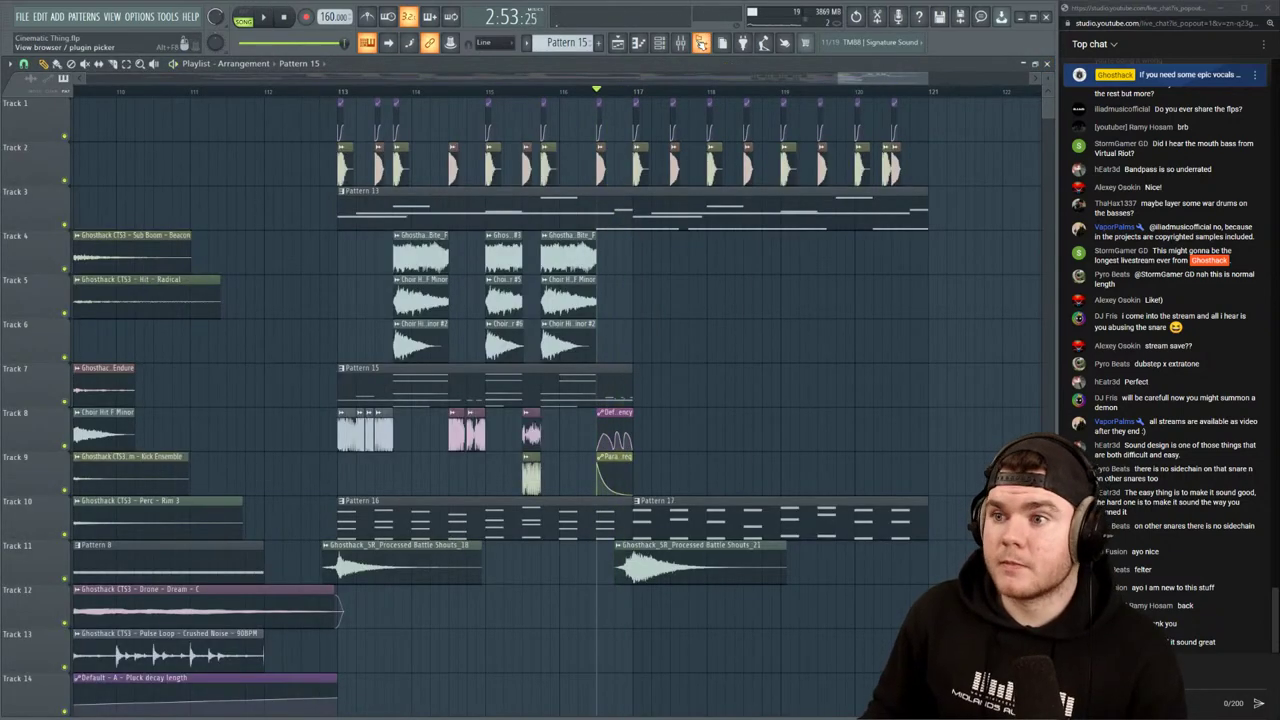
Bring up the mixer and channel rack and solo the SUB channel
left_click(680, 43)
left_click(659, 43)
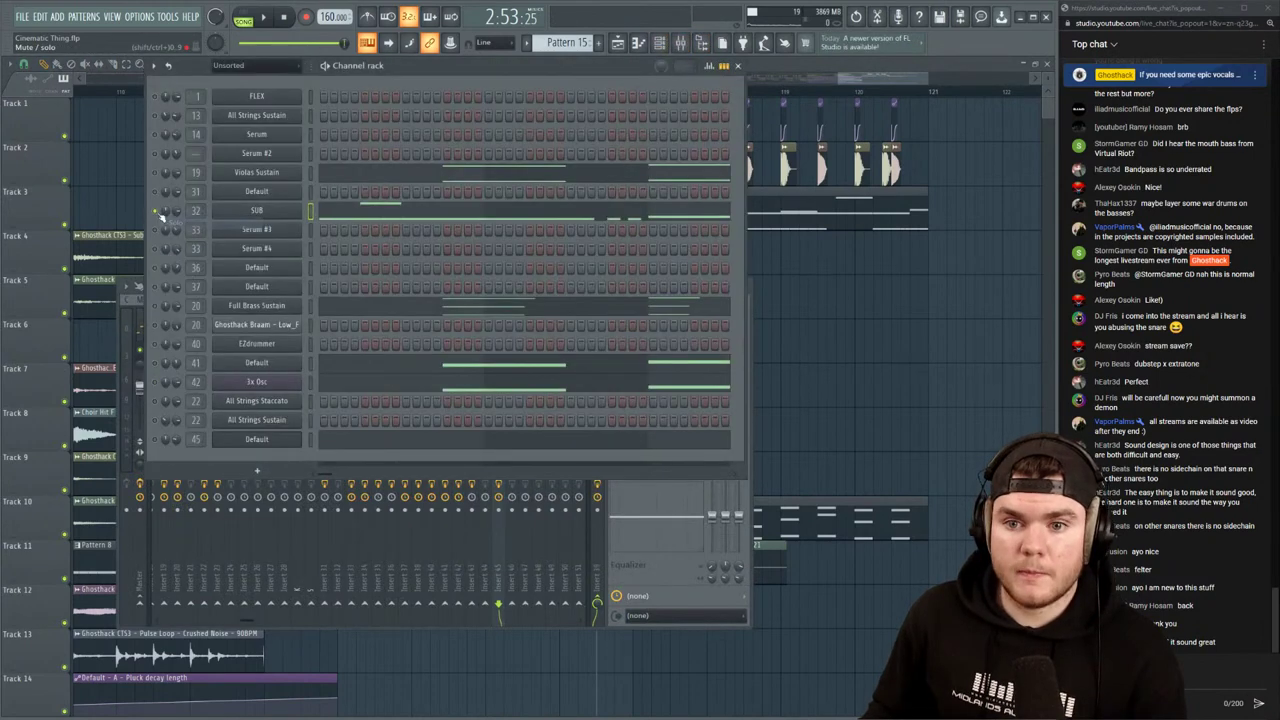
Play the full mix through the fill at the end of bar 116 and again from bar 115, leaving the playlist uncovered
key("space")
left_click(769, 68)
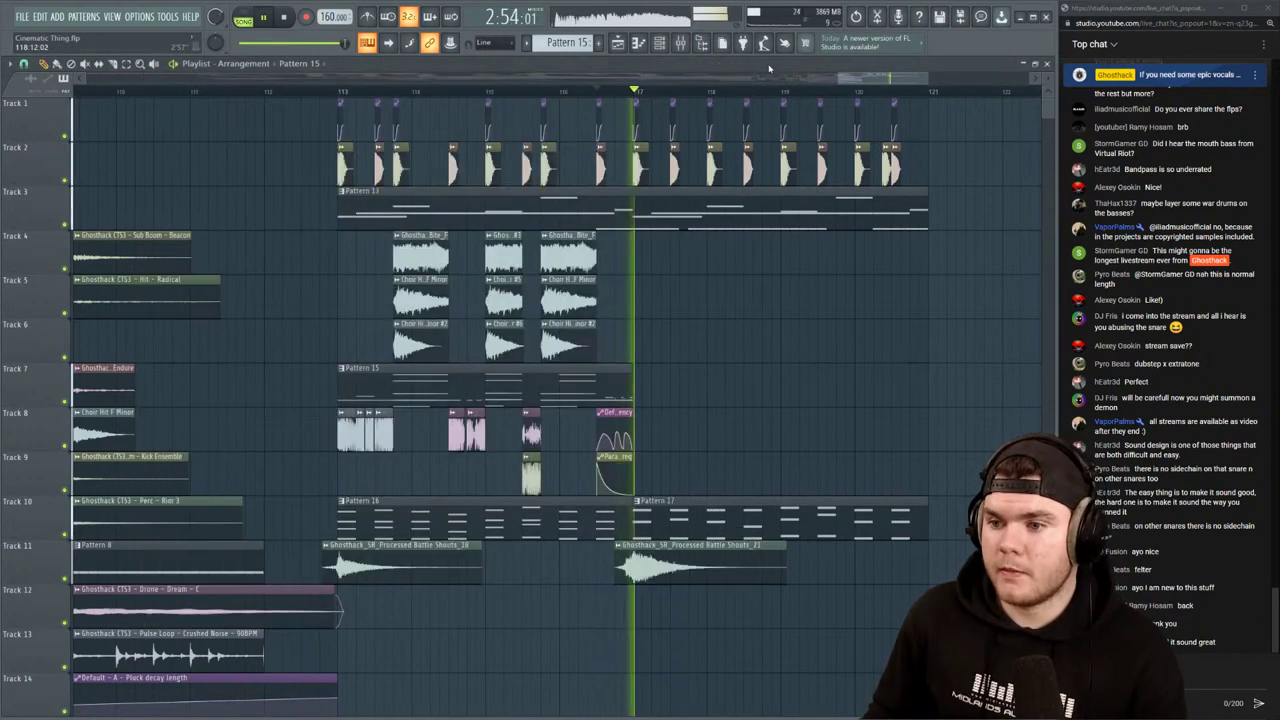
left_click(545, 91)
left_click(508, 91)
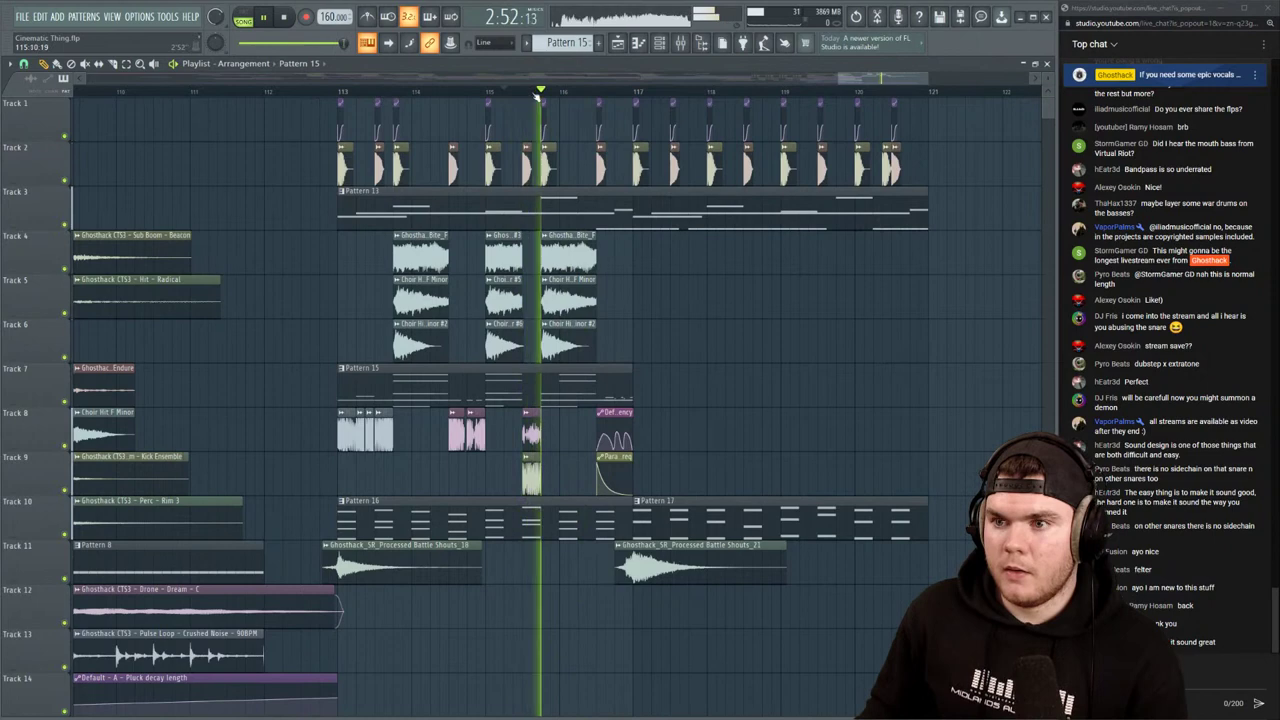
key("space")
In Pattern 15's 3x Osc piano roll, add an F3 note from 3:09 to 3:13 to fill the gap before the long E3 note
scroll(531, 95, "up", 3)
double_click(524, 393)
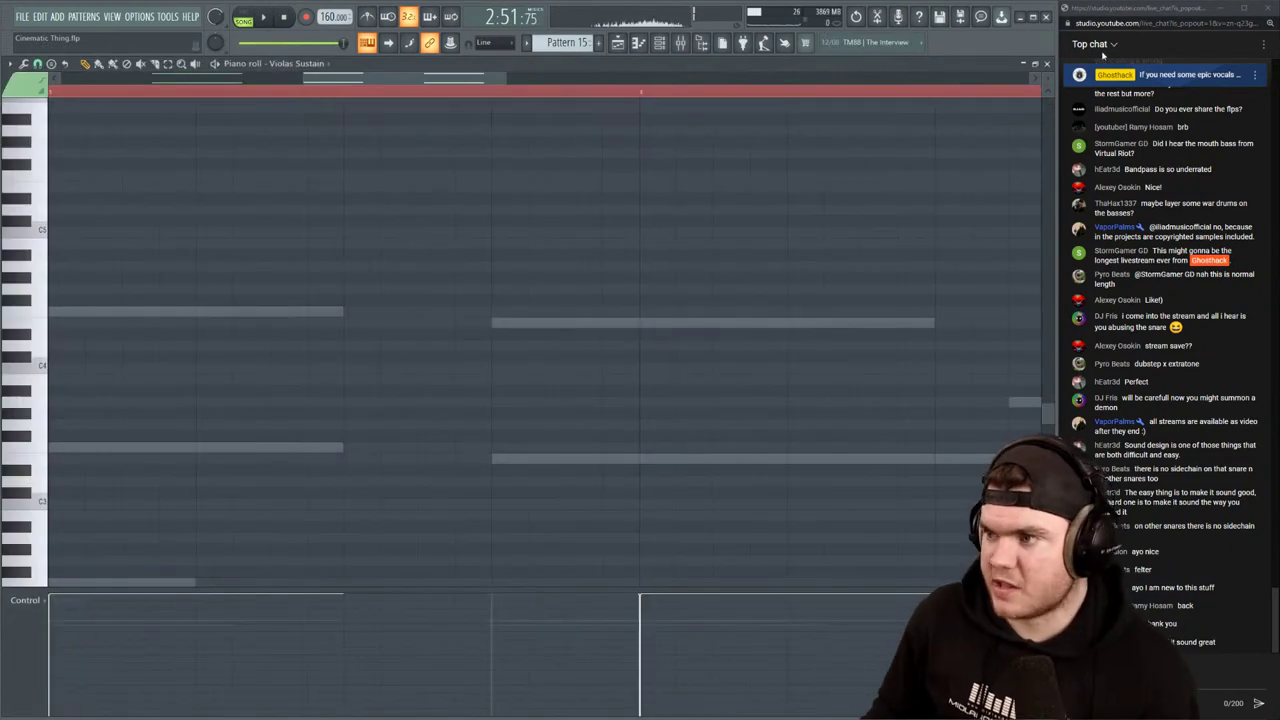
left_click(1046, 65)
key("space")
left_click(347, 363)
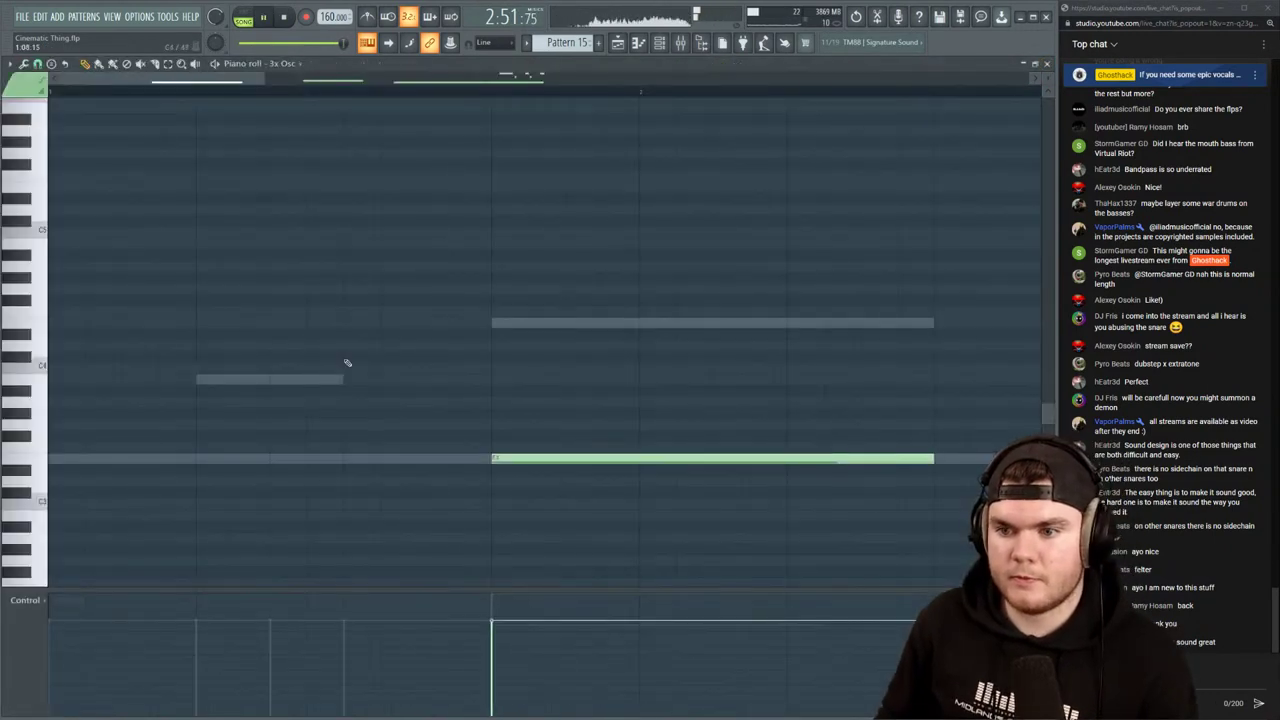
left_click_drag(240, 83, 488, 80)
key("space")
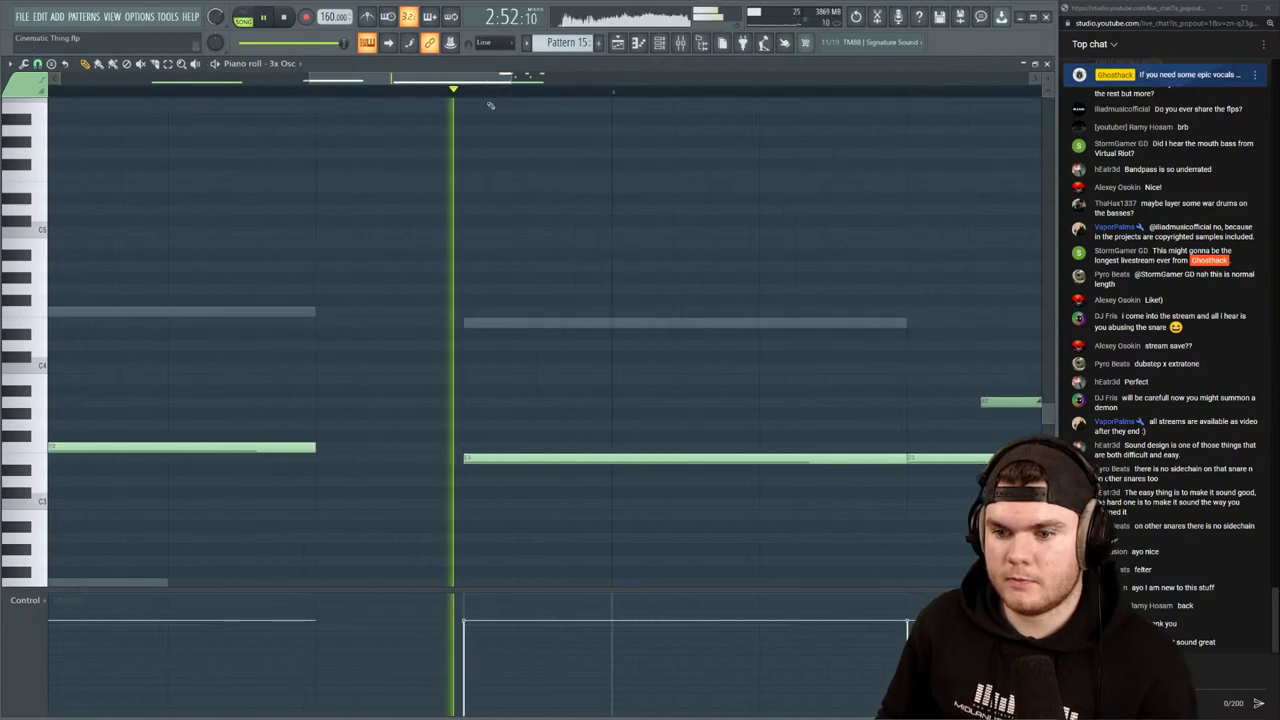
key("space")
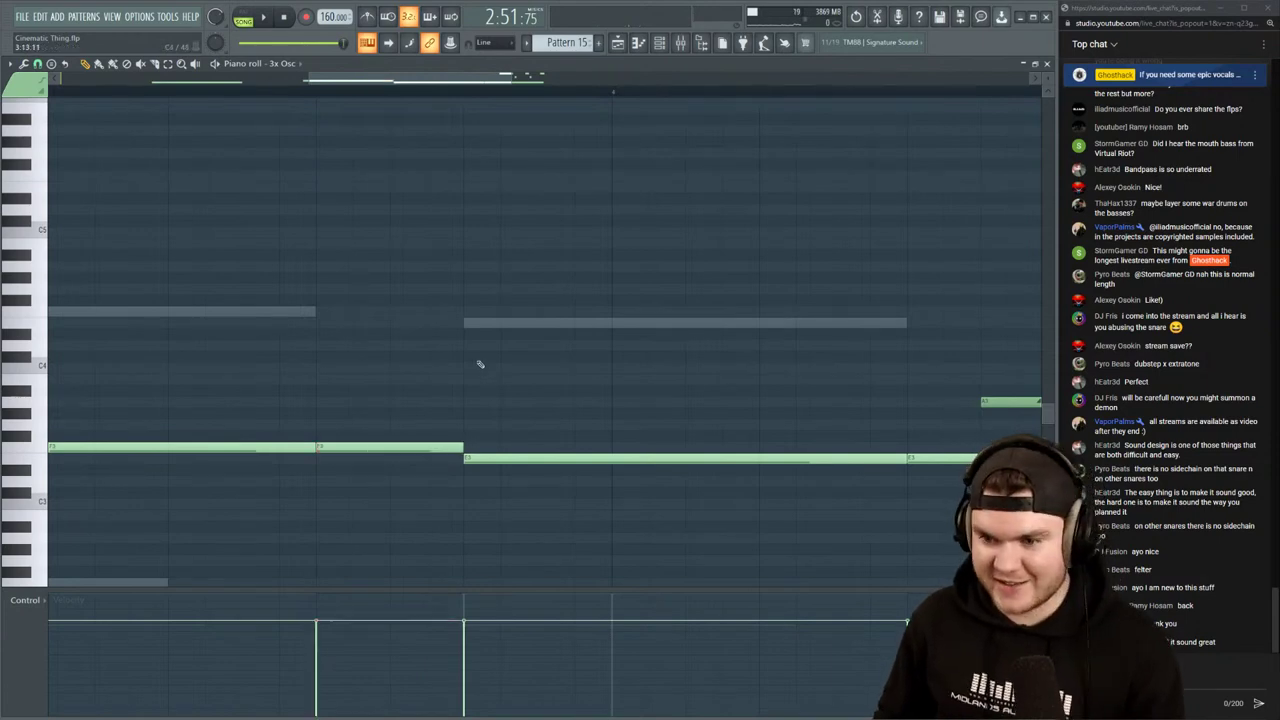
left_click(1047, 63)
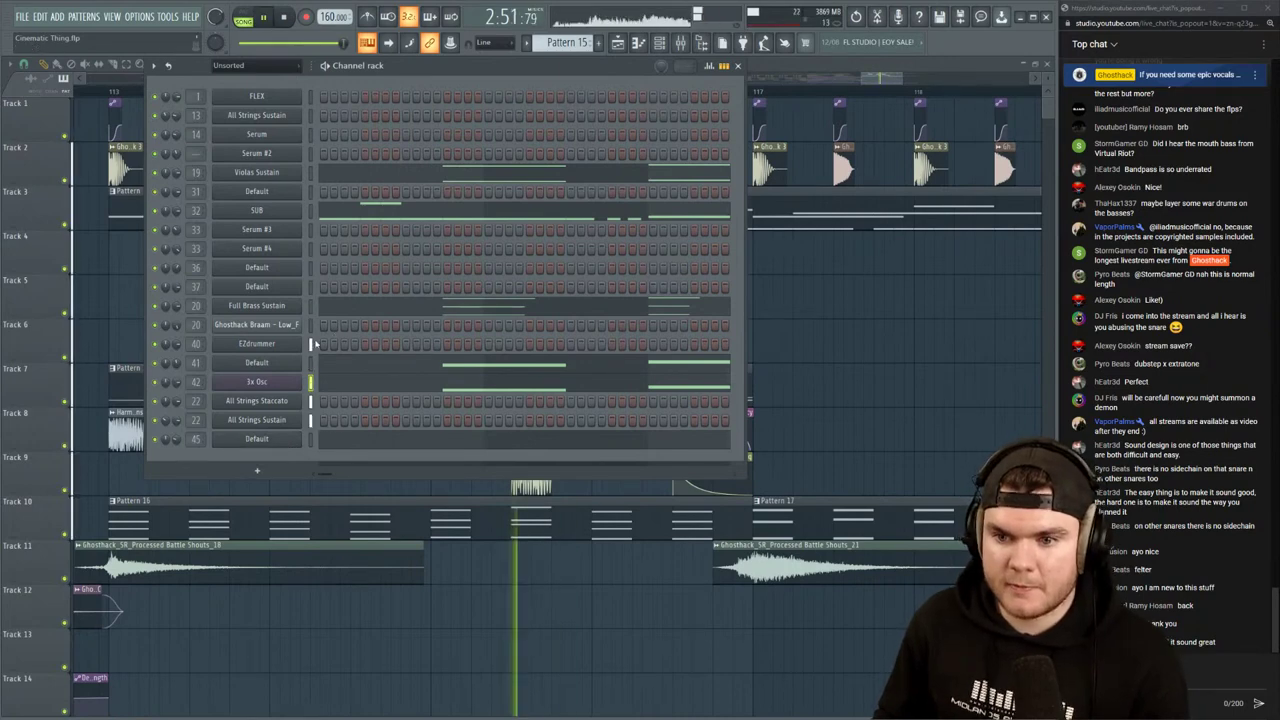
Add the matching F3 note from 3:09 to 3:13 in the SUB channel's piano roll and play it back
left_click(340, 212)
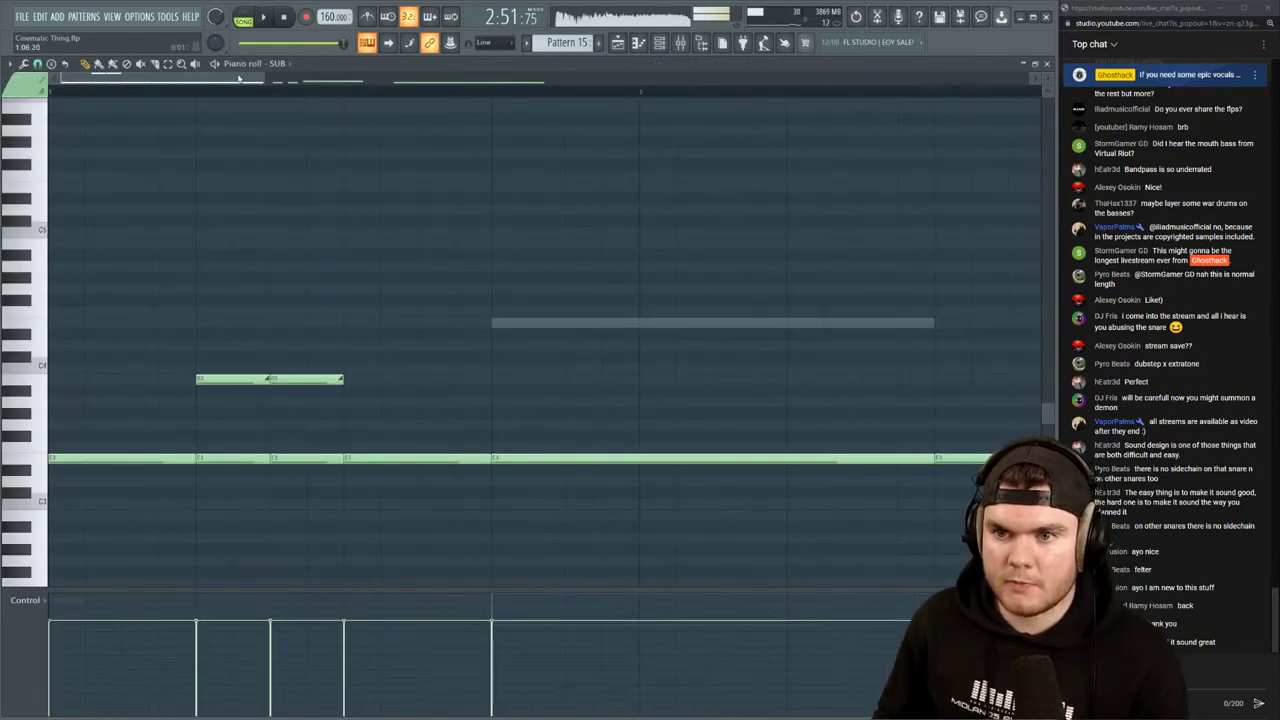
left_click_drag(239, 78, 490, 104)
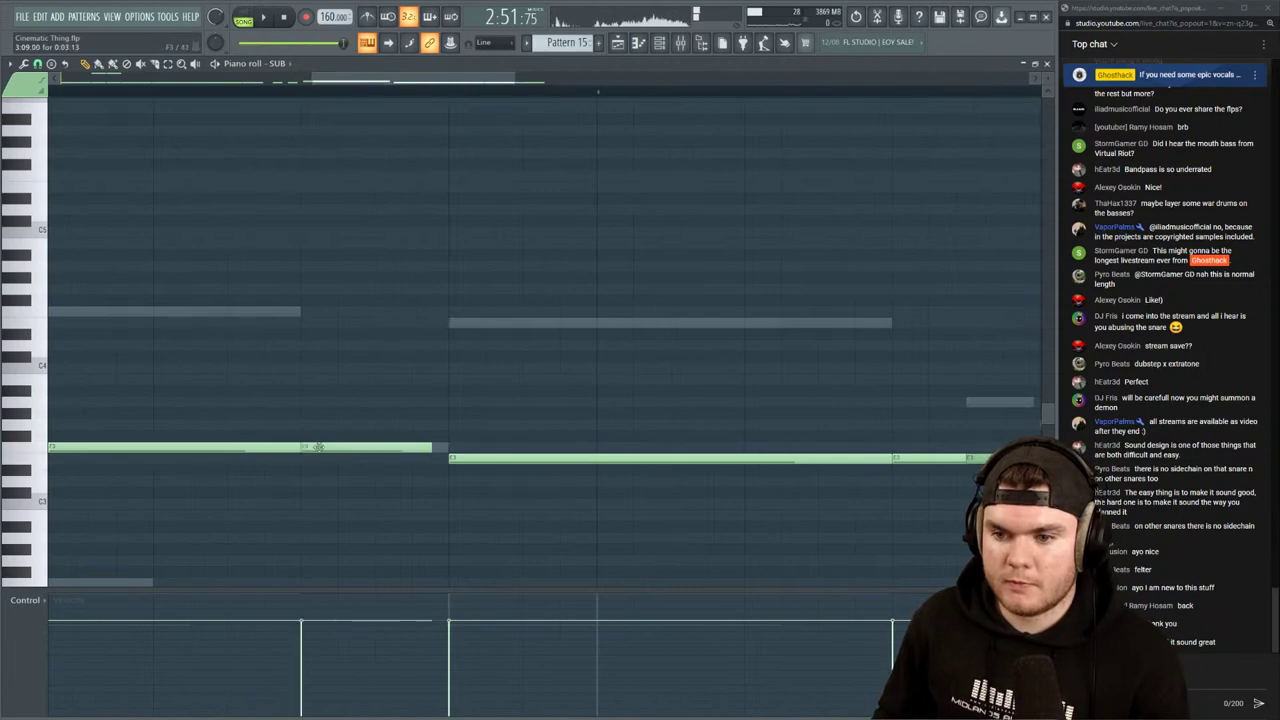
key("space")
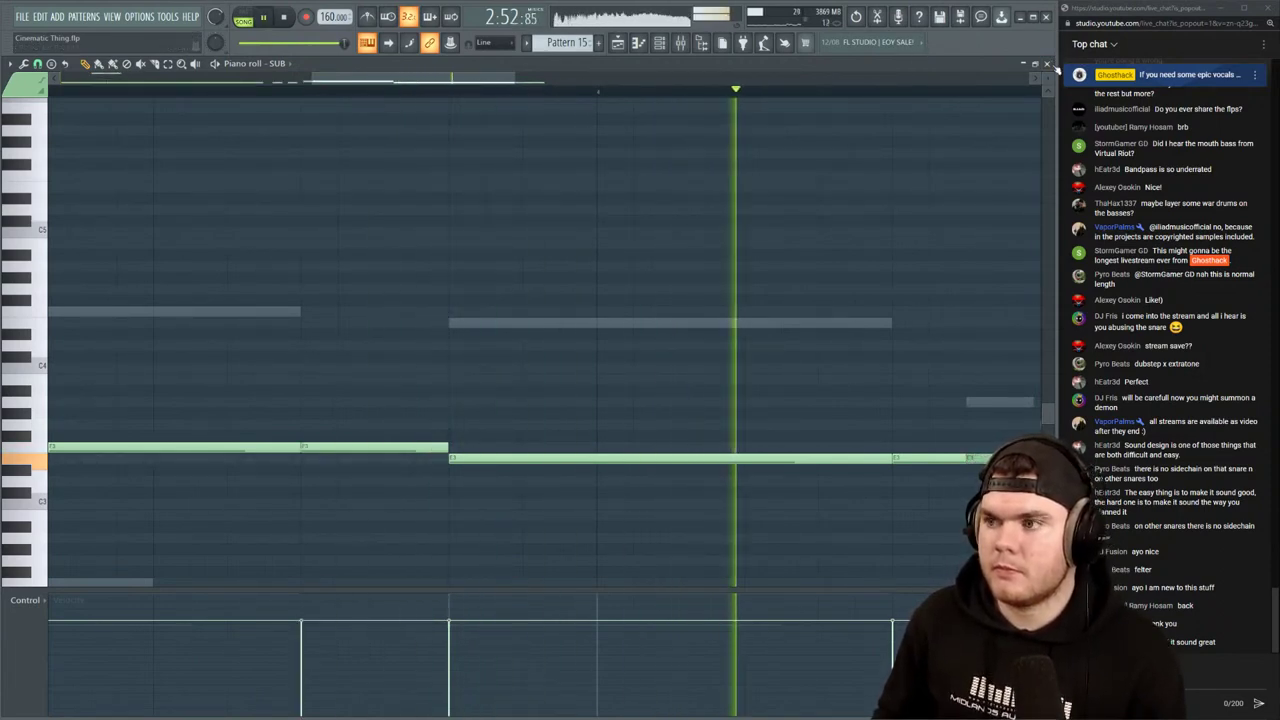
key("space")
key("space")
Try the SUB part's F3 note at 3:09 one octave higher during playback
left_click(377, 446)
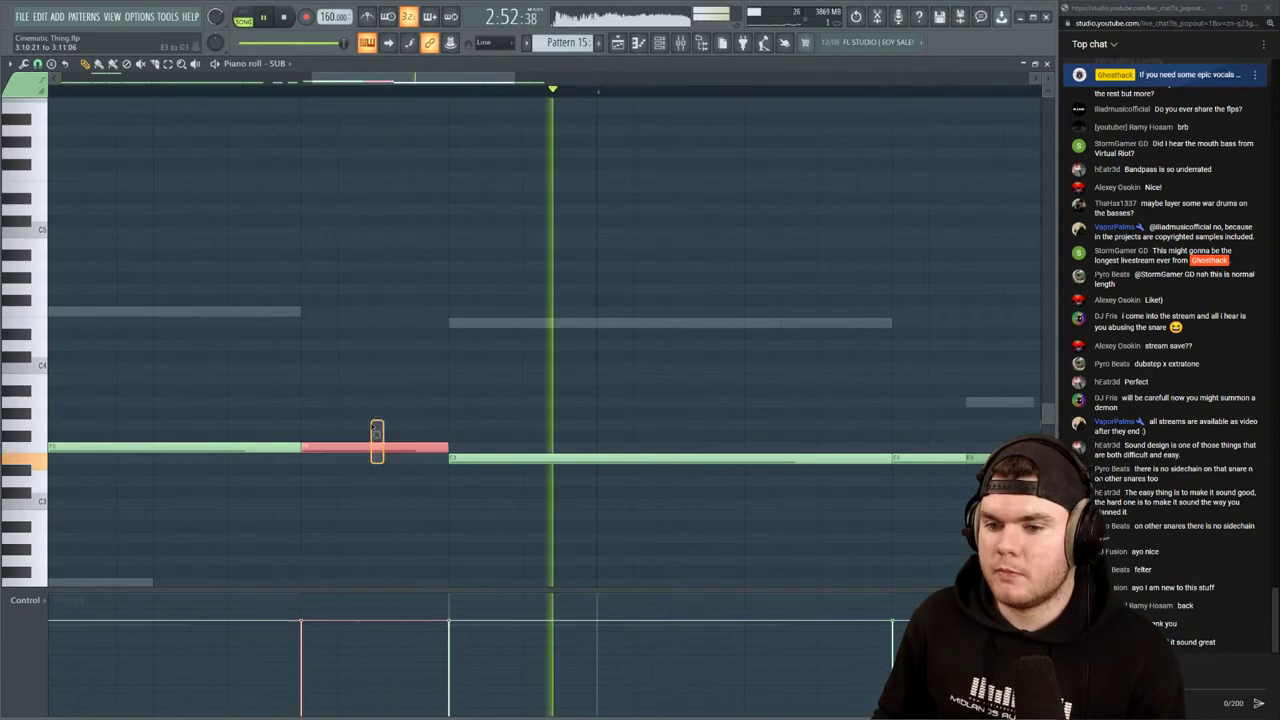
key("ctrl+Up")
key("space")
key("ctrl+Down")
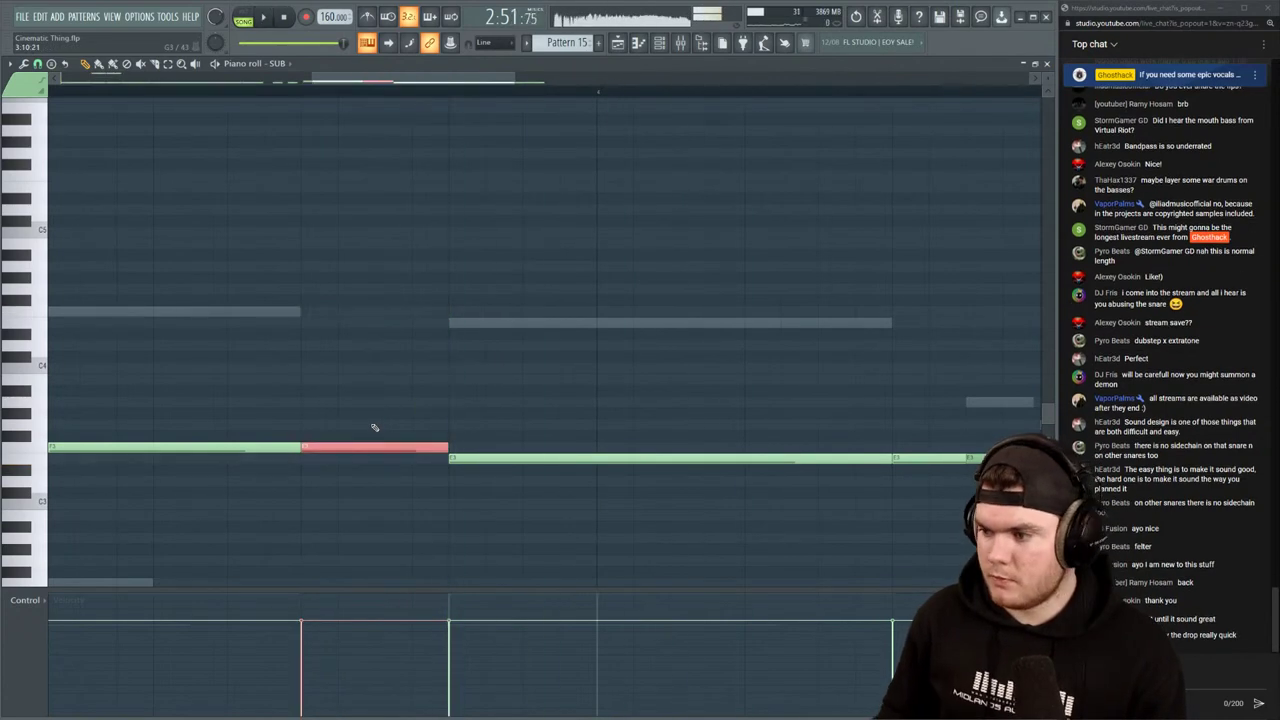
Close the piano roll and channel rack, clear the clip selection, and play the playlist from bar 109 and again from bar 105
left_click(1046, 65)
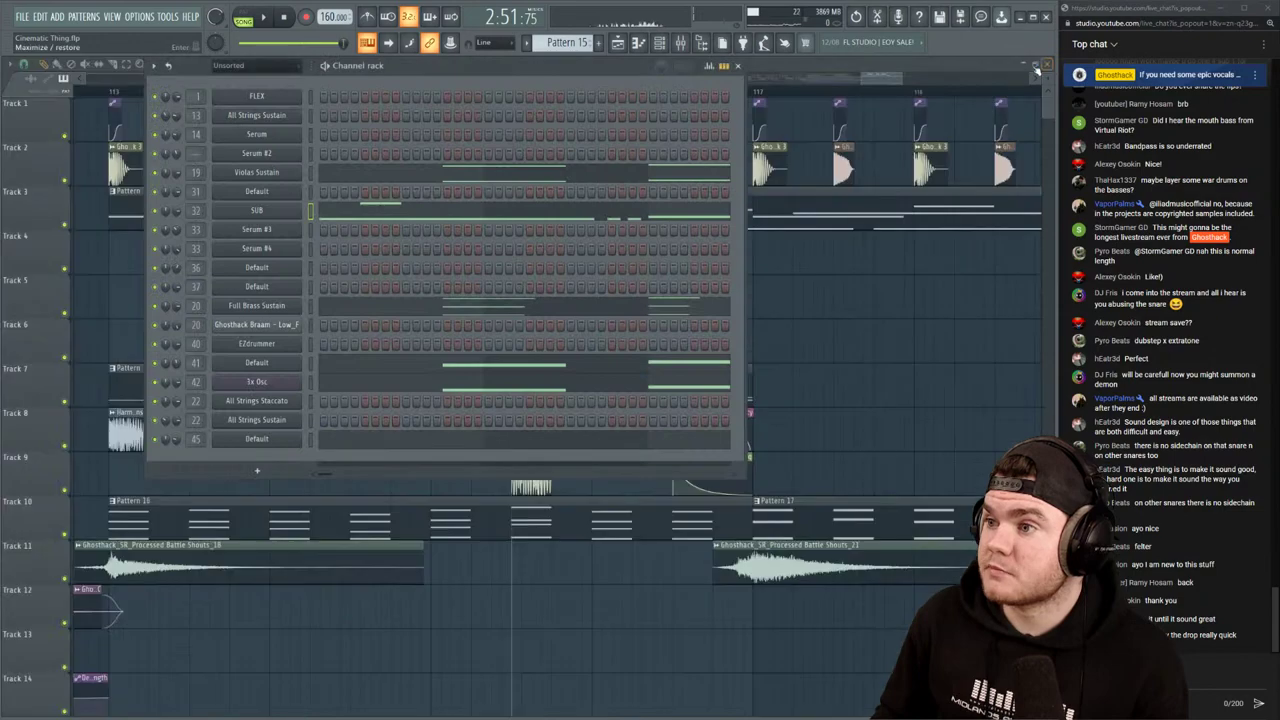
key("F6")
scroll(937, 94, "down", 5)
key("ctrl+a")
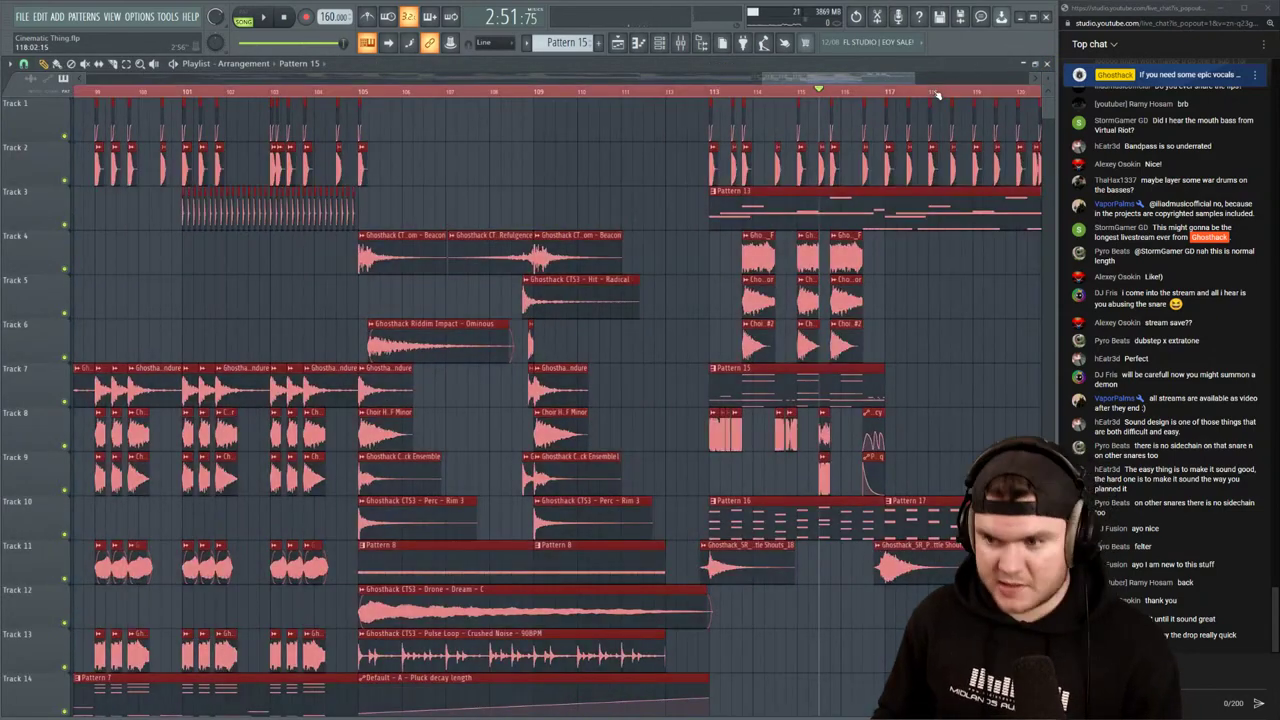
key("ctrl+d")
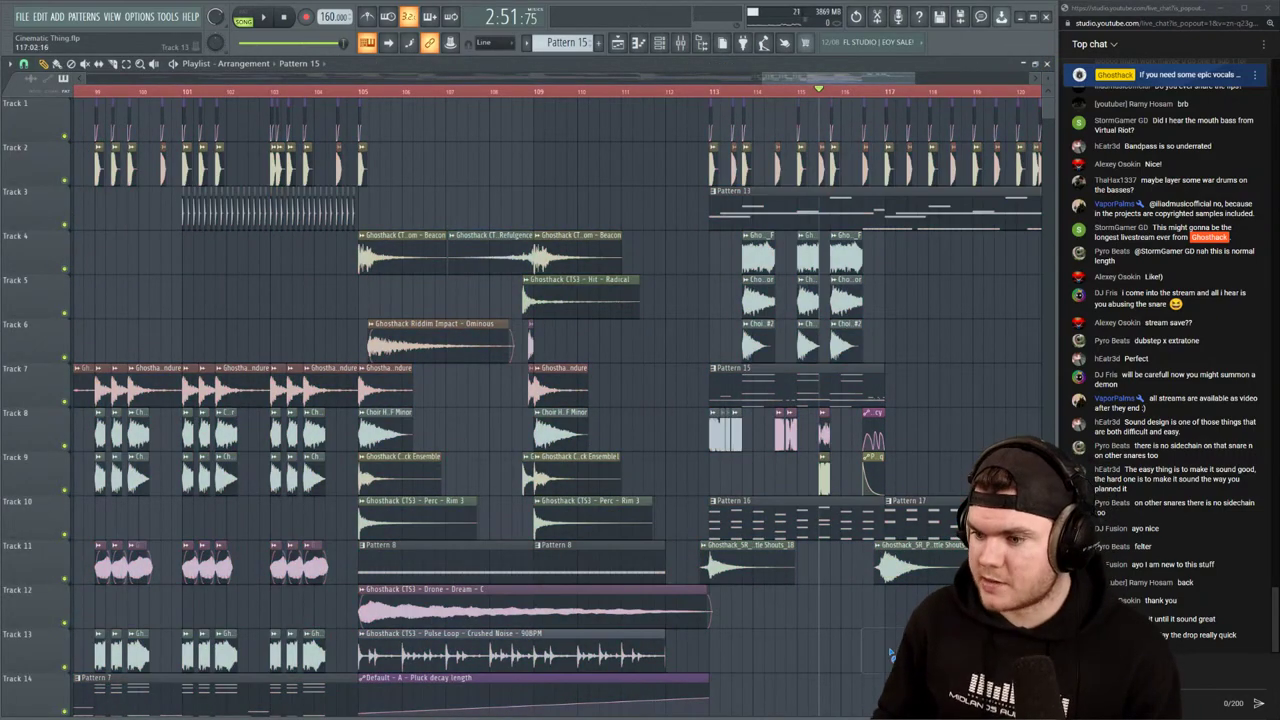
scroll(738, 94, "down", 2)
left_click_drag(770, 79, 838, 80)
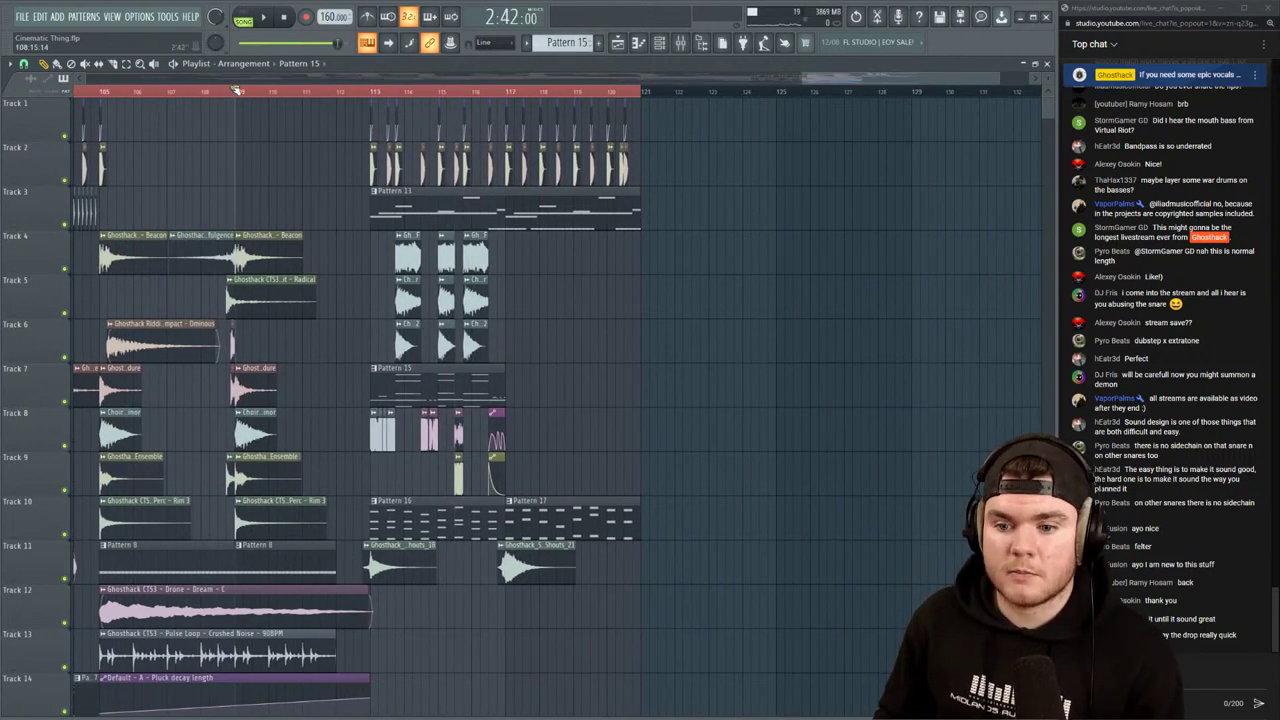
key("space")
key("space")
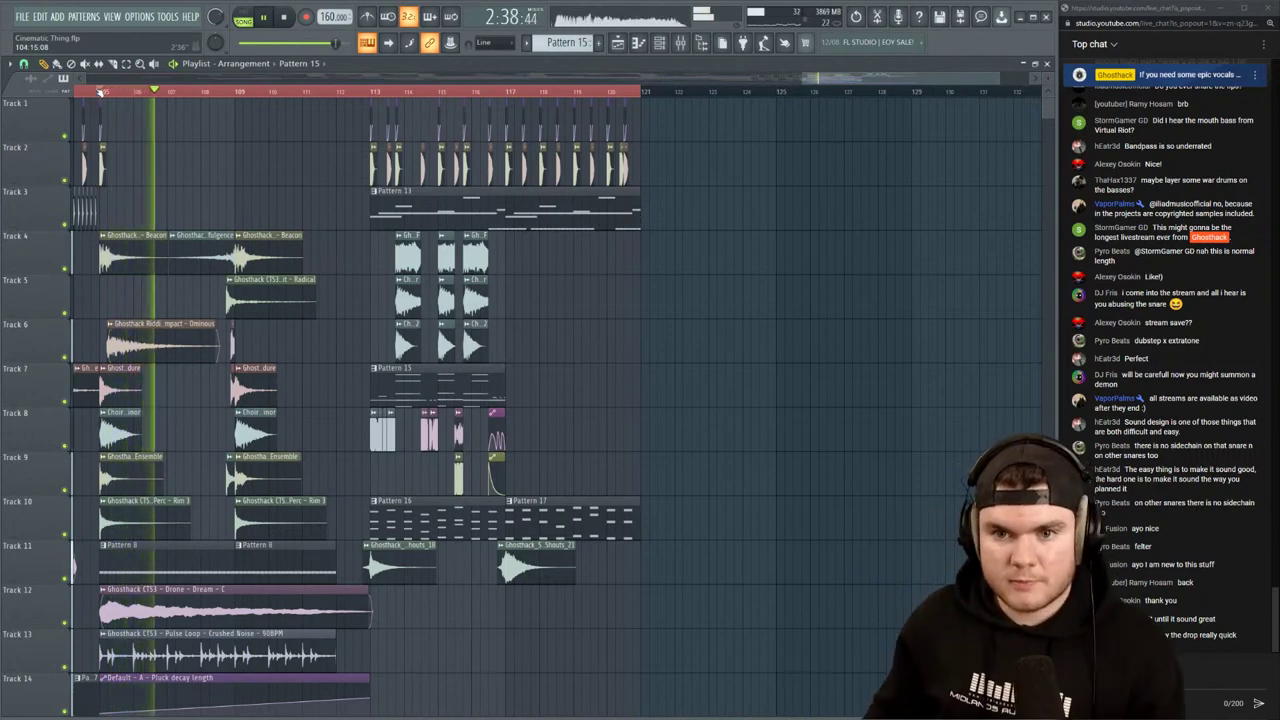
Place a Ghosthack Advent Kick 3 clip and a Limiter Gain automation clip at bar 109 and play on through the drop
left_click(236, 158)
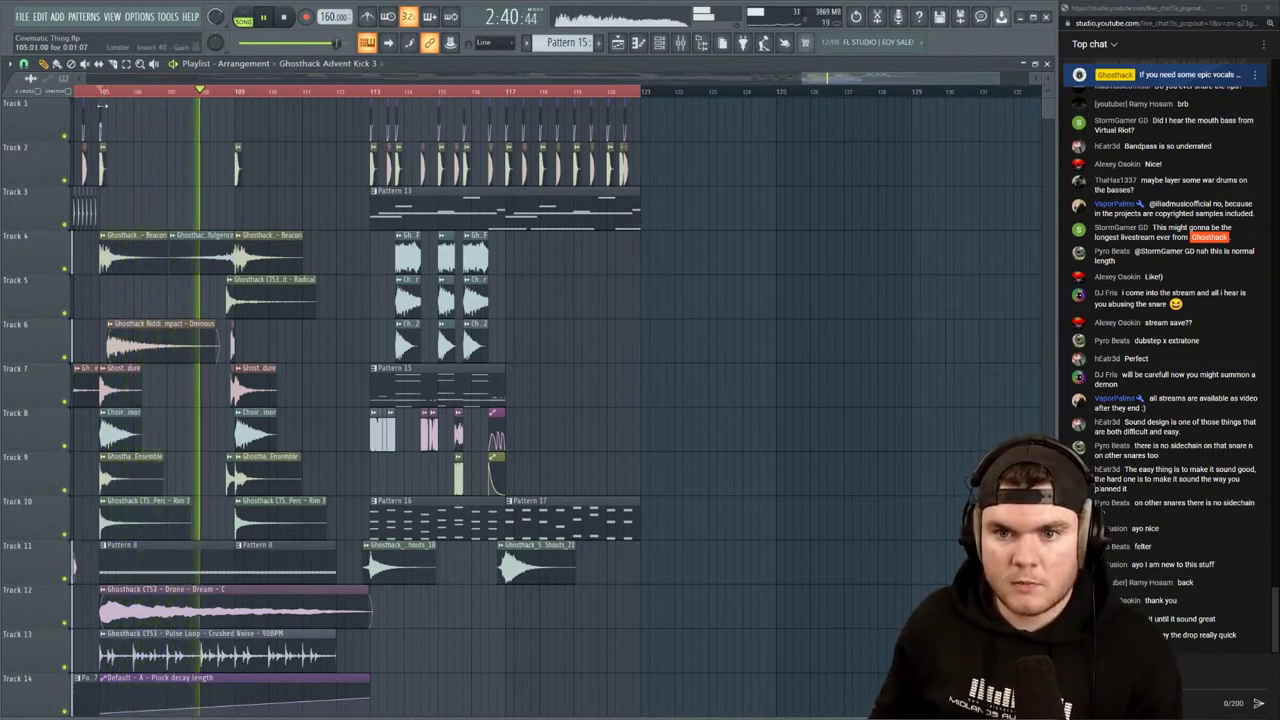
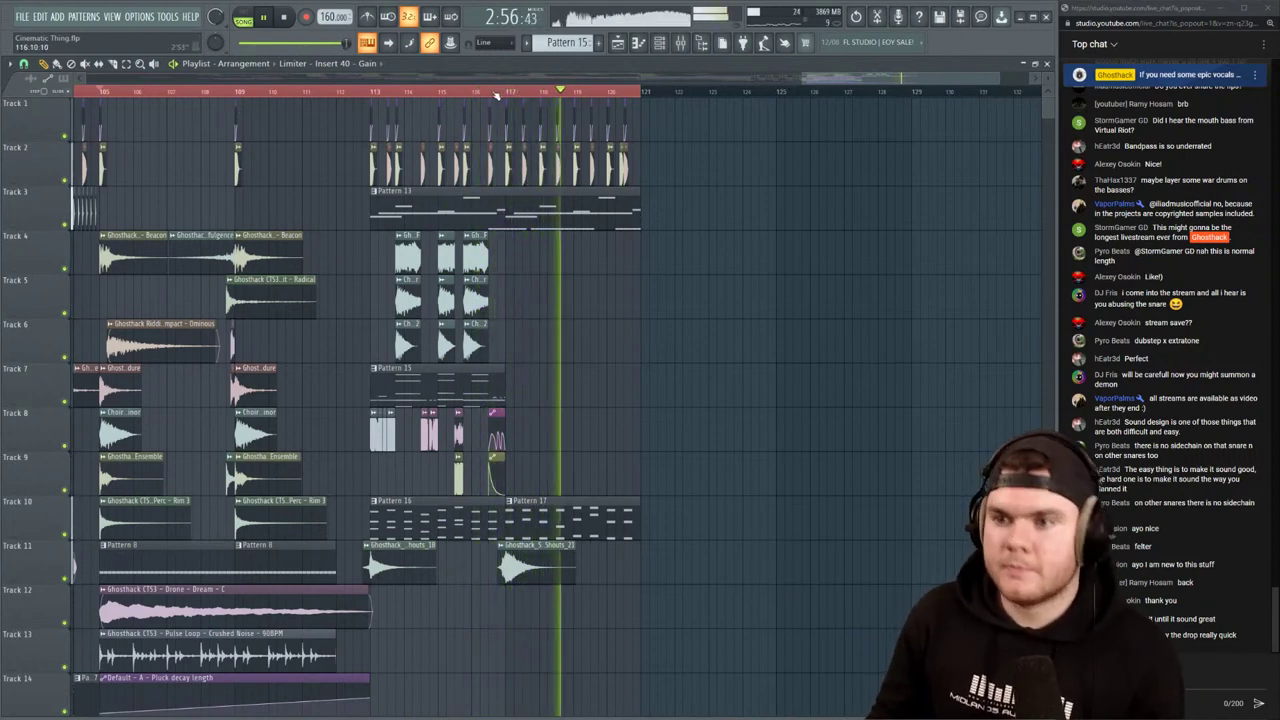
key("space")
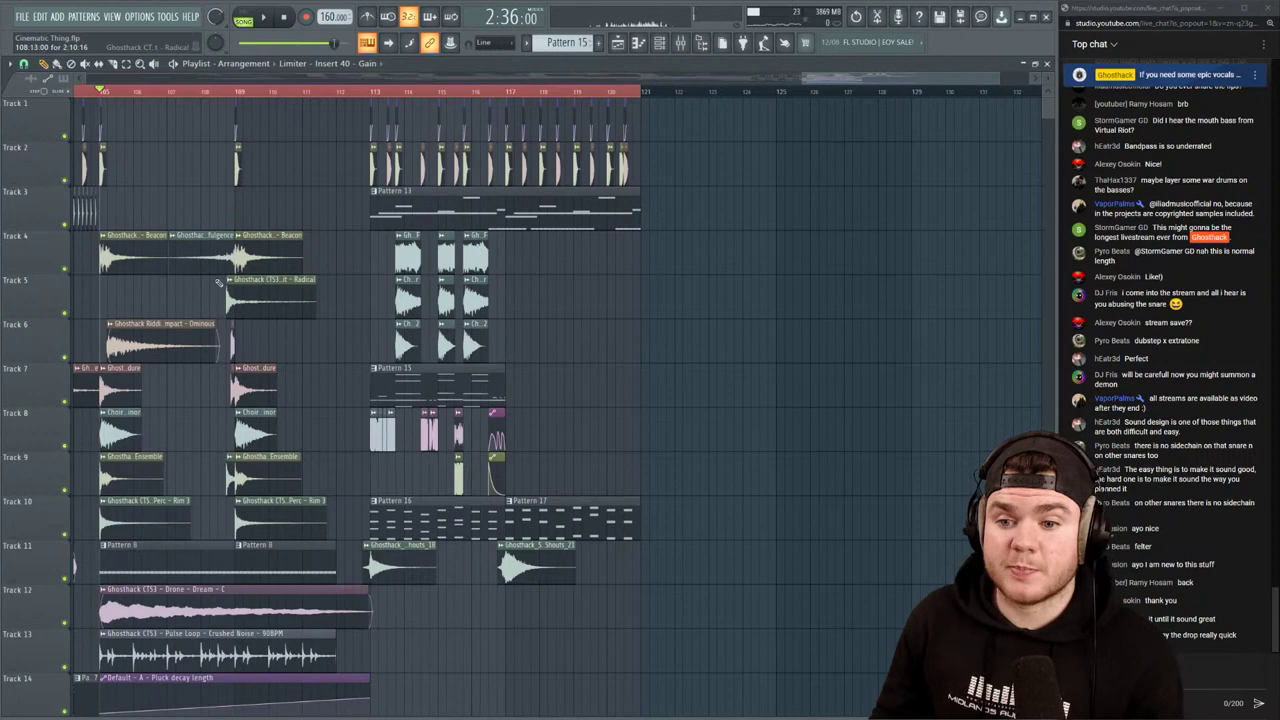
scroll(490, 92, "up", 5)
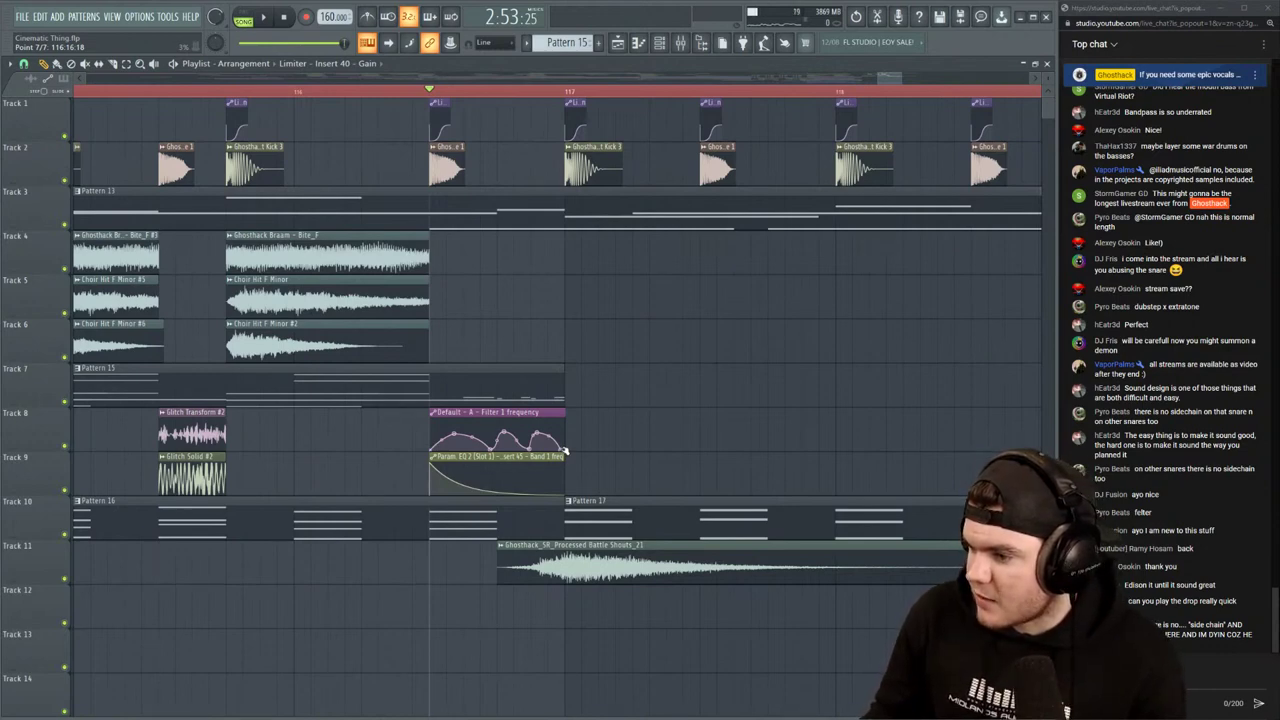
Add a Limiter Gain automation clip on Track 1 above the snare at 114:09
scroll(495, 101, "down", 4)
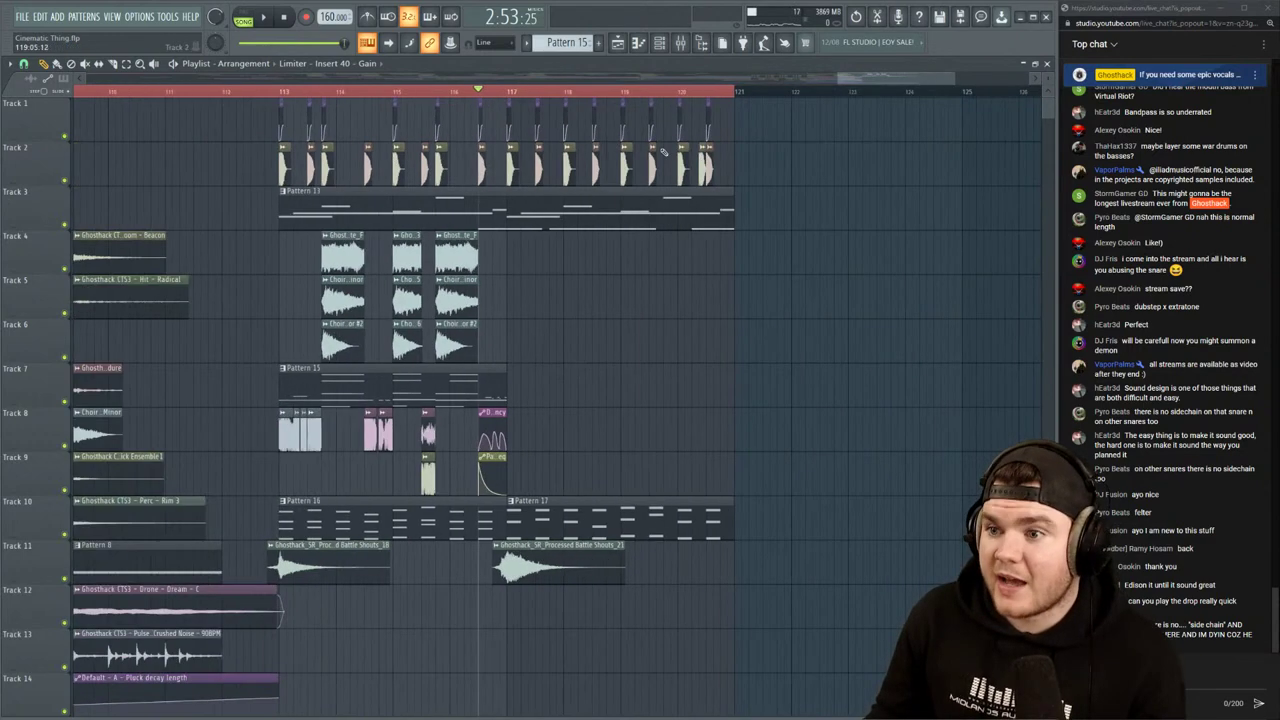
right_click(325, 106)
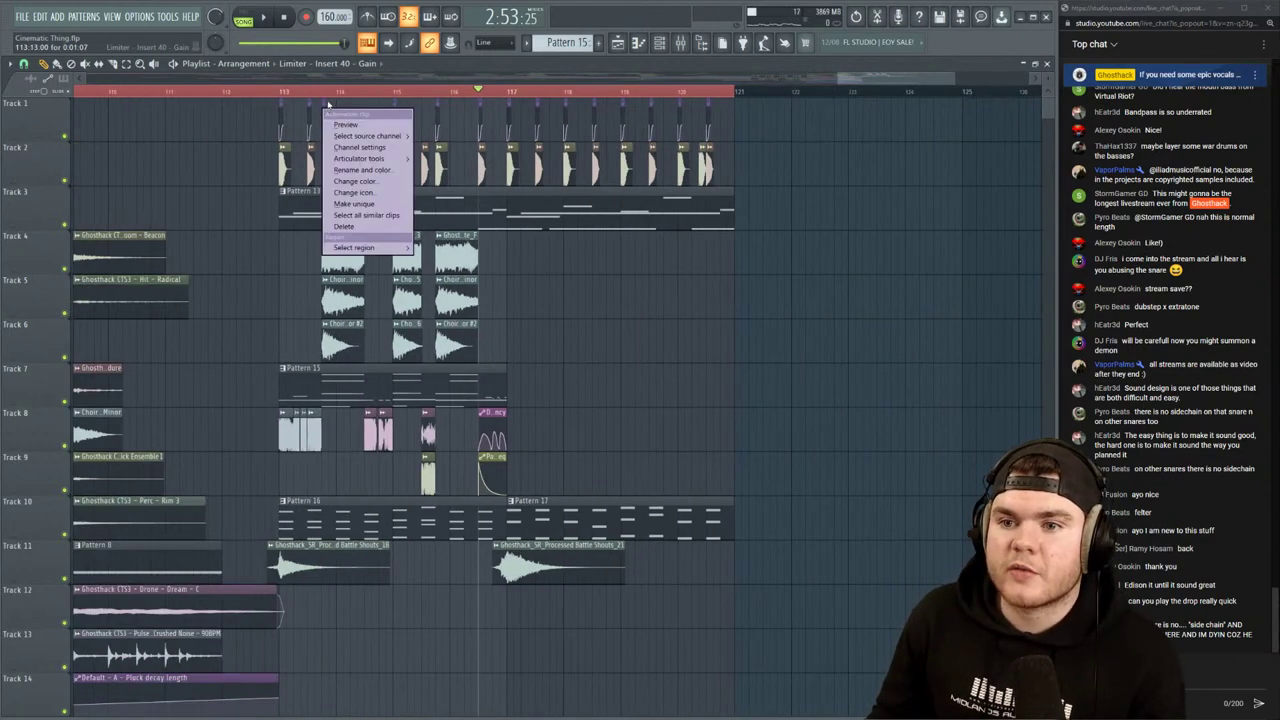
left_click(418, 66)
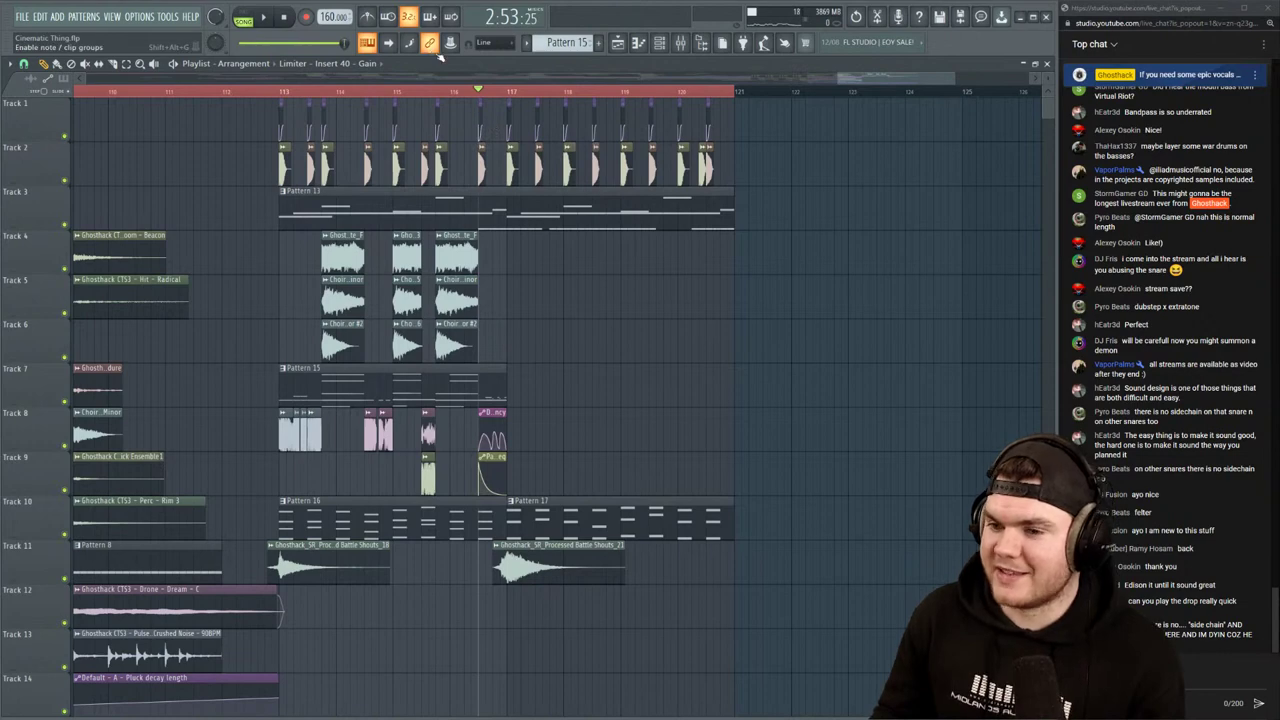
Move the last Filter 1 frequency automation point to the clip's end, set it to Double curve, adjust the tension, and play the result
key("space")
scroll(501, 426, "up", 3)
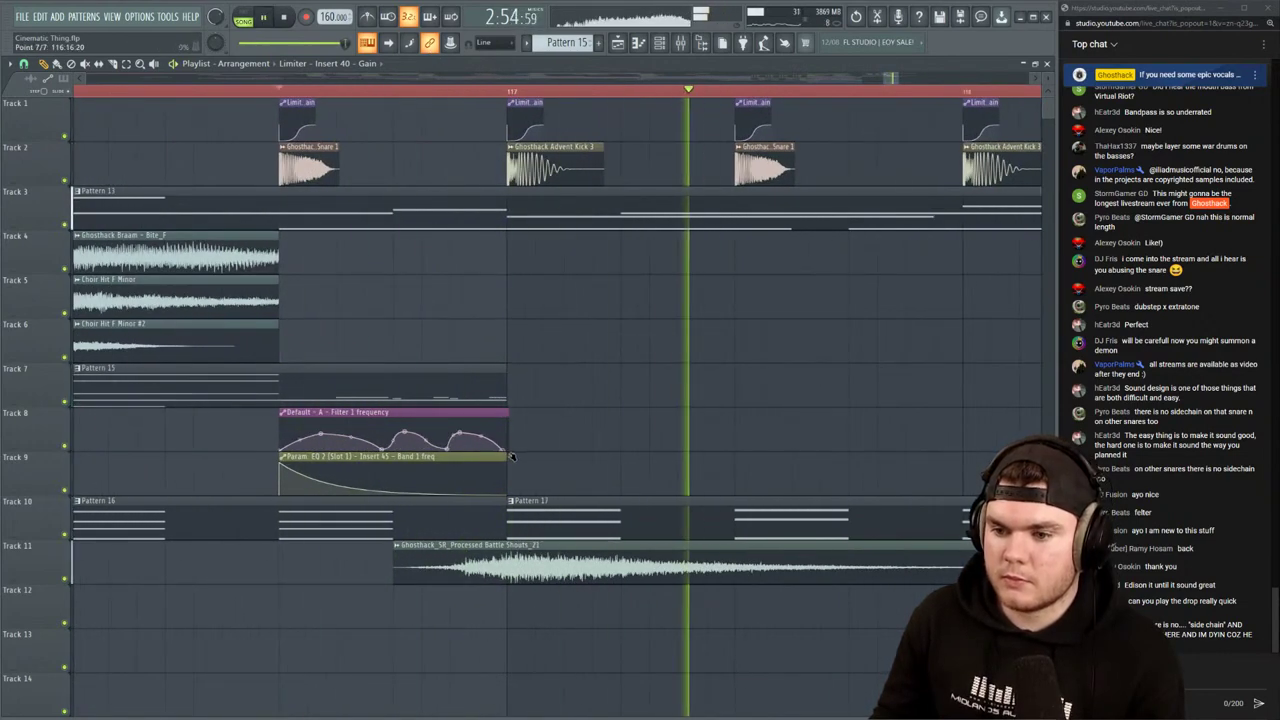
key("space")
right_click(509, 452)
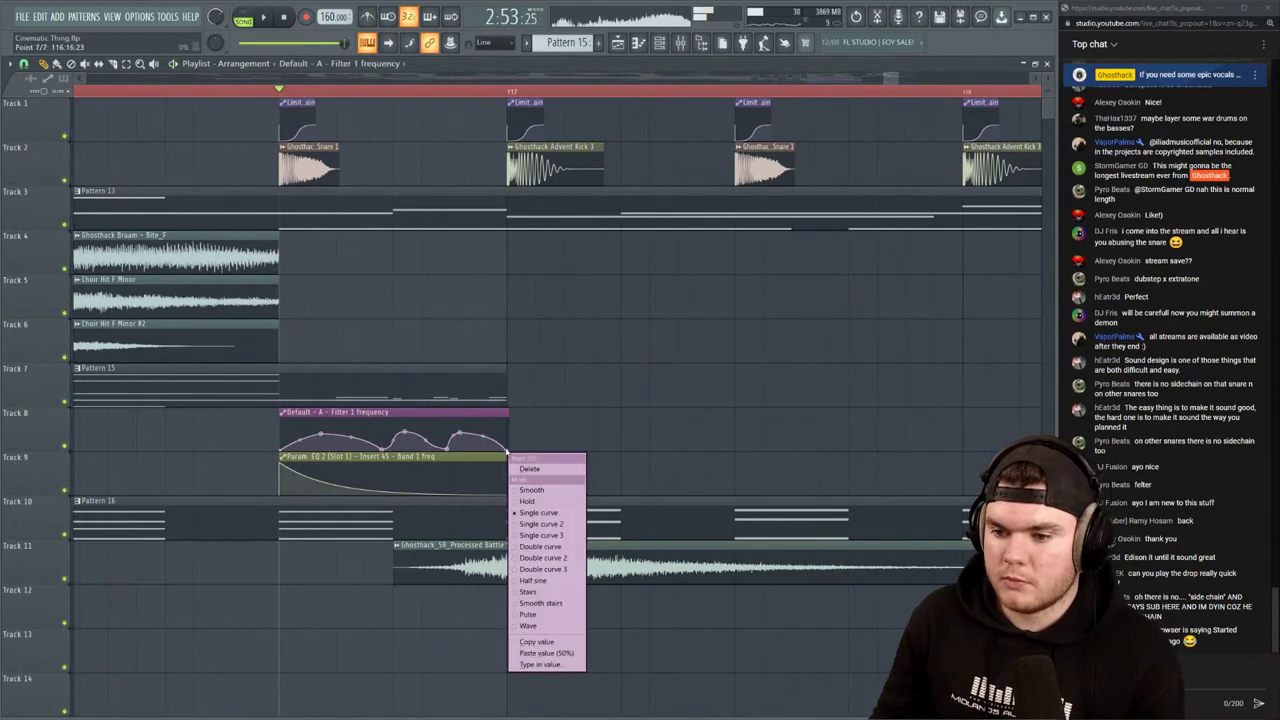
left_click(553, 547)
key("space")
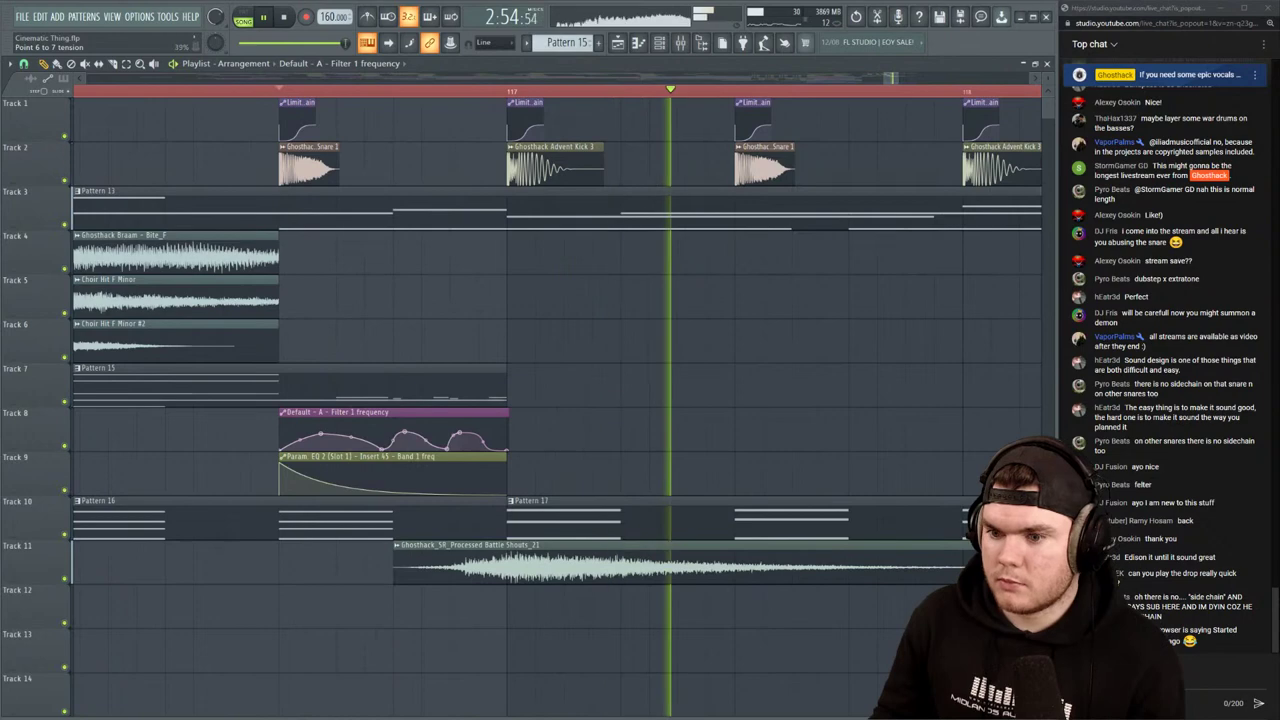
key("space")
Play the drop from its start at bar 113
scroll(474, 92, "down", 3)
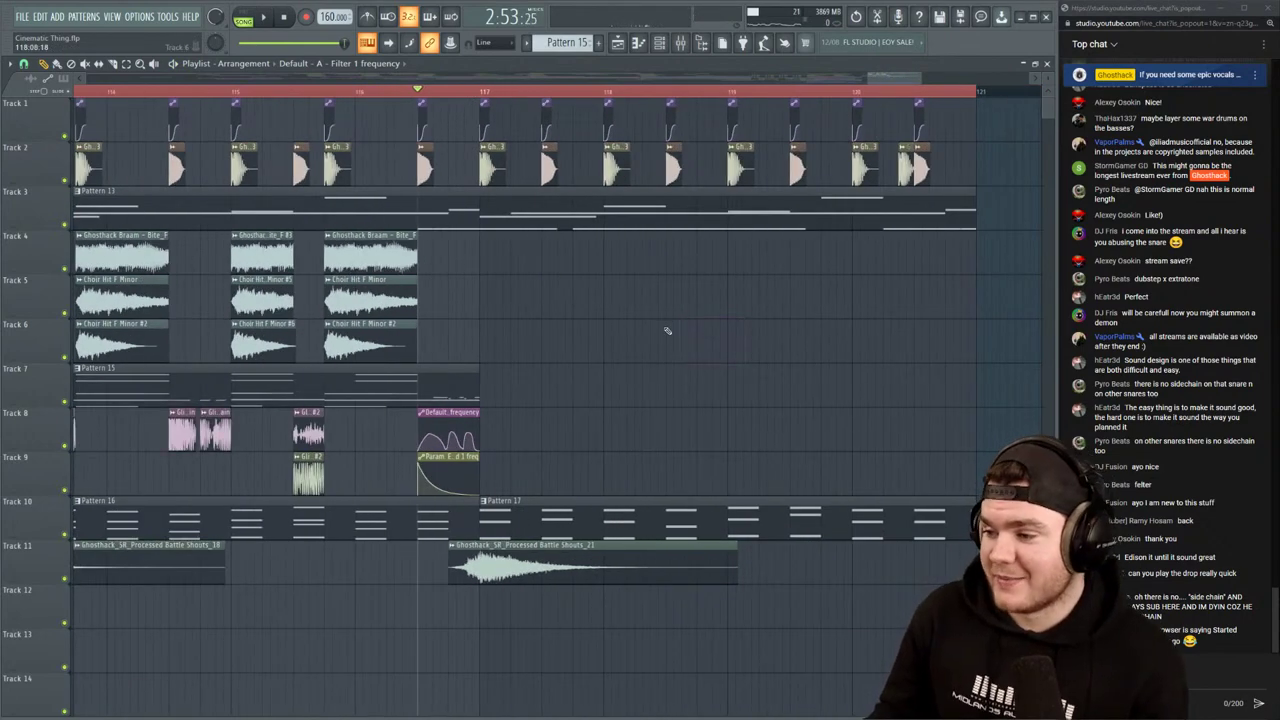
scroll(557, 93, "down", 3)
key("space")
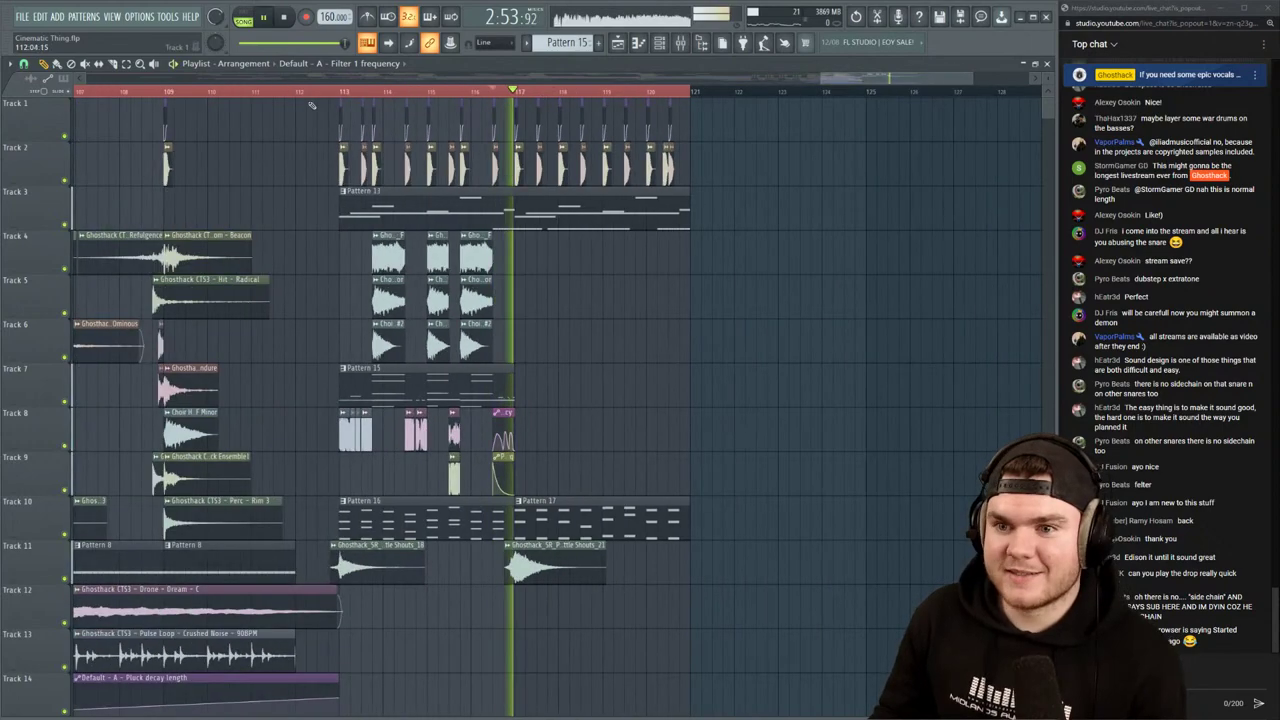
left_click(341, 92)
scroll(341, 92, "up", 4)
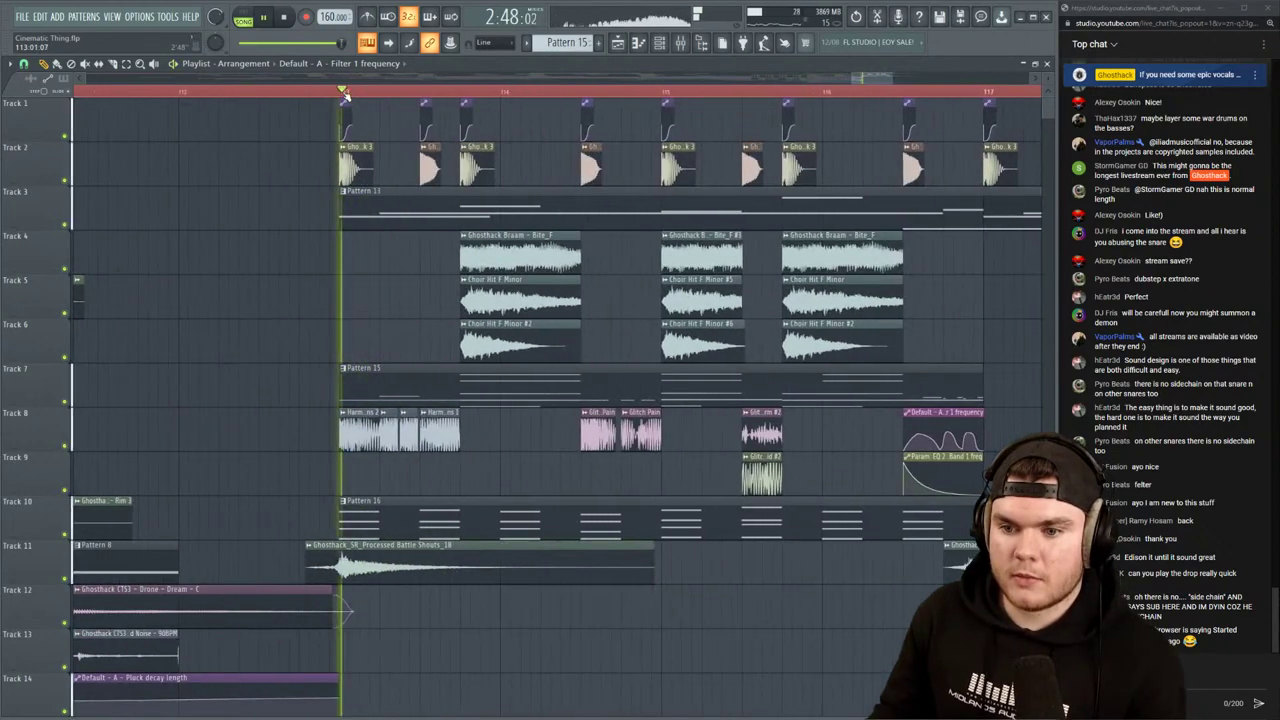
Shorten the two short Harmor Sine Demons 1 clips from 113:05 on Track 8 to 0:01:13 each and play from 113:05
left_click_drag(498, 471, 456, 433)
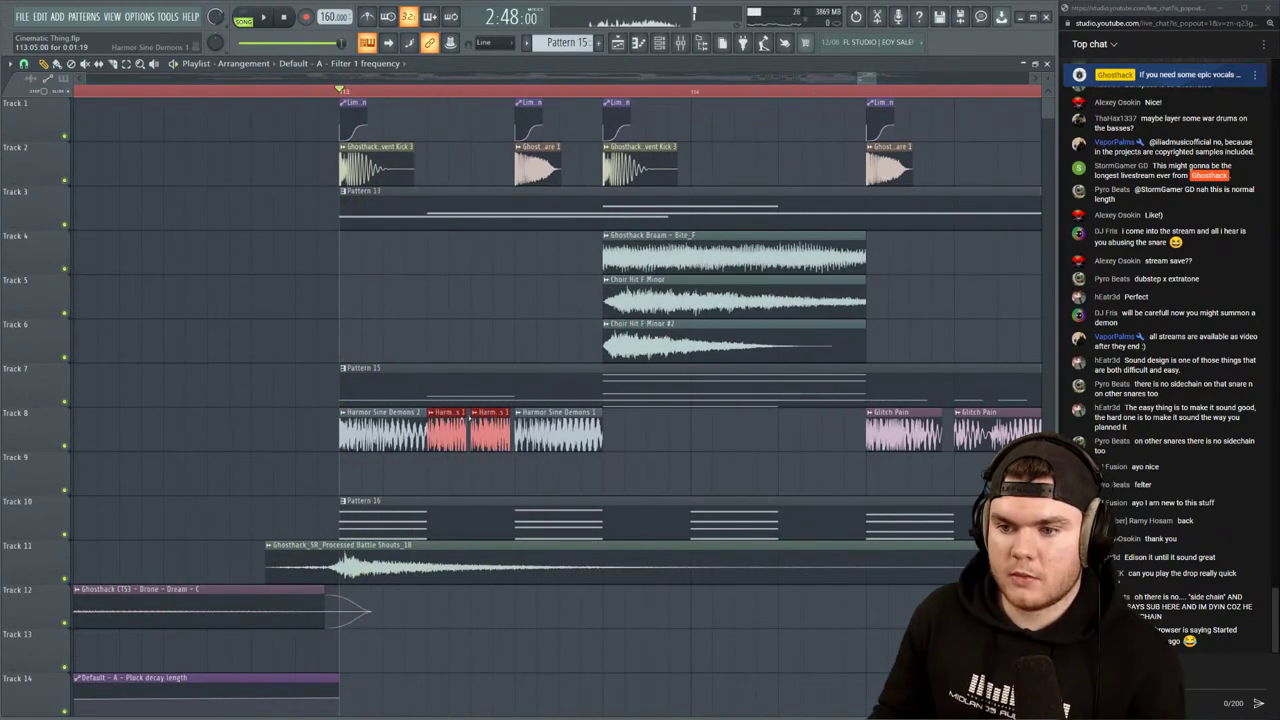
key("space")
key("space")
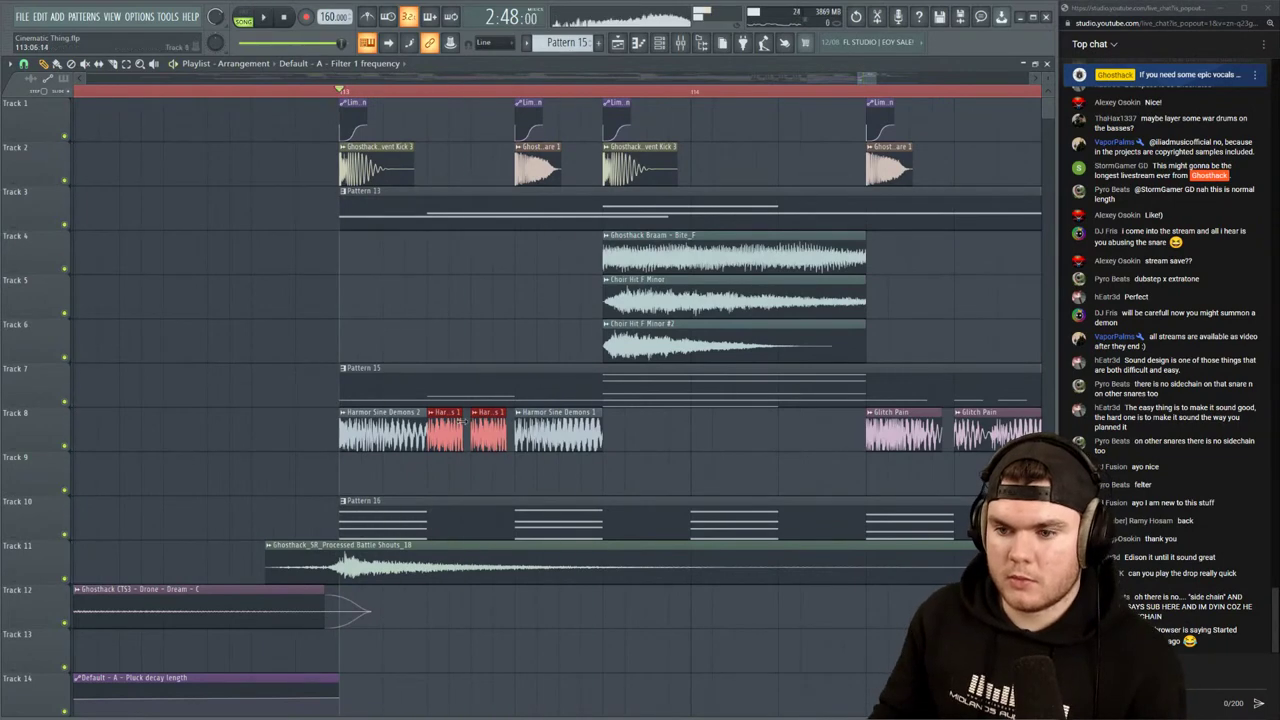
key("space")
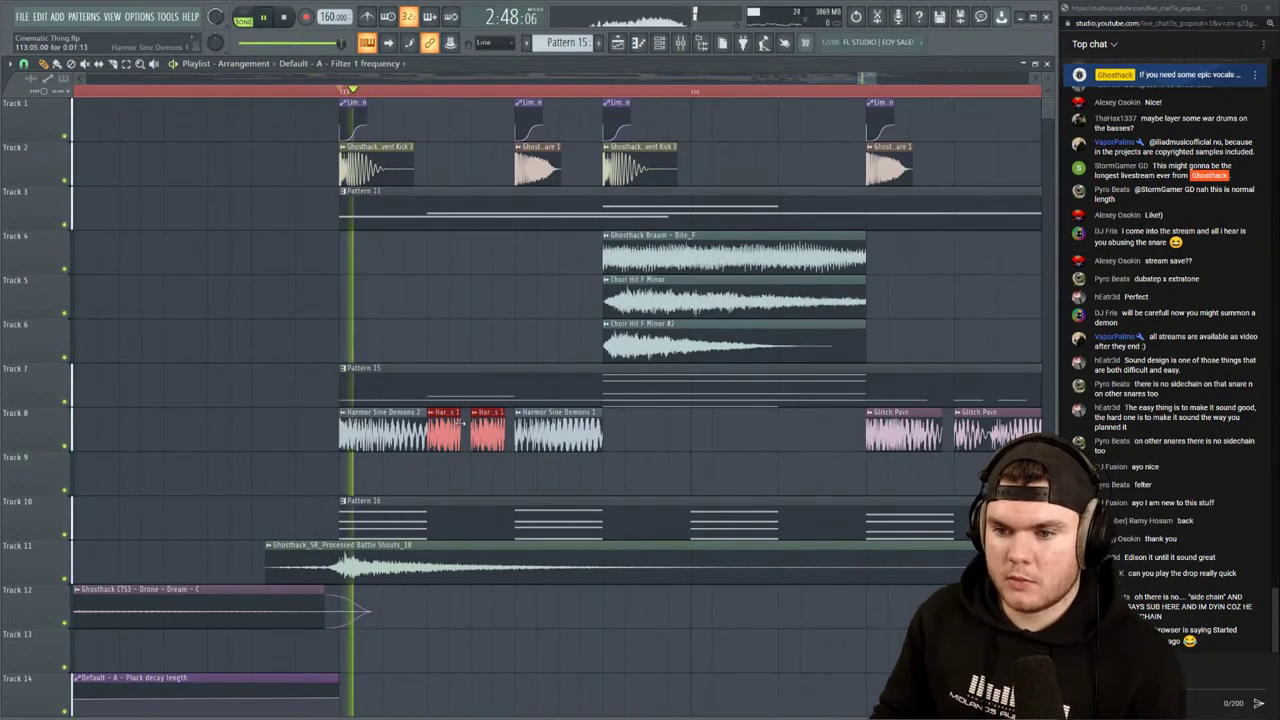
key("space")
left_click(428, 91)
key("space")
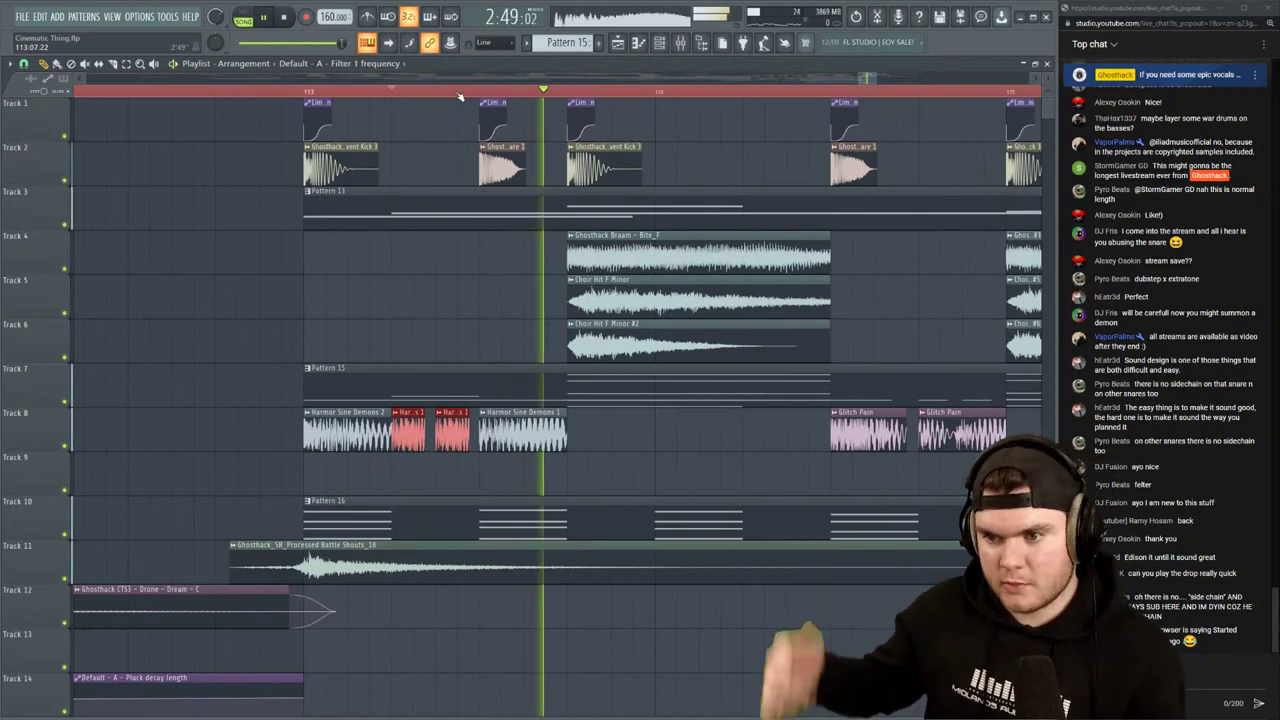
Bring up the mixer, stop playback, and close the mixer to return to the drop in the playlist
left_click(680, 42)
key("space")
left_click(681, 44)
scroll(625, 96, "down", 5)
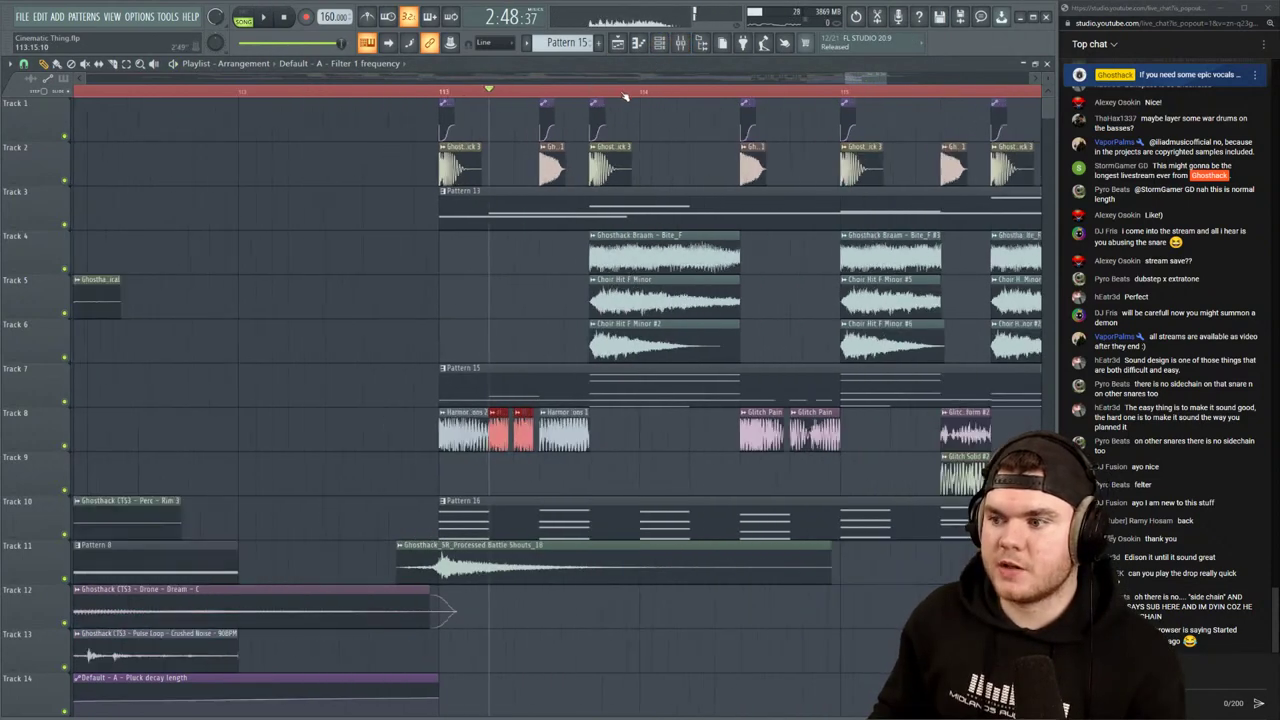
Place a 0:02:00 Glitch Transform #2 clip on Track 9 at 113:05 and play it with the track soloed
scroll(625, 96, "down", 2)
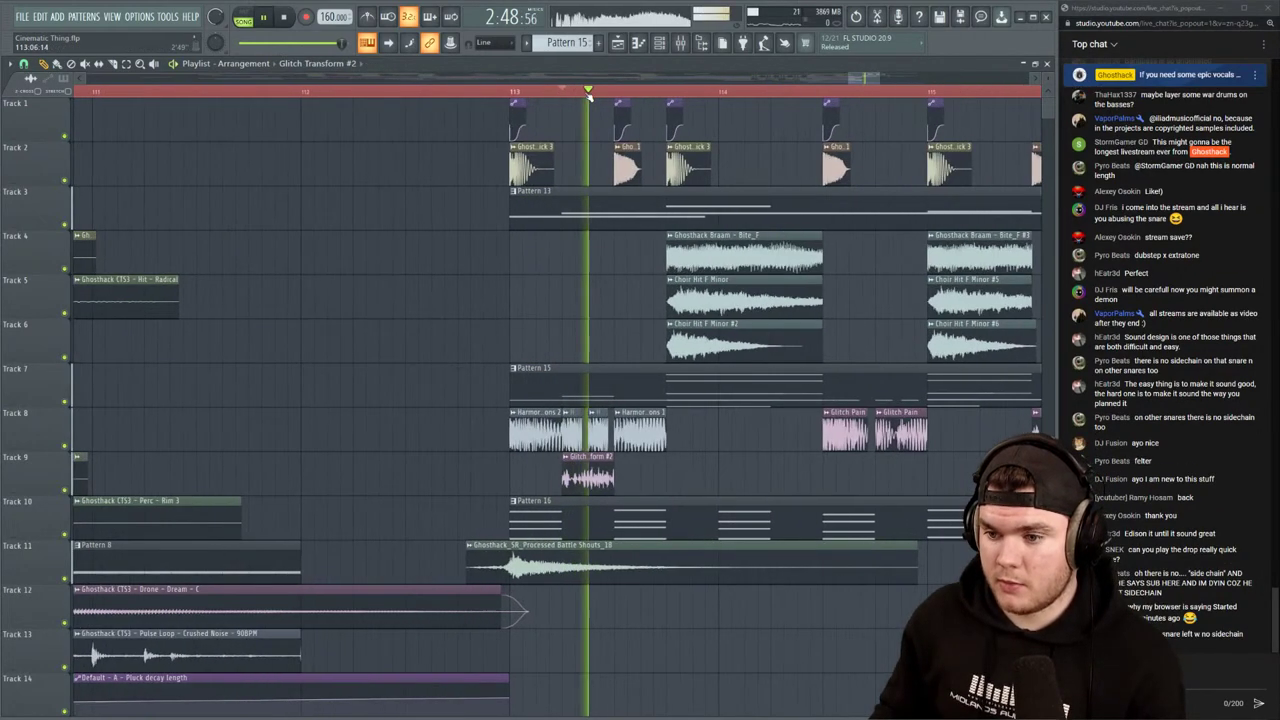
scroll(586, 472, "up", 12)
right_click(67, 489)
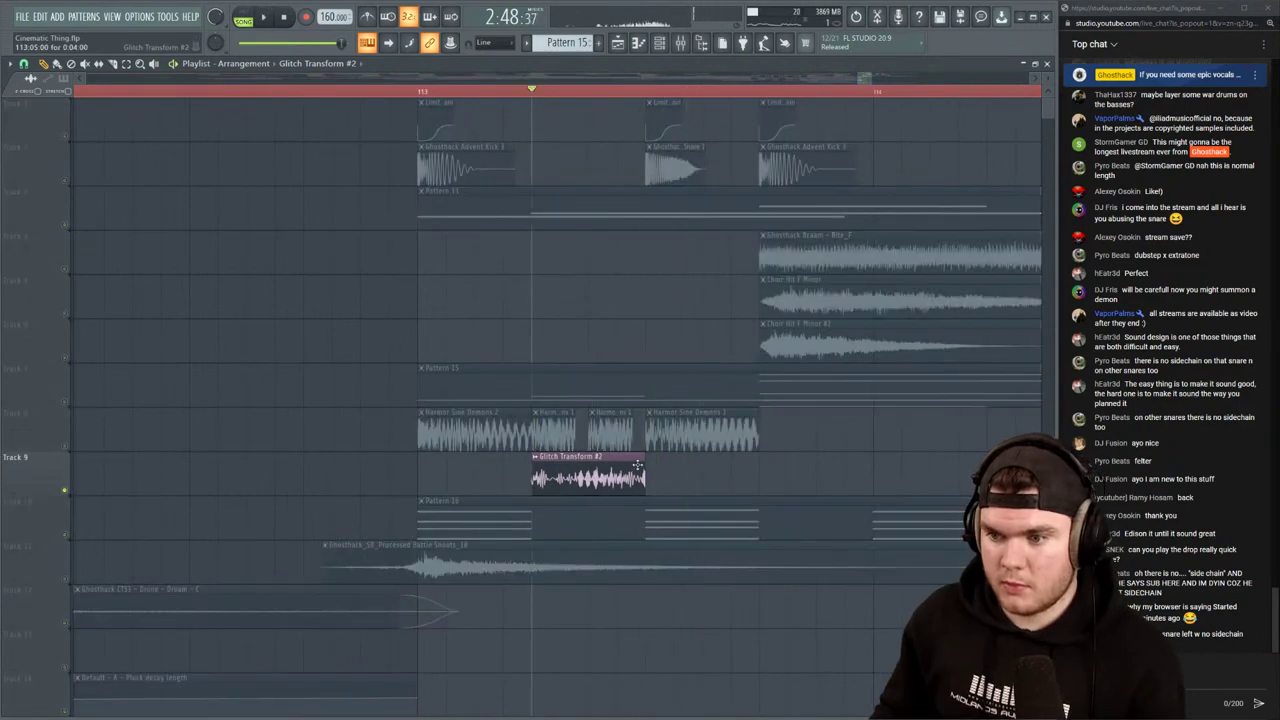
left_click_drag(645, 478, 590, 477)
key("space")
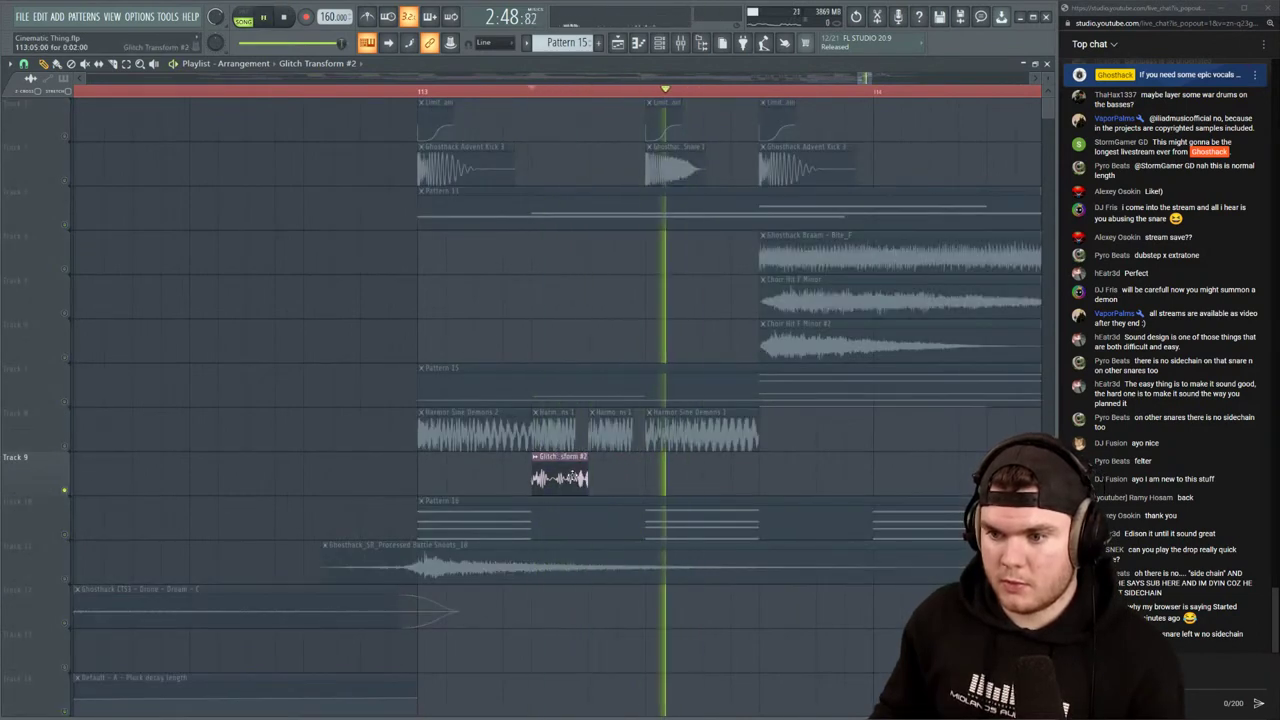
Add a second Glitch Transform #2 clip on Track 9 at 113:07 and shorten both clips to 0:01:13 each
left_click(599, 473)
key("space")
key("space")
left_click_drag(666, 466, 625, 467)
key("ctrl+space")
key("space")
key("space")
left_click(114, 65)
key("space")
key("space")
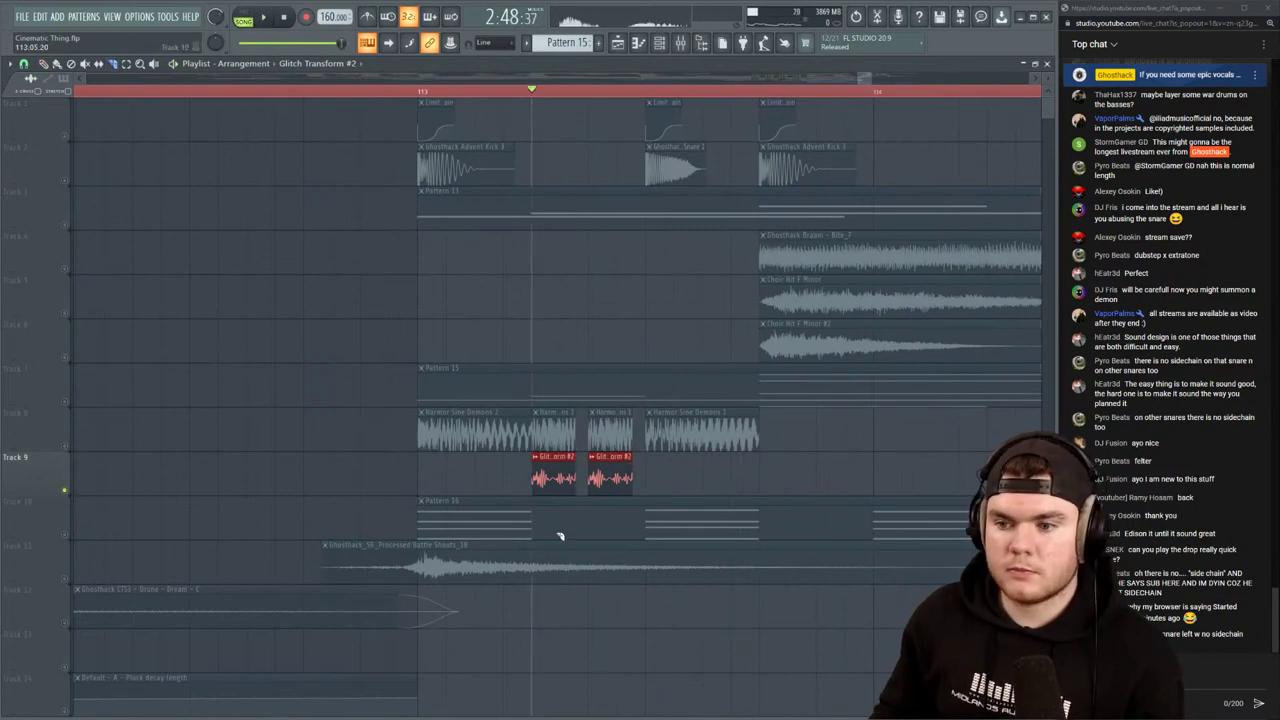
Play the two soloed glitch clips on Track 9 and look over the drop arrangement from bar 113 onwards
key("space")
left_click(98, 63)
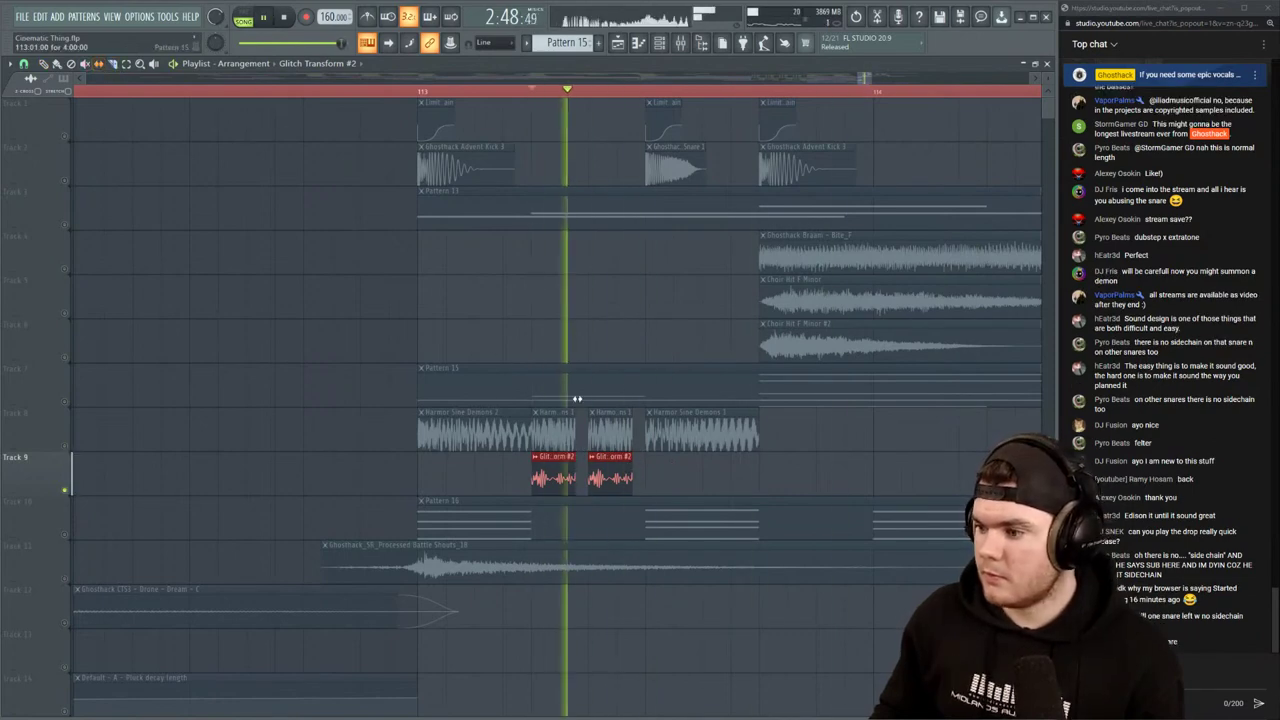
key("space")
scroll(631, 106, "down", 5)
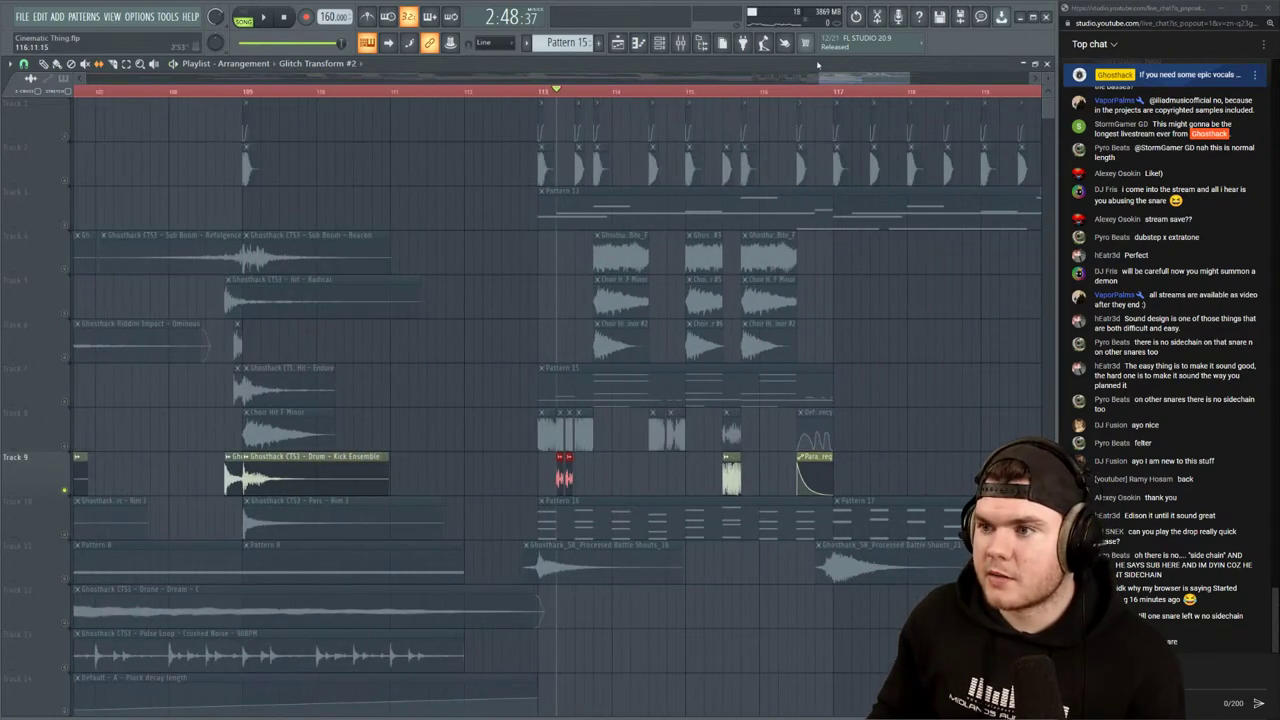
scroll(850, 277, "right", 5)
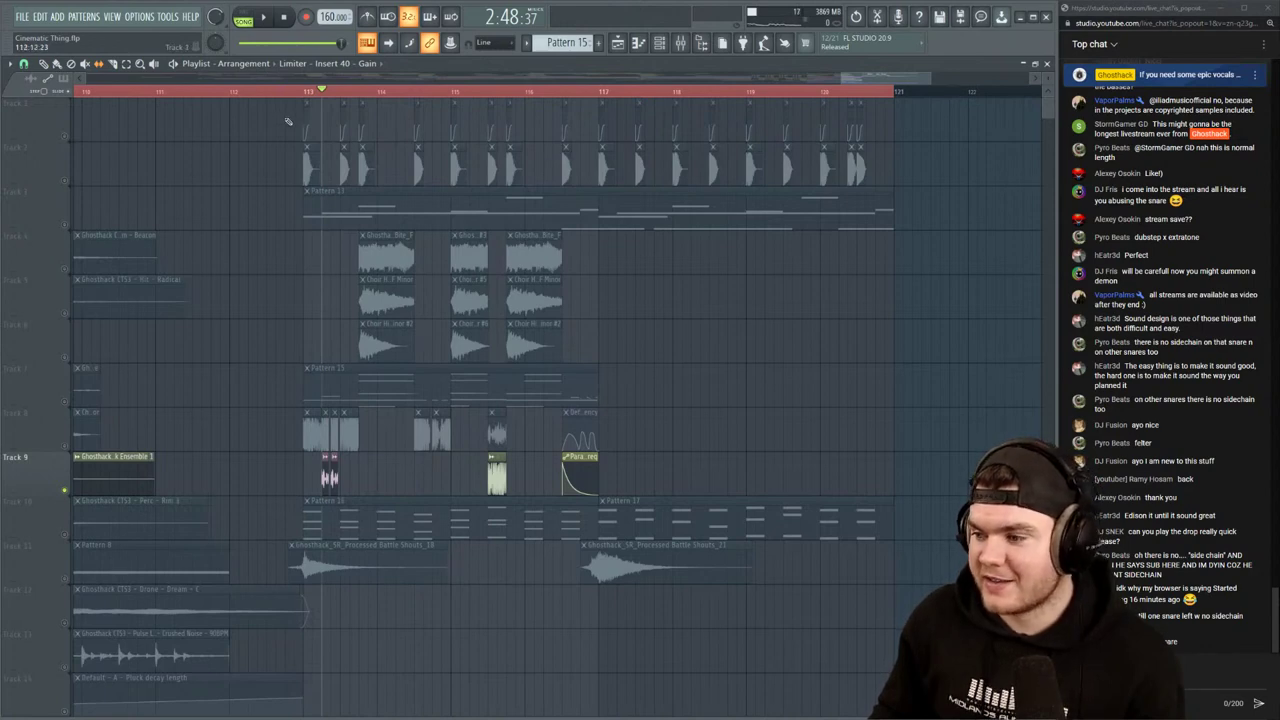
scroll(317, 91, "up", 4)
key("space")
scroll(317, 91, "up", 4)
key("space")
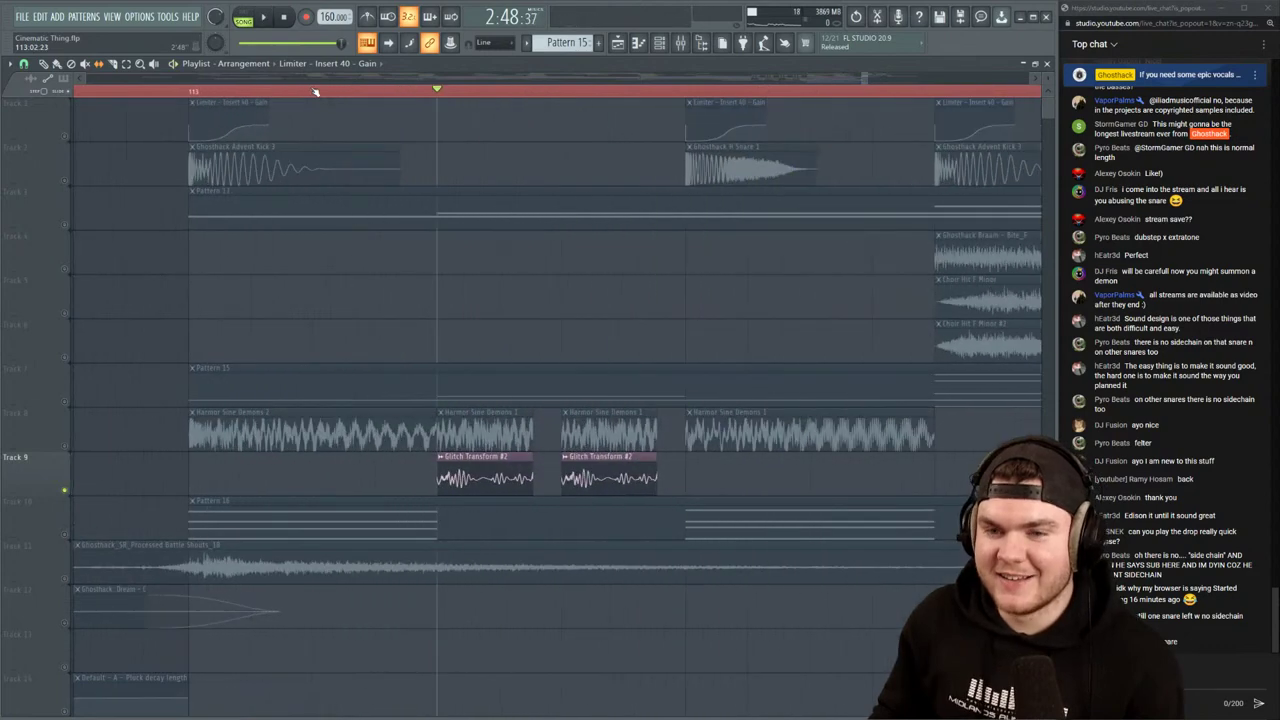
key("space")
key("space")
Try slipping the audio inside the first Glitch Transform #2 clip alone and undo the change
left_click(99, 64)
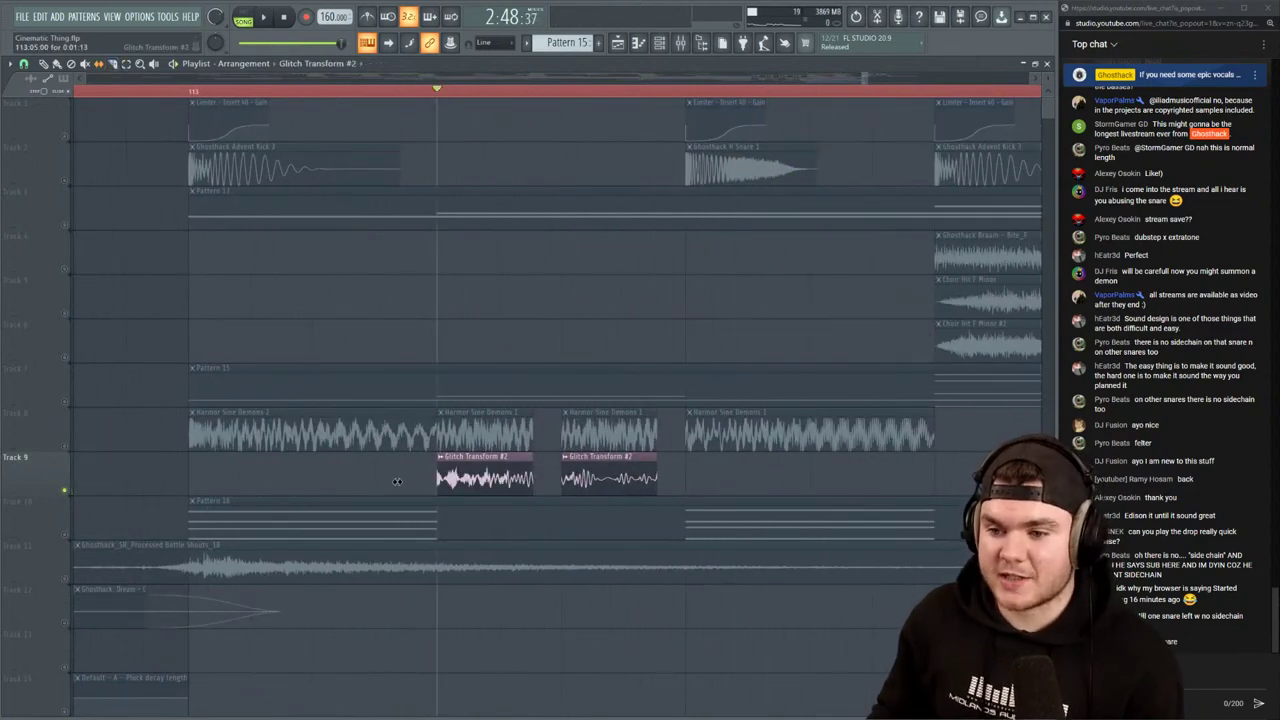
key("space")
key("space")
key("ctrl+z")
key("space")
Select both Glitch Transform #2 clips and slip their audio together to other sections, playing each result
left_click_drag(734, 484, 450, 452)
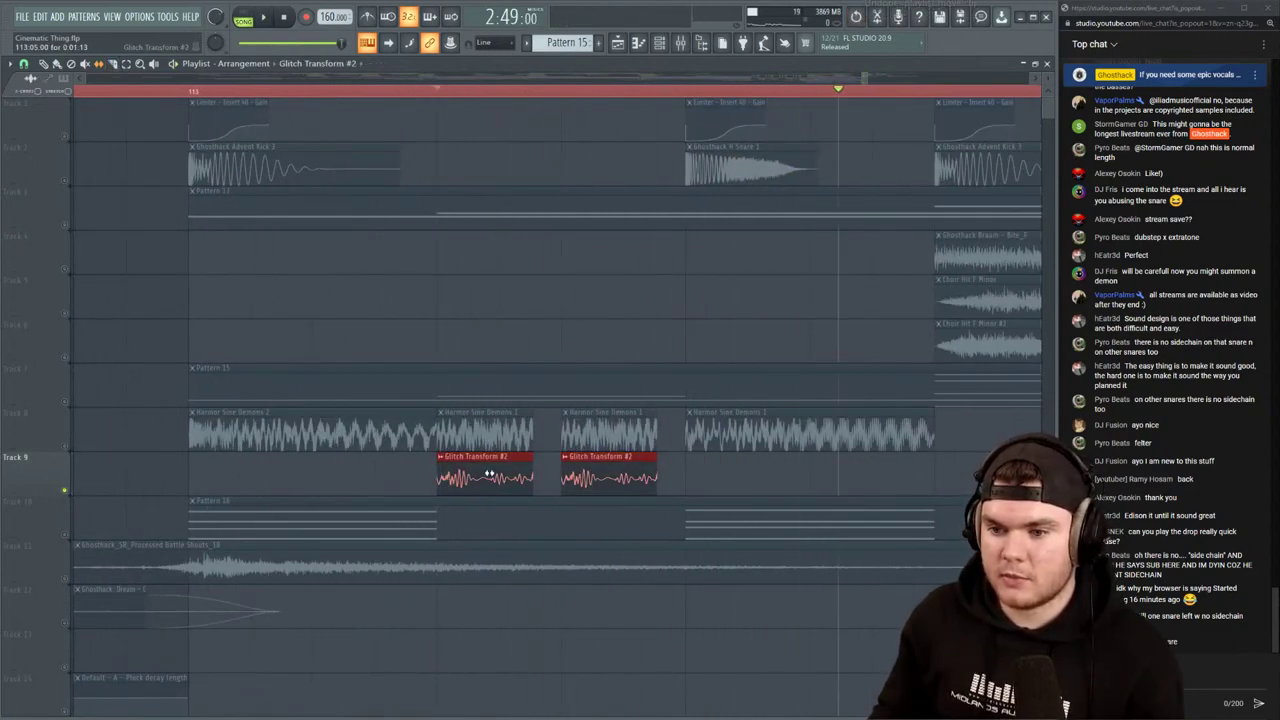
key("space")
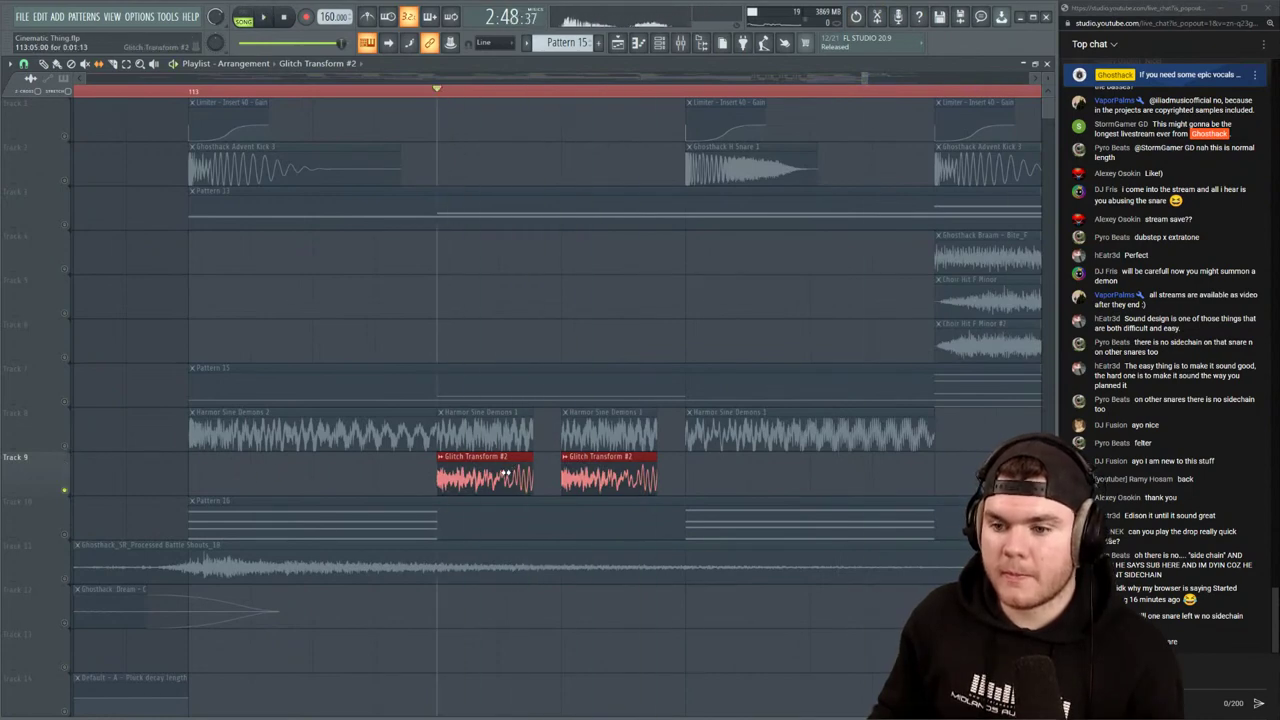
key("space")
key("space")
key("space")
left_click_drag(460, 480, 317, 477)
key("space")
key("space")
key("space")
key("space")
key("space")
key("space")
key("space")
key("space")
key("space")
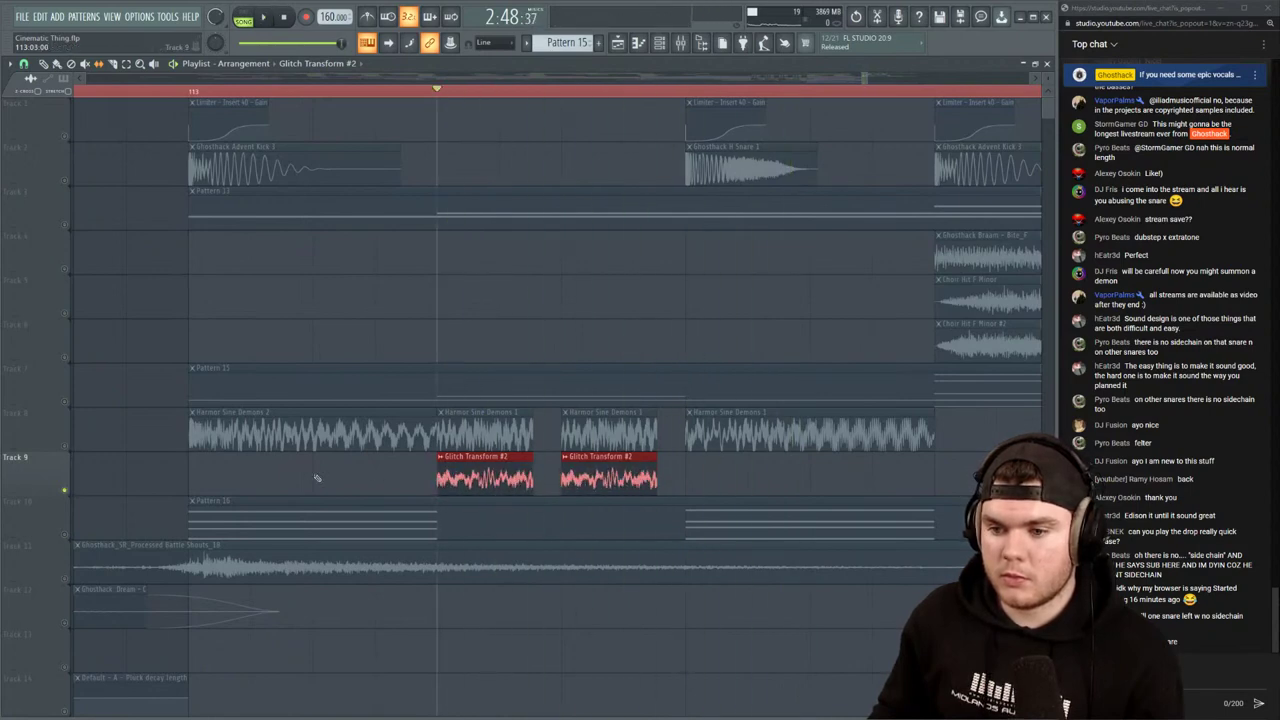
key("space")
key("space")
Keep shifting the audio inside both selected glitch clips in small amounts, auditioning each offset from 113:05
left_click_drag(437, 478, 417, 480)
key("space")
key("space")
key("space")
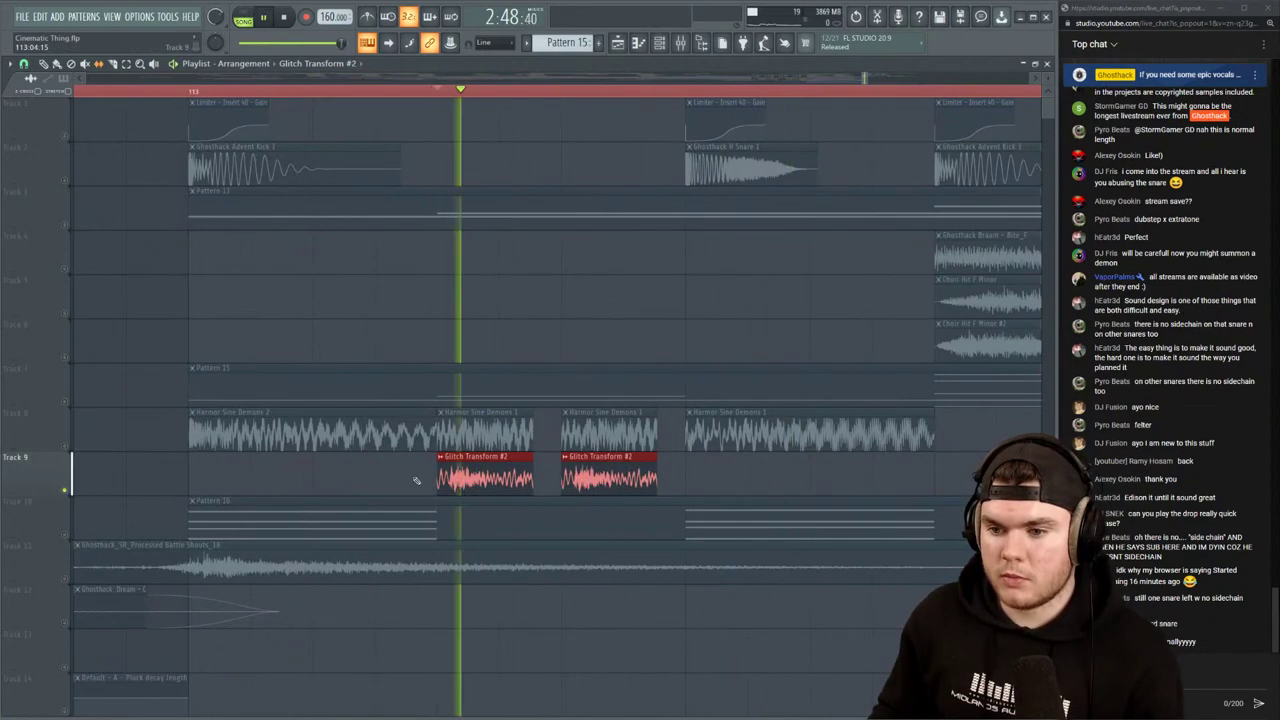
key("space")
key("space")
key("space")
key("space")
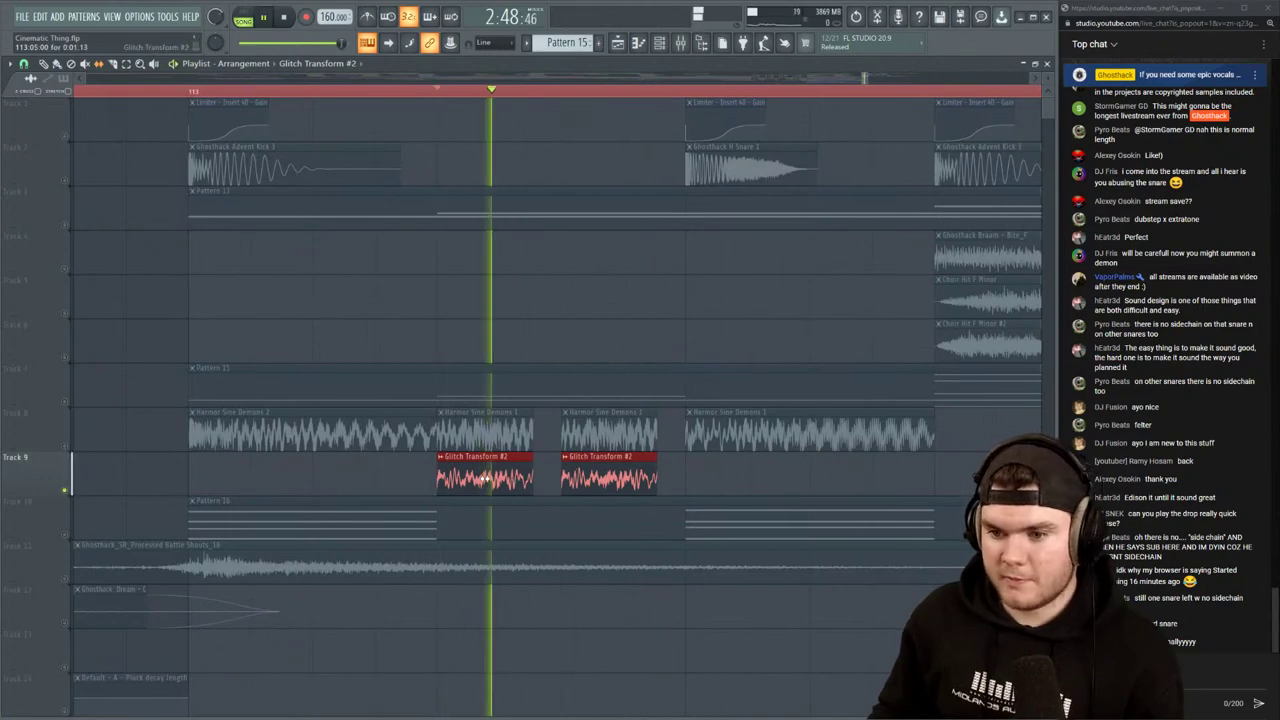
key("space")
left_click_drag(571, 470, 523, 470)
key("space")
key("space")
Unmute Track 8 and play the glitch clips together with the Harmor Sine Demons clips
left_click(65, 447)
key("space")
key("space")
key("space")
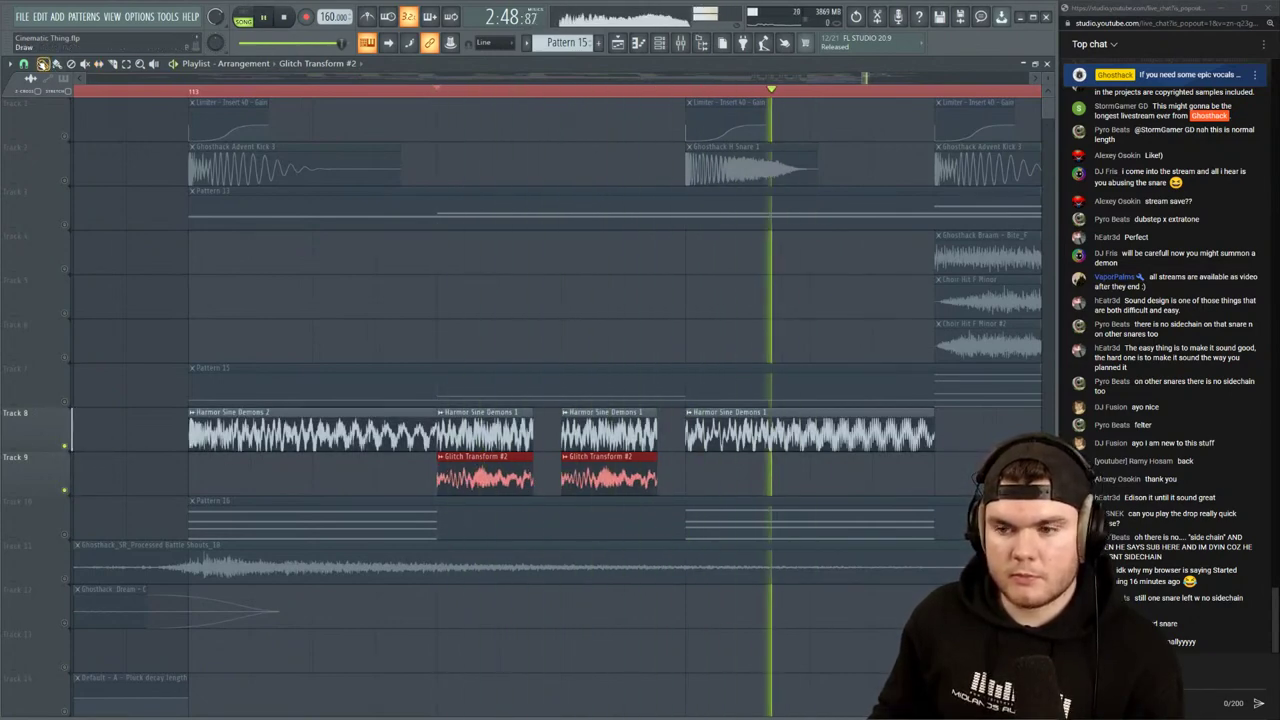
key("space")
Slip the audio in both Glitch Transform #2 clips again and set their length to 0:01:18 each
left_click_drag(700, 537, 530, 464)
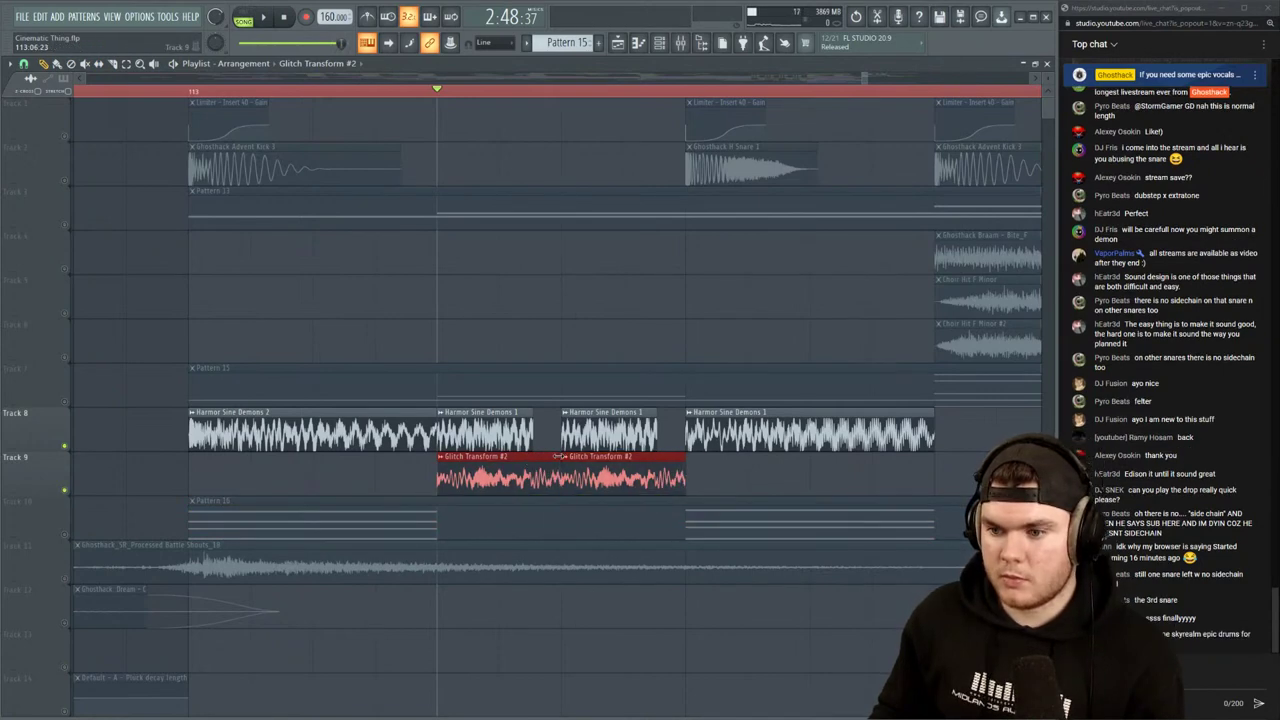
key("space")
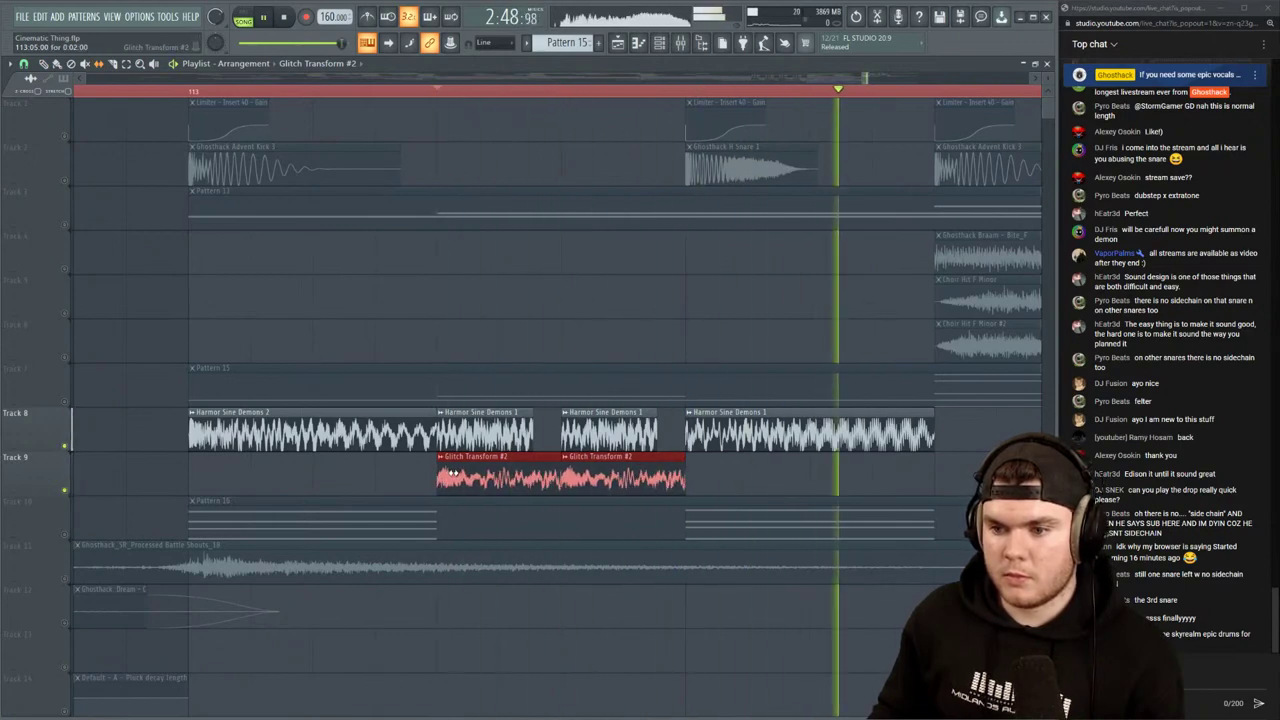
key("space")
key("space")
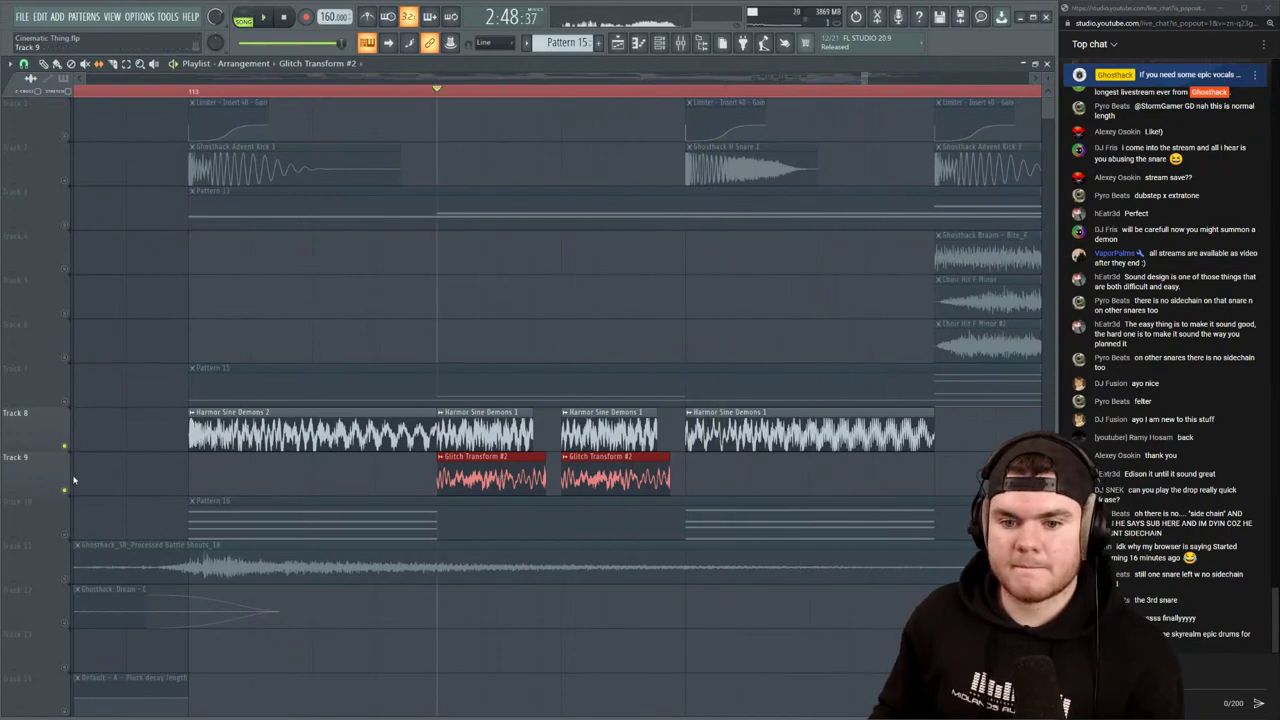
With only Track 9 audible, make the glitch clip at 113:05 unique and delete the other copy at 113:07
left_click(64, 446)
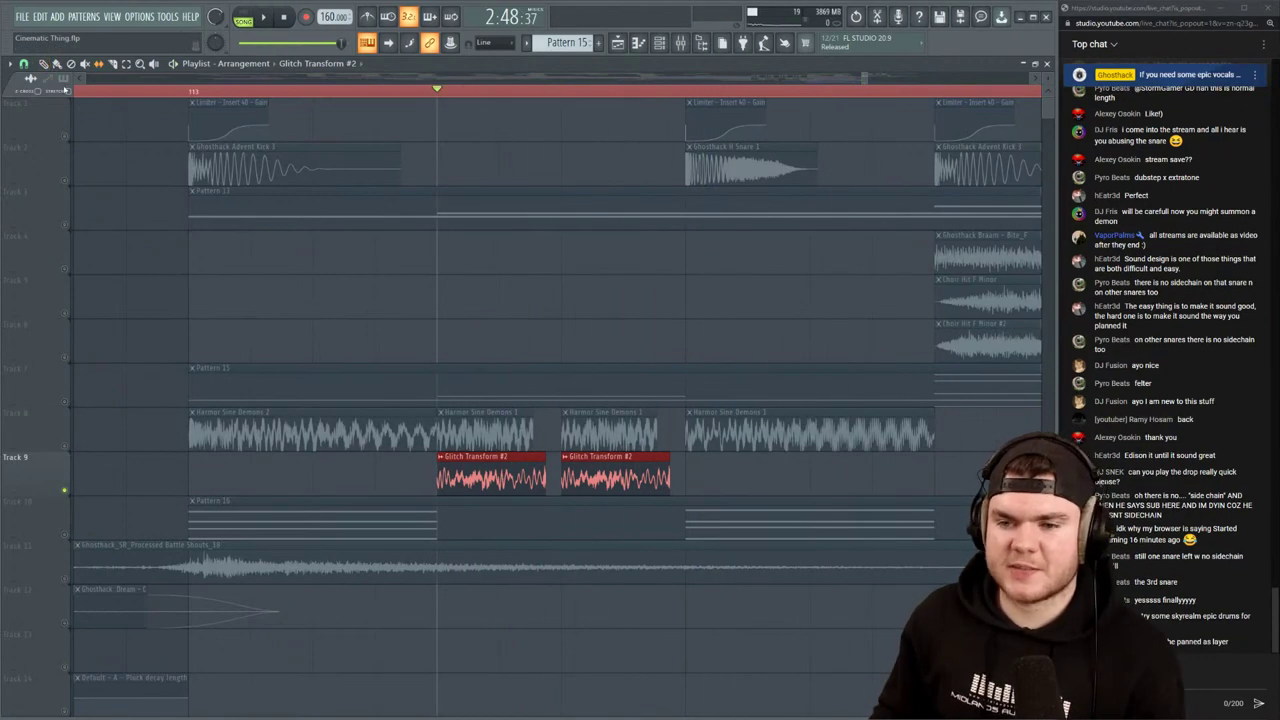
left_click(441, 457)
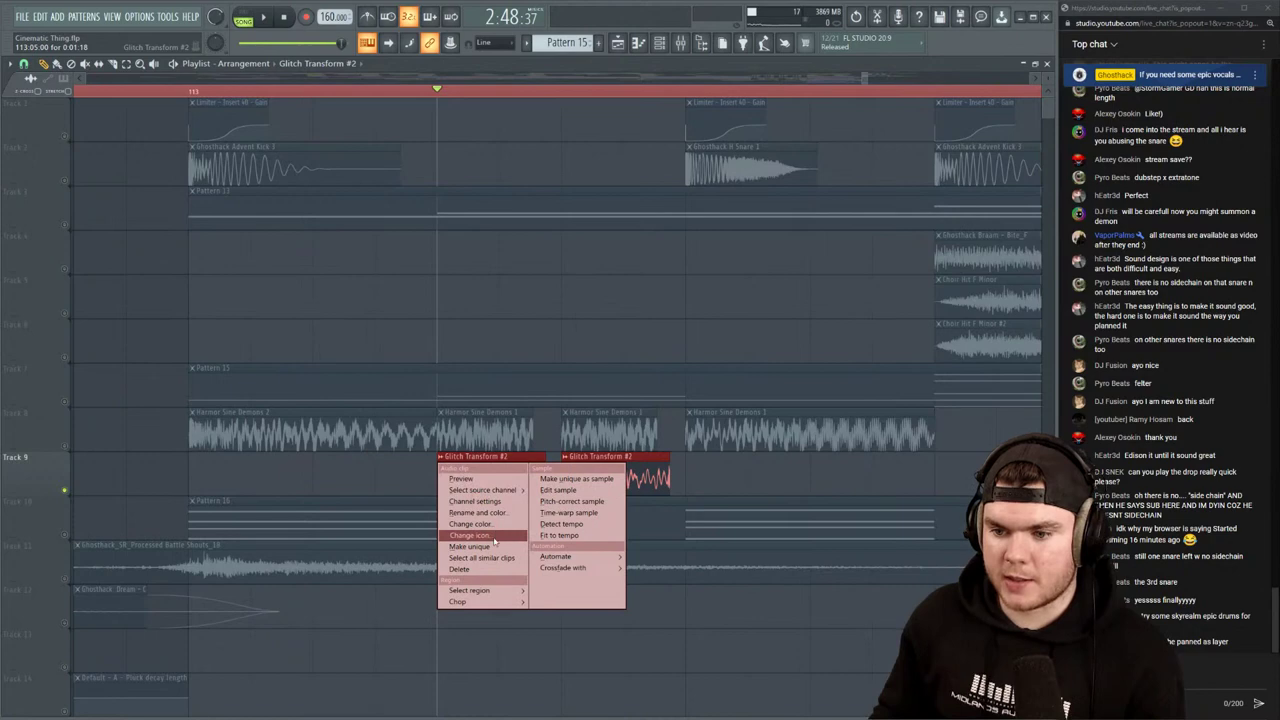
left_click(491, 547)
right_click(584, 484)
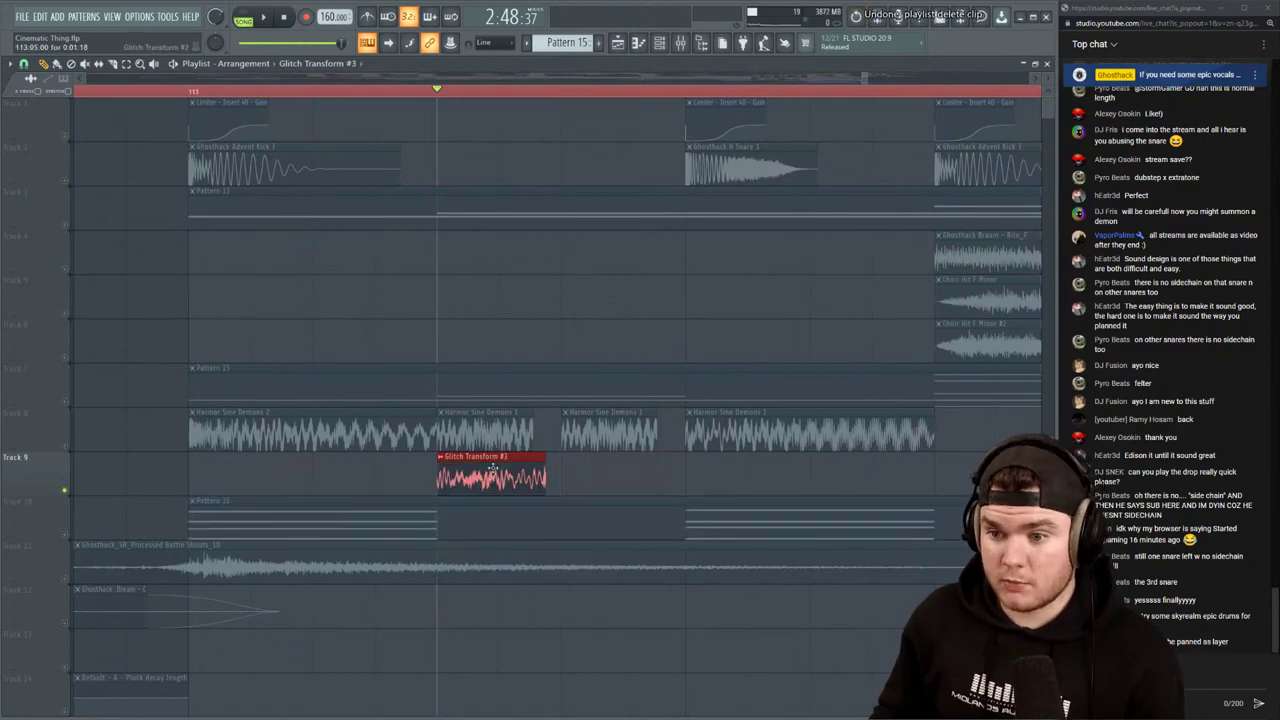
Reset the panning in the channel settings of Glitch Transform #3, close them, and play the clip
double_click(487, 477)
right_click(302, 181)
left_click(312, 188)
key("space")
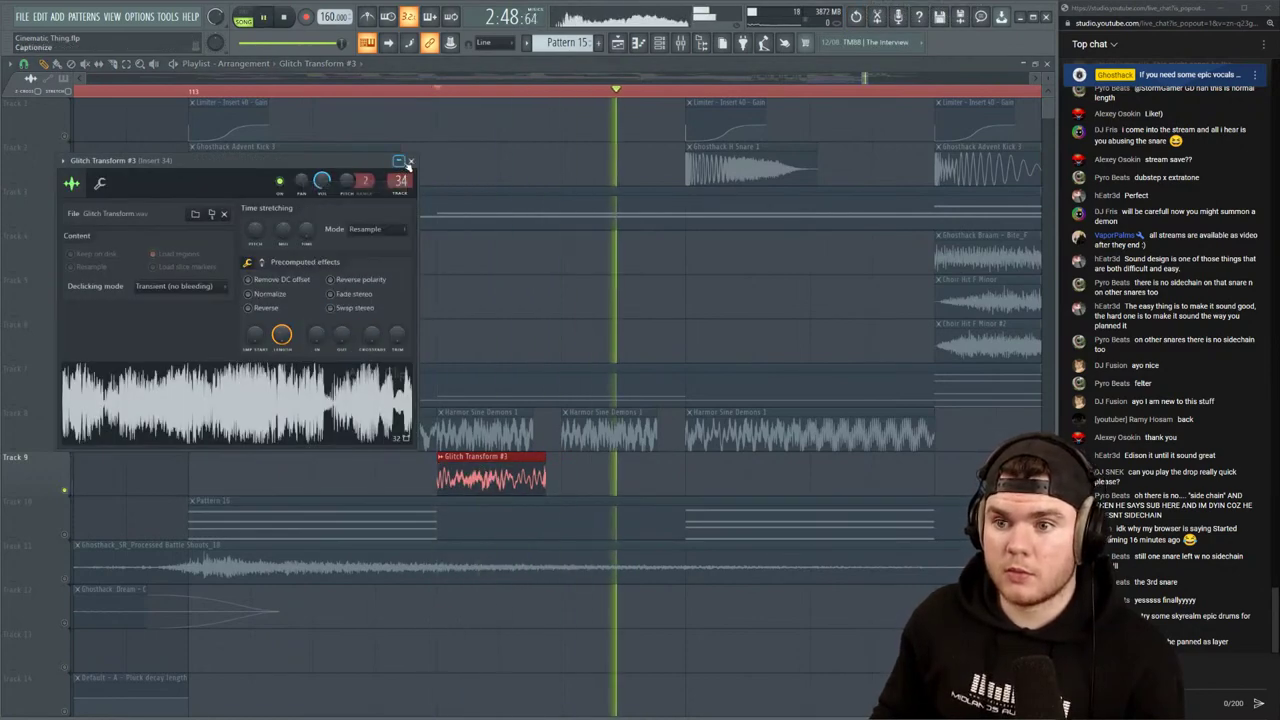
key("space")
left_click(410, 161)
key("space")
key("space")
Add a second Glitch Transform #3 clip at 113:07 and slip the audio inside both clips
left_click(563, 465)
key("space")
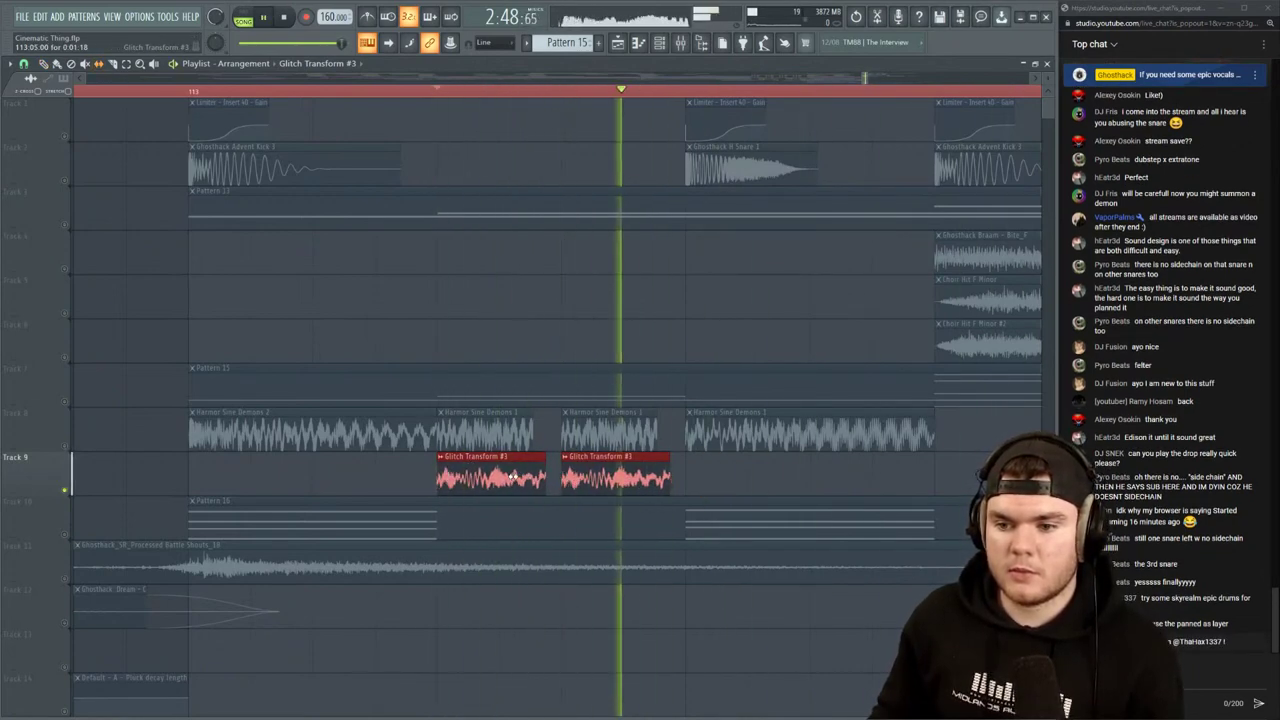
key("space")
key("space")
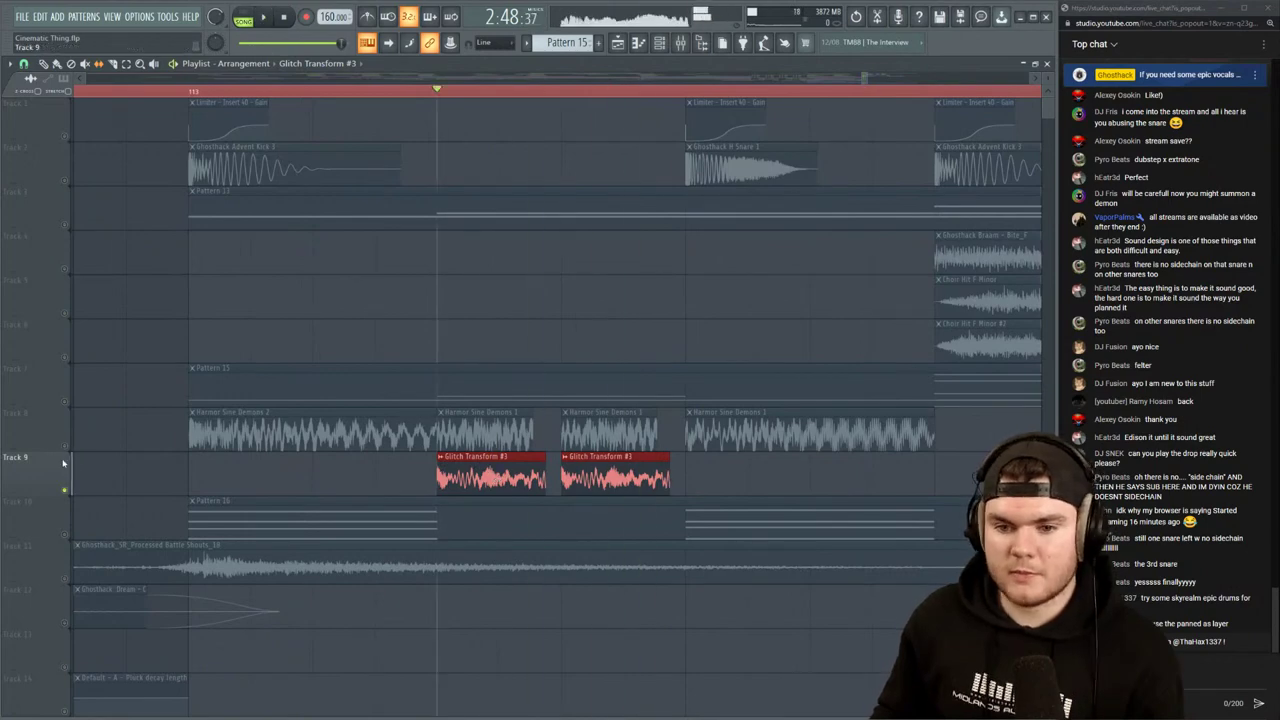
Bring all tracks back in and play the drop from bar 113 with the Glitch Transform #3 layer
right_click(65, 489)
key("space")
key("space")
key("space")
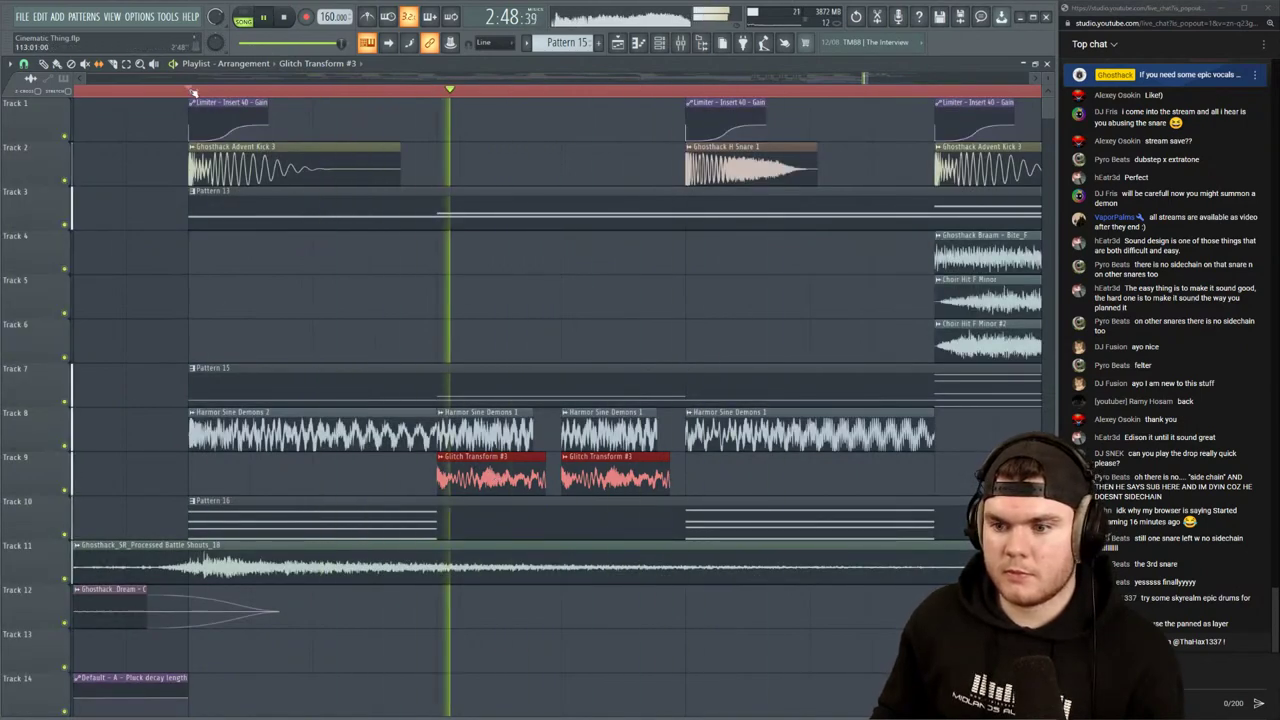
key("space")
key("space")
key("space")
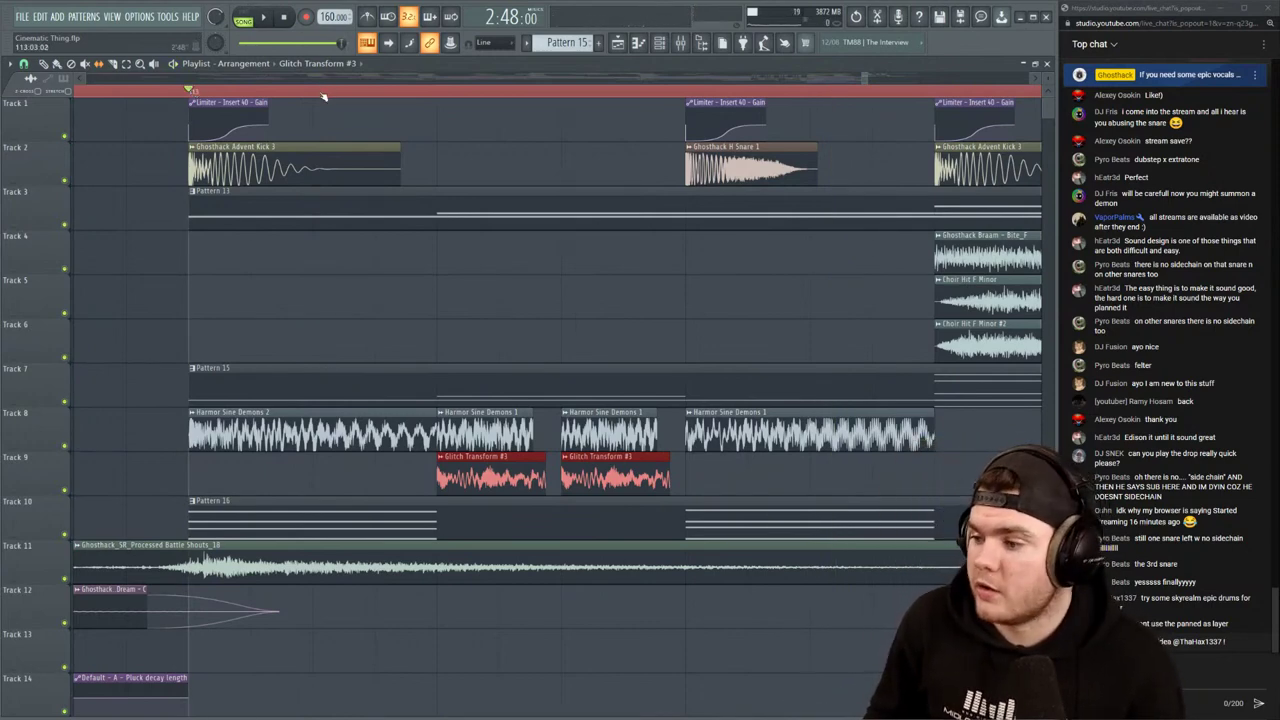
key("space")
scroll(322, 94, "down", 5)
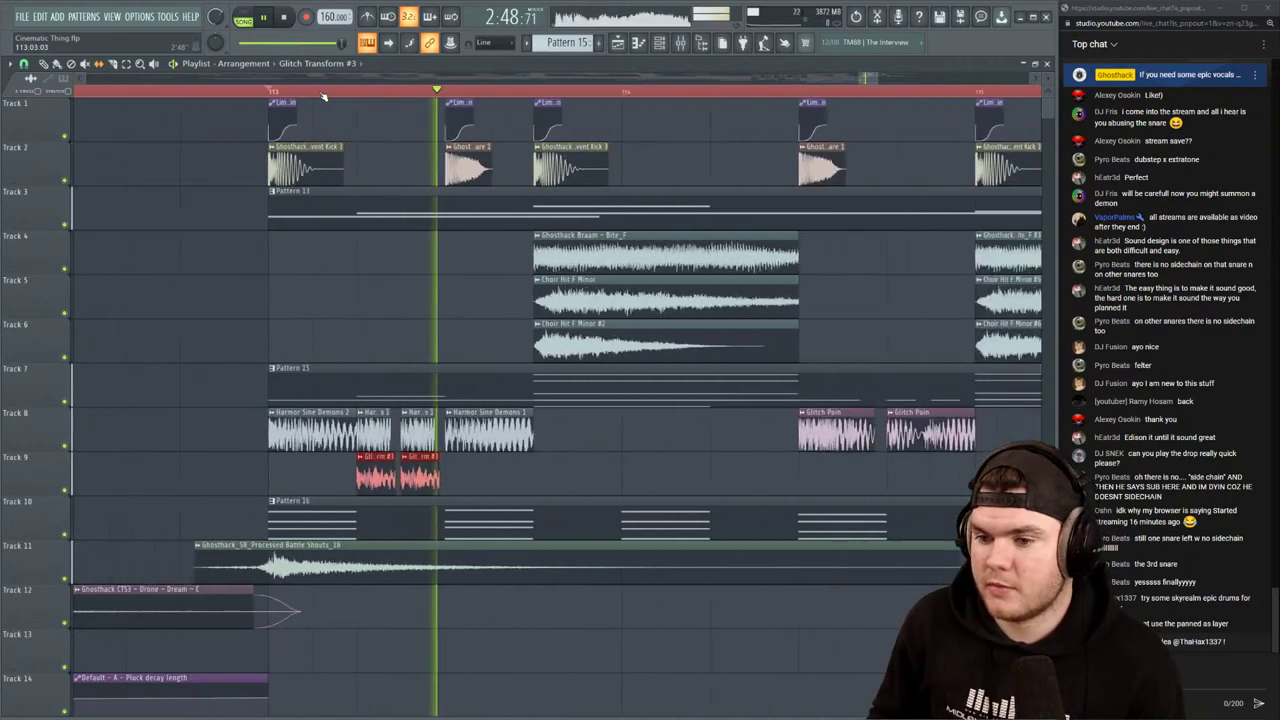
scroll(322, 94, "down", 2)
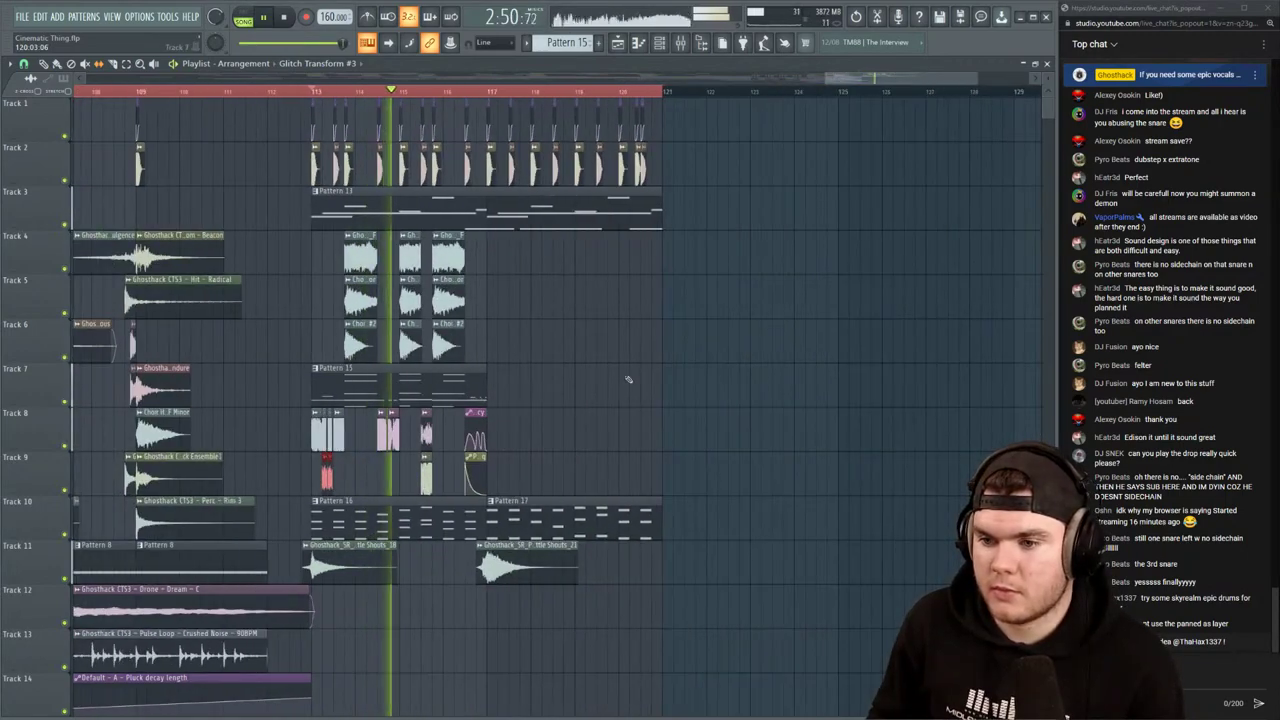
left_click_drag(840, 79, 812, 79)
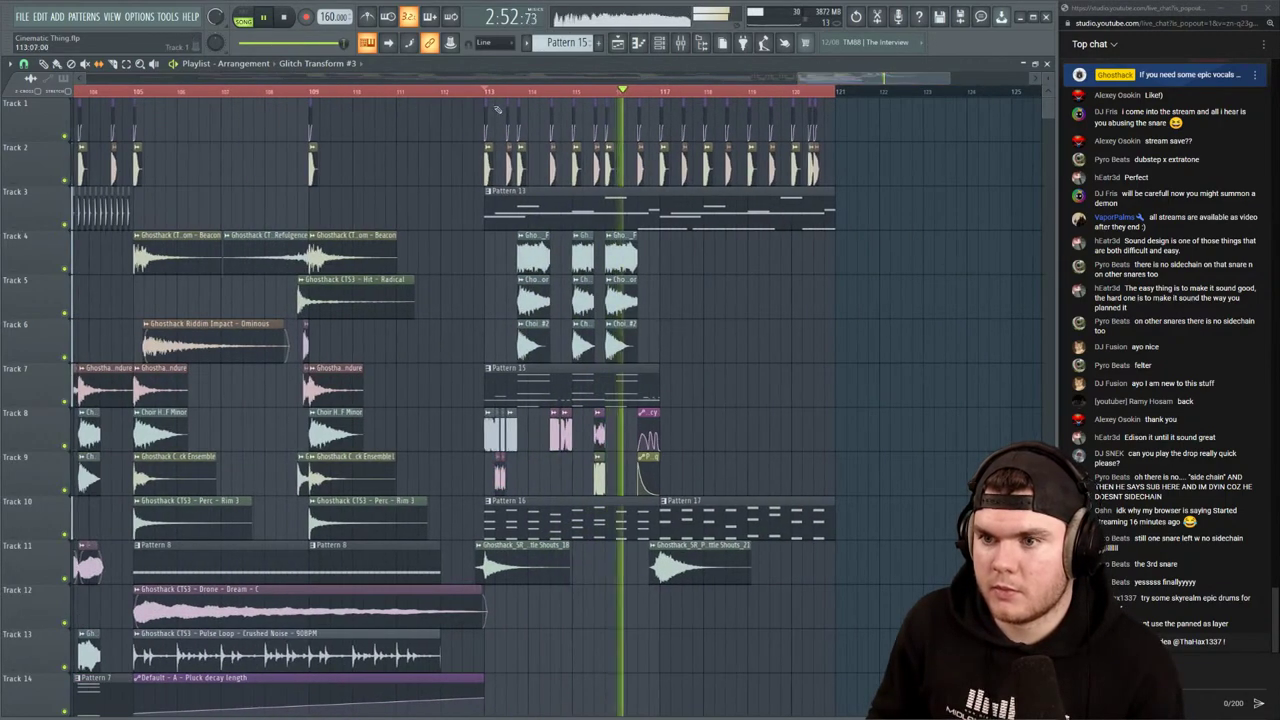
key("space")
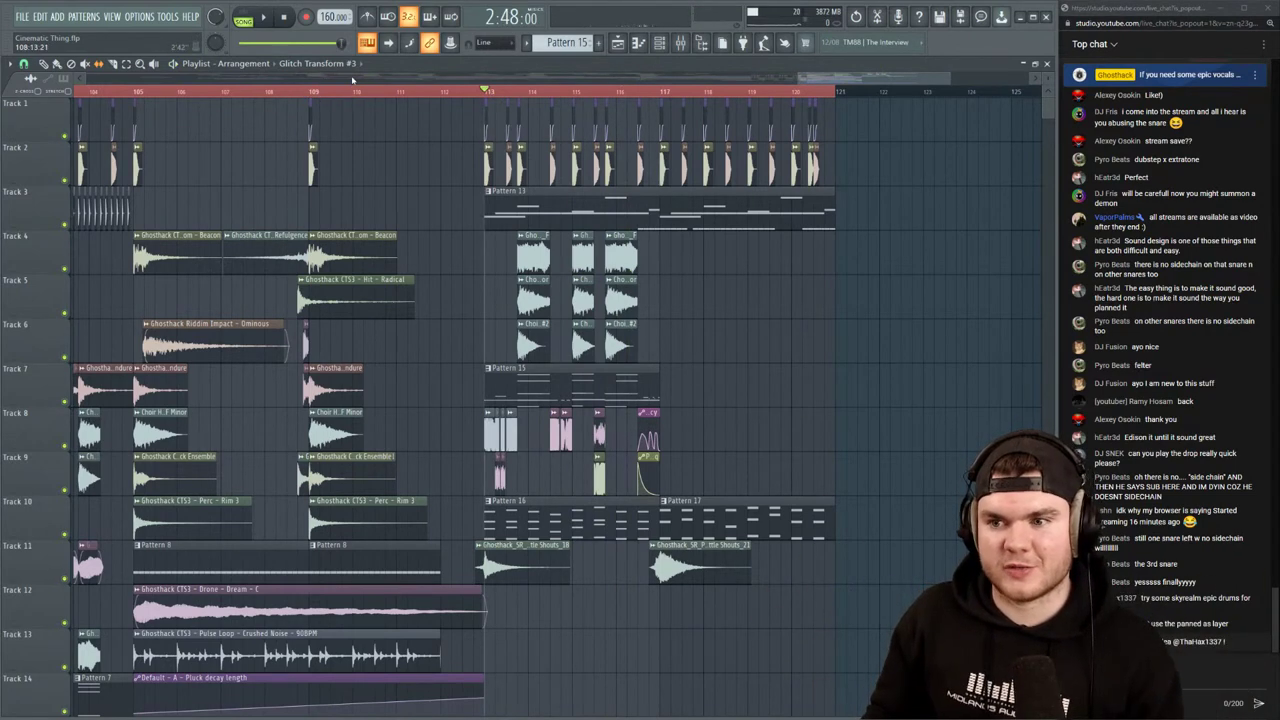
Play the transition from around bar 108 and replay the start of the drop at bar 113
key("space")
key("space")
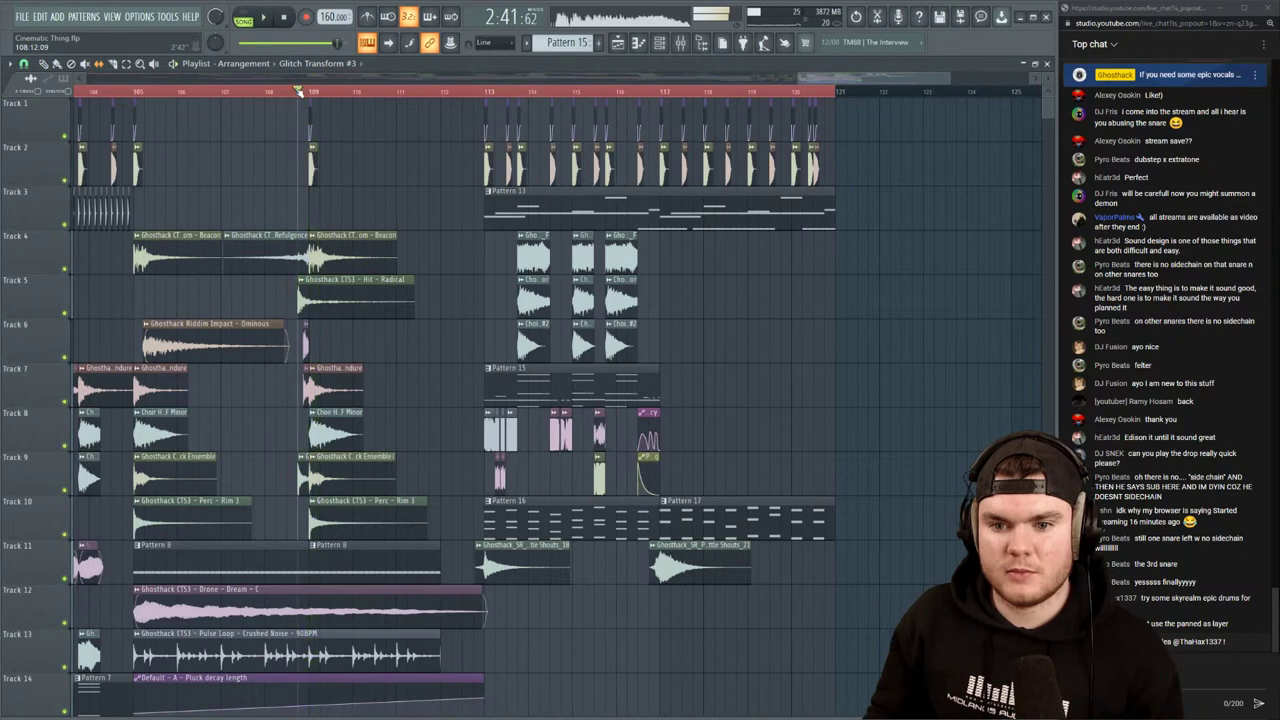
left_click(267, 91)
key("space")
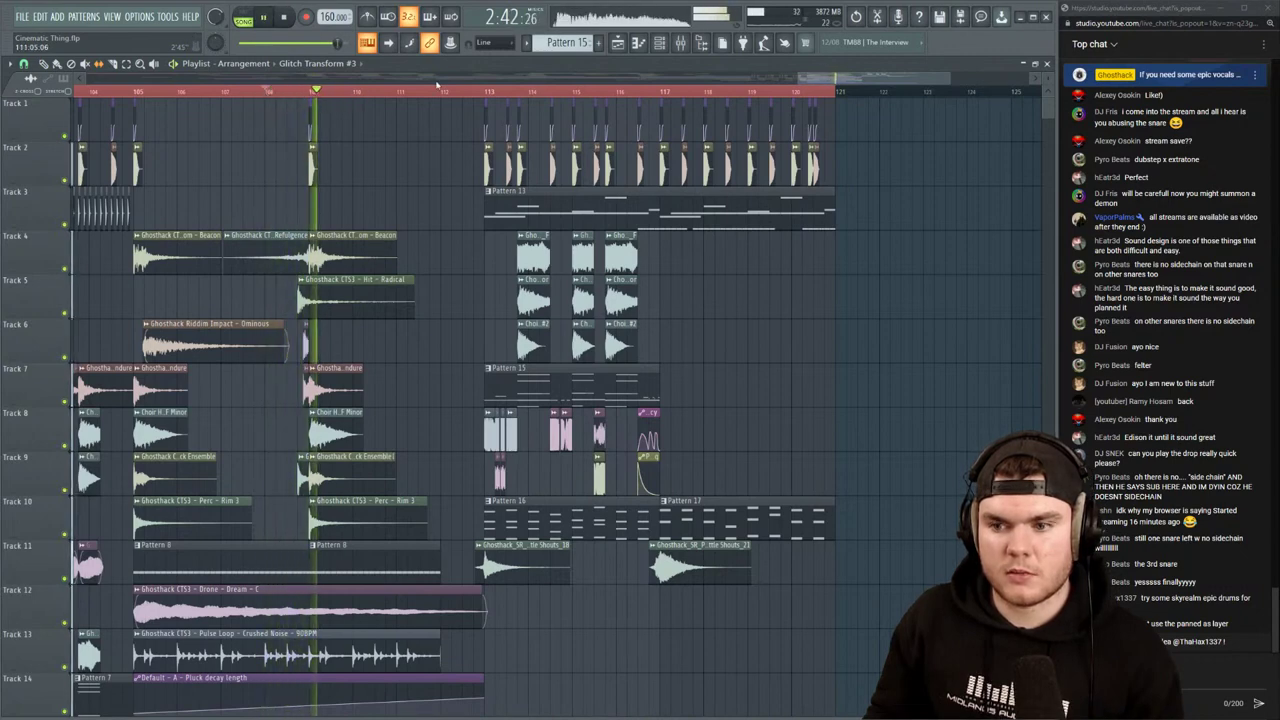
left_click(489, 91)
scroll(496, 91, "up", 4)
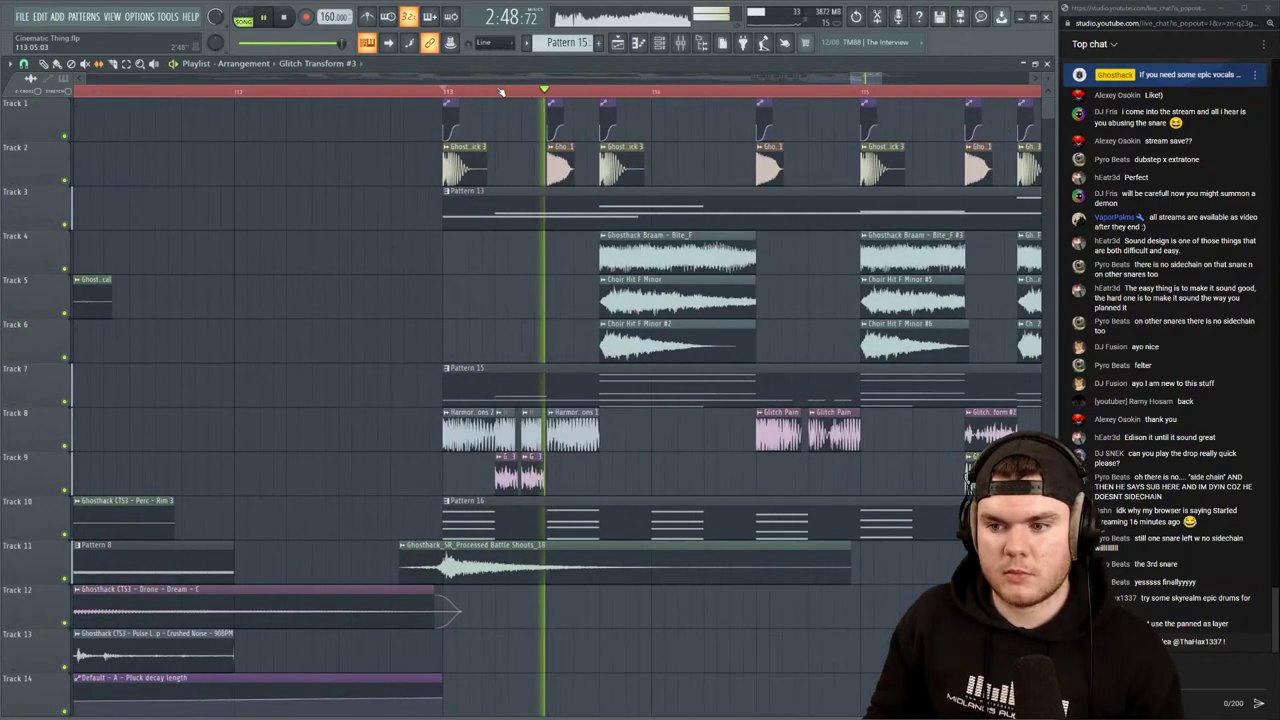
key("space")
left_click(725, 608)
key("space")
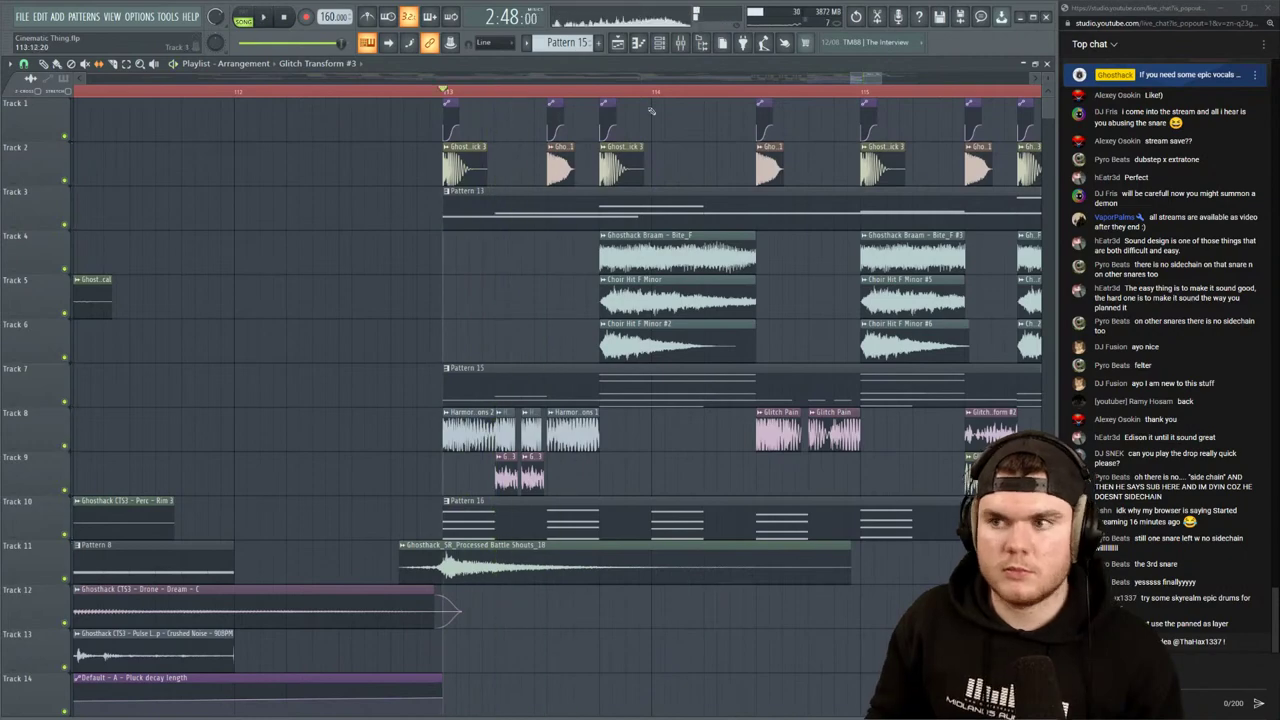
Browse the sample library to the Ghosthack - Quantum Force Volume 2 pack inside the Cinematic folder
left_click(700, 42)
key("space")
scroll(103, 343, "up", 15)
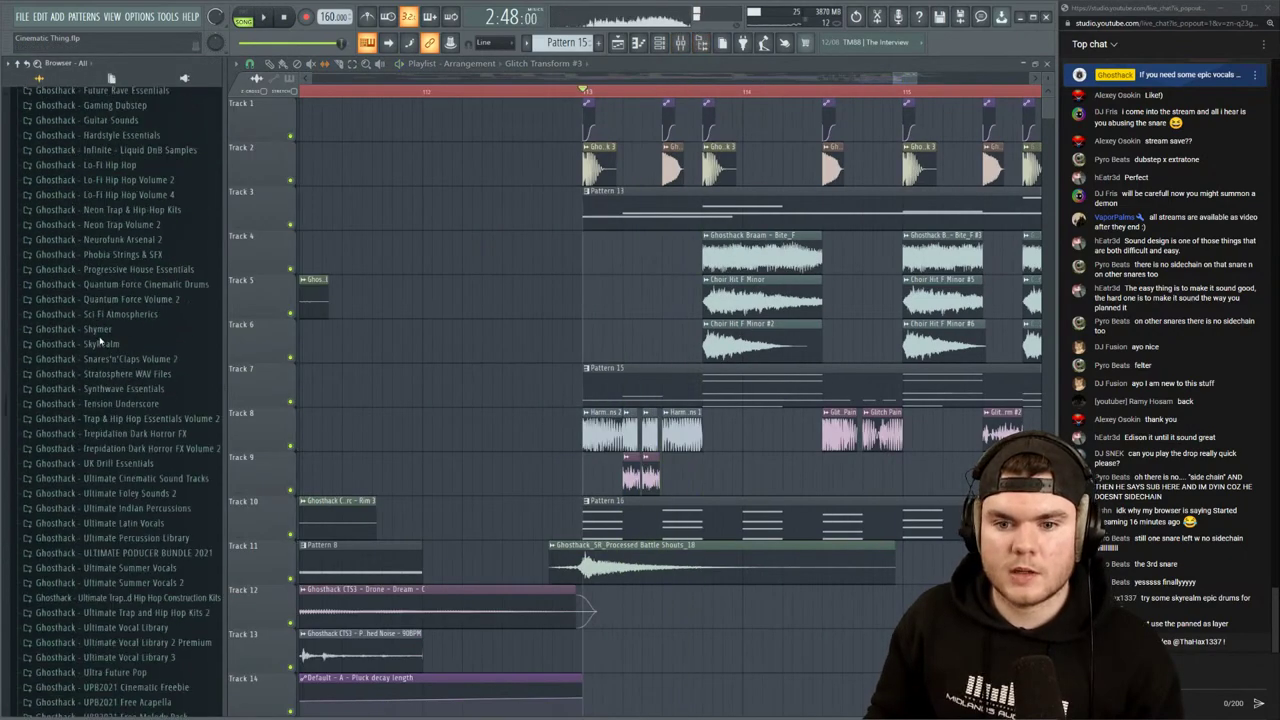
scroll(103, 343, "down", 9)
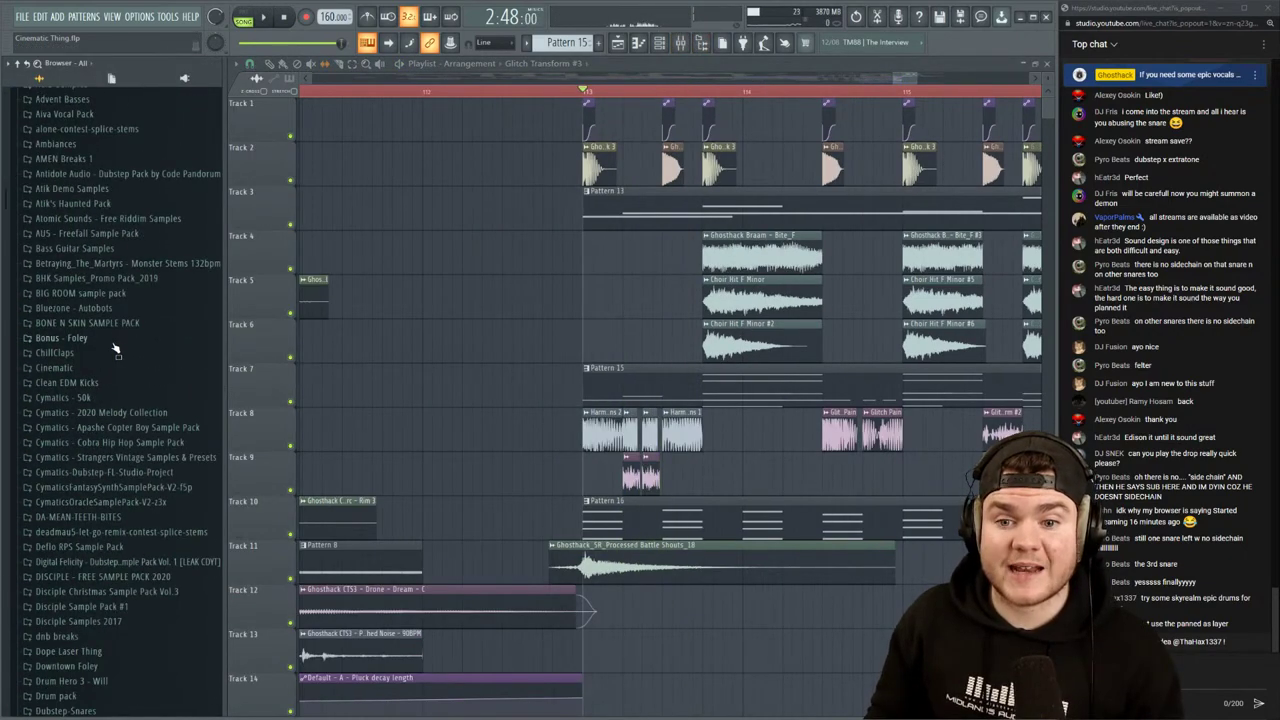
left_click(95, 369)
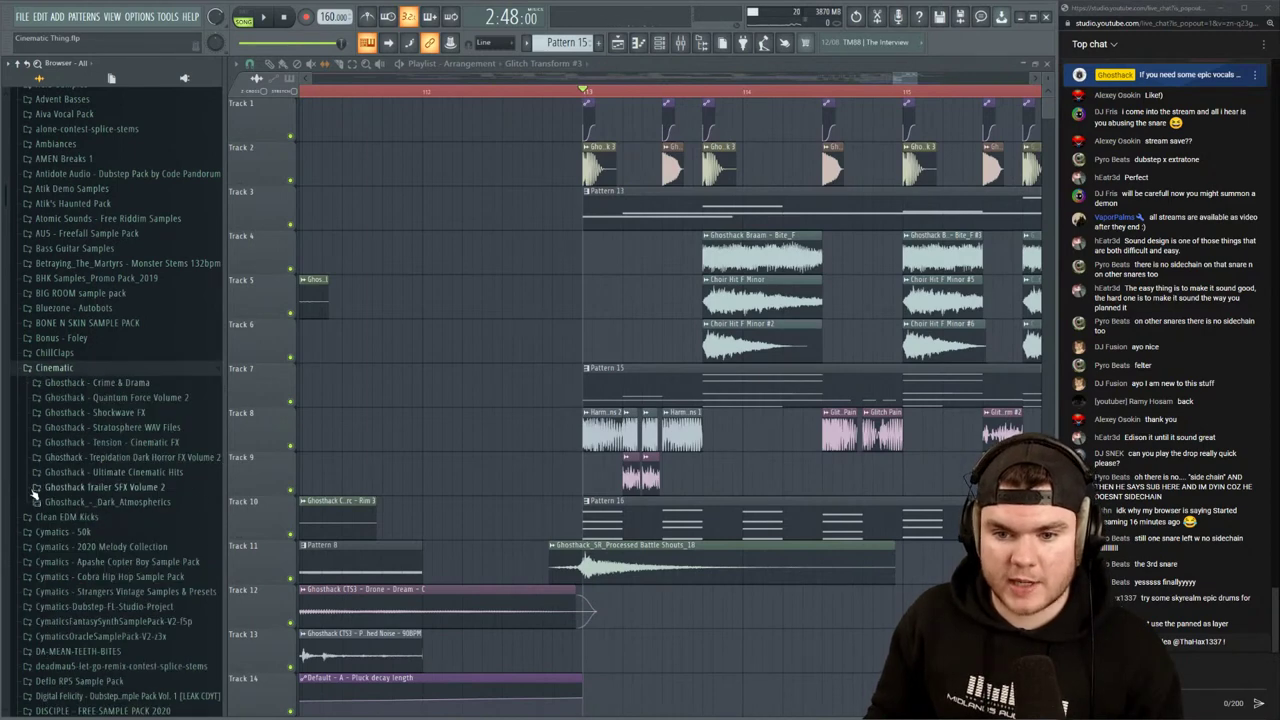
scroll(135, 500, "down", 3)
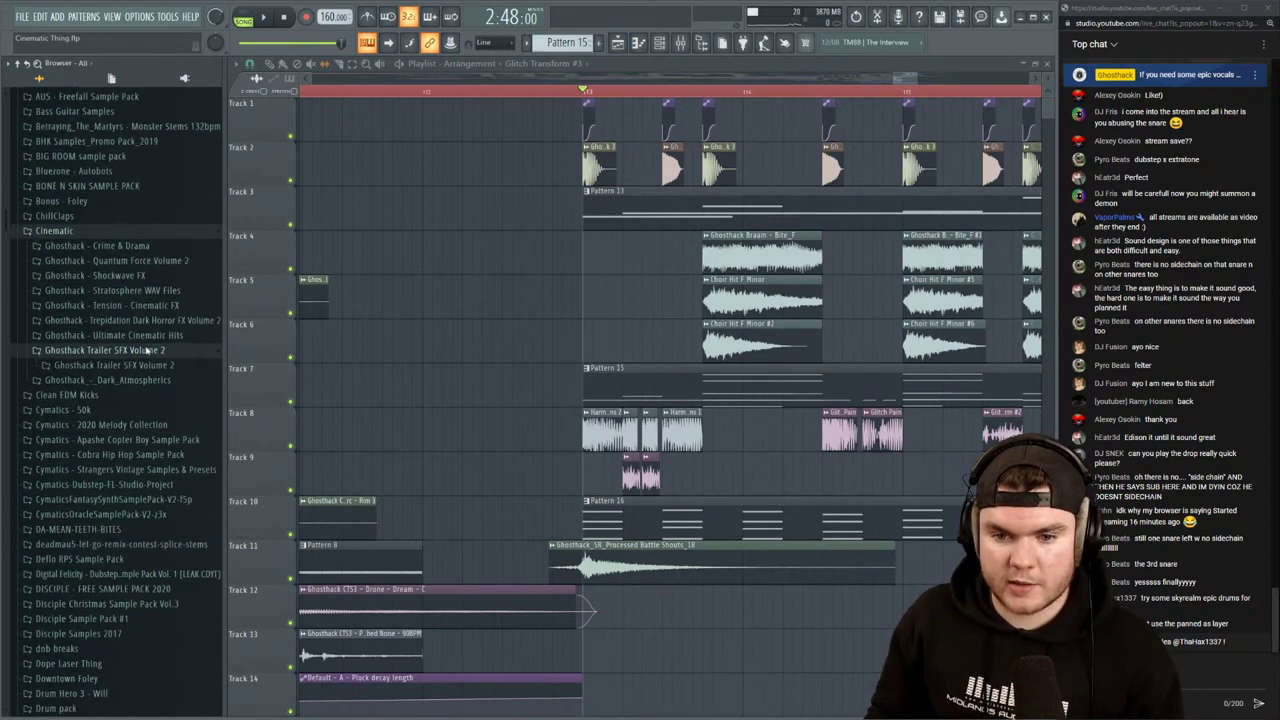
left_click(143, 258)
left_click(148, 273)
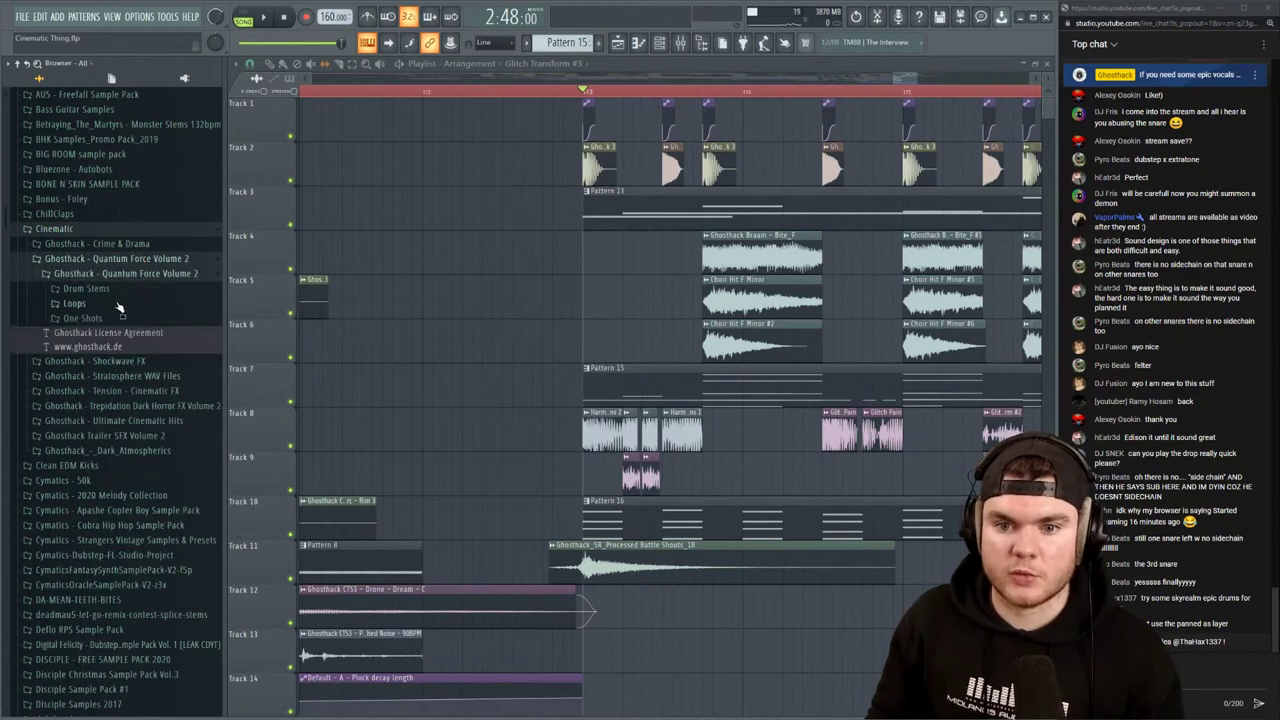
Place the ensemble loop Ghosthack Drum Loop - 80_Apparition on Track 12 as two short clips at 113:05 and 113:07
left_click(75, 303)
left_click(128, 318)
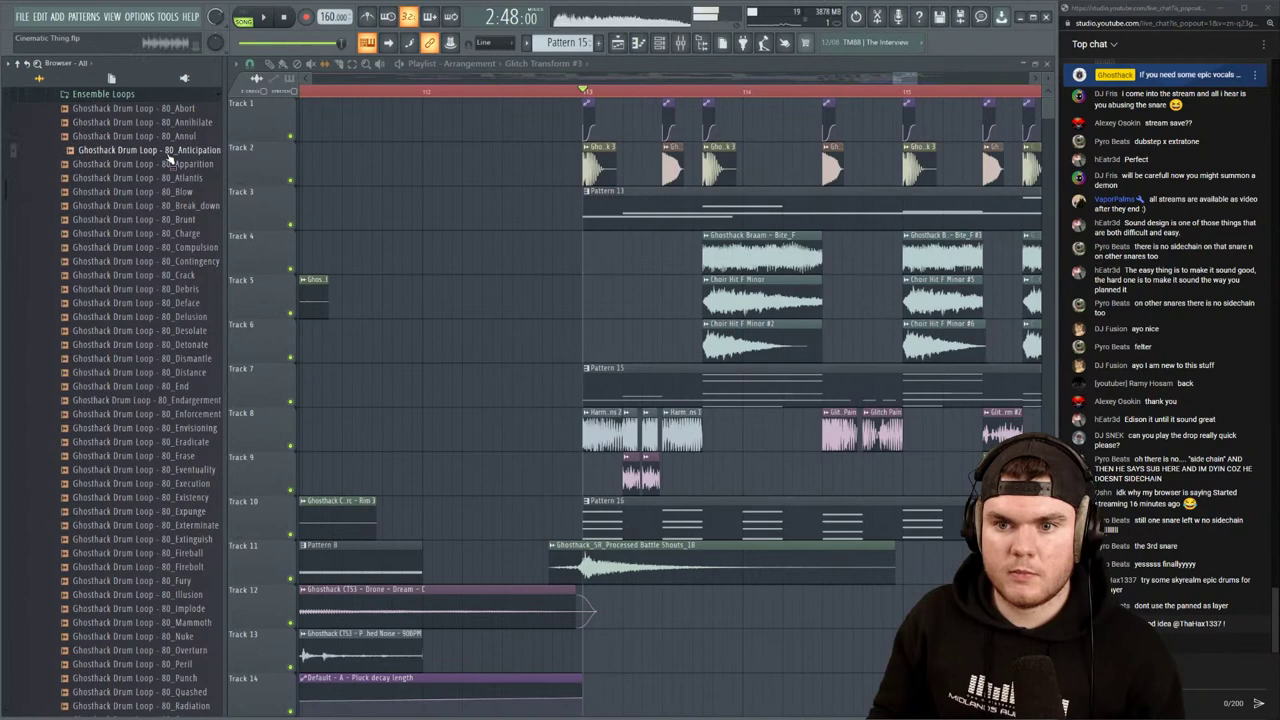
left_click_drag(160, 172, 622, 596)
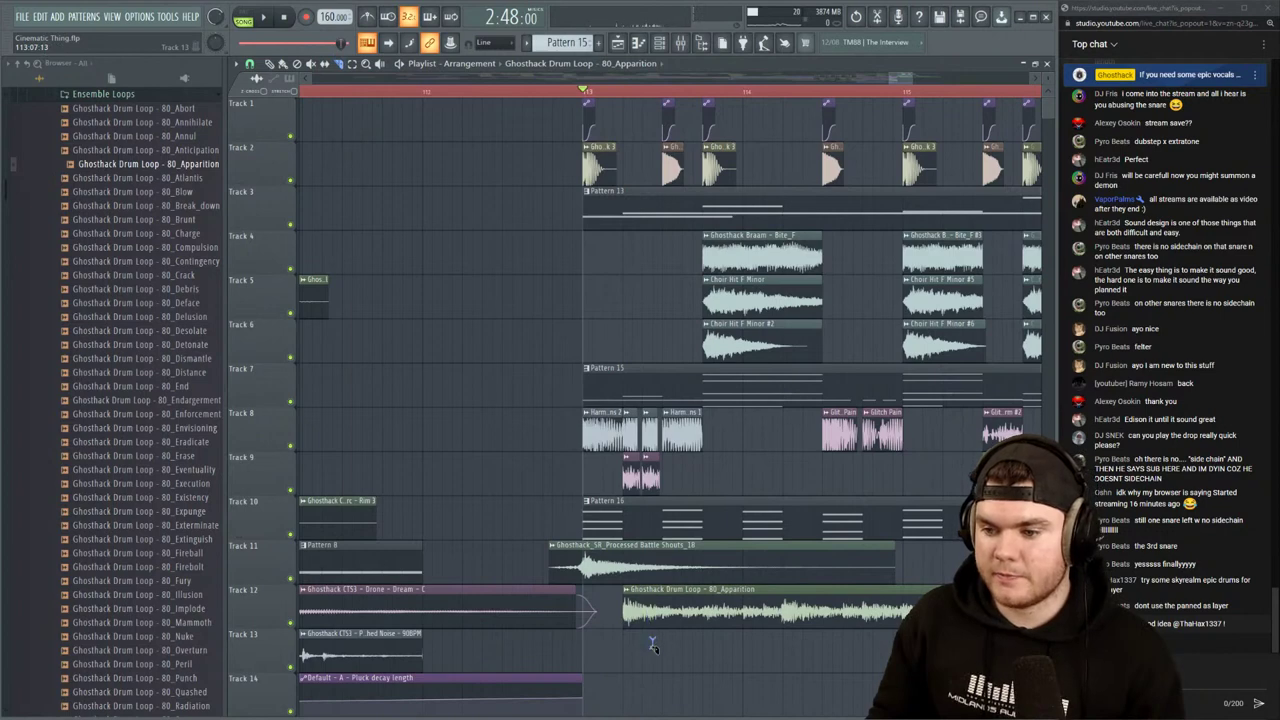
right_click(750, 616)
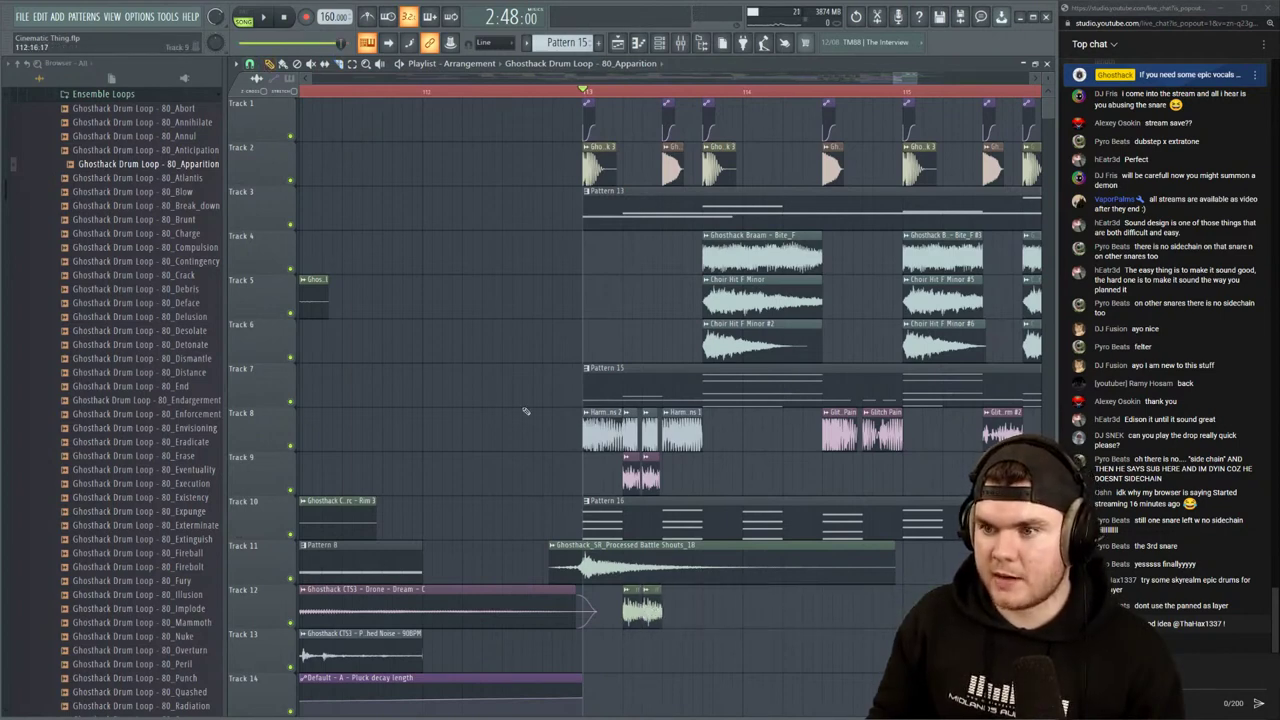
Solo Track 12, play its loop clips, and bring Tracks 8 and 9 back in for comparison
left_click(290, 182)
key("space")
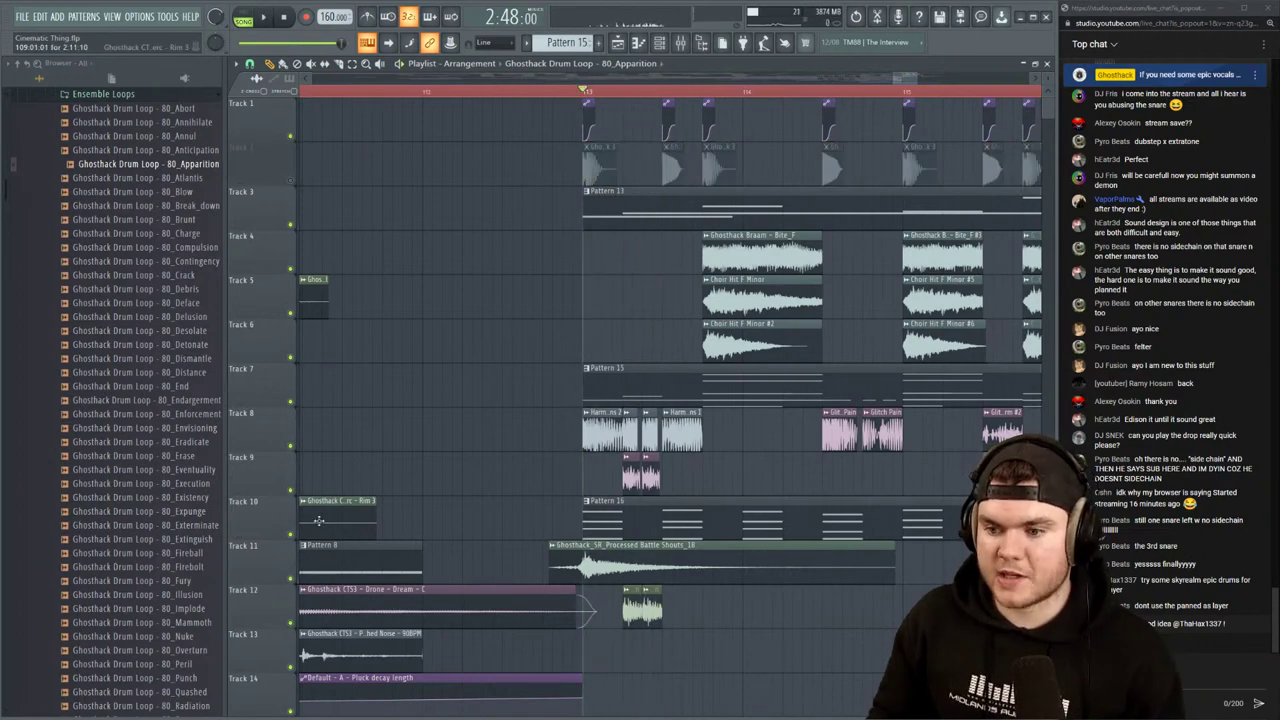
right_click(291, 623)
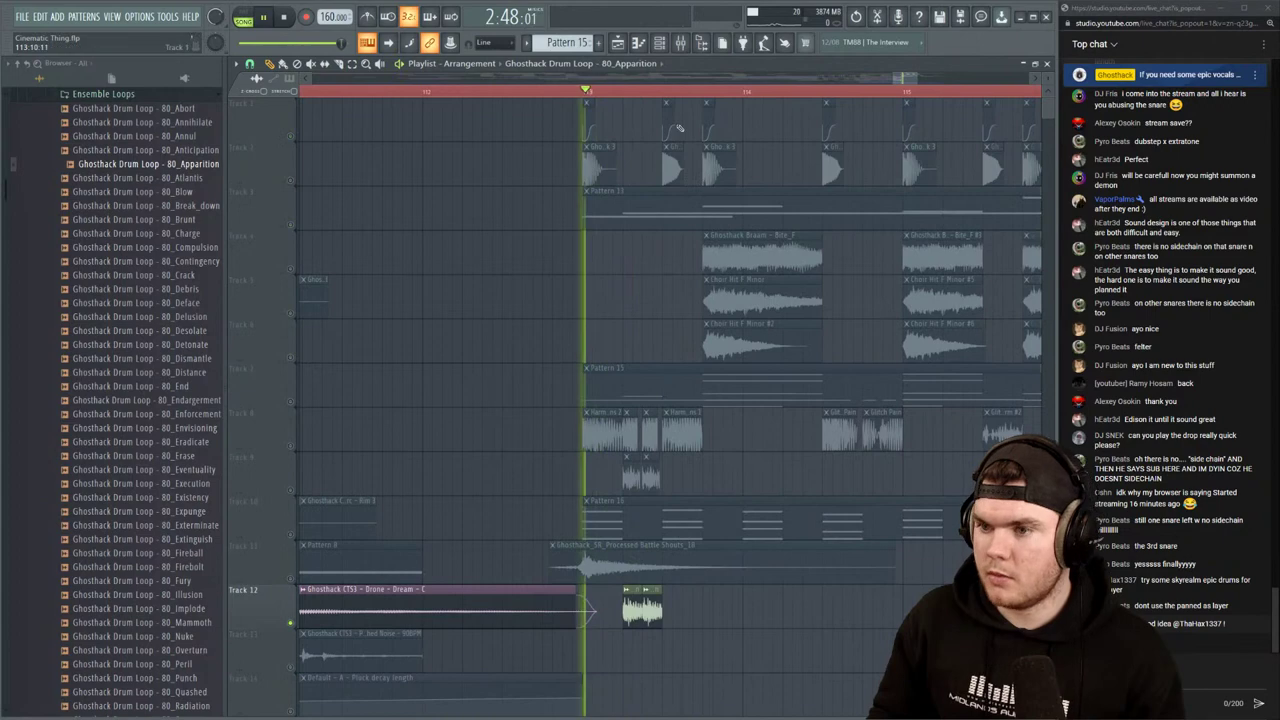
key("space")
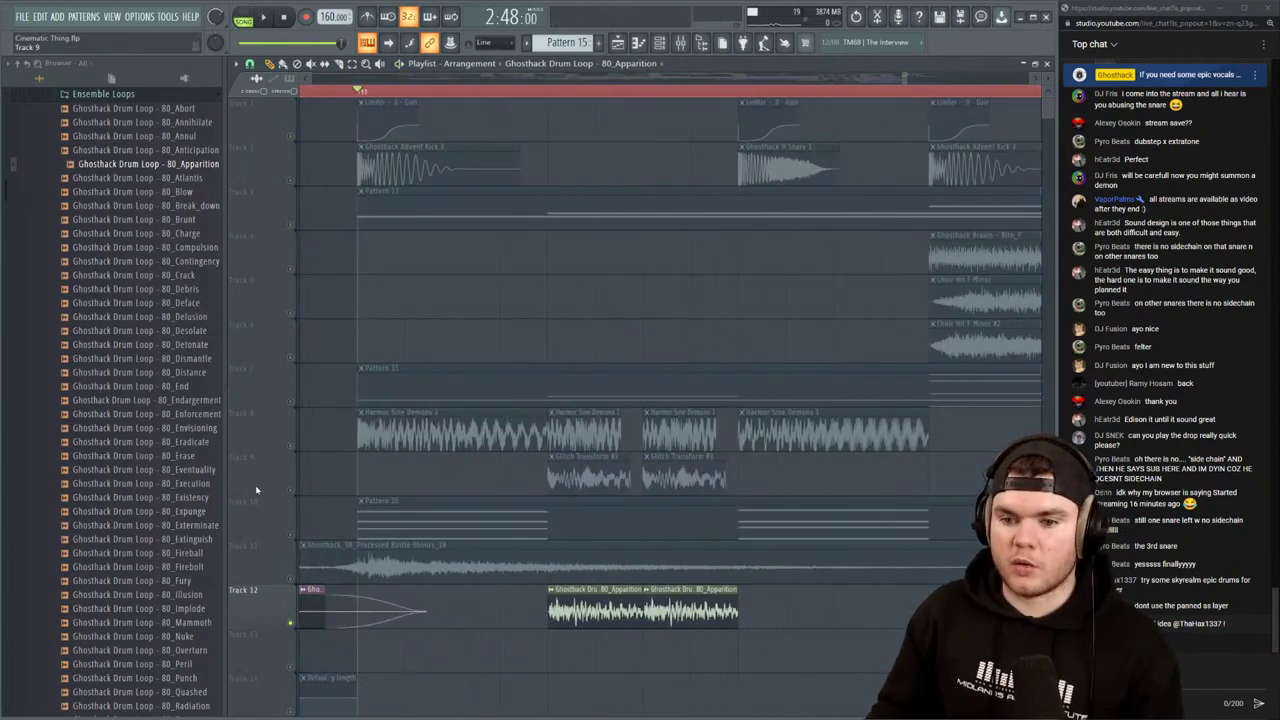
left_click(290, 490)
left_click(290, 446)
key("space")
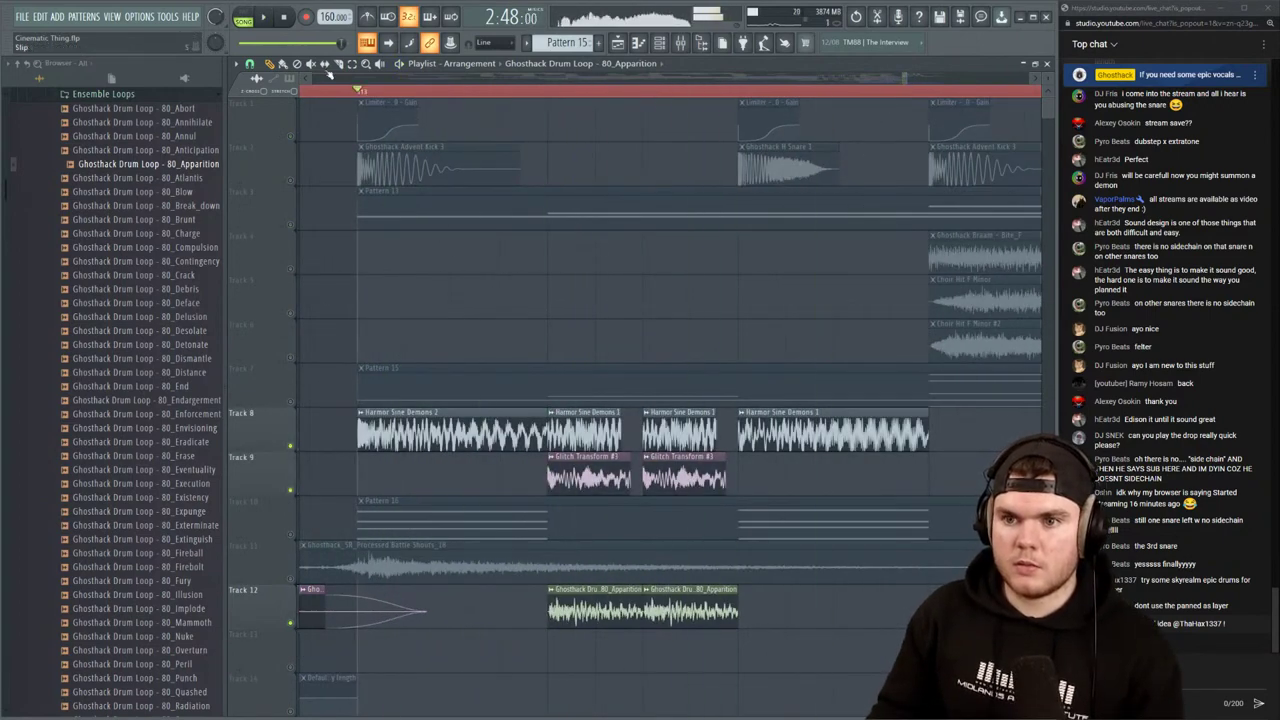
Mute both Glitch Transform #3 clips on Track 9 and replay bar 113 with the drum loop layer
left_click(311, 64)
key("space")
left_click(684, 480)
key("space")
left_click(594, 484)
key("space")
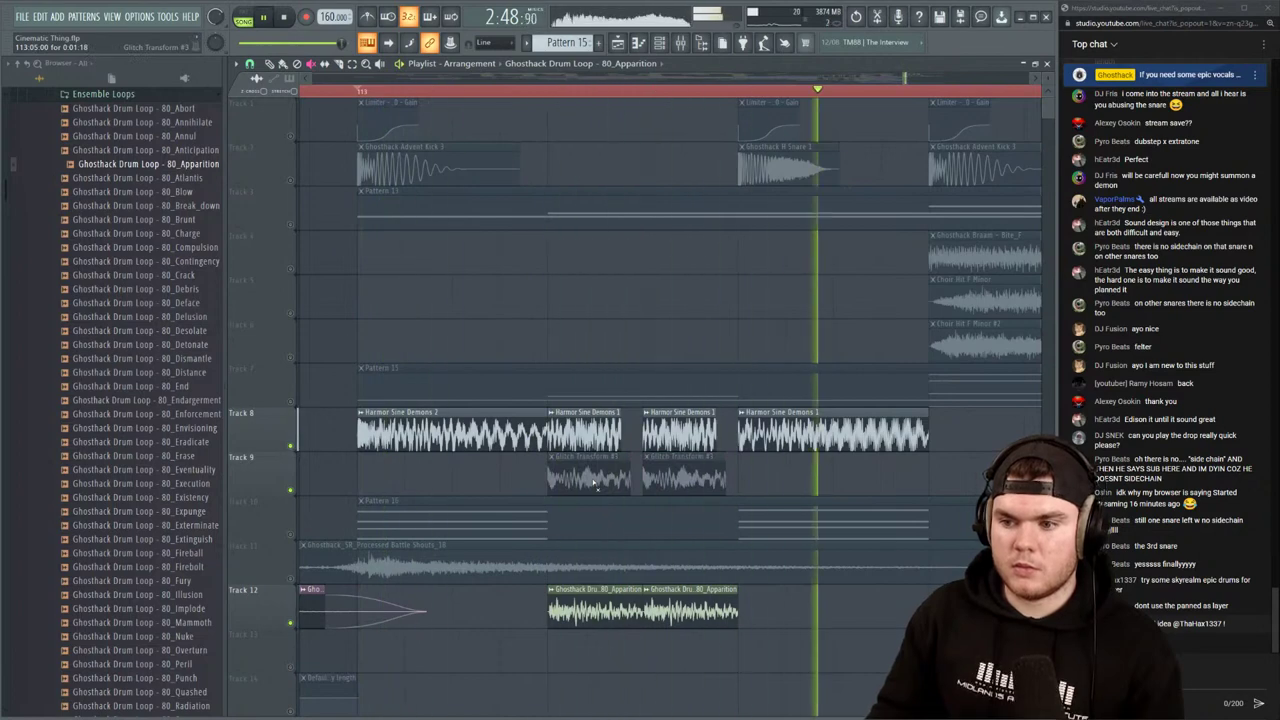
key("space")
key("space")
key("space")
key("space")
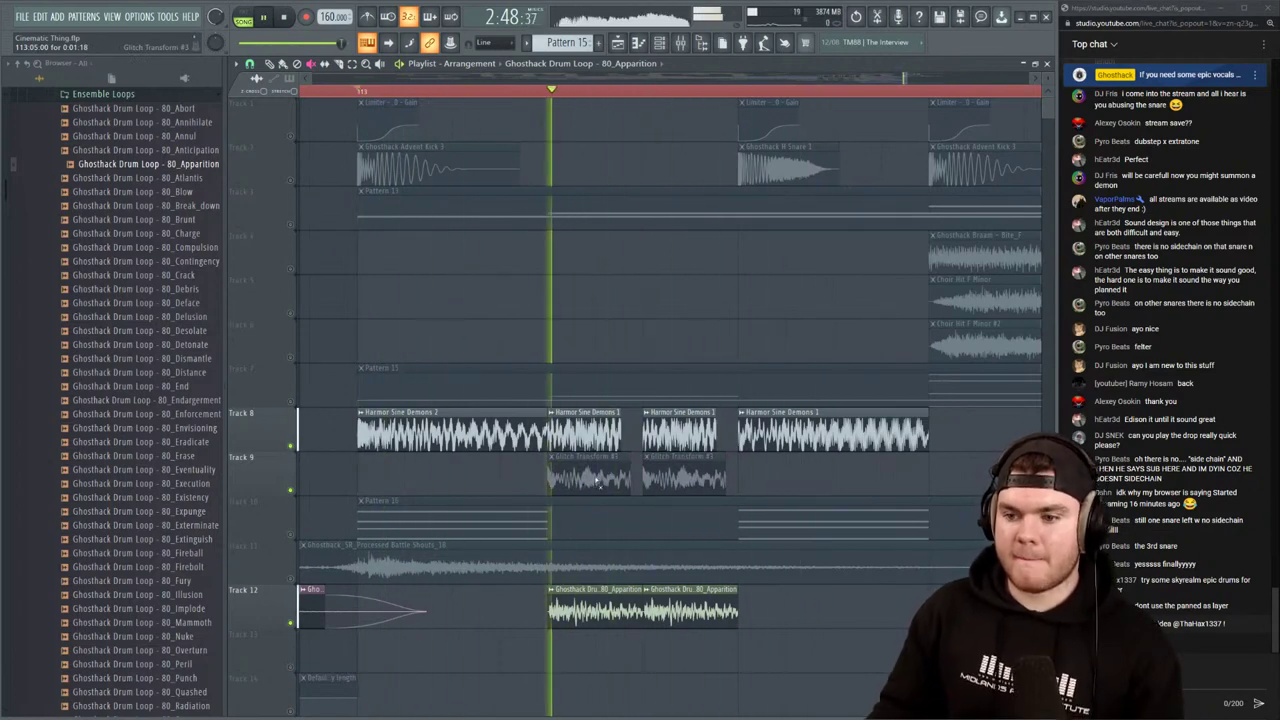
key("space")
Open the 80_Apparition channel settings and route the loop to mixer insert 24 during playback
double_click(609, 600)
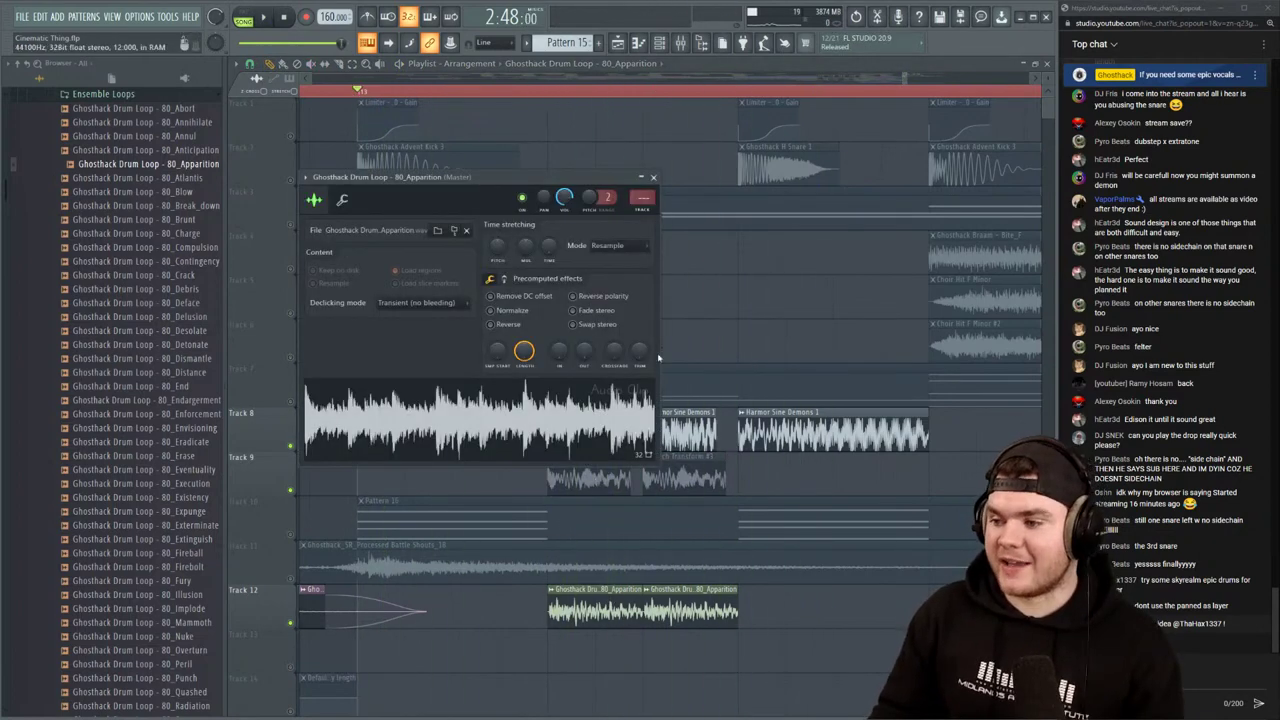
left_click(683, 43)
left_click_drag(643, 200, 646, 196)
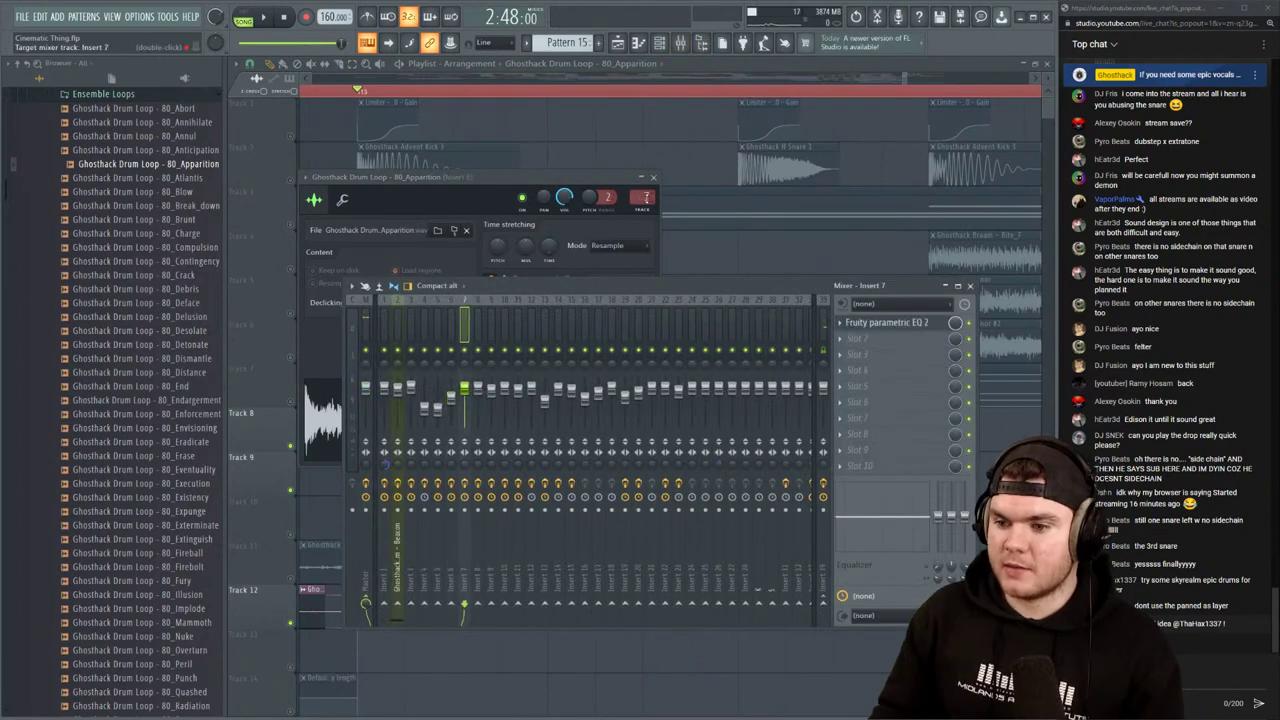
scroll(647, 199, "up", 1)
key("space")
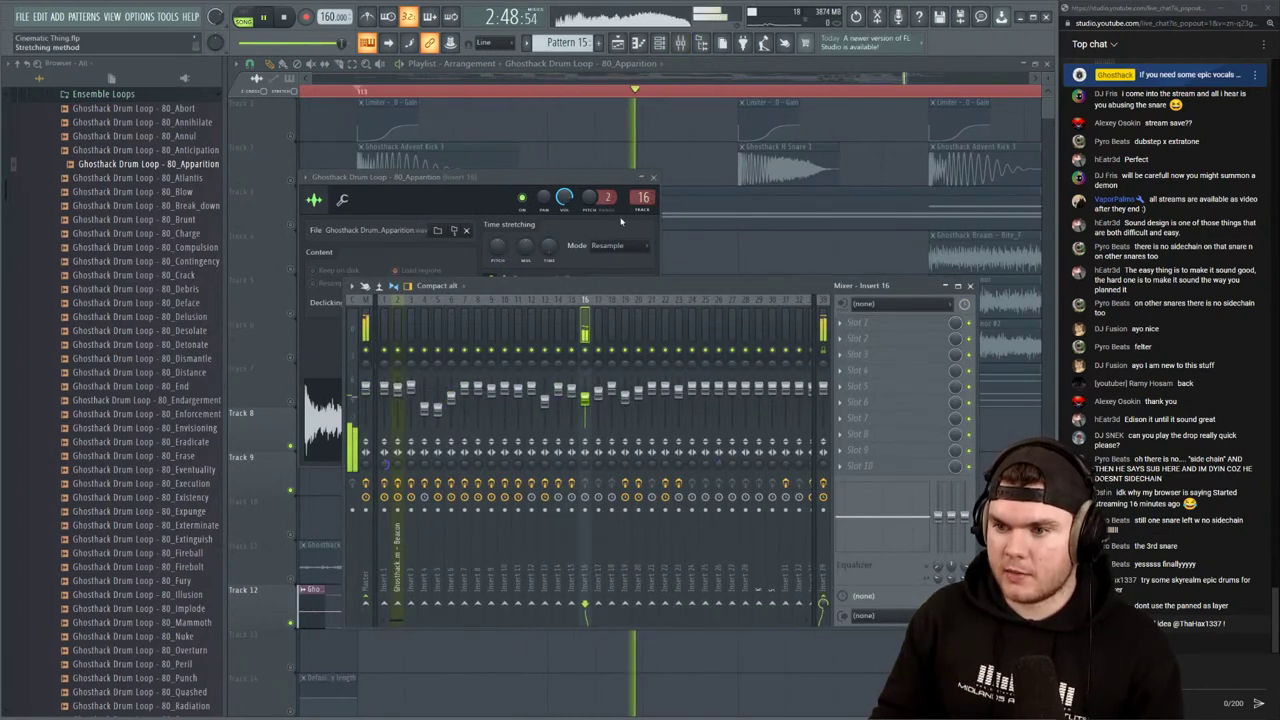
scroll(643, 197, "up", 1)
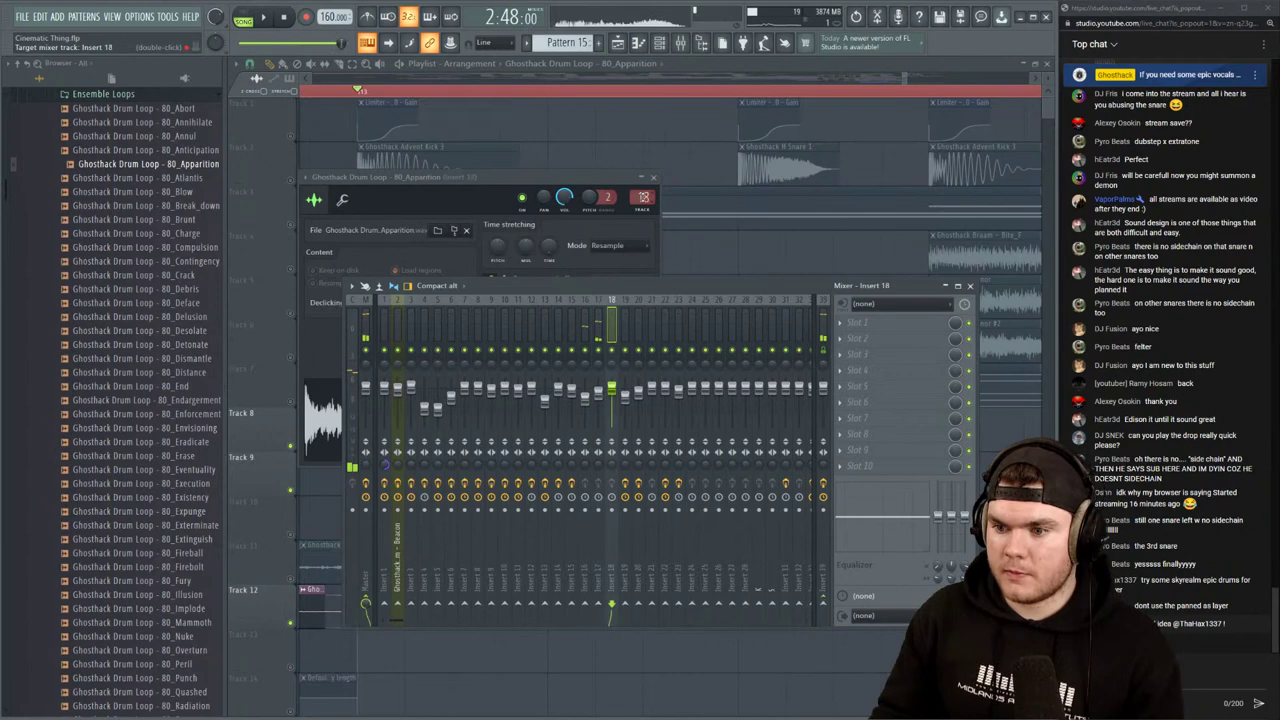
scroll(643, 197, "up", 6)
key("space")
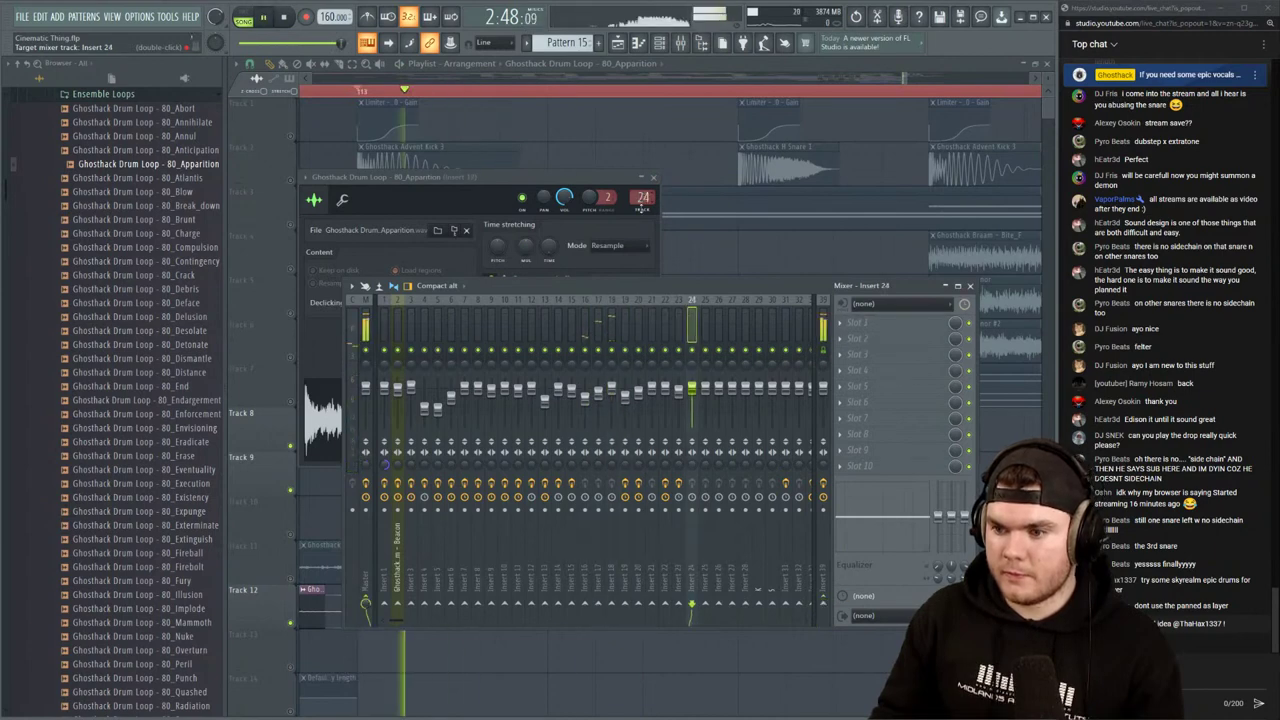
Add Fruity Parametric EQ 2 to insert 24 and cut the loop's low end with band 1
left_click(857, 322)
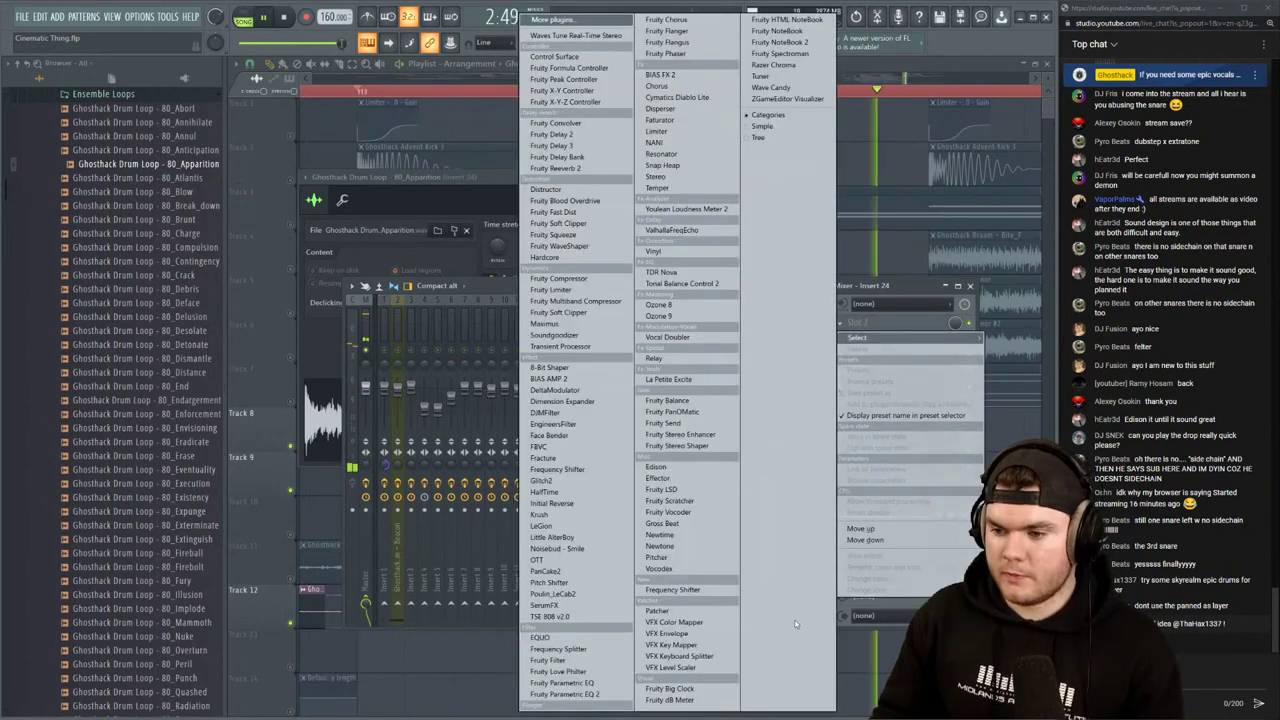
left_click(565, 693)
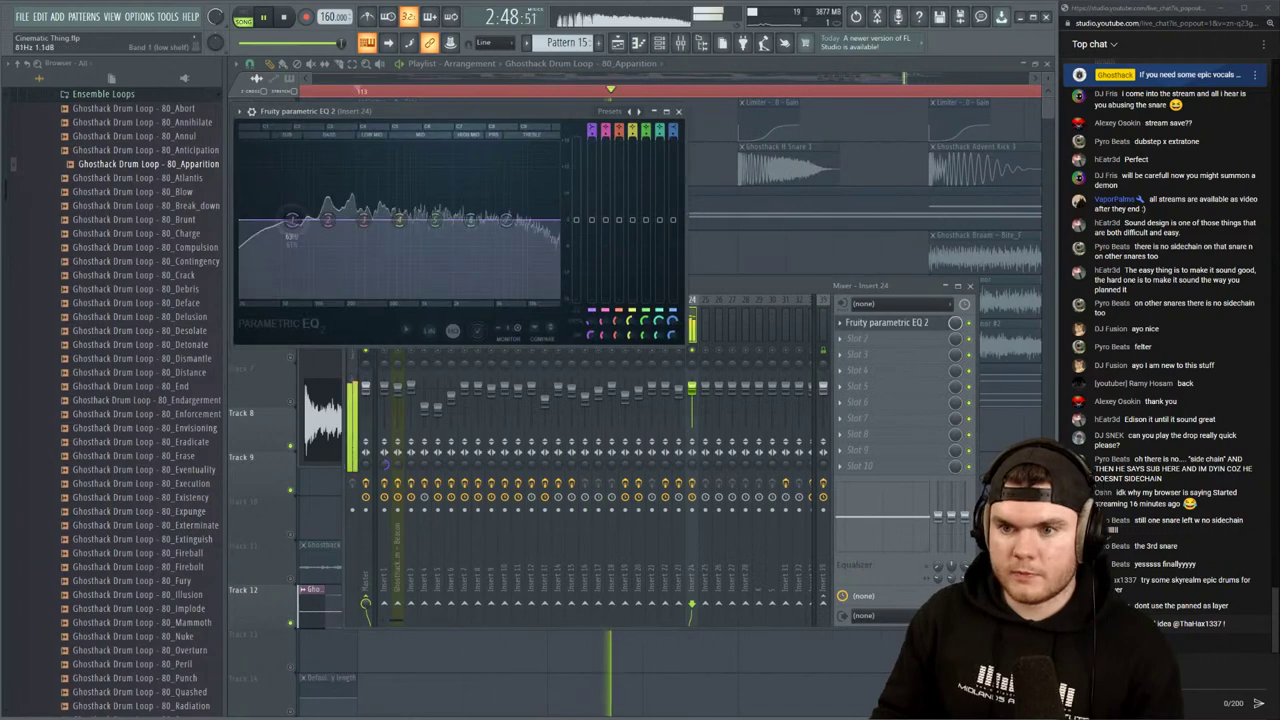
left_click_drag(291, 221, 336, 295)
key("space")
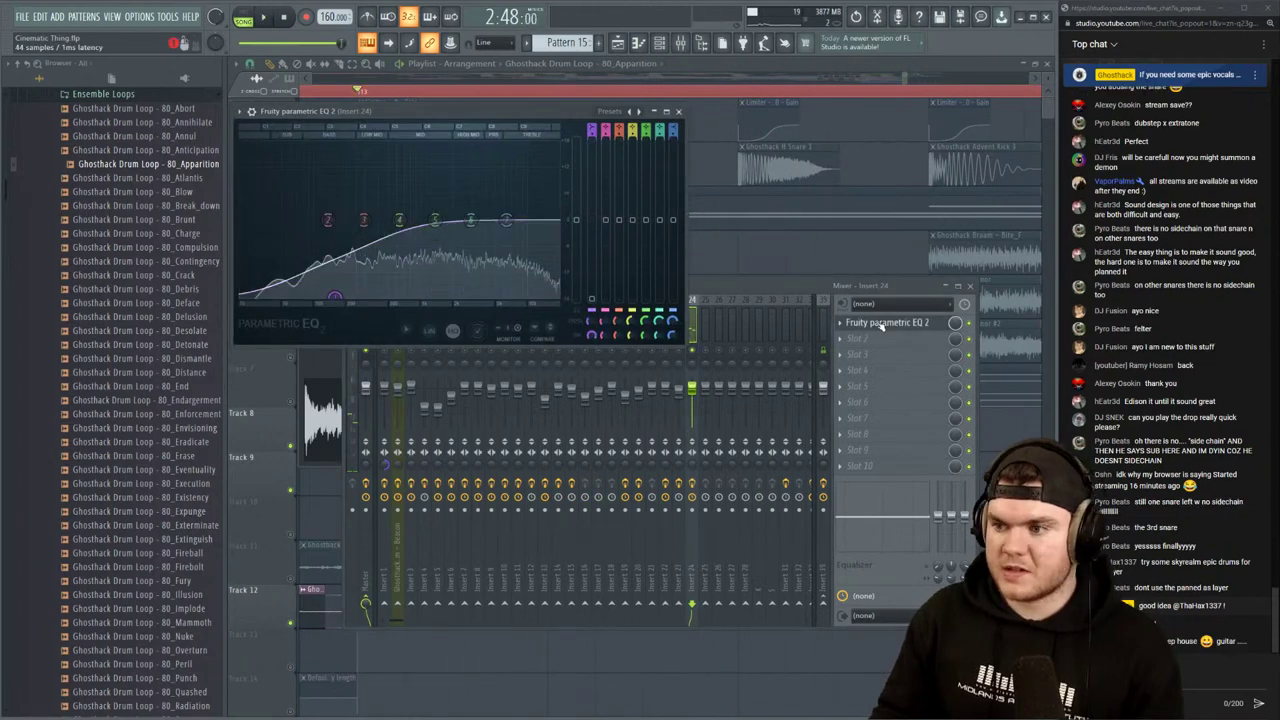
Add OTT after the EQ on insert 24 and raise the insert's volume to 125% (5.6 dB)
left_click(853, 339)
left_click(540, 559)
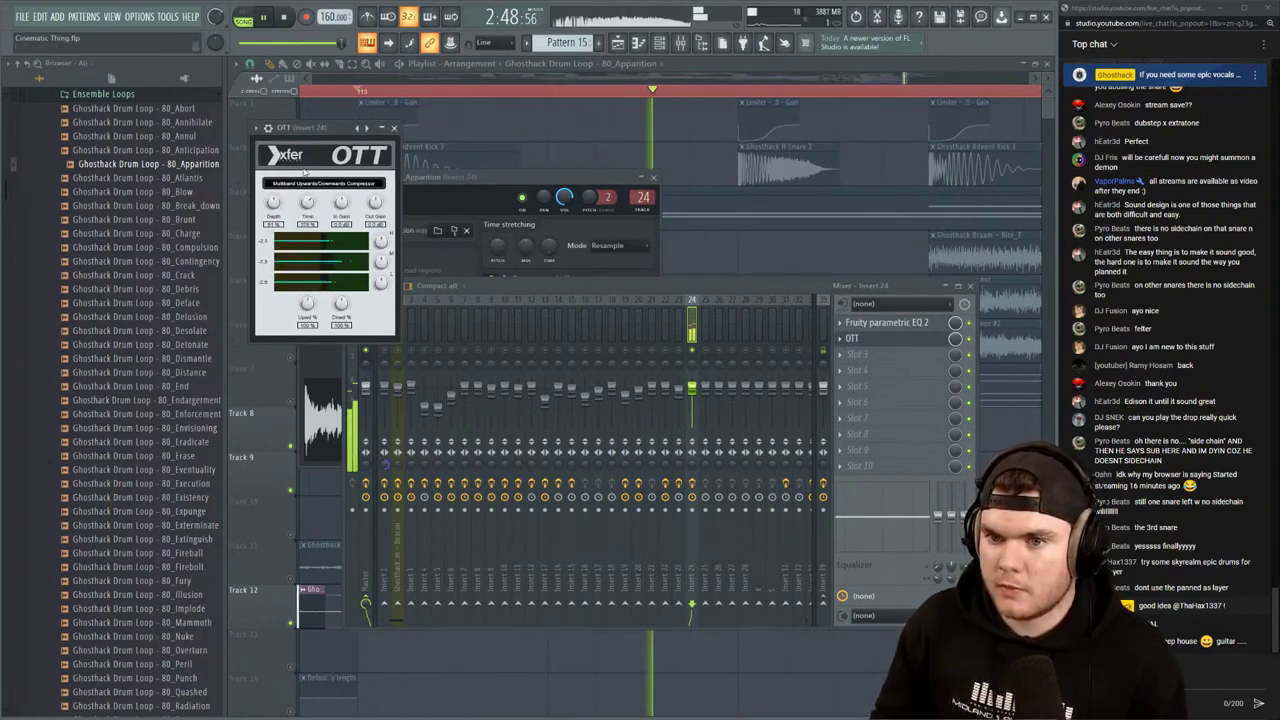
left_click(868, 340)
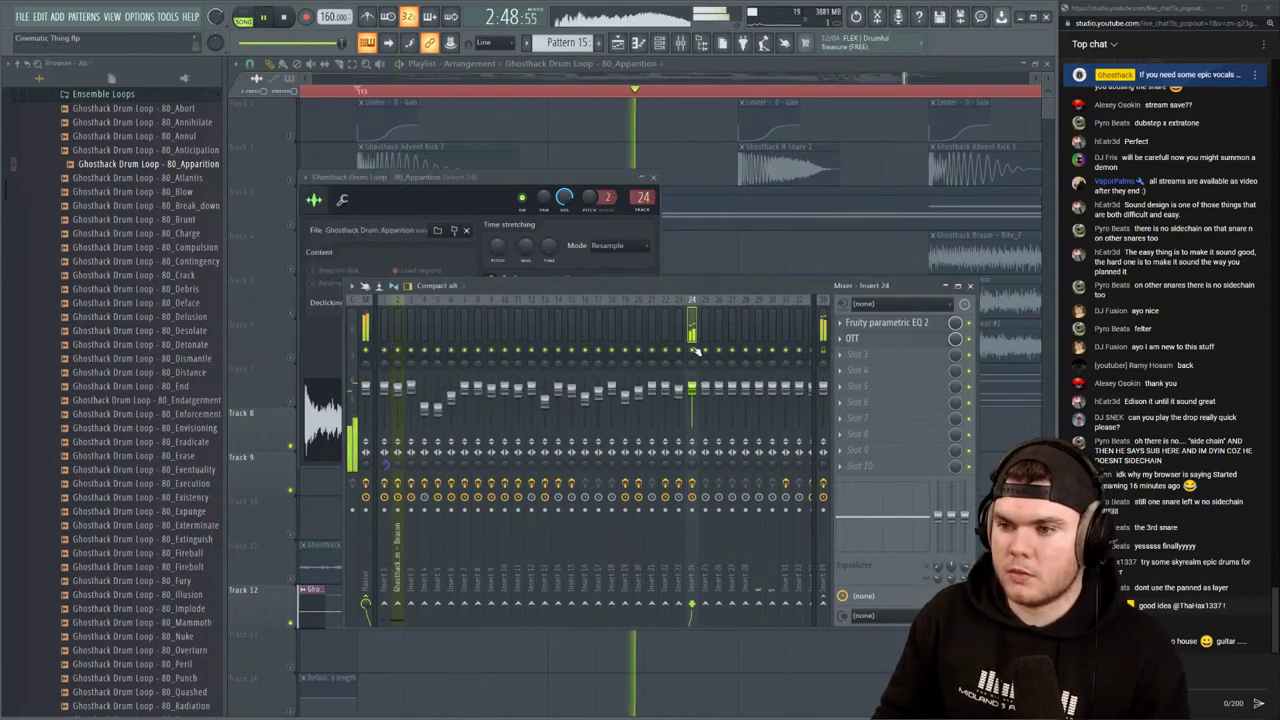
key("space")
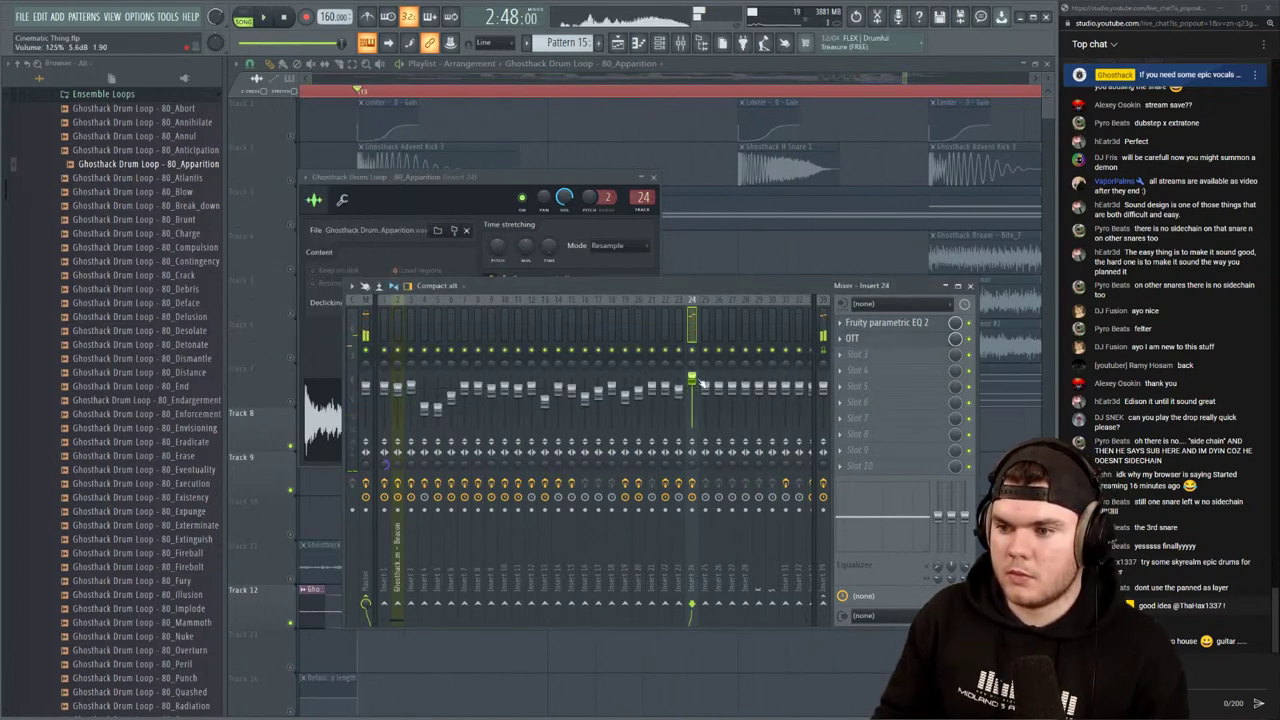
left_click(657, 69)
key("space")
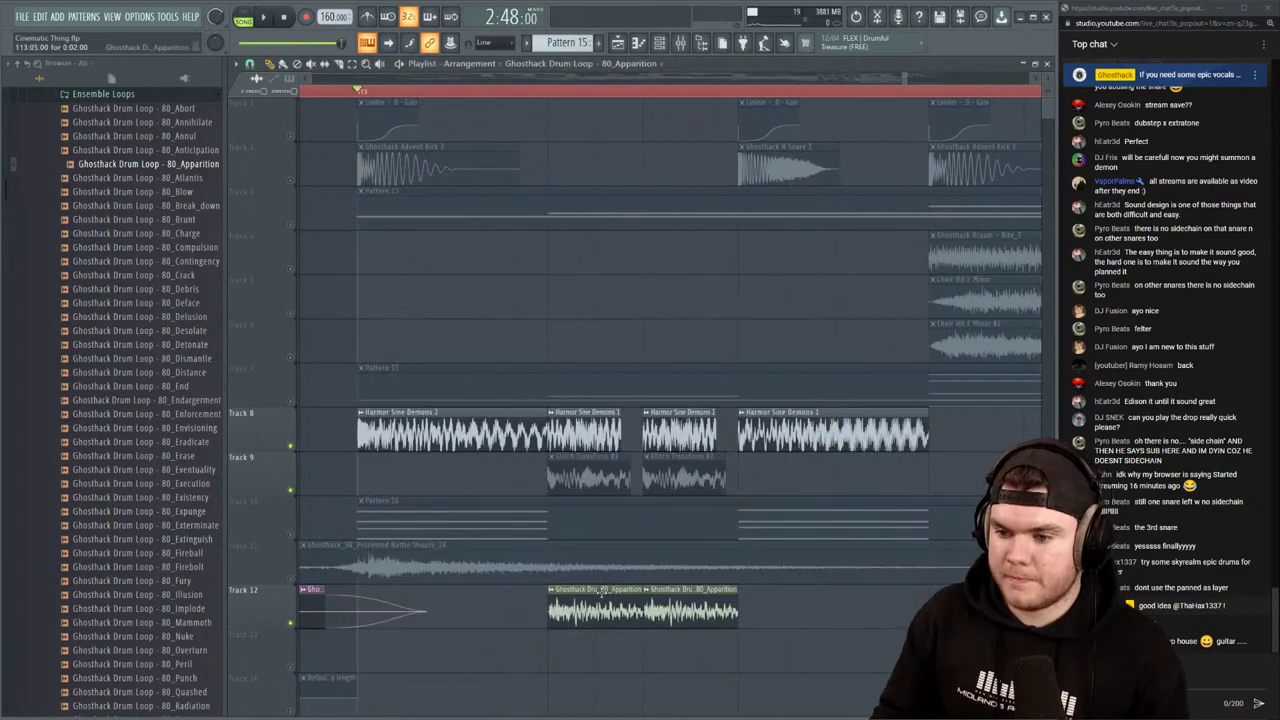
Set the drum loop's declicking mode to Smooth (bleeding), shorten its first clip, and play the result
left_click(601, 592)
left_click(420, 302)
left_click(412, 362)
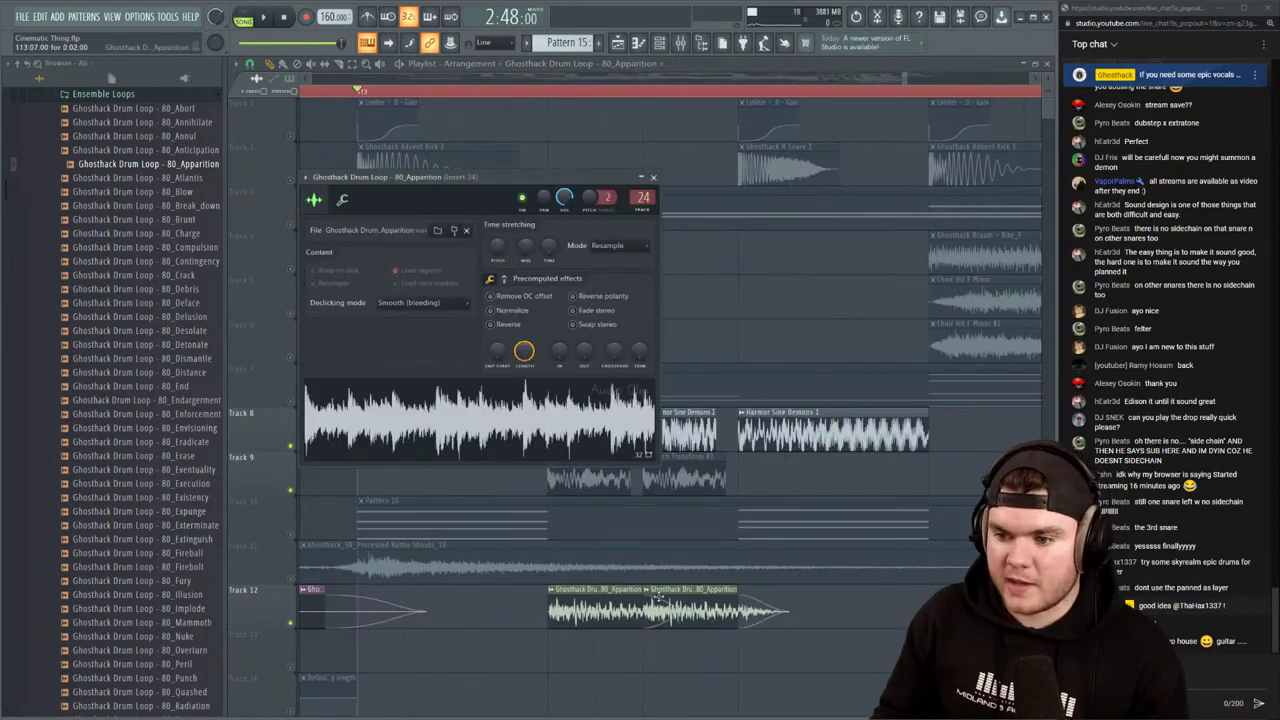
left_click_drag(642, 593, 576, 600)
key("space")
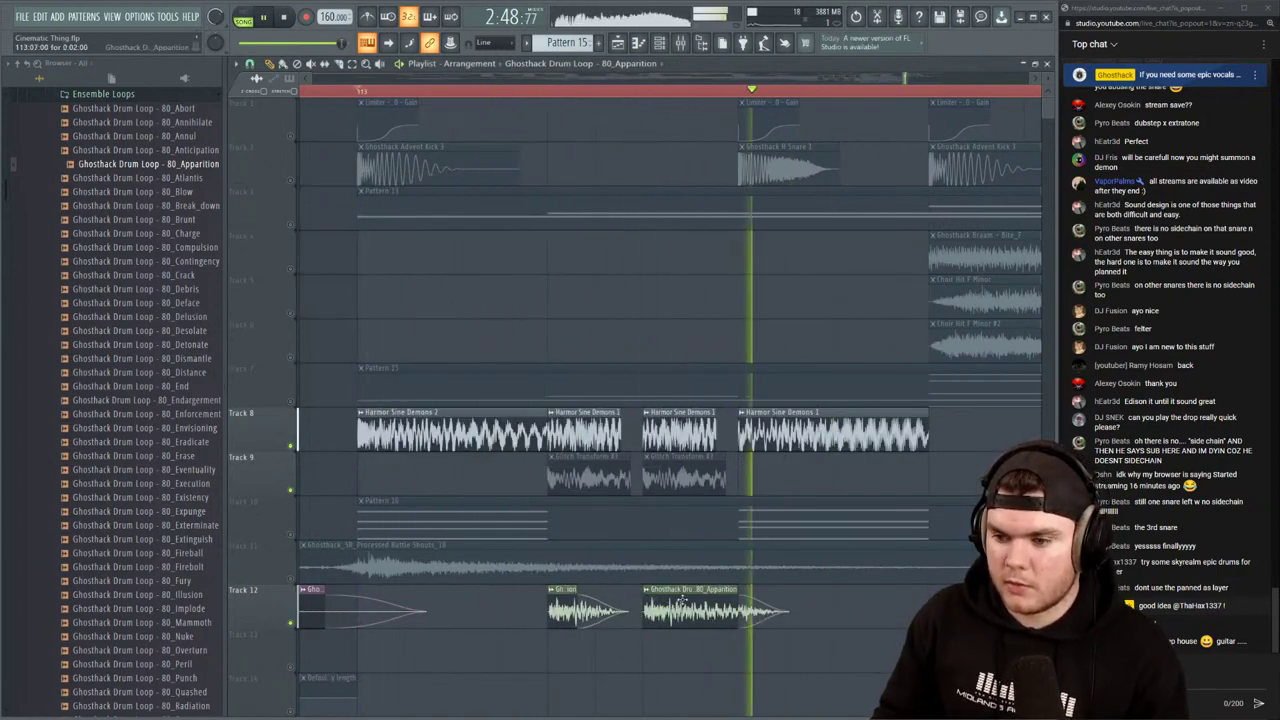
key("space")
Set the 80_Apparition declicking mode to Crossfade (bleeding) and close the channel settings
left_click(570, 593)
left_click(430, 302)
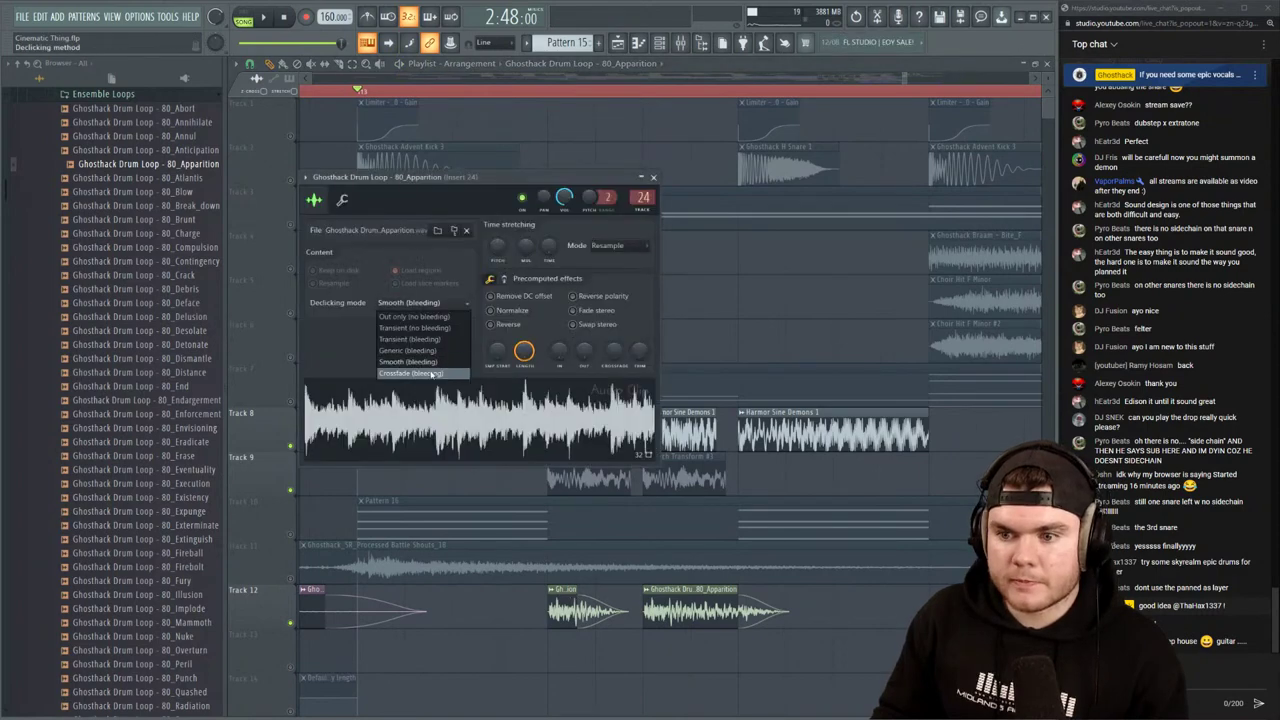
left_click(432, 373)
key("space")
left_click(654, 178)
key("space")
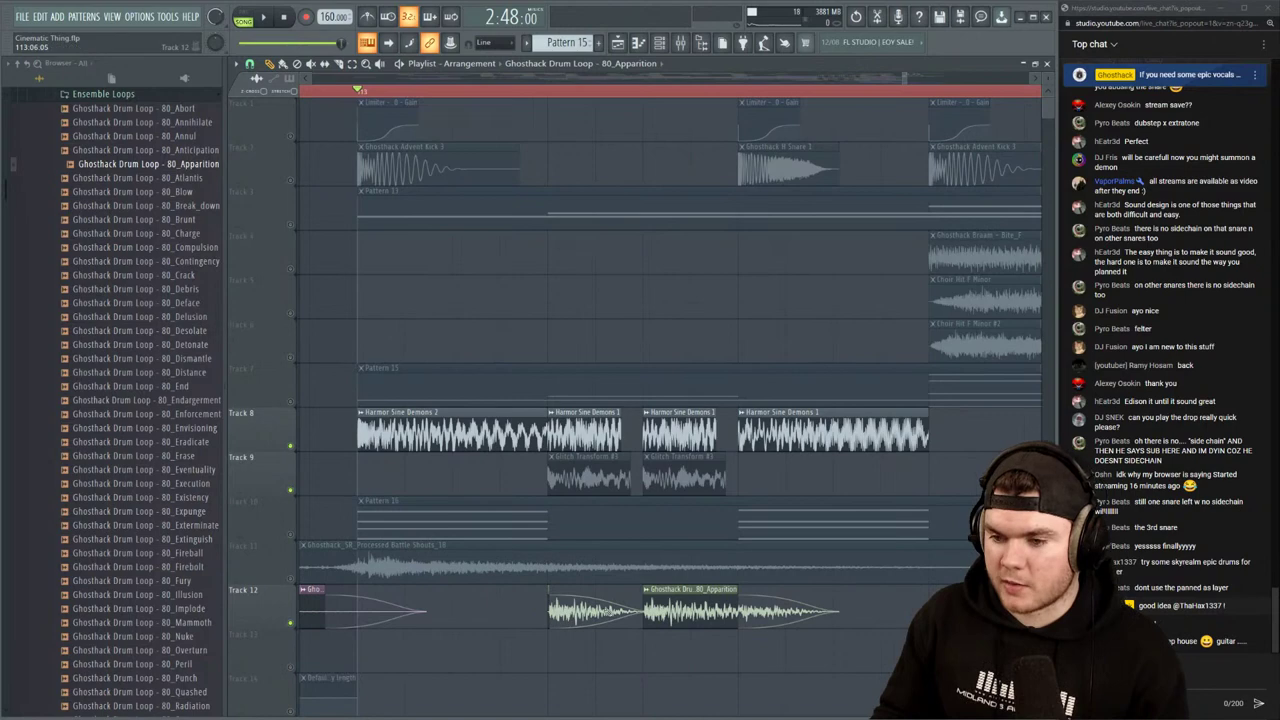
Replace the second drum loop clip with a minimal-length one at 113:07, matching the first, and replay bar 113
right_click(703, 610)
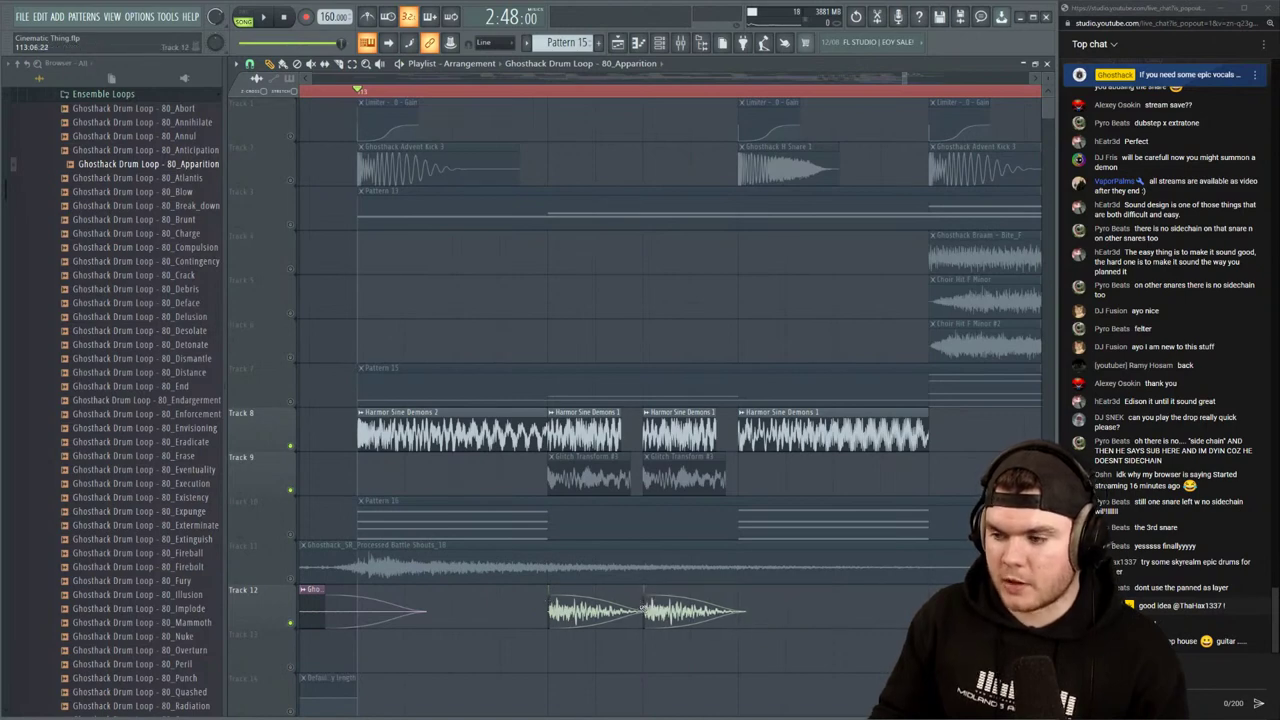
key("space")
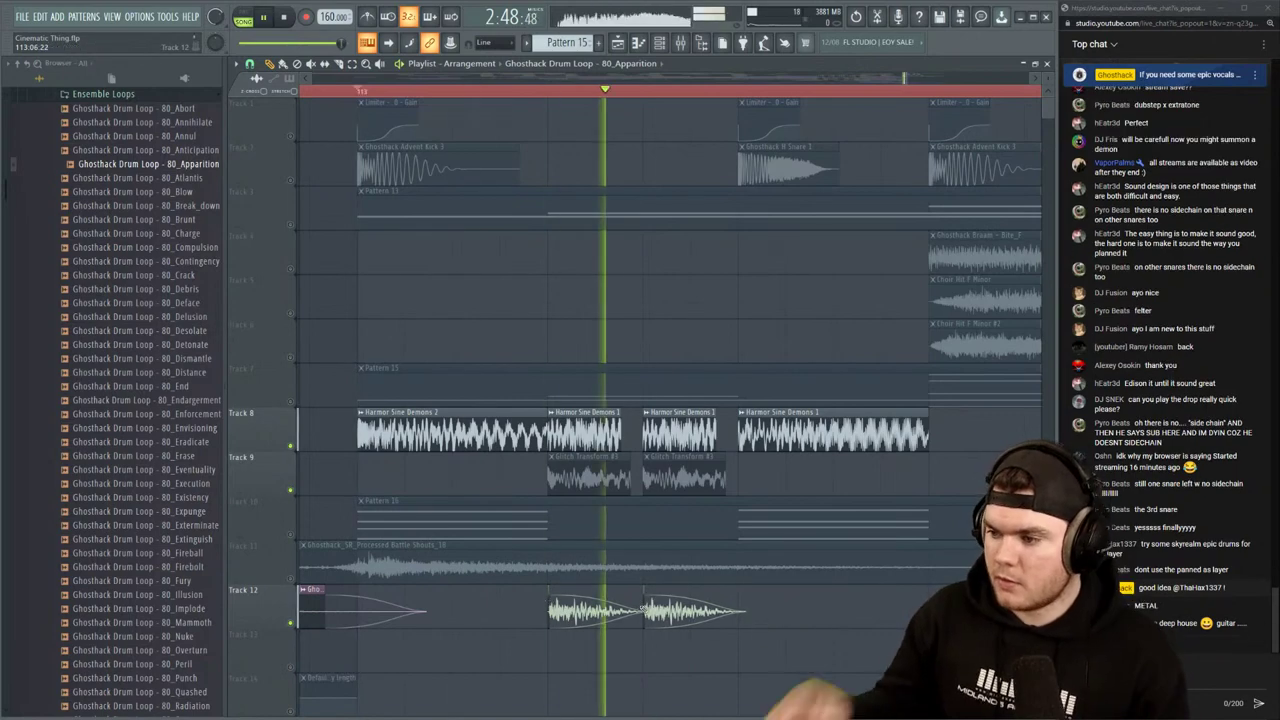
left_click(684, 43)
left_click(667, 79)
key("space")
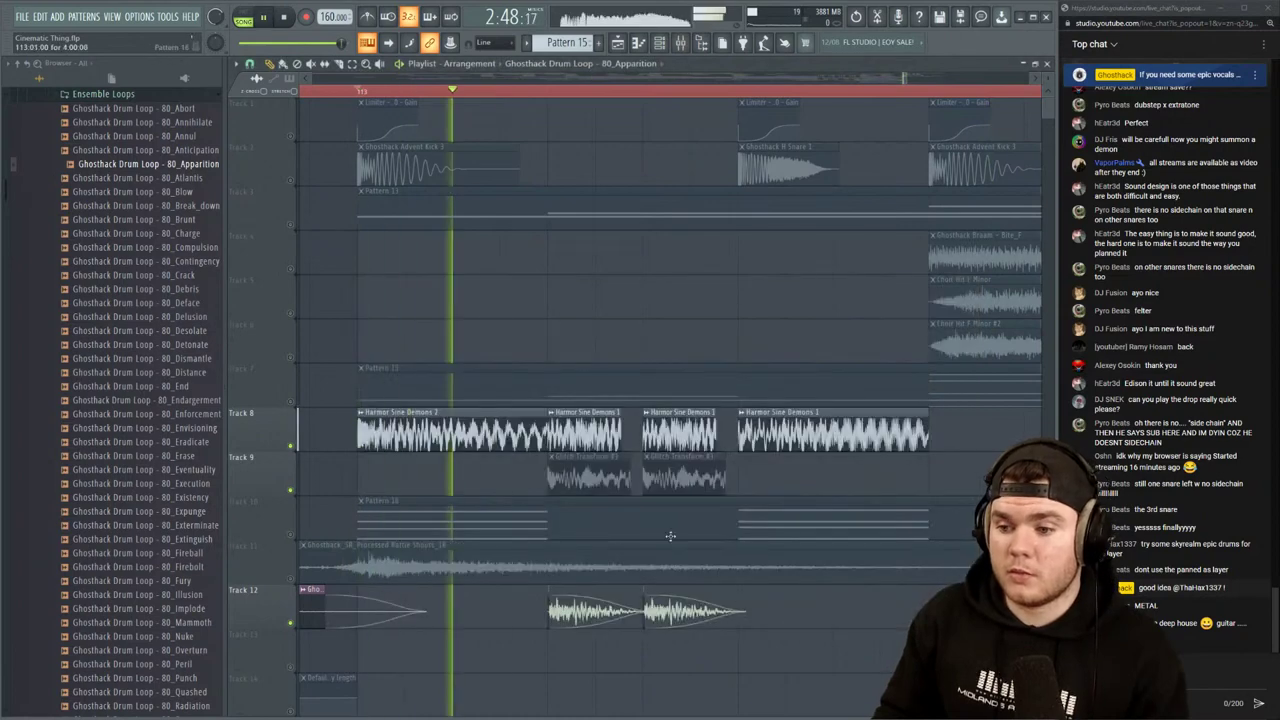
Select both drum loop clips on Track 12, lengthen them slightly together, and play bar 113
left_click_drag(783, 648, 502, 602, "ctrl")
key("space")
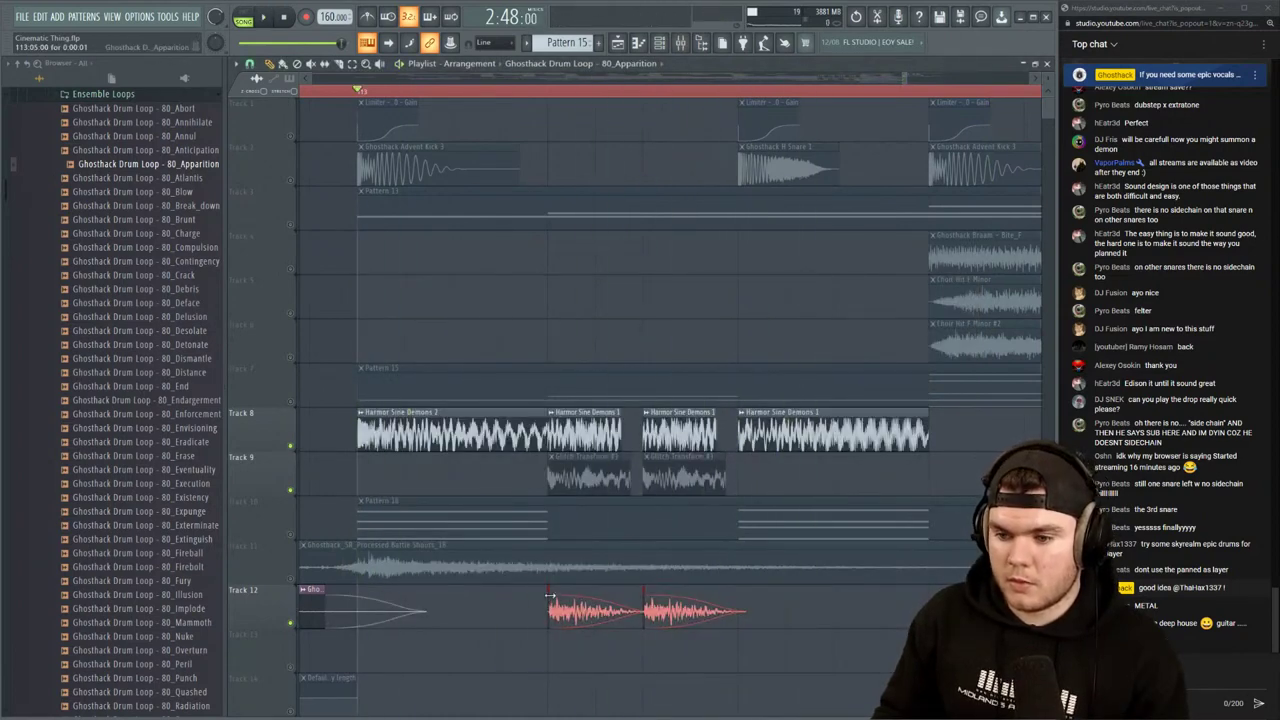
key("space")
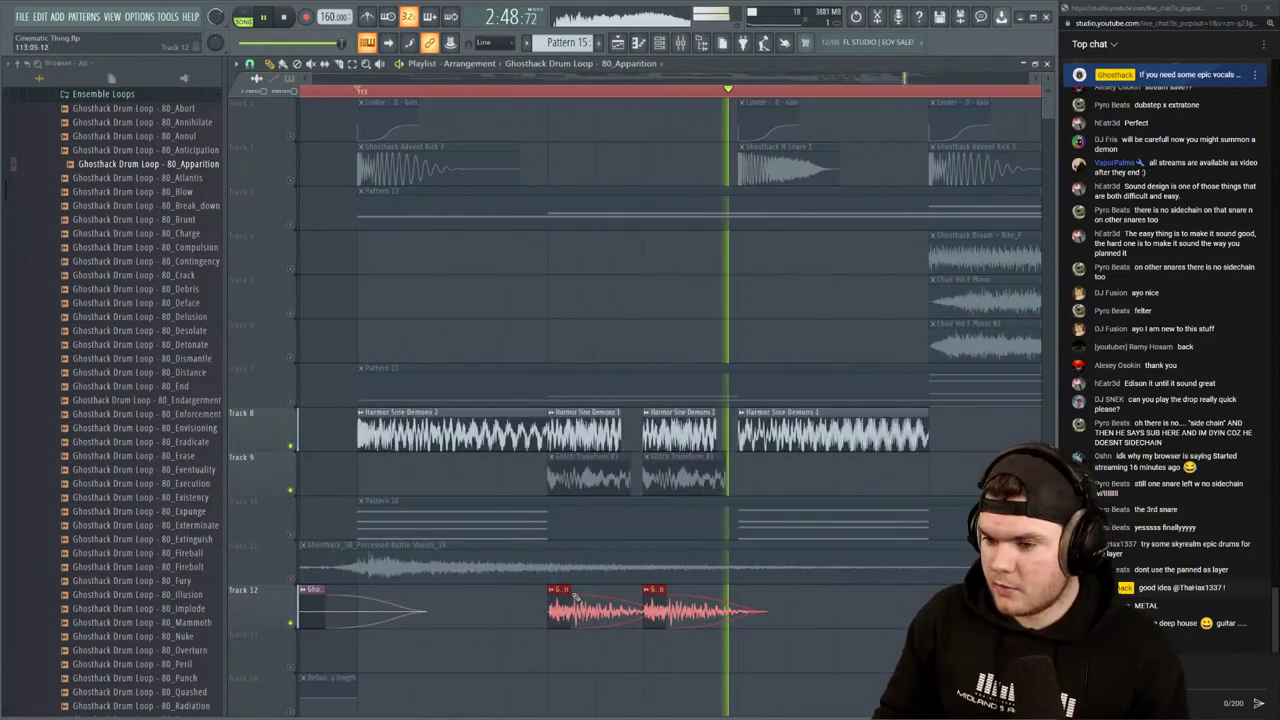
Play the two drum loop clips in bar 113 soloed, and again with all tracks active
key("space")
left_click(566, 591)
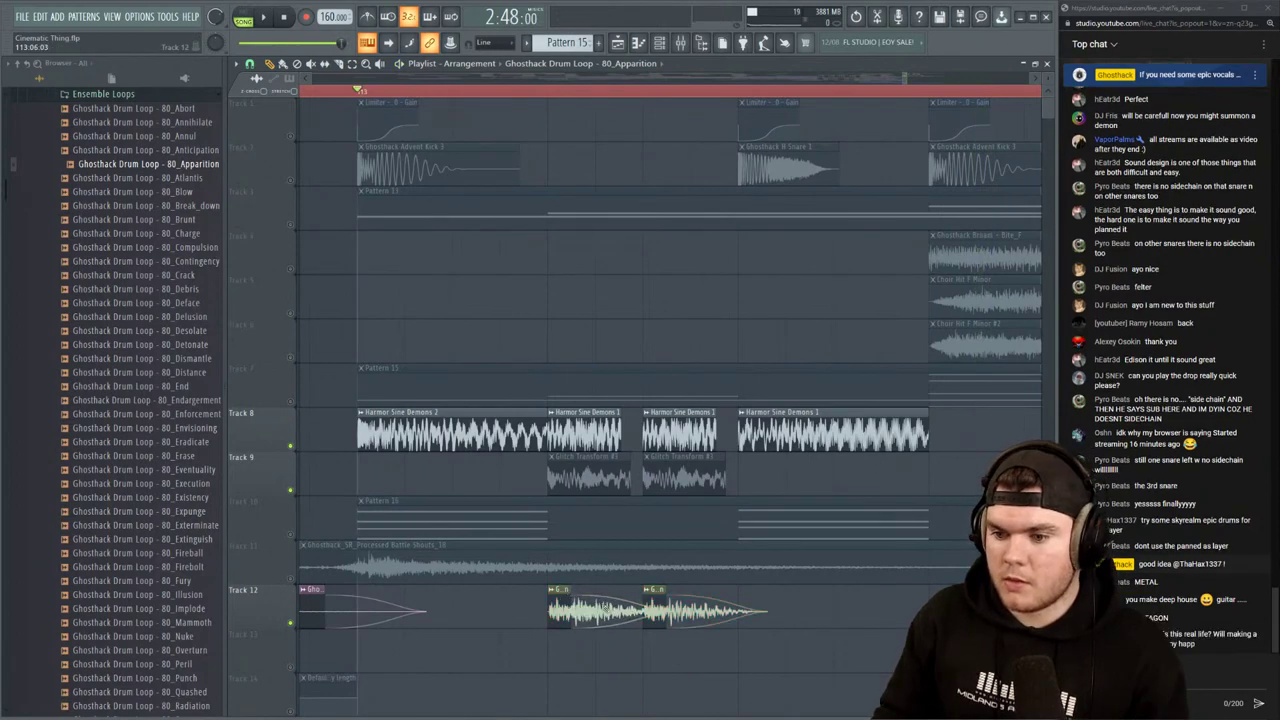
key("space")
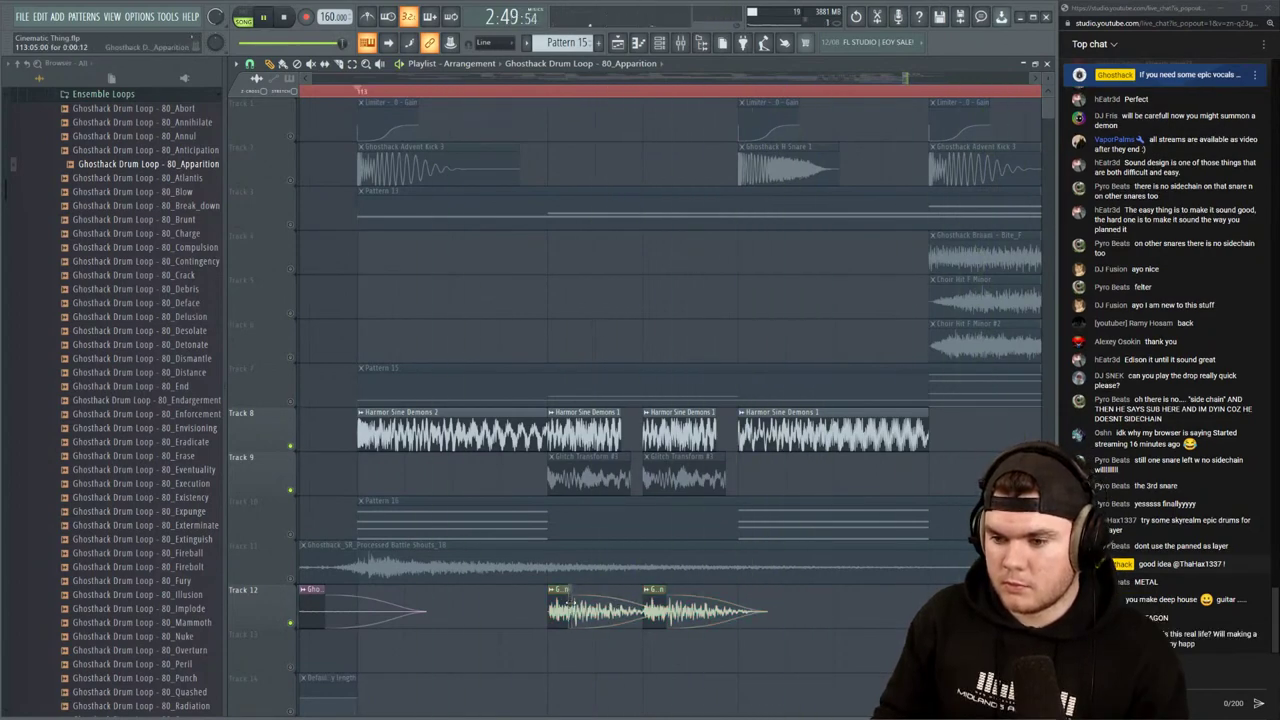
key("space")
key("F9")
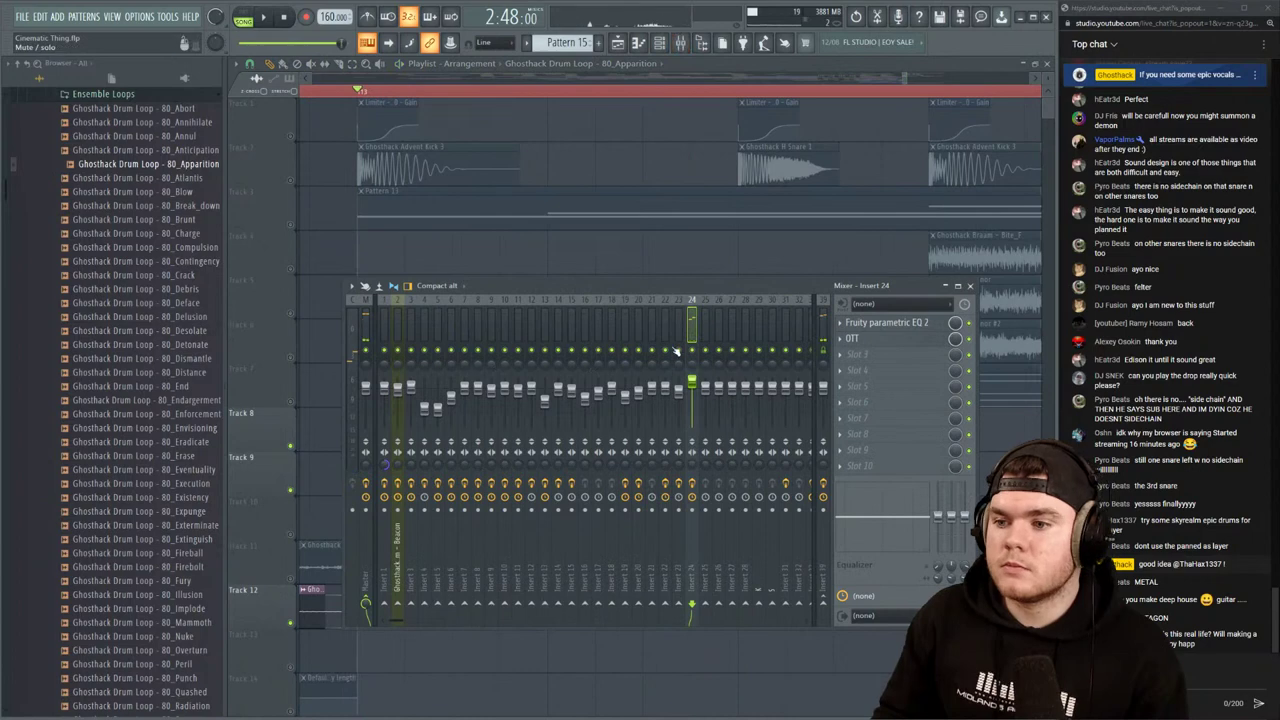
key("space")
key("F9")
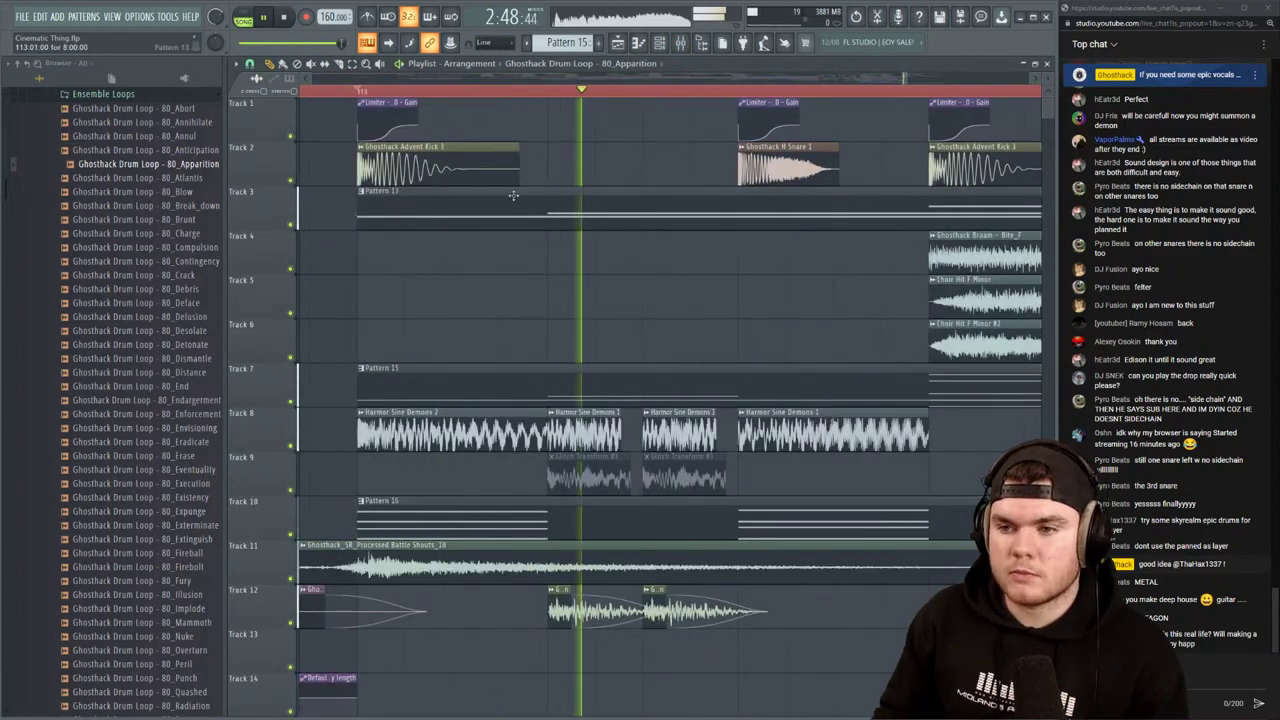
scroll(512, 194, "down", 2)
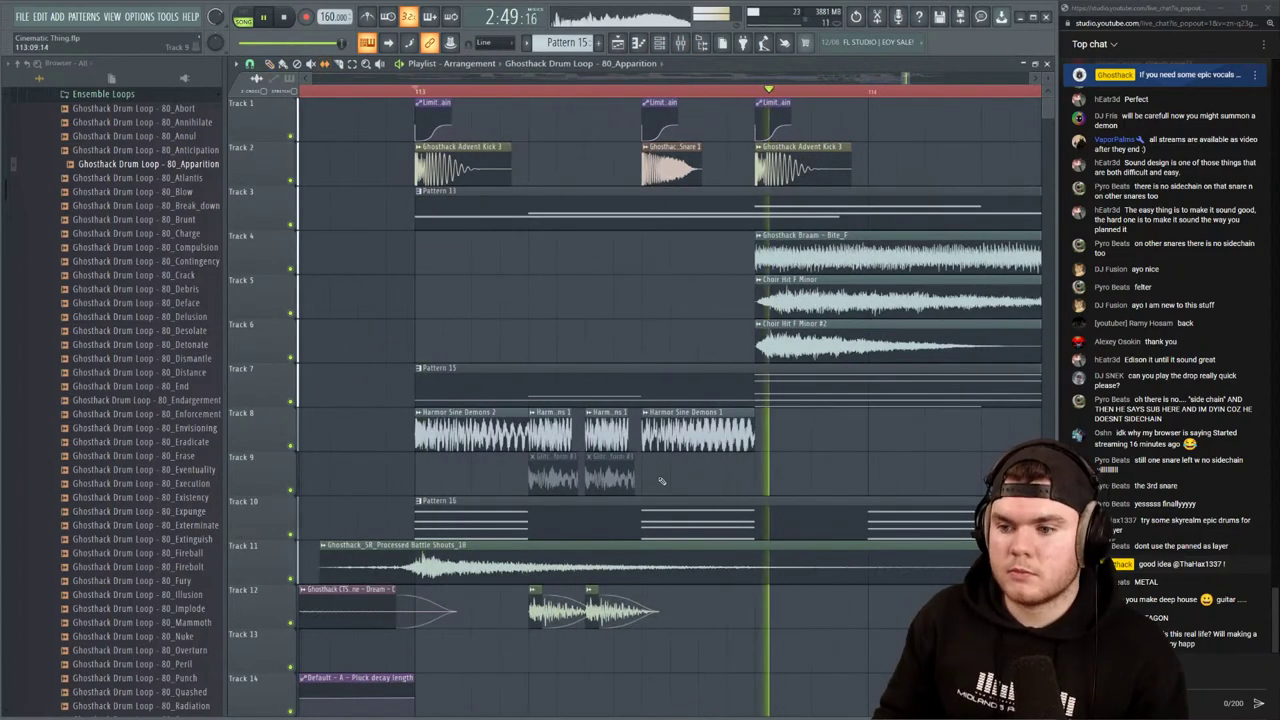
key("space")
Toggle the mutes on the Glitch Transform and drum loop clips in bar 113 to compare the layers during playback
key("space")
left_click(311, 64)
key("space")
key("space")
mouse_move(606, 482)
left_mouse_down()
mouse_move(537, 483)
mouse_move(608, 478)
left_mouse_up()
key("space")
key("space")
key("space")
key("space")
key("space")
key("space")
mouse_move(720, 608)
left_mouse_down()
mouse_move(517, 611)
mouse_move(604, 611)
left_mouse_up()
key("space")
key("space")
Replay the start of the drop from bar 113 in the full mix to check the drum loop layer
scroll(487, 94, "down", 2)
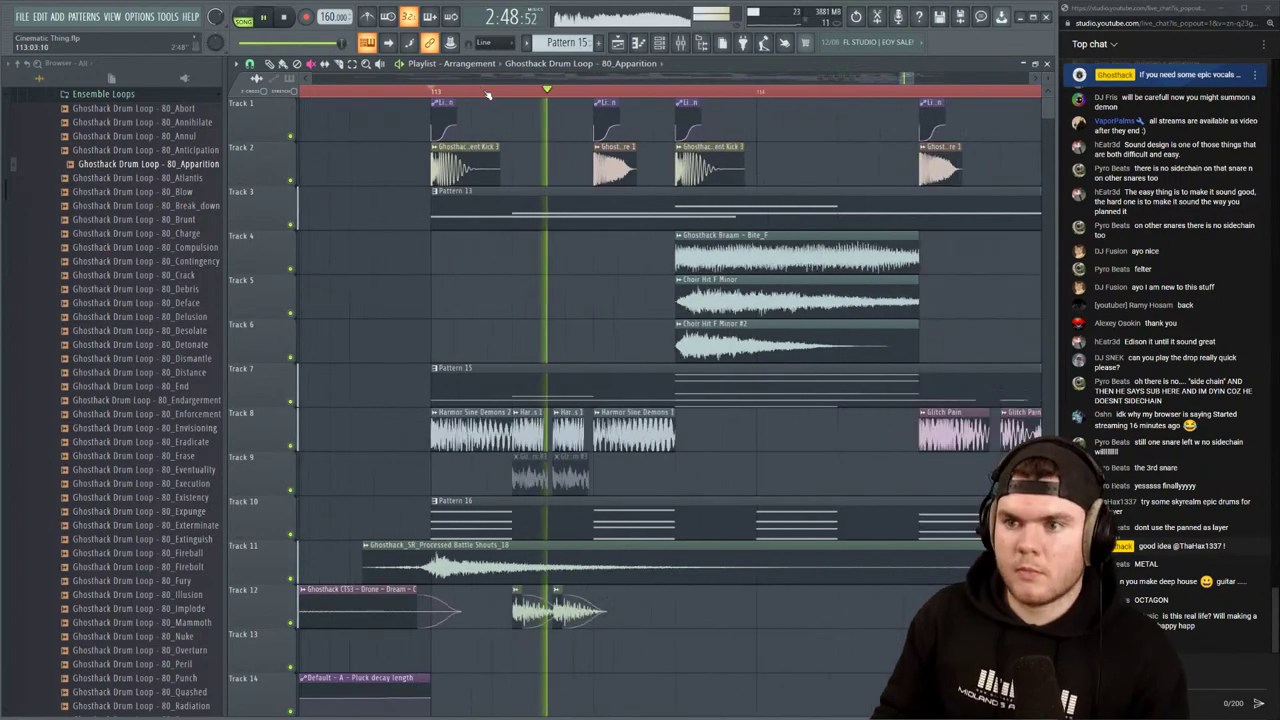
scroll(487, 94, "down", 2)
key("space")
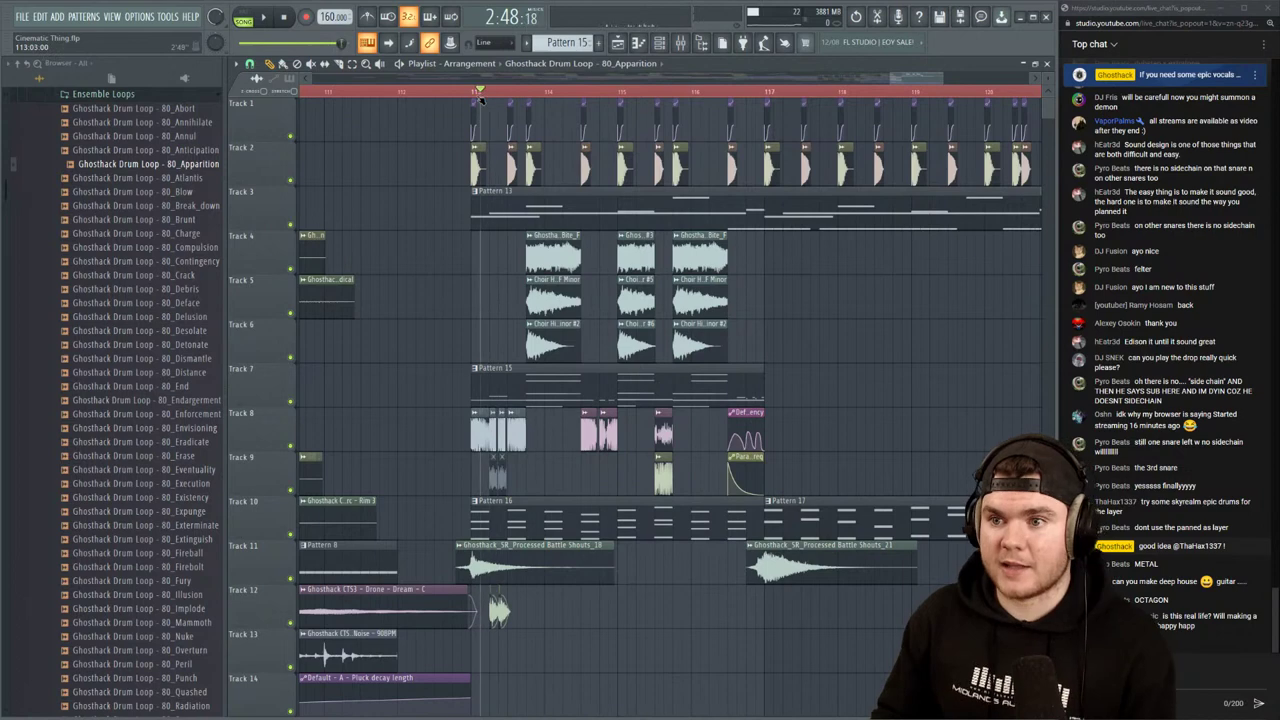
key("space")
key("space")
Solo Track 12, add Fruity Parametric EQ 2 to slot 3 of Insert 24, and load the low-cut preset
right_click(290, 623)
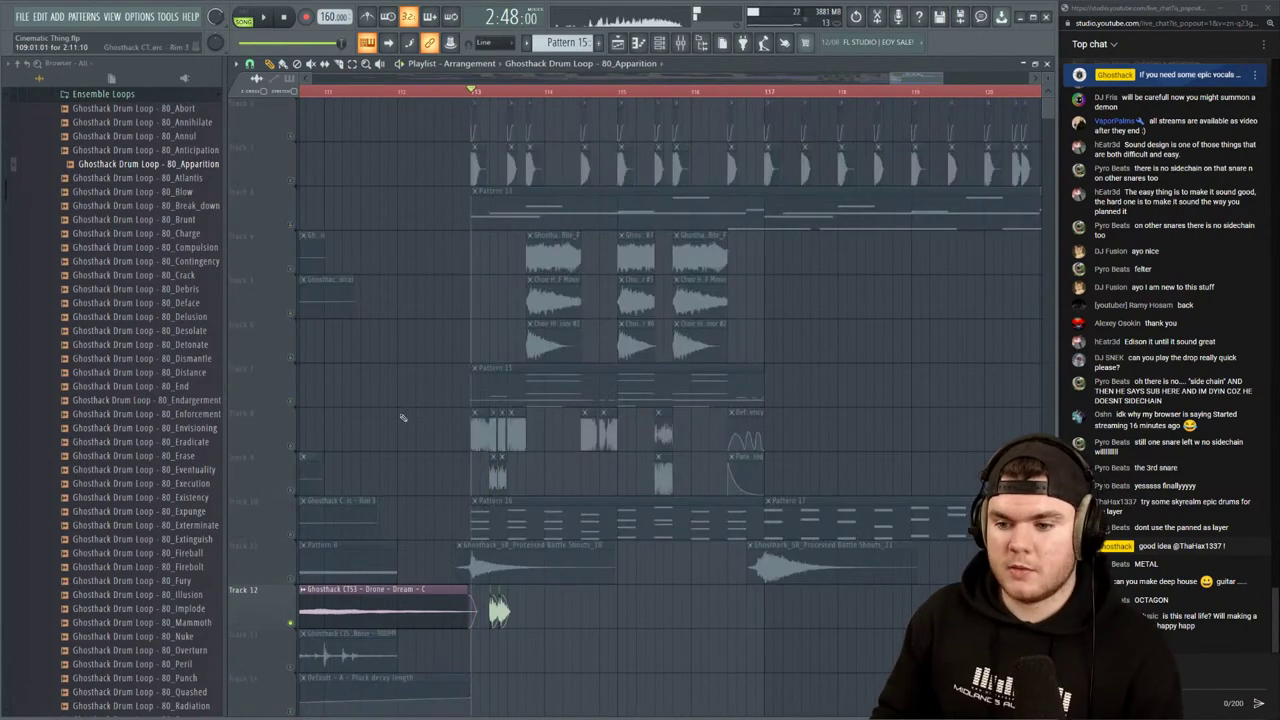
key("space")
left_click(681, 44)
left_click(866, 356)
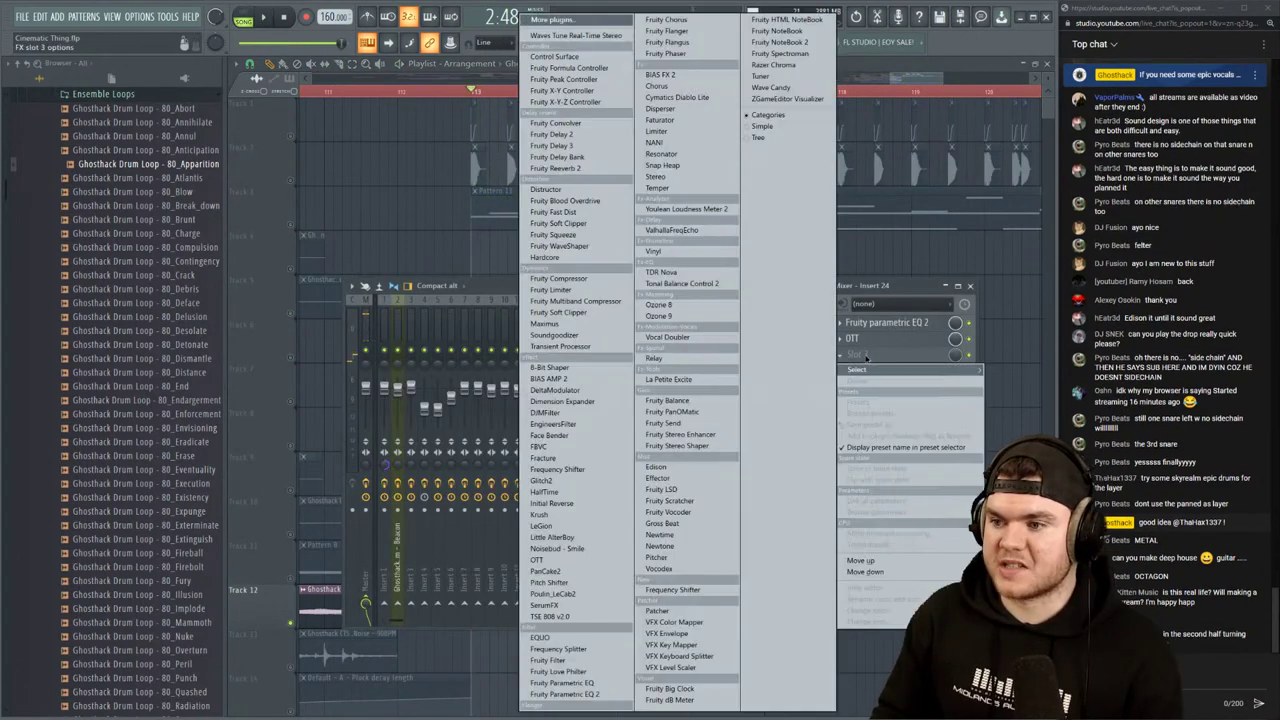
left_click(600, 694)
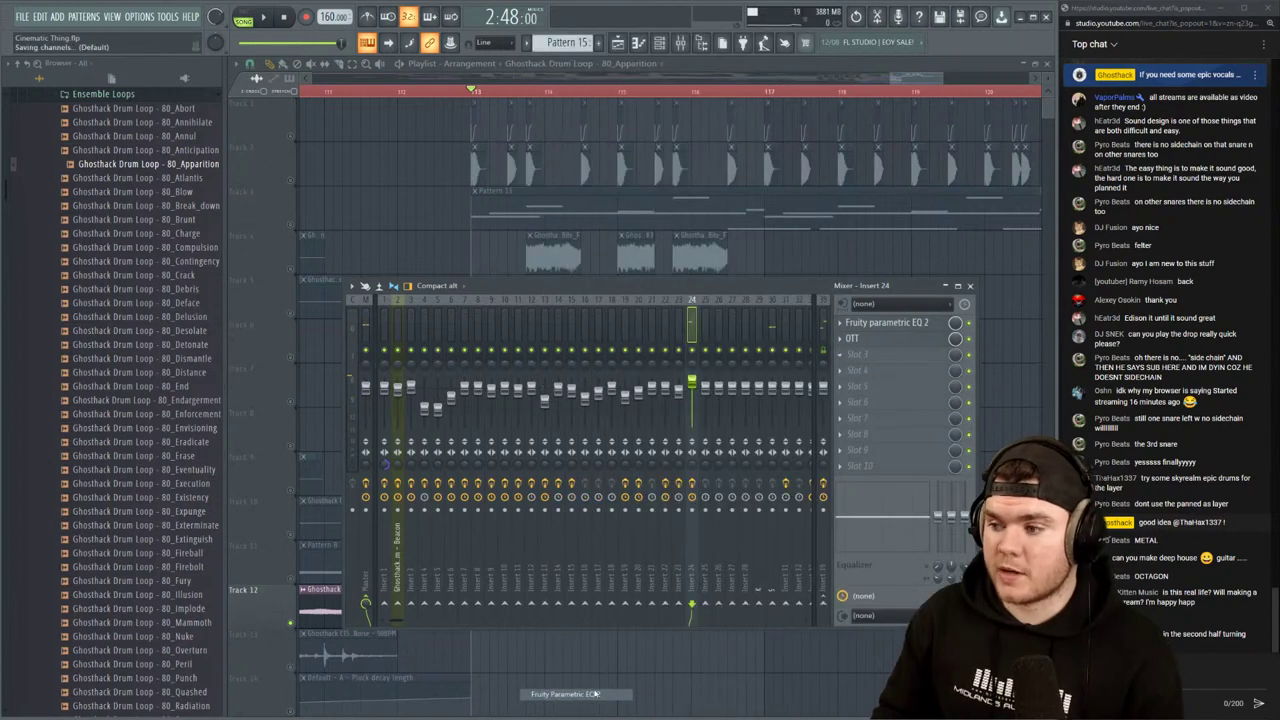
left_click(637, 147)
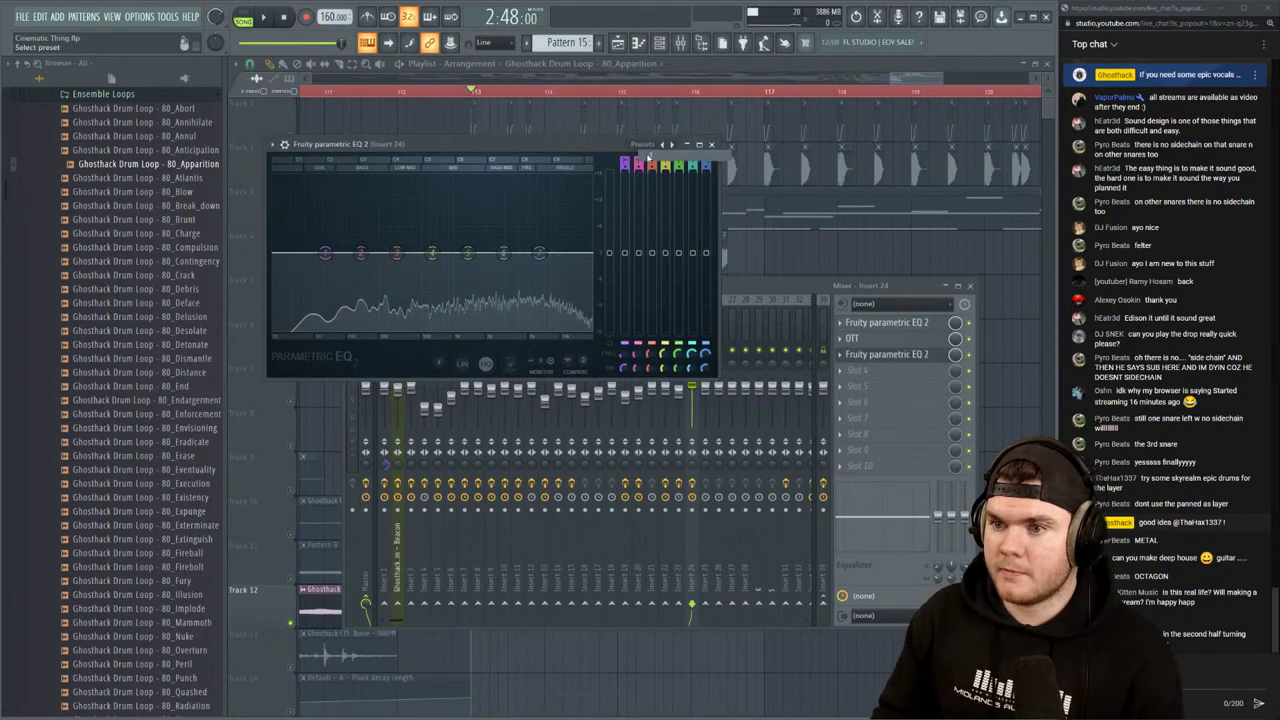
left_click(655, 156)
Raise the low-cut frequency on Insert 24's second Parametric EQ 2, close the EQ, and play the result
key("space")
key("space")
left_click_drag(287, 253, 351, 253)
key("space")
key("space")
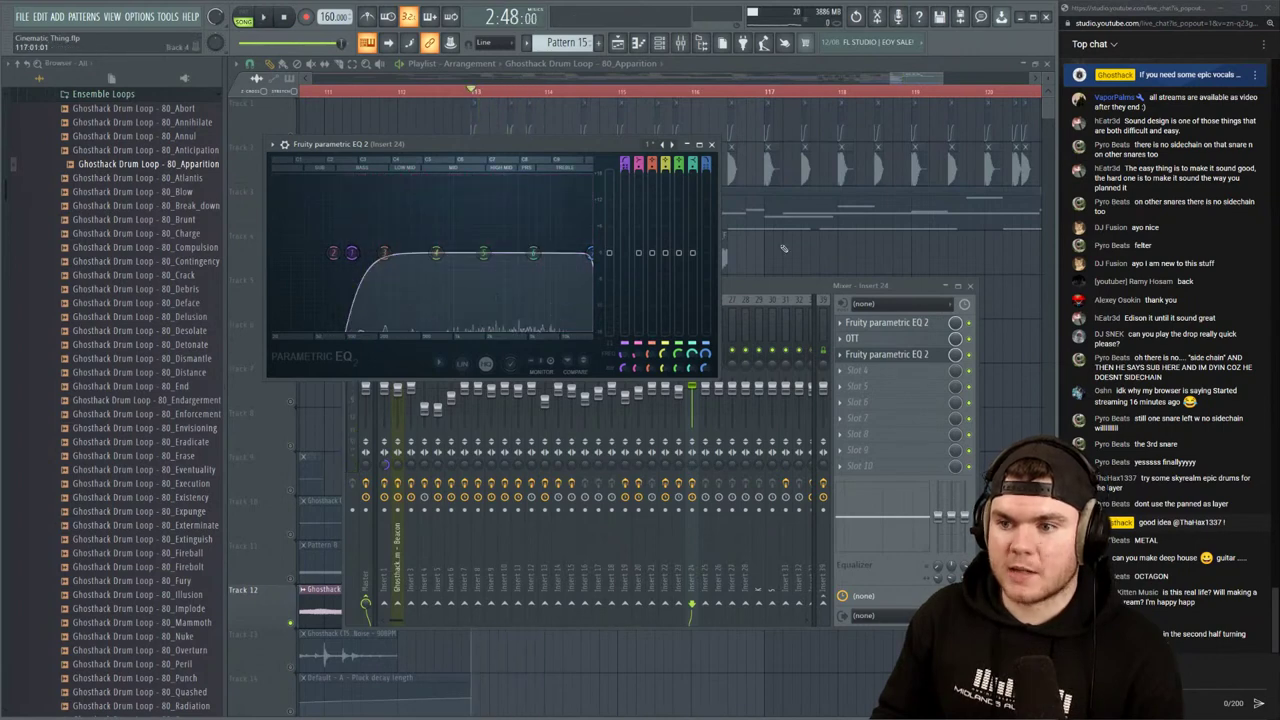
left_click(888, 355)
key("space")
key("space")
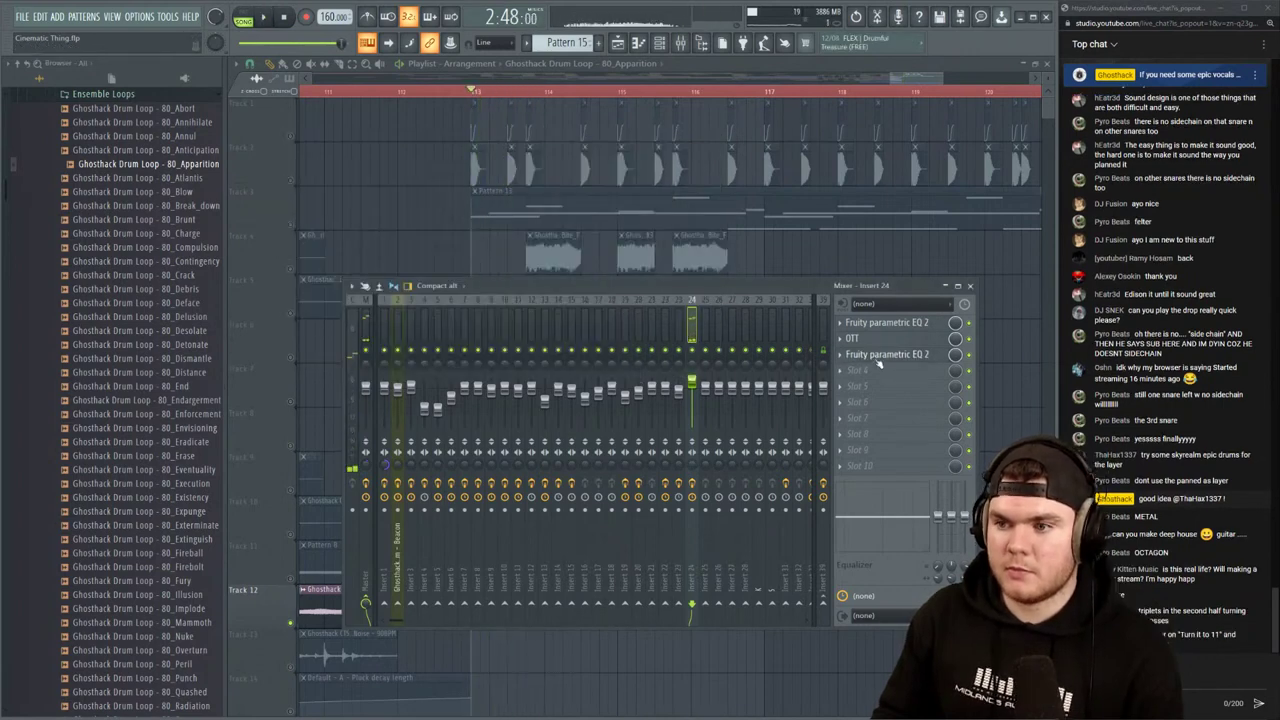
key("space")
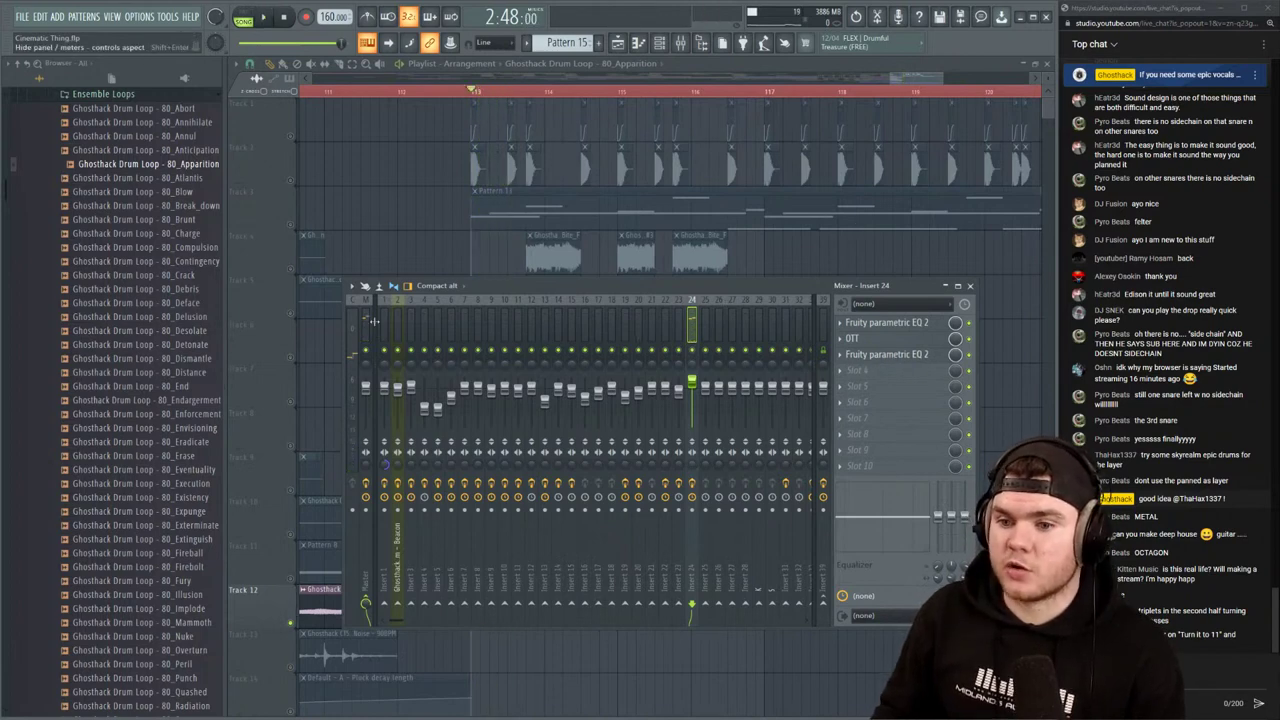
Route Insert 24 only to the last mixer track, close the mixer, and play the drop with all tracks
left_click(410, 603)
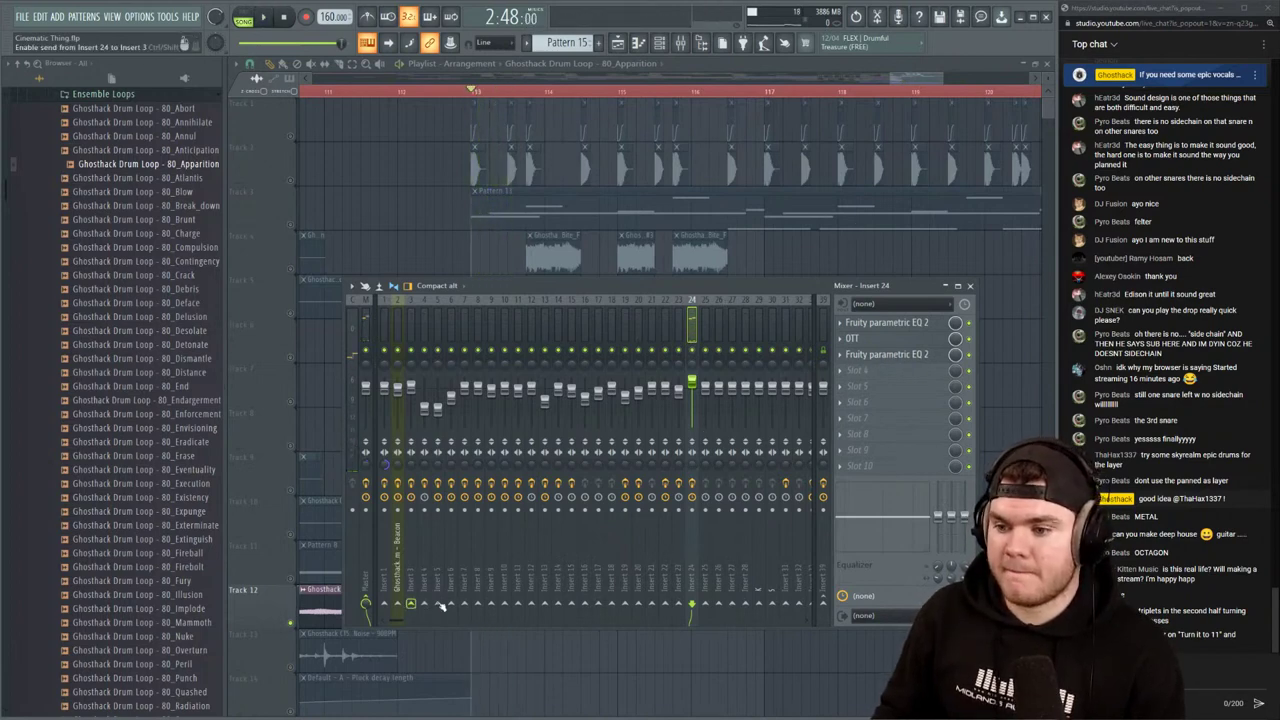
right_click(822, 603)
left_click(866, 621)
key("space")
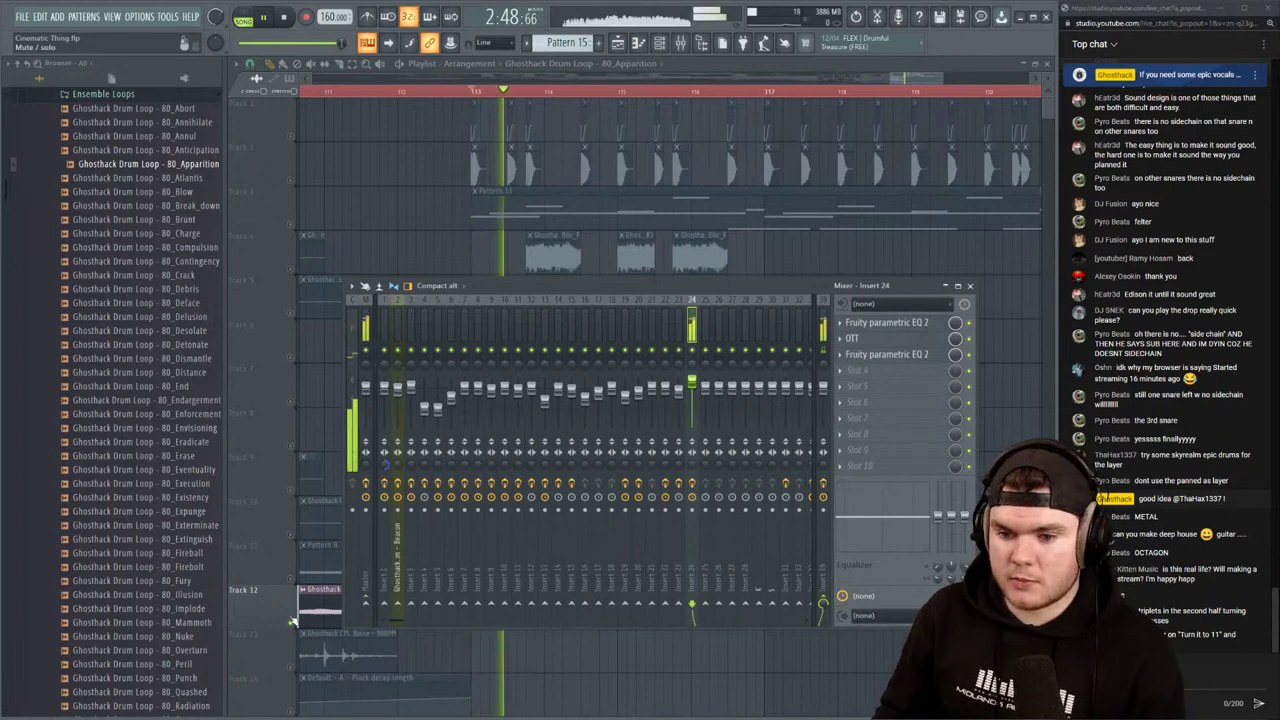
key("F9")
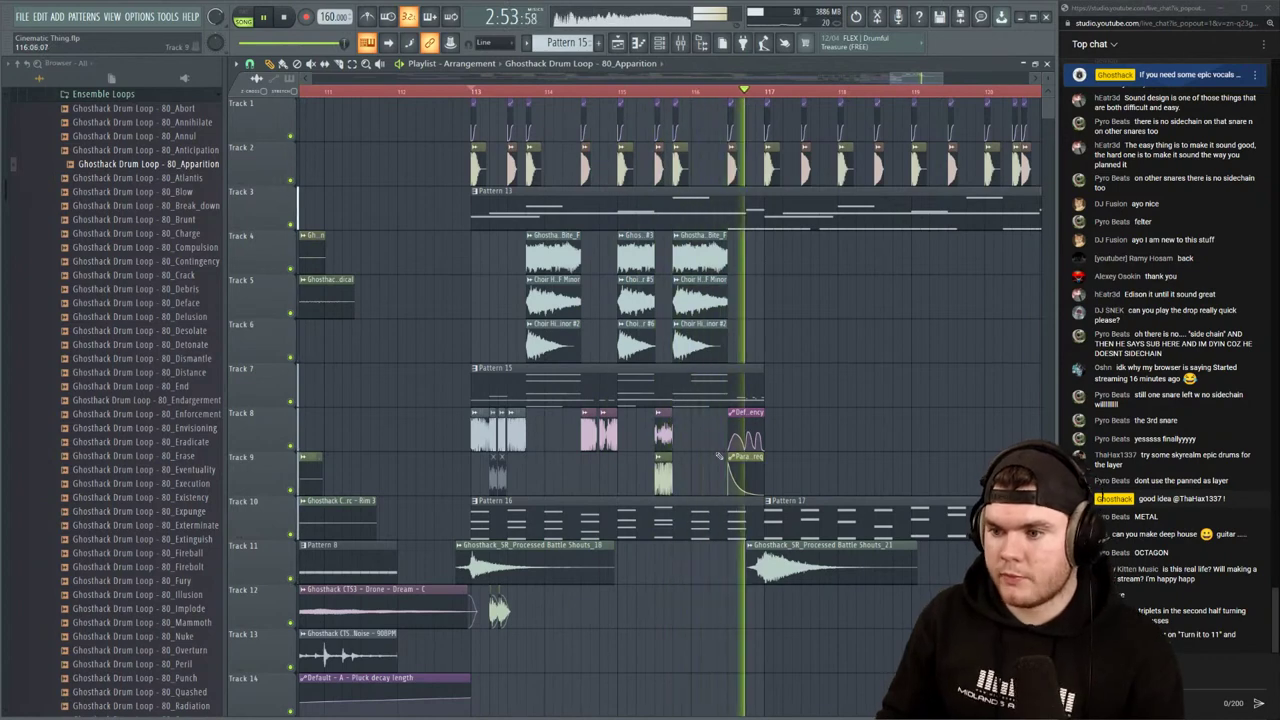
Lower the dip between the last two humps of the Filter 1 frequency automation on Track 8 and replay from 116:09
key("space")
left_click(729, 91)
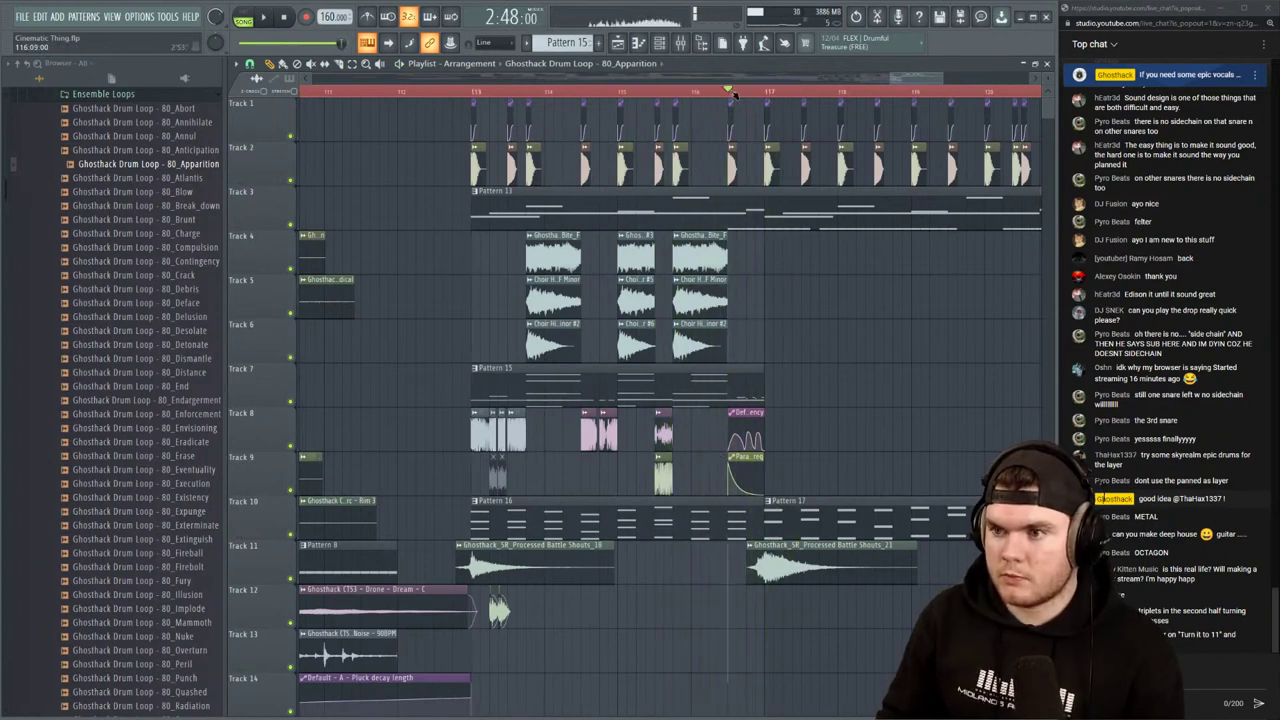
key("space")
scroll(773, 92, "up", 5)
key("space")
key("space")
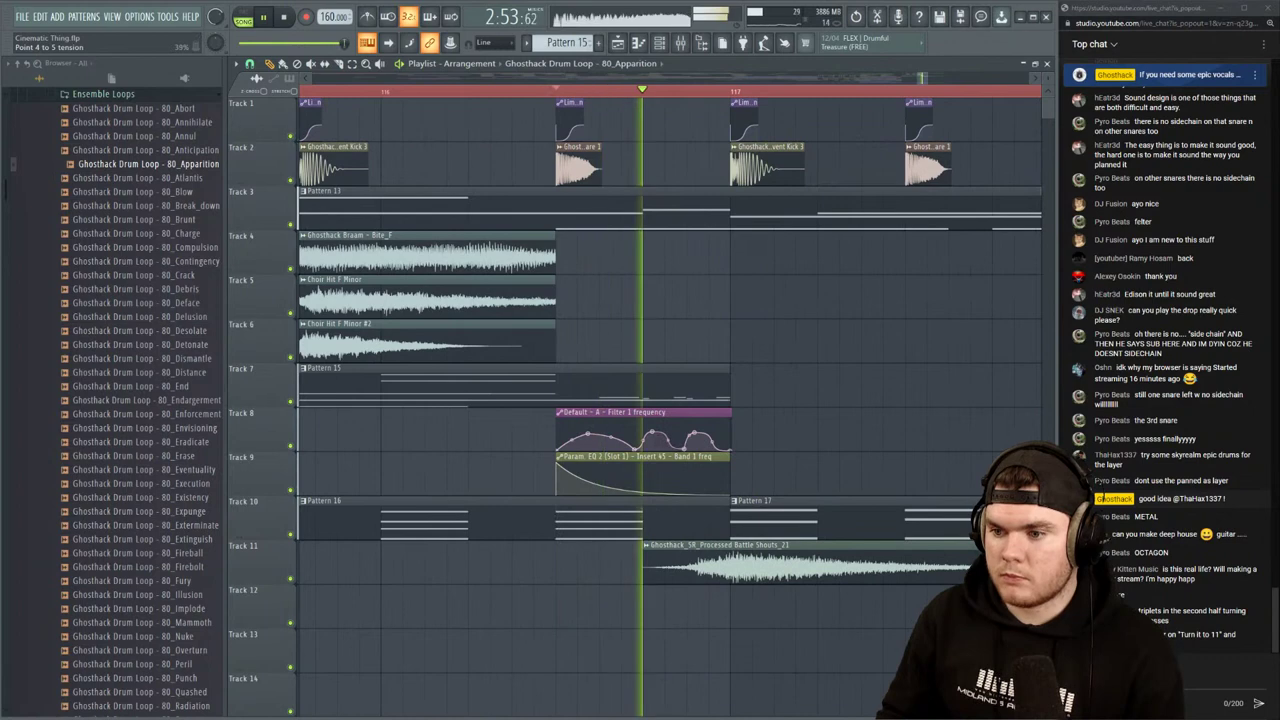
key("space")
left_click_drag(685, 448, 687, 458)
key("space")
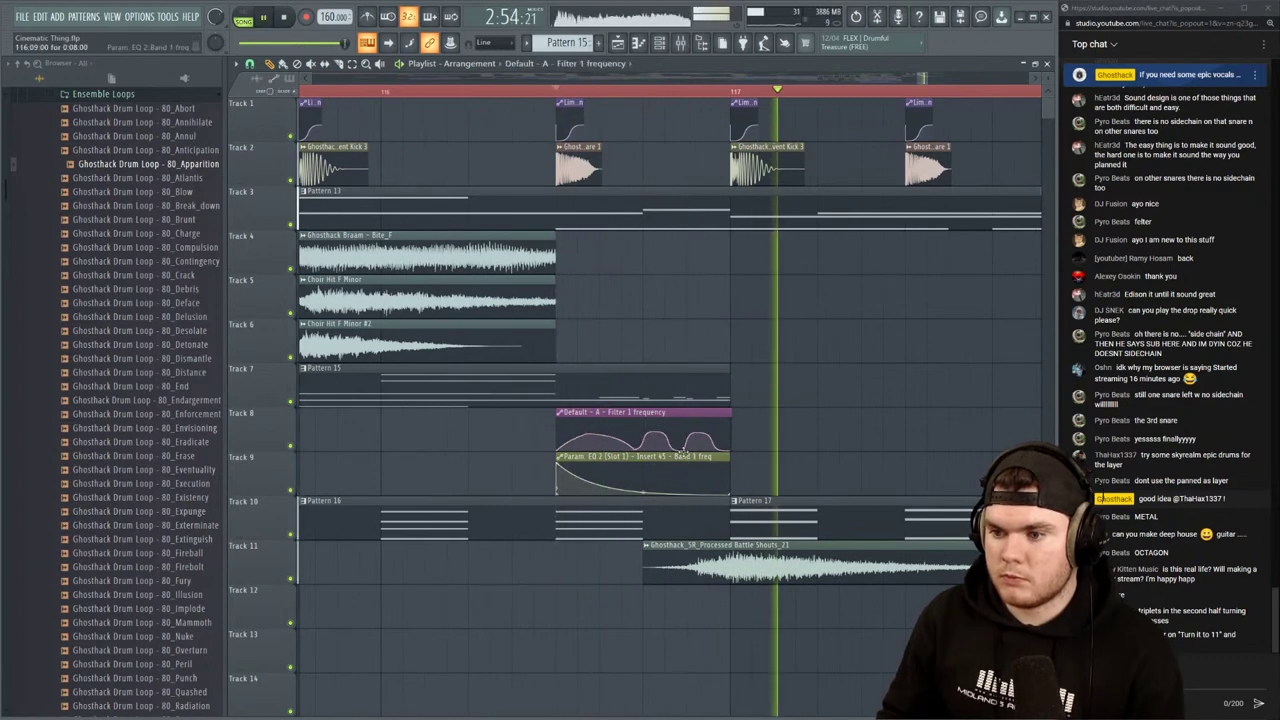
key("space")
key("space")
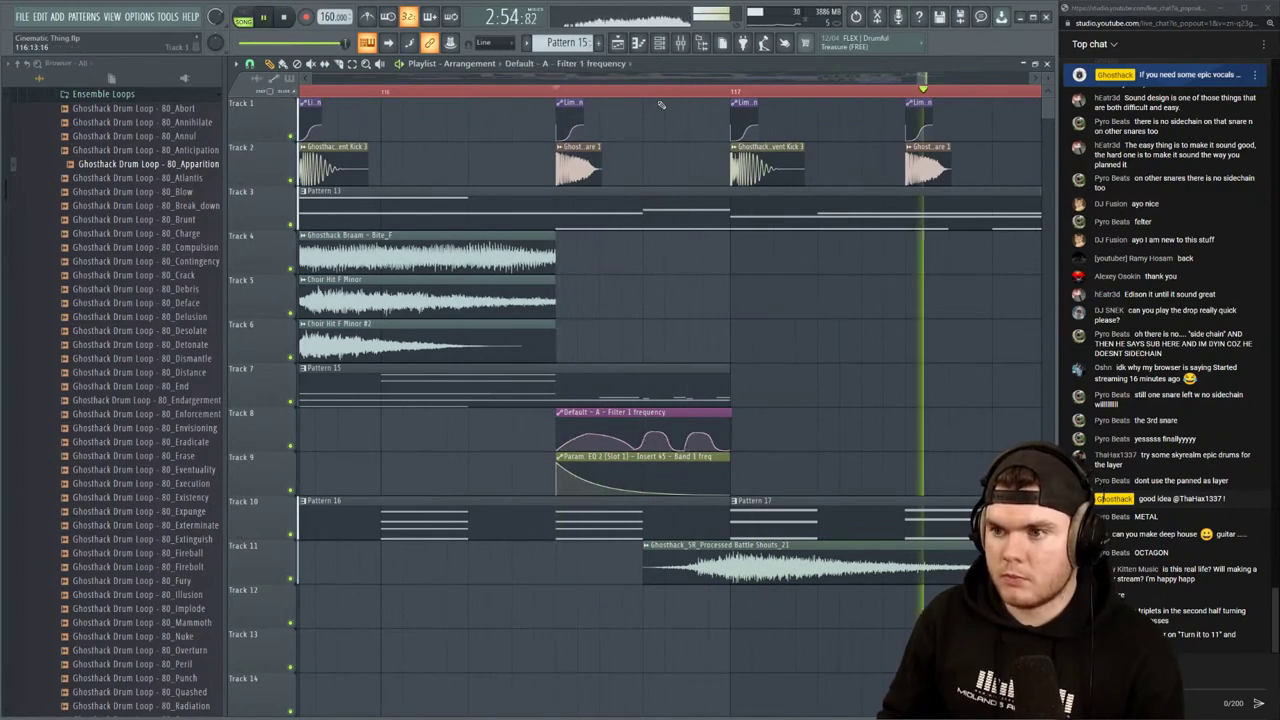
Play the drop through bar 119 and again from just before bar 113
scroll(661, 101, "down", 6)
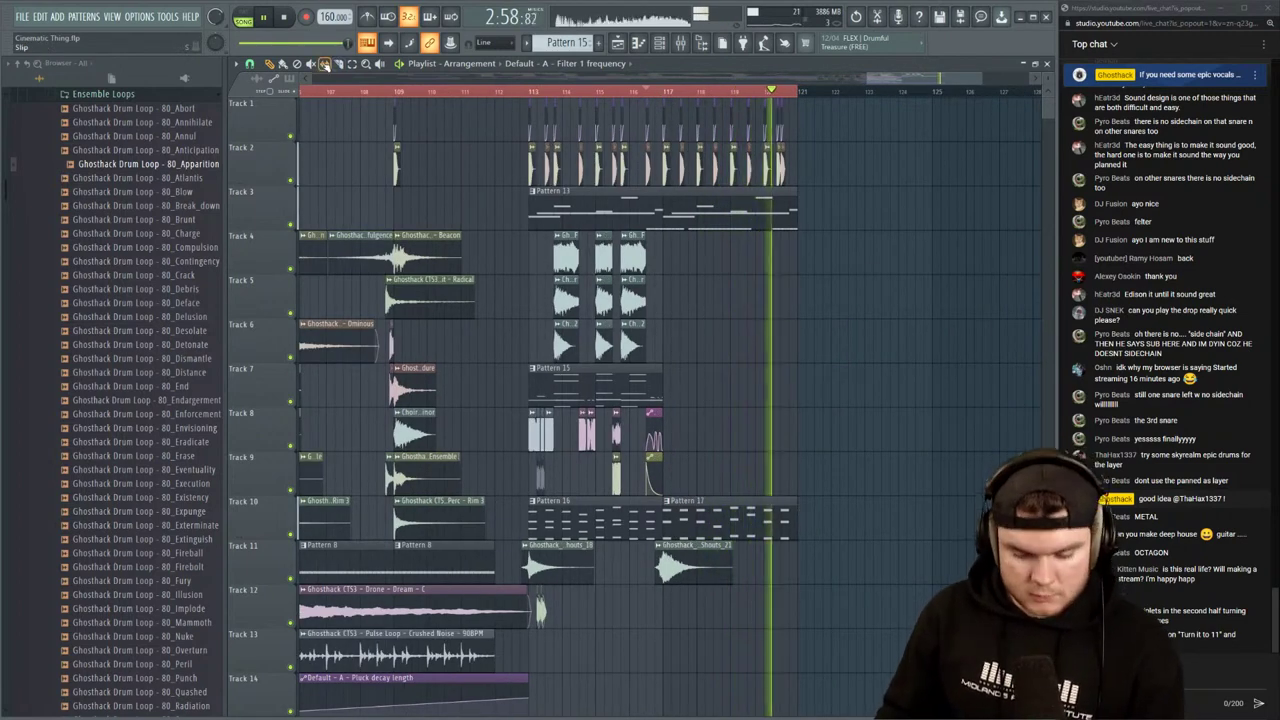
key("space")
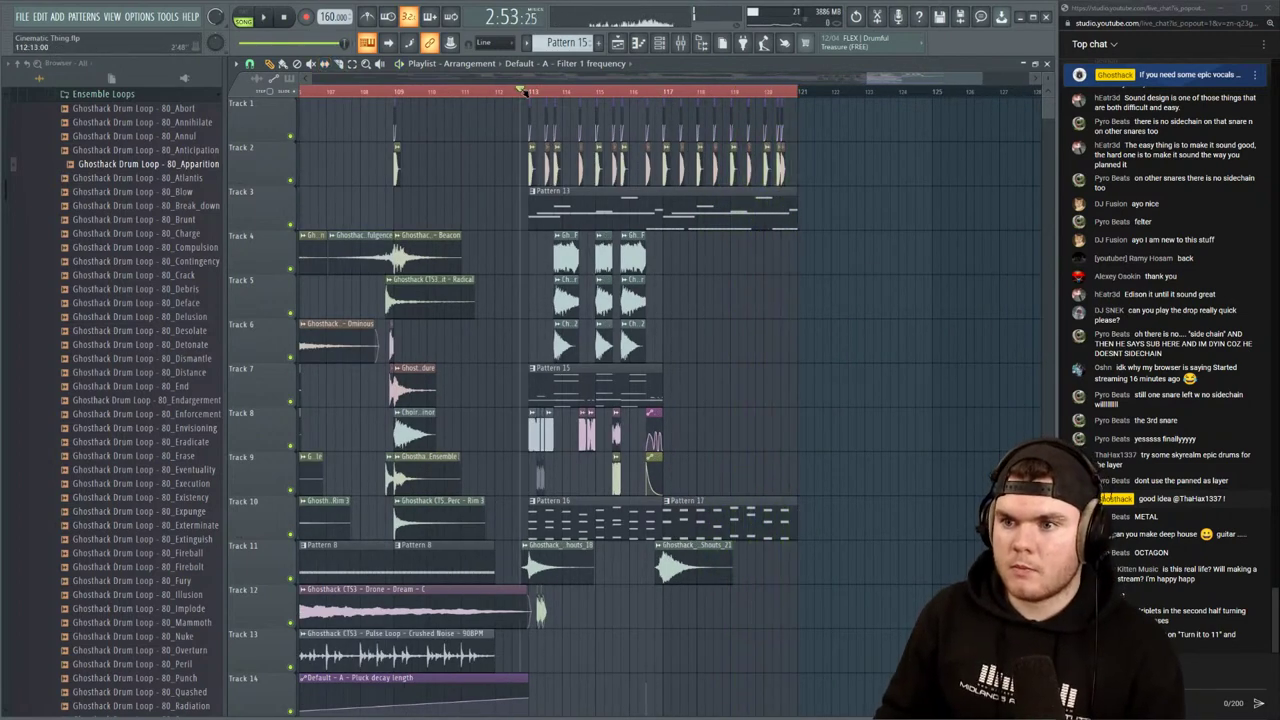
left_click(519, 91)
key("space")
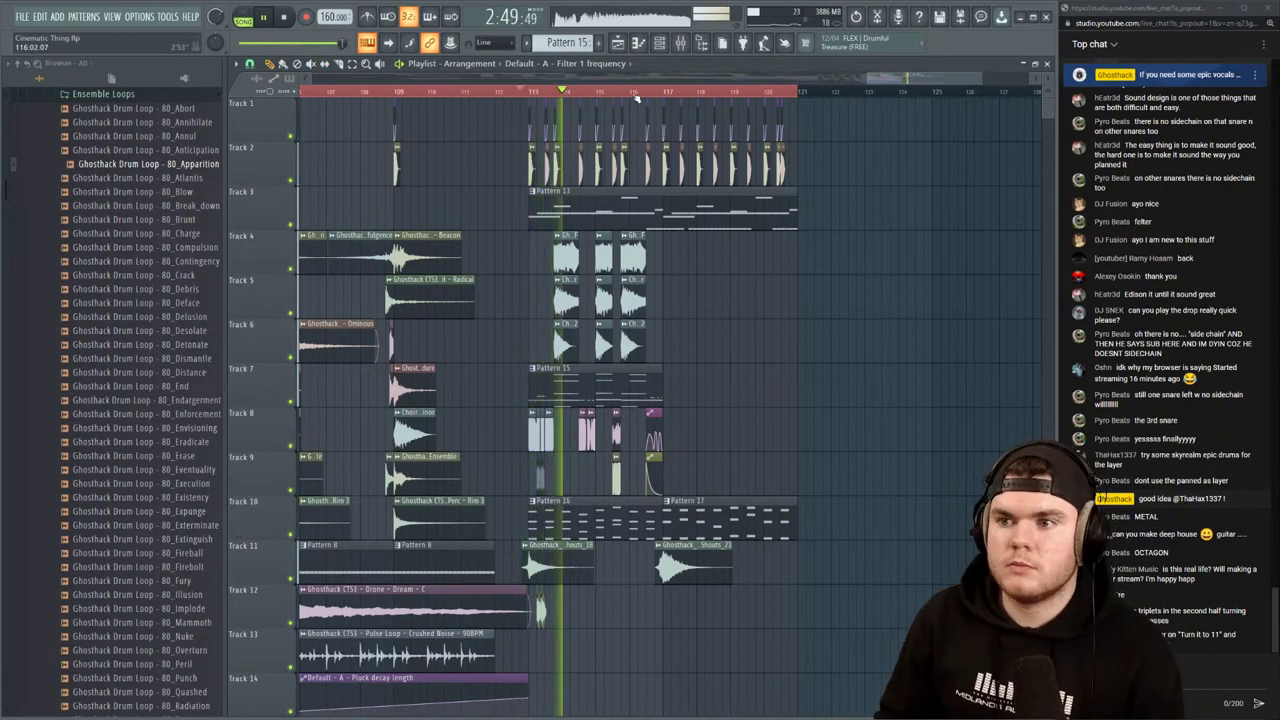
Try an extra Filter 1 frequency automation clip on Track 8 at bar 120 while replaying the end of bar 116
scroll(635, 96, "up", 2)
left_click(868, 440)
key("space")
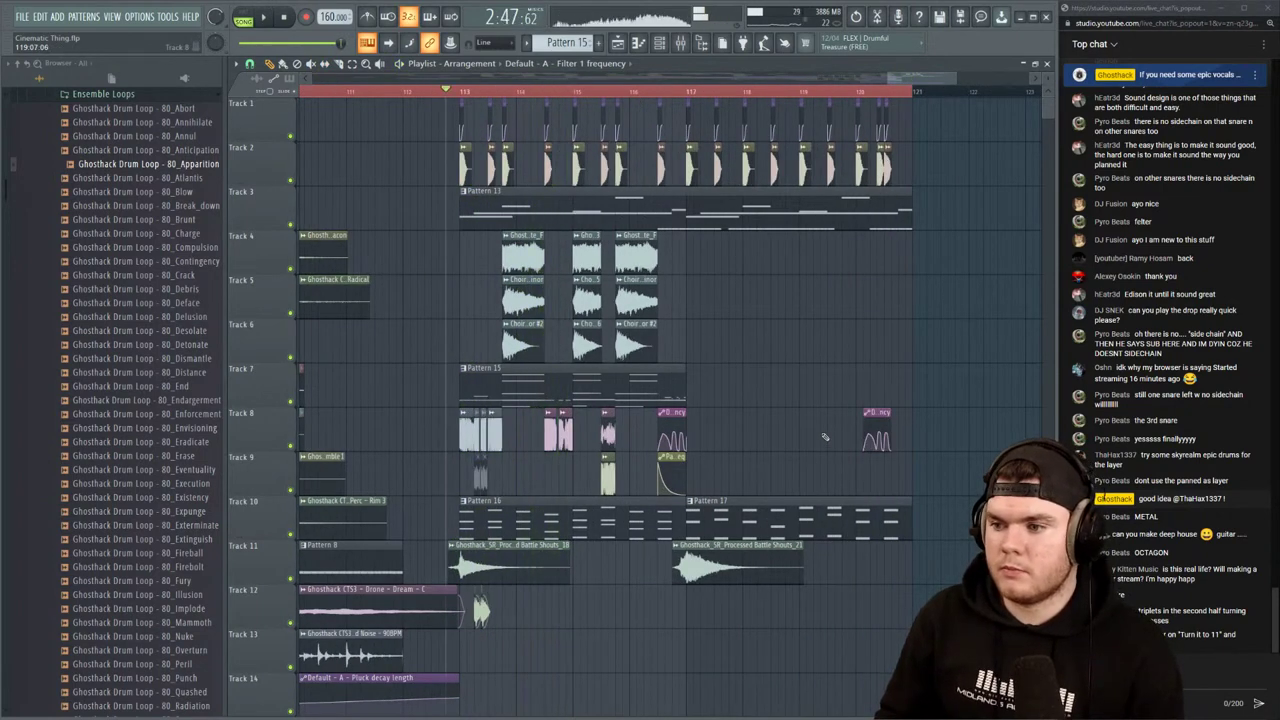
left_click(665, 92)
key("space")
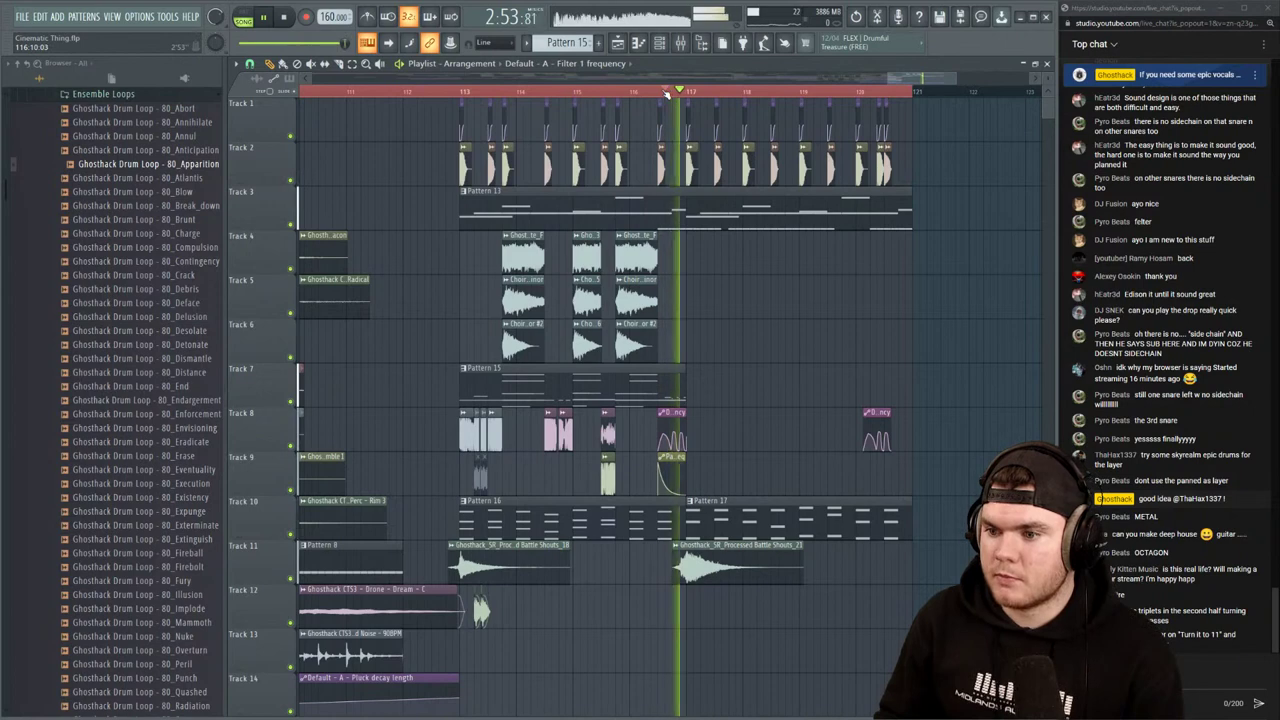
key("space")
left_click(660, 92)
key("space")
key("space")
right_click(872, 426)
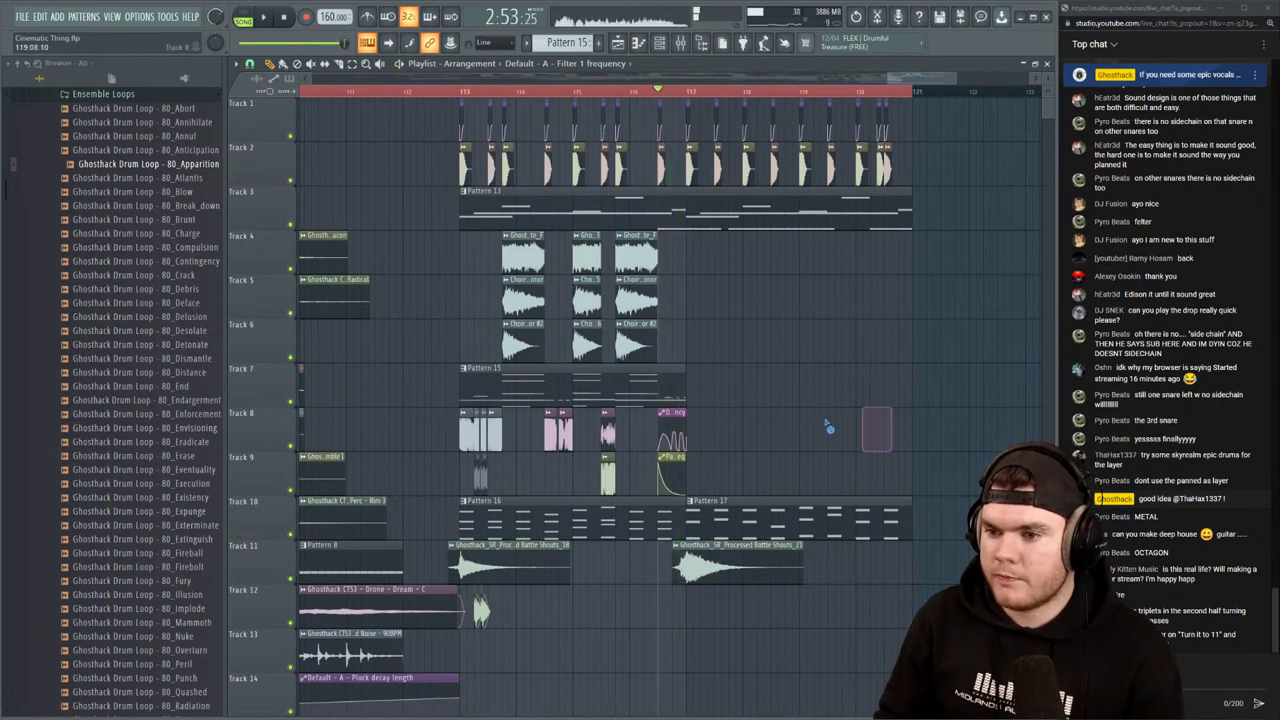
Move the two Glitch Transform clips on Track 9 to 114:11 beneath the Glitch Pain clips, unmute them, and replay the section
left_click_drag(506, 492, 473, 468)
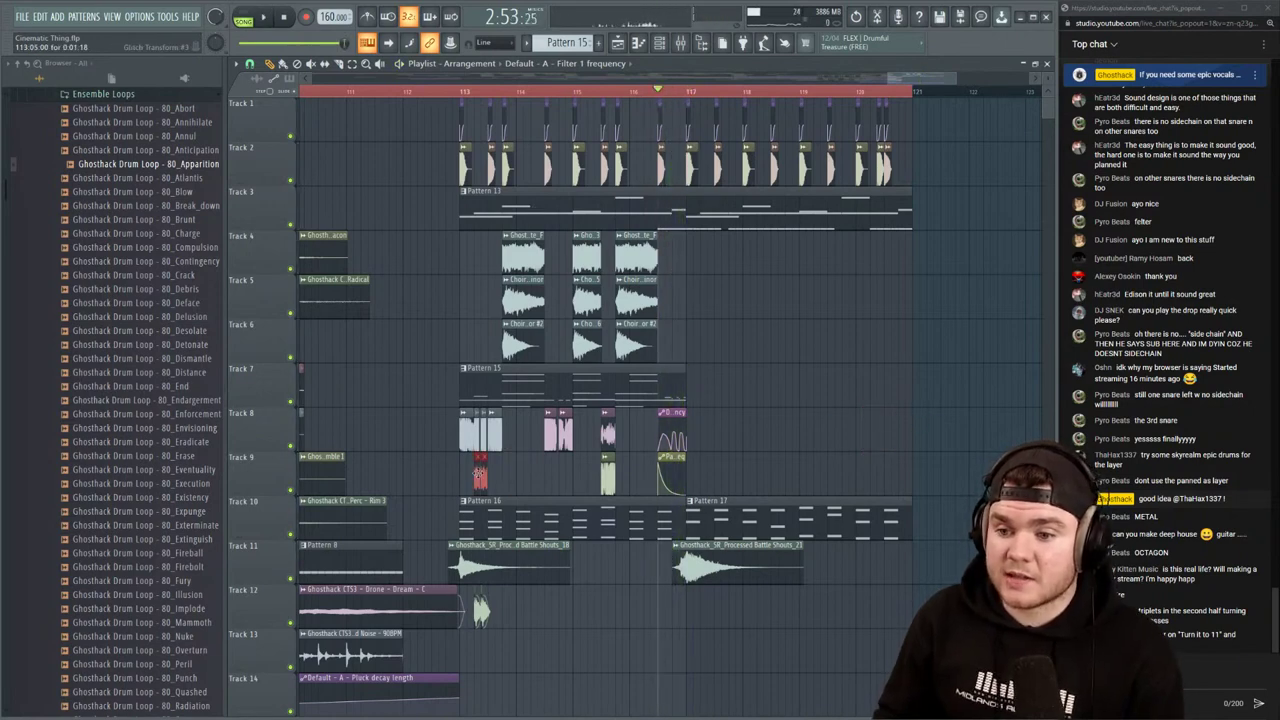
scroll(551, 95, "up", 5)
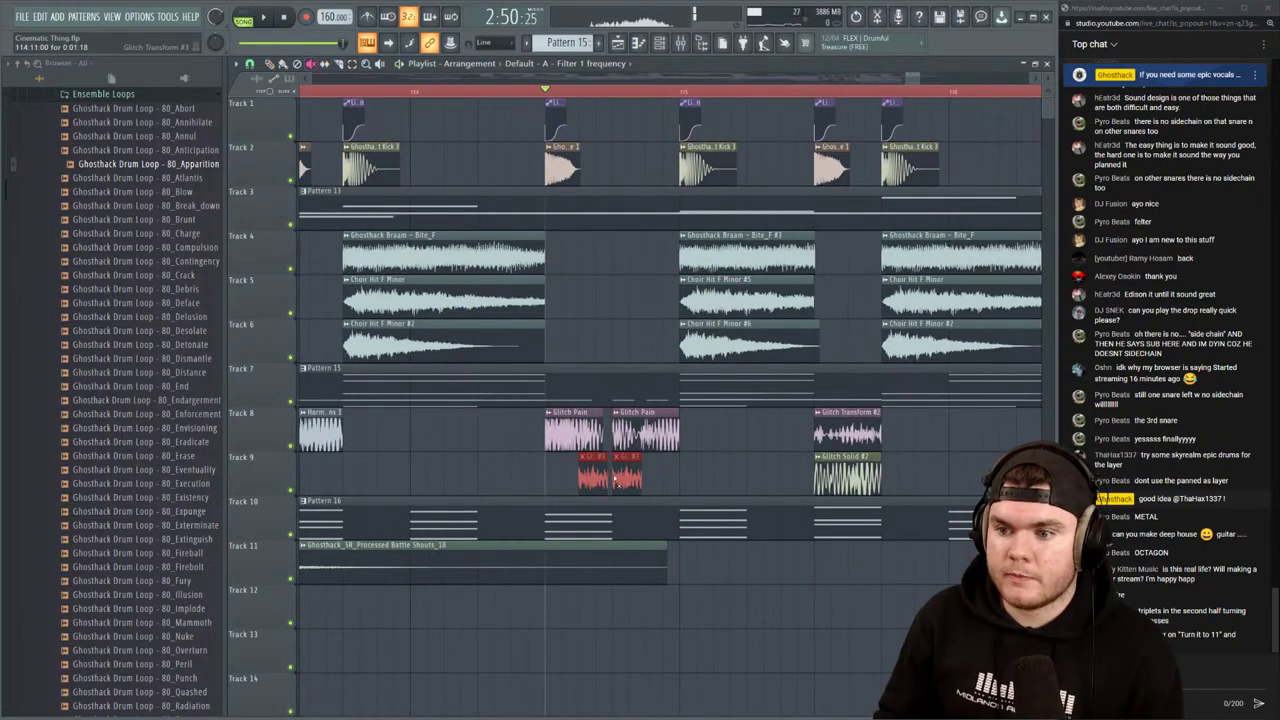
left_click(614, 479)
key("space")
key("space")
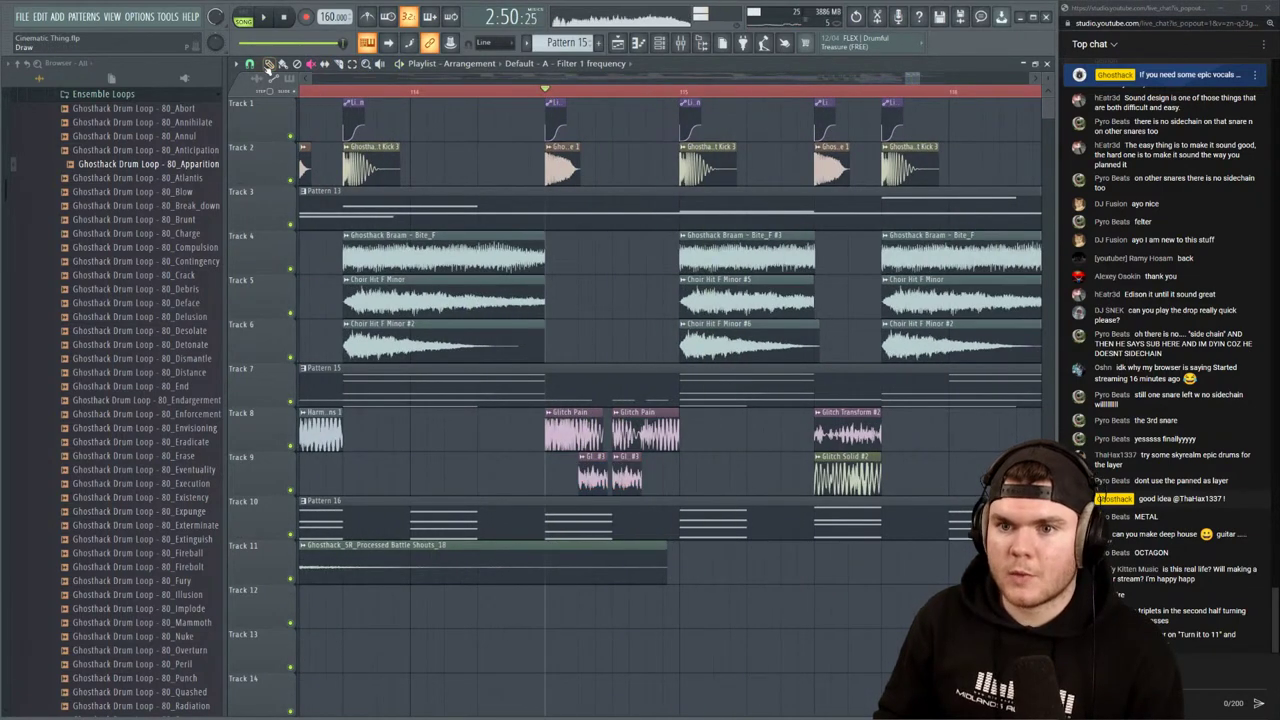
key("space")
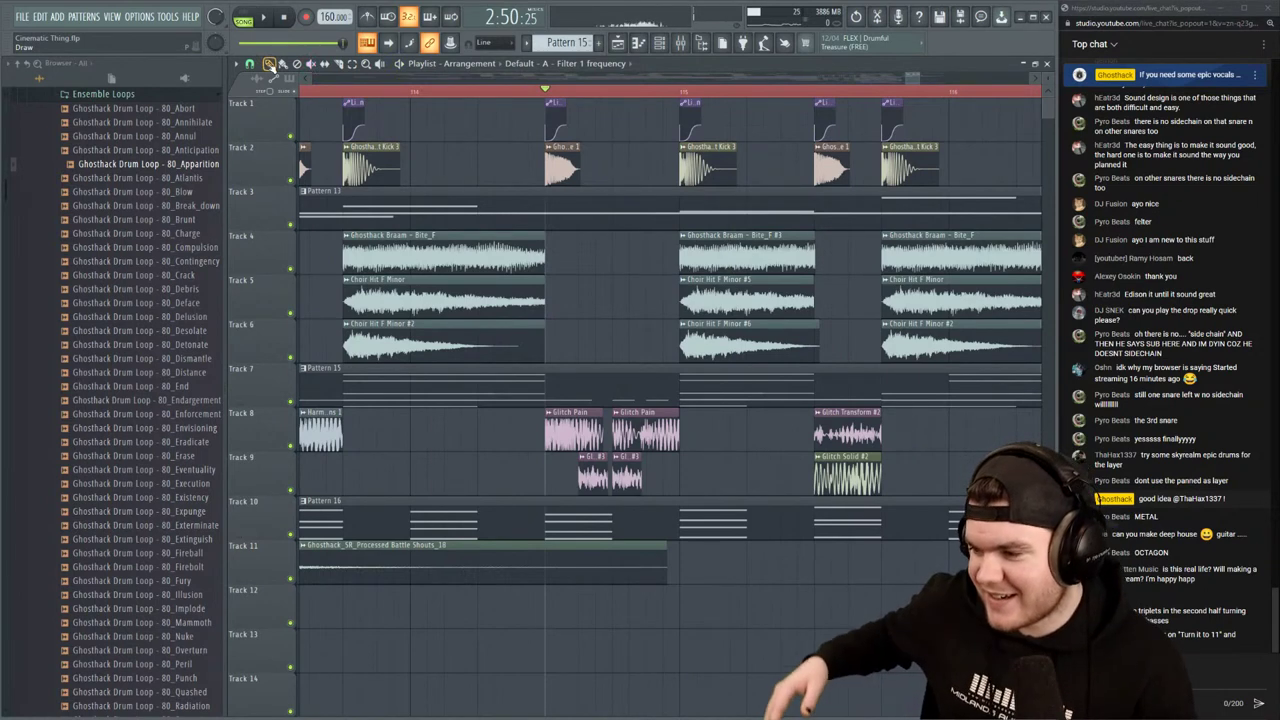
key("space")
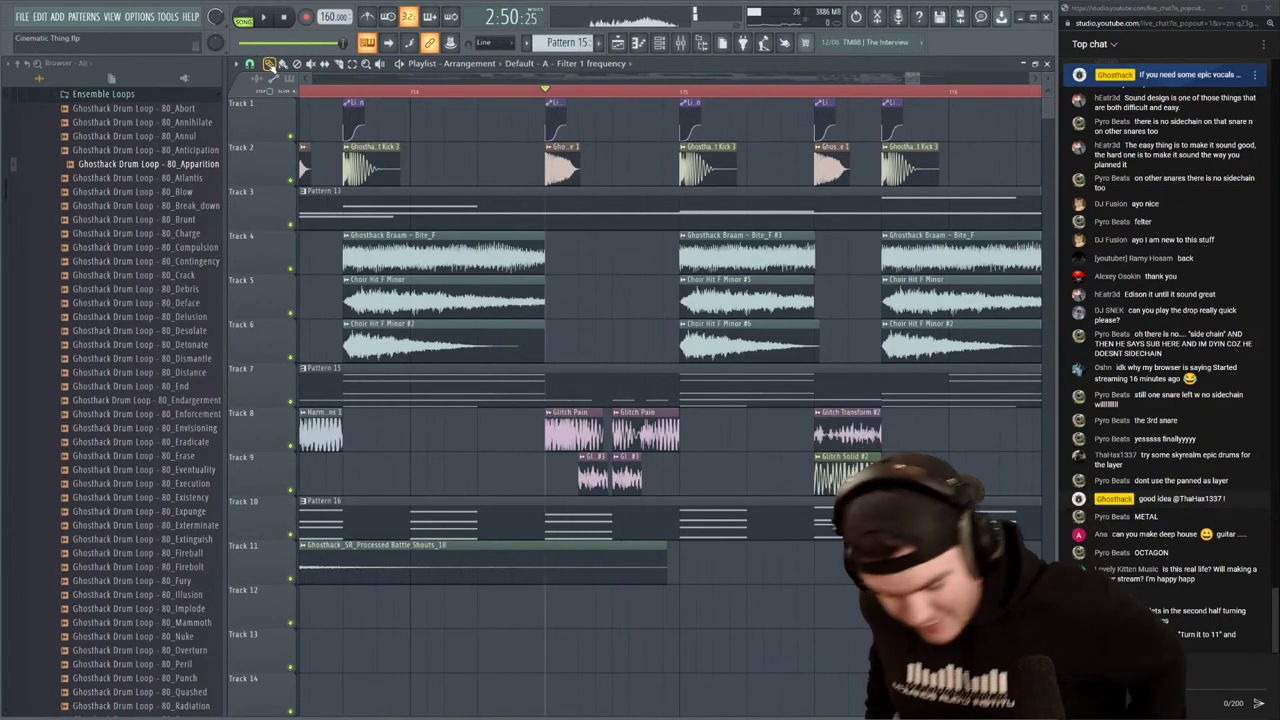
key("space")
key("space")
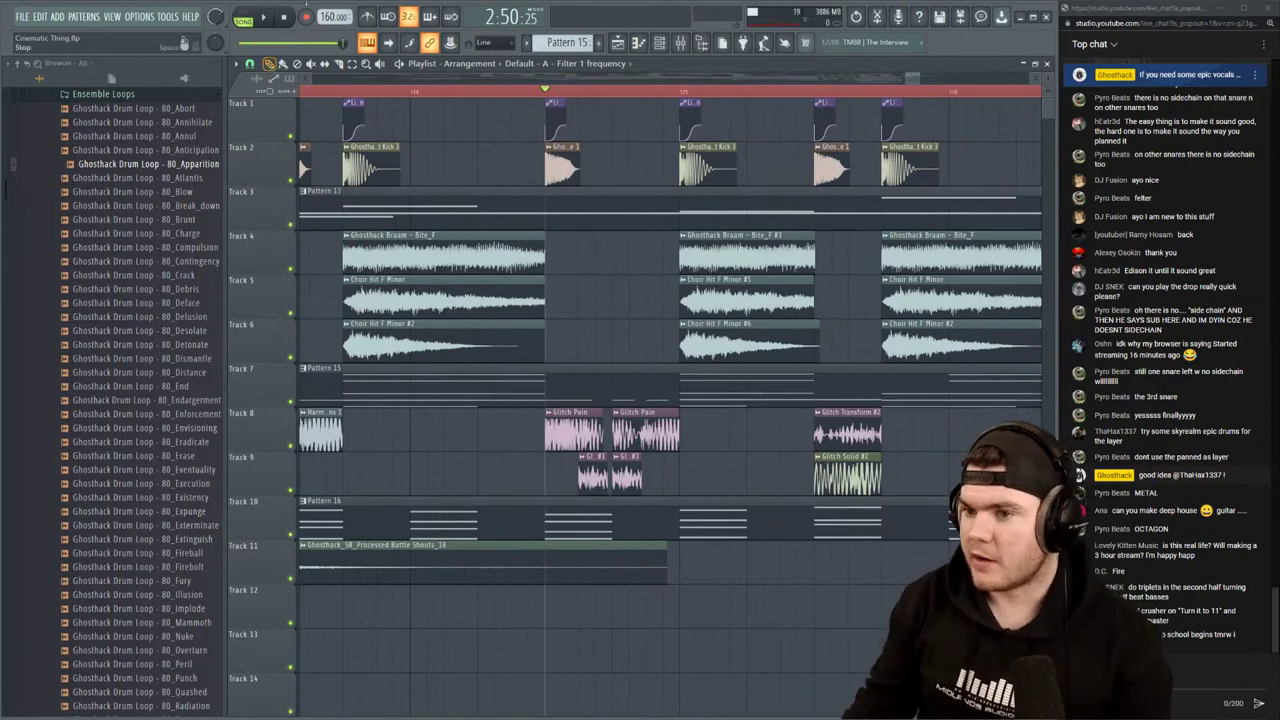
Hide the browser and set the playback position to the start of bar 117
scroll(541, 90, "down", 5)
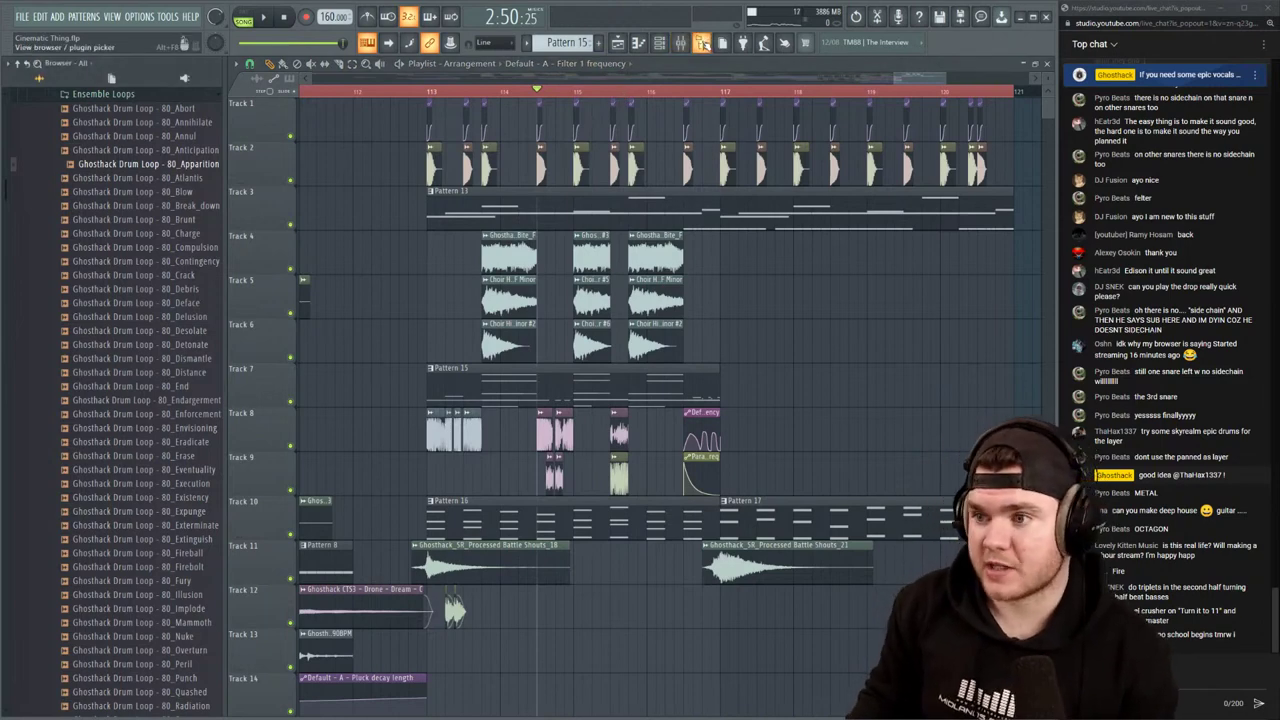
left_click(704, 43)
left_click(620, 93)
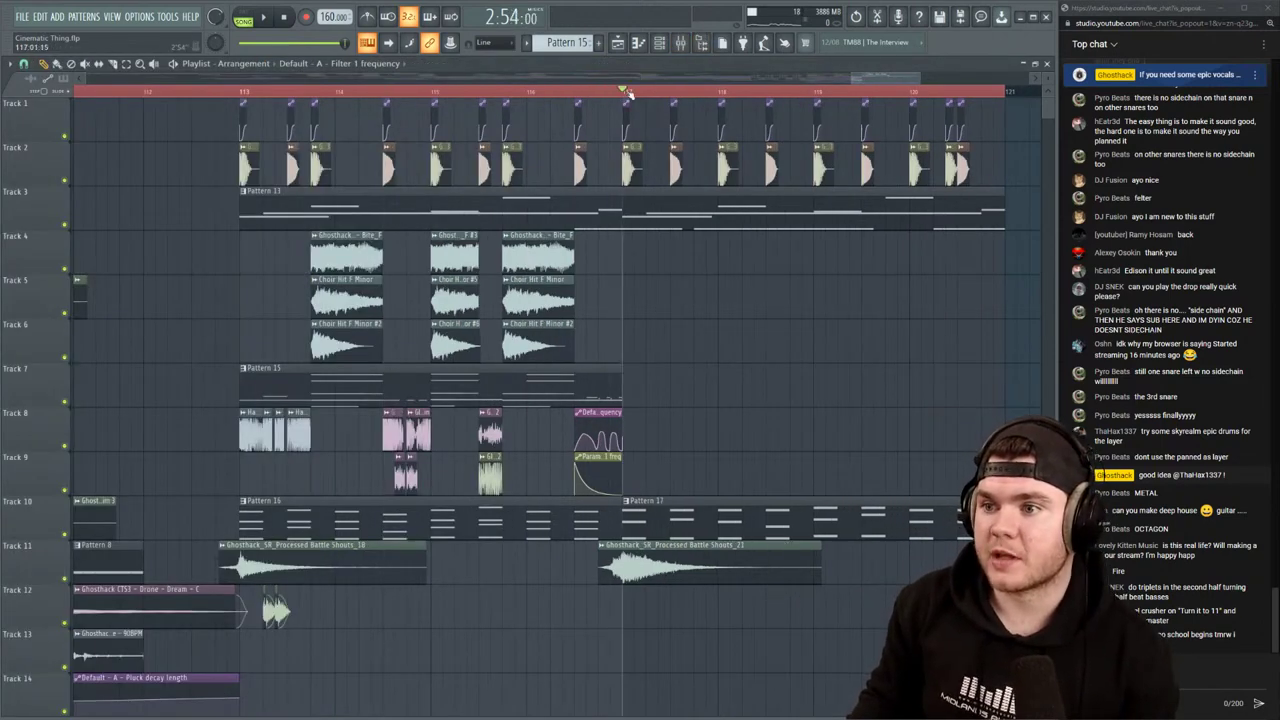
Play the drop from the start of bar 117 to nearly the end of bar 119
scroll(628, 92, "down", 3)
key("space")
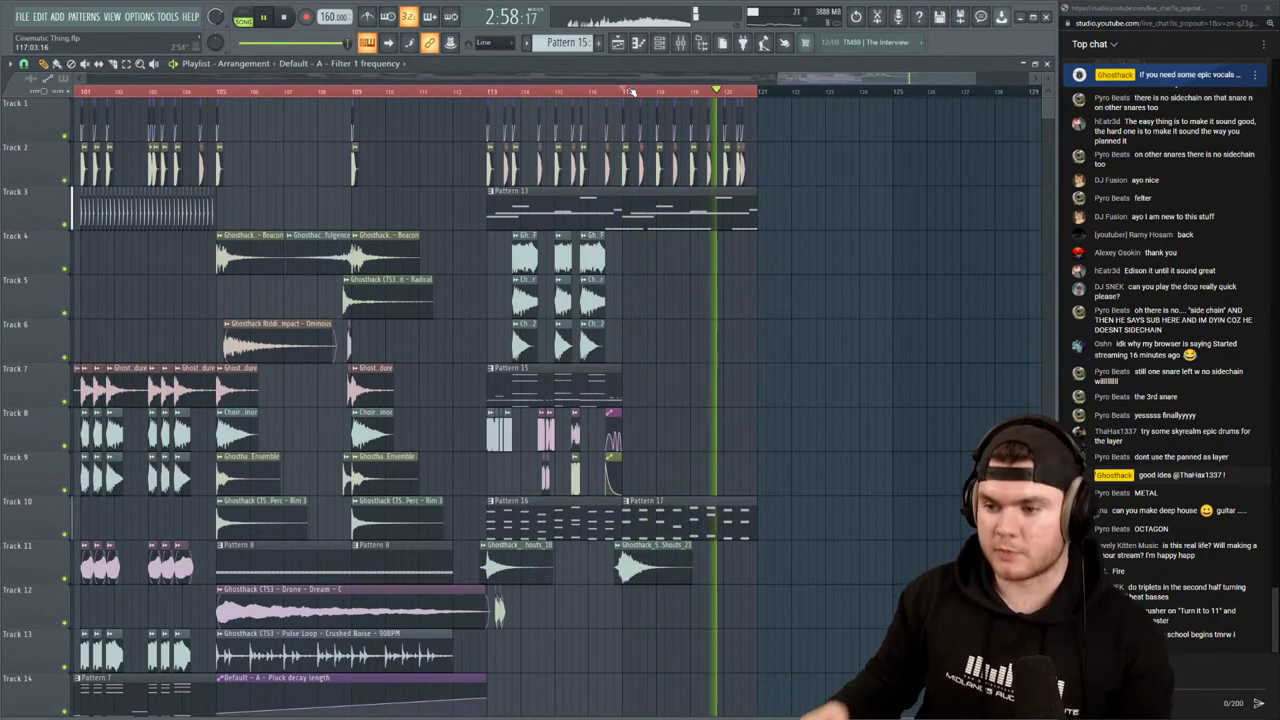
key("space")
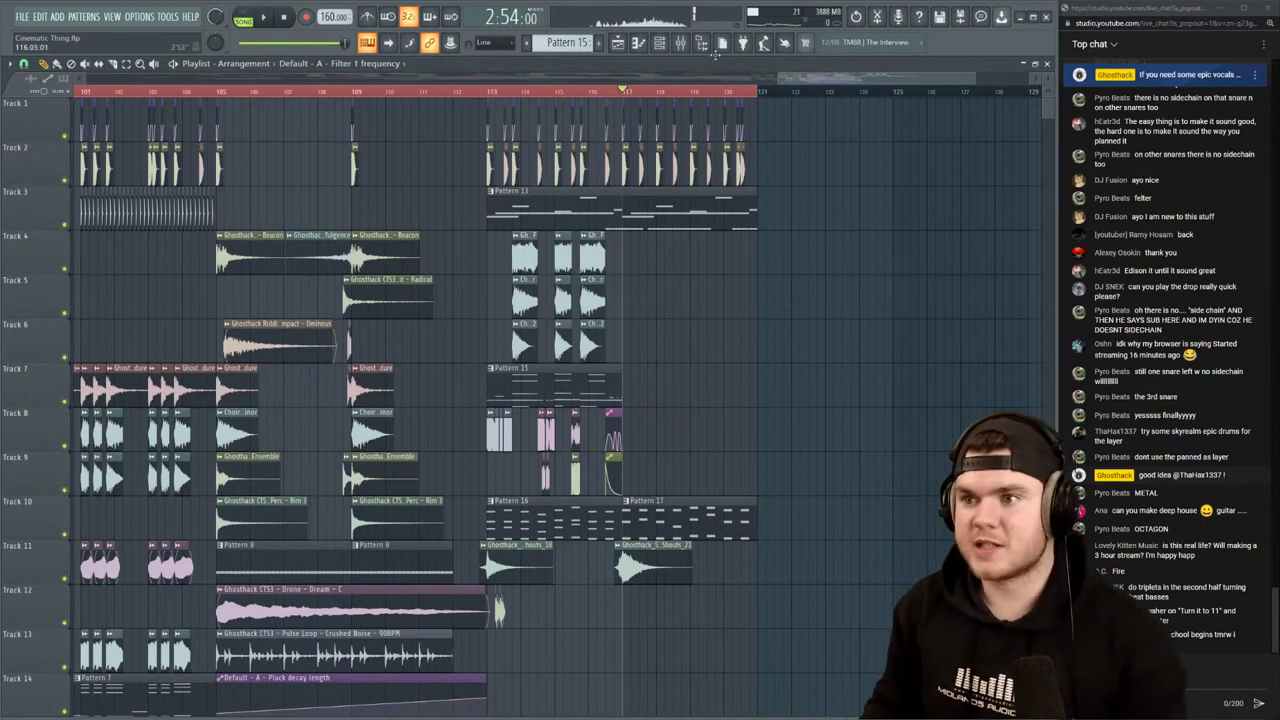
Show the Unsorted group in the channel rack and add a new Serum instance
left_click(659, 42)
left_click(262, 66)
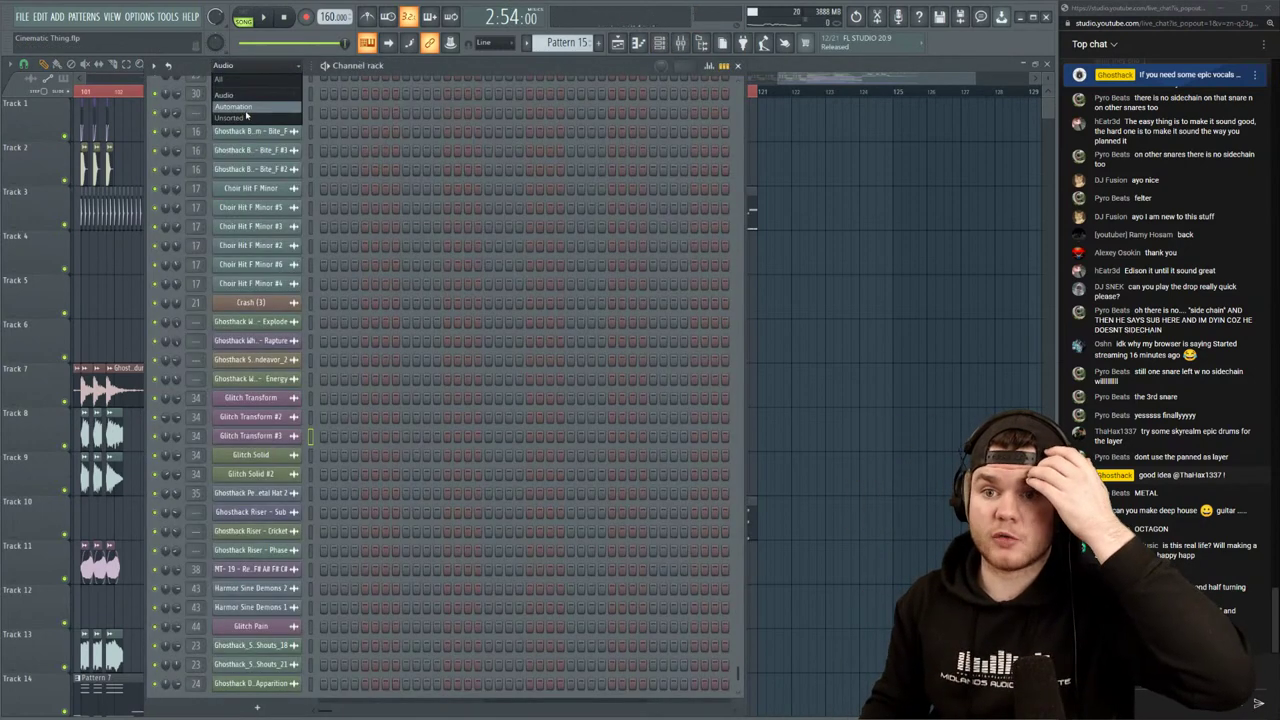
left_click(247, 117)
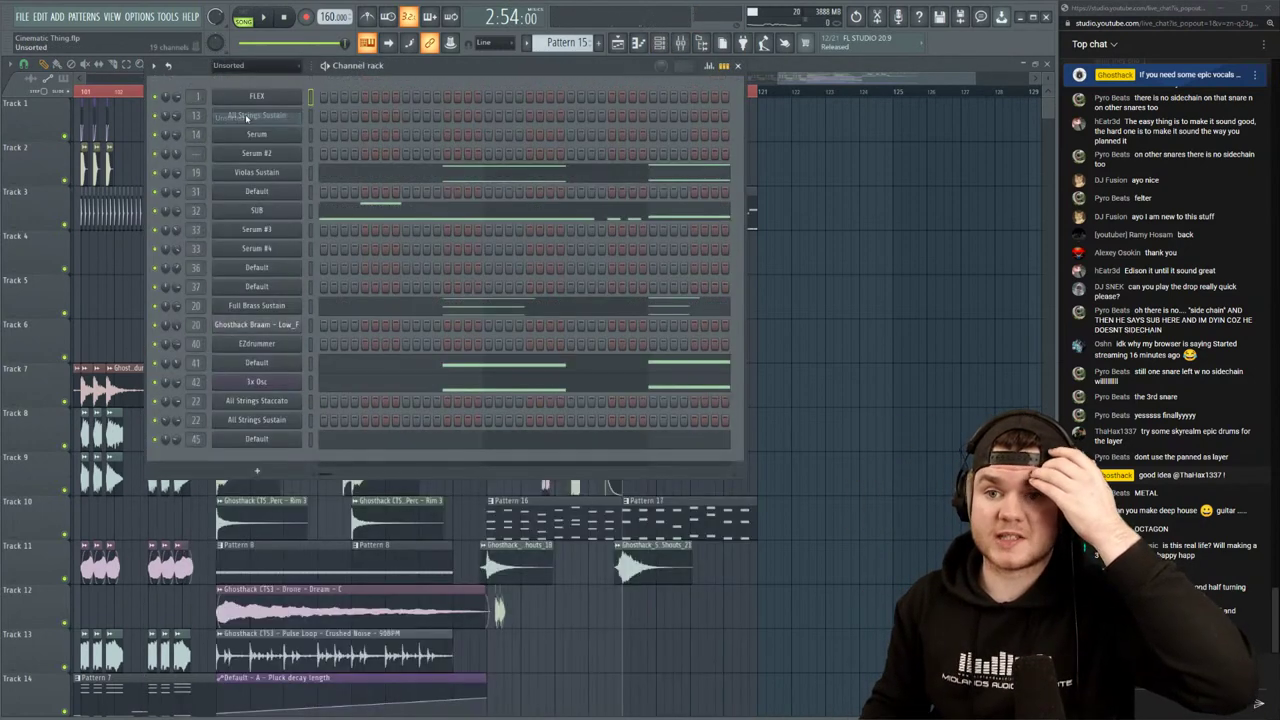
left_click(257, 470)
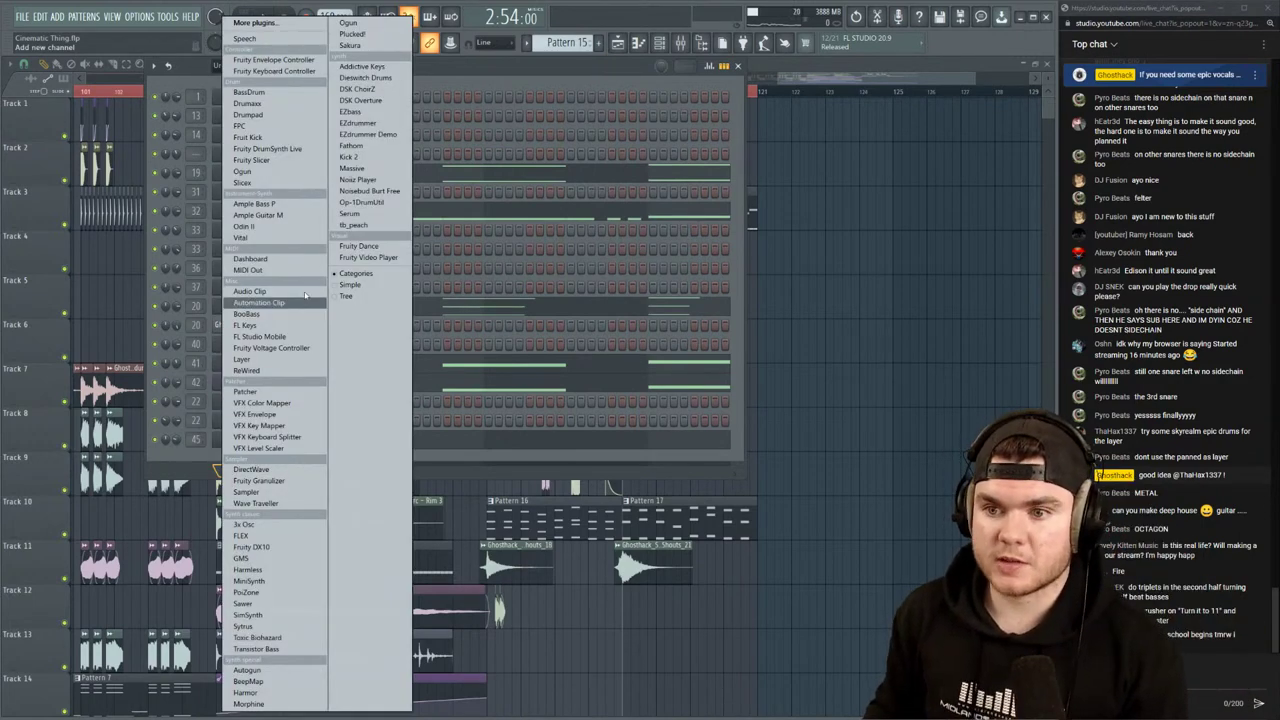
left_click(368, 213)
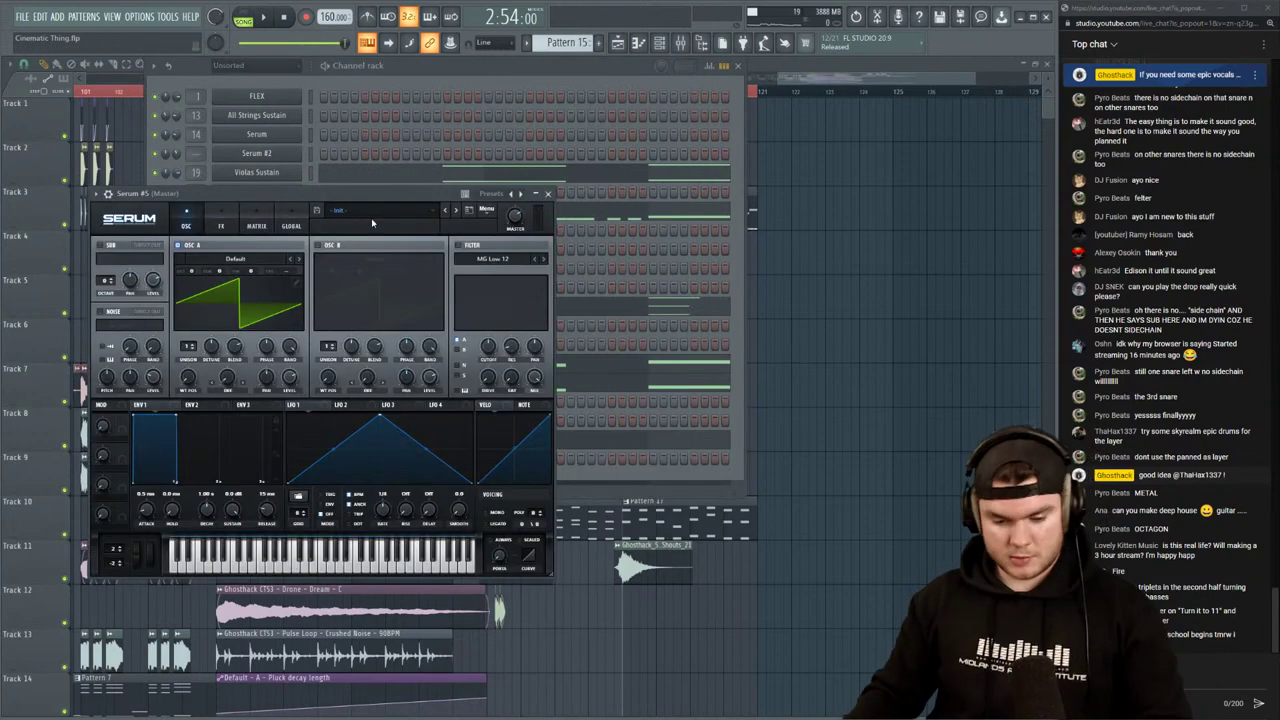
Scale the new Serum interface to 125% and move its window so the whole synth is visible
left_click(129, 218)
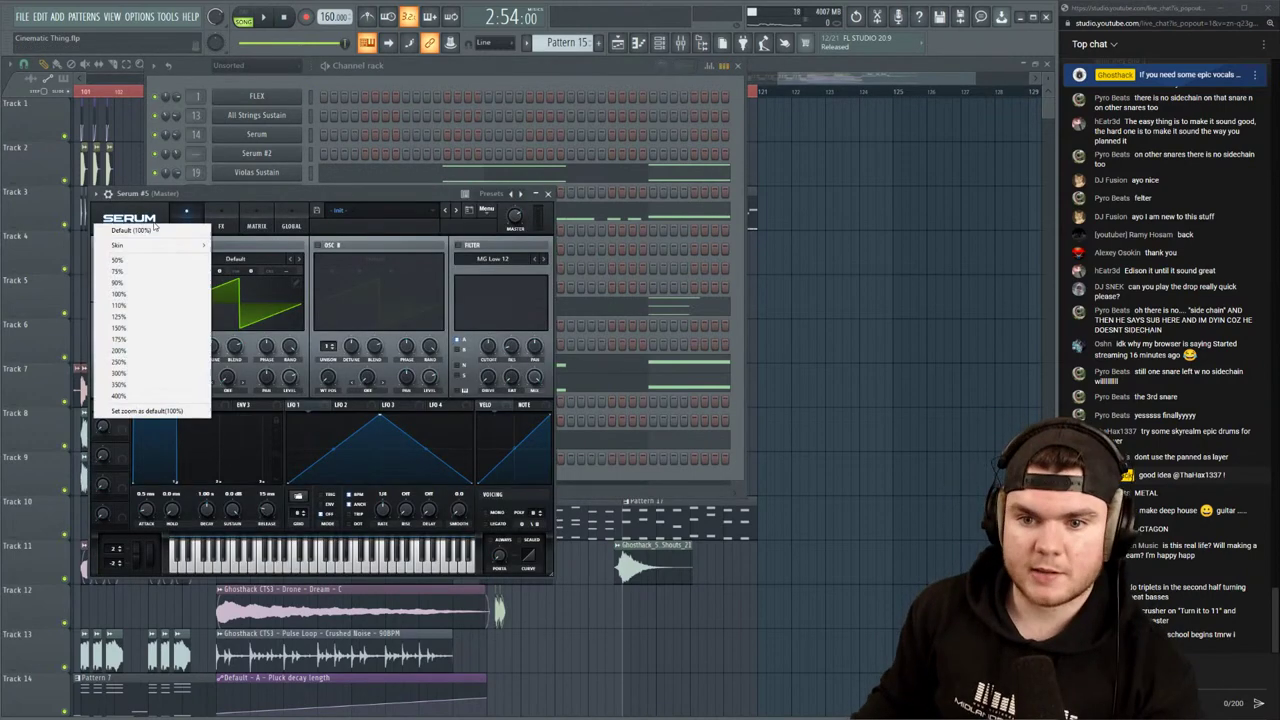
left_click(130, 314)
left_click_drag(253, 201, 311, 127)
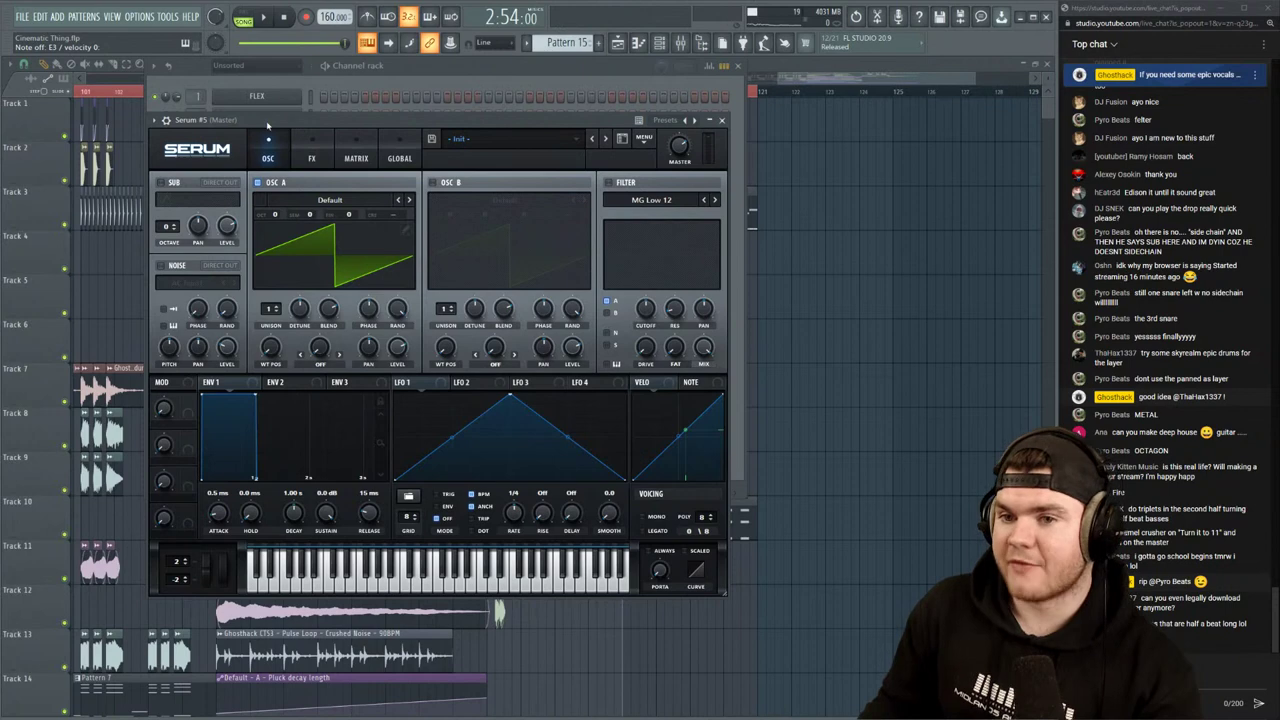
left_click_drag(267, 123, 272, 91)
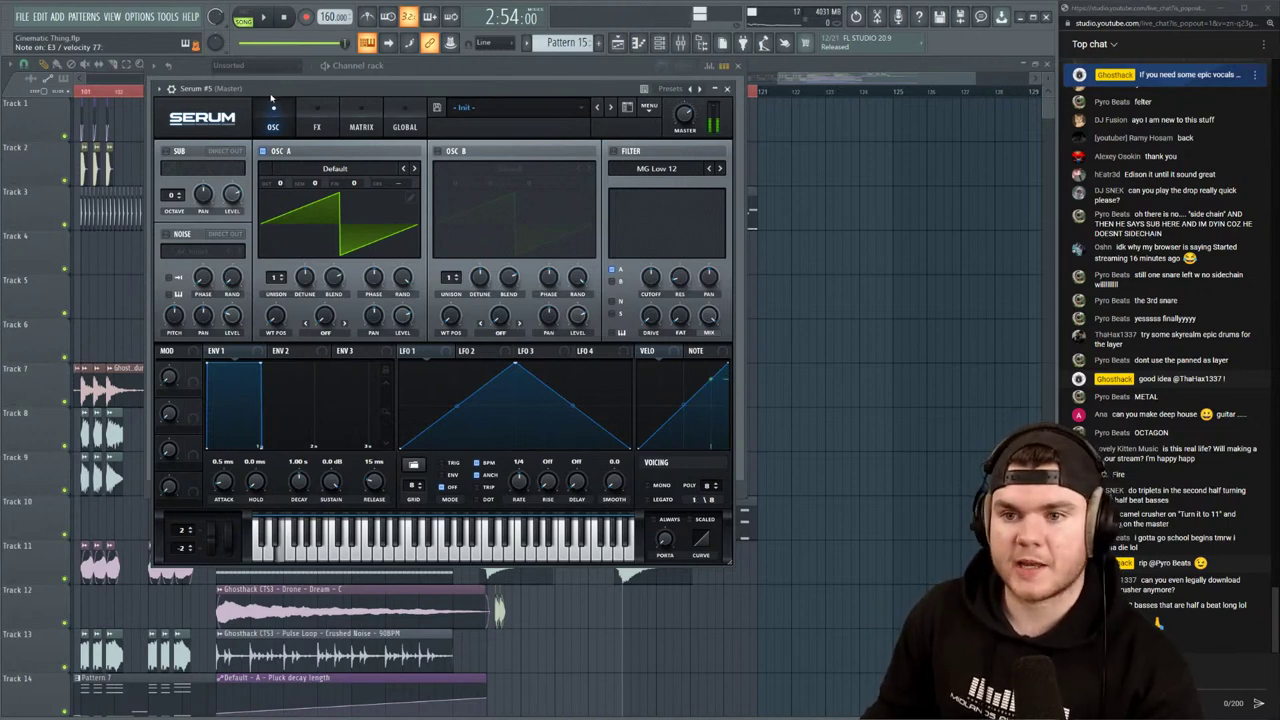
Try reshaping Serum's LFO 1 triangle into a rounded hump with a curved fall-off
left_click_drag(513, 373, 575, 415)
double_click(483, 394)
left_click_drag(515, 388, 505, 381)
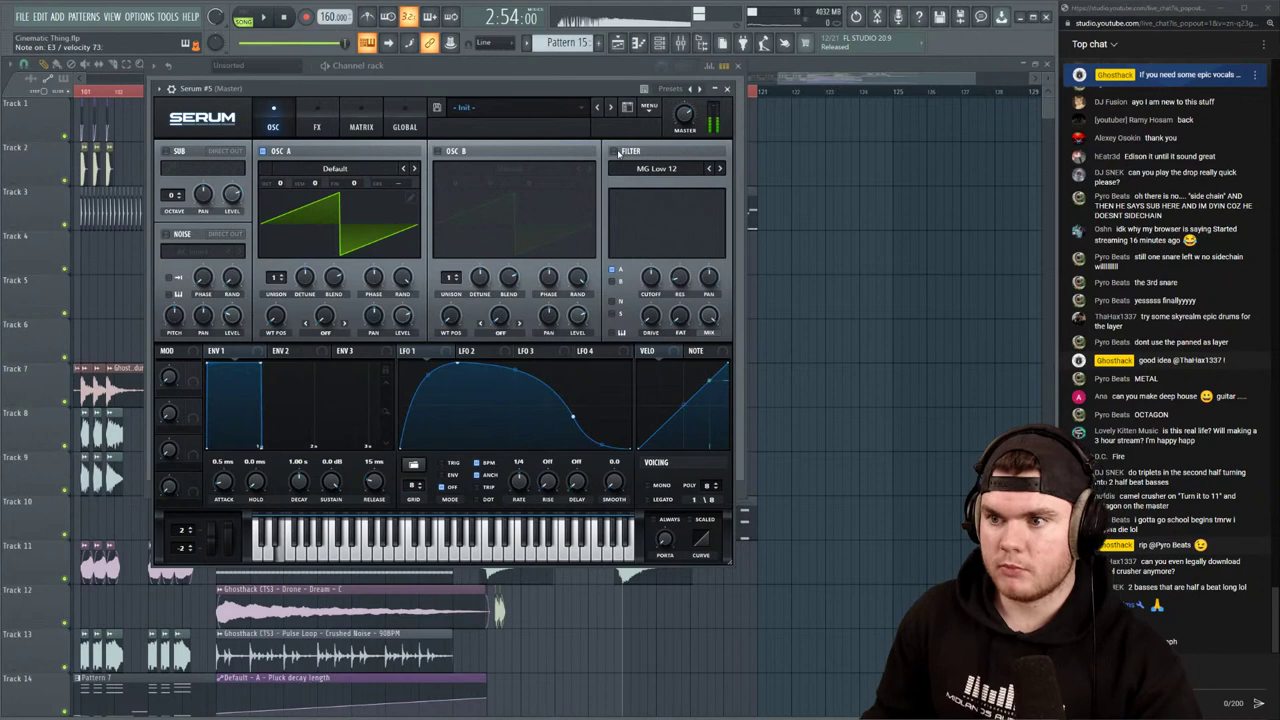
Load the Wonky wavetable from the User collection into OSC A
left_click(276, 170)
mouse_move(298, 227)
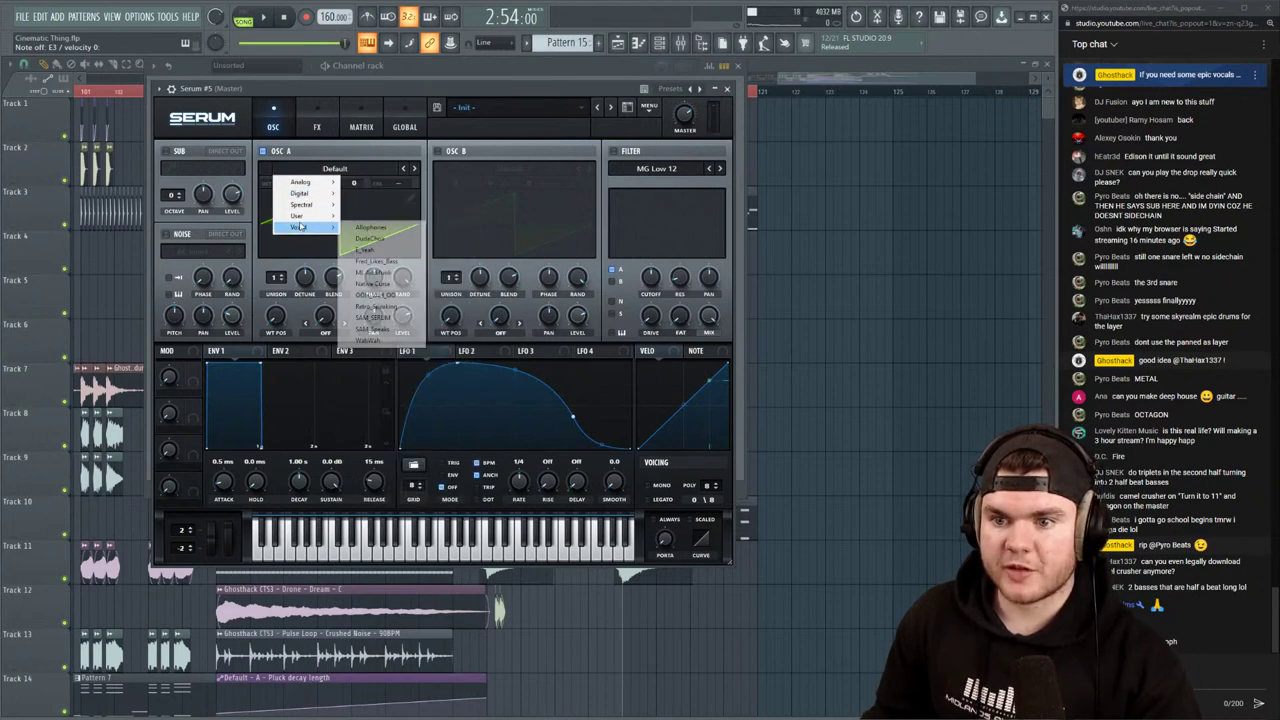
mouse_move(358, 234)
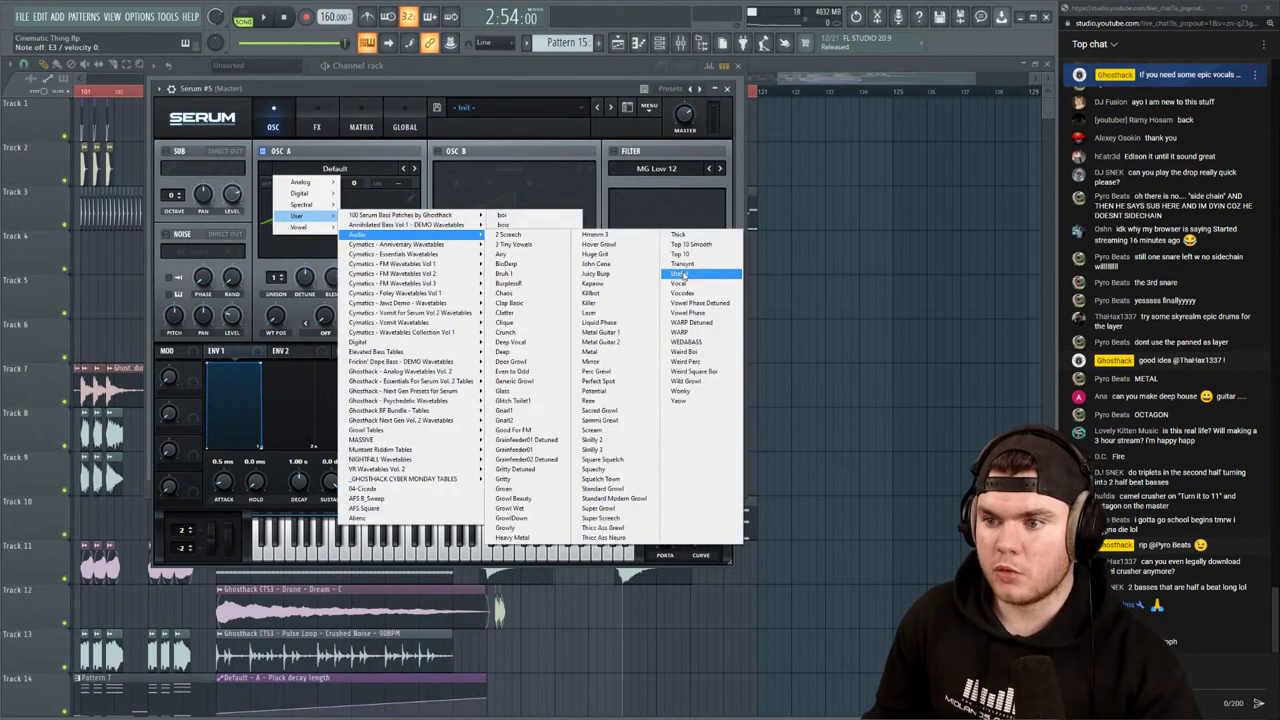
left_click(686, 390)
Set OSC A's octave to -2 and sweep its wavetable position while auditioning notes
left_click_drag(276, 316, 272, 205)
left_click_drag(278, 315, 280, 400)
left_click_drag(281, 183, 282, 165)
left_click_drag(281, 308, 281, 205)
left_click(281, 187)
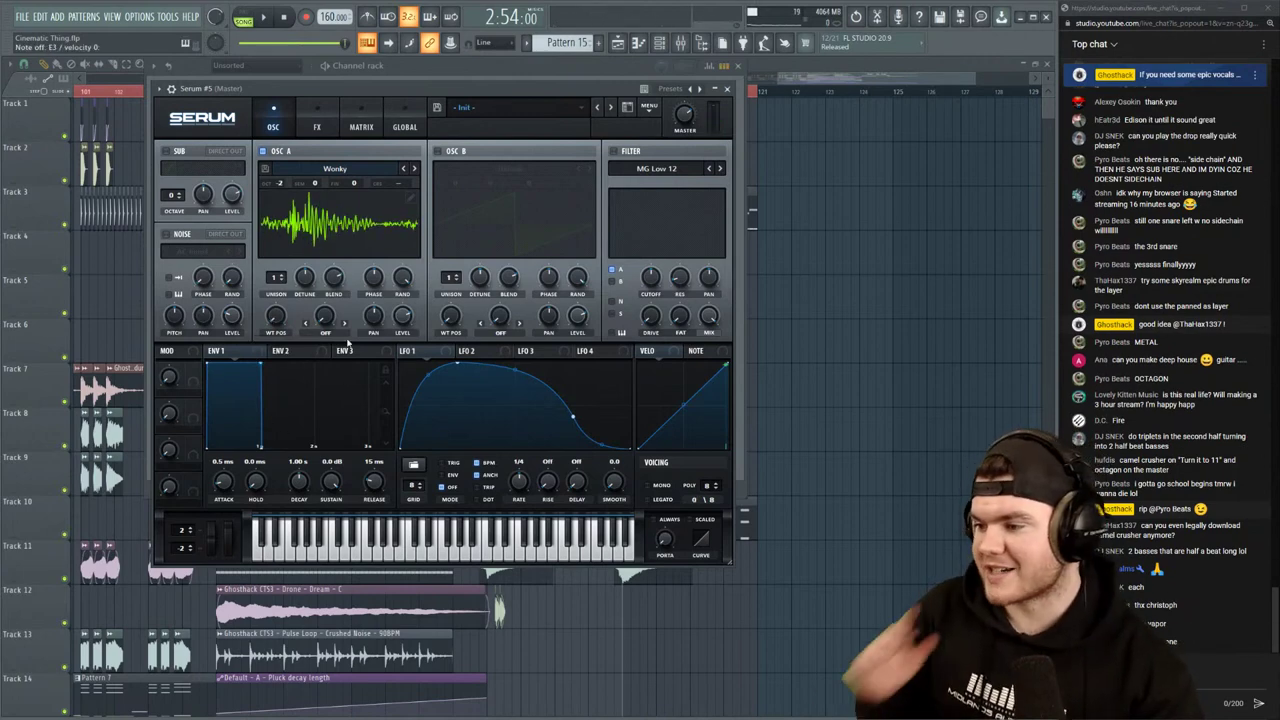
mouse_move(275, 316)
left_mouse_down()
mouse_move(275, 300)
mouse_move(275, 325)
left_mouse_up()
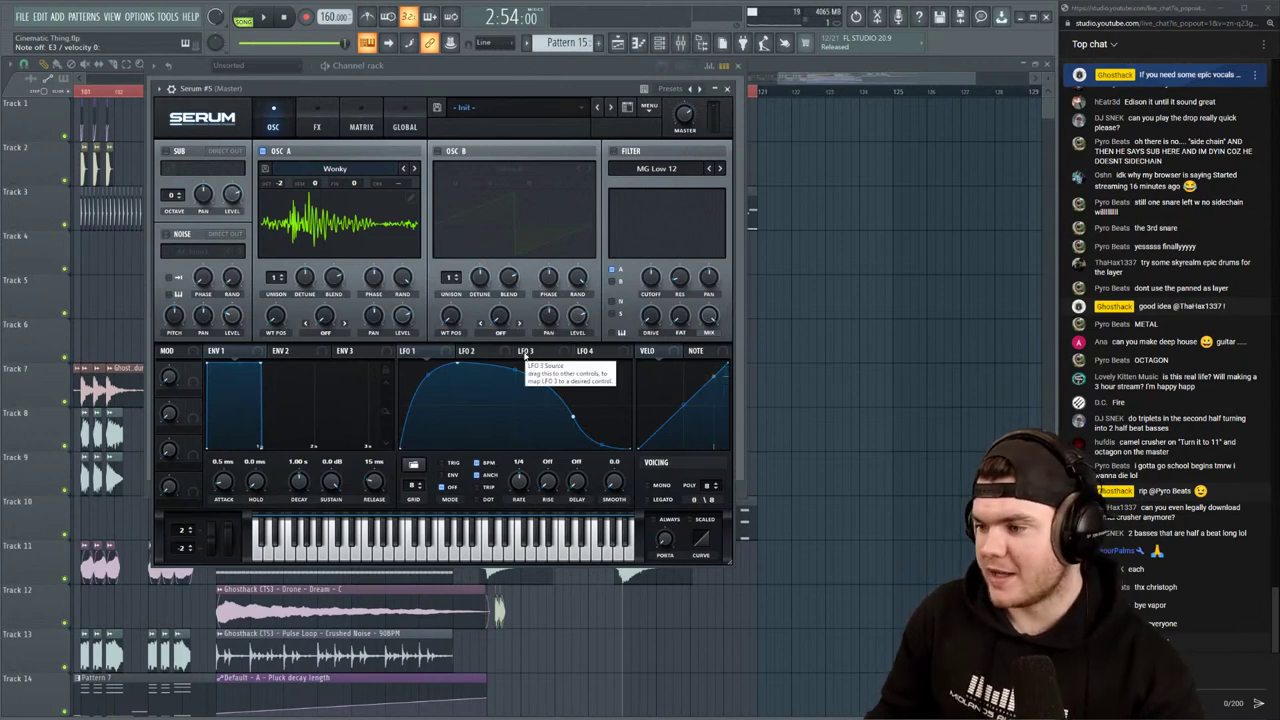
left_click_drag(281, 186, 288, 181)
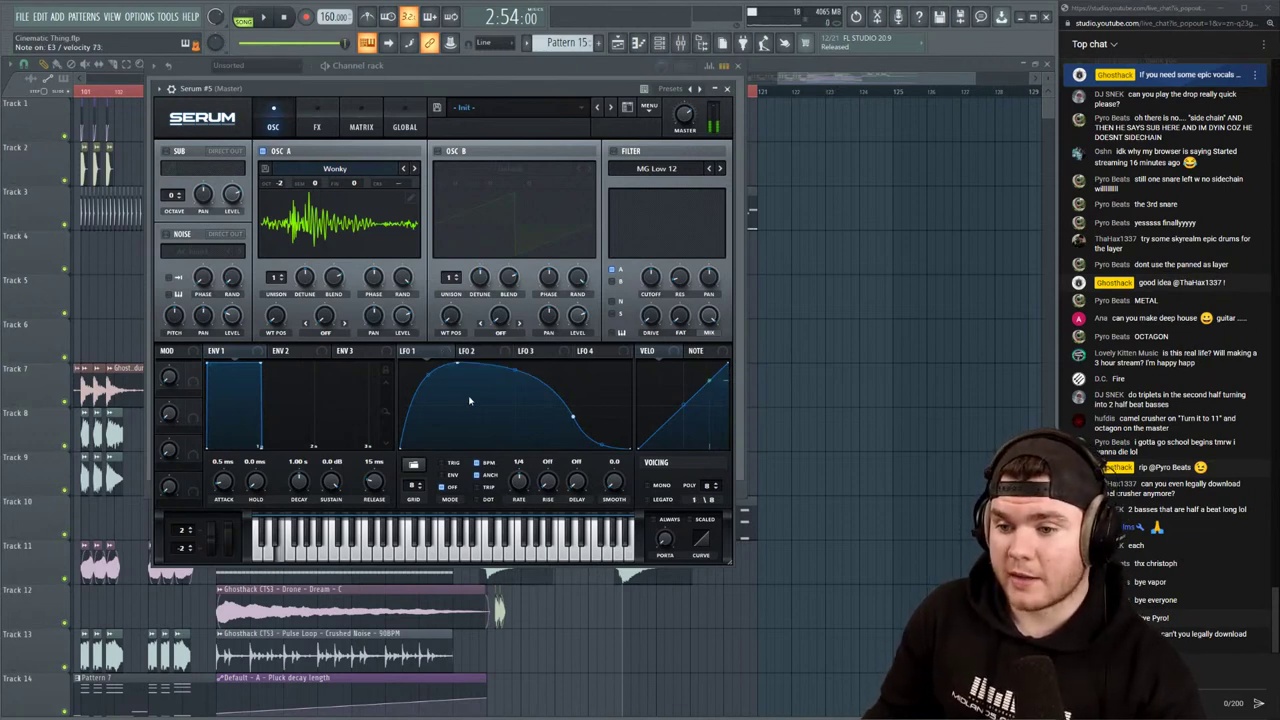
Reshape LFO 1 into a straight ramp rising from zero to full level
double_click(459, 366)
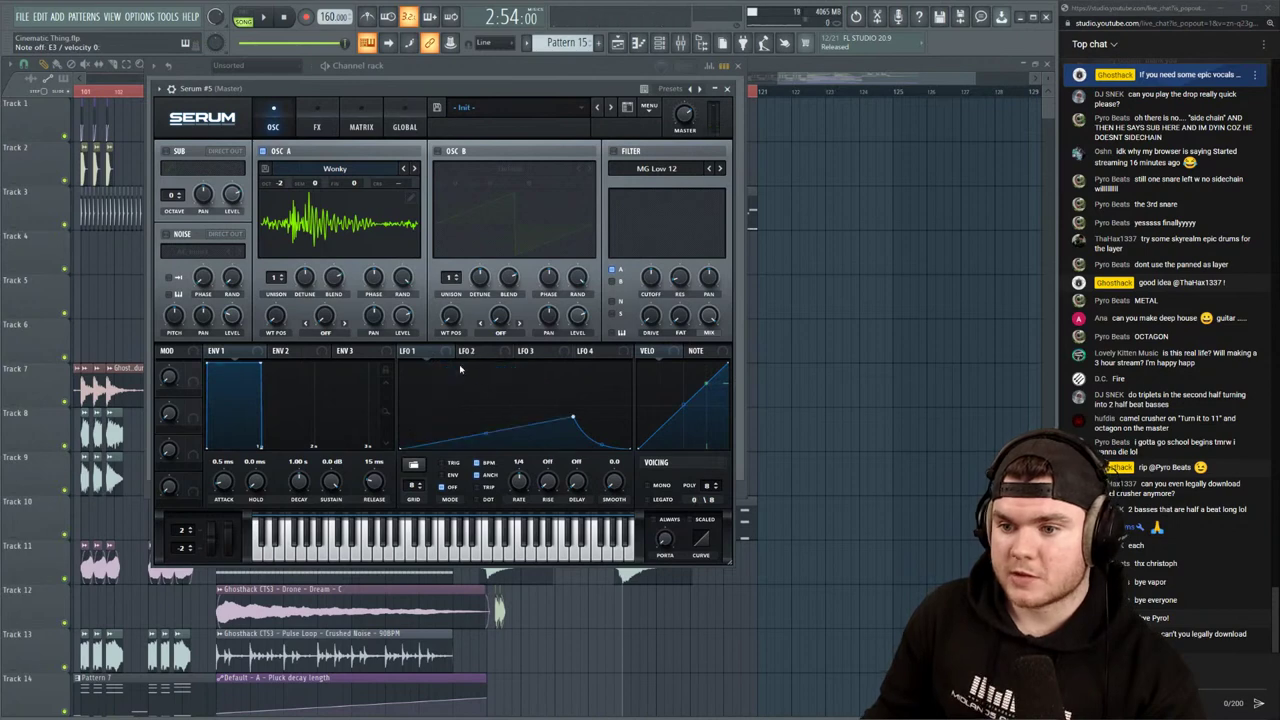
left_click_drag(577, 420, 327, 332)
left_click_drag(411, 374, 721, 311)
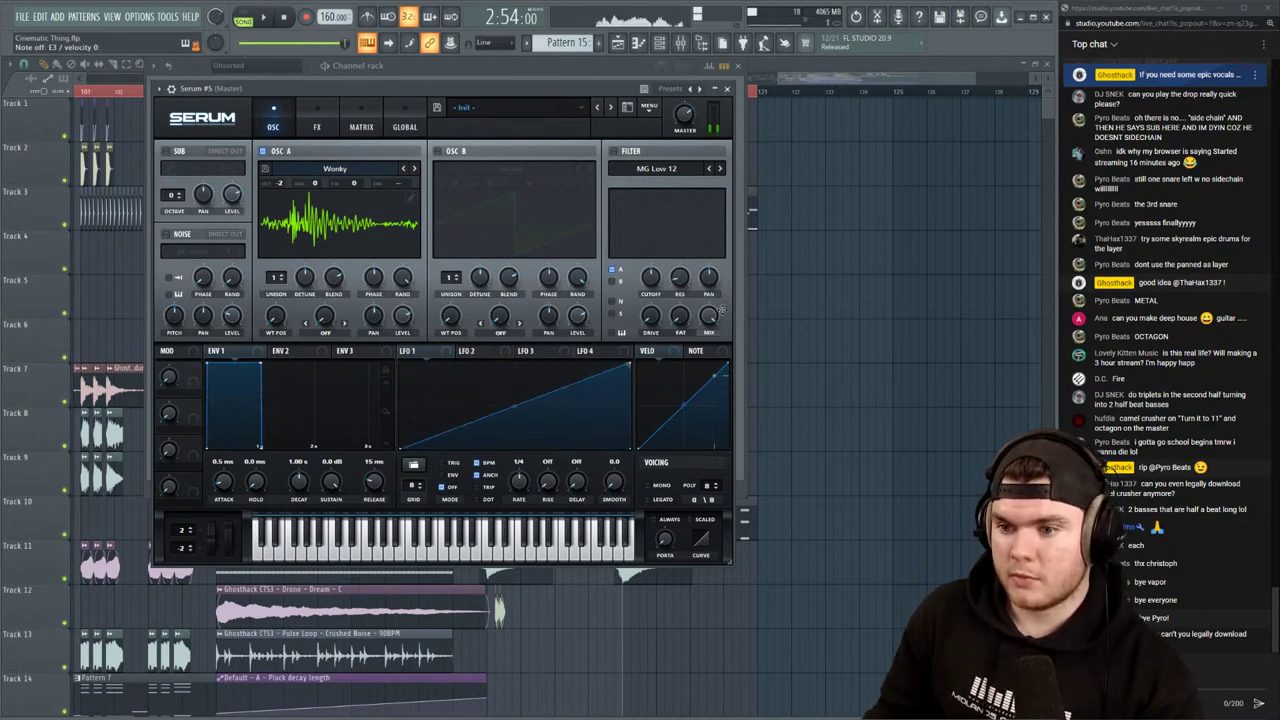
Modulate OSC A's wavetable position with LFO 1, raise the ramp's start to about half level, and set the LFO mode to ENV
left_click_drag(276, 317, 371, 243)
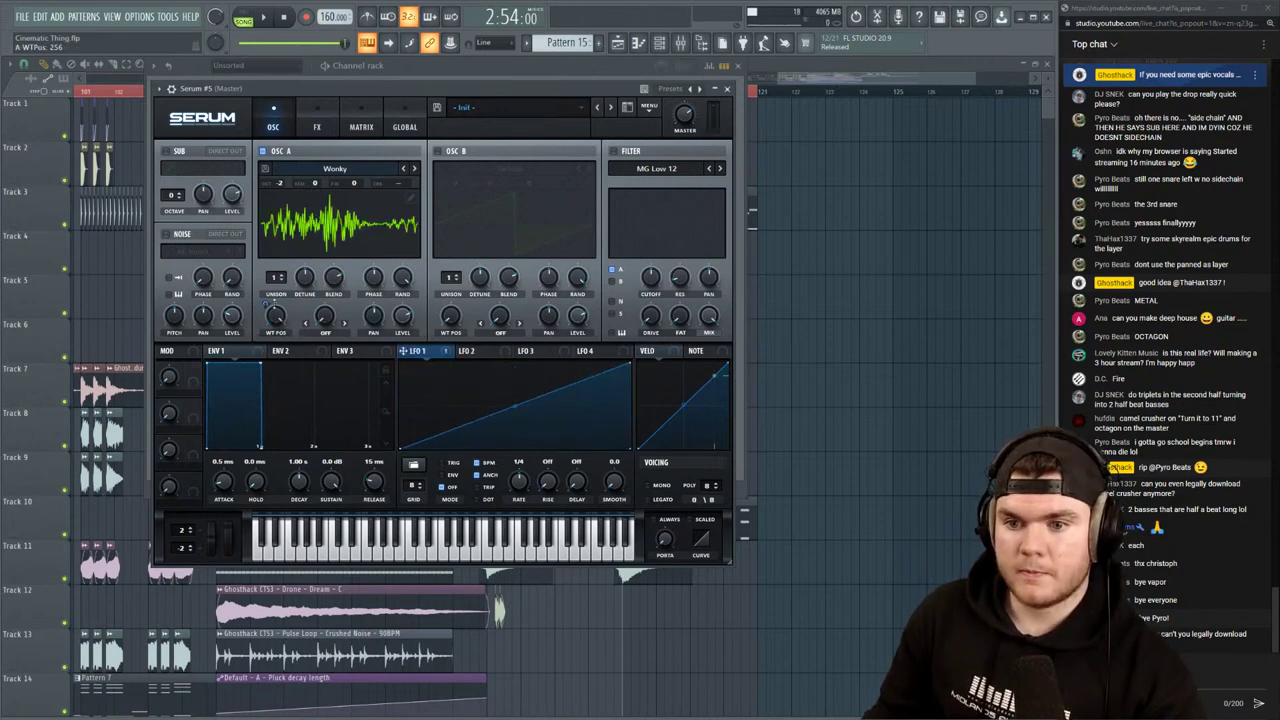
left_click_drag(268, 304, 269, 392)
left_click_drag(516, 405, 510, 381)
left_click(449, 476)
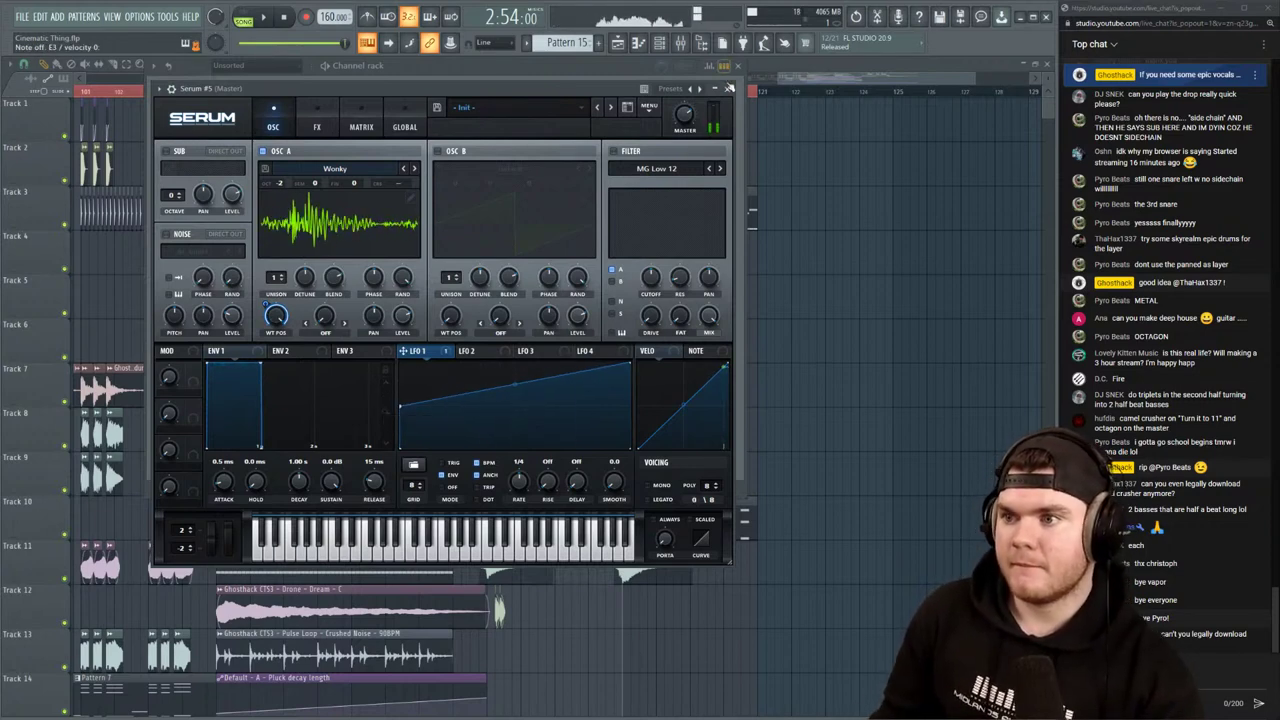
Close the Serum window and assign the Serum #5 channel to mixer insert 46
left_click(727, 89)
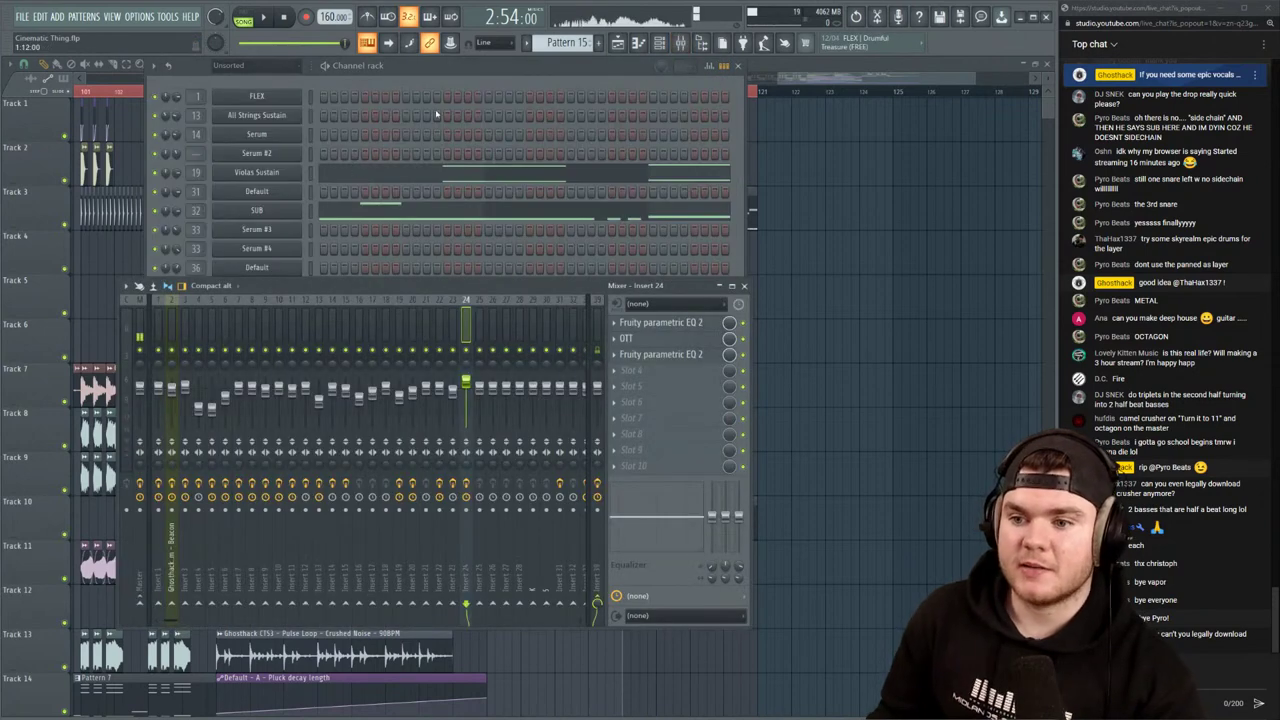
left_click(433, 77)
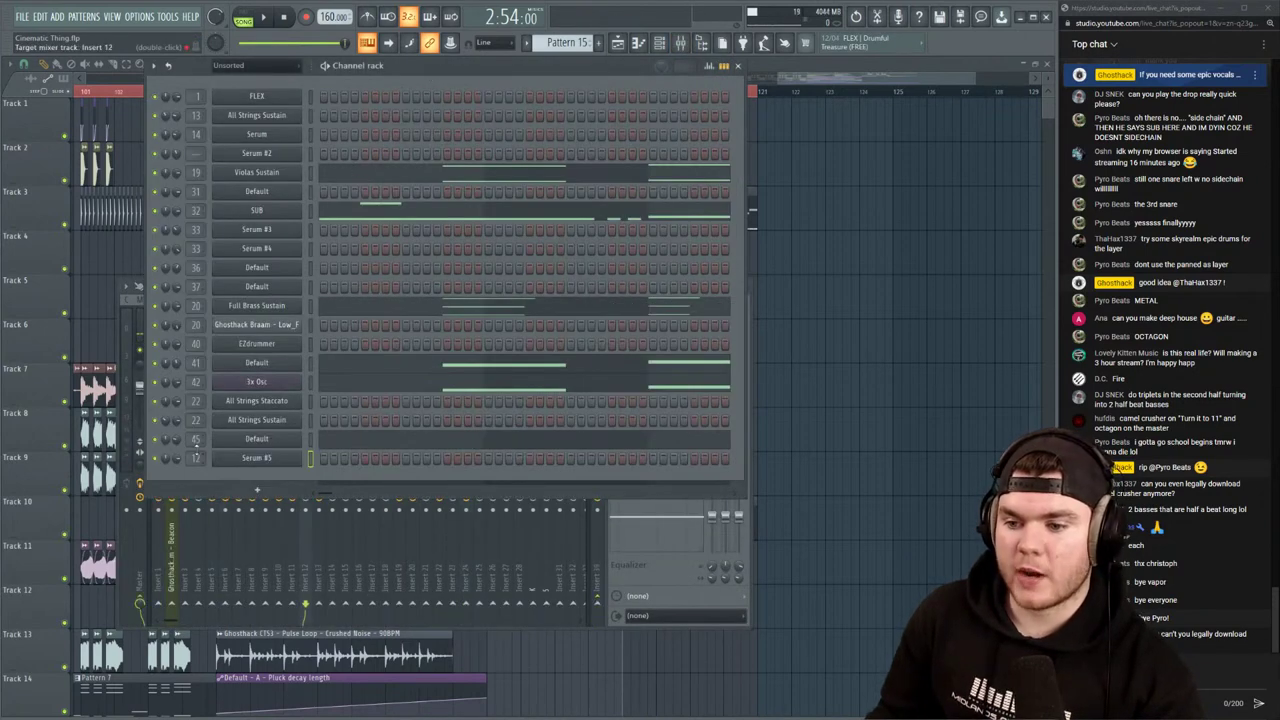
scroll(195, 457, "up", 20)
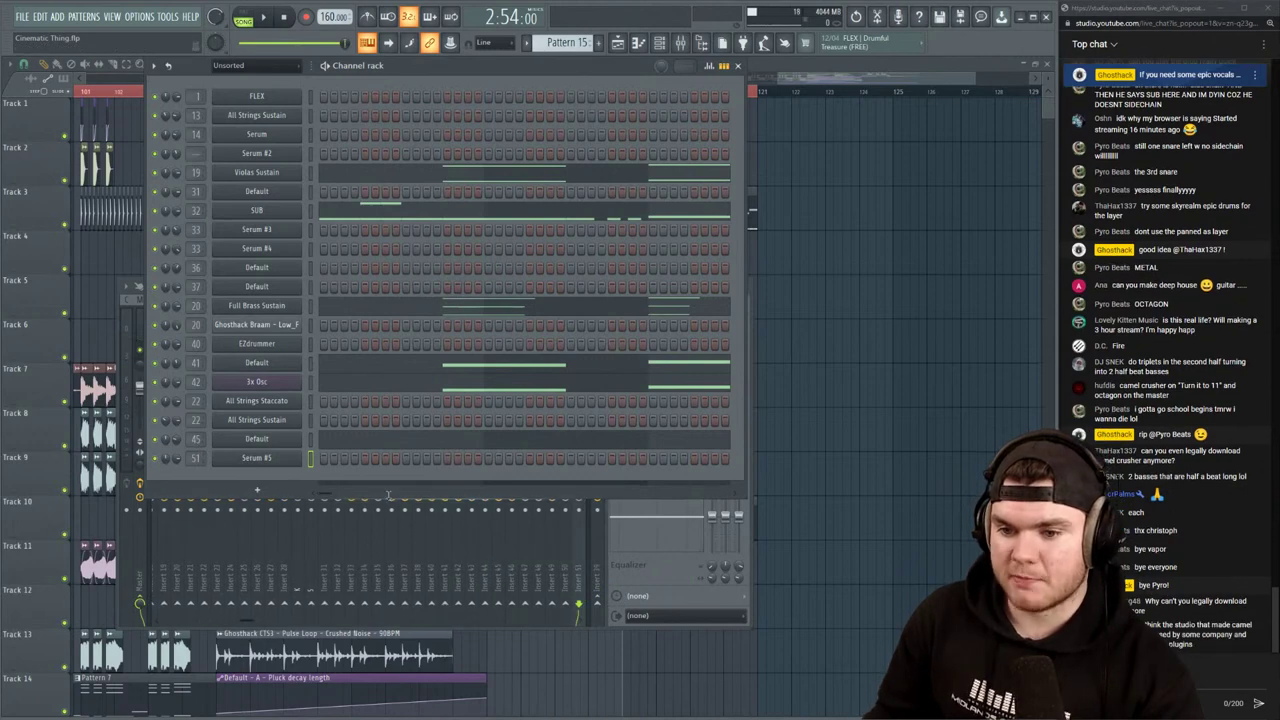
left_click_drag(388, 494, 220, 435)
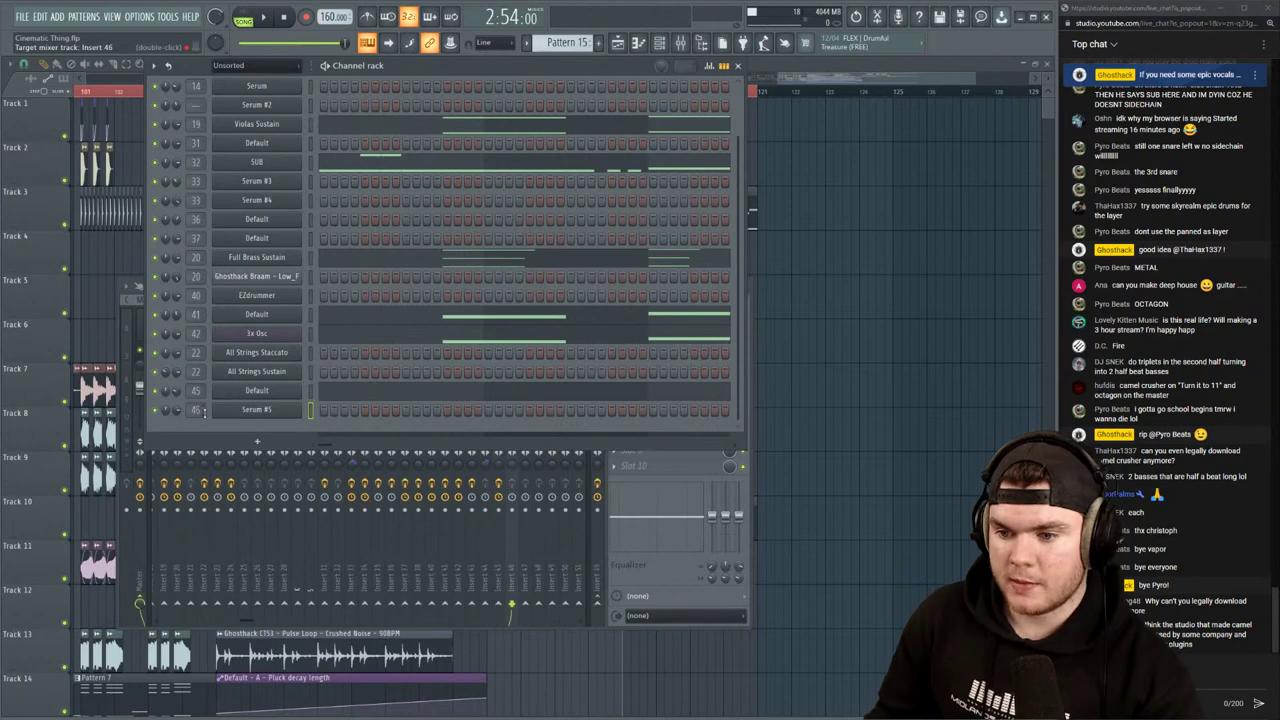
Load the saved effect chain with Maximus, OTT, Vocodex and Fruity WaveShaper on insert 46 and route the insert only to insert 39
left_click(513, 578)
right_click(515, 296)
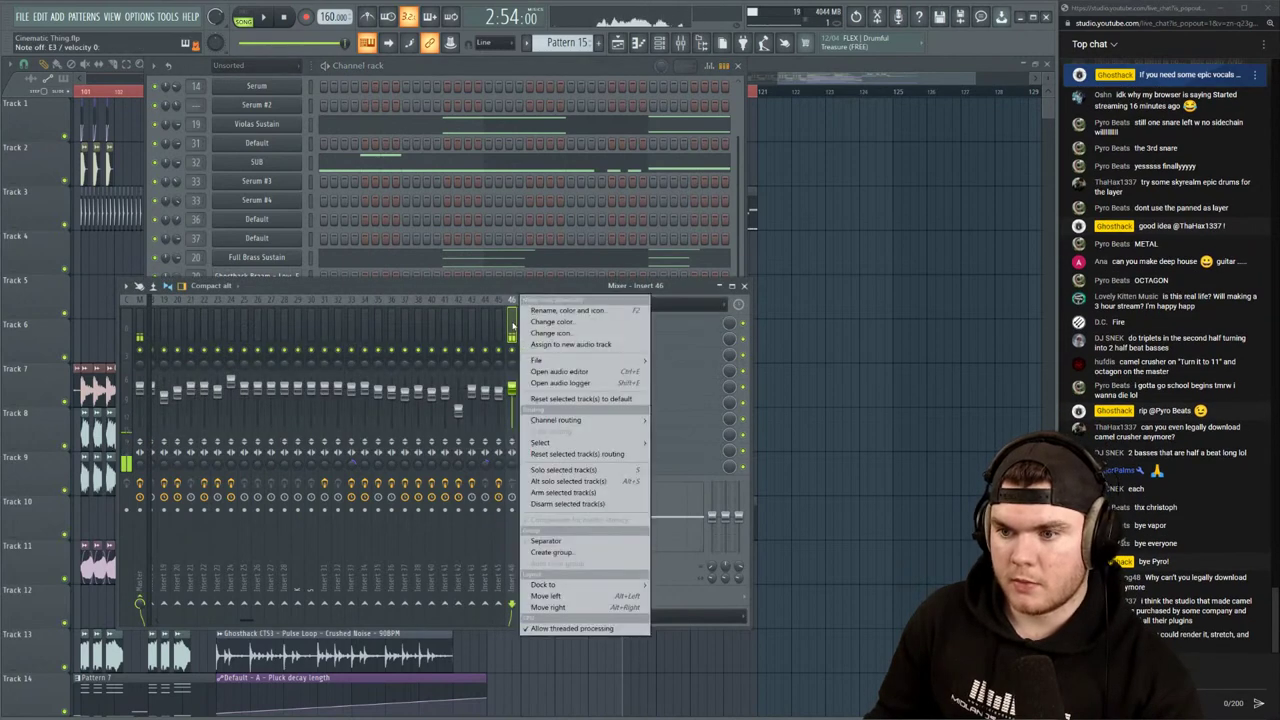
mouse_move(565, 360)
left_click(690, 665)
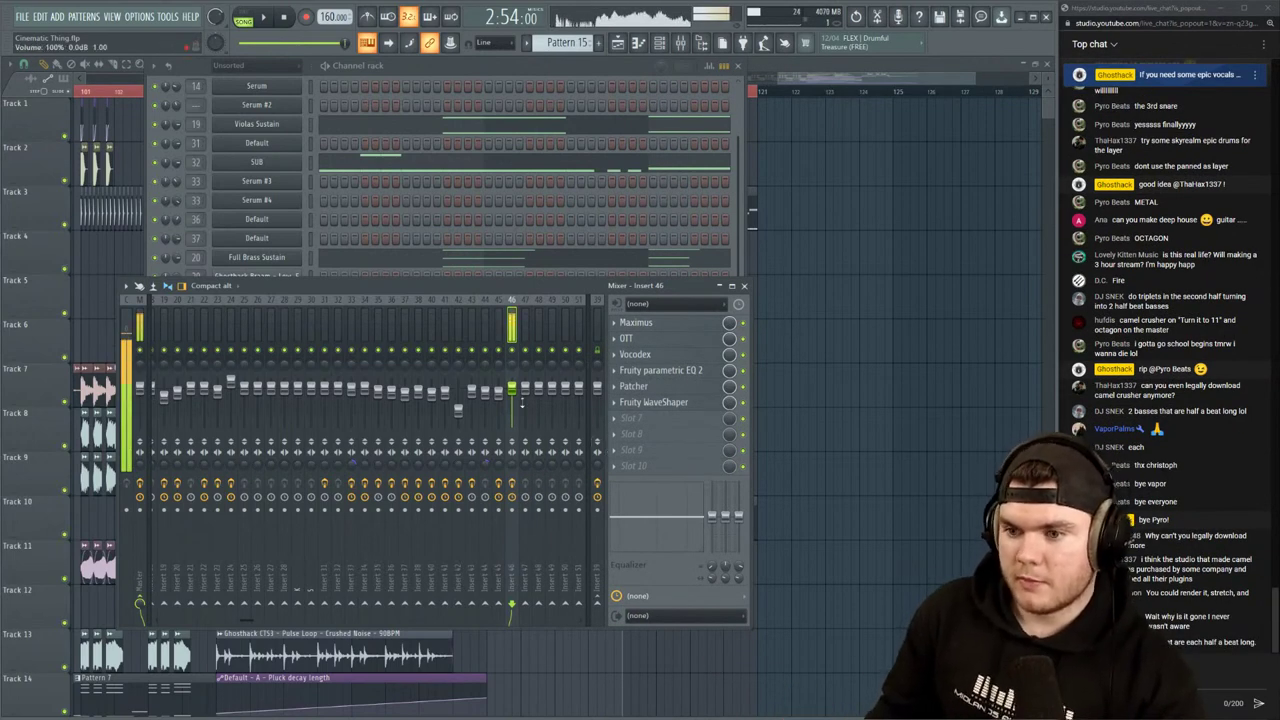
right_click(597, 603)
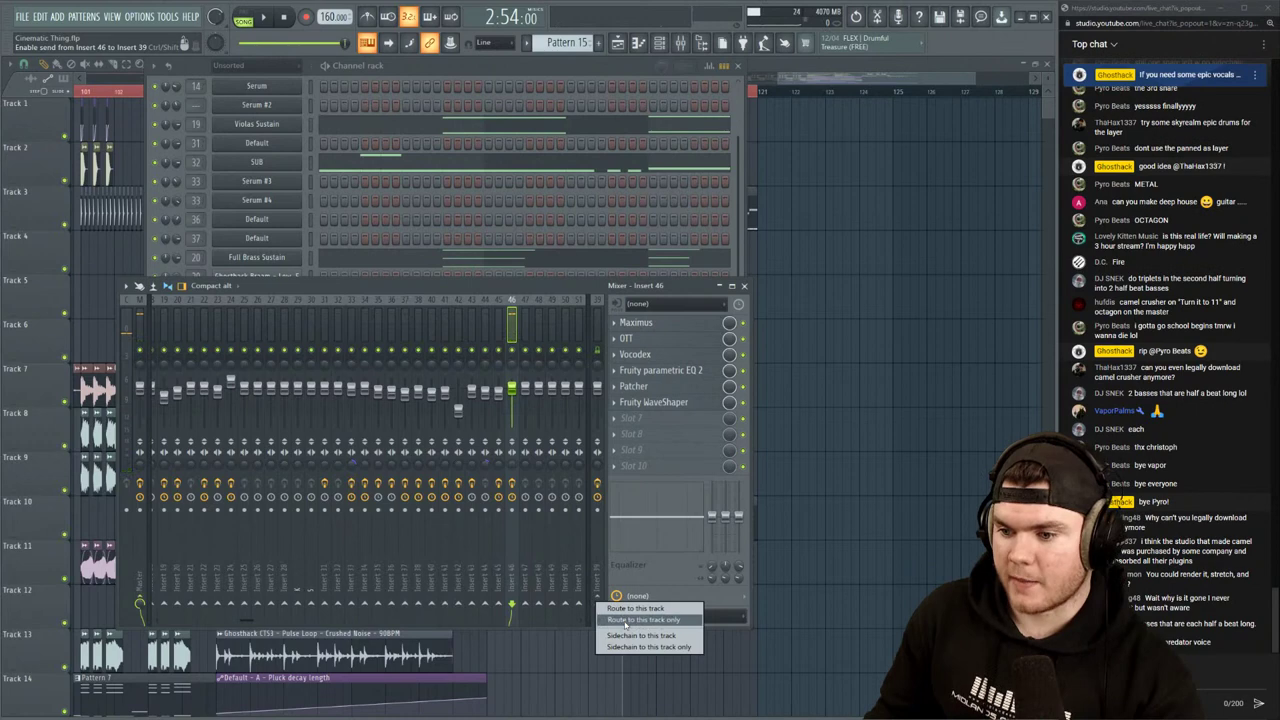
left_click(626, 620)
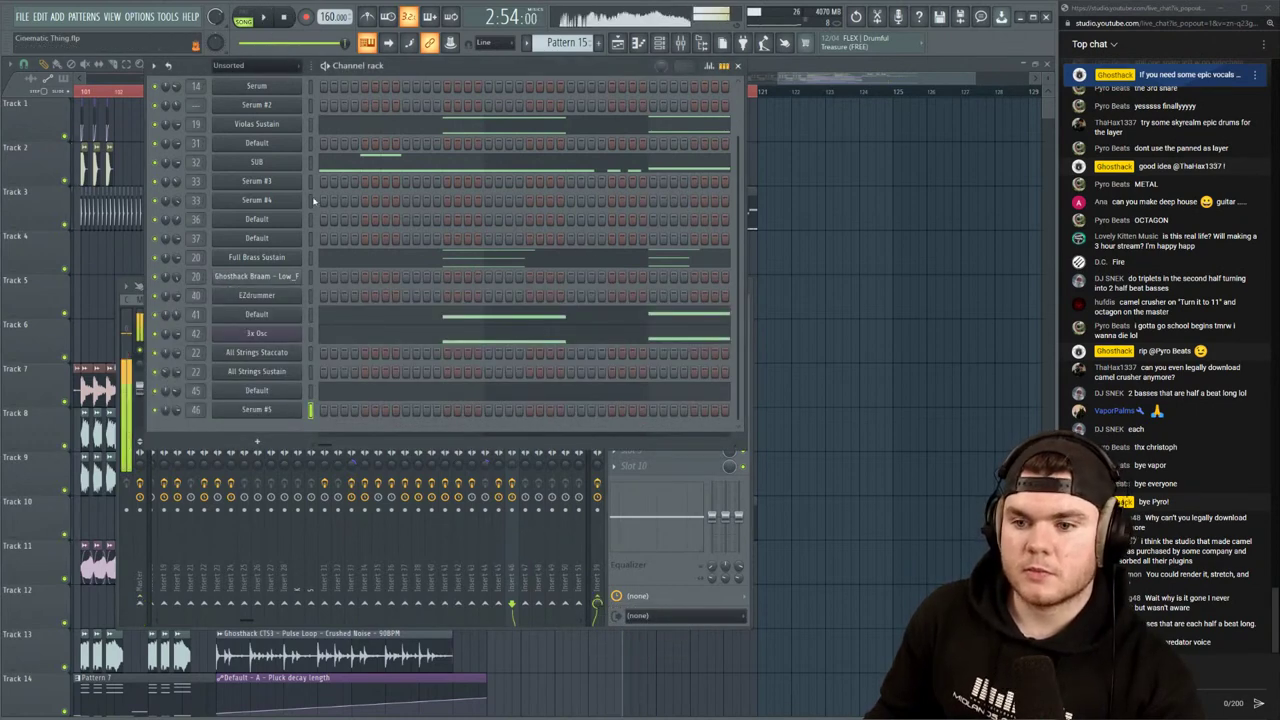
Try Bend + warp on Serum #5's OSC A and settle on Bend +/- with a slight negative amount
left_click(298, 411)
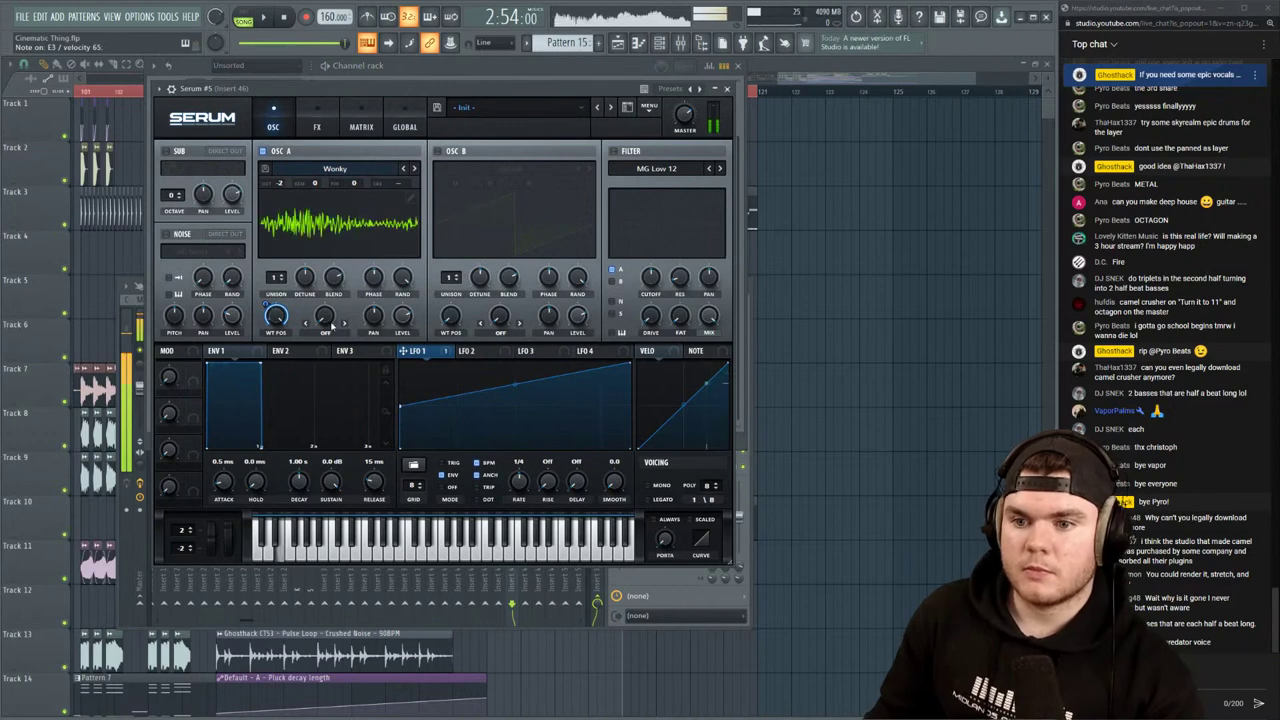
left_click(325, 332)
left_click(345, 395)
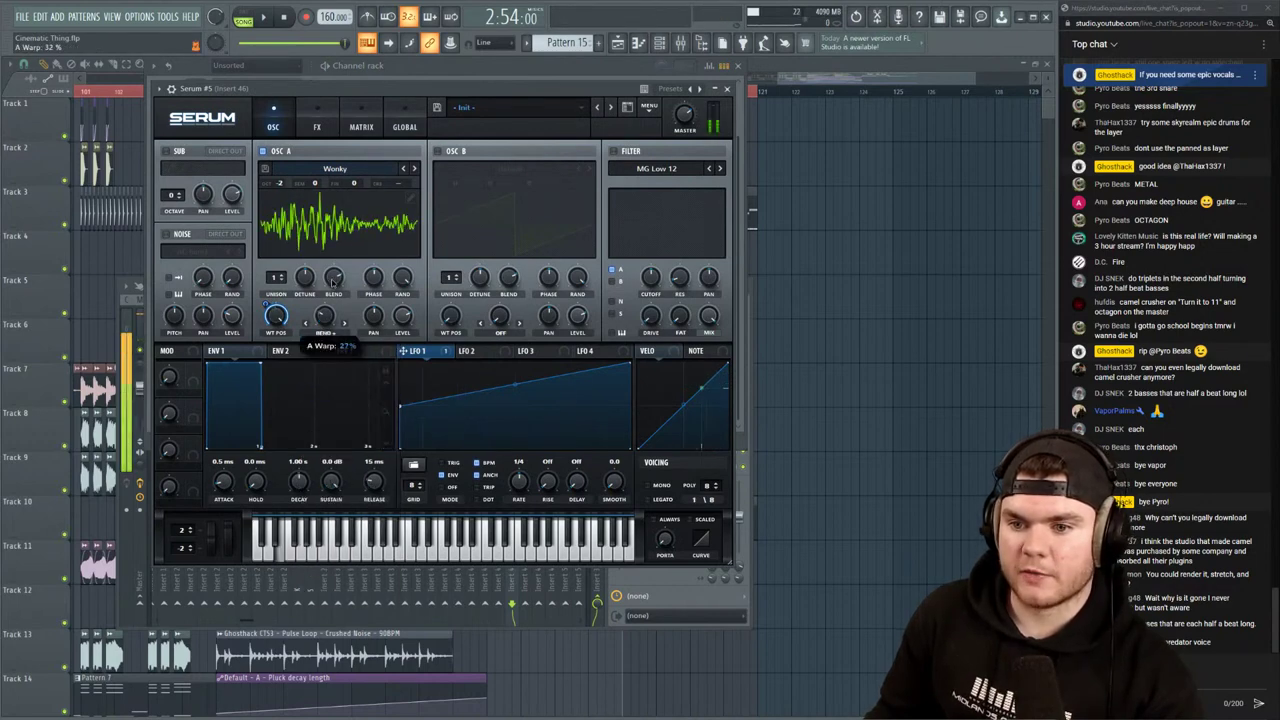
mouse_move(335, 268)
left_mouse_down()
mouse_move(327, 311)
mouse_move(330, 285)
left_mouse_up()
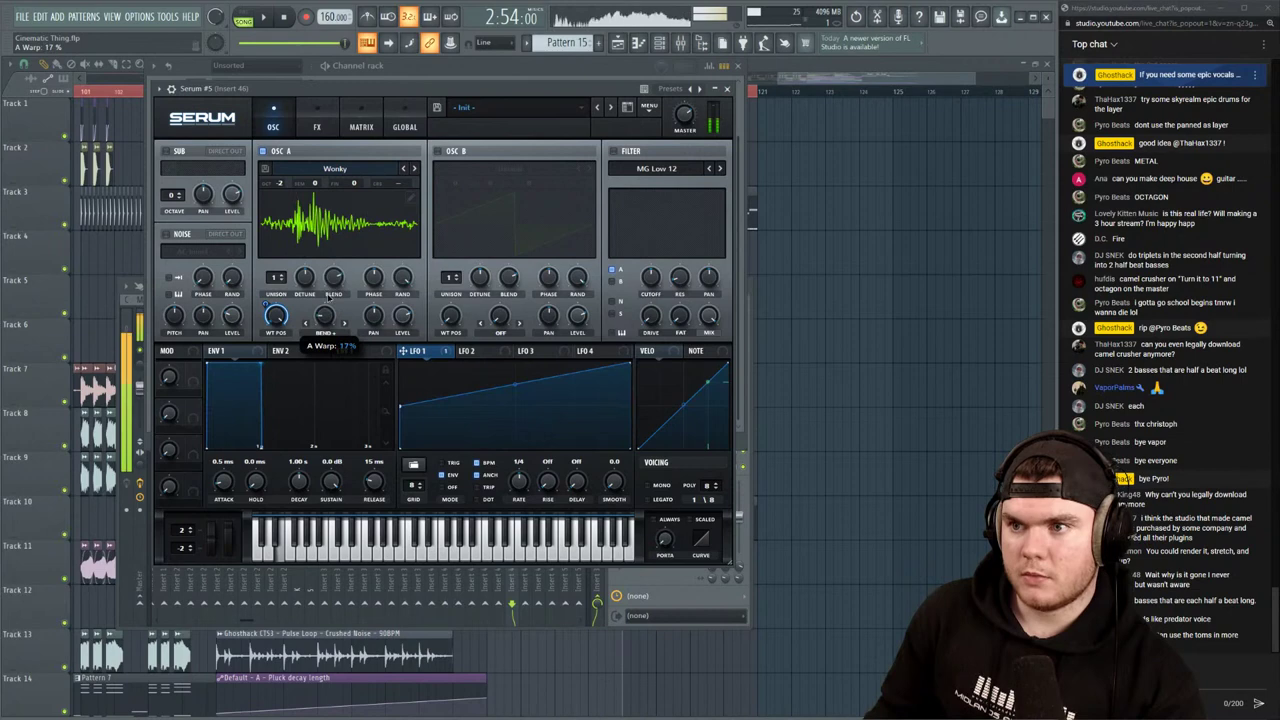
left_click(325, 332)
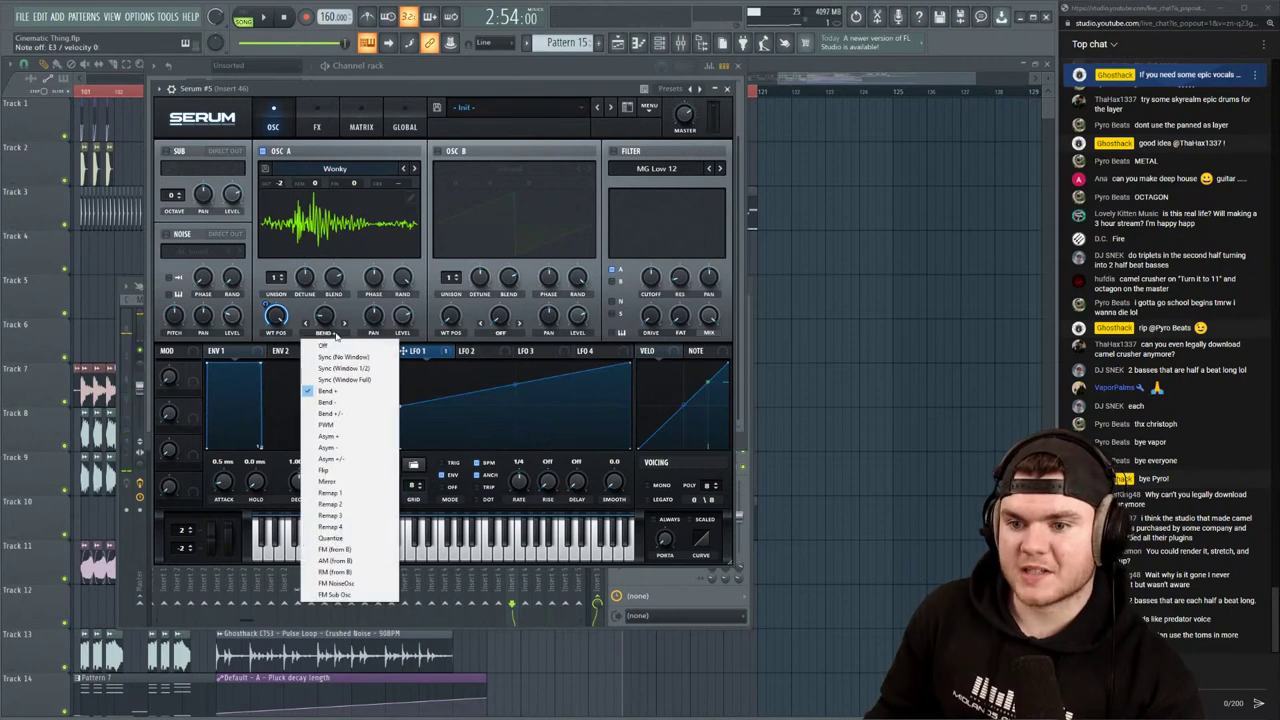
left_click(344, 414)
mouse_move(339, 294)
left_mouse_down()
mouse_move(340, 247)
mouse_move(335, 304)
left_mouse_up()
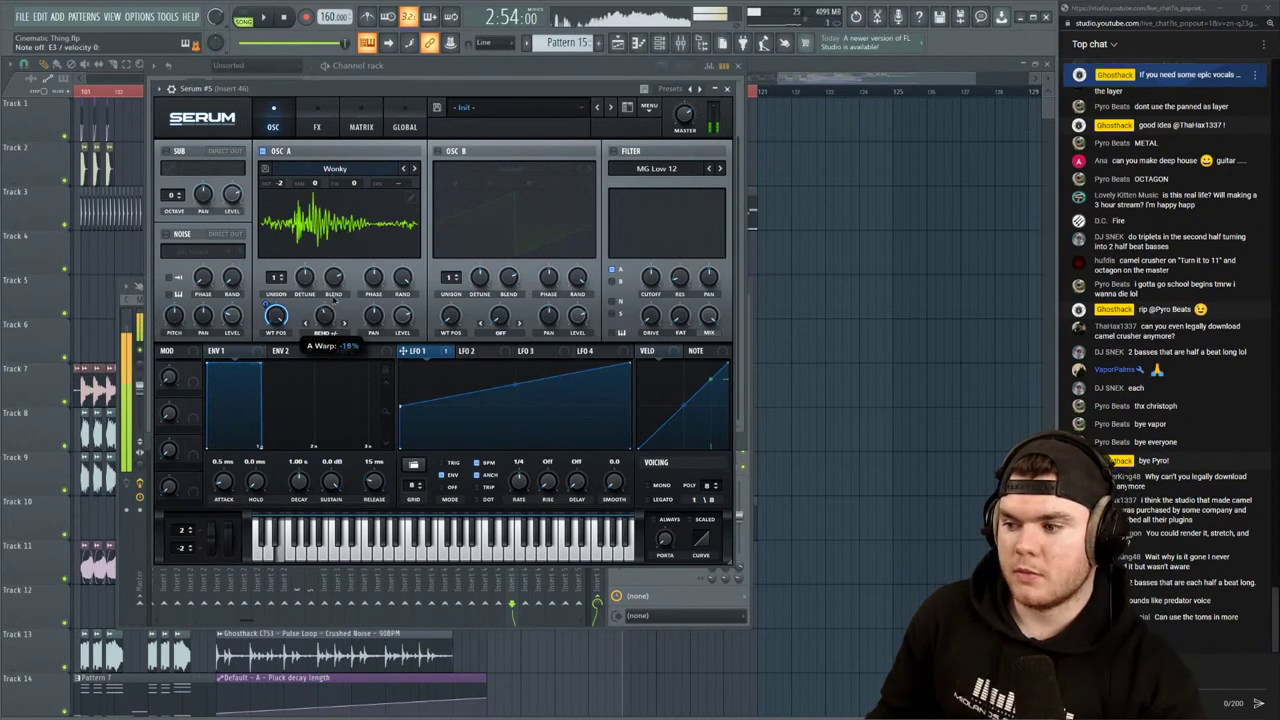
Lower the volume fader of mixer insert 46 slightly
left_click(611, 622)
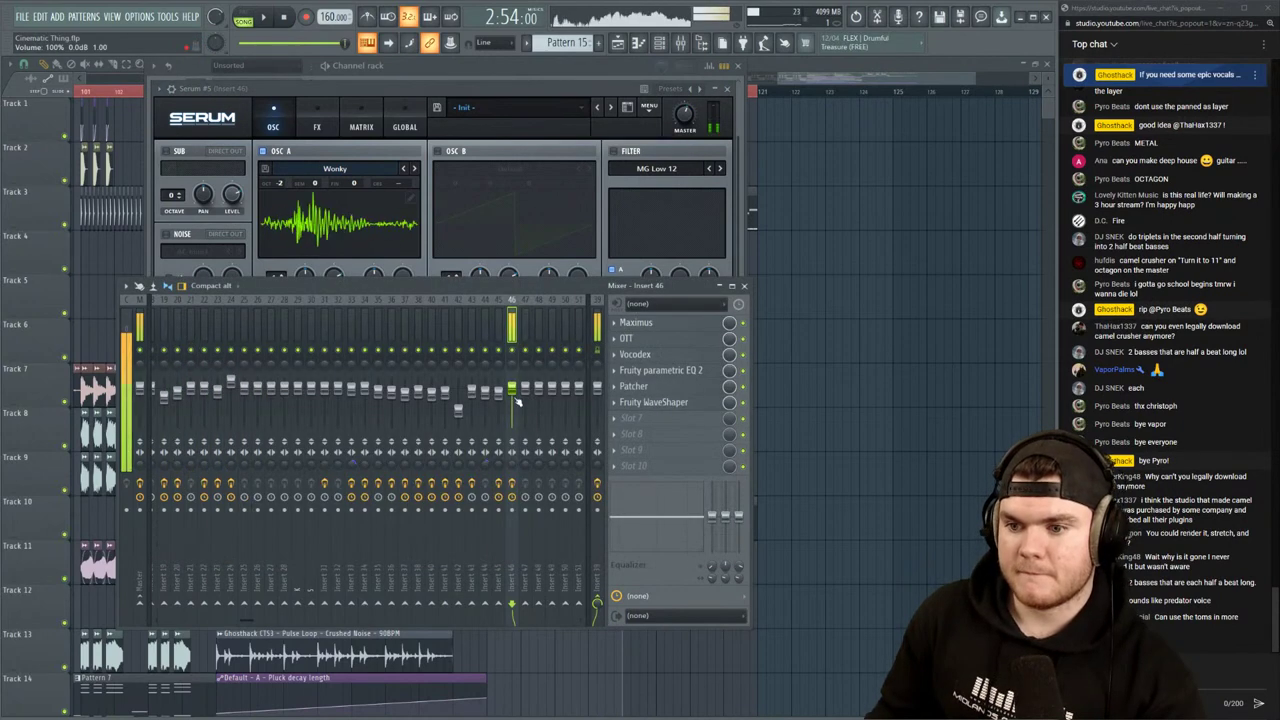
left_click_drag(516, 389, 517, 402)
Switch the warp mode of Serum #5's OSC A to Asym +/- and modulate the warp amount with LFO 1
left_click(436, 183)
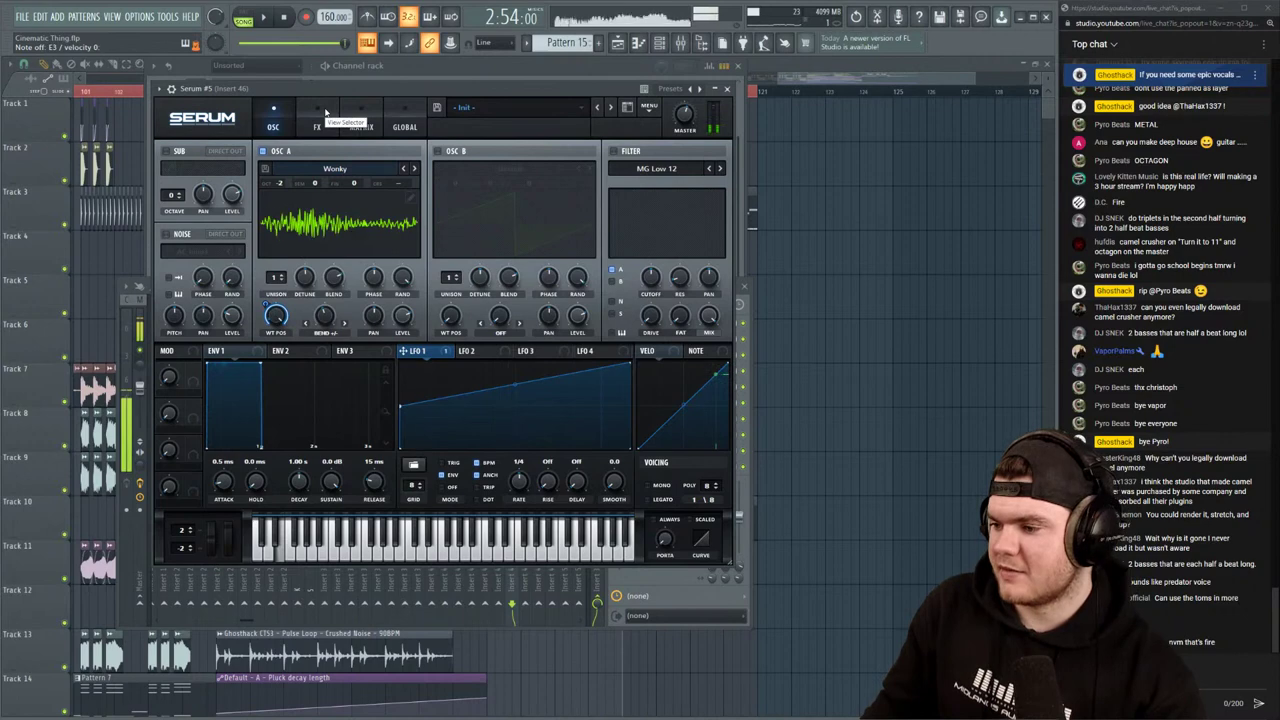
left_click(326, 330)
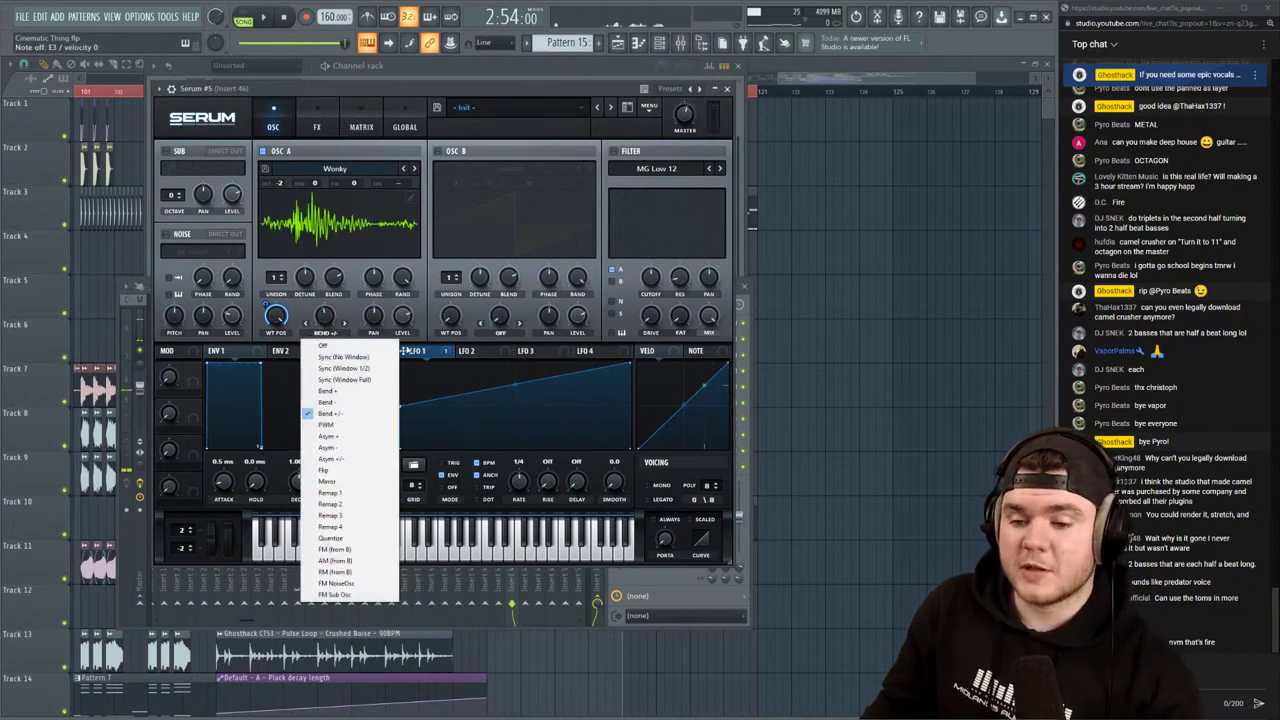
left_click(345, 460)
mouse_move(326, 309)
left_mouse_down()
mouse_move(331, 289)
mouse_move(329, 328)
mouse_move(330, 290)
left_mouse_up()
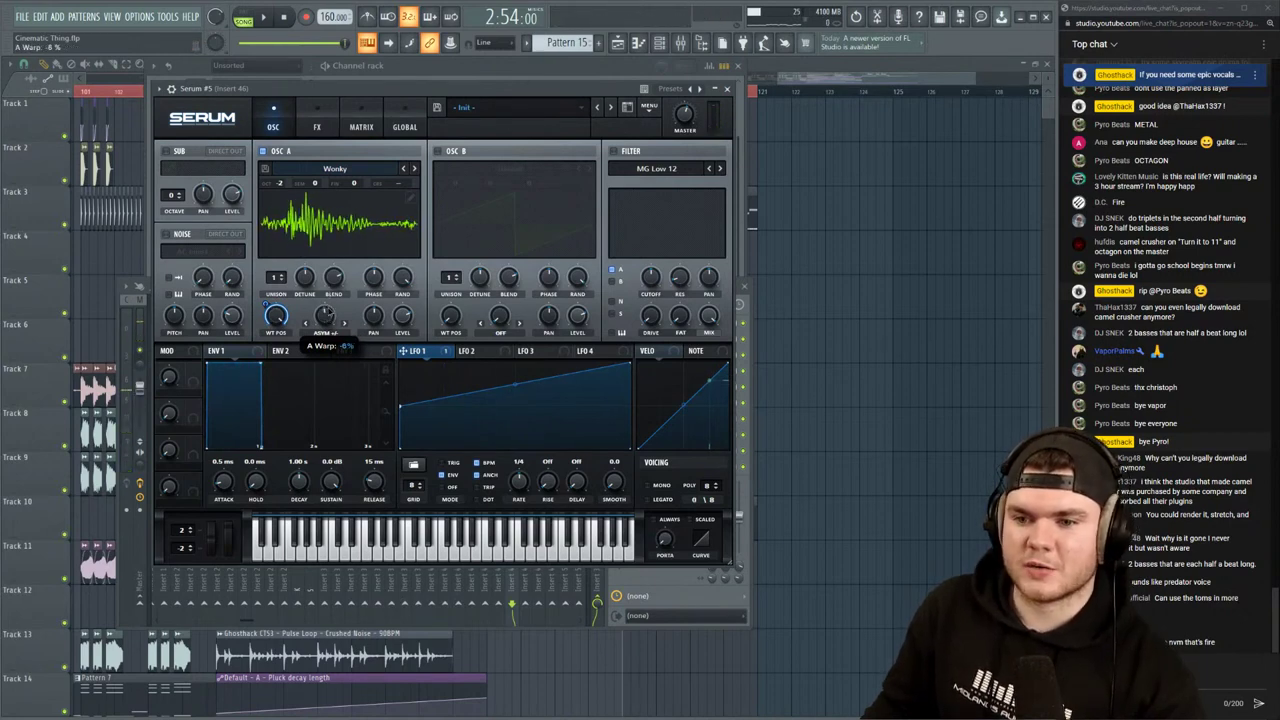
left_click_drag(328, 318, 315, 356)
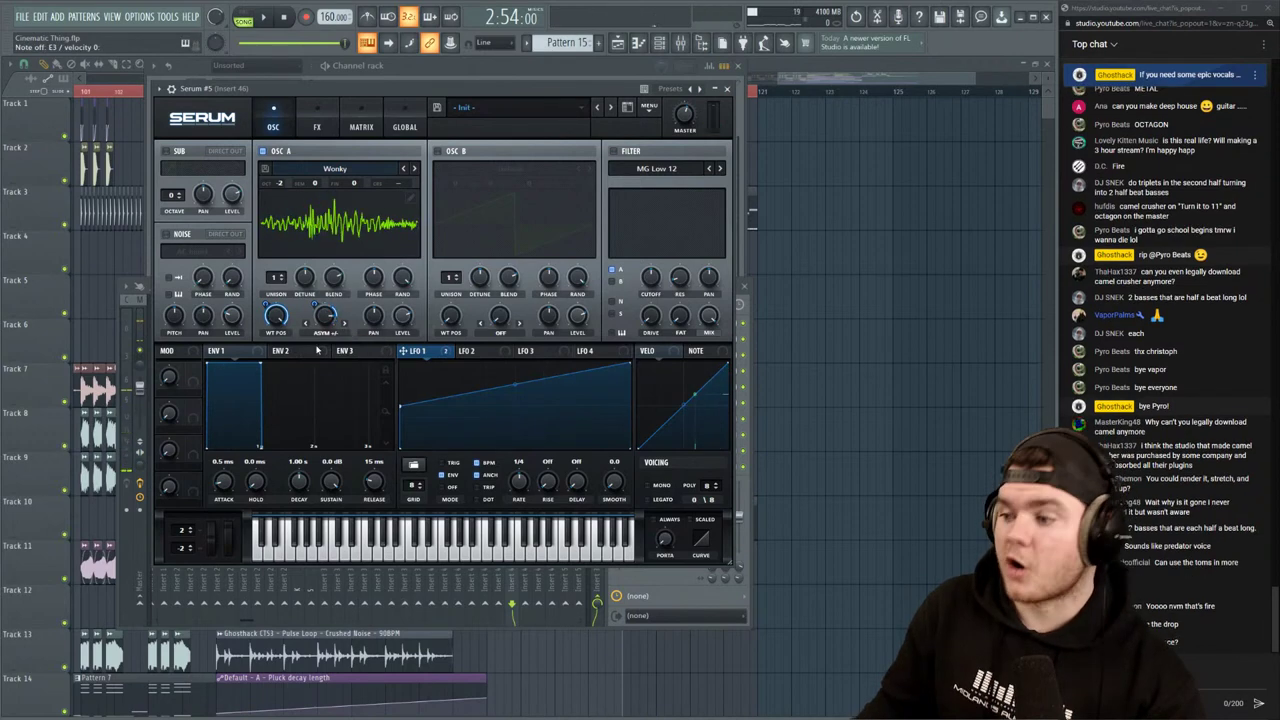
left_click_drag(316, 308, 324, 333)
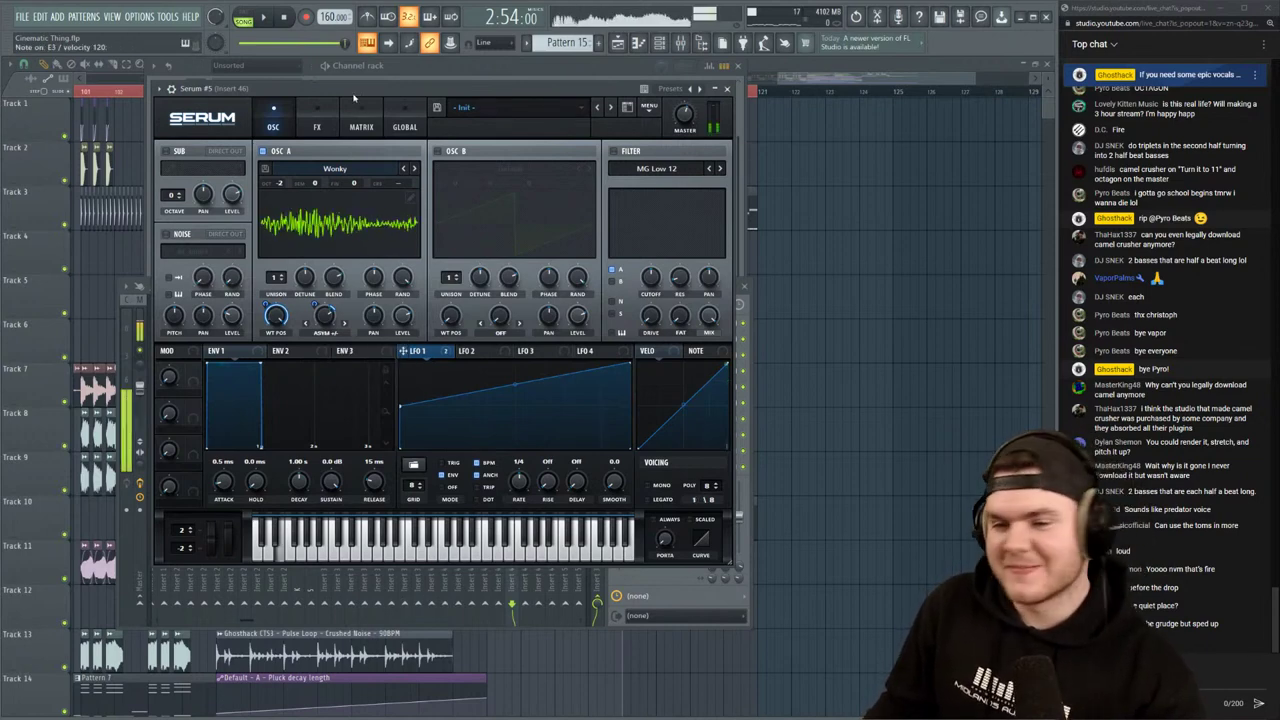
Enable OSC B and set its octave to -1
left_click(437, 151)
left_click_drag(451, 196, 448, 211)
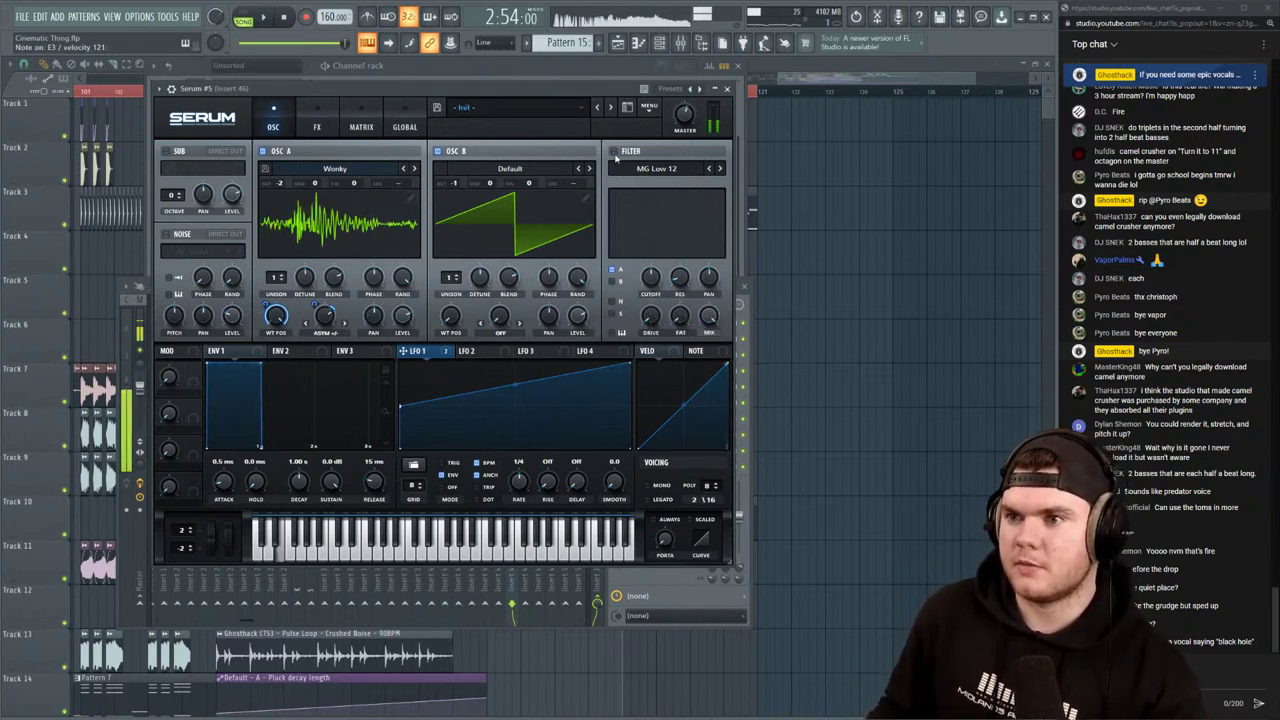
Enable a Band 24 filter on OSC B only, modulate its cutoff with LFO 1 and raise the resonance to about 27%
left_click(613, 151)
left_click(648, 168)
mouse_move(645, 183)
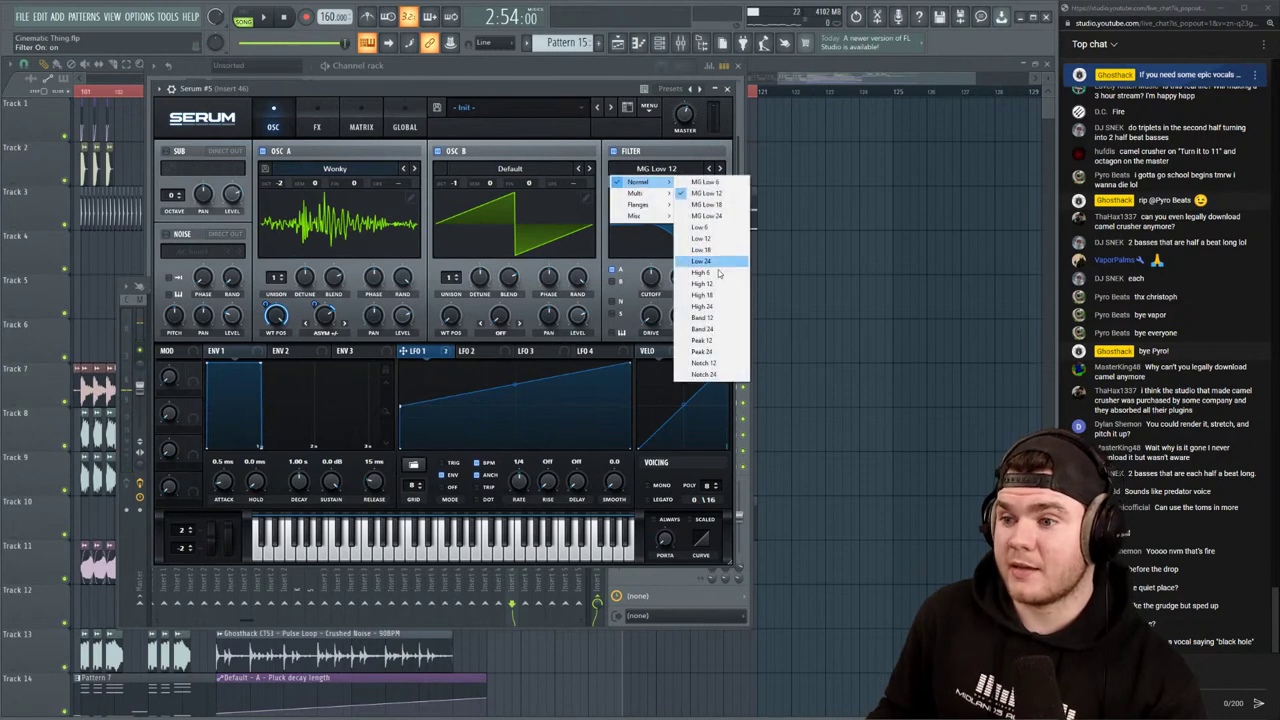
left_click(715, 318)
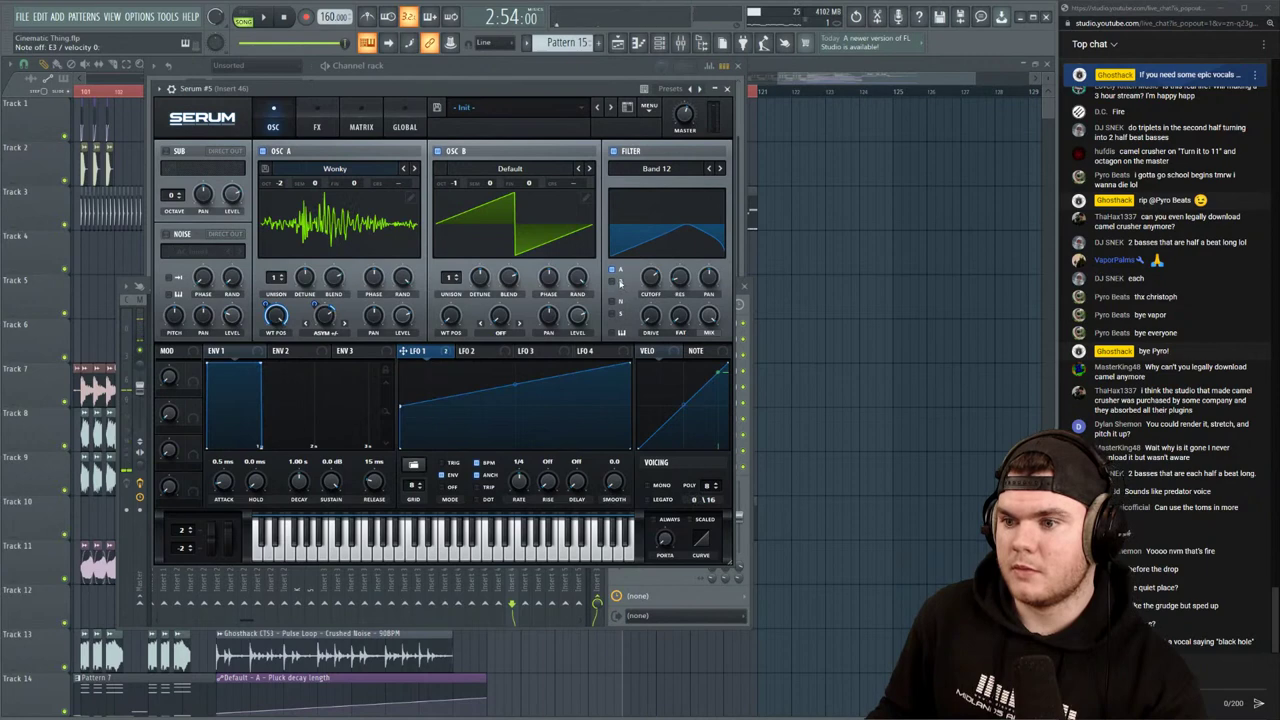
left_click(720, 170)
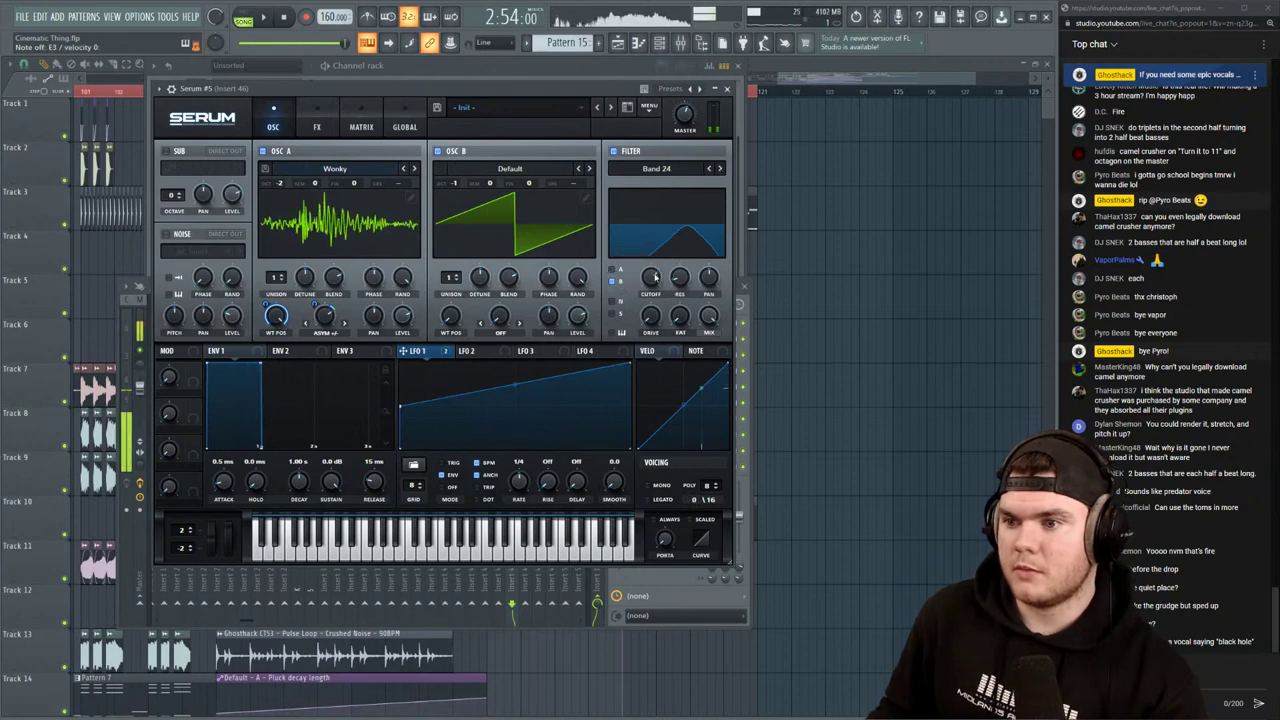
left_click_drag(651, 277, 695, 247)
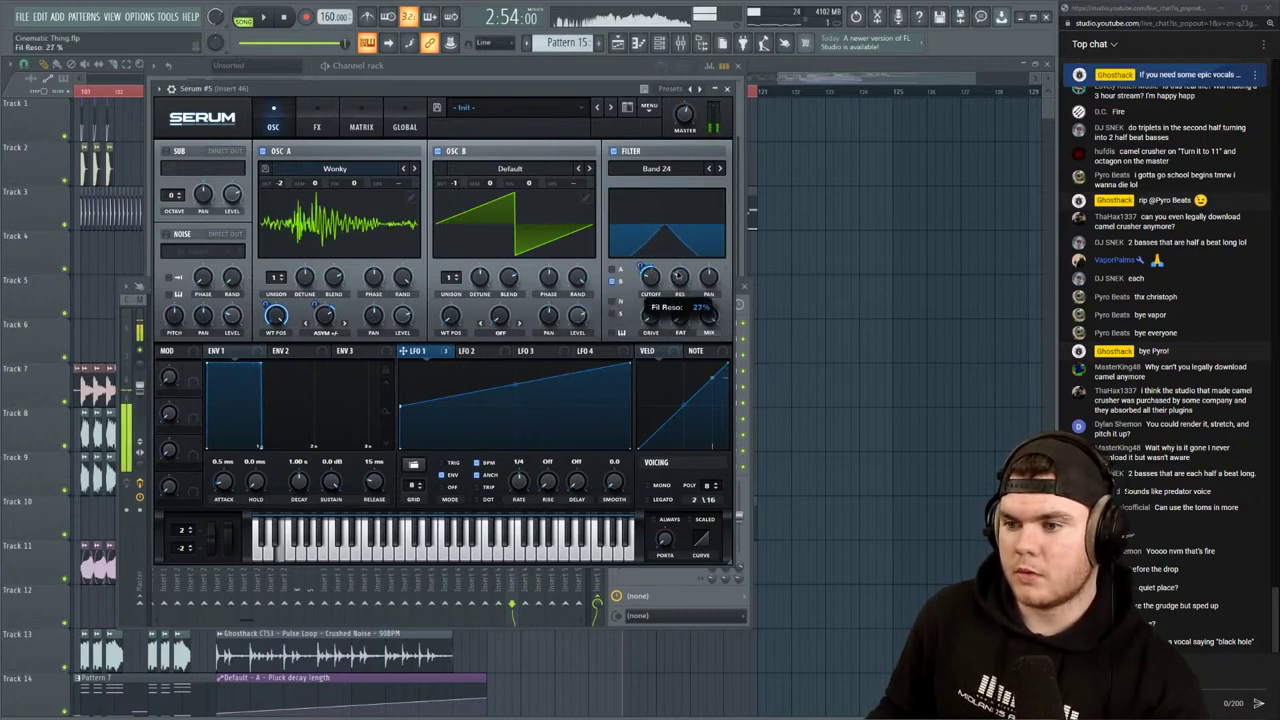
left_click_drag(680, 316, 643, 265)
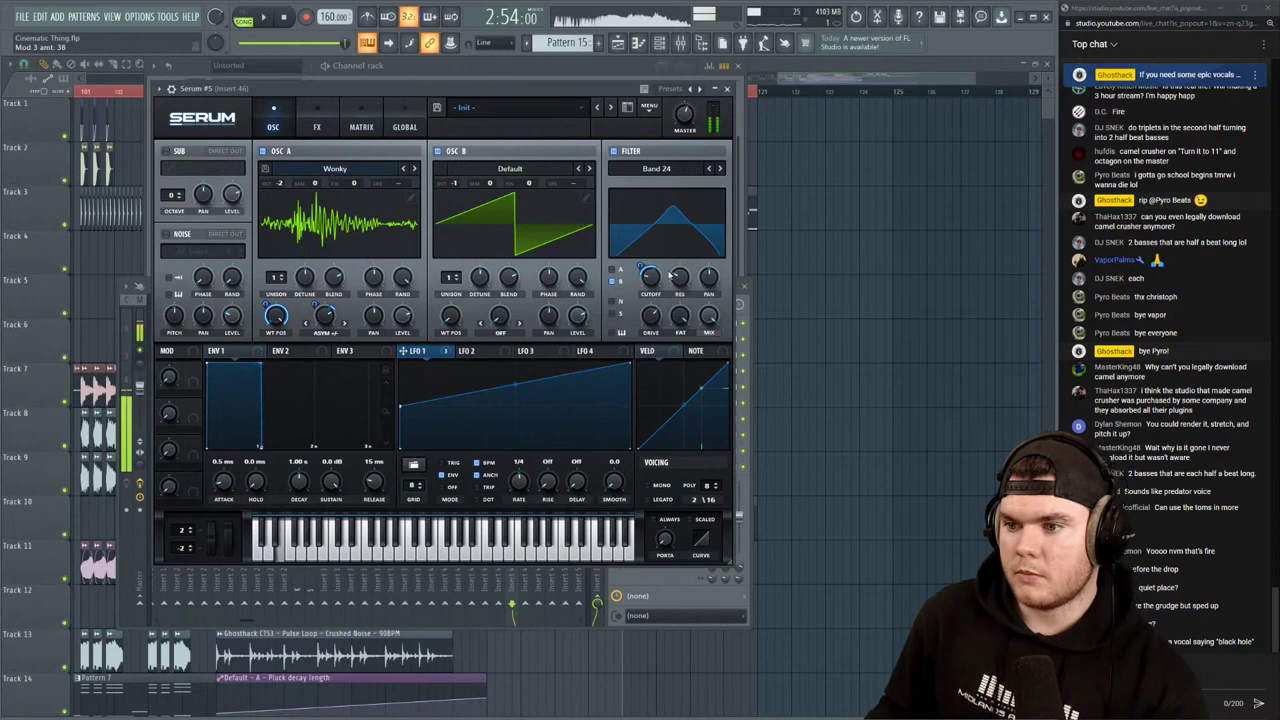
Load the Saw to Square wavetable into OSC B, keep its wavetable position on the saw shape and set its level to about 54%
left_click(501, 170)
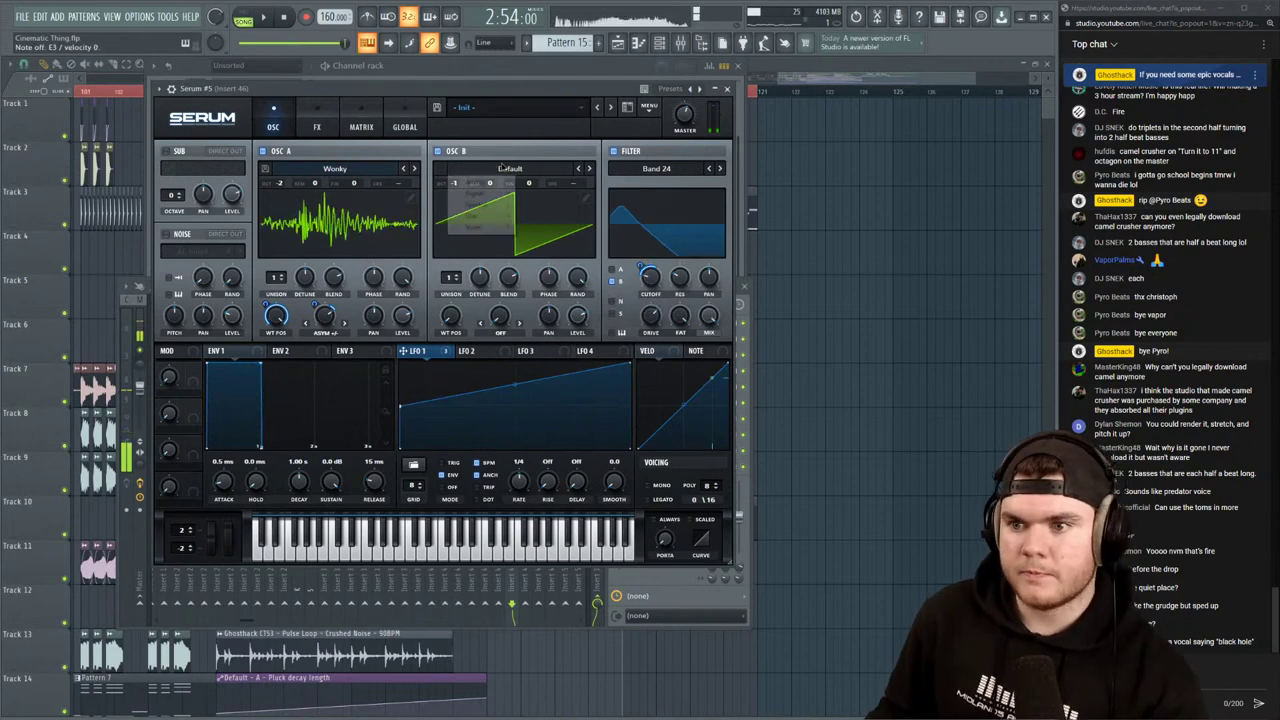
mouse_move(477, 183)
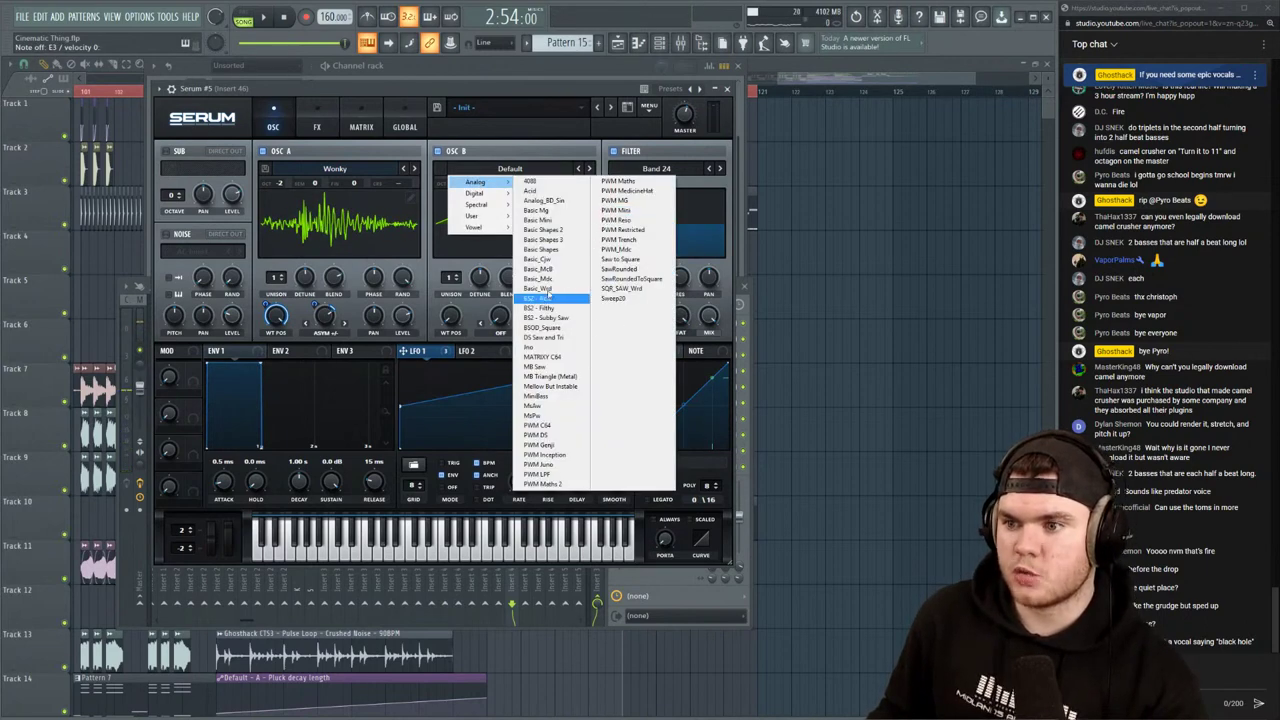
left_click(637, 261)
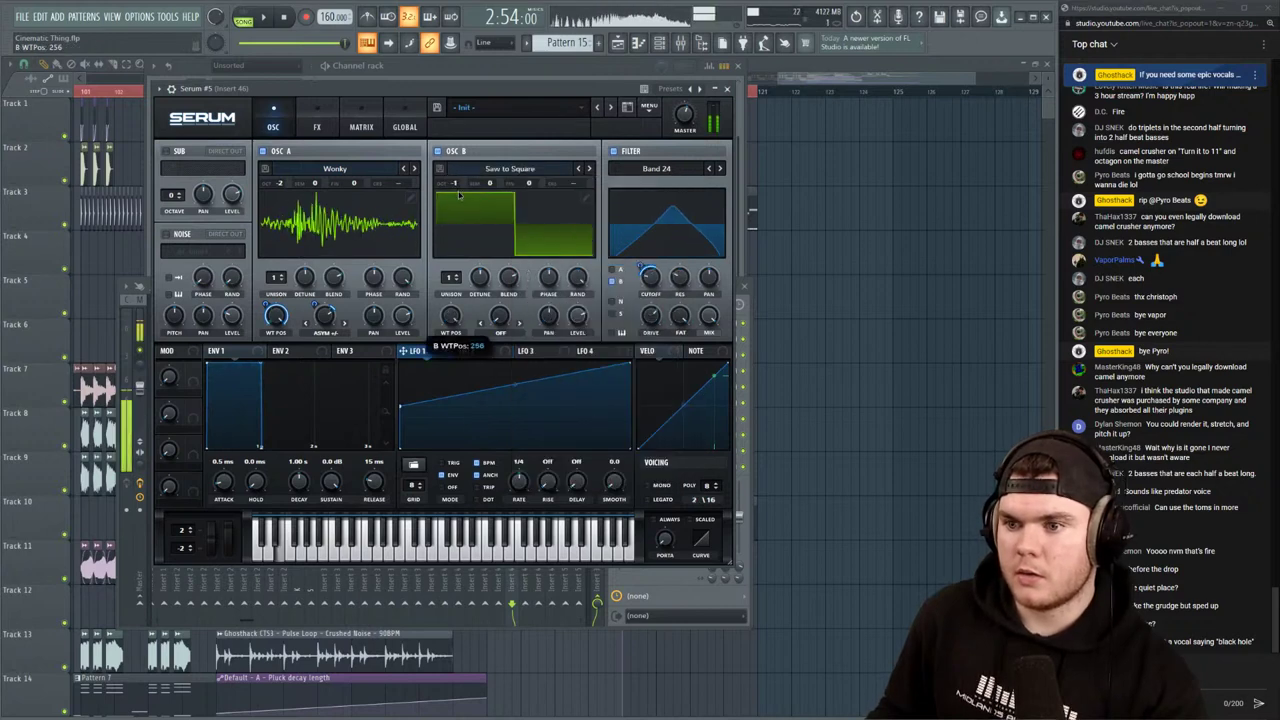
left_click_drag(460, 190, 449, 318)
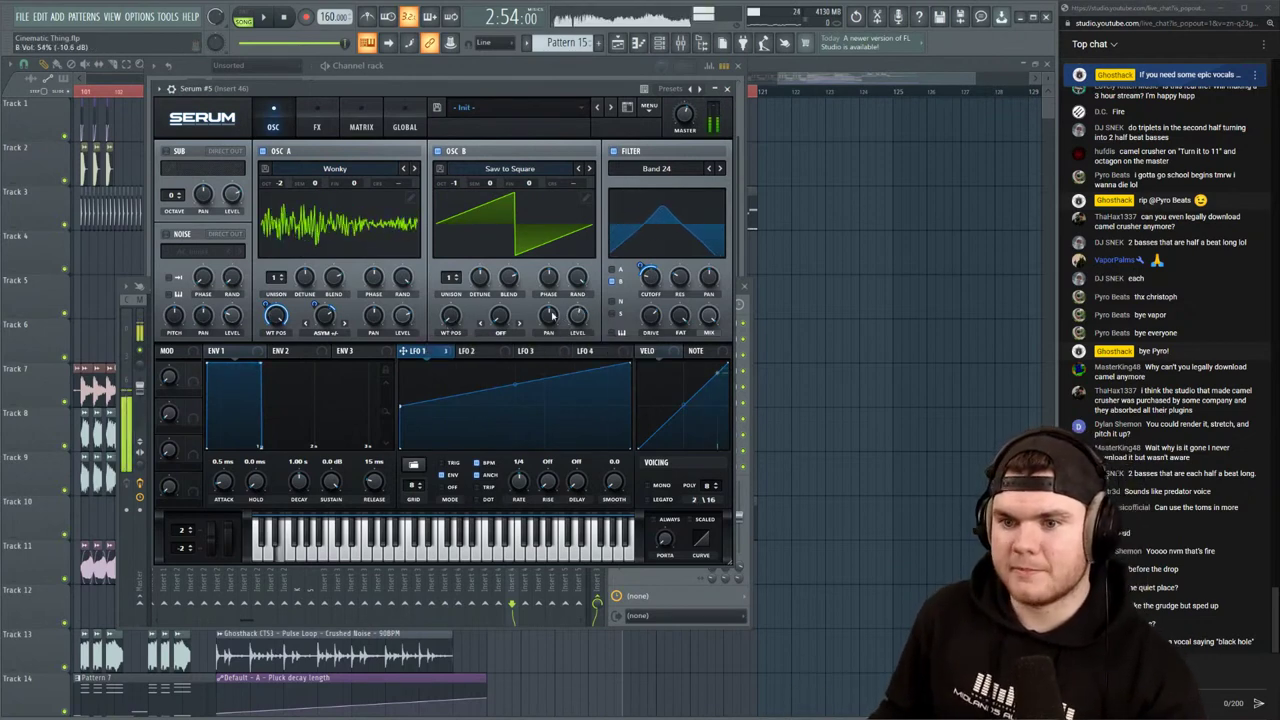
Enable Serum's distortion effect and try the Downsample type with the drive at about 25%
left_click(316, 117)
left_click(201, 172)
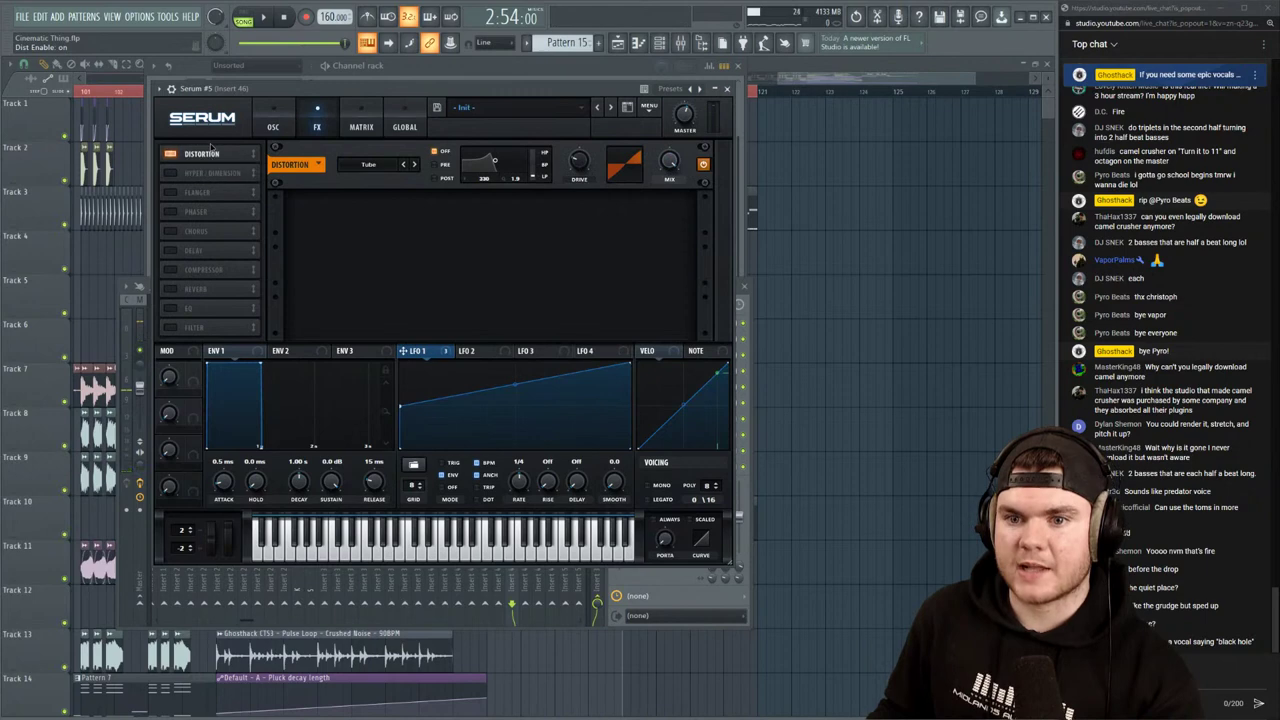
left_click(368, 164)
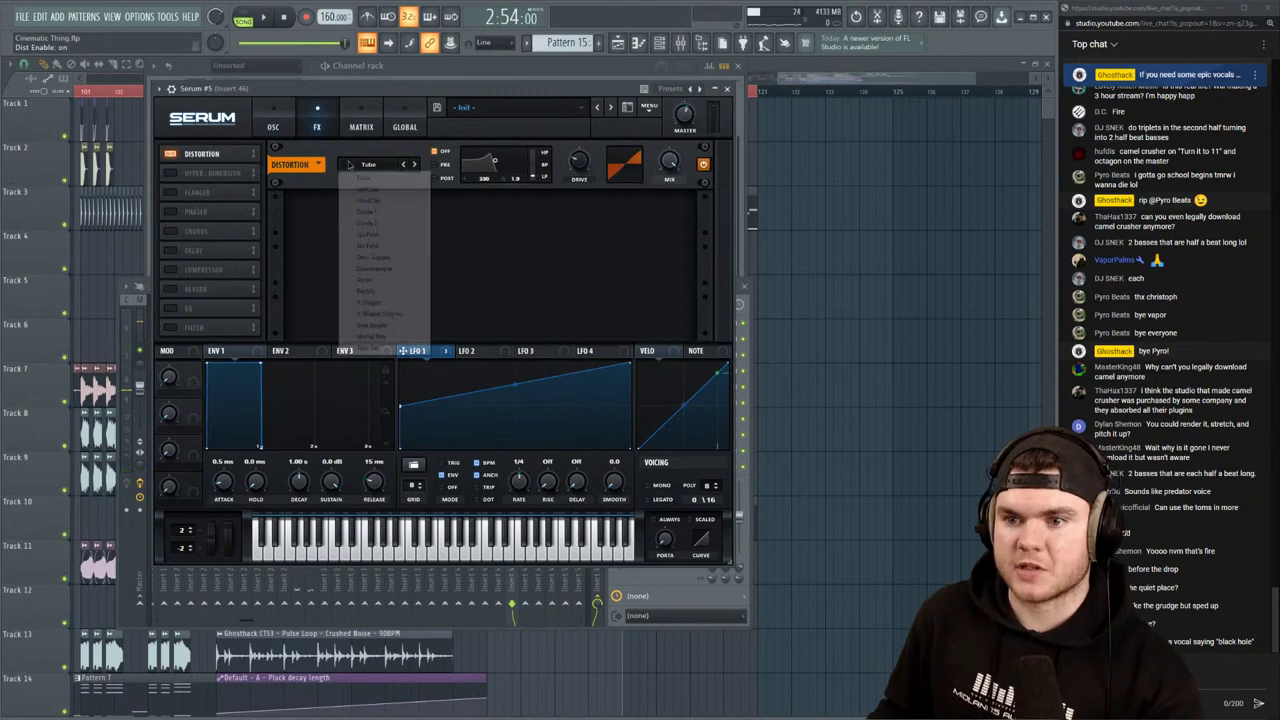
left_click(374, 268)
left_click_drag(578, 161, 578, 184)
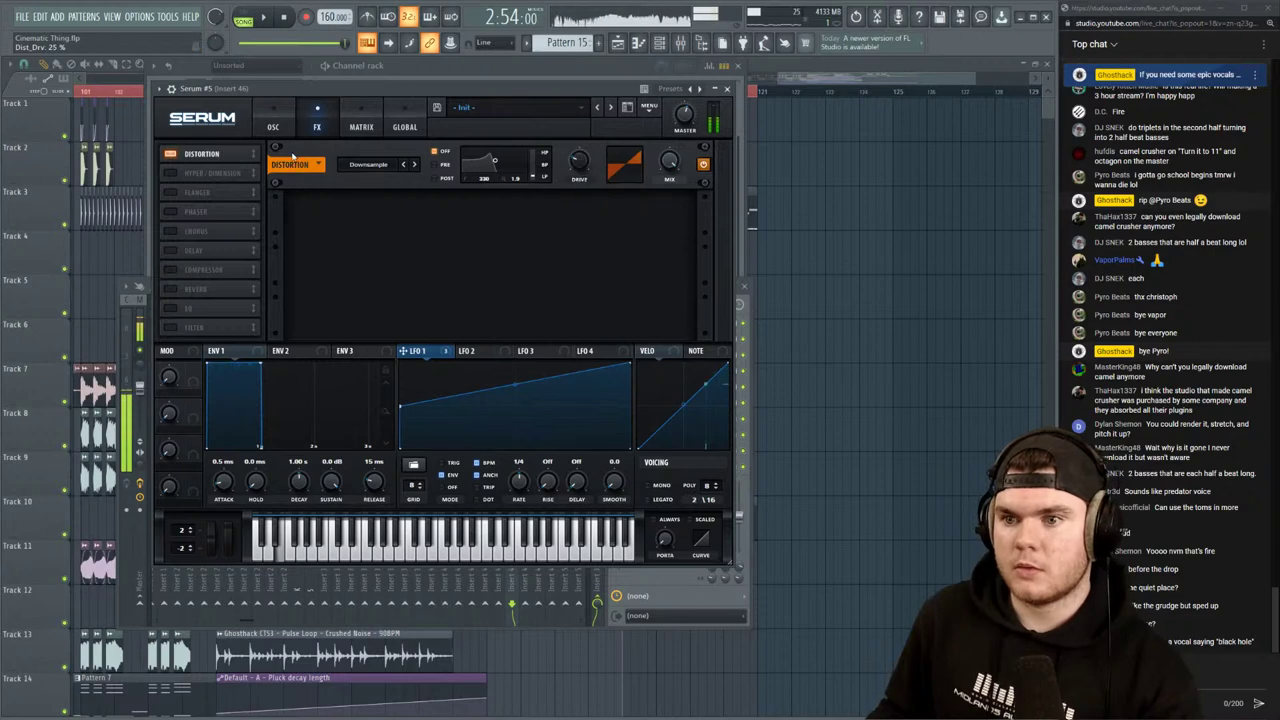
Try the HardClip and Tube distortion types, raising the drive to about 59% on Tube
left_click(368, 164)
left_click(385, 201)
left_click(368, 164)
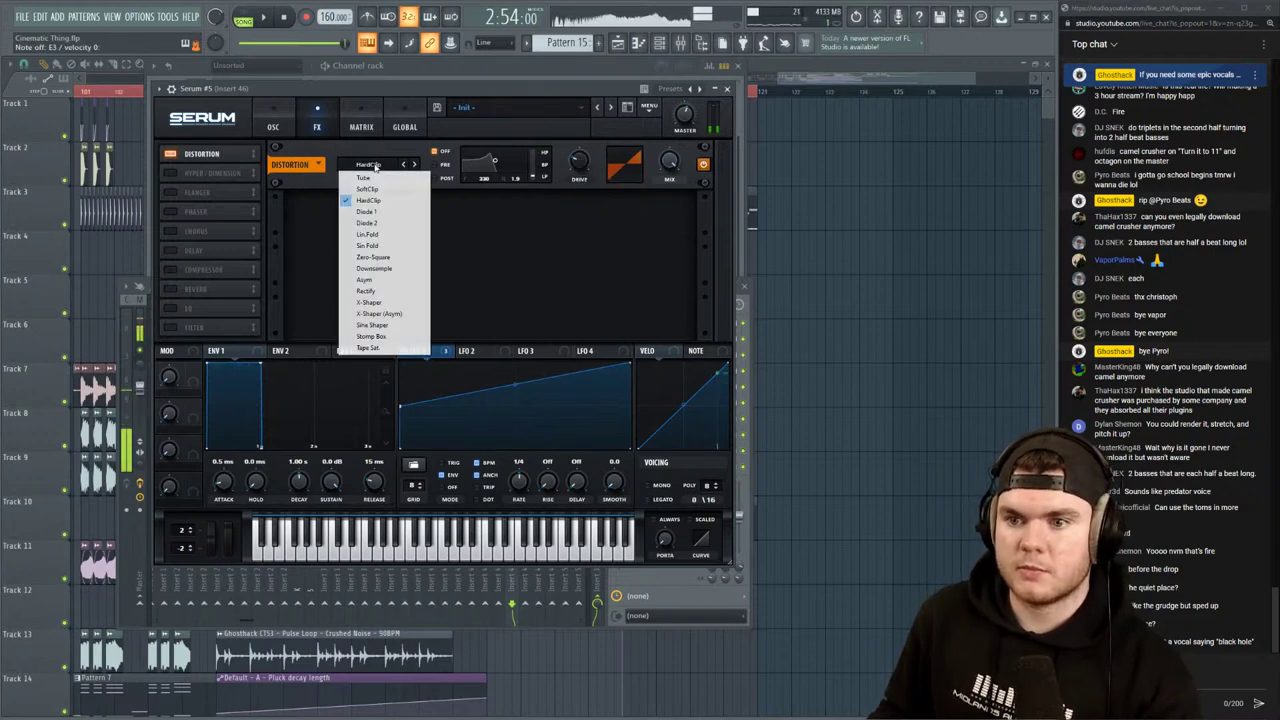
left_click(380, 179)
left_click_drag(599, 93, 591, 133)
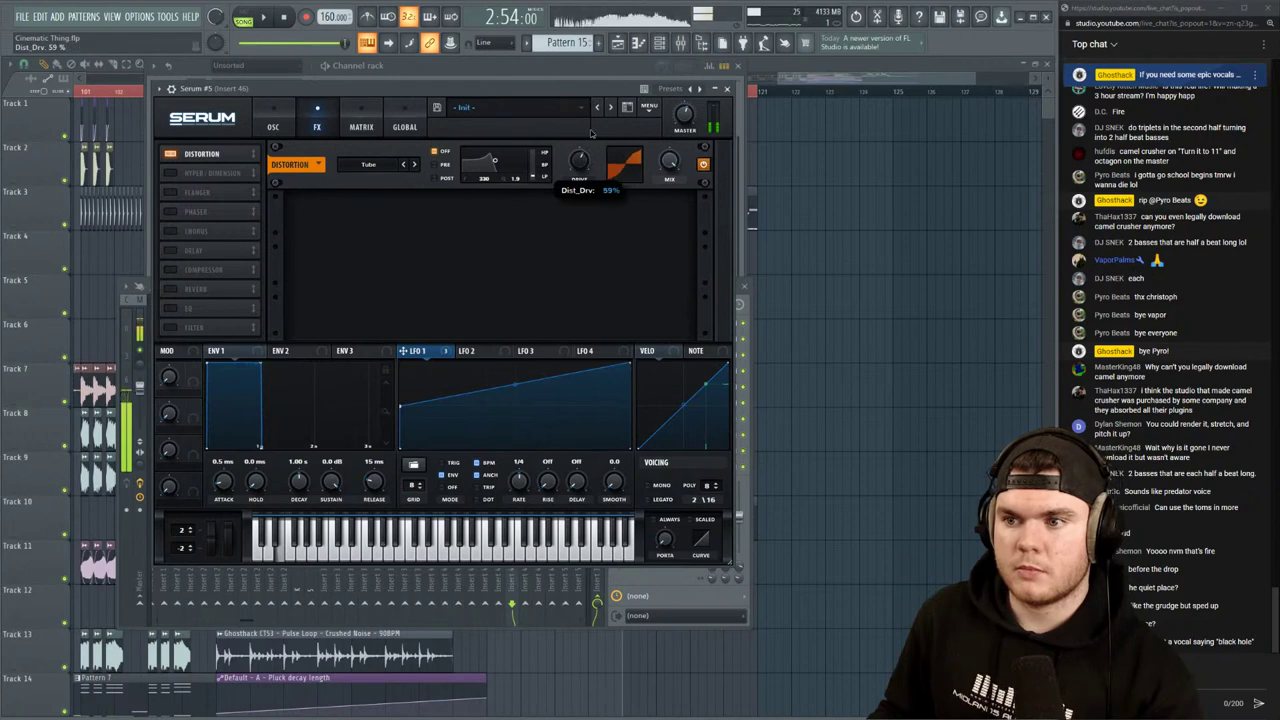
Set the distortion type to Sin Fold and lower its drive to about 15%
left_click(390, 163)
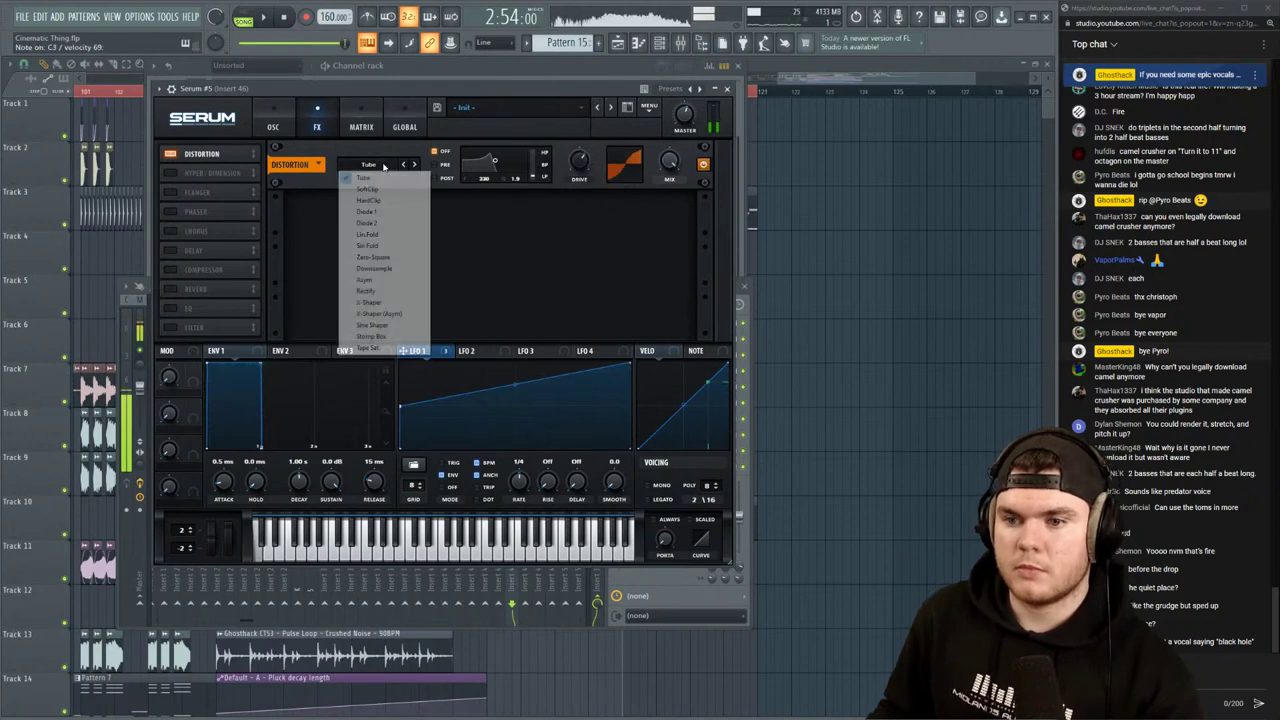
left_click(384, 245)
left_click_drag(579, 162, 579, 210)
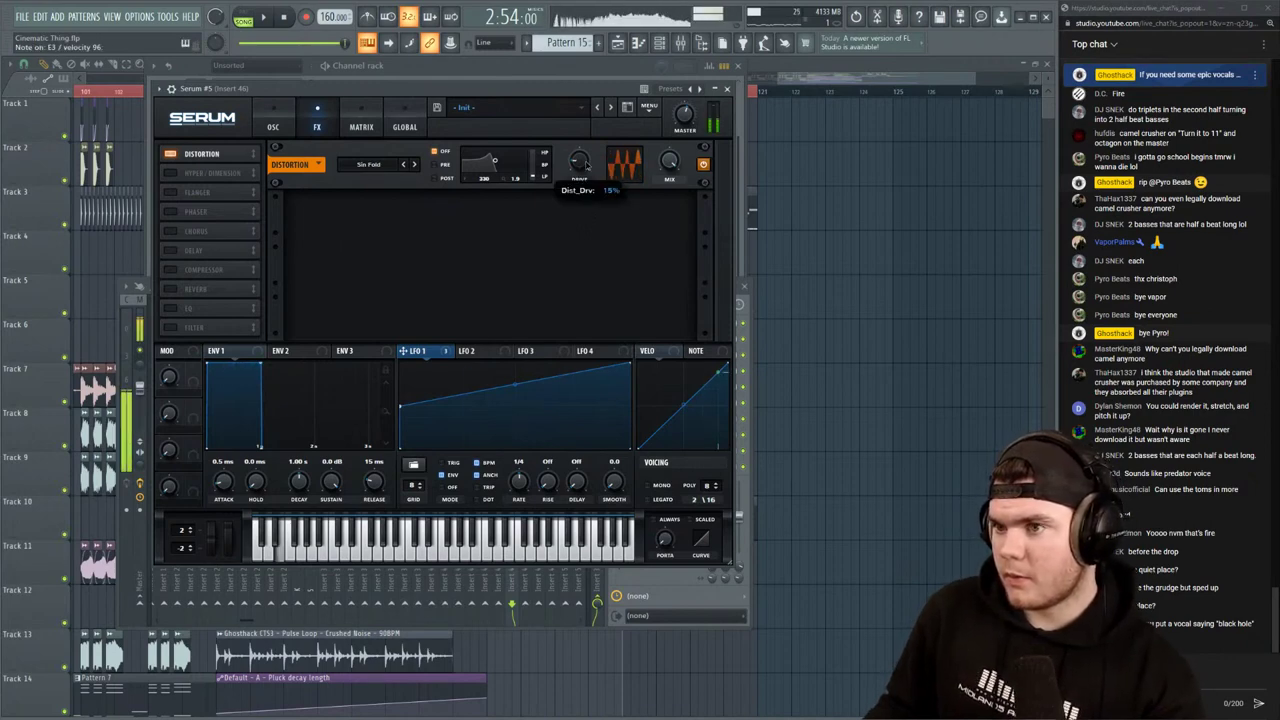
Enable the multiband compressor, set about 883.5 ms release and about -7 dB threshold, and adjust its band levels
left_click(171, 270)
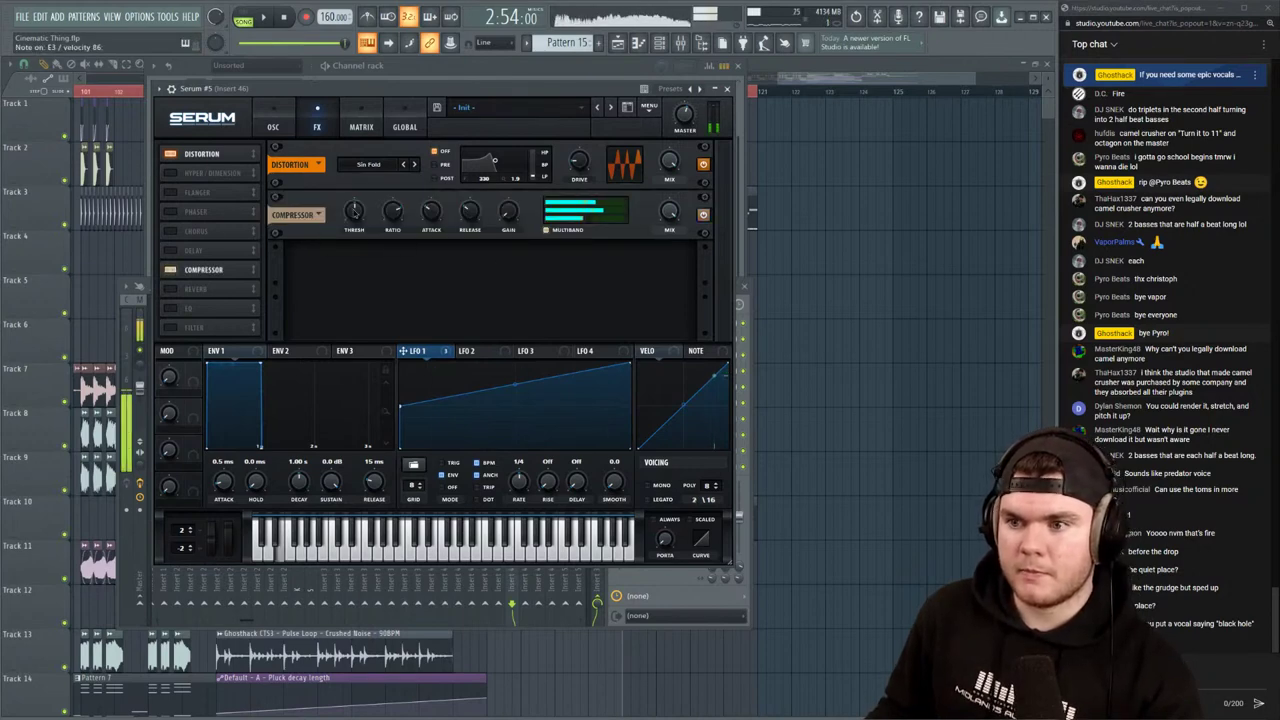
left_click_drag(469, 210, 487, 163)
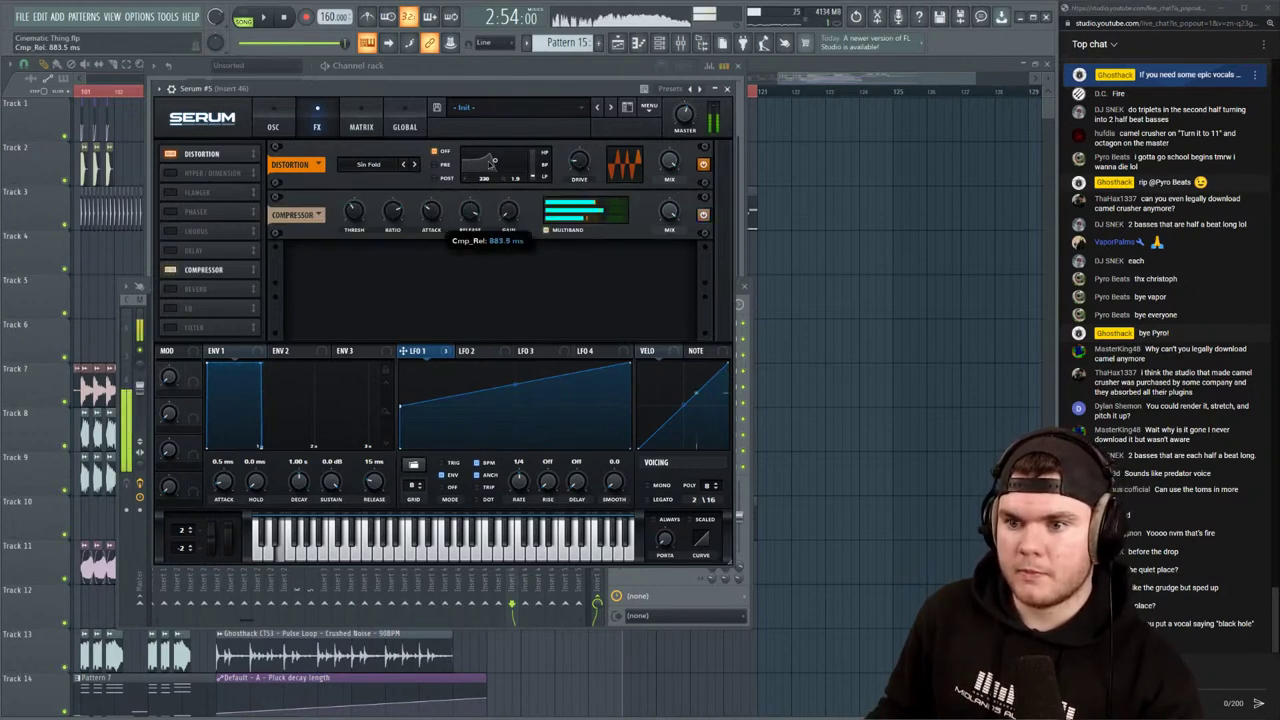
left_click_drag(360, 213, 370, 188)
mouse_move(362, 242)
left_mouse_down()
mouse_move(359, 287)
mouse_move(361, 222)
left_mouse_up()
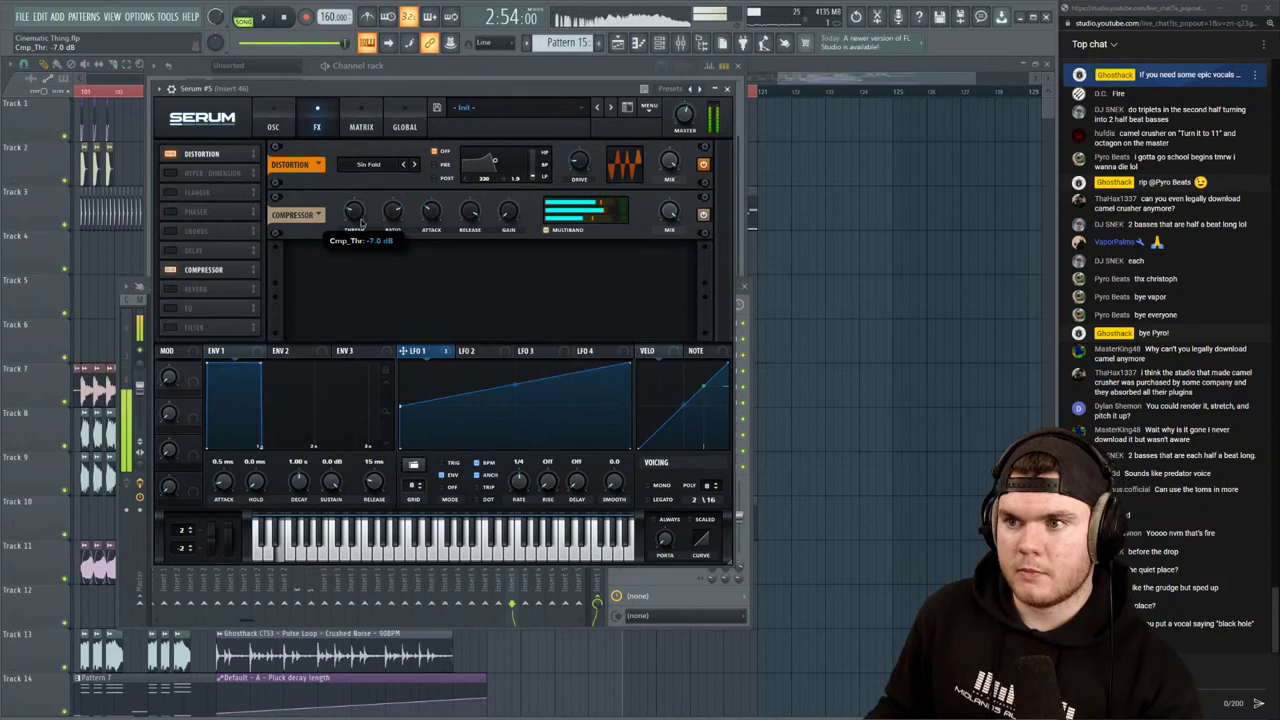
left_click_drag(584, 221, 547, 223)
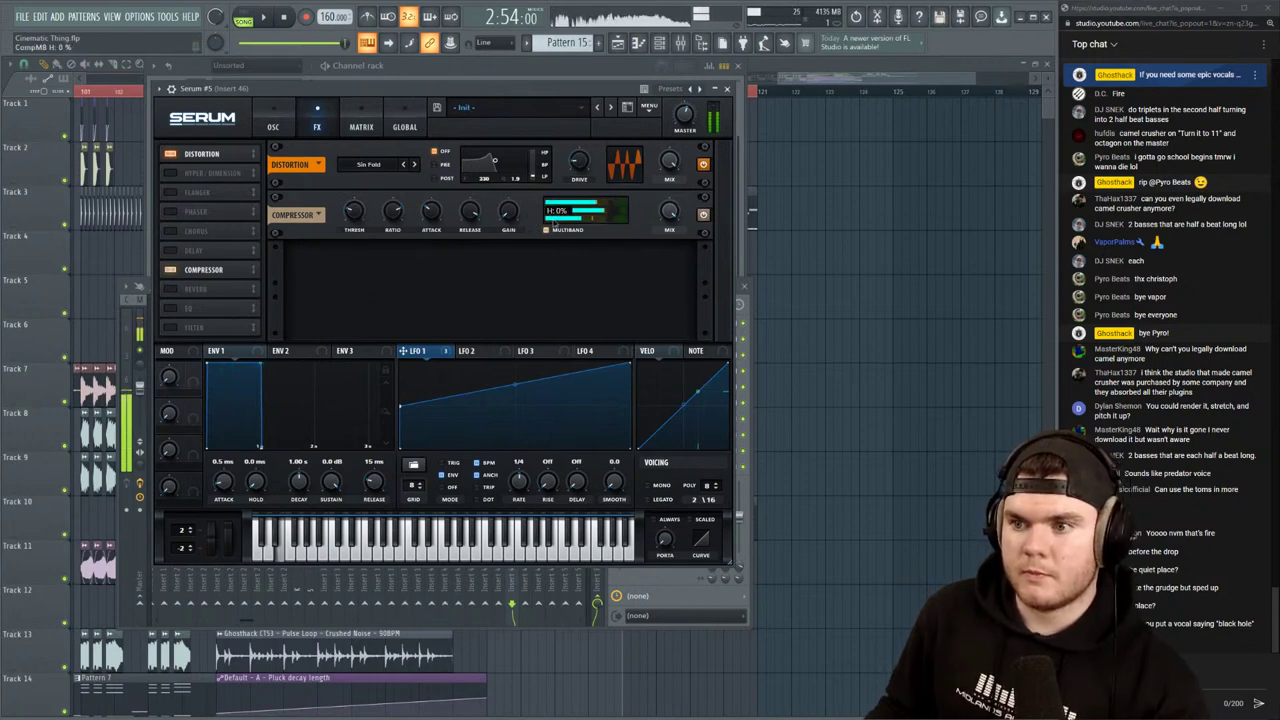
left_click_drag(600, 212, 639, 212)
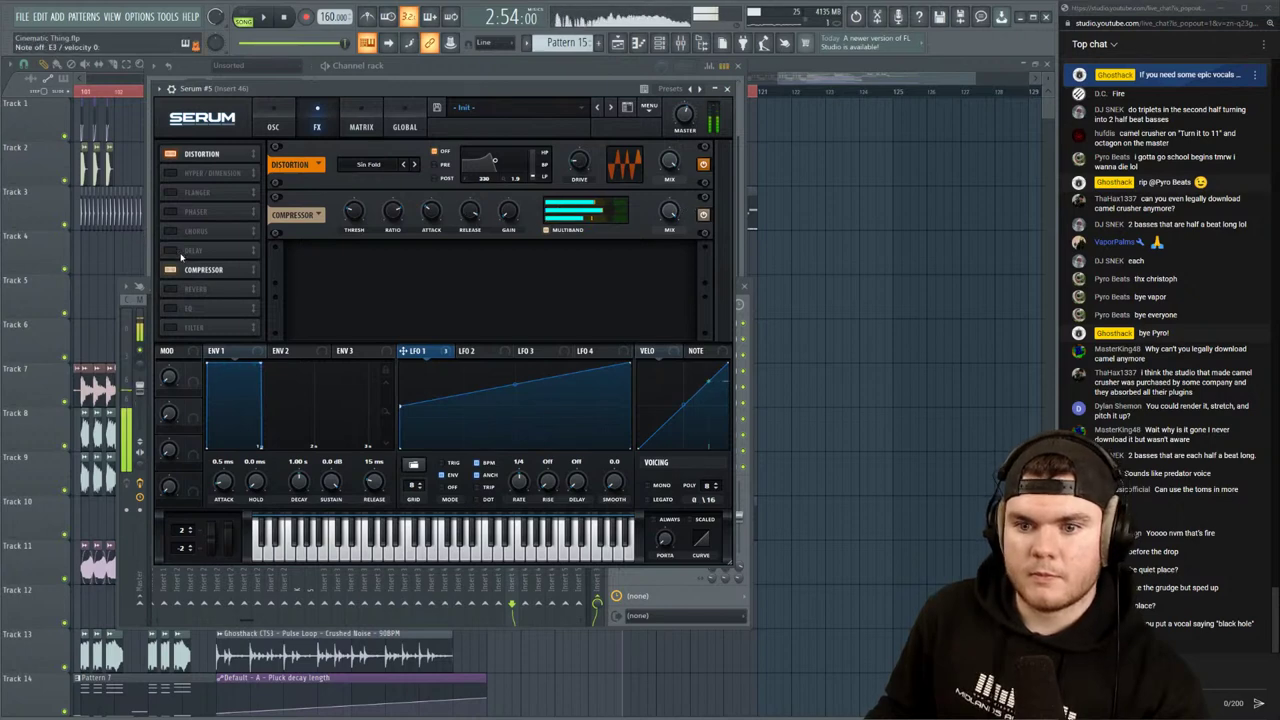
Try a BrightWhite noise layer at about 14% level and switch the noise oscillator back off
left_click(262, 121)
left_click(181, 235)
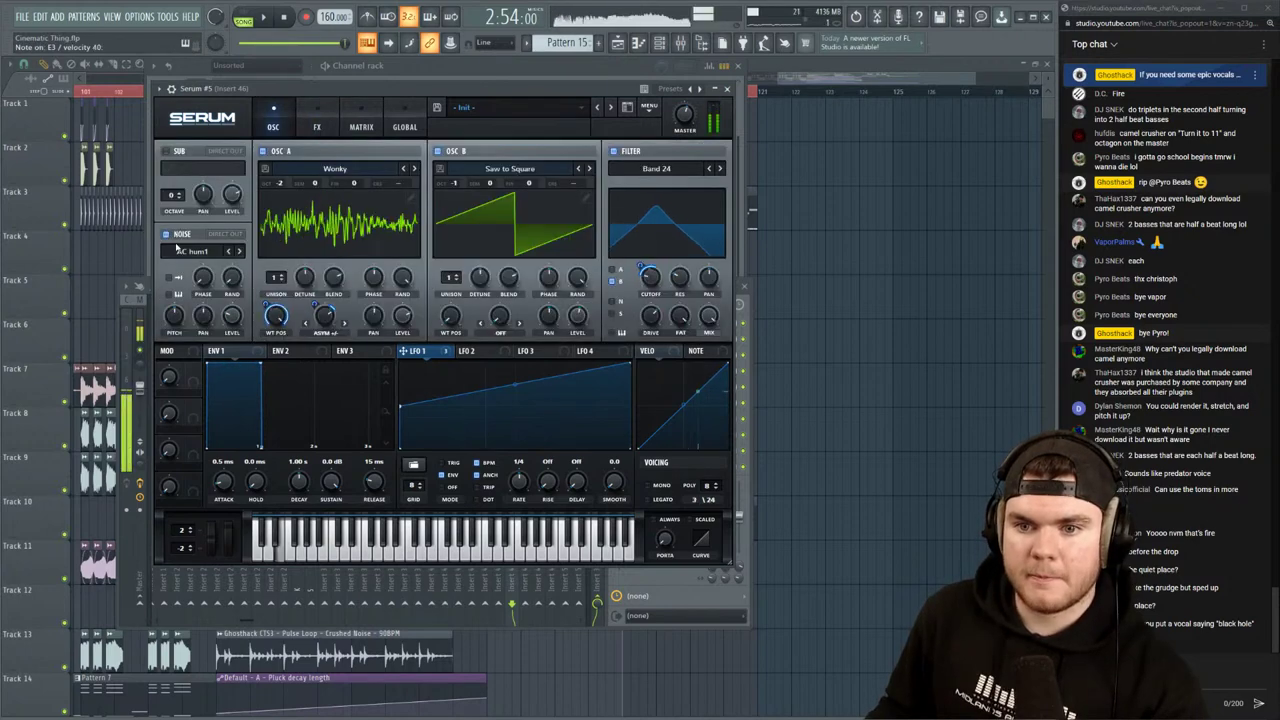
left_click(200, 251)
mouse_move(200, 265)
left_click(346, 310)
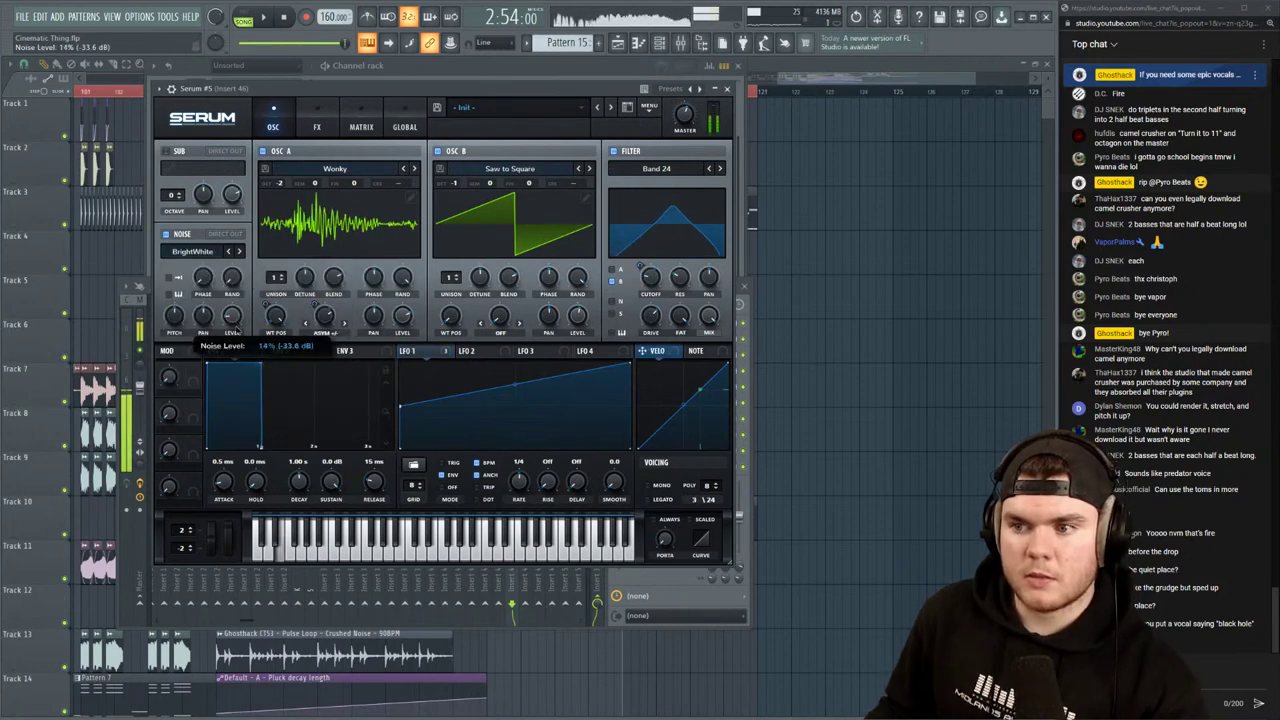
left_click(169, 233)
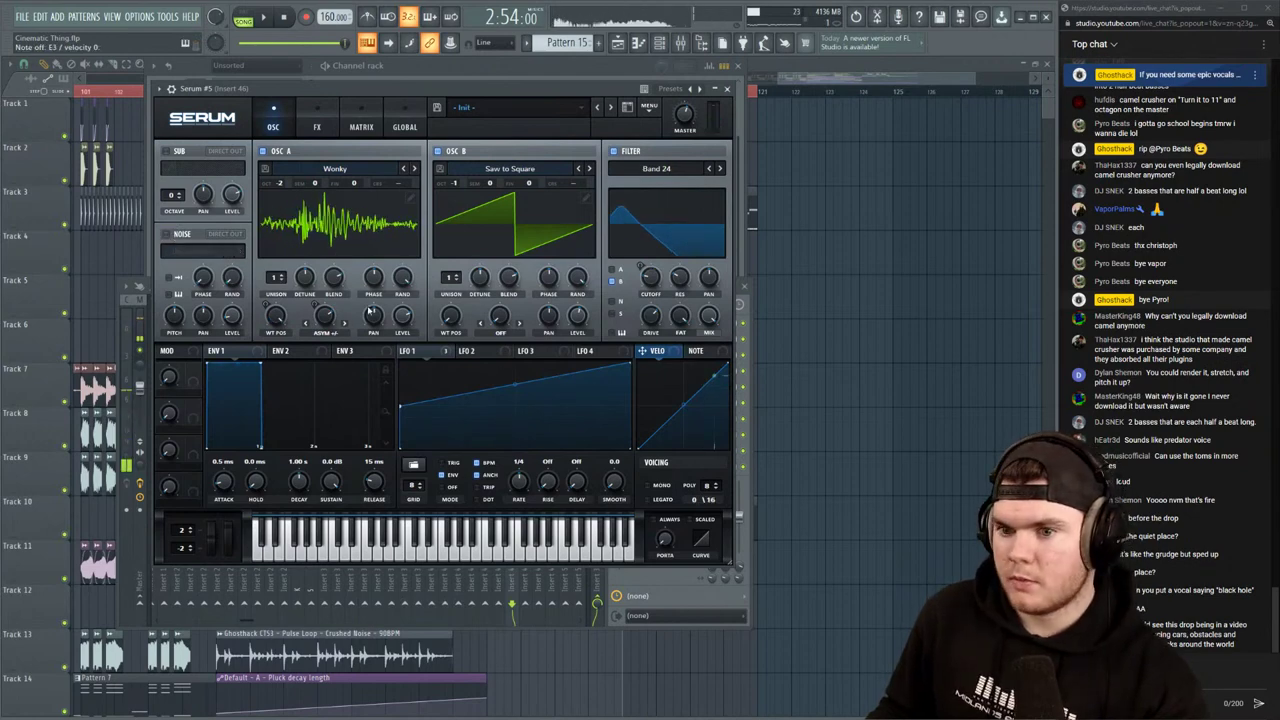
Set OSC A's Asym +/- warp to about -39% and readjust the depth of its LFO 1 modulation
left_click_drag(324, 316, 325, 349)
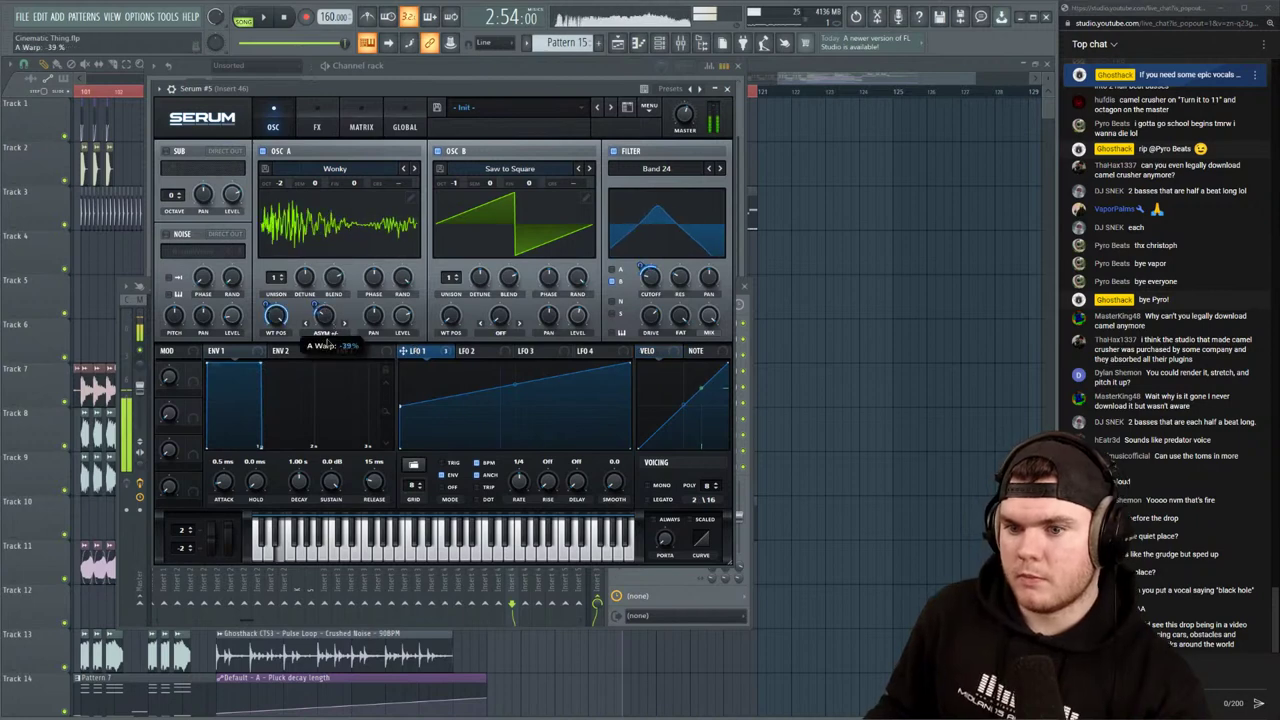
left_click_drag(316, 305, 316, 284)
left_click_drag(317, 285, 317, 293)
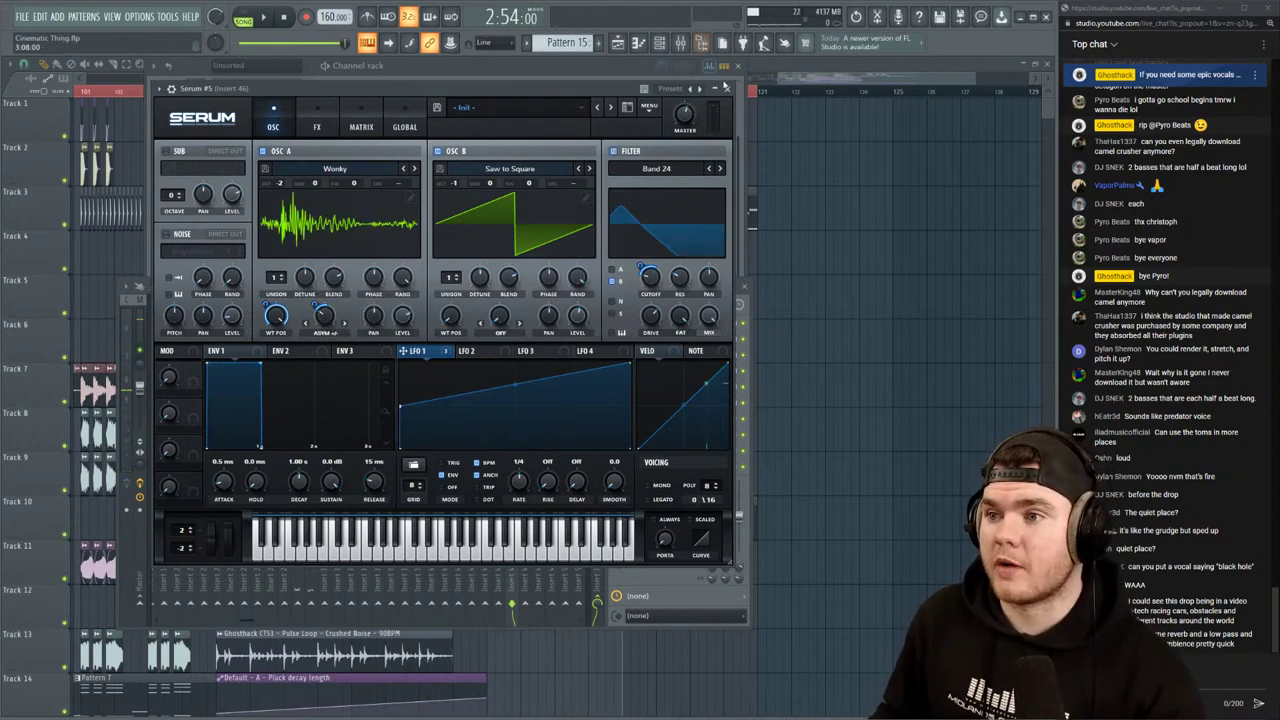
Close the Serum window and insert the Resonator effect between OTT and Vocodex on mixer insert 46
left_click(726, 88)
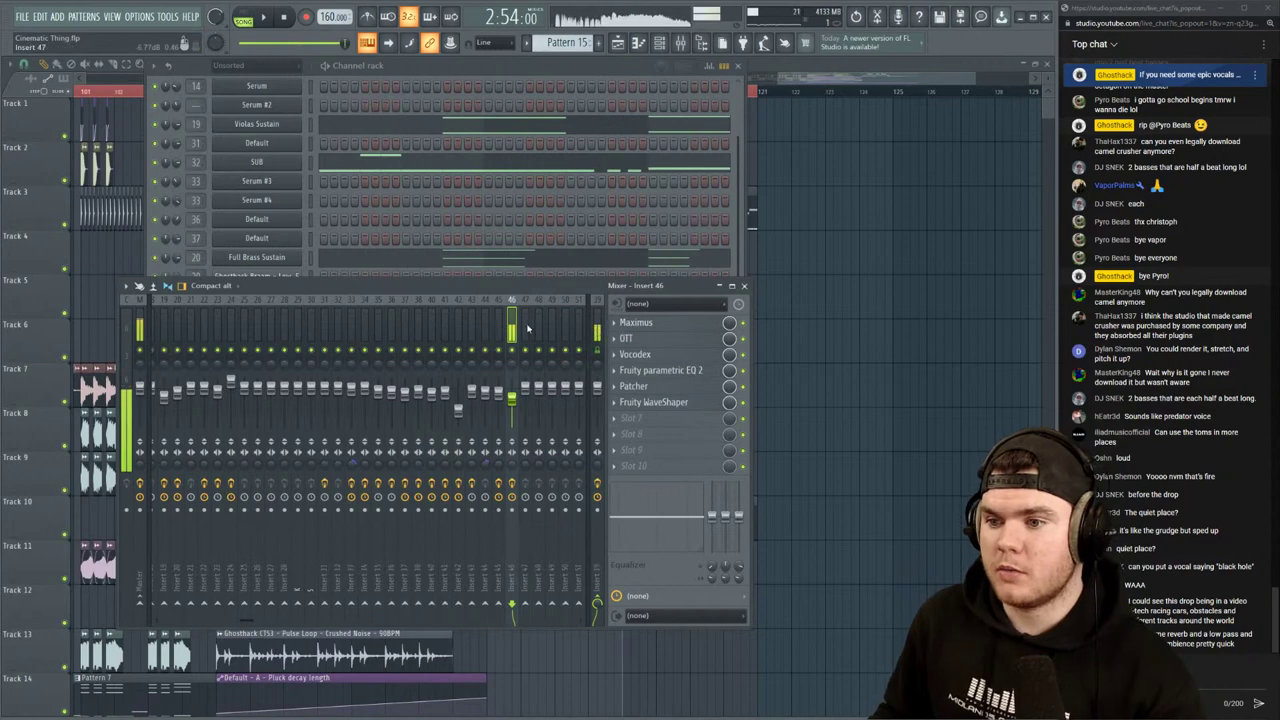
left_click(614, 354)
mouse_move(640, 369)
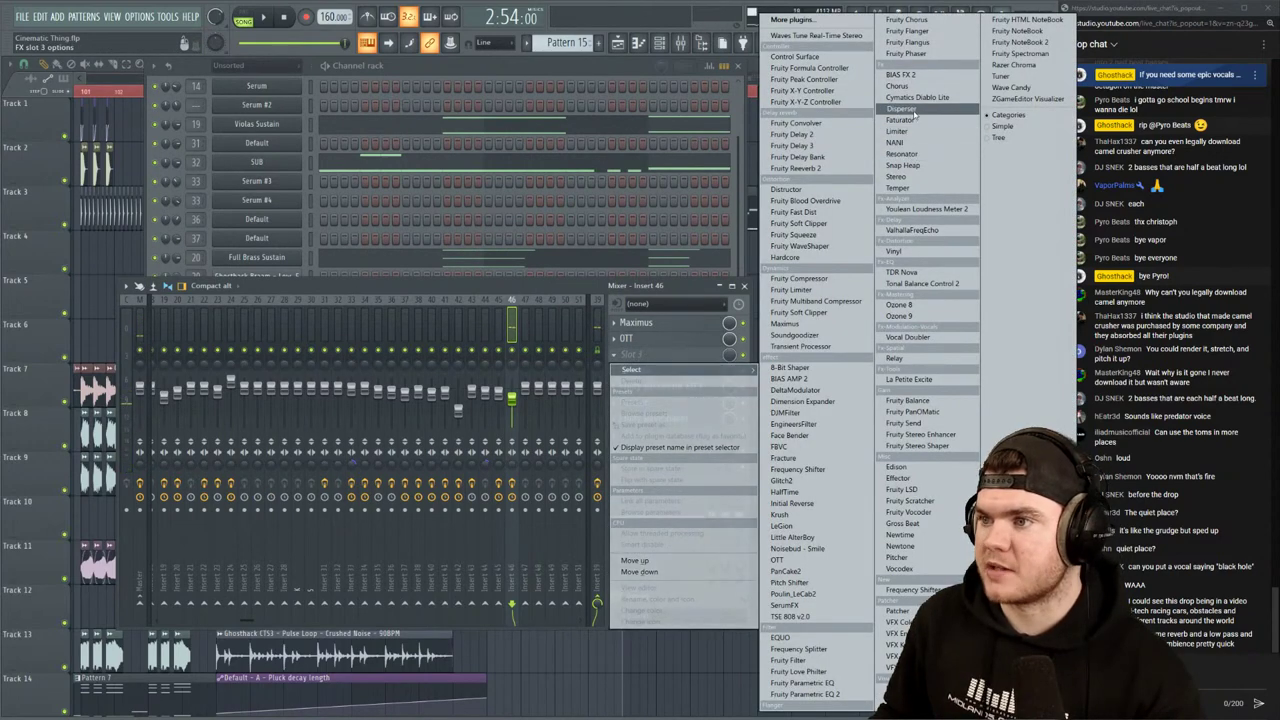
left_click(901, 154)
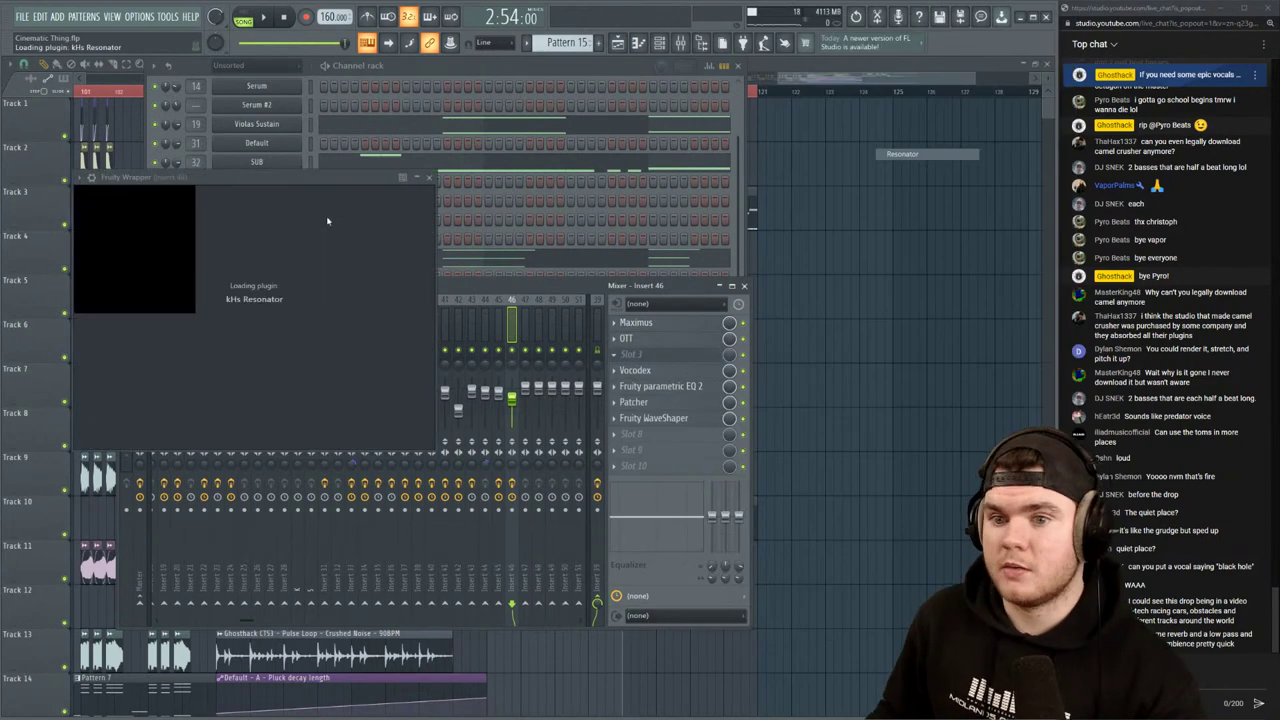
Move the Resonator window clear of the mixer and save the project
left_click_drag(138, 177, 262, 152)
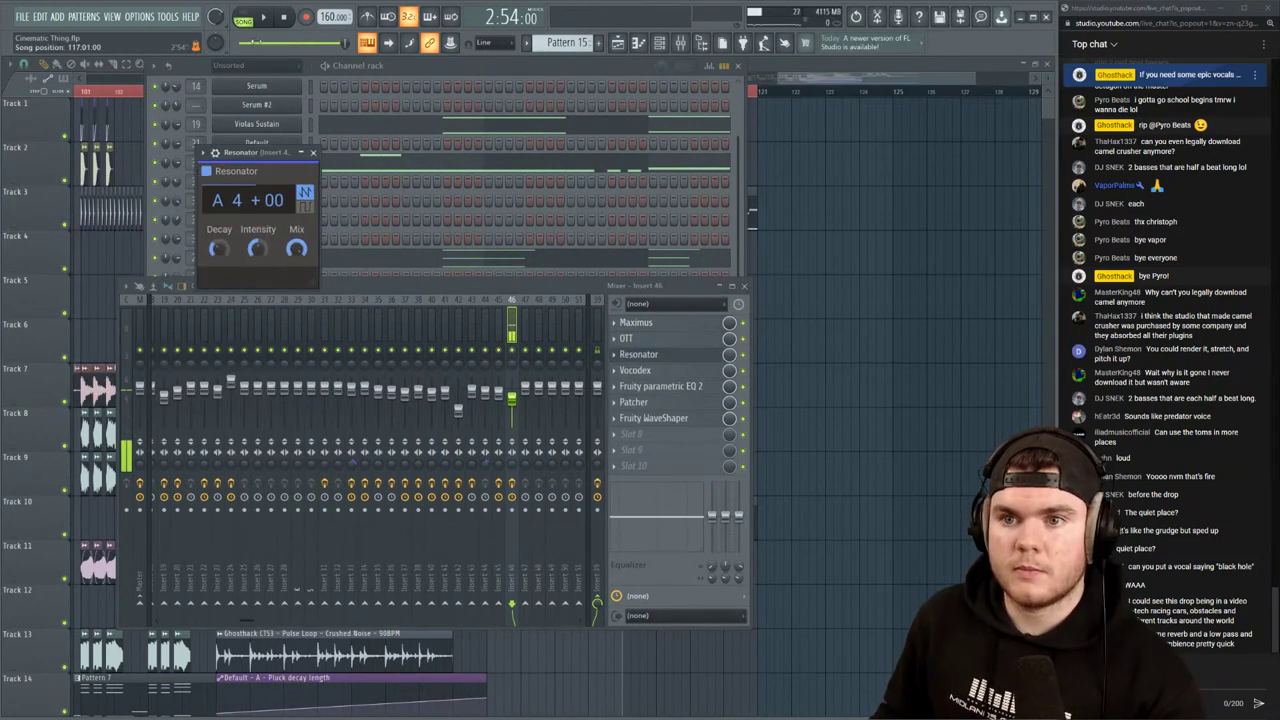
left_click(25, 17)
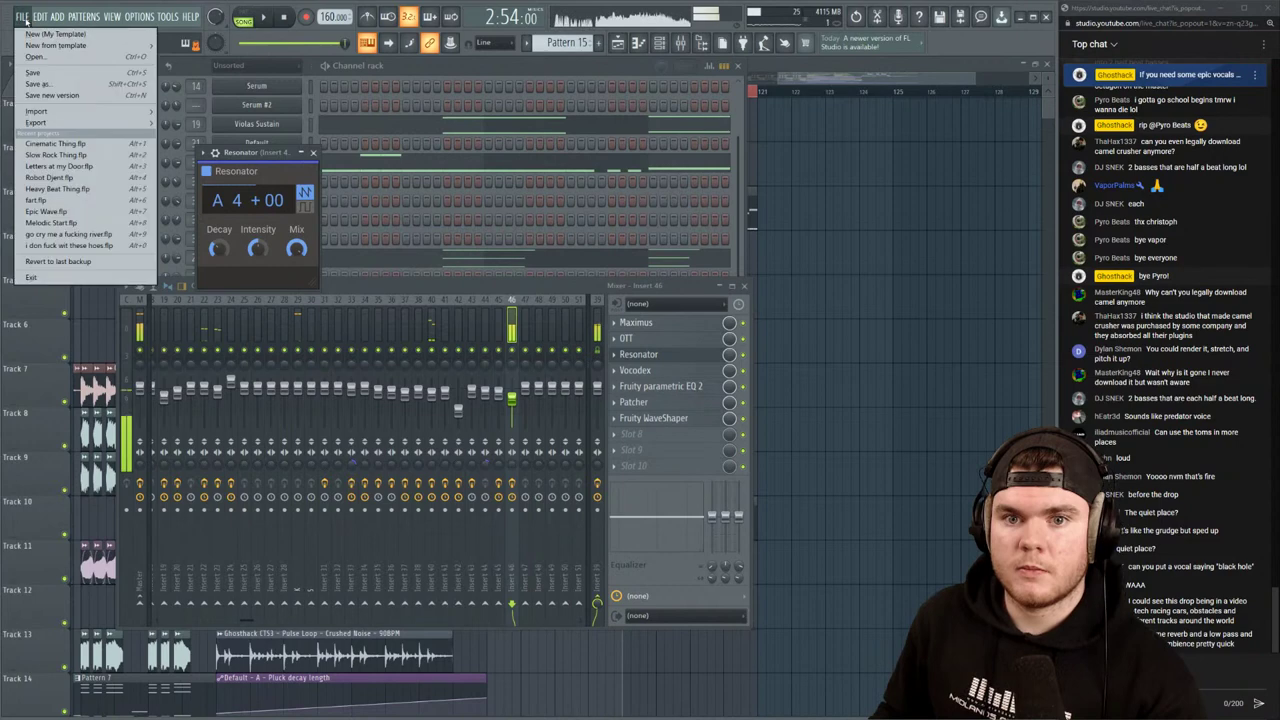
left_click(30, 74)
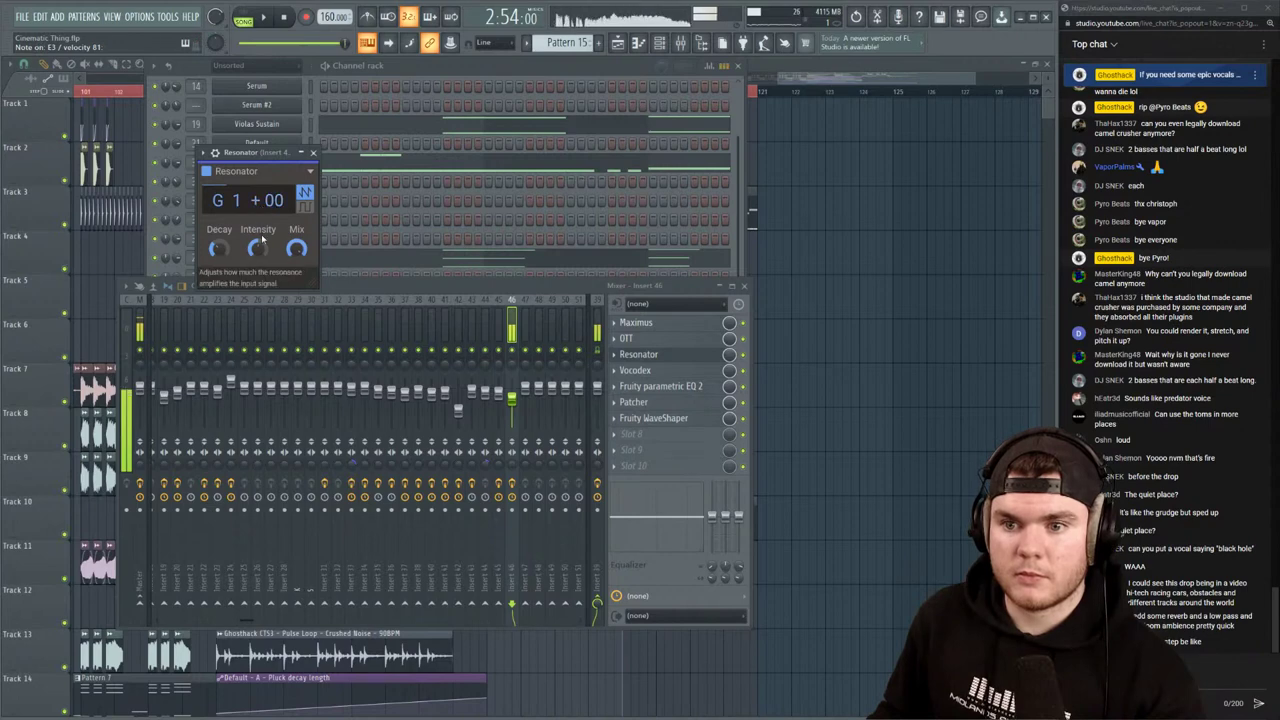
Try the Resonator at pitch E 1 with about 1.35 ms decay and delete it from insert 46
left_click_drag(218, 249, 218, 270)
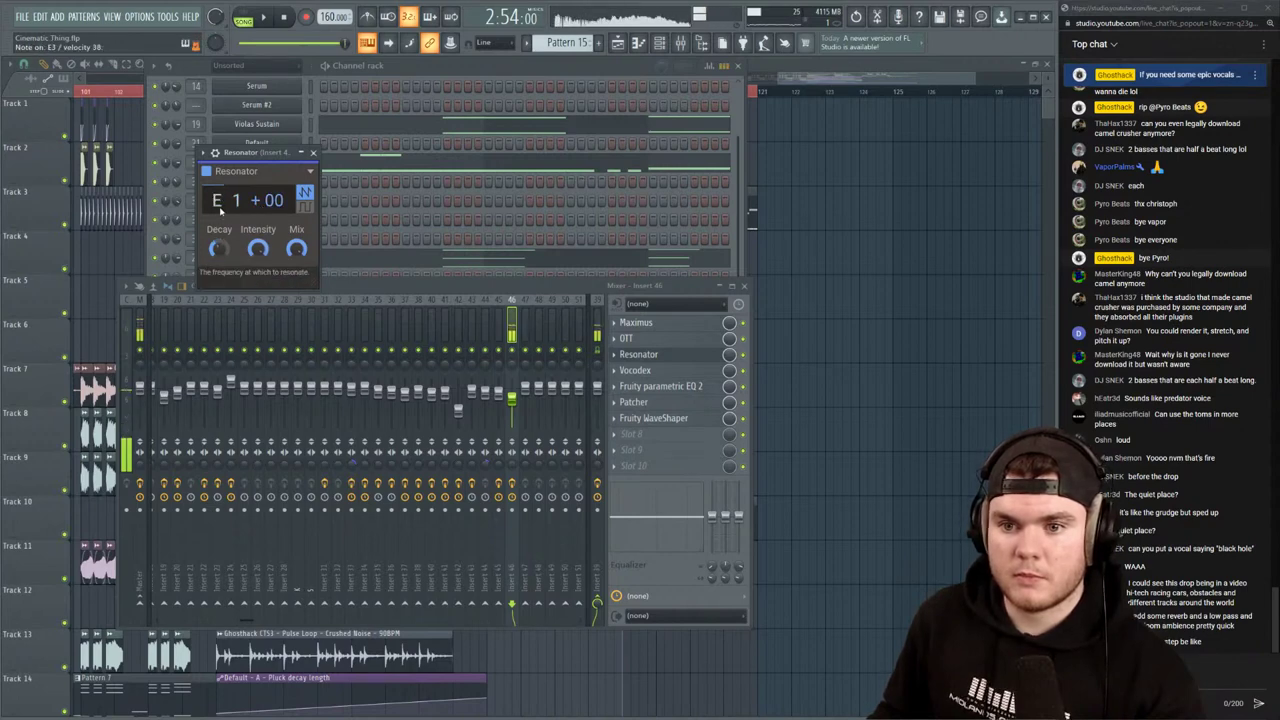
left_click_drag(218, 249, 218, 253)
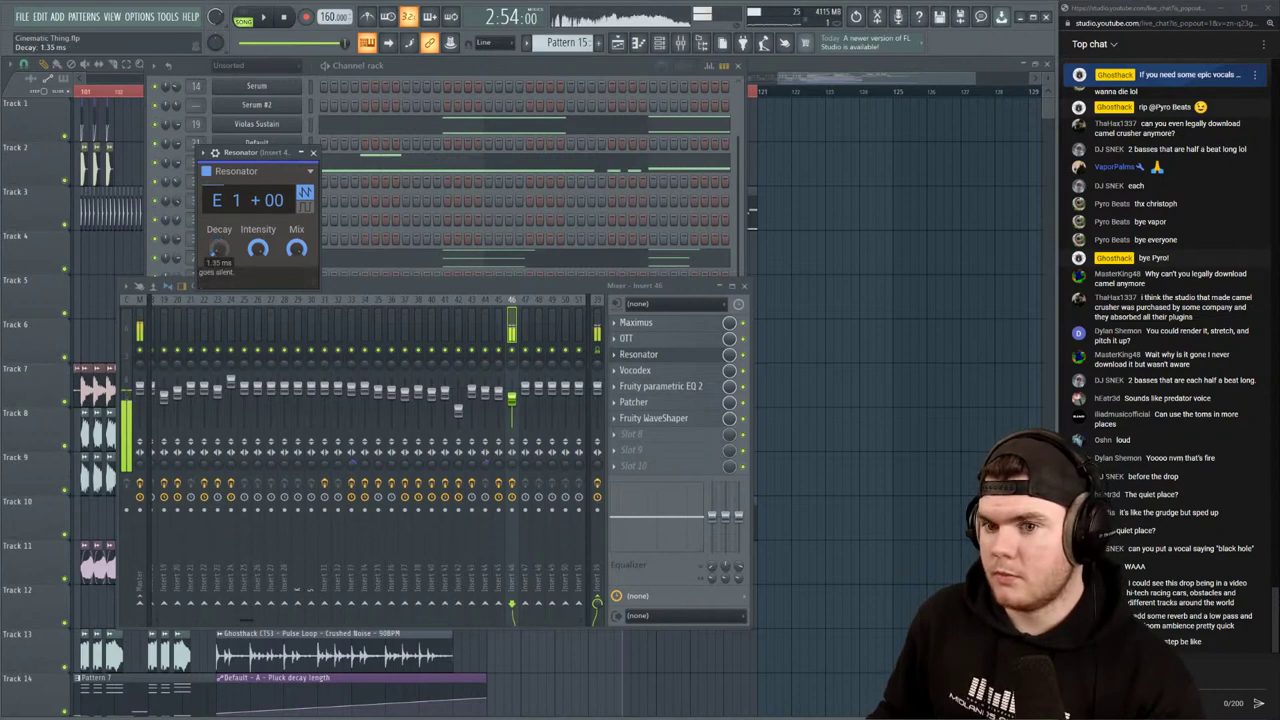
left_click(615, 357)
left_click(643, 380)
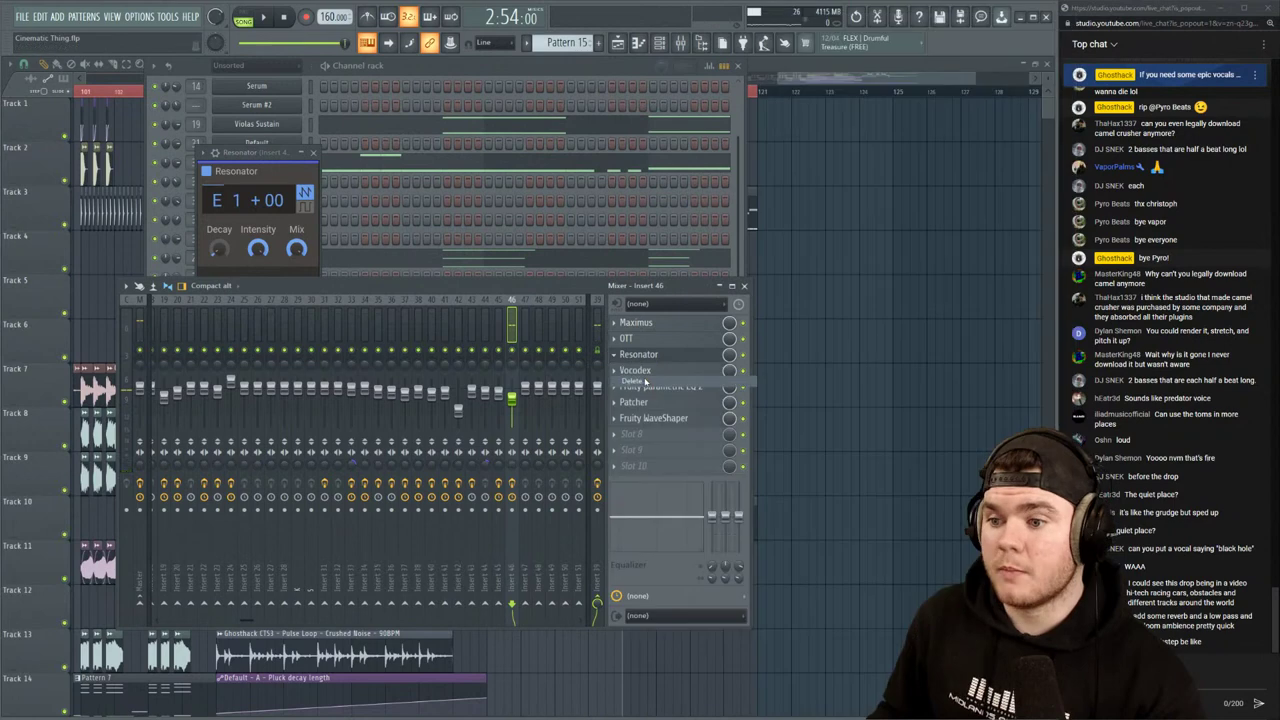
left_click(464, 406)
Insert Disperser in slot 3 between OTT and Vocodex and adjust its frequency while the bass plays
left_click(640, 354)
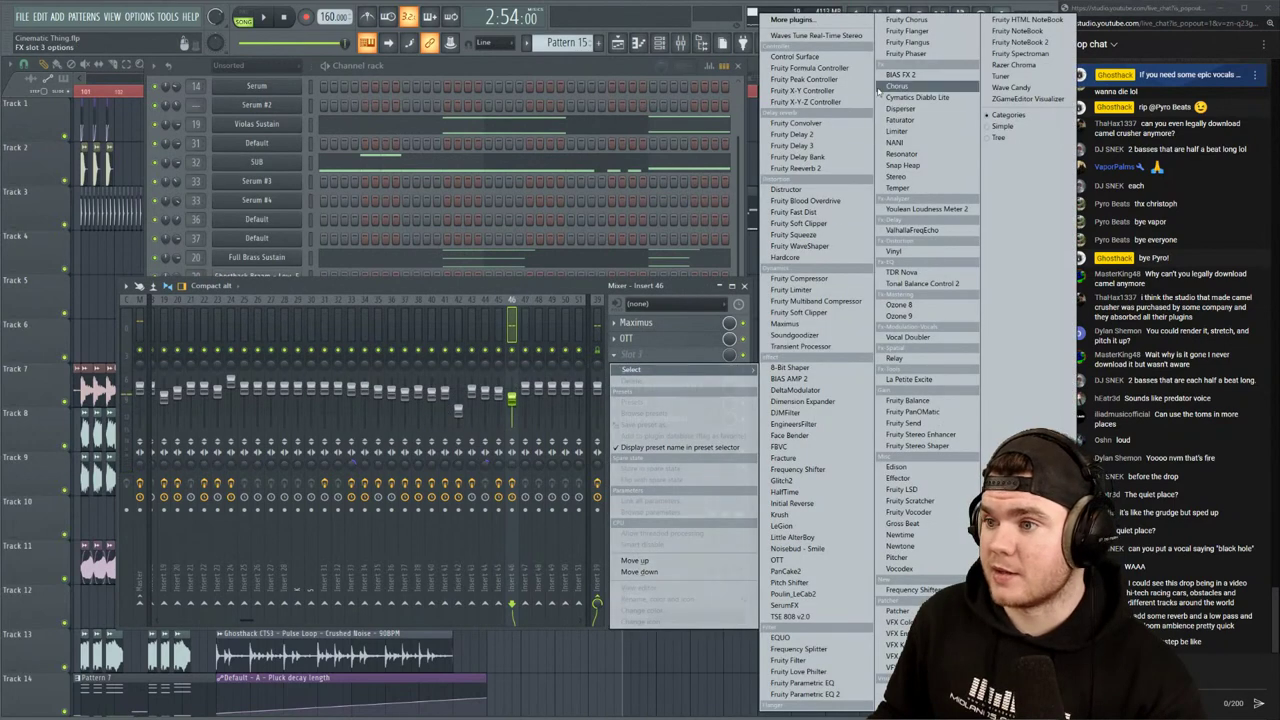
left_click(930, 109)
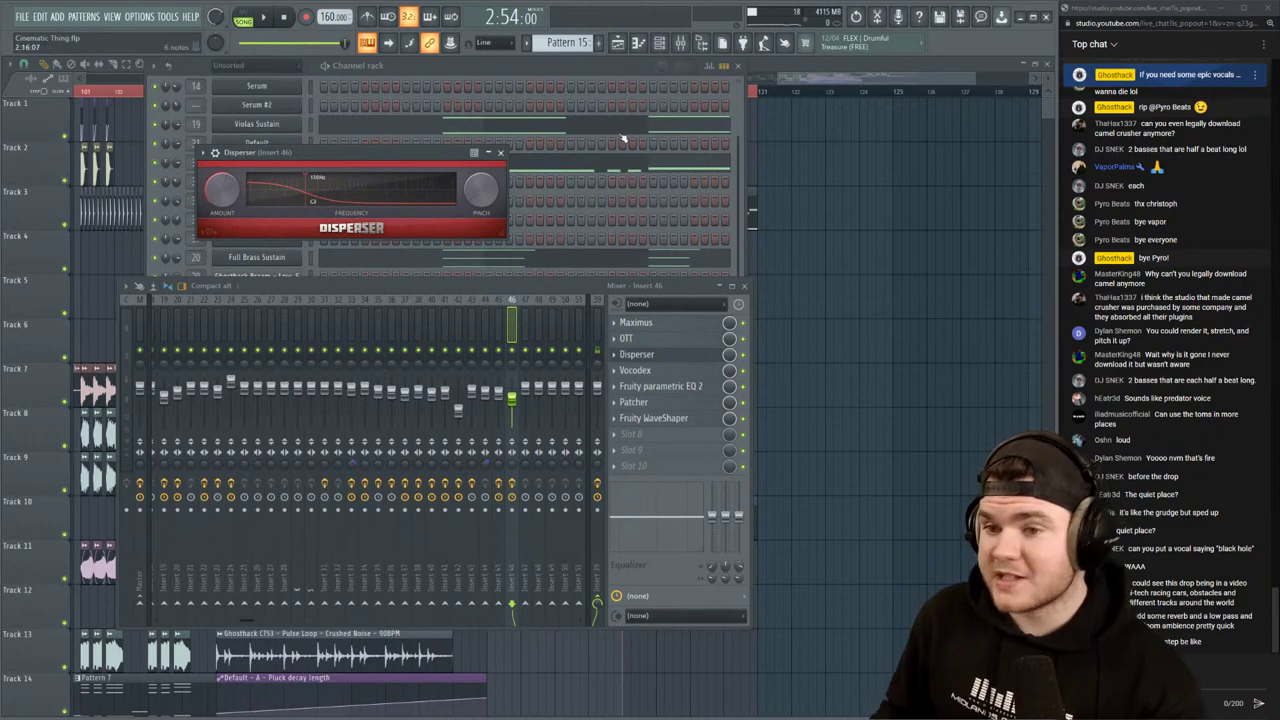
left_click_drag(374, 152, 395, 168)
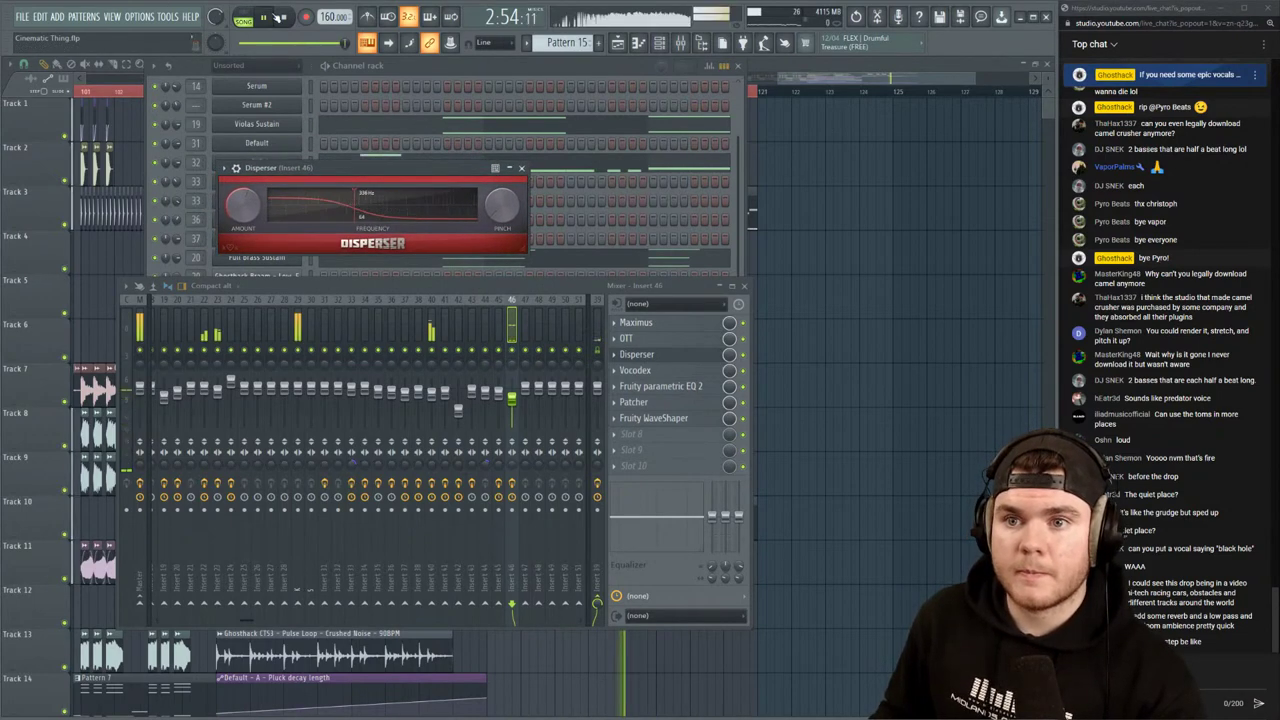
left_click_drag(368, 199, 352, 191)
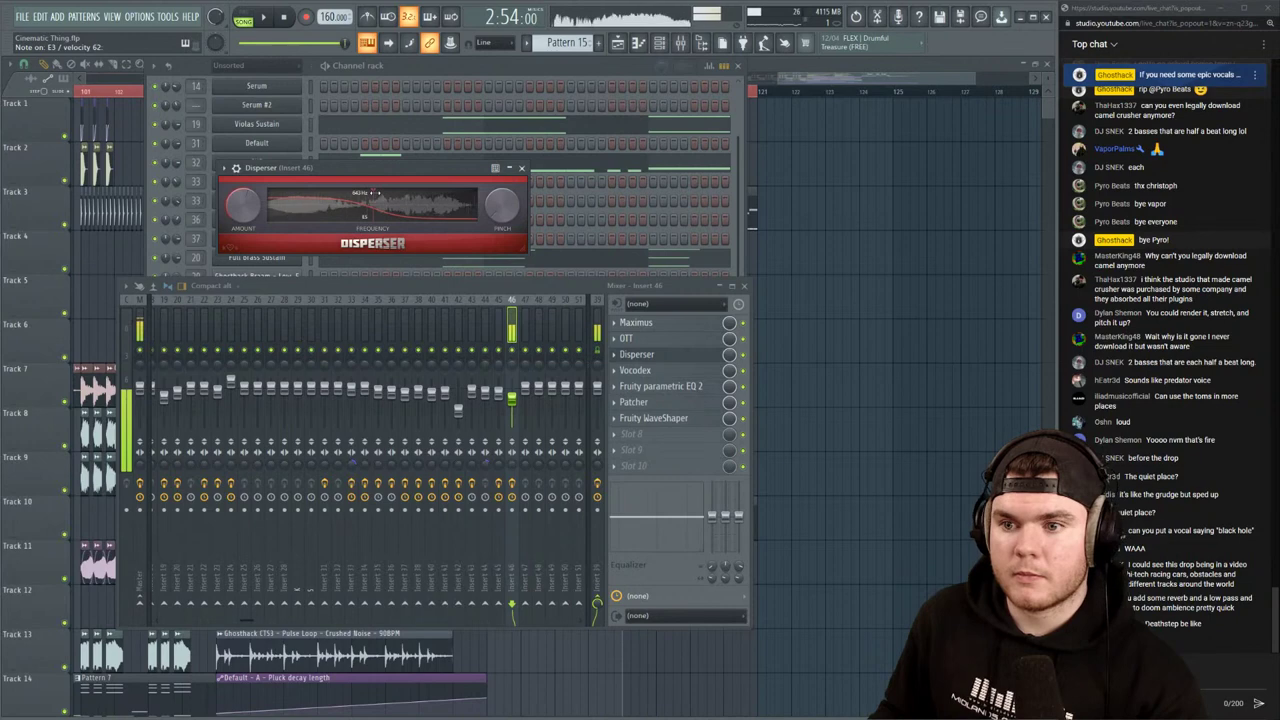
Make room after Disperser on insert 46, insert Faturator in slot 4 and set its drive to 20%
left_click(627, 339)
left_click(635, 340)
left_click(638, 355)
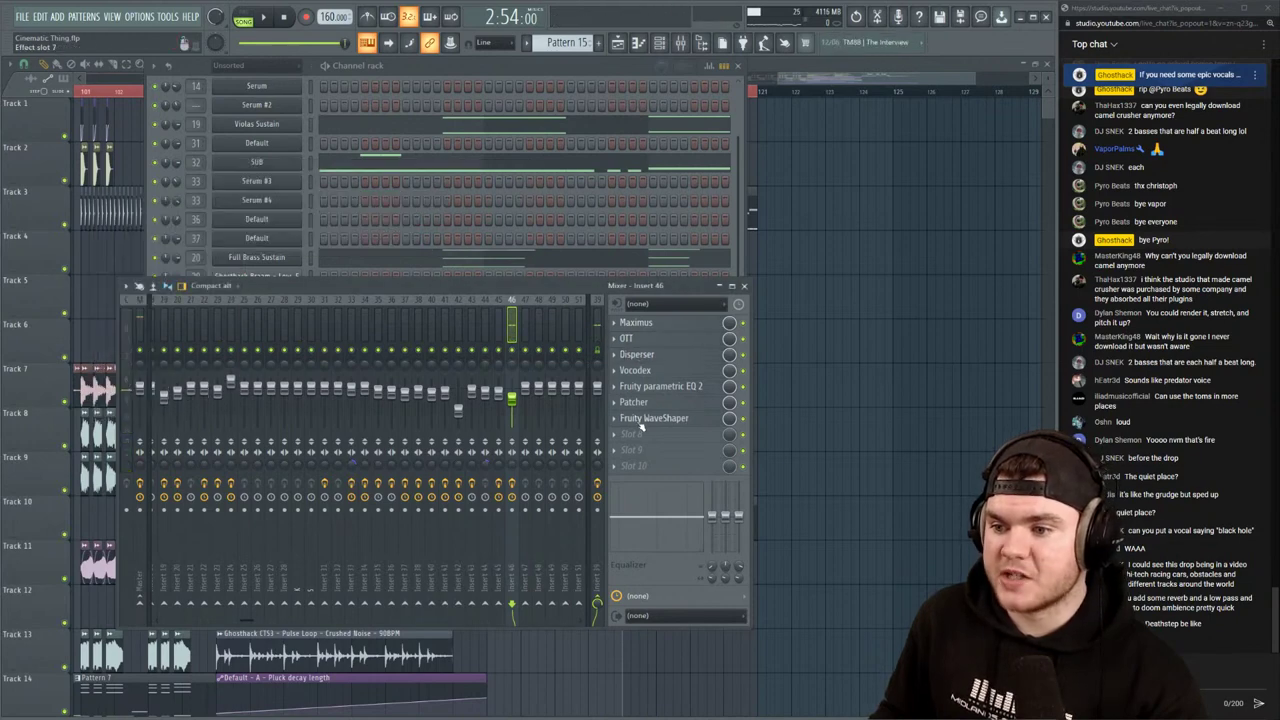
scroll(640, 434, "up", 4)
left_click(638, 372)
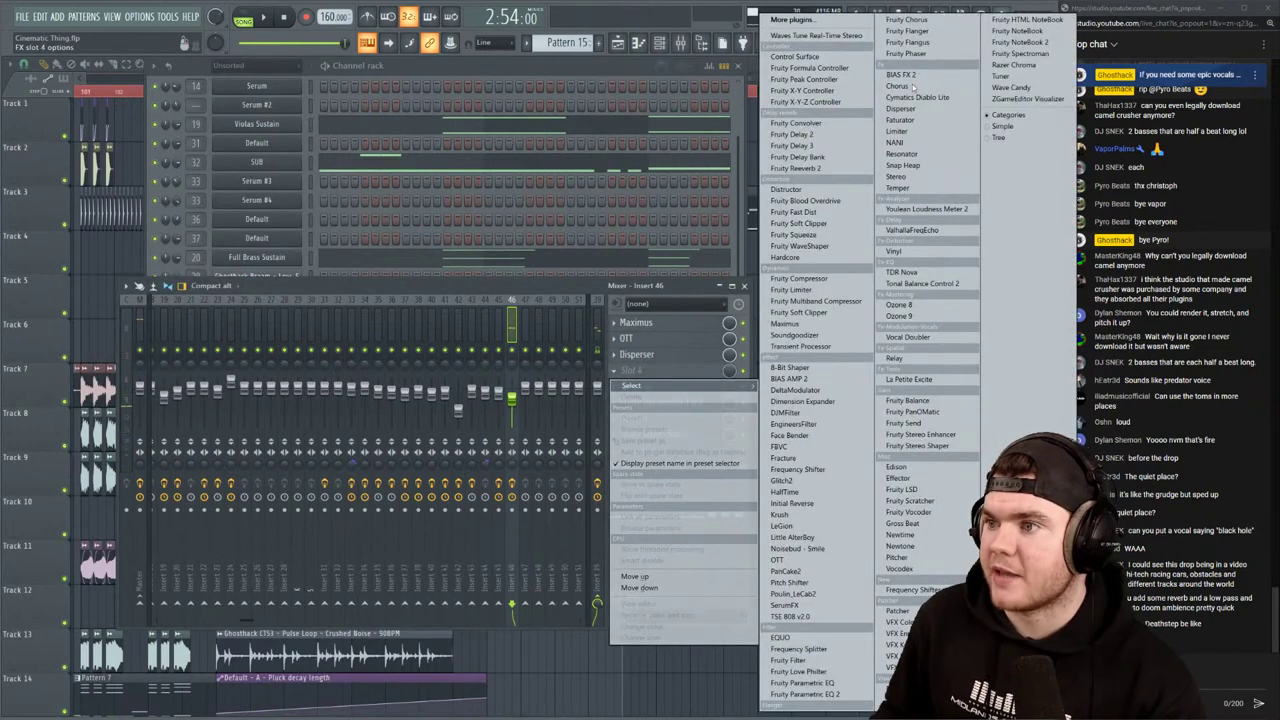
left_click(899, 119)
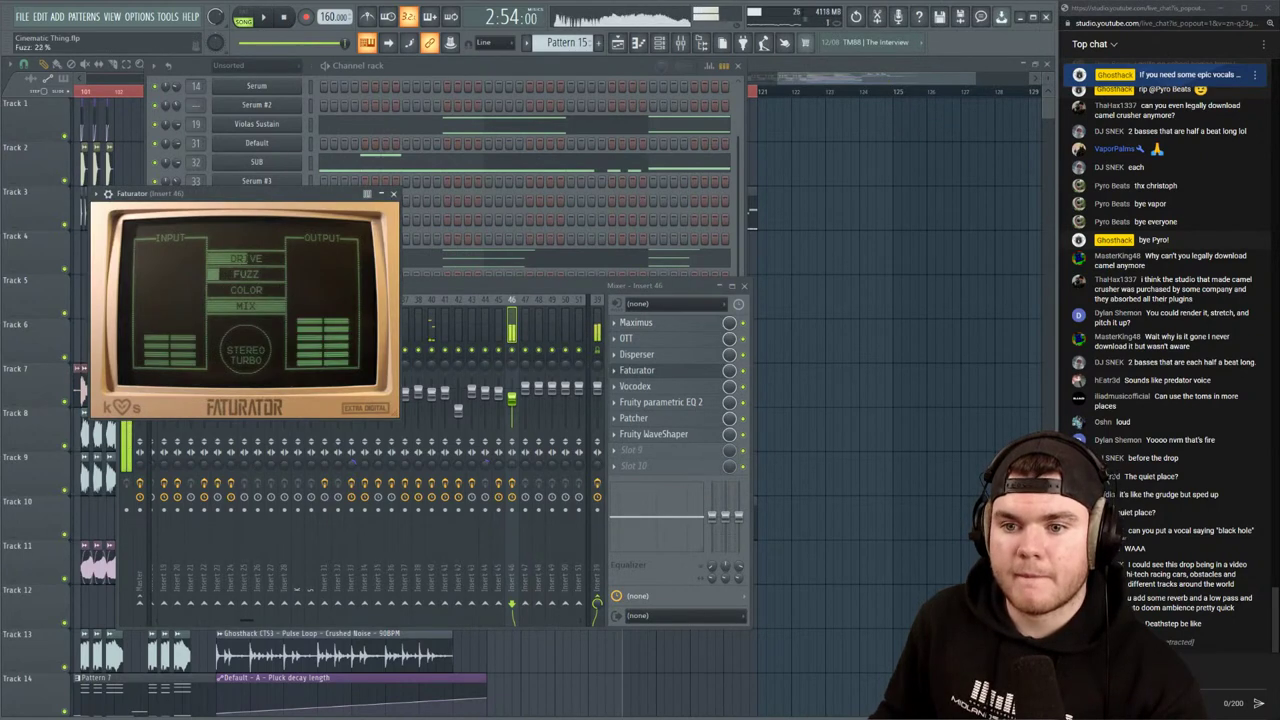
mouse_move(247, 258)
left_mouse_down()
mouse_move(207, 258)
mouse_move(234, 258)
mouse_move(222, 258)
left_mouse_up()
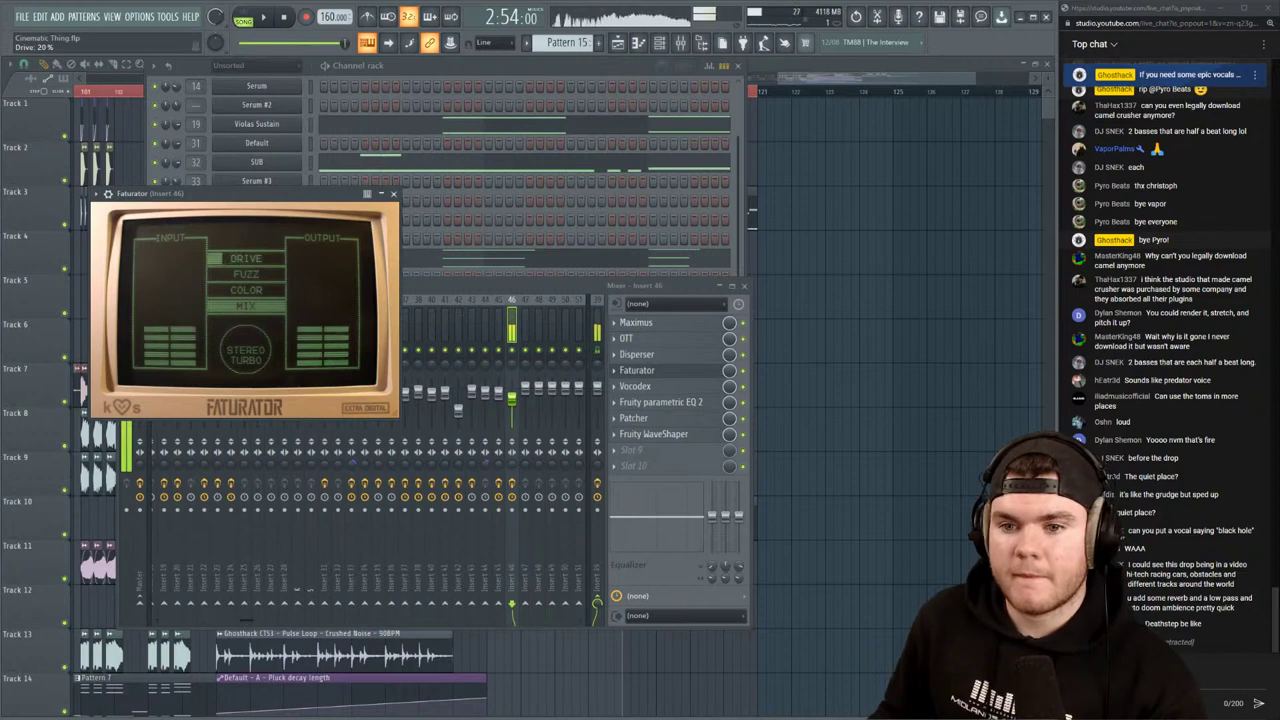
Close Faturator and shift the effects below it down so slot 5 is free, without loading a plugin there
left_click(656, 374)
scroll(656, 434, "down", 2)
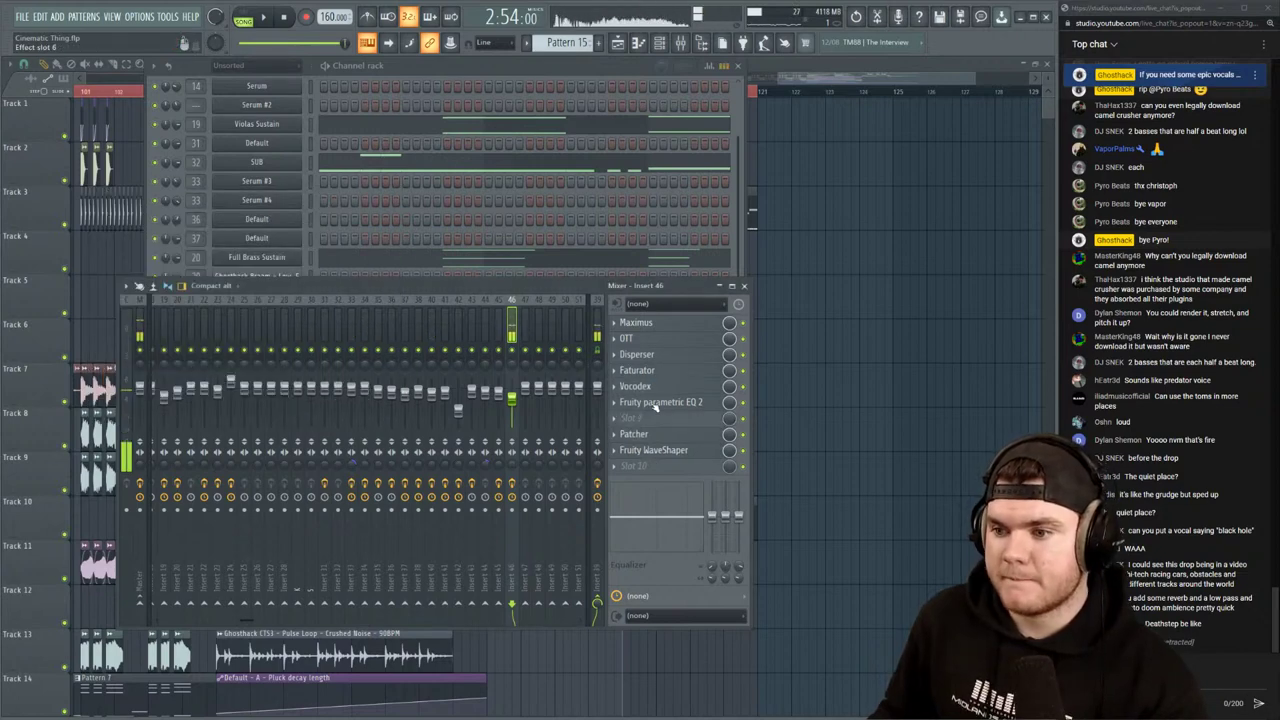
scroll(655, 404, "down", 2)
left_click(653, 390)
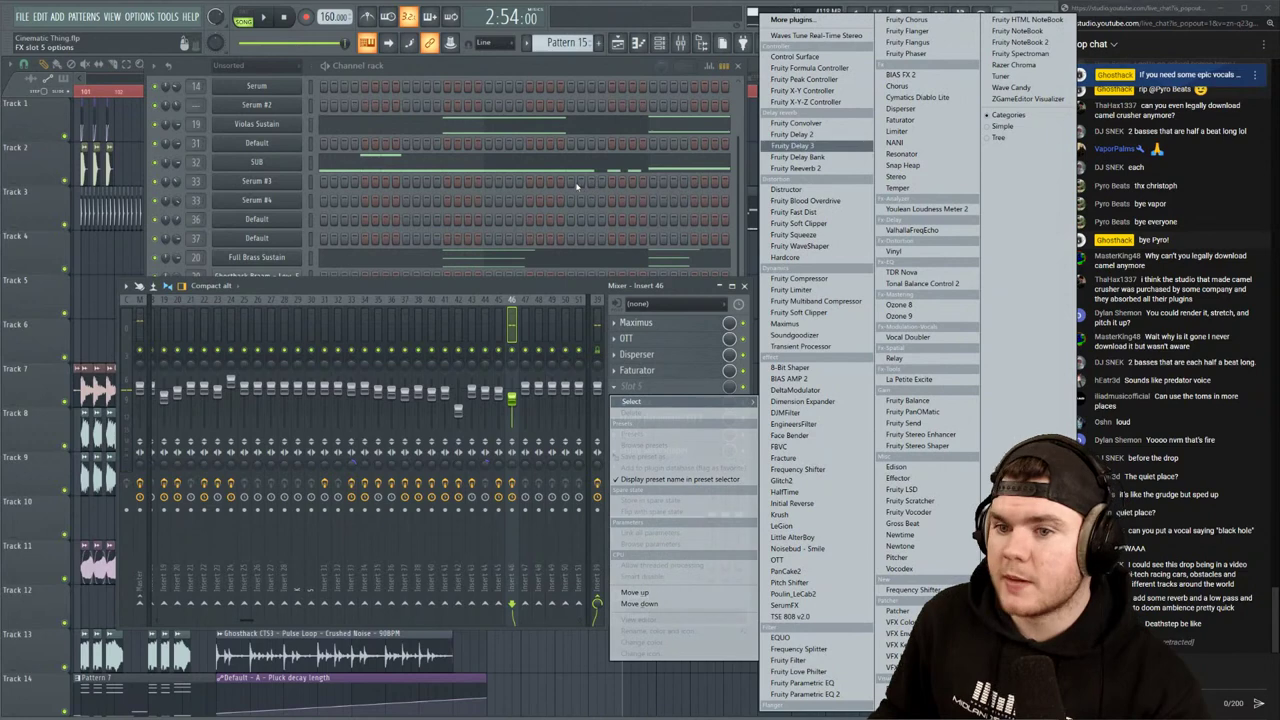
left_click(479, 74)
Enable Hyper/Dimension ahead of Distortion in Serum #5, with hyper unison 7 and about 36% mix
left_click(261, 415)
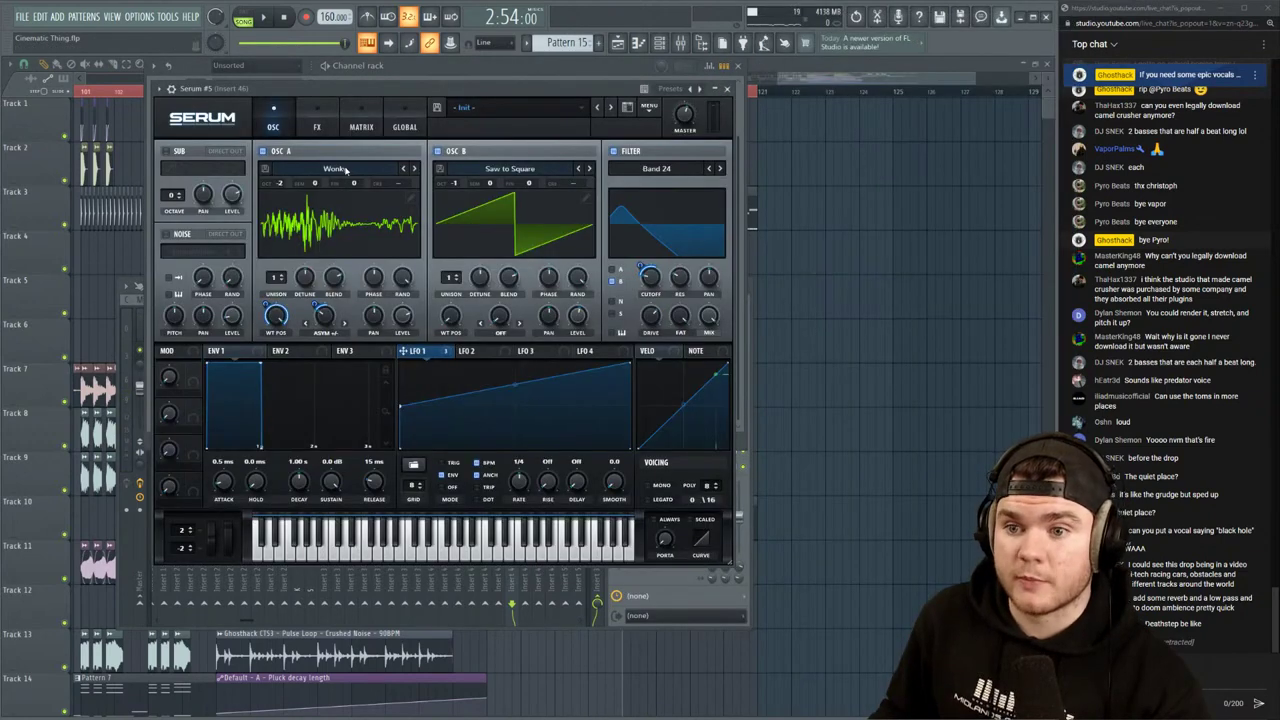
left_click(318, 120)
left_click(205, 173)
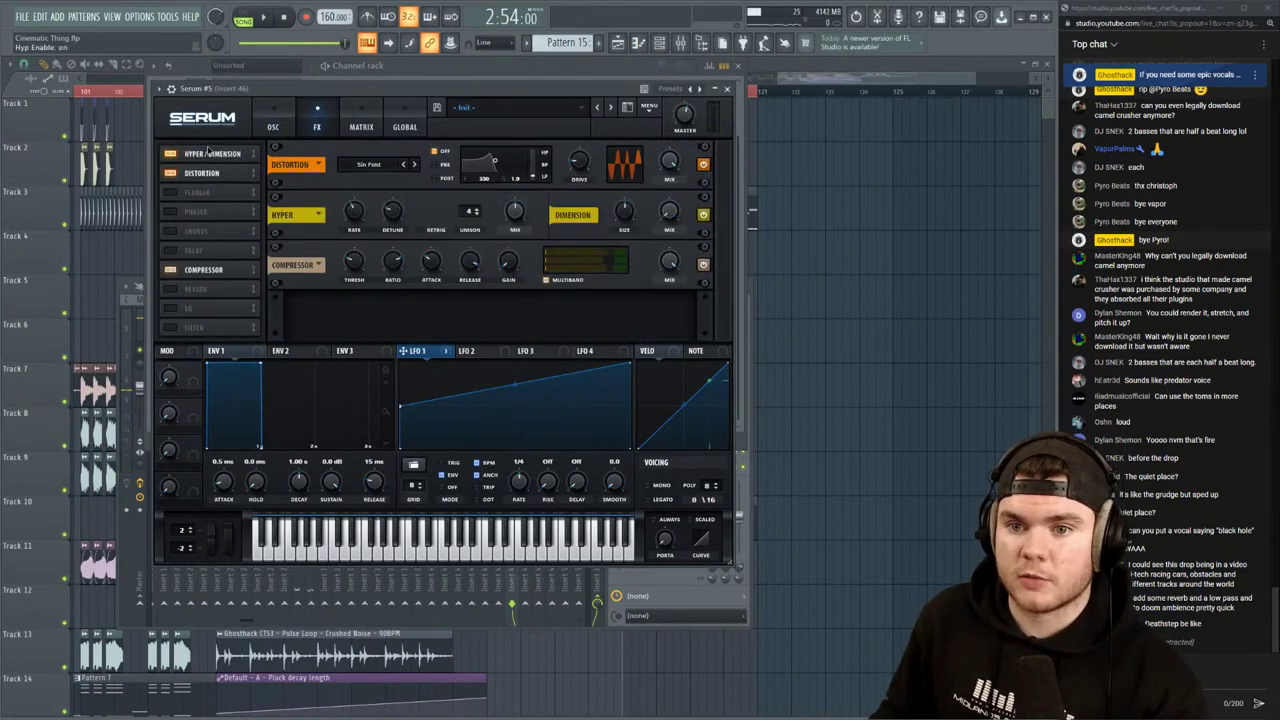
left_click_drag(518, 163, 539, 195)
left_click_drag(625, 165, 656, 194)
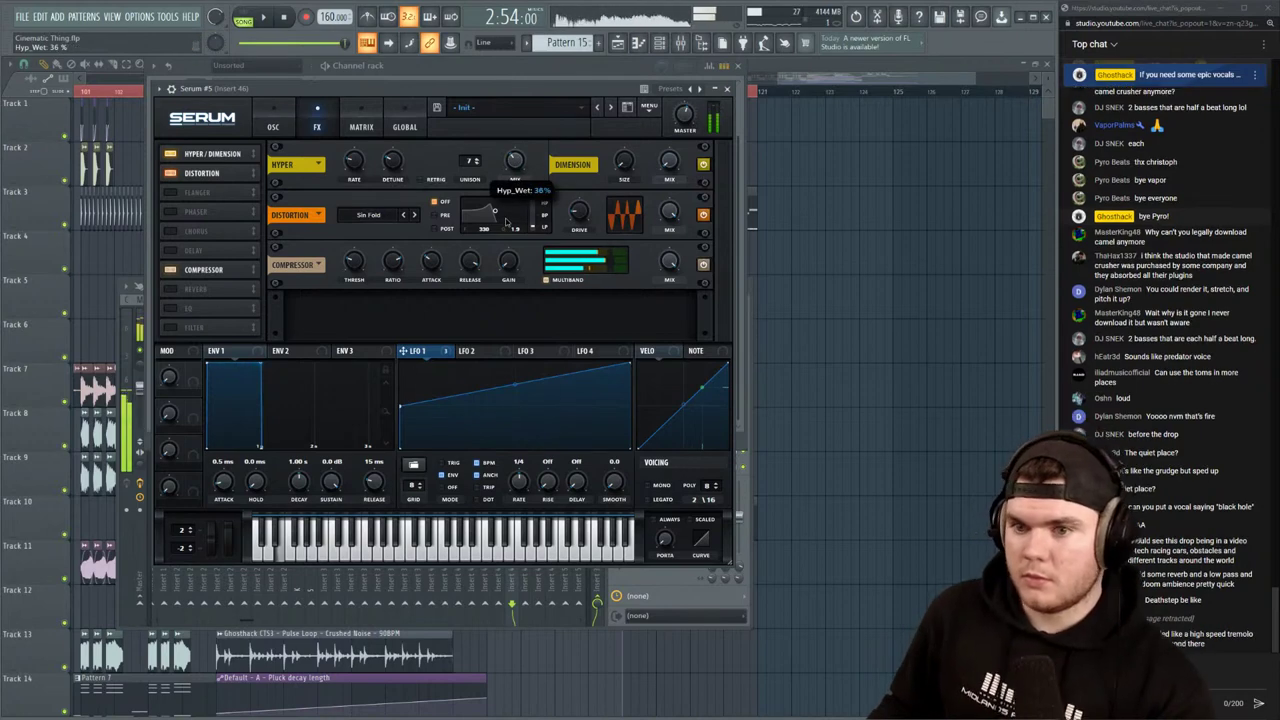
Add Chorus between Hyper and Distortion with its filter on HPF and about 32% mix, bypassing Hyper while adjusting it
left_click(170, 231)
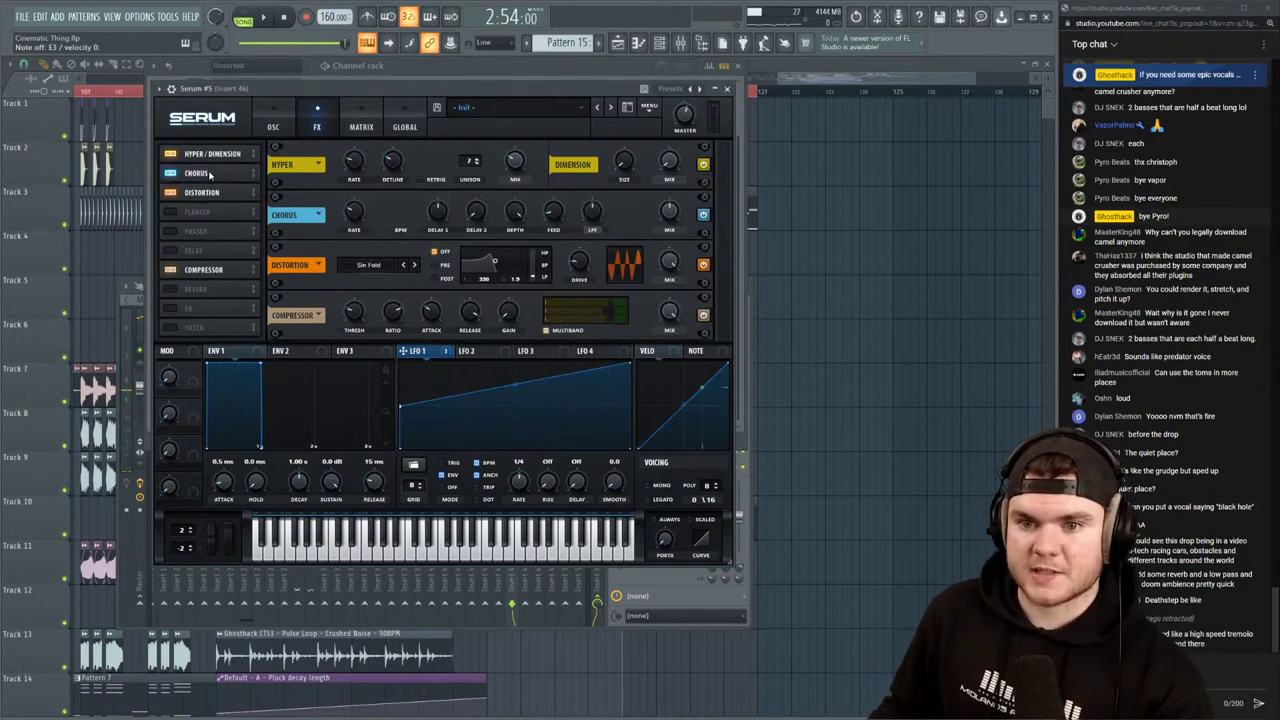
left_click(171, 154)
left_click(318, 165)
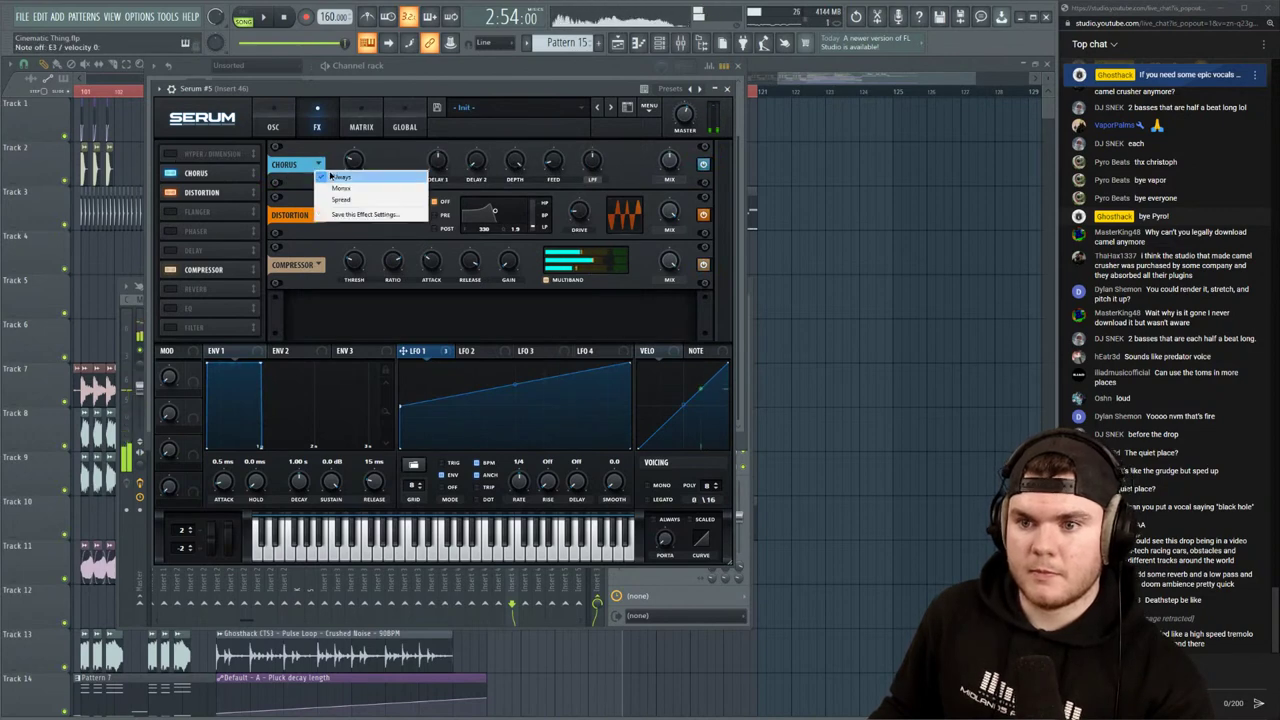
left_click(300, 183)
left_click_drag(681, 158, 667, 222)
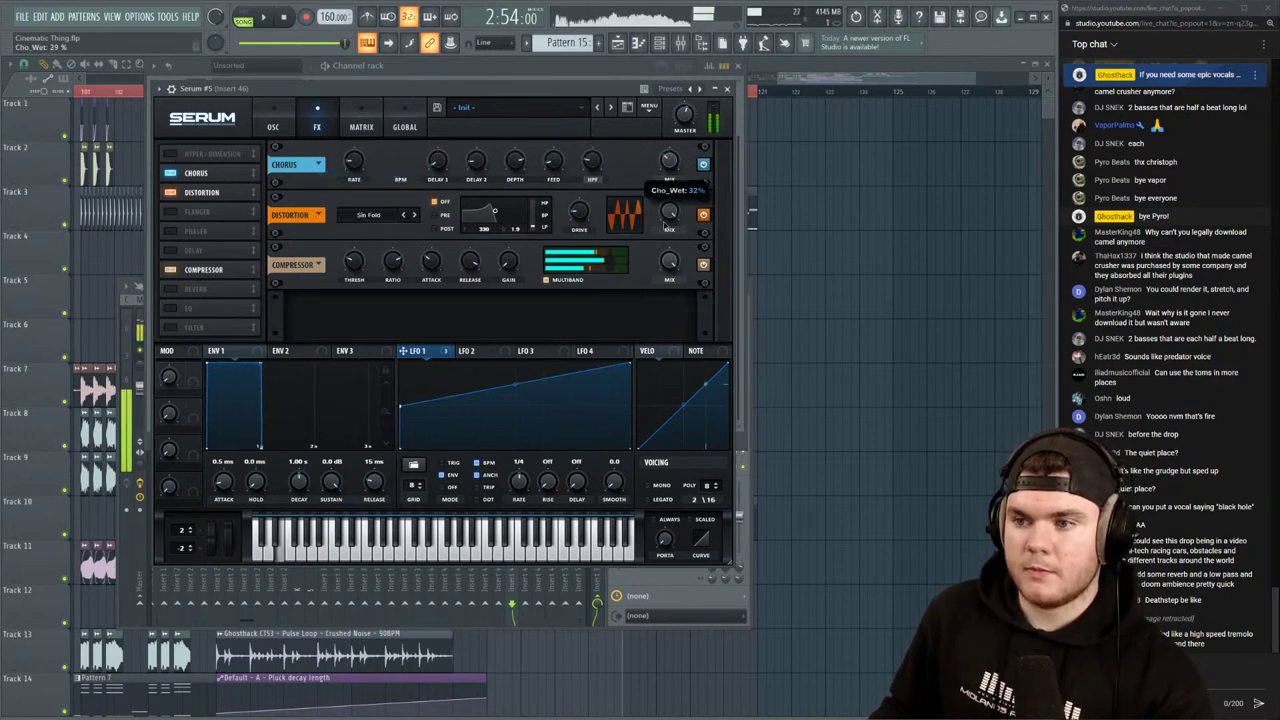
left_click(172, 154)
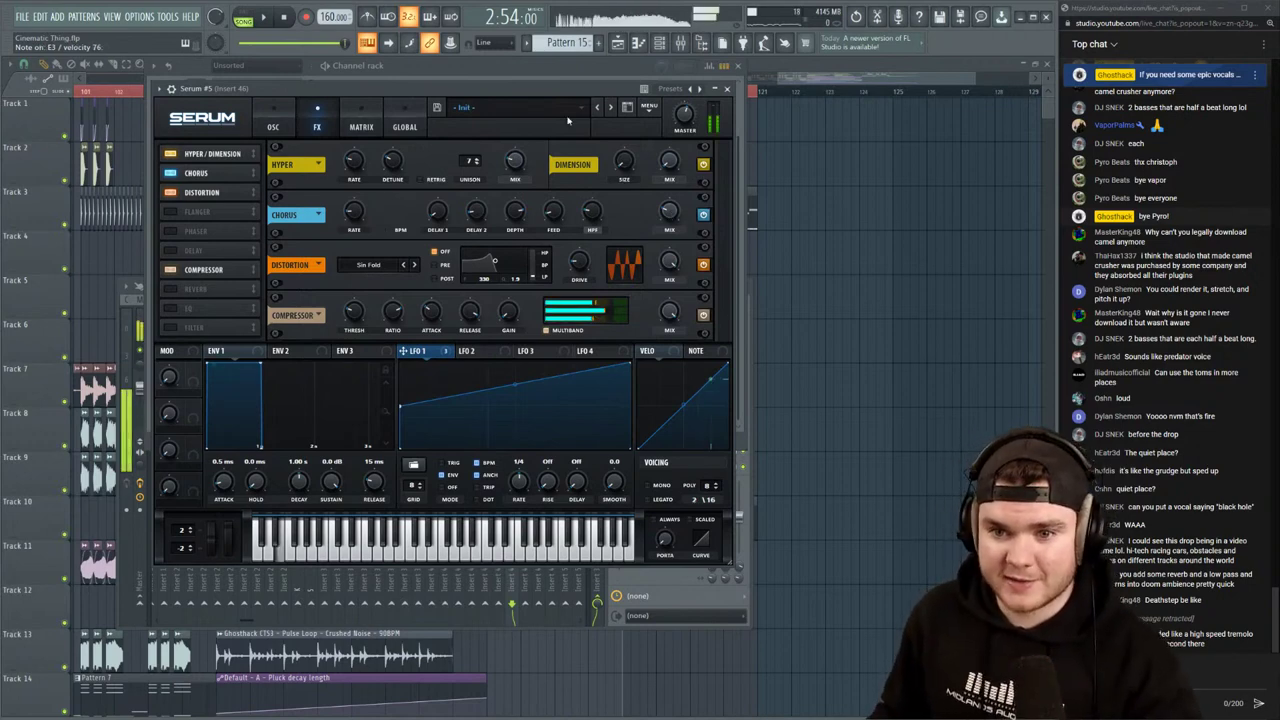
Boost the treble band and move the low cut higher in insert 46's Fruity Parametric EQ 2
left_click(685, 80)
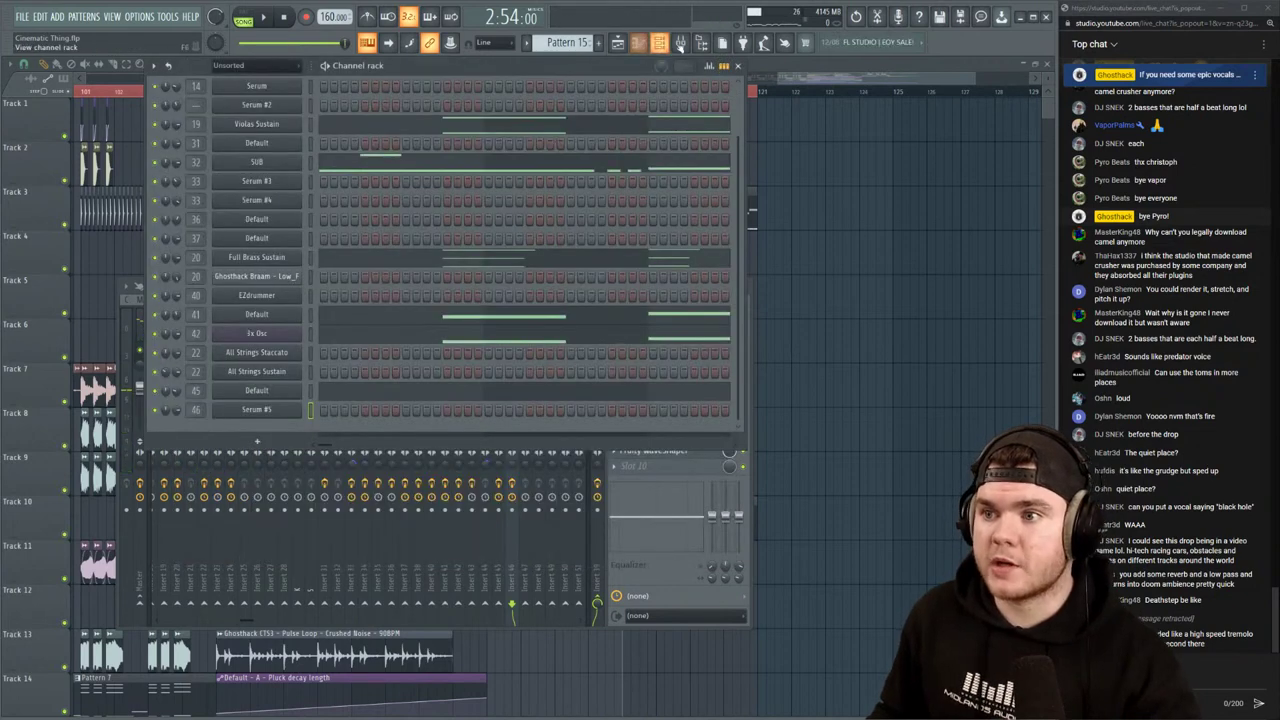
left_click(680, 46)
left_click(680, 418)
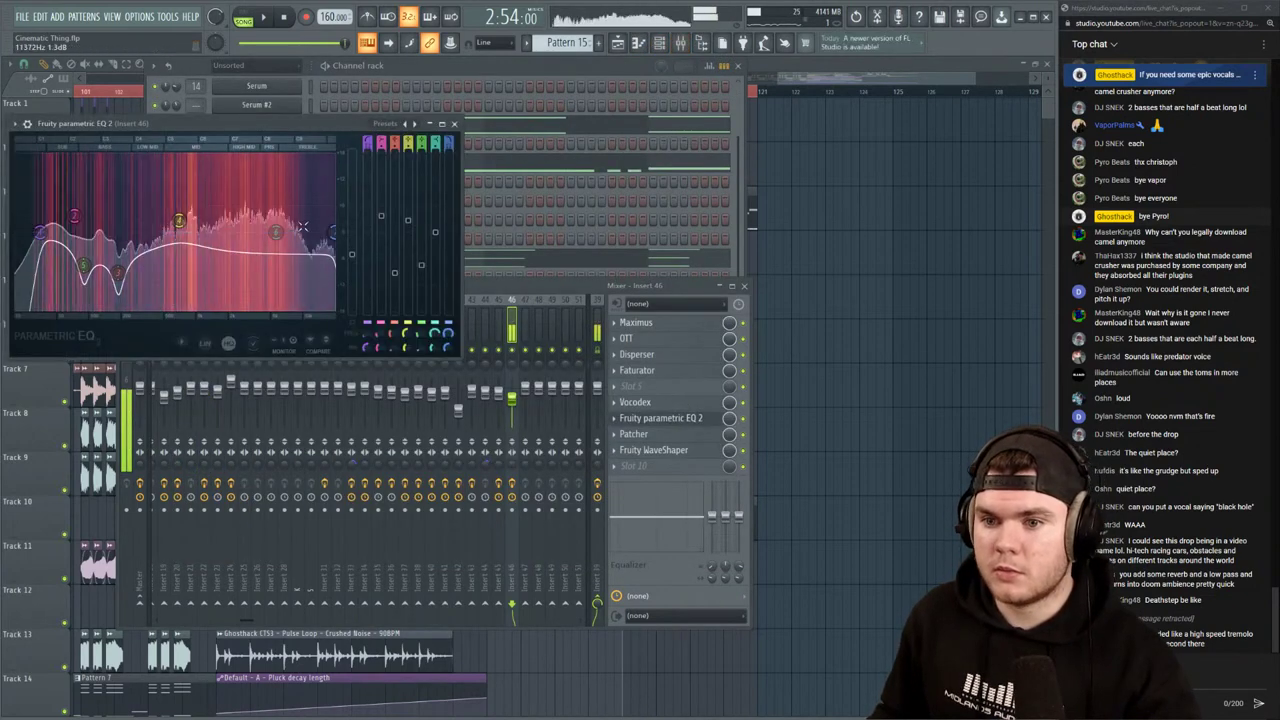
mouse_move(302, 195)
left_mouse_down()
mouse_move(294, 174)
mouse_move(291, 193)
left_mouse_up()
left_click_drag(40, 232, 75, 232)
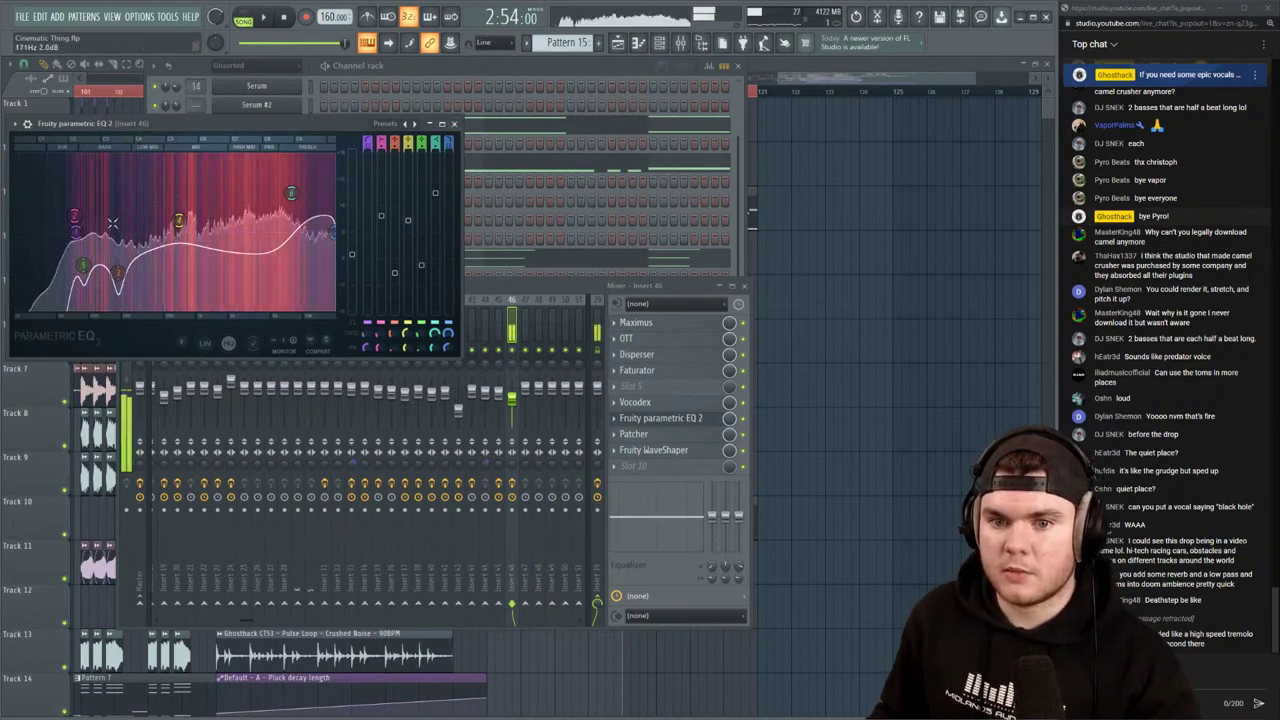
left_click(455, 125)
Play the arrangement from bar 117 and check Serum #5's piano roll in Pattern 15
left_click(474, 69)
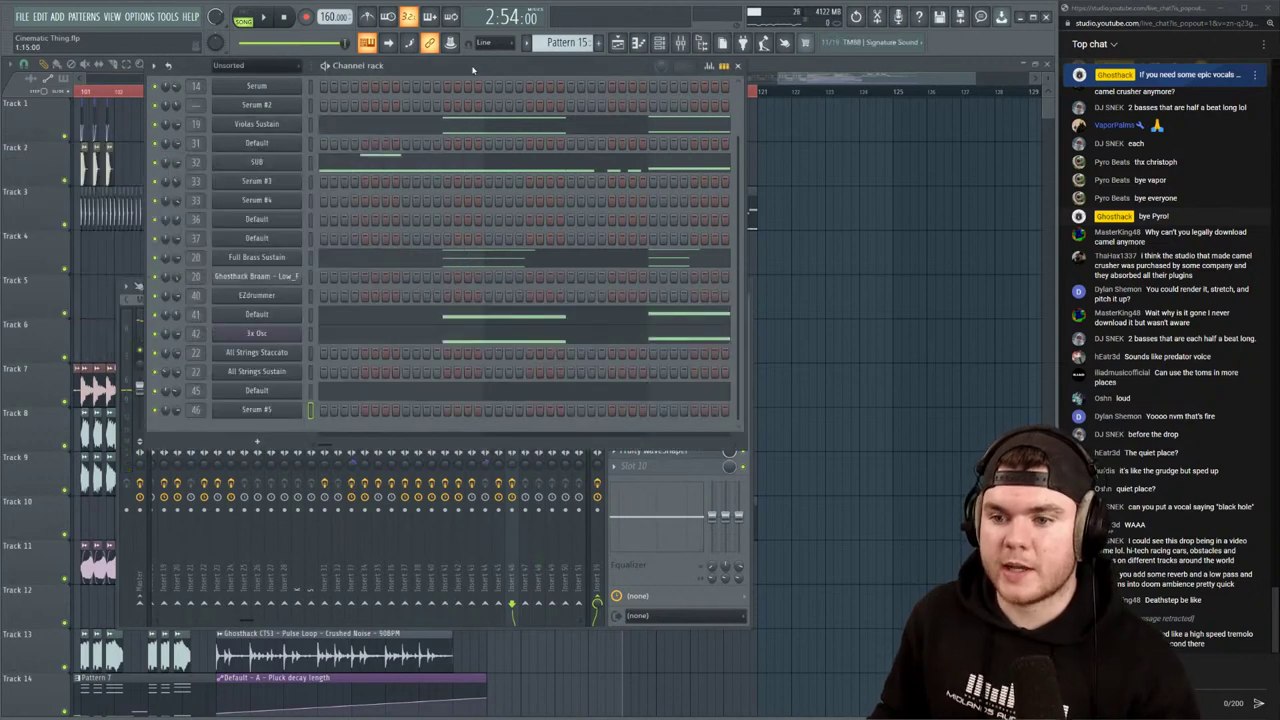
key("space")
right_click(306, 409)
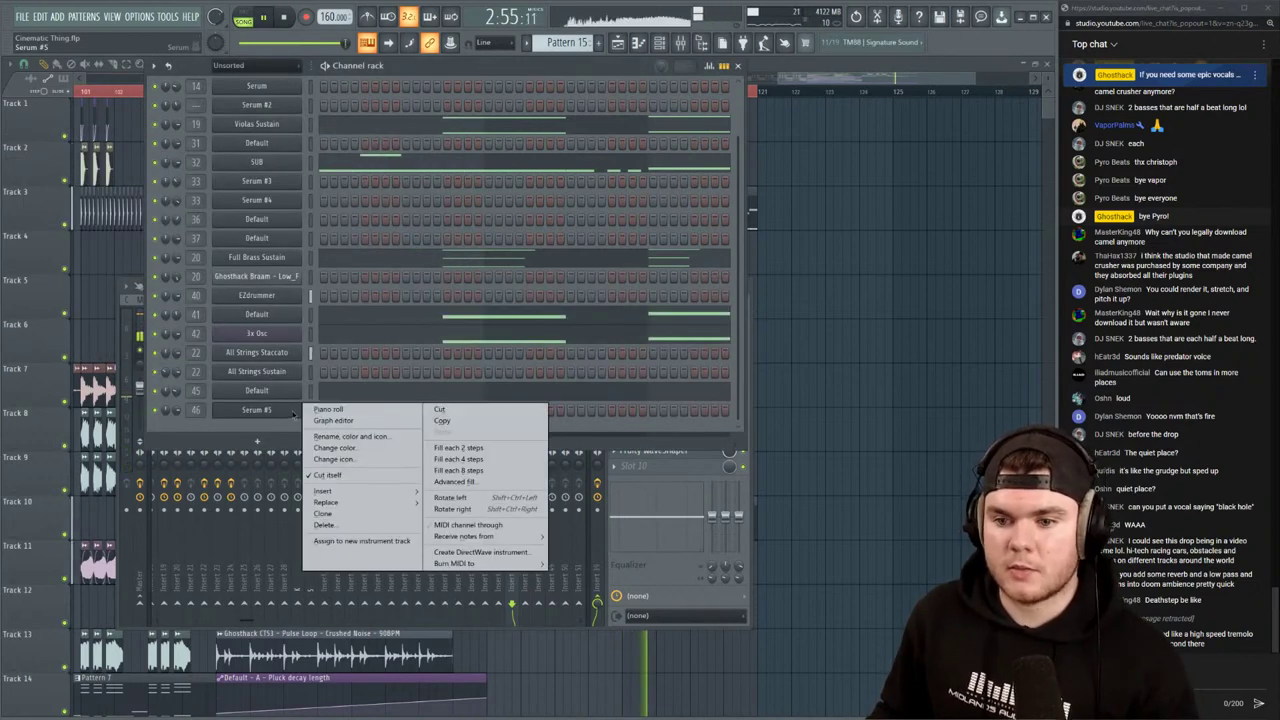
left_click(328, 410)
left_click(1046, 64)
key("space")
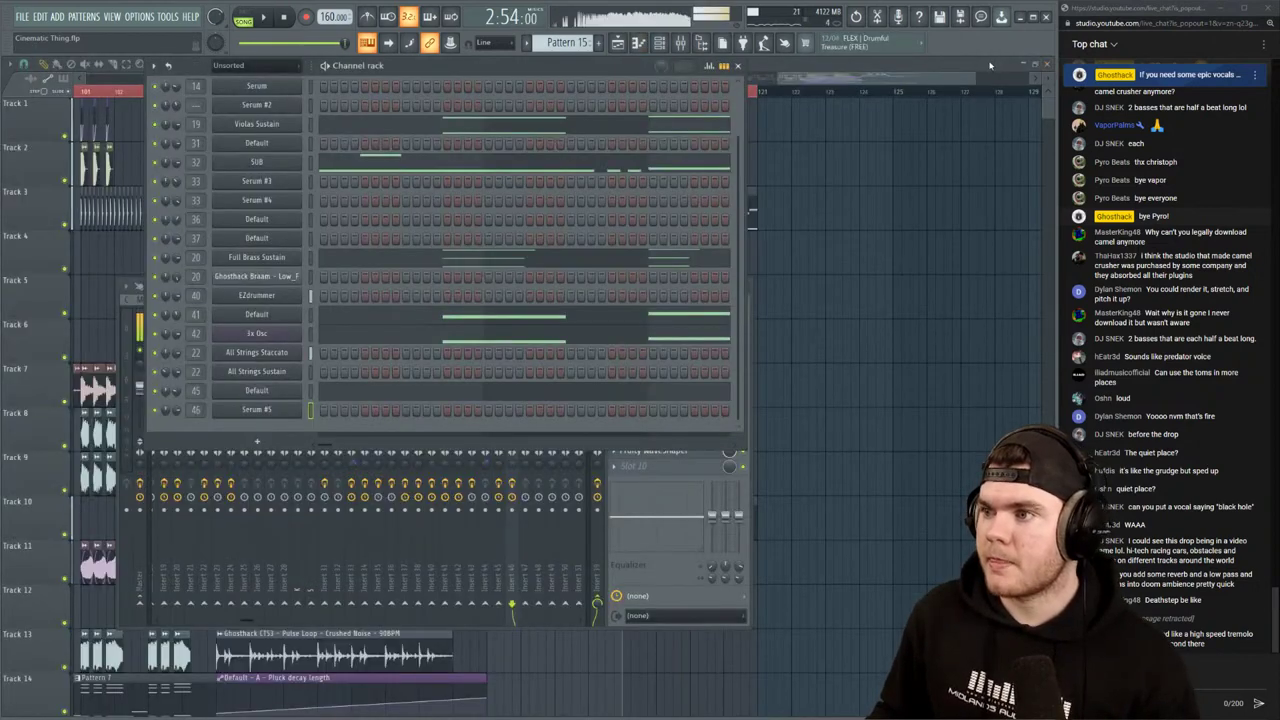
Bring the playlist forward and play the drop from bar 113
key("F5")
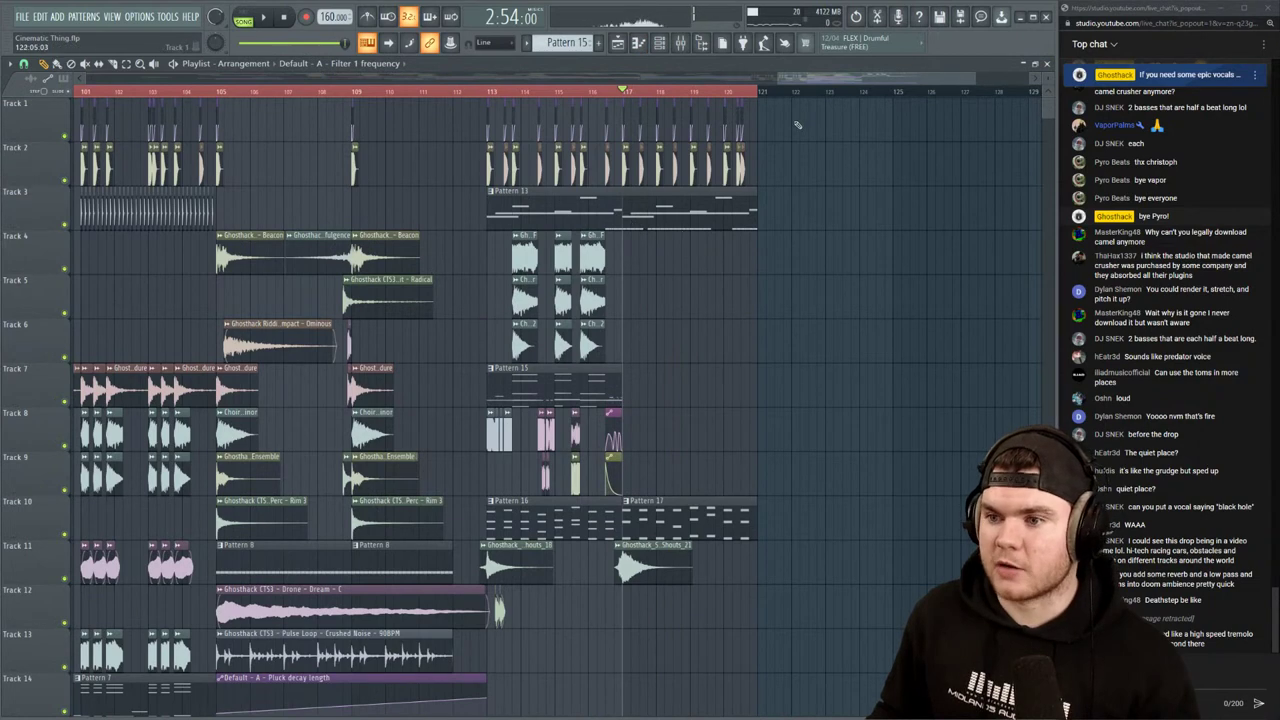
scroll(730, 93, "up", 4)
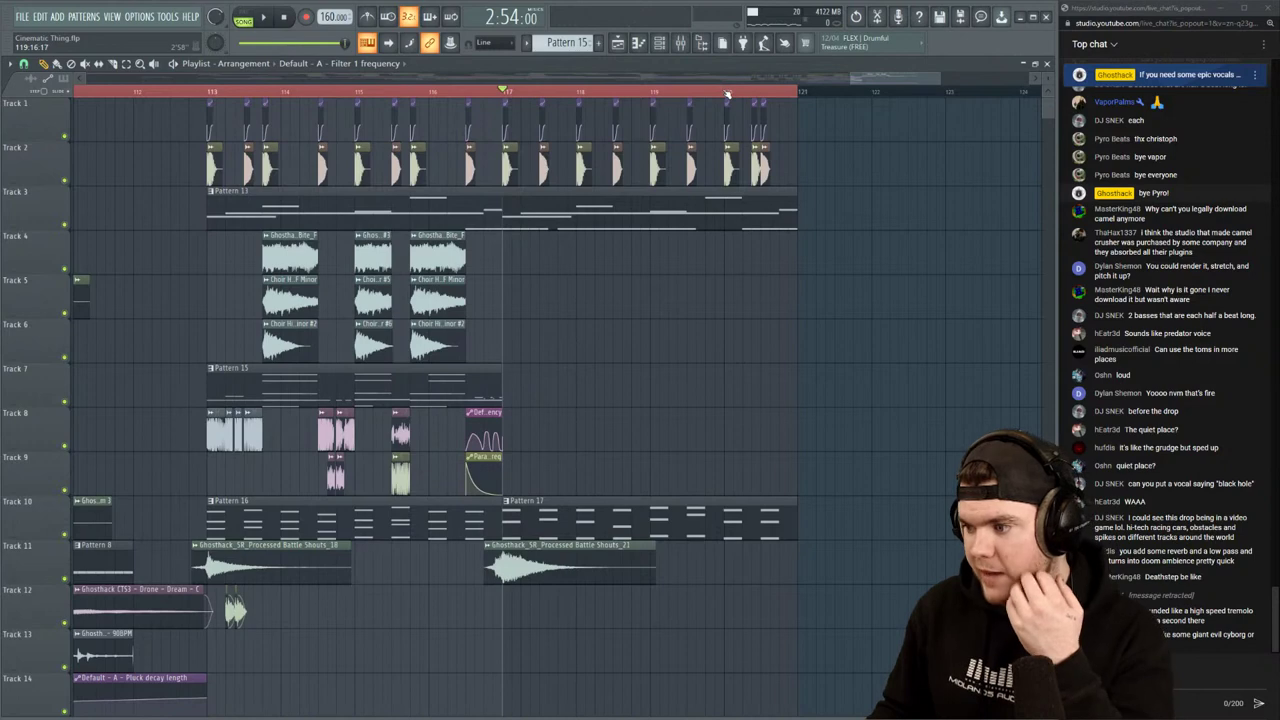
left_click(210, 92)
key("space")
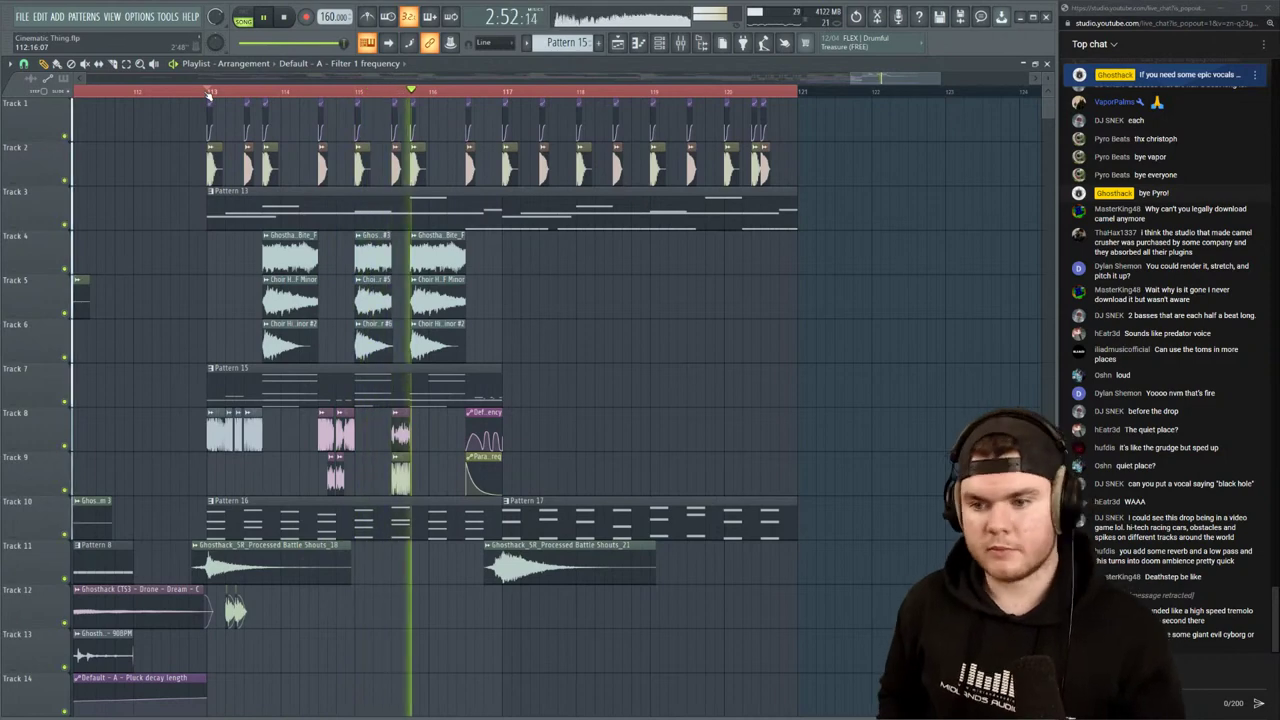
Open Pattern 13's EZdrummer notes, return to the channel rack with Serum #5 selected and stop playback
double_click(573, 205)
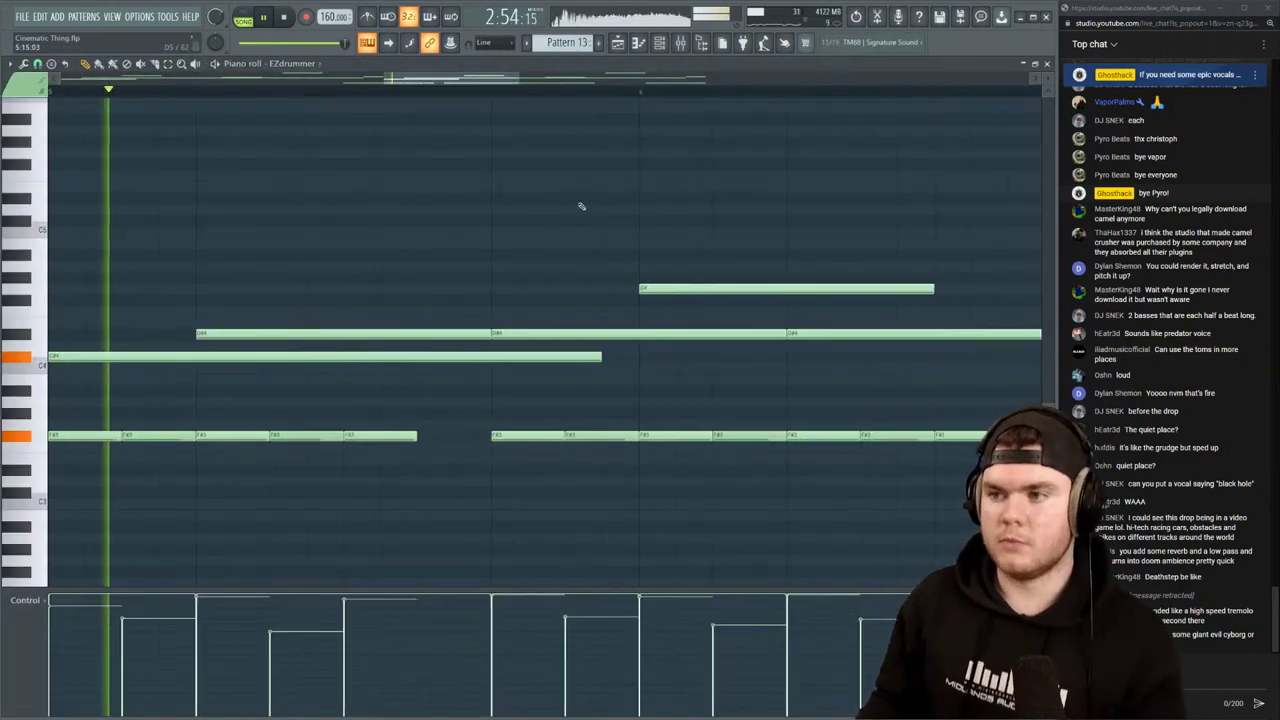
left_click(1047, 64)
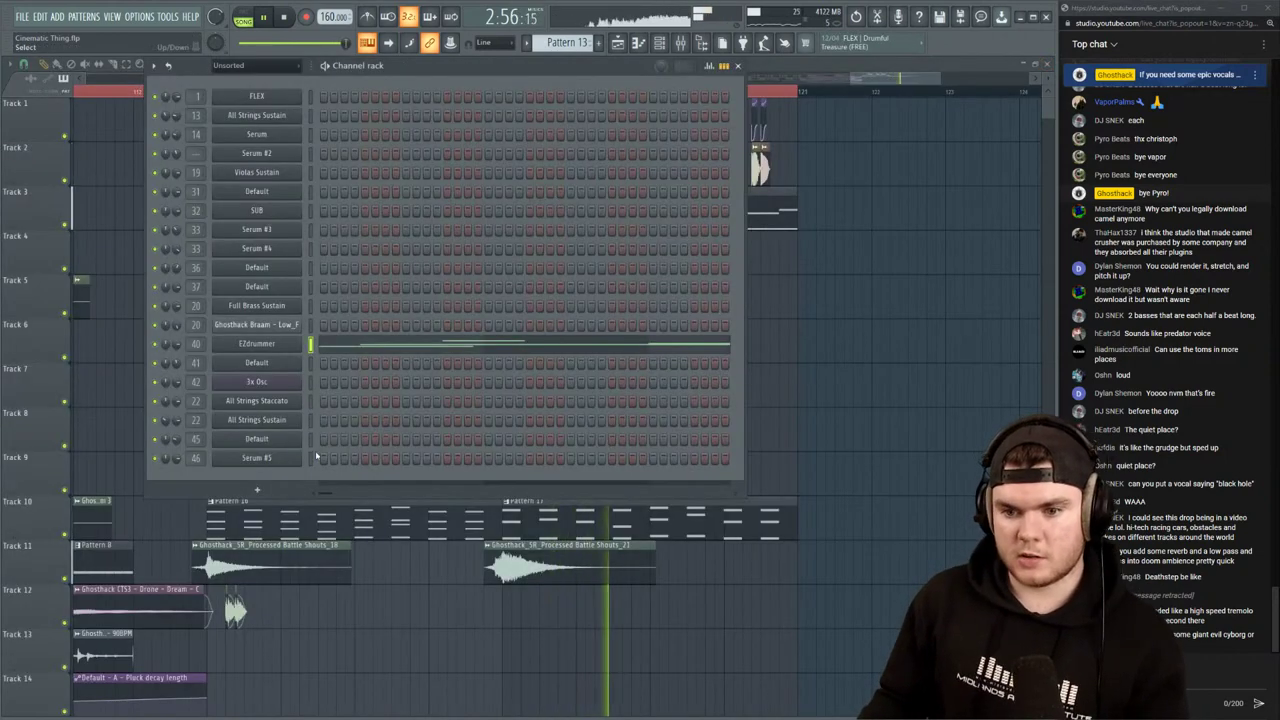
key("space")
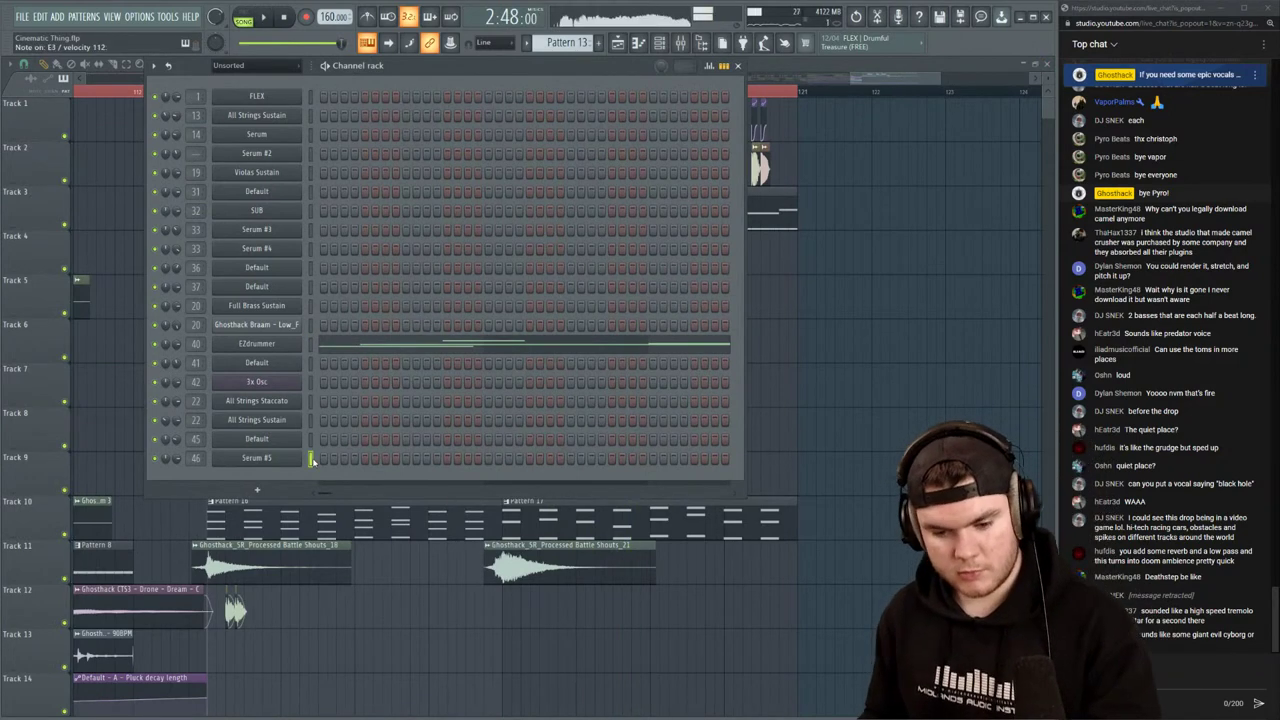
Bend Serum #5's LFO 1 ramp upward at its midpoint so it rises faster, and close the synth
left_click(282, 459)
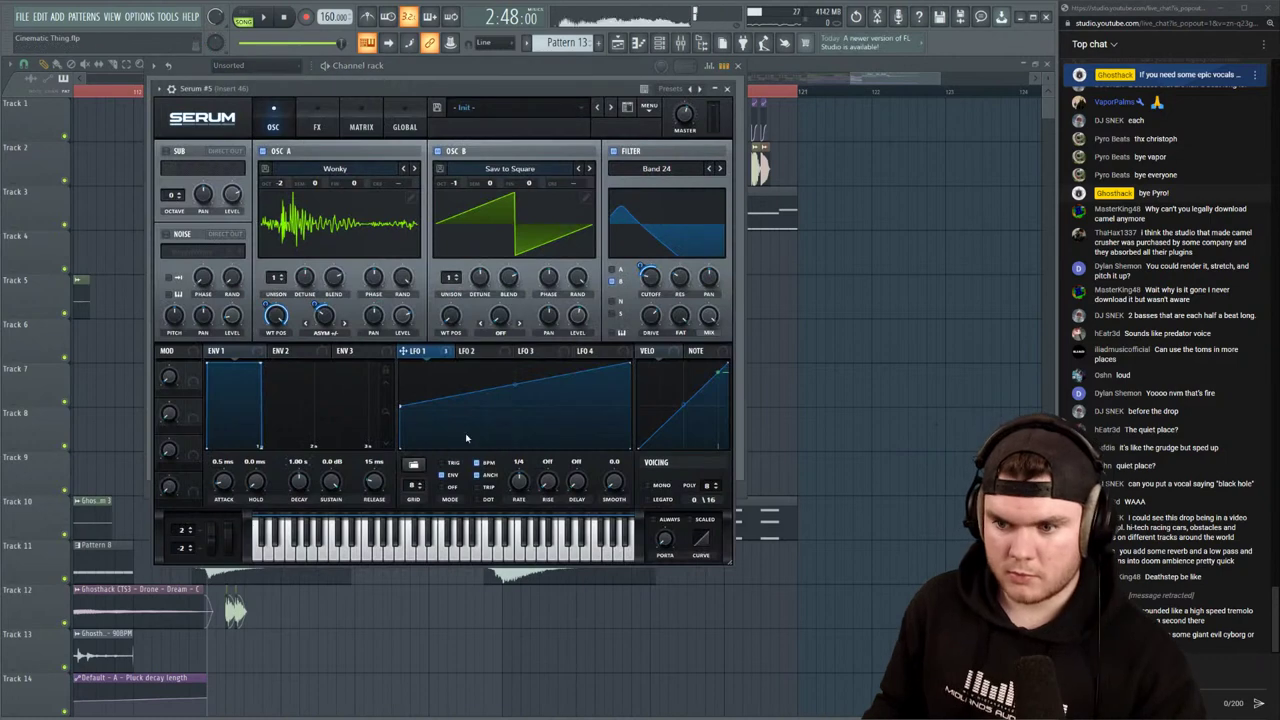
left_click_drag(517, 385, 518, 373)
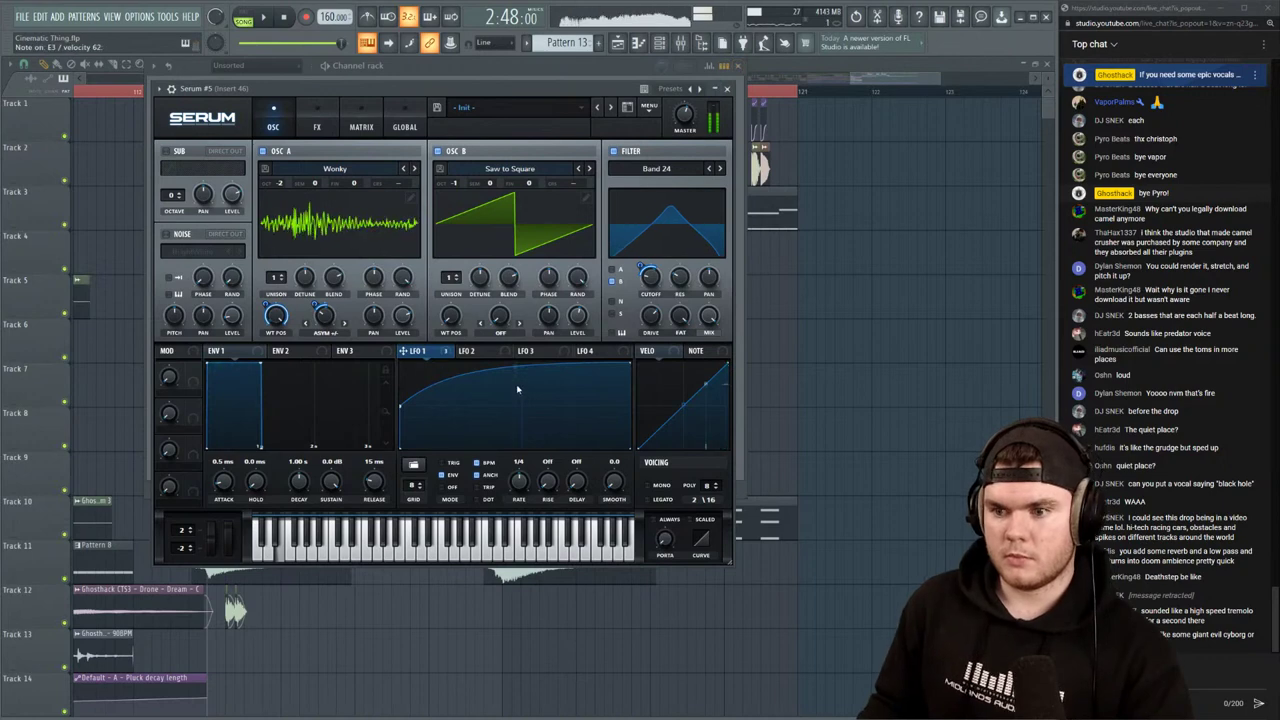
left_click(728, 89)
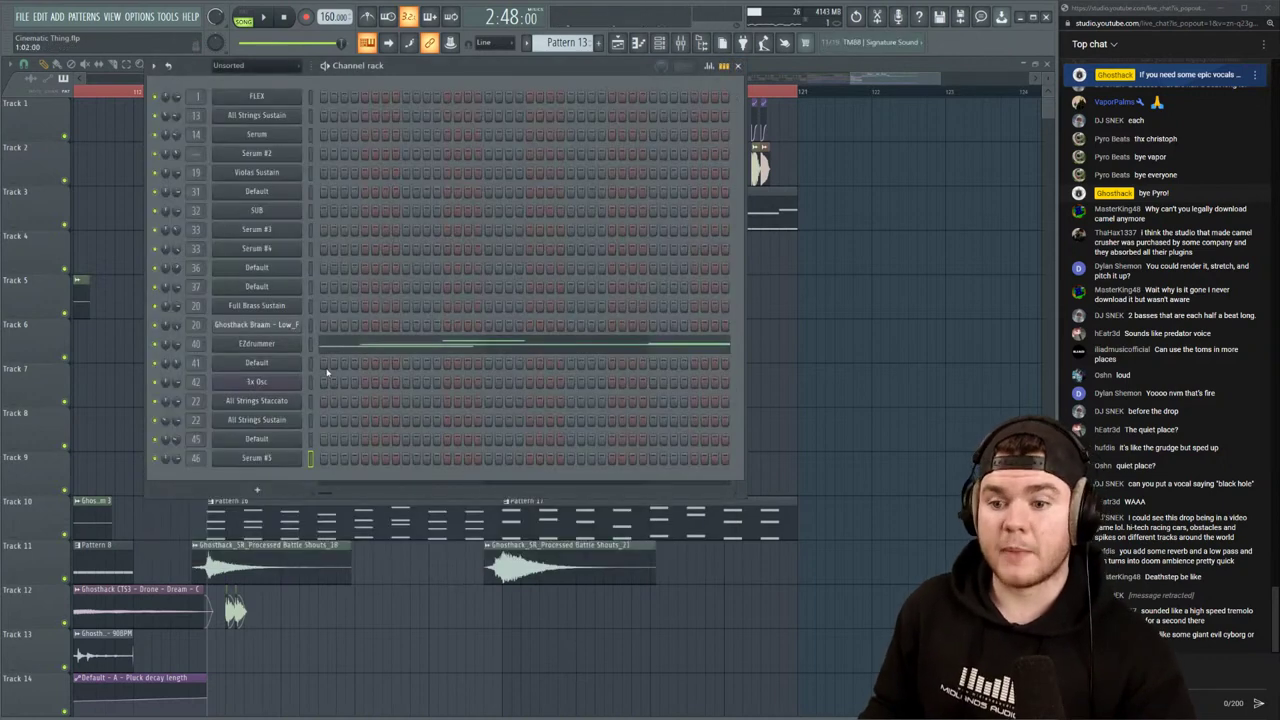
Open Serum #5's piano roll for Pattern 13 and audition the part around bar 5
right_click(302, 458)
left_click(335, 457)
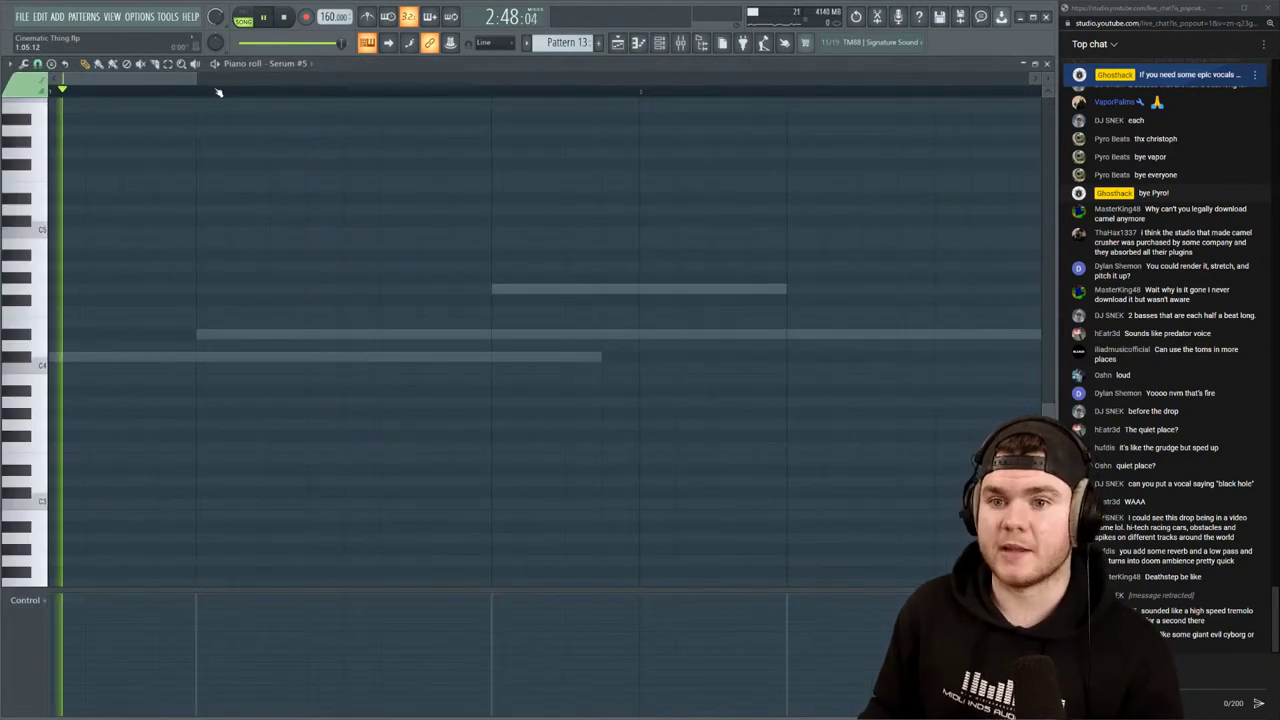
scroll(367, 84, "down", 1)
key("space")
left_click(383, 93)
key("space")
scroll(408, 93, "up", 4)
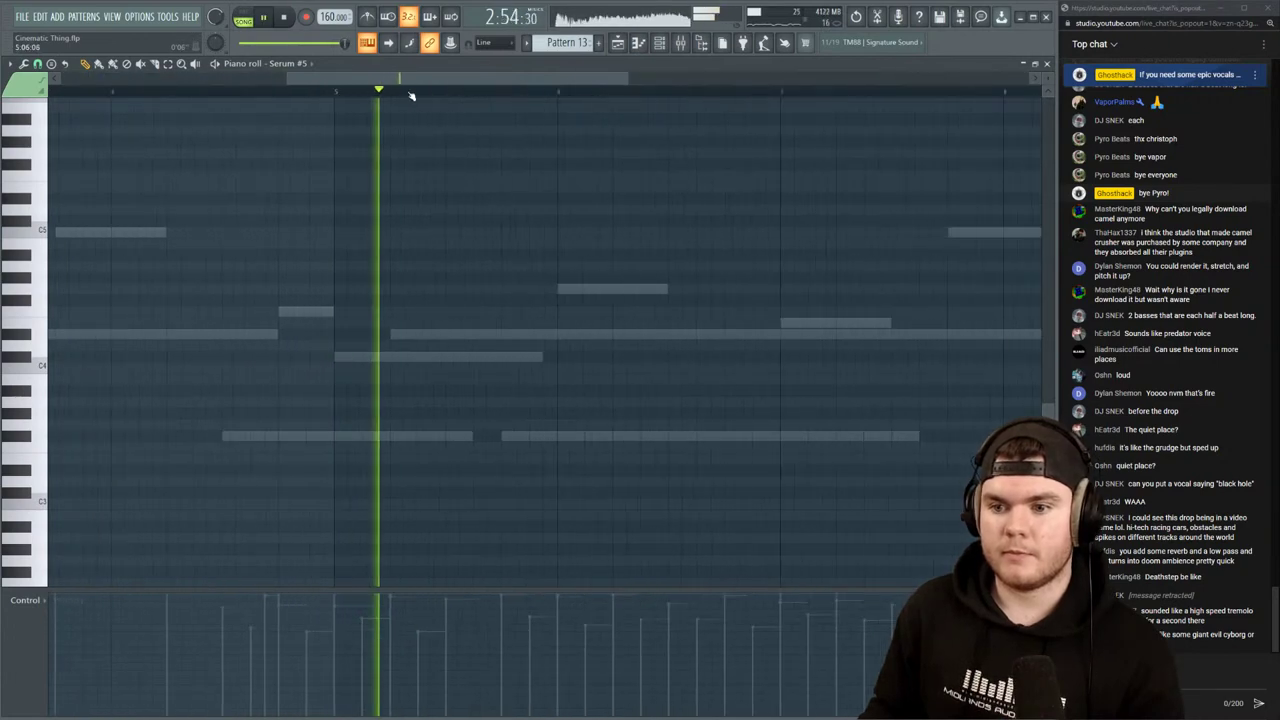
key("space")
left_click(315, 335)
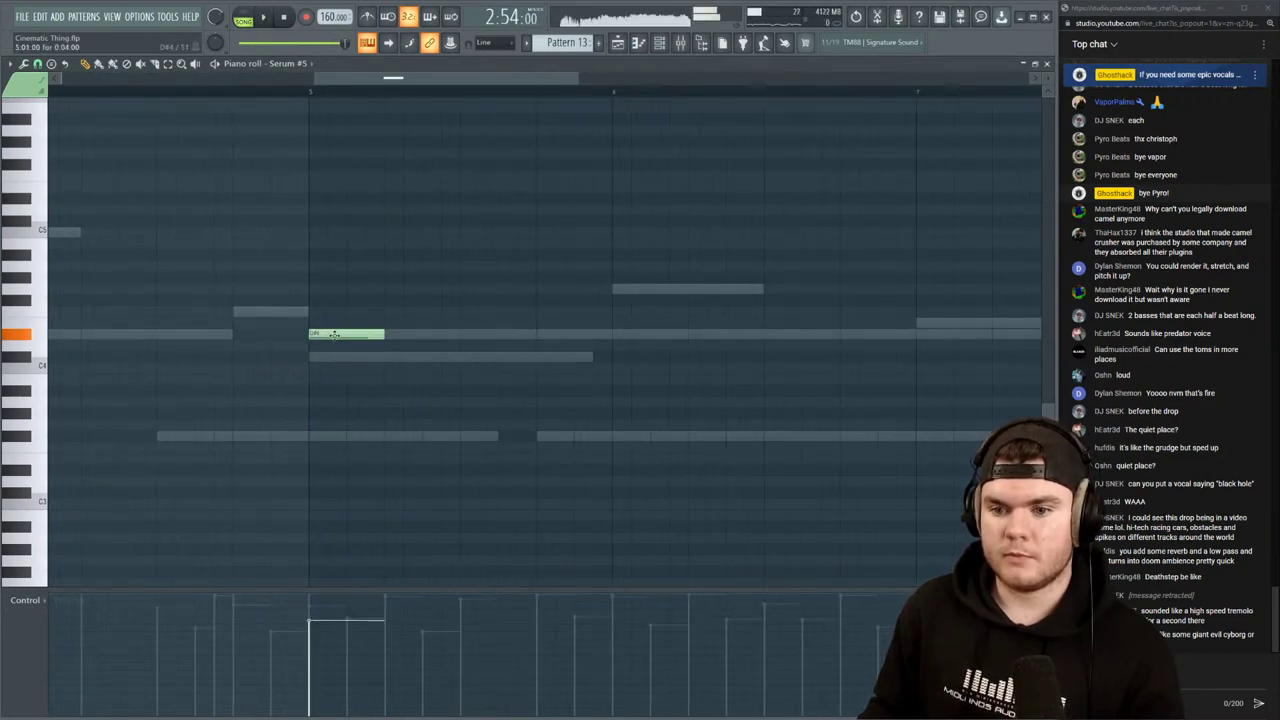
left_click_drag(335, 334, 335, 320)
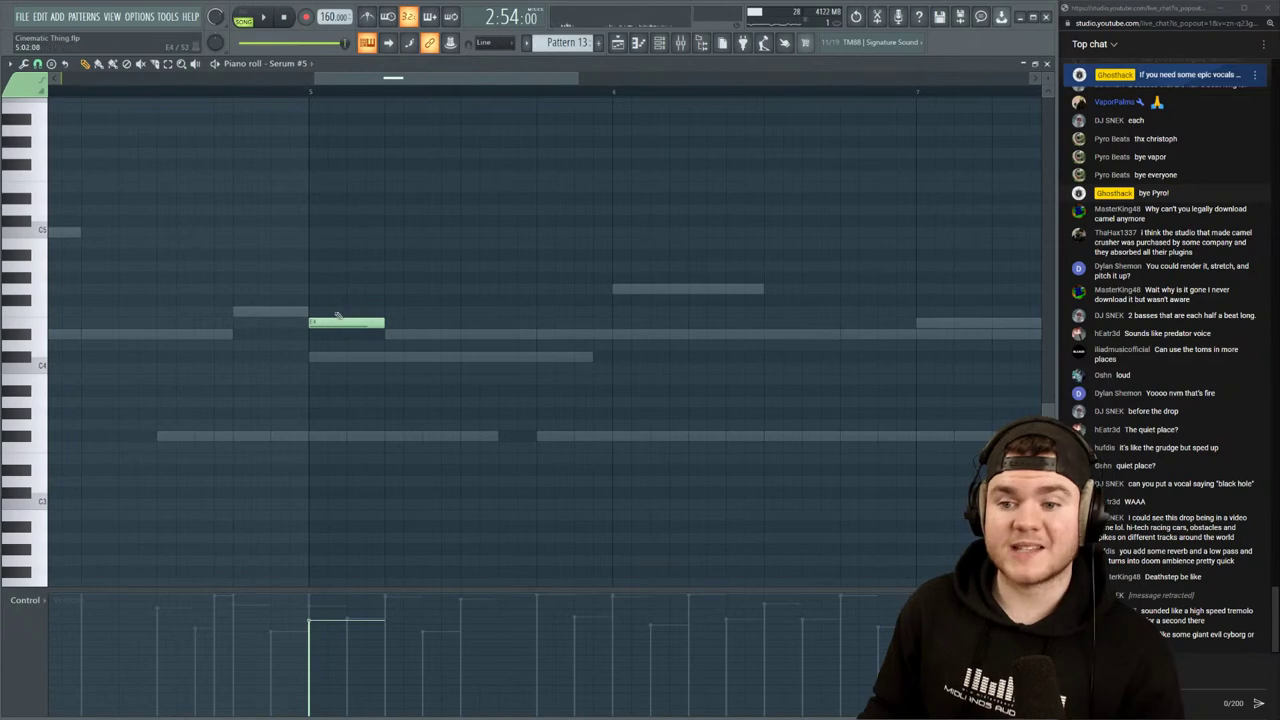
right_click(337, 322)
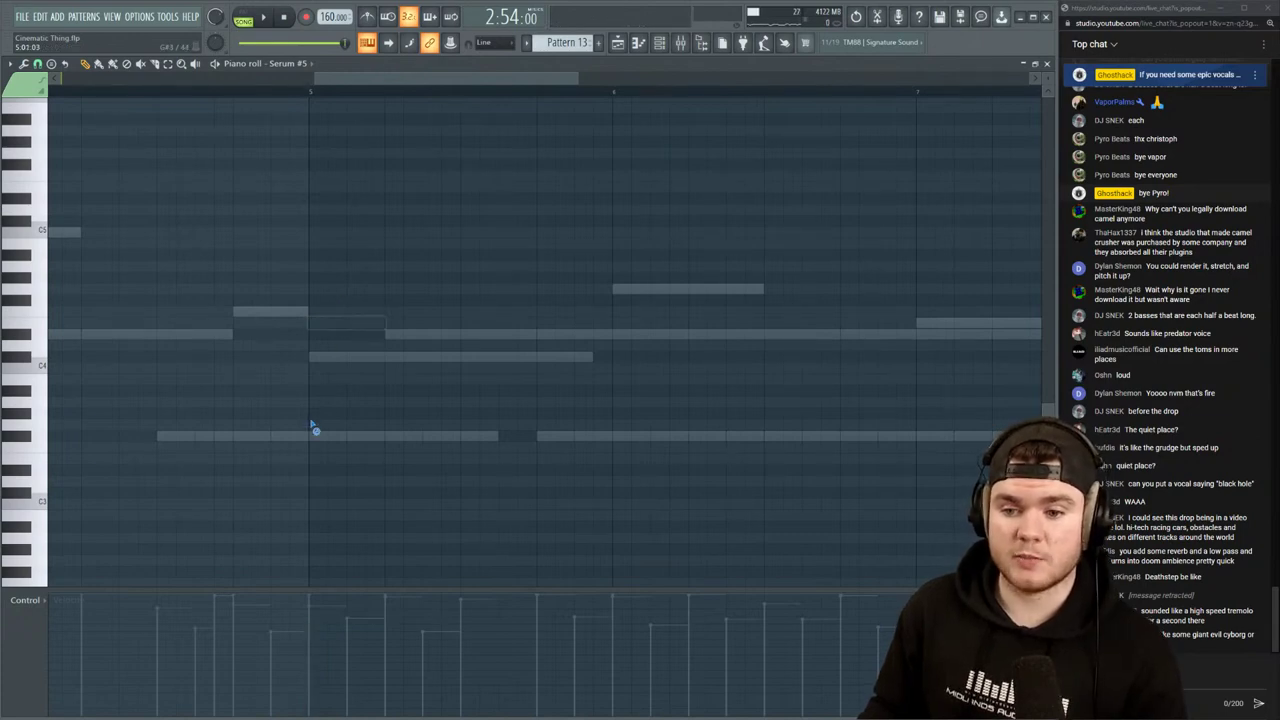
Add a one-beat E3 note on the second beat of bar 5 and play the part from bar 4
left_click(313, 468)
left_click_drag(313, 467, 425, 458)
key("space")
key("space")
left_click(134, 93)
key("space")
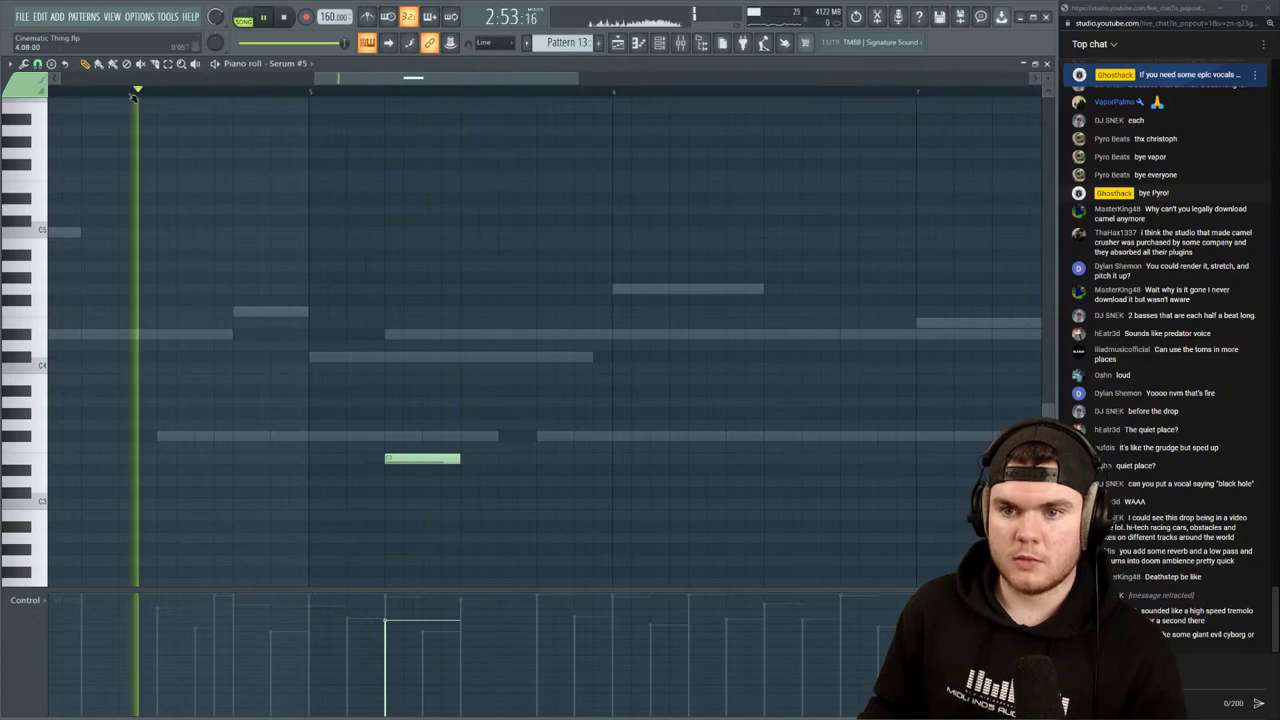
Move the E3 note to the third beat of bar 5 and lengthen it to two beats, auditioning the result
scroll(201, 93, "down", 4)
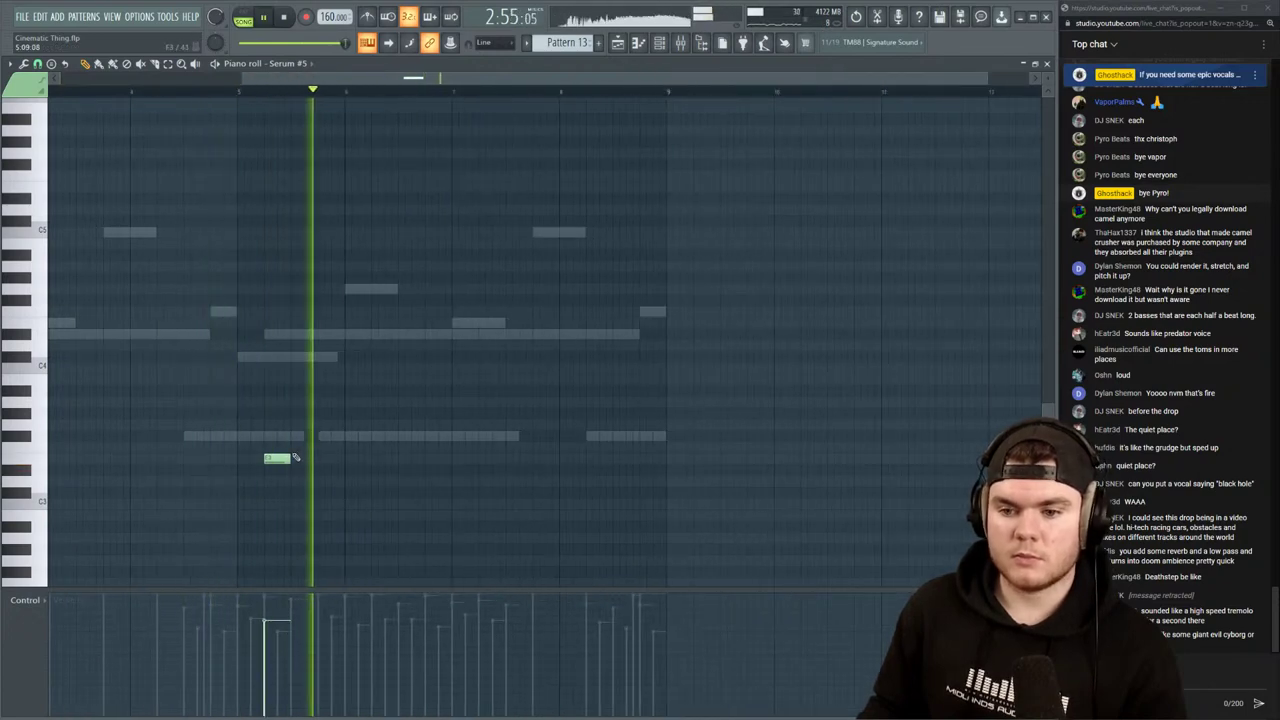
key("space")
key("space")
left_click_drag(277, 459, 342, 463)
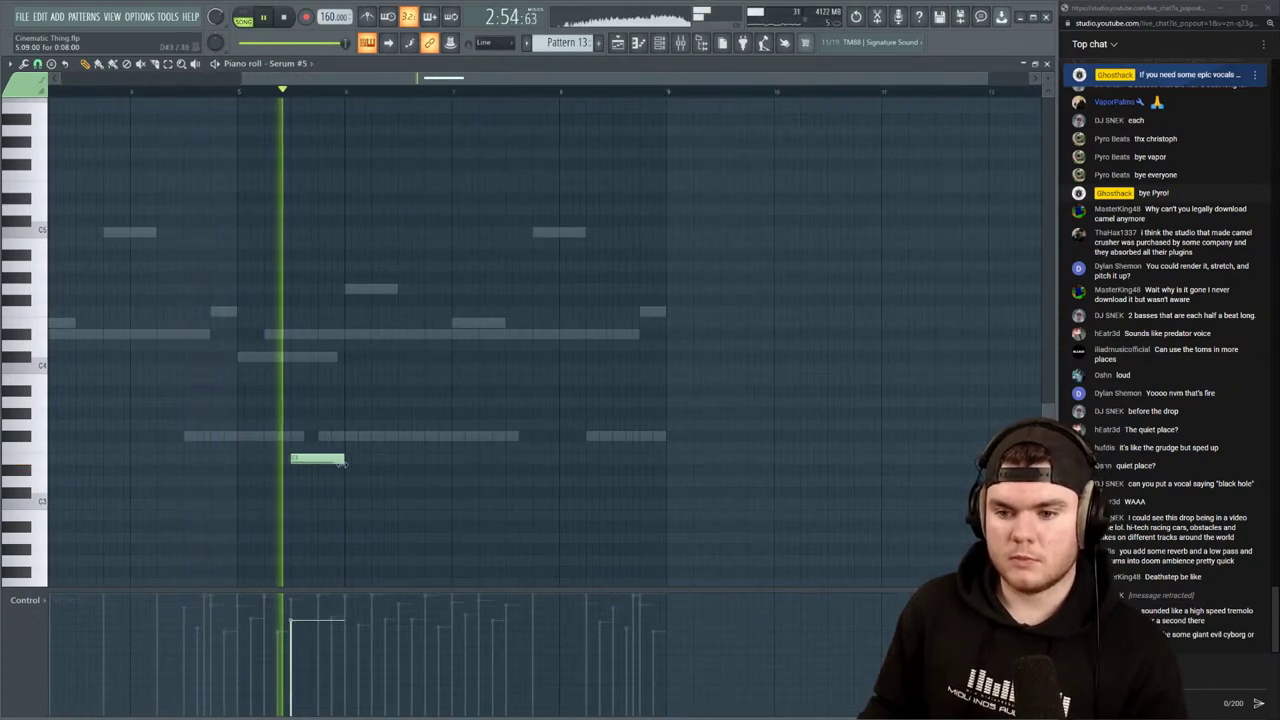
key("space")
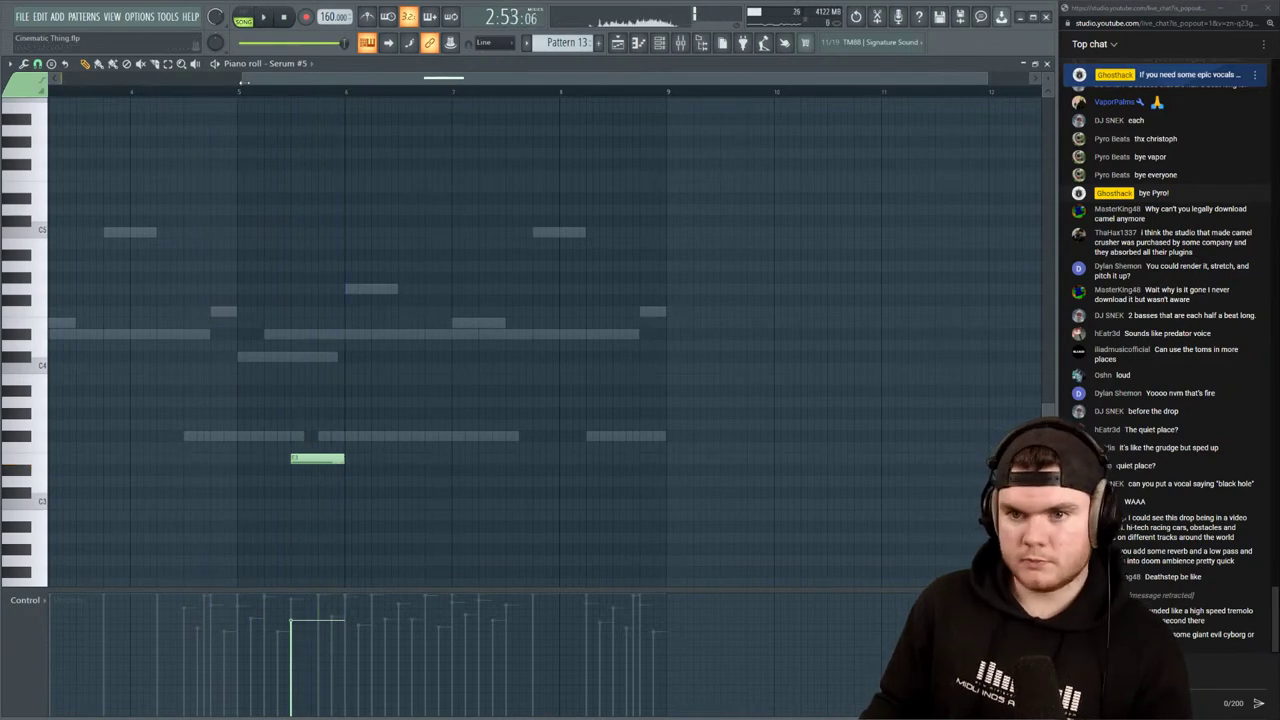
Move the E3 note to the start of bar 5, play it in context, and return to the channel rack
scroll(383, 509, "up", 3)
key("space")
left_click_drag(393, 460, 277, 461)
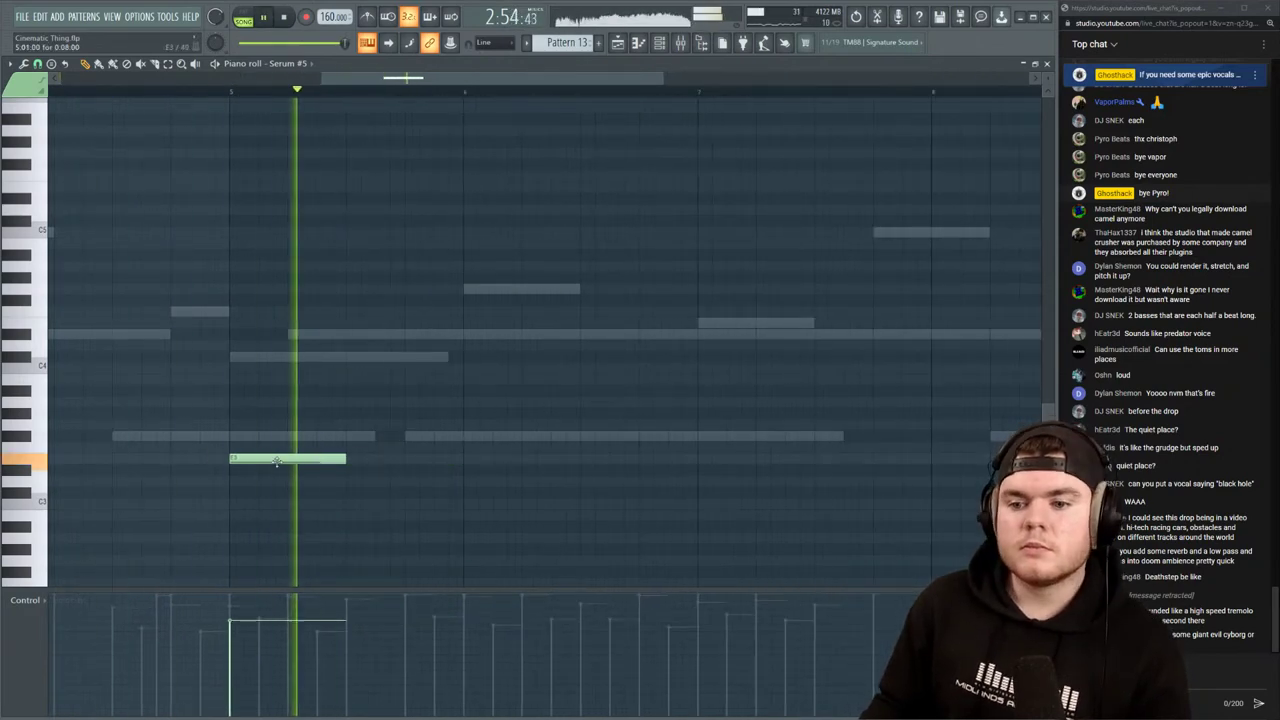
key("space")
key("space")
left_click(1047, 64)
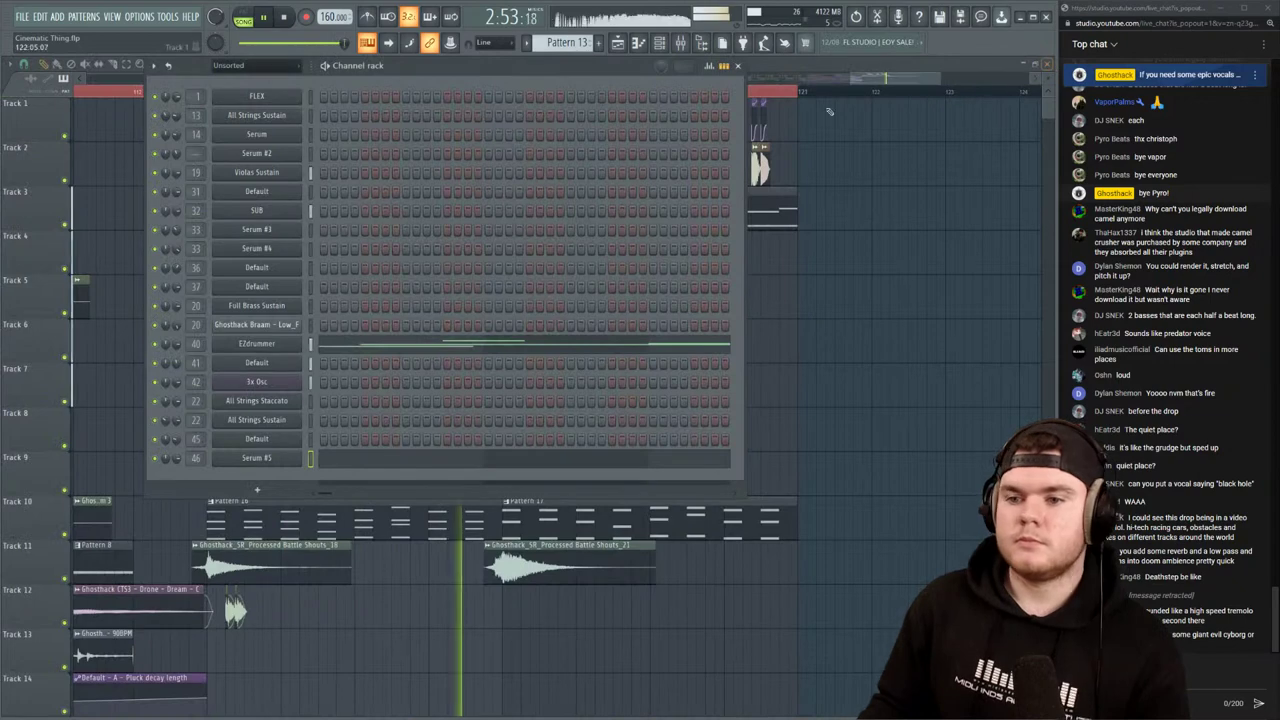
key("space")
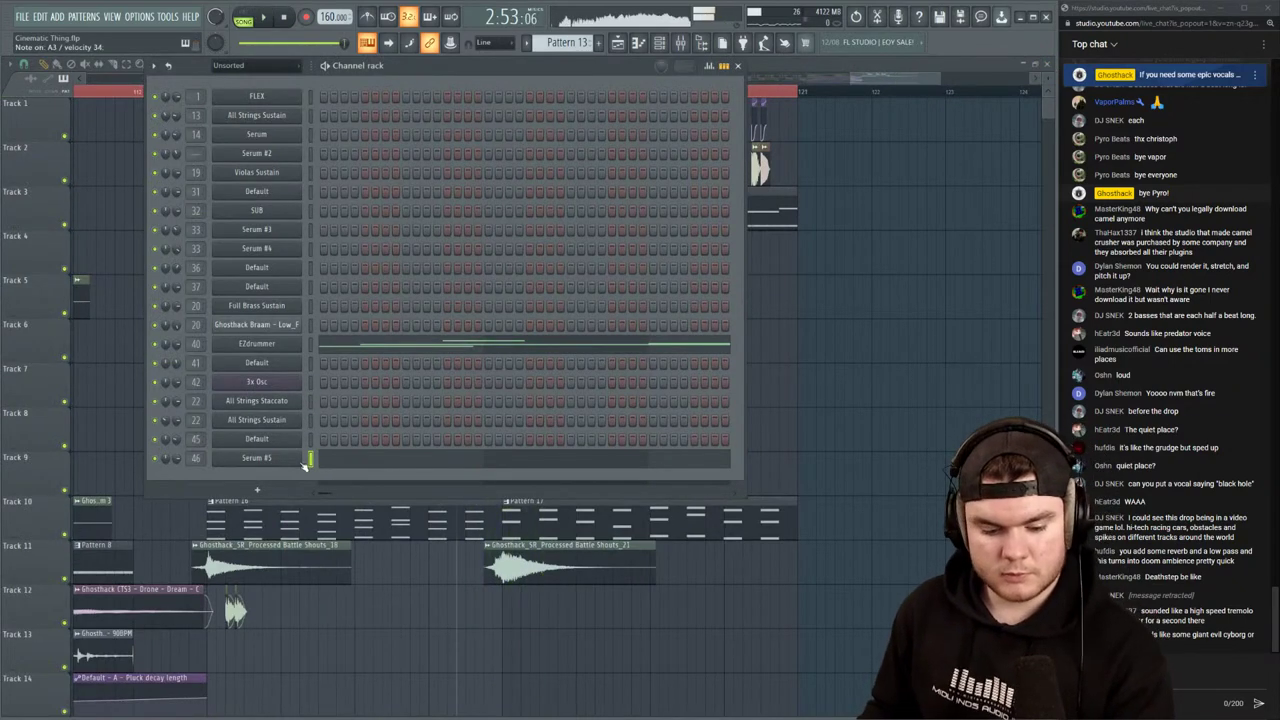
Load Distructor into slot 5 of mixer insert 46 and disable its filter, chorus and speaker modules
left_click(680, 45)
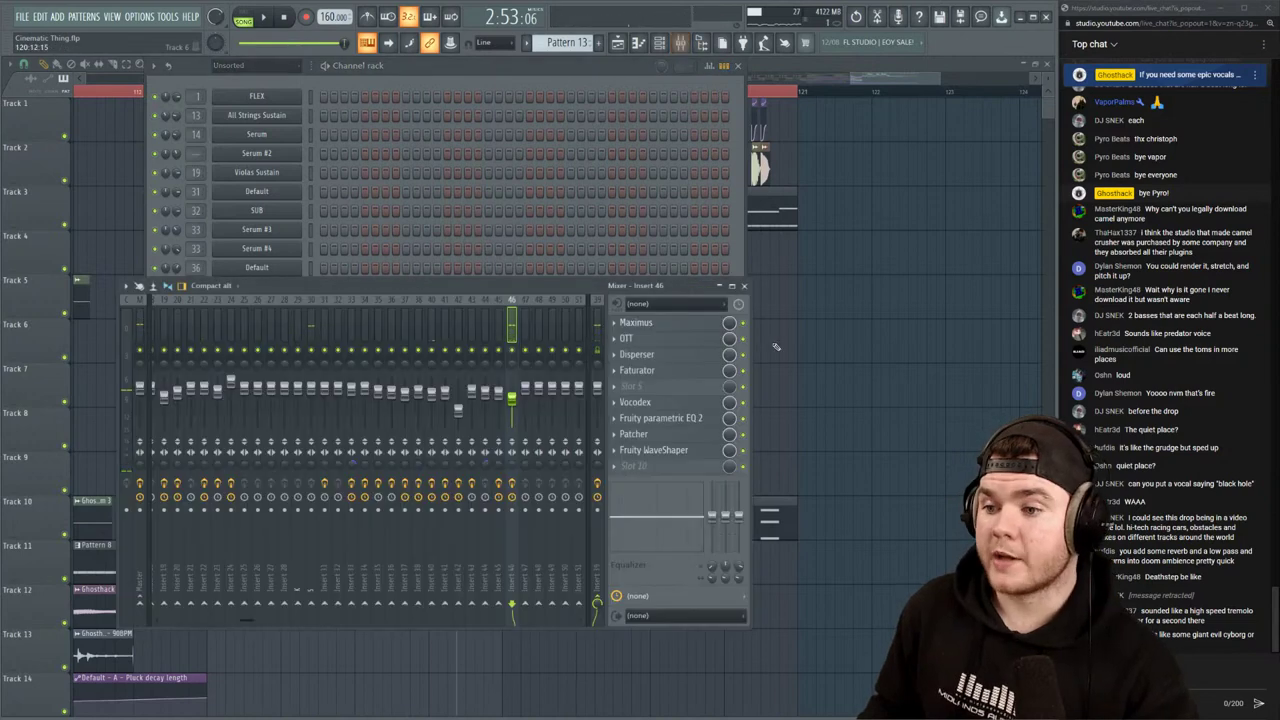
left_click(645, 390)
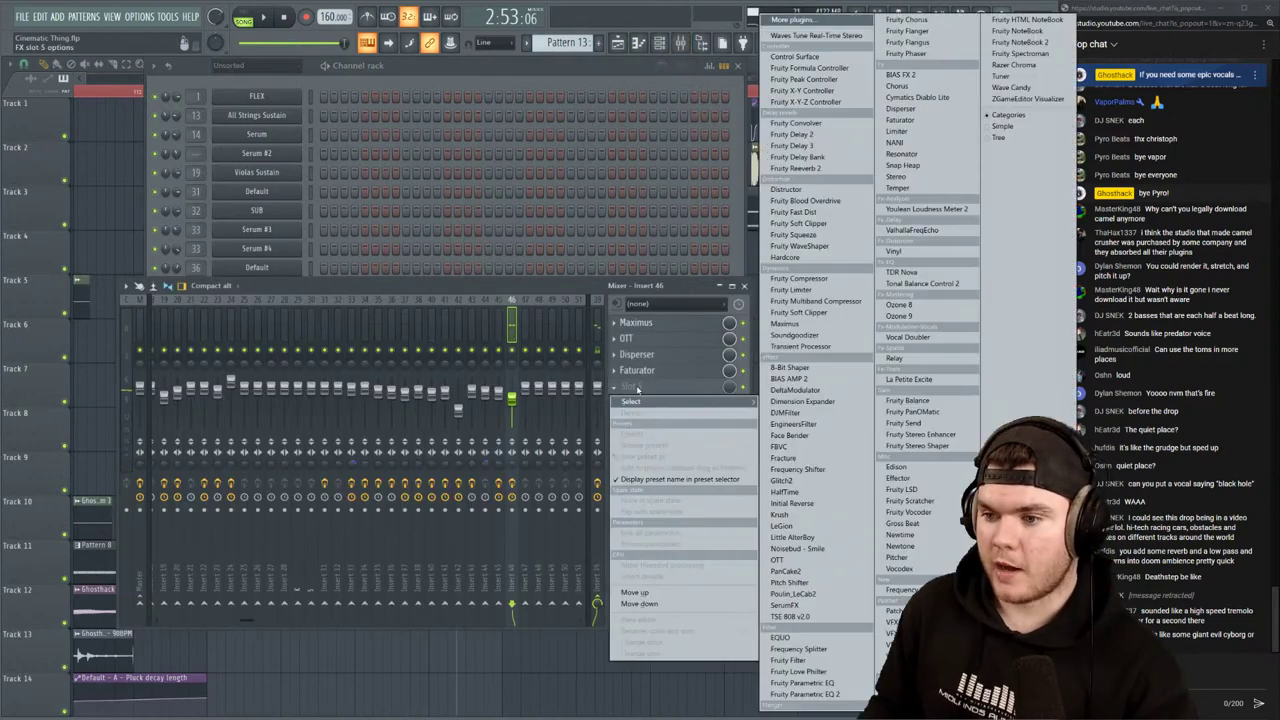
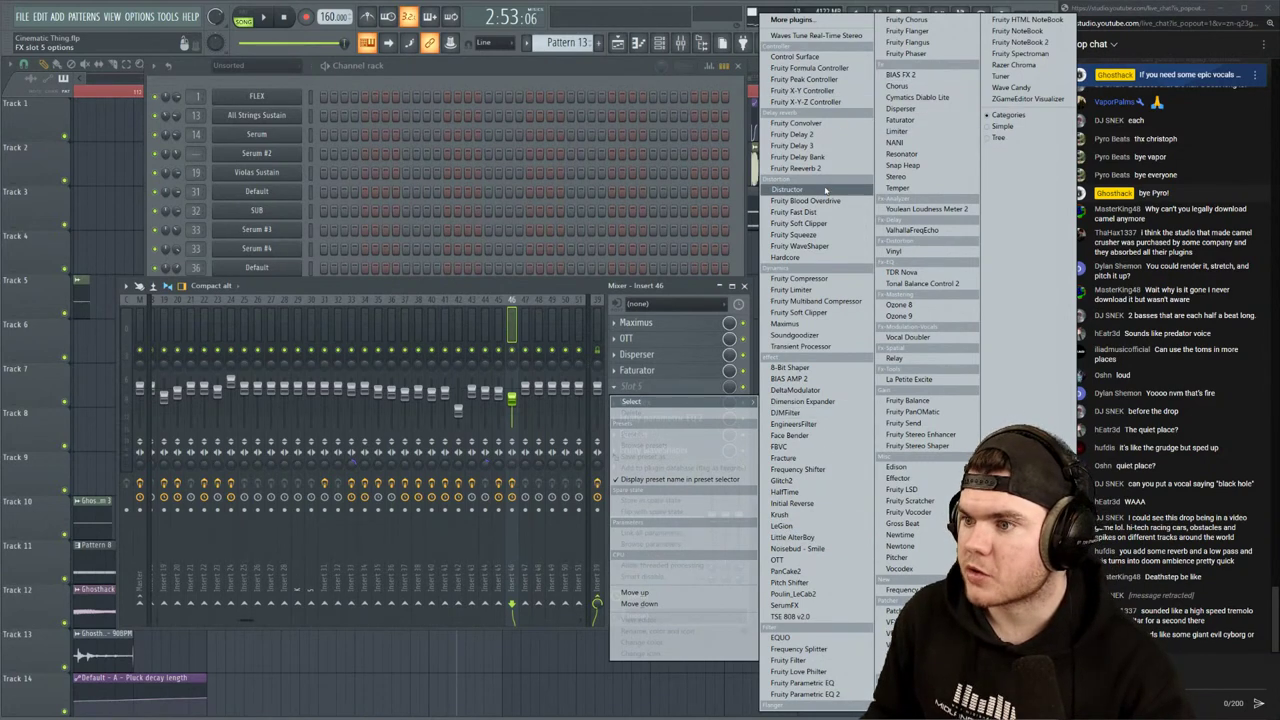
left_click(786, 189)
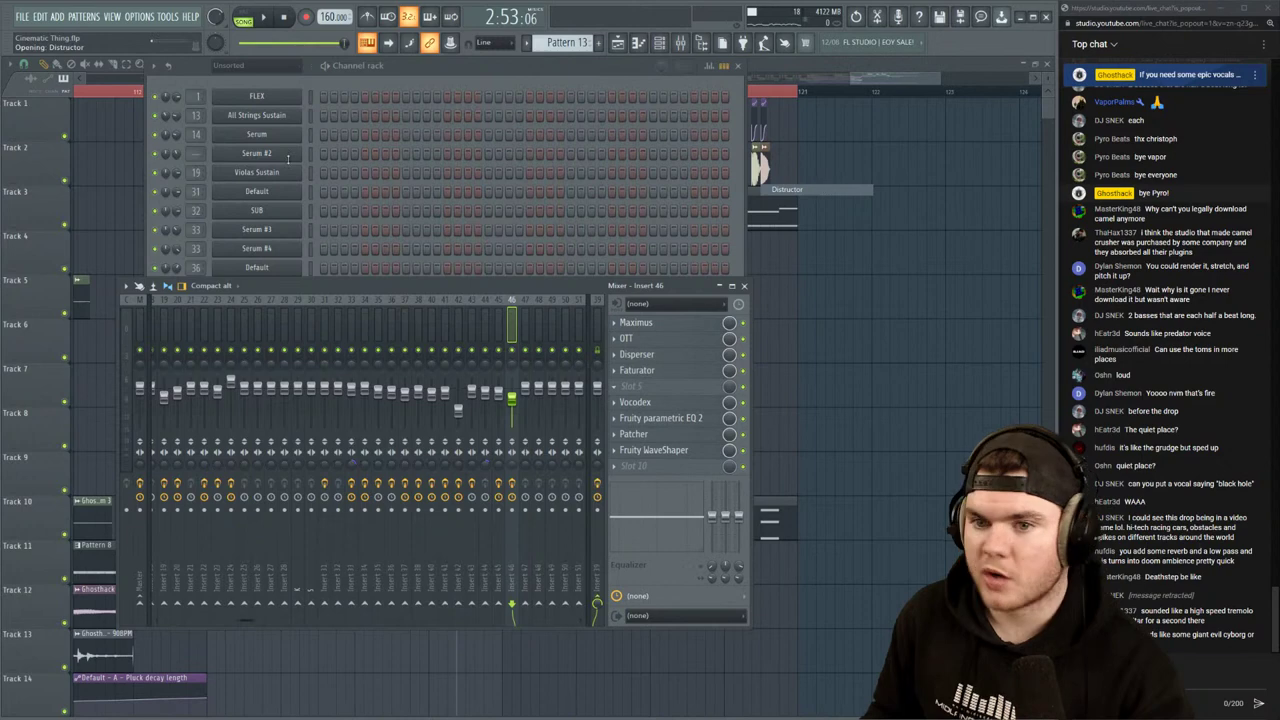
left_click(381, 236)
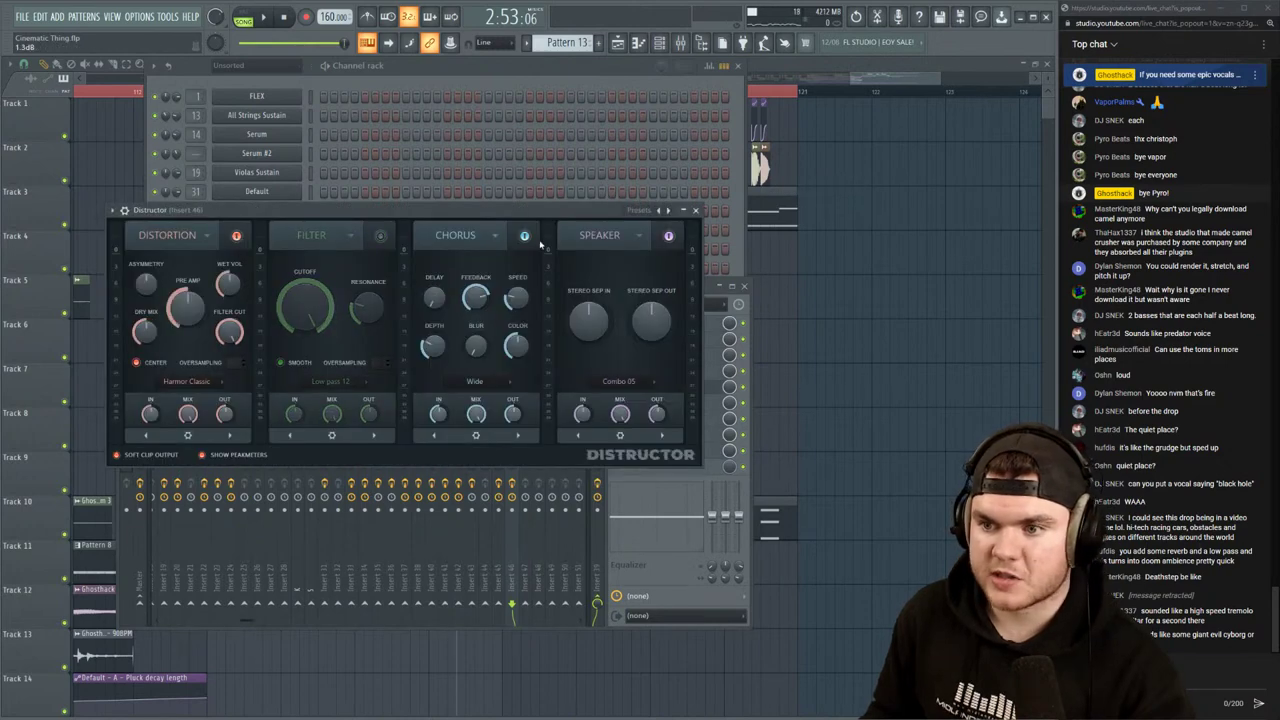
left_click(524, 235)
left_click(667, 236)
Set Distructor's distortion algorithm to Harmor Log and audition it with Faturator bypassed
left_click(152, 384)
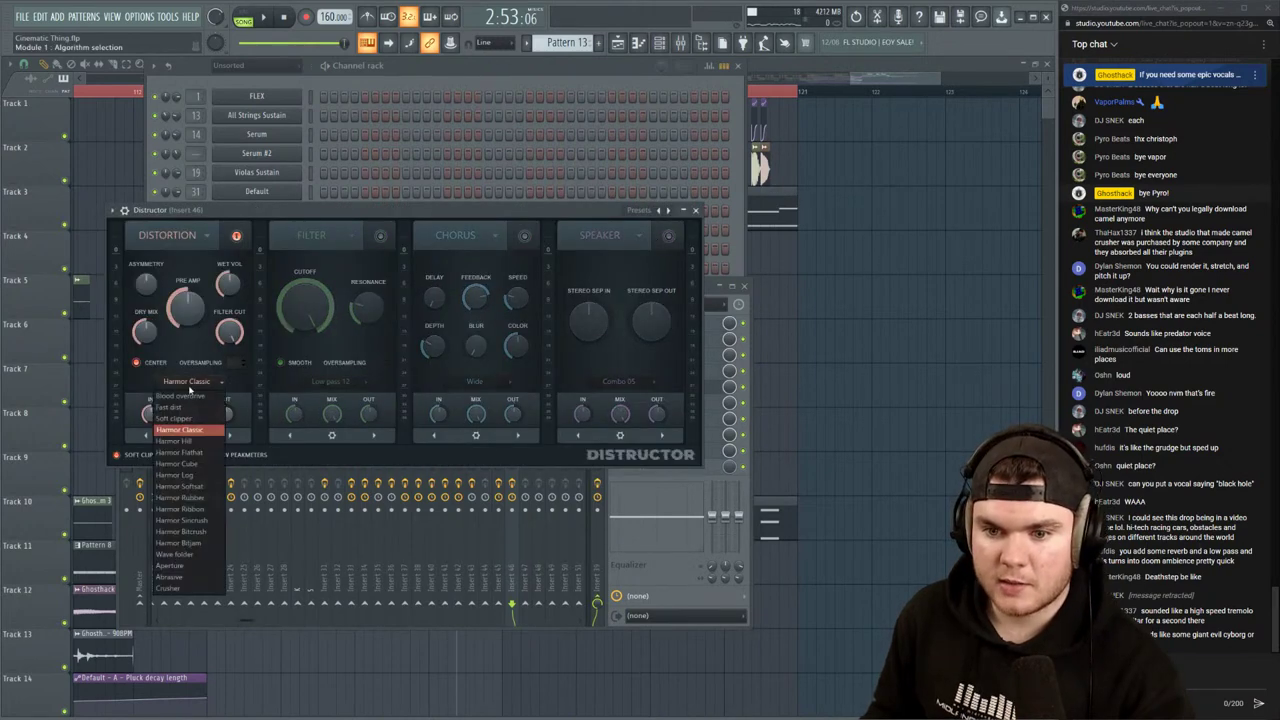
left_click(205, 478)
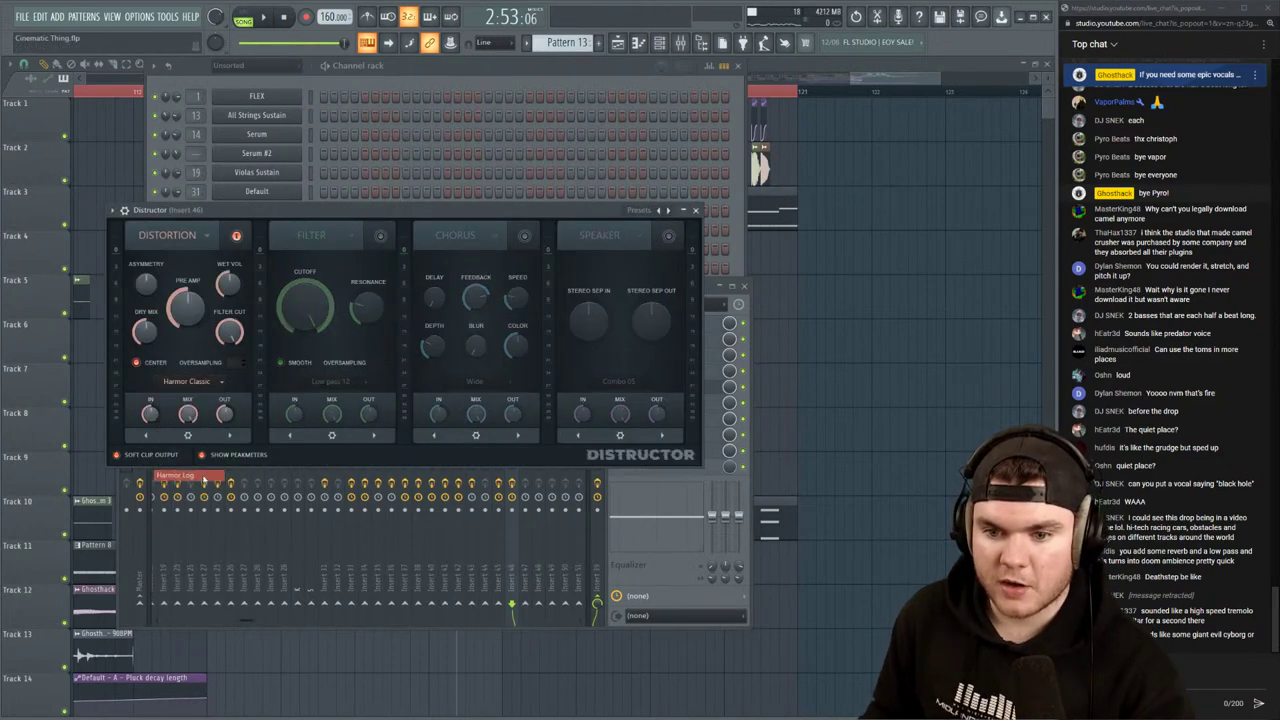
left_click(746, 330)
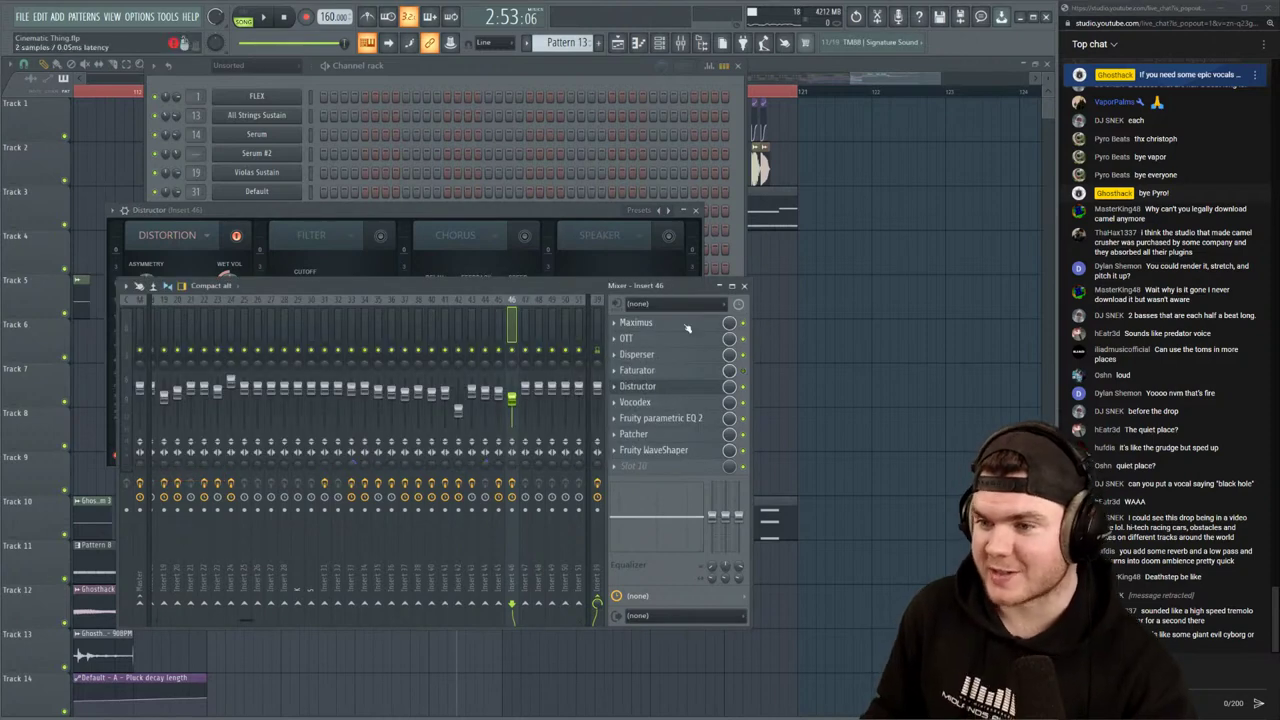
left_click(557, 210)
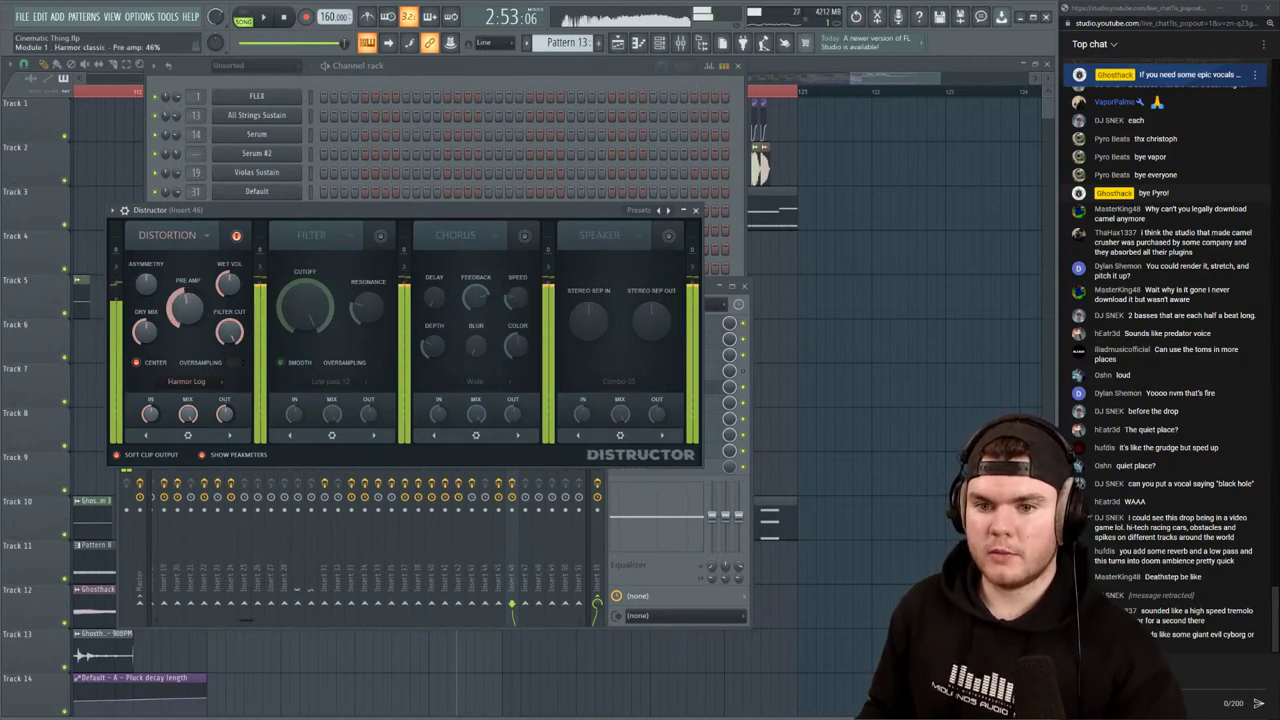
left_click(724, 389)
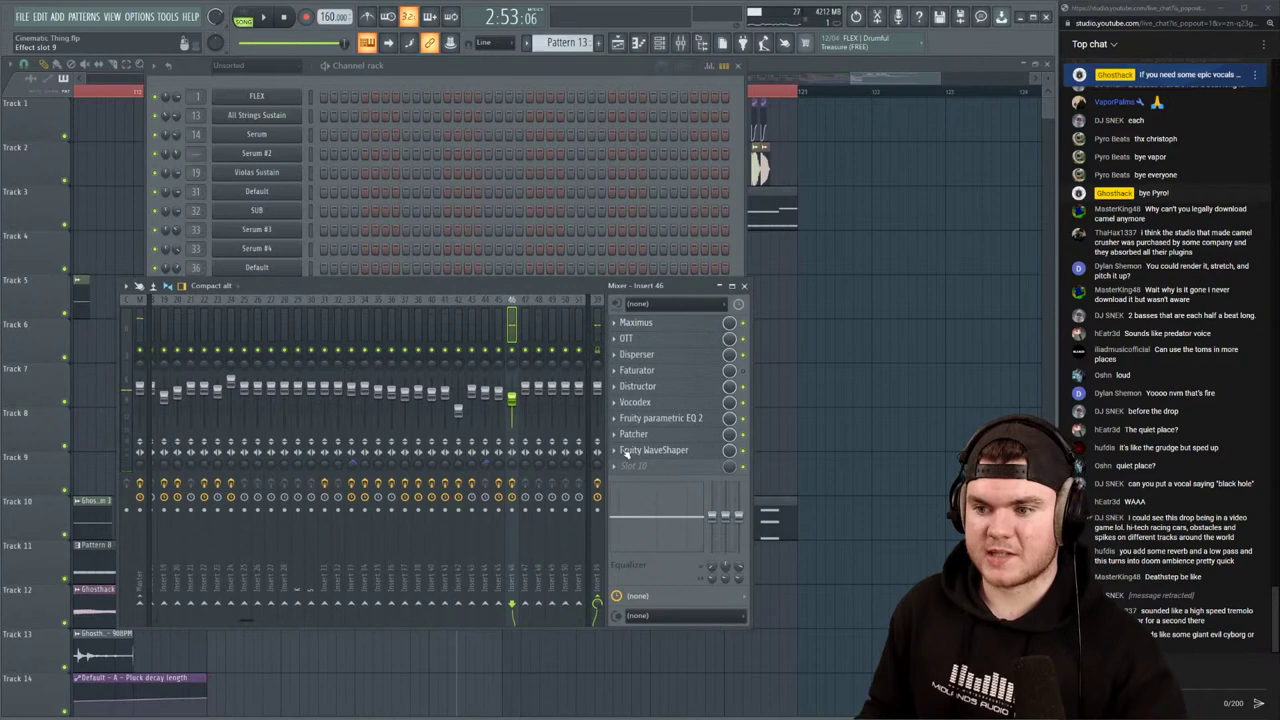
Delete Faturator from slot 4 of insert 46 and load Fruity Parametric EQ 2 in its place
right_click(629, 381)
left_click(699, 401)
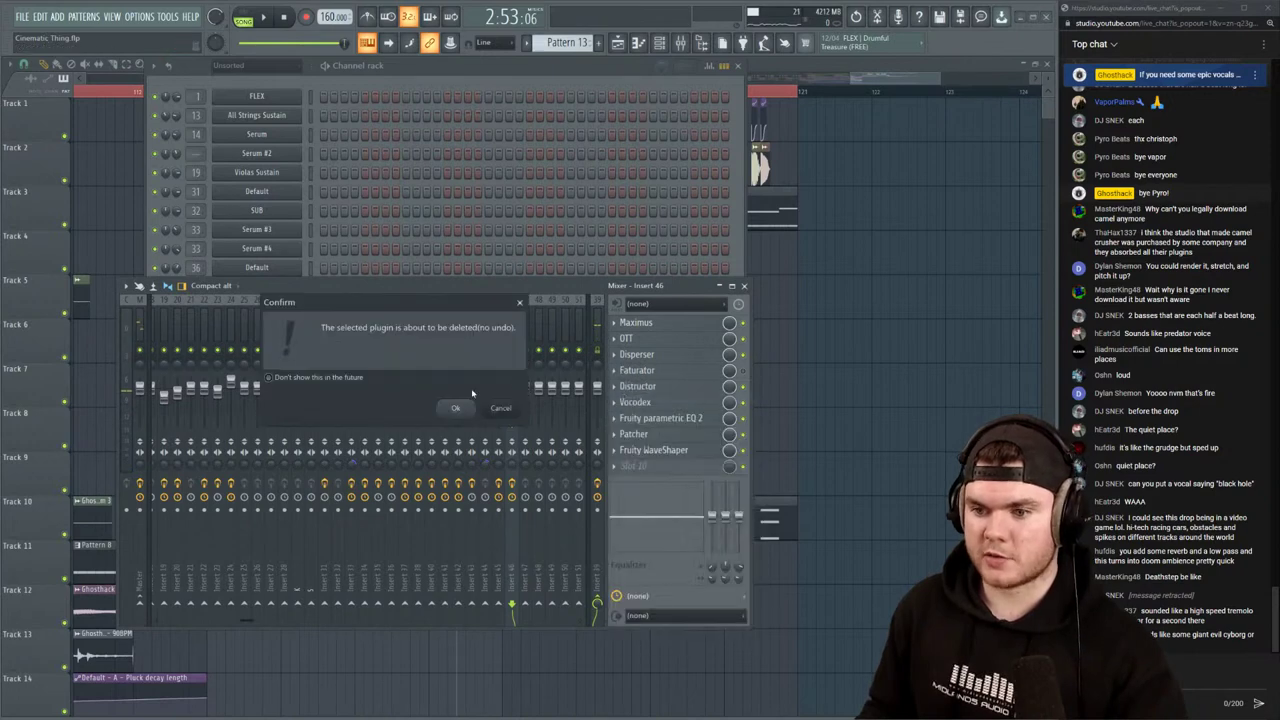
left_click(456, 407)
left_click(688, 375)
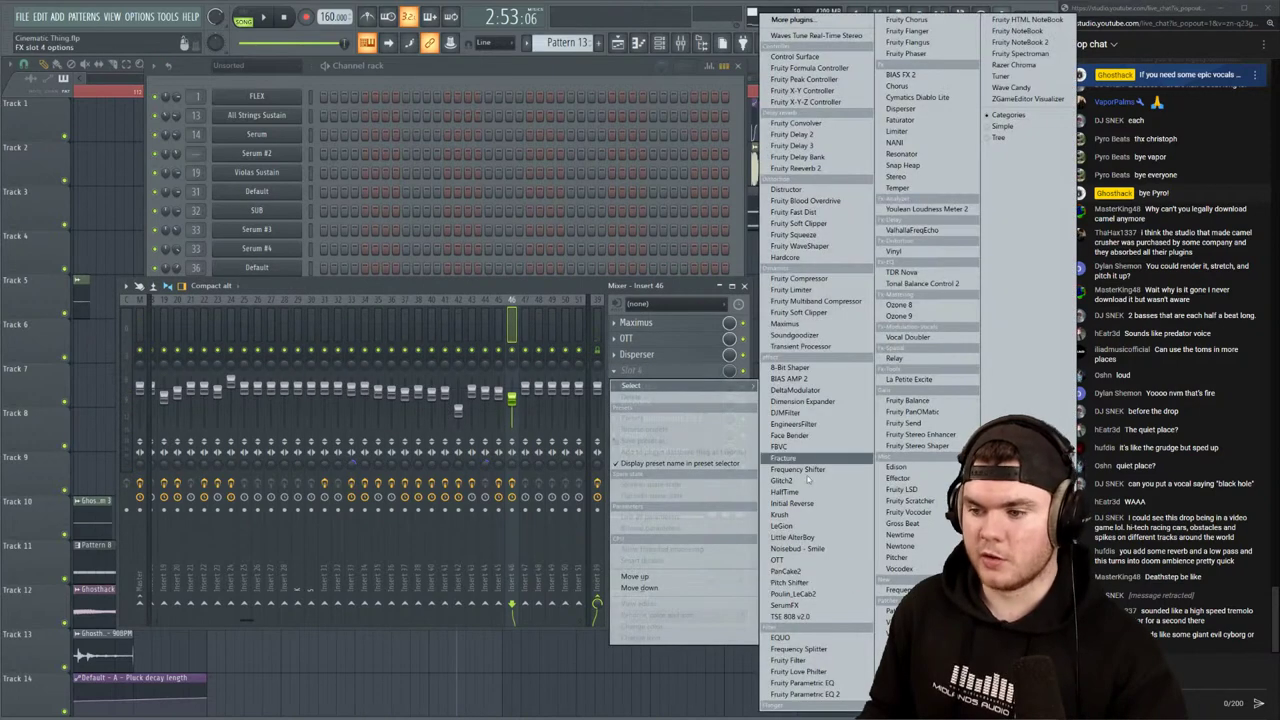
left_click(805, 694)
Move the new EQ up to slot 3 and set its low shelf to about 2.7 dB at 126 Hz
left_click(660, 371)
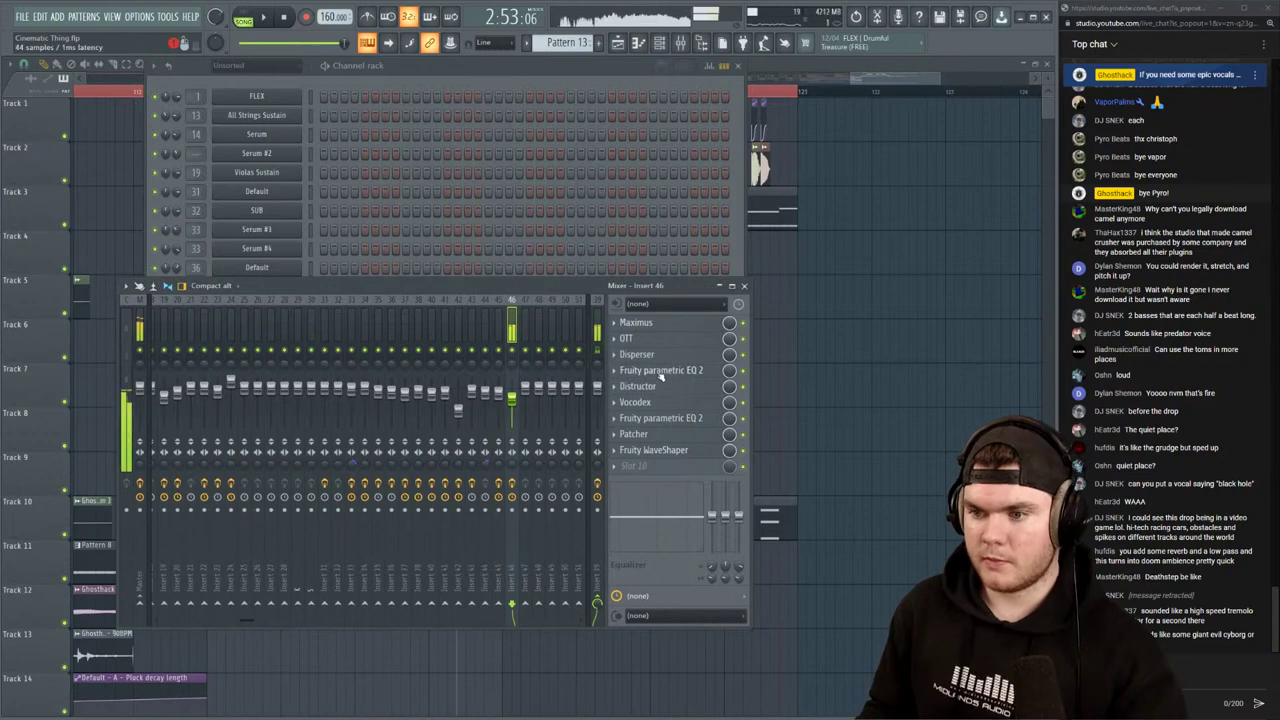
left_click(660, 372)
mouse_move(149, 302)
left_mouse_down()
mouse_move(194, 250)
mouse_move(147, 277)
left_mouse_up()
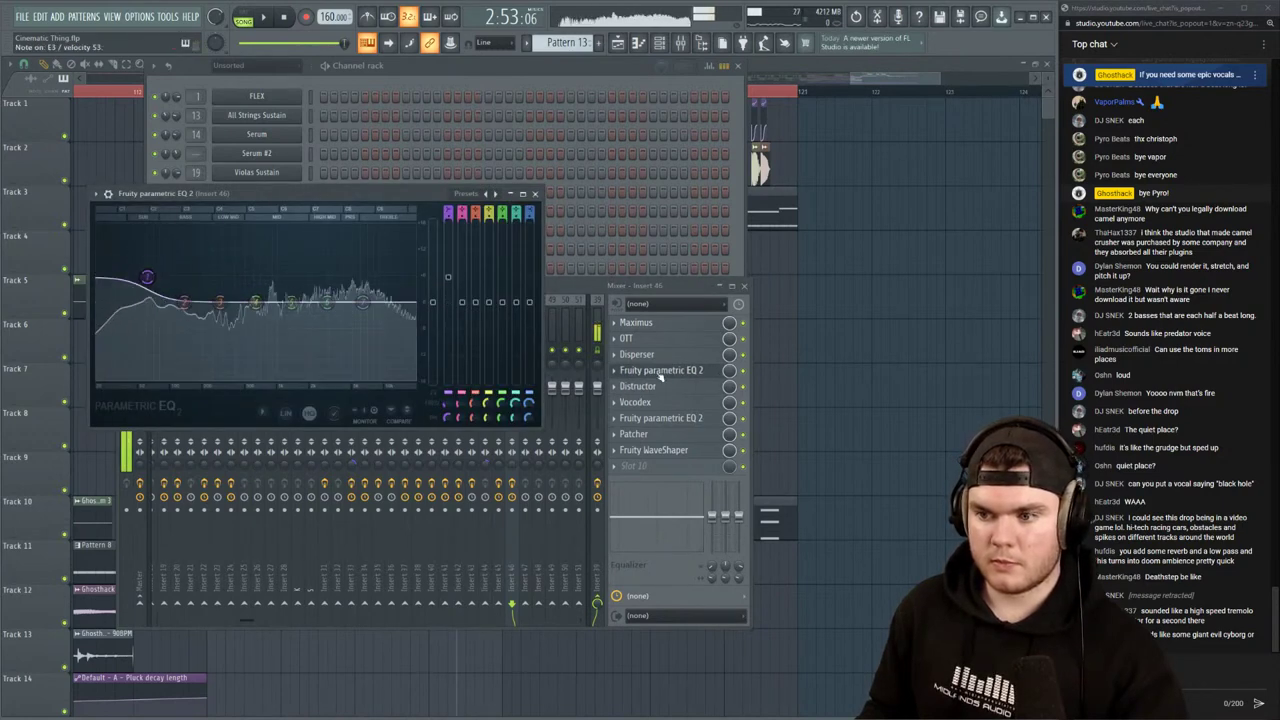
left_click_drag(660, 372, 660, 355)
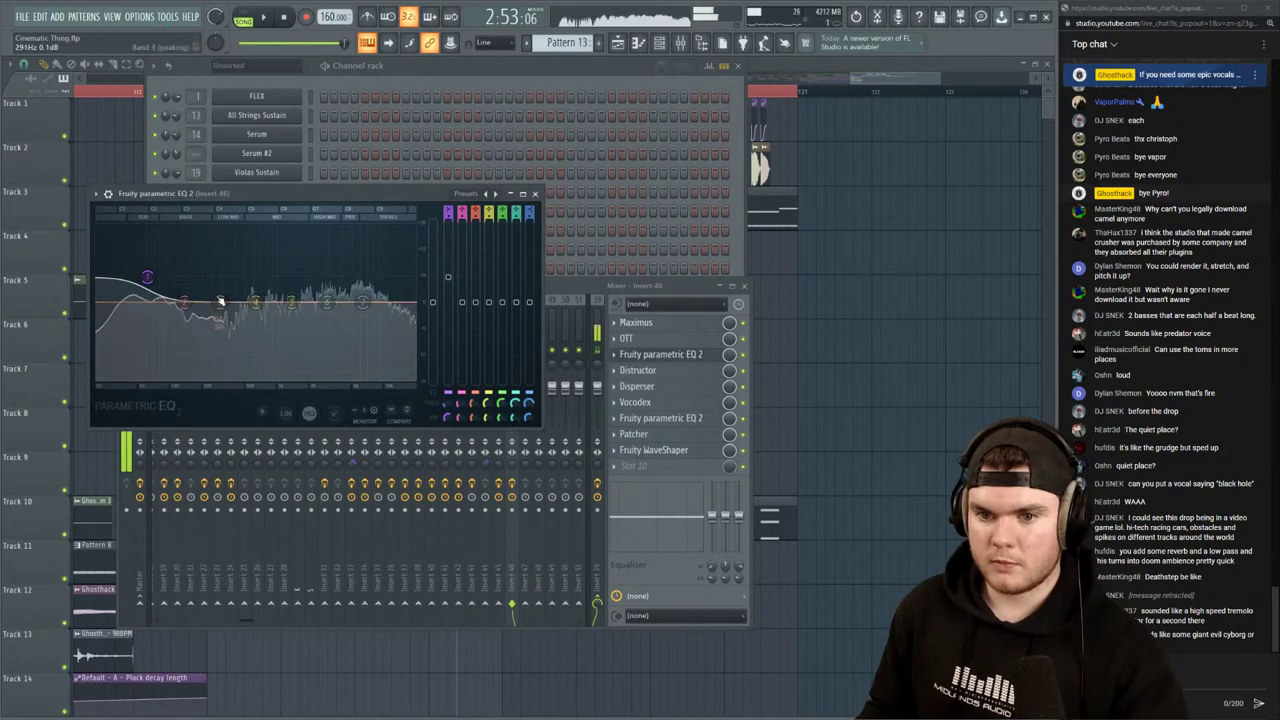
left_click_drag(147, 277, 181, 290)
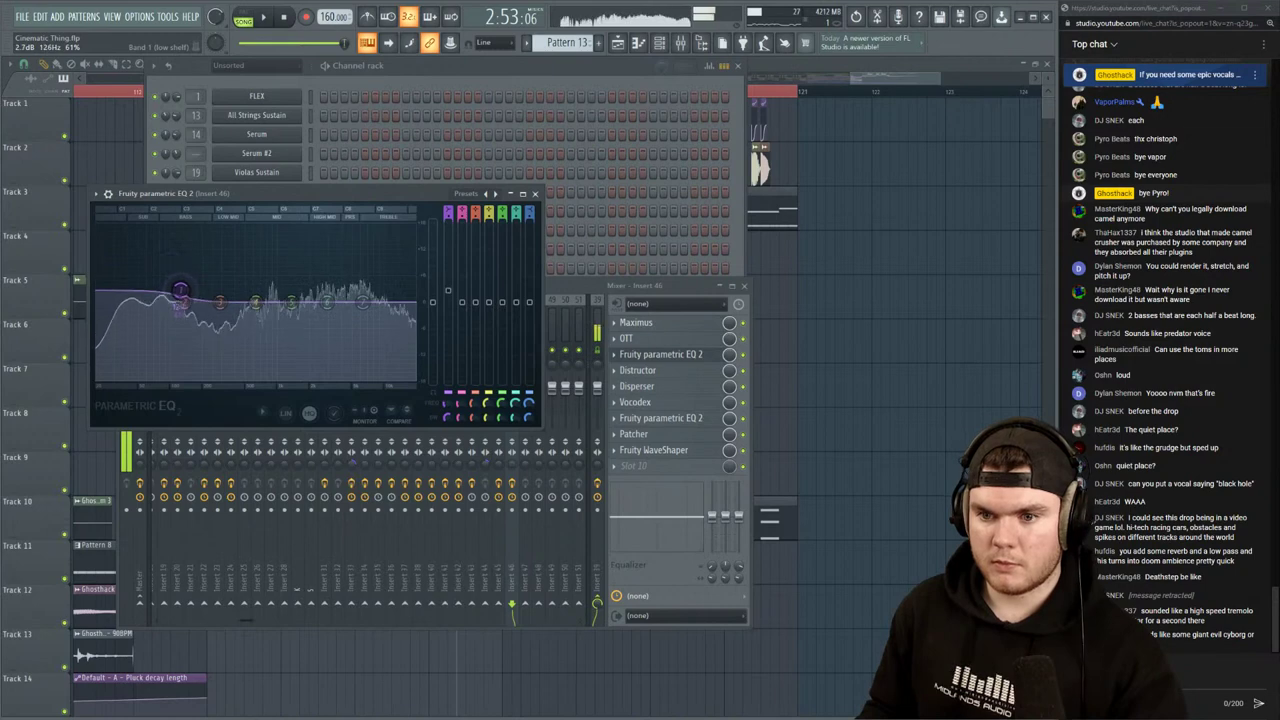
left_click(749, 377)
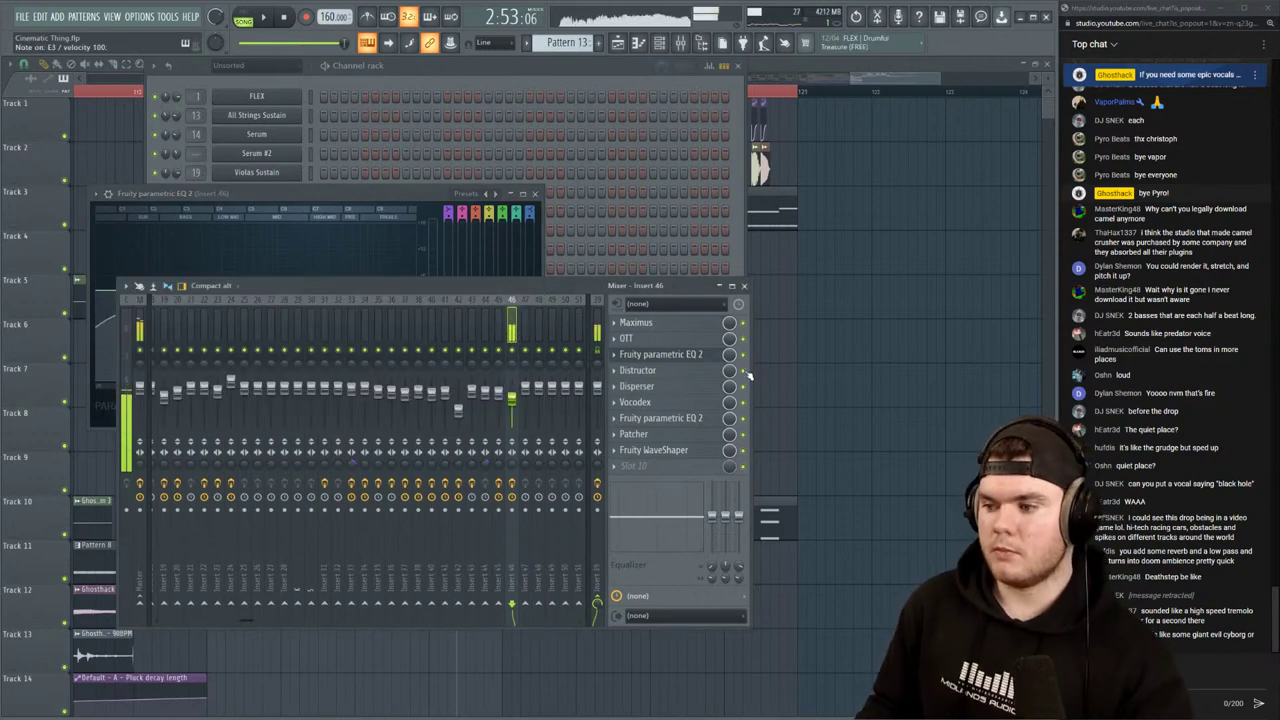
left_click(536, 194)
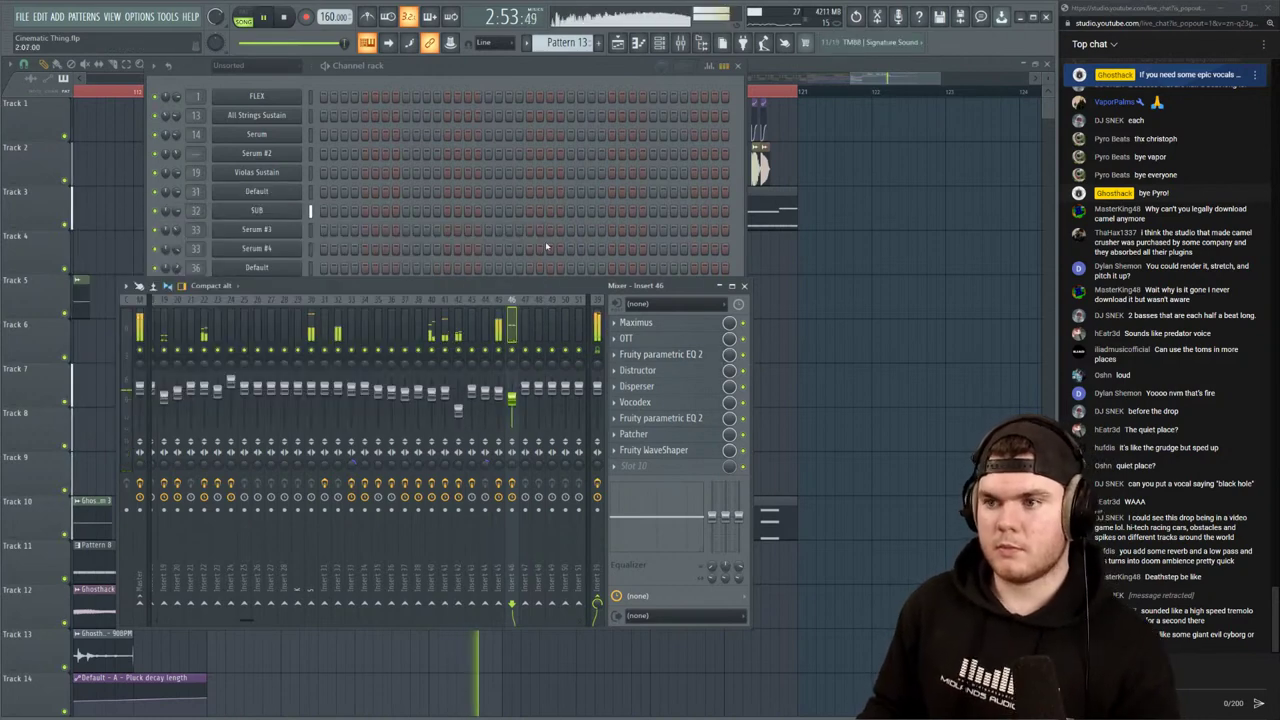
Play the drop in the playlist and open Pattern 13's EZdrummer notes
key("F5")
left_click(436, 91)
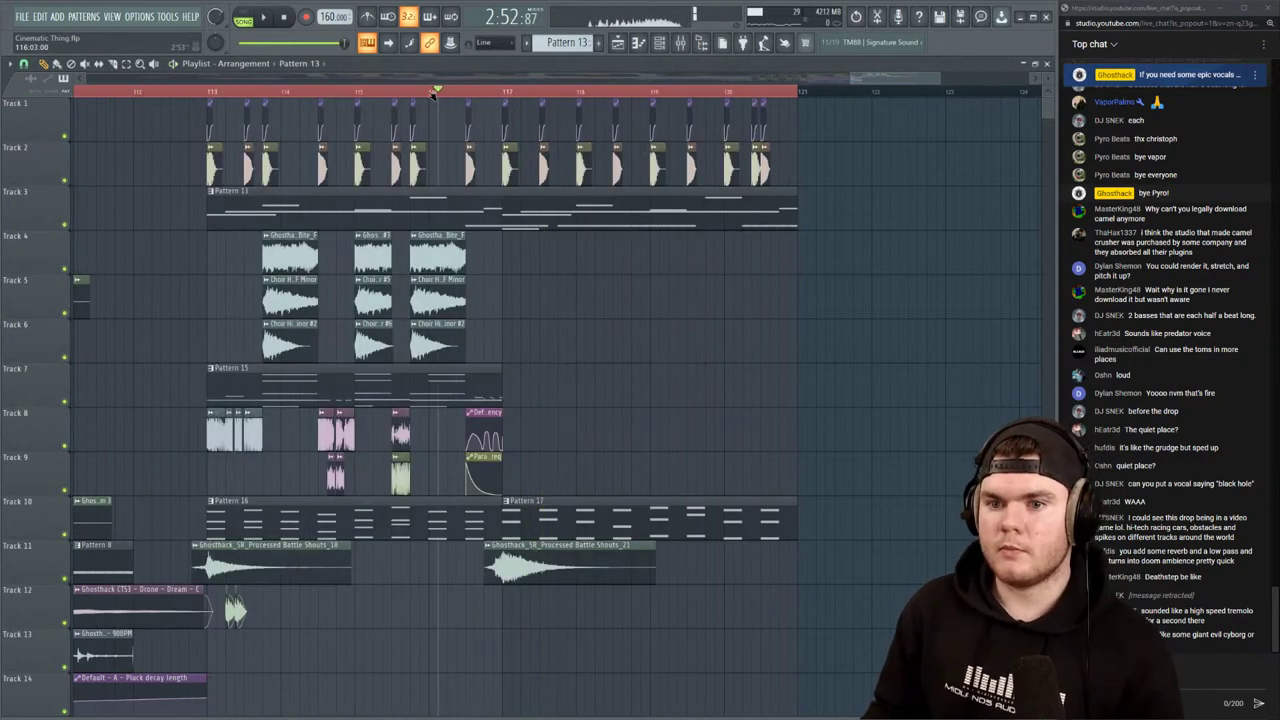
key("space")
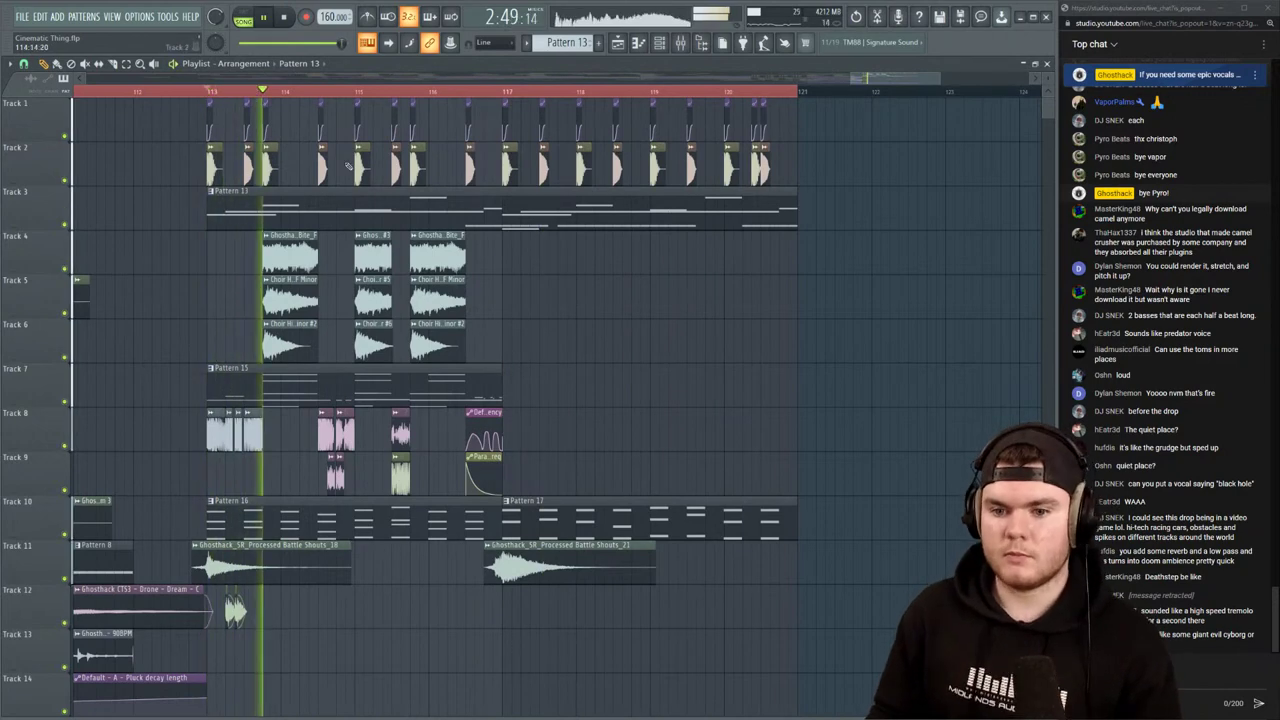
double_click(531, 217)
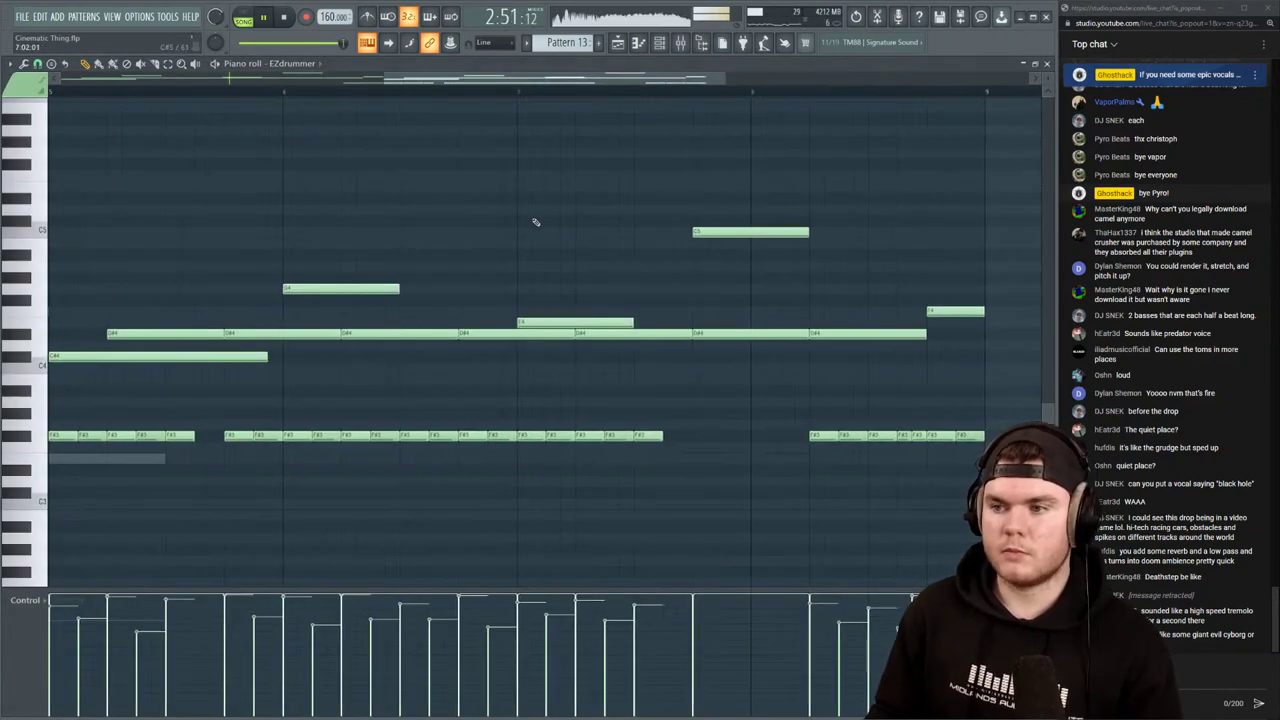
Add two E3 notes directly after the existing bar 5 note in Serum #5 of Pattern 13
left_click(1047, 63)
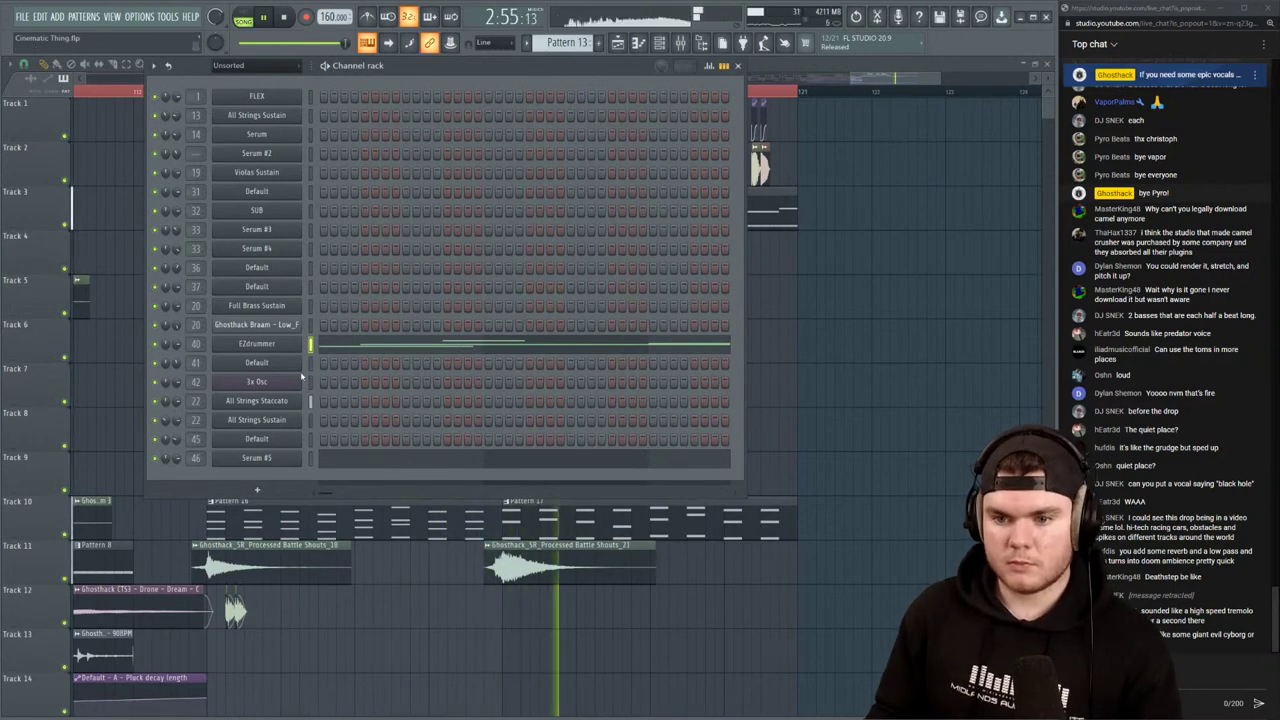
left_click(341, 462)
key("space")
scroll(674, 93, "down", 3)
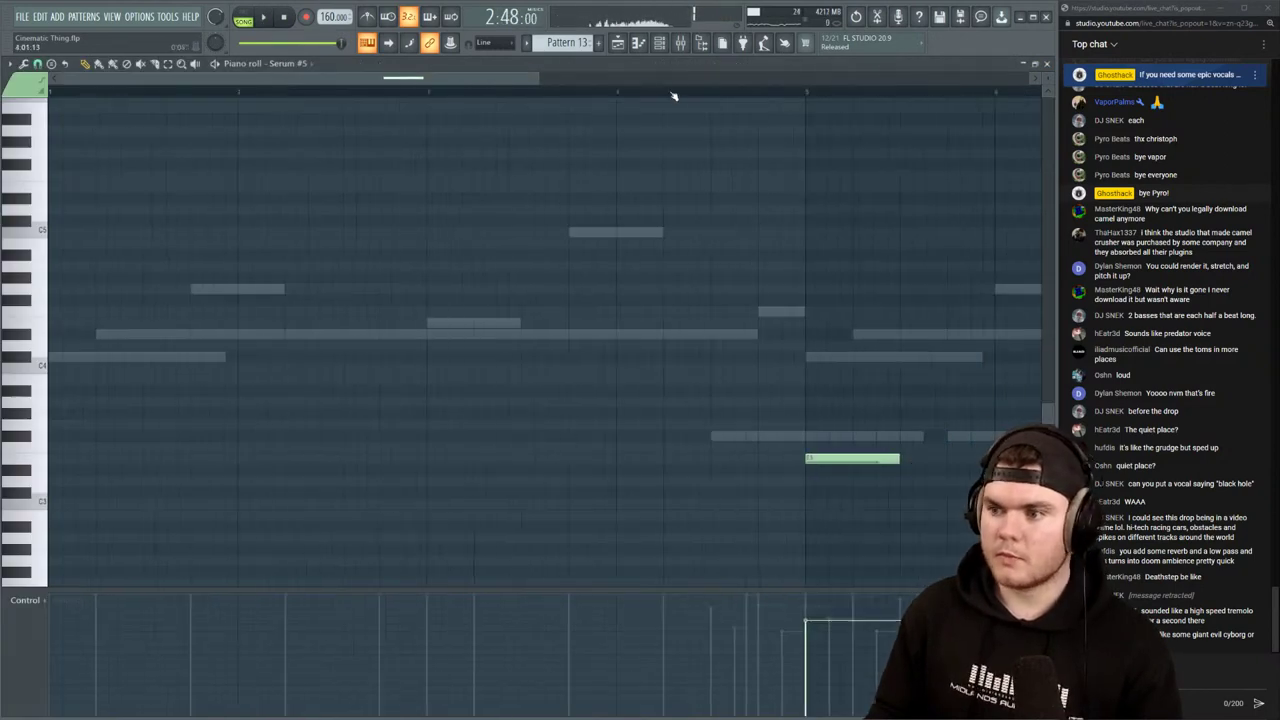
key("space")
left_click(647, 459)
left_click(709, 458)
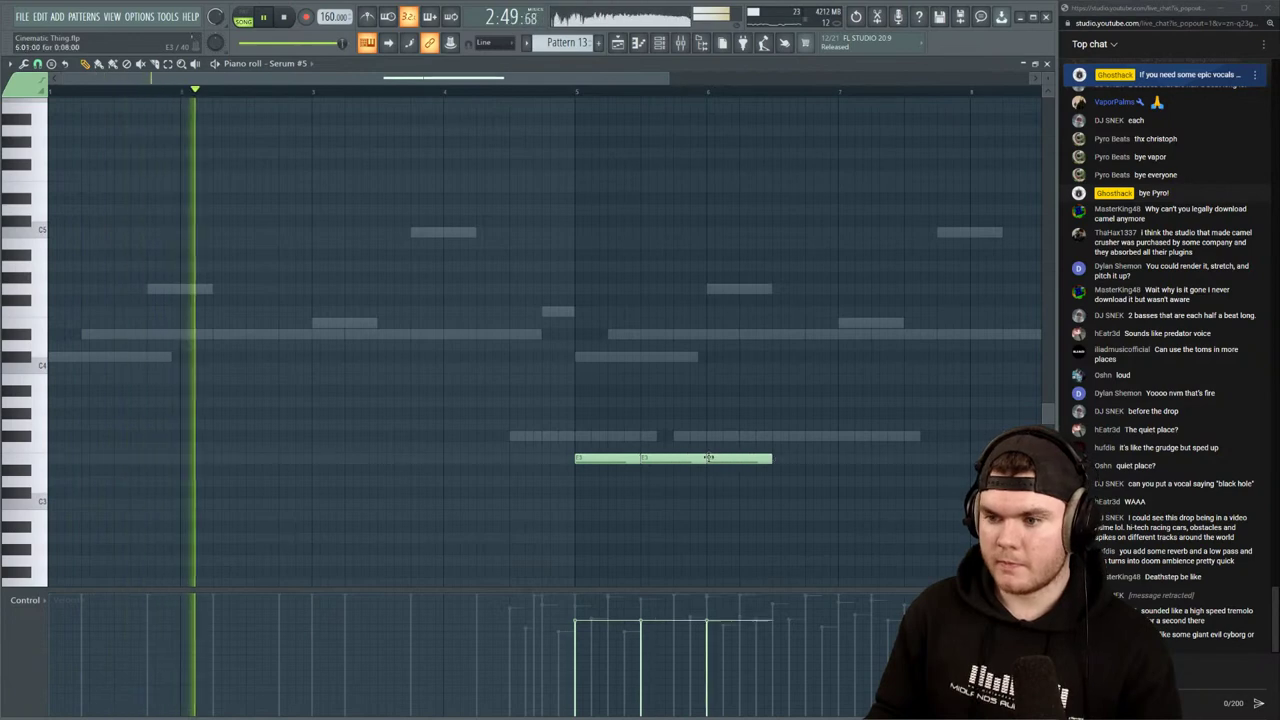
Play the extended Serum #5 bass notes from the start of bar 5
key("space")
left_click(577, 96)
key("space")
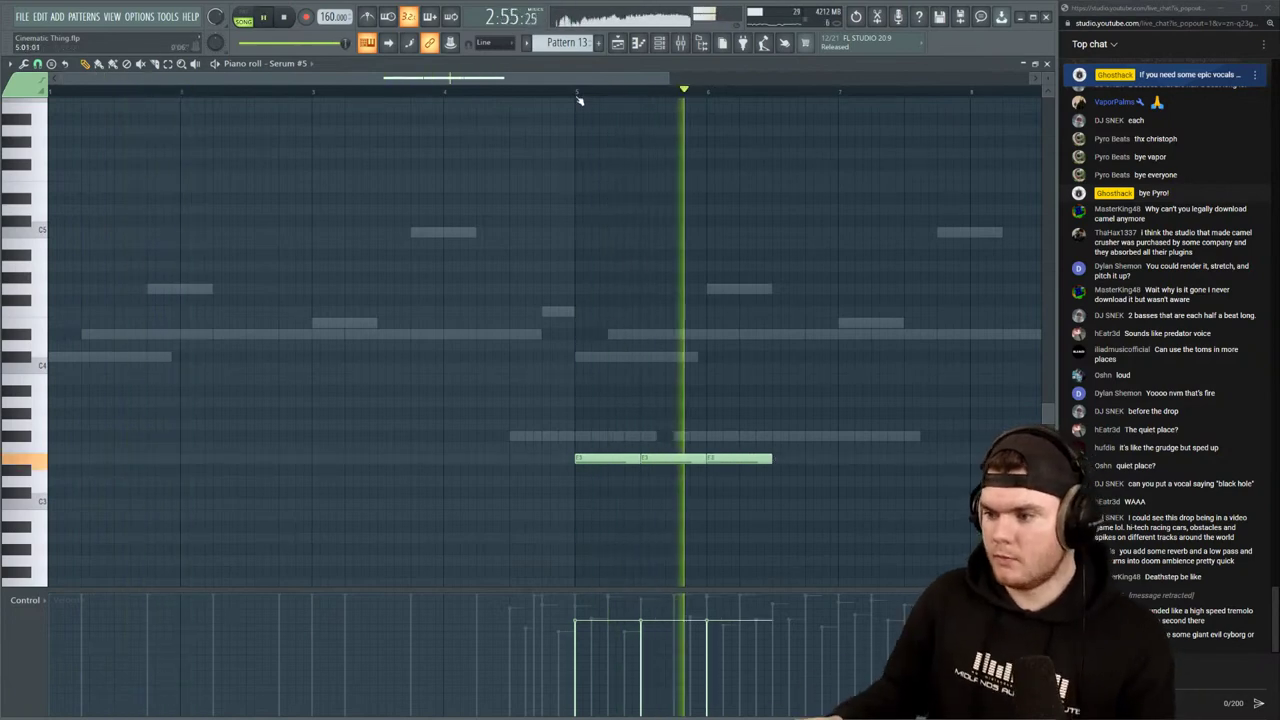
key("space")
scroll(578, 100, "down", 2)
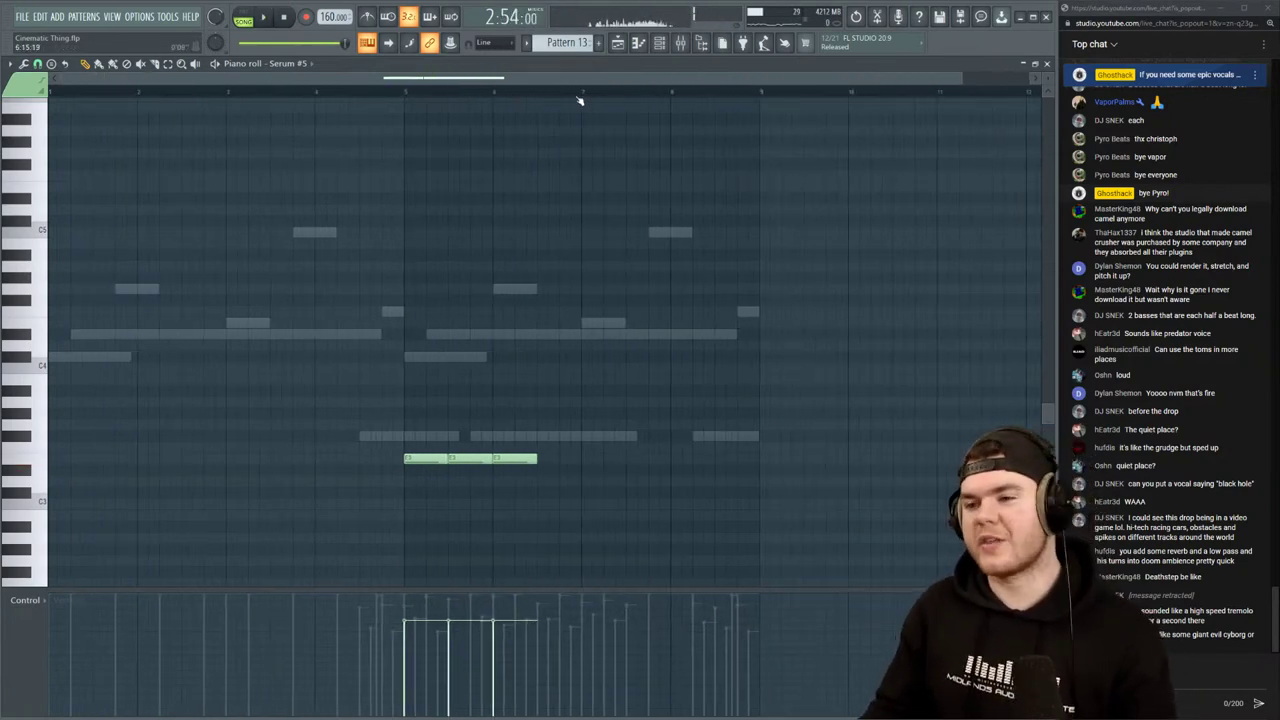
key("space")
scroll(475, 93, "up", 3)
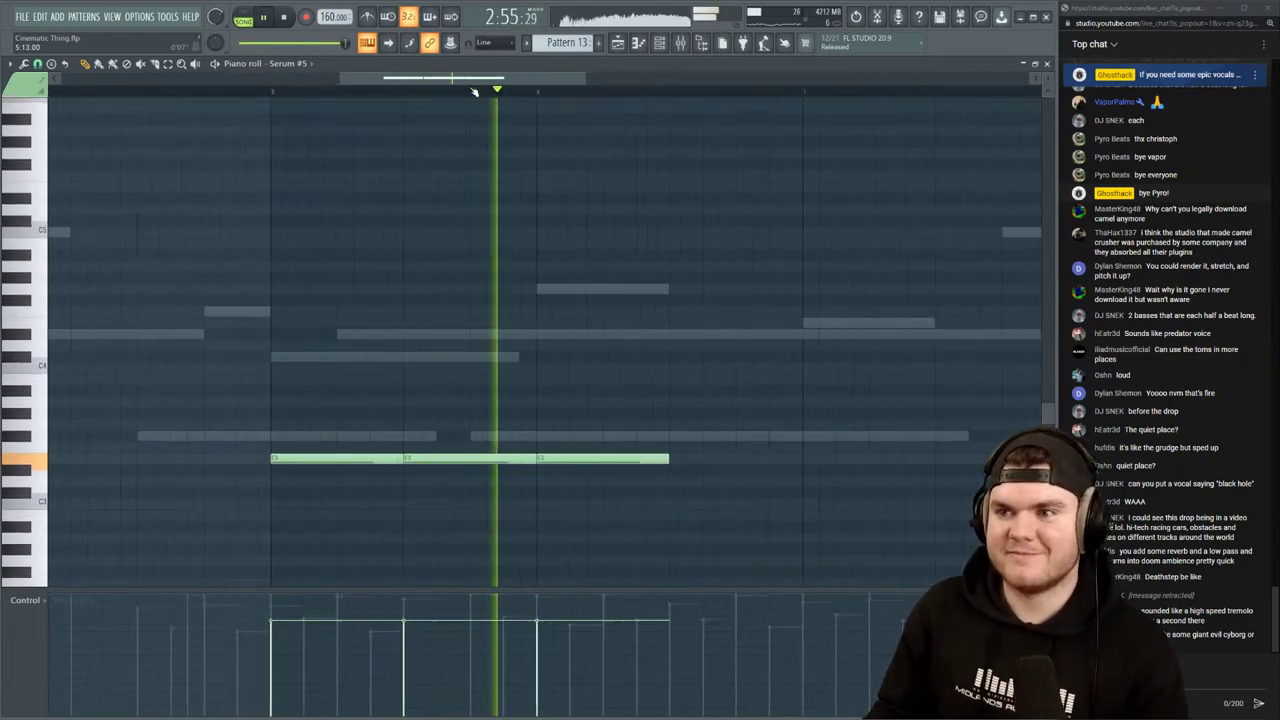
Stop playback and delete the last two E3 notes from Serum #5, keeping only the first note at bar 5
key("space")
right_click(492, 458)
right_click(573, 460)
right_click(576, 464)
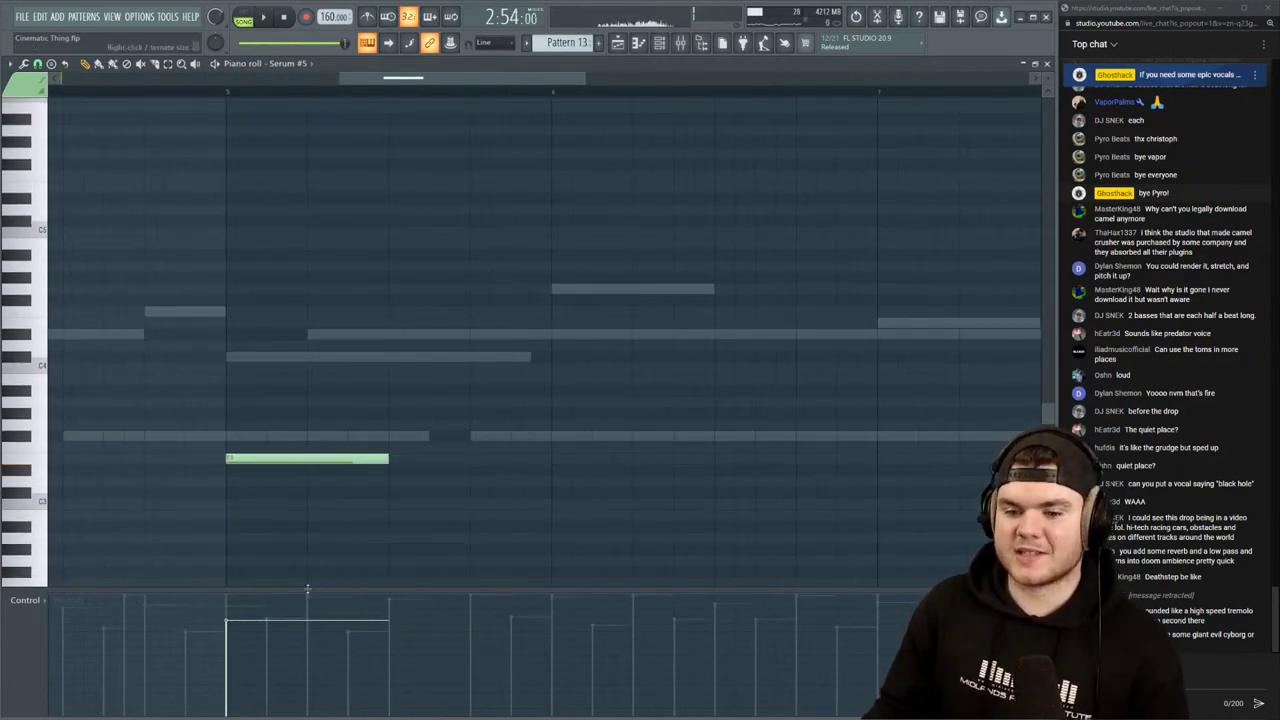
Raise the Serum #5 channel volume to 94% while playing the section
key("space")
key("F7")
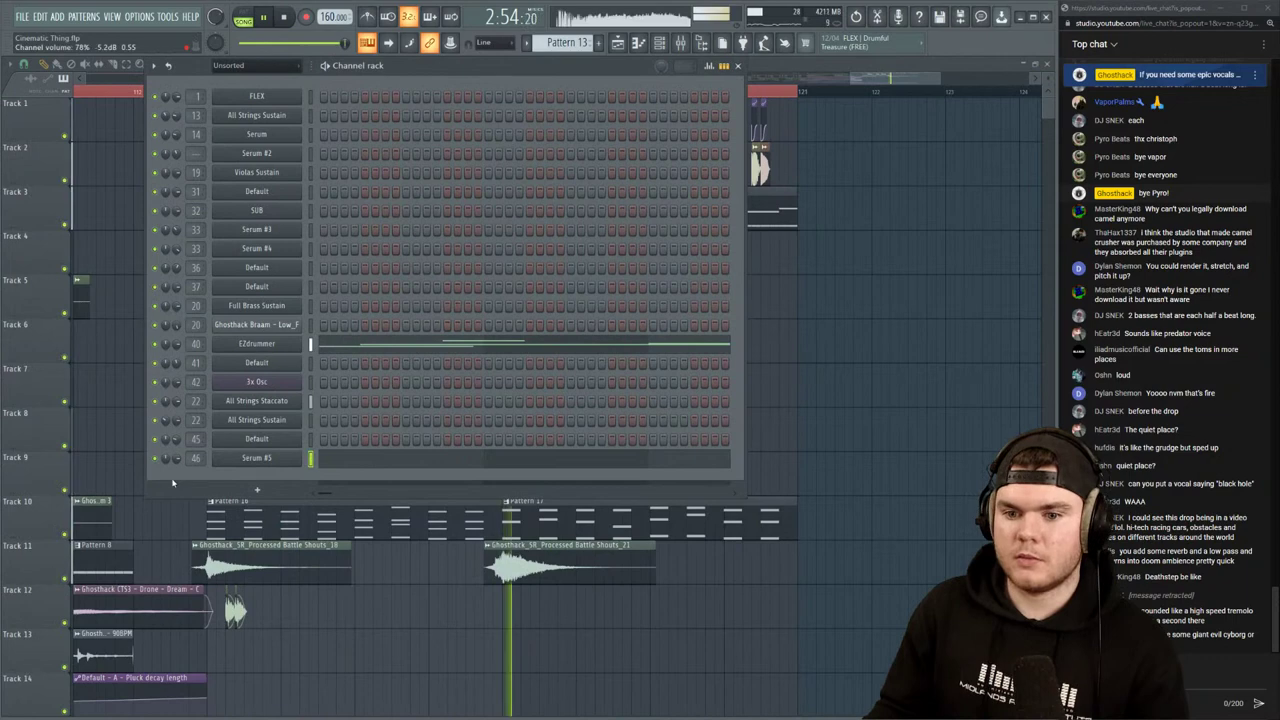
key("space")
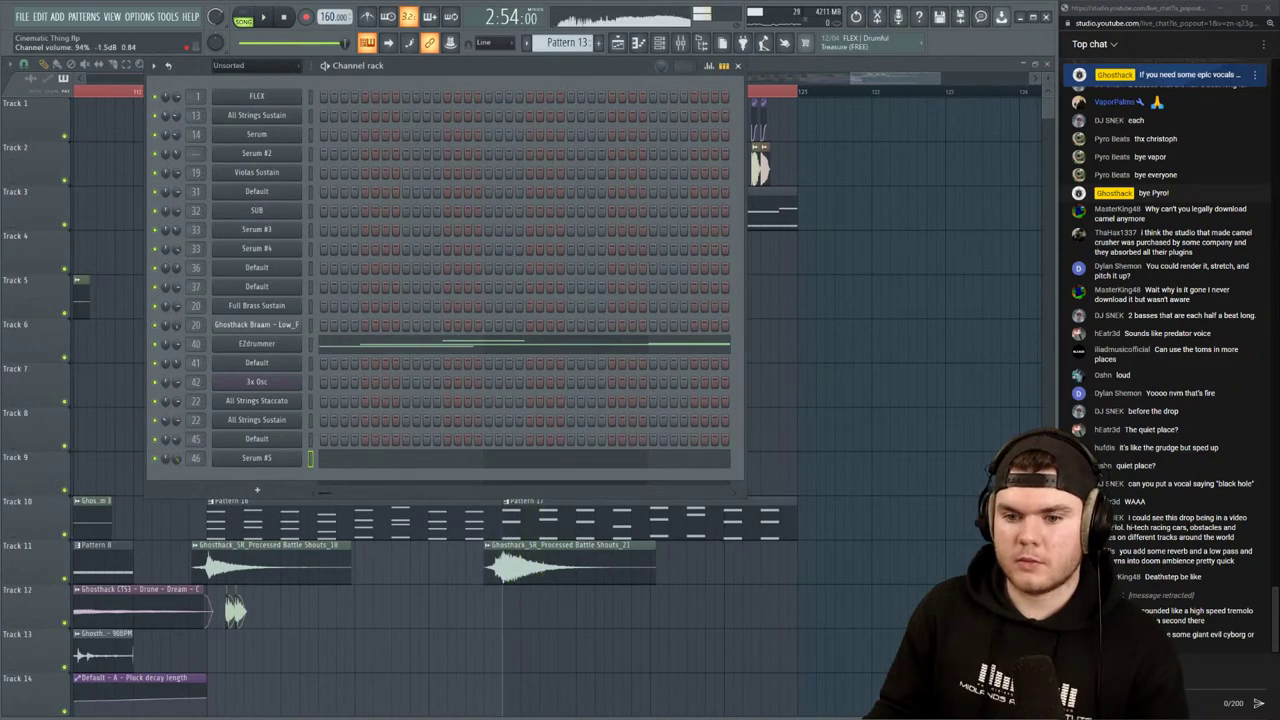
key("space")
Confirm which pattern is being edited, and cut the Serum #5 notes from Pattern 13
left_click(343, 348)
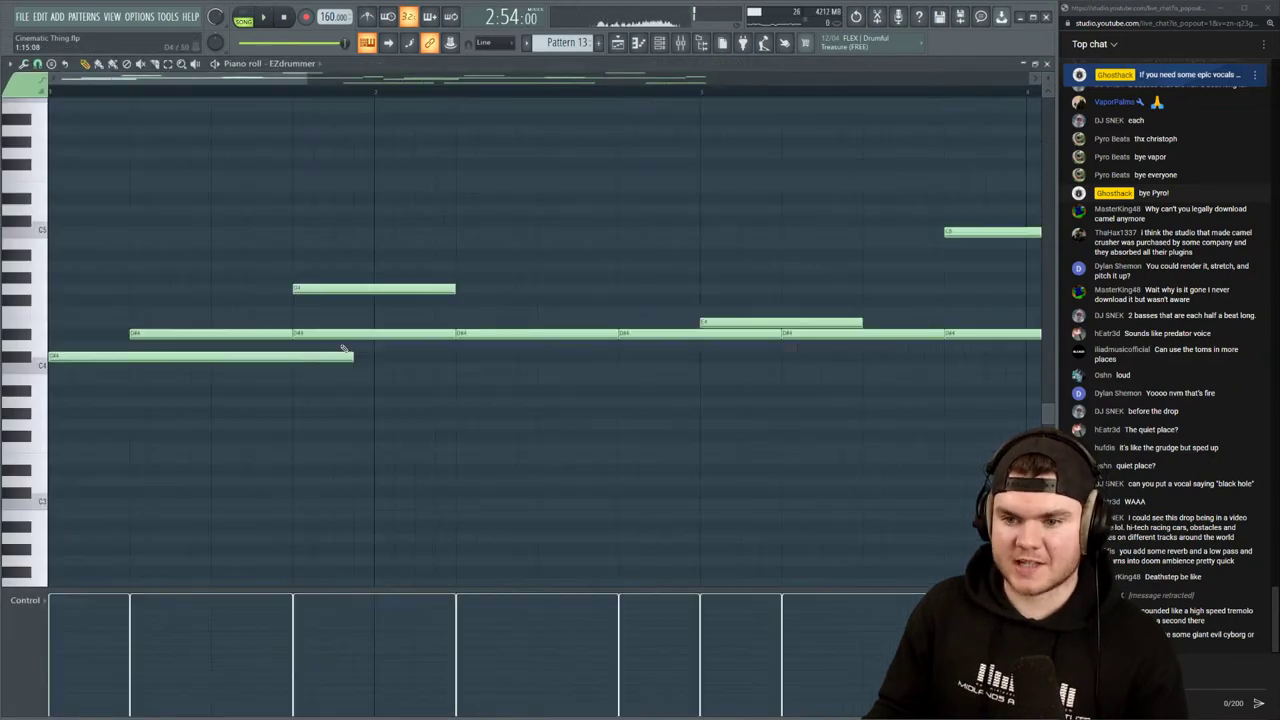
left_click(1046, 64)
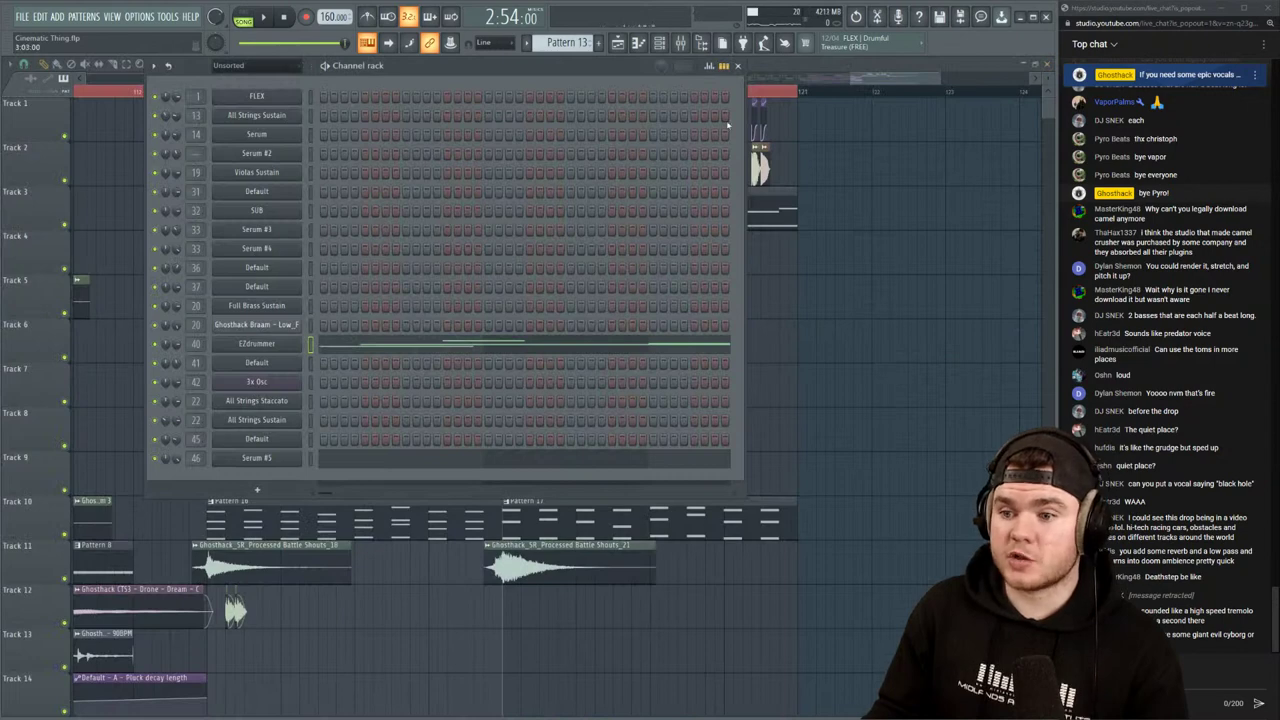
left_click(834, 70)
double_click(567, 214)
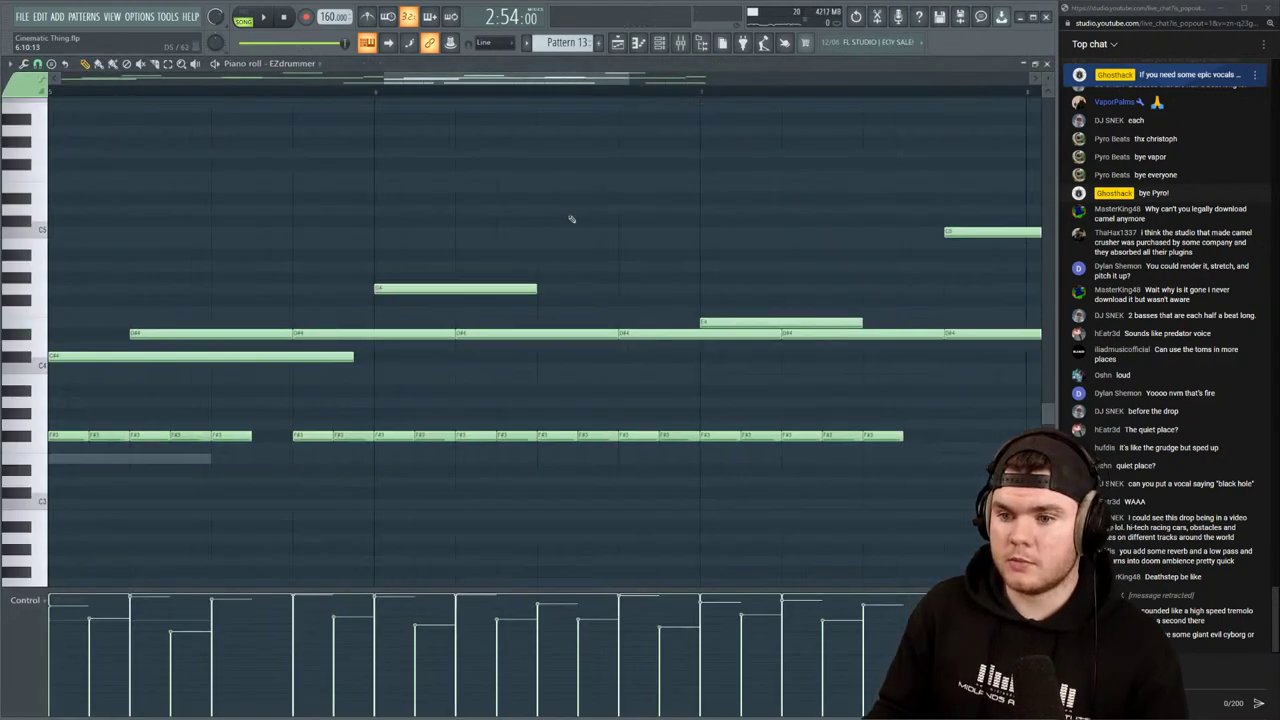
left_click(1046, 64)
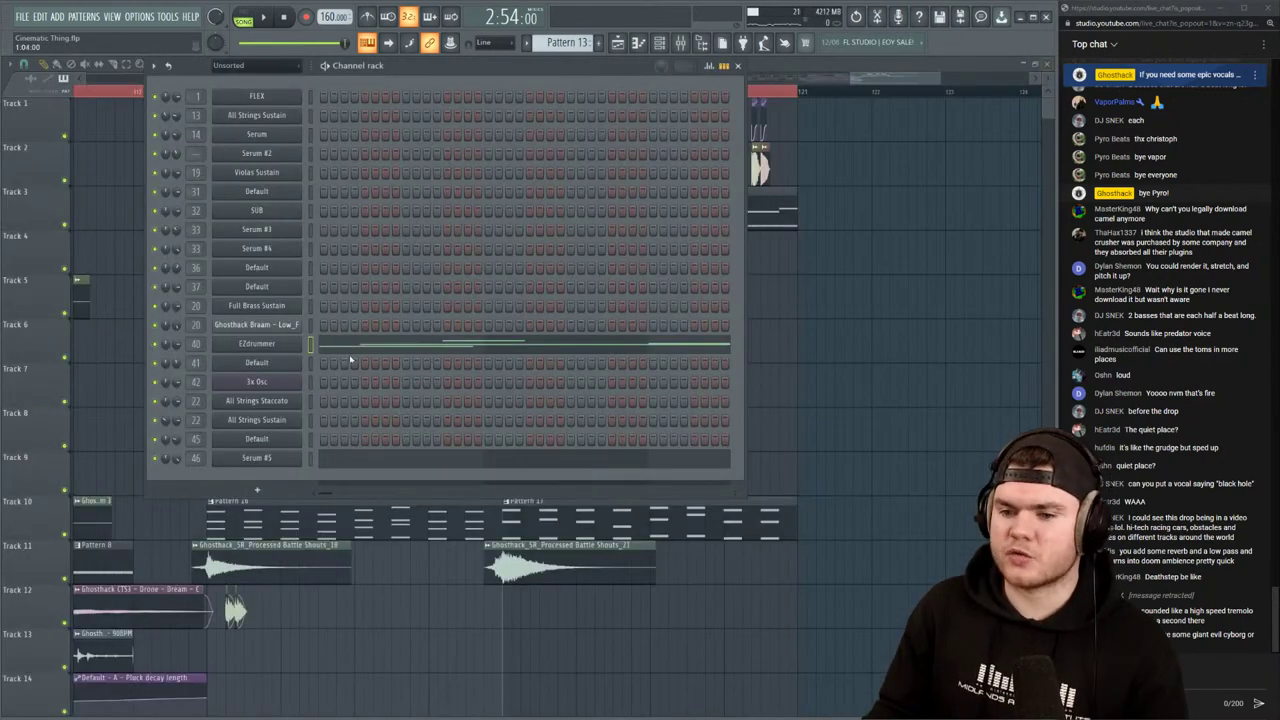
right_click(287, 453)
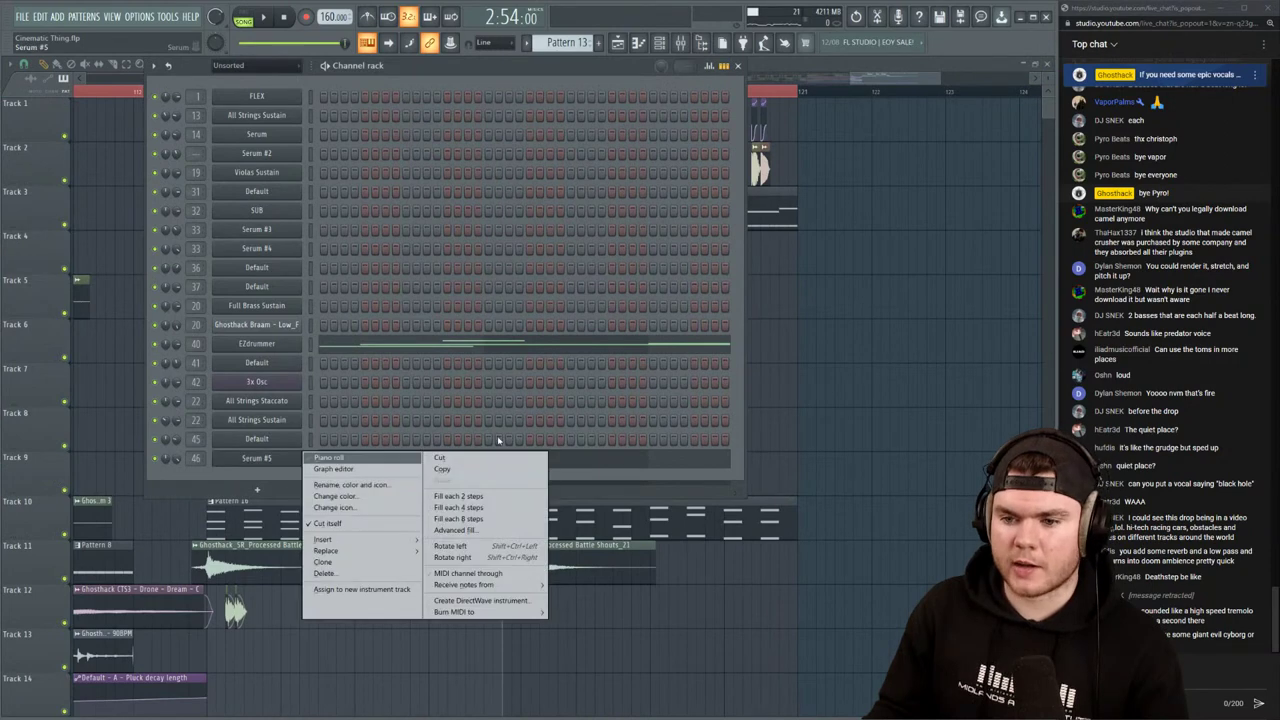
left_click(454, 463)
Extend the Pattern 15 clip on Track 7 to bar 121 and open it for note editing
left_click(827, 75)
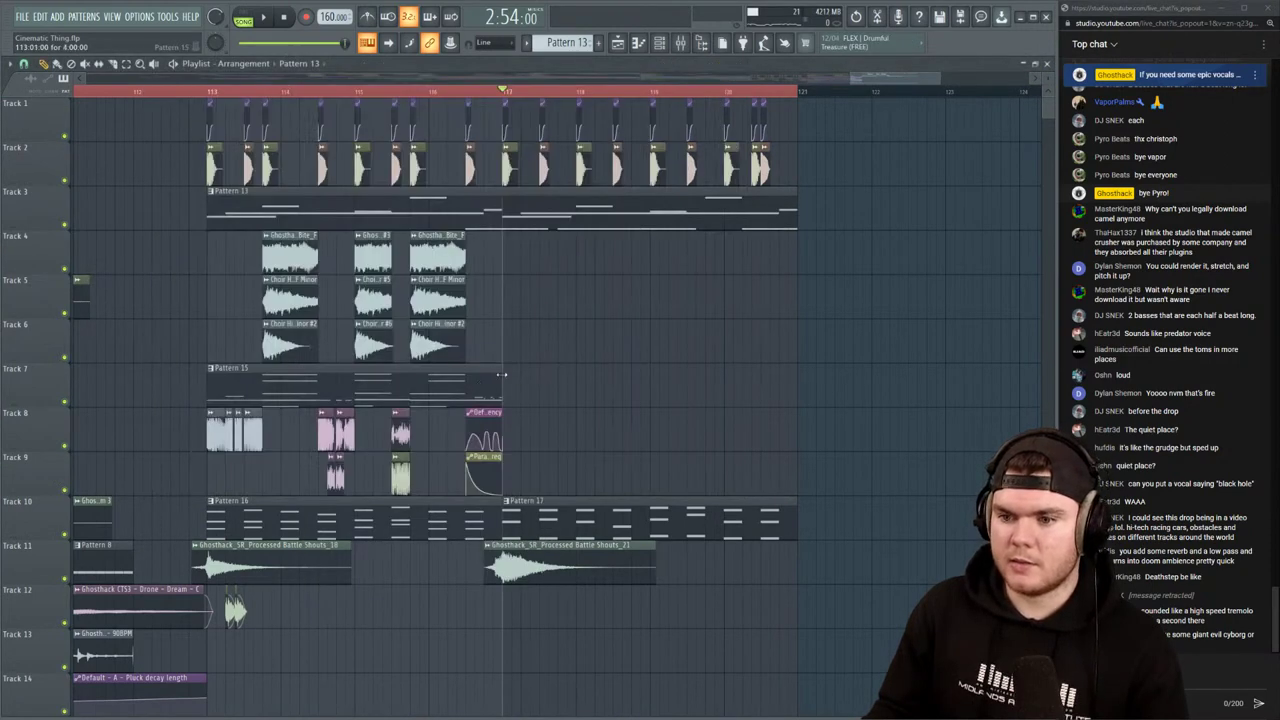
left_click_drag(503, 375, 800, 375)
double_click(685, 387)
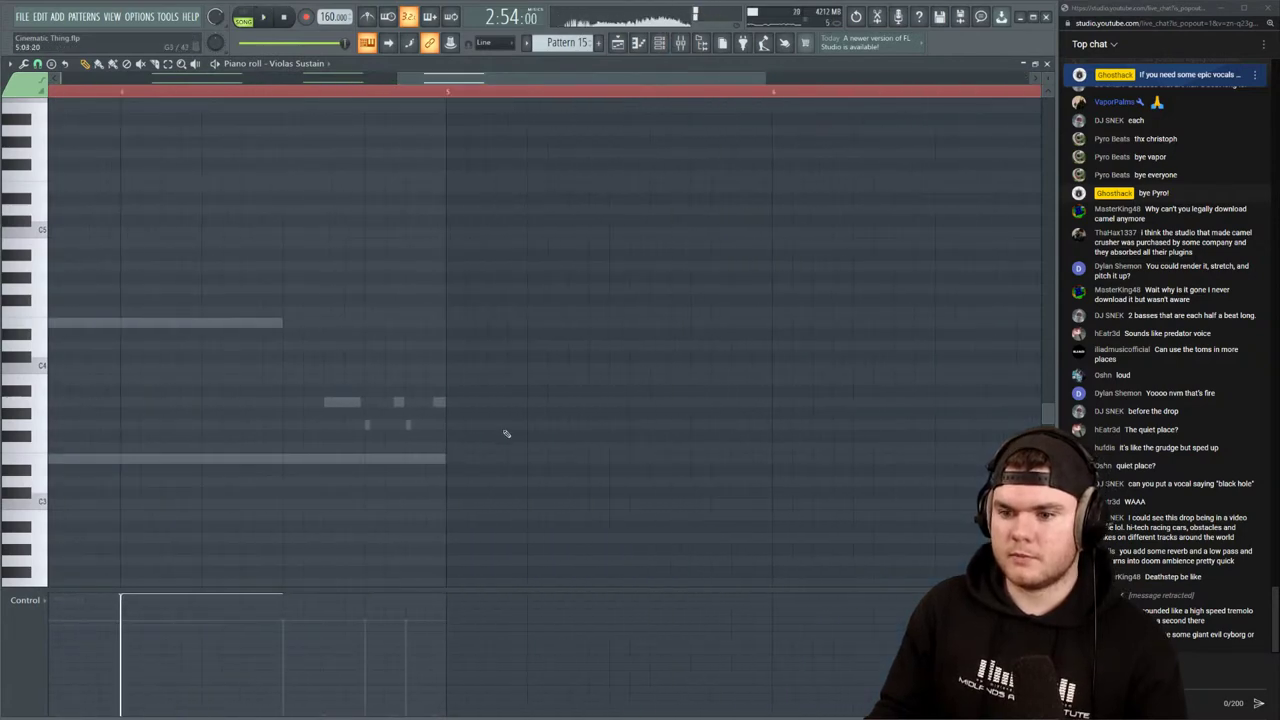
left_click(451, 459)
right_click(451, 459)
left_click(1049, 63)
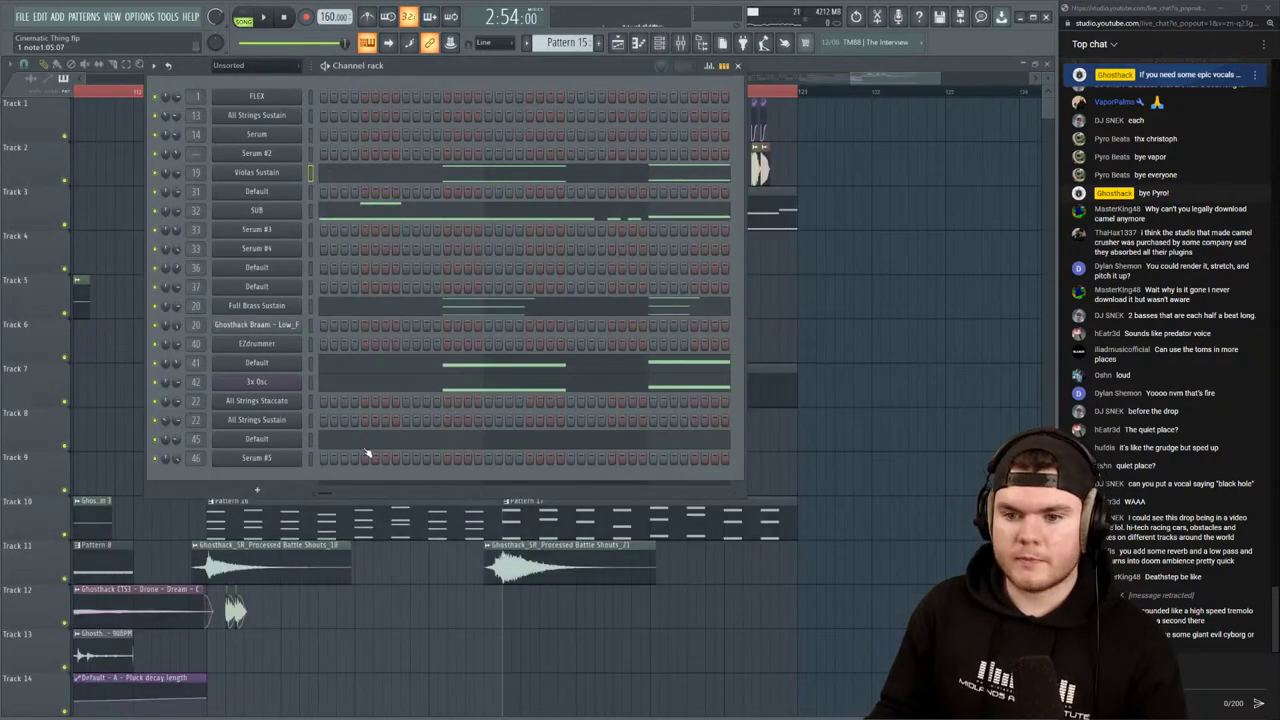
Add a half-bar E3 note at the start of bar 5 for Serum #5 in Pattern 15, and audition it
right_click(306, 457)
left_click(330, 462)
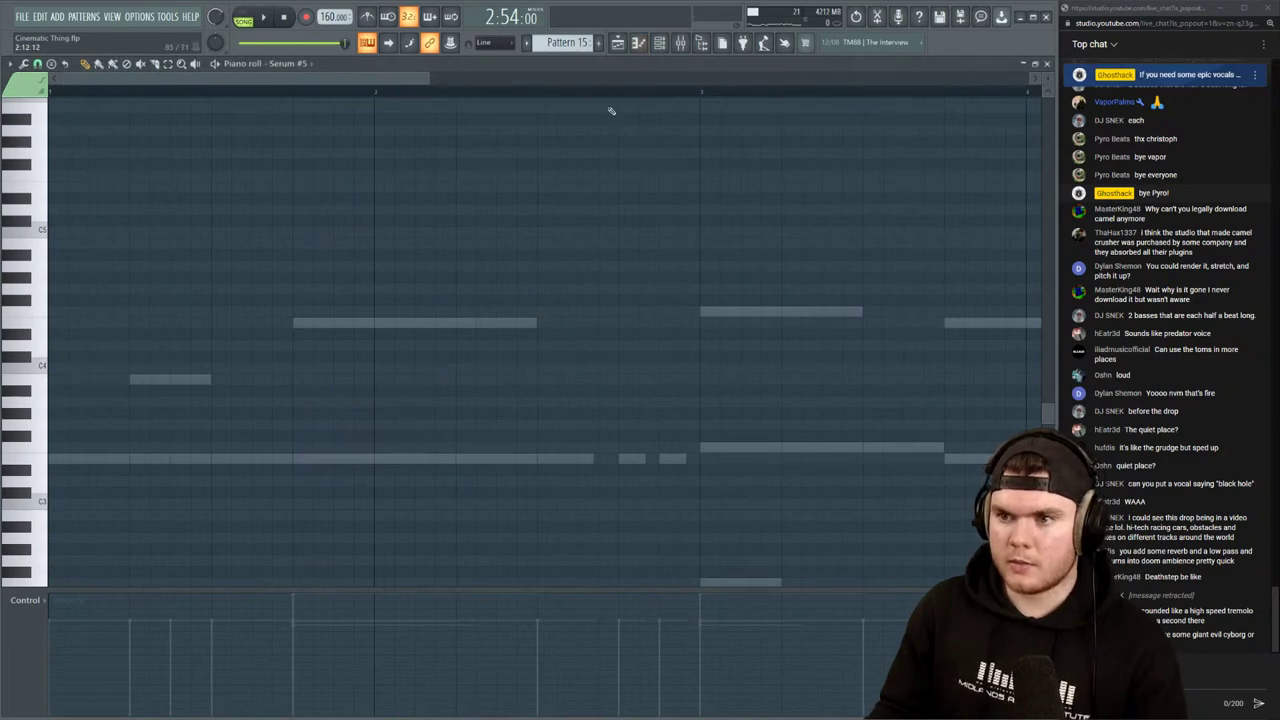
scroll(611, 109, "down", 3)
scroll(609, 106, "up", 3)
scroll(606, 94, "down", 5)
scroll(622, 94, "up", 4)
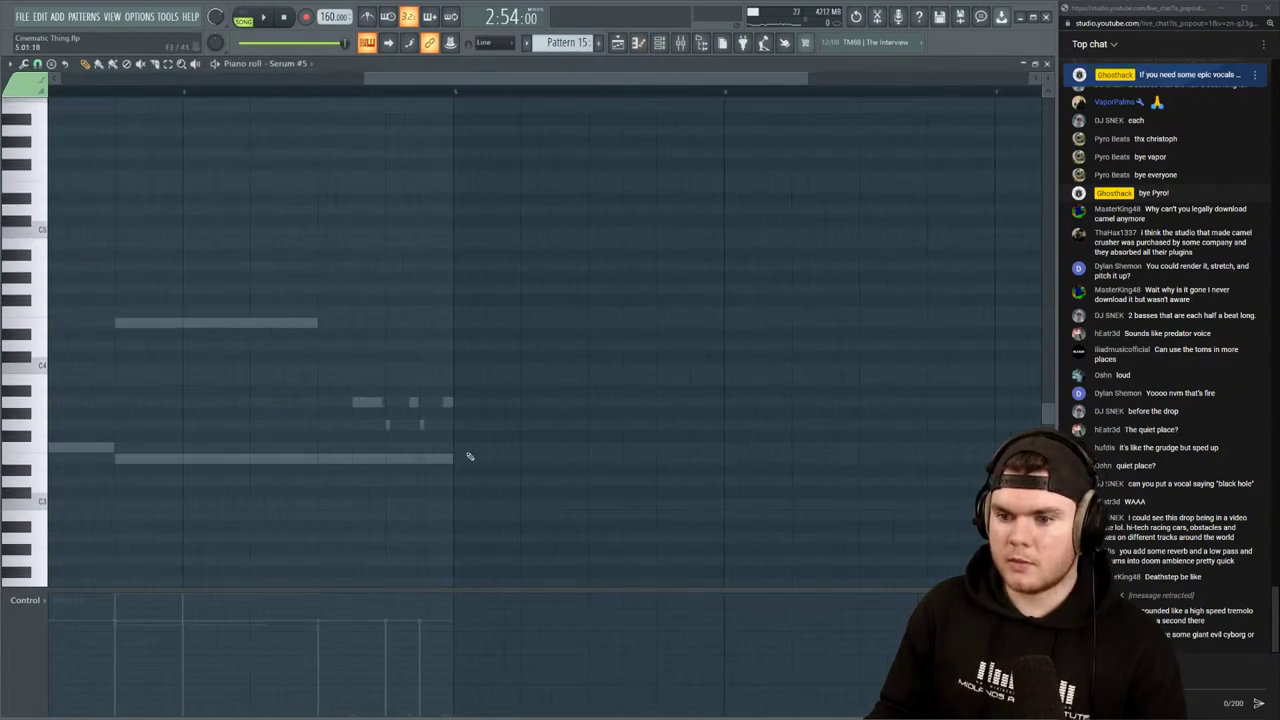
left_click(469, 456)
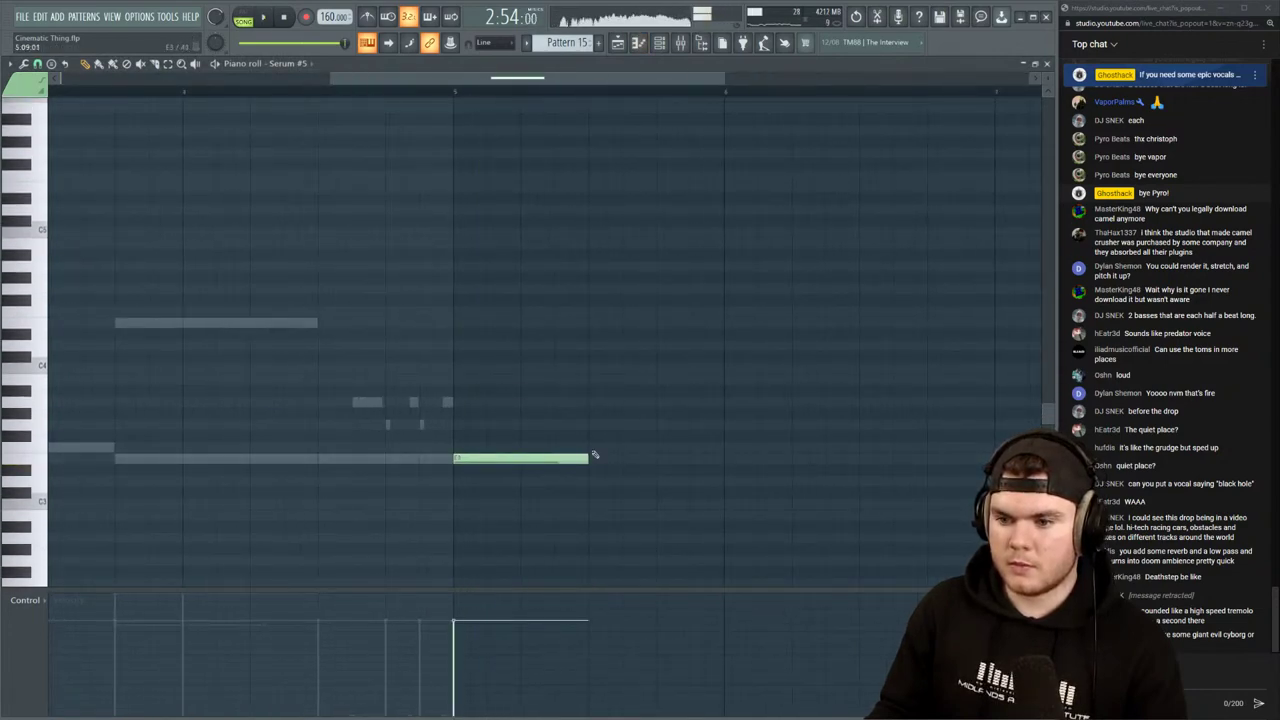
key("space")
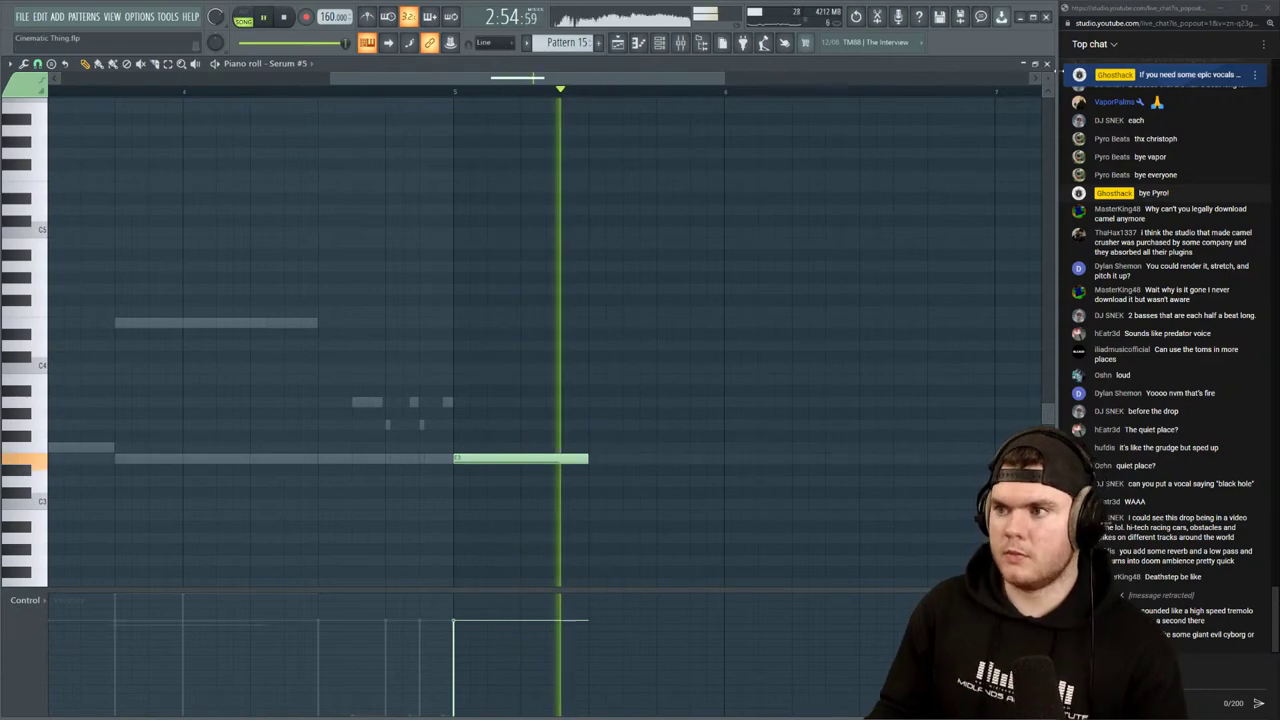
key("space")
Add a matching half-bar E3 note at bar 5 in the SUB channel of Pattern 15 and audition it
left_click(1047, 64)
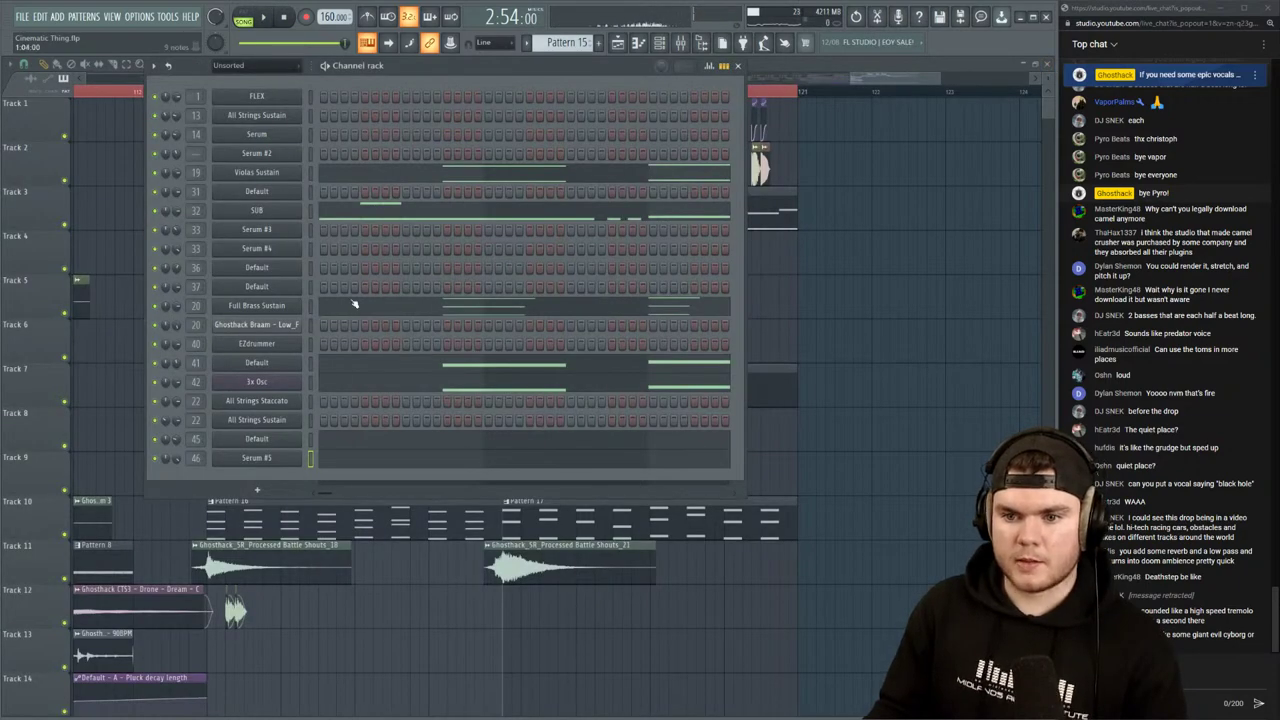
left_click(342, 213)
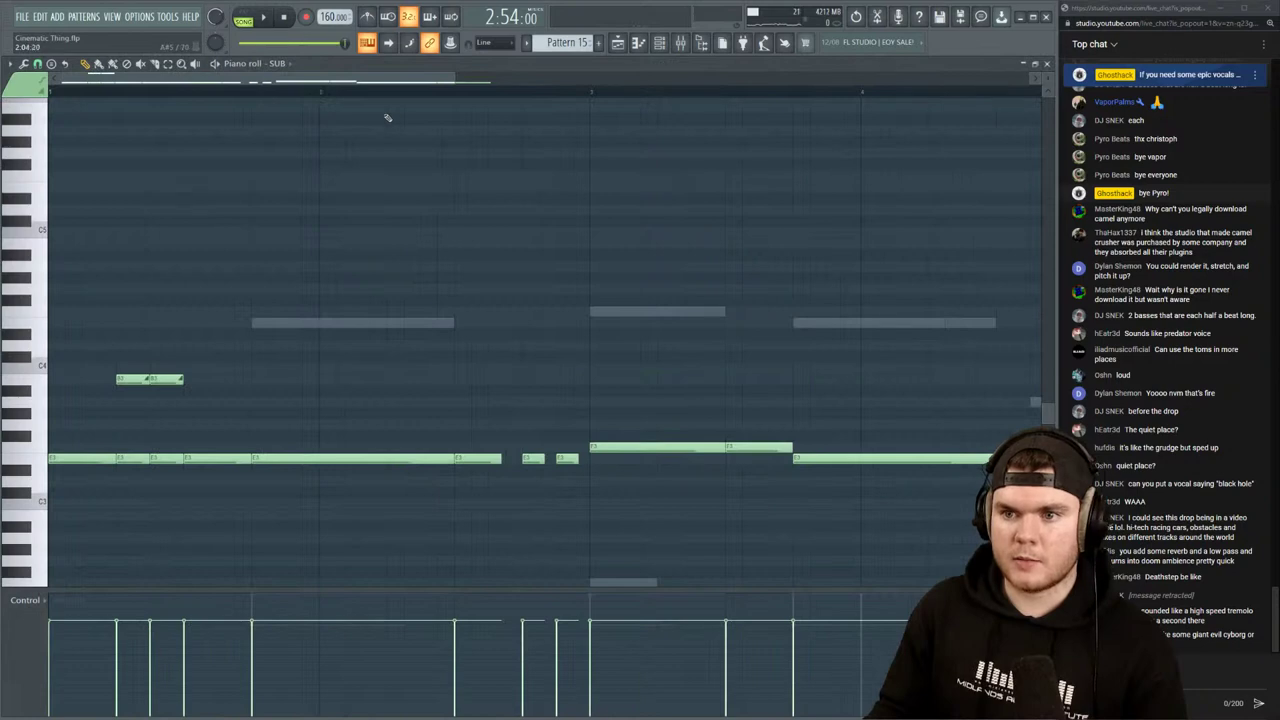
left_click_drag(378, 85, 671, 88)
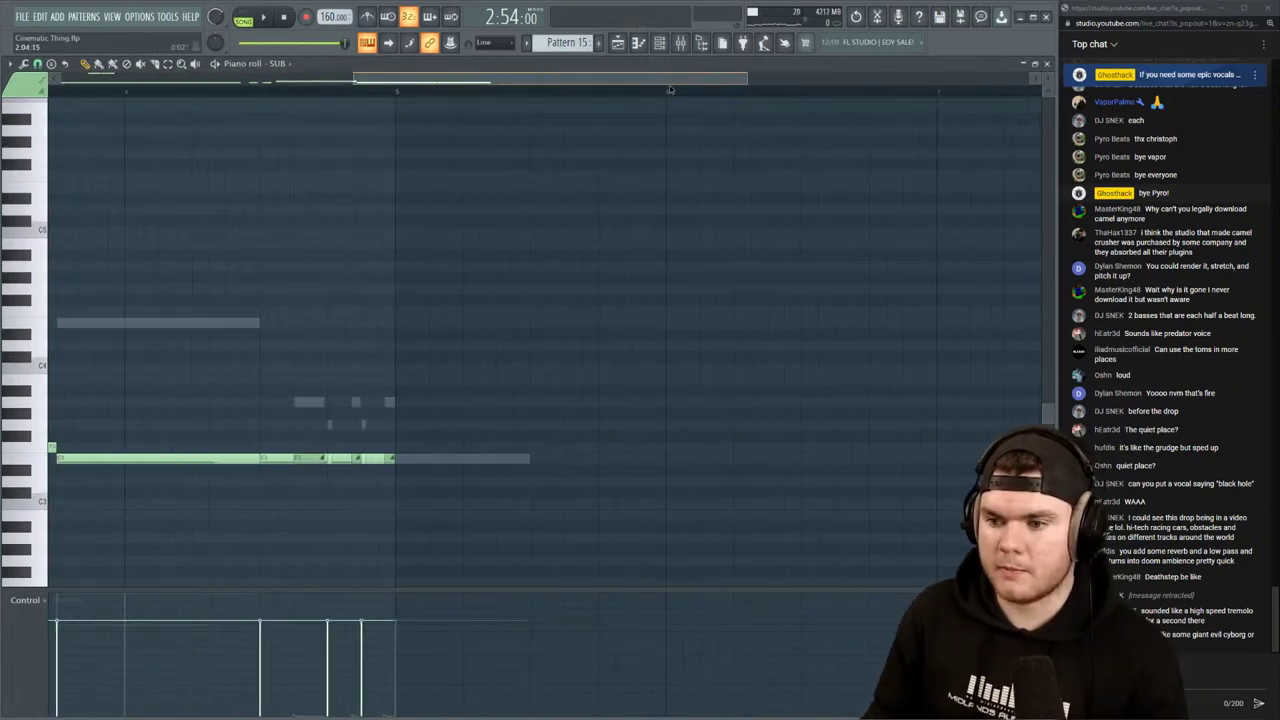
left_click(408, 459)
key("space")
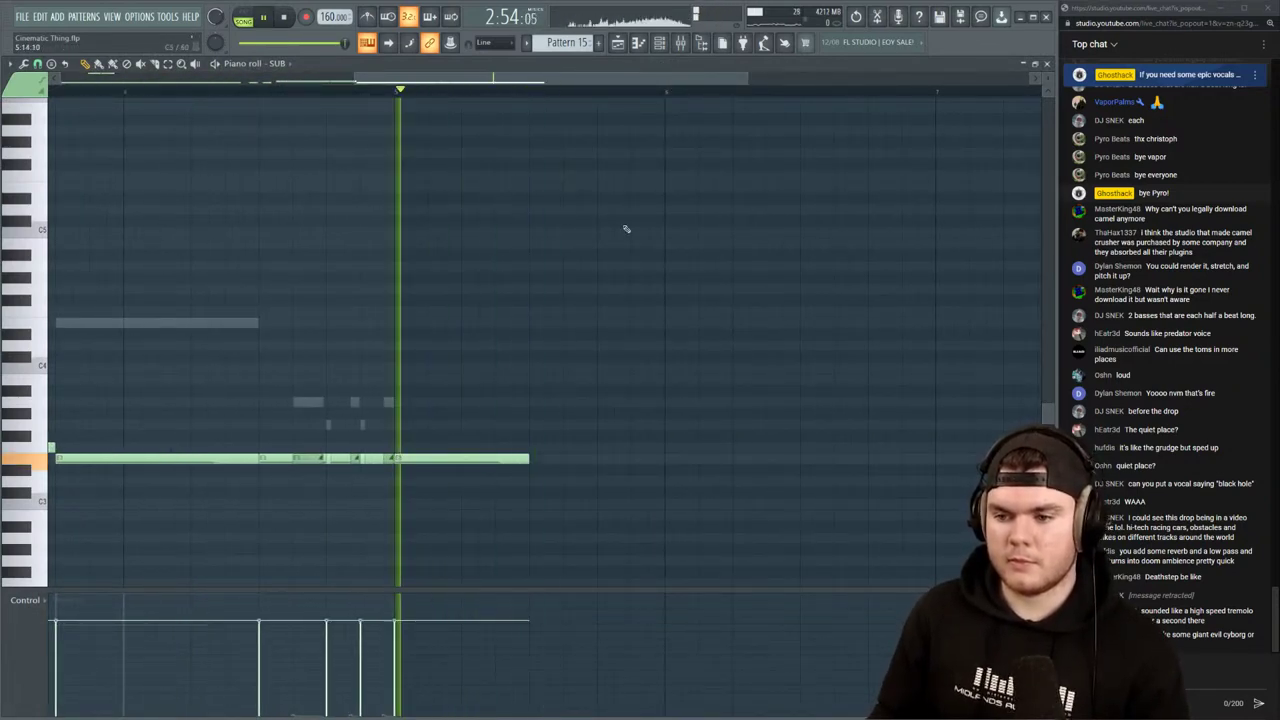
key("space")
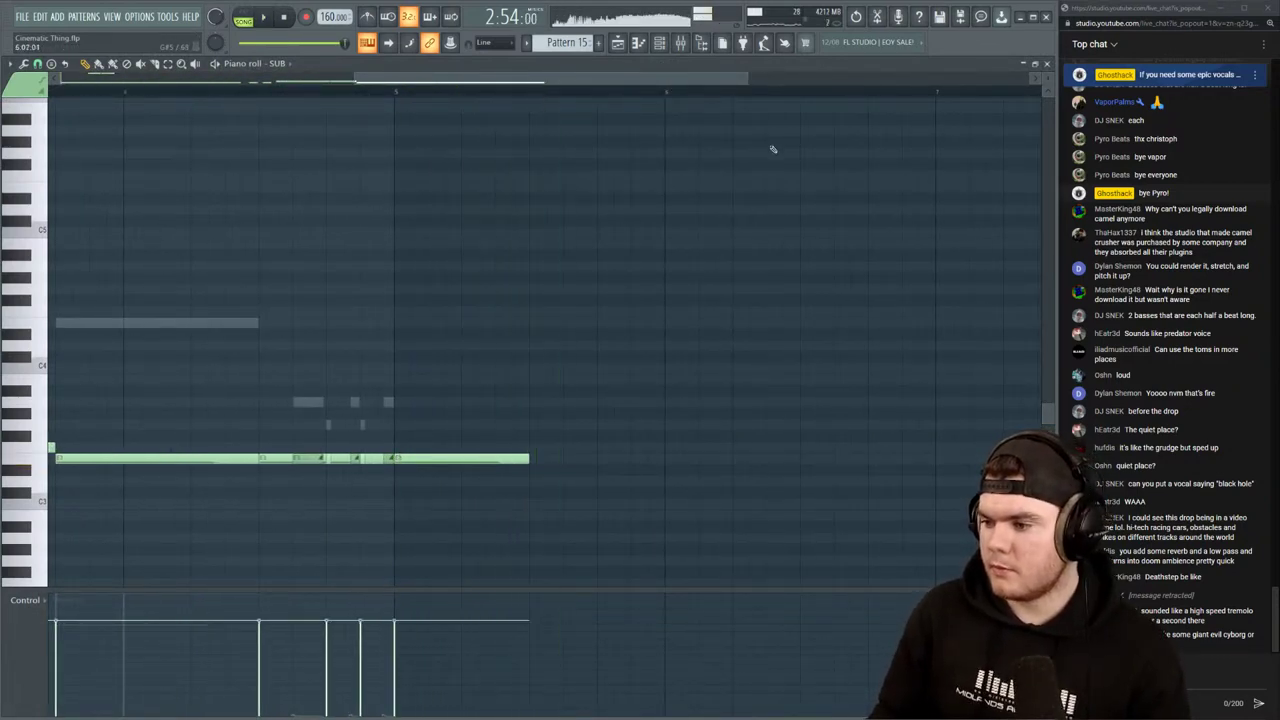
Add a matching half-bar E3 note at bar 5 in the 3x Osc channel of Pattern 15 and audition it
left_click(1047, 64)
left_click(360, 390)
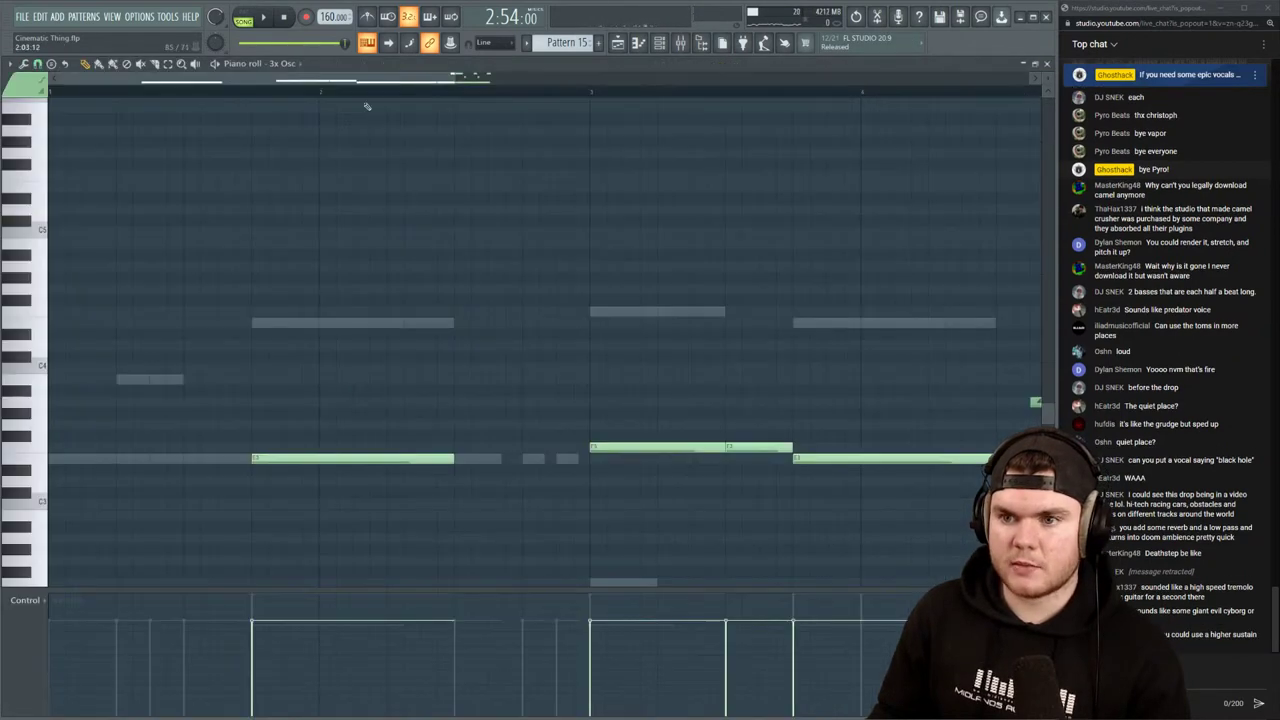
key("space")
key("space")
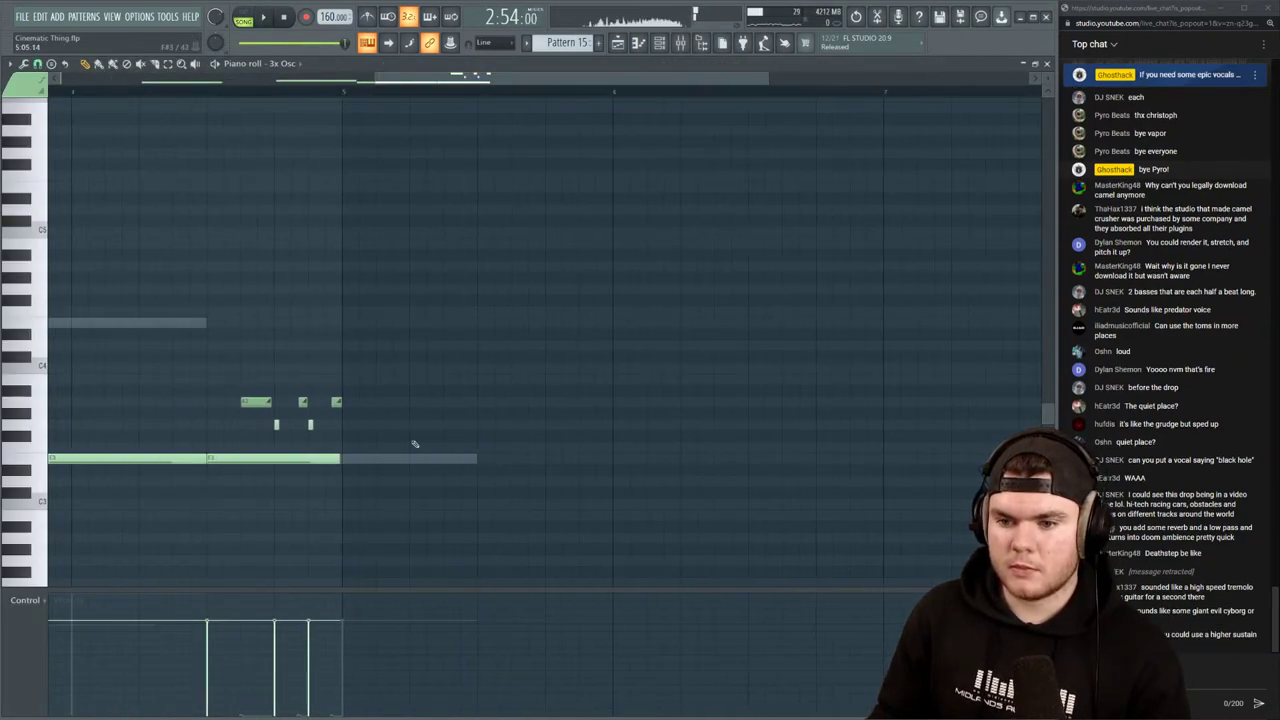
left_click(349, 460)
key("space")
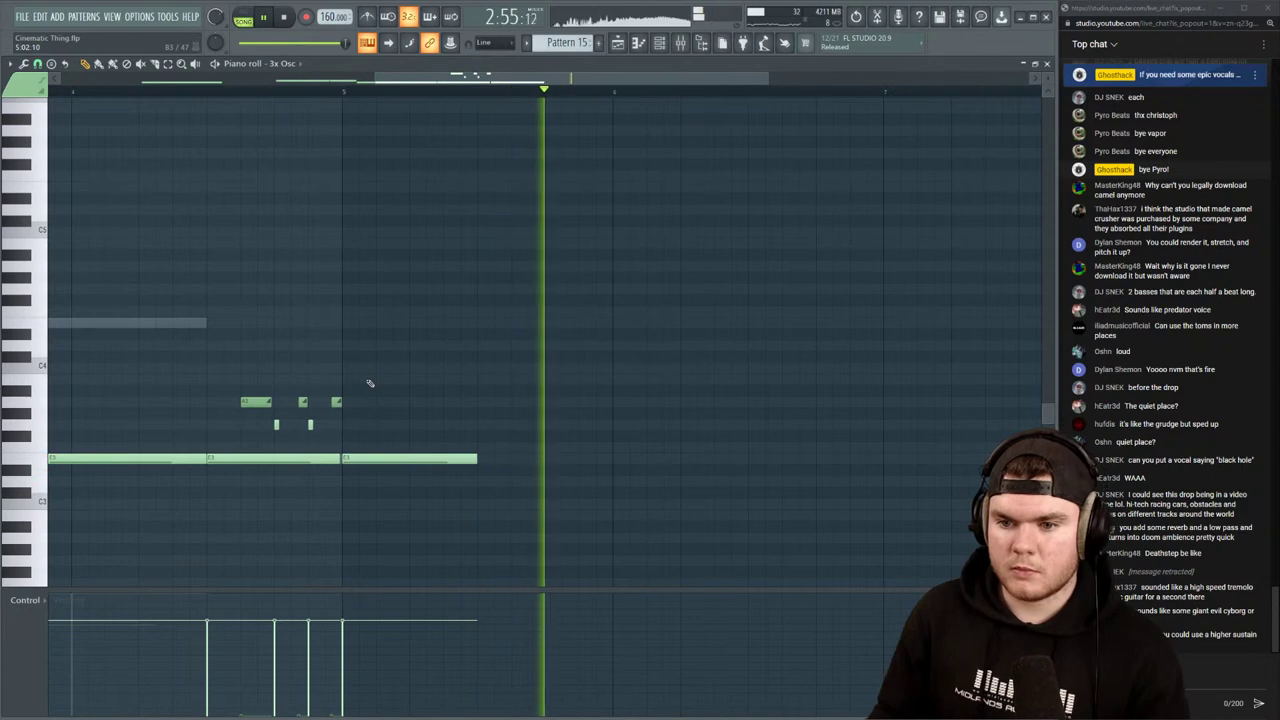
key("space")
Try deleting the short G3 note nearest bar 5 in 3x Osc, and undo the deletion
key("space")
right_click(309, 427)
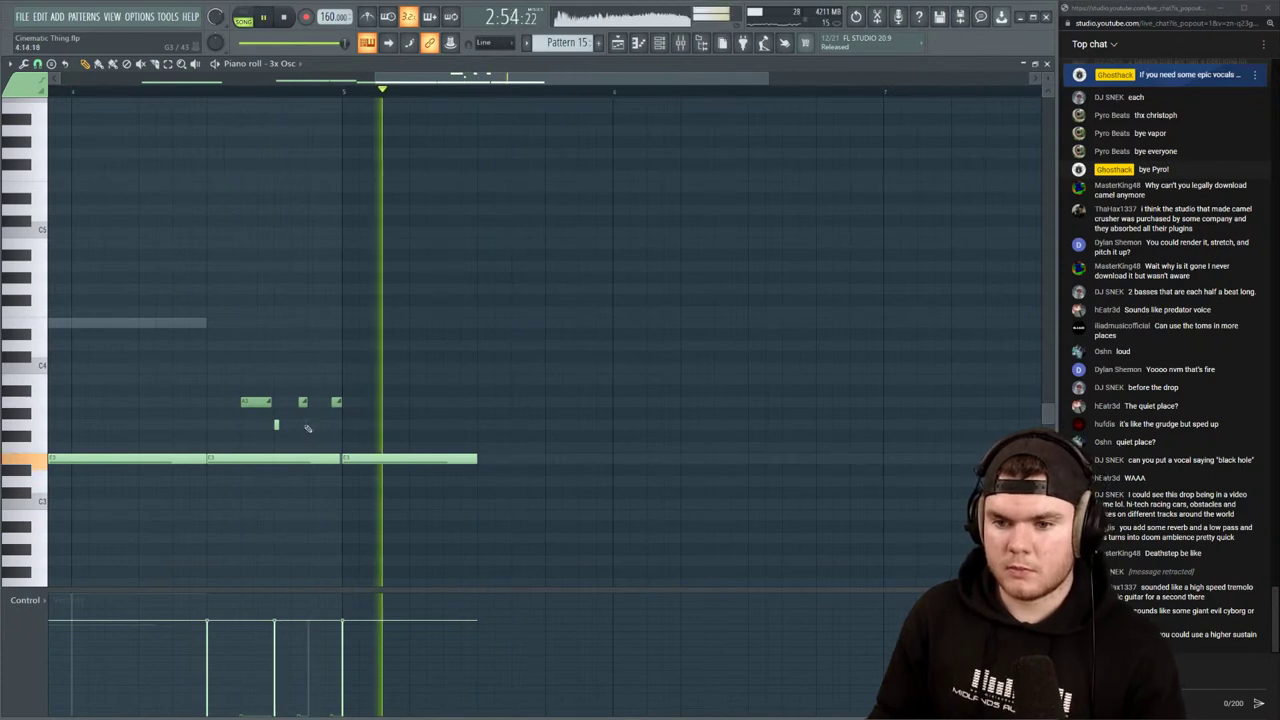
key("ctrl+z")
Replay the section to check the layered bass notes at bar 5
key("space")
key("space")
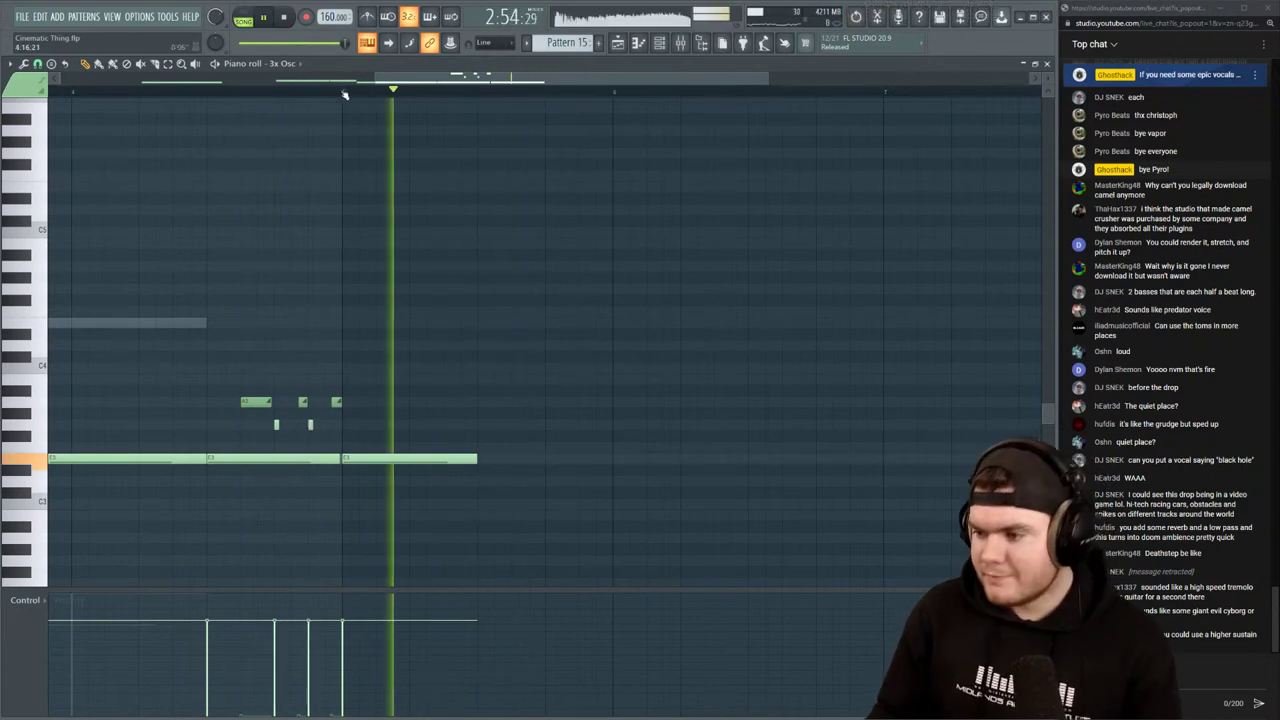
key("space")
key("space")
key("space")
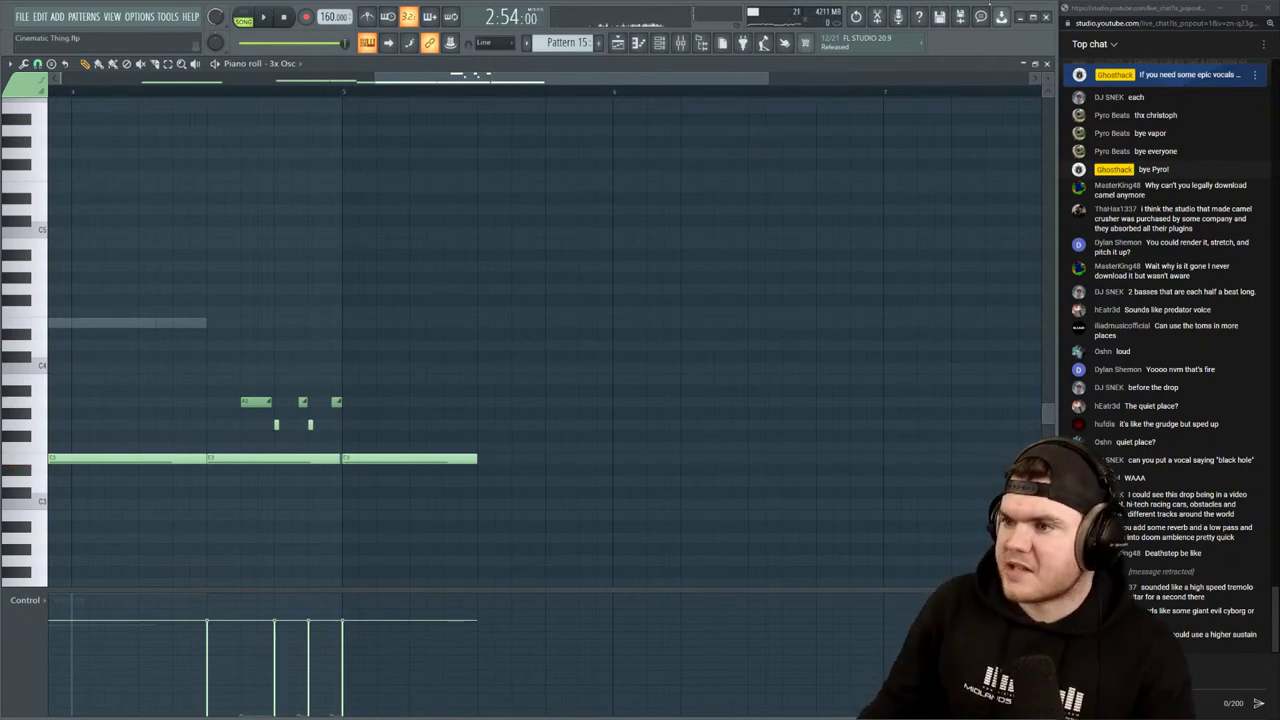
In the OTT on Serum #5's mixer insert 46, lower the depth and set the time to 94 %, auditioning the section
left_click(1046, 63)
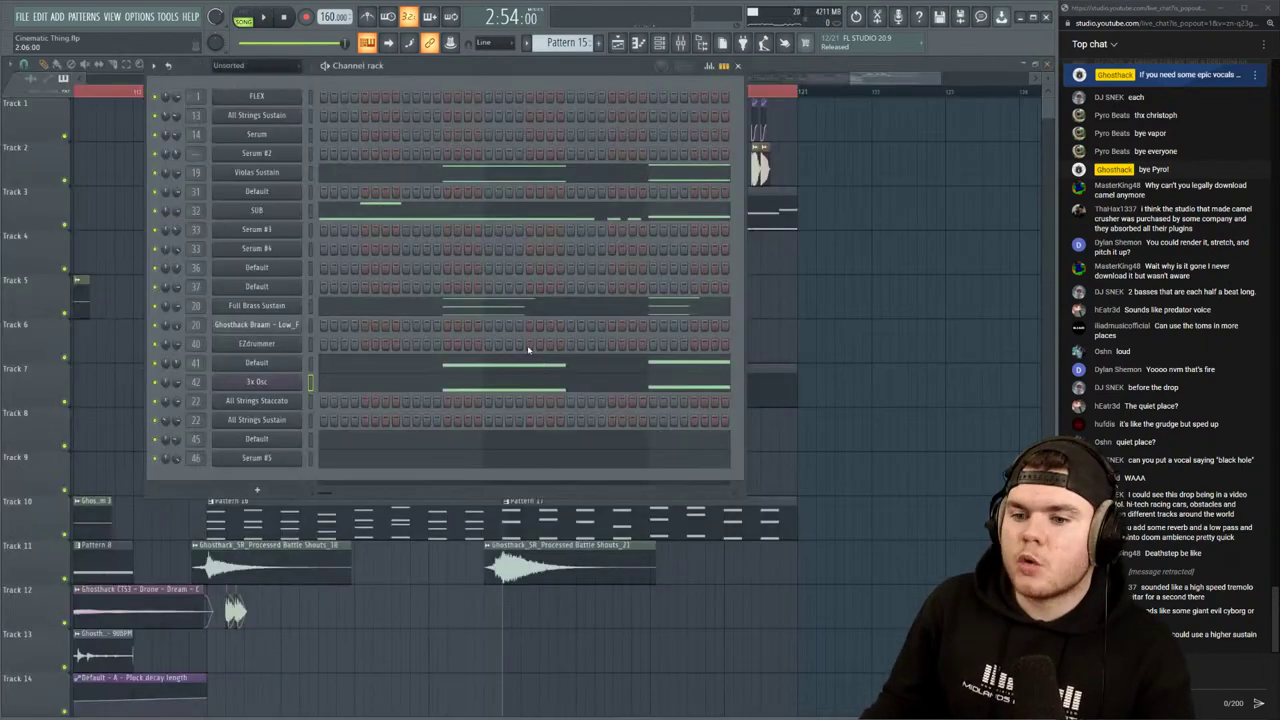
left_click(309, 459)
key("space")
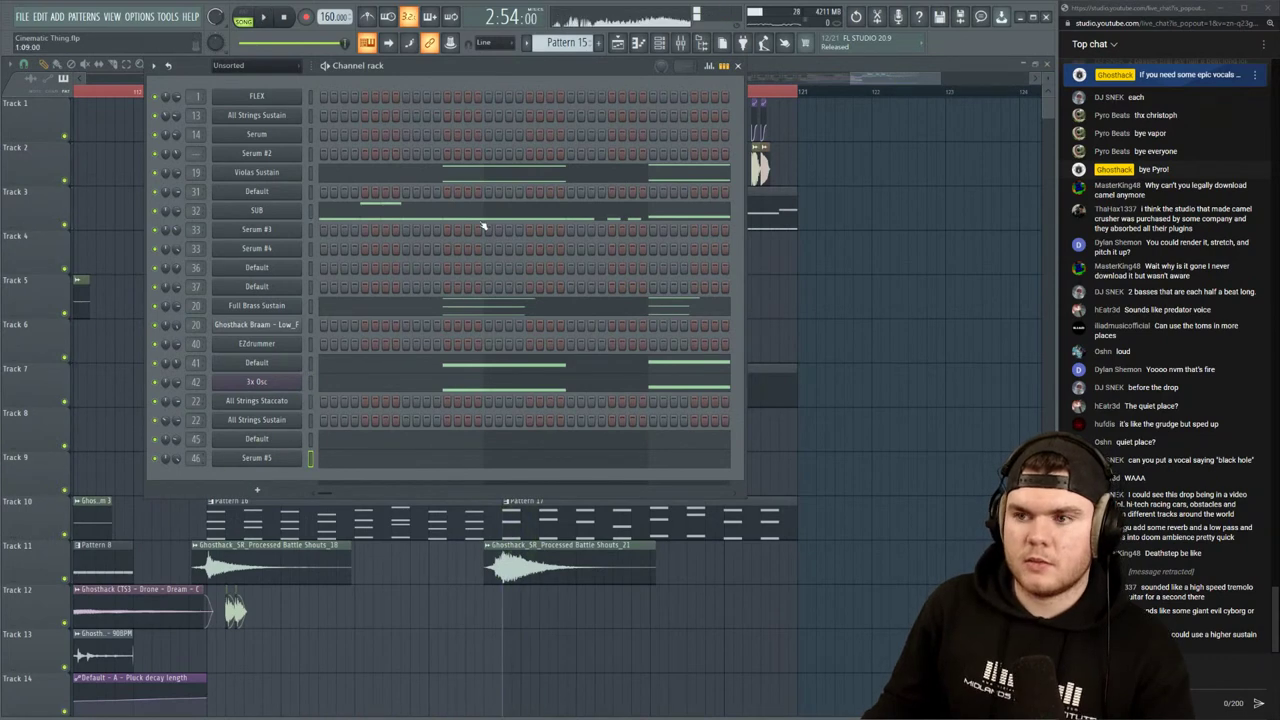
left_click(699, 45)
key("space")
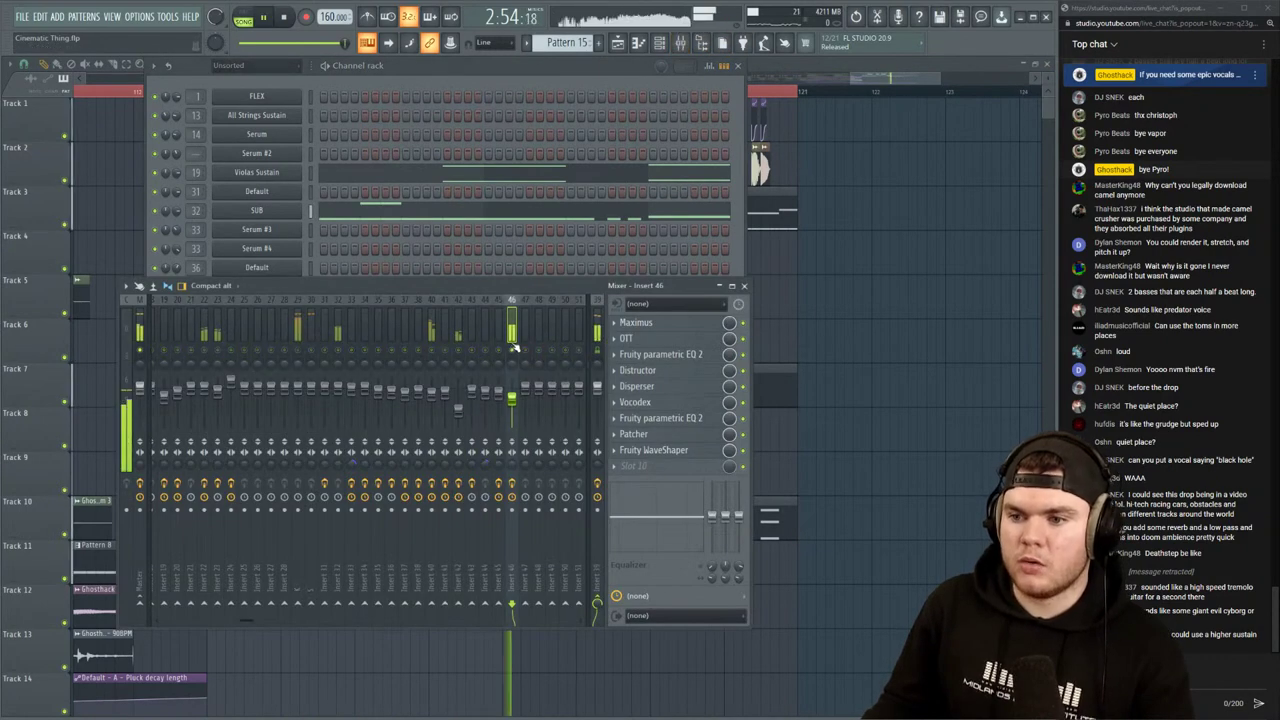
left_click(626, 338)
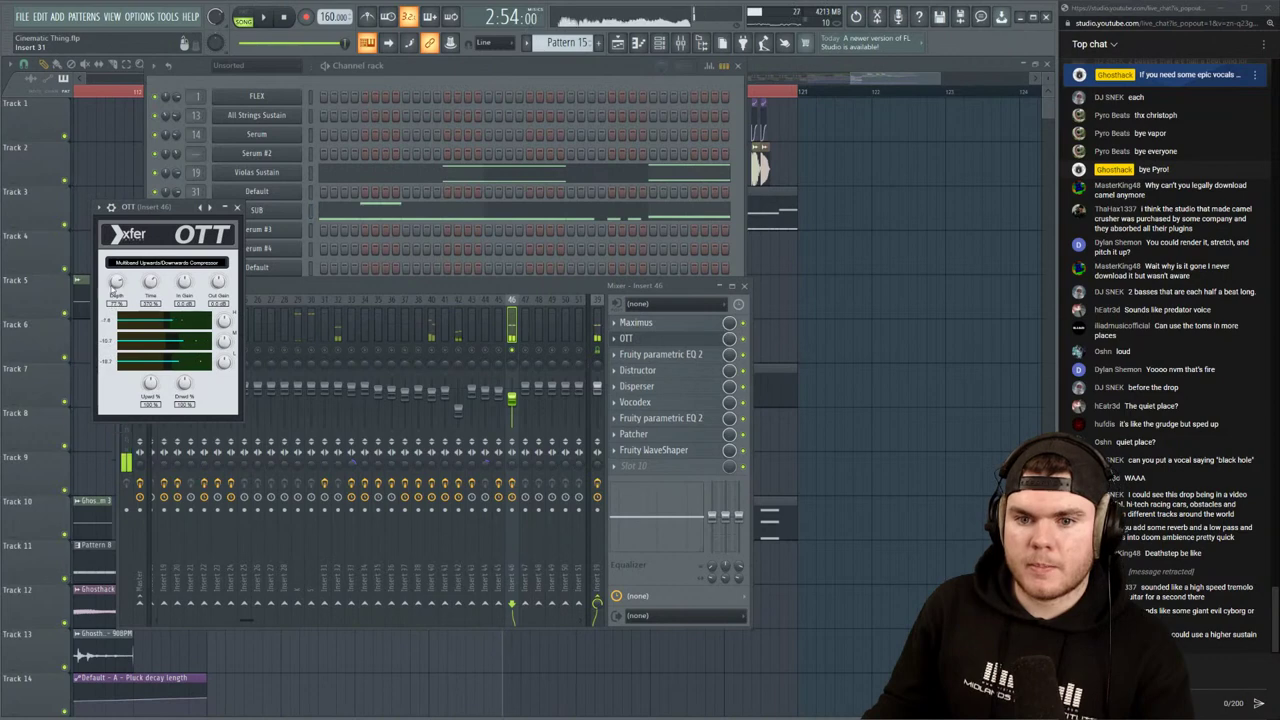
left_click_drag(115, 322, 115, 335)
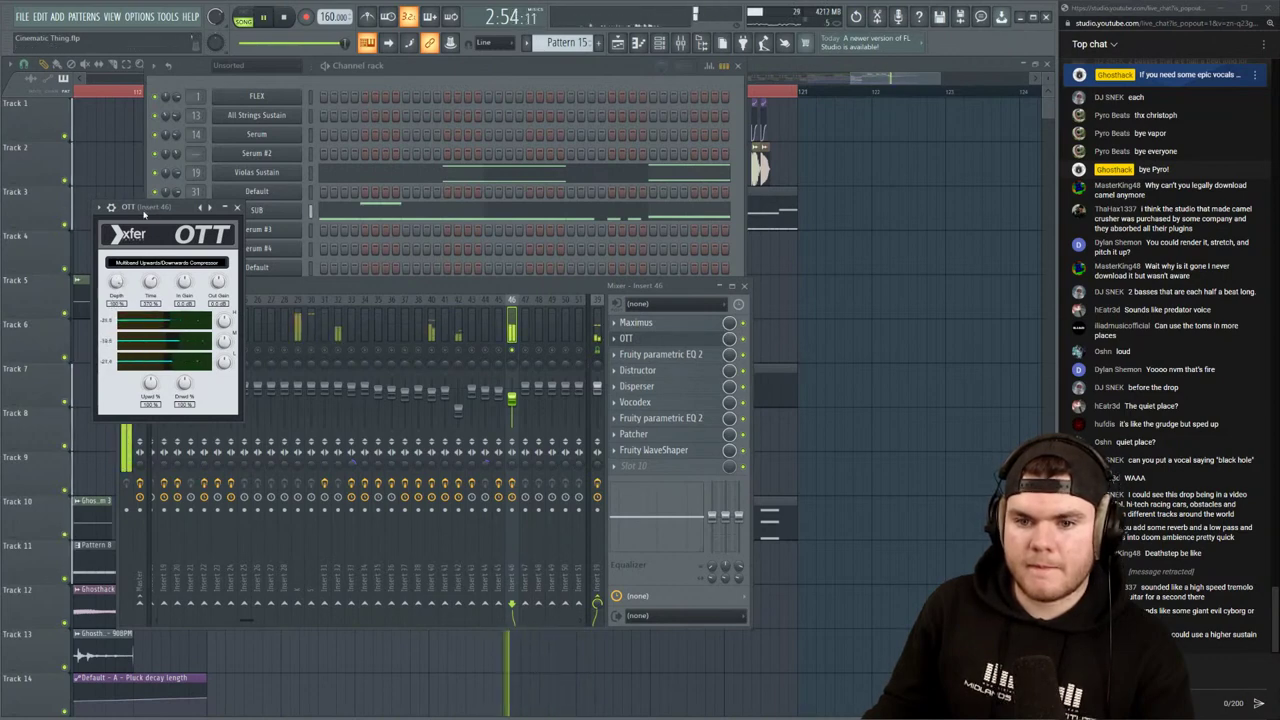
key("space")
key("space")
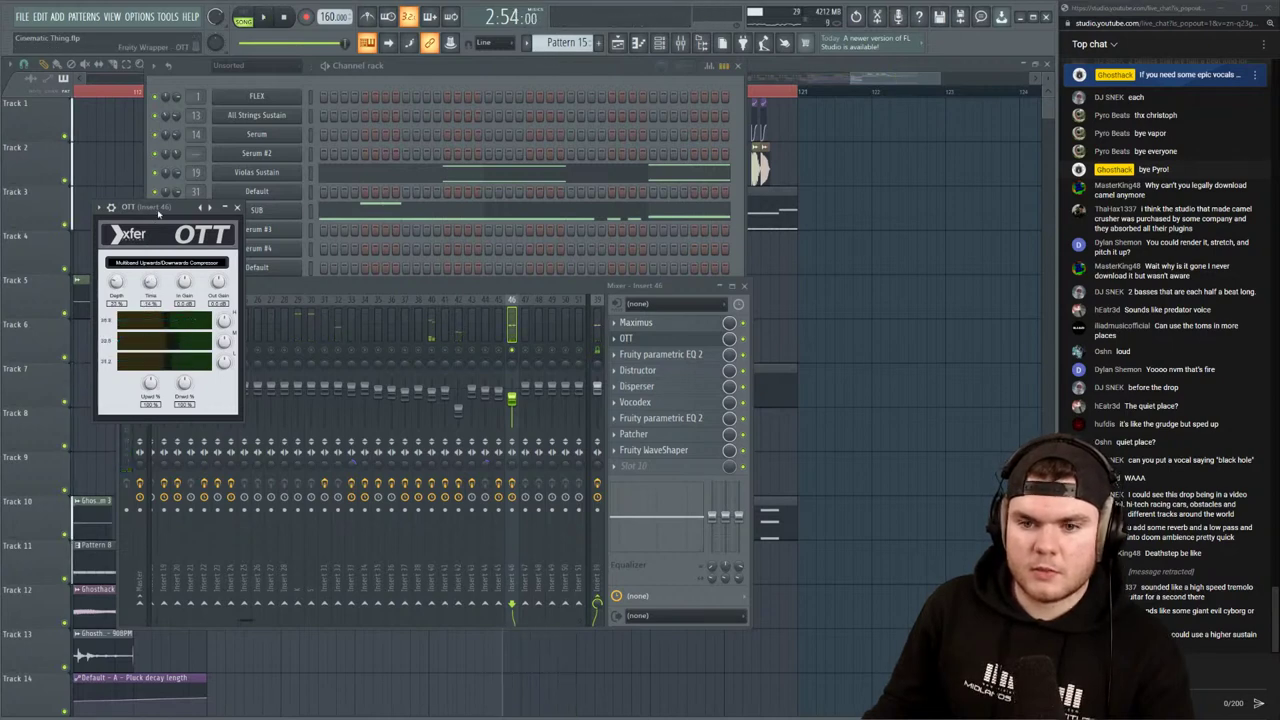
key("space")
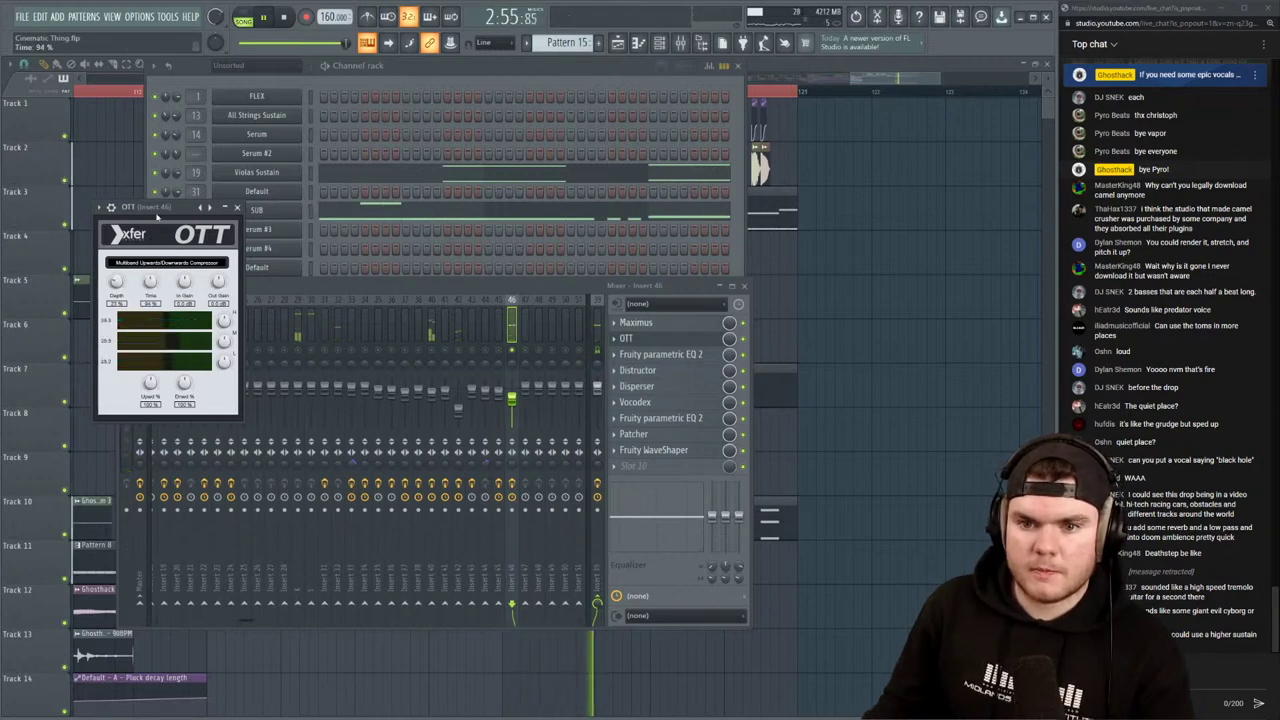
key("space")
key("space")
In Insert 46's first Fruity parametric EQ 2, cut the bass region with one band, boost the highest band slightly and audition
left_click(655, 340)
left_click(660, 354)
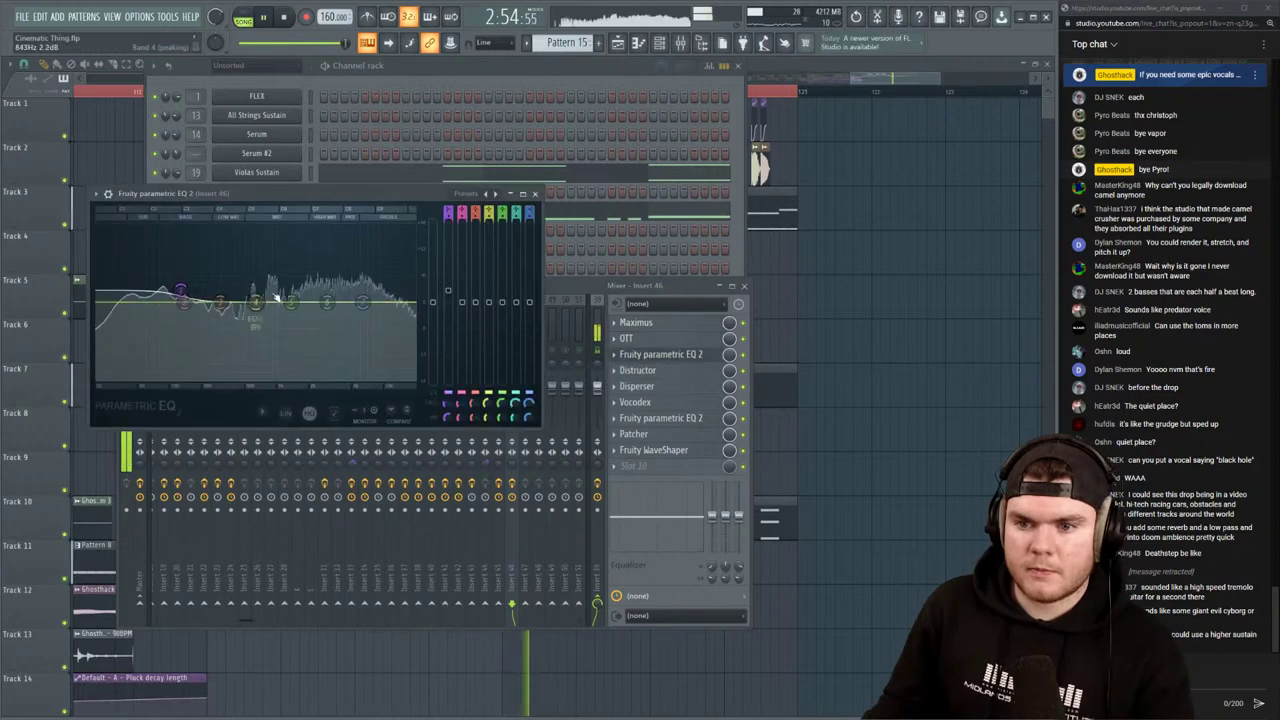
left_click_drag(219, 302, 176, 327)
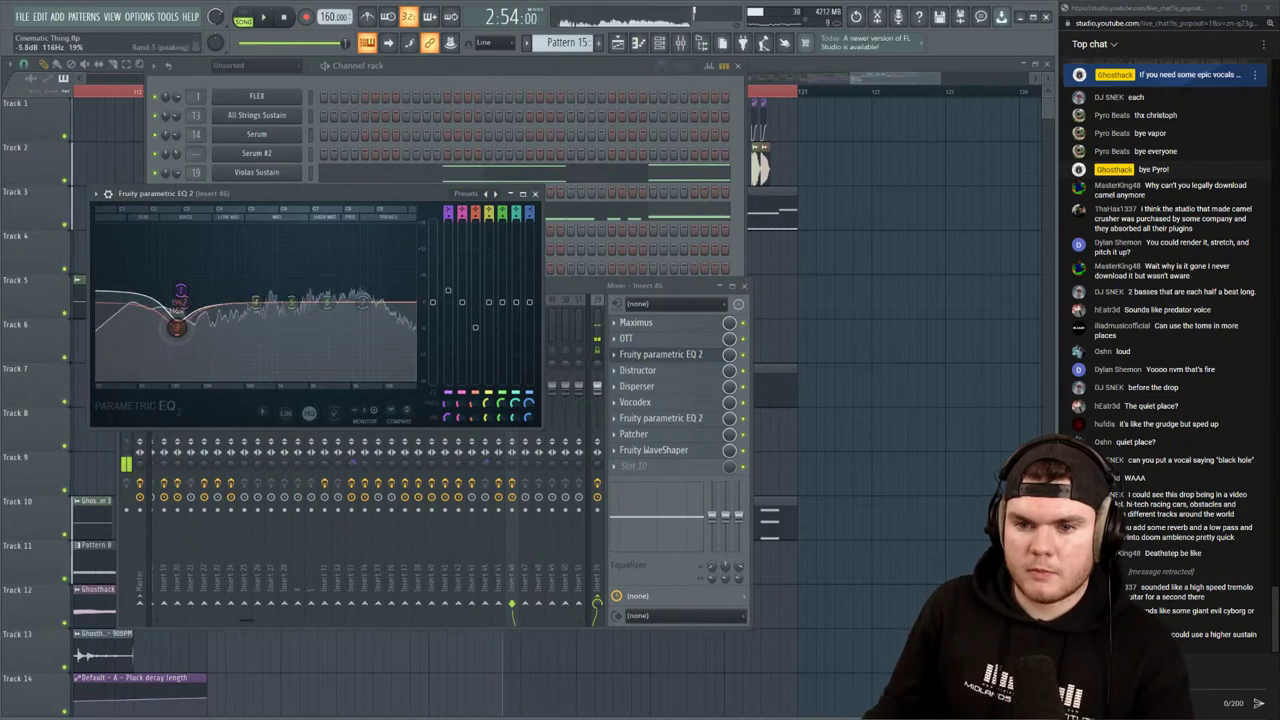
left_click_drag(364, 303, 382, 284)
key("space")
key("space")
left_click(645, 358)
key("space")
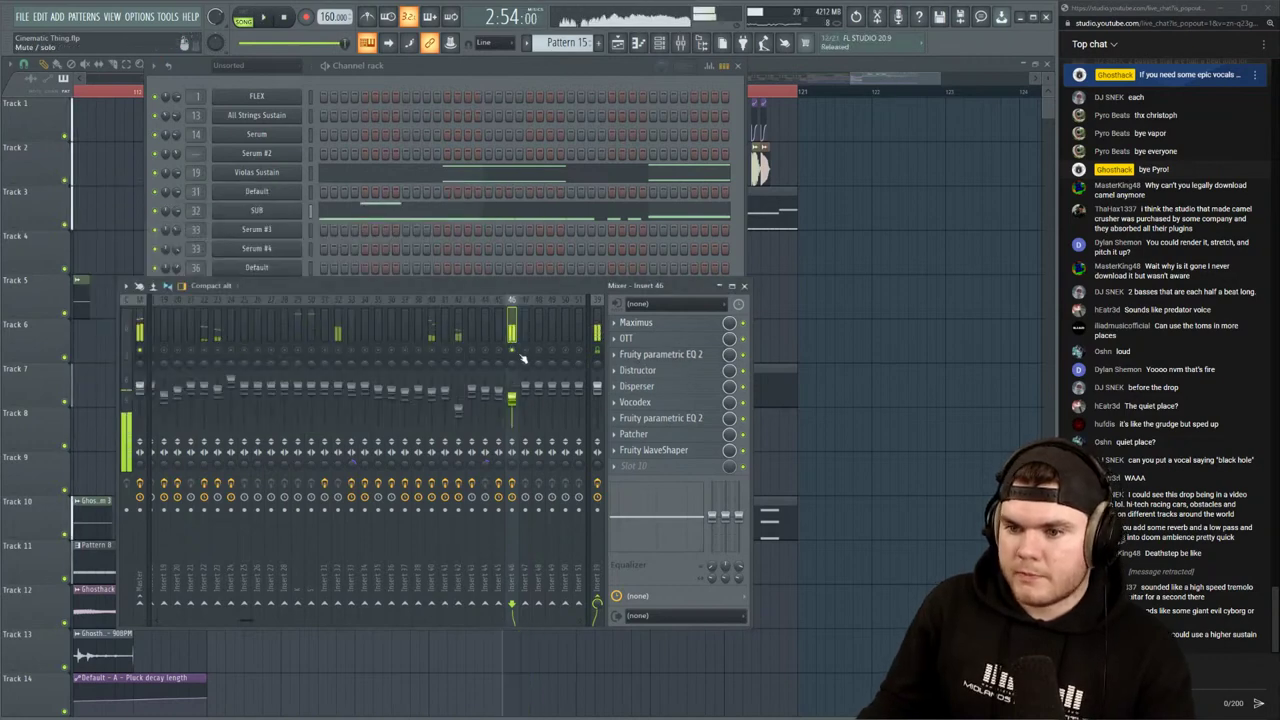
Compare Insert 46 soloed against the full mix by toggling its solo and replaying the section
right_click(520, 351)
right_click(516, 352)
right_click(516, 352)
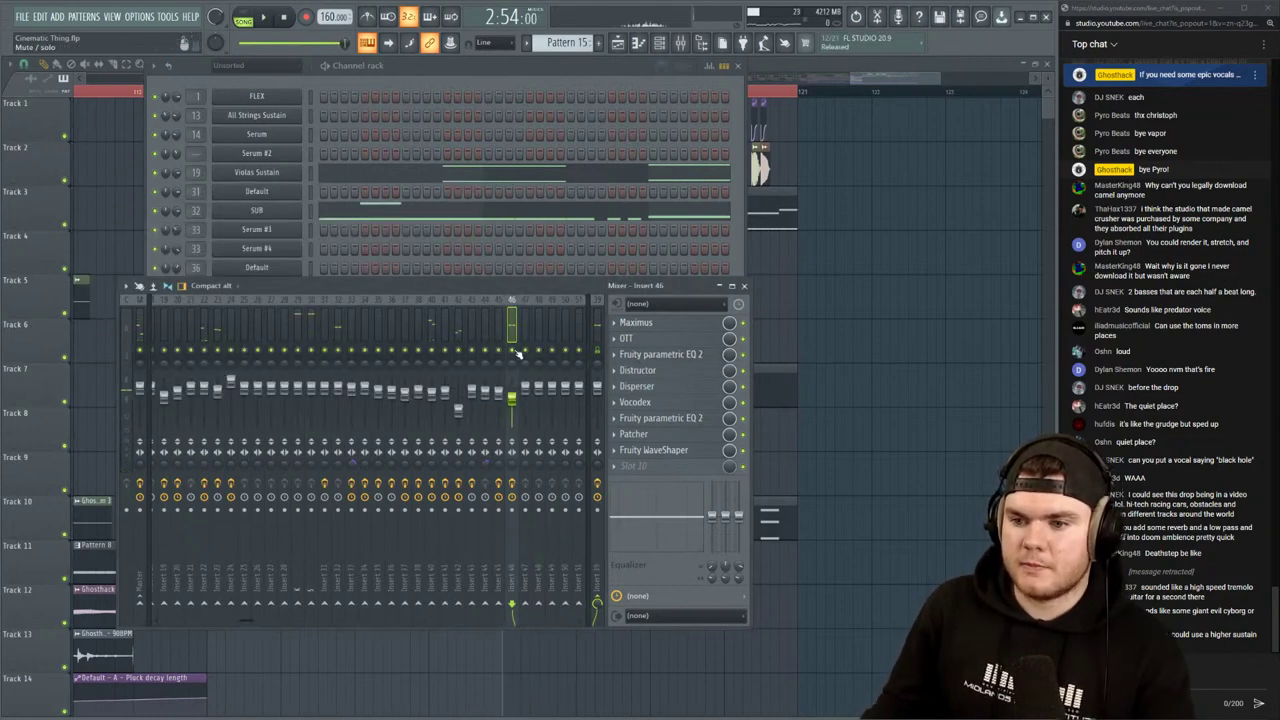
key("space")
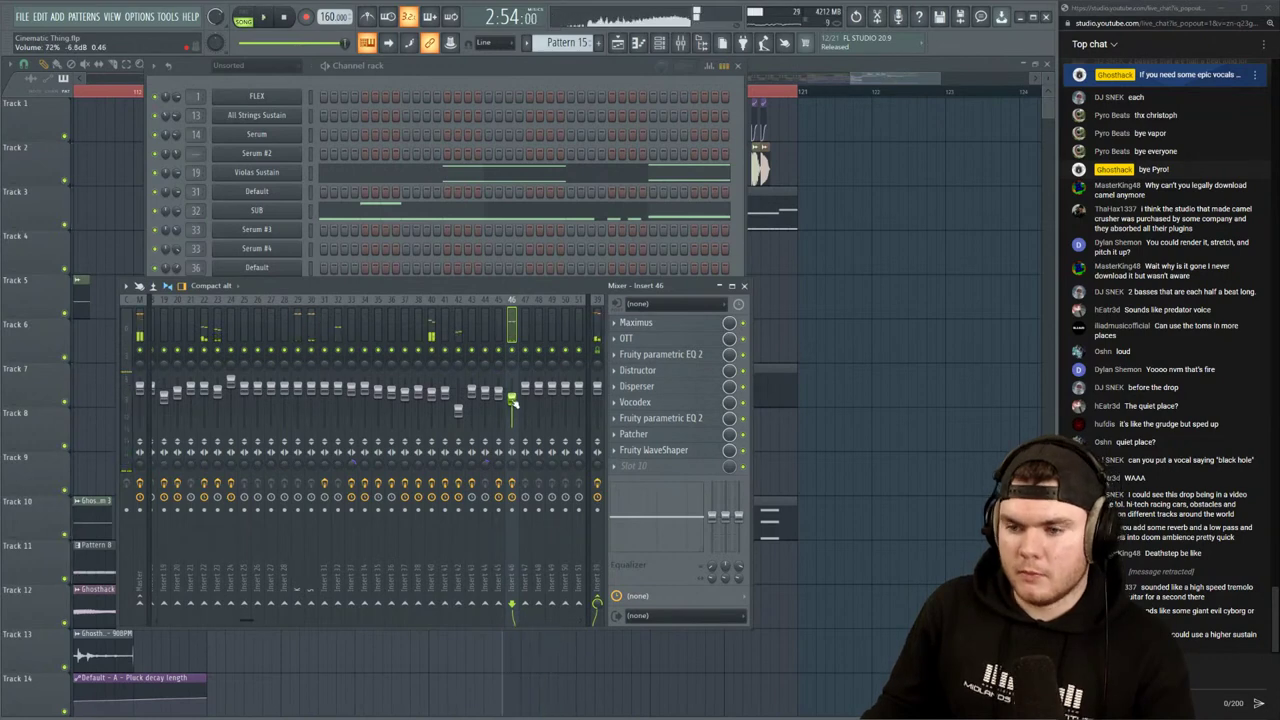
key("space")
Add a new Harmor channel to the channel rack
key("F6")
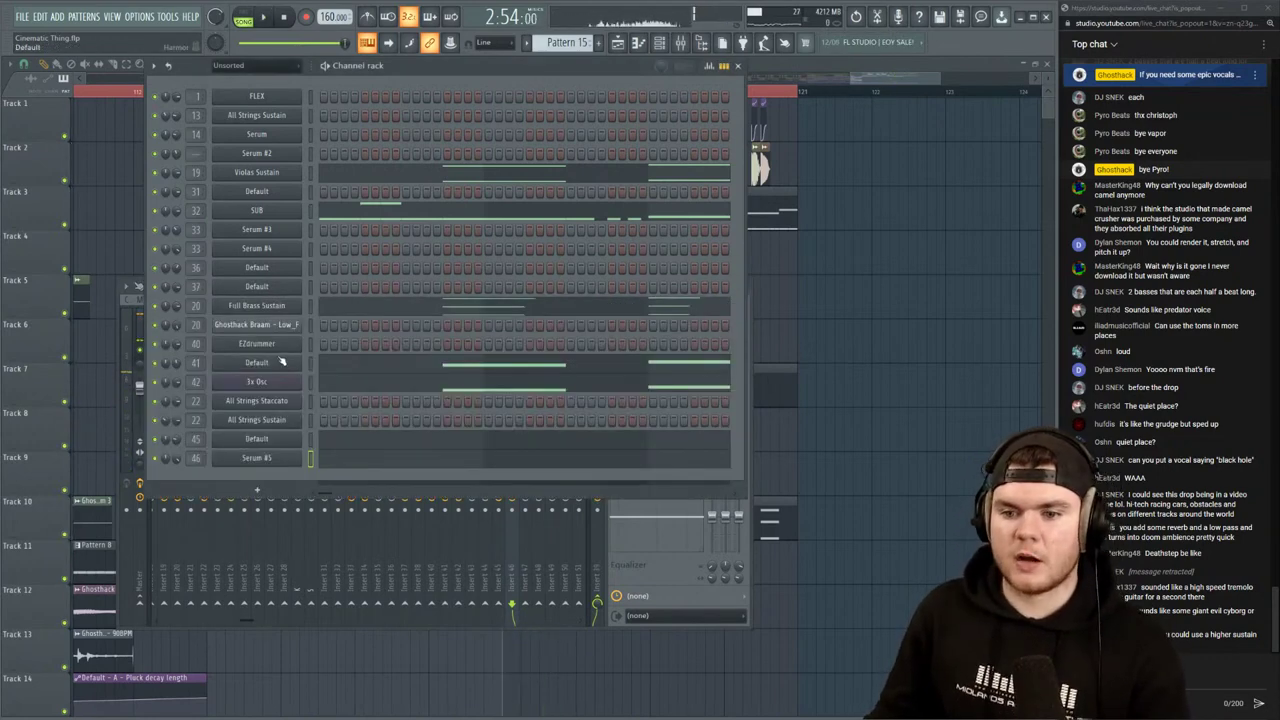
left_click(260, 487)
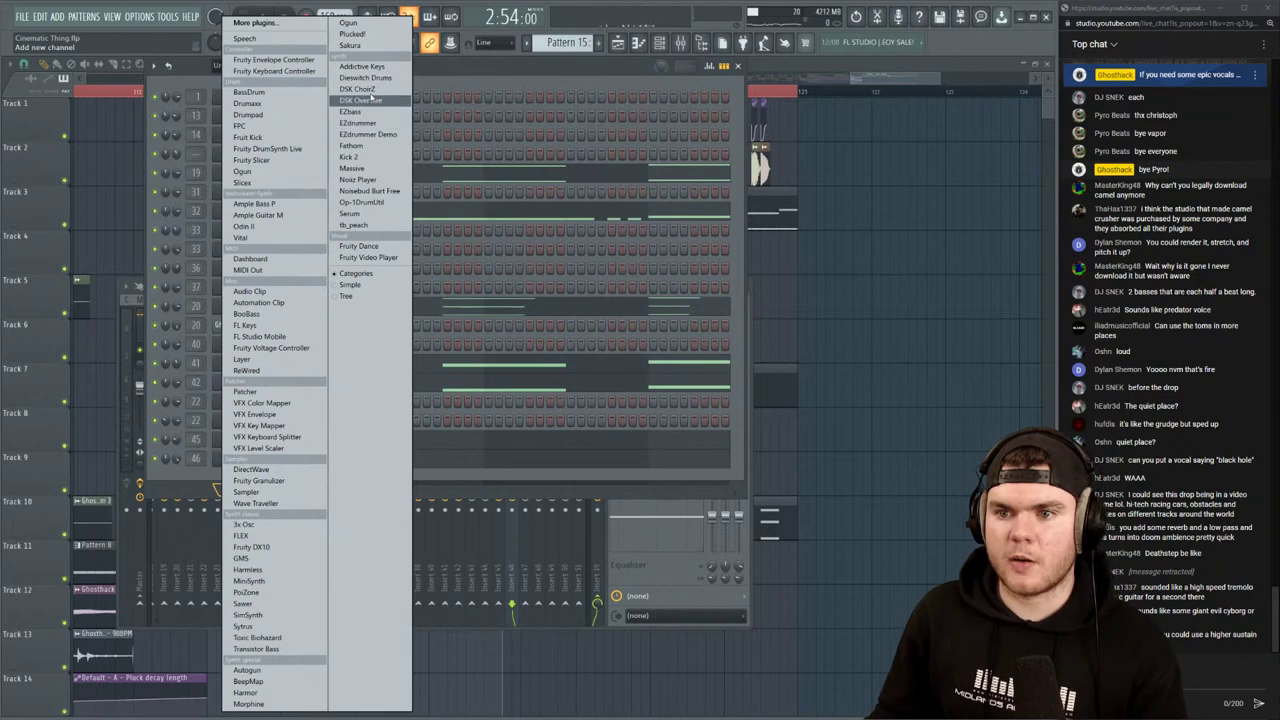
left_click(245, 693)
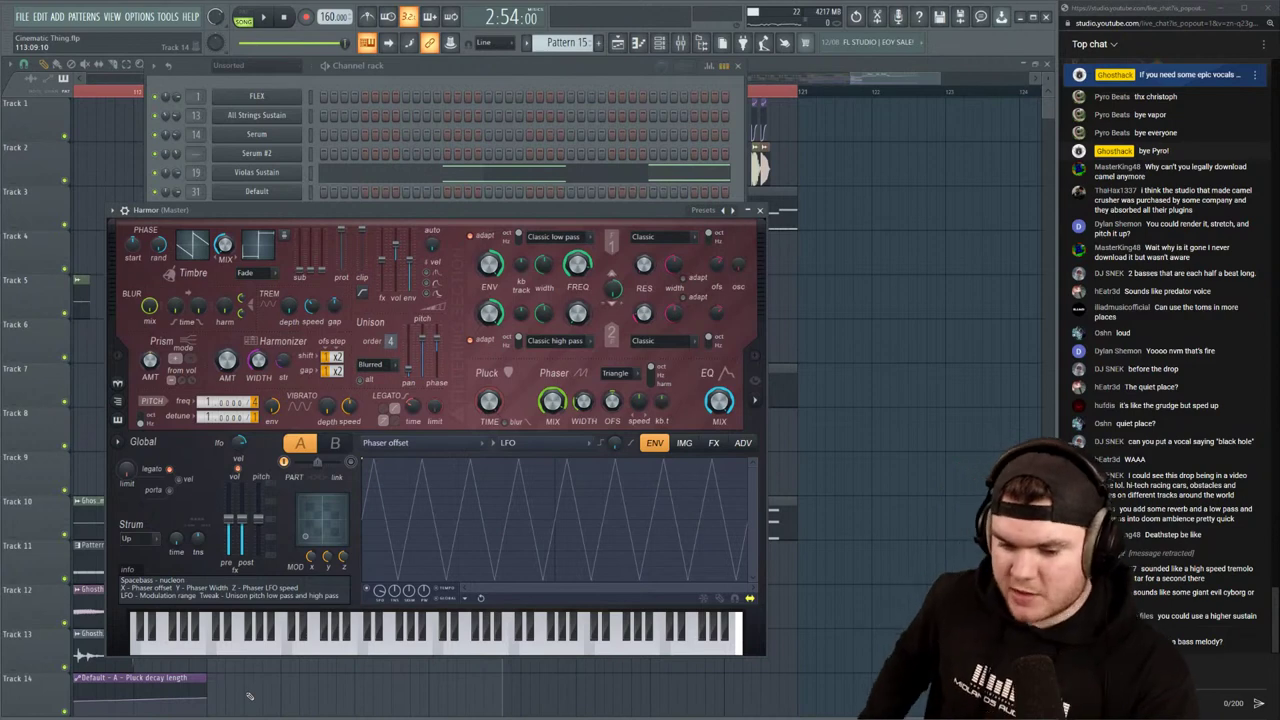
Load Harmor's Laser Seal preset, show its envelope view and audition the sound
left_click(703, 210)
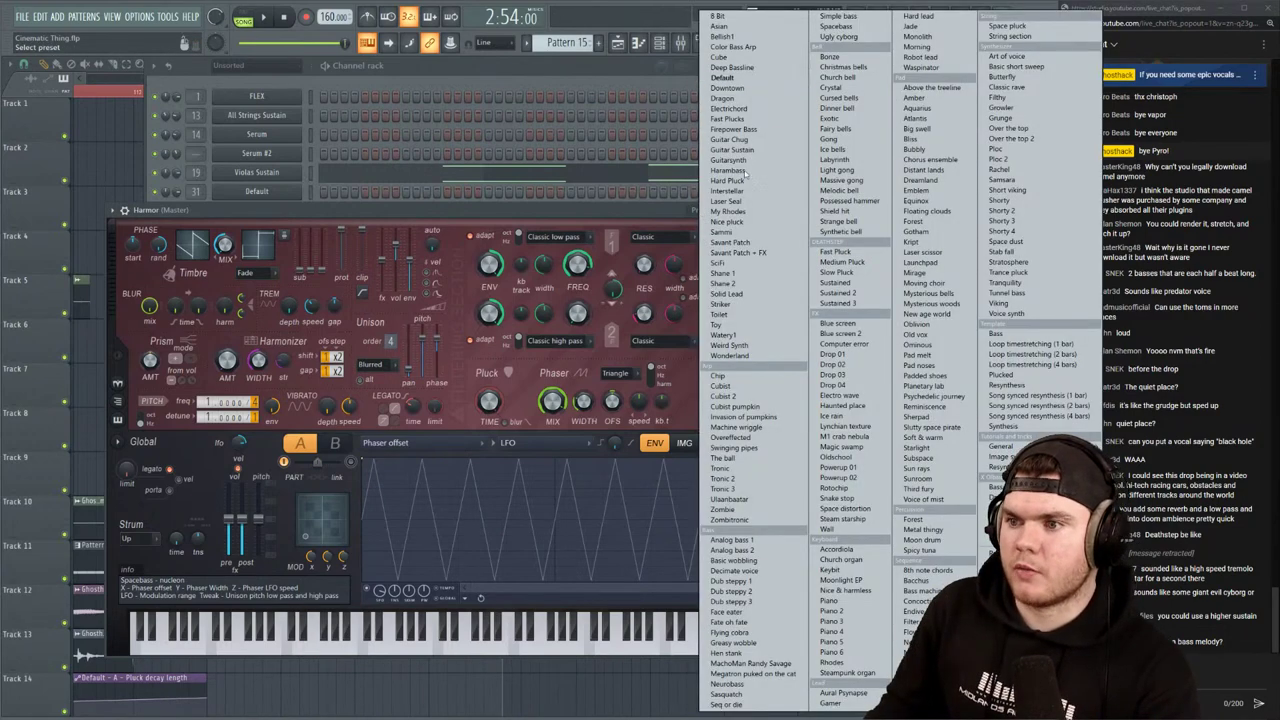
left_click(742, 201)
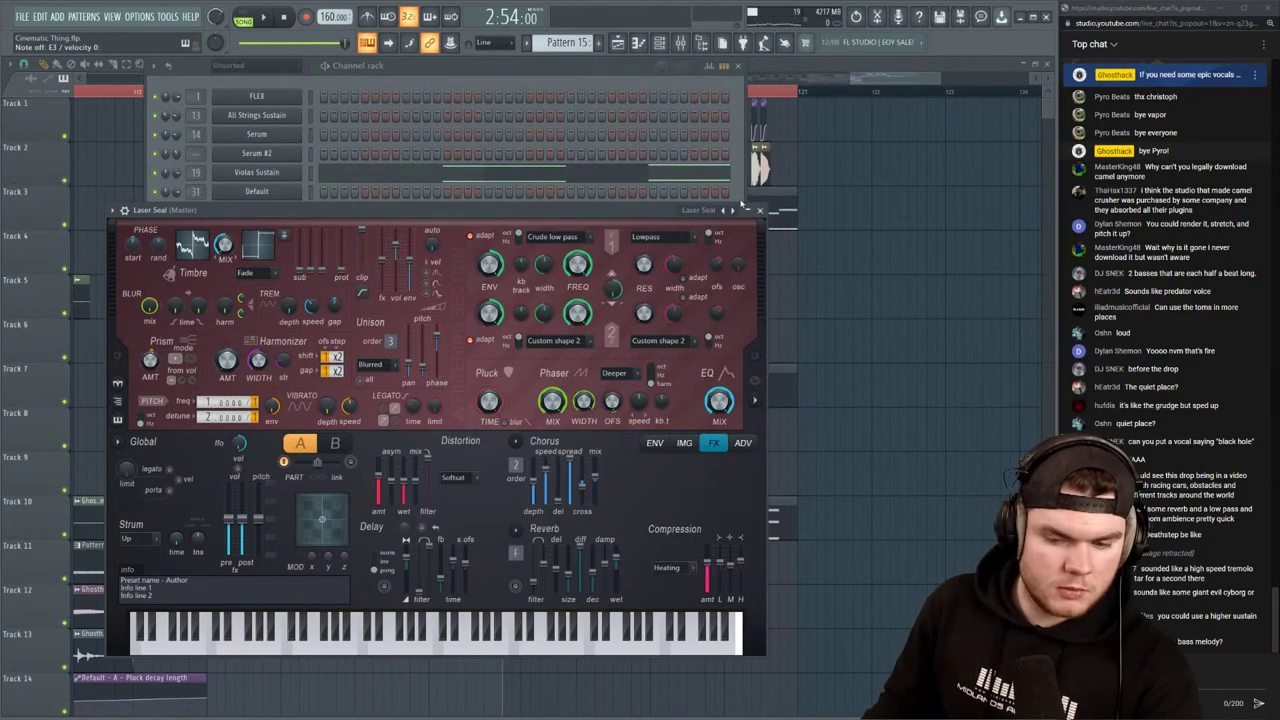
left_click(684, 444)
left_click(686, 448)
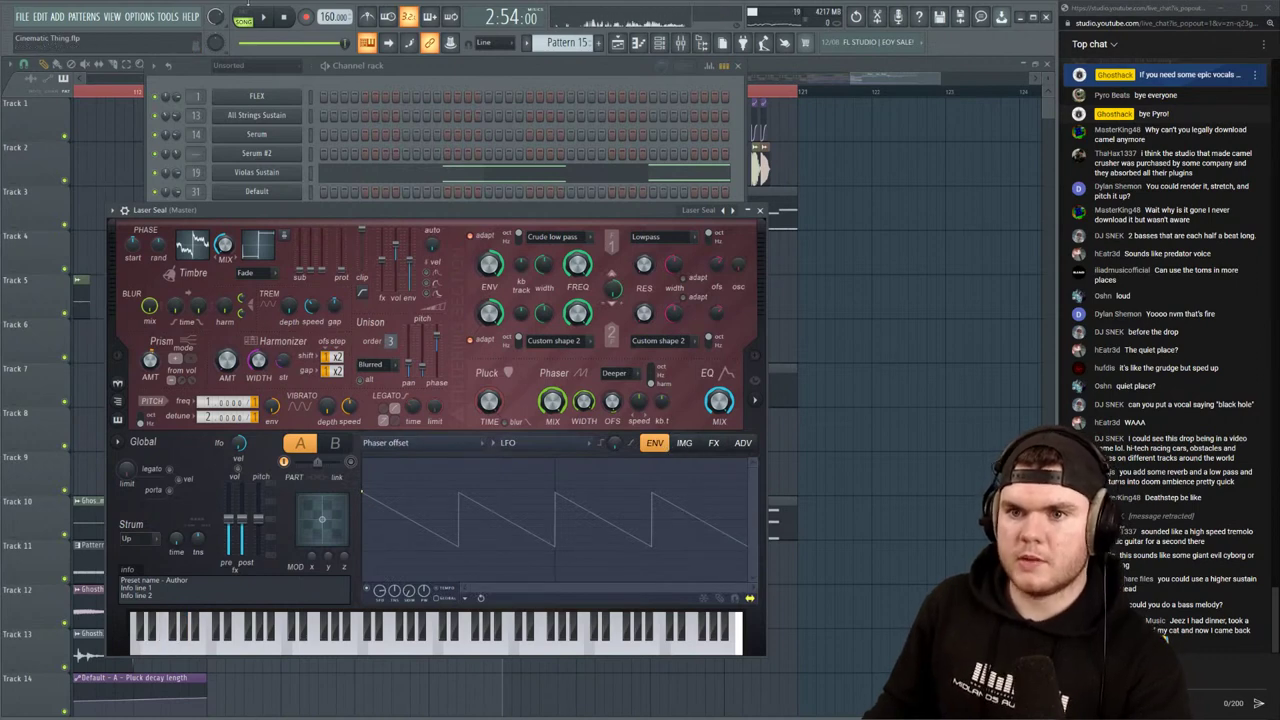
left_click(263, 17)
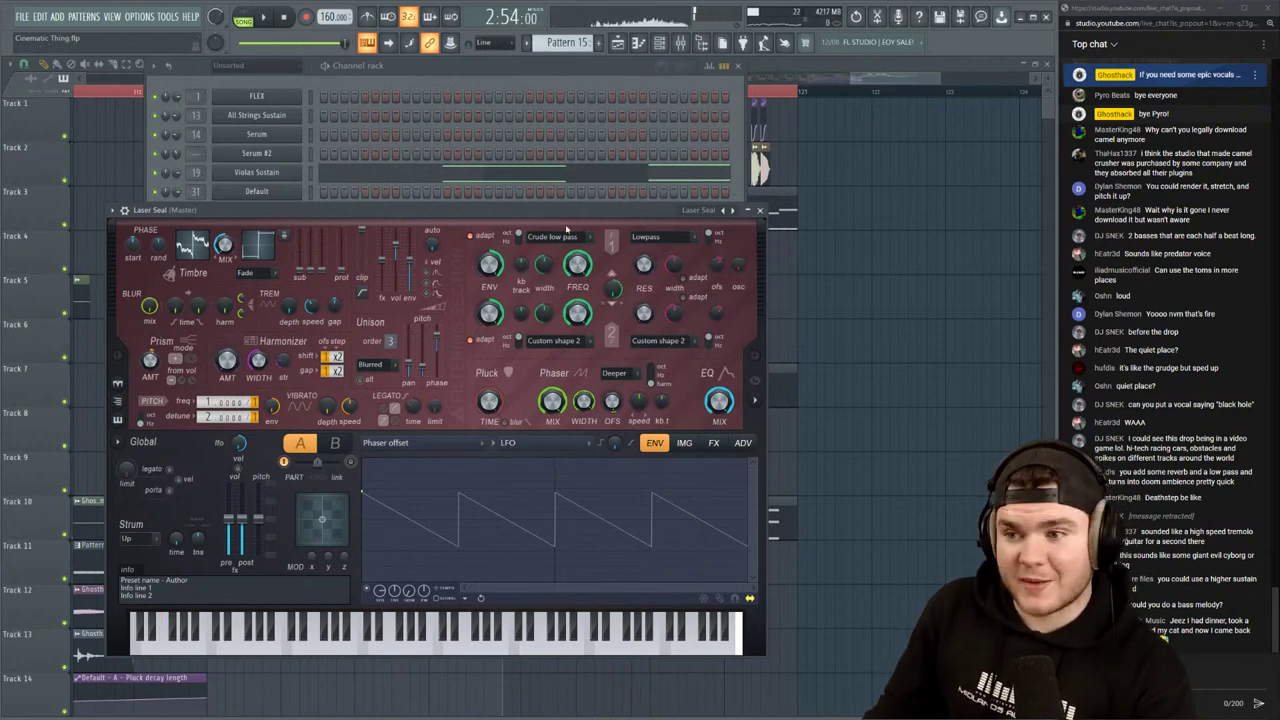
Load the Striker preset in Harmor and try out notes over the playing section
left_click(688, 213)
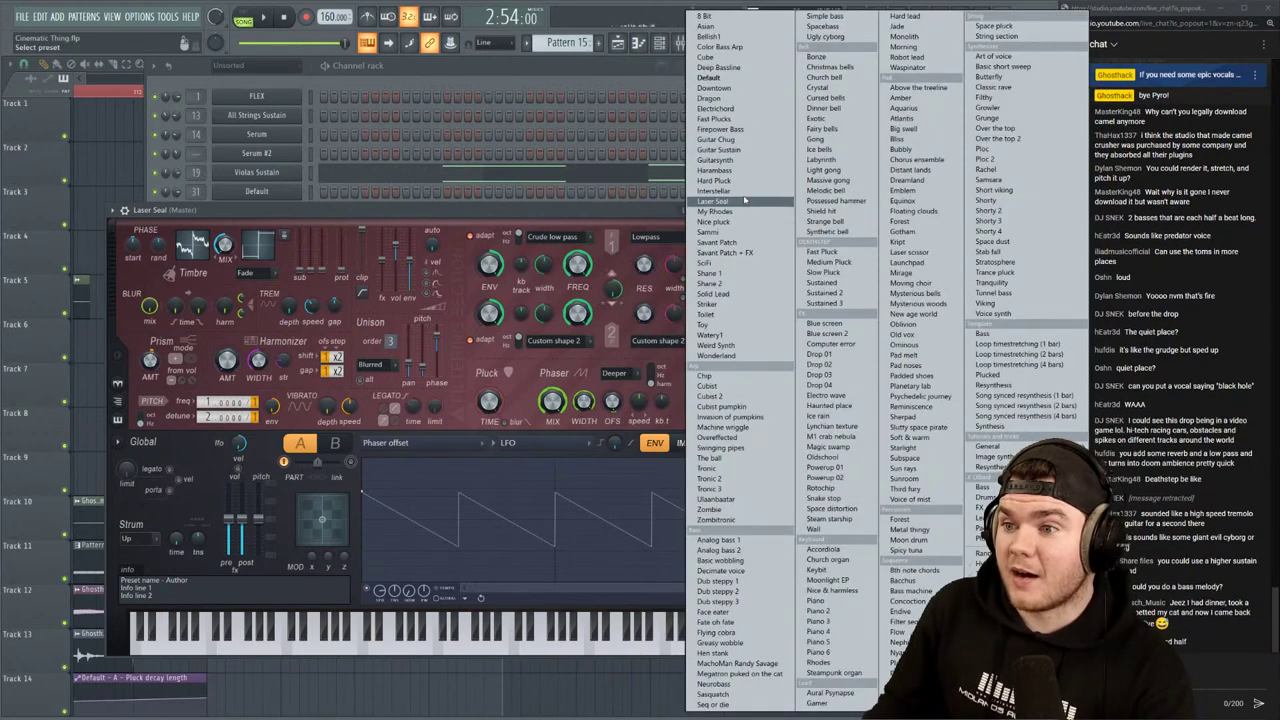
left_click(722, 304)
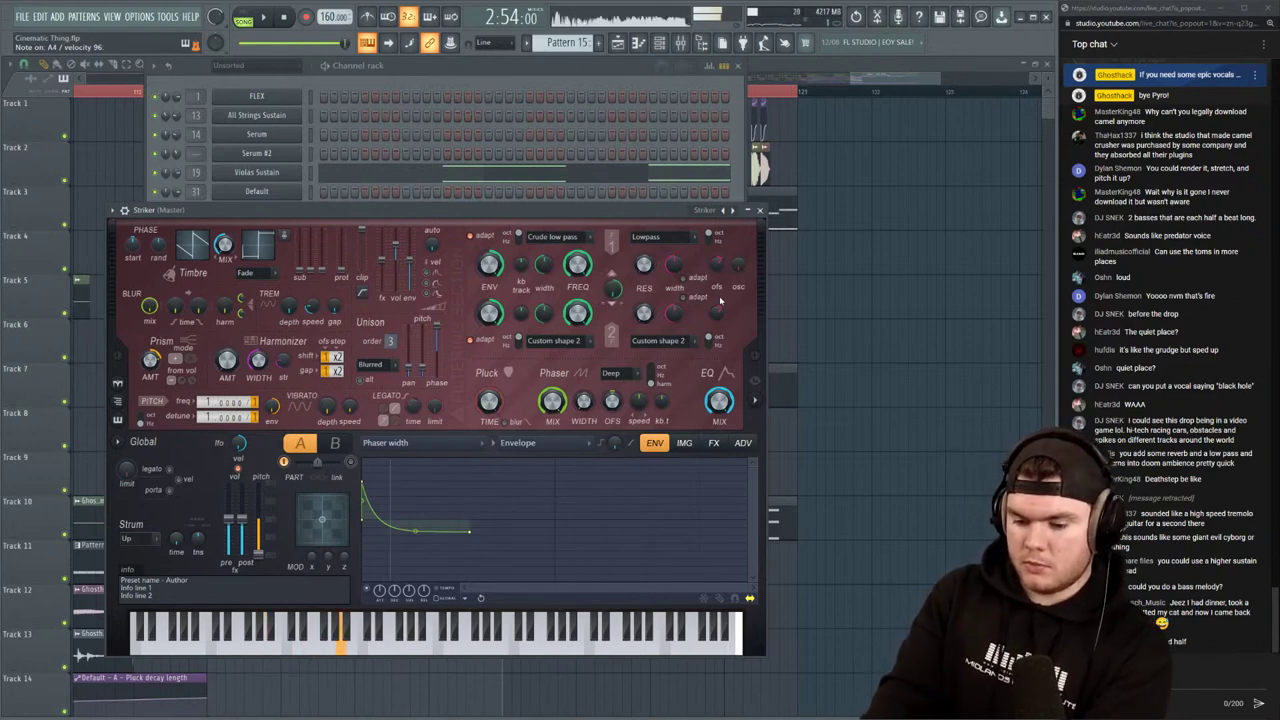
key("space")
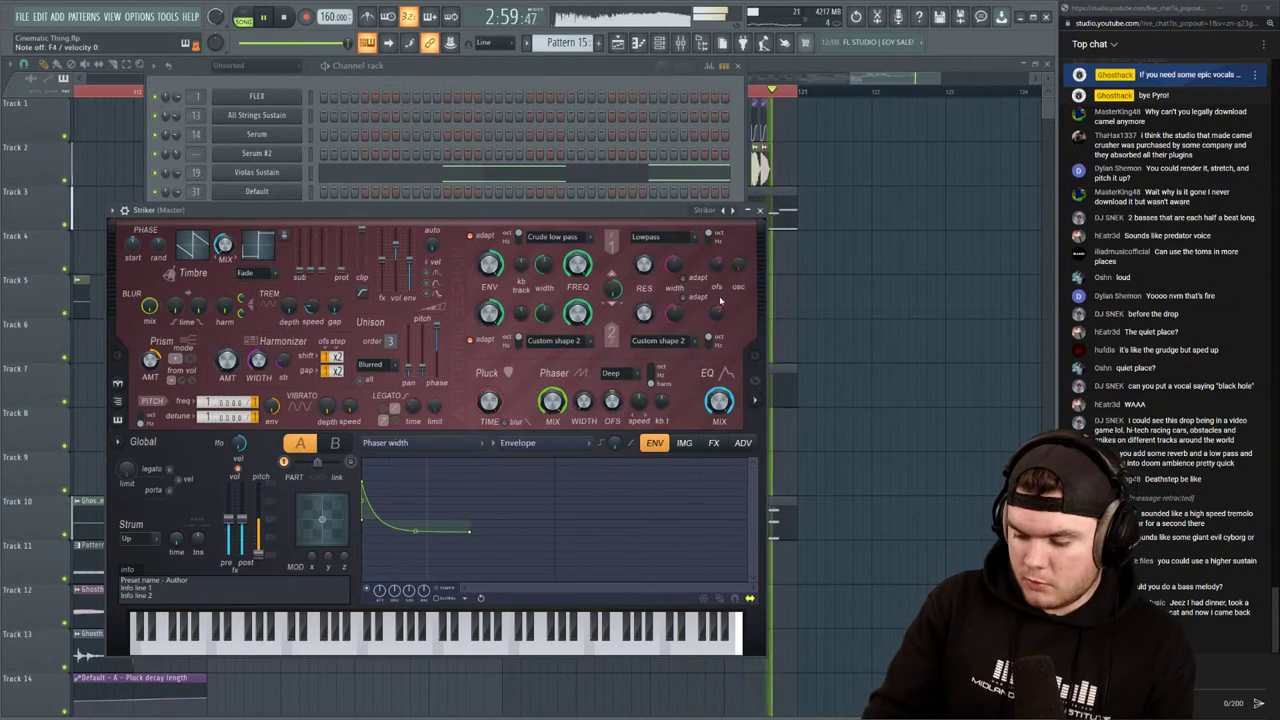
key("space")
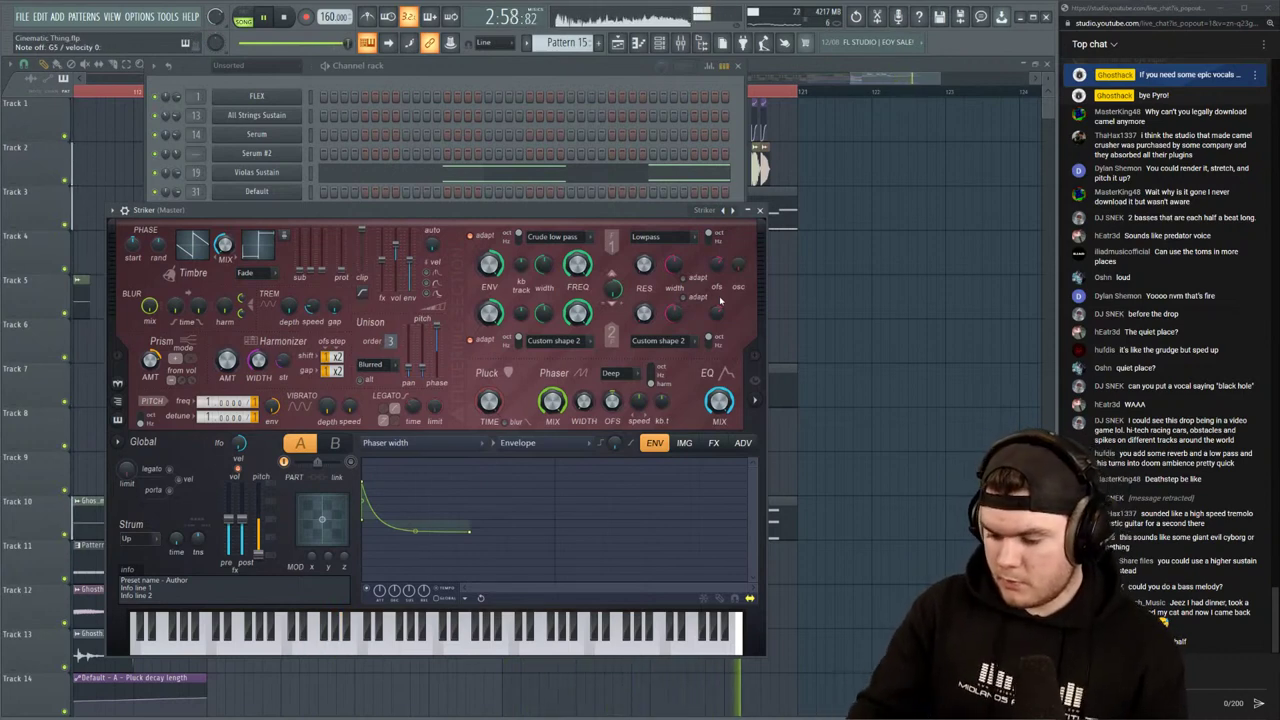
key("space")
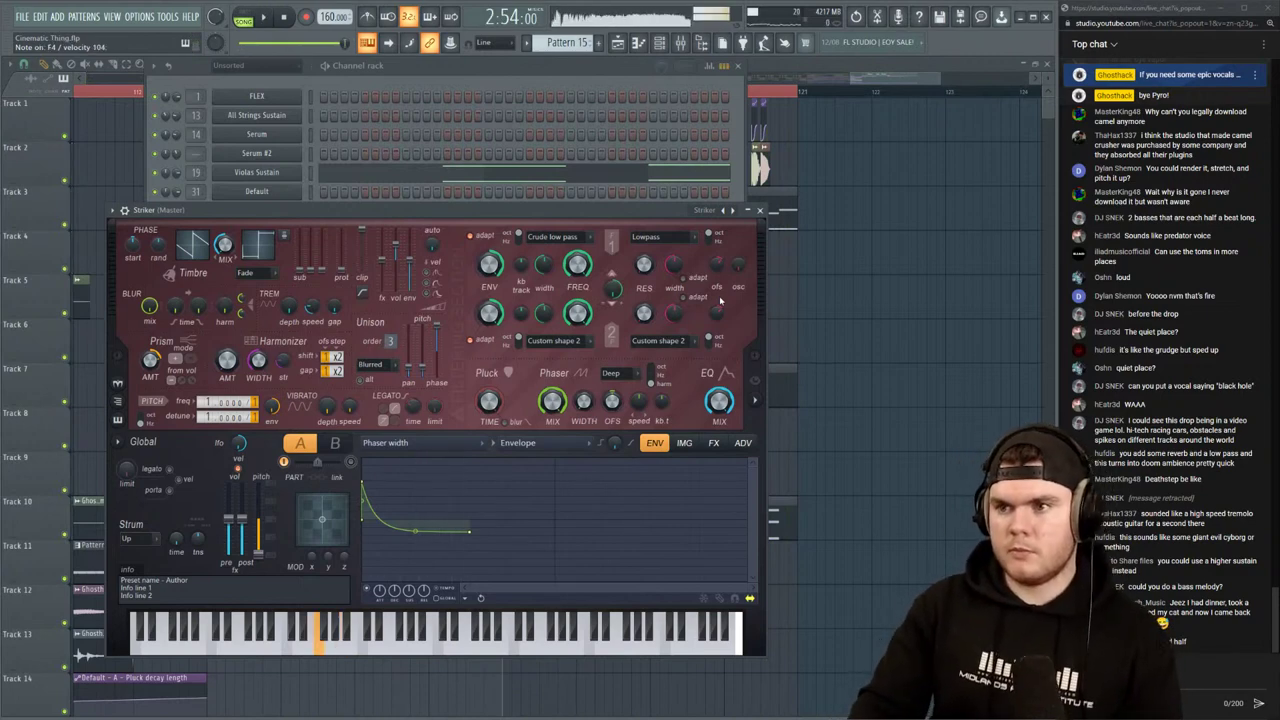
Close Harmor and open the piano roll of the Striker channel in Pattern 15
left_click(760, 213)
key("space")
left_click(738, 66)
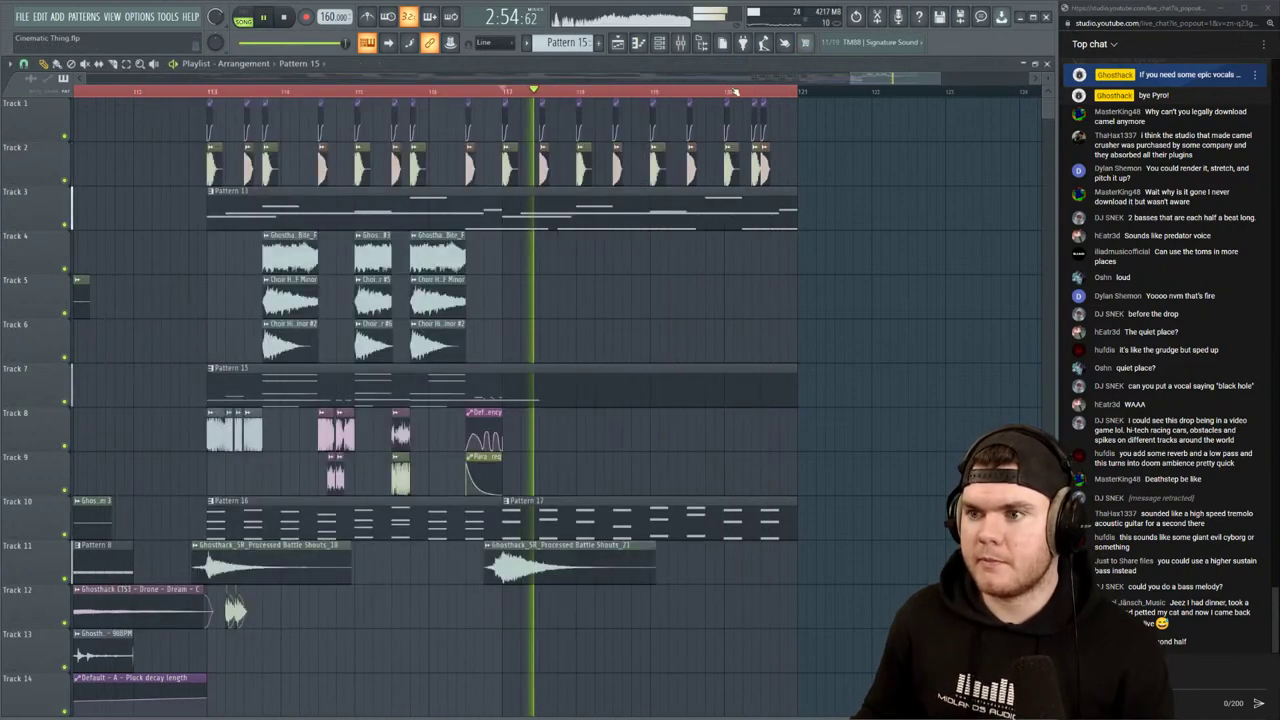
double_click(587, 379)
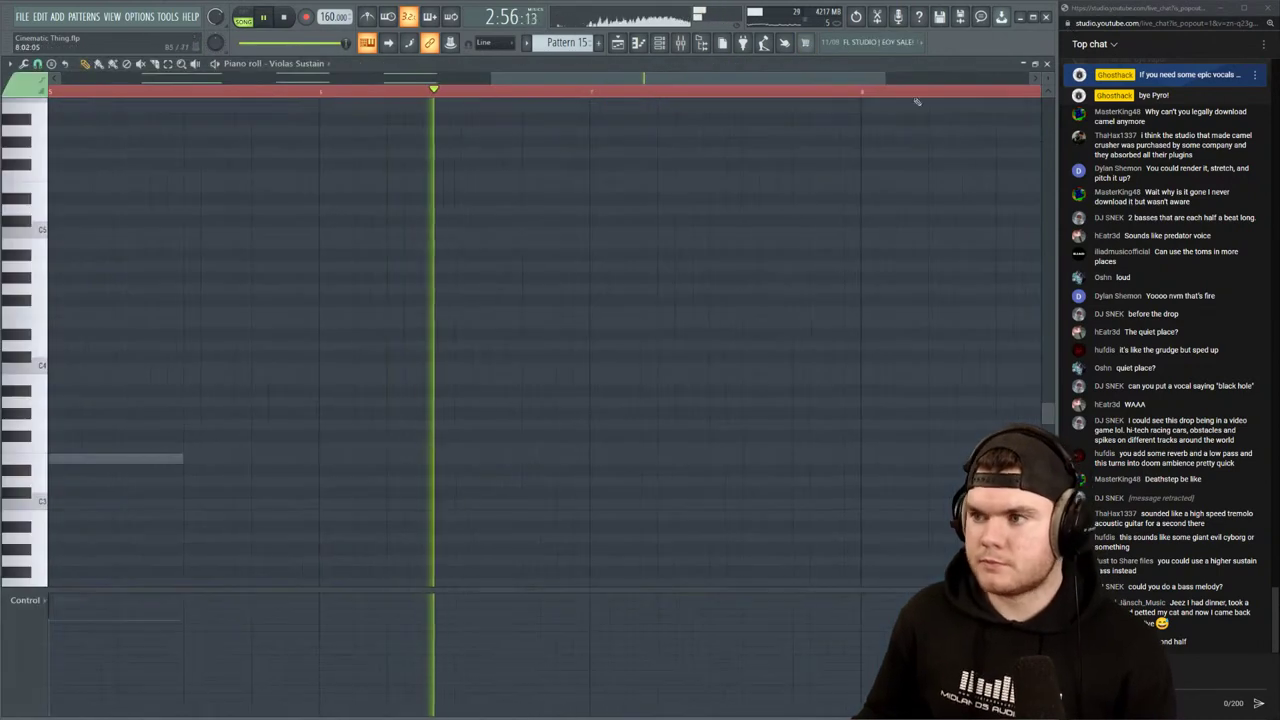
left_click(1047, 64)
right_click(295, 477)
left_click(323, 475)
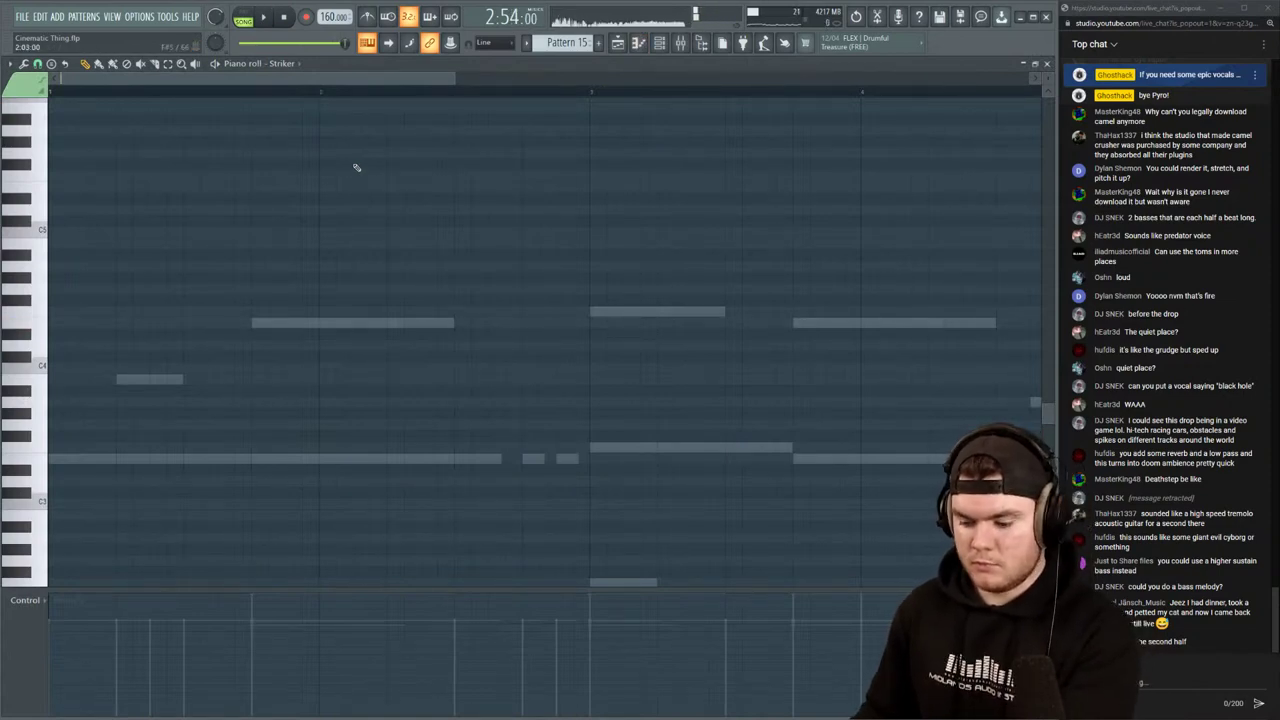
Add two back-to-back half-beat E4 notes at the end of bar 5 in the Striker channel and audition them
scroll(297, 94, "down", 4)
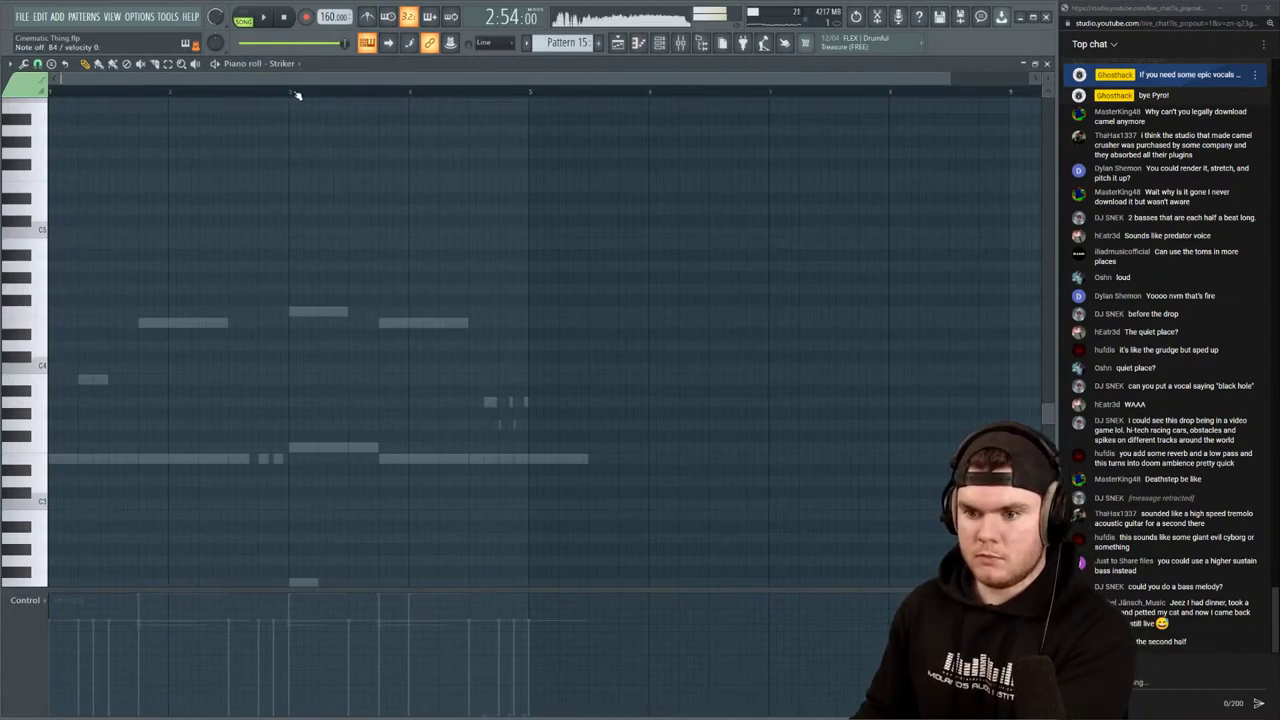
key("space")
scroll(634, 98, "up", 4)
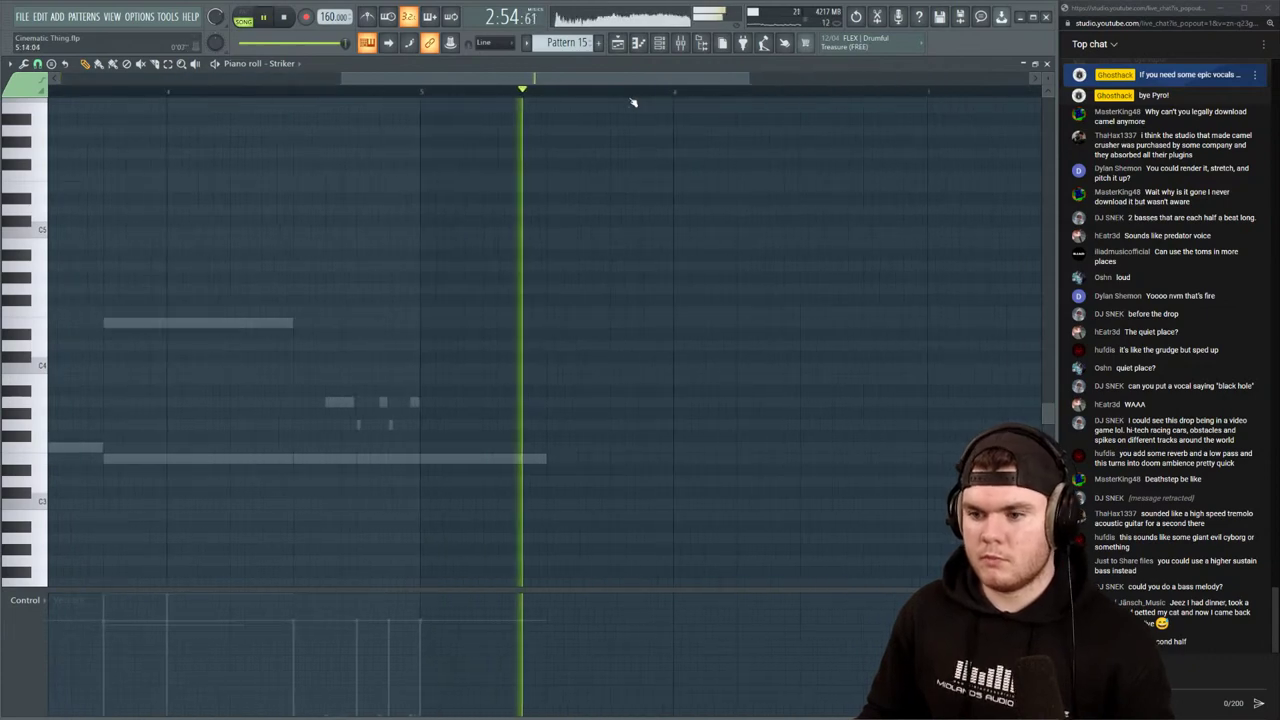
key("space")
left_click(614, 347)
right_click(641, 349)
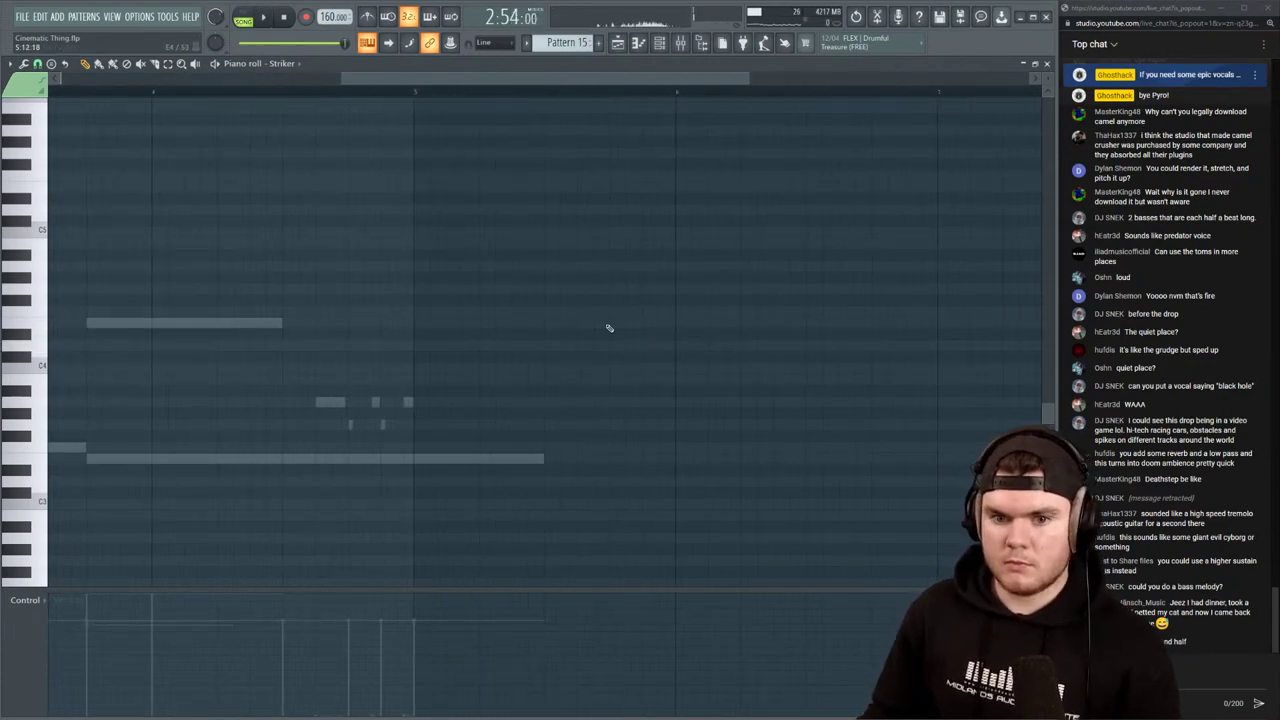
key("space")
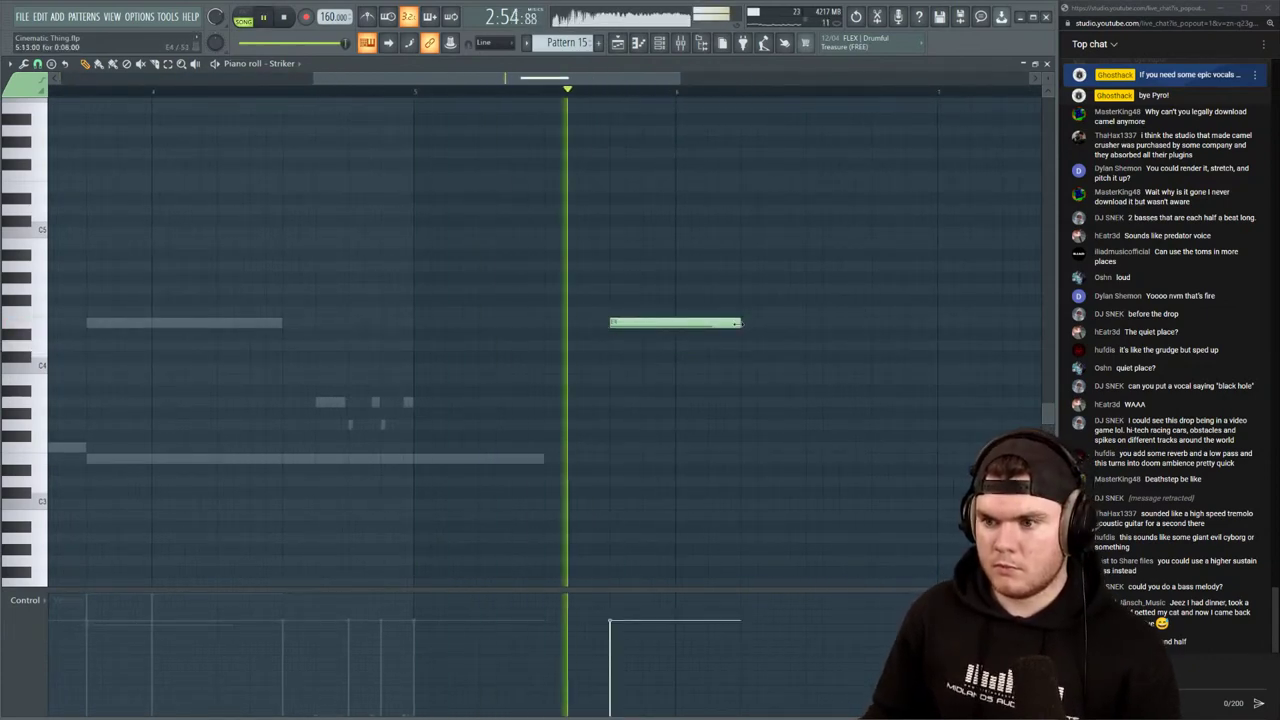
left_click_drag(740, 322, 675, 322)
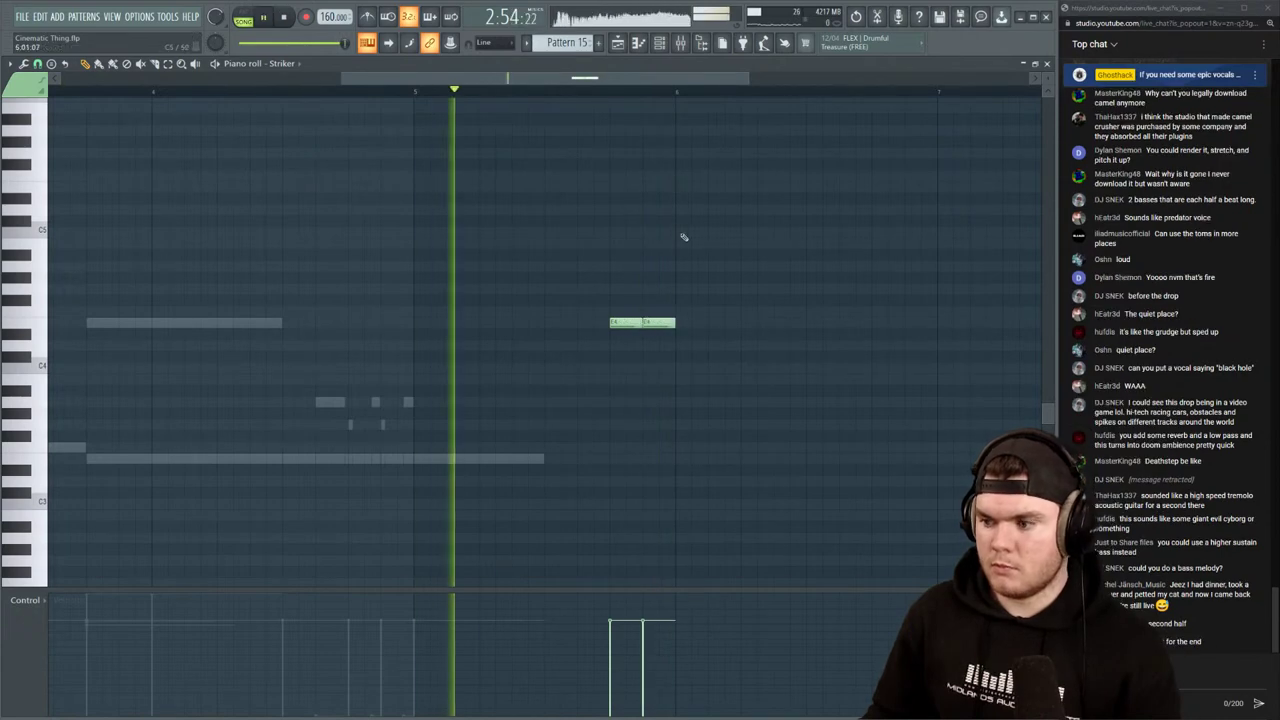
key("space")
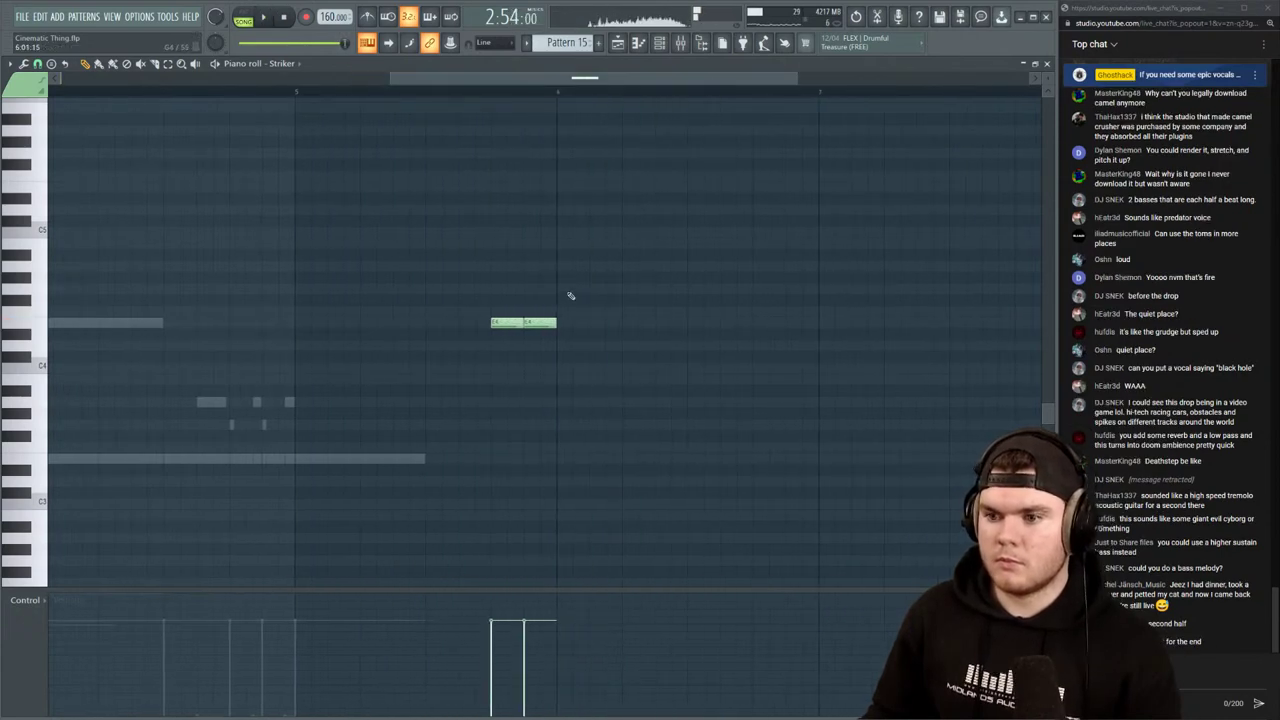
Add a half-beat E4 note before the existing pair and three more in bar 6 after a half-beat gap
key("space")
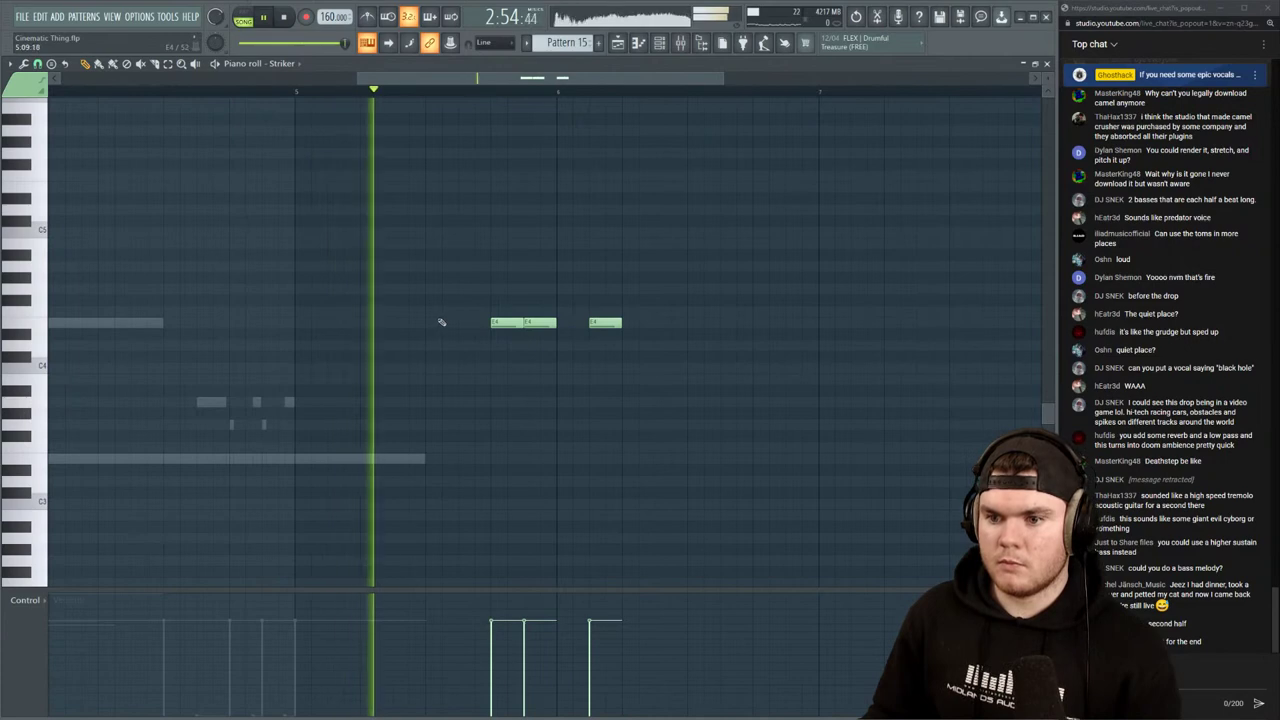
left_click(466, 322)
left_click_drag(641, 323, 627, 323)
left_click(660, 323)
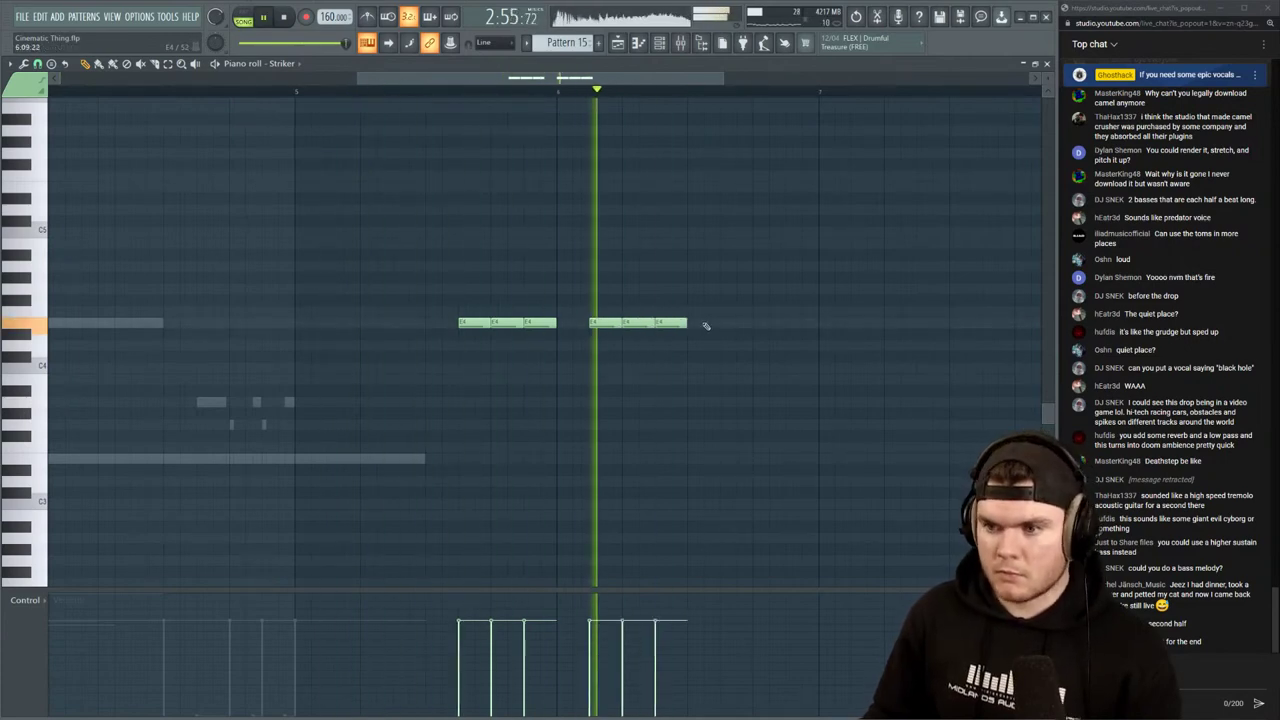
Add a third group of three half-beat E4 notes at the end of bar 6 in the Striker channel
key("space")
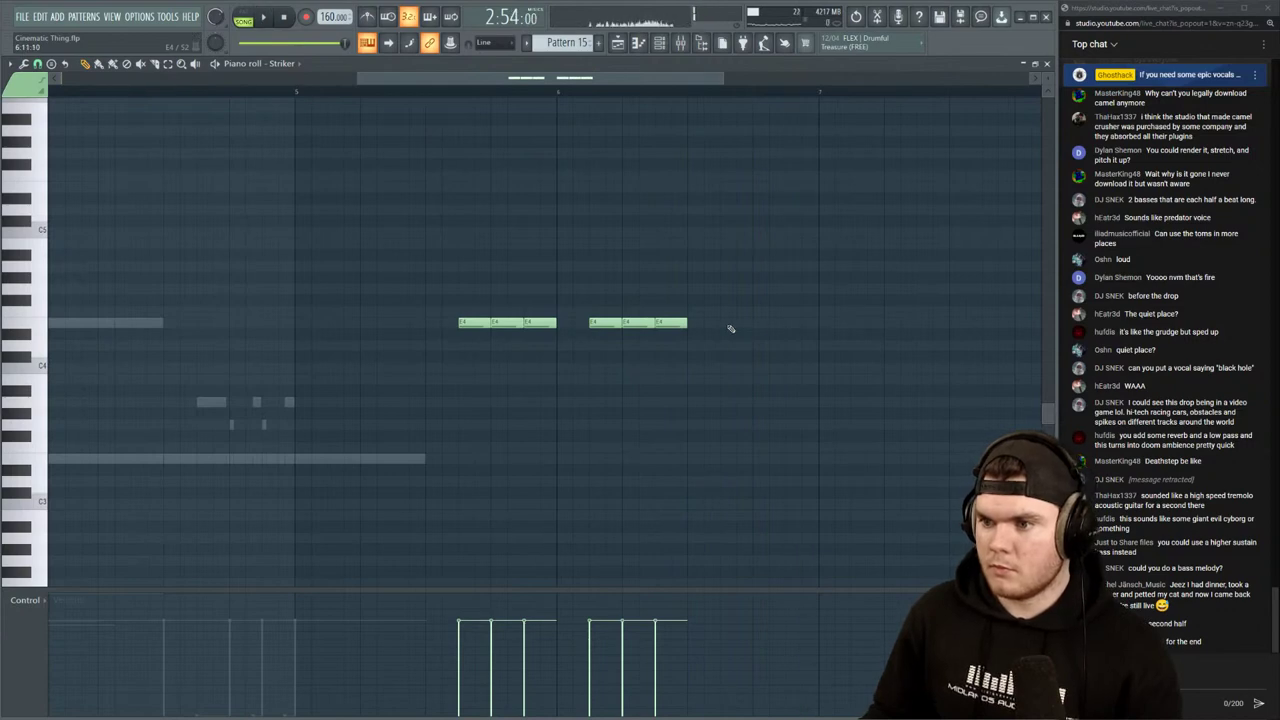
left_click(765, 323)
key("space")
left_click(797, 323)
Shorten all nine Striker notes to about half their length and audition the choppier rhythm
left_click_drag(841, 339, 457, 284)
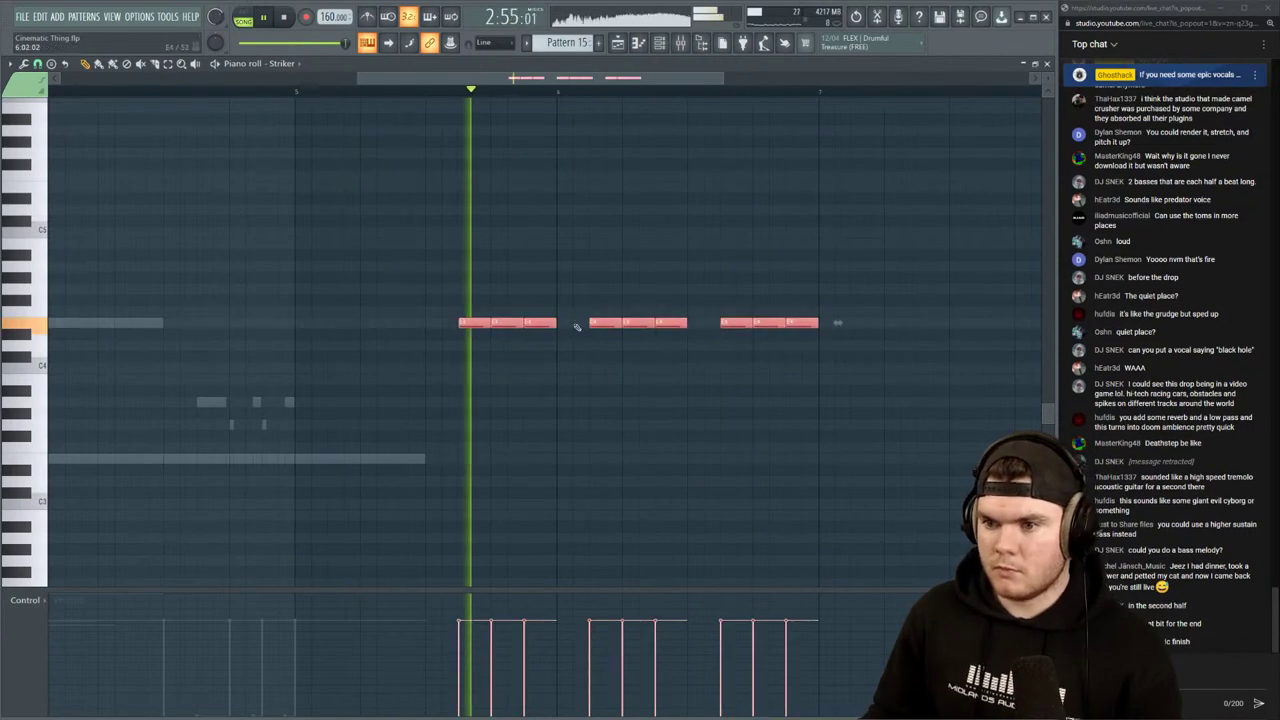
left_click_drag(553, 322, 538, 322)
key("space")
key("space")
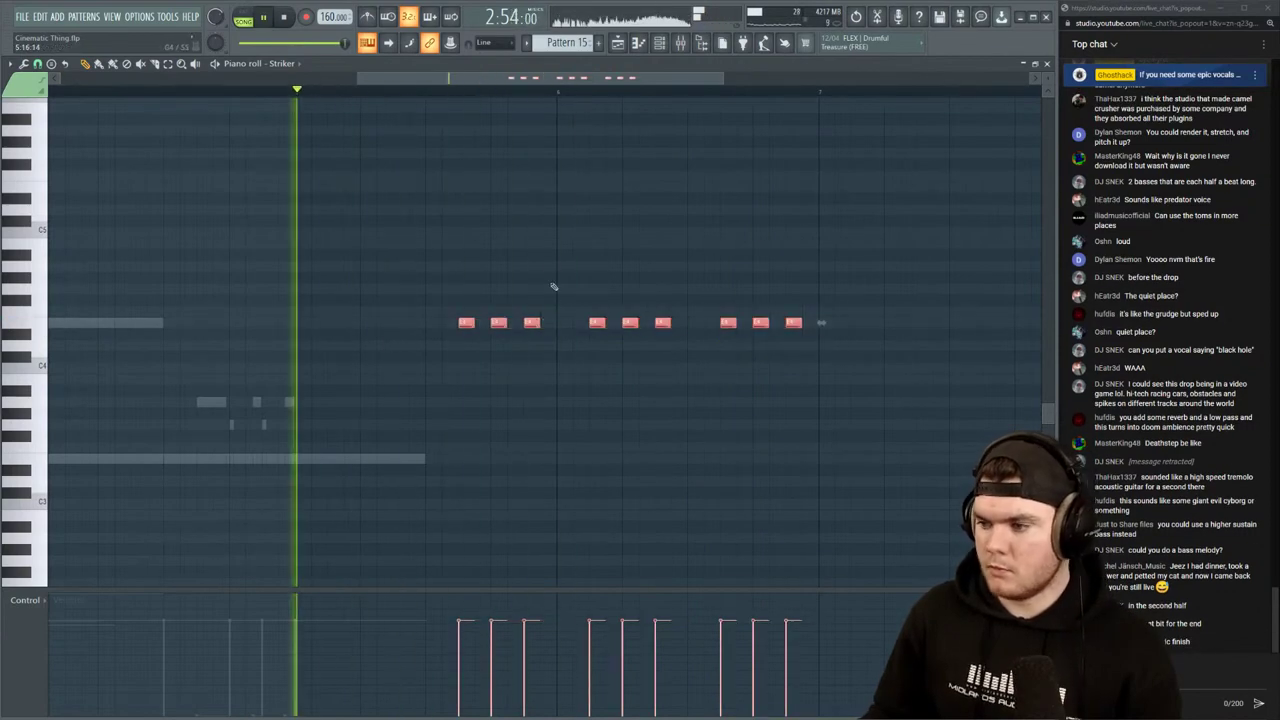
Close the piano roll, solo the Striker channel and play it
left_click(1047, 65)
key("space")
right_click(156, 476)
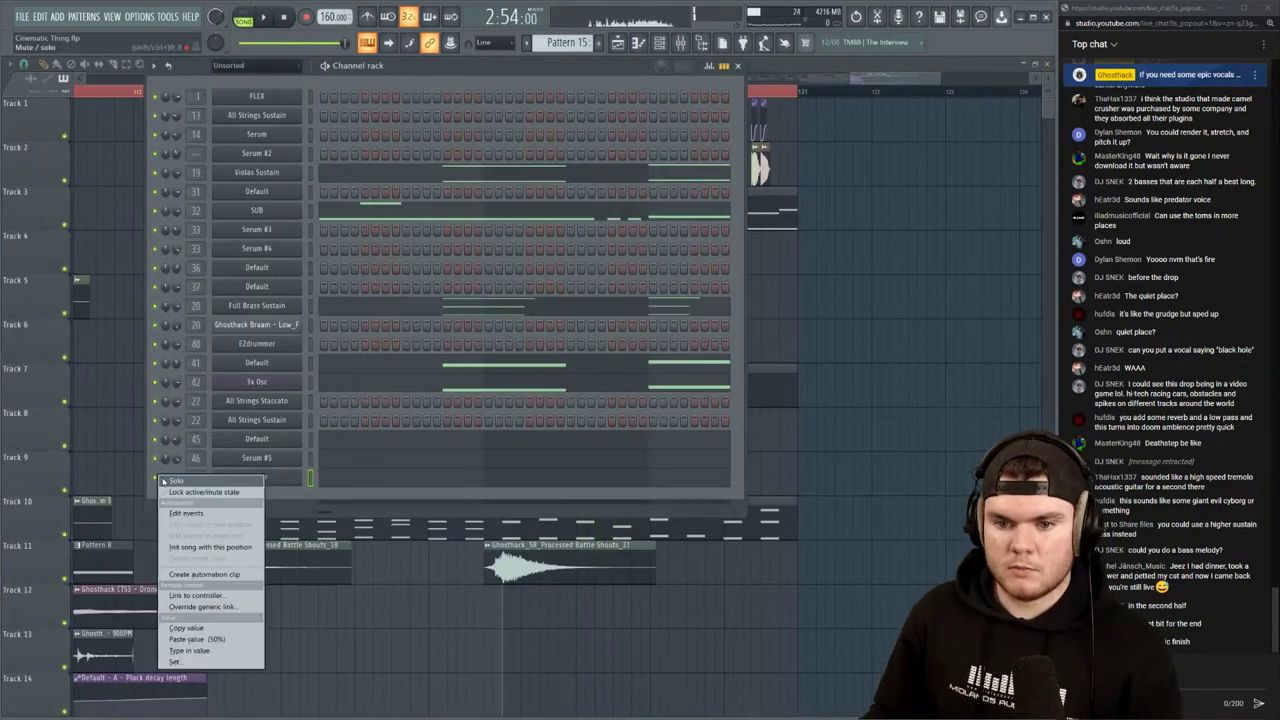
left_click(182, 487)
key("space")
Reopen the Striker notes and set the length of all nine to 0:01:10, leaving short gaps between them
left_click(334, 480)
scroll(552, 91, "down", 1)
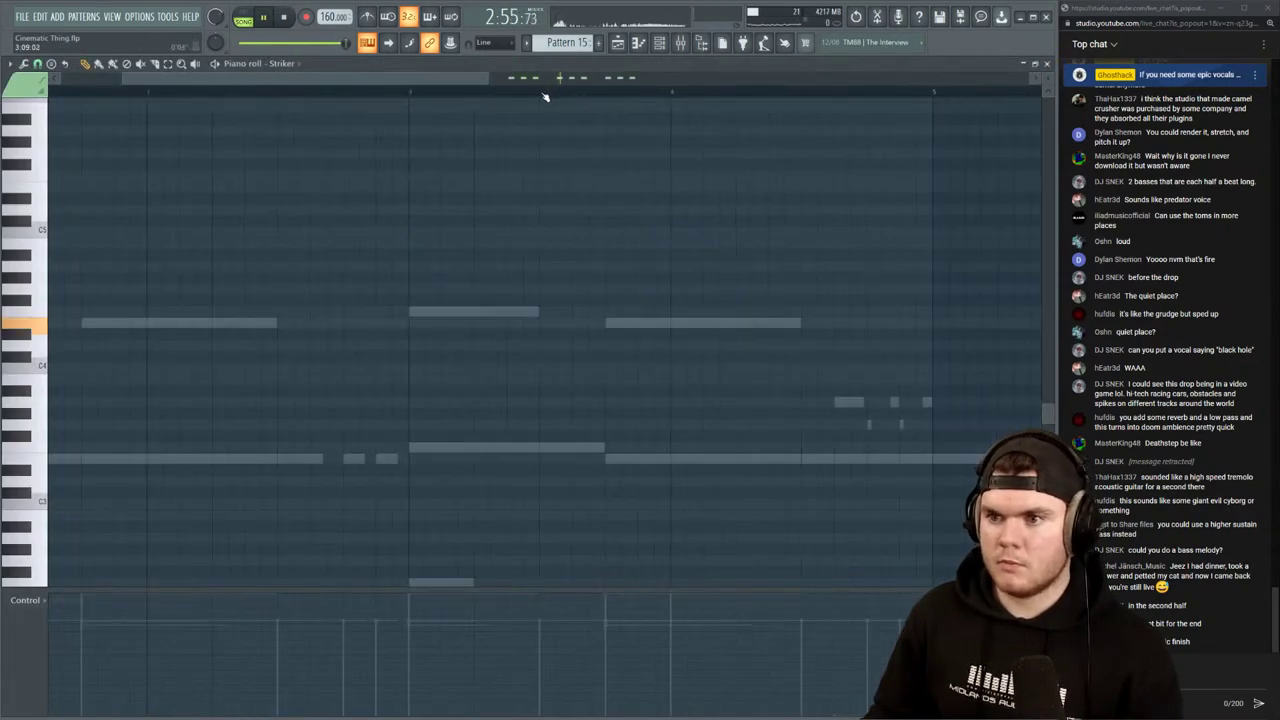
scroll(620, 96, "down", 2)
scroll(752, 97, "up", 3)
key("space")
key("space")
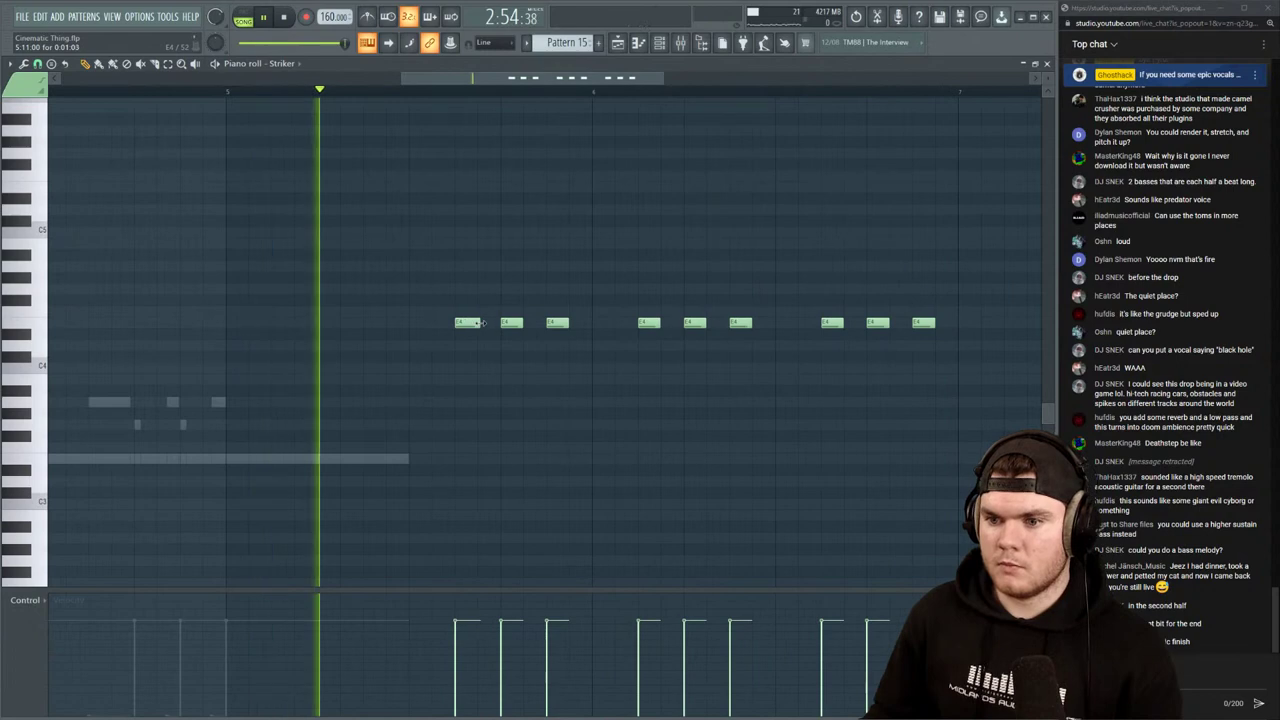
key("space")
key("ctrl+z")
key("ctrl+z")
key("space")
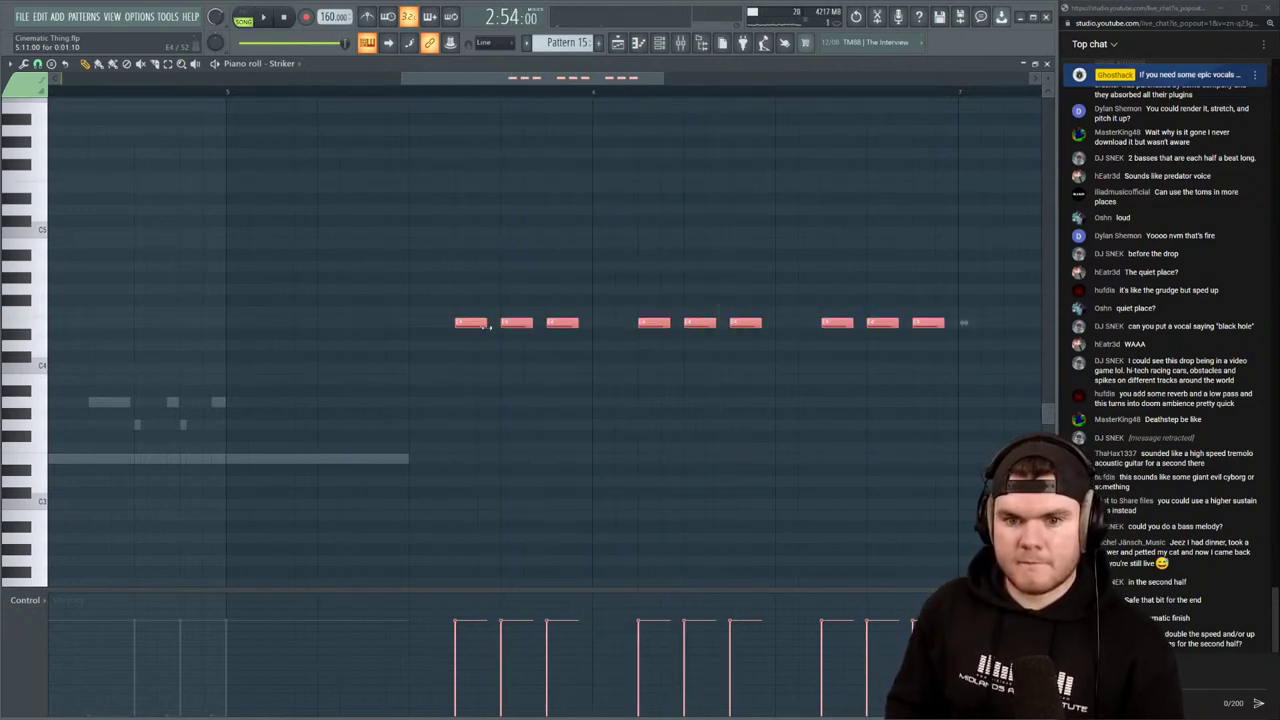
Transpose all nine Striker notes up four semitones to G#4 and listen to them in the second half
key("shift+Up")
key("shift+Up")
key("shift+Up")
key("shift+Up")
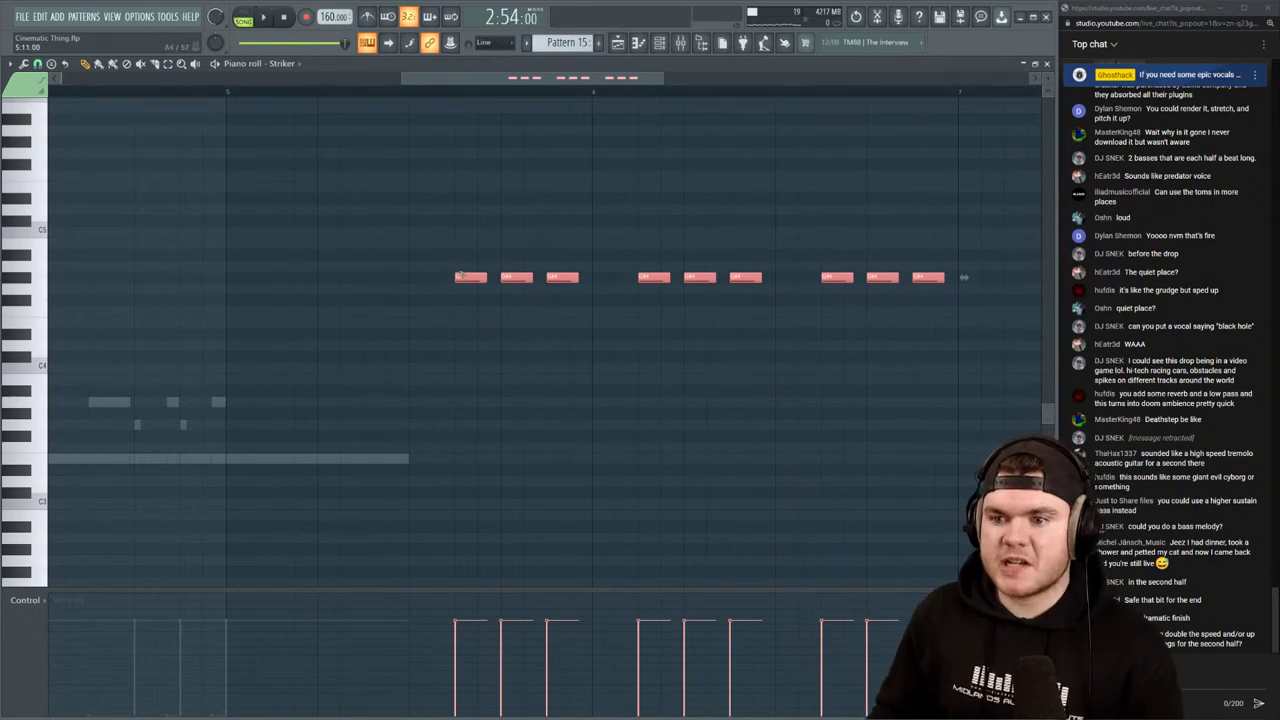
scroll(458, 100, "down", 3)
left_click(366, 94)
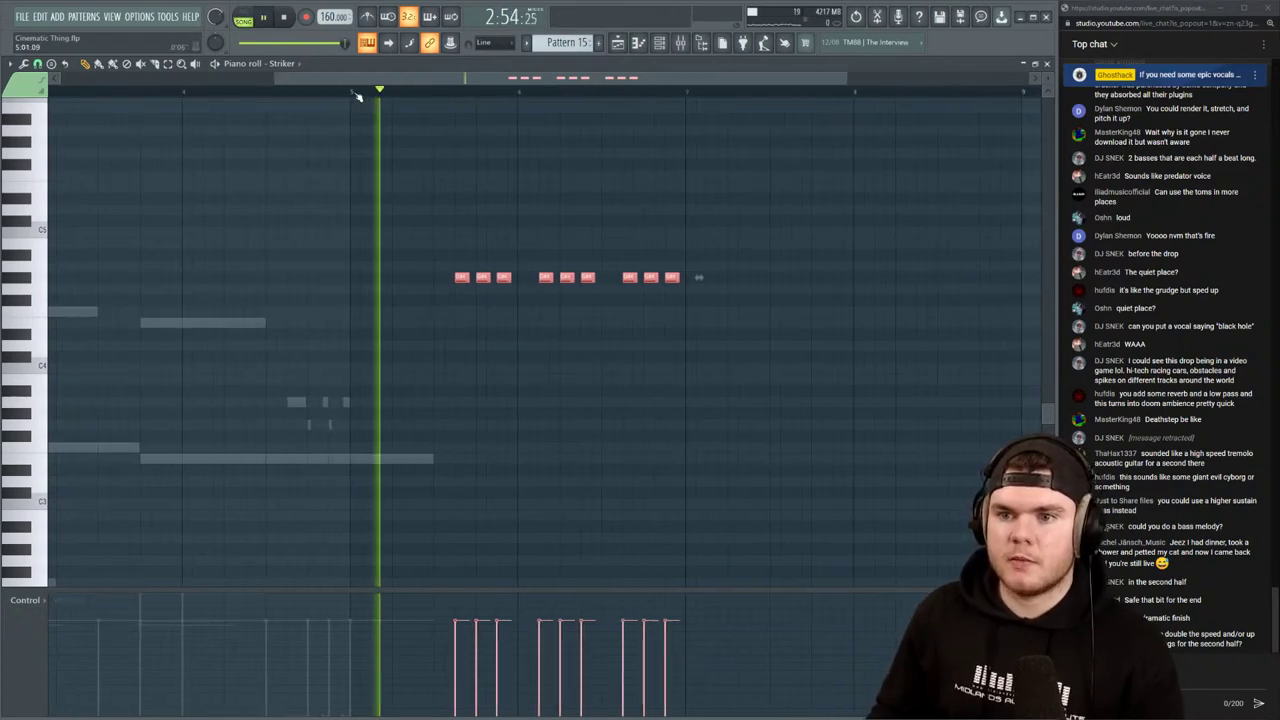
Close the piano roll, unmute Serum #5 so it plays alongside Striker, and check its mixer track
left_click(1047, 64)
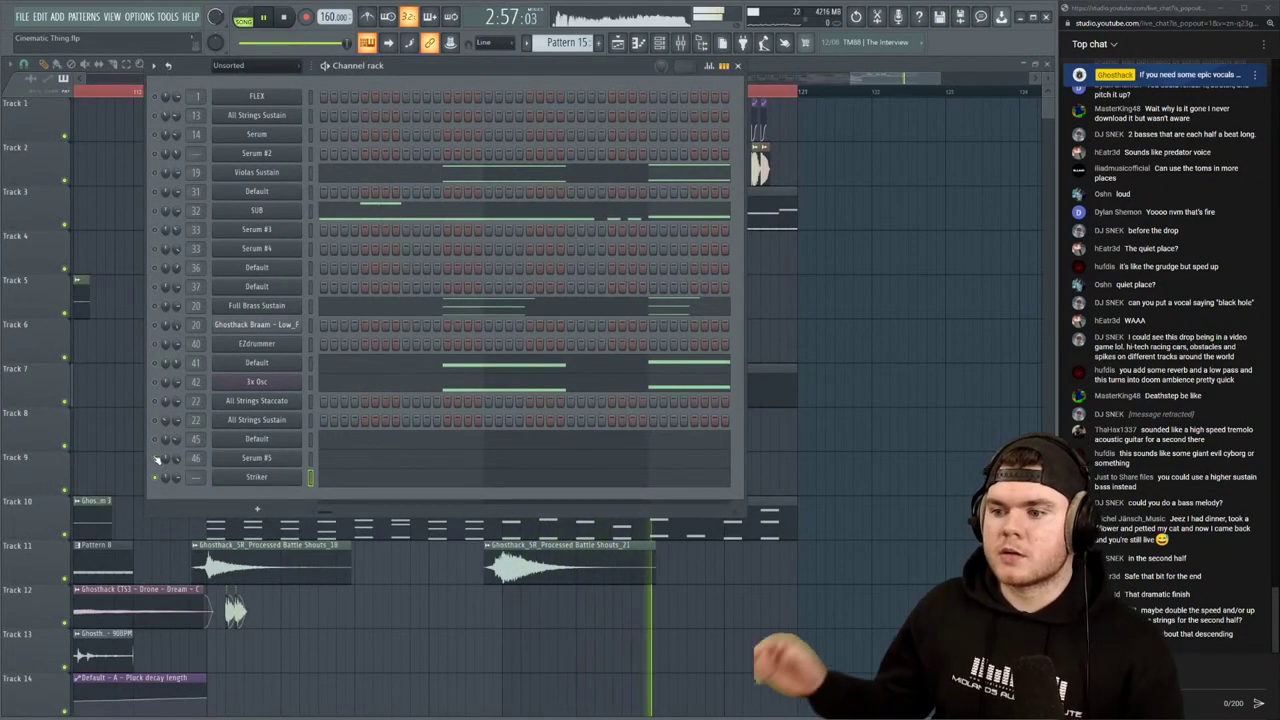
key("space")
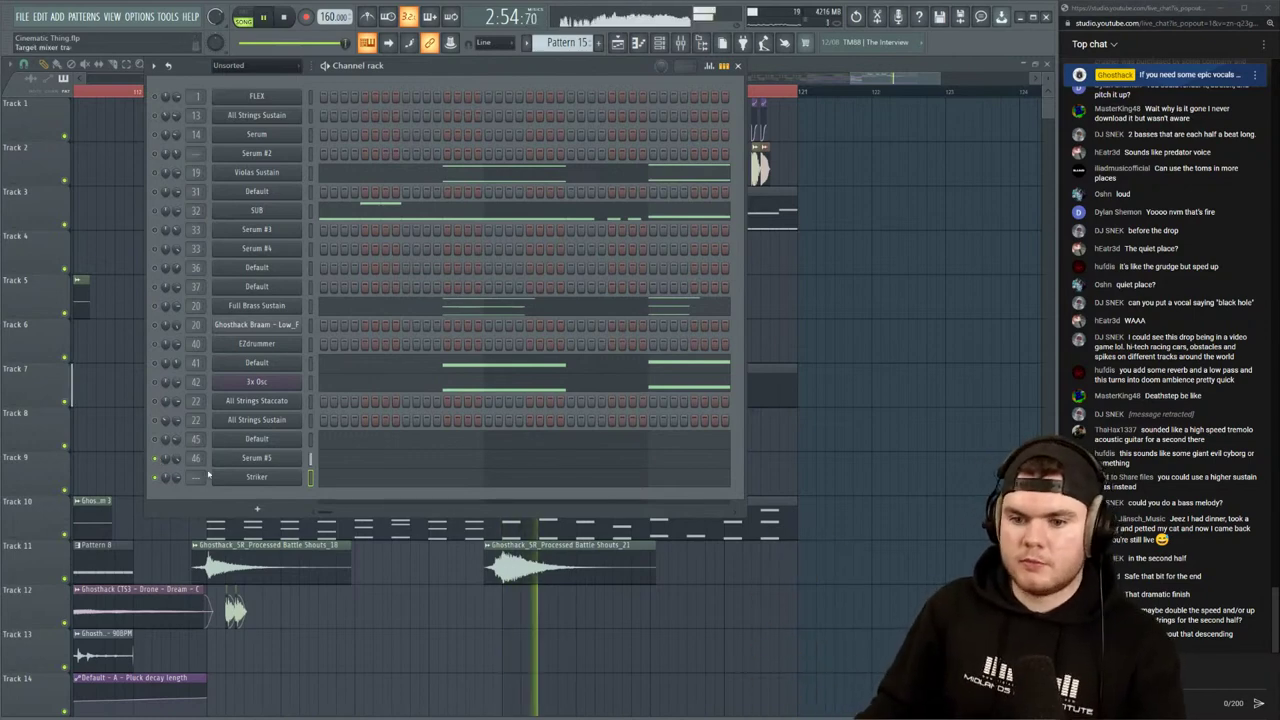
key("F9")
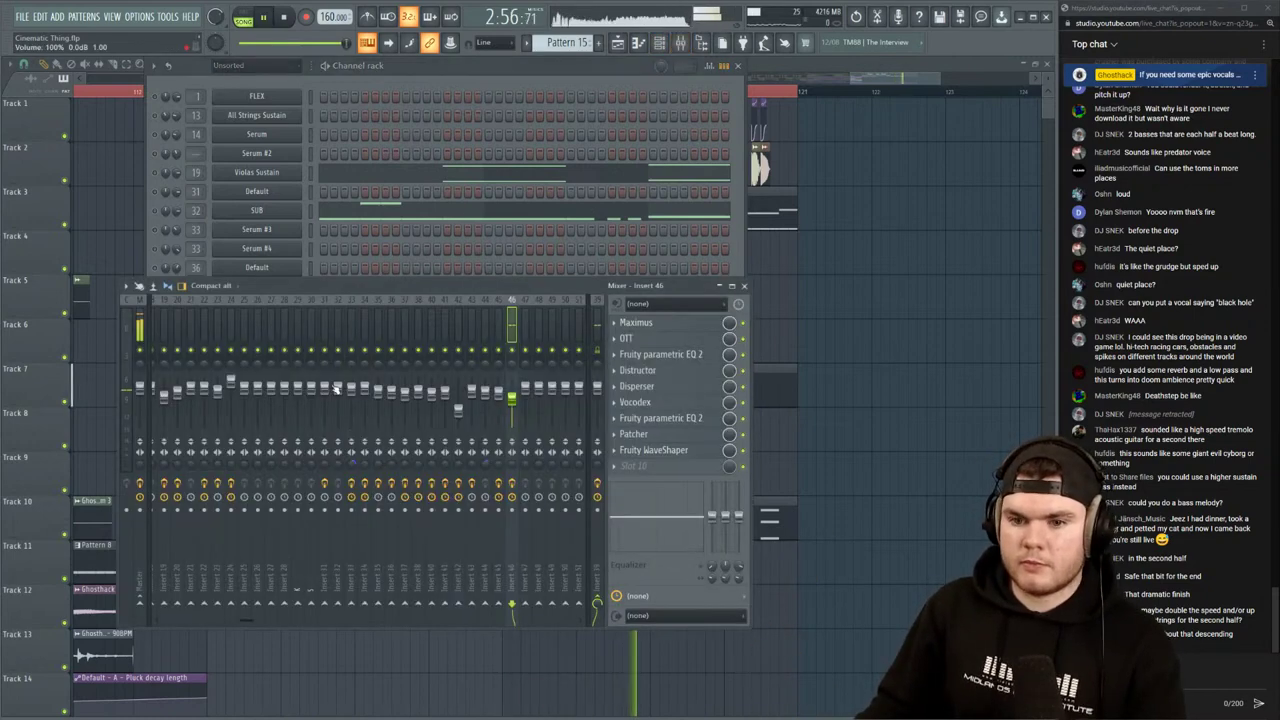
key("F6")
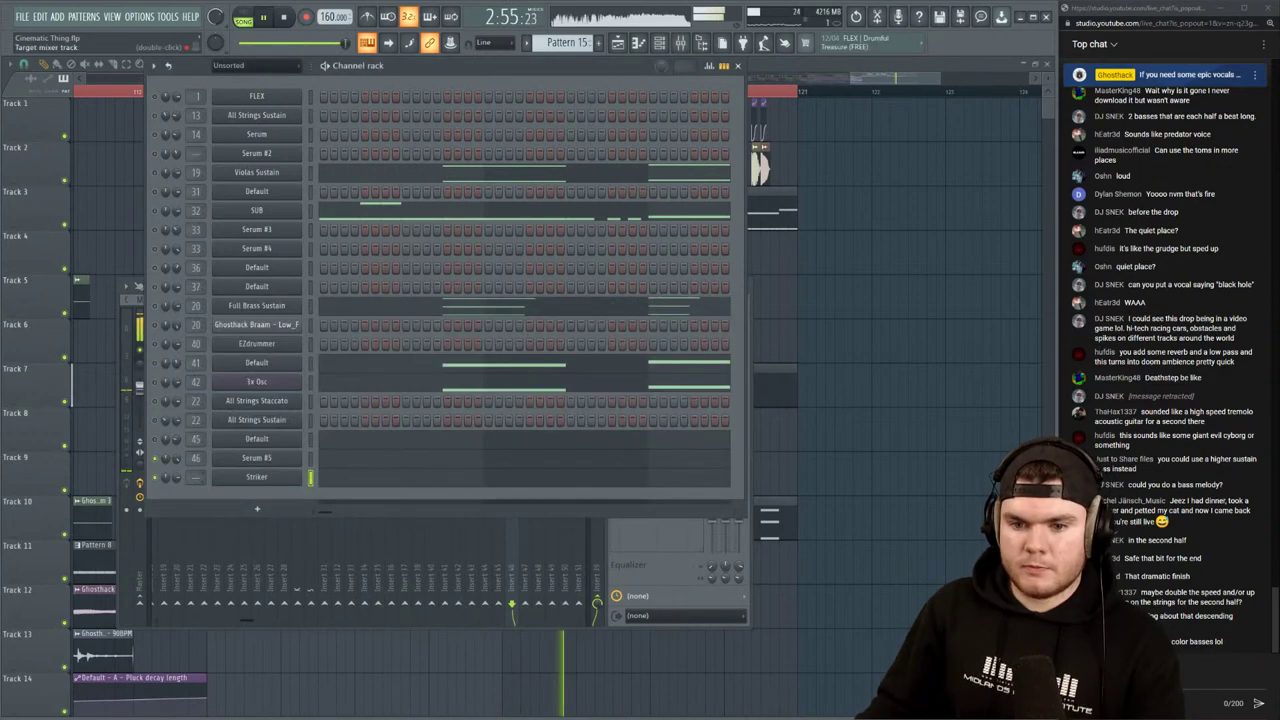
Route the Striker channel to mixer Insert 47, with the mixer window moved lower, and audition it
left_click_drag(196, 477, 196, 423)
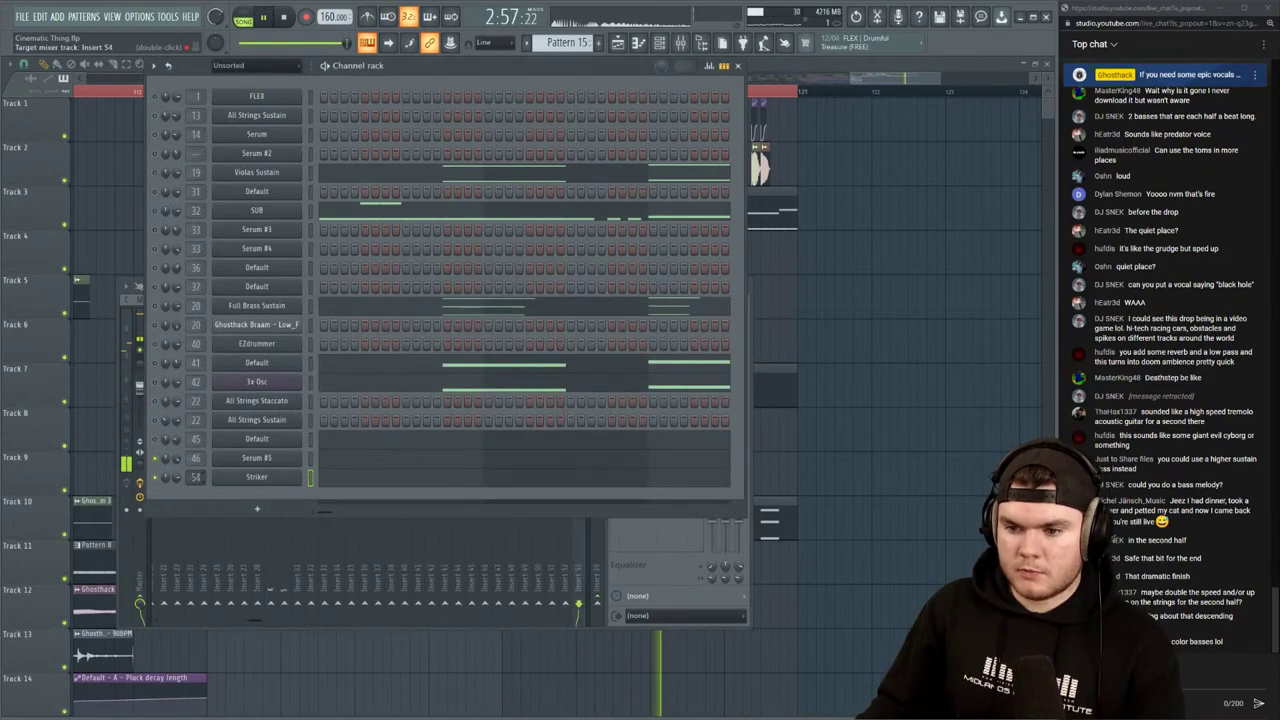
left_click(749, 597)
key("space")
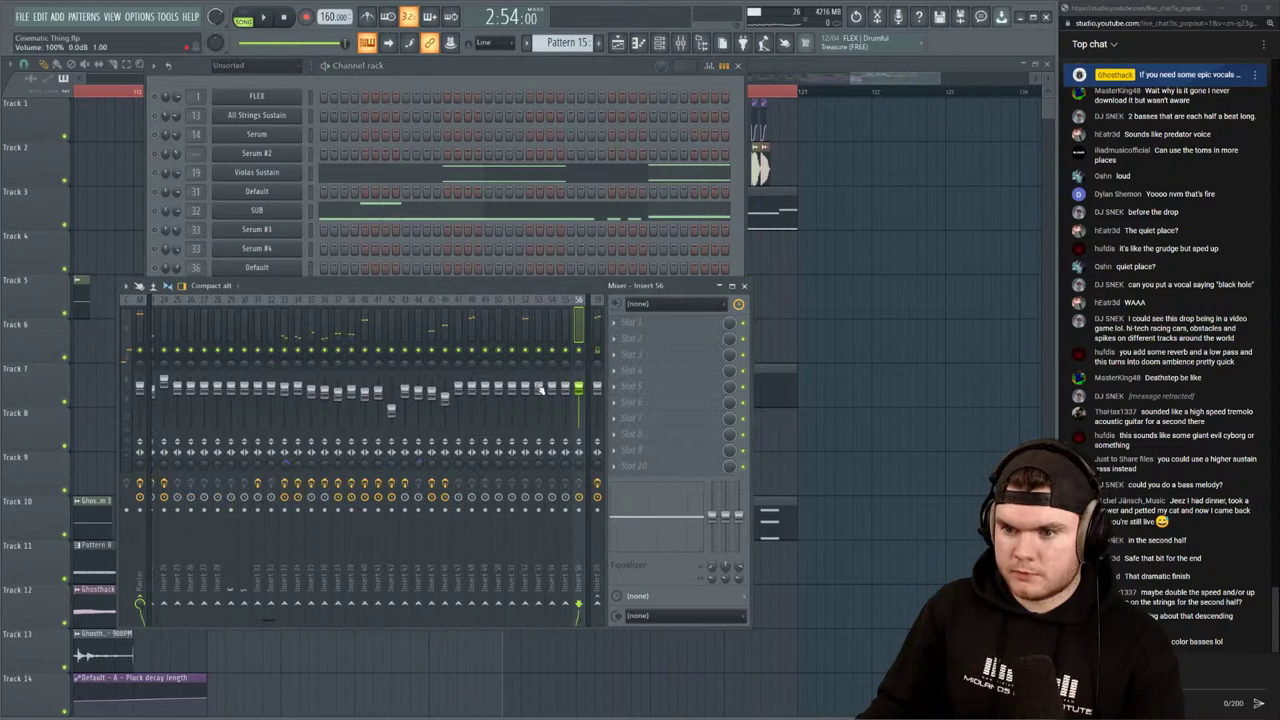
key("space")
left_click_drag(530, 292, 540, 366)
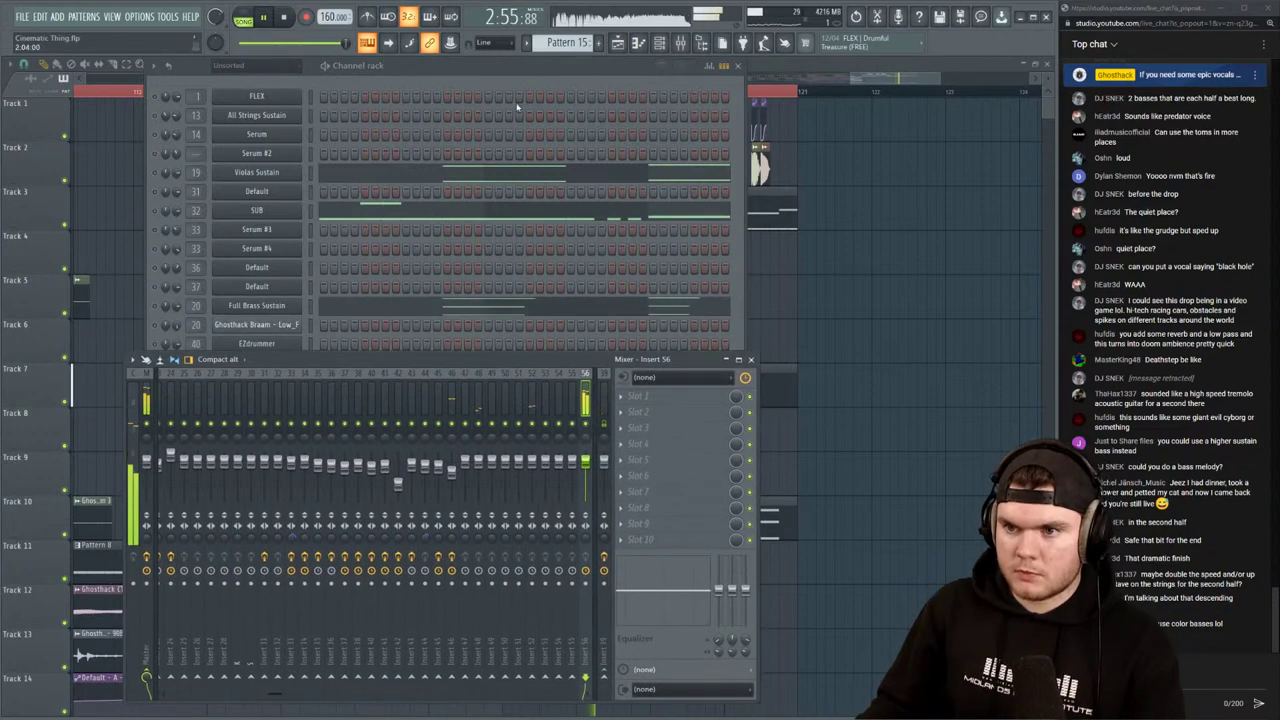
key("F6")
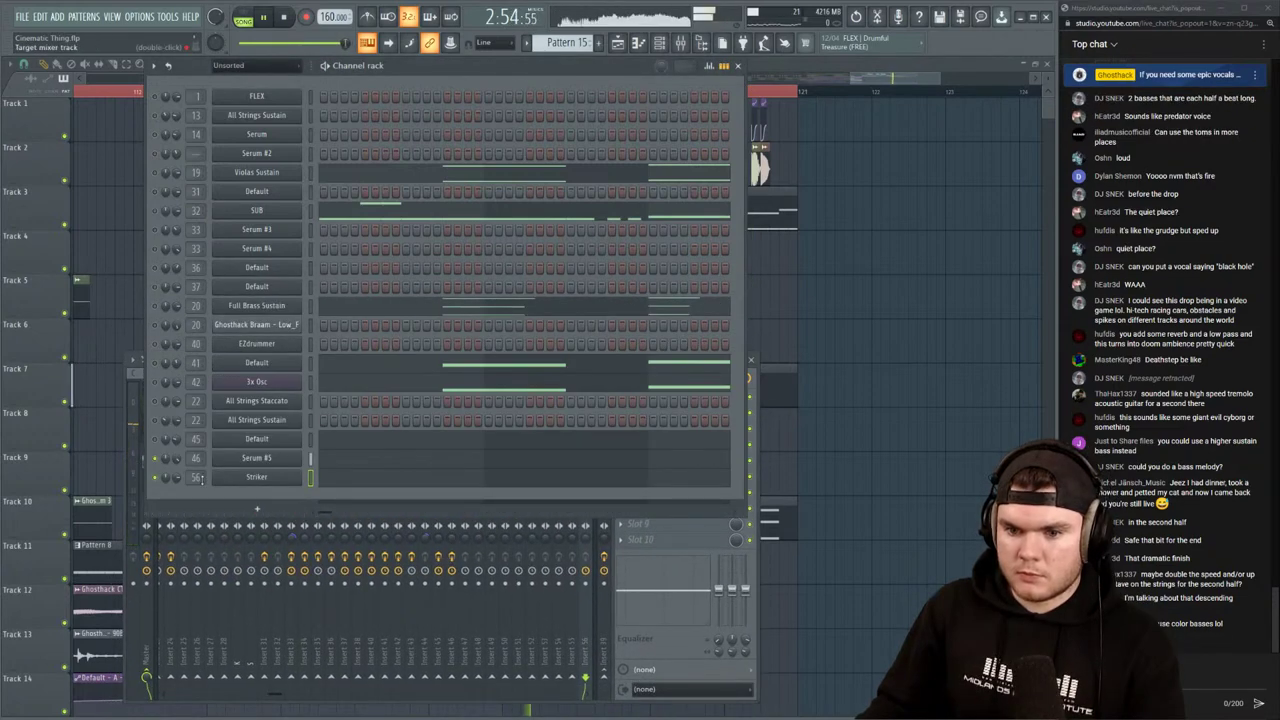
left_click_drag(201, 479, 201, 499)
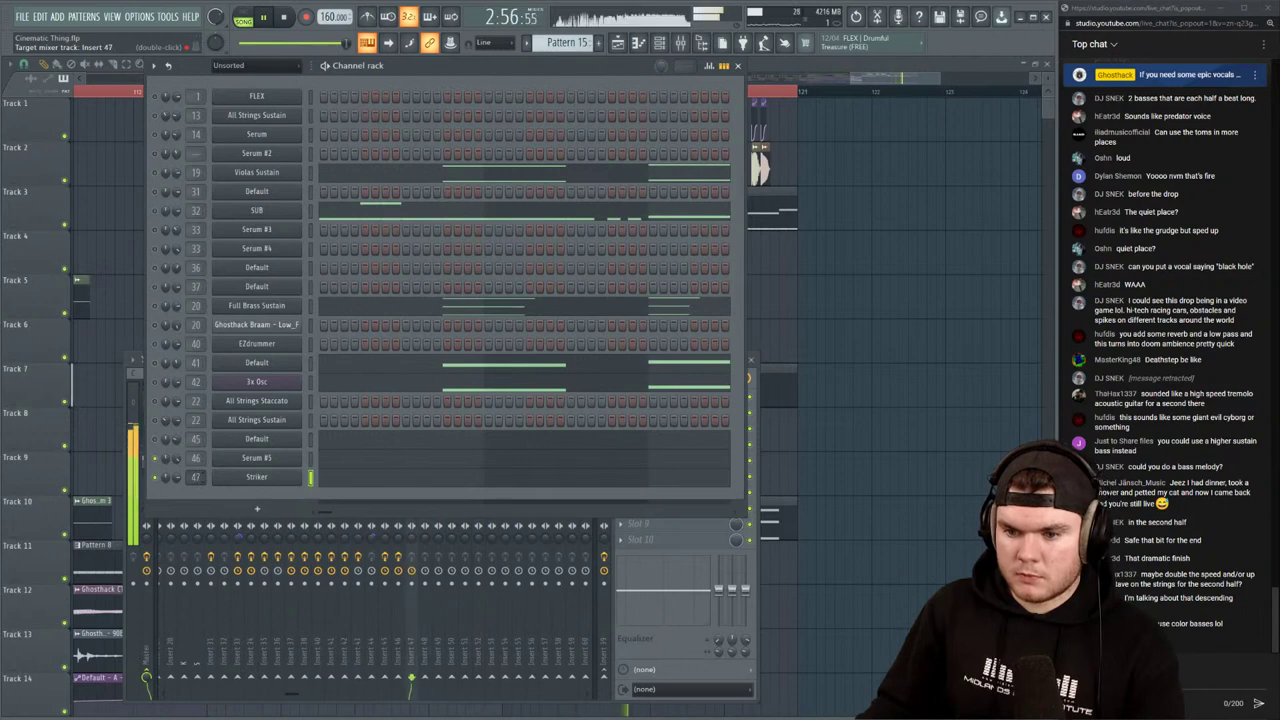
left_click(414, 624)
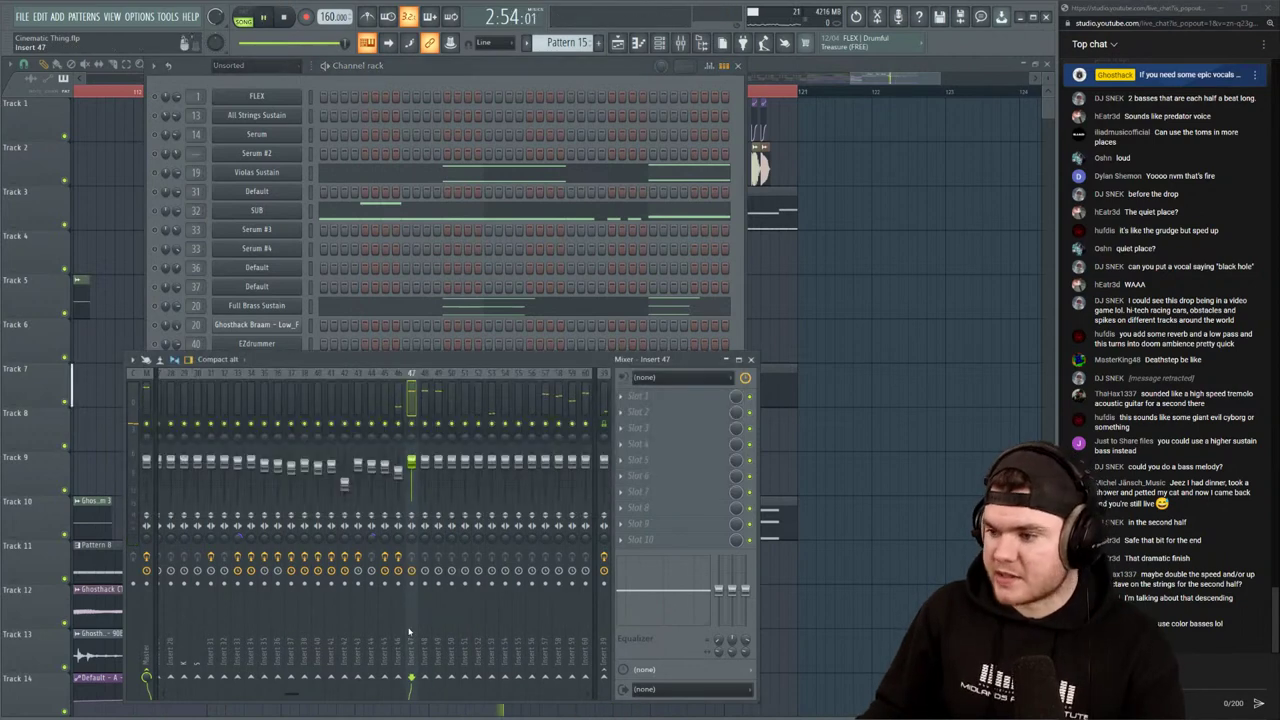
key("space")
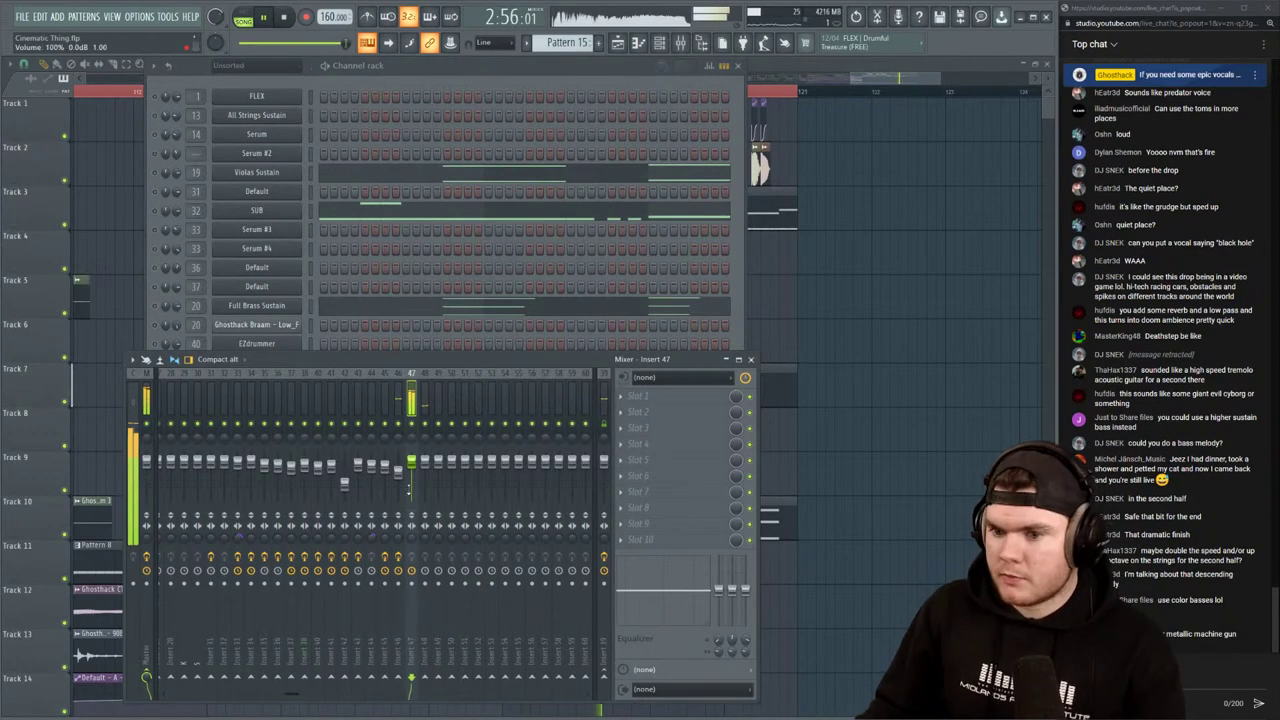
Load Fruity Parametric EQ 2 into the first effect slot of Insert 47 and choose a preset for it
left_click(632, 400)
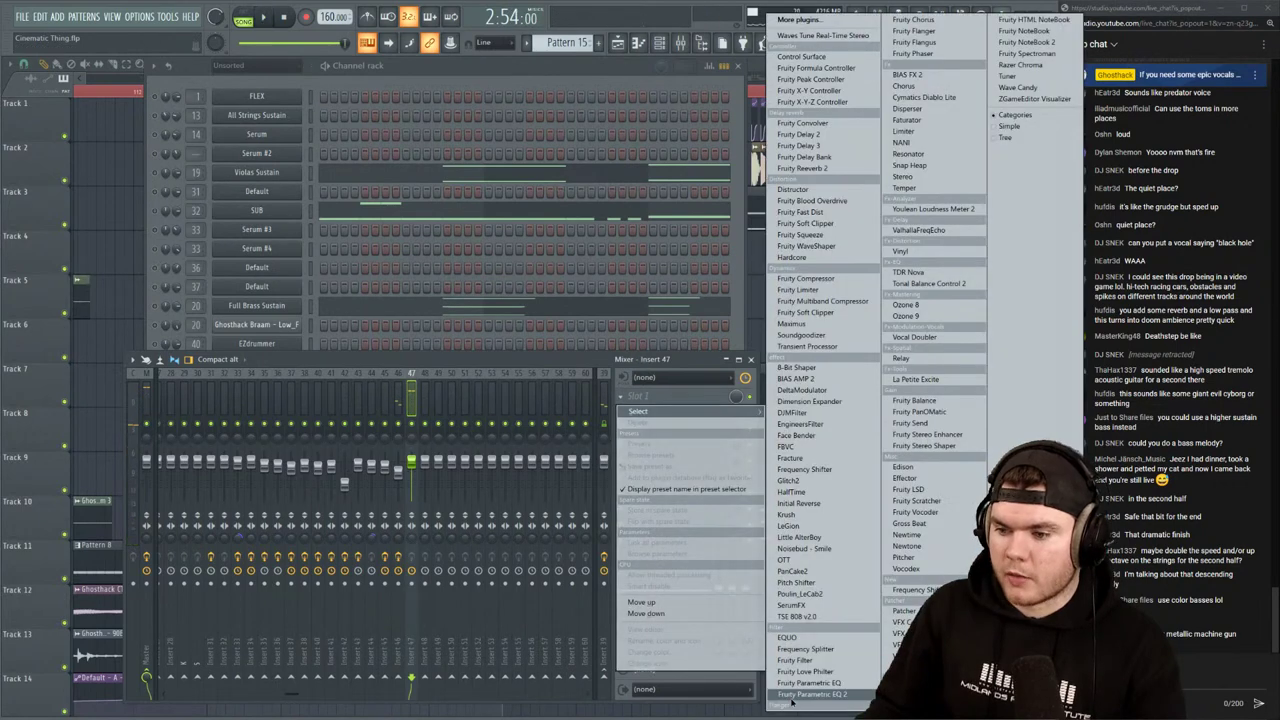
left_click(792, 697)
key("space")
right_click(405, 112)
left_click(412, 119)
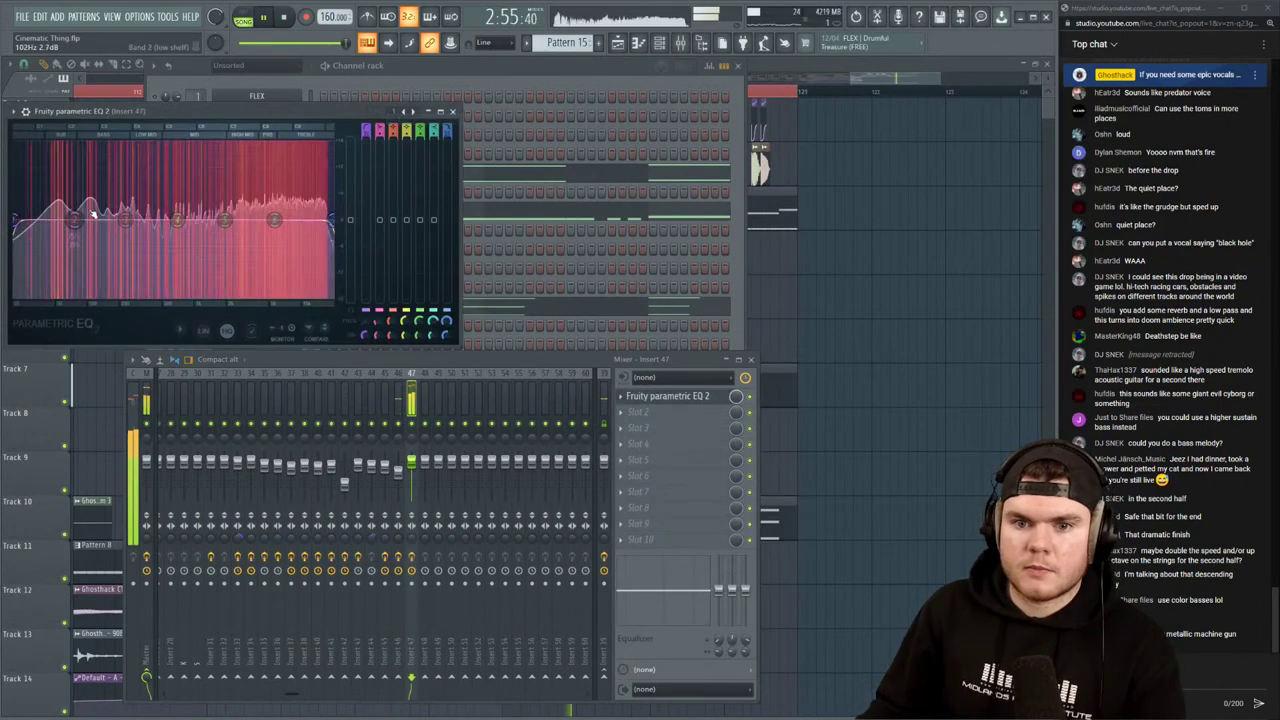
Cut Striker's low end with the EQ's band 1 high-pass at 80 Hz and a gentler slope, and close the EQ
left_click_drag(16, 219, 93, 219)
key("space")
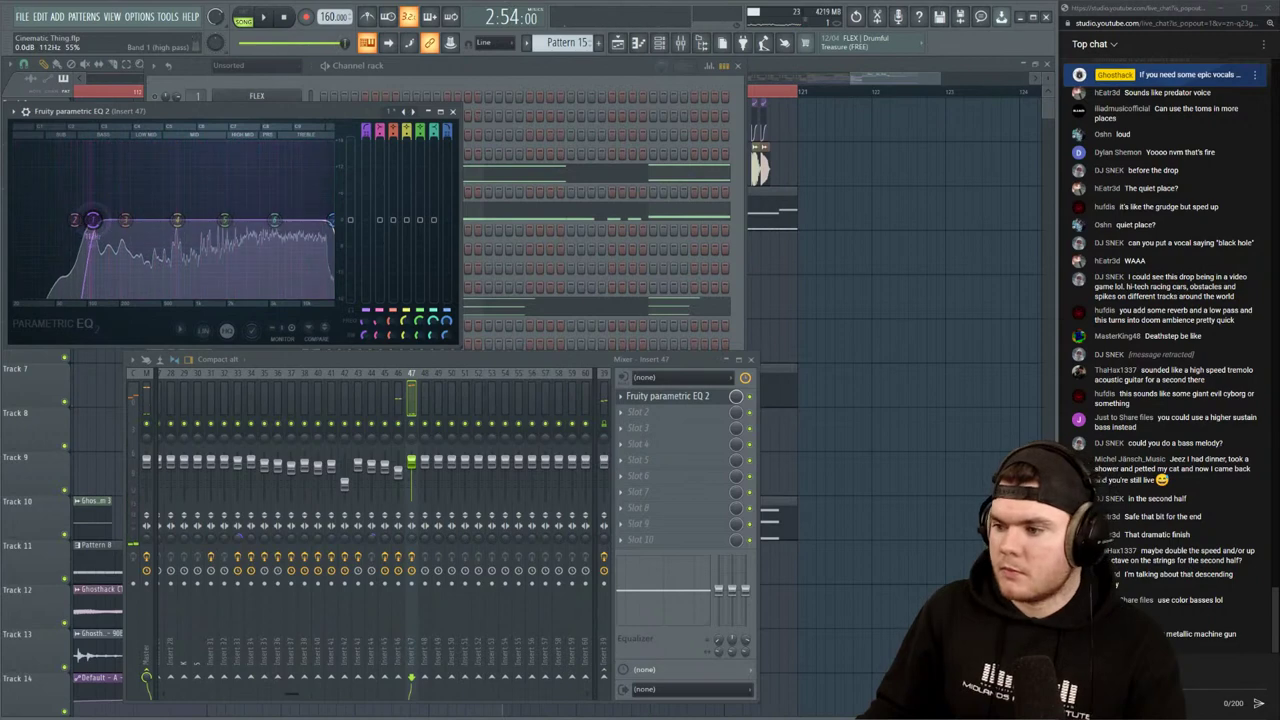
key("space")
key("space")
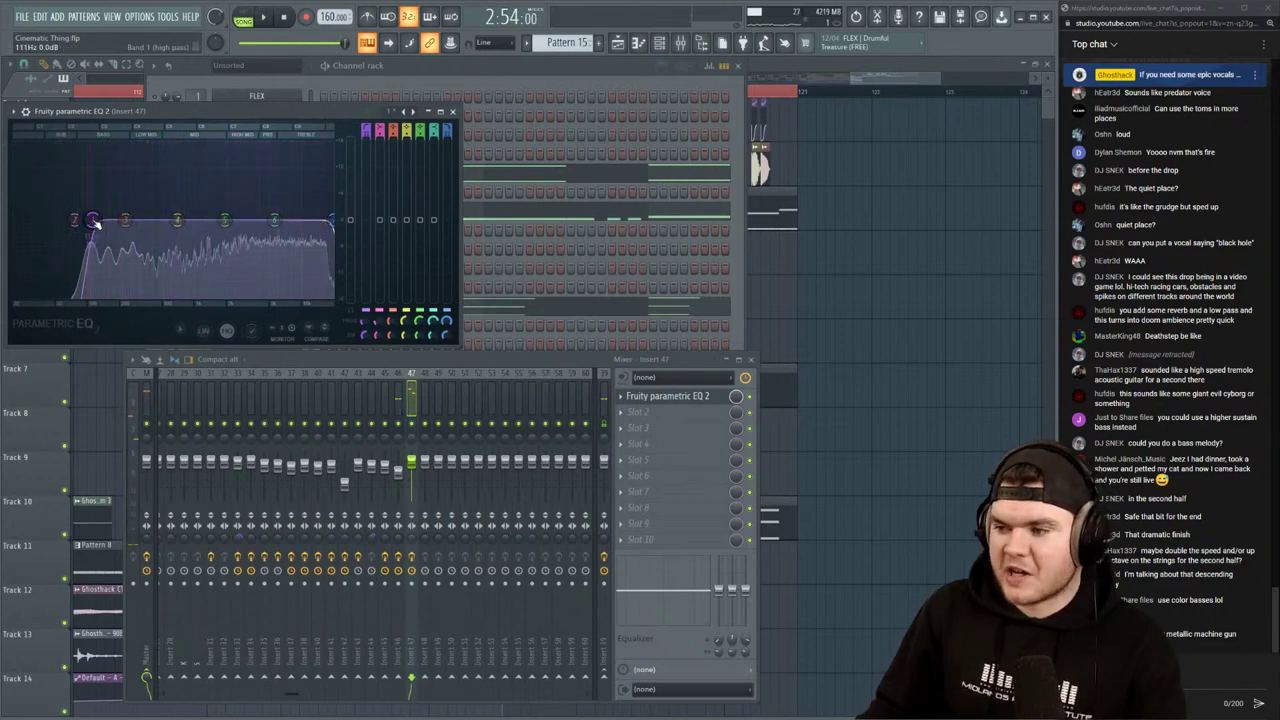
left_click_drag(366, 310, 366, 302)
key("space")
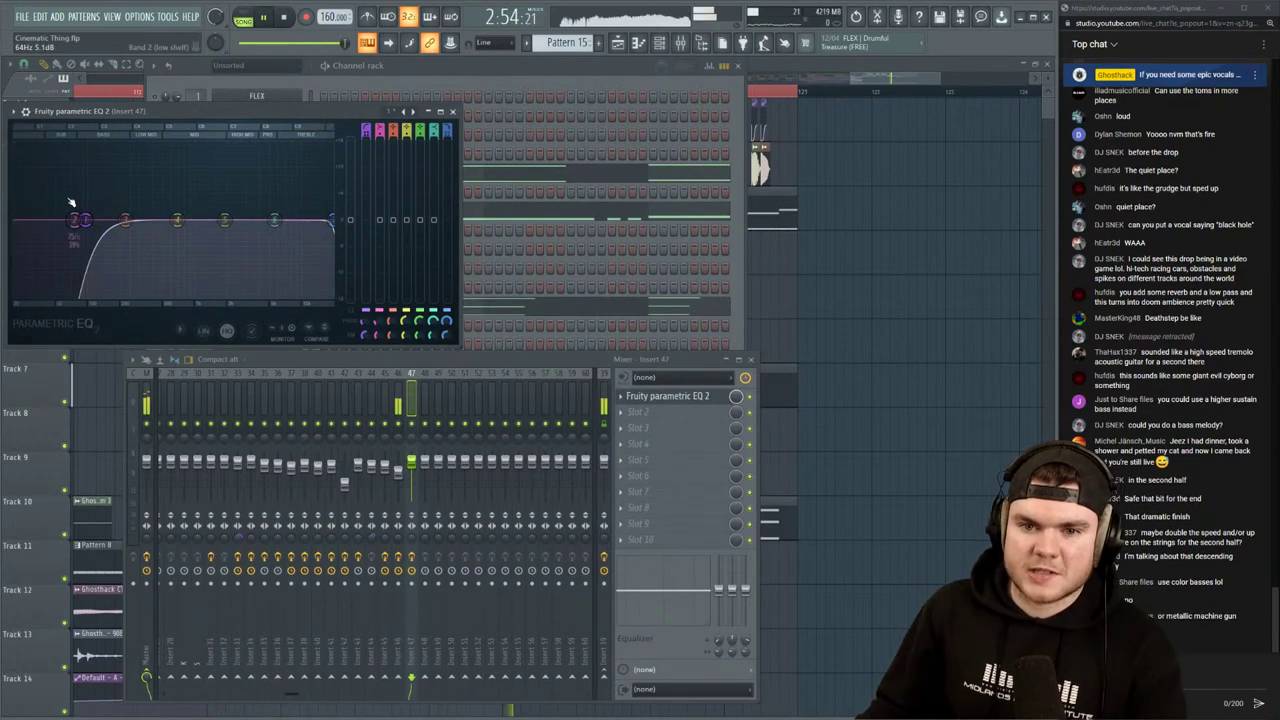
left_click_drag(85, 220, 75, 220)
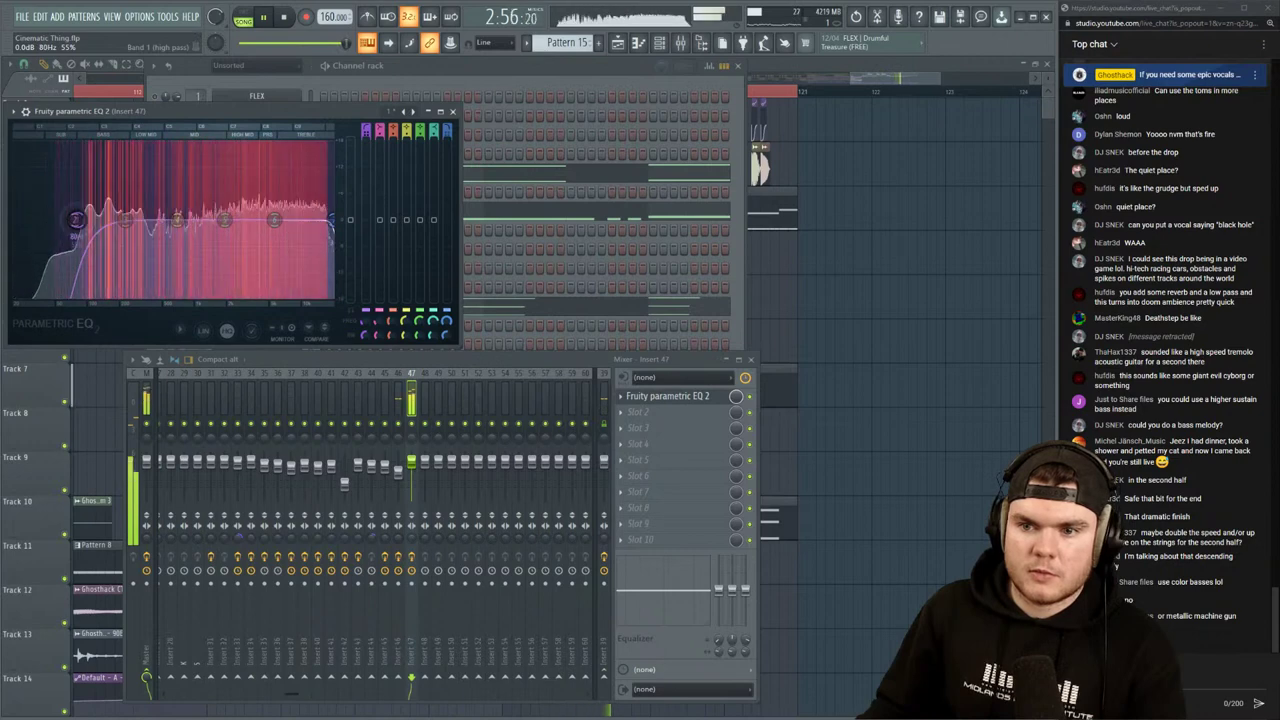
key("space")
left_click(645, 396)
key("space")
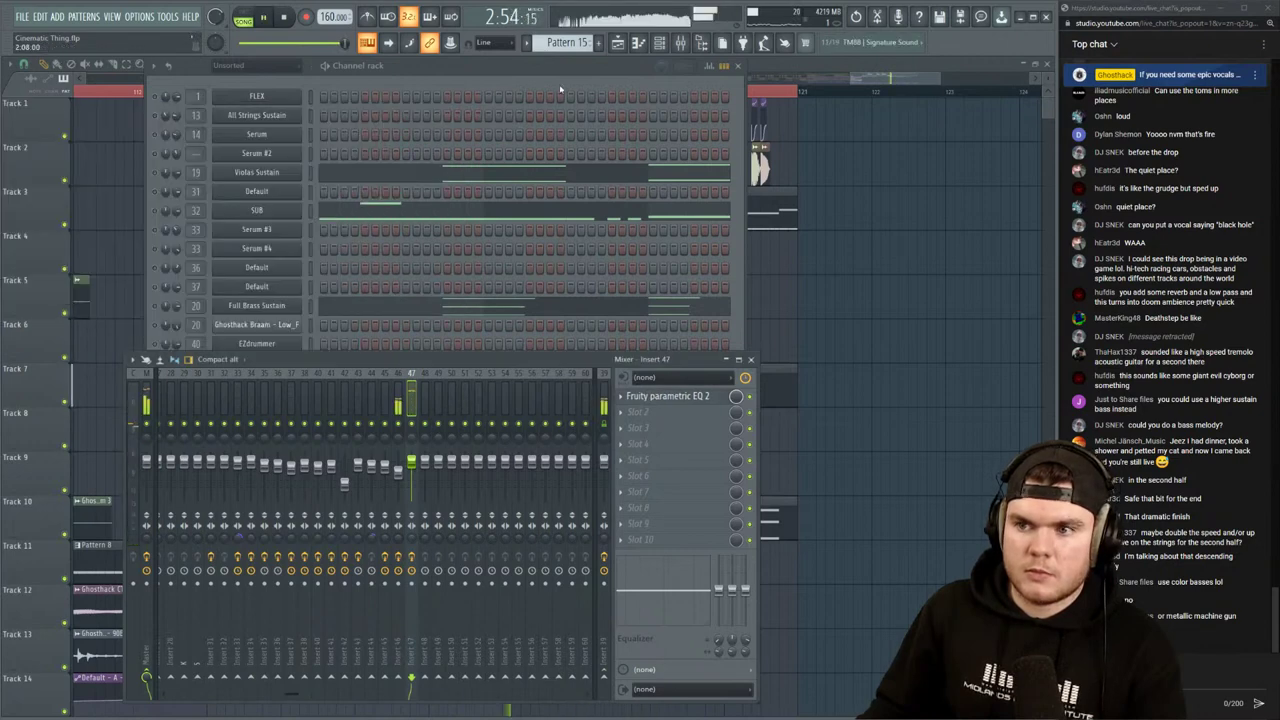
Transpose all nine Striker notes up one semitone to A4 in the piano roll, audition them and deselect them
left_click(559, 80)
left_click(340, 475)
key("space")
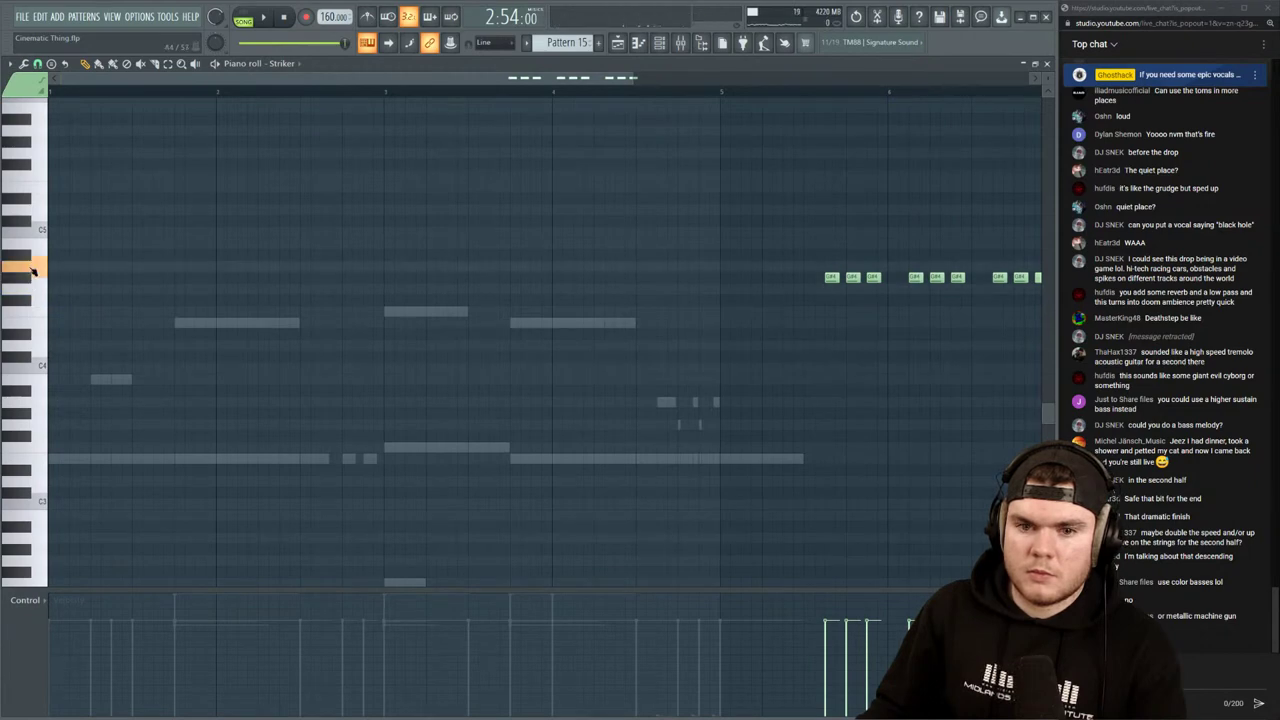
left_click_drag(634, 78, 877, 95)
left_click_drag(838, 327, 557, 249)
key("shift+Up")
key("space")
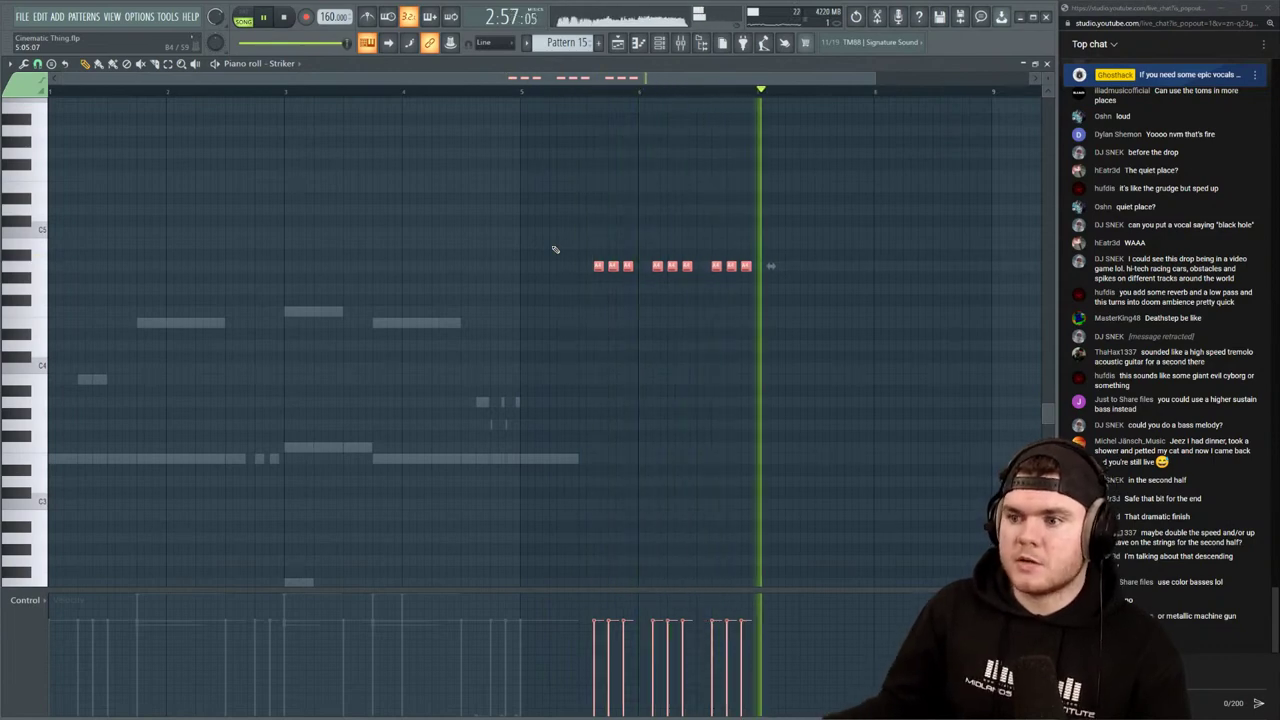
left_click(575, 185)
right_click(575, 185)
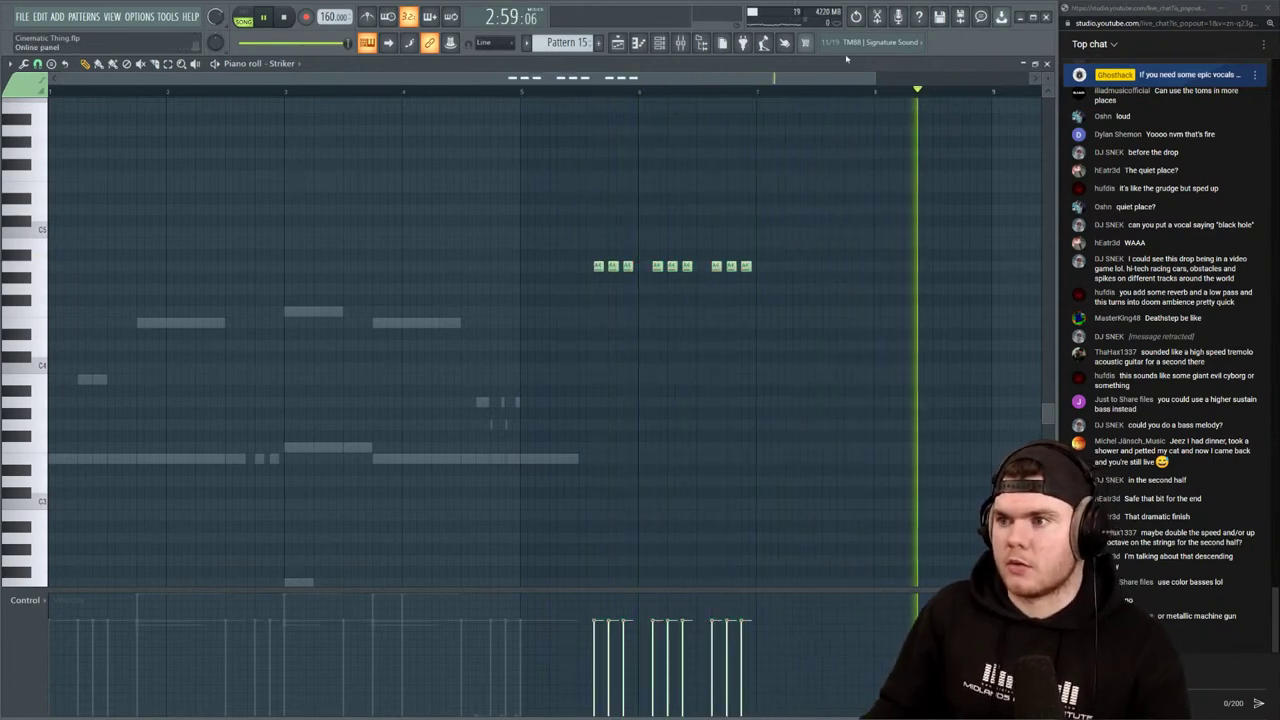
key("space")
Close the piano roll and take Striker out of solo so that every channel plays
left_click(1048, 63)
key("space")
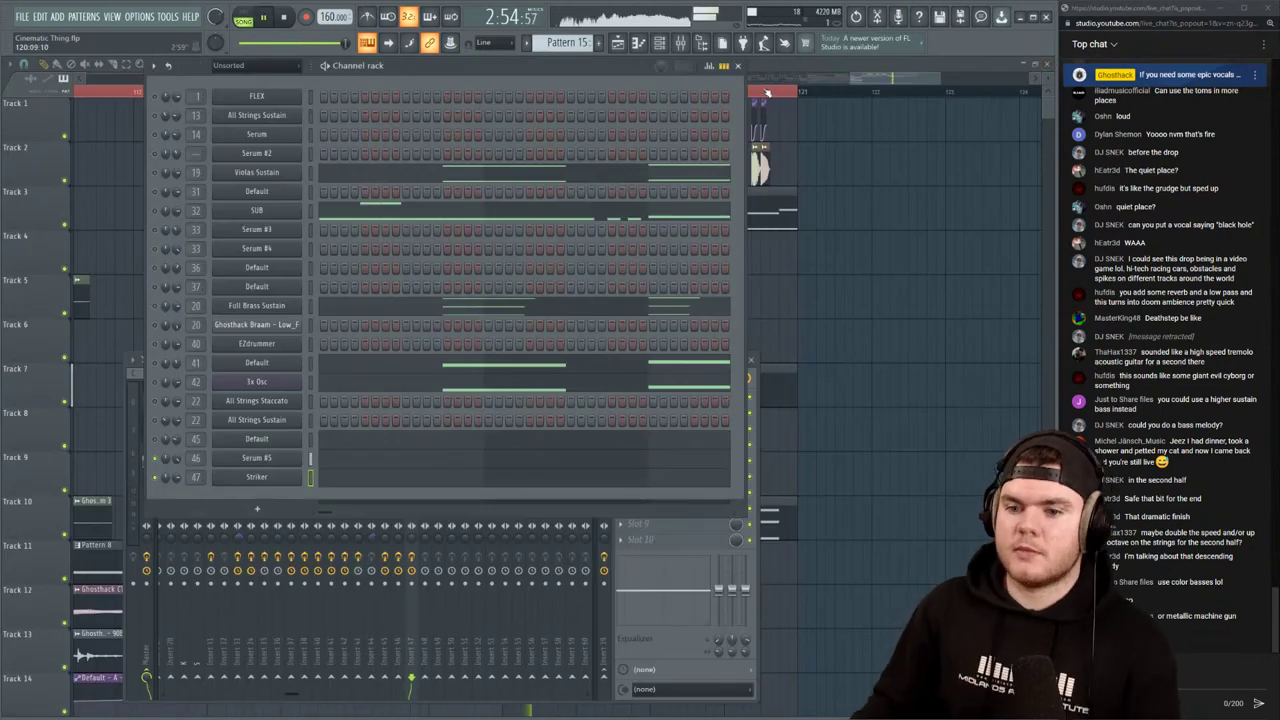
right_click(154, 479)
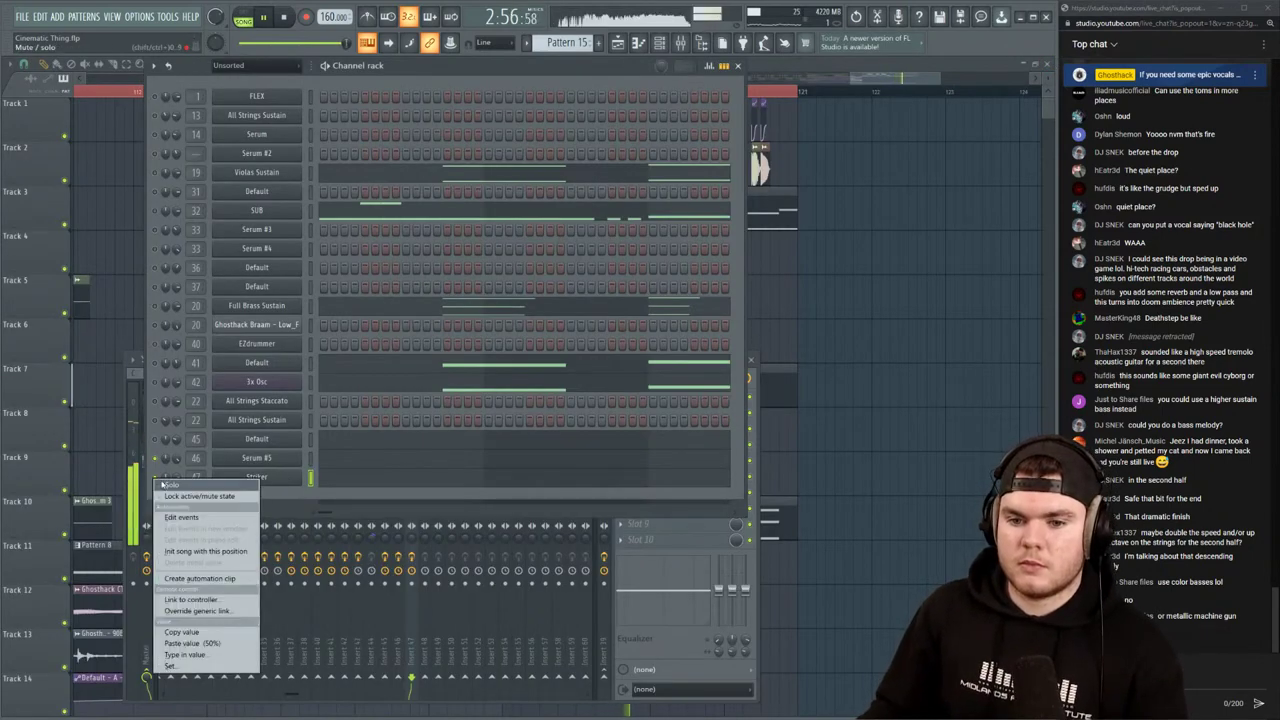
left_click(160, 484)
right_click(157, 479)
left_click(161, 483)
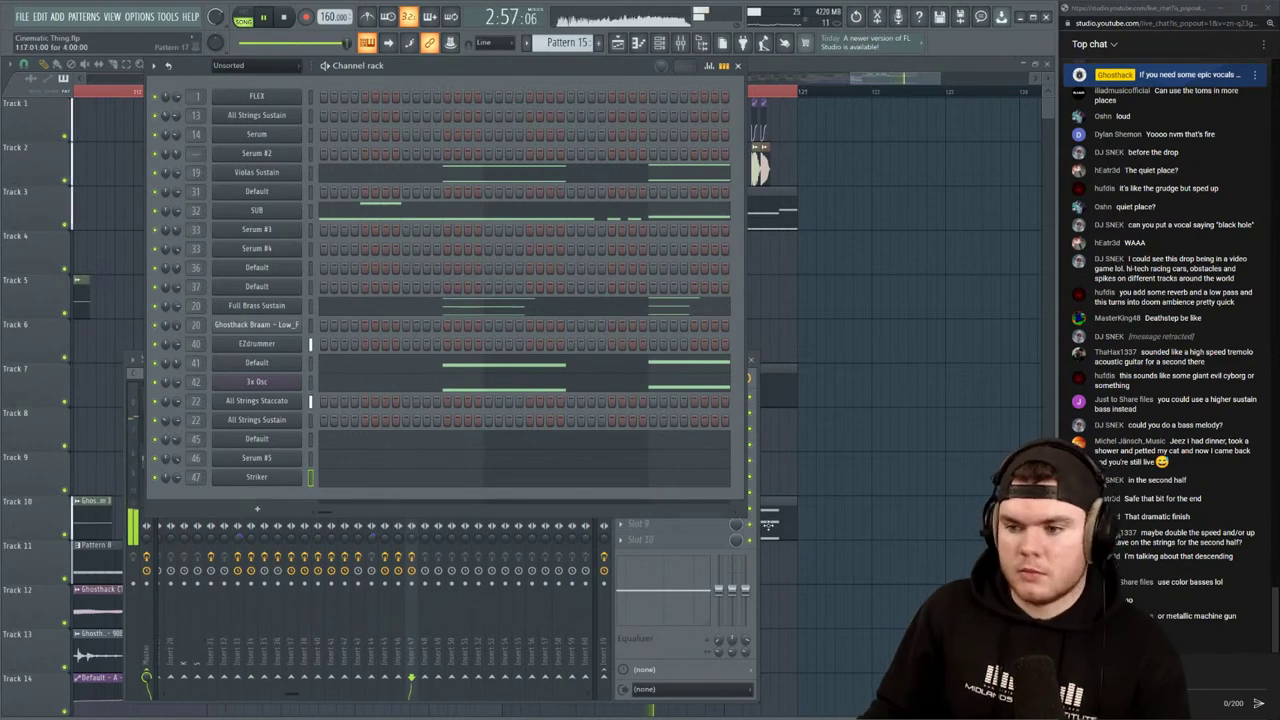
Lengthen all nine Striker A4 notes slightly in the piano roll, audition them and close the piano roll
key("F7")
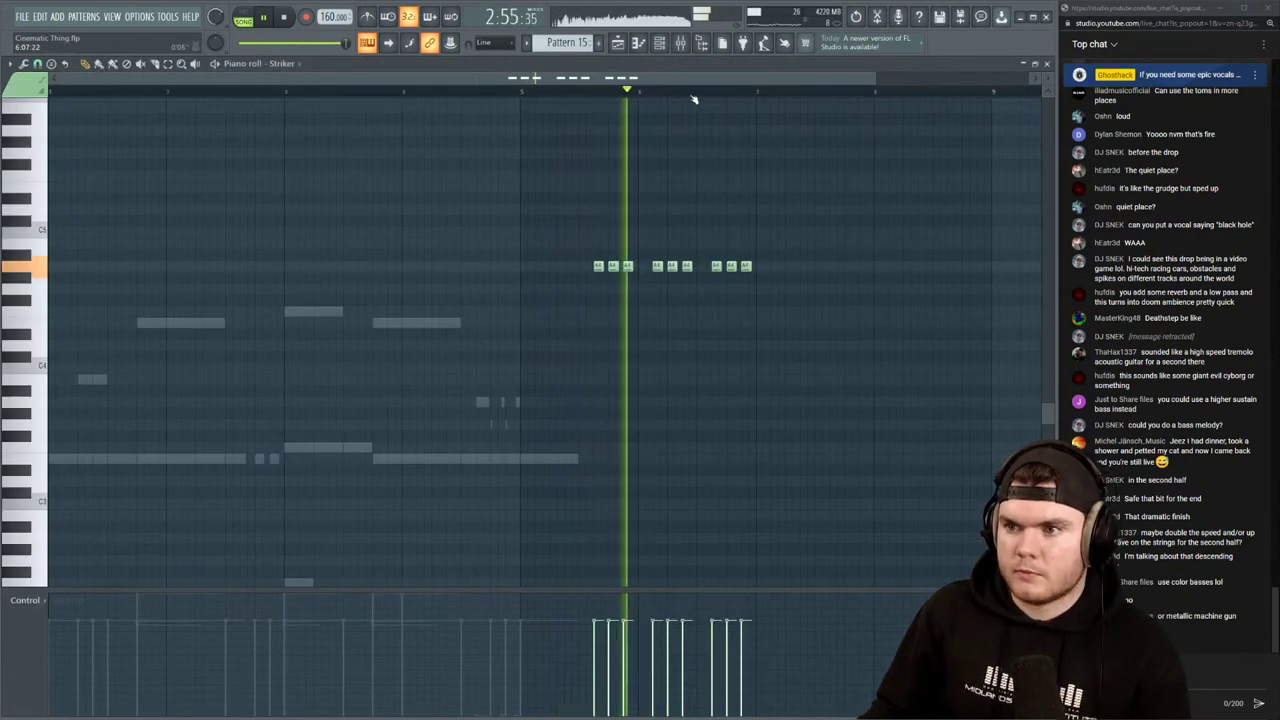
left_click_drag(874, 229, 450, 262)
key("space")
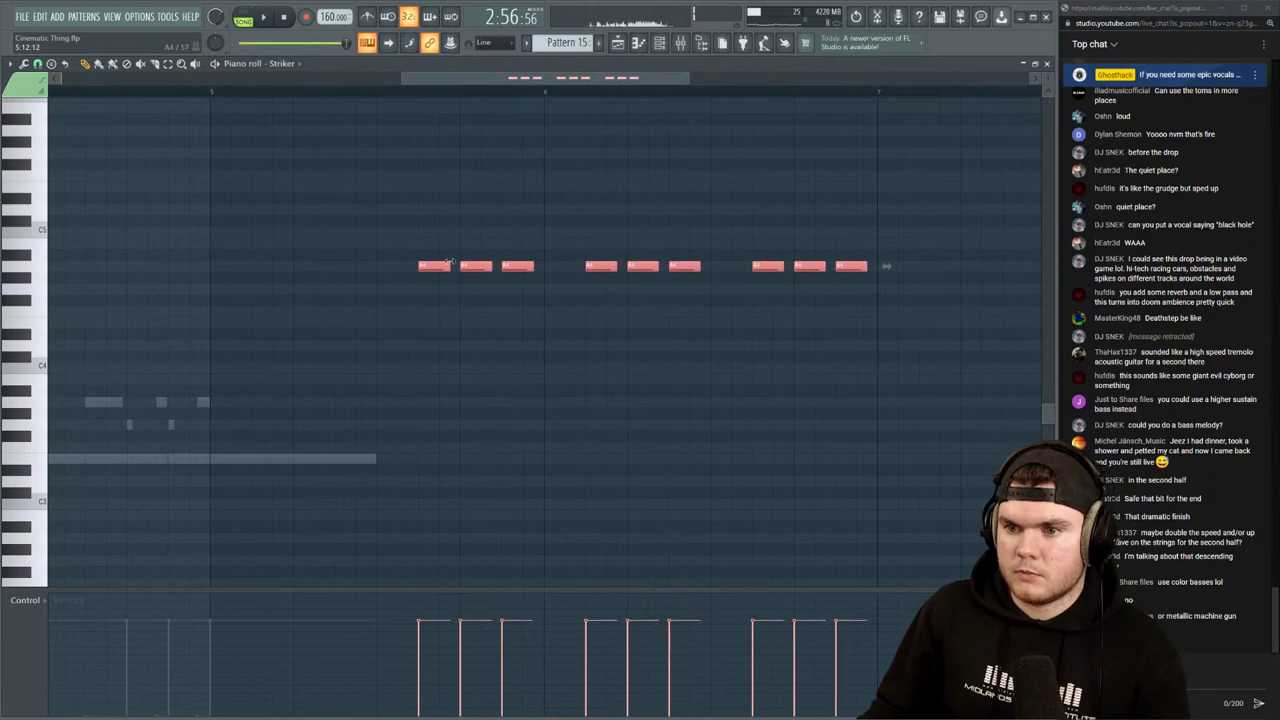
key("space")
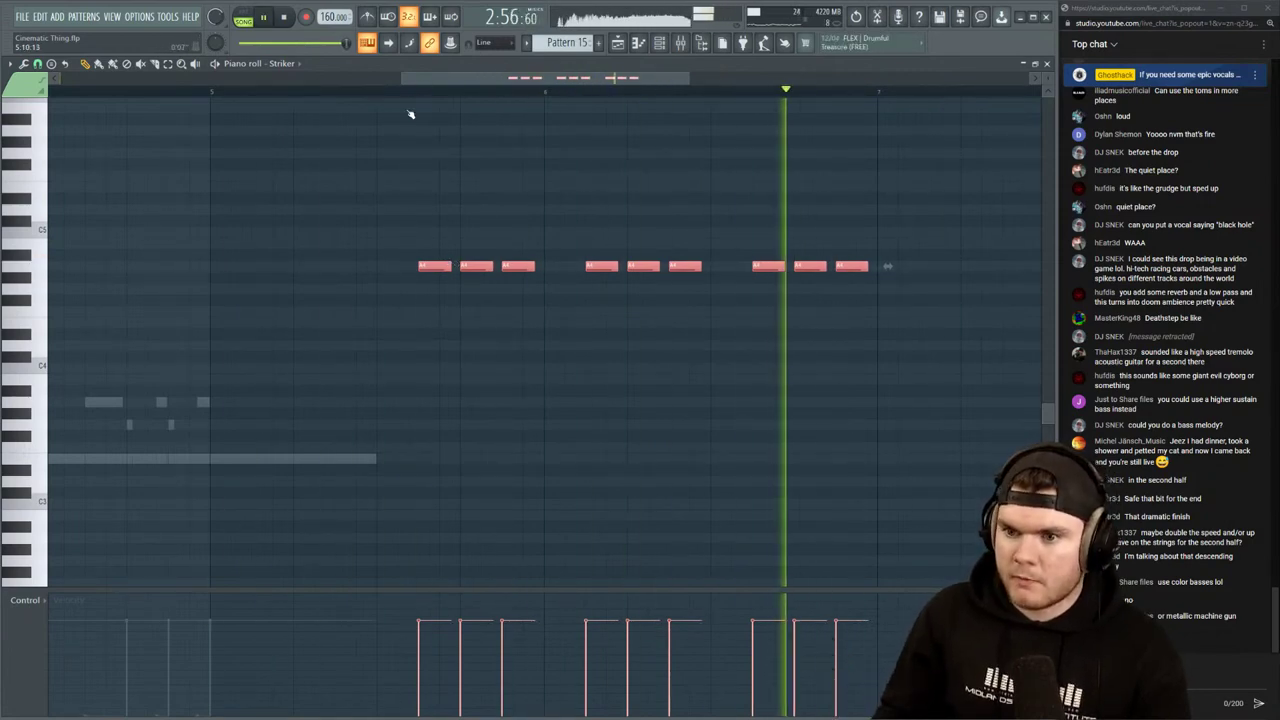
key("space")
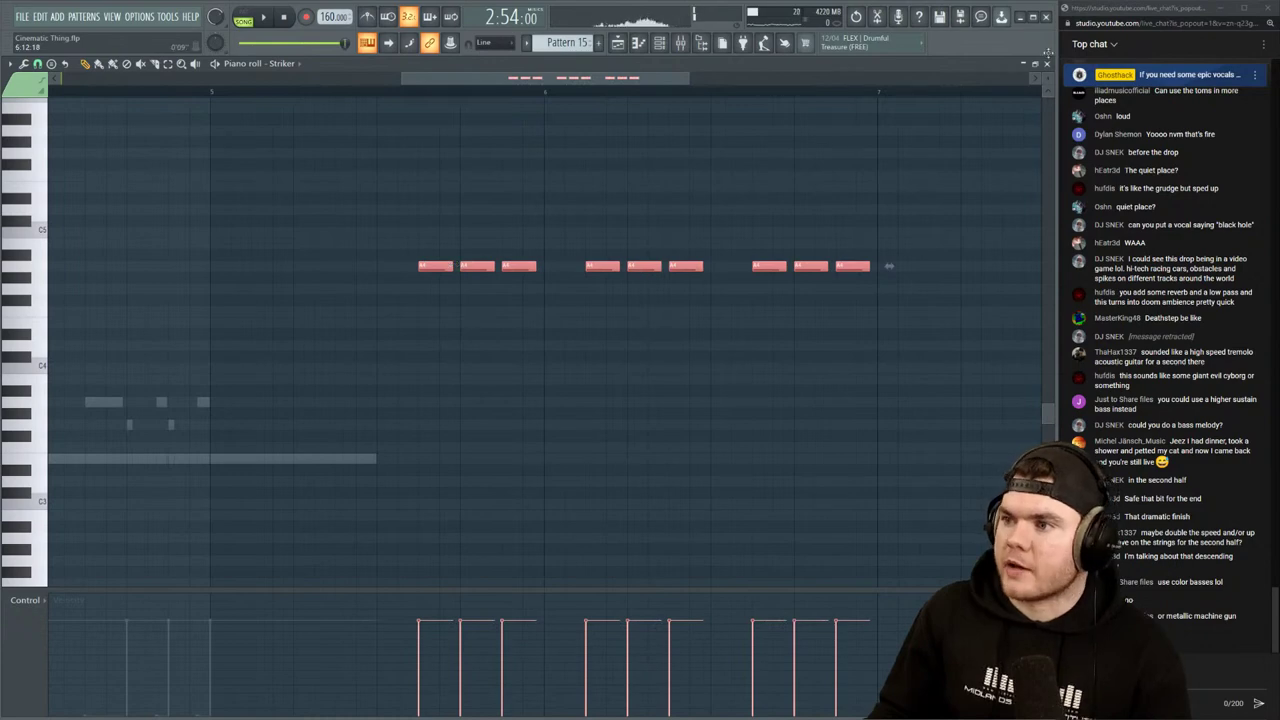
left_click(1047, 63)
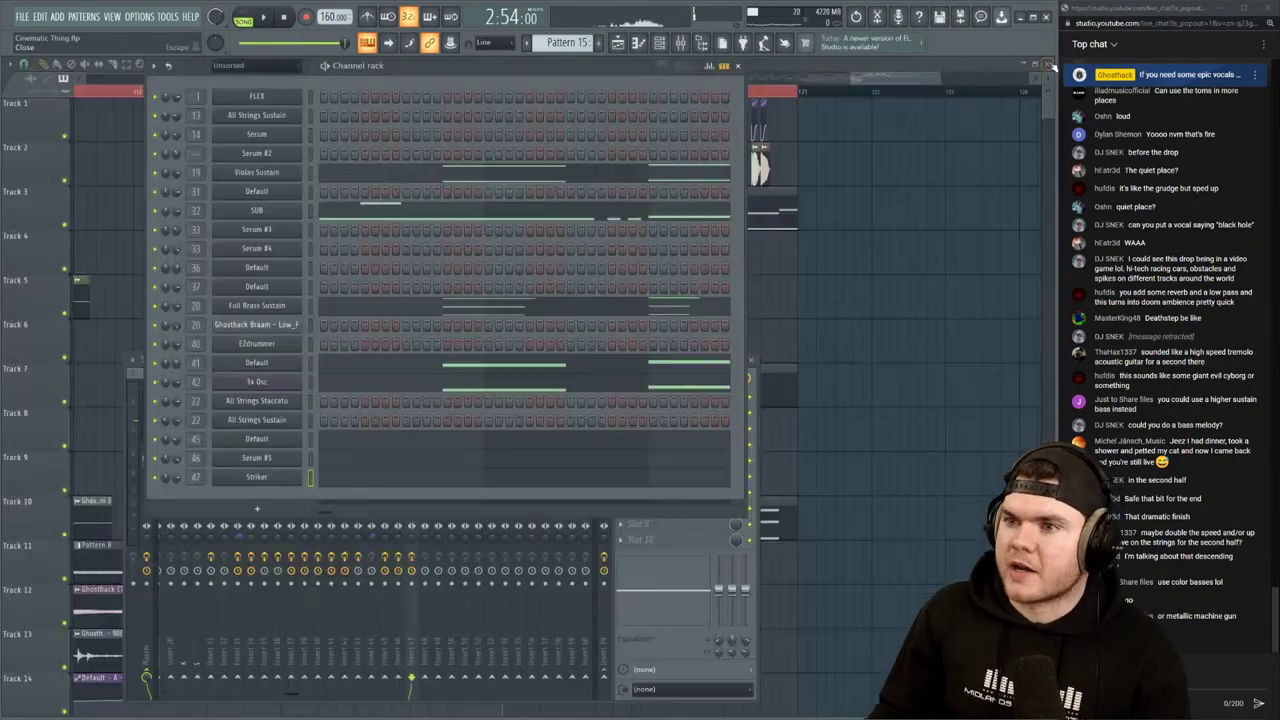
Replace Insert 47's effect chain with the saved Thicc Rack 1 mixer track state and play the section
left_click(415, 620)
left_click(660, 396)
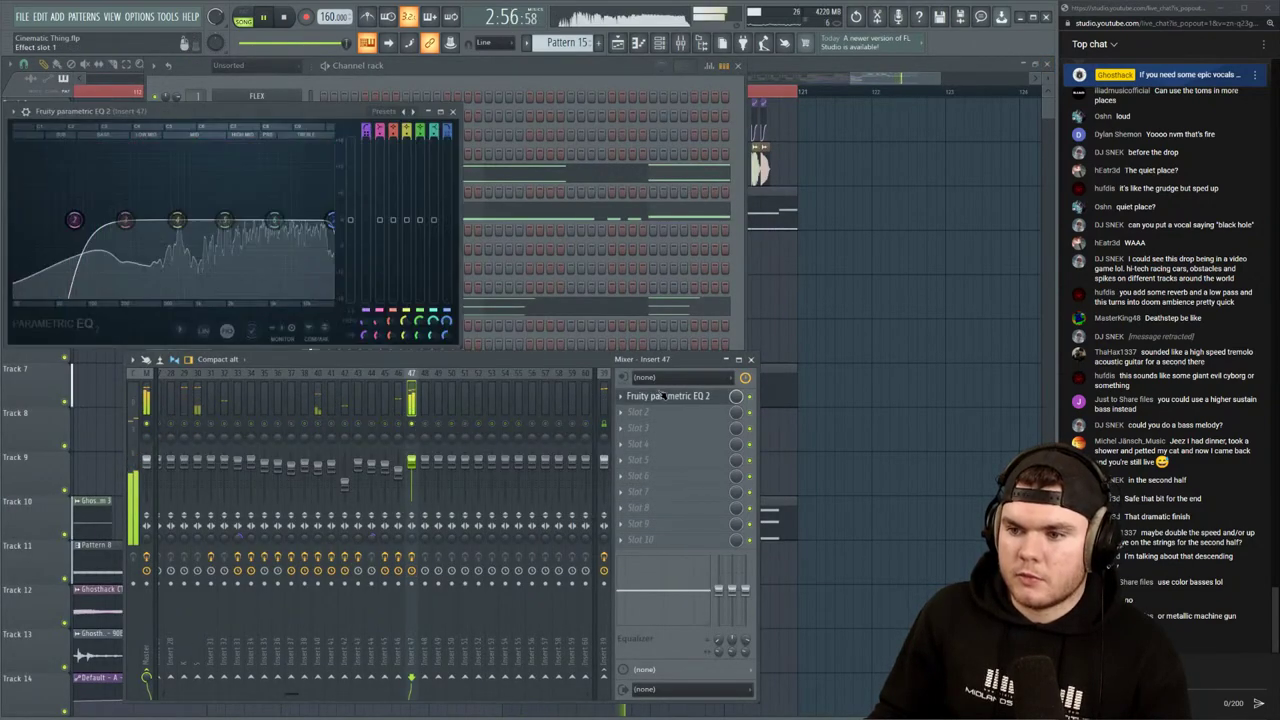
left_click(660, 396)
right_click(416, 398)
mouse_move(450, 434)
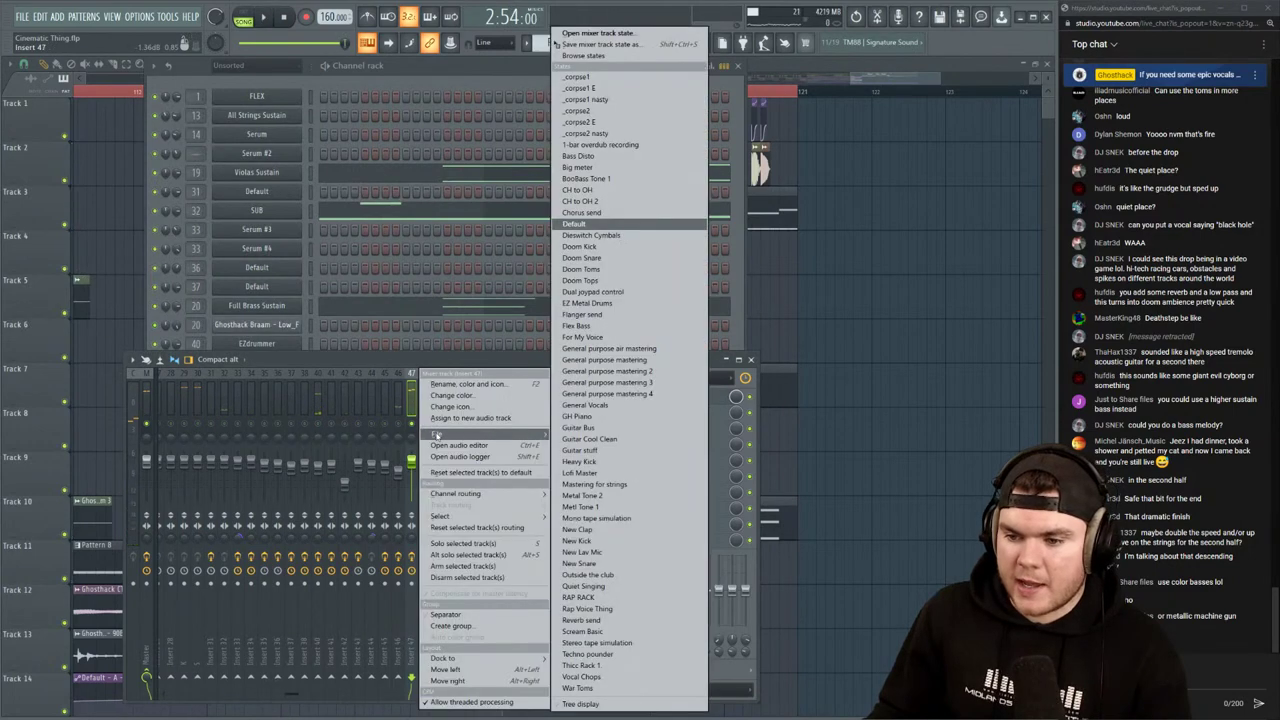
left_click(616, 666)
left_click(432, 70)
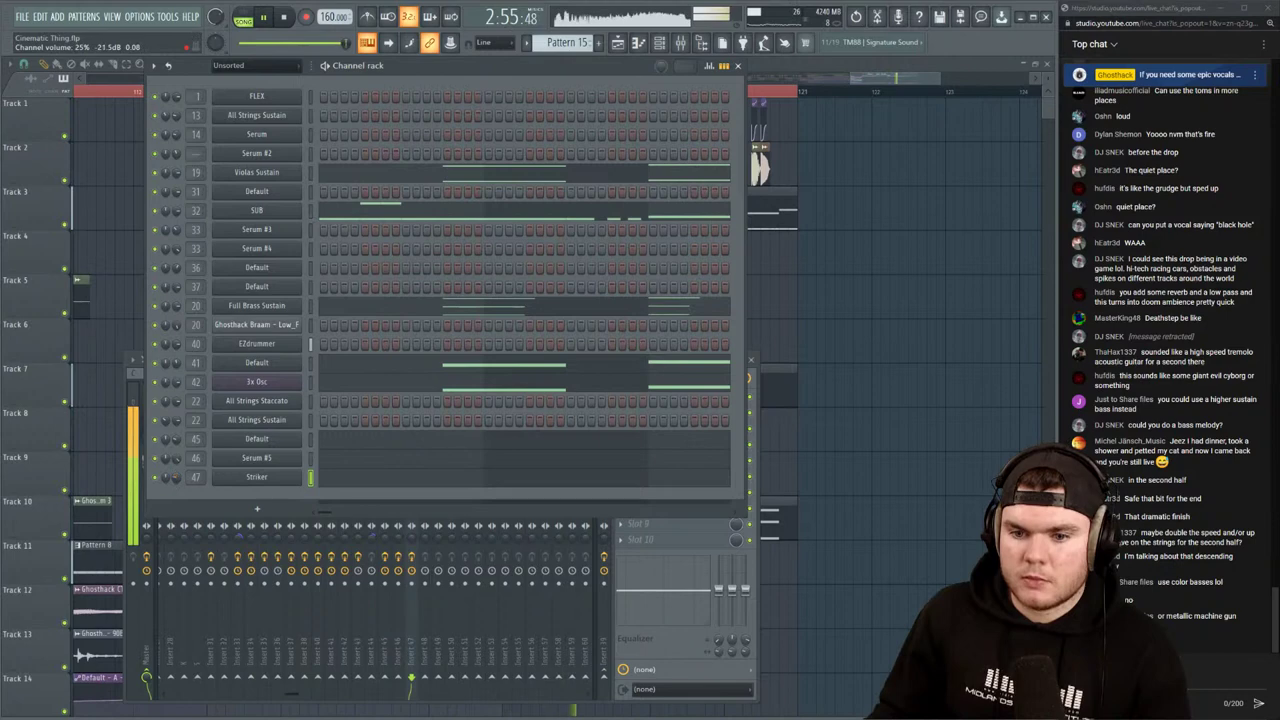
left_click(758, 499)
key("space")
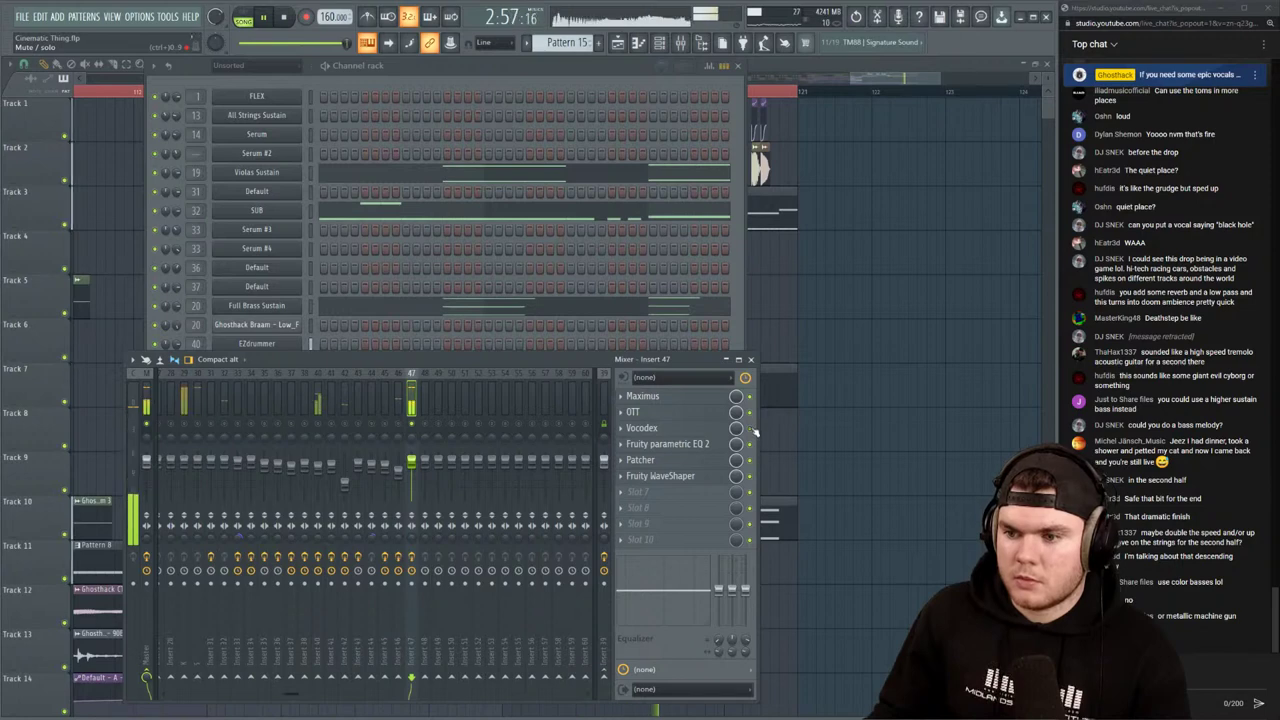
Toggle Vocodex on Insert 47, adjust its mixer levels during playback and close its window
left_click(753, 429)
left_click(296, 232)
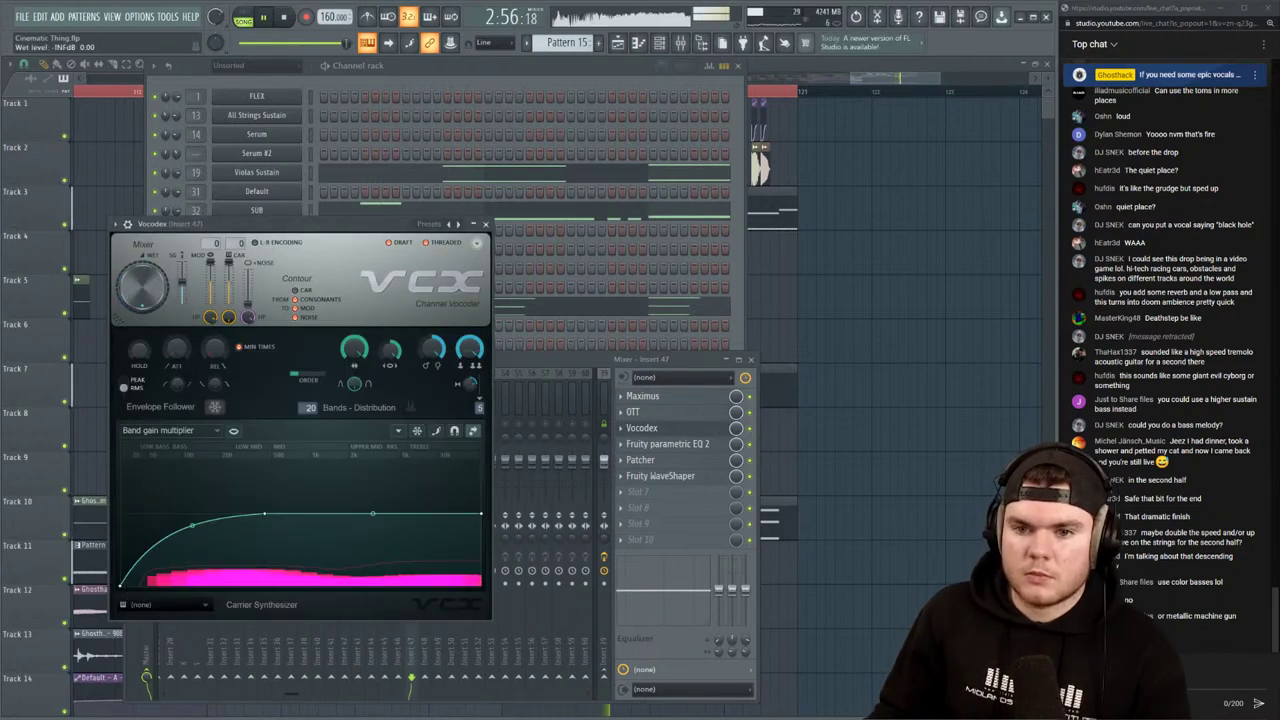
left_click_drag(142, 287, 142, 272)
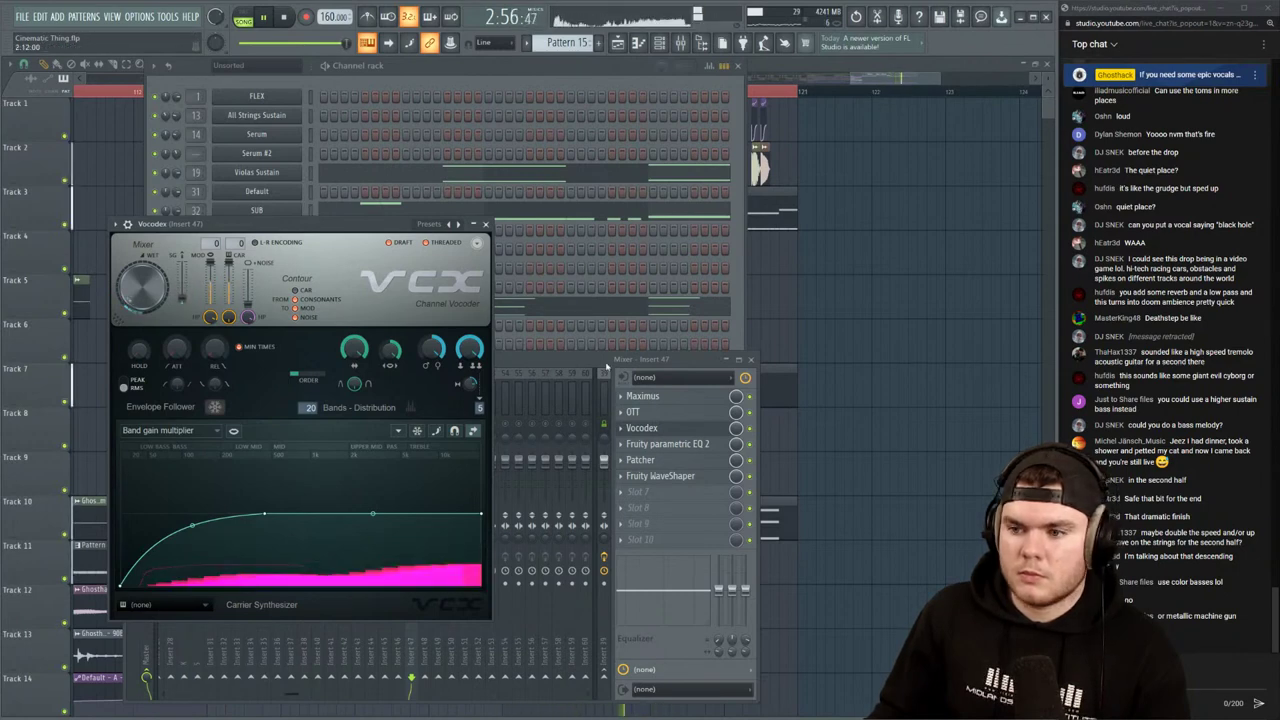
left_click(641, 427)
Reshape Insert 47's parametric EQ by raising the band 1 low cut, softening the bass dips and lowering the band 8 high shelf
left_click(667, 443)
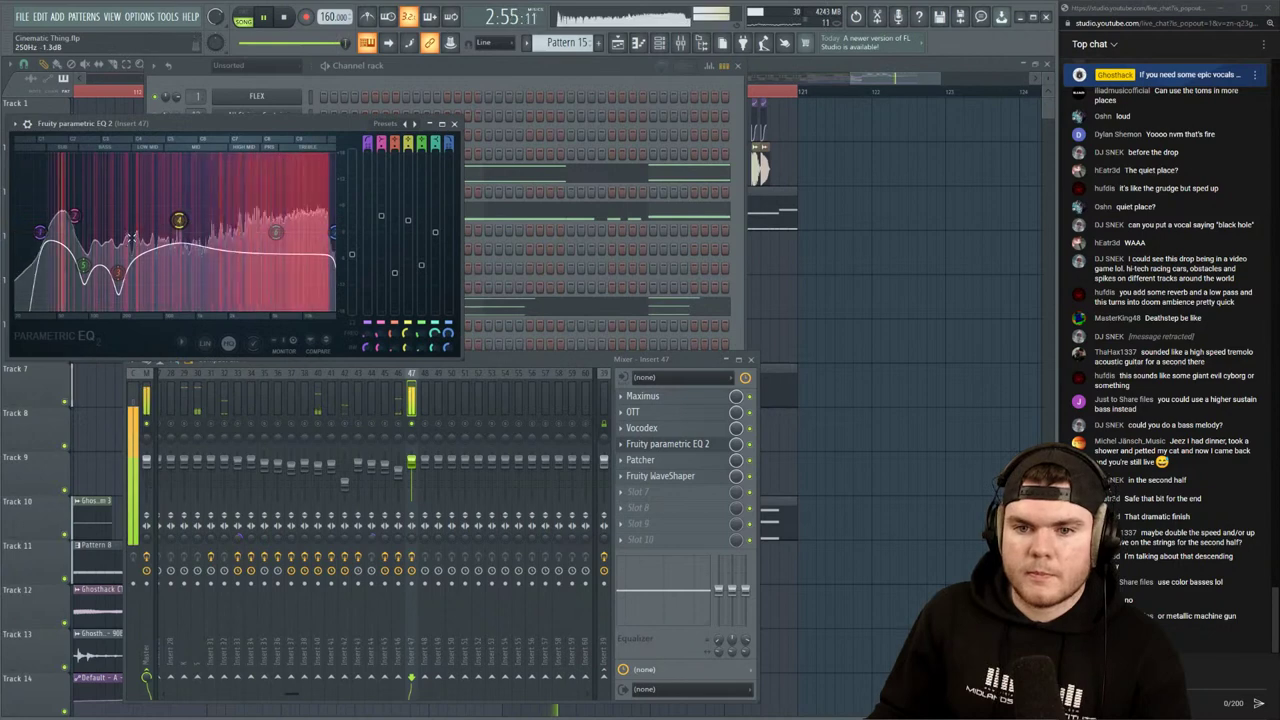
left_click_drag(40, 232, 71, 232)
left_click_drag(119, 272, 97, 258)
key("space")
key("space")
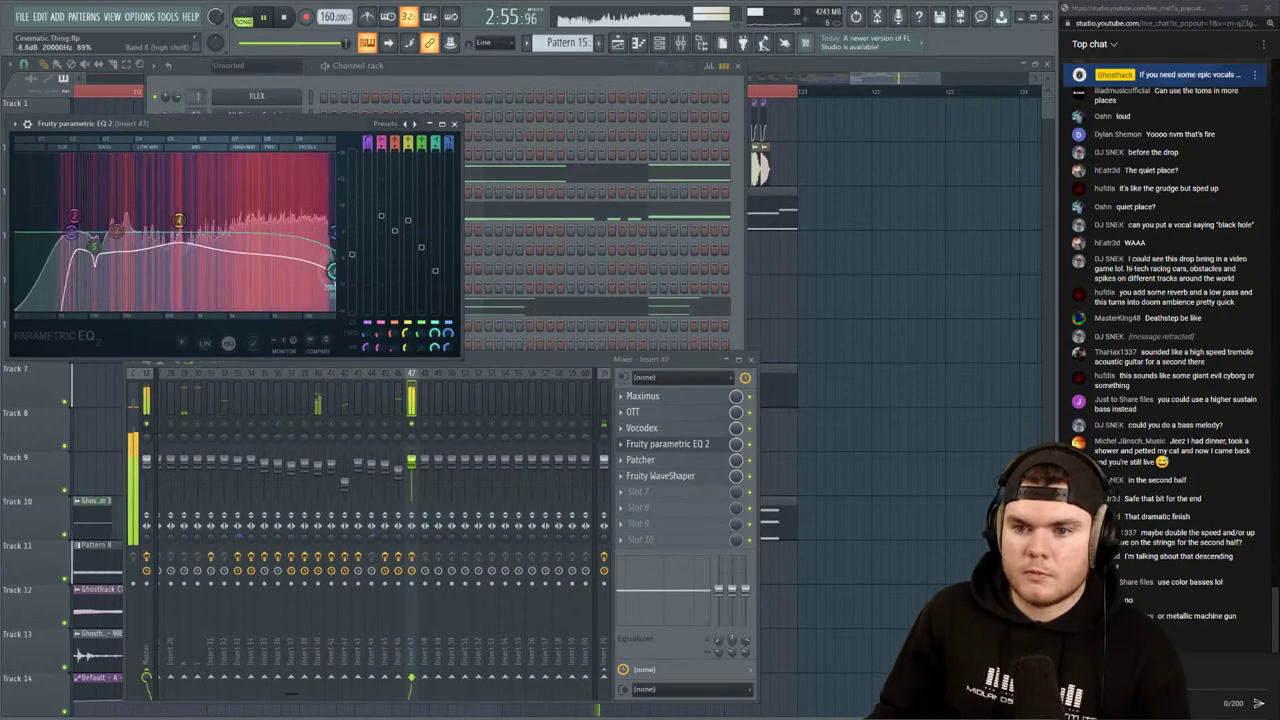
key("space")
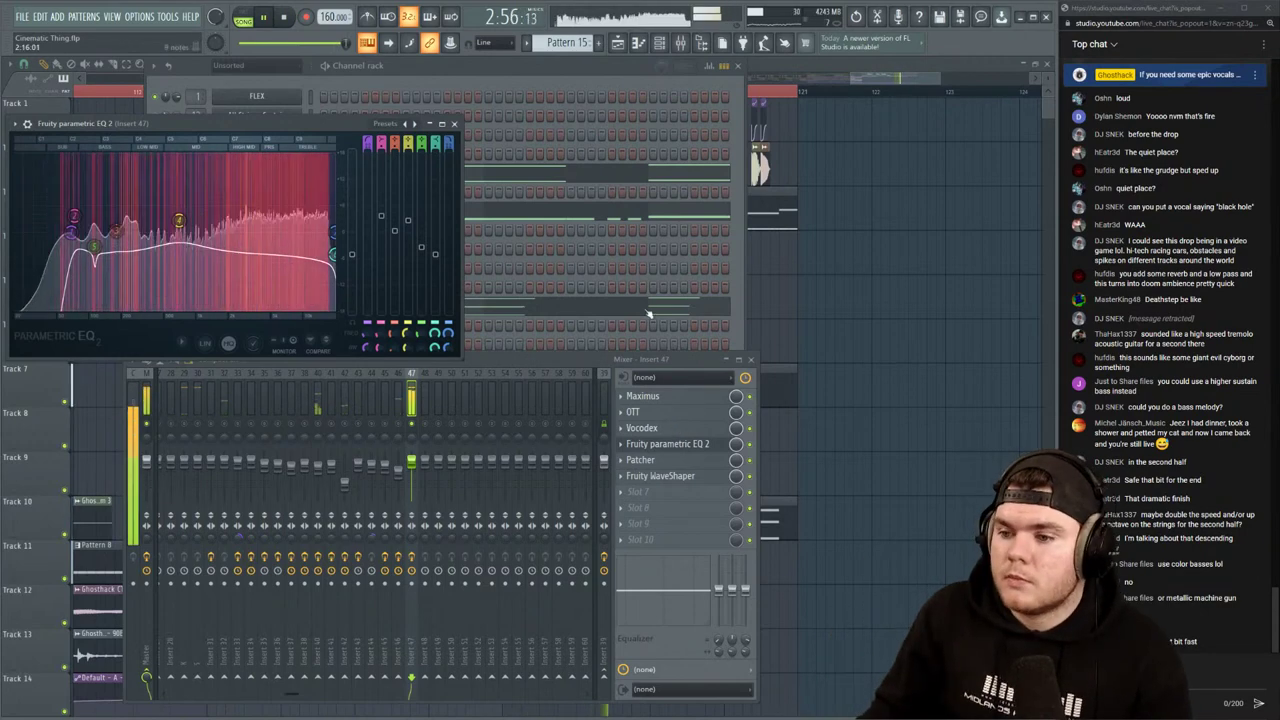
key("space")
Check the Patcher effect on Insert 47 and reopen Striker's notes in the piano roll for playback
left_click(658, 460)
key("space")
left_click(776, 244)
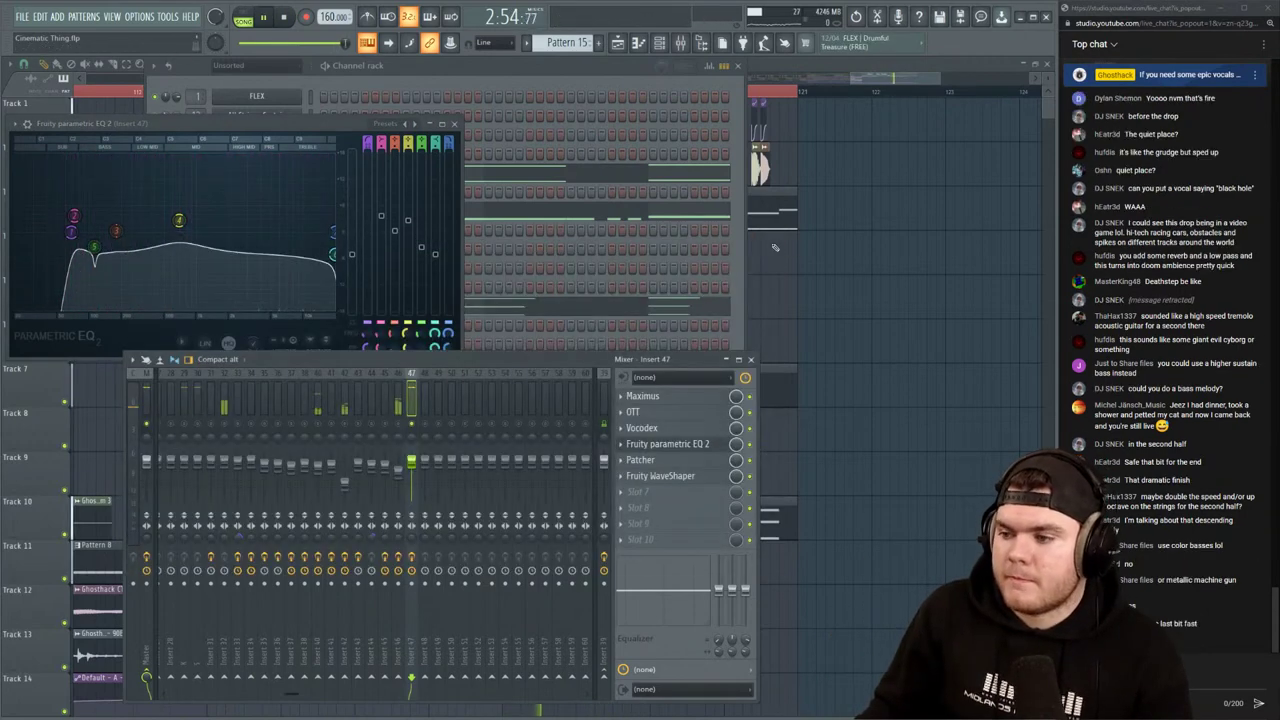
key("F6")
key("space")
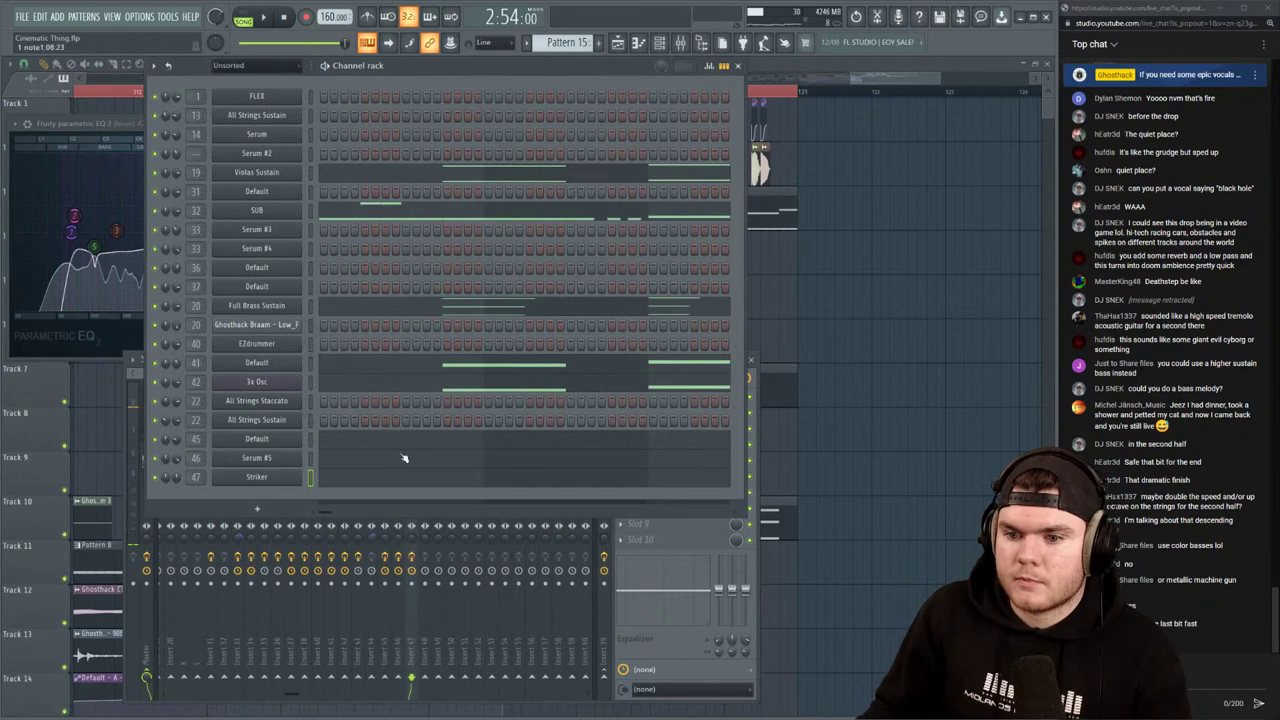
key("F7")
key("space")
scroll(368, 96, "down", 5)
key("space")
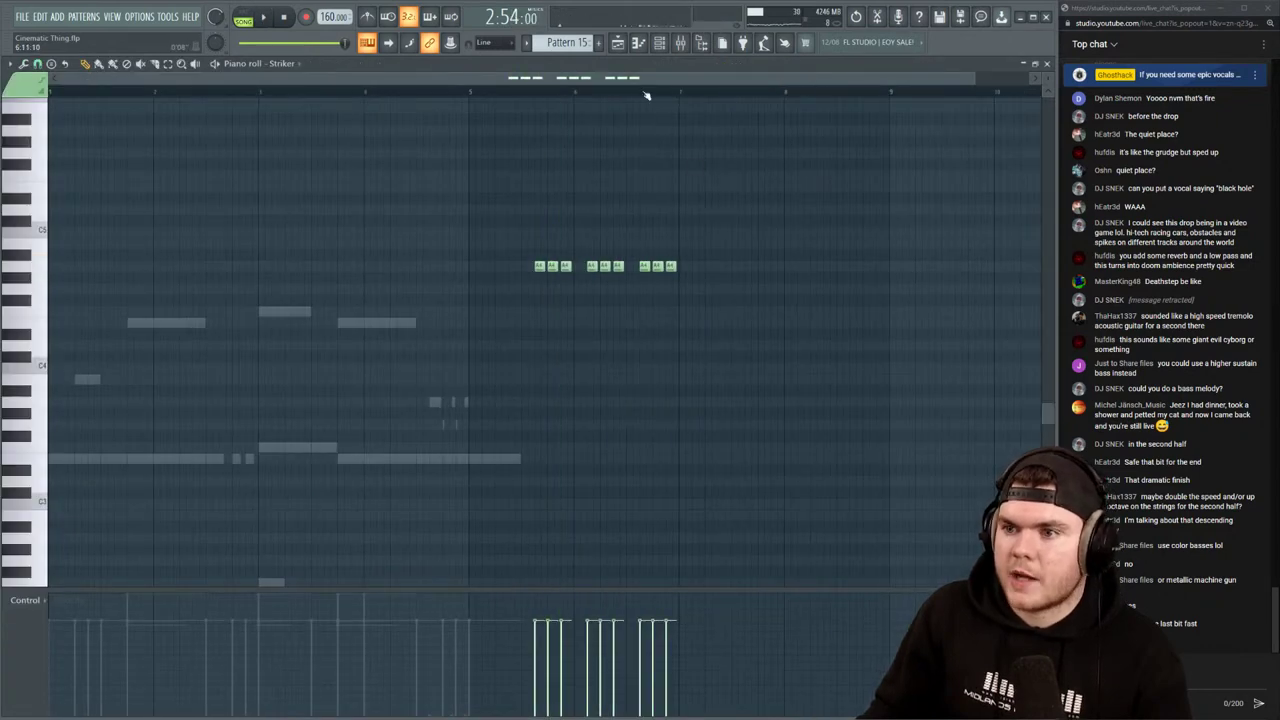
scroll(645, 99, "up", 4)
Try doubling the Striker stutter by shortening all nine A4 notes and filling the gaps with copies
left_click_drag(804, 316, 368, 267)
key("space")
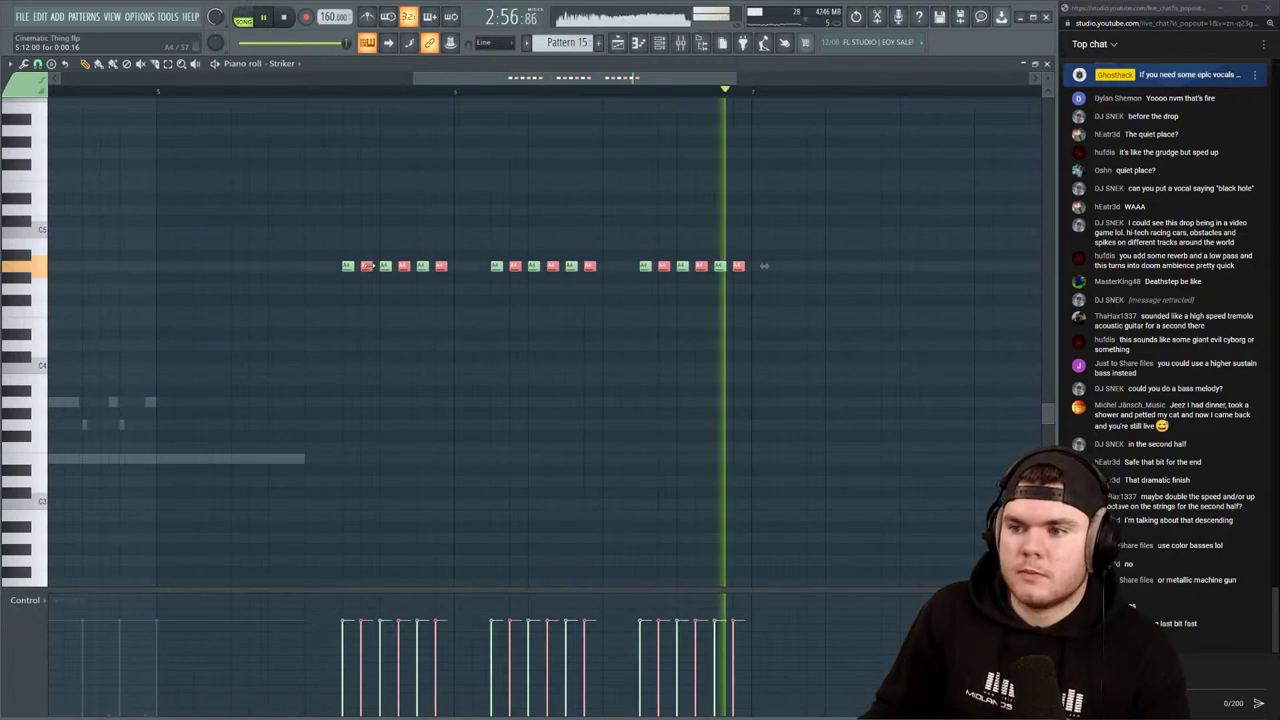
key("space")
key("Delete")
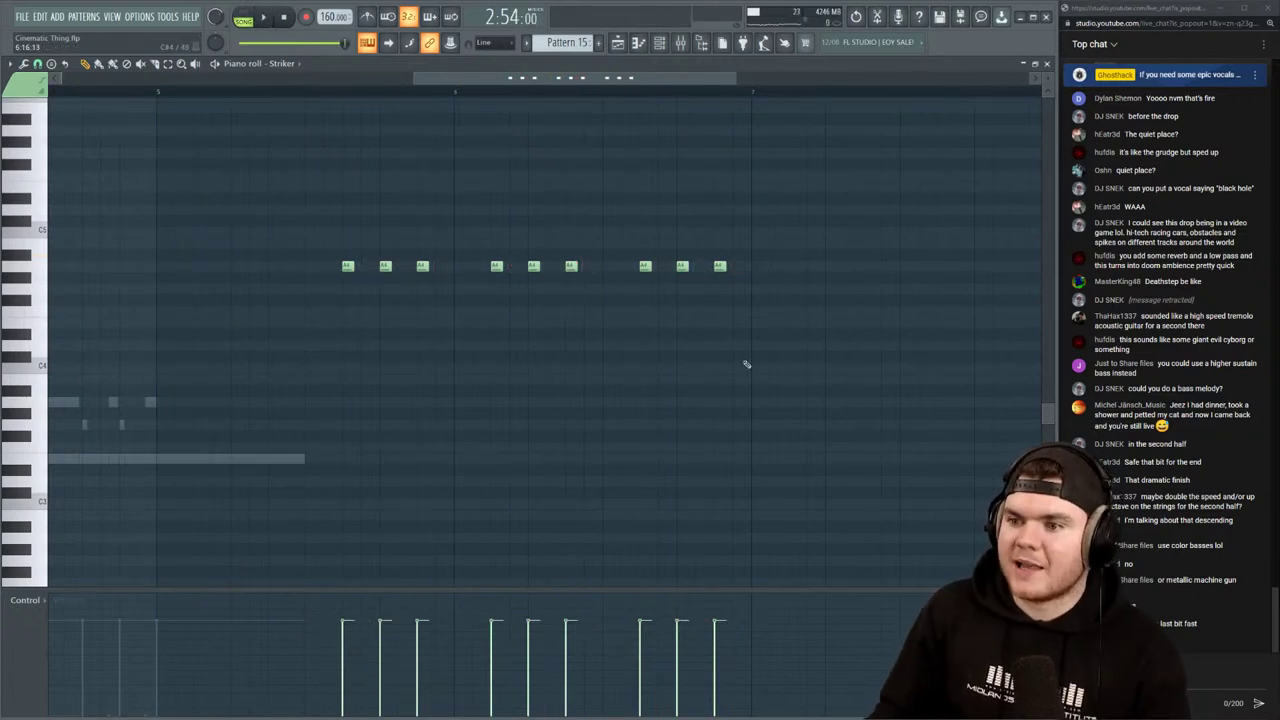
left_click_drag(746, 364, 339, 236)
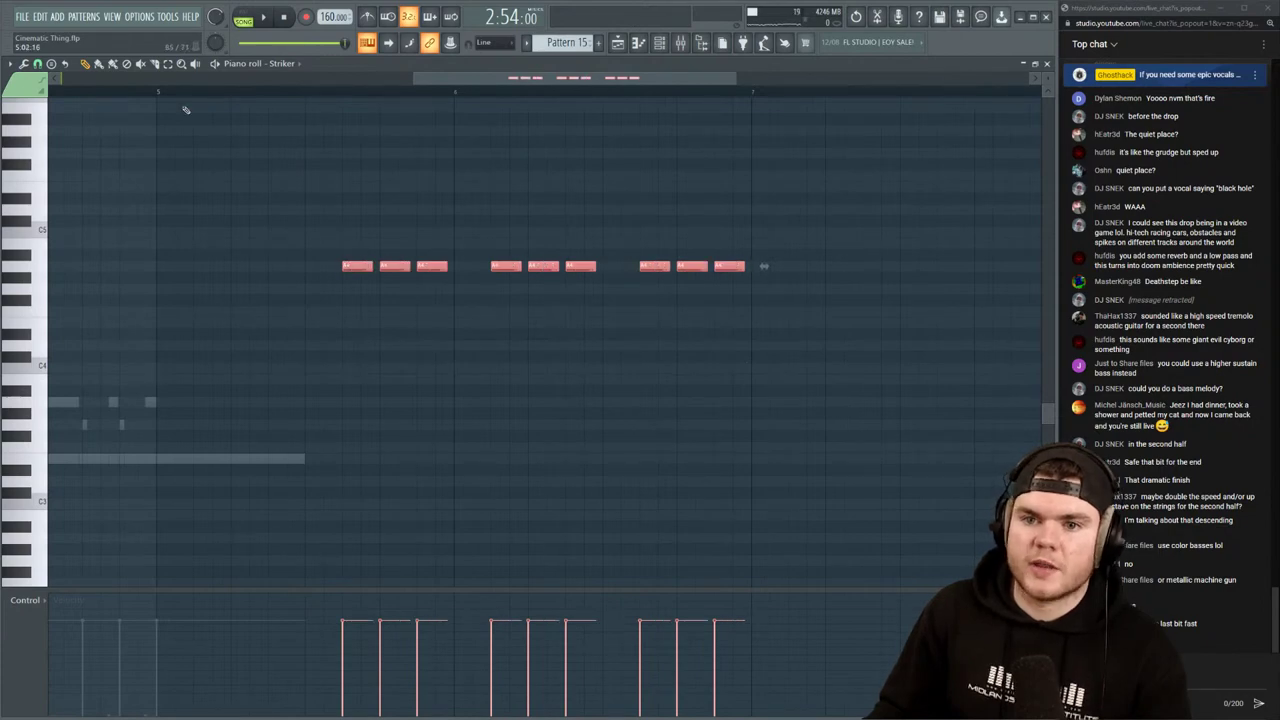
Turn the last two Striker A4 notes into four shorter, faster notes and audition the ending
key("space")
key("F9")
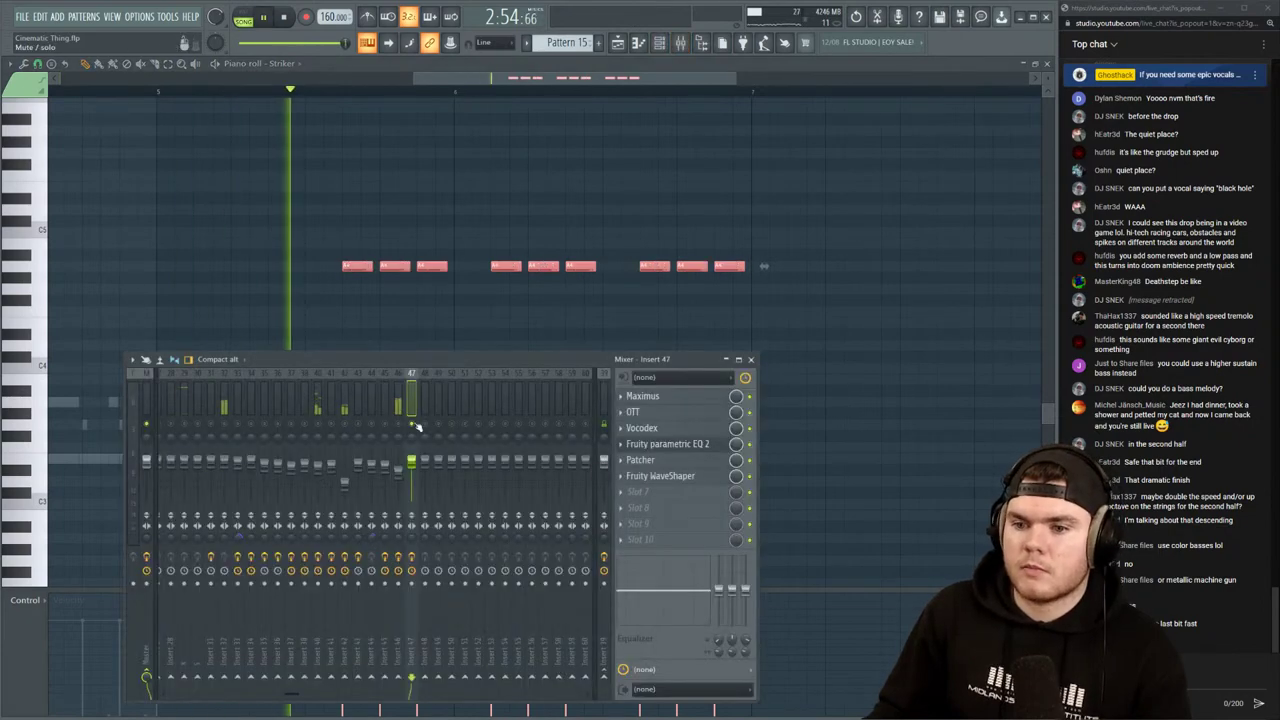
key("F9")
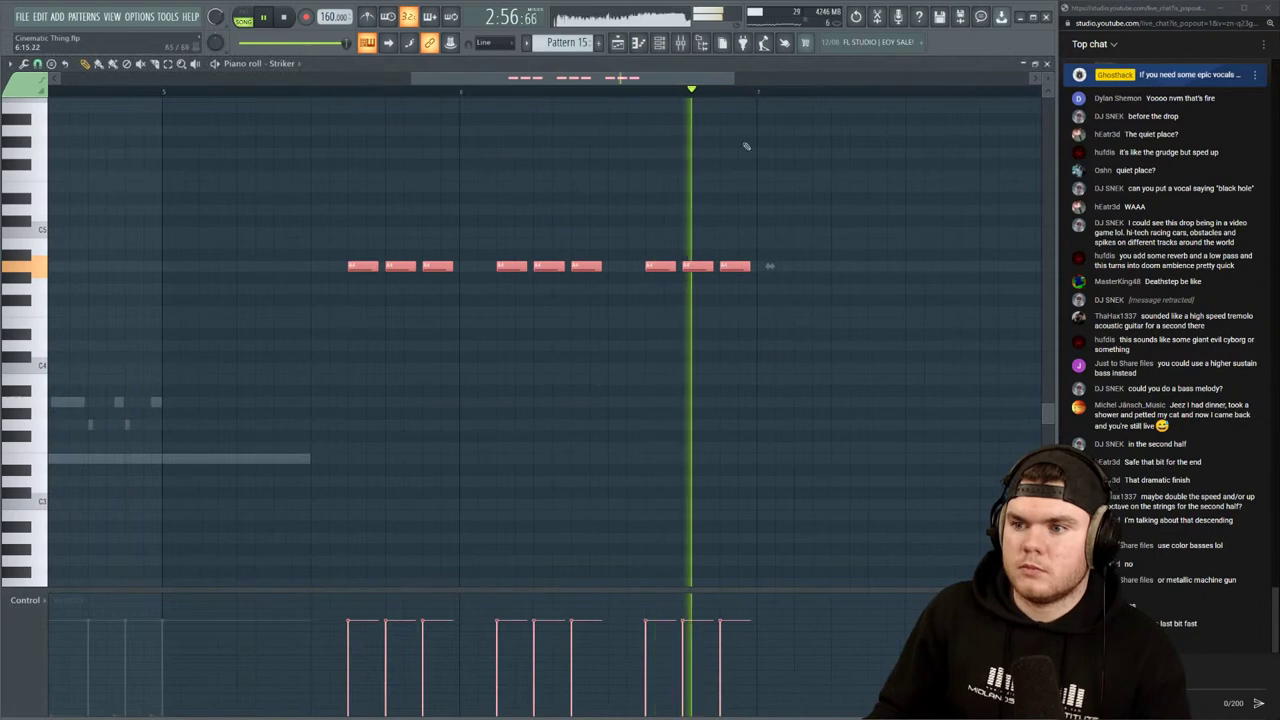
key("space")
key("ctrl+d")
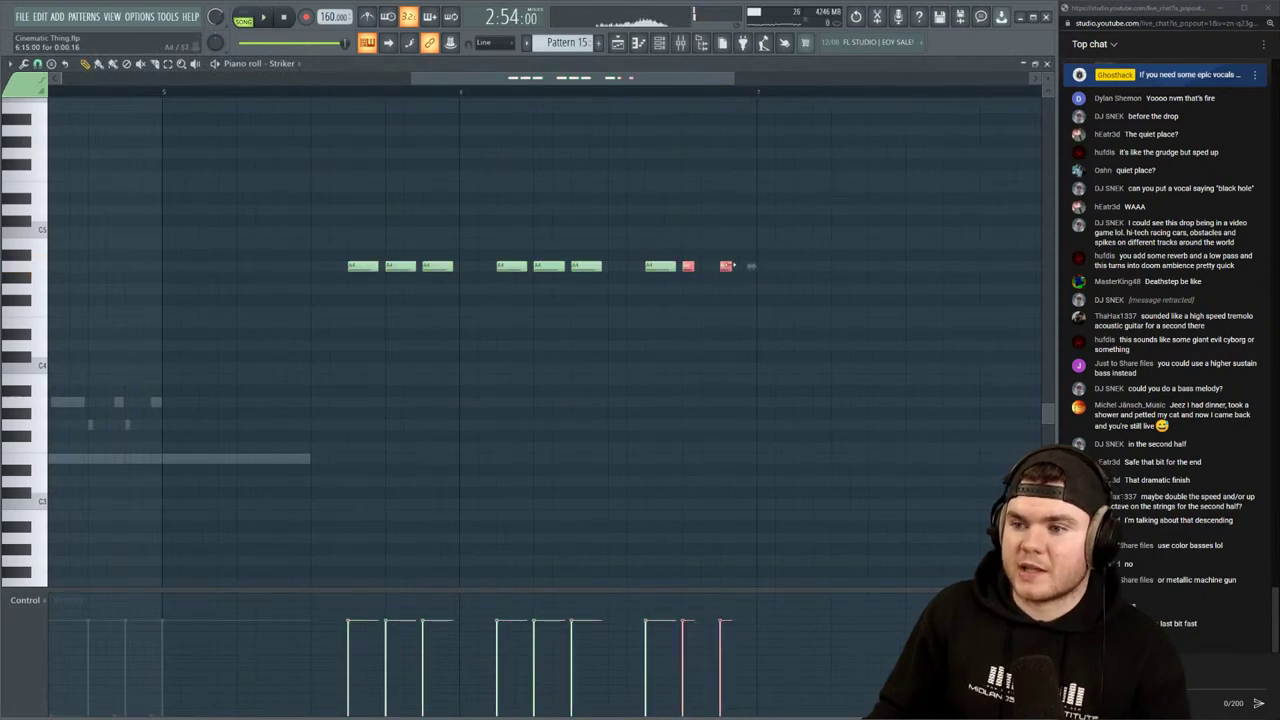
key("space")
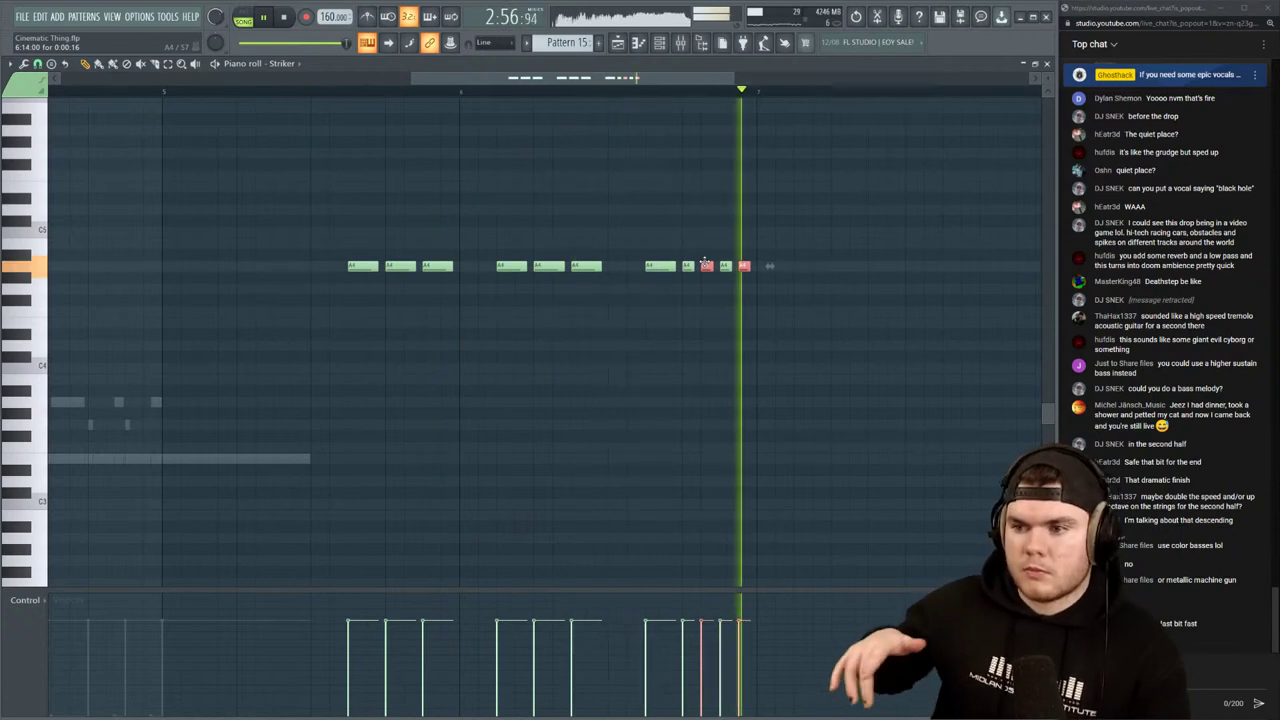
key("space")
key("space")
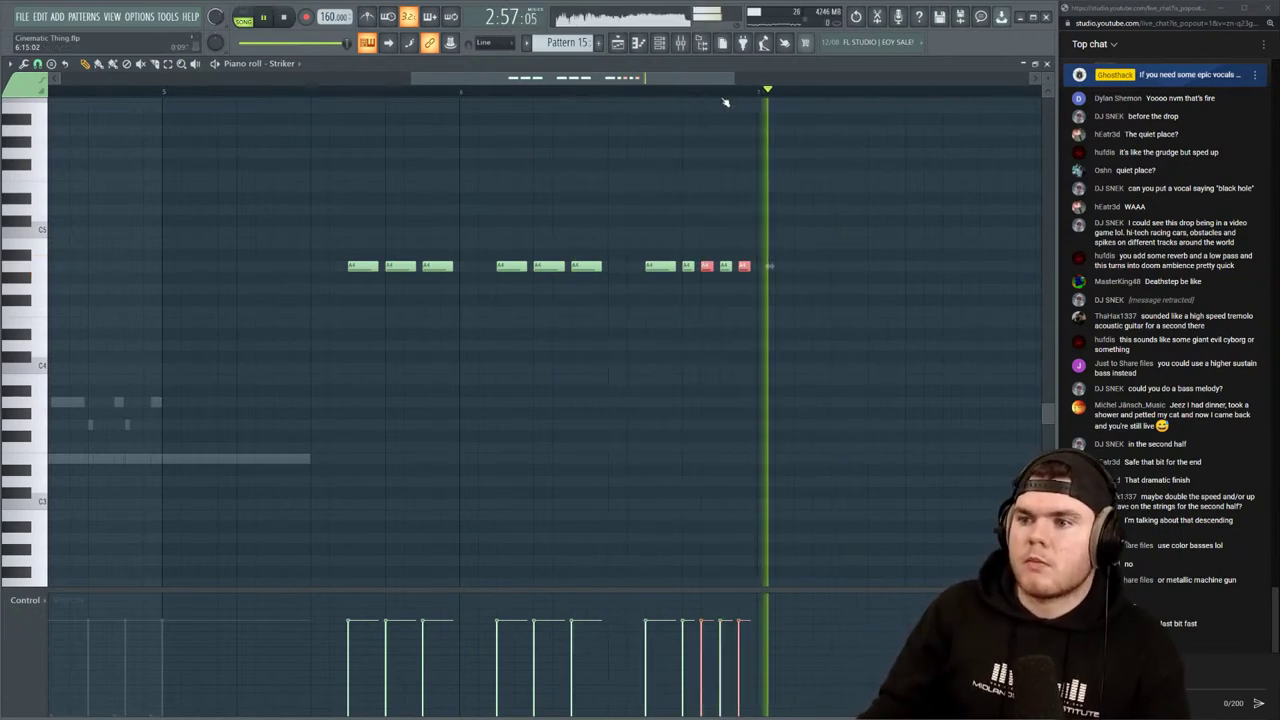
key("space")
Play the Striker phrase repeatedly to judge the faster ending, and deselect the notes
scroll(724, 102, "down", 3)
key("space")
key("space")
scroll(787, 93, "up", 2)
key("space")
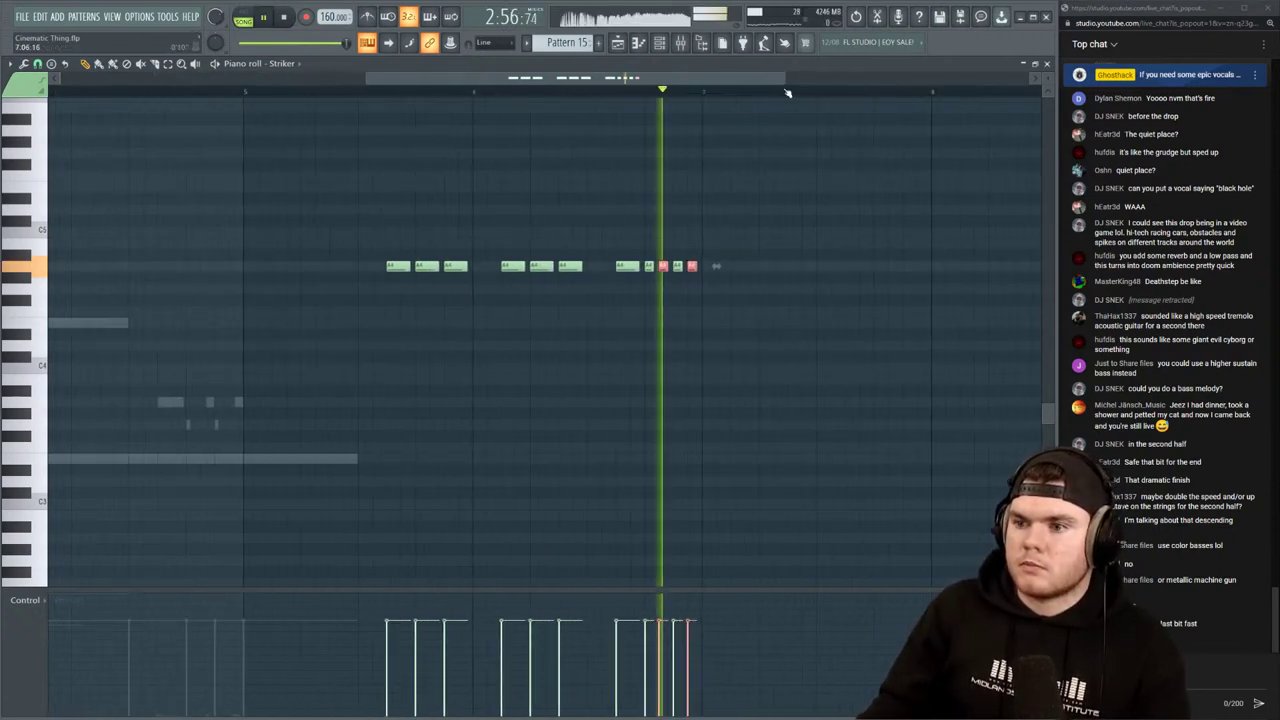
key("space")
scroll(786, 91, "up", 2)
left_click_drag(805, 79, 835, 79)
key("space")
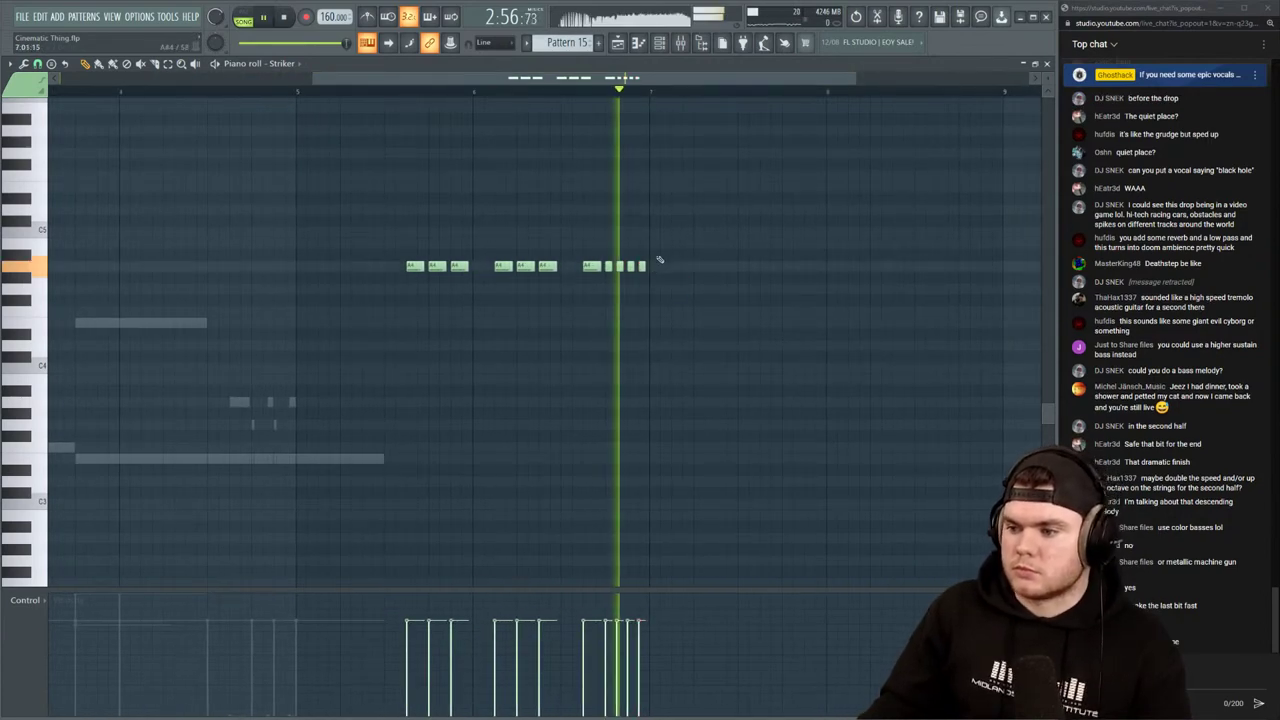
key("space")
left_click(400, 91)
key("space")
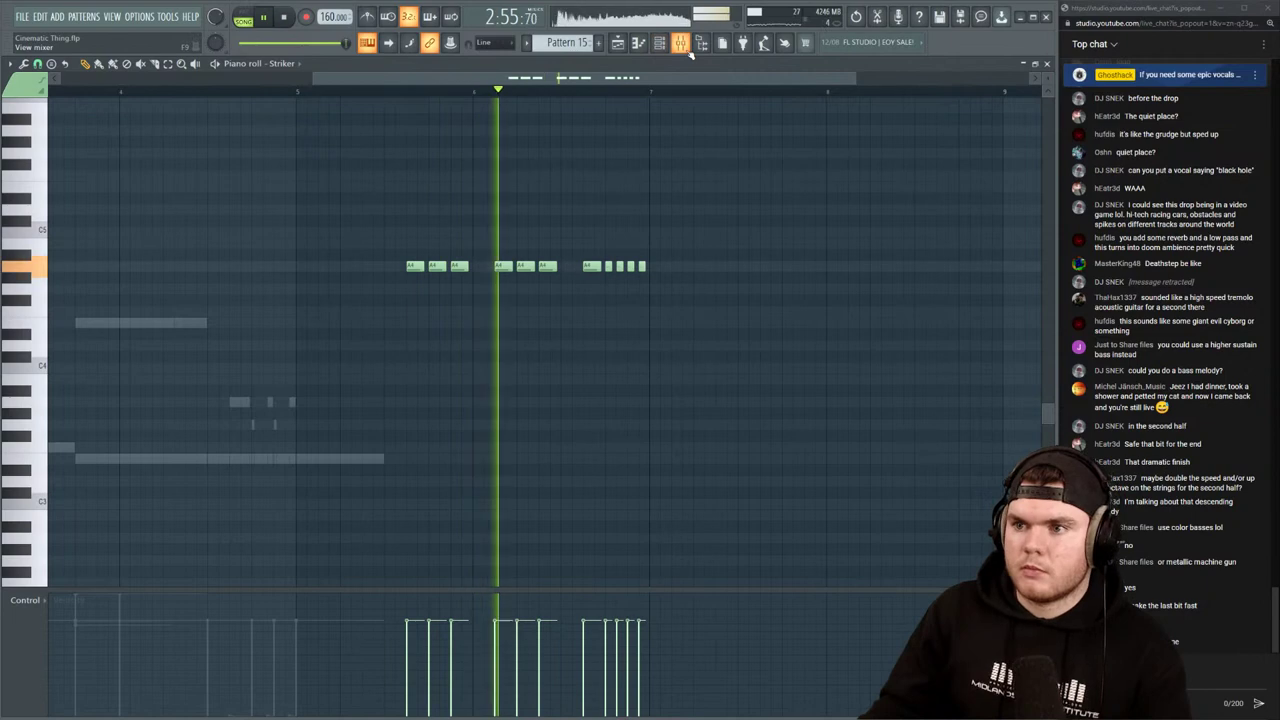
Lower Insert 47's volume to about -4 dB in the mixer, close the piano roll and stop playback
key("F9")
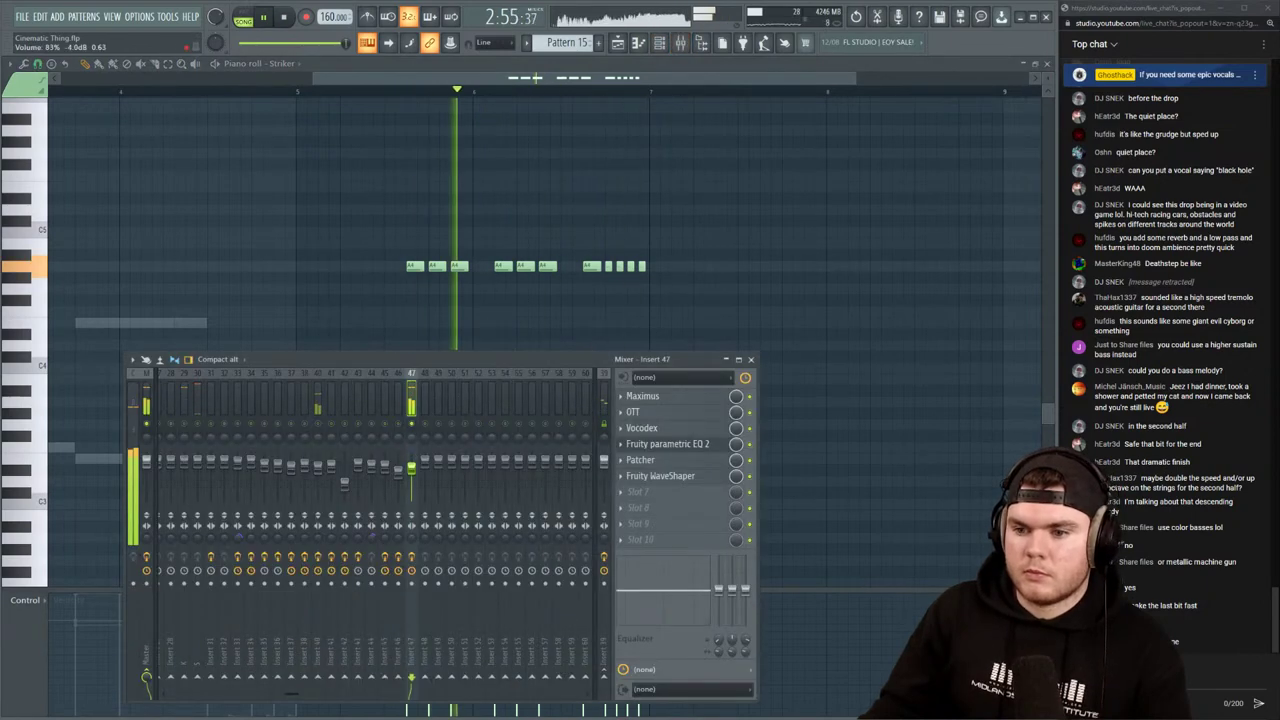
left_click_drag(412, 461, 416, 474)
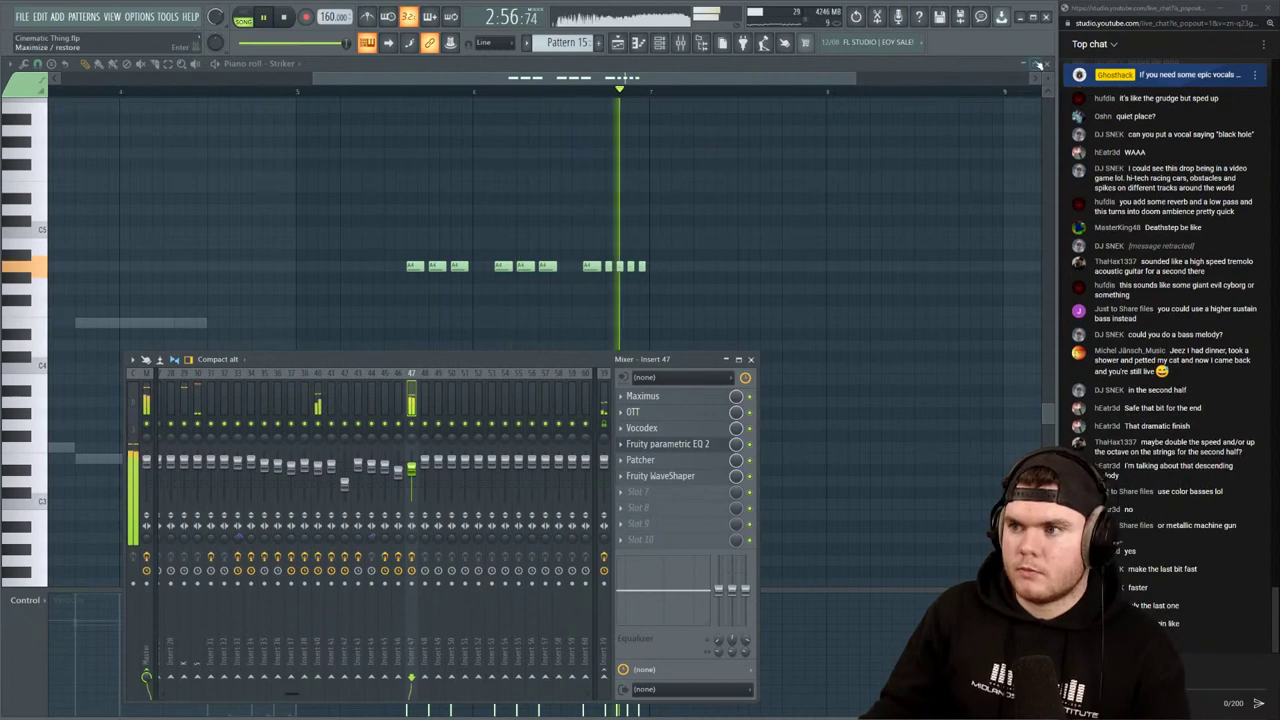
left_click(1047, 64)
left_click(428, 82)
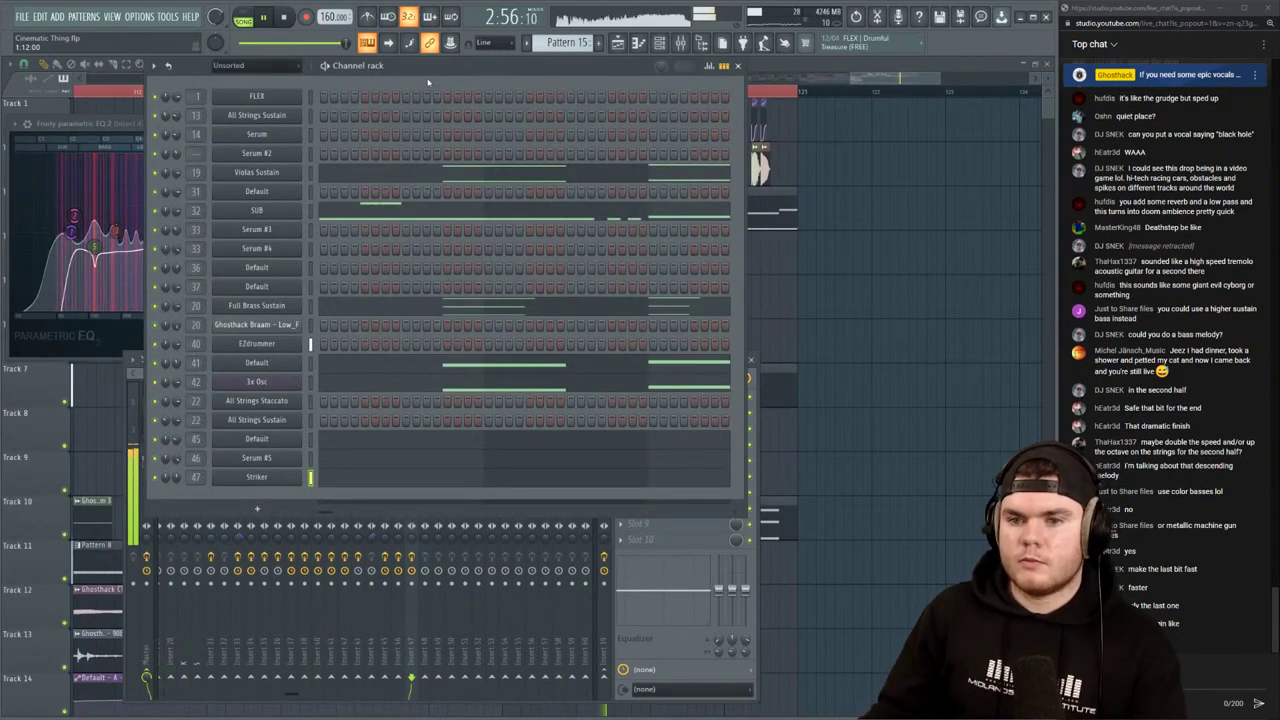
key("space")
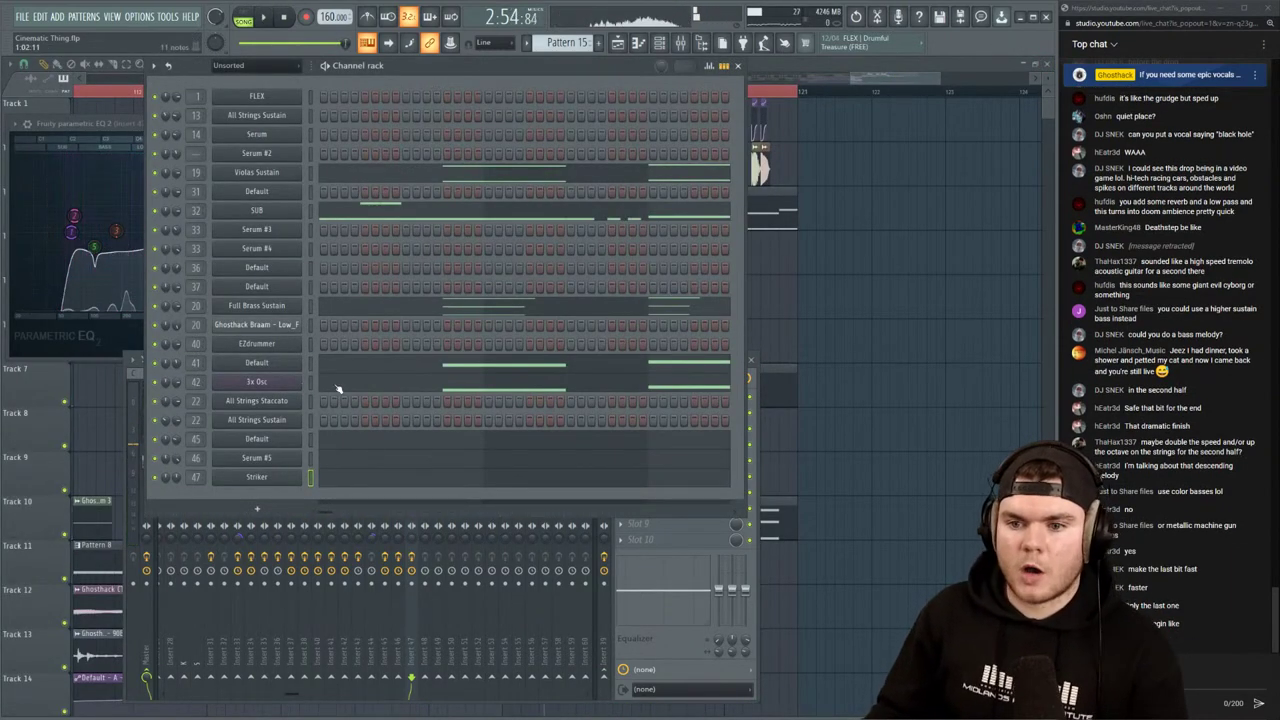
Add eleven A4 notes to the 3x Osc part of Pattern 15, matching the Striker stutter's rhythm including its fast ending
left_click(338, 385)
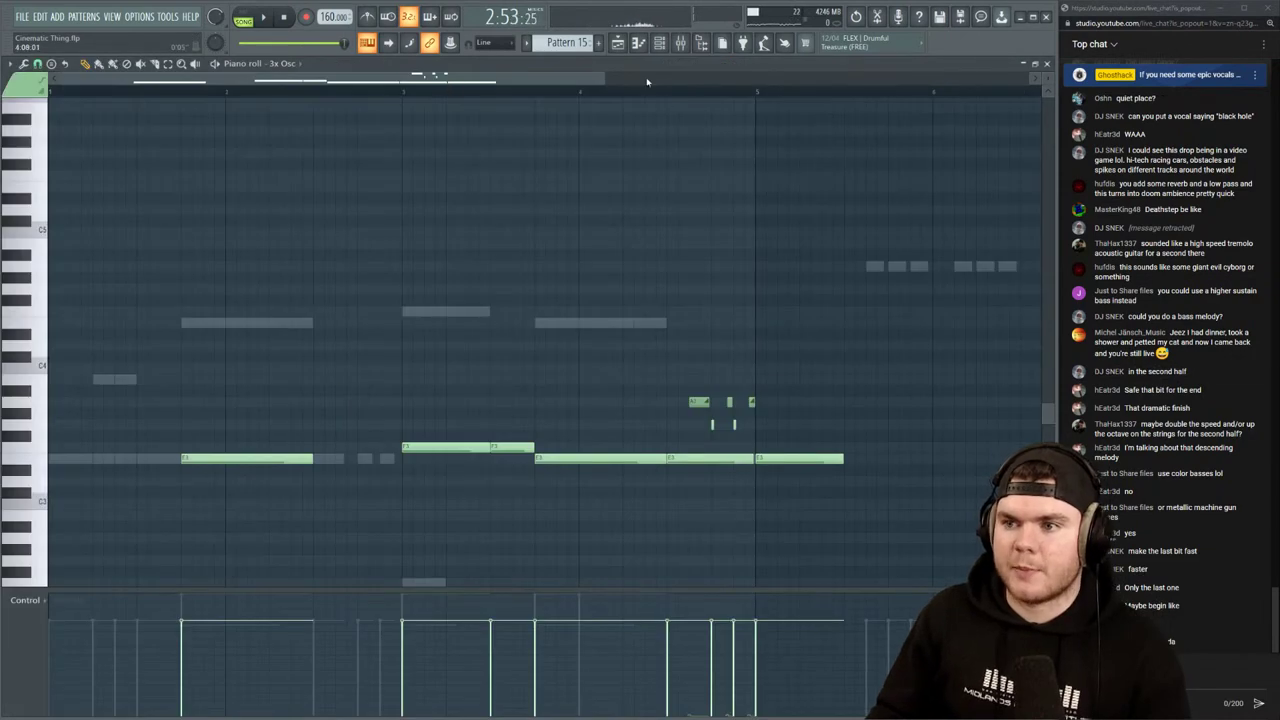
left_click_drag(400, 79, 628, 80)
key("space")
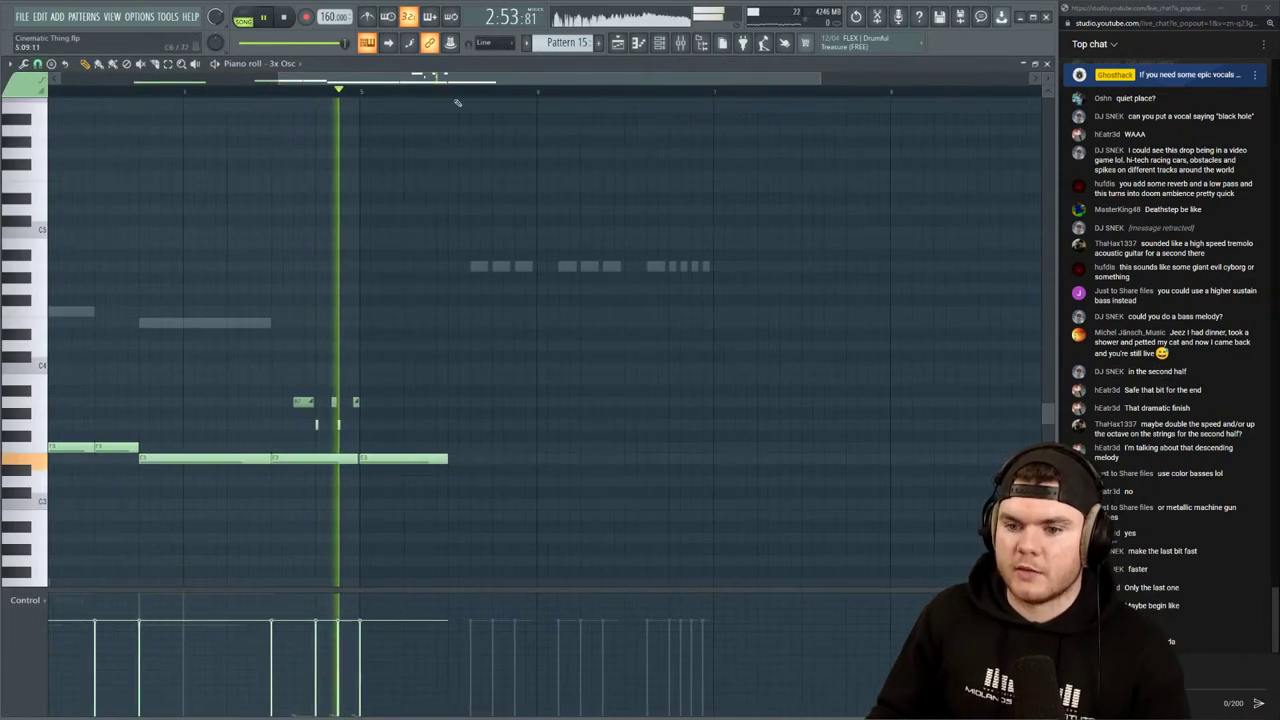
key("space")
left_click(385, 266)
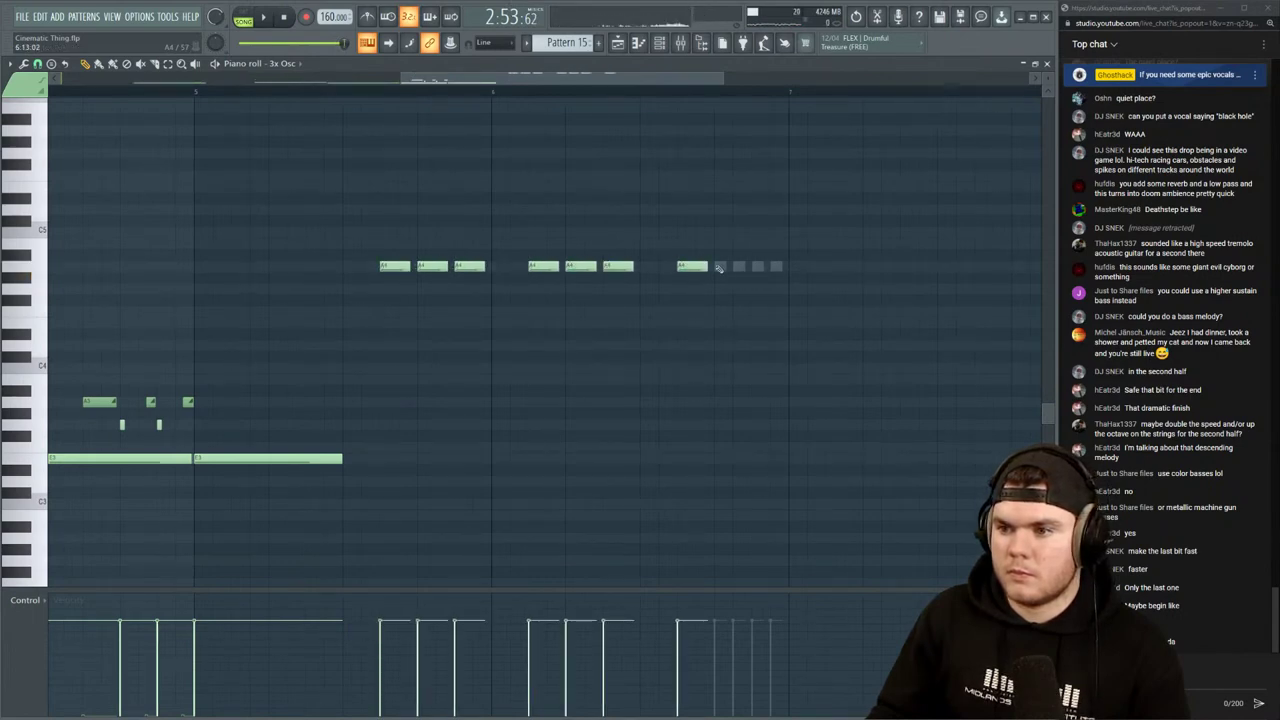
left_click(719, 266)
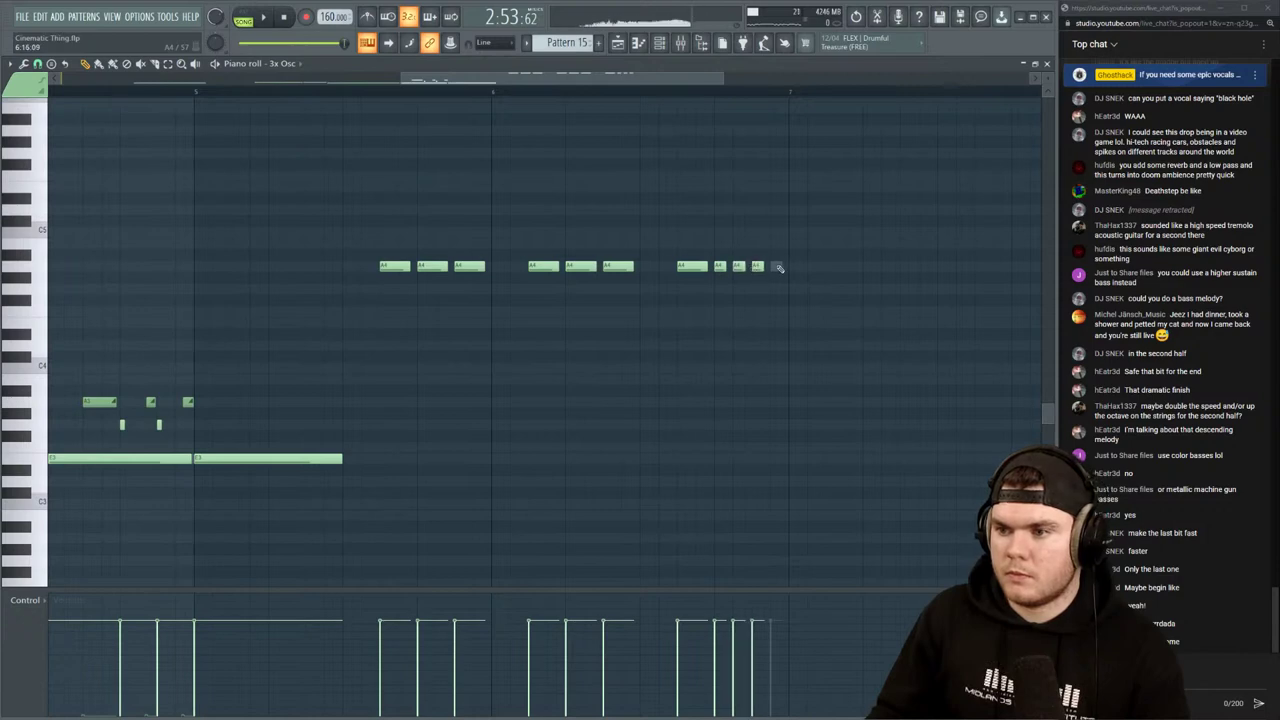
left_click(779, 267)
key("space")
Transpose the eleven new 3x Osc stutter notes down to E3, audition them and close the piano roll
left_click_drag(820, 290, 338, 228)
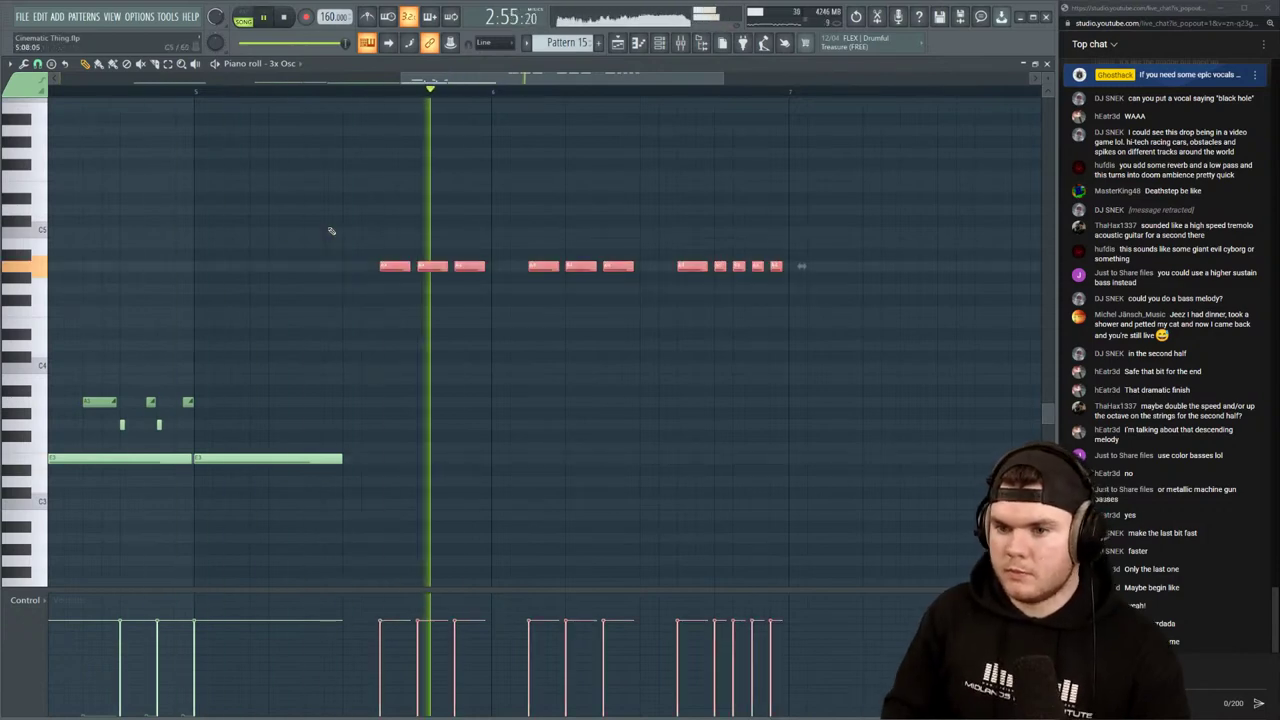
key("ctrl+Down")
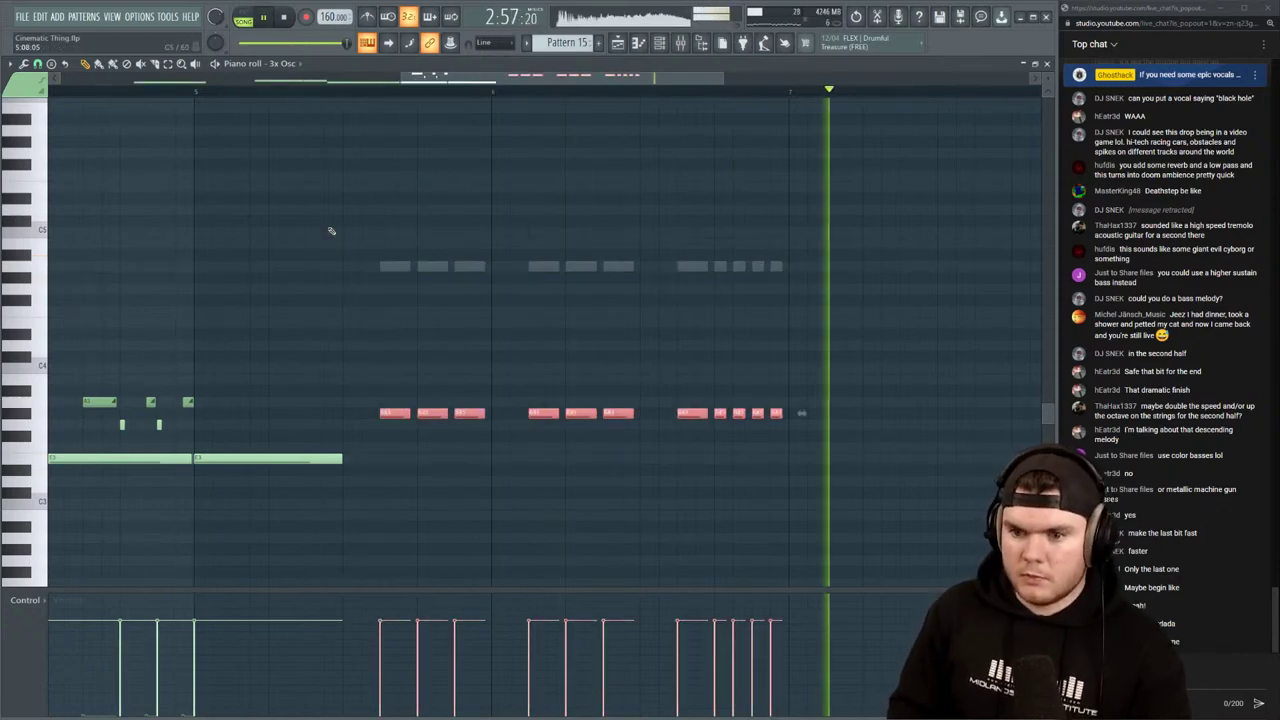
key("shift+Down")
key("shift+Down")
key("shift+Down")
key("shift+Down")
key("space")
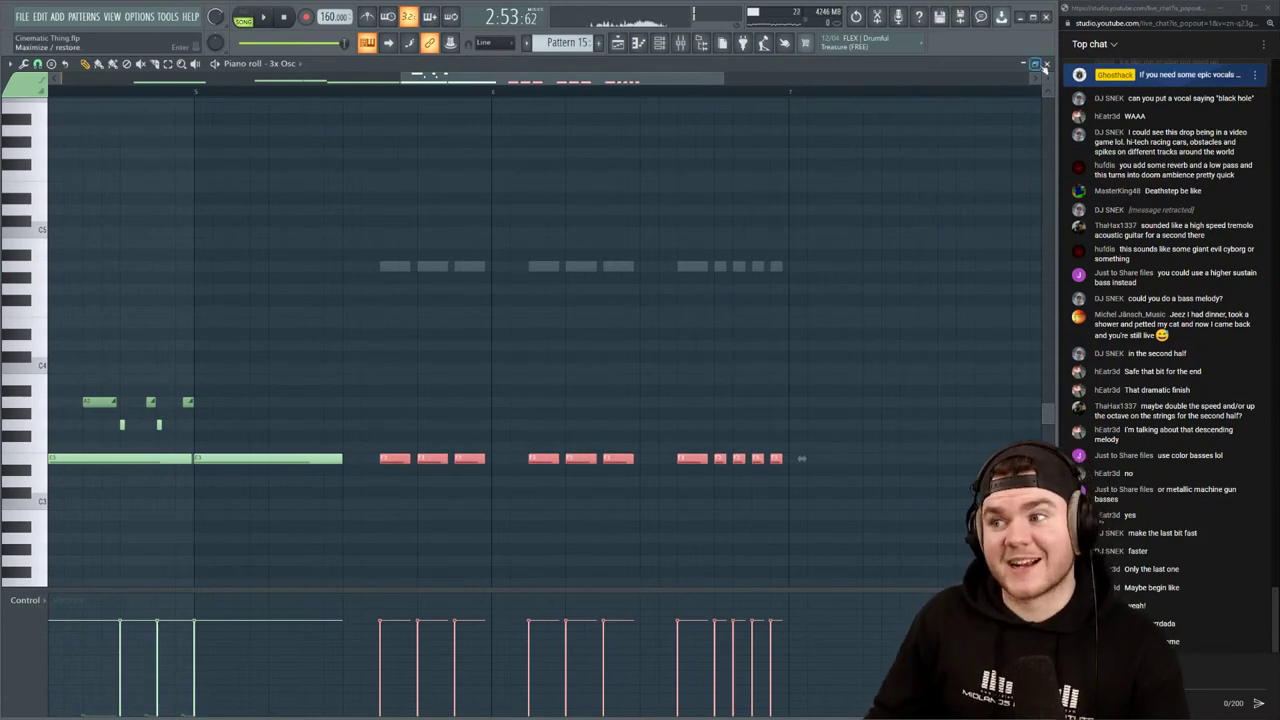
left_click(1045, 64)
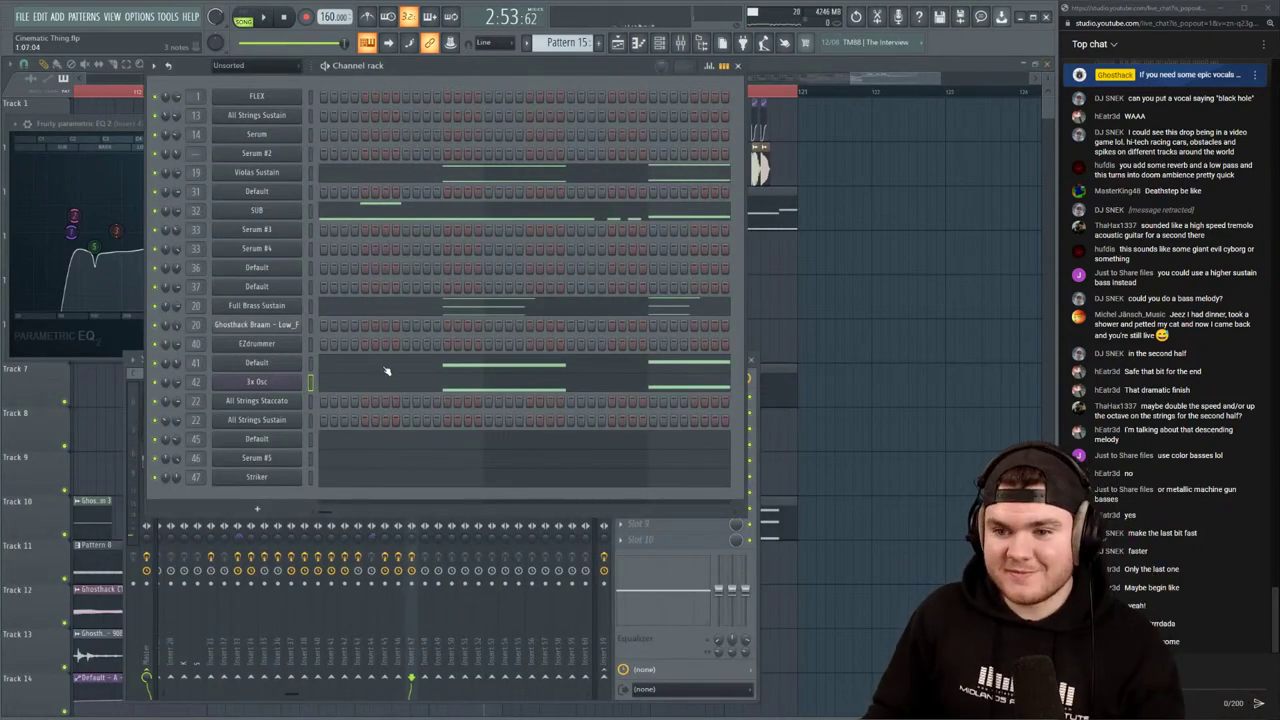
Add six E3 notes to the SUB part, matching the first two groups of the stutter rhythm, and audition them
left_click(358, 214)
scroll(366, 215, "down", 4)
left_click_drag(368, 79, 638, 79)
scroll(622, 94, "down", 2)
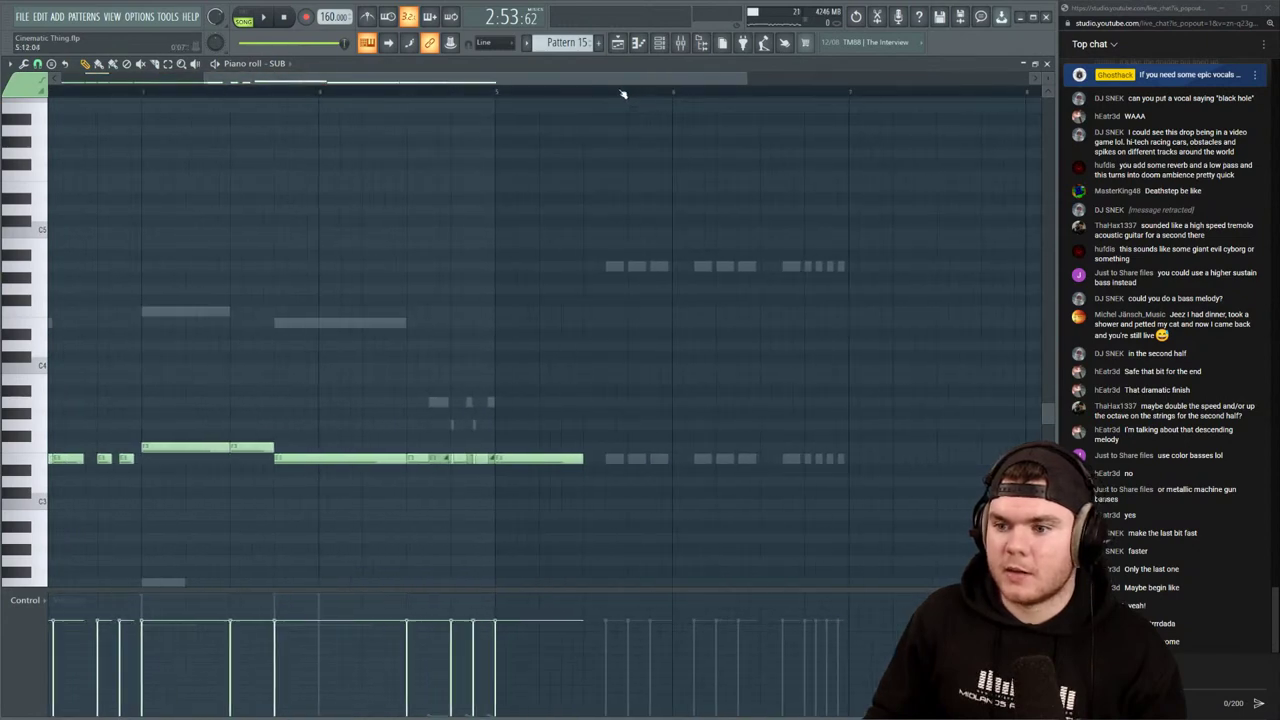
left_click(617, 458)
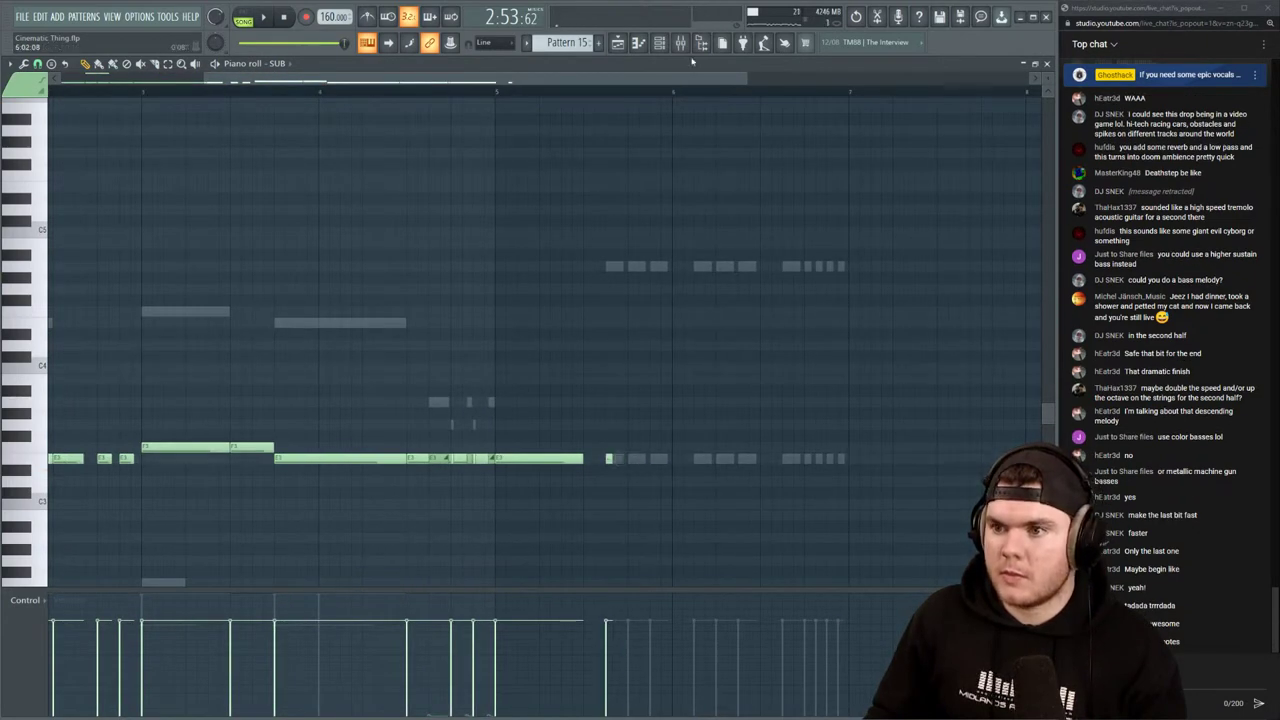
scroll(685, 94, "up", 2)
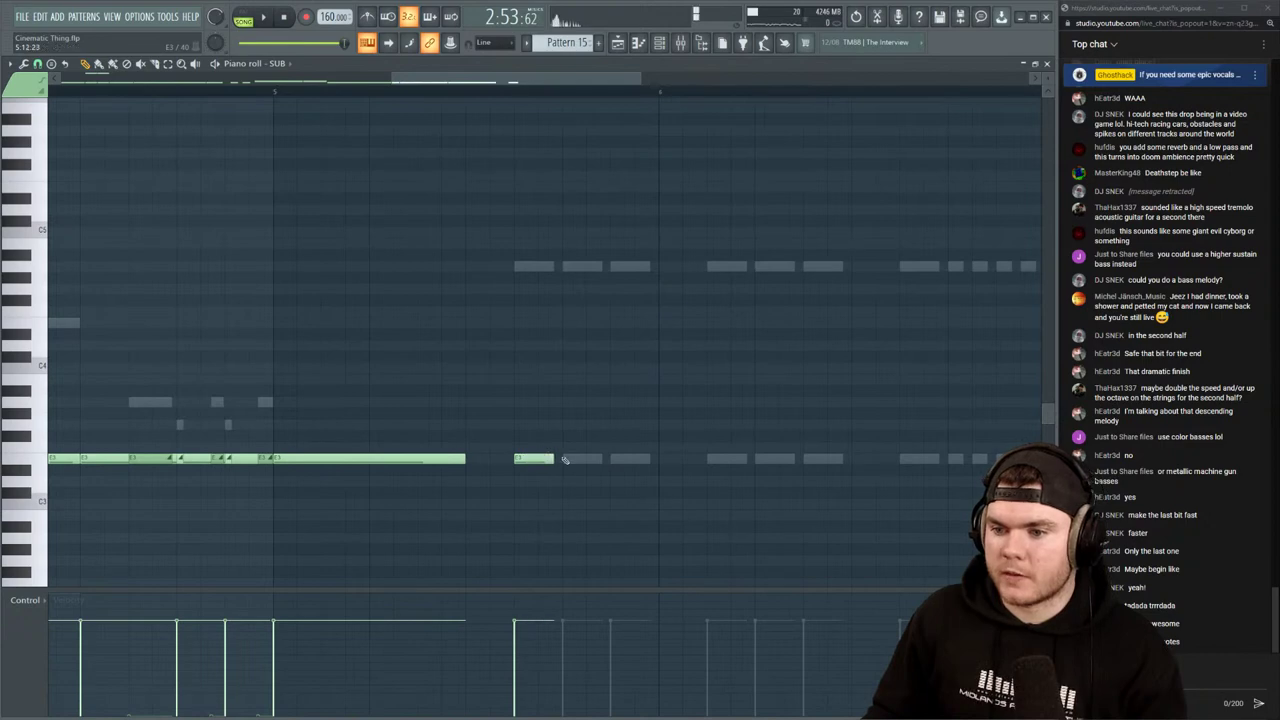
key("space")
left_click(714, 459)
left_click(759, 459)
left_click(808, 459)
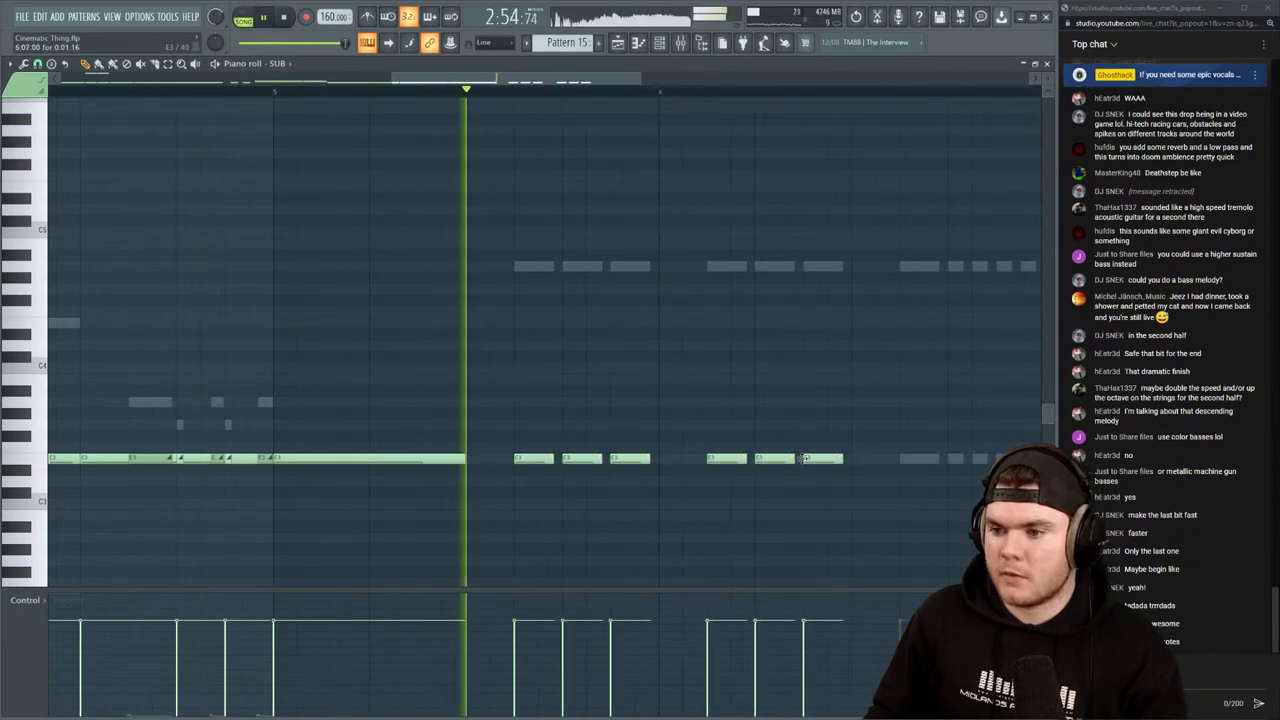
key("space")
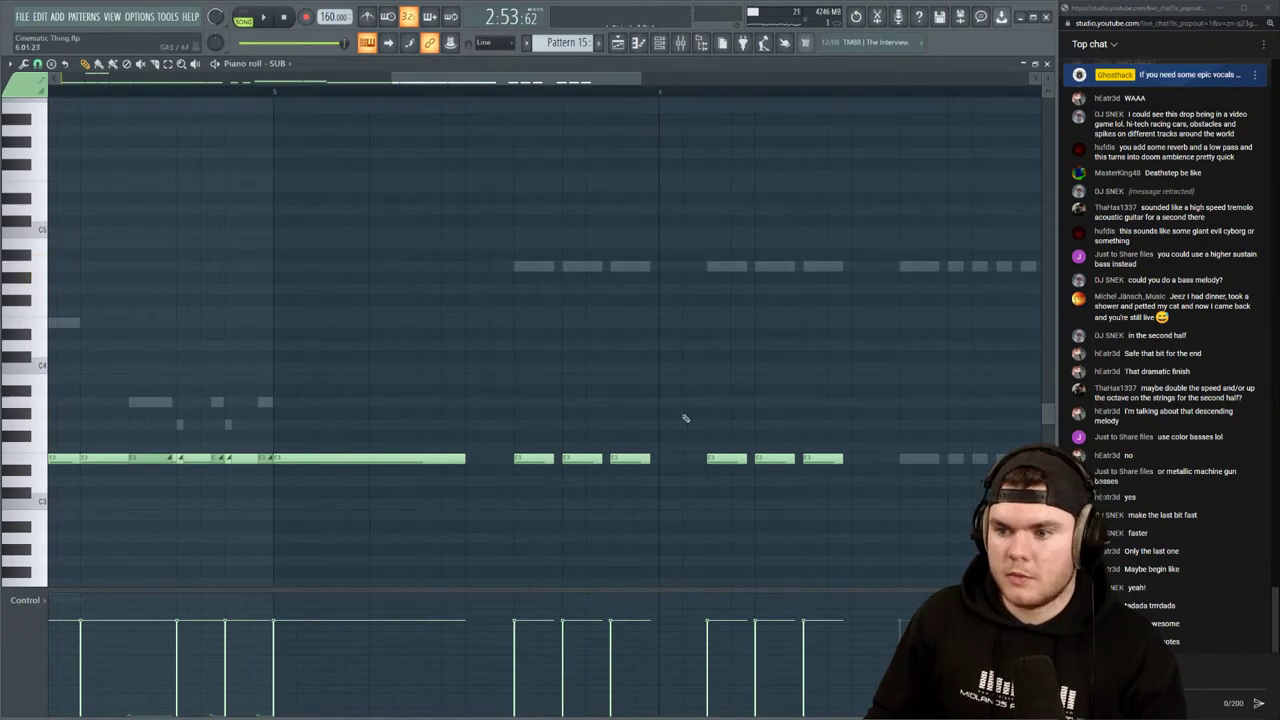
Raise the six new SUB notes to B3 and play the phrase
left_click_drag(860, 510, 500, 449)
key("Up")
key("Up")
key("Up")
key("Up")
key("Up")
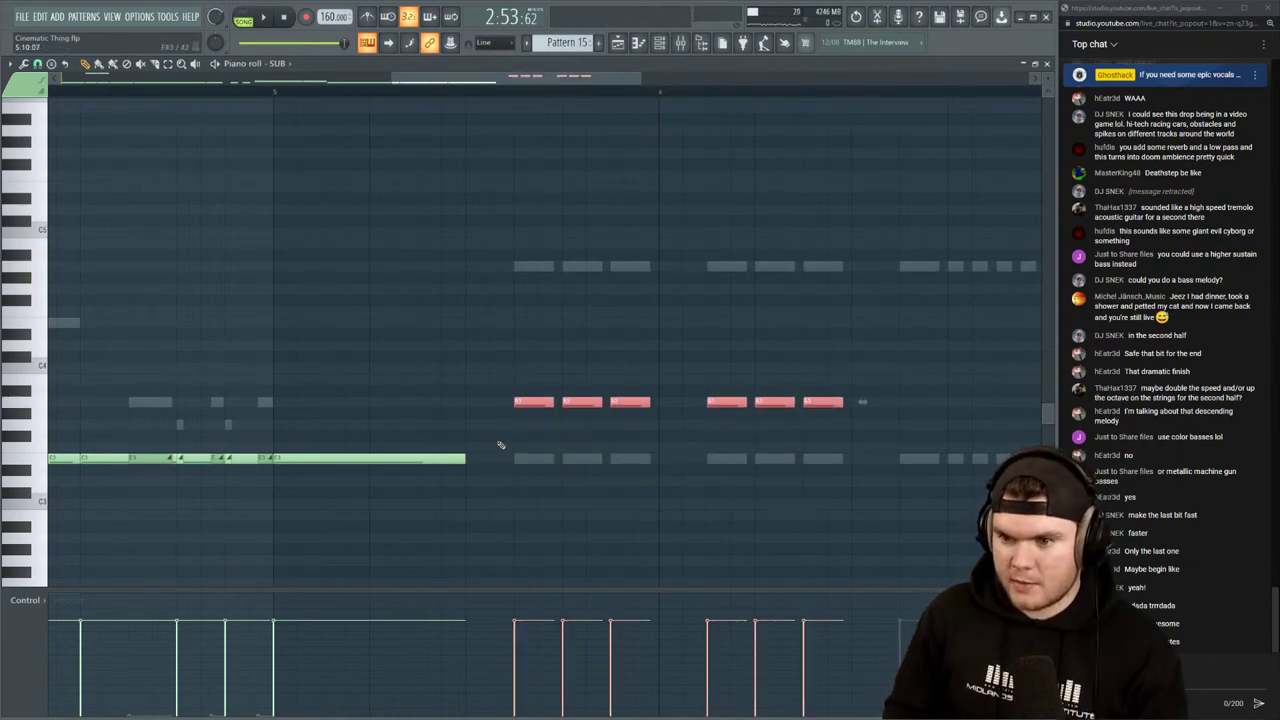
key("Up")
key("Up")
key("space")
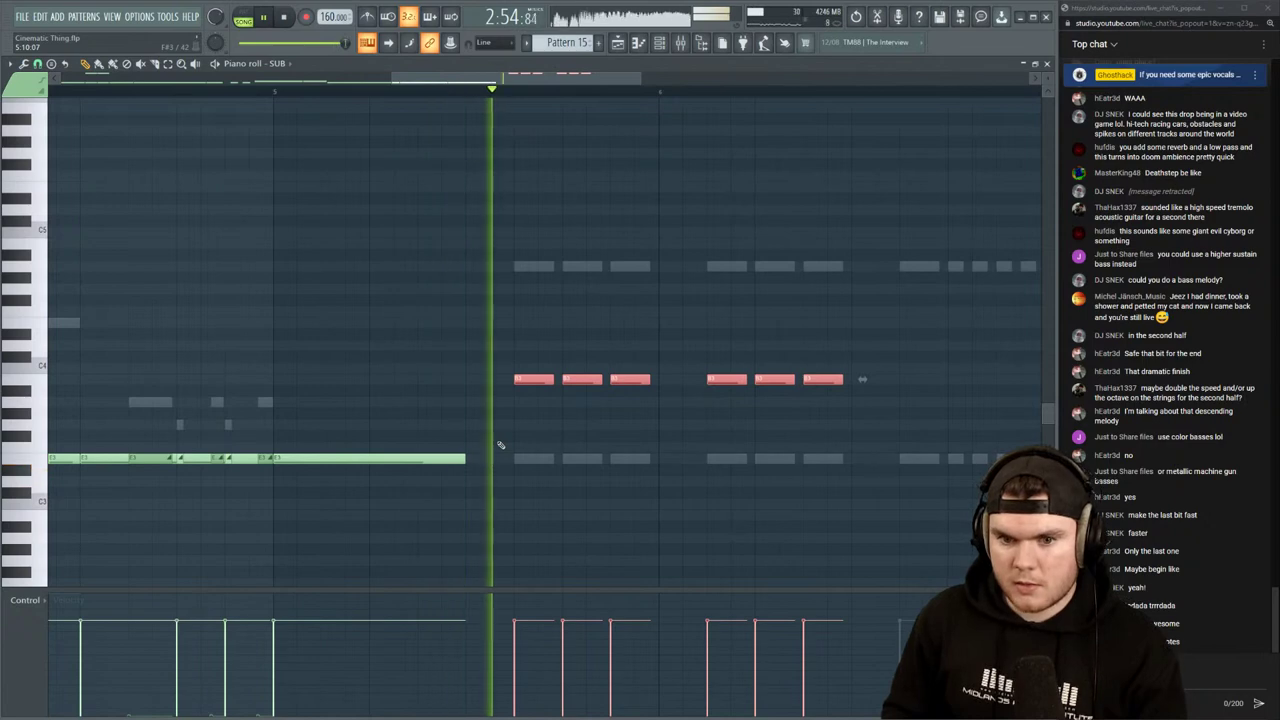
Complete the SUB stutter on A3 with one longer and four short ending notes, audition it and return to the playlist
left_click(690, 287)
key("space")
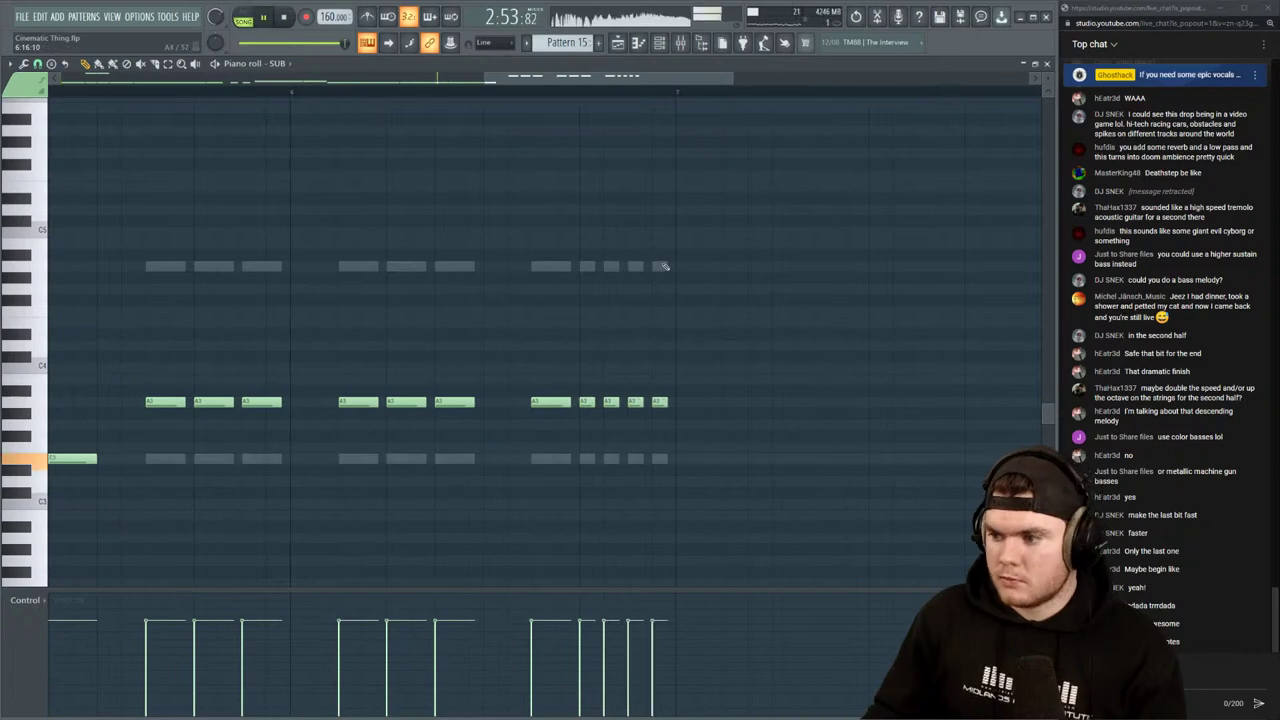
scroll(734, 191, "down", 3)
scroll(527, 93, "down", 4)
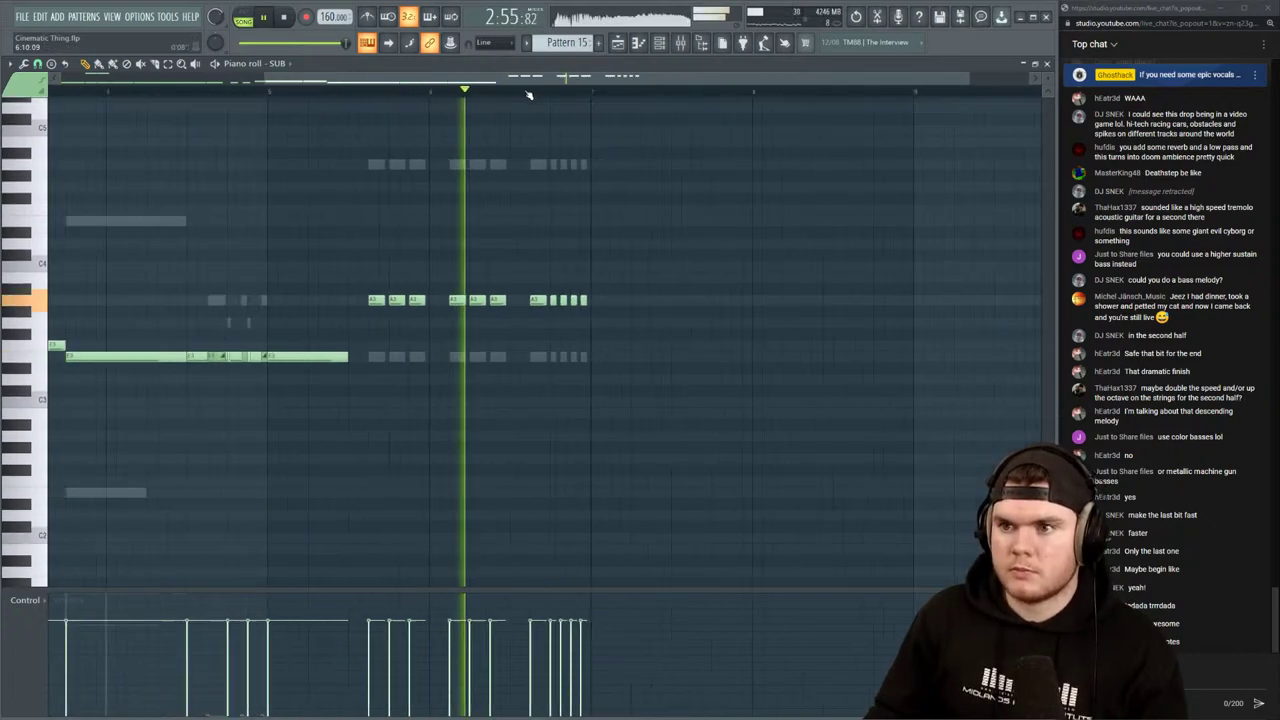
key("space")
left_click(1034, 63)
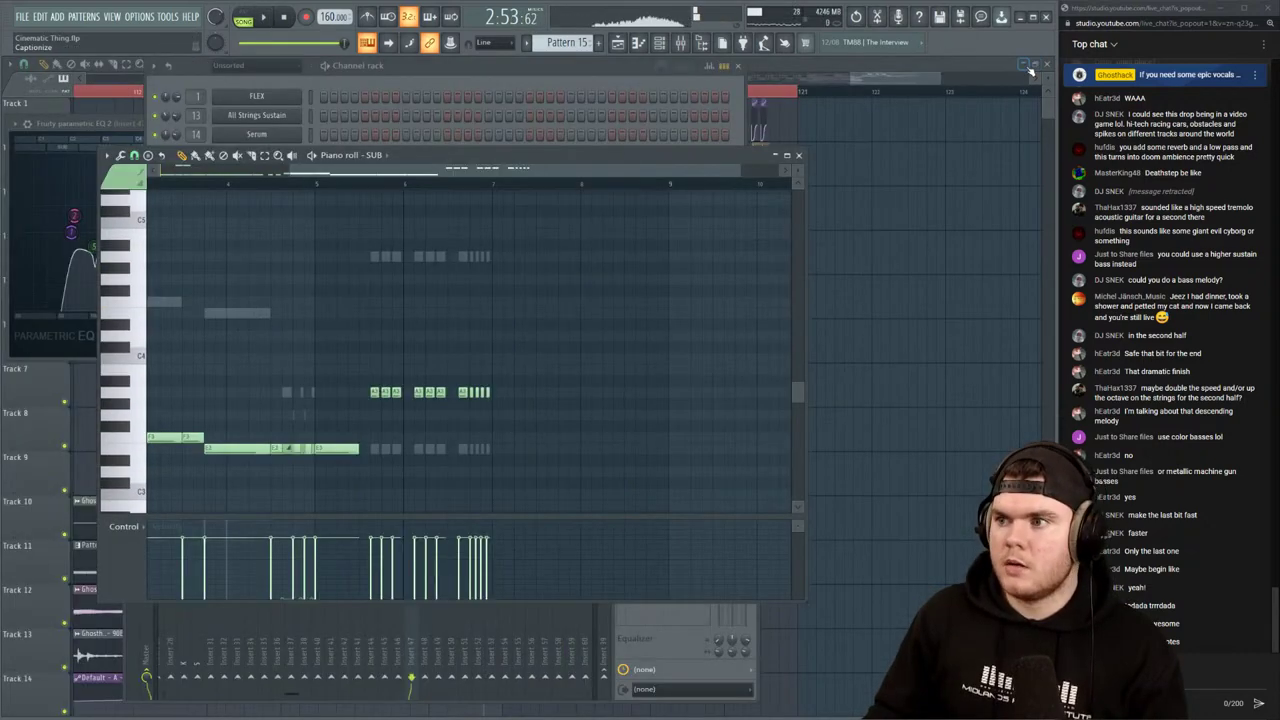
left_click(930, 71)
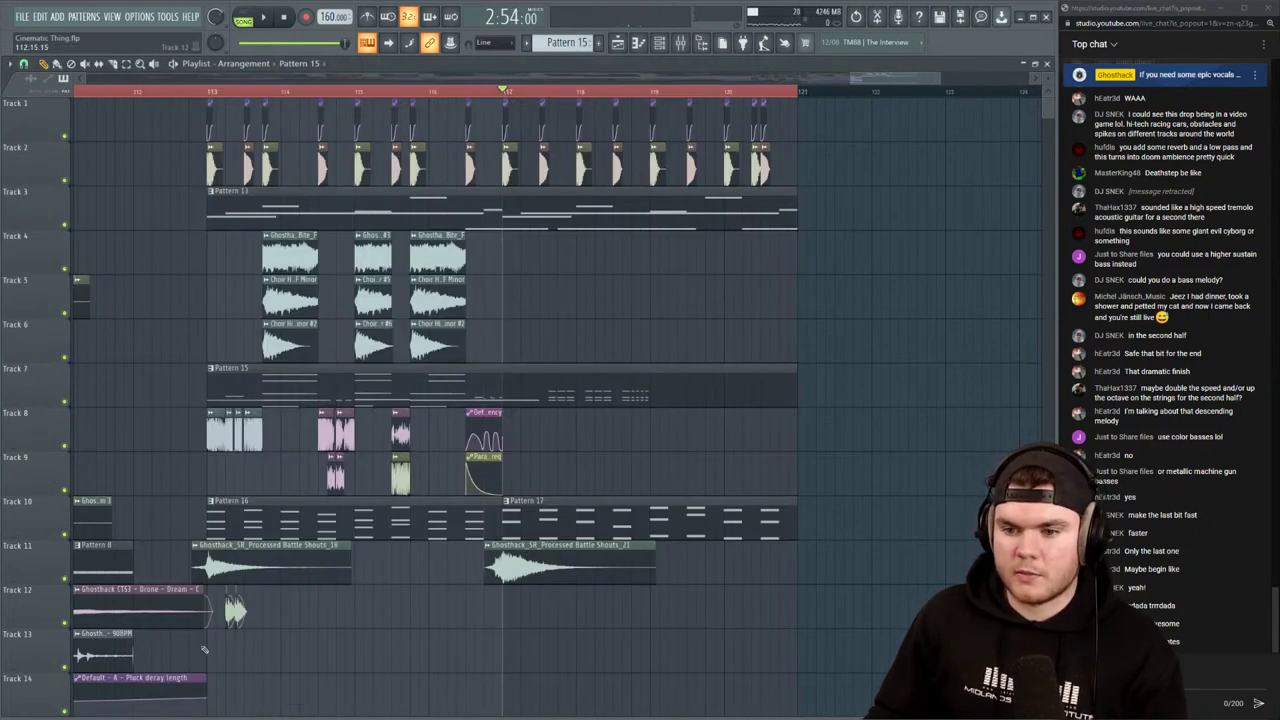
Solo Track 10, play it and open Pattern 17's All Strings Staccato notes
right_click(64, 534)
key("space")
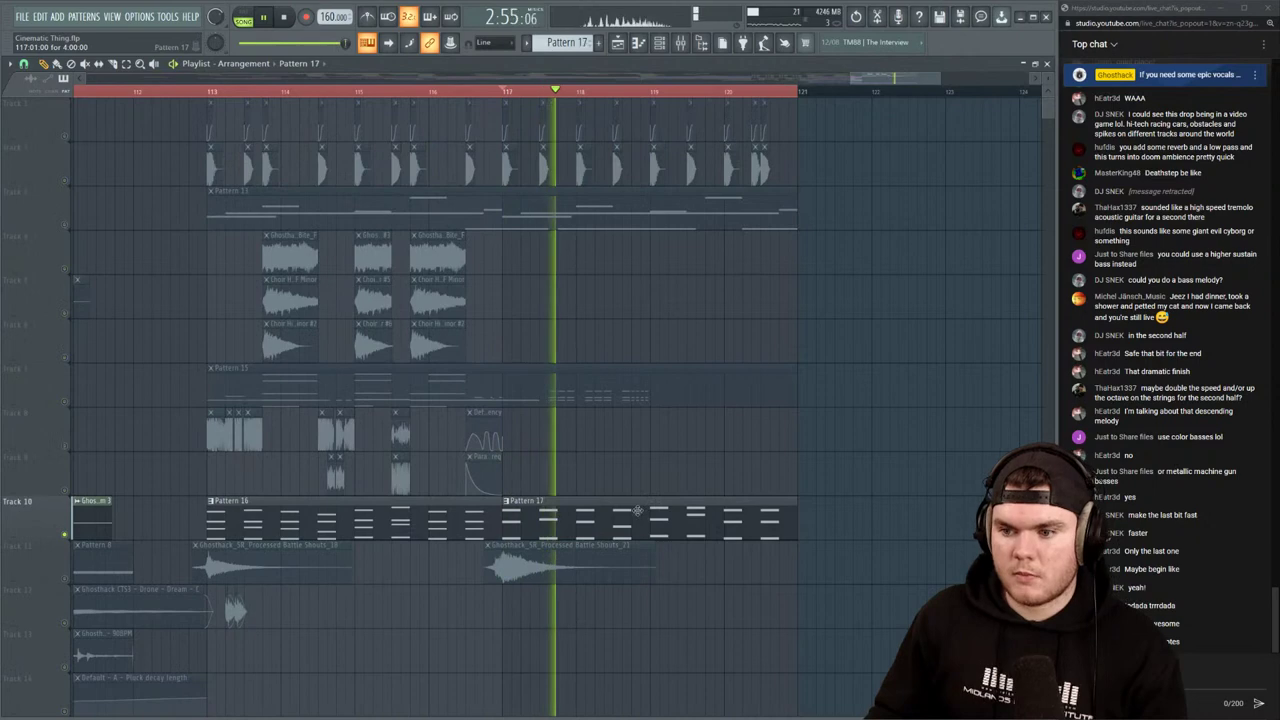
double_click(573, 500)
left_click_drag(573, 170, 490, 173)
scroll(383, 229, "up", 4)
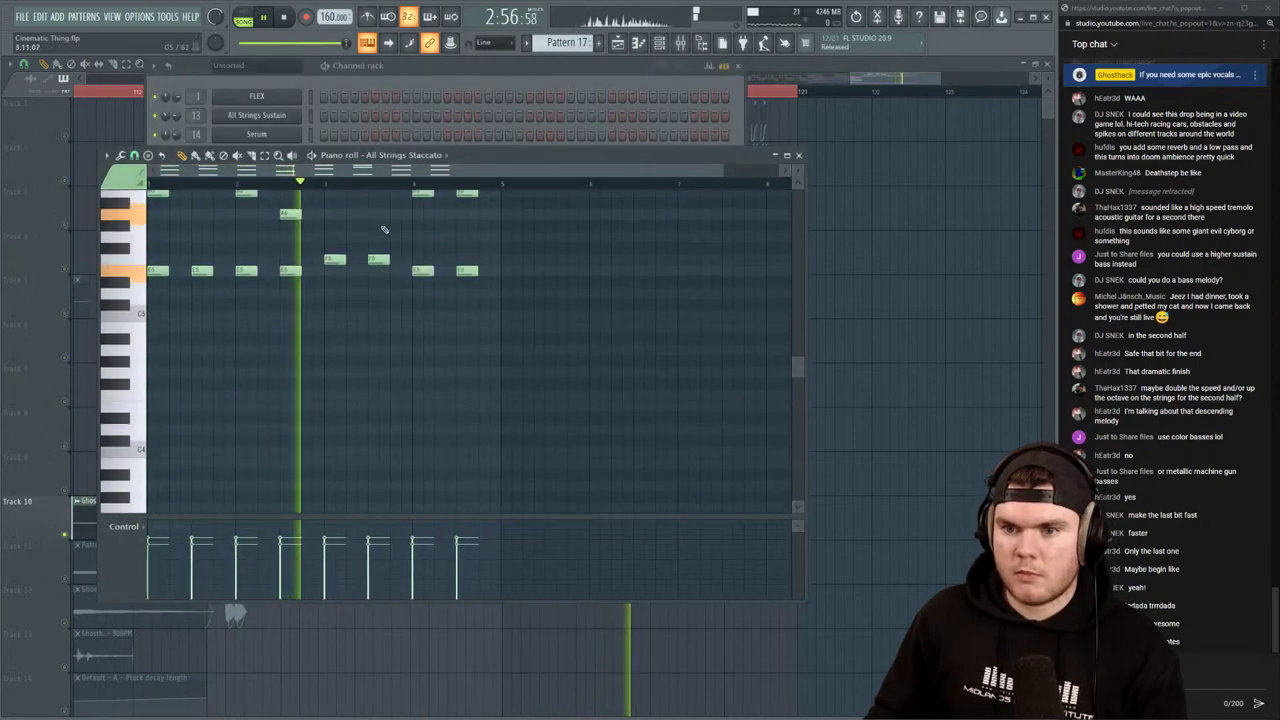
Replay the staccato strings from bar 3 and compare their pitches with the E5 and A5 keys
key("space")
scroll(317, 197, "up", 2)
left_click(321, 187)
scroll(333, 188, "up", 3)
key("space")
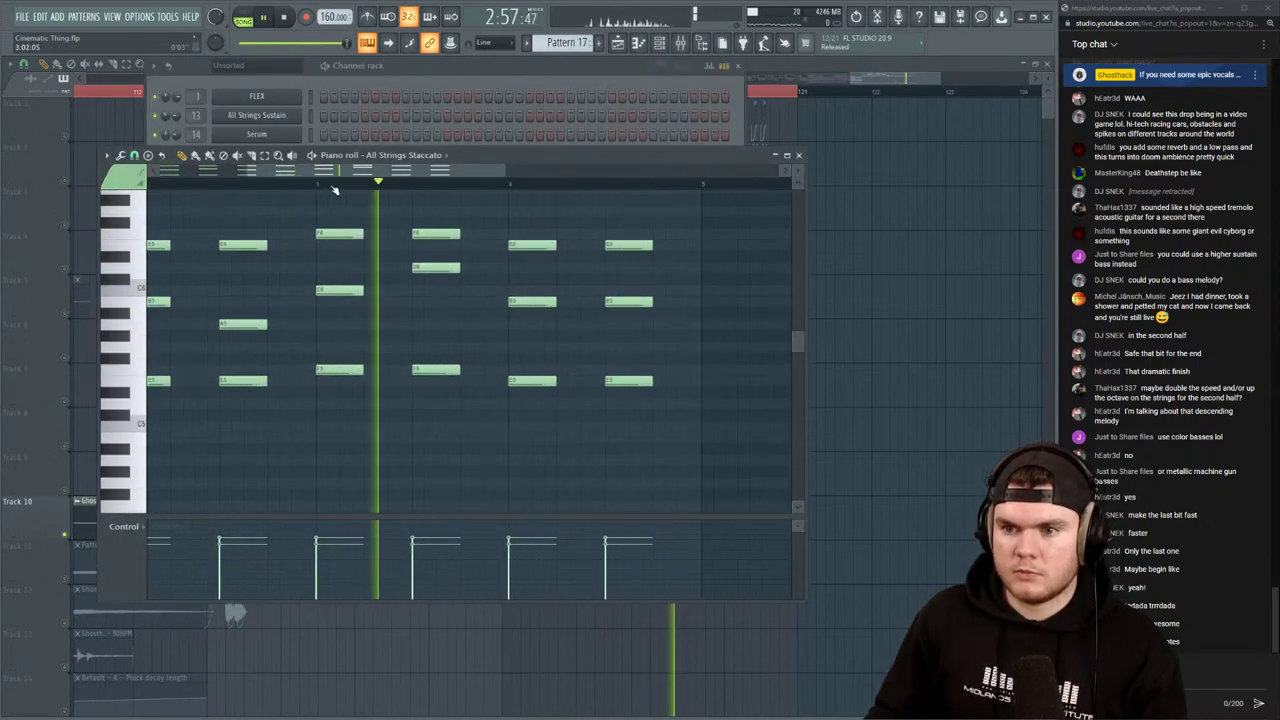
key("space")
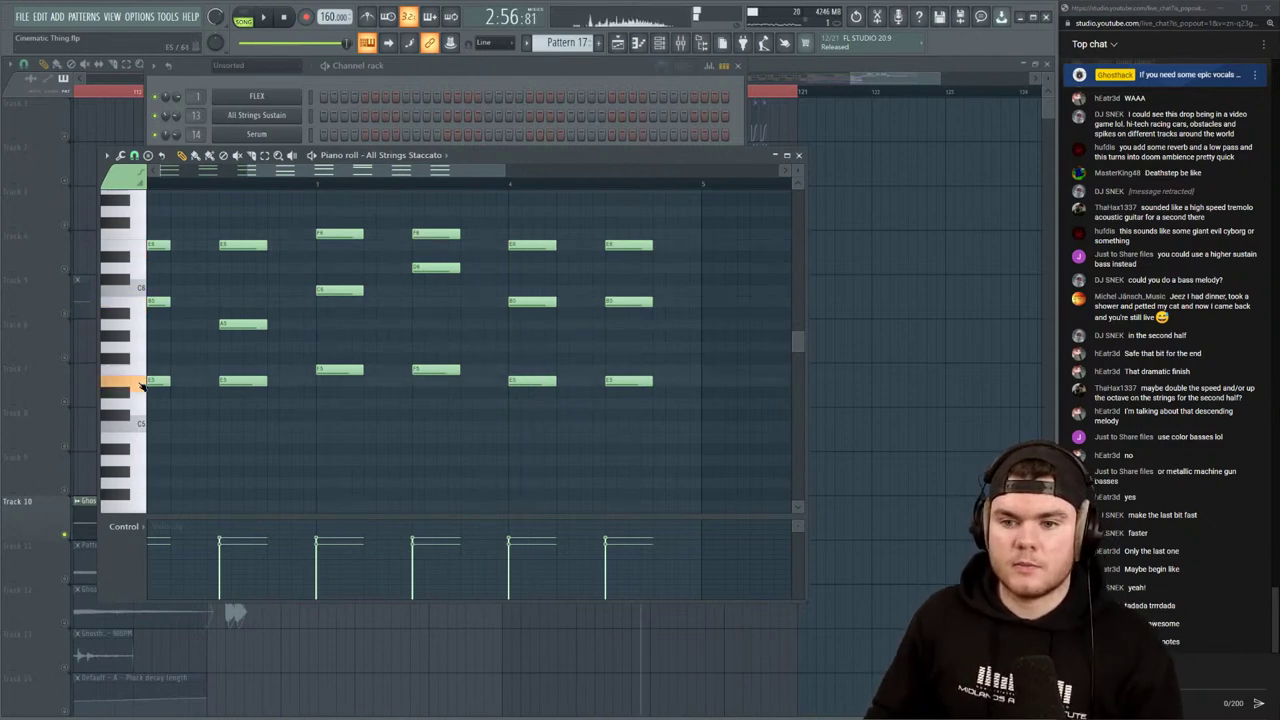
key("space")
key("space")
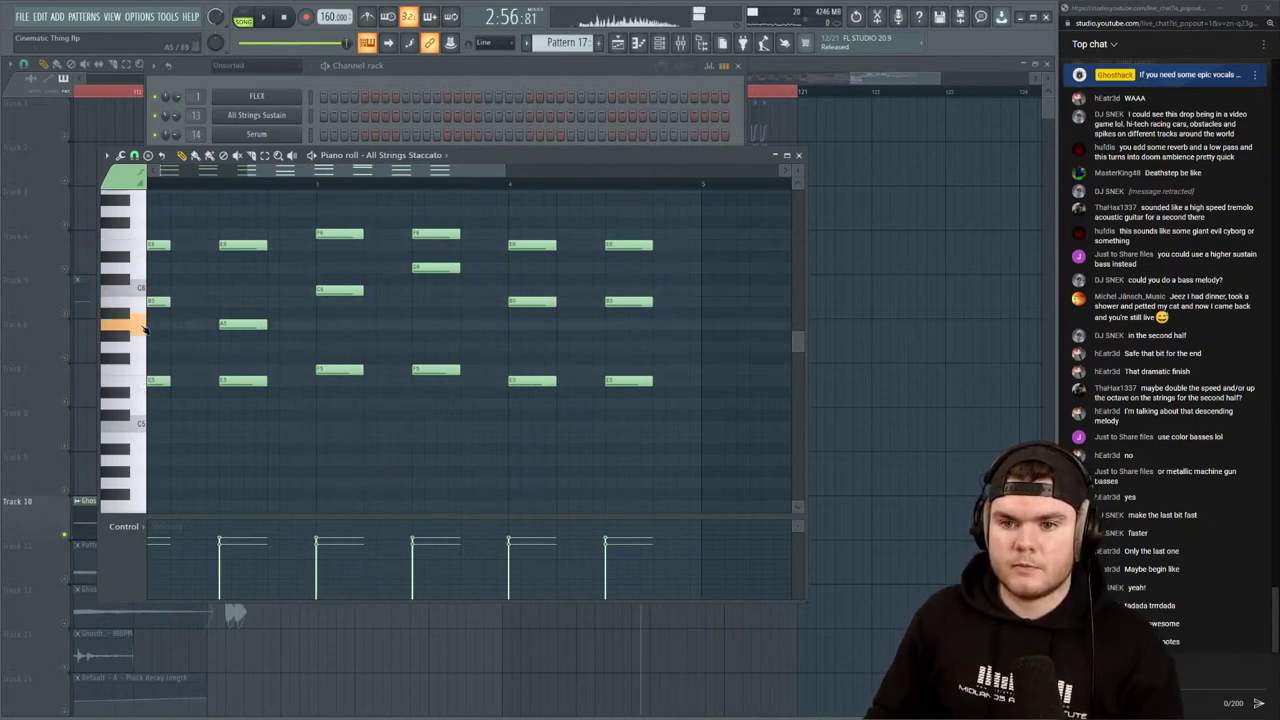
Move the middle staccato strings note at the start of bar 2 down to A5 and audition the pattern from the beginning
left_click_drag(286, 172, 199, 173)
left_click(152, 186)
key("space")
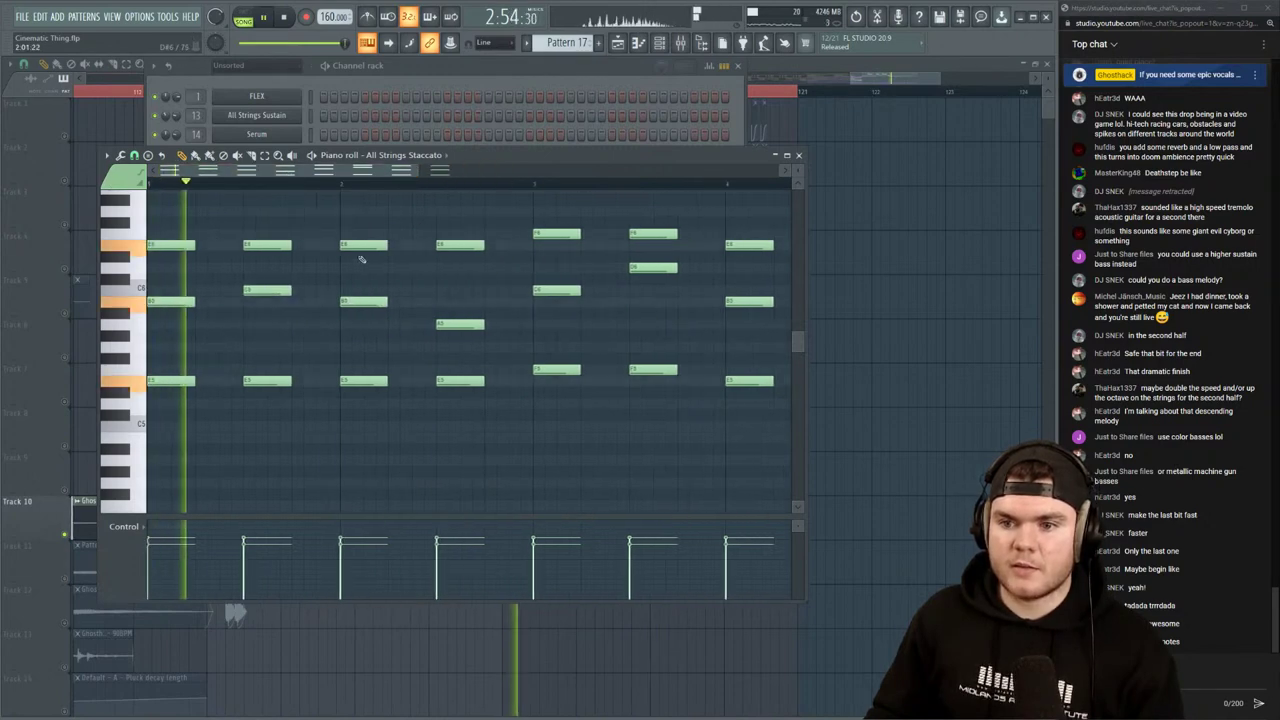
left_click_drag(369, 297, 358, 327)
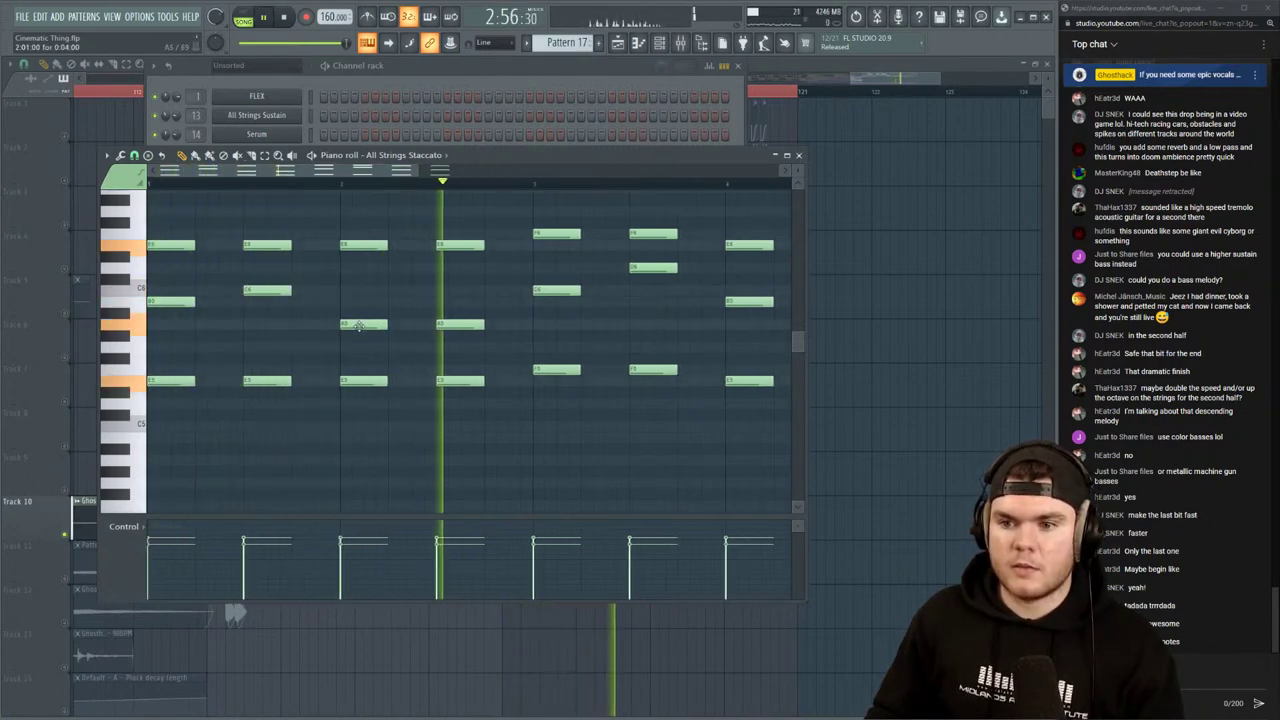
scroll(420, 185, "down", 3)
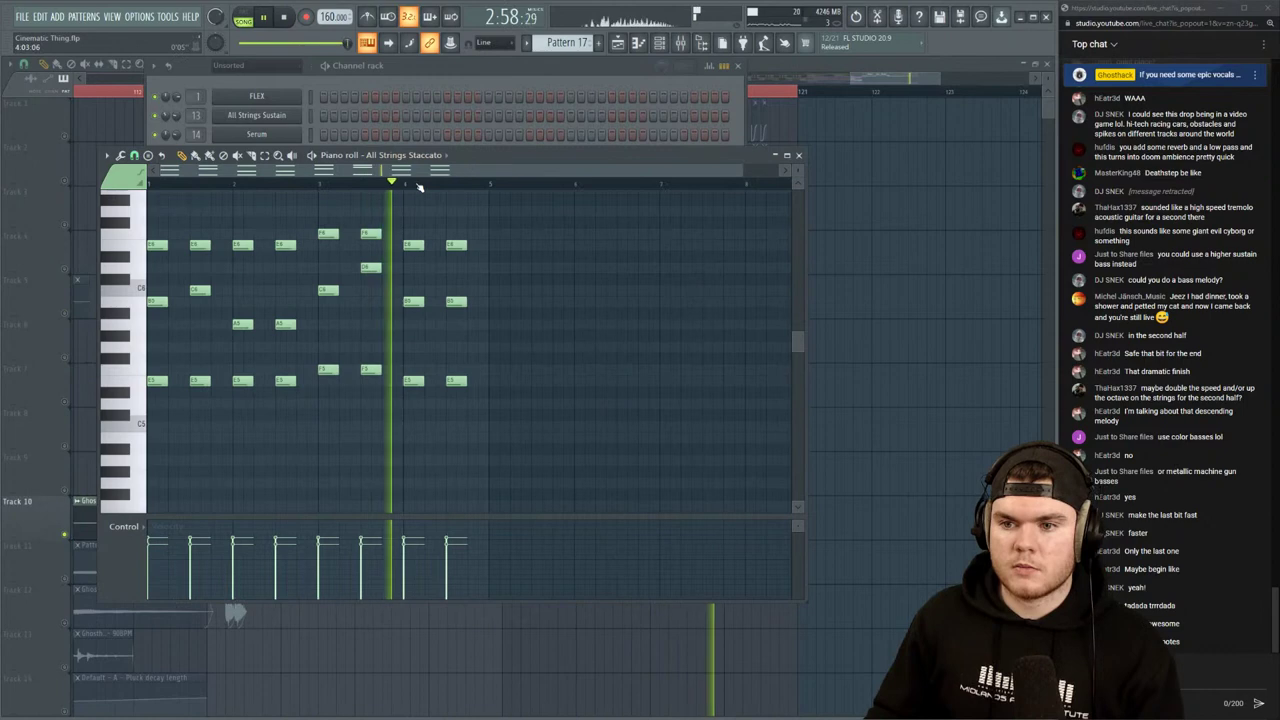
key("space")
Return to the playlist and unmute Track 7 beside soloed Track 10 to hear Patterns 15 and 17 together
left_click(786, 71)
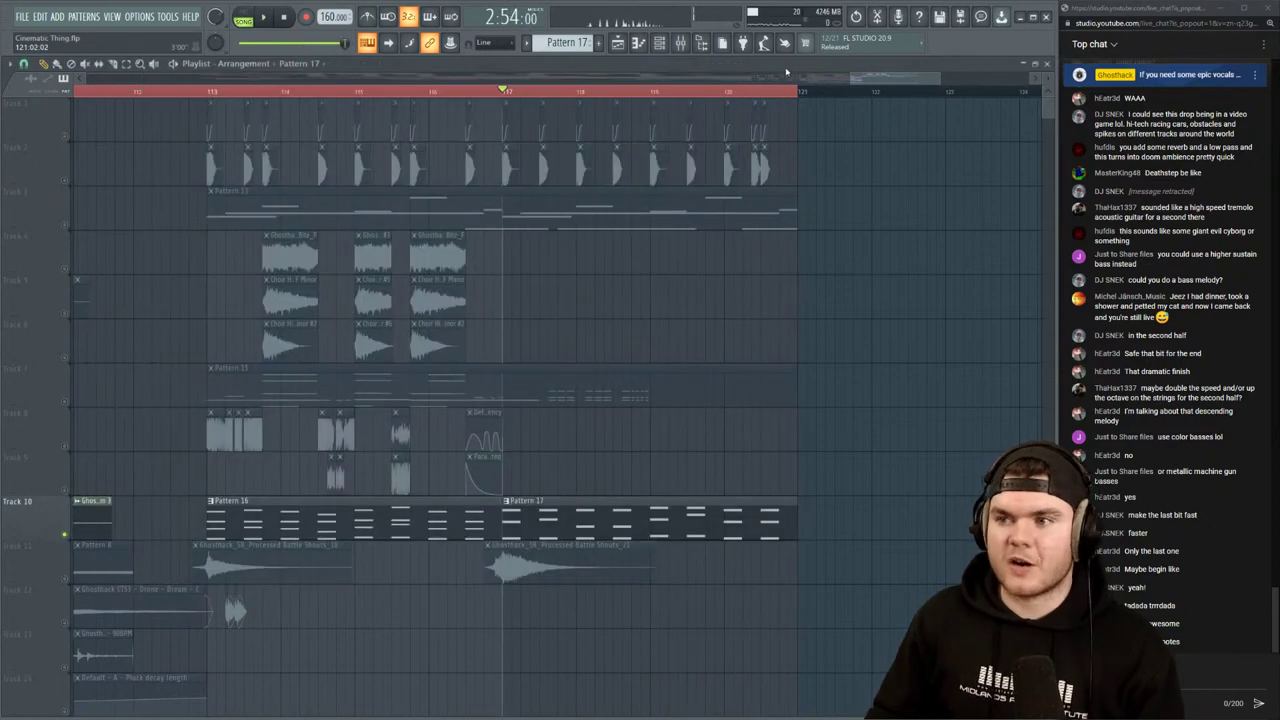
key("space")
left_click(66, 402)
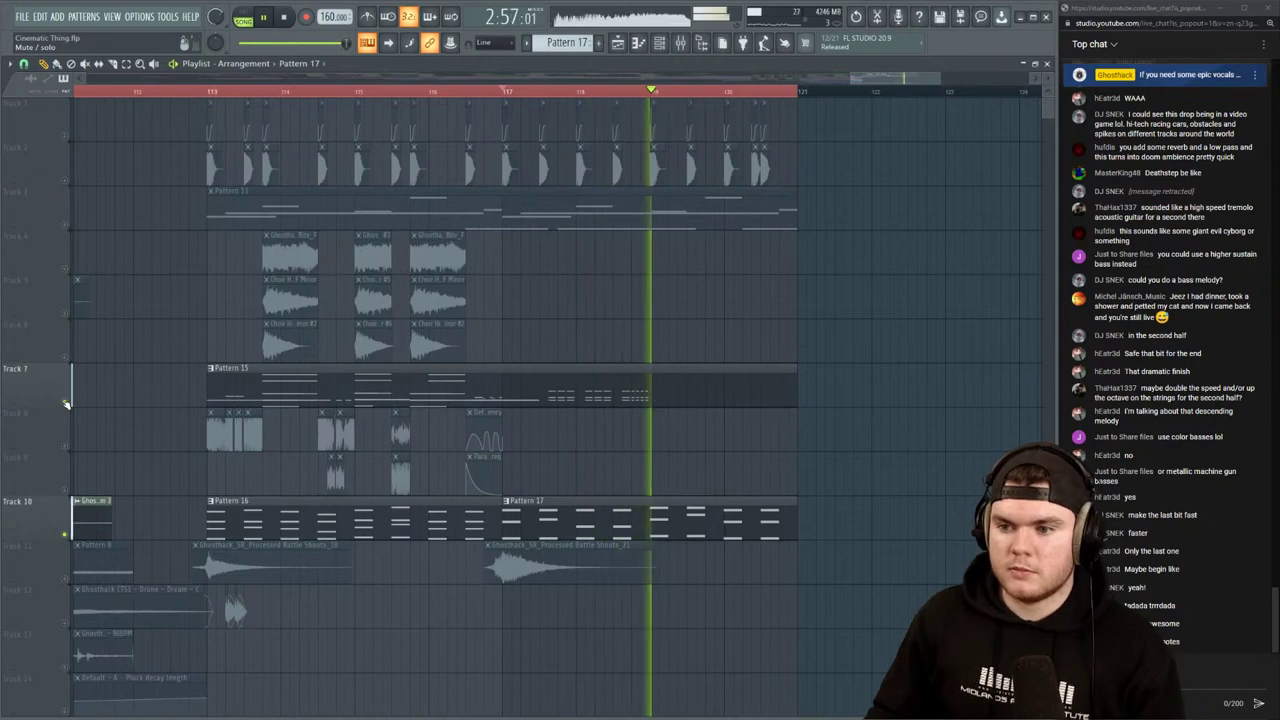
key("space")
key("space")
Check Pattern 17's string notes against Pattern 15 during playback, and restore all playlist tracks to unmuted
double_click(538, 518)
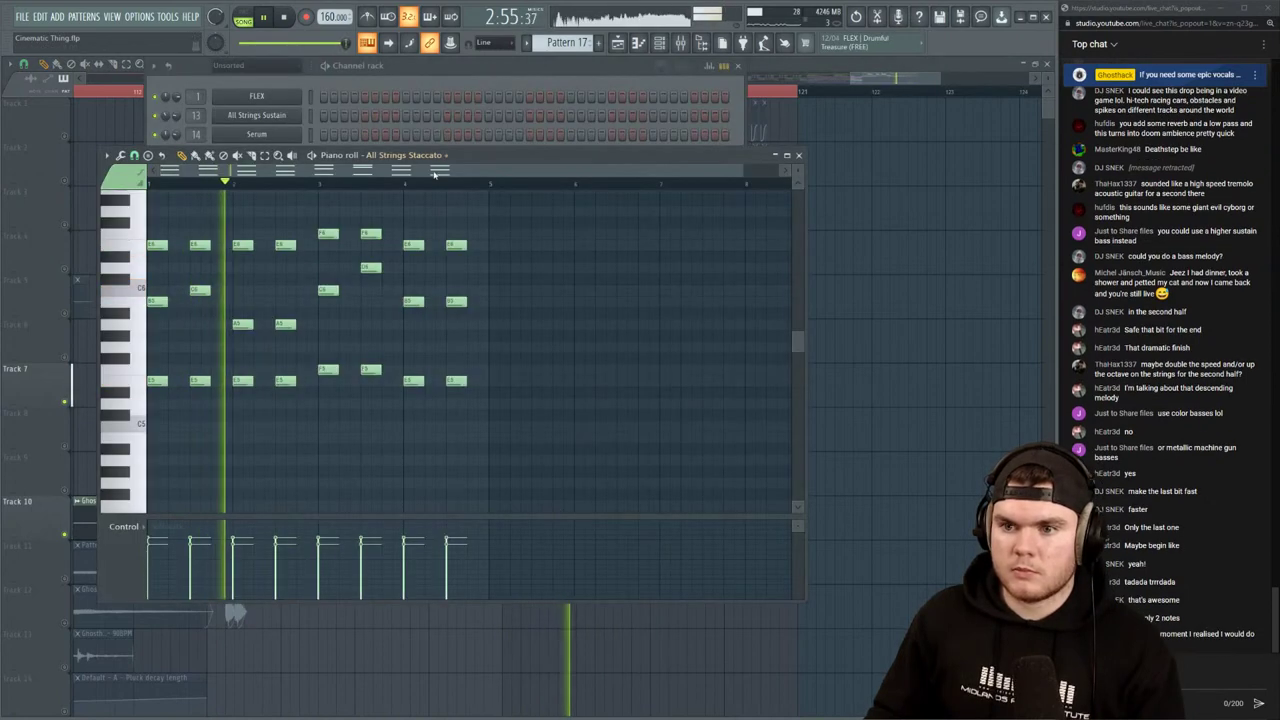
left_click(798, 155)
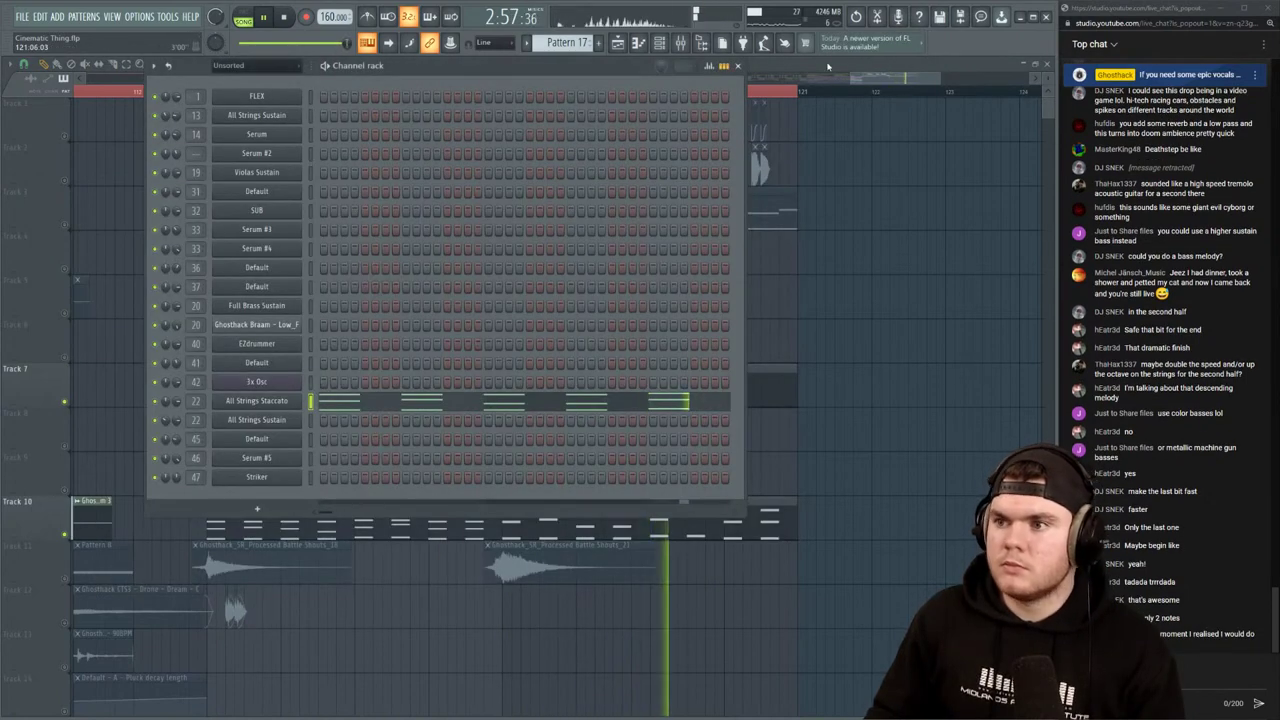
left_click(738, 66)
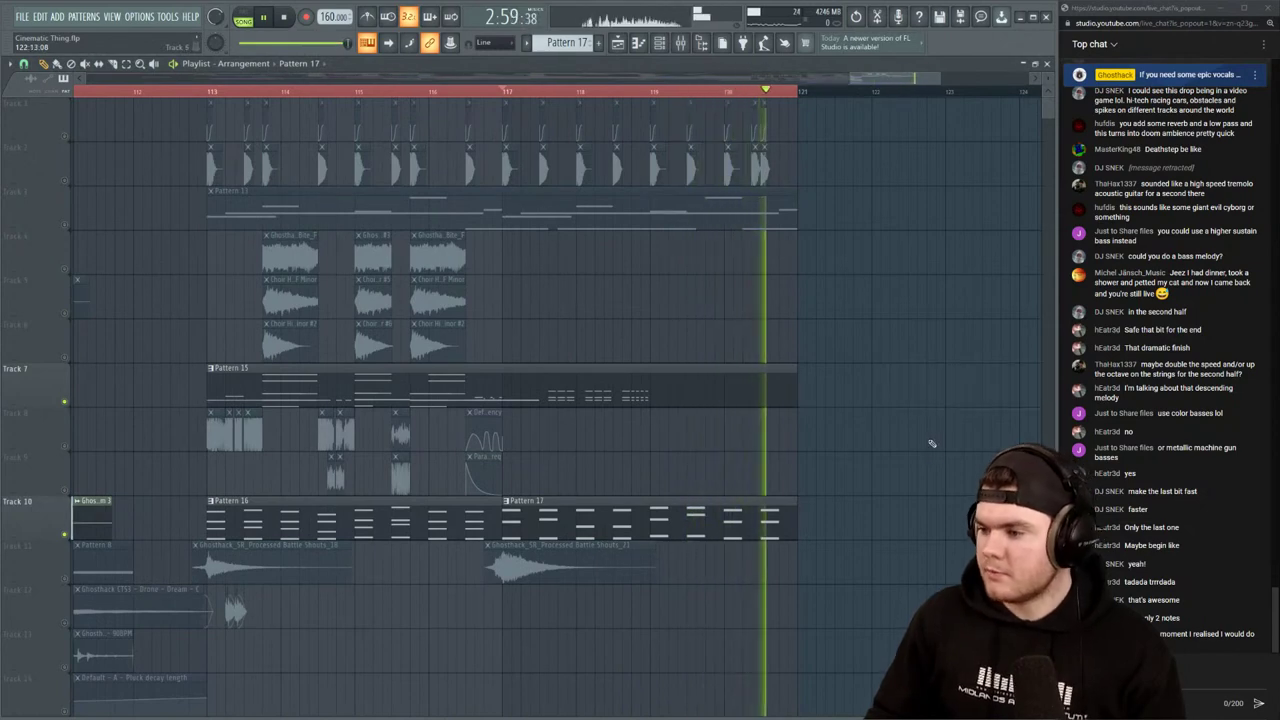
key("space")
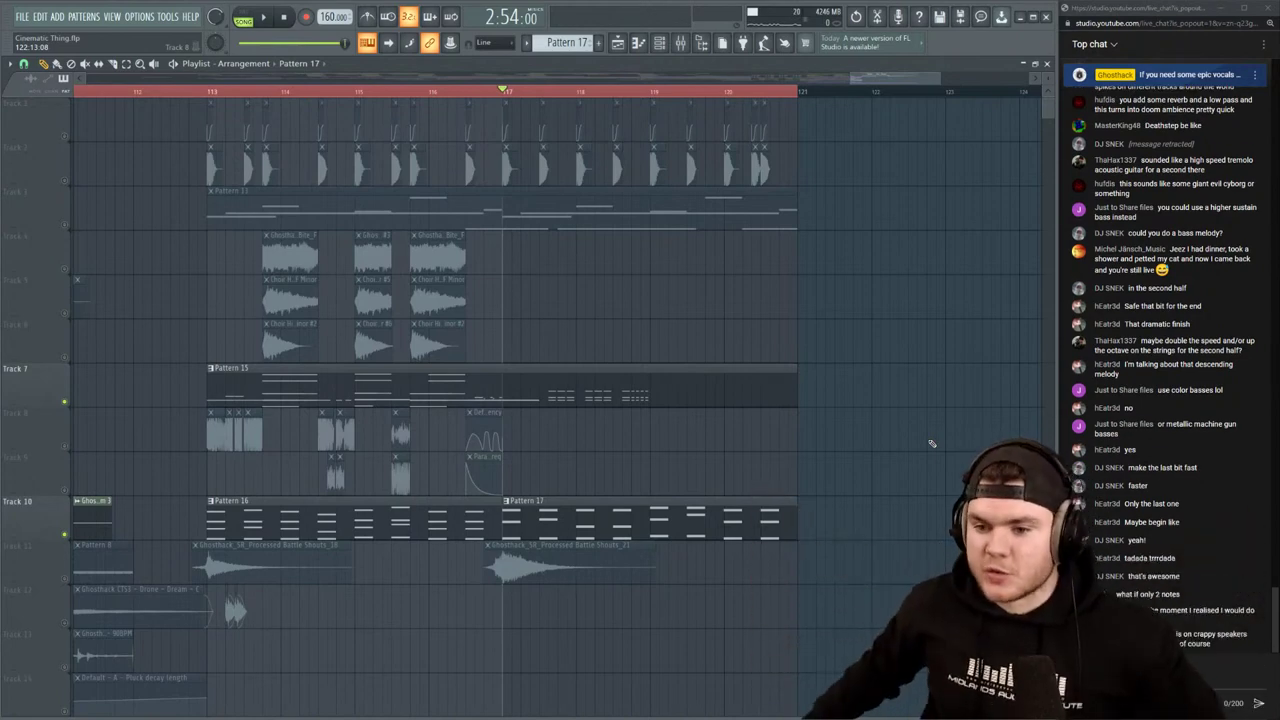
right_click(66, 402)
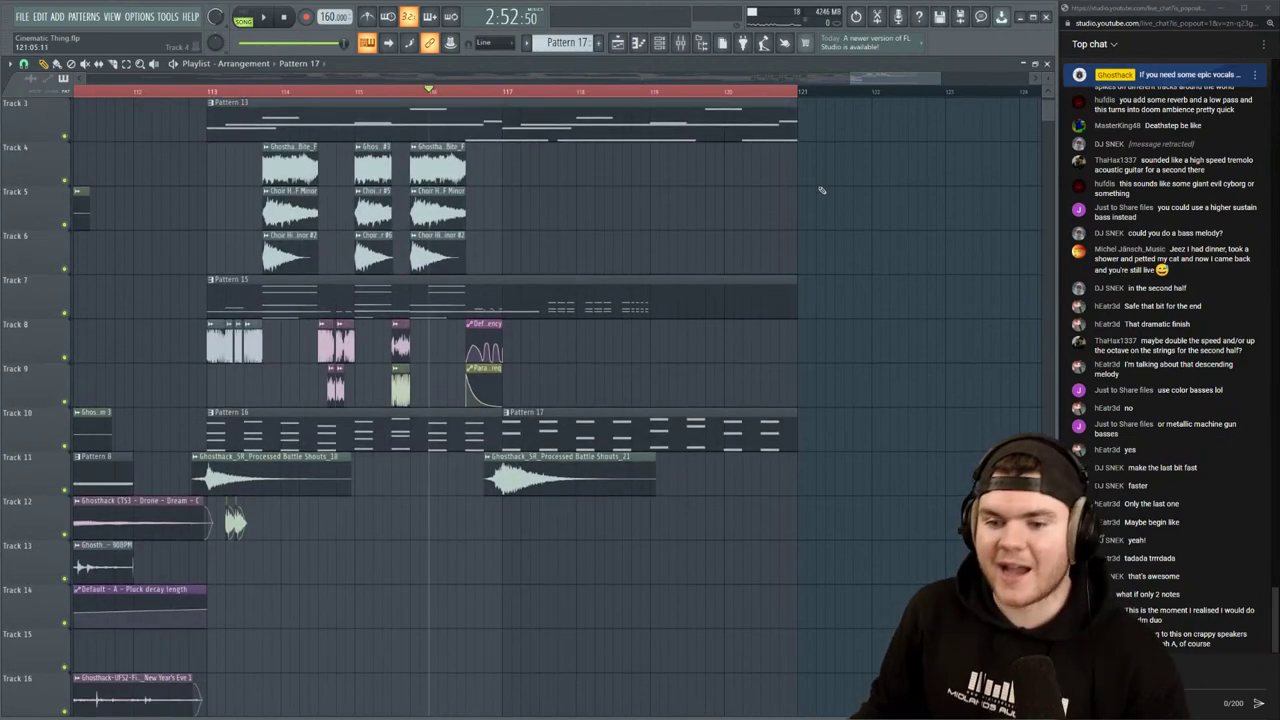
mouse_move(1050, 77)
left_mouse_down()
mouse_move(1050, 47)
mouse_move(1048, 76)
left_mouse_up()
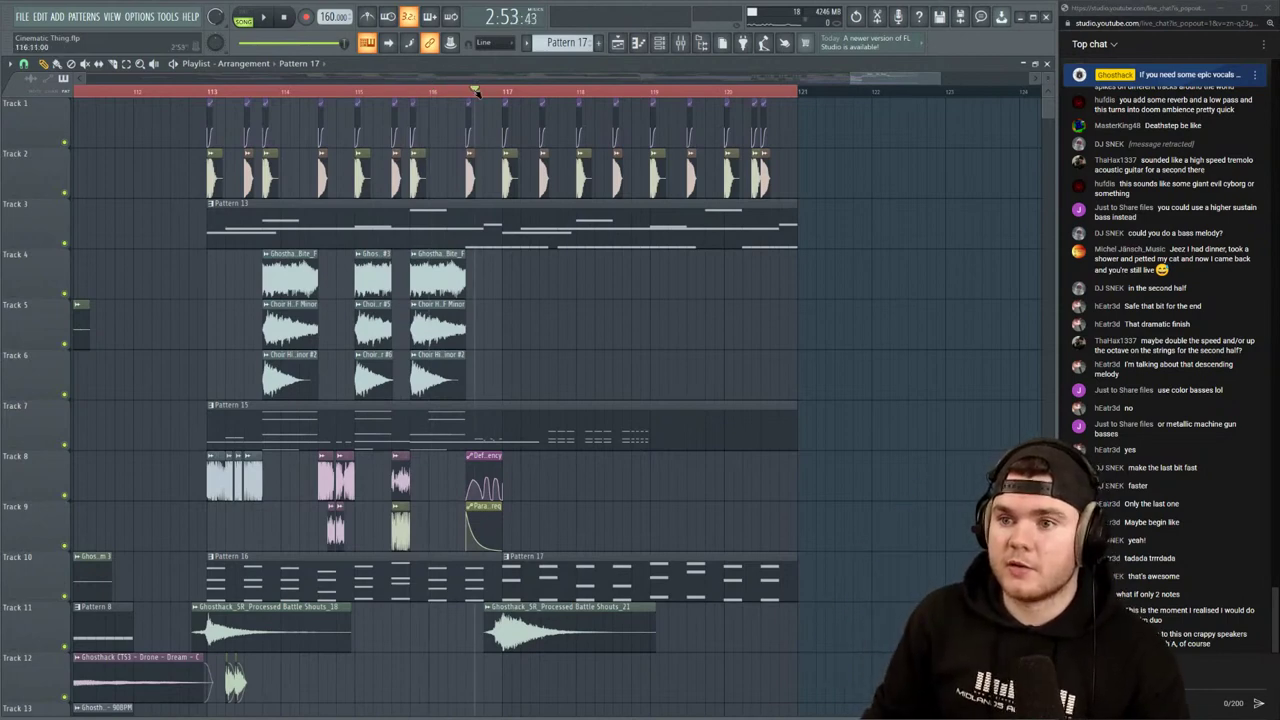
Replay the second half of the drop and open the channels of Pattern 15
key("space")
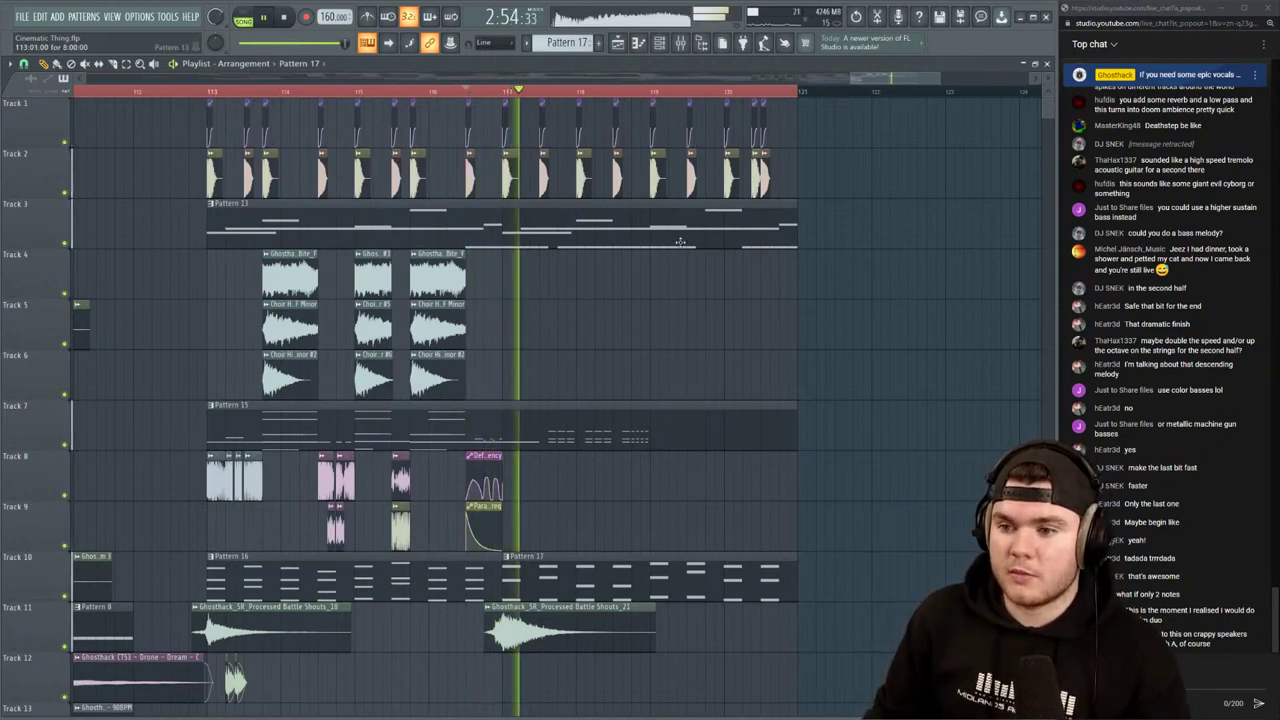
left_click(831, 322)
right_click(852, 322)
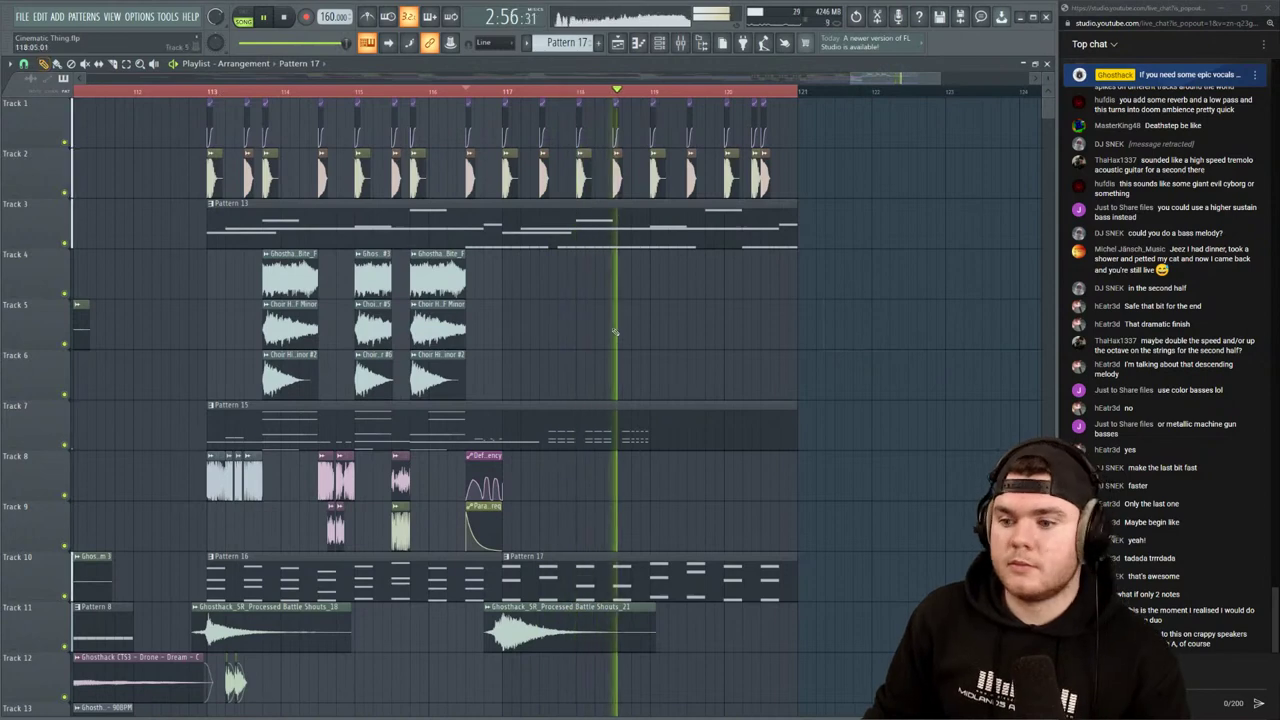
double_click(630, 412)
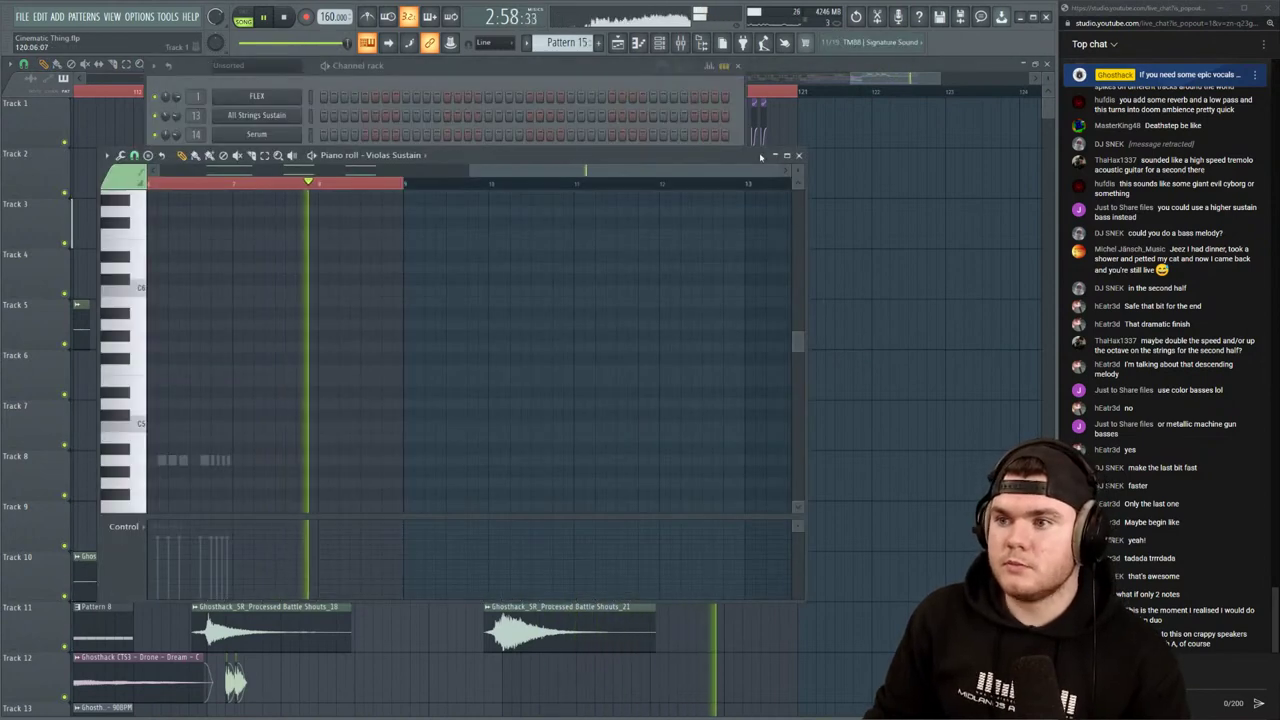
left_click(800, 156)
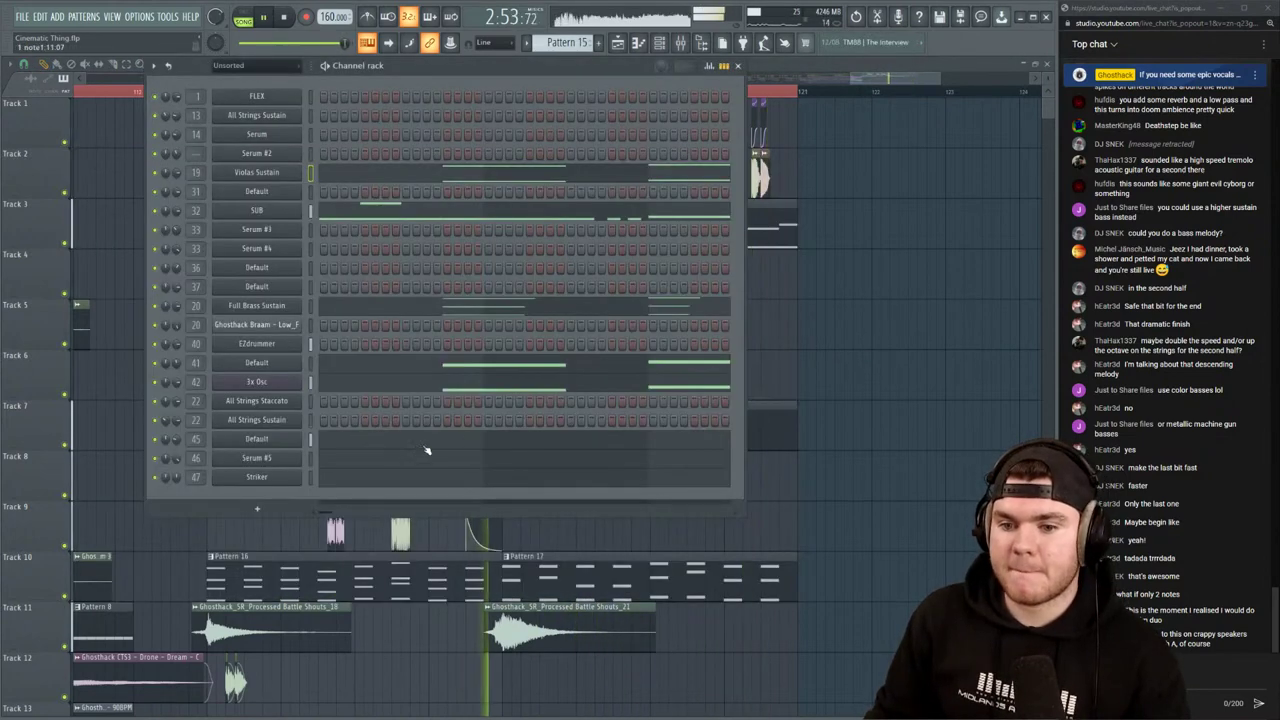
Move the first three SUB stutter notes in Pattern 15 down to E3 and replay the section
left_click(342, 482)
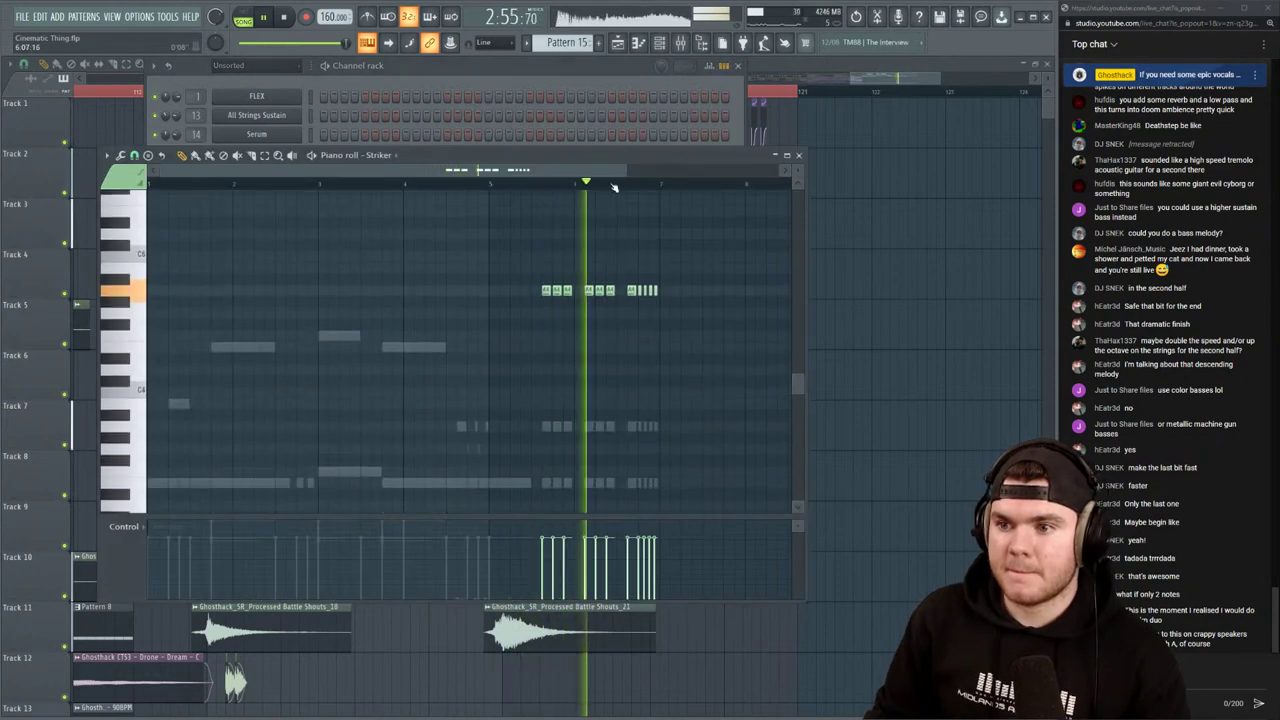
scroll(543, 190, "up", 4)
key("space")
left_click_drag(484, 324, 418, 287)
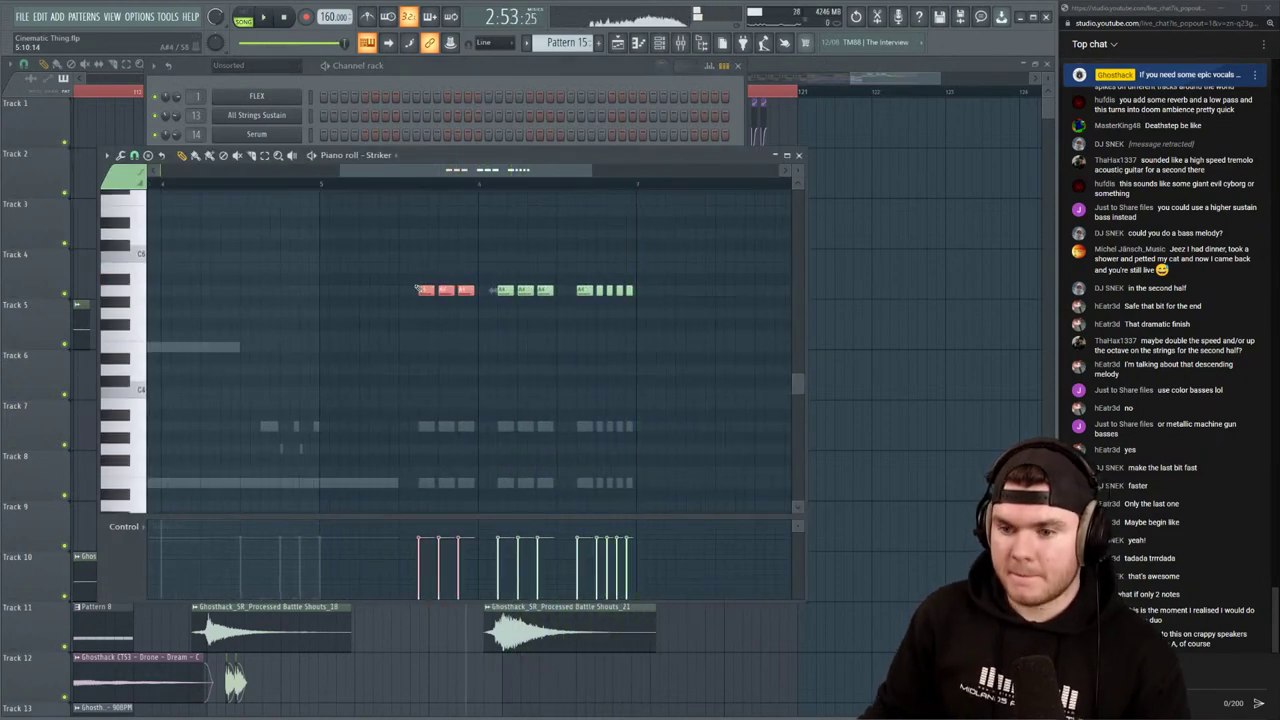
scroll(420, 291, "down", 3)
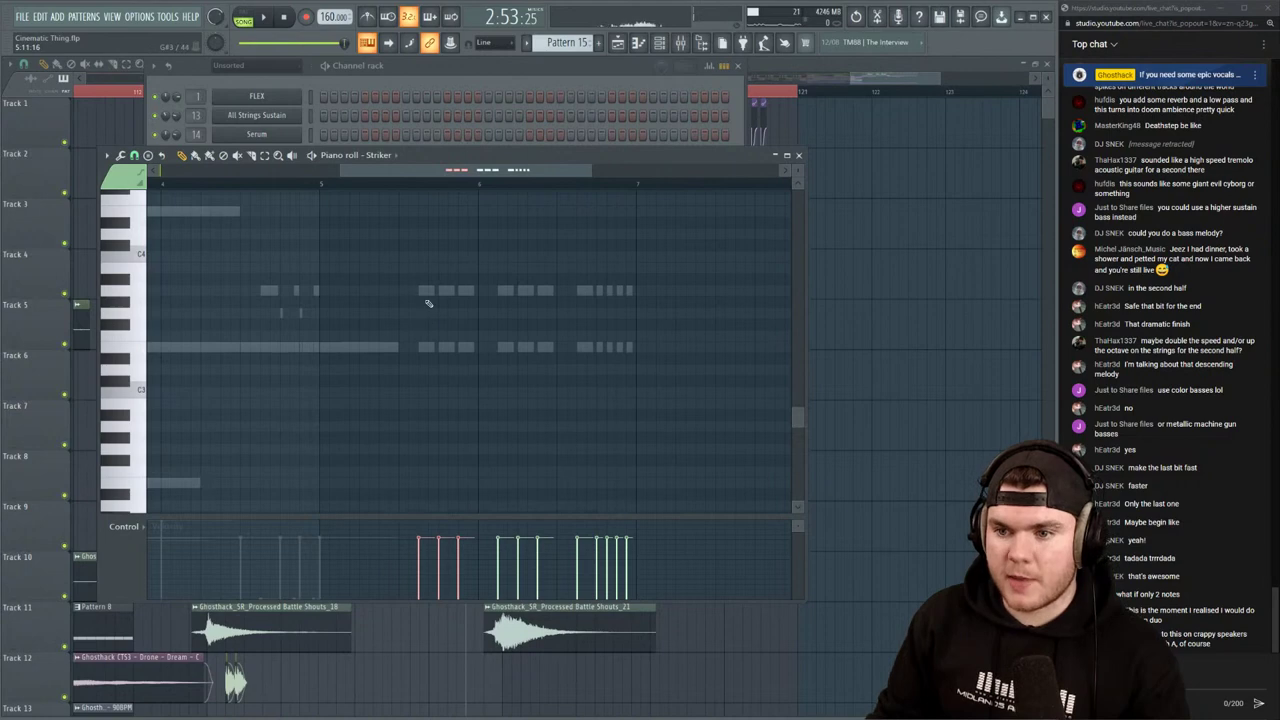
right_click(426, 290)
right_click(426, 290)
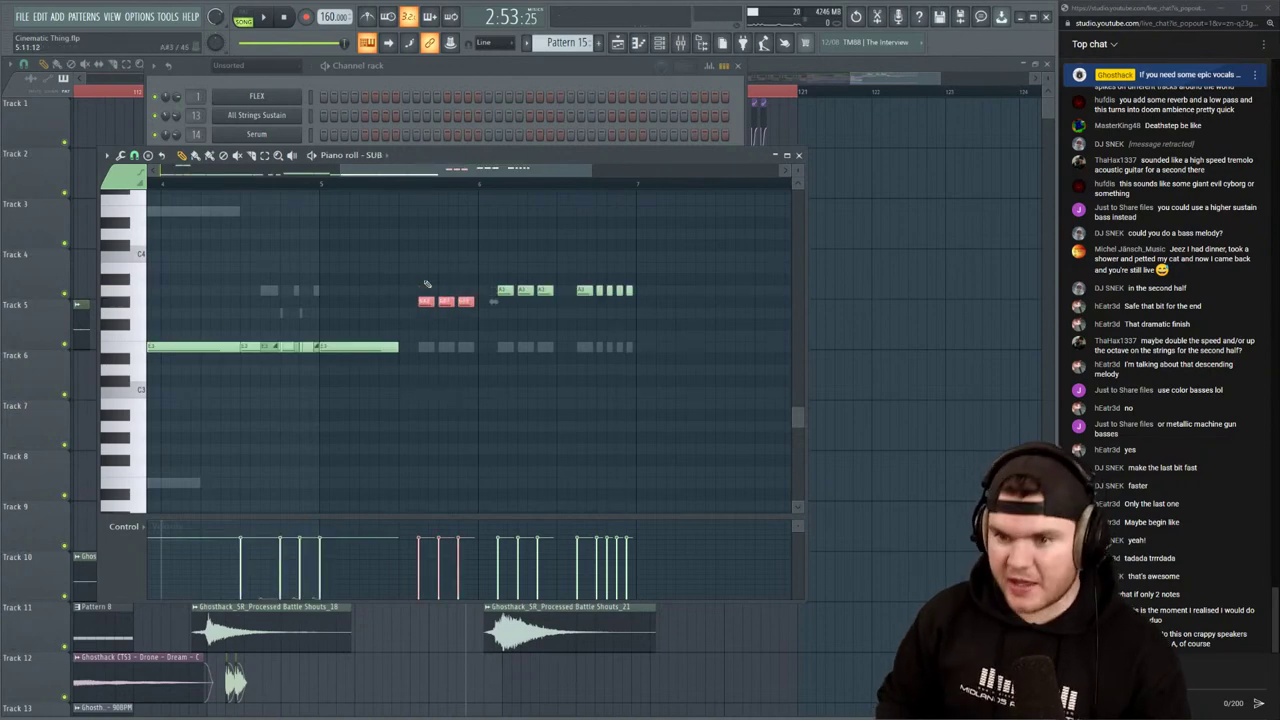
key("Down")
key("space")
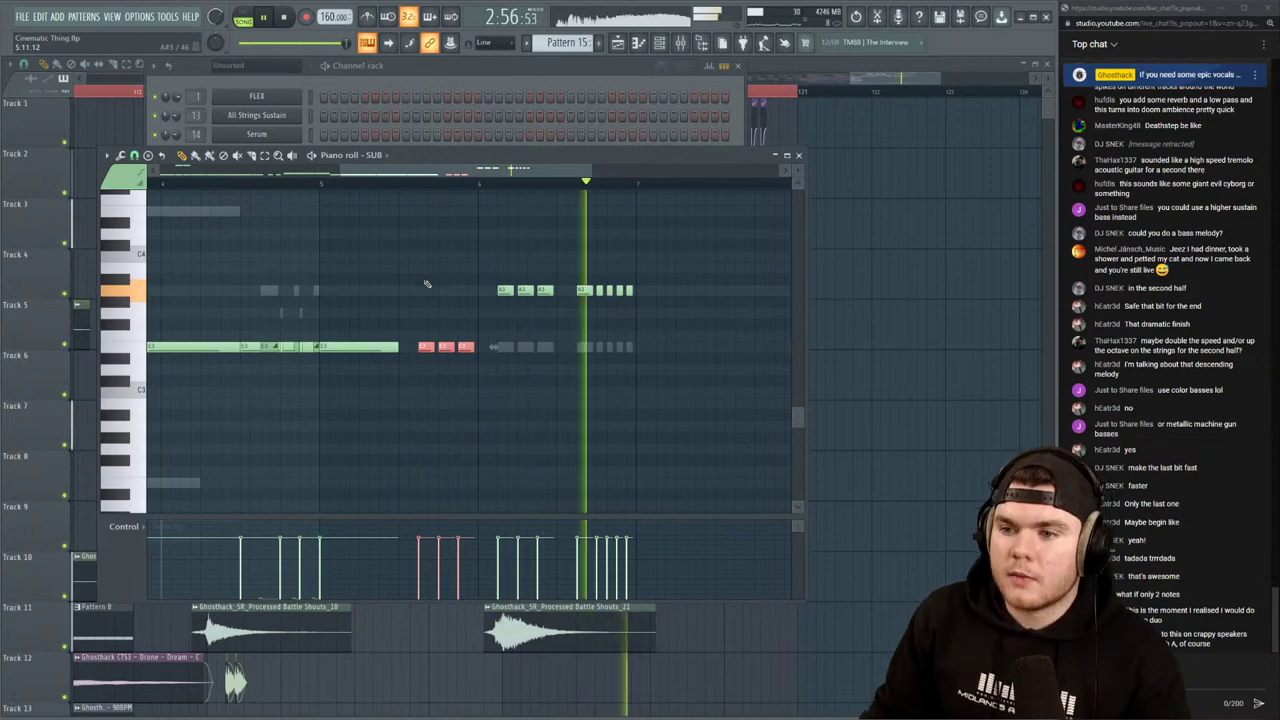
key("space")
Audition the Serum #5 and EZdrummer channels against playback of the drop's second half
left_click(799, 155)
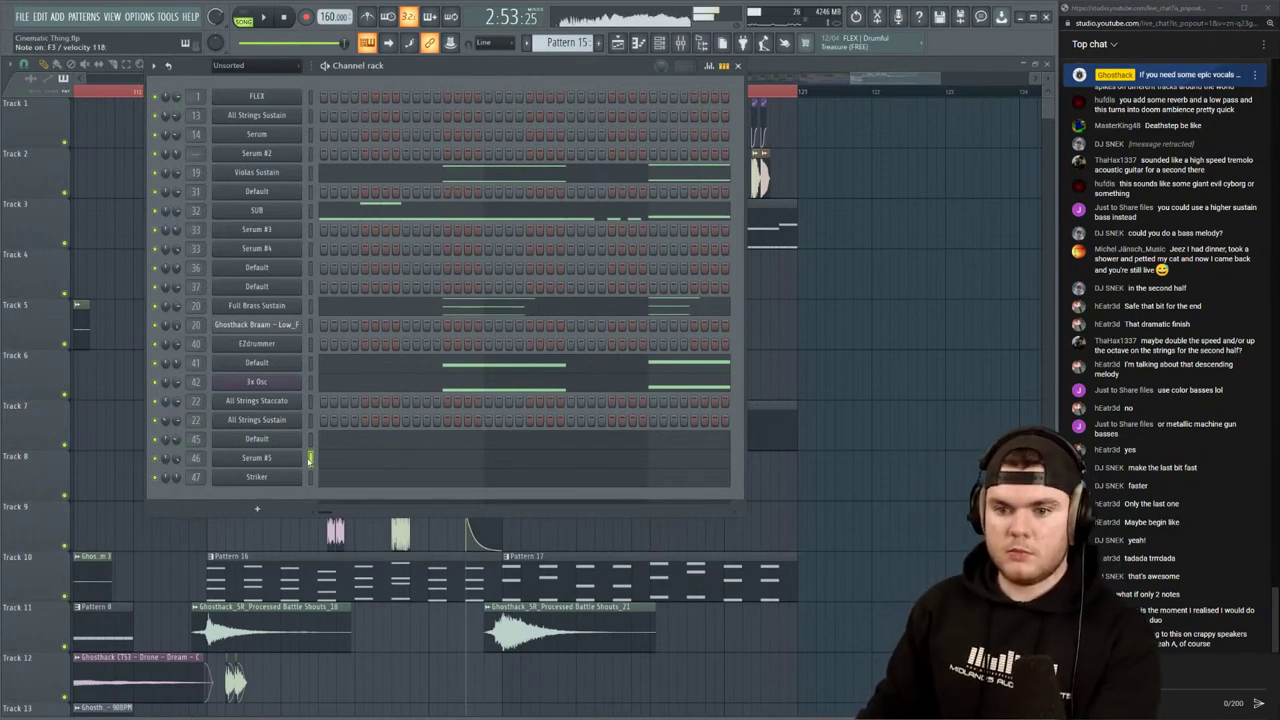
key("space")
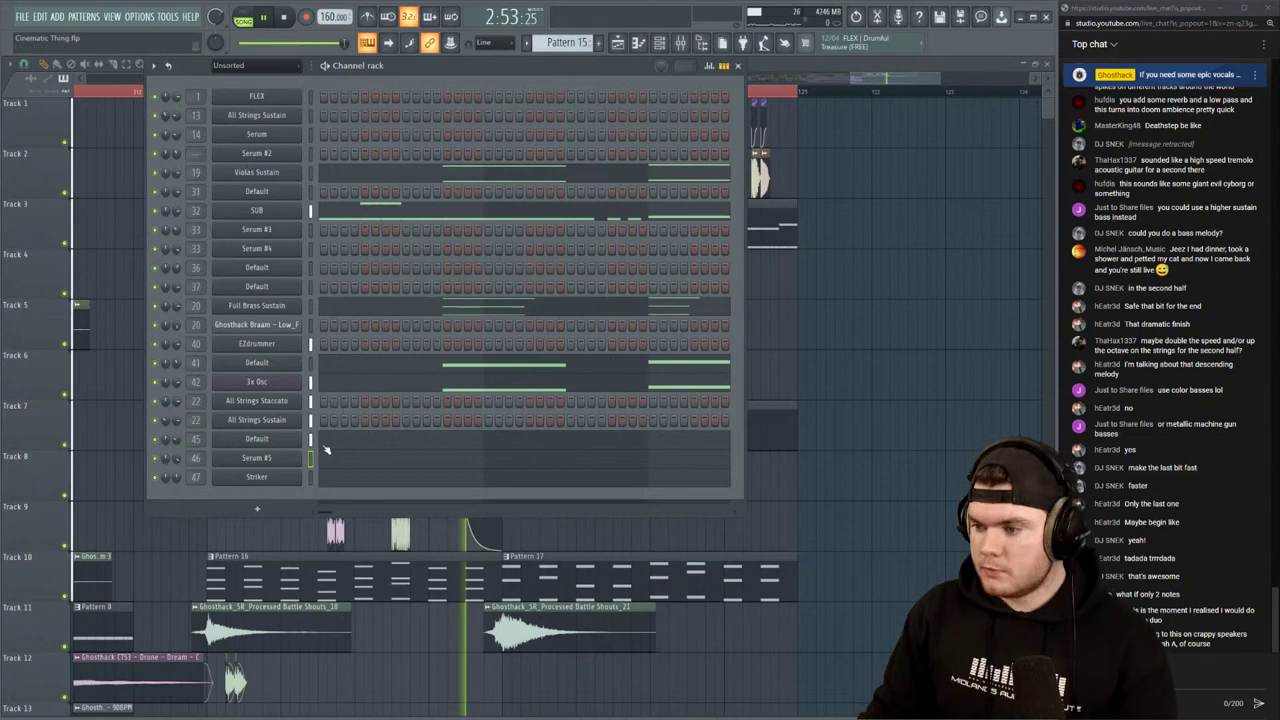
left_click(738, 65)
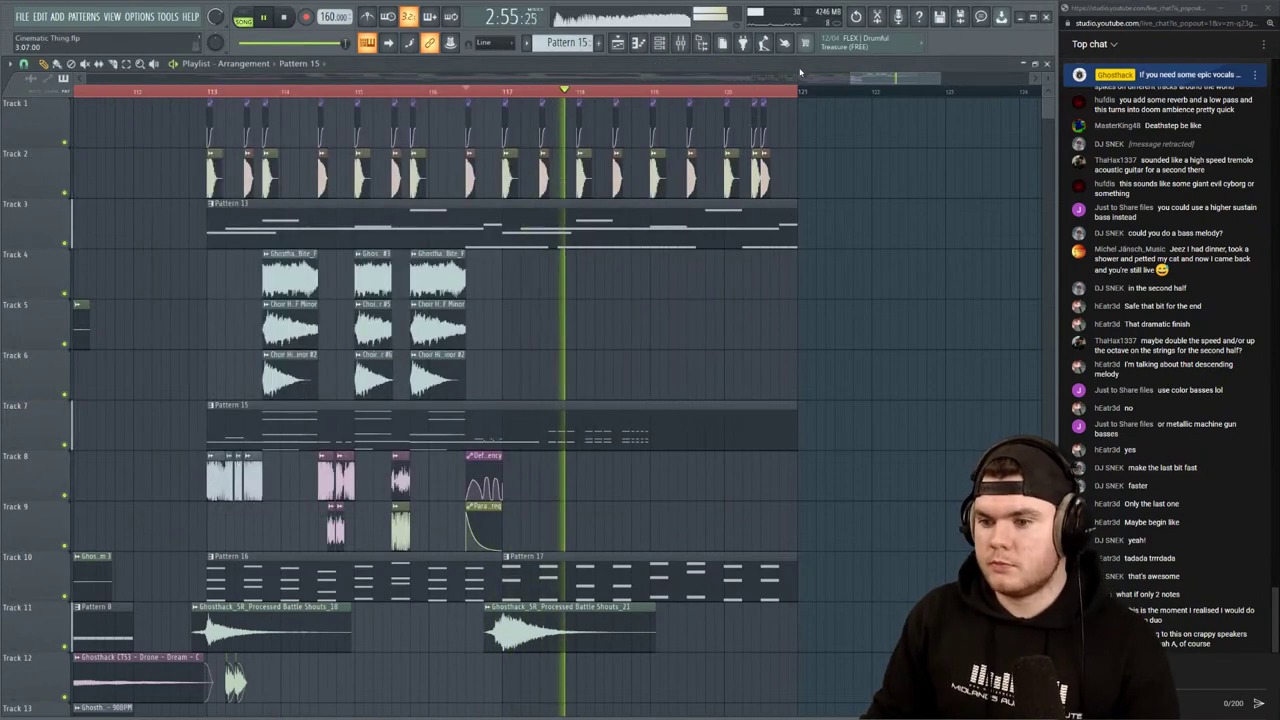
double_click(637, 408)
key("space")
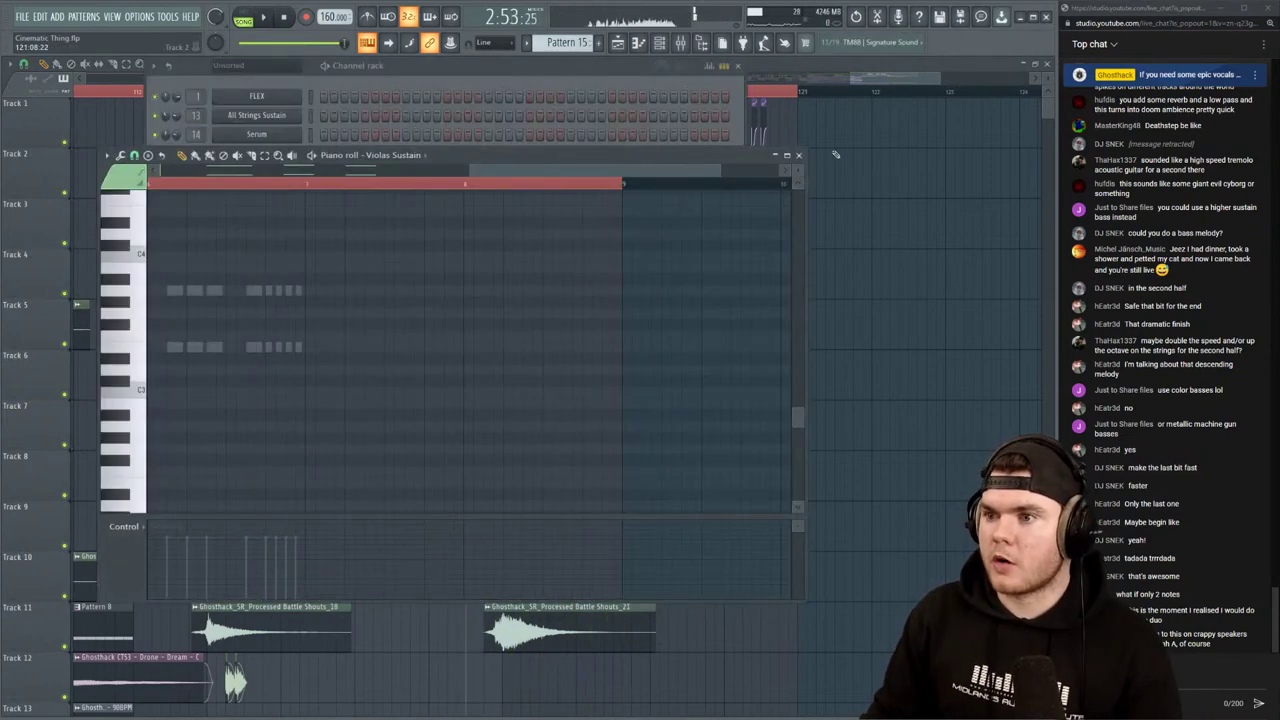
left_click(798, 155)
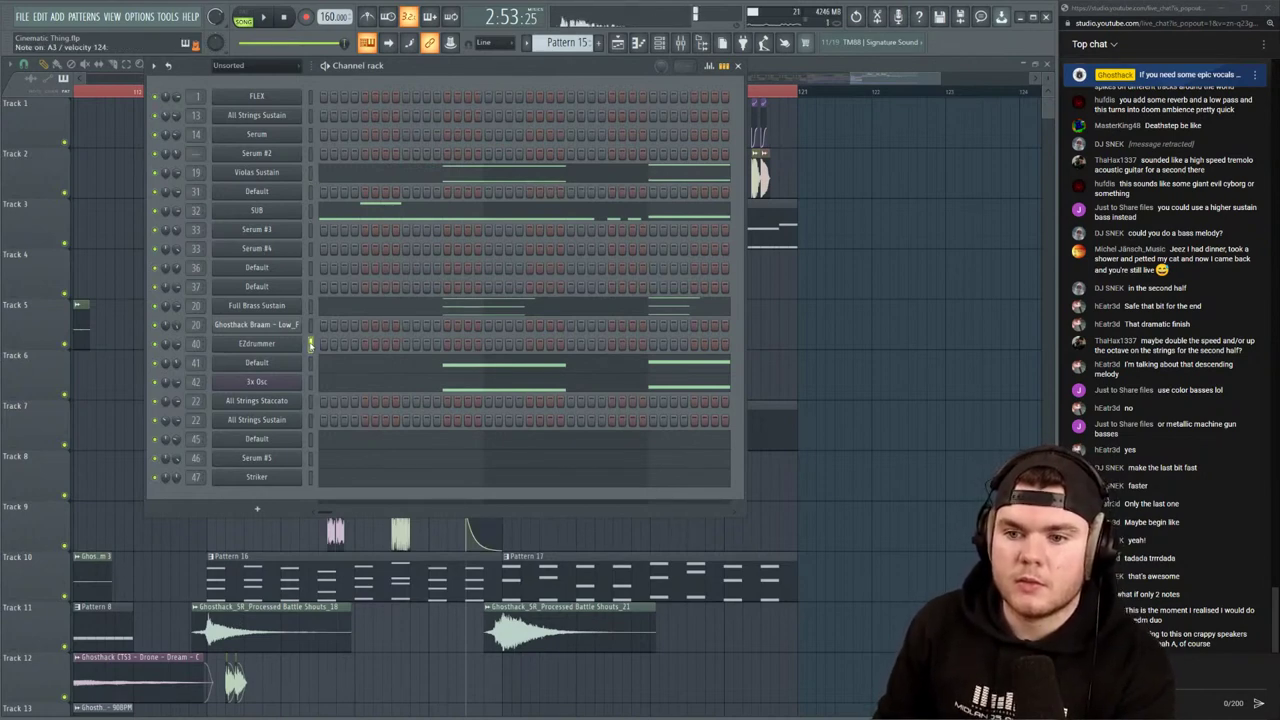
key("space")
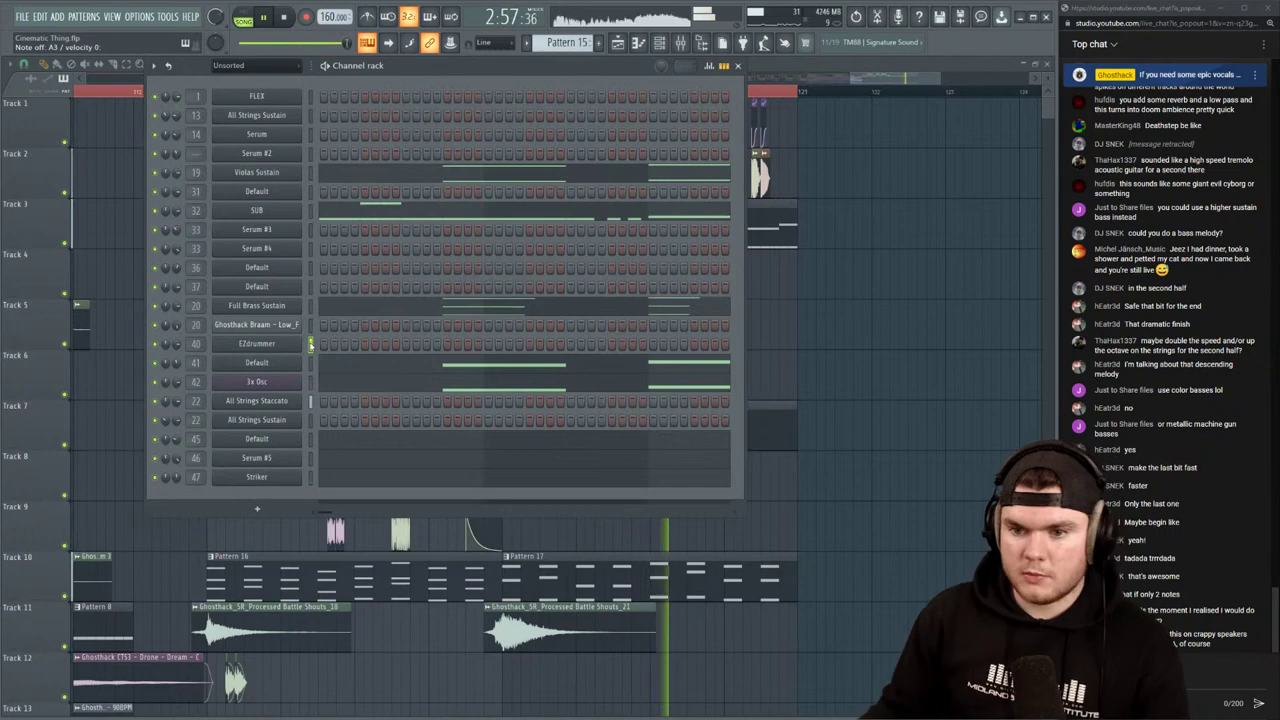
key("space")
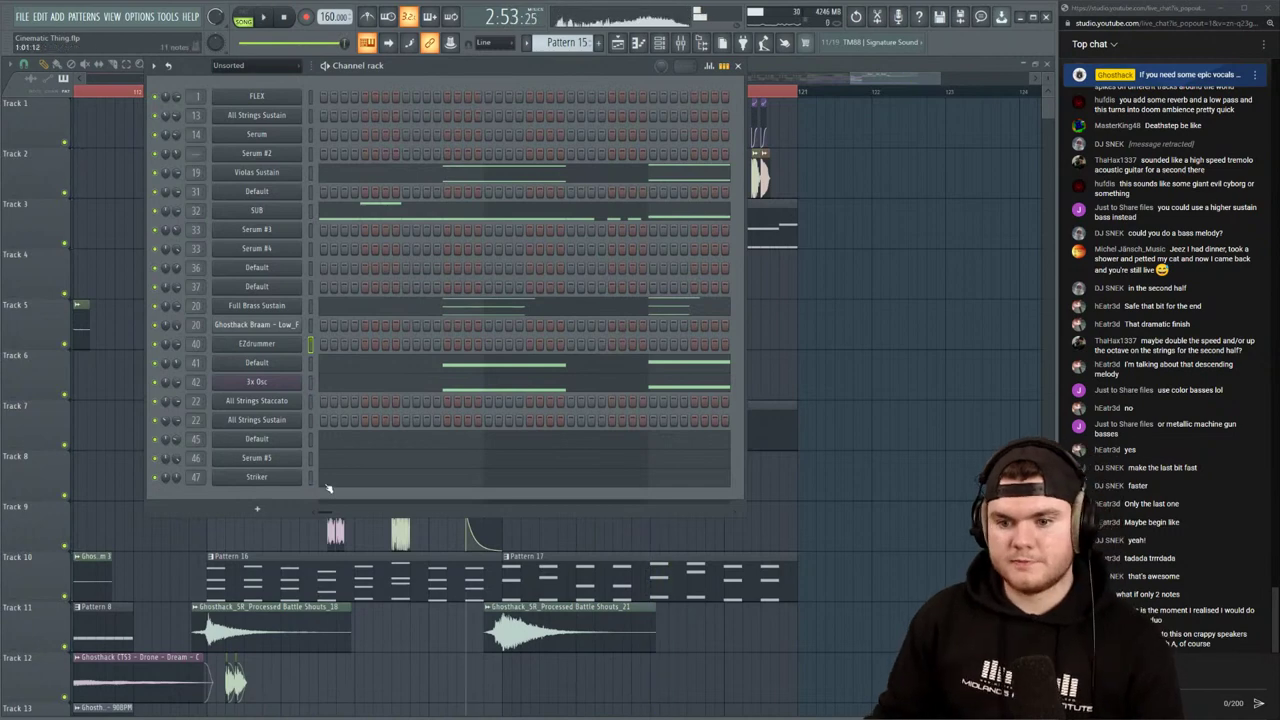
Add a new Serum channel to the channel rack and replace it with Harmor
left_click(257, 509)
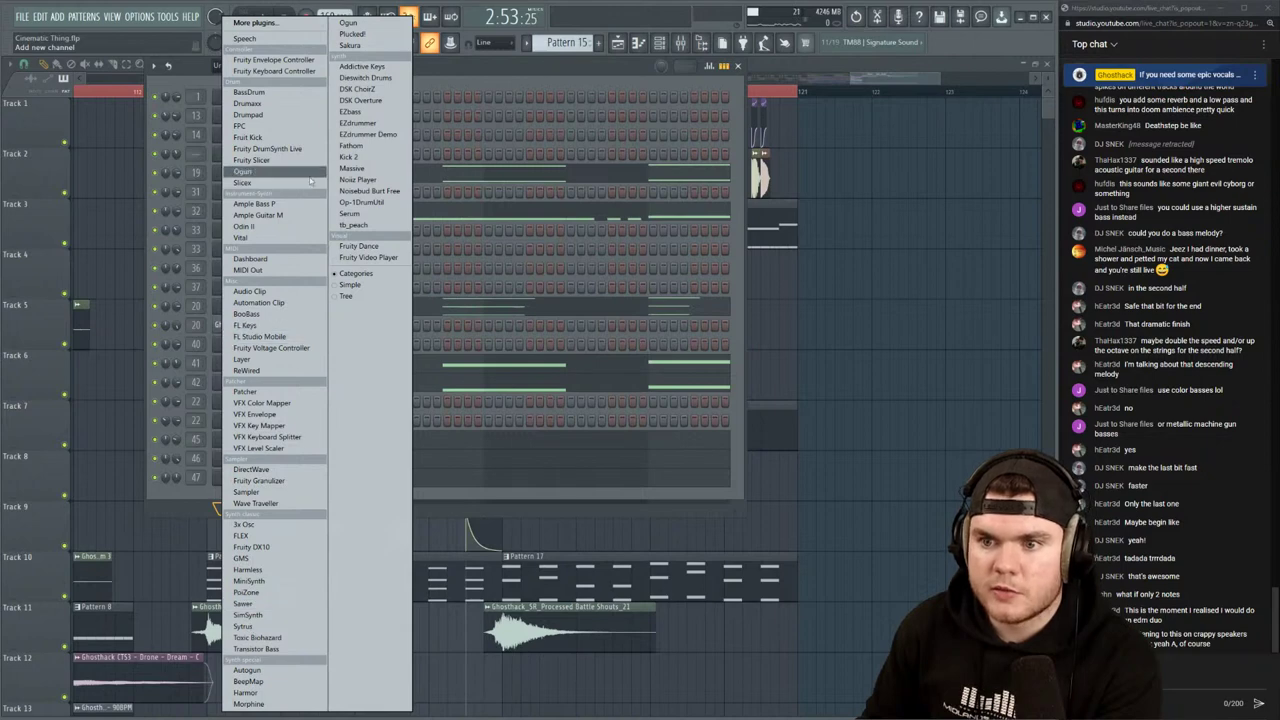
left_click(346, 216)
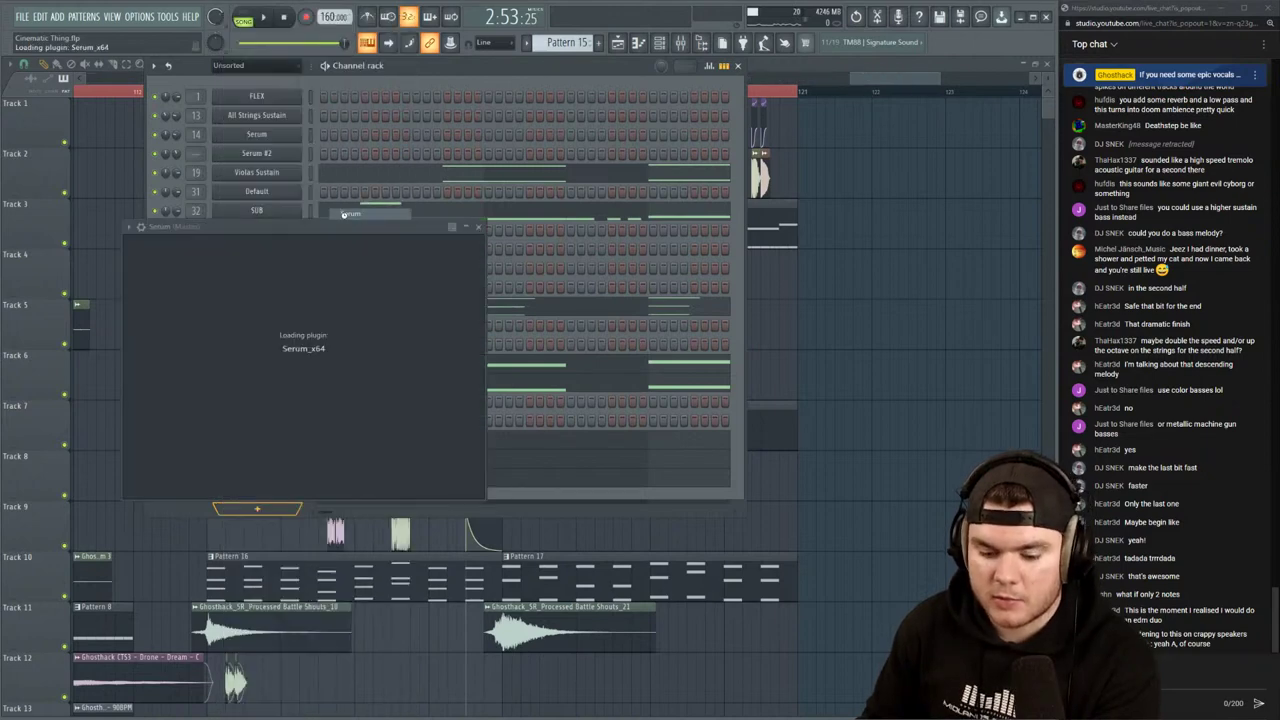
left_click(582, 227)
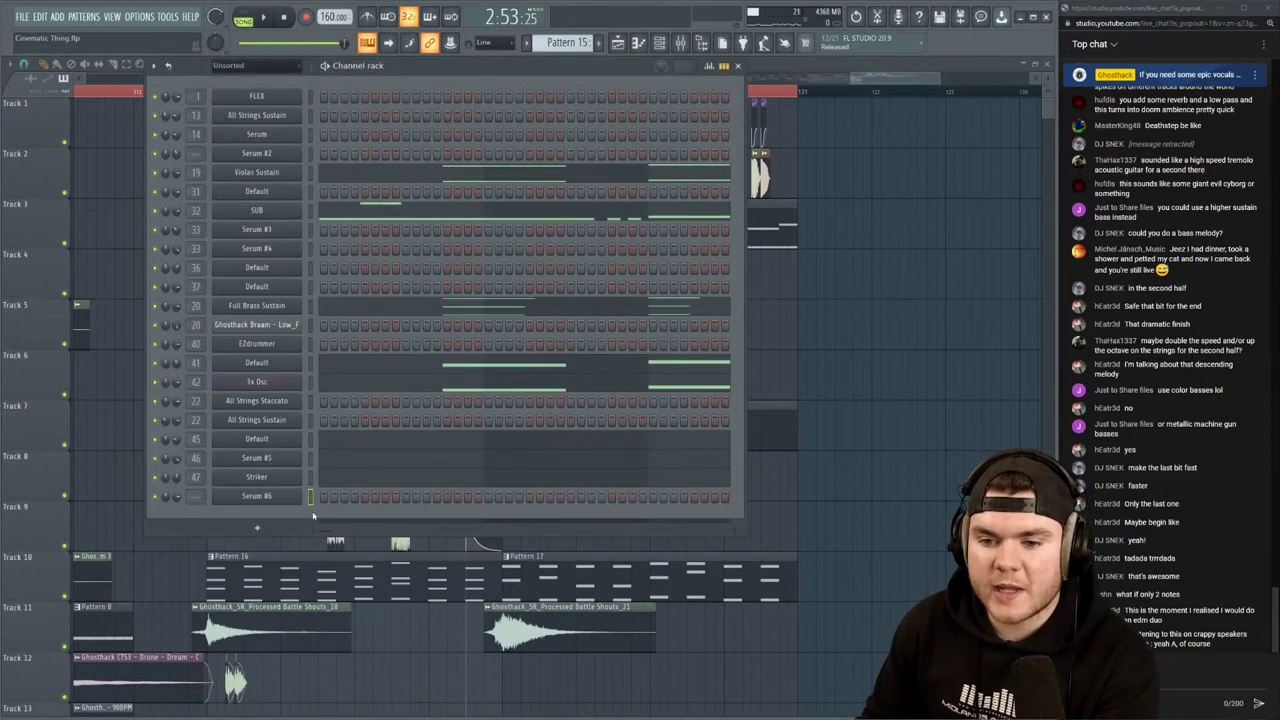
right_click(300, 494)
mouse_move(369, 589)
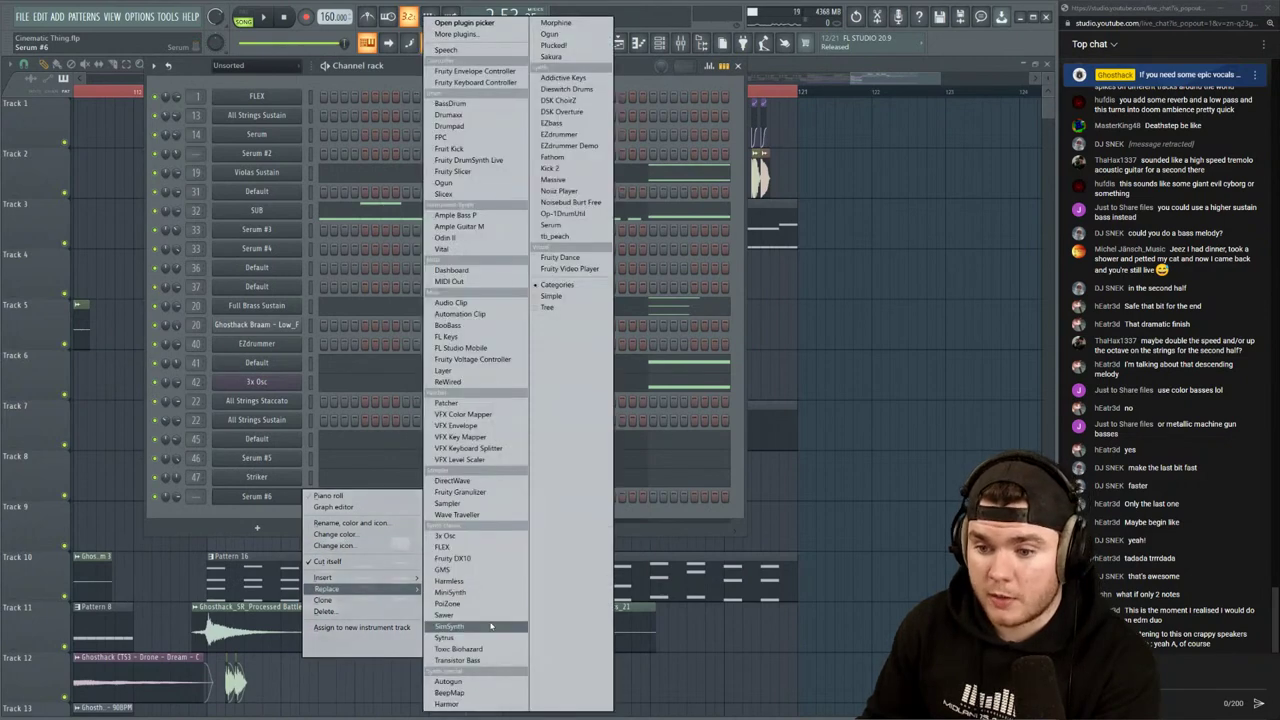
left_click(447, 704)
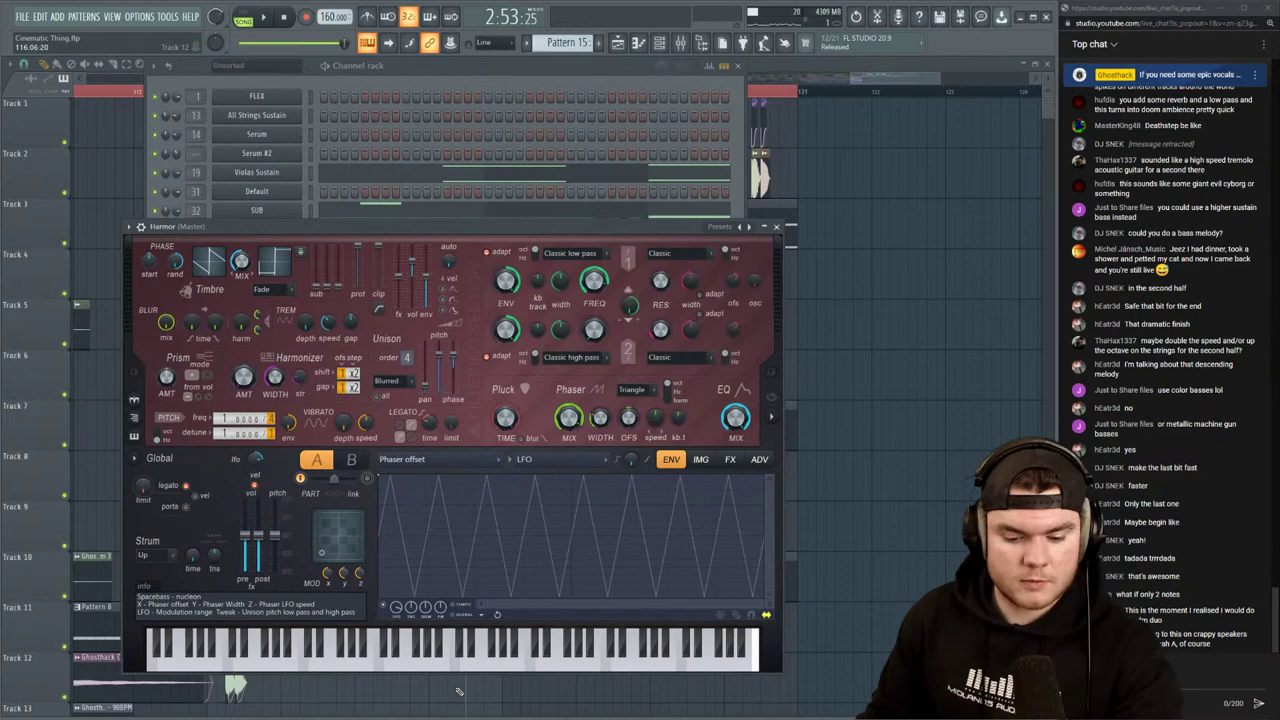
Load Harmor's Default preset and set its distortion type to Log
left_click(720, 230)
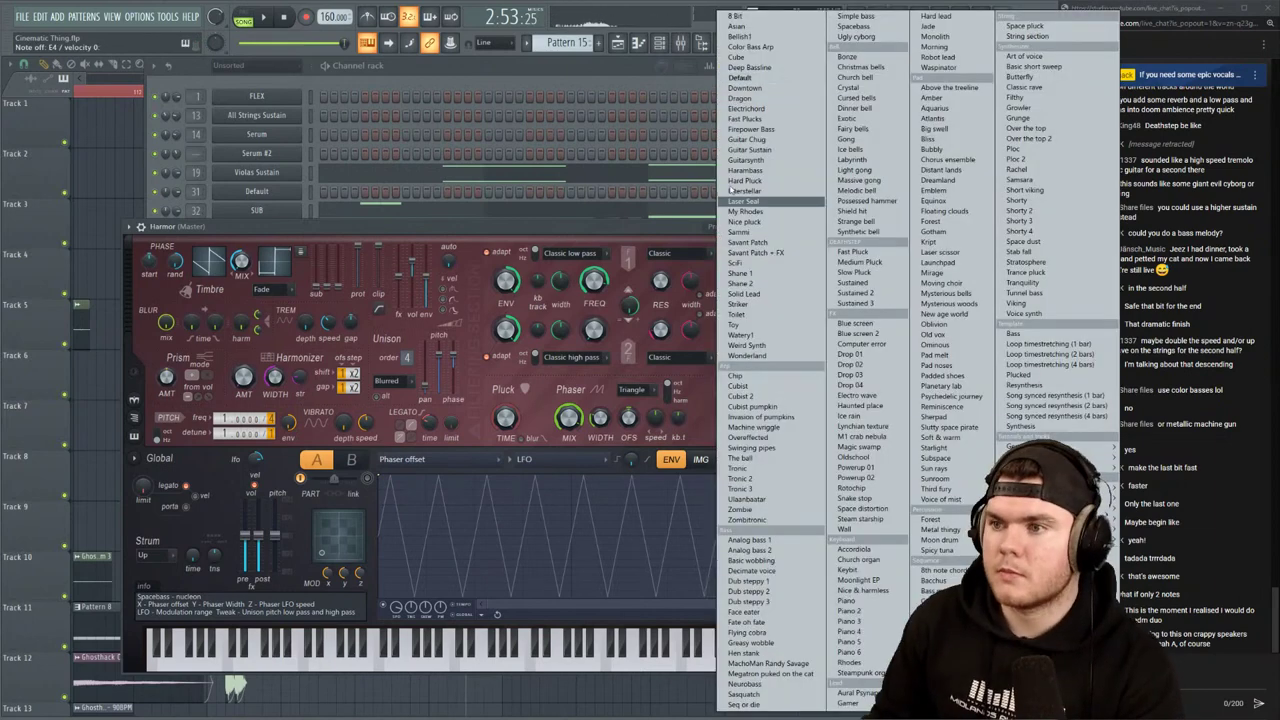
left_click(752, 77)
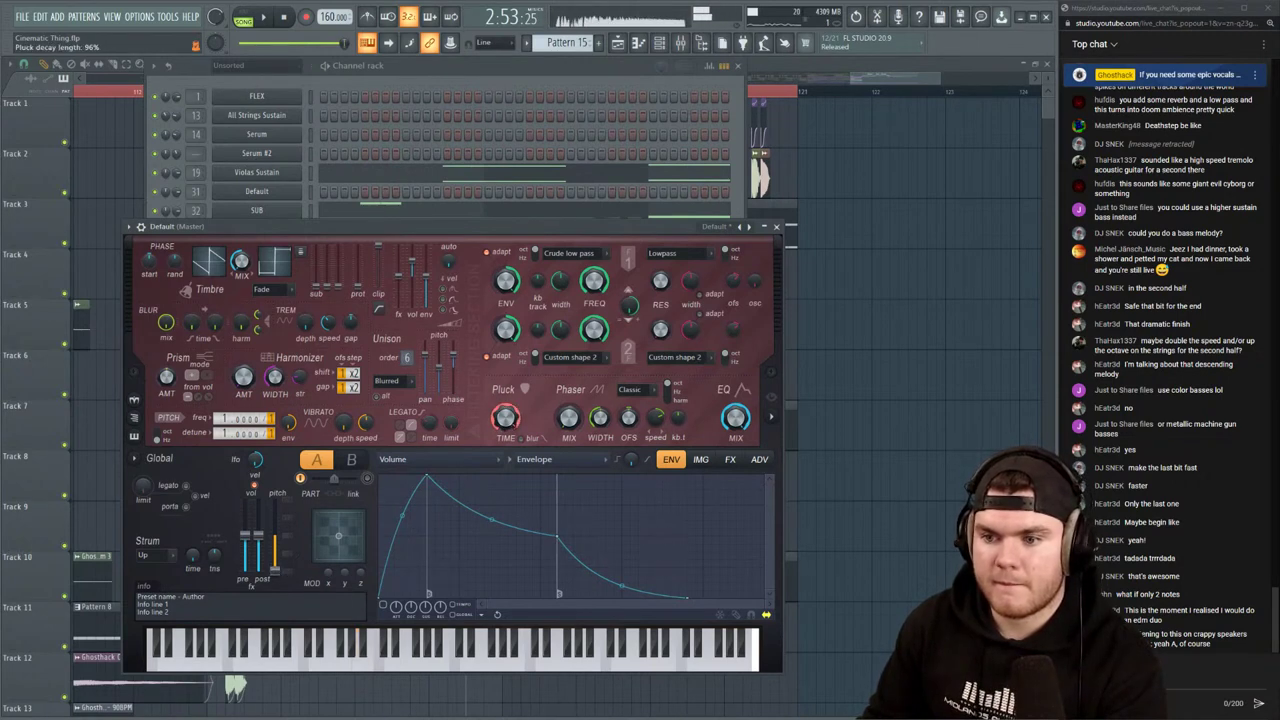
left_click(731, 460)
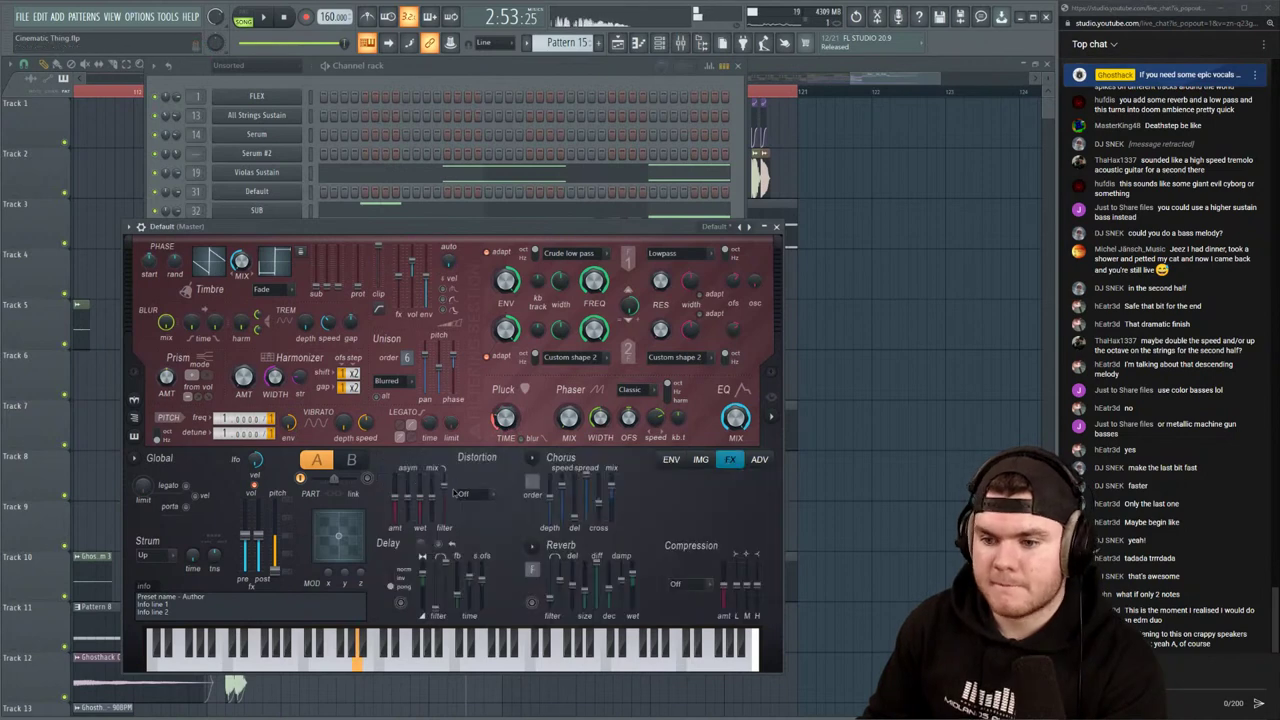
left_click(476, 494)
left_click(476, 580)
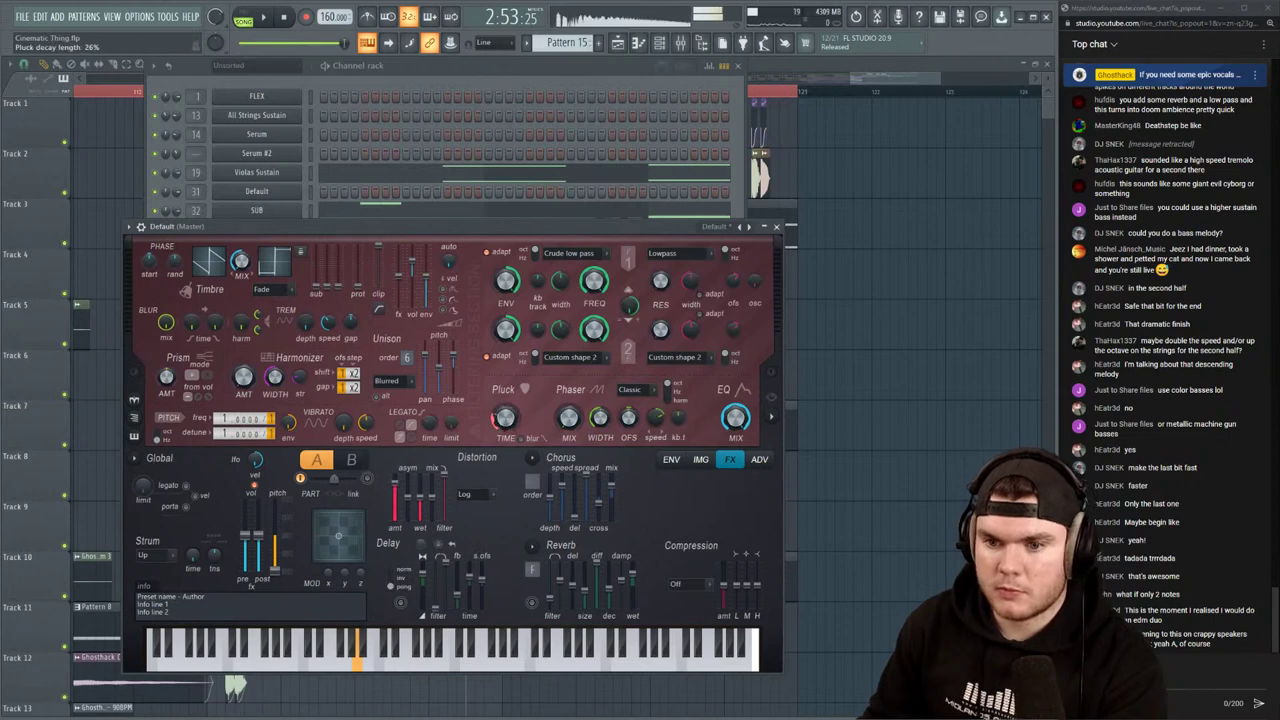
Edit Harmor's Pluck shape by adding a point near the start so the curve rises briefly before falling
right_click(505, 418)
left_click(536, 449)
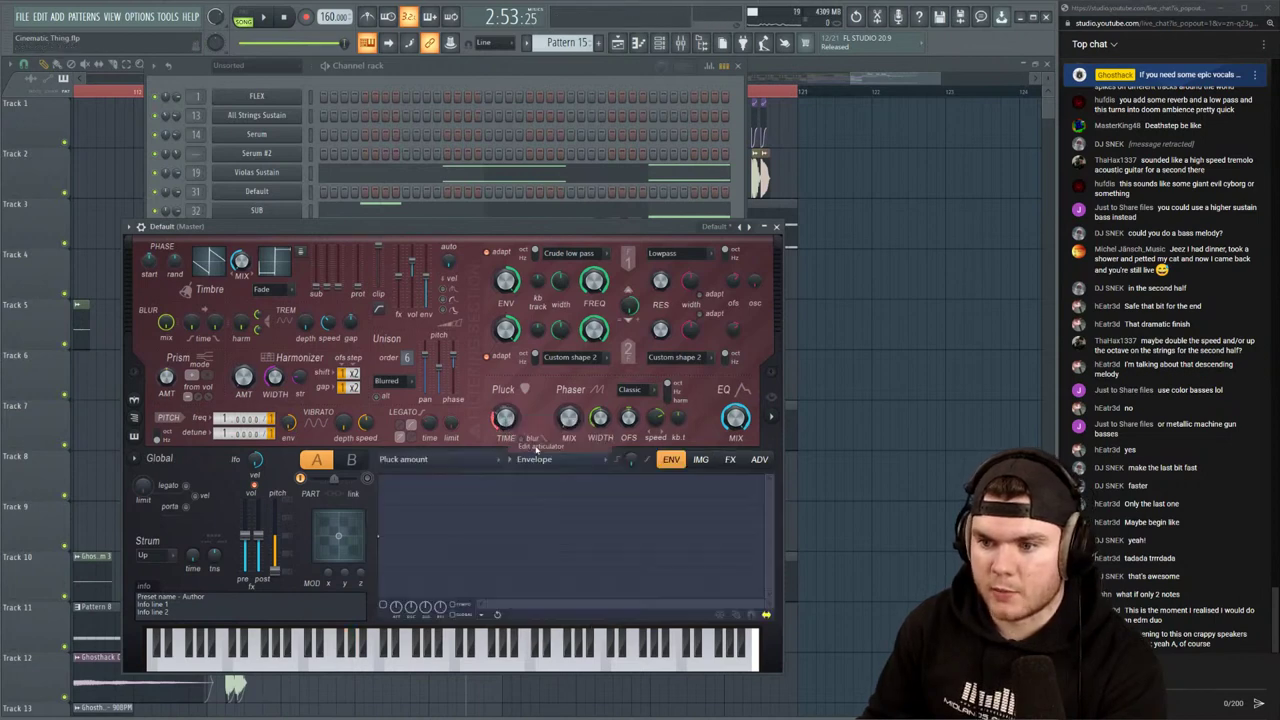
left_click(462, 462)
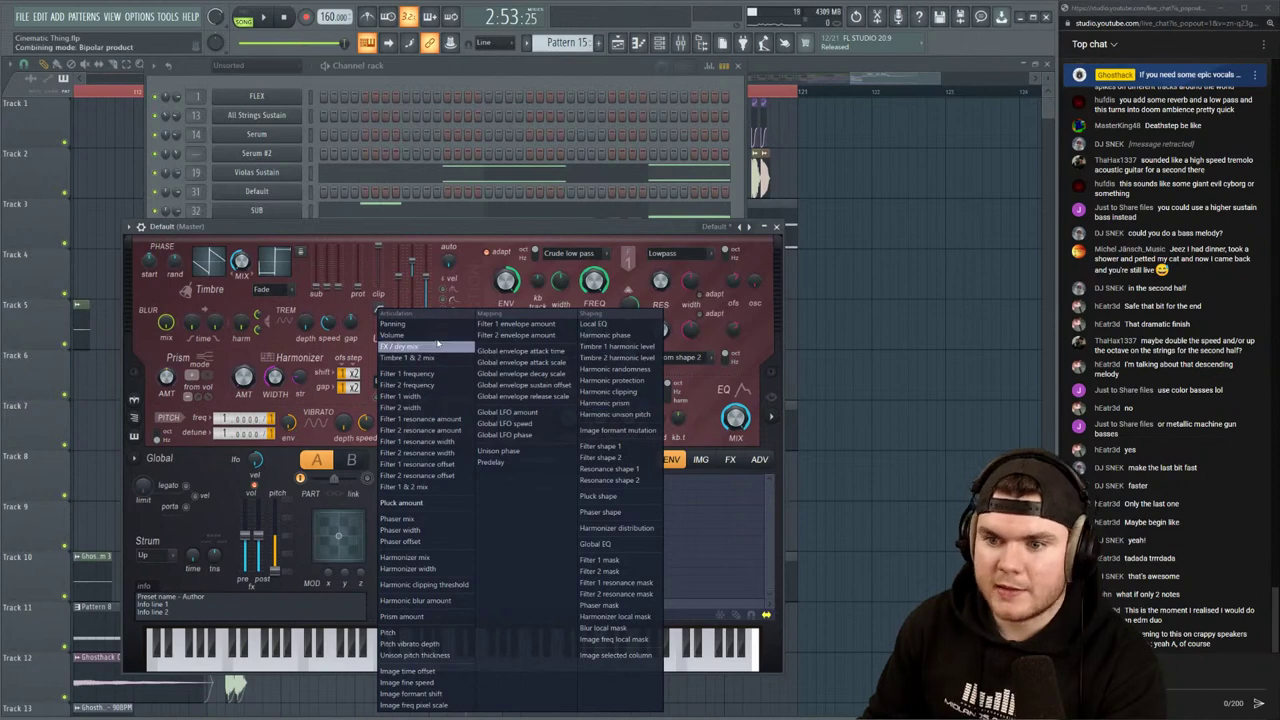
left_click(600, 497)
right_click(384, 487)
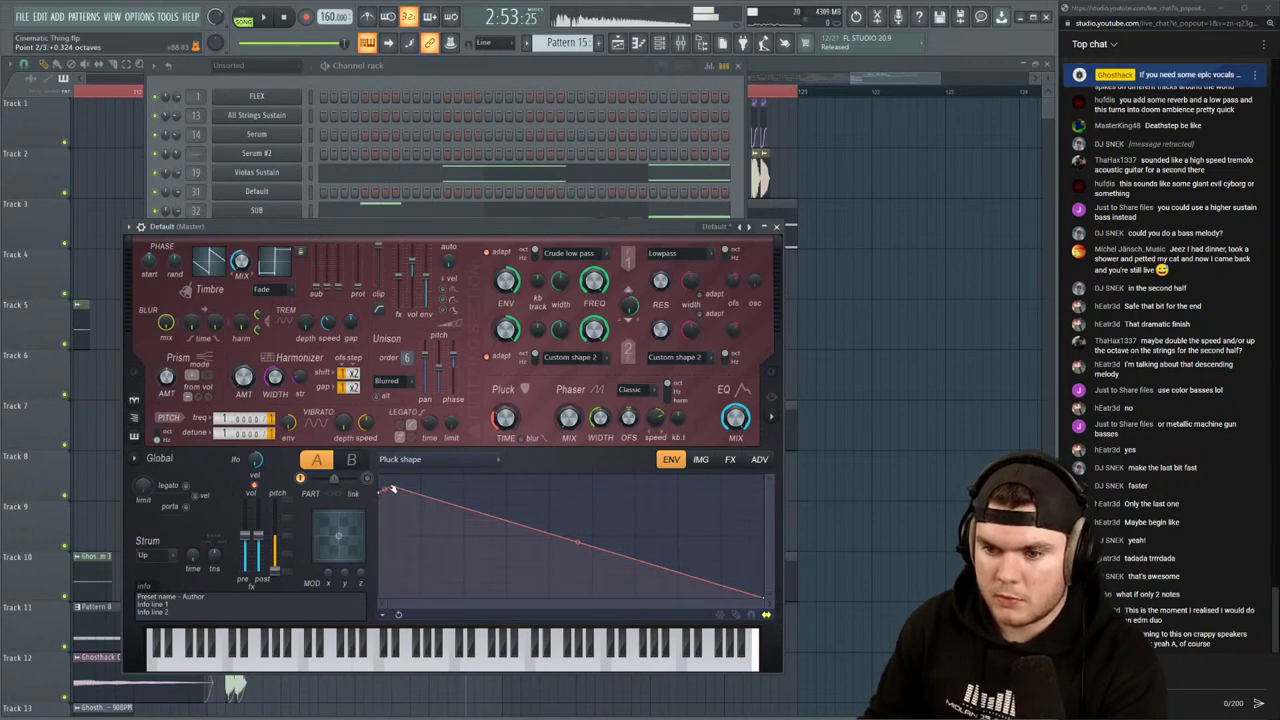
left_click_drag(393, 489, 400, 487)
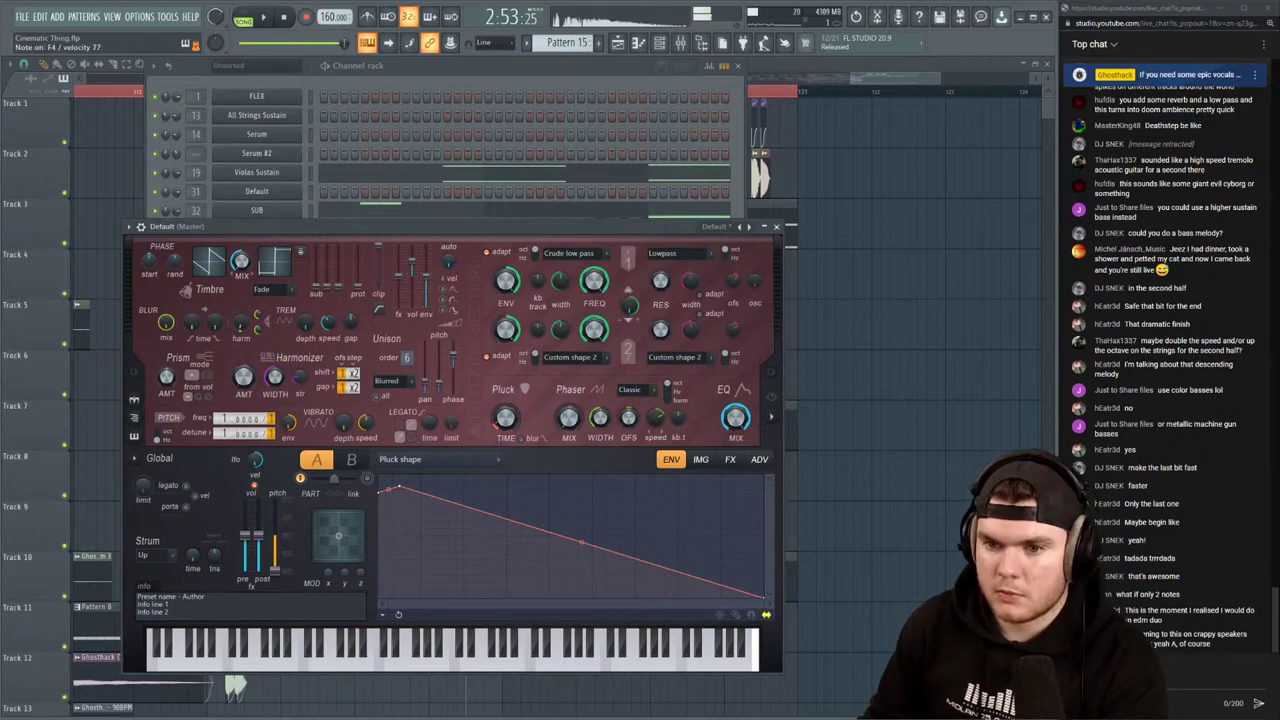
Show Harmor's visual feedback display and switch the envelope editor to the Harmonic prism shape
left_click(770, 416)
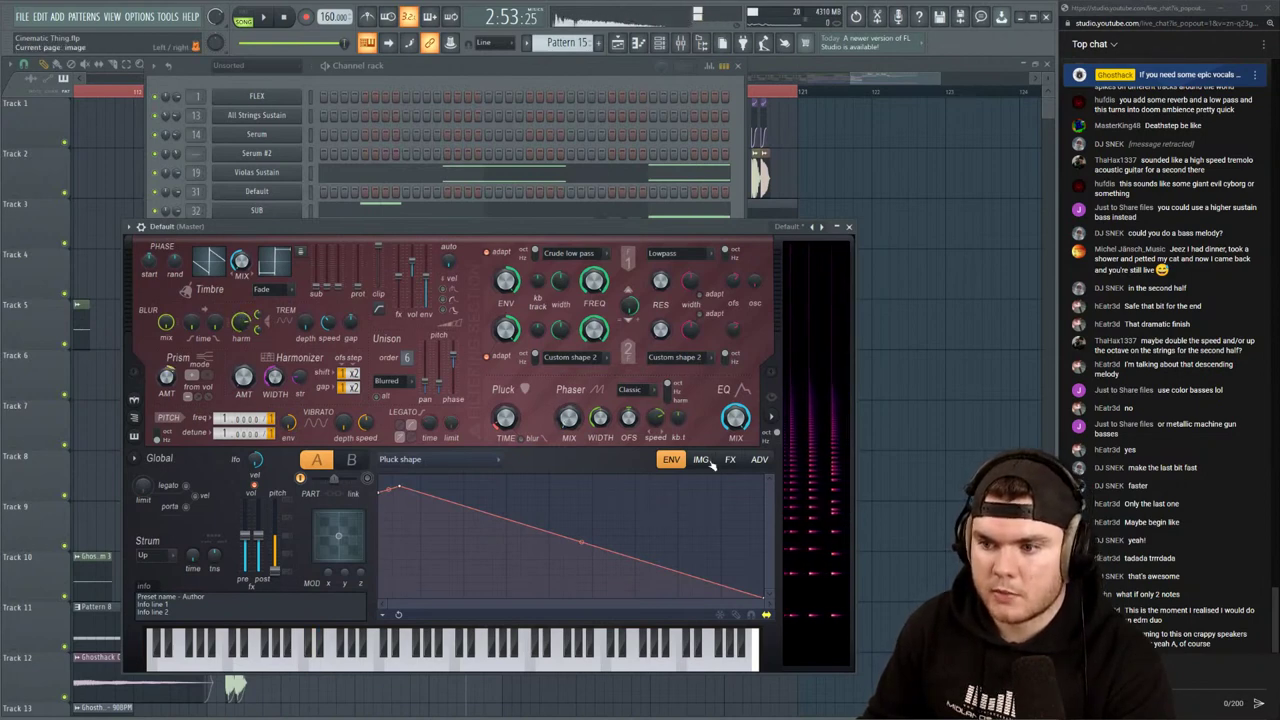
left_click(702, 460)
left_click(671, 460)
left_click(480, 460)
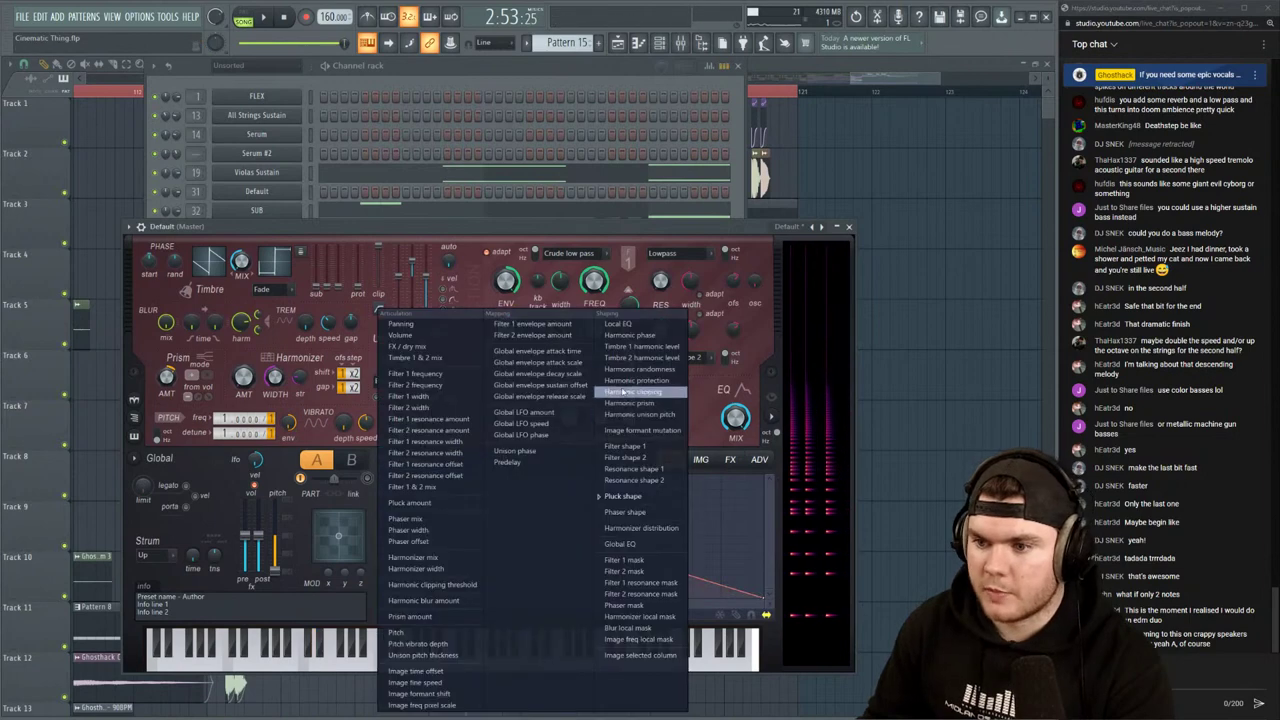
left_click(650, 403)
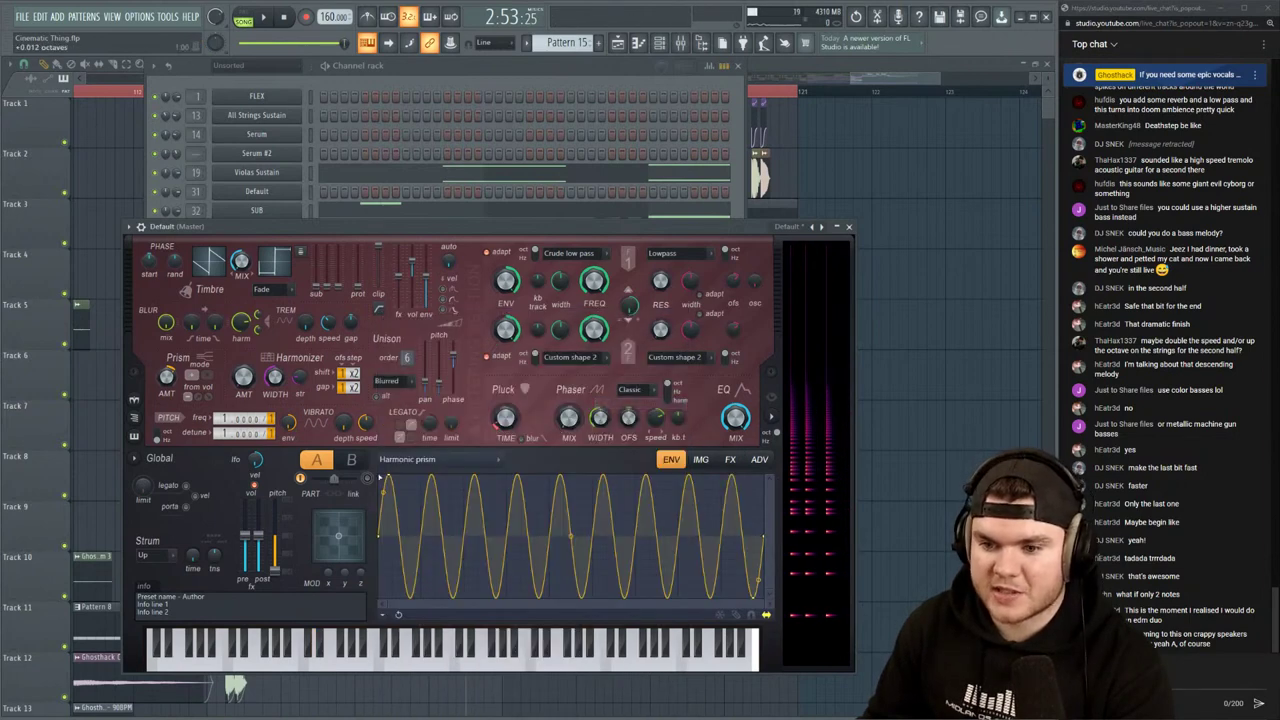
Load a preset with a gradually widening zigzag into the Harmonic prism shape and adjust the harmonic blur amount
left_click(385, 608)
mouse_move(430, 569)
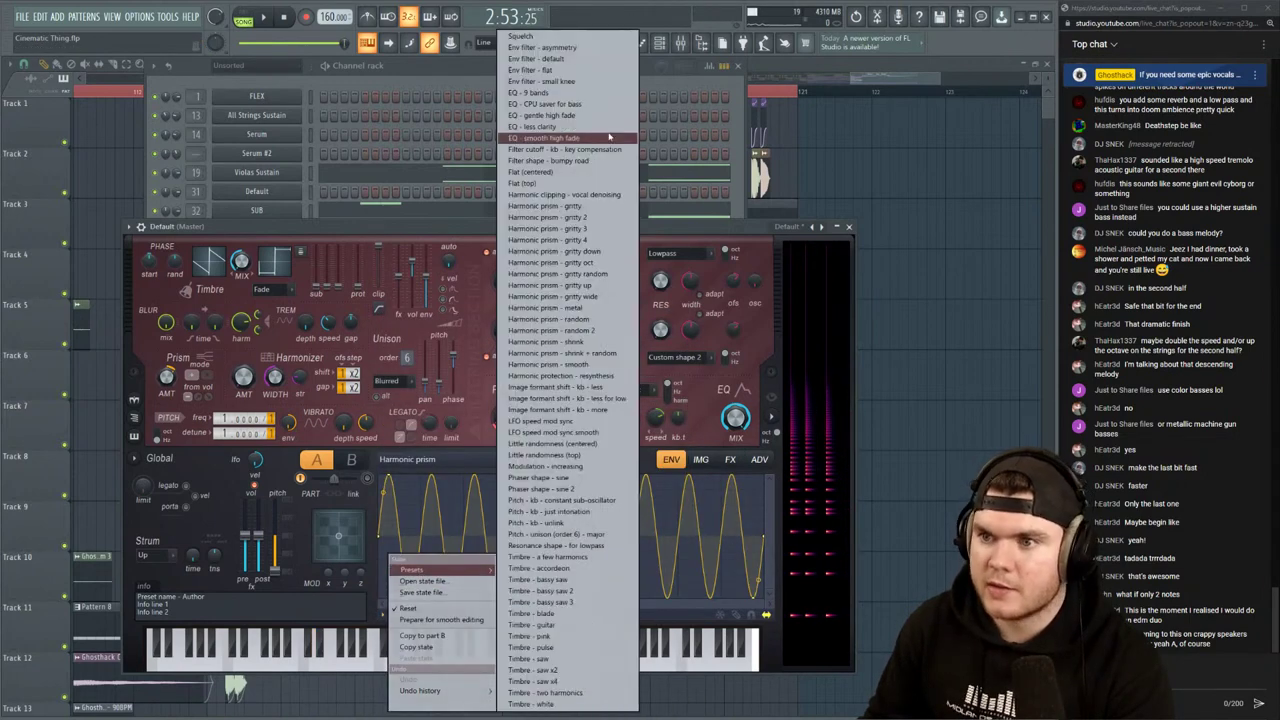
left_click(545, 47)
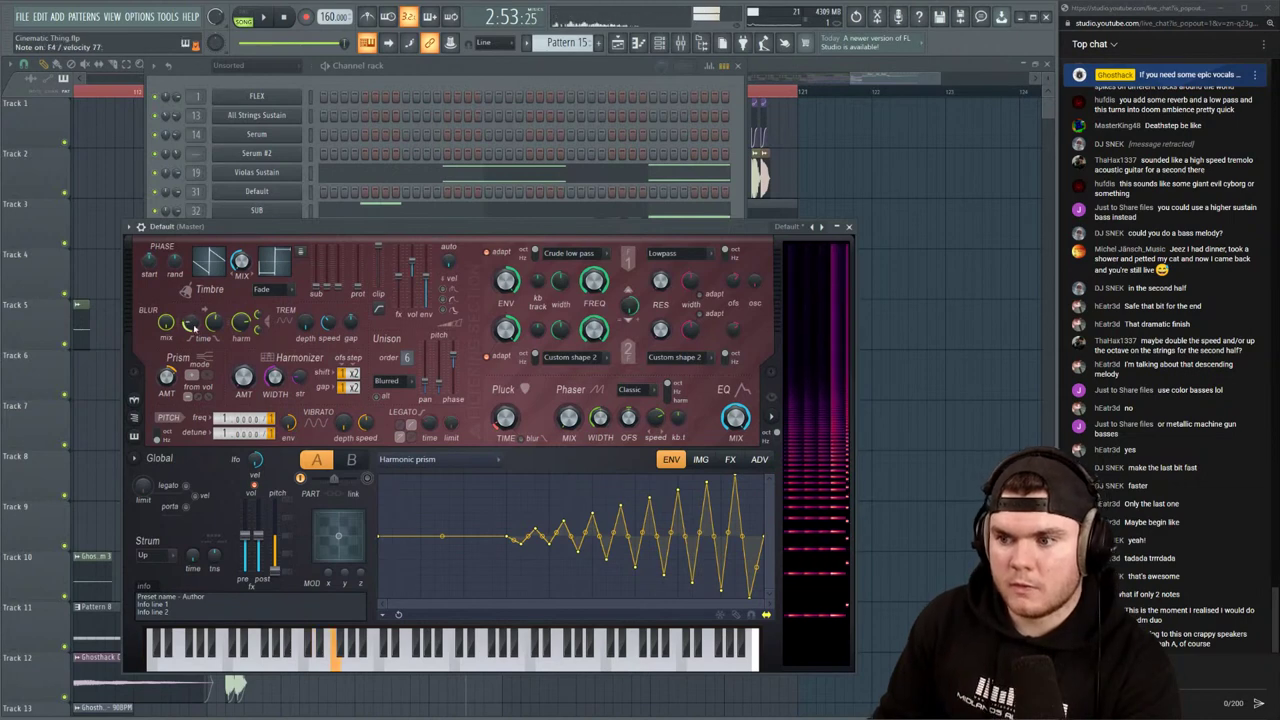
left_click_drag(245, 331, 245, 336)
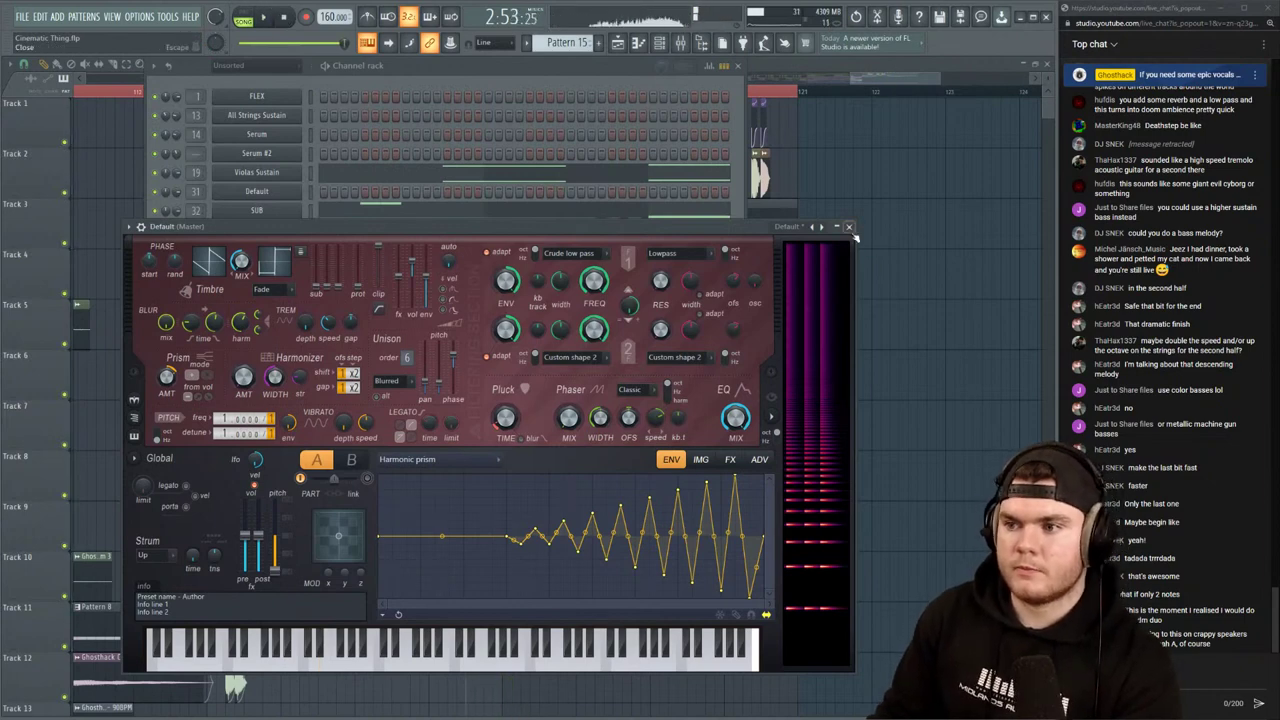
Add three short E3 notes to the new Harmor channel just before bar 6, matching the ghost notes of the stutter
left_click(849, 227)
right_click(290, 497)
left_click(322, 496)
key("space")
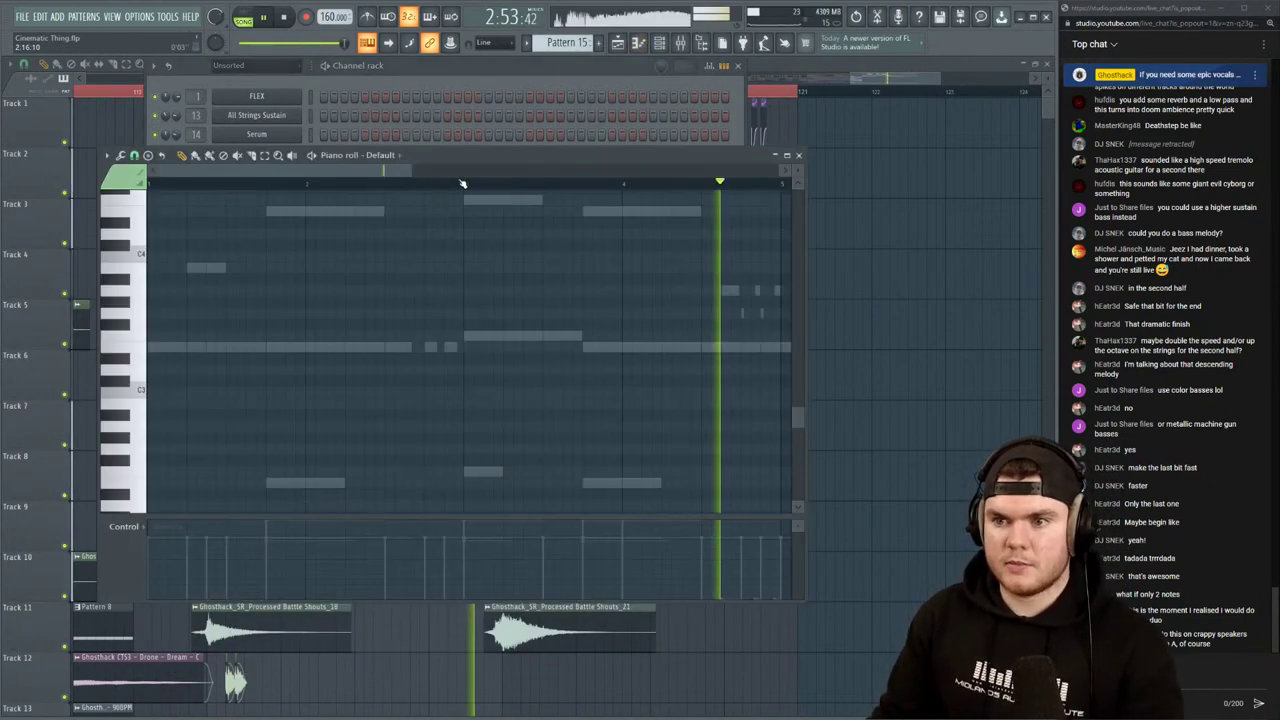
scroll(459, 184, "down", 3)
scroll(440, 184, "up", 4)
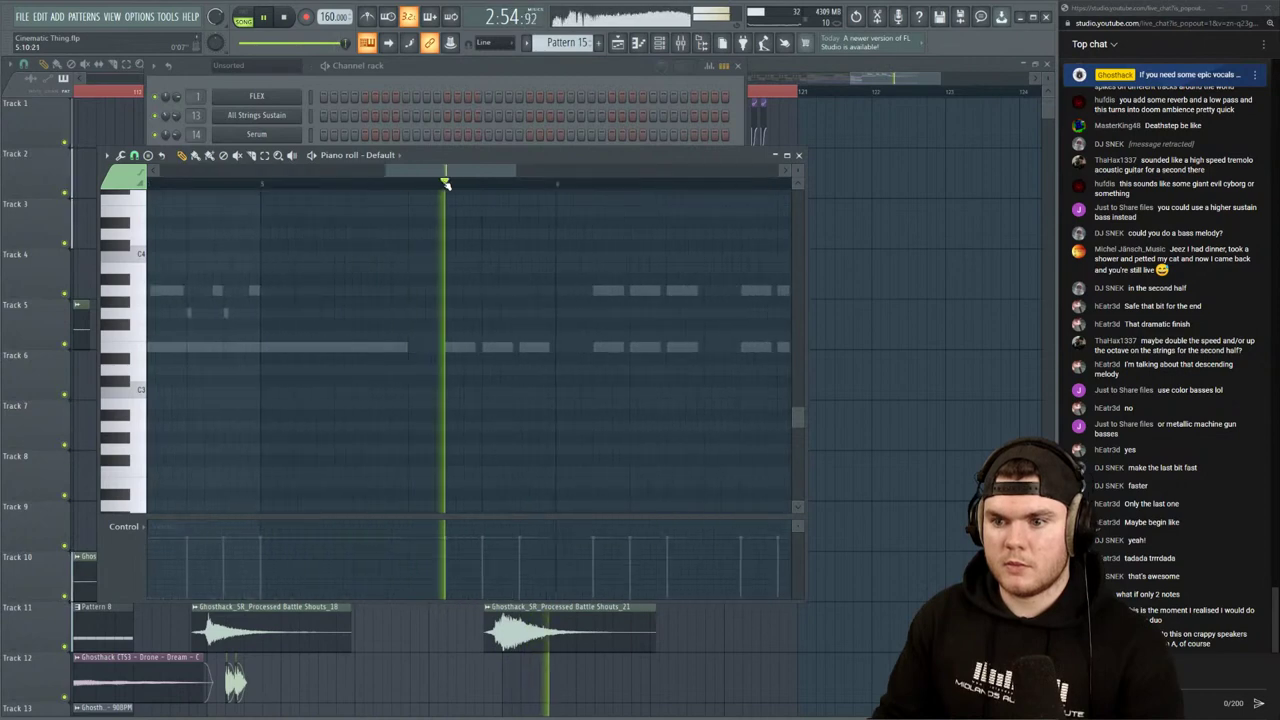
key("space")
left_click(450, 349)
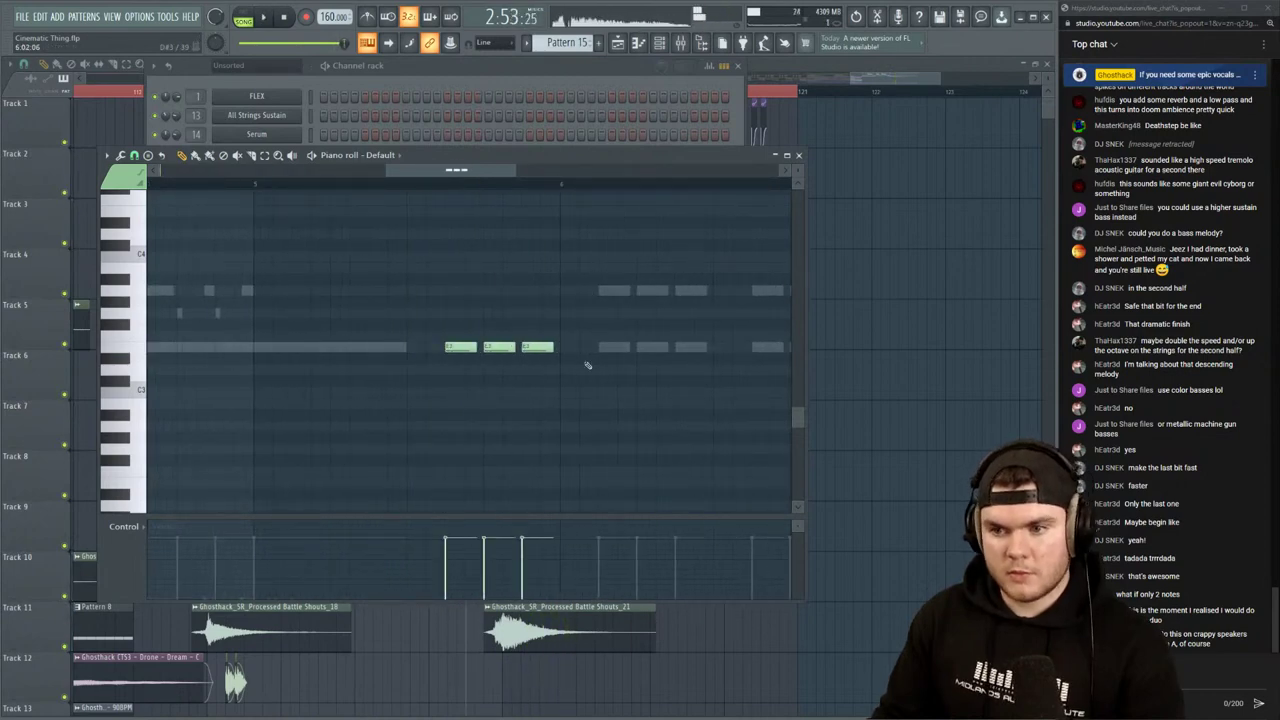
Transpose the three Harmor notes up an octave plus five semitones to A4 and remove the stray fourth note
key("ctrl+a")
scroll(588, 366, "up", 3)
key("ctrl+Up")
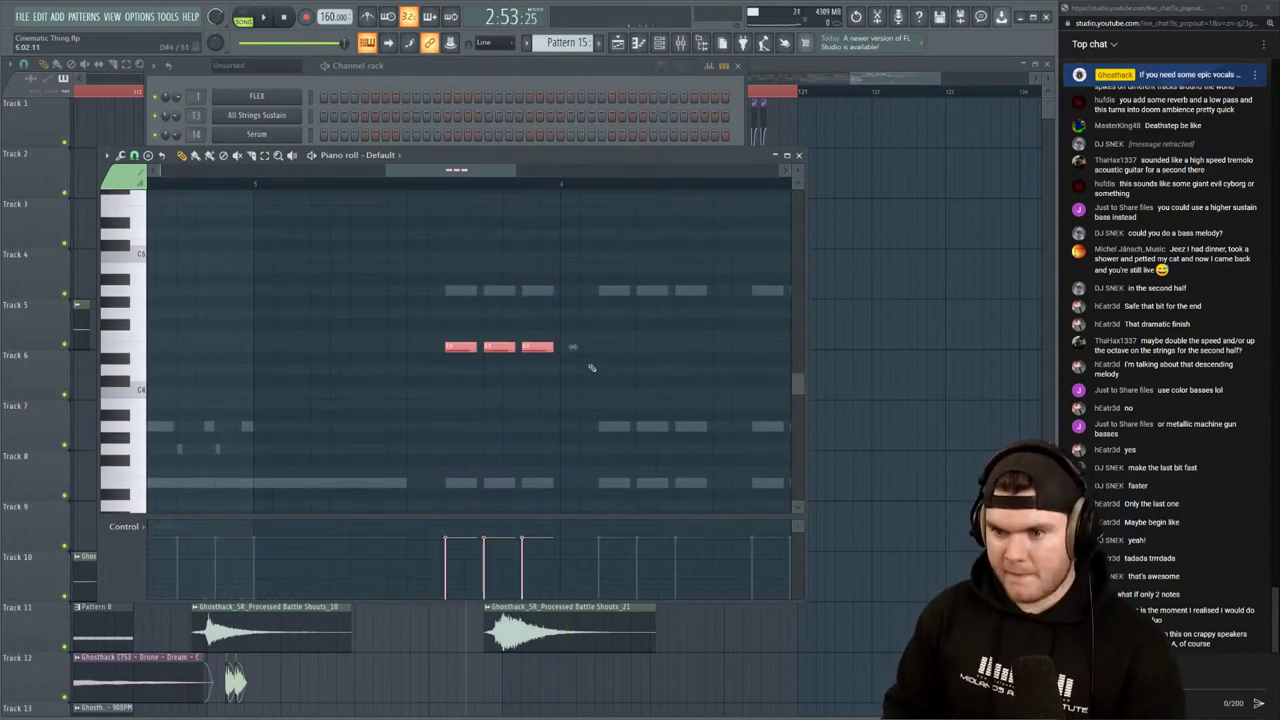
key("shift+Up")
key("shift+Up")
key("shift+Up")
key("shift+Up")
key("shift+Up")
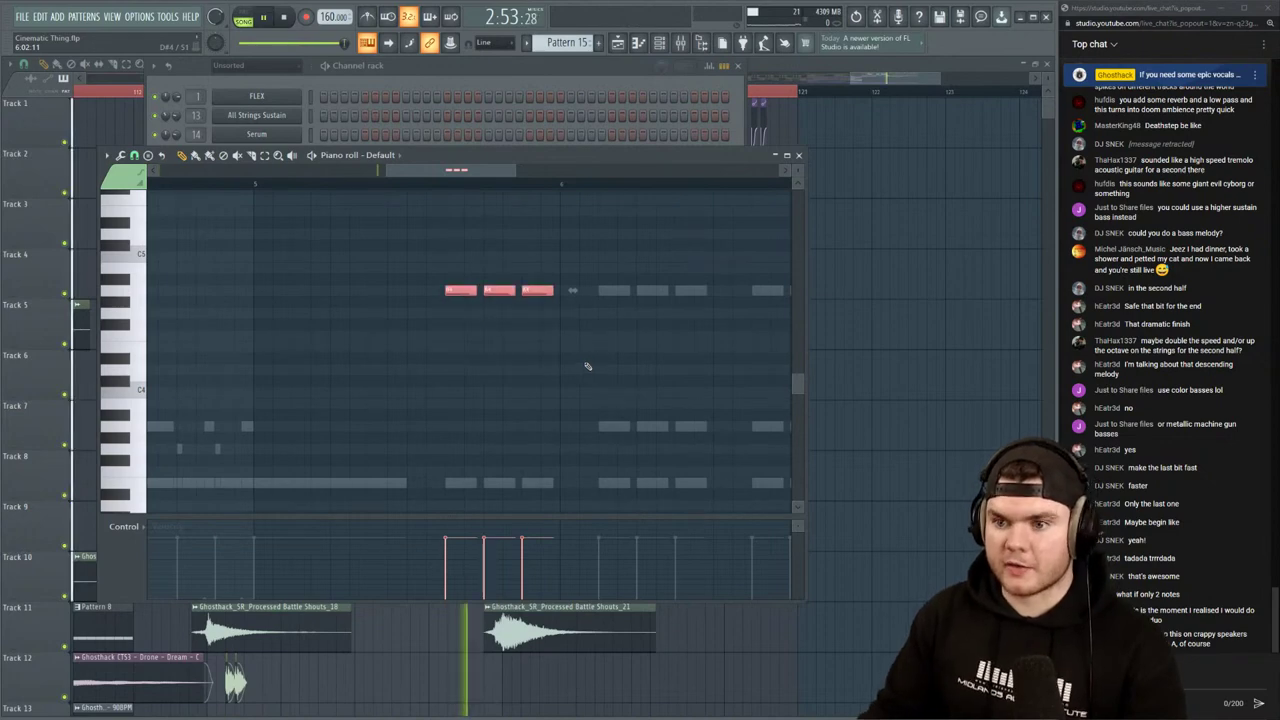
right_click(481, 325)
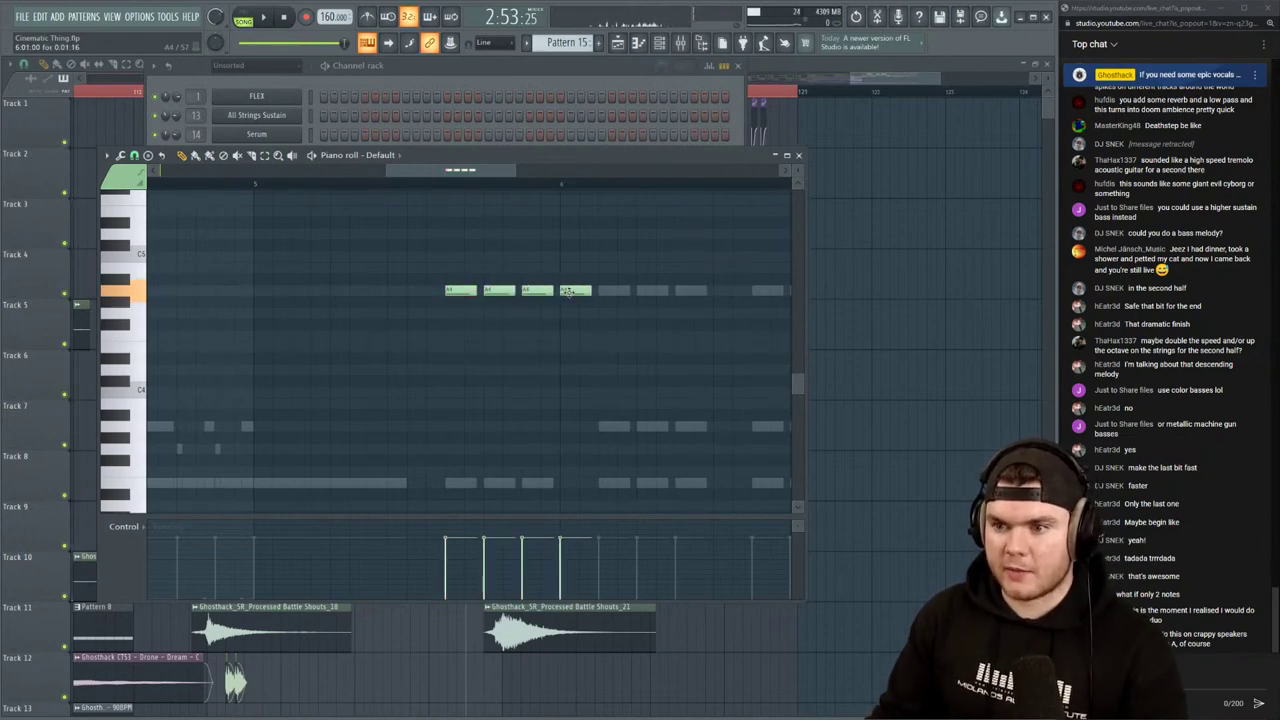
Continue the A4 notes through bar 6, following the stutter rhythm of the ghost notes and shortening them for the fast ending
key("space")
scroll(449, 177, "down", 2)
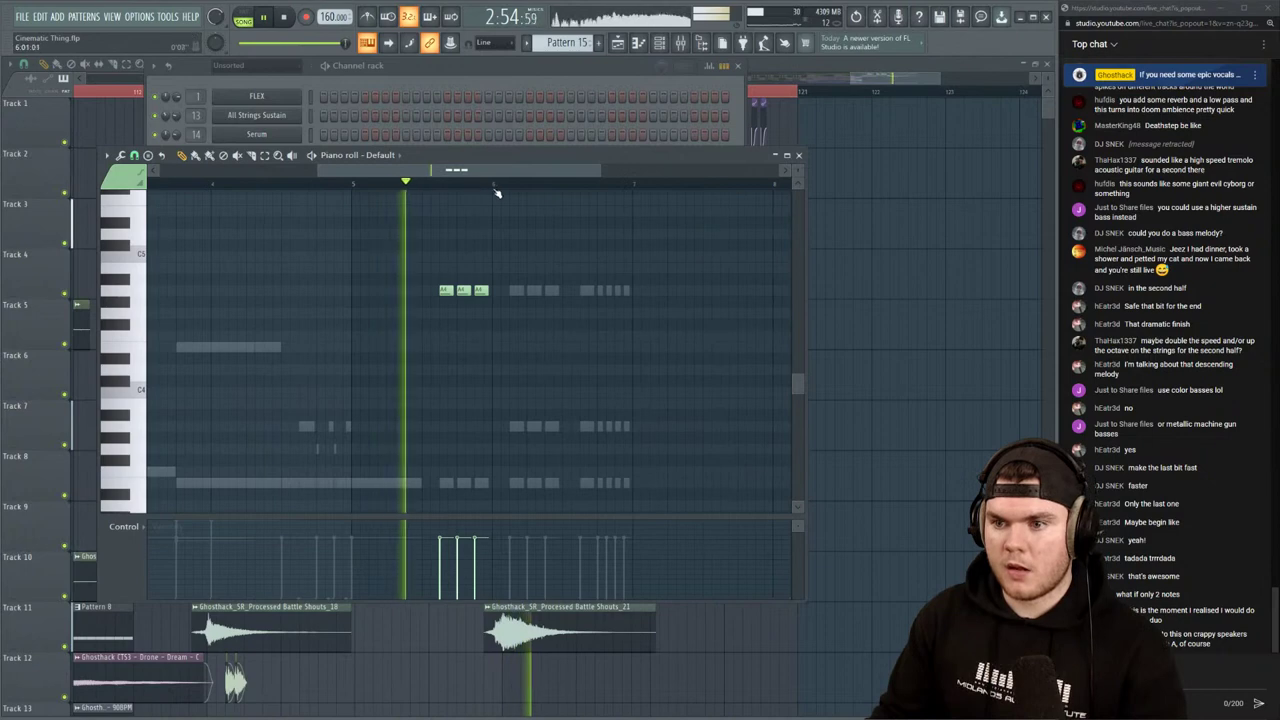
left_click(522, 290)
left_click(552, 290)
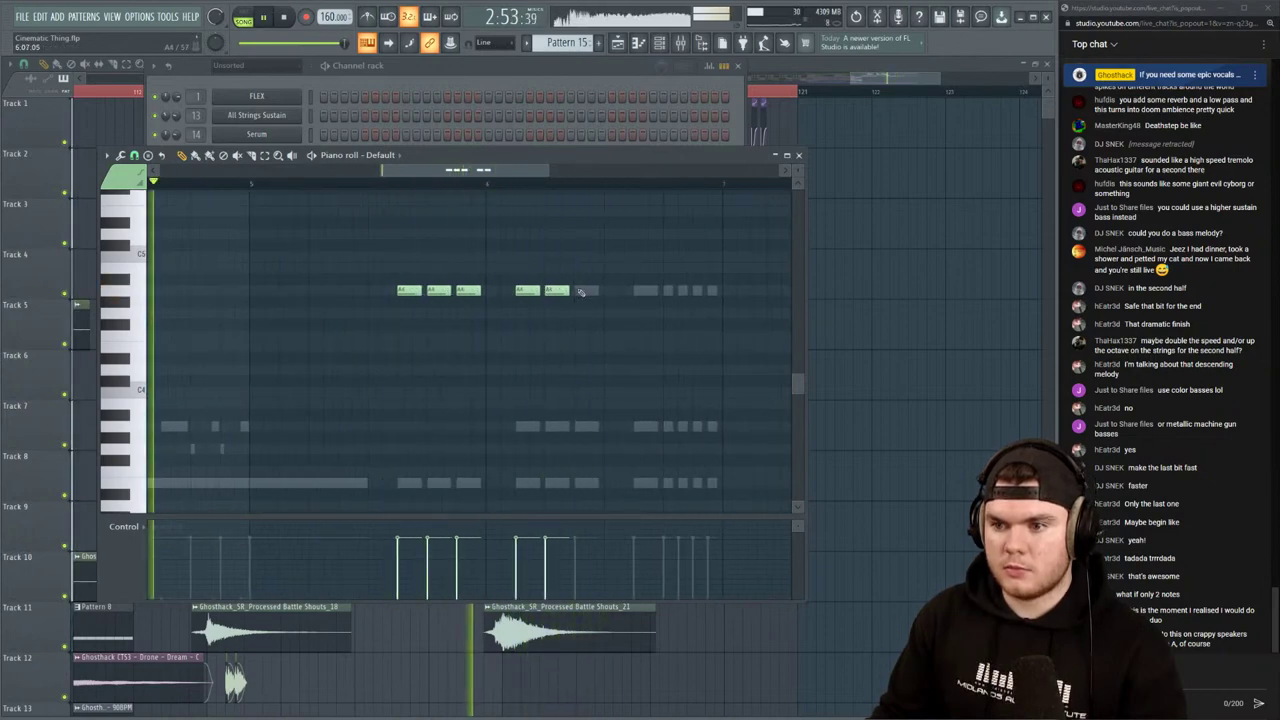
left_click(582, 290)
left_click(645, 290)
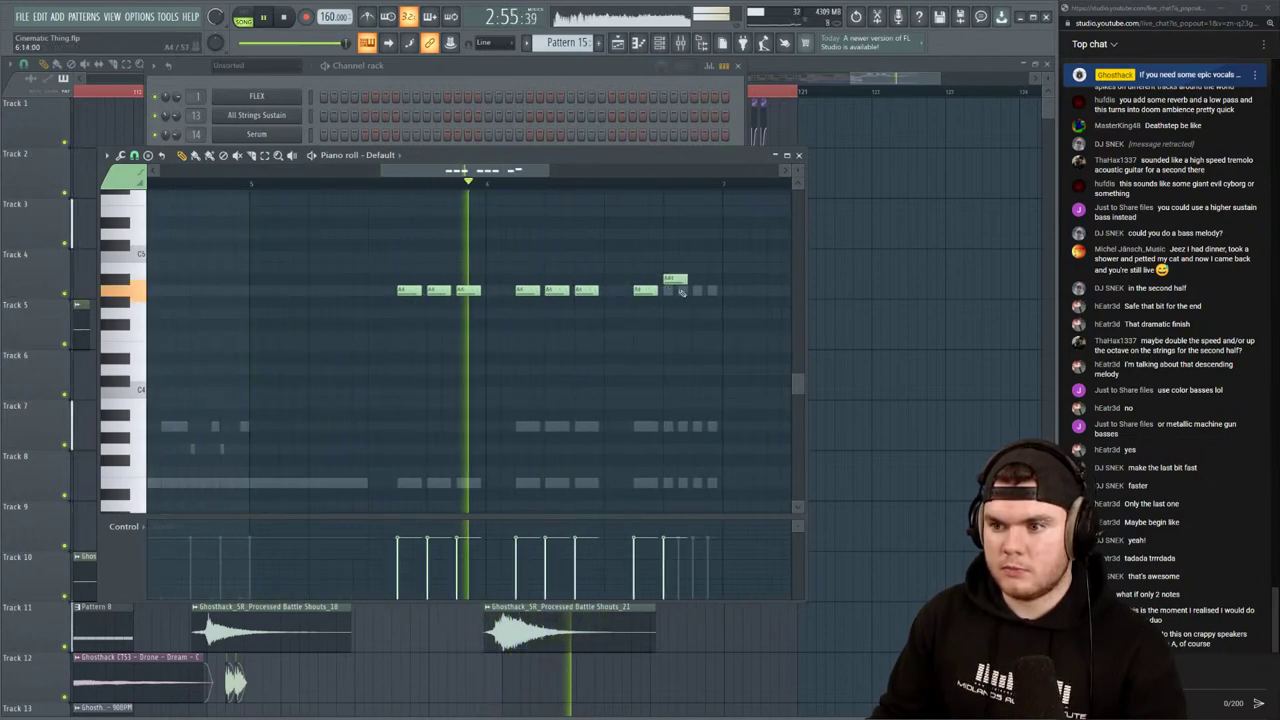
left_click(675, 290)
right_click(670, 291)
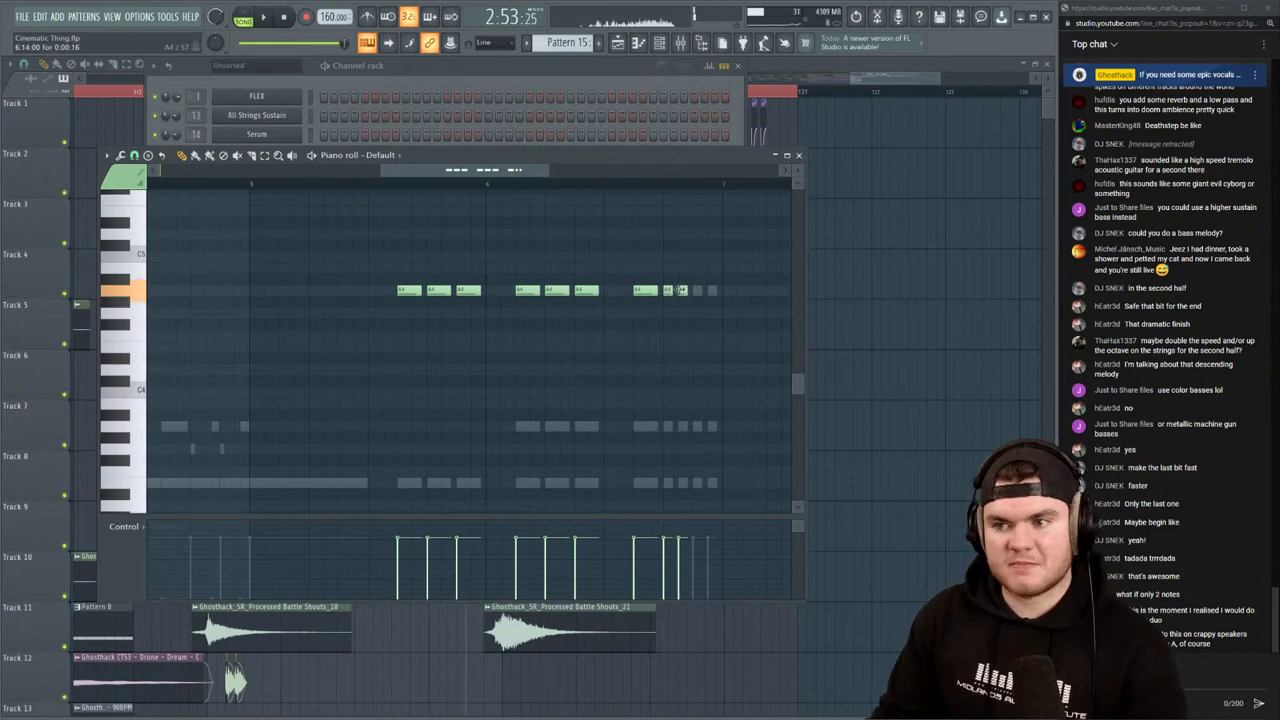
Route the new Harmor channel, the last Default in the rack, to mixer Insert 48
left_click(798, 155)
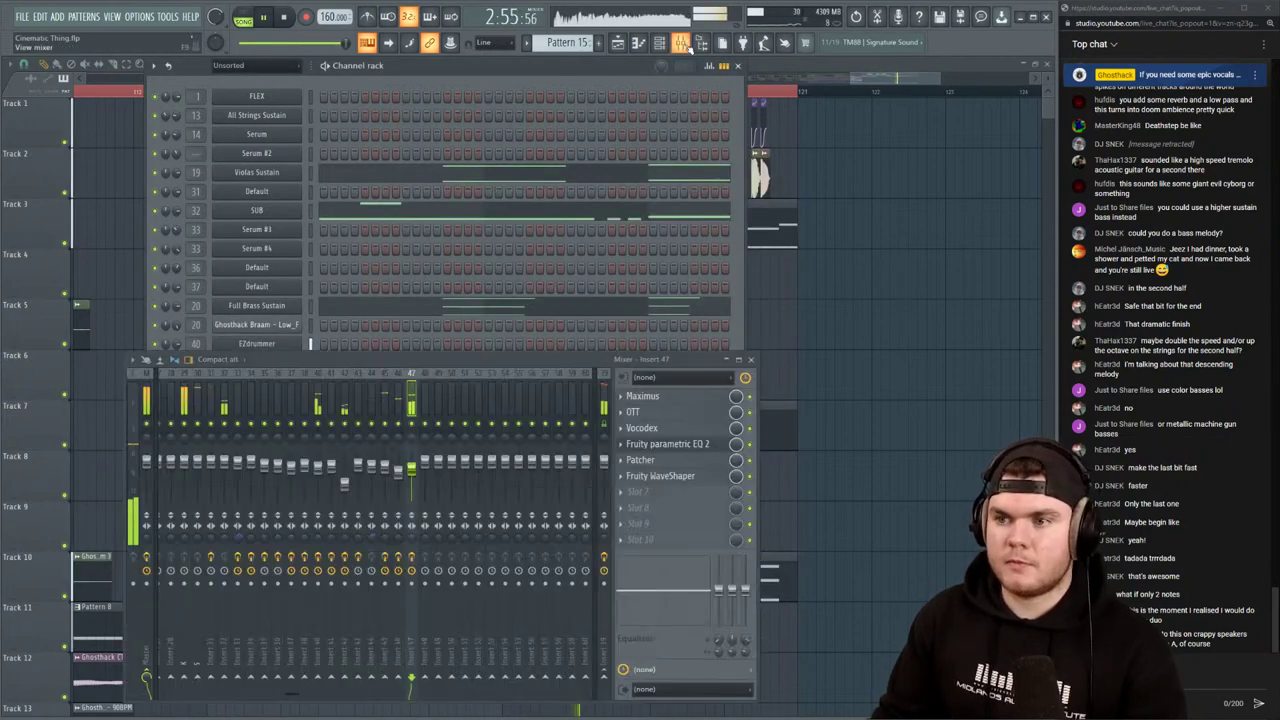
key("F9")
left_click(416, 88)
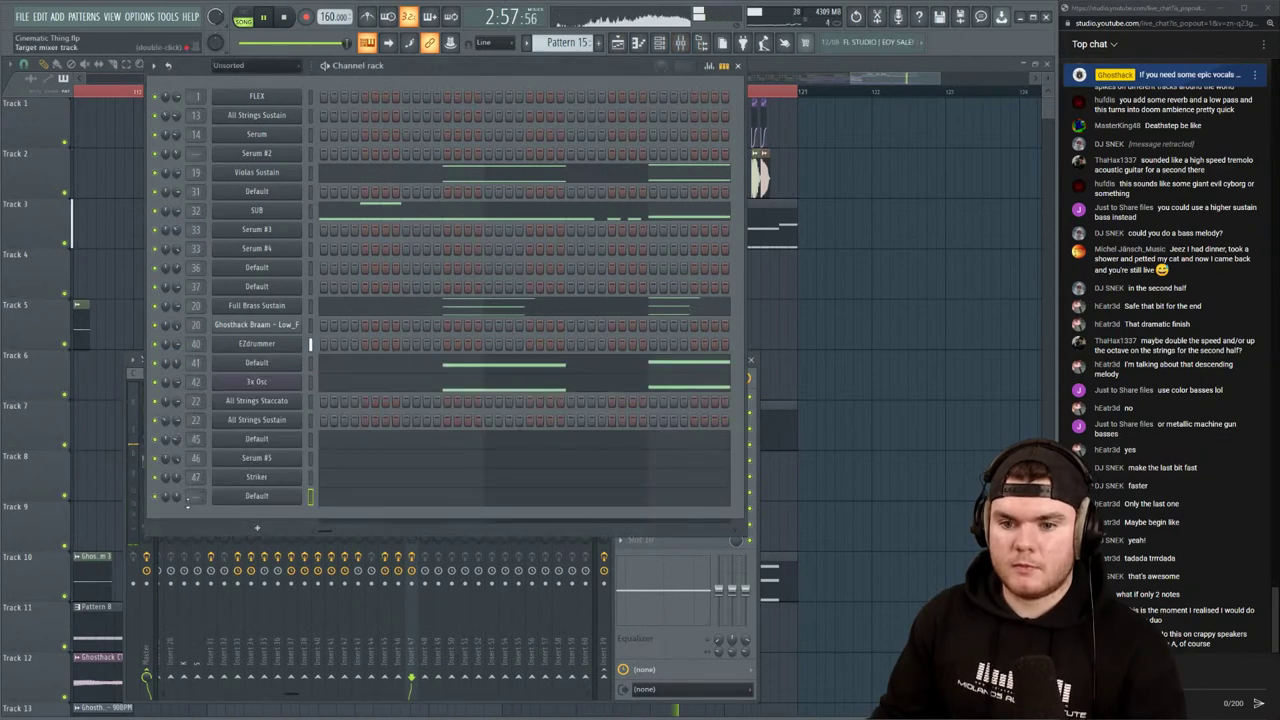
key("space")
left_click_drag(196, 502, 196, 496)
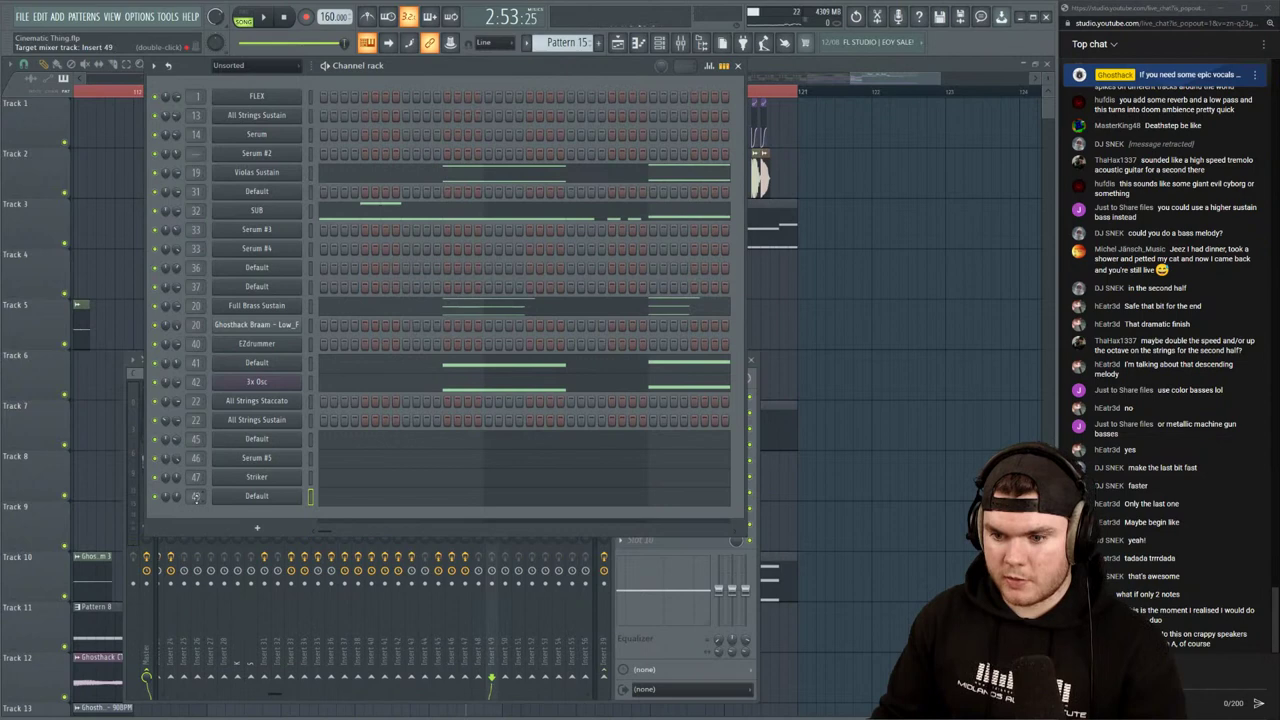
key("space")
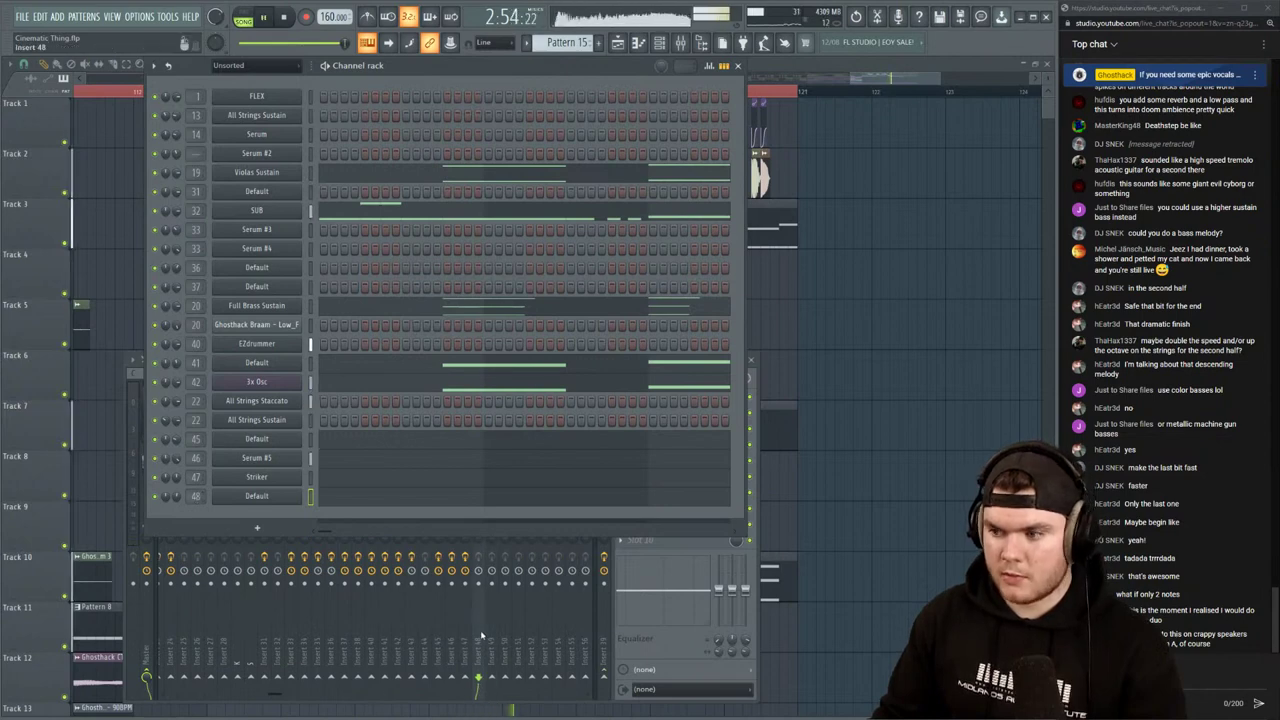
Balance Insert 48 slightly below the default level while auditioning the drop
left_click(480, 636)
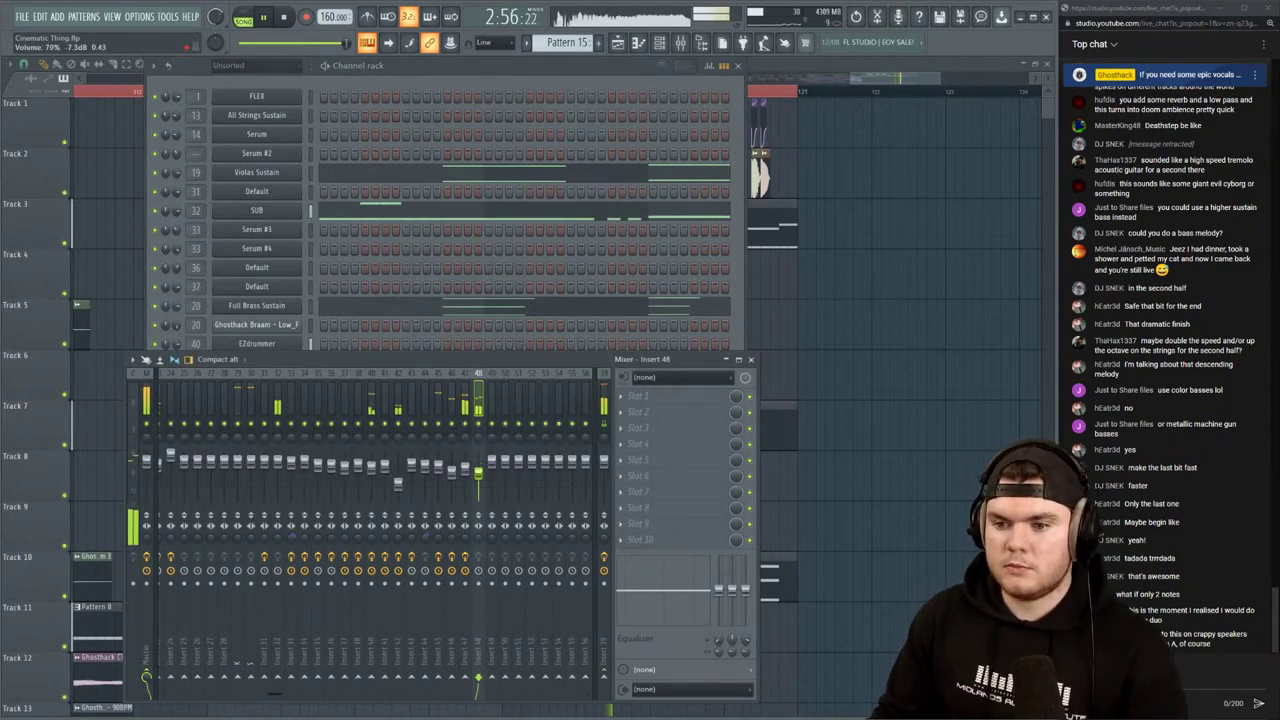
left_click_drag(478, 475, 478, 466)
key("space")
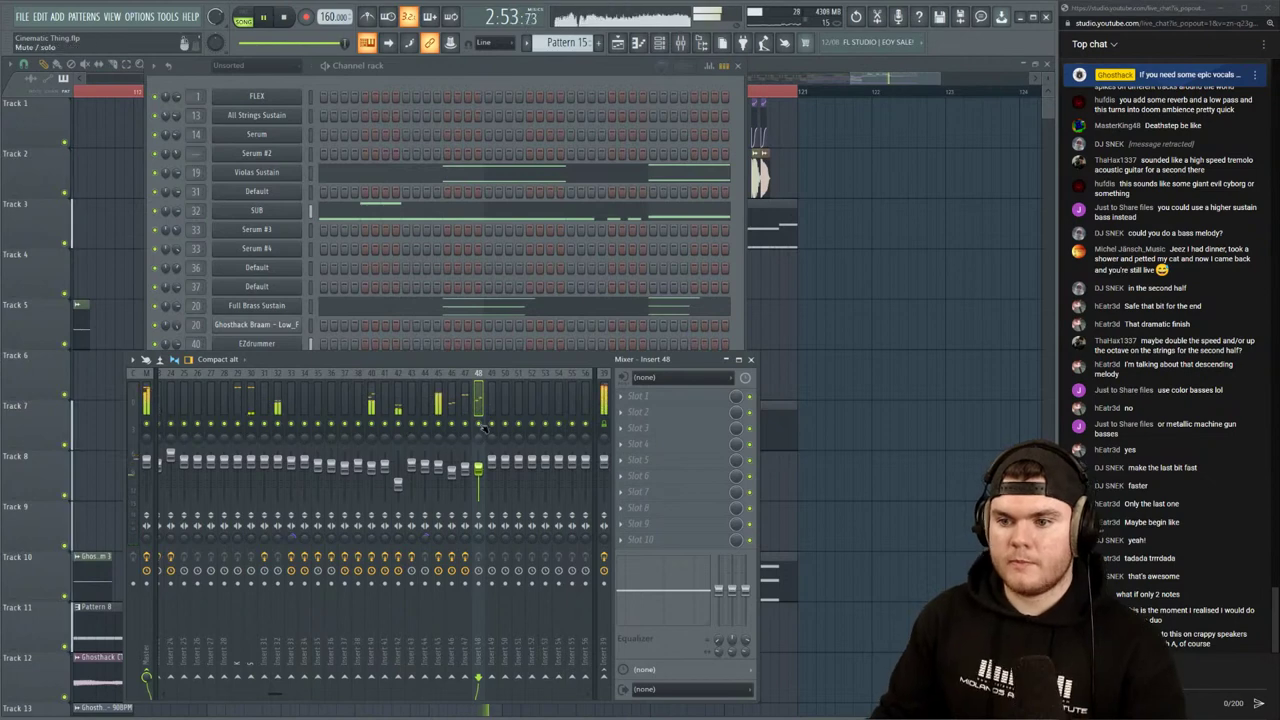
left_click(505, 82)
key("space")
Try routing the Harmor channel to Insert 47 to audition it through the Striker effects chain
left_click(441, 614)
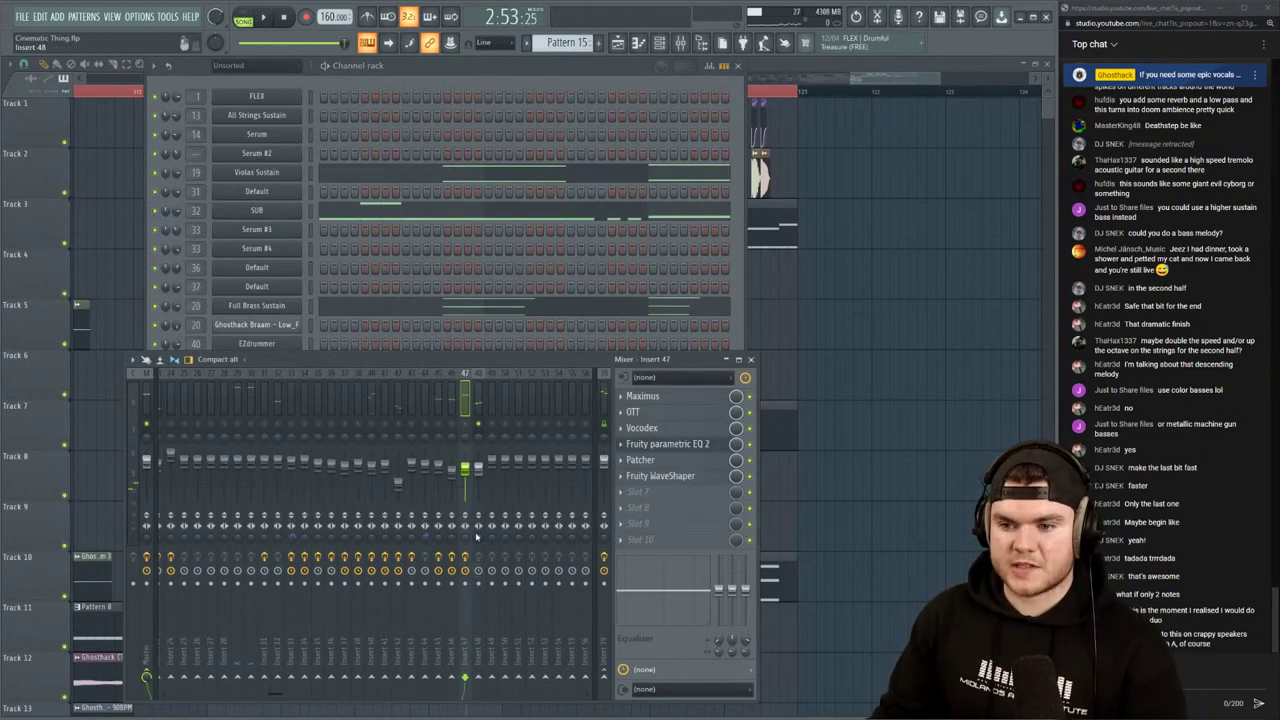
key("space")
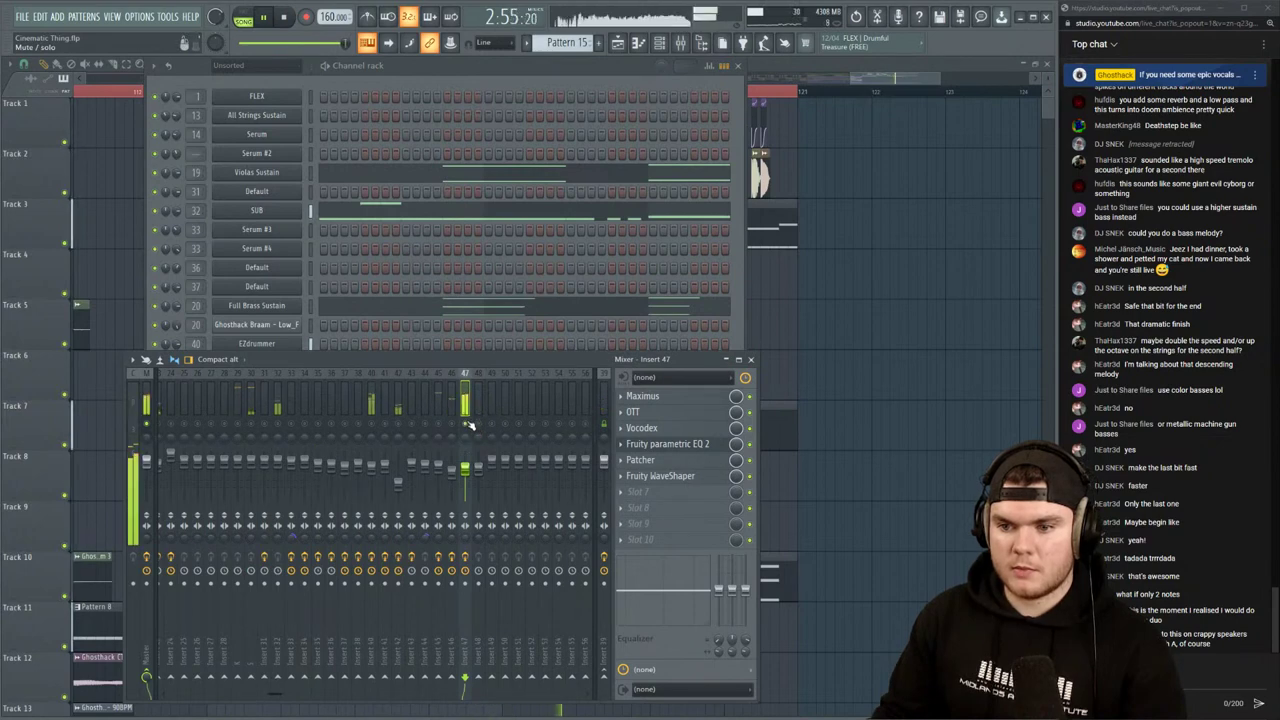
left_click(410, 149)
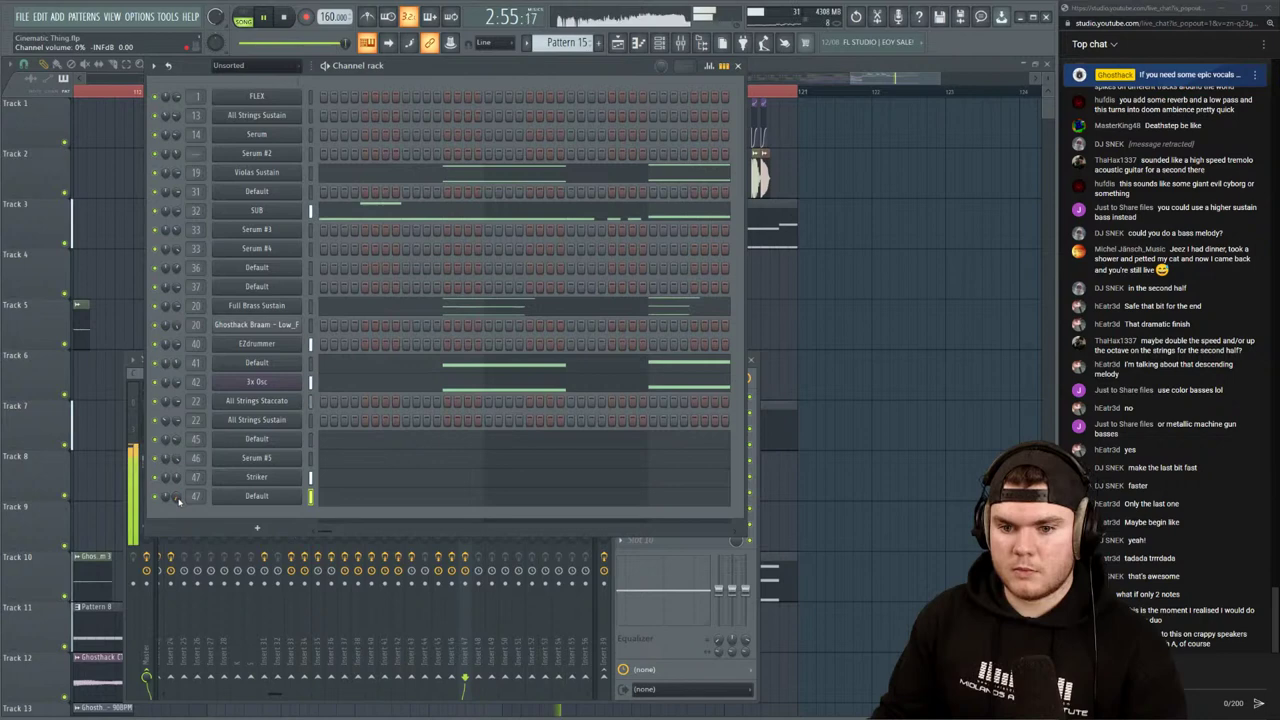
key("space")
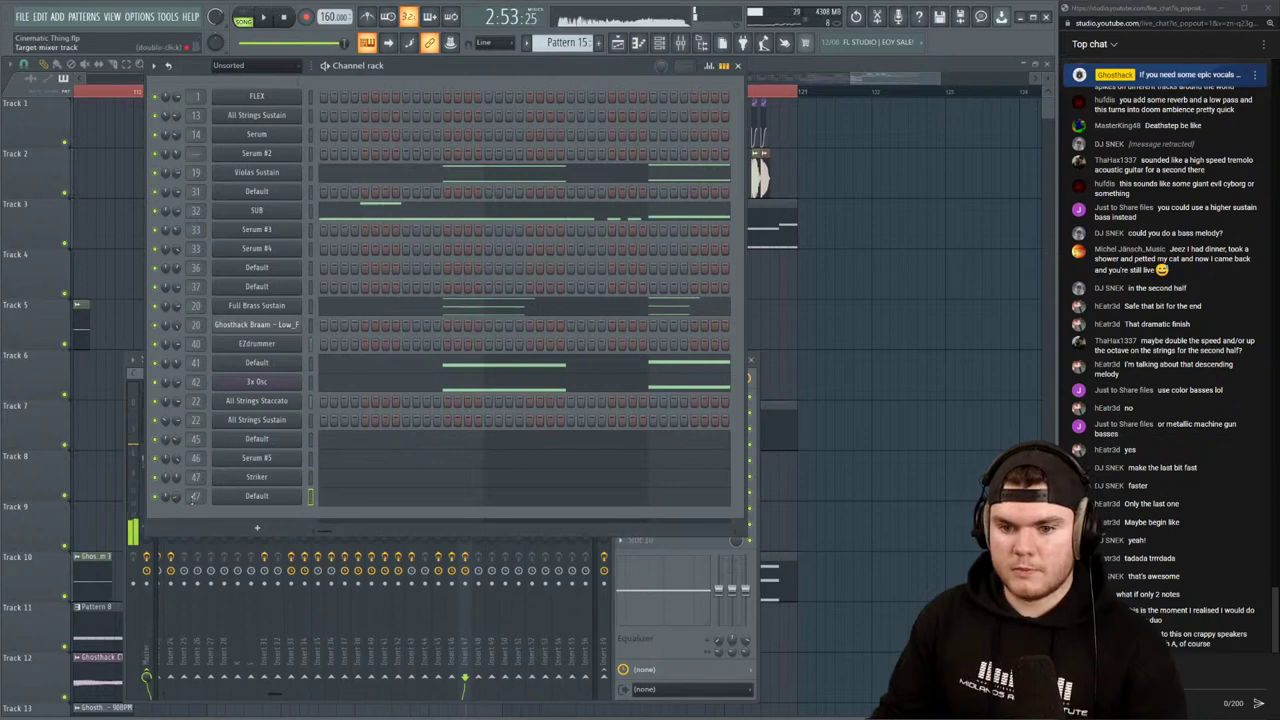
scroll(179, 500, "up", 3)
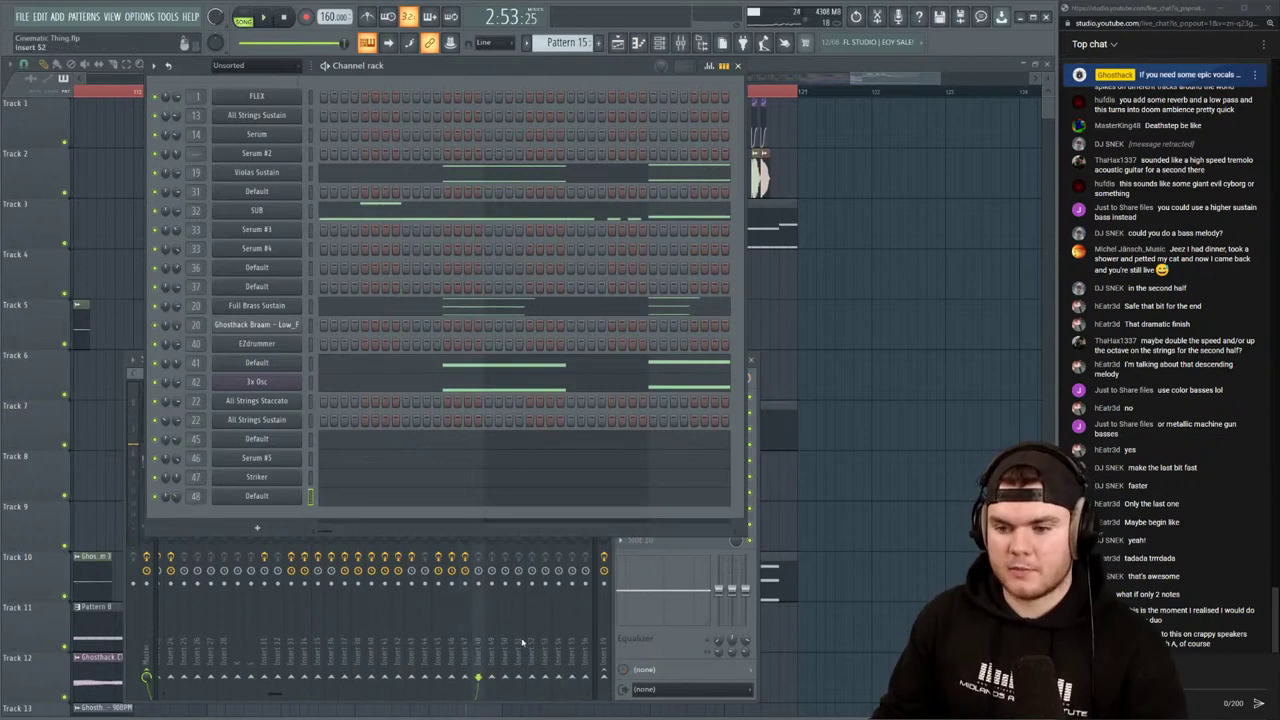
Play Insert 48 alongside soloed Insert 47 and set Insert 48's volume to 78% (-5.1 dB)
left_click(481, 640)
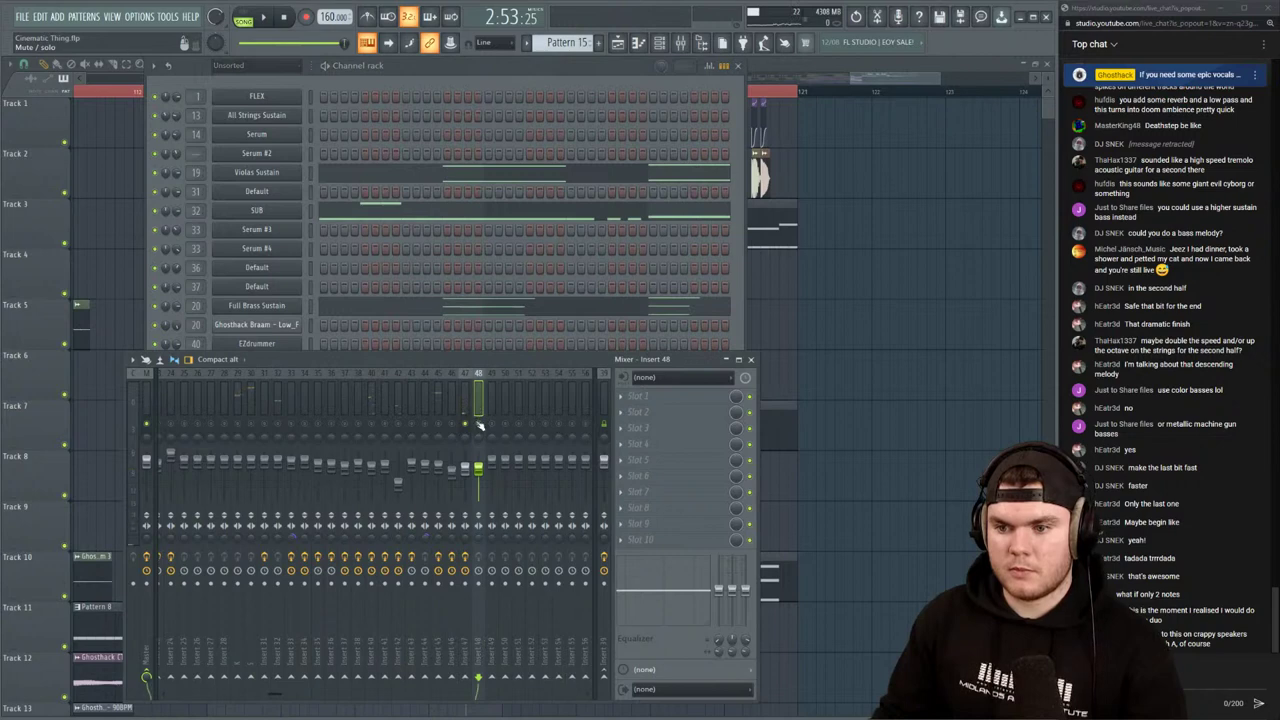
key("space")
key("F12")
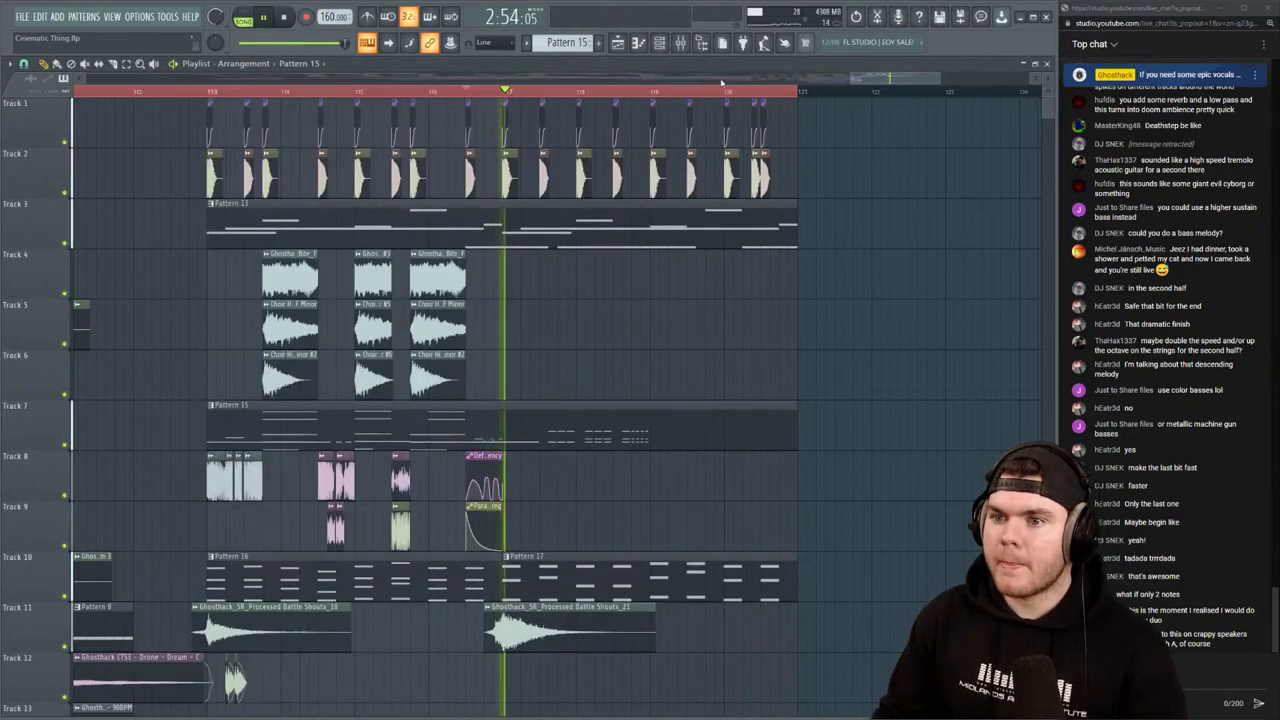
left_click(680, 44)
key("space")
key("space")
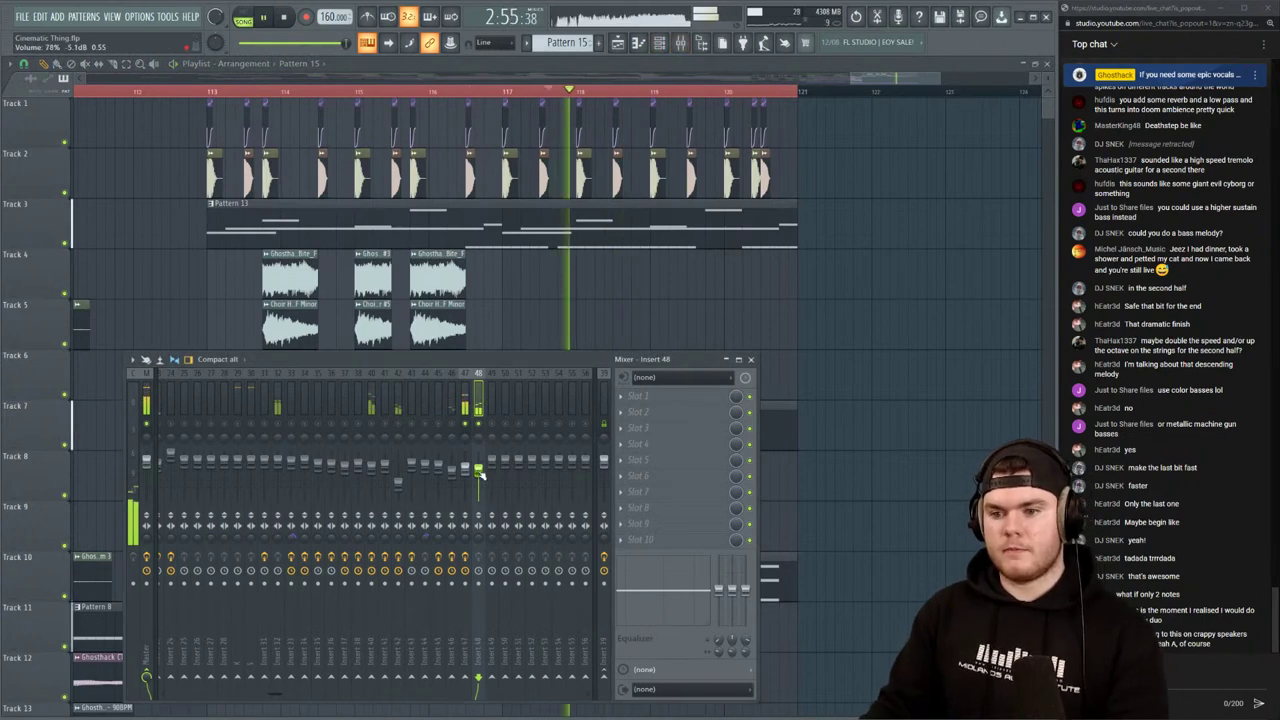
Set Harmor's time blur decay to about 46% and raise its harmonizer mix to about 61%
key("F6")
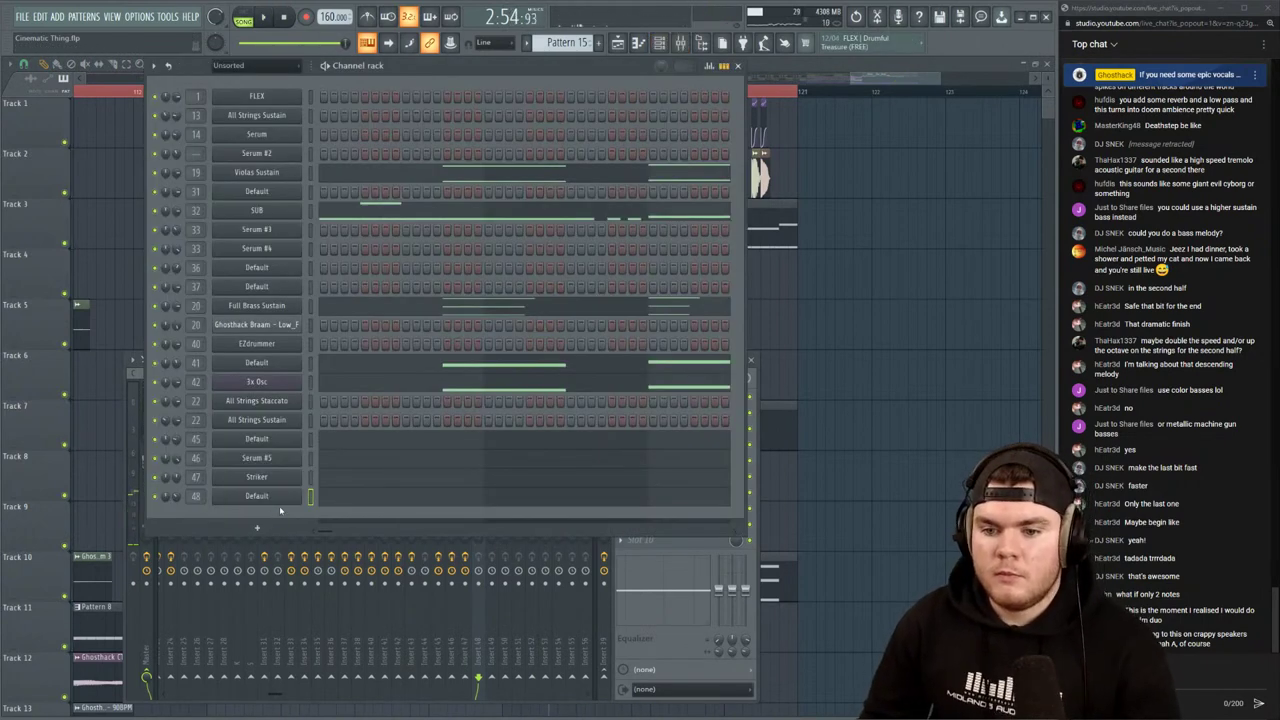
left_click(260, 496)
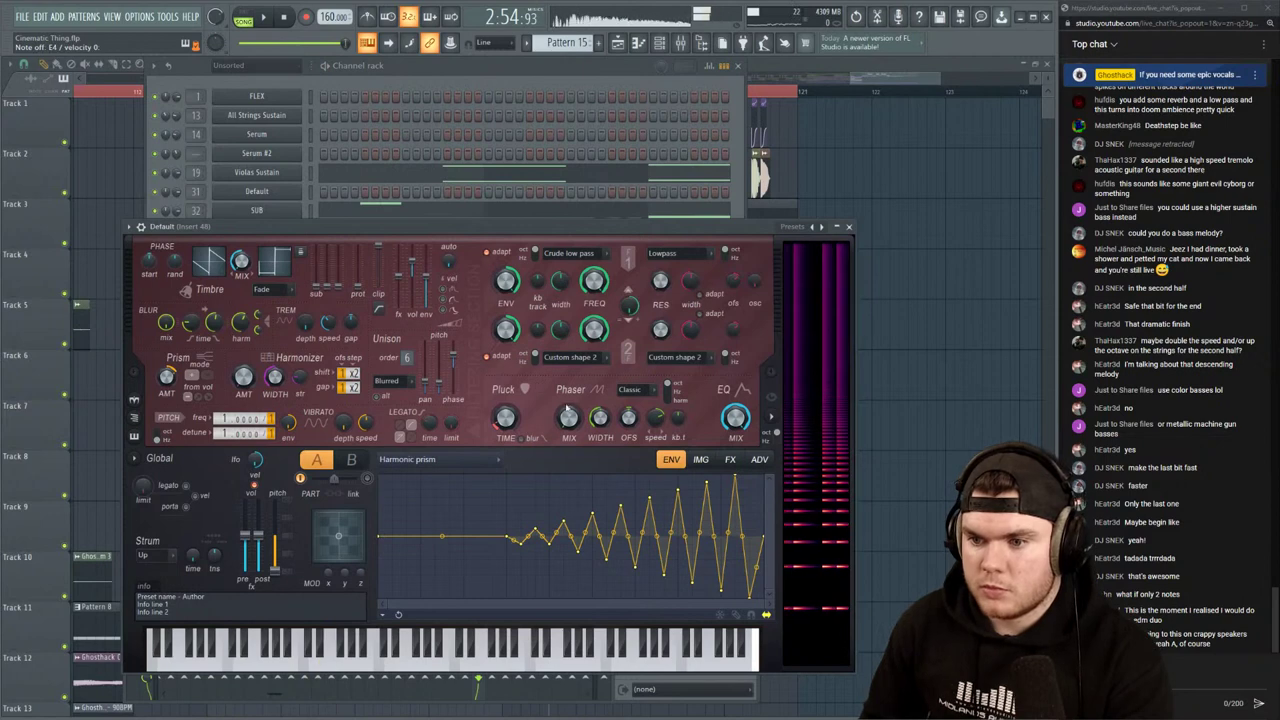
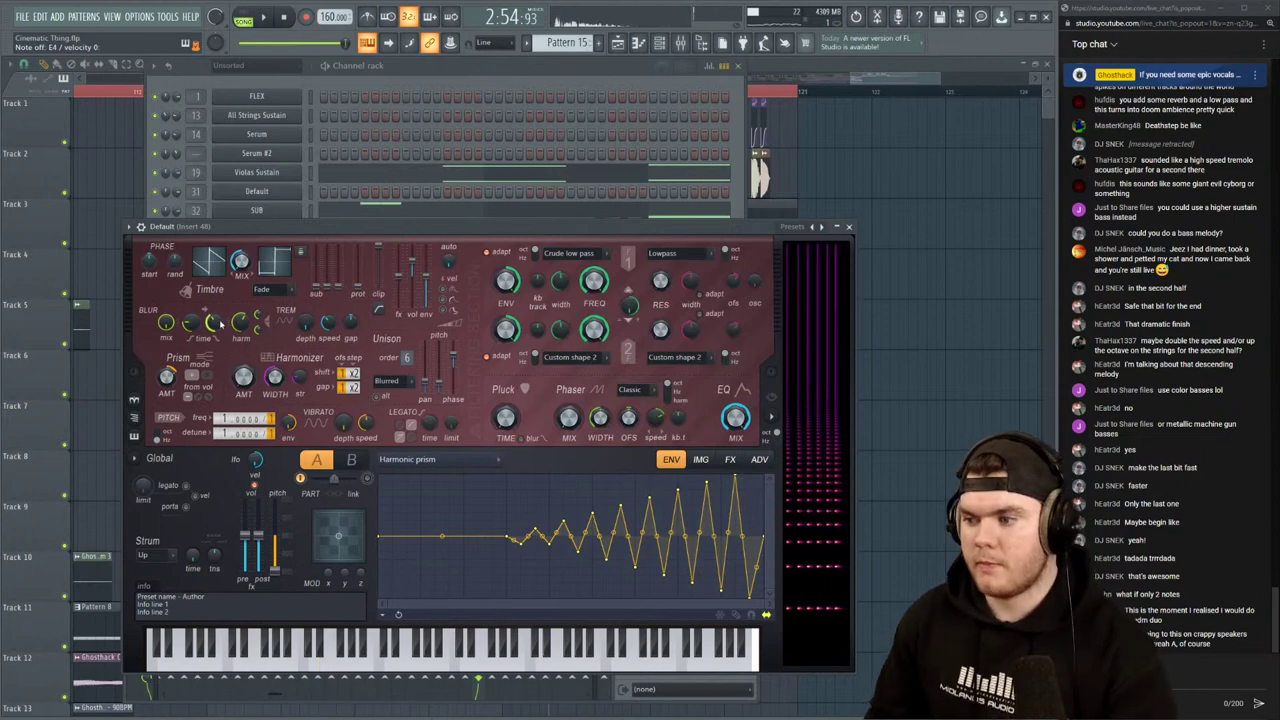
key("space")
left_click_drag(219, 323, 219, 311)
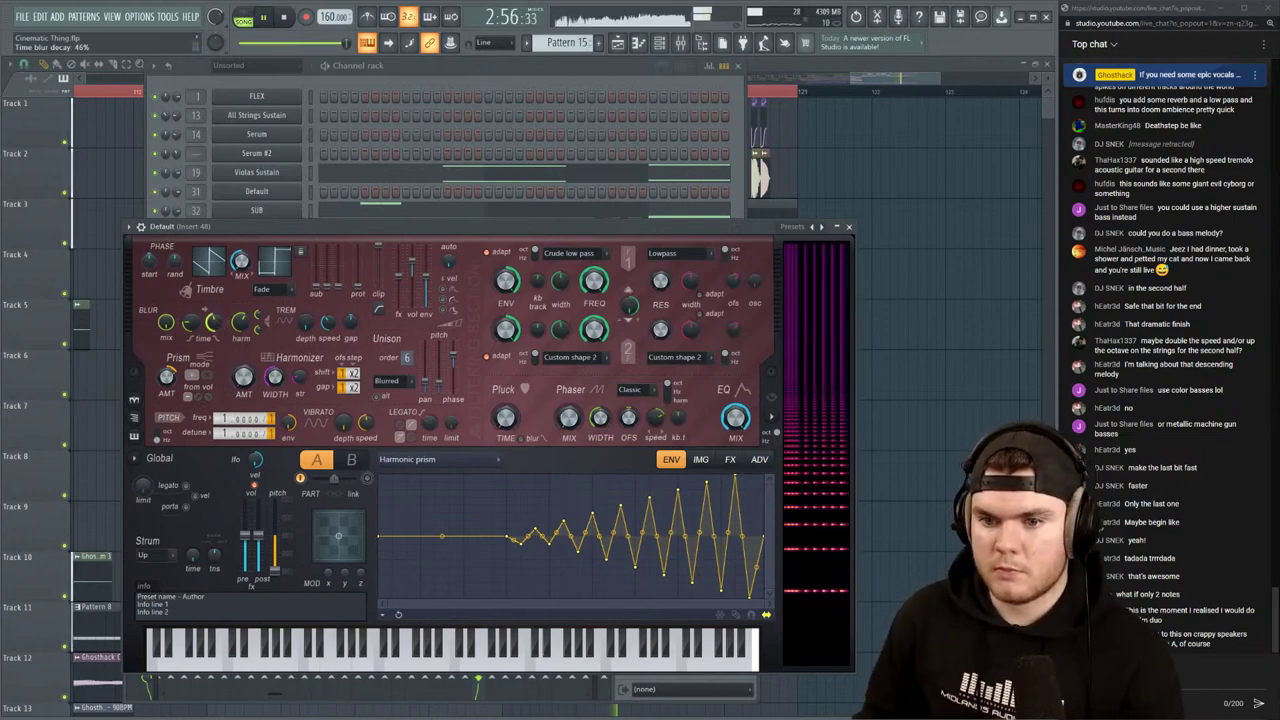
left_click_drag(244, 377, 244, 322)
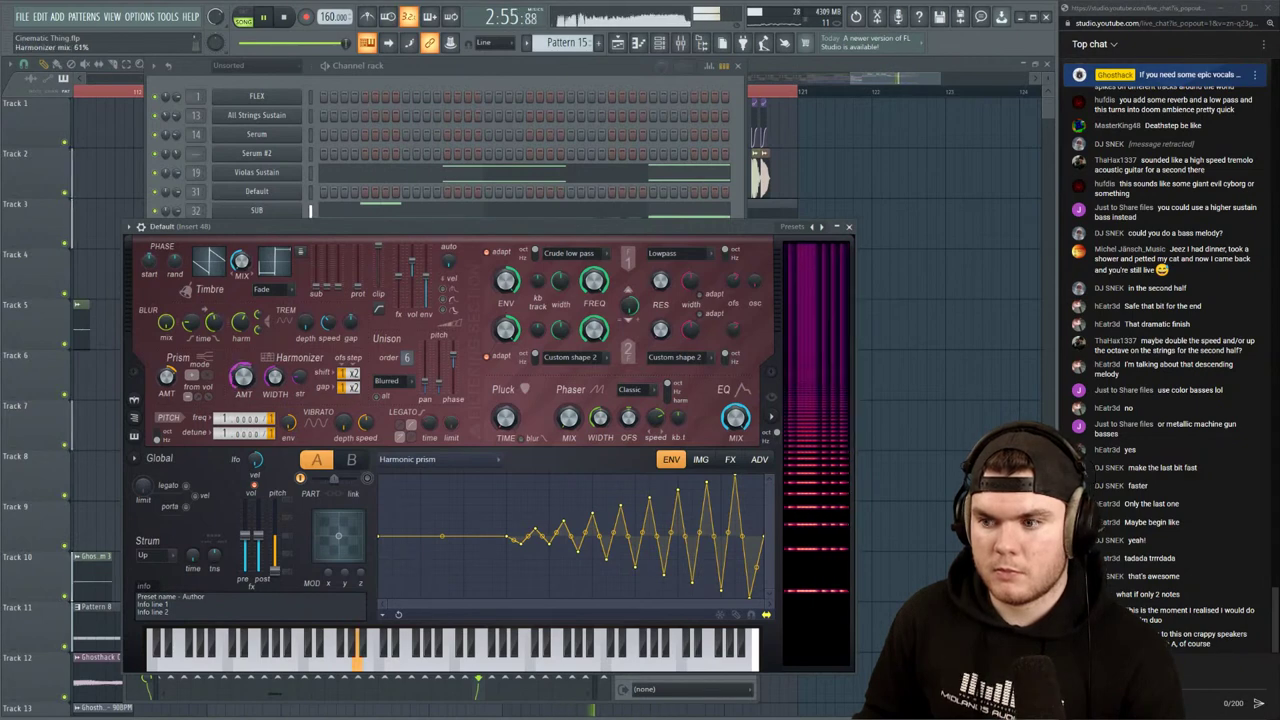
key("Escape")
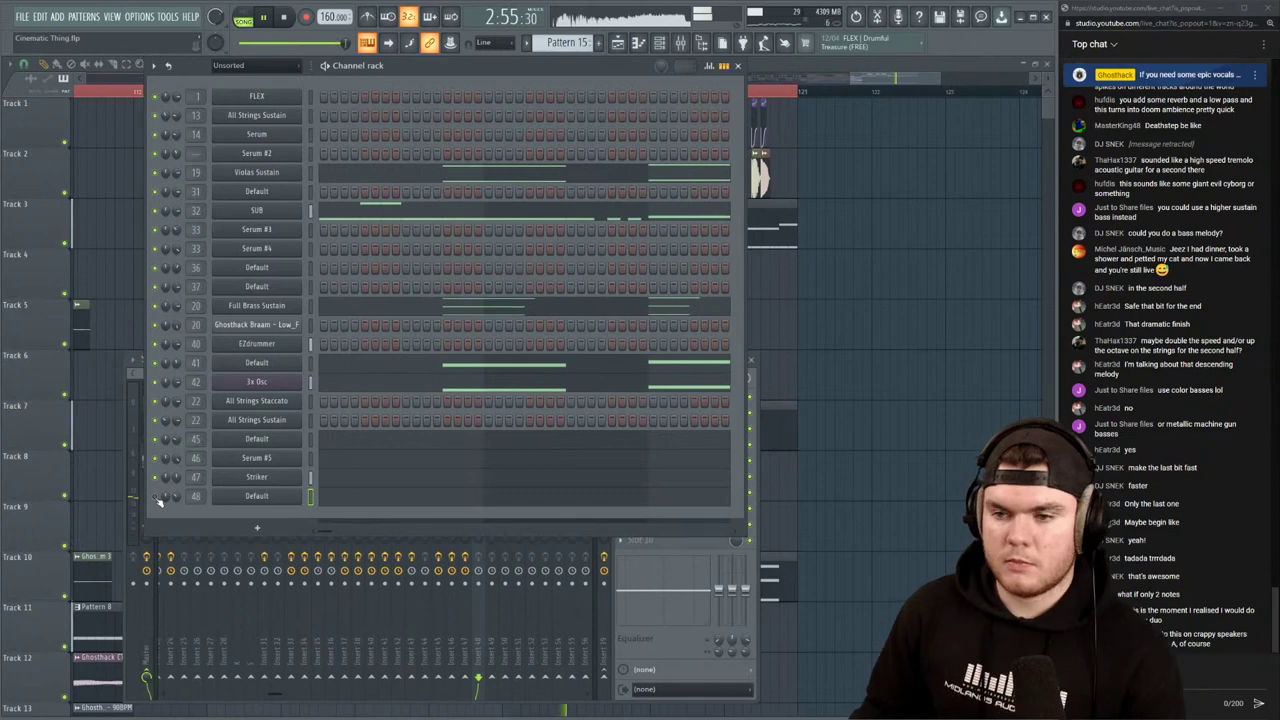
Solo Insert 48, load Fruity parametric EQ 2 on it, and high-pass the low end with the first band
double_click(195, 496)
key("space")
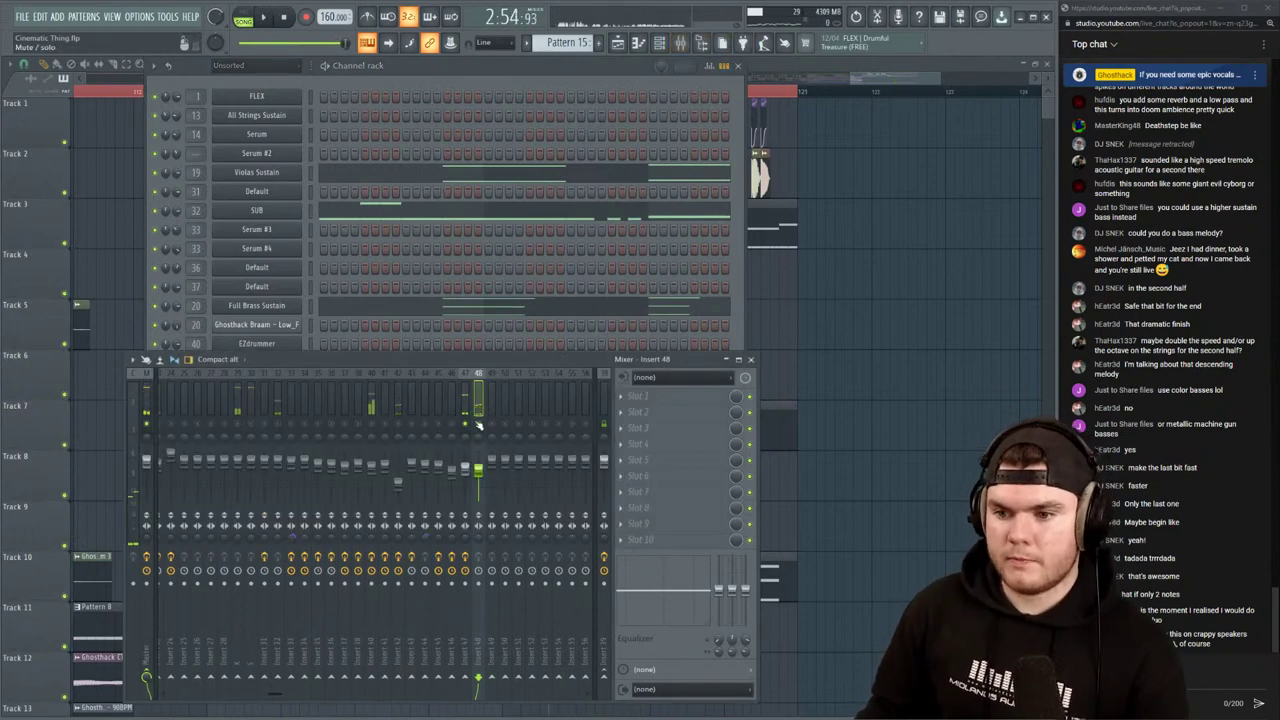
right_click(478, 424)
key("space")
left_click(620, 397)
mouse_move(640, 411)
left_click(812, 694)
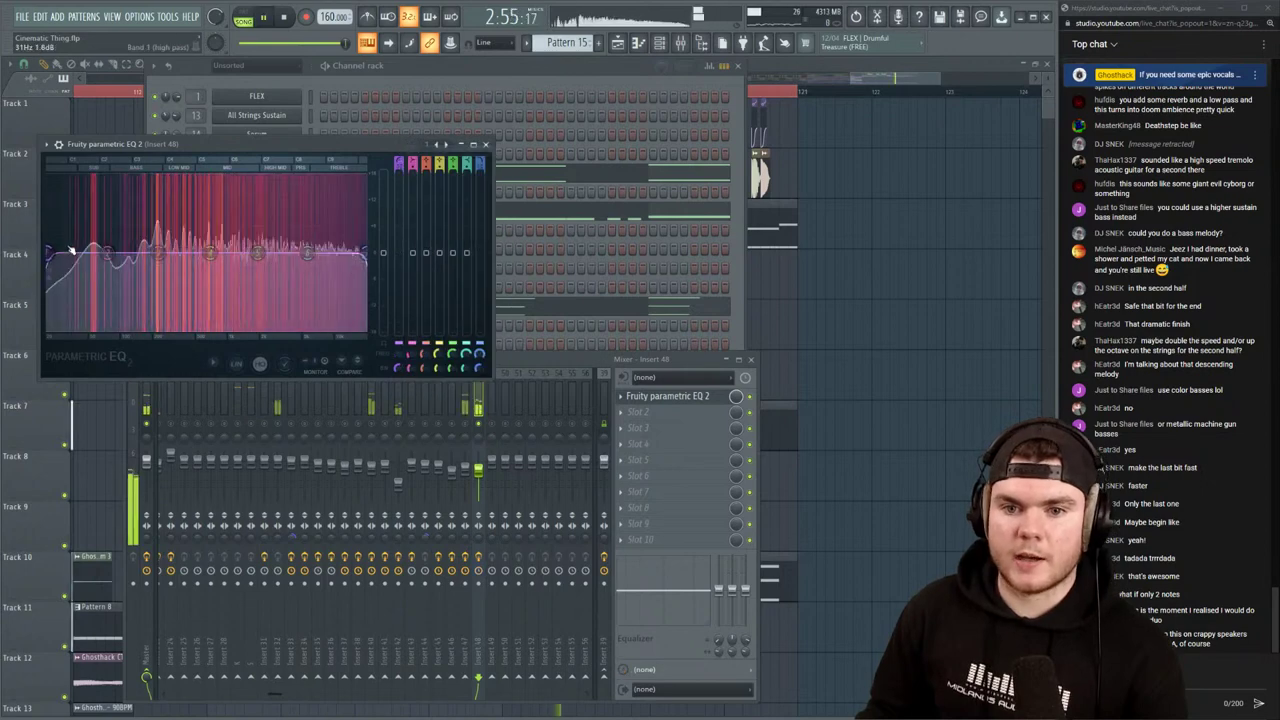
left_click_drag(71, 249, 125, 252)
key("space")
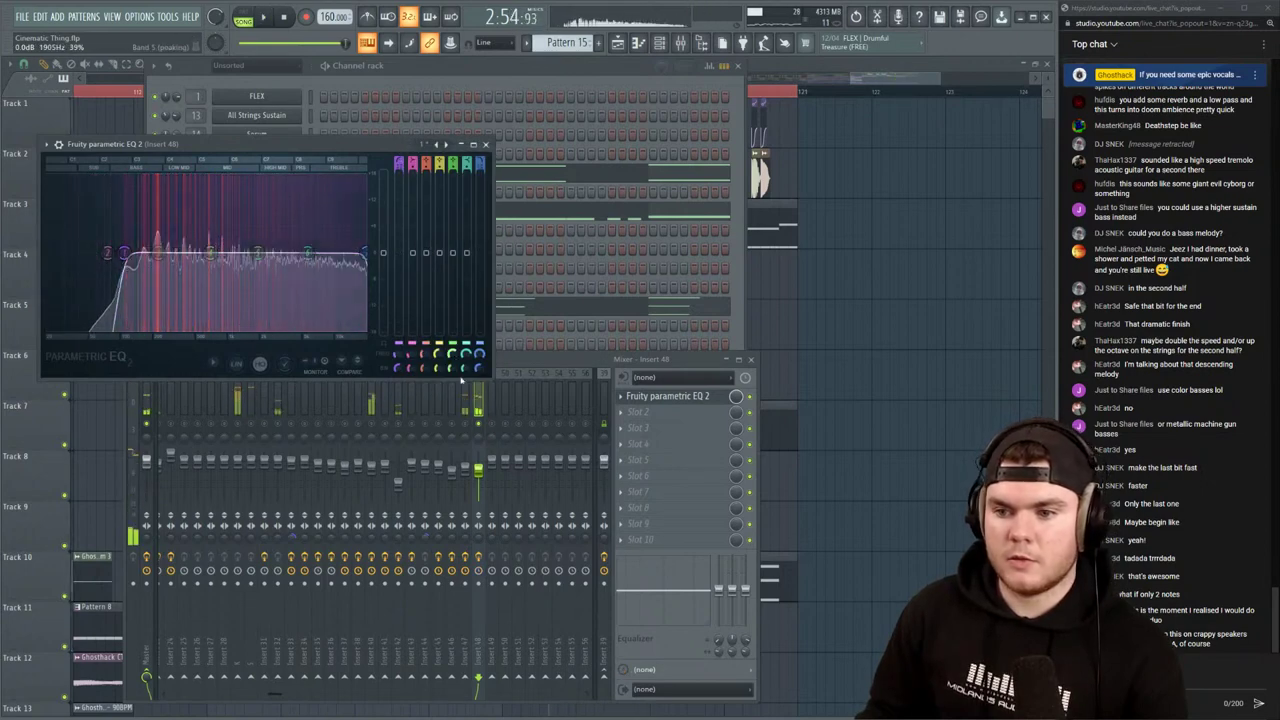
Unmute the bass track beside Inserts 47 and 48 to audition them together, and reopen the Harmor part's piano roll
left_click(395, 420)
key("space")
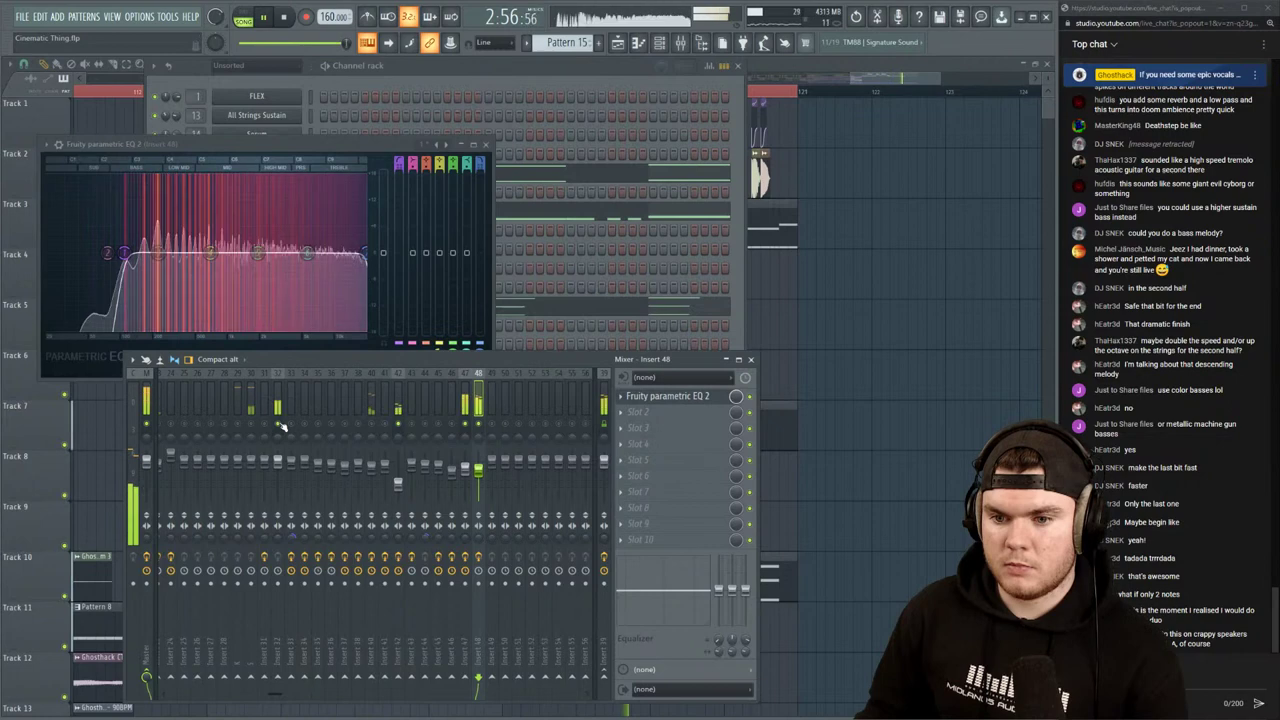
left_click(559, 67)
key("space")
key("F7")
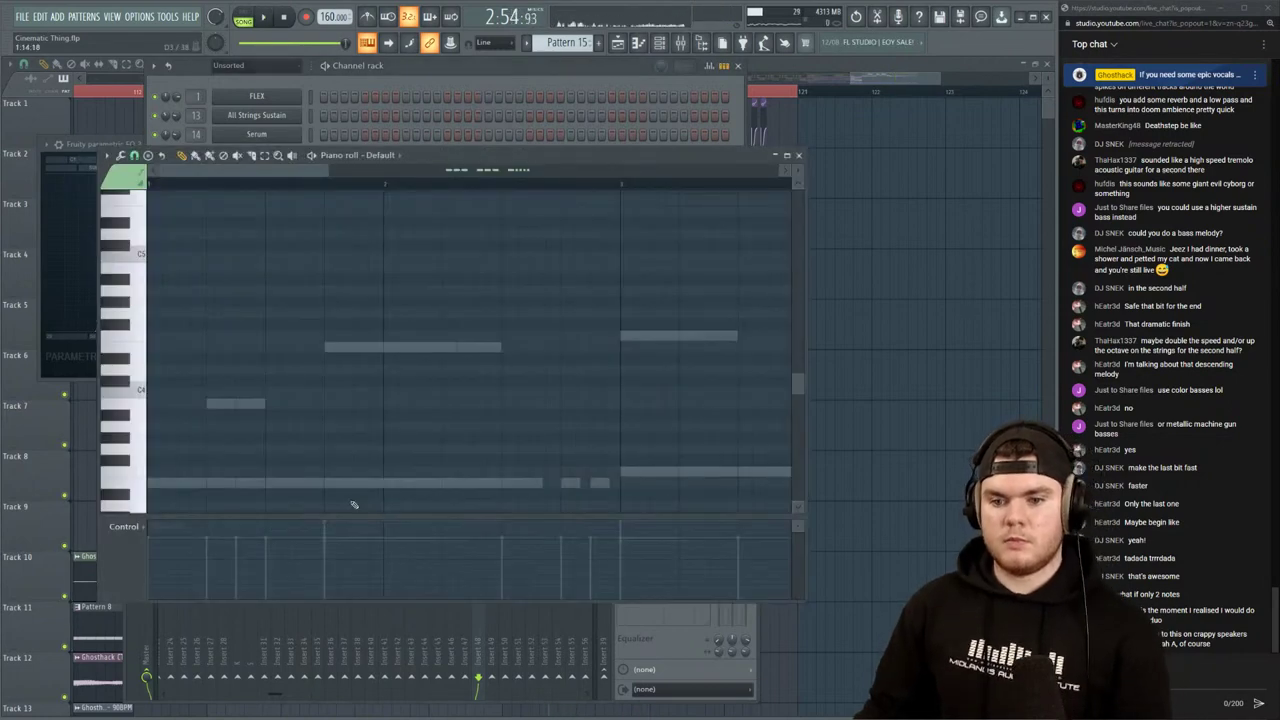
Transpose the SUB's first three stutter notes in bar 5 of Pattern 15 up to A3 and play the result
left_click(787, 156)
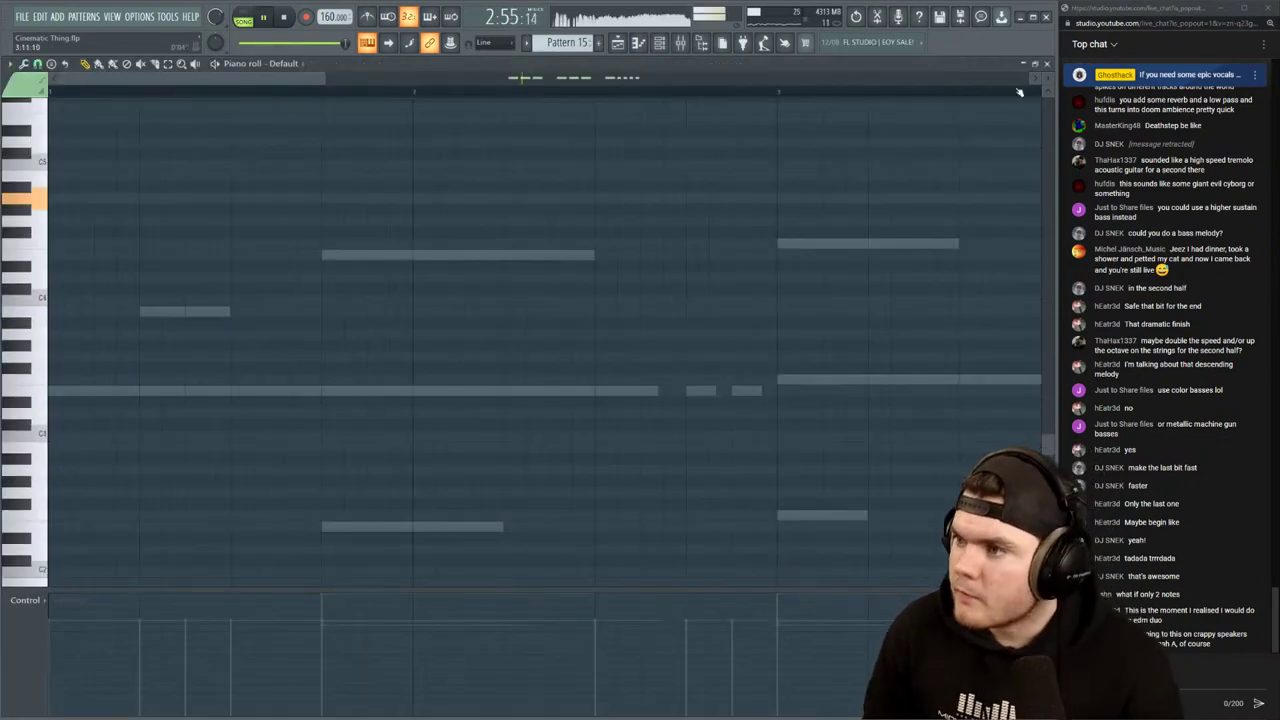
left_click(1047, 63)
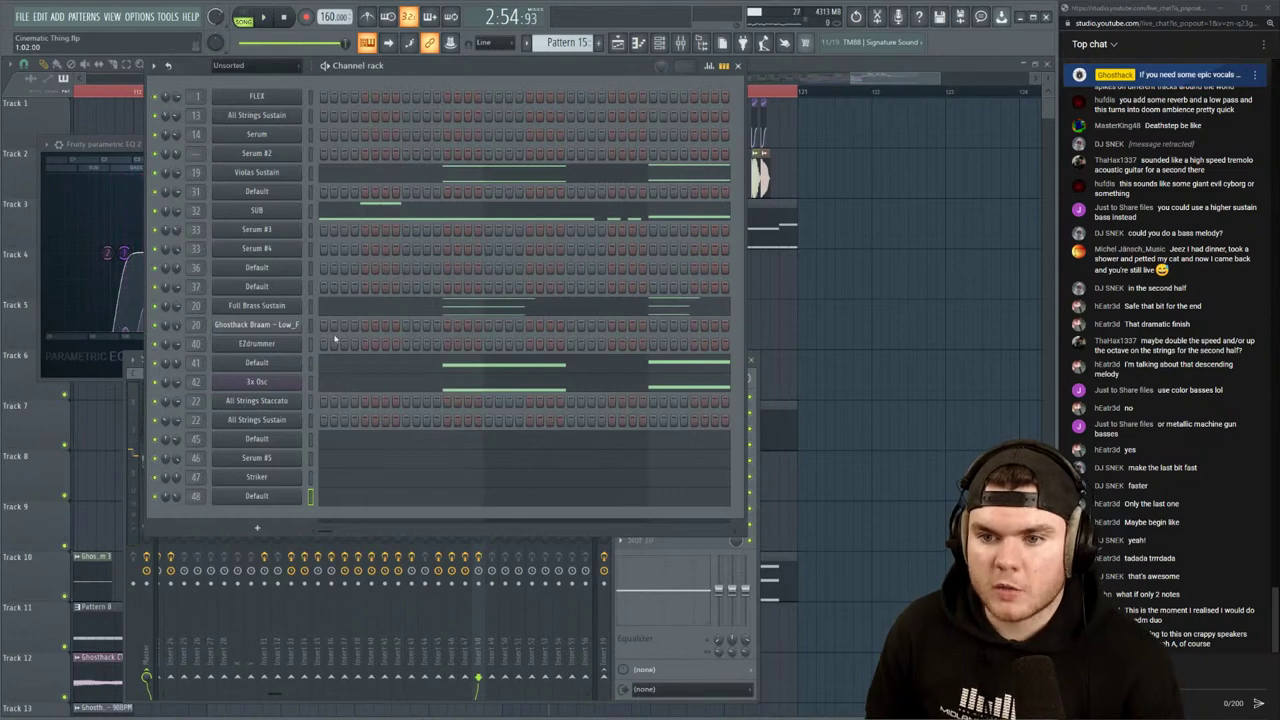
left_click(354, 219)
scroll(349, 98, "down", 4)
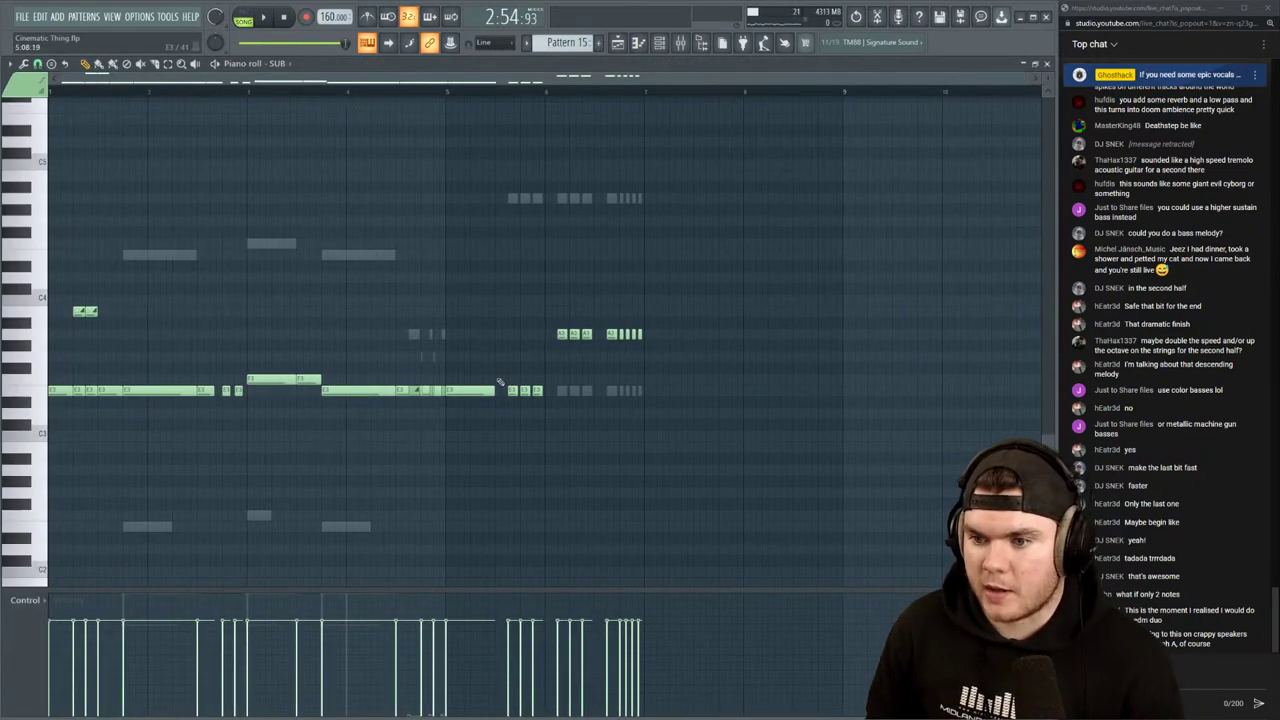
left_click_drag(562, 390, 505, 392)
key("Up")
key("Up")
key("Up")
key("Up")
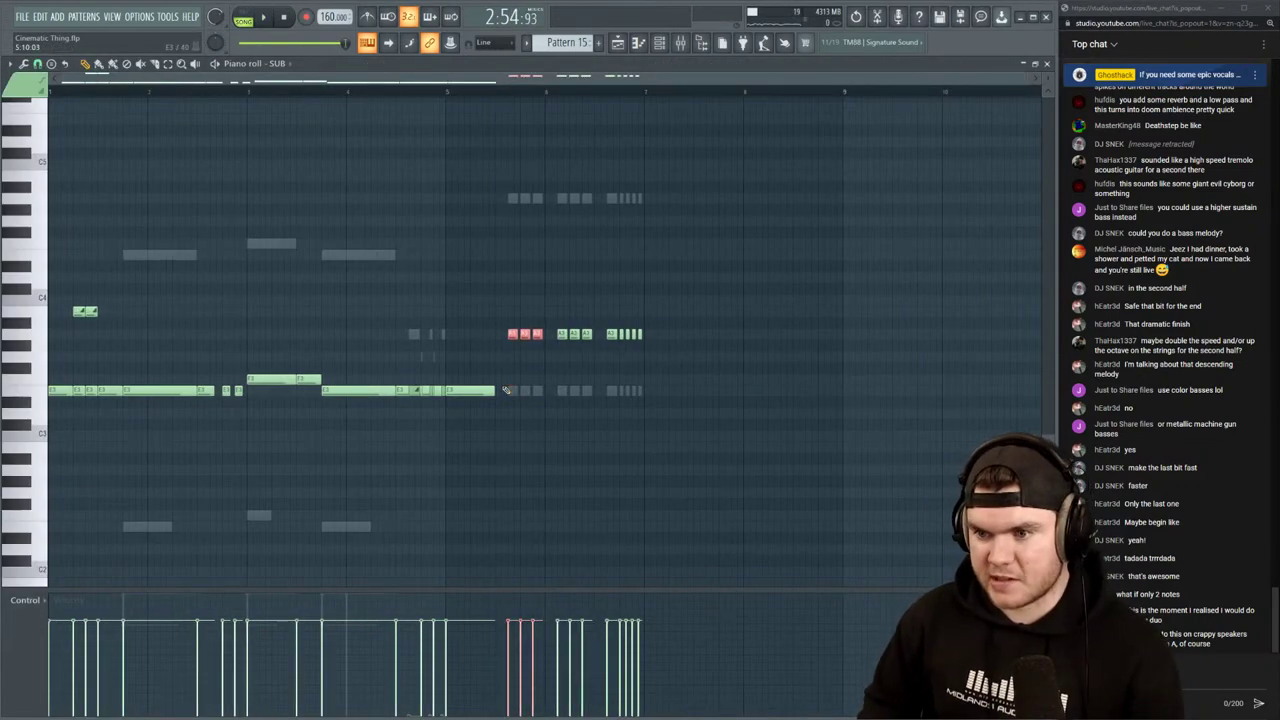
key("space")
scroll(846, 124, "down", 1)
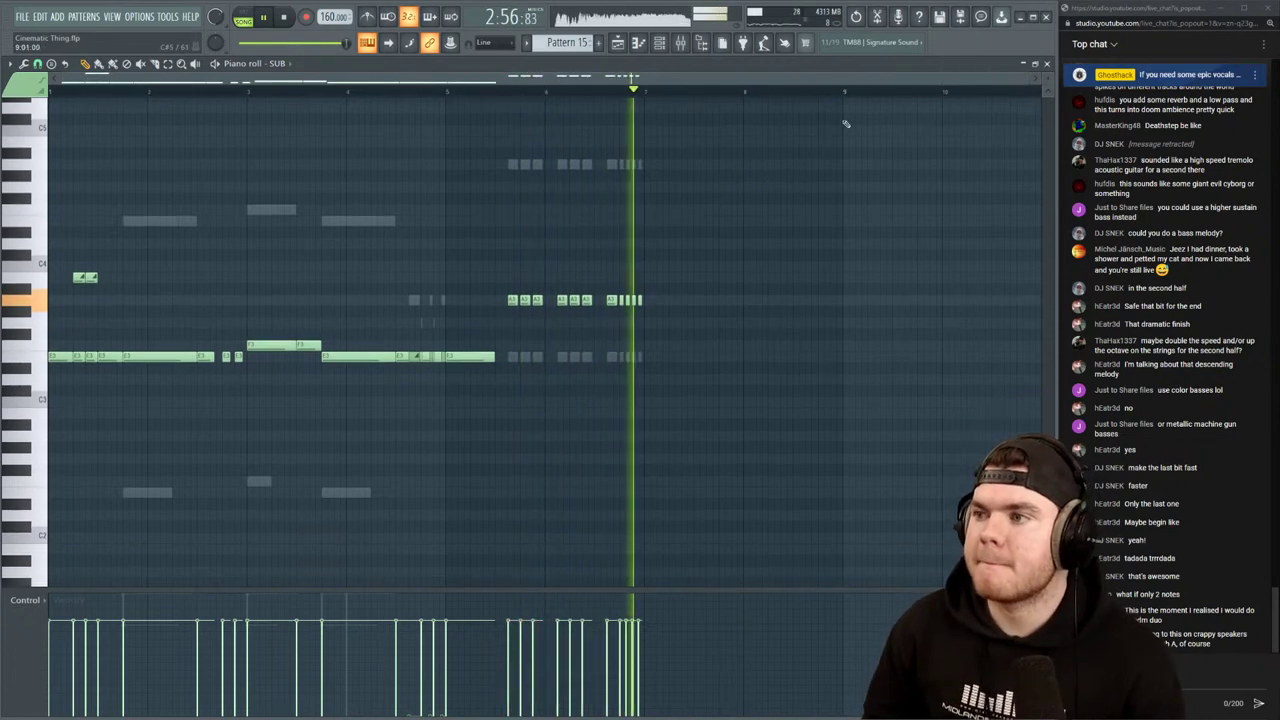
Set the unison order to 2 in the Harmor part routed to Insert 48
left_click(1046, 63)
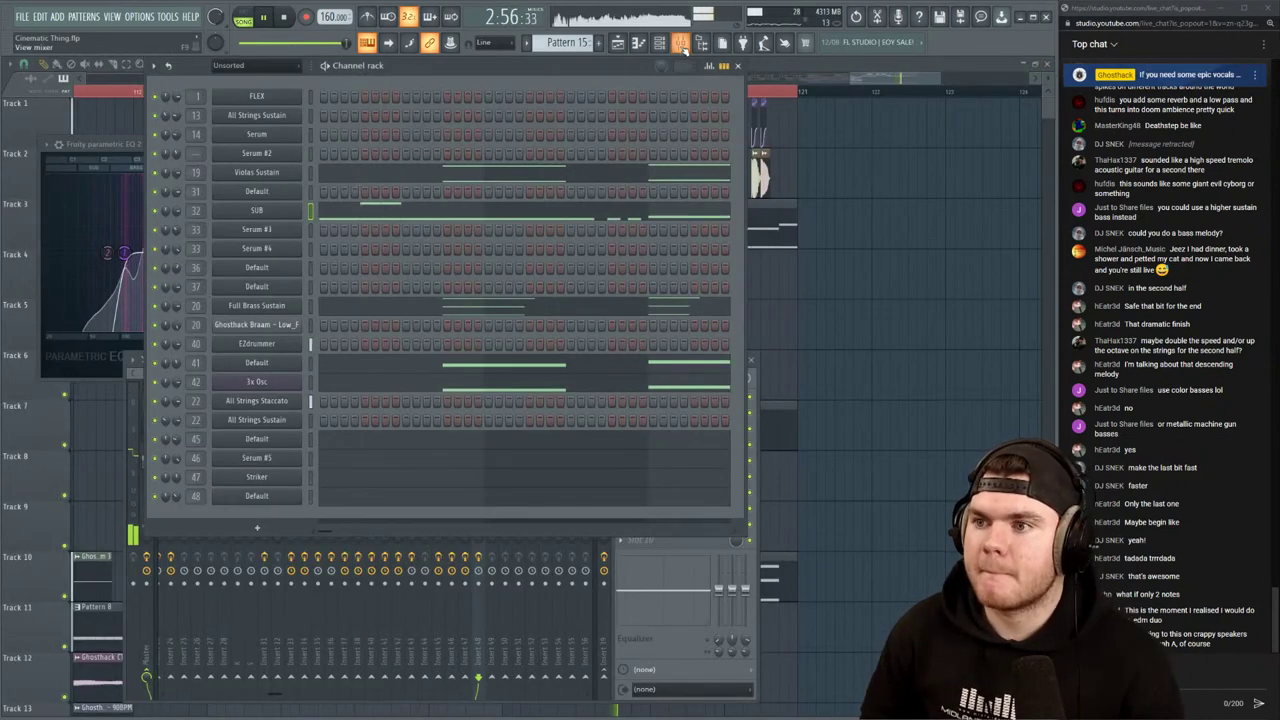
left_click(681, 44)
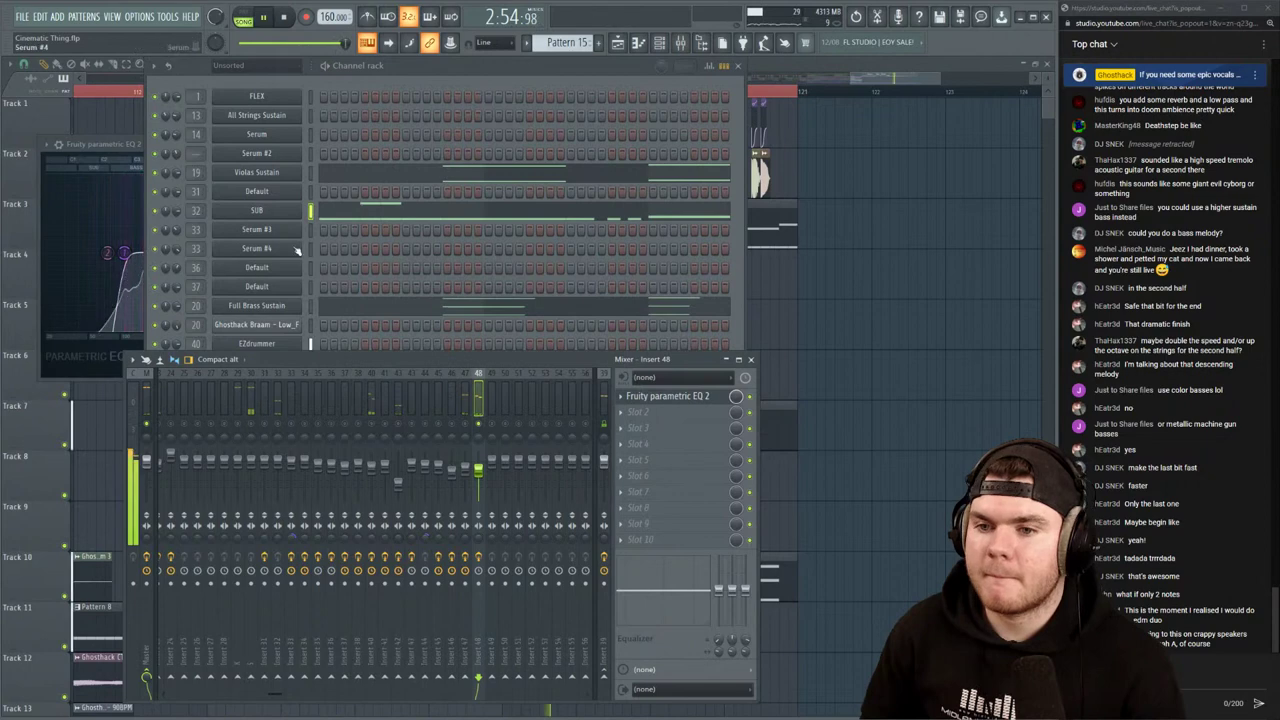
left_click(420, 76)
left_click(280, 496)
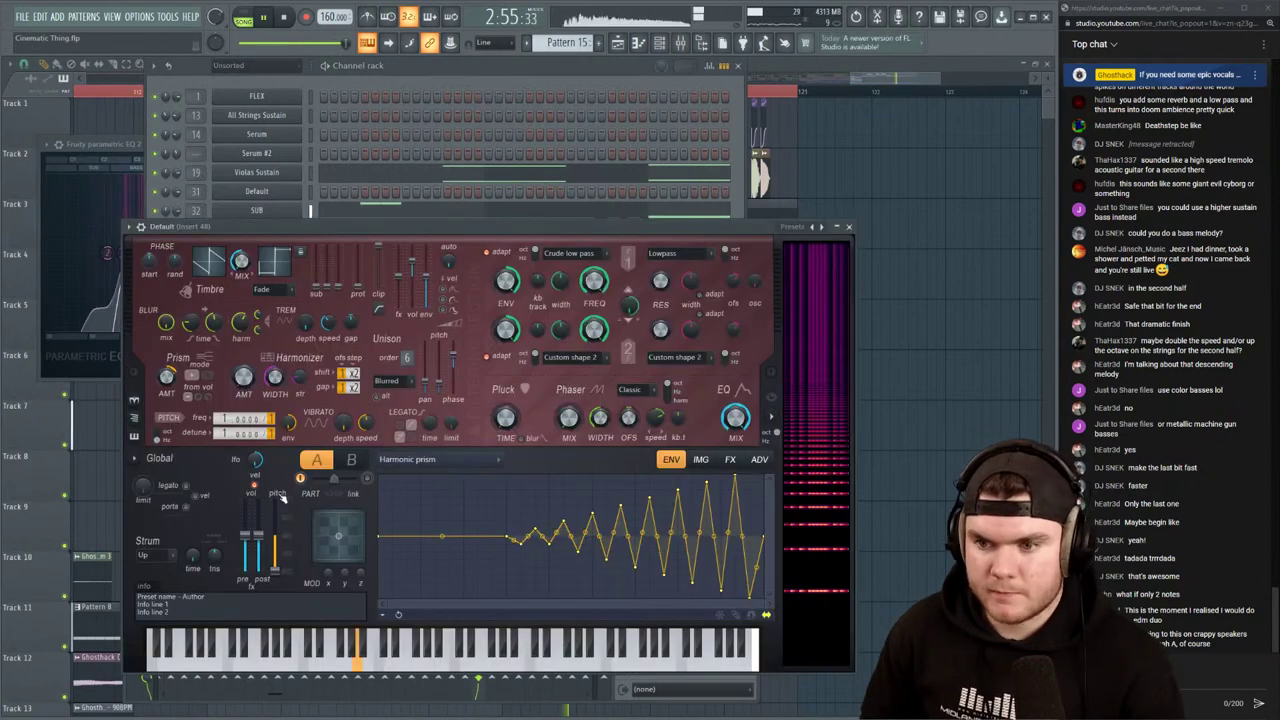
scroll(407, 357, "down", 2)
key("space")
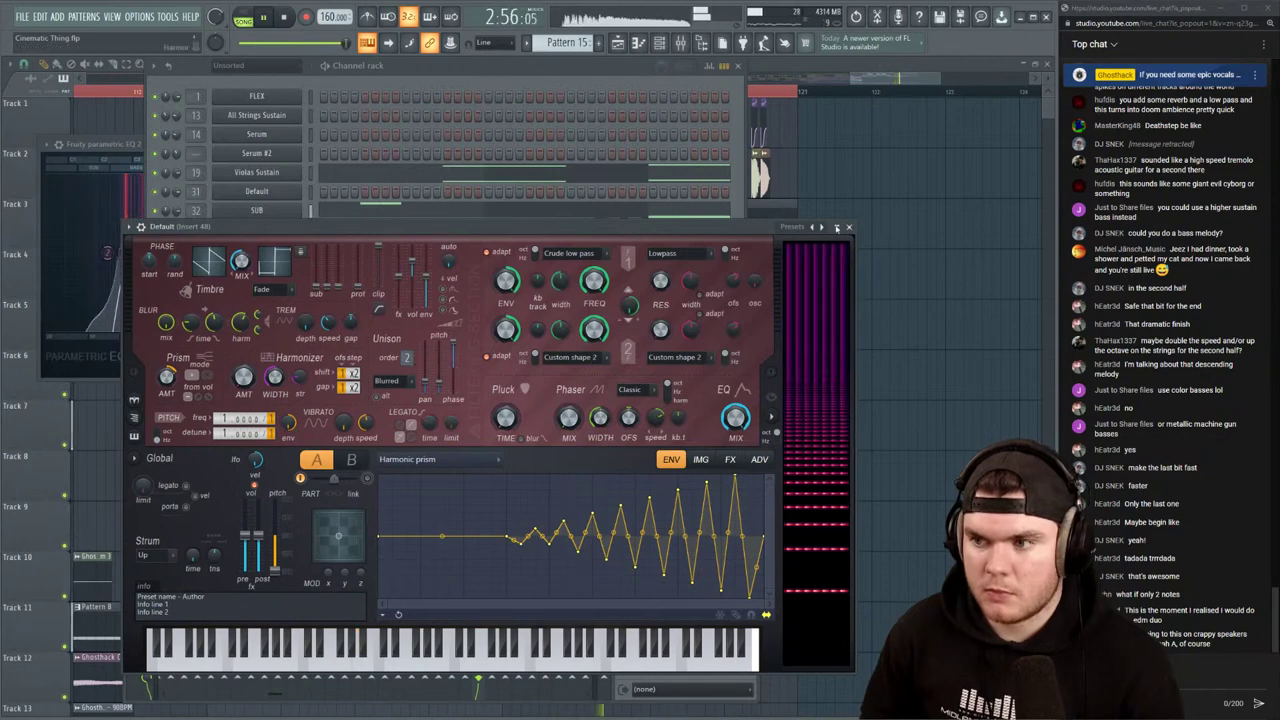
left_click(849, 227)
Boost Insert 48's highs in Fruity parametric EQ 2 with the band 6 high shelf, about 2.0 dB at 4246 Hz
key("F9")
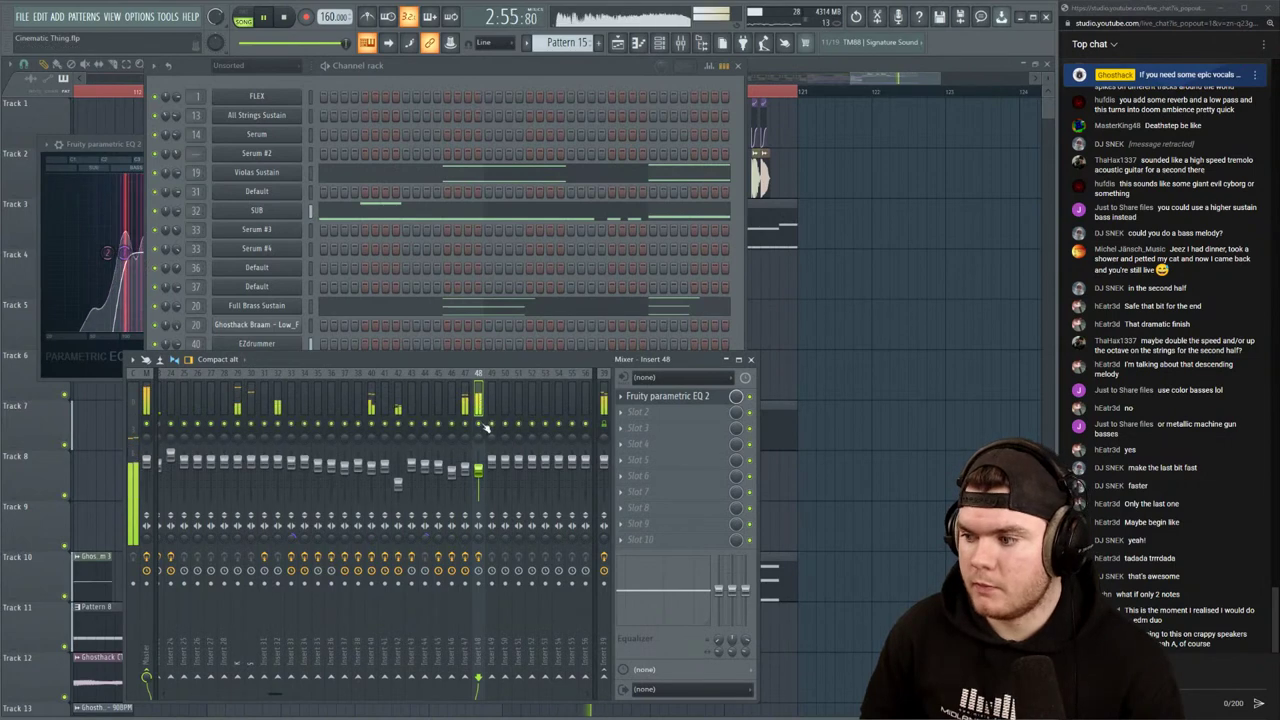
left_click(654, 397)
left_click_drag(161, 253, 168, 251)
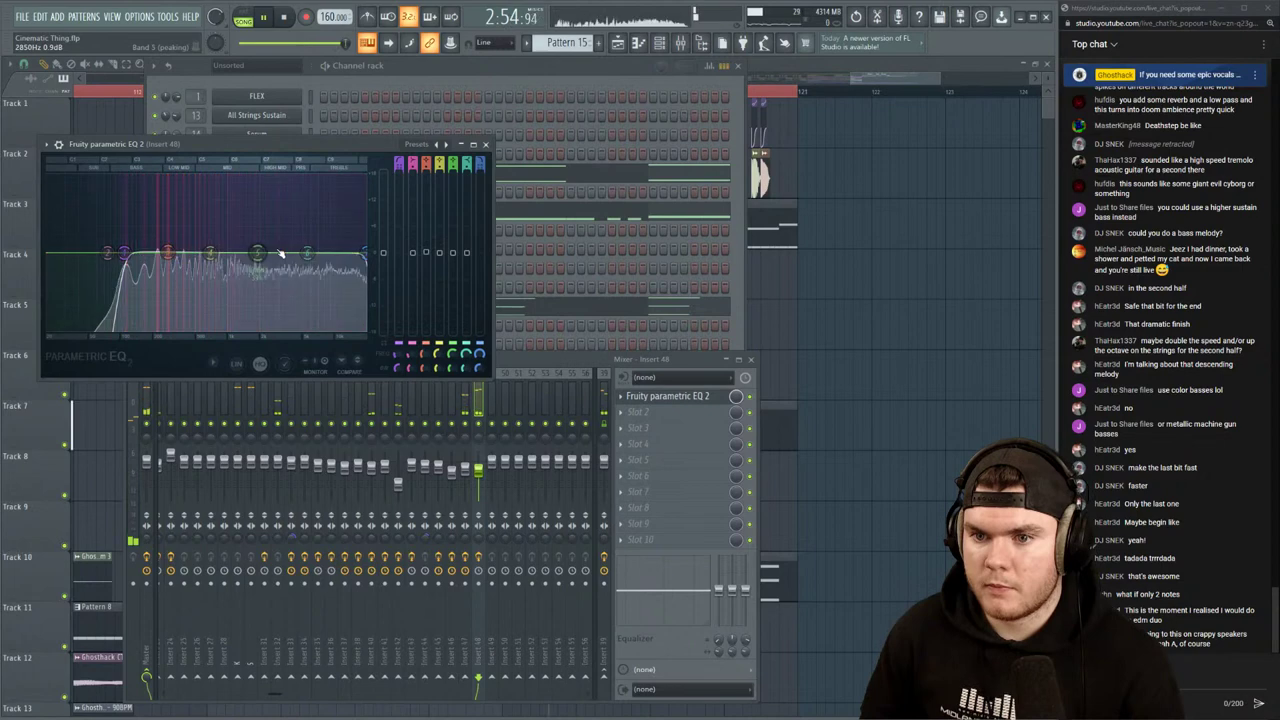
left_click_drag(363, 253, 303, 292)
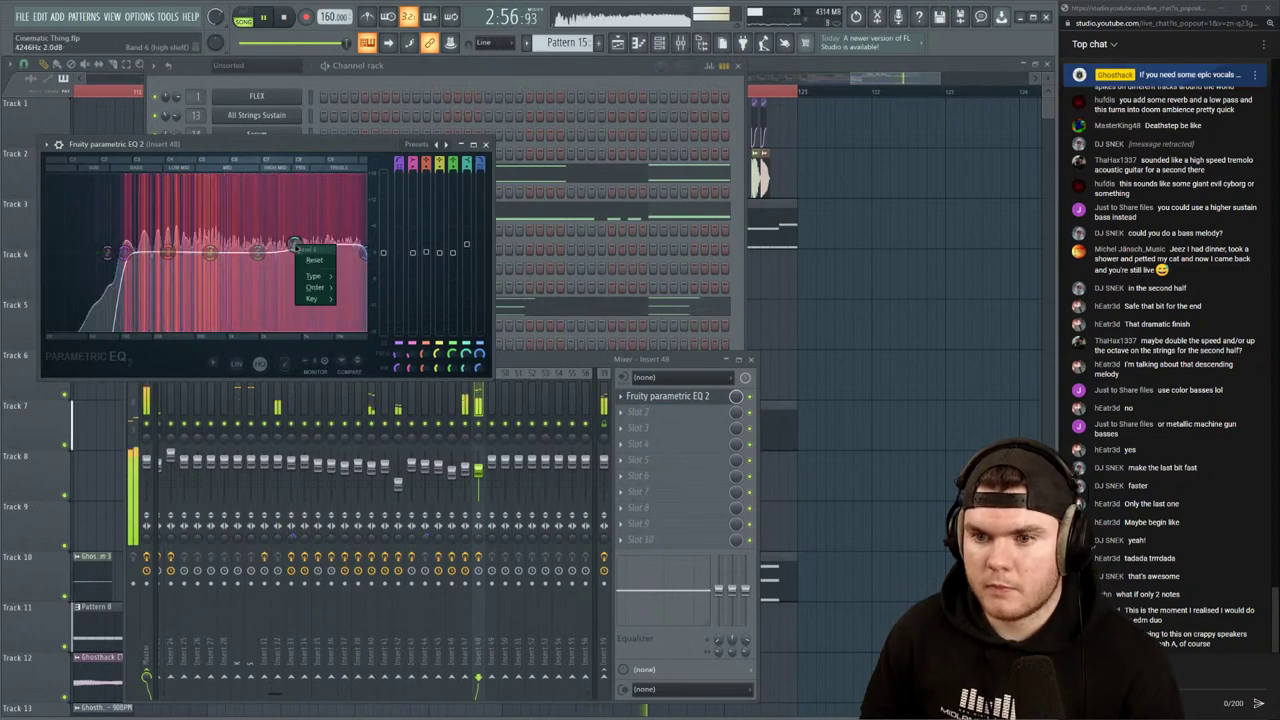
left_click(663, 396)
Adjust the band 7 low-pass in Insert 47's Fruity parametric EQ 2 to about 19562 Hz during playback
key("space")
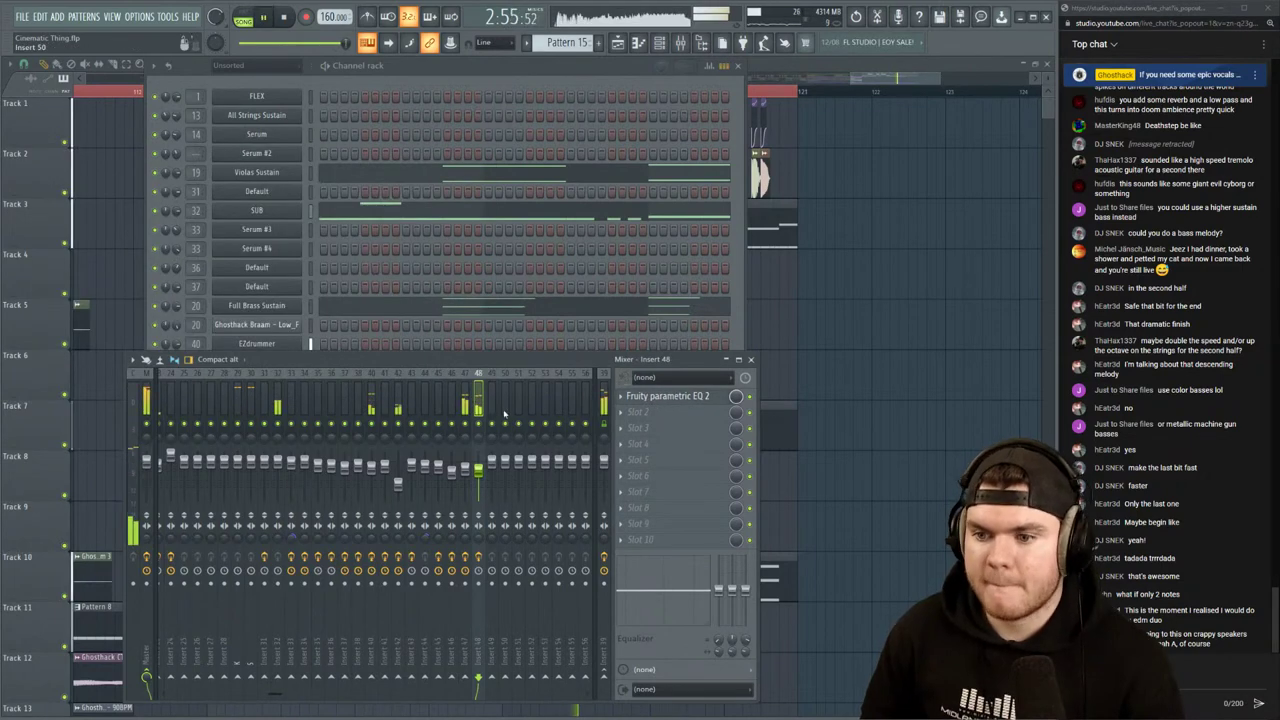
left_click(464, 408)
left_click(676, 445)
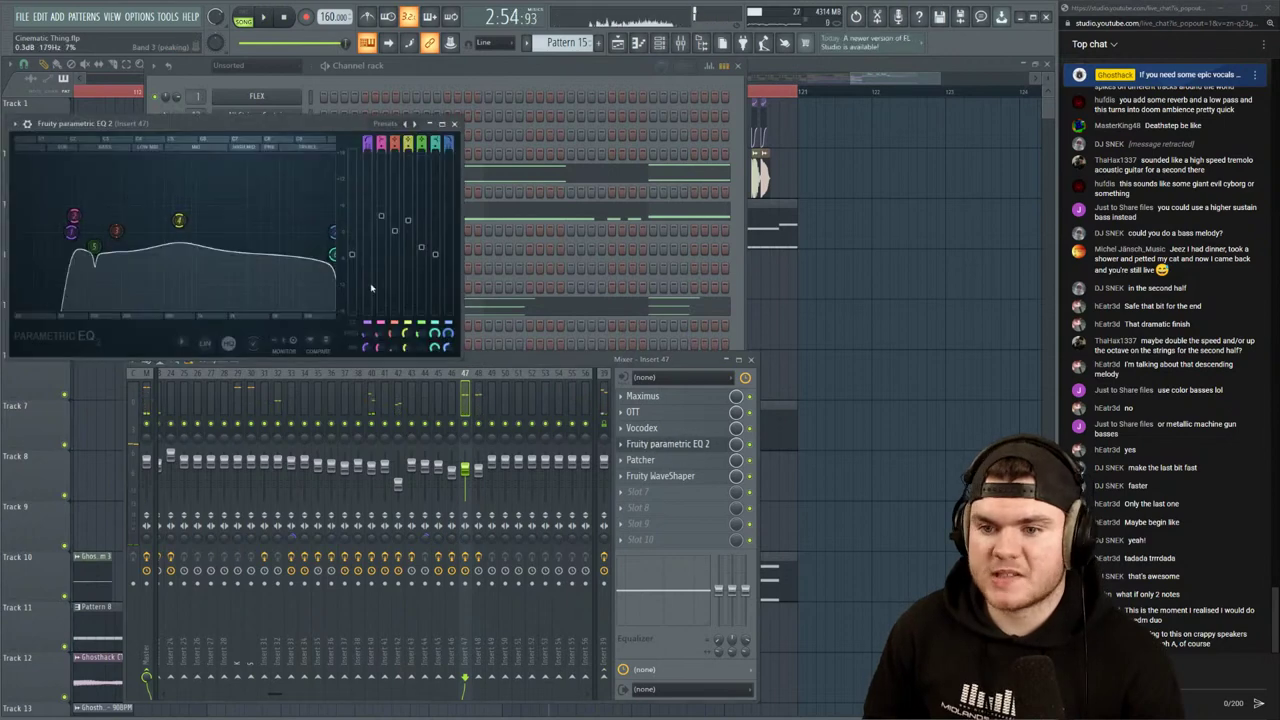
key("space")
left_click_drag(333, 232, 318, 232)
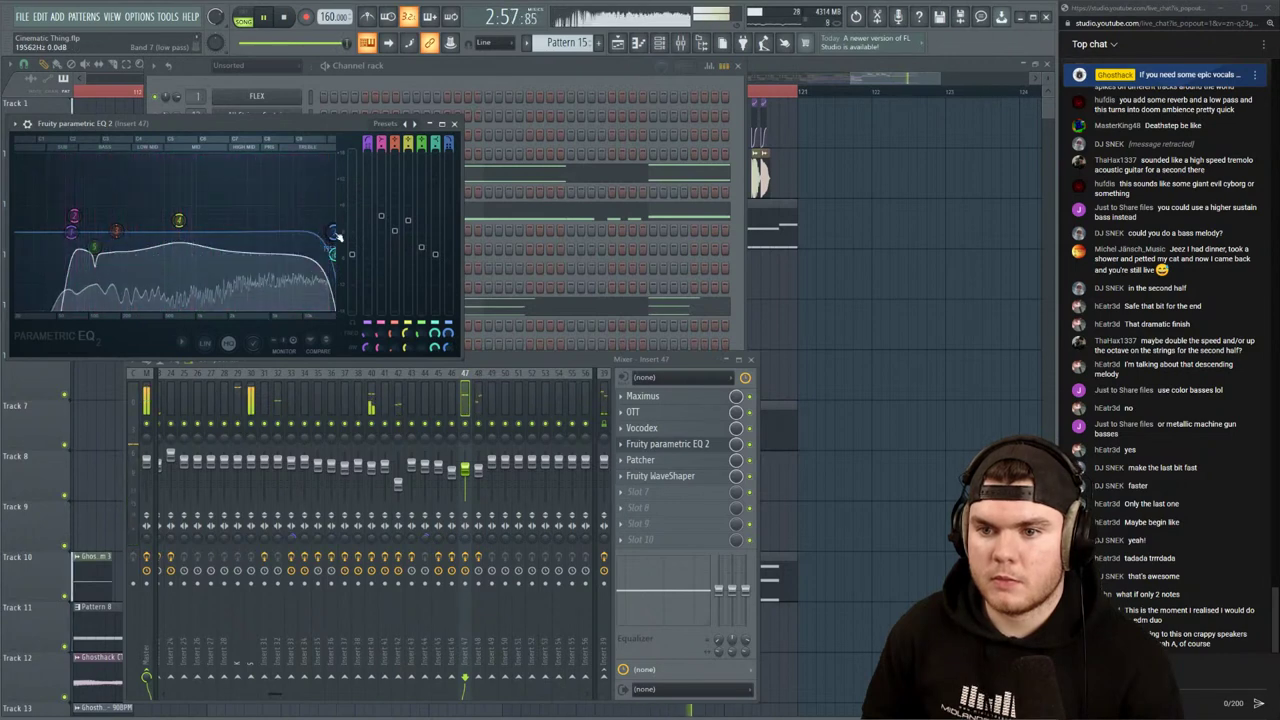
left_click(454, 124)
Play the drop in the playlist from bar 113
left_click(757, 86)
key("space")
scroll(751, 87, "right", 2)
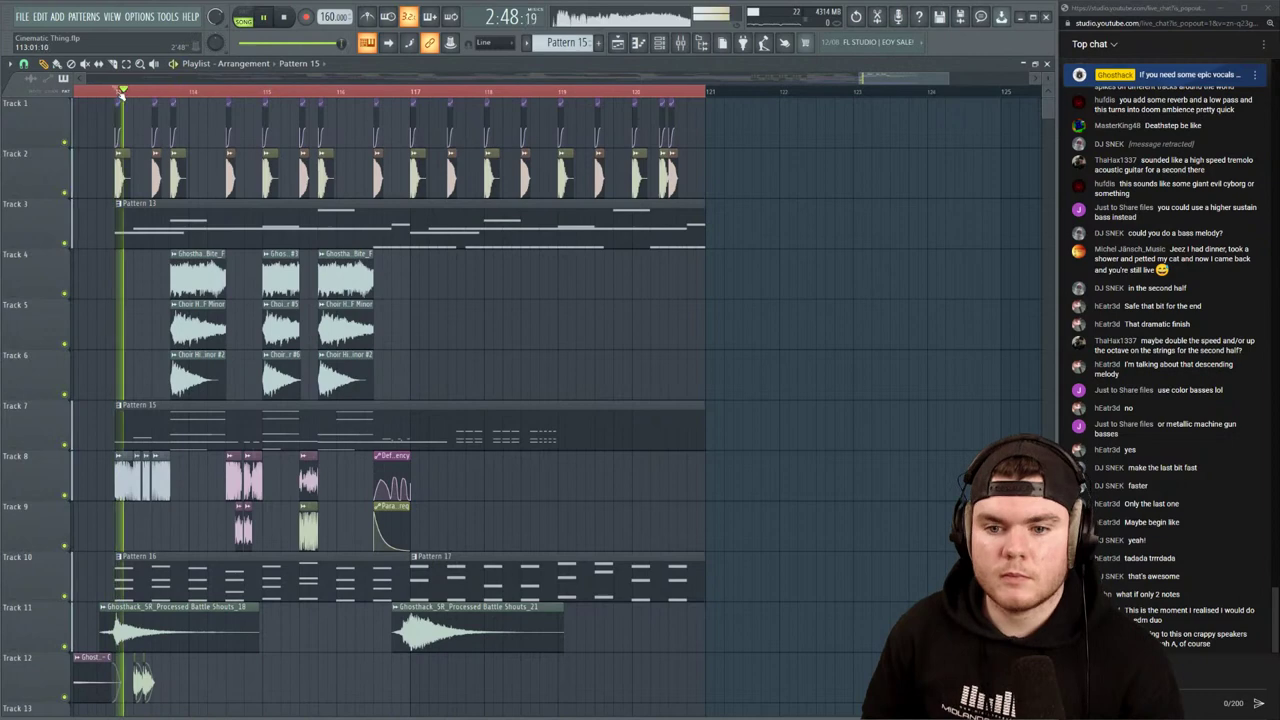
scroll(125, 92, "down", 2)
key("space")
scroll(780, 93, "left", 3)
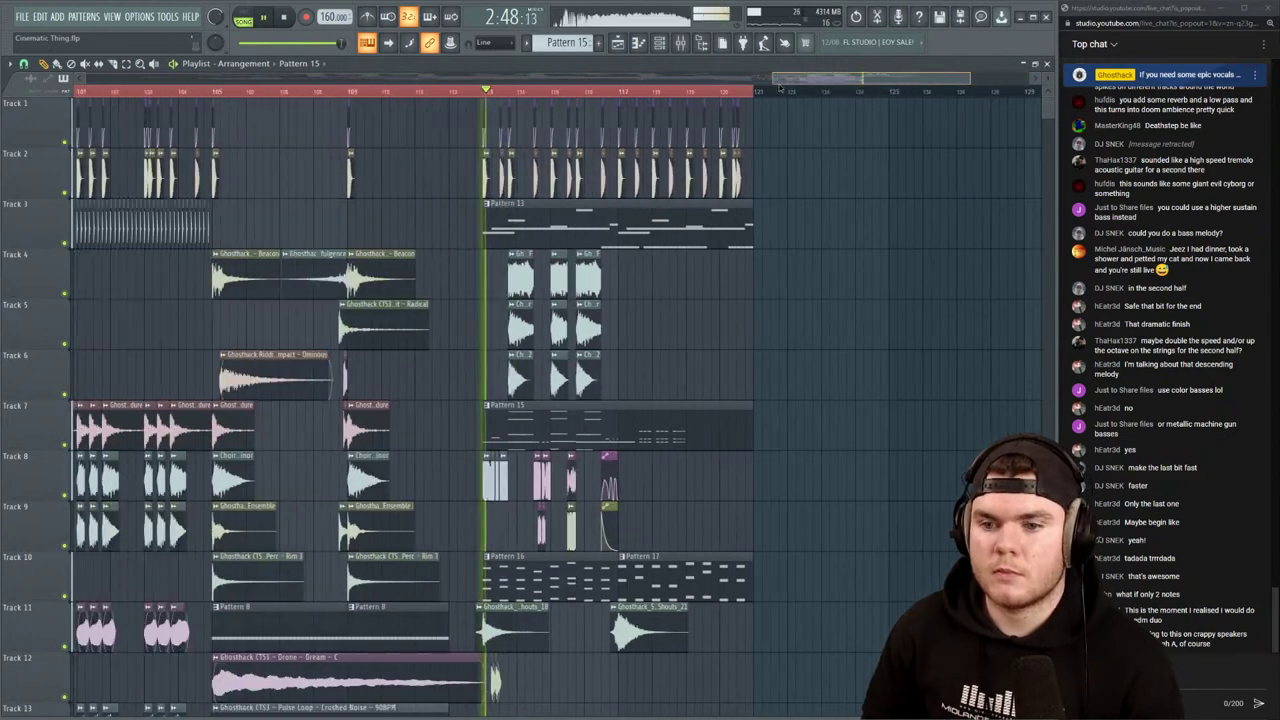
In Insert 43's Fruity parametric EQ 2, set band 5 to -2.0 dB at 3662 Hz and the band 6 high shelf to about 3.4 dB
left_click(679, 43)
key("space")
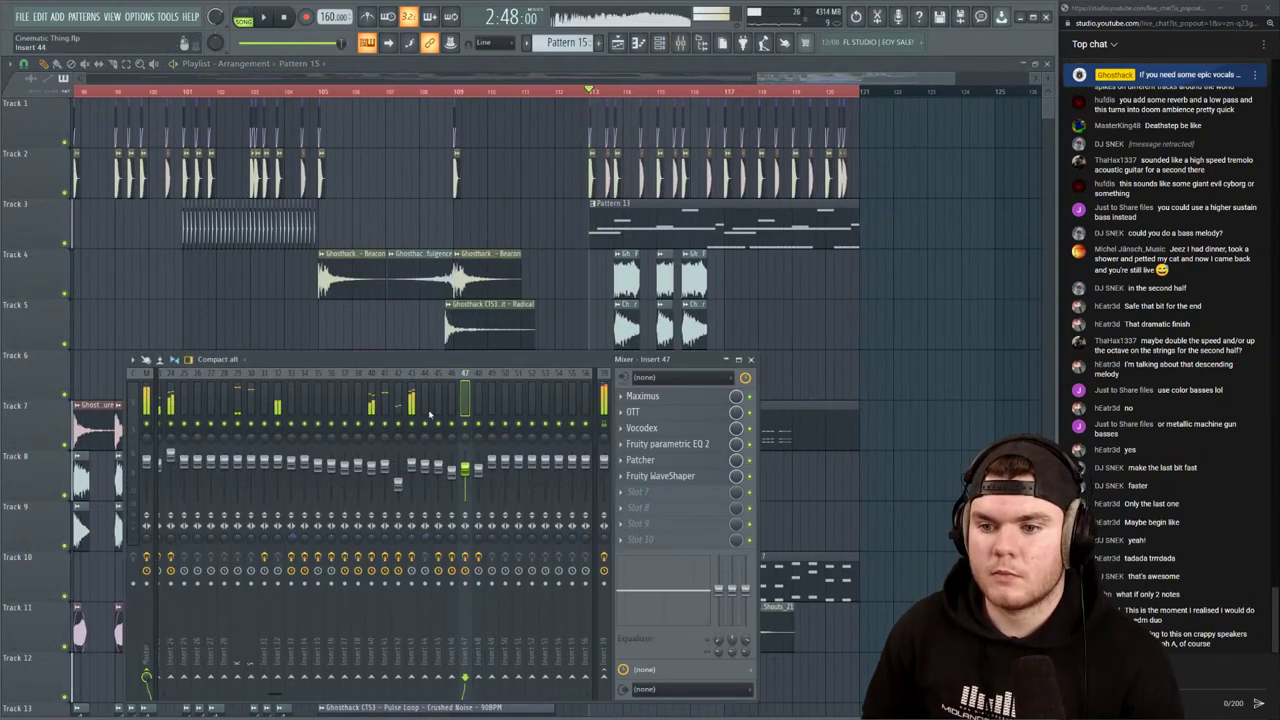
left_click(411, 405)
key("space")
left_click(681, 398)
key("space")
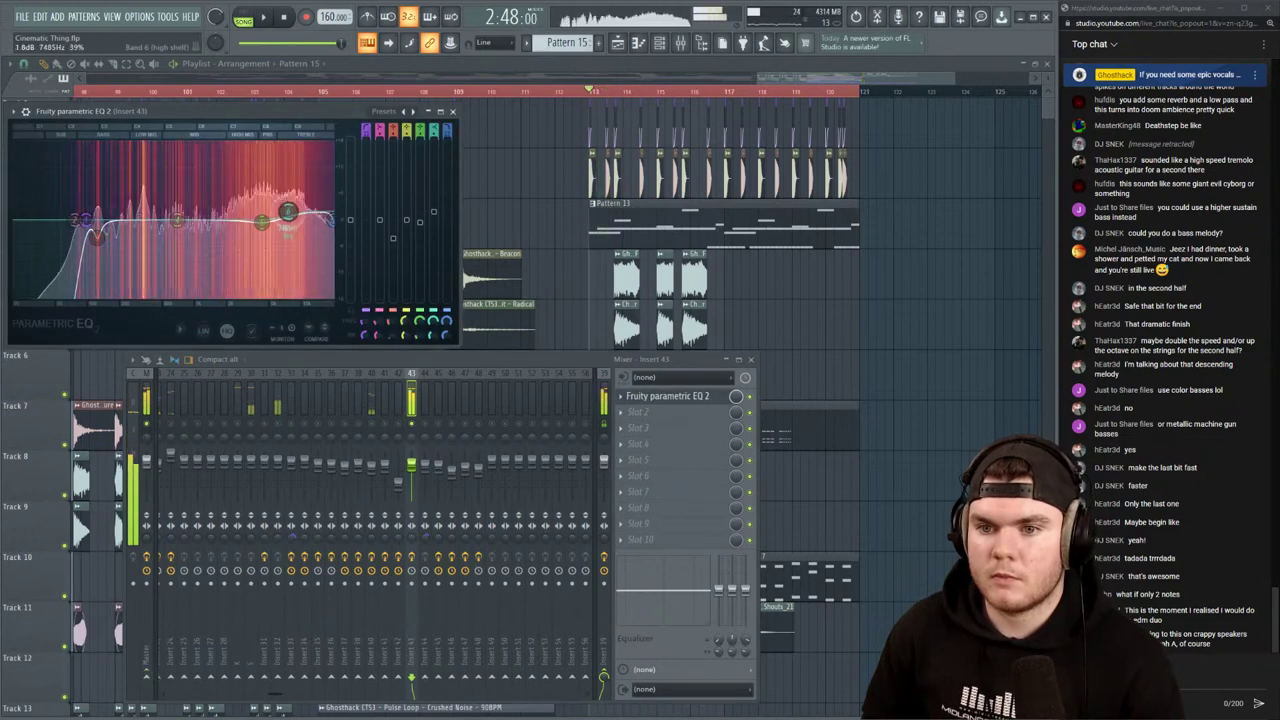
key("space")
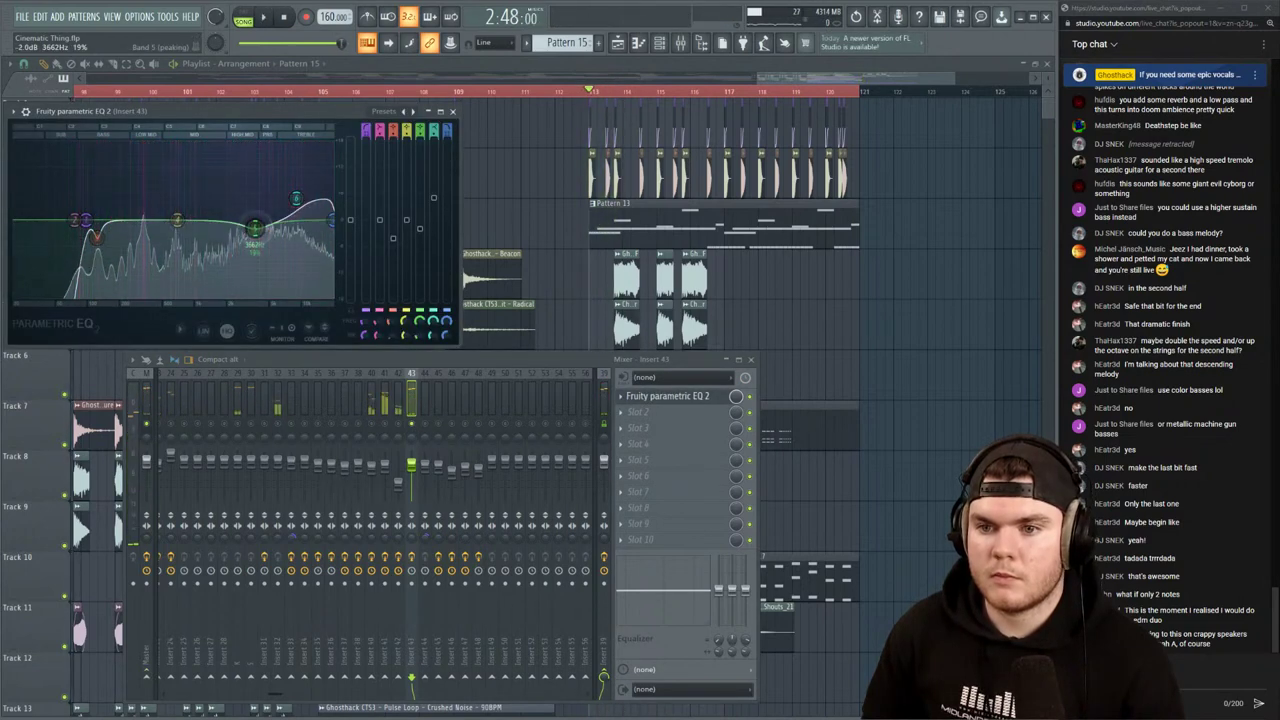
mouse_move(296, 198)
left_mouse_down()
mouse_move(296, 175)
mouse_move(295, 205)
left_mouse_up()
key("space")
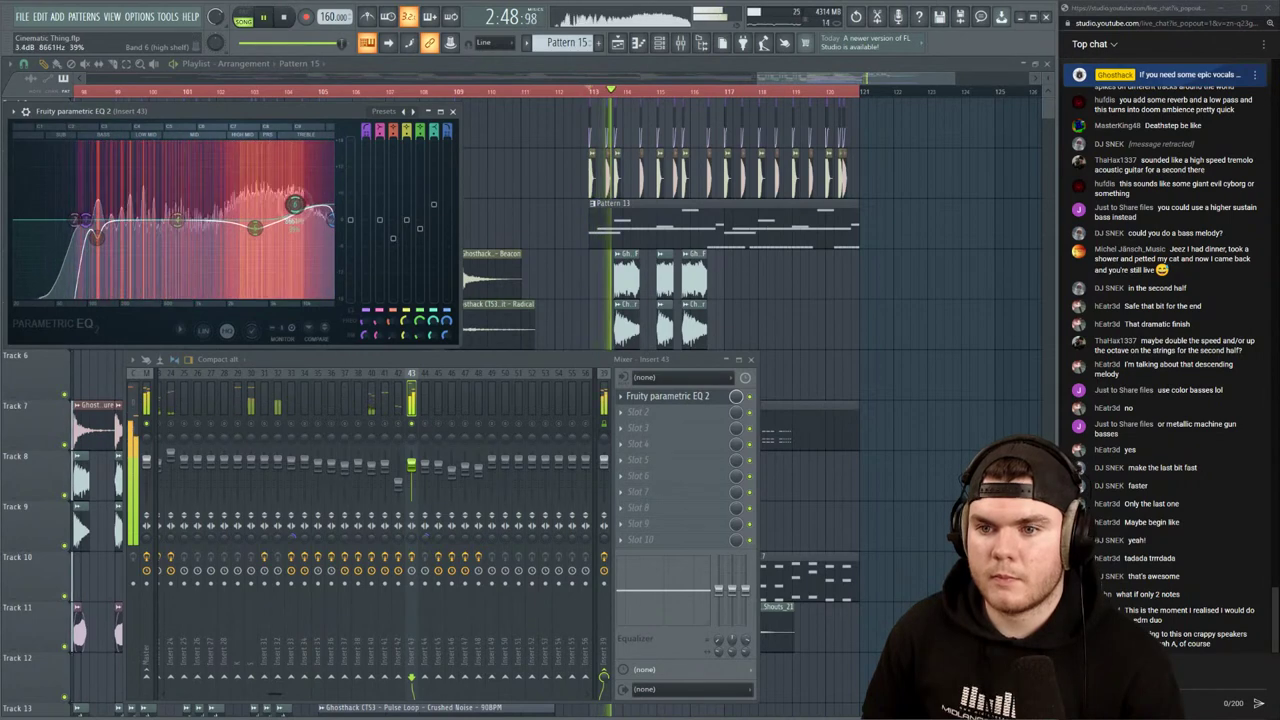
key("space")
key("space")
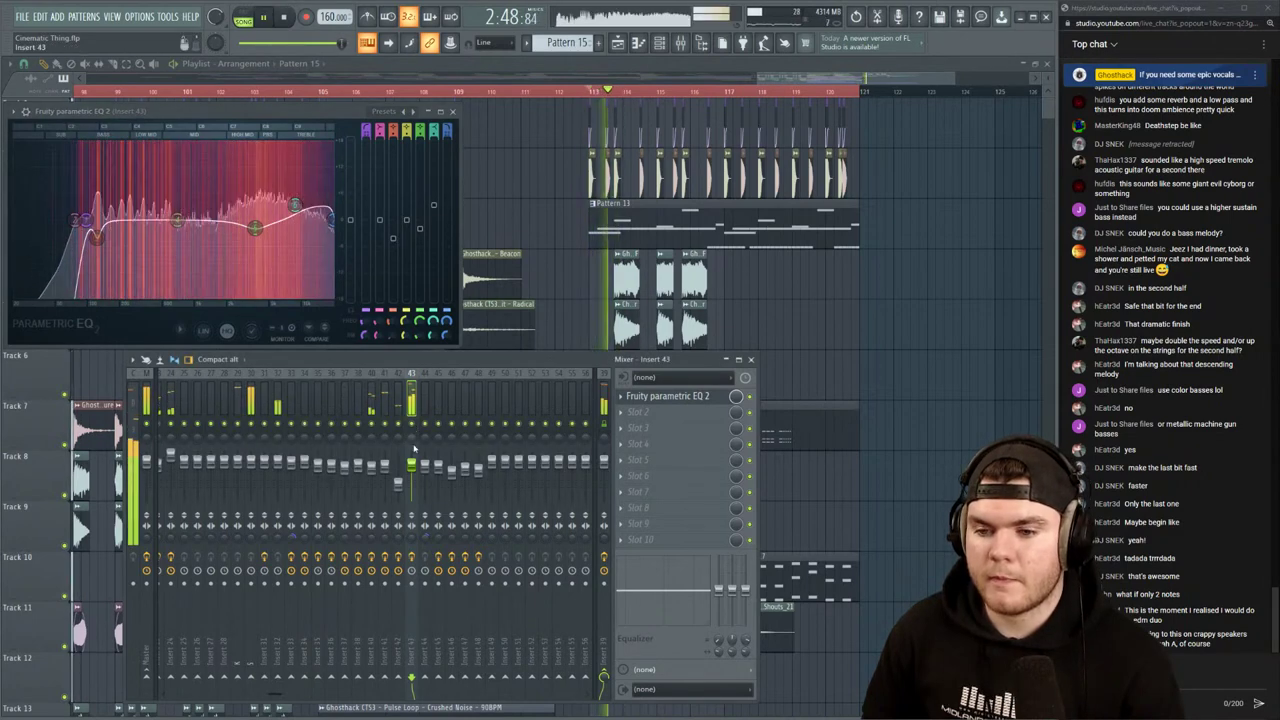
Audition both halves of the drop in the playlist and restart playback from bar 113
left_click(670, 80)
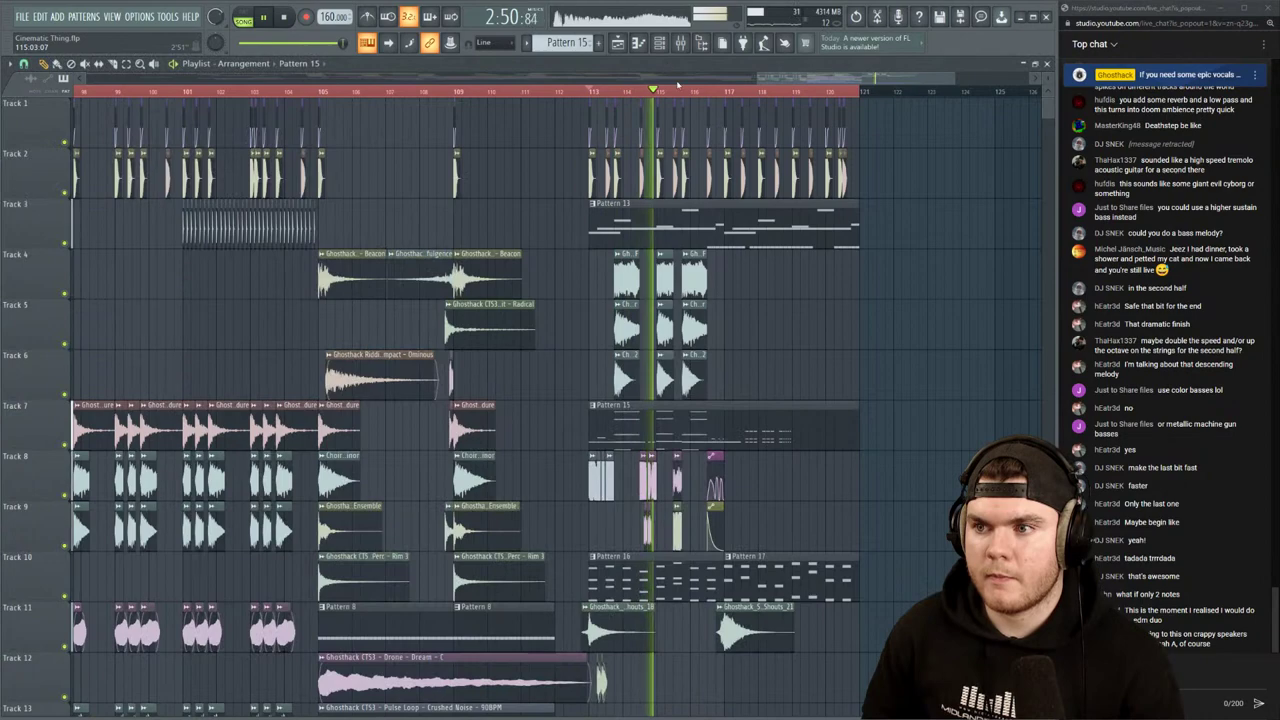
scroll(749, 97, "up", 3)
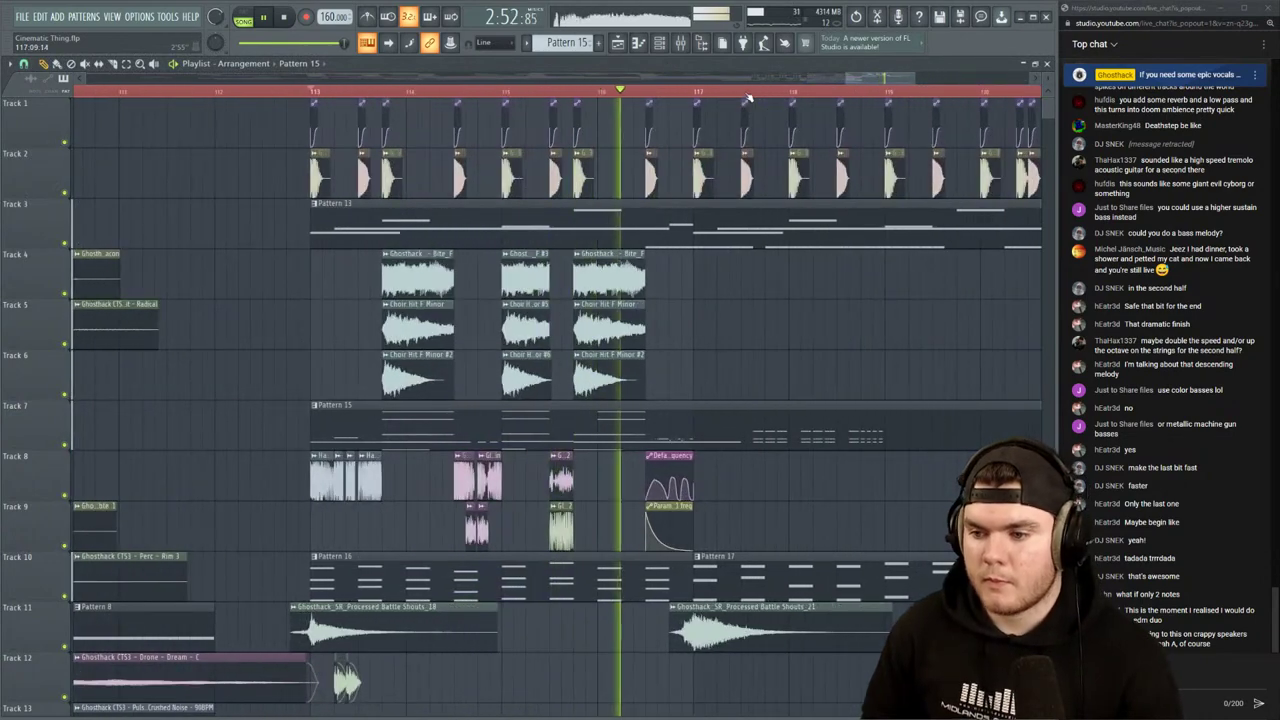
scroll(737, 94, "down", 1)
scroll(737, 94, "up", 3)
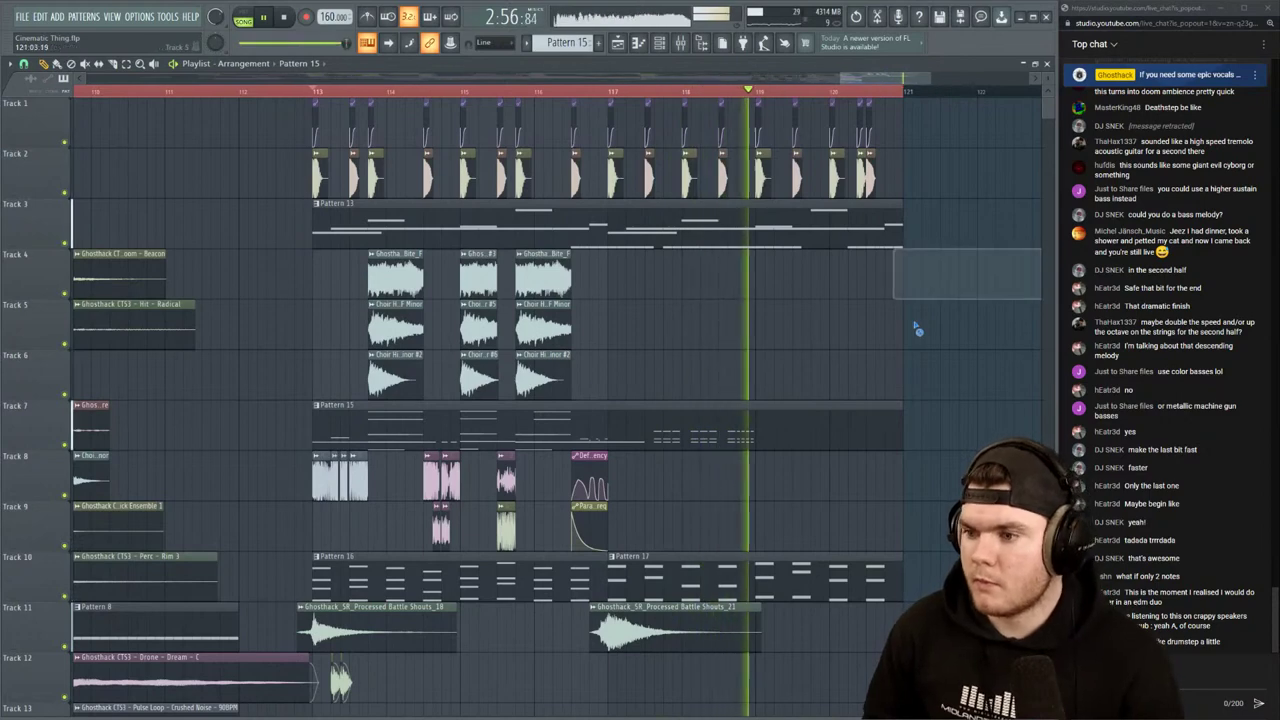
key("space")
key("space")
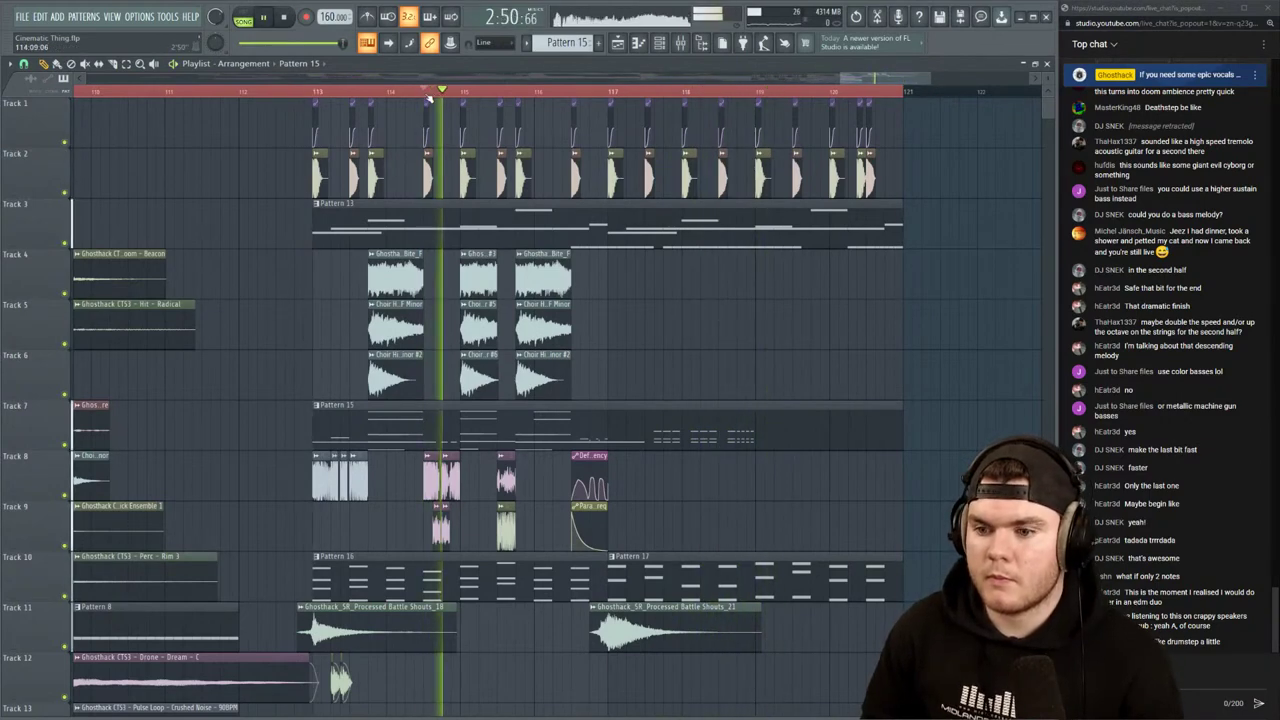
left_click(316, 96)
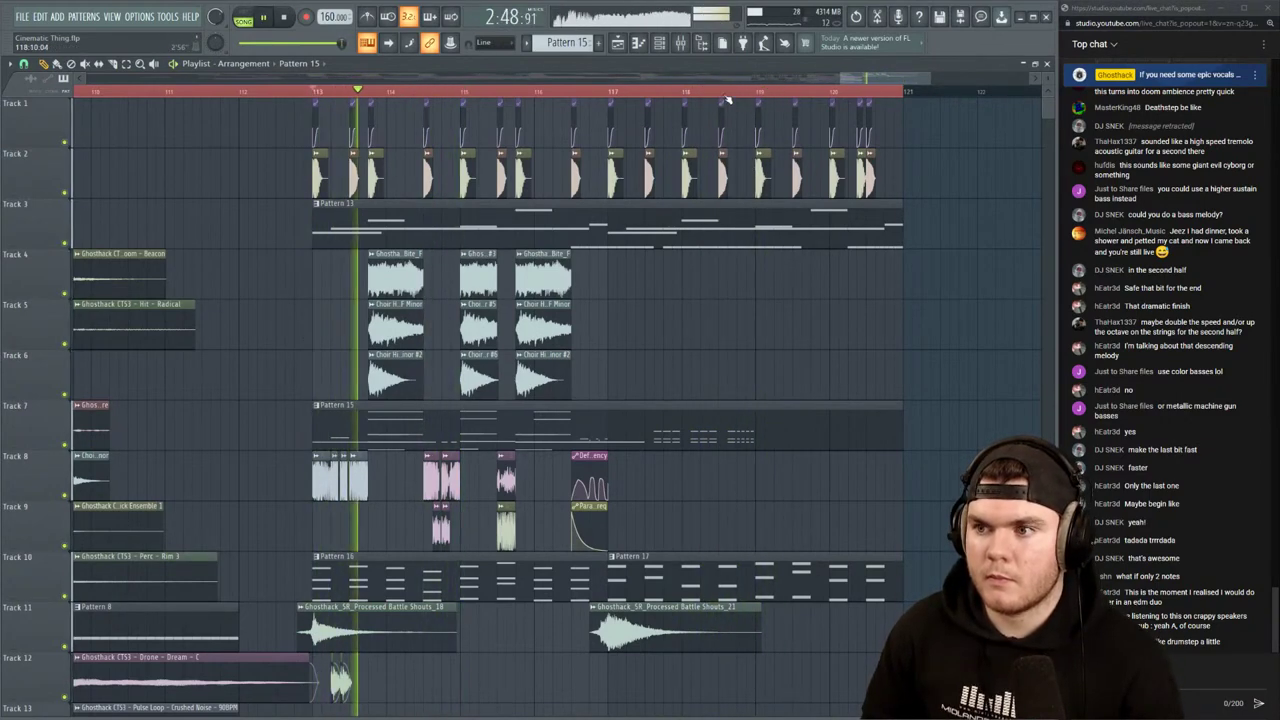
Copy the Harmor Sine Demons clips that open the drop at bar 113 to bar 119 on Track 8
left_click(323, 482)
left_click(761, 482)
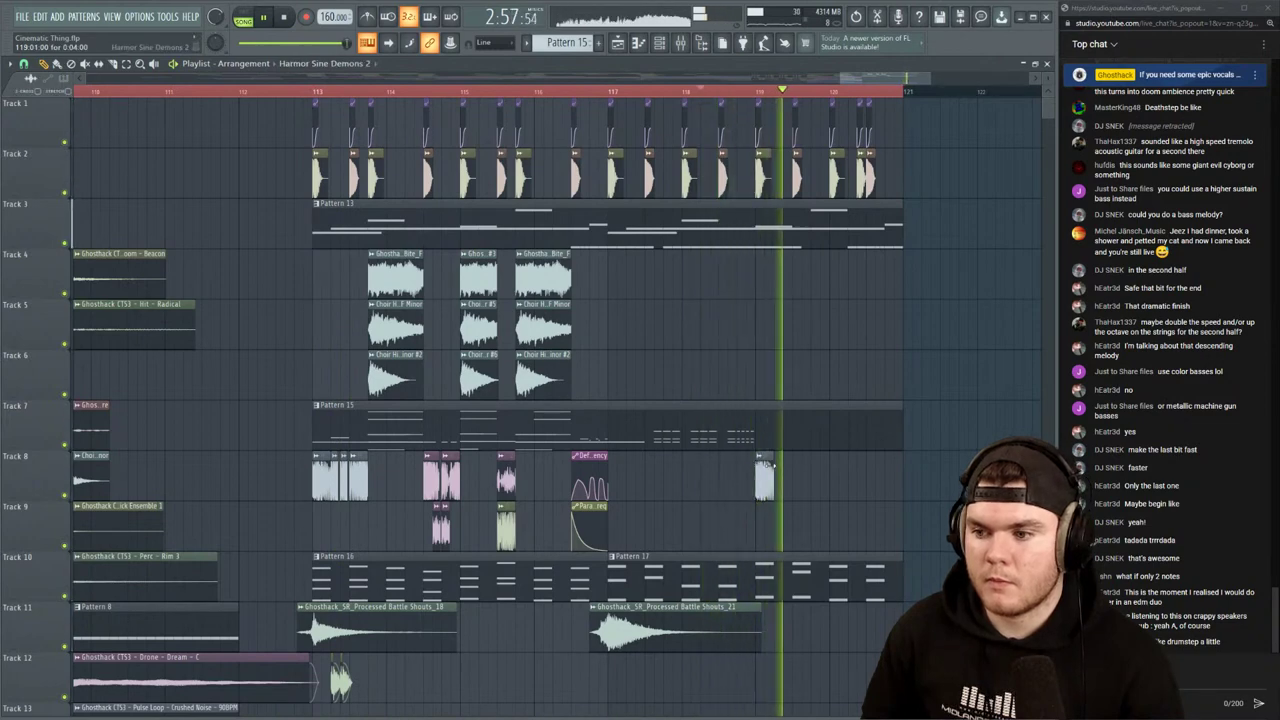
key("space")
key("space")
left_click_drag(387, 481, 779, 477)
key("space")
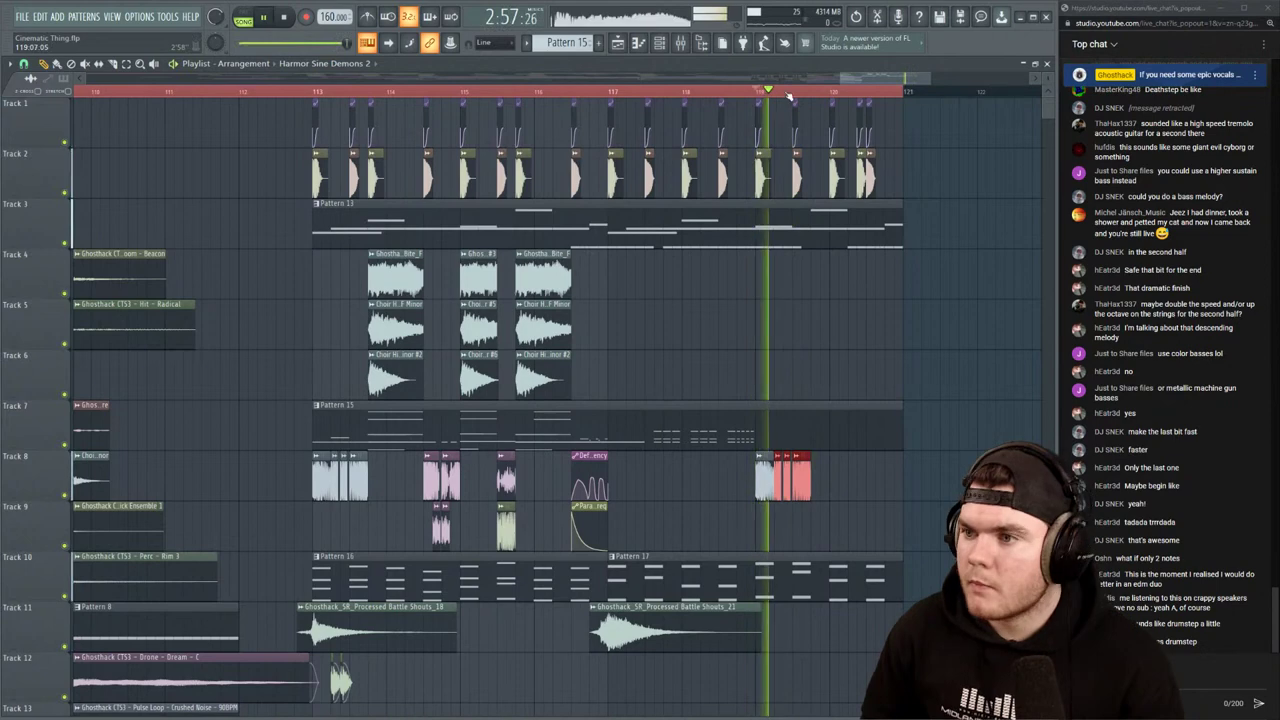
Move the last copied Harmor Sine Demons 1 clip to bar 120 on Track 8 and delete the two short clips before it
scroll(789, 97, "up", 4)
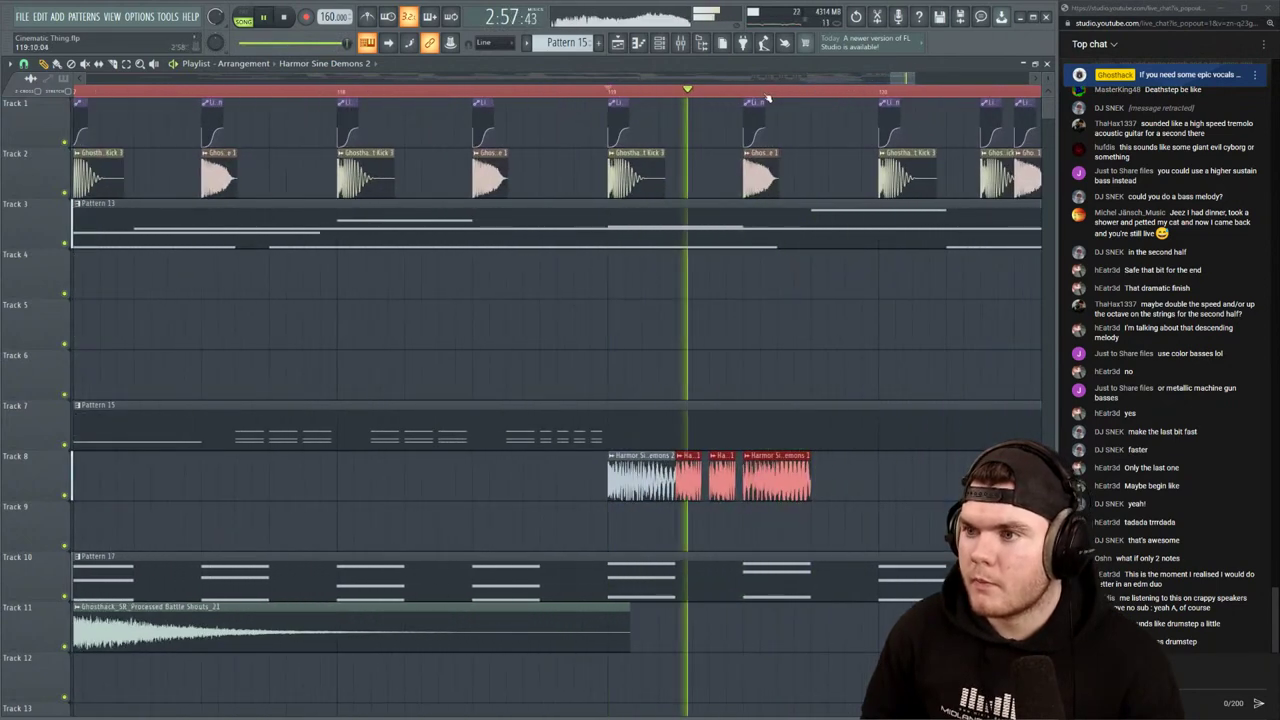
scroll(768, 97, "down", 4)
key("space")
key("space")
left_click_drag(766, 482, 816, 467)
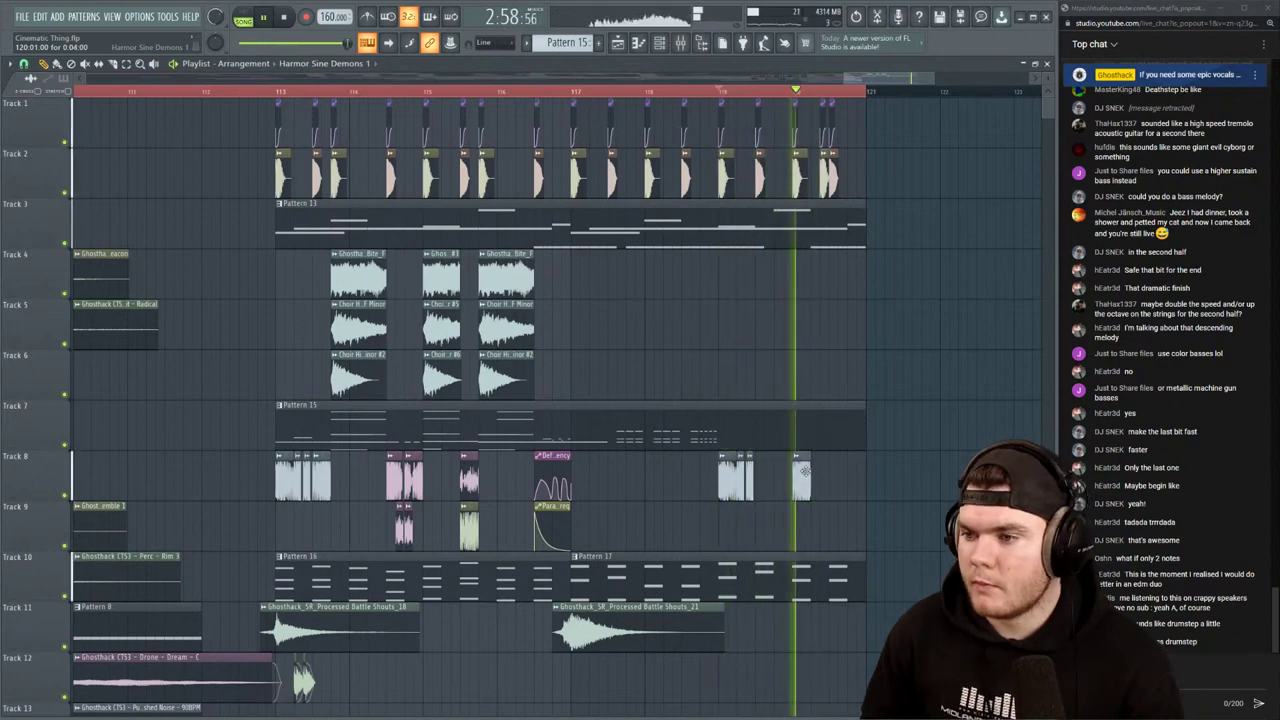
key("space")
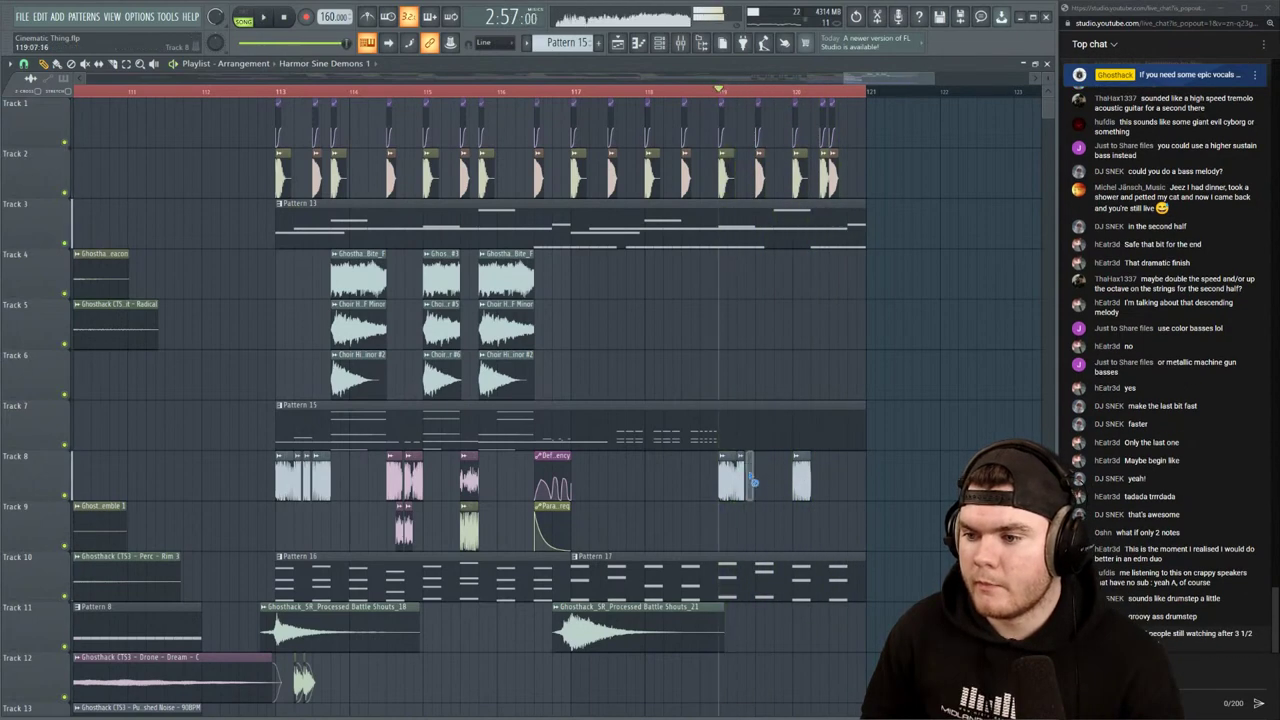
key("space")
scroll(745, 480, "up", 2)
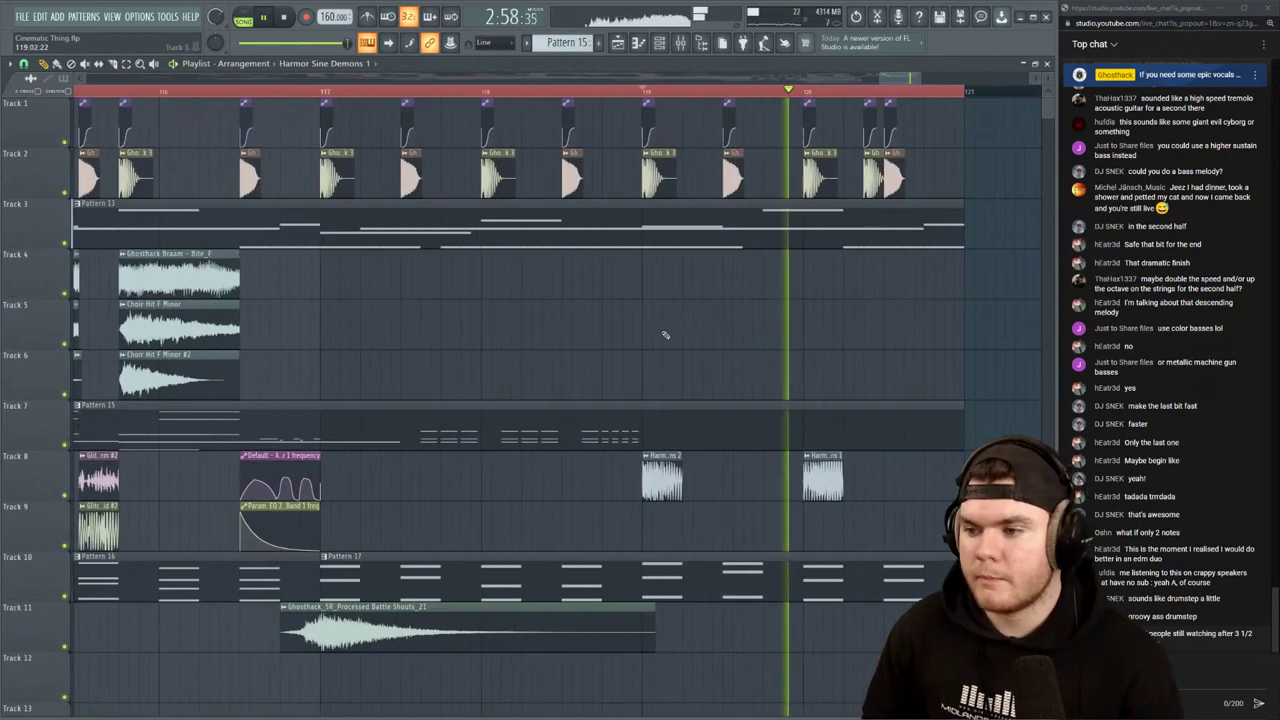
Make the Harmor Sine Demons 2 clip at bar 119 unique
left_click(648, 455)
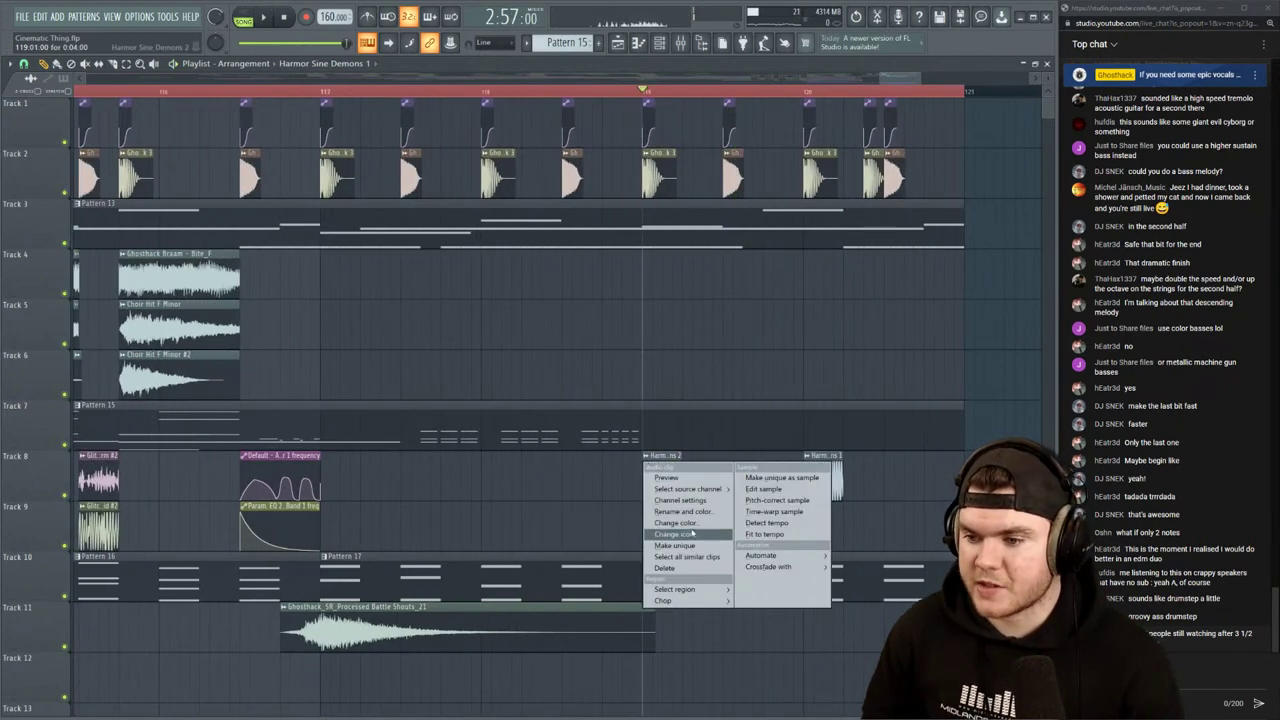
left_click(680, 545)
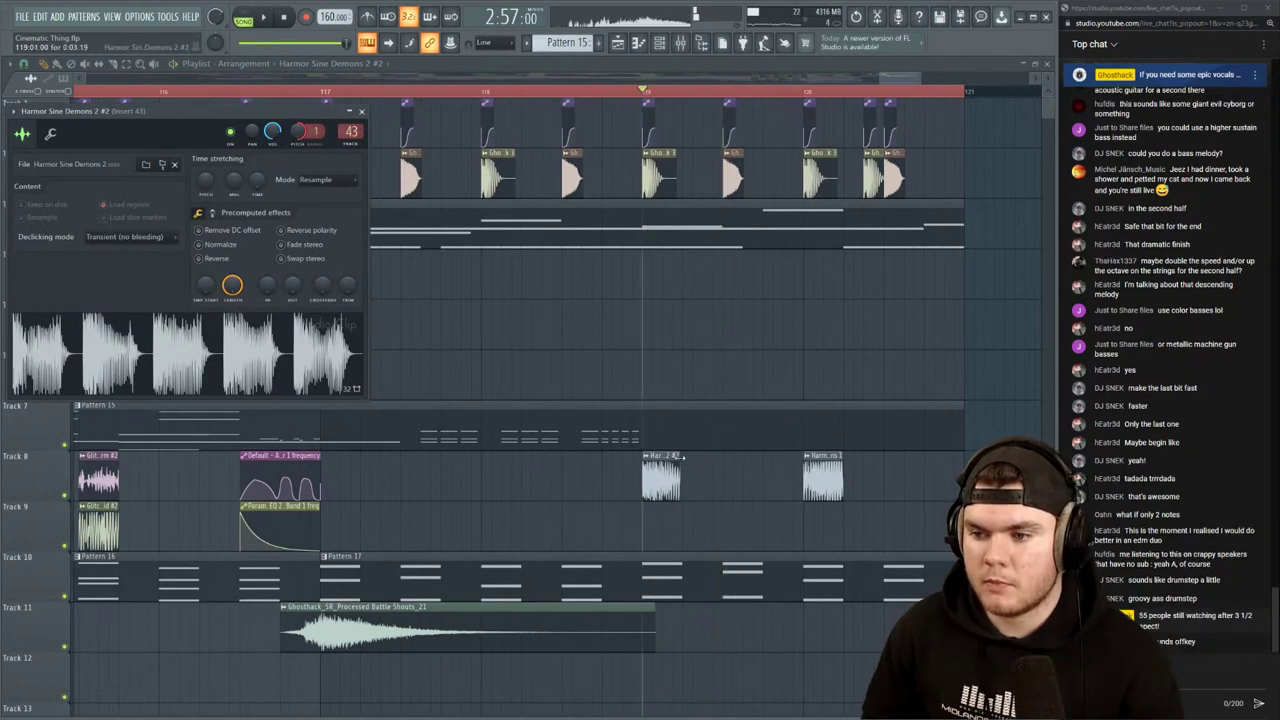
Audition the second half of the drop from about bar 115 through the Harmor Sine Demons clips at bars 119 and 120
left_click_drag(683, 456, 740, 456)
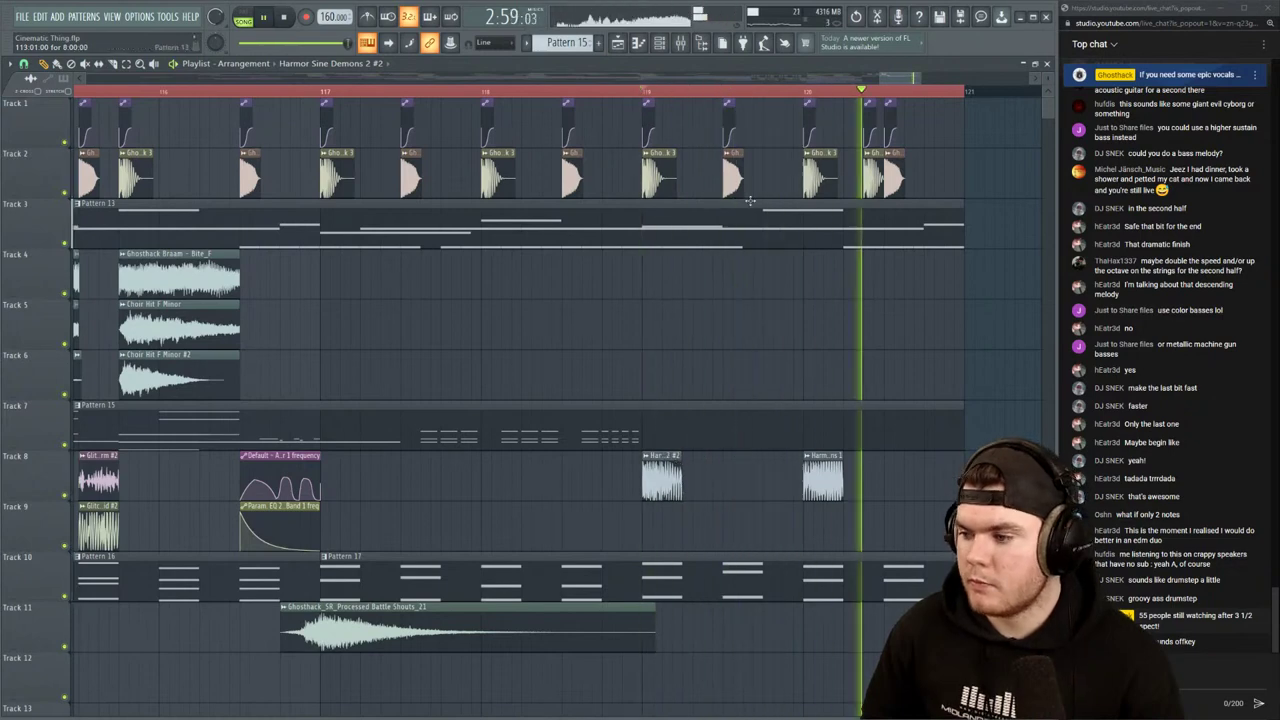
key("space")
key("space")
scroll(668, 94, "down", 5)
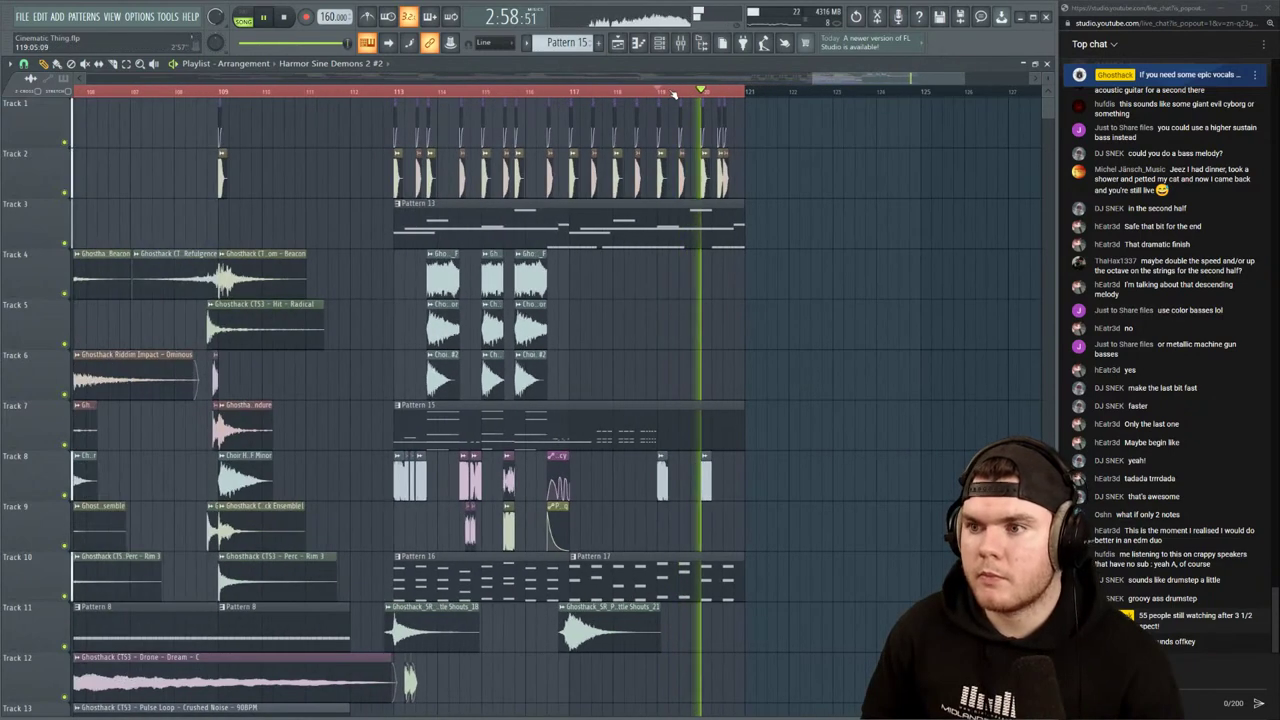
scroll(673, 92, "up", 5)
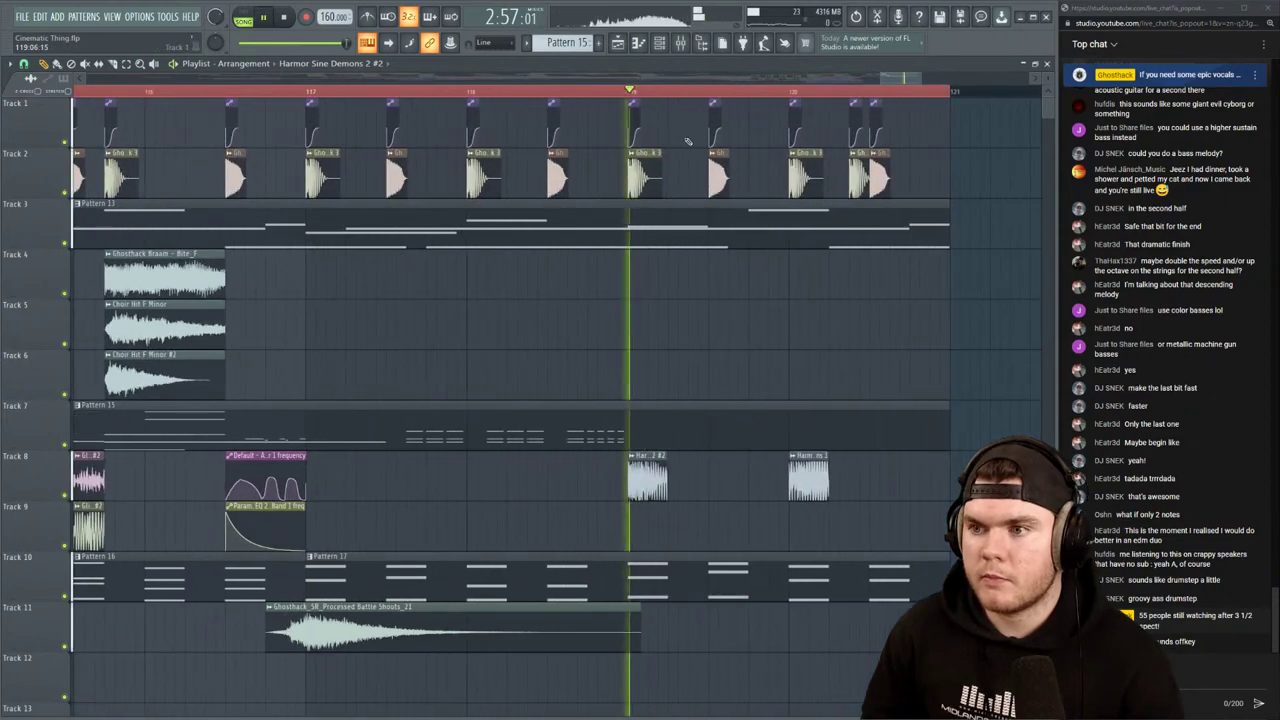
scroll(560, 94, "down", 5)
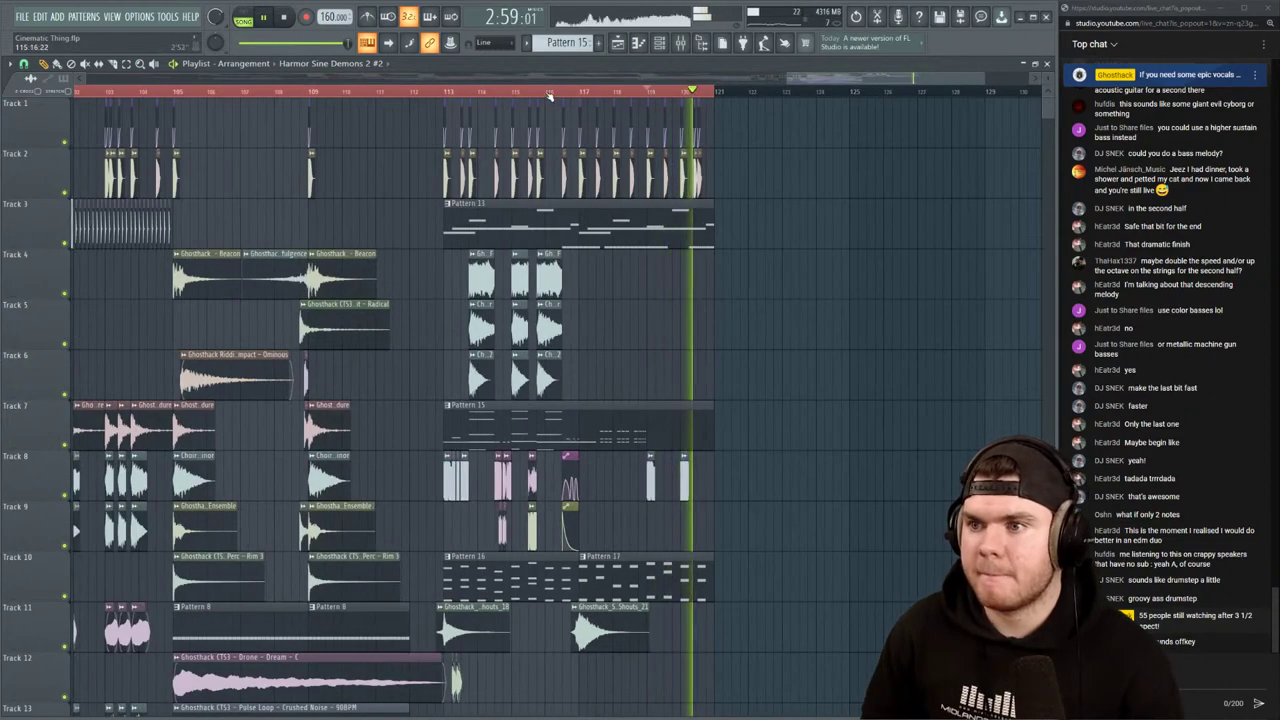
left_click(529, 94)
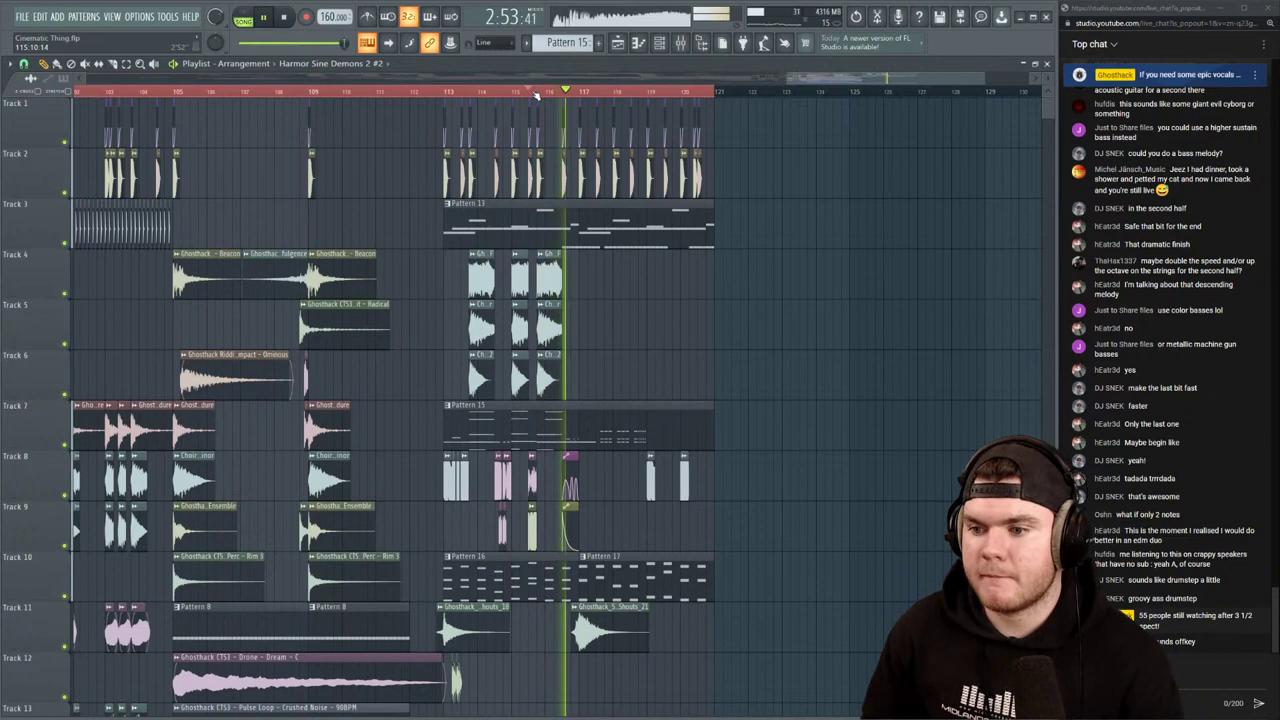
scroll(416, 230, "up", 2)
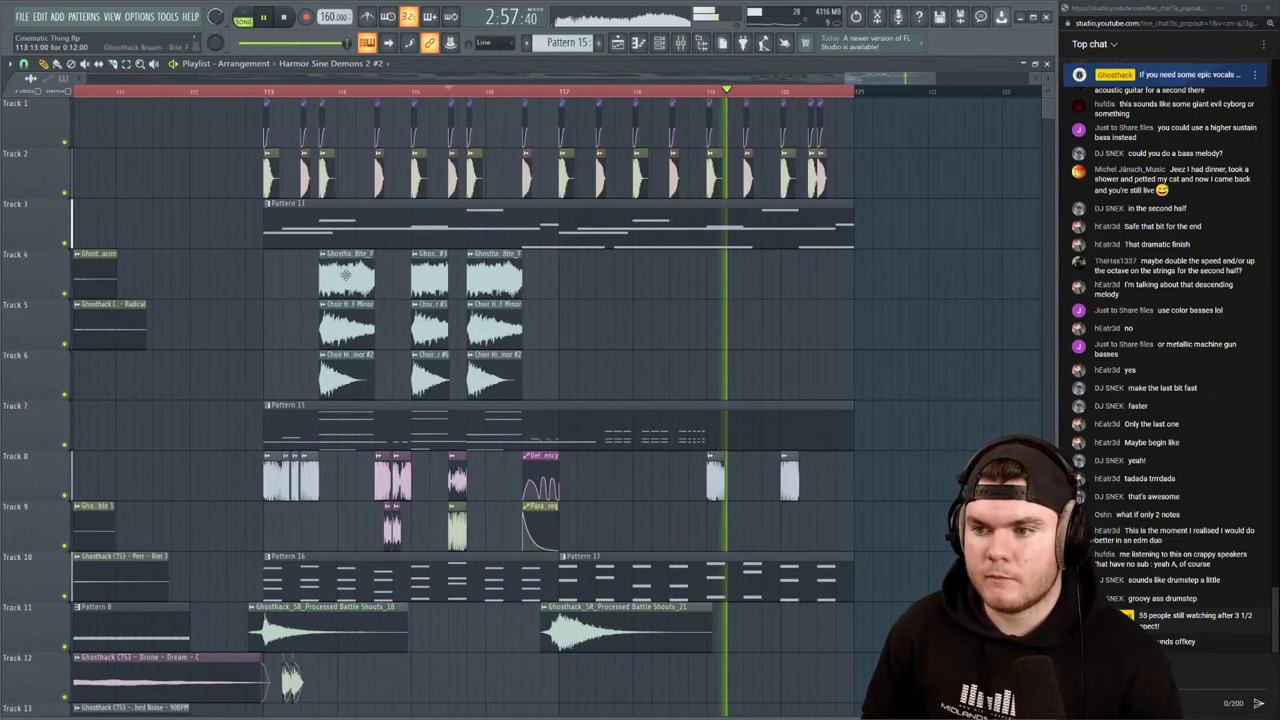
Place a copy of the Ghosthack Braam - Bite_F #3 clip at bar 119 on Track 4 and lengthen it to one full bar
left_click(416, 256)
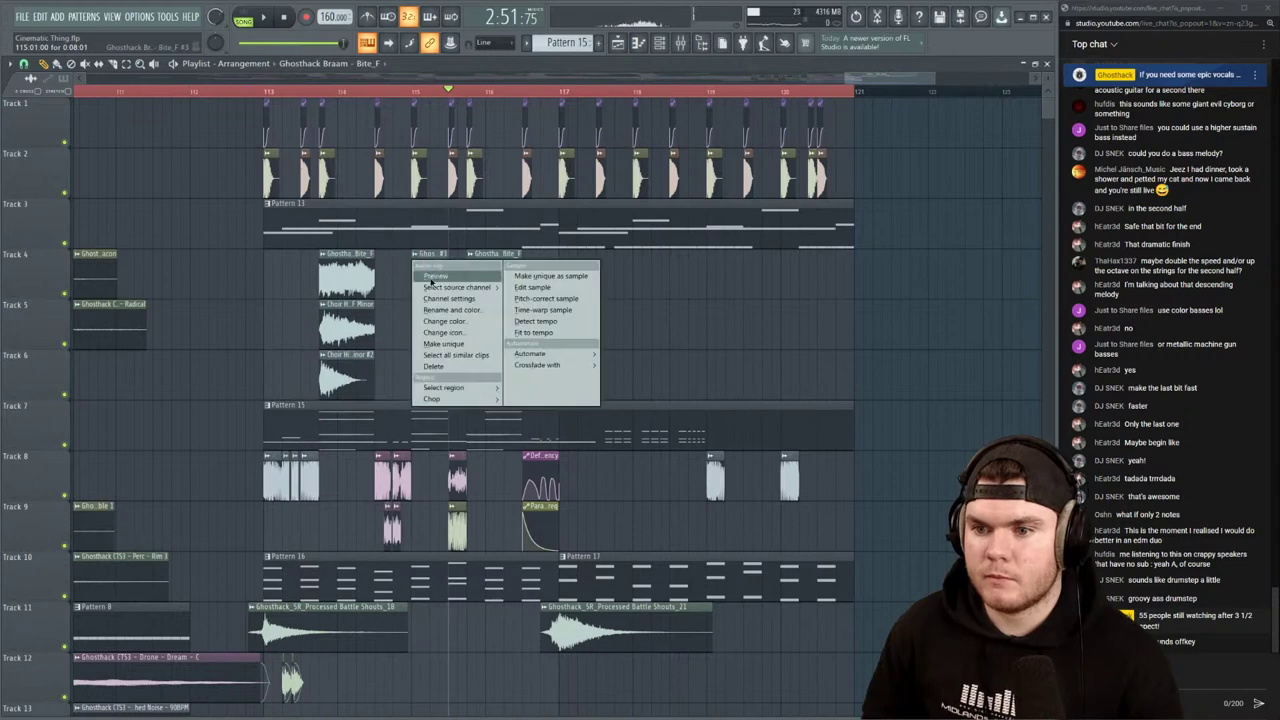
left_click(430, 270)
left_click(417, 256)
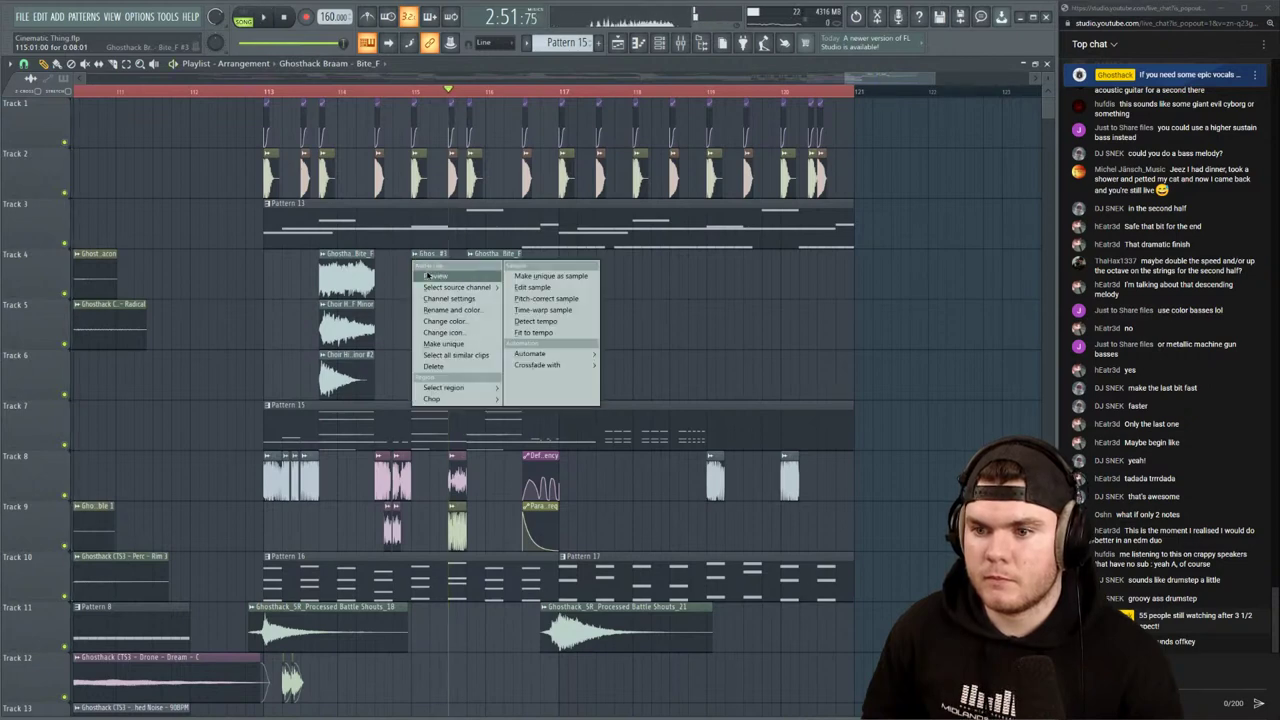
left_click(430, 276)
key("space")
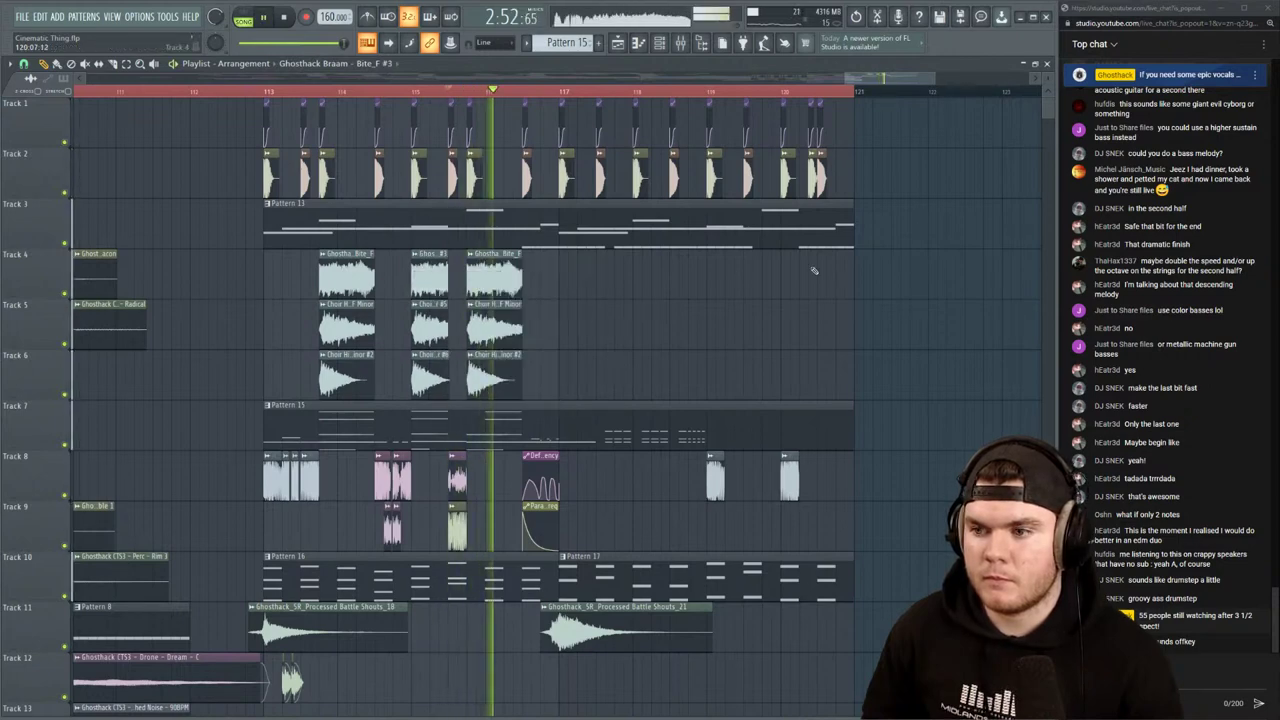
left_click(717, 276)
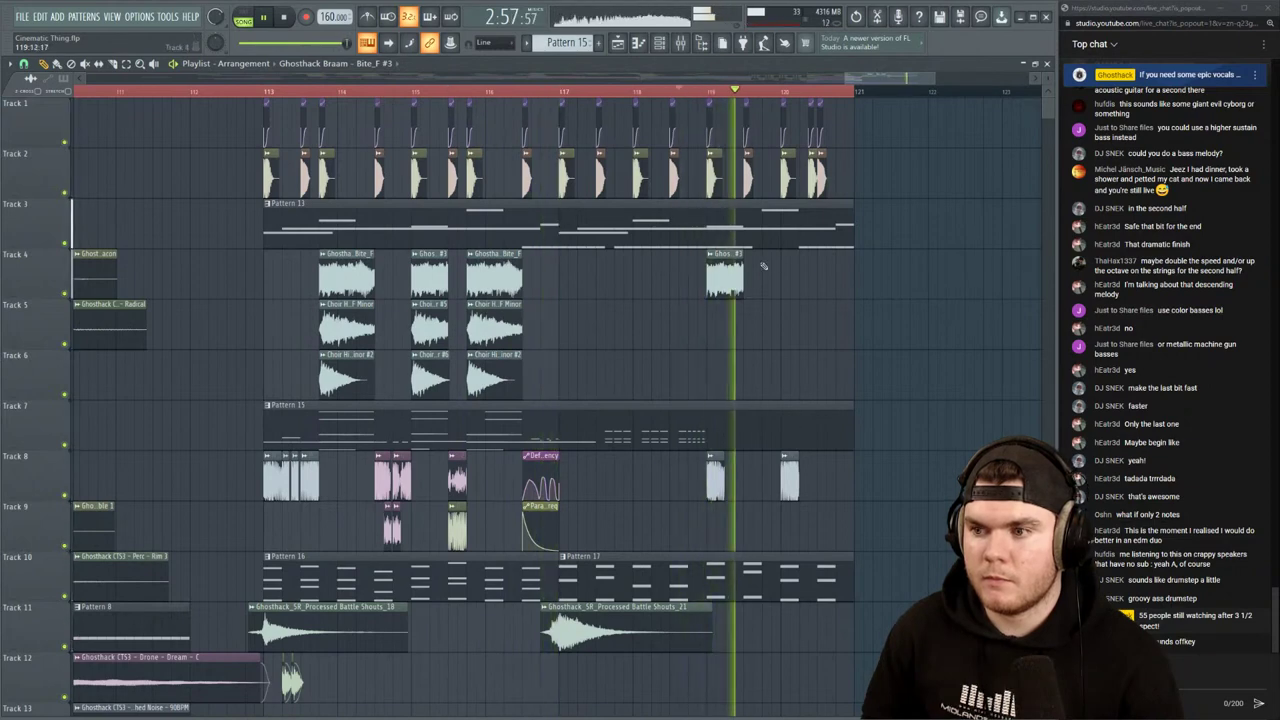
left_click_drag(742, 262, 779, 254)
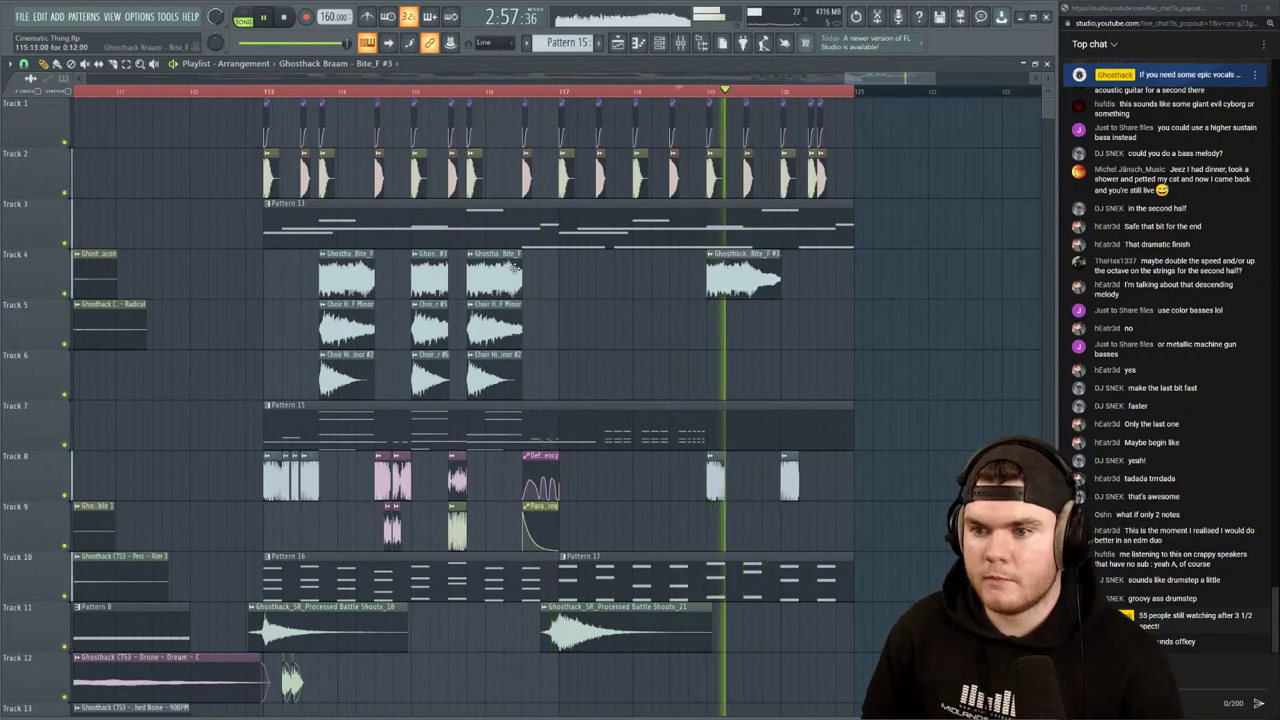
Place a one-bar Ghosthack Braam - Bite_F clip at bar 120 on Track 4
key("space")
left_click(783, 269)
key("space")
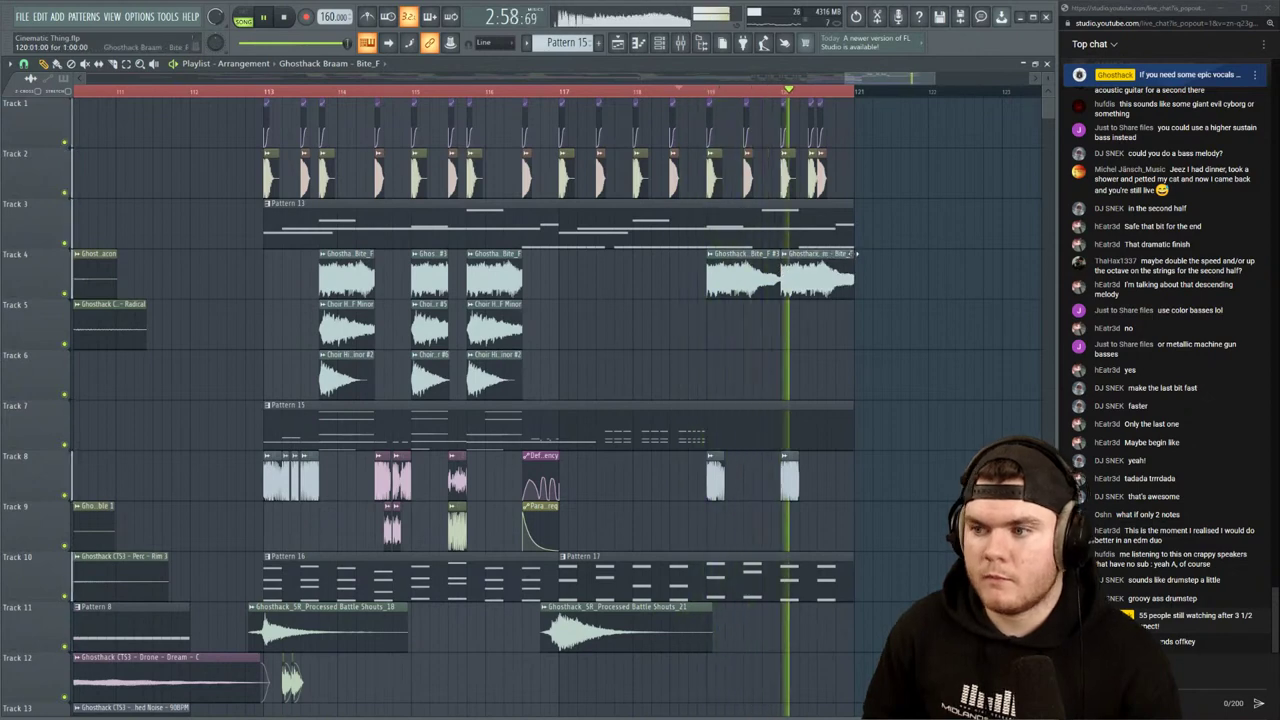
Slip the audio inside both Ghosthack Braam clips at bars 119 and 120 earlier without moving the clips
scroll(855, 95, "up", 3)
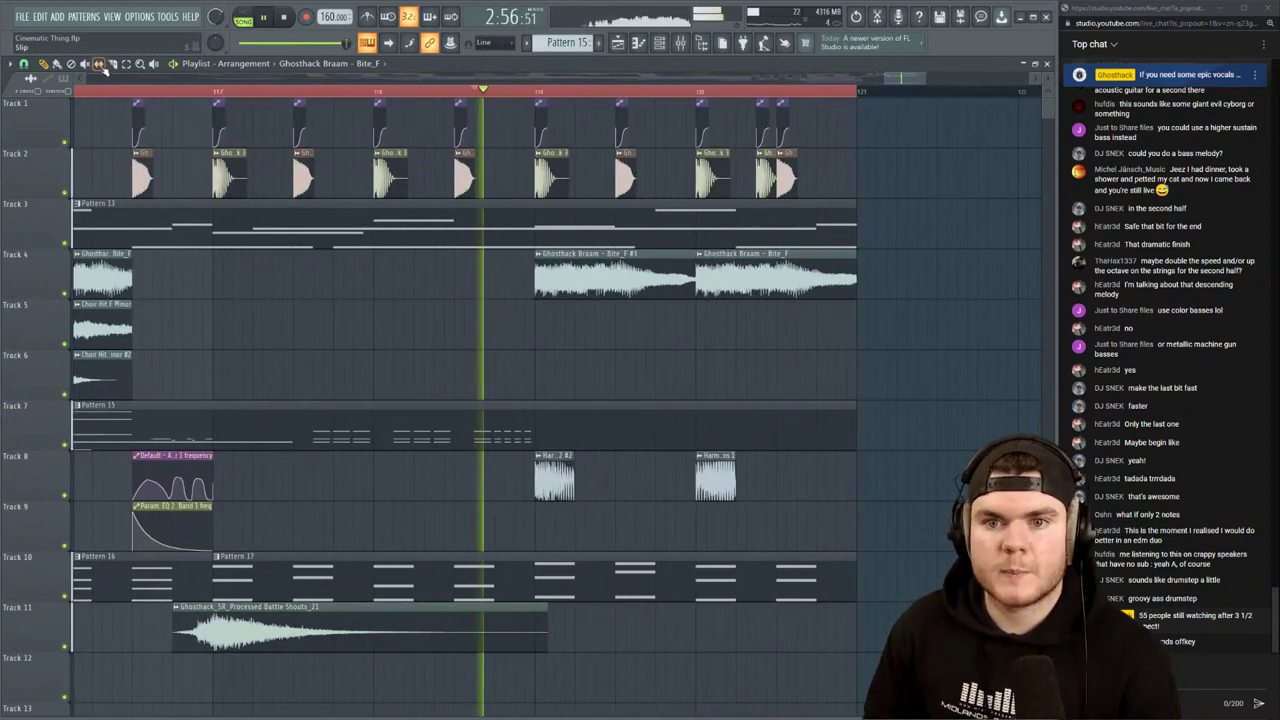
left_click(100, 65)
left_click_drag(666, 264, 613, 286)
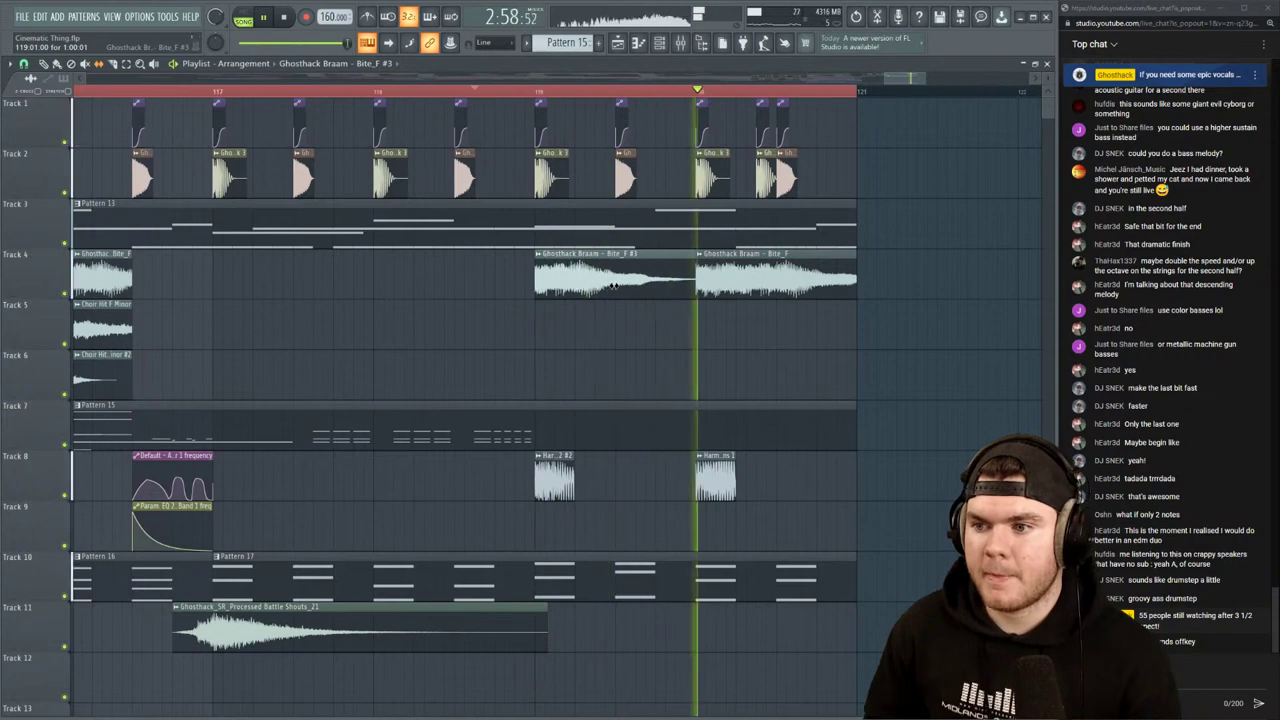
left_click_drag(784, 279, 732, 282)
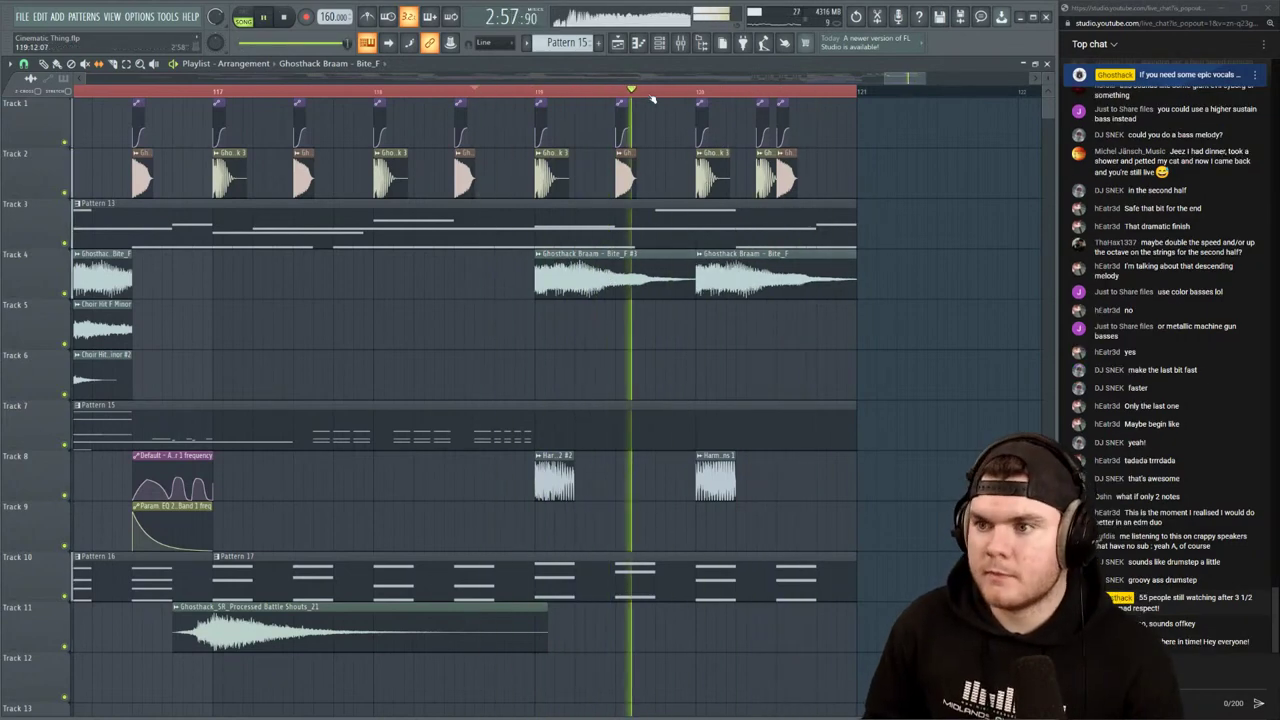
Listen to the whole drop from bar 113 and check Pattern 15's notes in the piano roll
scroll(627, 107, "down", 3)
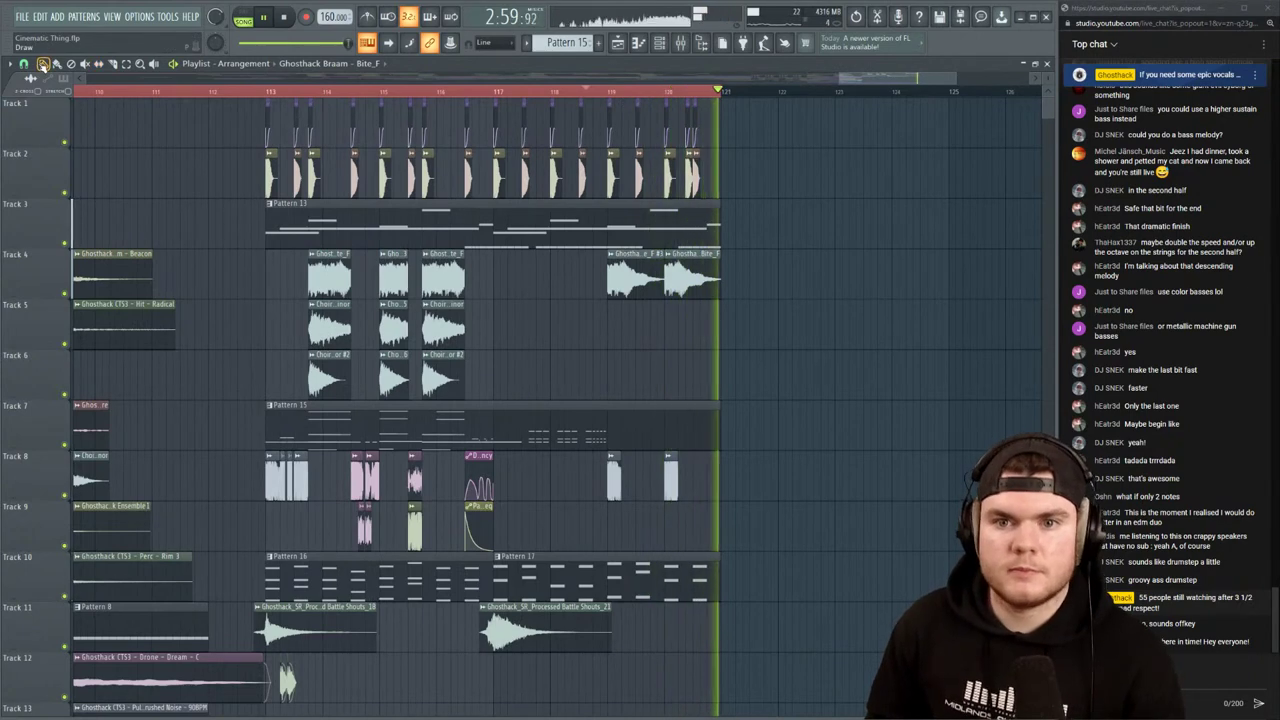
key("space")
key("space")
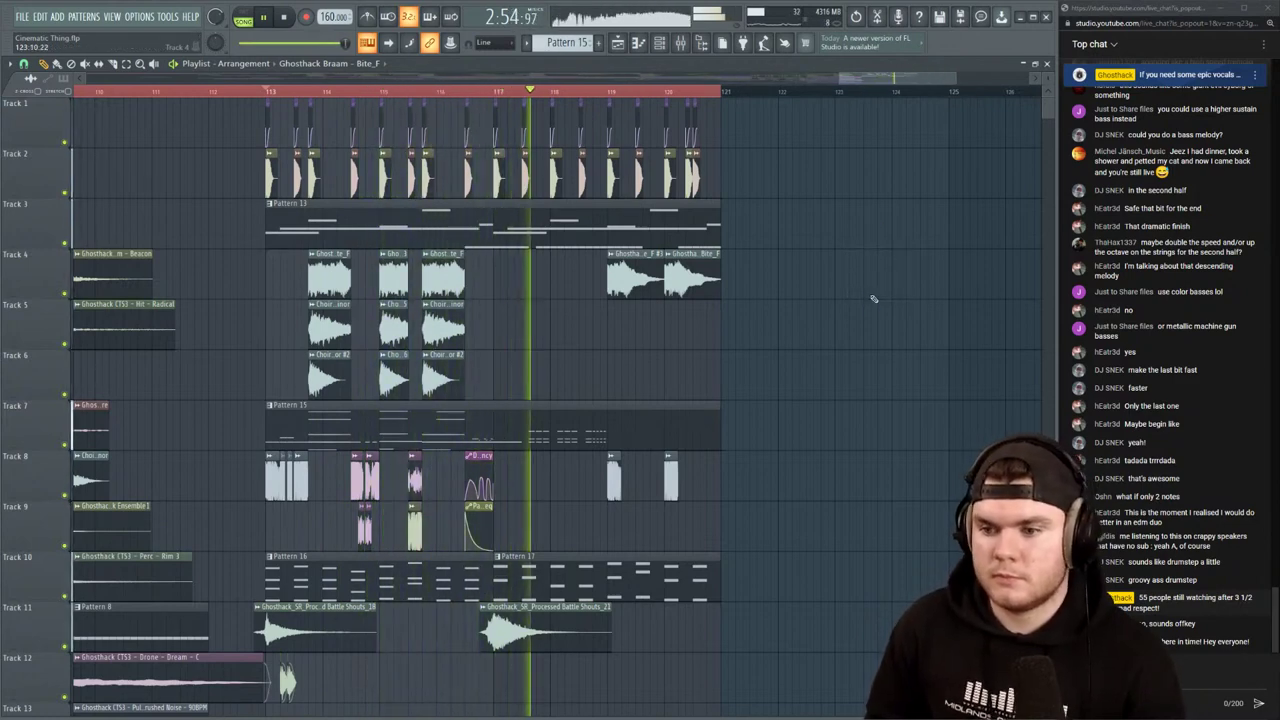
key("space")
double_click(566, 428)
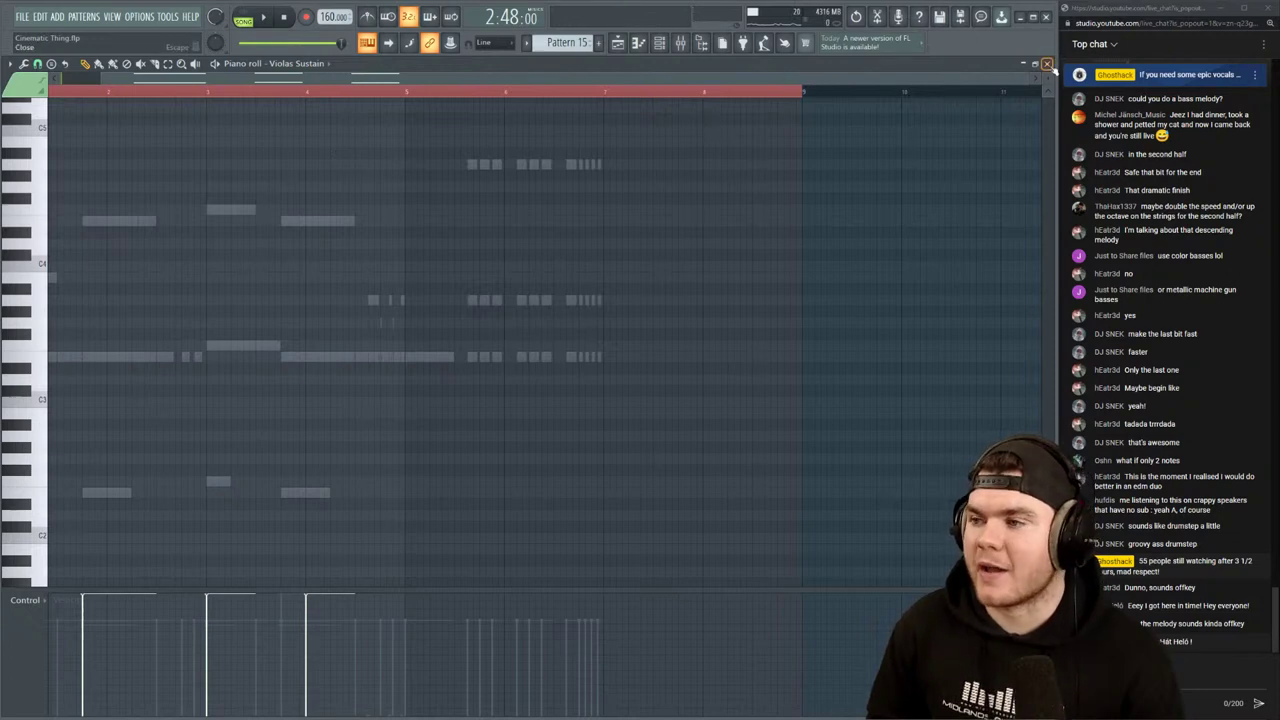
left_click(1047, 64)
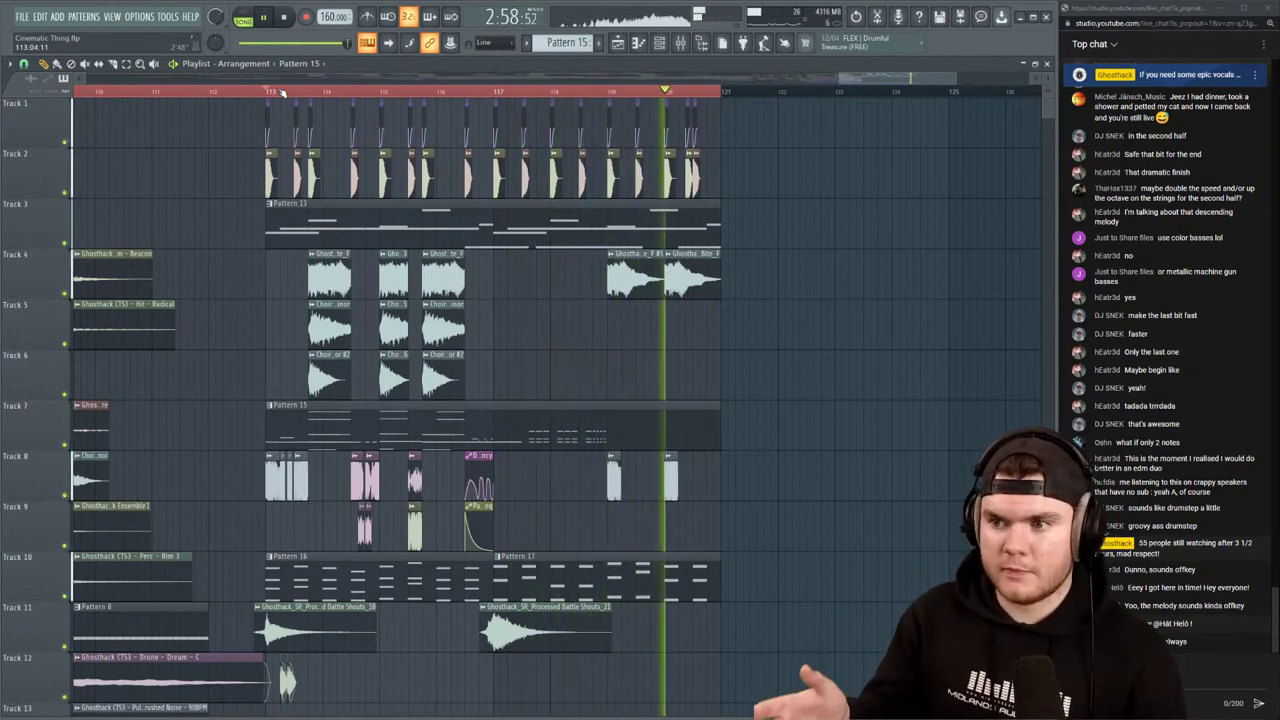
Stop playback and delete the Ghosthack Braam and Harmor Sine Demons clips at bars 119 and 120
key("space")
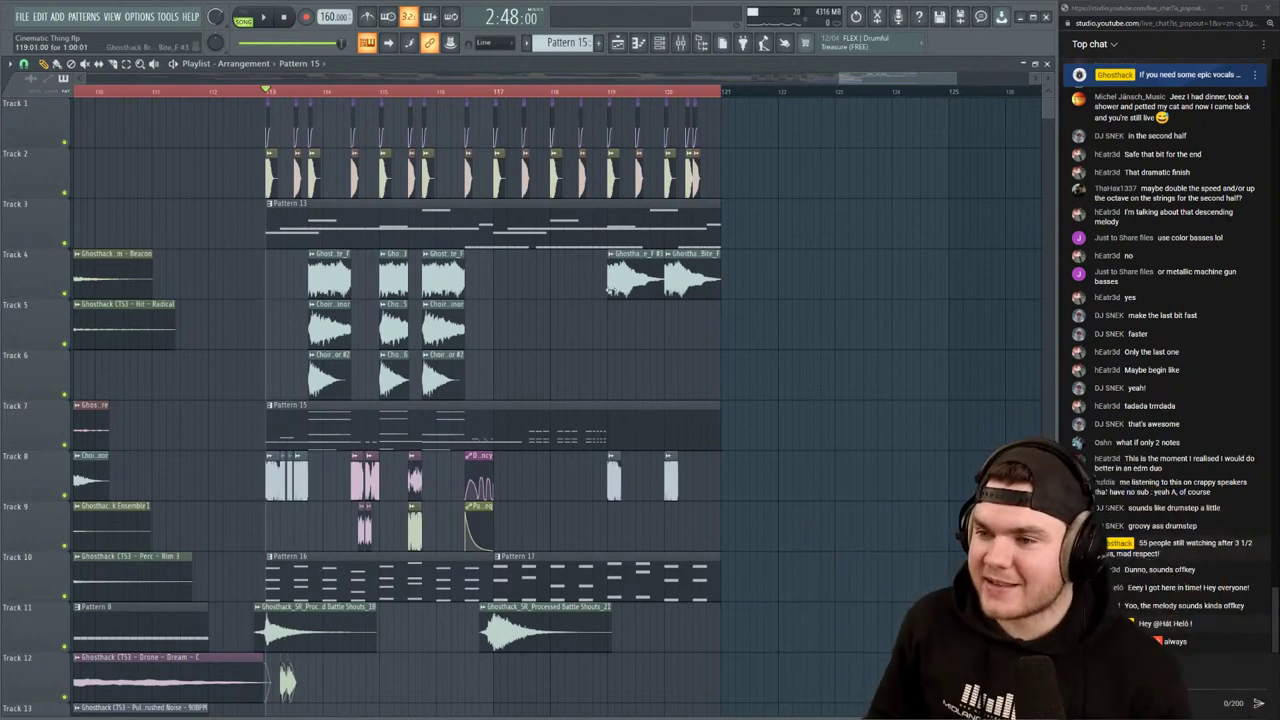
right_click(692, 277)
right_click(636, 277)
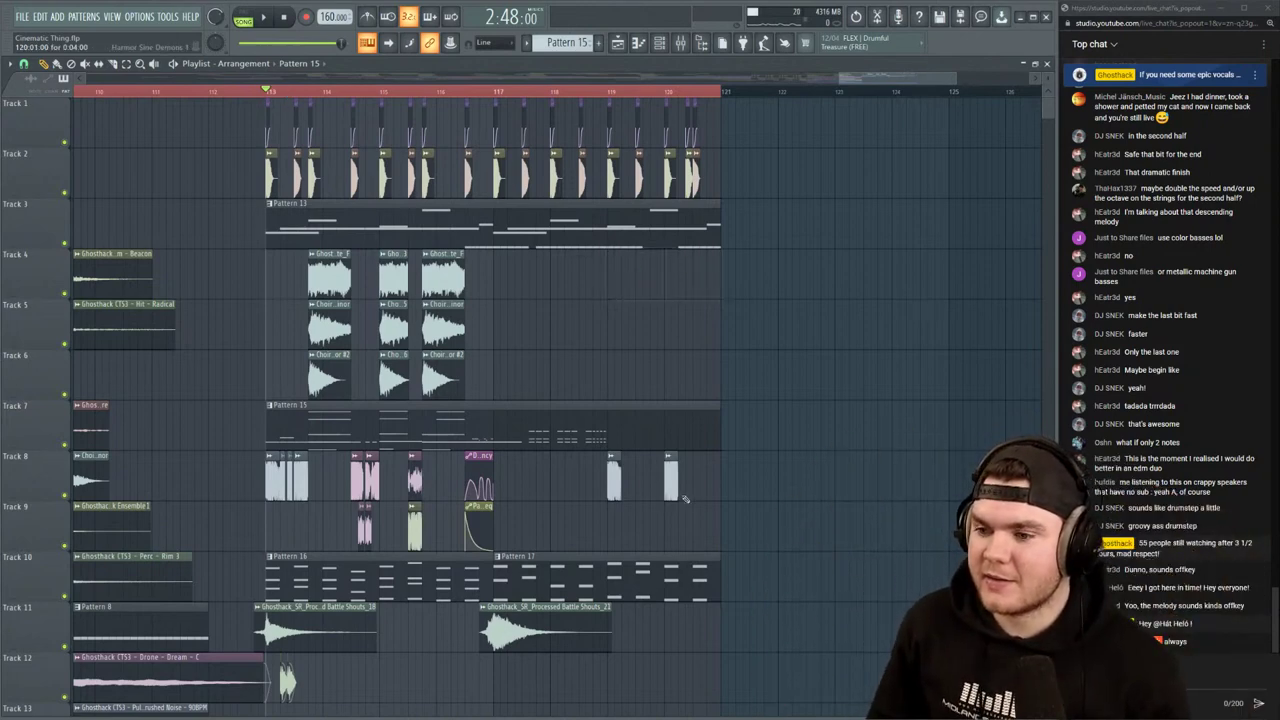
Open Pattern 15's Striker notes in the piano roll and audition keys in several octaves for a different stutter pitch
double_click(540, 431)
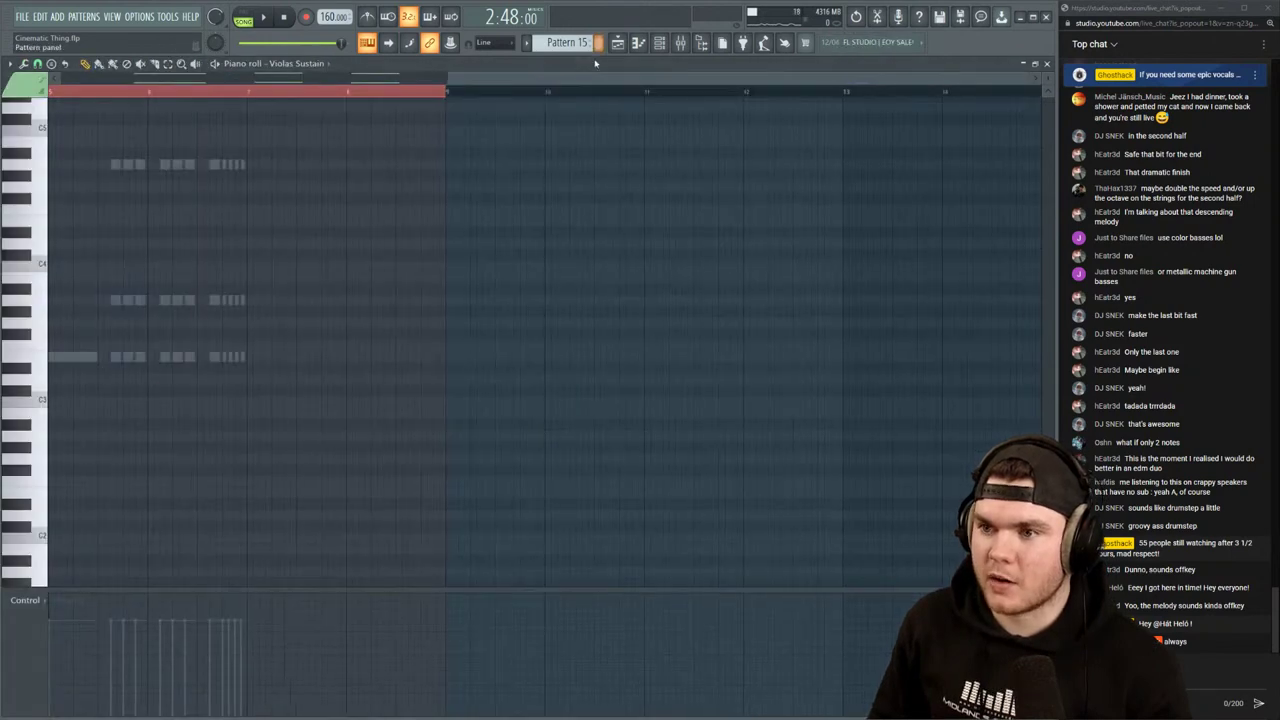
key("space")
left_click_drag(594, 78, 291, 113)
right_click(446, 163)
right_click(446, 163)
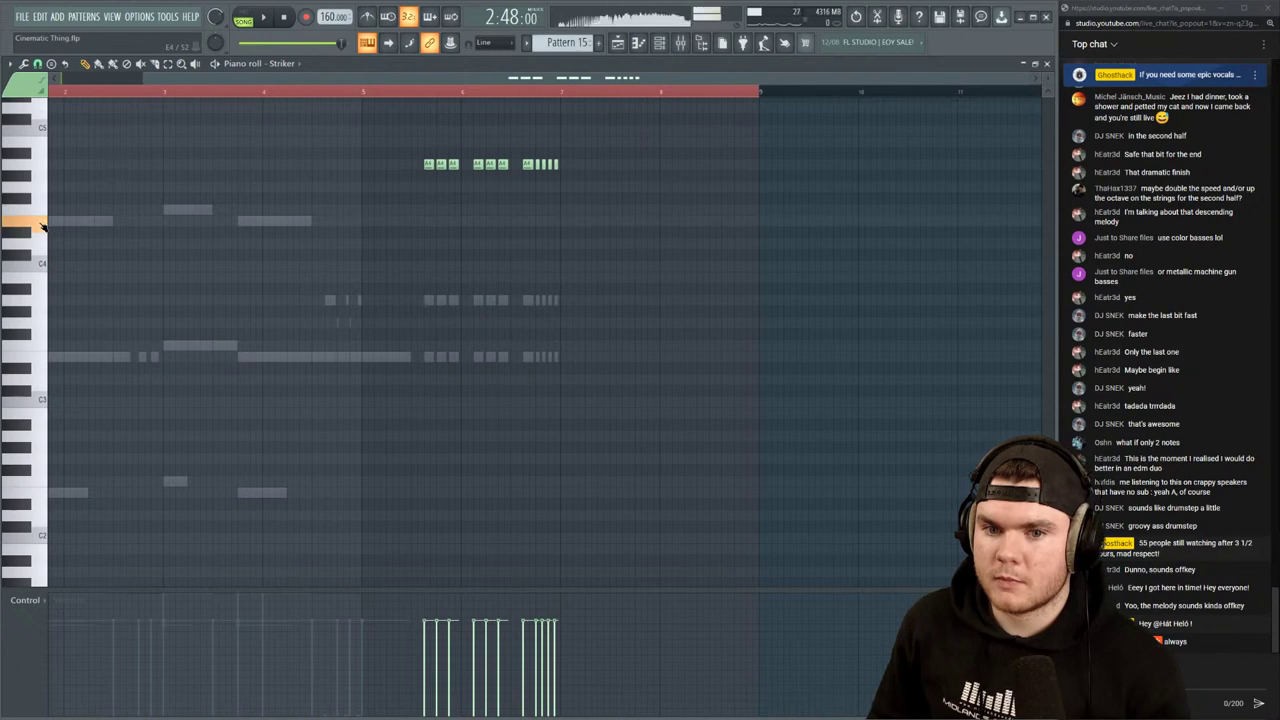
scroll(42, 222, "up", 5)
scroll(42, 228, "up", 4)
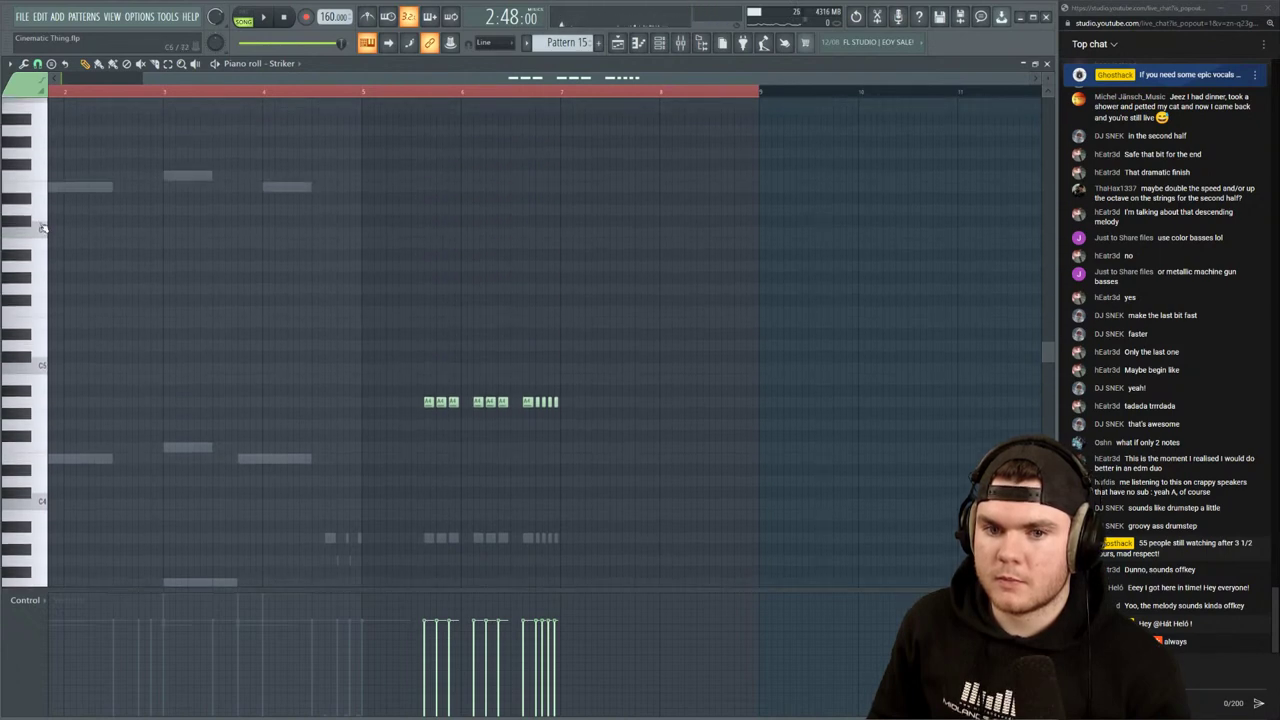
scroll(40, 193, "up", 1)
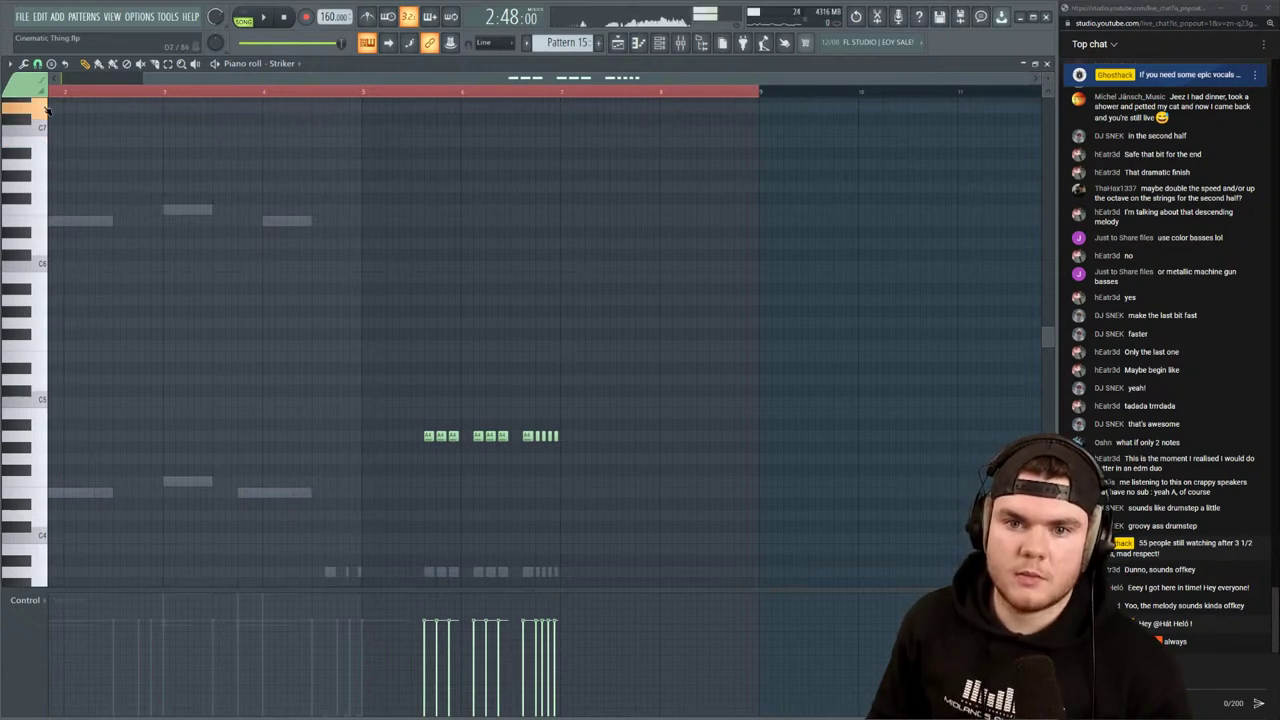
scroll(46, 111, "up", 1)
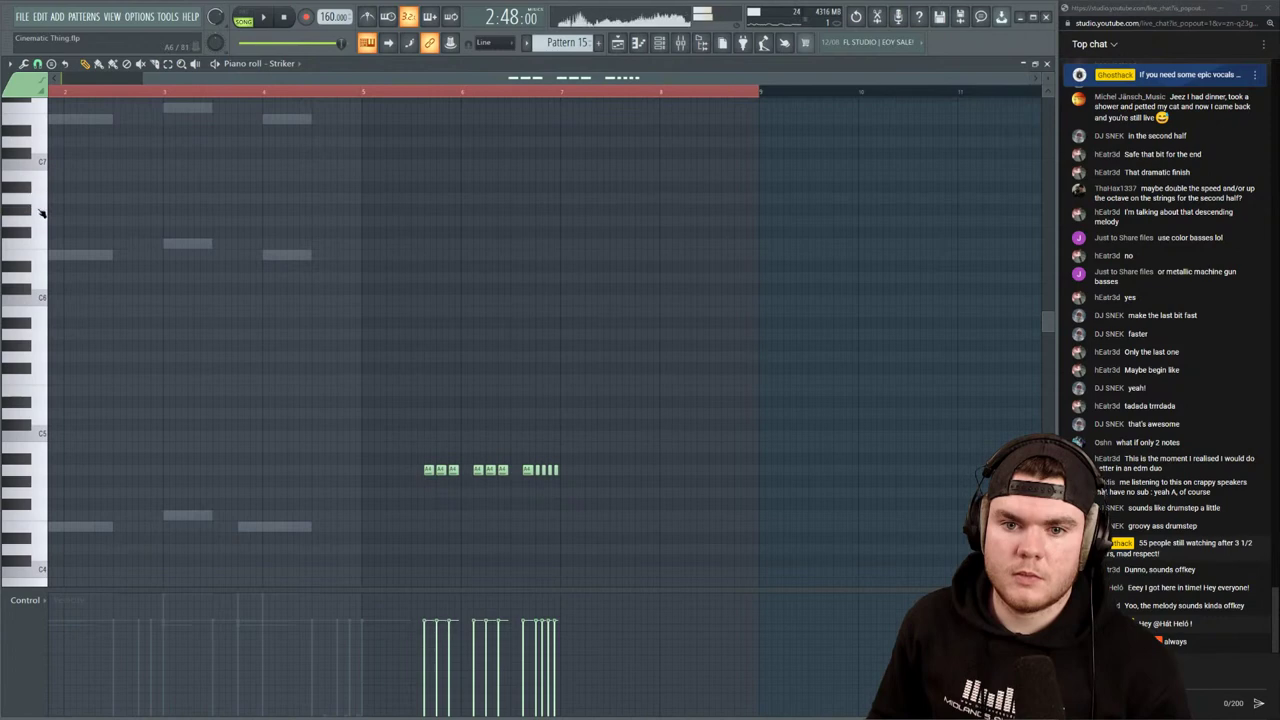
left_click(43, 255)
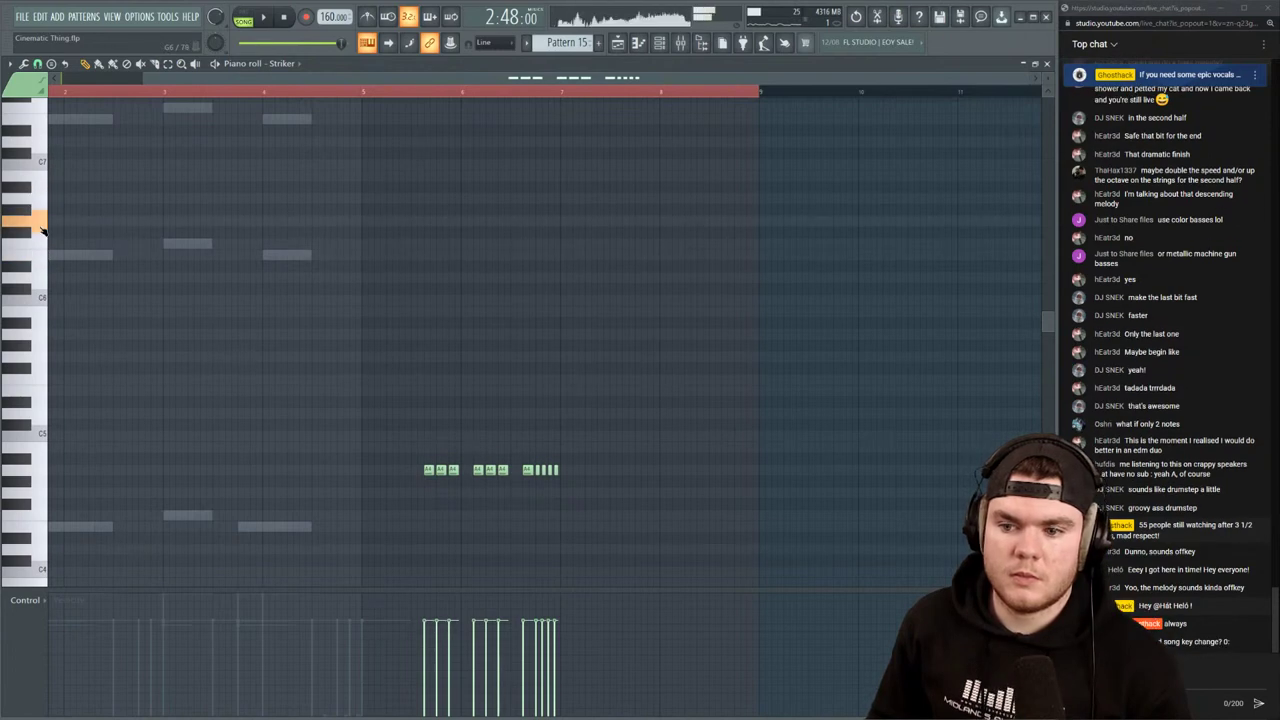
scroll(431, 249, "down", 6)
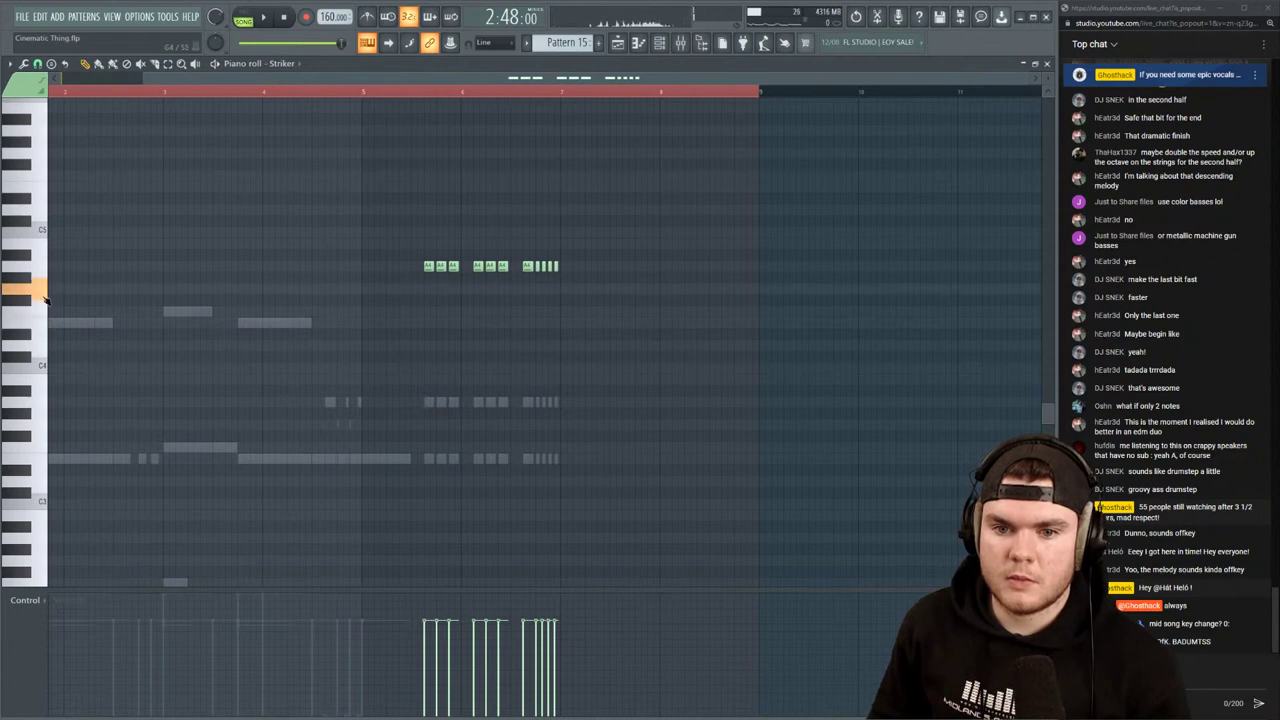
scroll(45, 300, "up", 3)
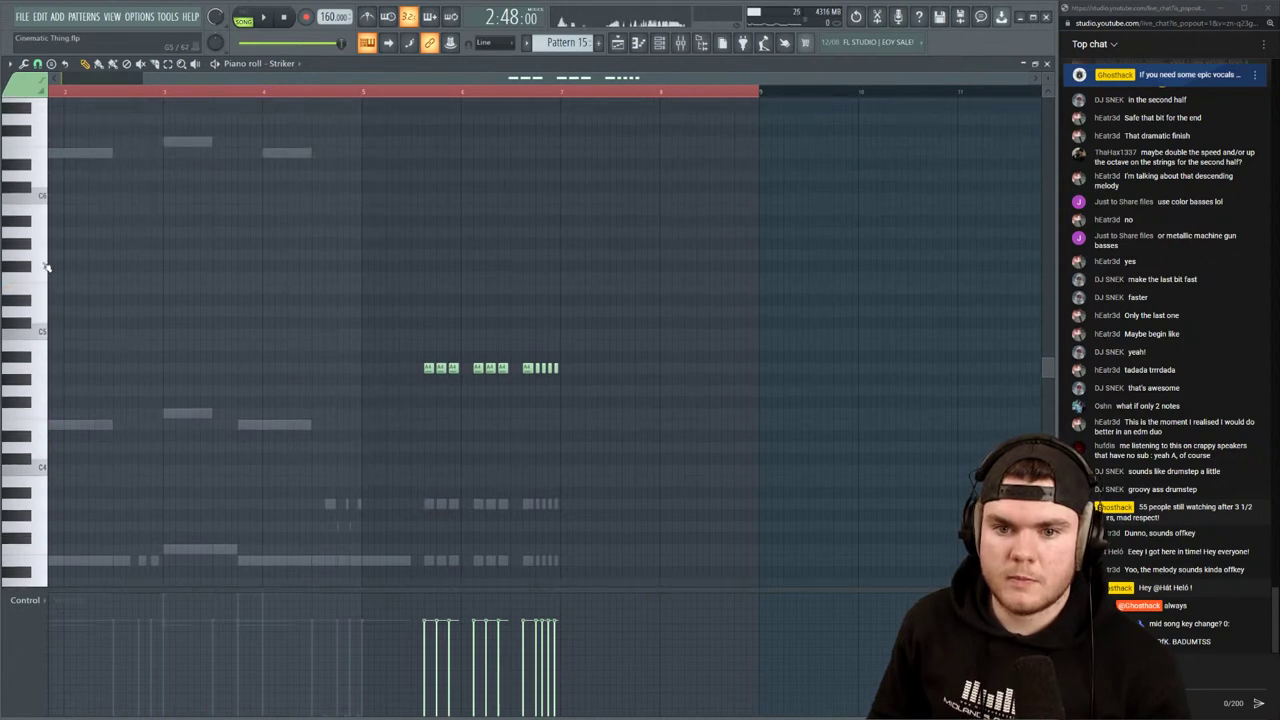
scroll(45, 265, "down", 3)
Lower the stutter notes in bars 5 and 6 of Pattern 15 to G4 on Striker and Default, and to G3 on SUB
left_click_drag(600, 293, 383, 255)
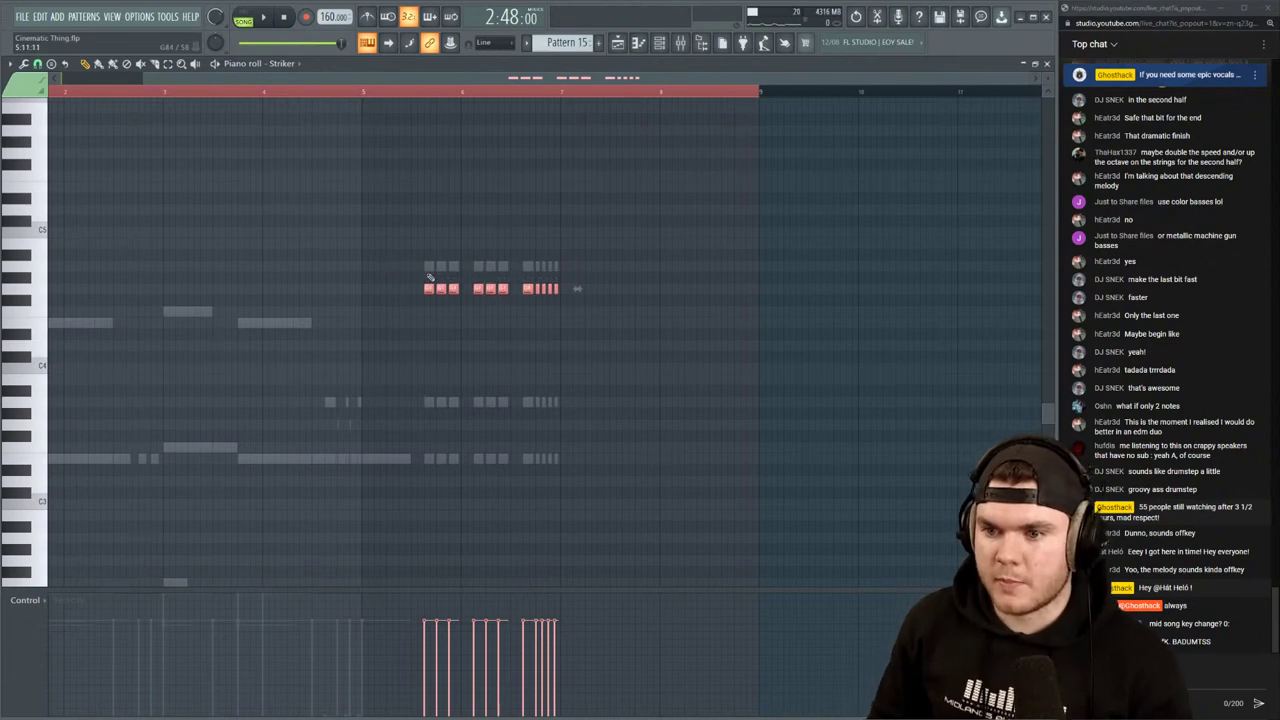
right_click(429, 271)
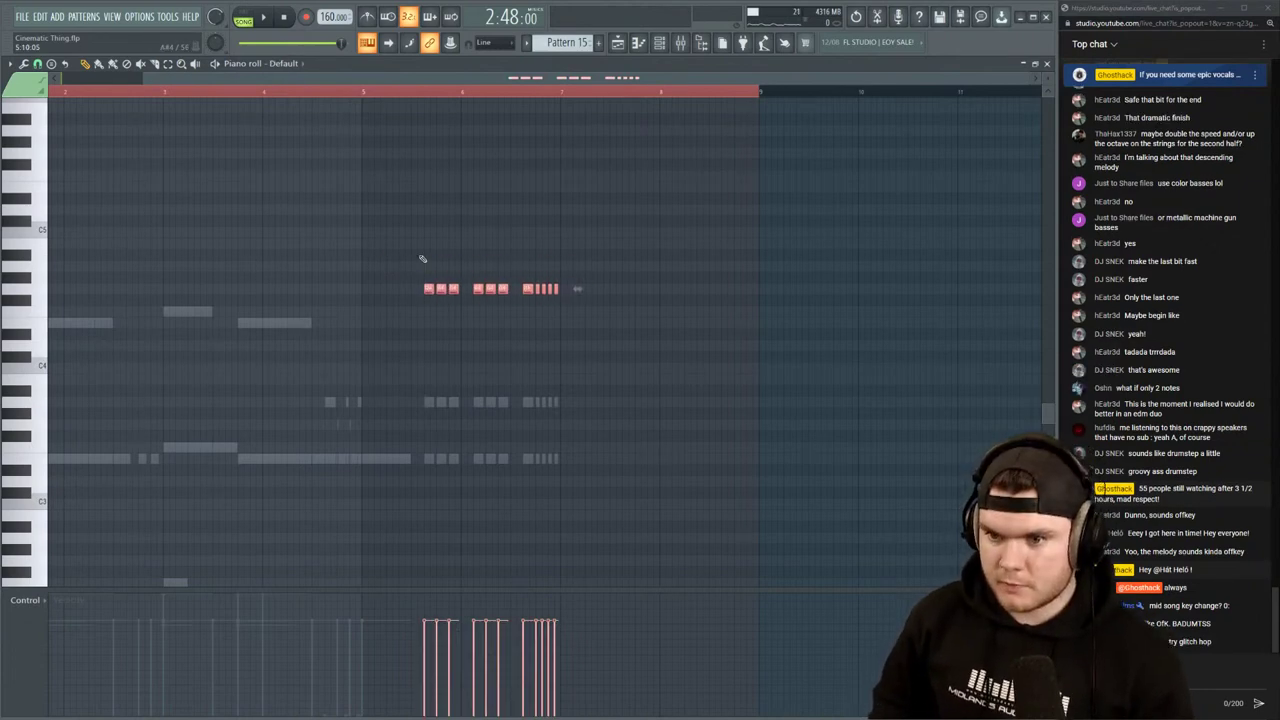
right_click(449, 403)
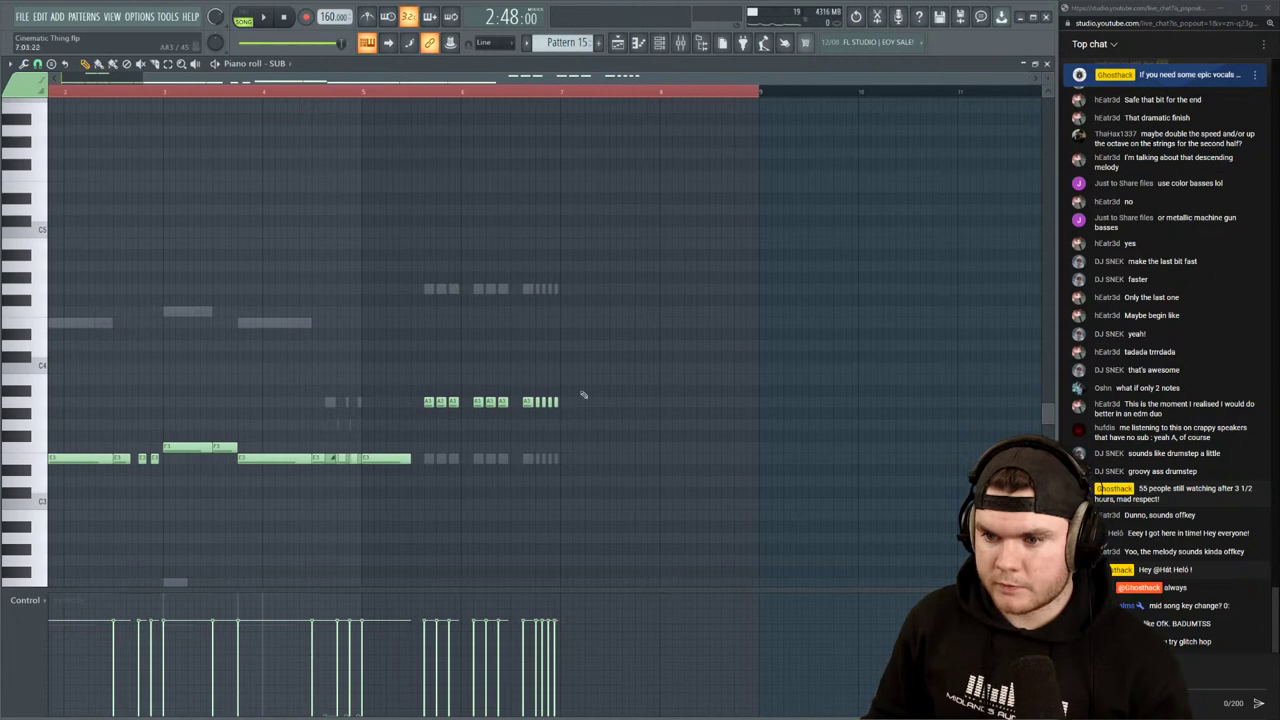
left_click_drag(583, 405, 357, 356)
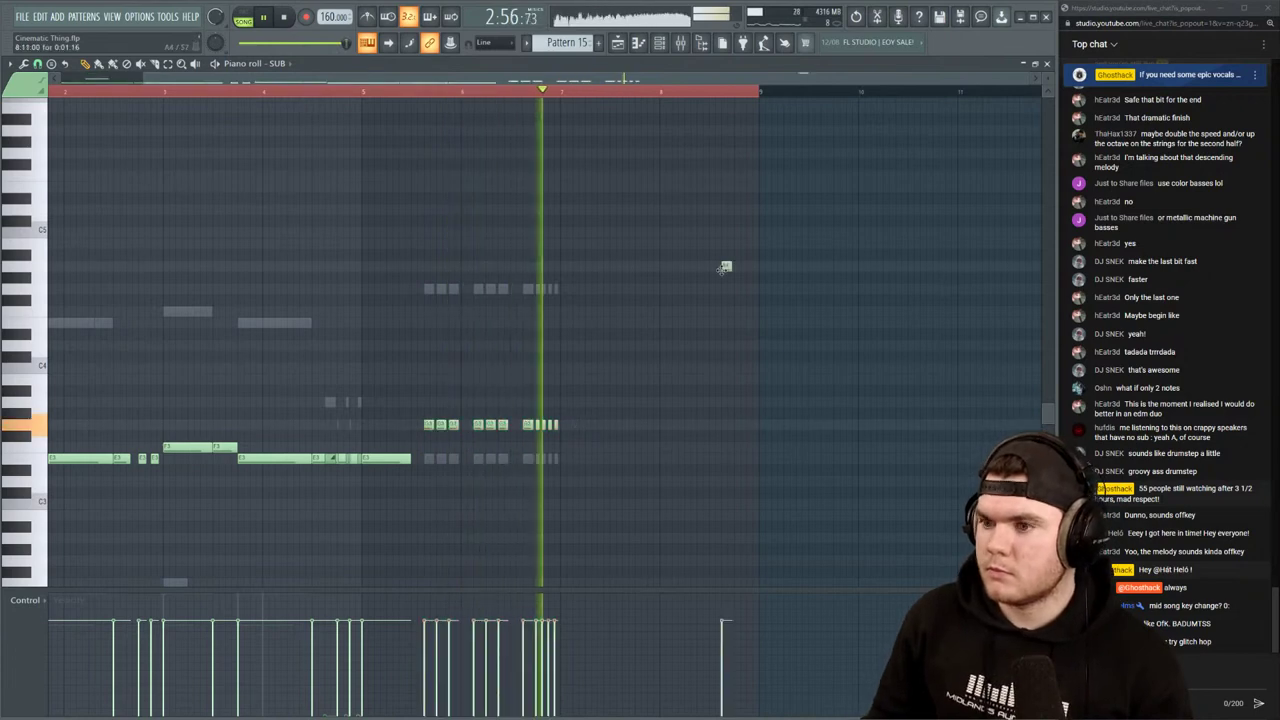
Play back the lowered stutter, remove the stray SUB note in bar 8 and close the piano roll
left_click(726, 266)
key("space")
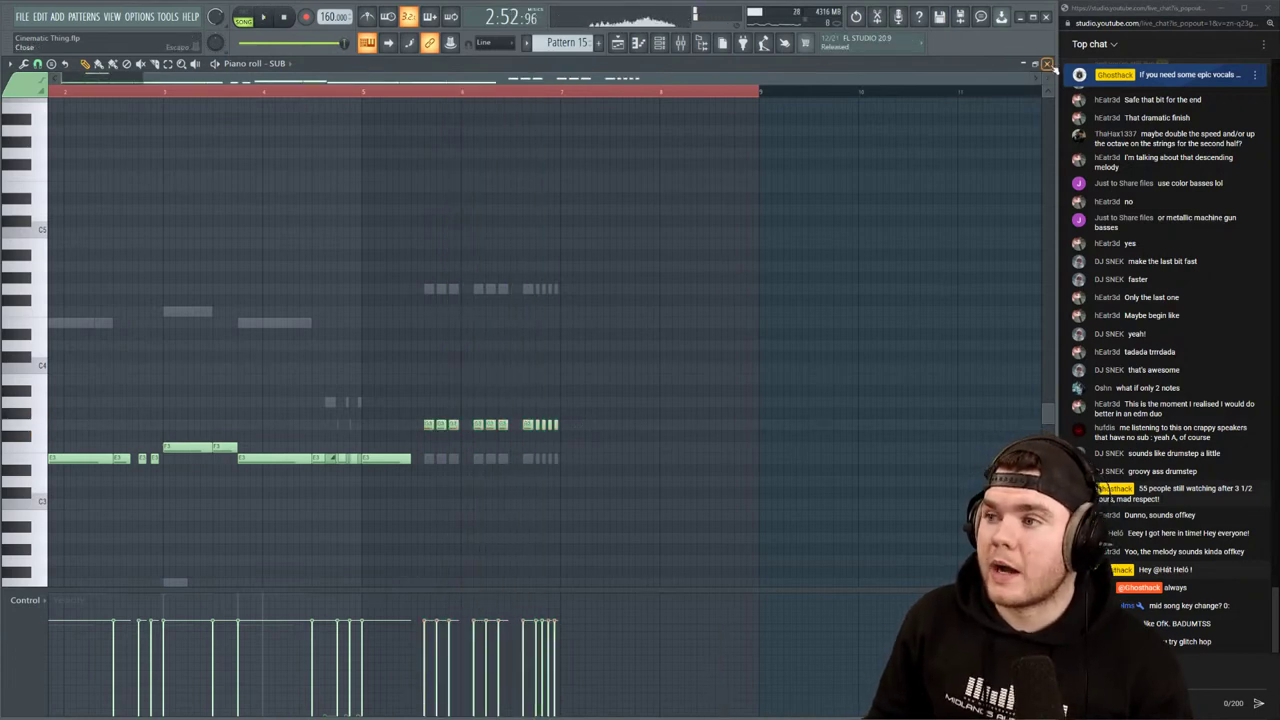
left_click(1047, 64)
scroll(502, 99, "up", 4)
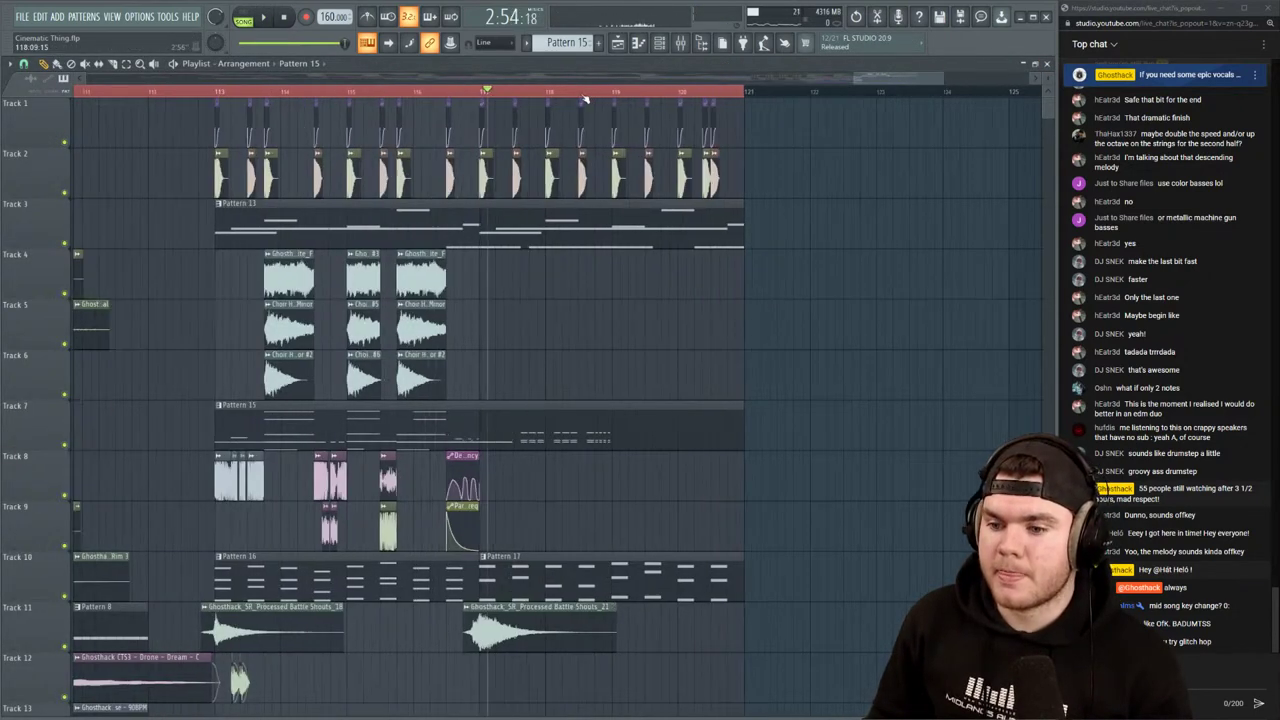
Open Pattern 17's All Strings Staccato notes and listen to them within the song and as a pattern alone
double_click(446, 556)
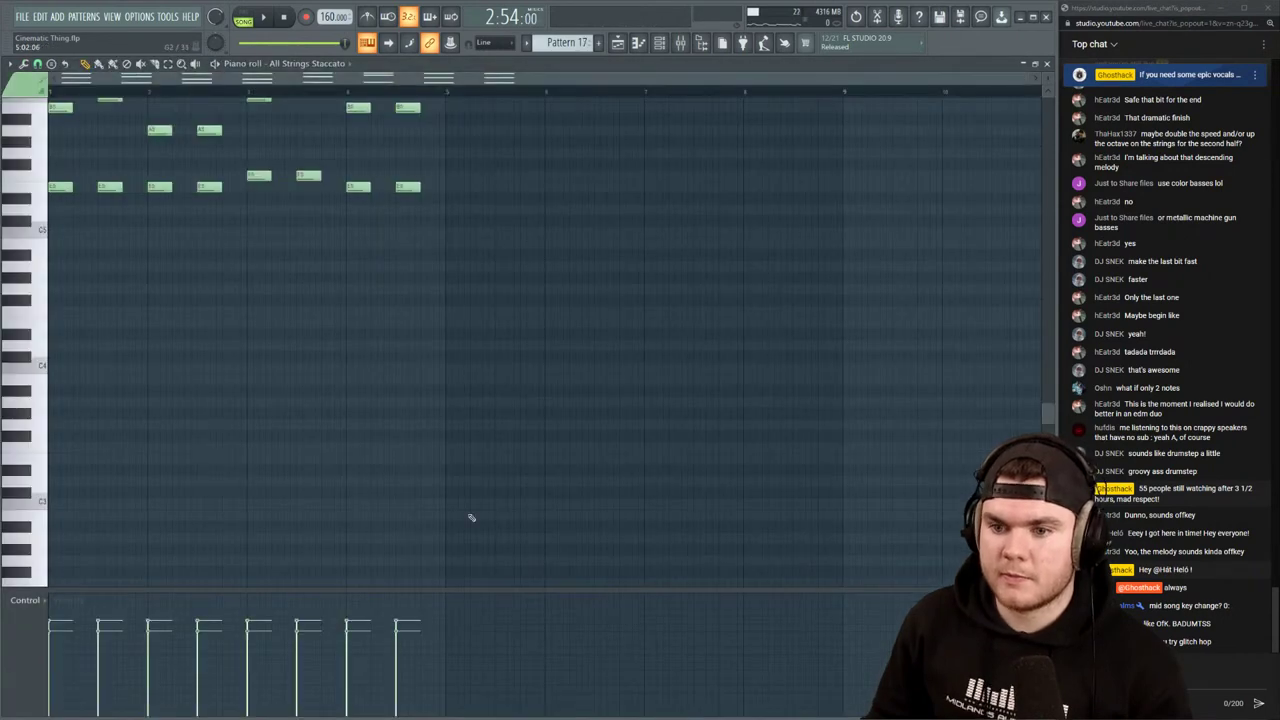
scroll(251, 171, "up", 4)
key("space")
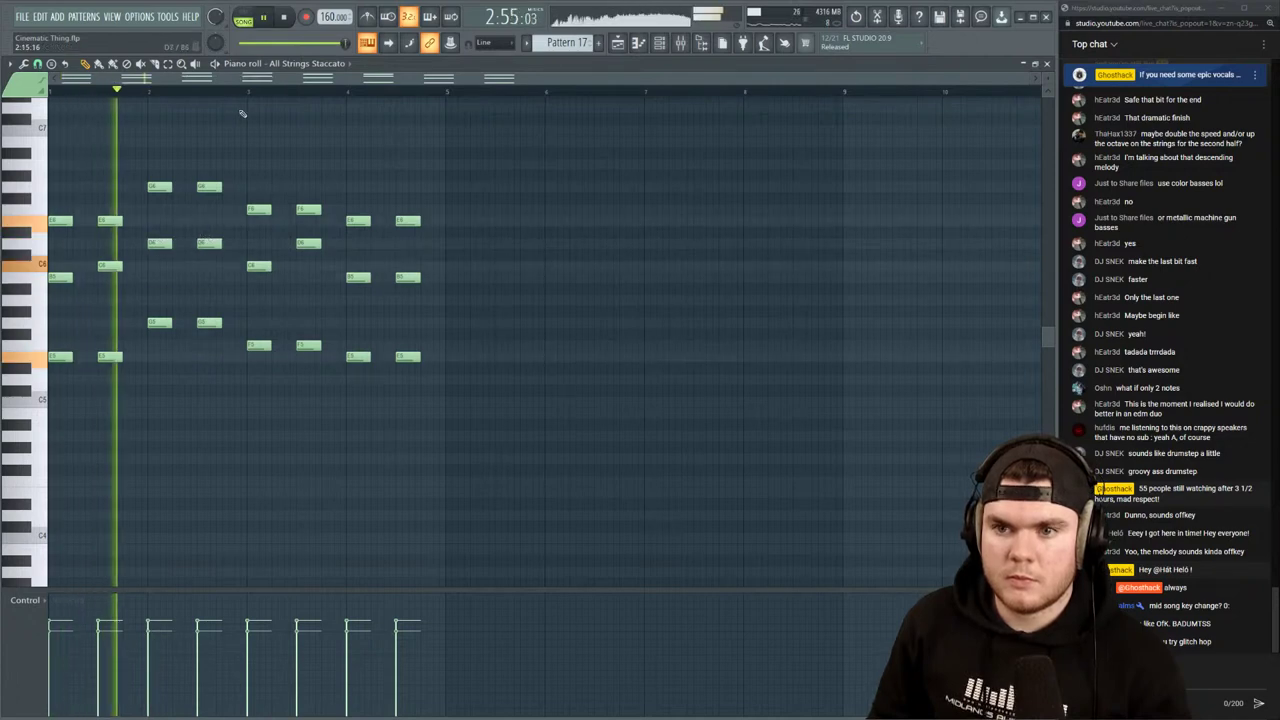
scroll(205, 92, "up", 2)
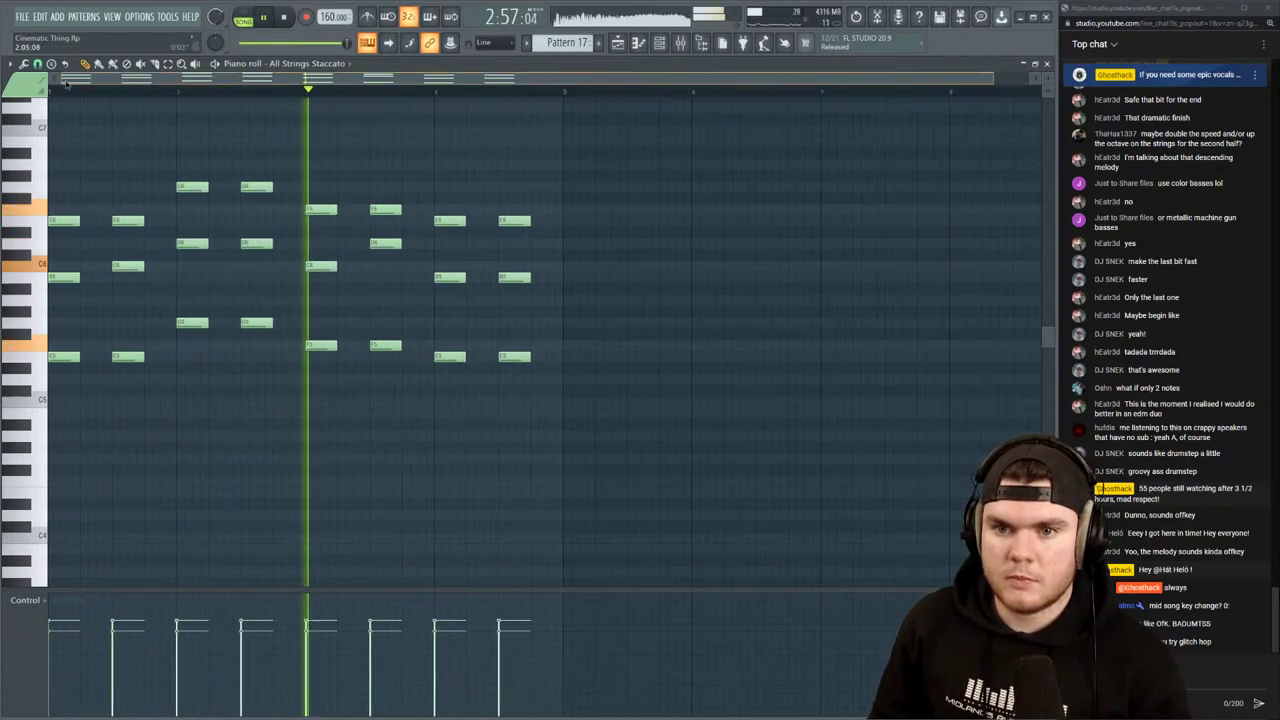
key("space")
key("l")
key("space")
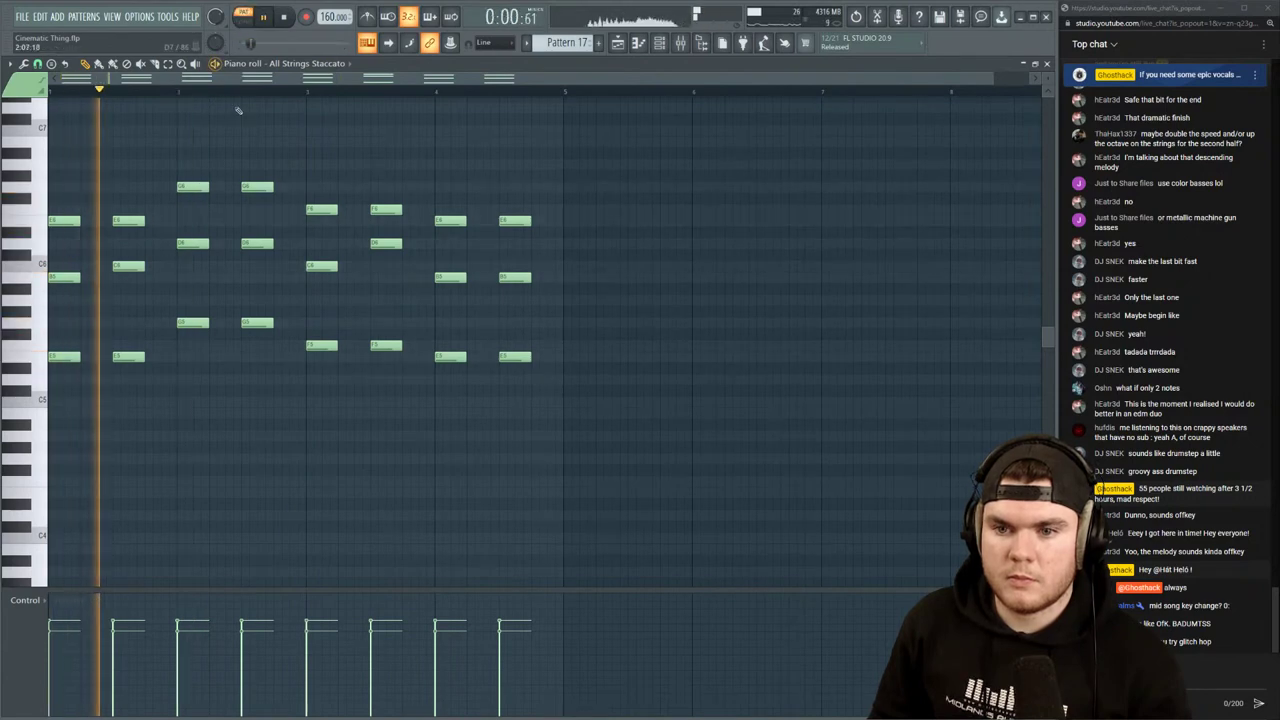
Lower the middle note of bar 2's second chord to C6 and of bar 3's first chord to A5, auditioning the changes
left_click_drag(267, 242, 267, 265)
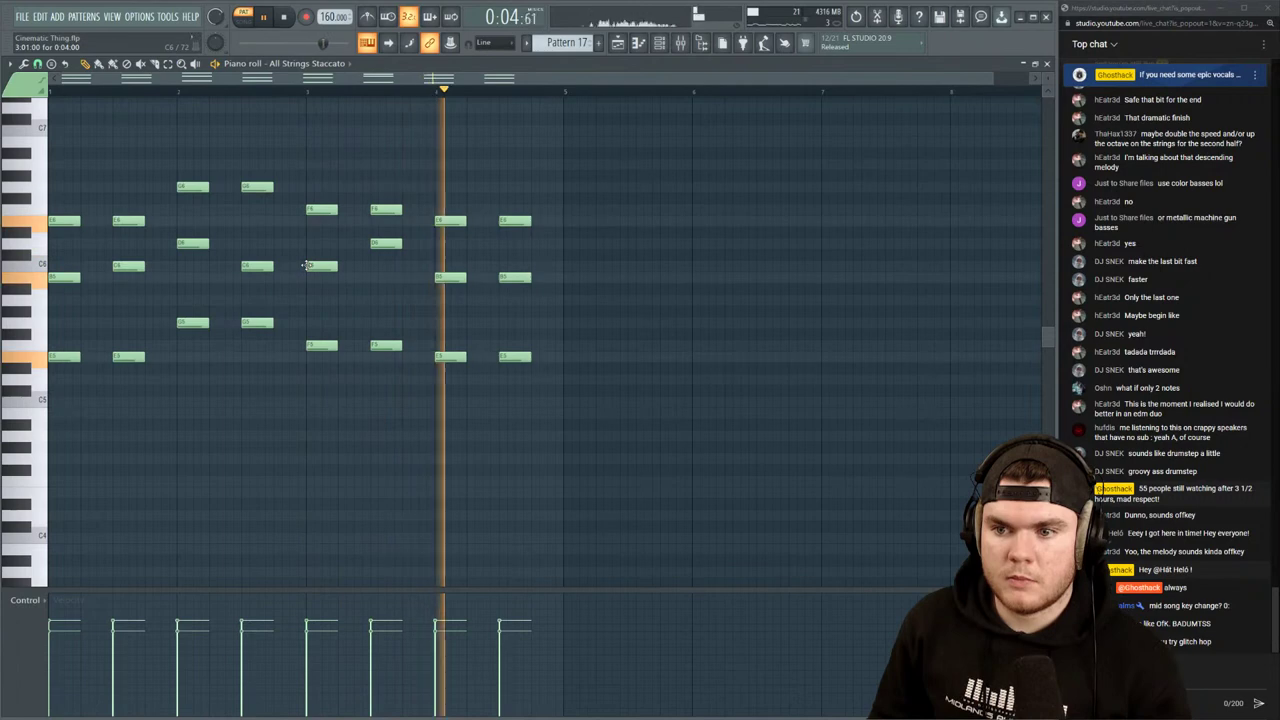
key("space")
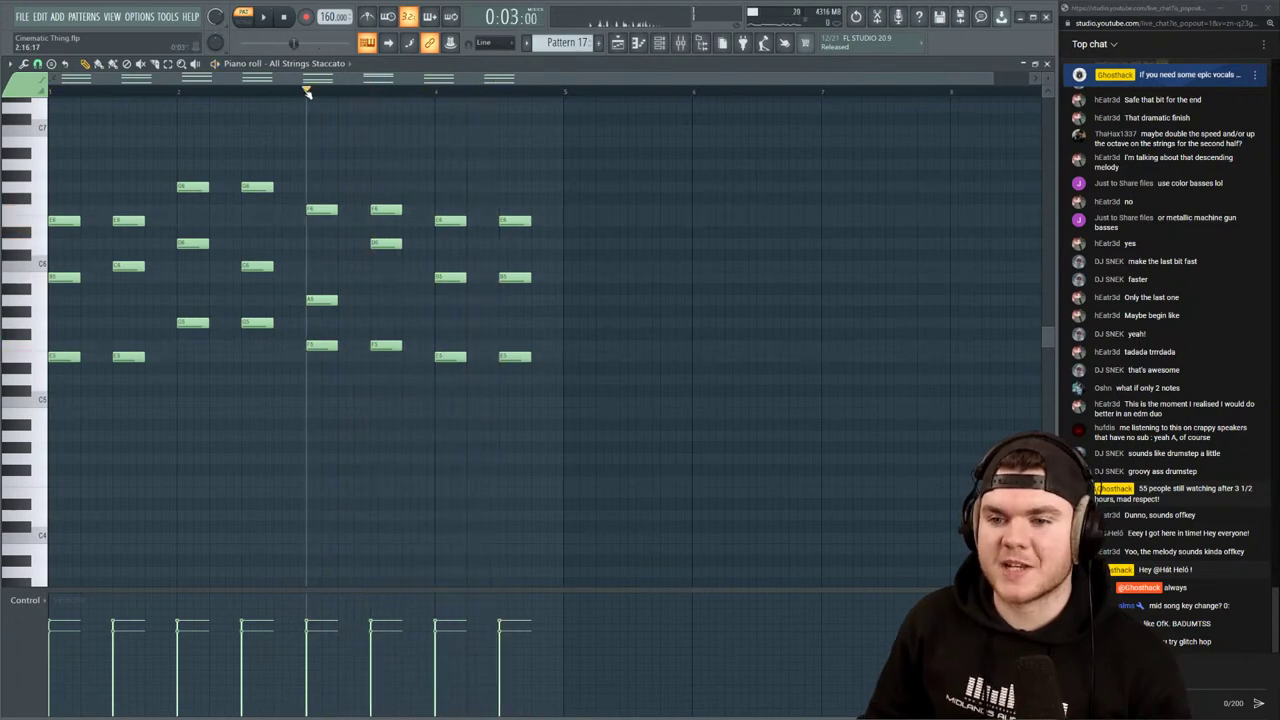
key("space")
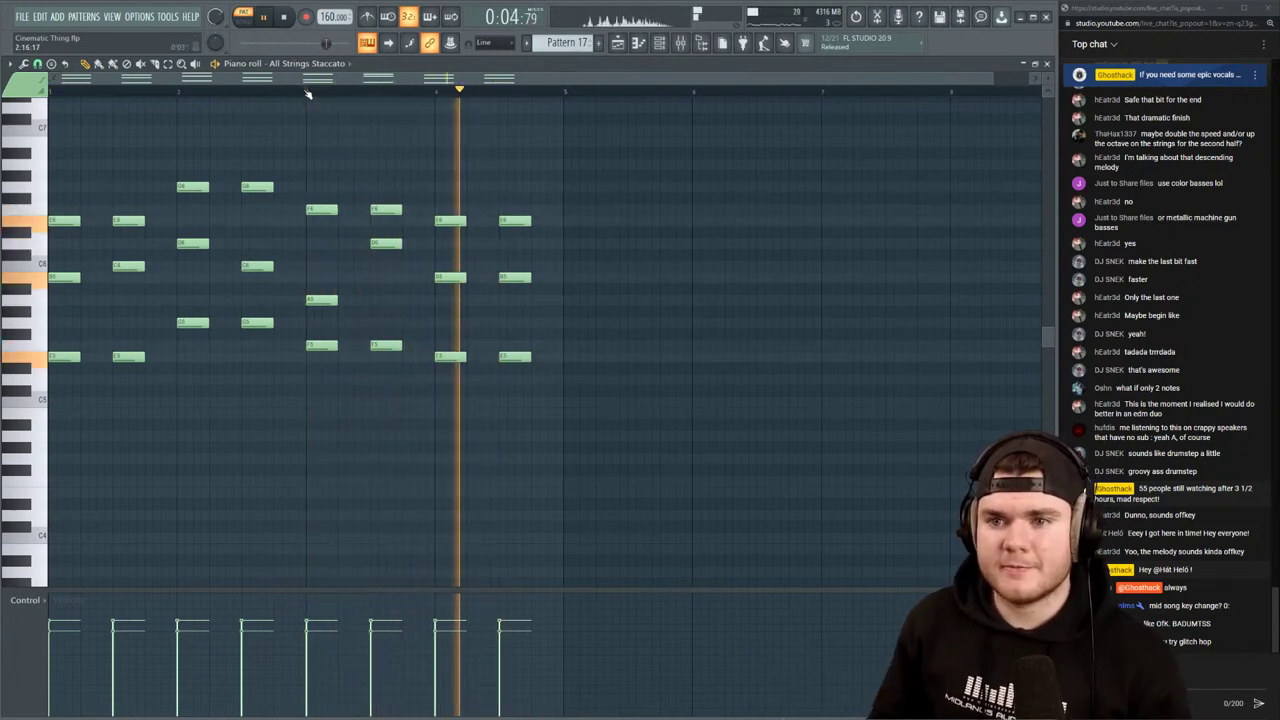
key("space")
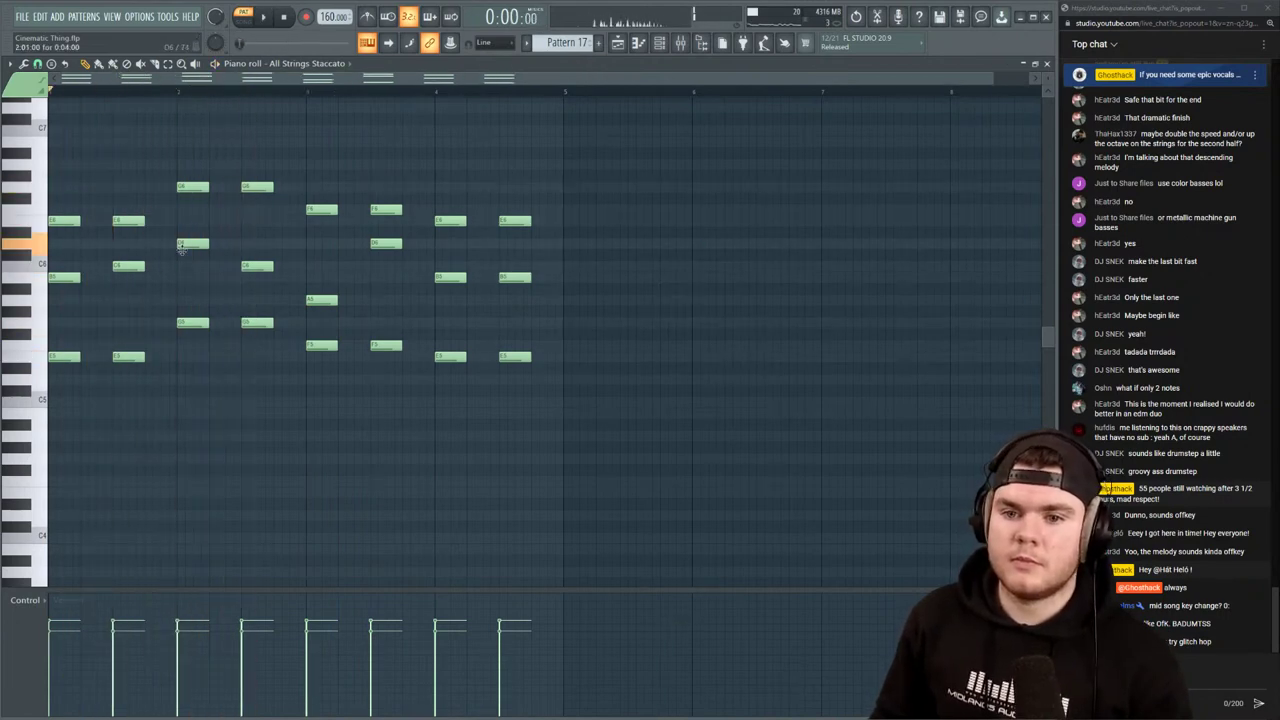
Lower the middle note of bar 2's first chord to B5 and play the pattern from the start
left_click_drag(181, 266, 186, 278)
key("space")
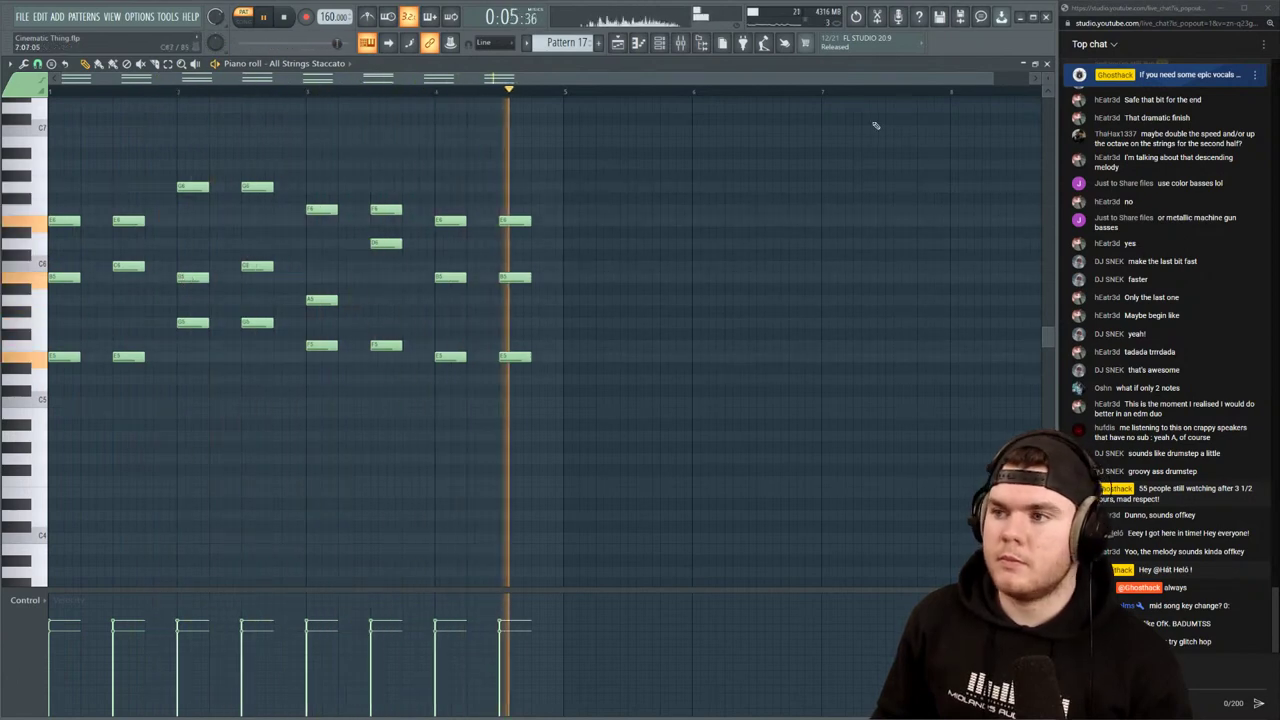
key("space")
key("space")
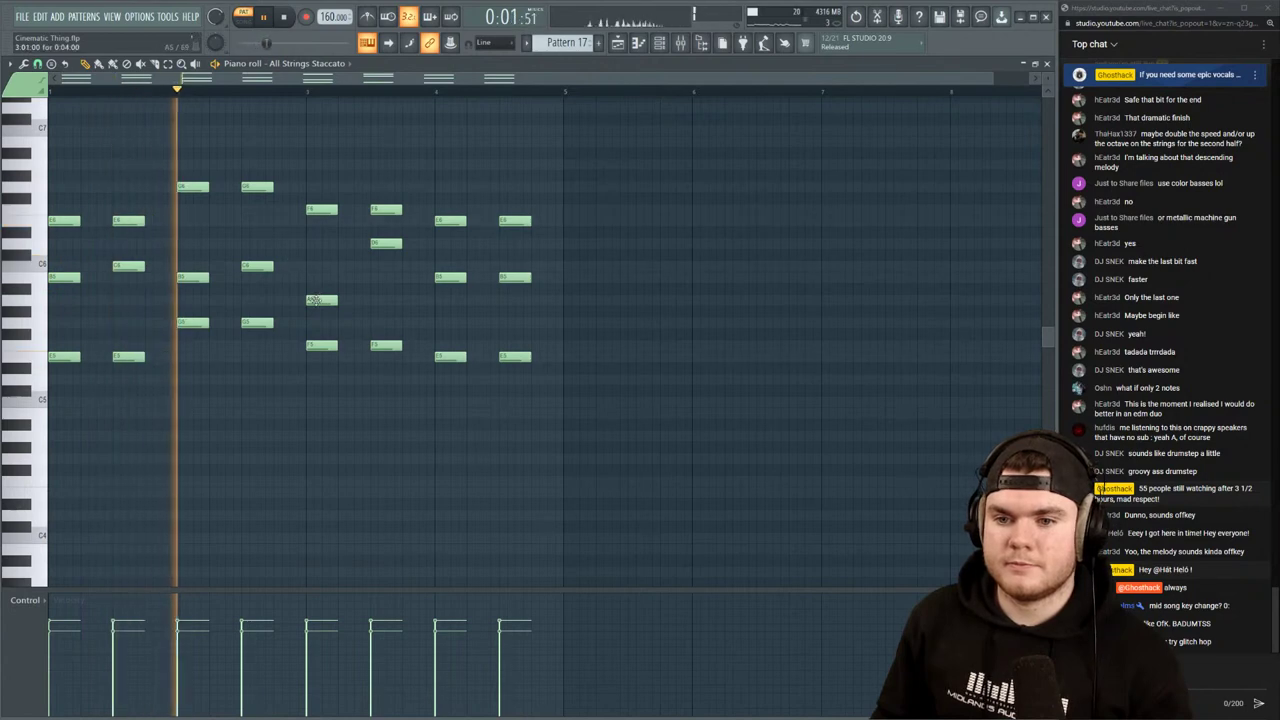
Audition A#5, B5 and C6 as the middle note of bar 3's first chord, leaving it at C6
left_click_drag(314, 300, 319, 312)
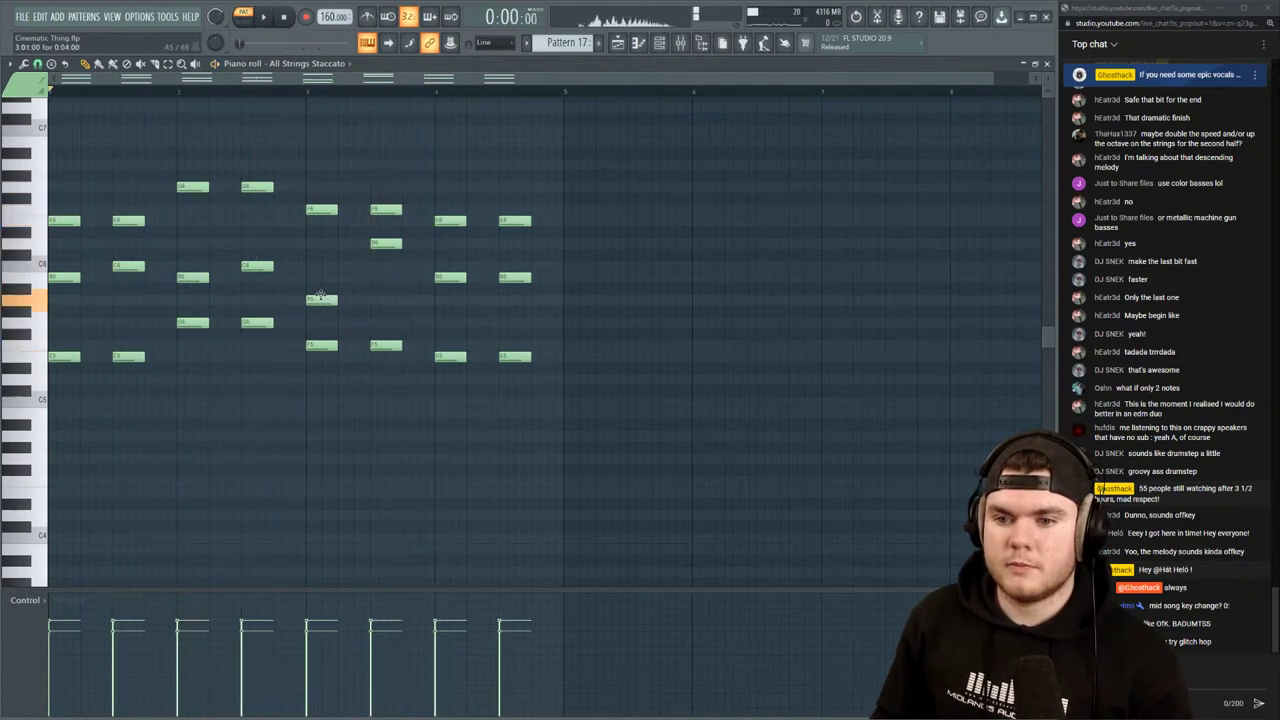
left_click(305, 97)
key("space")
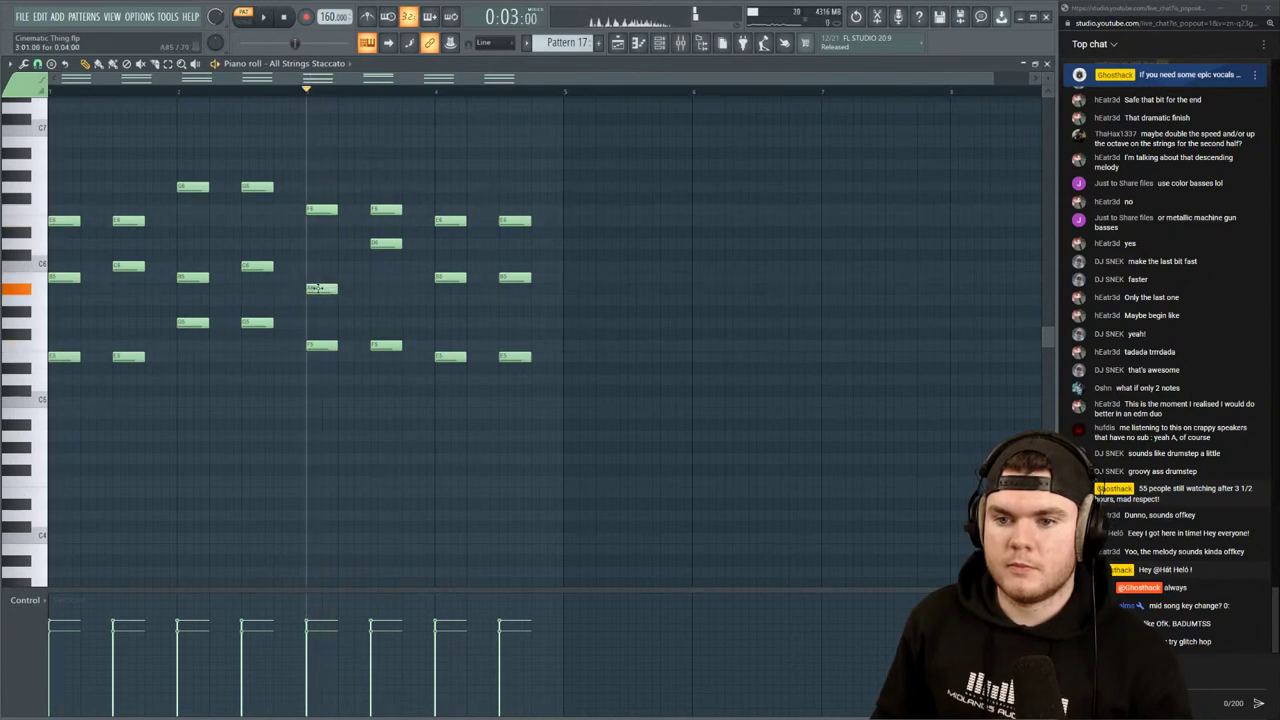
key("space")
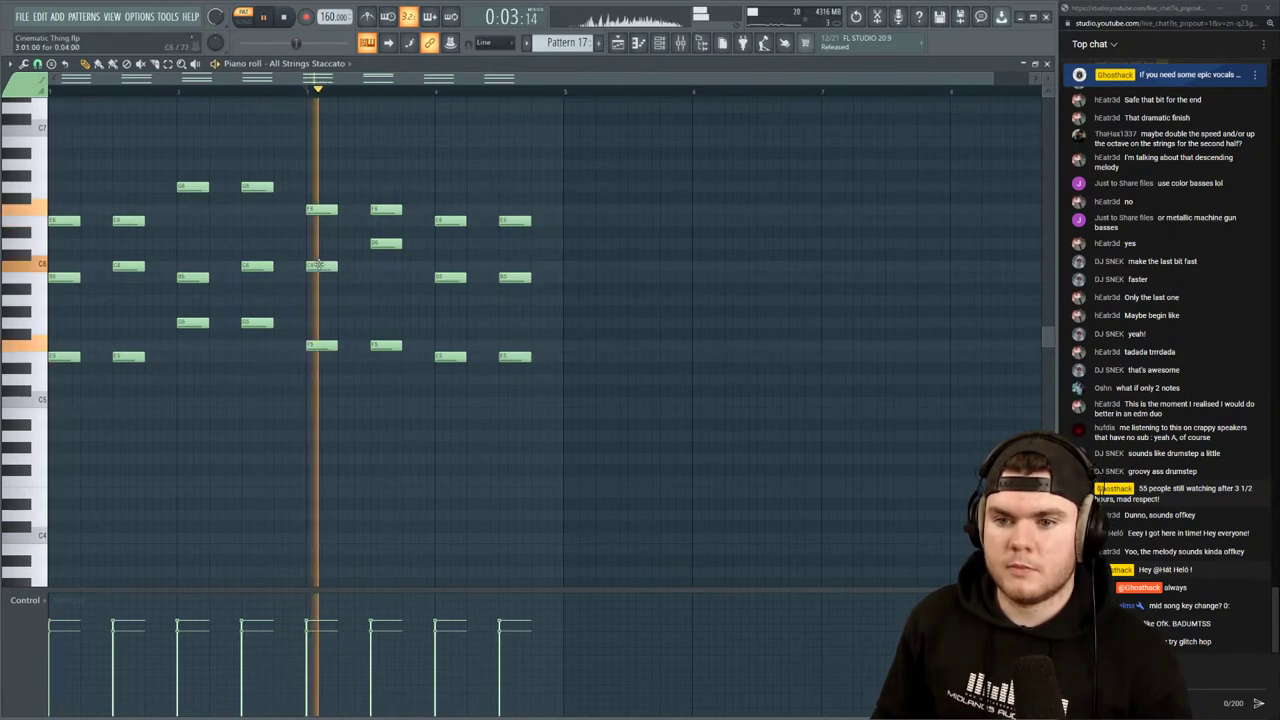
key("space")
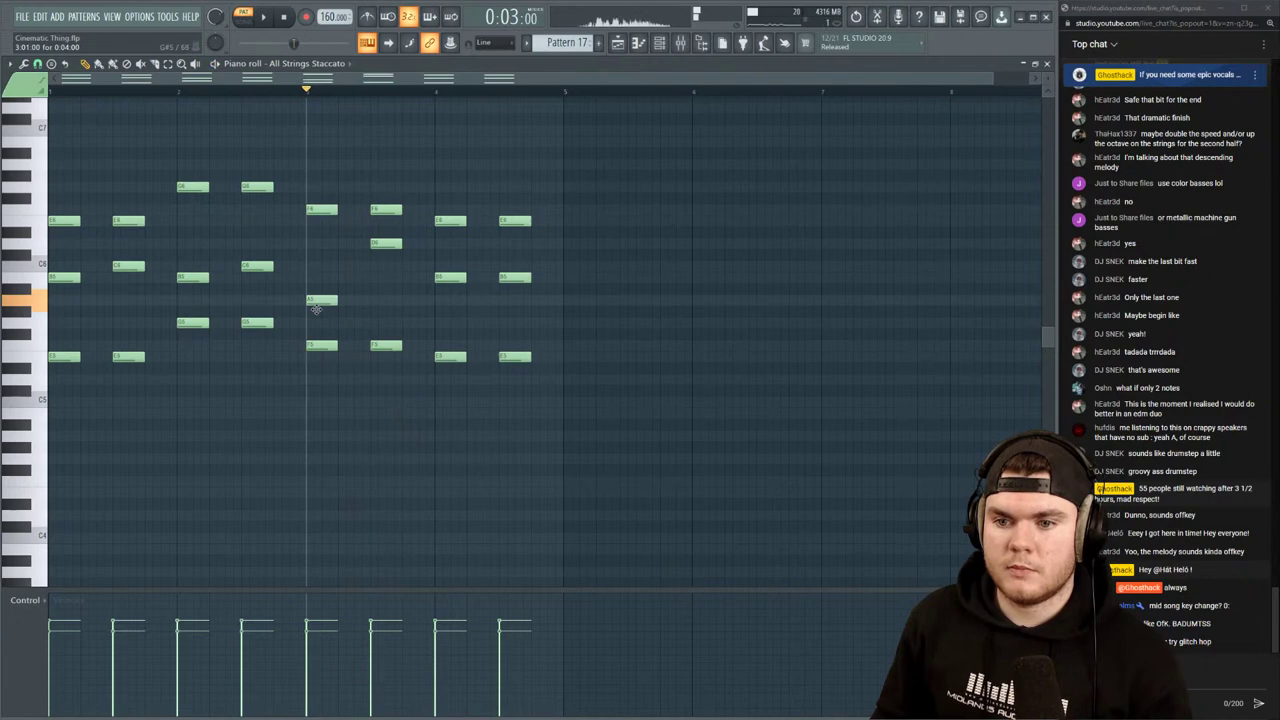
key("space")
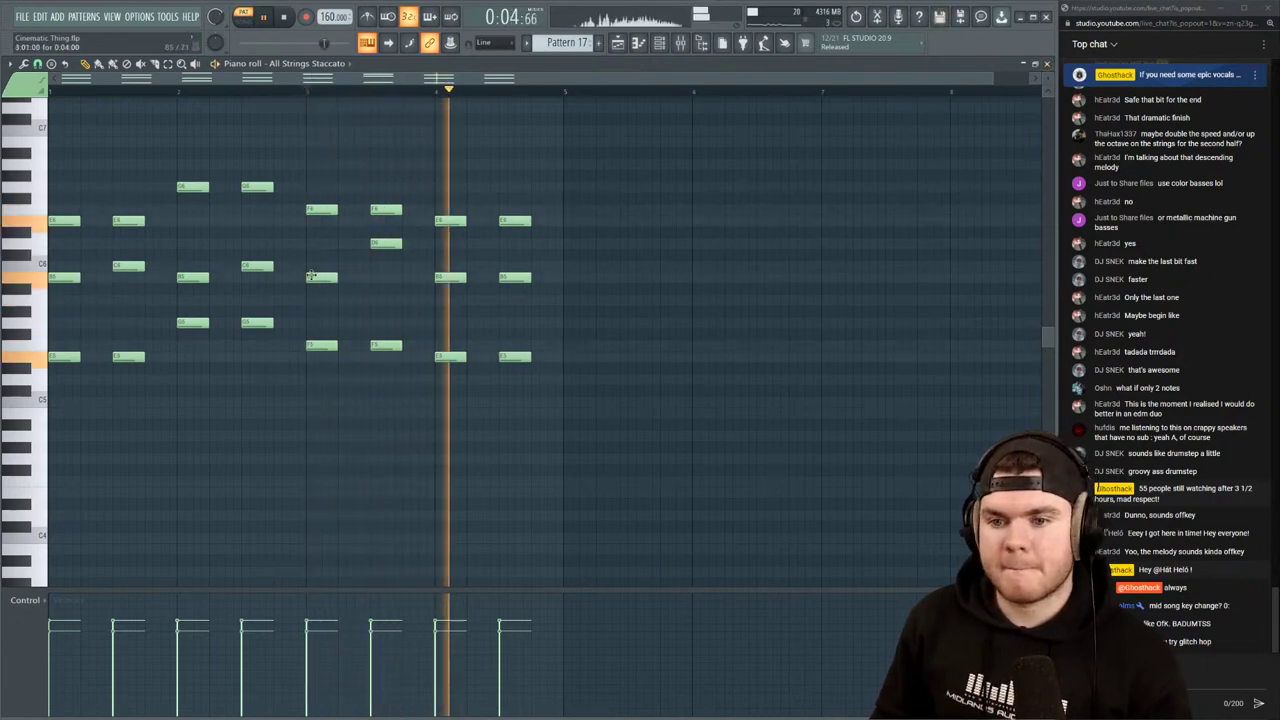
key("space")
mouse_move(311, 274)
left_mouse_down()
mouse_move(321, 243)
mouse_move(316, 269)
left_mouse_up()
key("space")
key("space")
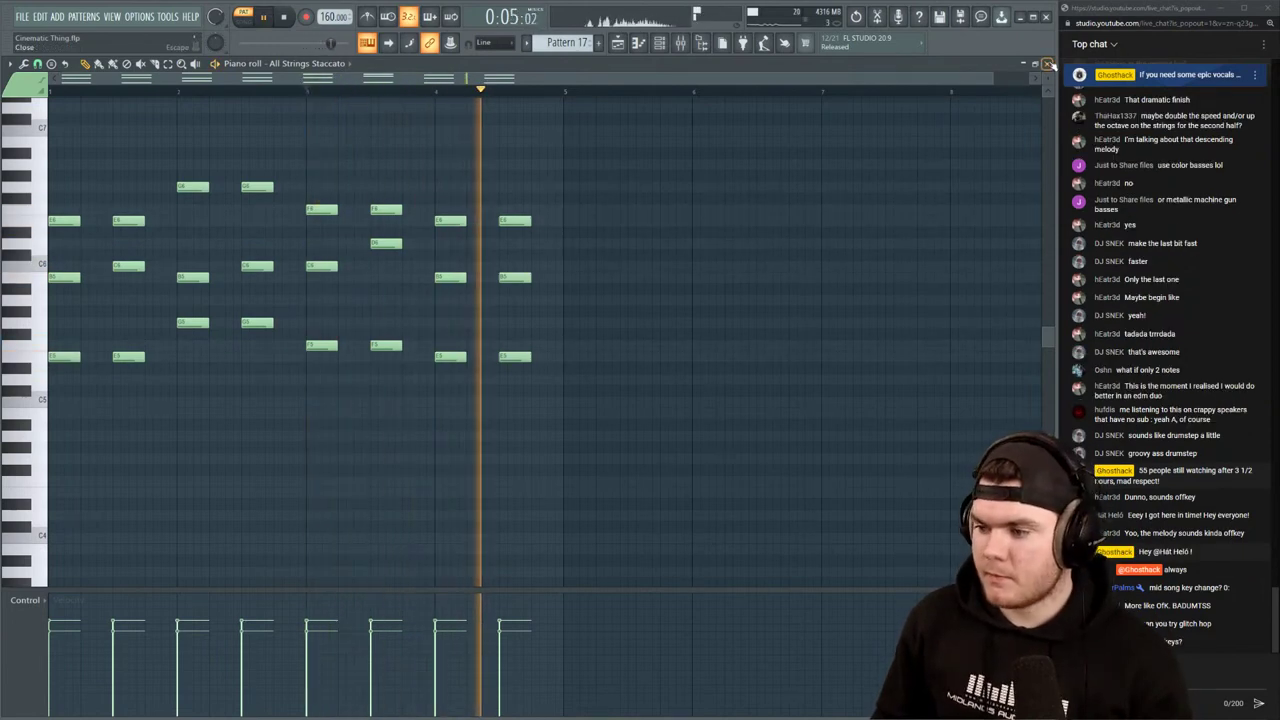
Close the piano roll and play the arrangement from bar 117 to hear the strings in context
left_click(1048, 64)
left_click(950, 65)
key("space")
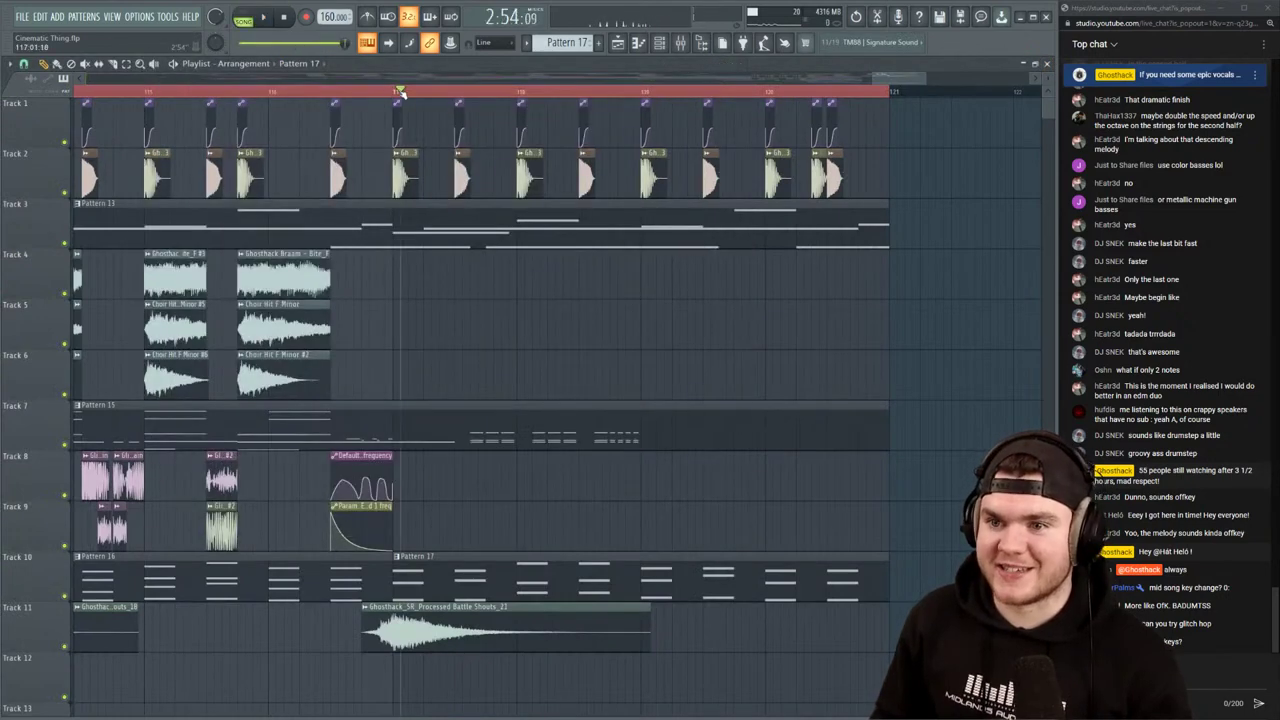
left_click(399, 92)
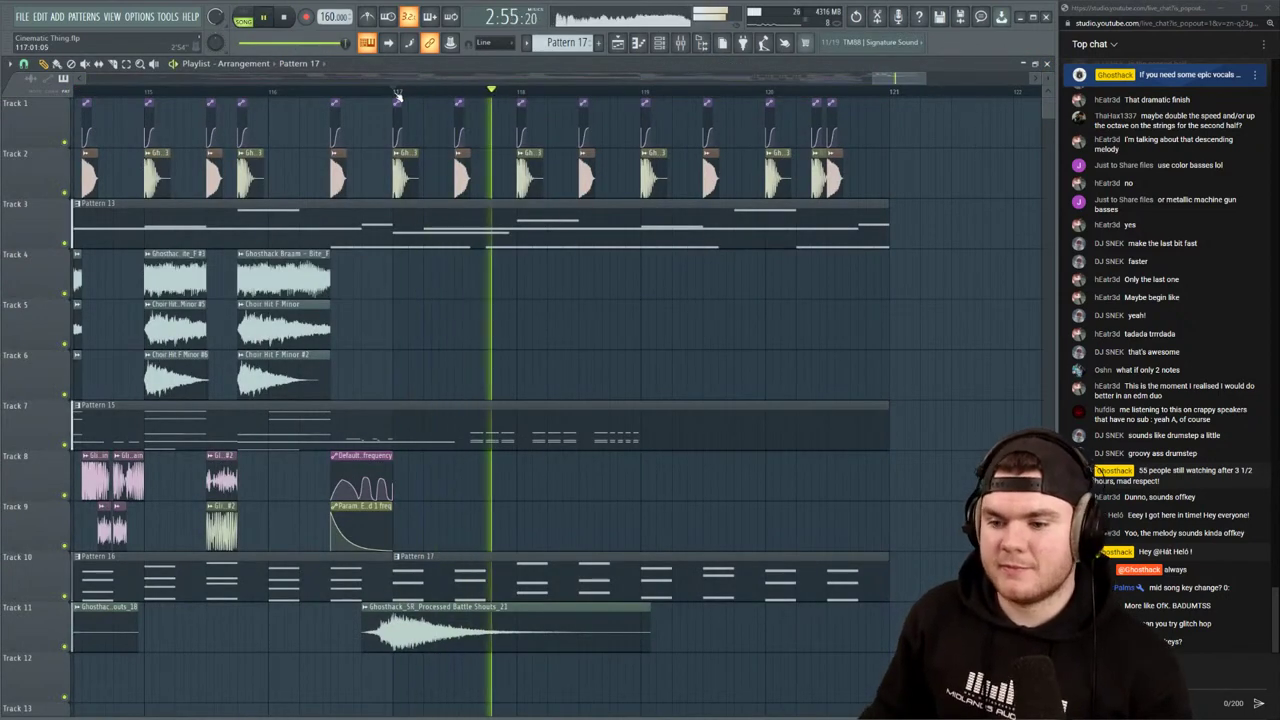
key("space")
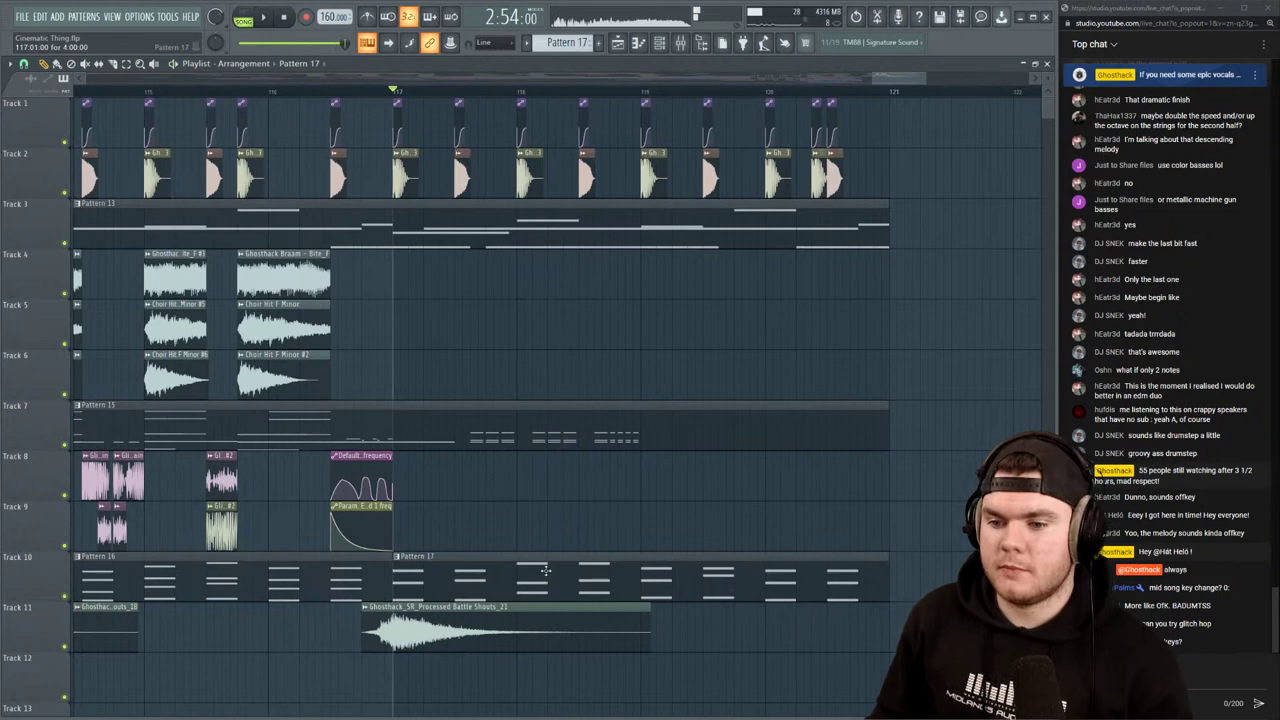
key("space")
Reopen Pattern 17 and try G6 and G5 as the outer notes of bar 1's second chord with a lower middle note
double_click(498, 584)
key("space")
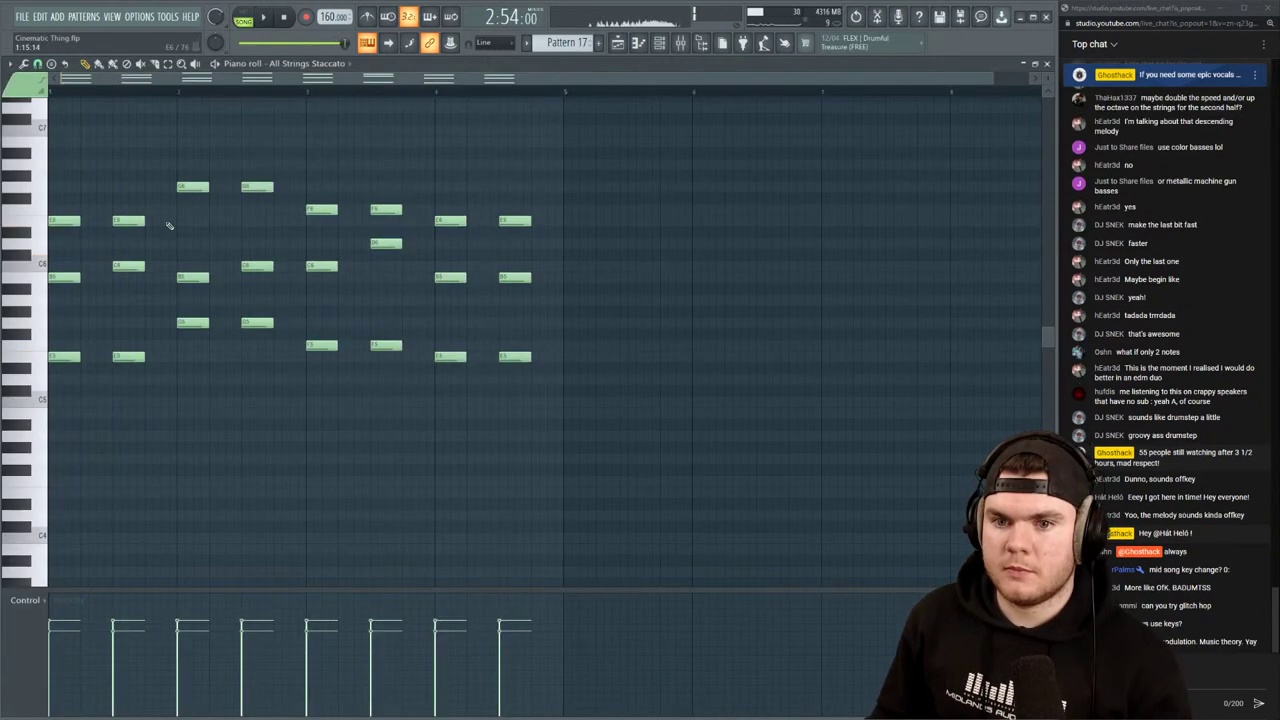
scroll(150, 238, "up", 1)
key("space")
left_click_drag(129, 254, 130, 223)
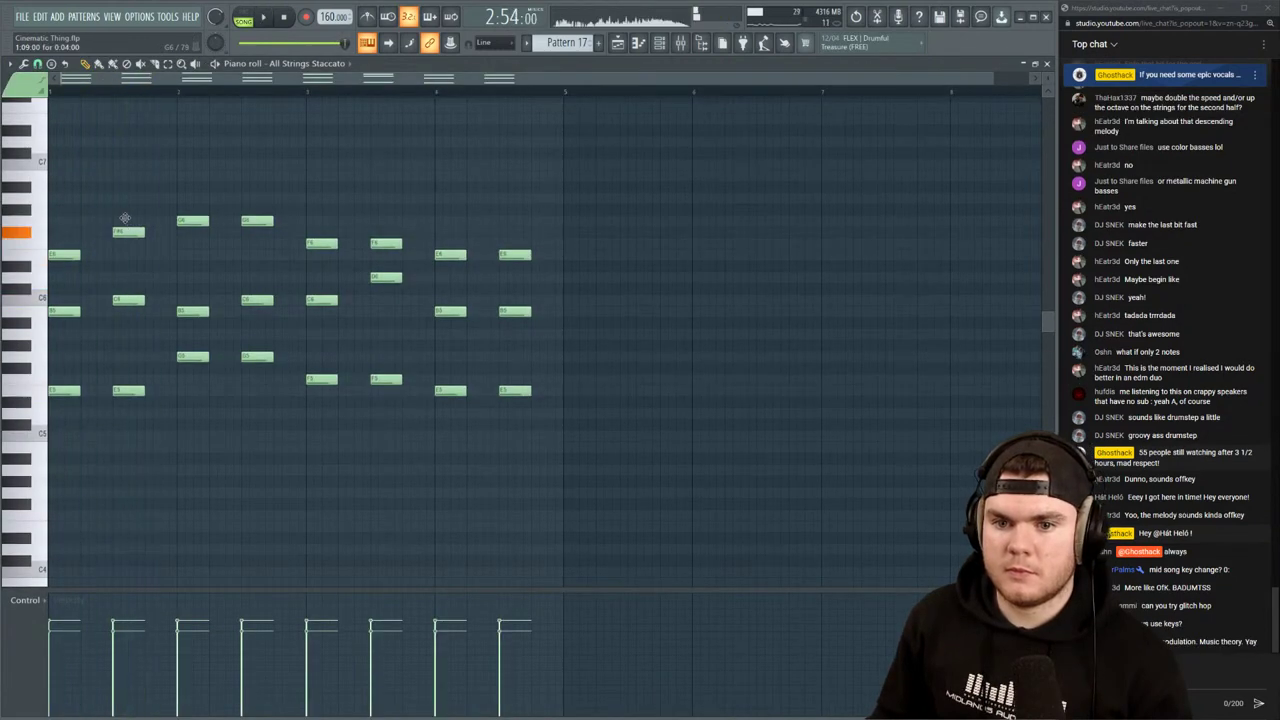
key("space")
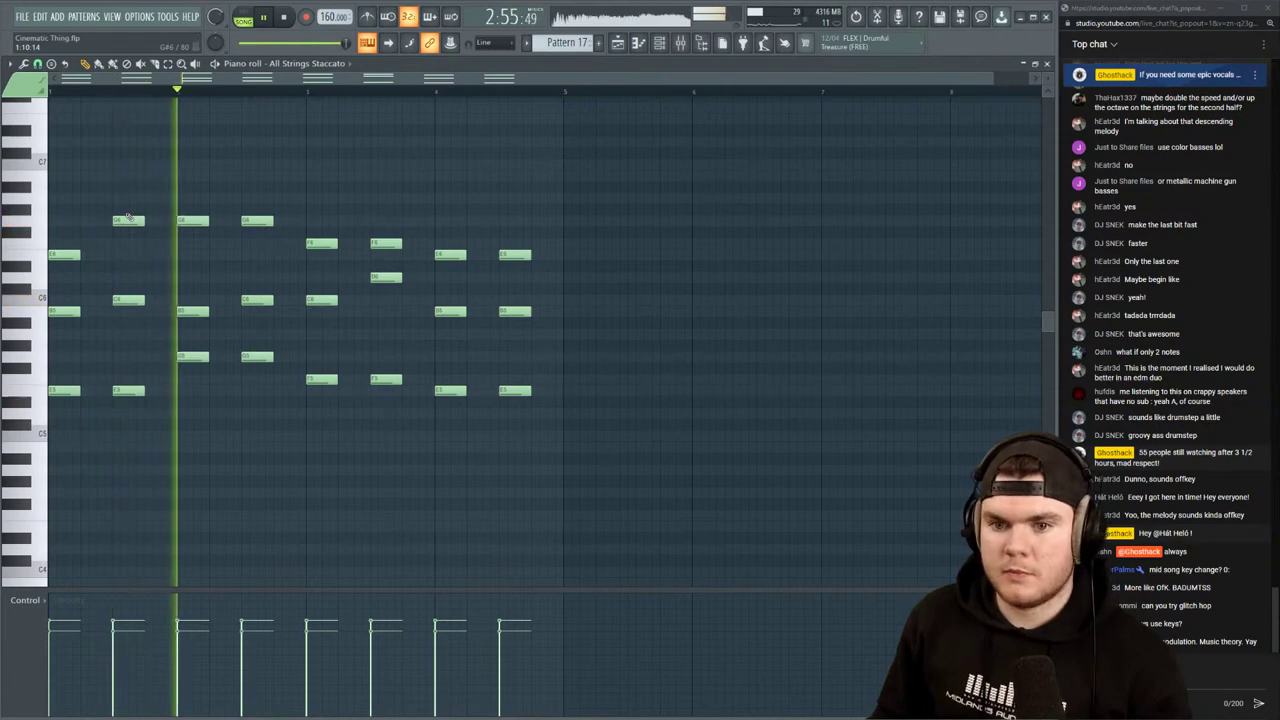
key("space")
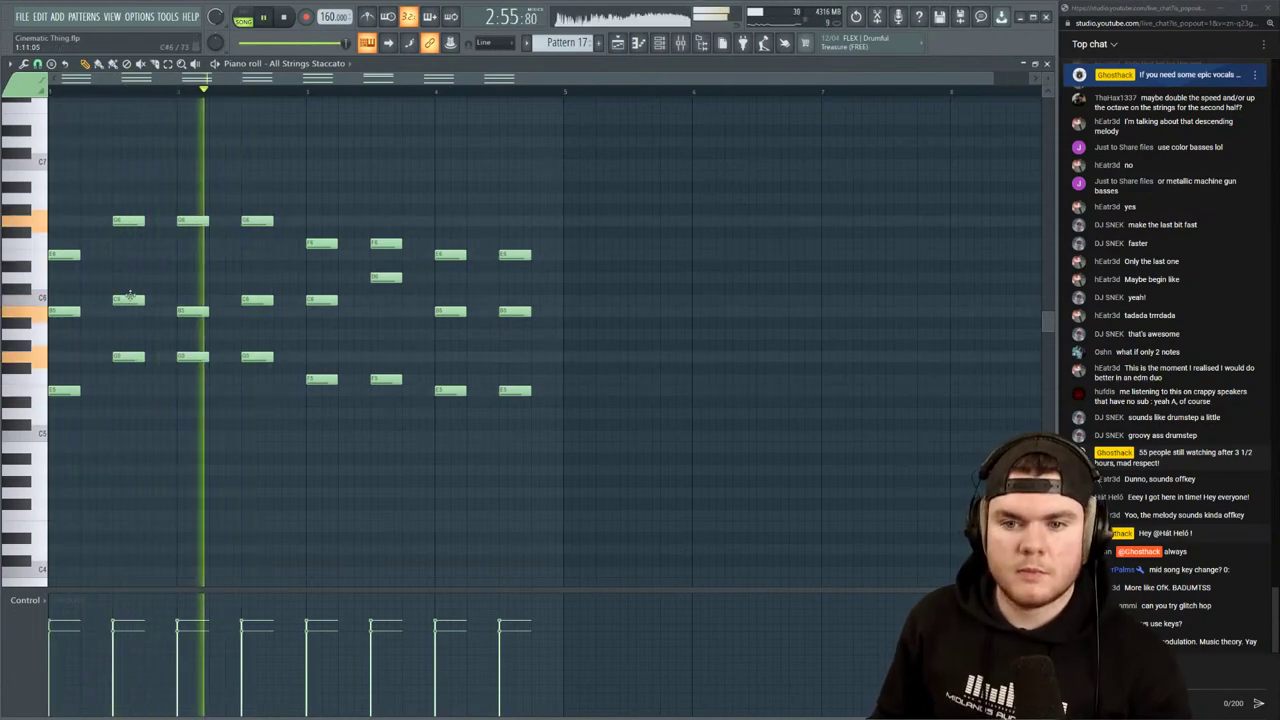
key("space")
left_click_drag(126, 301, 125, 317)
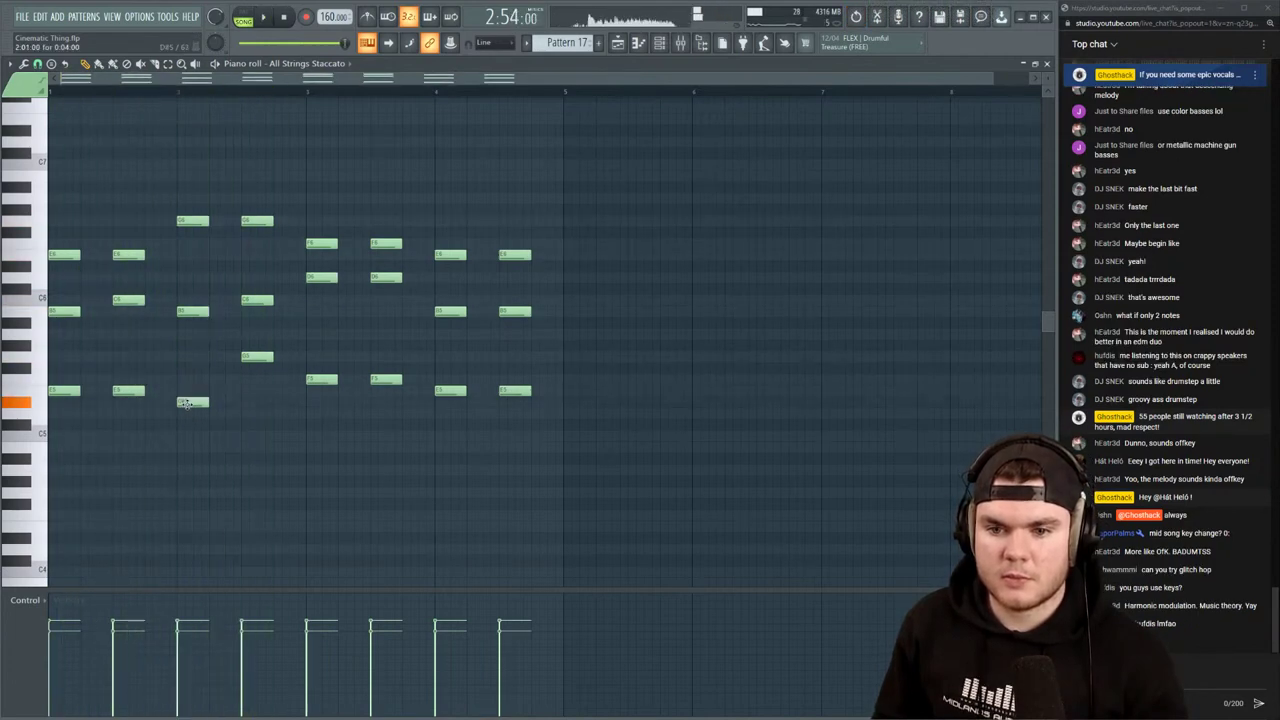
Set bar 2's two chords to E6 and E5 outer notes with A5 and B5 middle notes, and close the piano roll
left_click_drag(244, 360, 249, 393)
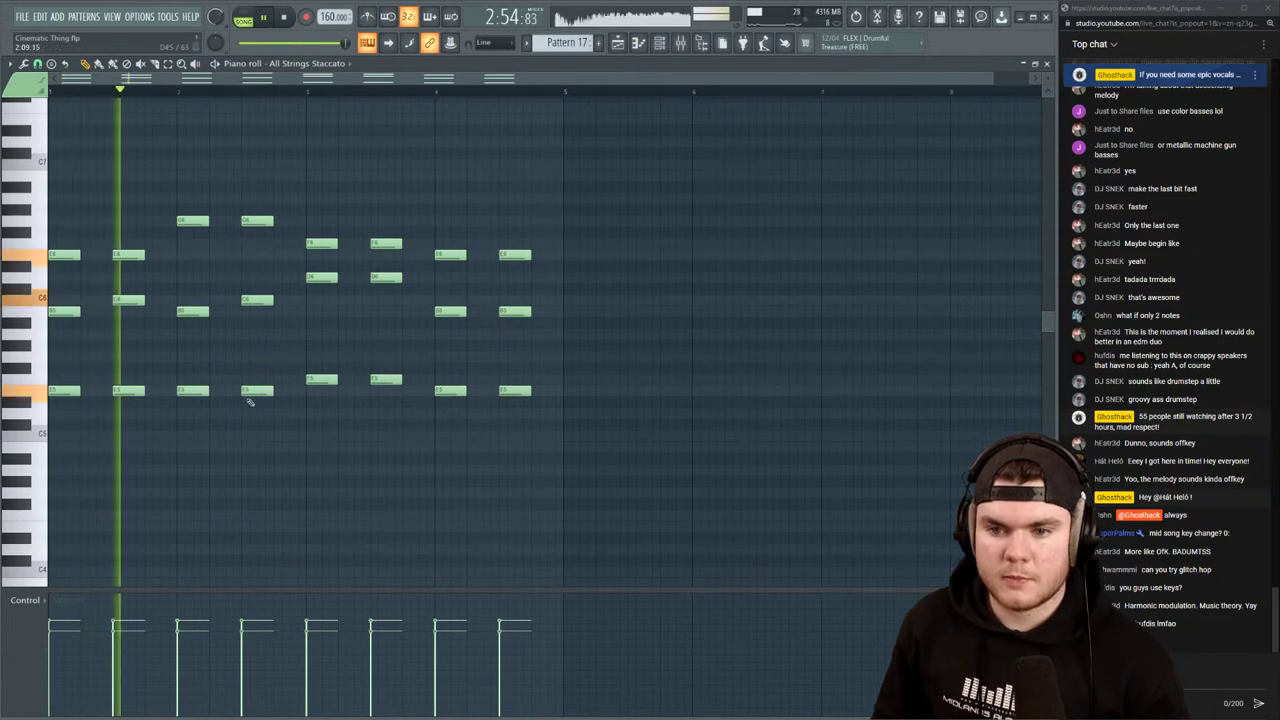
left_click(196, 232)
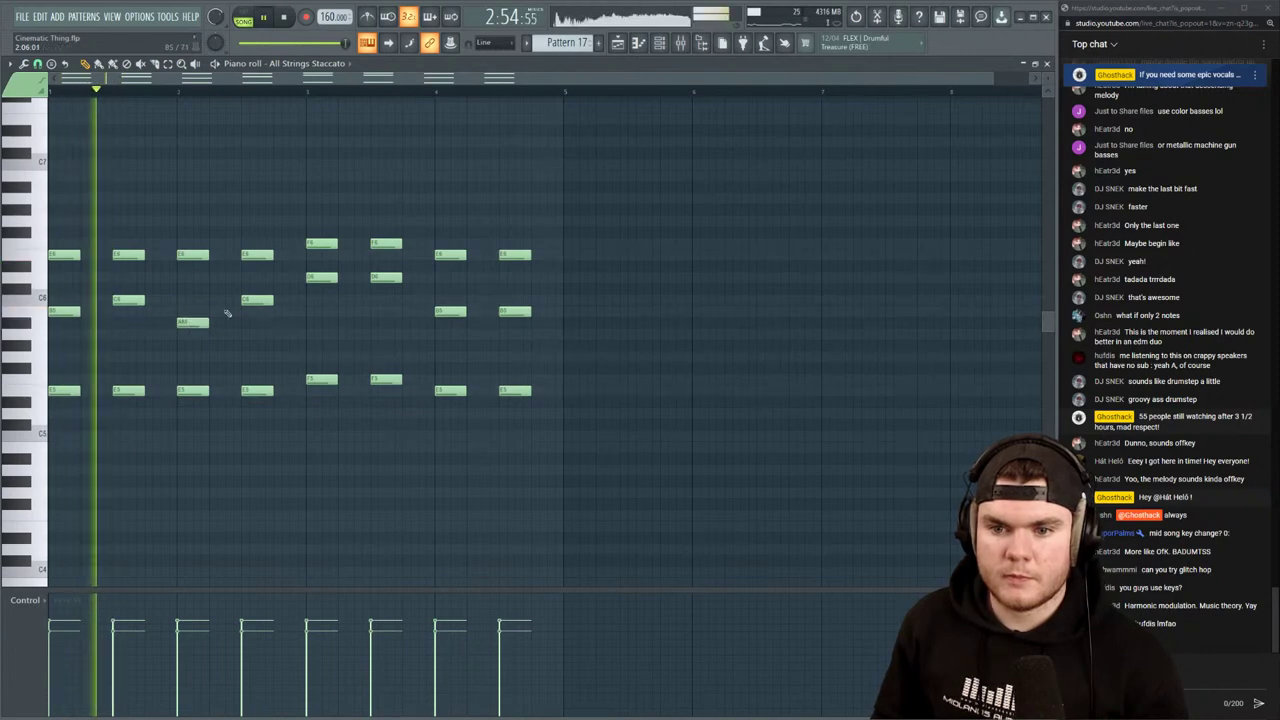
left_click_drag(248, 300, 248, 312)
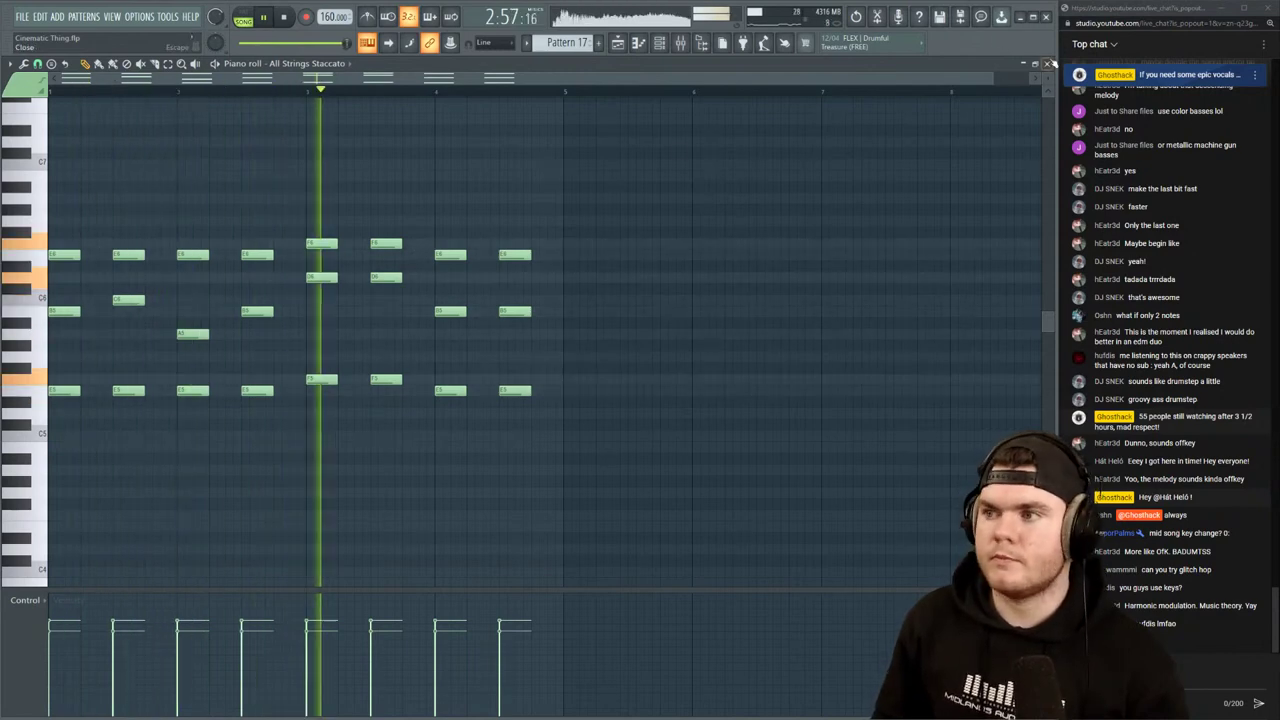
key("Escape")
key("Escape")
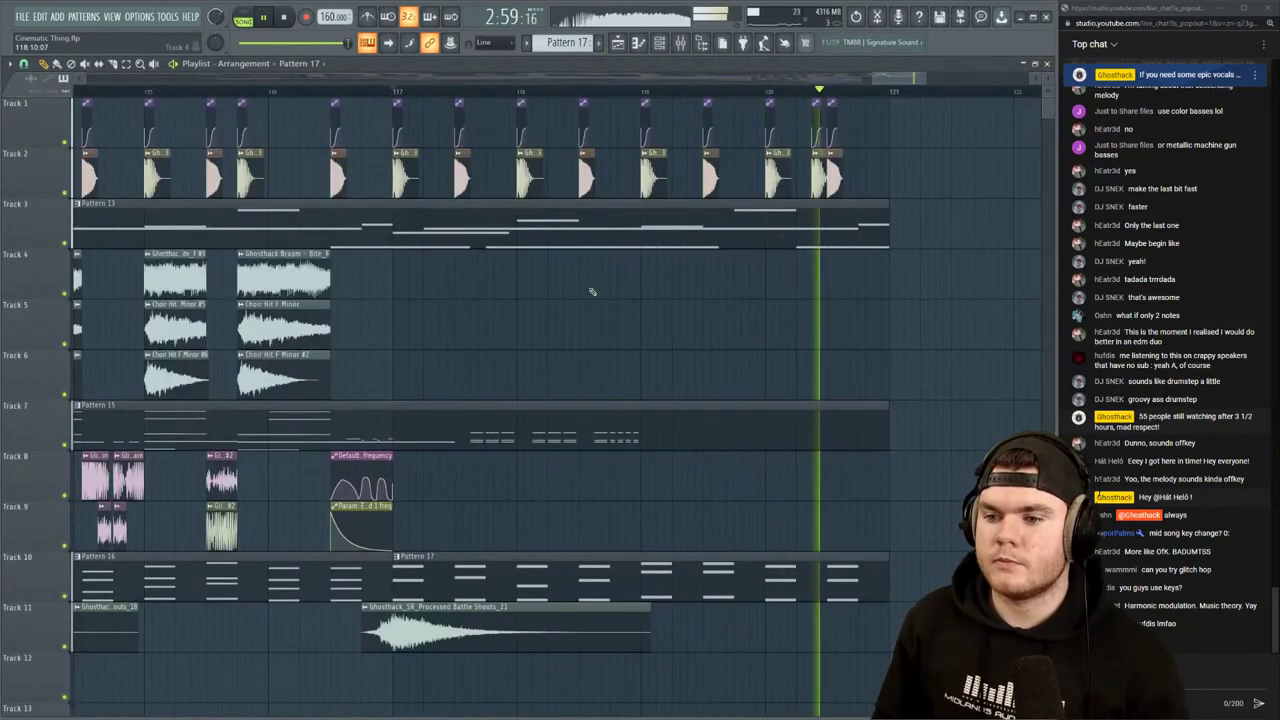
Open Pattern 15 and lower the stutter notes in bars 5 and 6 to E4 on Striker and Default
double_click(510, 443)
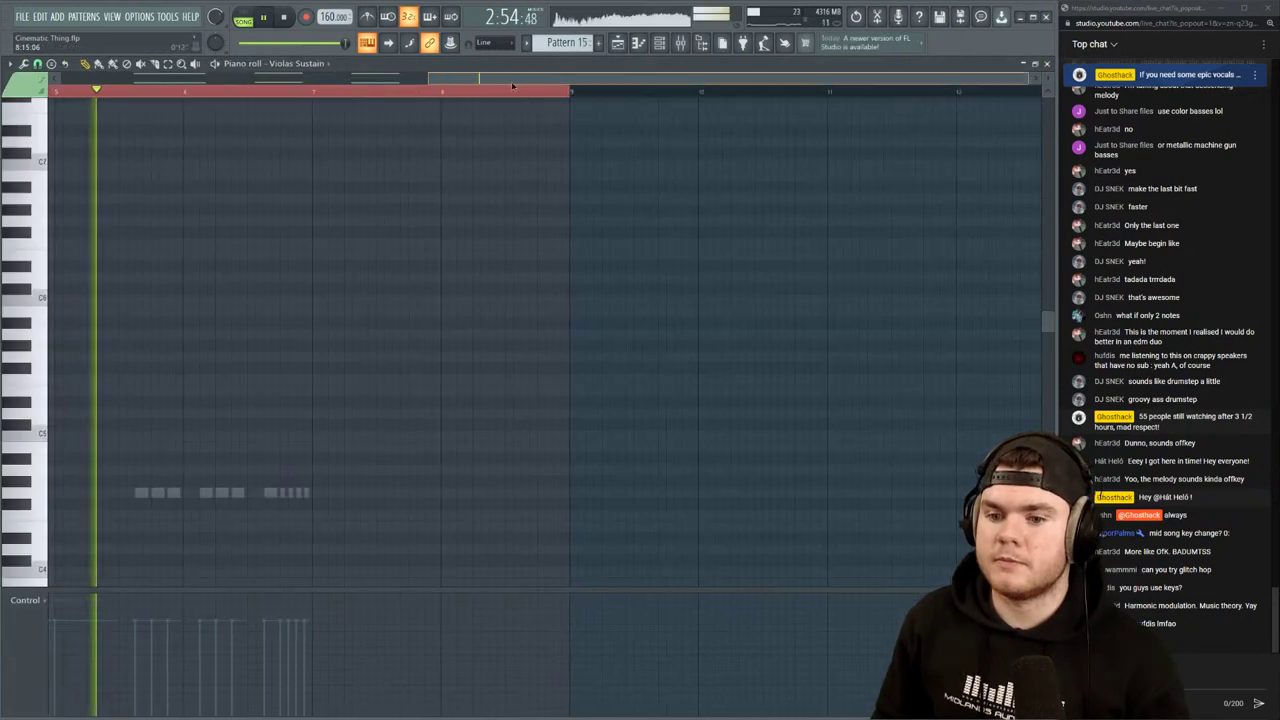
scroll(570, 317, "down", 1)
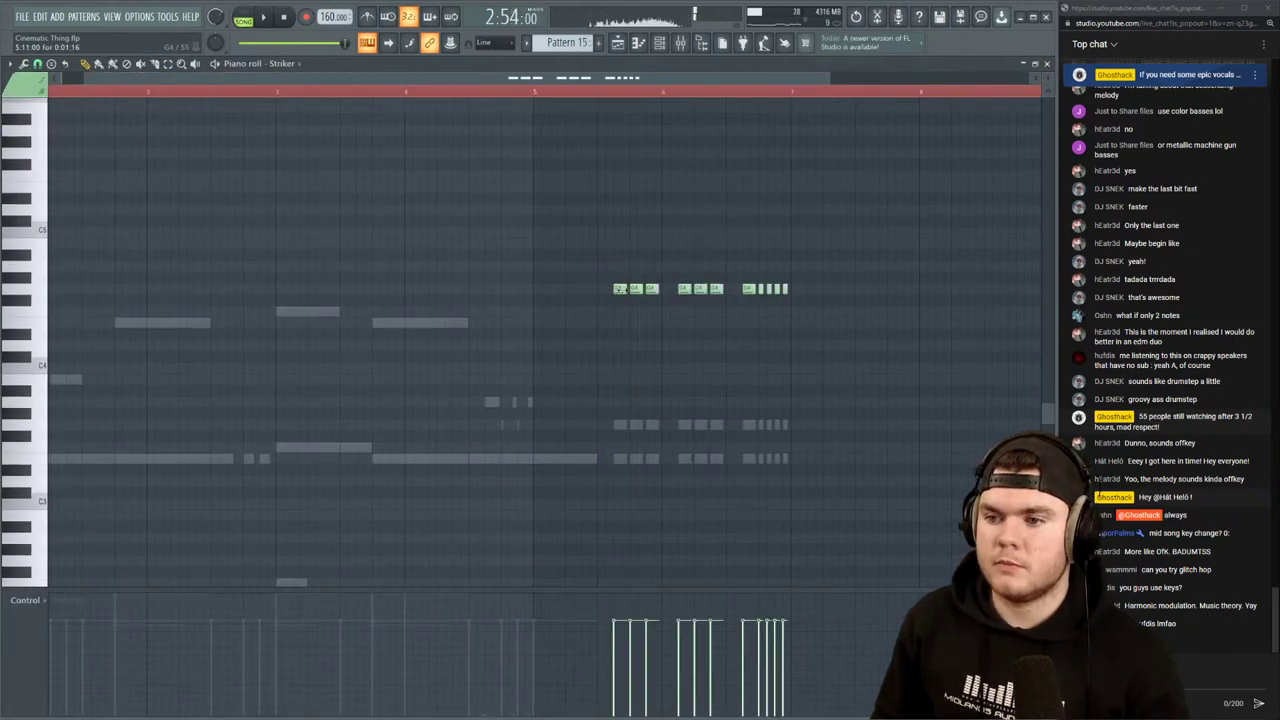
left_click_drag(856, 340, 615, 260)
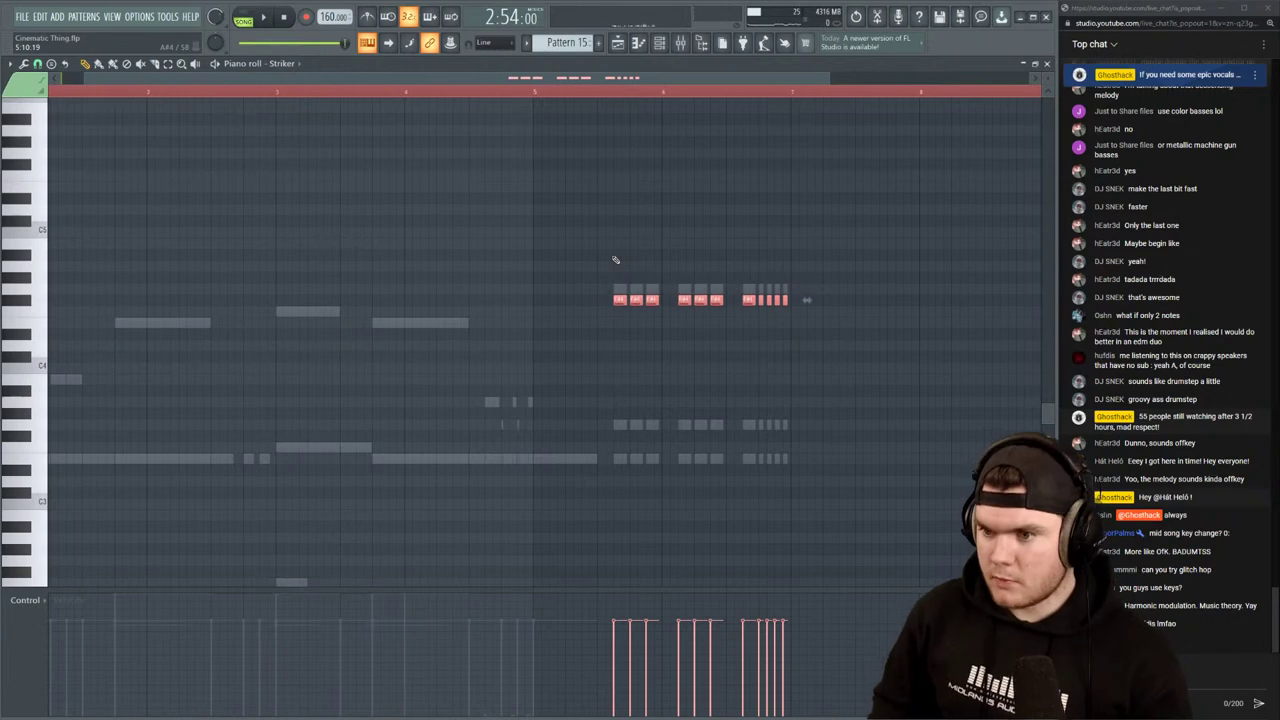
key("space")
key("shift+Down")
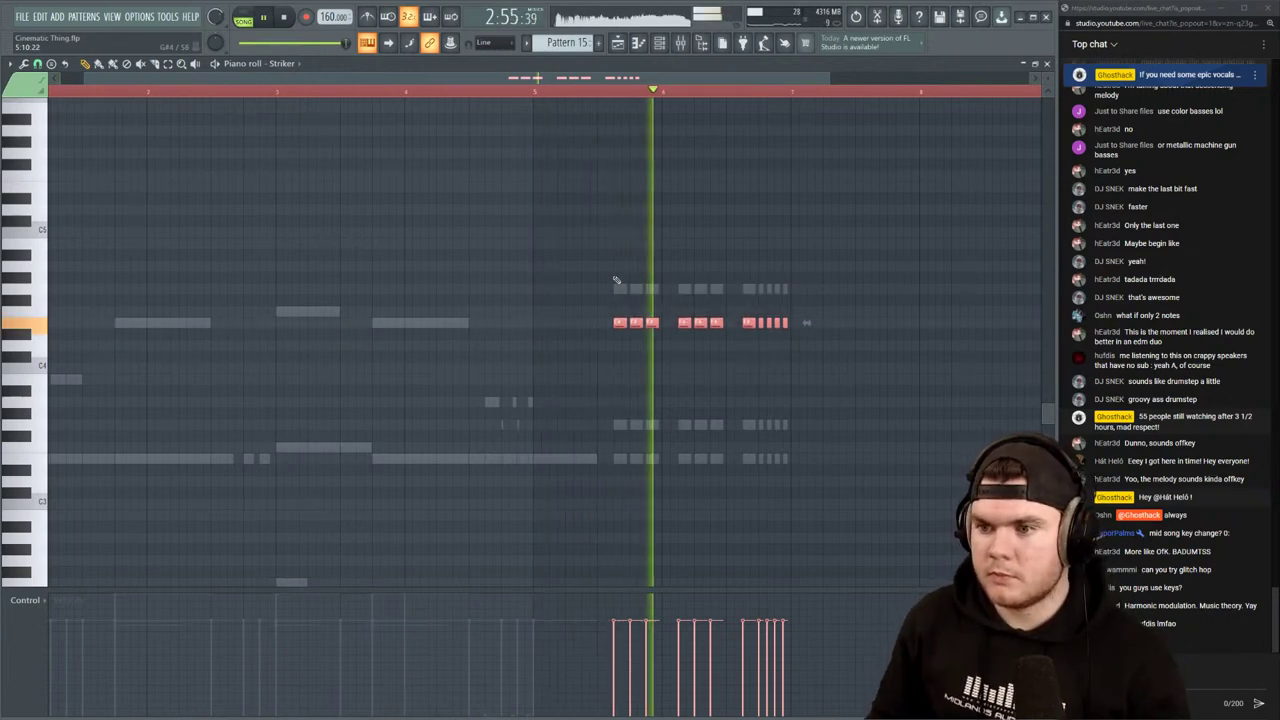
right_click(619, 288)
key("space")
left_click_drag(814, 306, 602, 244)
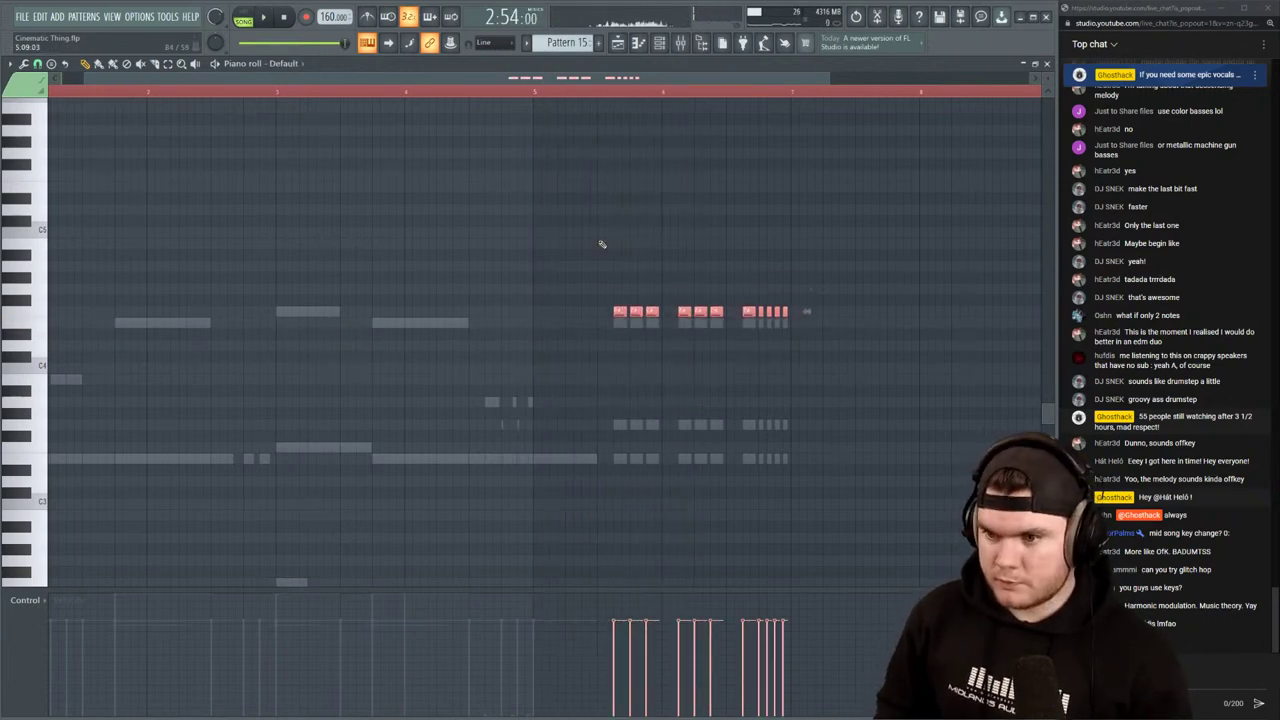
Lower the SUB stutter notes in bars 5 and 6 to E3 and play back the passage
right_click(634, 422)
left_click_drag(829, 443, 568, 402)
key("shift+Down")
key("shift+Down")
key("shift+Down")
key("space")
key("space")
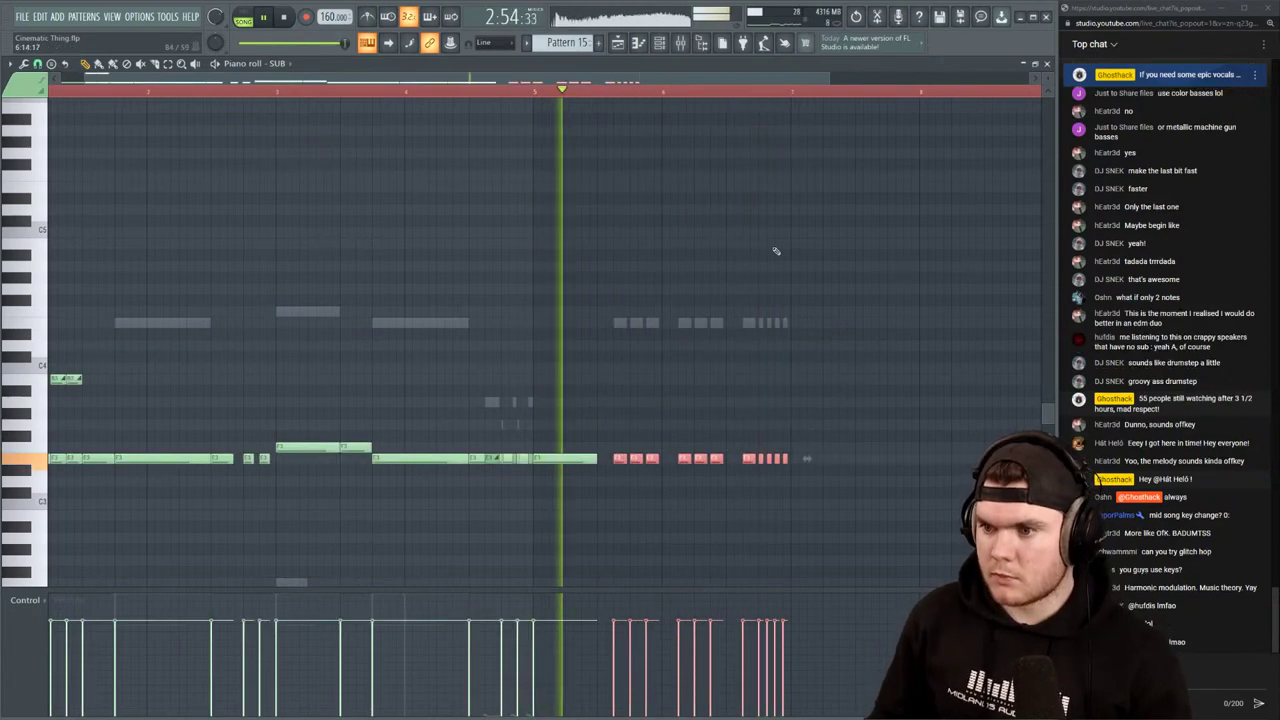
scroll(700, 308, "up", 1)
scroll(620, 372, "up", 1)
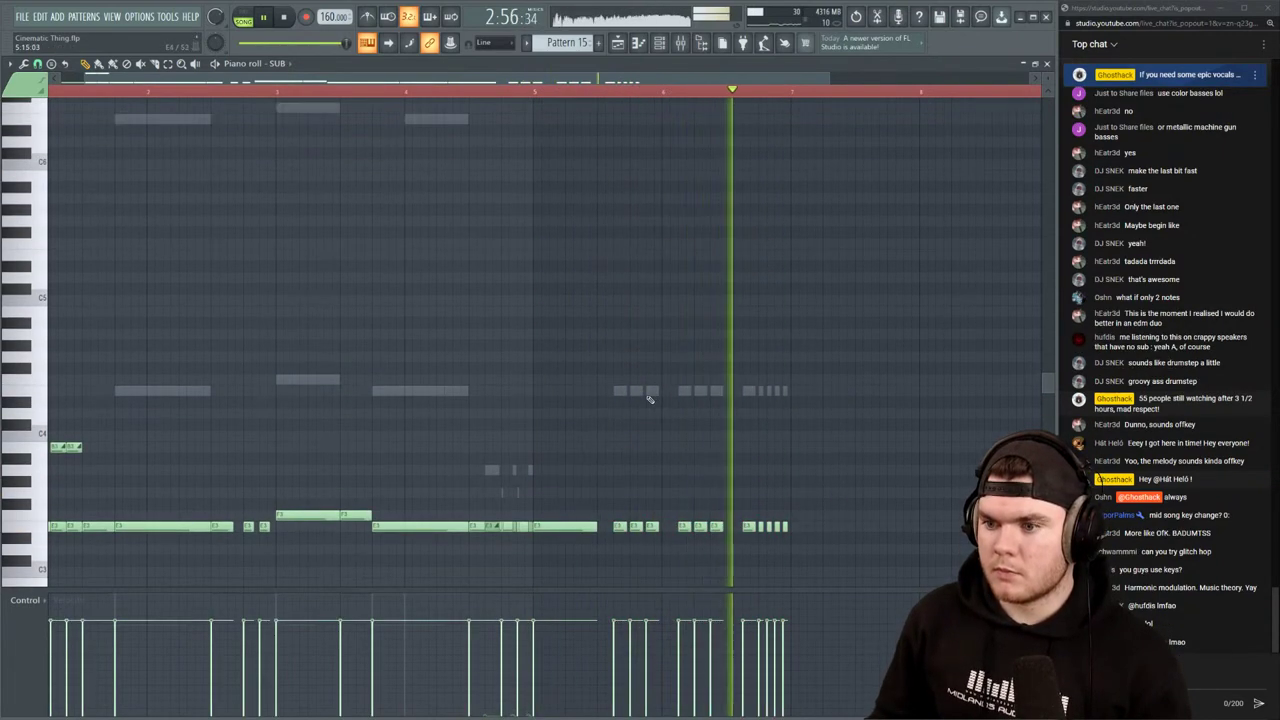
Play back Pattern 15's stutter passage, solo the Striker channel and open its stutter notes in bars 5 and 6
key("space")
right_click(636, 389)
key("space")
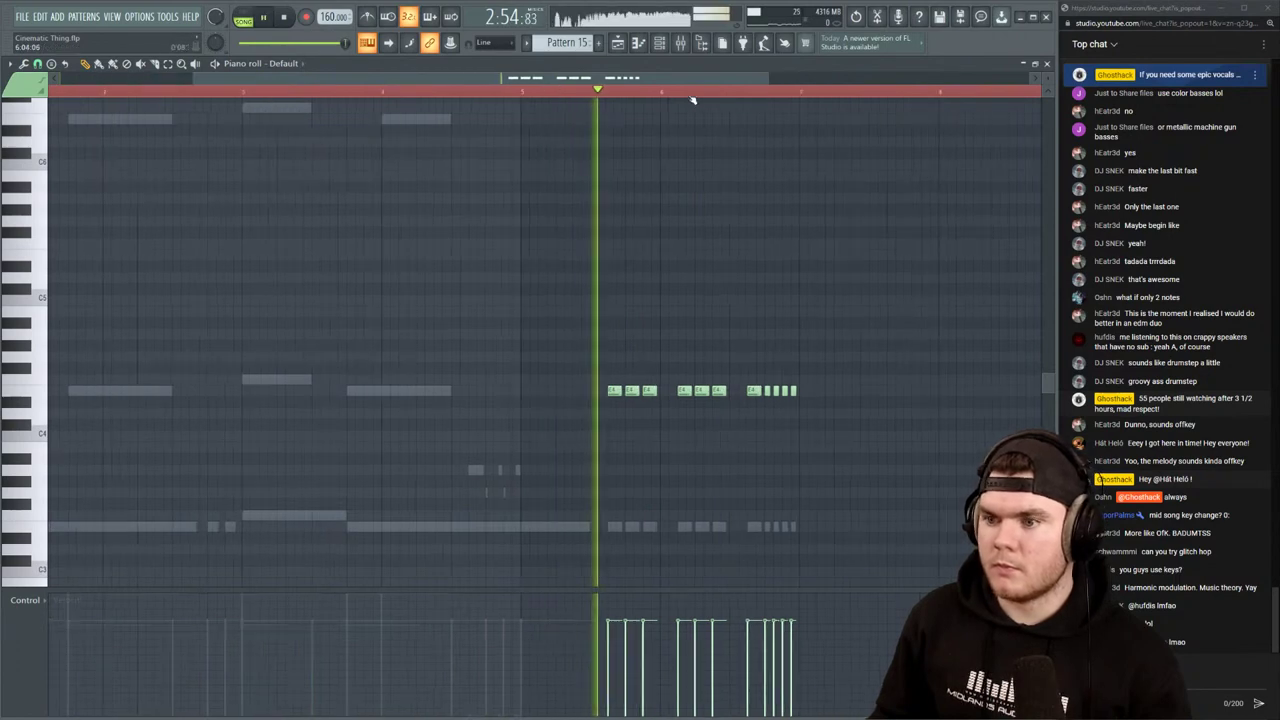
scroll(691, 100, "up", 2)
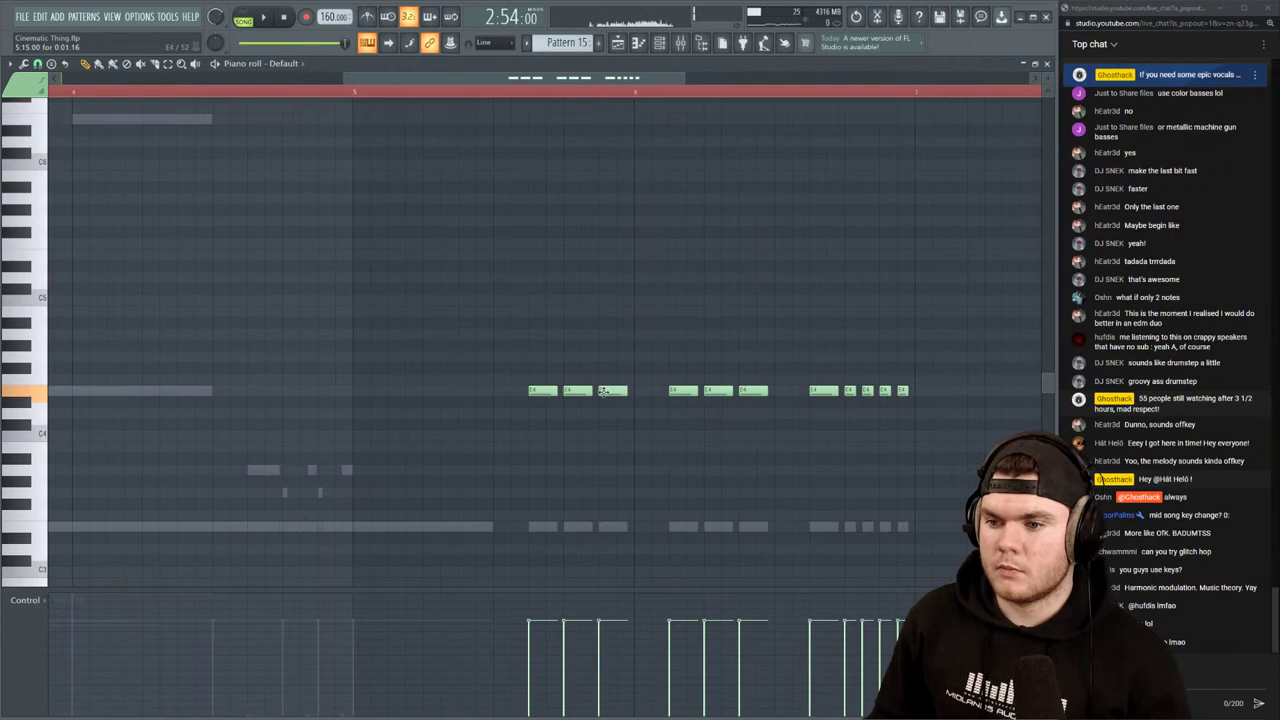
left_click(1047, 63)
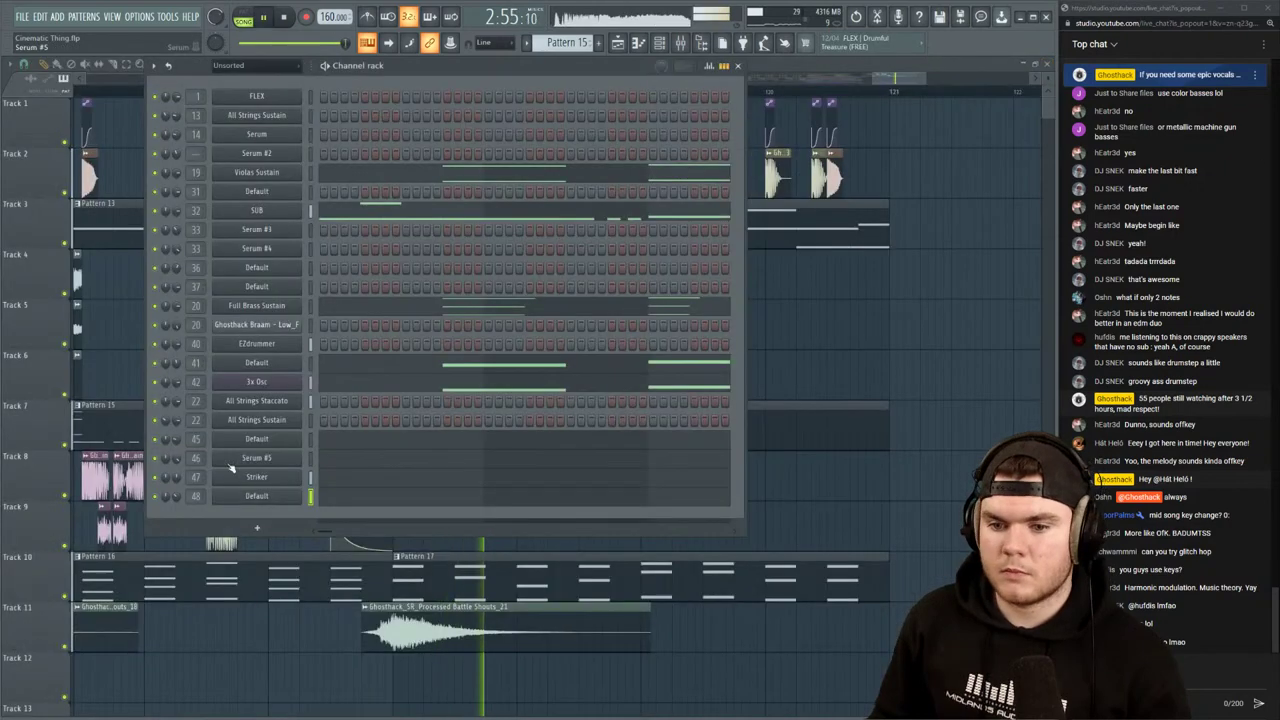
right_click(162, 478)
left_click(185, 486)
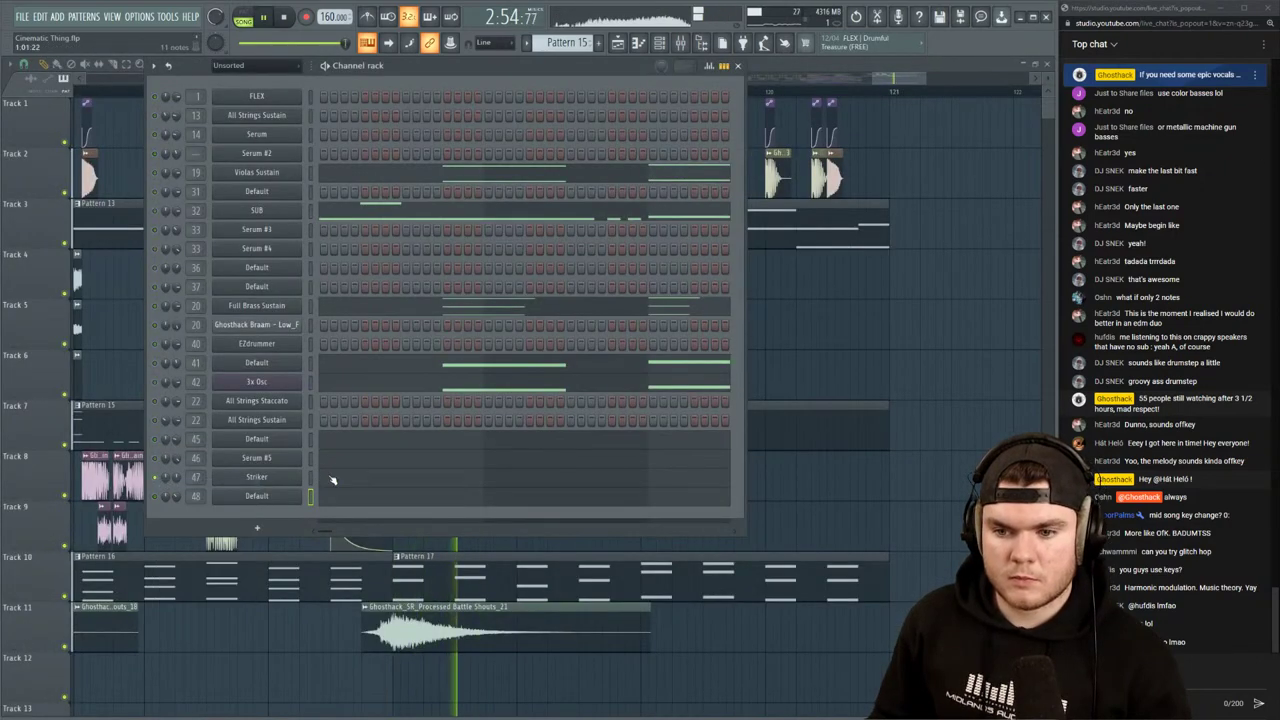
key("space")
left_click_drag(378, 80, 722, 118)
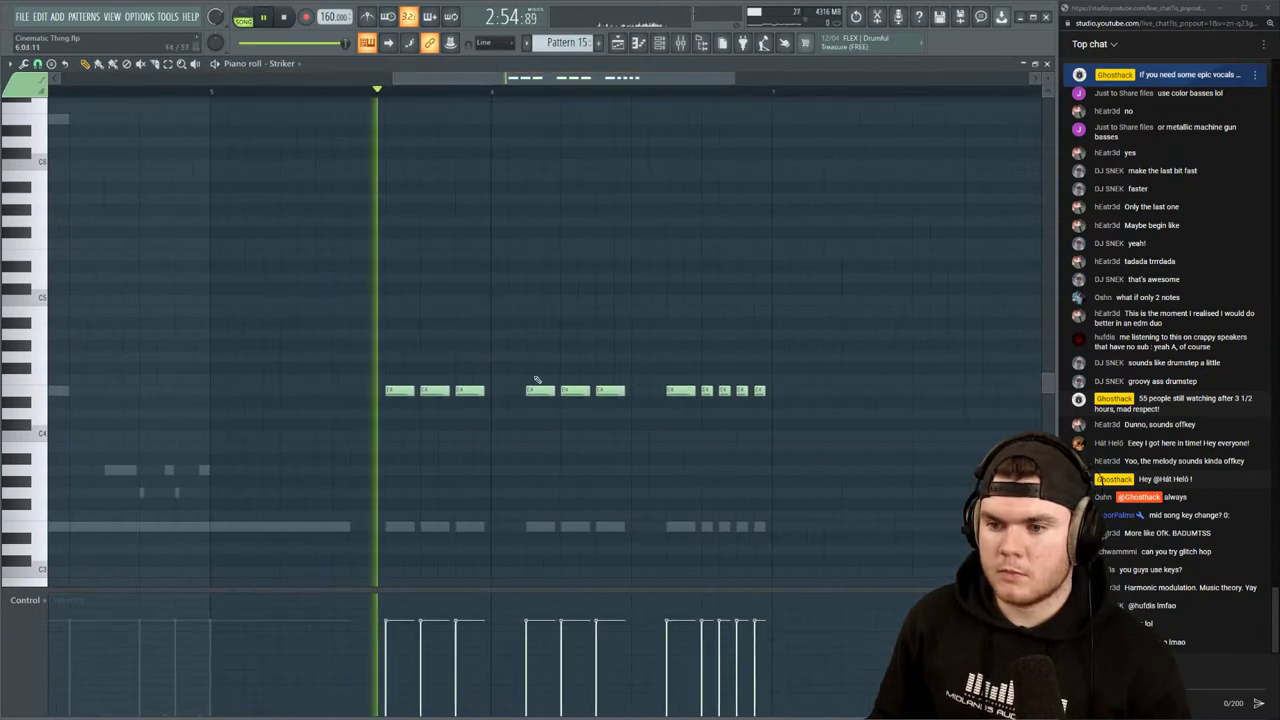
Try a new Striker stutter rhythm: remove the third note and the second group's middle note, adding E4 notes at bar 6's start and after that group
right_click(471, 391)
key("space")
key("space")
left_click(505, 391)
right_click(575, 391)
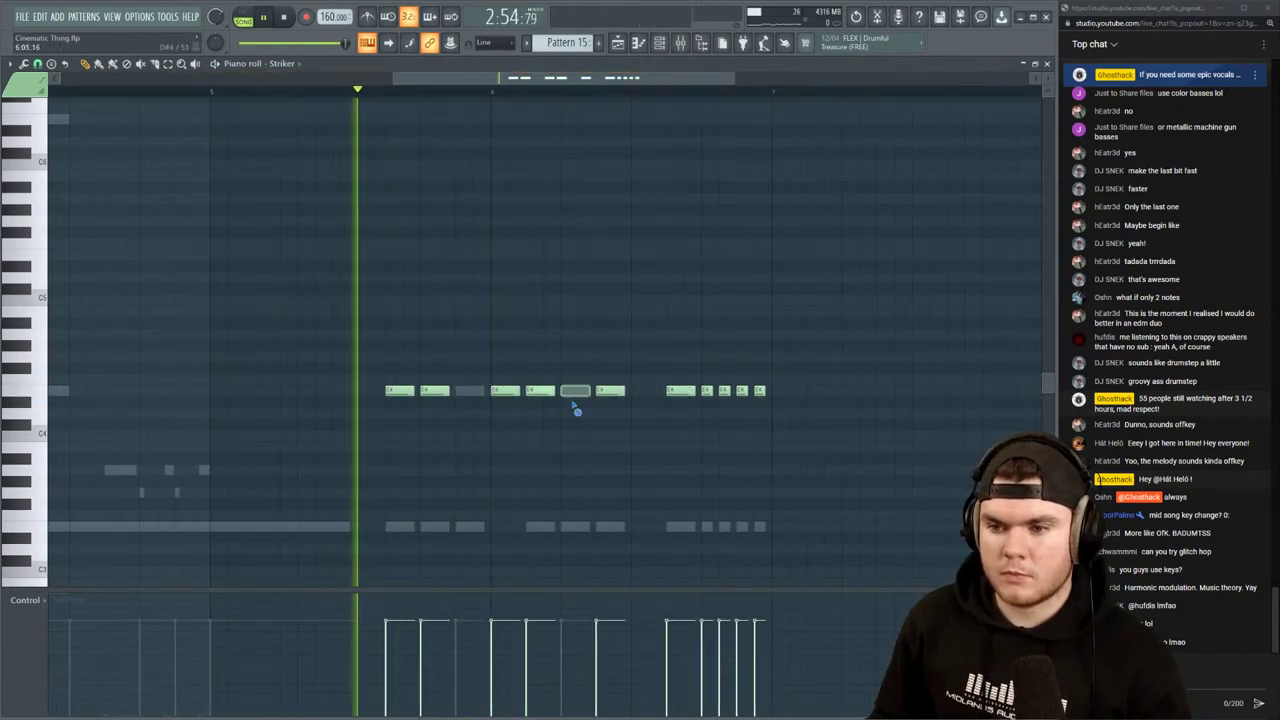
left_click(640, 391)
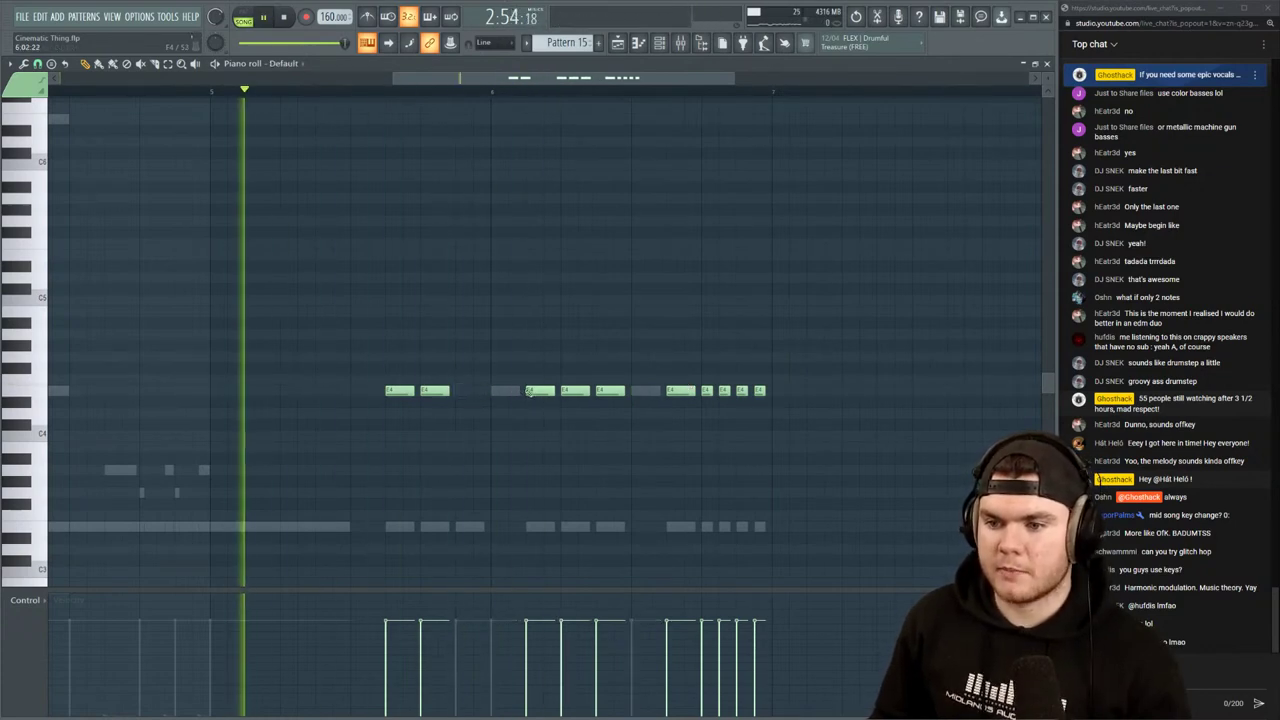
Give Default the same trial stutter rhythm as Striker, with an E4 note at bar 6's start and a gap before the closing run
left_click(499, 391)
right_click(608, 391)
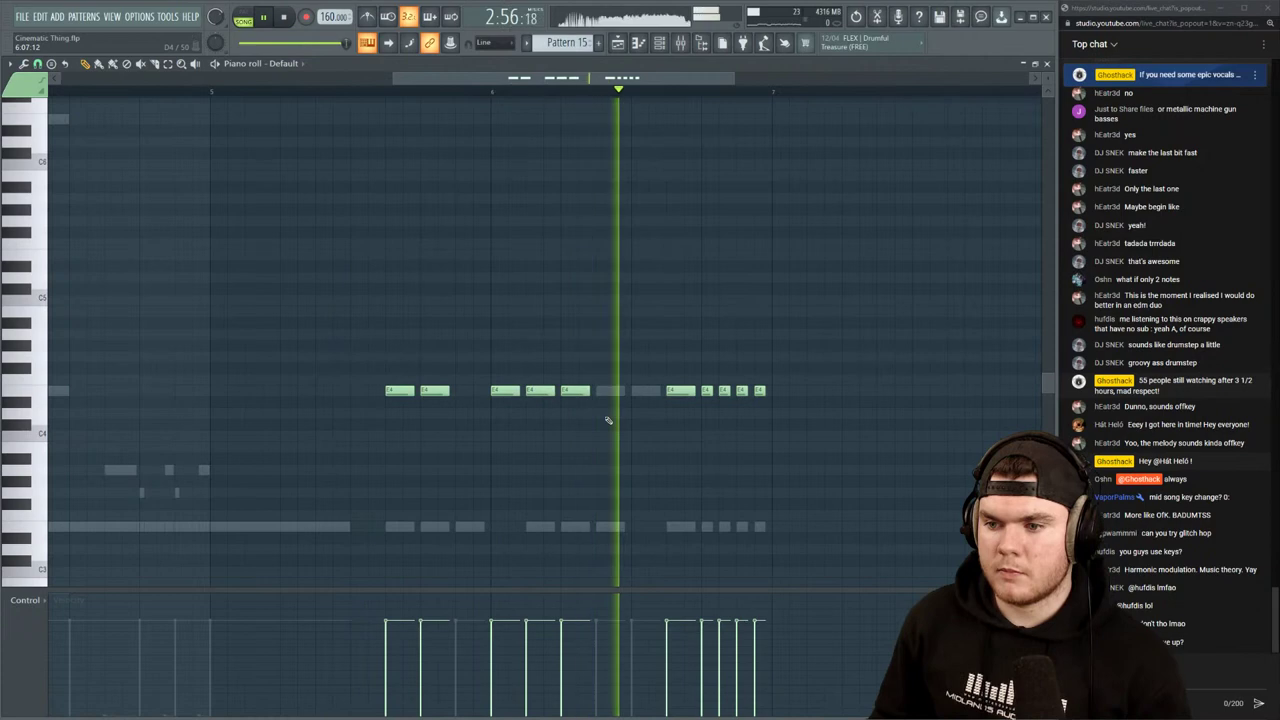
left_click(597, 391)
key("space")
right_click(575, 391)
key("space")
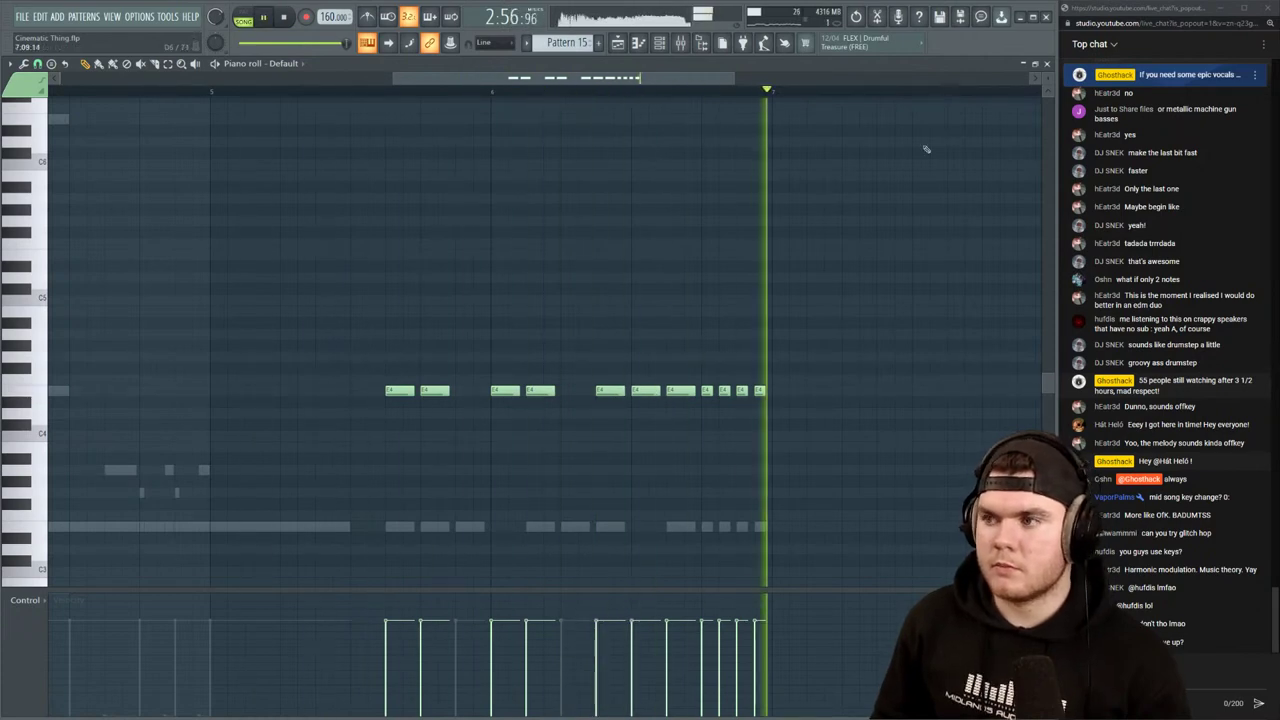
Open 3x Osc and try the changed stutter rhythm on its E3 notes, starting a pair at bar 6
left_click(1046, 64)
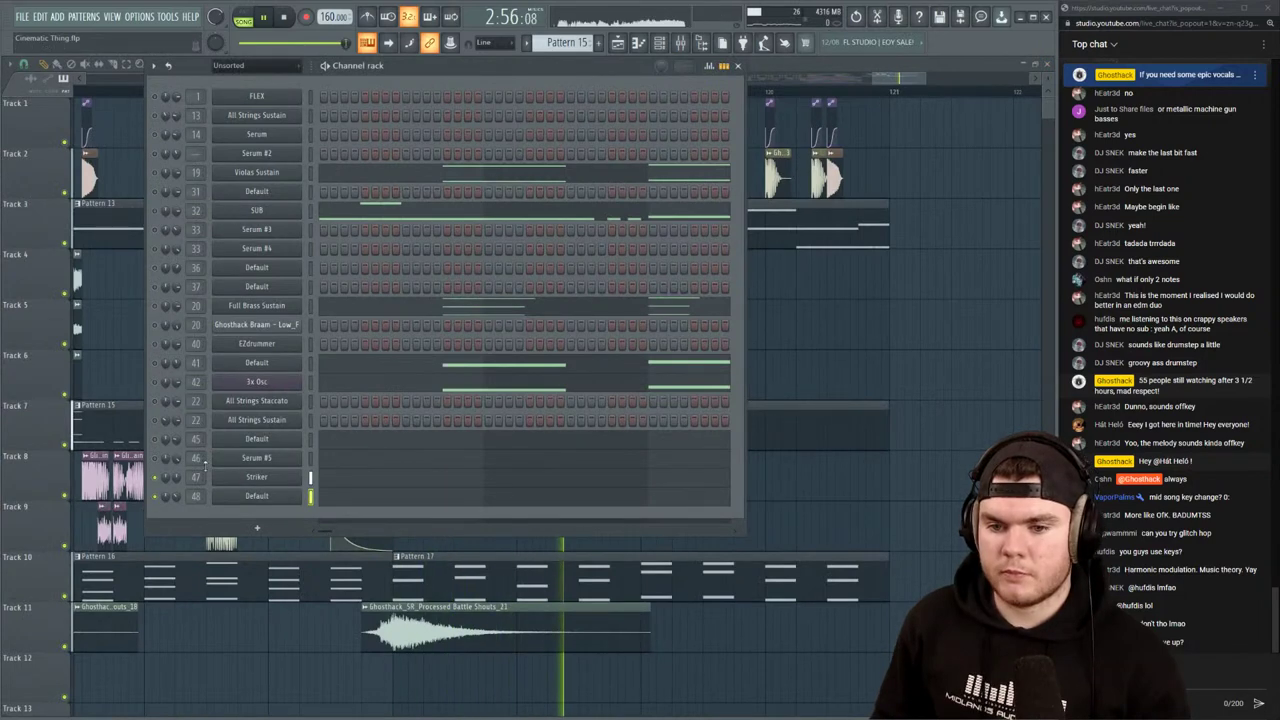
left_click(340, 386)
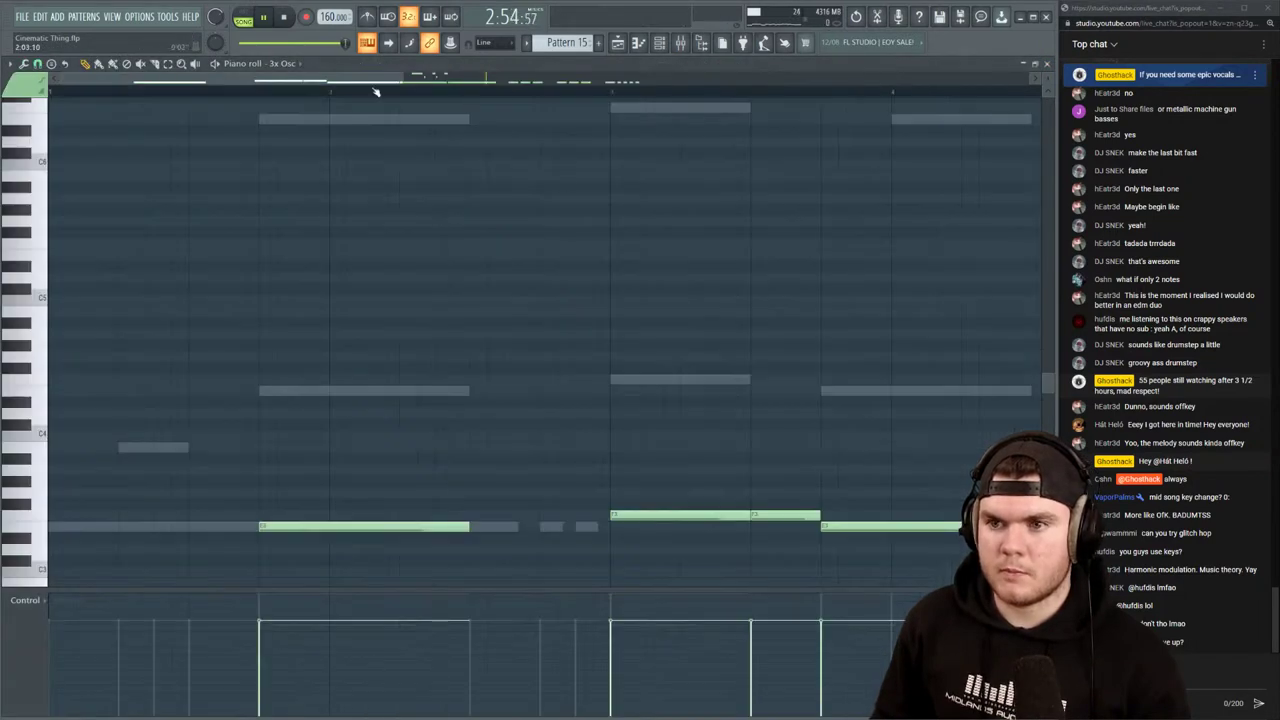
left_click_drag(376, 80, 719, 82)
scroll(582, 350, "down", 1)
key("space")
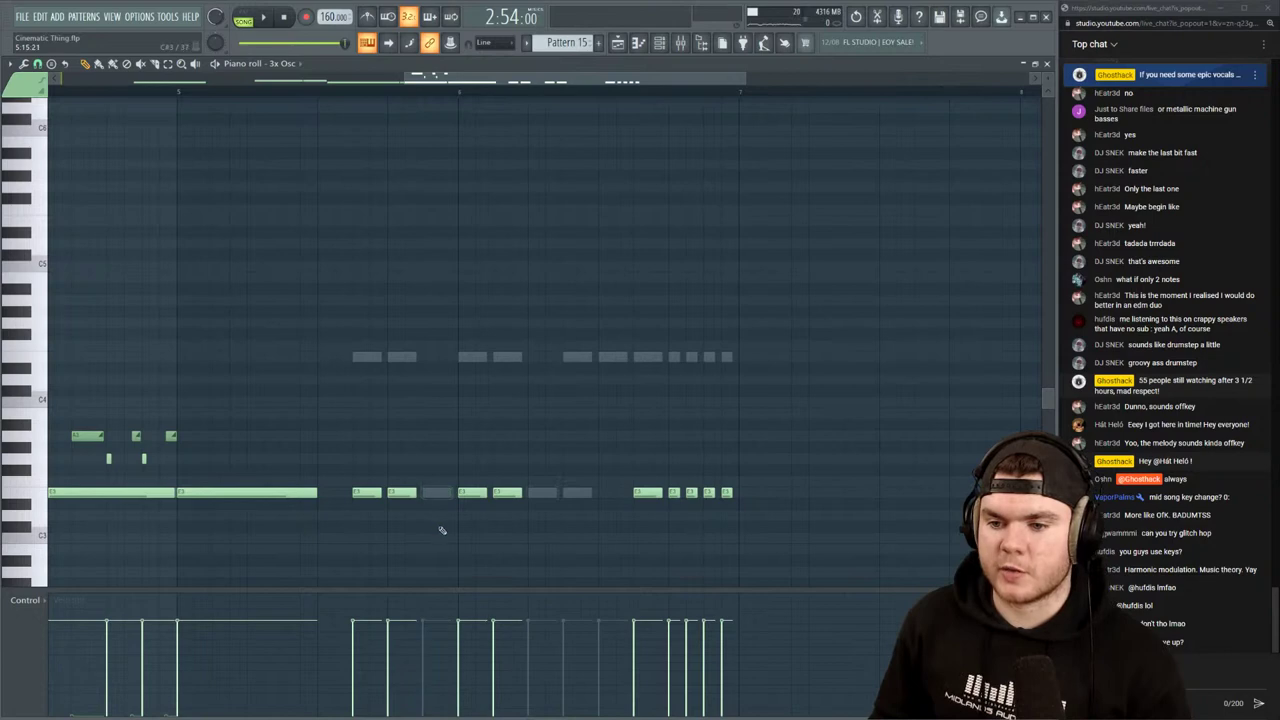
key("space")
left_click(600, 492)
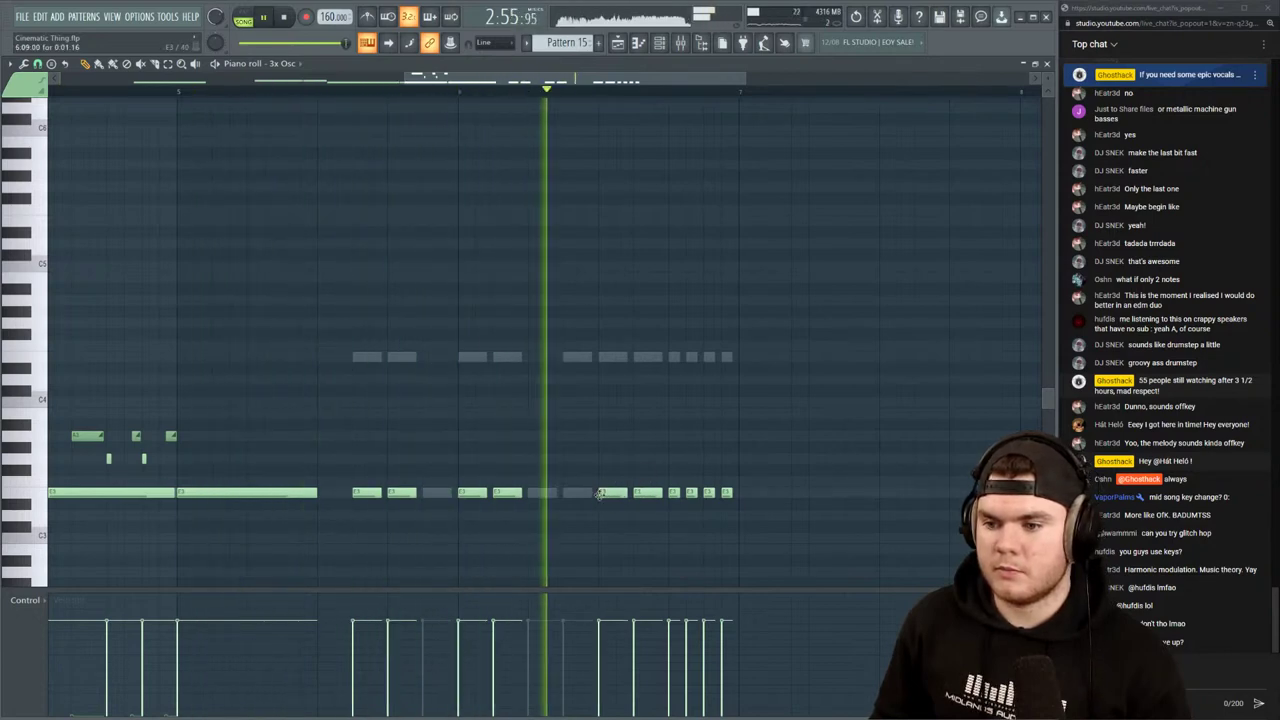
Try the same rhythm on SUB by removing its last bar 5 stutter note and shifting the bar 6 E3 notes, and play it back
right_click(552, 491)
right_click(552, 491)
key("space")
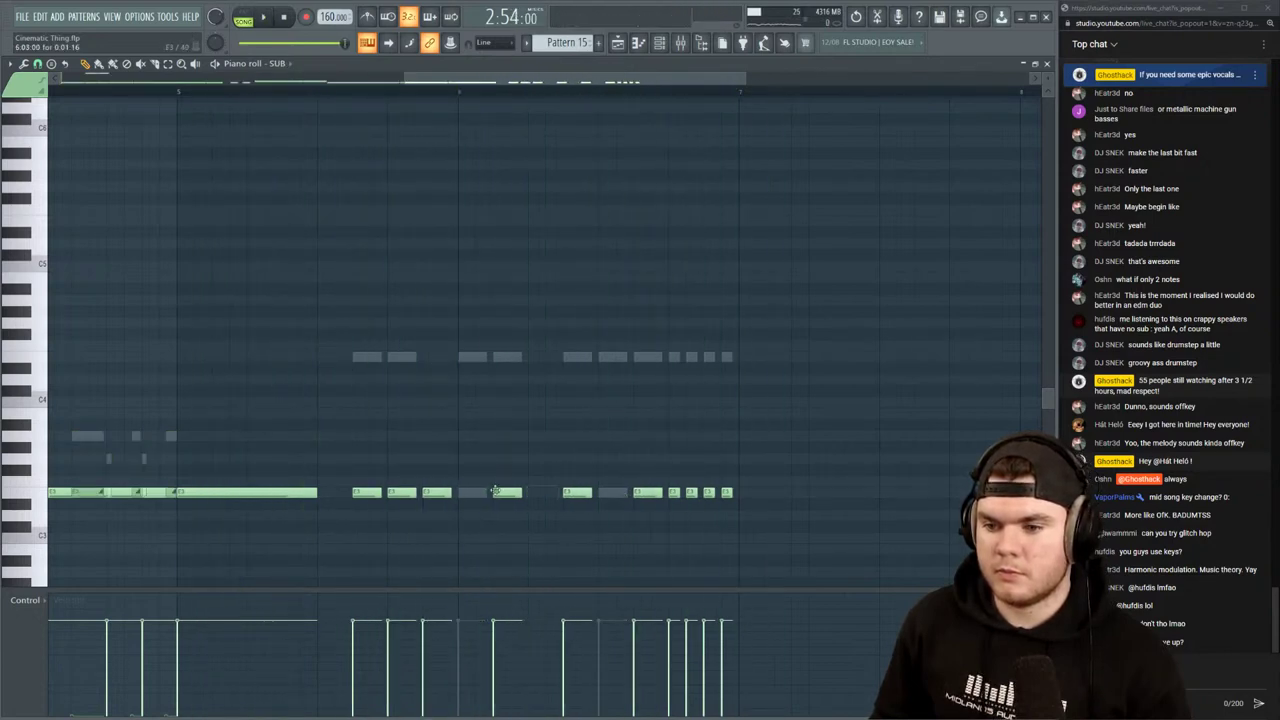
right_click(450, 491)
key("space")
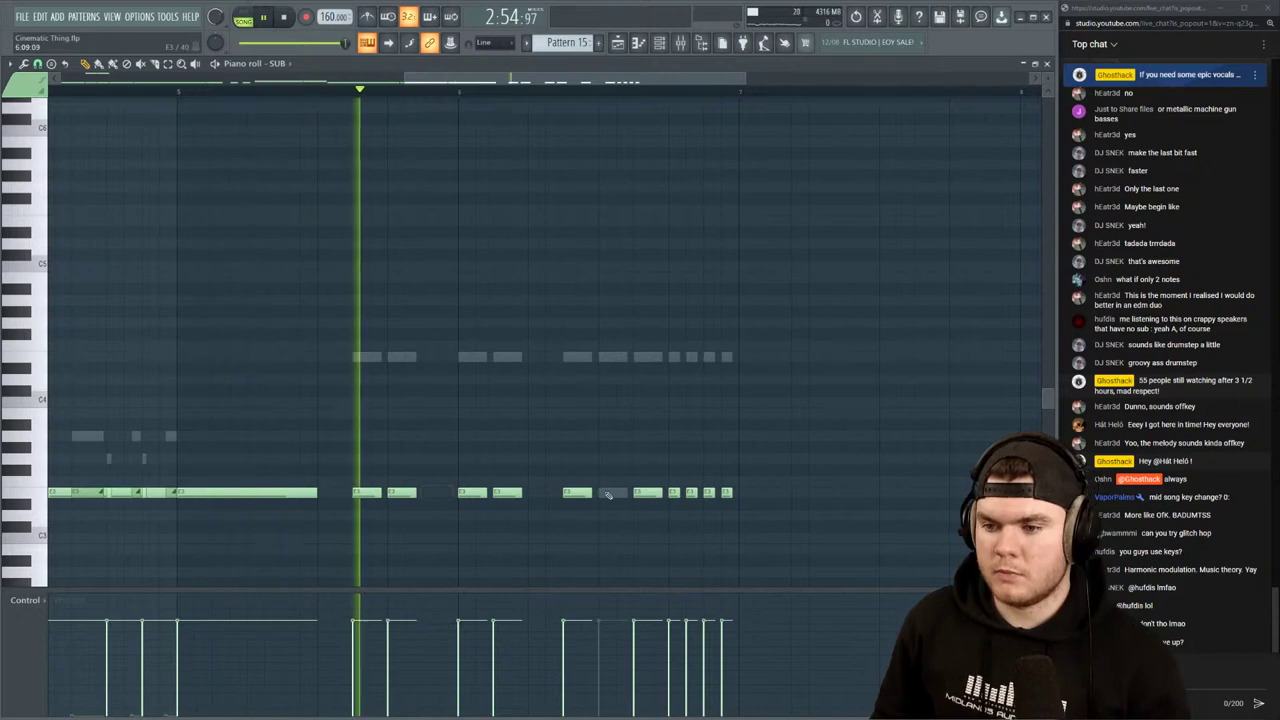
key("space")
Close the piano roll, listen to the stutter with Default soloed, and play back the arrangement with all channels on
left_click(1047, 63)
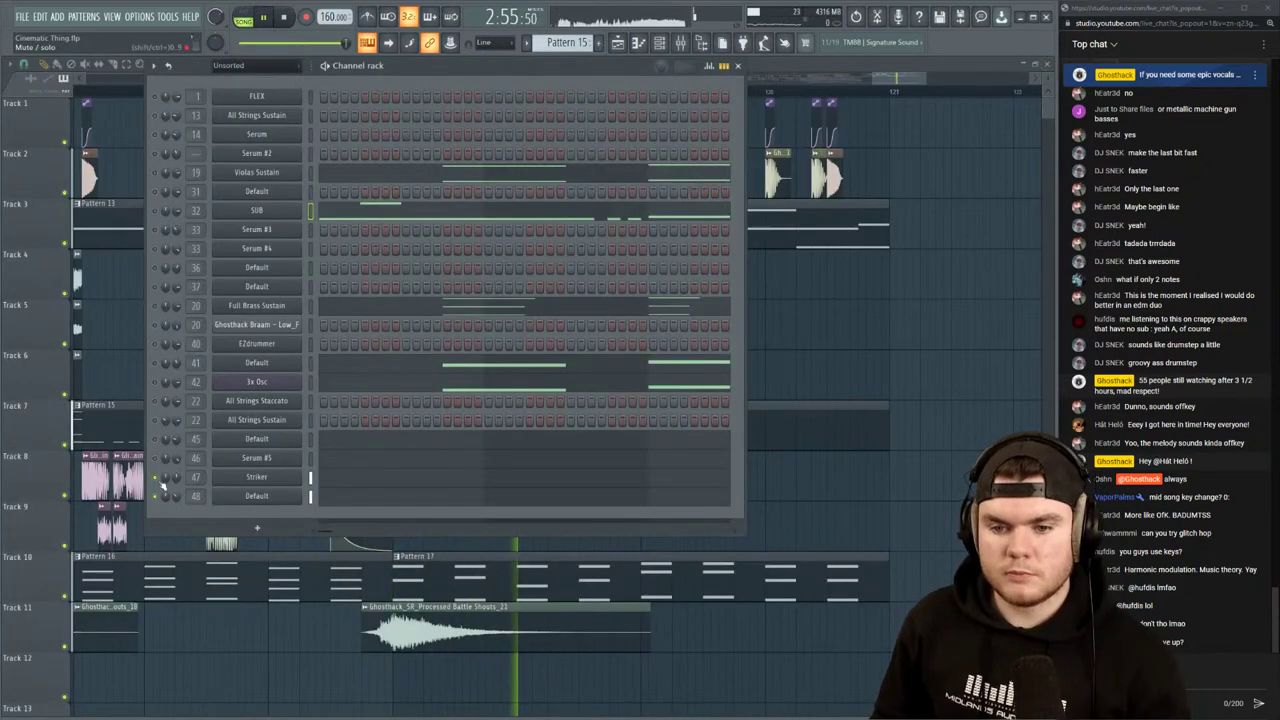
right_click(157, 498)
left_click(161, 501)
key("space")
right_click(155, 496)
left_click(160, 500)
key("space")
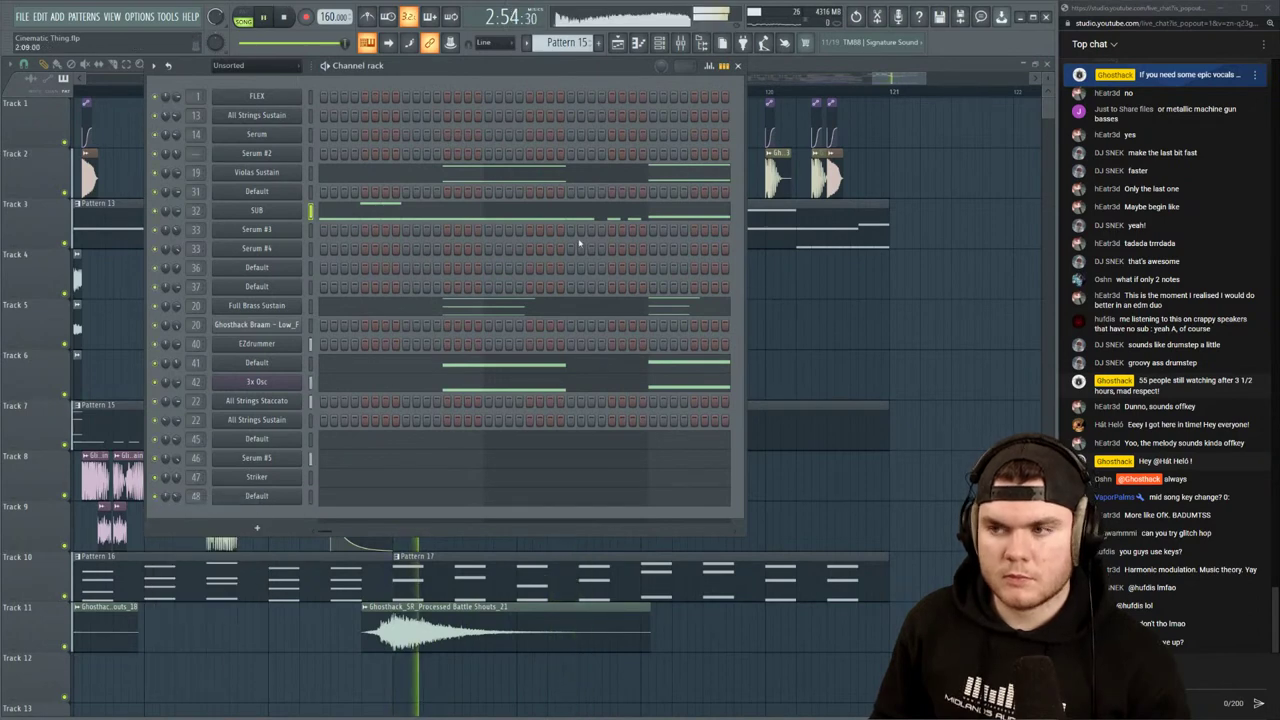
left_click(738, 65)
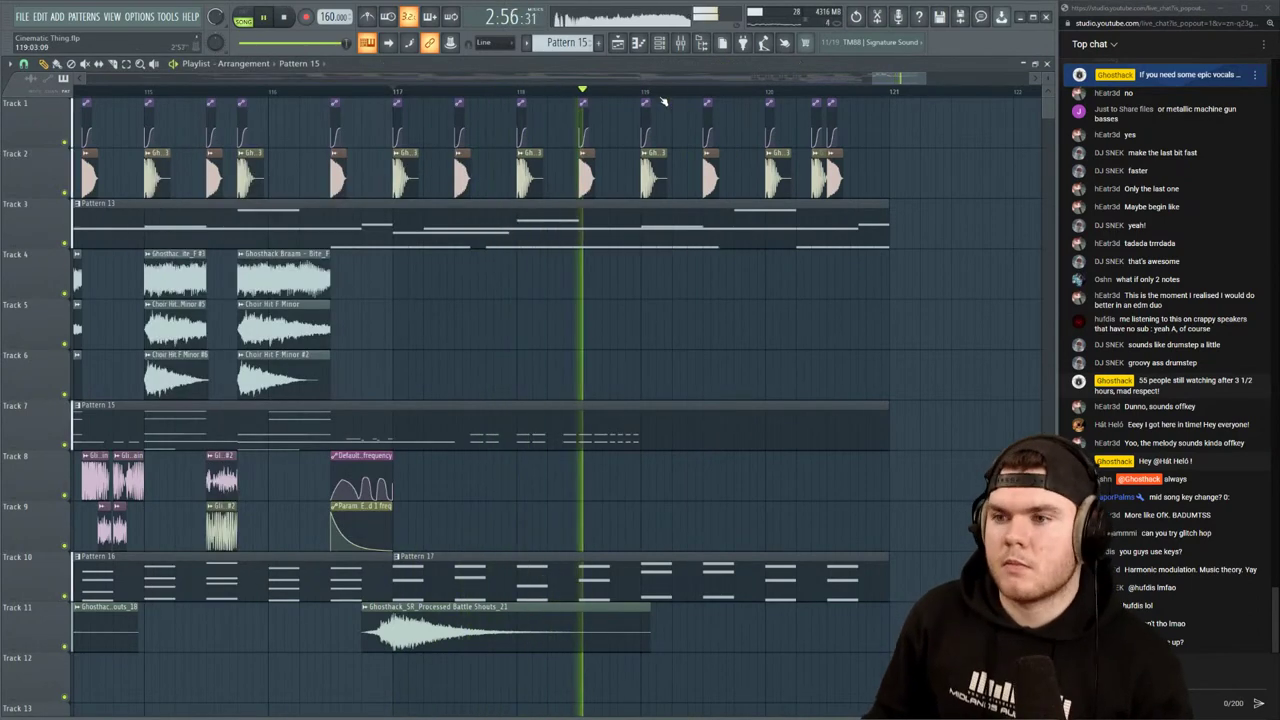
key("space")
scroll(643, 93, "down", 3)
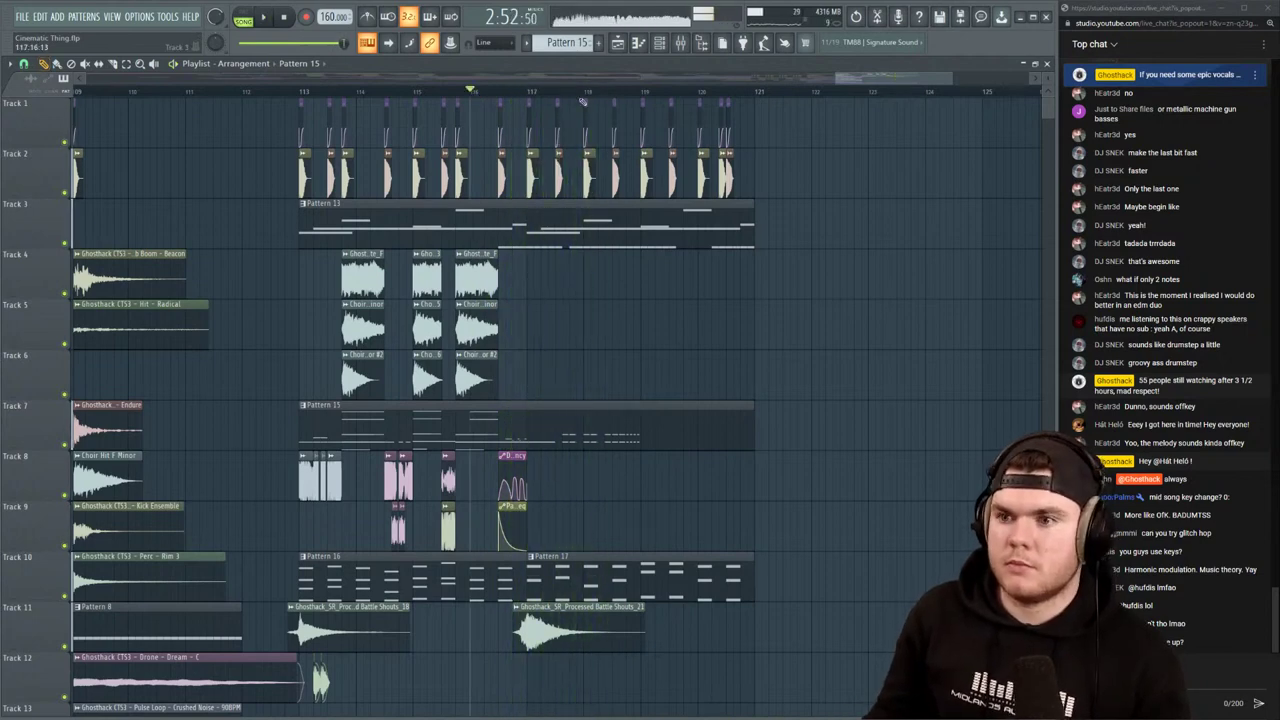
Reopen Pattern 15 and restore Default's third bar 5 stutter note, moving bar 6's first note to after the next one
key("space")
scroll(569, 97, "up", 3)
double_click(643, 409)
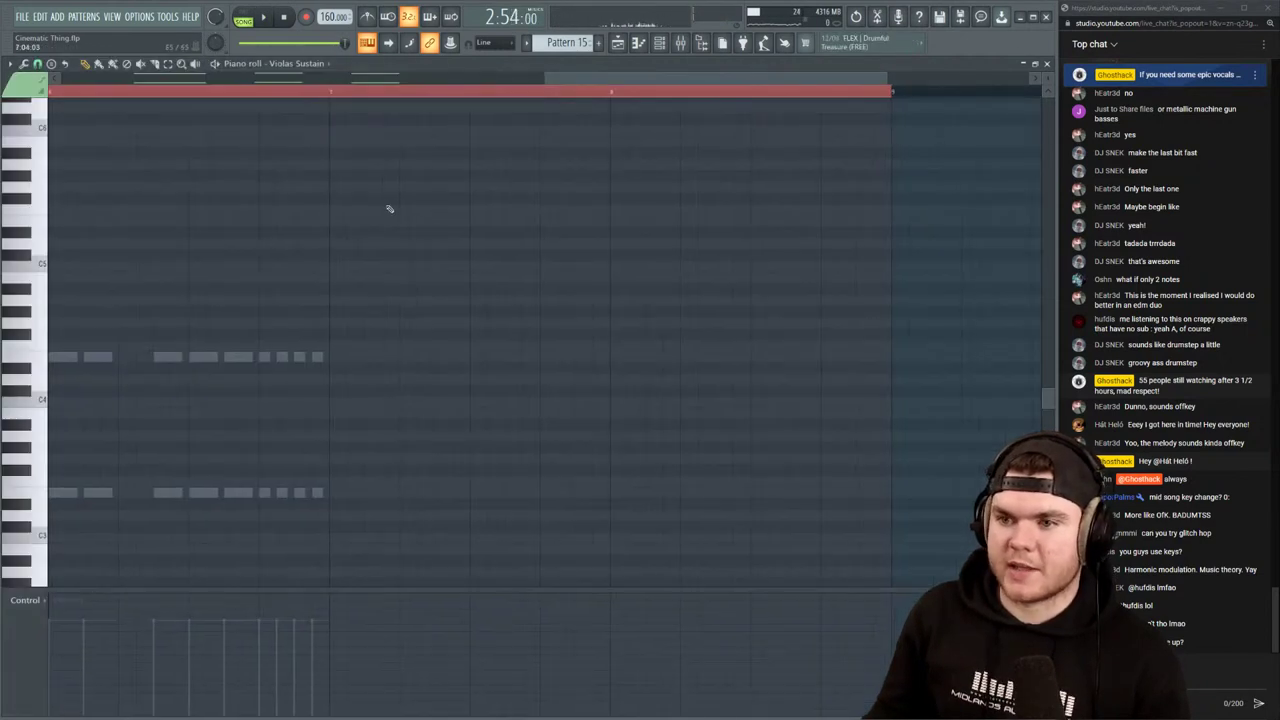
left_click_drag(625, 85, 440, 88)
key("space")
right_click(503, 358)
right_click(503, 358)
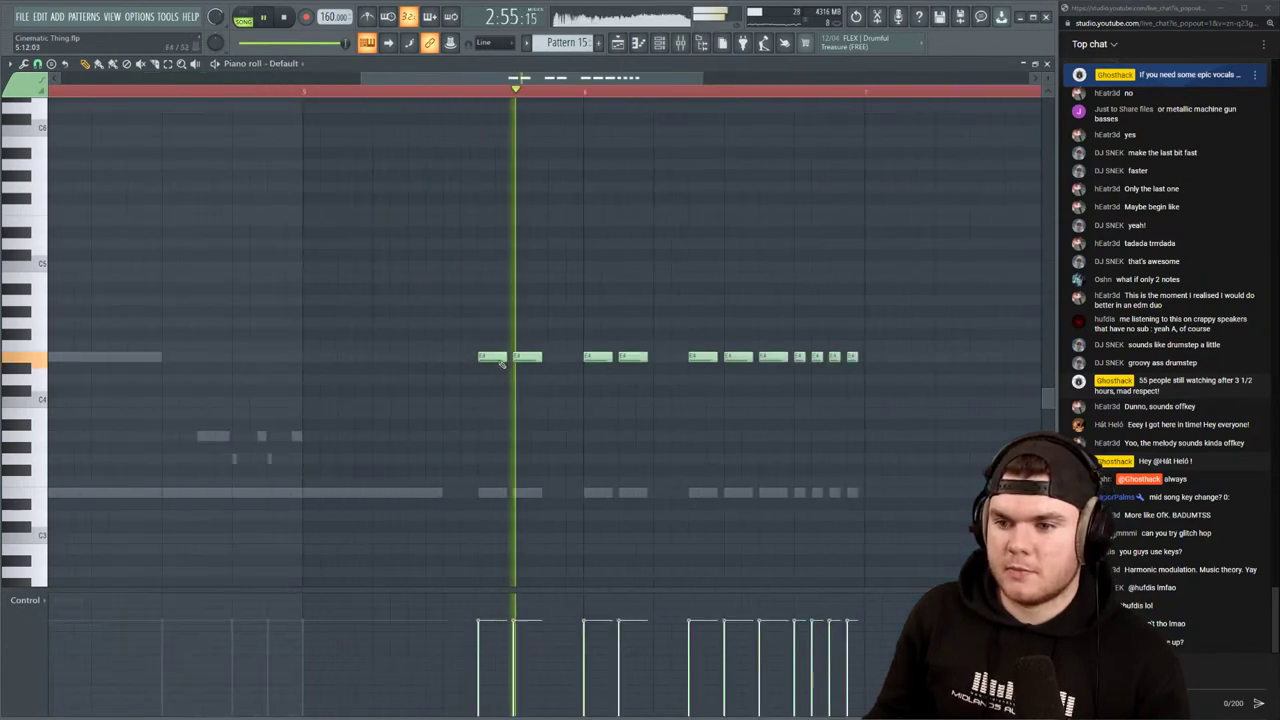
key("space")
key("space")
left_click_drag(597, 357, 664, 357)
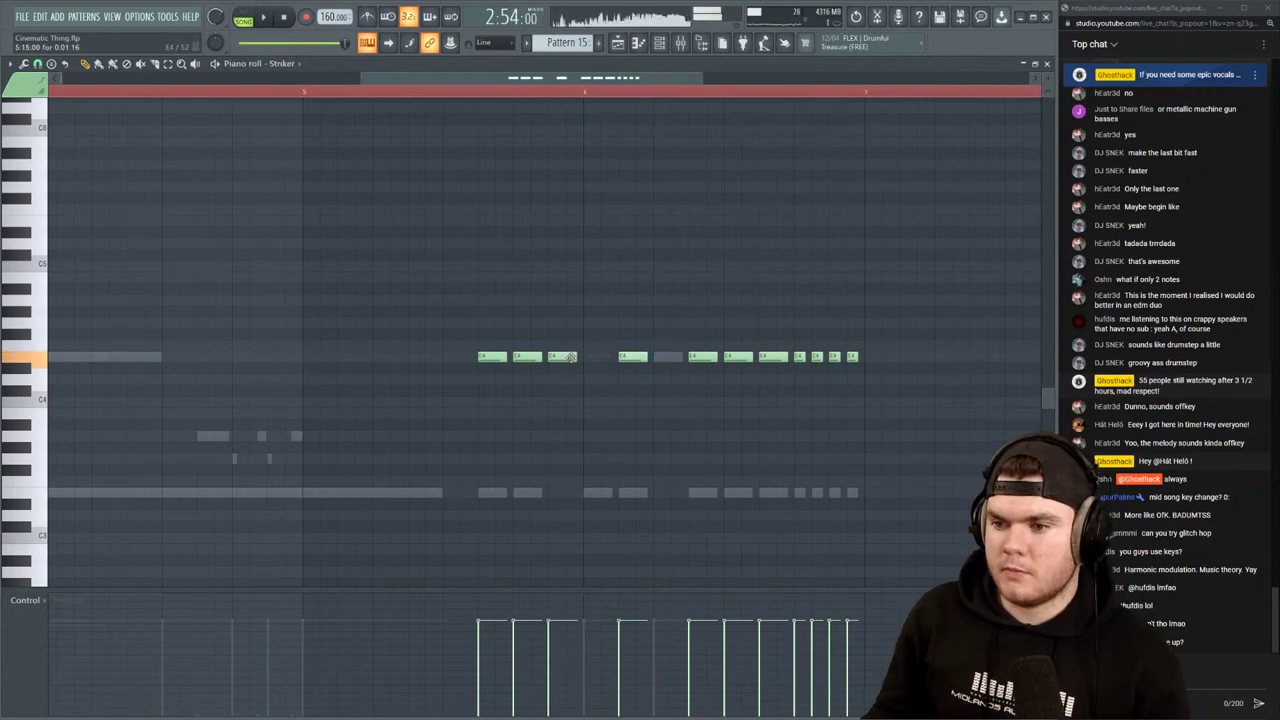
Regroup the Striker and Default E4 stutters as two sets of three notes, clearing the note before the closing run
right_click(640, 358)
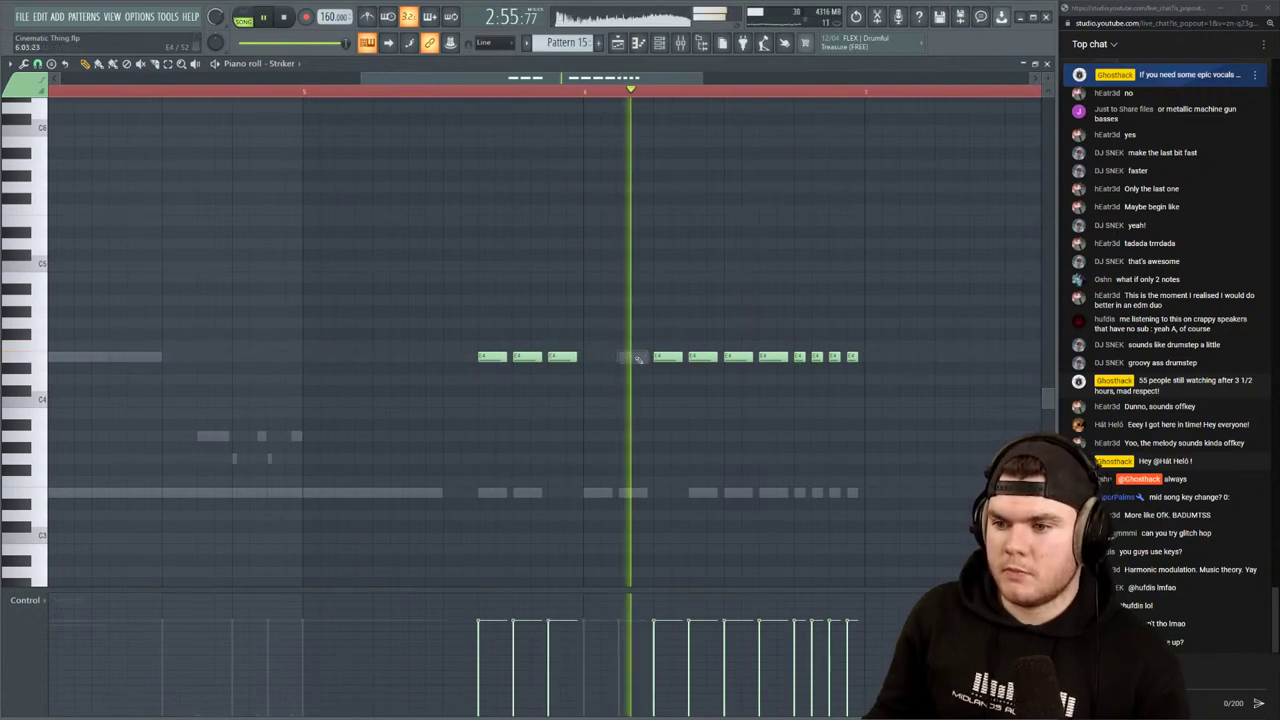
key("space")
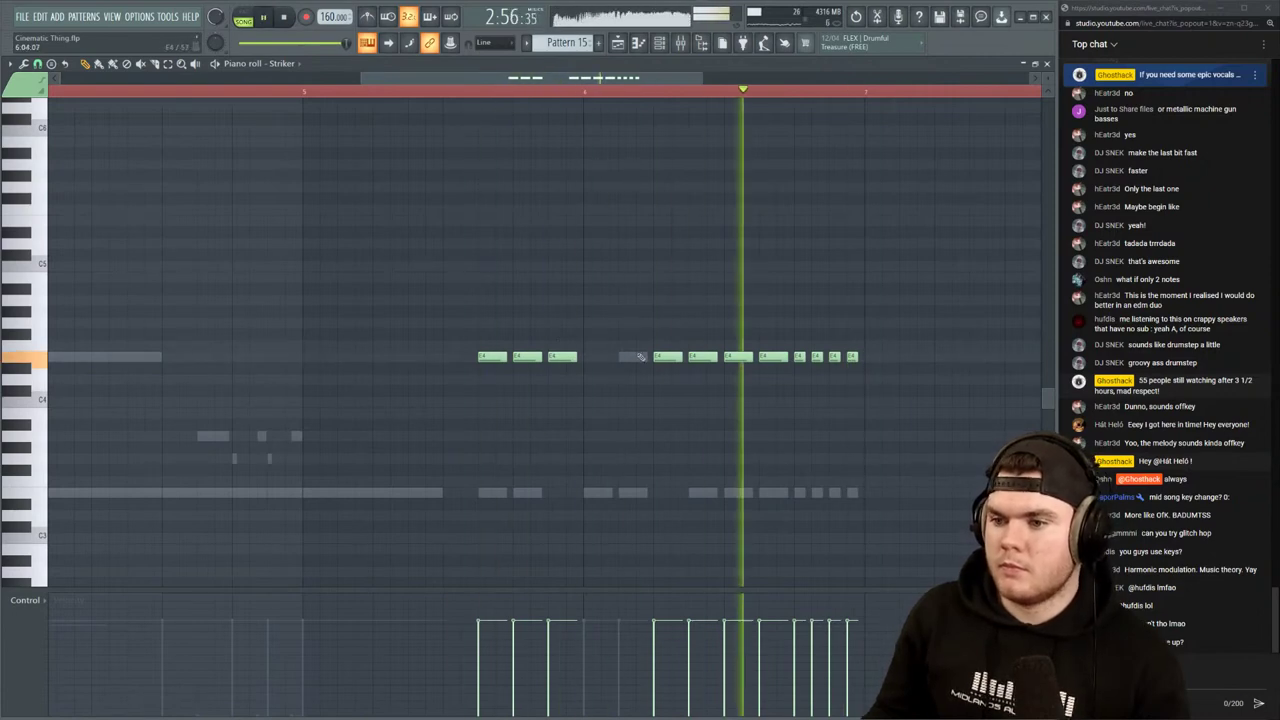
right_click(740, 357)
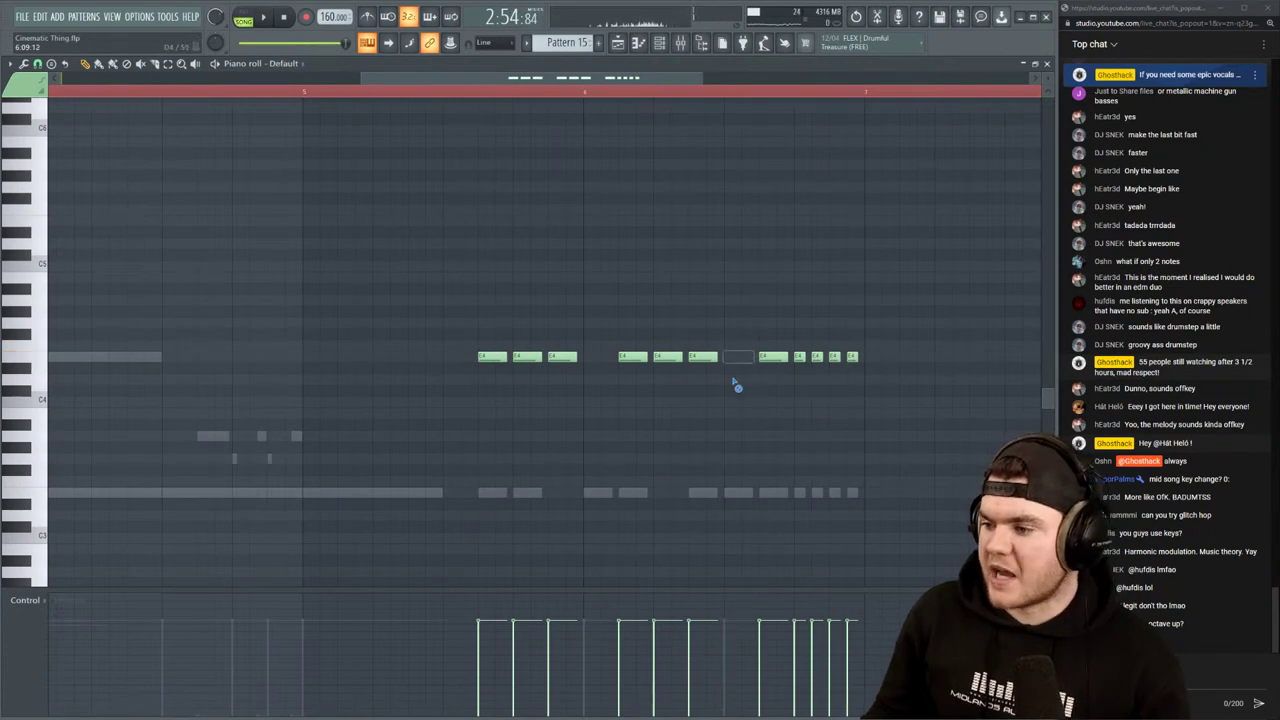
Try the stutter notes an octave higher at E5, first on Default and after that on Striker, with playback
left_click_drag(894, 386, 428, 282)
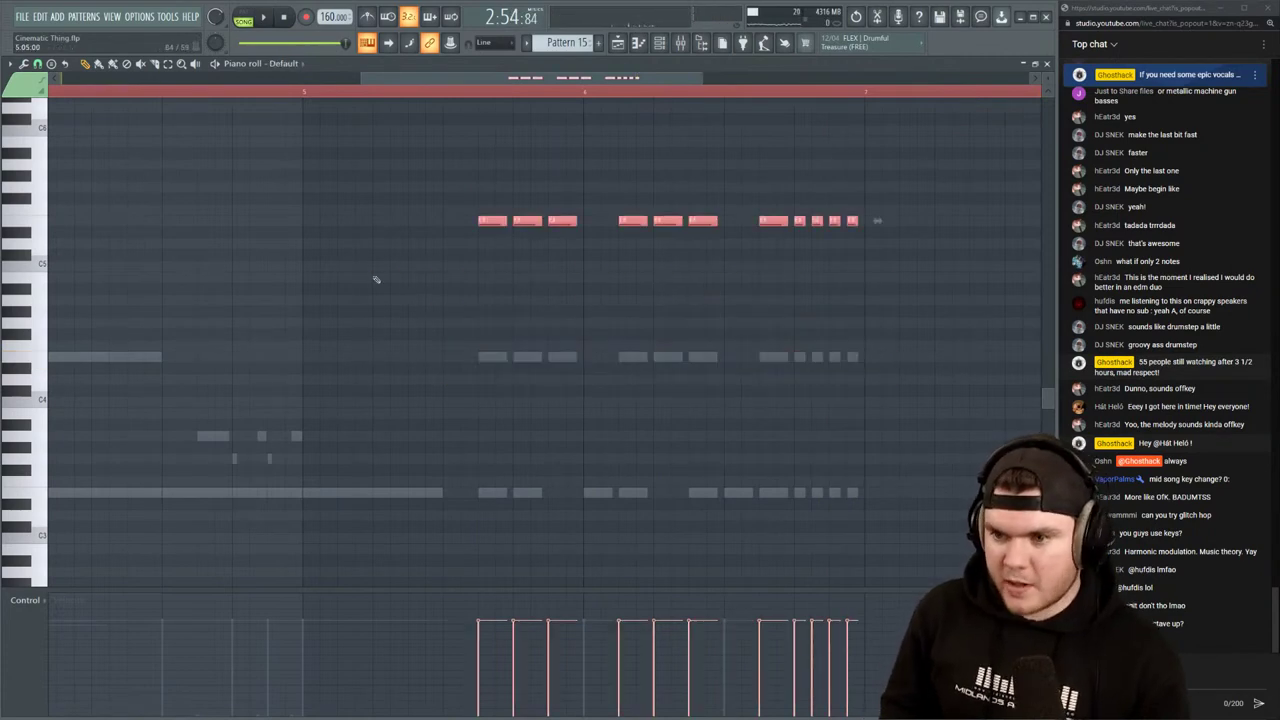
key("space")
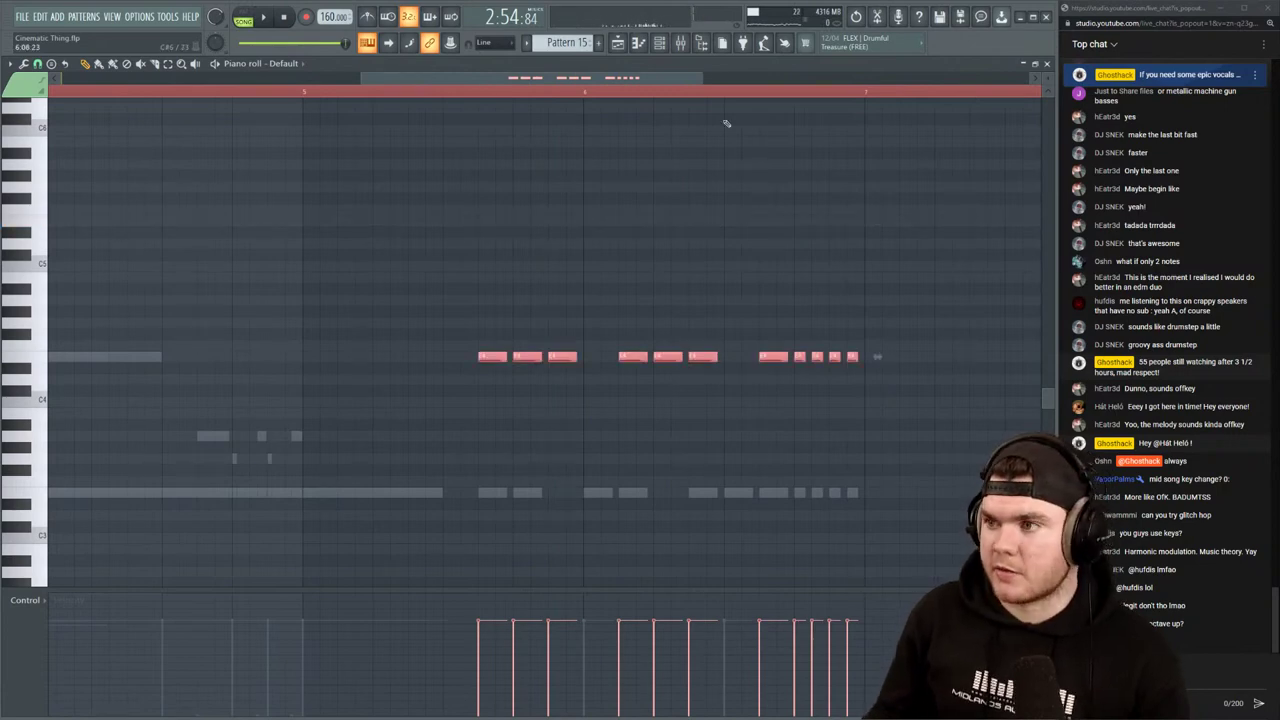
left_click(1047, 64)
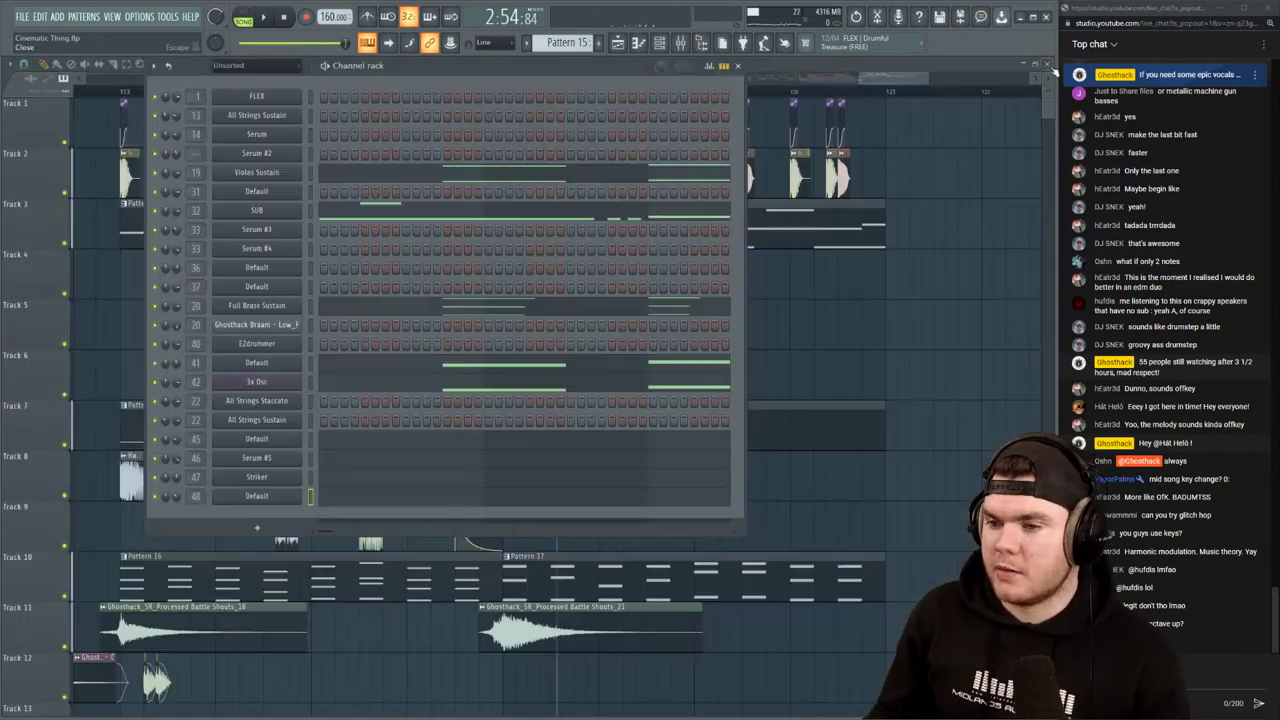
left_click(333, 480)
scroll(510, 91, "down", 3)
left_click_drag(680, 406, 487, 303)
key("space")
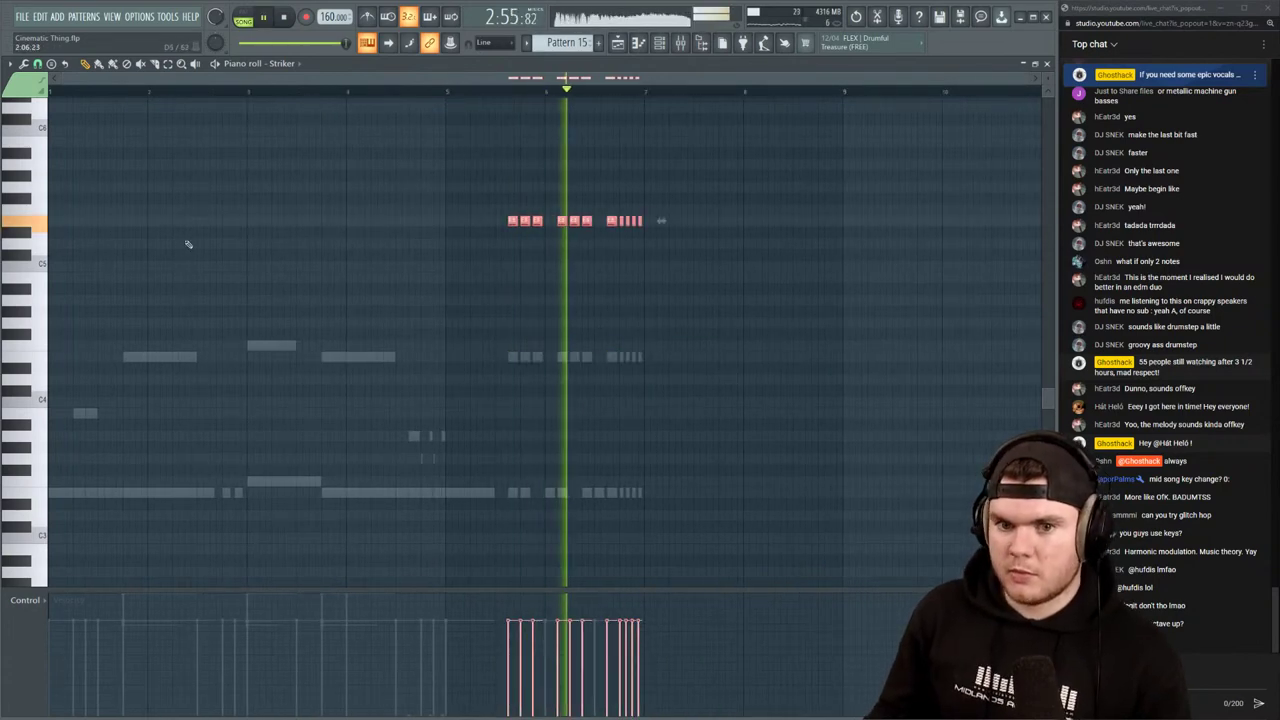
key("space")
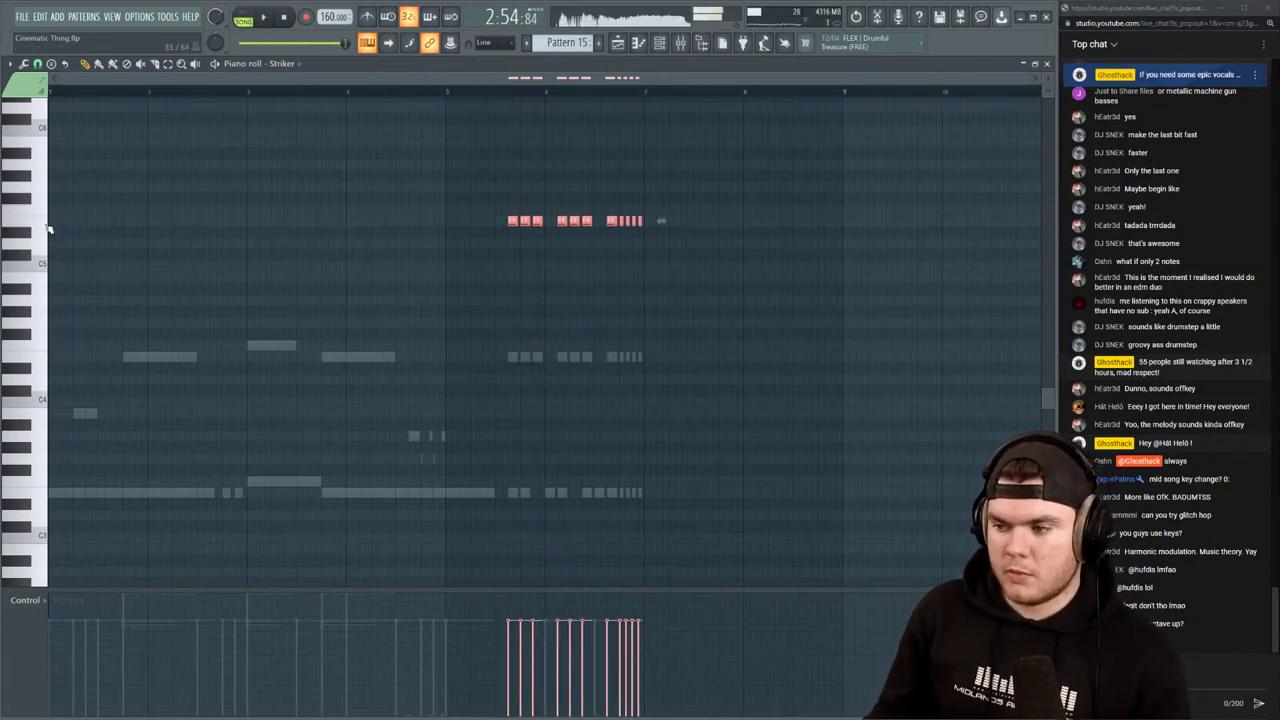
key("space")
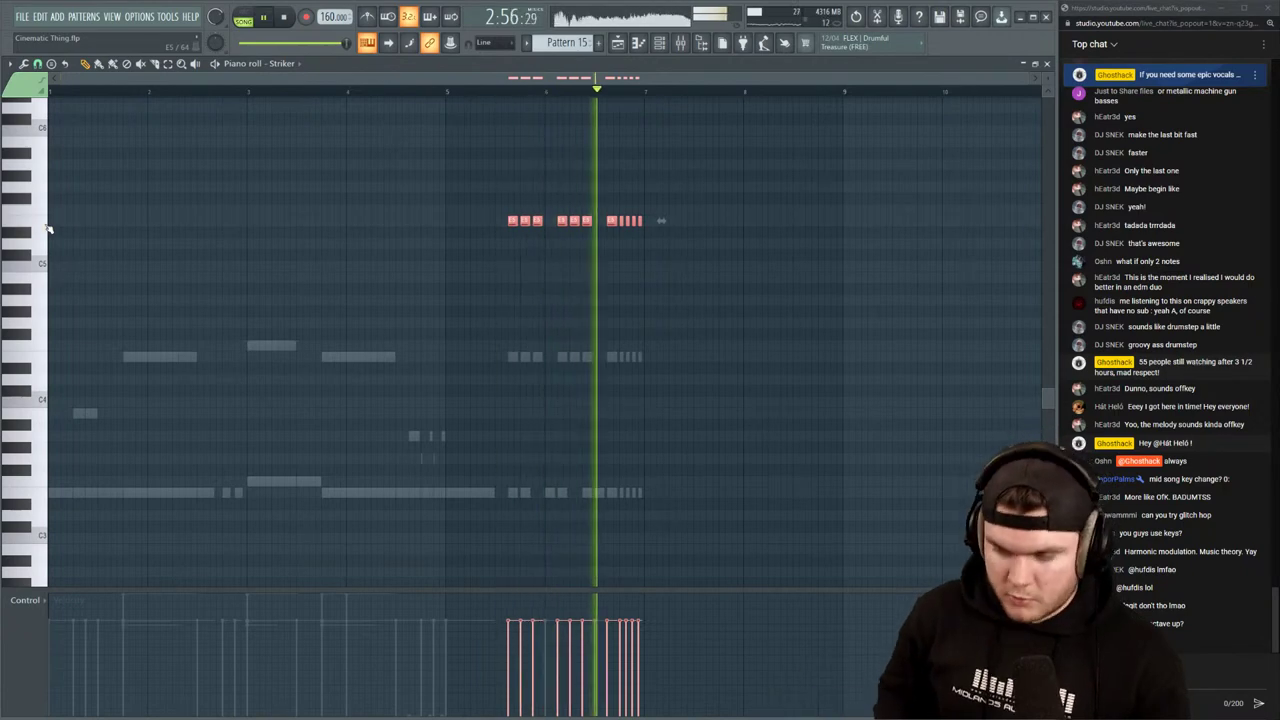
key("space")
Lower Striker's stutter notes an octave back to E4 and deselect them
scroll(570, 94, "up", 2)
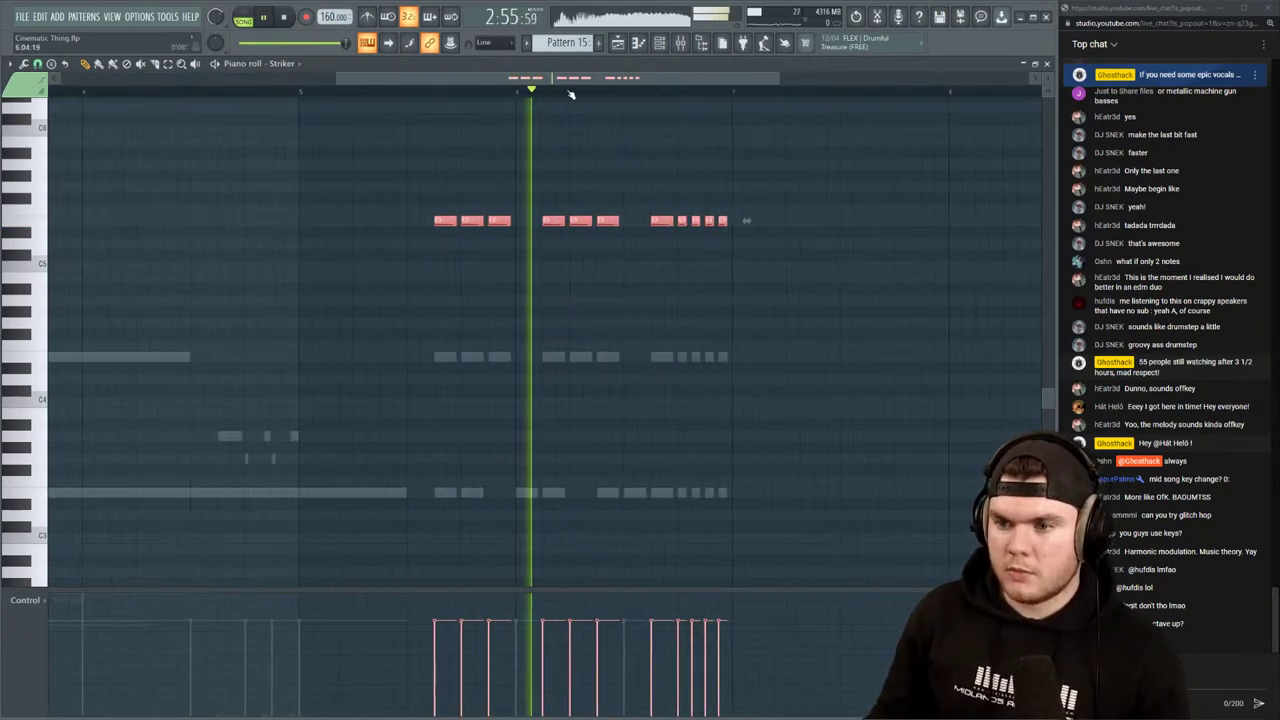
key("ctrl+Down")
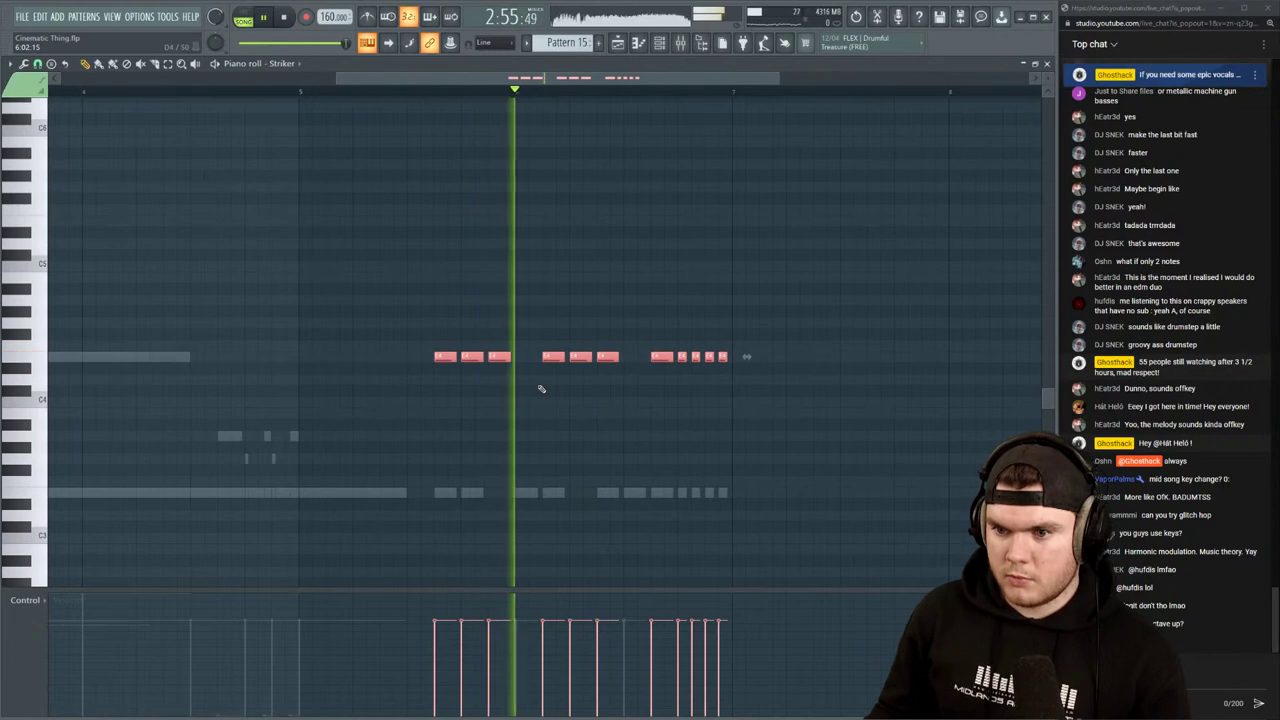
left_click(903, 209, "ctrl")
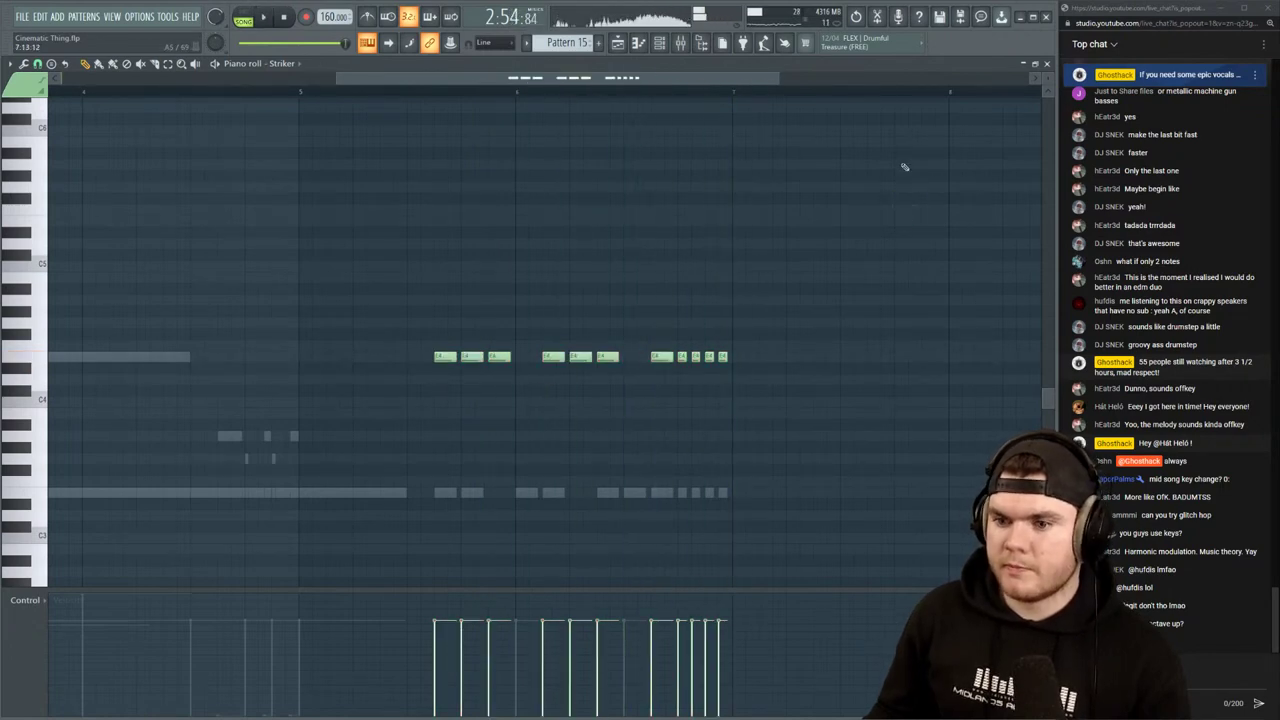
Regroup SUB's E3 stutter notes as two sets of three to match Striker, play them back, and return to the arrangement
double_click(474, 494)
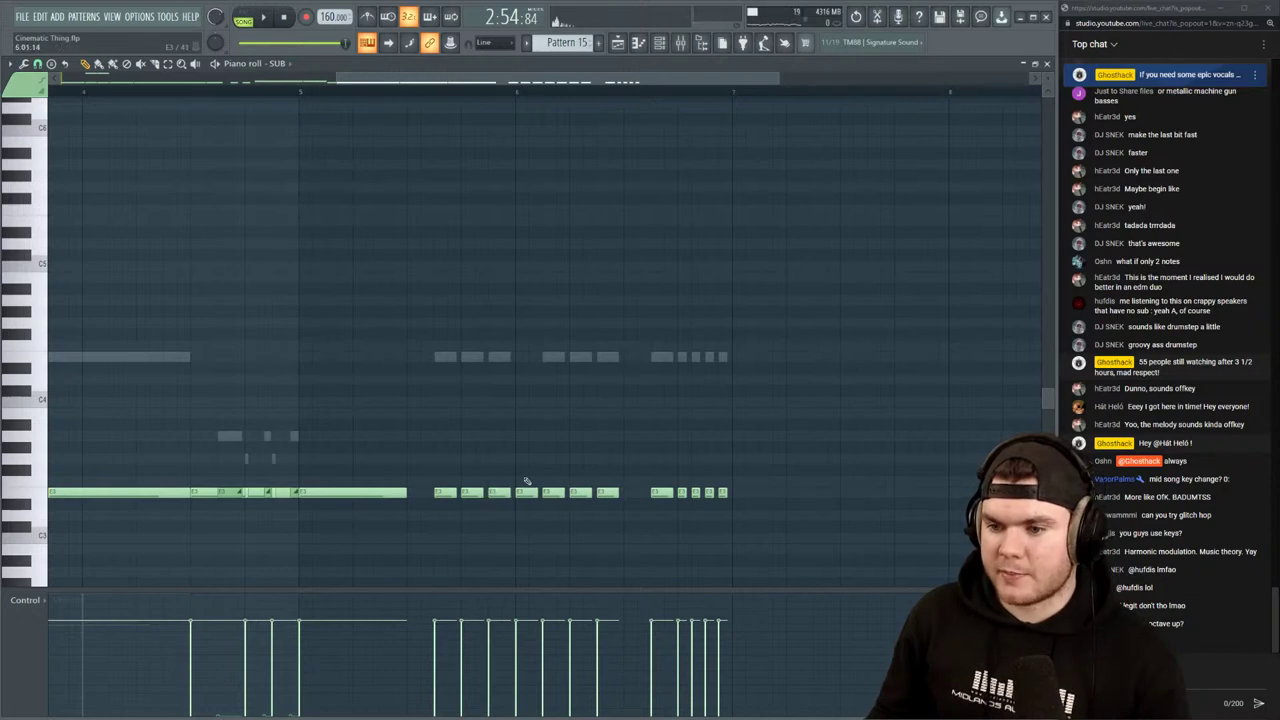
key("space")
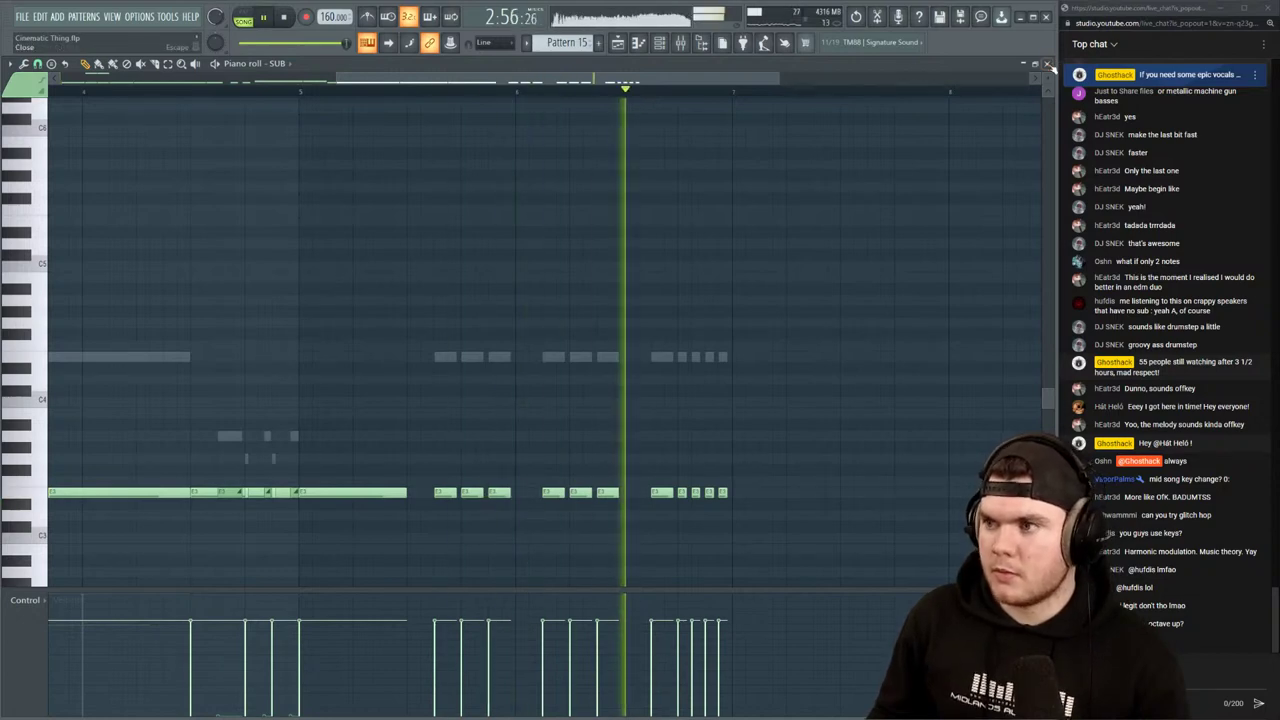
left_click(1046, 63)
left_click(737, 65)
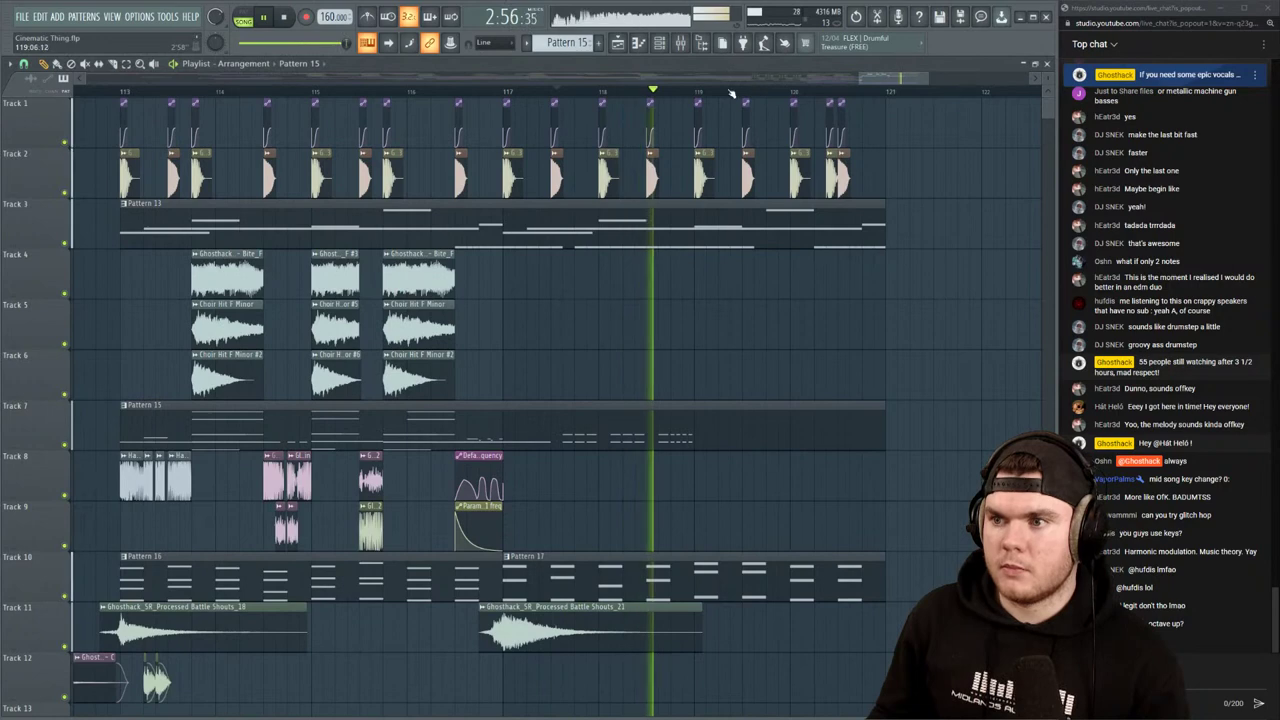
Place two short Glitch Transform #3 clips on Track 8 at the start and midpoint of bar 118, with playback
scroll(727, 95, "up", 3)
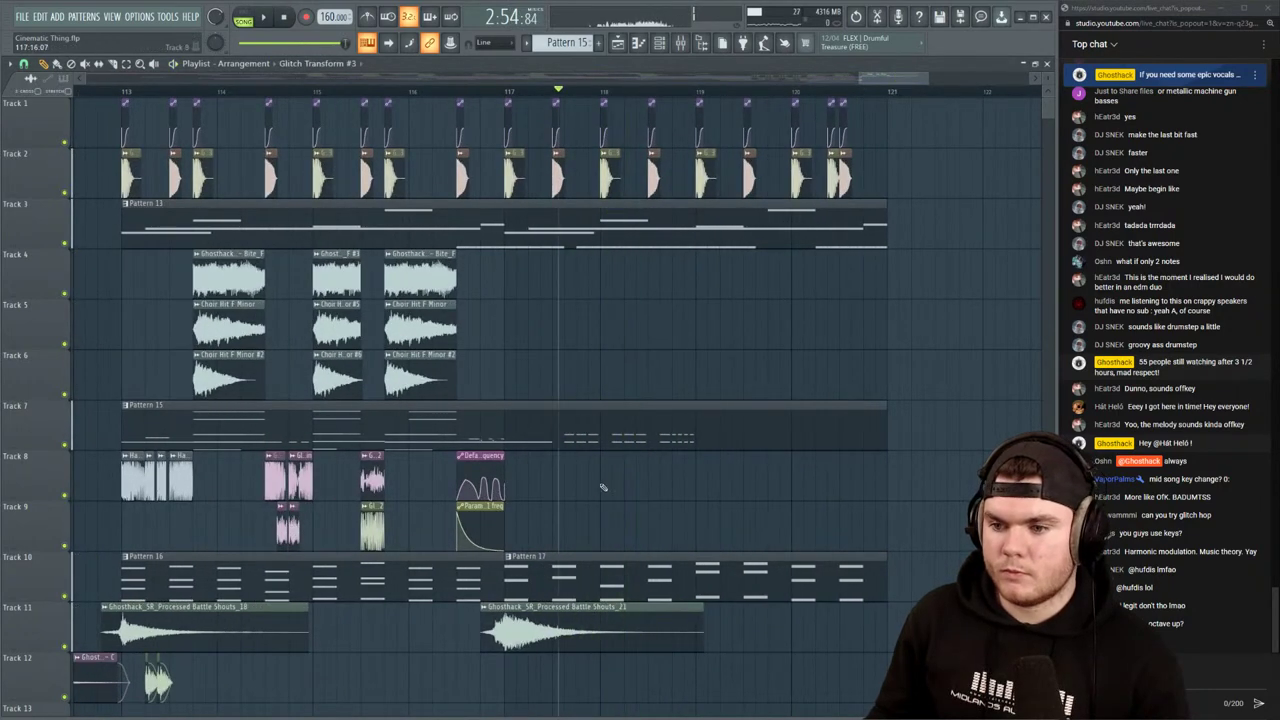
left_click(651, 480)
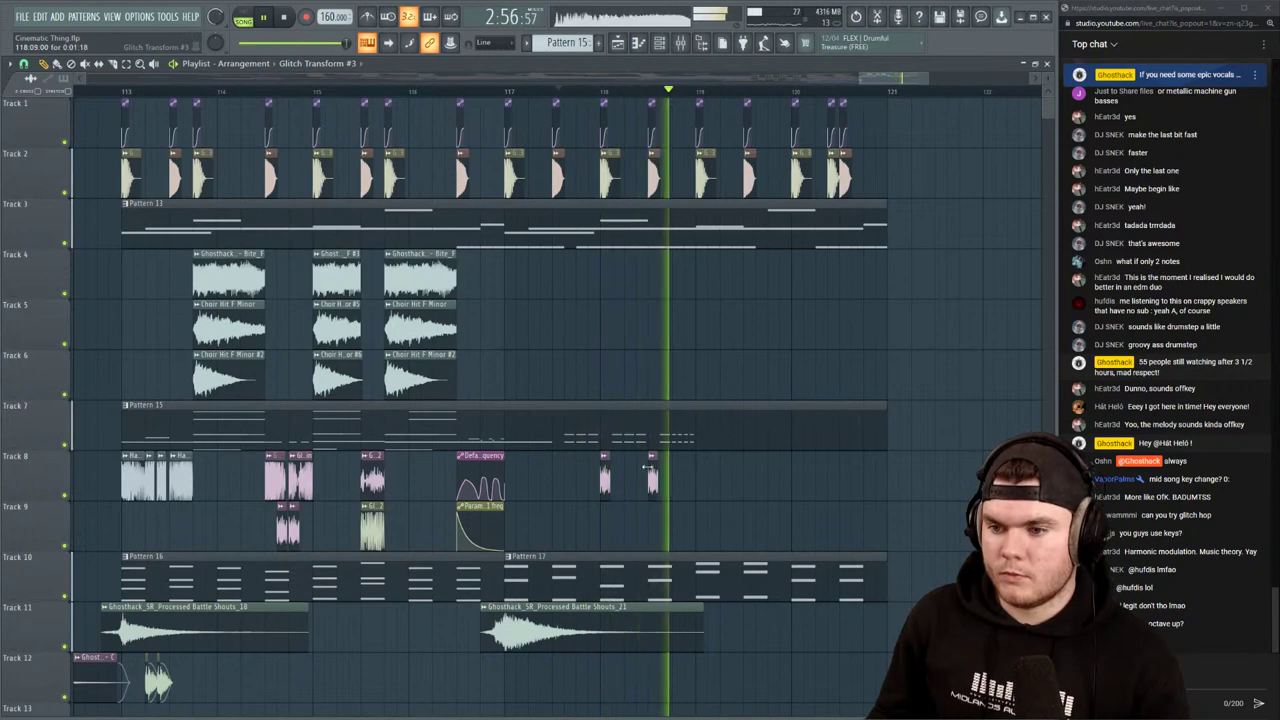
key("space")
key("space")
Audition Track 8's new glitch clips soloed, and listen to bar 118 again with all tracks restored
right_click(69, 495)
left_click(65, 496)
key("space")
key("space")
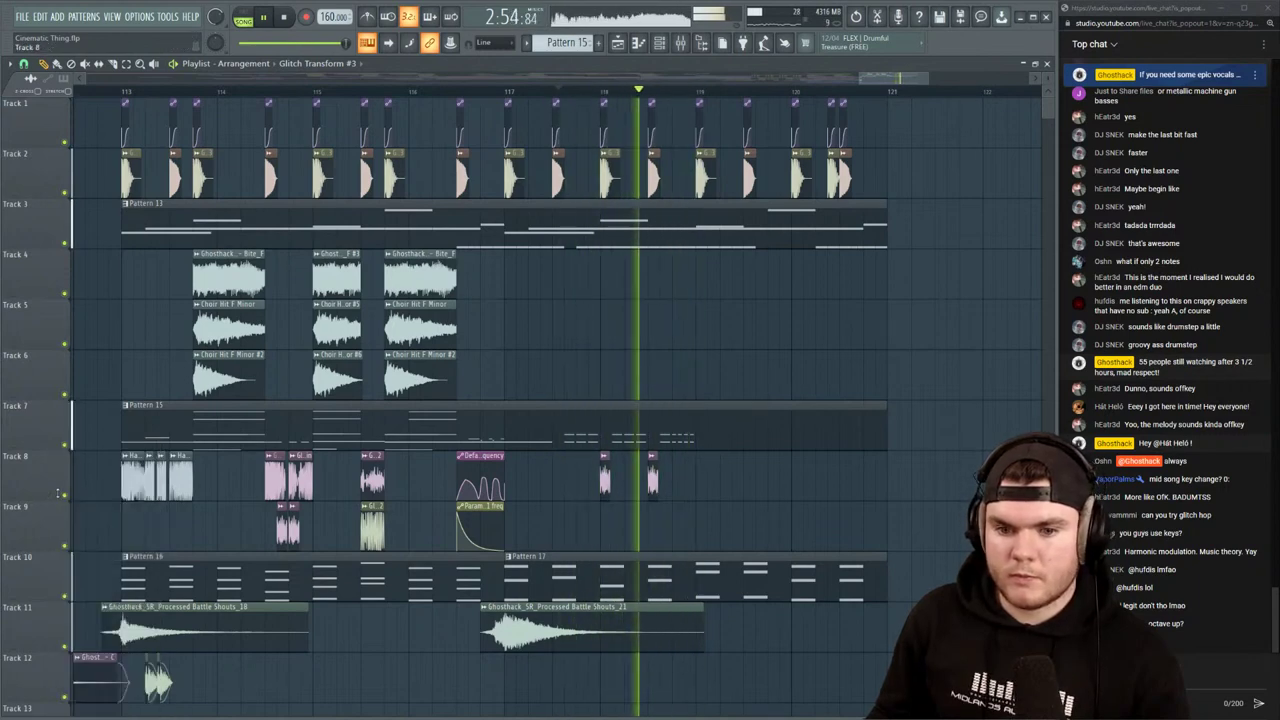
right_click(65, 496)
key("space")
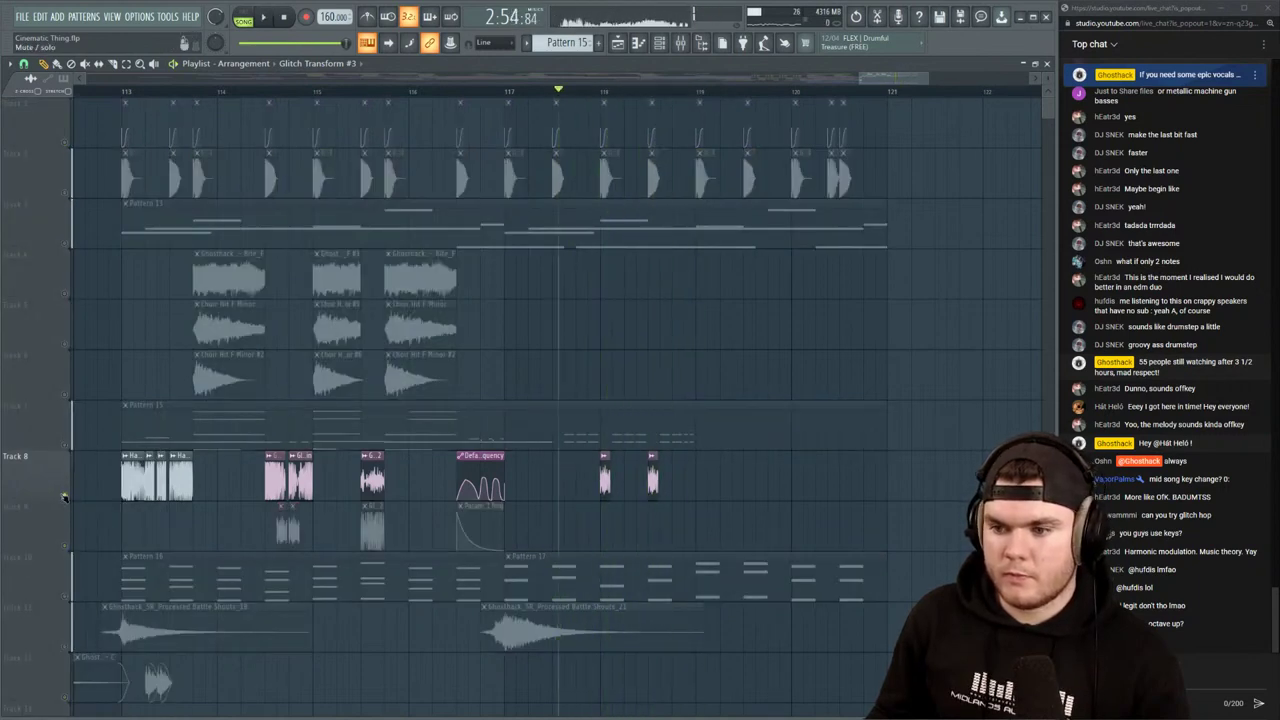
right_click(65, 496)
key("space")
scroll(671, 94, "up", 5)
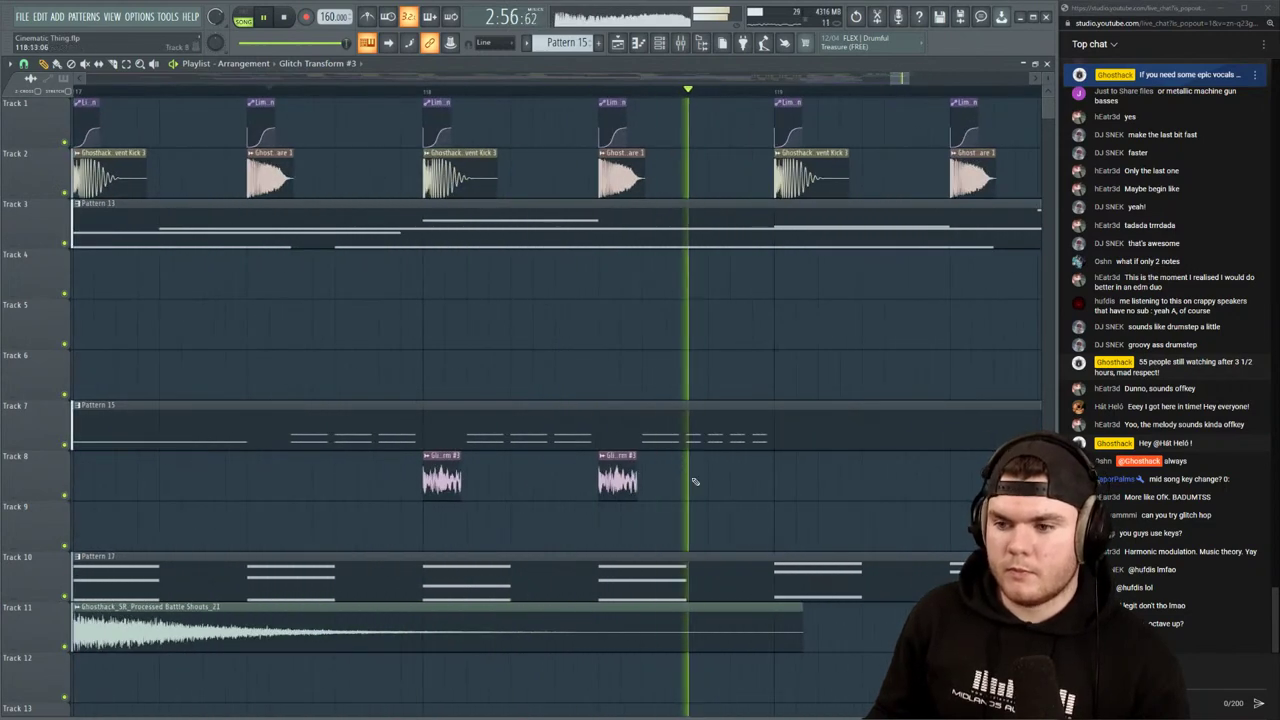
Select both Glitch Transform #3 clips in bar 118 on Track 8 and lengthen them slightly
left_click_drag(692, 480, 447, 479)
key("space")
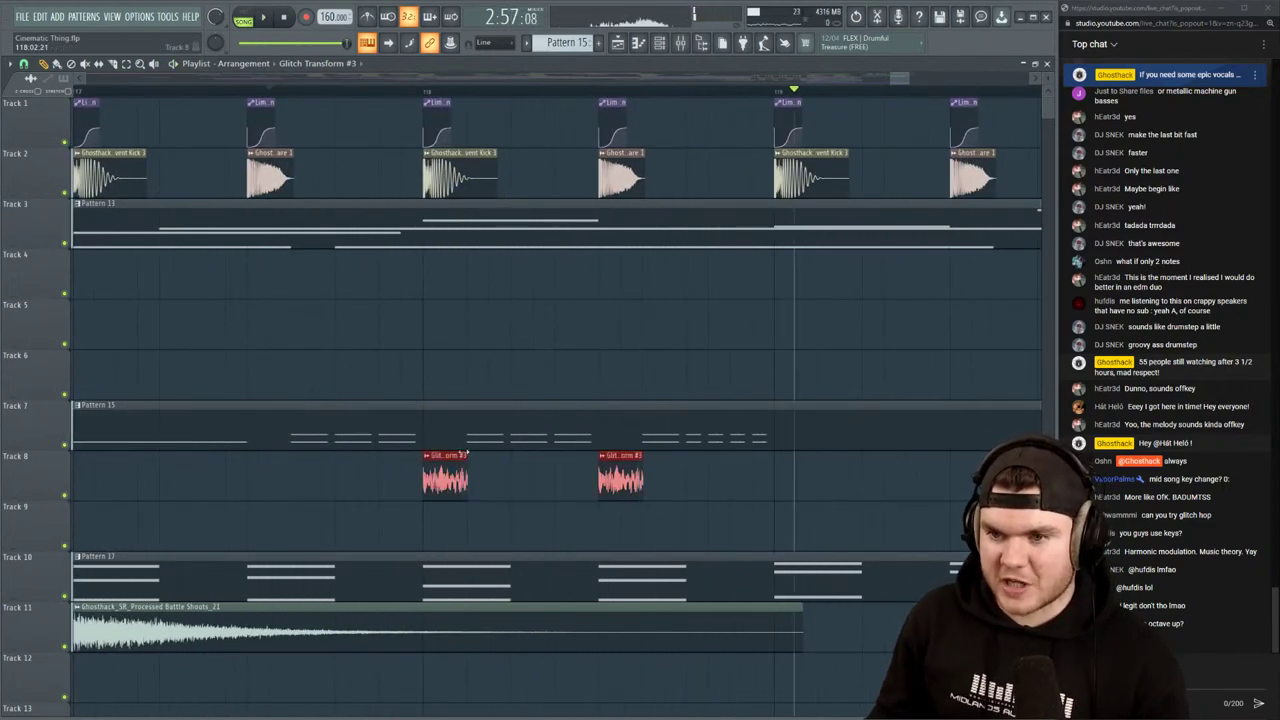
Audition bars 117 to 118 with Tracks 1 and 2 muted and with only Tracks 7 and 8 playing, then restore all tracks
left_click(66, 193)
left_click(66, 143)
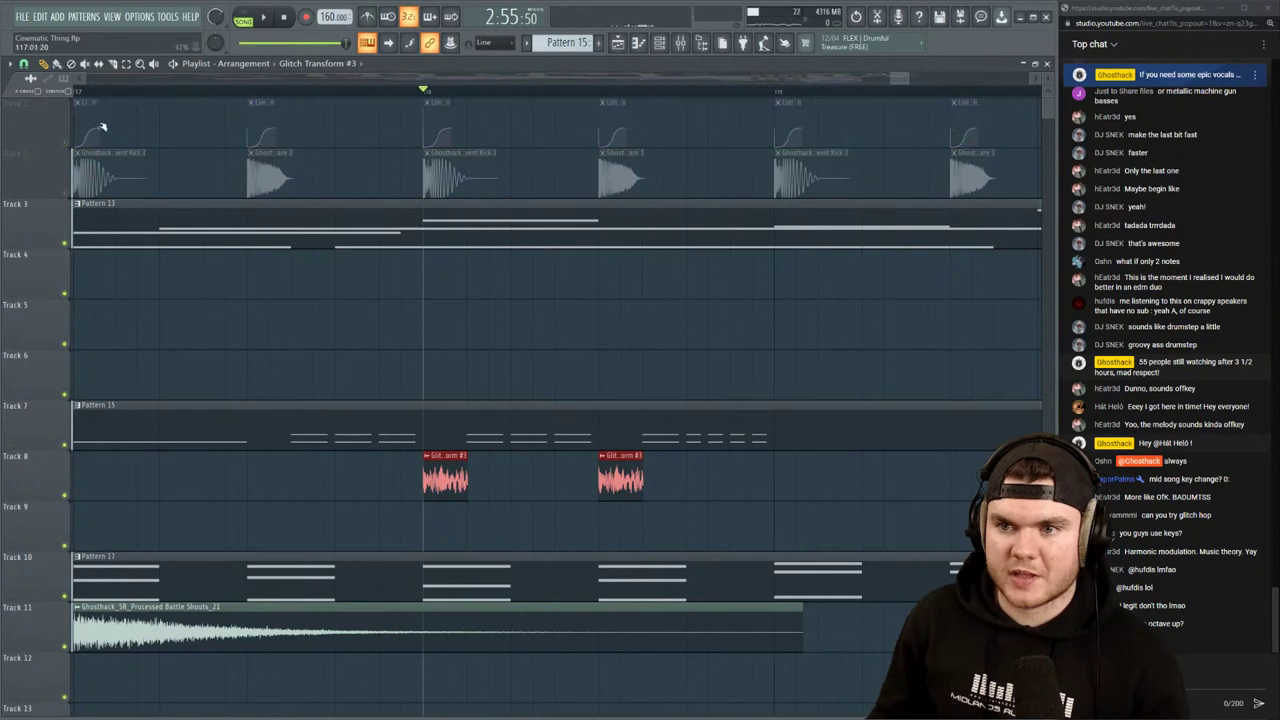
key("space")
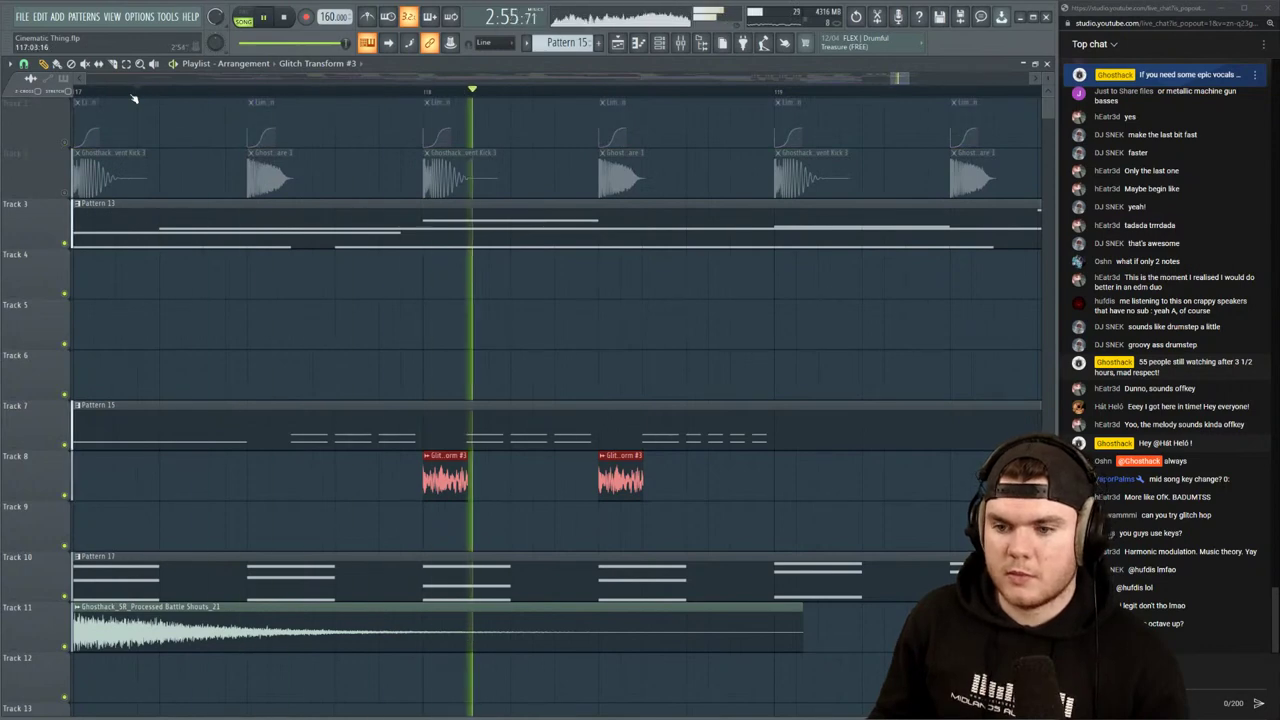
left_click(66, 445, "ctrl")
left_click(66, 495)
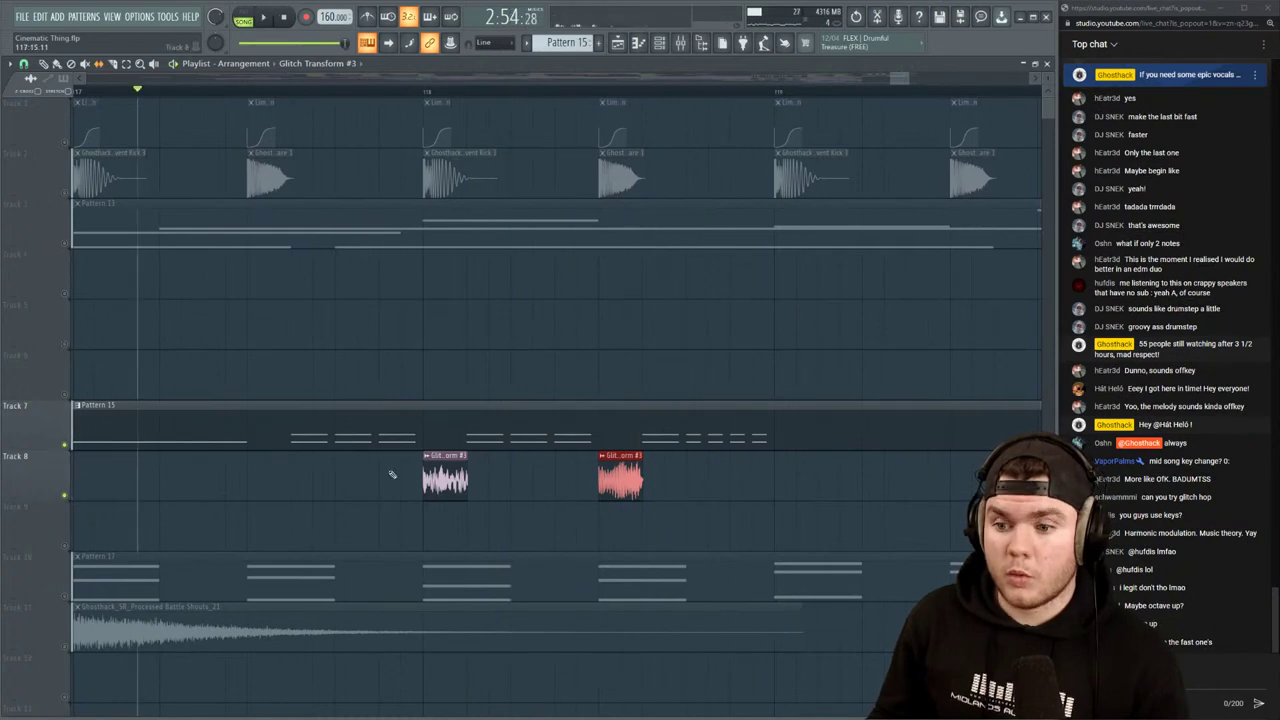
left_click(72, 445, "ctrl")
key("space")
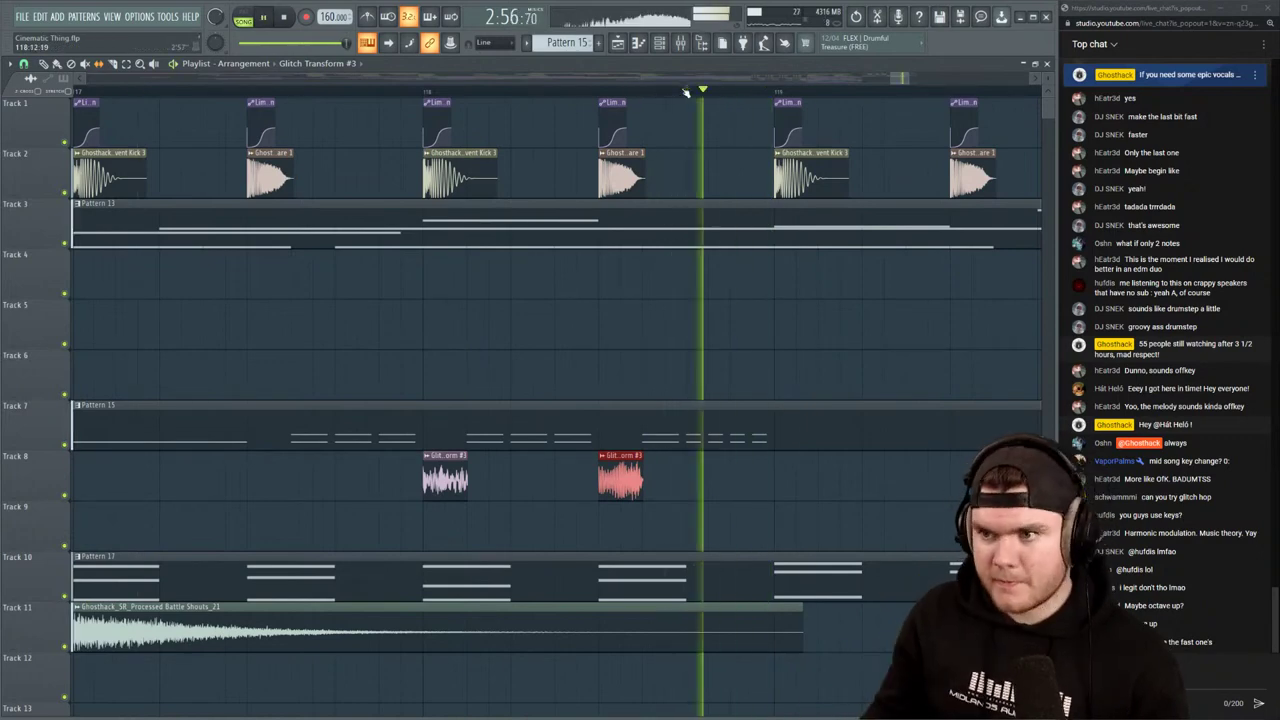
Play back bar 118 to check how the two glitch clips on Track 8 fit the full arrangement
key("space")
scroll(685, 92, "down", 5)
key("space")
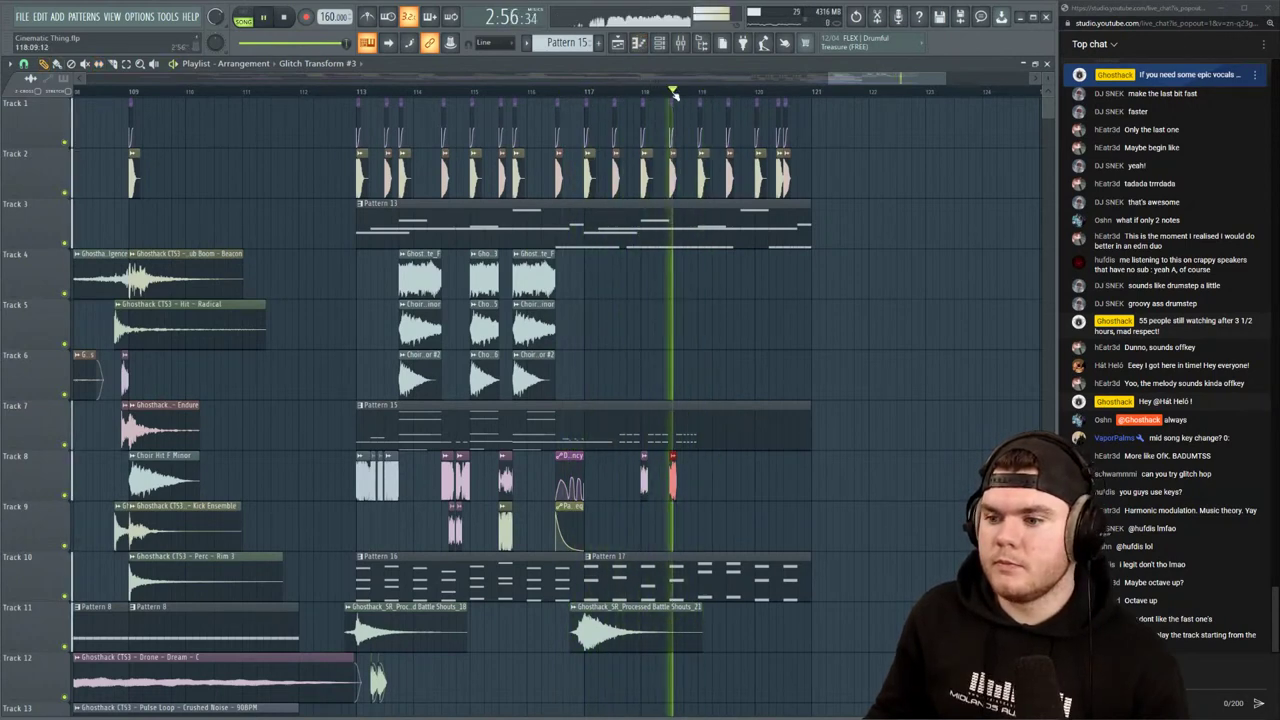
key("space")
scroll(674, 95, "up", 5)
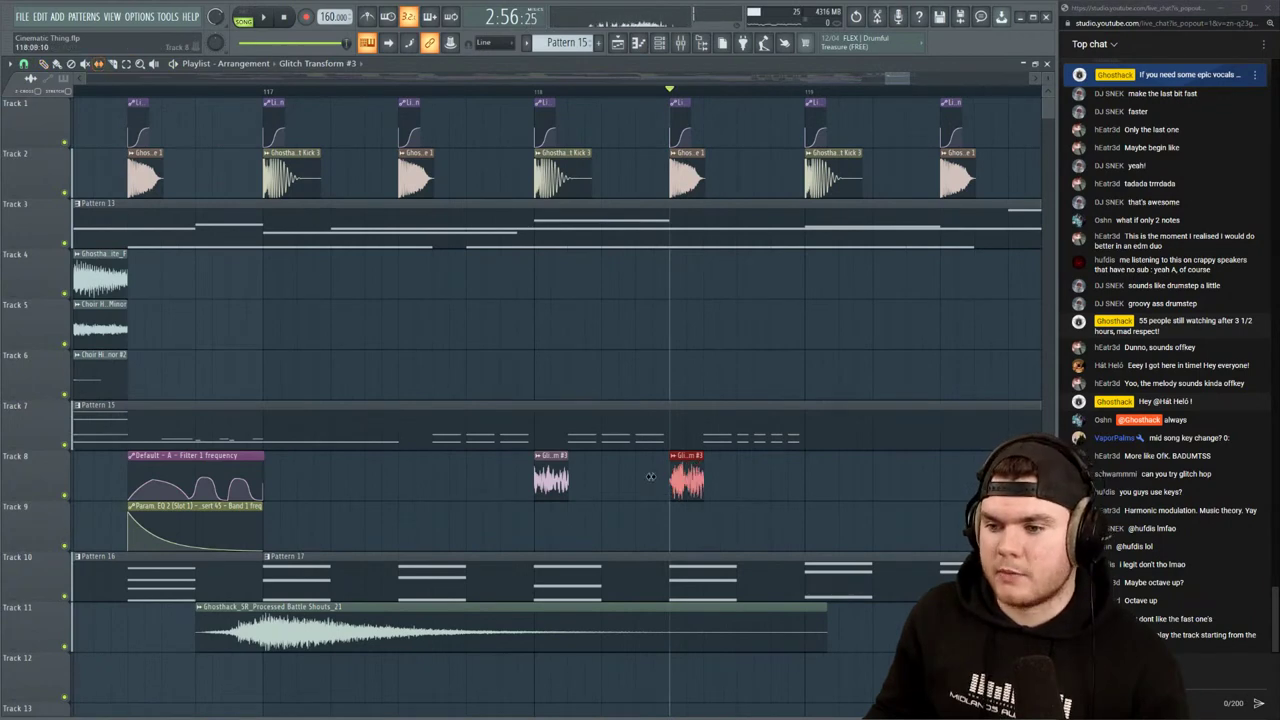
Solo Track 8 to listen to its glitch clips in isolation, and unsolo it
key("space")
left_click(64, 494, "ctrl")
key("space")
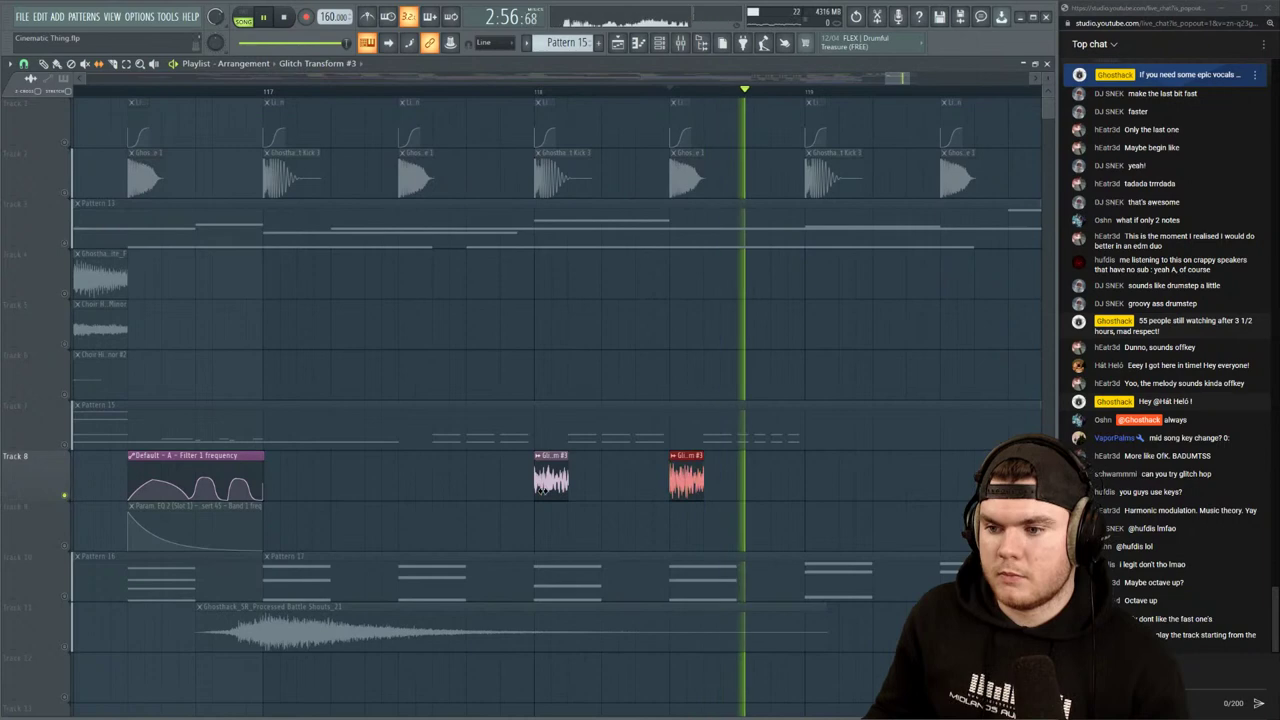
key("space")
key("space")
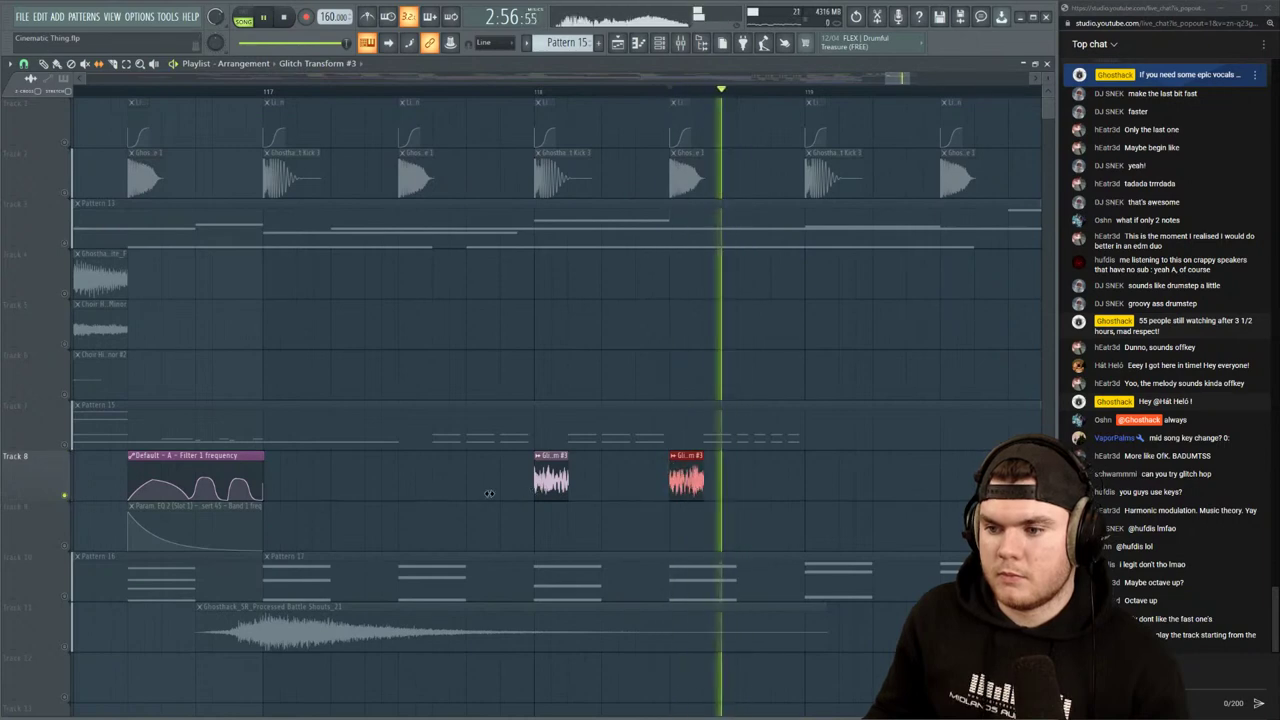
right_click(64, 497)
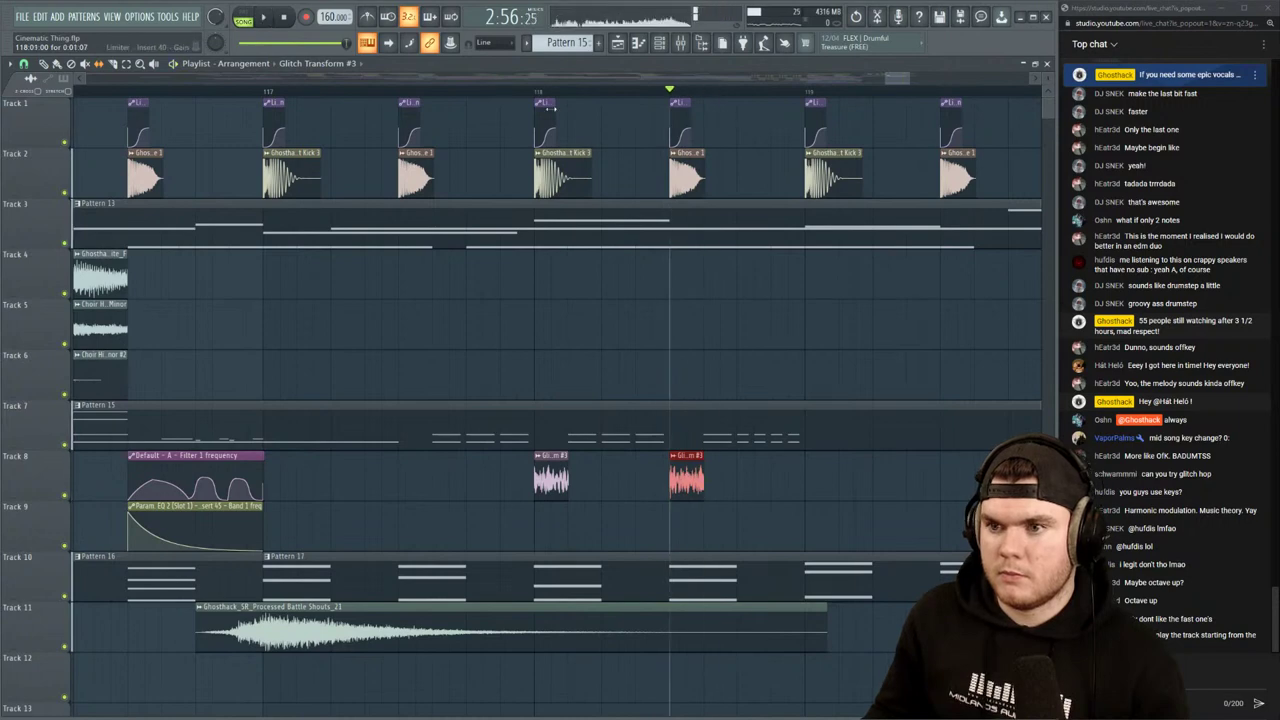
Play the full arrangement from bar 117 to review the second half of the drop
left_click(271, 91)
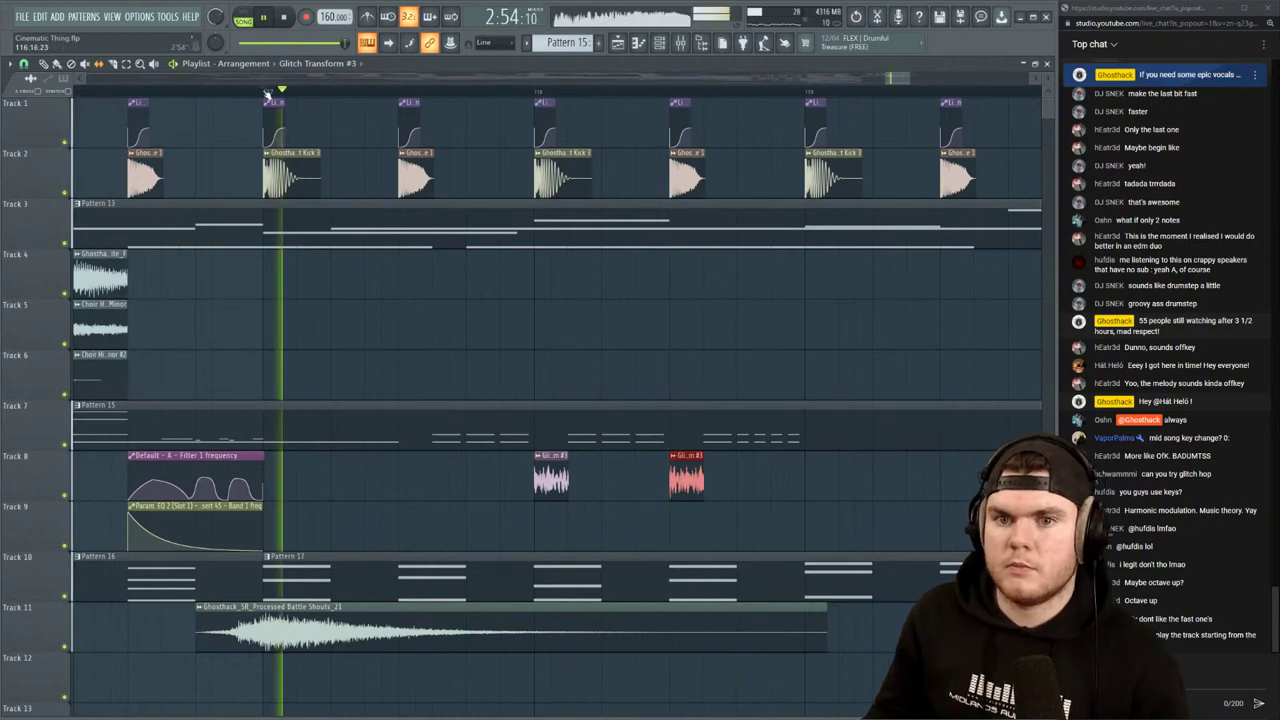
left_click(264, 91)
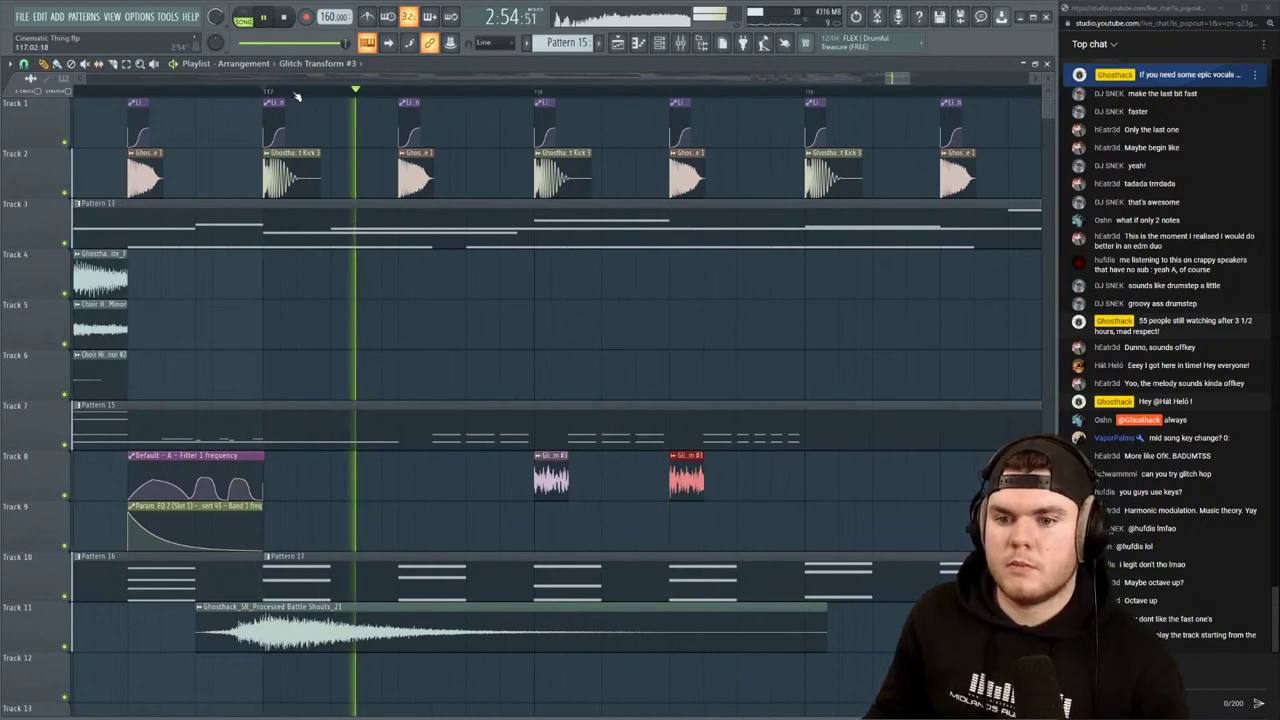
scroll(287, 93, "down", 3)
scroll(287, 93, "down", 3)
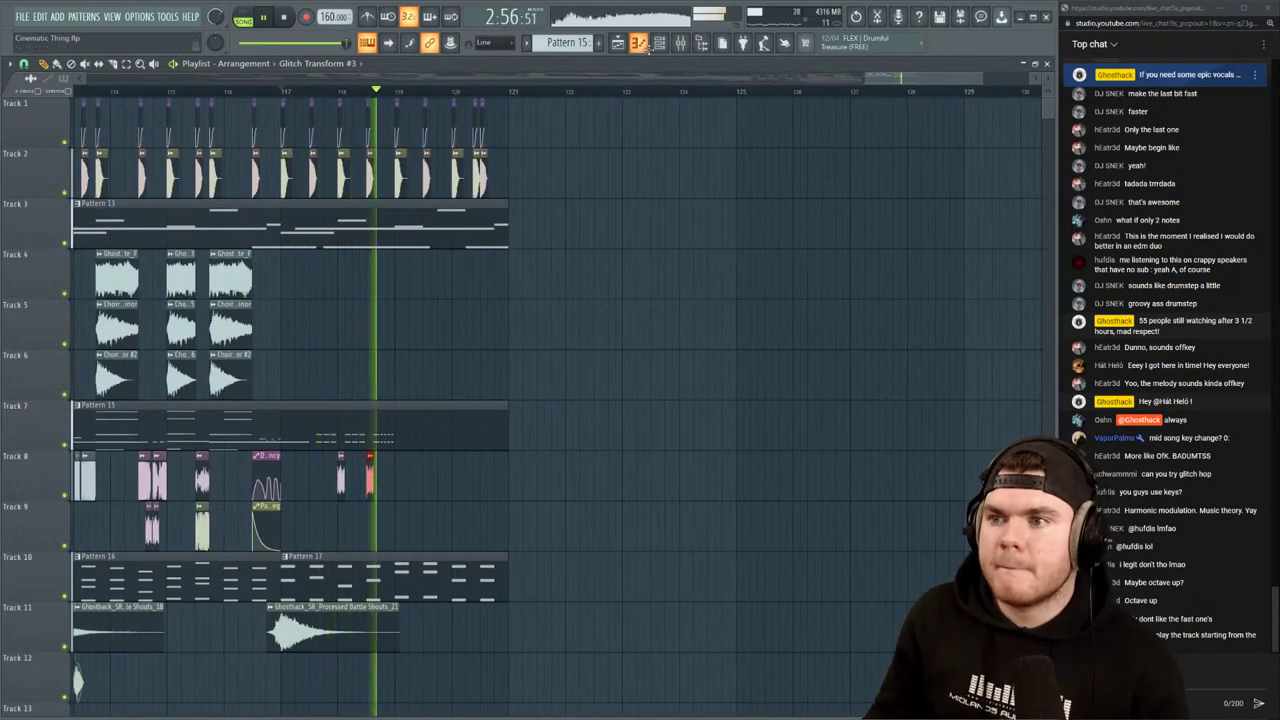
key("space")
Route mixer Insert 48 to Insert 39
left_click(680, 43)
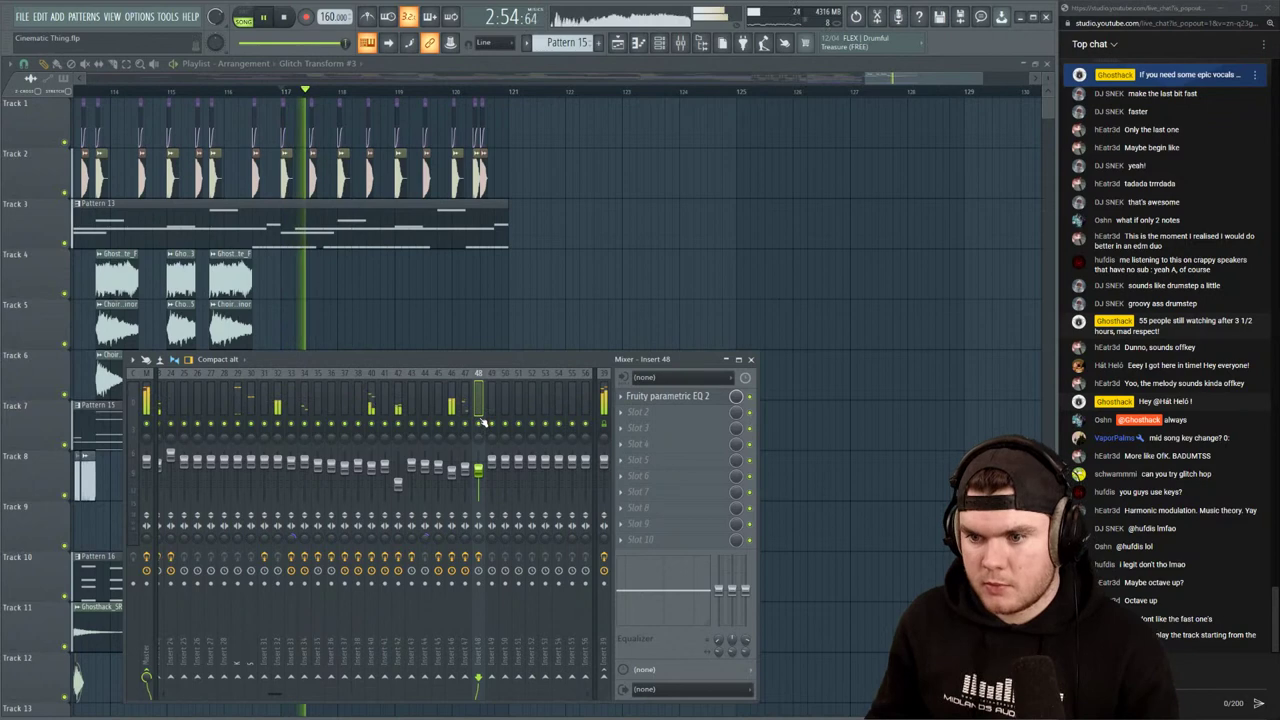
key("space")
right_click(603, 676)
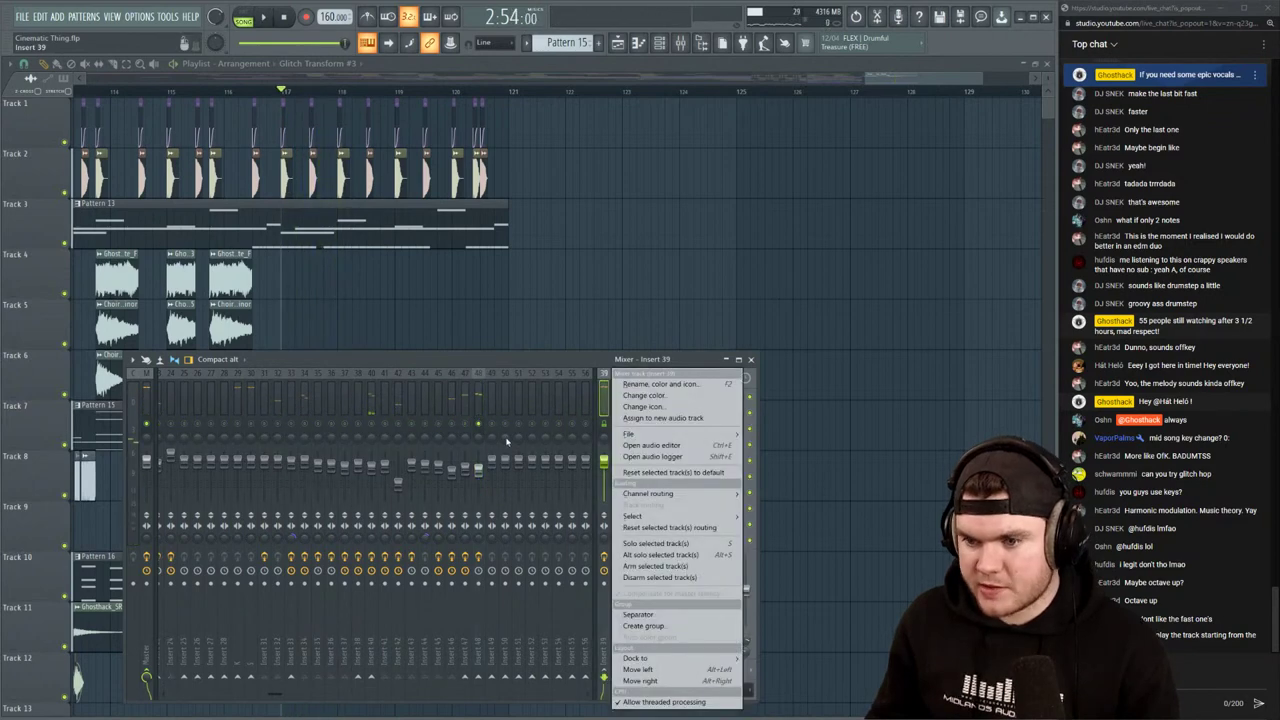
left_click(478, 401)
left_click(622, 680)
key("space")
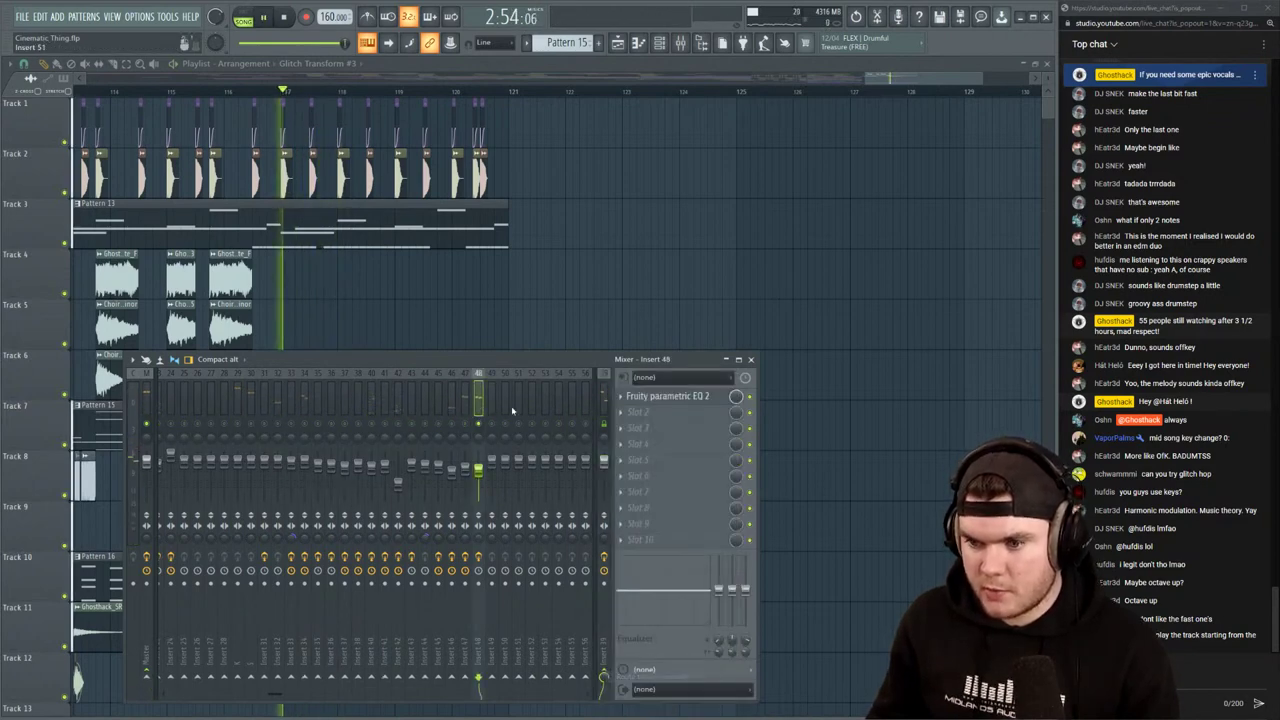
Route mixer Insert 47 to Insert 39 as well and close the mixer
left_click(465, 421)
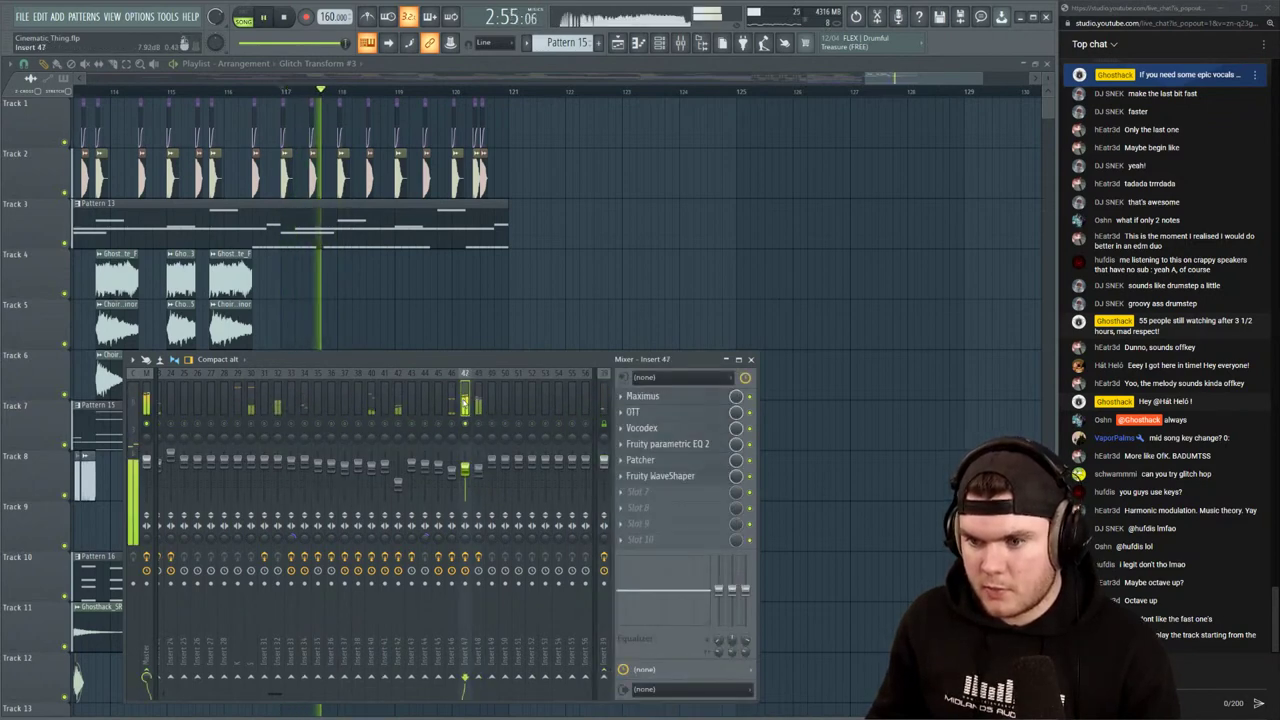
key("space")
right_click(604, 678)
left_click(626, 680)
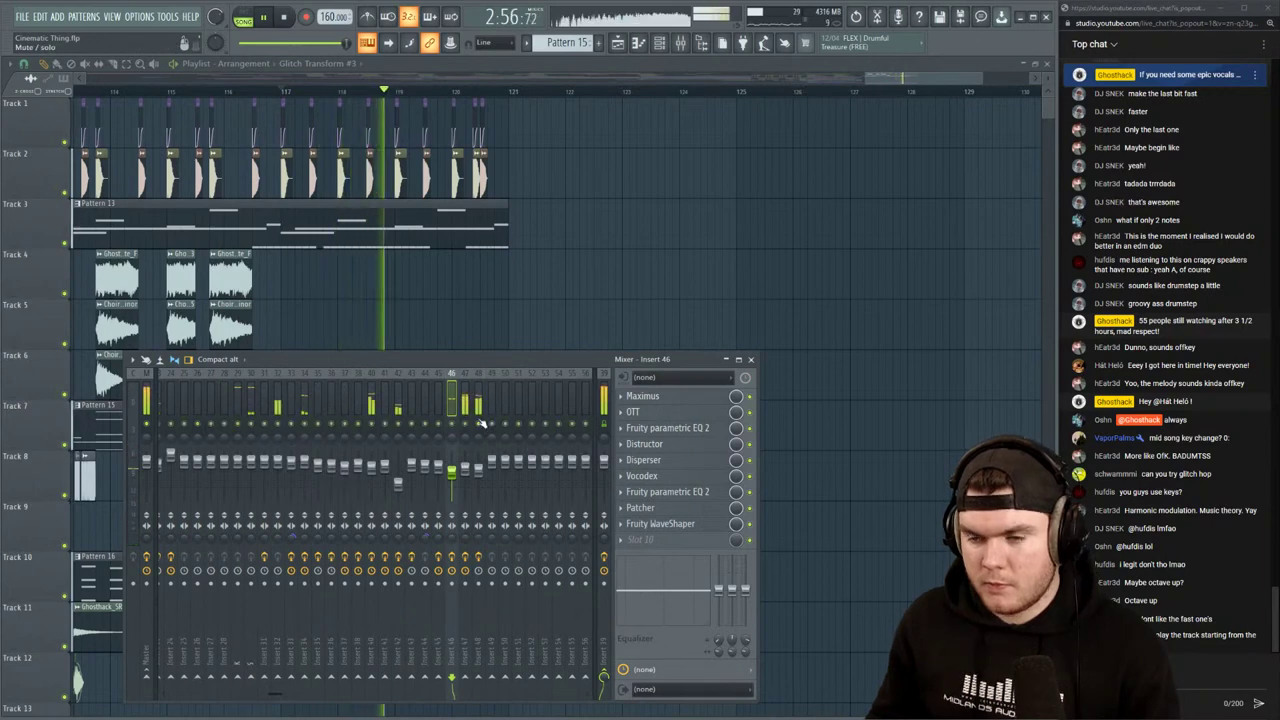
key("F9")
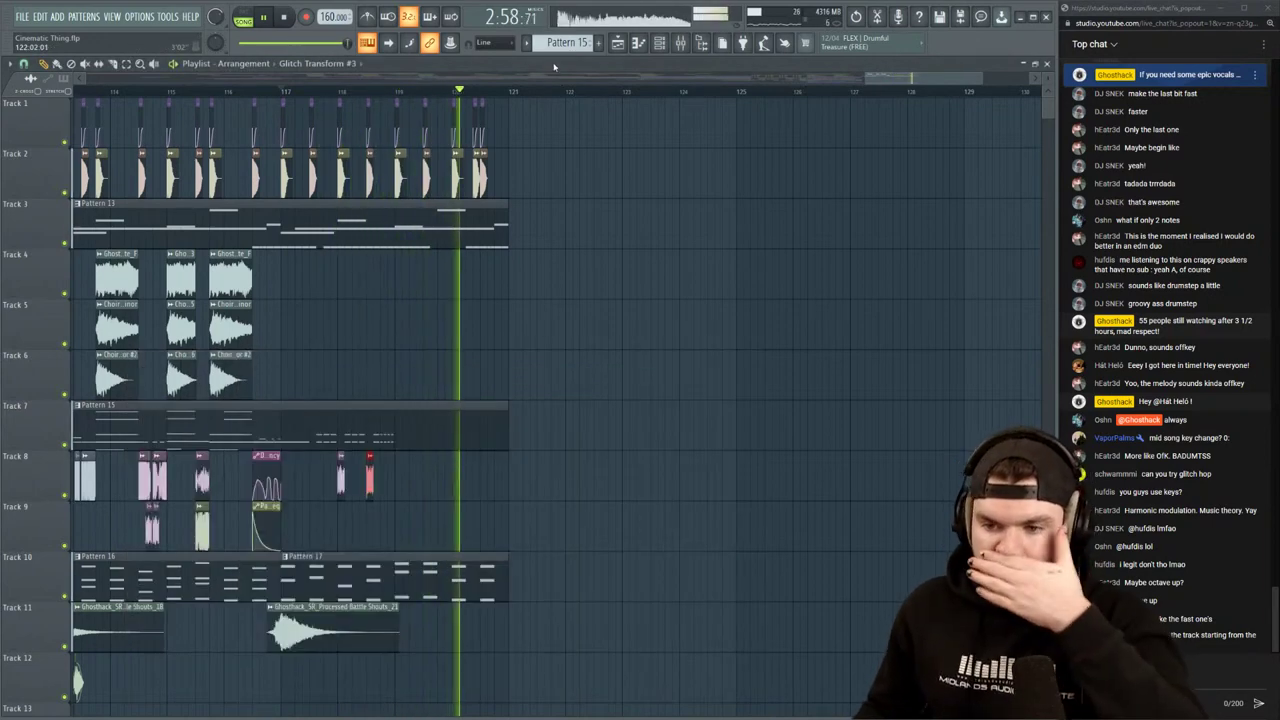
Play back the whole drop from bar 113 to review the arrangement
key("space")
key("space")
scroll(478, 89, "down", 3)
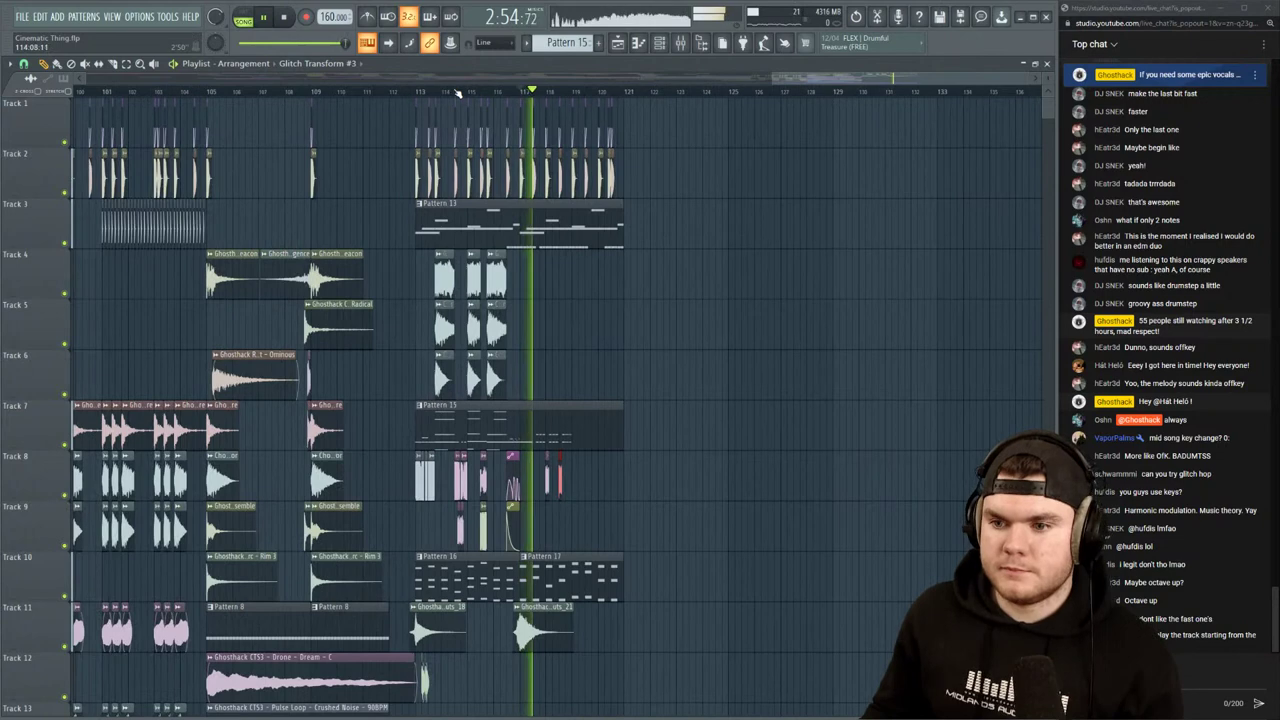
scroll(607, 92, "up", 3)
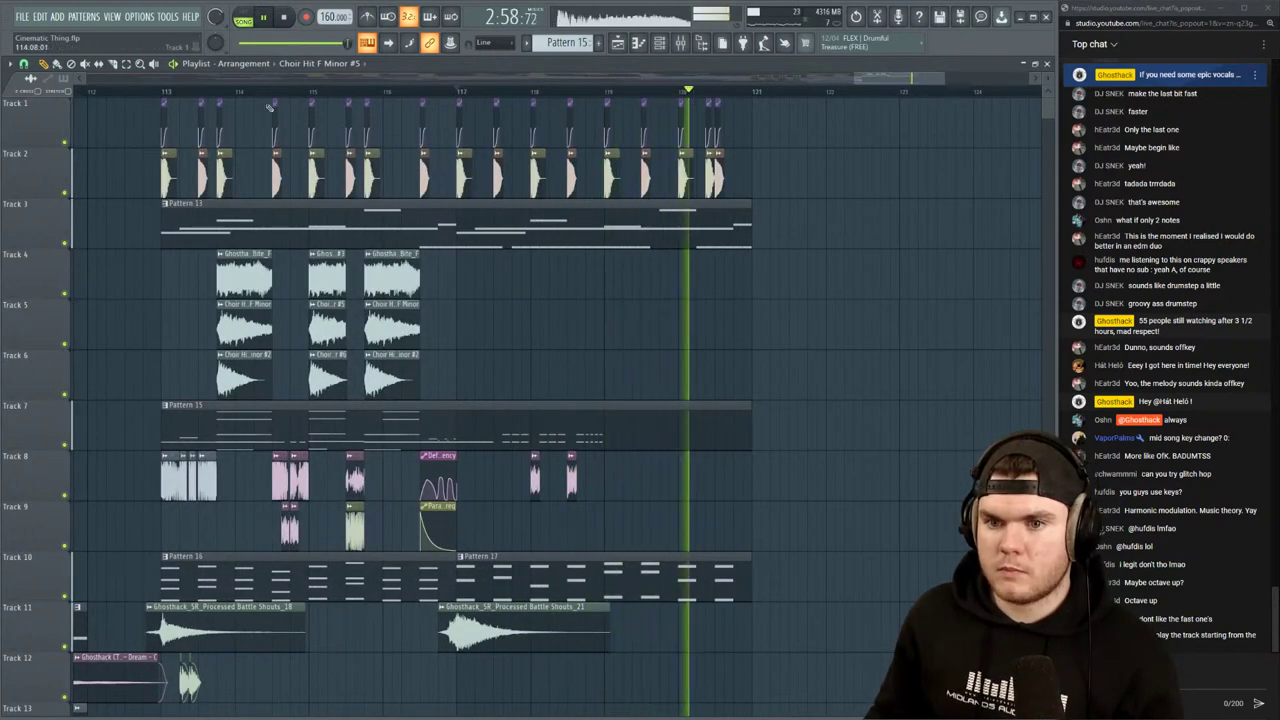
left_click(166, 92)
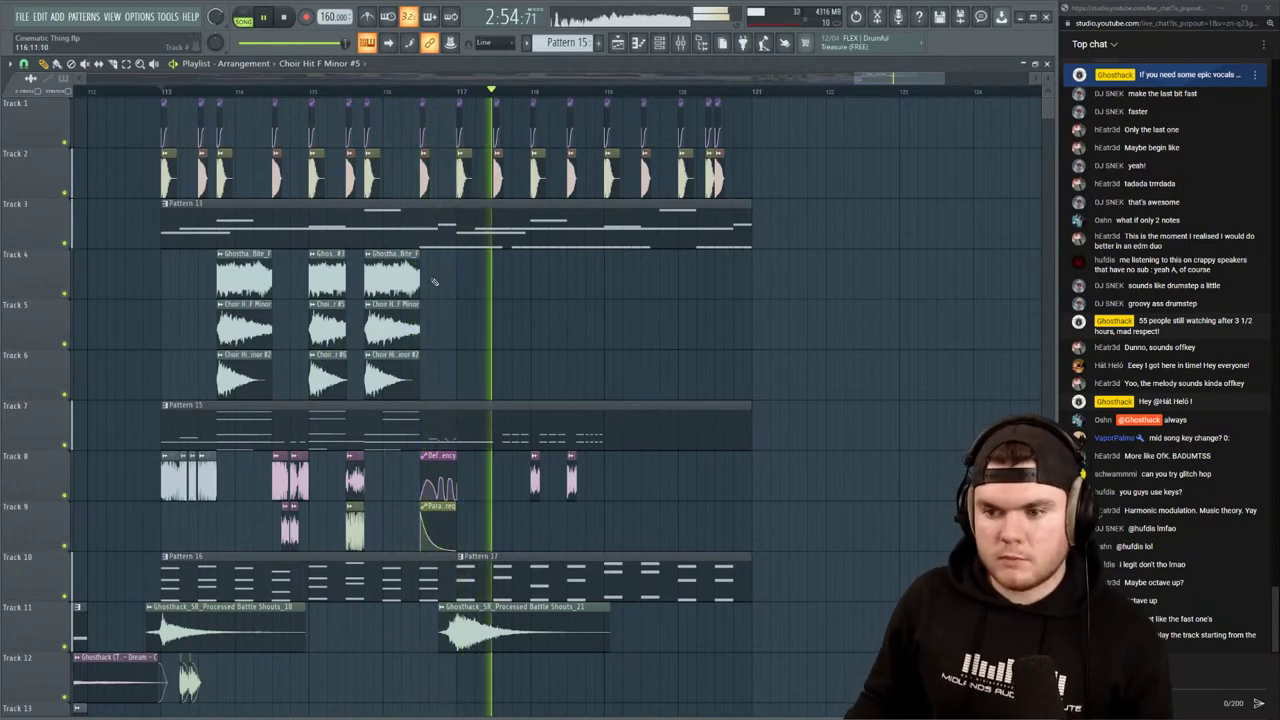
left_click(793, 322)
right_click(810, 330)
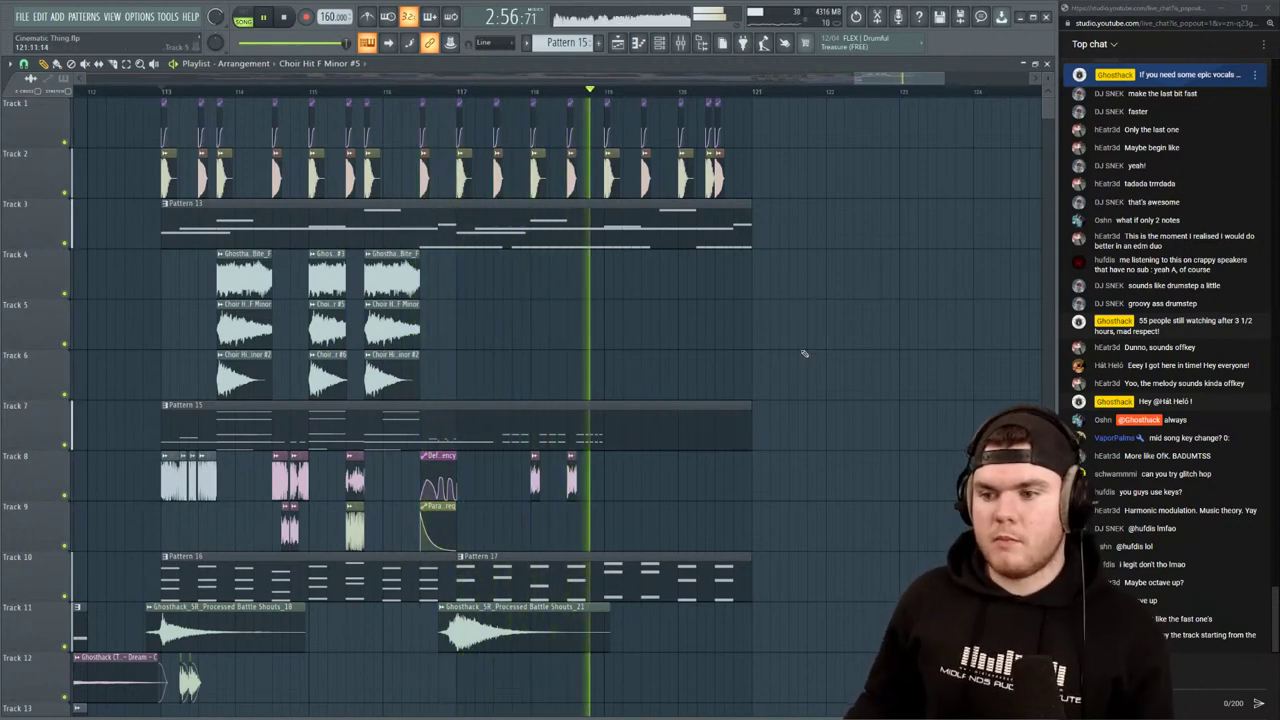
key("space")
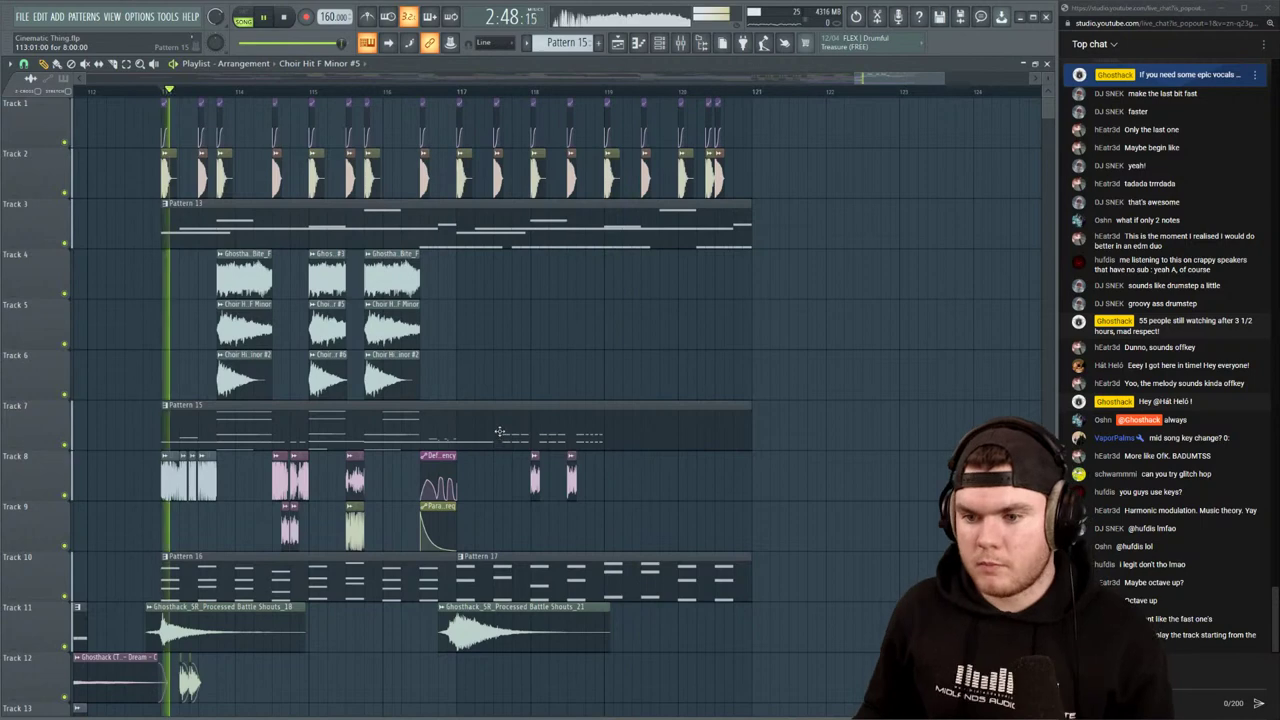
key("space")
key("space")
Look through the Unsorted instrument channels in the channel rack and close it
key("F6")
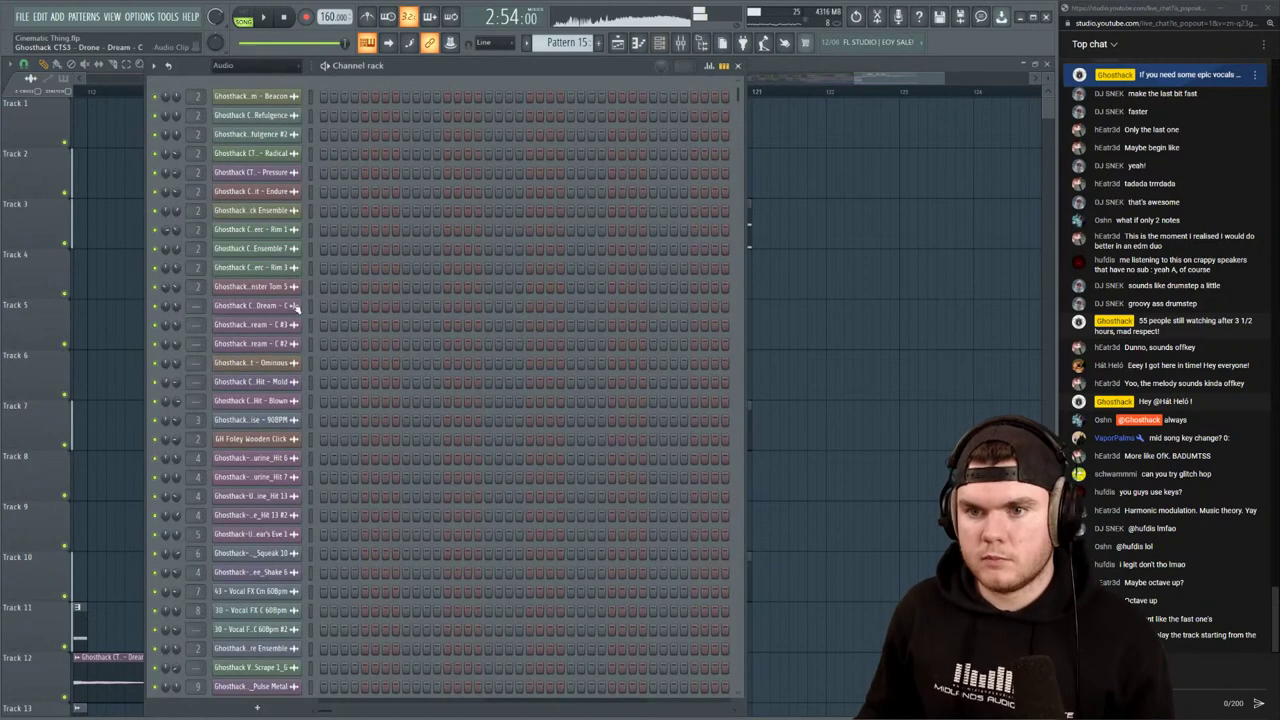
left_click(232, 118)
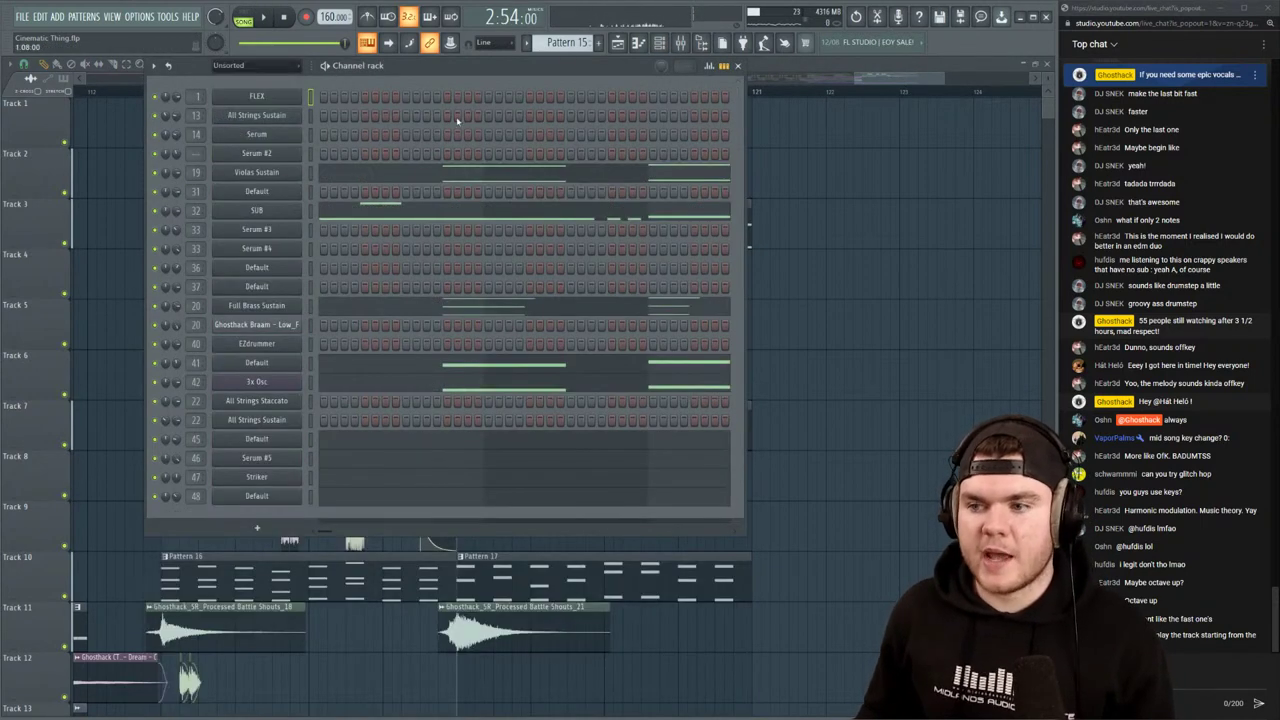
left_click(737, 65)
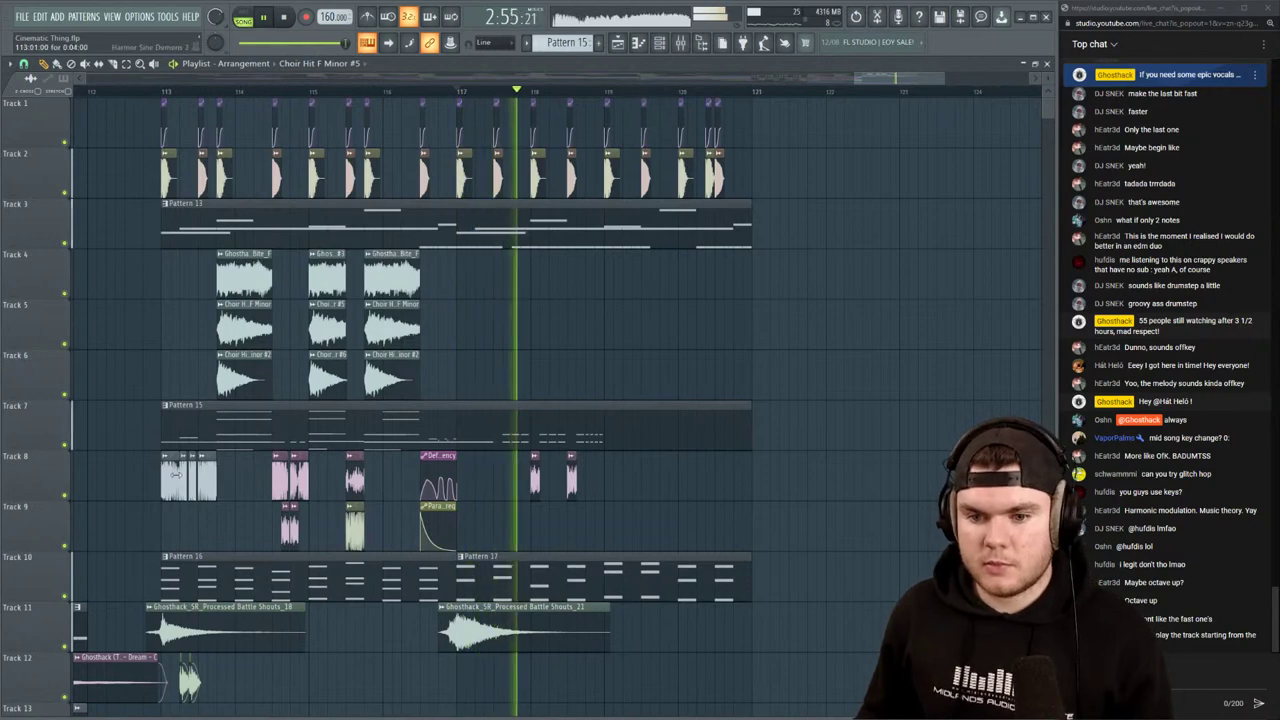
Place a Harmor Sine Demons 2 clip at bar 119 on Track 8 and audition it
left_click(613, 460)
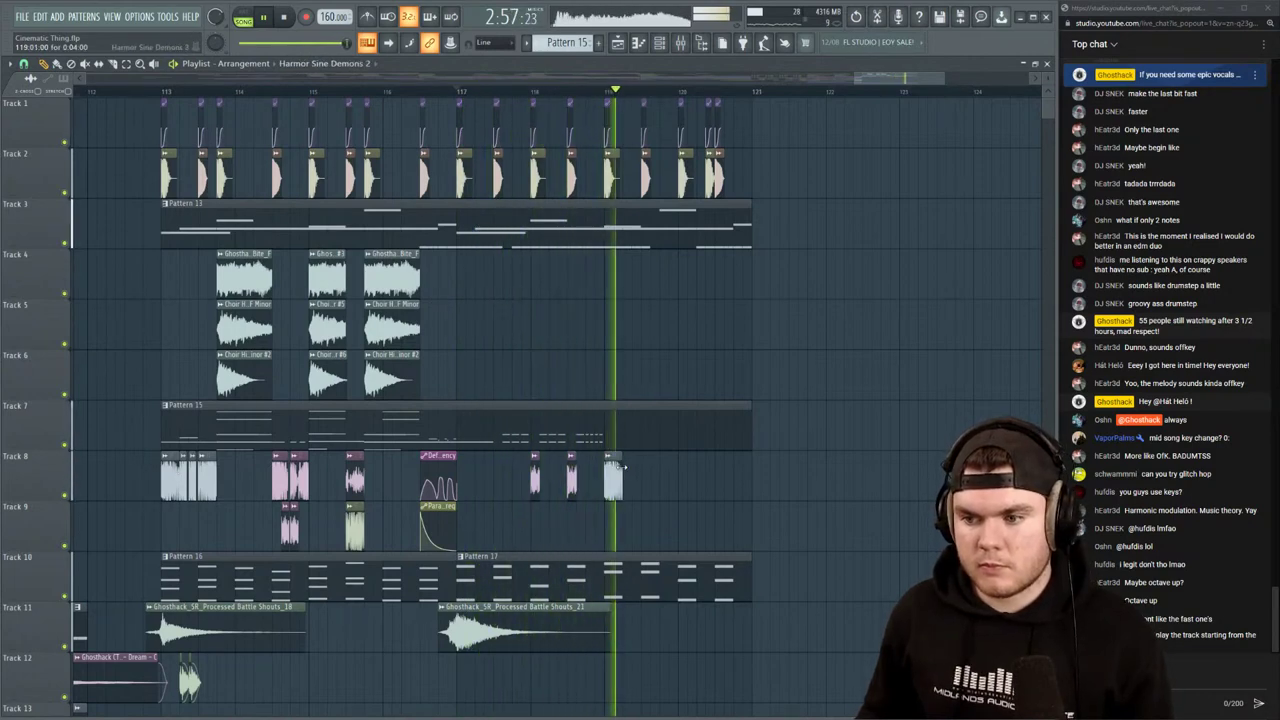
key("space")
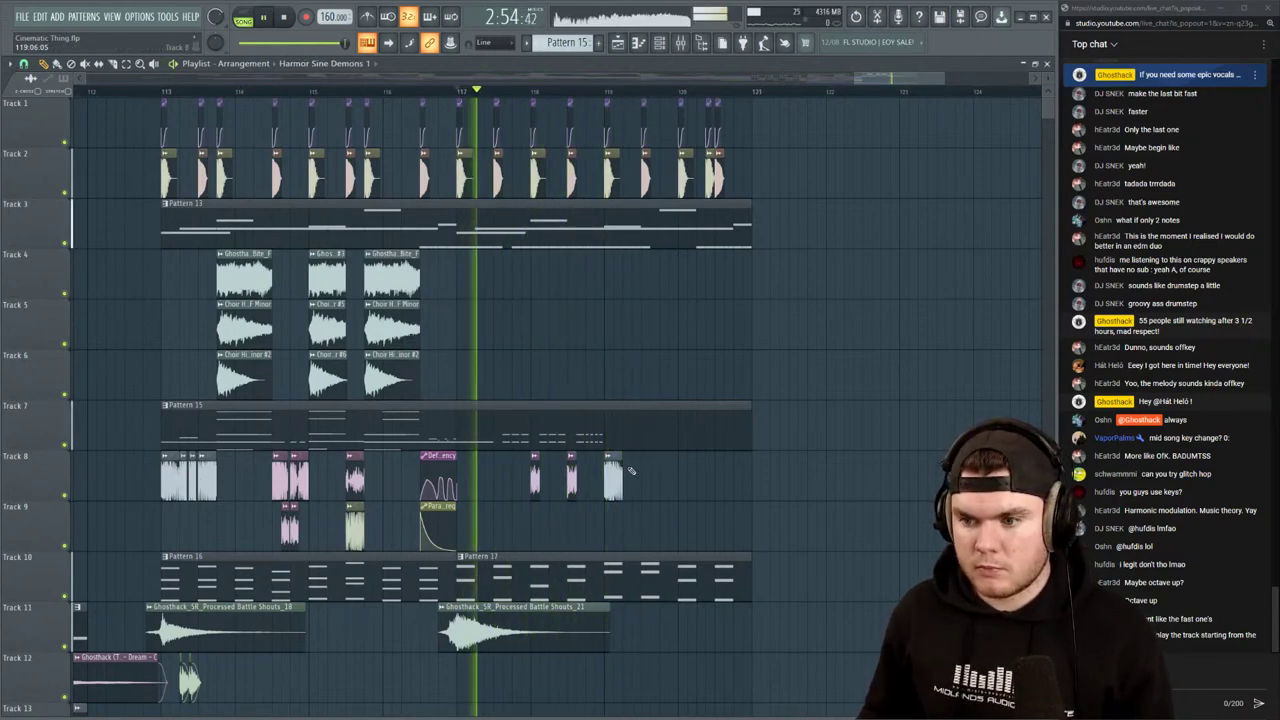
left_click(635, 474)
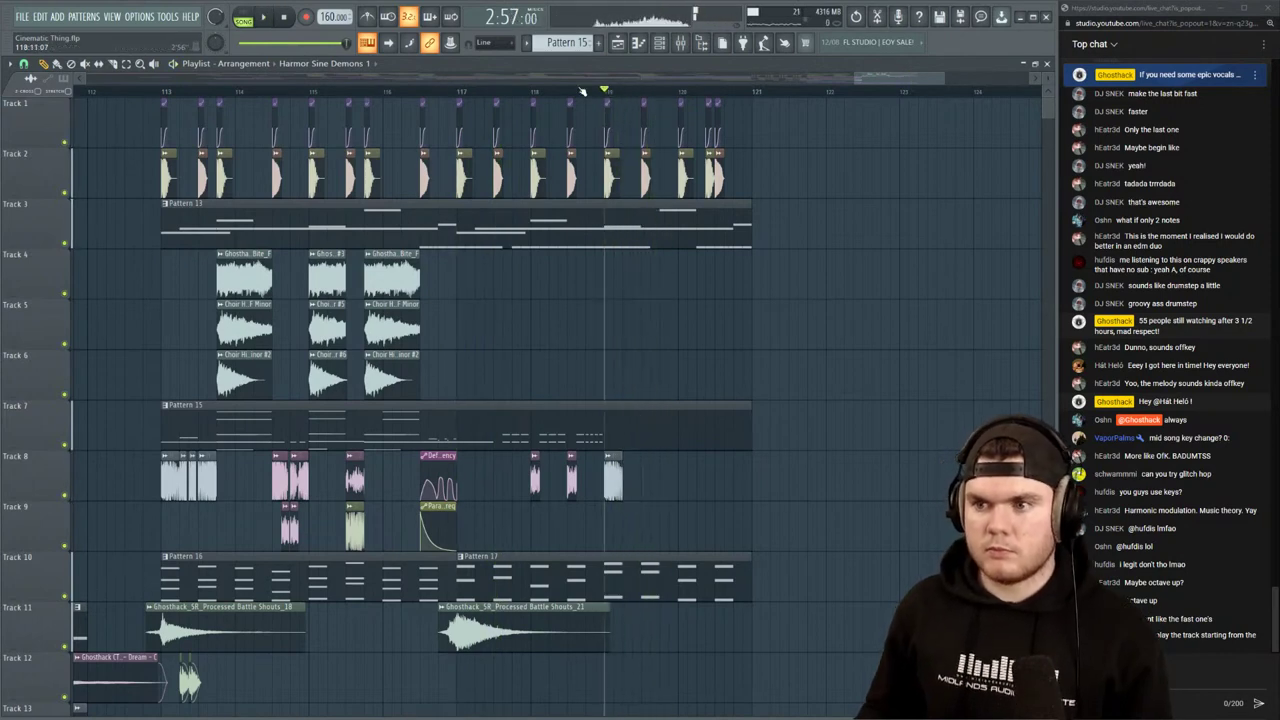
Repeat the glitch clips from bar 114 on Tracks 8 and 9, starting right after the Harmor clip in bar 119
left_click(279, 91)
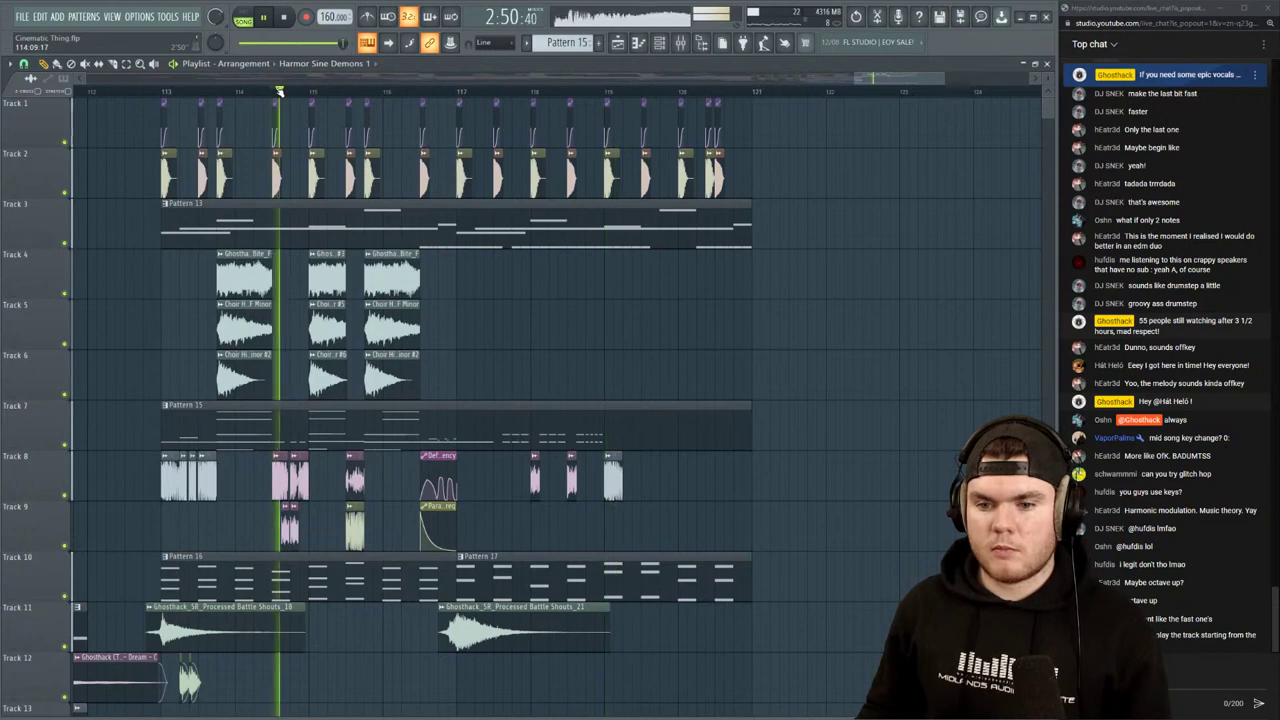
key("space")
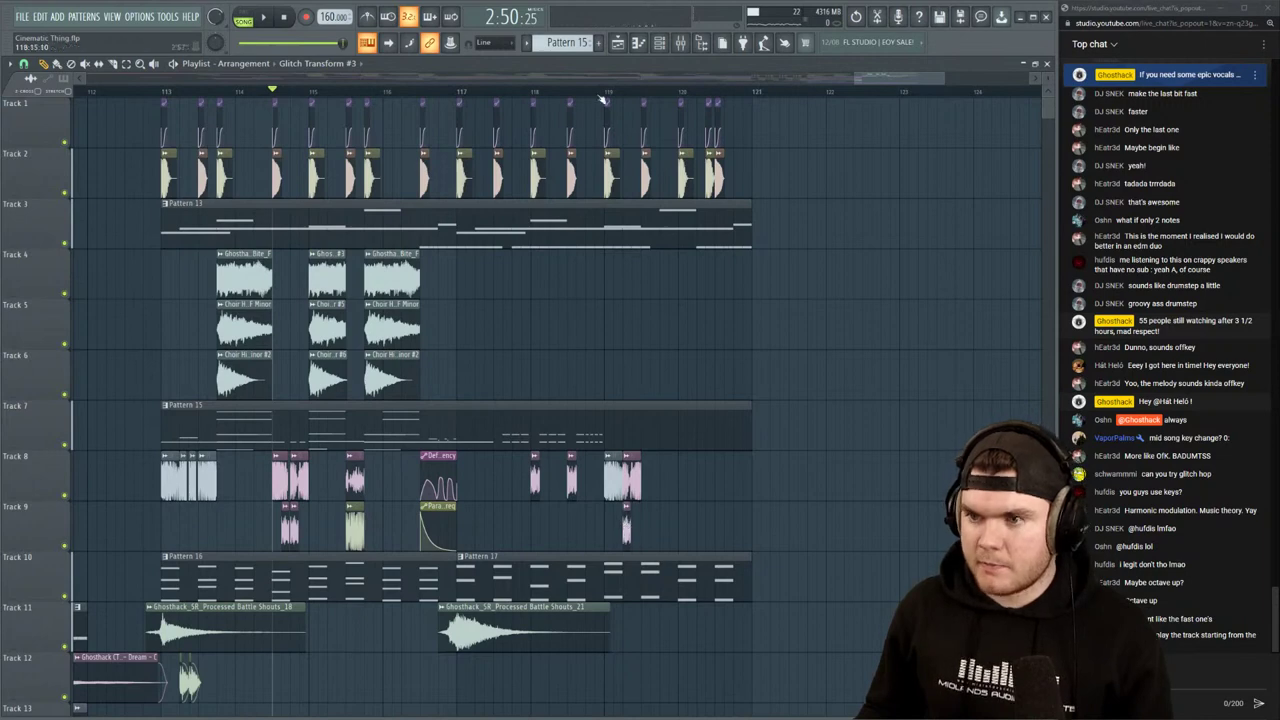
key("space")
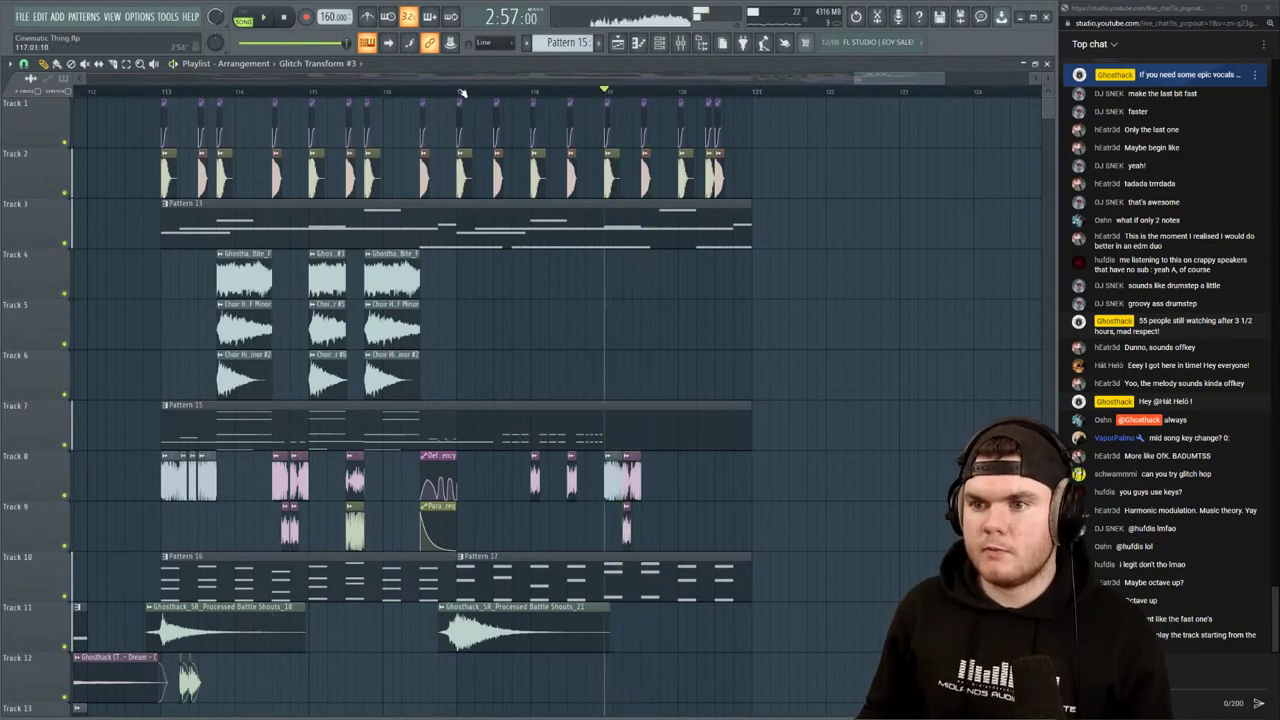
Play from bar 117 to hear the added Harmor and glitch clips in bar 119
left_click(462, 91)
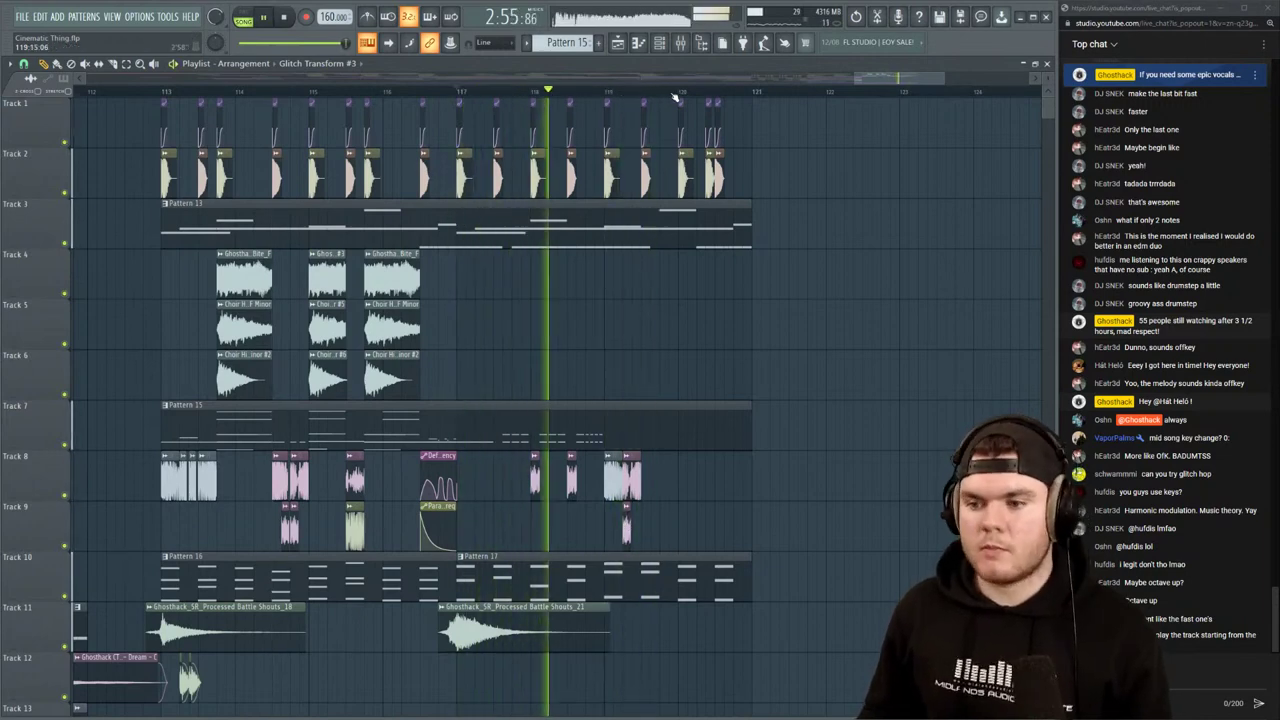
scroll(673, 97, "up", 2)
scroll(673, 97, "up", 1)
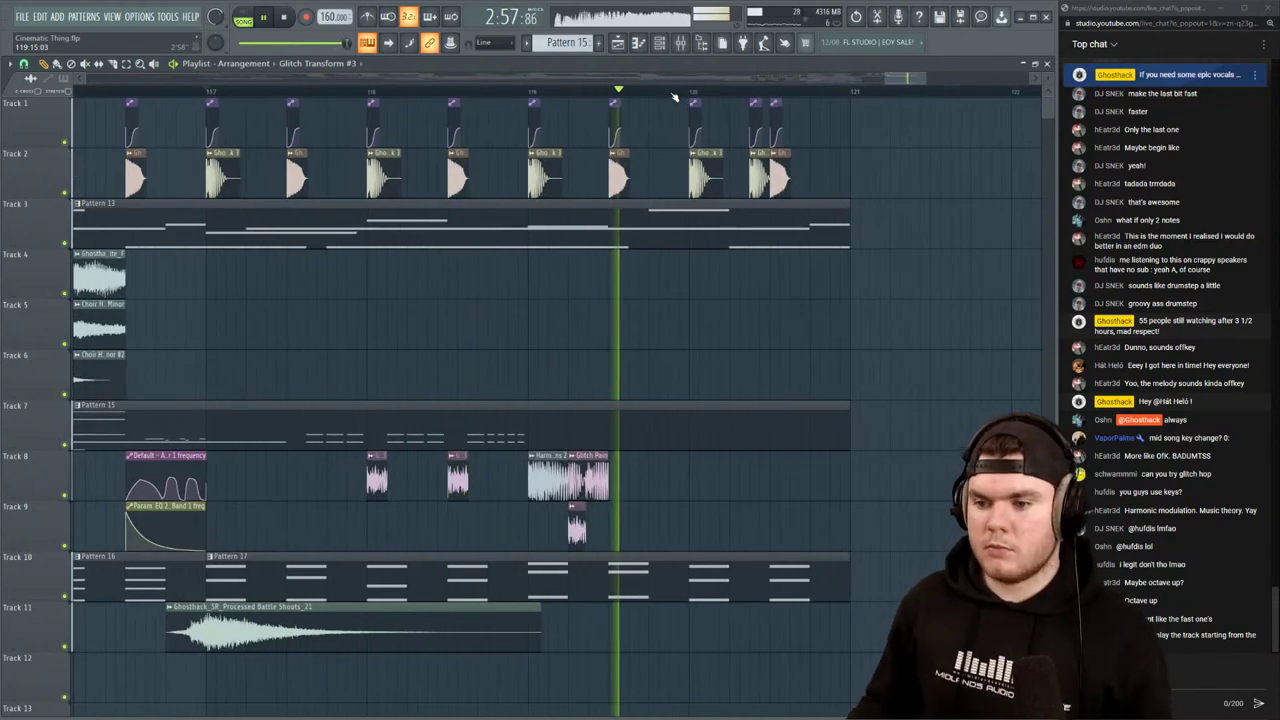
In Pattern 15, add one longer and two short E3 notes to the 3x Osc part from the start of bar 7
double_click(560, 422)
left_click(1047, 63)
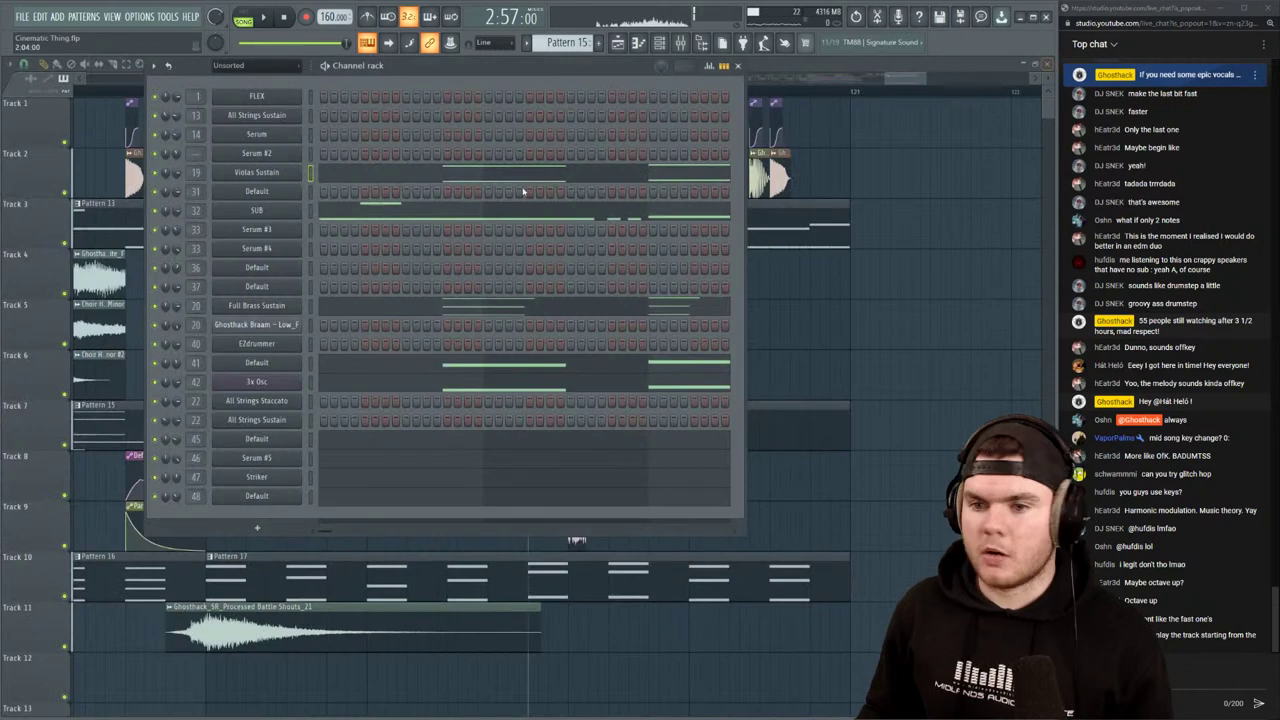
left_click(338, 385)
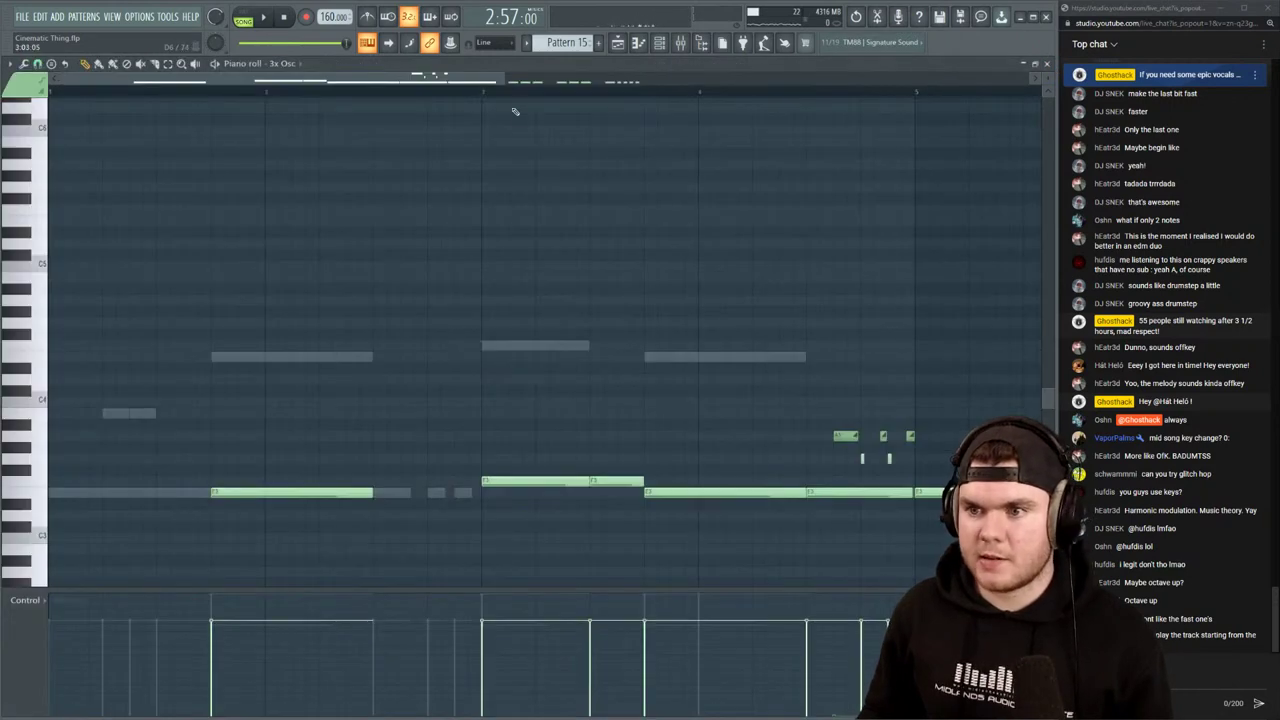
left_click_drag(480, 79, 862, 92)
key("space")
key("space")
scroll(720, 238, "down", 3)
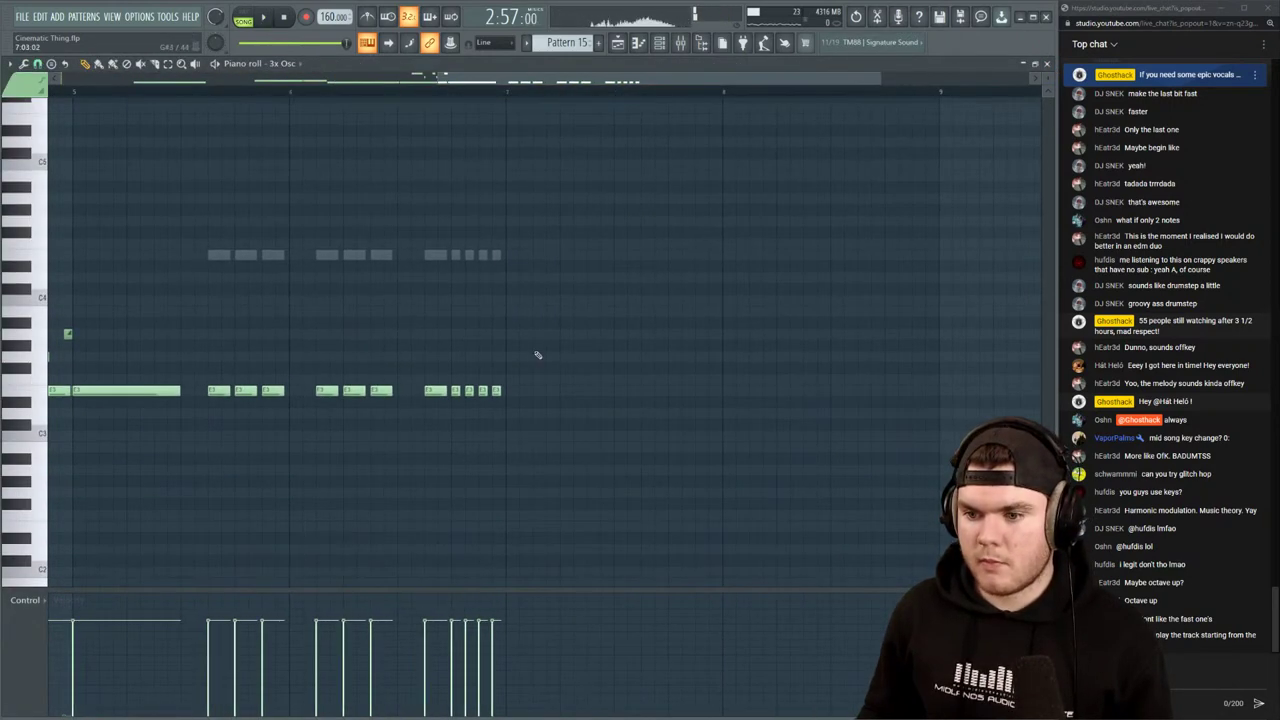
key("space")
left_click_drag(545, 397, 556, 400)
key("space")
key("space")
left_click(566, 391)
key("space")
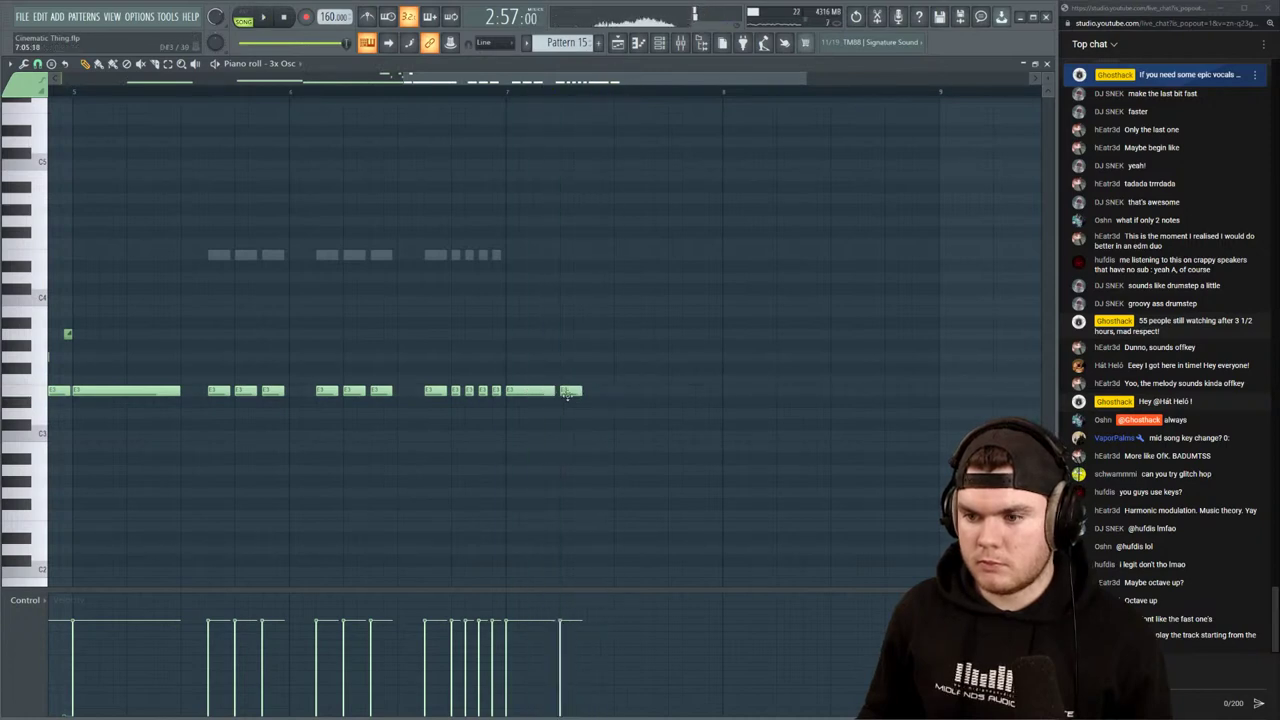
key("space")
key("space")
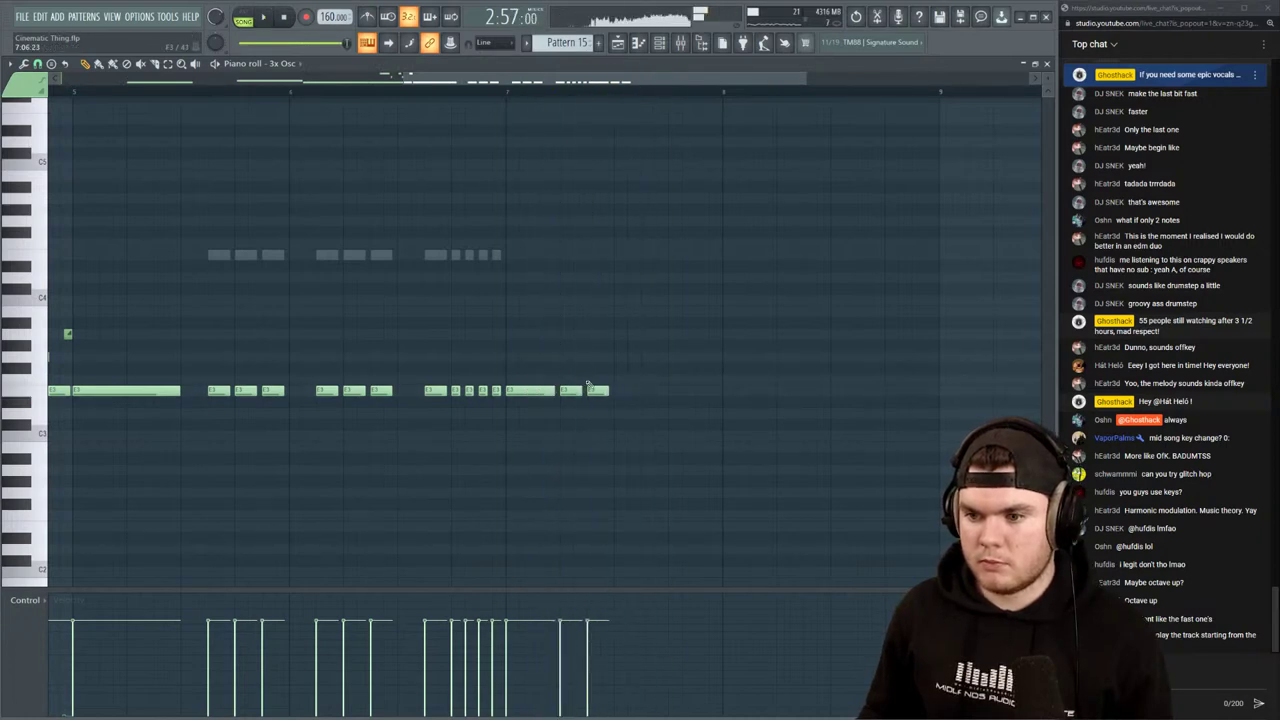
Shorten the last two E3 notes in bar 7 of the 3x Osc part and audition them
key("space")
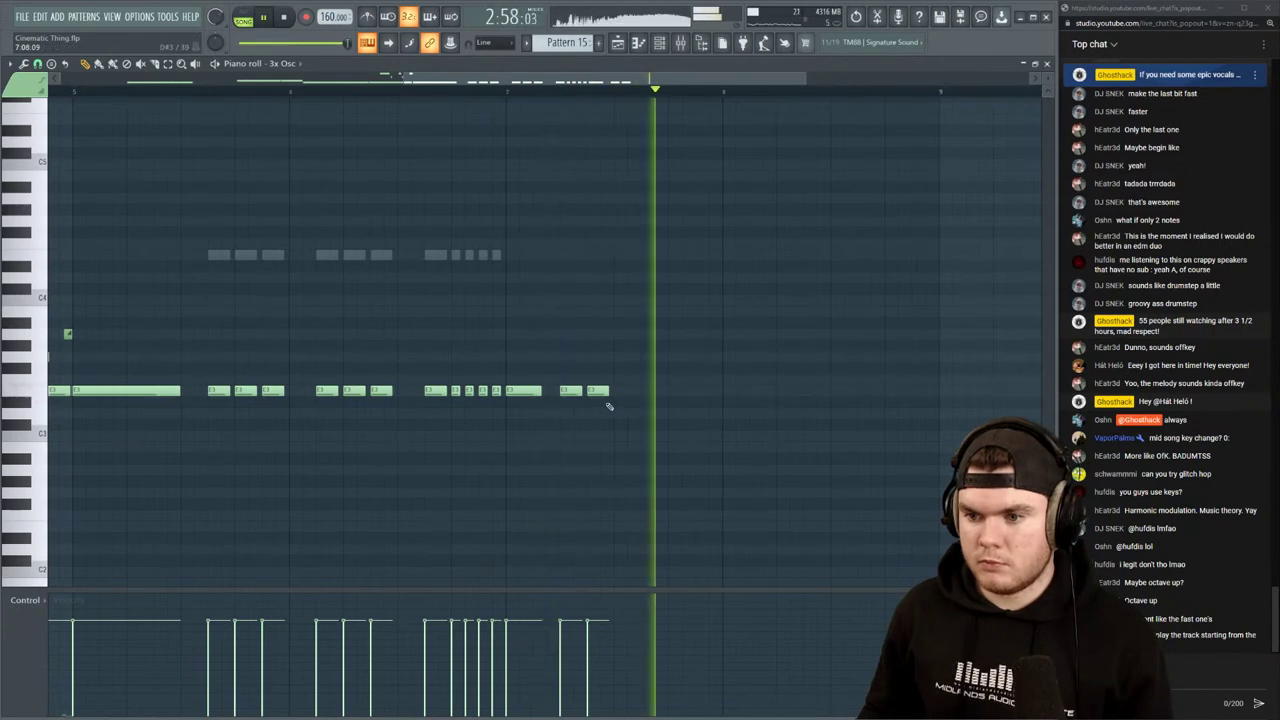
key("space")
key("space")
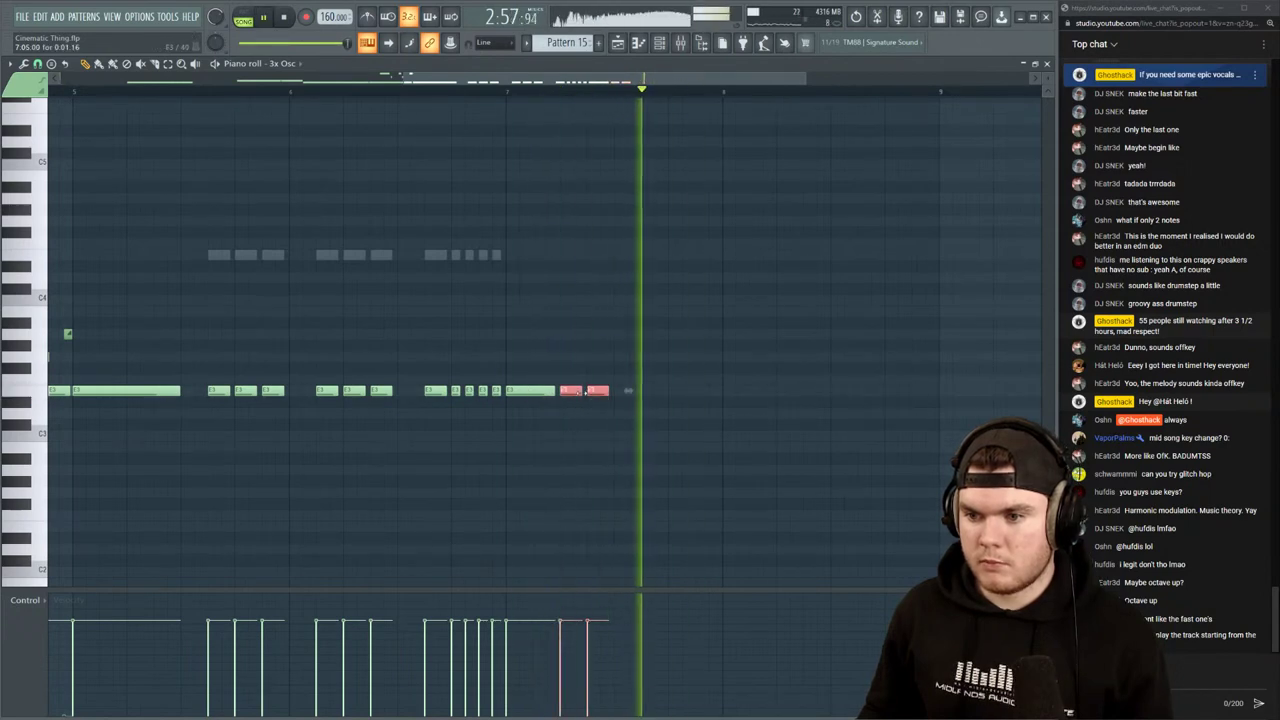
left_click(676, 263)
right_click(676, 265)
key("space")
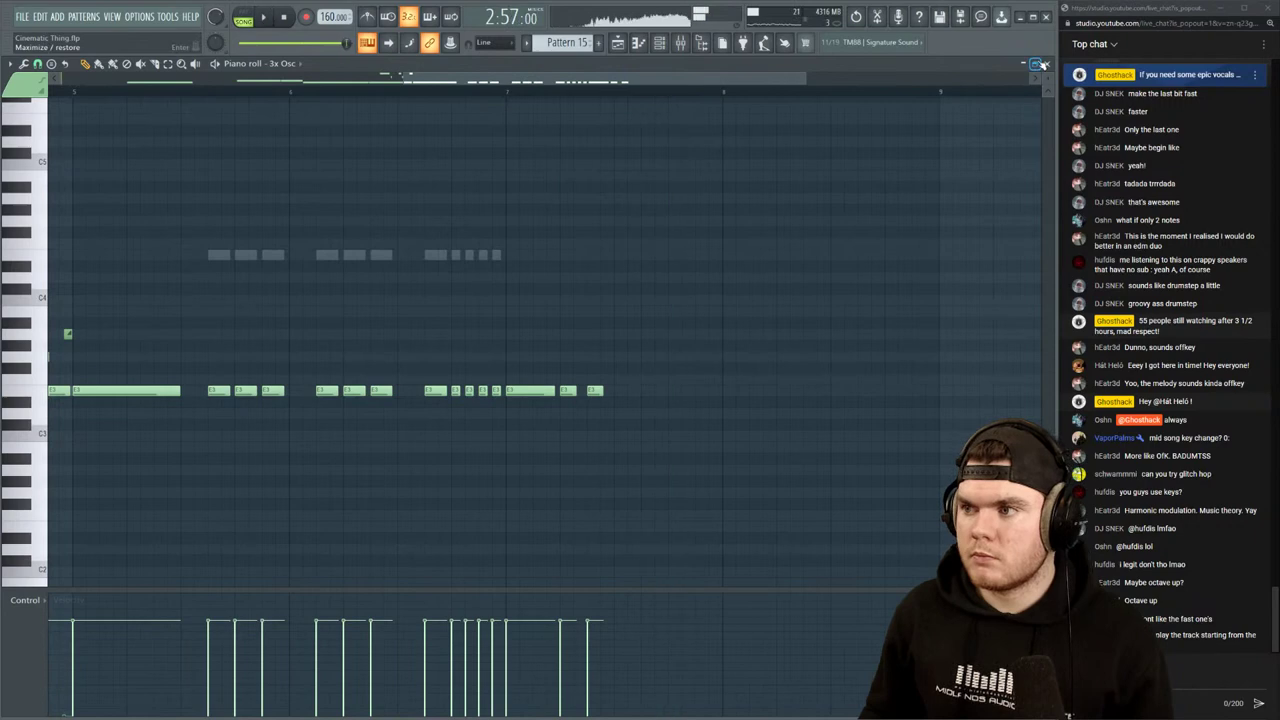
Add matching E3 notes to the SUB part in bar 7, one longer and two short, and play them
left_click(1047, 64)
left_click(337, 214)
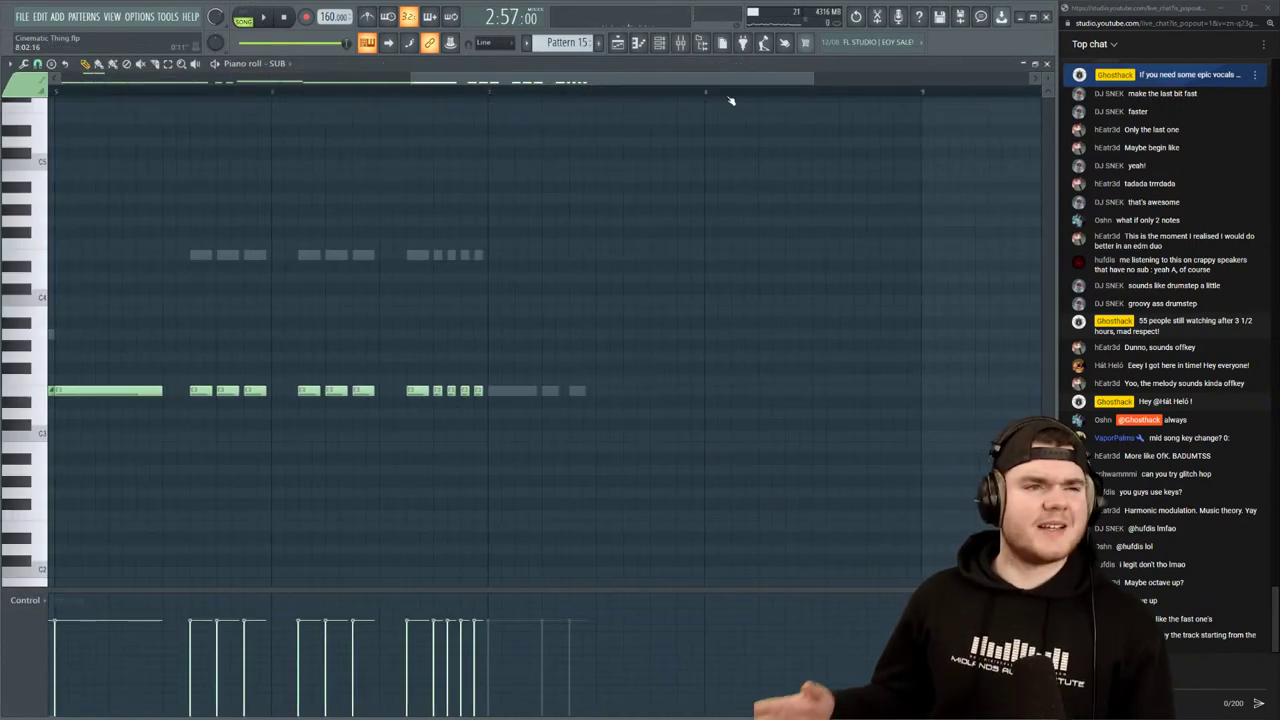
key("space")
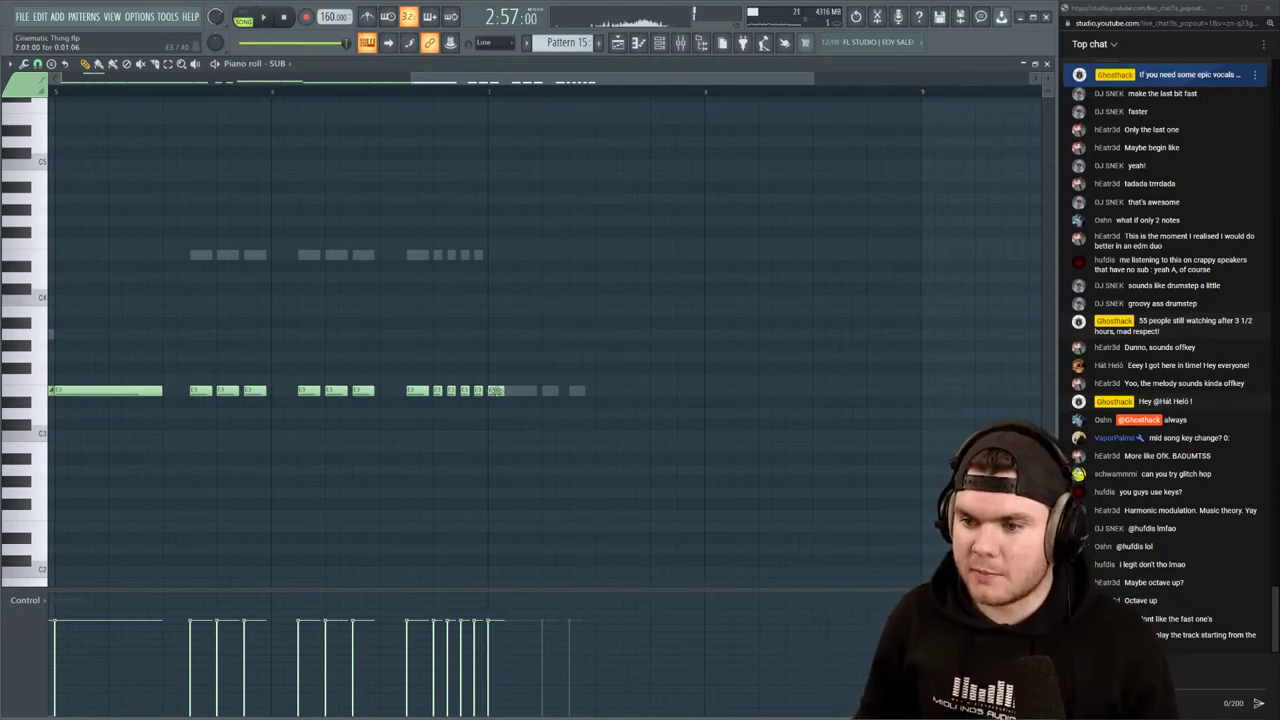
left_click_drag(502, 391, 522, 390)
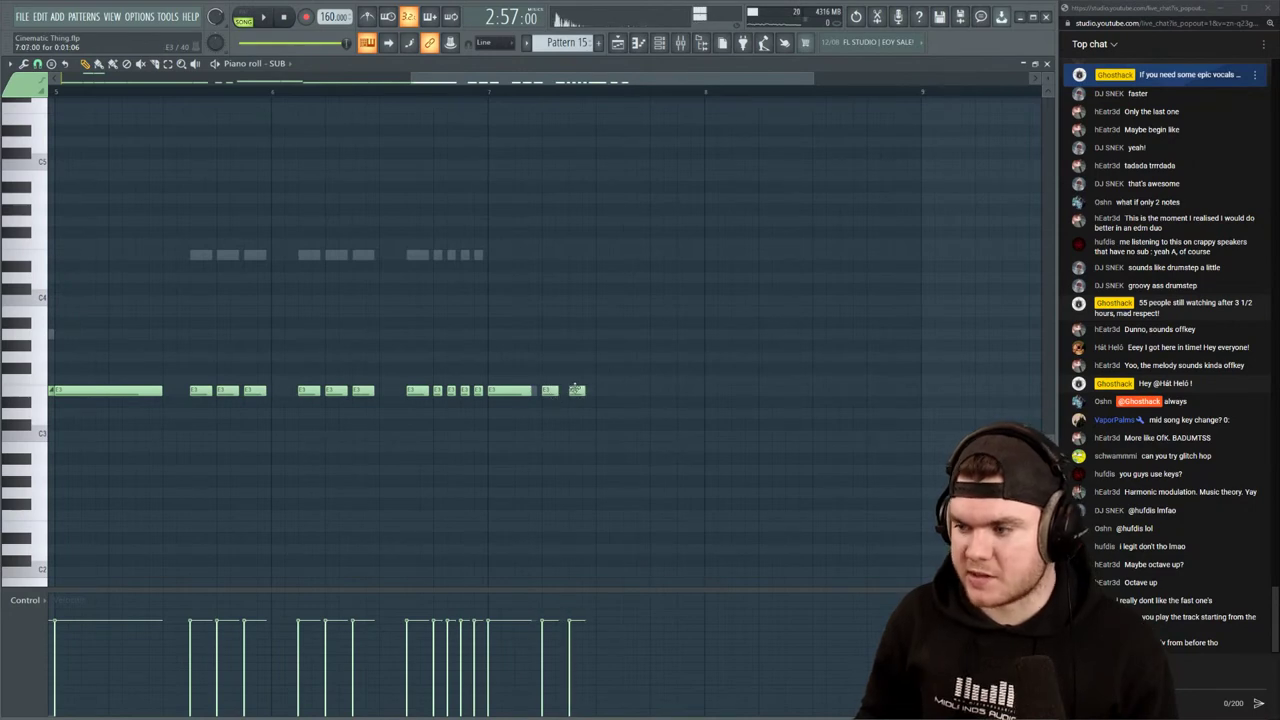
key("space")
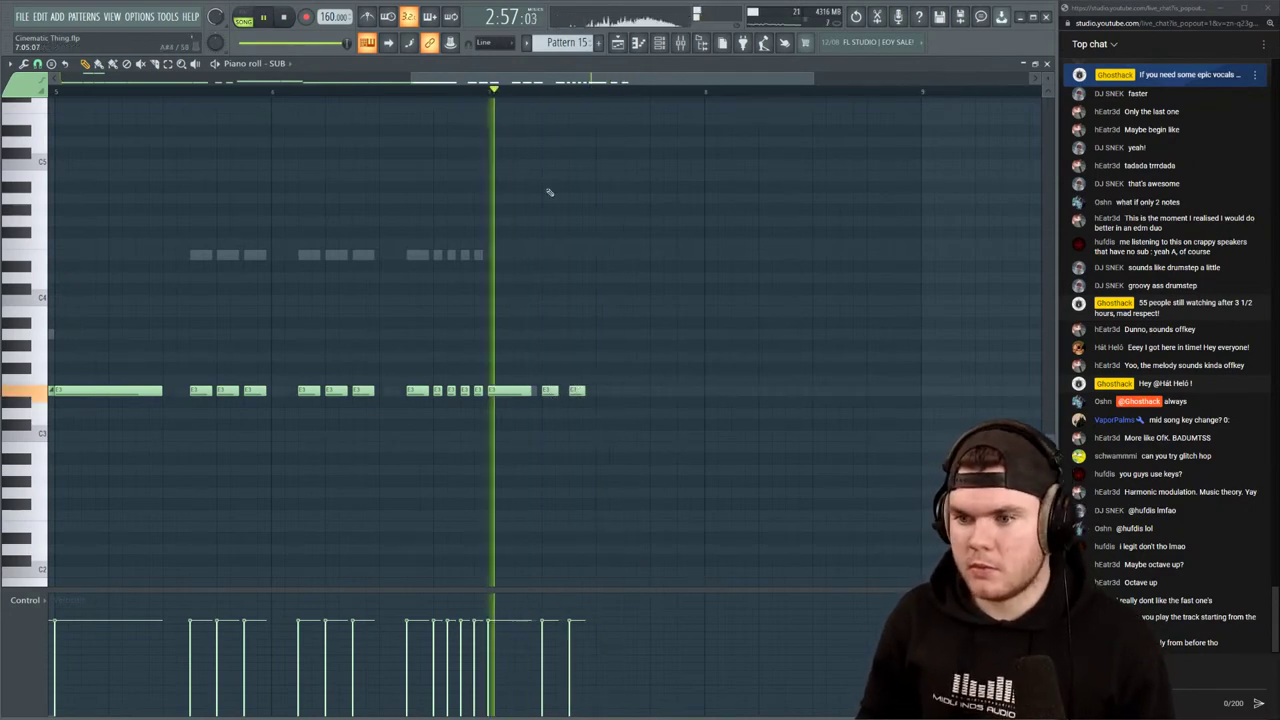
key("space")
Compare the All Strings Staccato chords in Pattern 17 with the 3x Osc bass notes in Pattern 15
left_click(1046, 64)
double_click(592, 579)
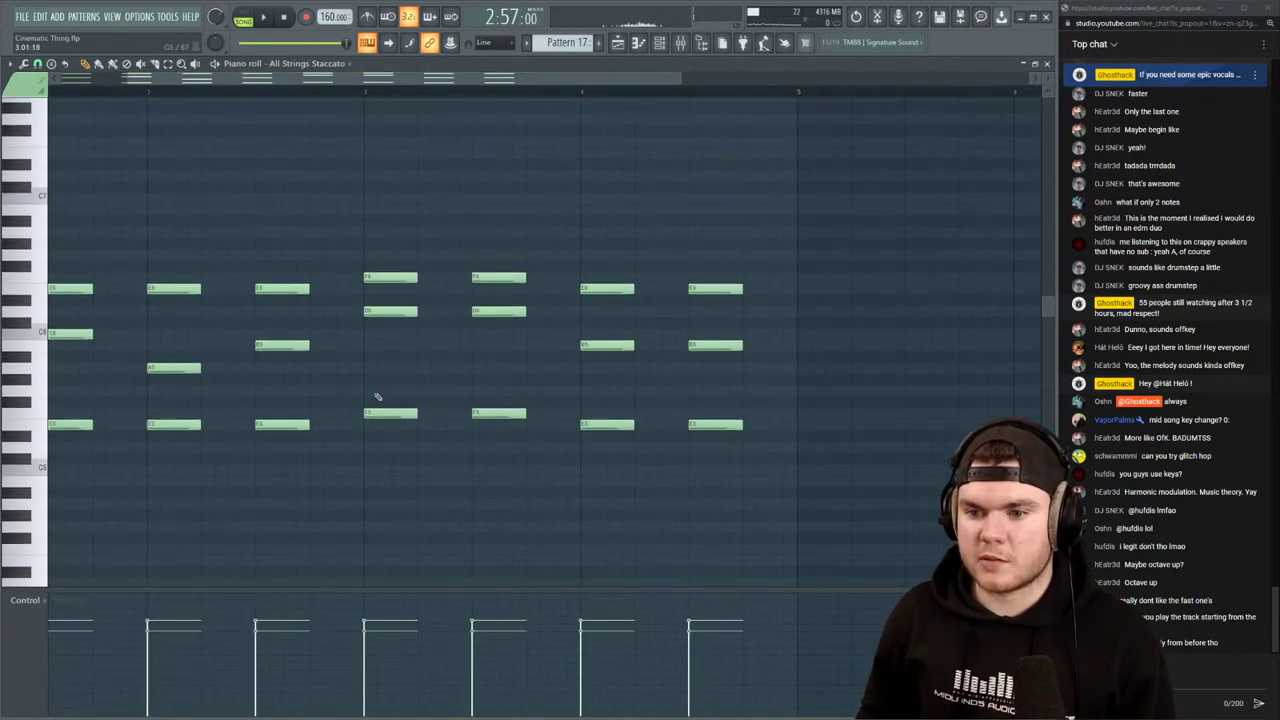
left_click(1047, 65)
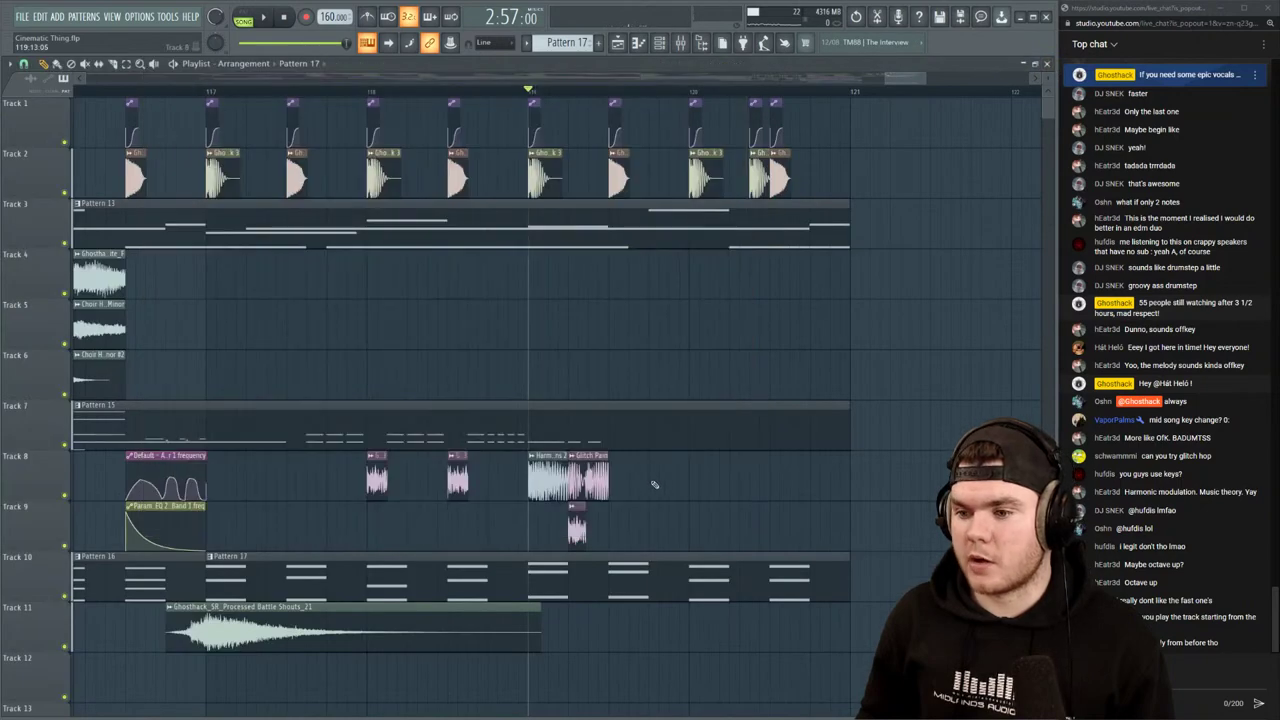
double_click(632, 434)
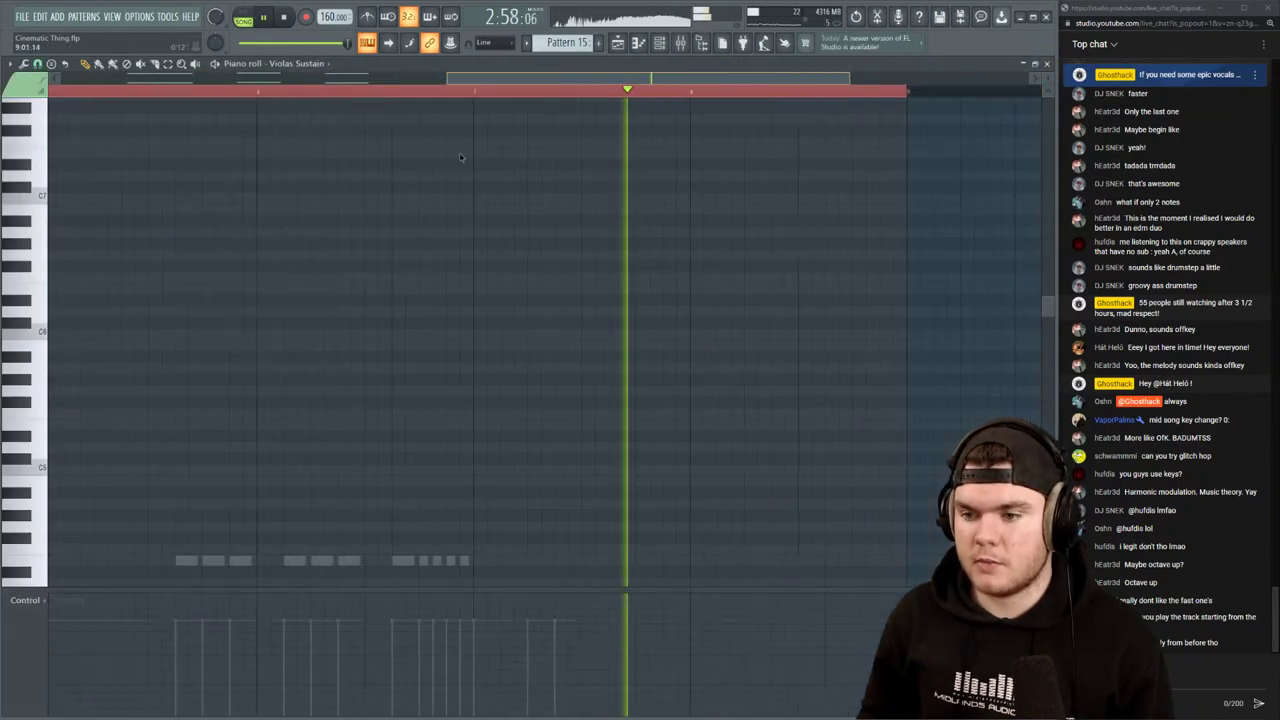
double_click(427, 427)
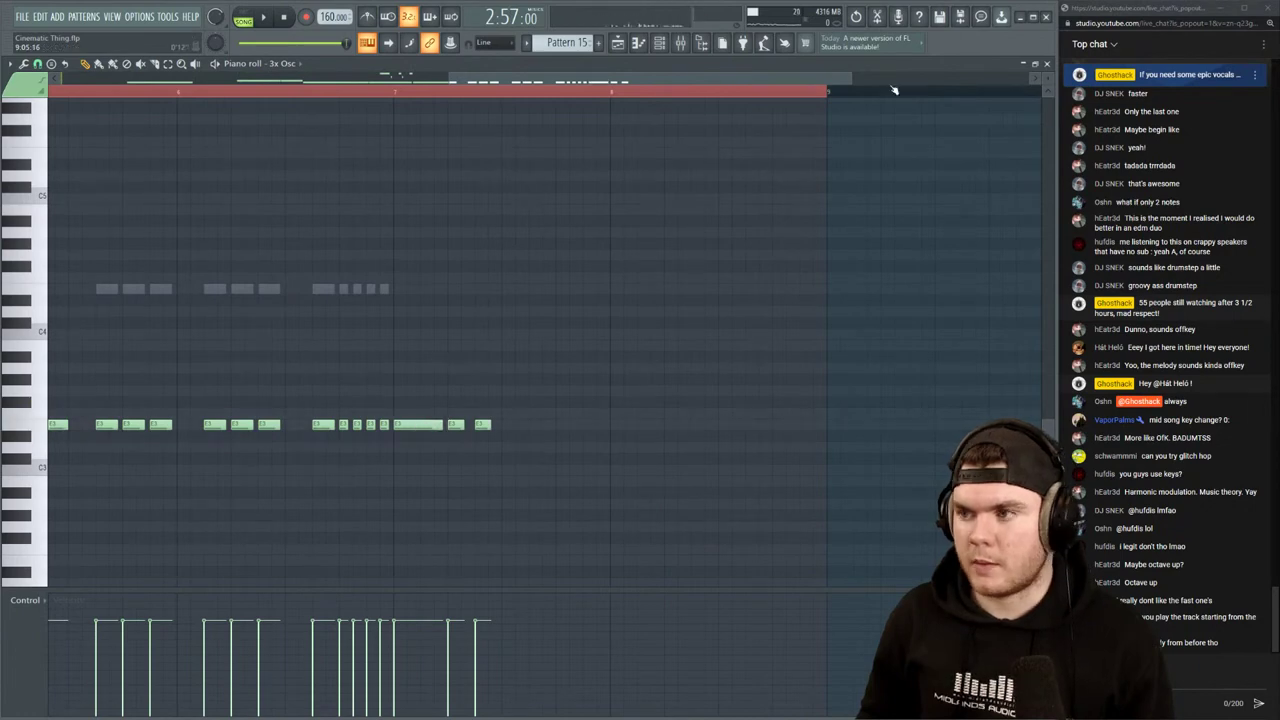
Raise the three SUB notes in bar 7 of Pattern 15 to F3, audition them and return to the playlist
left_click(1047, 64)
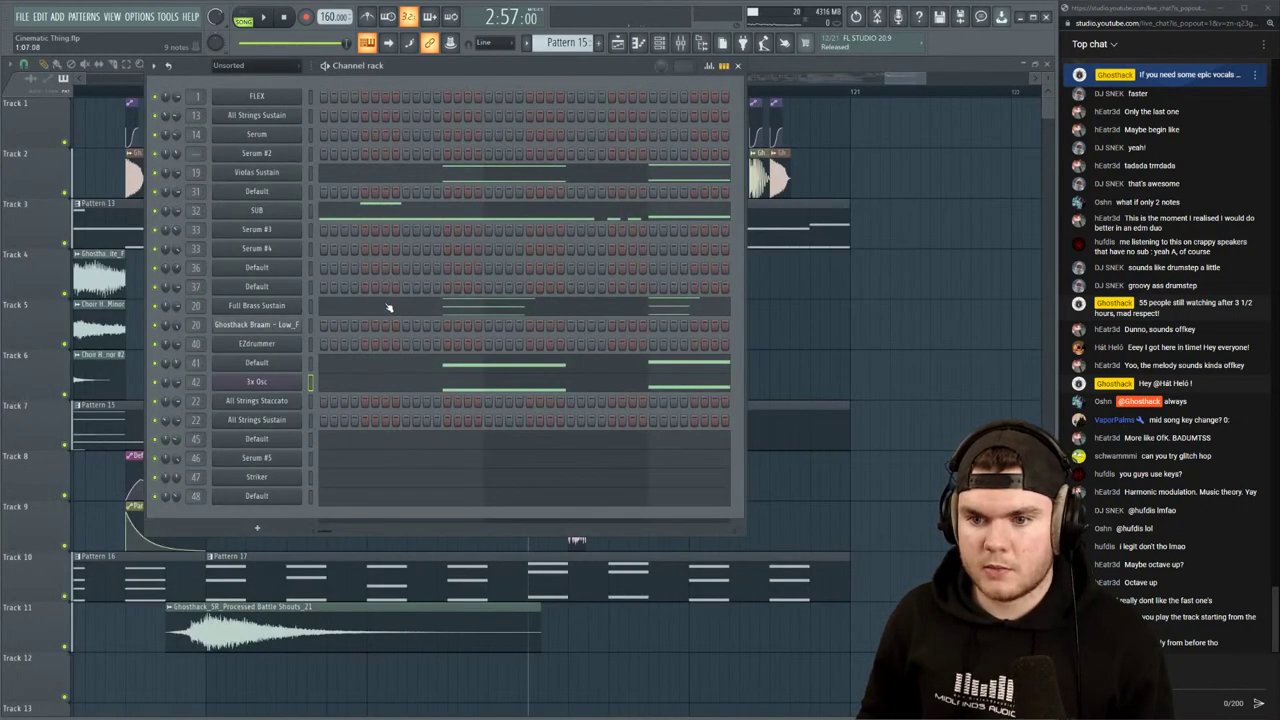
left_click(342, 217)
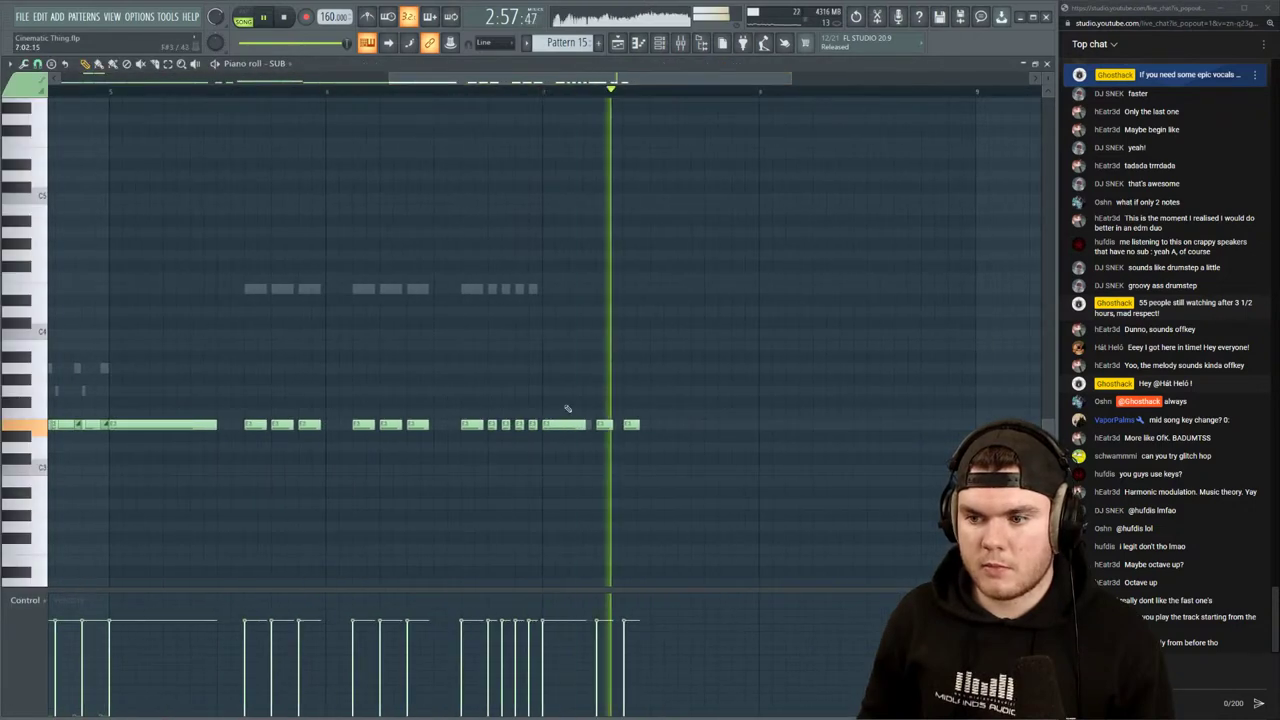
key("space")
left_click_drag(564, 424, 561, 411)
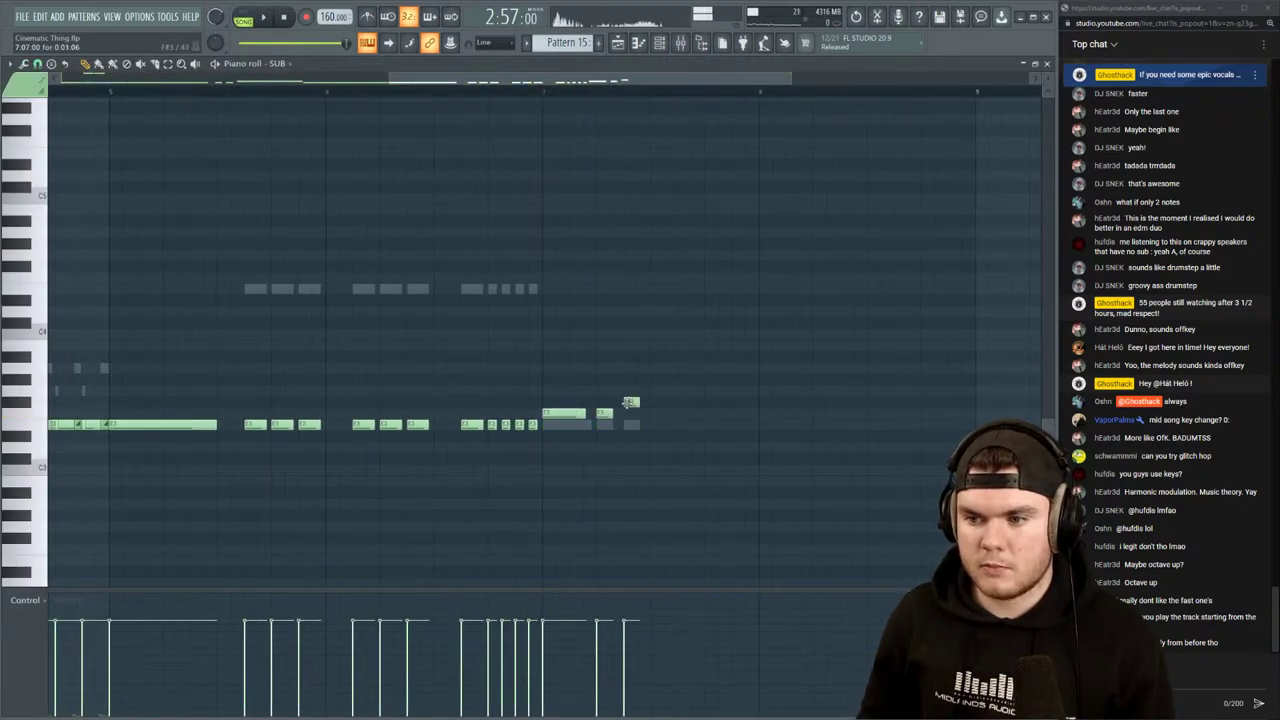
key("space")
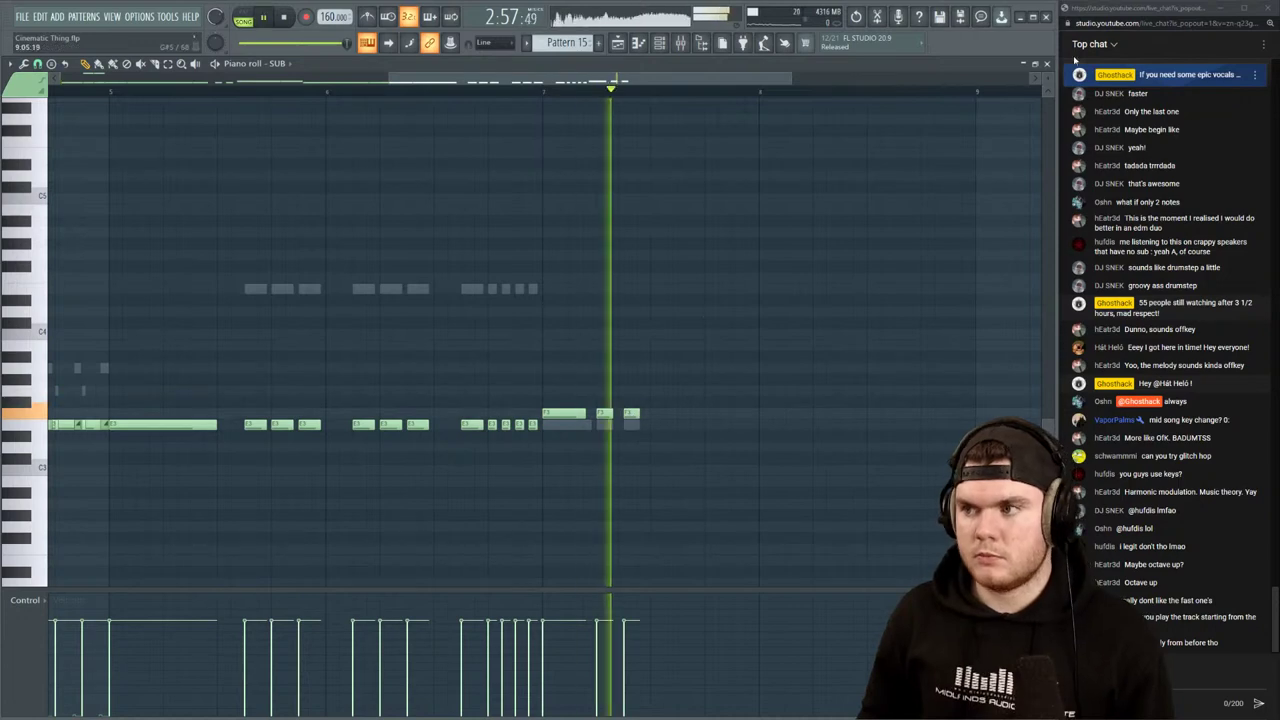
left_click(1047, 64)
left_click(966, 67)
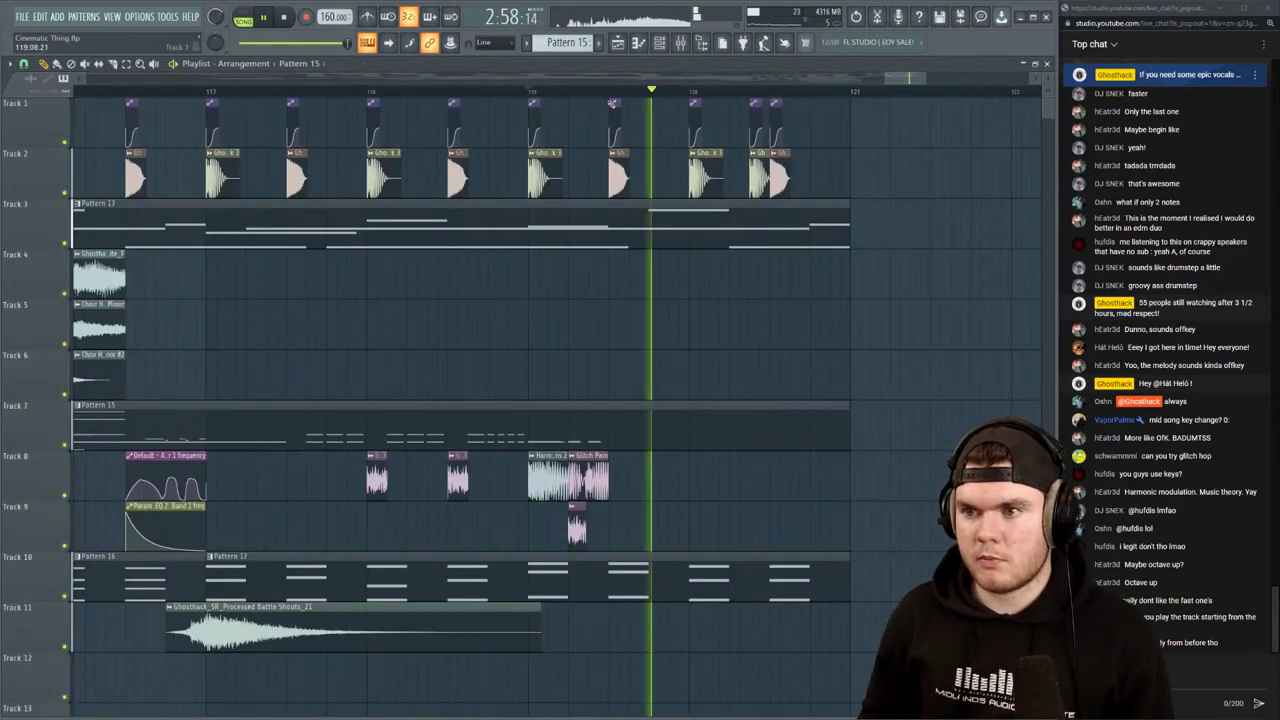
Make the Harmor Sine Demons 2 clip at bar 119 unique, raise its channel pitch and play the result
scroll(611, 98, "up", 3)
right_click(389, 461)
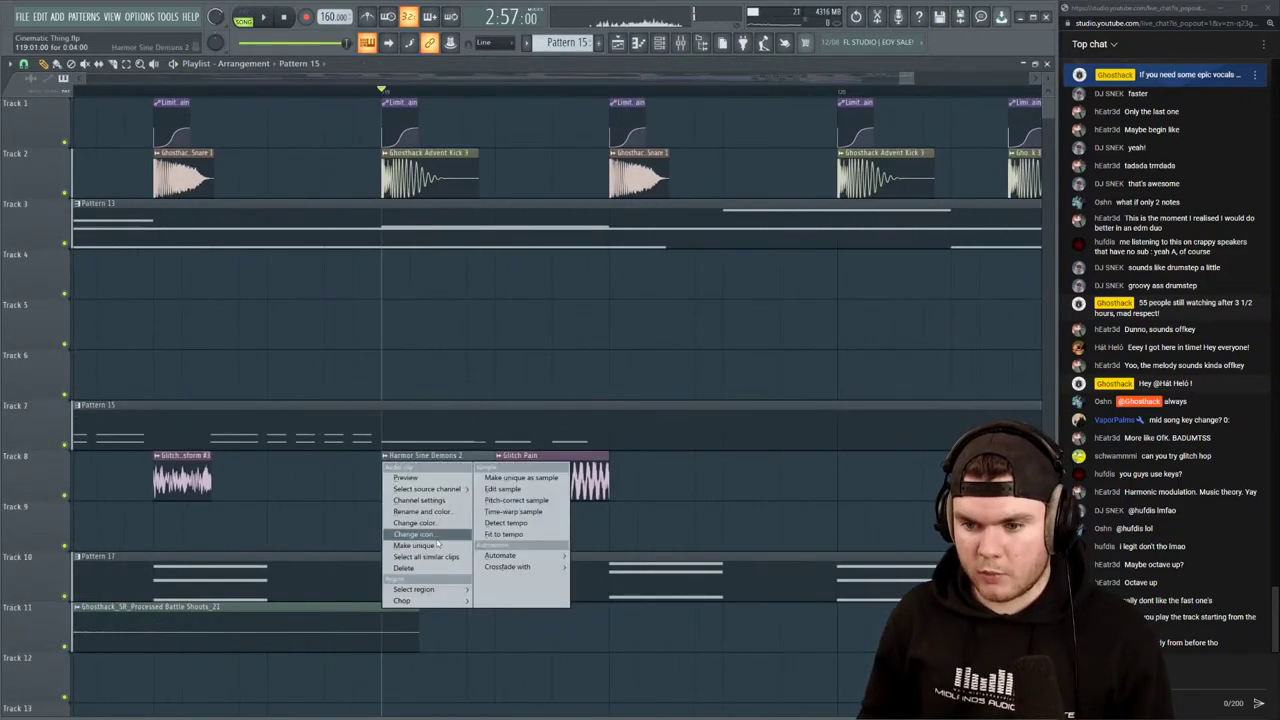
left_click(437, 545)
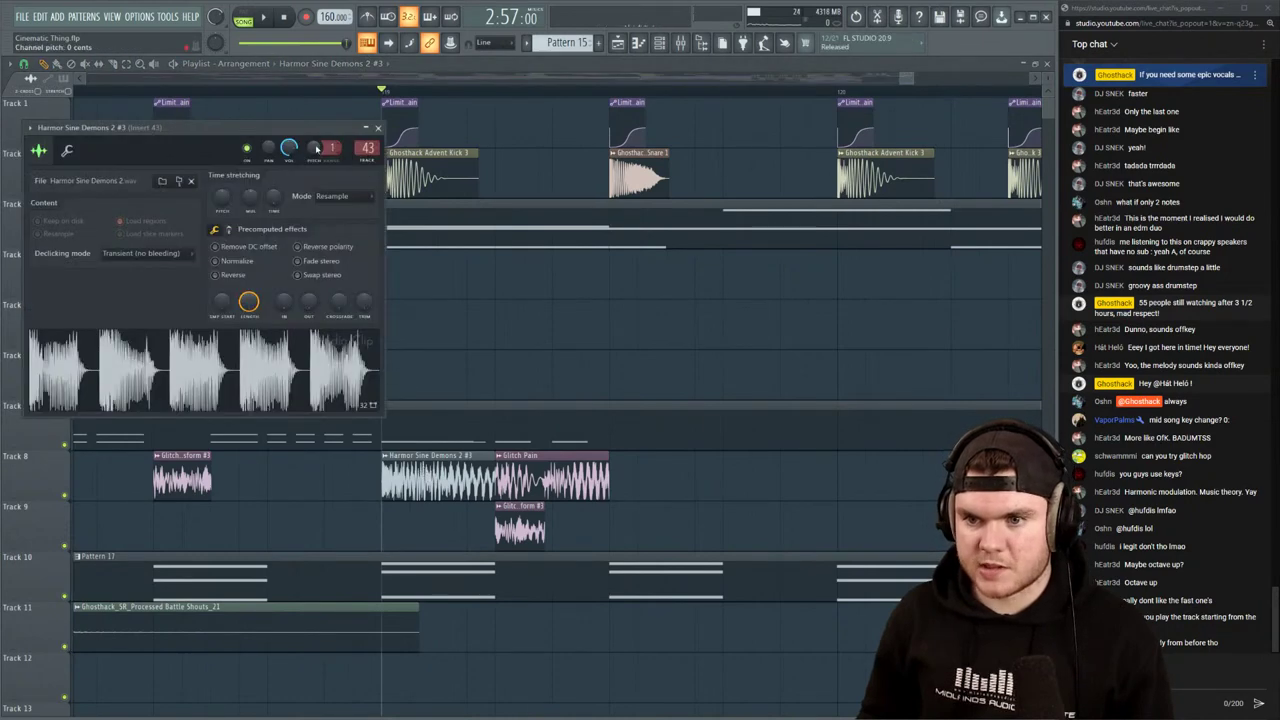
key("space")
left_click(378, 128)
key("space")
key("space")
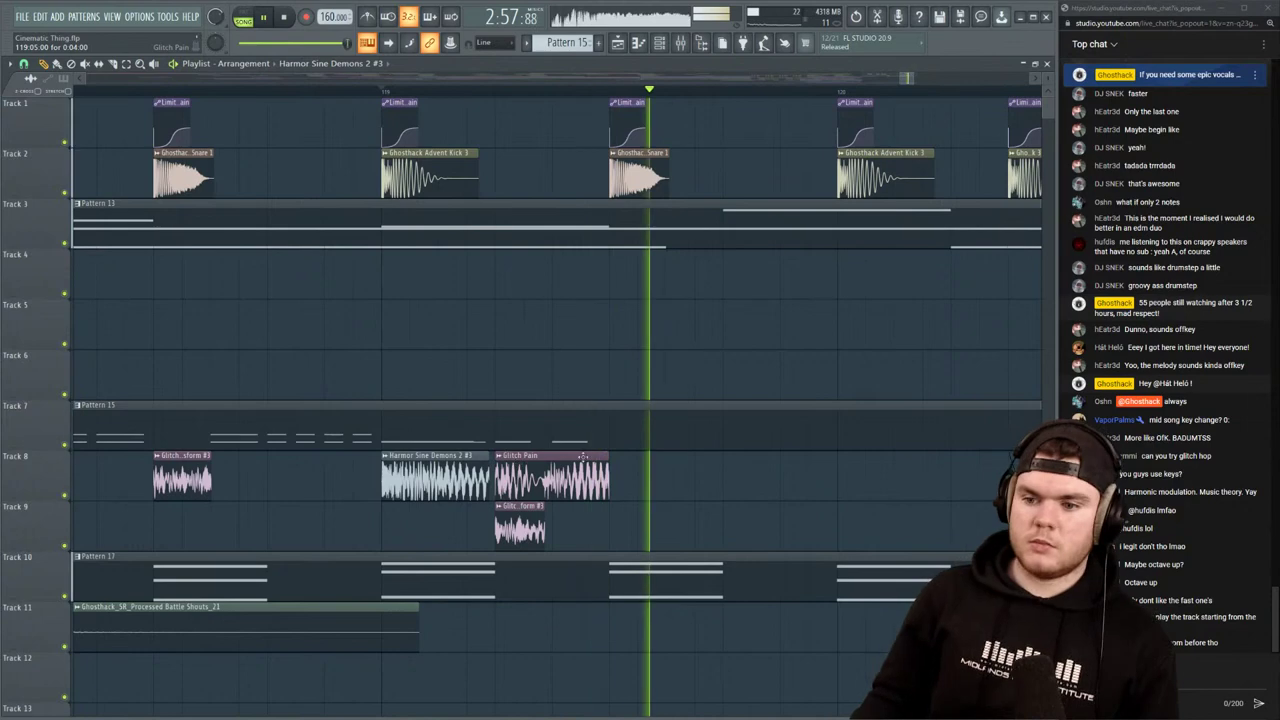
key("space")
Solo Tracks 8 and 9 to hear the Harmor and glitch clips alone, and restore the other tracks
right_click(64, 495)
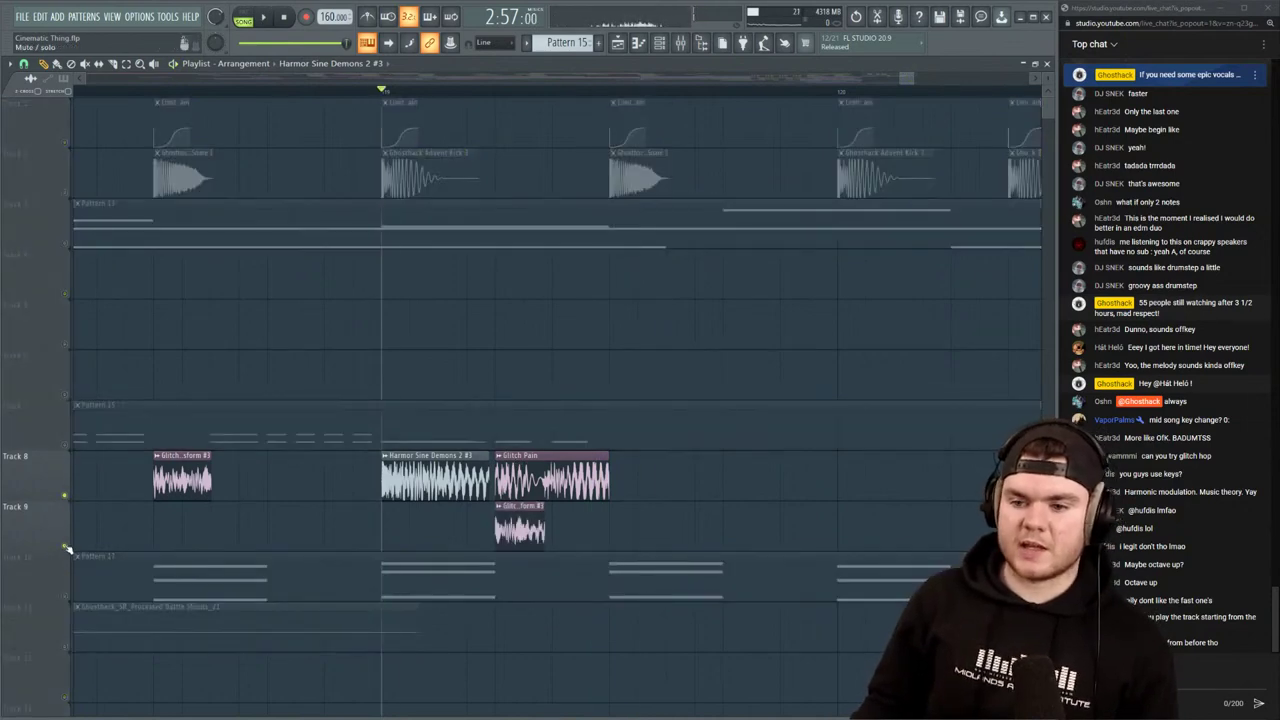
key("space")
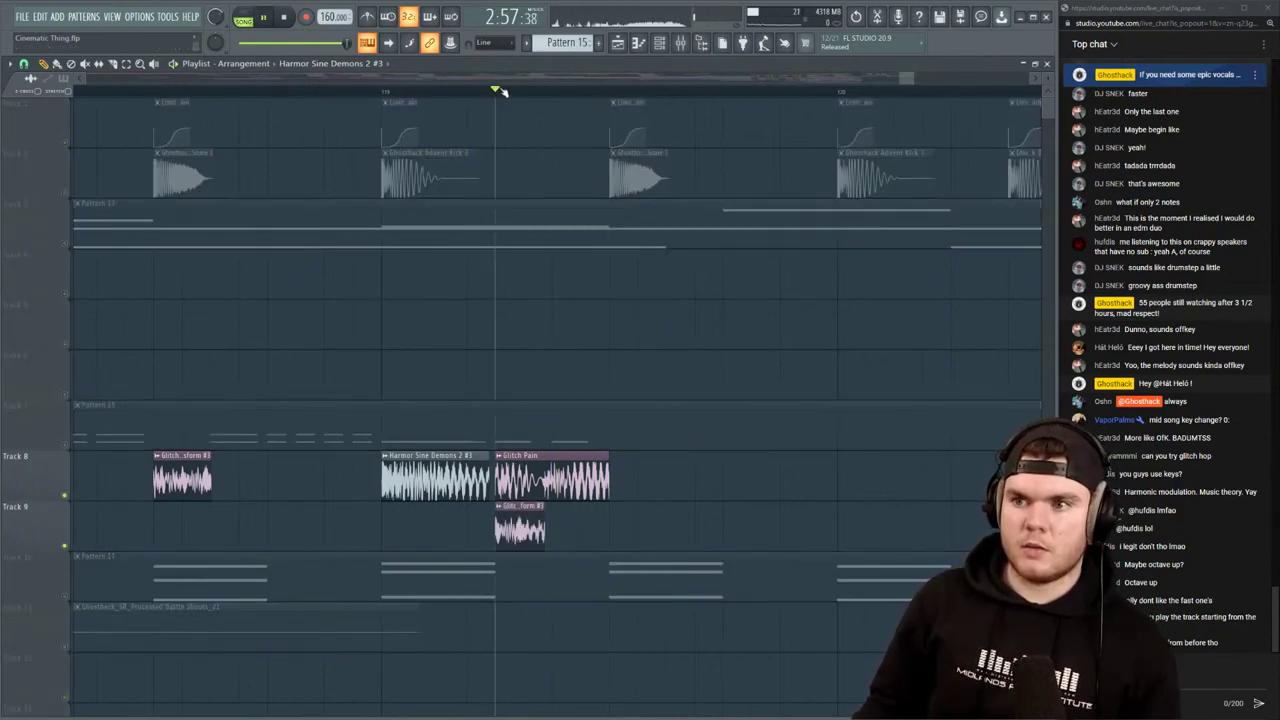
right_click(65, 497)
Play the full mix from the middle of bar 118 through to bar 120
scroll(462, 98, "down", 2)
left_click(252, 91)
key("space")
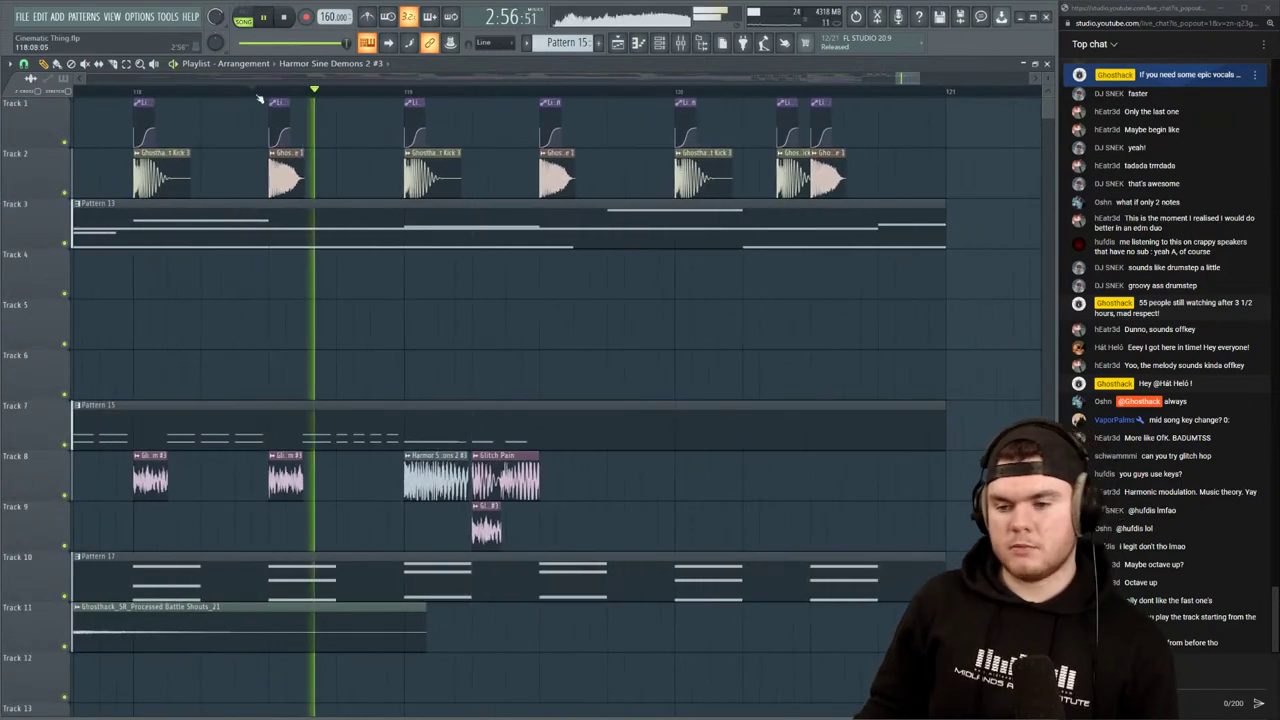
scroll(258, 98, "down", 2)
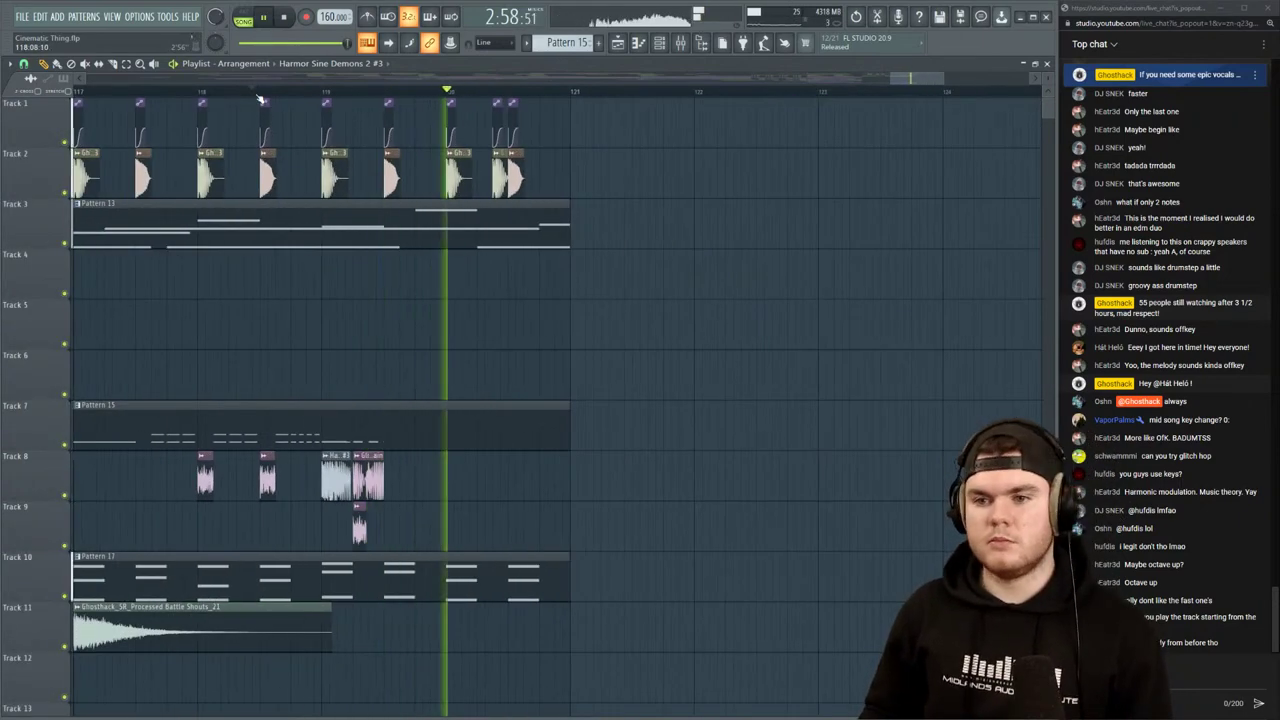
key("space")
Move the bar 120 kick on Track 2 and its limiter gain automation on Track 1 back to step 13 of bar 119
scroll(337, 93, "up", 2)
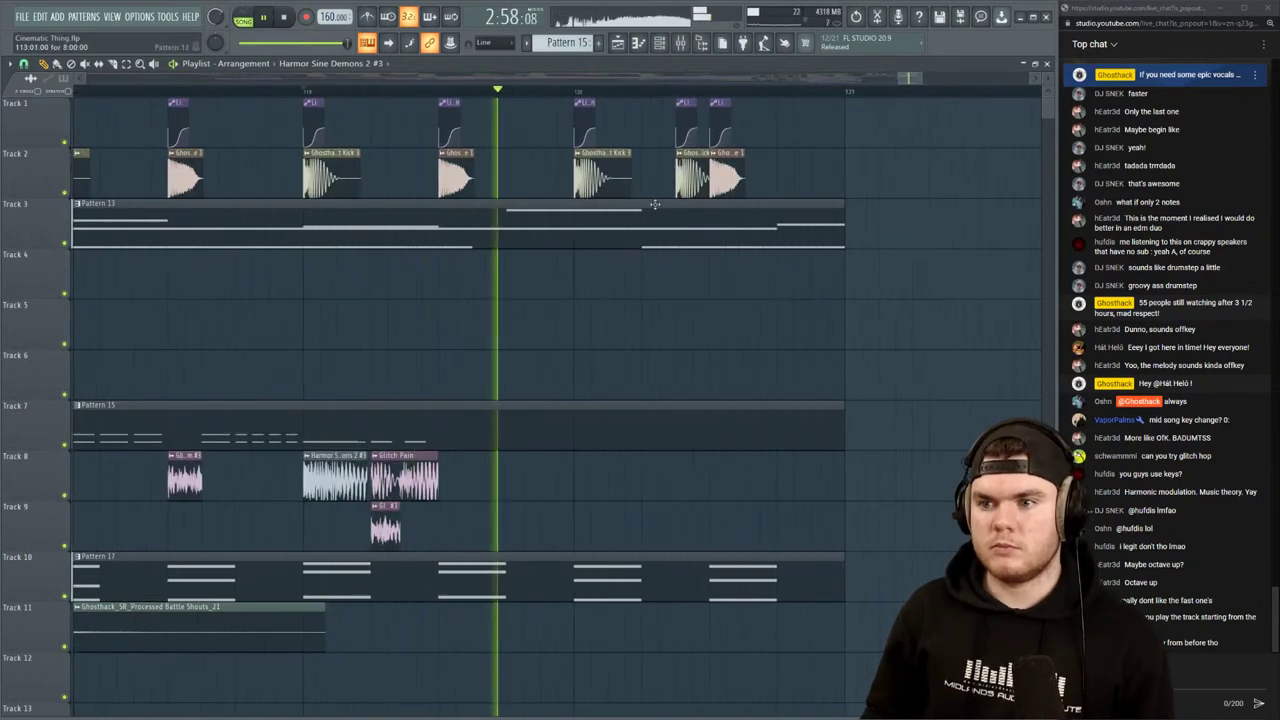
key("space")
key("space")
left_click_drag(602, 184, 568, 184)
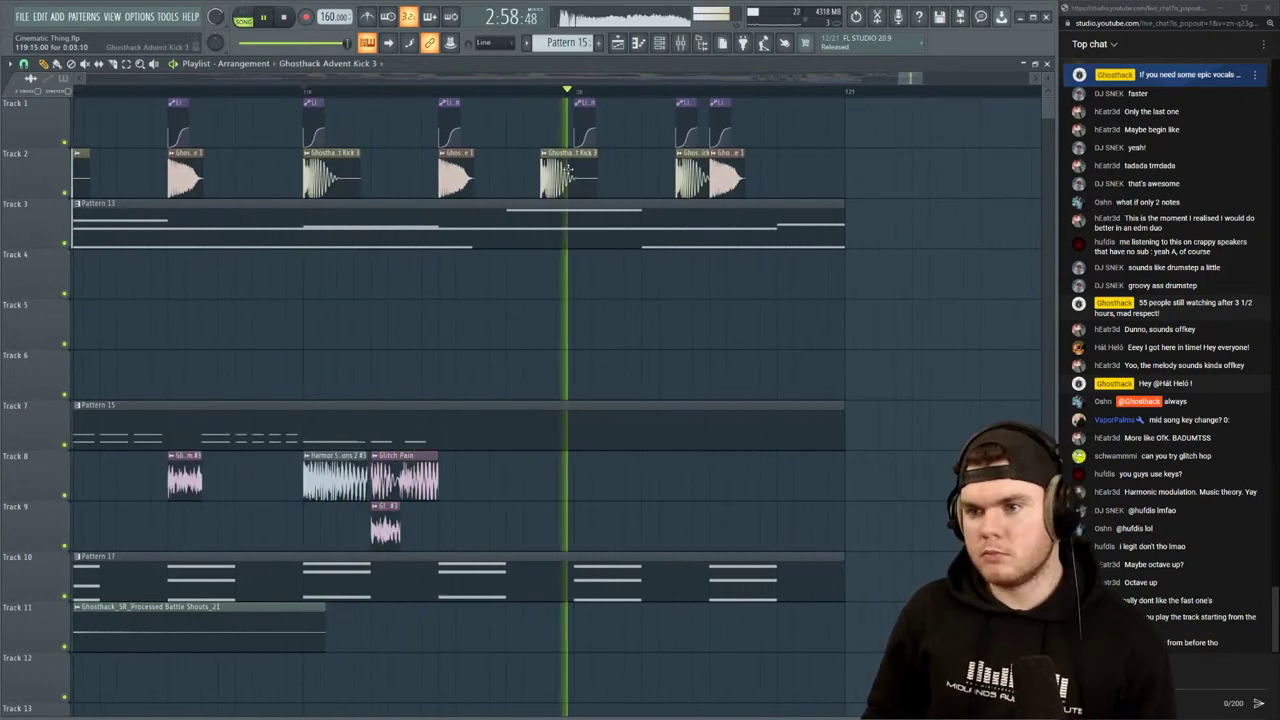
key("space")
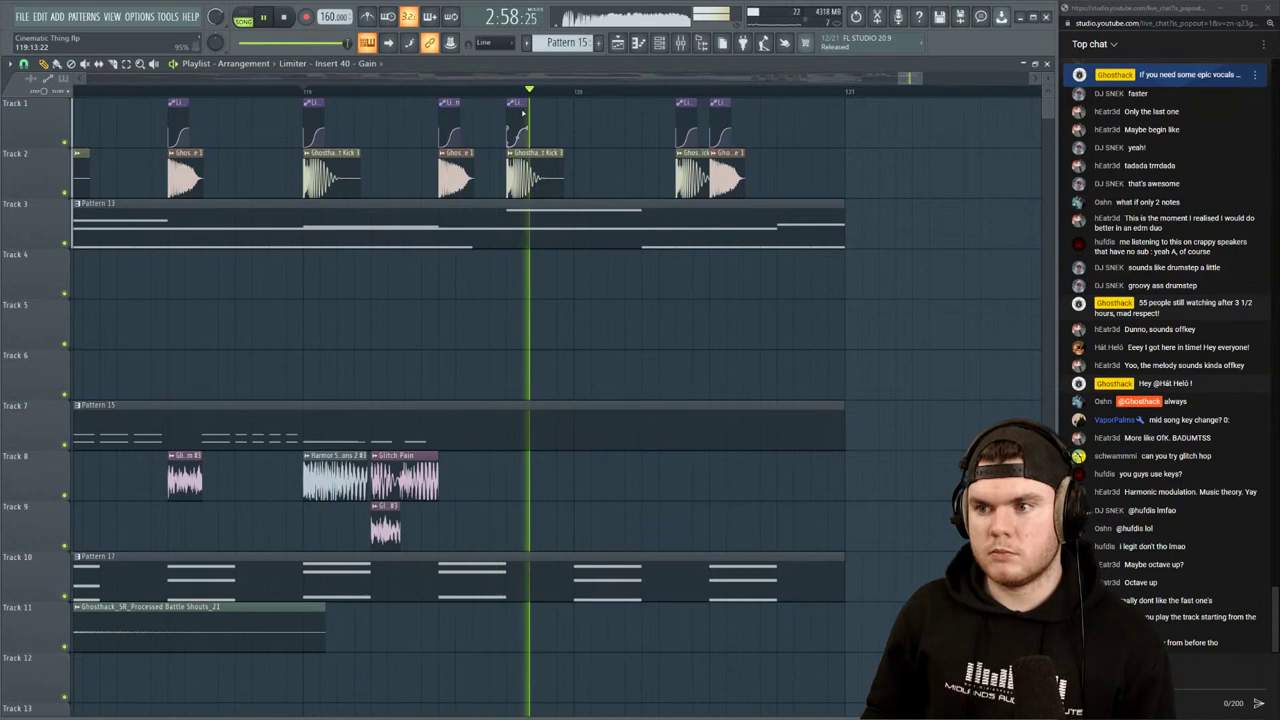
Place a Ghosthack Braam - Bite_F clip on Track 4 at step 13 of bar 119, in line with the moved kick, and audition it
scroll(523, 93, "down", 4)
key("space")
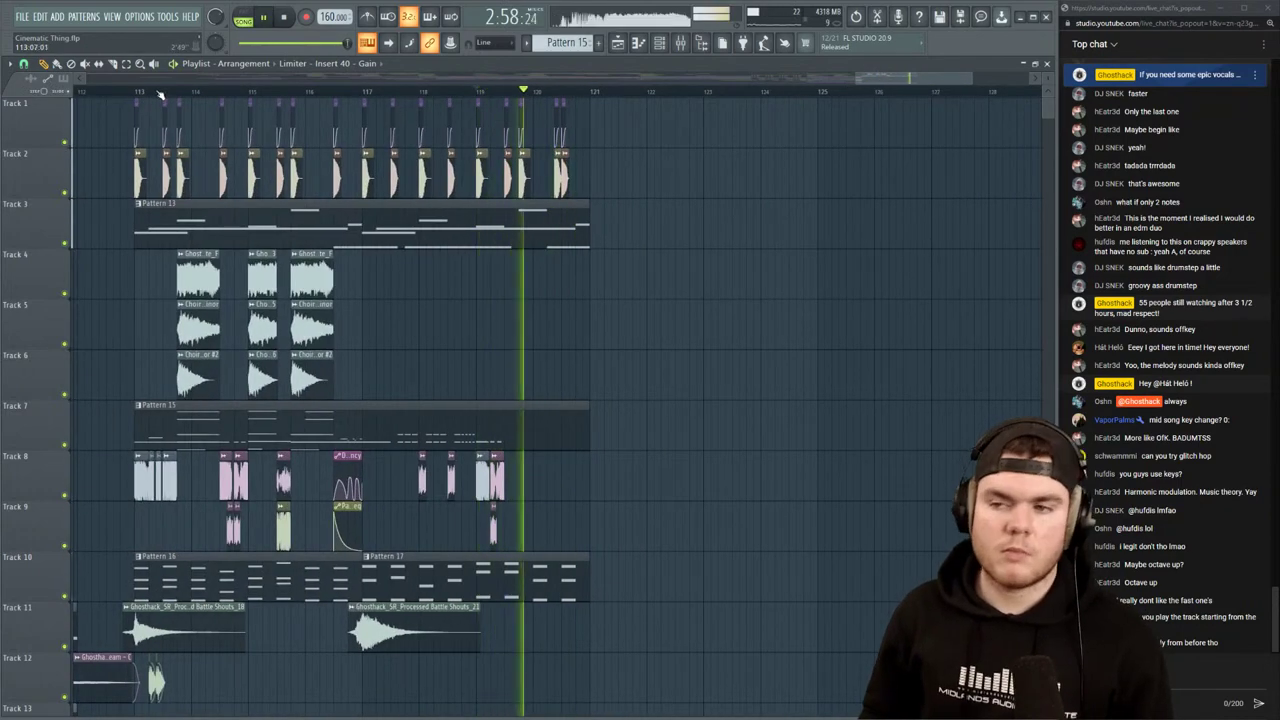
key("space")
key("space")
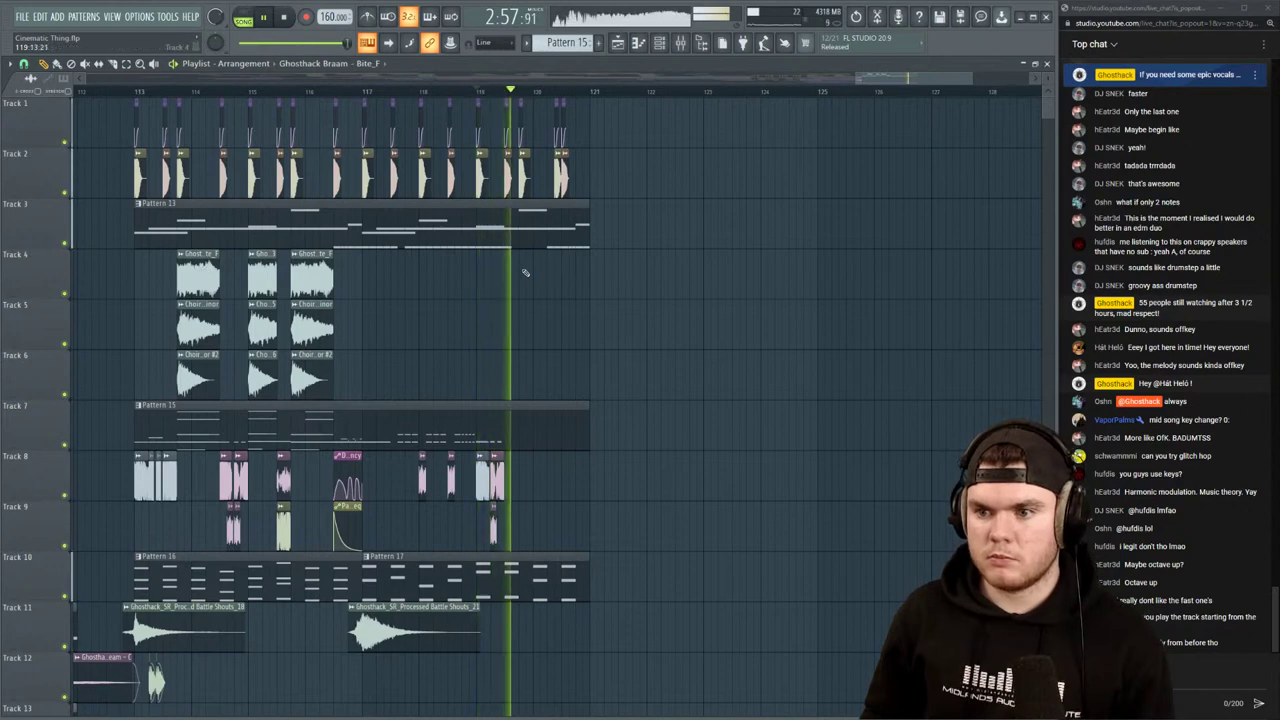
left_click(540, 262)
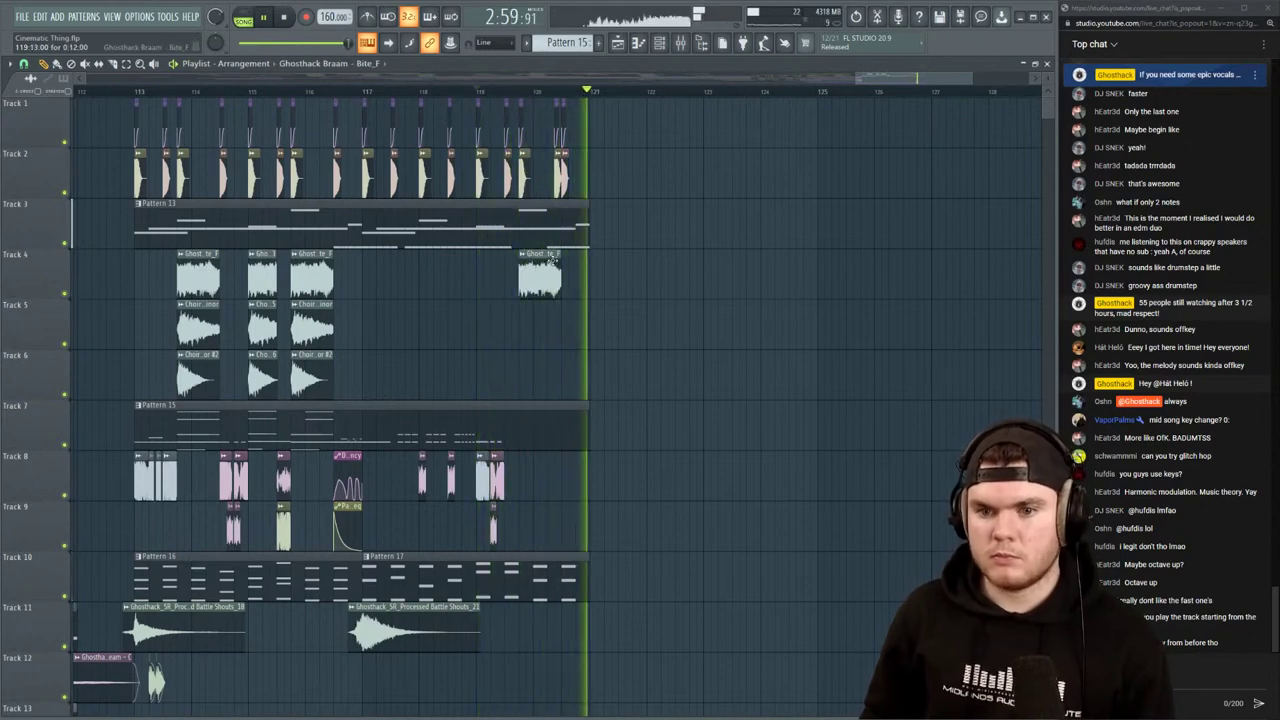
right_click(544, 265)
key("space")
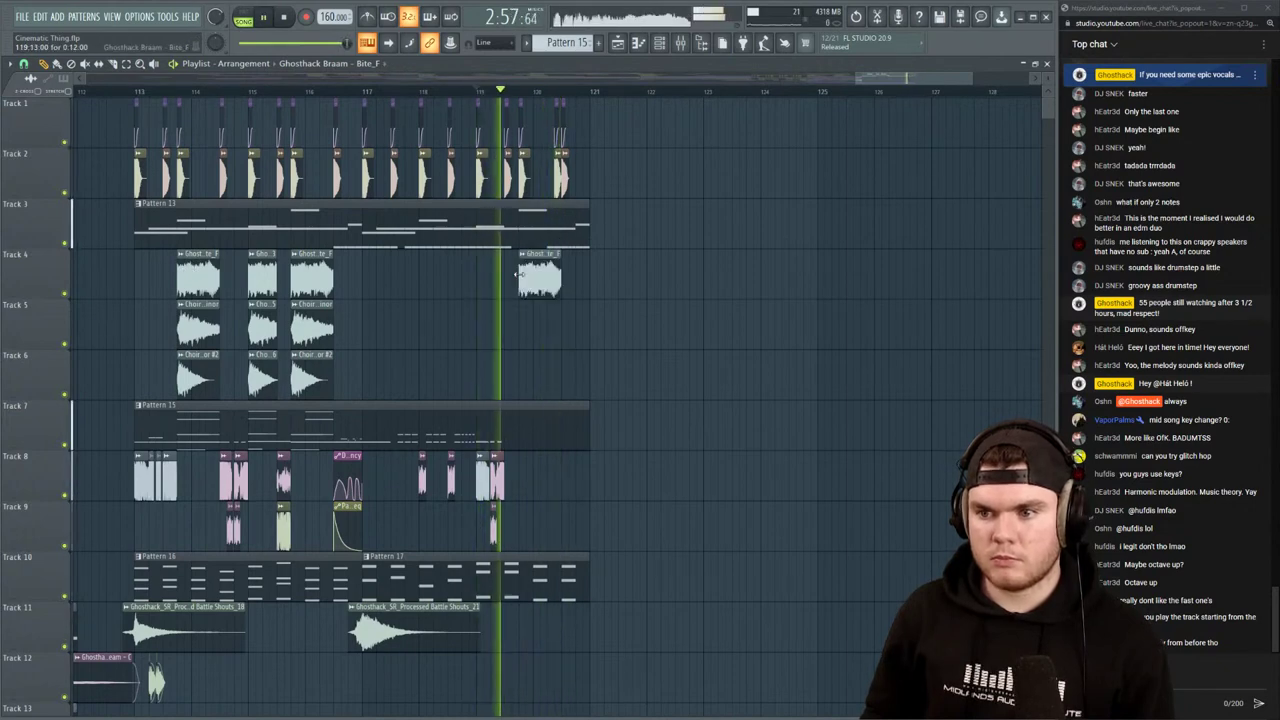
Try Choir Hit F Minor on Track 5 and Choir Hit F Minor #2 on Track 6 at step 13 of bar 119, replacing the Track 4 braam
left_click(525, 270)
left_click(522, 316)
right_click(540, 275)
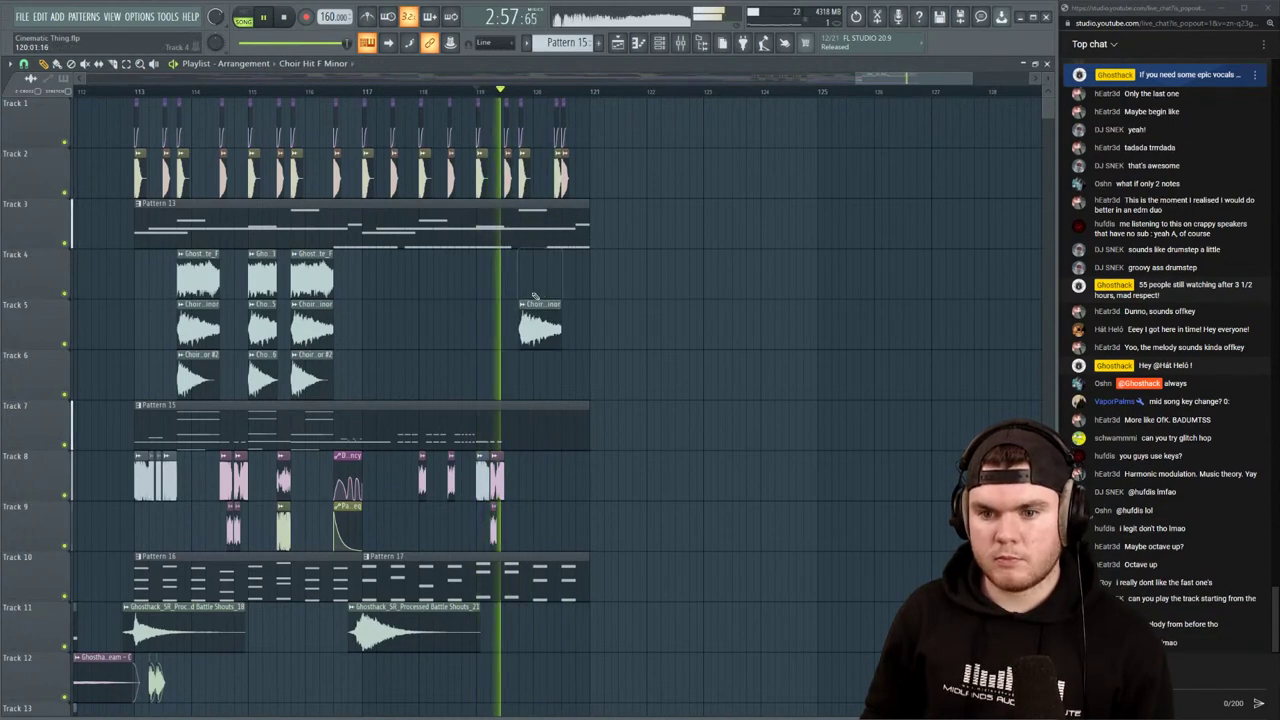
left_click(540, 362)
key("space")
key("space")
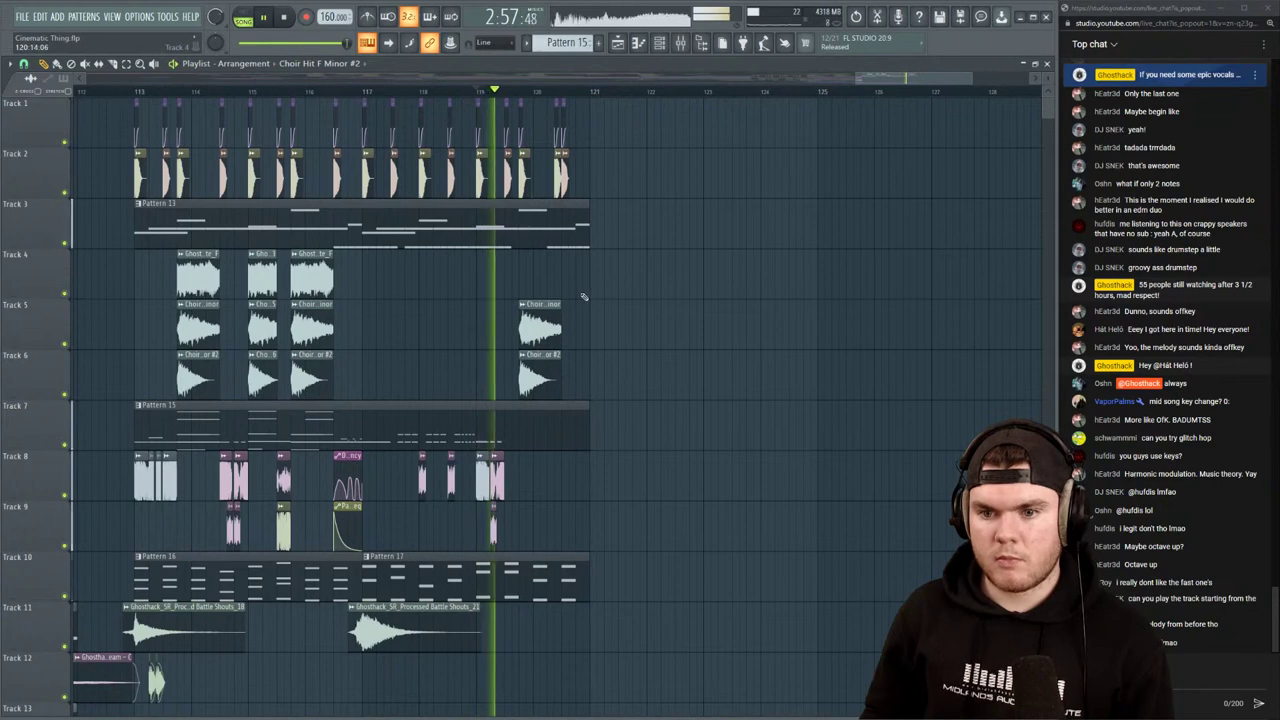
Swap the bar 119 choir hit on Track 5 for a Ghosthack Braam - Bite_F clip on Track 4, extended to bar 121
right_click(550, 325)
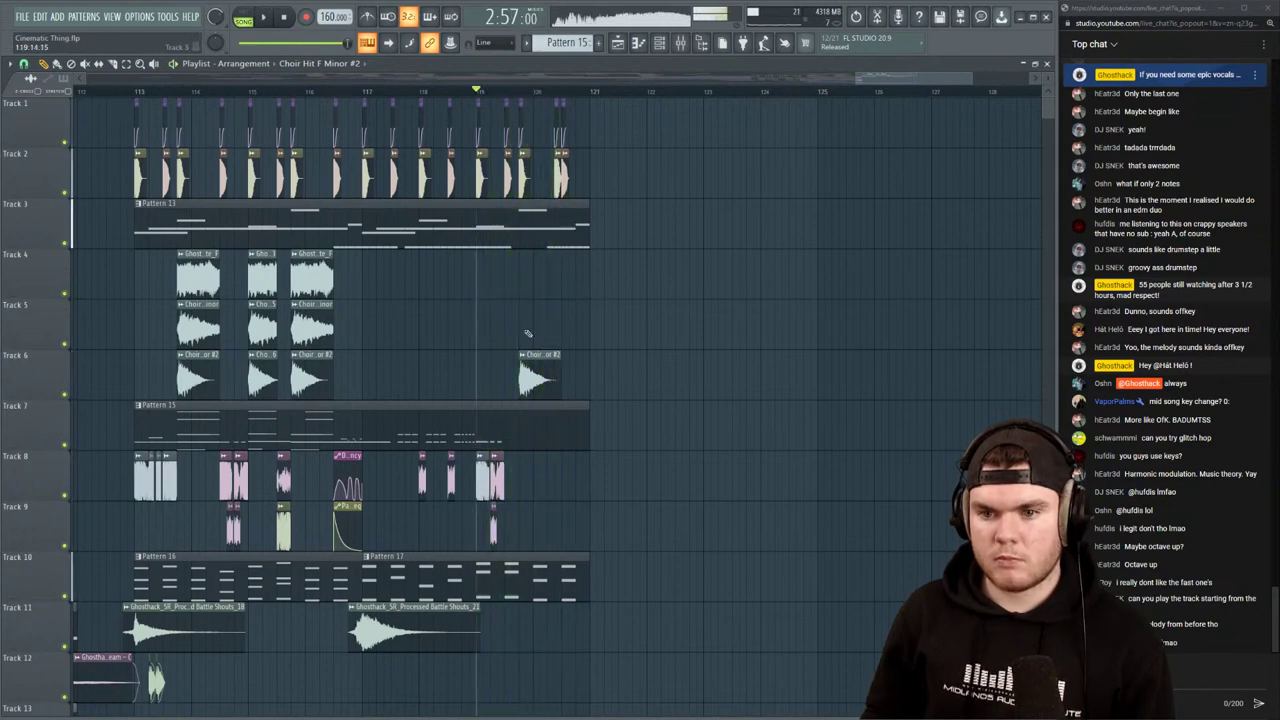
left_click(525, 270)
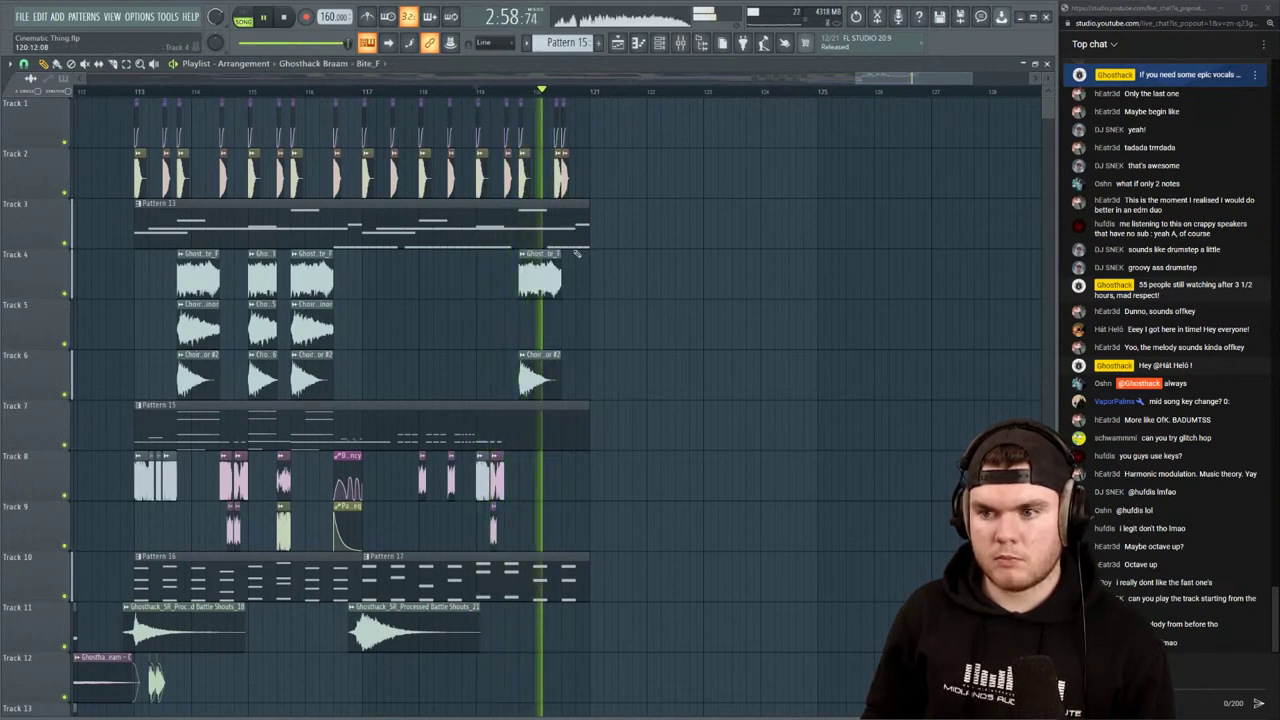
left_click_drag(561, 258, 591, 256)
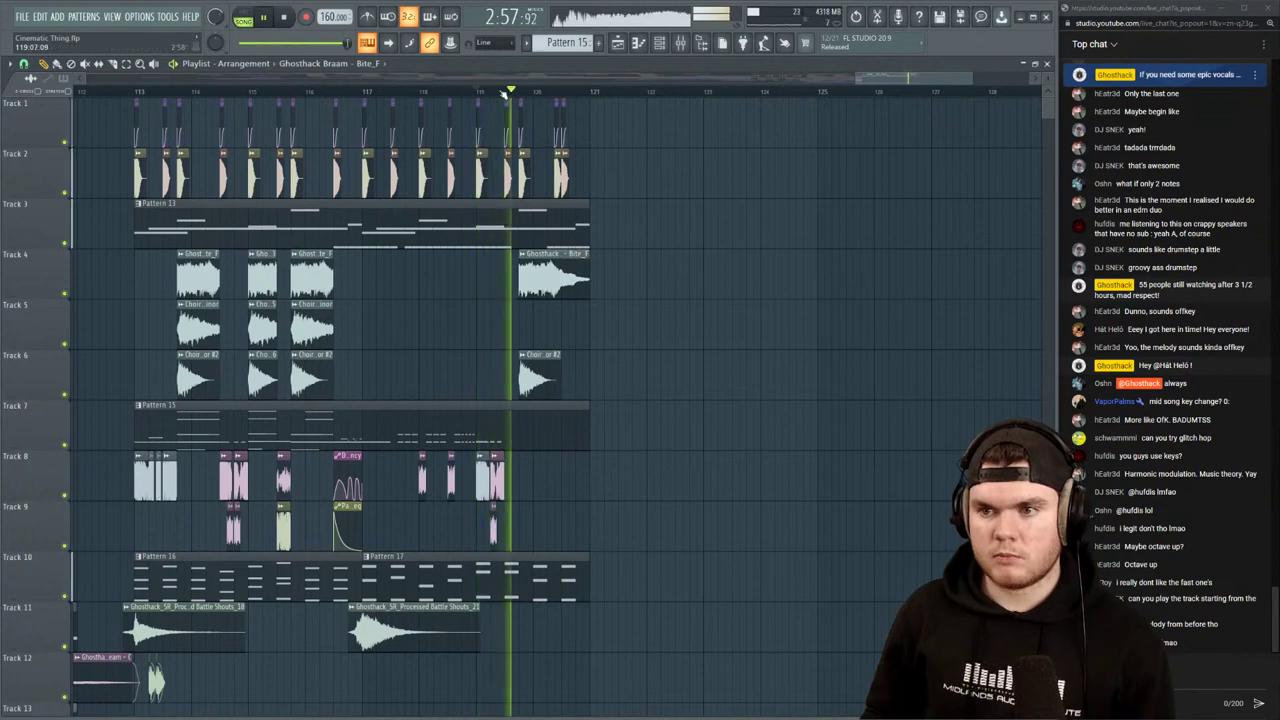
Play the arrangement from the build-up through the drop into bar 120
scroll(503, 93, "down", 3)
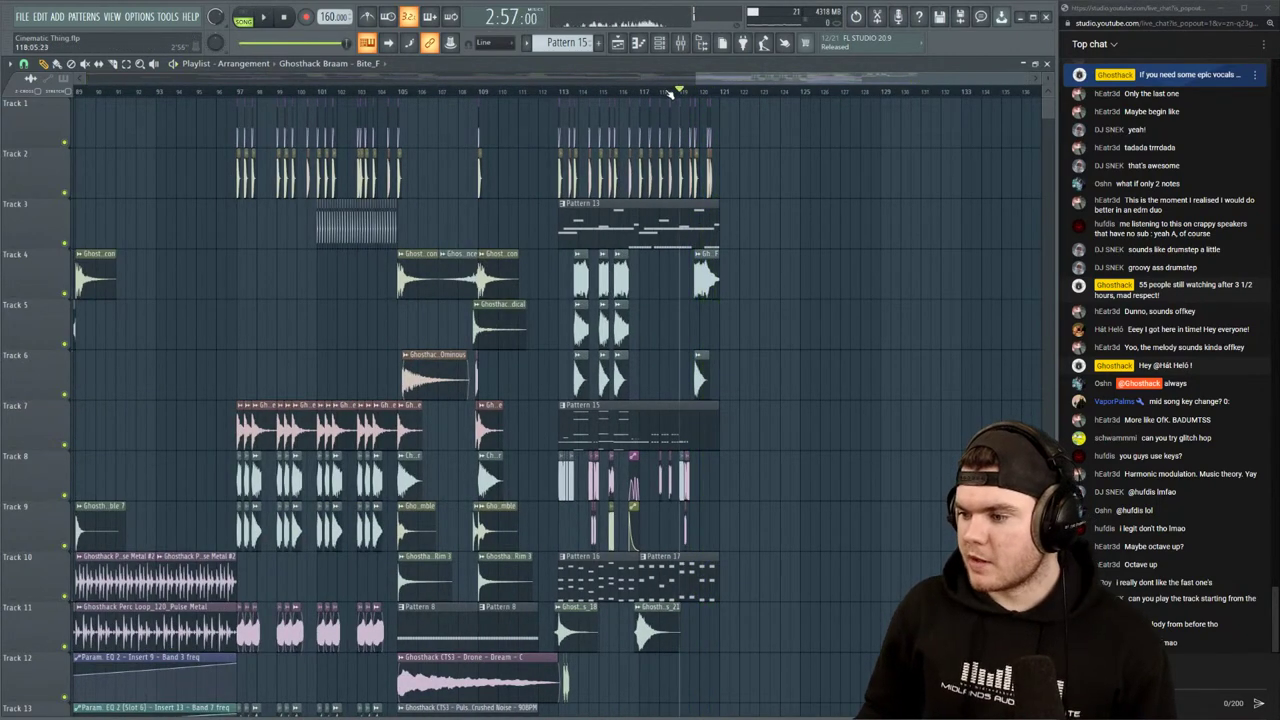
scroll(708, 93, "up", 4)
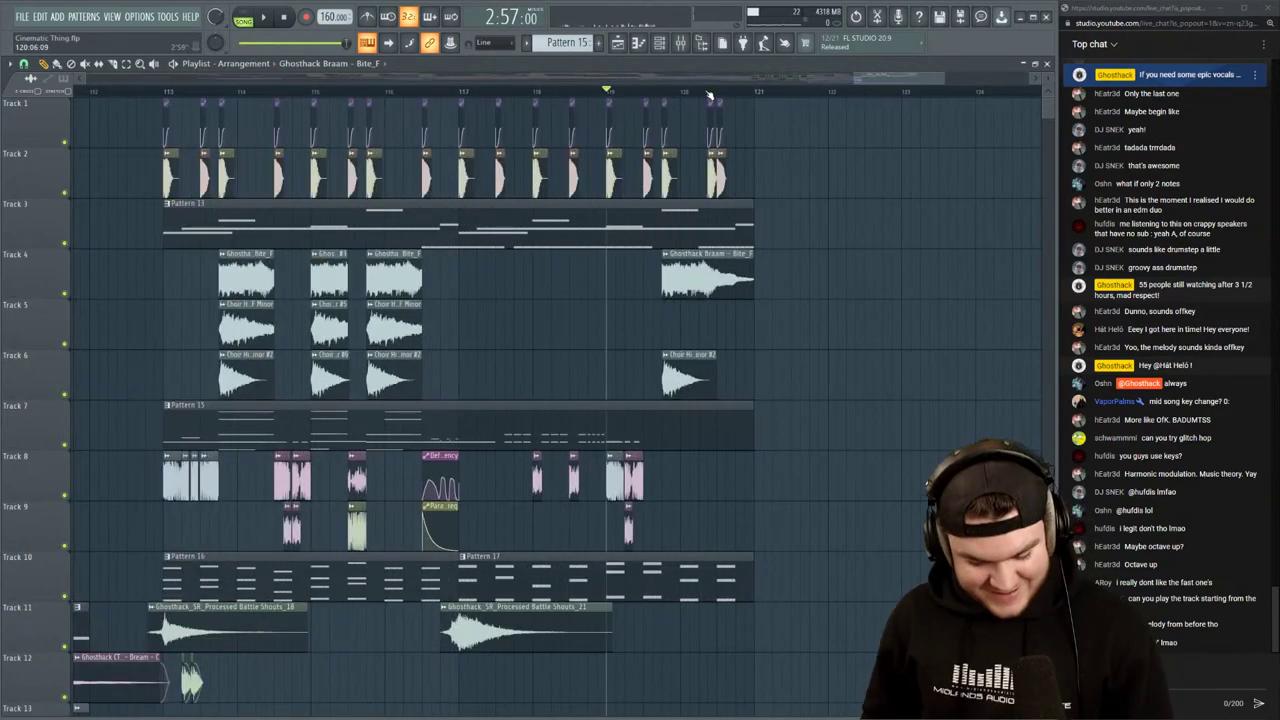
scroll(708, 95, "down", 4)
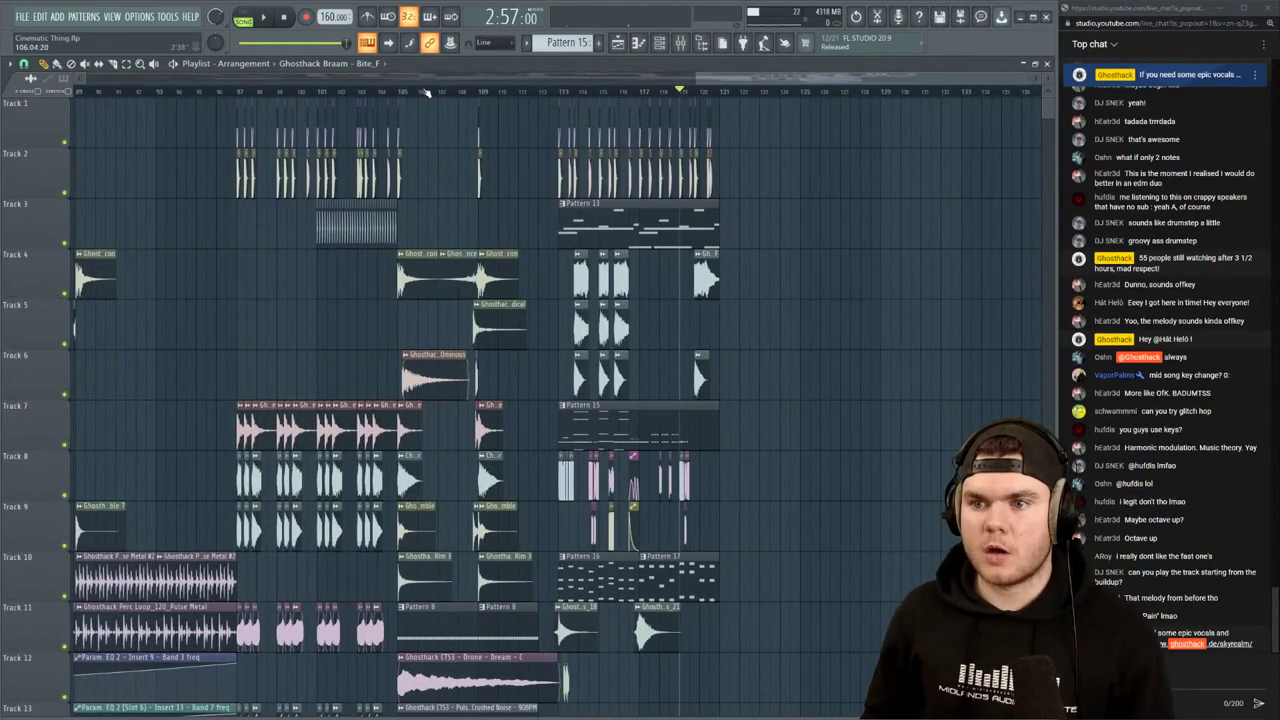
key("space")
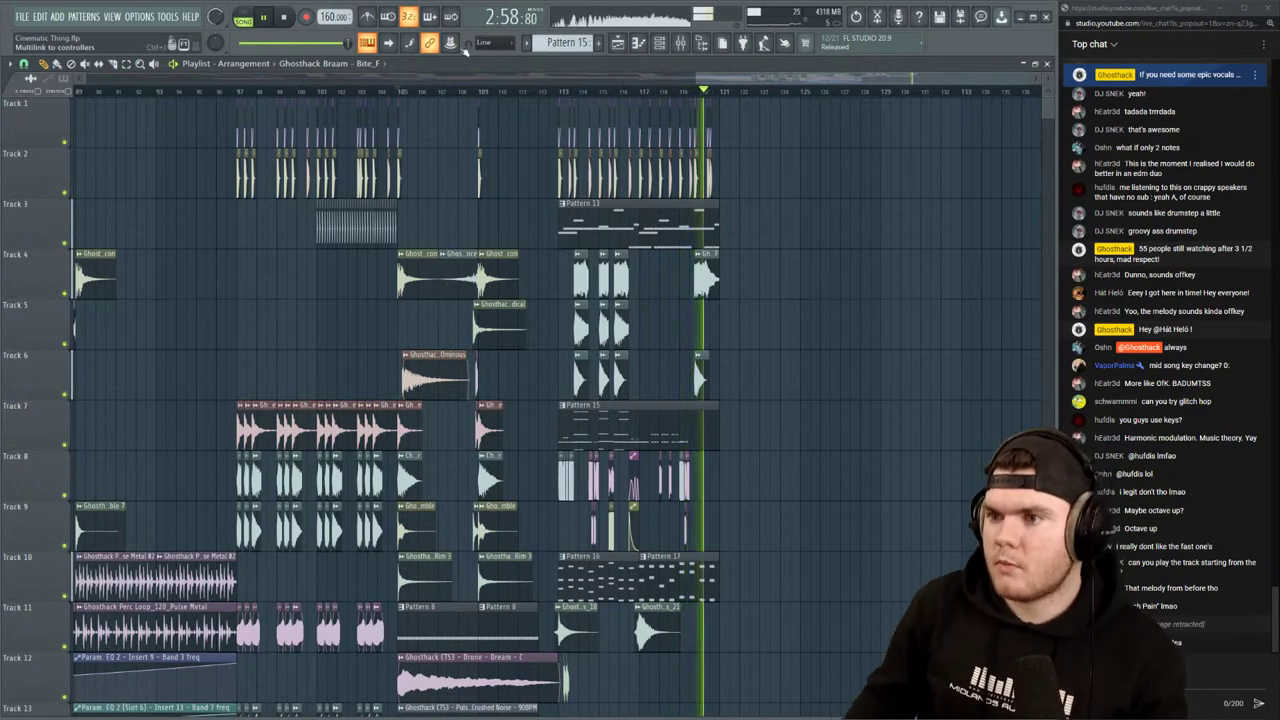
Play the second half of the drop from around bar 117, removing the stray clip placed on Track 4
scroll(721, 92, "up", 6)
left_click(824, 275)
right_click(824, 275)
key("space")
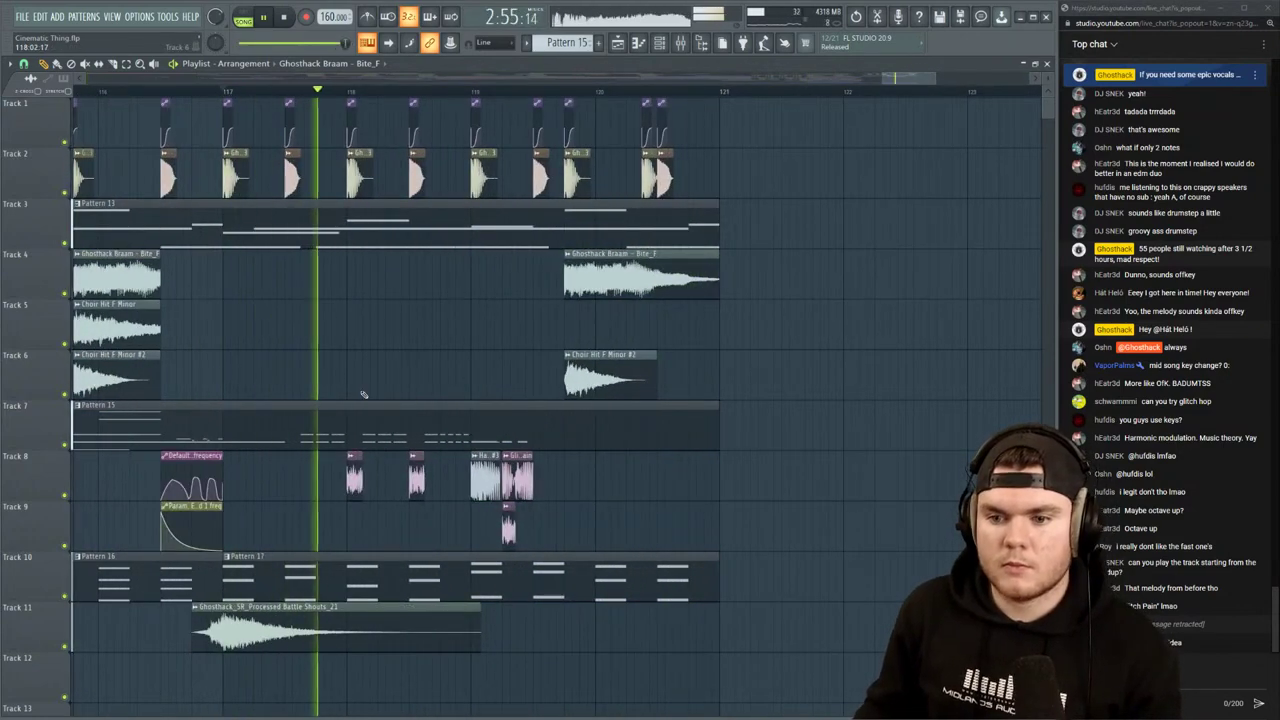
Try lengthening the Serum #5 E3 note at bar 5 of Pattern 15 to 10 steps, and shorten it back to half a bar
key("space")
key("F7")
left_click_drag(456, 80, 200, 108)
key("space")
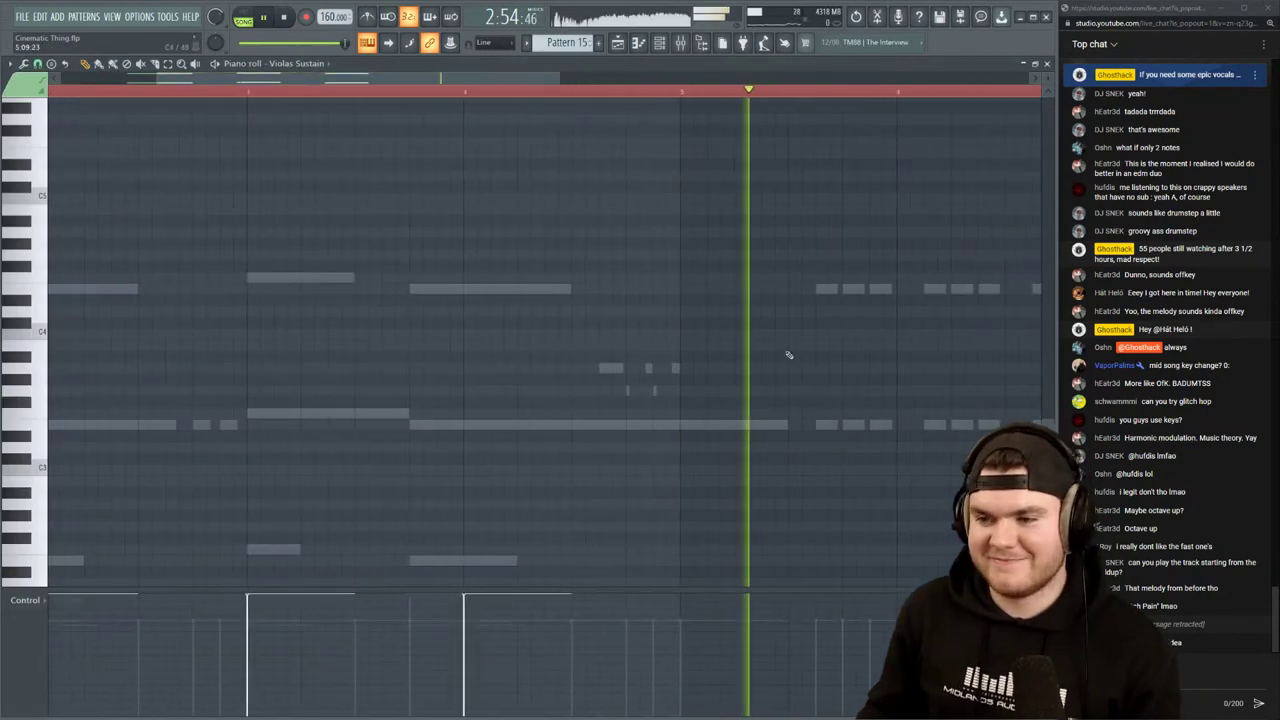
left_click_drag(784, 424, 815, 424)
key("space")
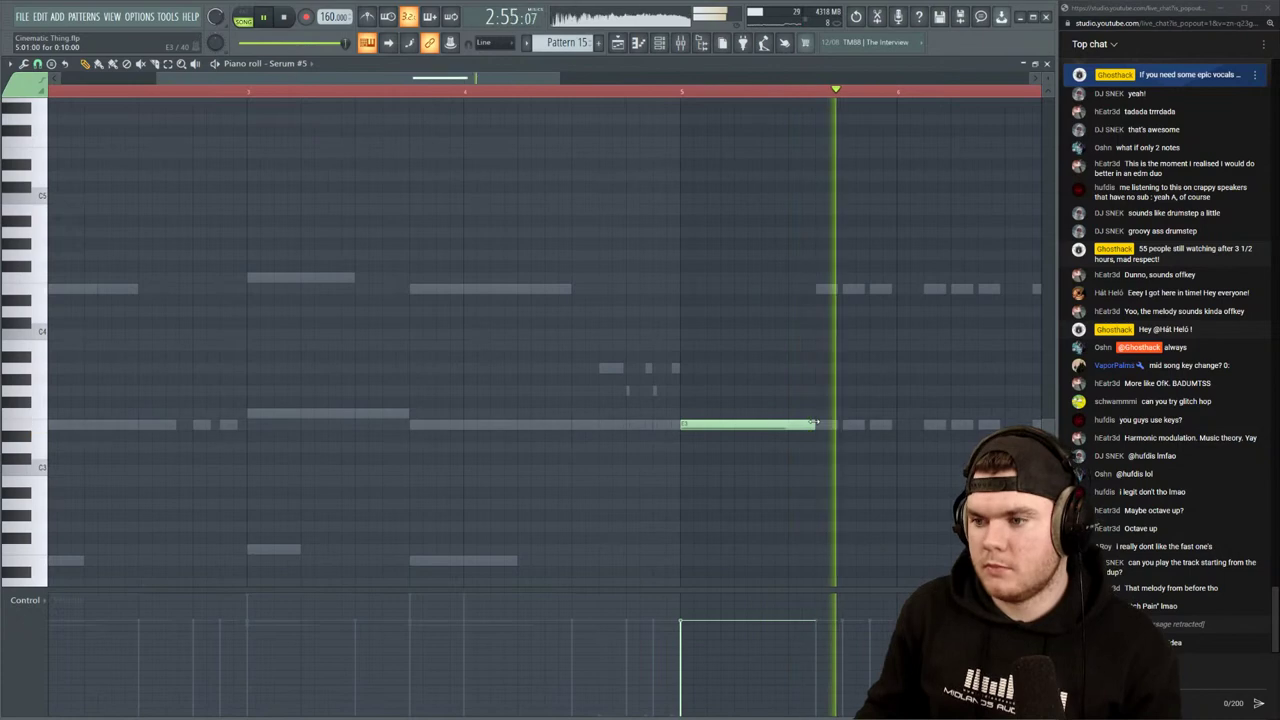
key("space")
left_click_drag(815, 424, 787, 424)
Listen to Pattern 15 from bar 5 through bar 6 to check how the bass notes flow
key("space")
scroll(704, 93, "down", 3)
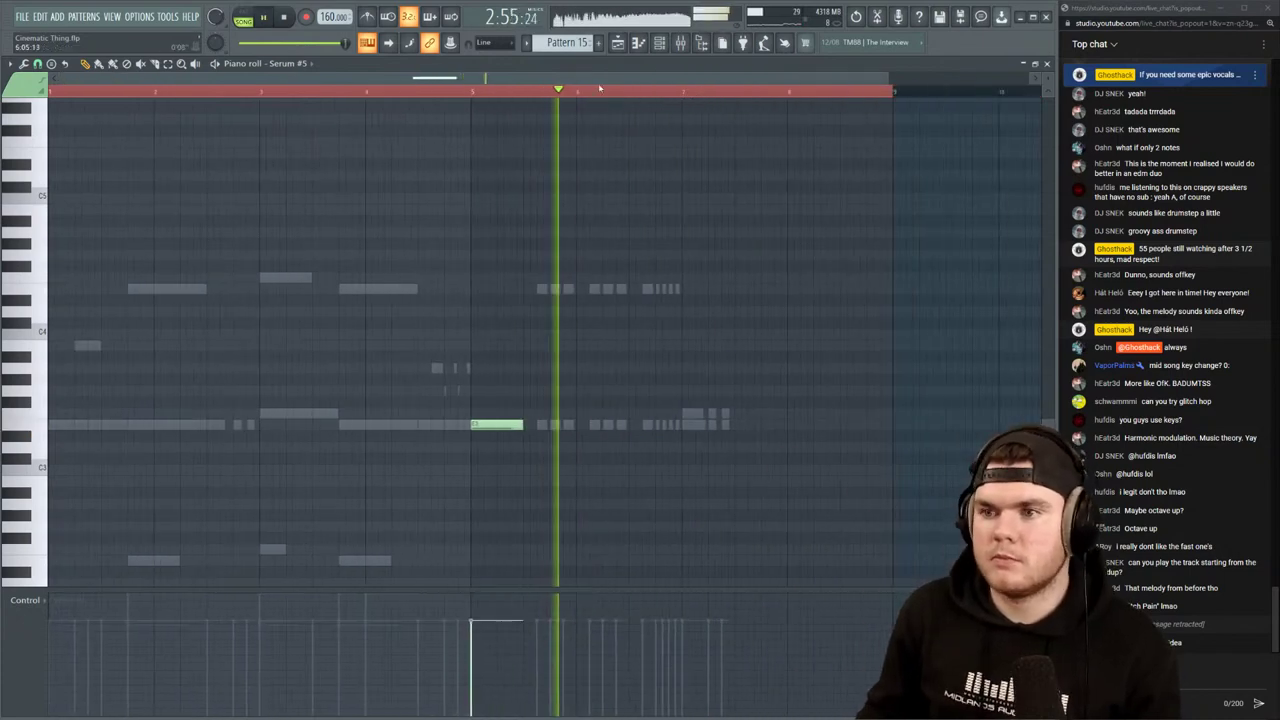
left_click_drag(597, 89, 629, 89)
key("space")
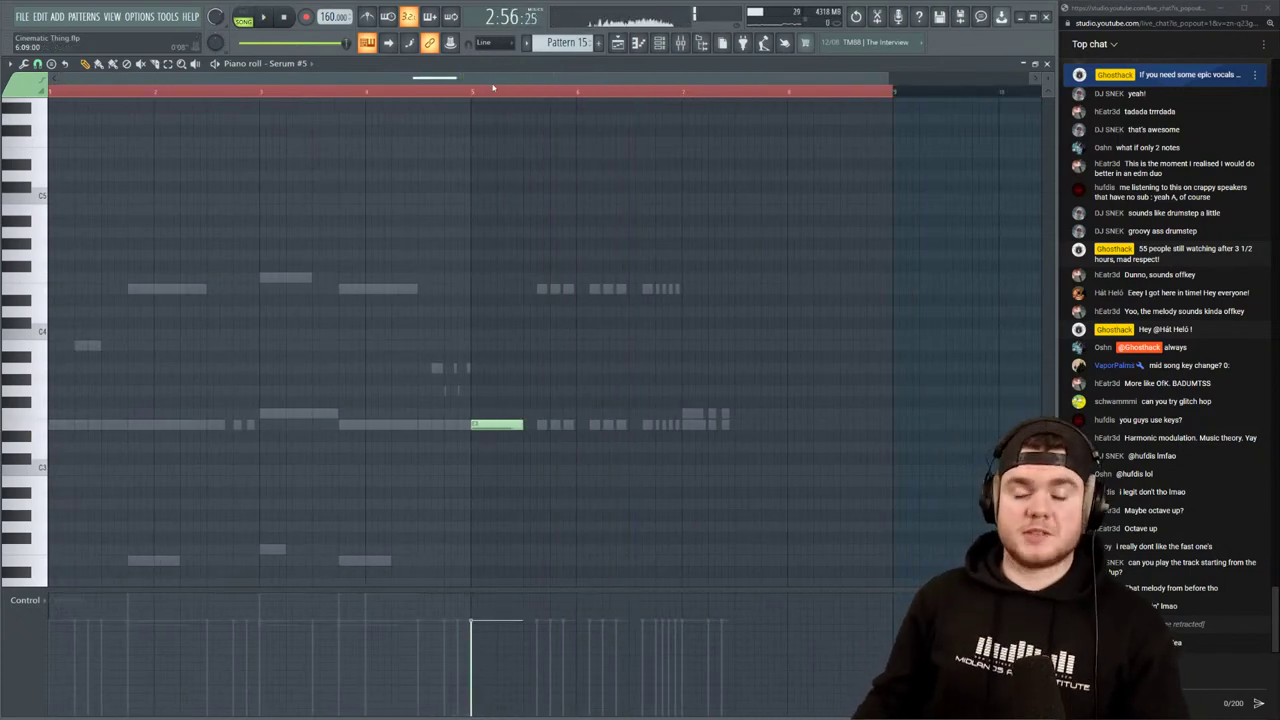
key("space")
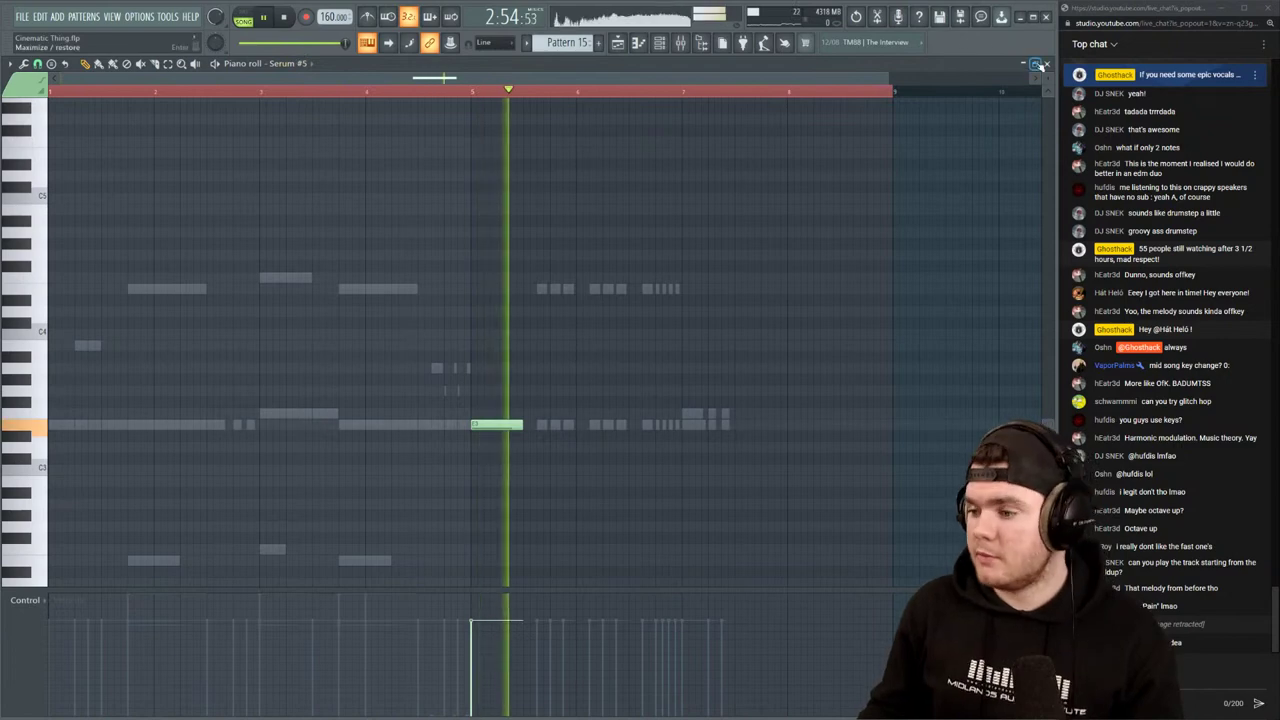
scroll(968, 91, "up", 2)
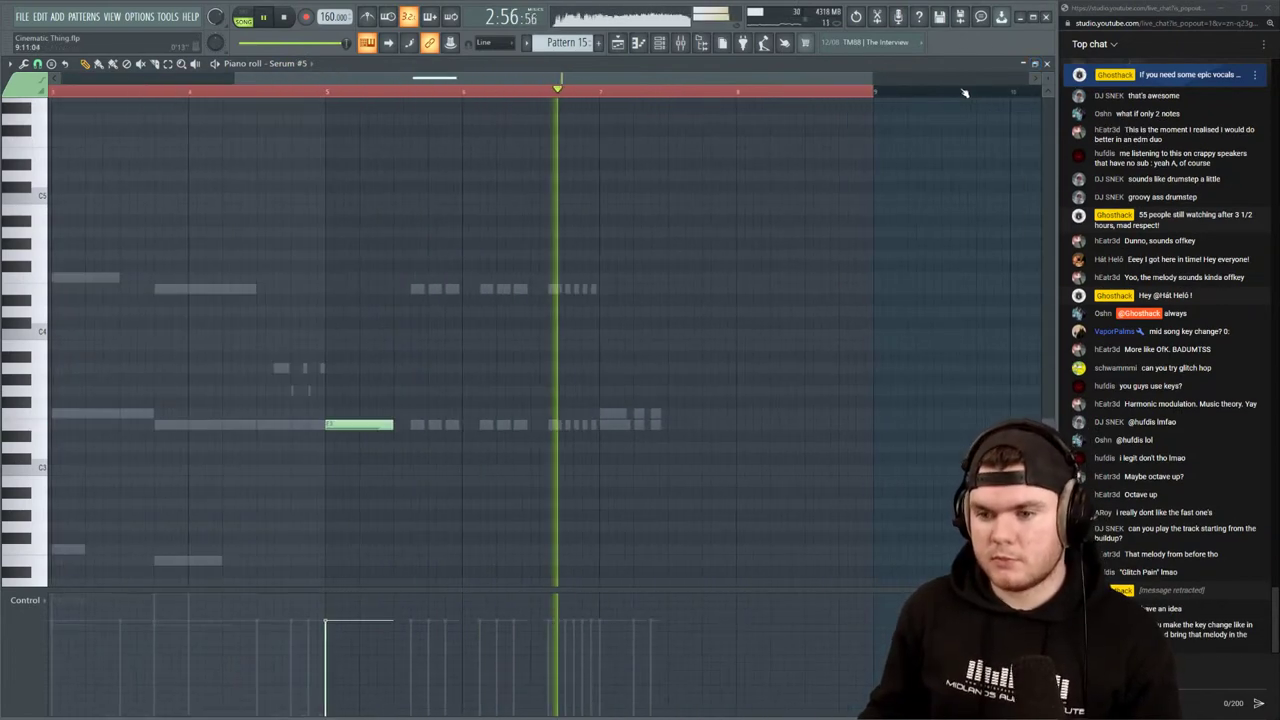
In the Striker channel of Pattern 15, copy a group of three E4 notes to step 11 of bar 7 and audition it
double_click(562, 428)
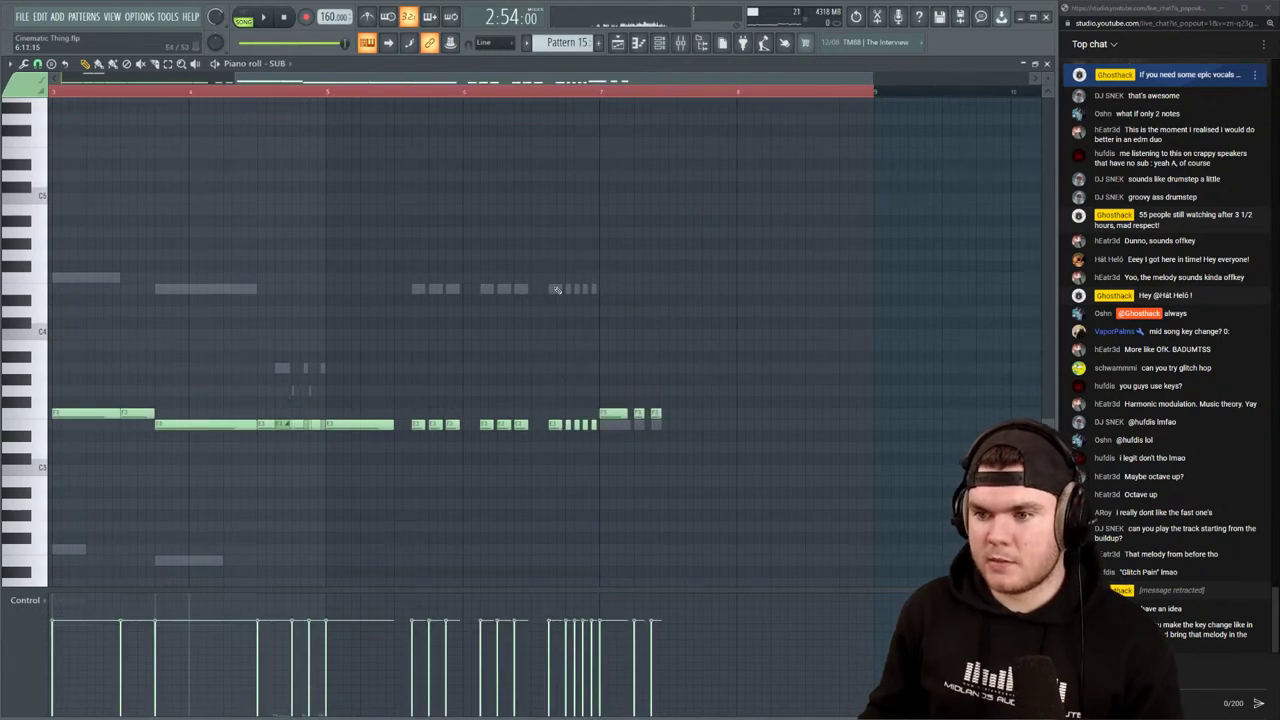
double_click(556, 289)
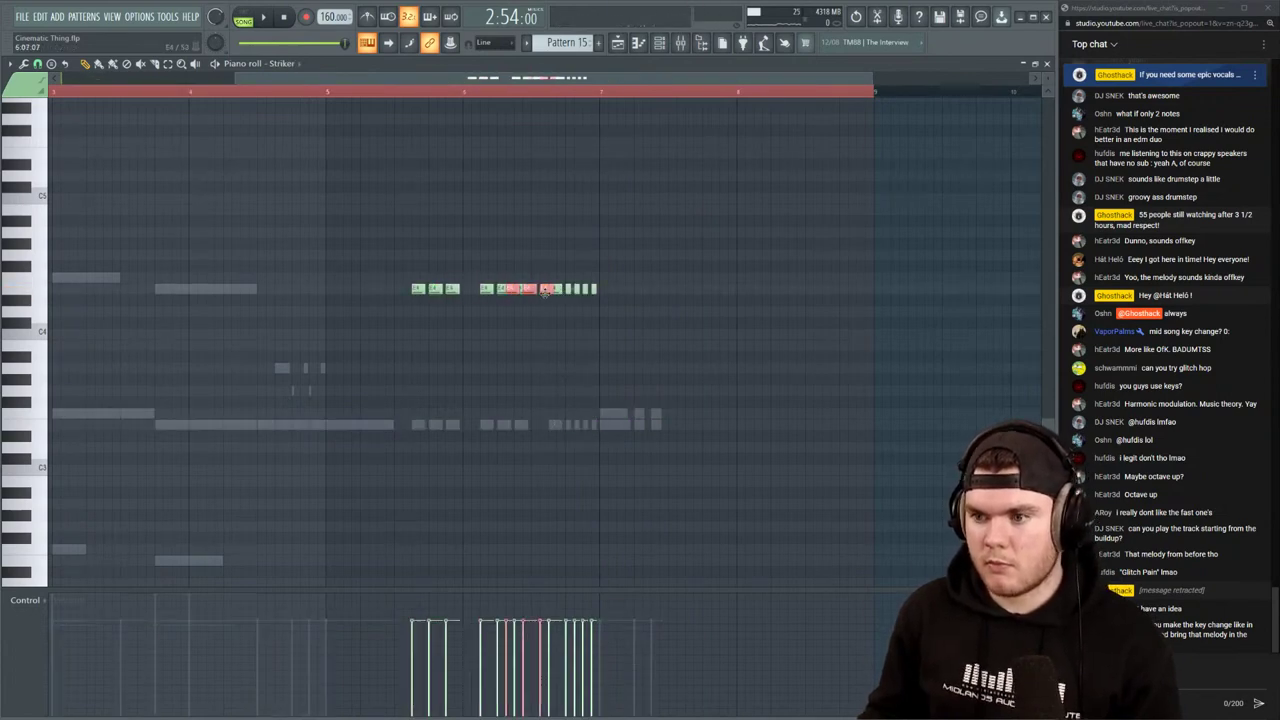
key("space")
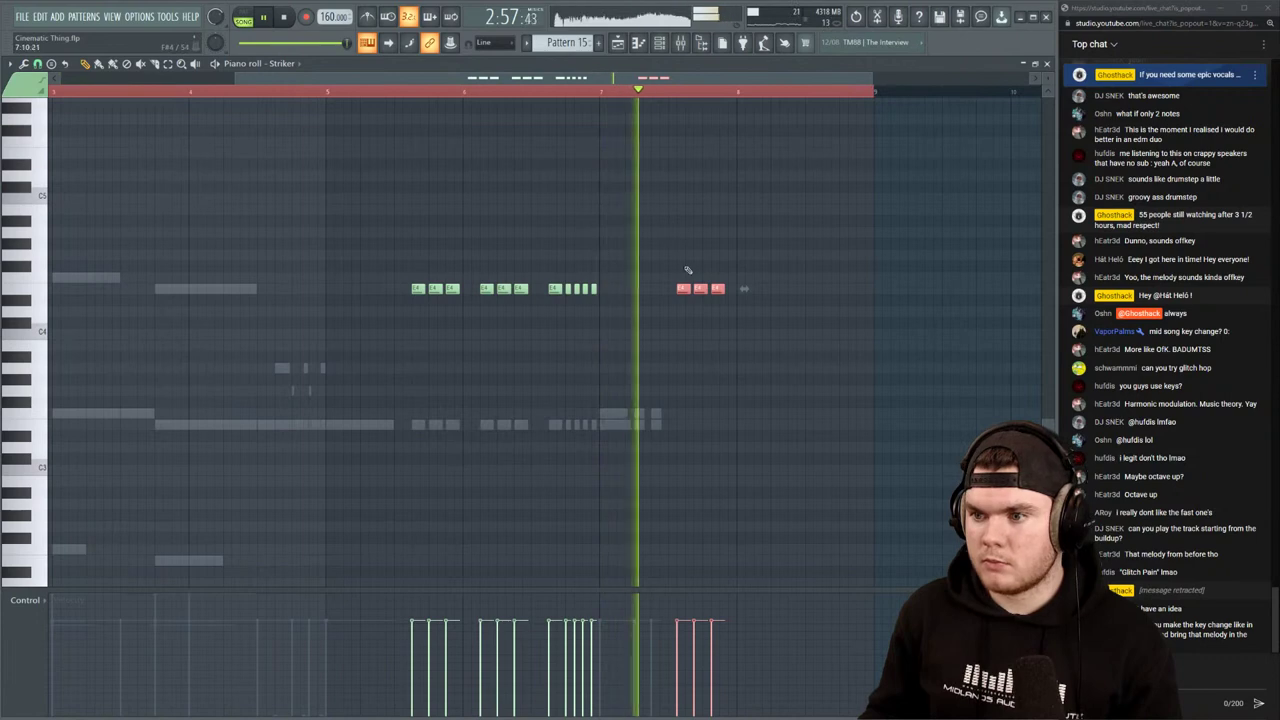
left_click_drag(696, 288, 704, 287)
key("space")
key("space")
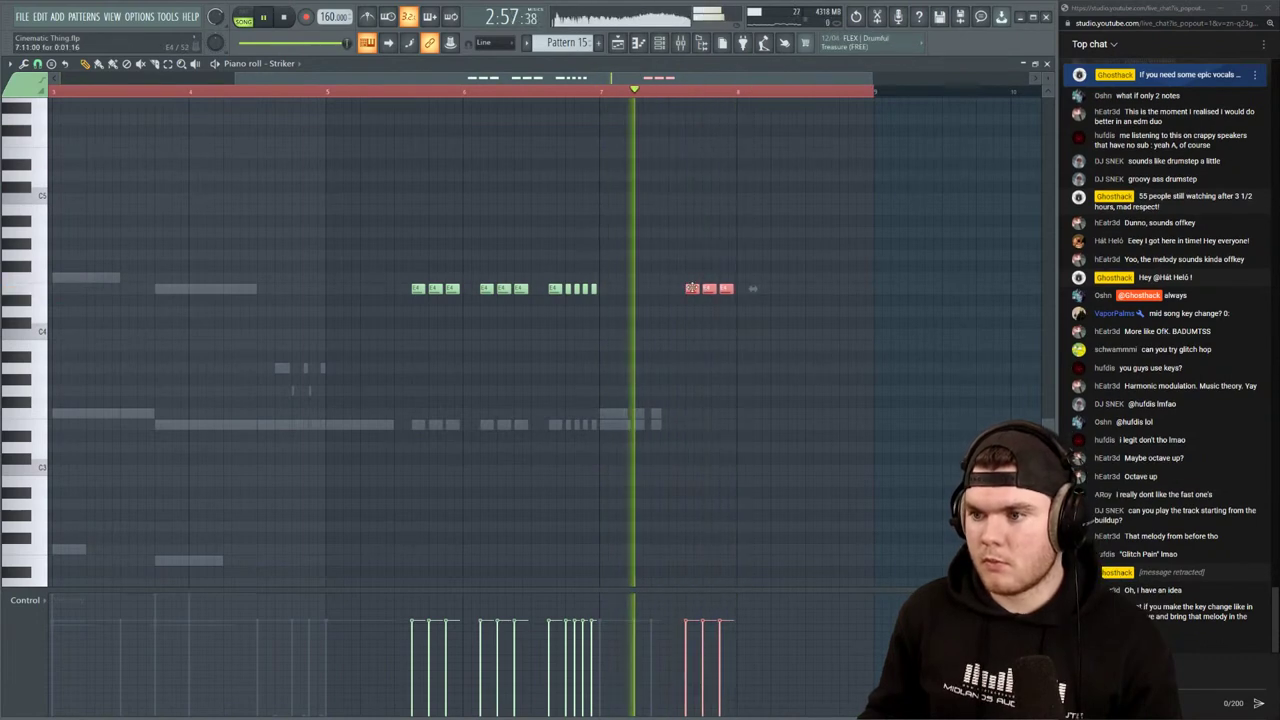
Duplicate the three Striker E4 notes to step 3 of bar 8 and play them back
key("ctrl+b")
key("space")
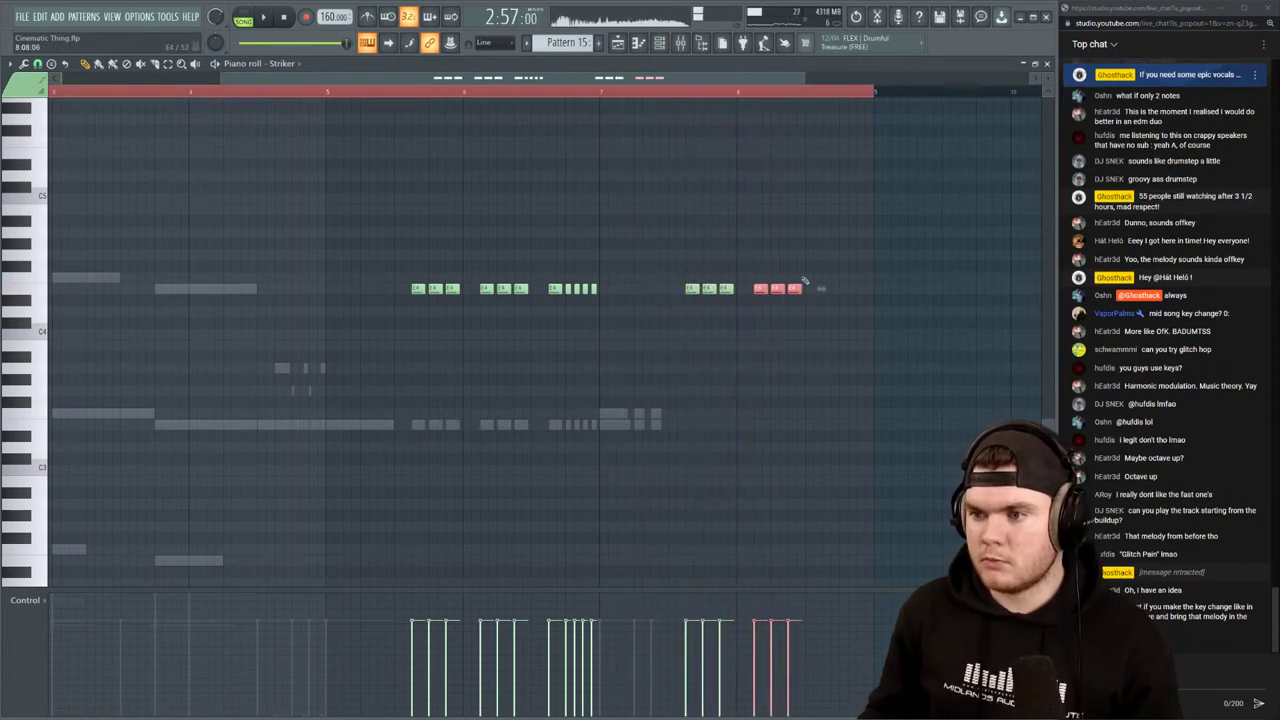
key("space")
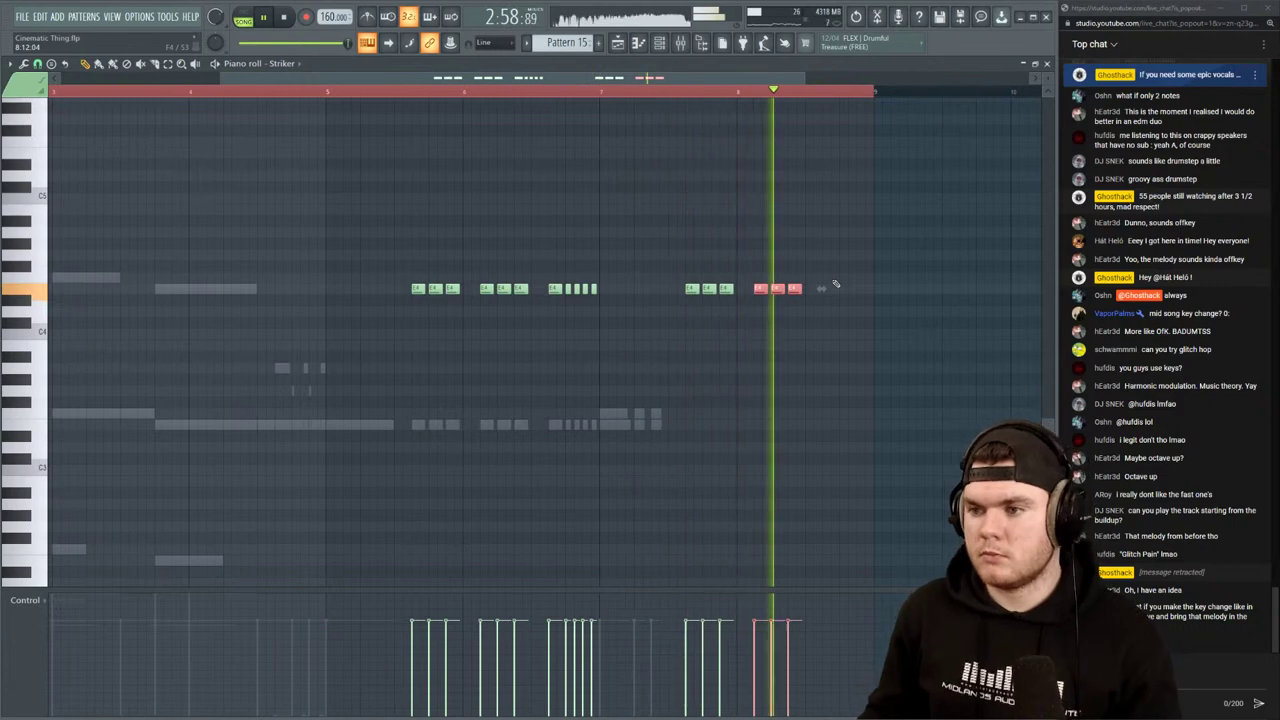
key("space")
Return to the Playlist and play the drop from bar 119
left_click(1047, 64)
left_click(992, 69)
key("space")
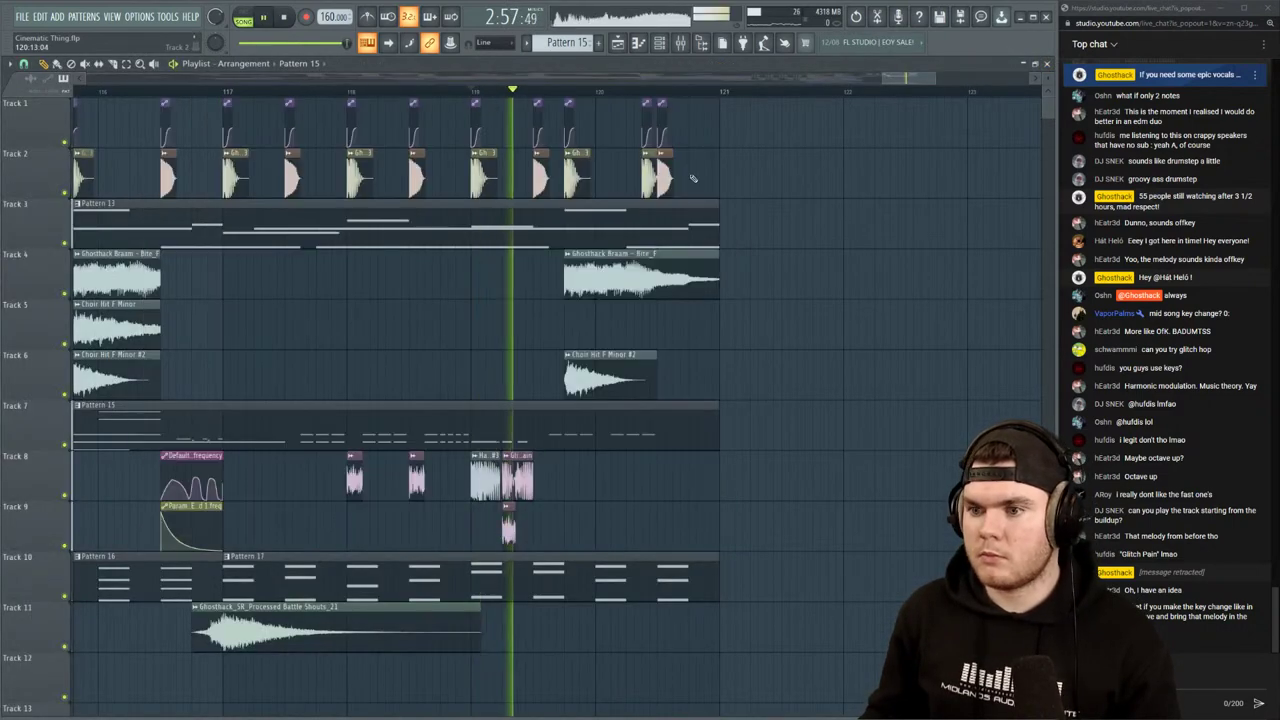
key("space")
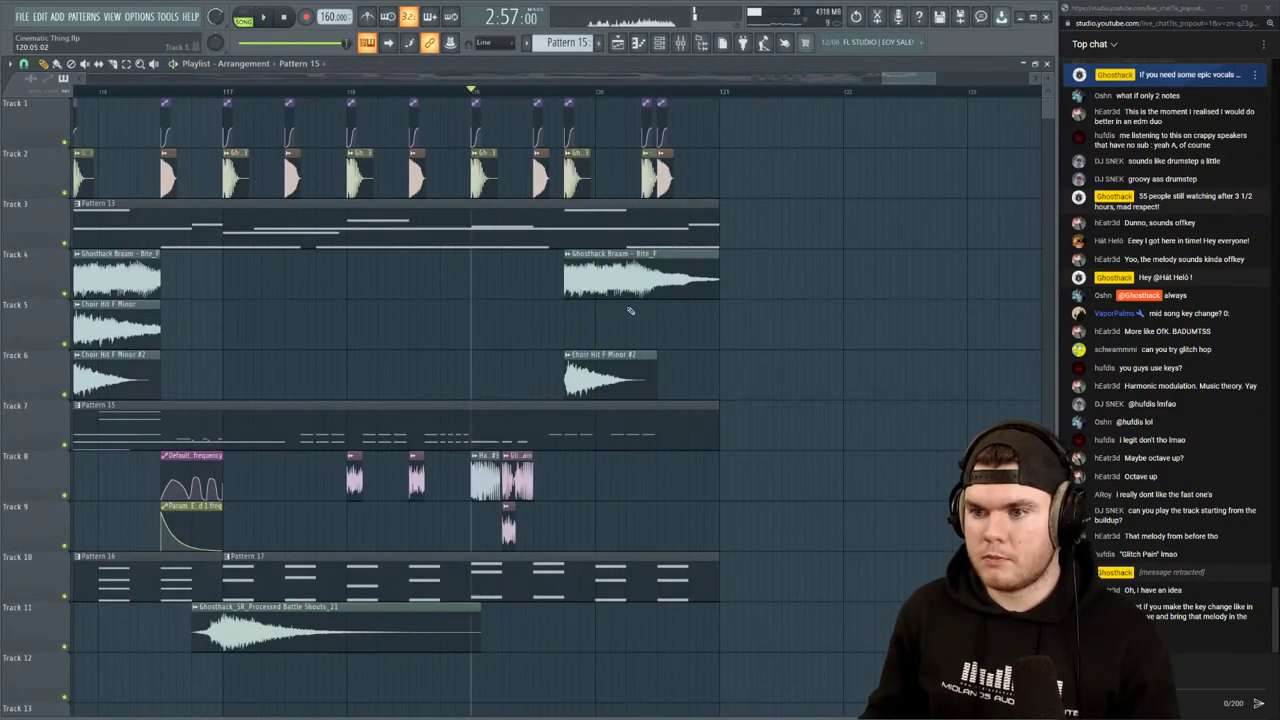
Delete the Ghosthack Braam - Bite_F clip on Track 4 and the Choir Hit F Minor #2 clip on Track 6 at bar 119
key("space")
right_click(589, 283)
right_click(583, 366)
key("space")
Move the Track 2 kick from step 13 of bar 119 to the start of bar 120, and clear the limiter gain automation from its old position
left_click_drag(574, 176, 604, 174)
key("space")
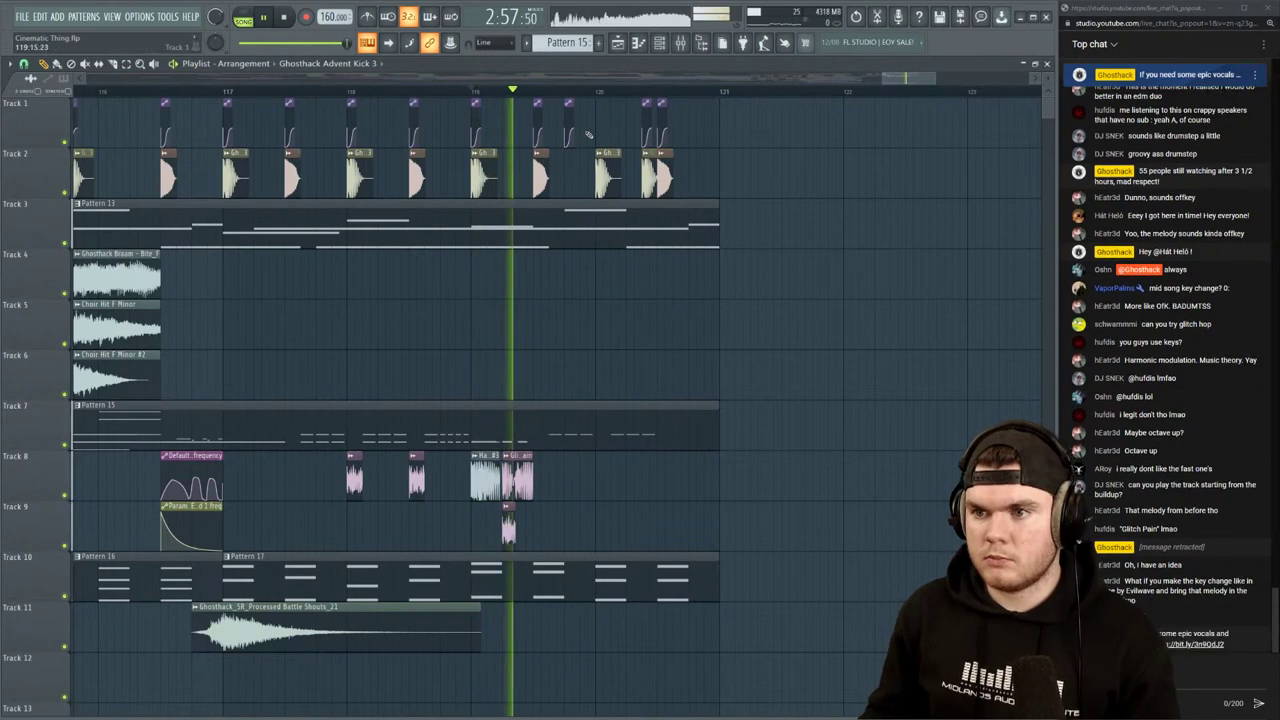
left_click_drag(568, 103, 540, 103)
key("space")
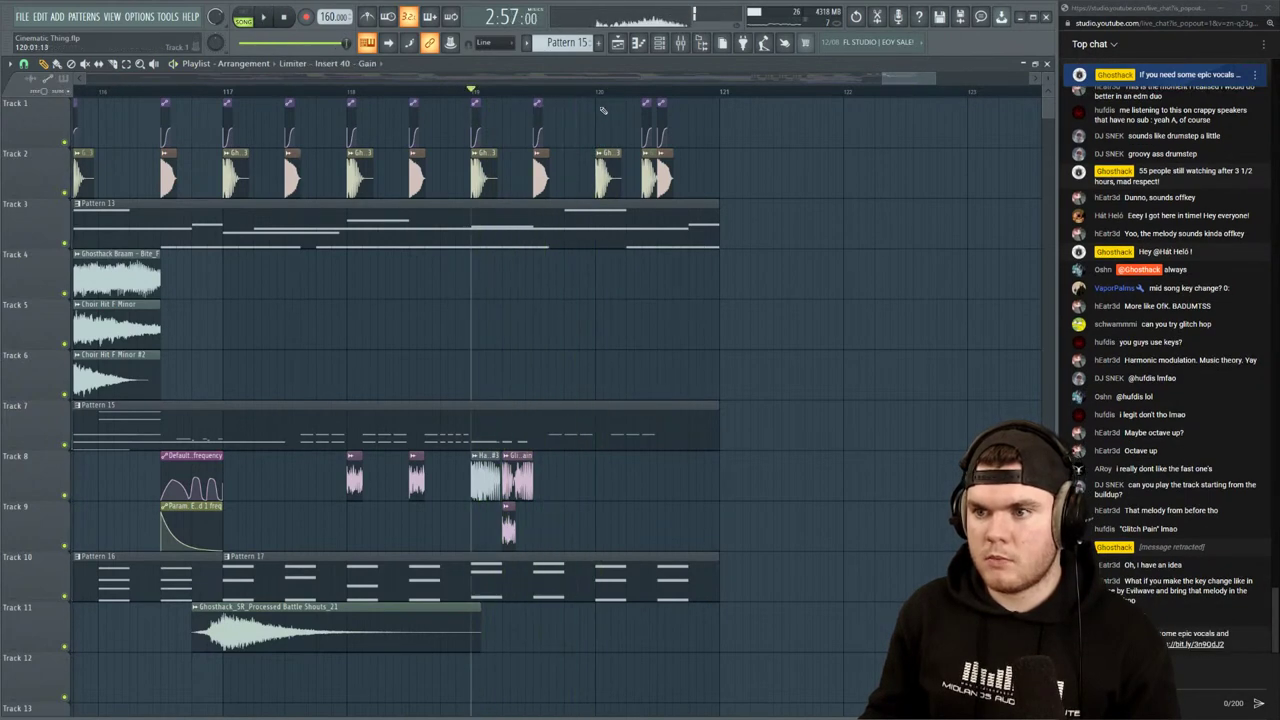
key("space")
In the 3x Osc channel of Pattern 15, copy the three-note E3 group to step 11 of bar 7 and step 3 of bar 8
double_click(634, 420)
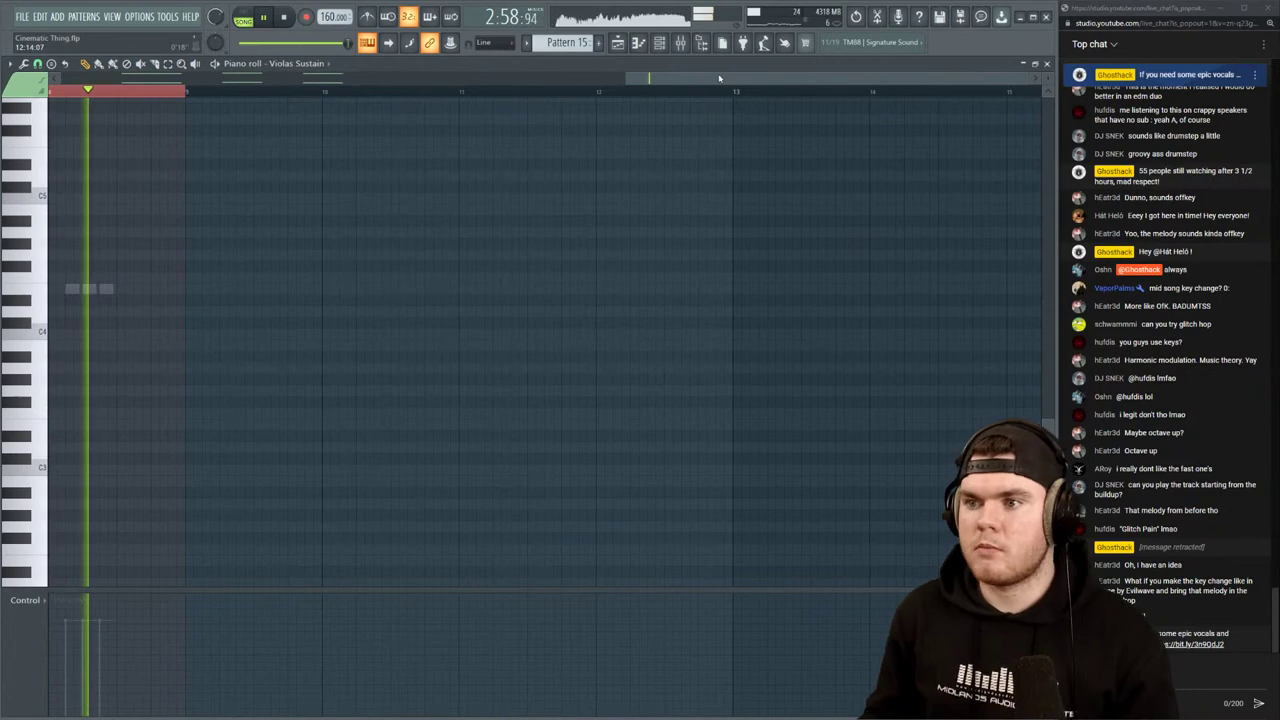
left_click_drag(720, 78, 415, 120)
key("space")
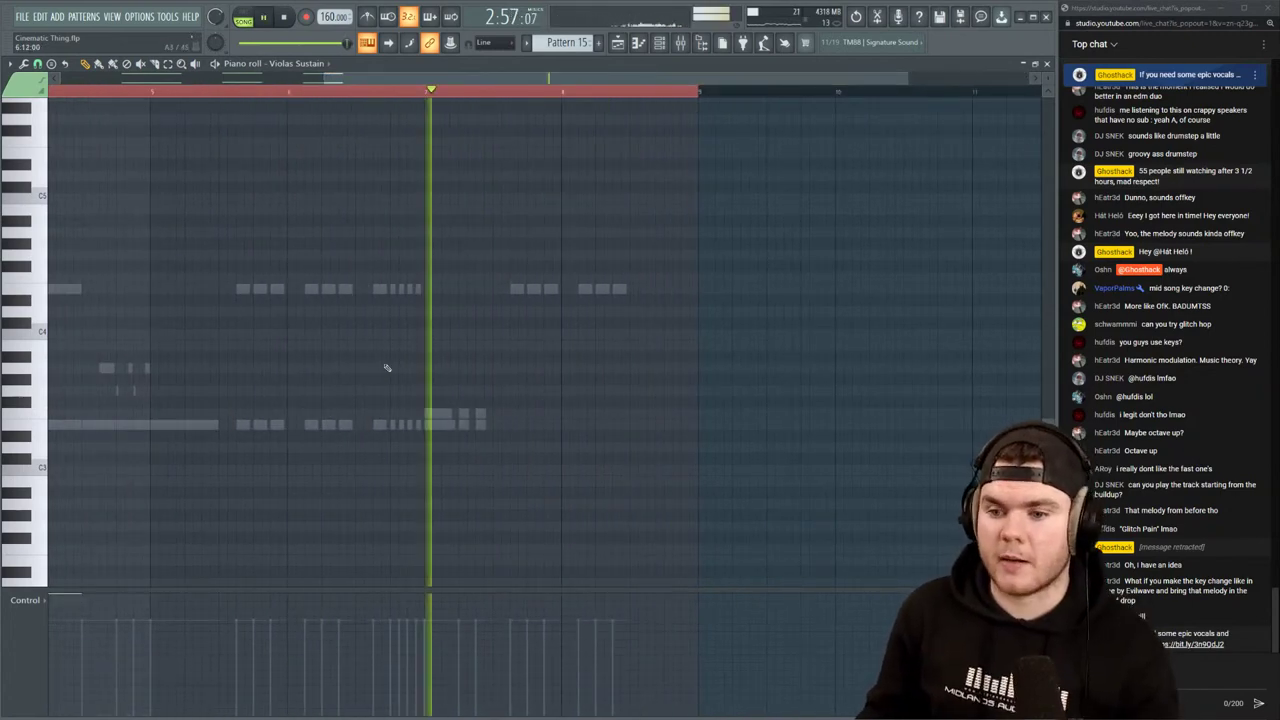
double_click(385, 426)
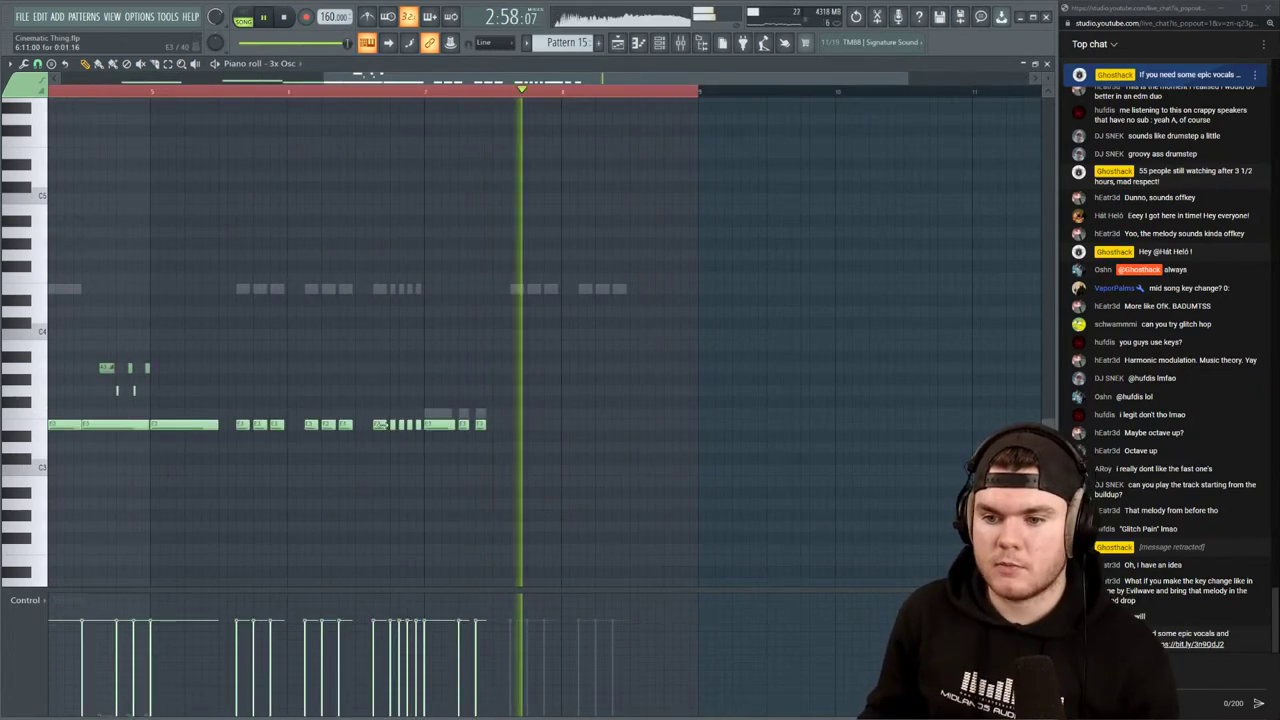
left_click(240, 425)
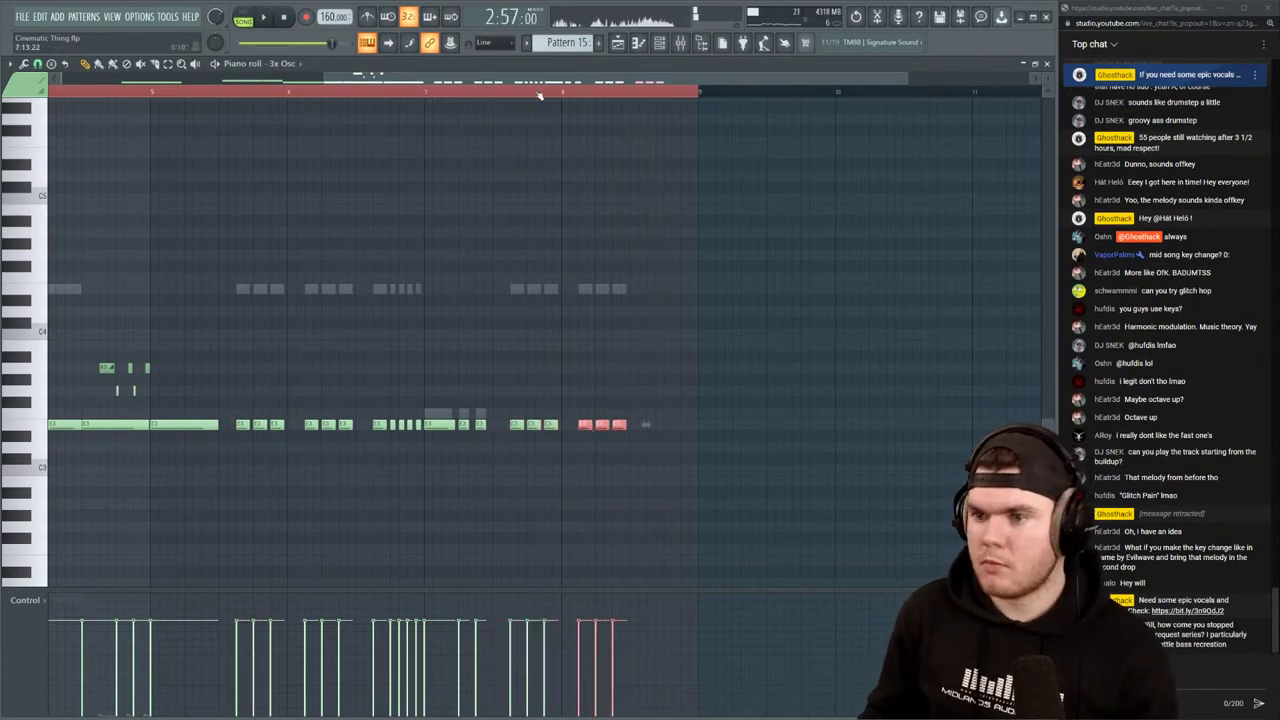
Deselect the copied 3x Osc notes and play bars 7 and 8 of Pattern 15
left_click(585, 97)
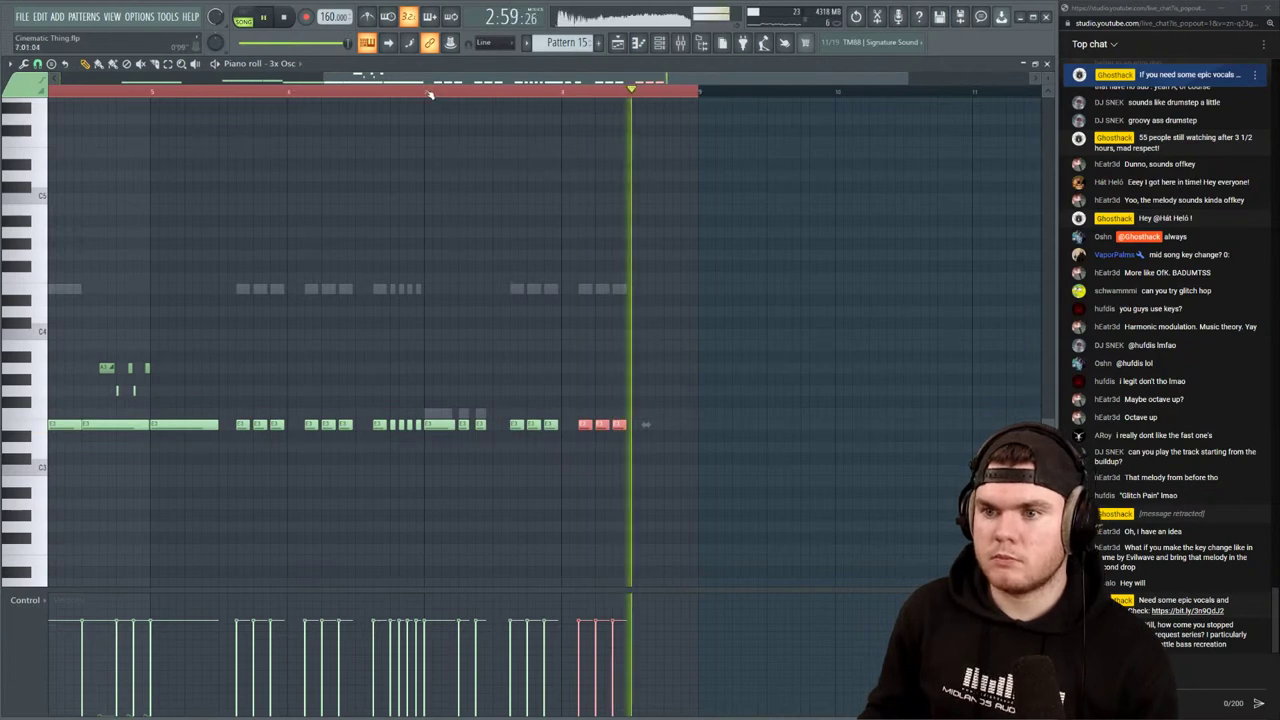
left_click(711, 236, "ctrl")
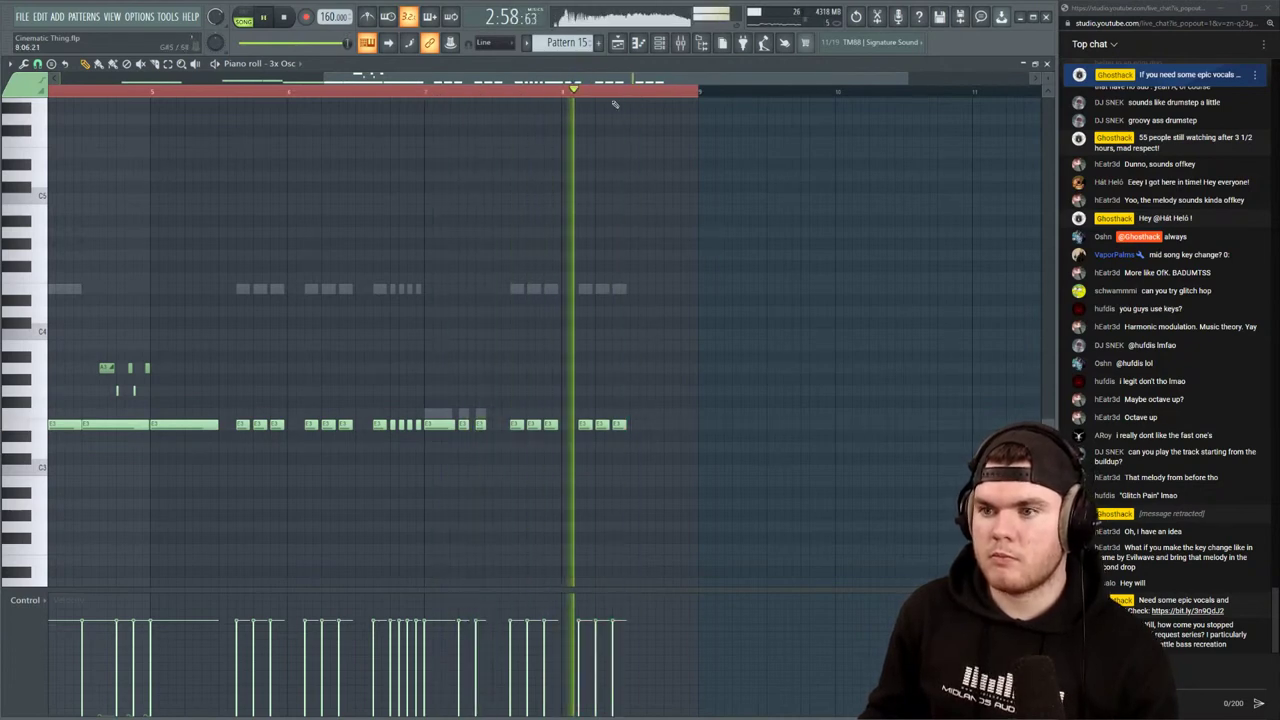
key("space")
Switch to the Striker channel, delete the last E4 note in bar 8 and audition the change
scroll(626, 94, "up", 2)
scroll(626, 94, "up", 2)
key("space")
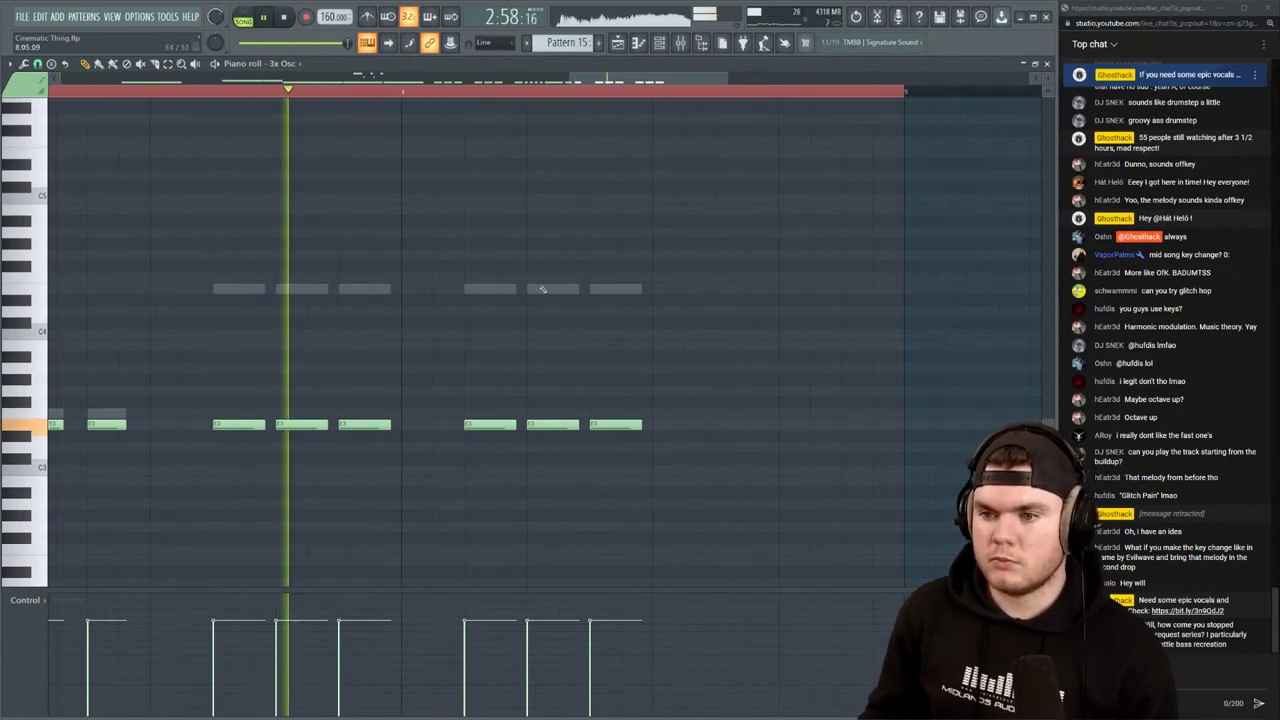
double_click(570, 289)
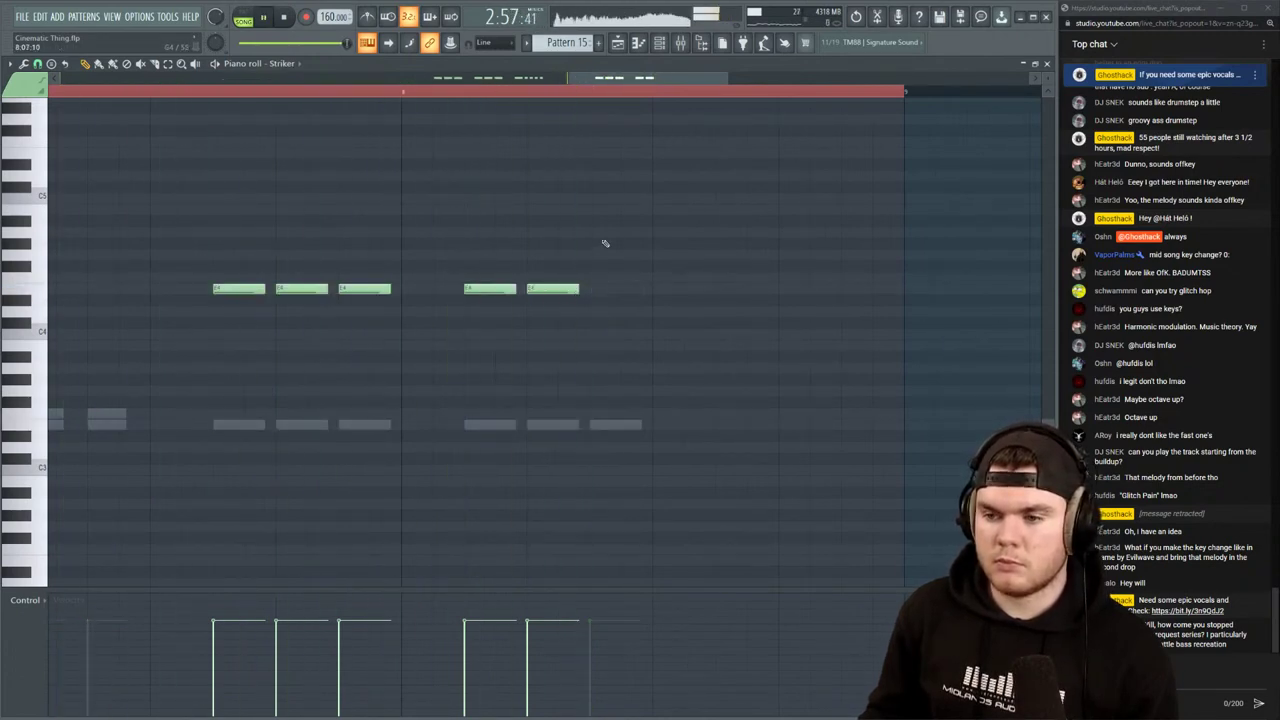
key("space")
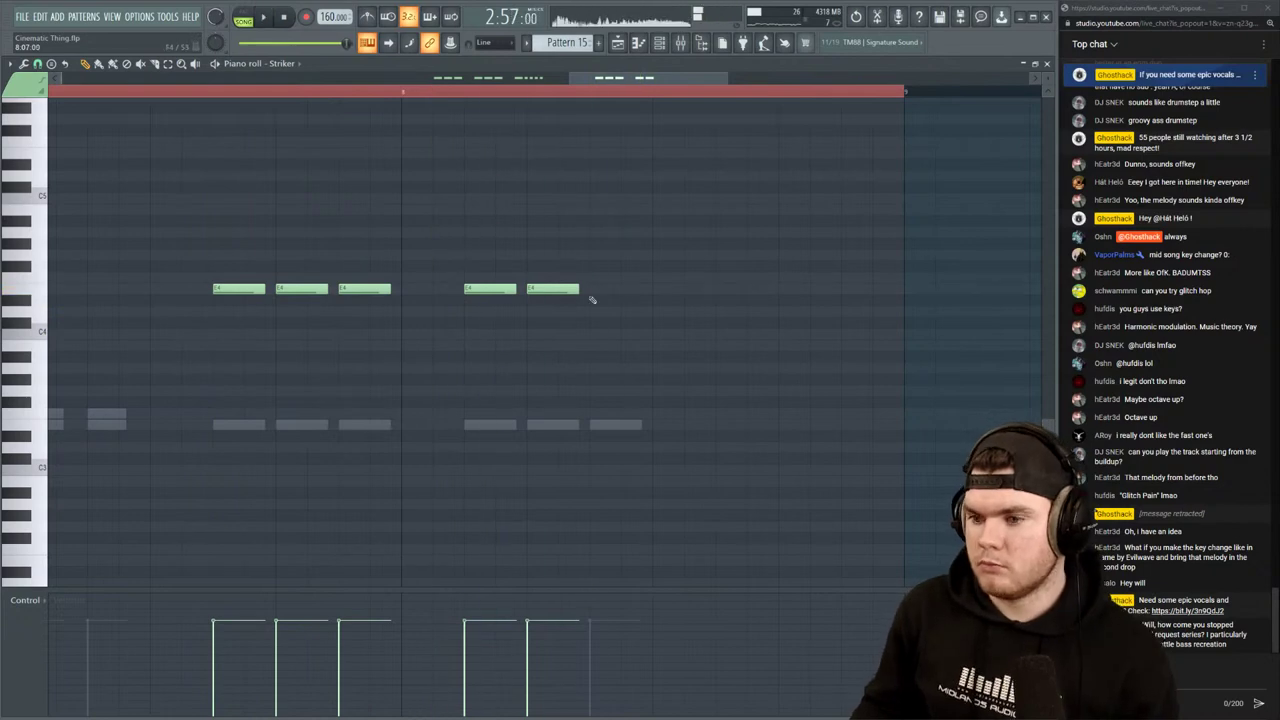
Delete the last E3 note in bar 8 of Pattern 15's 3x Osc channel and return to the playlist
double_click(610, 425)
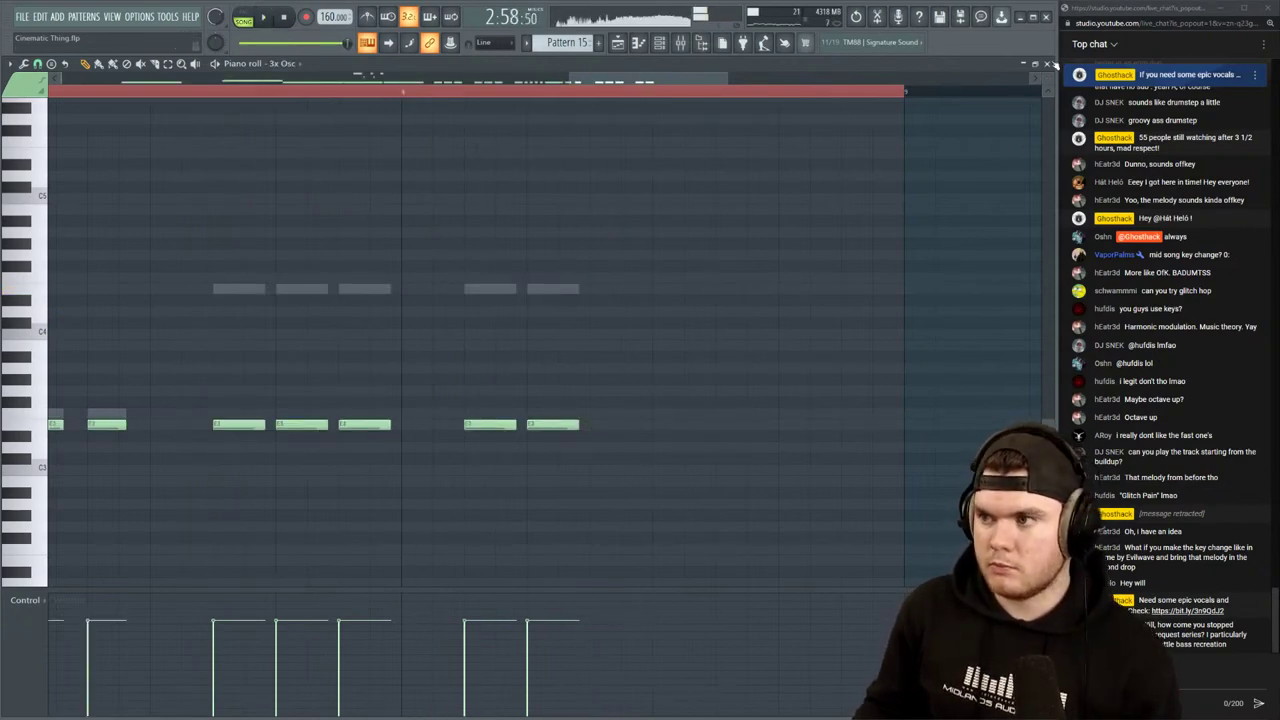
left_click(1047, 63)
key("space")
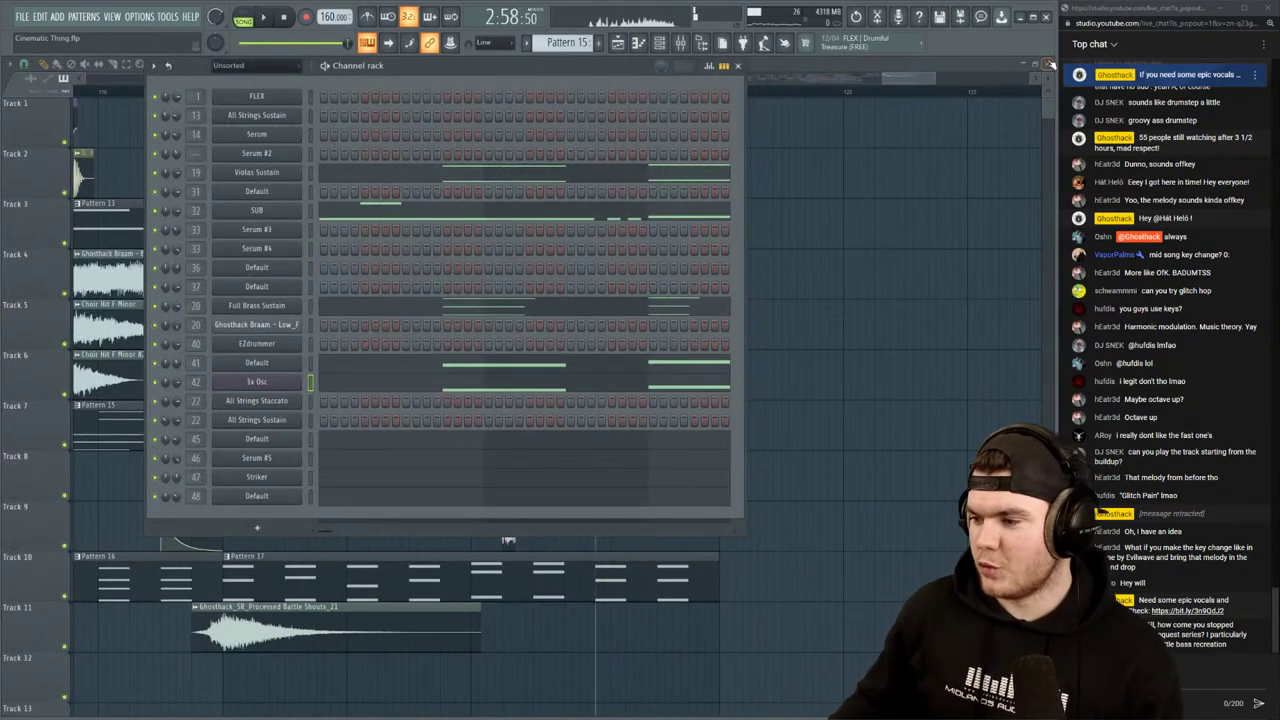
key("space")
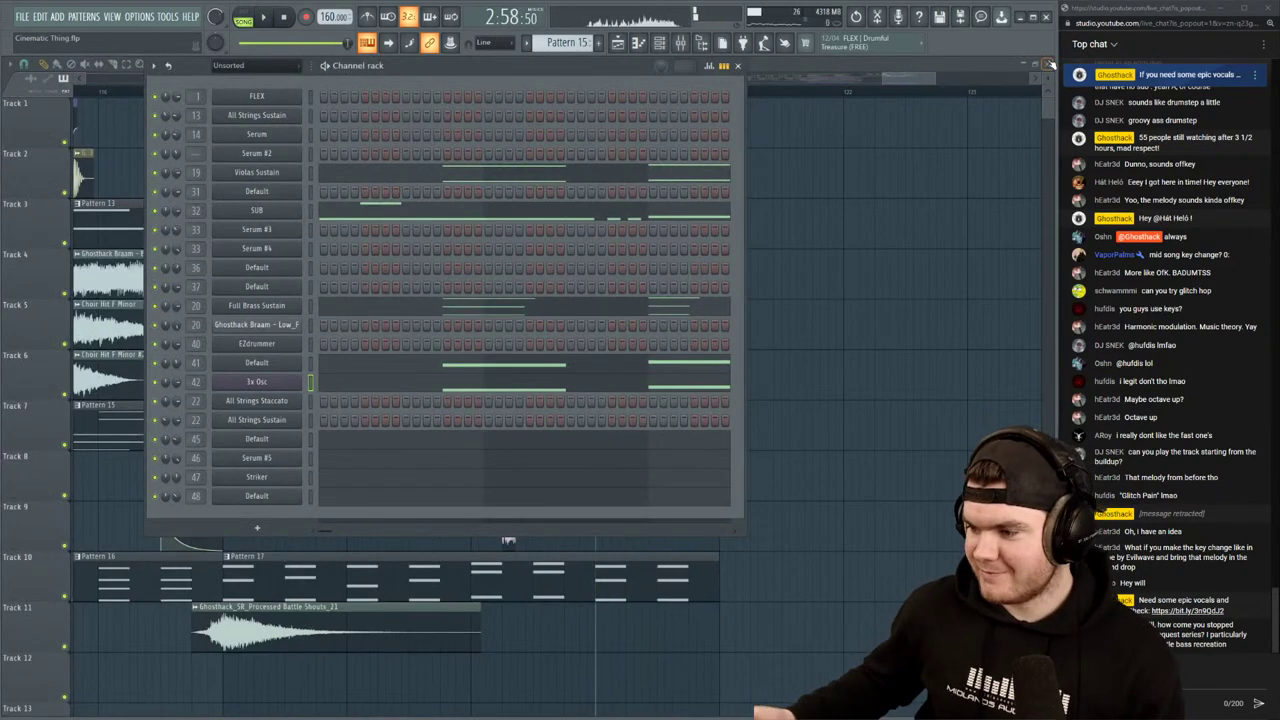
key("space")
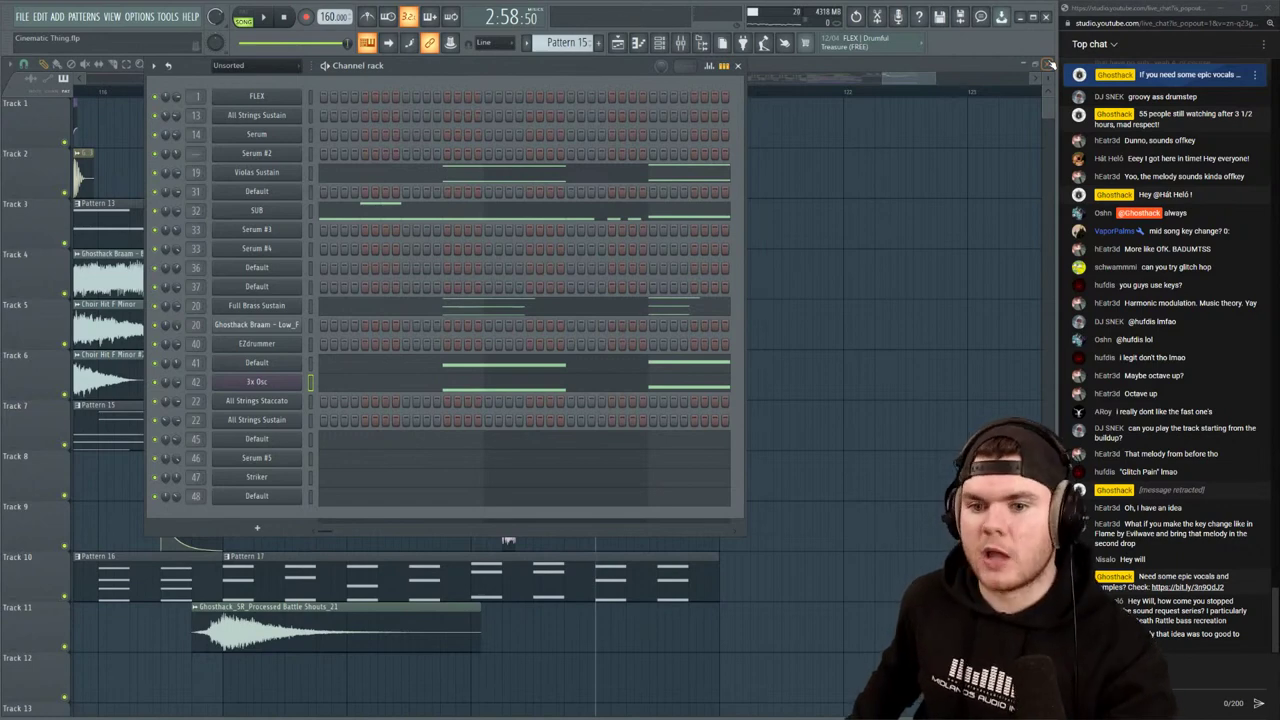
key("F6")
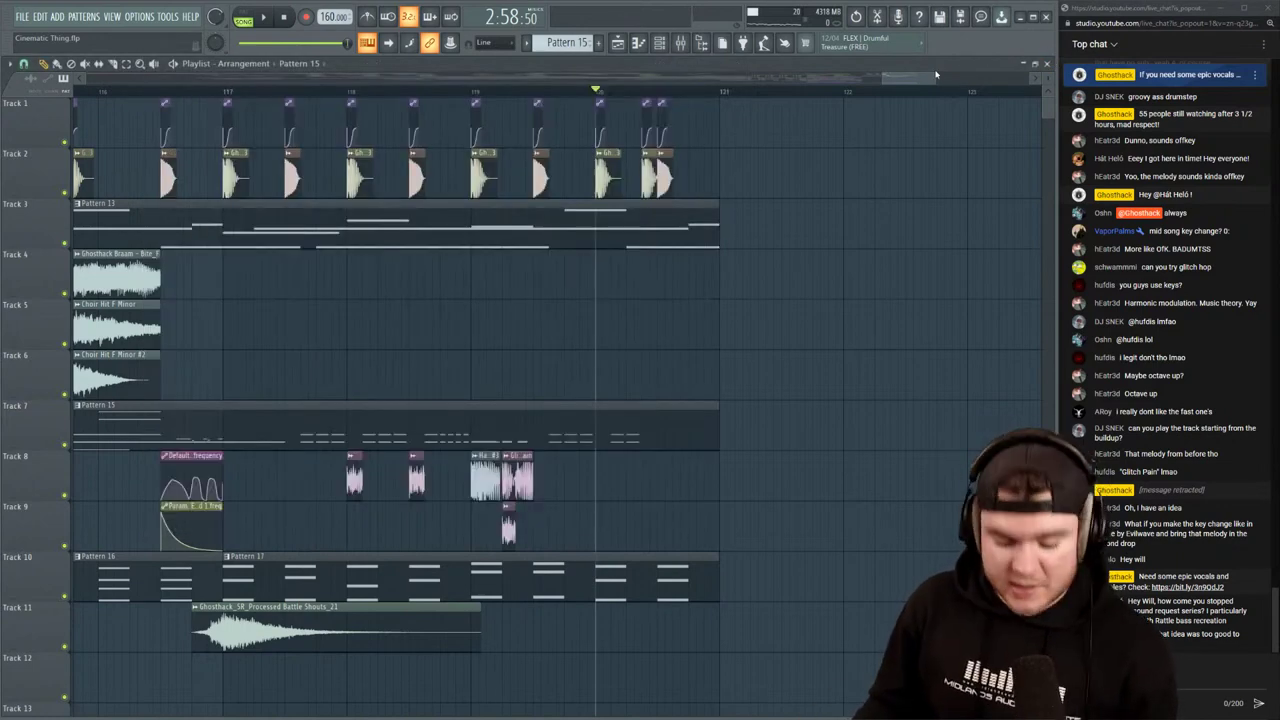
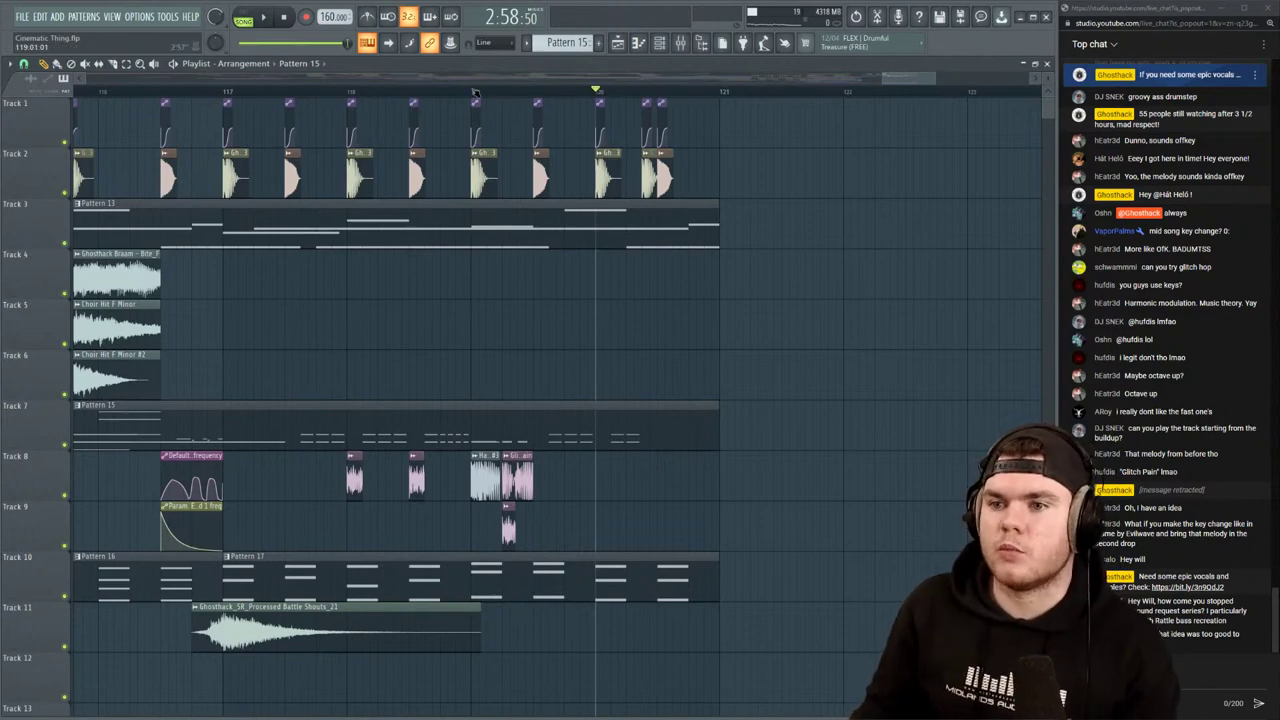
Play bars 119 and 120 of the arrangement to check the shortened bass groups
scroll(685, 98, "up", 3)
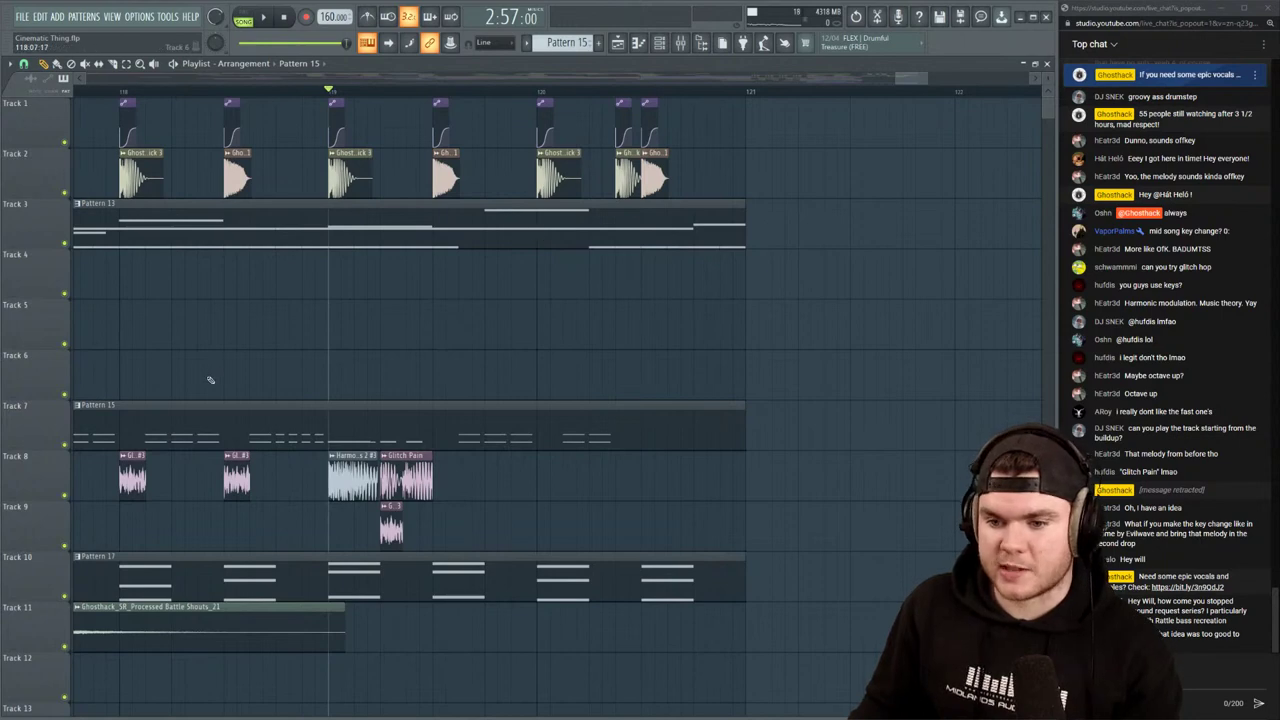
key("space")
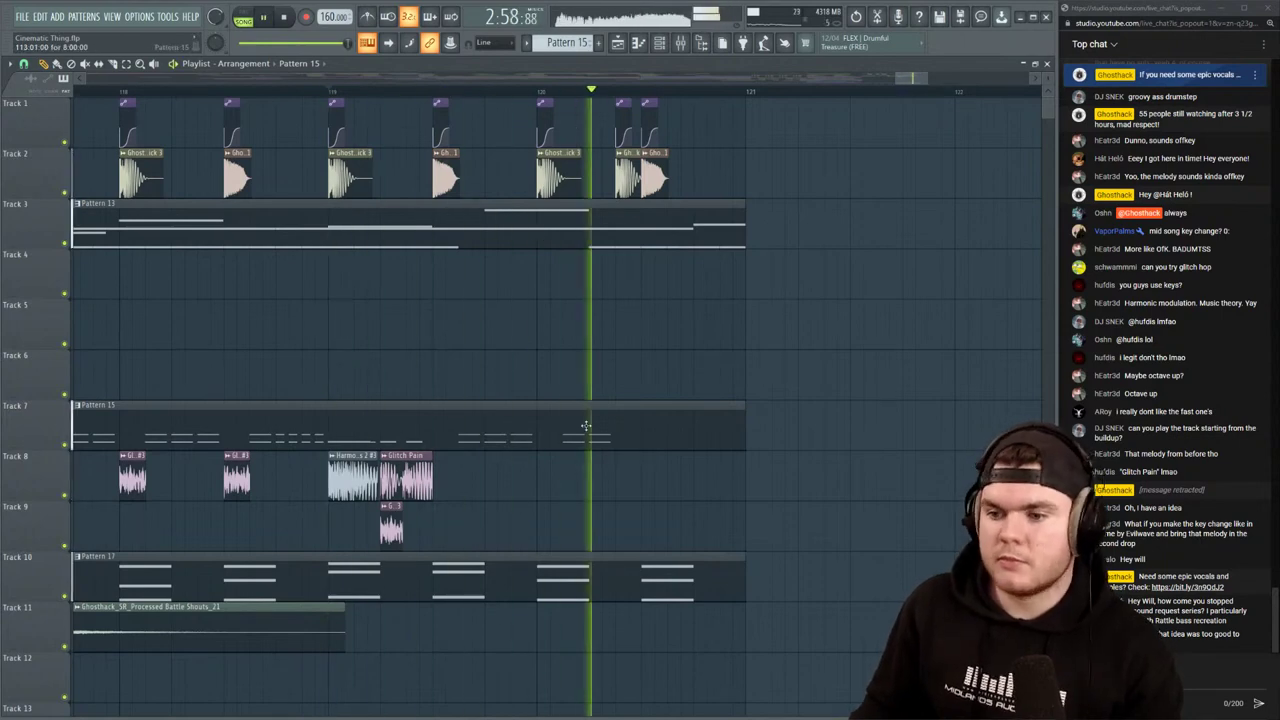
key("space")
Open the SUB channel of Pattern 15 and add F3 notes at steps 11, 13 and 15 of bar 7
double_click(543, 429)
key("space")
key("F6")
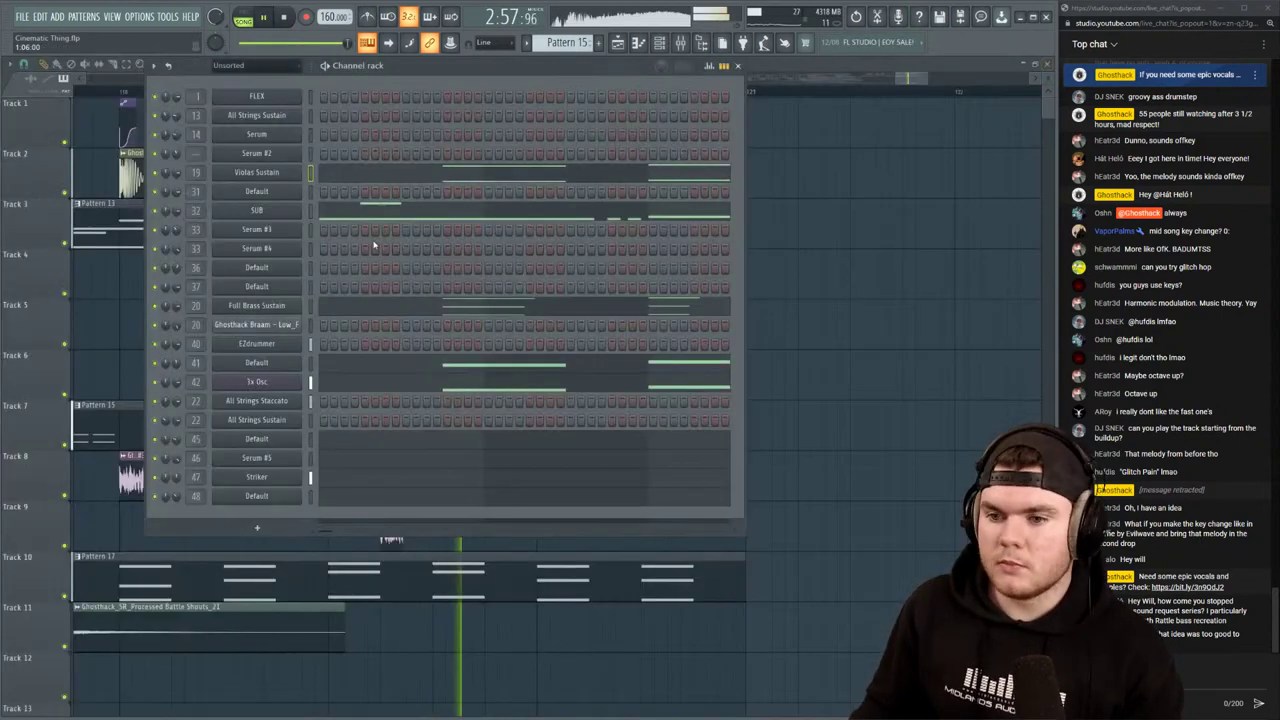
key("space")
left_click(331, 208)
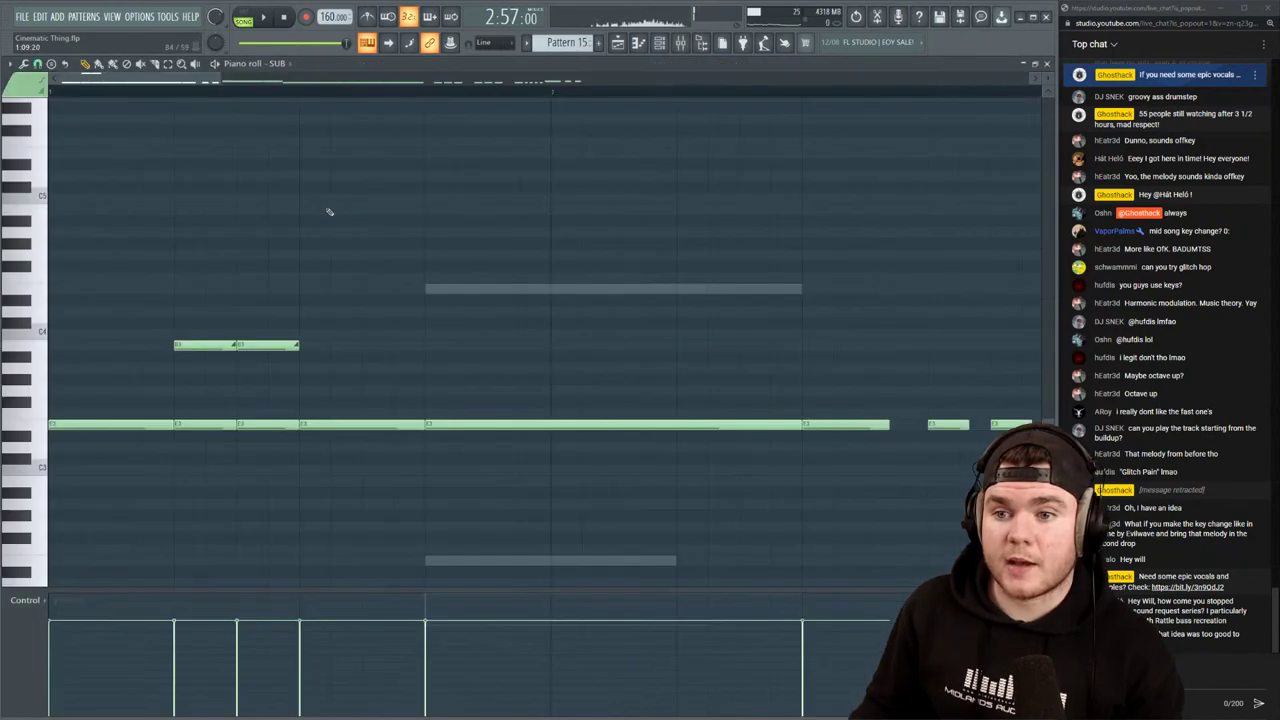
key("space")
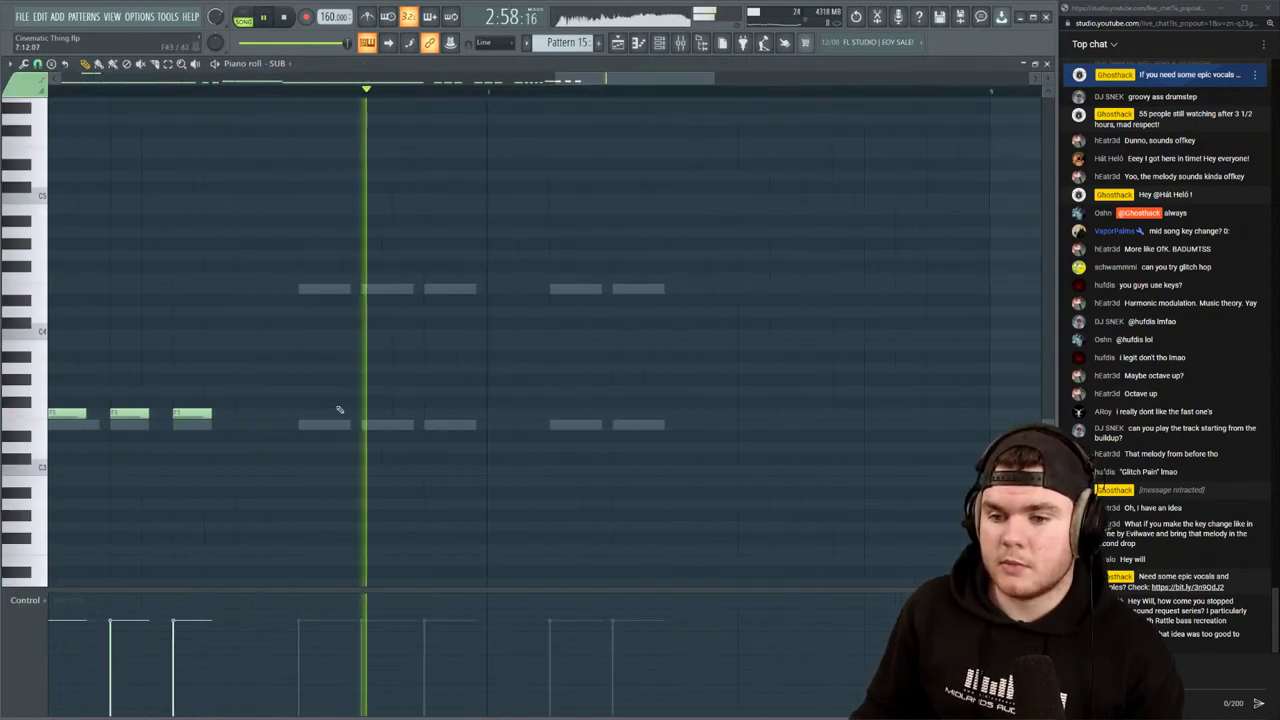
key("space")
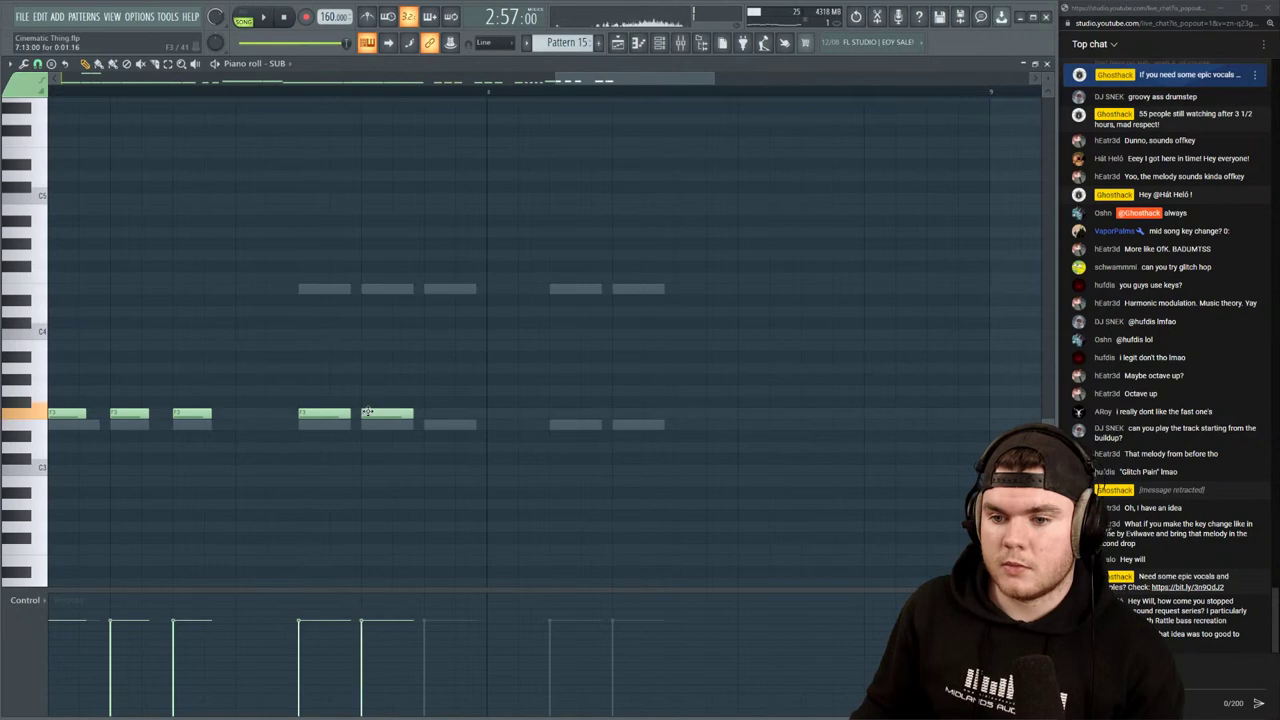
key("space")
Switch to the Striker channel, raise the three E4 notes in bar 7 to F4 and audition them
right_click(440, 427)
right_click(440, 427)
key("space")
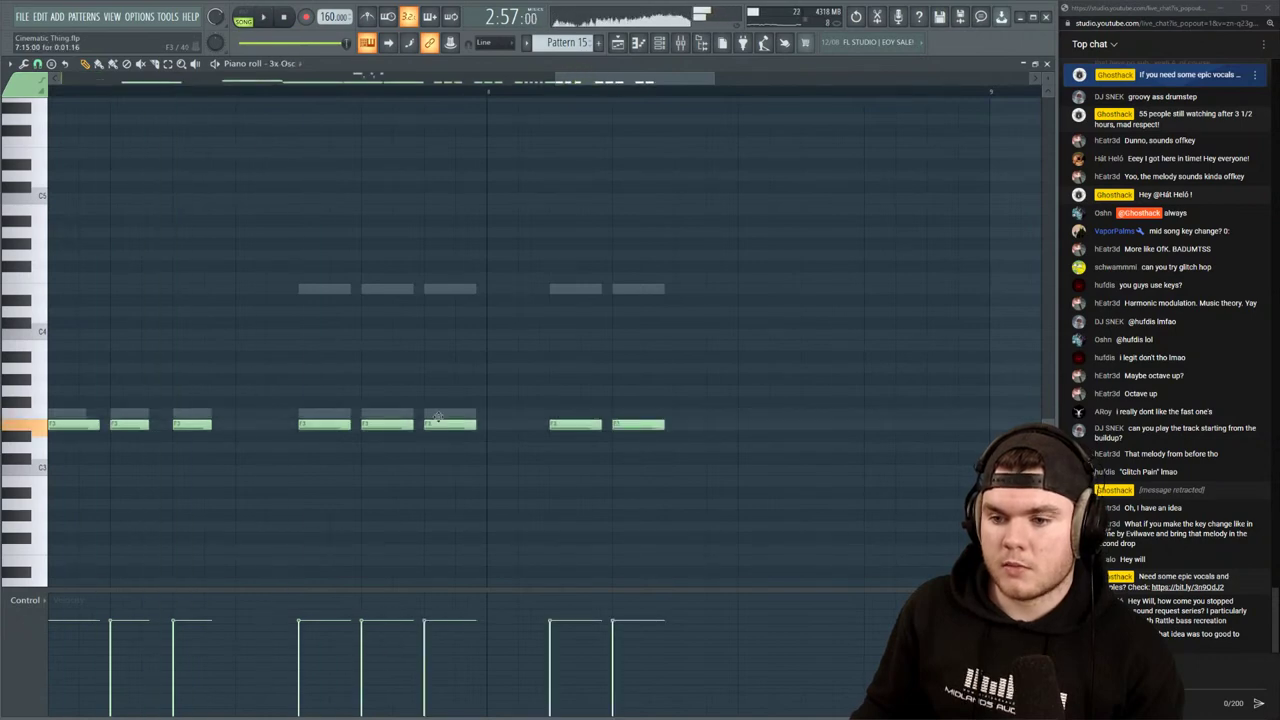
right_click(448, 294)
right_click(448, 294)
left_click_drag(438, 289, 393, 274)
left_click_drag(320, 287, 316, 274)
key("space")
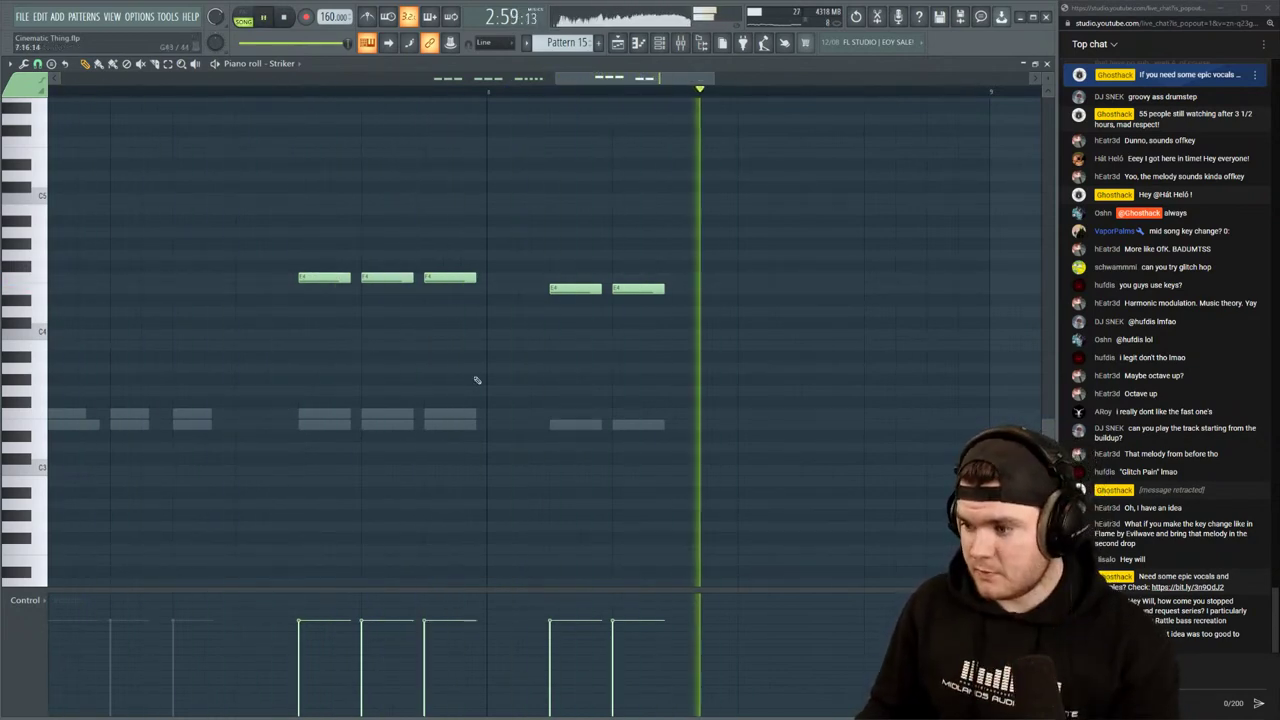
Return to the SUB channel, add E3 notes at steps 3 and 5 of bar 8, and close the piano roll
key("space")
double_click(438, 414)
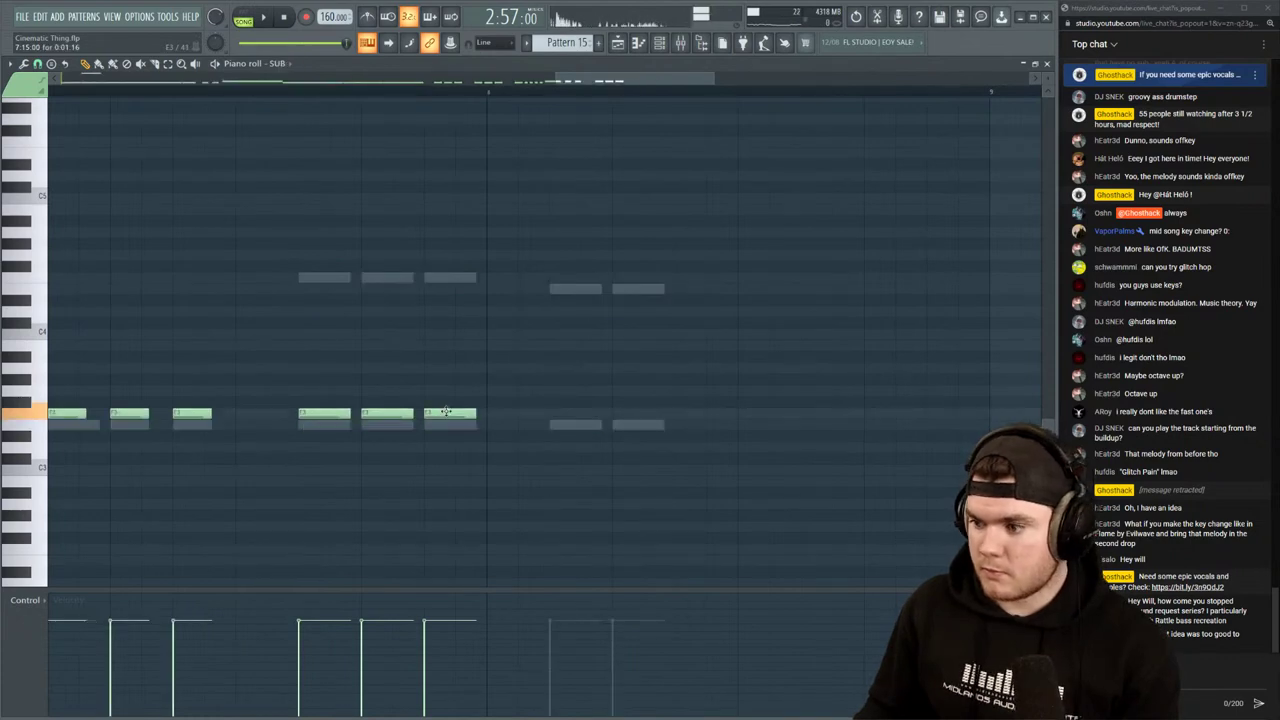
key("space")
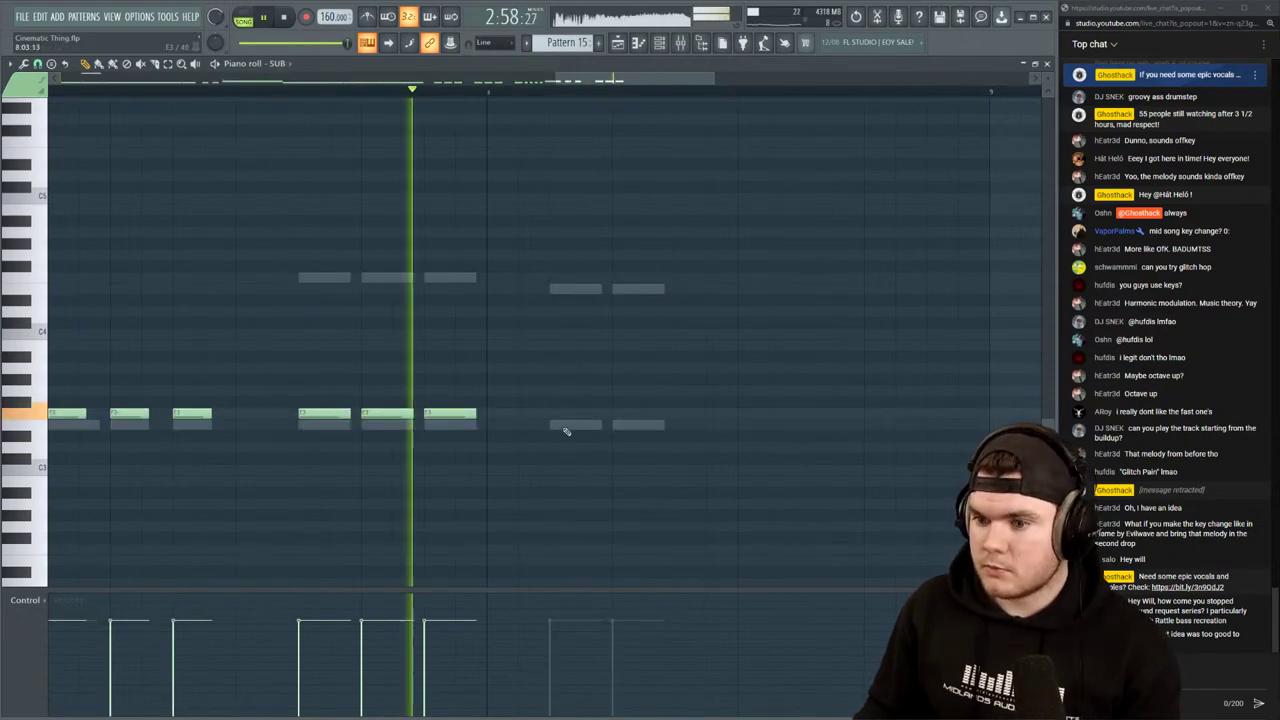
left_click(623, 426)
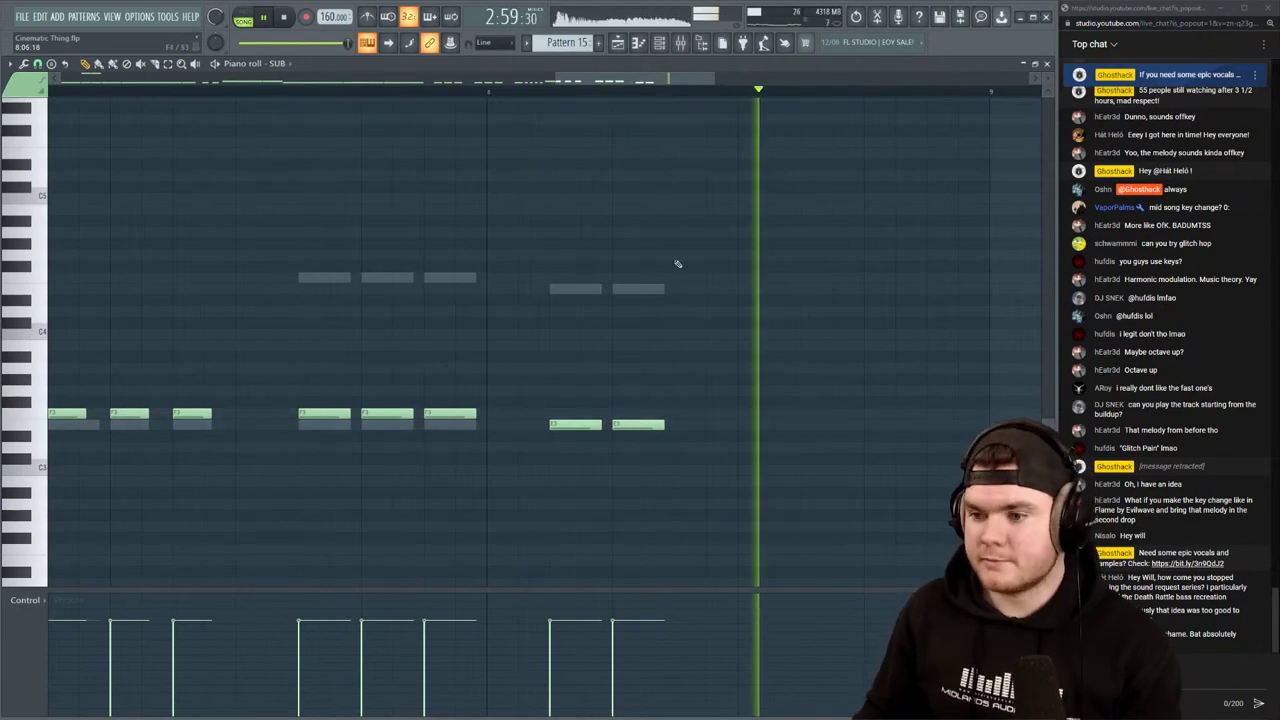
key("space")
left_click(1046, 64)
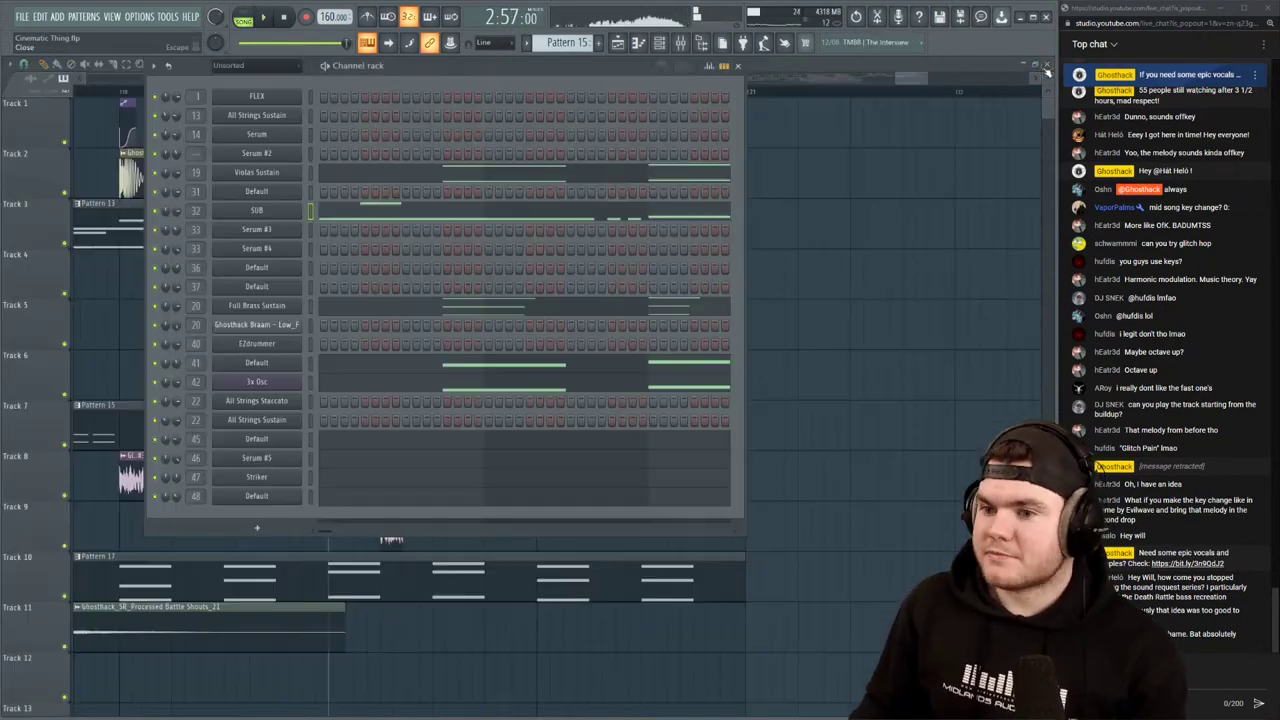
Open the 3x Osc notes of Pattern 15 at bars 7 and 8, play them and close the piano roll
left_click(481, 389)
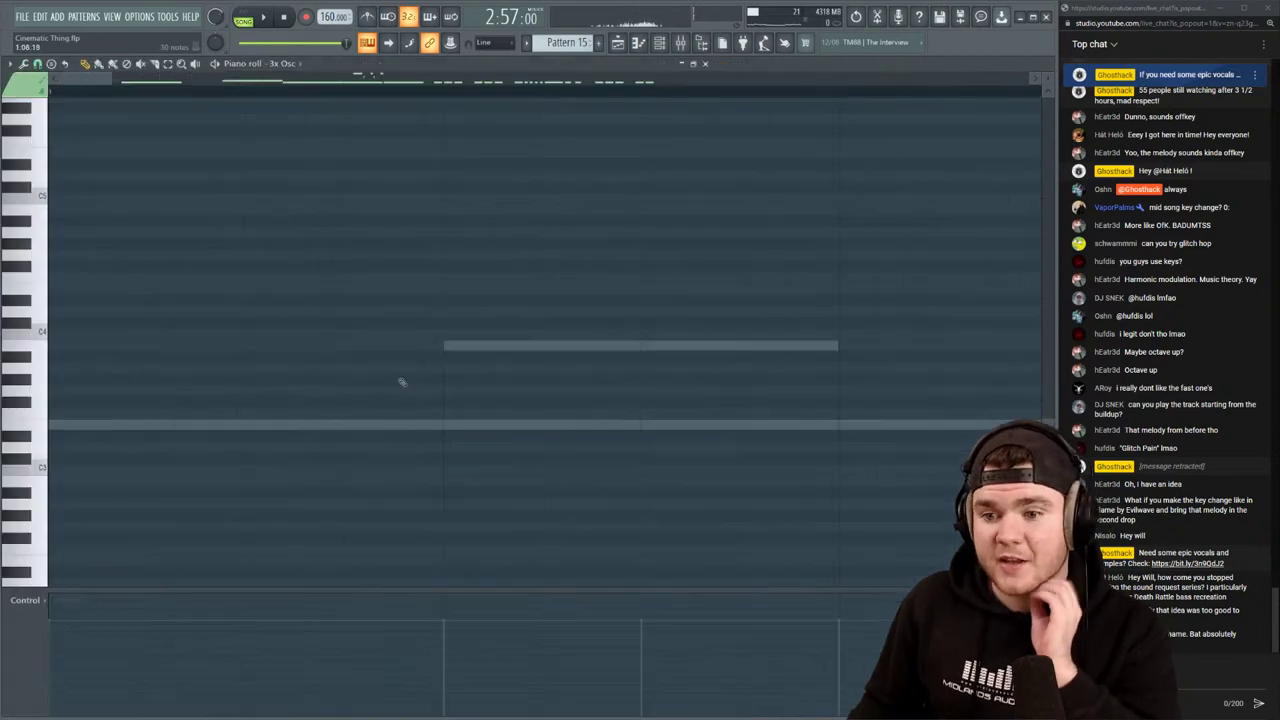
left_click_drag(736, 82, 690, 120)
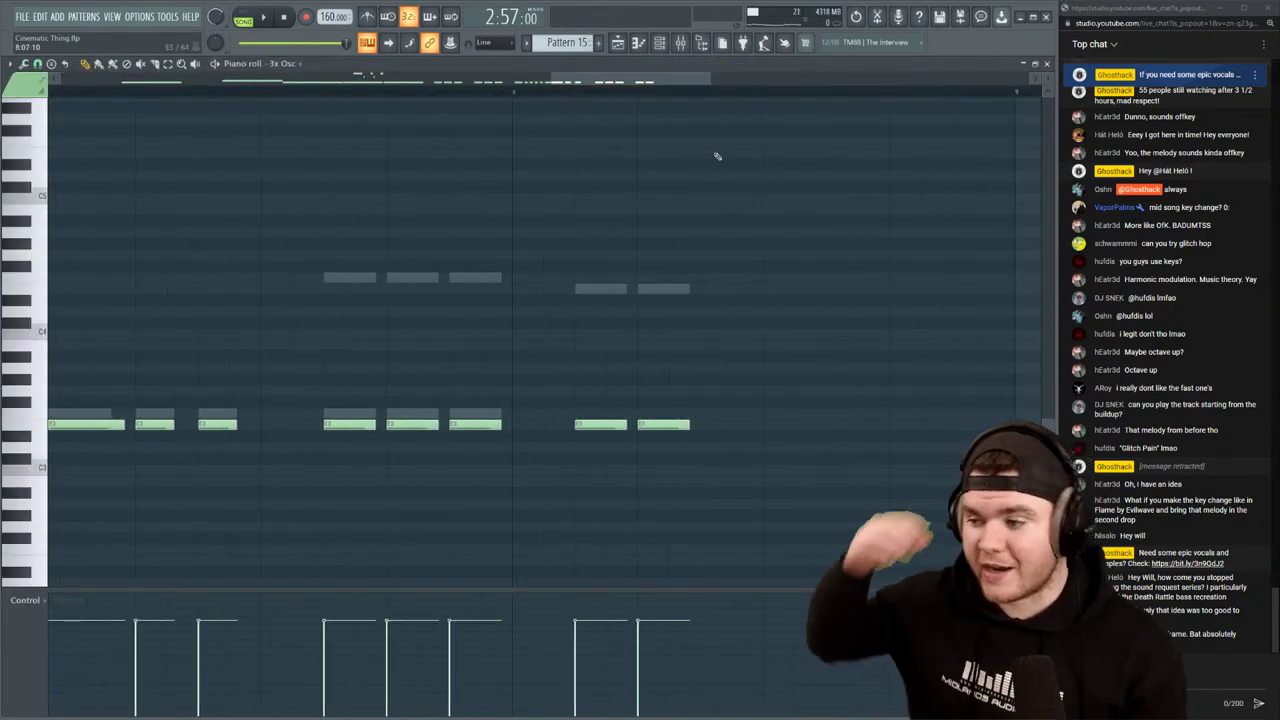
key("space")
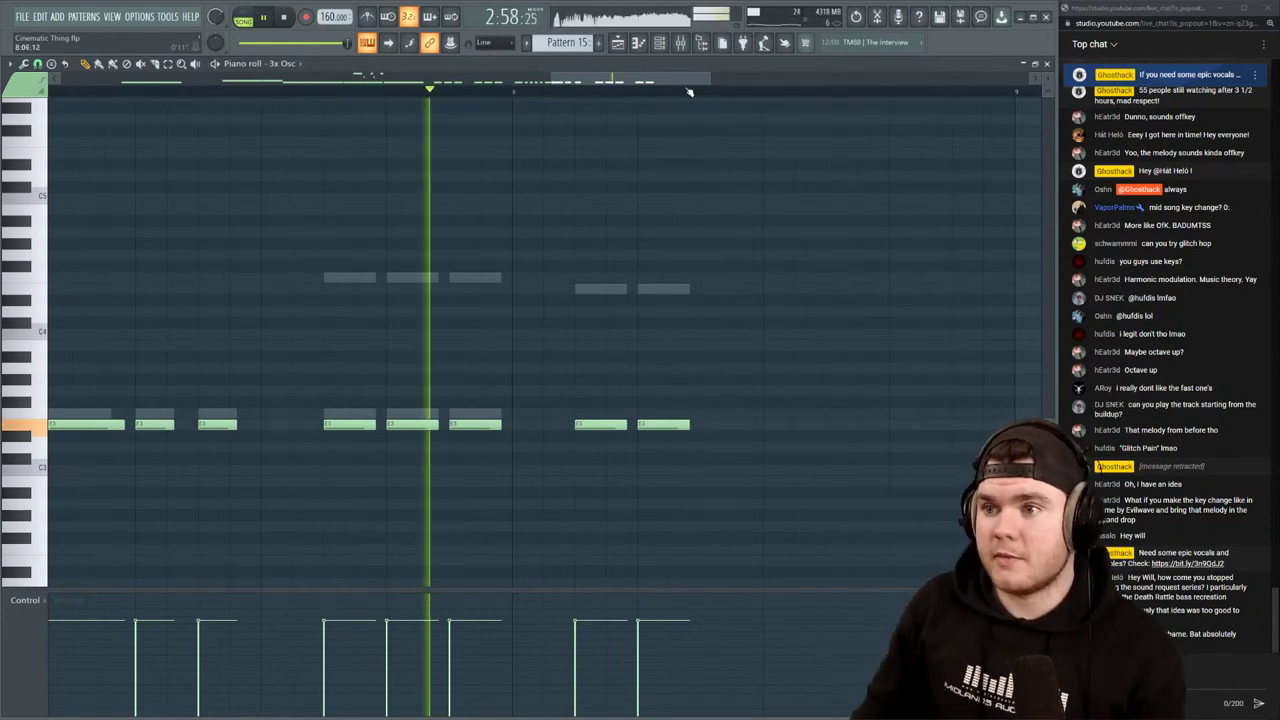
key("space")
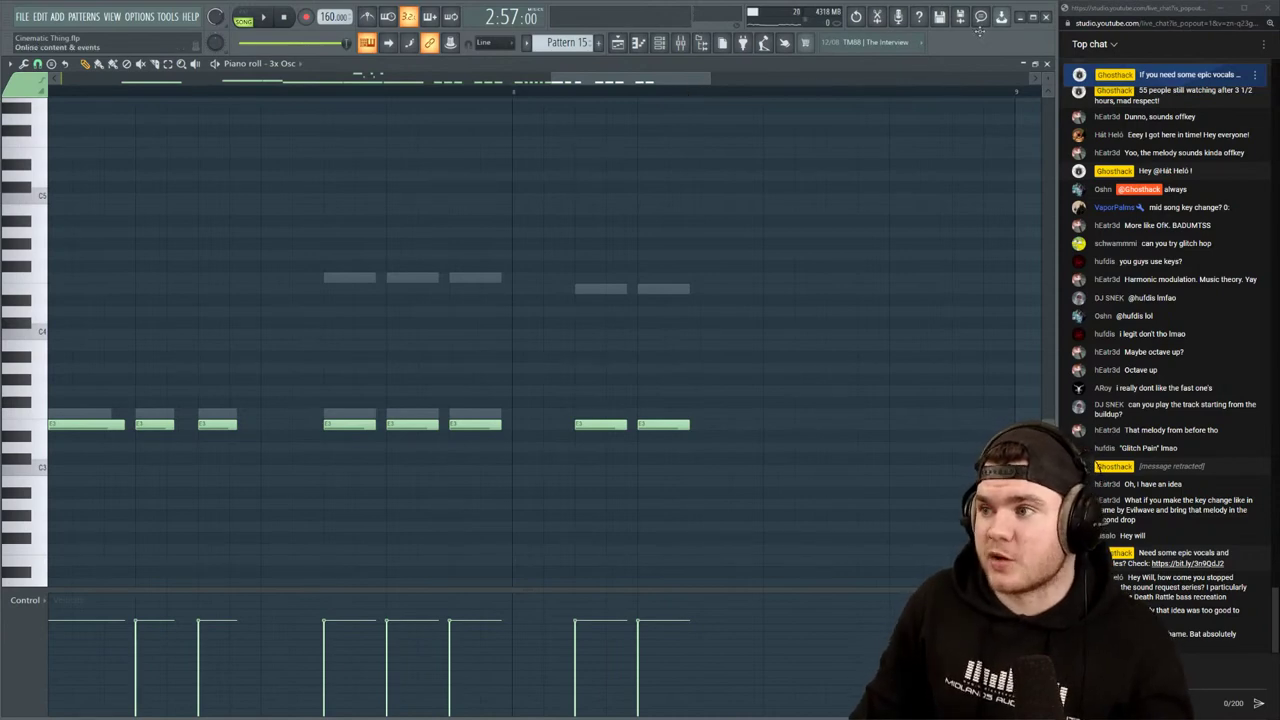
left_click(1046, 63)
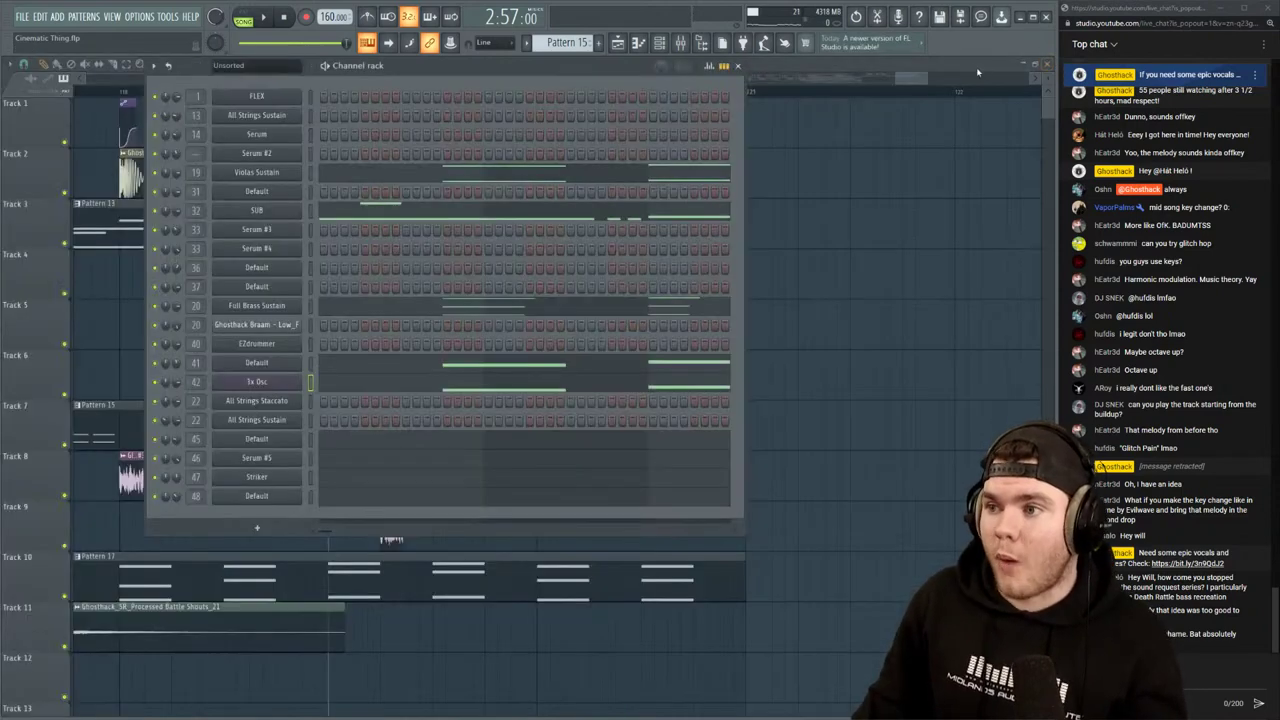
Play the playlist from bar 119, then set the playback start to step 6 of bar 120
key("Escape")
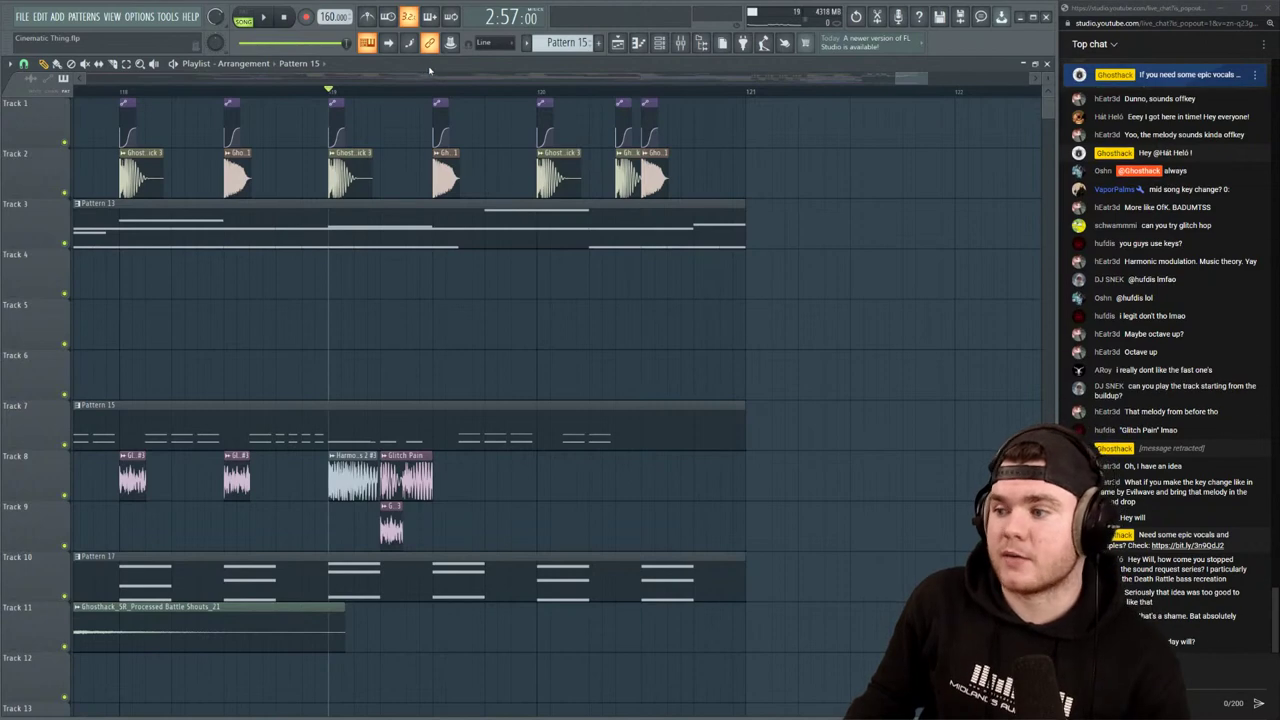
key("space")
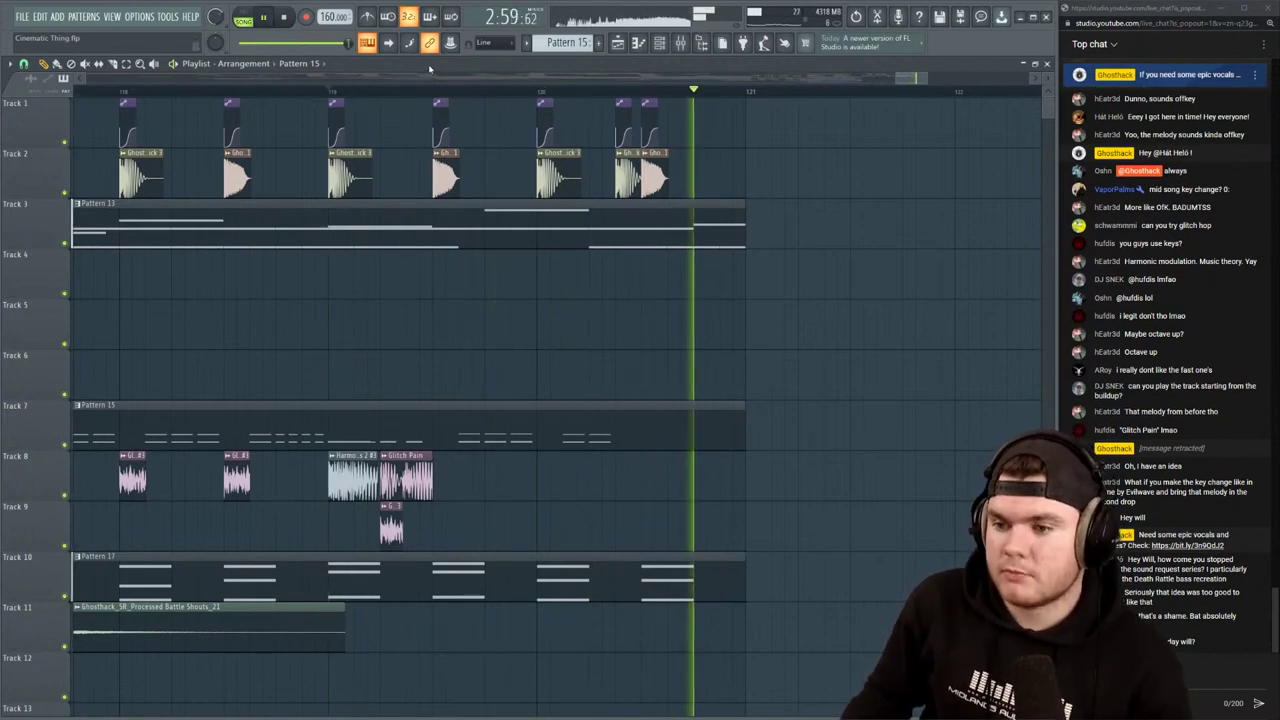
left_click(614, 92)
key("space")
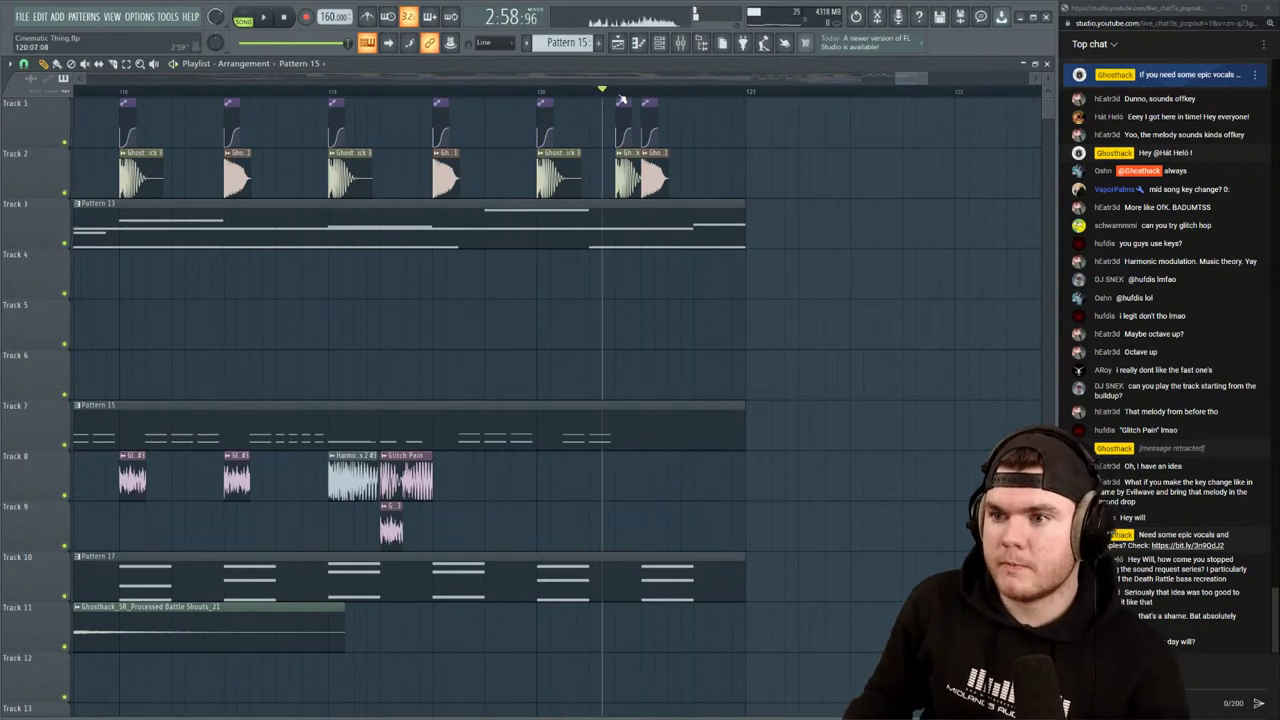
Copy the Ghosthack Braam - Bite_F and Choir Hit F Minor clips to step 9 of bar 120 on Tracks 4 and 5, trimmed to four steps
scroll(622, 98, "down", 4)
key("space")
key("space")
left_click(628, 268)
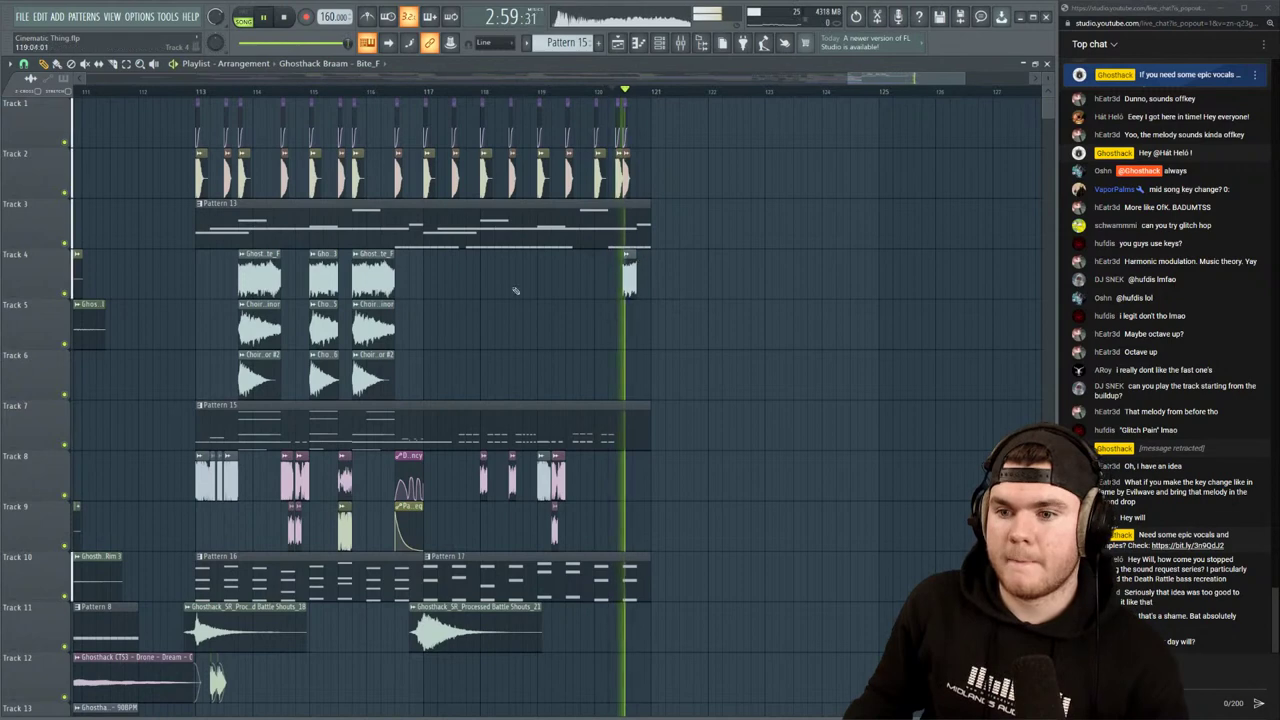
left_click(392, 316)
left_click(632, 311)
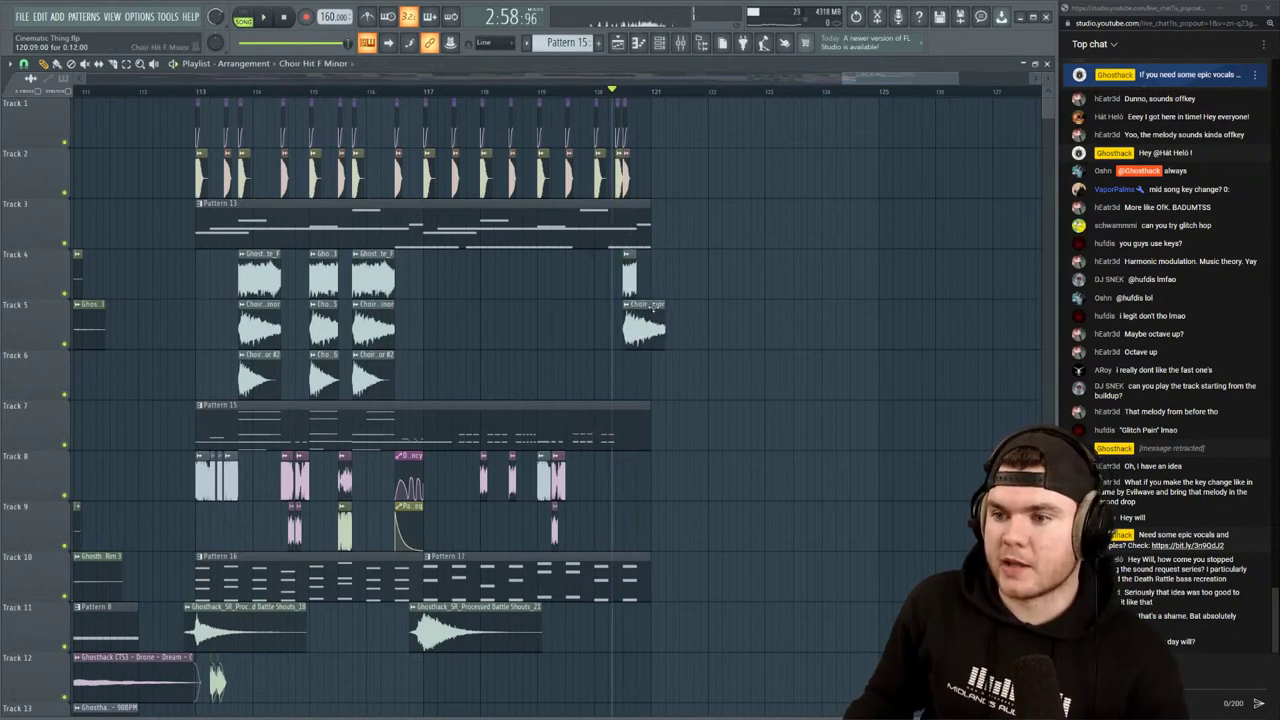
Copy Choir Hit F Minor #2 to step 9 of bar 120 on Track 6, trim it to four steps and play the hits
key("space")
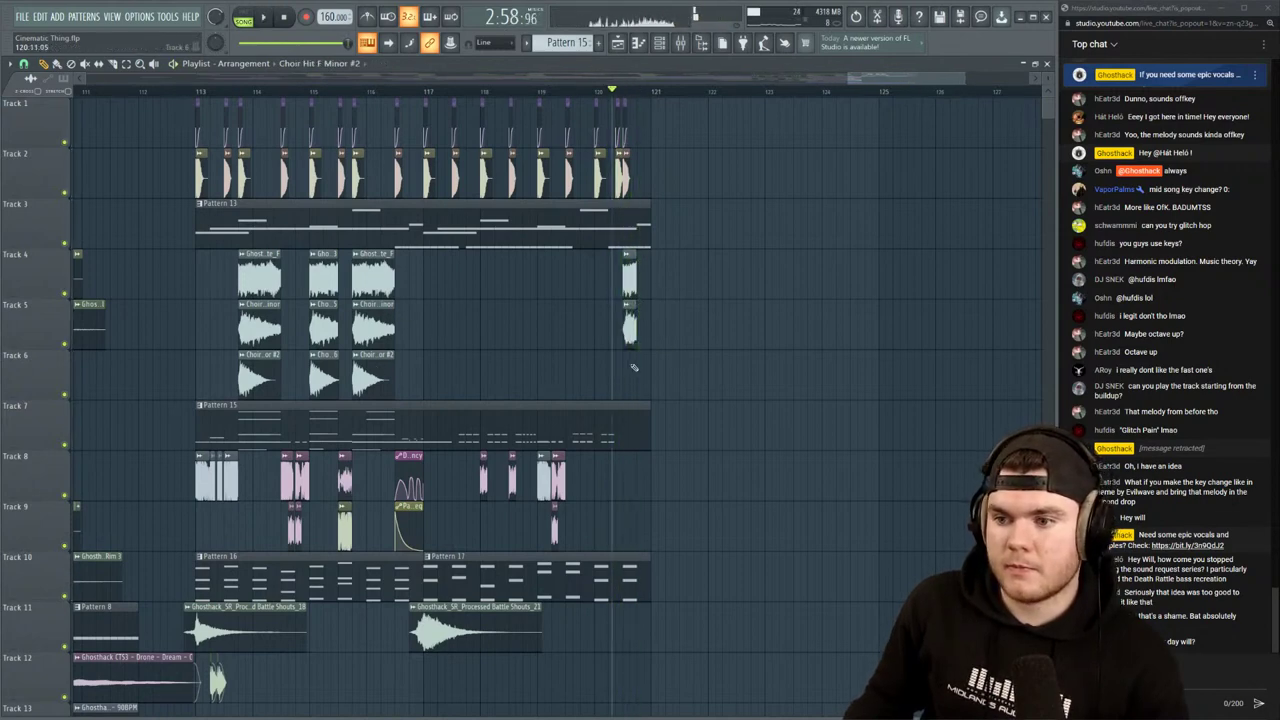
left_click(650, 366)
left_click_drag(668, 365, 641, 369)
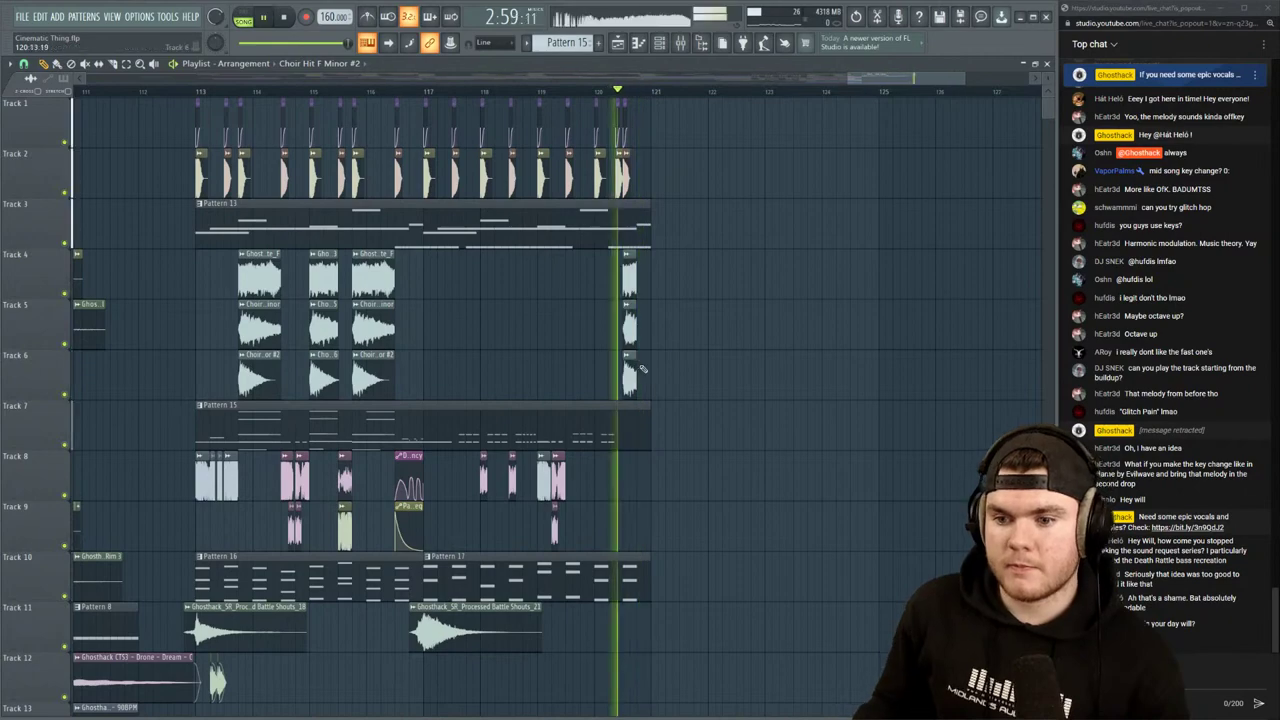
key("space")
scroll(652, 96, "up", 5)
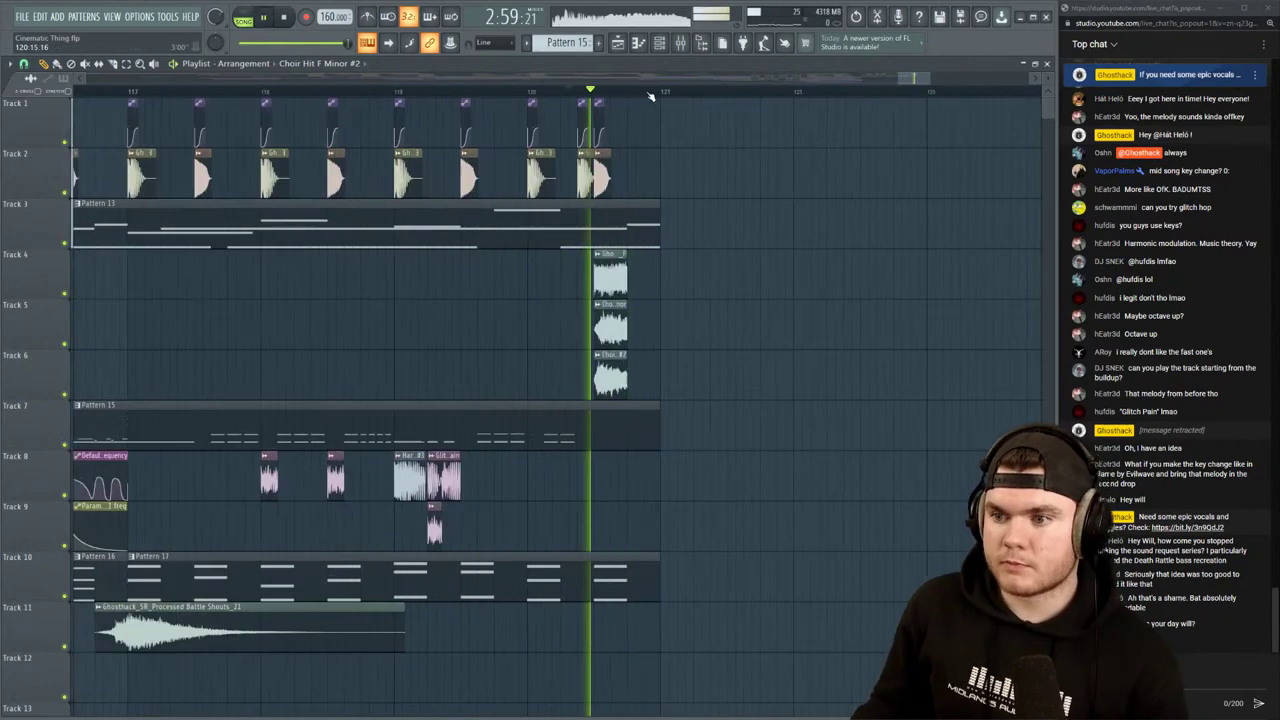
key("space")
Pick up the Pattern 10 clip from Track 27, place a copy in bar 120 and select it
scroll(652, 96, "down", 6)
scroll(314, 530, "down", 3)
scroll(312, 545, "down", 14)
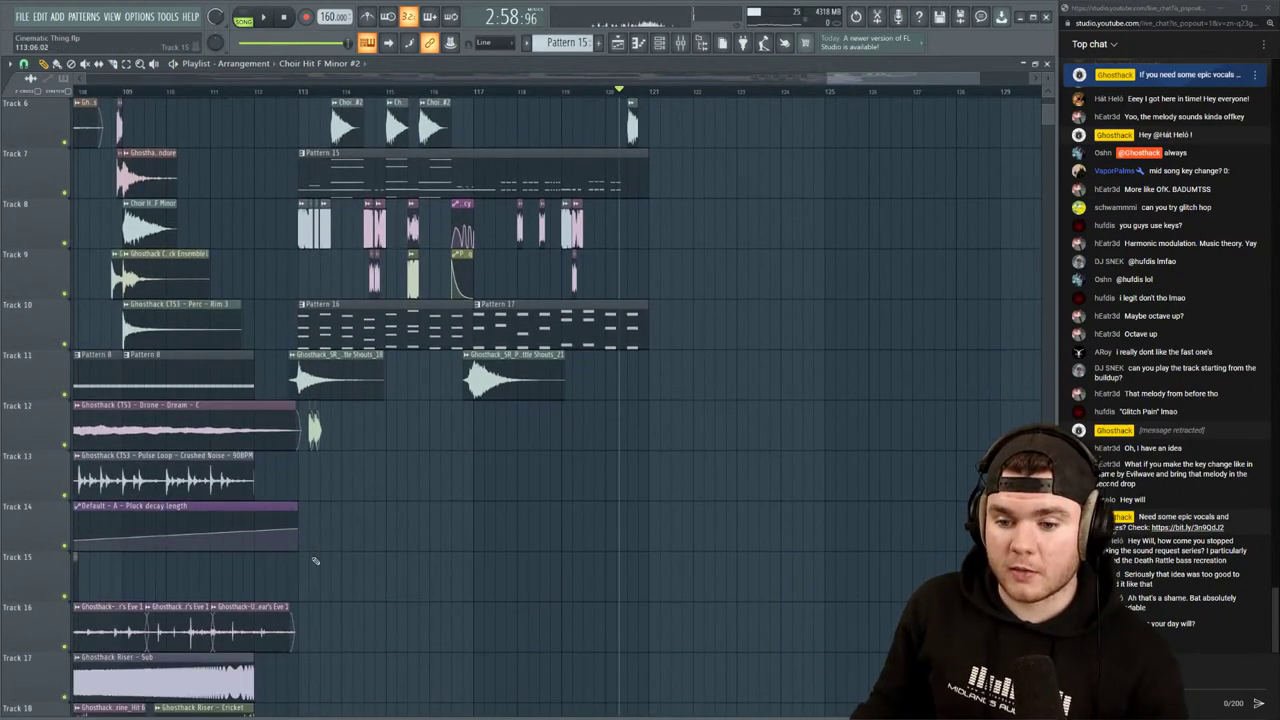
key("space")
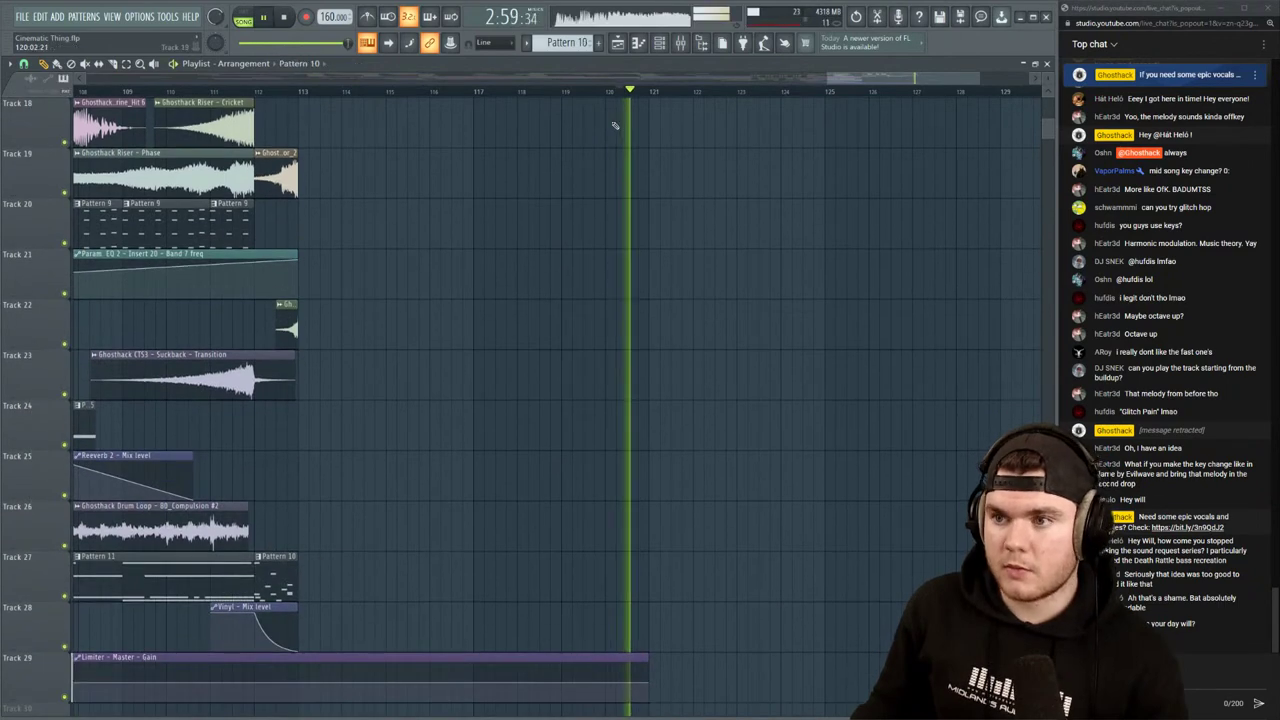
key("space")
scroll(624, 95, "up", 5)
left_click(660, 226)
left_click_drag(750, 232, 651, 214)
key("space")
scroll(771, 191, "up", 6)
left_click_drag(724, 402, 701, 534)
key("space")
Move the selected Pattern 10 clip to Track 8, keeping it at bar 120, and play it in context
key("shift+Up")
key("shift+Up")
key("shift+Up")
key("shift+Up")
key("shift+Up")
key("shift+Up")
key("shift+Up")
key("shift+Up")
key("shift+Up")
key("shift+Up")
key("shift+Up")
key("shift+Up")
key("shift+Up")
key("shift+Up")
key("shift+Up")
key("shift+Up")
key("shift+Up")
key("shift+Up")
key("shift+Up")
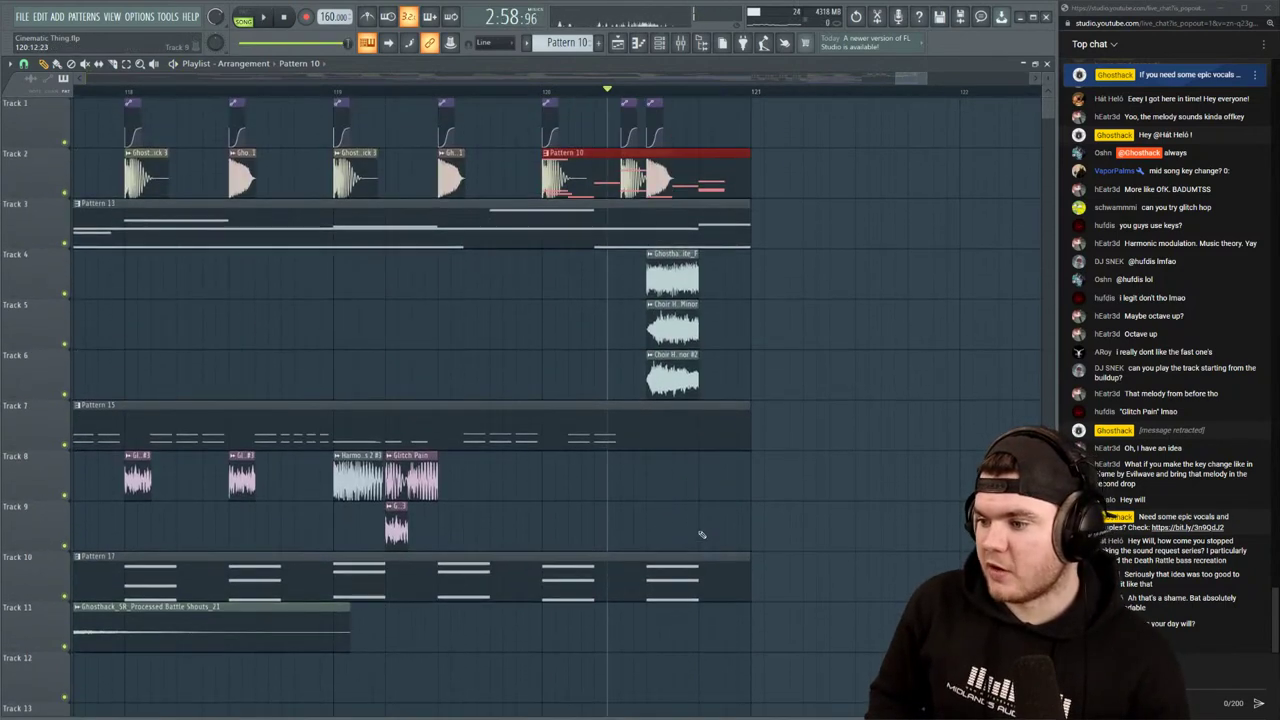
key("shift+Down")
key("shift+Down")
key("shift+Down")
key("shift+Down")
key("shift+Down")
key("shift+Down")
key("space")
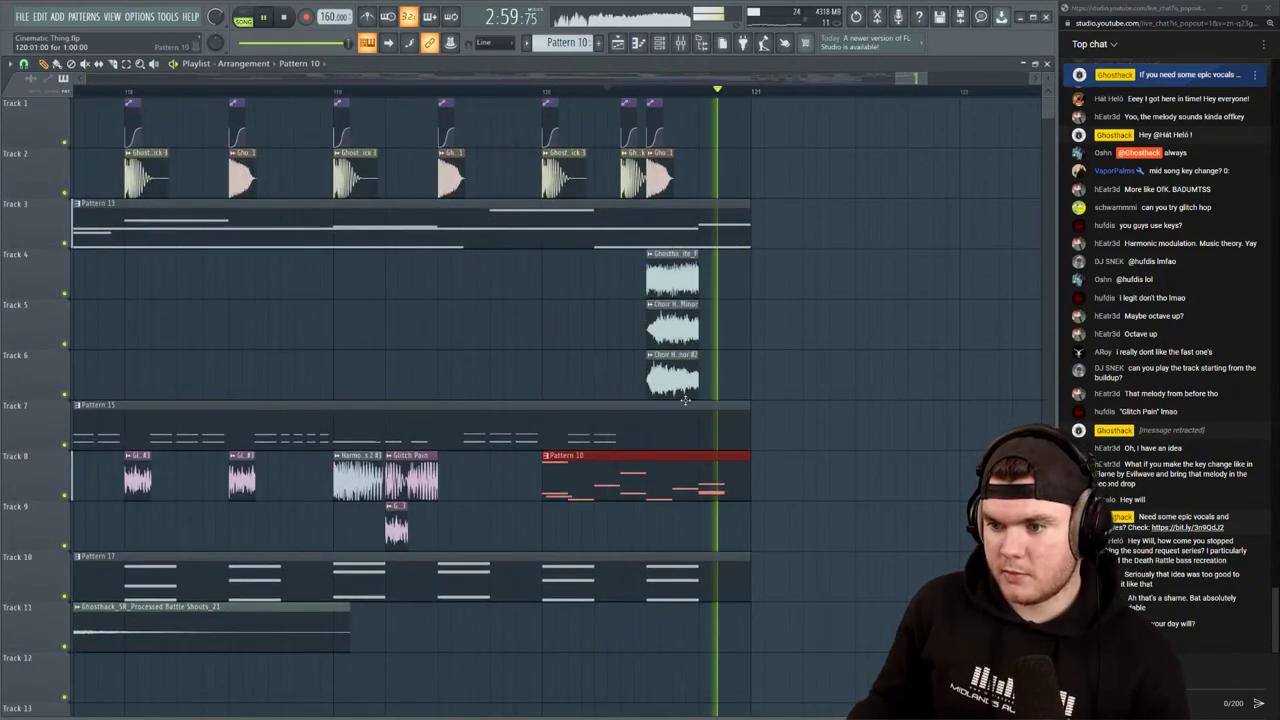
Move the Pattern 10 clip on Track 8 to step 13 of bar 120 and trim it to four steps
left_click_drag(683, 477, 848, 458)
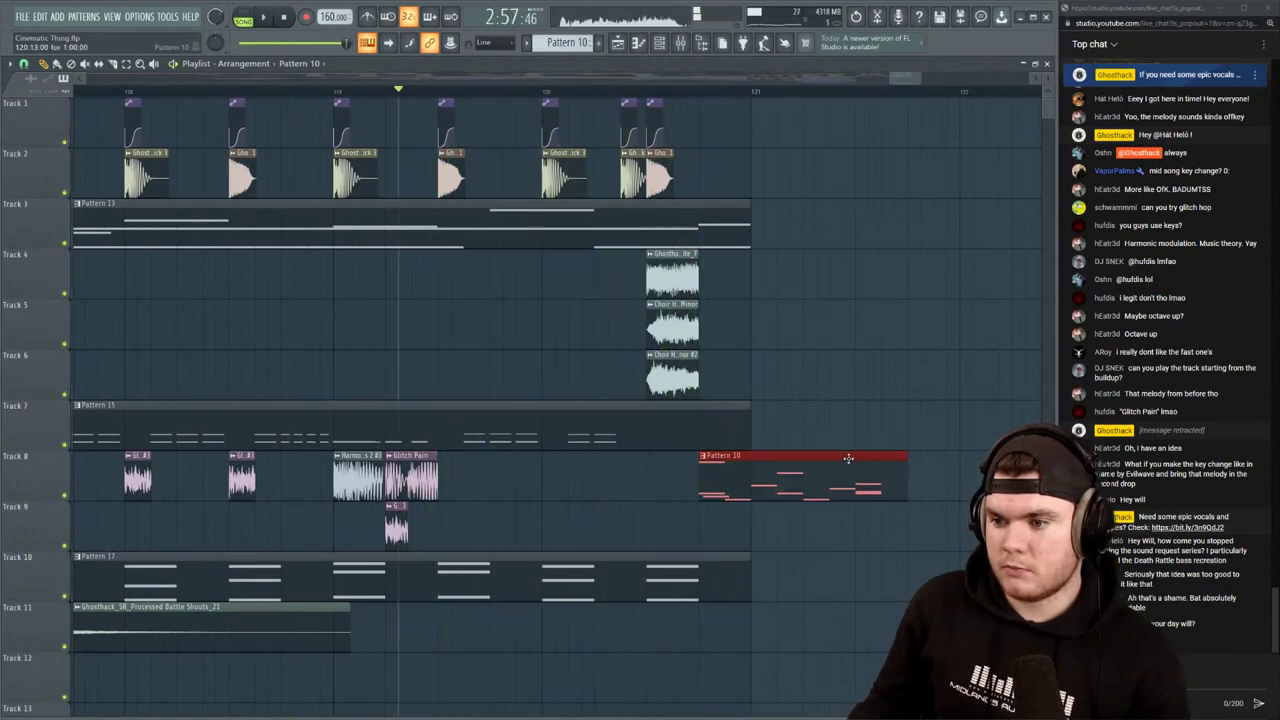
left_click_drag(848, 458, 796, 475)
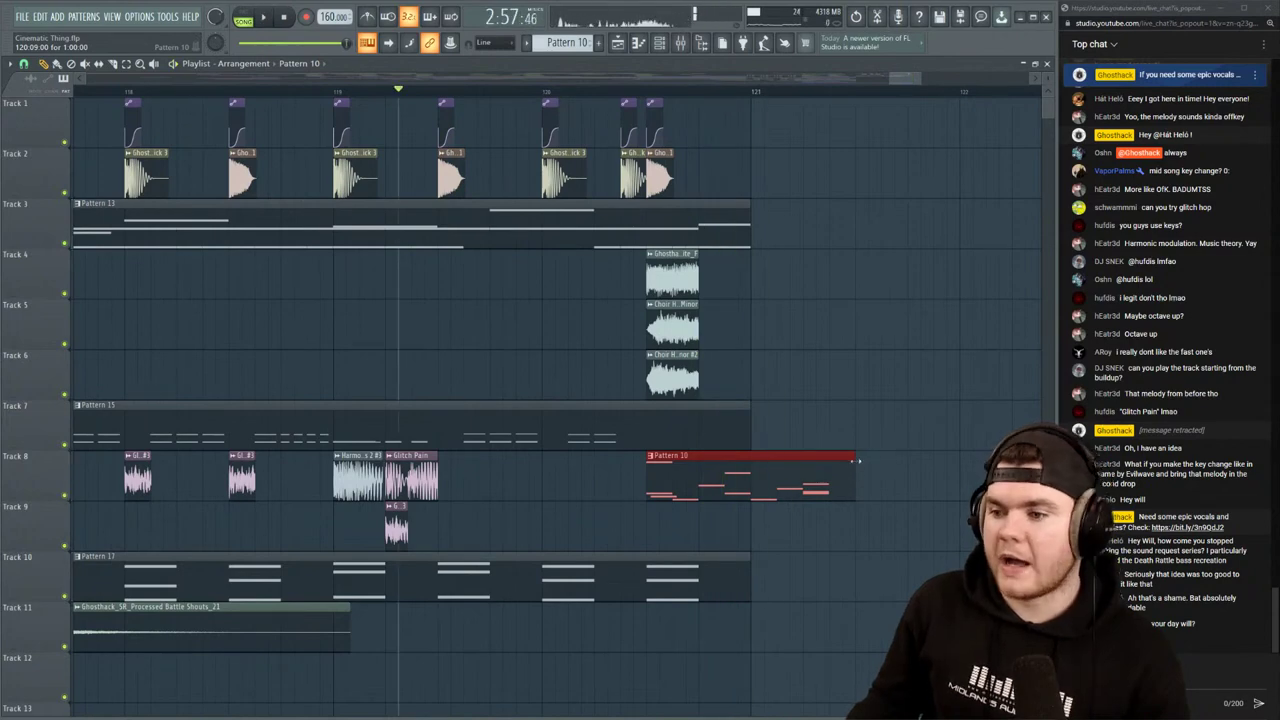
left_click_drag(855, 461, 735, 455)
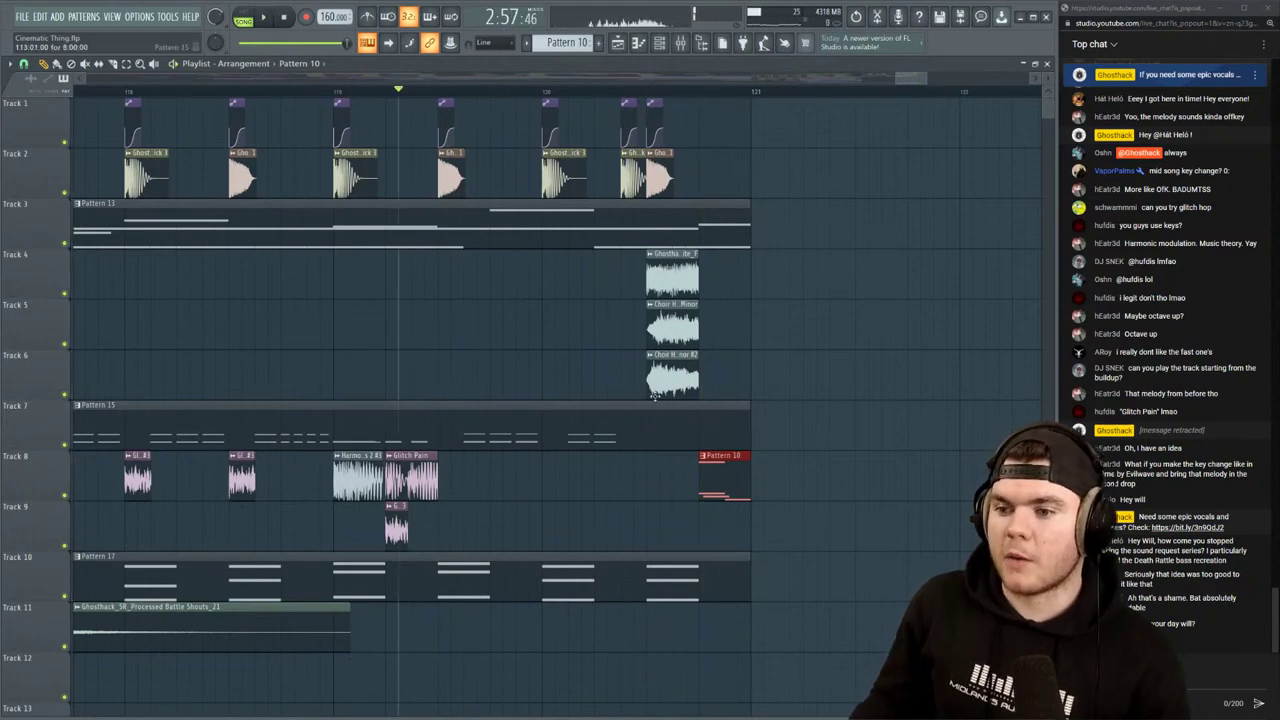
Make the trimmed Pattern 10 clip unique and play its EZdrummer notes in the piano roll
right_click(704, 461)
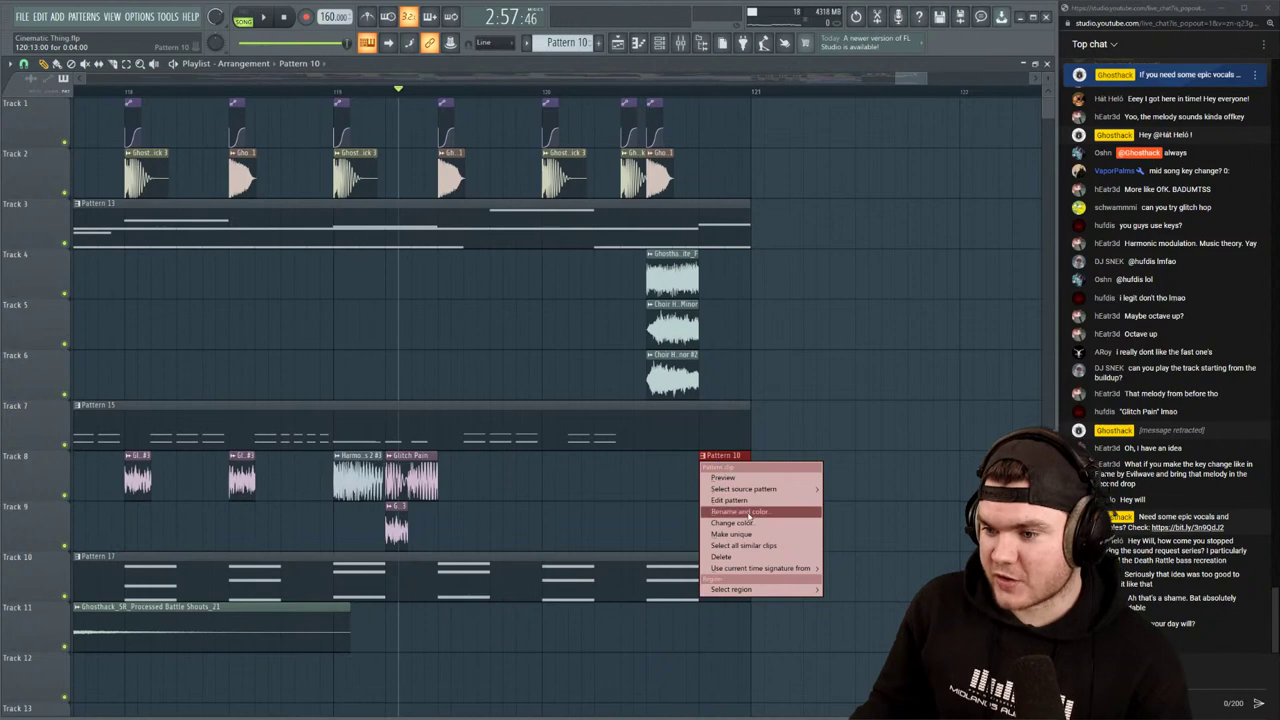
left_click(745, 537)
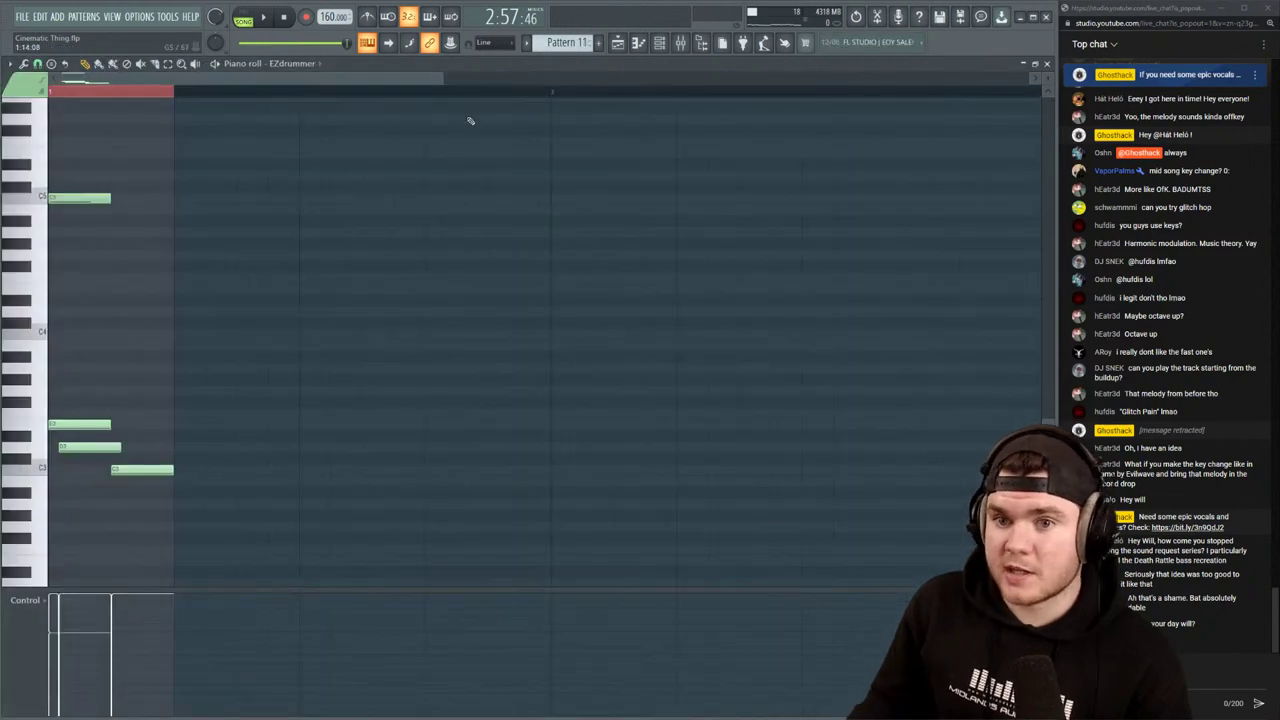
key("l")
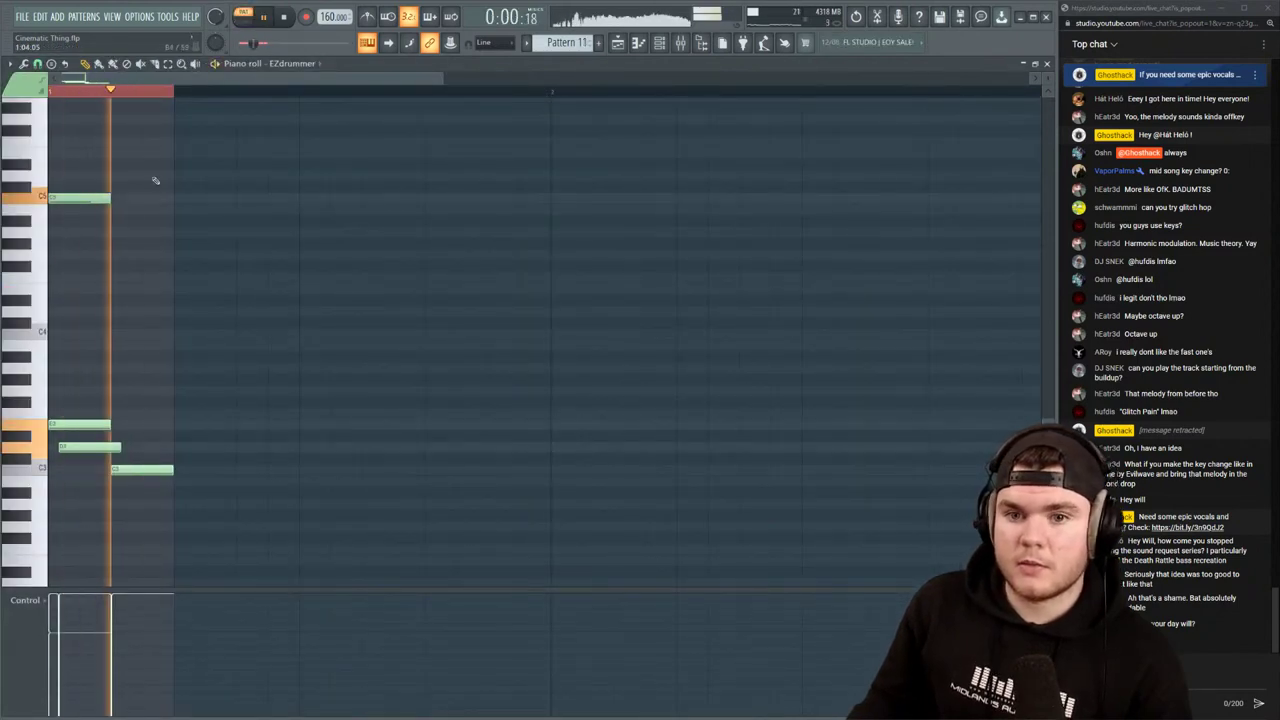
scroll(126, 82, "up", 3)
key("space")
scroll(345, 325, "up", 1)
key("space")
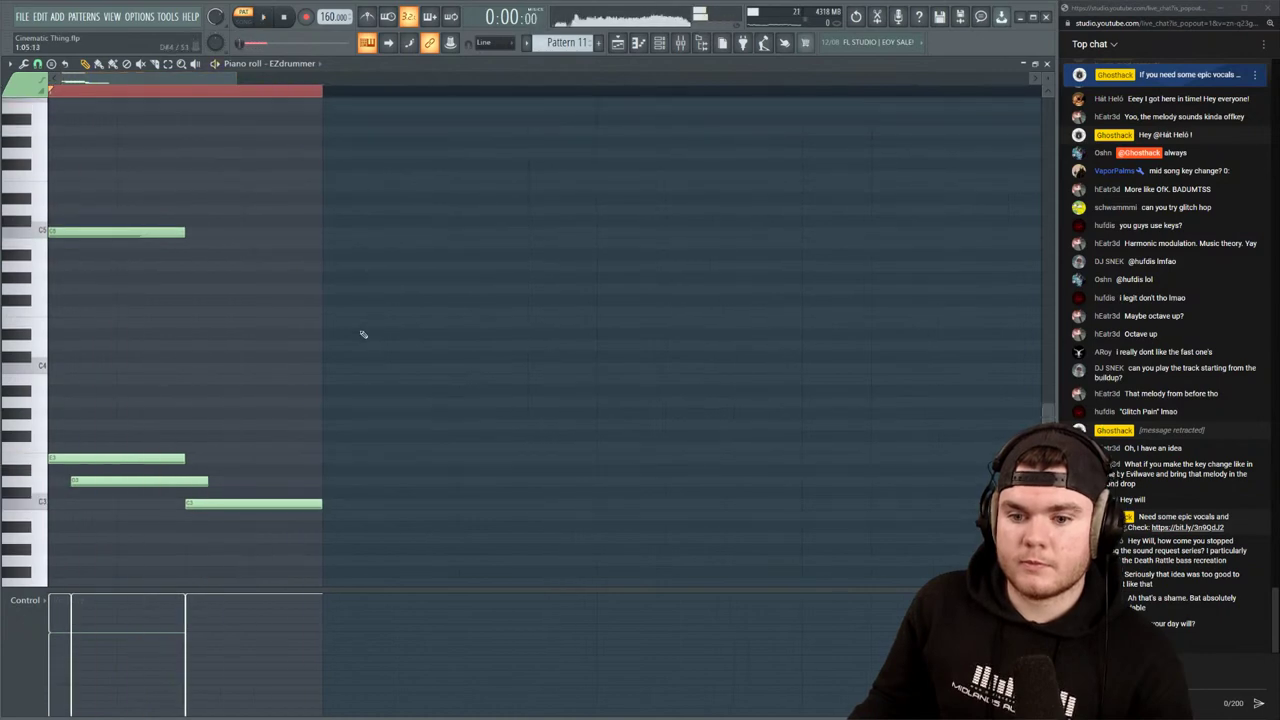
Replace the D3 note with a one-step C3 at step 2, and add one-step G3 and F3 notes at steps 3 and 4
scroll(200, 400, "down", 2)
right_click(100, 412)
left_click(113, 433)
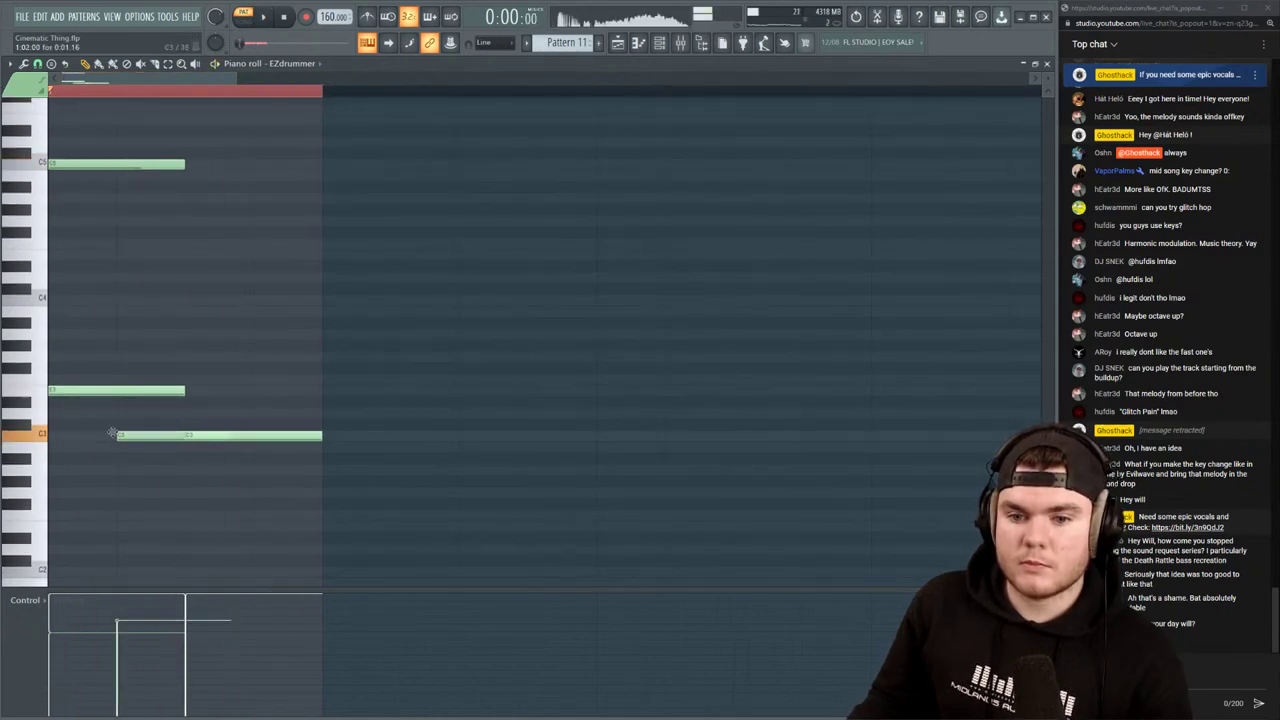
left_click_drag(186, 436, 118, 436)
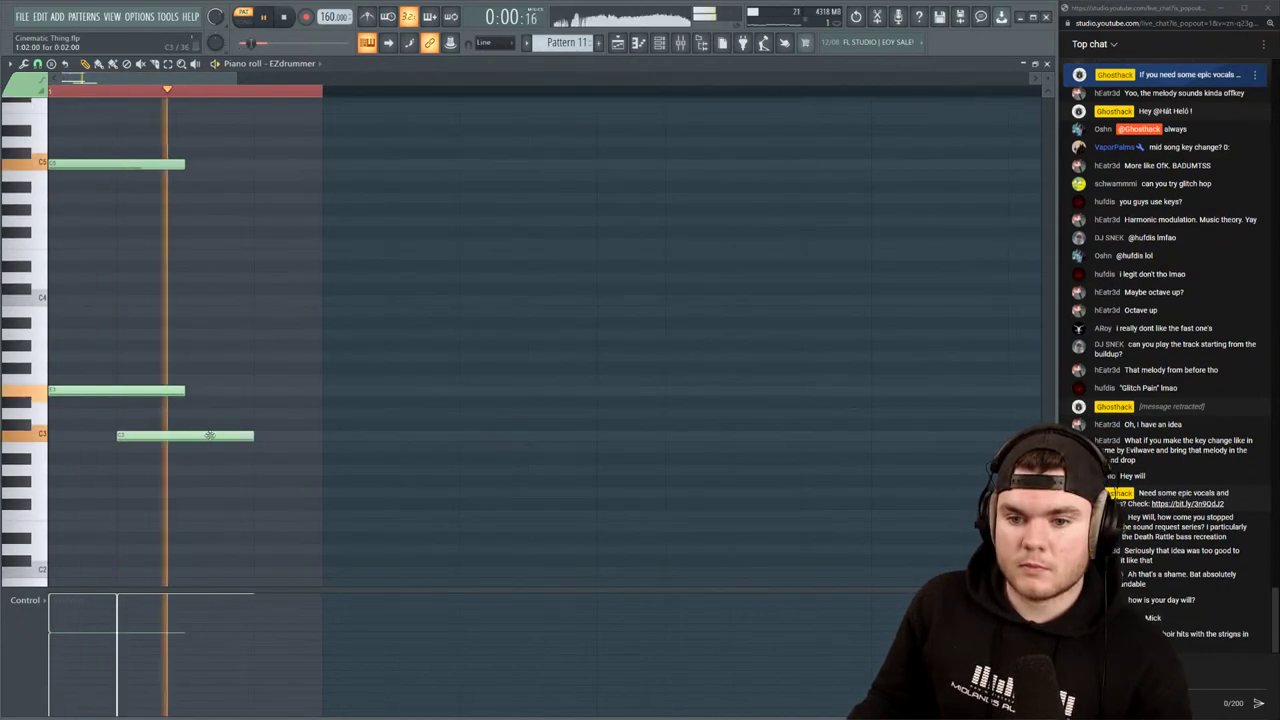
left_click(186, 356)
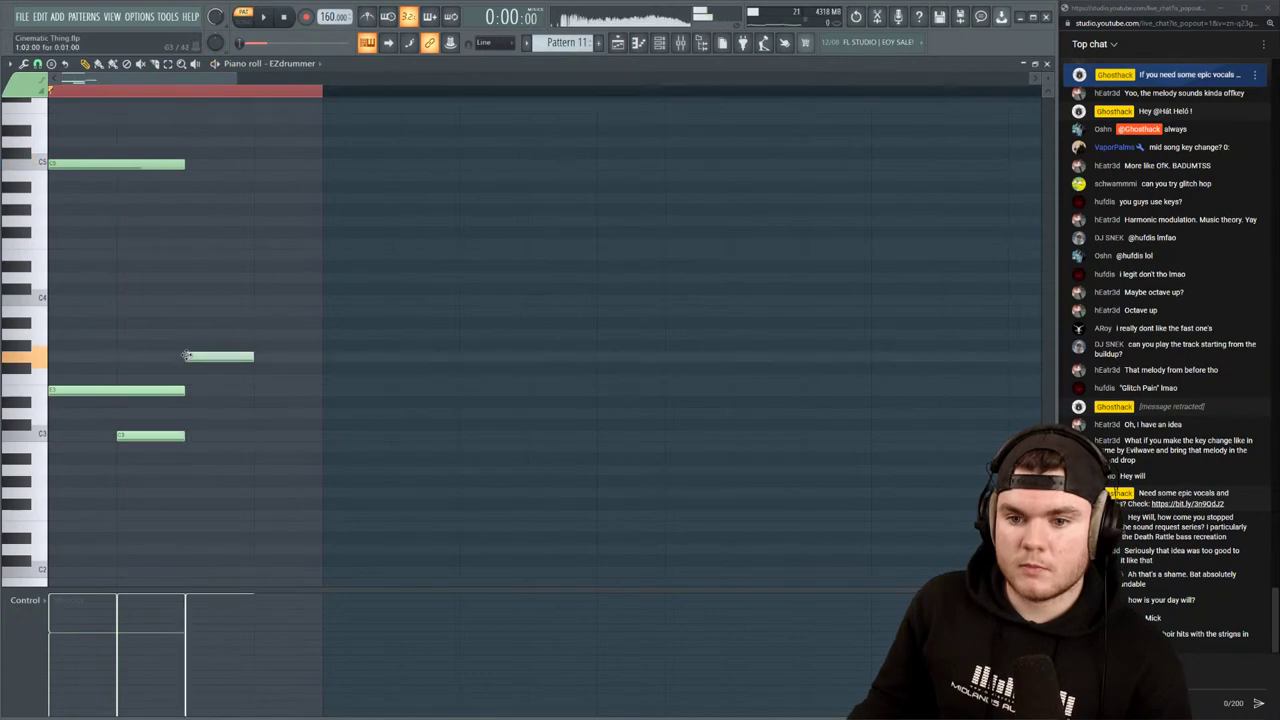
left_click(254, 378)
key("space")
key("space")
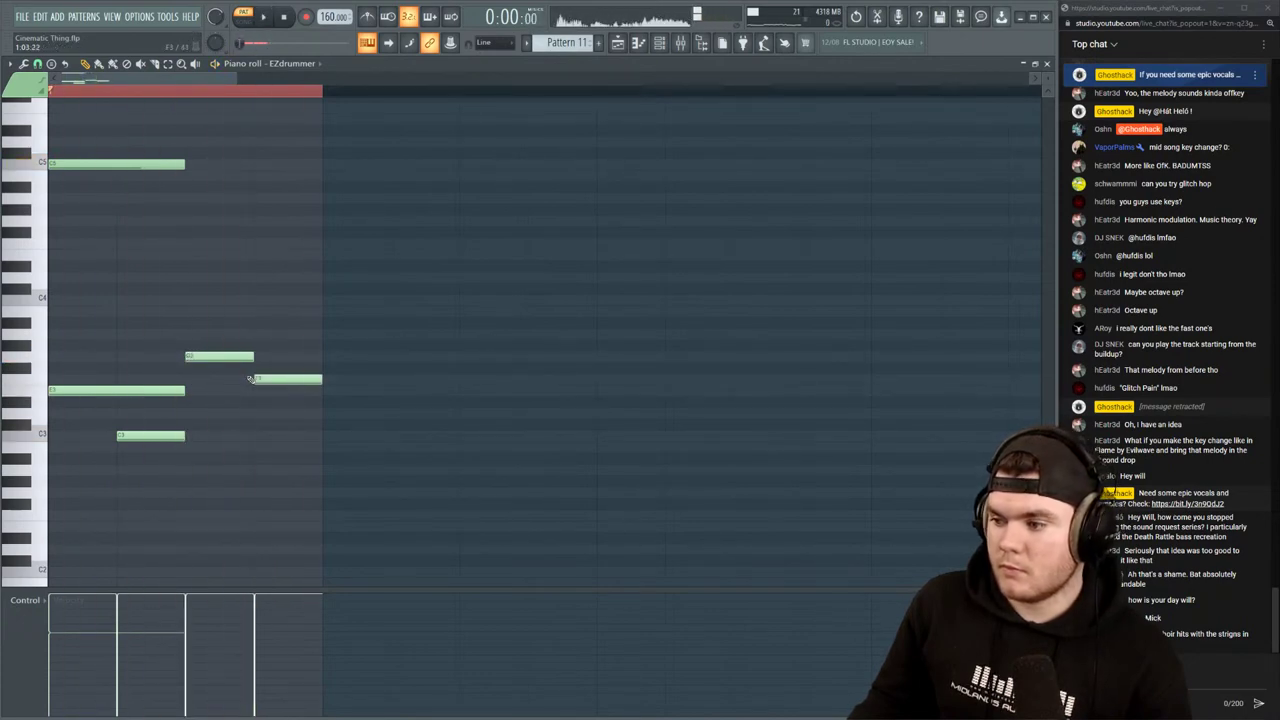
Lower the opening C5 note to A#3 and play the phrase
key("space")
key("space")
key("space")
scroll(194, 191, "up", 2)
key("space")
left_click(103, 231)
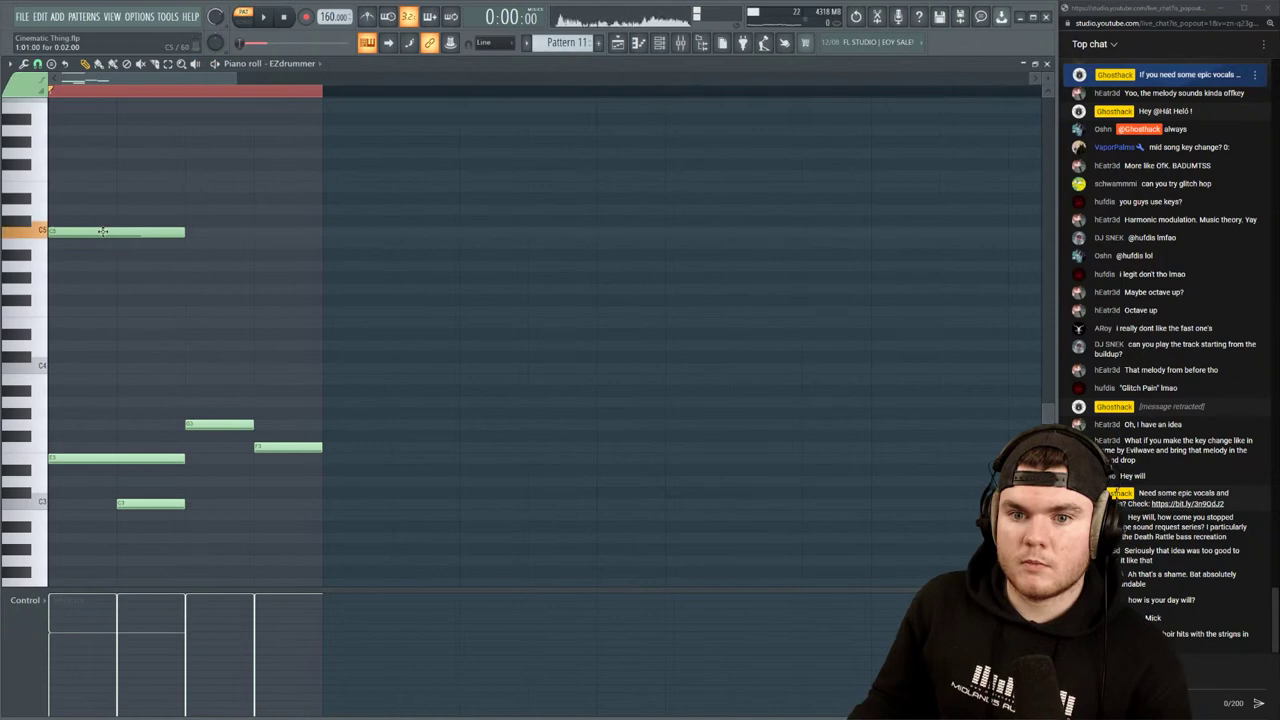
left_click_drag(103, 231, 79, 399)
right_click(103, 220)
key("space")
key("space")
left_click(85, 222)
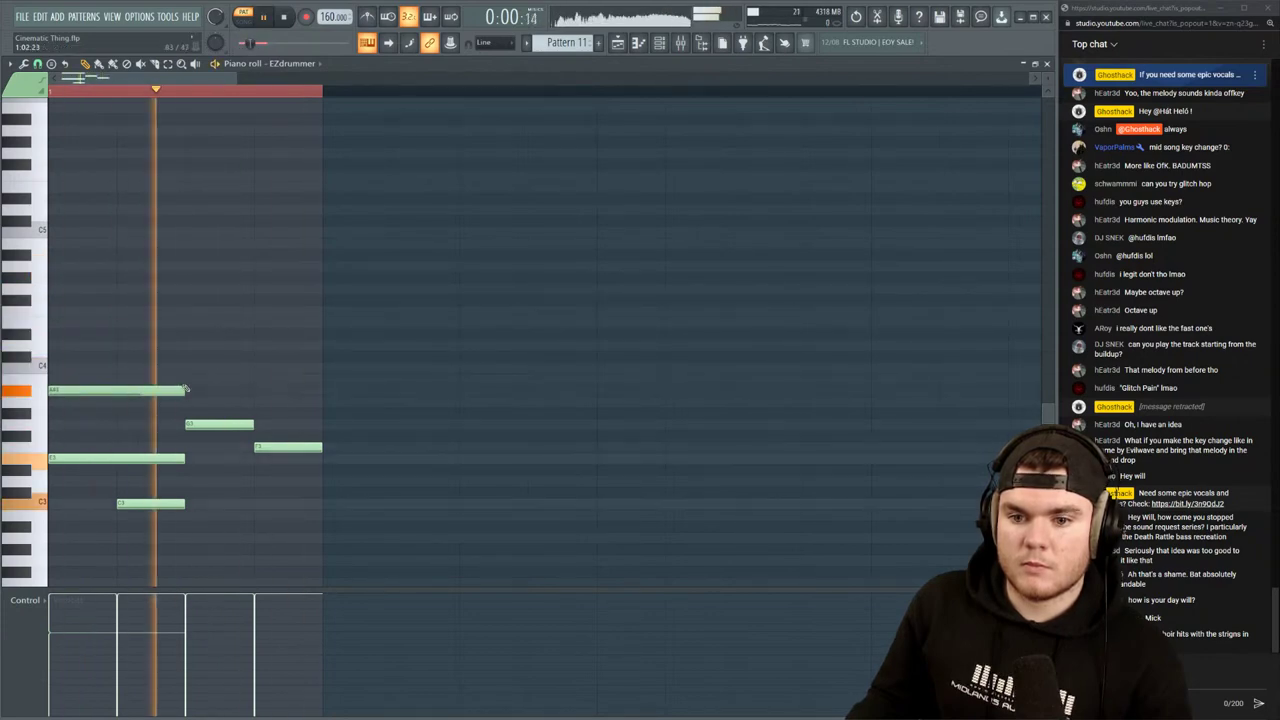
Shorten the A#3 note to one step, add a two-step G#3 note at step 2 and play the phrase
left_click_drag(200, 390, 197, 420)
key("space")
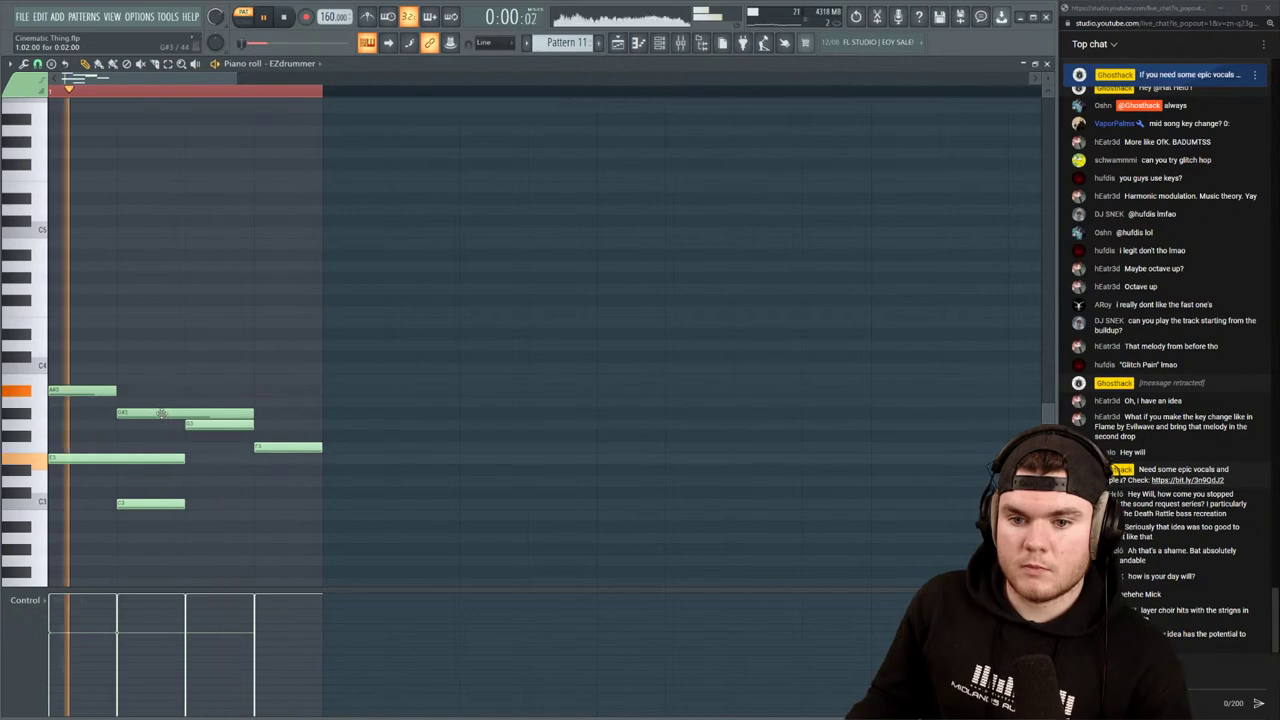
left_click(302, 278)
right_click(347, 280)
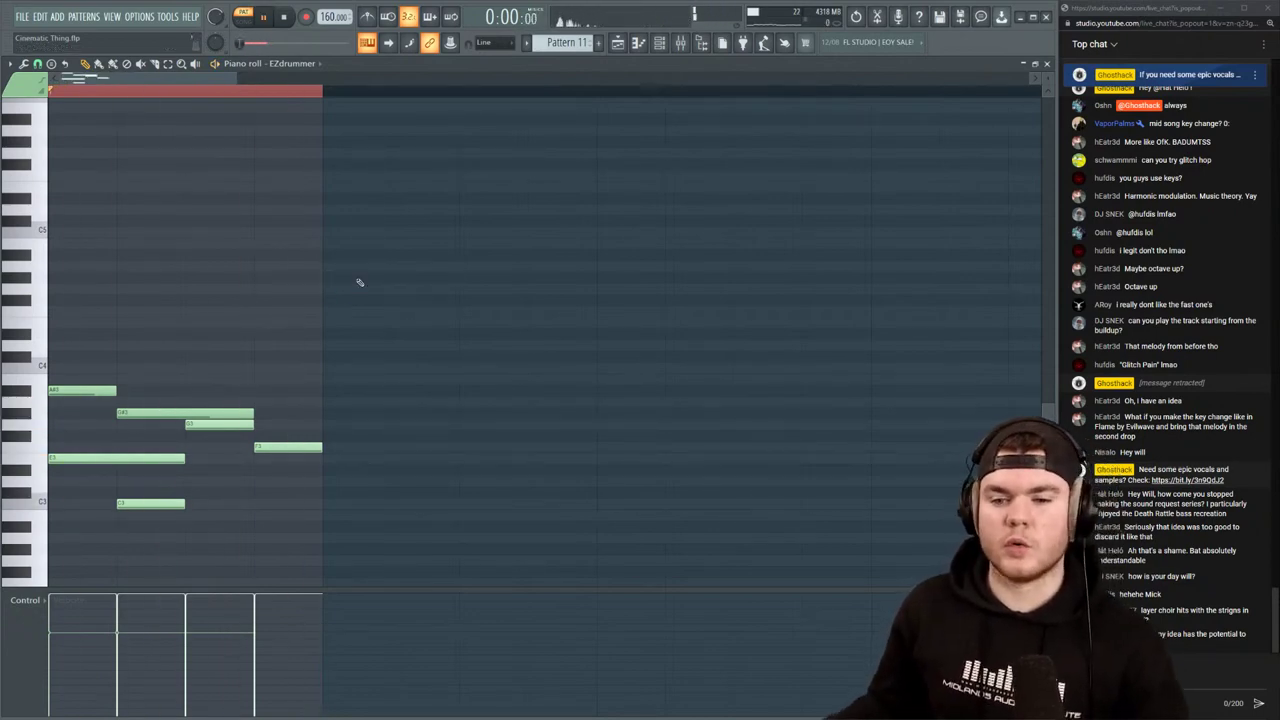
key("space")
mouse_move(145, 502)
left_mouse_down()
mouse_move(145, 433)
mouse_move(140, 506)
left_mouse_up()
key("space")
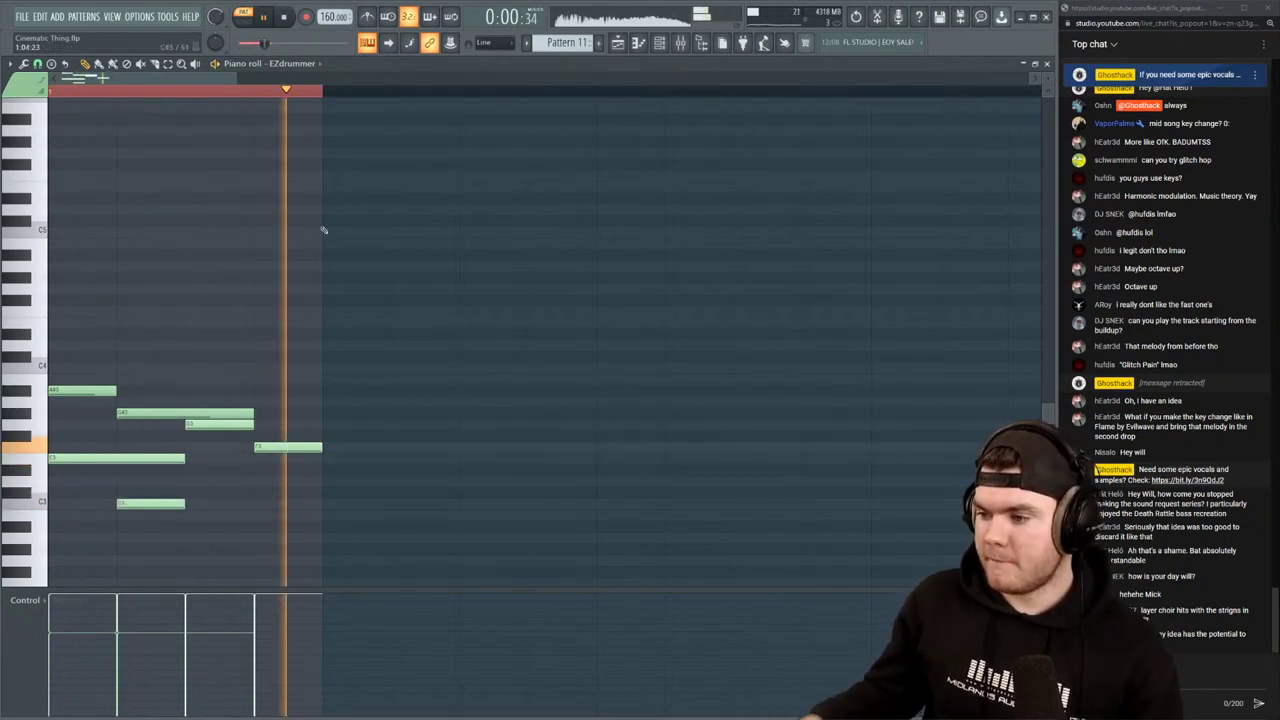
key("space")
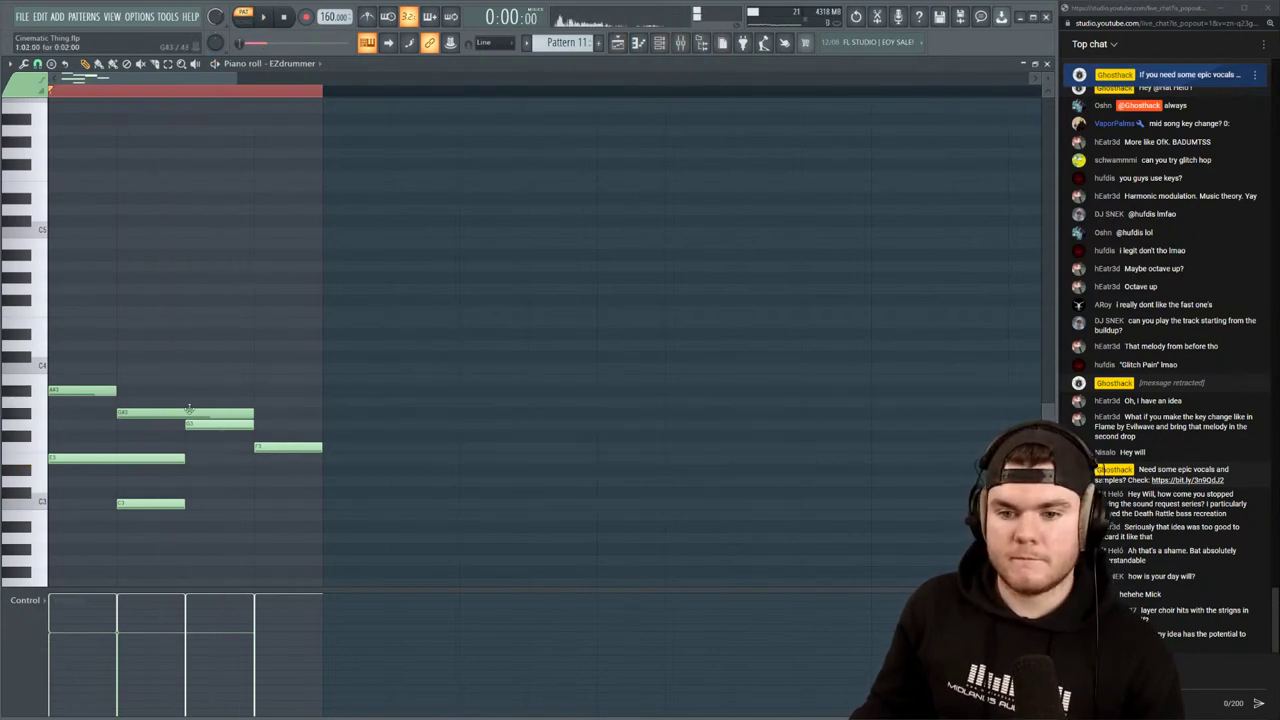
Try the G3 note at step 3 as B3, play the phrase and return the note to G3
left_click_drag(193, 406, 197, 378)
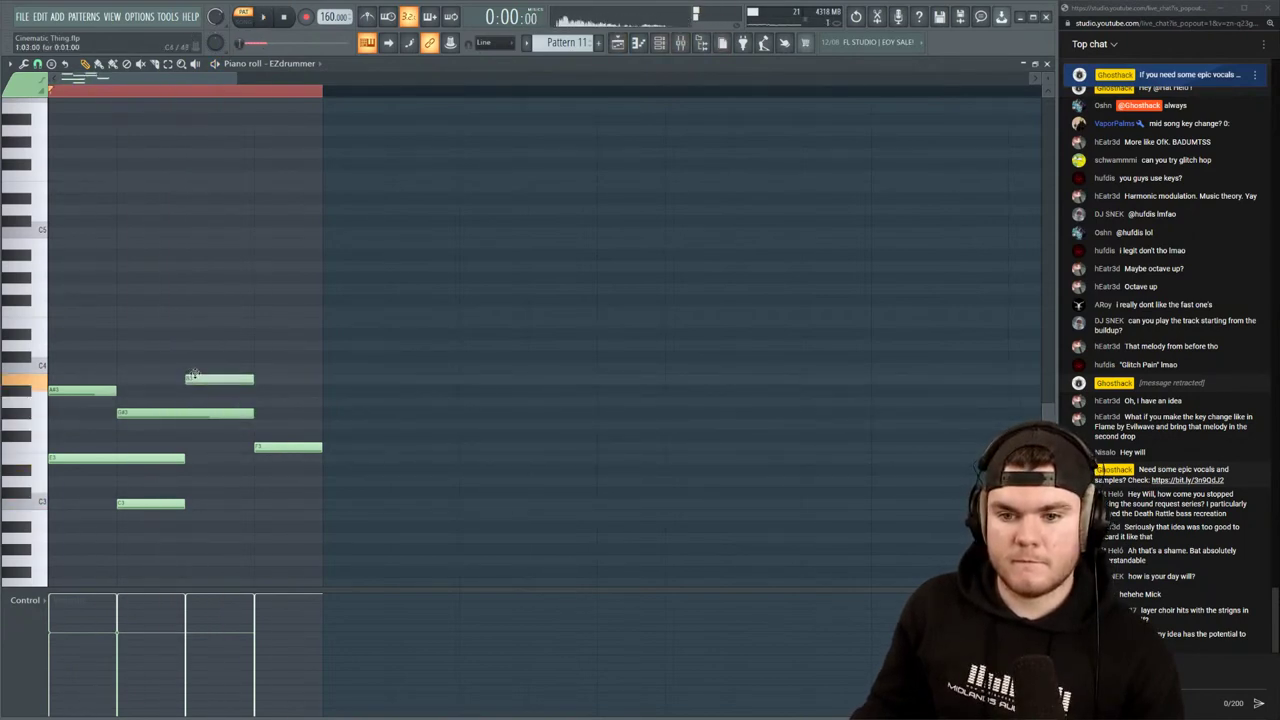
key("space")
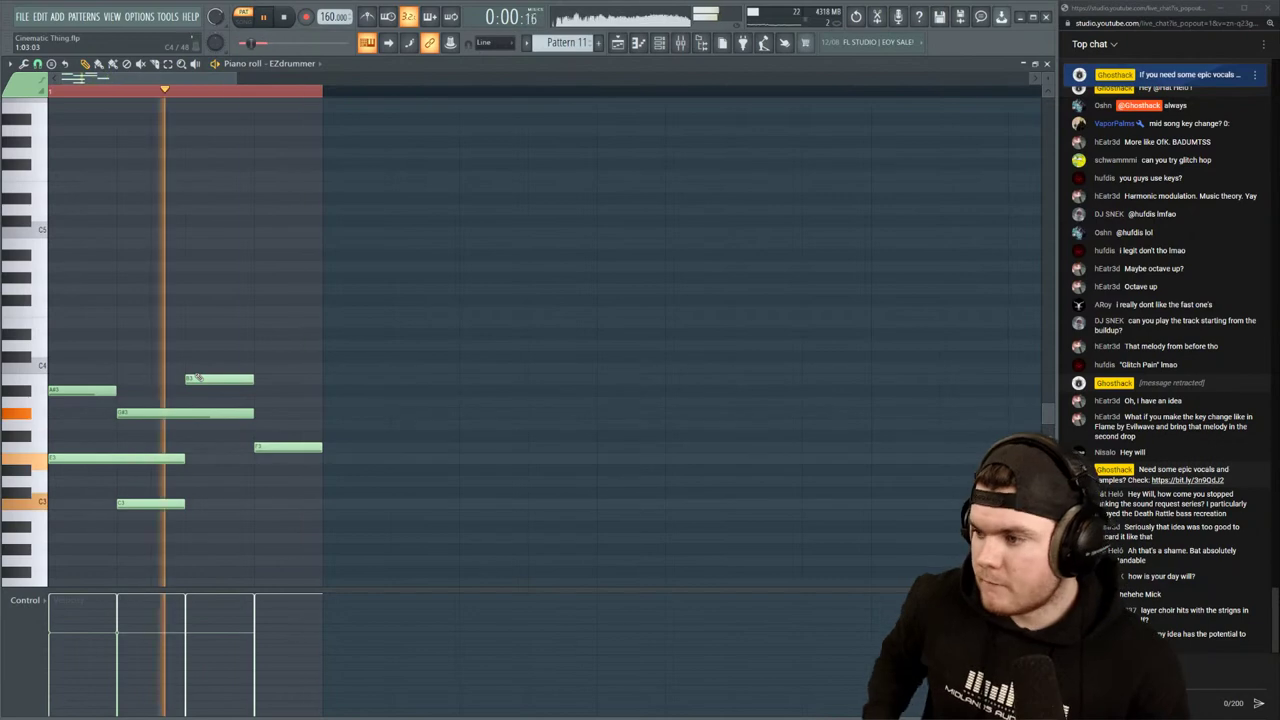
key("space")
left_click_drag(193, 380, 193, 424)
key("space")
key("space")
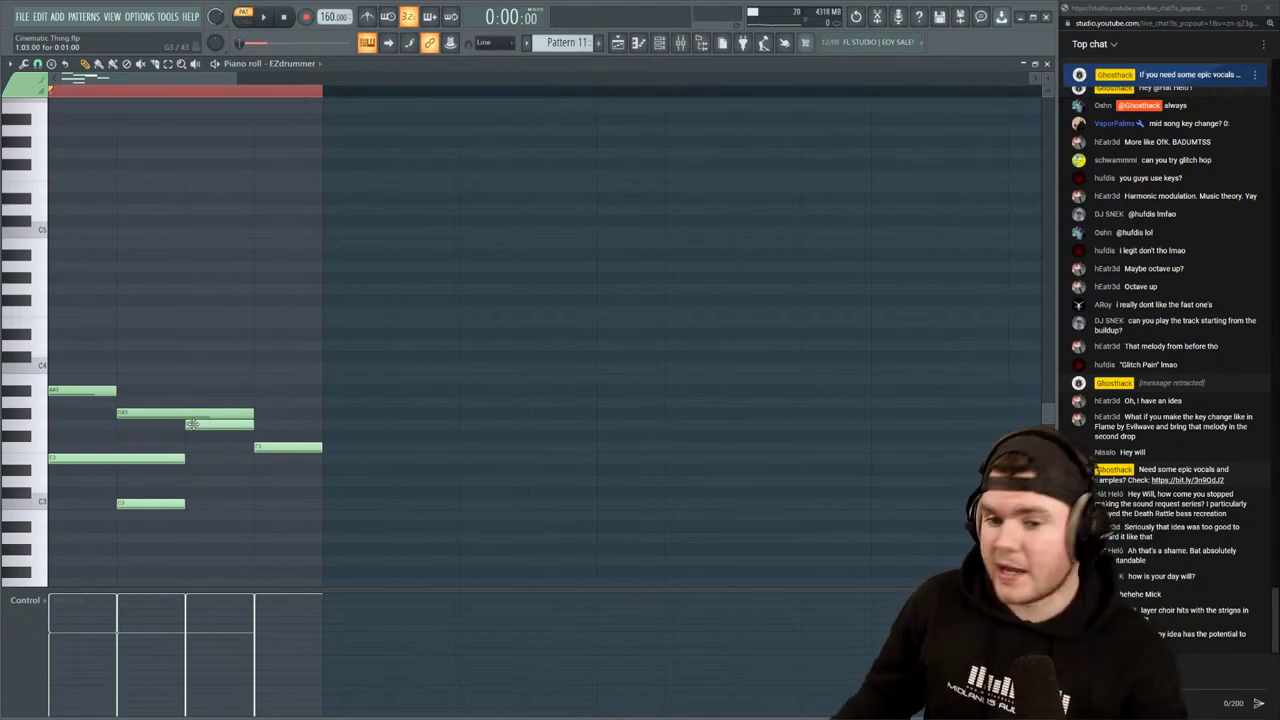
Return to the playlist and play the arrangement from bar 120 to hear Pattern 11 in context
key("space")
left_click(1047, 64)
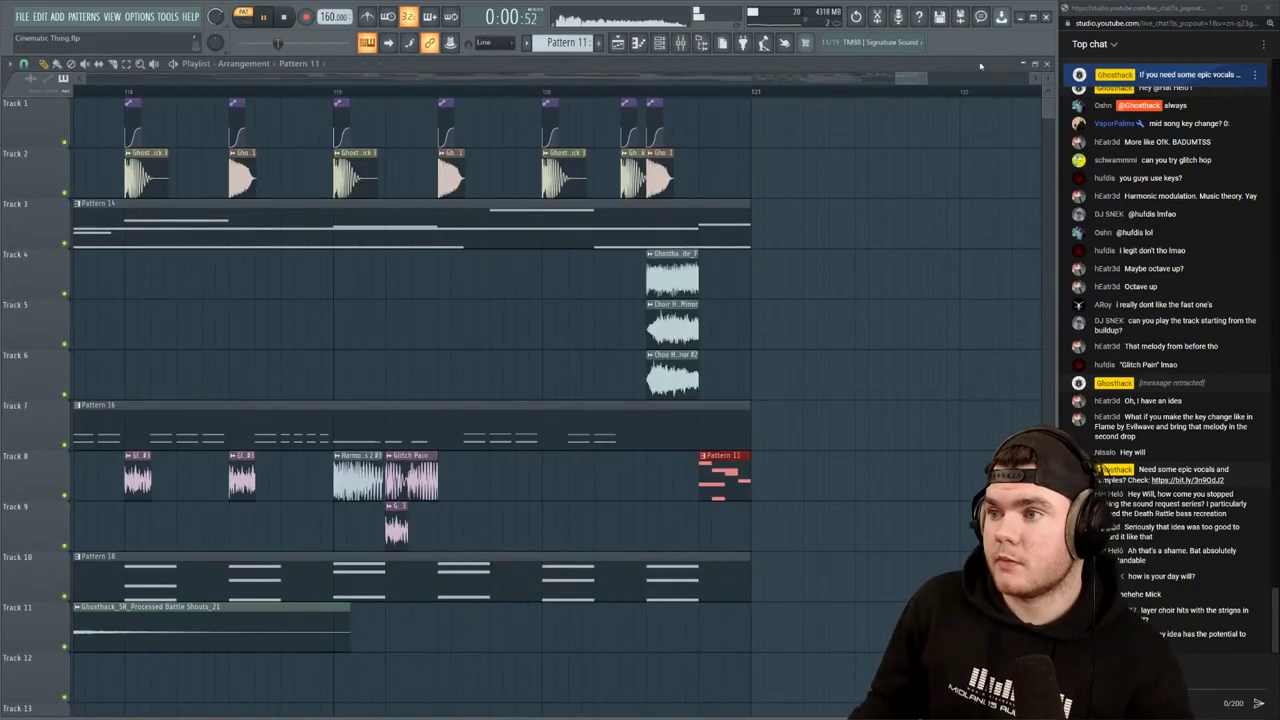
left_click(544, 93)
left_click(543, 92)
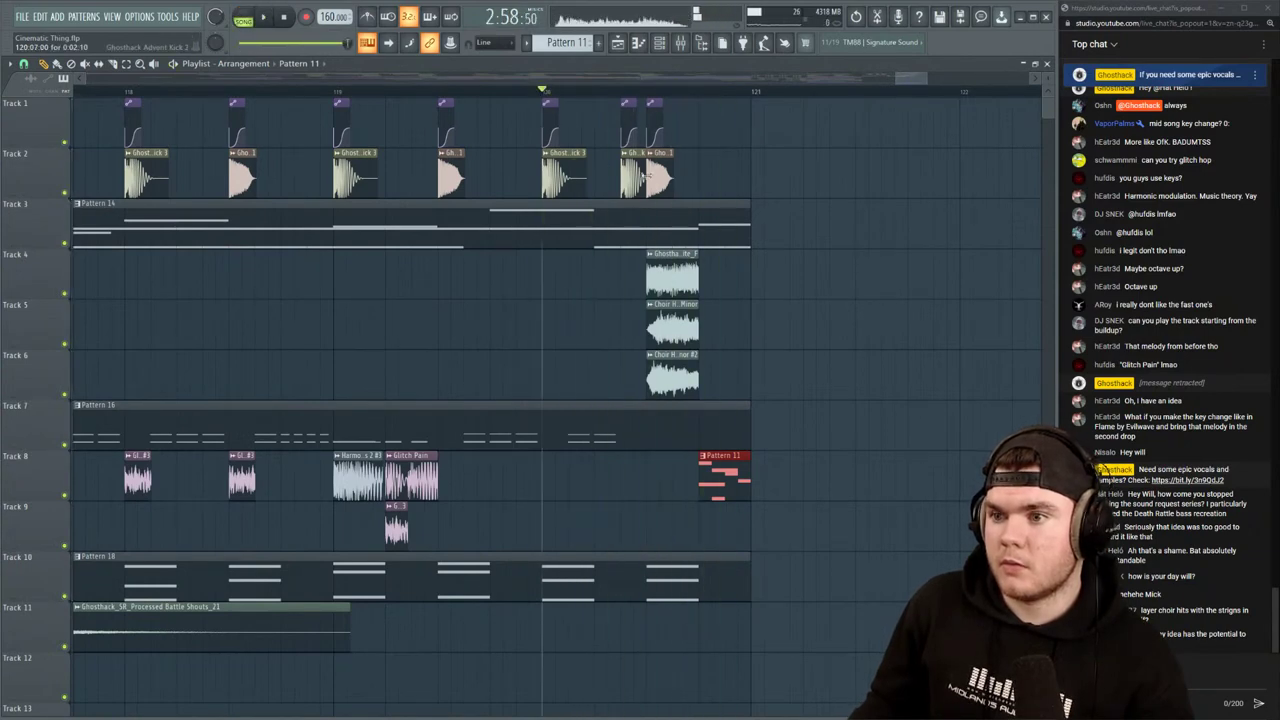
left_click(543, 92)
Set the volume of mixer inserts 29 and 30 to 89% (-2.4 dB) and play the drop from bar 118 while checking the levels
left_click(681, 42)
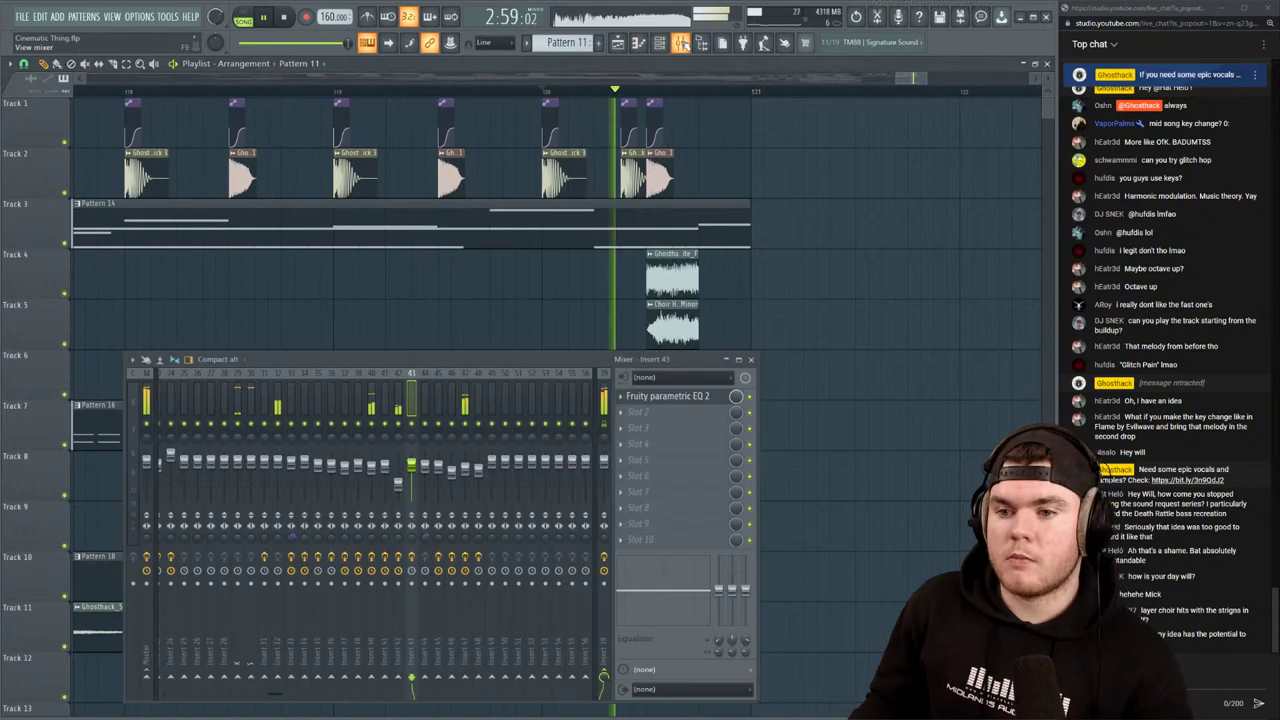
left_click_drag(238, 400, 250, 398)
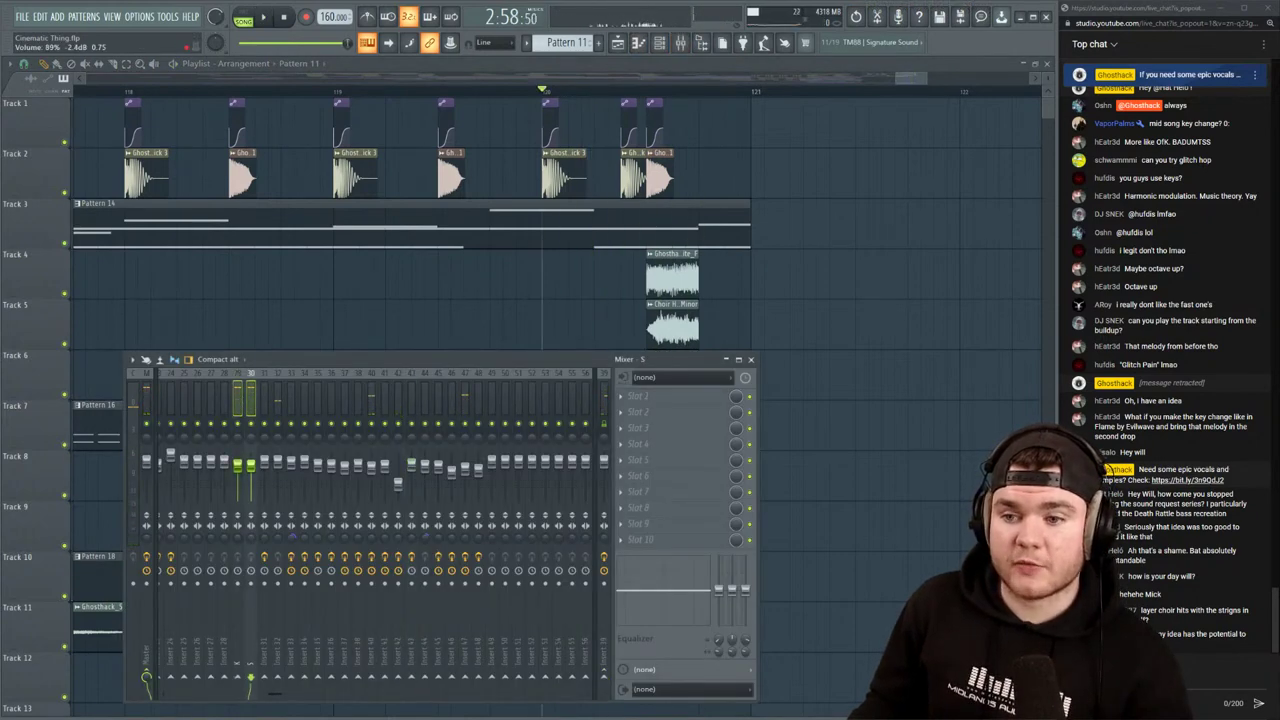
left_click(127, 90)
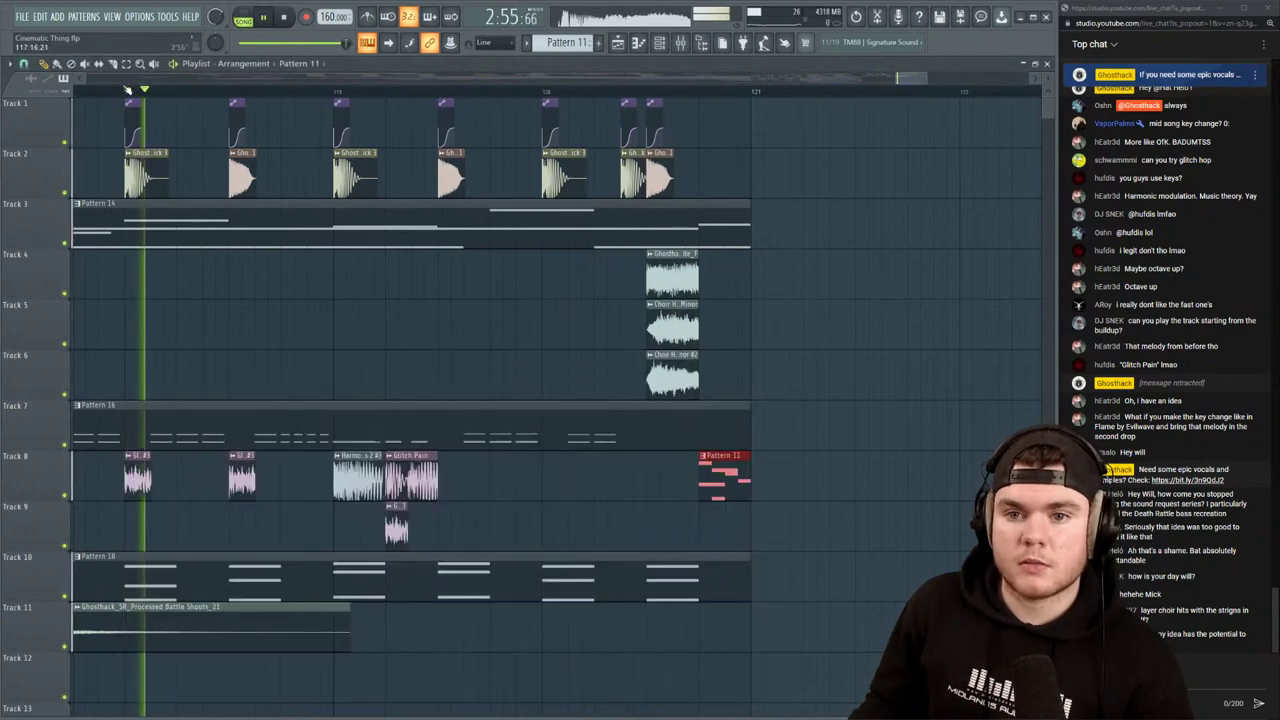
key("F9")
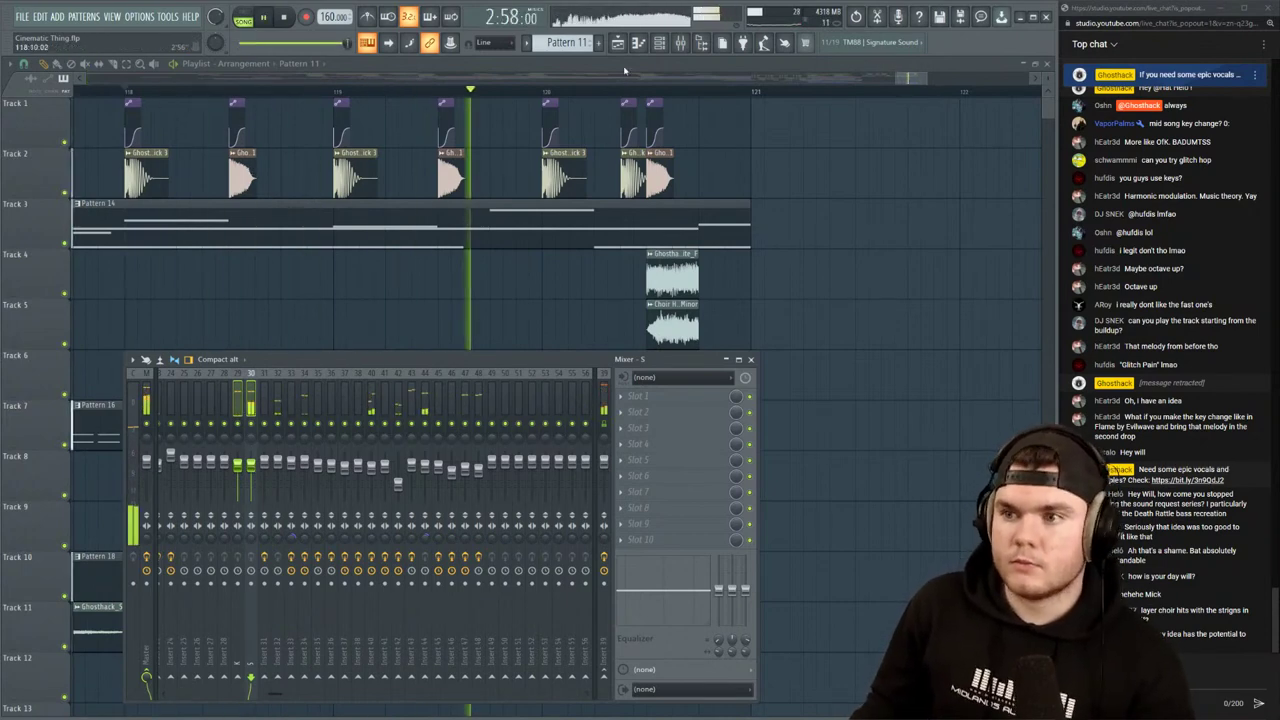
key("F9")
scroll(610, 85, "down", 5)
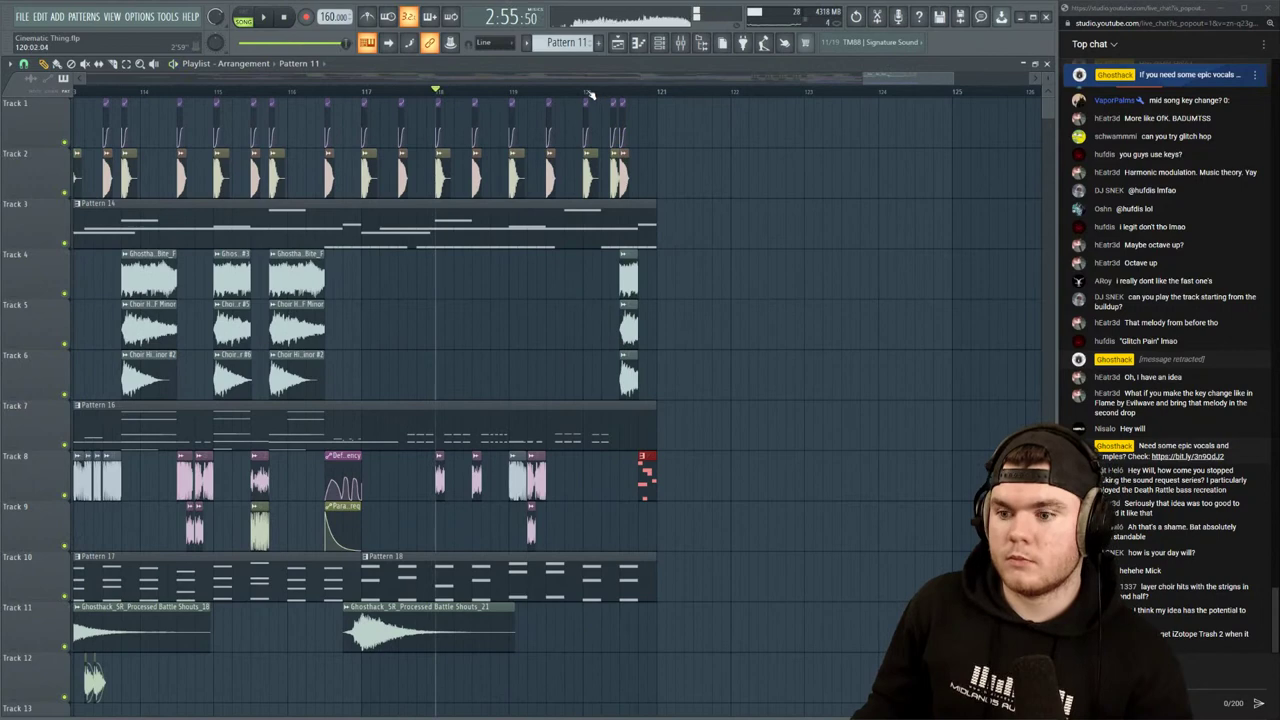
scroll(590, 93, "up", 5)
left_click(680, 42)
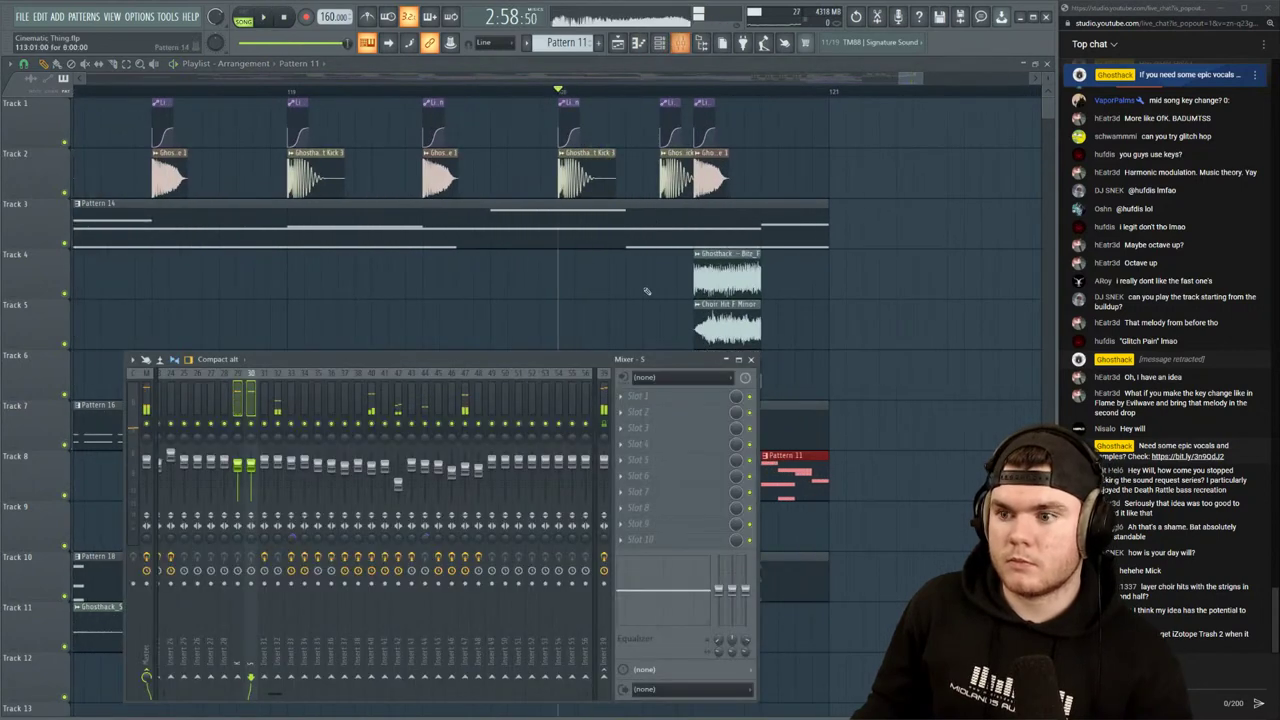
key("F9")
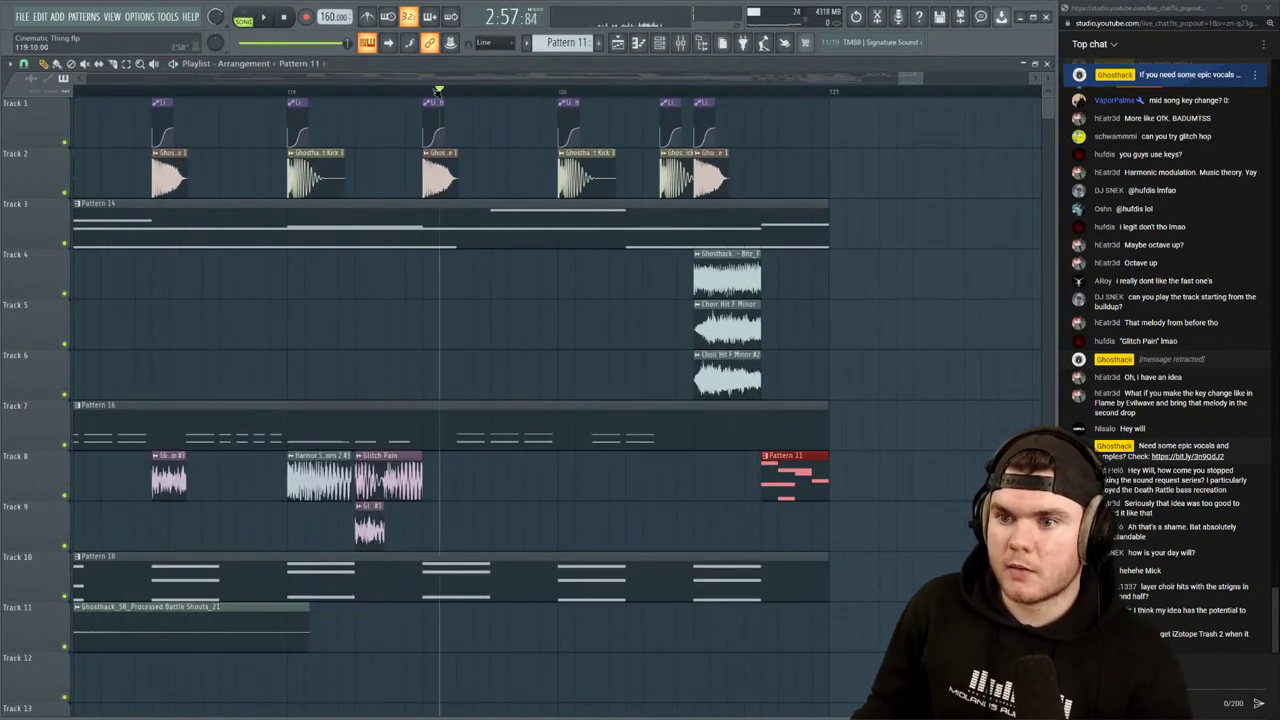
Open Pattern 16 and bring up the piano roll of the Default channel routed to mixer track 48
key("space")
double_click(514, 407)
left_click(1047, 64)
key("space")
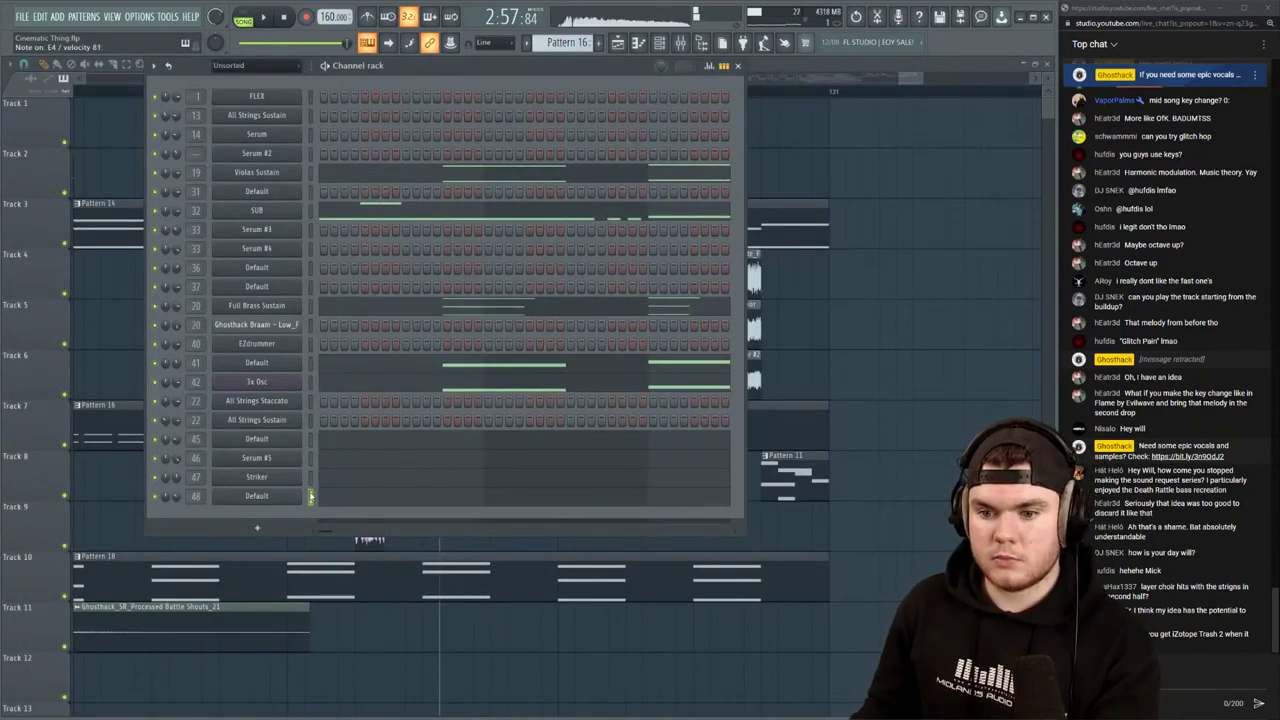
left_click(338, 500)
scroll(460, 96, "down", 6)
key("space")
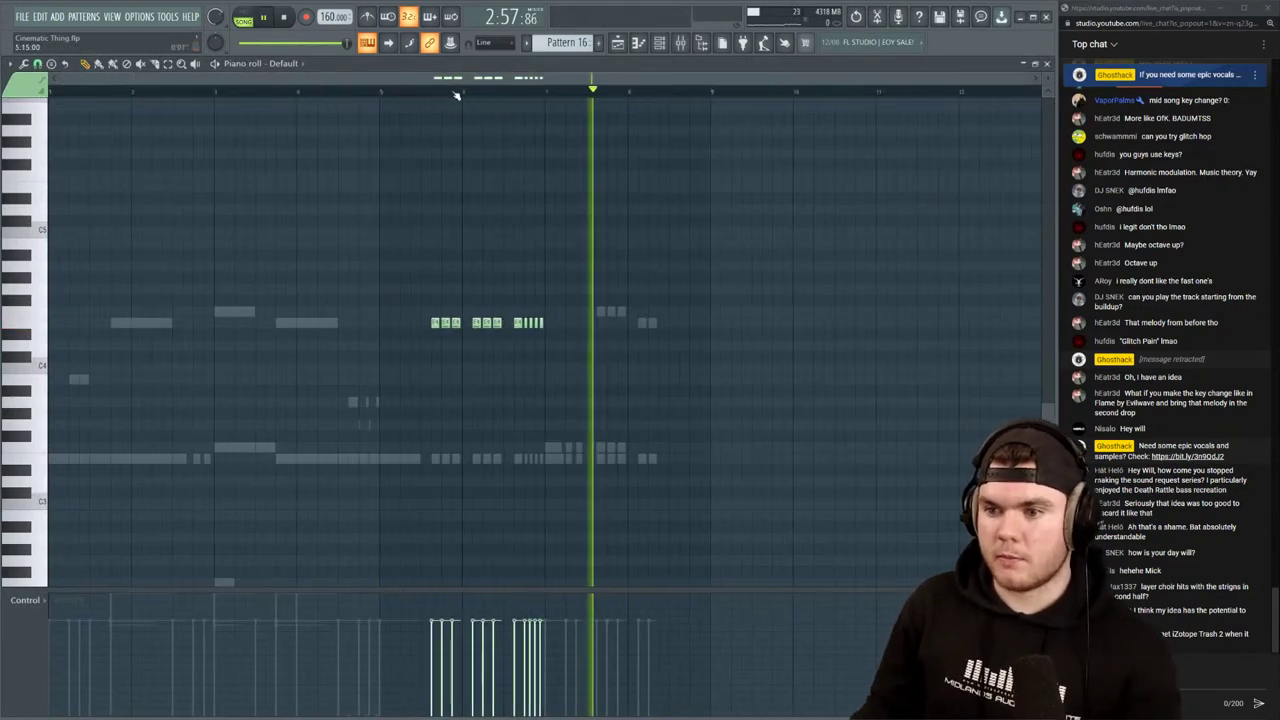
Add F4 notes at steps 11, 13 and 15 of bar 7 and E4 notes at steps 3 and 5 of bar 8, and play them
key("space")
scroll(674, 93, "up", 1)
scroll(674, 93, "up", 1)
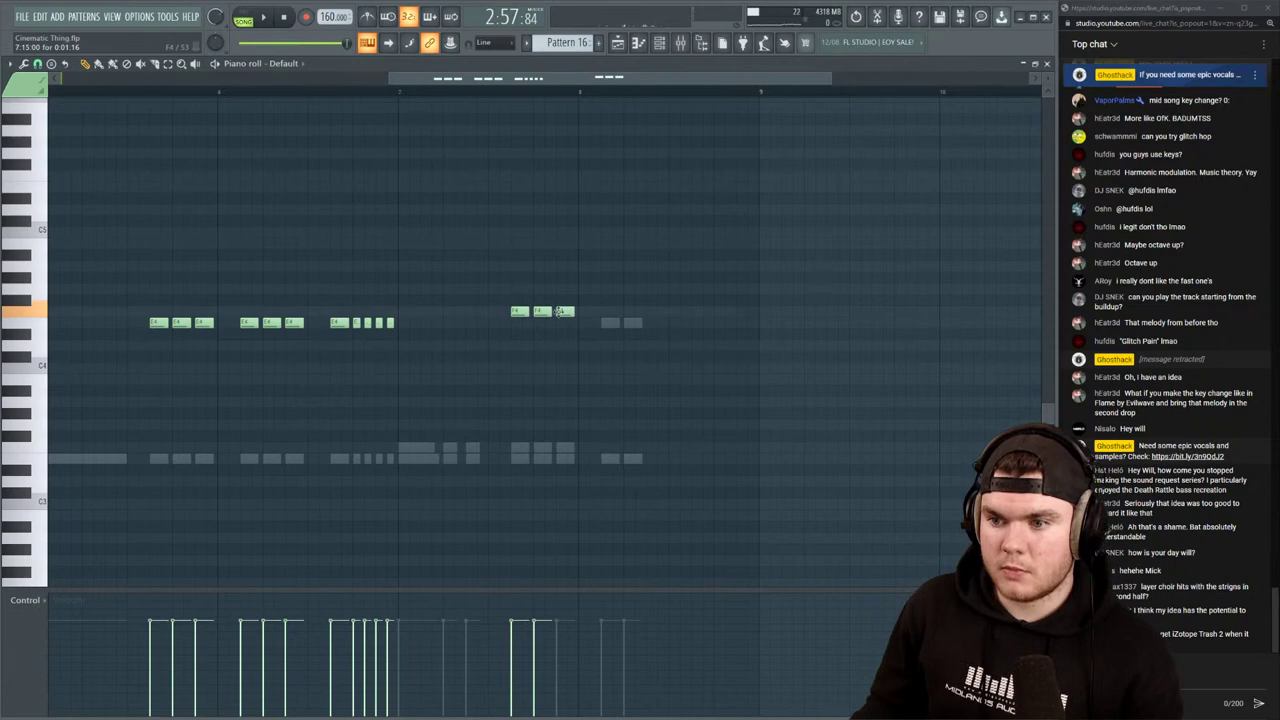
key("space")
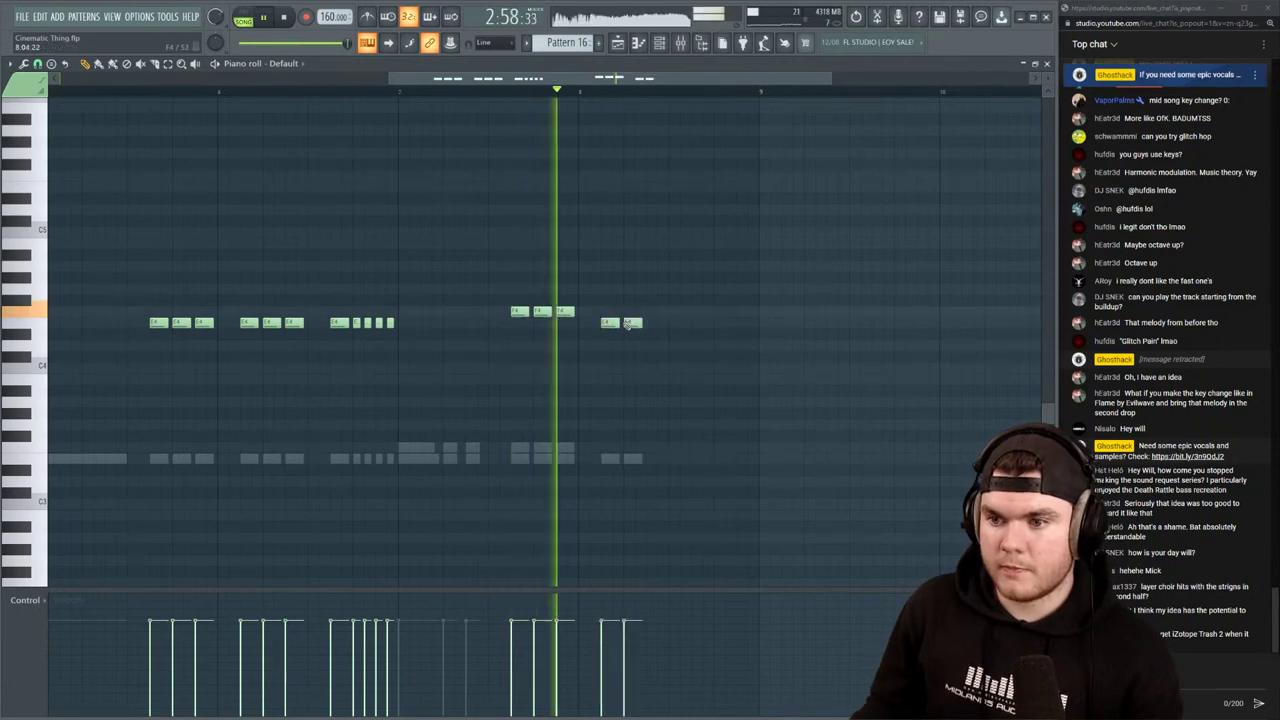
left_click(405, 92)
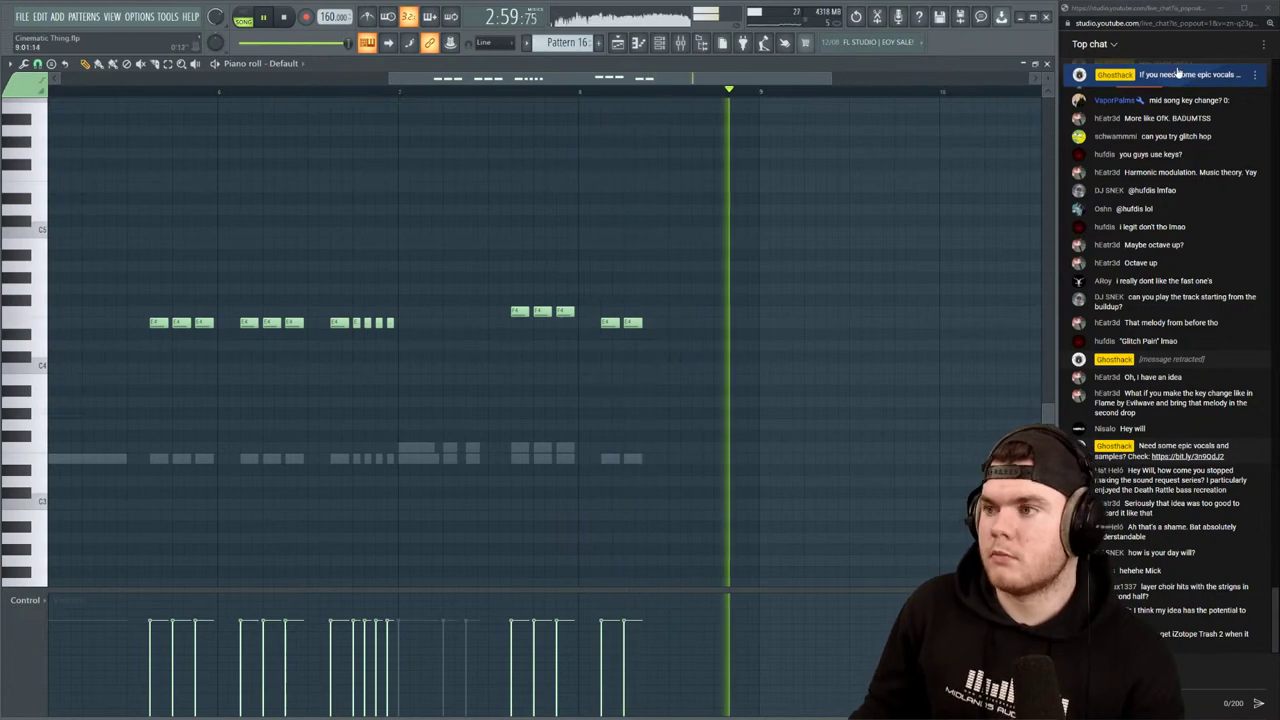
key("space")
left_click(1047, 64)
left_click(740, 64)
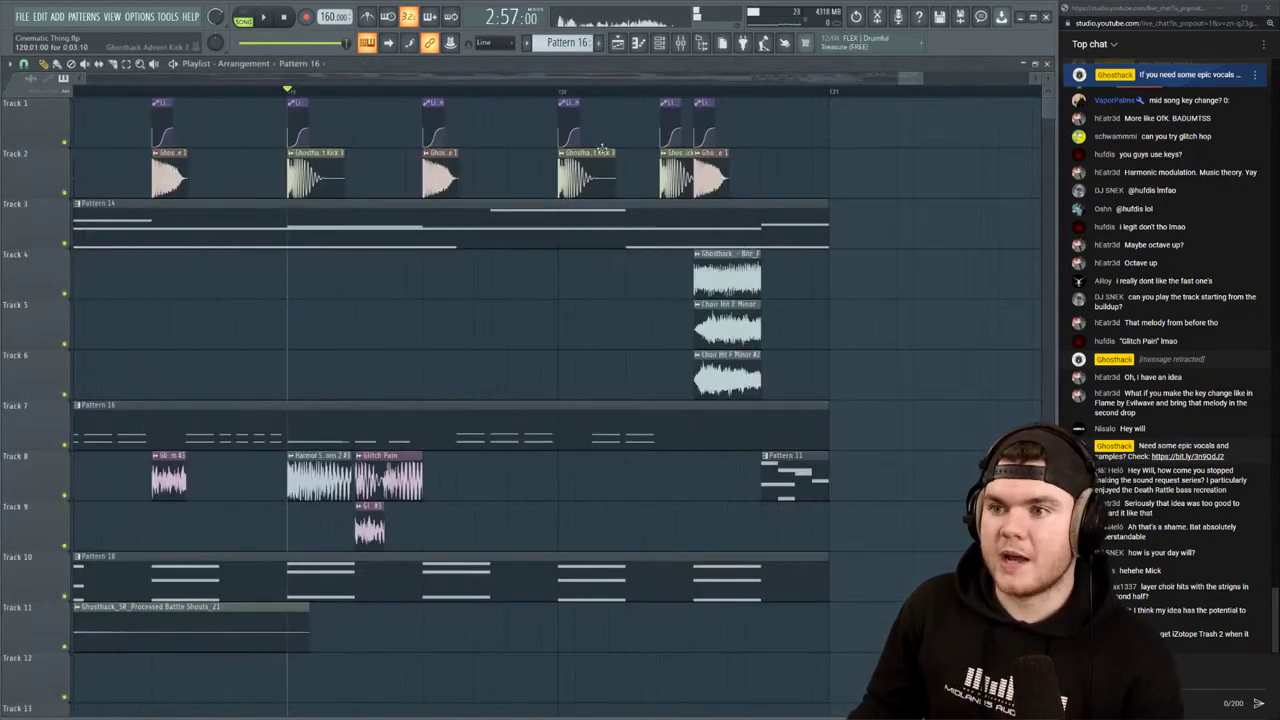
Add a four-step E4 note at bar 8 step 9 of the Default channel routed to mixer track 41, and play it
left_click(660, 43)
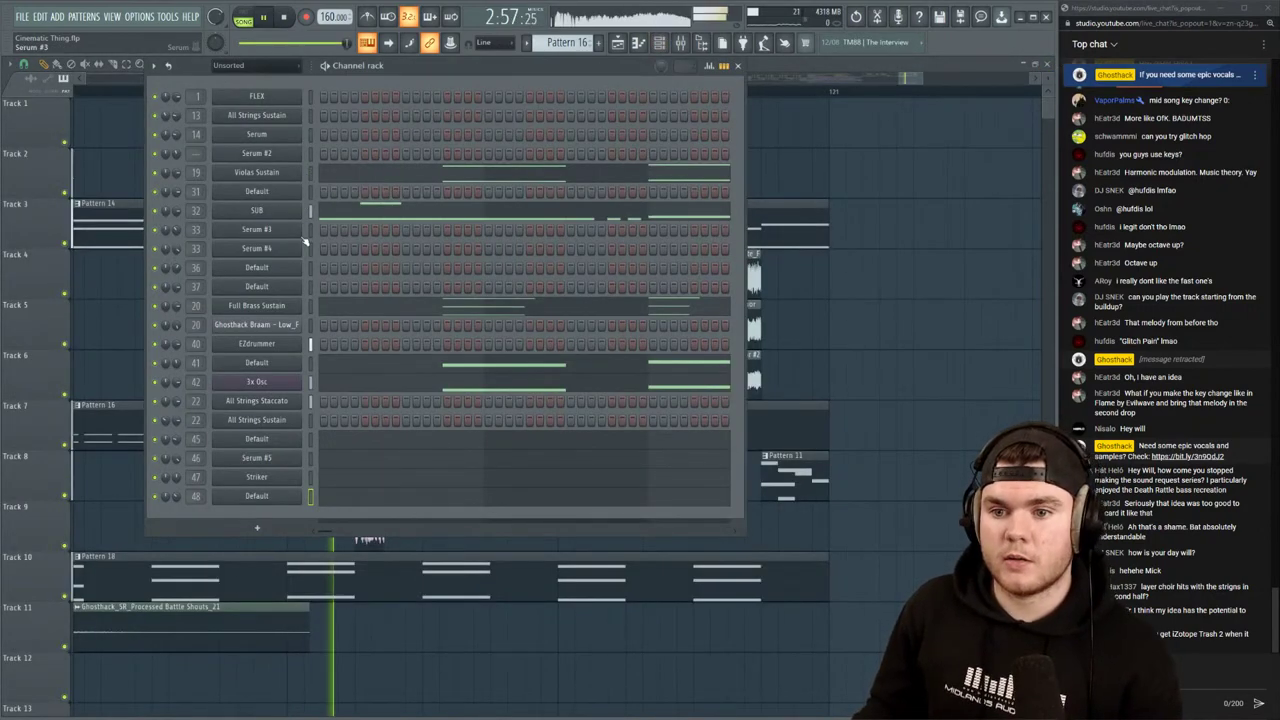
left_click(379, 369)
key("space")
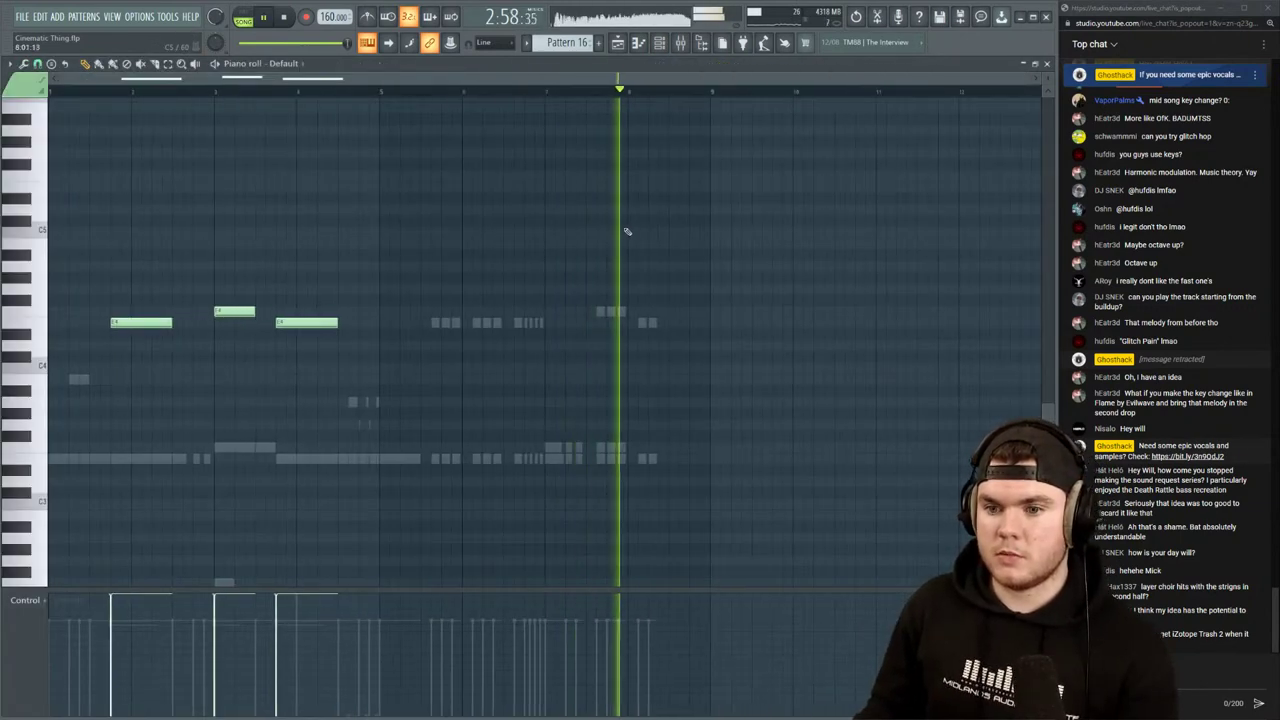
left_click(680, 322)
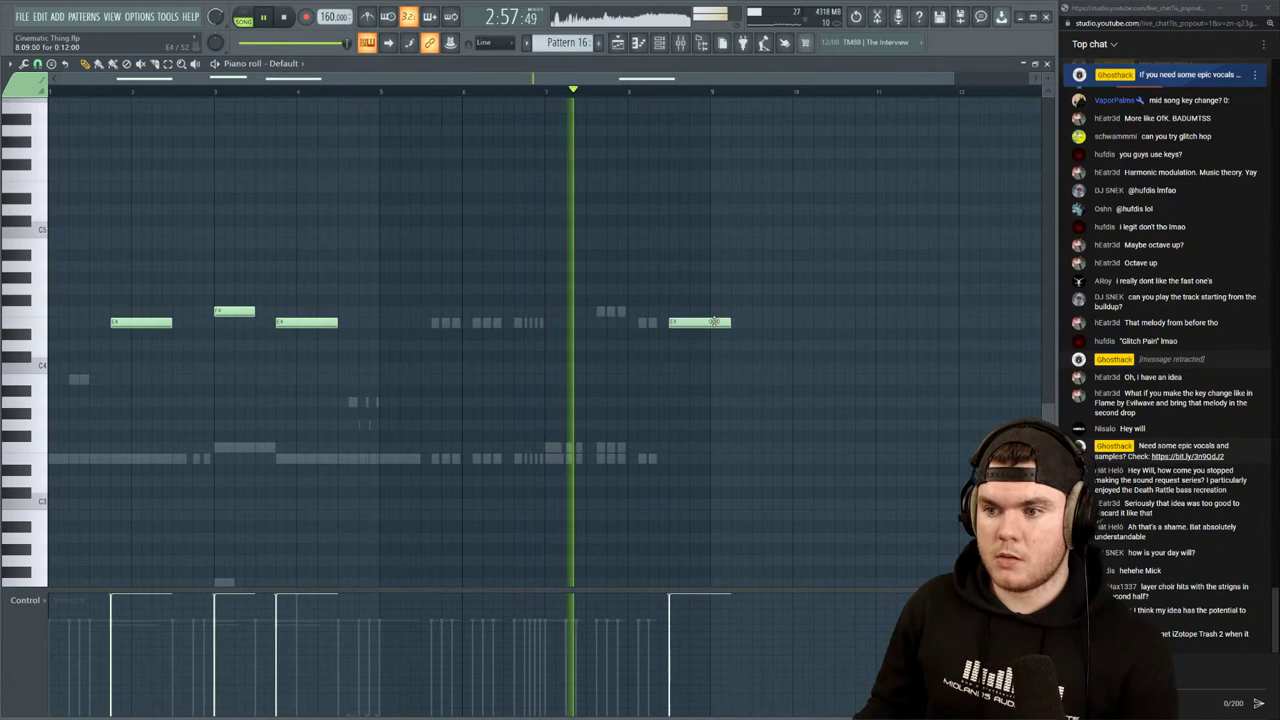
left_click_drag(729, 322, 688, 340)
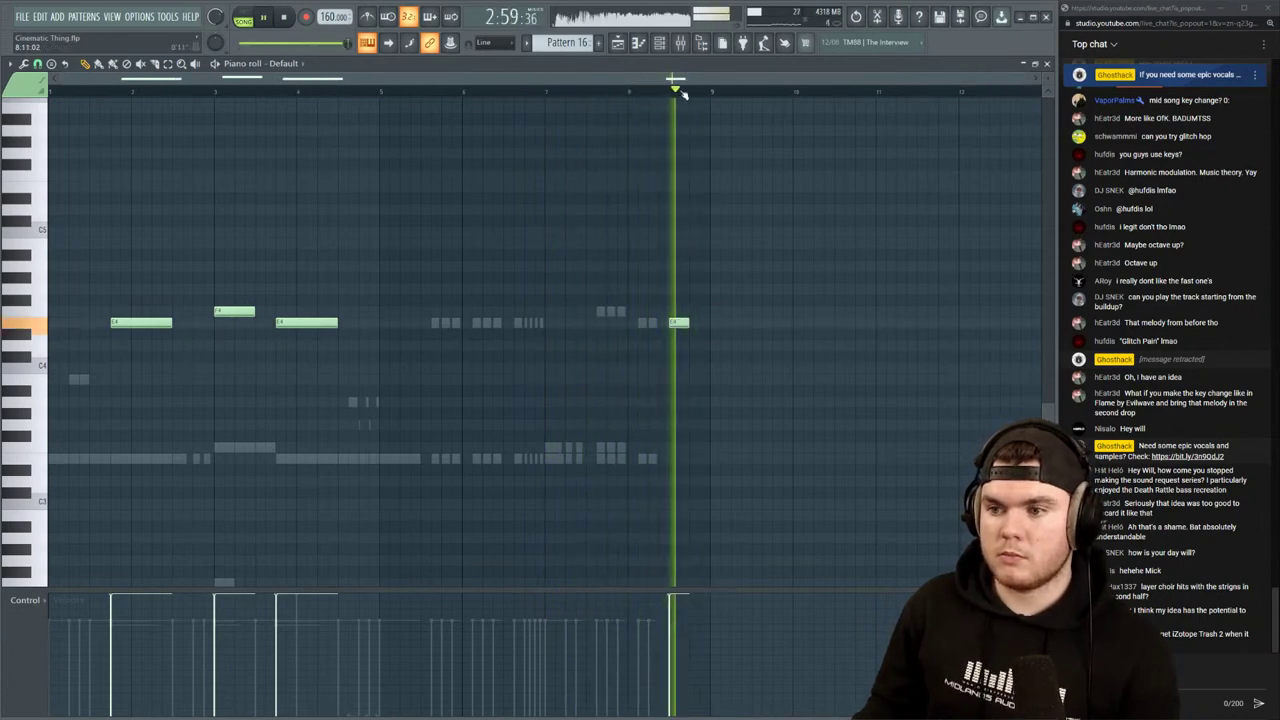
scroll(665, 300, "up", 3)
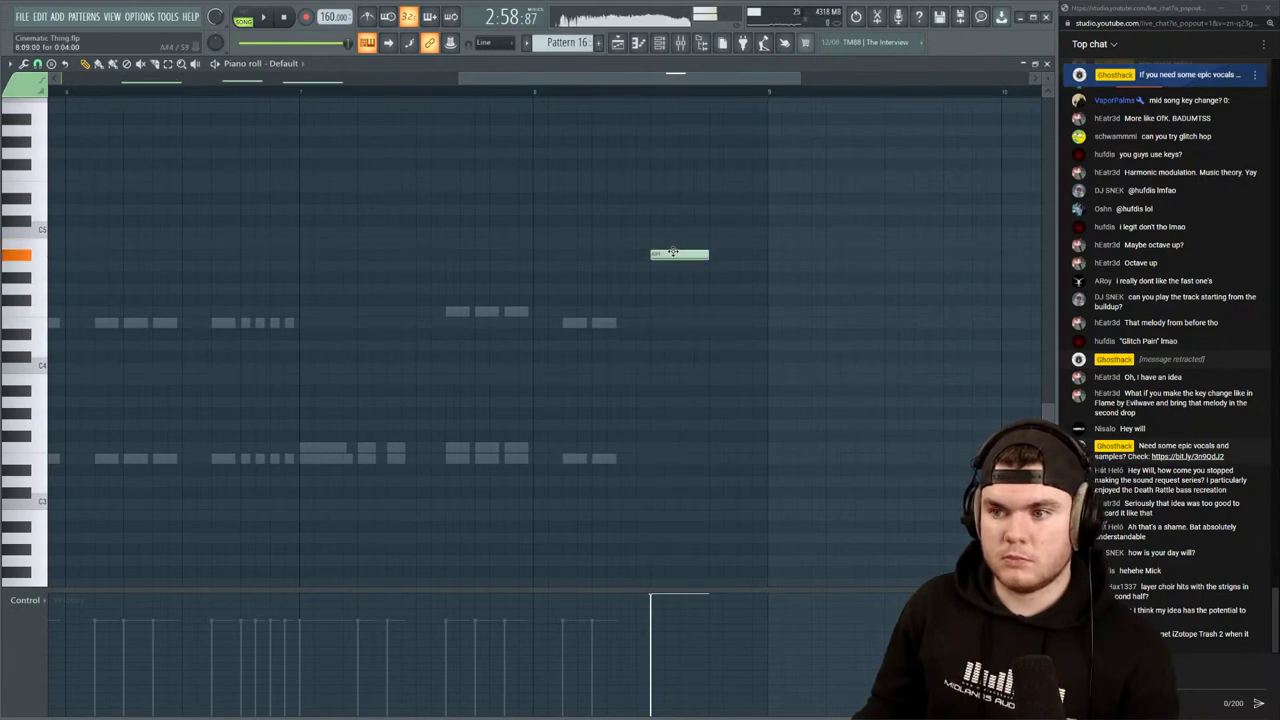
key("space")
key("space")
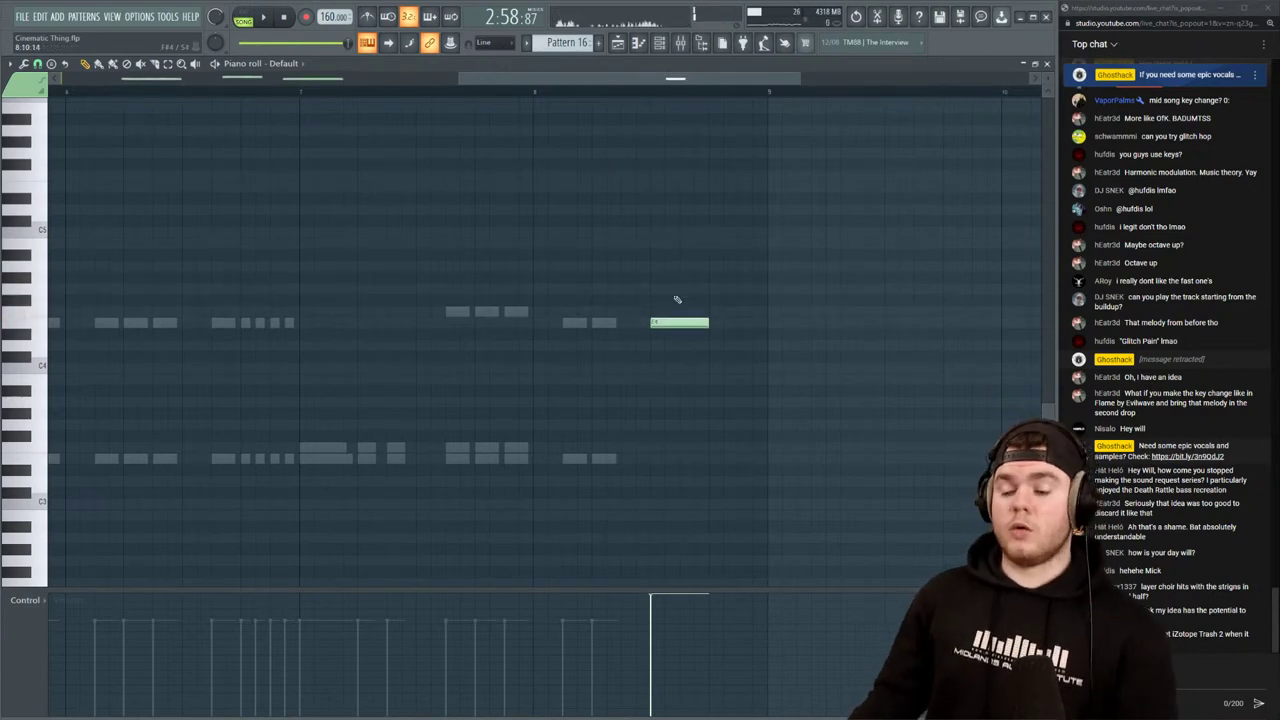
key("space")
key("space")
key("space")
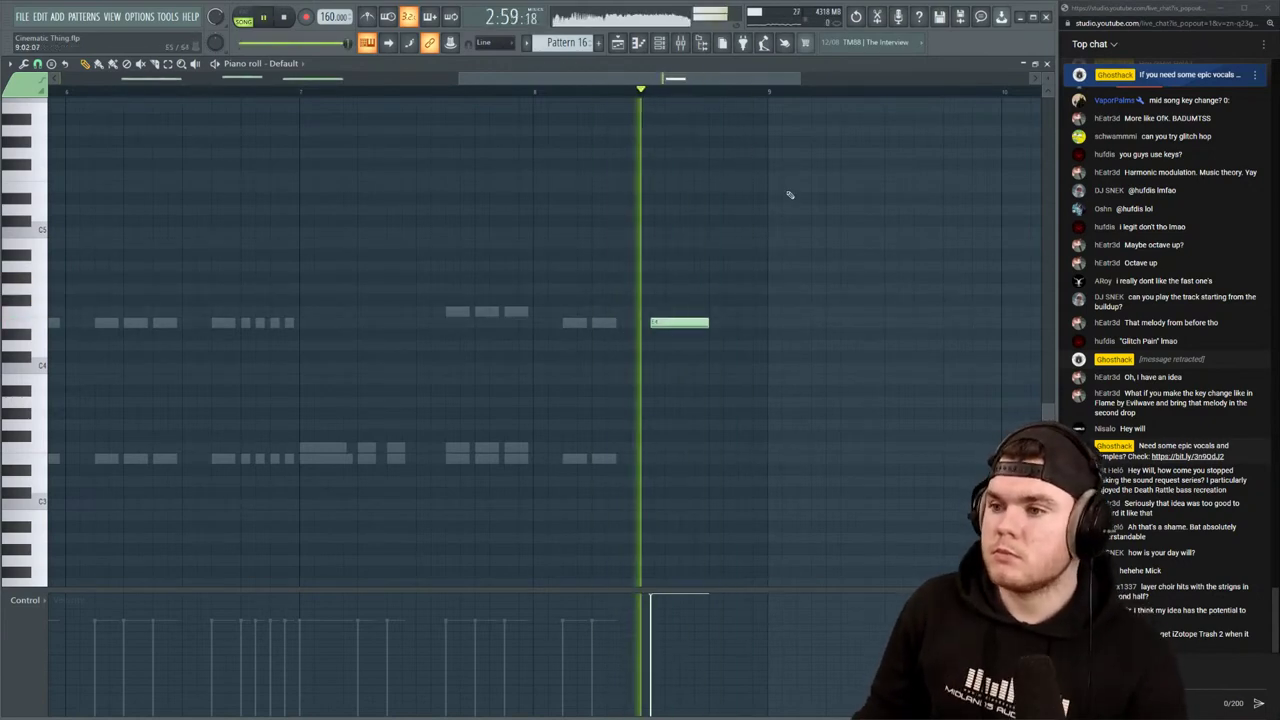
Paste the same four-step note into the SUB channel at bar 8 step 9, lower it an octave to E3, and play it
left_click(1048, 66)
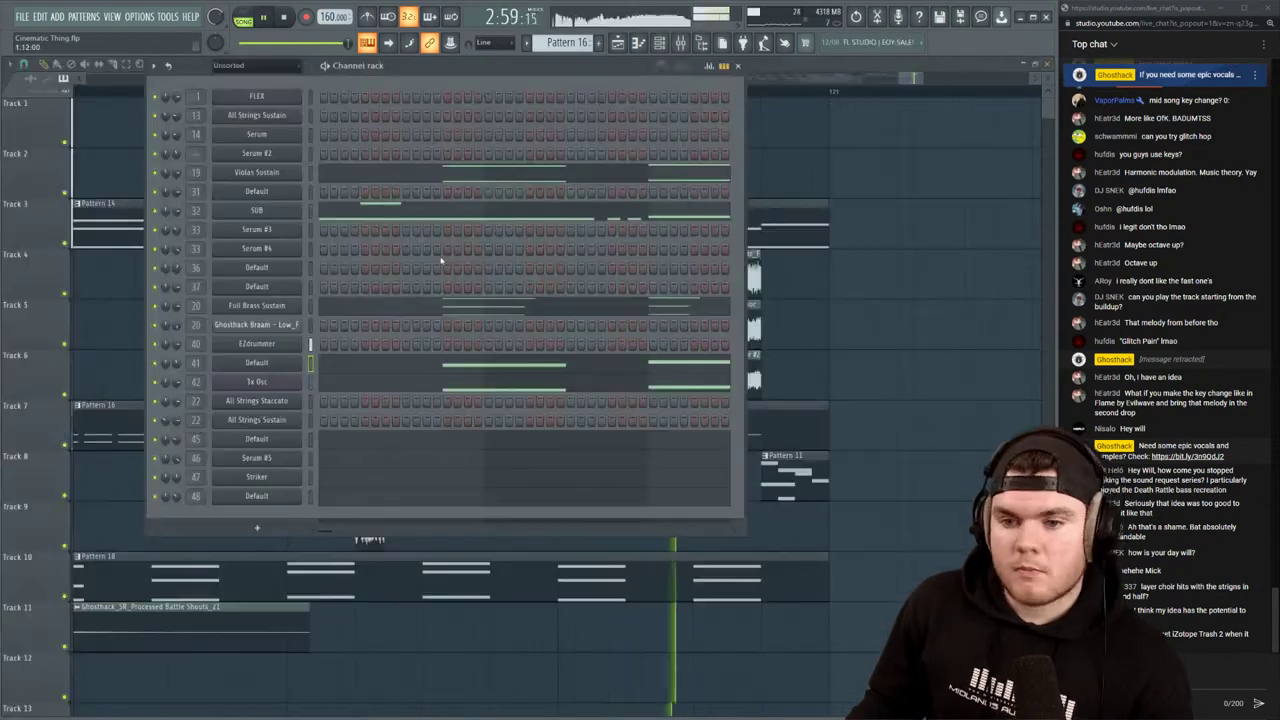
key("space")
left_click(343, 216)
left_click_drag(335, 82, 774, 84)
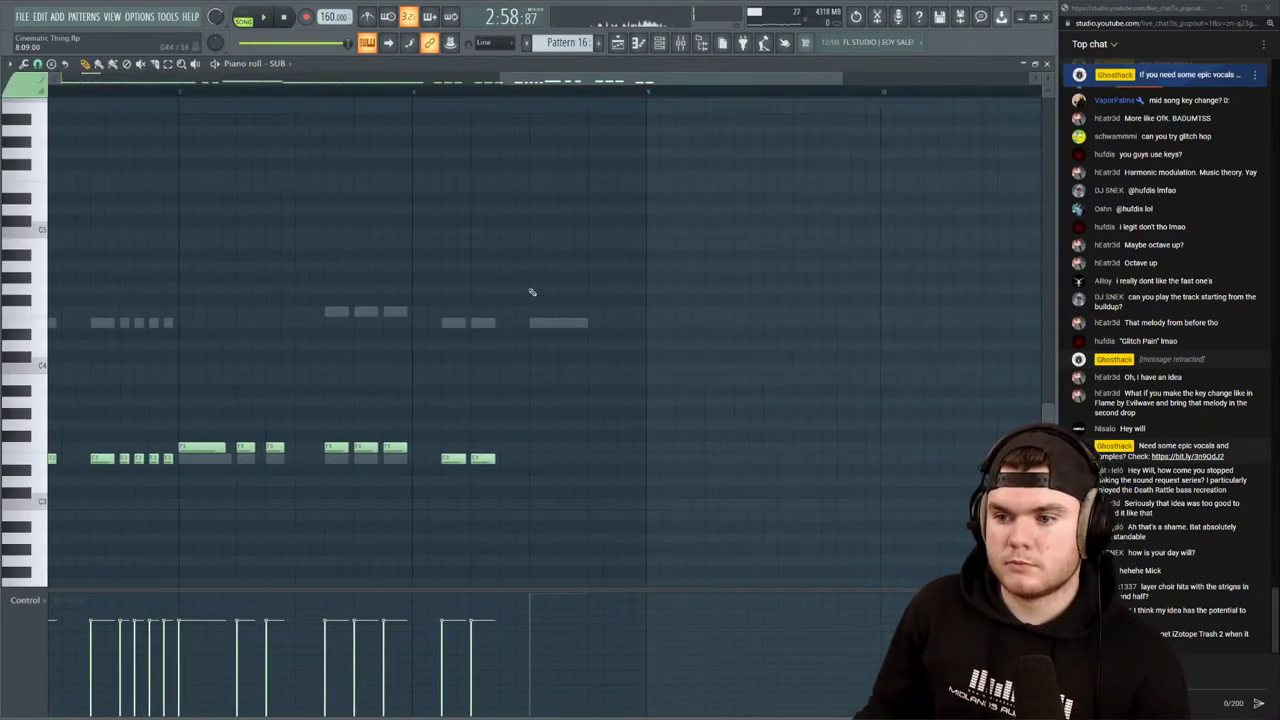
key("space")
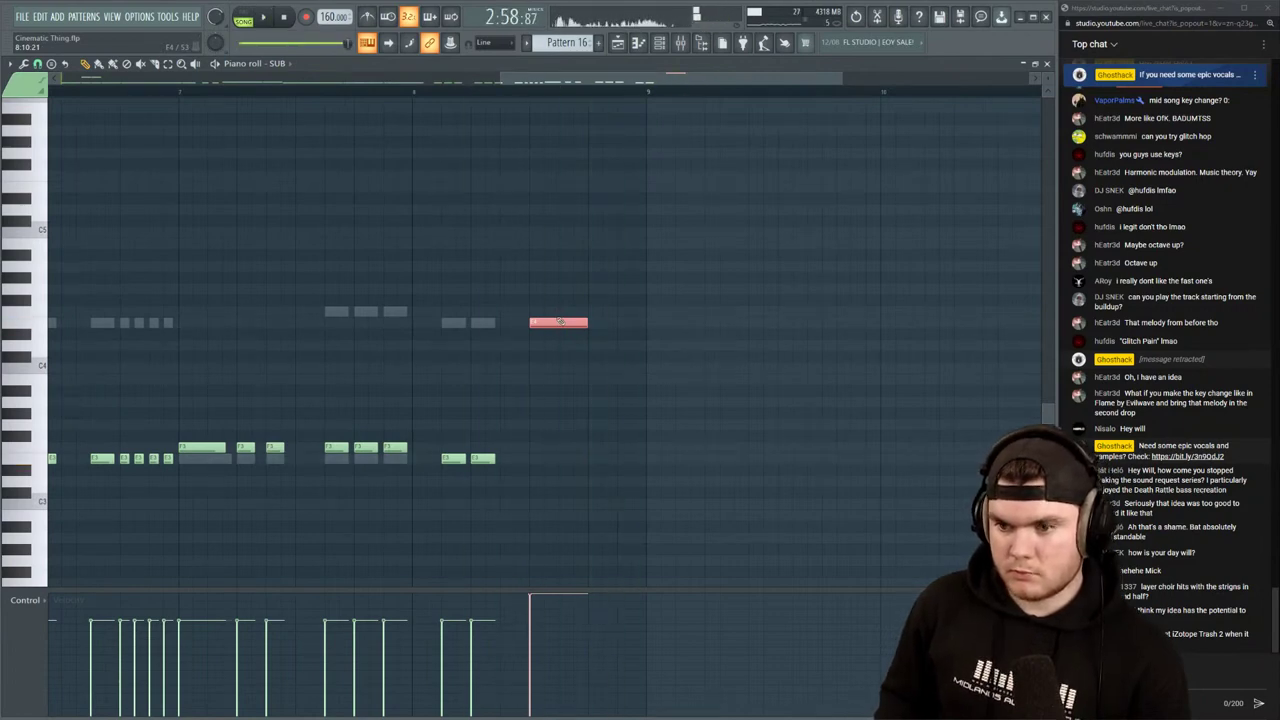
key("space")
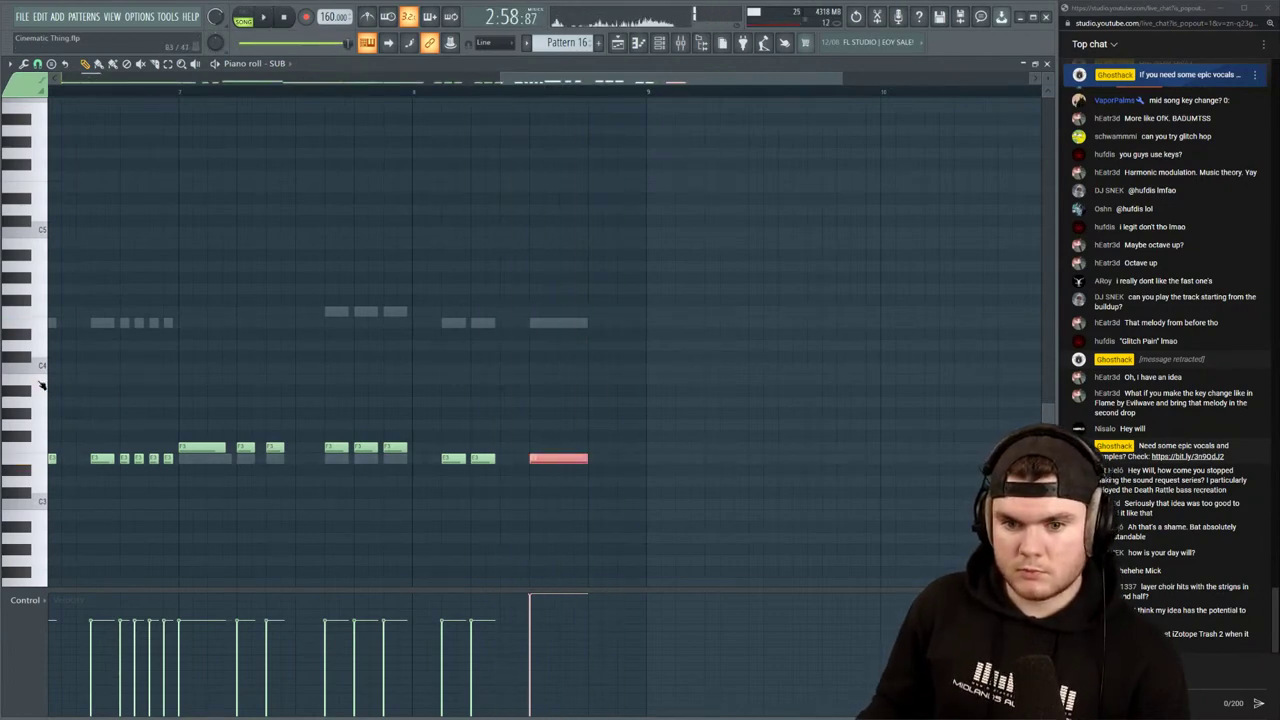
key("space")
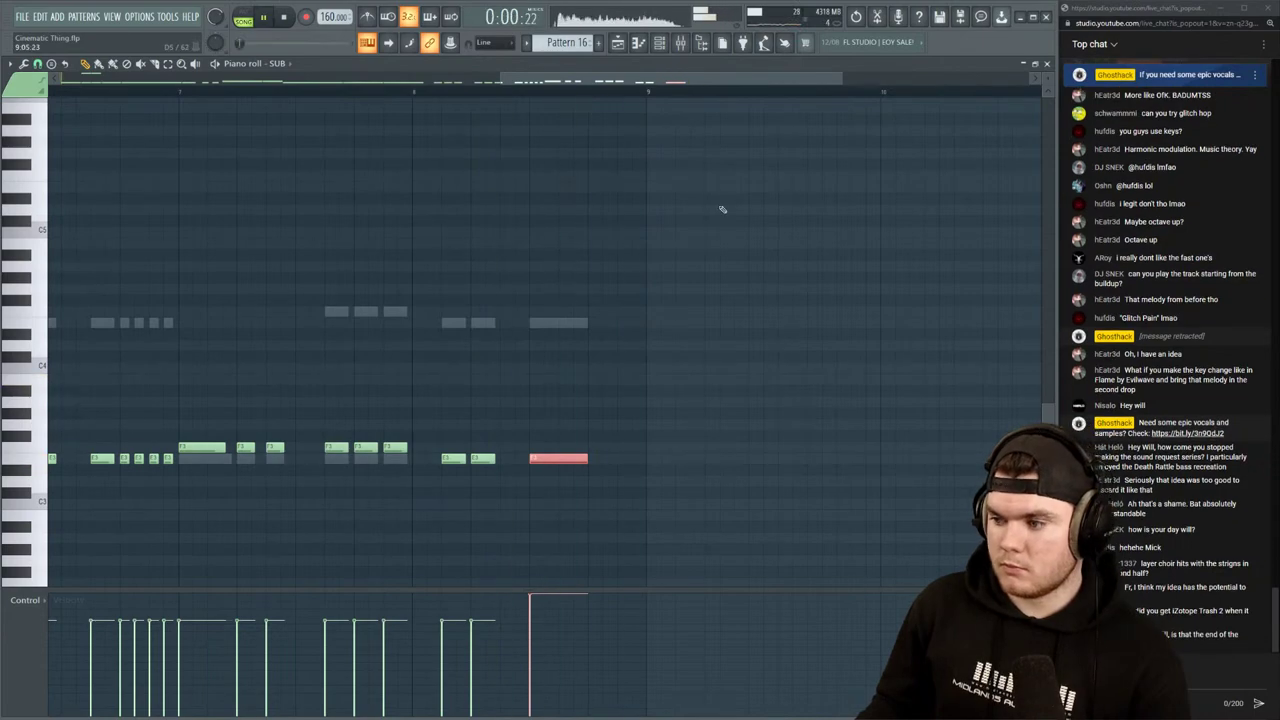
Duplicate all playlist clips of the drop from bars 113 to 121 and place the copies starting at bar 121
left_click(1047, 64)
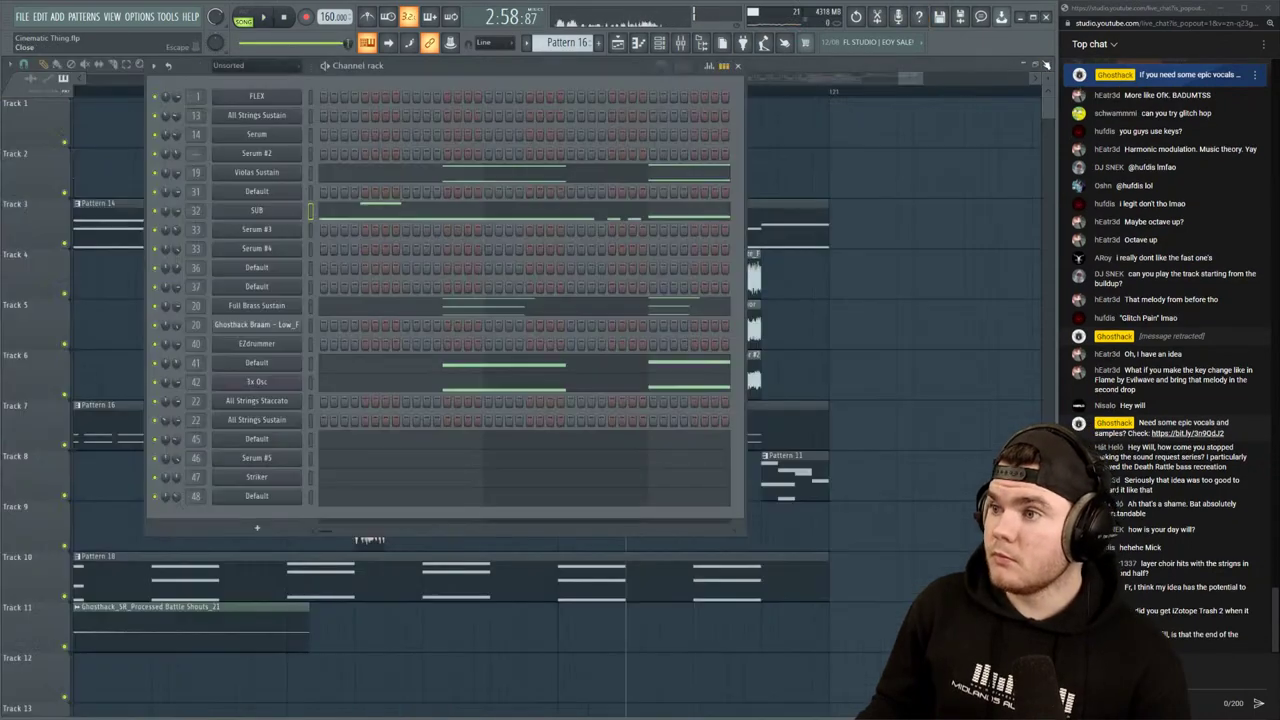
left_click(1000, 64)
scroll(905, 92, "down", 5)
scroll(832, 143, "down", 4)
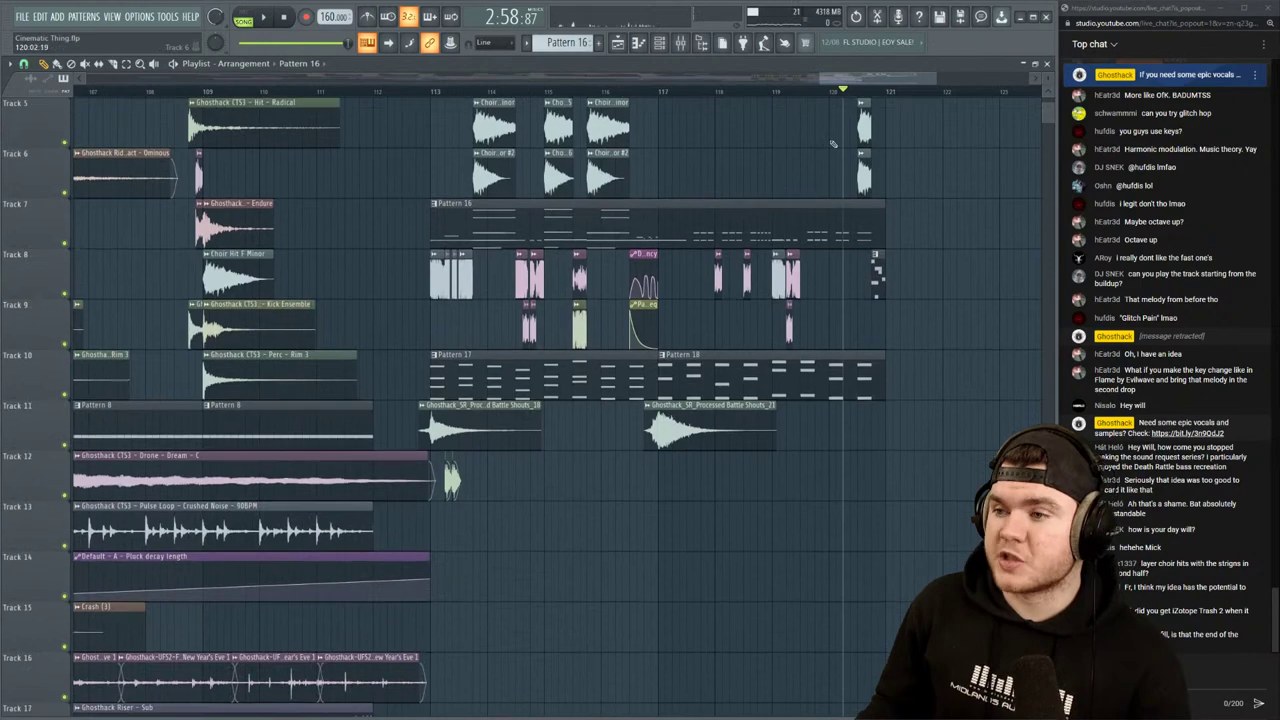
scroll(801, 96, "down", 2)
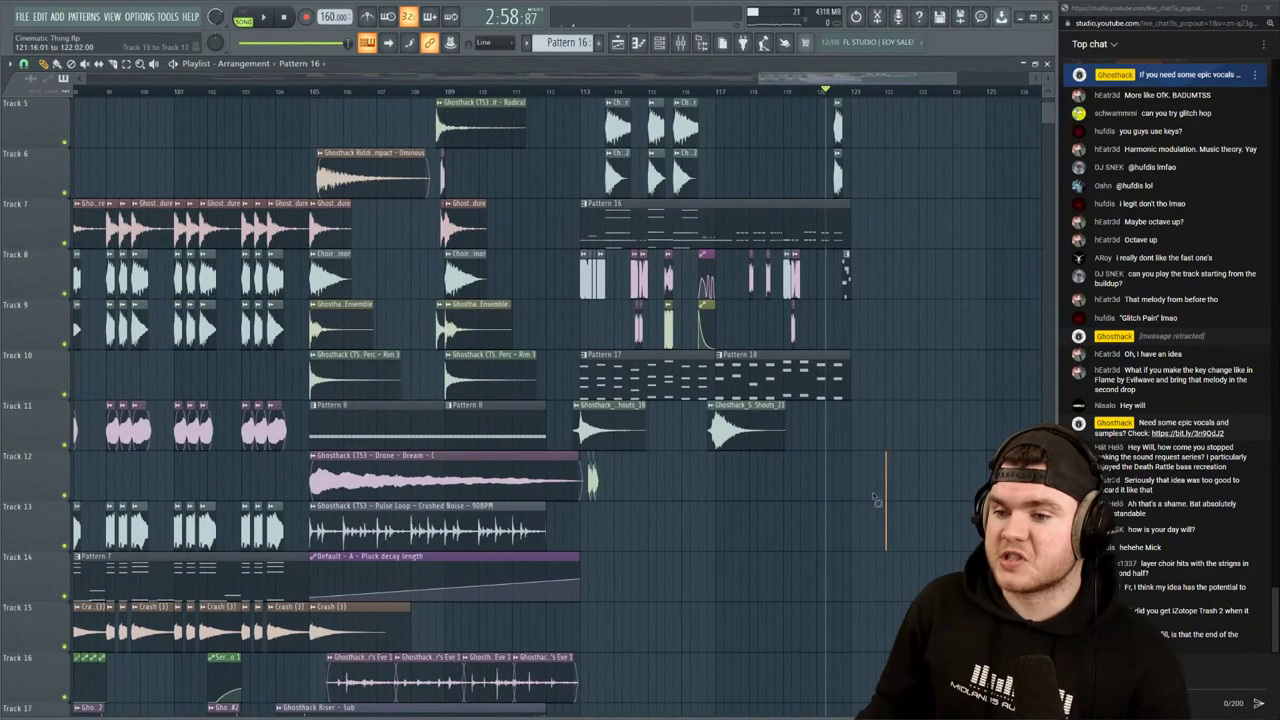
left_click_drag(875, 500, 587, 97)
key("ctrl+b")
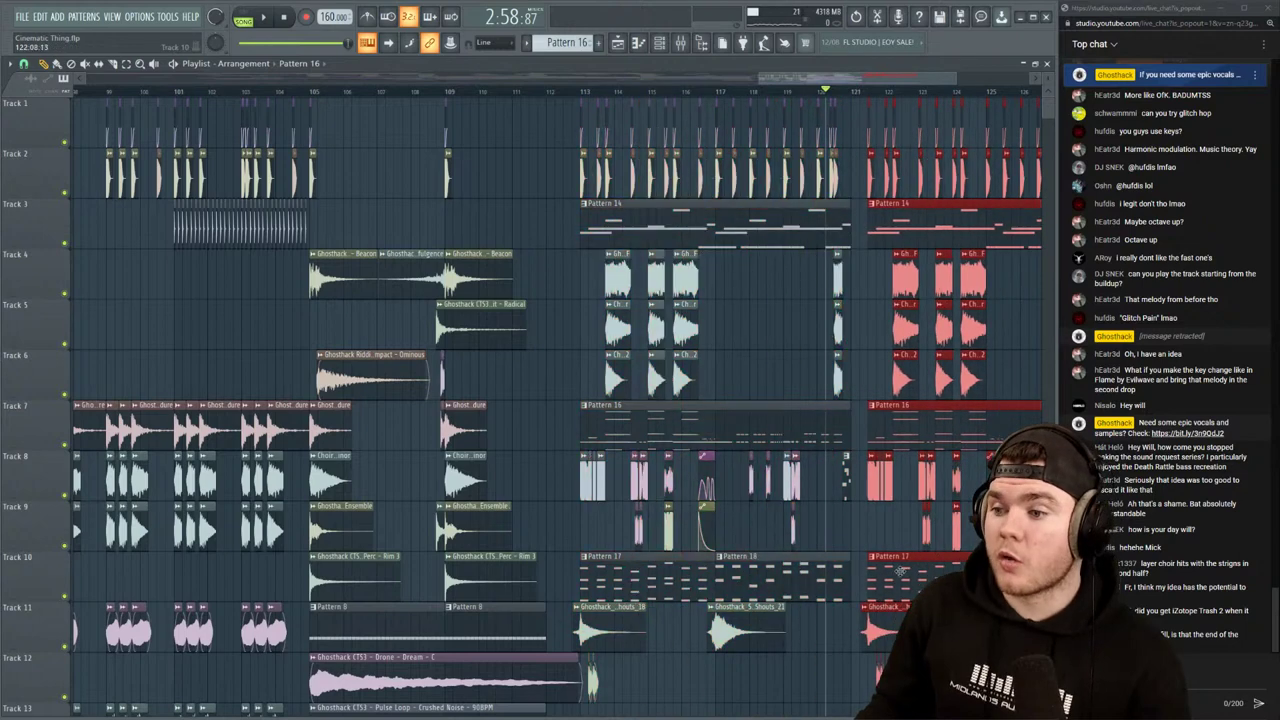
left_click_drag(850, 80, 908, 80)
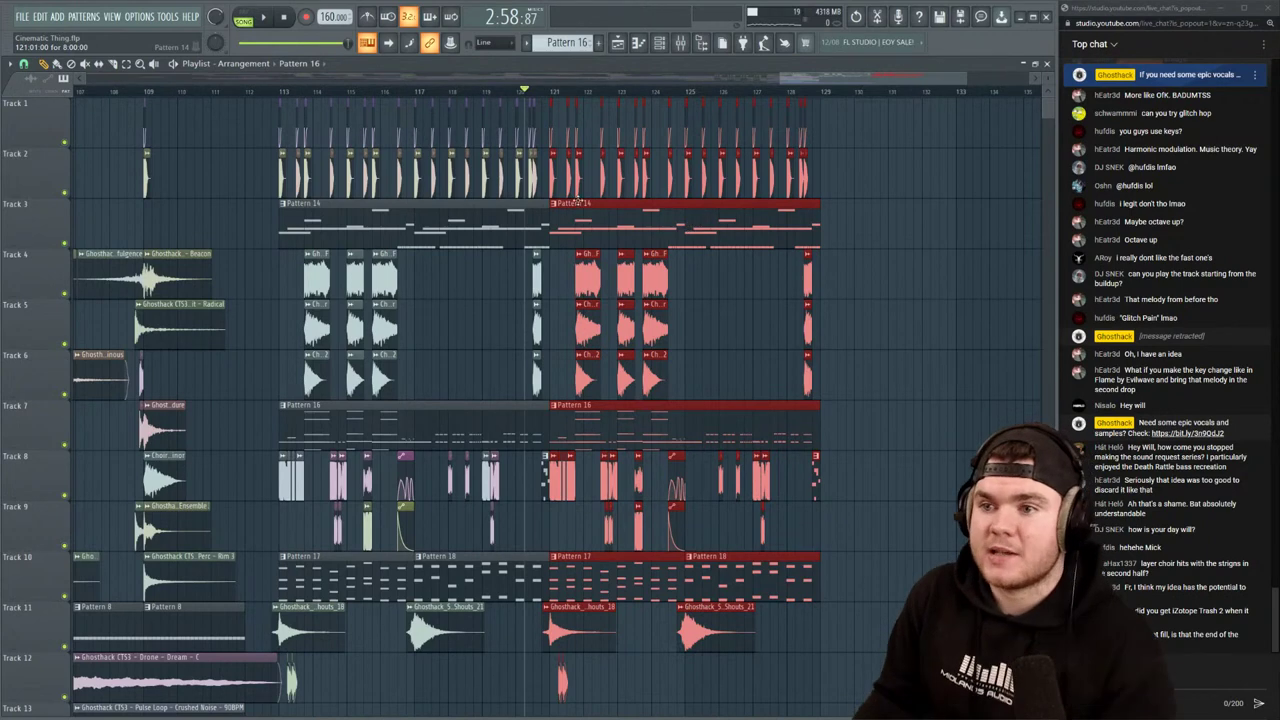
Deselect the copied clips and play the drop from bar 113 while checking the mixer levels around inserts 29 to 31
key("space")
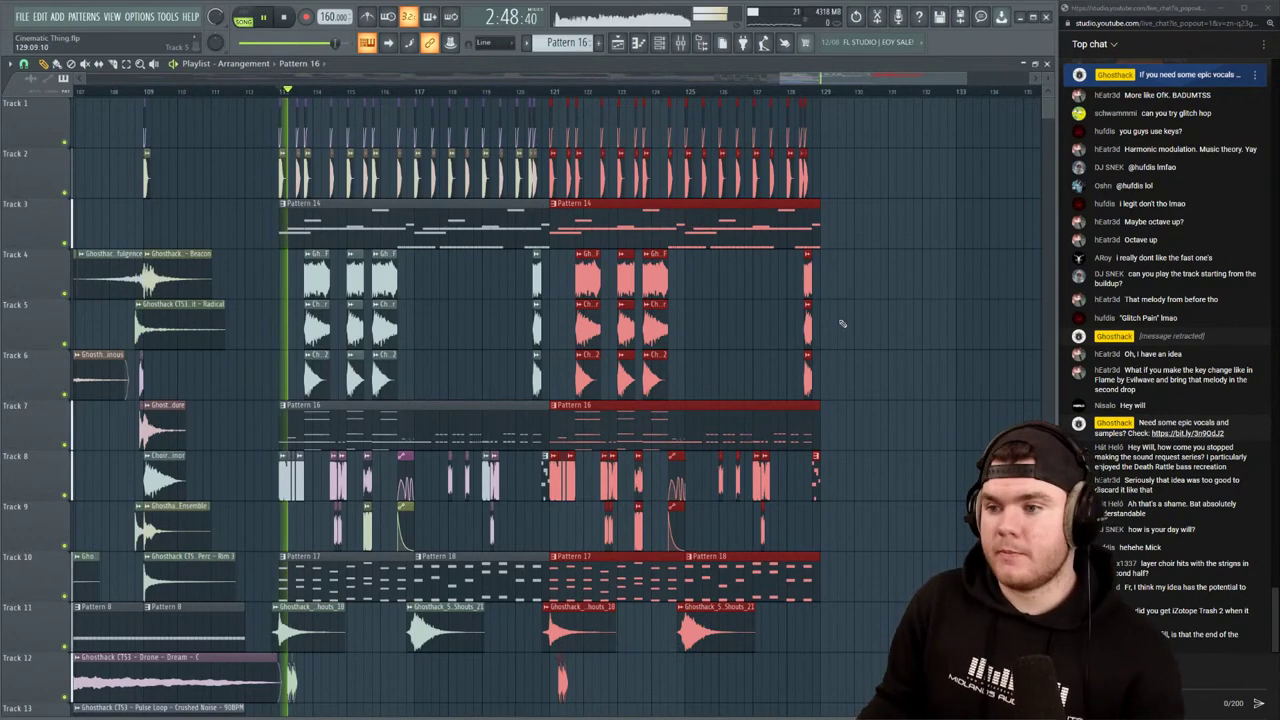
left_click(900, 320)
key("space")
right_click(922, 318)
key("space")
left_click(680, 42)
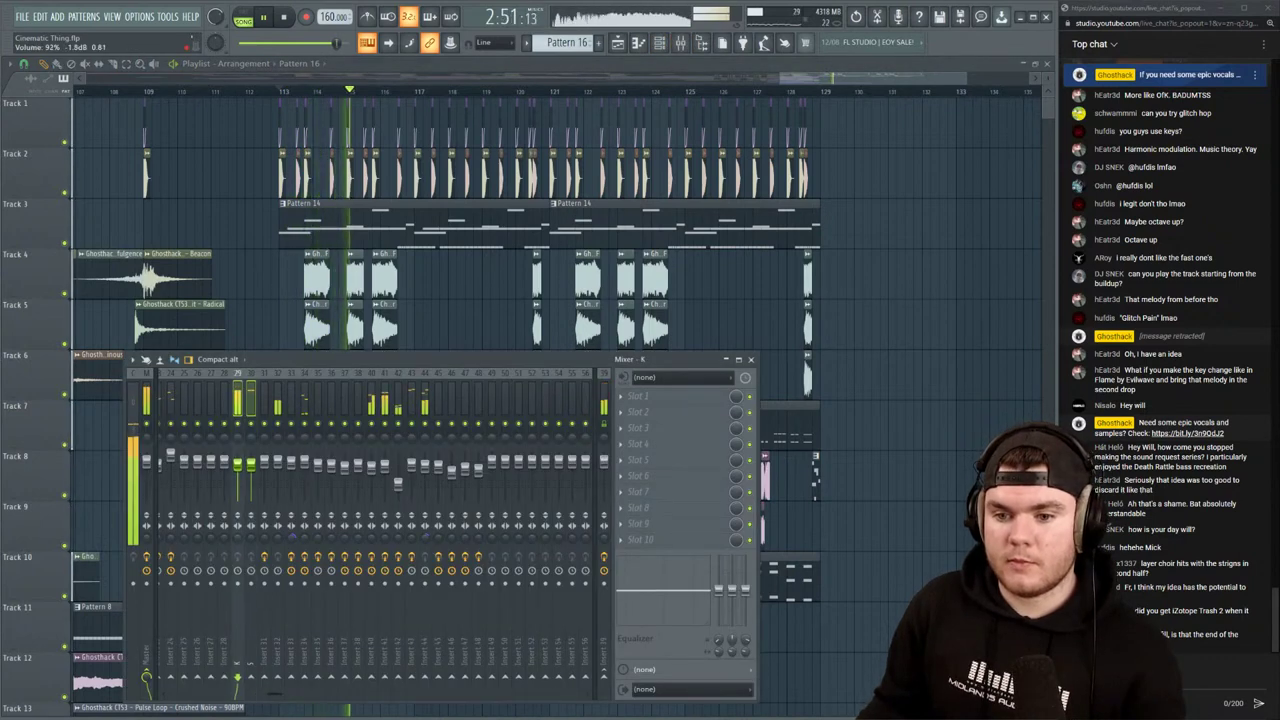
right_click(318, 408)
left_click(265, 430)
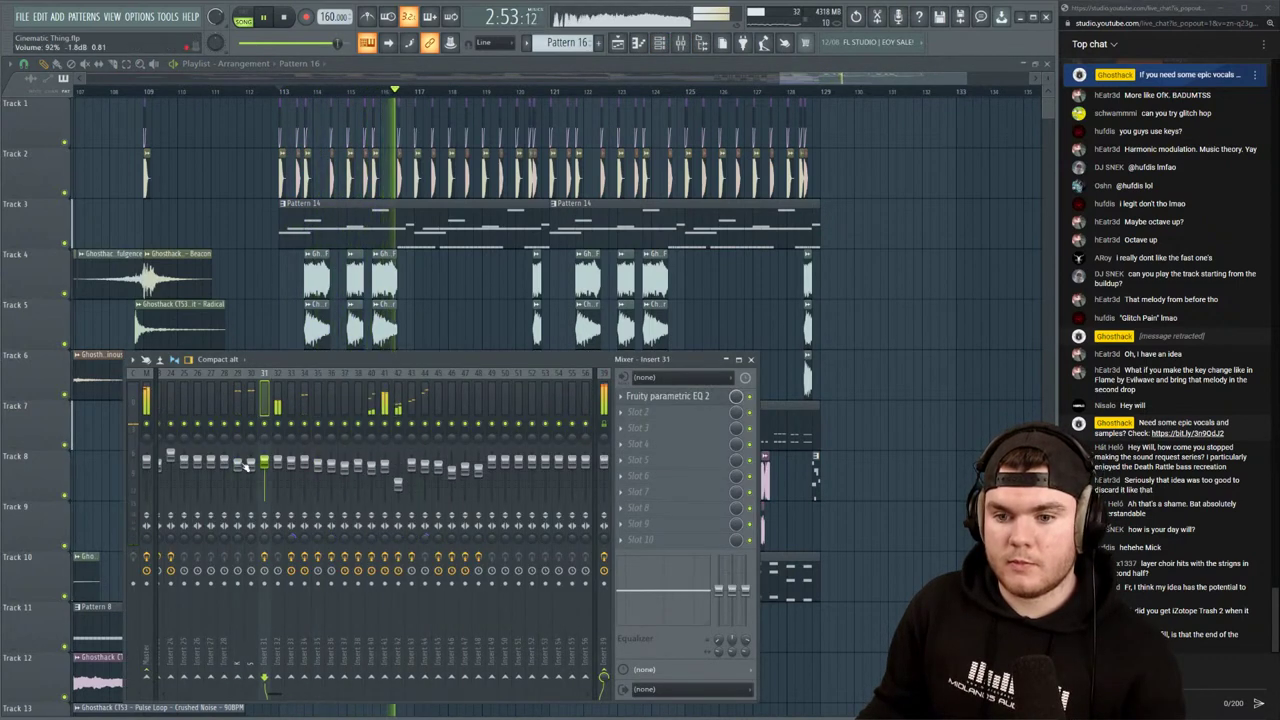
left_click(238, 462)
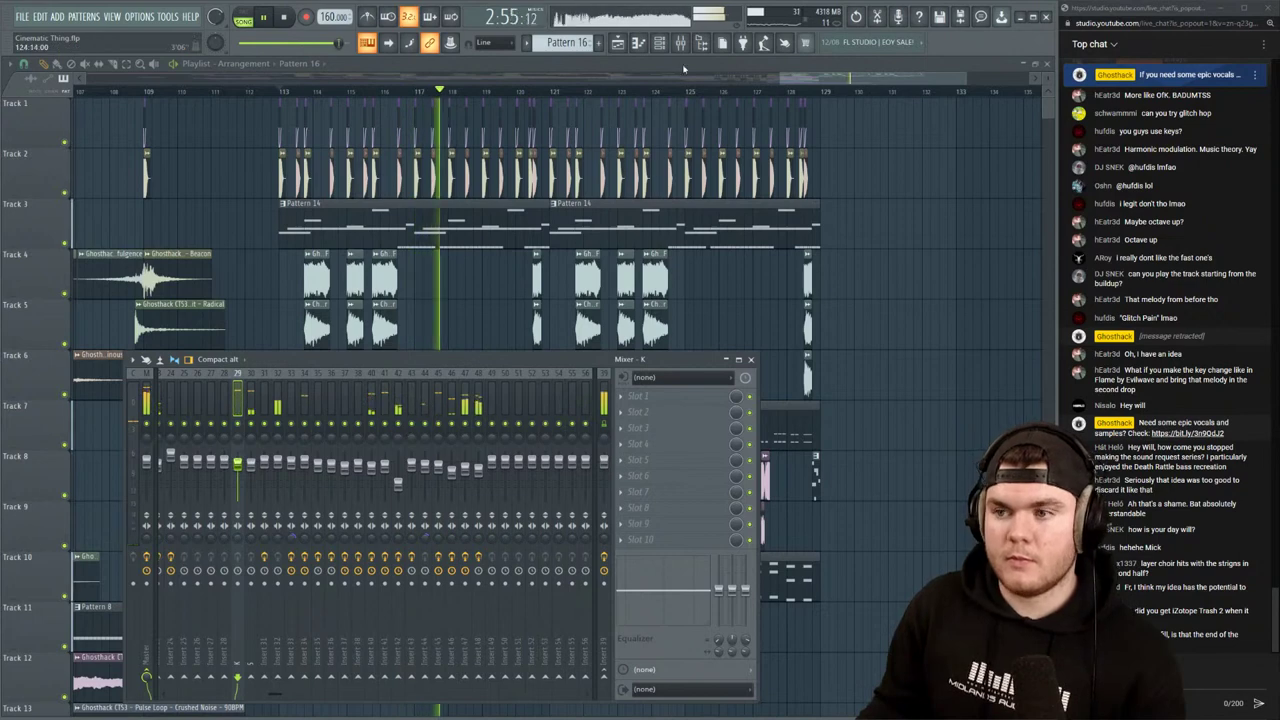
key("F9")
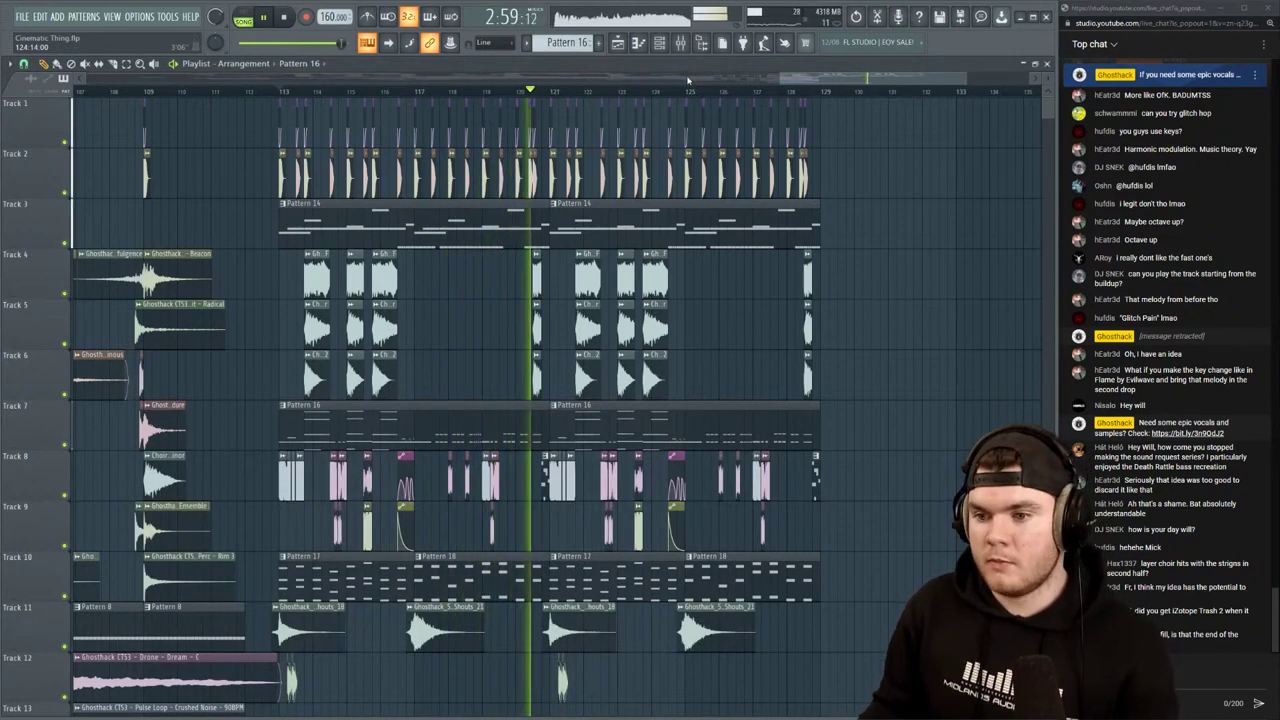
Remove the Ghosthack Braam clip from Track 4 near the end of bar 120 and play the transition from bar 119
left_click(526, 92)
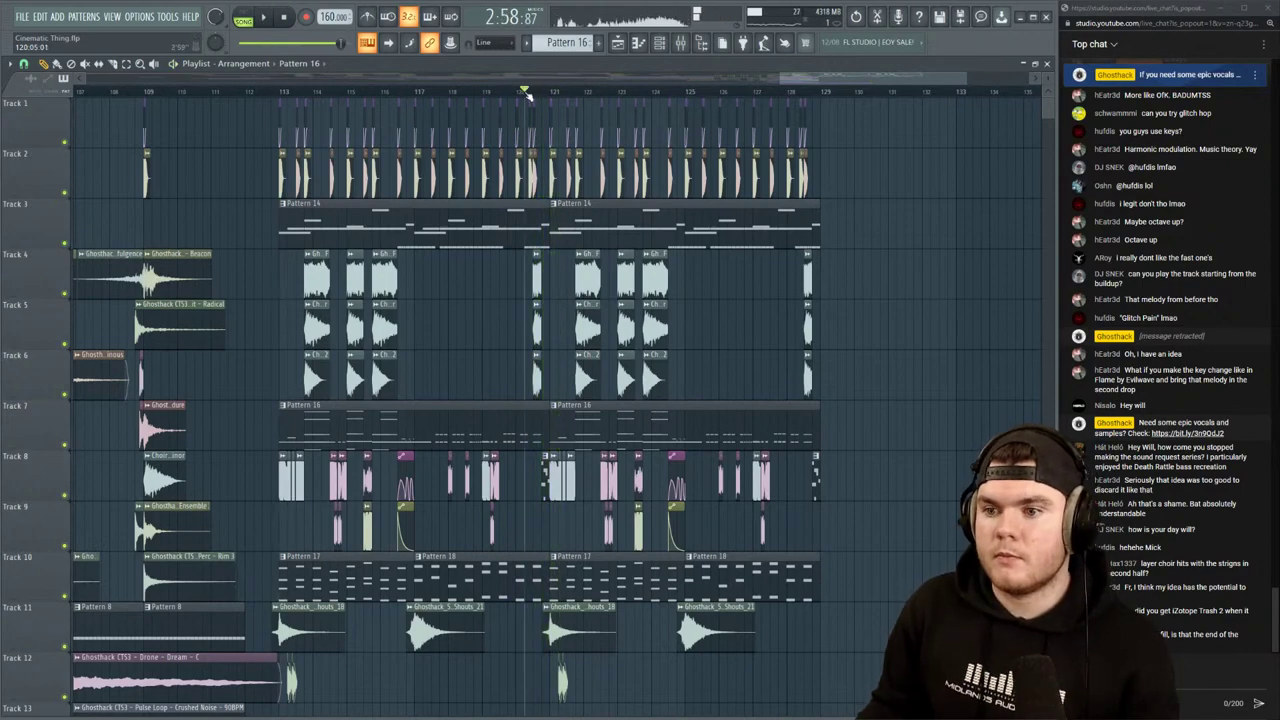
scroll(526, 92, "up", 4)
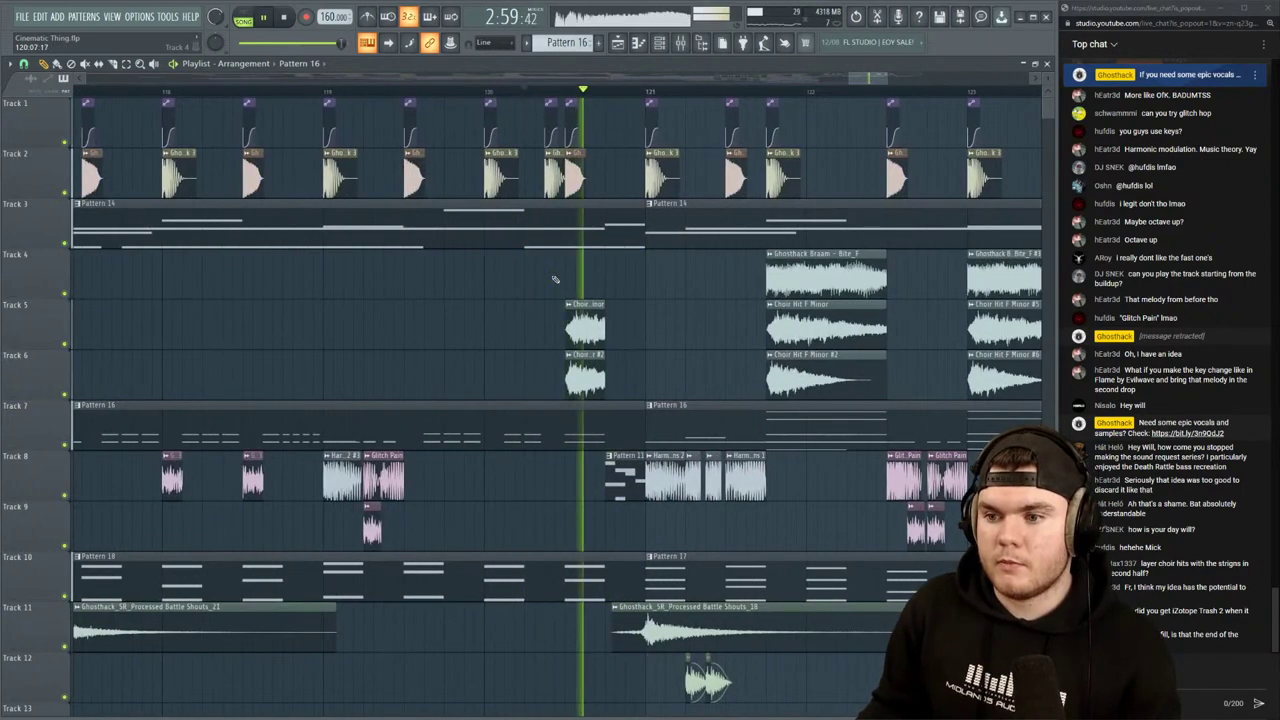
key("space")
key("space")
key("space")
left_click(383, 93)
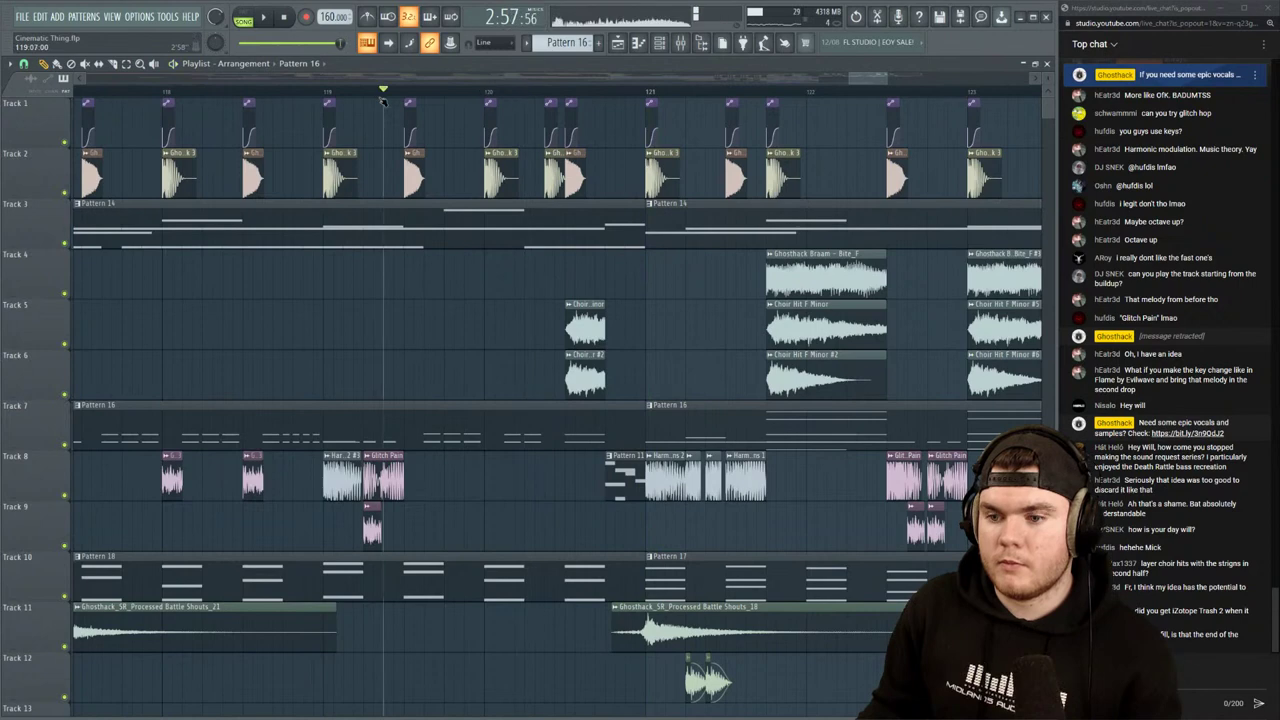
key("space")
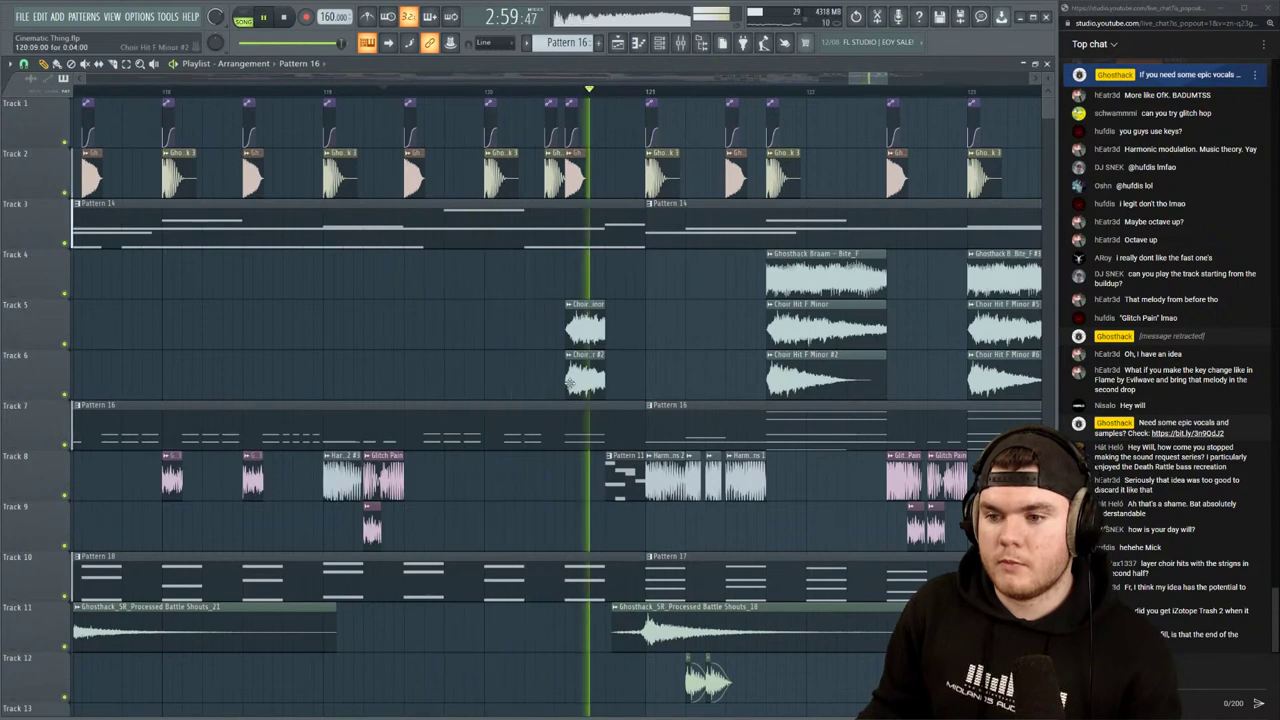
key("space")
Lower the velocity of the SUB channel's last E3 note in Pattern 16 to match its neighbours, and play it back
double_click(586, 430)
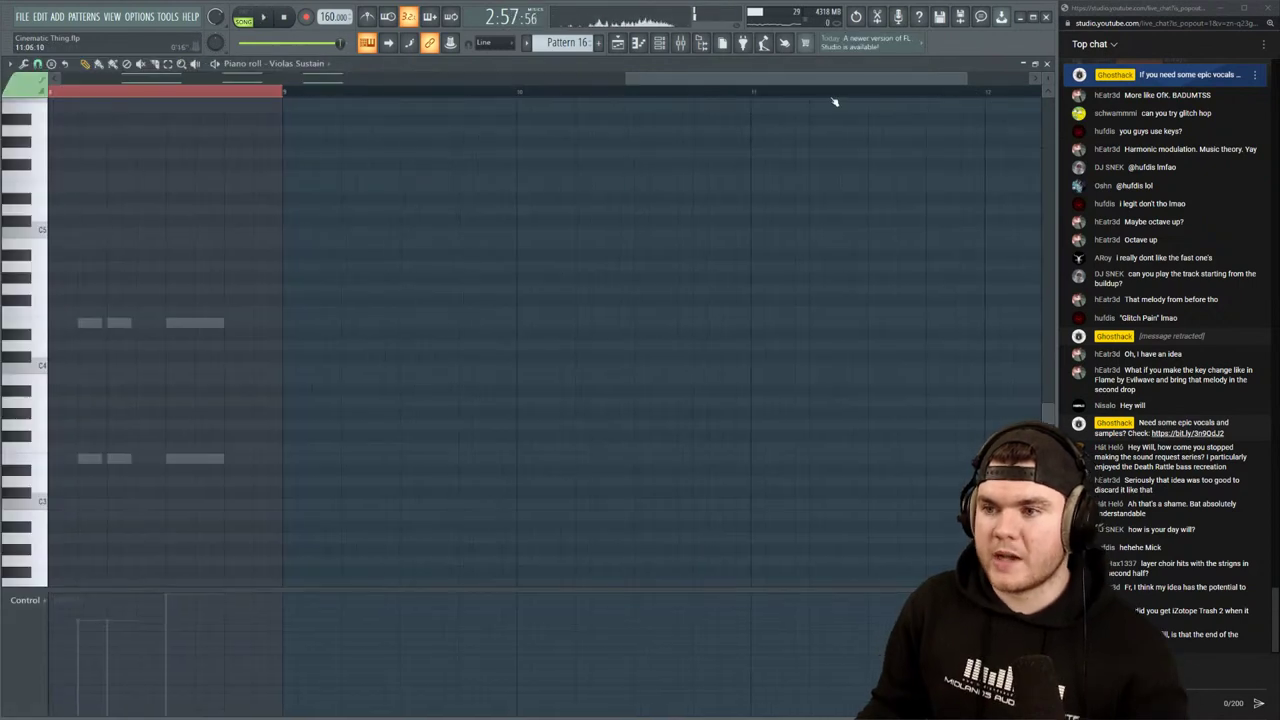
left_click(1046, 64)
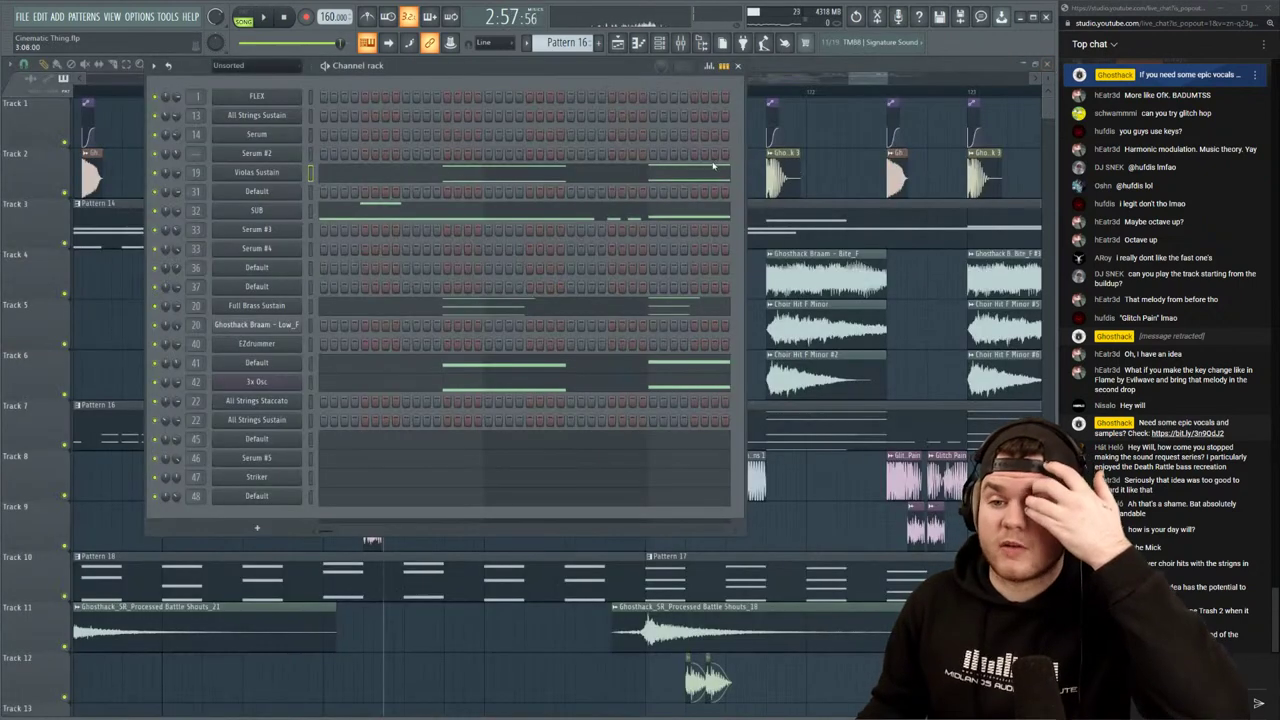
left_click(378, 209)
key("space")
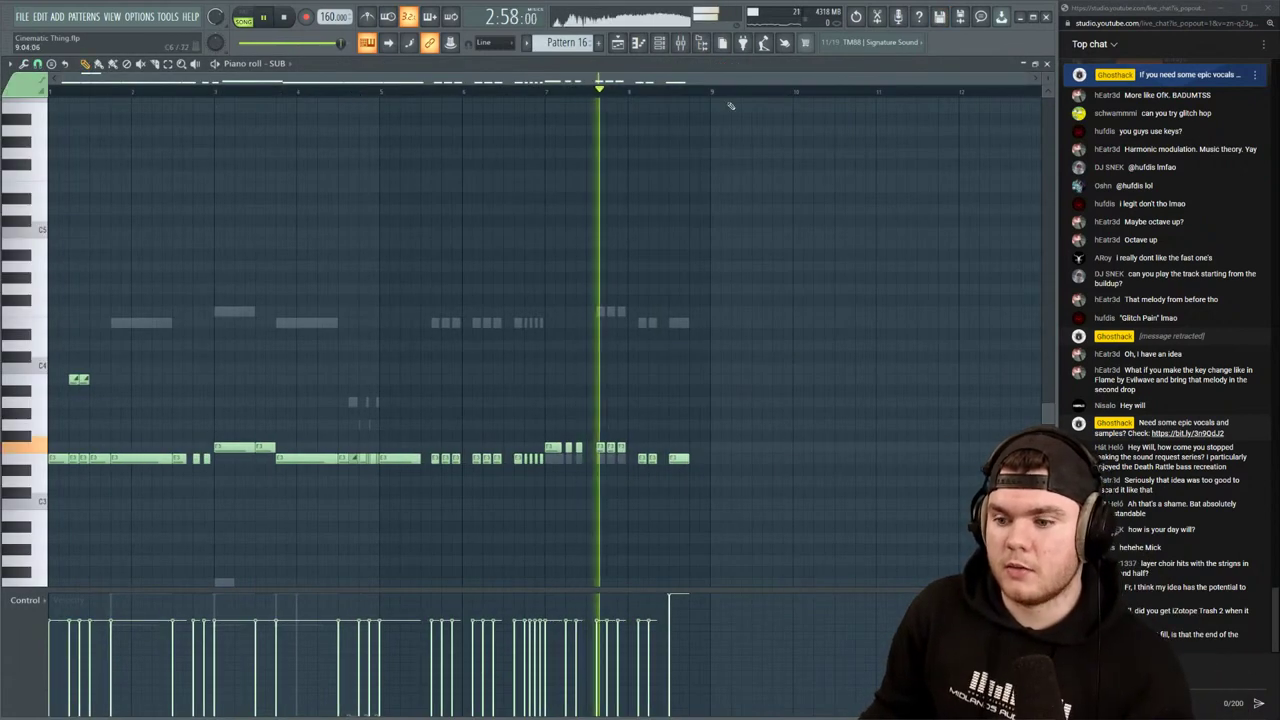
key("space")
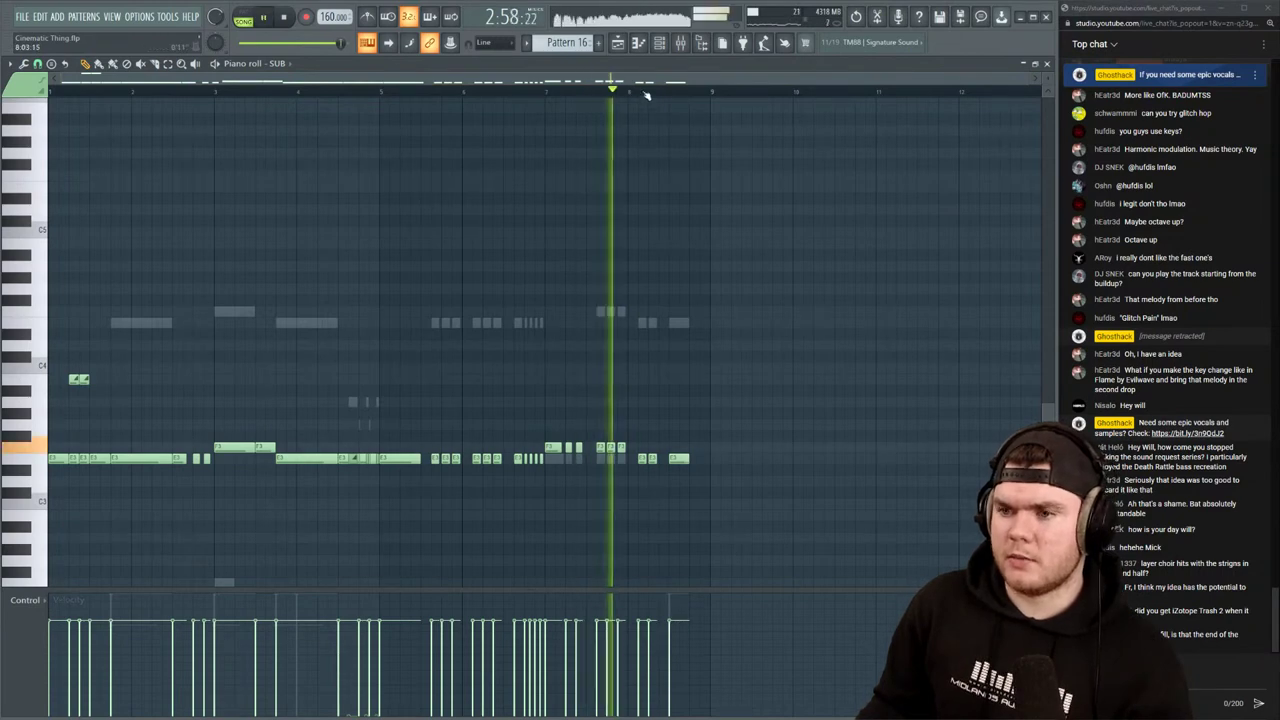
key("space")
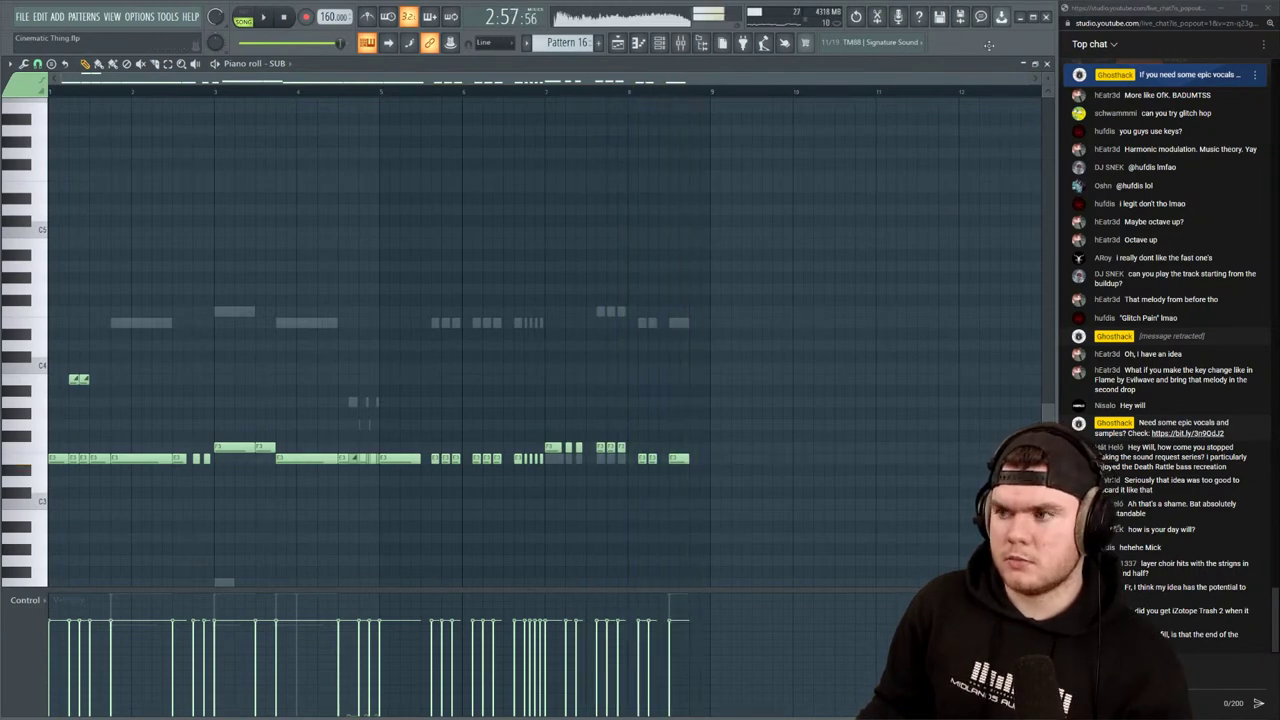
key("space")
key("Escape")
key("Escape")
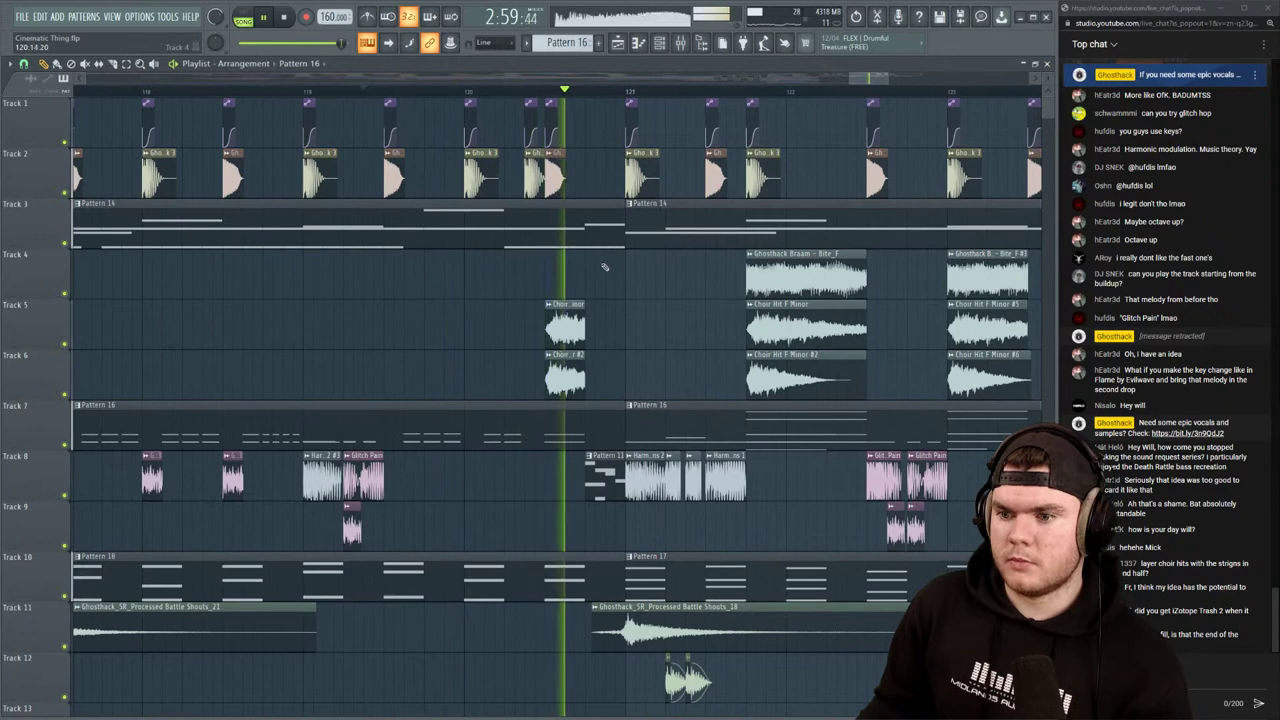
Delete the Choir Hit F Minor #2 clip on Track 6 in bar 120 and play the transition into the repeated drop
key("space")
right_click(577, 372)
key("space")
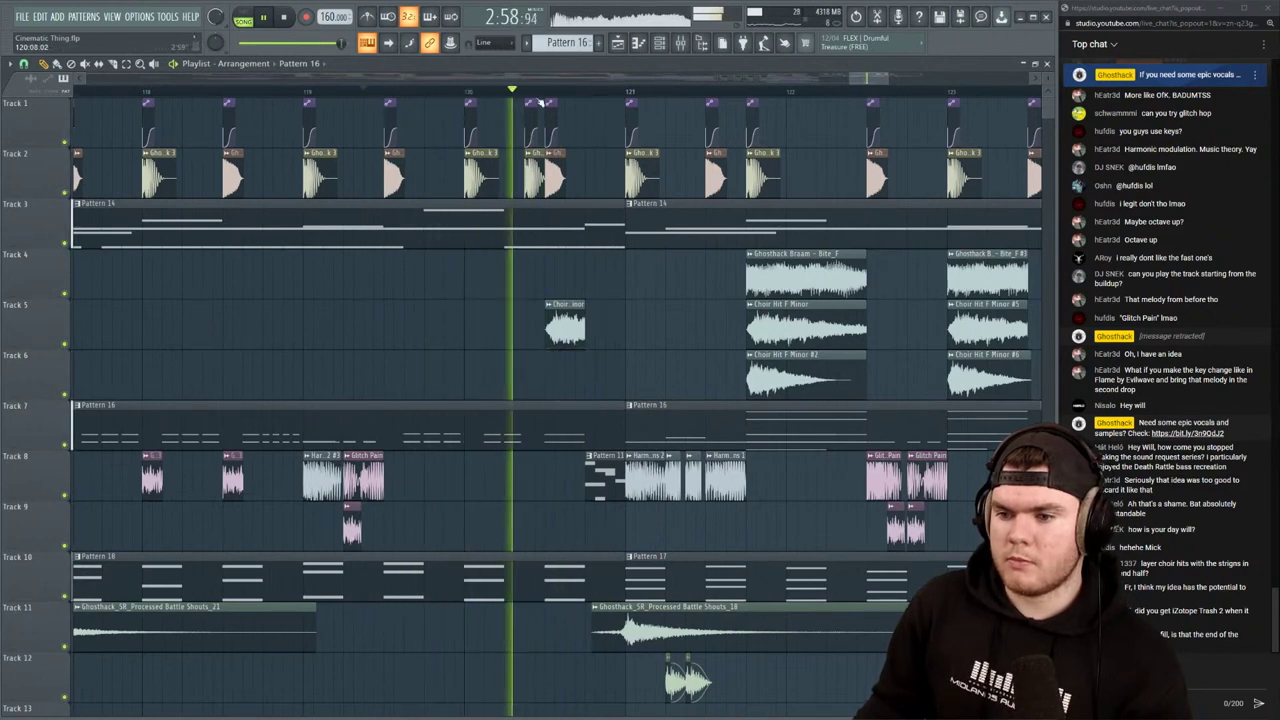
key("space")
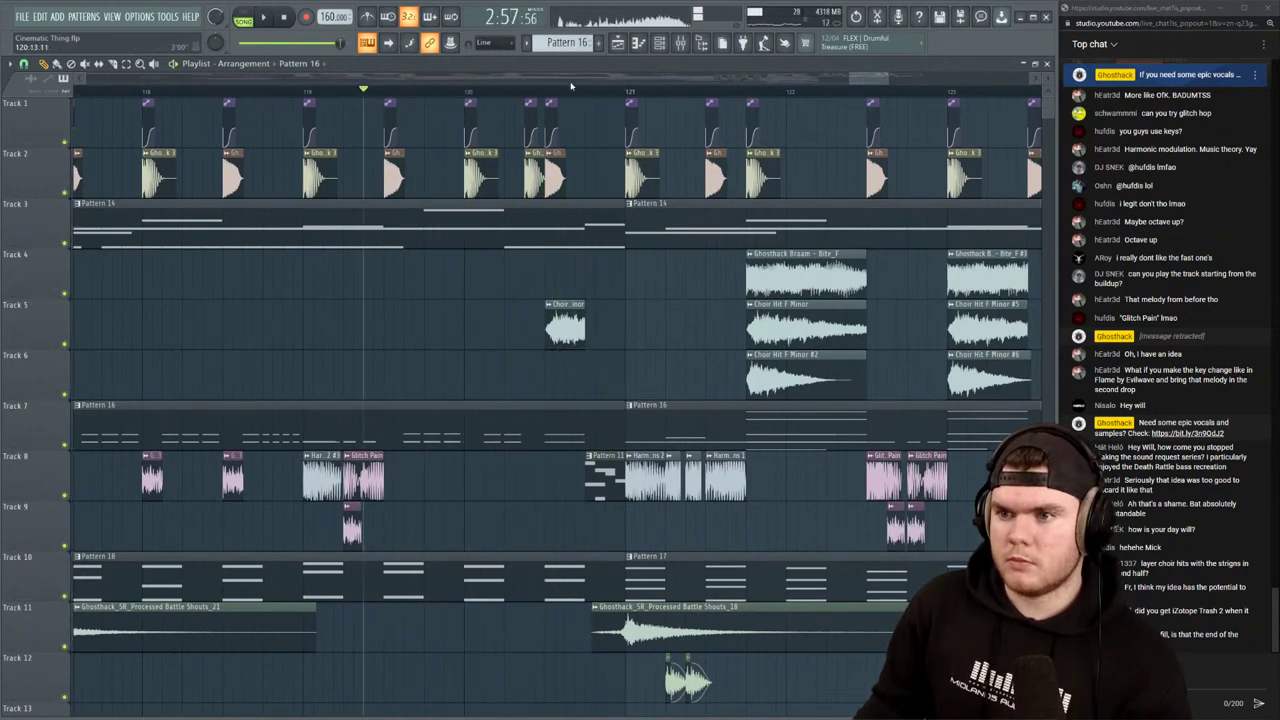
key("space")
scroll(590, 90, "down", 4)
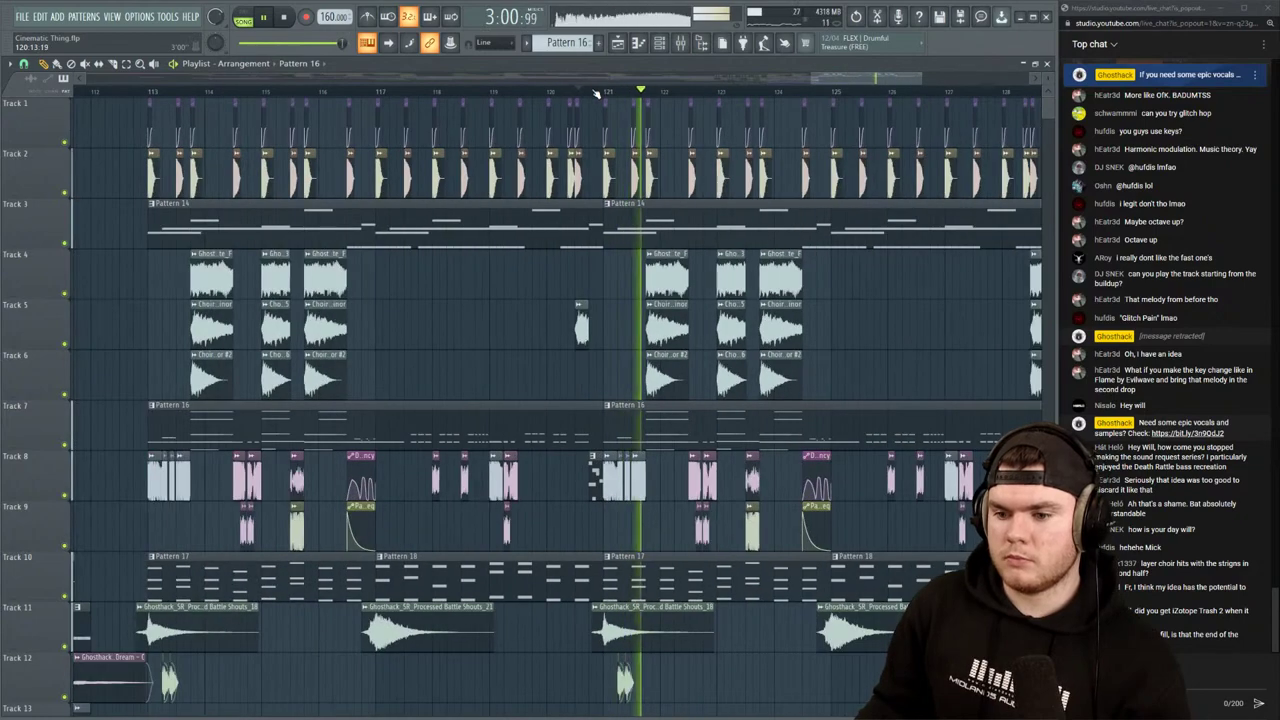
Solo Track 11, play the Battle Shouts clips from about bar 117, and restore all tracks
scroll(597, 94, "down", 2)
scroll(588, 130, "down", 5)
key("space")
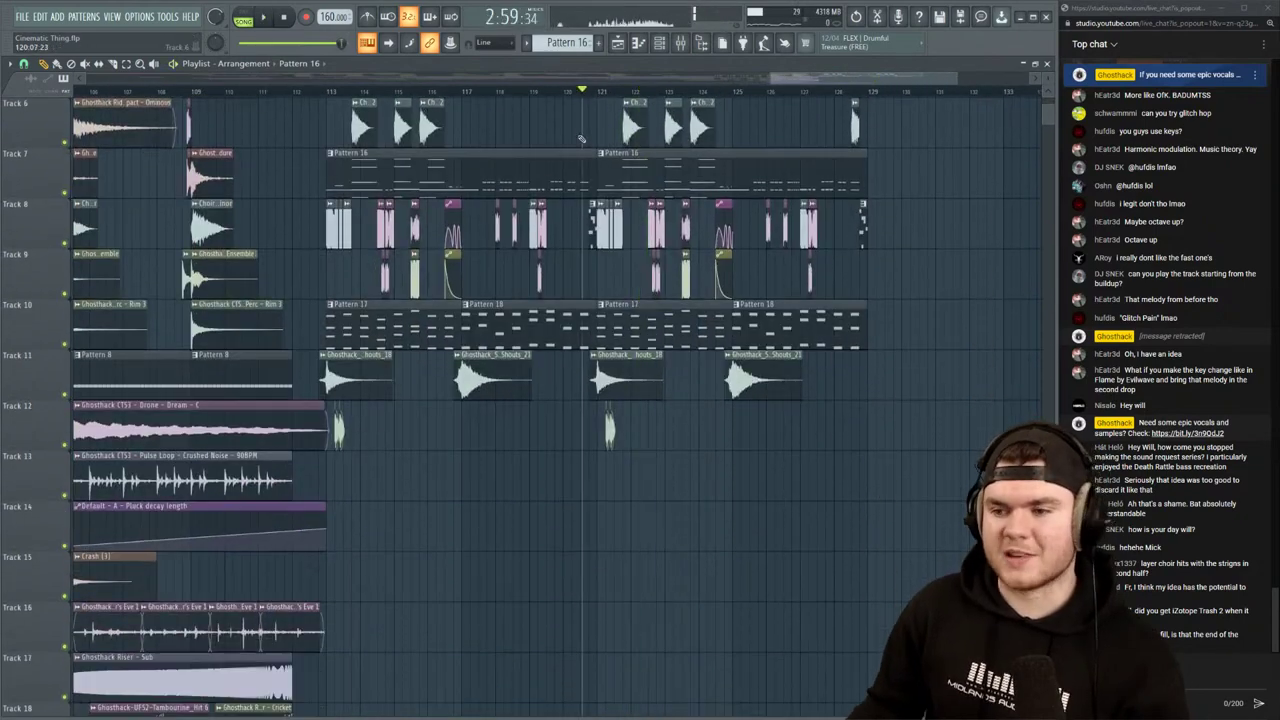
scroll(225, 441, "up", 1)
right_click(65, 445)
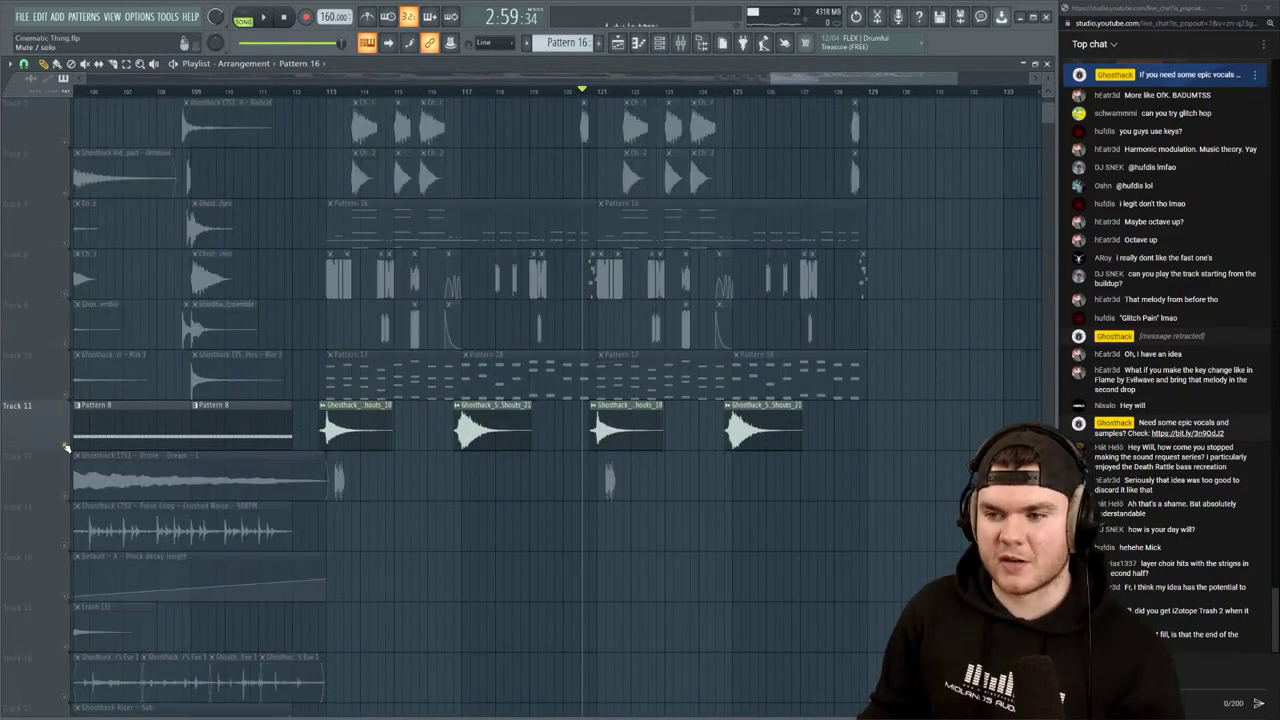
left_click(449, 91)
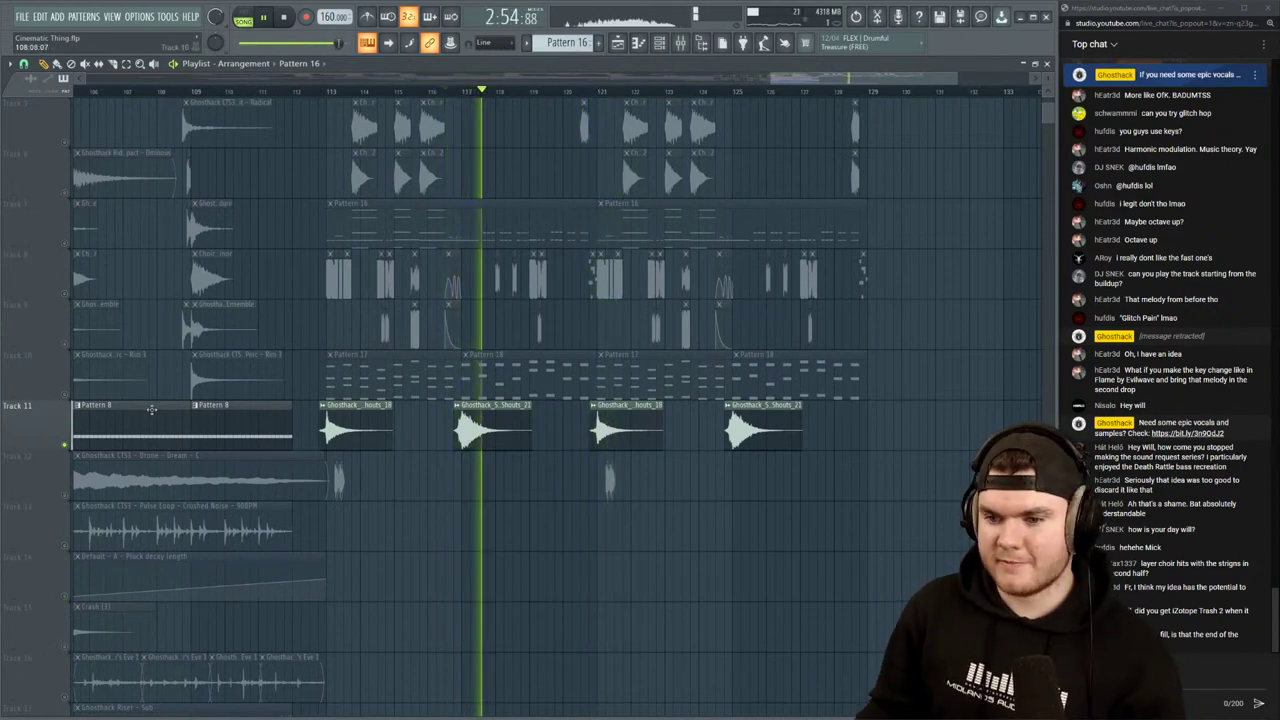
key("space")
right_click(67, 445)
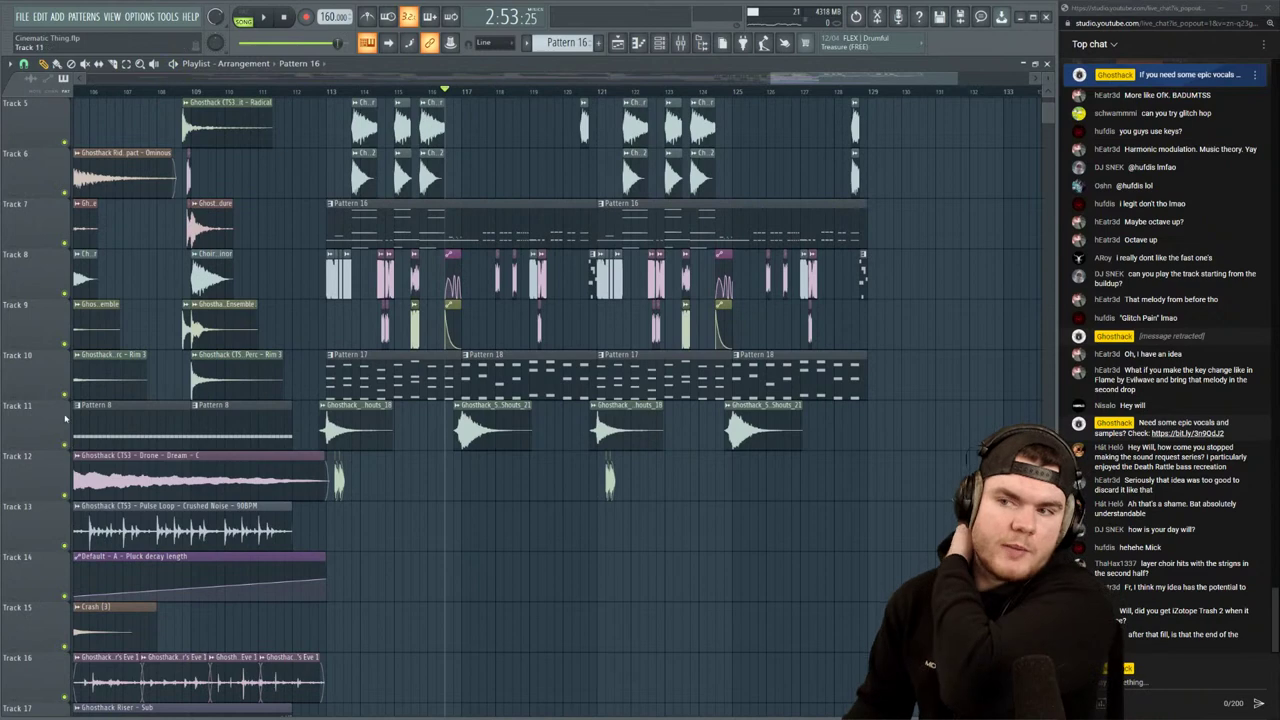
Look through the sample pack folders in the browser while playing the drop towards bar 121
left_click(702, 43)
key("space")
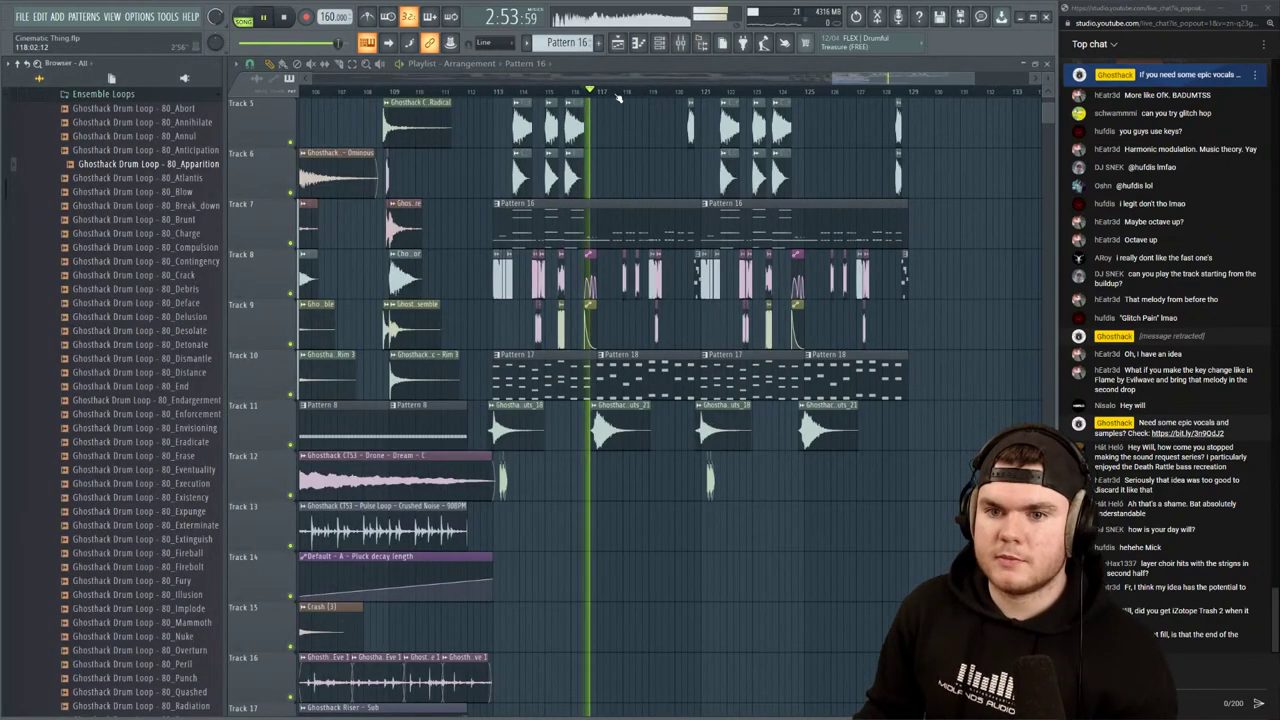
left_click(157, 98)
scroll(718, 97, "up", 3)
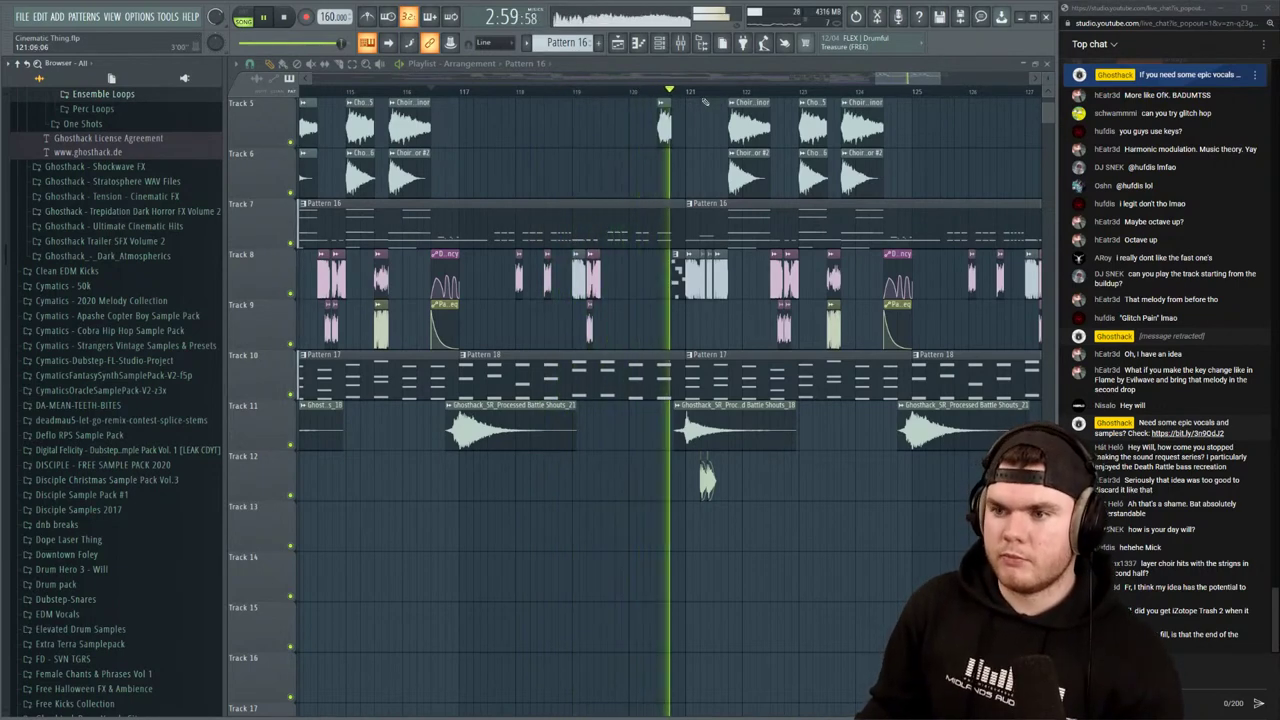
key("space")
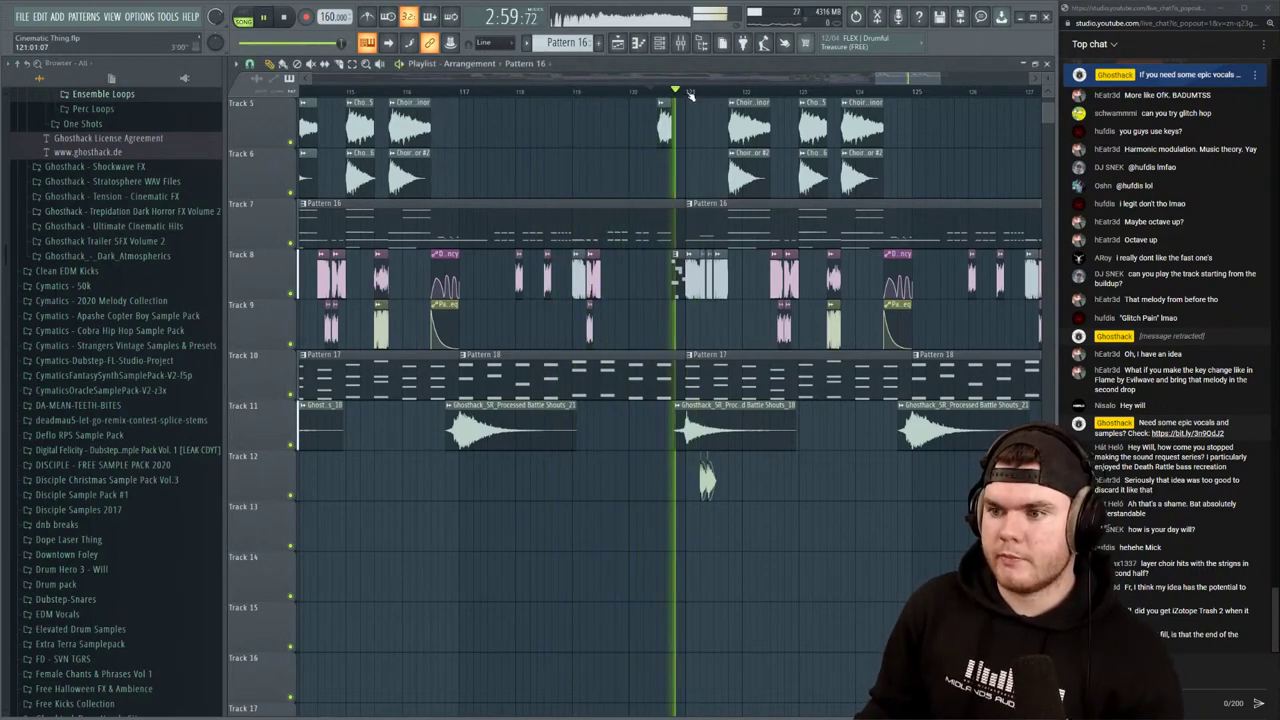
scroll(673, 95, "down", 4)
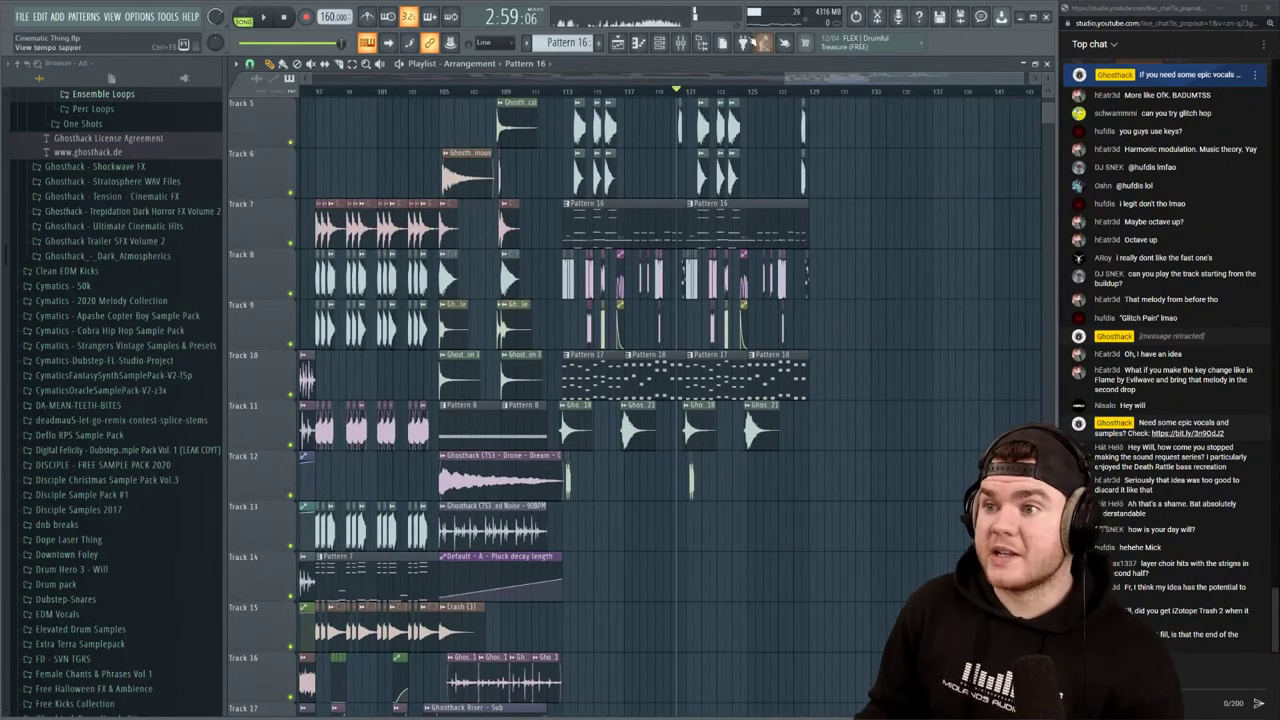
left_click(701, 42)
Copy the Ghosthack Whoosh - Flux clip from Track 22 to Track 13 so it ends at bar 121, and play the transition
scroll(483, 396, "down", 6)
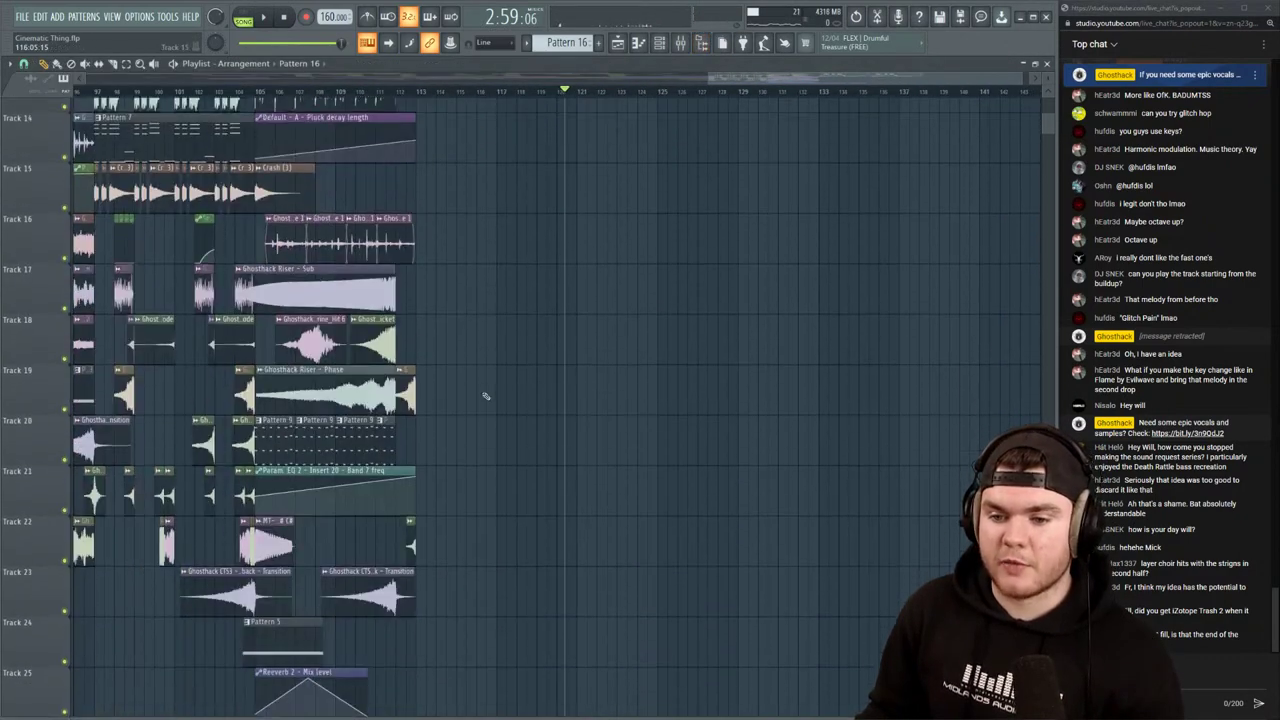
left_click(410, 510)
left_click(415, 527)
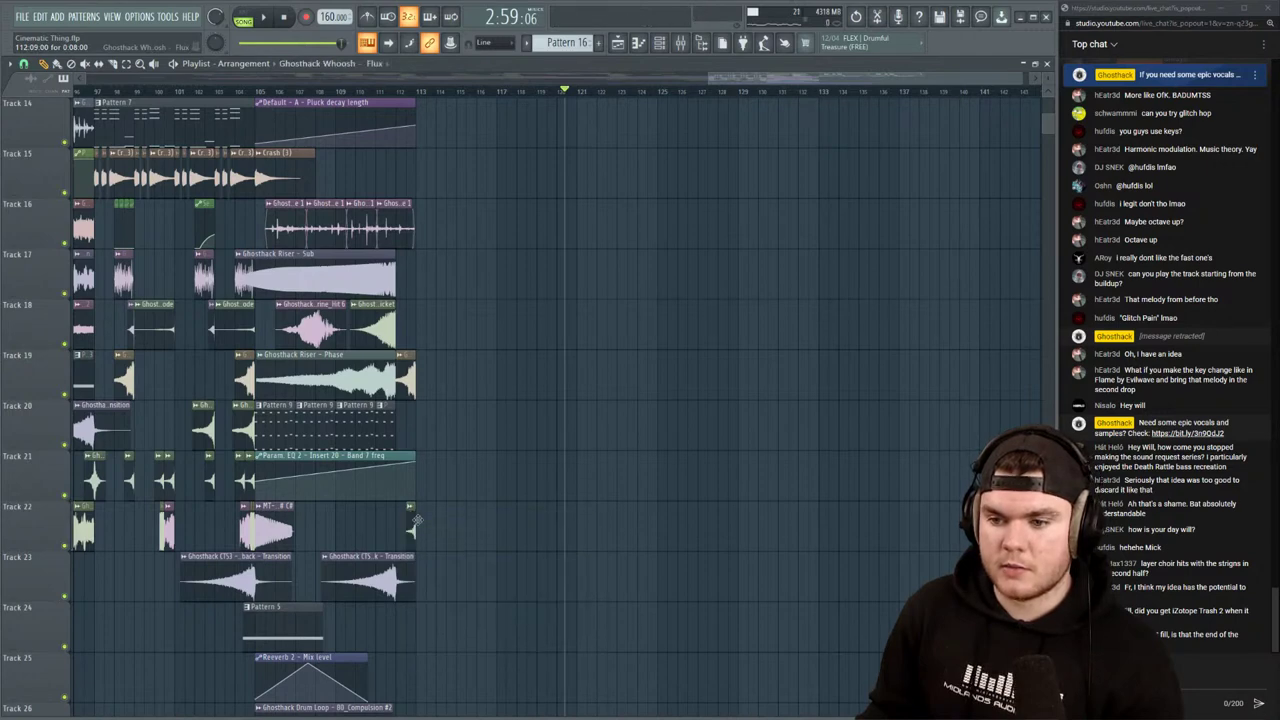
scroll(576, 373, "up", 4)
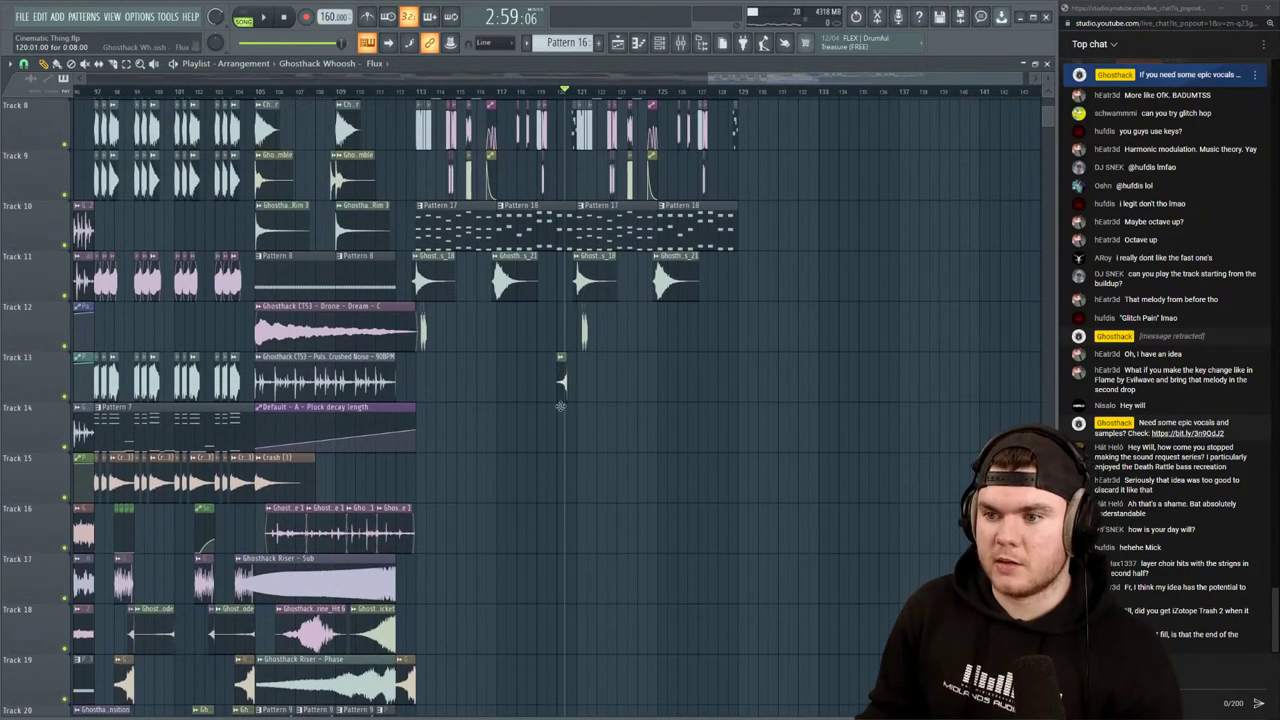
scroll(569, 398, "up", 3)
key("space")
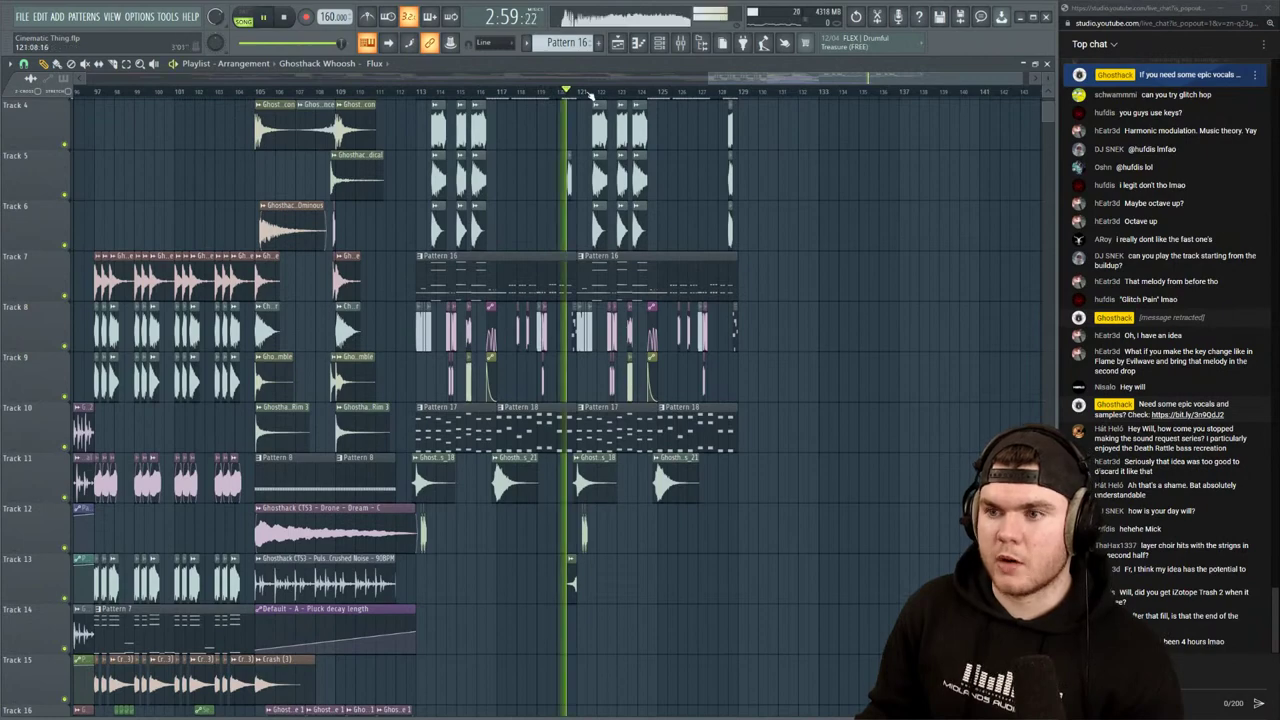
scroll(580, 99, "up", 5)
Place the Ghosthack CTS3 - Suckback - Transition clip on Track 13 with its peak at bar 129, and play it in context
scroll(580, 99, "down", 5)
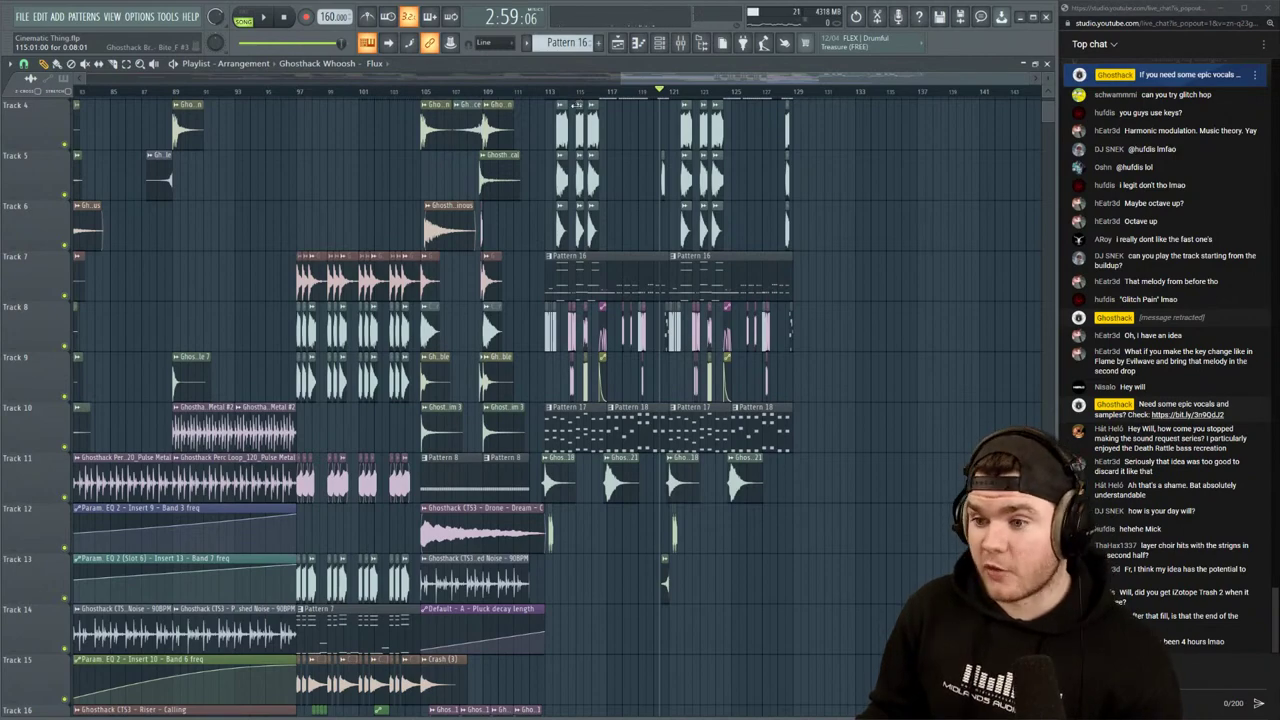
scroll(828, 182, "down", 5)
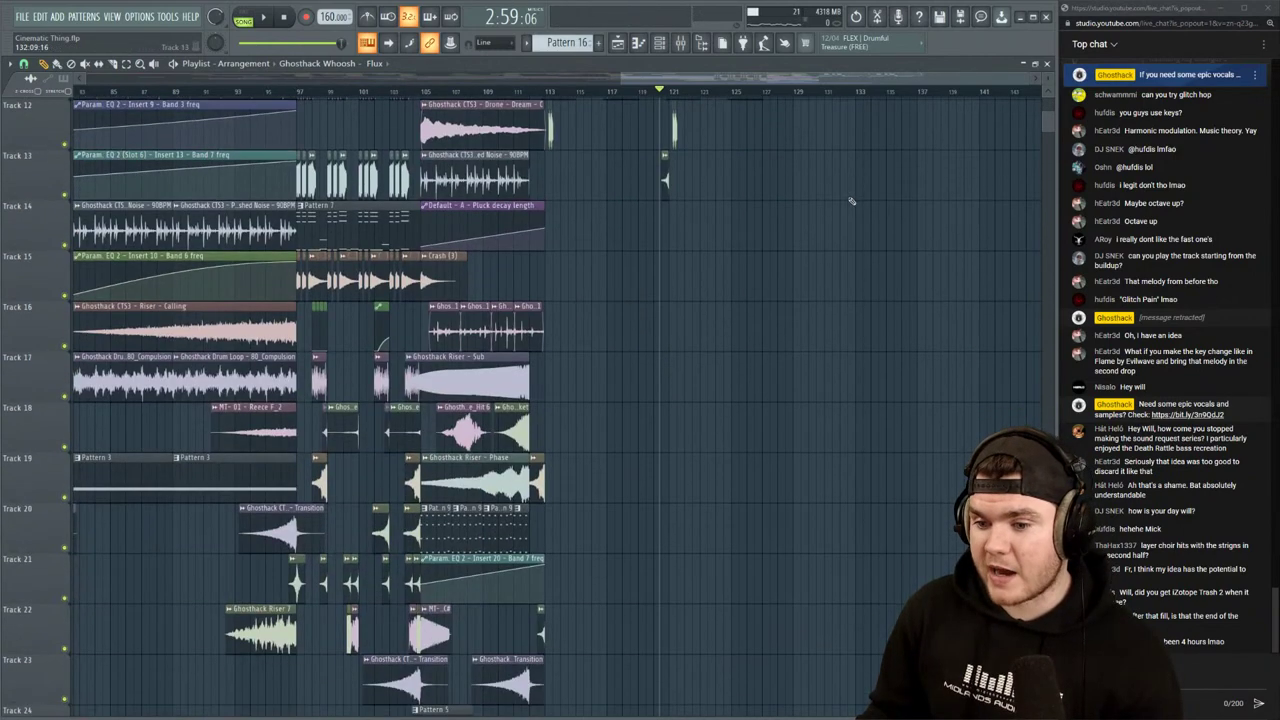
scroll(852, 201, "up", 5)
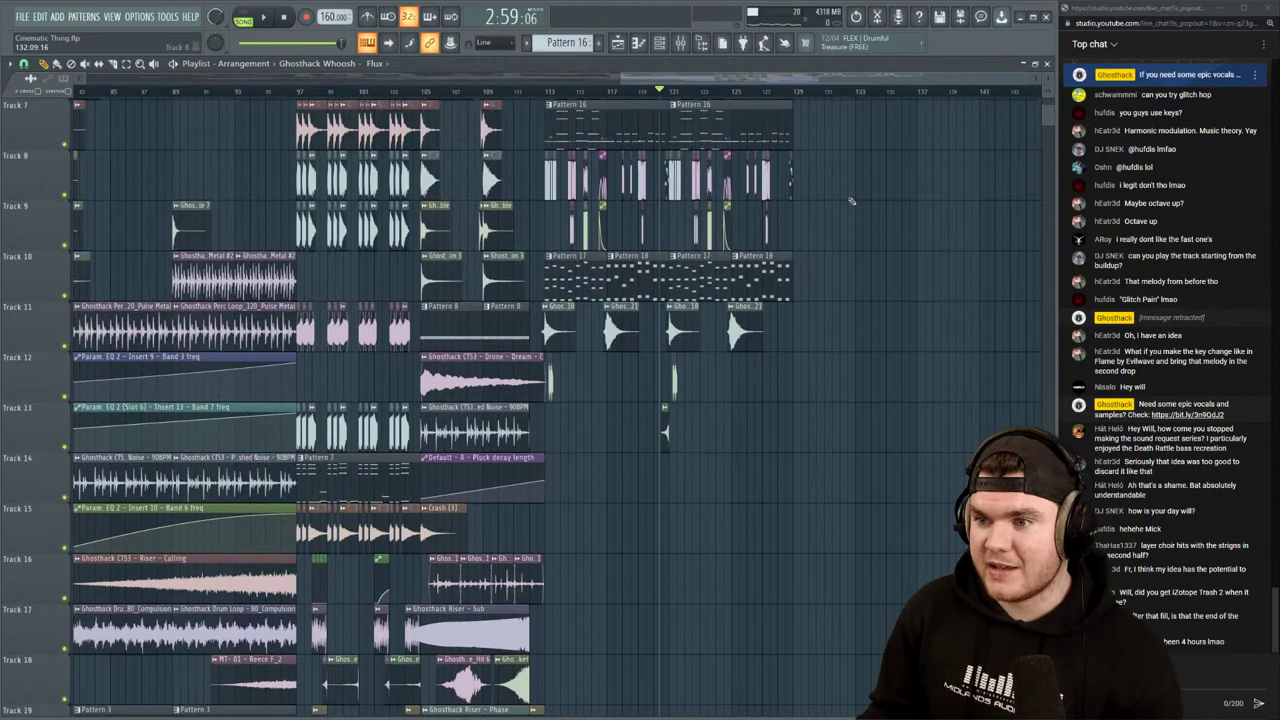
scroll(820, 290, "down", 6)
left_click_drag(513, 640, 782, 397)
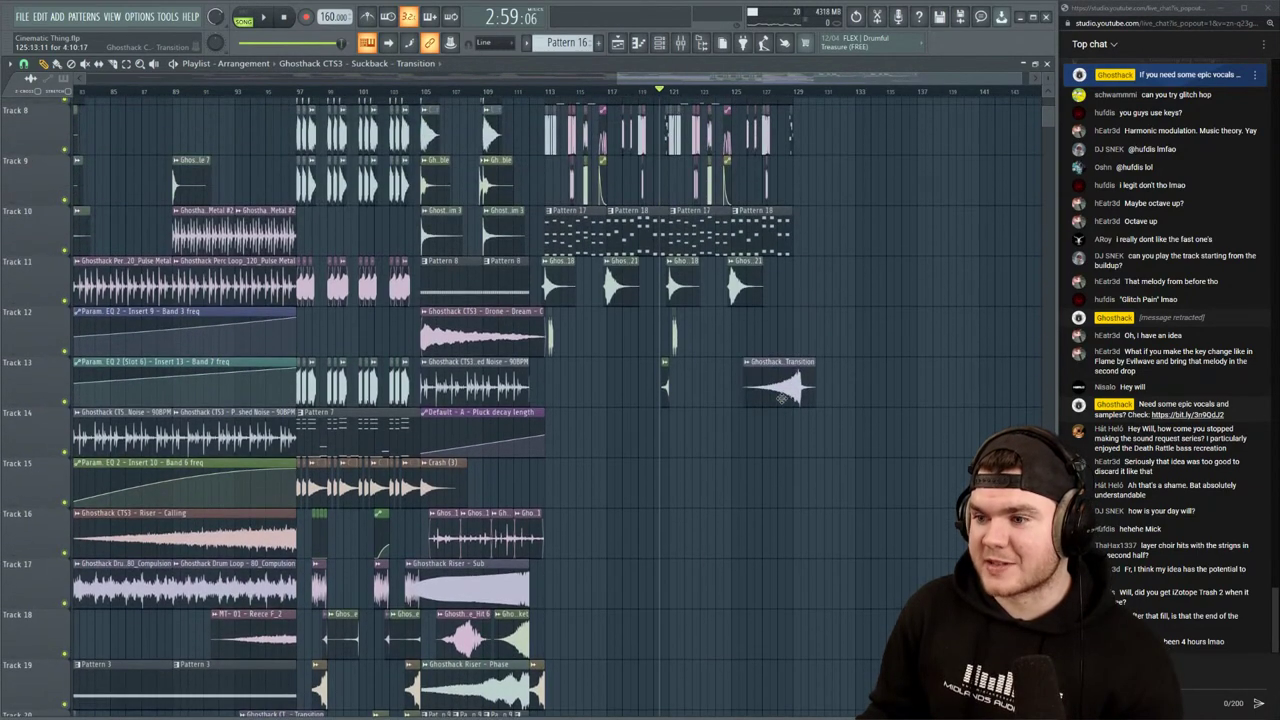
left_click(764, 92)
key("space")
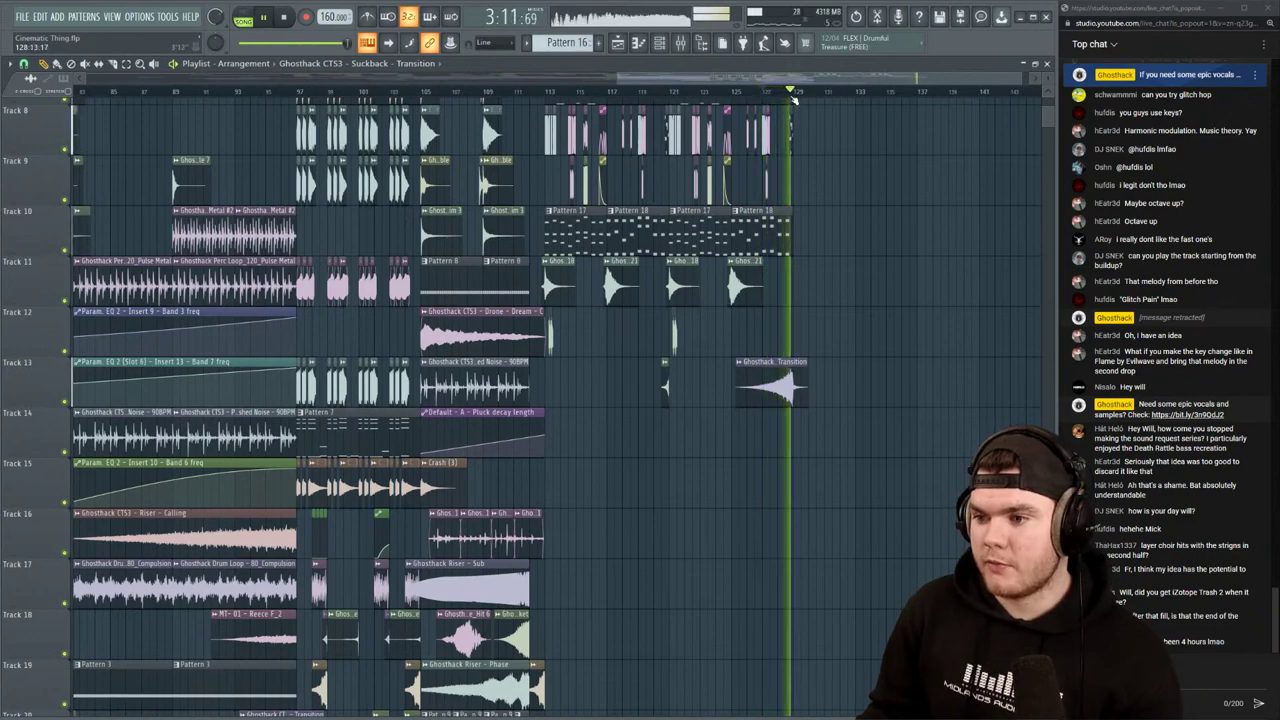
key("space")
key("space")
Remove the last Track 8 clip at the end of bar 128 and add a kick with its Limiter - Insert 40 - Gain automation there
scroll(799, 94, "up", 4)
scroll(841, 144, "up", 3)
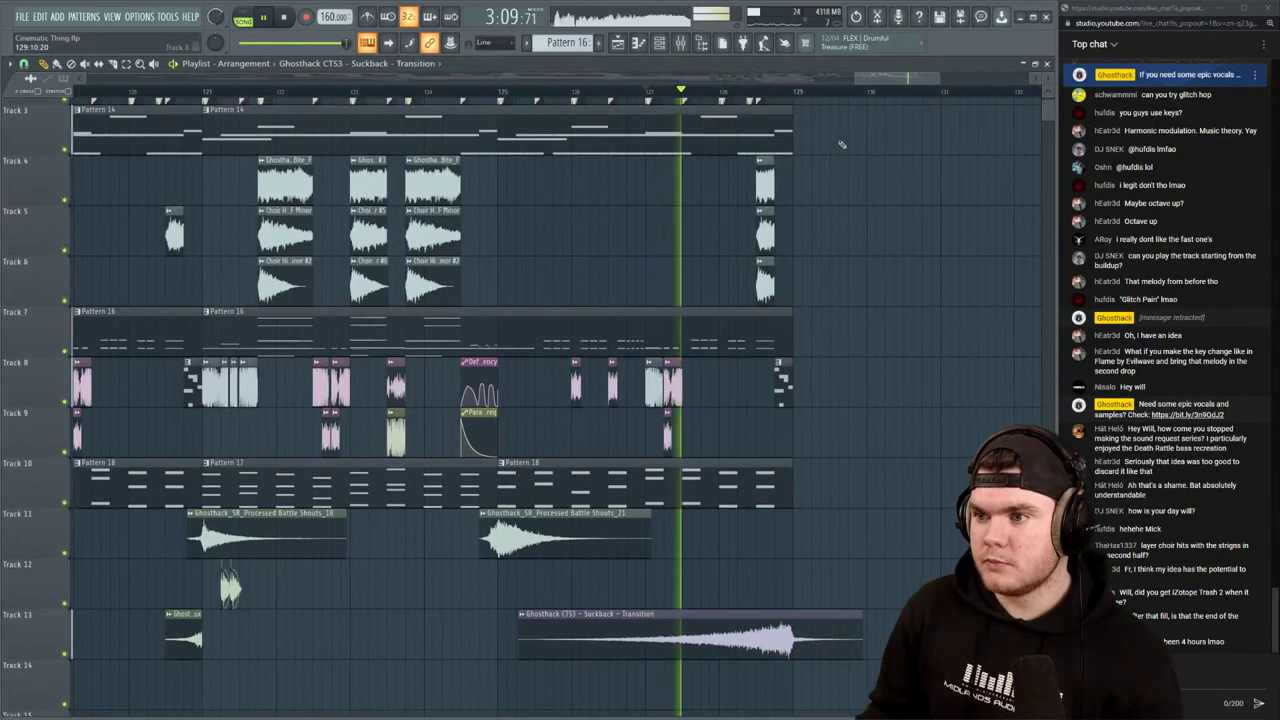
scroll(857, 357, "up", 2)
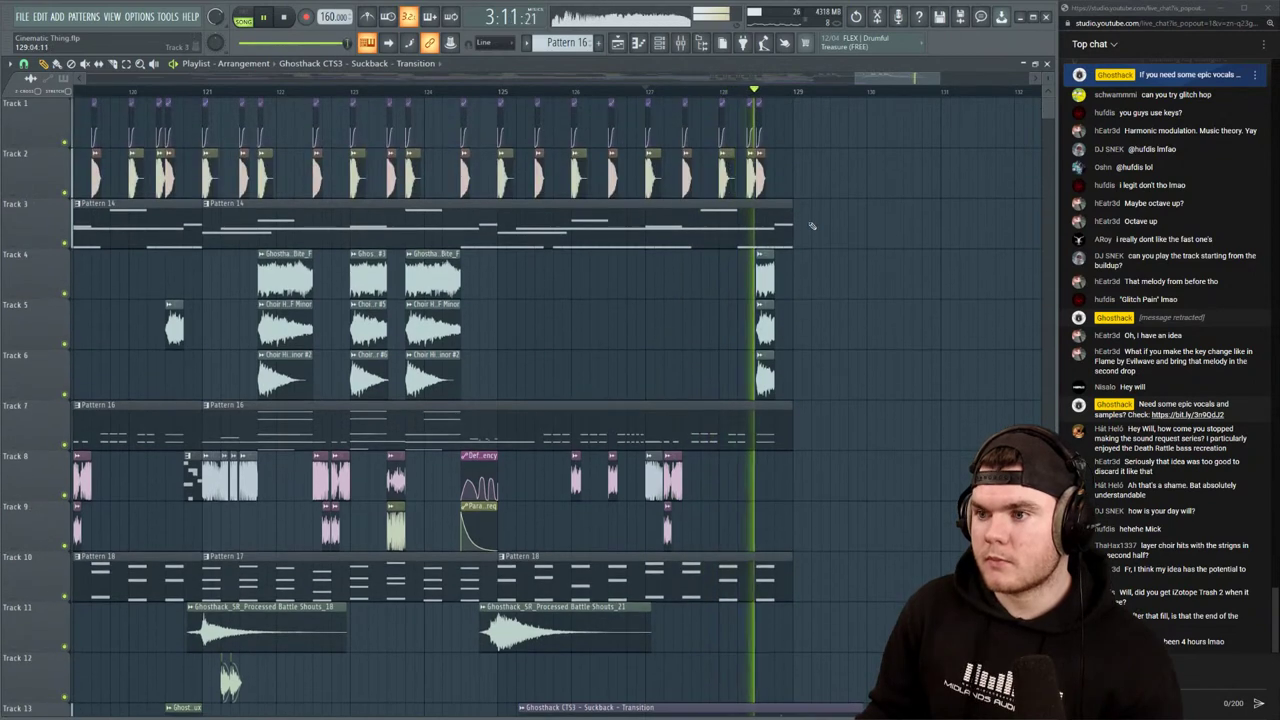
left_click(754, 181)
left_click(778, 178)
key("space")
key("space")
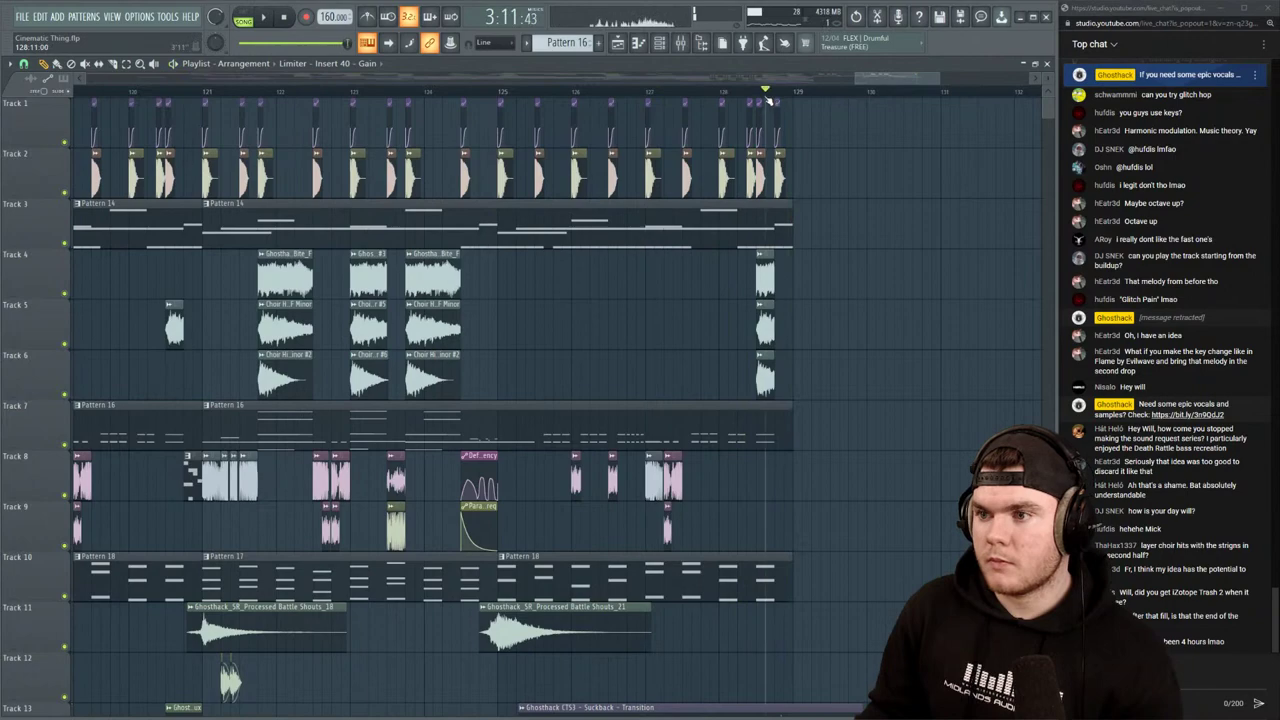
Copy the Ghosthack_SR_Processed Battle Shouts_18 clip to Track 11 at bar 129 and play the end of the drop
scroll(768, 100, "down", 3)
left_click(831, 92)
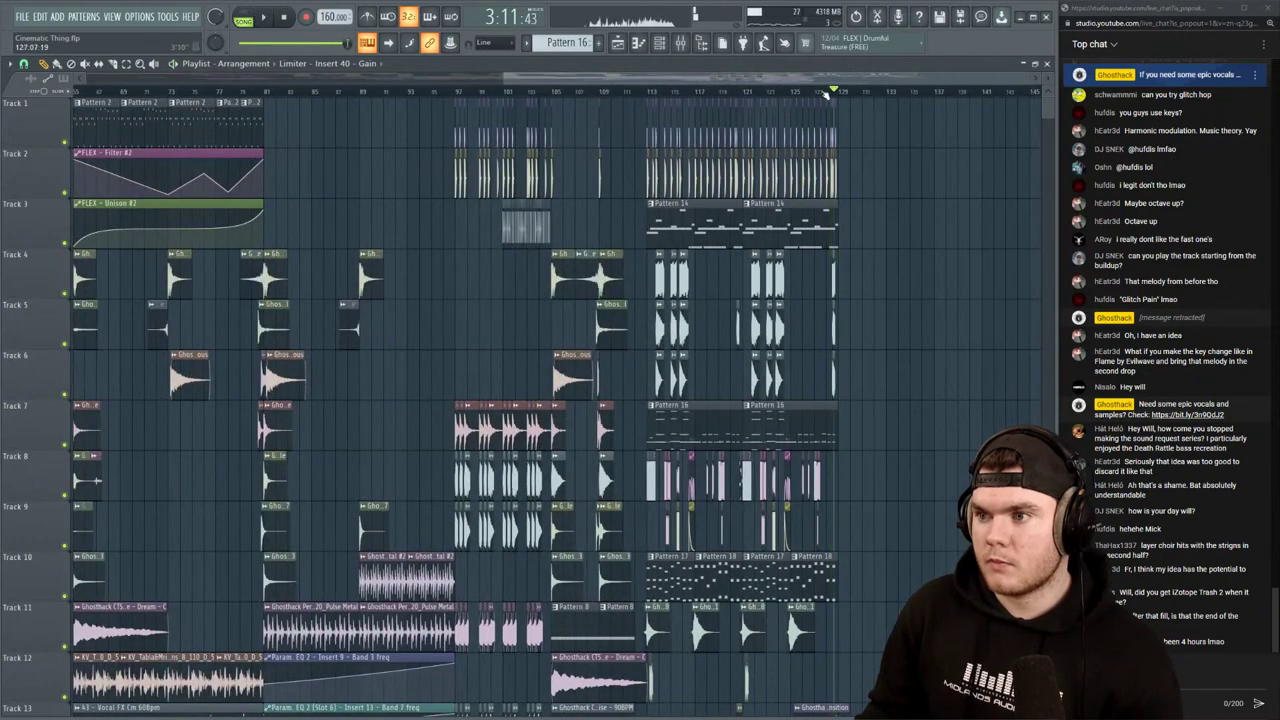
scroll(854, 93, "up", 5)
scroll(759, 271, "down", 4)
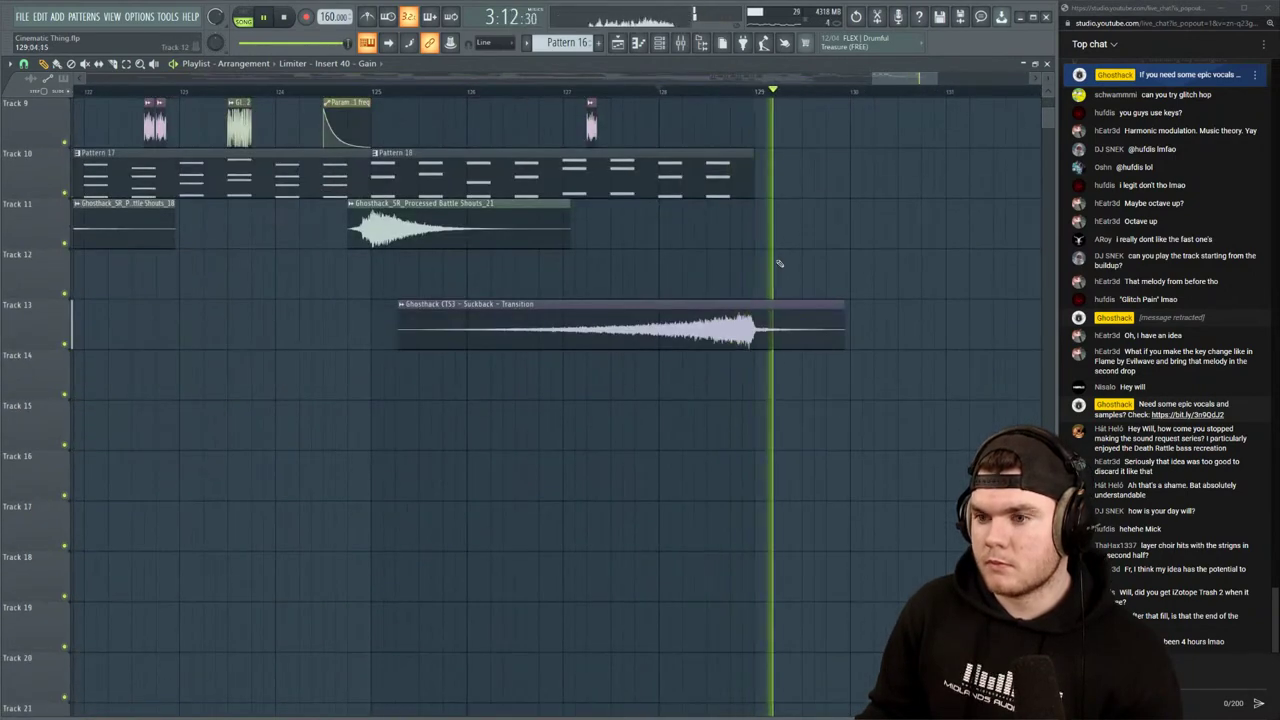
scroll(777, 263, "up", 4)
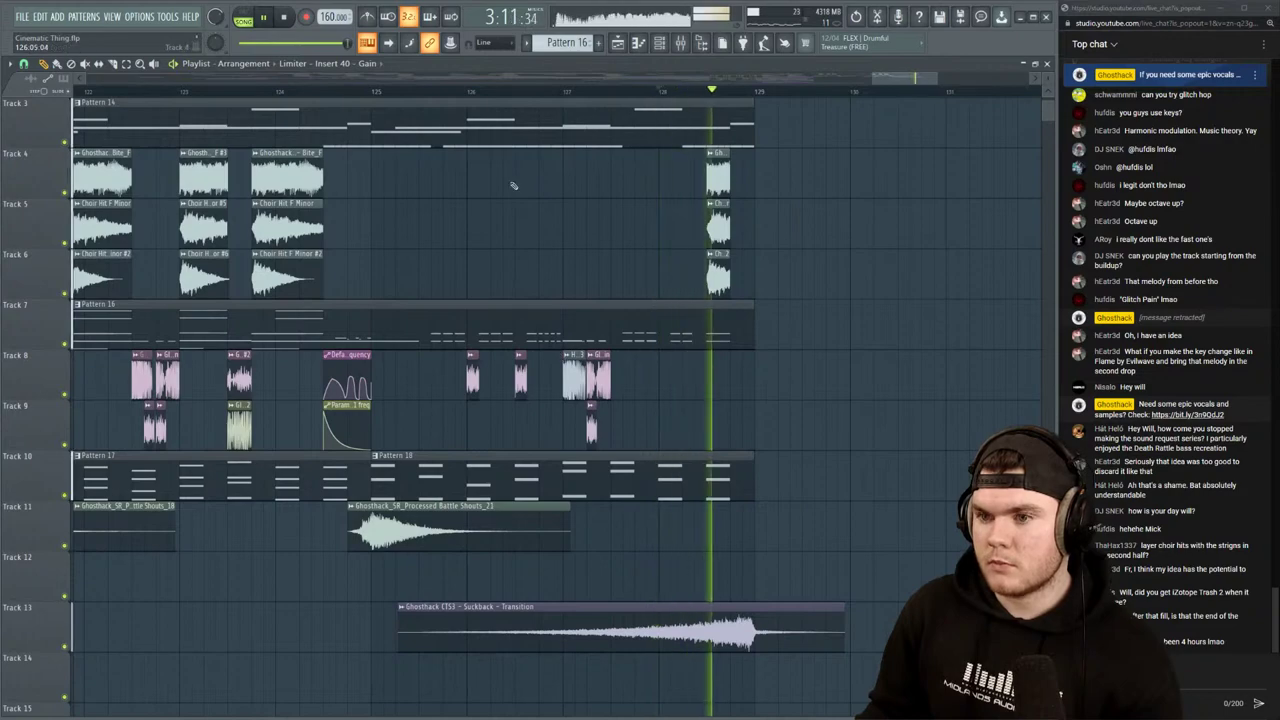
scroll(414, 522, "down", 4)
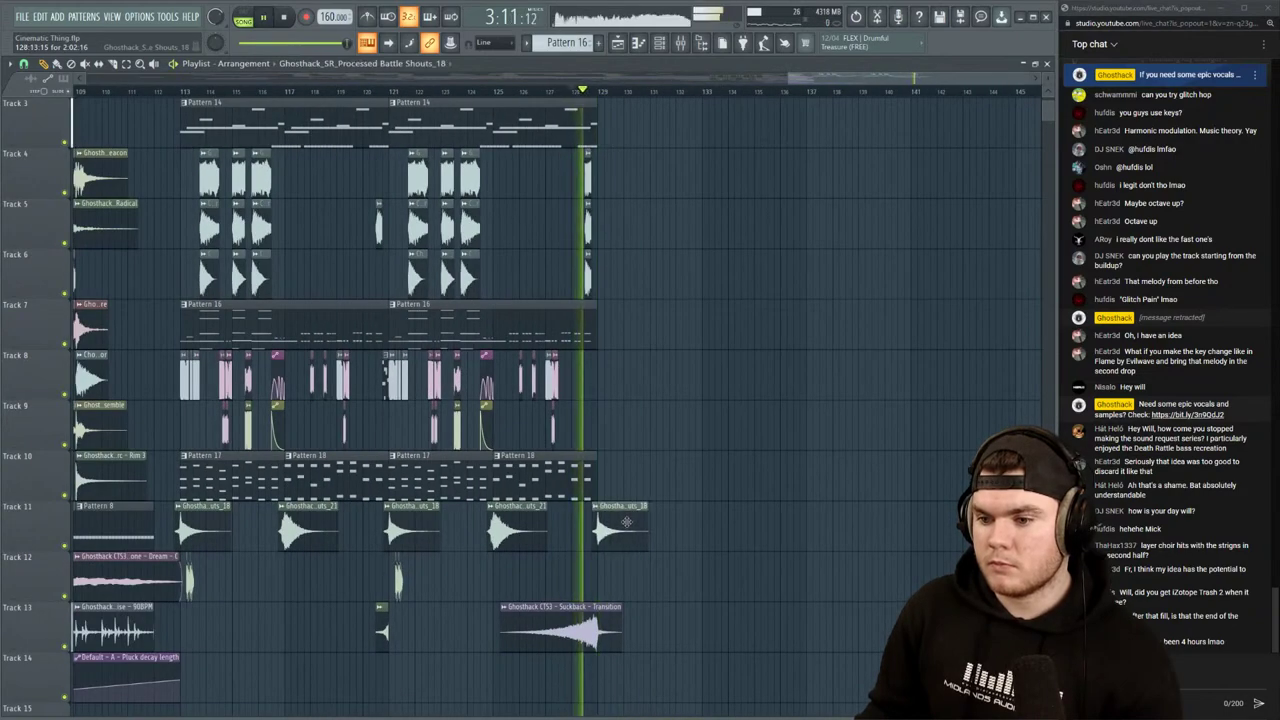
scroll(617, 97, "down", 2)
scroll(616, 97, "down", 3)
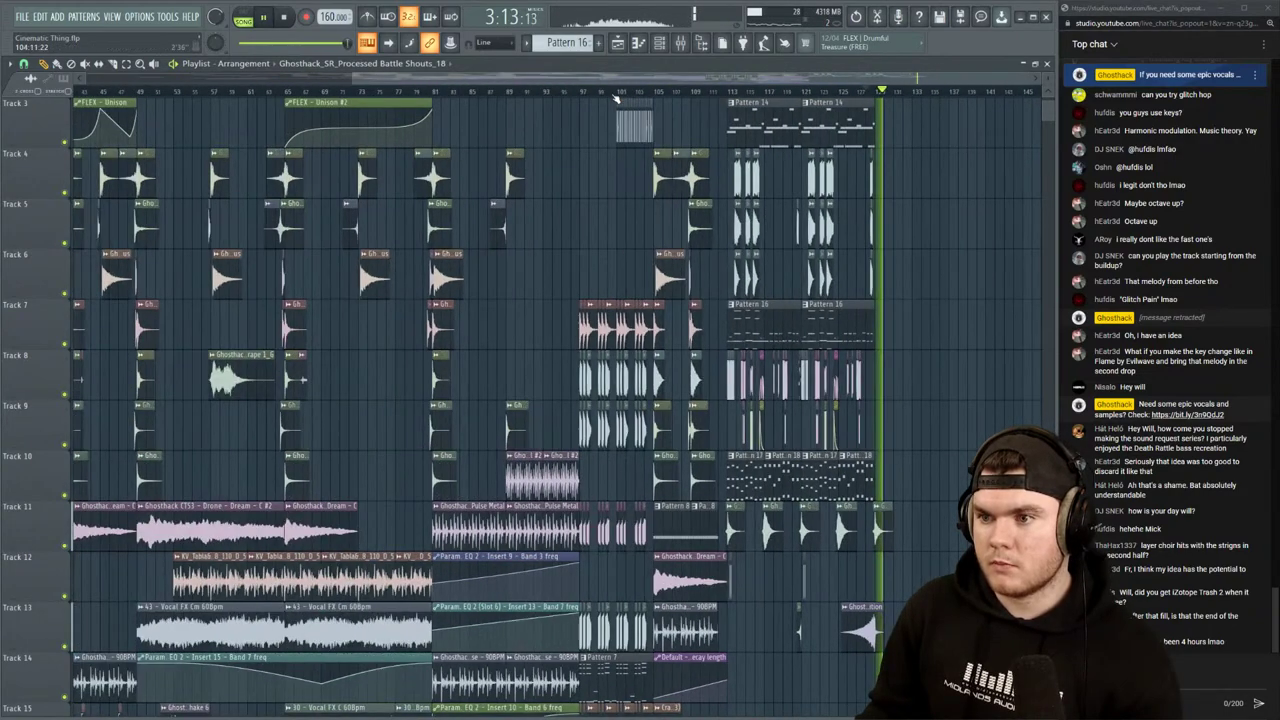
scroll(960, 95, "up", 3)
key("space")
Play the arrangement from the buildup at bar 105 and from the drop at bar 113
scroll(938, 180, "up", 2)
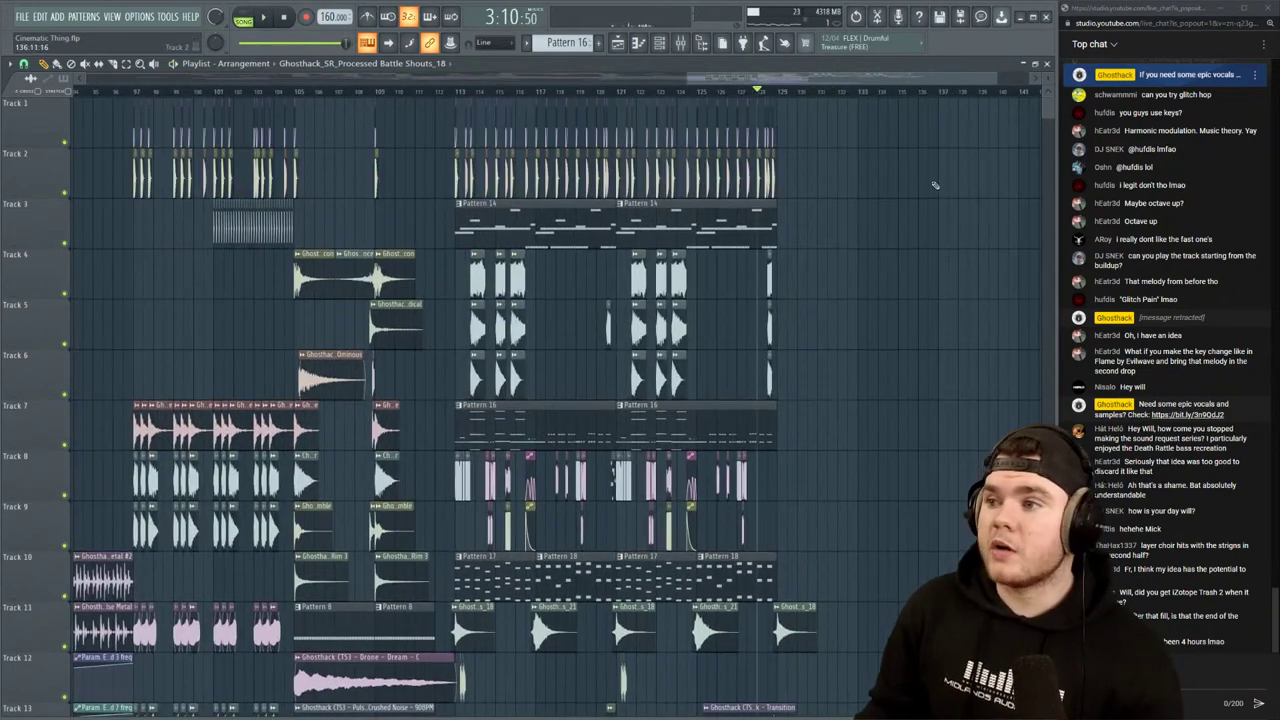
scroll(489, 78, "down", 3)
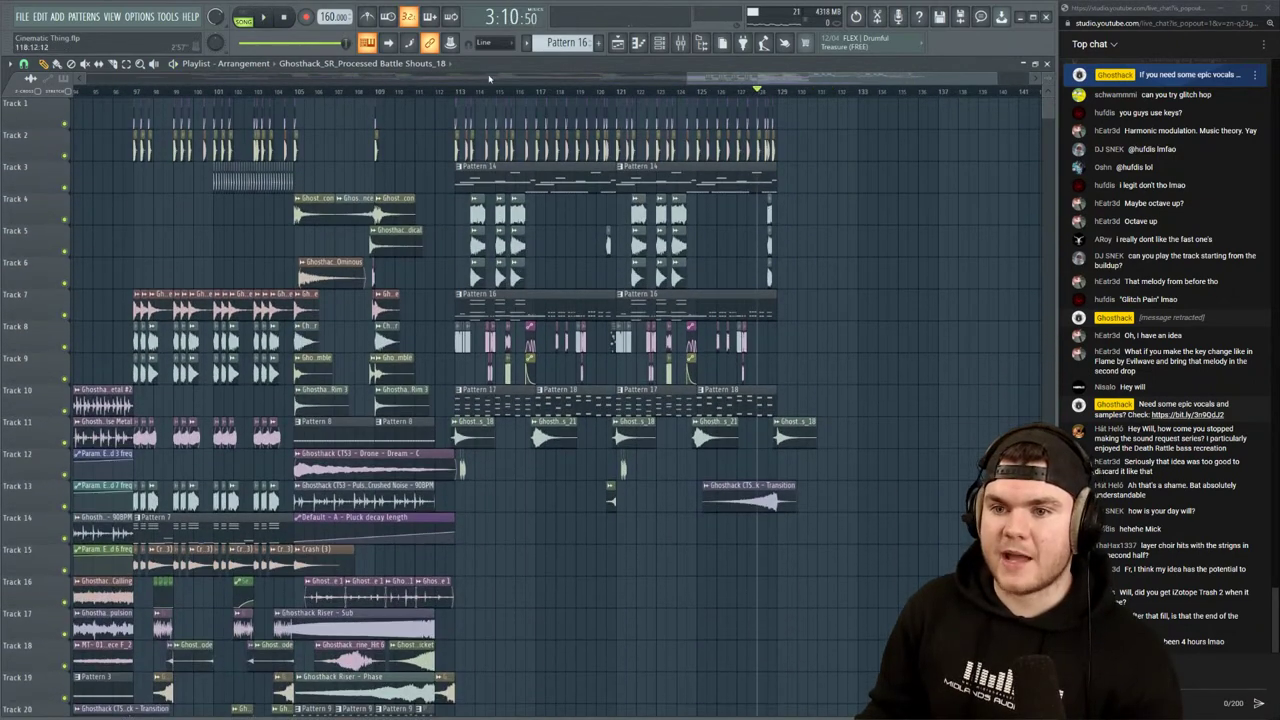
left_click(300, 91)
key("space")
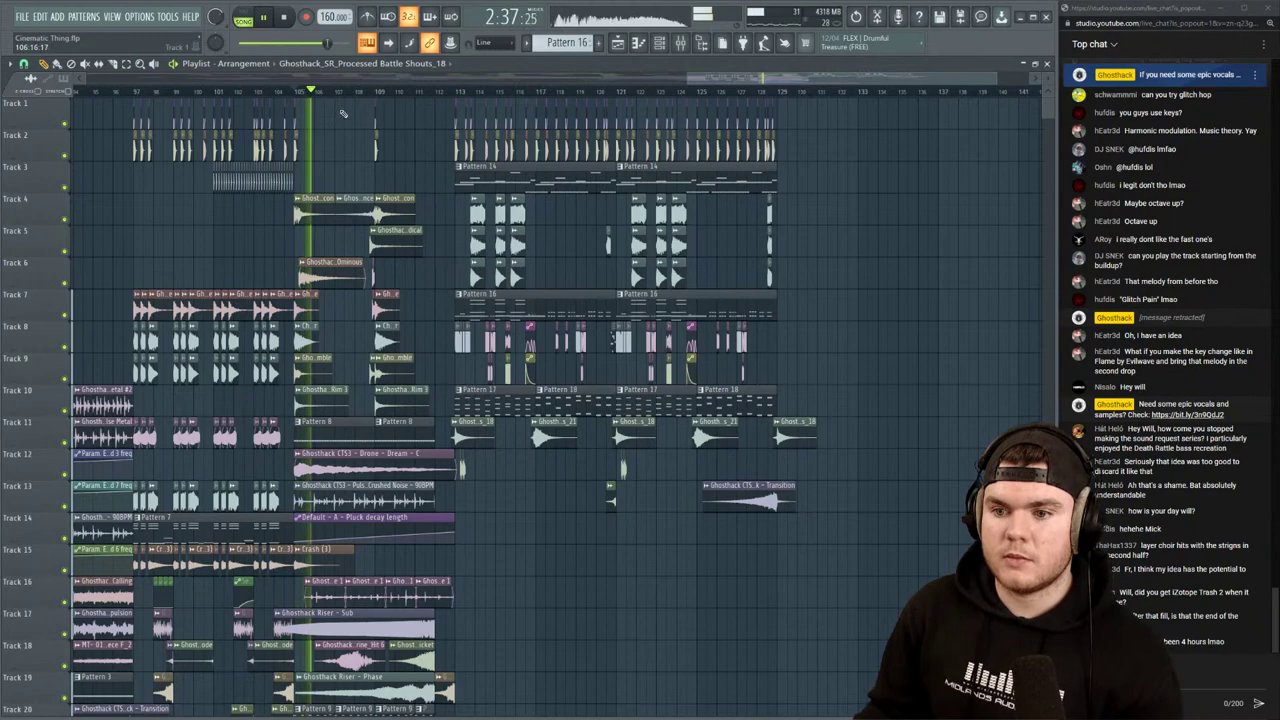
left_click(459, 92)
scroll(470, 101, "up", 4)
key("space")
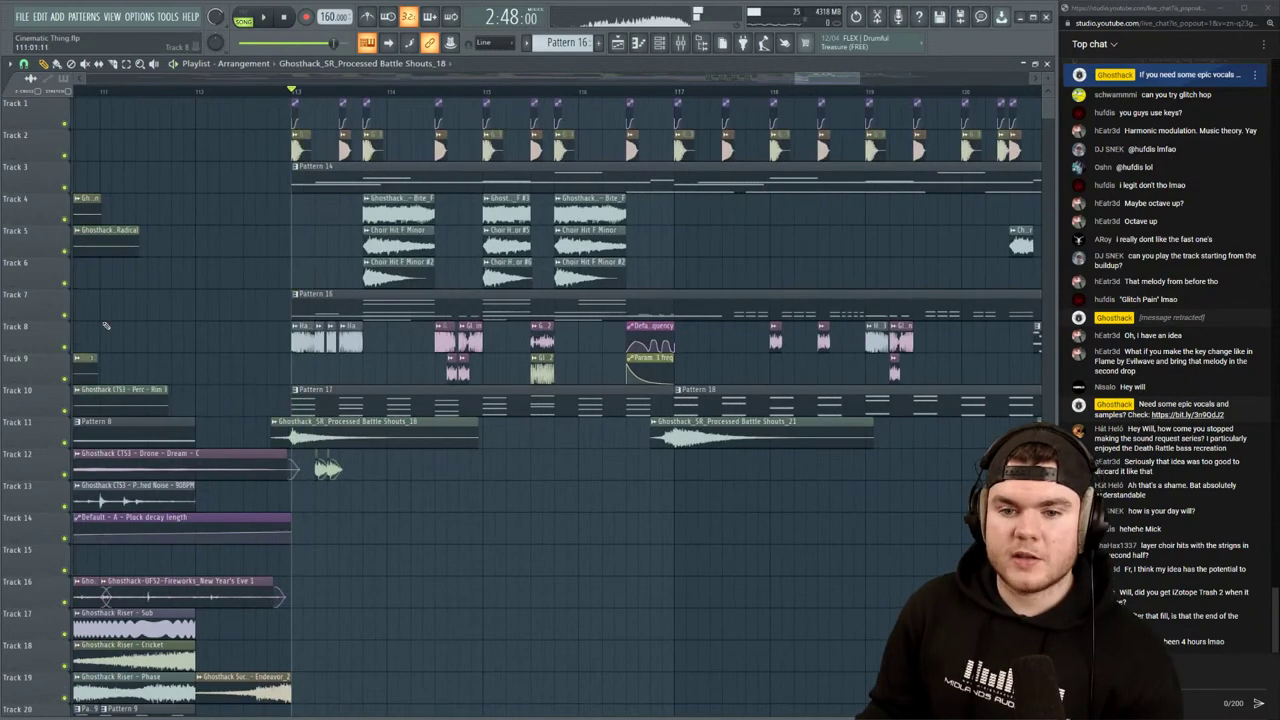
Solo Tracks 7, 8 and 9 and play the drop from bar 113
right_click(66, 316)
left_click(66, 347)
key("space")
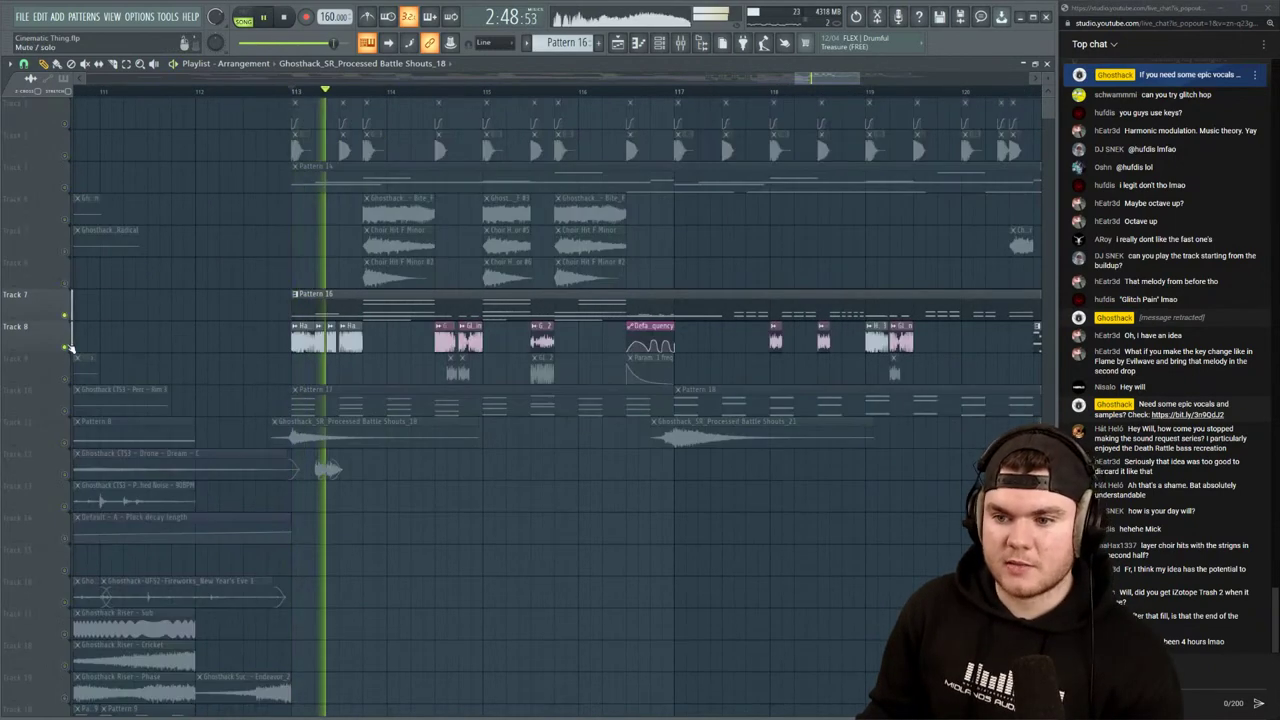
left_click(65, 378)
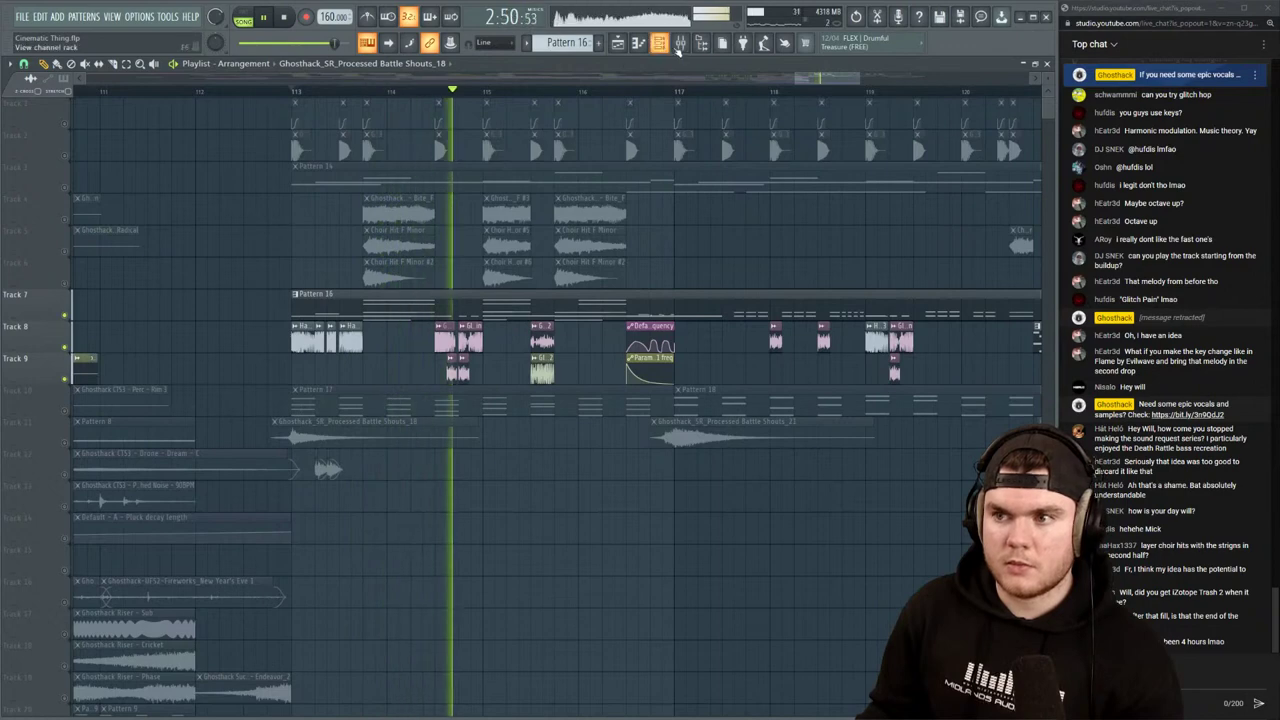
Check the mixer levels while replaying the soloed tracks from bar 113, and solo insert 40
left_click(679, 50)
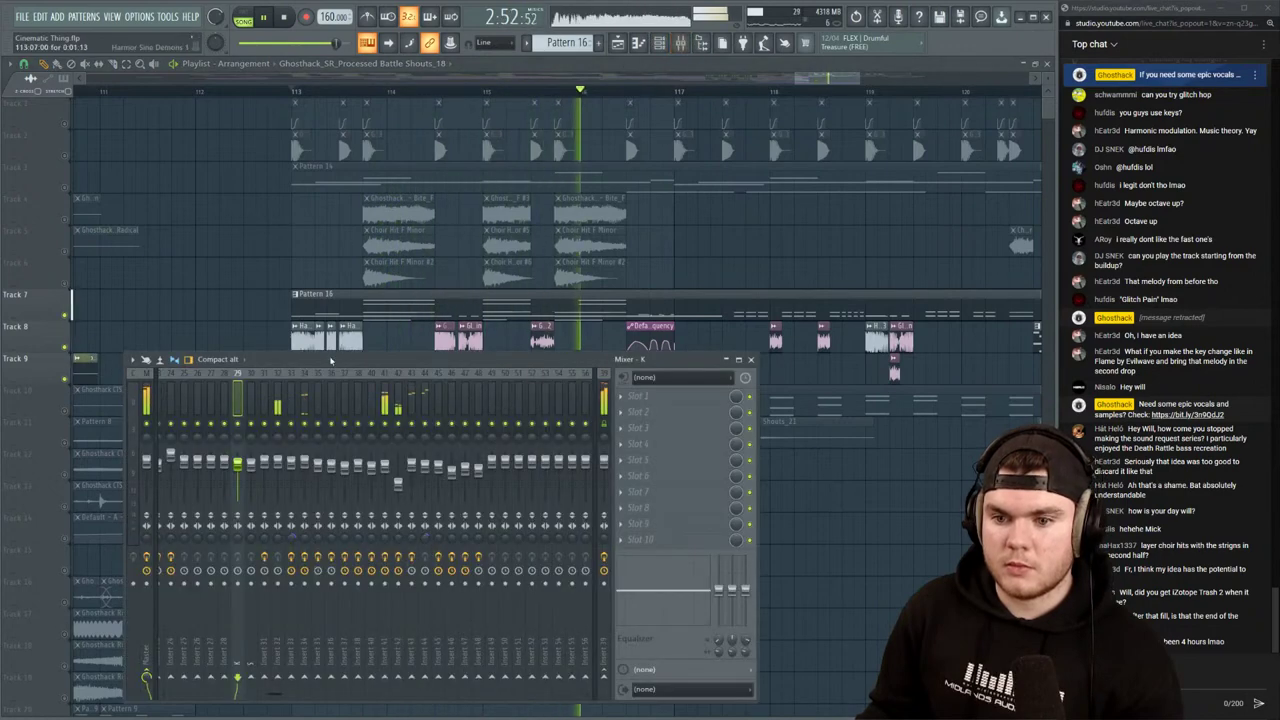
key("space")
key("space")
left_click(616, 65)
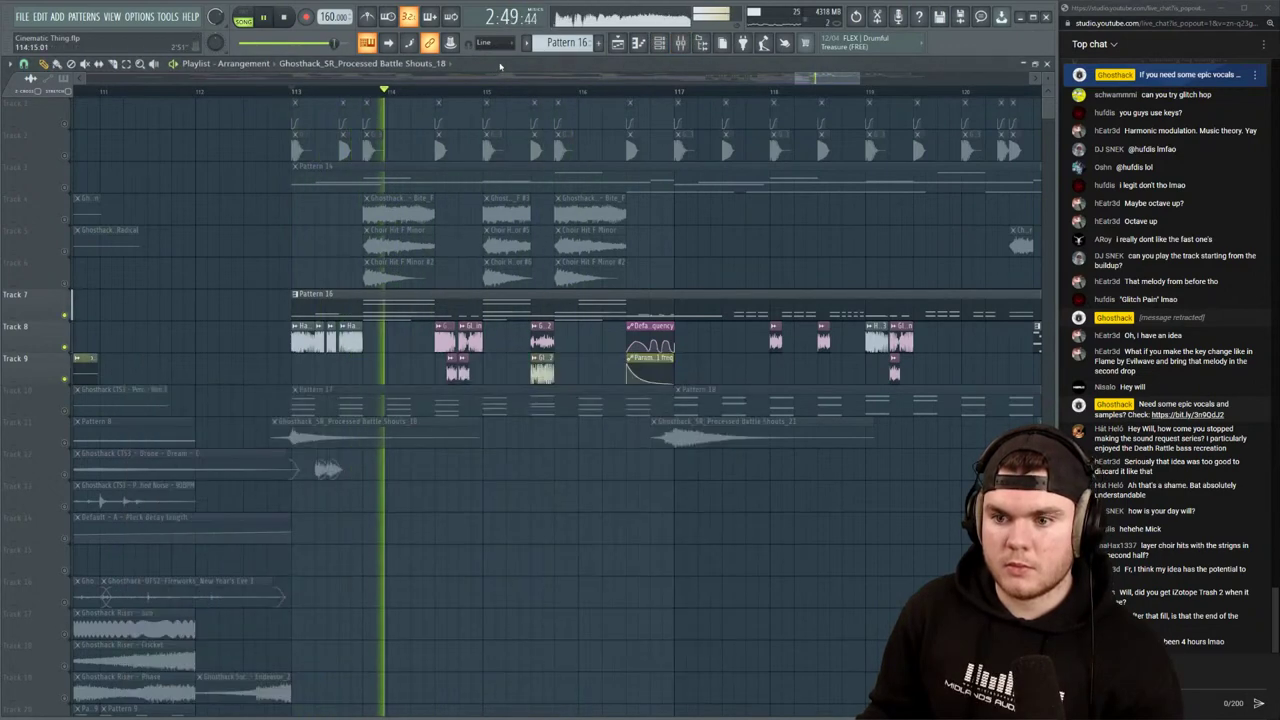
key("space")
left_click(680, 46)
key("space")
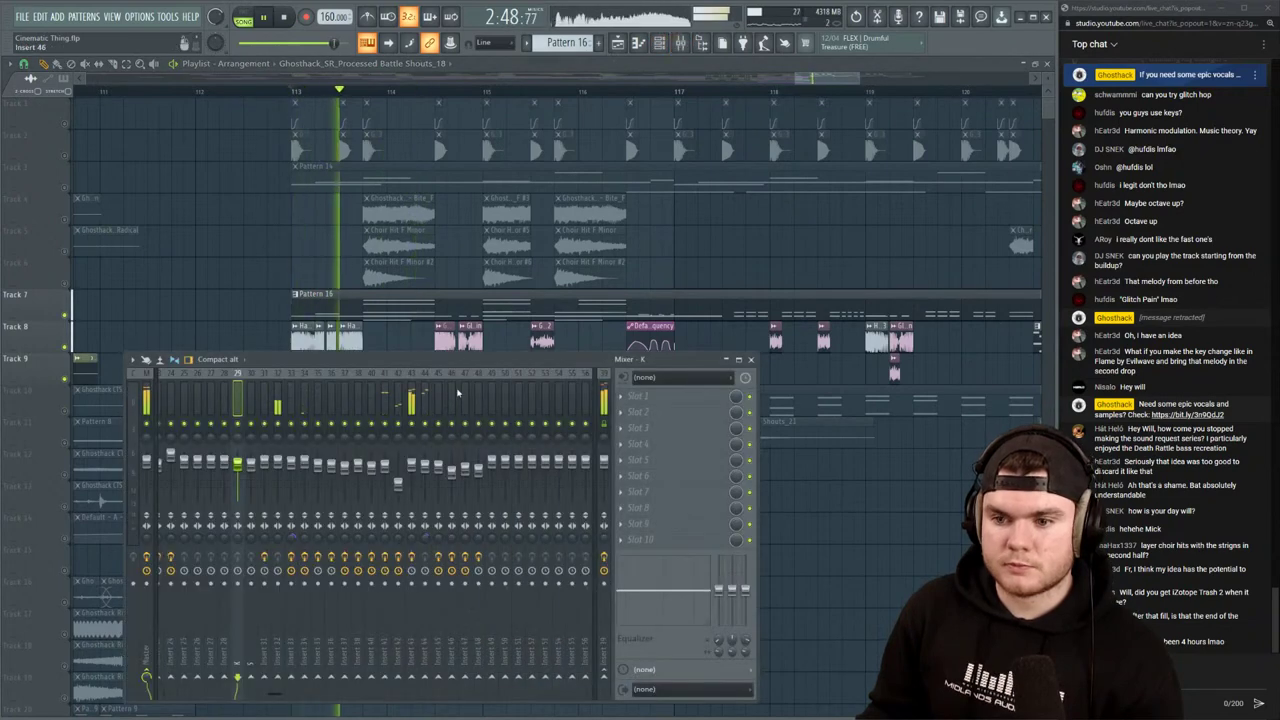
right_click(385, 423)
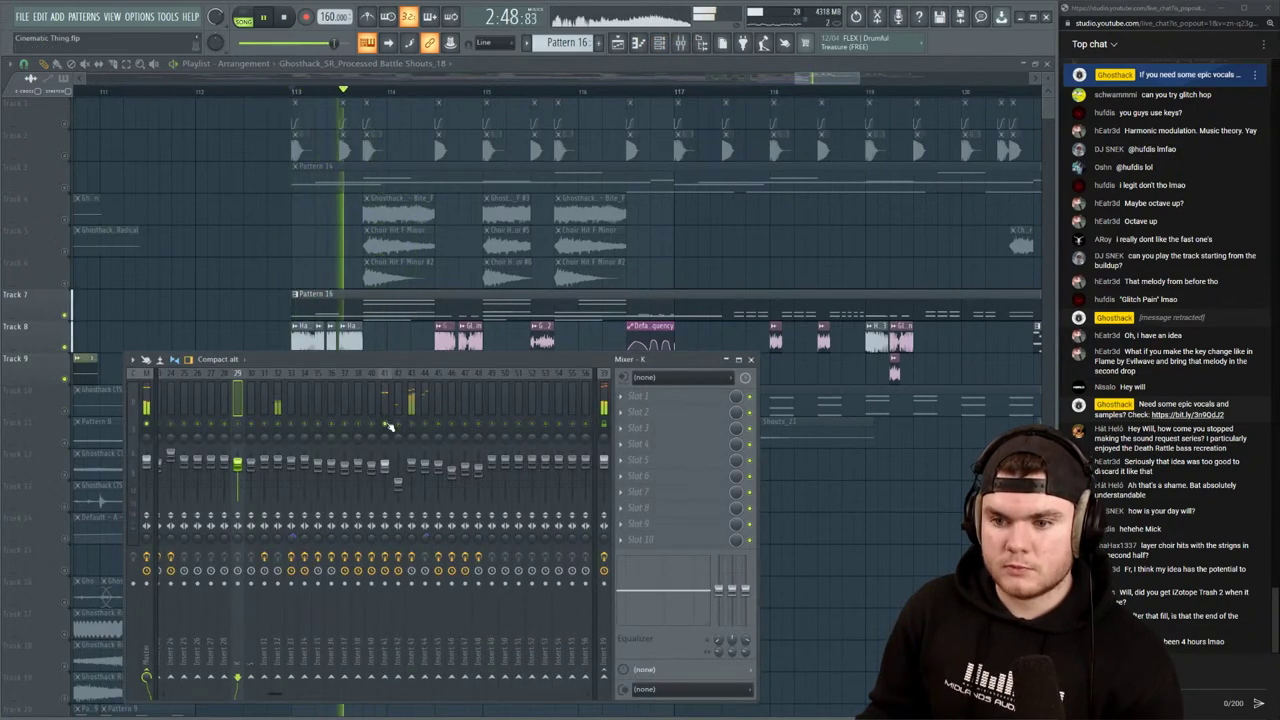
Turn on inserts 43, 44 and 45 alongside insert 41, replaying the soloed tracks from bar 113 to check the bass layers
left_click(398, 424)
left_click(412, 424)
key("space")
key("space")
left_click(426, 424)
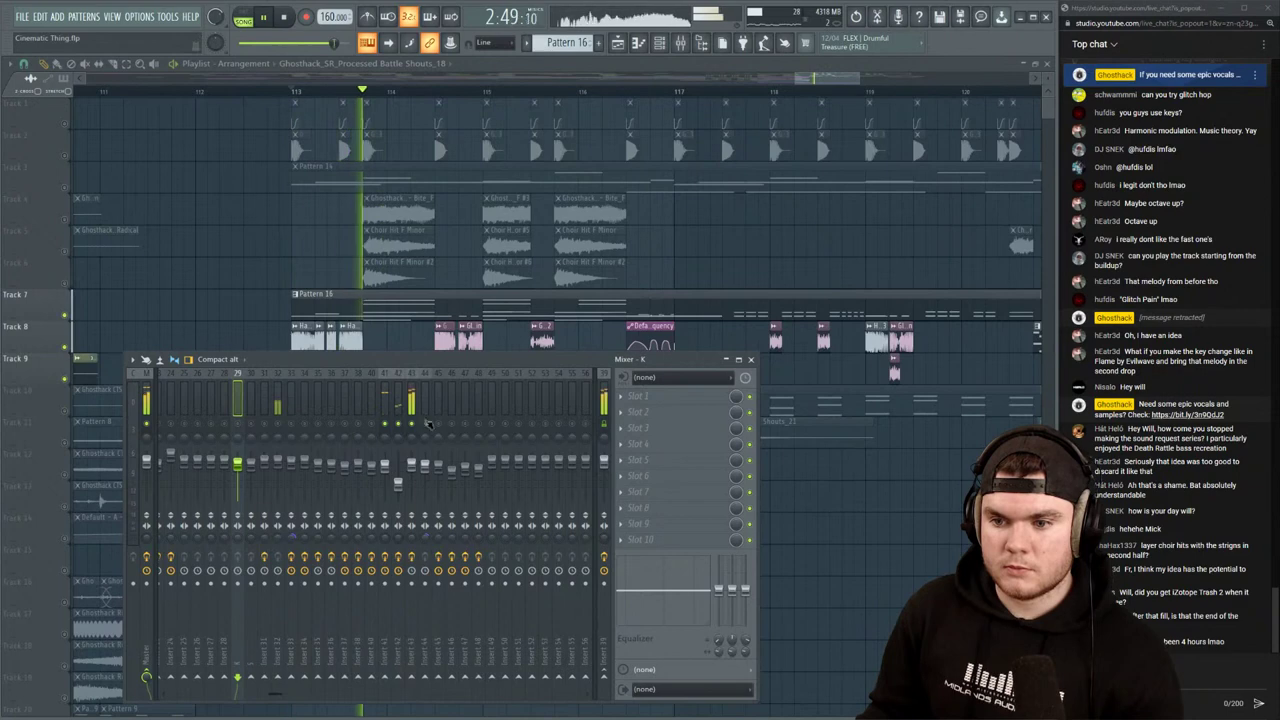
key("space")
key("space")
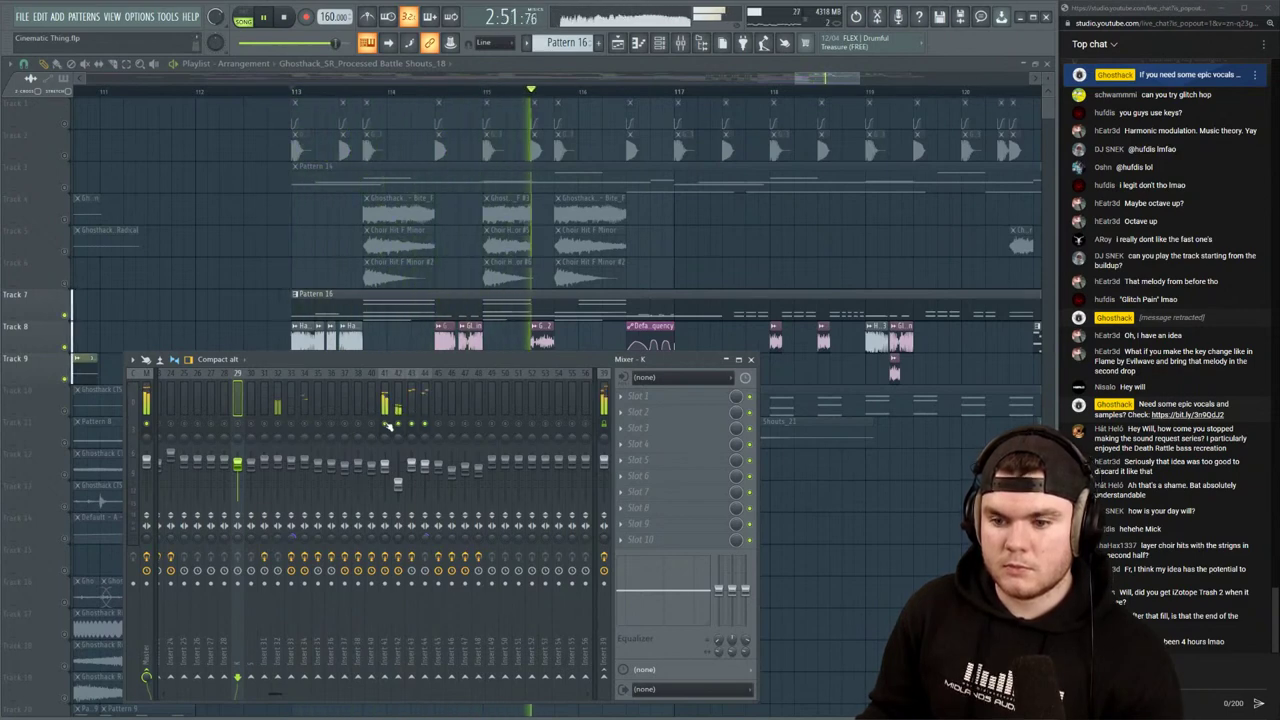
left_click(385, 398)
key("space")
key("space")
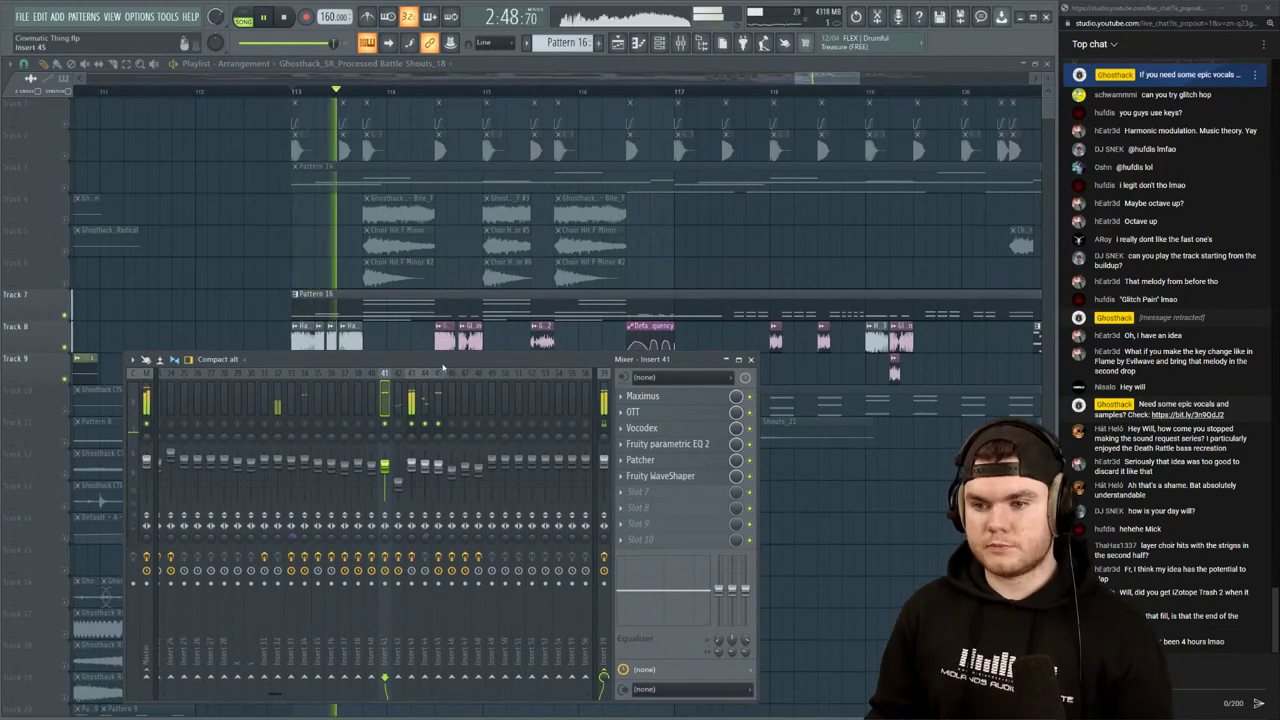
key("space")
Select bars 113 to 117 in the playlist and load Edison in the Master track's first effect slot
left_click_drag(676, 93, 297, 105)
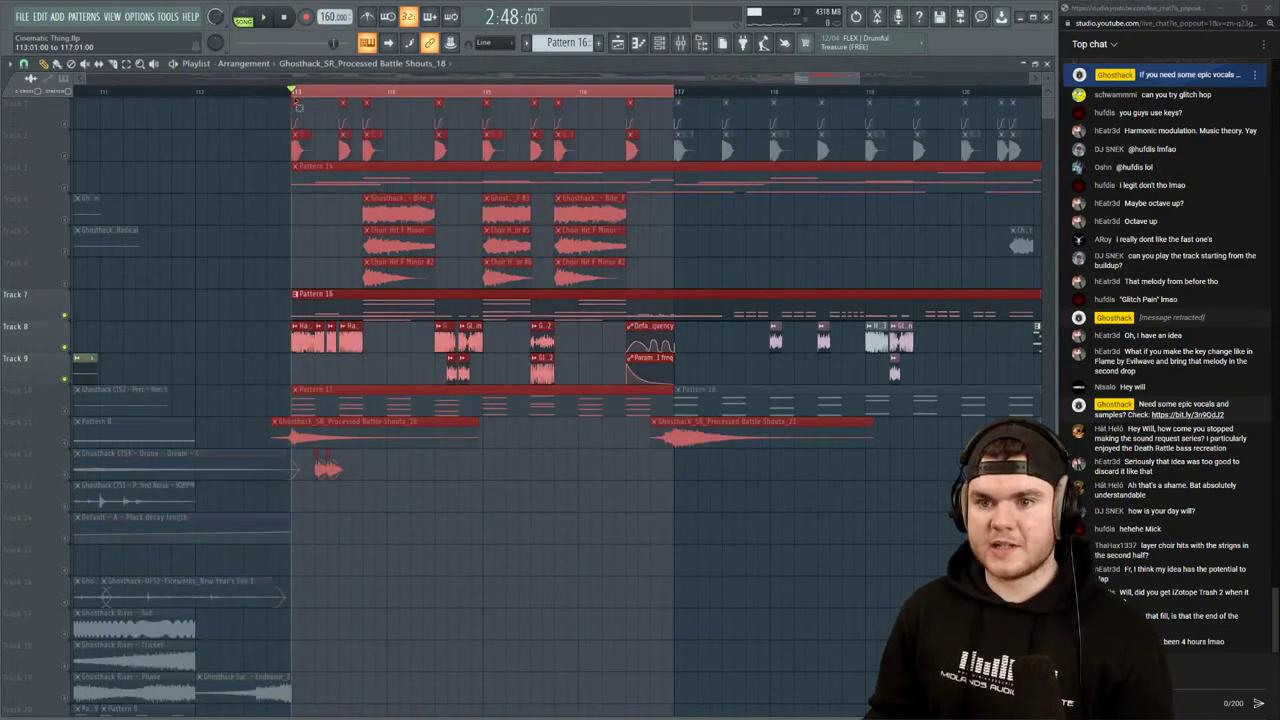
key("F9")
left_click(147, 396)
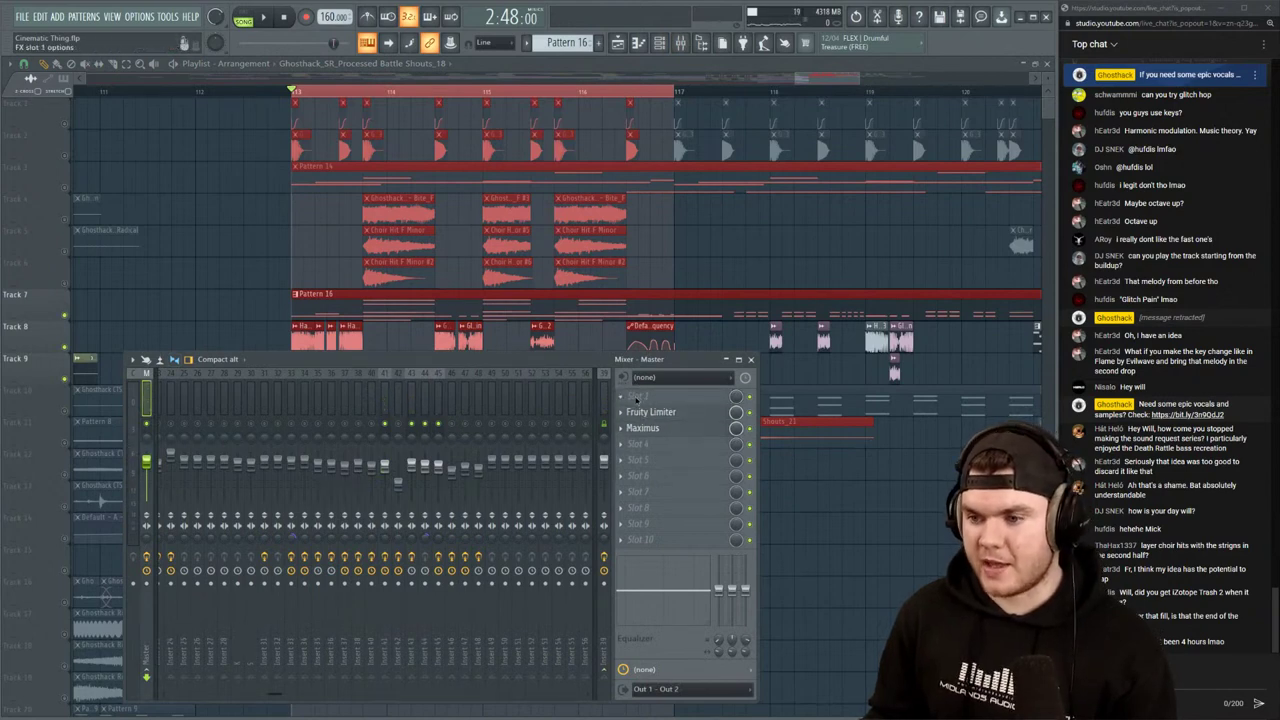
left_click(636, 397)
left_click(912, 466)
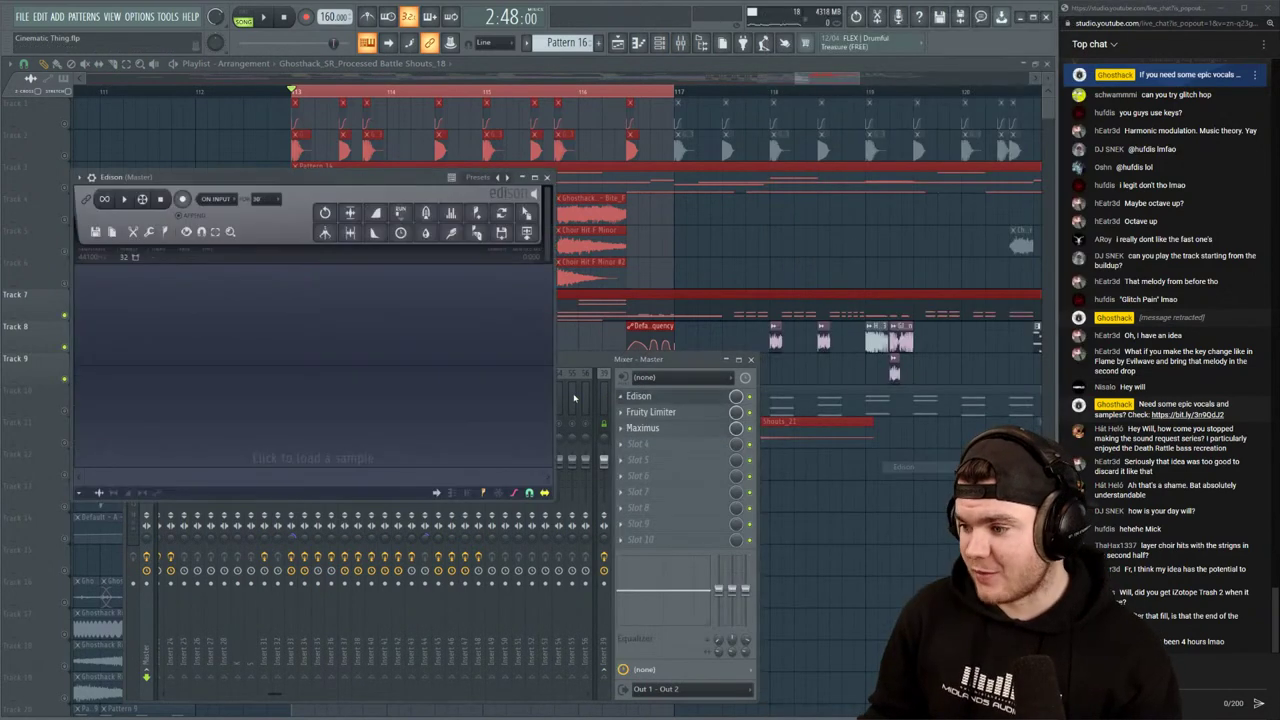
Set Edison to record on play and record the active bass layers over bars 113 to 117
left_click(217, 198)
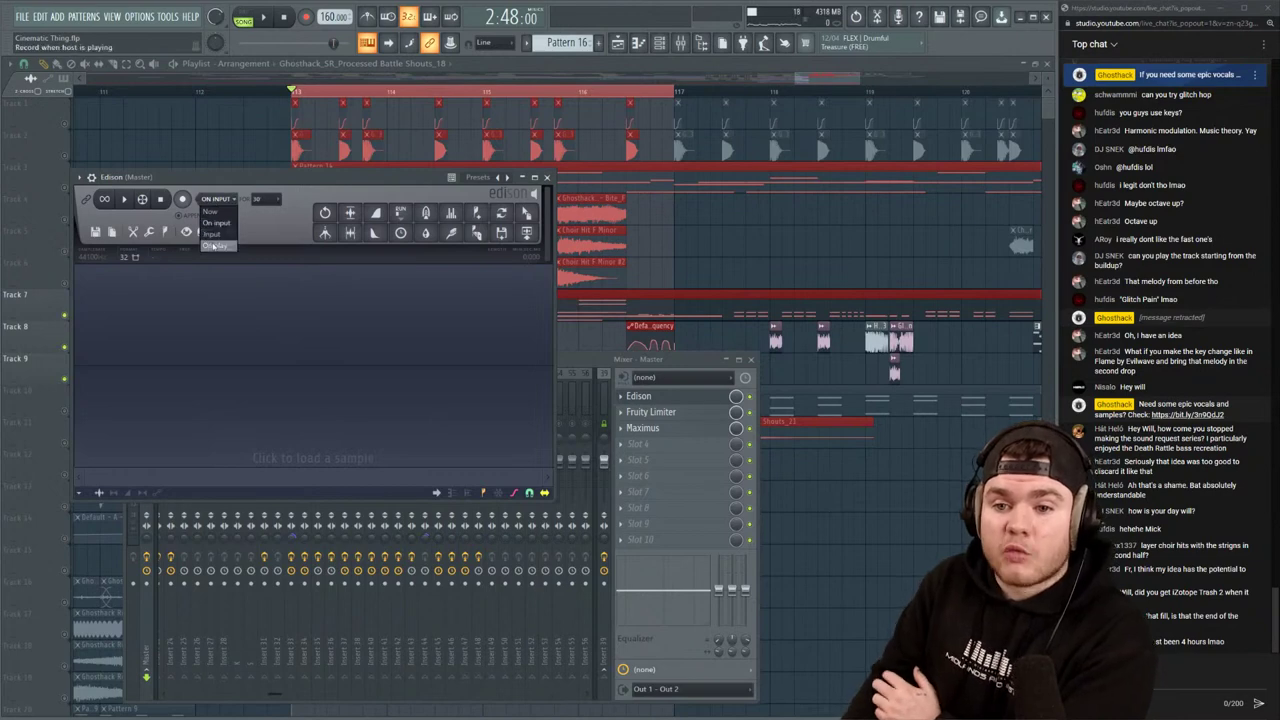
left_click(212, 246)
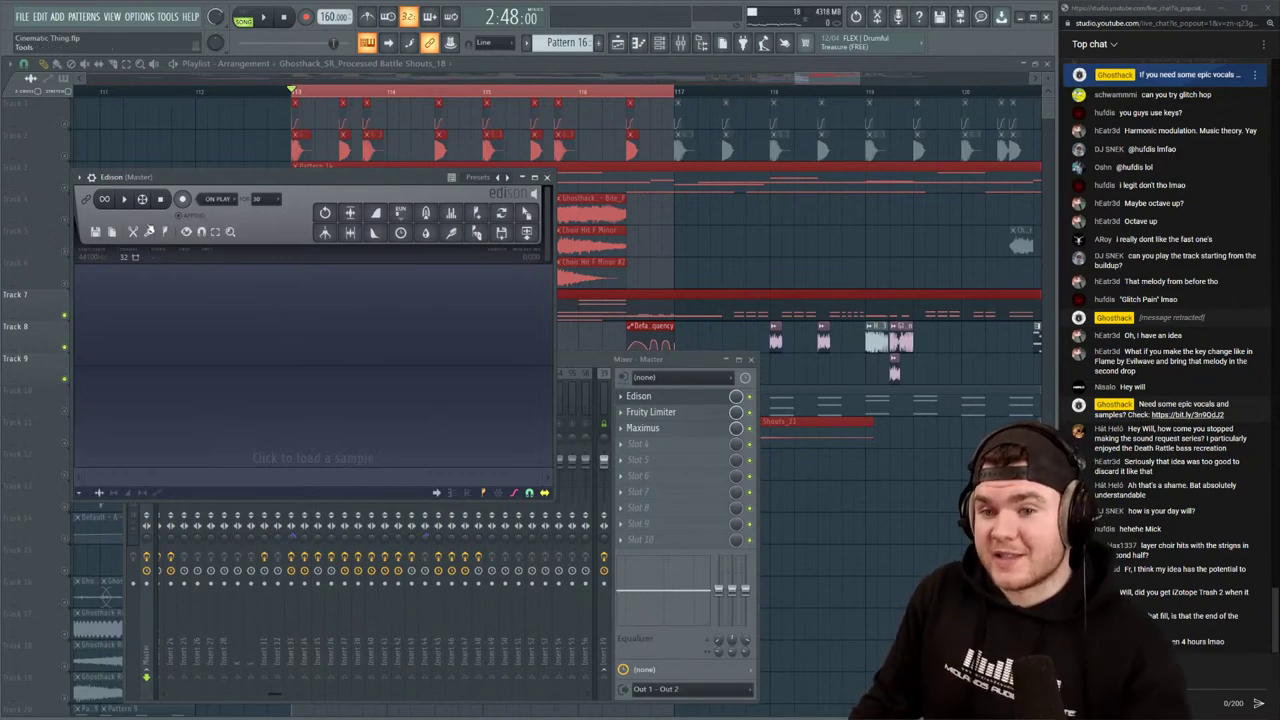
left_click(183, 199)
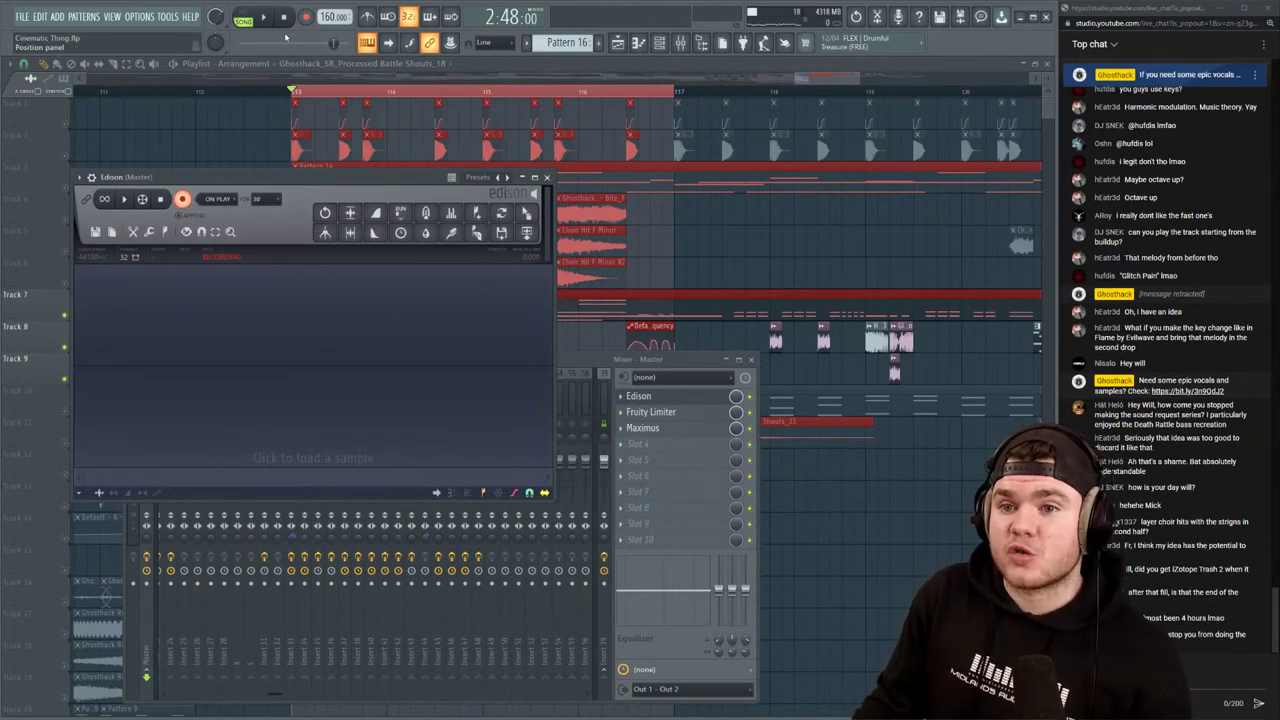
left_click(266, 17)
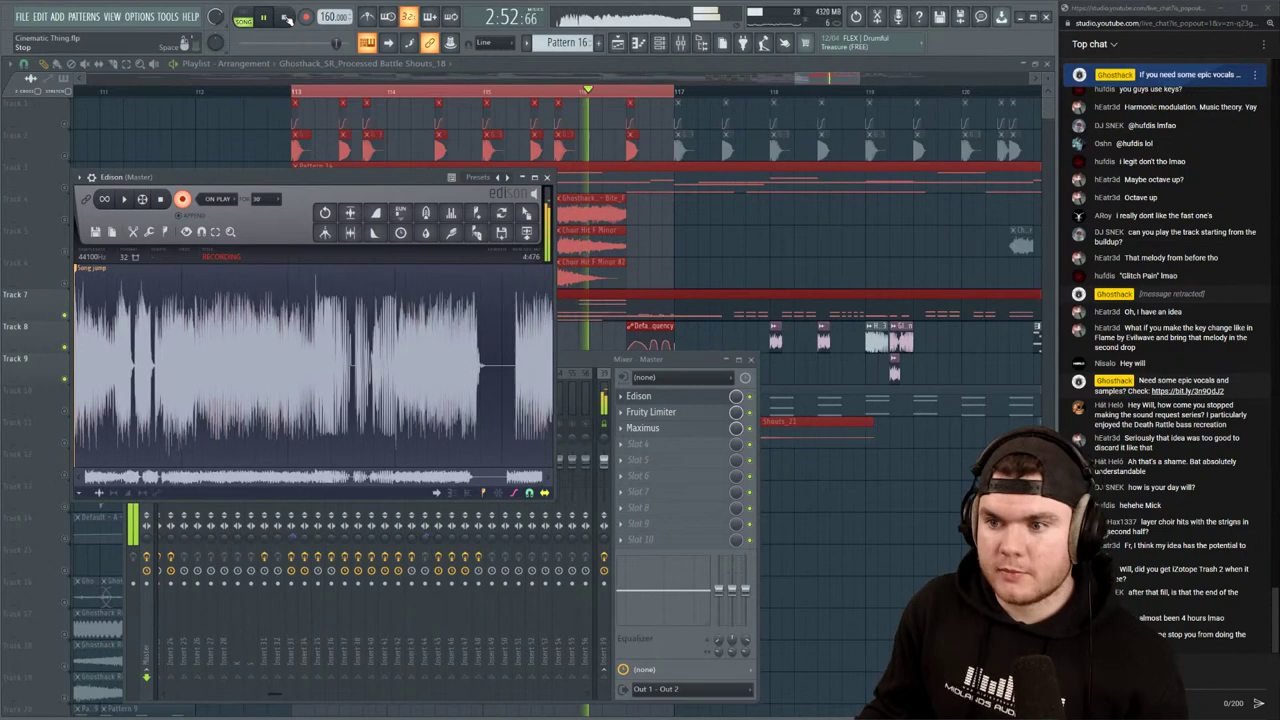
left_click(286, 19)
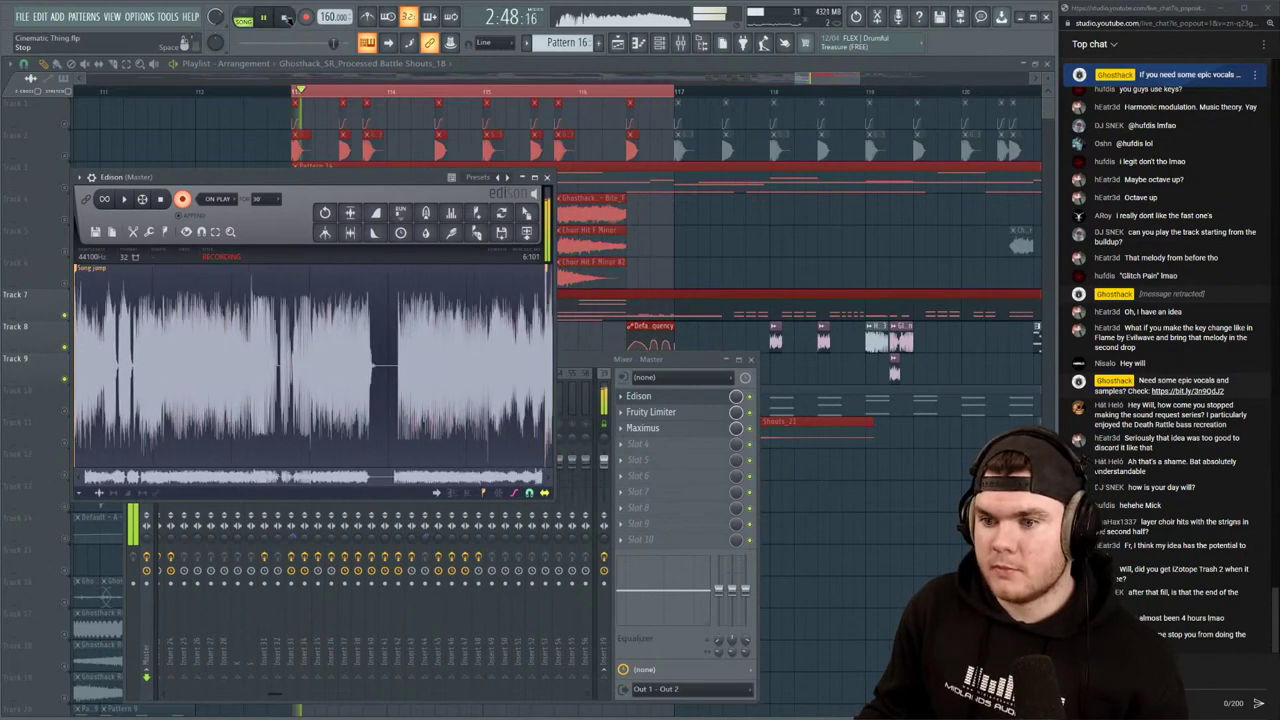
left_click(183, 199)
Replay the loop from bar 113 and add insert 34 to the active mixer tracks
left_click(523, 70)
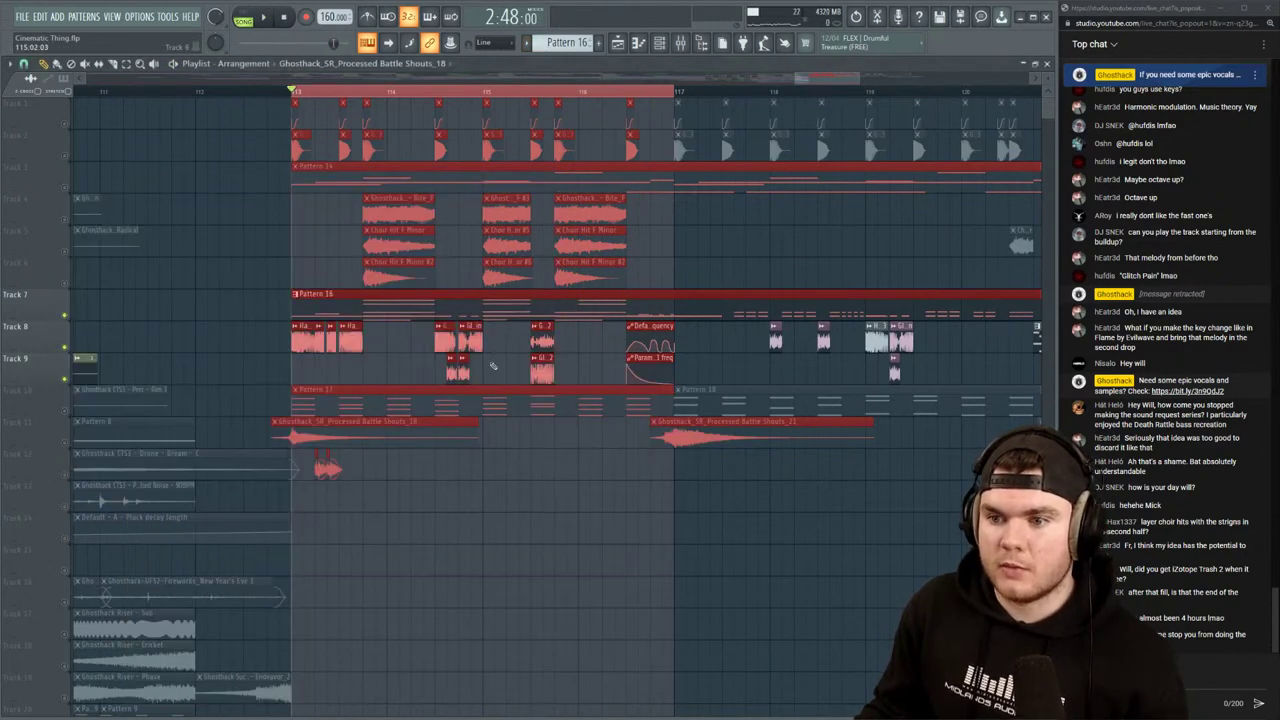
key("space")
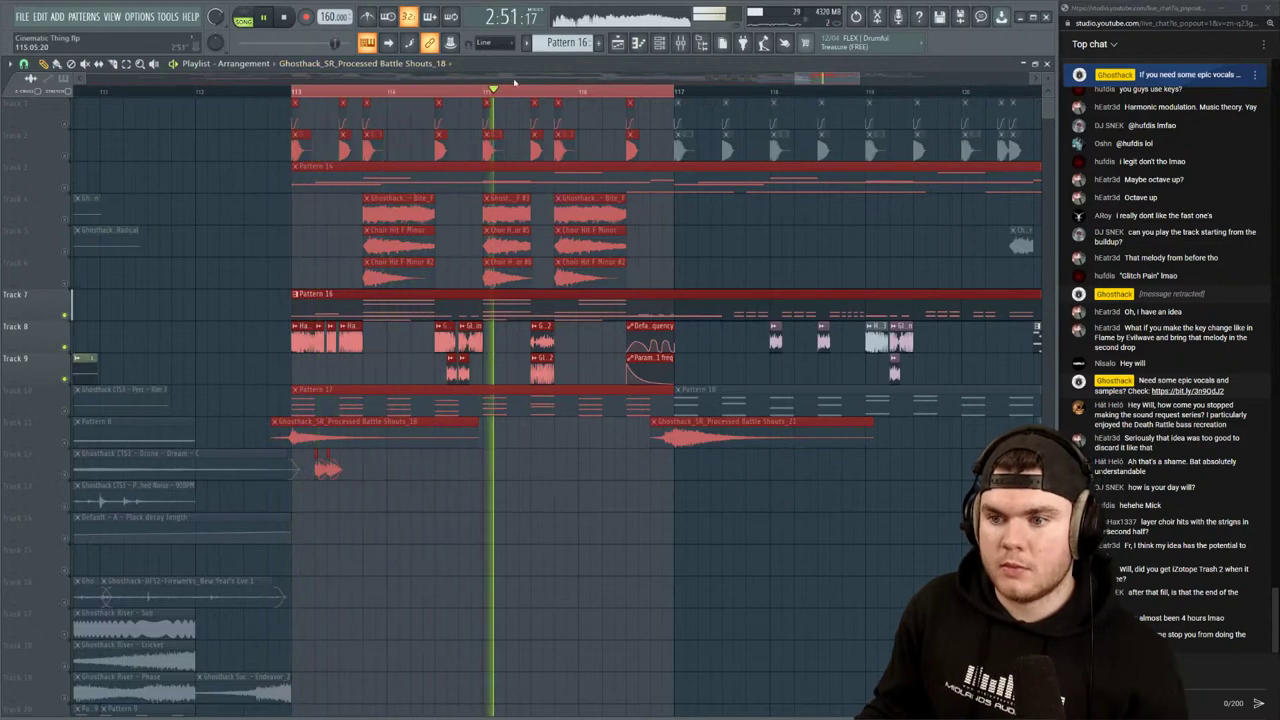
key("space")
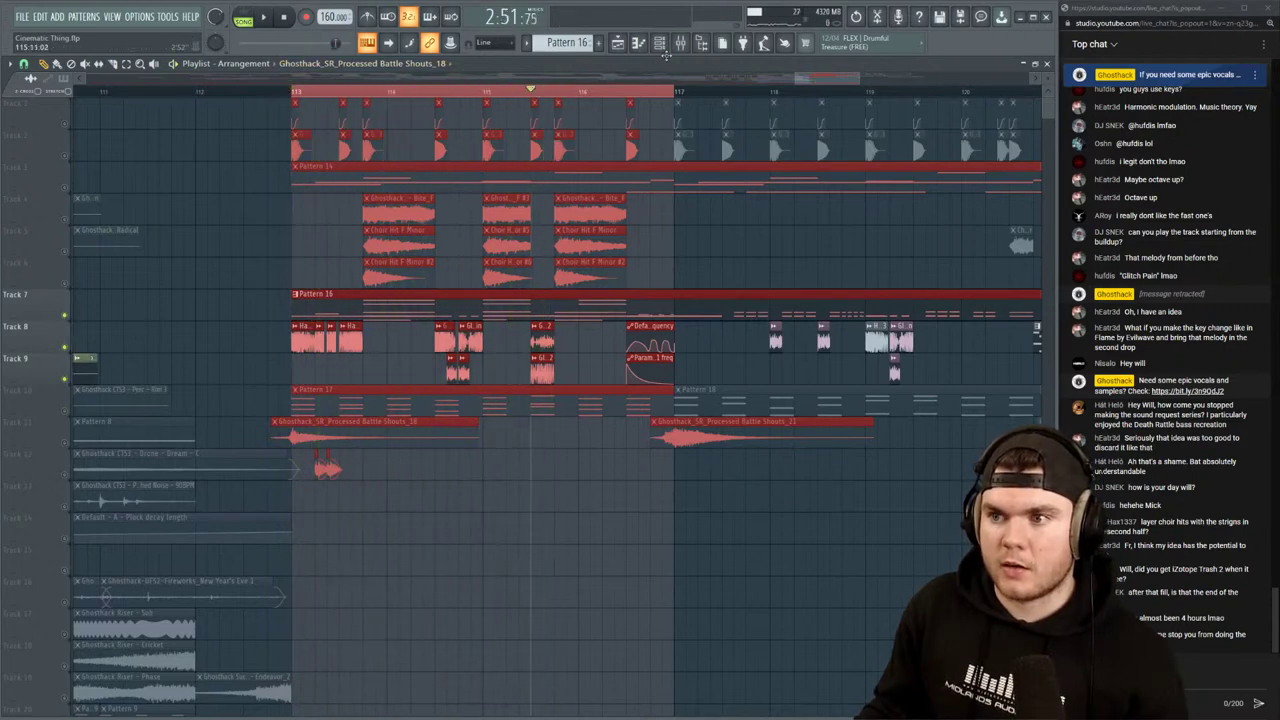
left_click(680, 42)
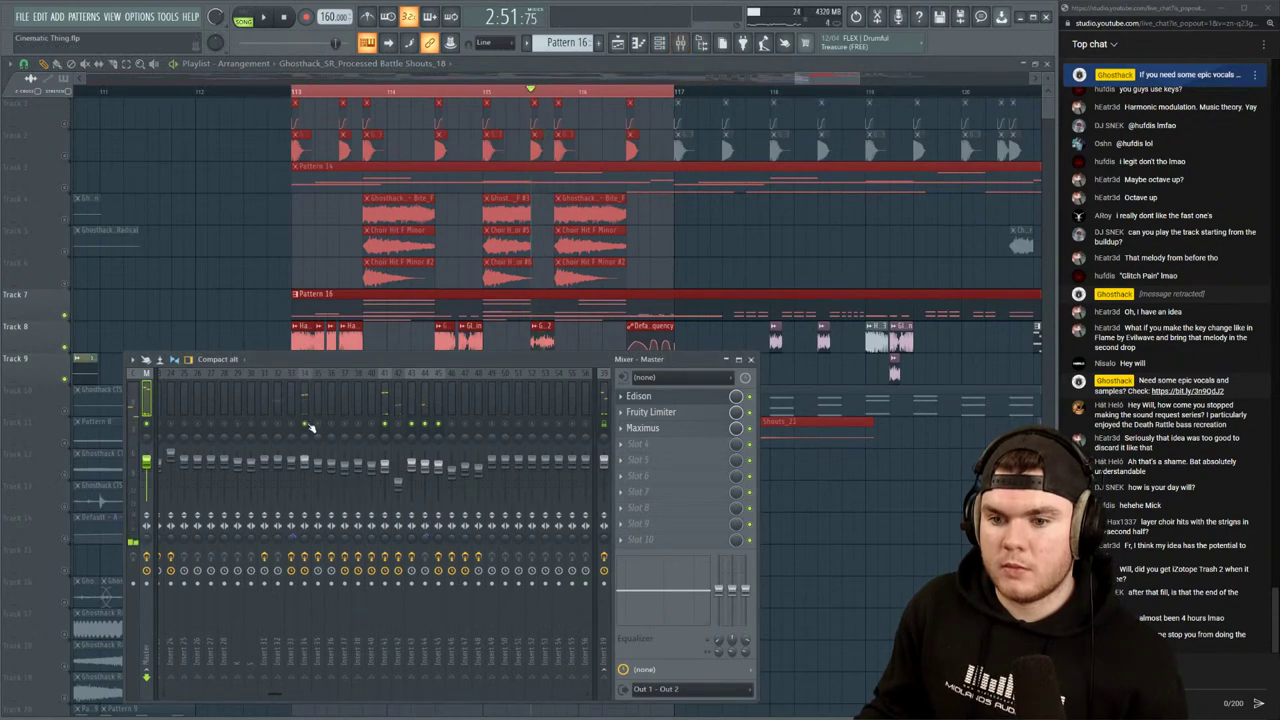
key("space")
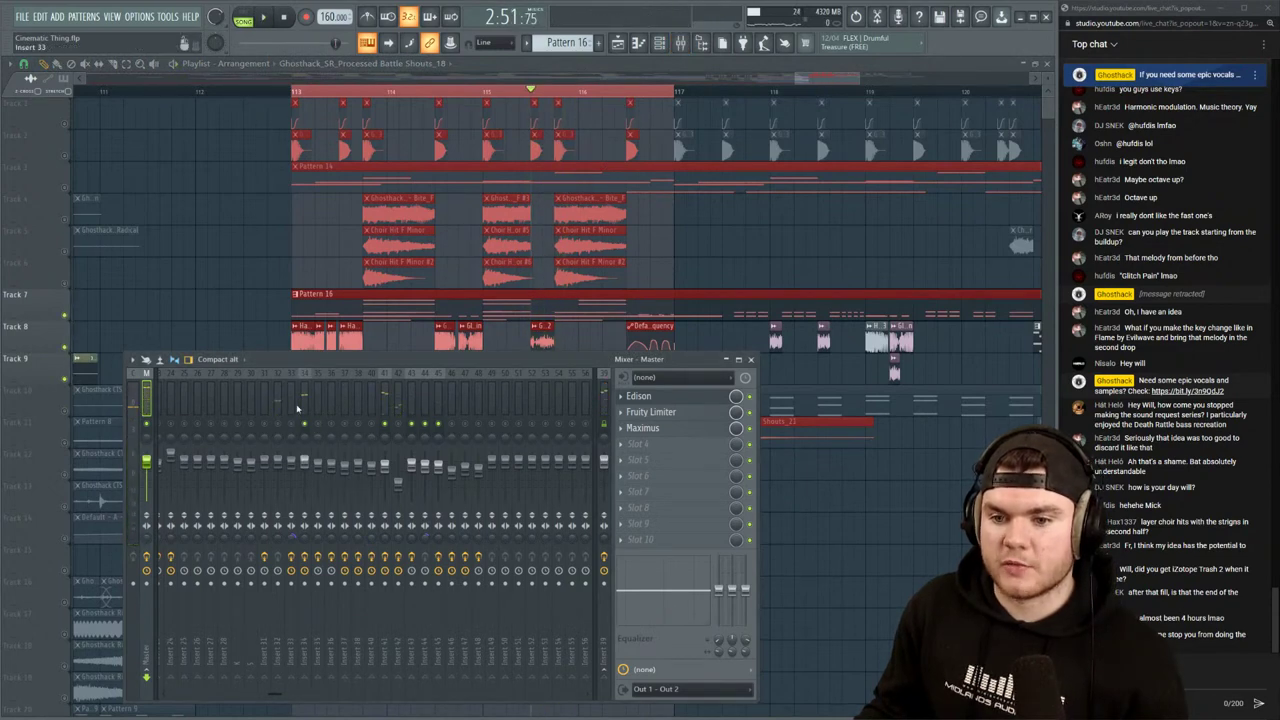
left_click(300, 405)
key("space")
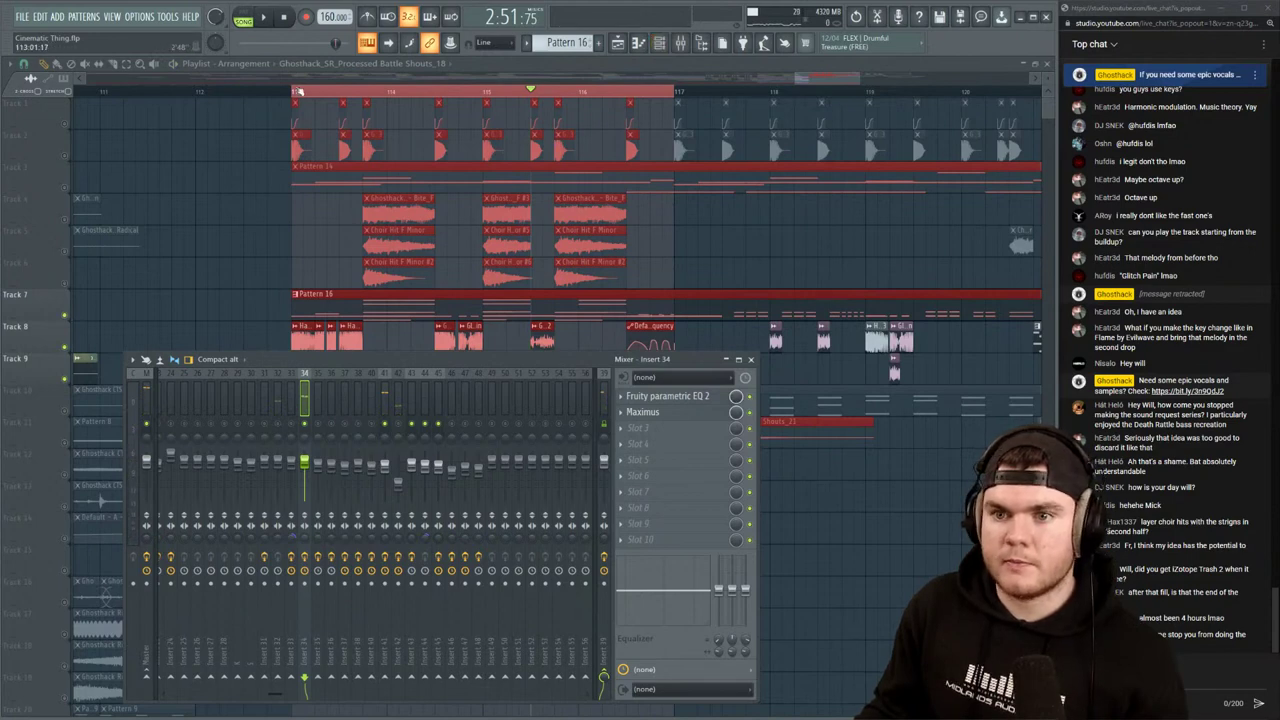
Record the bass layers over bars 113 to 117 again with Edison on the Master track, starting at bar 113
left_click(300, 91)
left_click(680, 44)
left_click(148, 393)
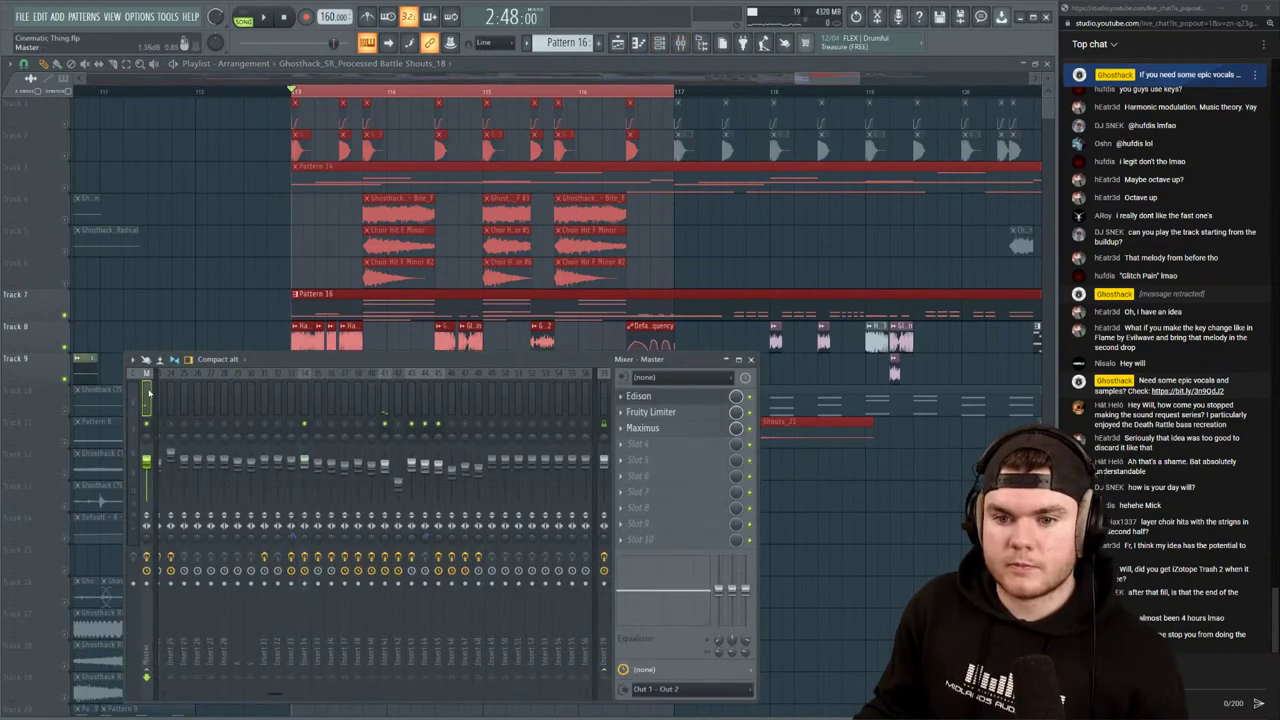
left_click(659, 395)
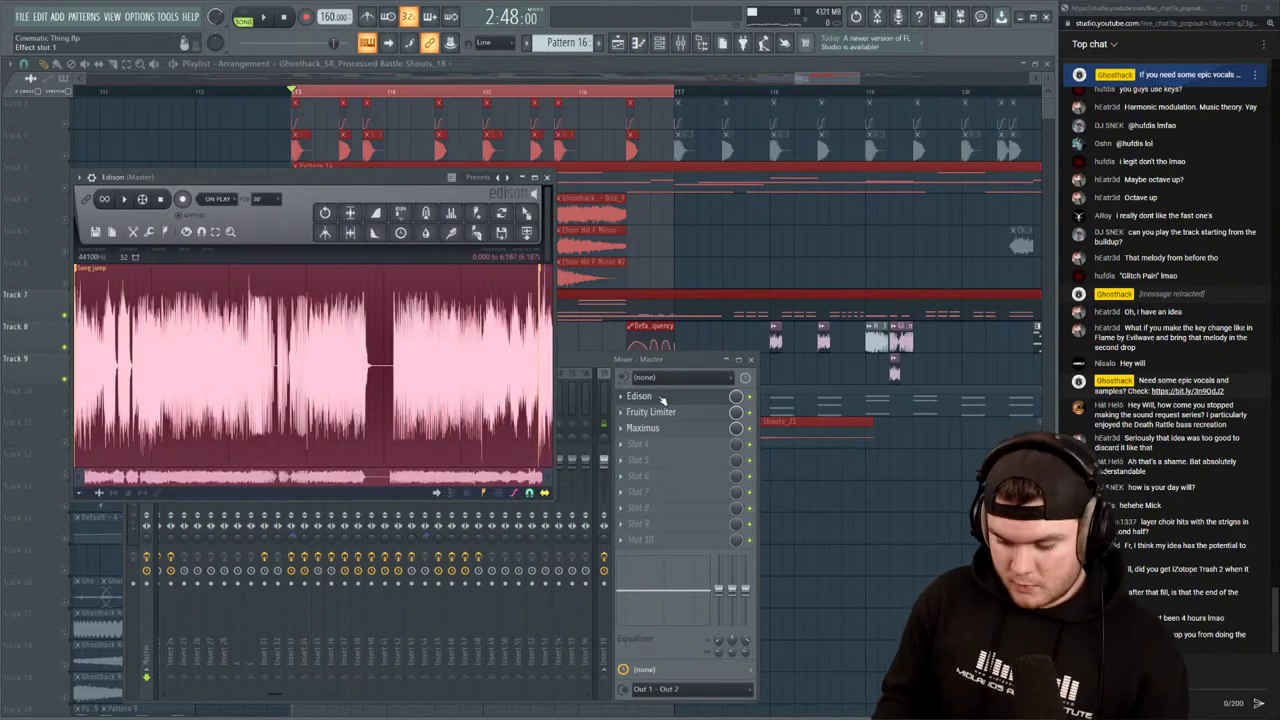
left_click(263, 18)
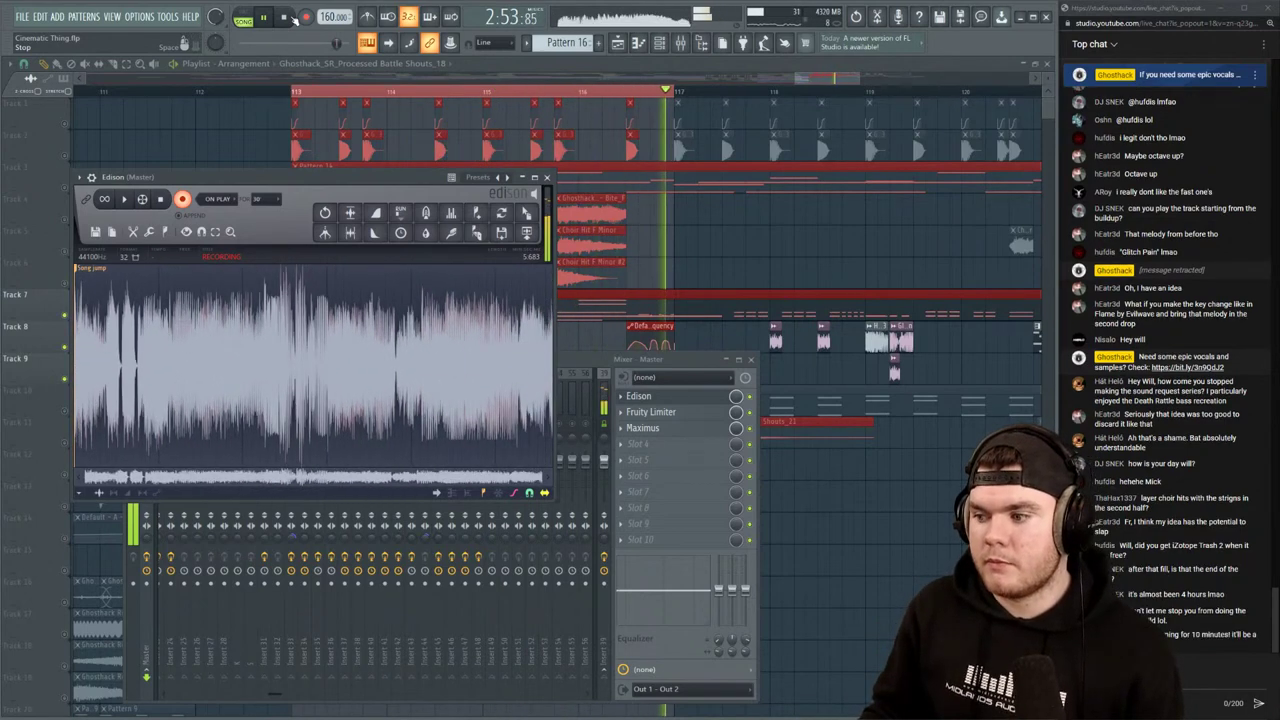
left_click(285, 18)
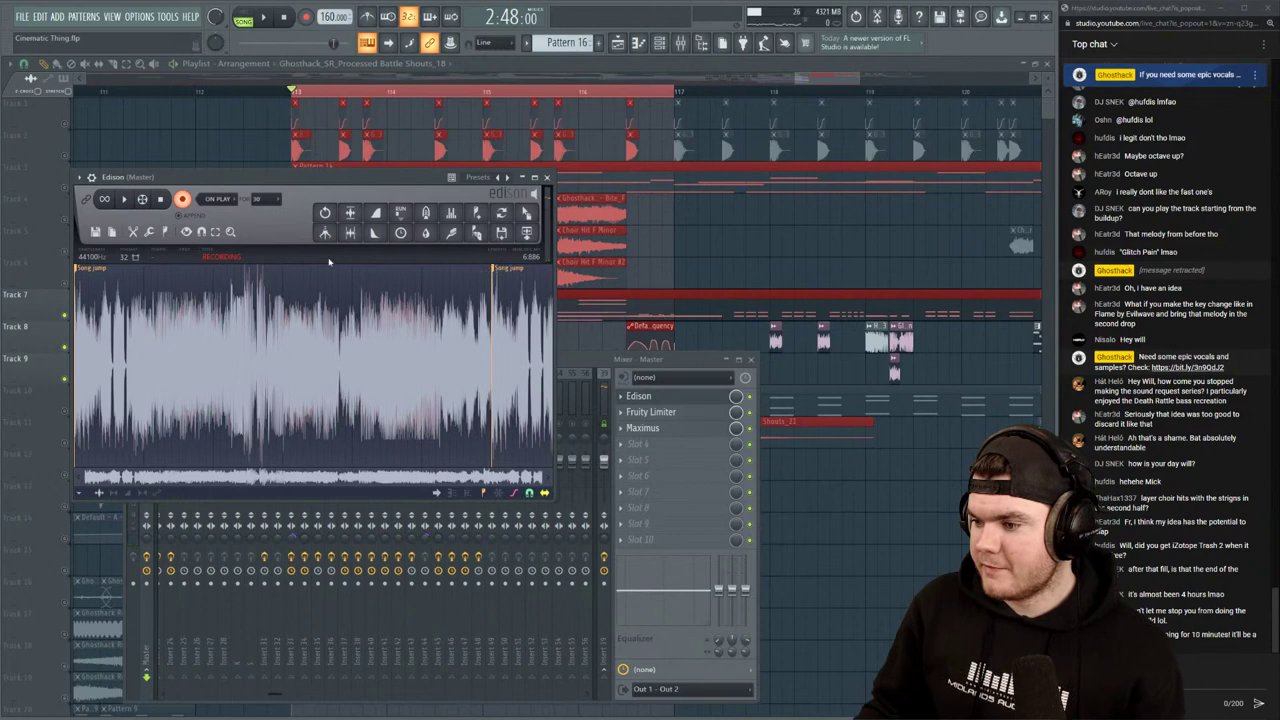
left_click(179, 199)
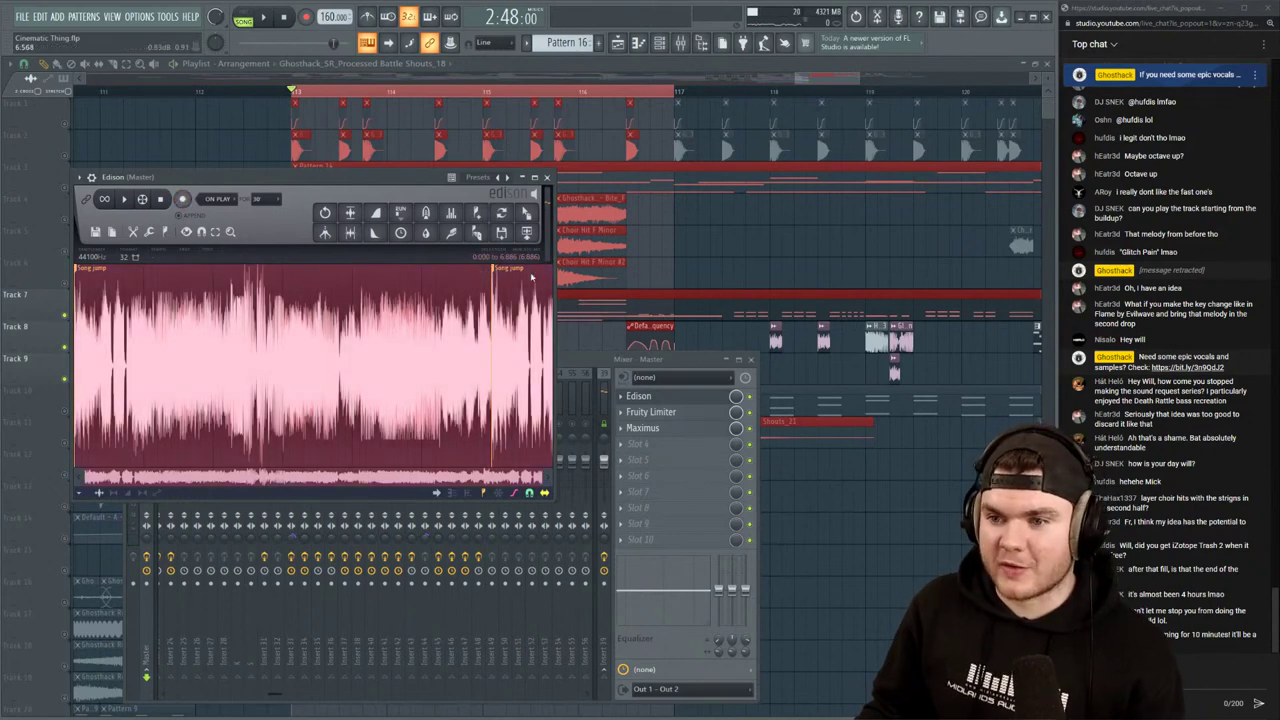
Trim the recording's overrun, delete its Song jump marker, and place the sample on Track 13 from bar 113 to 117
key("Delete")
right_click(107, 270)
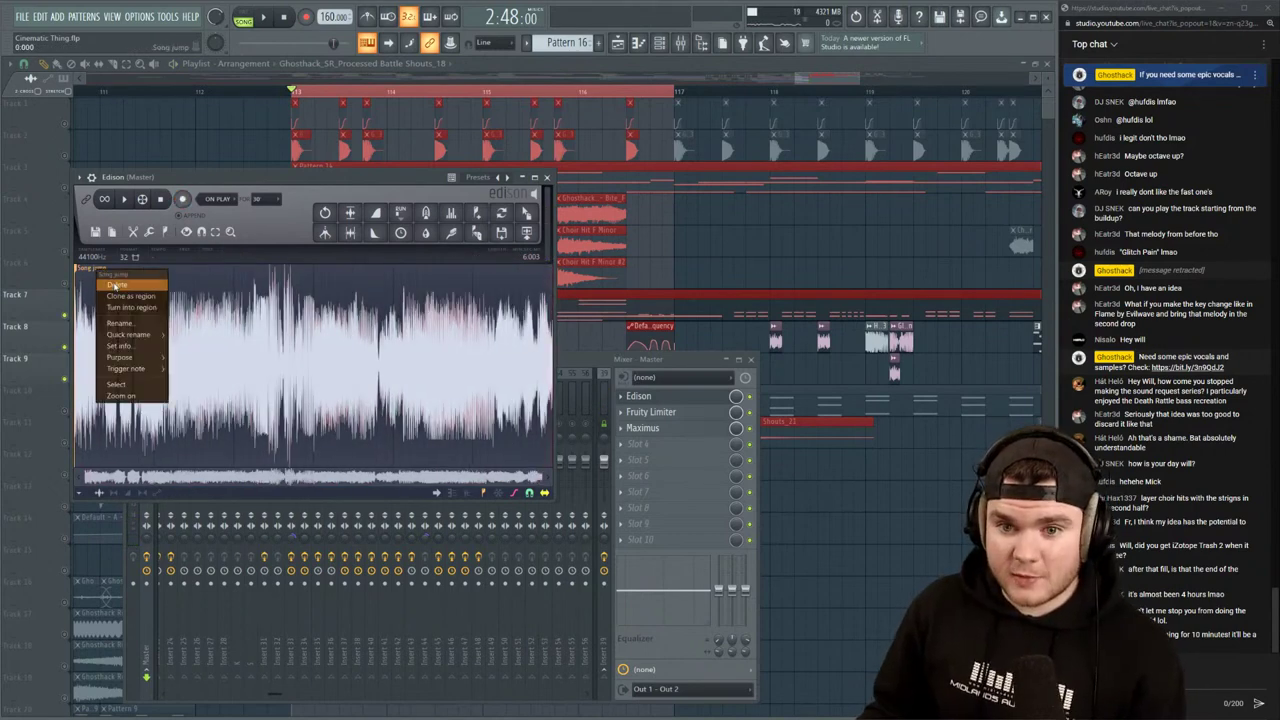
left_click(116, 285)
left_click(350, 233)
left_click(350, 213)
mouse_move(527, 213)
left_mouse_down()
mouse_move(590, 295)
mouse_move(850, 540)
mouse_move(355, 530)
mouse_move(328, 490)
left_mouse_up()
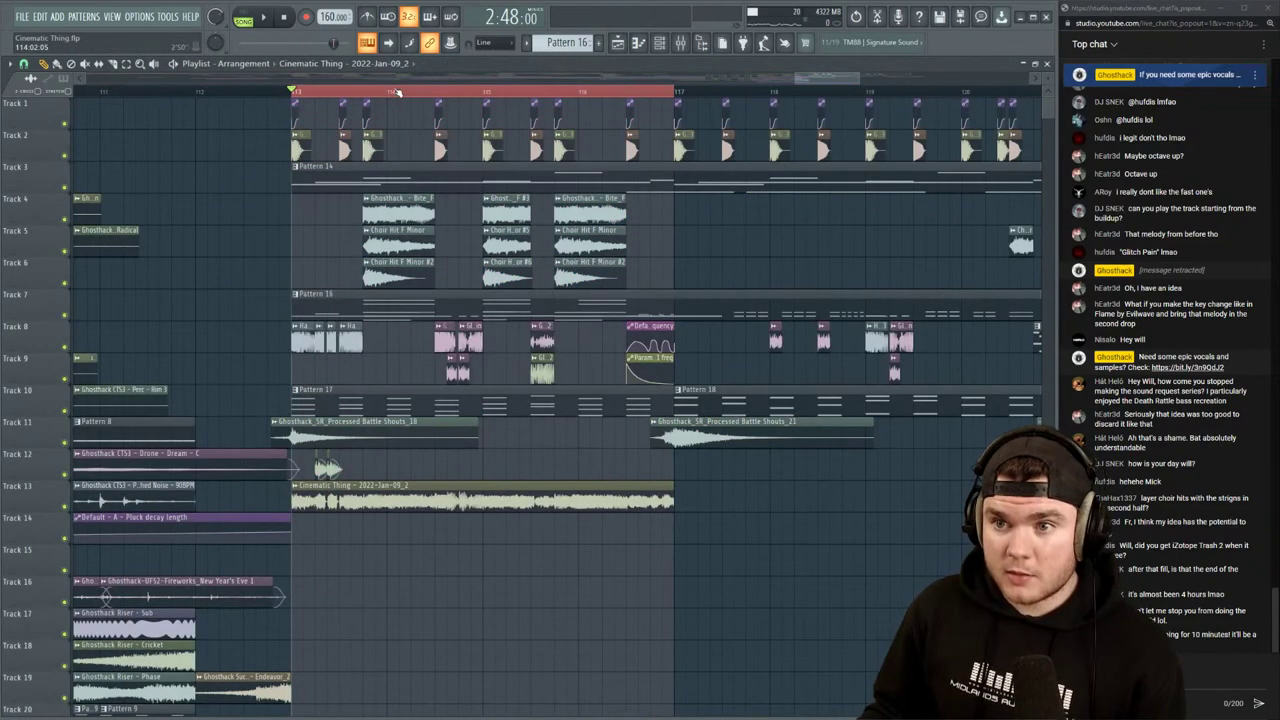
Move the Cinematic Thing - 2022-Jan-09_2 clip down to Track 18 and turn all mixer tracks back on
scroll(397, 92, "down", 4)
scroll(503, 428, "down", 2)
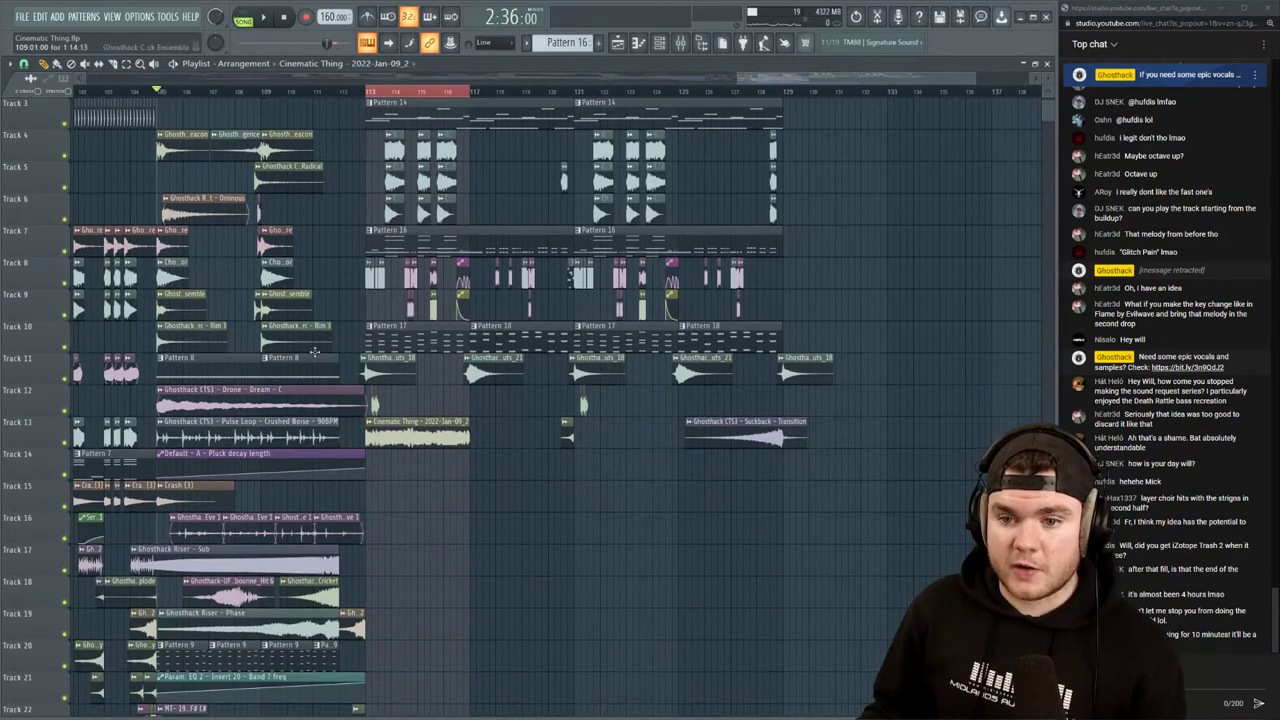
key("space")
scroll(385, 362, "down", 3)
left_click_drag(416, 338, 475, 463)
key("F9")
key("space")
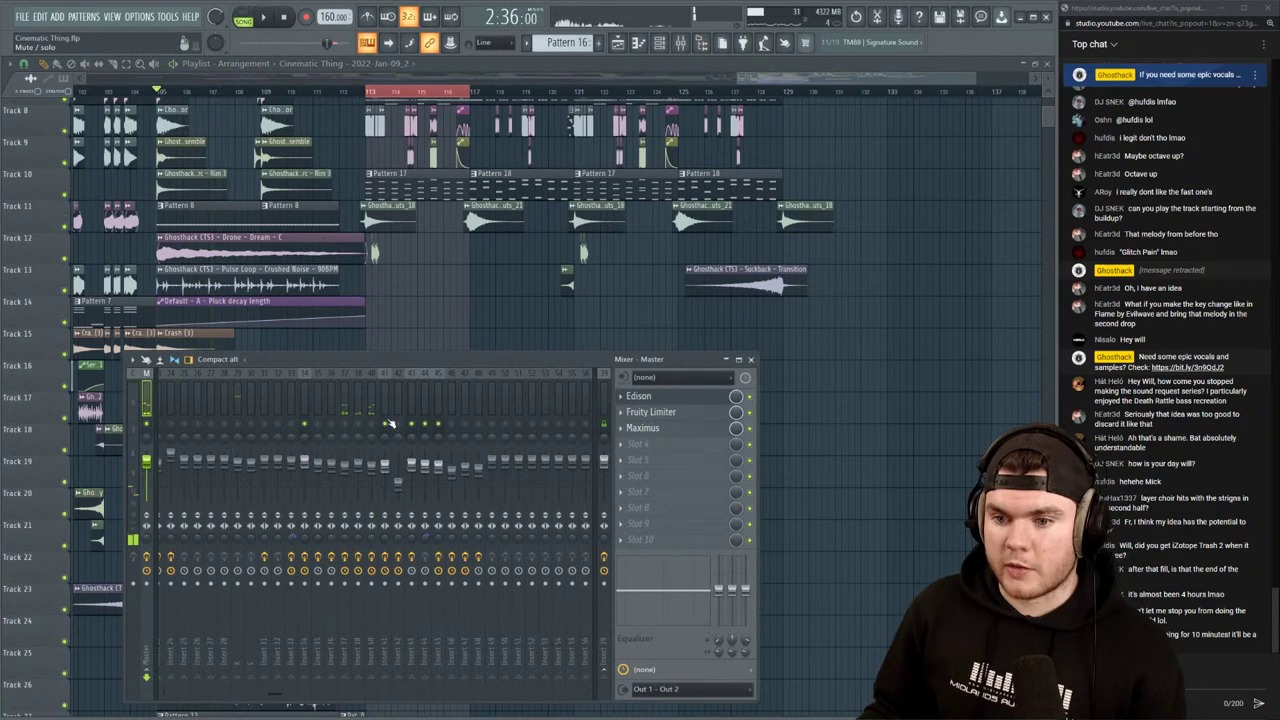
key("space")
key("F9")
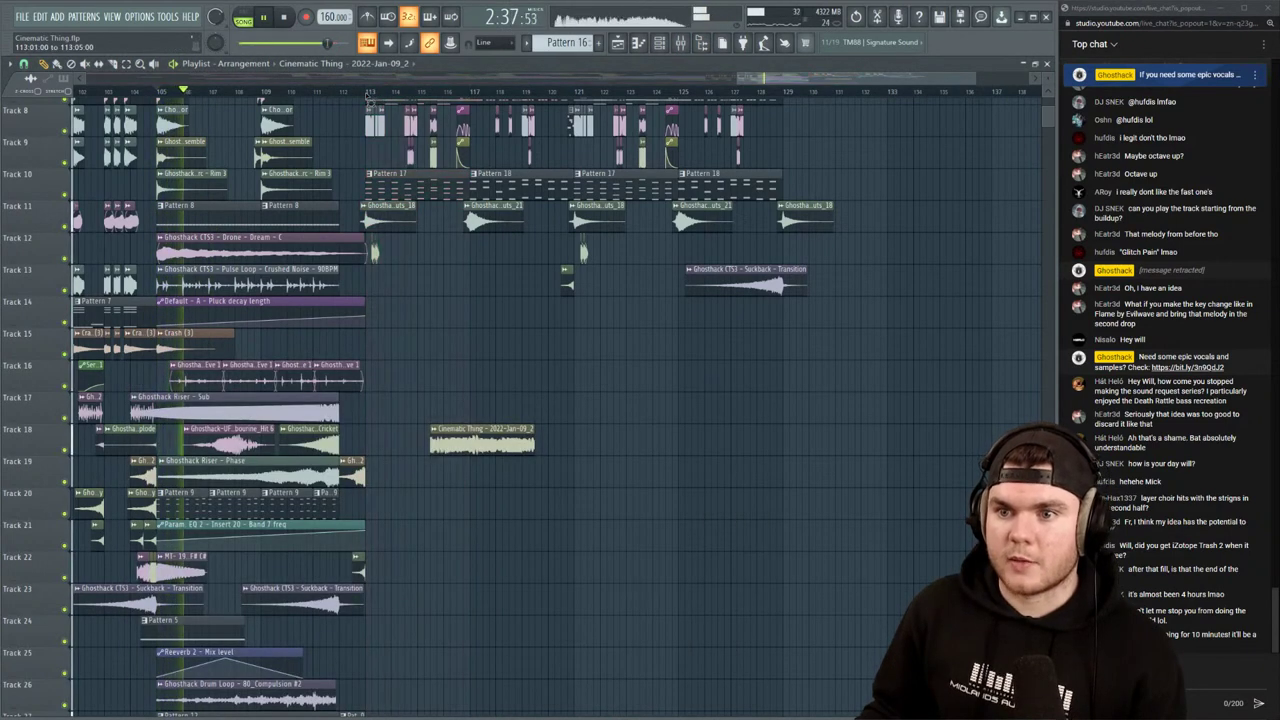
Move the recorded clip to Track 30 at bar 105 and copy it at bar 109 to cover the buildup
scroll(470, 285, "down", 3)
left_click_drag(470, 251, 200, 548)
left_click_drag(288, 546, 281, 543)
key("space")
key("space")
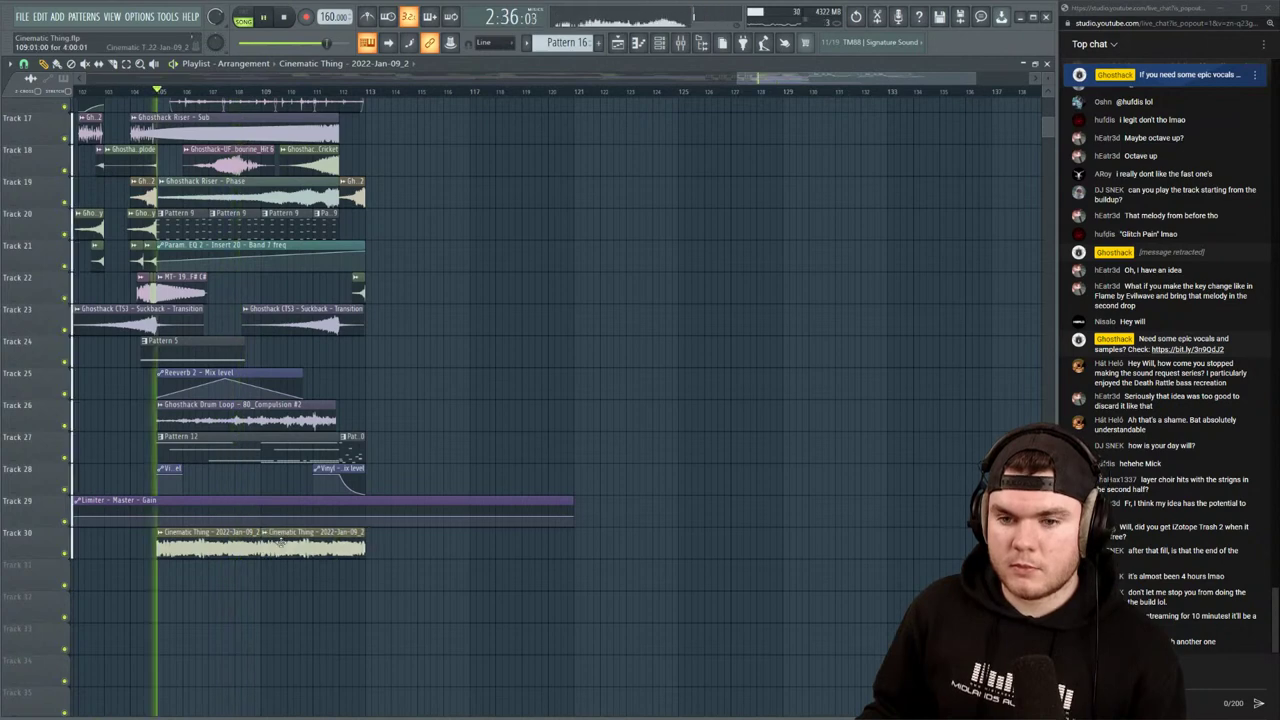
Select bars 105 to 113 and route the Cinematic Thing - 2022-Jan-09_2 clip to mixer insert 25
scroll(160, 94, "up", 2)
left_click_drag(160, 92, 514, 107)
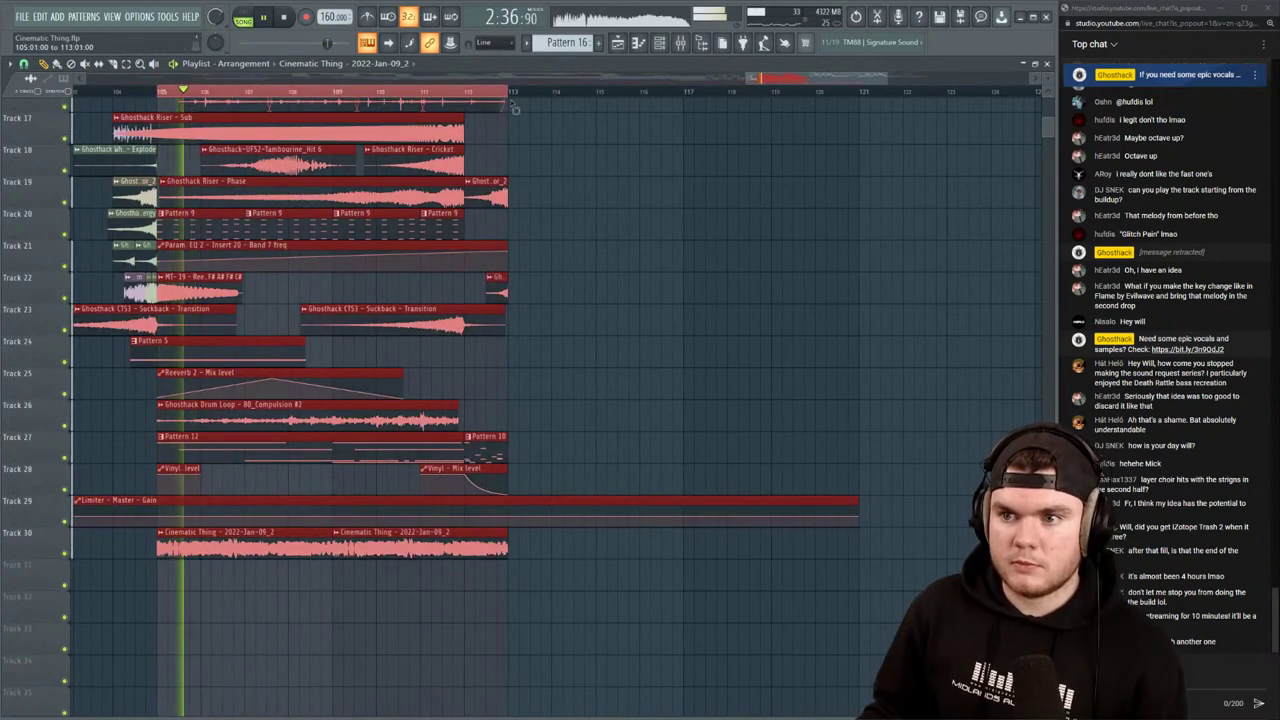
left_click(683, 44)
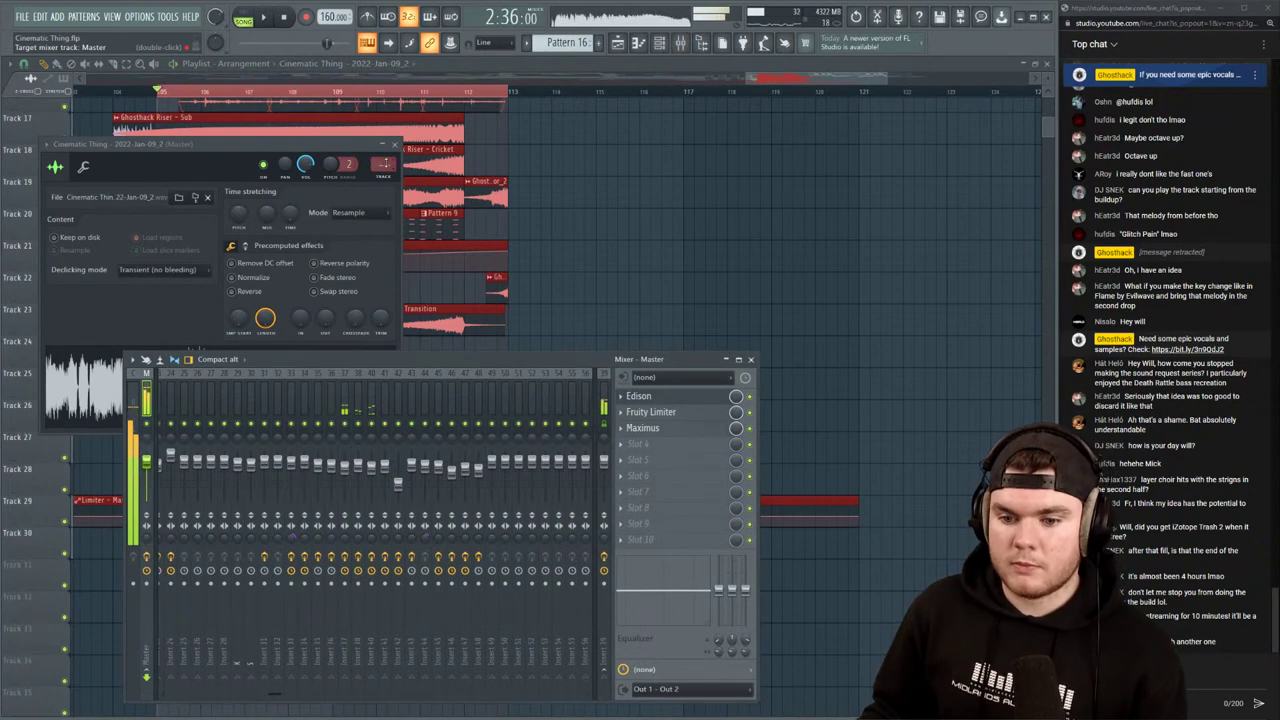
scroll(385, 163, "up", 20)
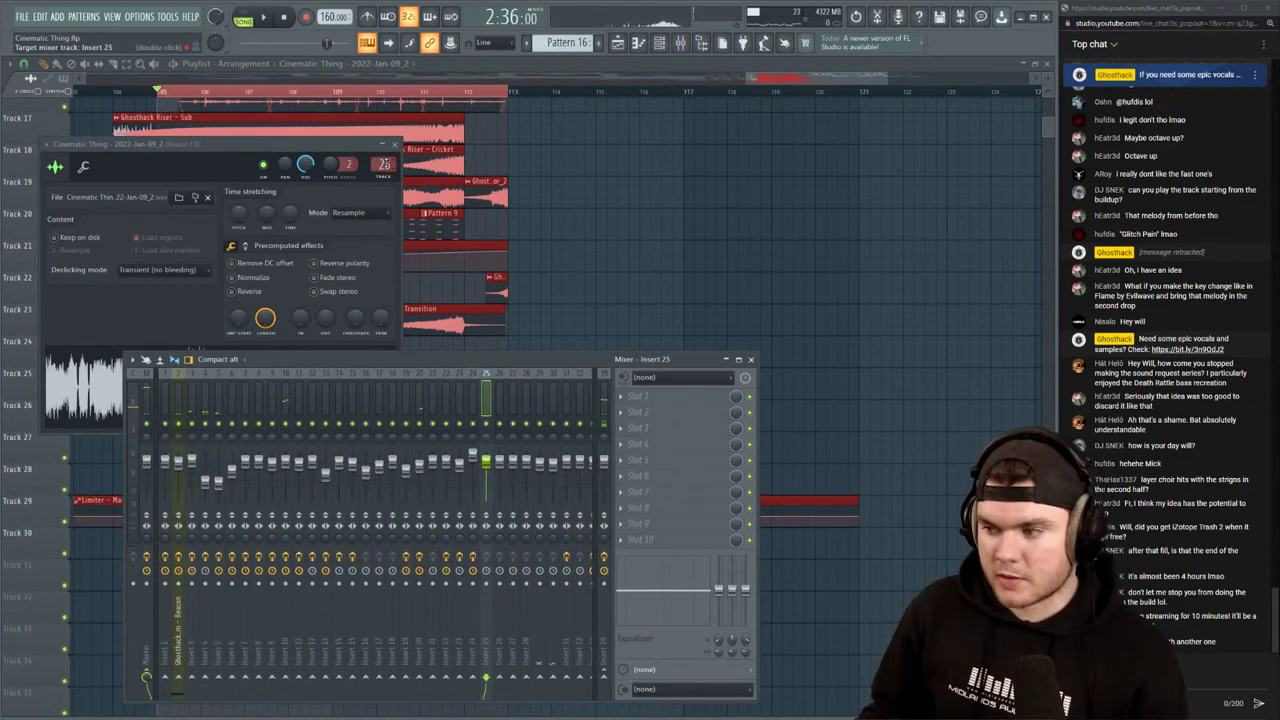
scroll(385, 163, "up", 20)
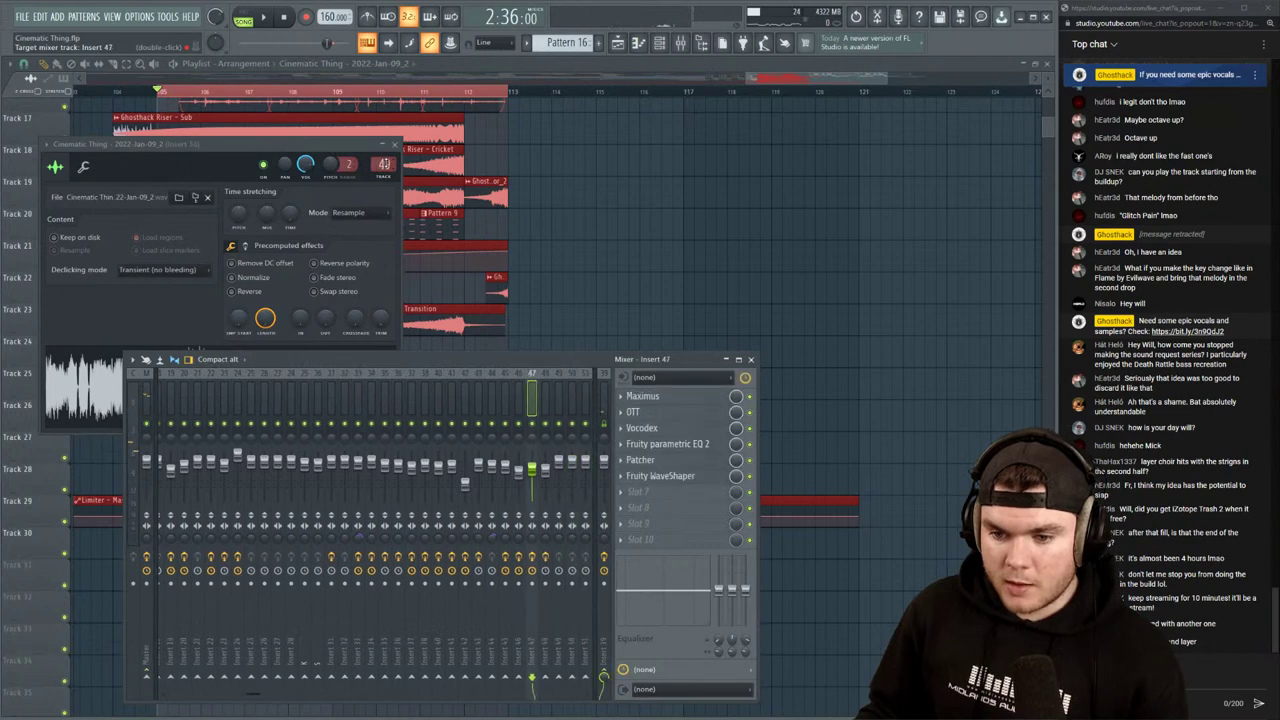
scroll(385, 163, "down", 20)
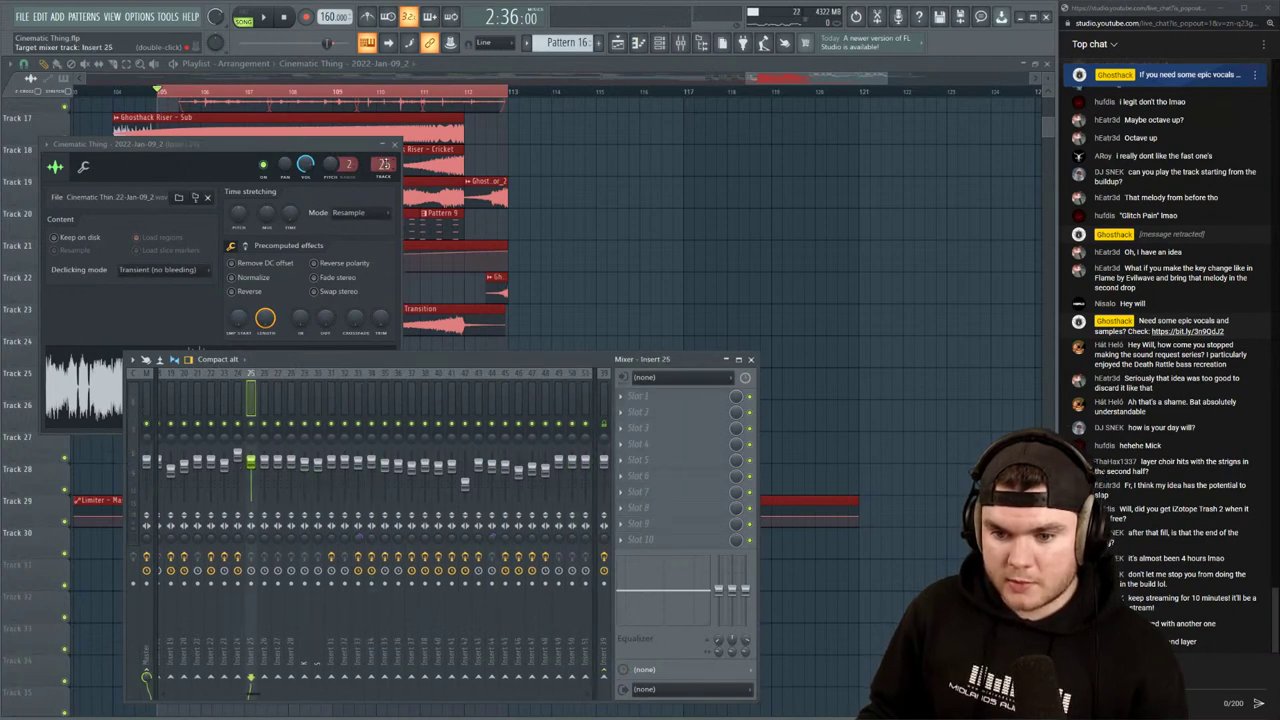
Lower mixer insert 25 to about -2.9 dB and load Fruity parametric EQ 2 in its first effect slot
key("space")
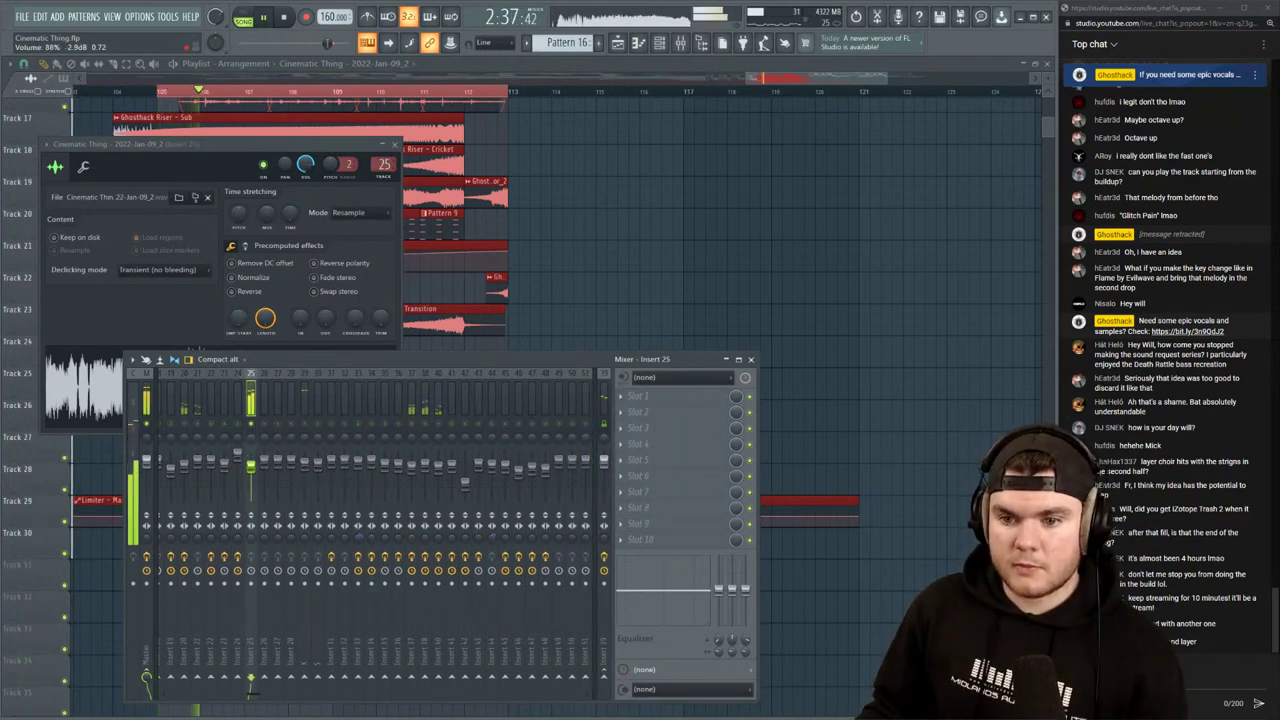
key("space")
left_click(659, 401)
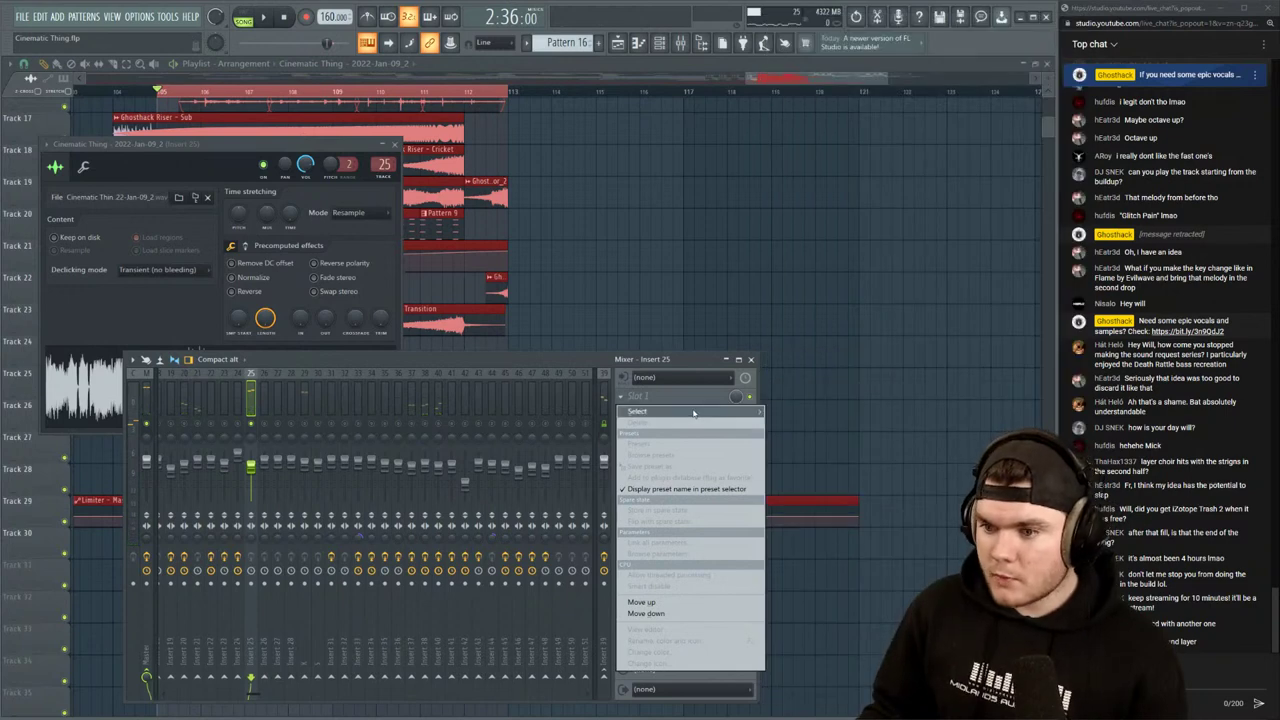
mouse_move(694, 413)
left_click(802, 694)
key("space")
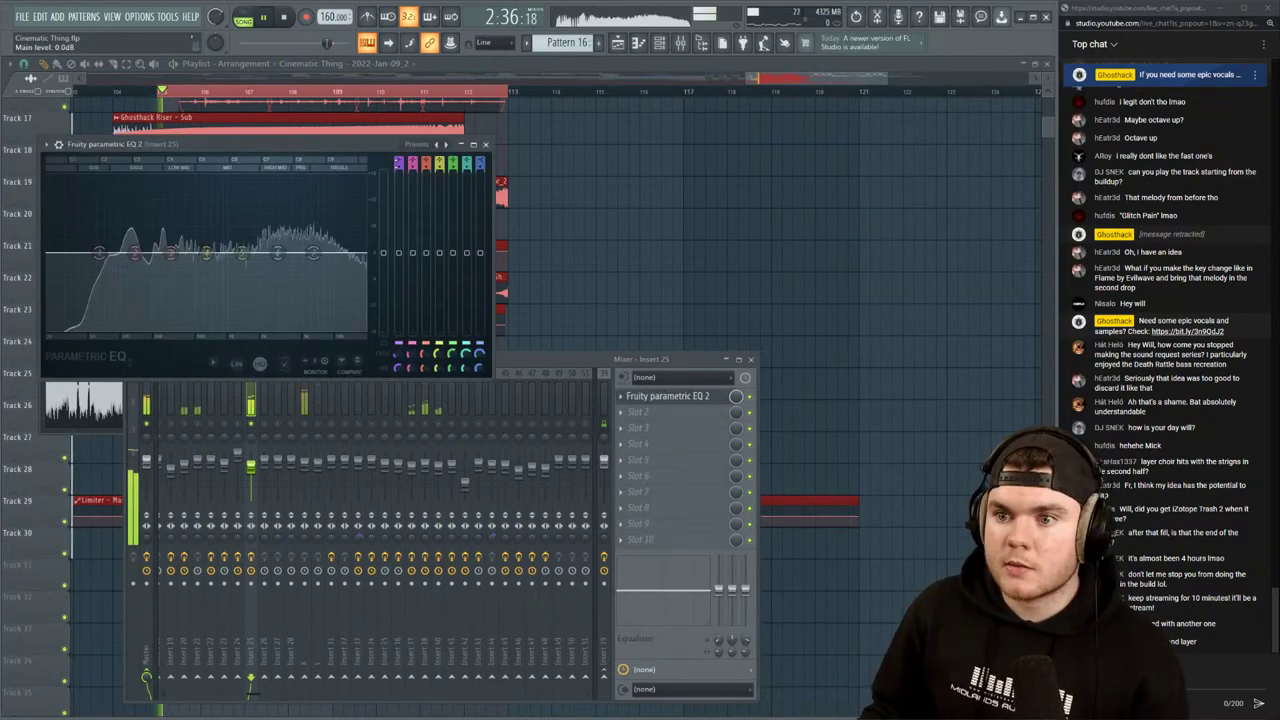
Apply an EQ preset that rolls off the lows and highs, and pull down bands 3 and 4
left_click(417, 145)
left_click(430, 240)
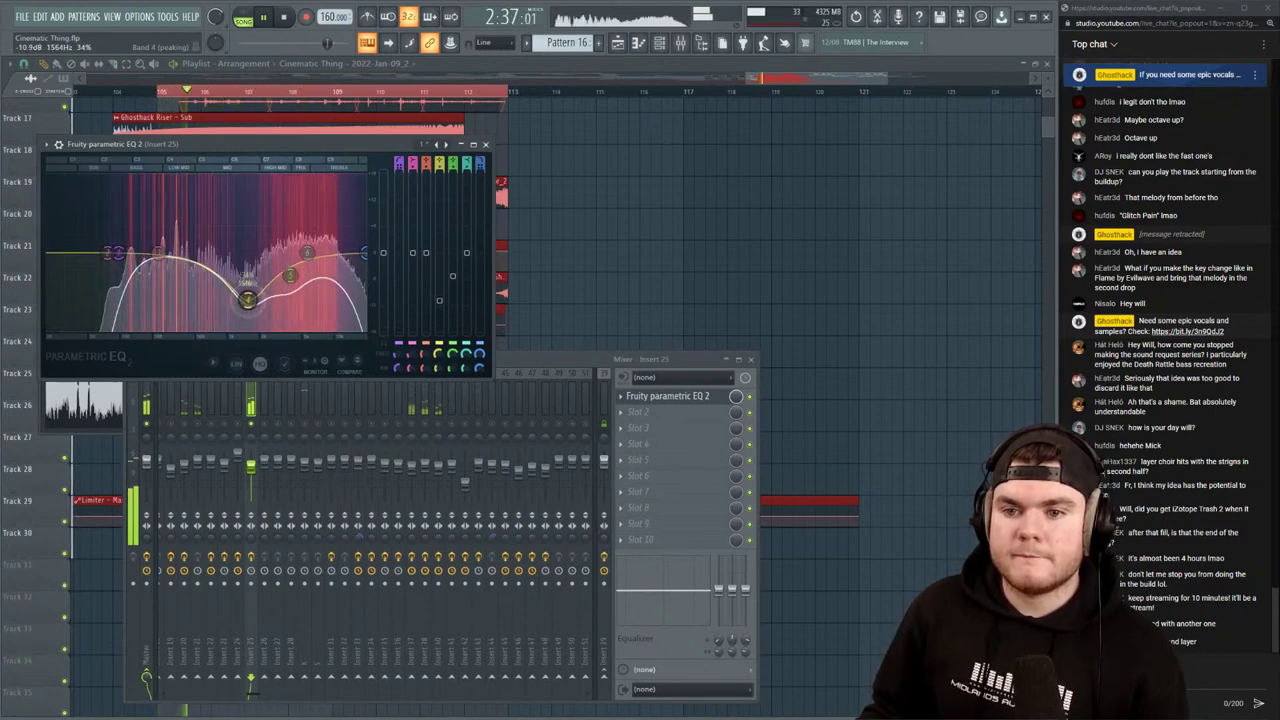
left_click_drag(243, 283, 236, 271)
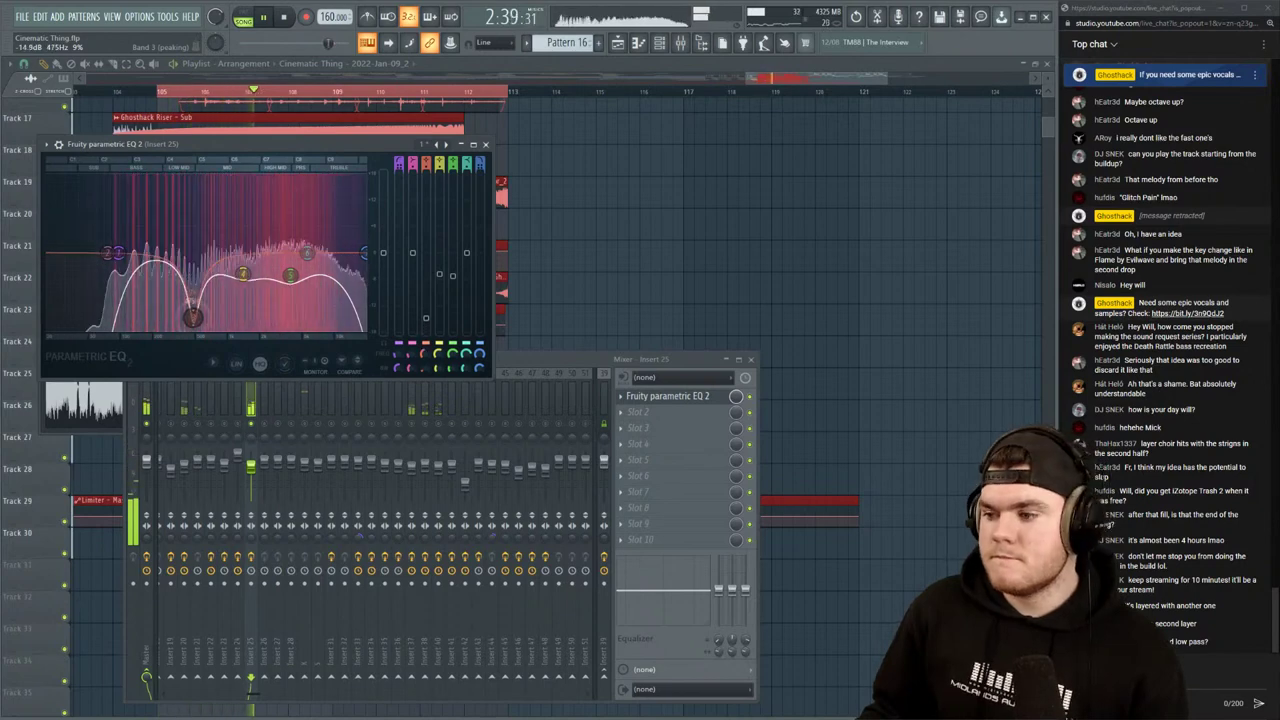
left_click(650, 398)
key("space")
Try the Vinyl effect in the second slot of insert 25 with some added dust
left_click(648, 412)
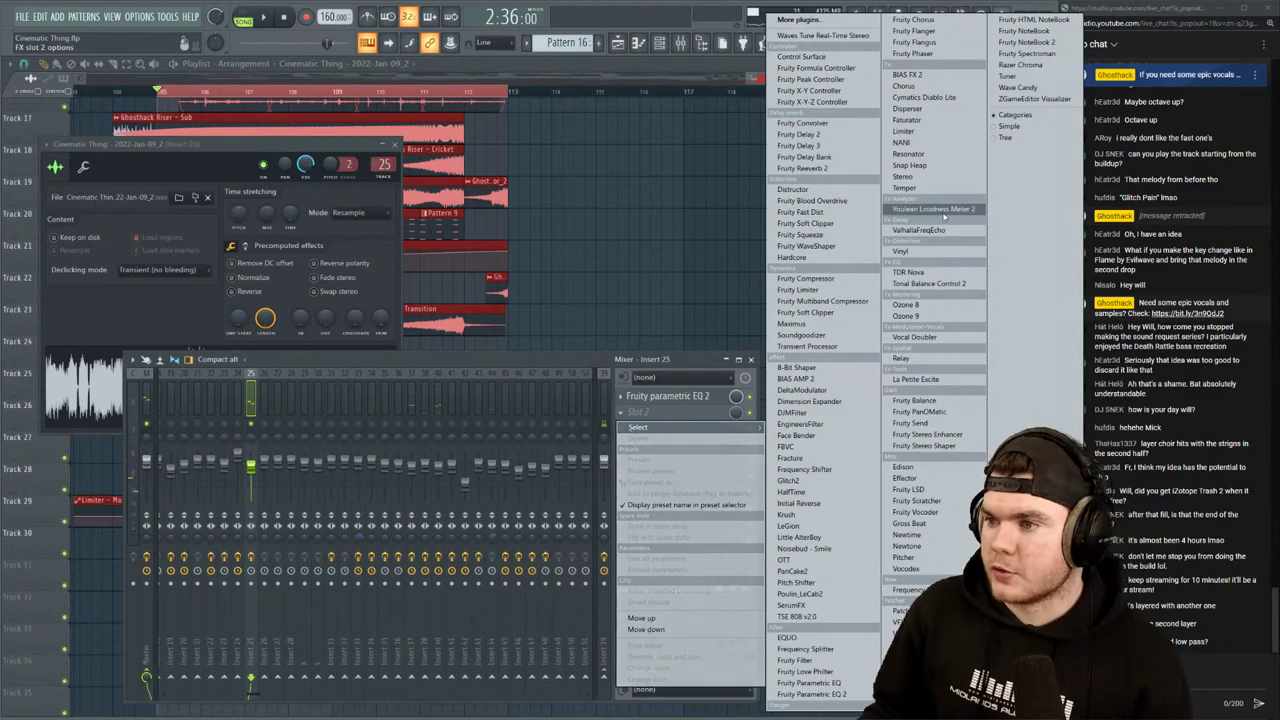
left_click(926, 253)
key("space")
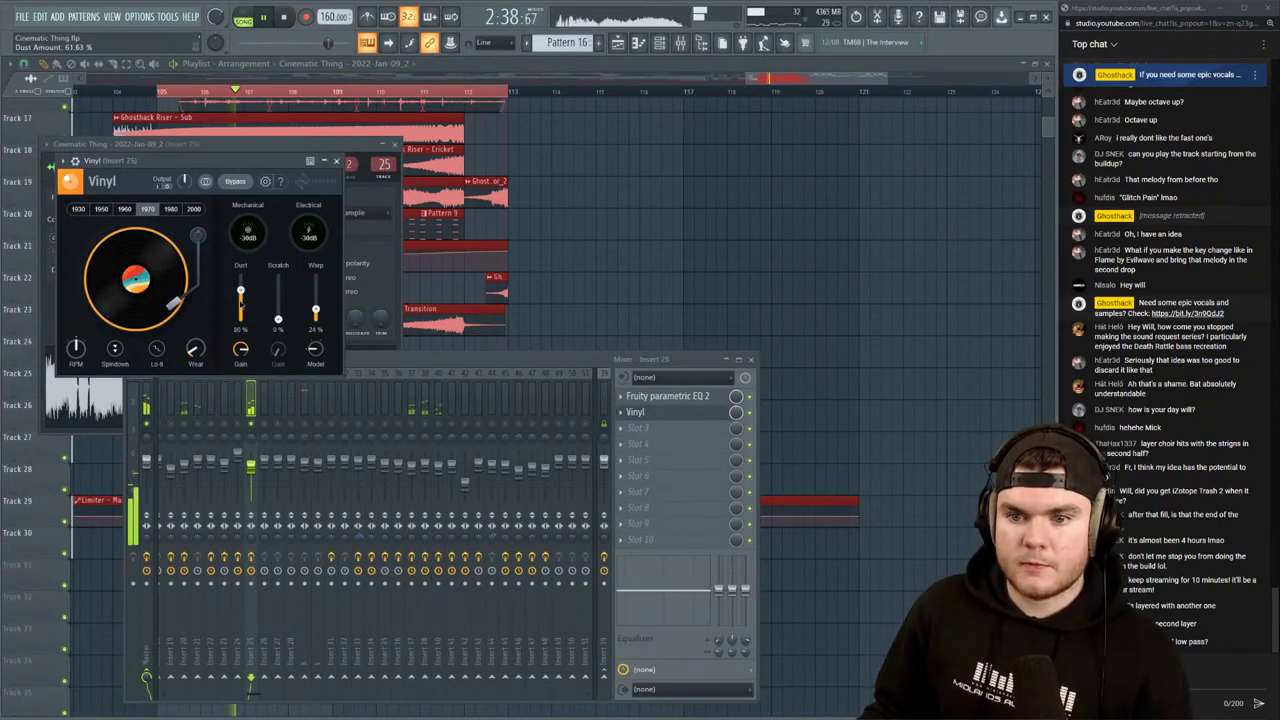
Replace Vinyl with Patcher in the second slot and load the Ghosthack - Telephone preset
left_click(628, 413)
mouse_move(640, 427)
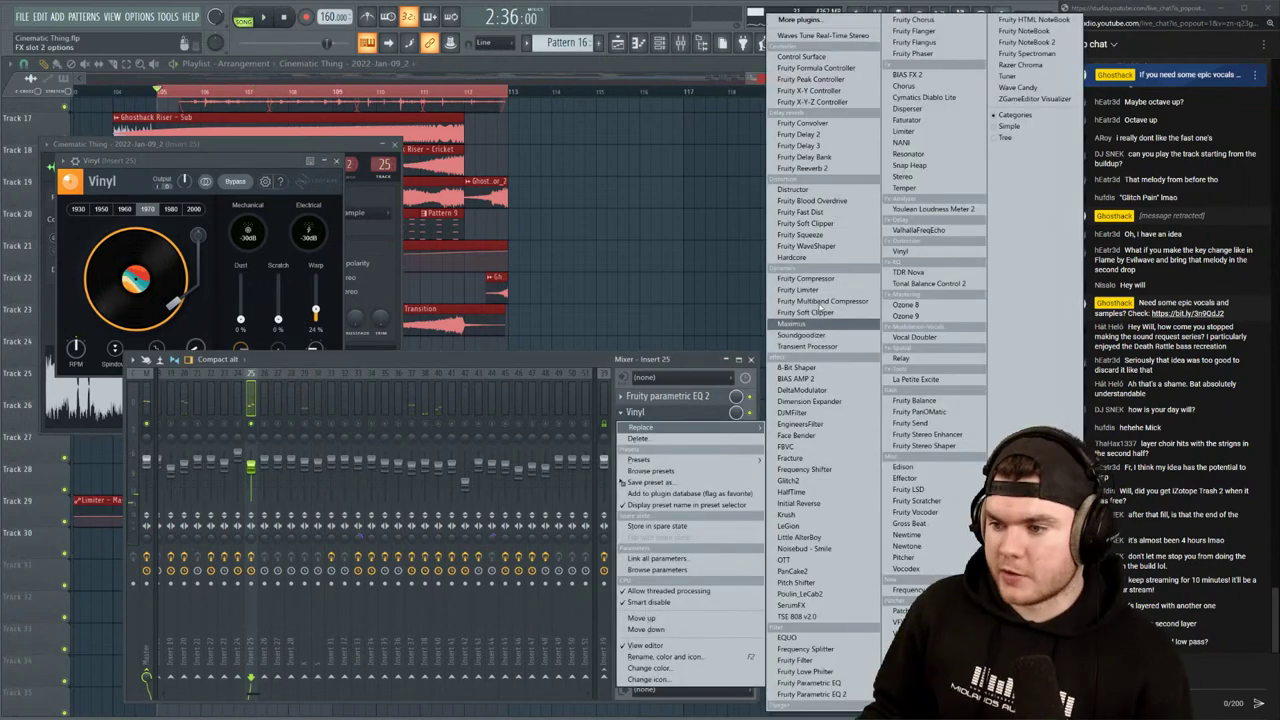
left_click(902, 611)
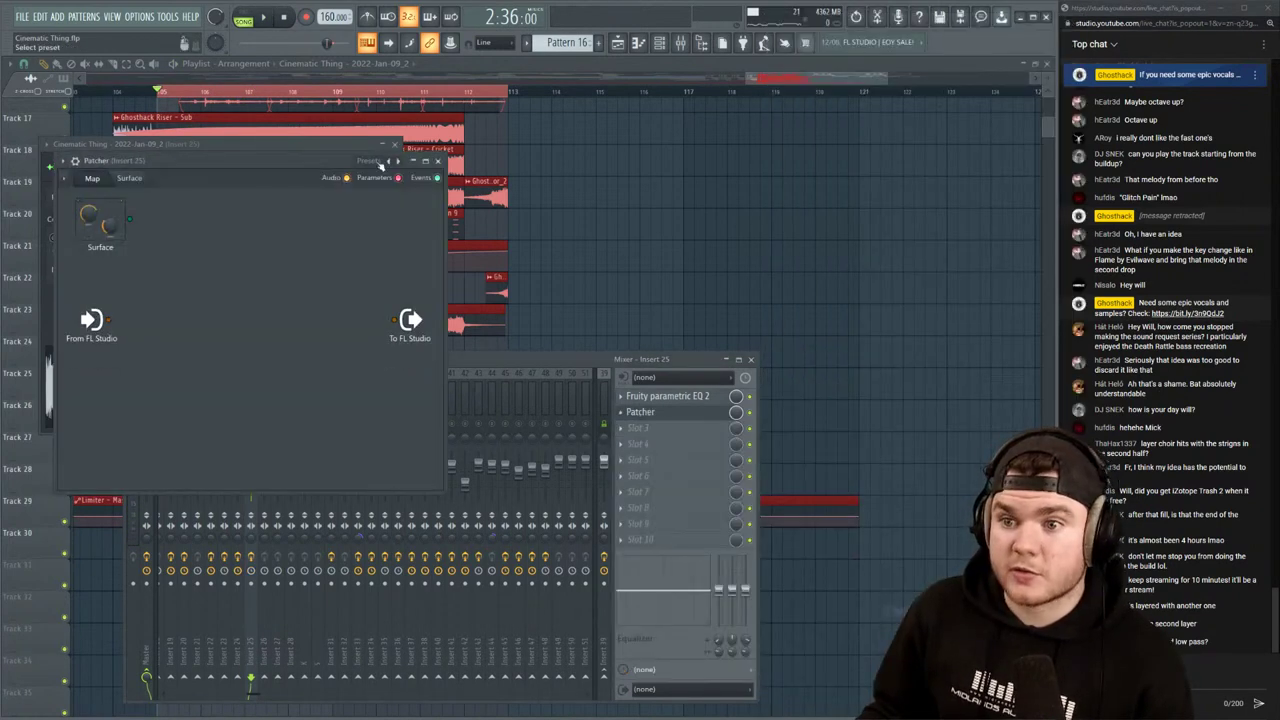
left_click(364, 165)
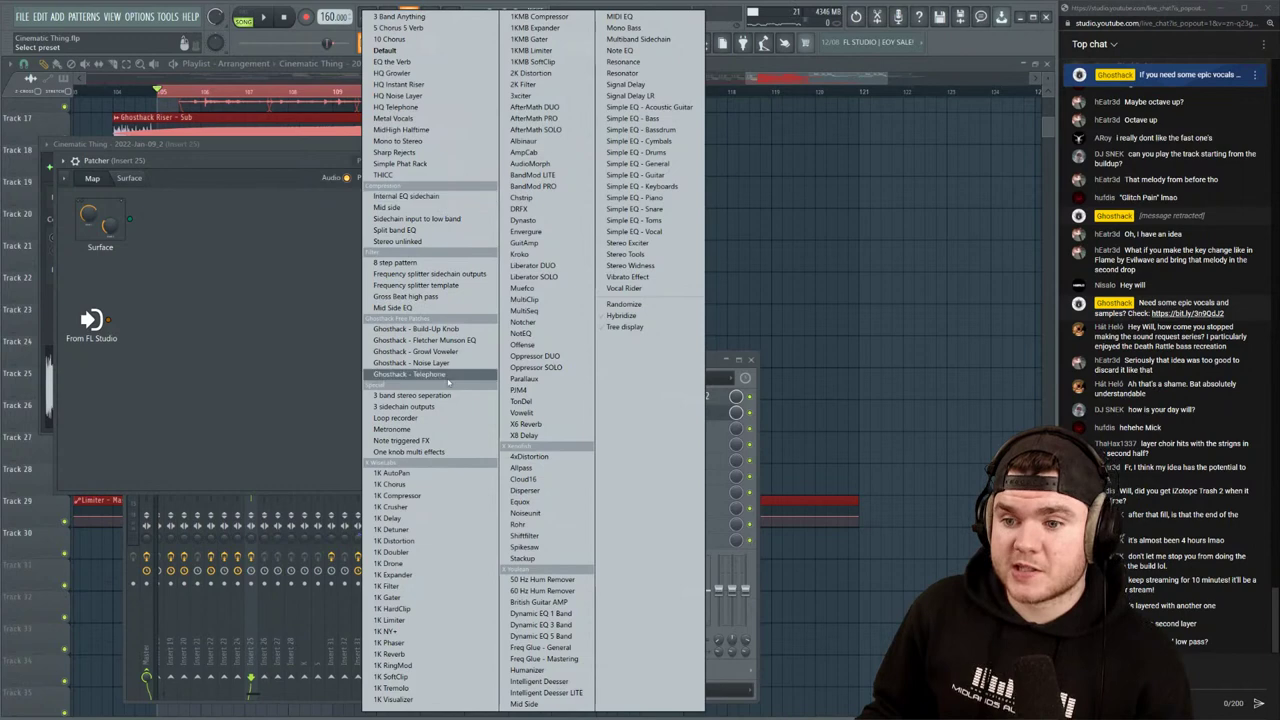
left_click(448, 378)
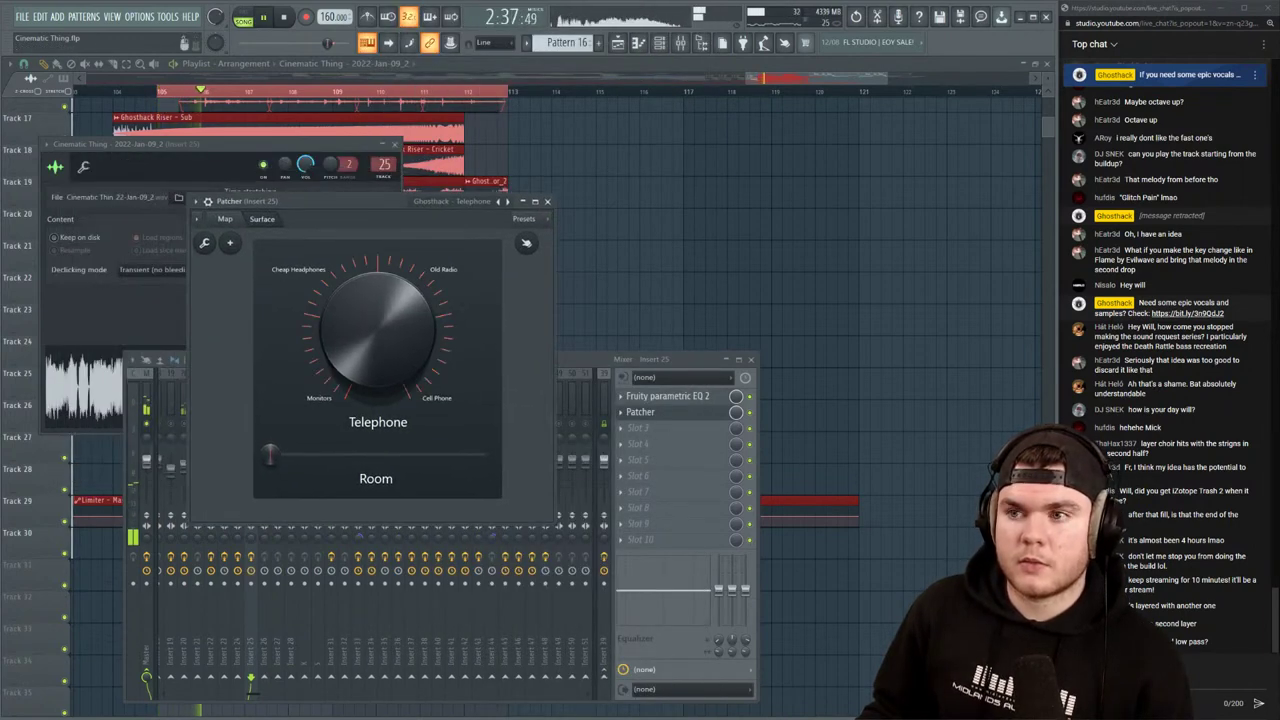
left_click(27, 19)
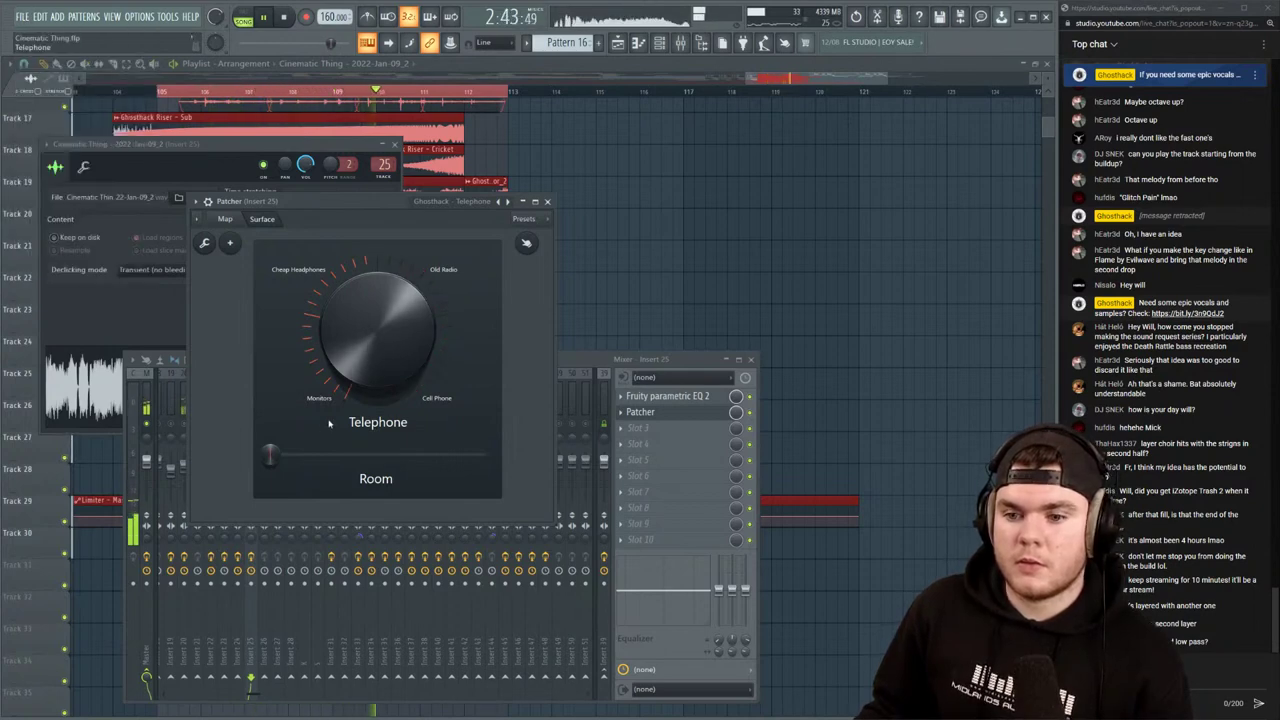
Raise the Telephone preset's Room slider to maximum and set its Telephone knob to 100%
left_click_drag(270, 455, 483, 454)
left_click_drag(350, 325, 350, 345)
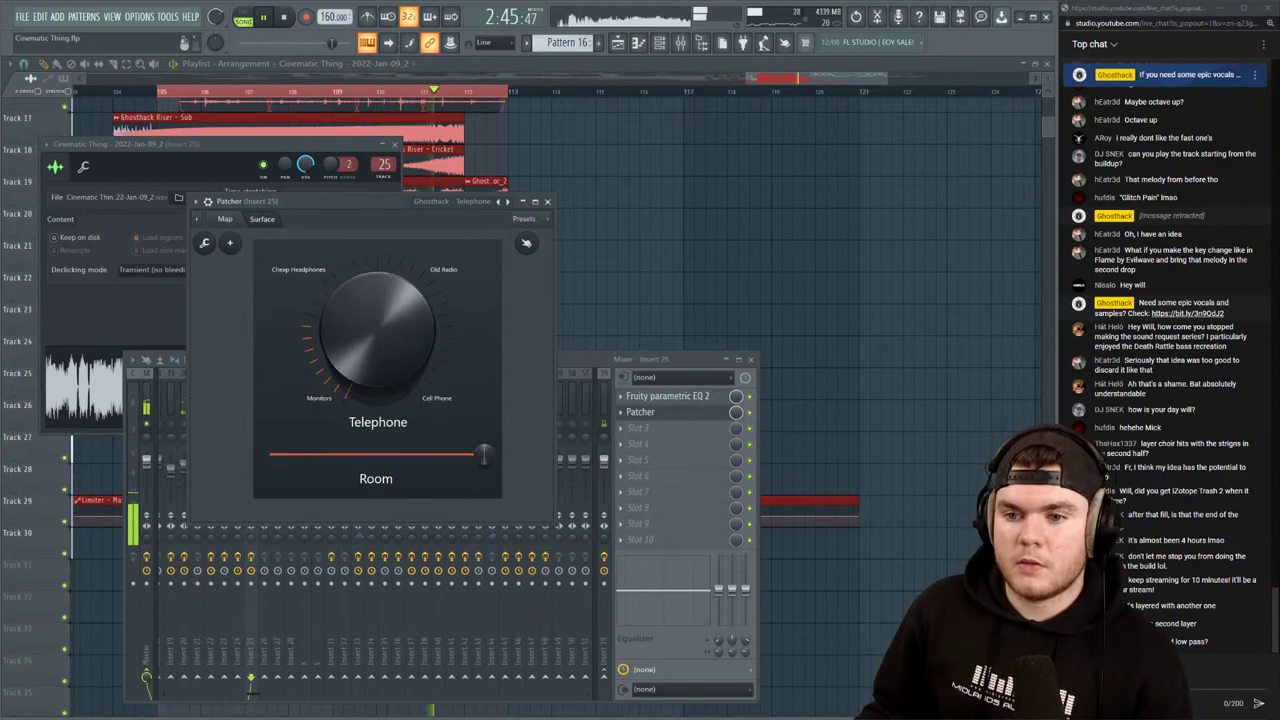
key("space")
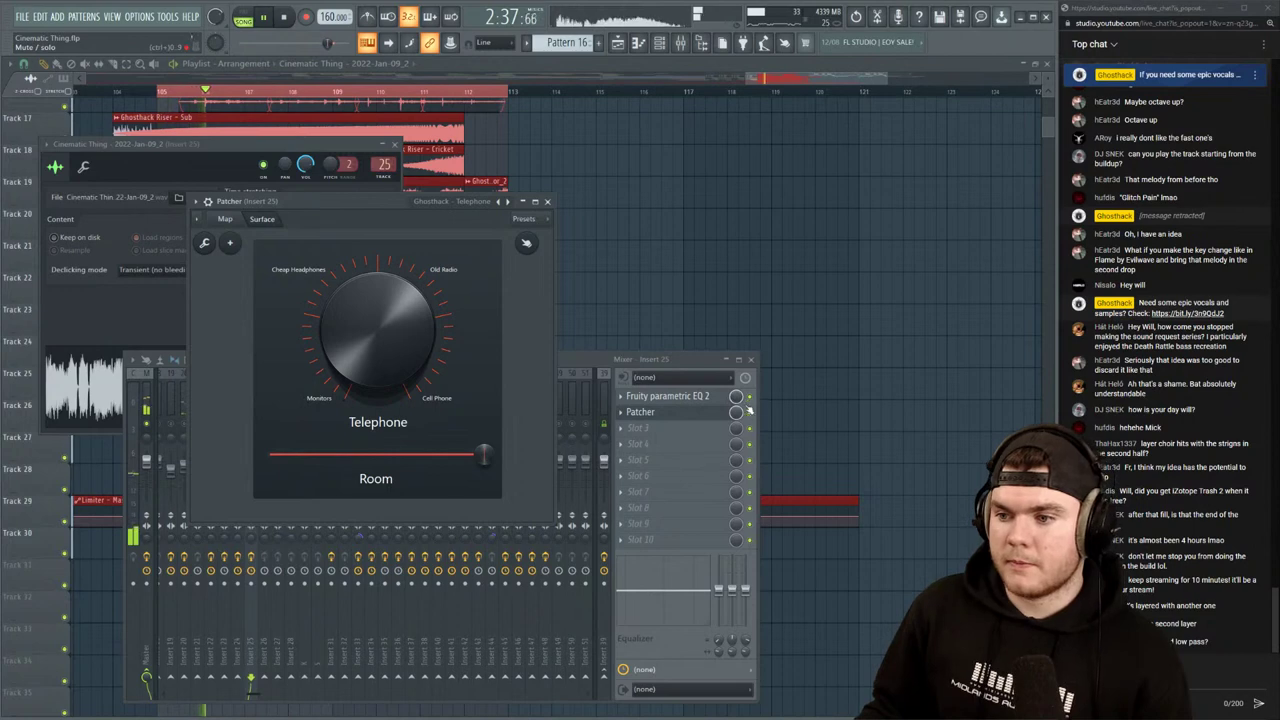
Activate the Telephone knob and create an automation clip for it across bars 105 to 113
right_click(390, 317)
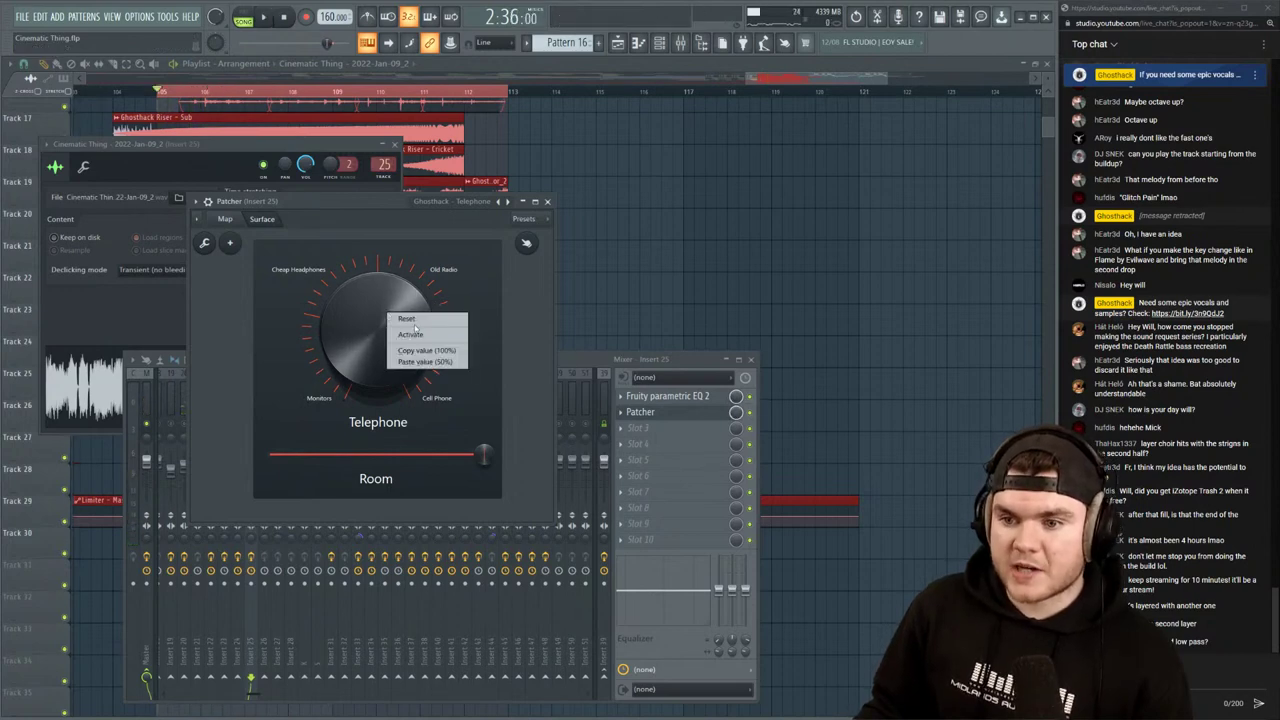
left_click(416, 333)
right_click(381, 334)
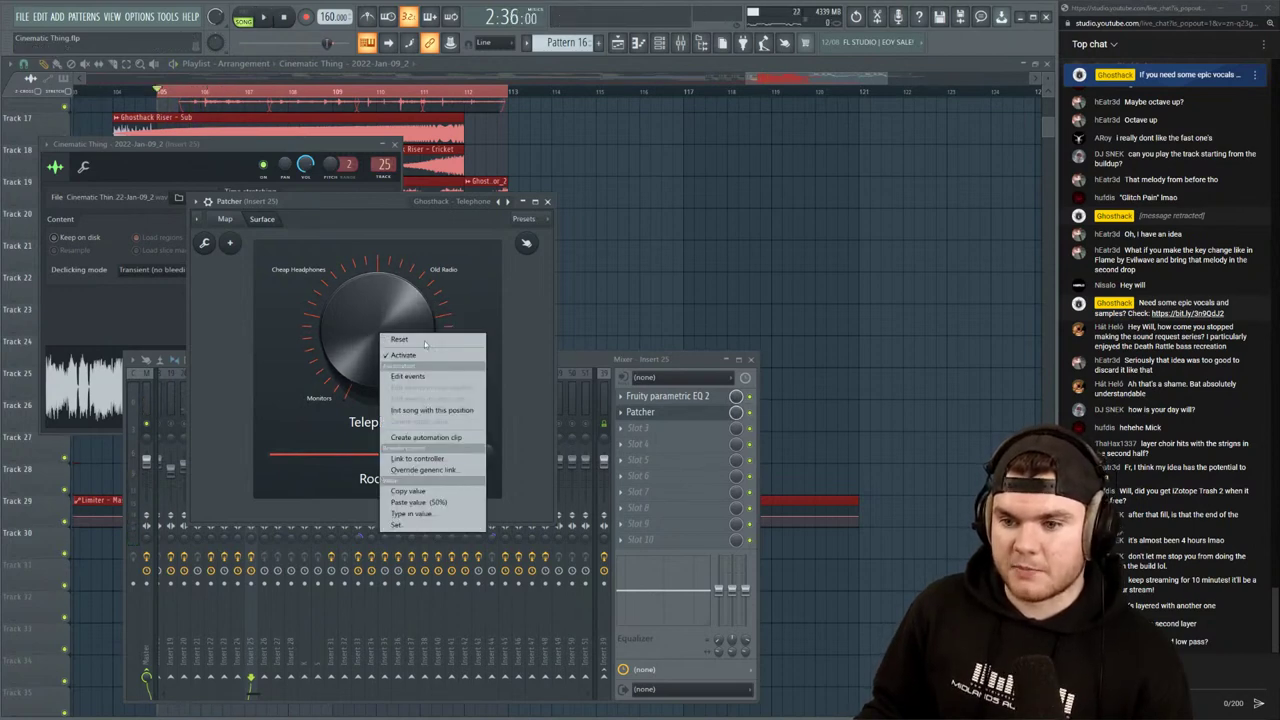
left_click(427, 441)
left_click(437, 64)
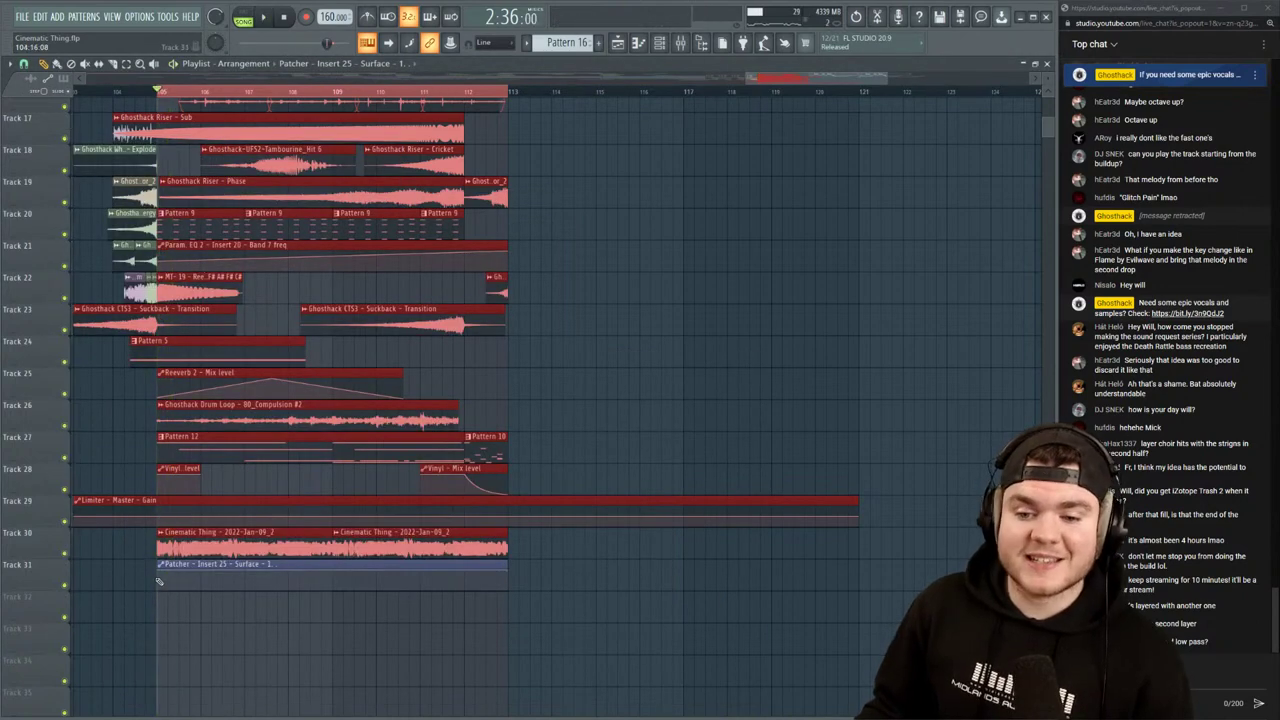
Shape the Telephone automation on Track 31 to fall gradually from bar 105 to zero at bar 113
left_click_drag(161, 582, 161, 584)
left_click_drag(161, 585, 160, 568)
key("space")
key("space")
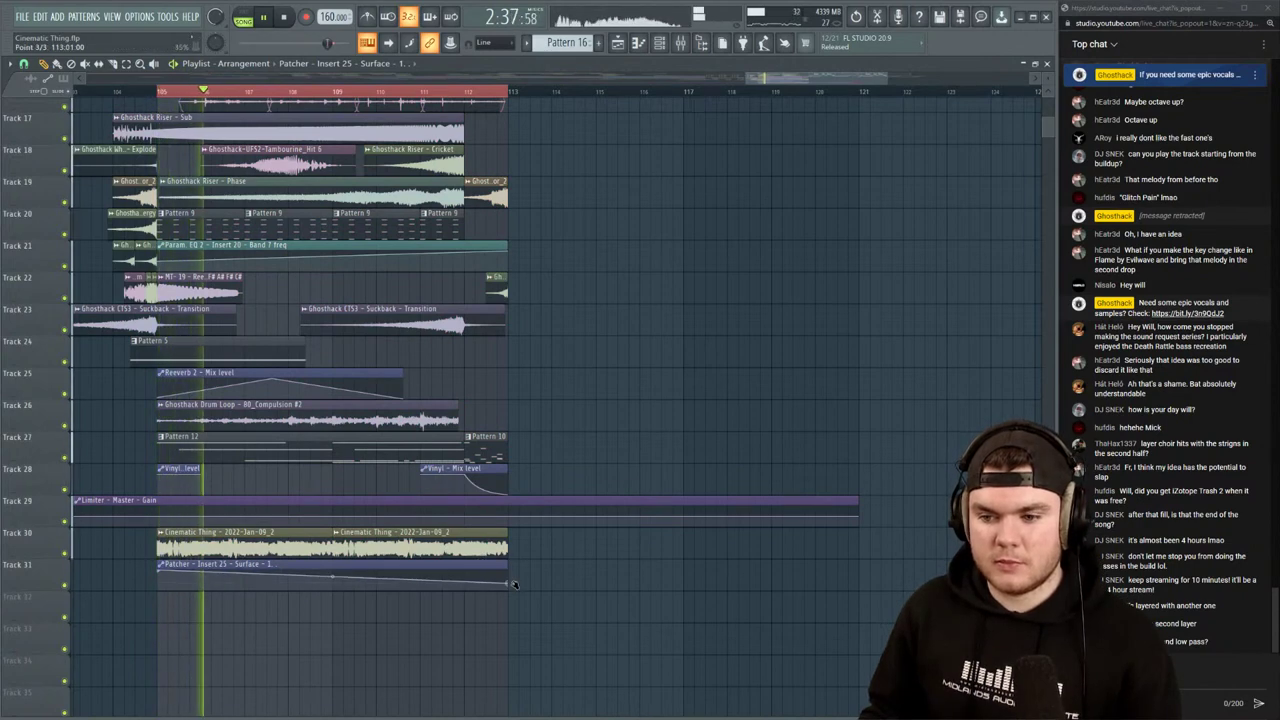
left_click_drag(507, 572, 507, 587)
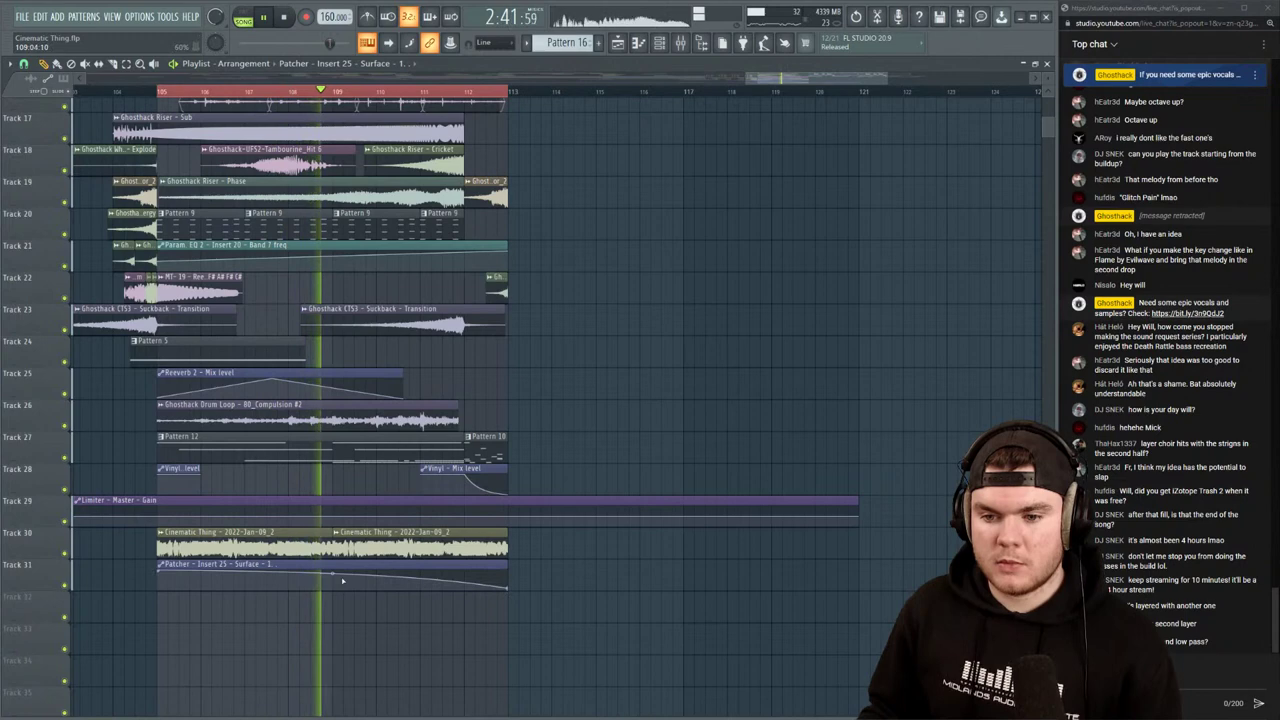
left_click_drag(332, 574, 332, 580)
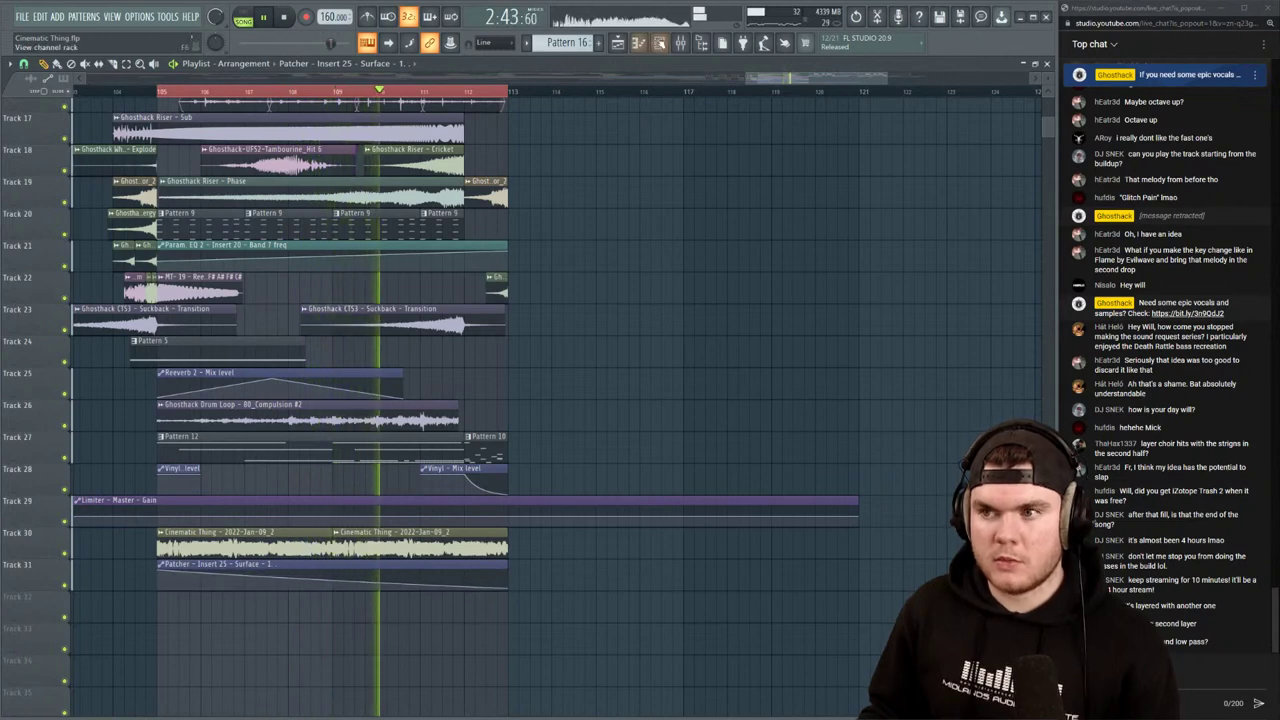
Replay the buildup from bar 105 and check insert 25 in the mixer against the arrangement
left_click(680, 42)
key("space")
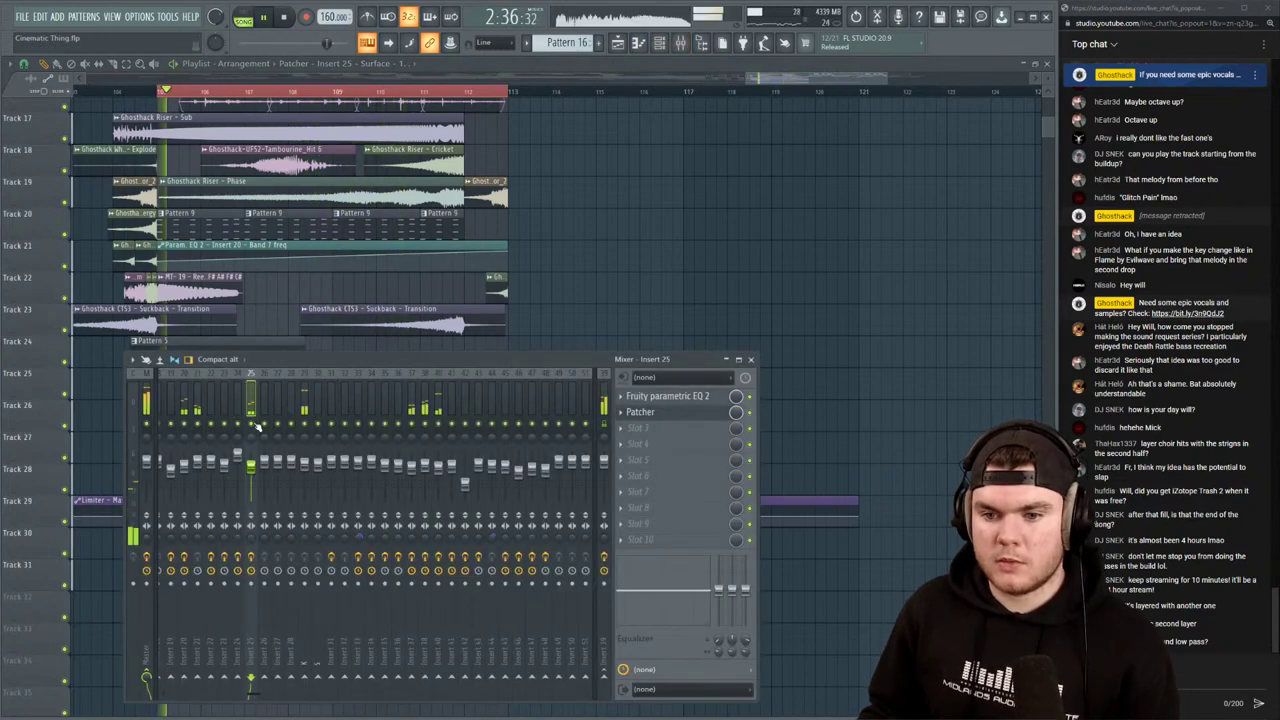
key("F9")
scroll(195, 92, "up", 3)
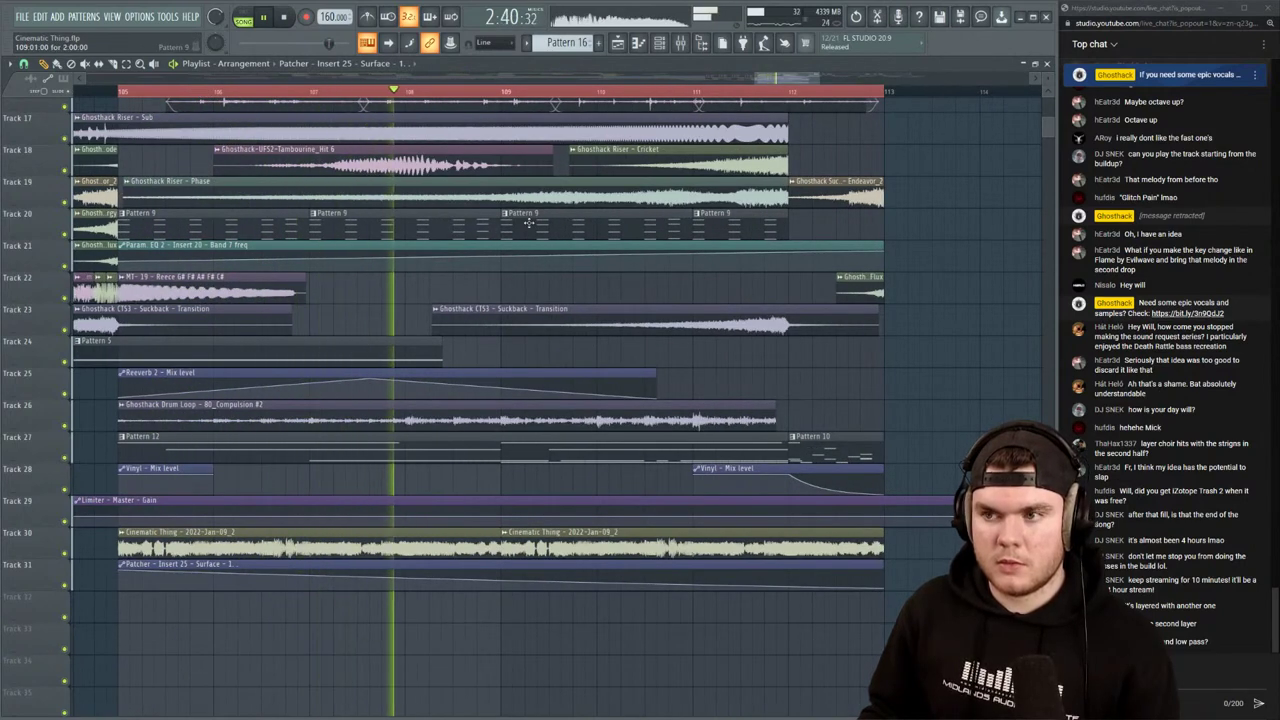
left_click(683, 44)
key("space")
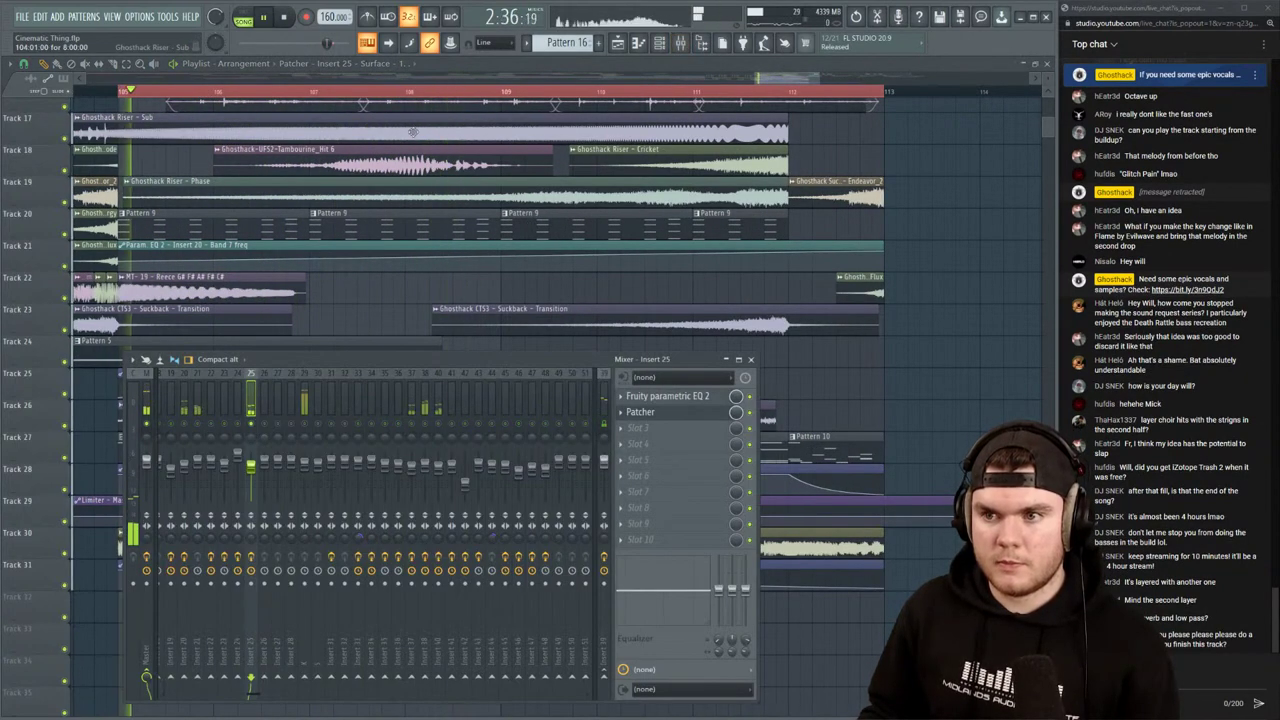
key("F9")
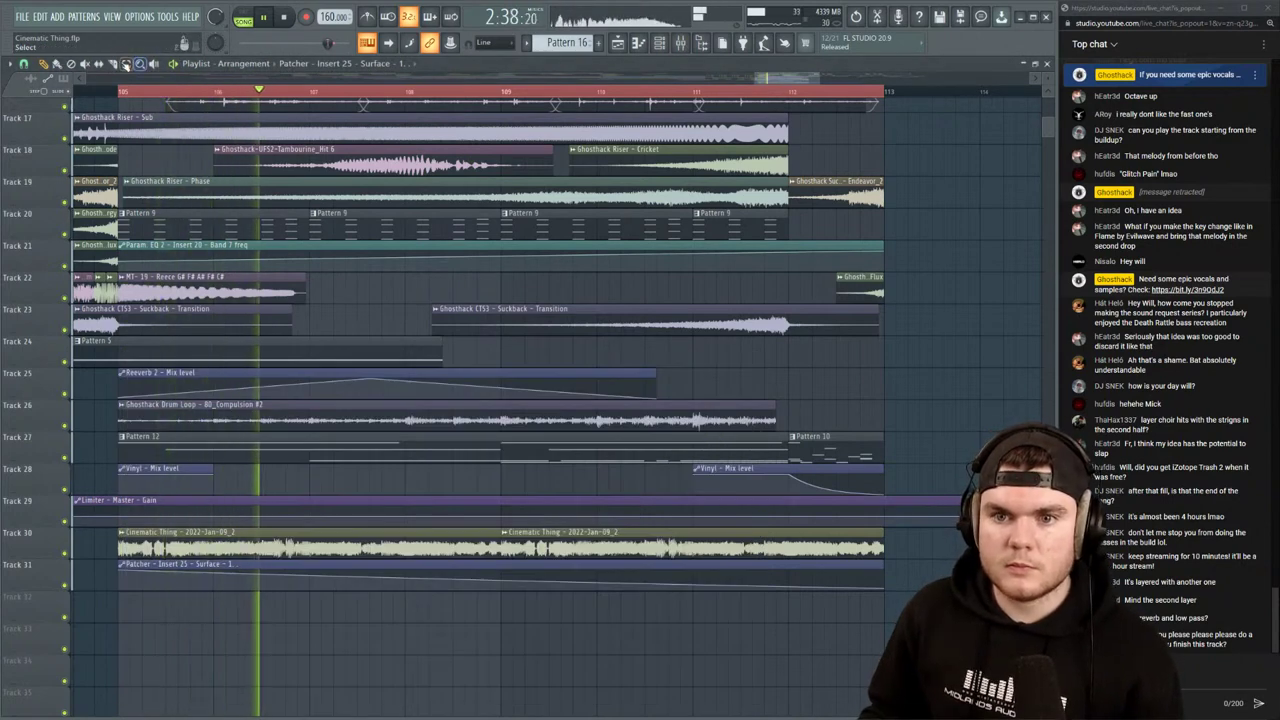
Slice the Cinematic Thing - 2022-Jan-09_2 clip on Track 30 at bar 107 and again half a bar after it
key("space")
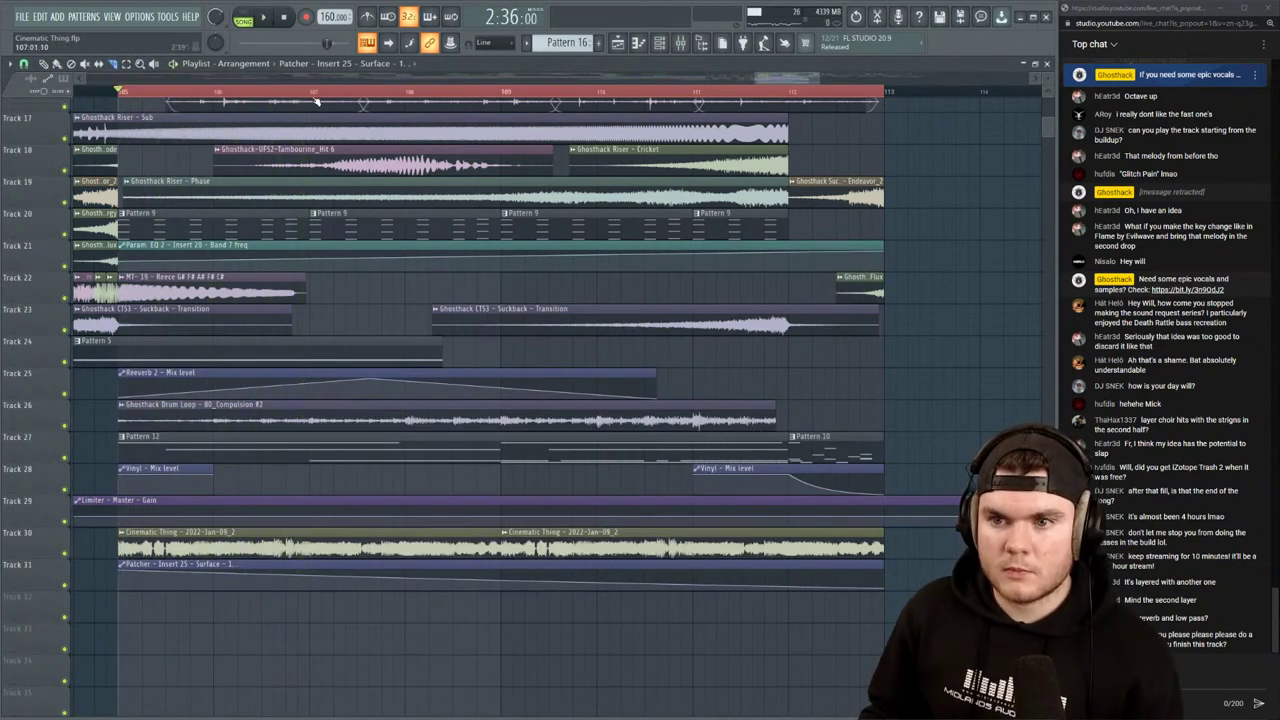
left_click(314, 94)
key("space")
left_click_drag(312, 526, 312, 560)
key("space")
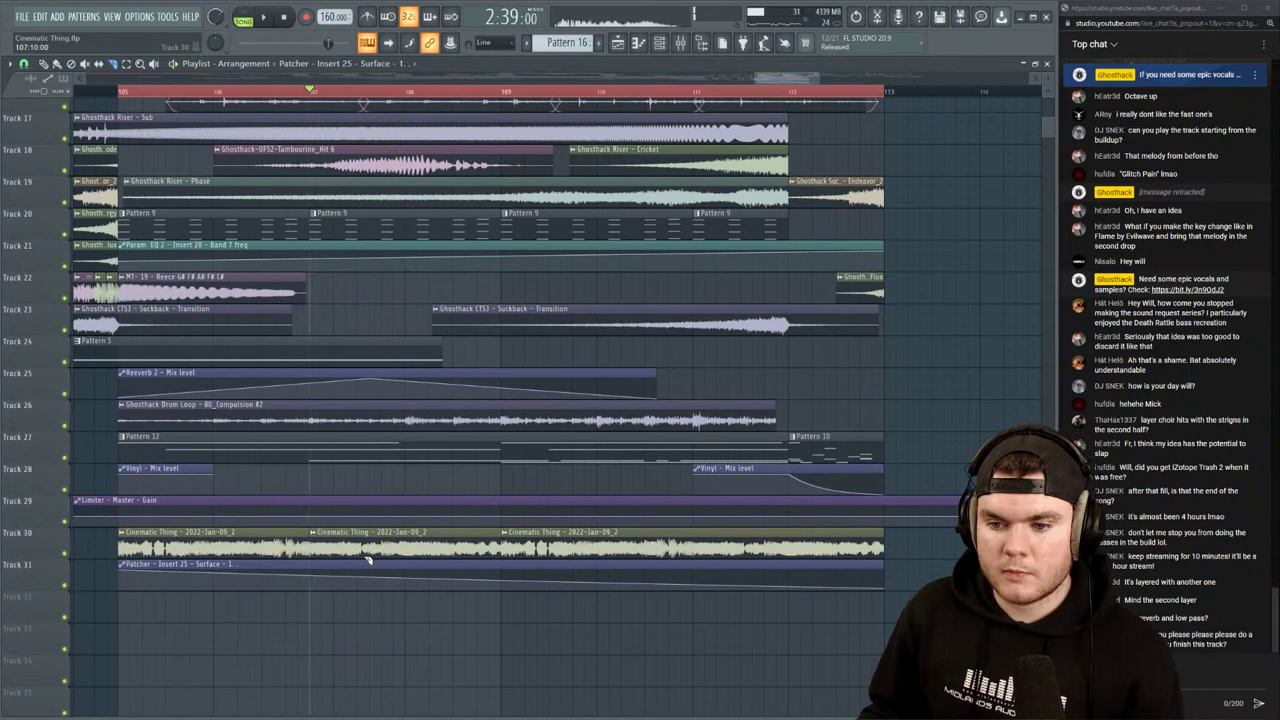
key("space")
left_click_drag(360, 518, 362, 542)
key("space")
key("space")
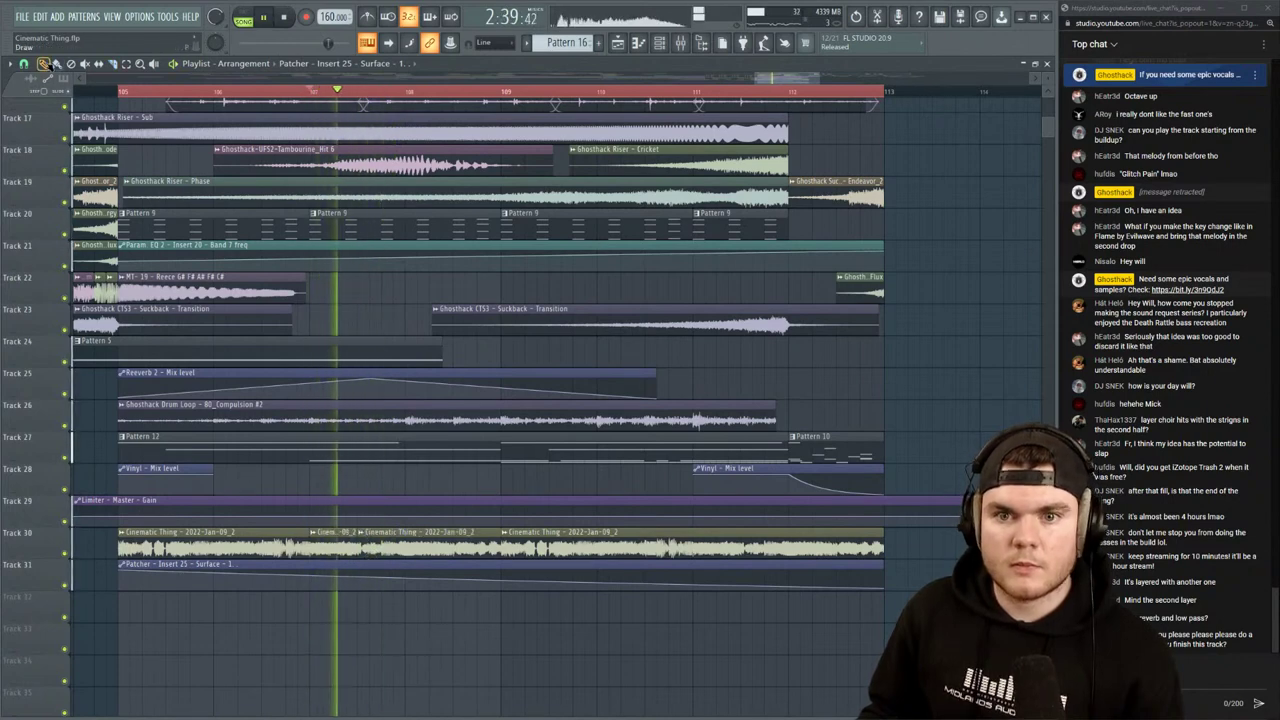
Delete the half-bar slice at bar 107 and place a copy of the first segment on Track 32 at bar 105
left_click(45, 65)
key("space")
right_click(334, 546)
key("space")
left_click(138, 548)
key("space")
left_click(121, 601)
key("space")
key("space")
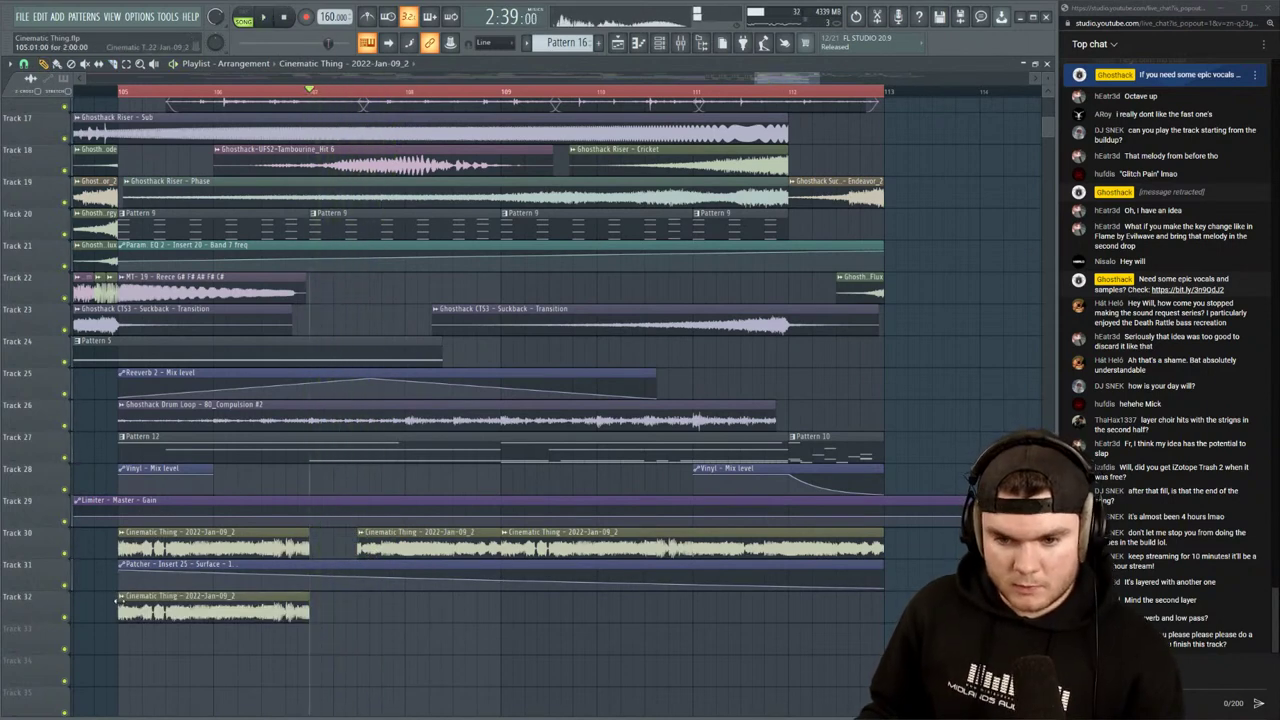
Trim the Track 32 copy to its last half bar and move it into the Track 30 gap at bar 107
key("space")
mouse_move(297, 596)
left_mouse_down()
mouse_move(285, 597)
mouse_move(297, 597)
left_mouse_up()
key("space")
key("space")
key("space")
key("space")
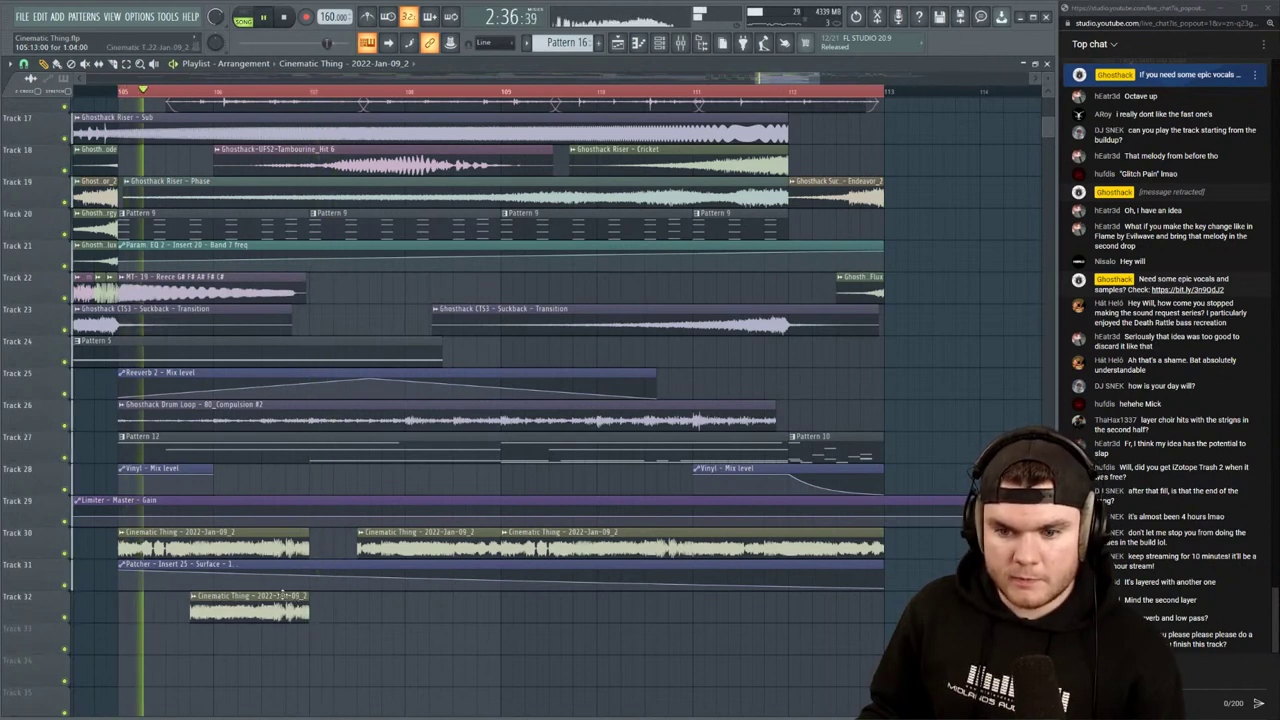
left_click_drag(308, 604, 325, 541)
key("space")
key("space")
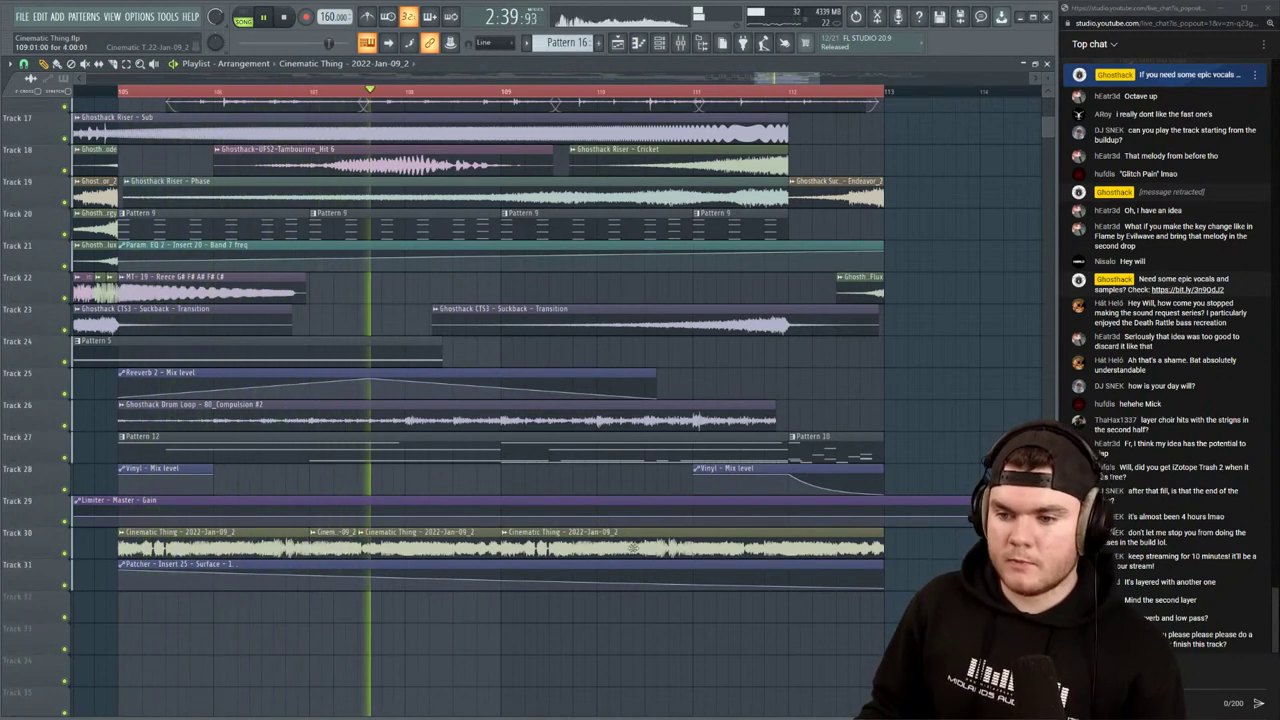
Replace the Track 30 clip at bar 109 with a copy of the edited phrase from bars 105 to 109
right_click(620, 546)
left_click_drag(610, 546, 719, 545)
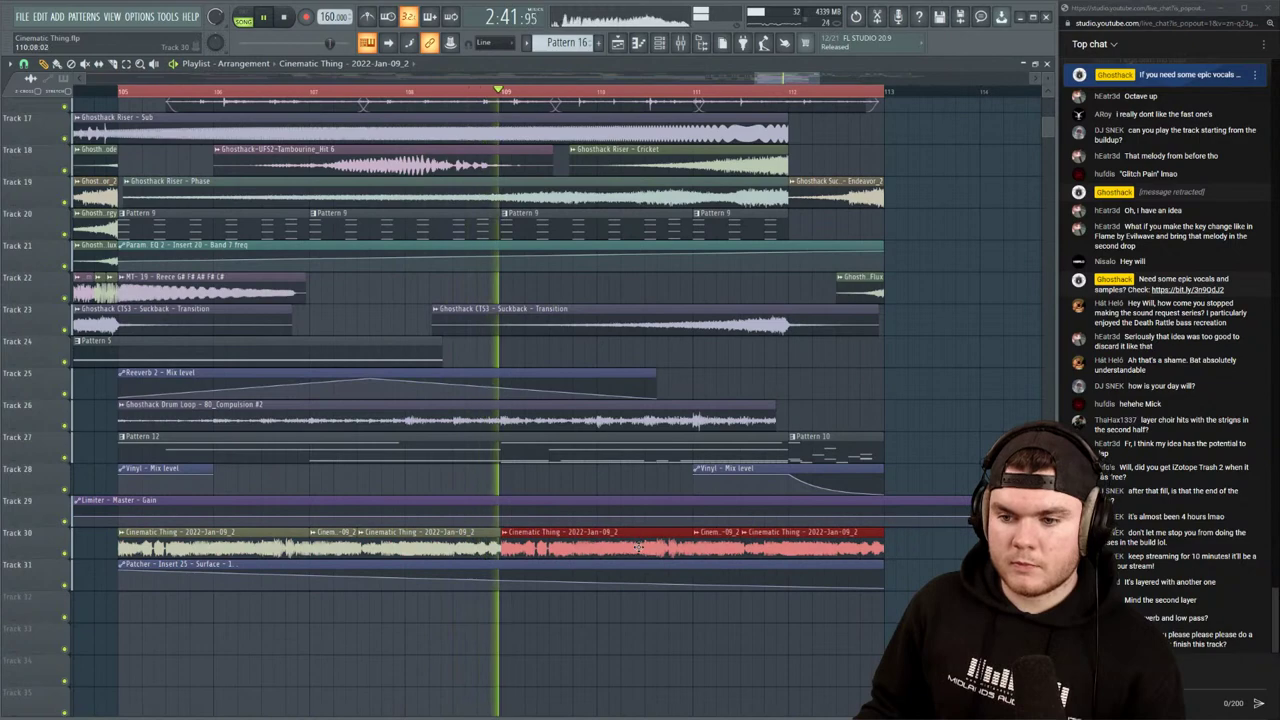
scroll(538, 94, "down", 3)
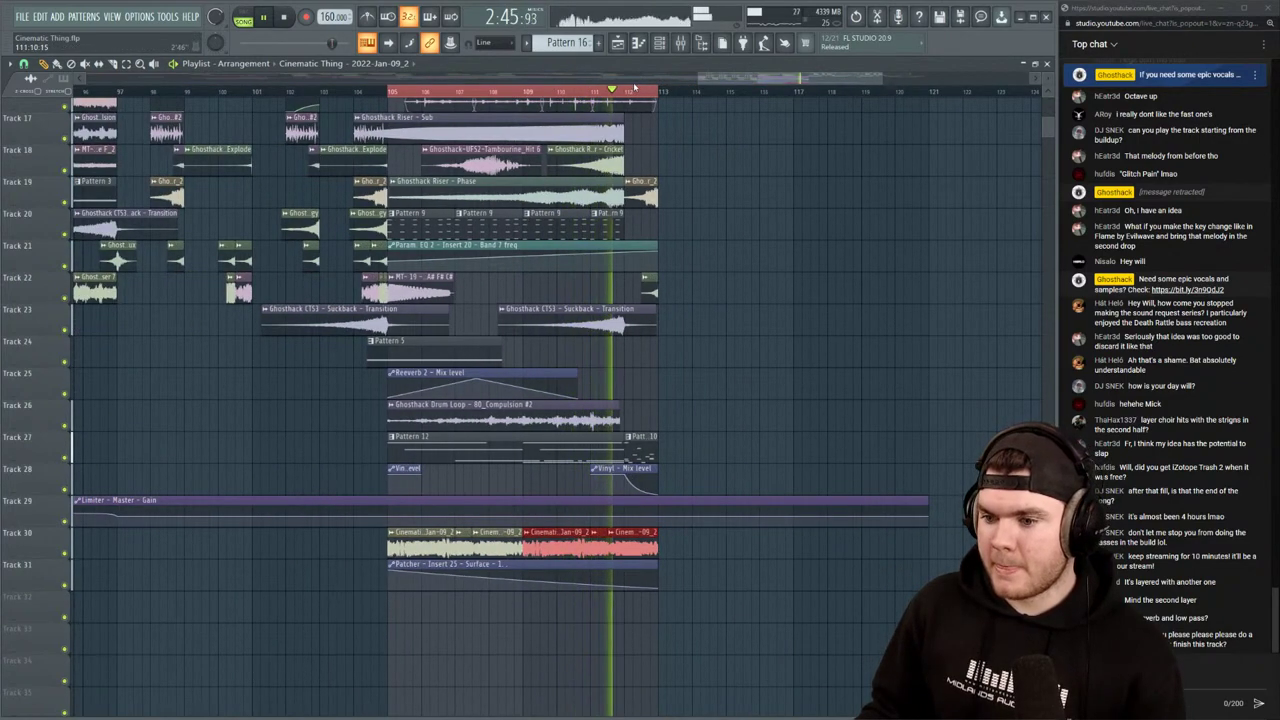
End the last Cinematic Thing clip on Track 30 halfway through bar 112 and replay the buildup's ending with the mixer open
scroll(645, 90, "up", 3)
left_click(749, 545)
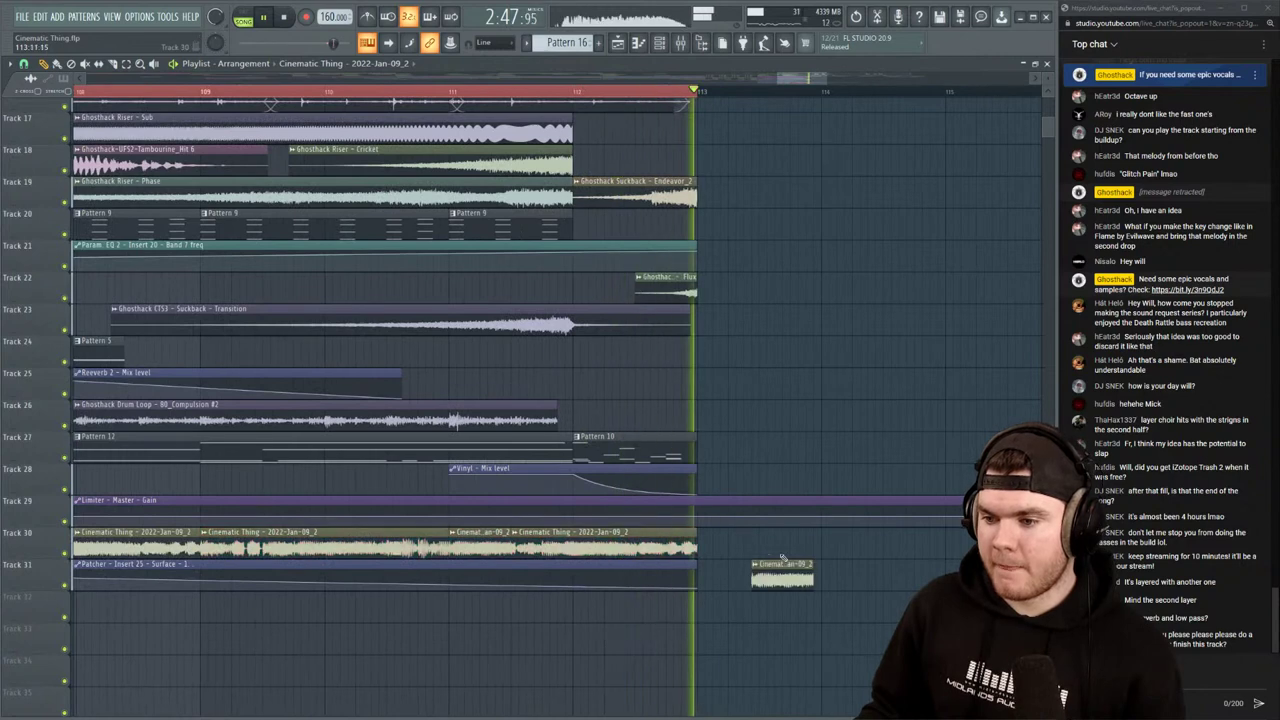
key("space")
left_click(487, 91)
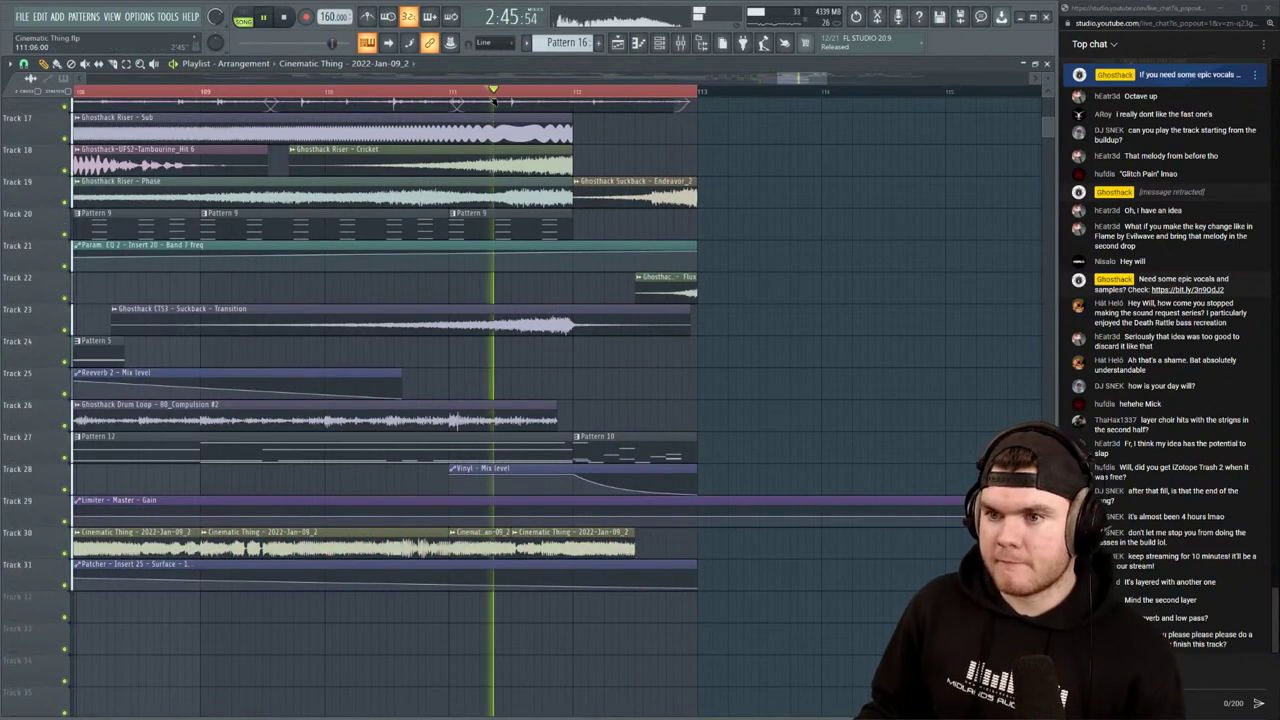
left_click(679, 45)
key("space")
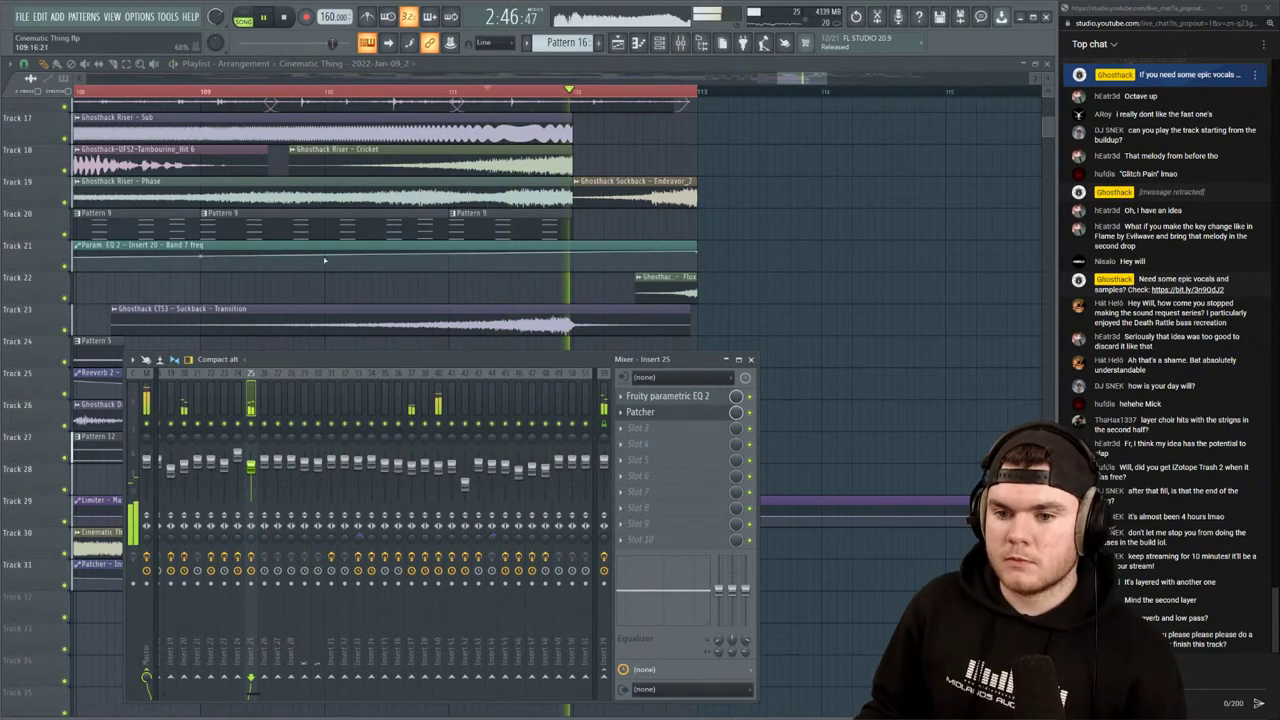
Trim the last Cinematic Thing clip on Track 30 so that it ends at bar 112
left_click(817, 257)
right_click(826, 260)
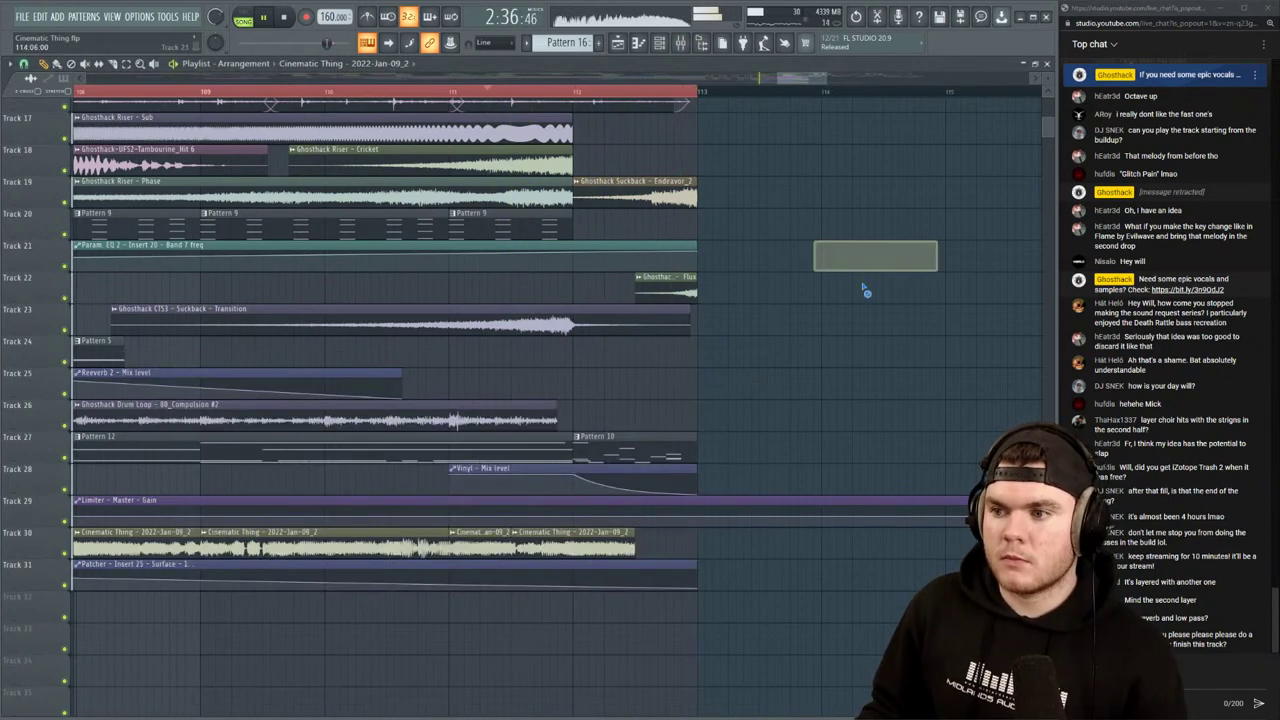
key("space")
key("space")
left_click_drag(635, 543, 580, 546)
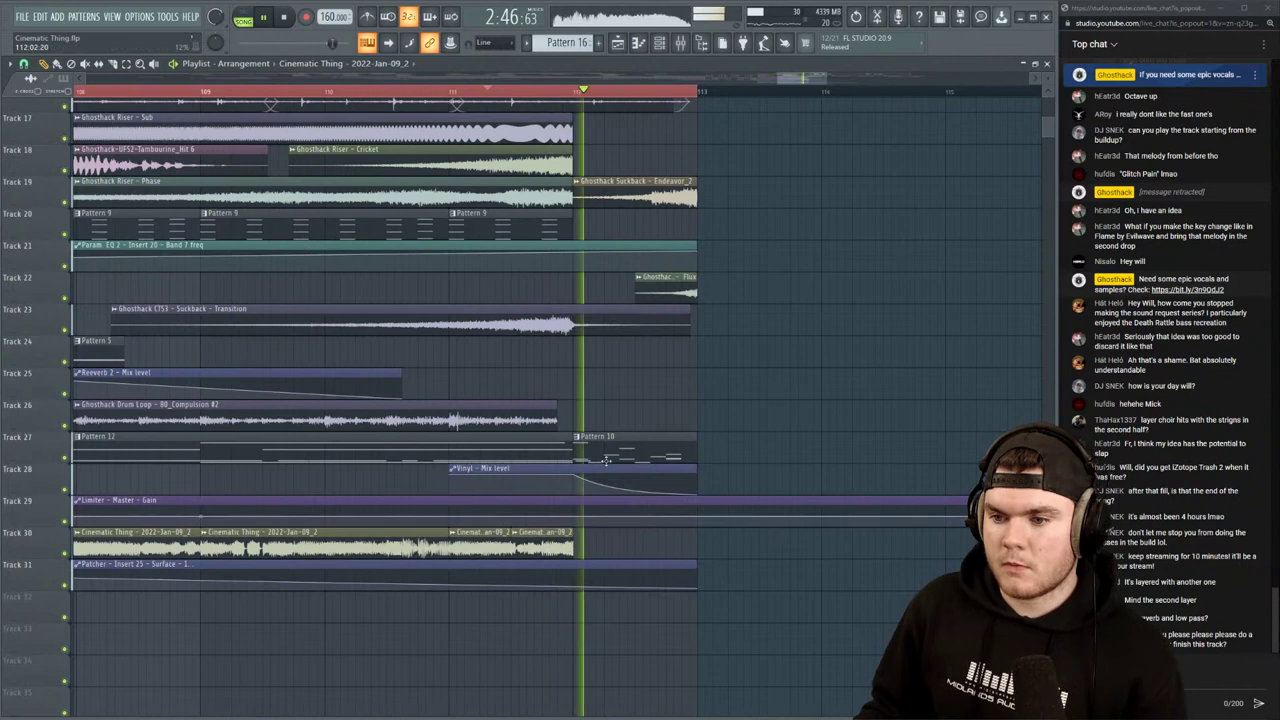
Replay the buildup from bar 105 with the shortened bass layer
scroll(603, 91, "down", 5)
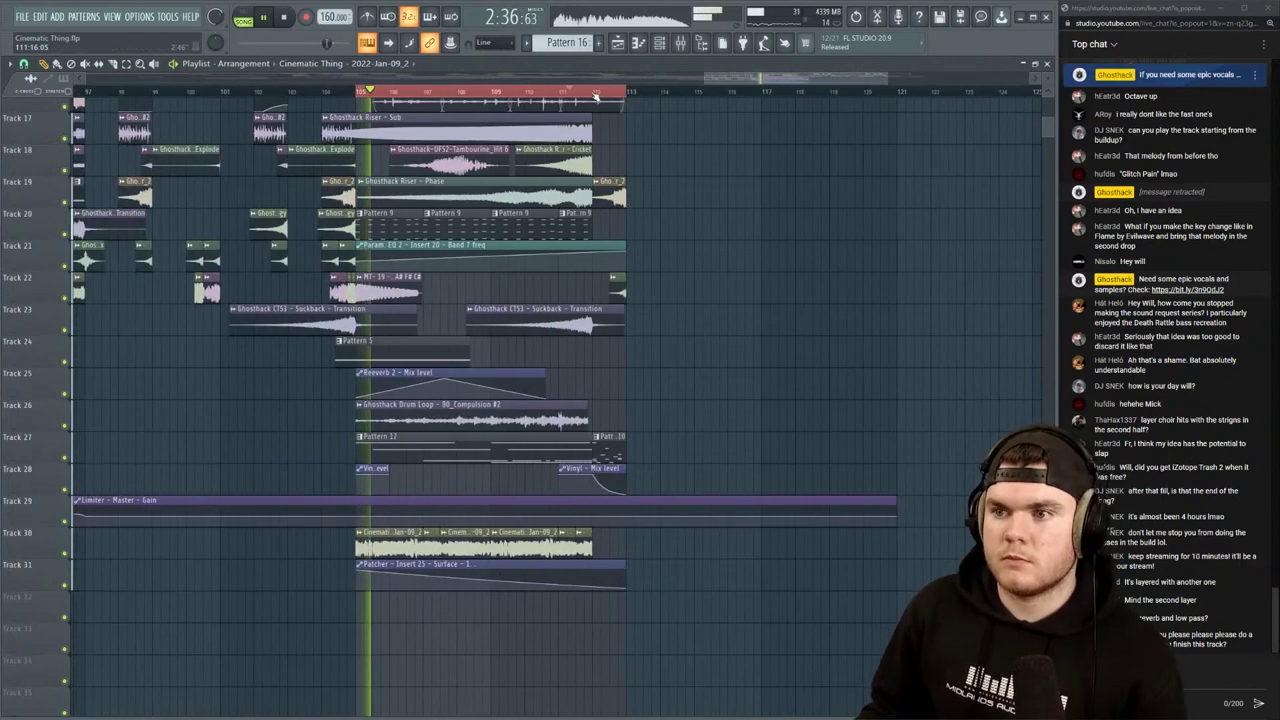
left_click(603, 91)
key("F9")
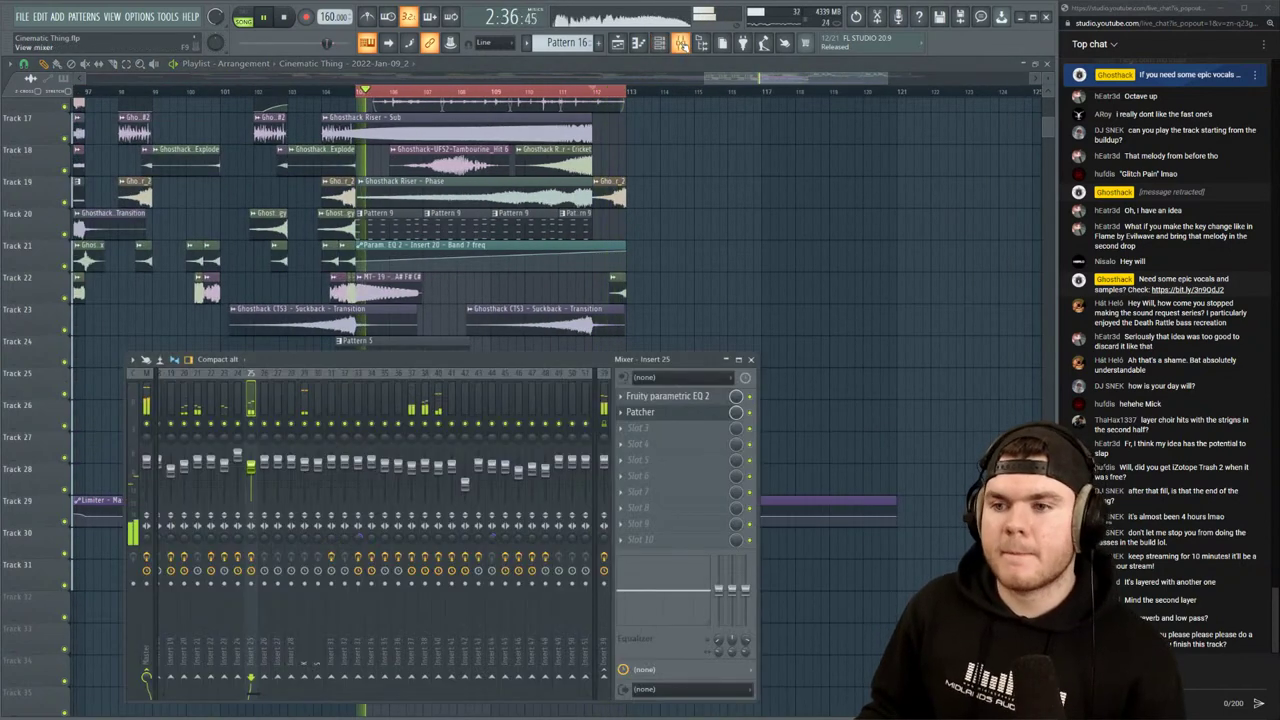
key("F9")
scroll(430, 100, "up", 6)
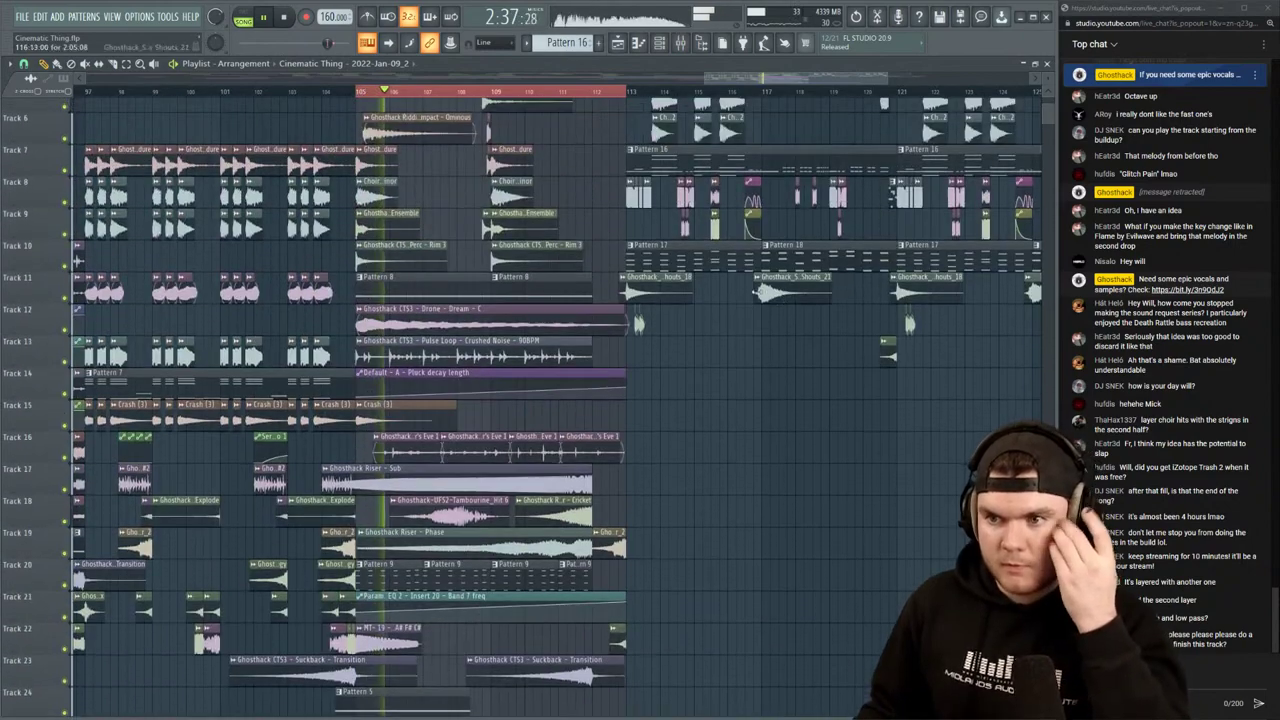
Raise Insert 25's level slightly and lower the cutoff of Band 1's high pass in its Fruity parametric EQ 2
left_click(680, 45)
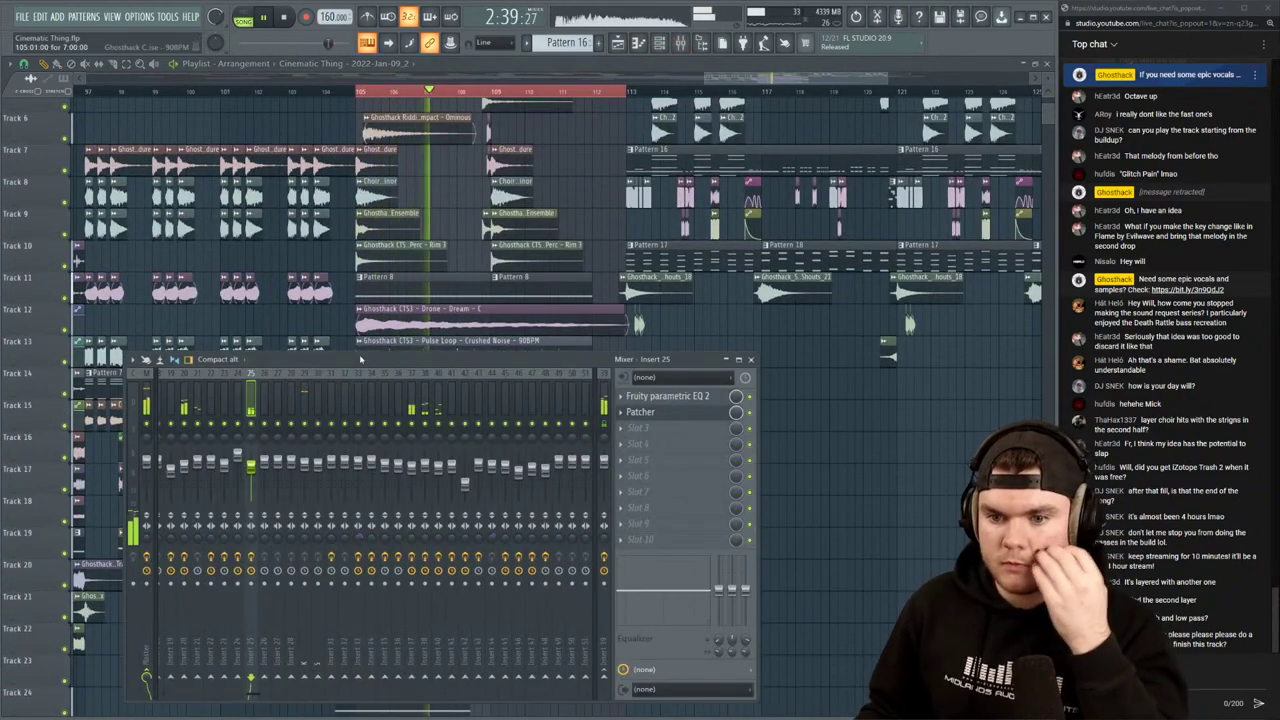
left_click(694, 402)
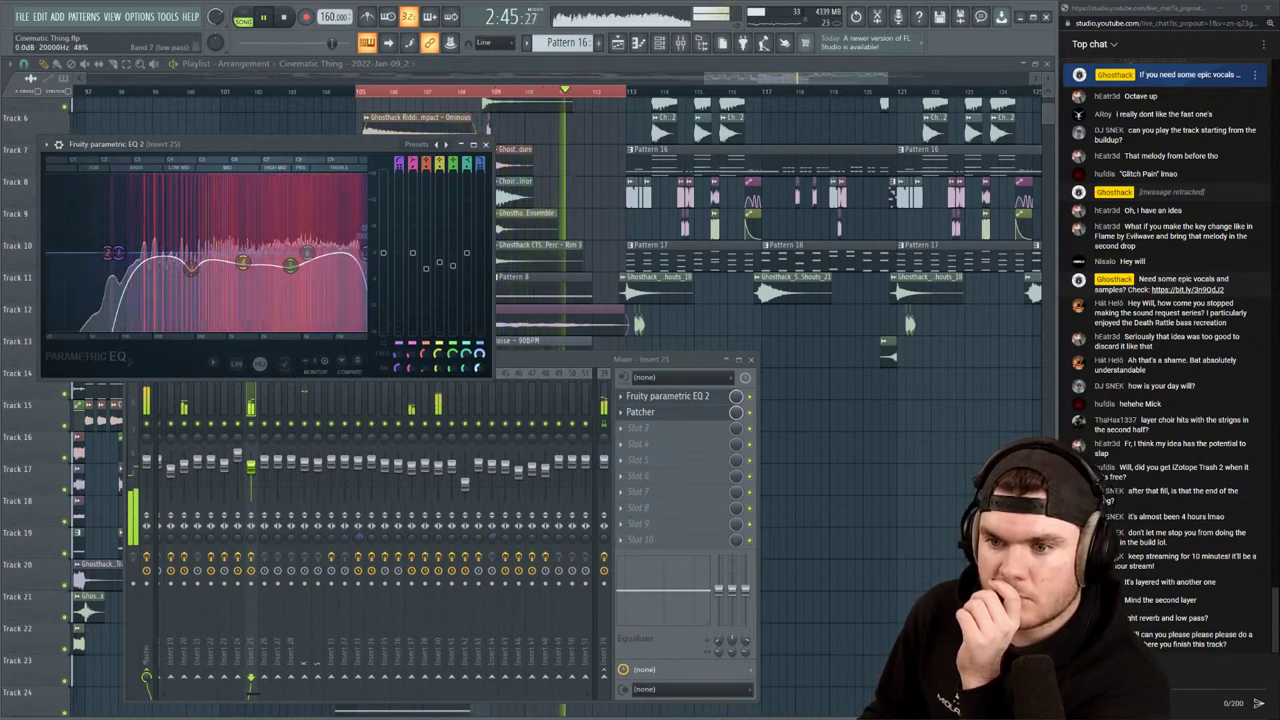
left_click(289, 460)
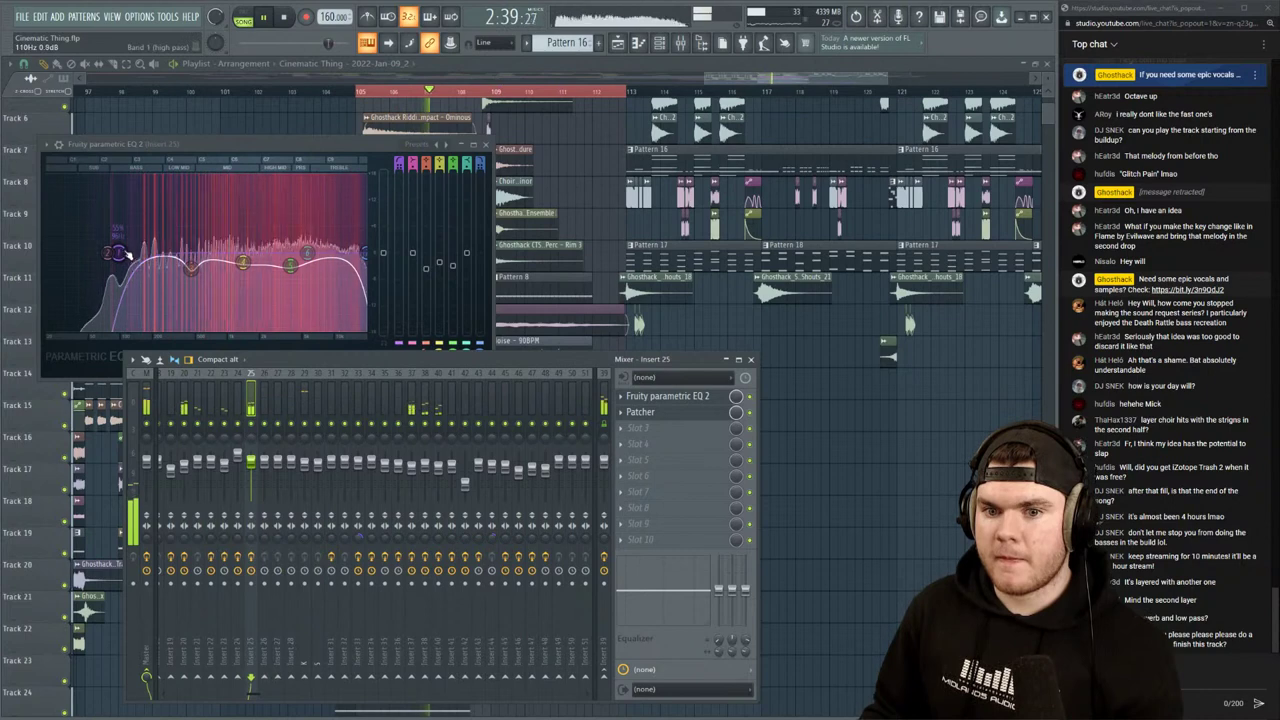
left_click_drag(121, 253, 99, 253)
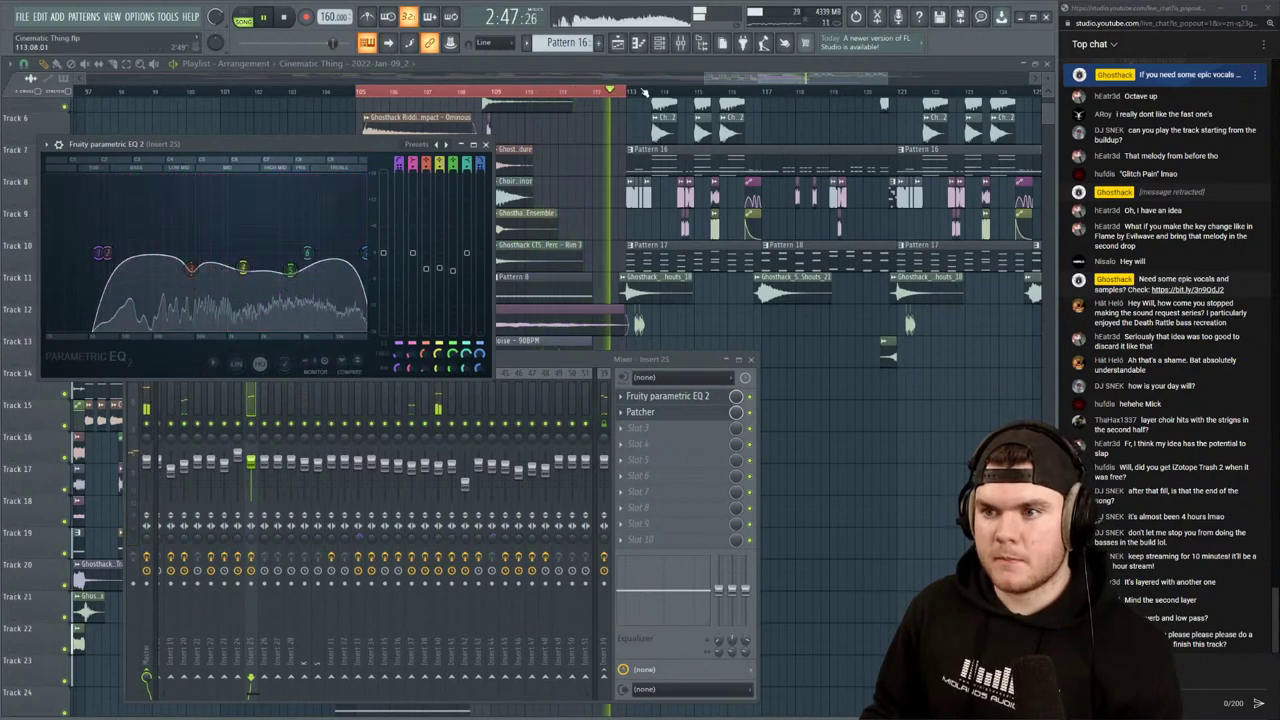
Extend the loop range from bar 105 to bar 117 and play the buildup into the drop
left_click_drag(626, 91, 767, 91)
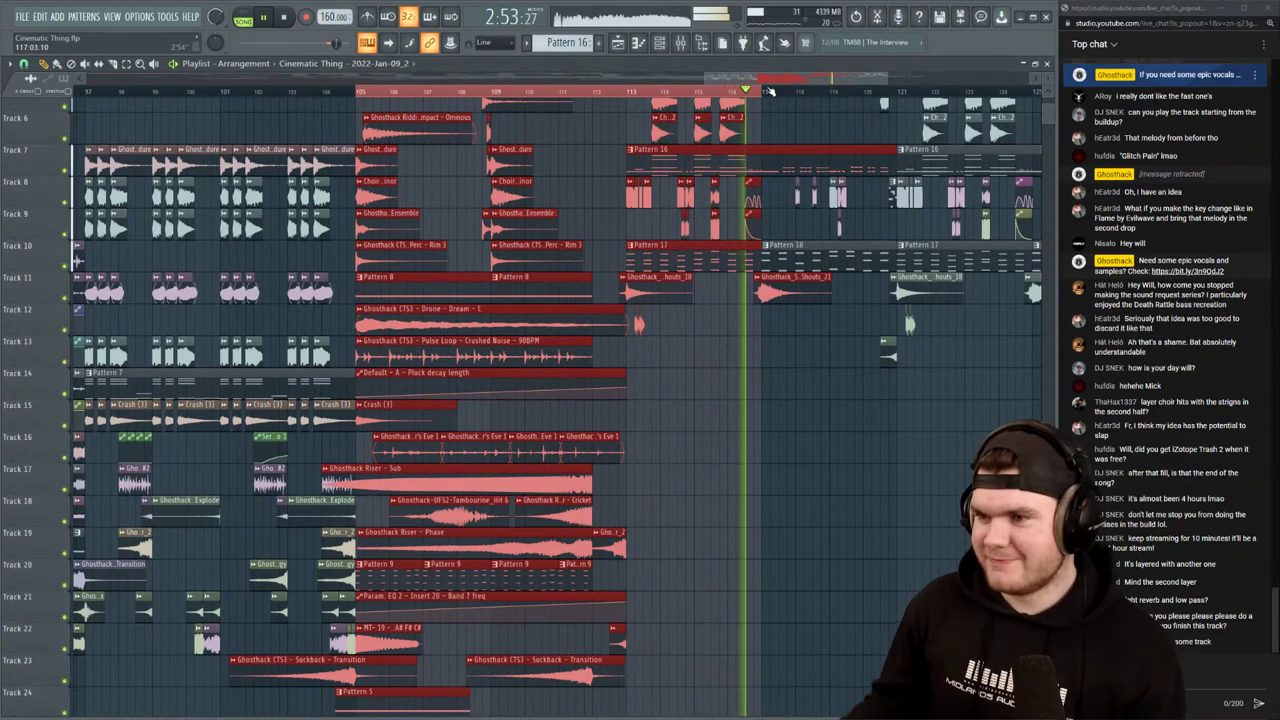
key("space")
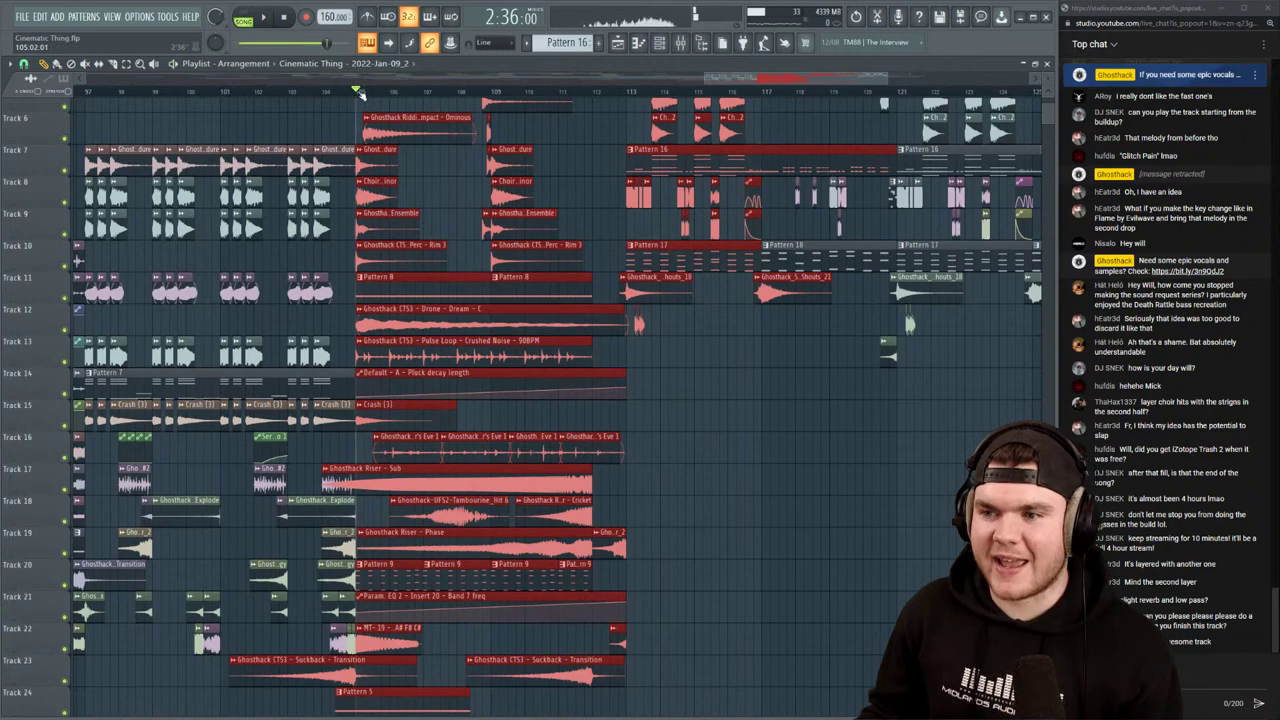
scroll(360, 93, "down", 3)
key("space")
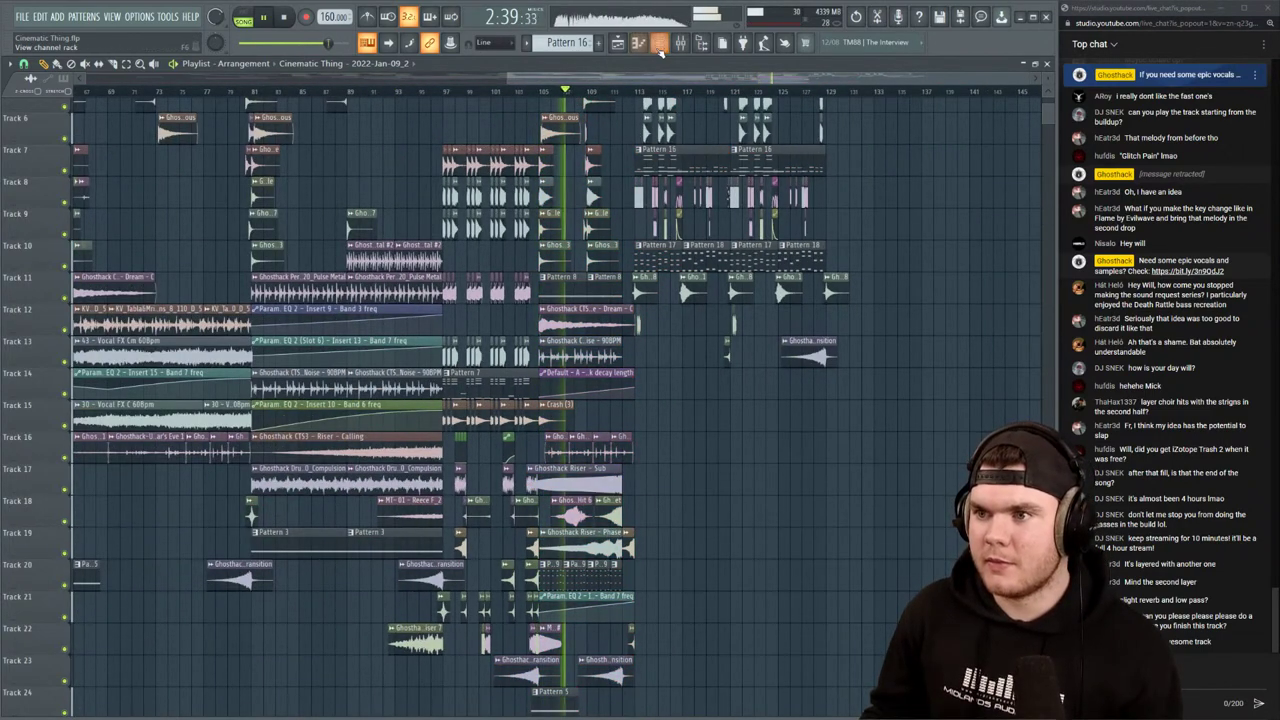
left_click(659, 44)
left_click(678, 46)
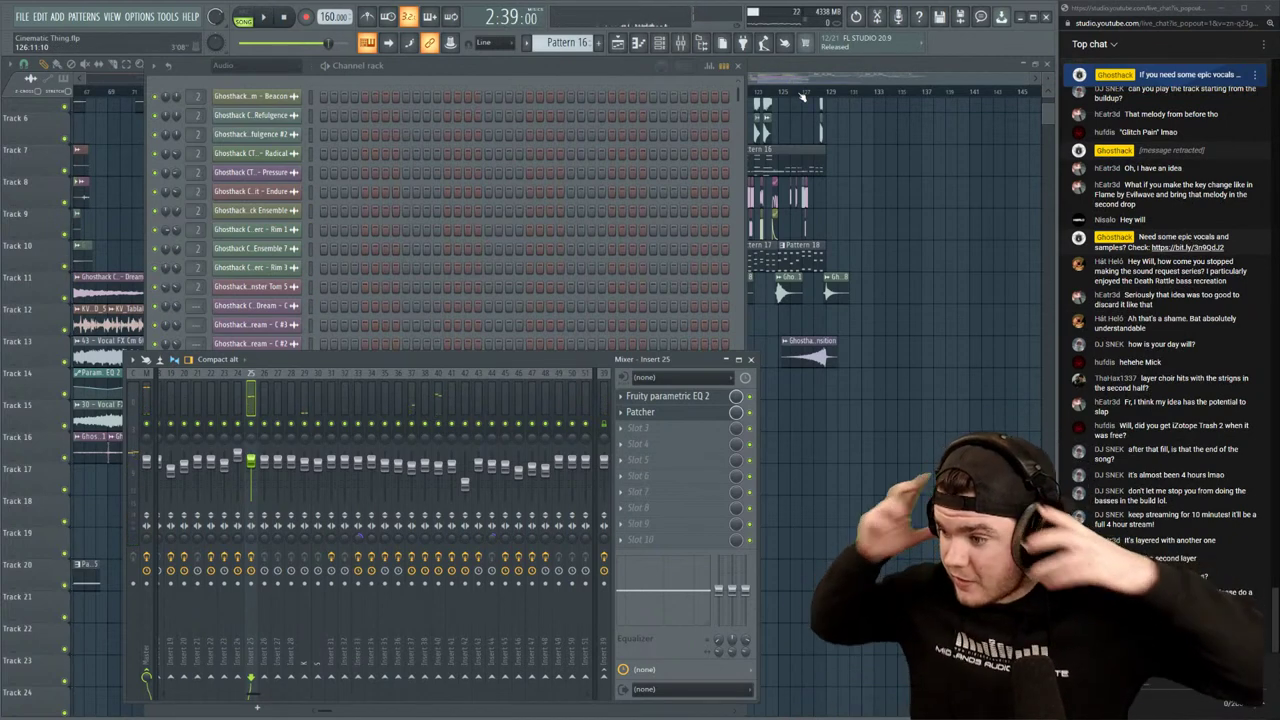
Play the last bars of the drop up to bar 129 to judge where the ending needs impacts
left_click(907, 64)
scroll(848, 126, "up", 4)
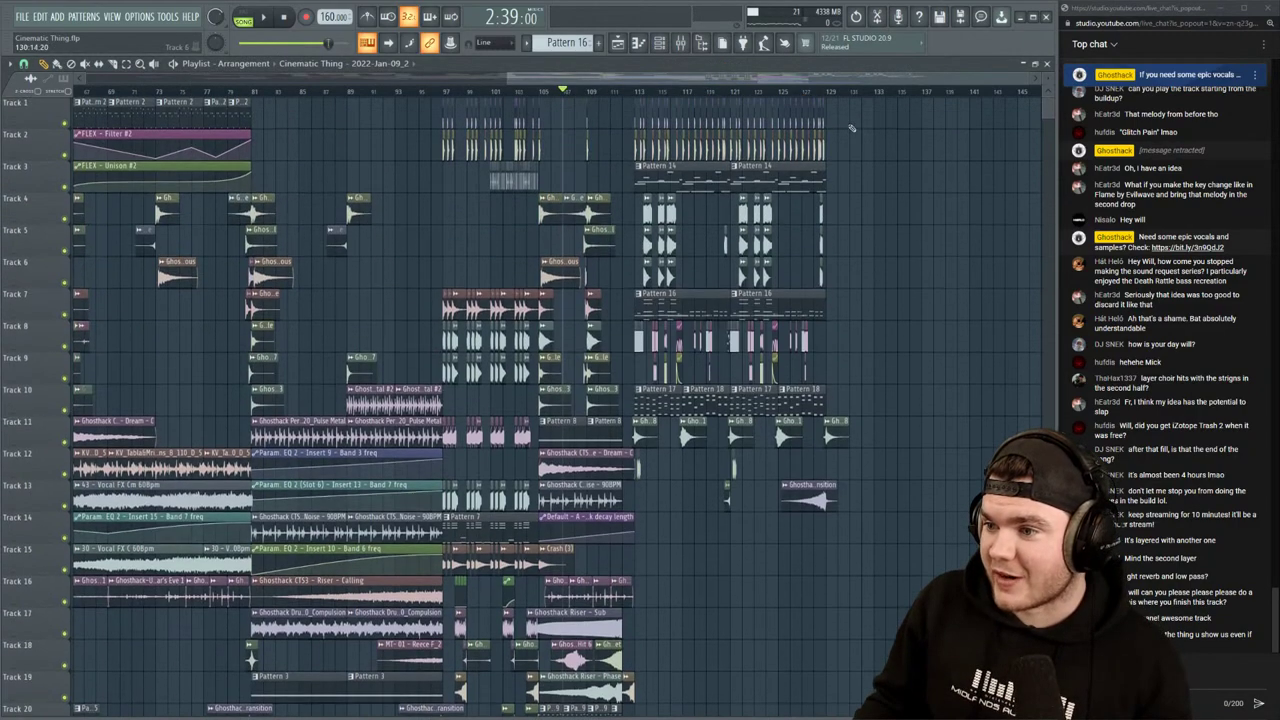
left_click(813, 92)
key("space")
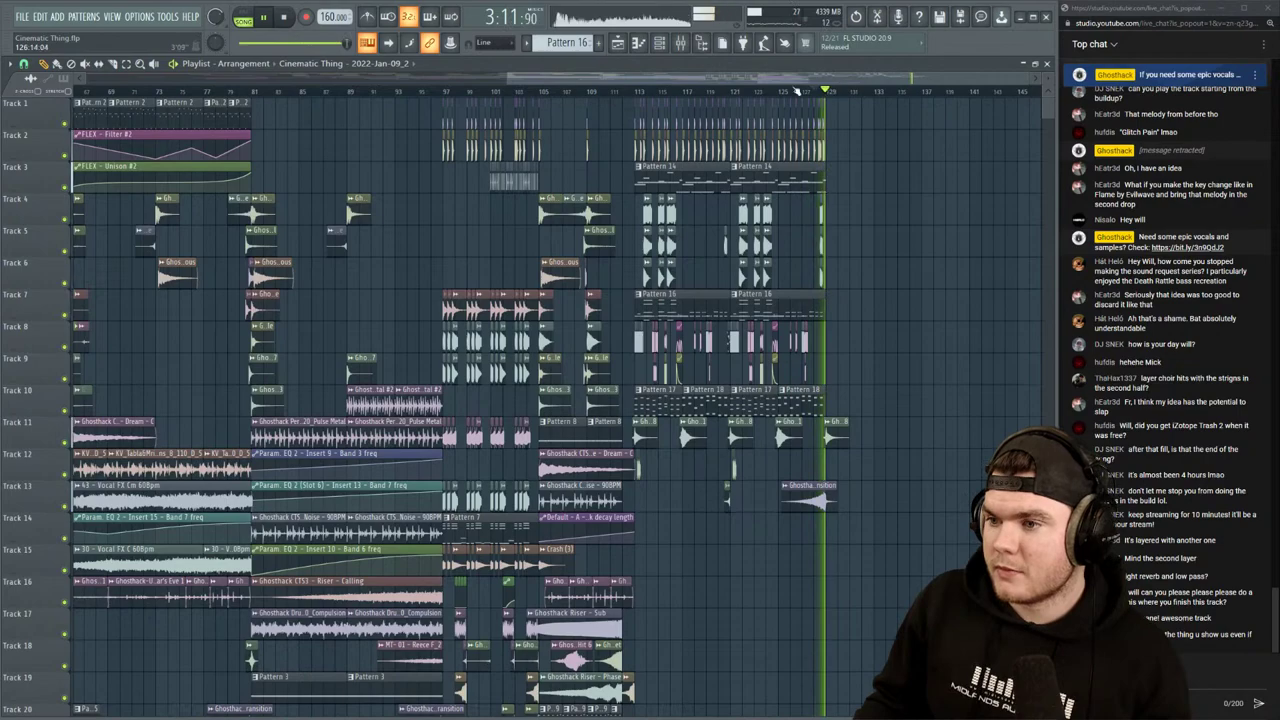
key("space")
key("space")
scroll(836, 94, "up", 4)
scroll(836, 94, "down", 4)
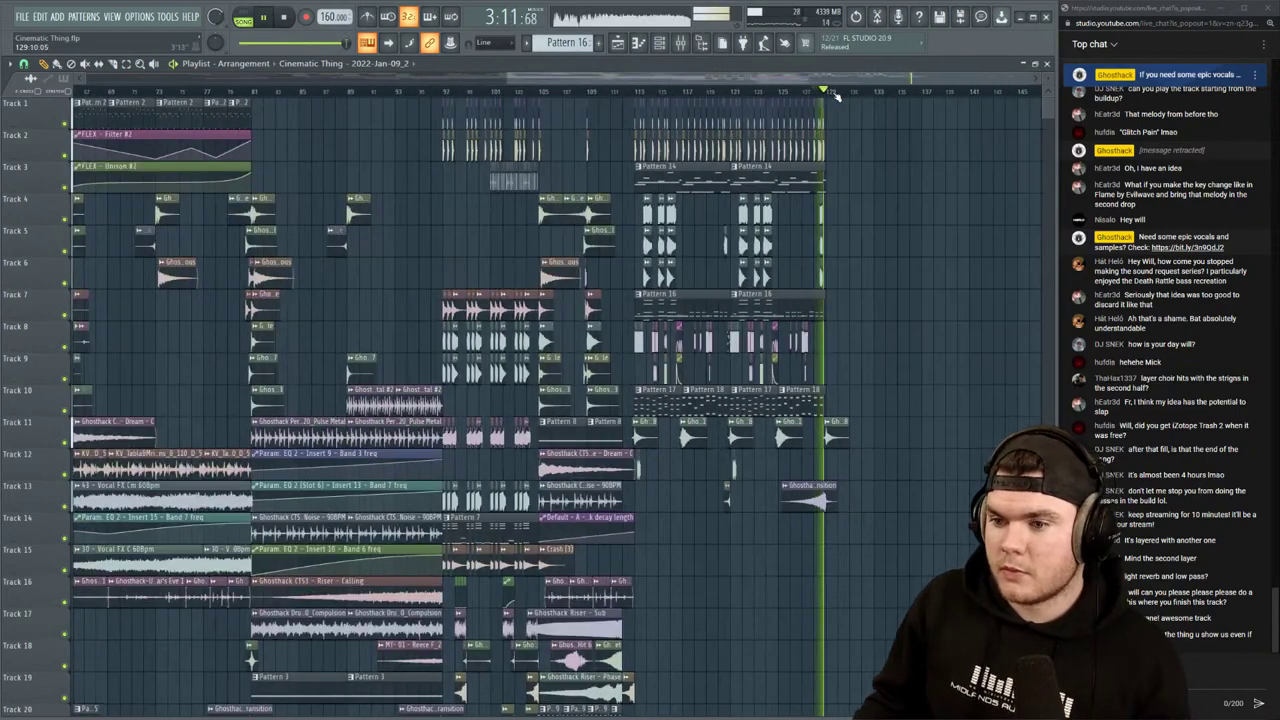
scroll(835, 95, "up", 2)
scroll(836, 95, "down", 3)
key("space")
Copy the Sub Boom, Hit - Radical, Hit - Endure, Kick Ensemble and Rim 3 clips from bar 109 to bar 129
scroll(836, 95, "up", 3)
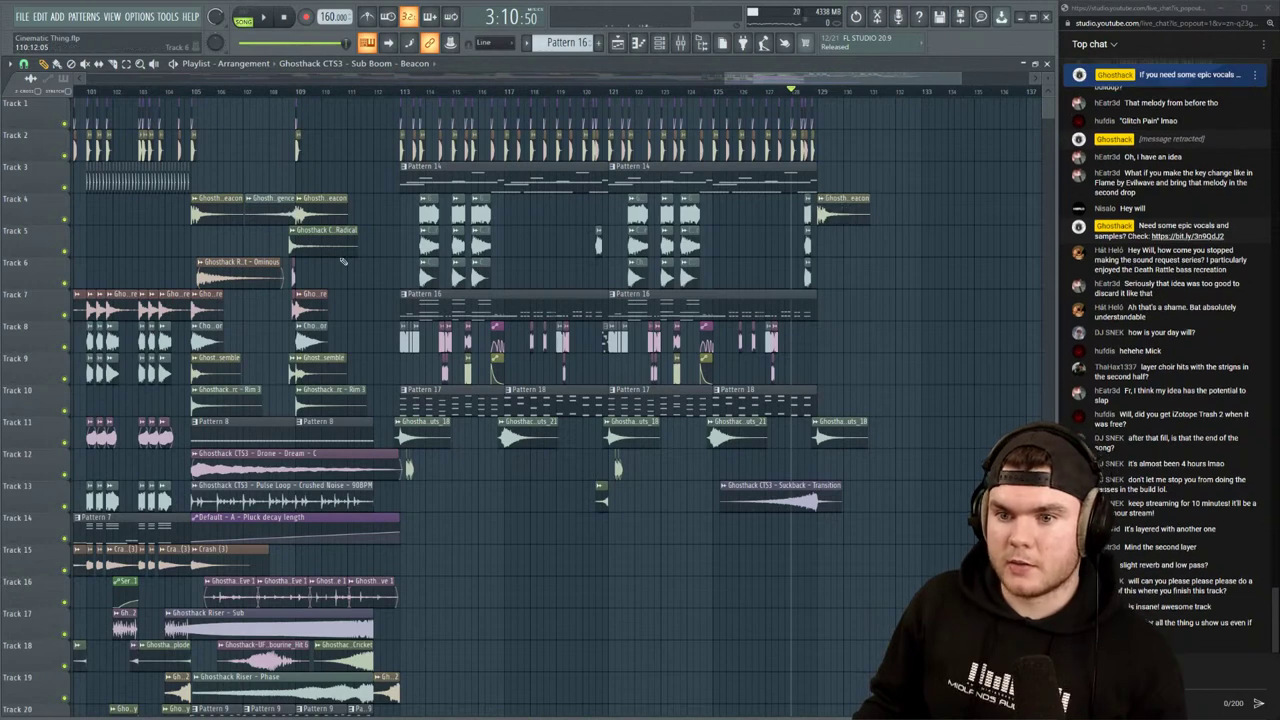
left_click_drag(325, 246, 415, 245)
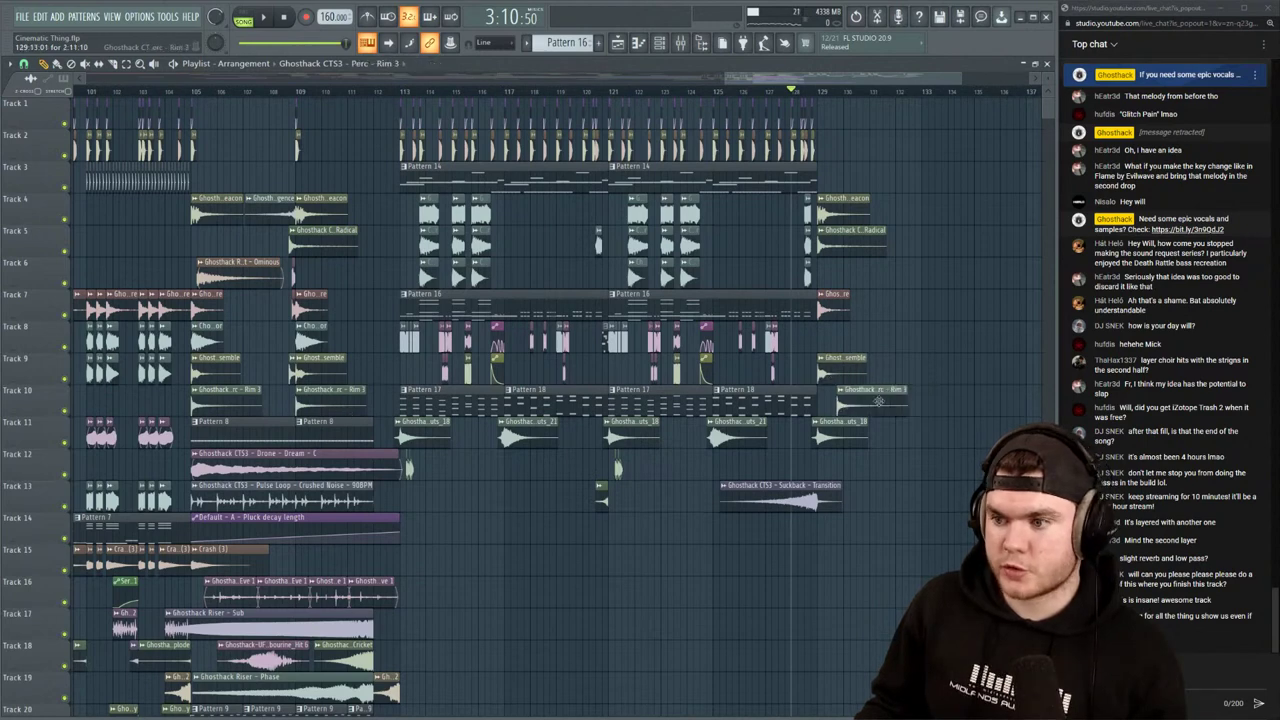
key("space")
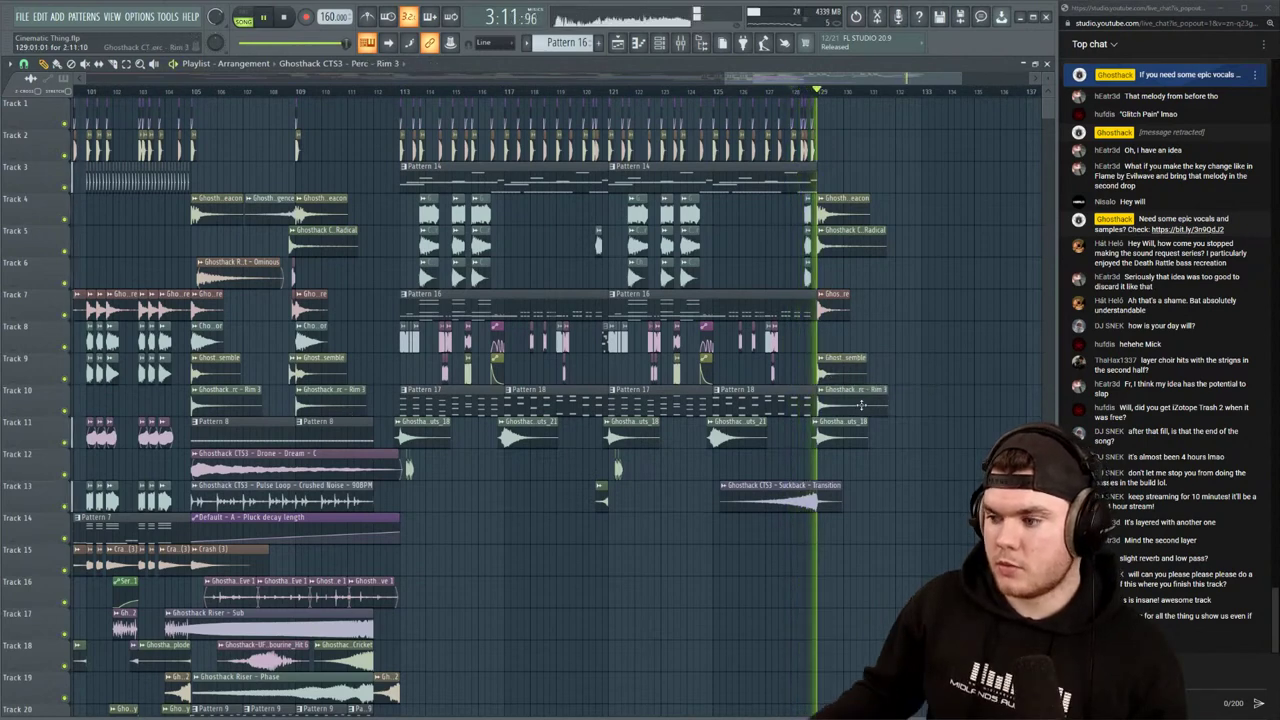
key("space")
key("space")
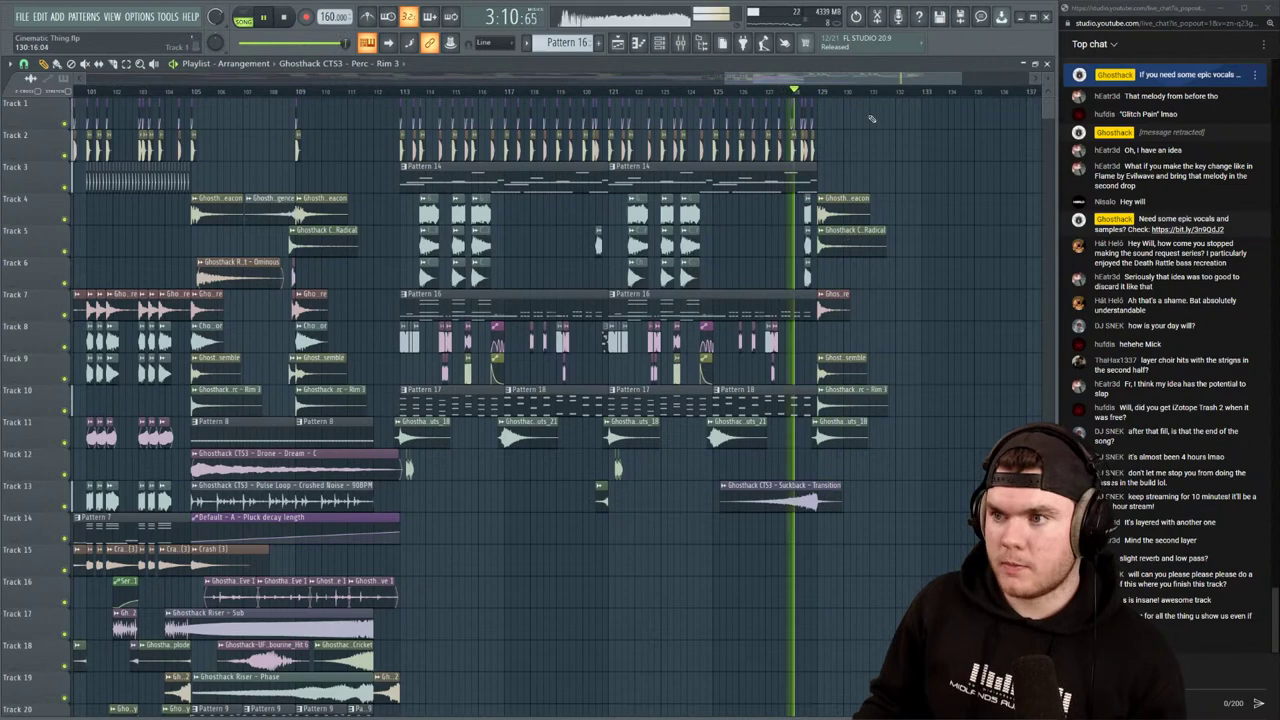
Place an Advent Kick 3 on Track 2 at bar 129 and a Drum_Snare Ensemble clip on Track 8 leading into it
scroll(855, 93, "up", 4)
scroll(855, 93, "up", 1)
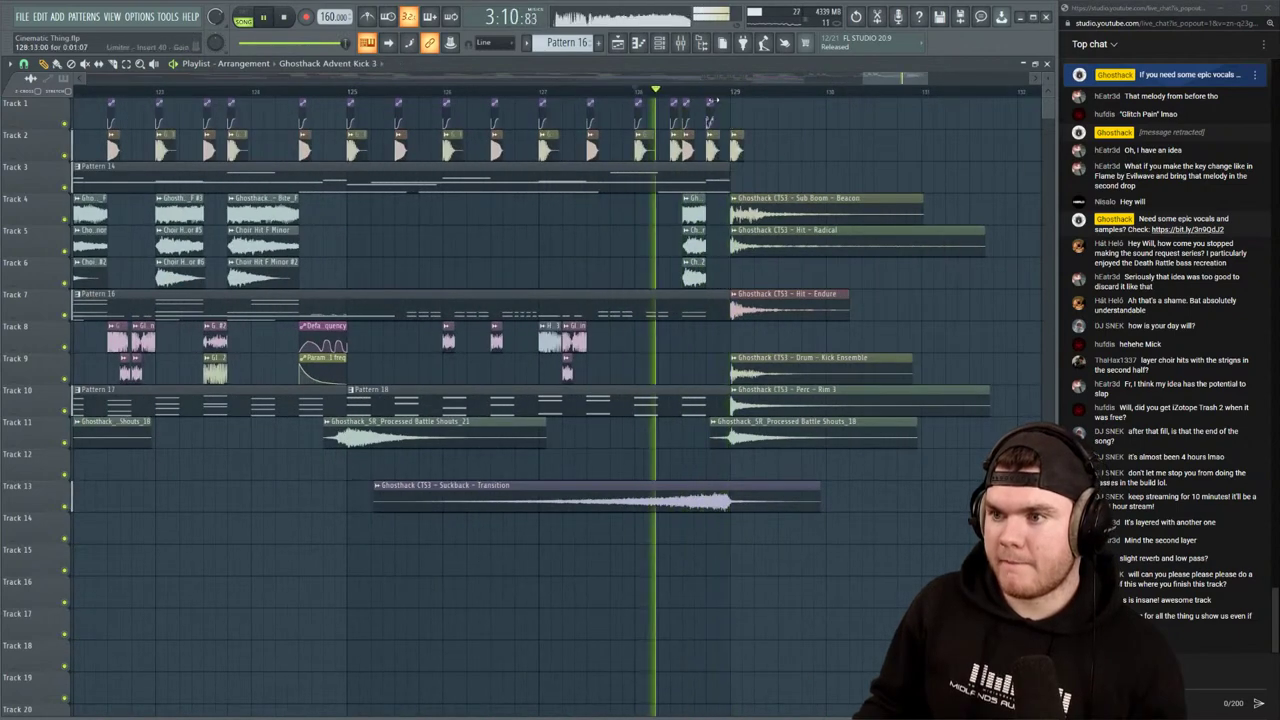
scroll(742, 96, "down", 4)
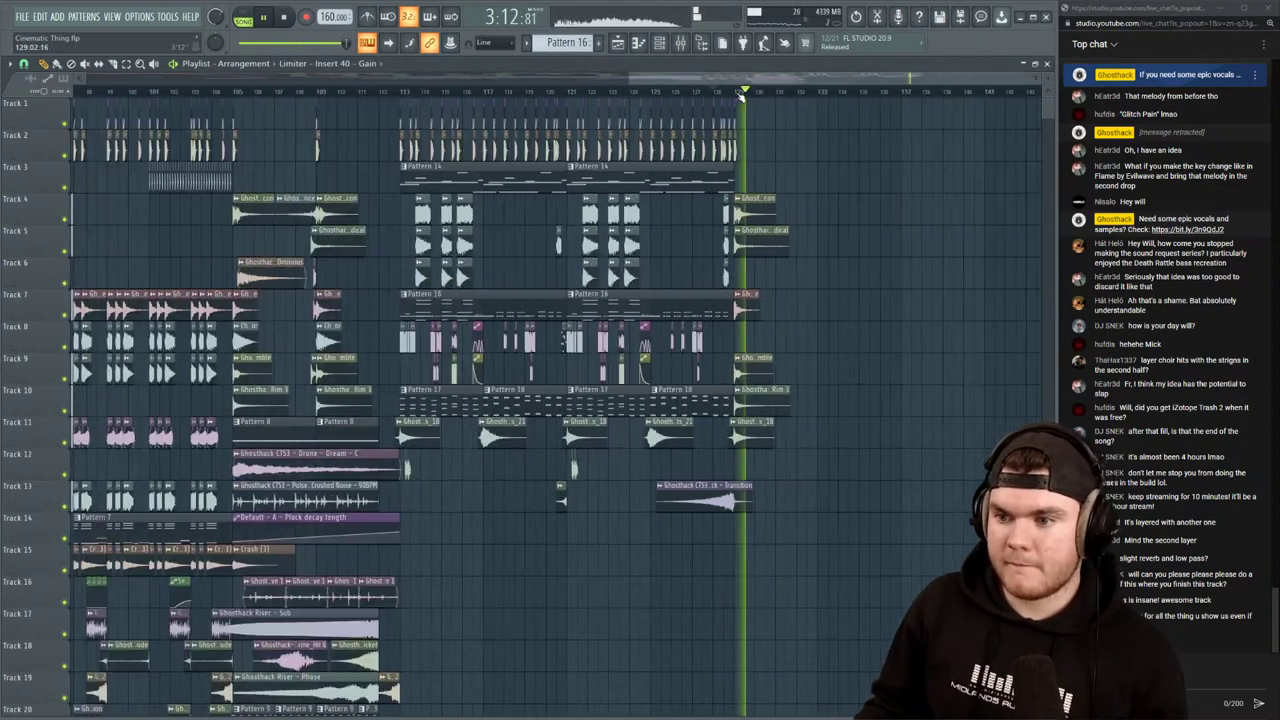
key("space")
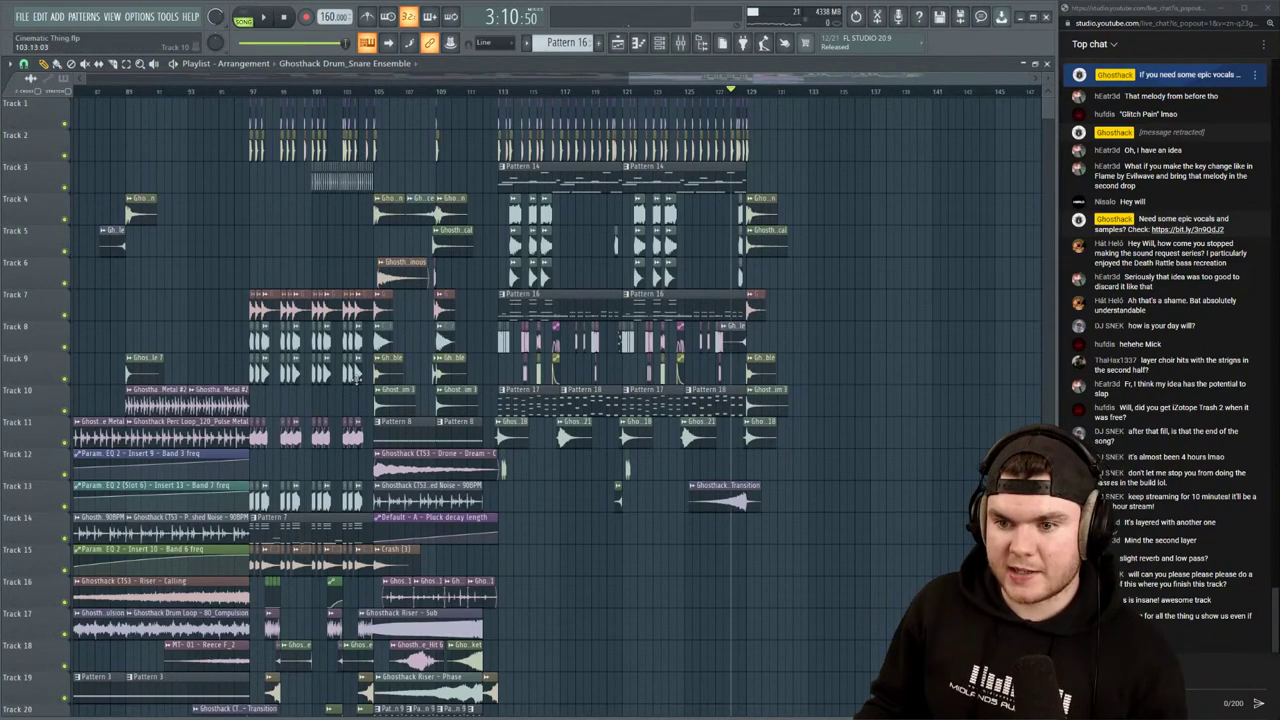
Add Suckback - Endeavor_2, Whoosh Hit - Explode and Whoosh Hit - Rapture clips on Tracks 19, 18 and 17 leading into bar 129
scroll(415, 123, "down", 3)
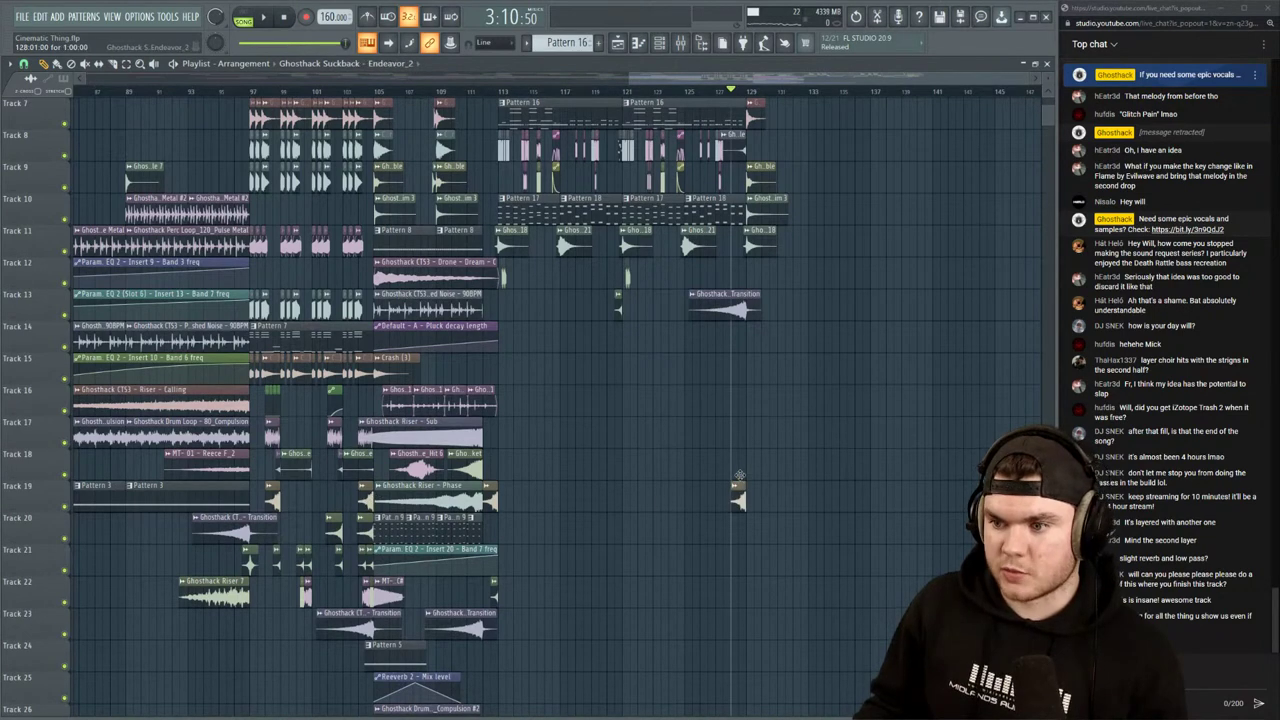
key("space")
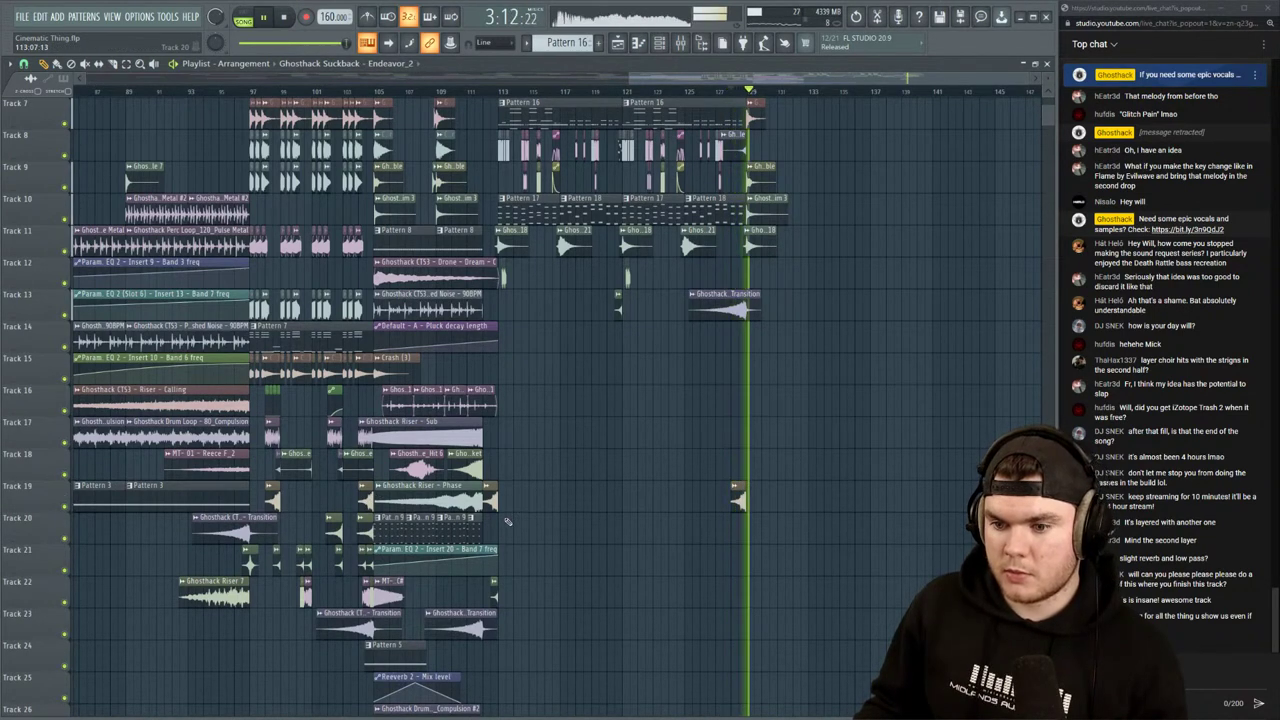
key("space")
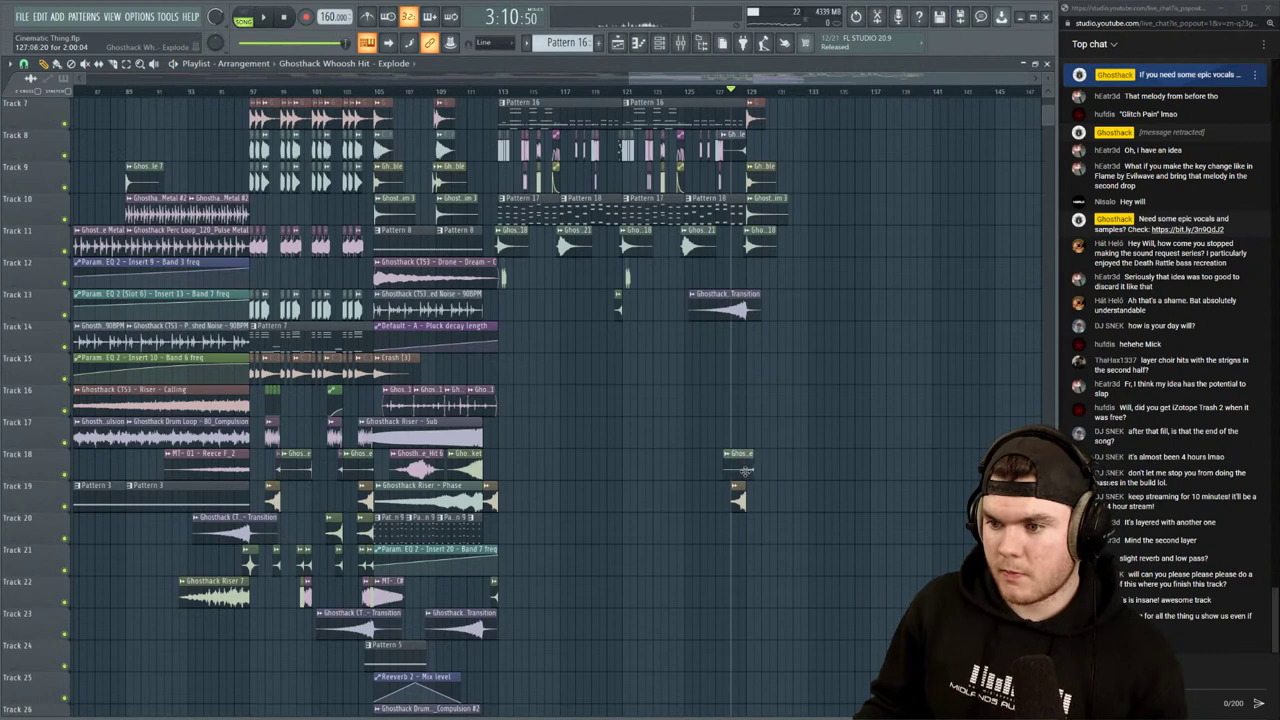
left_click_drag(745, 471, 737, 470)
key("space")
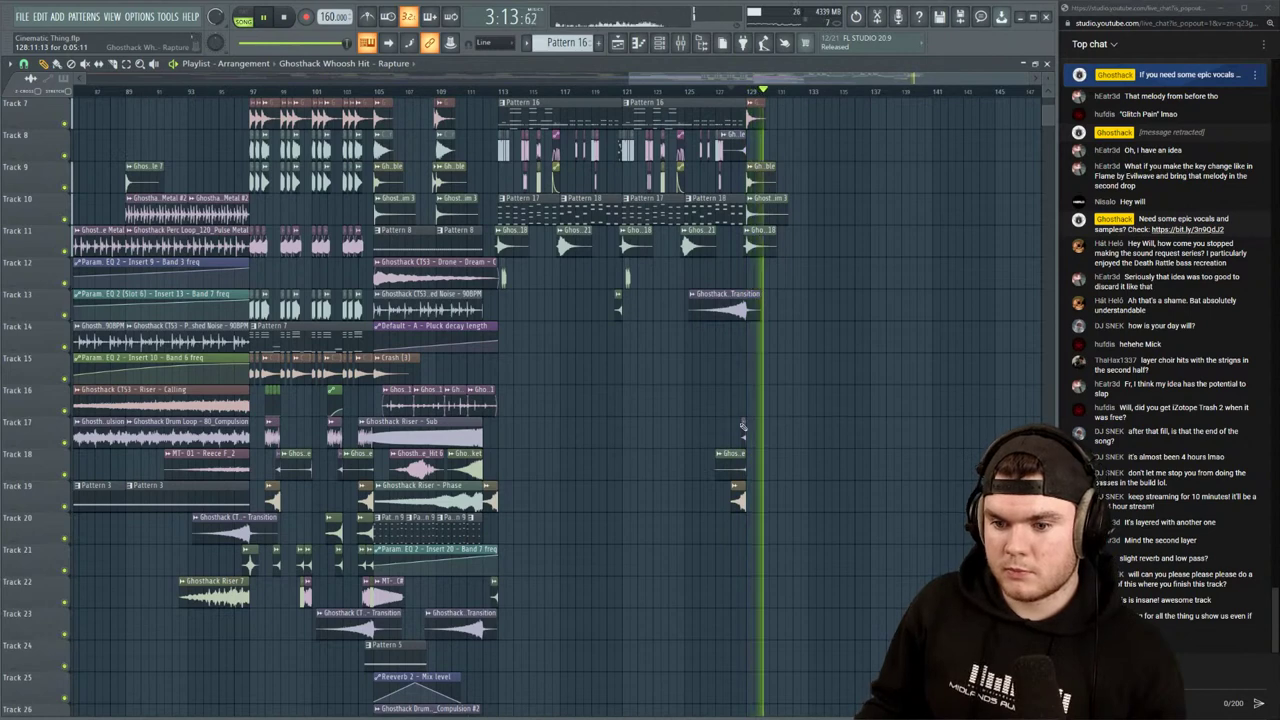
scroll(634, 443, "down", 3)
scroll(636, 447, "down", 2)
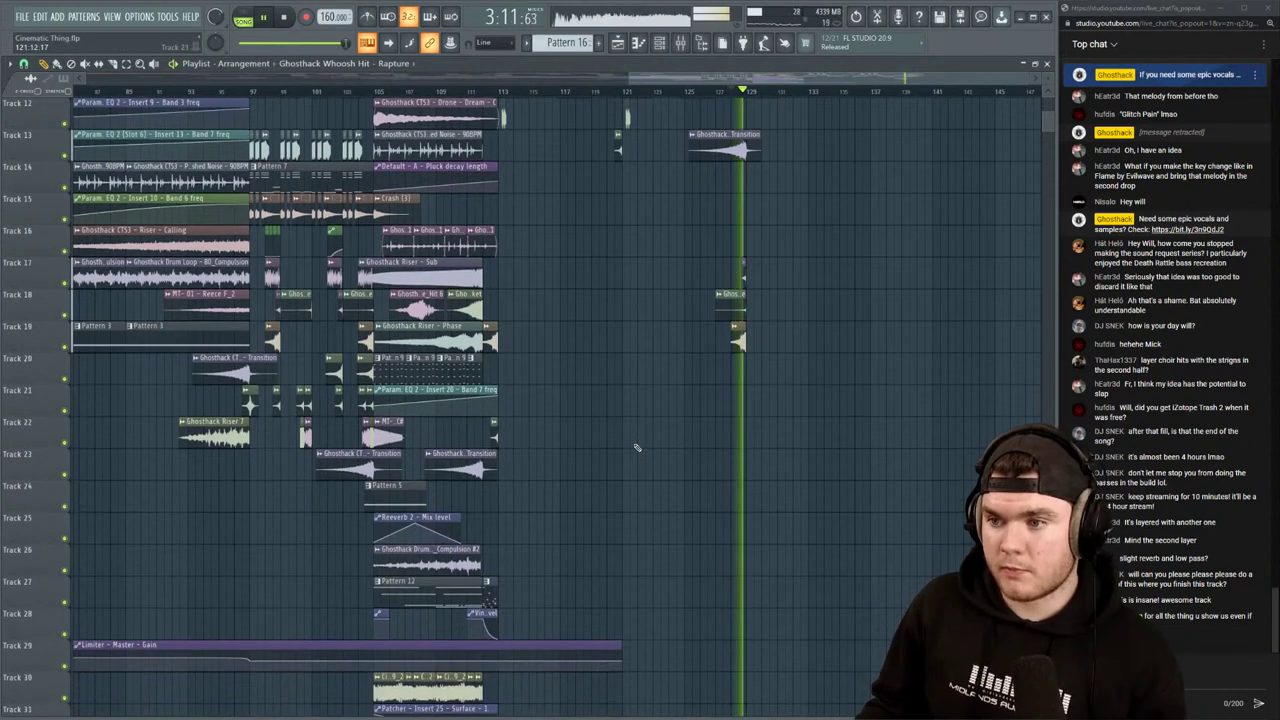
scroll(636, 447, "up", 1)
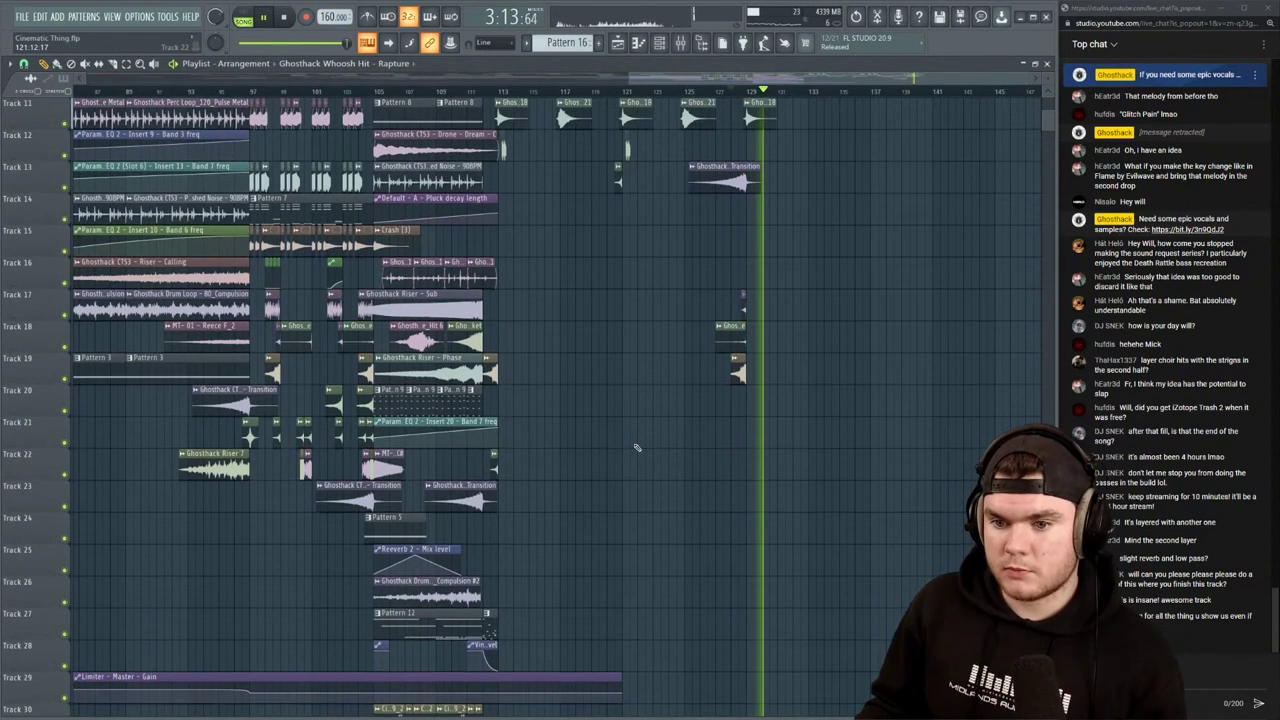
Copy the Crash (3) clip from bar 105 to bar 129 on Track 15 and lower its channel volume
scroll(636, 447, "up", 3)
left_click(252, 92)
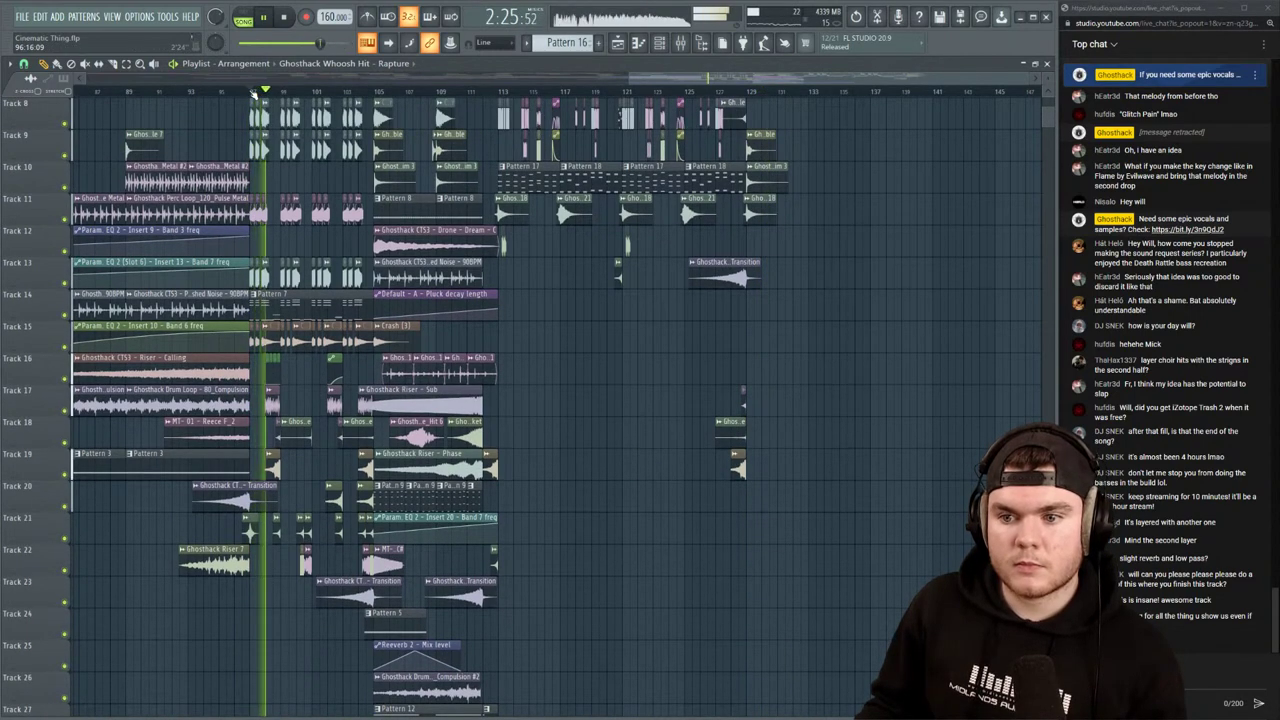
left_click(395, 341)
left_click(769, 341)
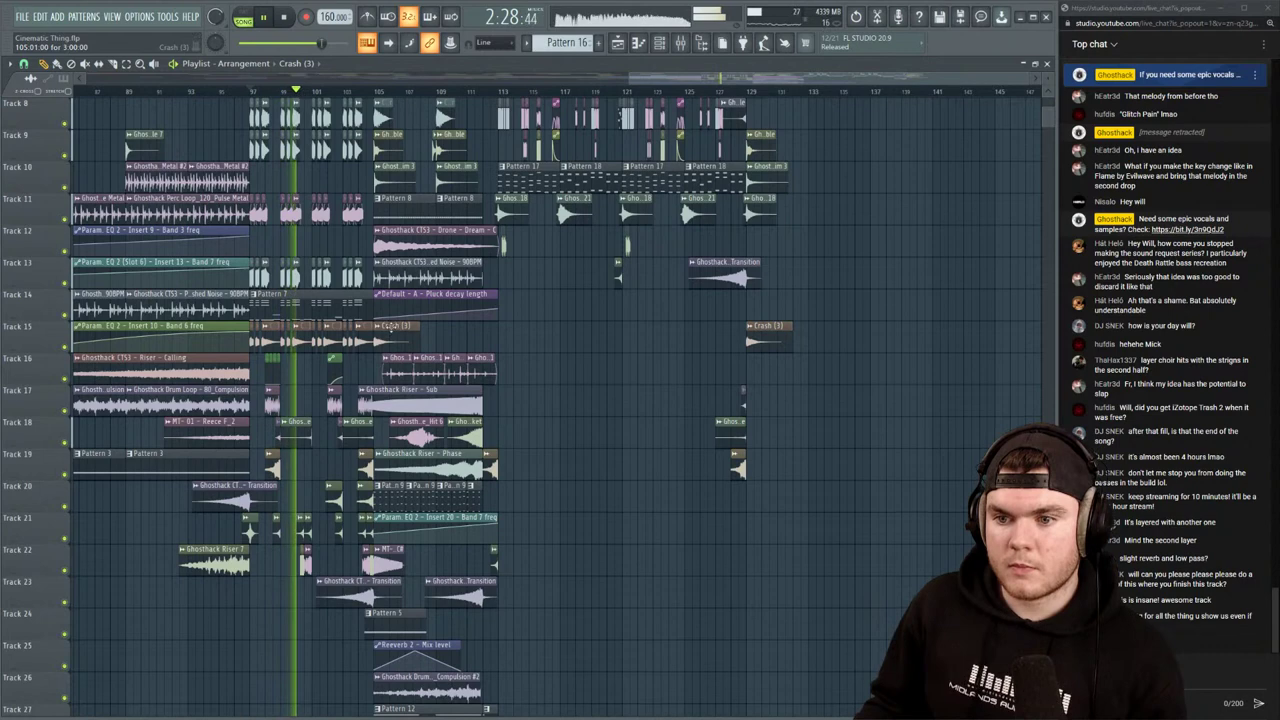
double_click(380, 330)
left_click_drag(272, 131, 272, 144)
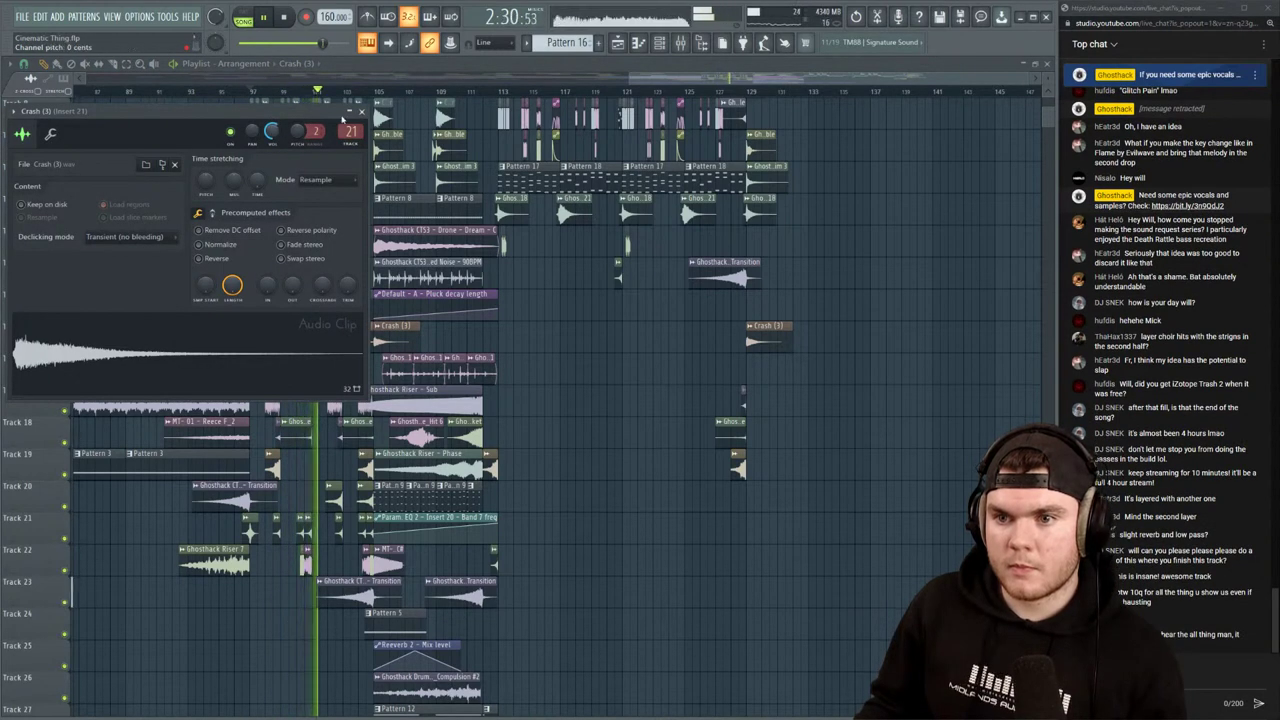
left_click(362, 110)
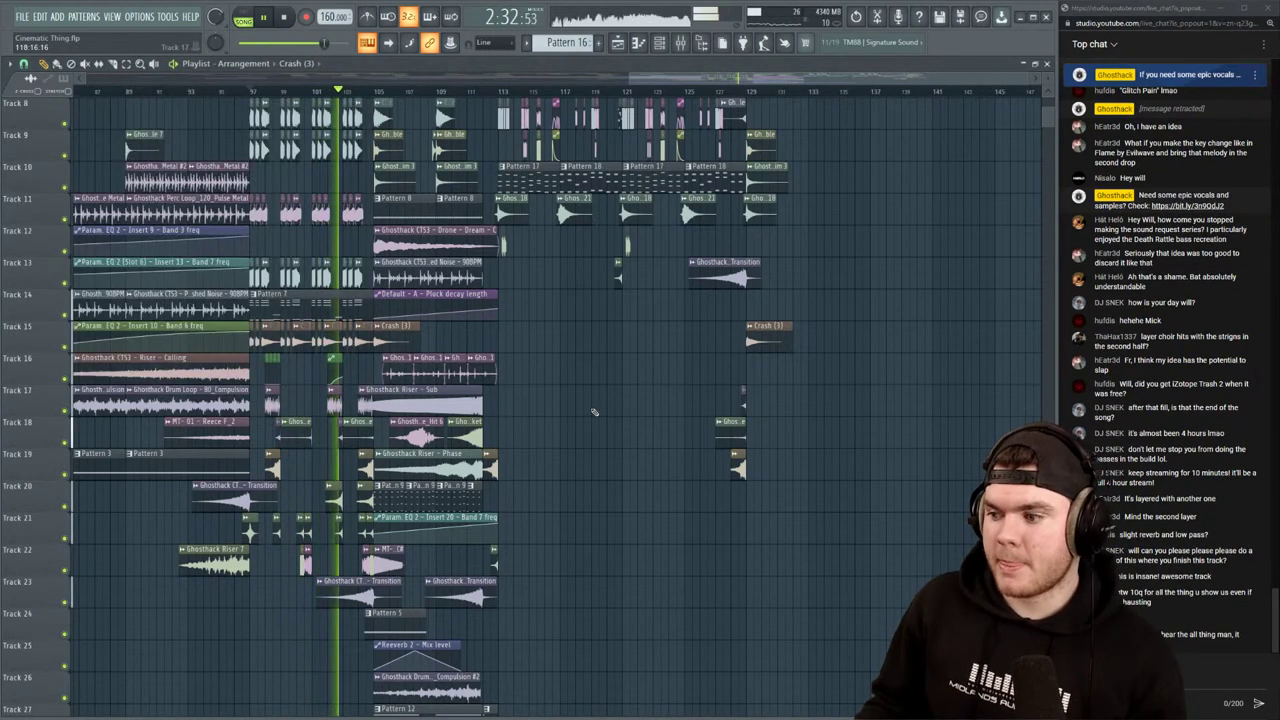
Play the drop's ending from around bar 128 through the impact at bar 129
scroll(690, 370, "up", 2)
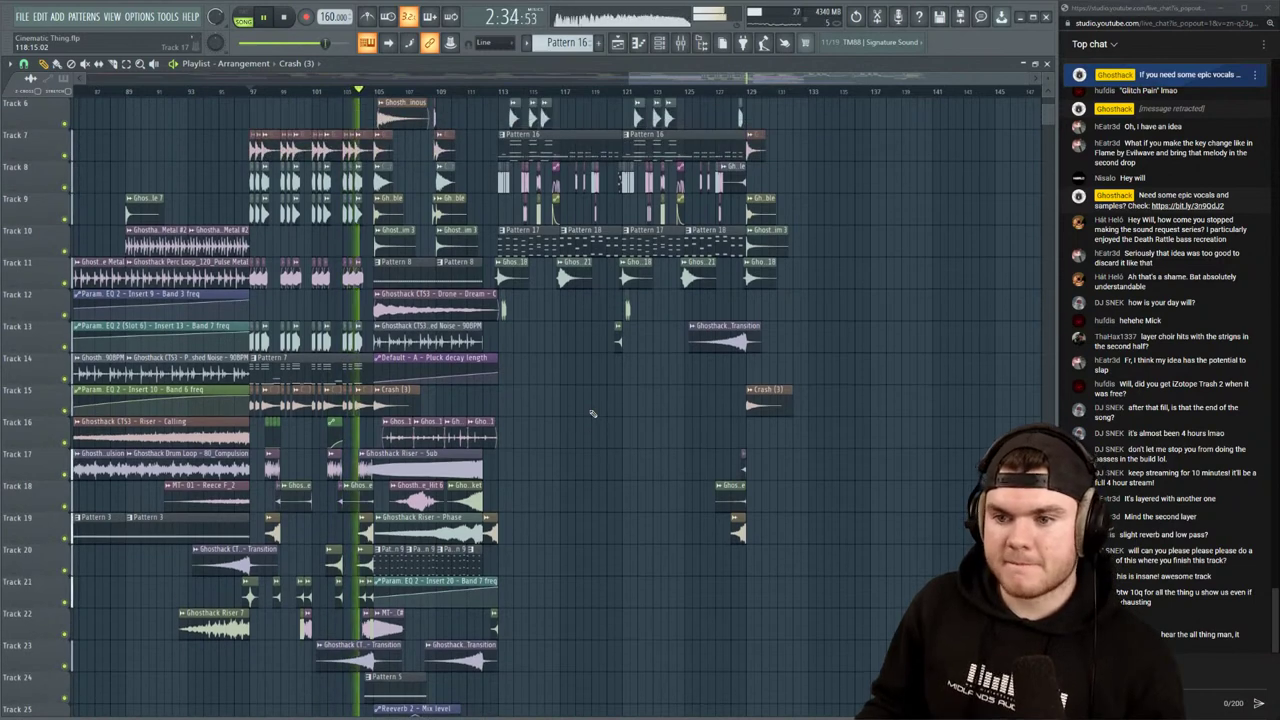
key("space")
left_click(740, 93)
key("space")
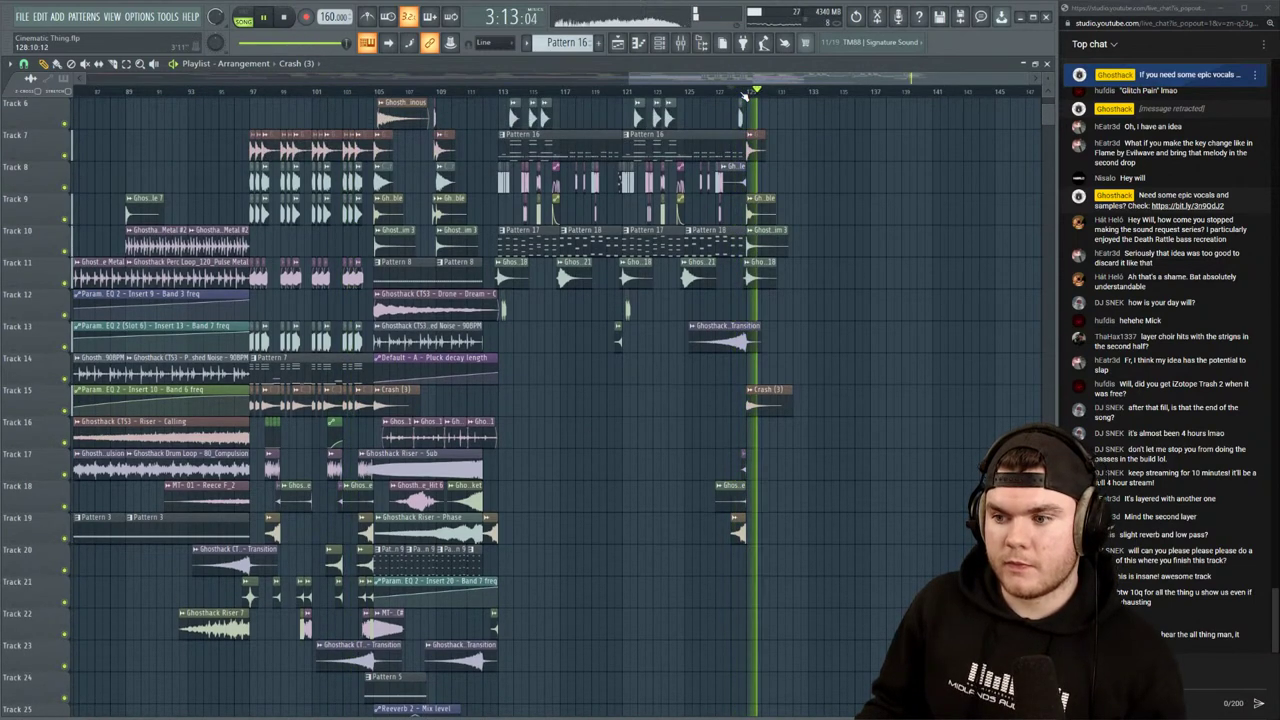
Play the start of the drop at bar 113 and stop playback
left_click(492, 92)
scroll(498, 93, "down", 2)
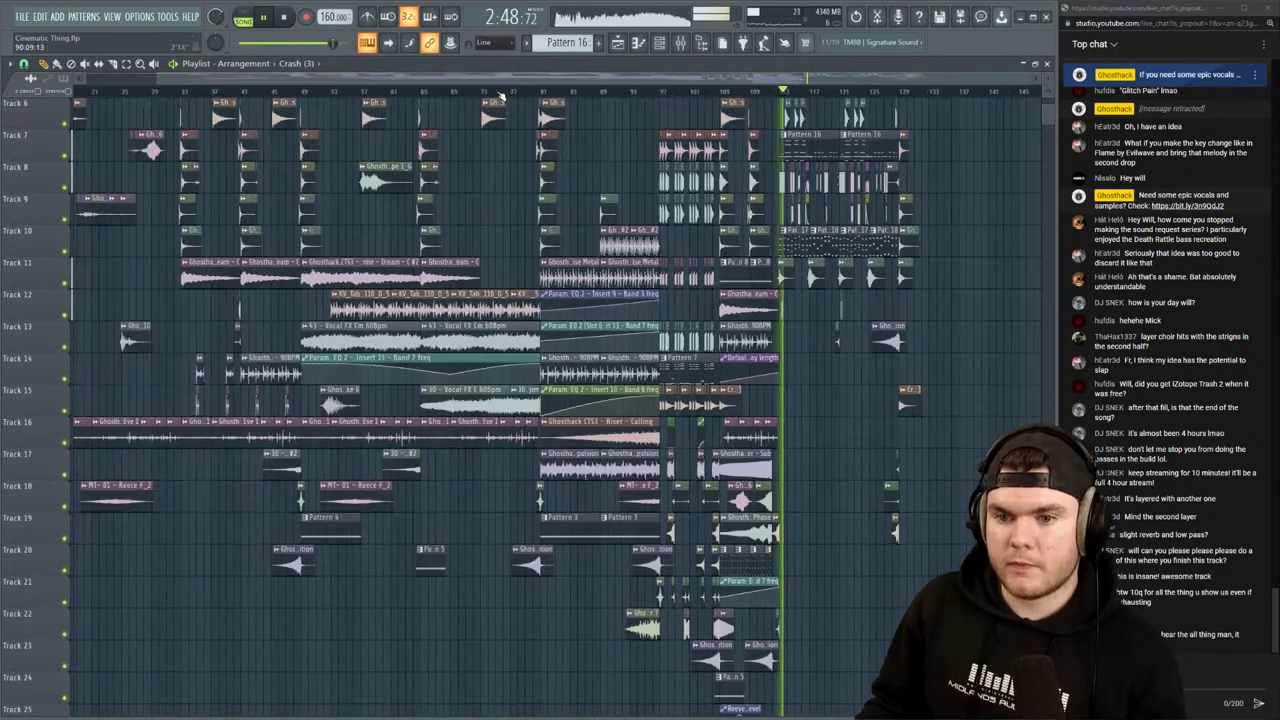
scroll(502, 95, "down", 1)
key("space")
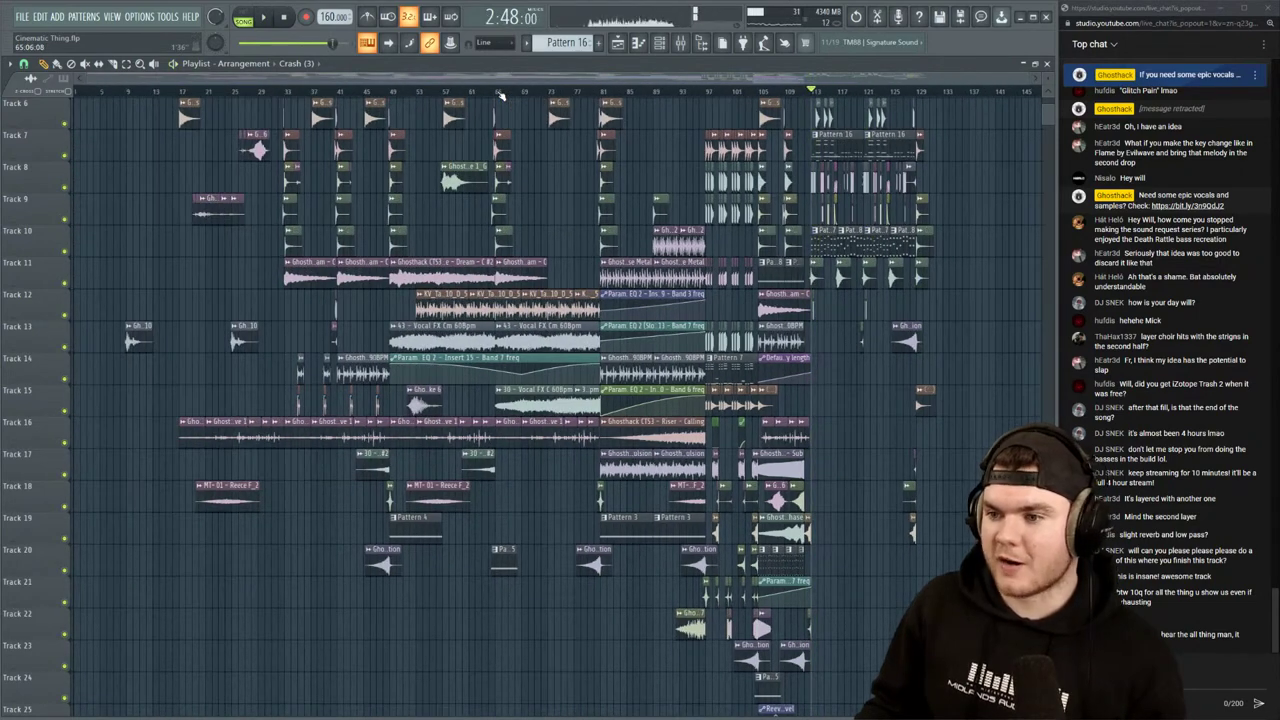
Look over the full arrangement from Track 1 down to the automation clips around Track 31
scroll(998, 379, "up", 5)
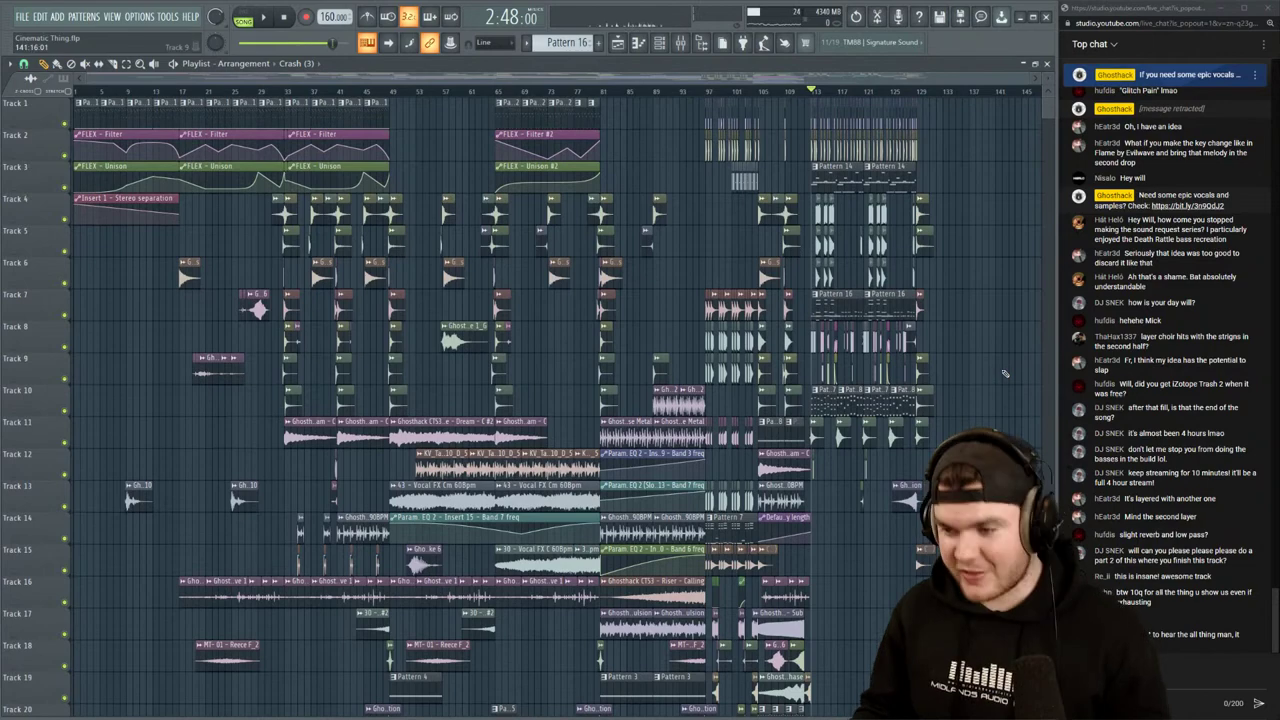
scroll(1005, 373, "down", 3)
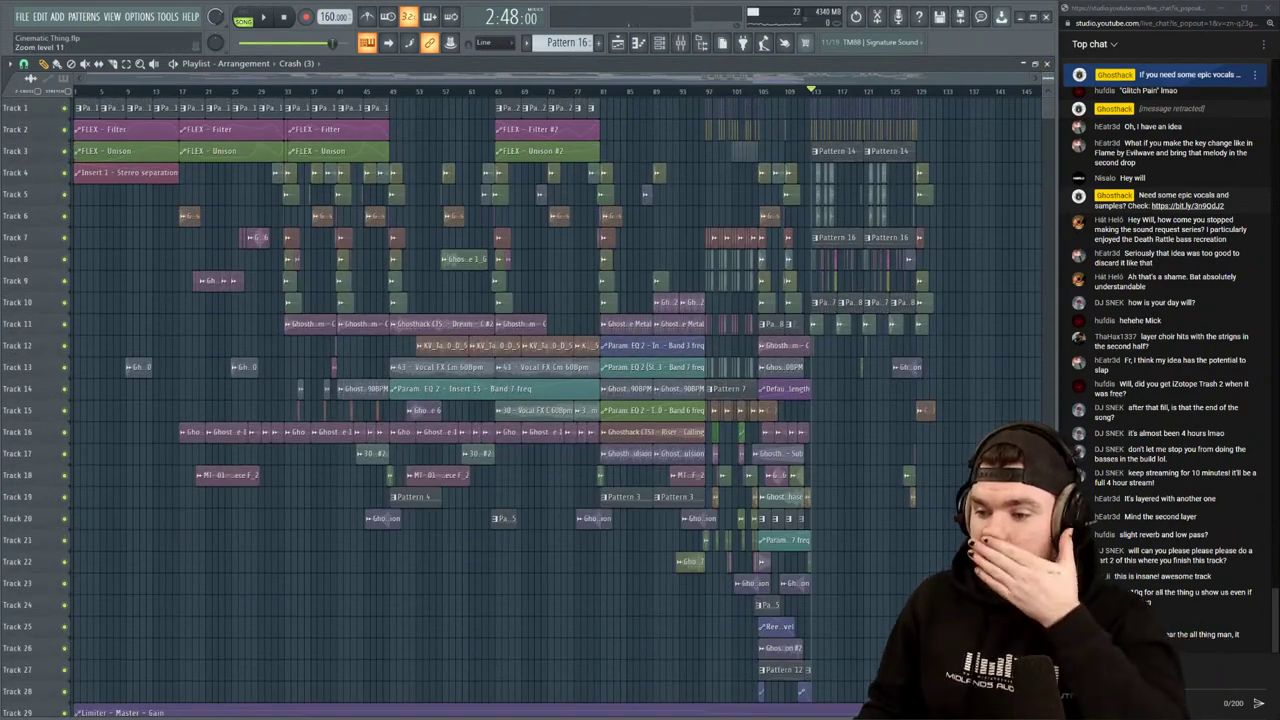
scroll(550, 400, "down", 2)
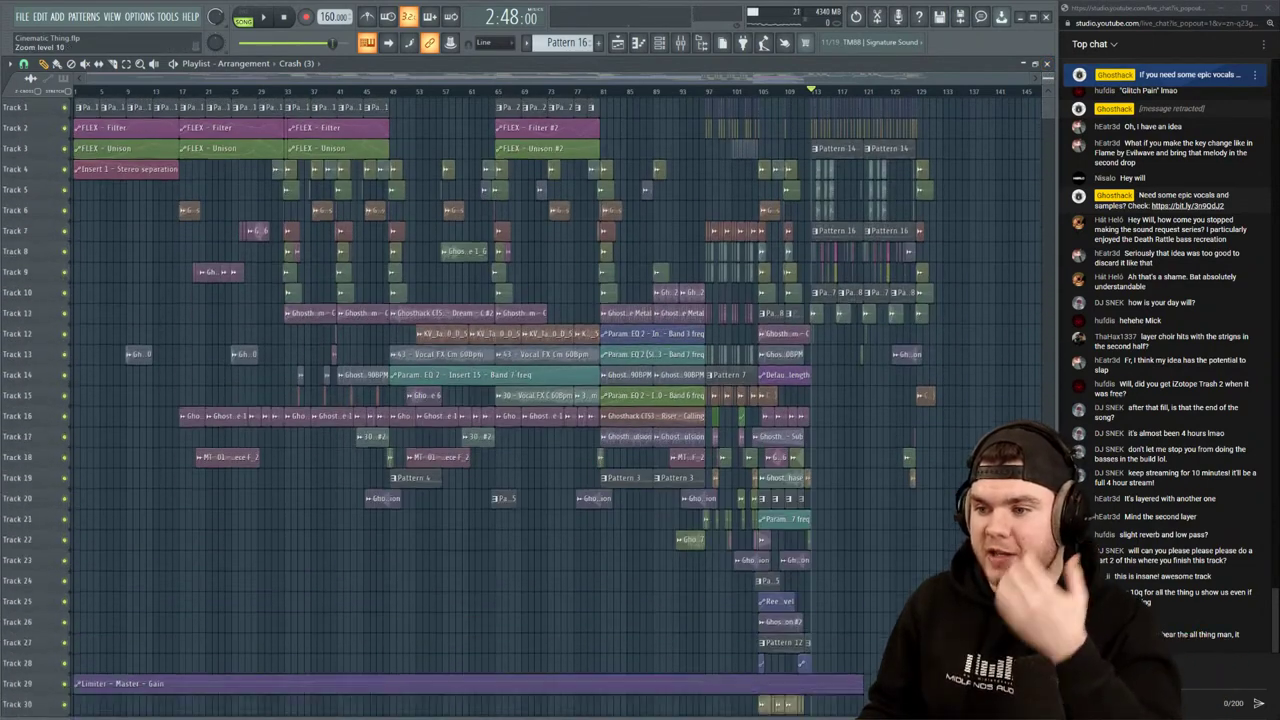
scroll(550, 400, "up", 5)
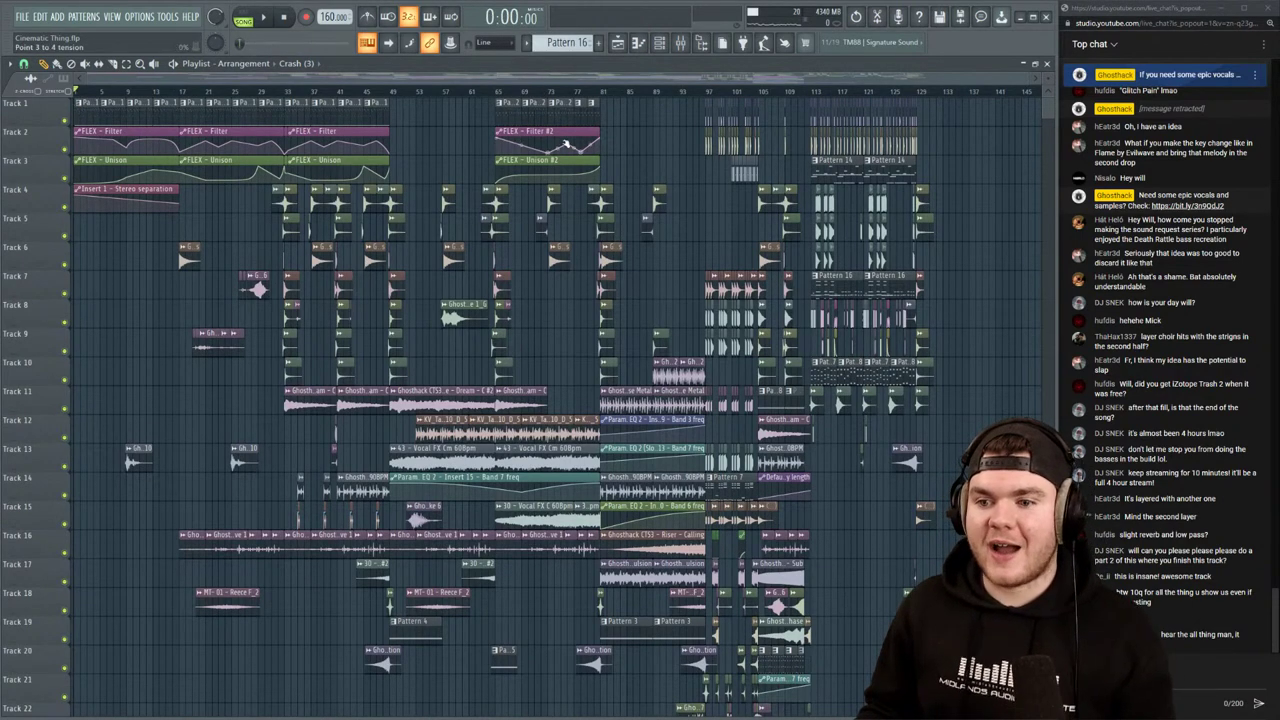
scroll(560, 295, "down", 6)
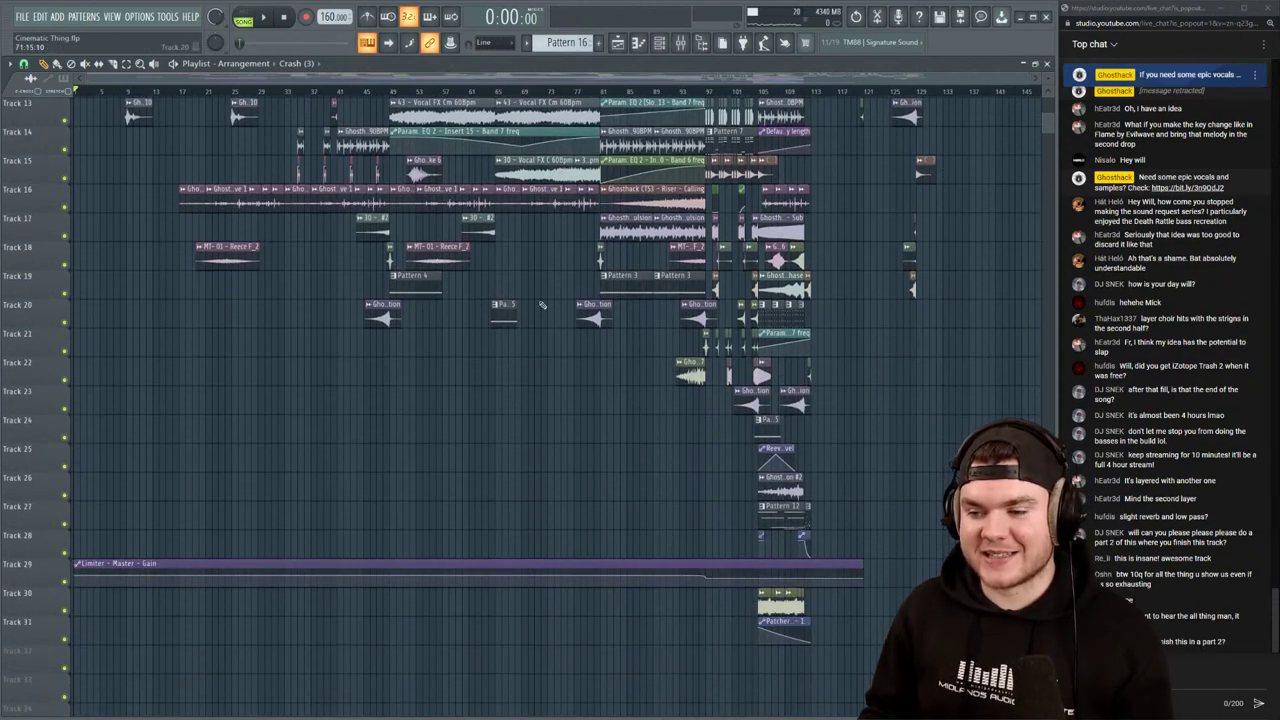
scroll(778, 212, "up", 6)
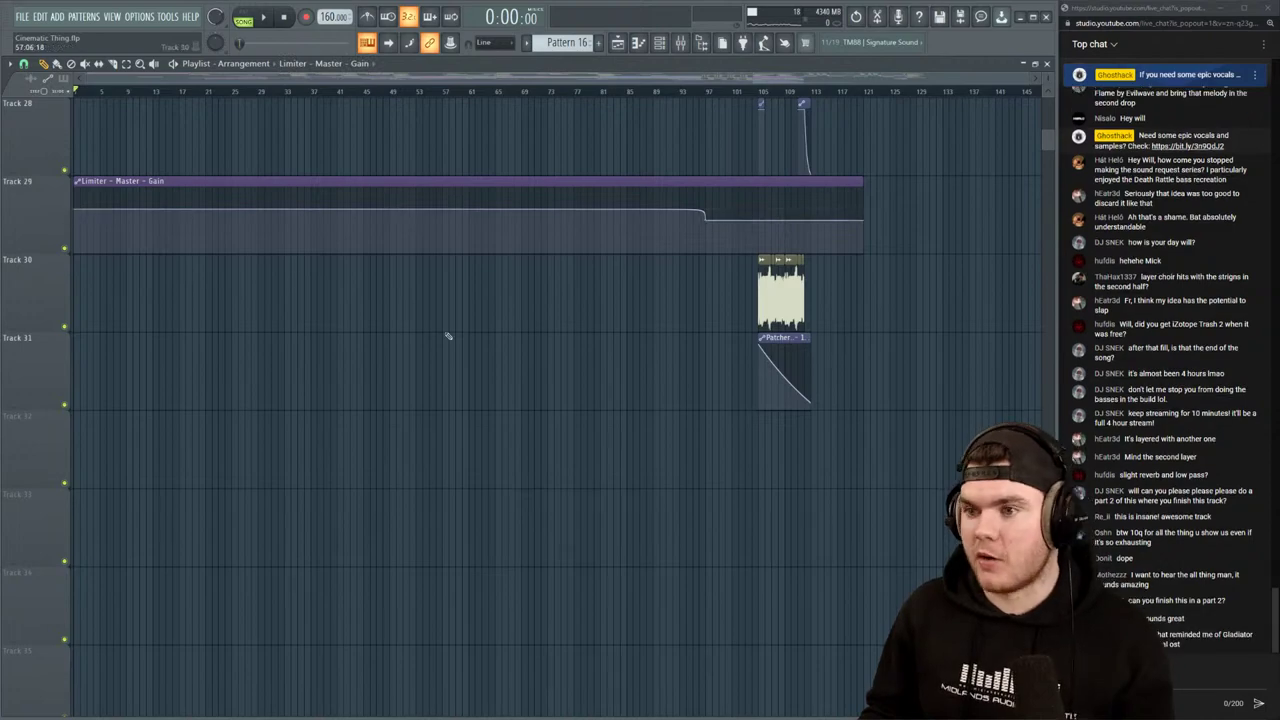
scroll(446, 334, "up", 15)
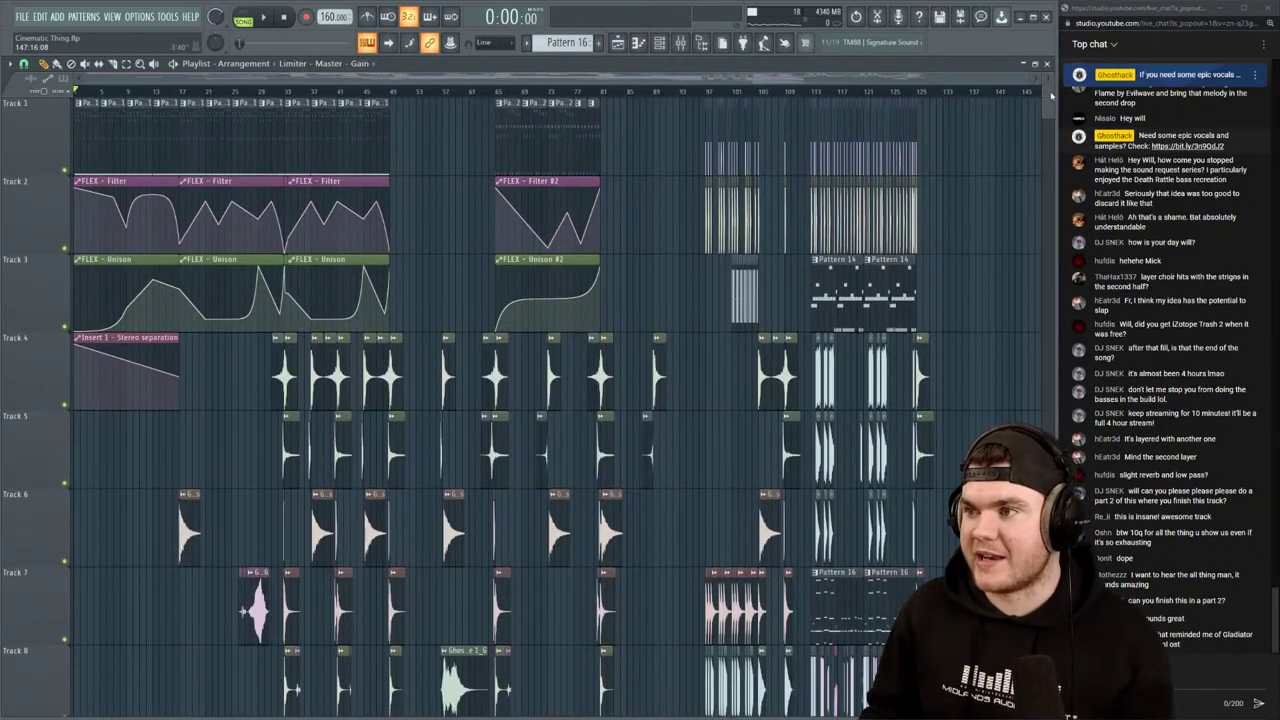
scroll(446, 334, "down", 8)
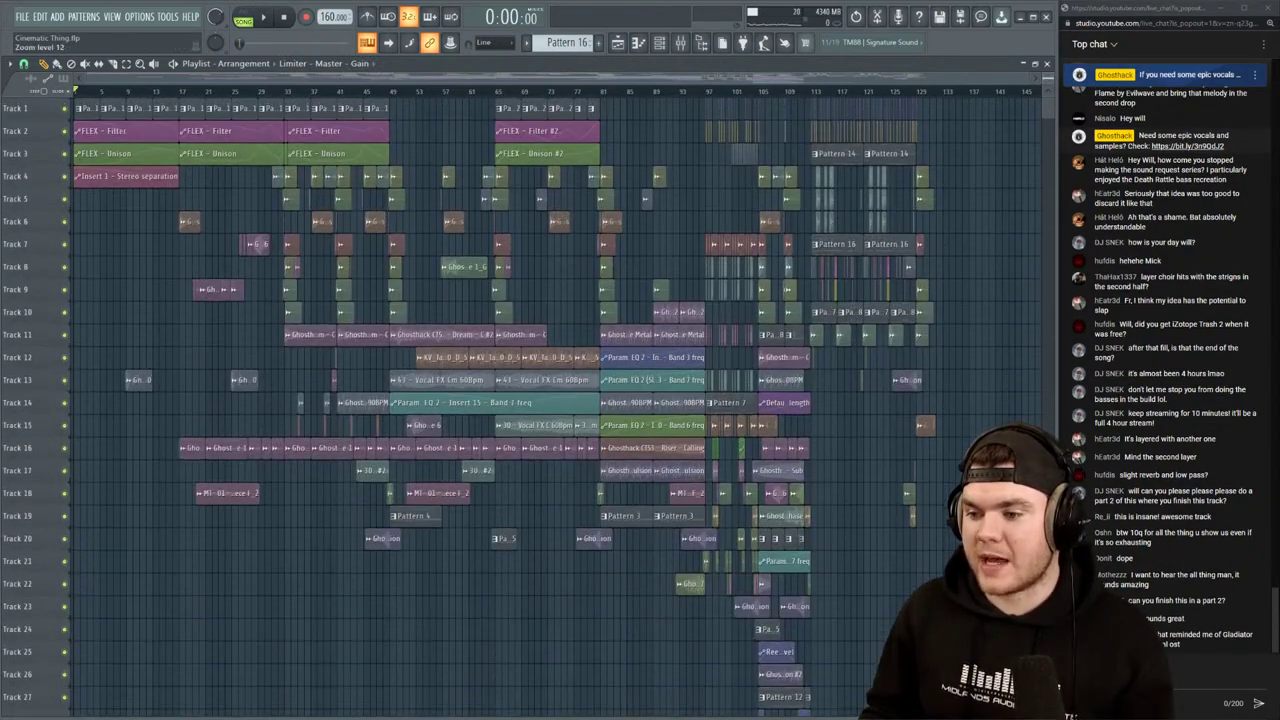
scroll(446, 334, "up", 4)
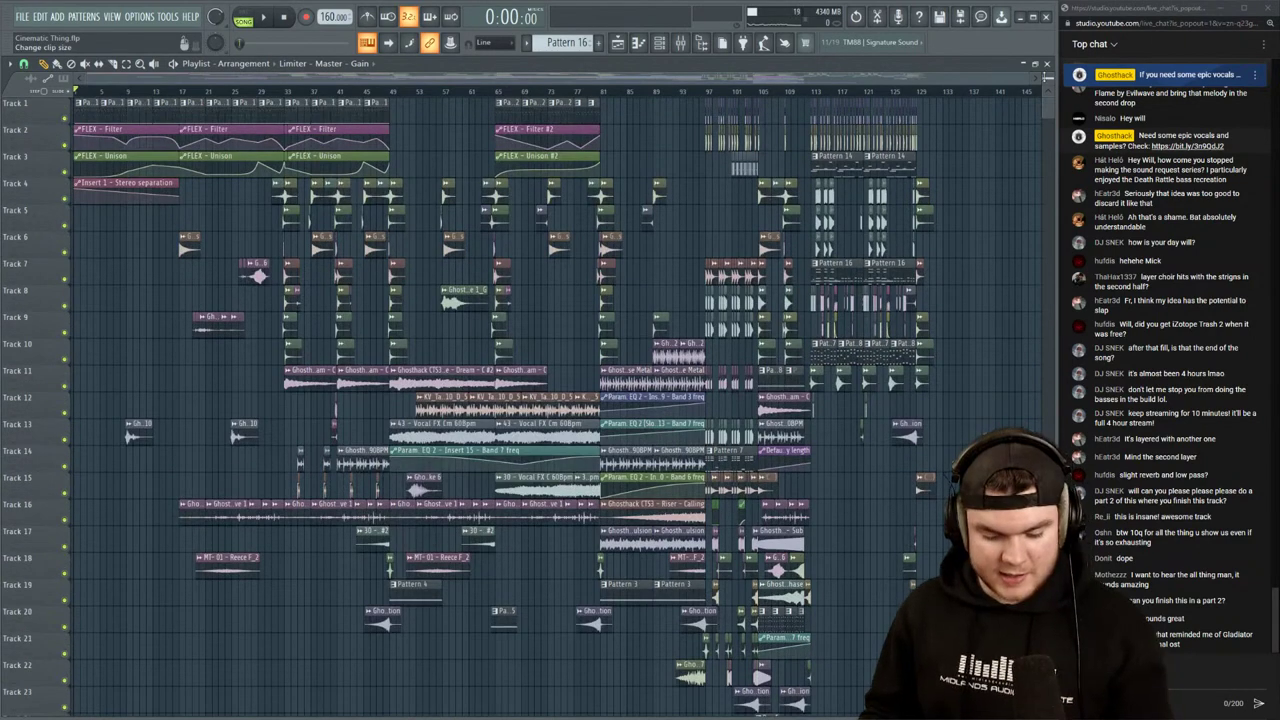
Play the whole arrangement from the beginning, save the project during playback, and stop at the end
left_click_drag(886, 93, 223, 90)
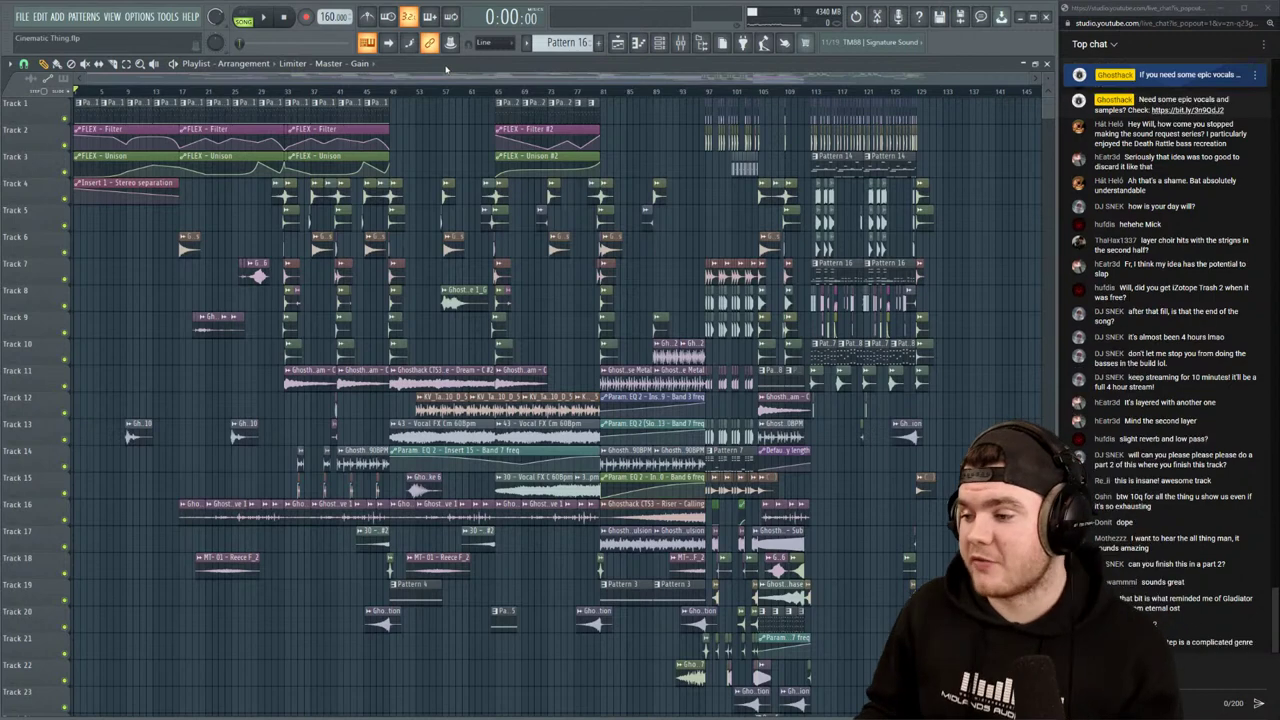
key("space")
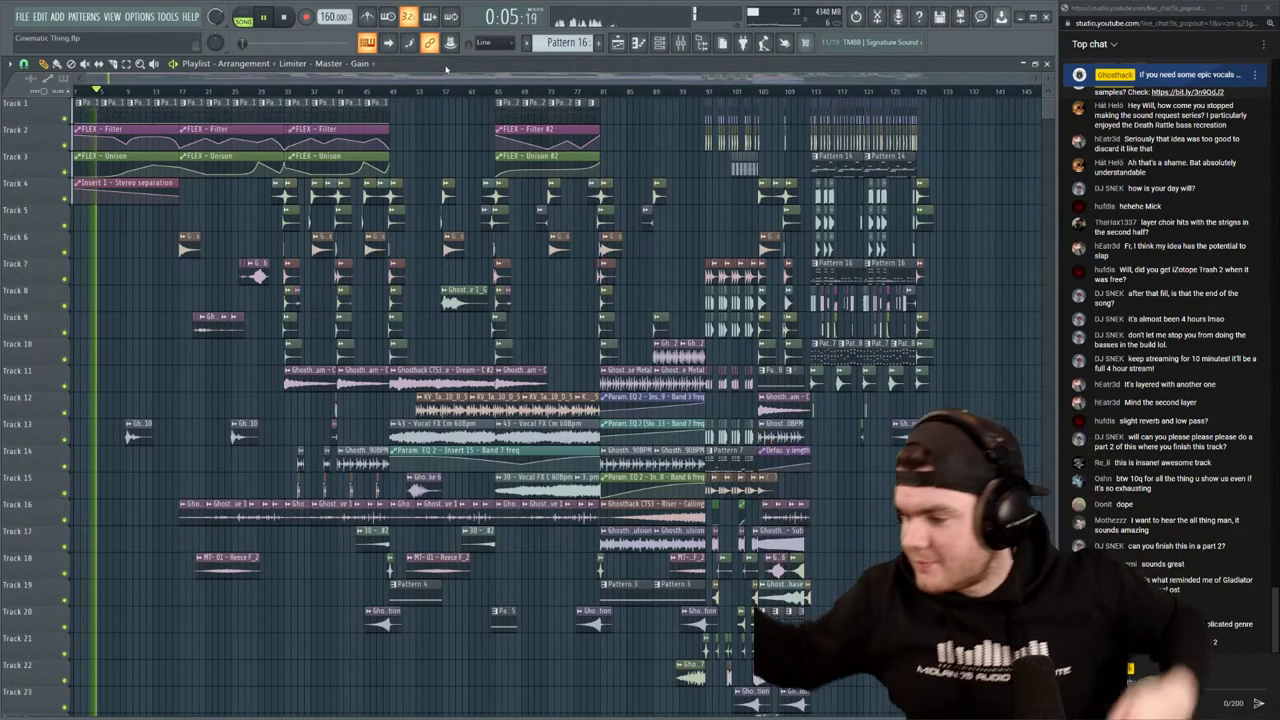
key("ctrl+s")
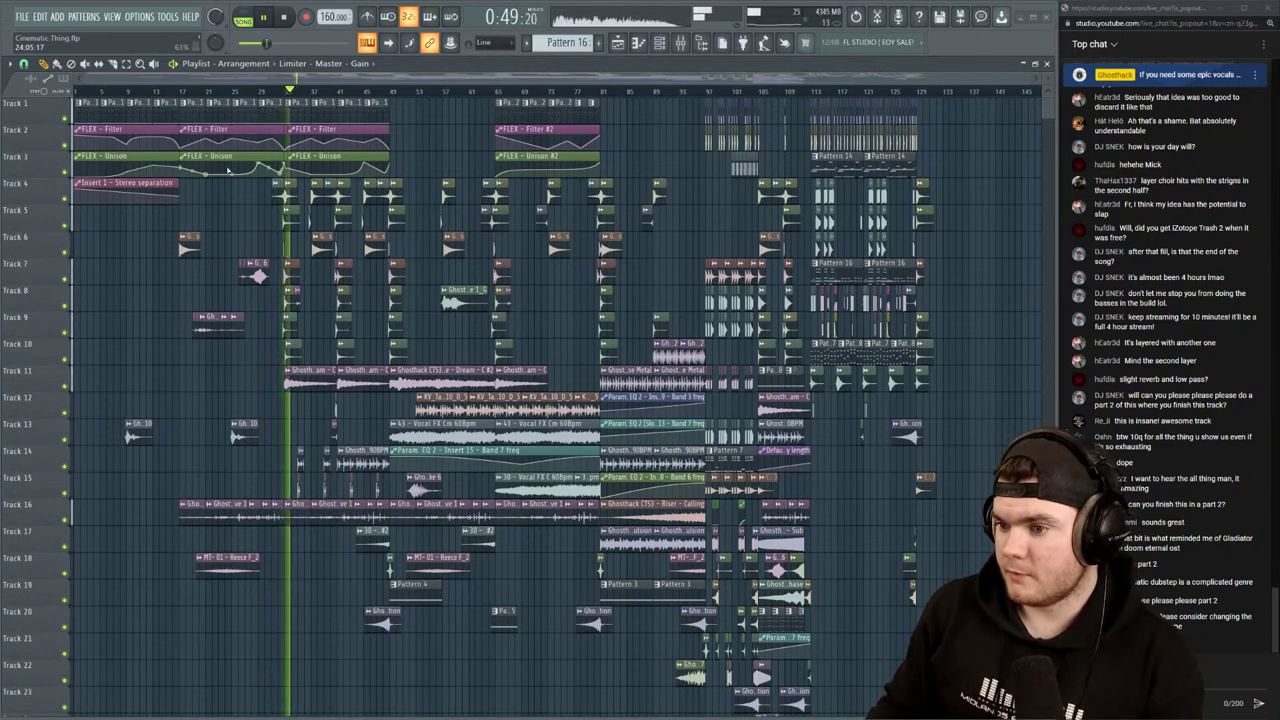
scroll(228, 171, "down", 7)
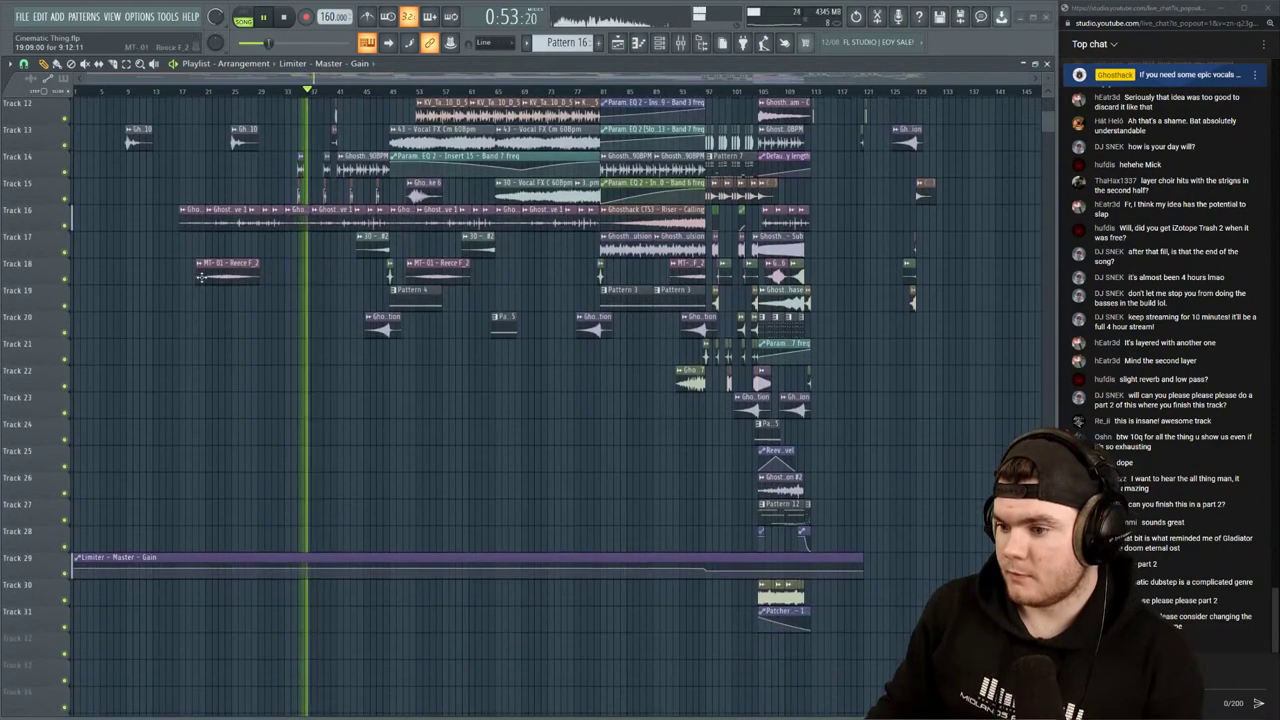
scroll(205, 281, "up", 7)
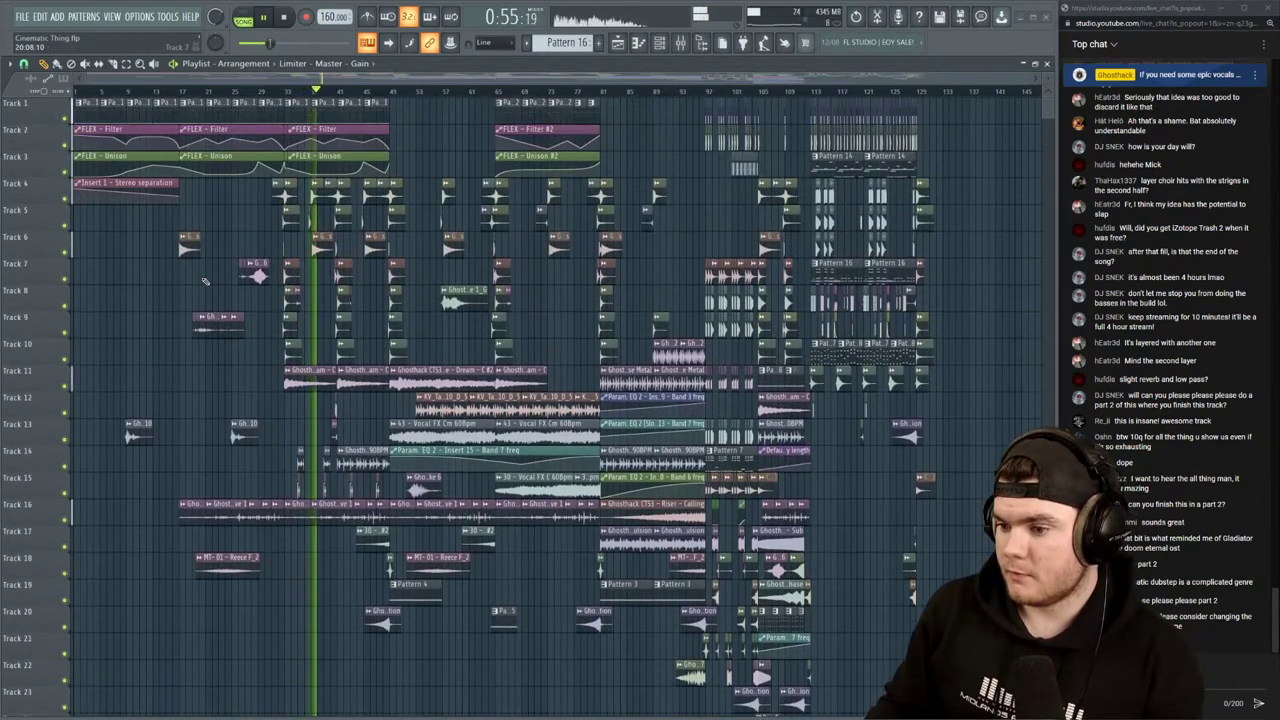
scroll(977, 107, "down", 4)
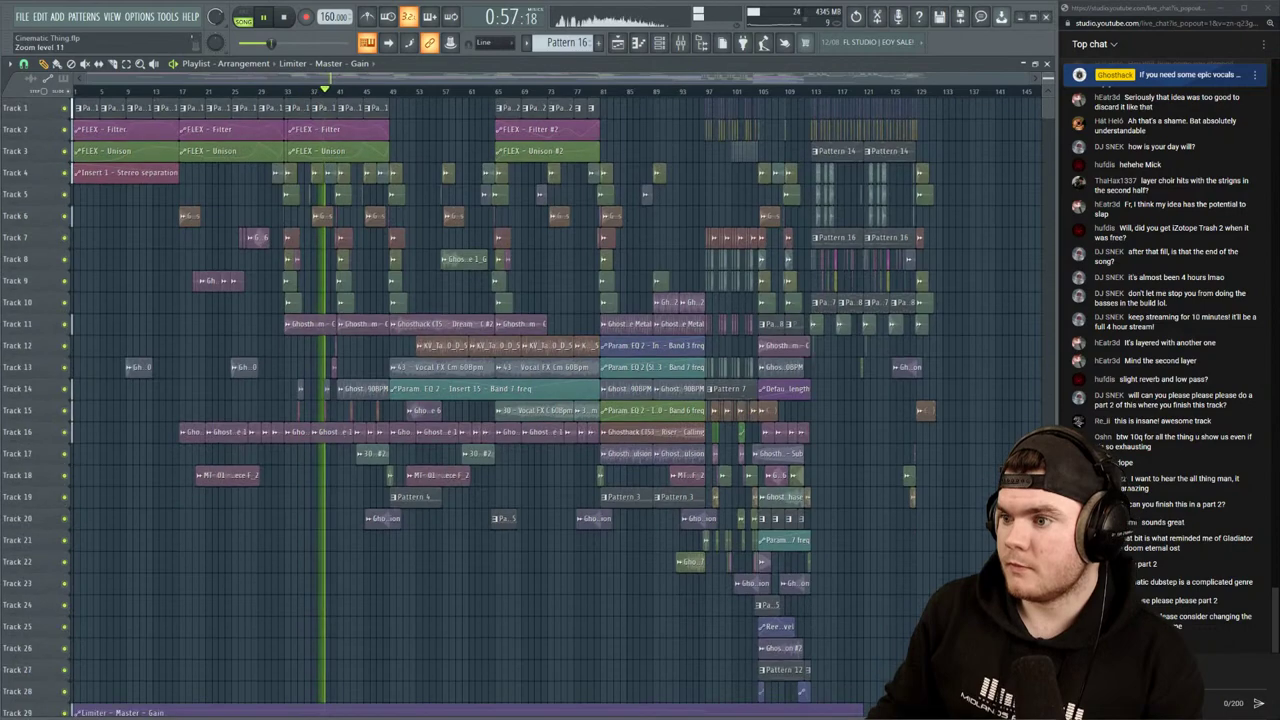
scroll(977, 107, "up", 5)
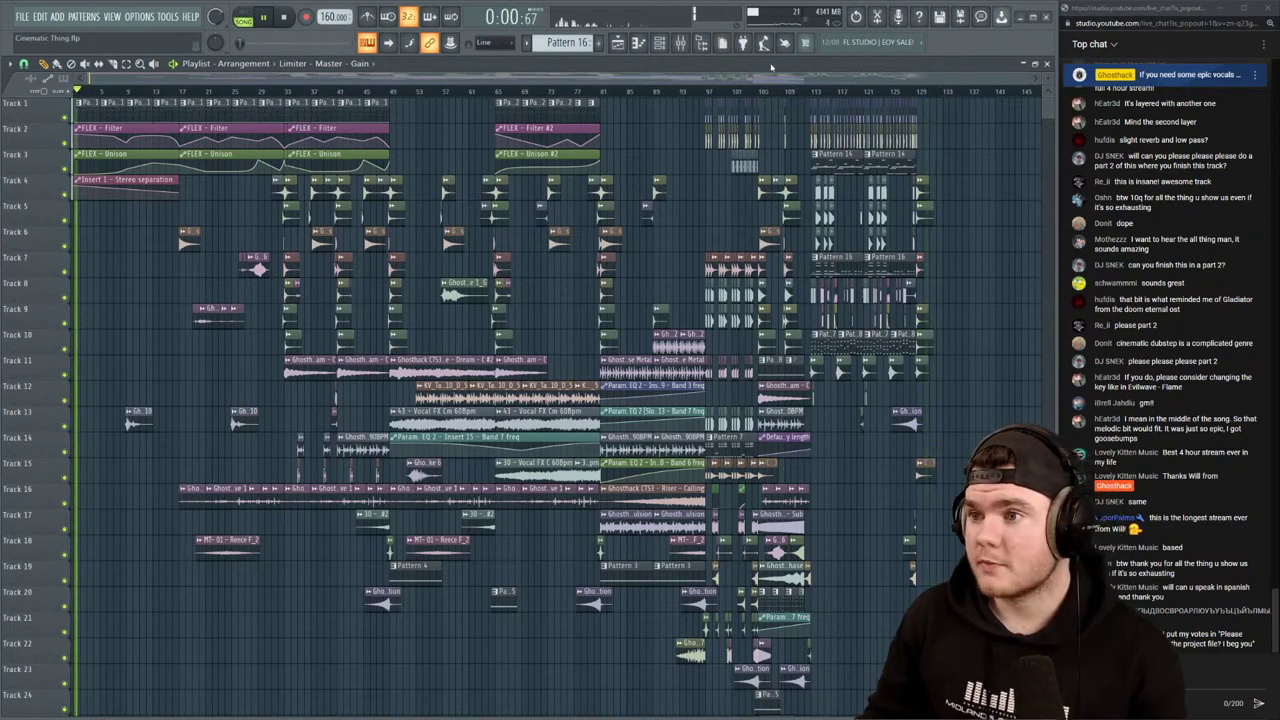
key("space")
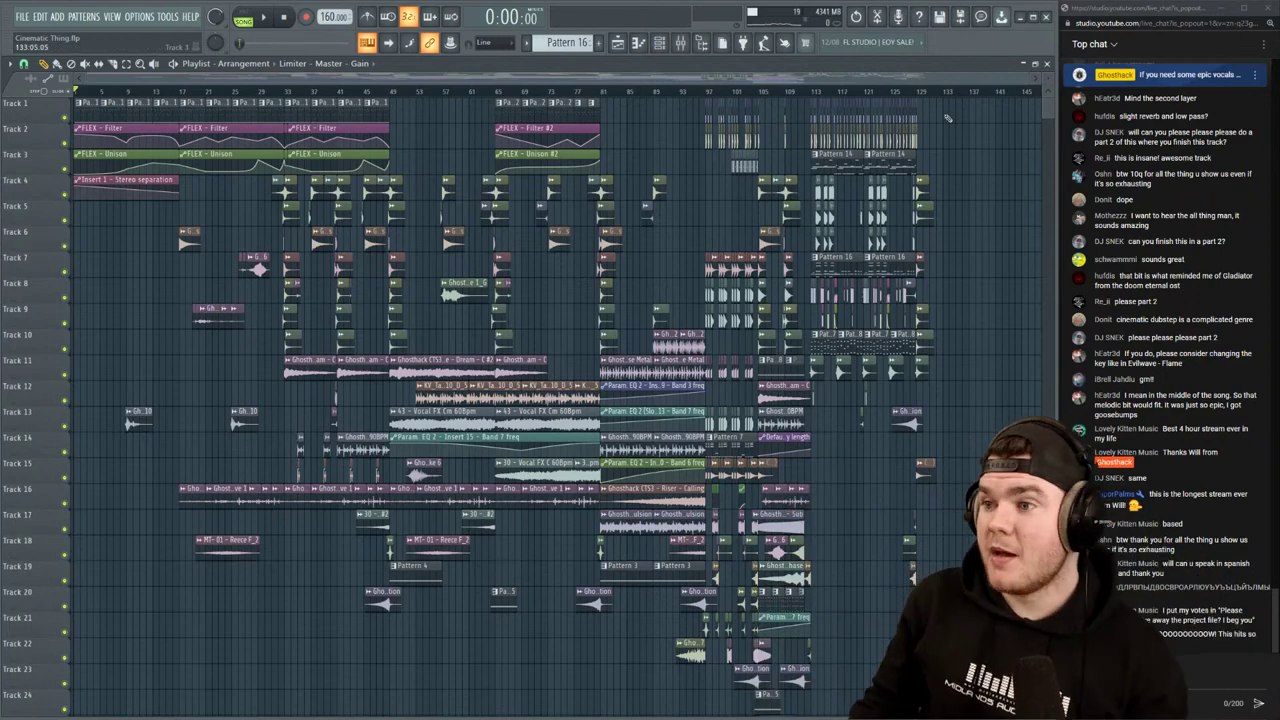
scroll(940, 93, "up", 5)
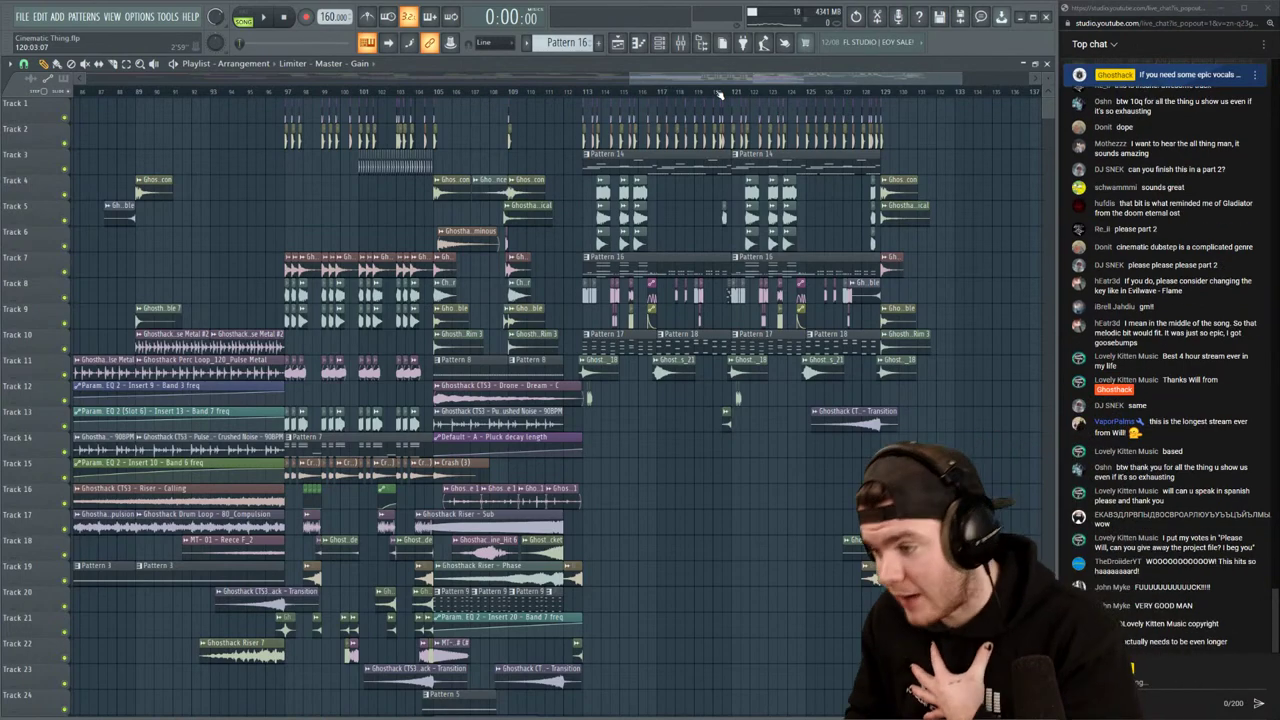
scroll(719, 93, "down", 2)
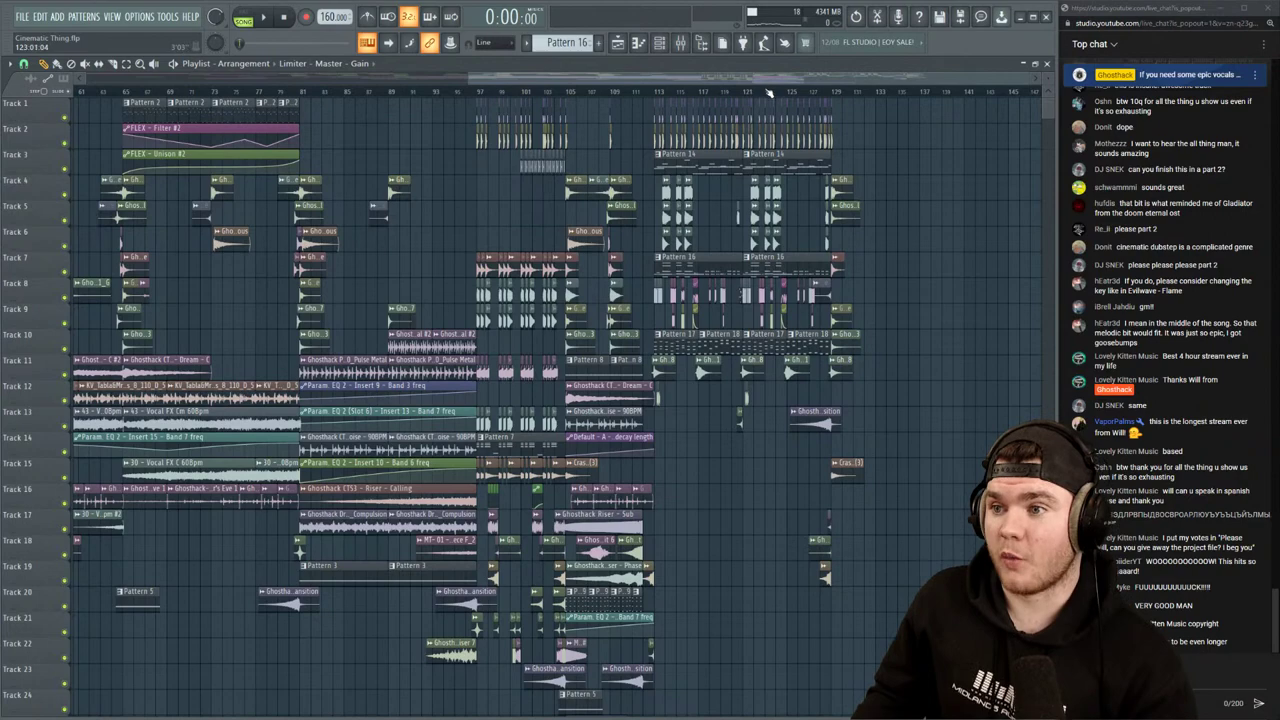
scroll(769, 93, "up", 2)
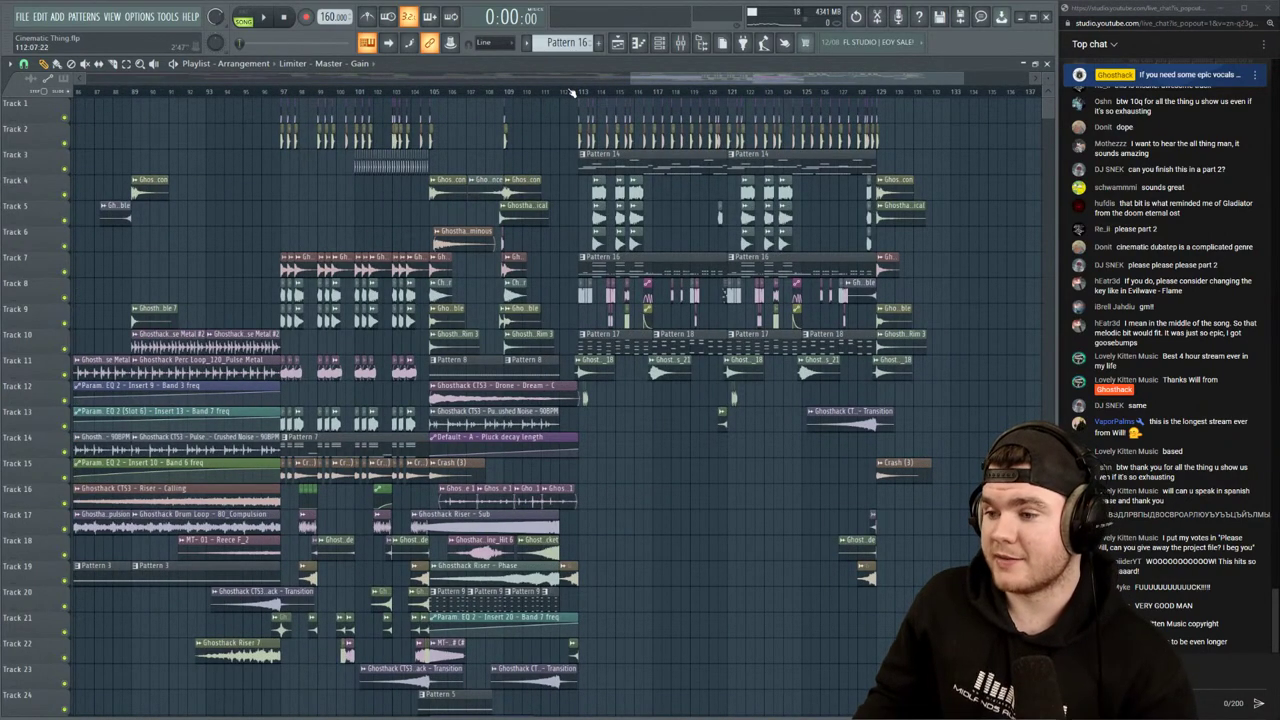
scroll(583, 92, "down", 1)
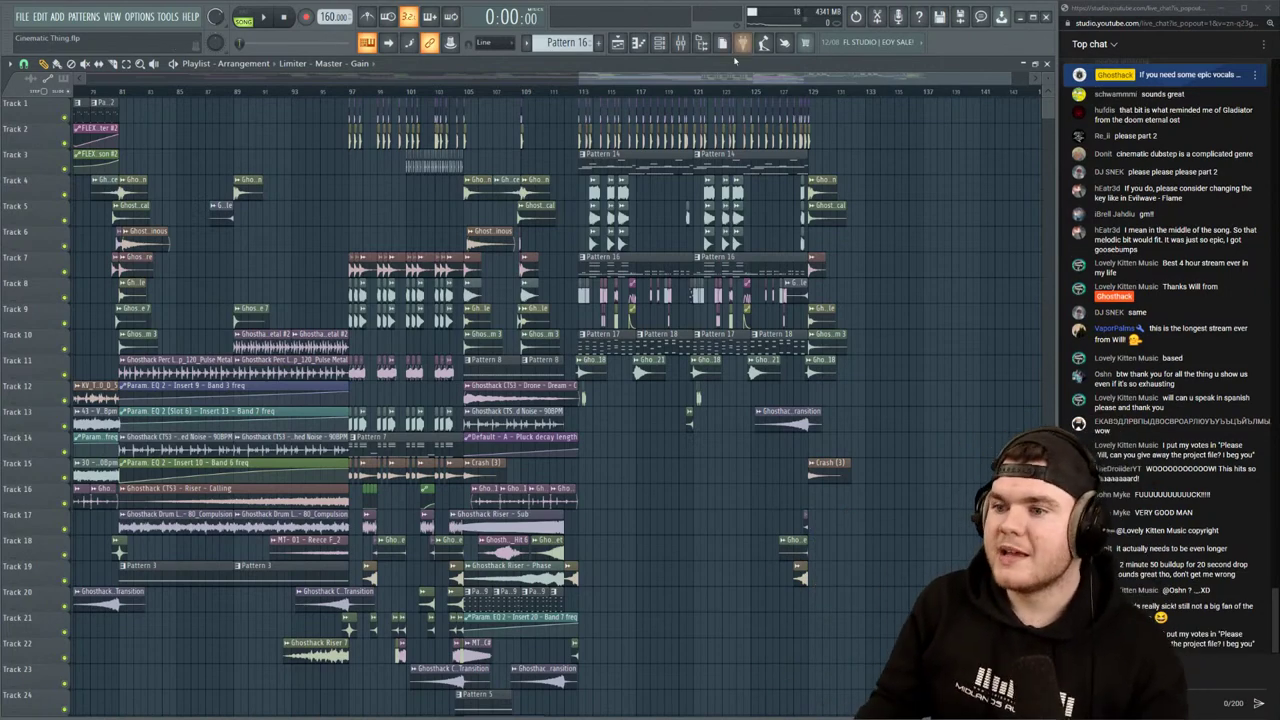
Audition the drop's Track 7 and Track 8 bass parts in solo just before bar 119, and restore all tracks
scroll(690, 92, "up", 5)
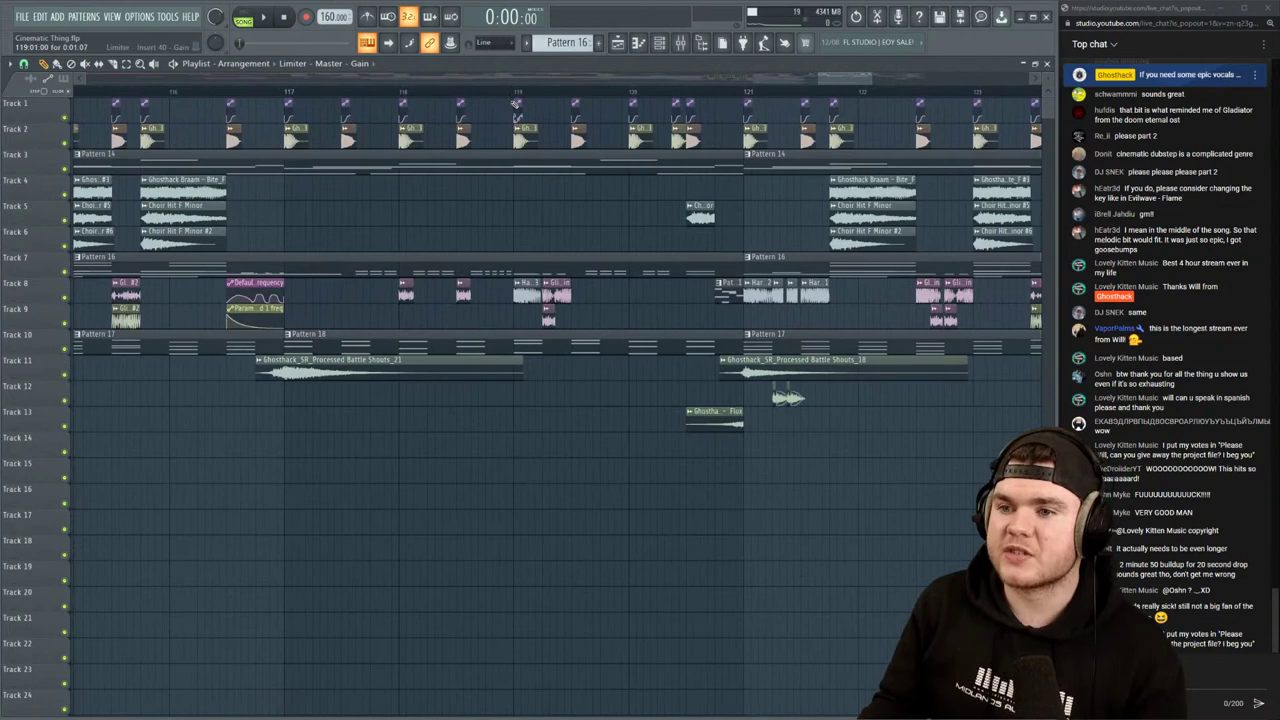
left_click(486, 92)
left_click(65, 271, "ctrl")
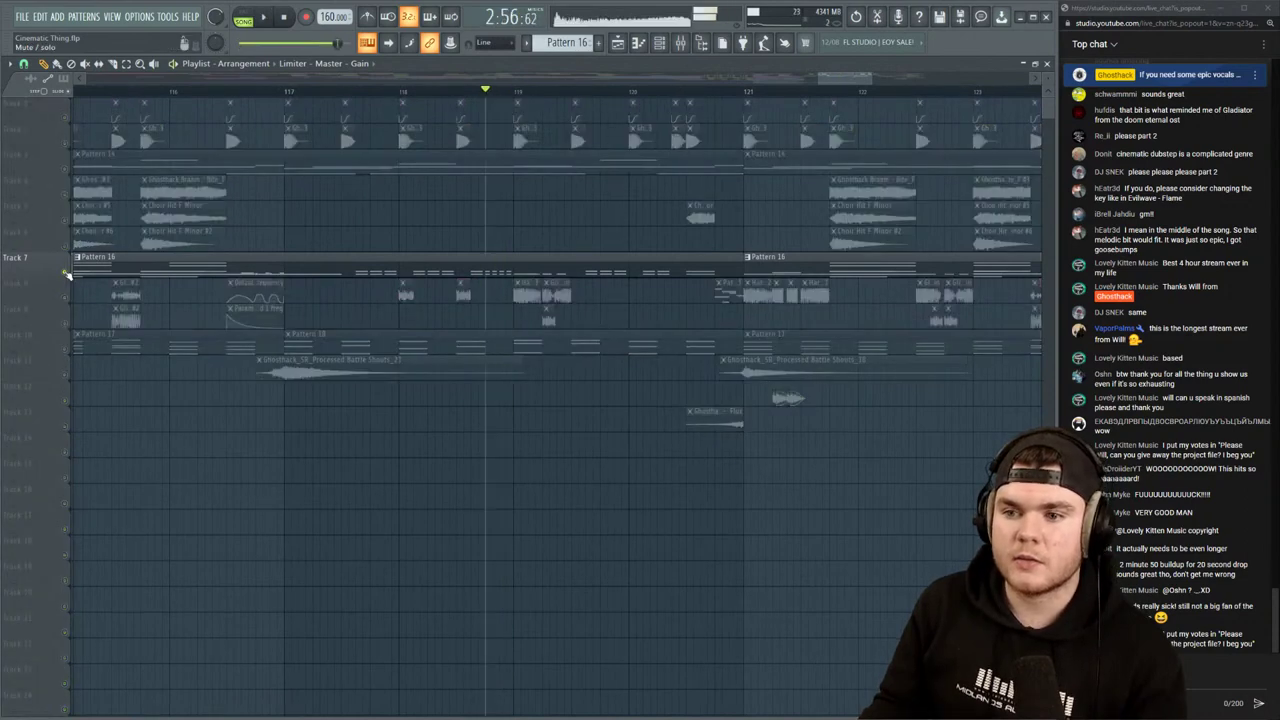
left_click(66, 296)
key("space")
left_click(65, 296, "ctrl")
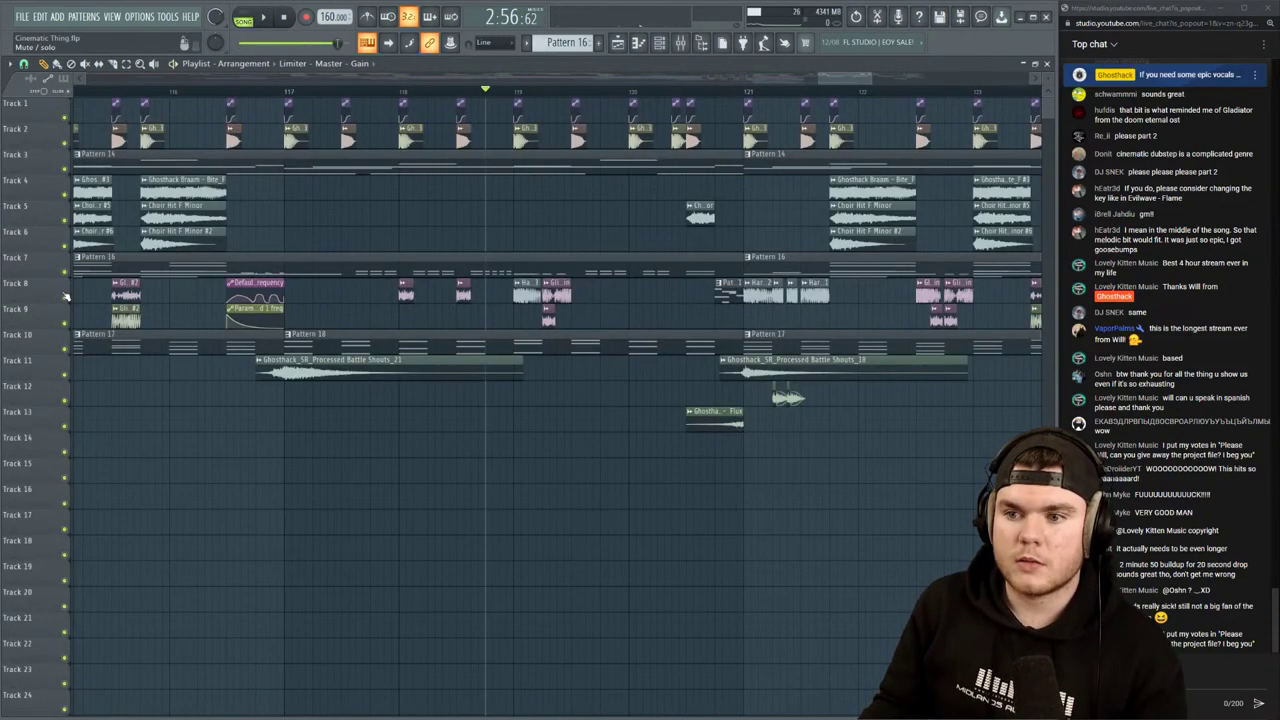
key("space")
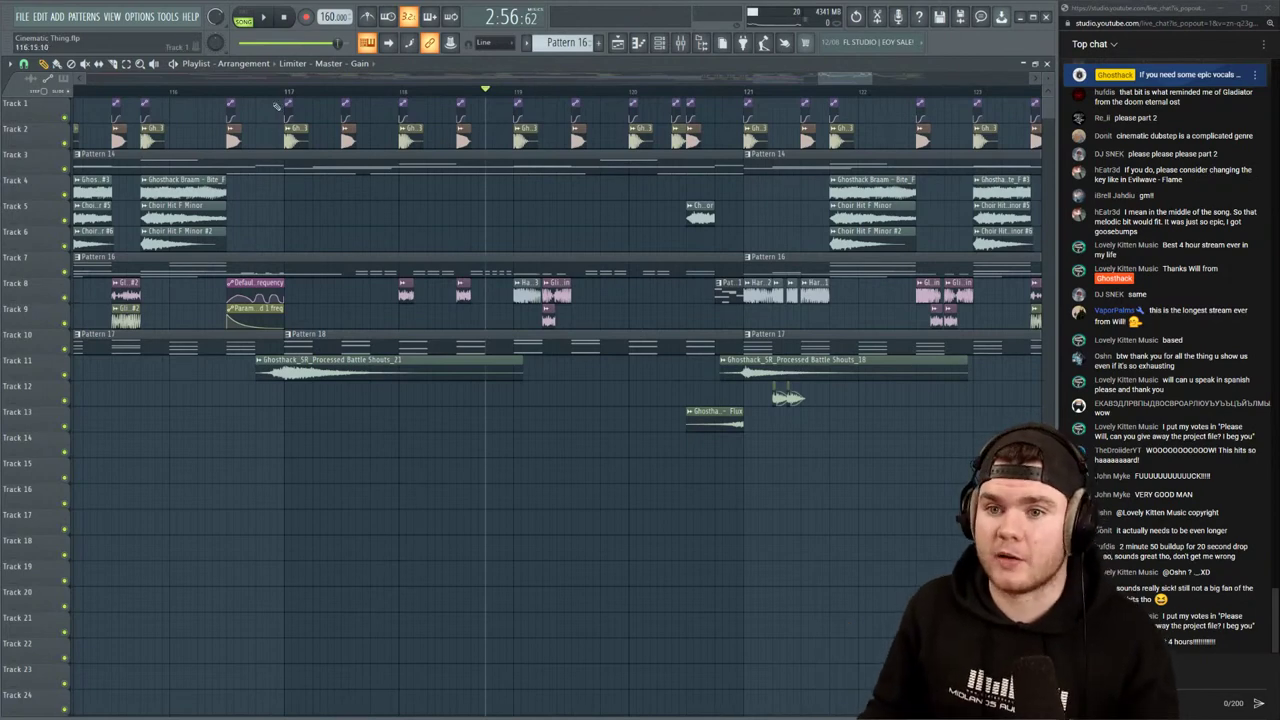
scroll(276, 104, "down", 5)
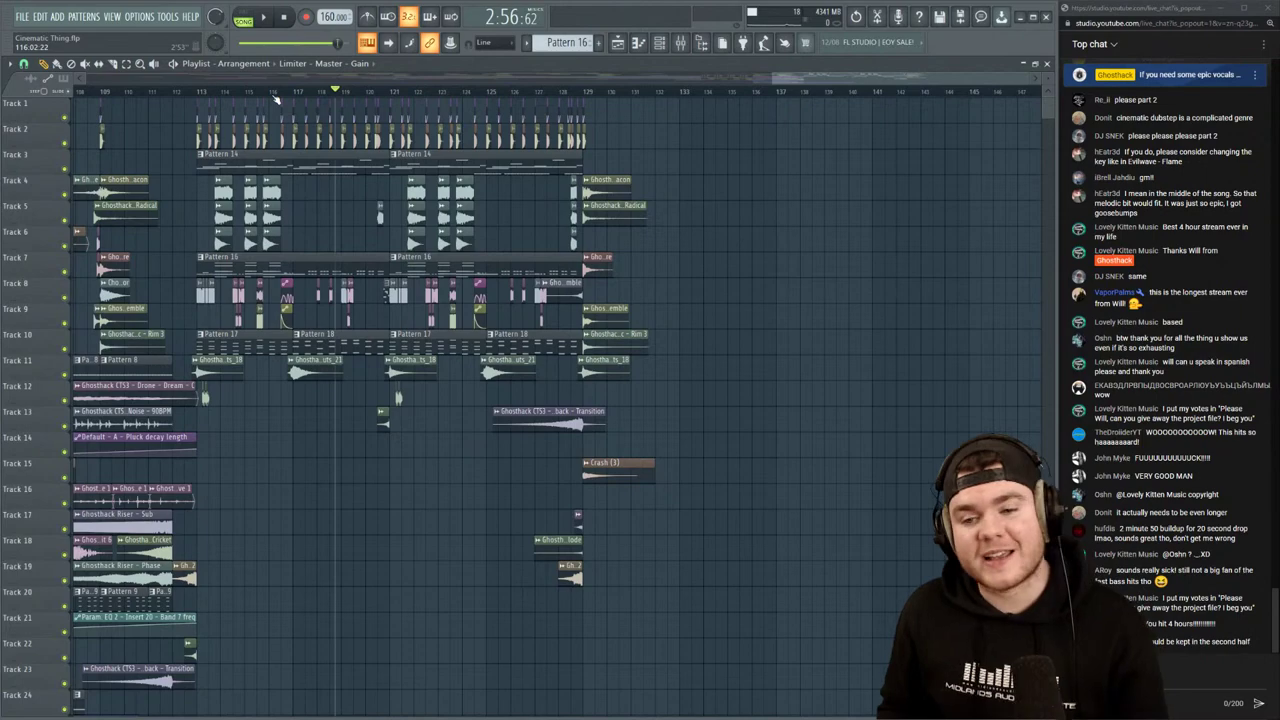
scroll(277, 99, "down", 6)
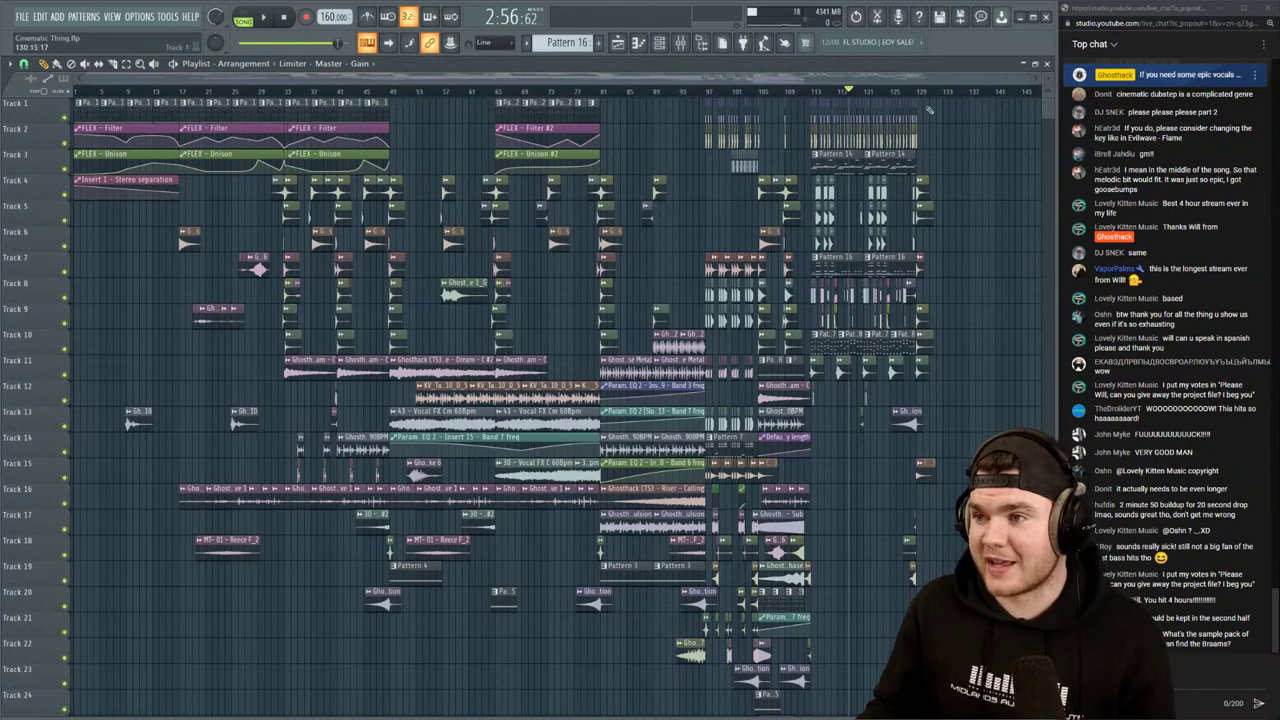
scroll(882, 97, "up", 5)
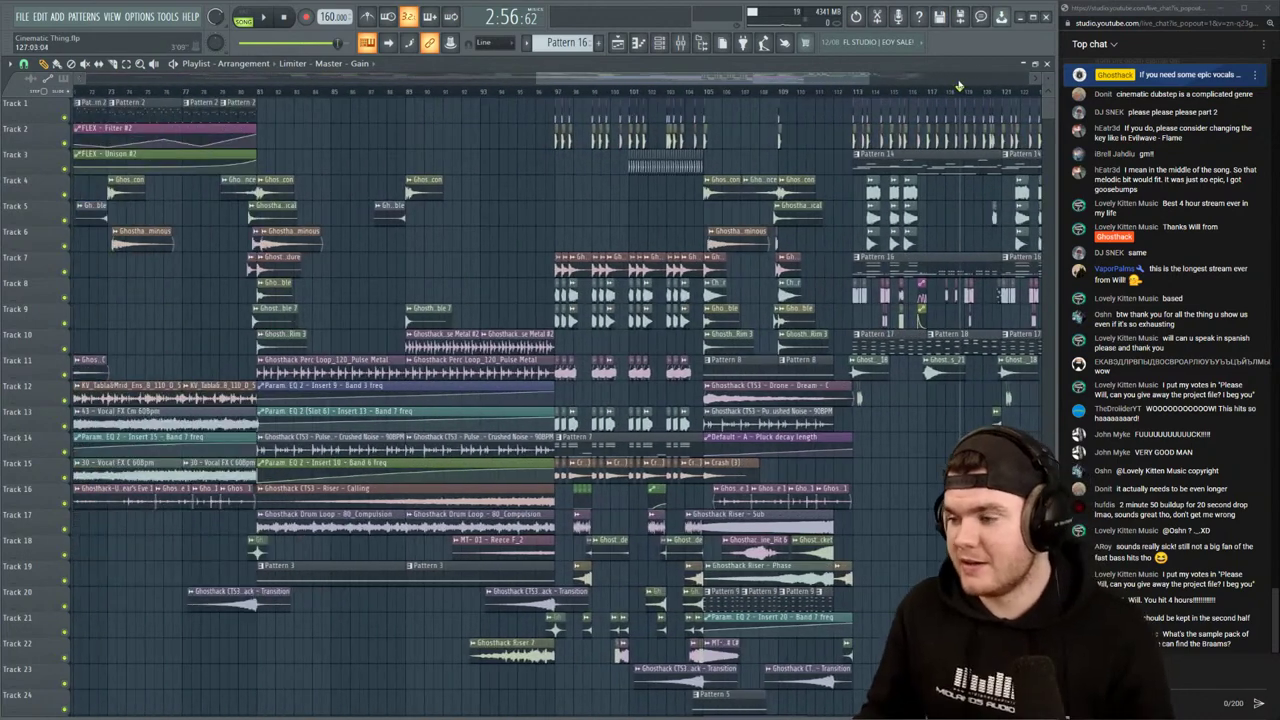
Preview the Processed Battle Shouts_18 and Processed Battle Shouts_21 clips on Track 11 in the drop
left_click(959, 80)
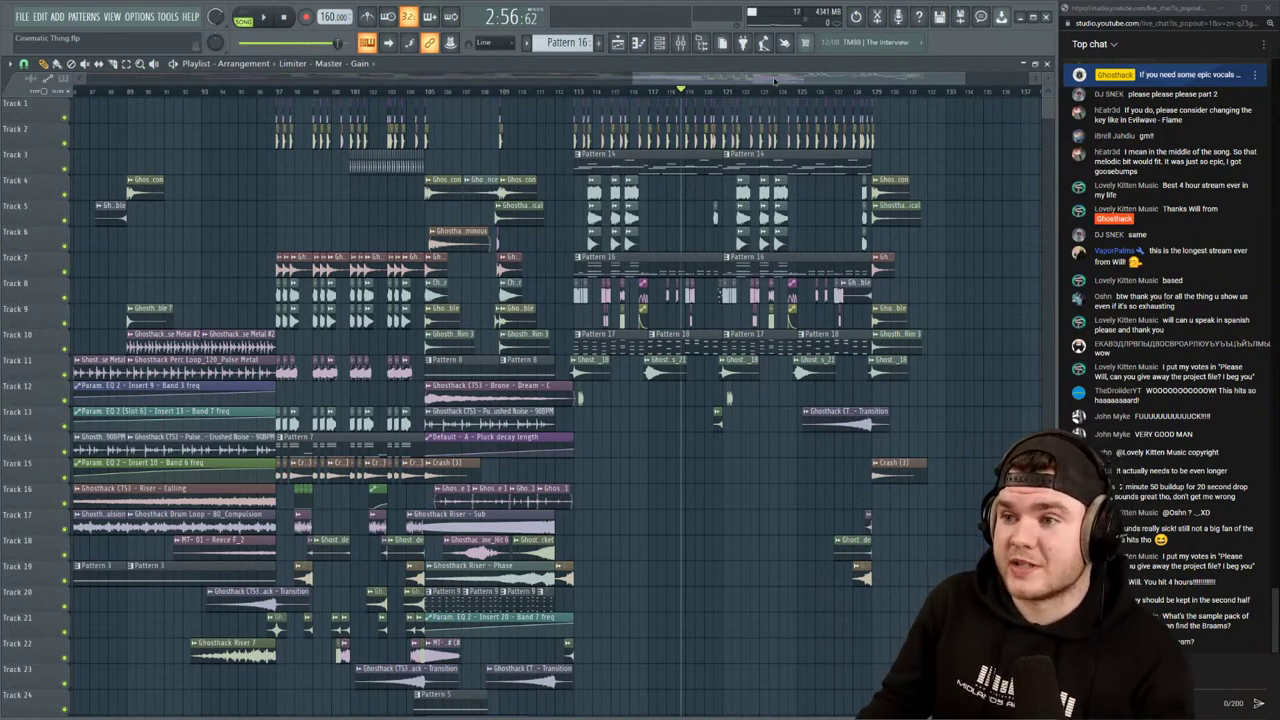
left_click_drag(775, 81, 783, 81)
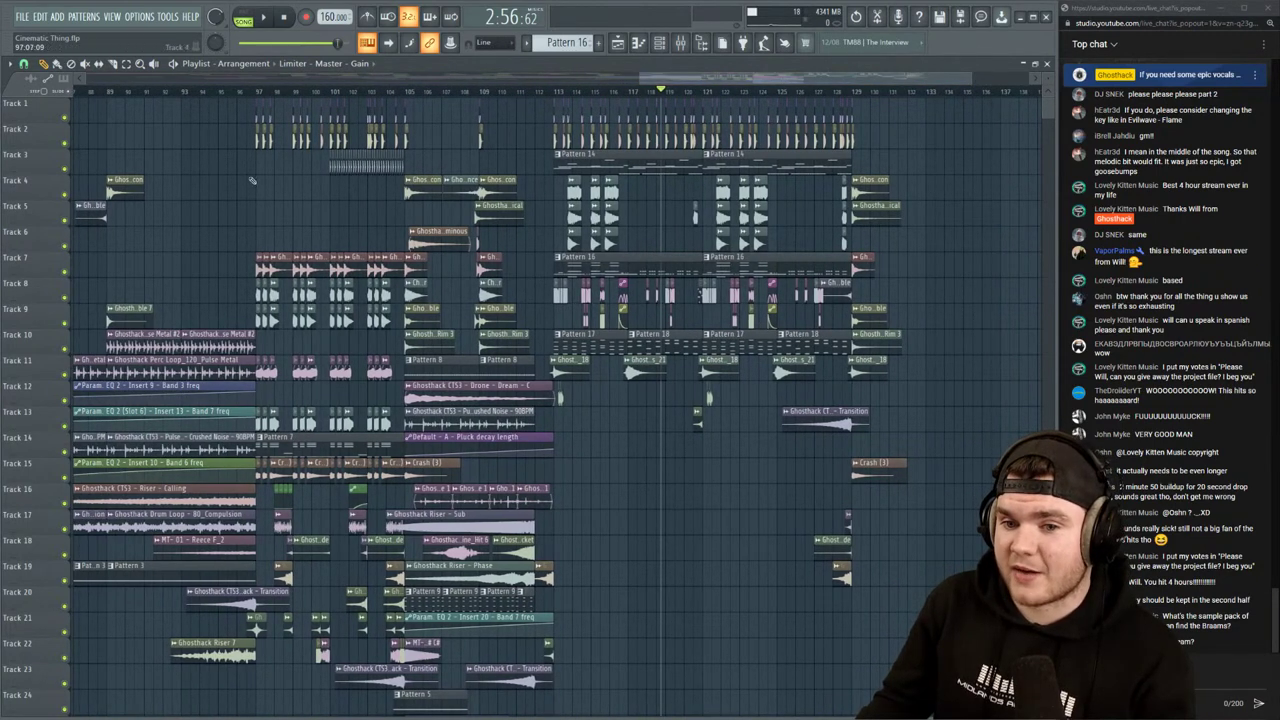
left_click(555, 361)
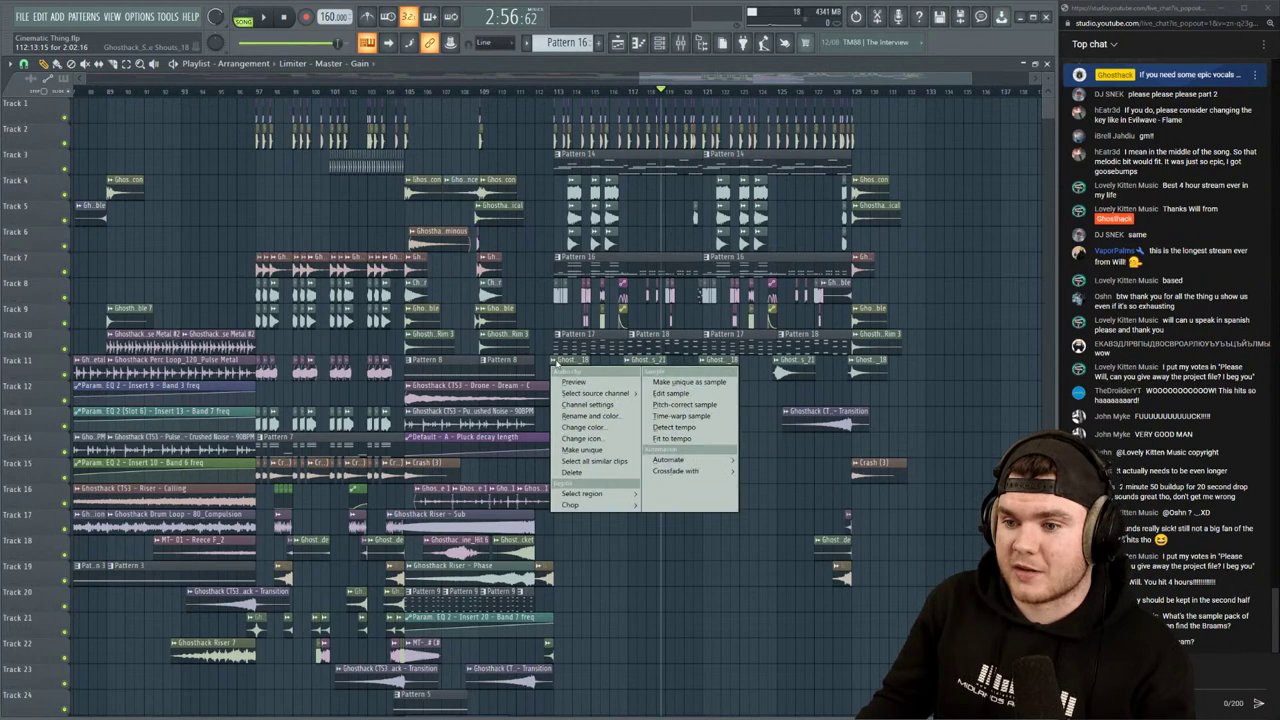
left_click(574, 382)
left_click(627, 360)
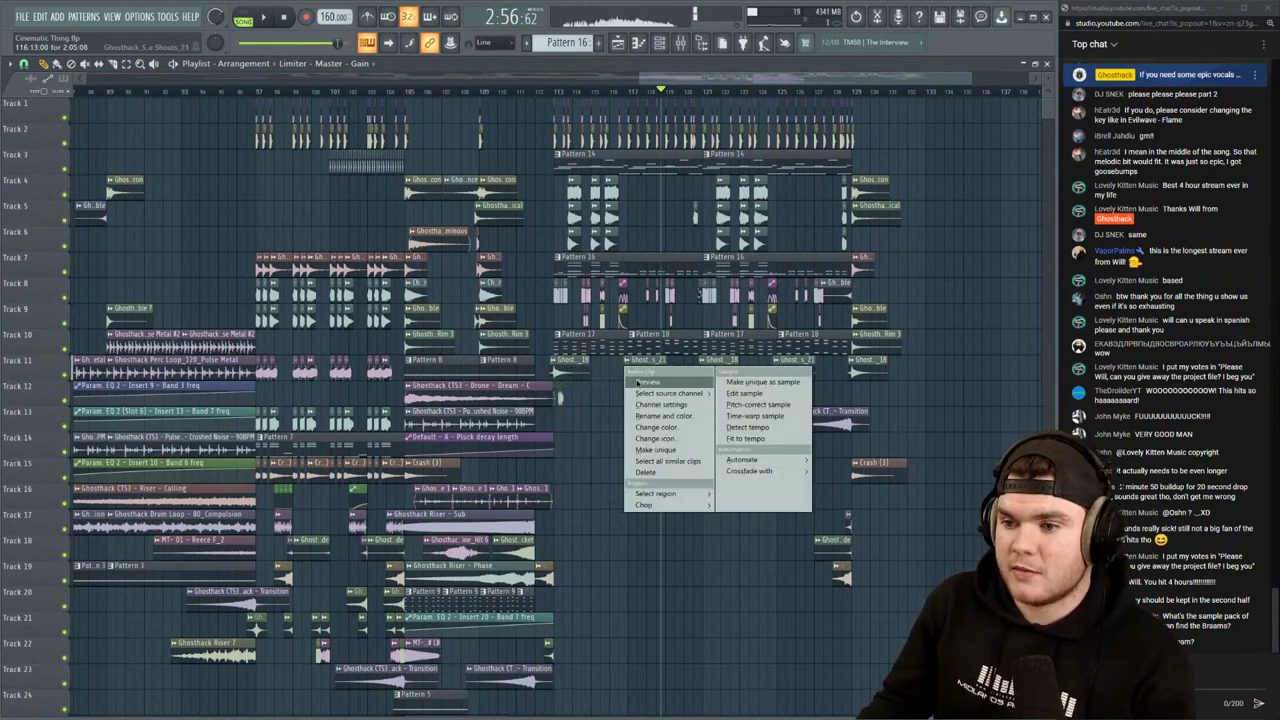
left_click(634, 376)
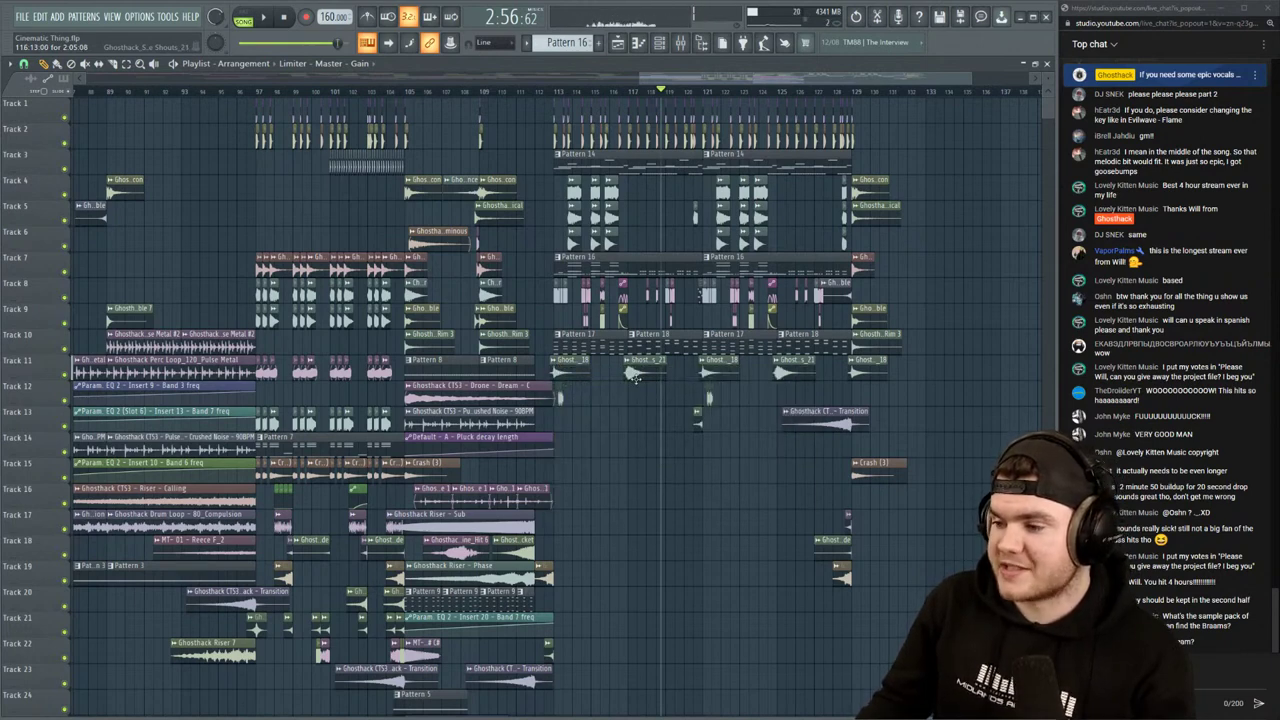